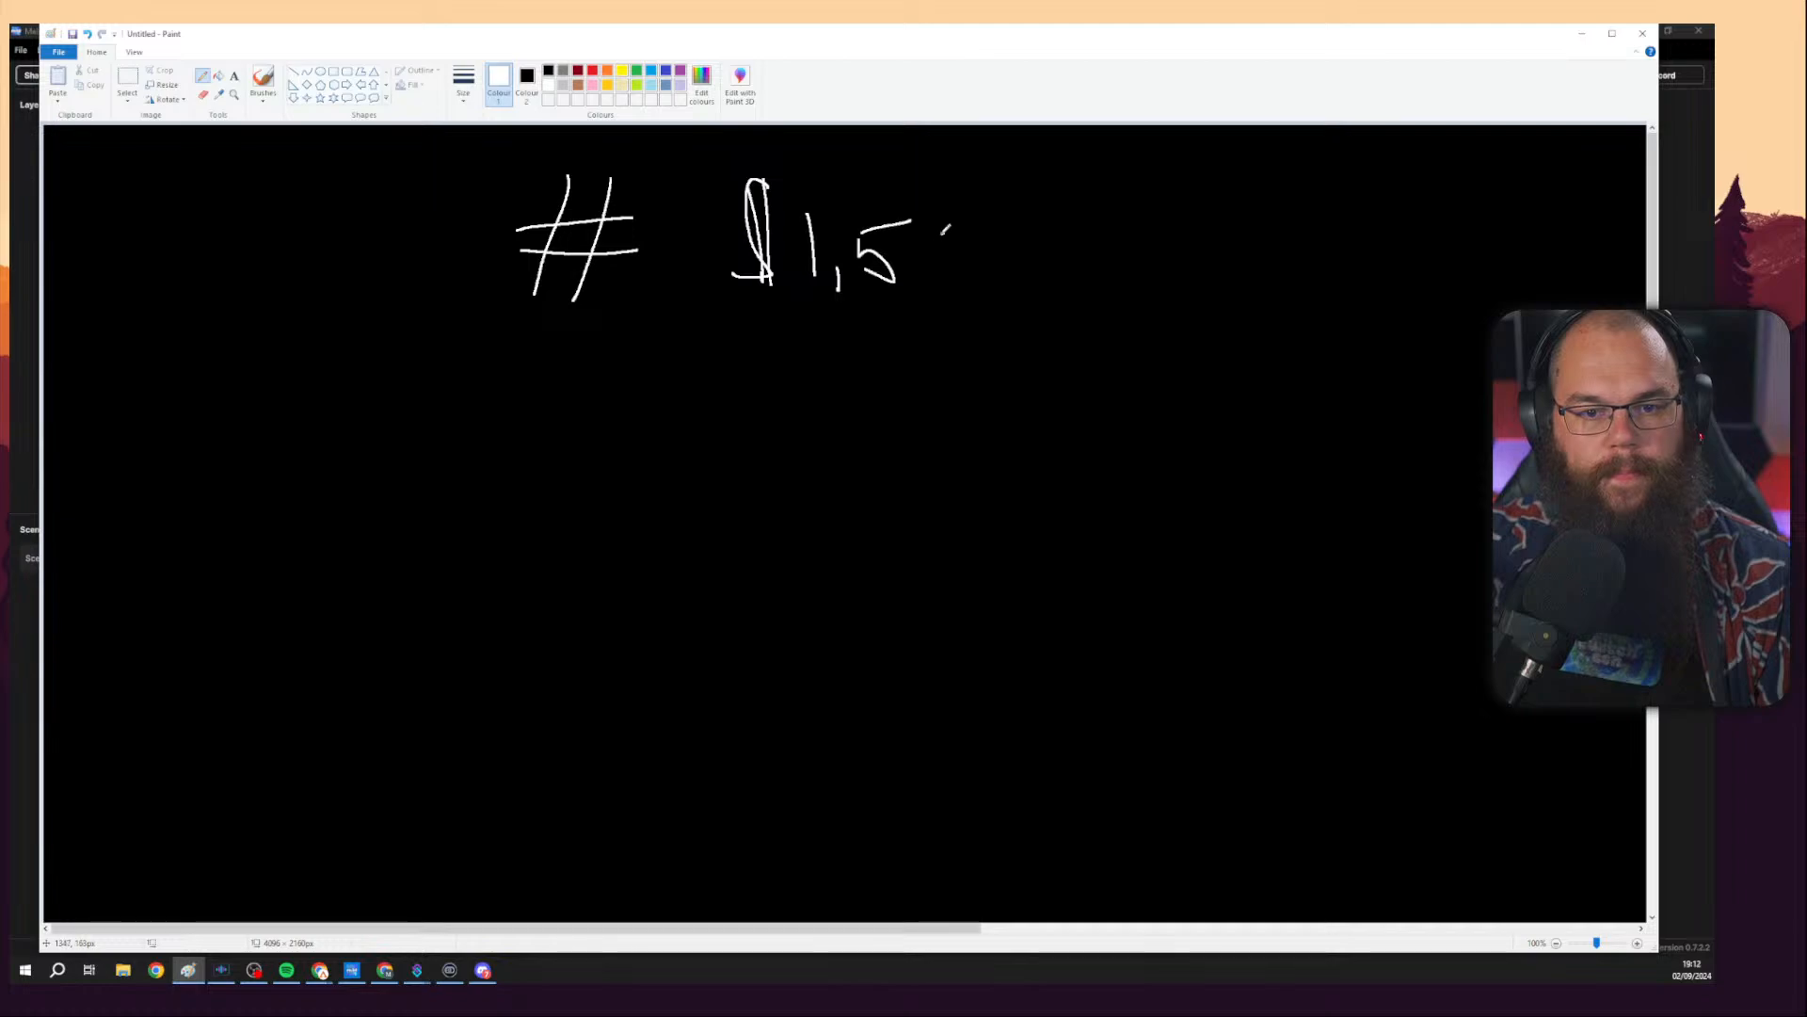
Finish handwriting the price range '$1,50 - $2,50' next to the # sign on the black canvas.
left_click_drag(1109, 177, 1122, 275)
left_click_drag(1166, 213, 1216, 251)
mouse_move(1226, 248)
left_mouse_down()
mouse_move(1248, 218)
mouse_move(1235, 252)
left_mouse_up()
mouse_move(1246, 203)
left_mouse_down()
mouse_move(1250, 250)
mouse_move(1291, 199)
left_mouse_up()
left_click_drag(1409, 258, 1403, 267)
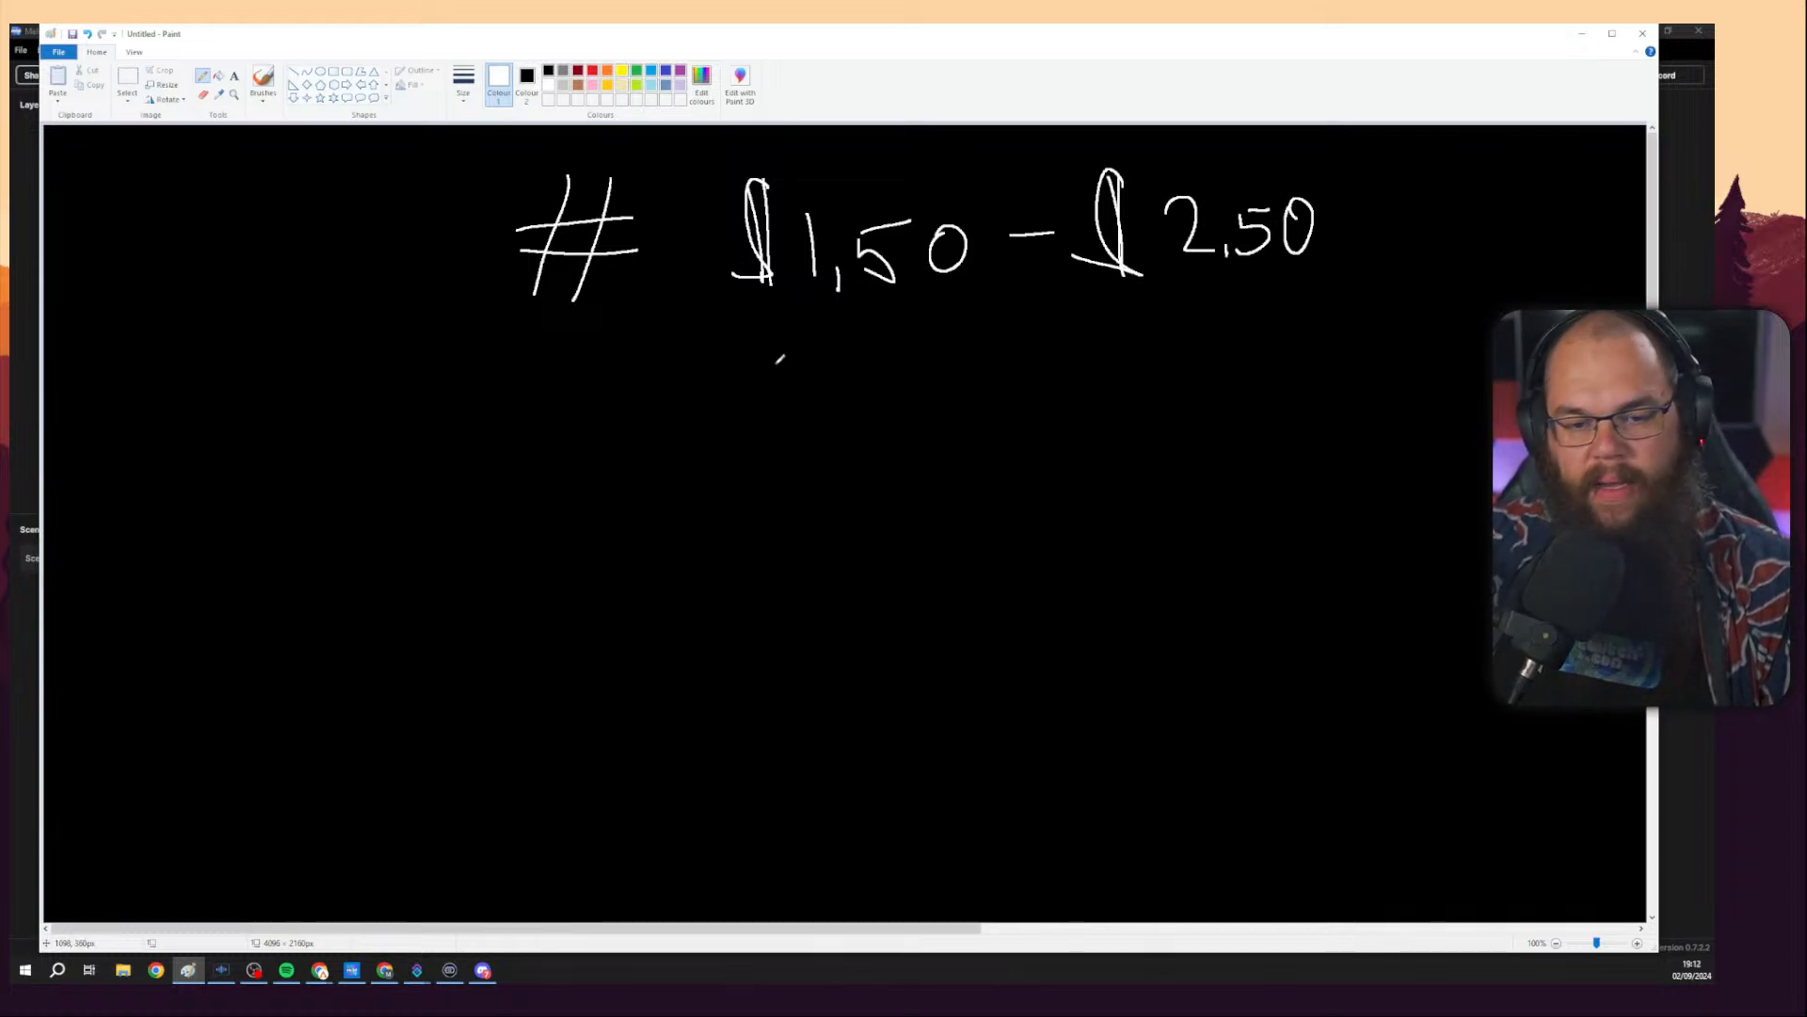
Write '$1' with an arrow pointing at it below the price range.
left_click_drag(868, 373, 753, 386)
left_click_drag(772, 368, 778, 403)
mouse_move(649, 326)
left_mouse_down()
mouse_move(625, 400)
mouse_move(619, 337)
mouse_move(643, 416)
mouse_move(687, 388)
mouse_move(678, 359)
mouse_move(714, 331)
mouse_move(727, 398)
left_mouse_up()
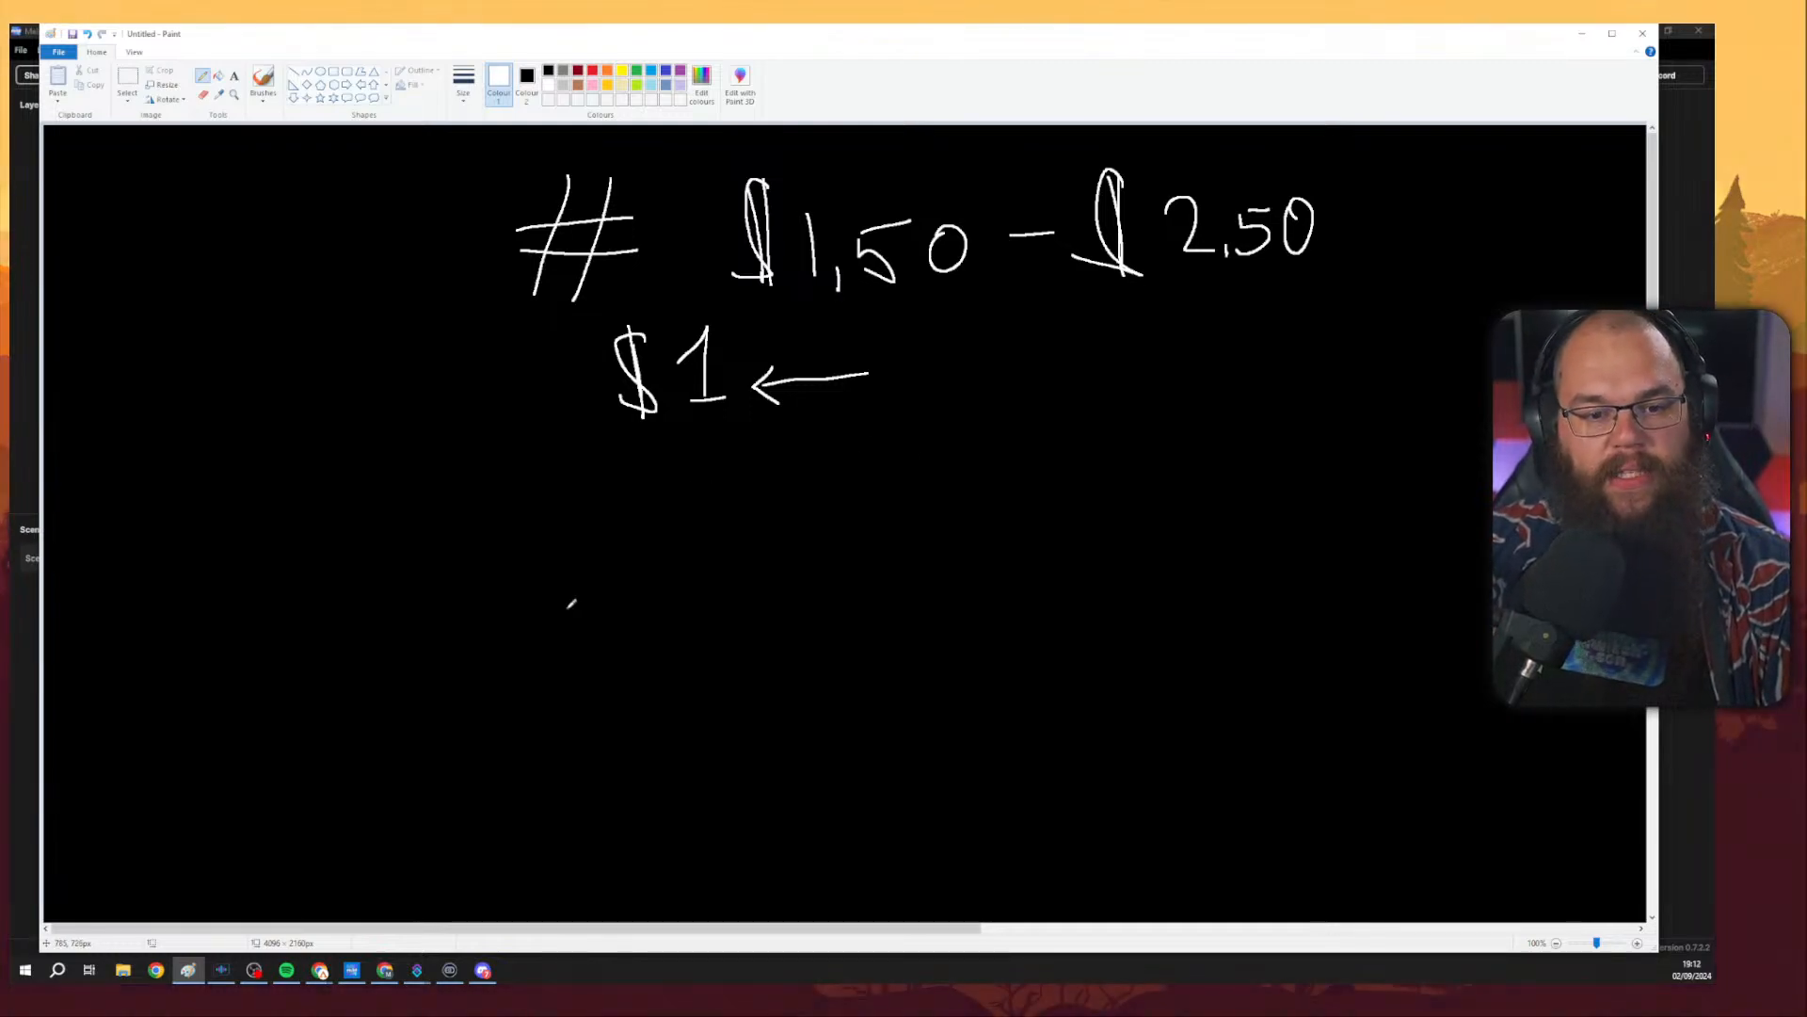
Handwrite 'Avg viewers 90 days' further down the canvas.
mouse_move(570, 612)
left_mouse_down()
mouse_move(594, 519)
mouse_move(619, 603)
left_mouse_up()
mouse_move(587, 582)
left_mouse_down()
mouse_move(657, 555)
mouse_move(681, 585)
mouse_move(649, 636)
left_mouse_up()
mouse_move(722, 563)
left_mouse_down()
mouse_move(753, 563)
mouse_move(761, 587)
left_mouse_up()
mouse_move(775, 576)
left_mouse_down()
mouse_move(843, 557)
mouse_move(874, 562)
mouse_move(871, 584)
left_mouse_up()
left_click_drag(908, 582, 913, 580)
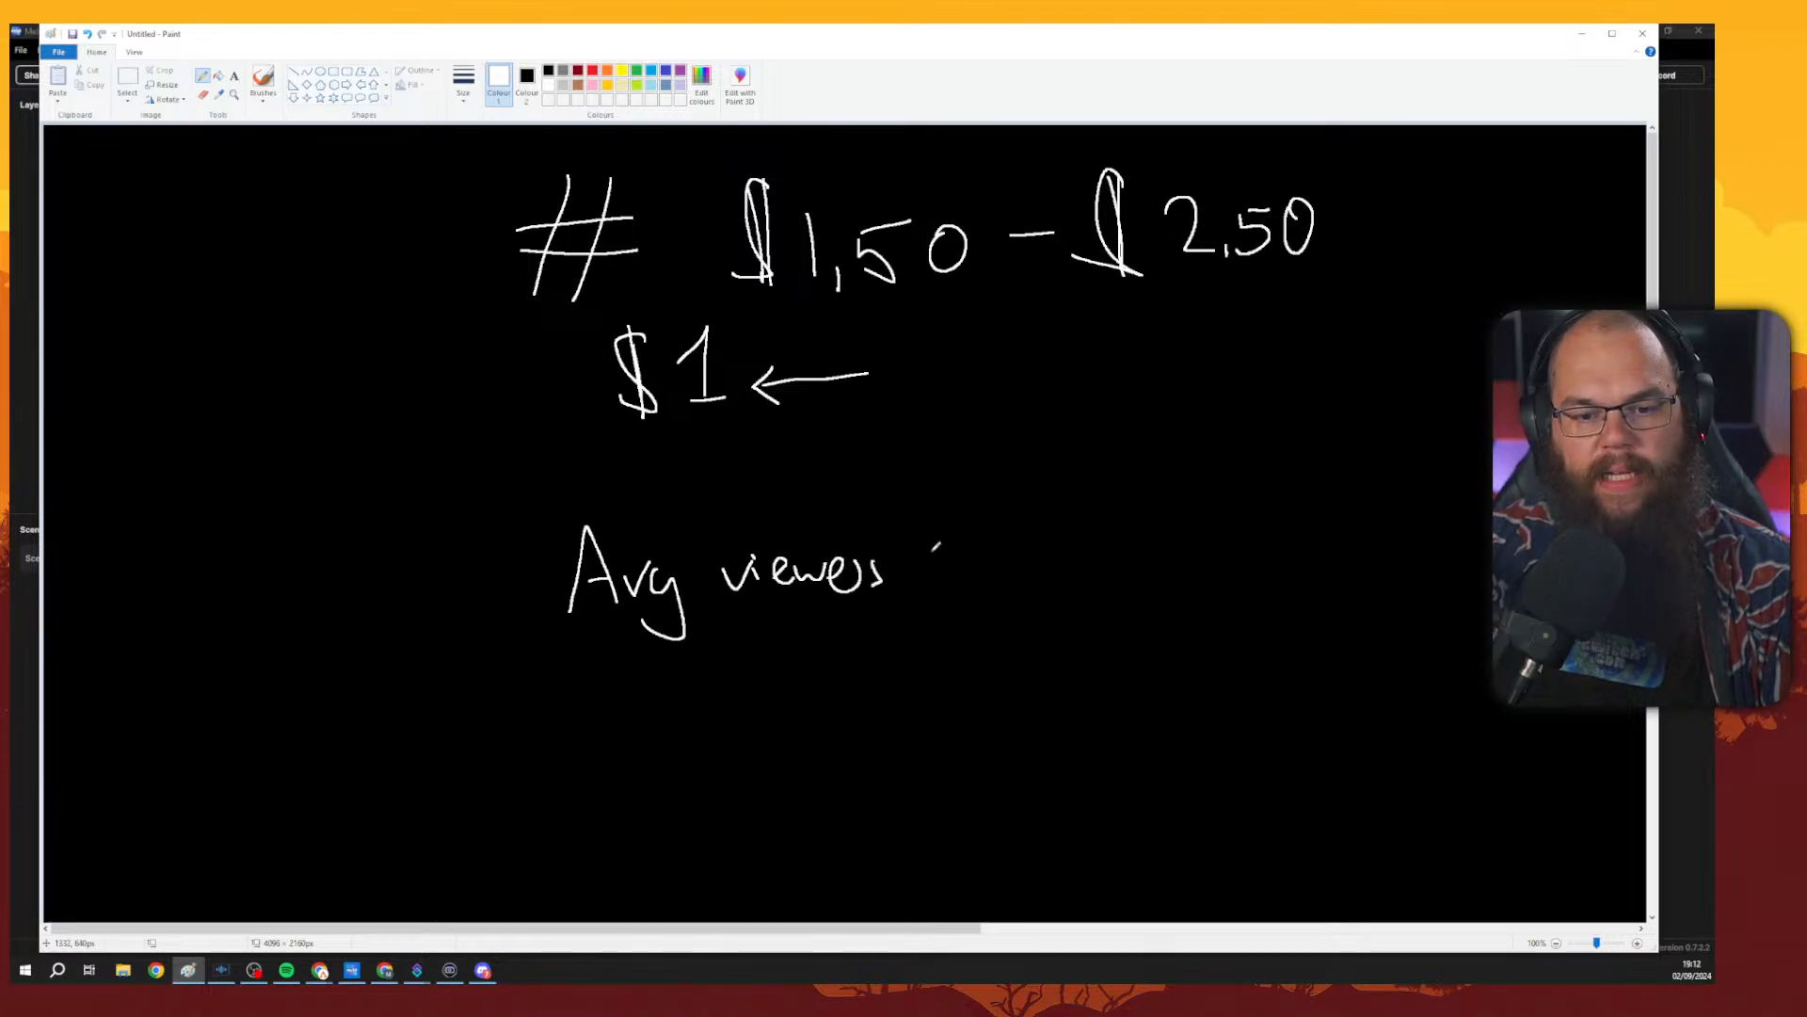
left_click_drag(978, 519, 965, 590)
mouse_move(1005, 539)
left_mouse_down()
mouse_move(1074, 542)
mouse_move(1071, 521)
mouse_move(1102, 543)
mouse_move(1121, 532)
mouse_move(1130, 591)
left_mouse_up()
left_click_drag(1156, 527, 1141, 561)
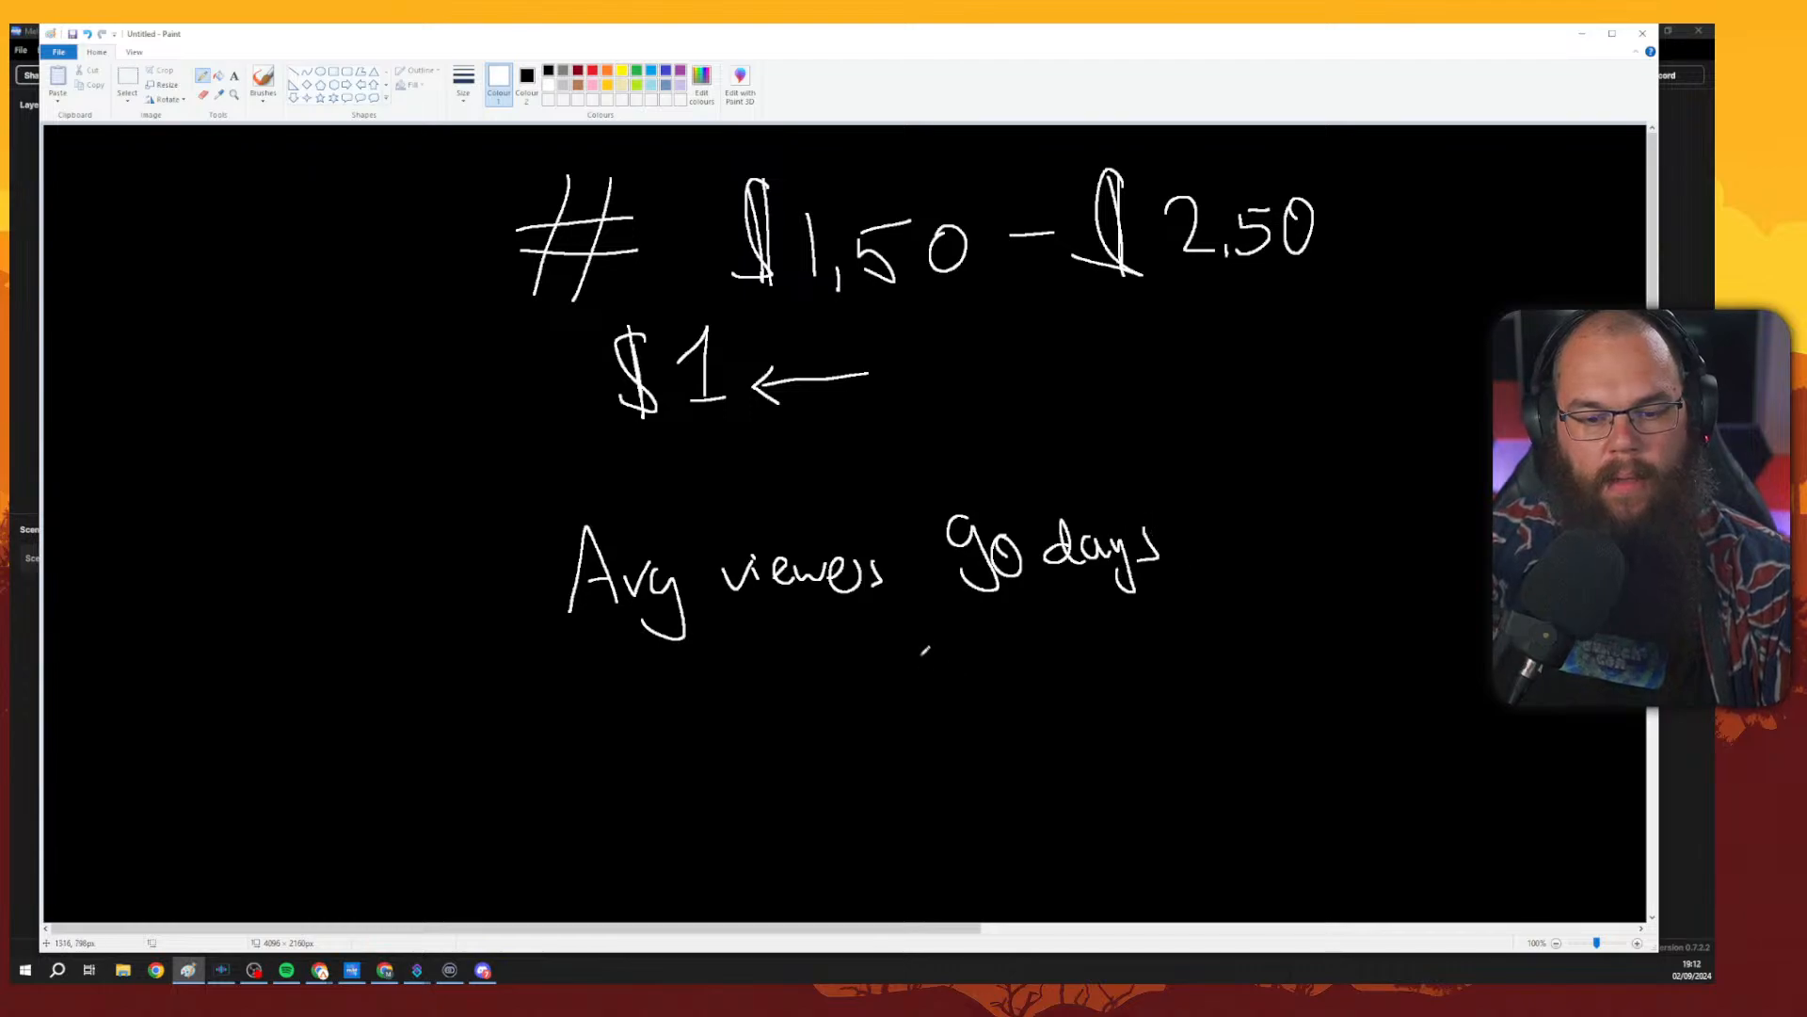
Write the formula '* # * # hours' beneath the average viewers line.
left_click_drag(905, 640, 930, 666)
mouse_move(929, 640)
left_mouse_down()
mouse_move(909, 670)
mouse_move(921, 659)
left_mouse_up()
left_click_drag(905, 653, 942, 646)
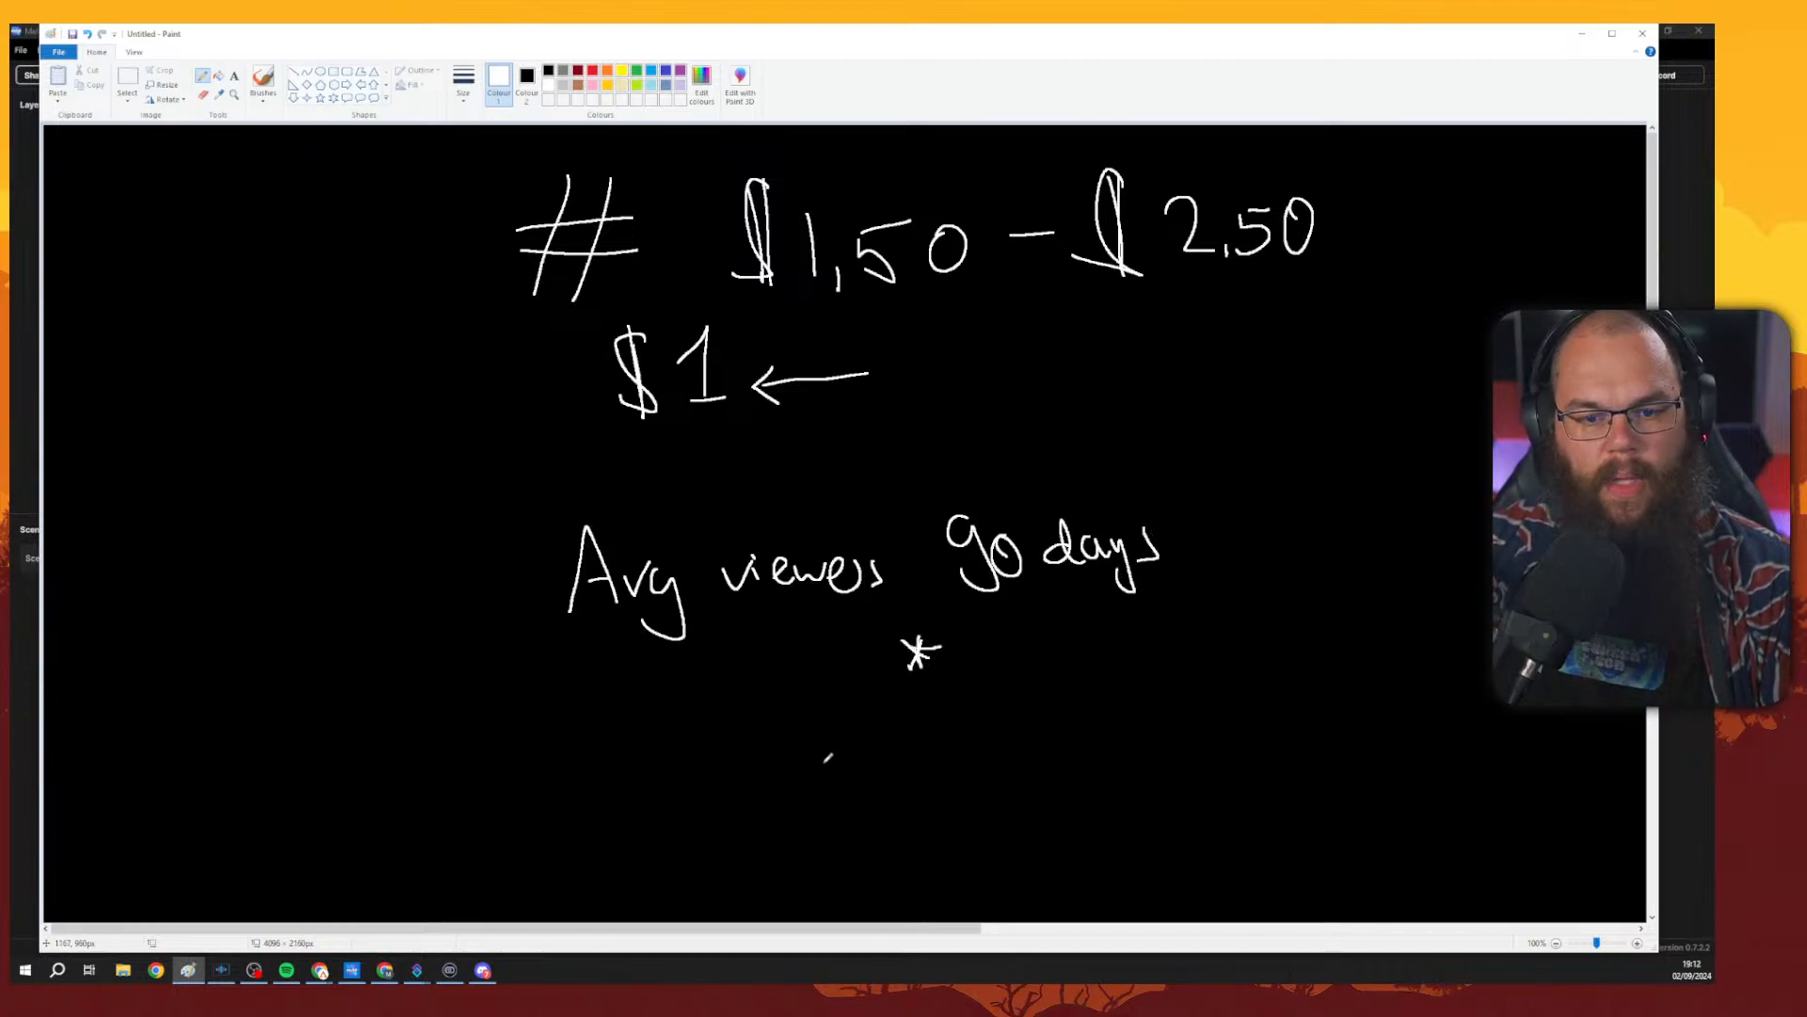
mouse_move(1015, 622)
left_mouse_down()
mouse_move(1004, 684)
mouse_move(1035, 684)
left_mouse_up()
left_click_drag(989, 638, 1056, 633)
left_click_drag(983, 658, 1132, 663)
mouse_move(1128, 635)
left_mouse_down()
mouse_move(1151, 661)
mouse_move(1232, 636)
mouse_move(1221, 674)
left_mouse_up()
left_click_drag(1246, 610, 1241, 671)
left_click_drag(1205, 644, 1330, 665)
mouse_move(1353, 646)
left_mouse_down()
mouse_move(1351, 664)
mouse_move(1352, 647)
left_mouse_up()
mouse_move(1372, 647)
left_mouse_down()
mouse_move(1391, 666)
mouse_move(1409, 640)
left_mouse_up()
left_click_drag(1426, 641, 1413, 664)
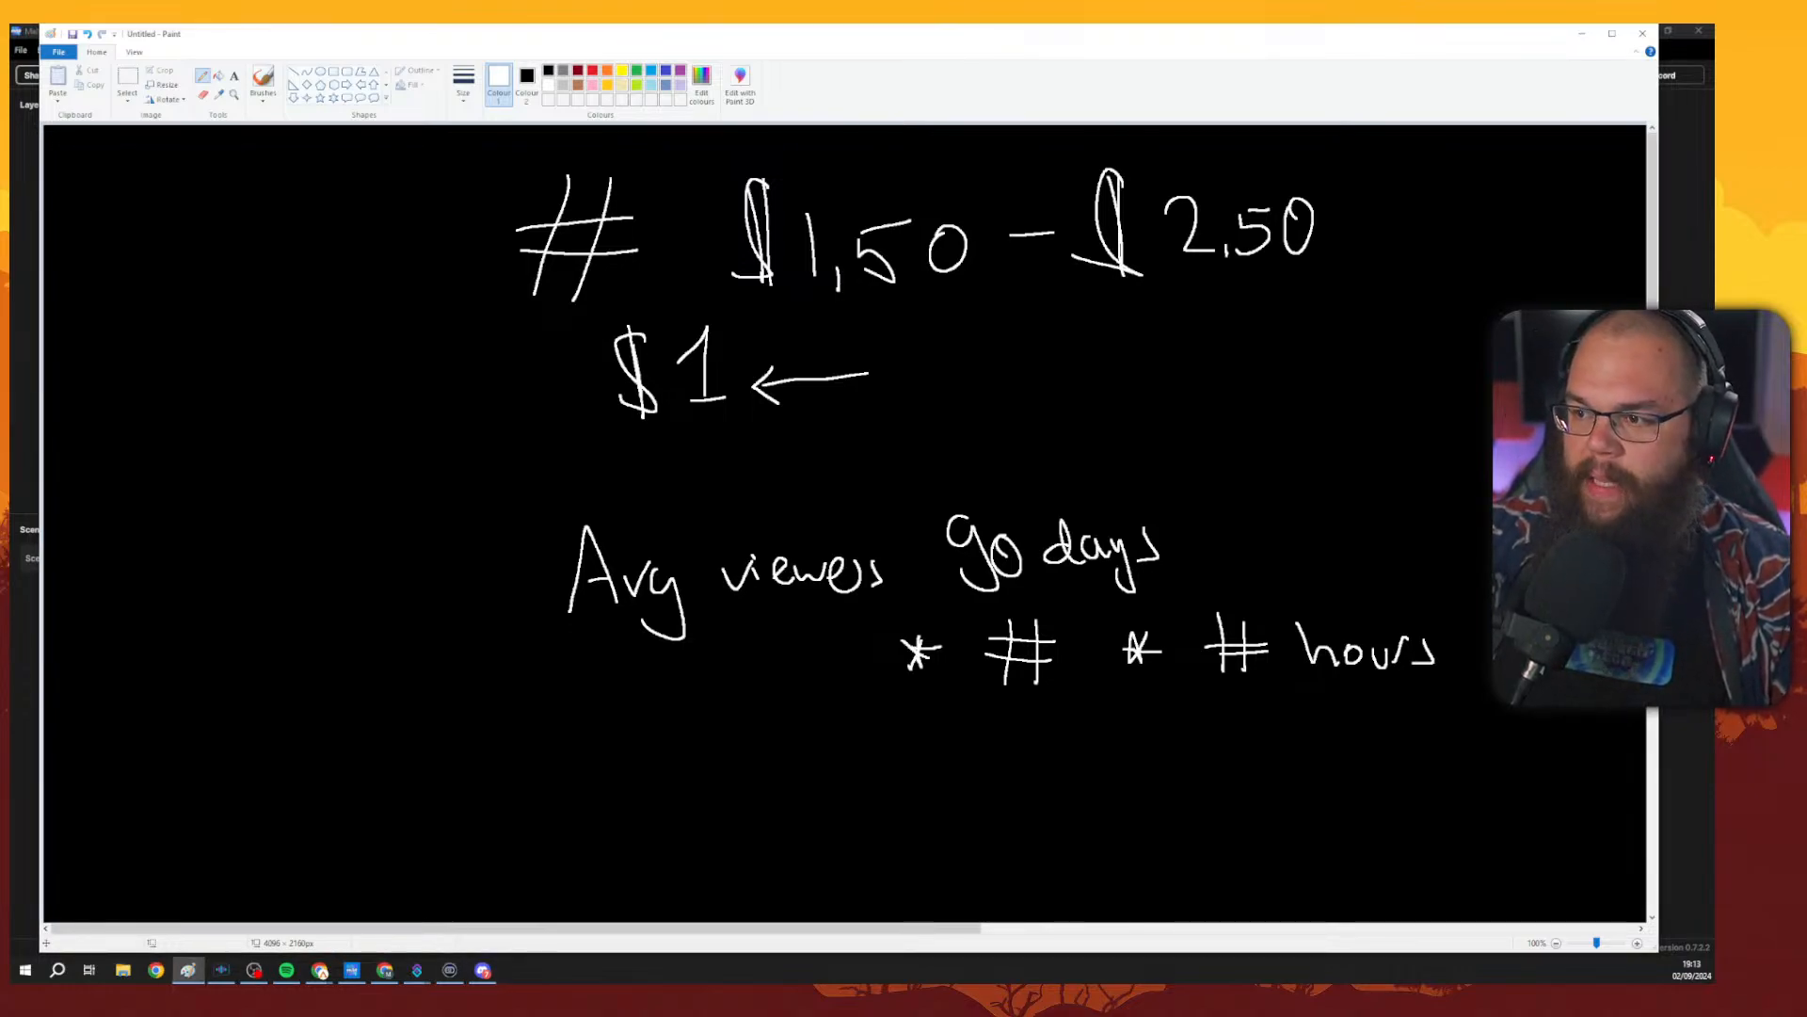
Switch to the OBS window and move it aside.
key("alt+Tab")
key("alt+Tab")
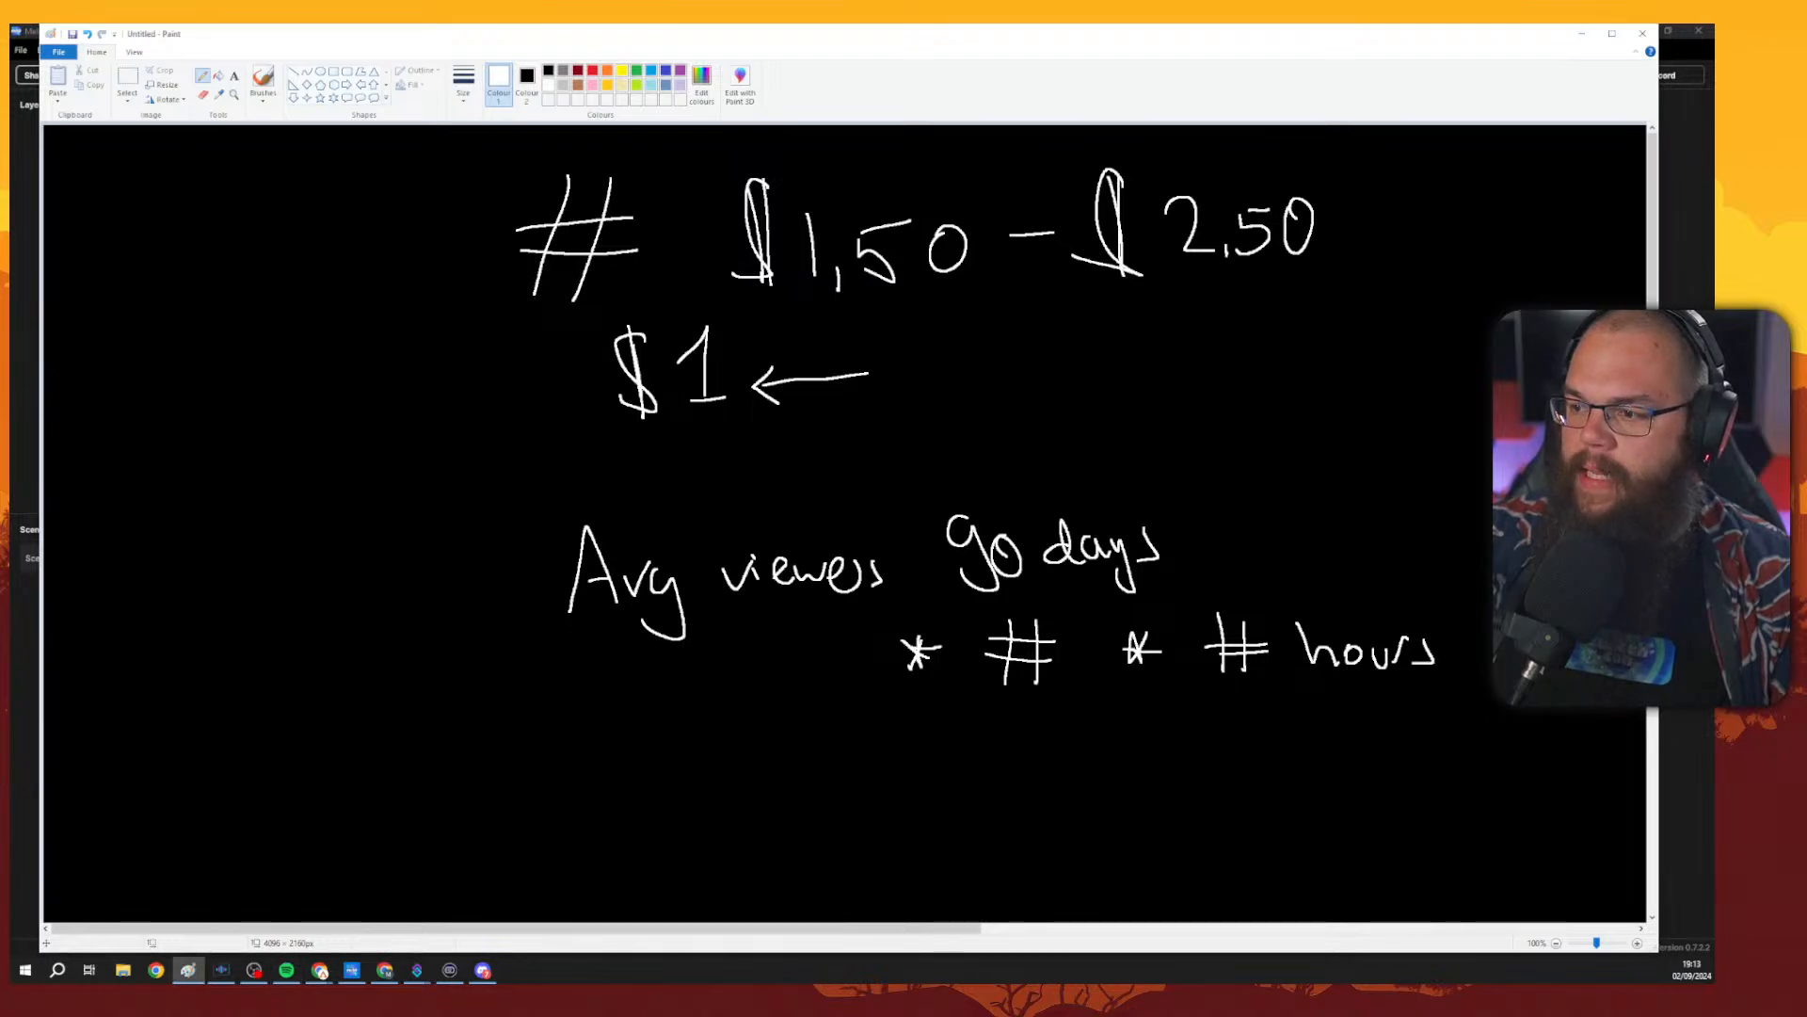
key("alt+Tab")
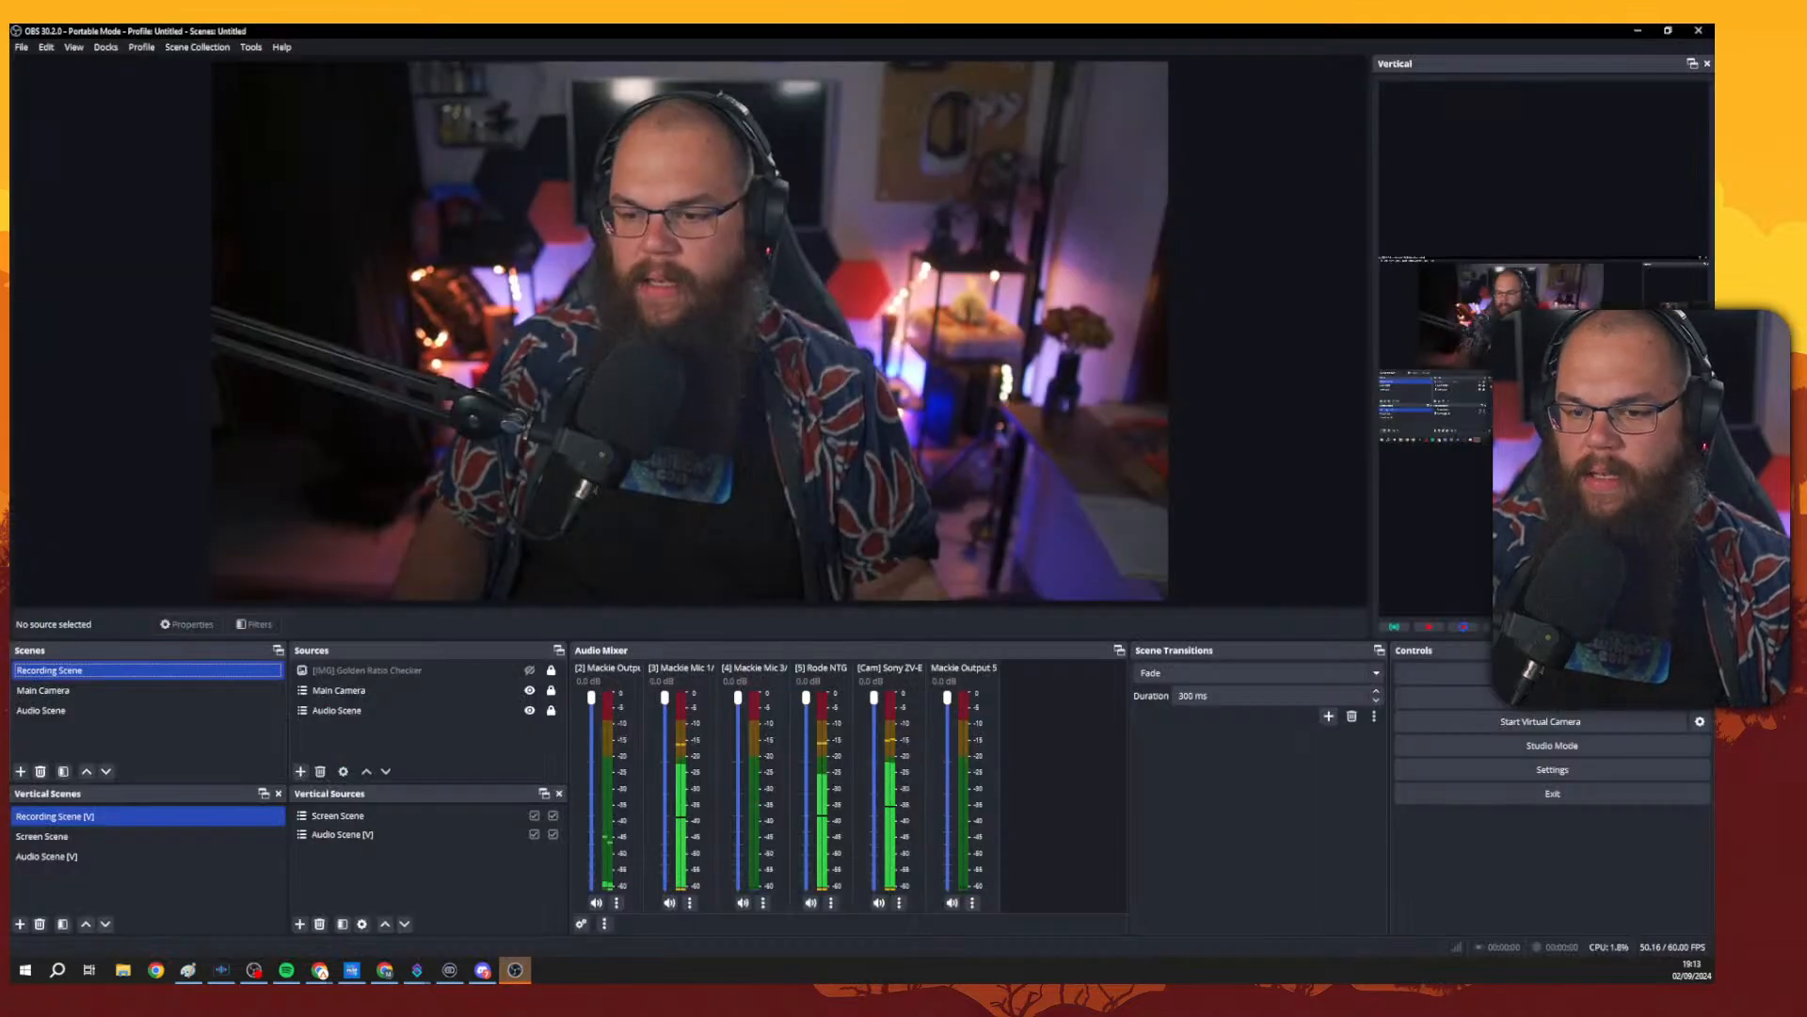
left_click(904, 45)
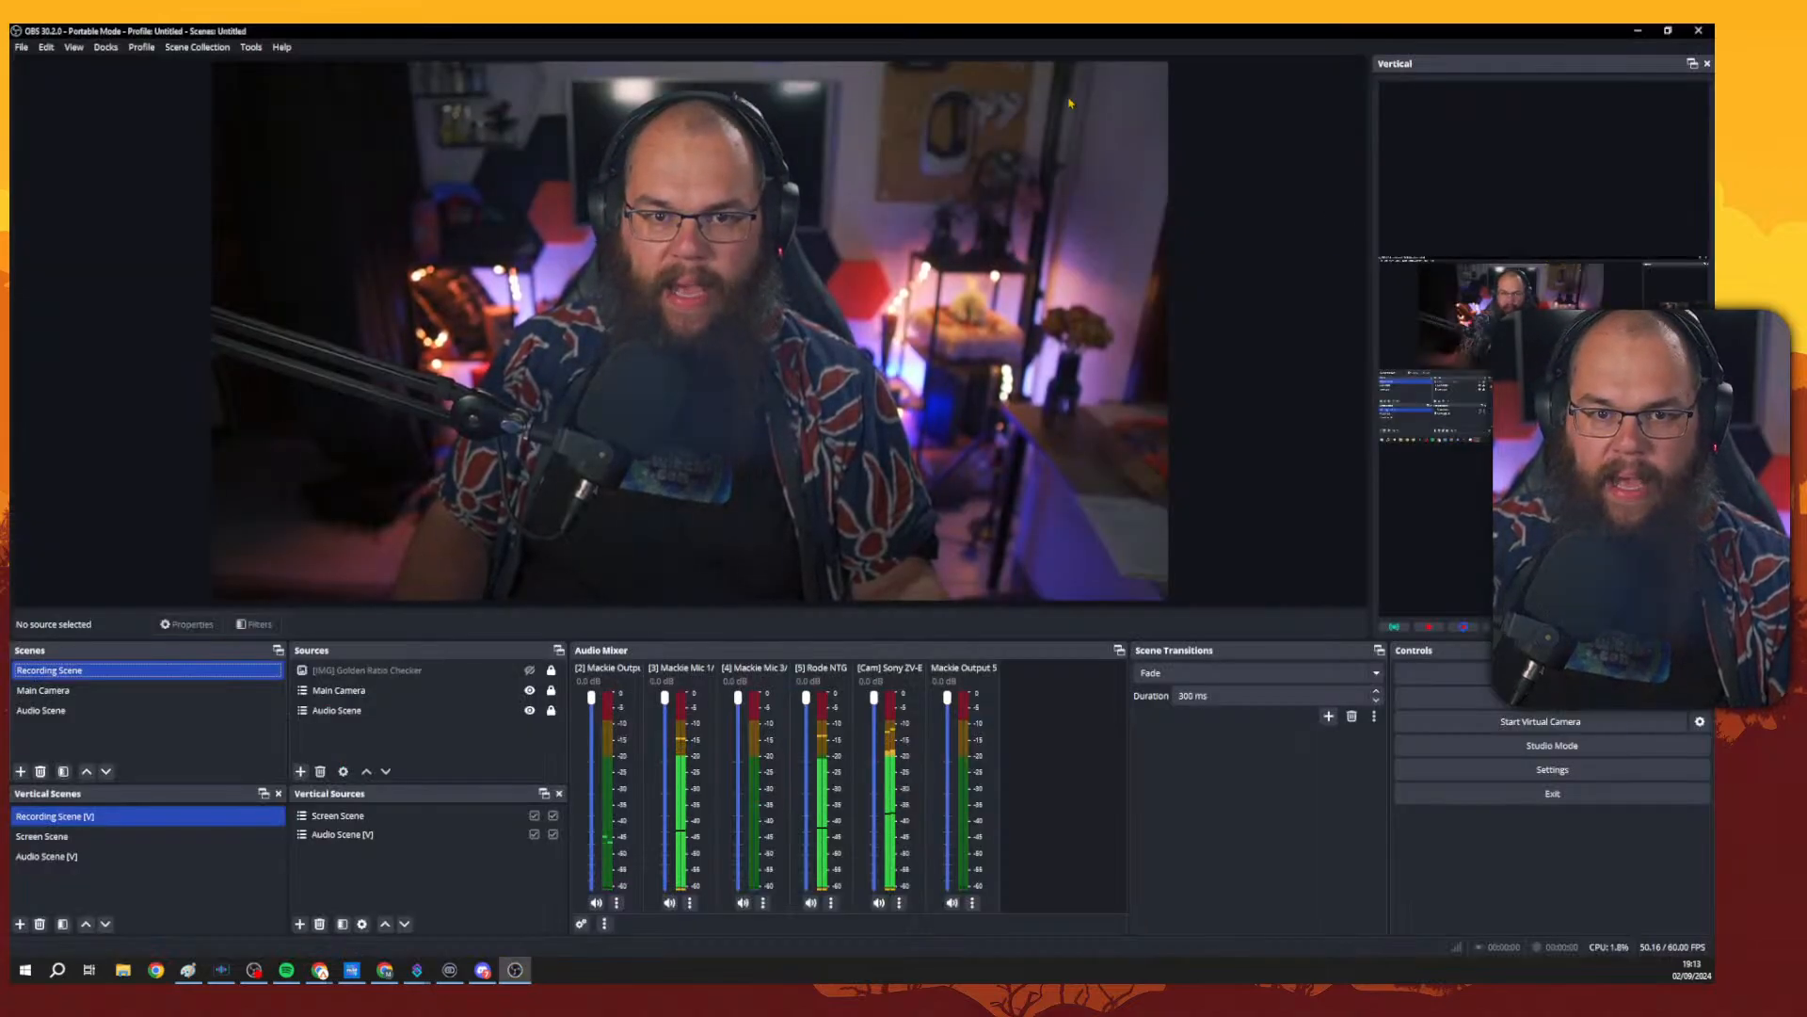
left_click_drag(1122, 36, 1713, 240)
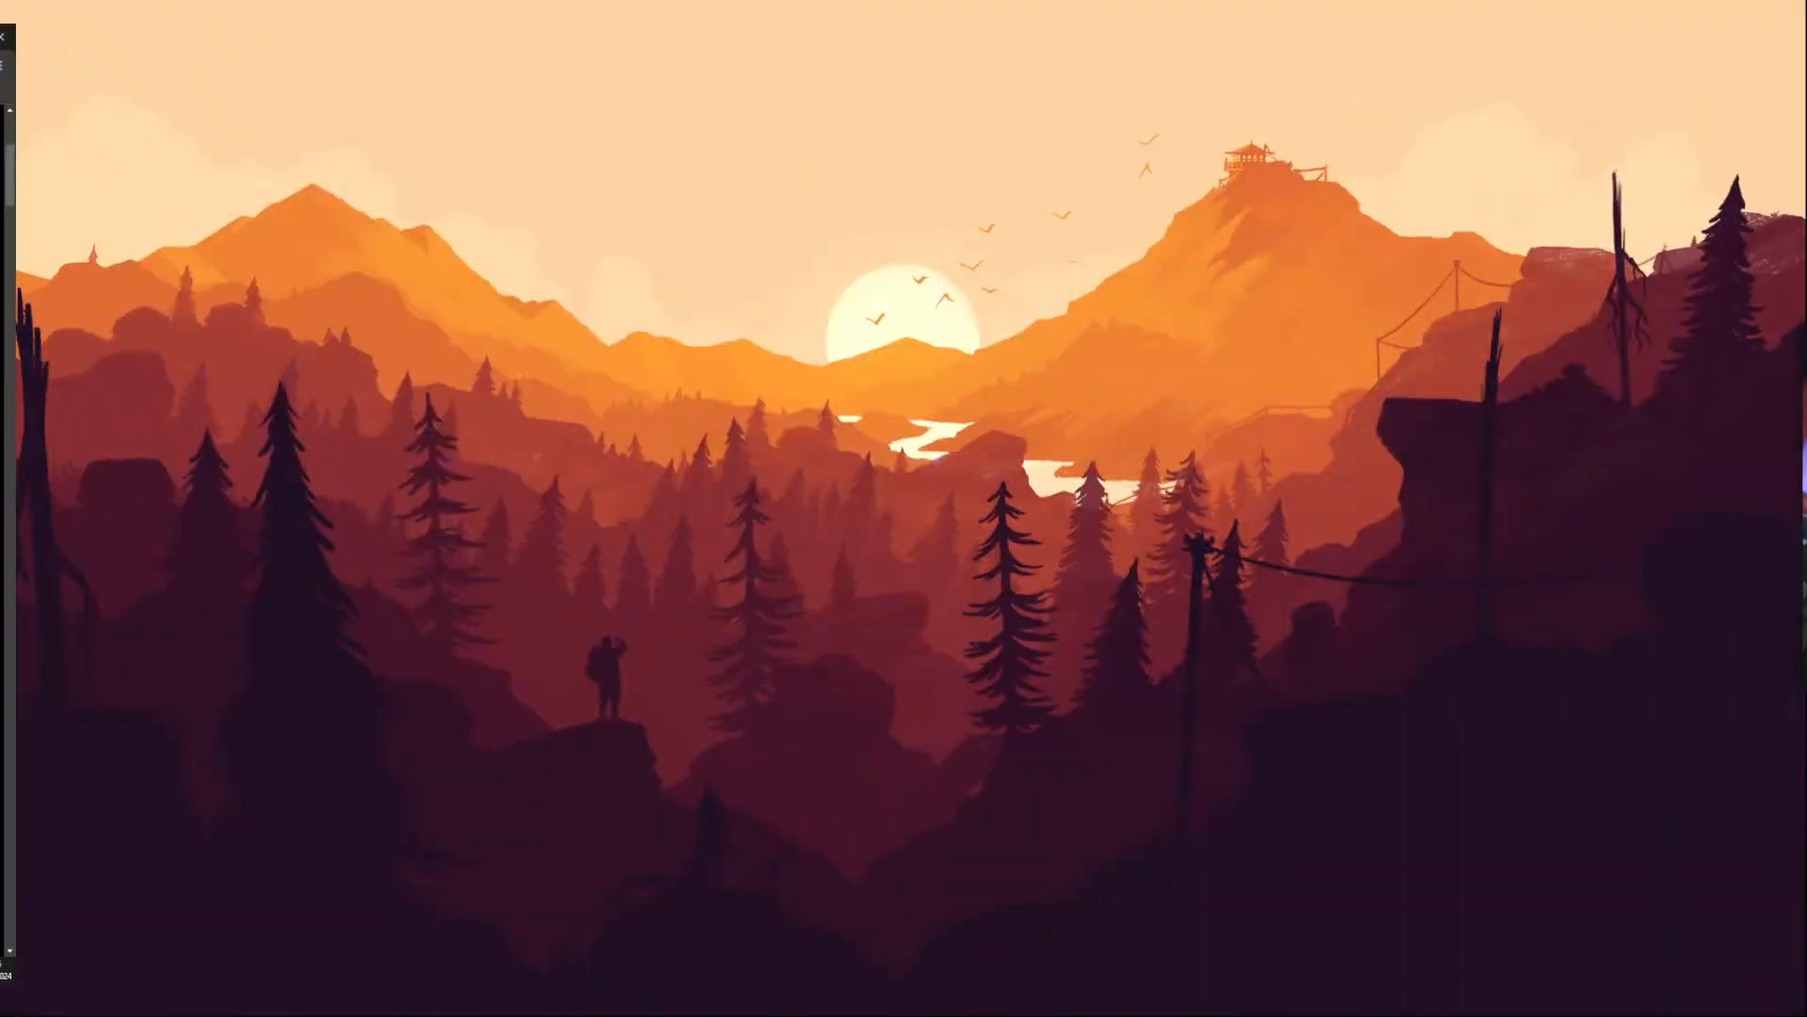
Highlight the tagline 'Spend more time streaming and less time fiddling.' on the Meld homepage and zoom the page in.
scroll(1486, 366, "up", 3)
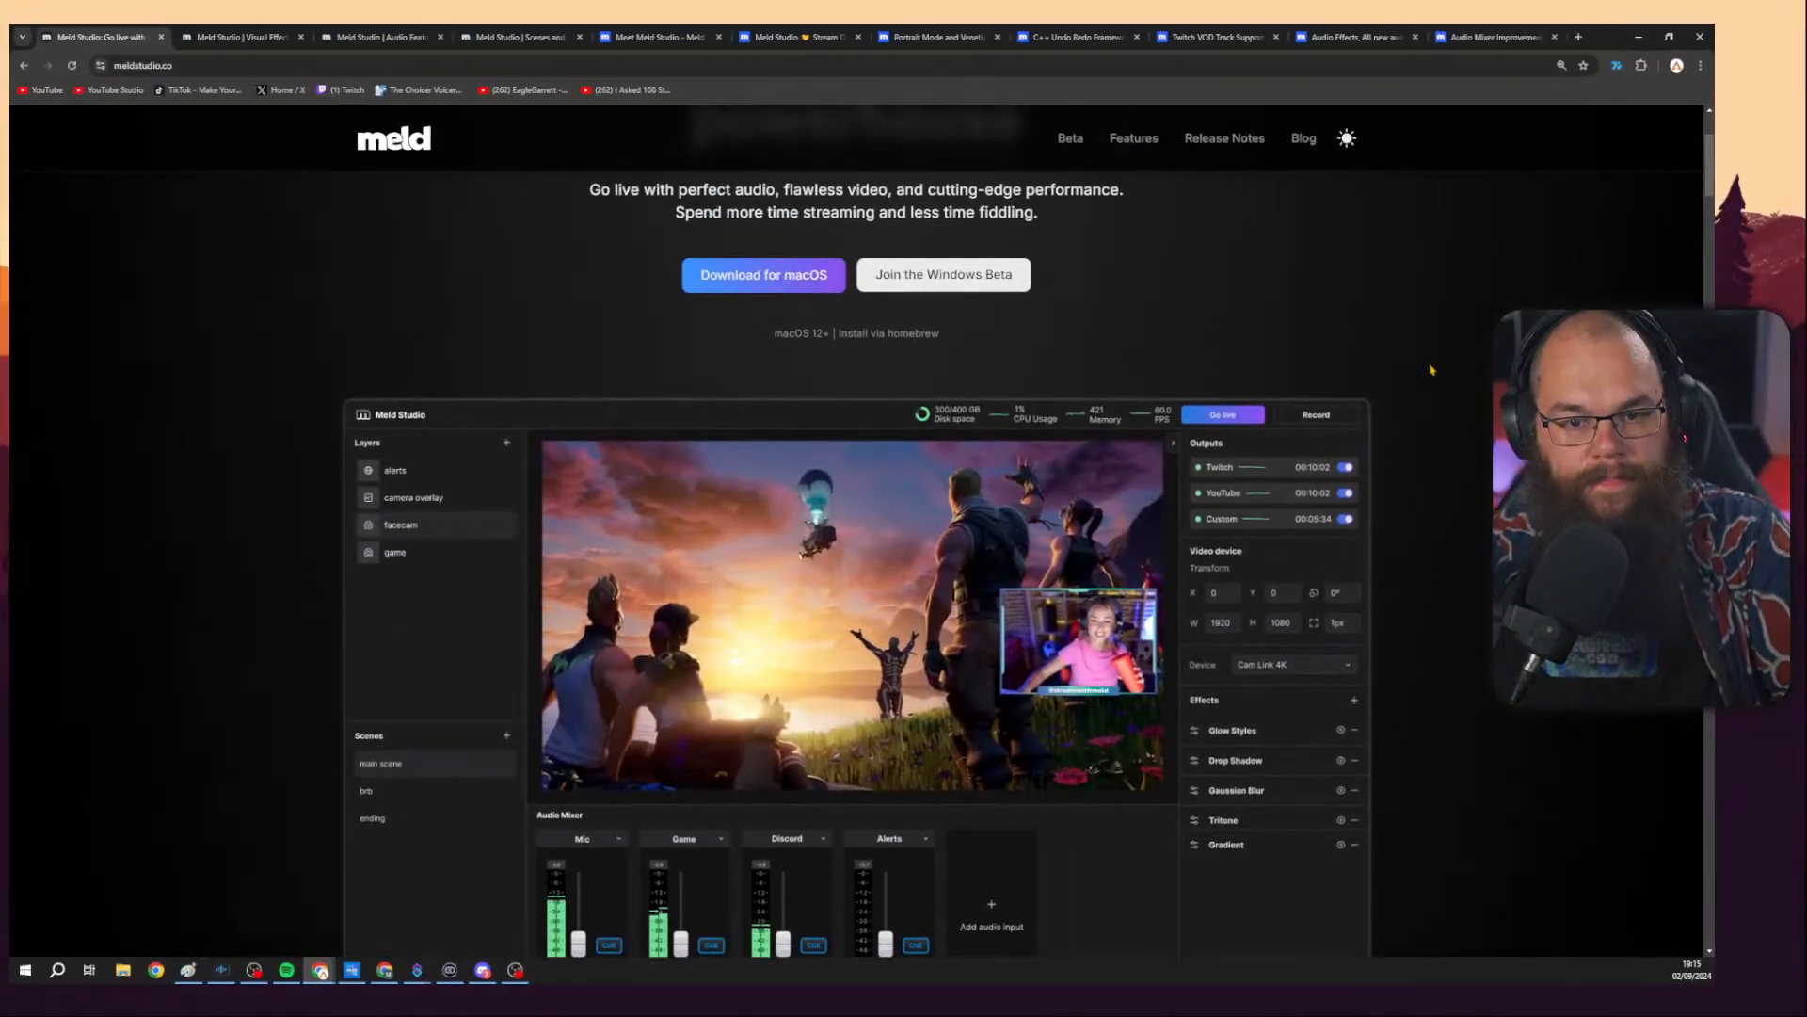
scroll(1485, 365, "up", 2)
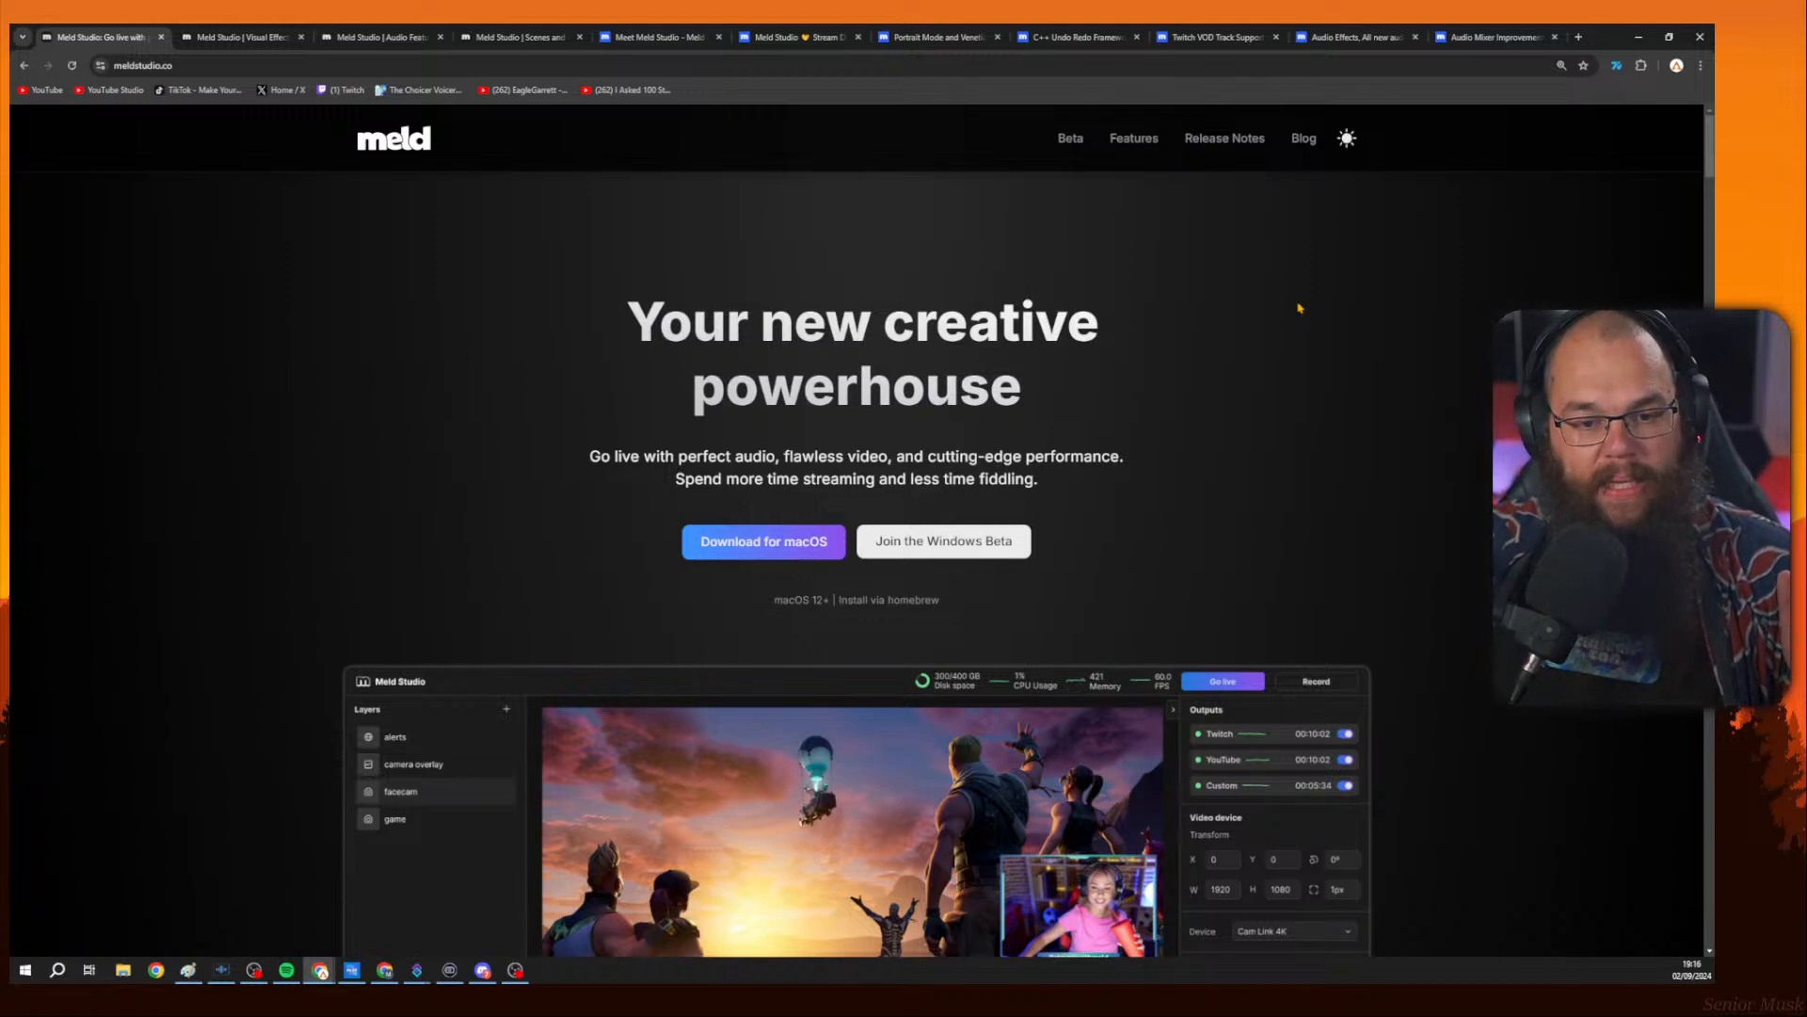
left_click_drag(676, 495, 1039, 488)
key("ctrl+plus")
key("ctrl+plus")
key("ctrl+plus")
key("ctrl+plus")
scroll(1134, 507, "down", 1)
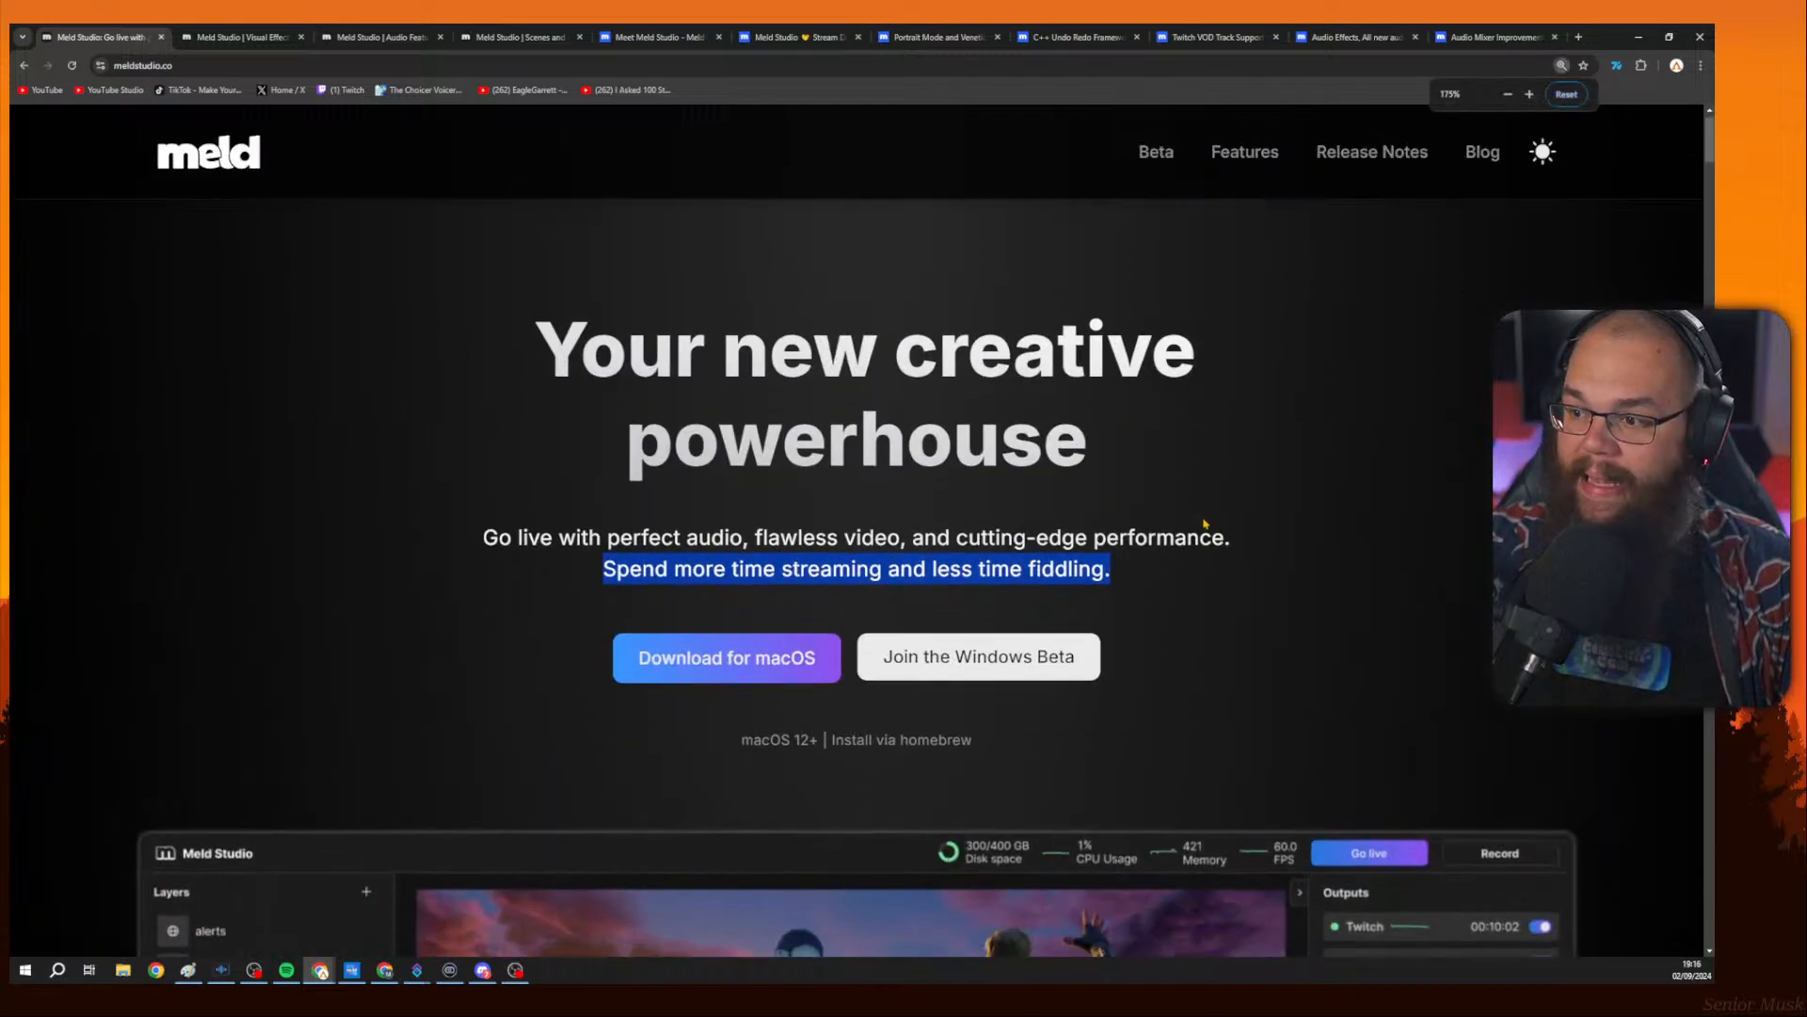
Clear the text selection and zoom the page out one step.
left_click(1202, 518)
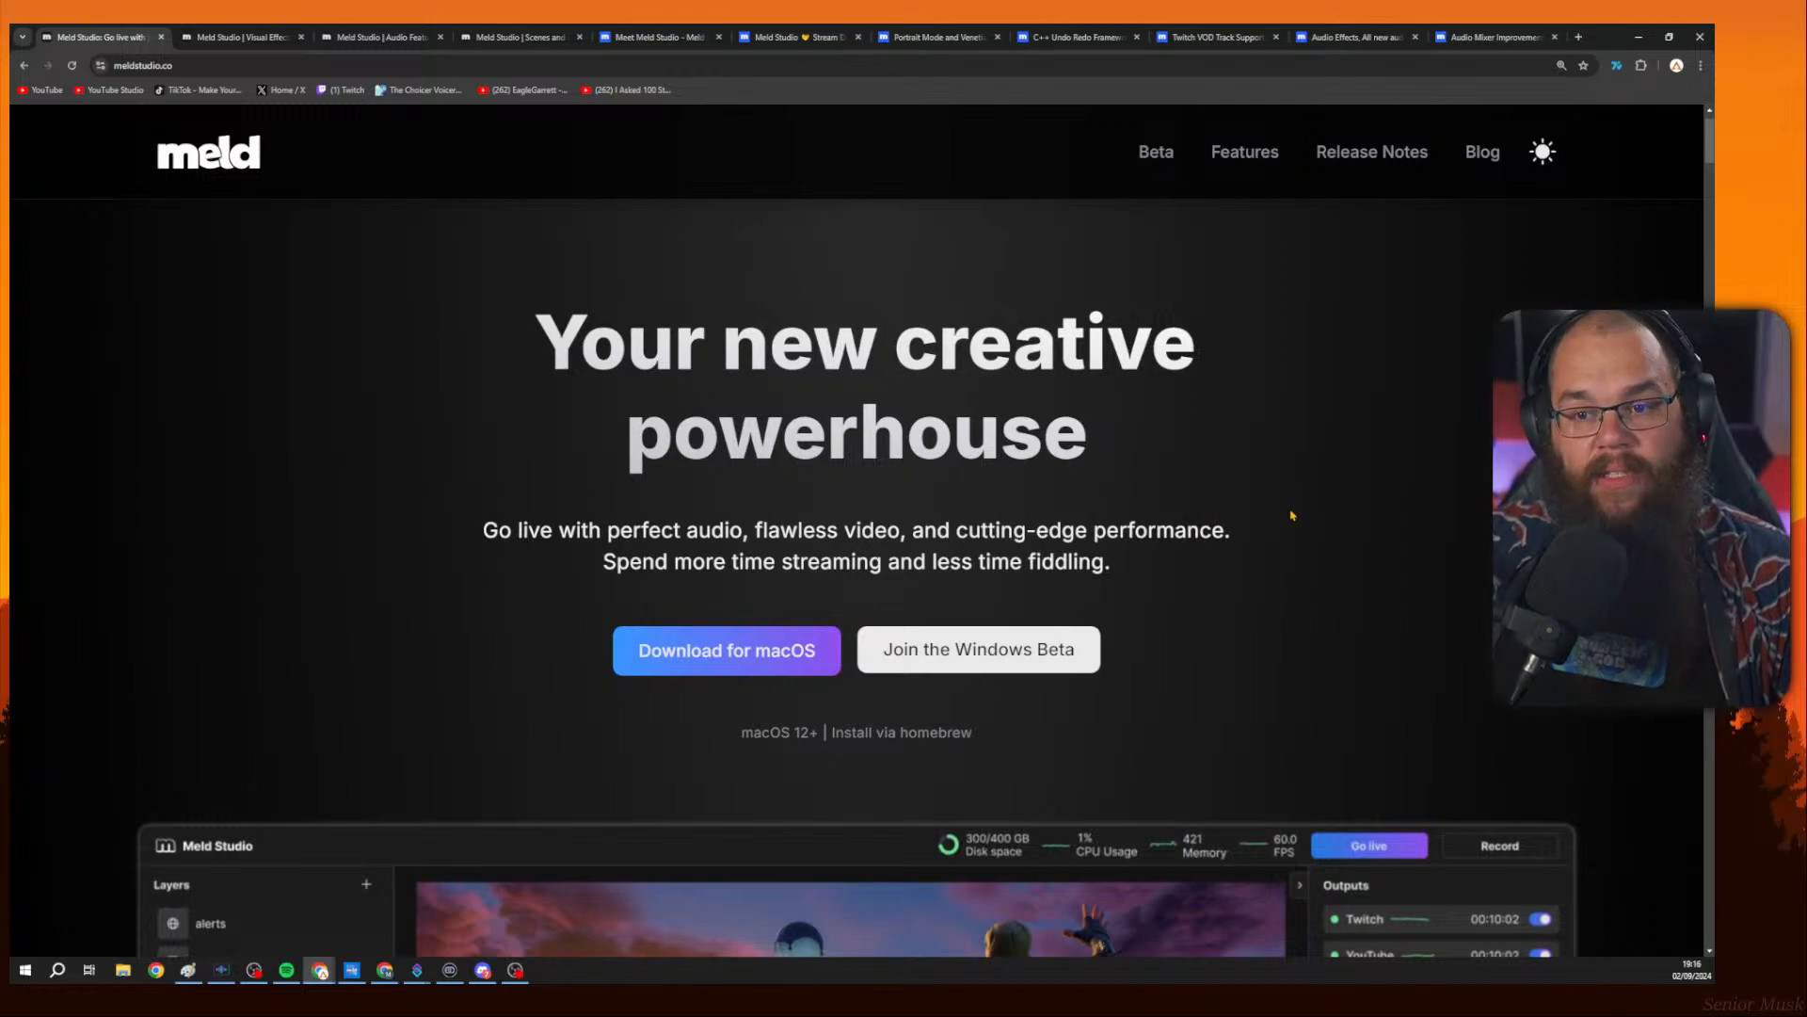
key("ctrl+minus")
scroll(1292, 512, "down", 1)
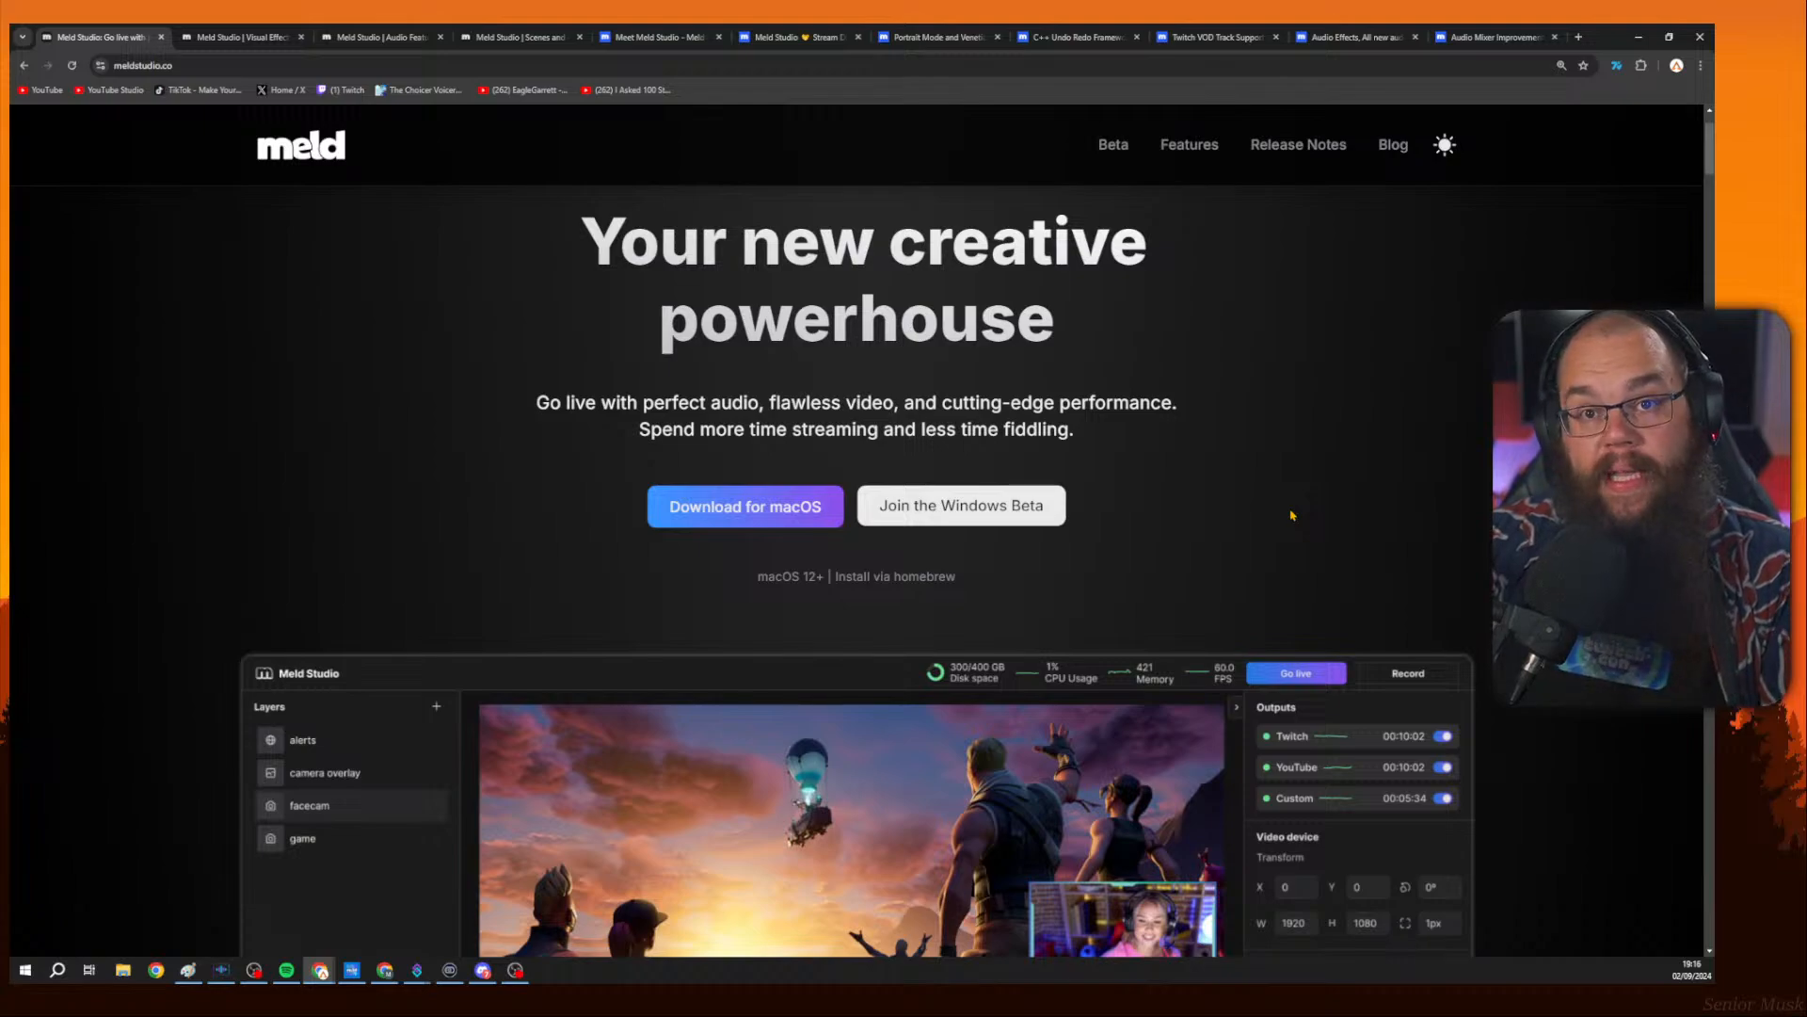
scroll(1292, 515, "up", 2)
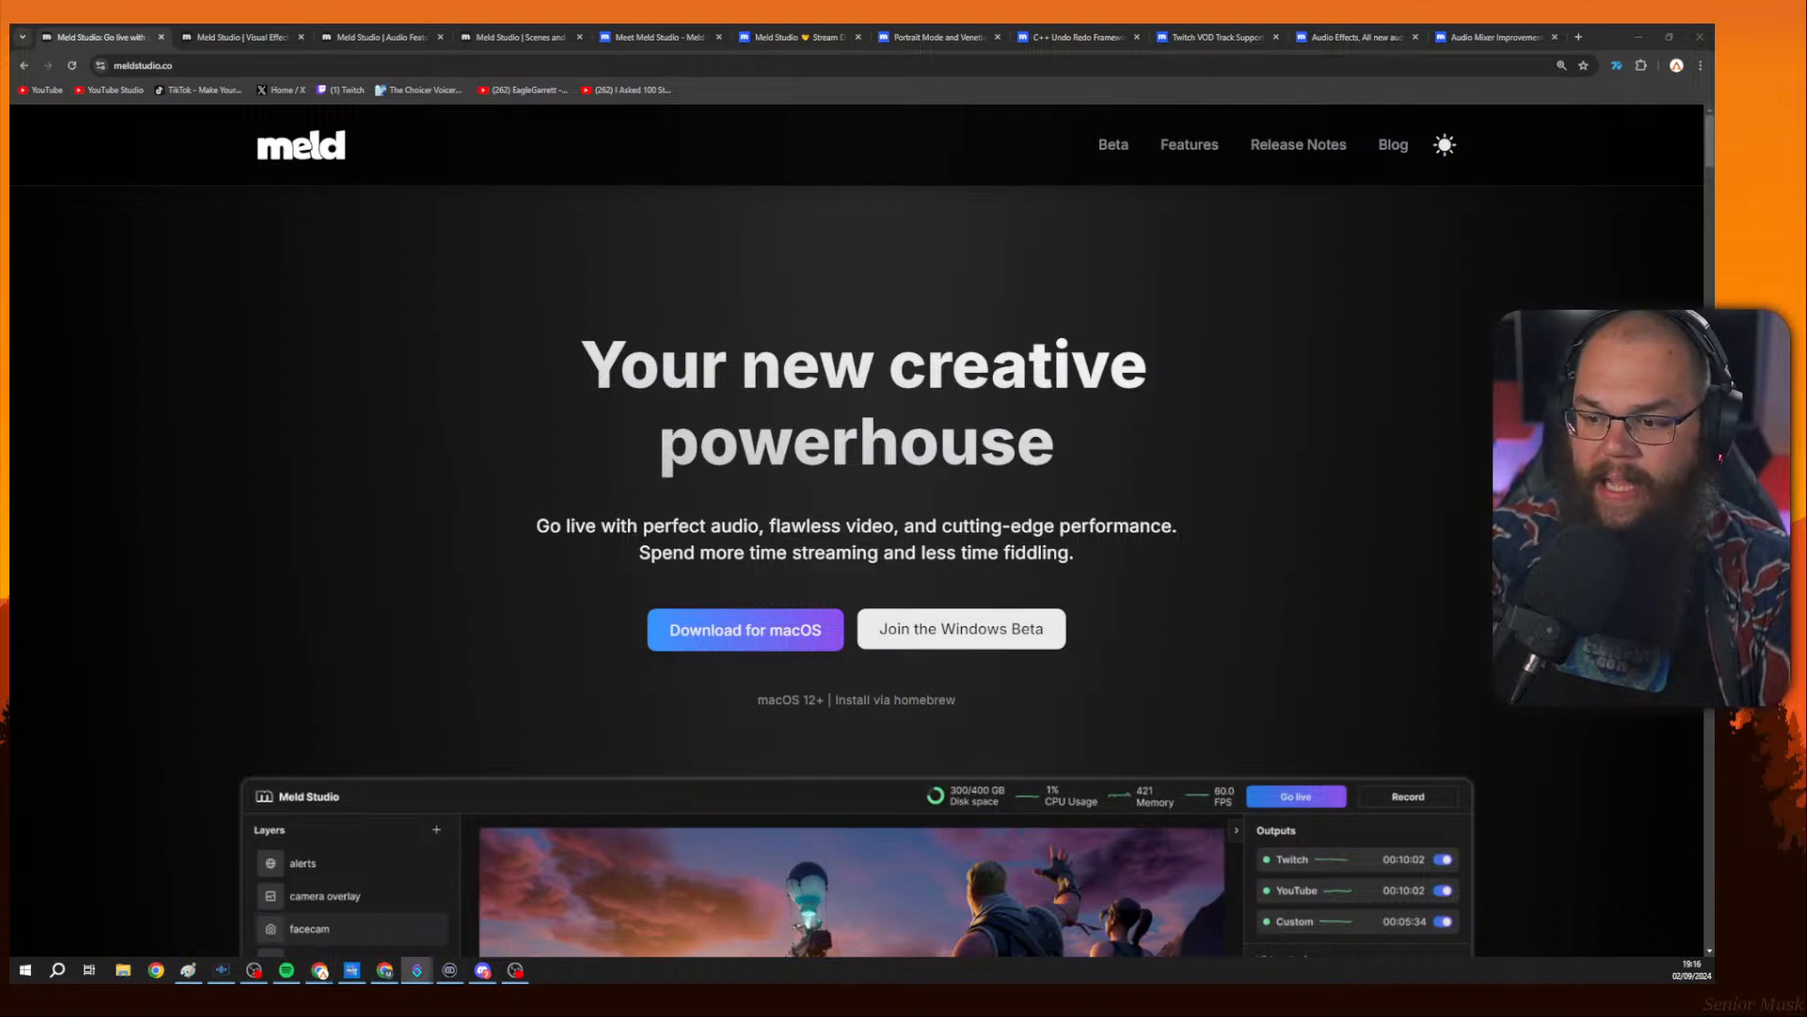
left_click(1457, 523)
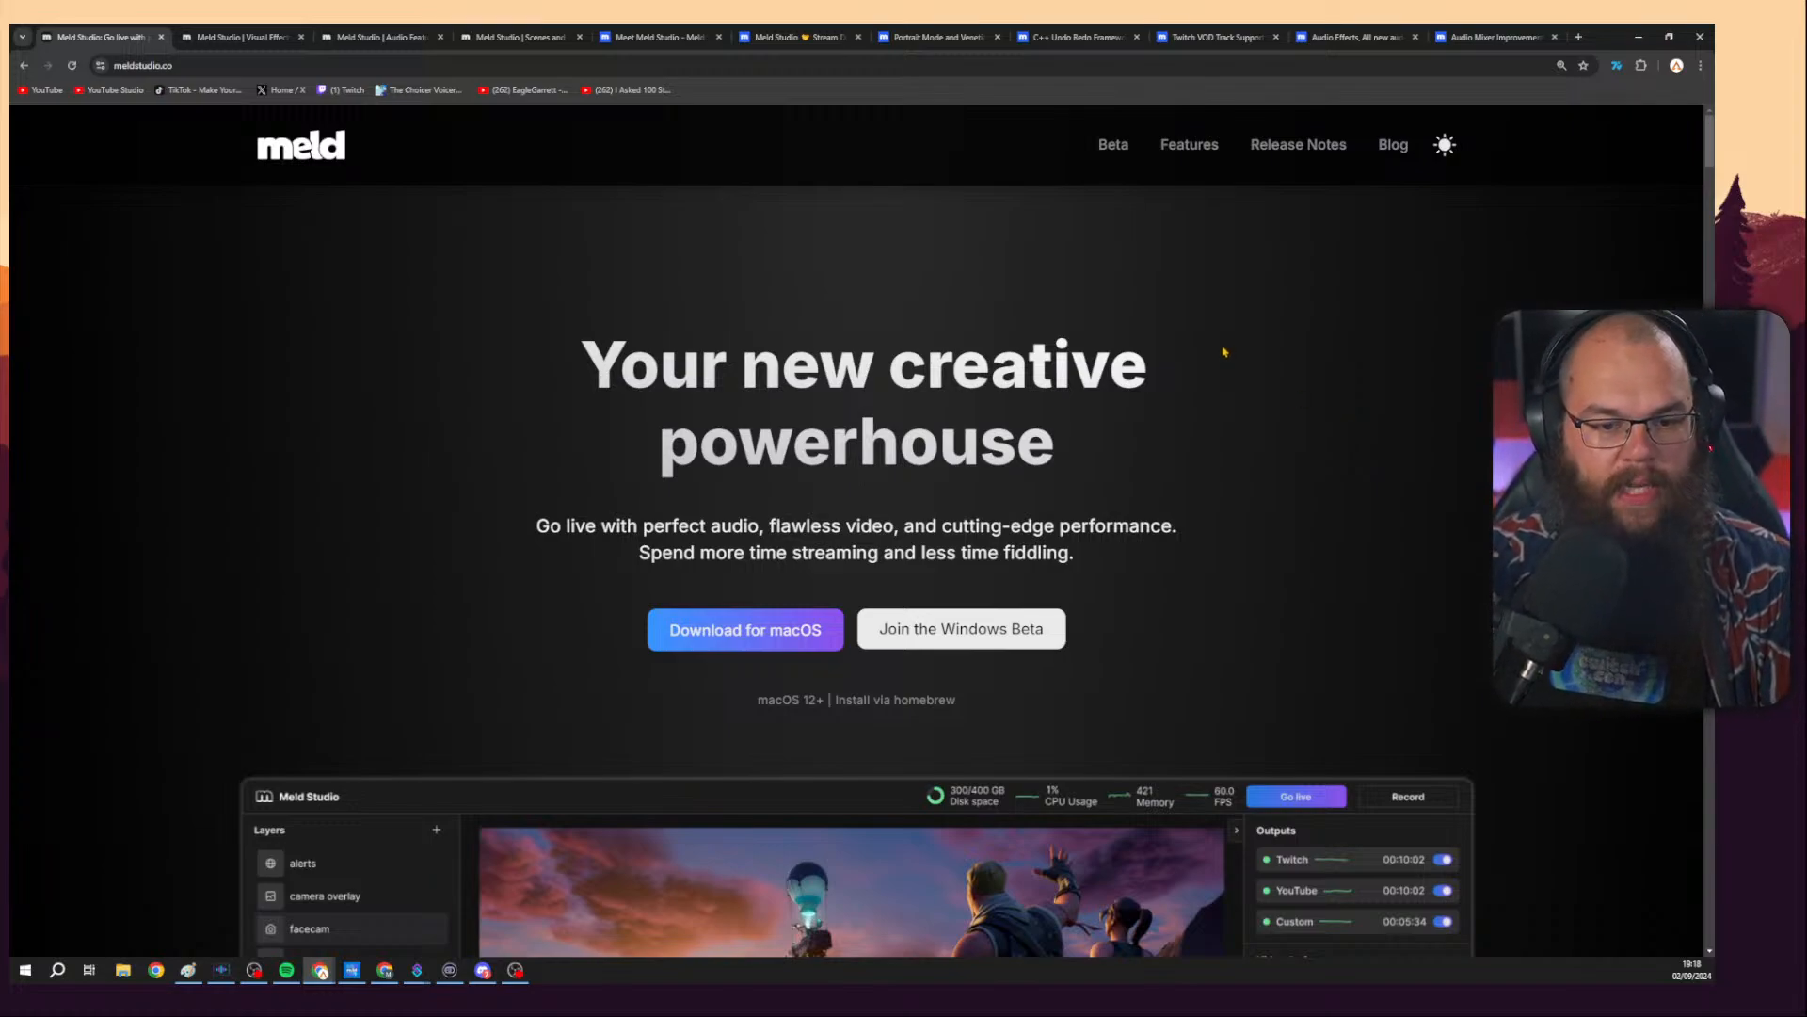
Scroll down to view the Meld Studio interface preview on the homepage.
scroll(1224, 351, "down", 5)
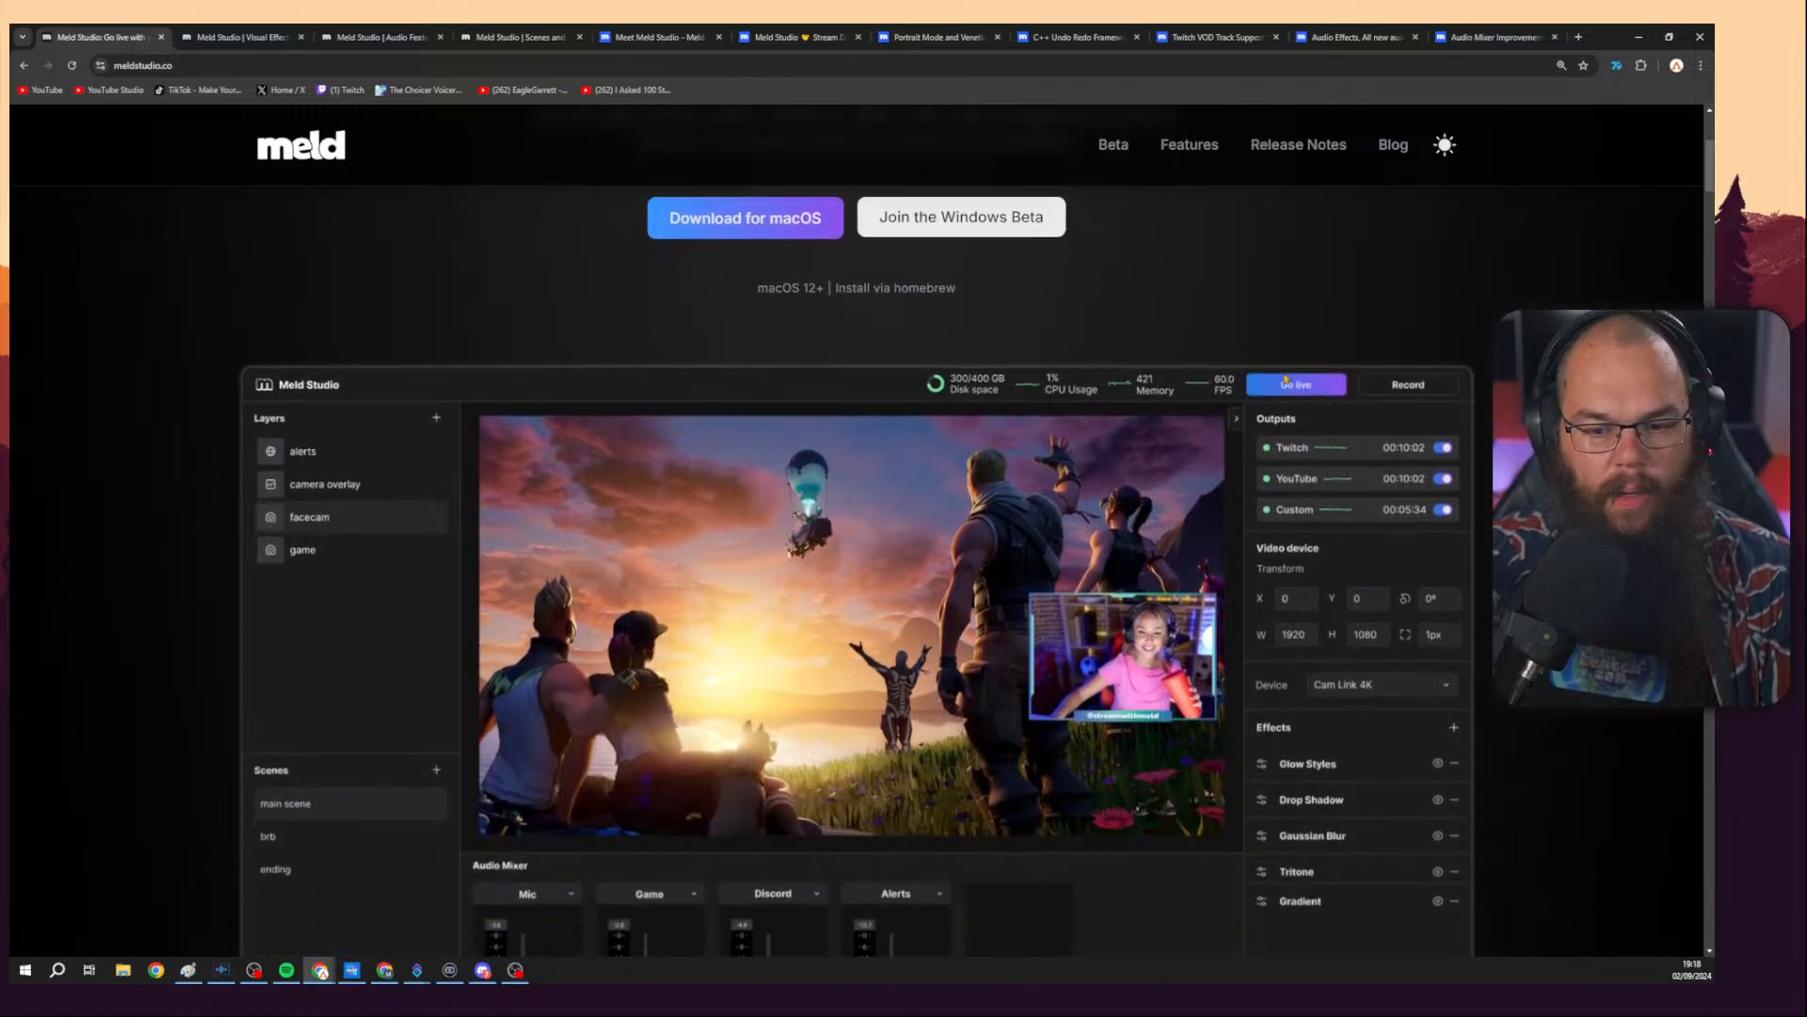
scroll(1285, 379, "down", 2)
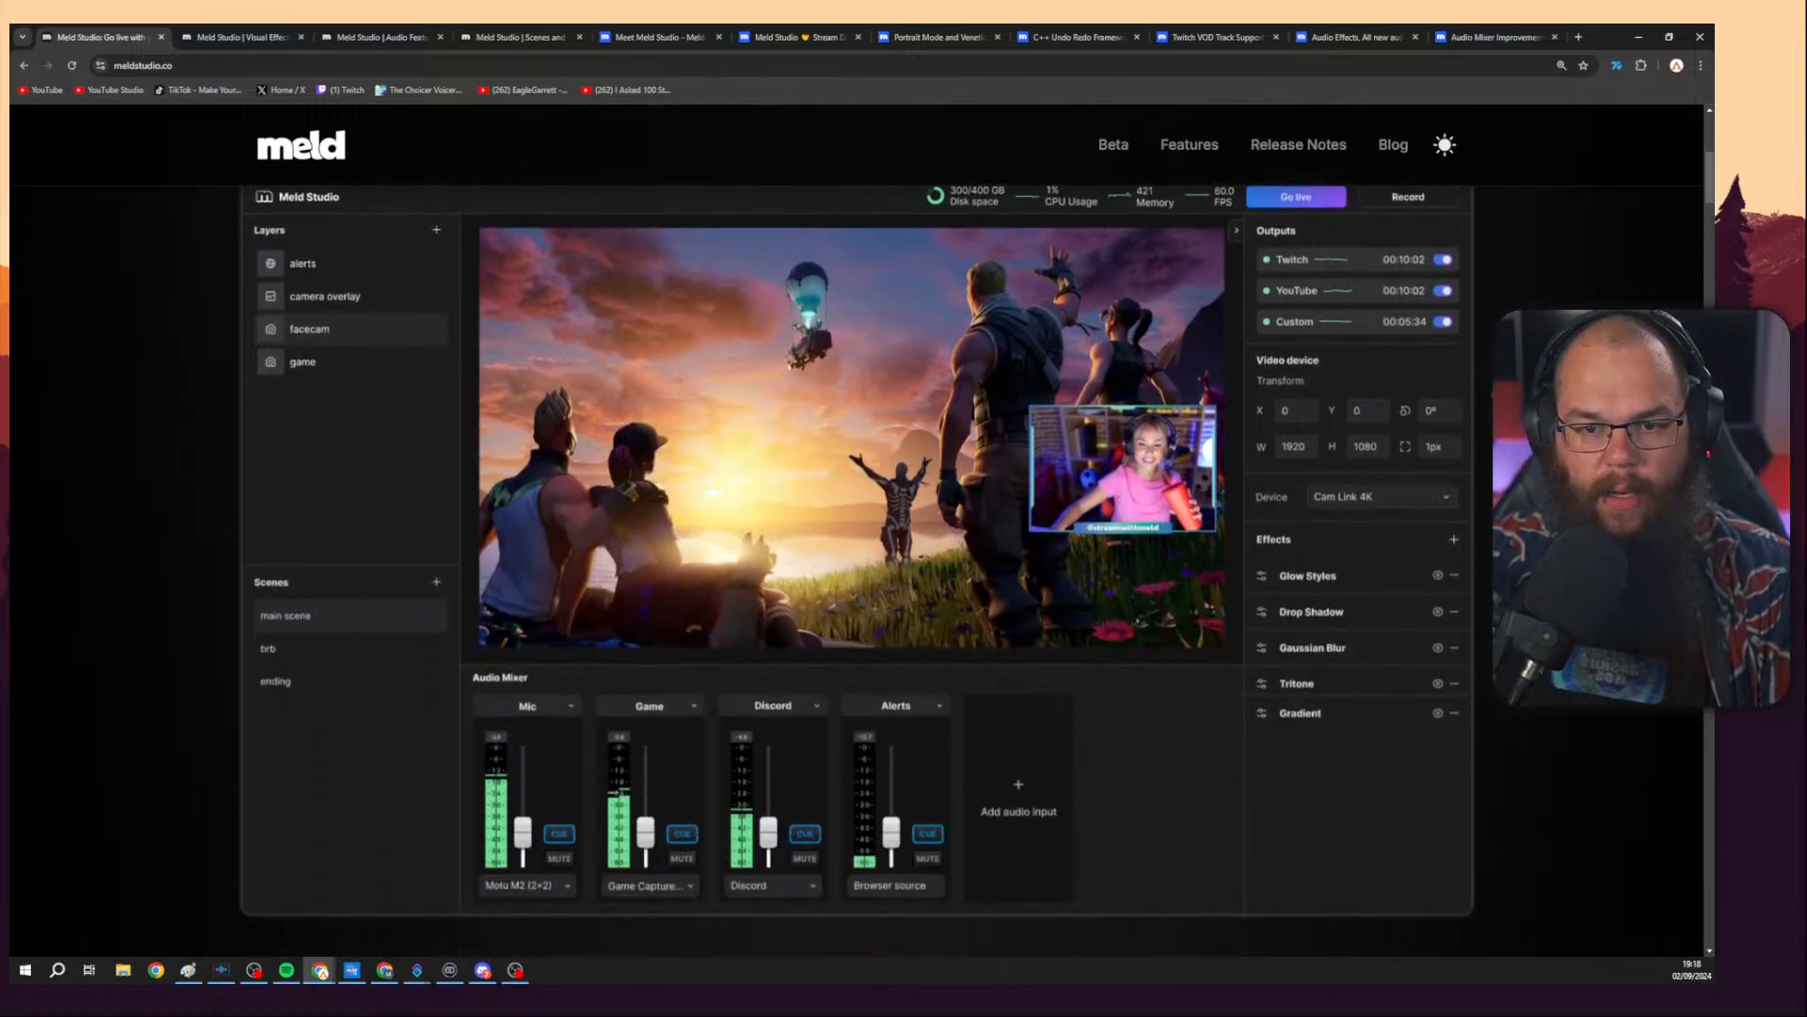
scroll(857, 527, "up", 1)
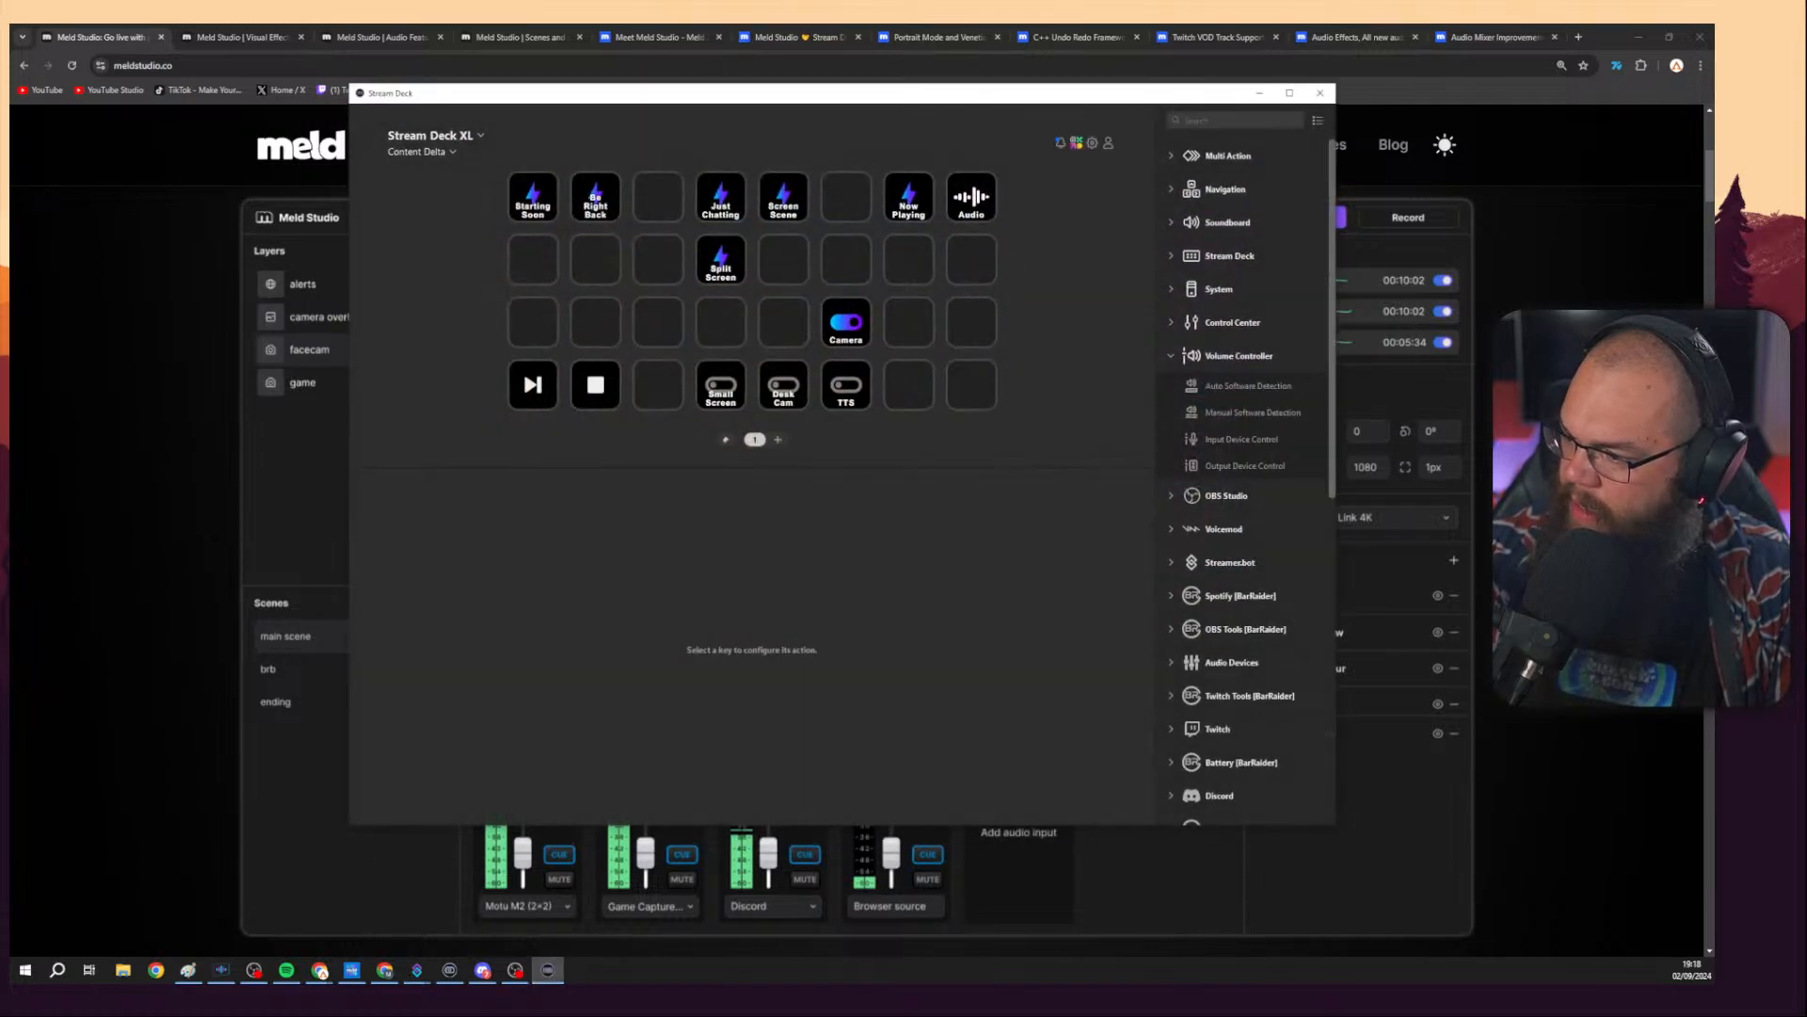
Move the Stream Deck window off screen and close the current browser tab.
left_click_drag(948, 95, 1713, 103)
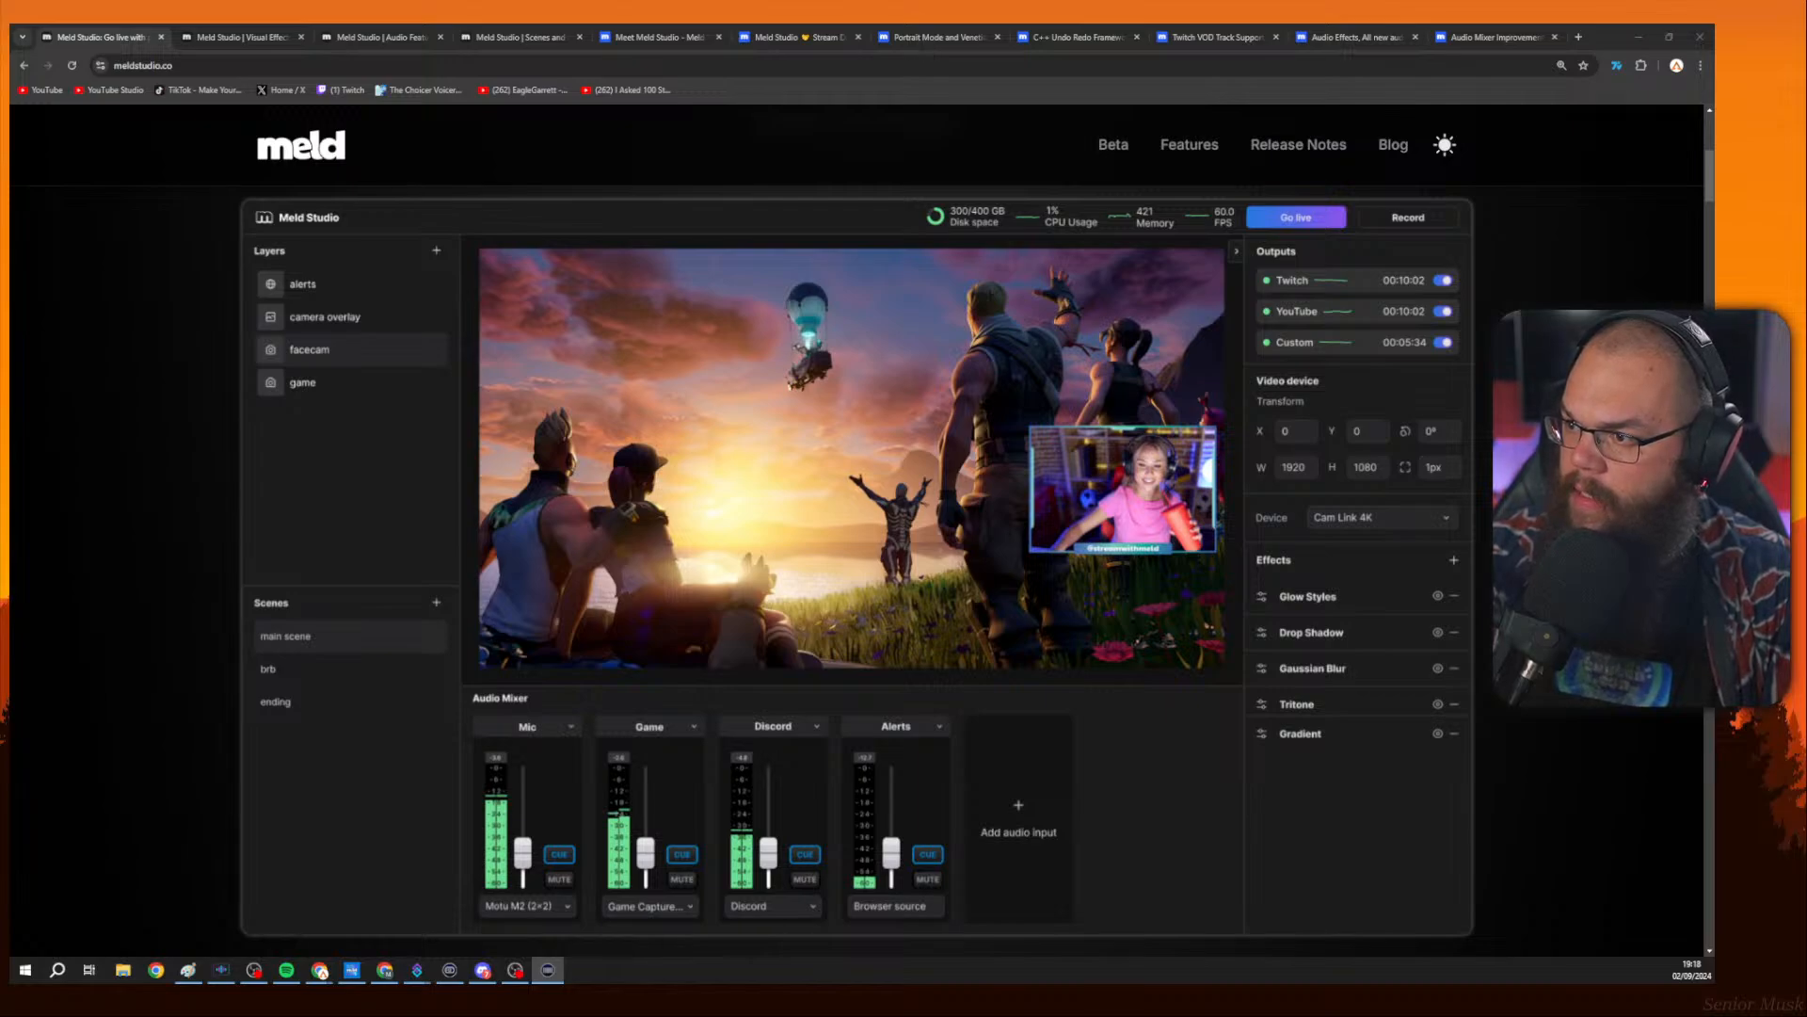
key("ctrl+w")
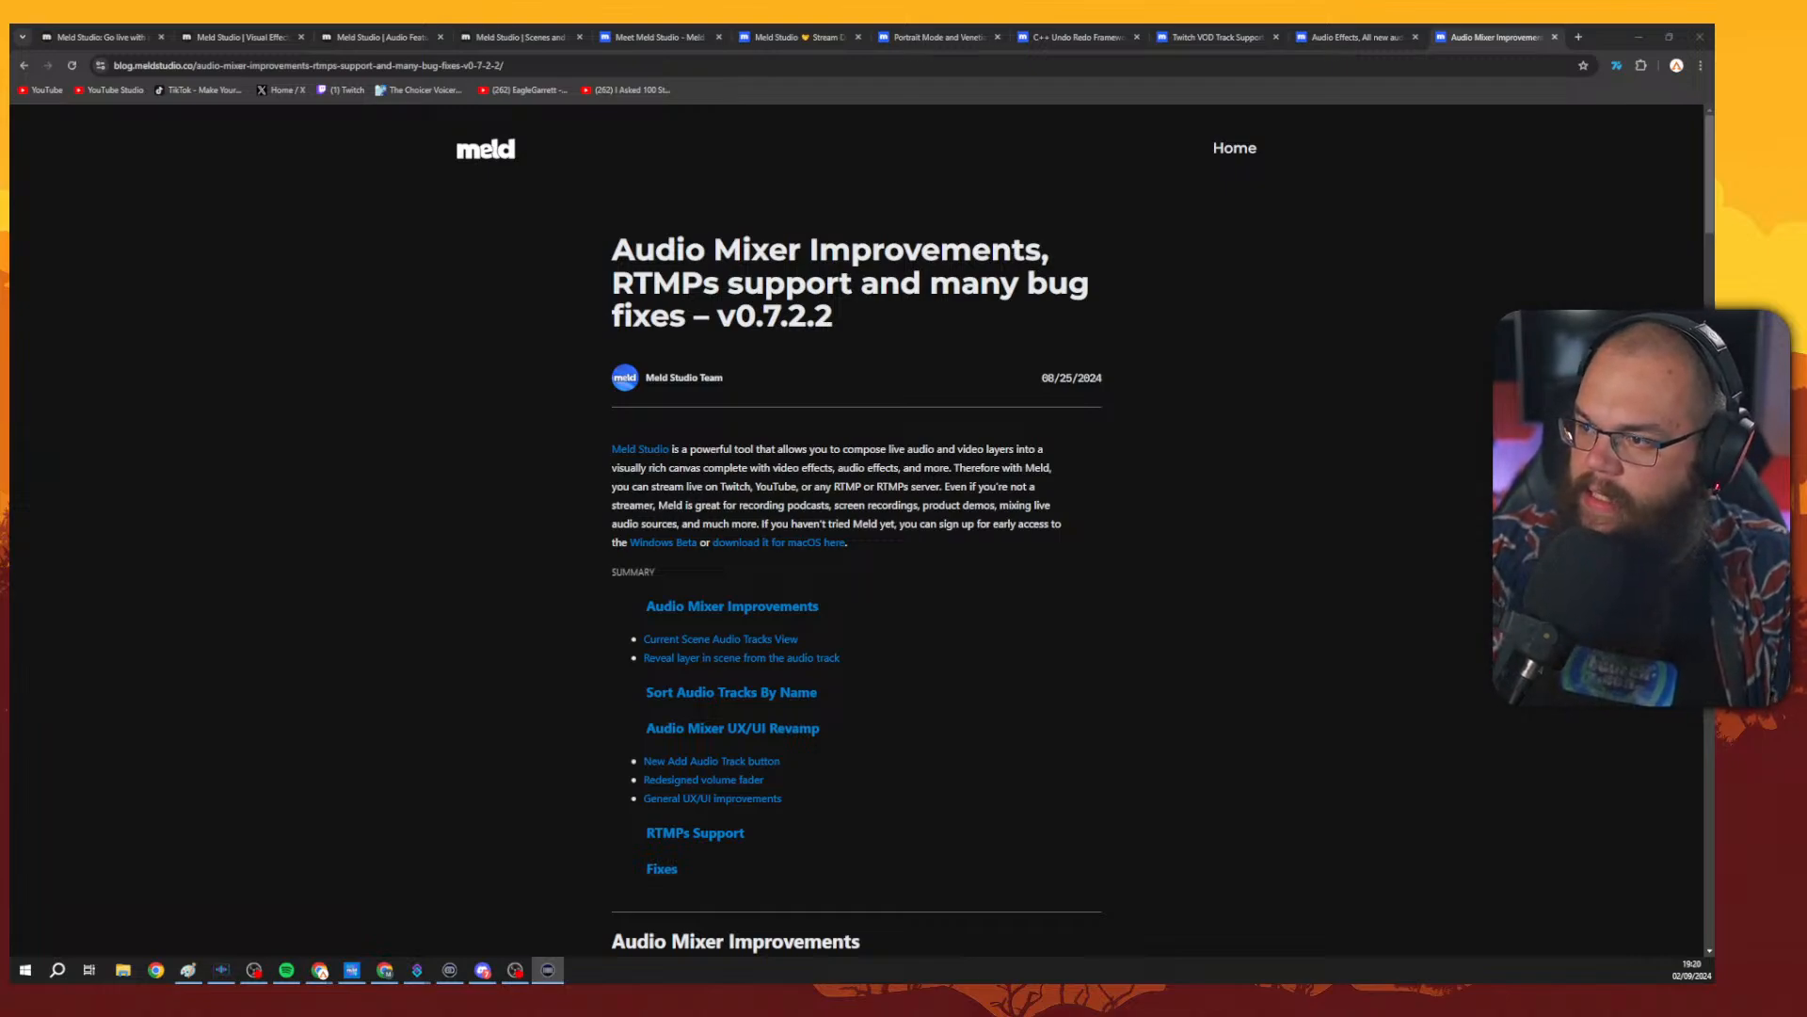
Return to the meldstudio.co homepage tab.
key("alt+Tab")
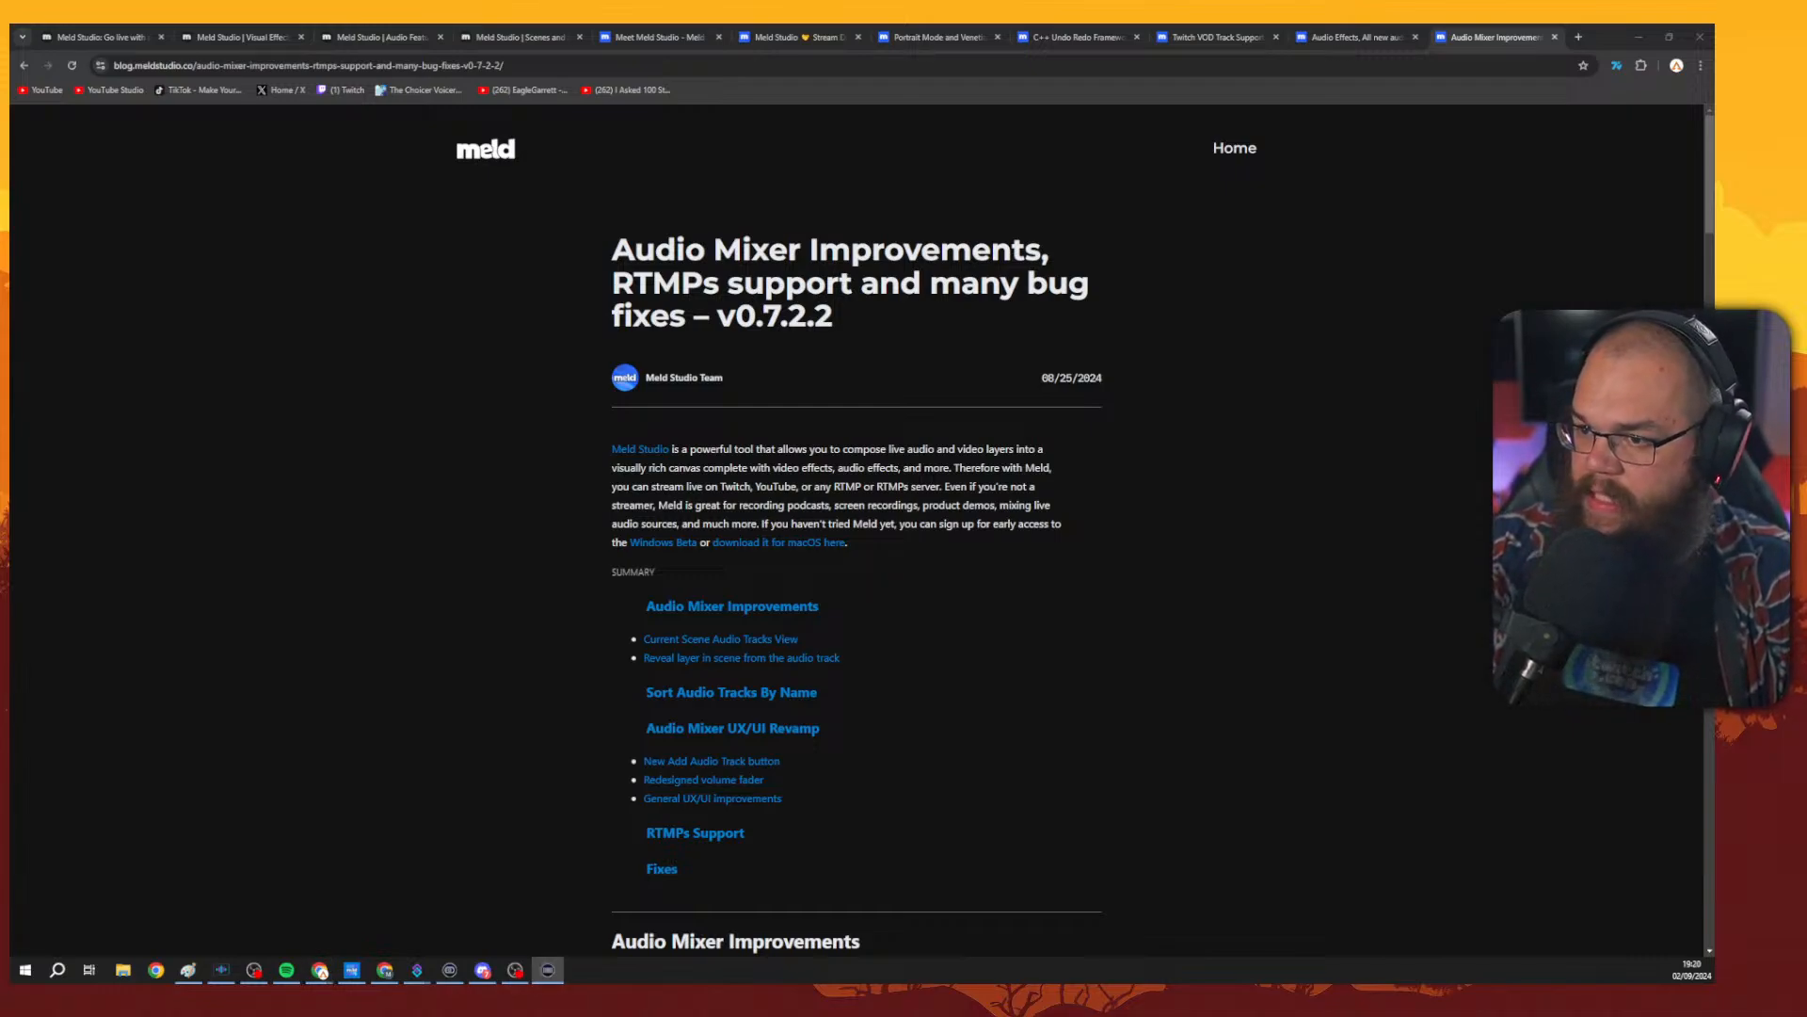
key("alt+Tab")
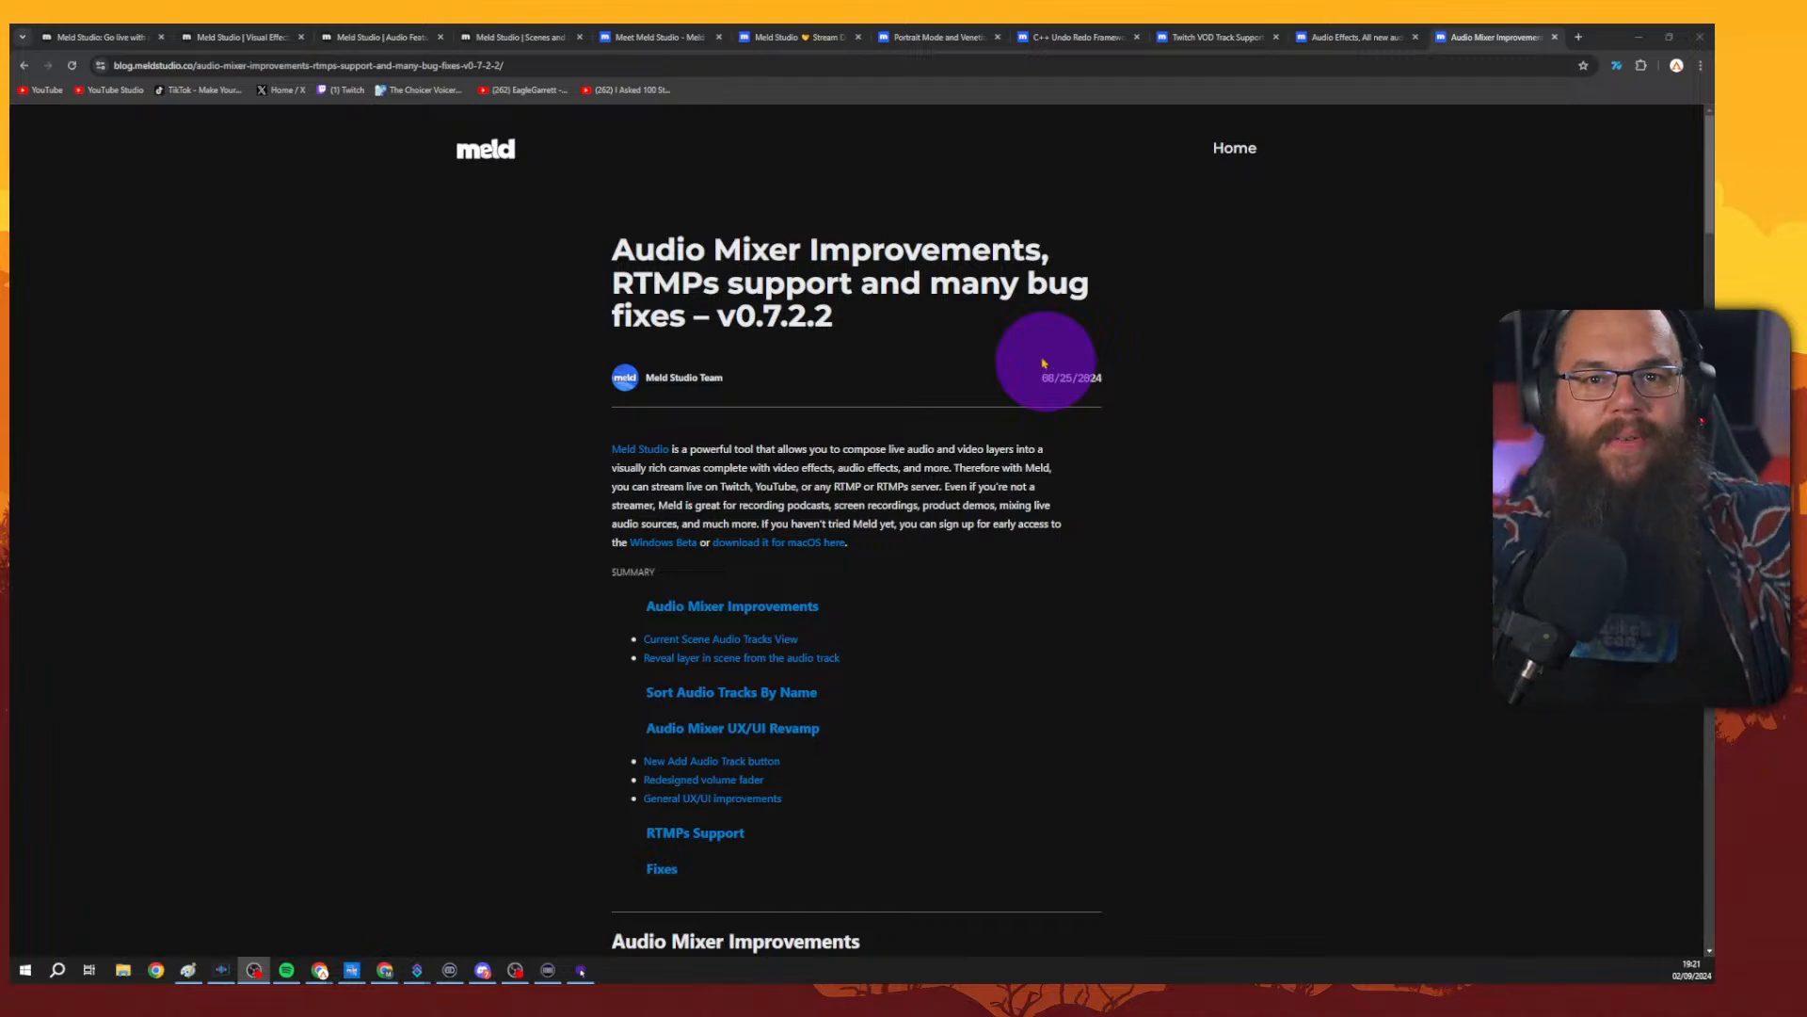
left_click(94, 37)
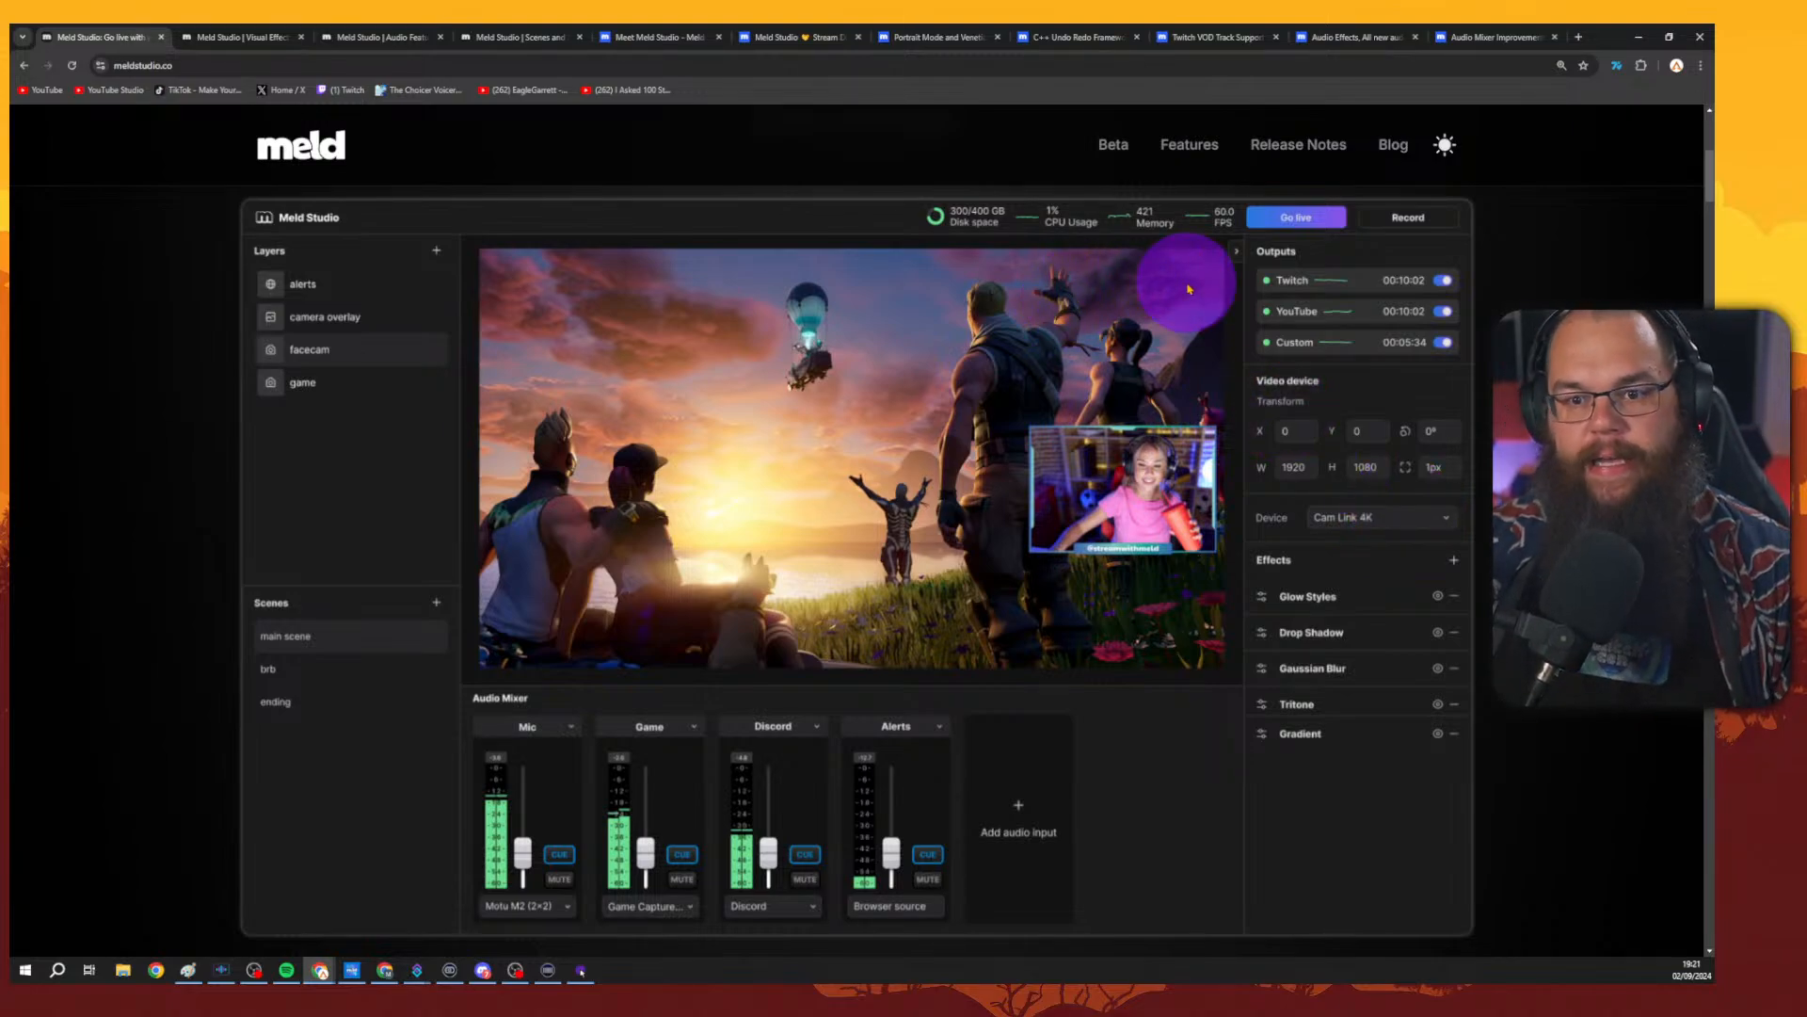
Scroll down the Meld homepage to review its feature sections.
scroll(1200, 279, "down", 5)
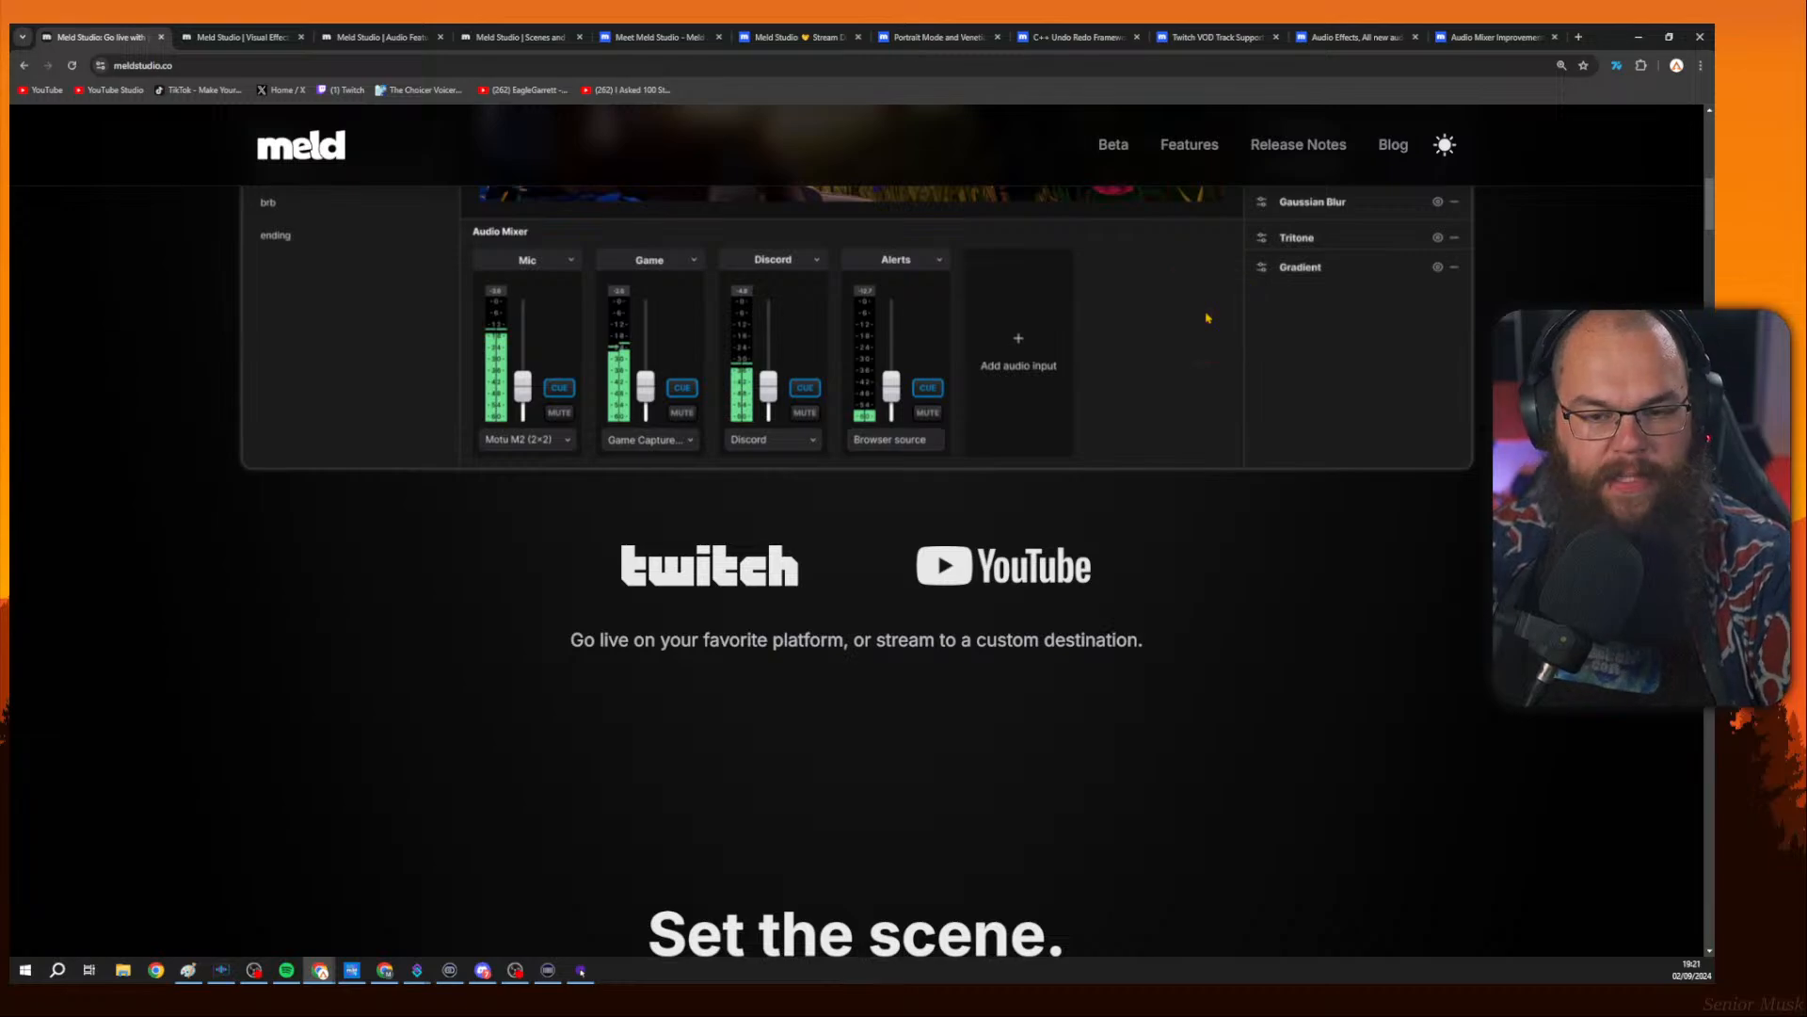
scroll(1211, 327, "down", 4)
scroll(1215, 329, "down", 6)
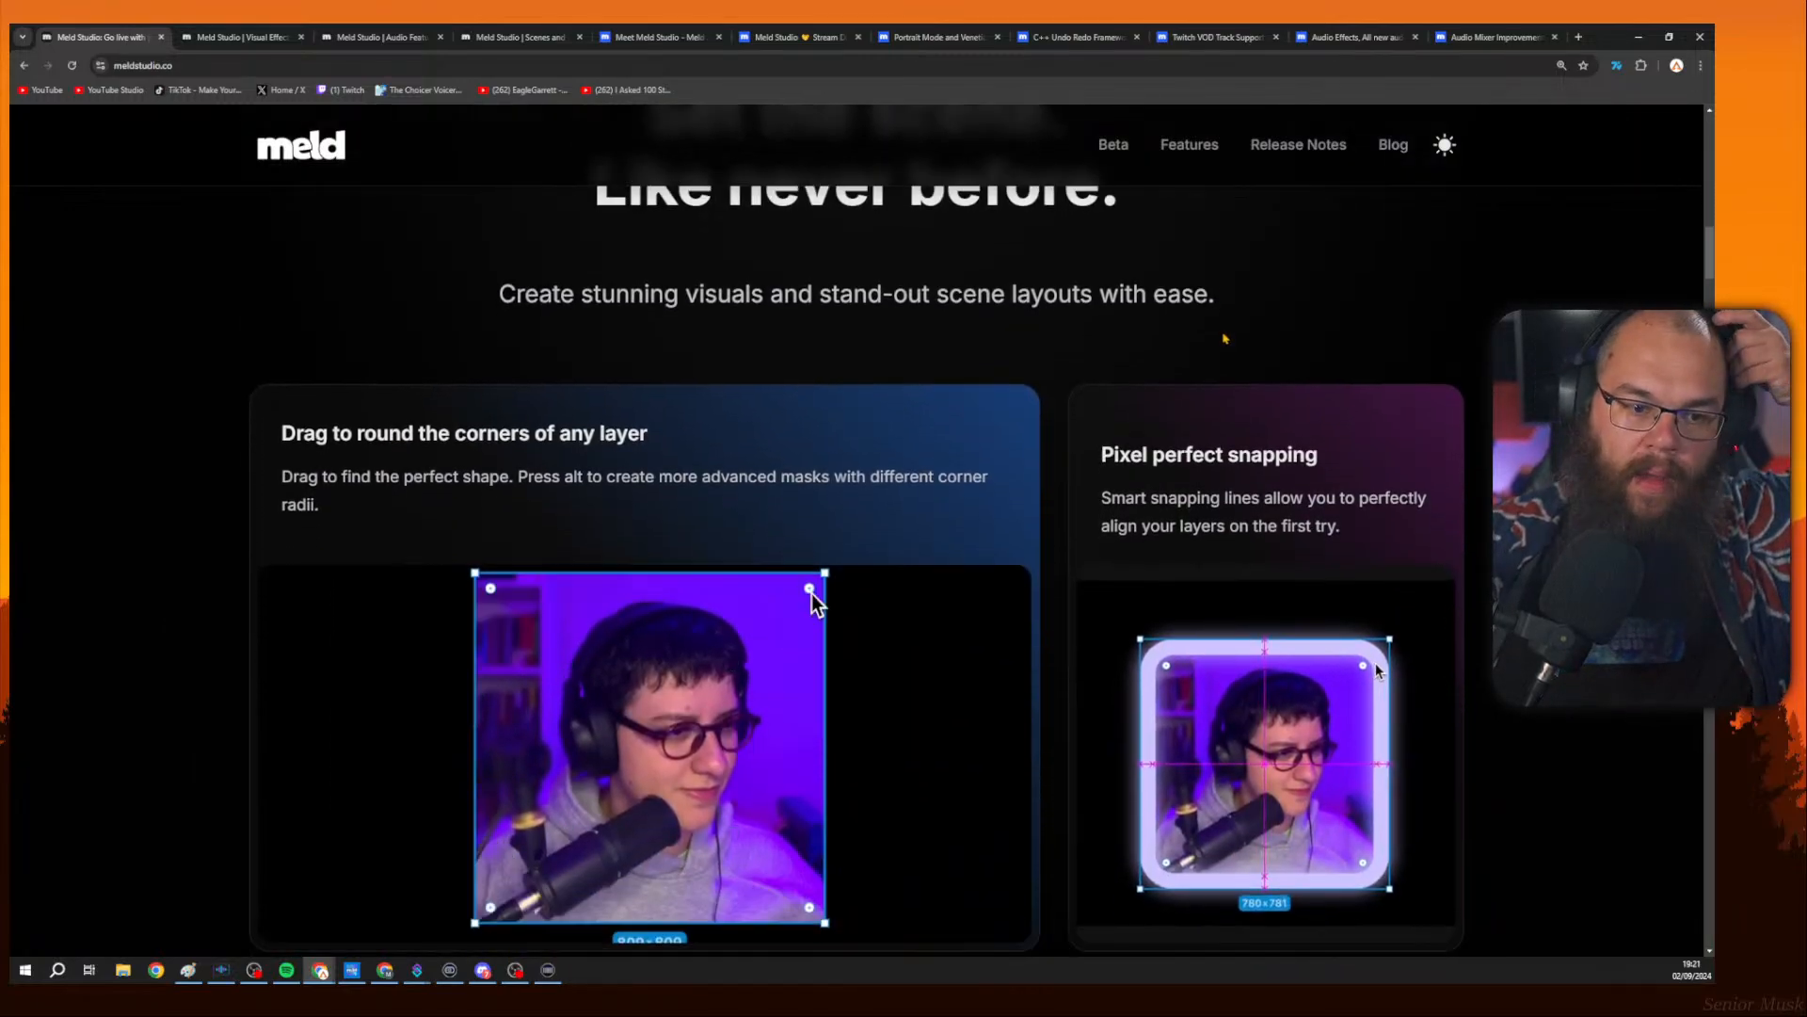
scroll(1223, 334, "down", 1)
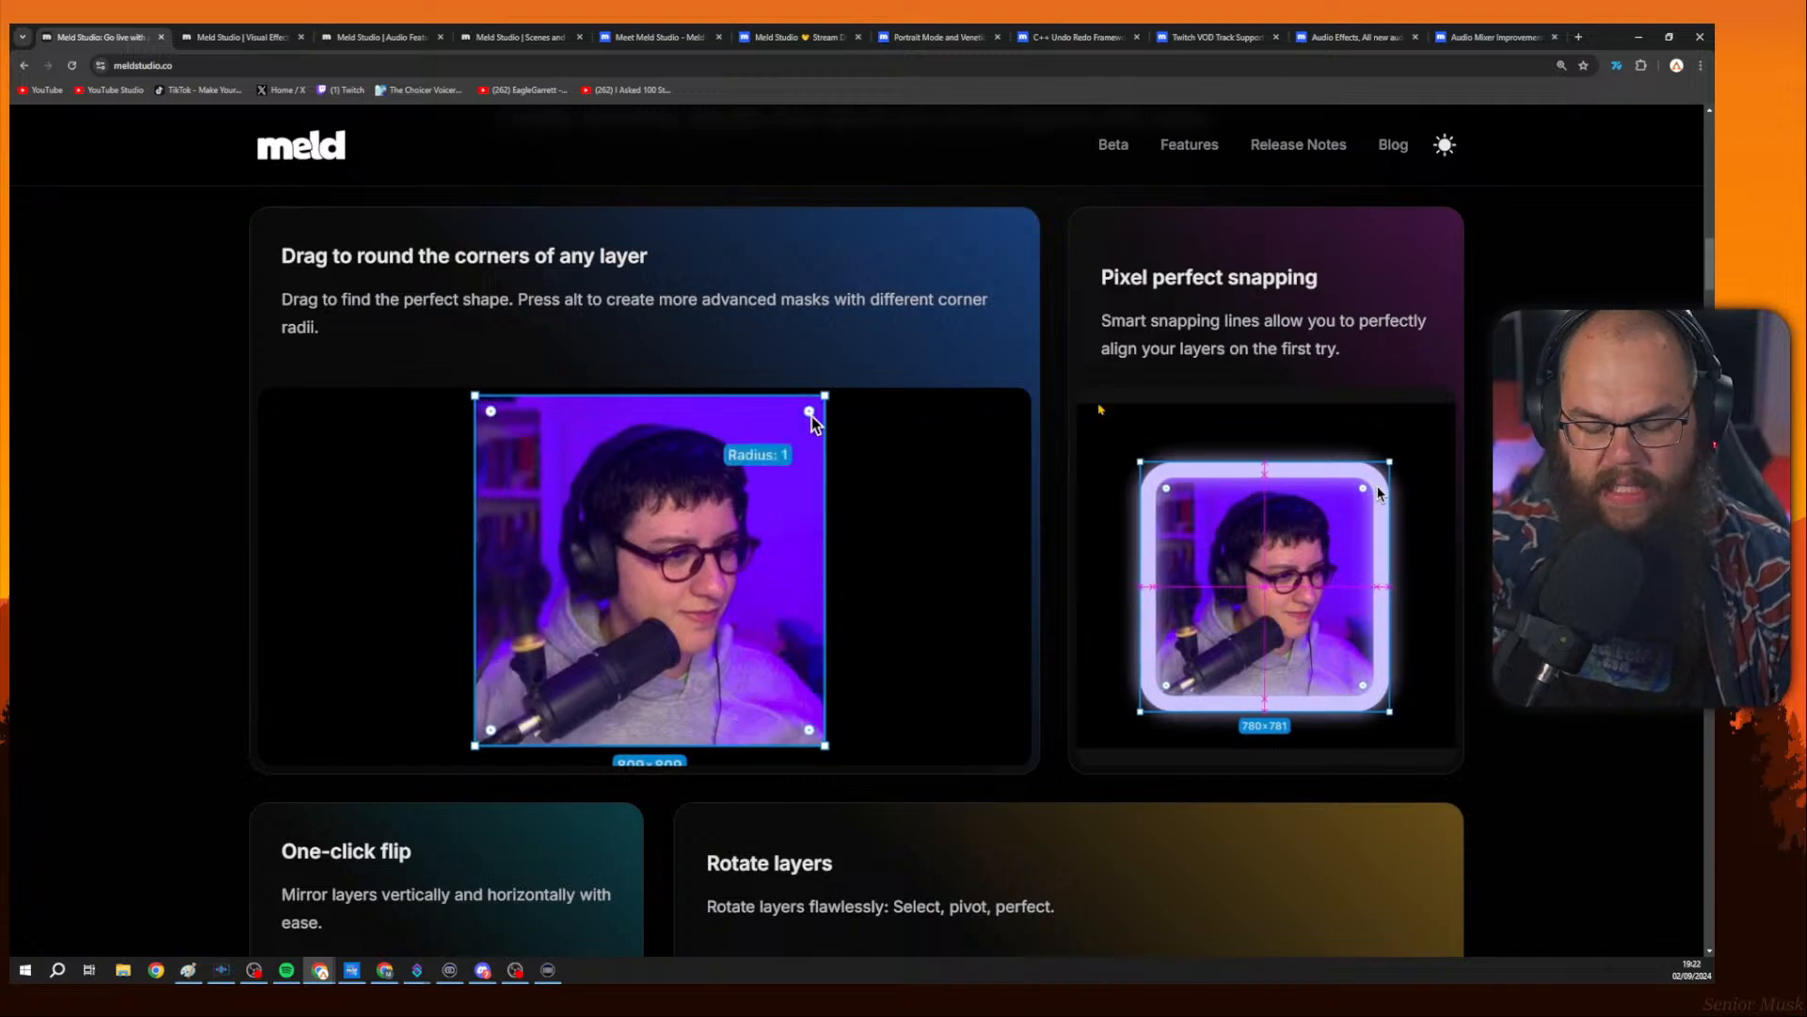
scroll(1214, 343, "down", 2)
scroll(1210, 346, "down", 5)
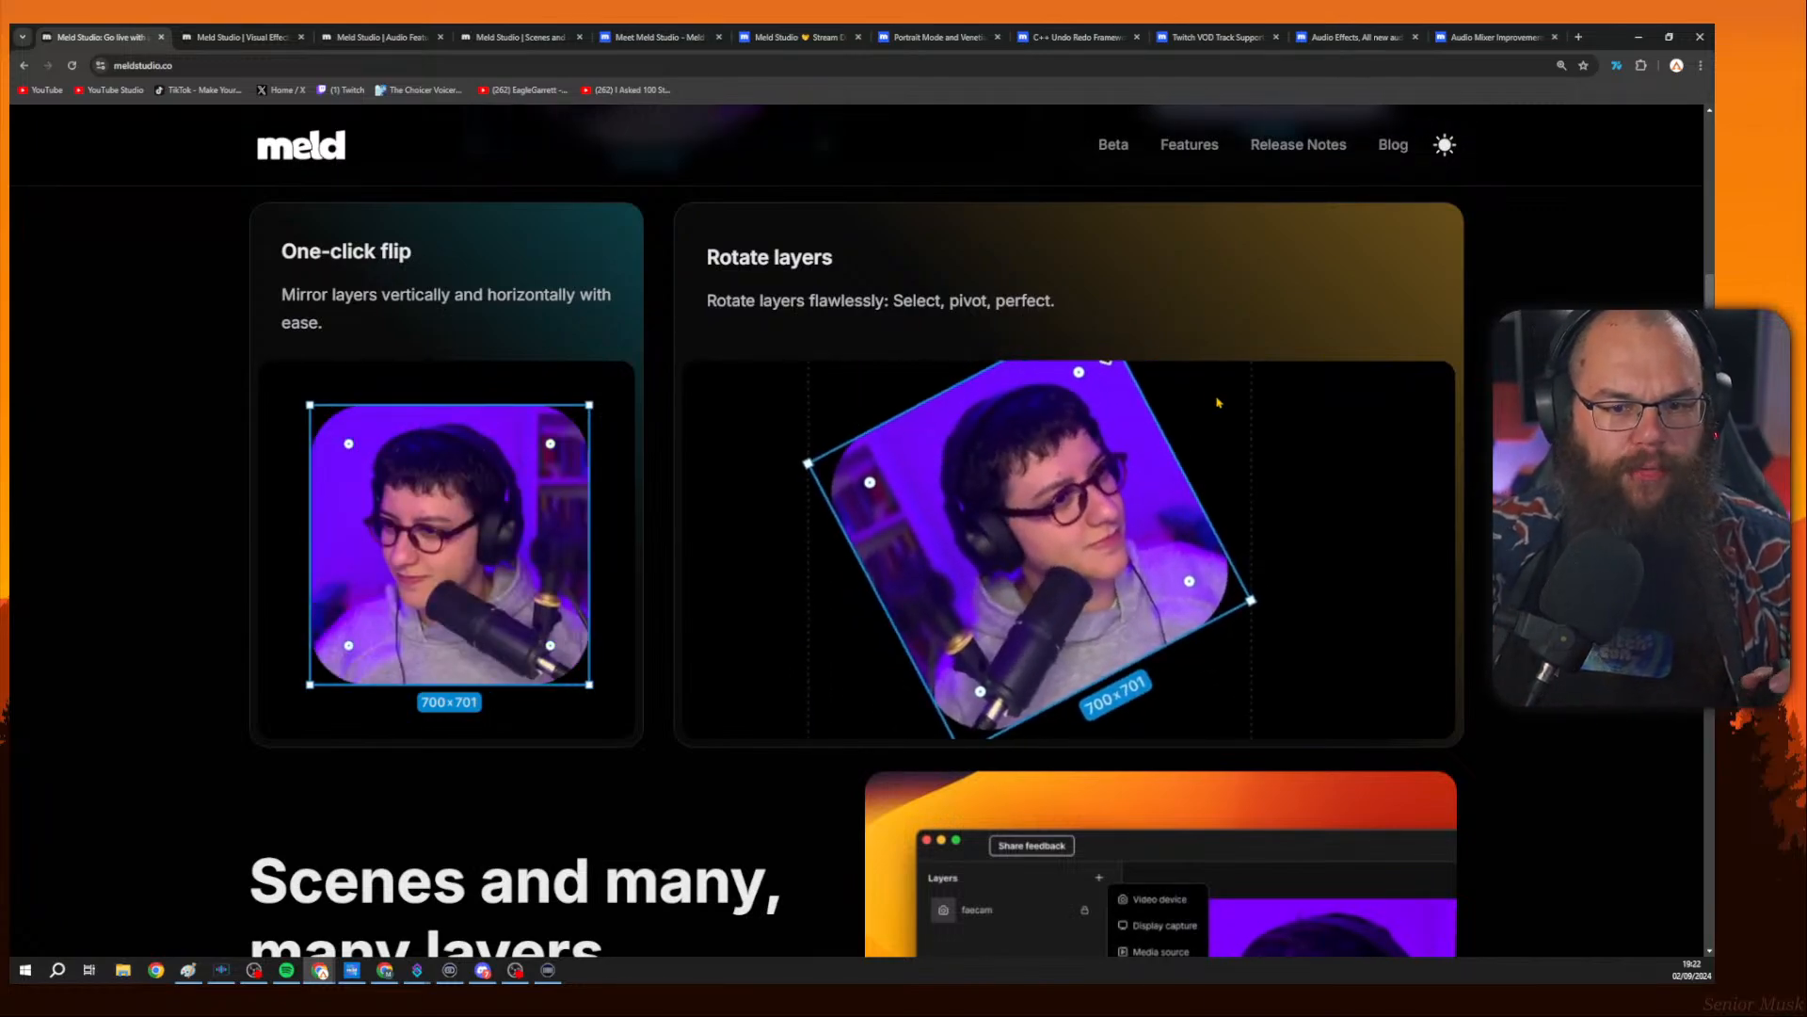
scroll(1115, 315, "down", 3)
scroll(1229, 405, "down", 3)
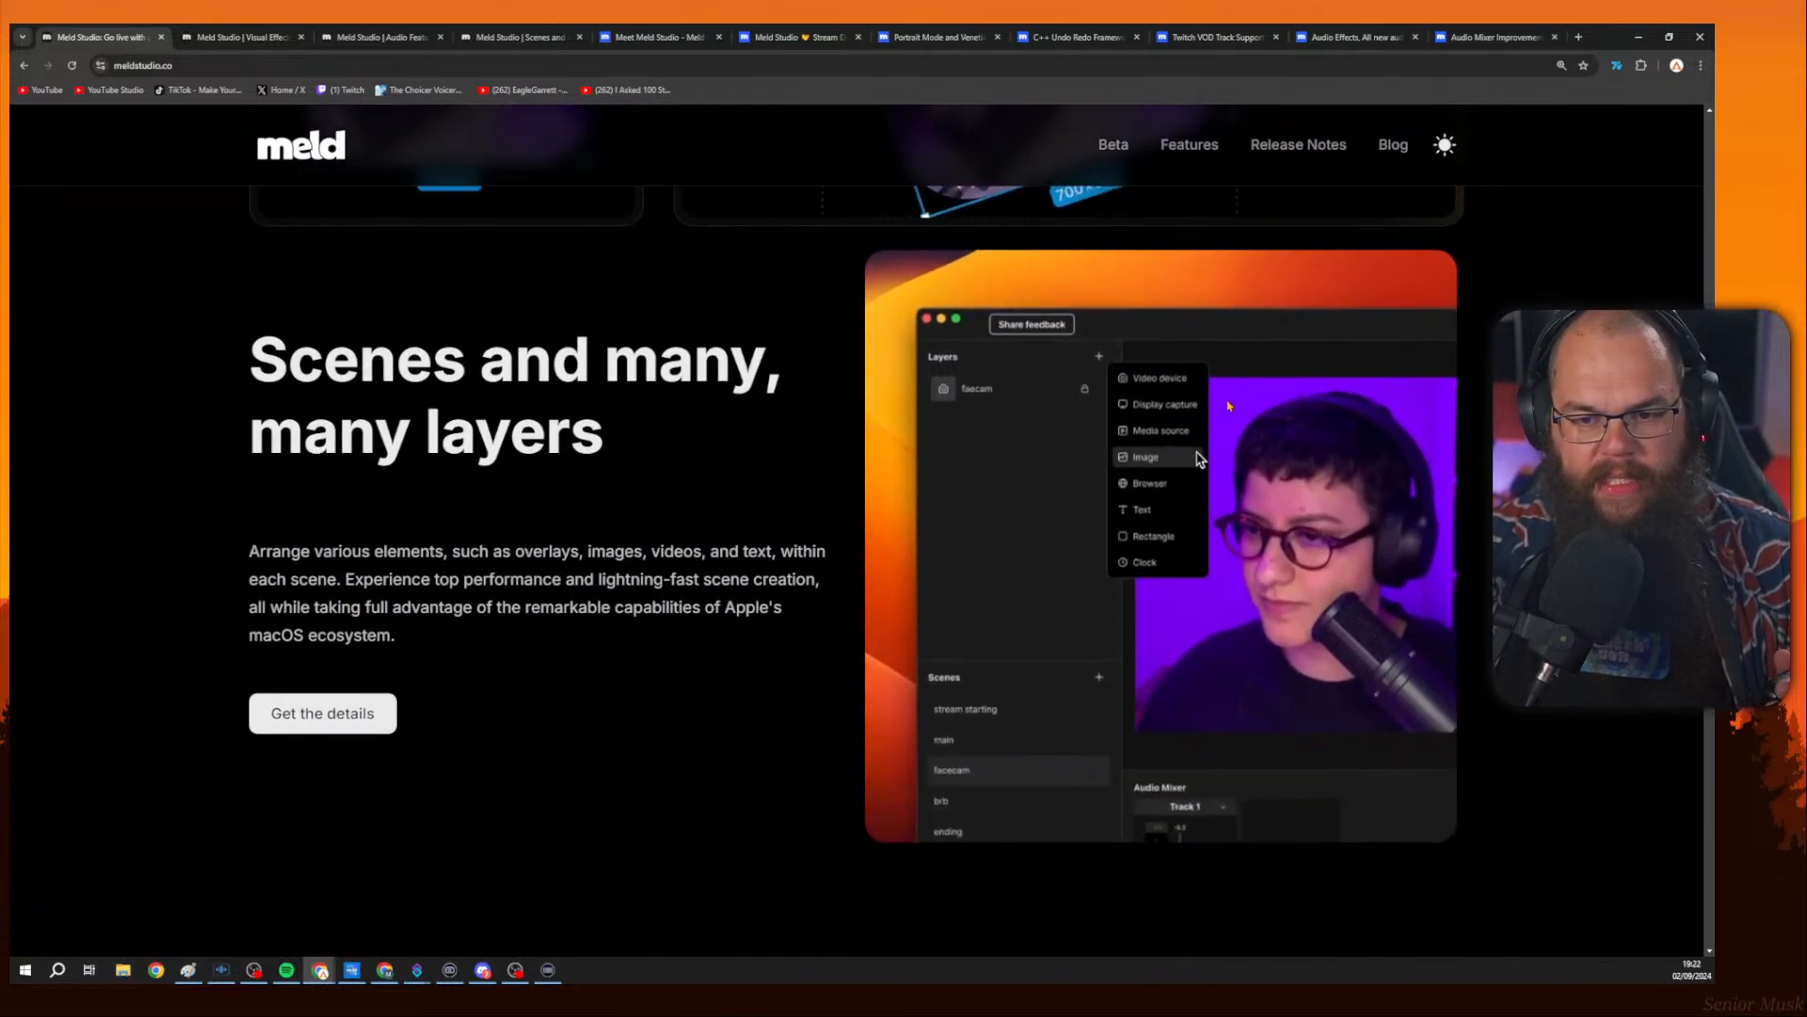
scroll(1229, 404, "down", 5)
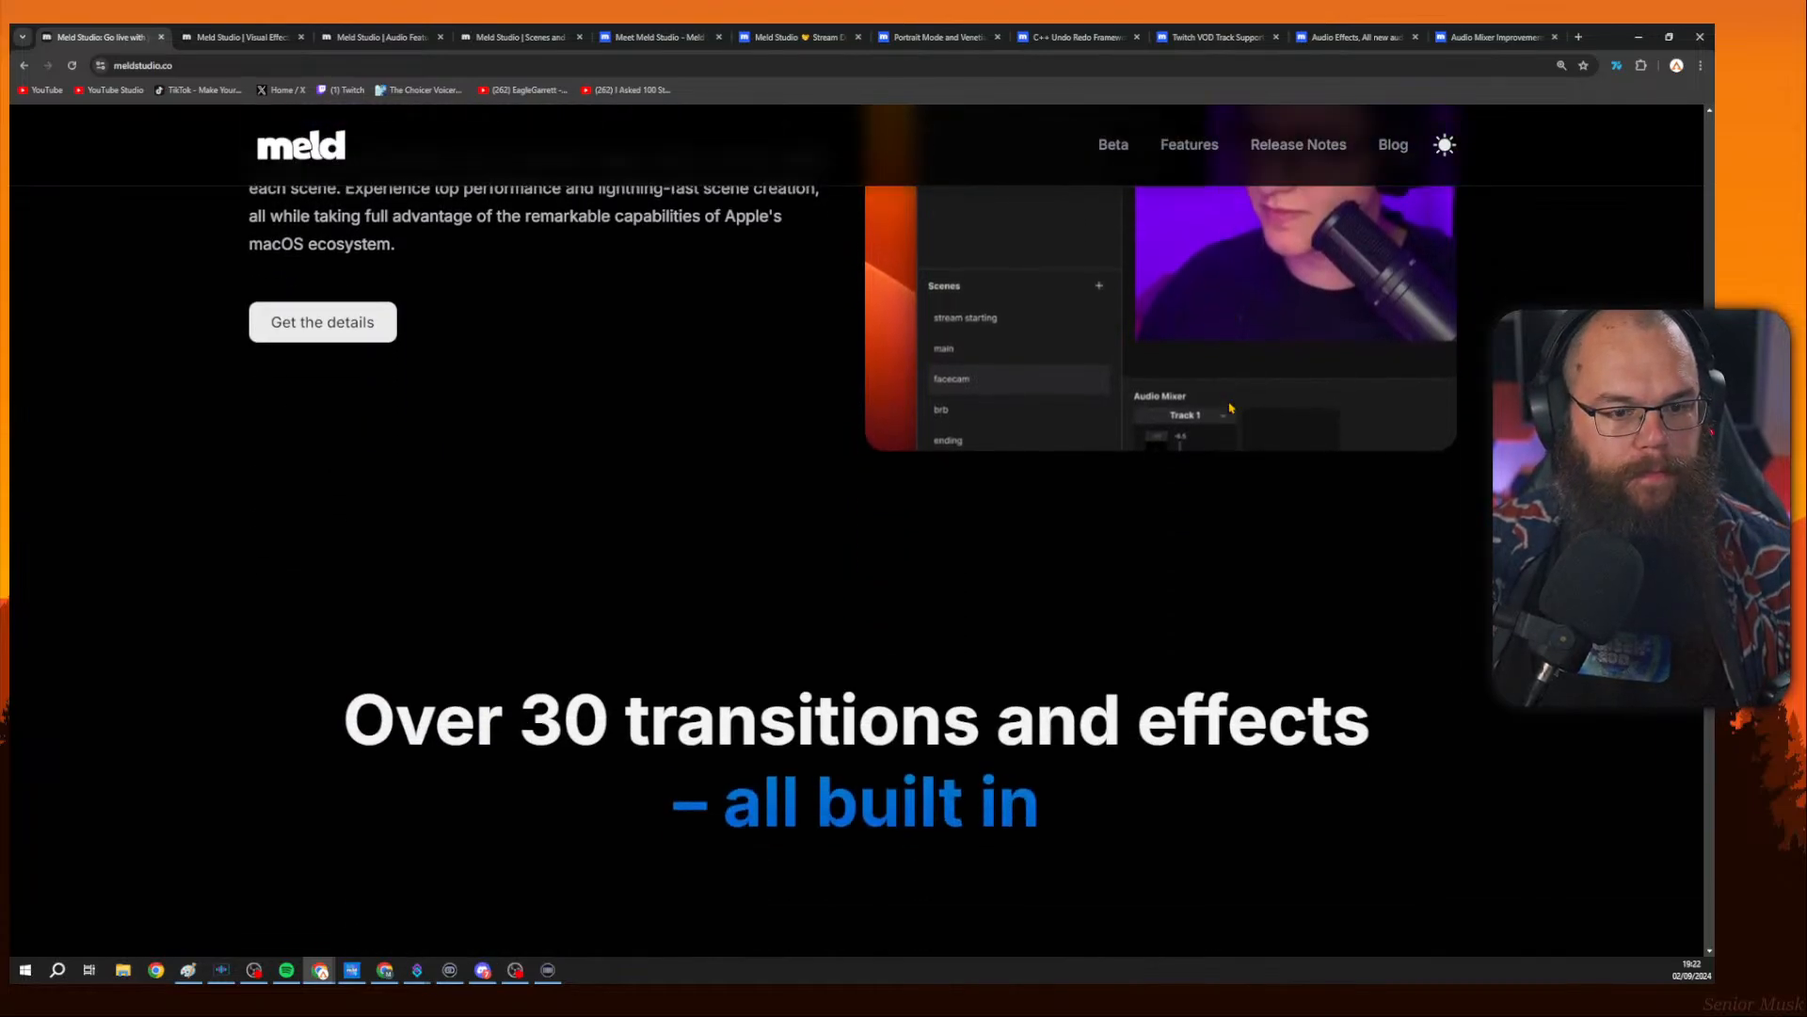
scroll(1231, 402, "down", 4)
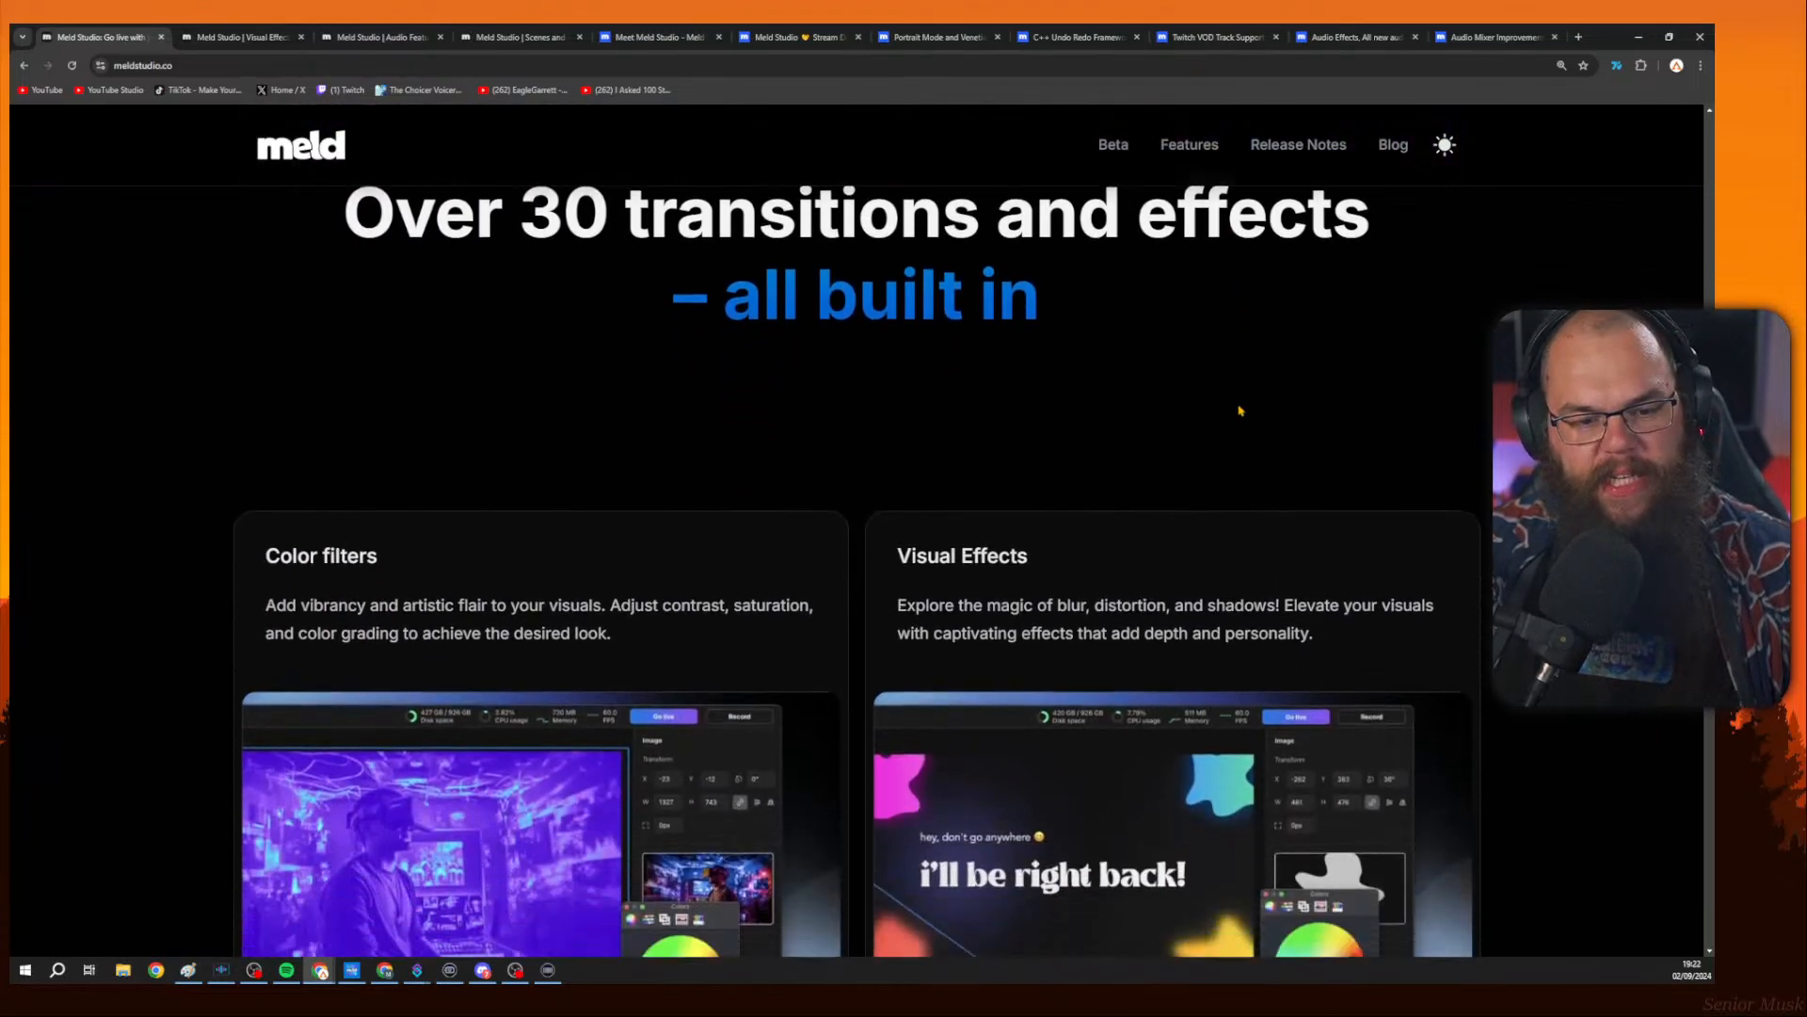
scroll(1241, 414, "down", 3)
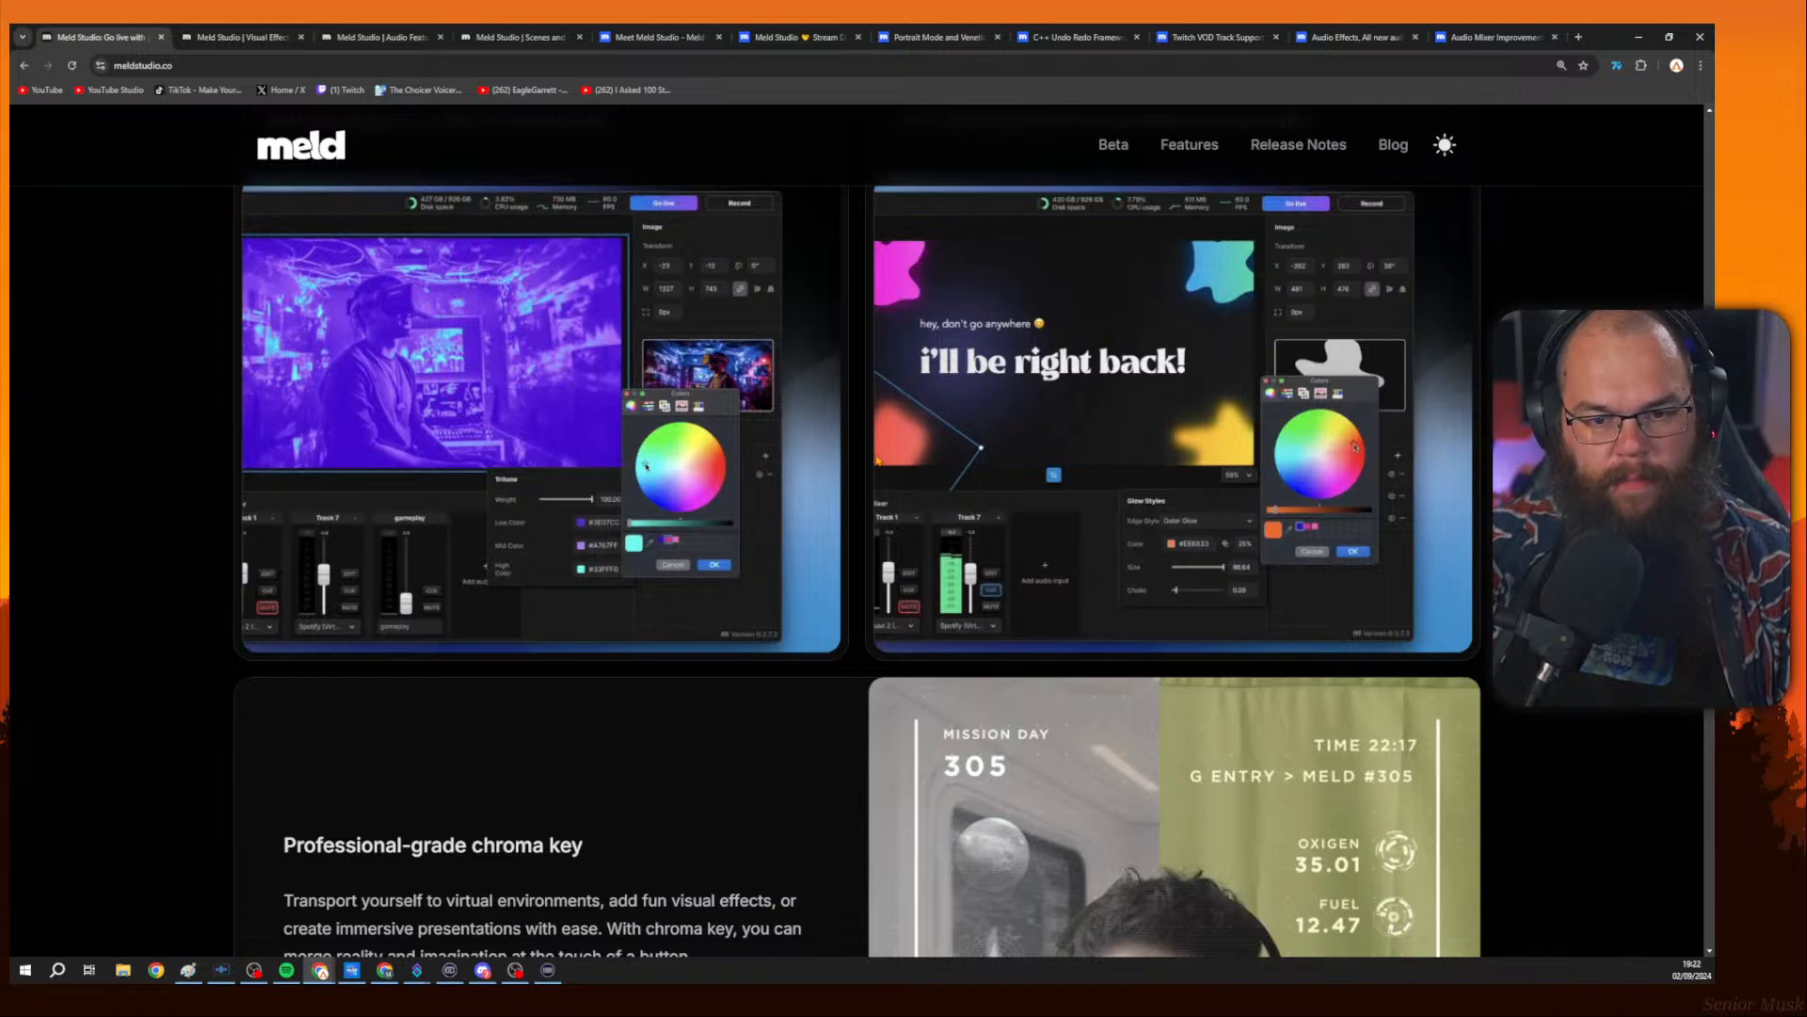
scroll(877, 445, "down", 5)
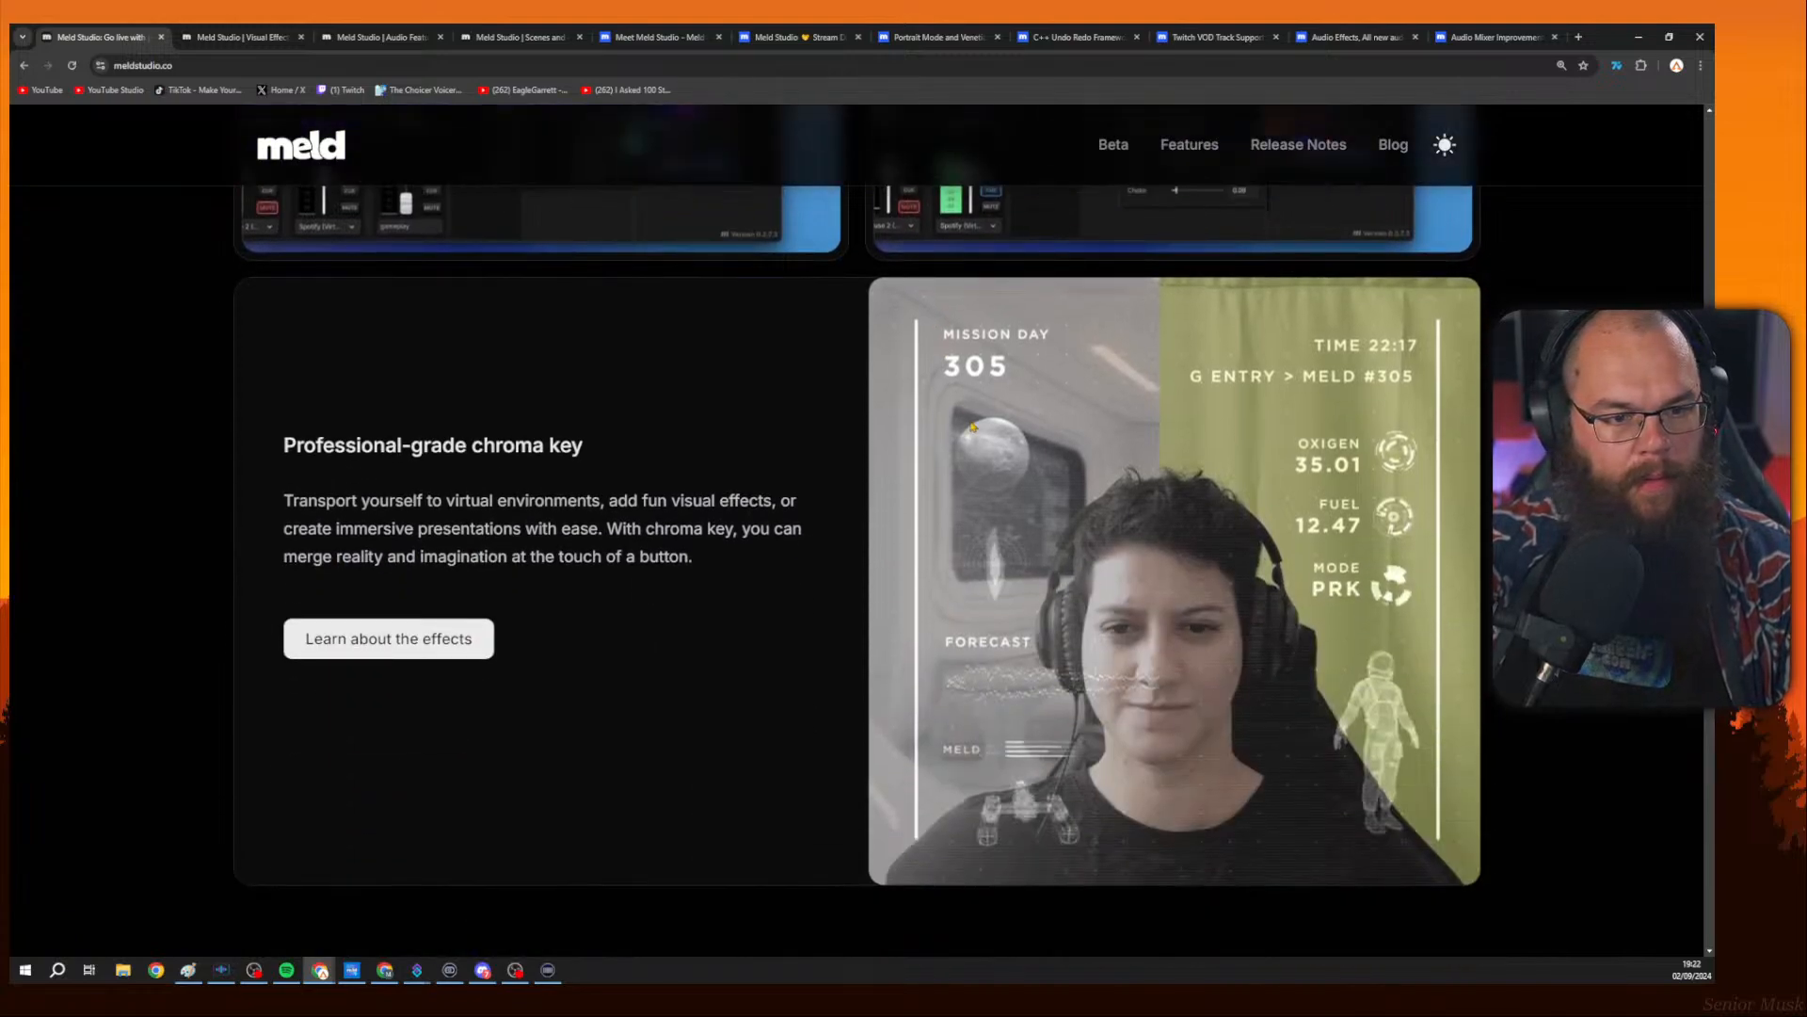
scroll(999, 435, "down", 7)
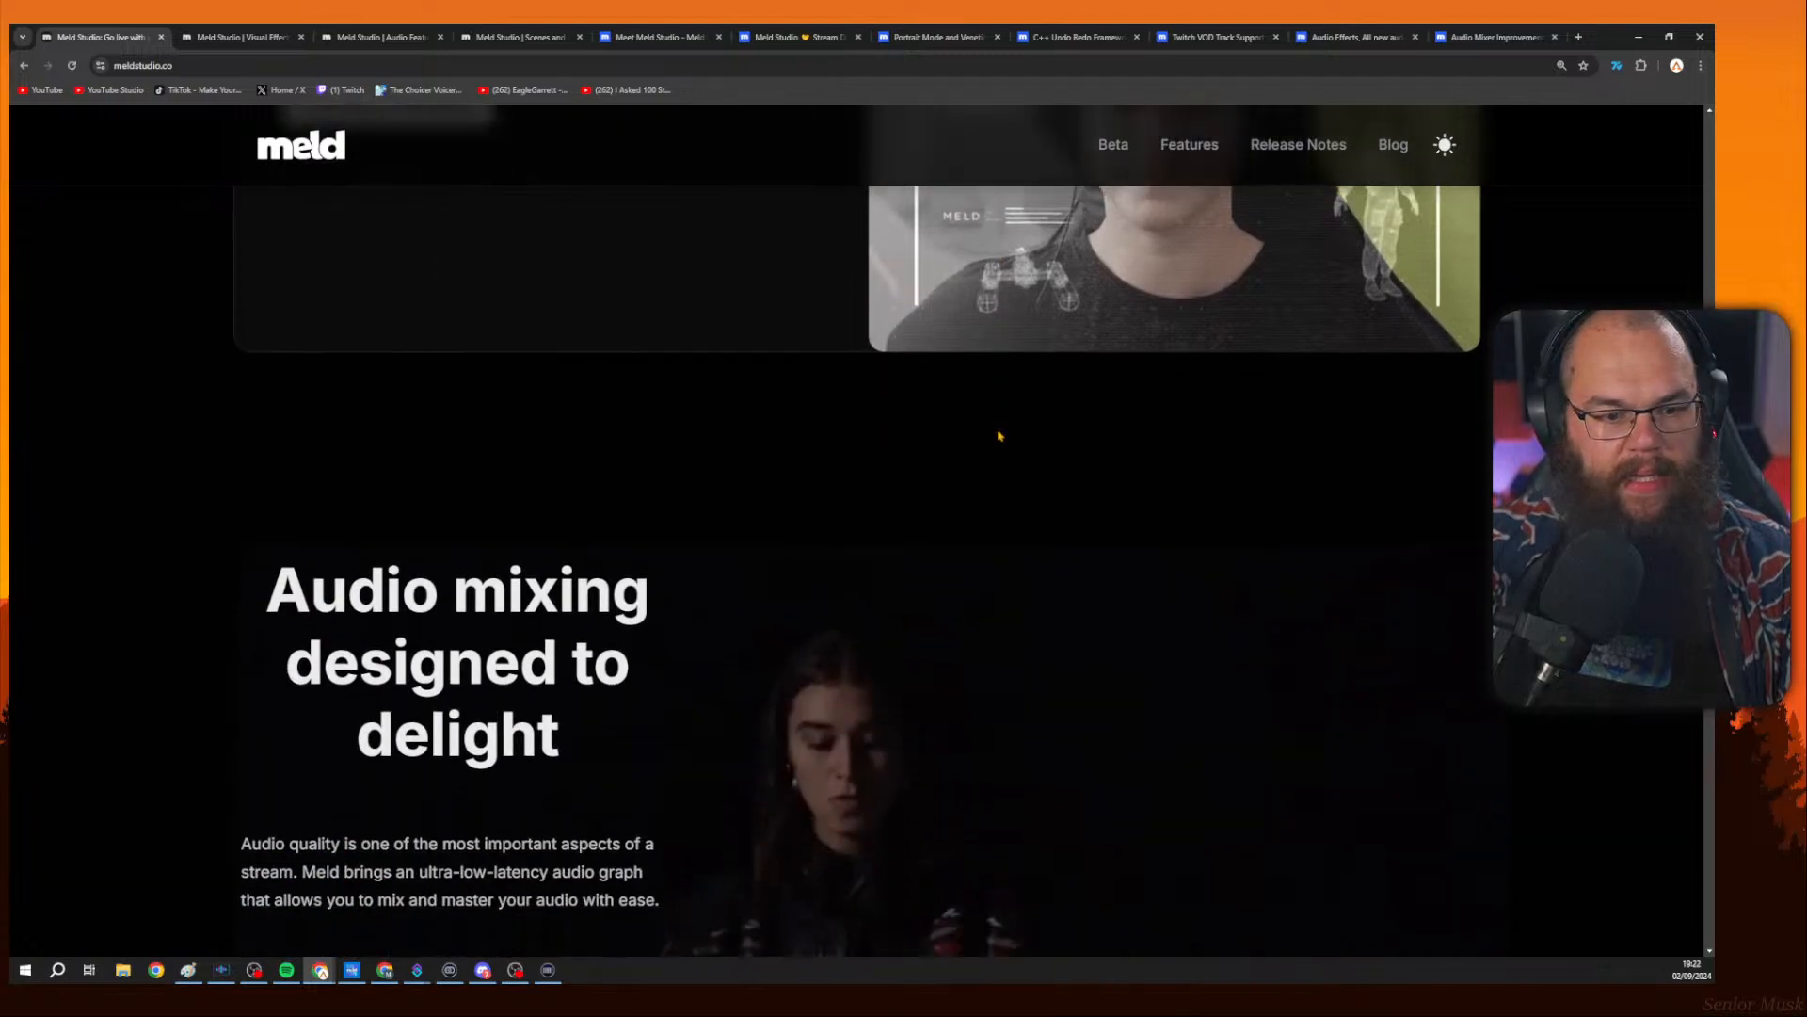
Scroll to the audio section and explore the audio channel remap demo's Left and Right channel selections.
scroll(999, 438, "down", 8)
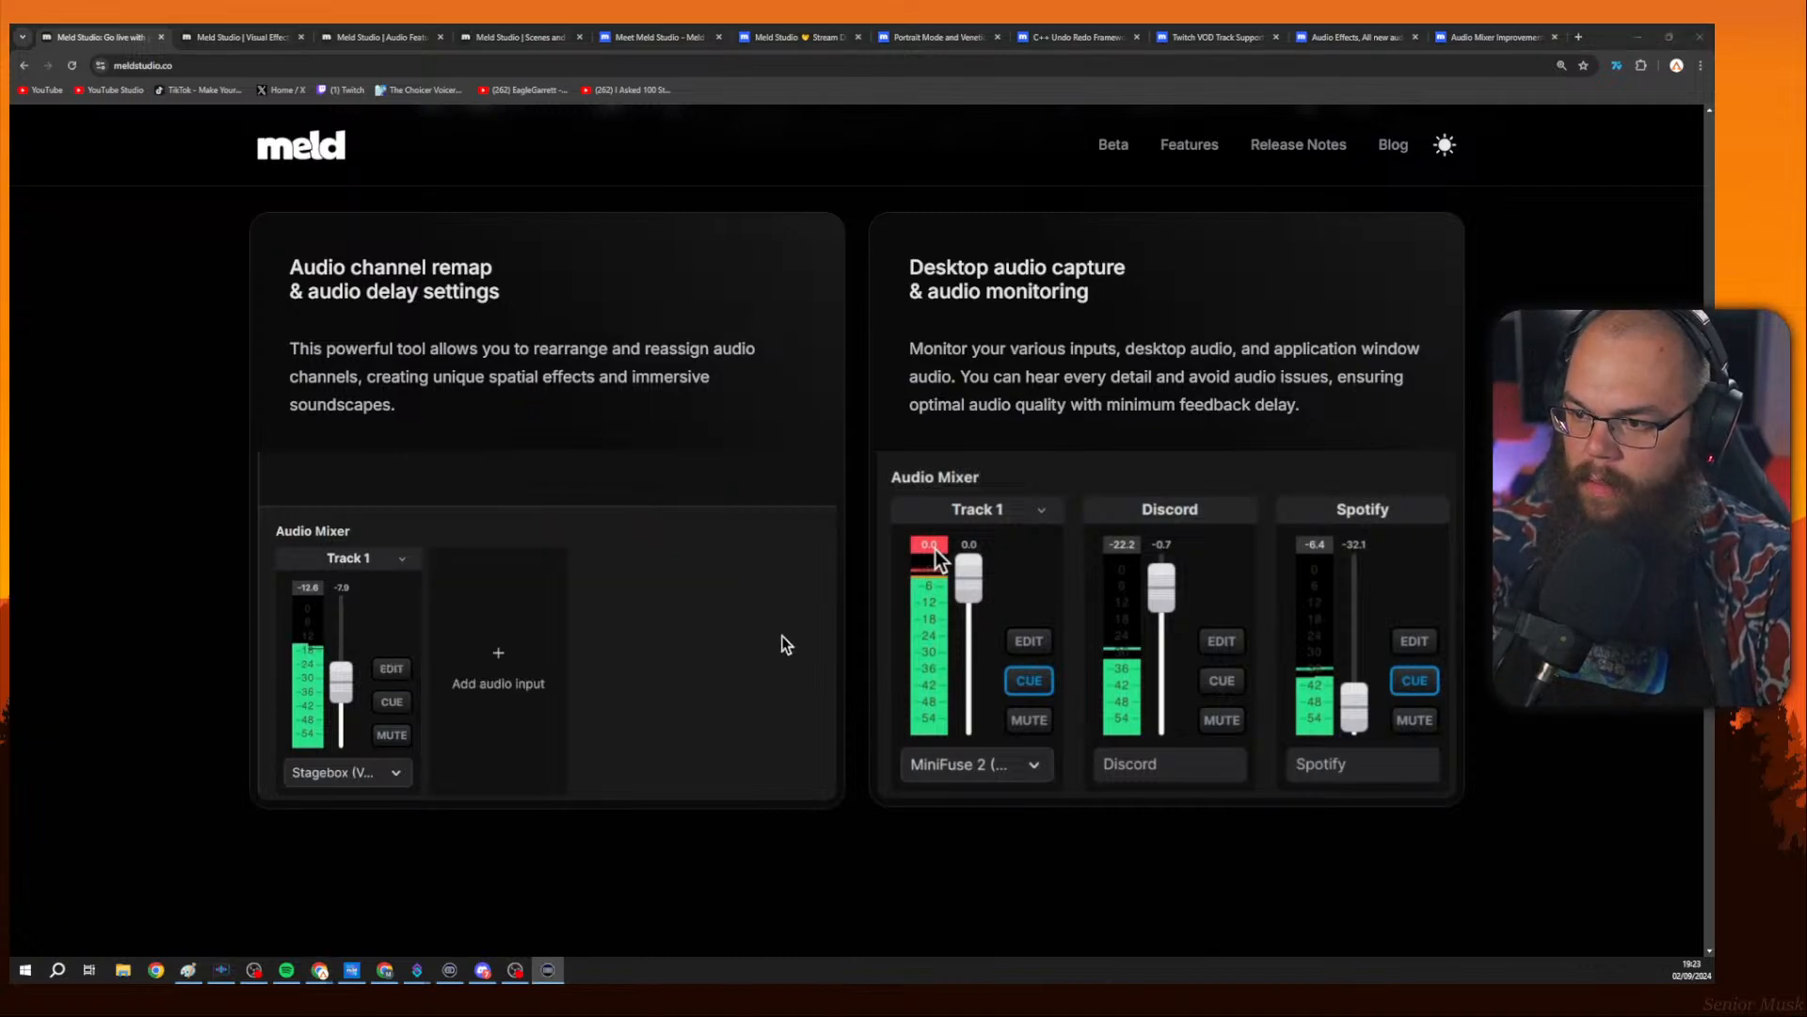
key("ctrl")
key("ctrl")
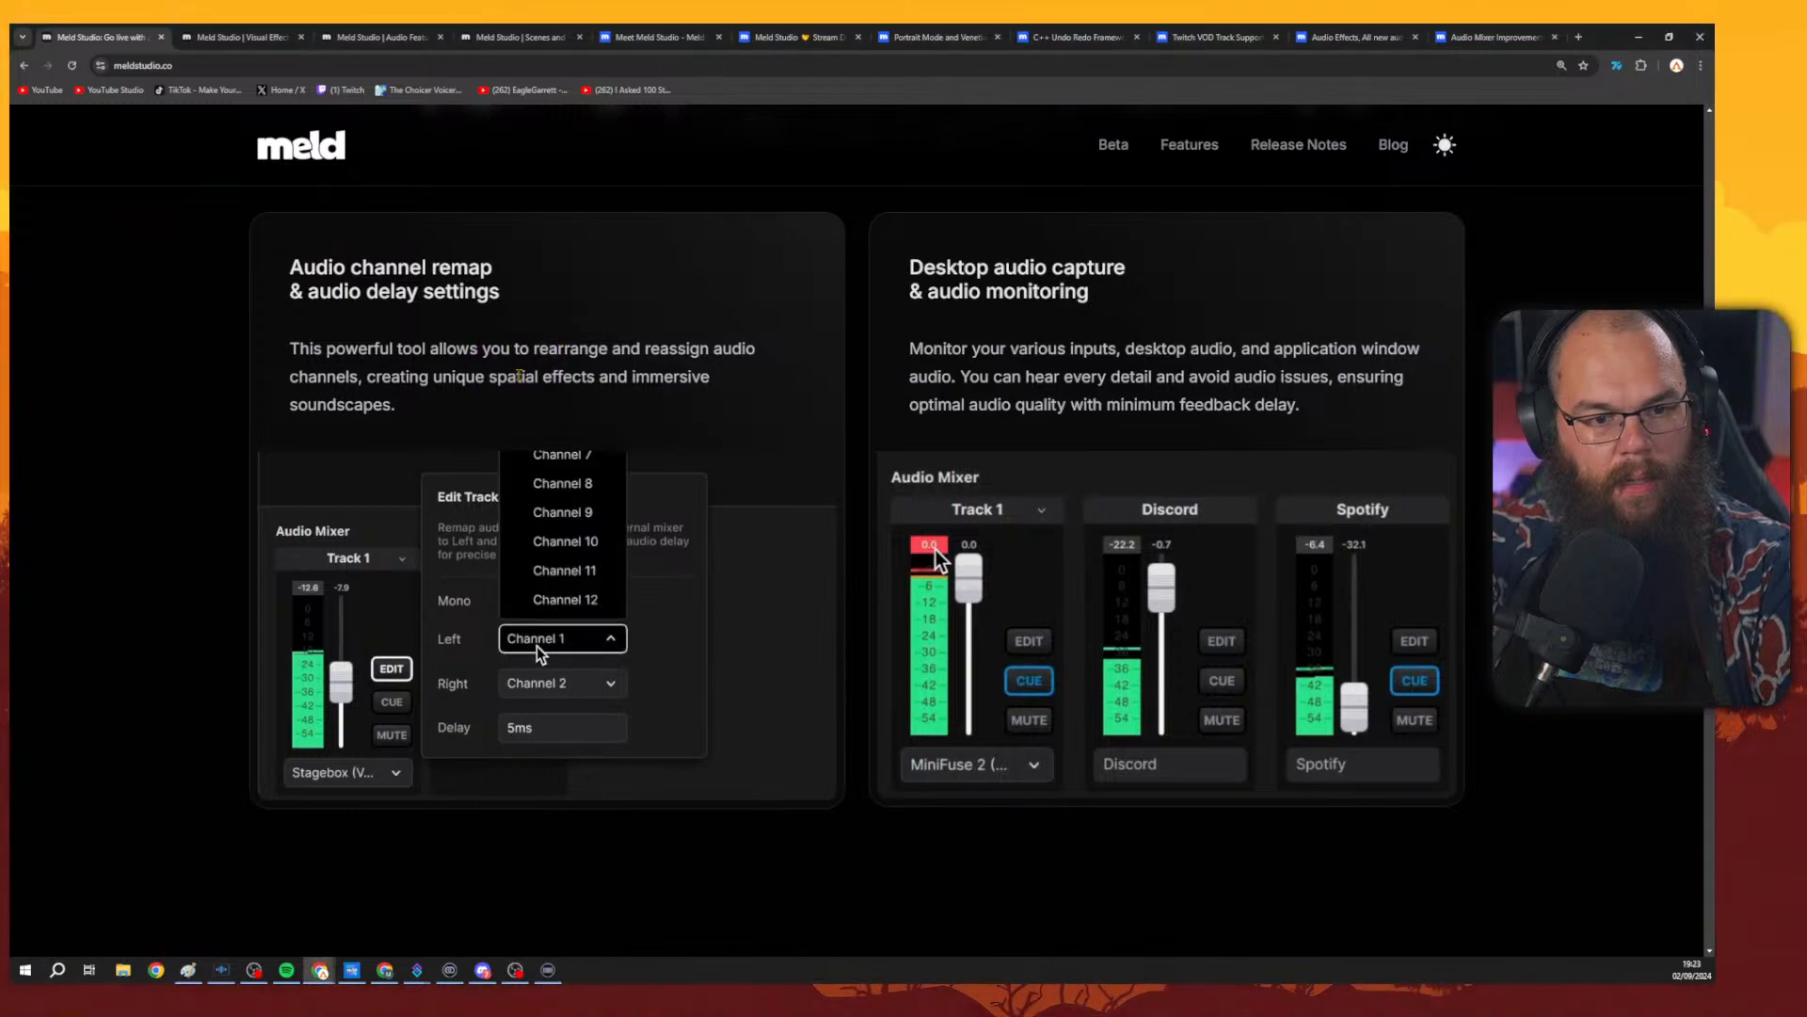
key("ctrl")
key("ctrl")
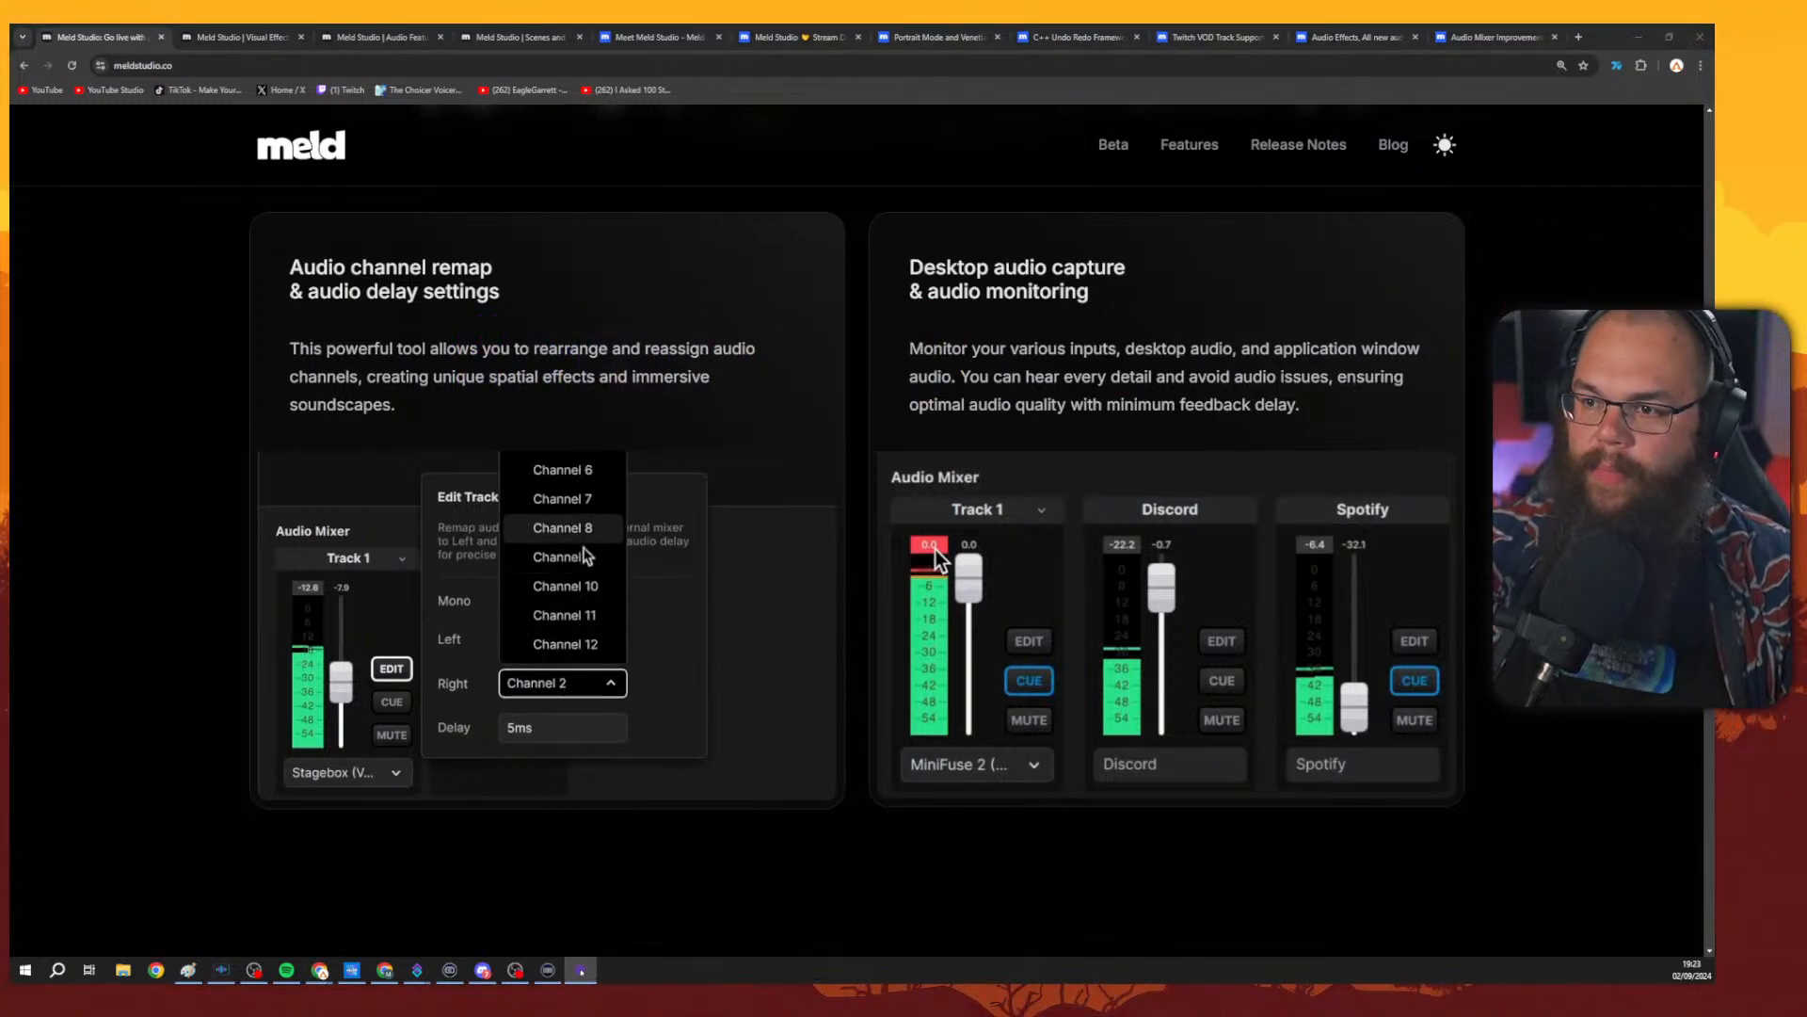
left_click(562, 378)
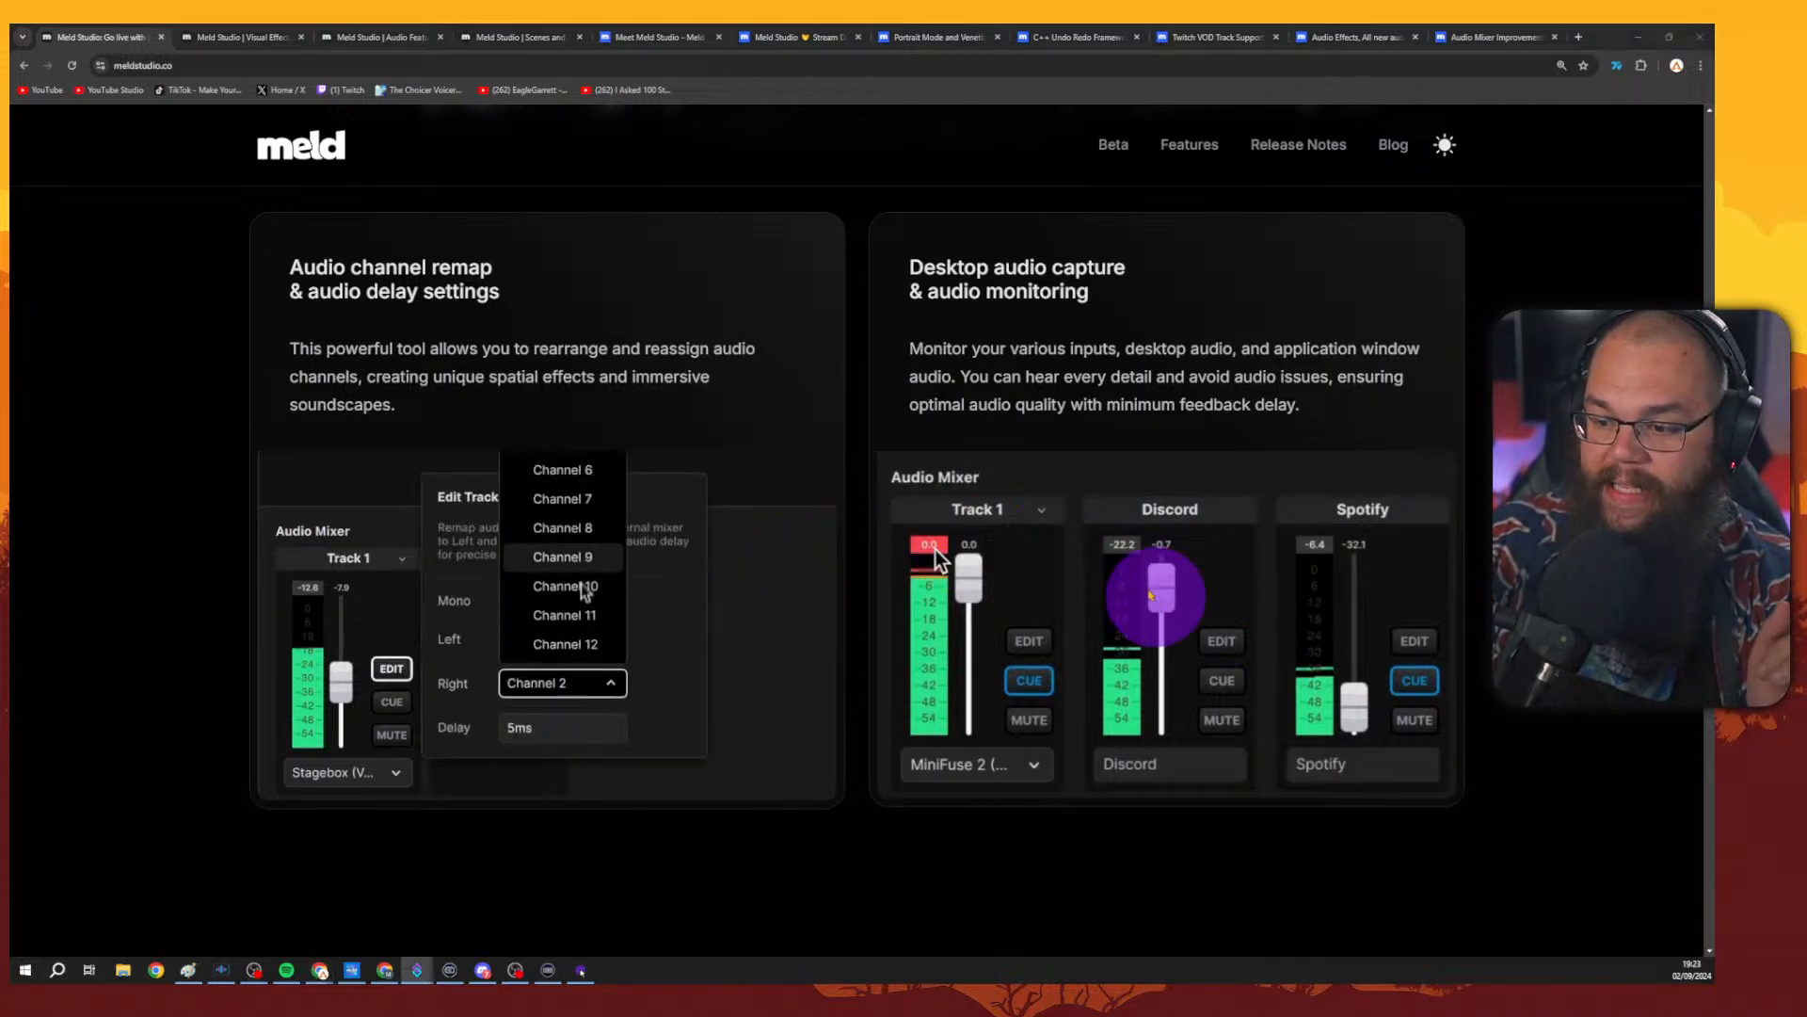
left_click(823, 363)
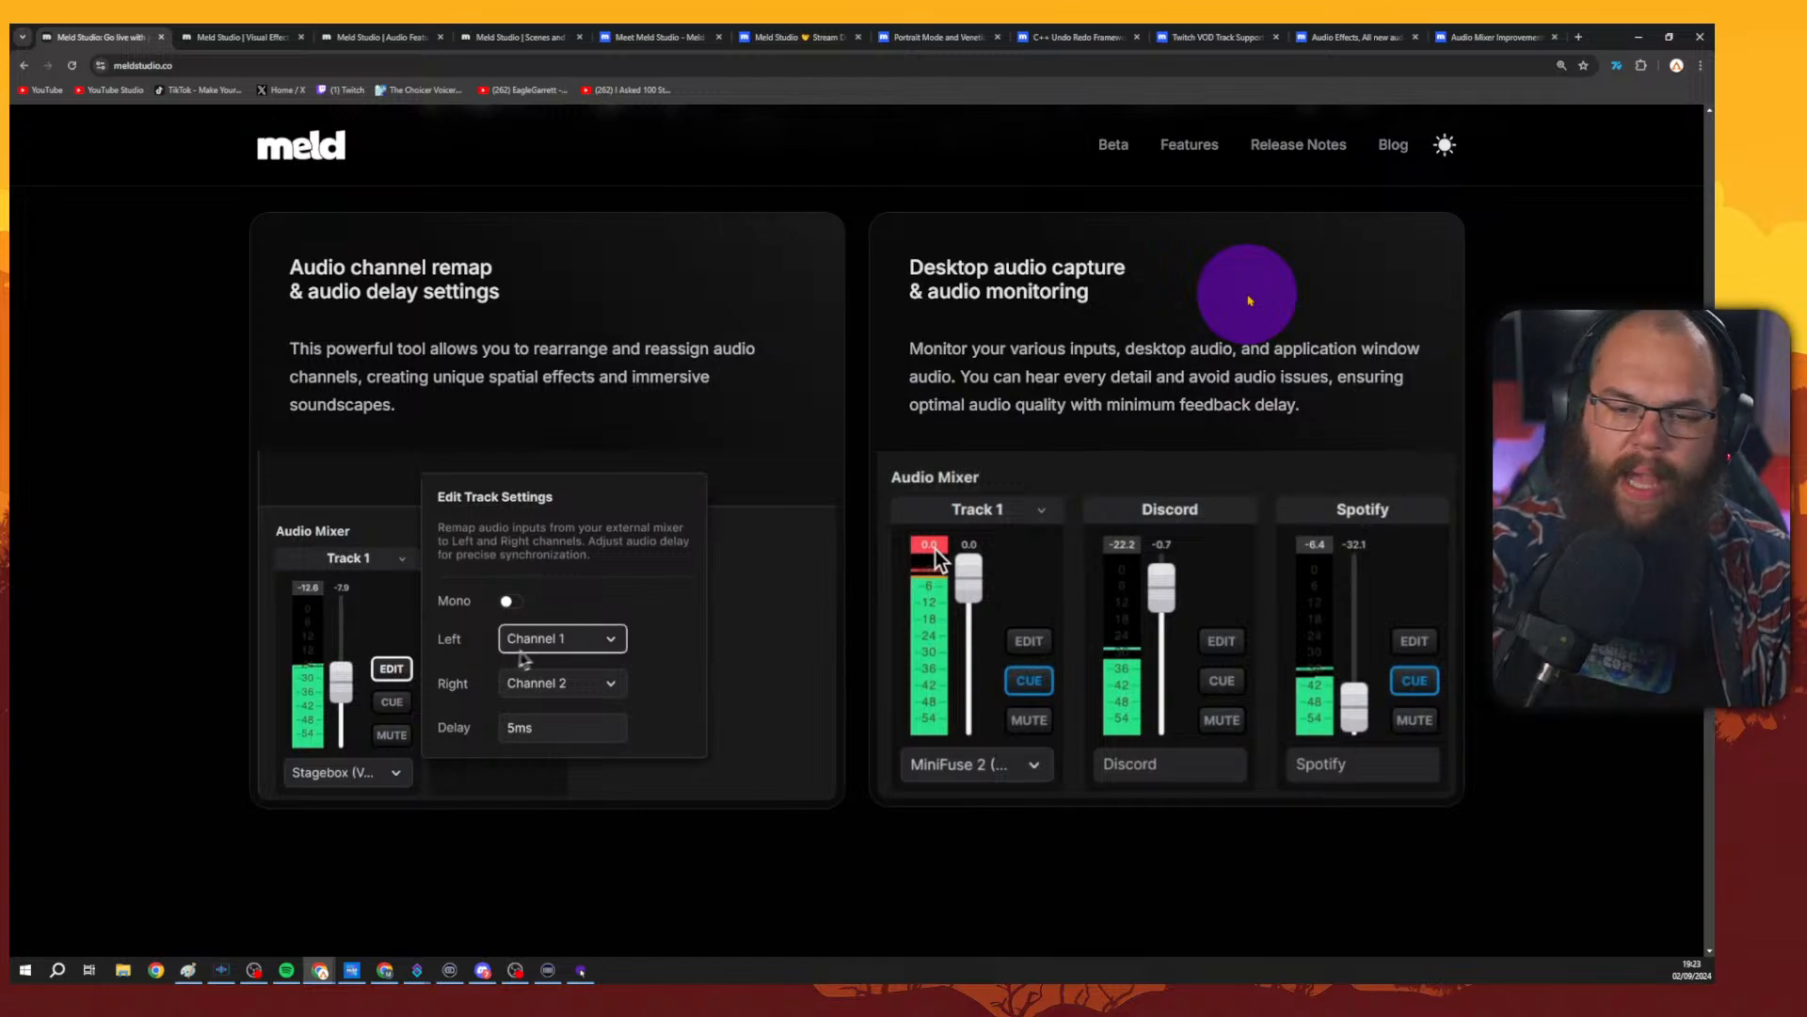
Scroll through the homepage's optimal performance, CPU usage and streamer testimonial sections.
scroll(1250, 294, "down", 1)
scroll(1249, 296, "down", 10)
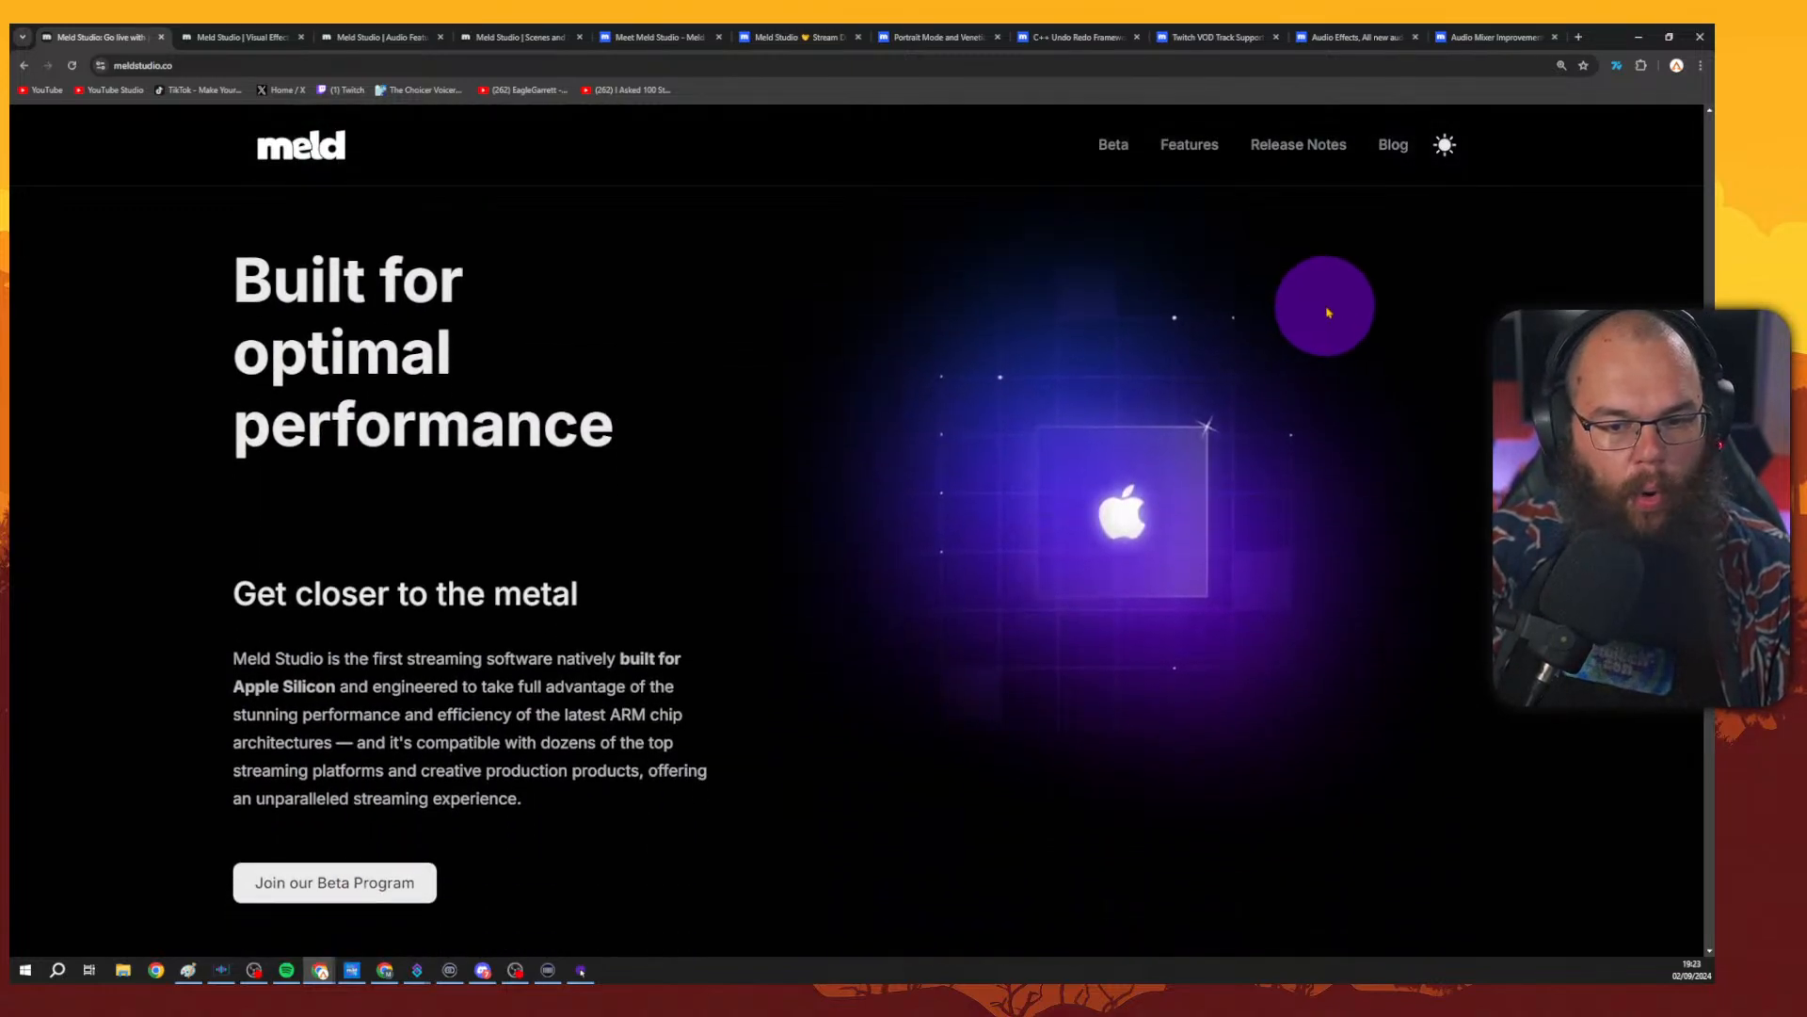
scroll(1329, 311, "up", 1)
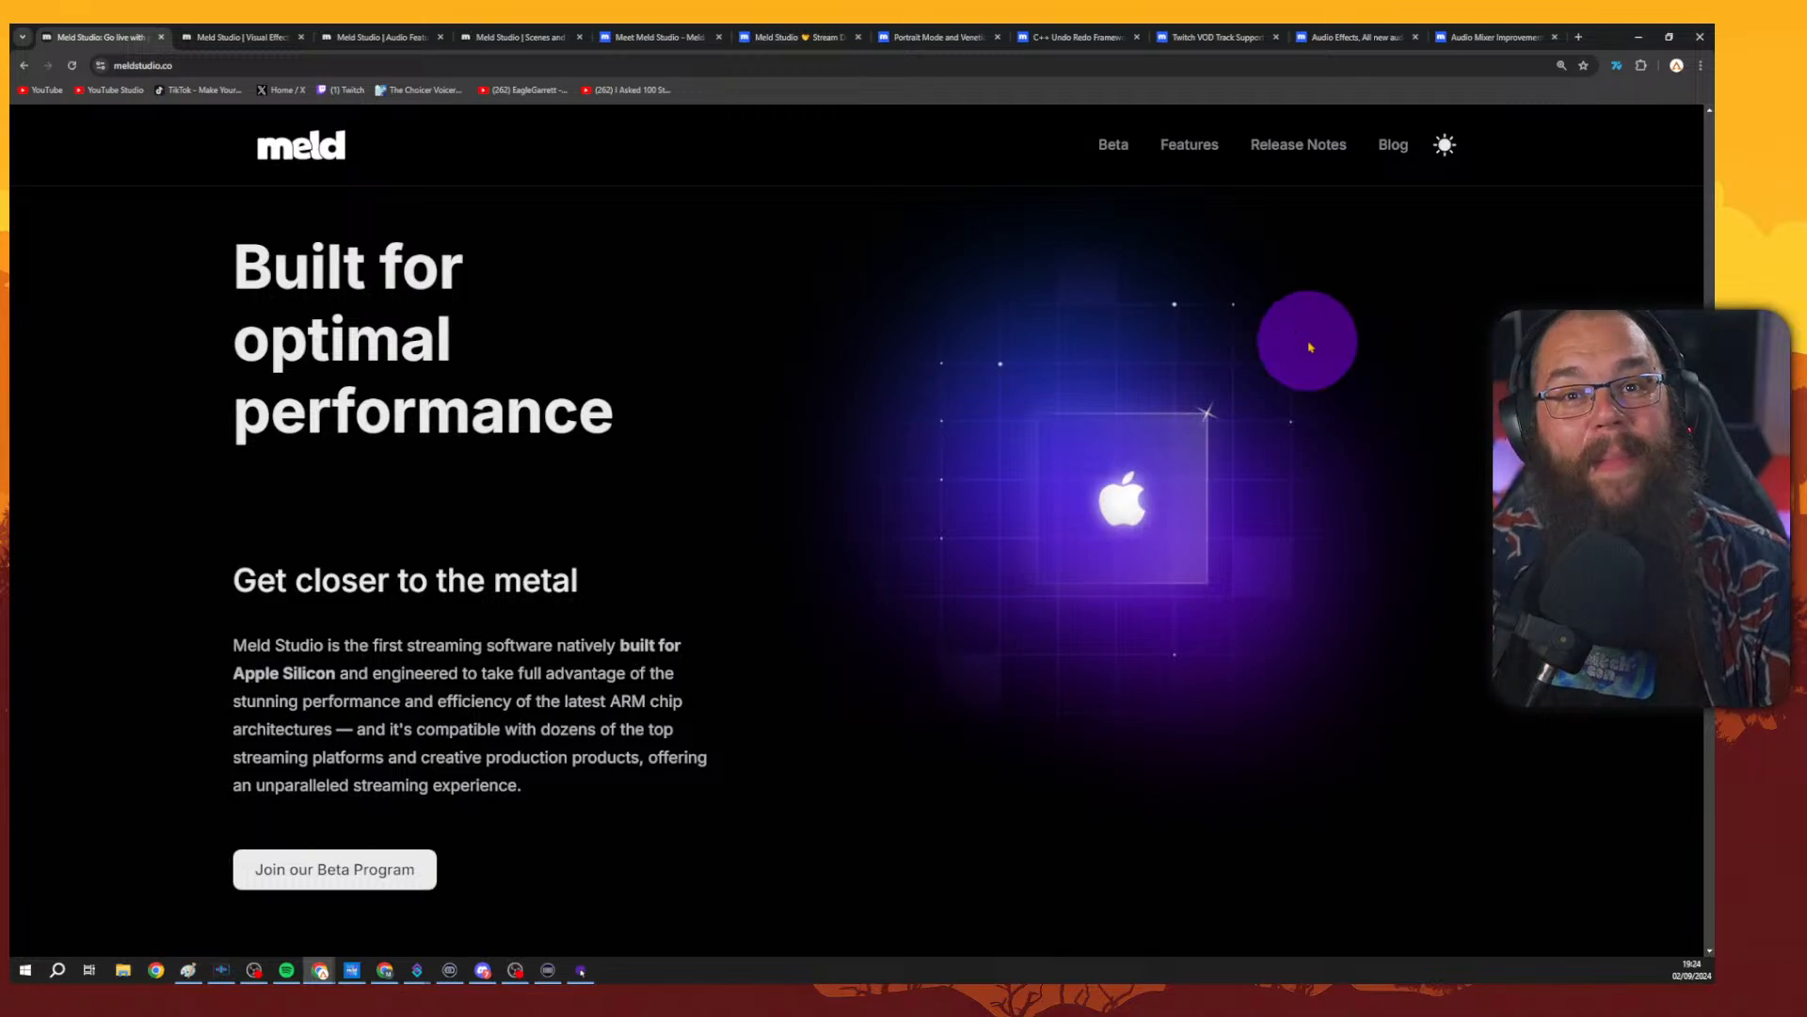
scroll(1005, 424, "down", 8)
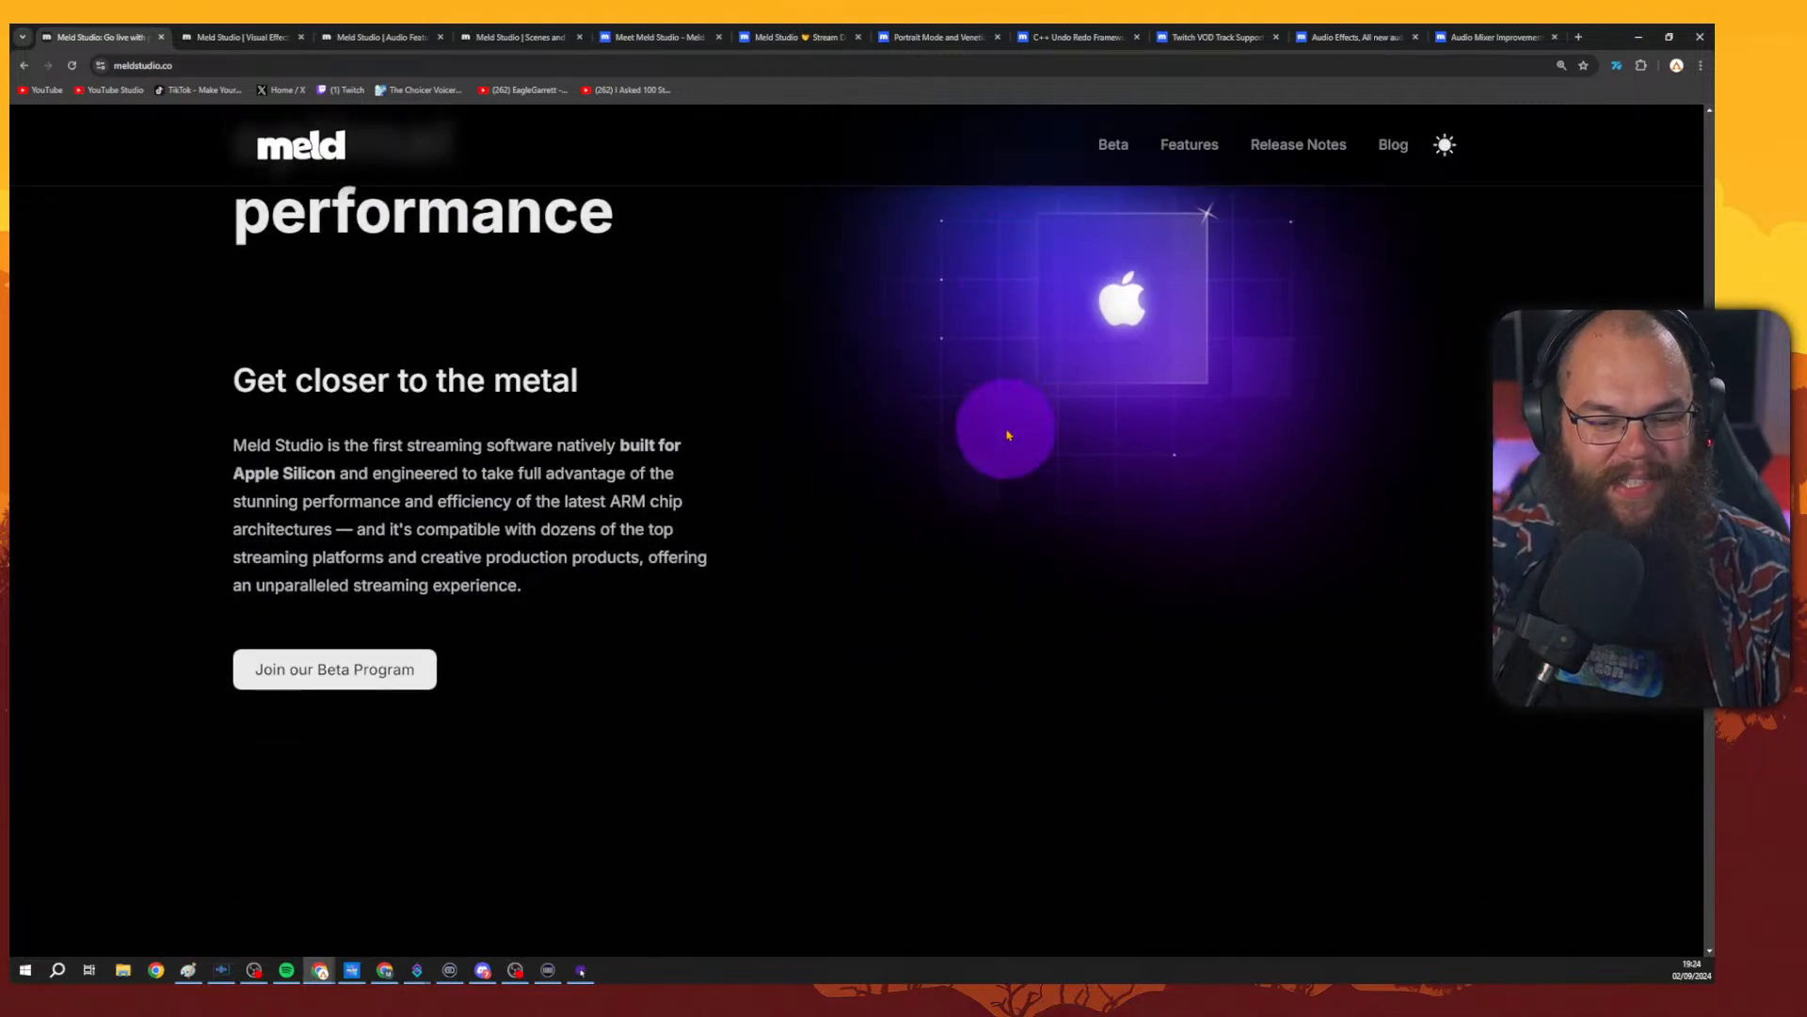
scroll(1026, 420, "down", 2)
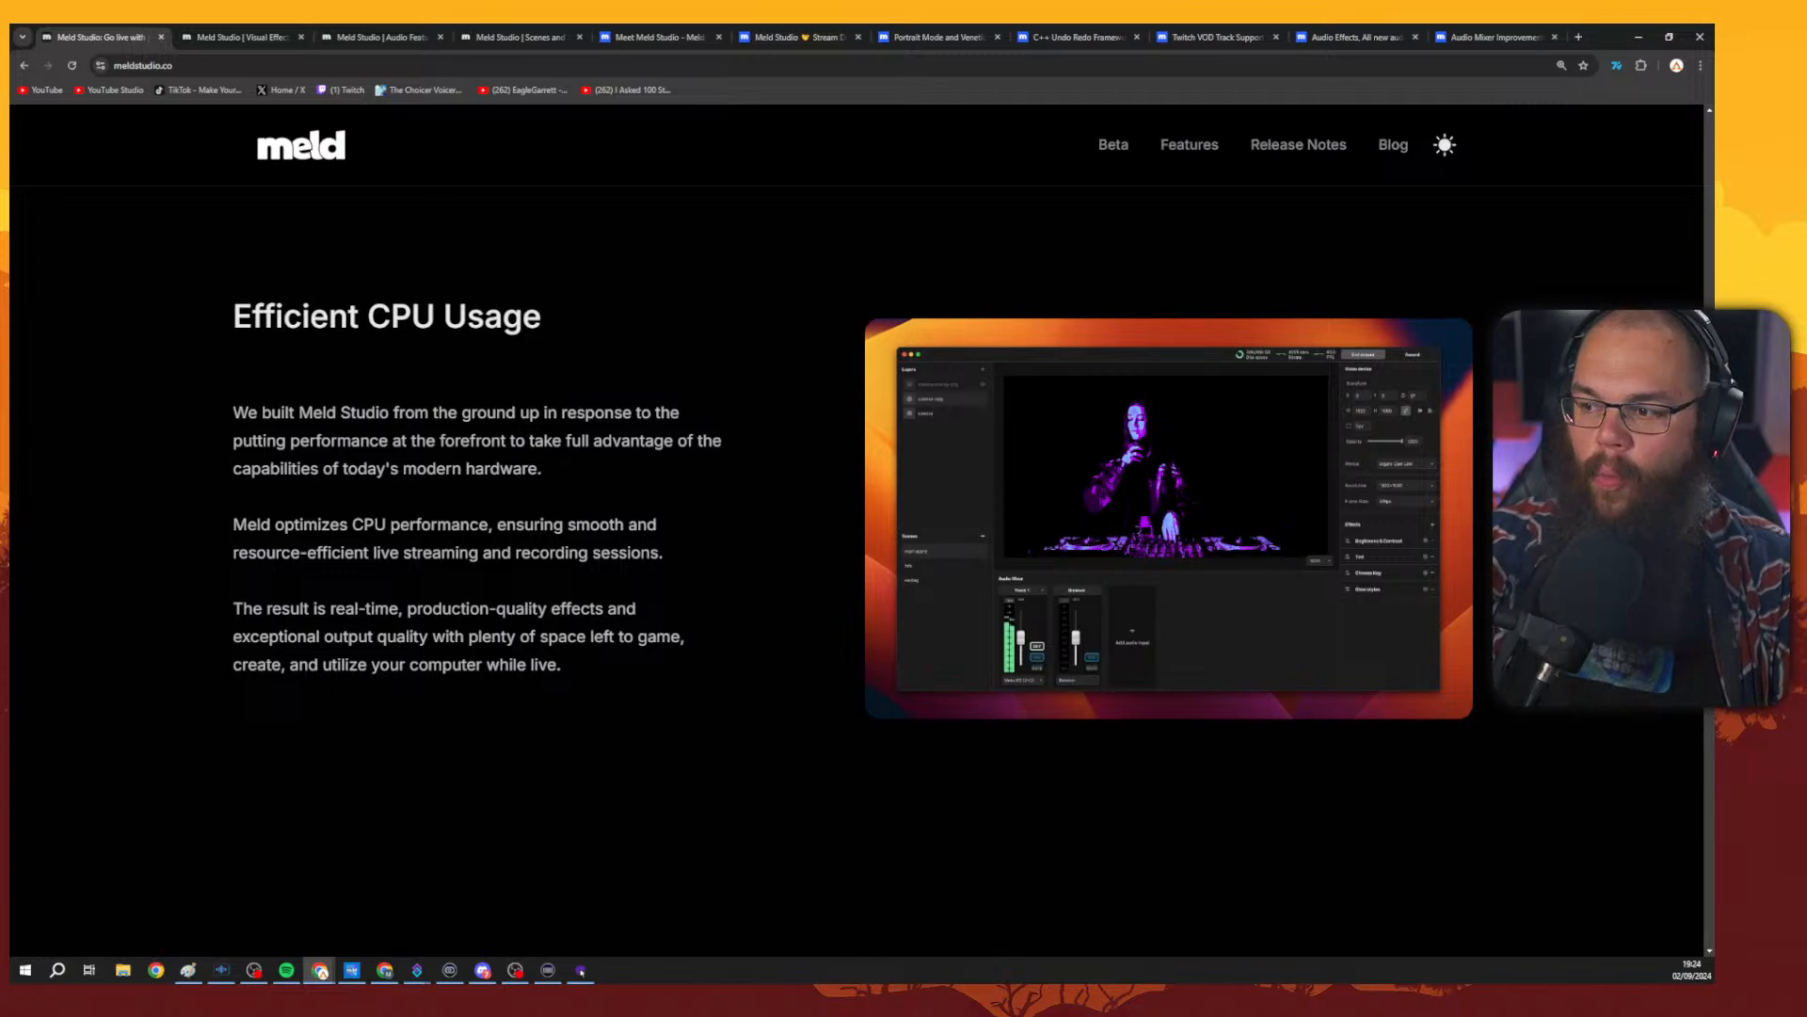
scroll(847, 565, "down", 8)
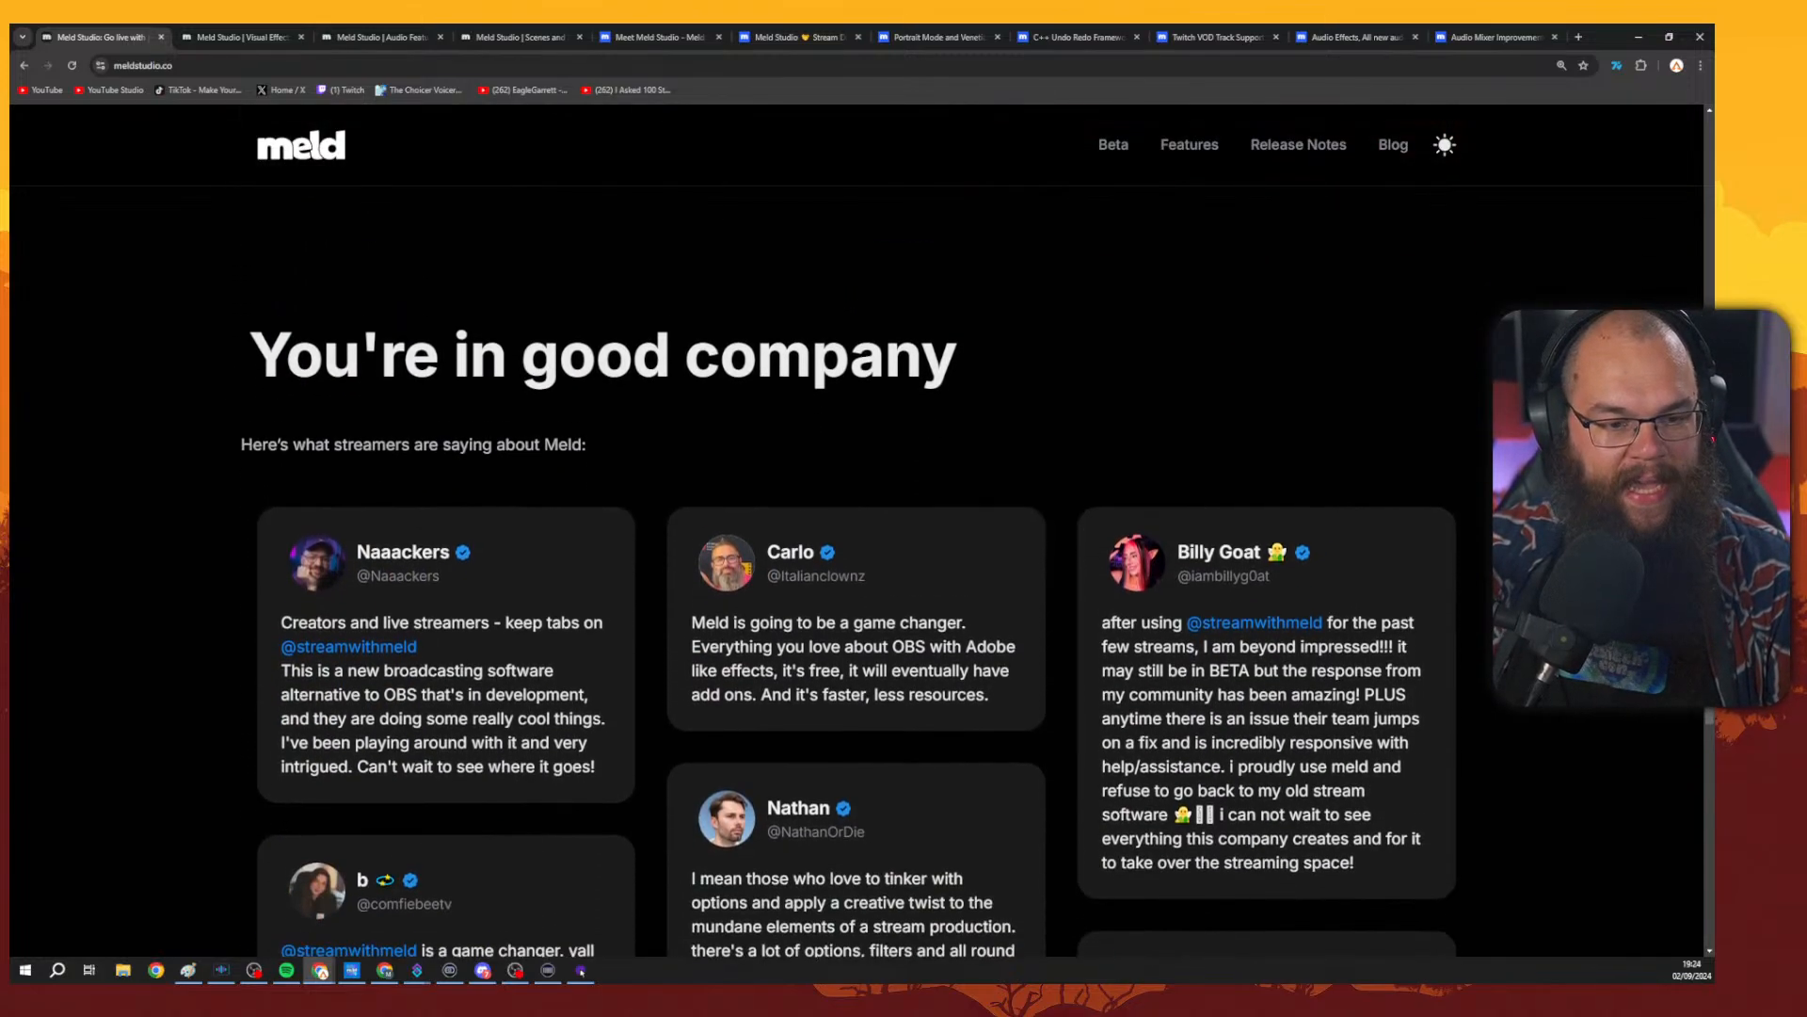
scroll(847, 565, "down", 10)
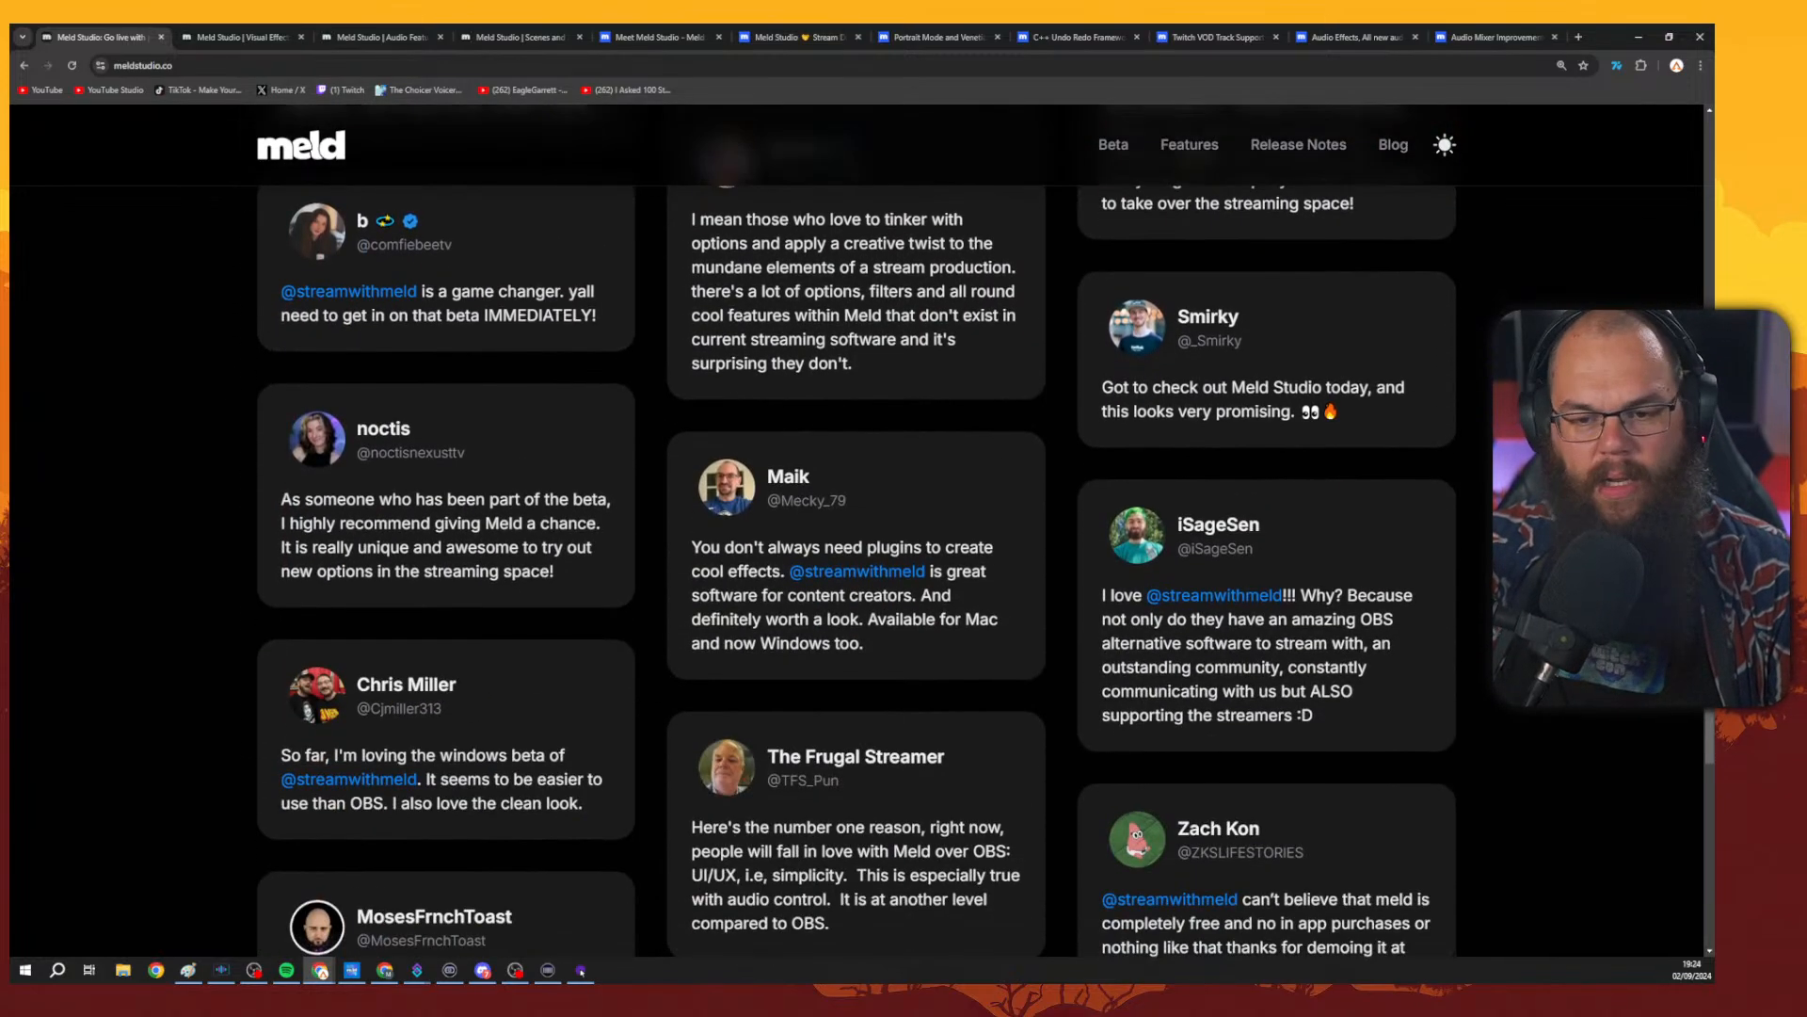
scroll(847, 564, "down", 6)
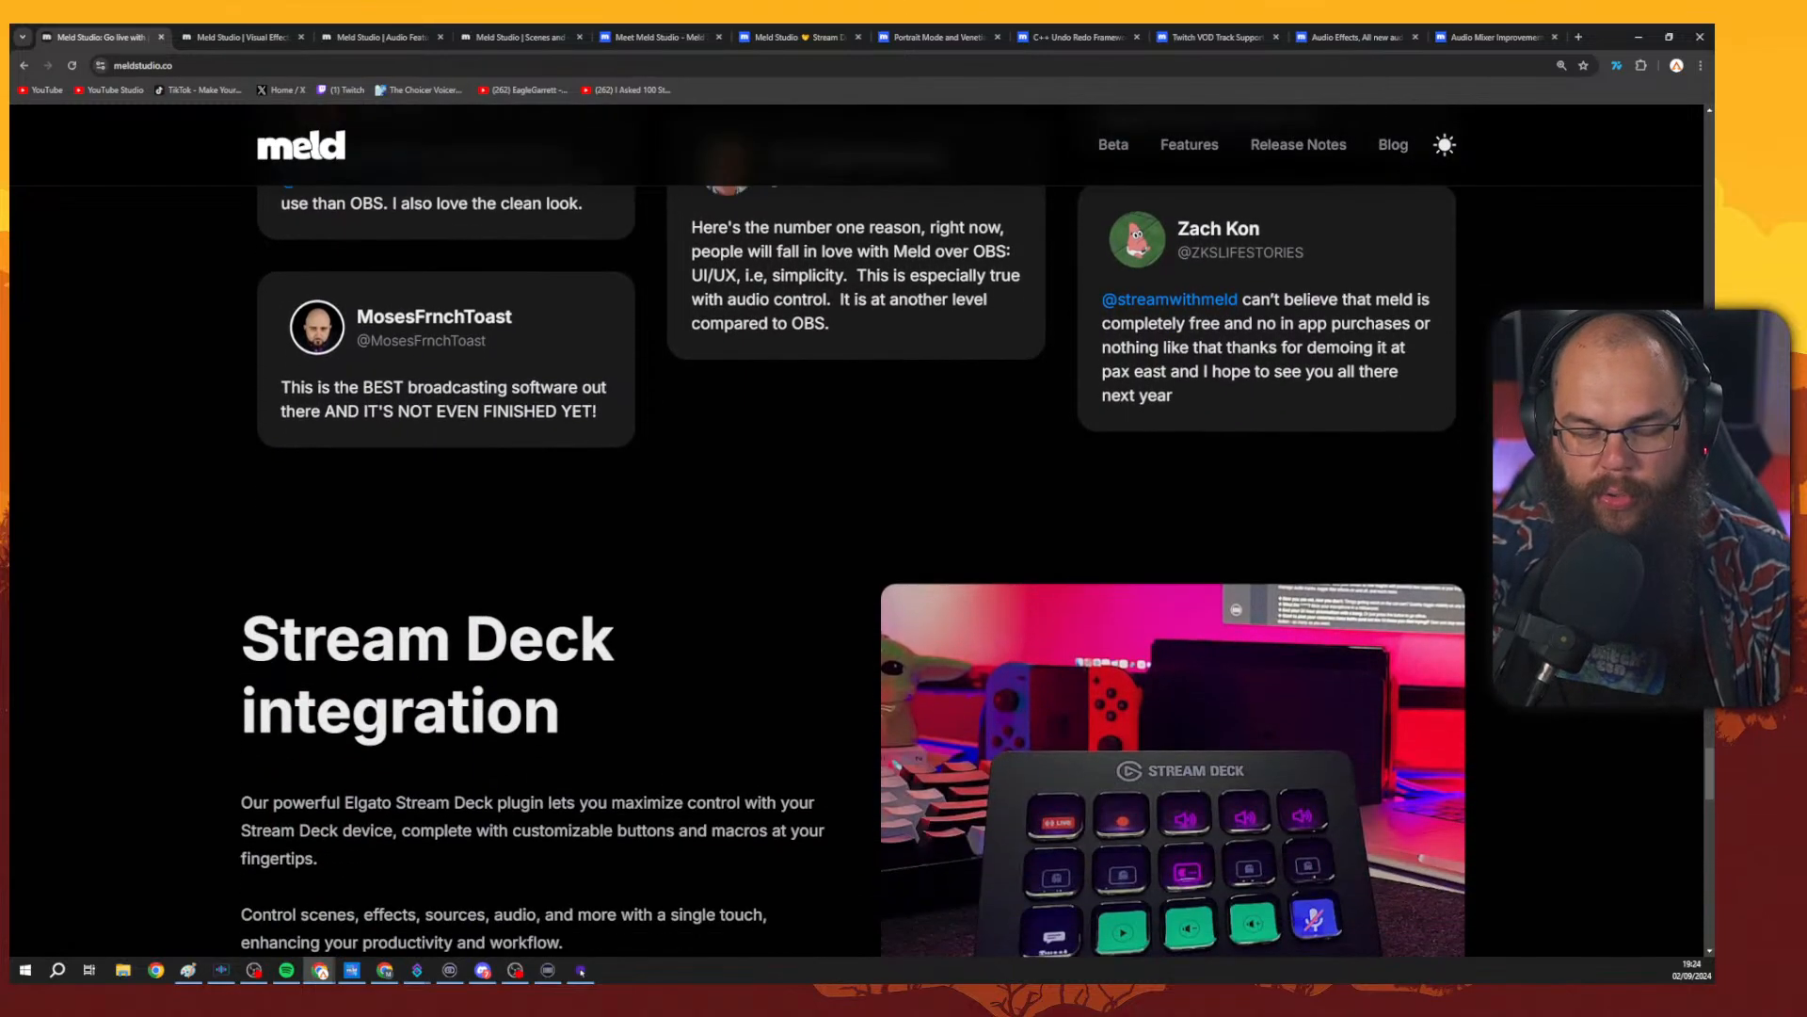
Scroll to the bottom of the homepage, past the Stream Deck and Discord sections, and back up to the testimonials.
scroll(848, 564, "down", 10)
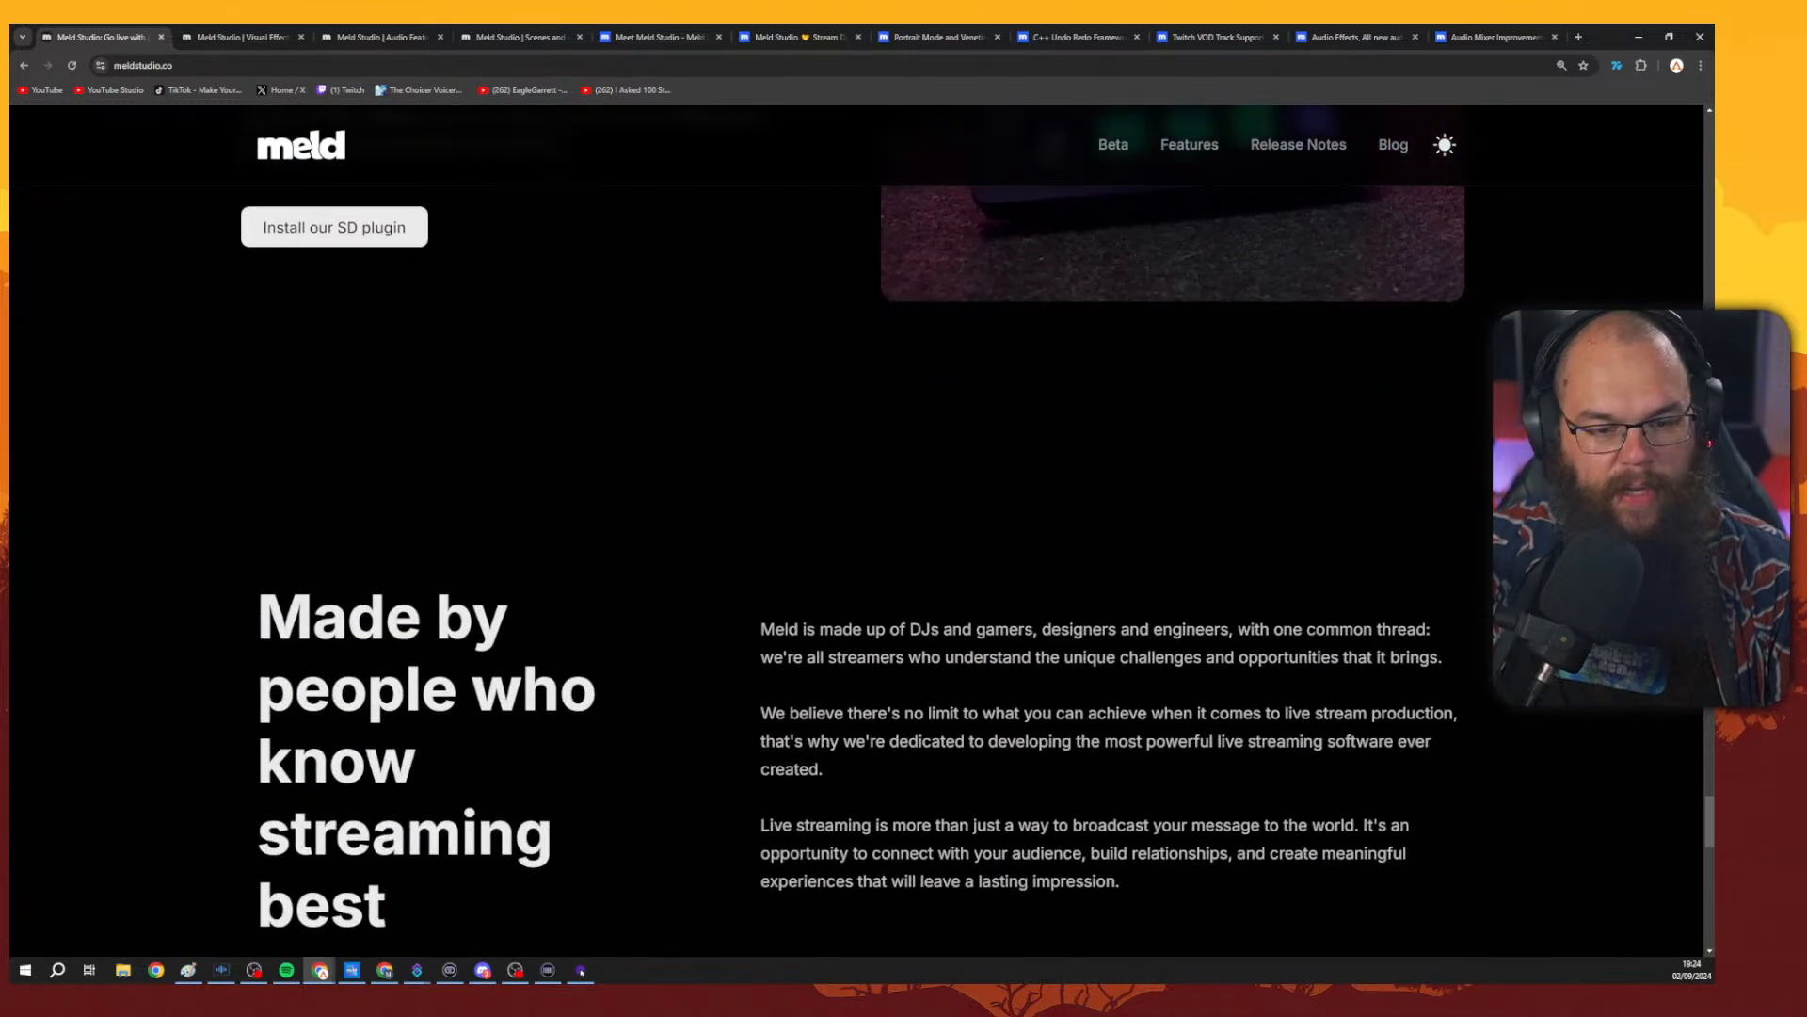
scroll(856, 565, "up", 1)
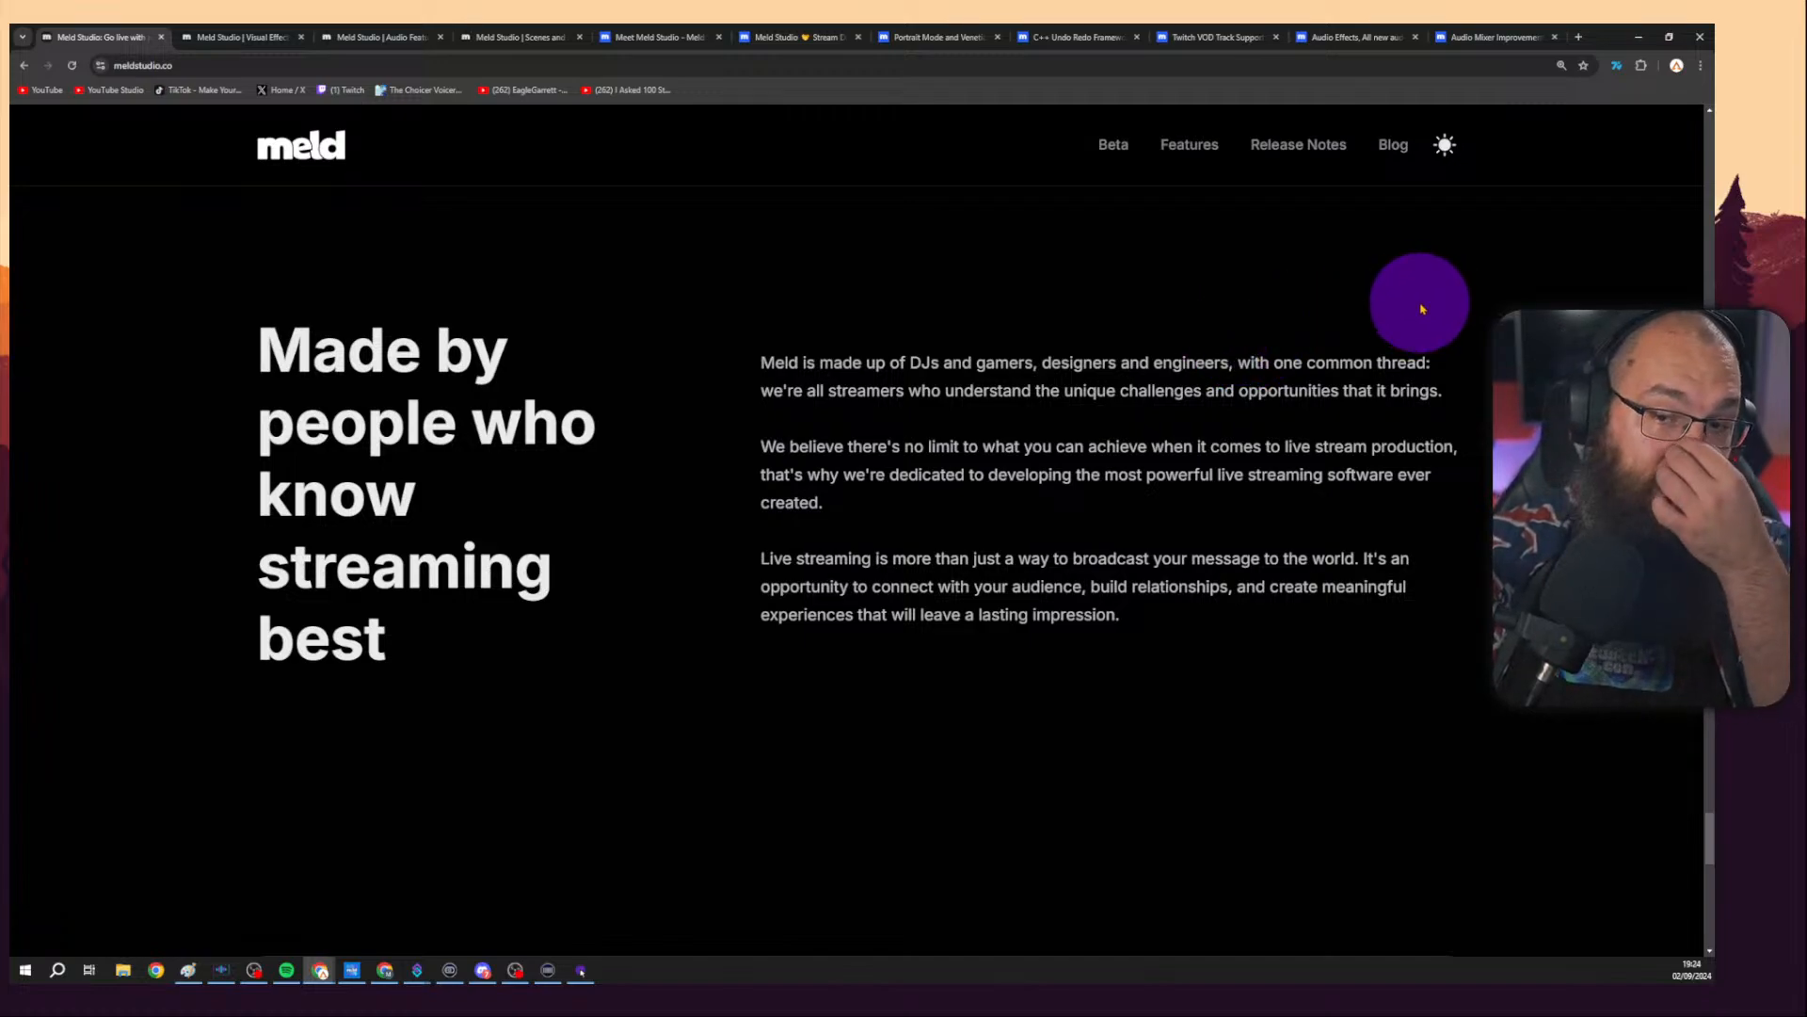
scroll(1421, 309, "down", 10)
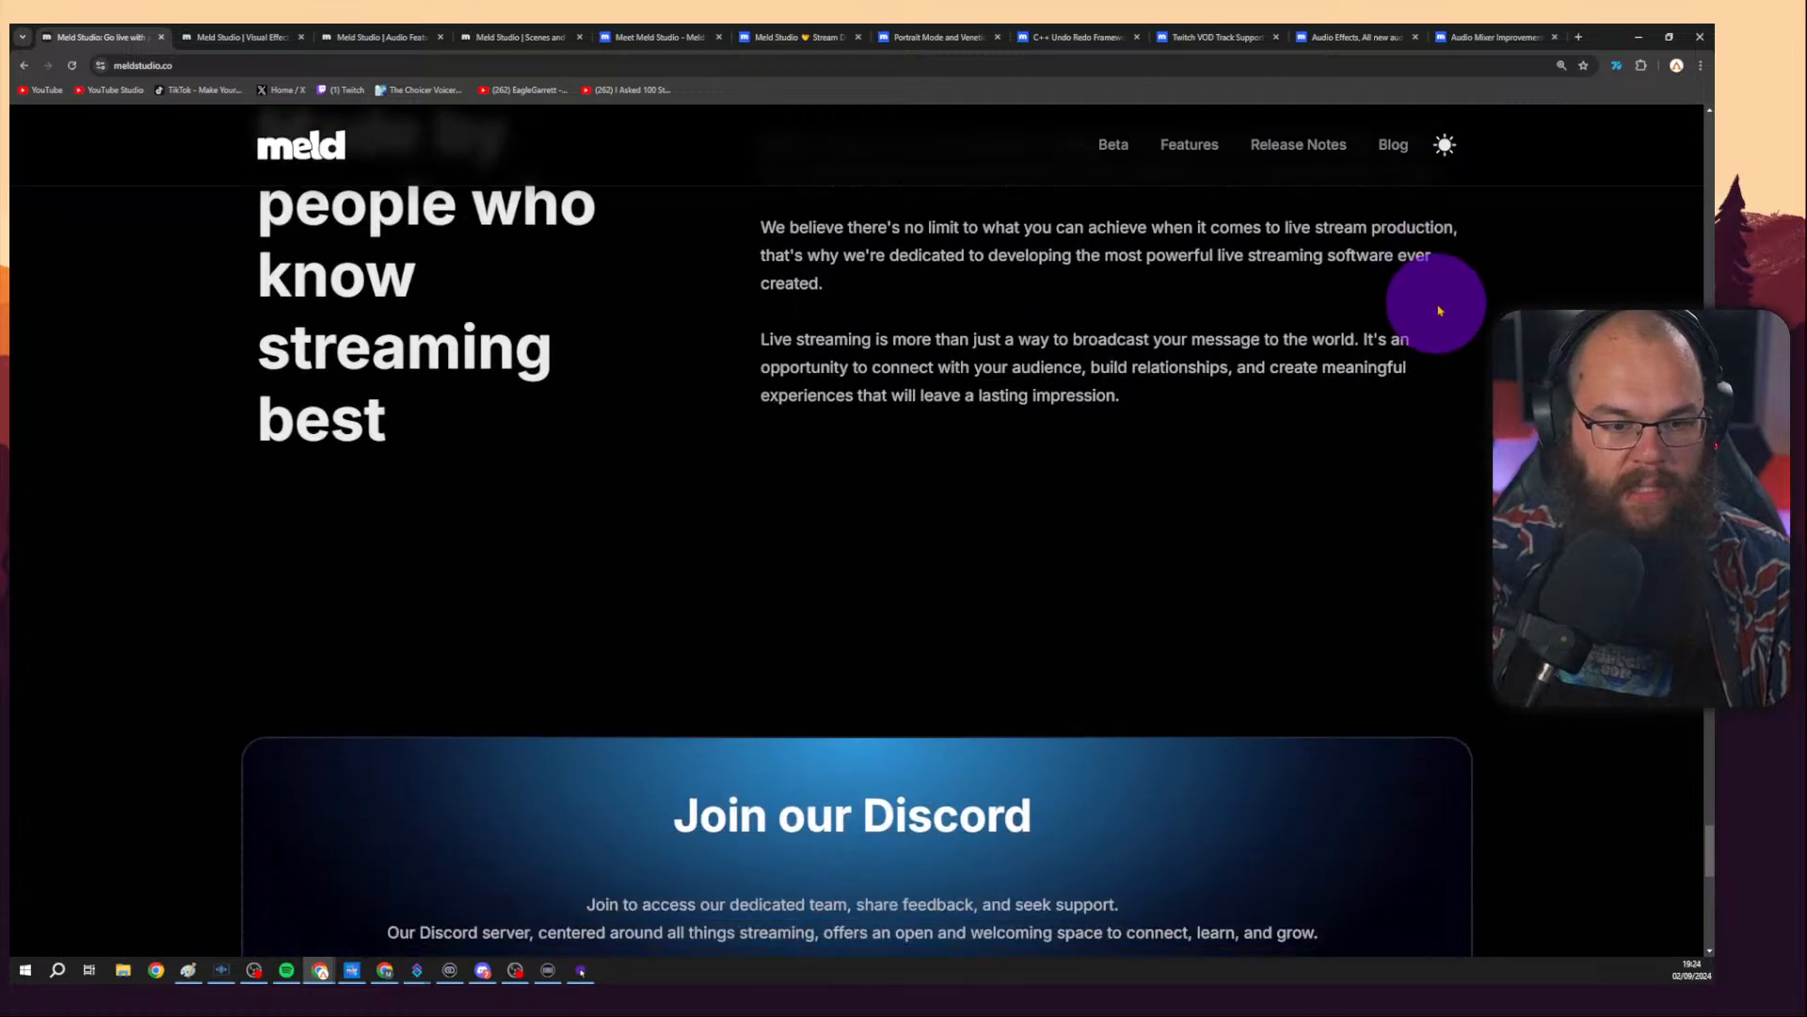
scroll(1457, 344, "down", 3)
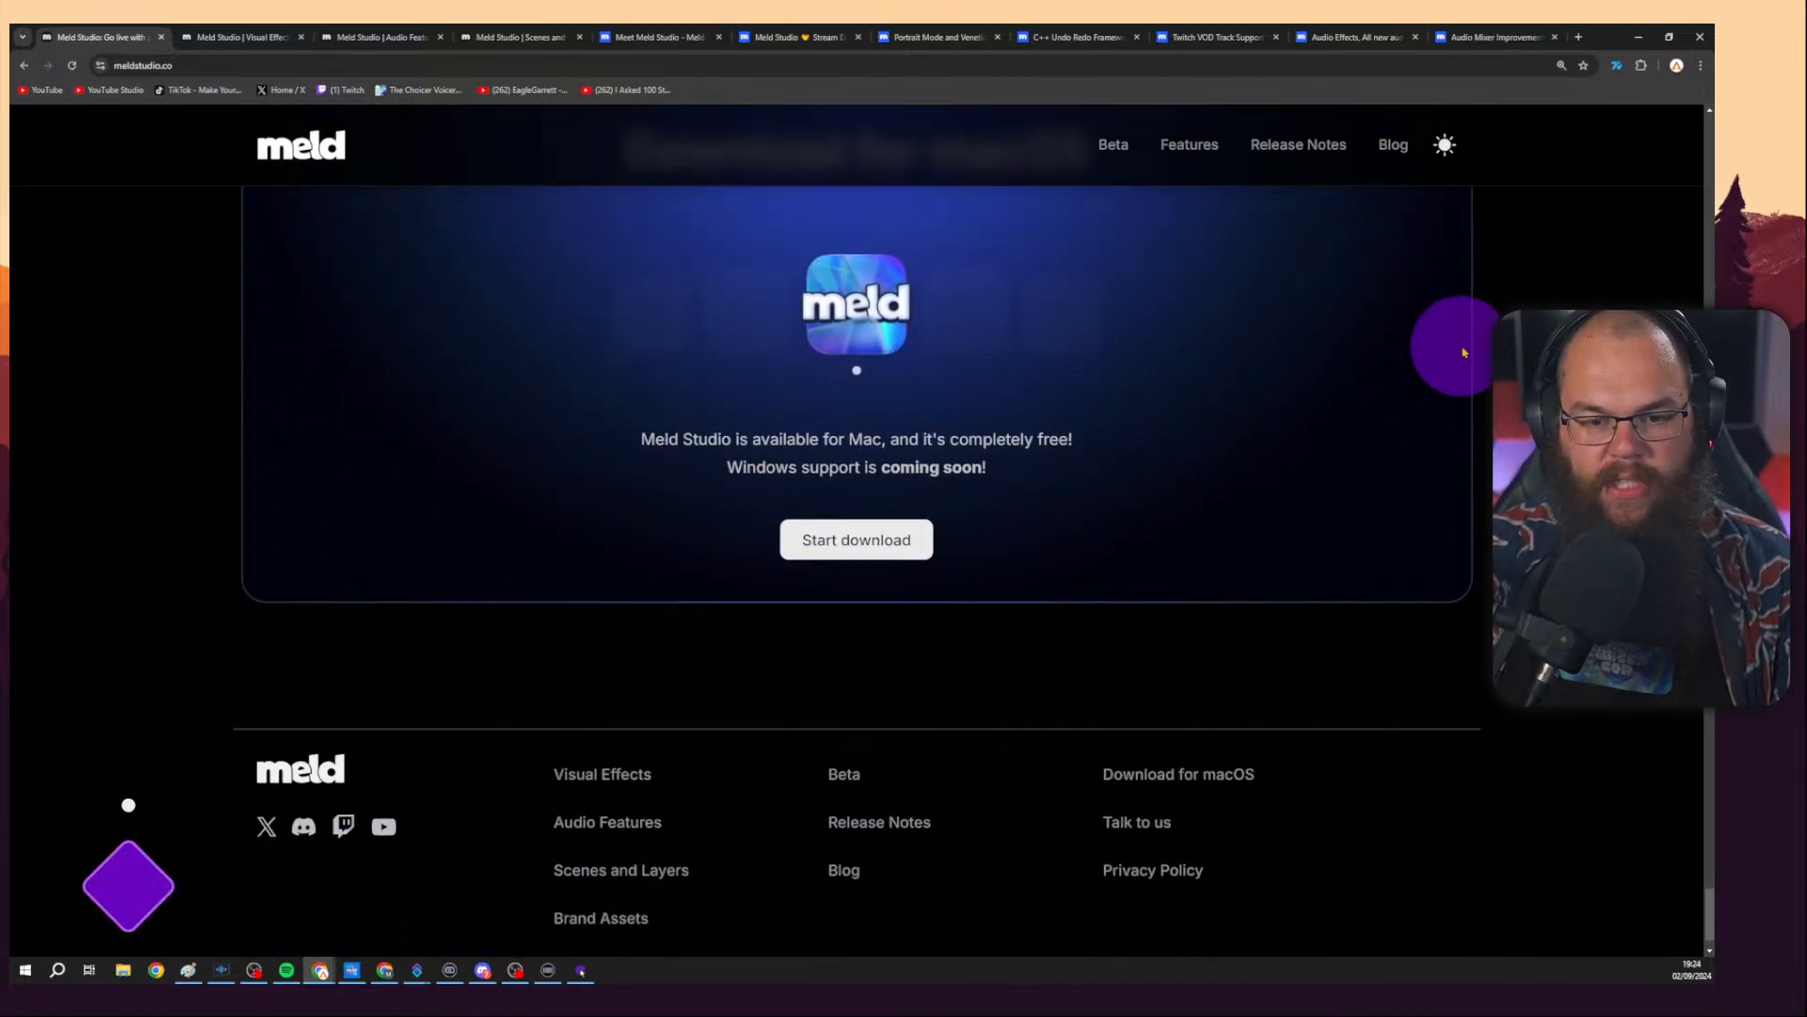
scroll(1544, 267, "up", 8)
scroll(1545, 267, "up", 15)
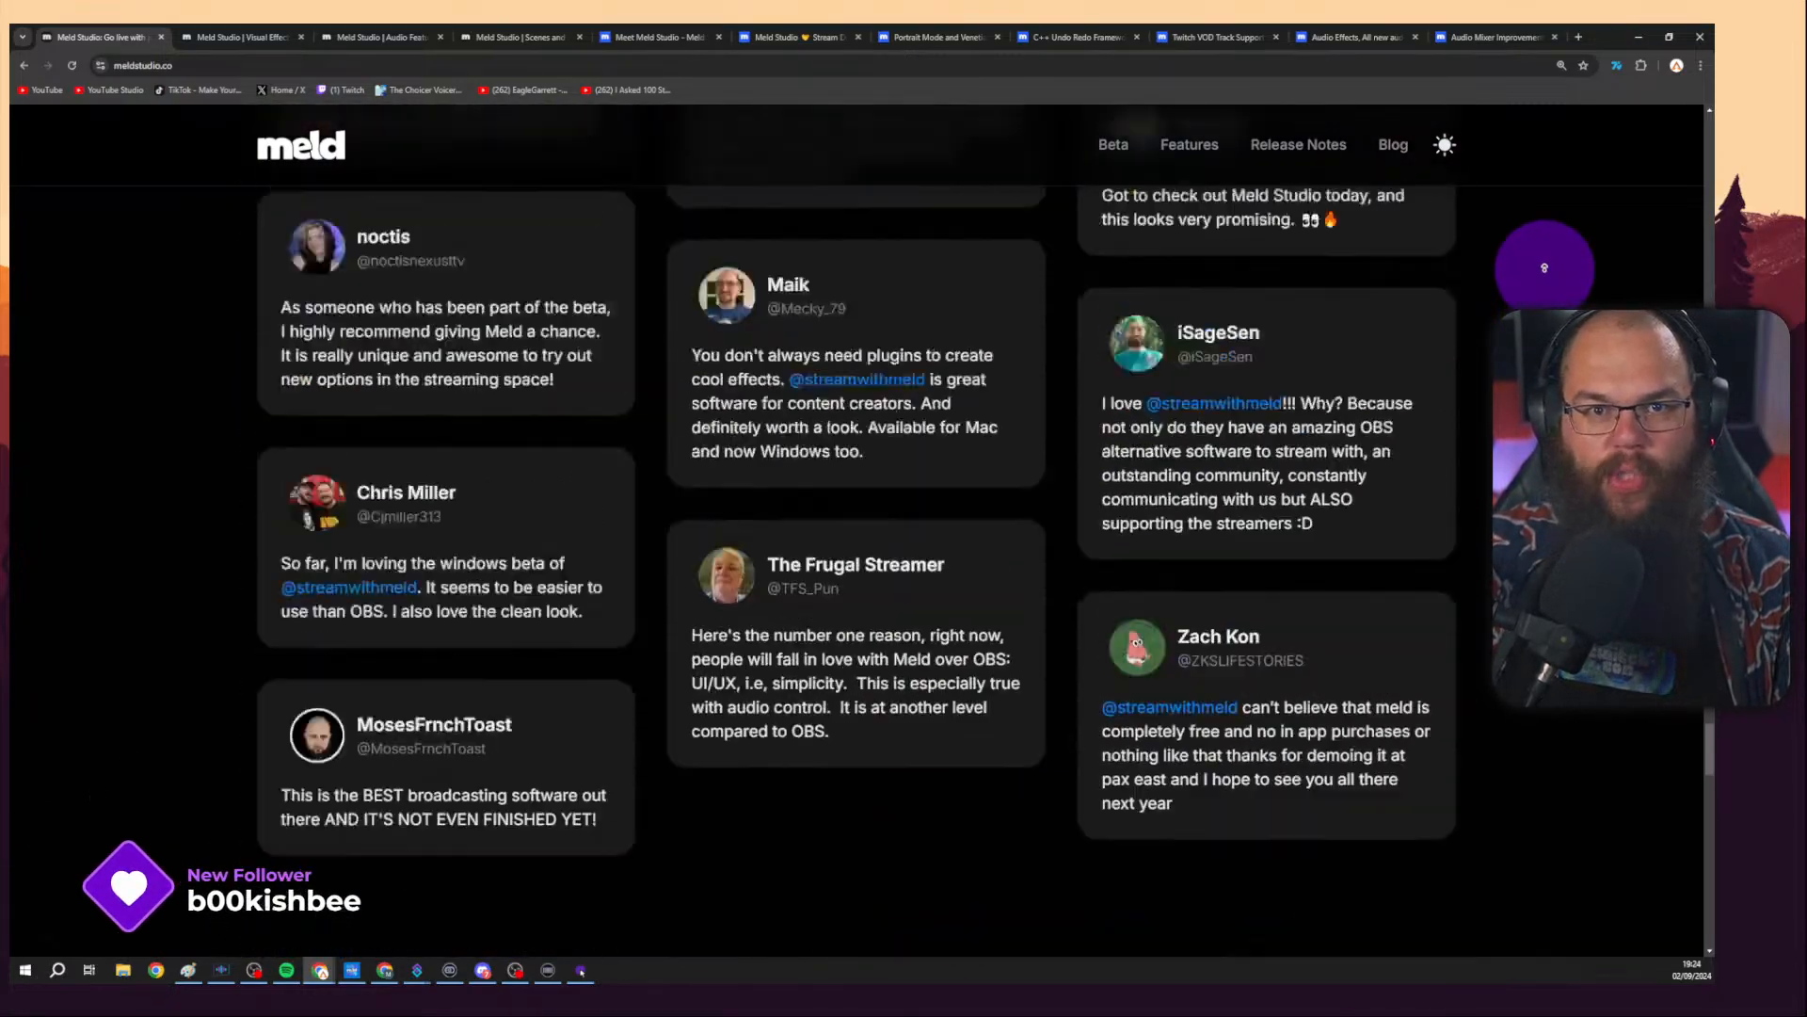
scroll(1540, 236, "up", 10)
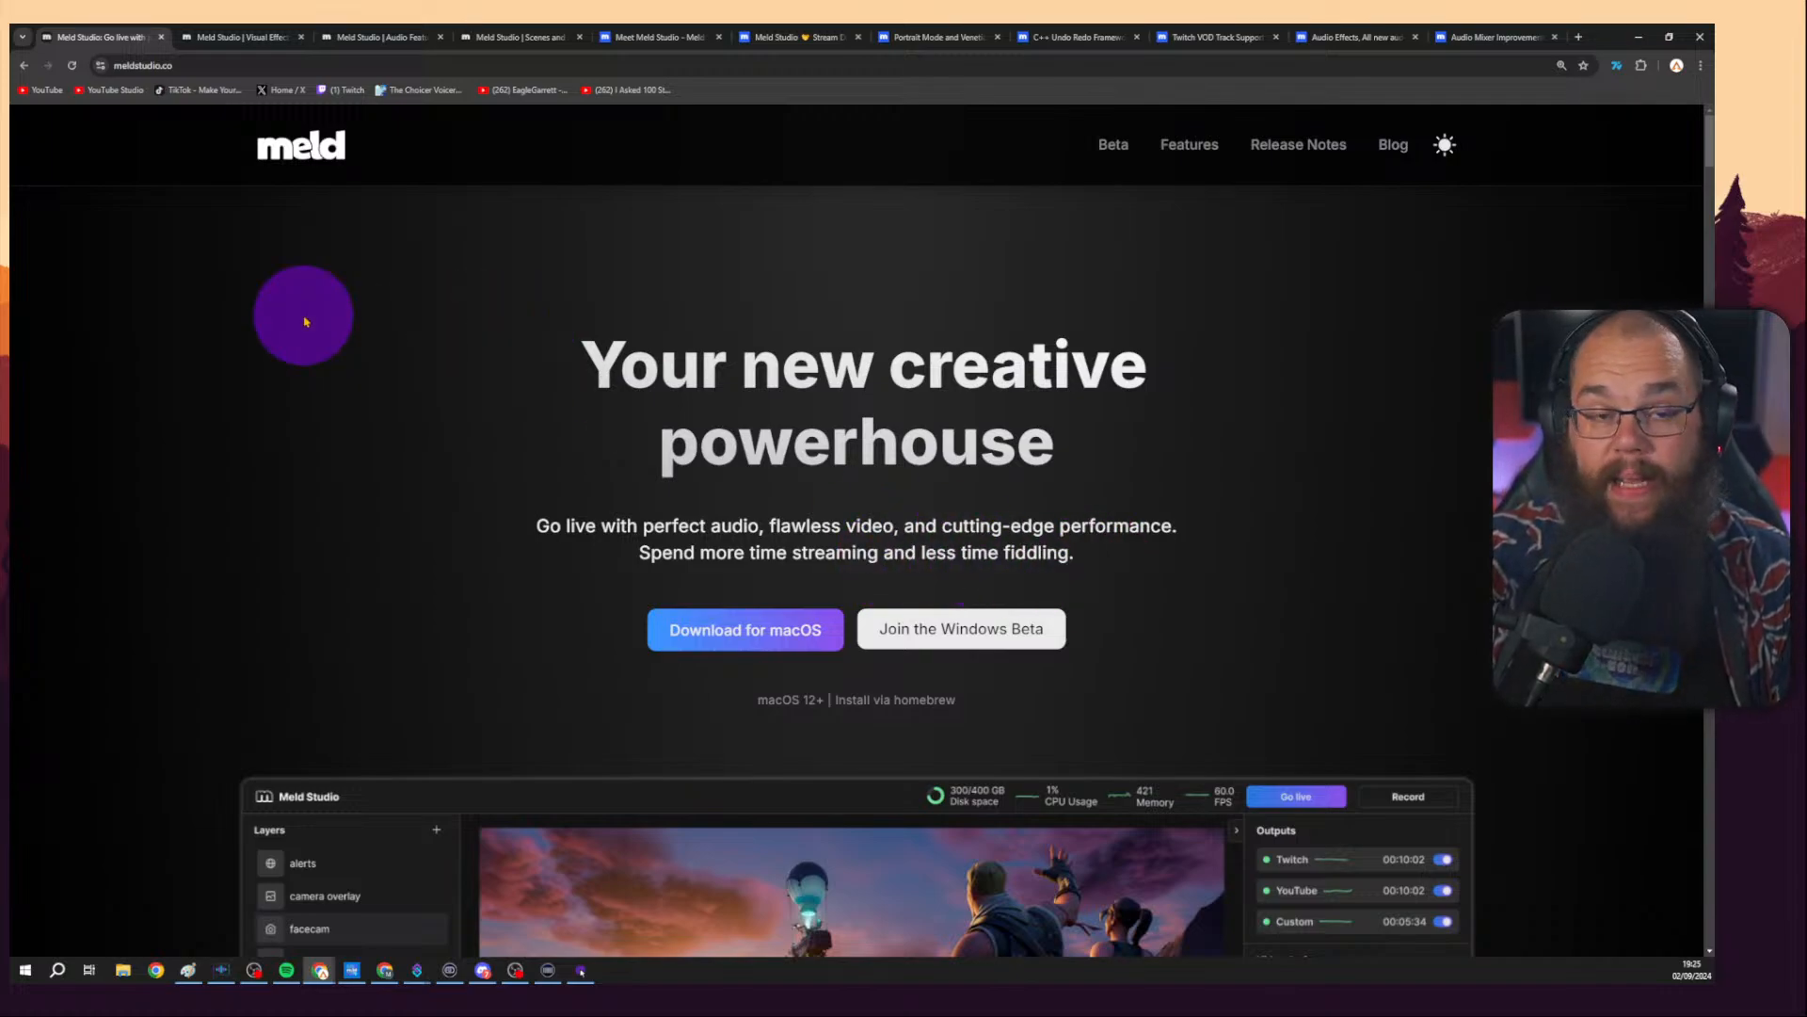
Switch to the Meld Studio Visual Effects tab and scroll through its built-in effects overview.
left_click(250, 36)
scroll(1237, 366, "down", 4)
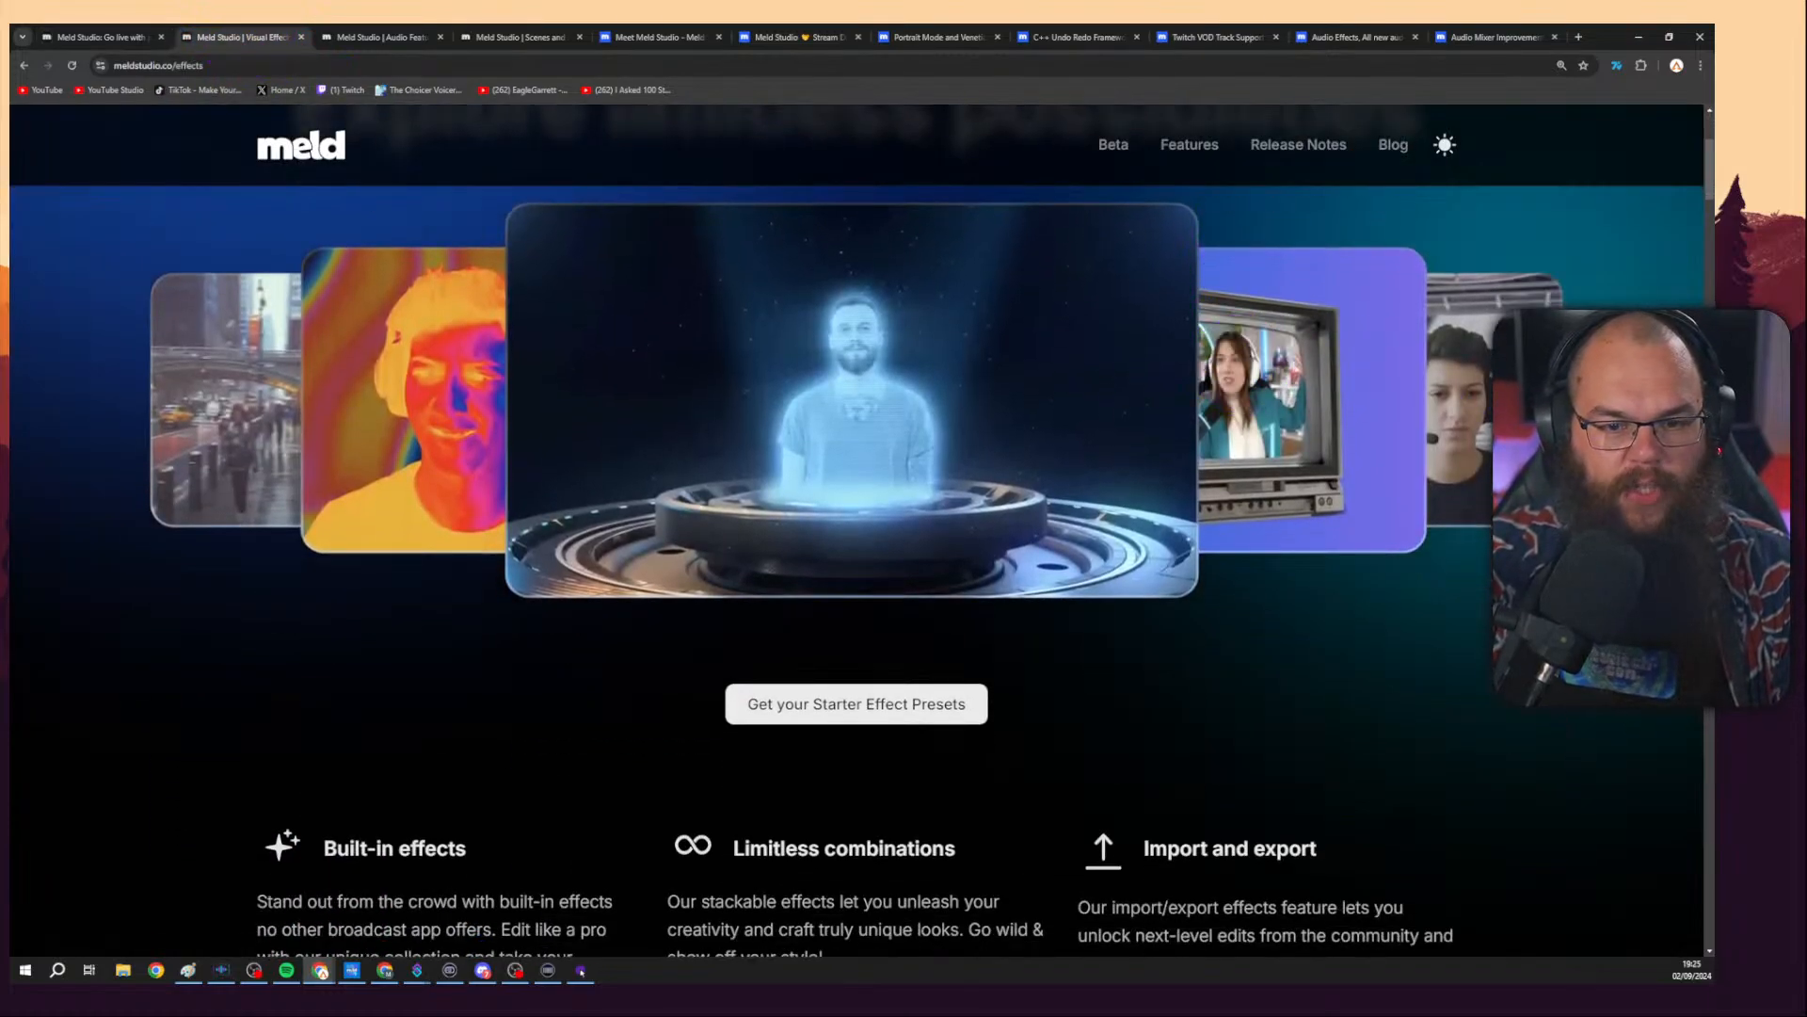
scroll(1631, 297, "down", 3)
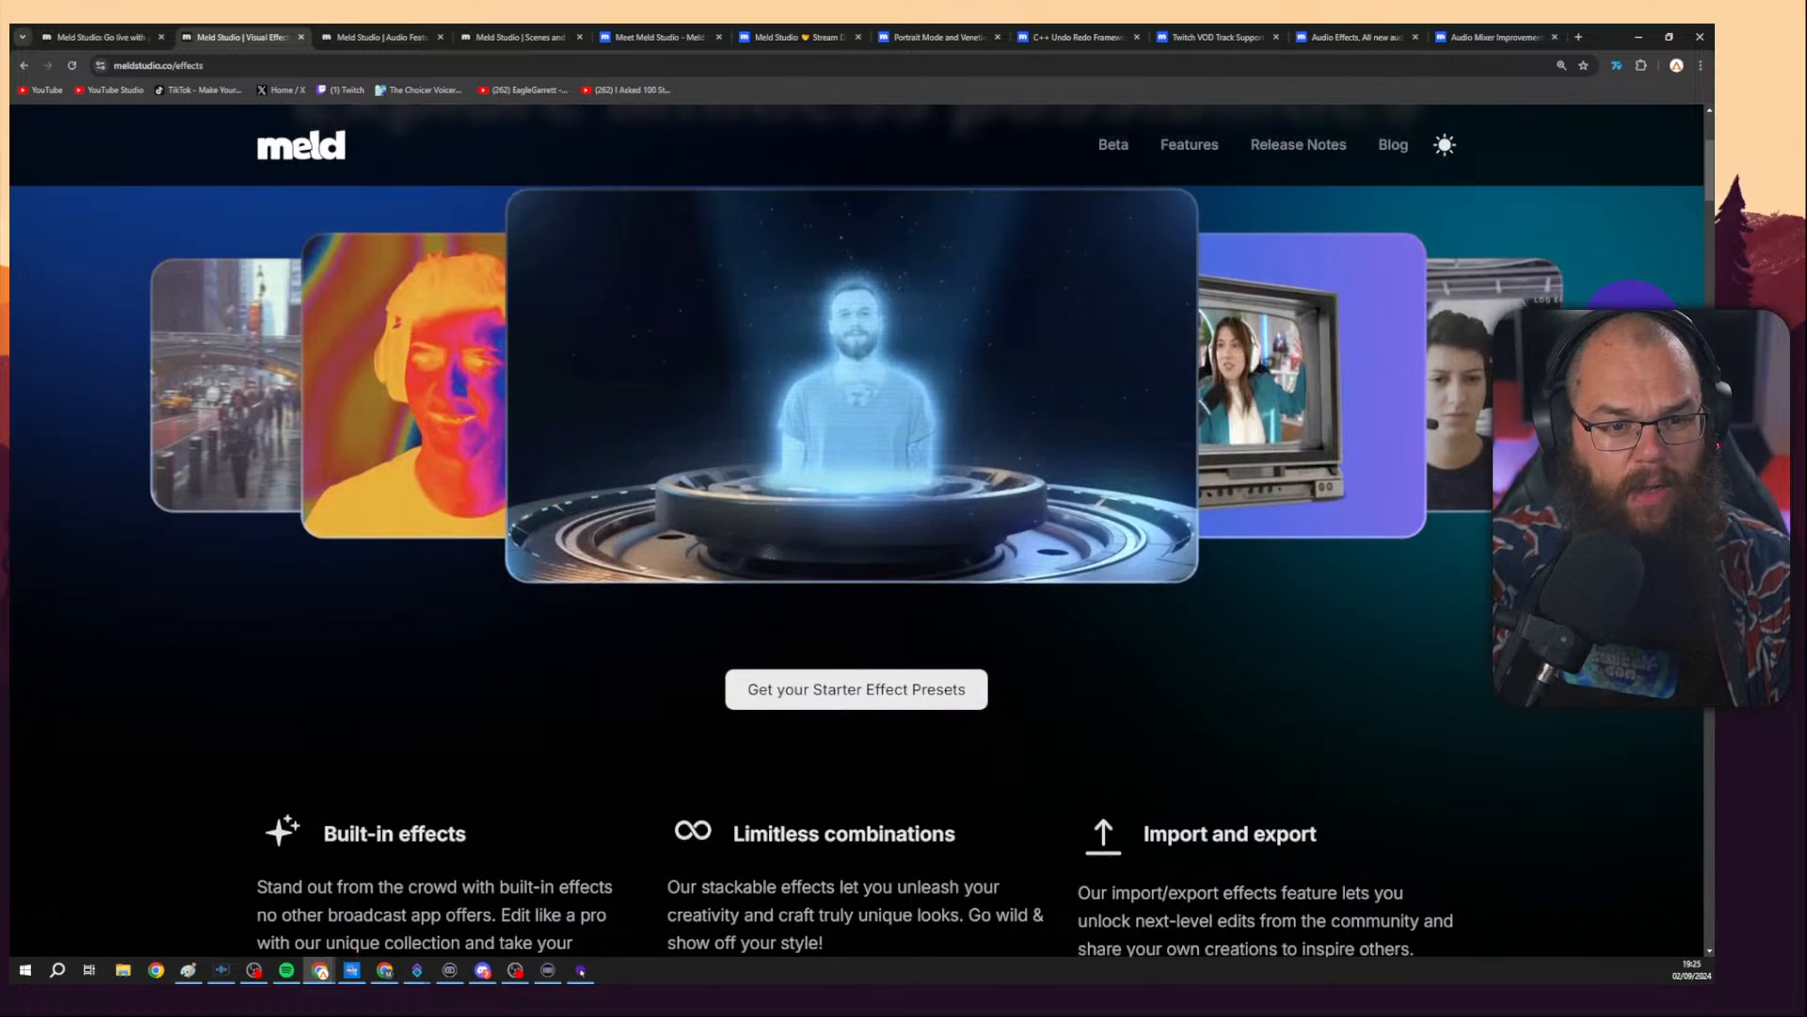
scroll(1631, 297, "down", 4)
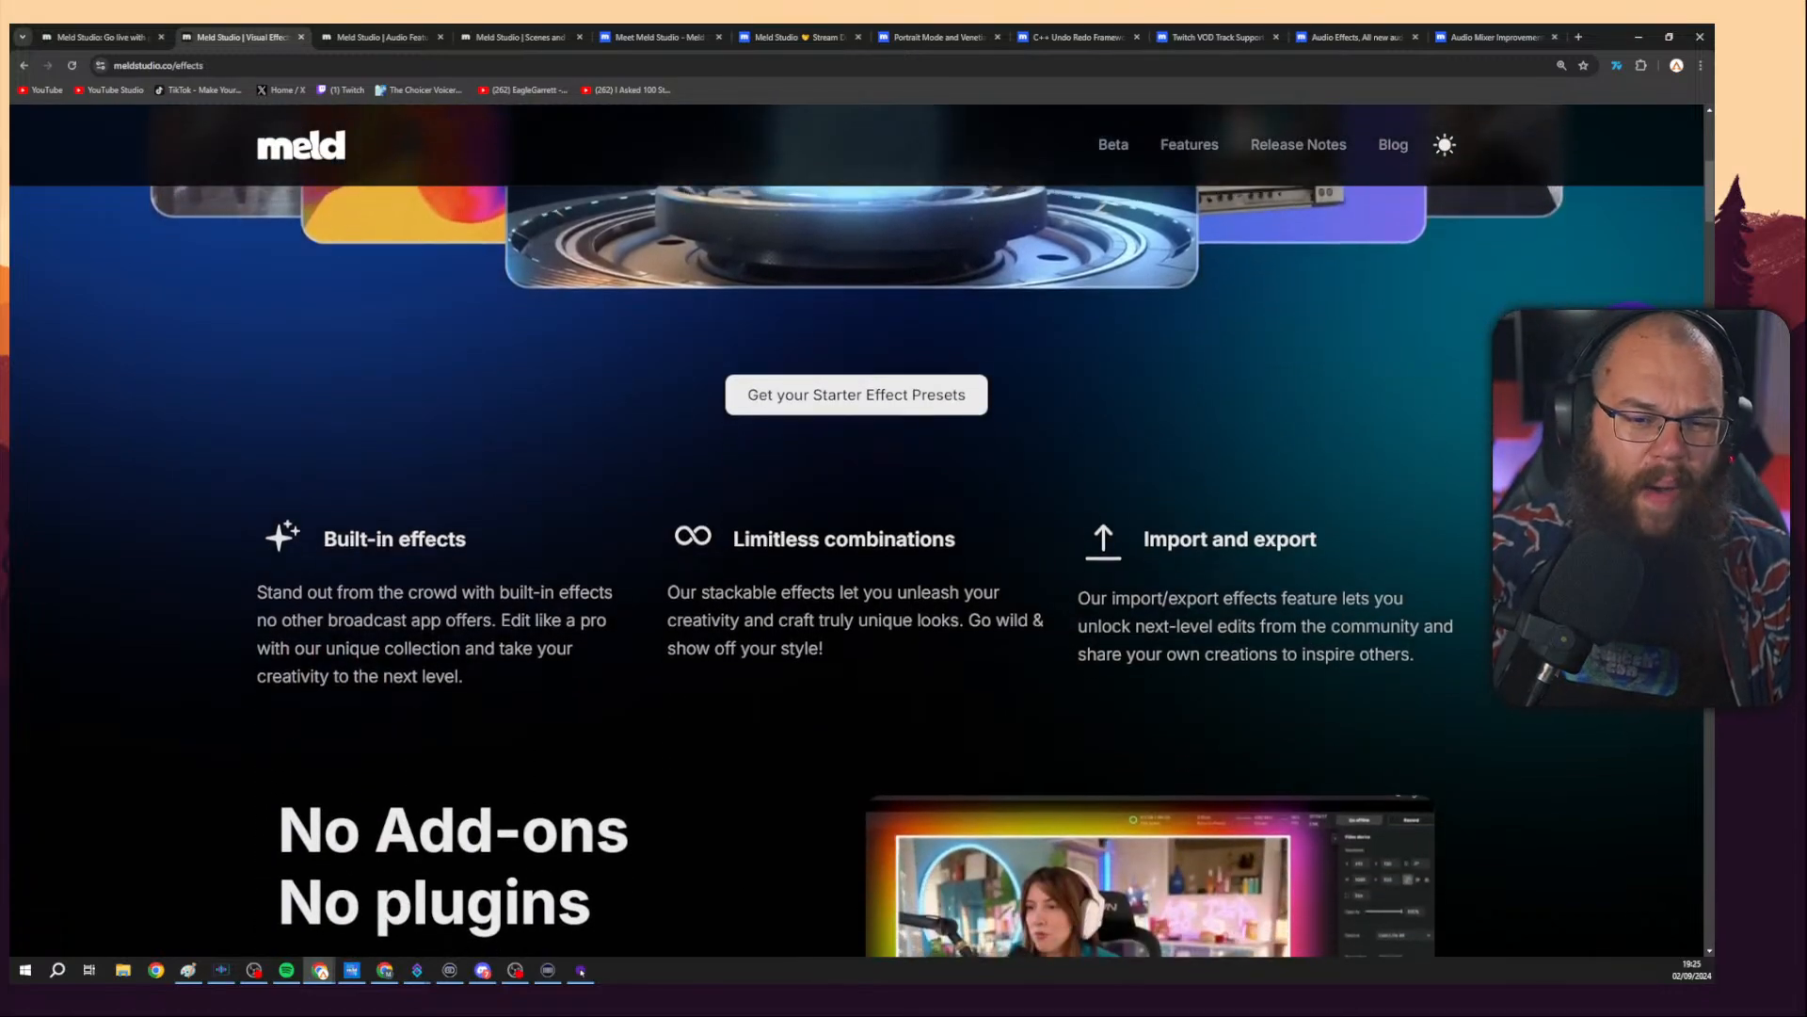
scroll(373, 374, "down", 3)
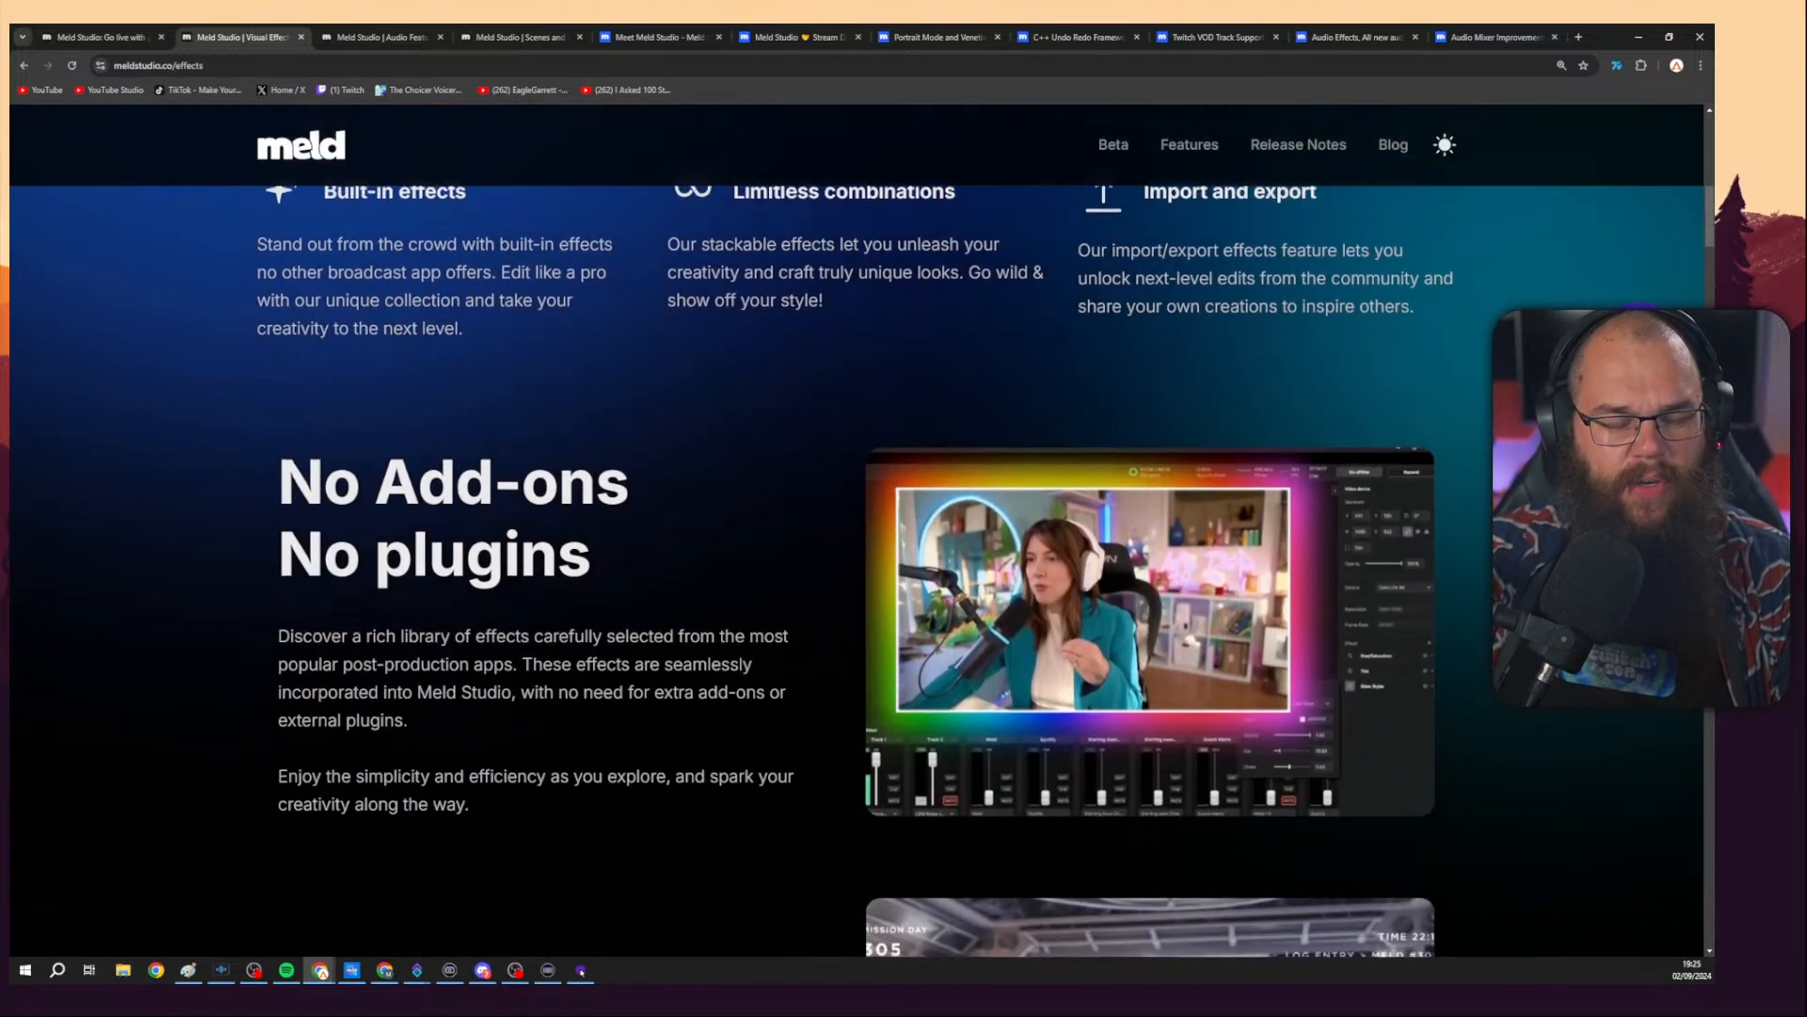
left_click_drag(280, 301, 701, 401)
left_click(701, 401)
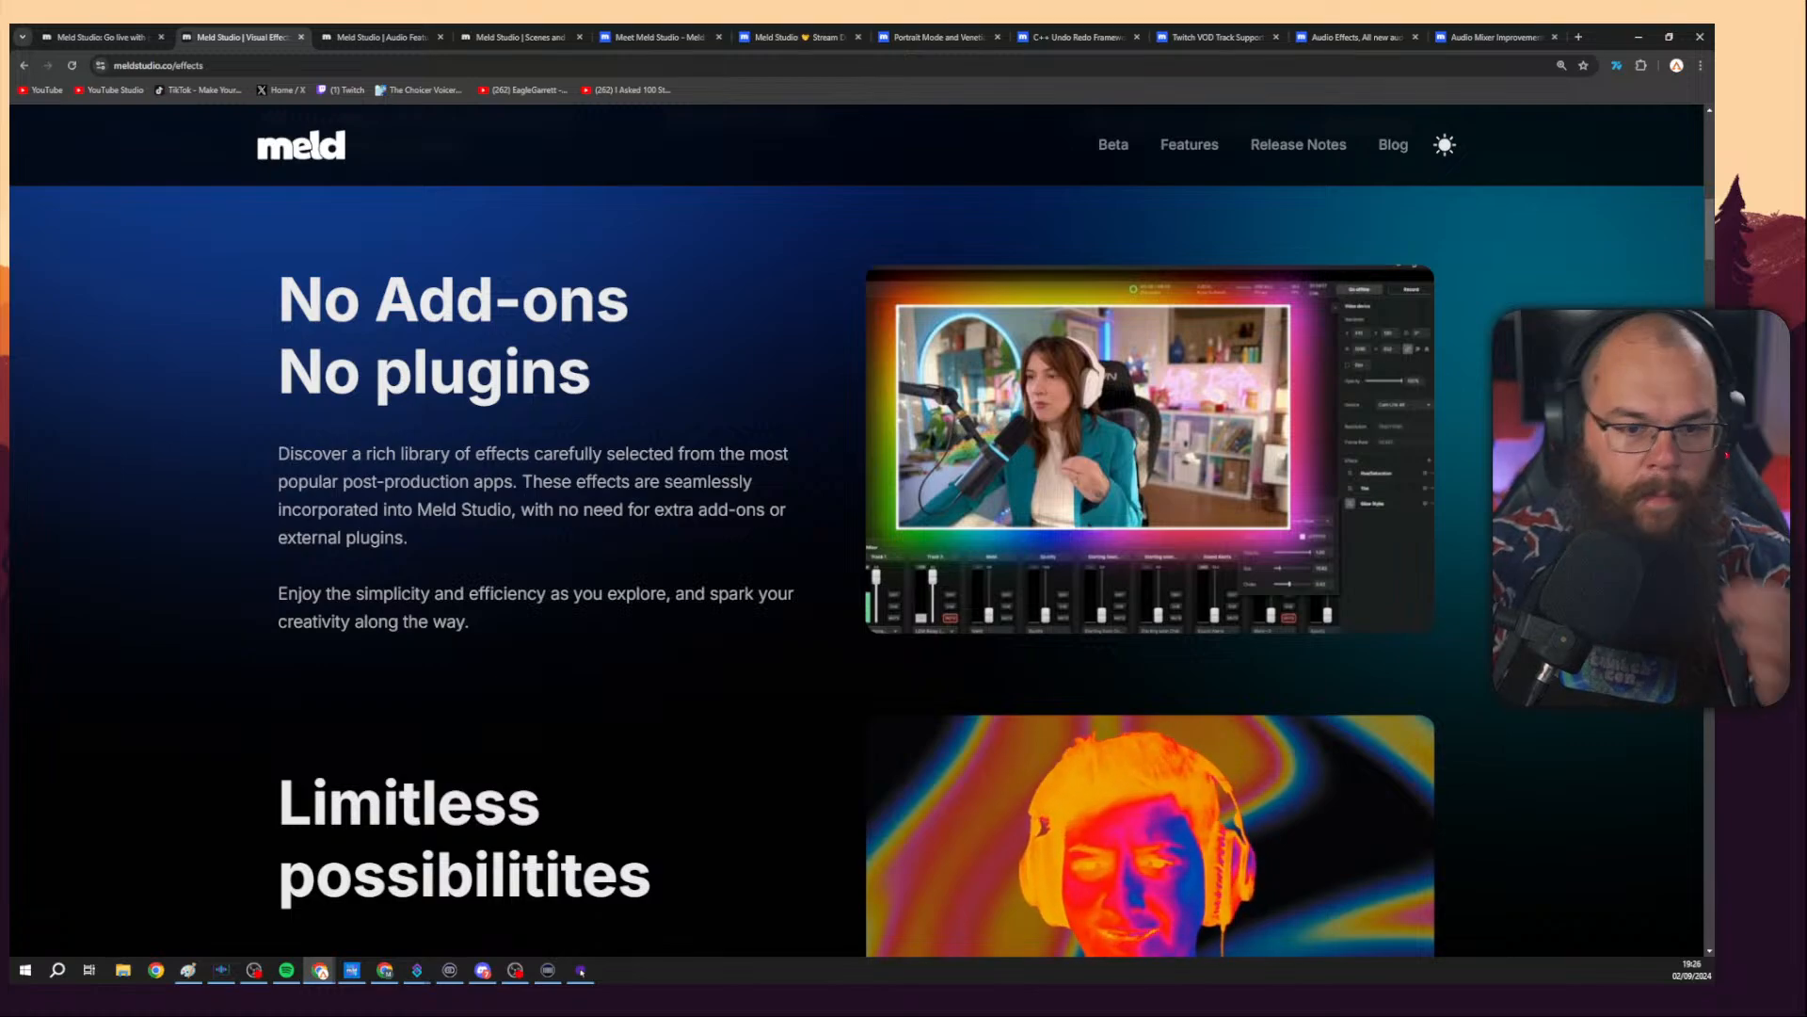
Scroll through the No Add-ons, Limitless possibilities, Share & Swap Effects and Chroma Keying sections.
scroll(857, 565, "down", 2)
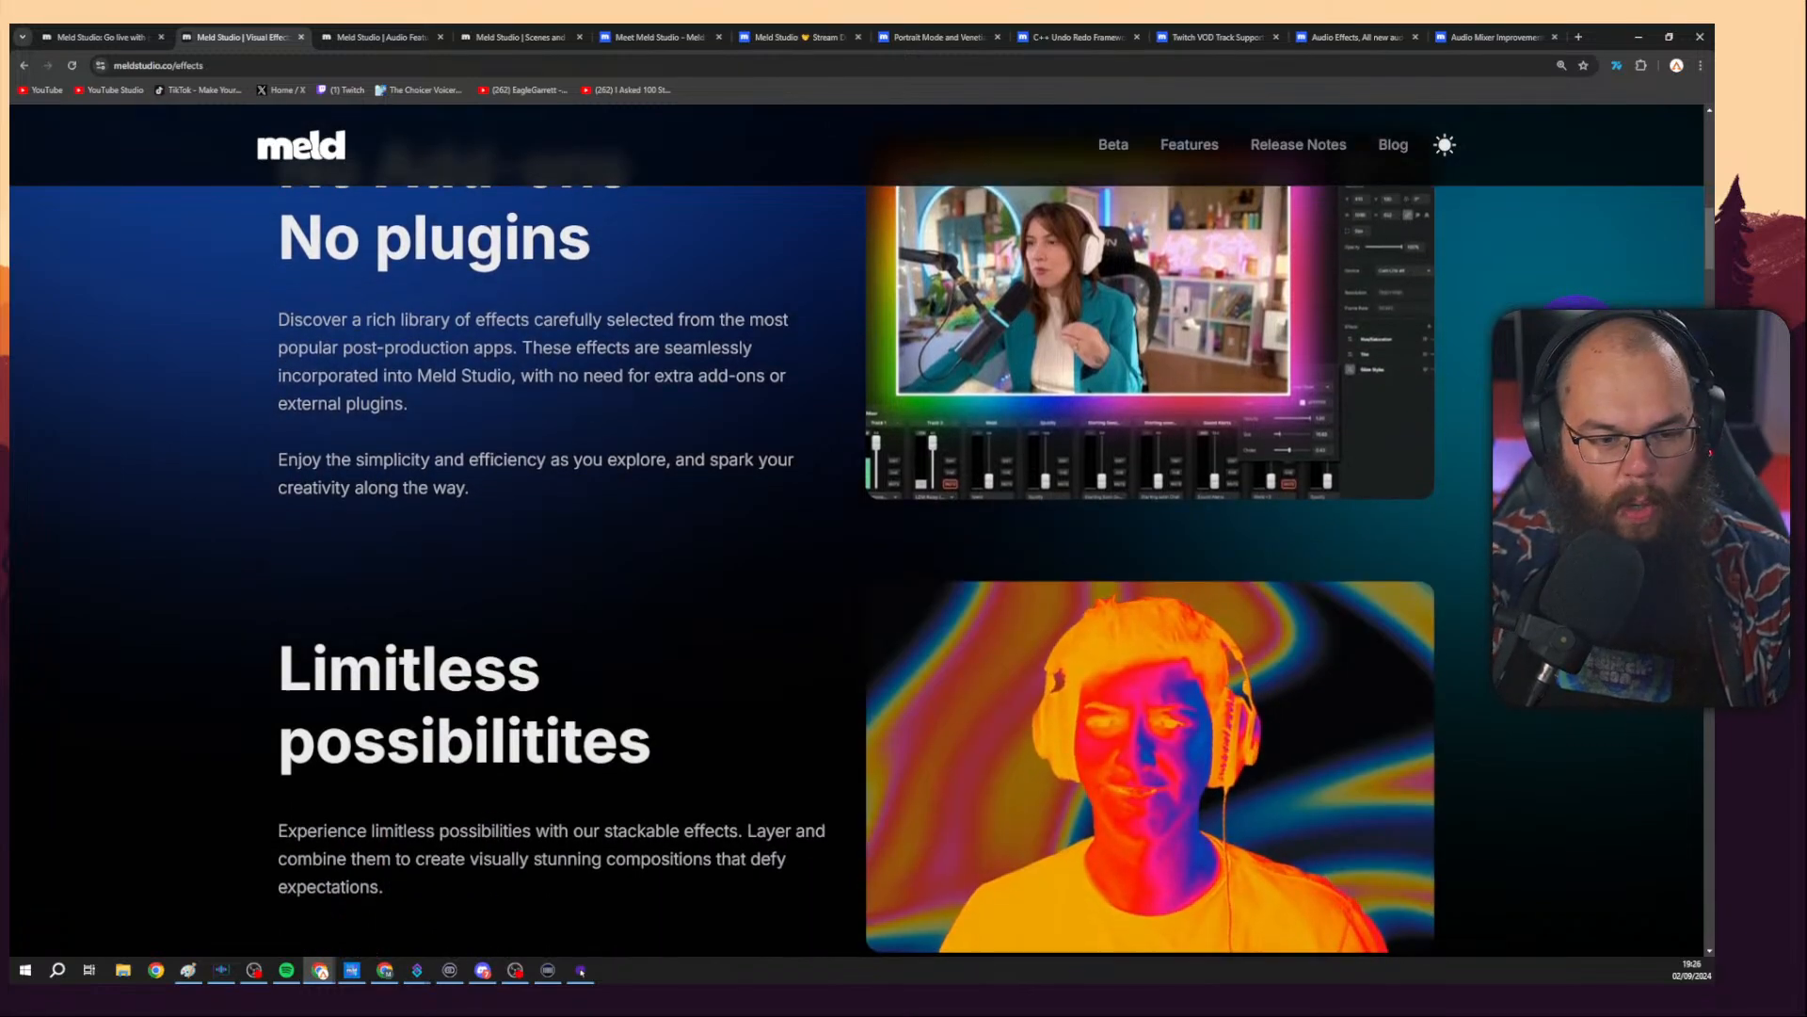
scroll(1170, 920, "down", 4)
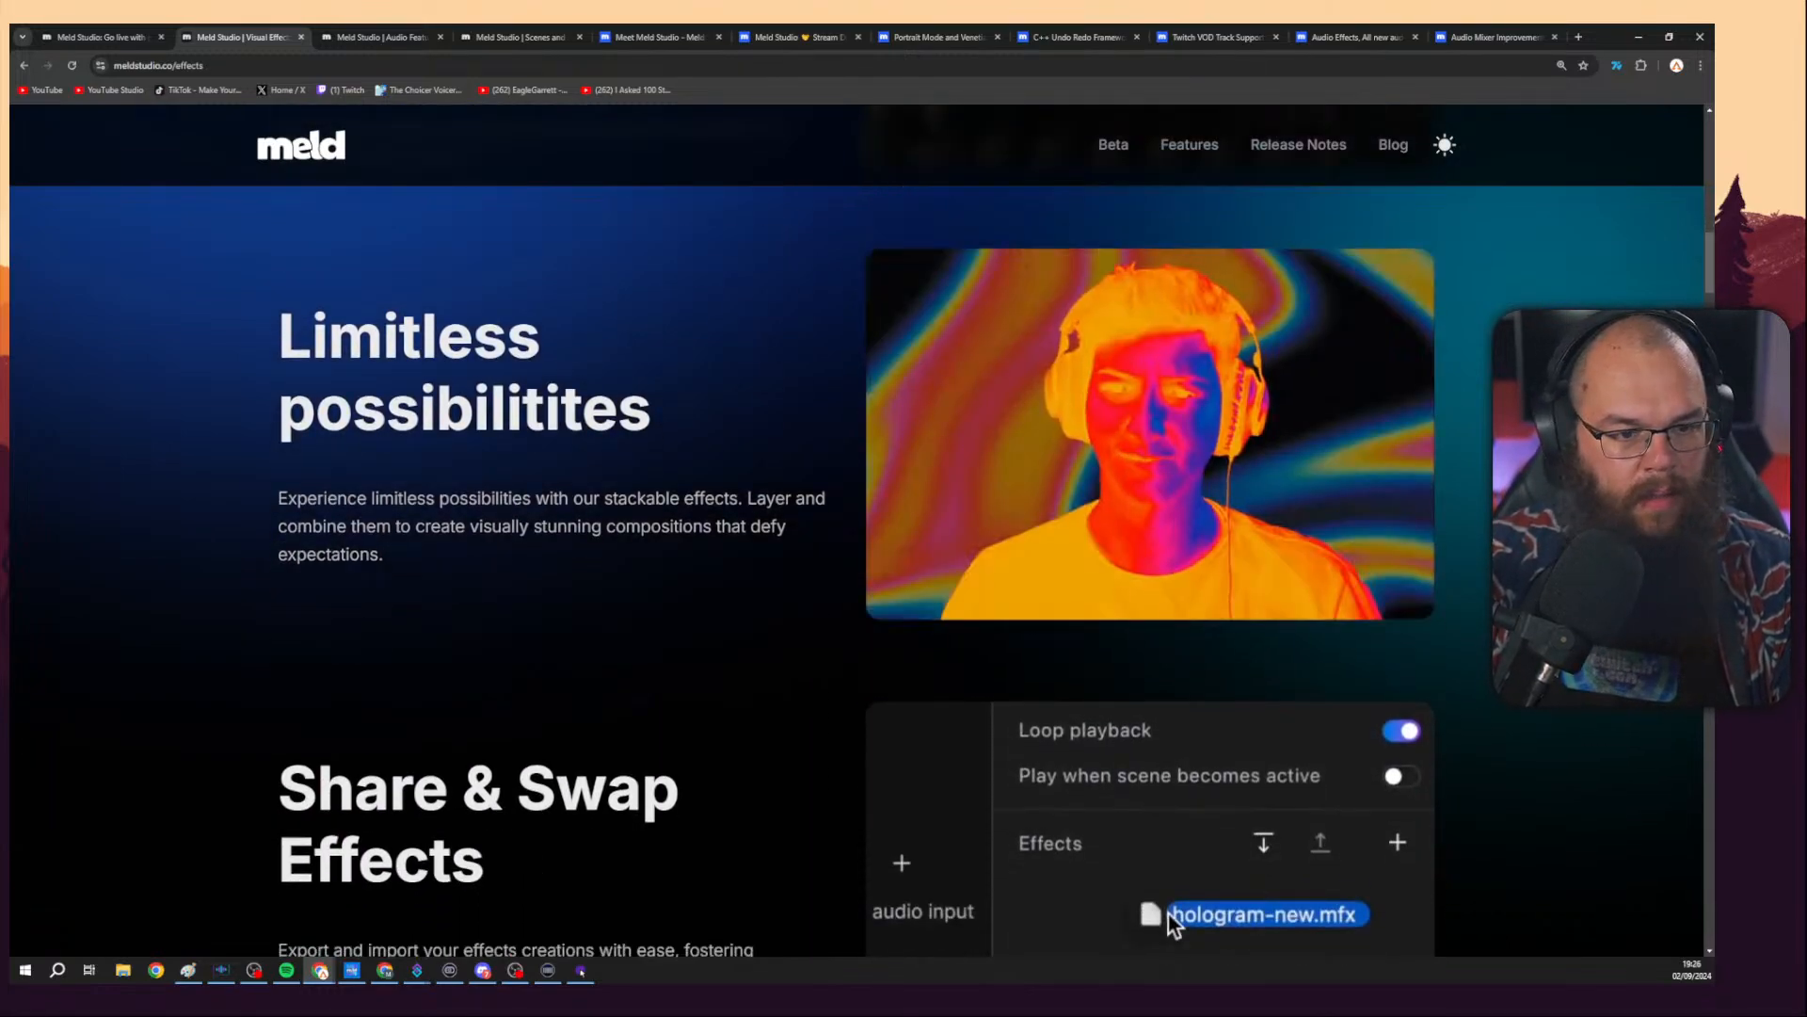
scroll(1167, 913, "down", 4)
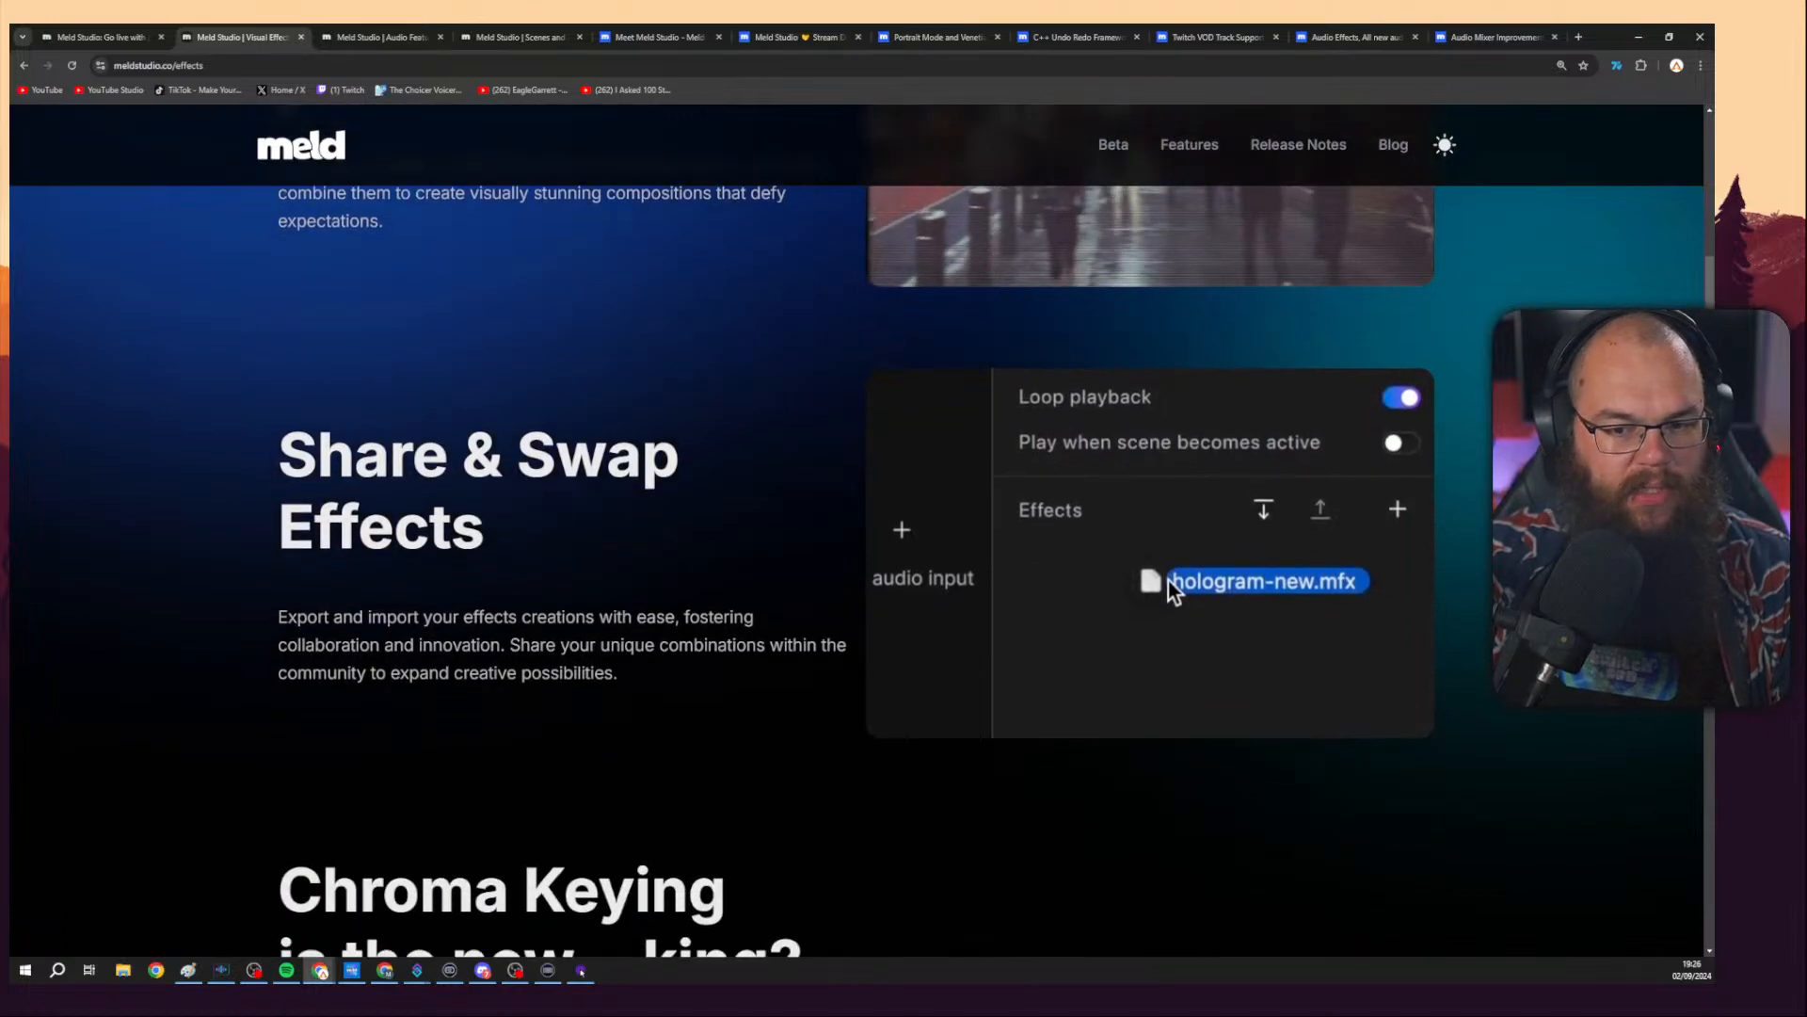
scroll(1167, 913, "down", 1)
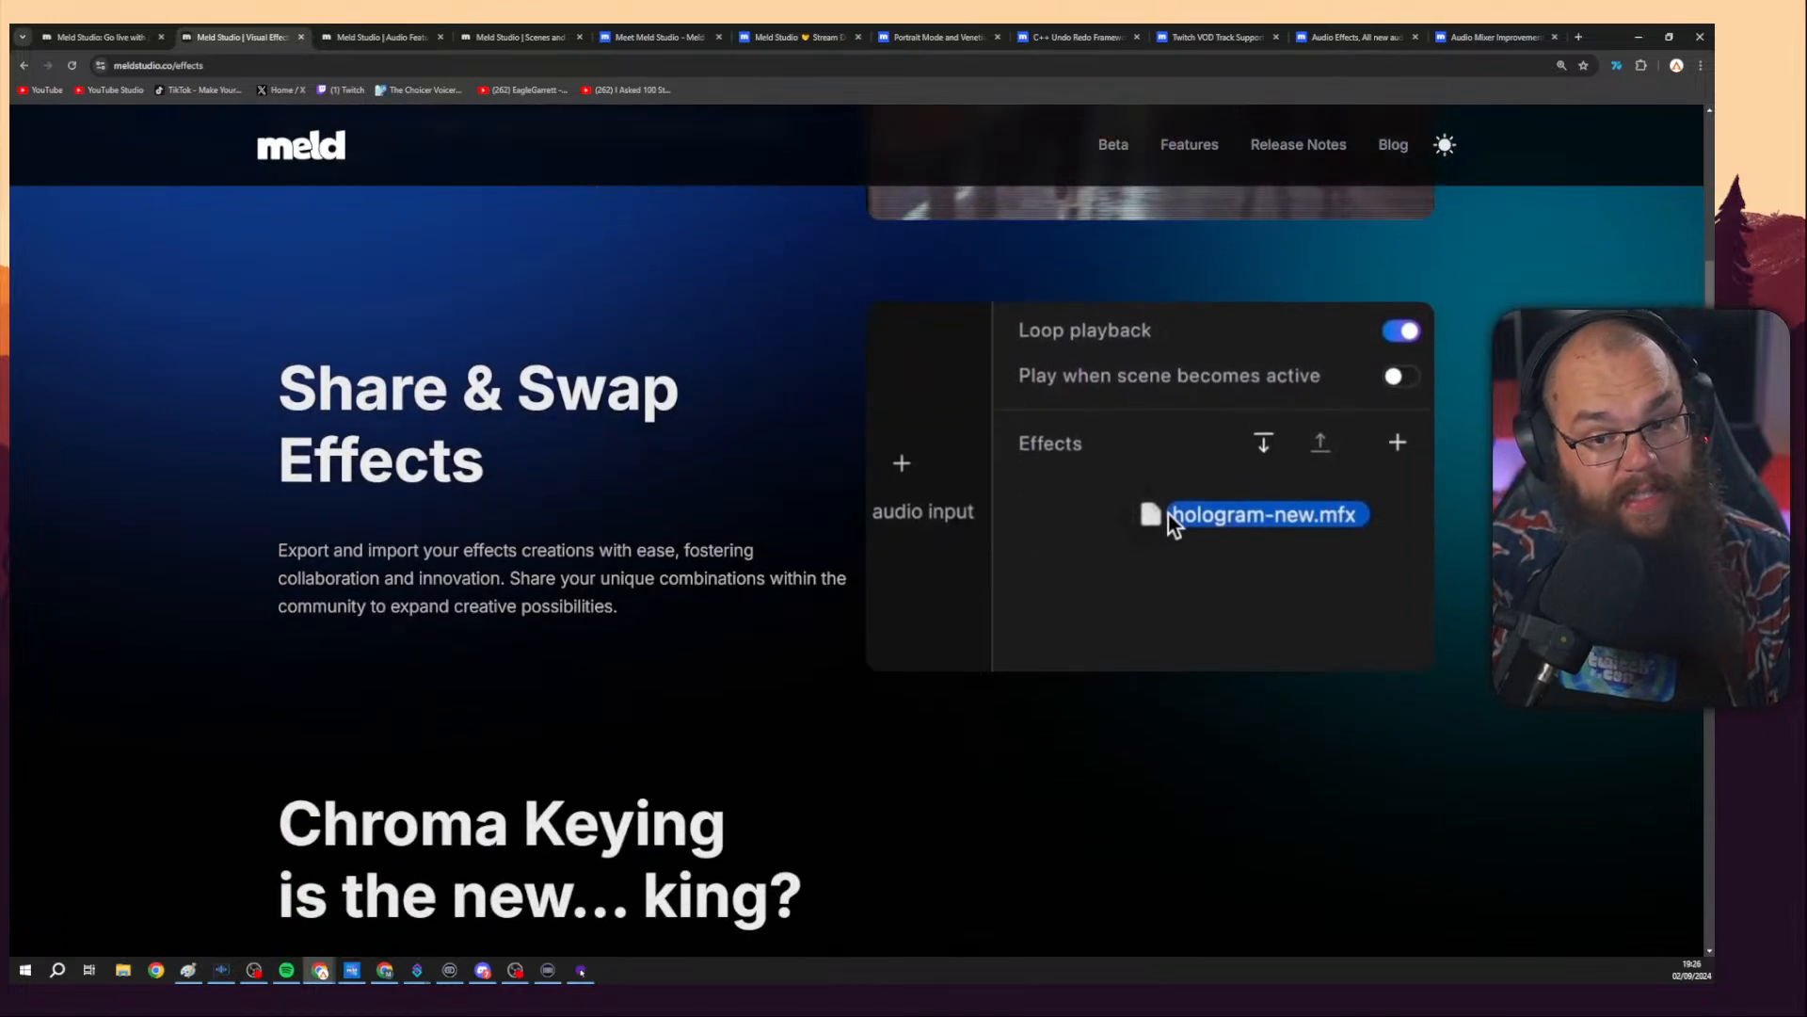
scroll(1167, 913, "down", 4)
scroll(1167, 913, "down", 7)
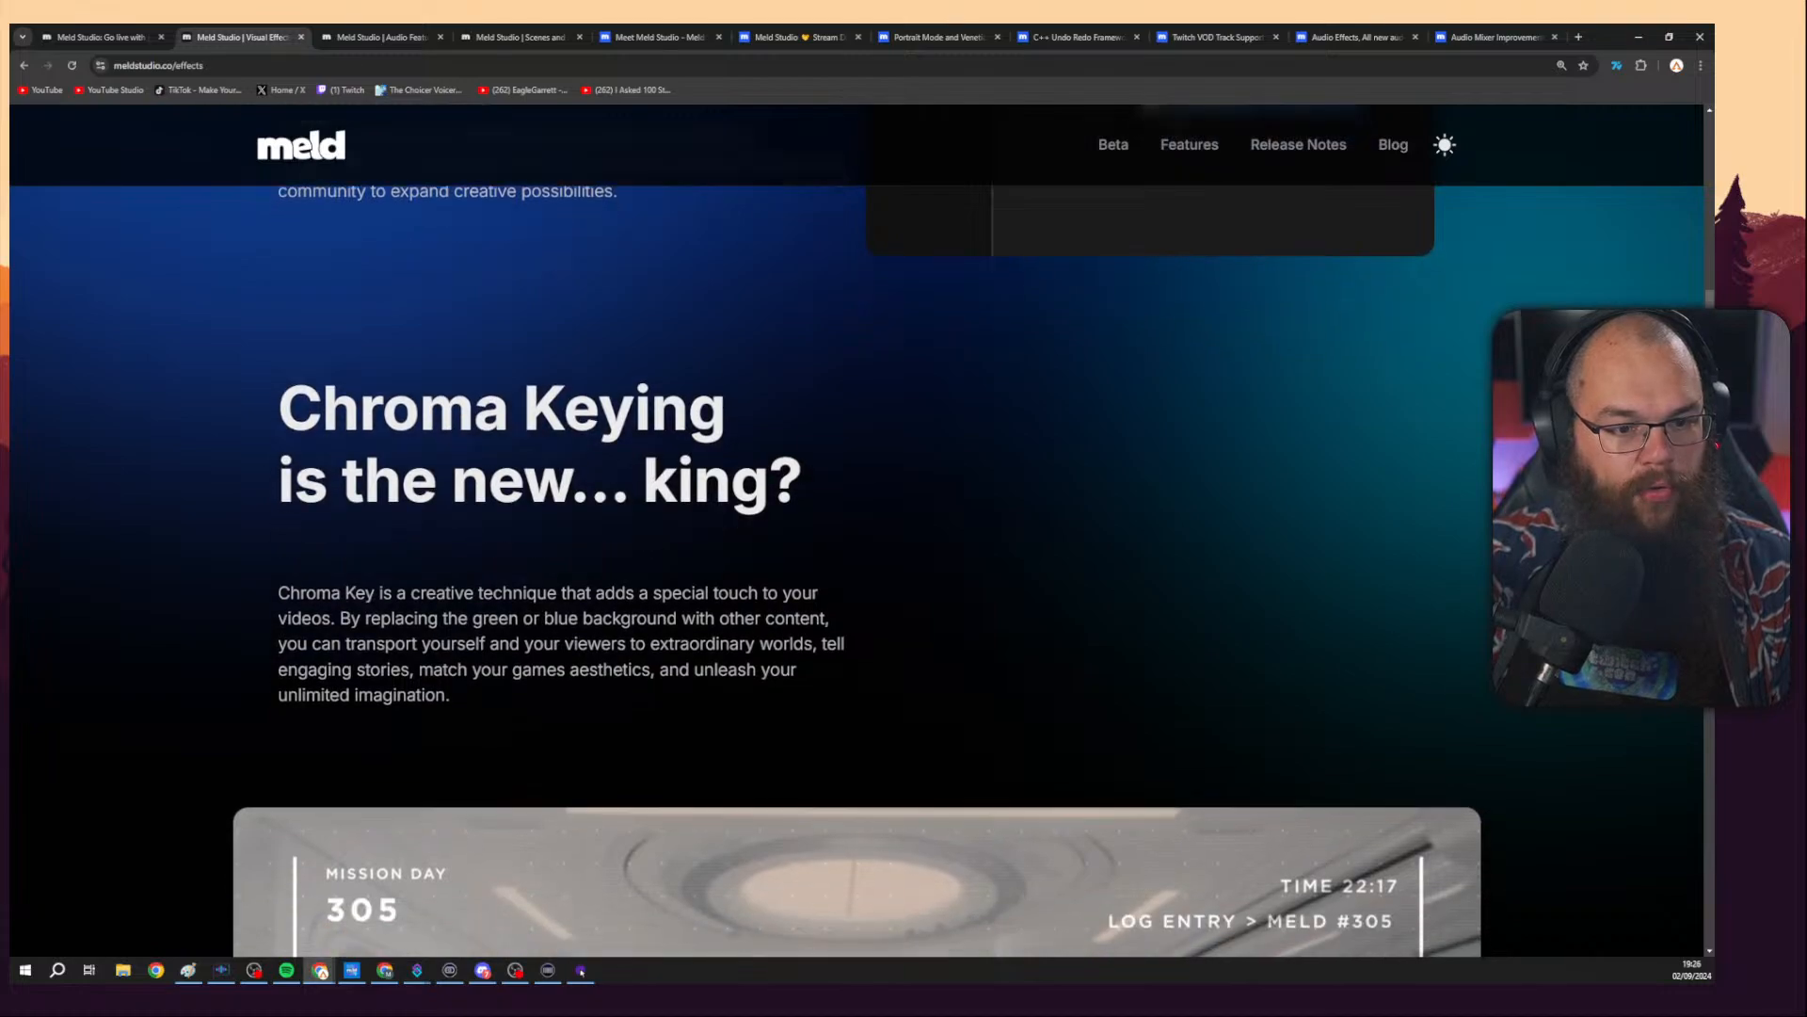
scroll(856, 530, "up", 2)
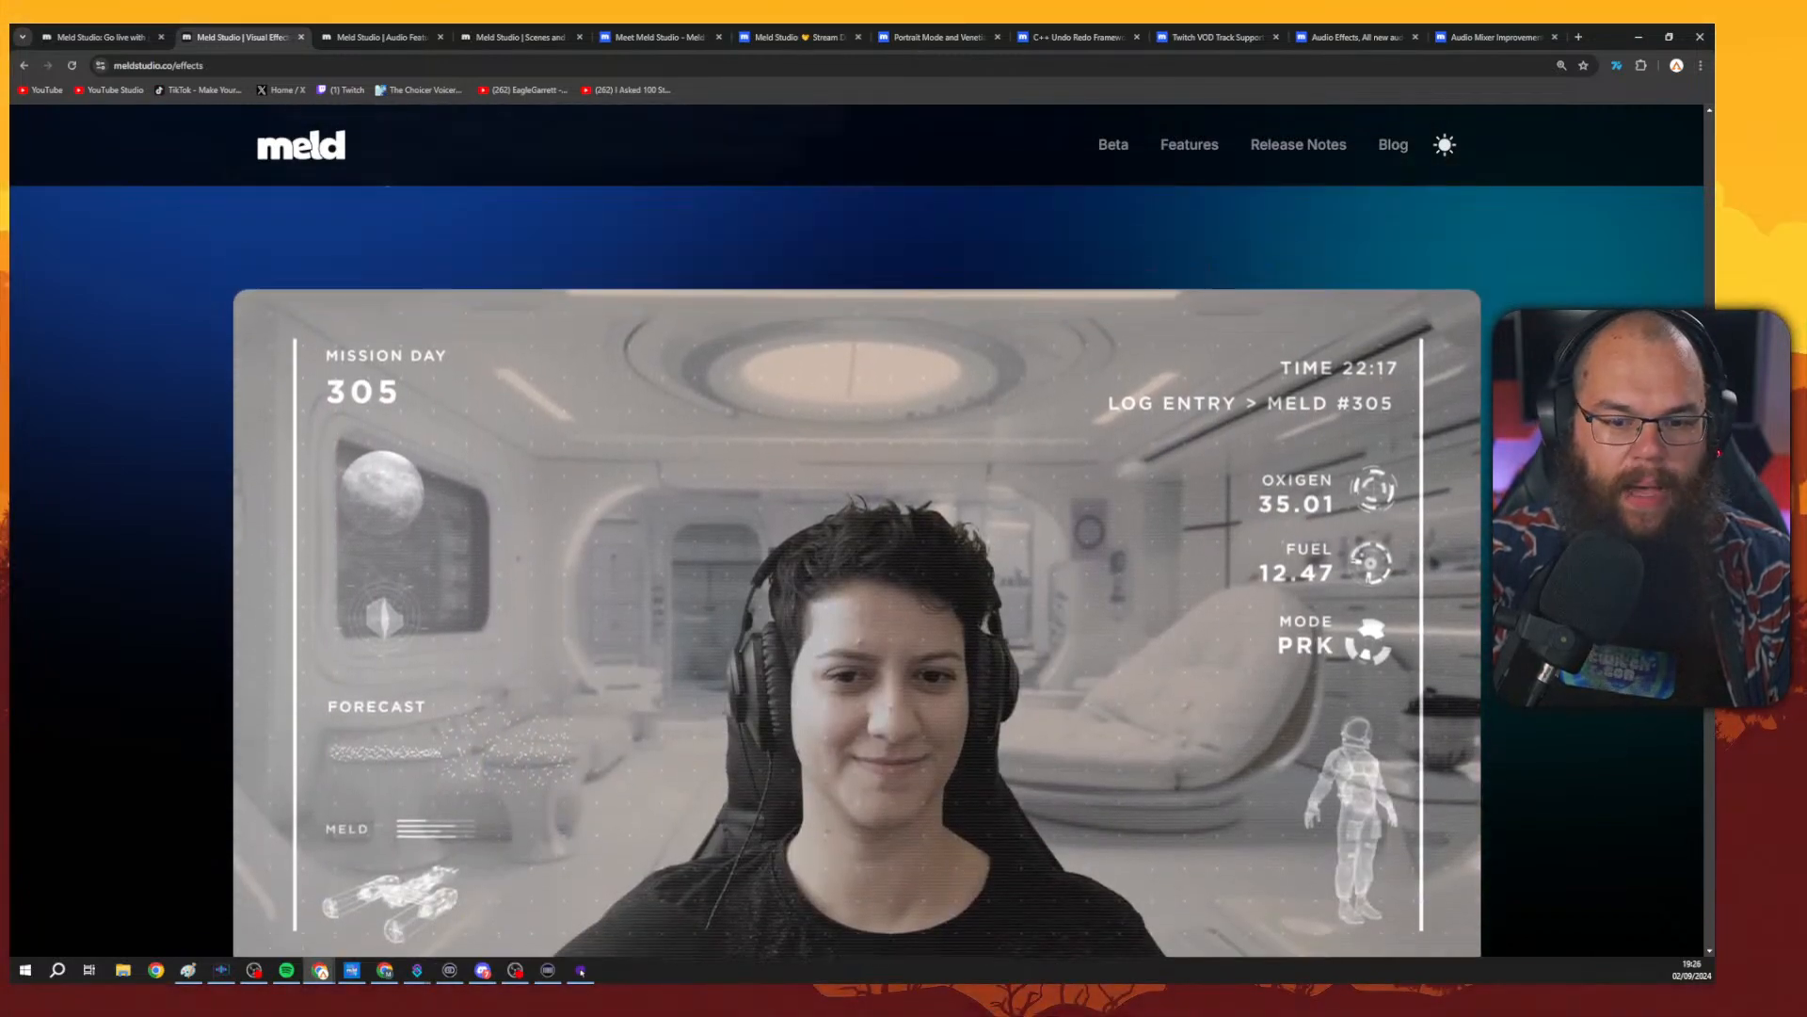
Scroll through the Visual Effects page's filter effects cards, from Gaussian blur down to Invert colors and Threshold.
scroll(857, 530, "down", 1)
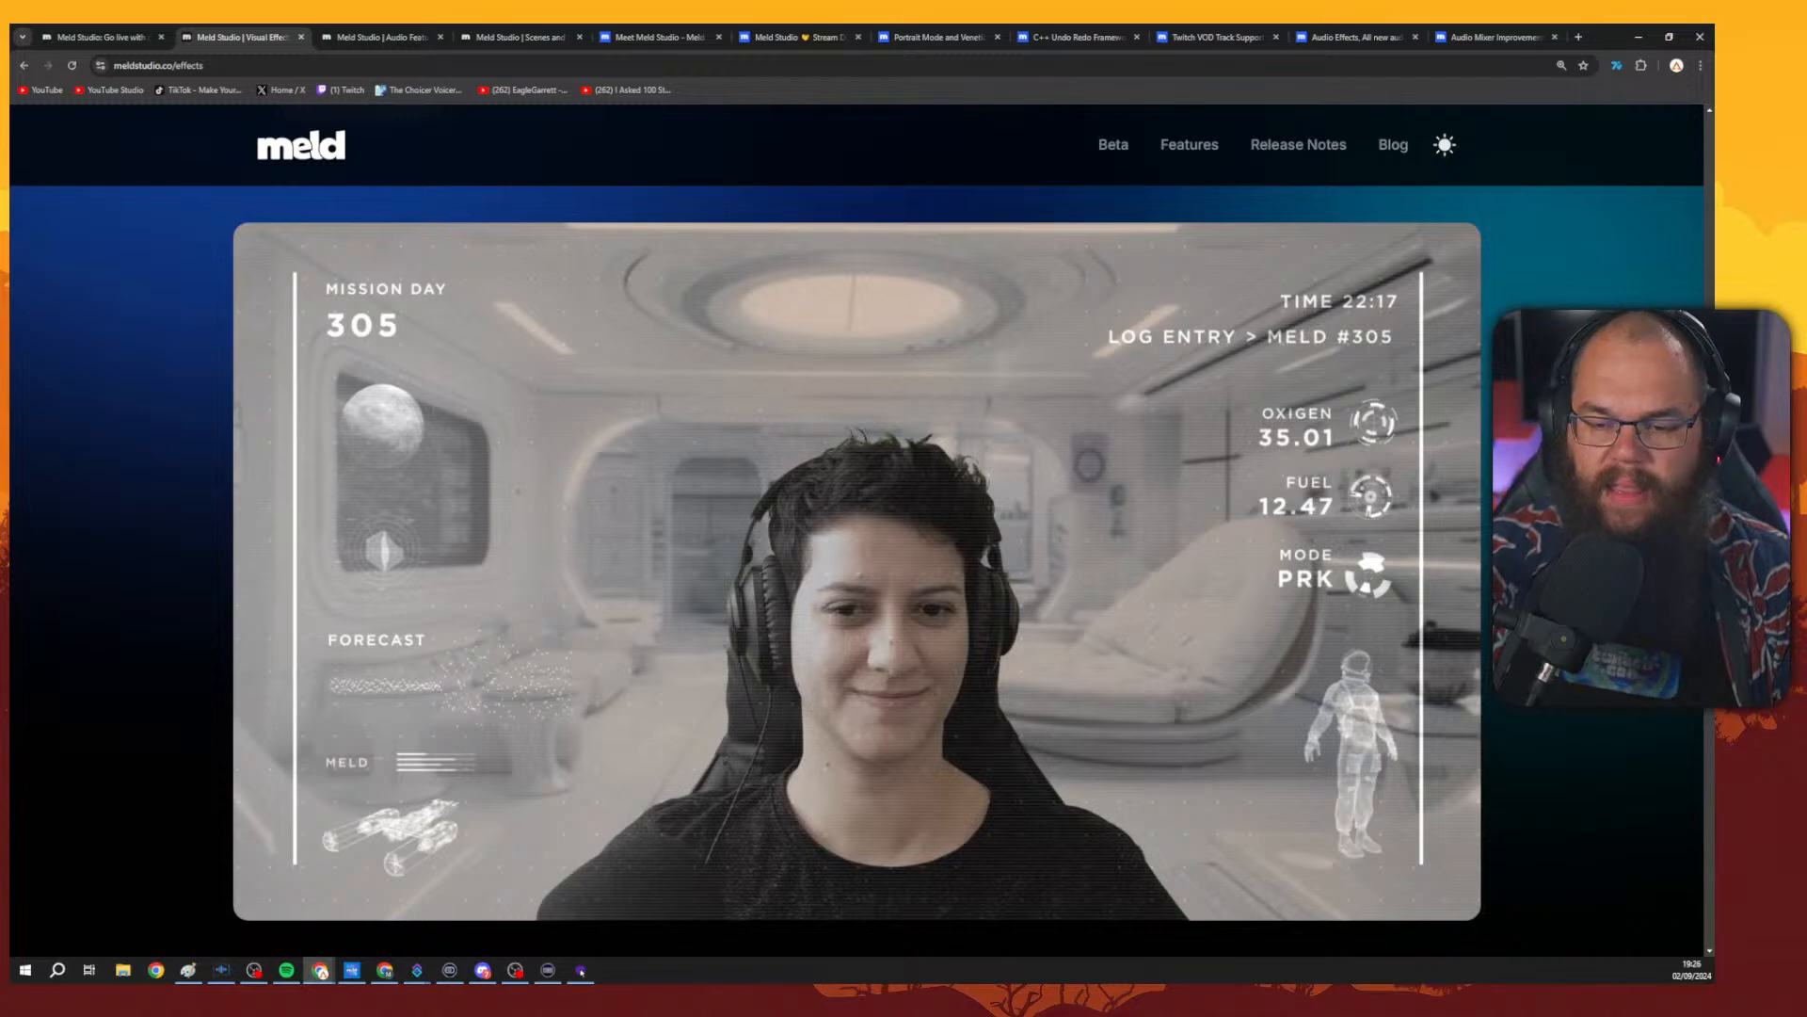
scroll(856, 565, "down", 8)
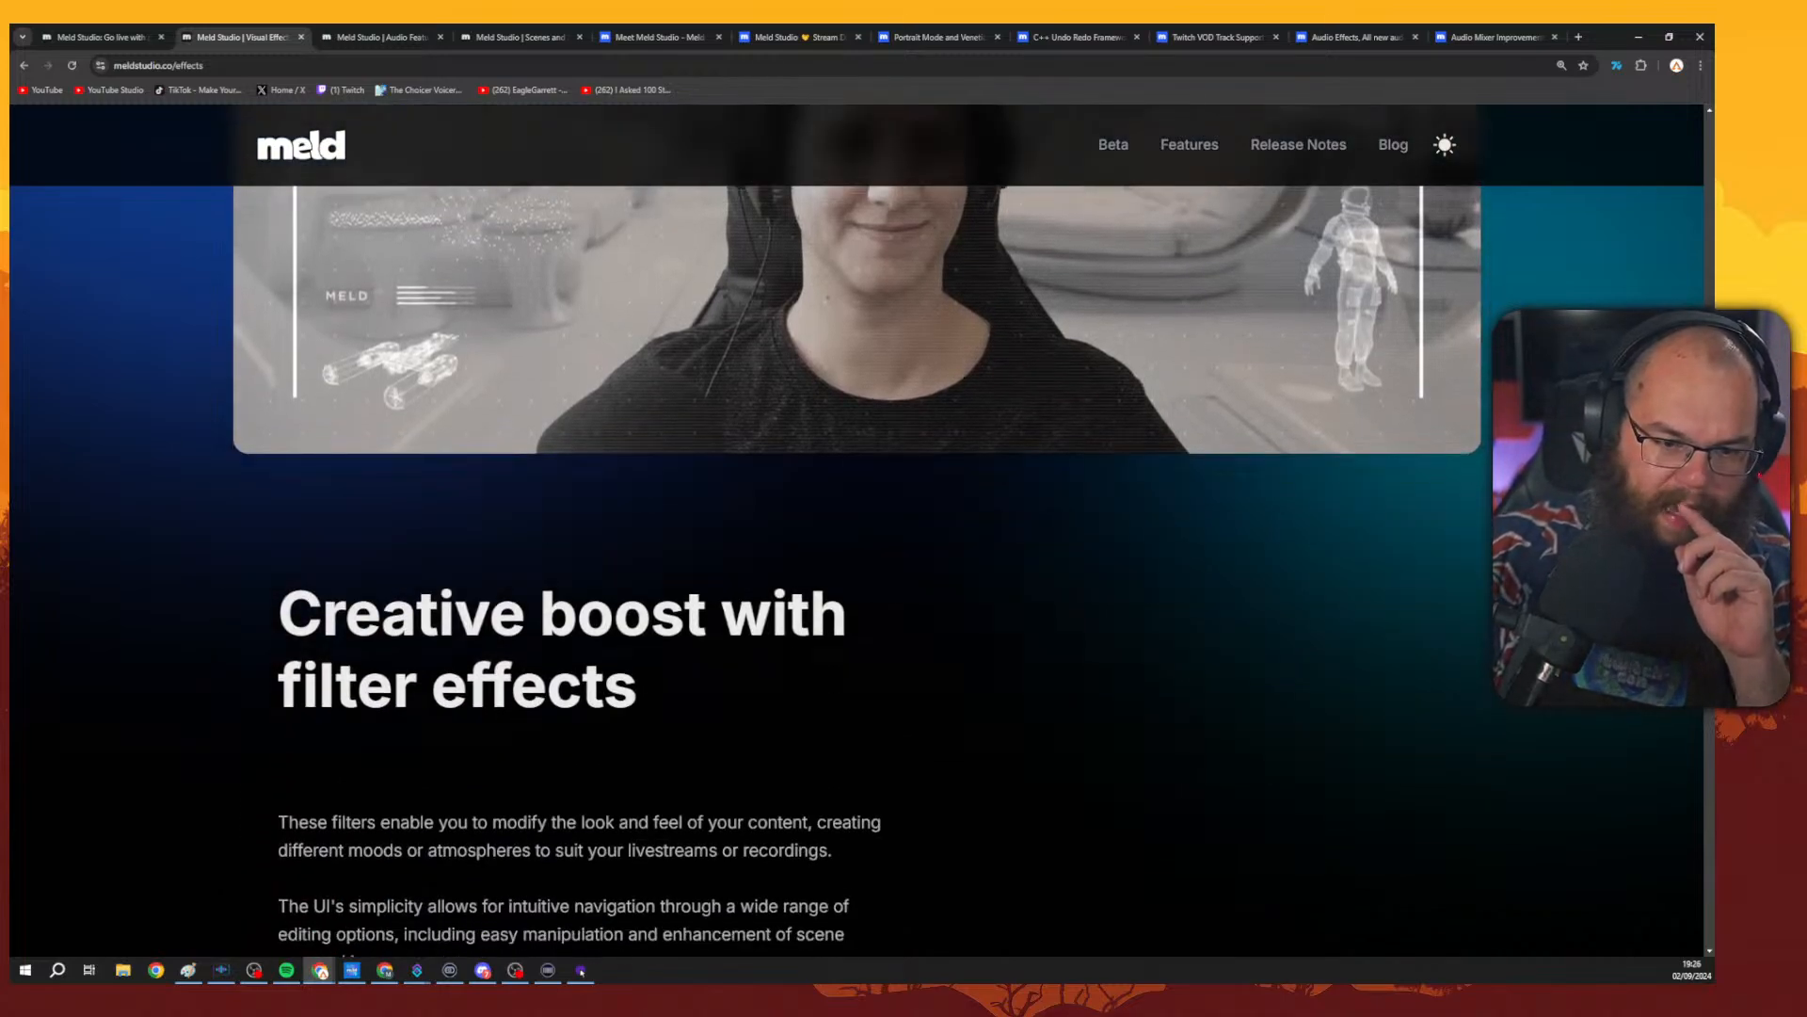
scroll(856, 564, "down", 4)
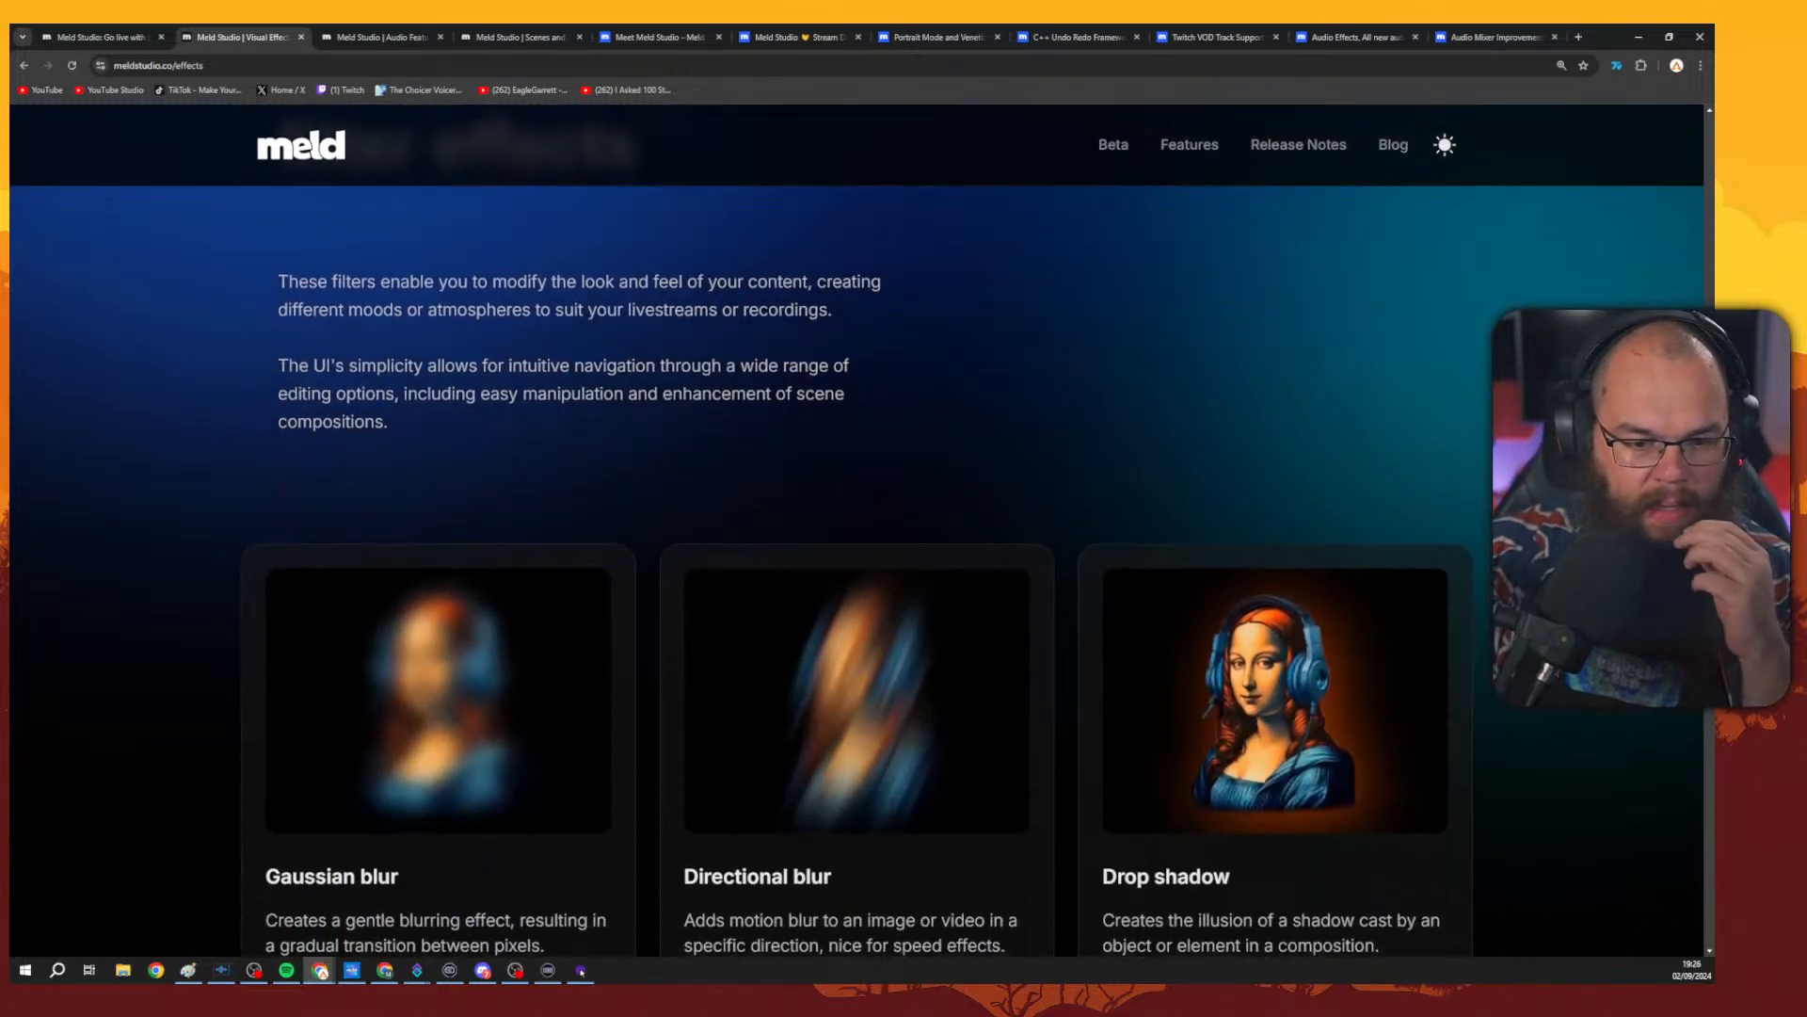
scroll(1108, 486, "down", 2)
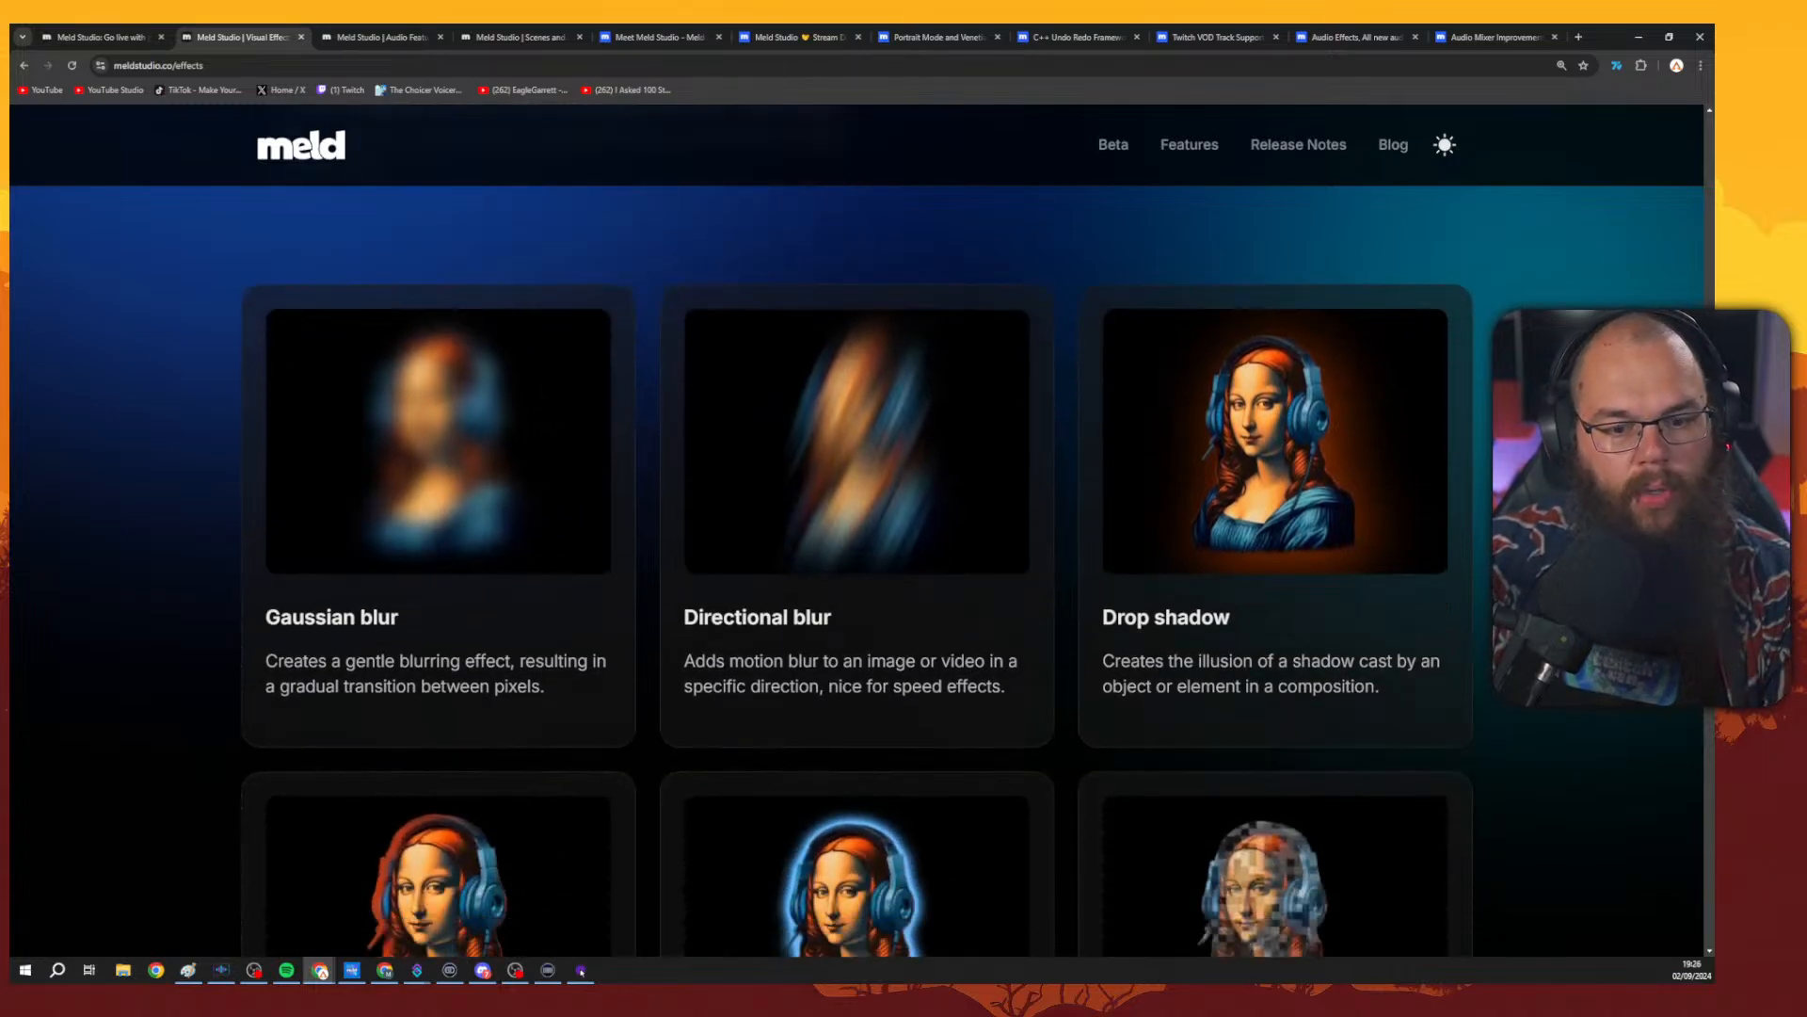
scroll(1108, 485, "down", 4)
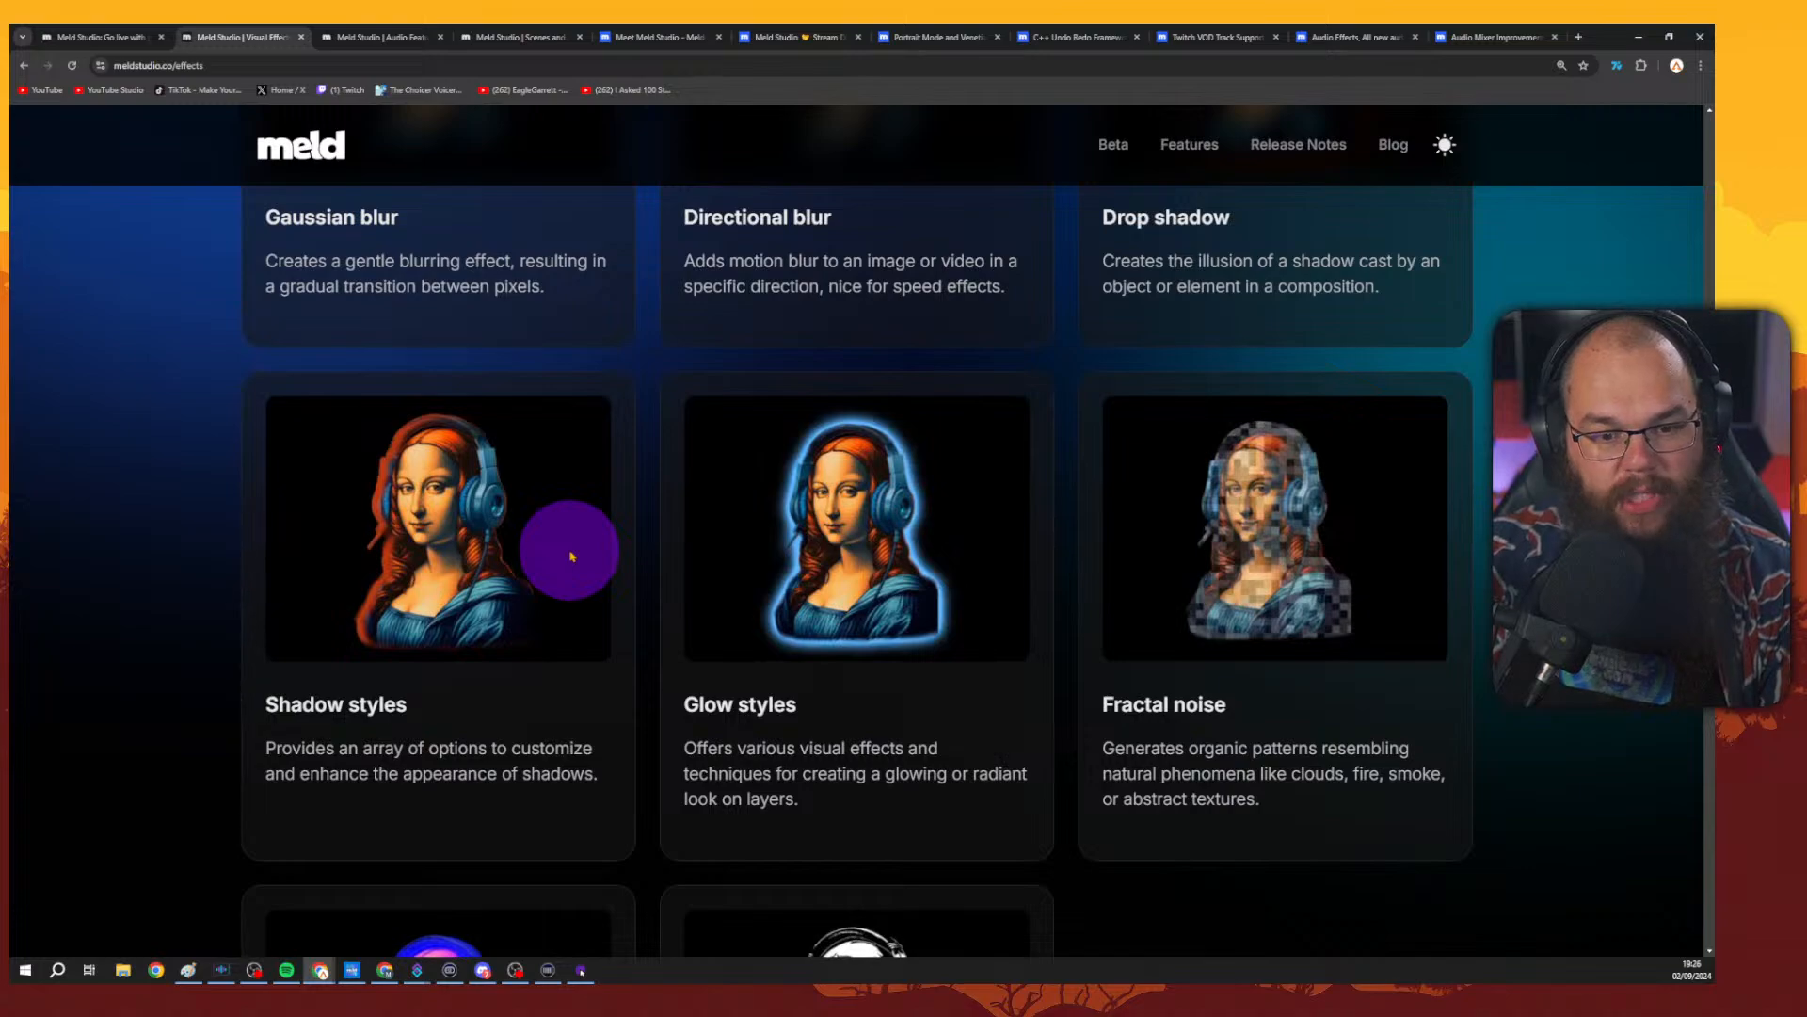
scroll(1482, 566, "down", 3)
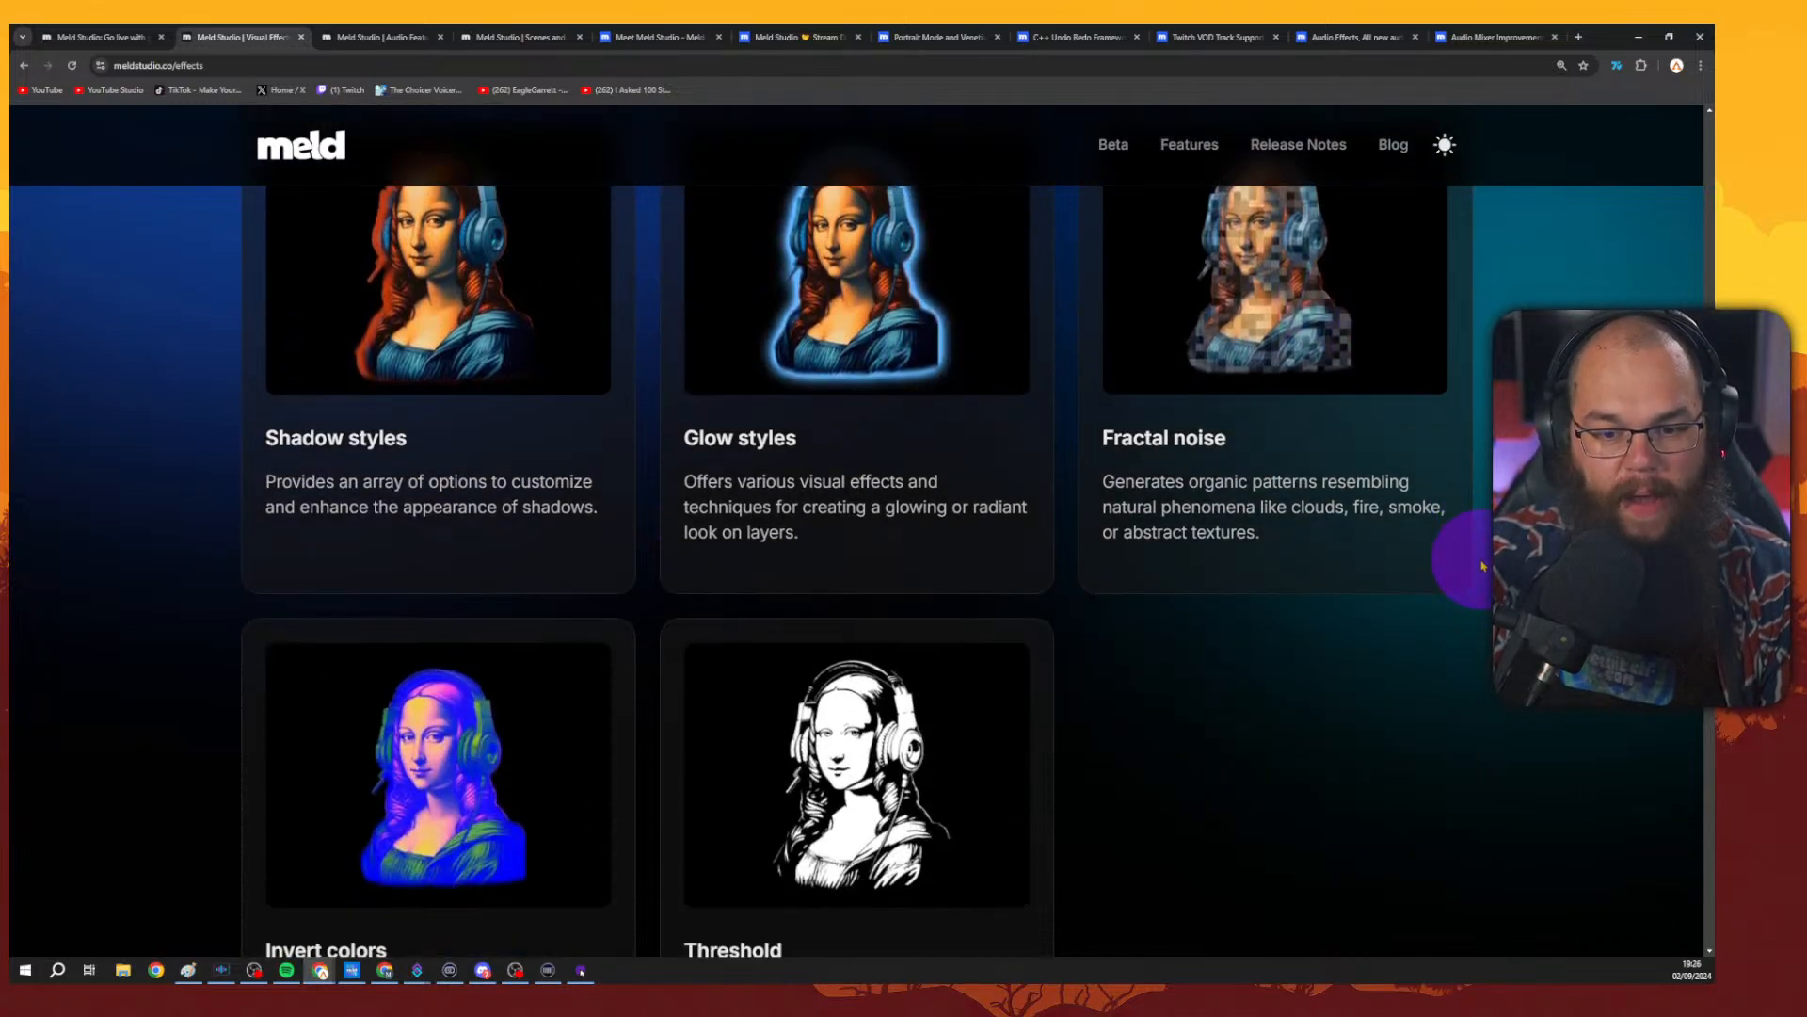
scroll(1482, 565, "down", 3)
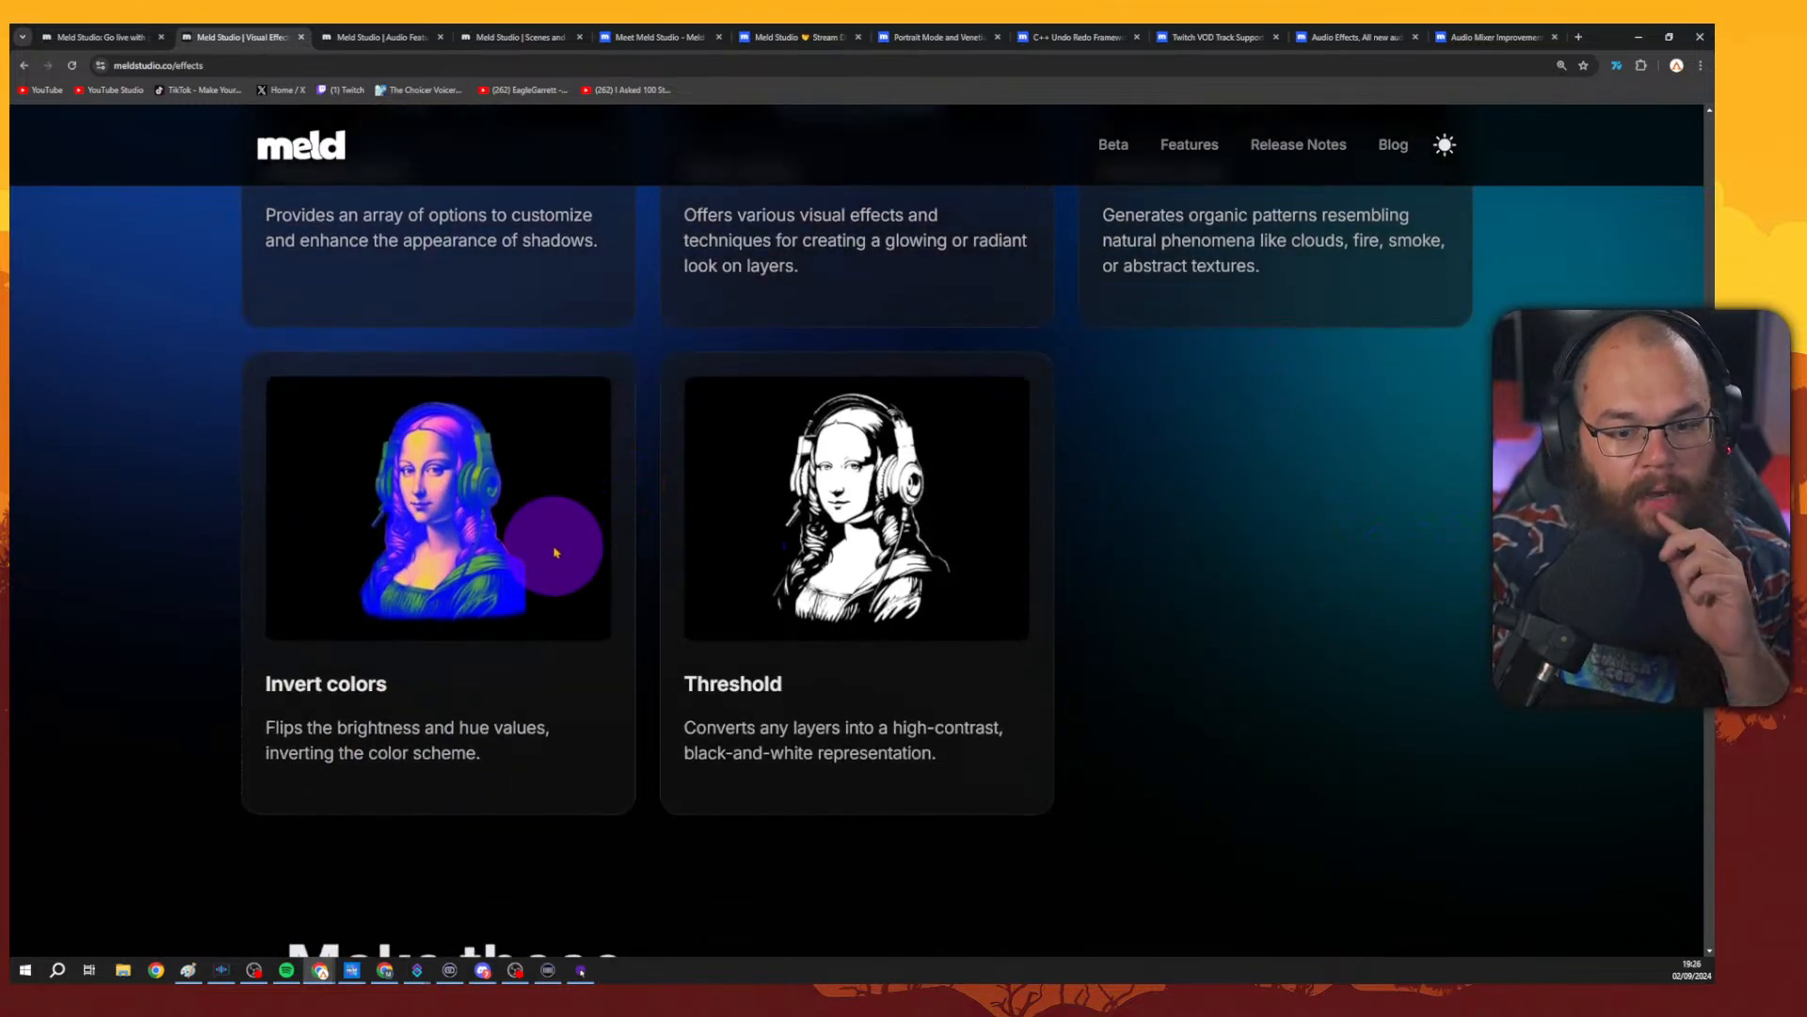
scroll(1328, 524, "up", 8)
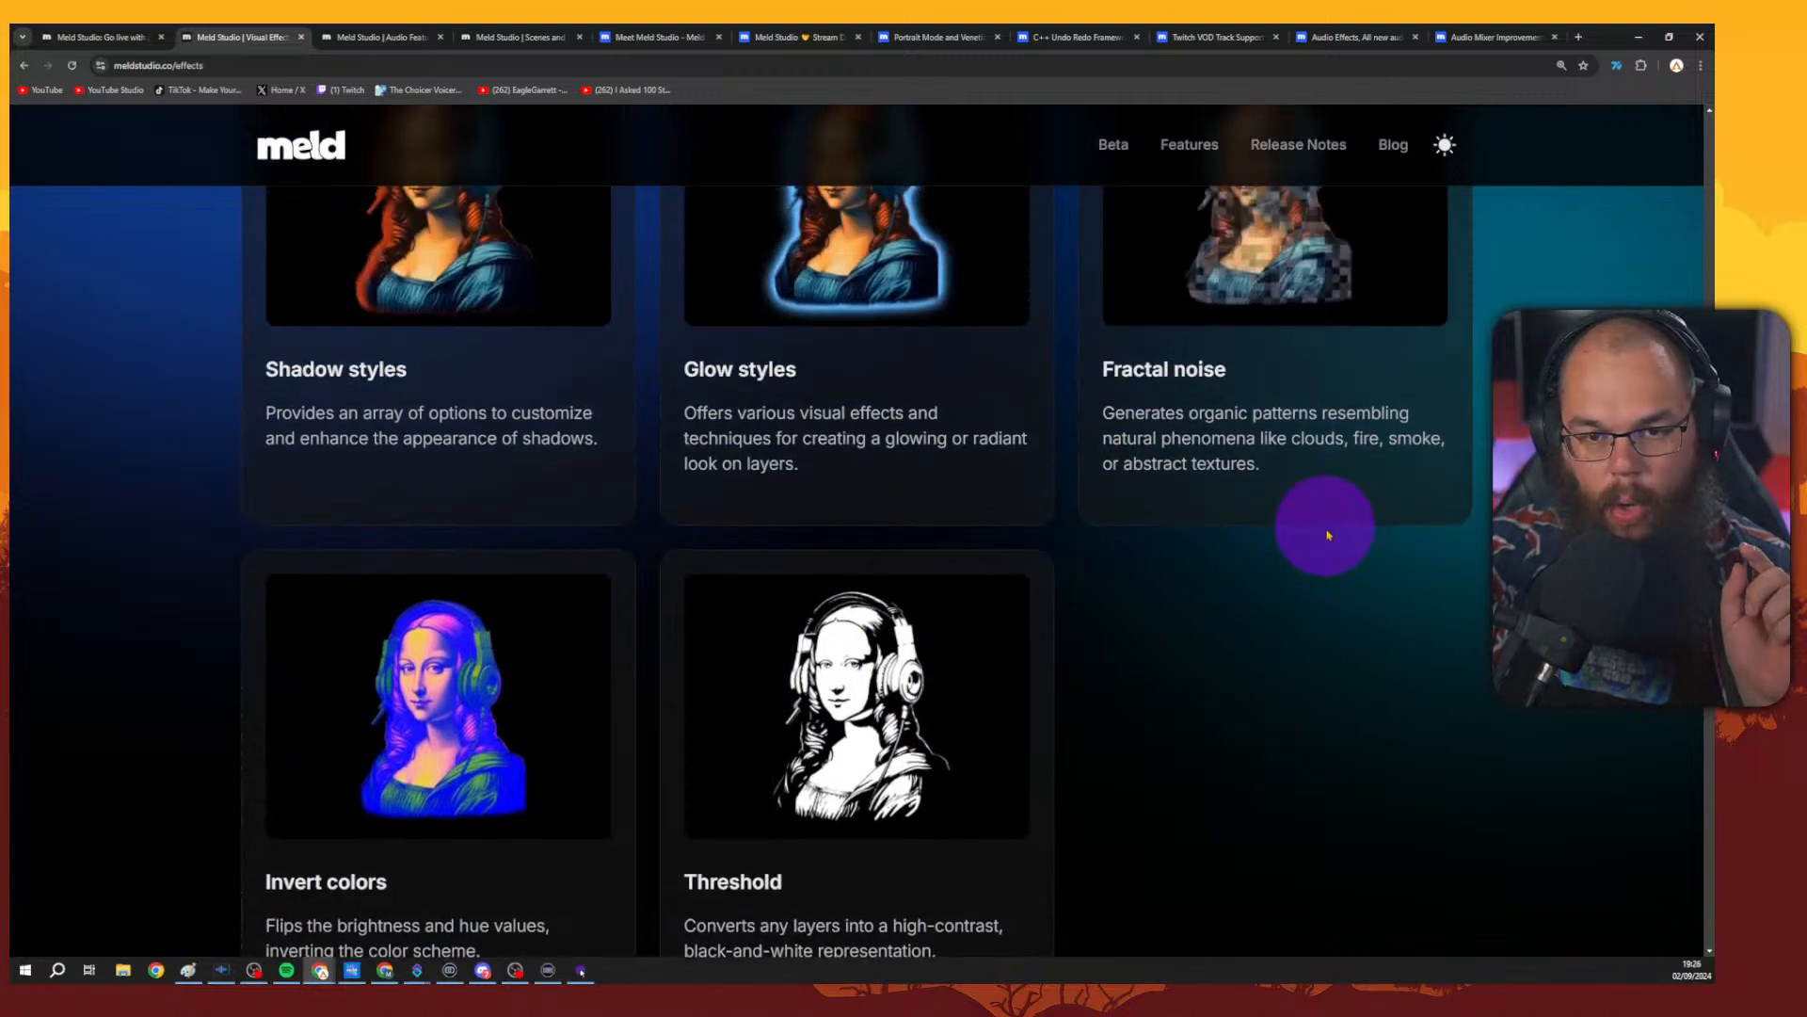
scroll(856, 532, "up", 2)
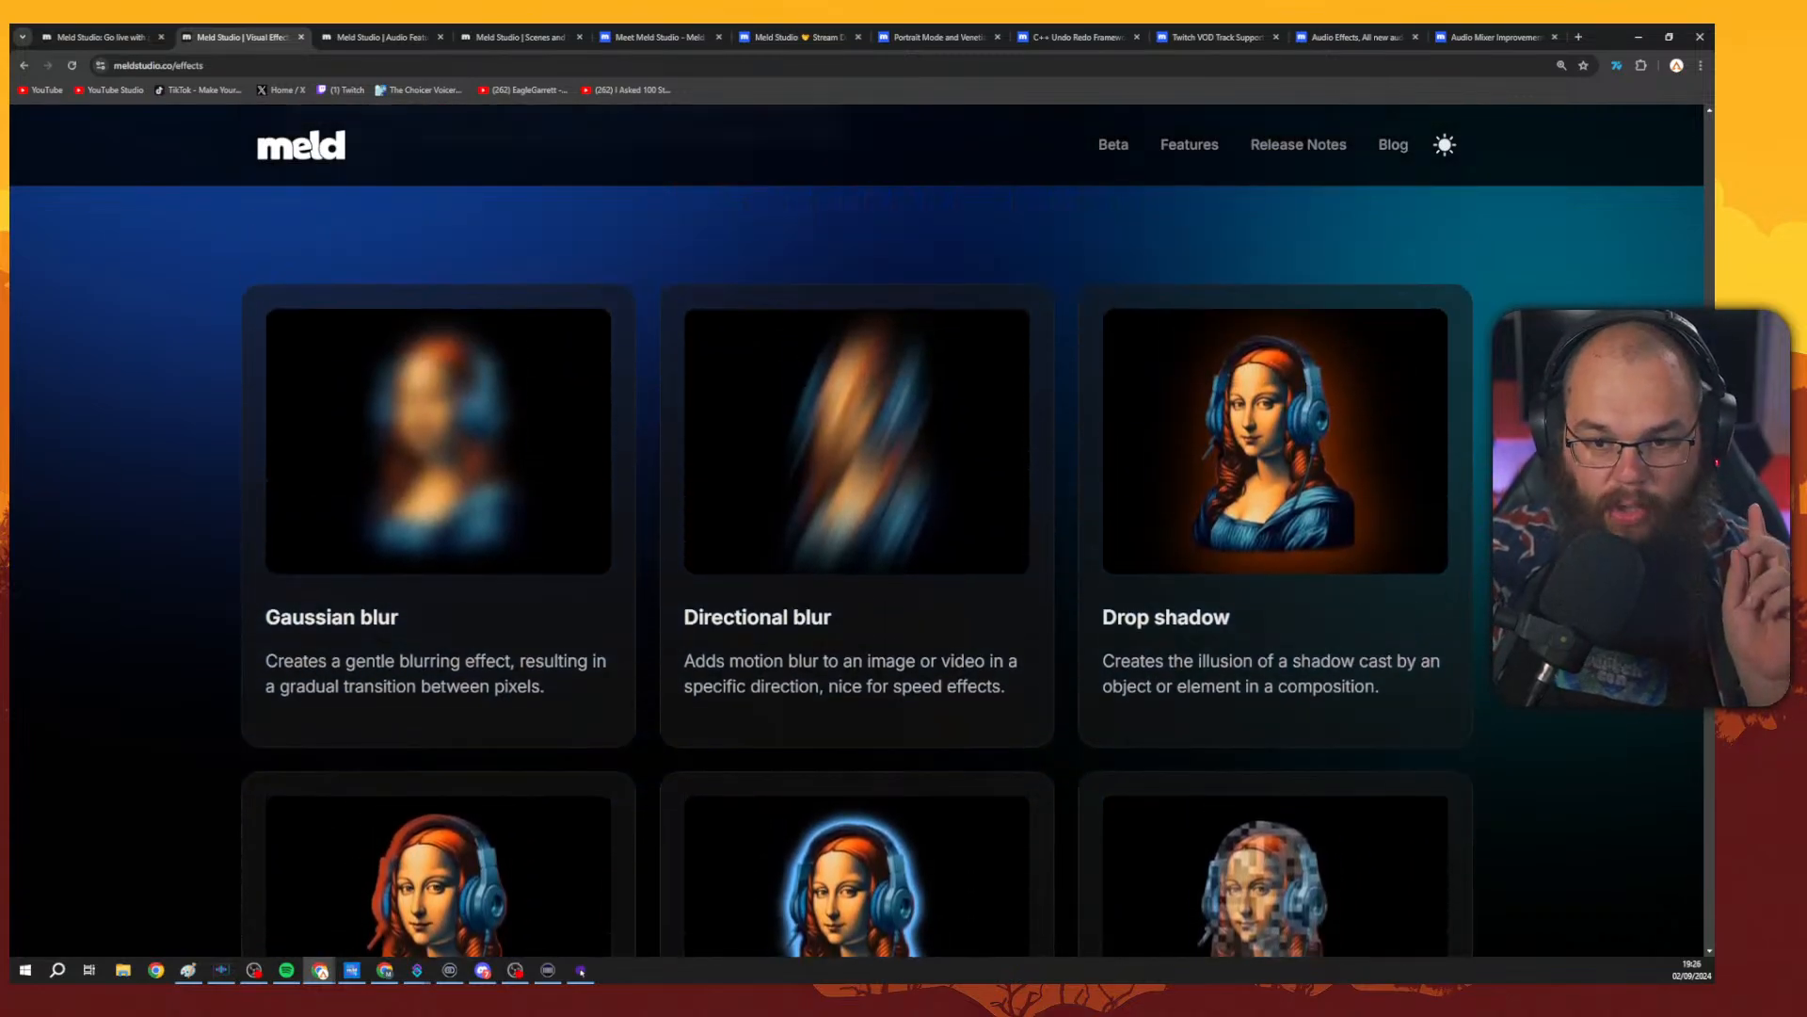
scroll(857, 532, "down", 1)
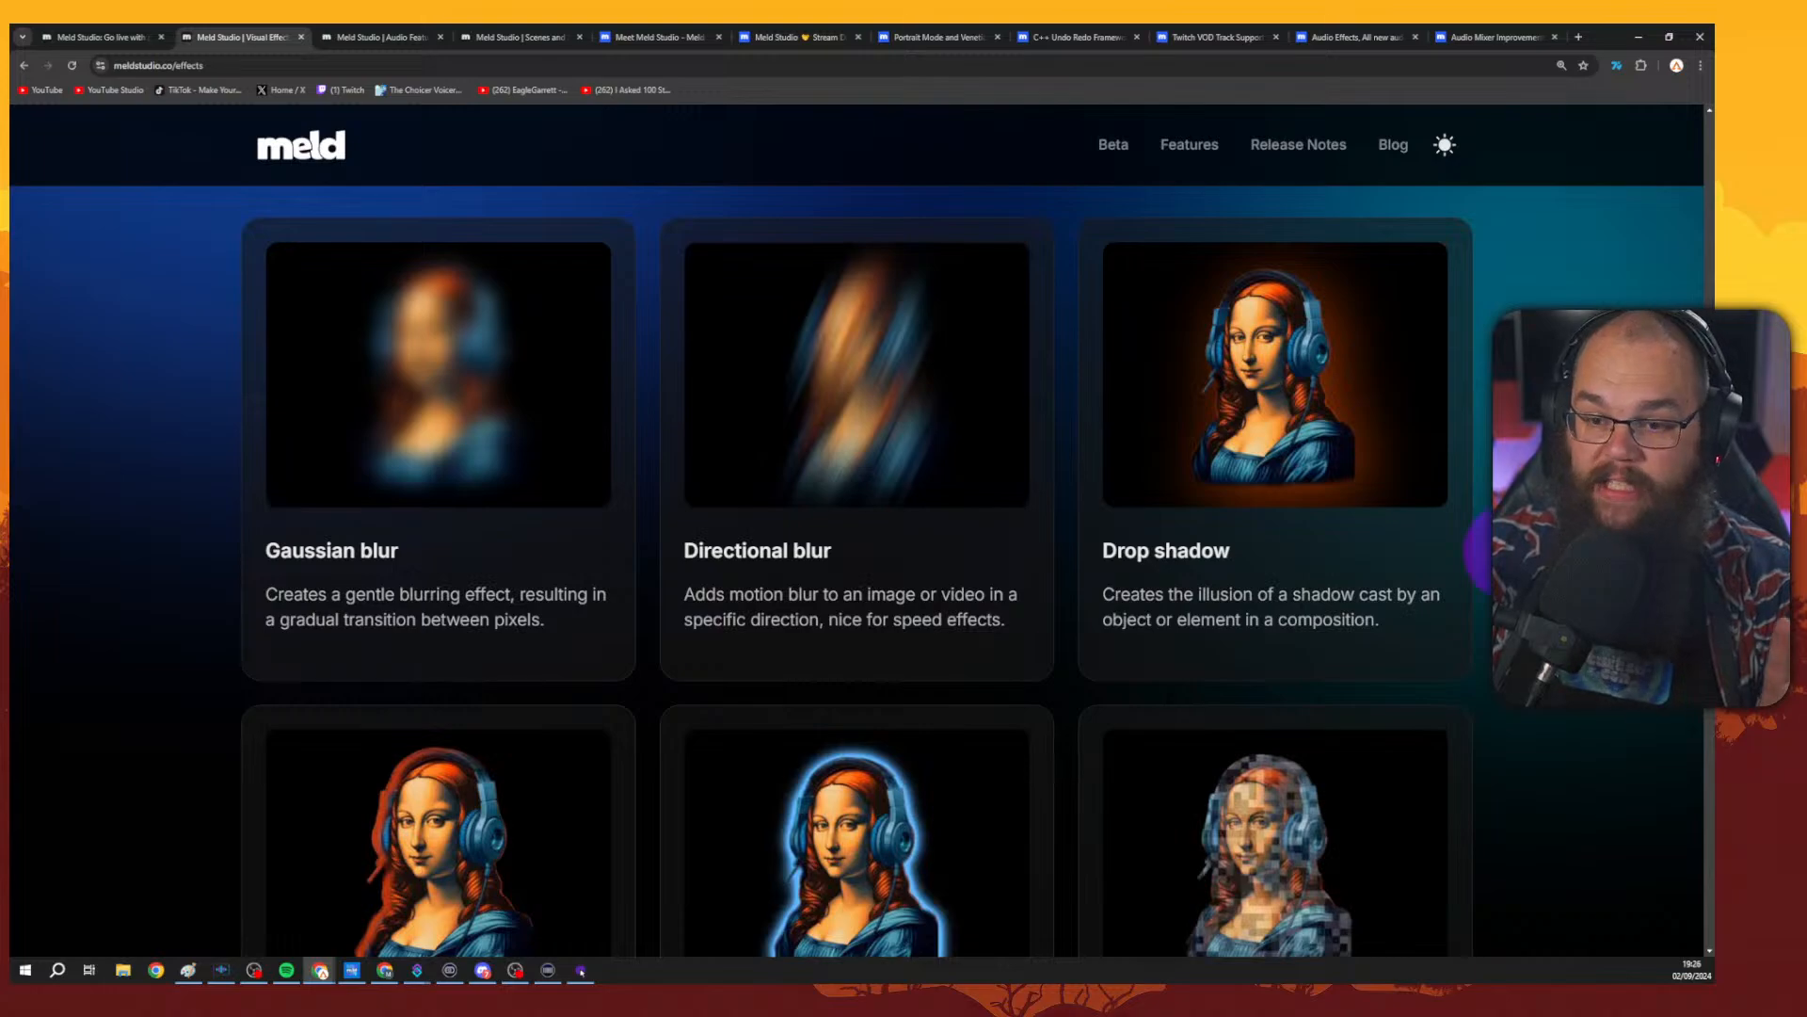
scroll(565, 484, "down", 4)
scroll(1258, 524, "down", 3)
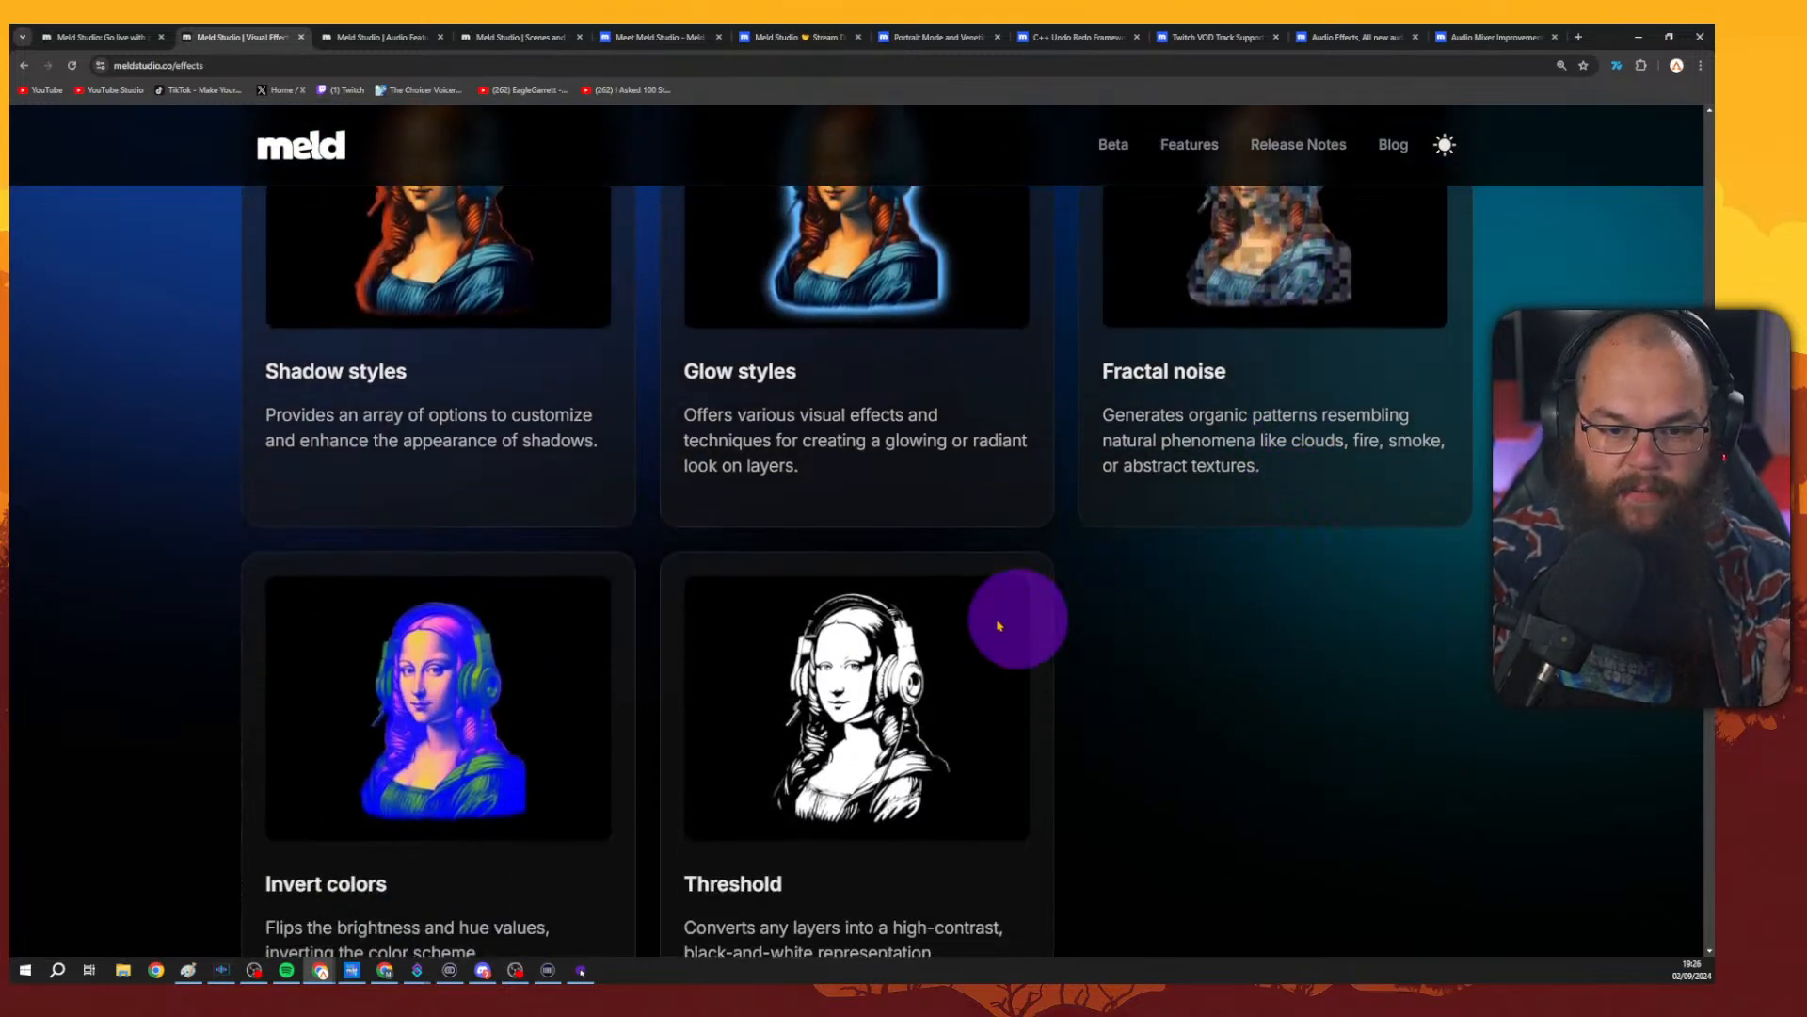
Scroll through the Make those colors pop section's colour effects, from Black & White to Fill color and Tritone.
scroll(589, 597, "down", 4)
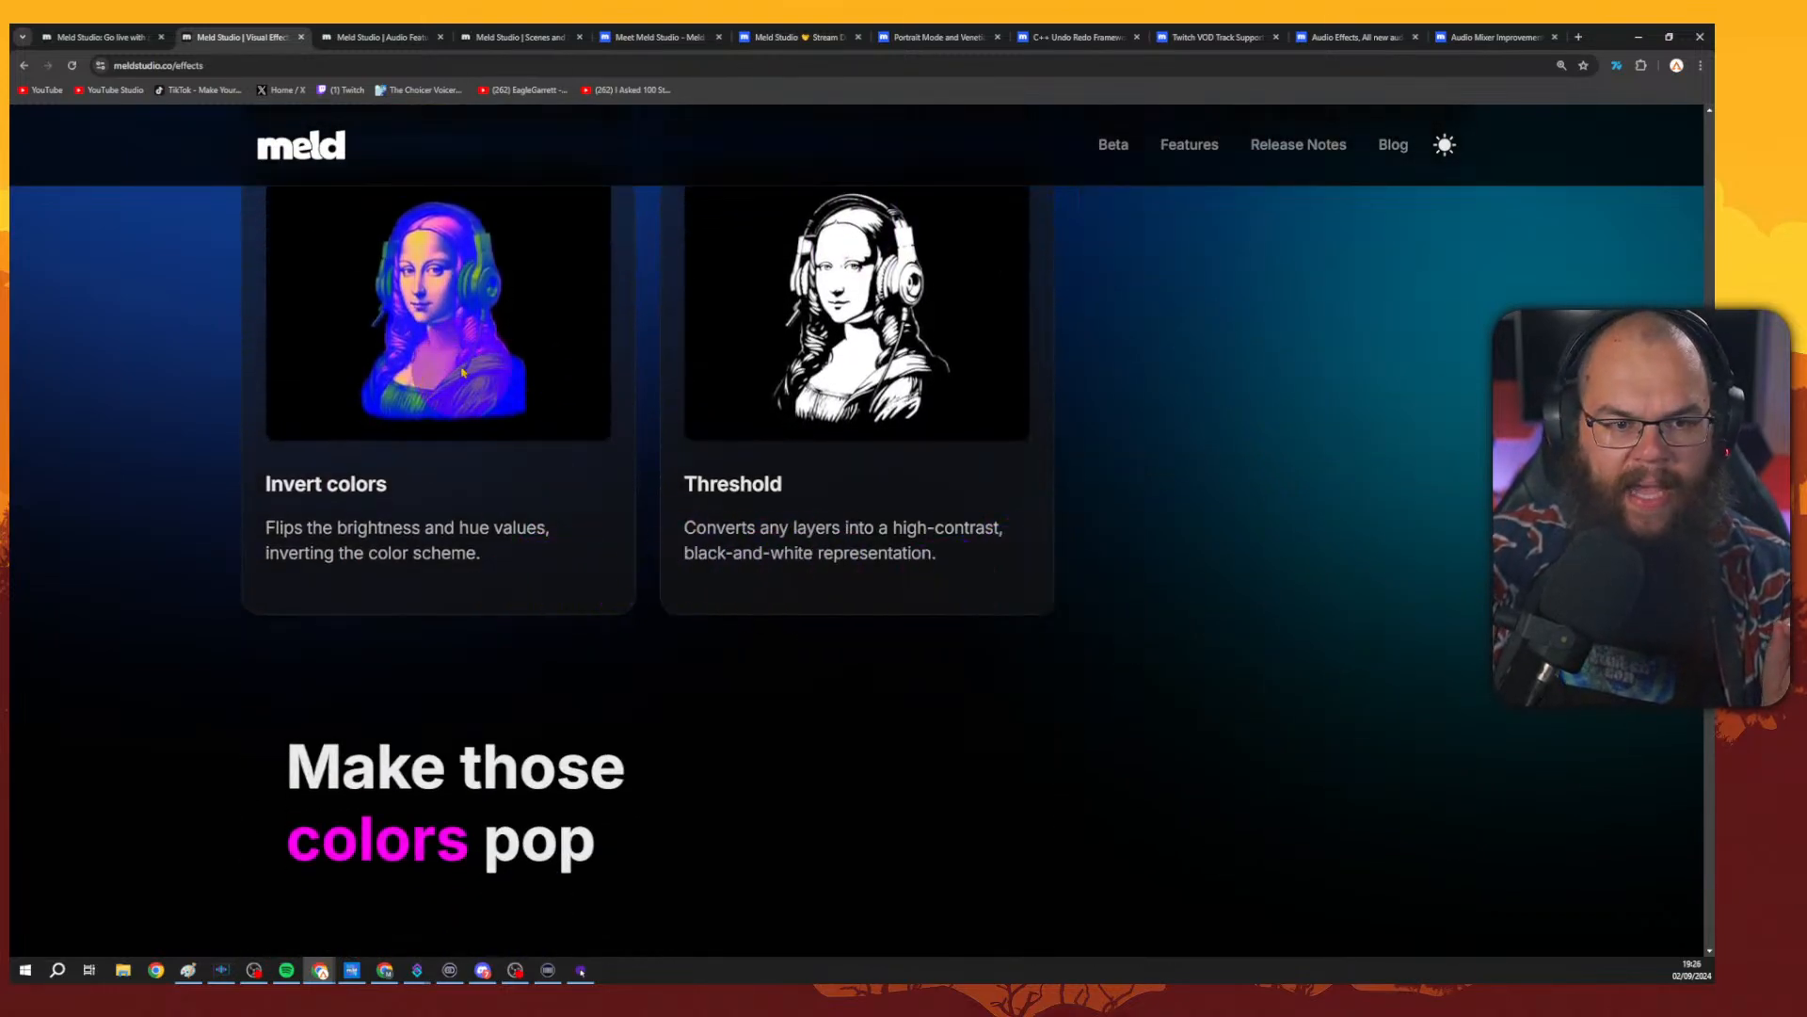
scroll(483, 364, "down", 6)
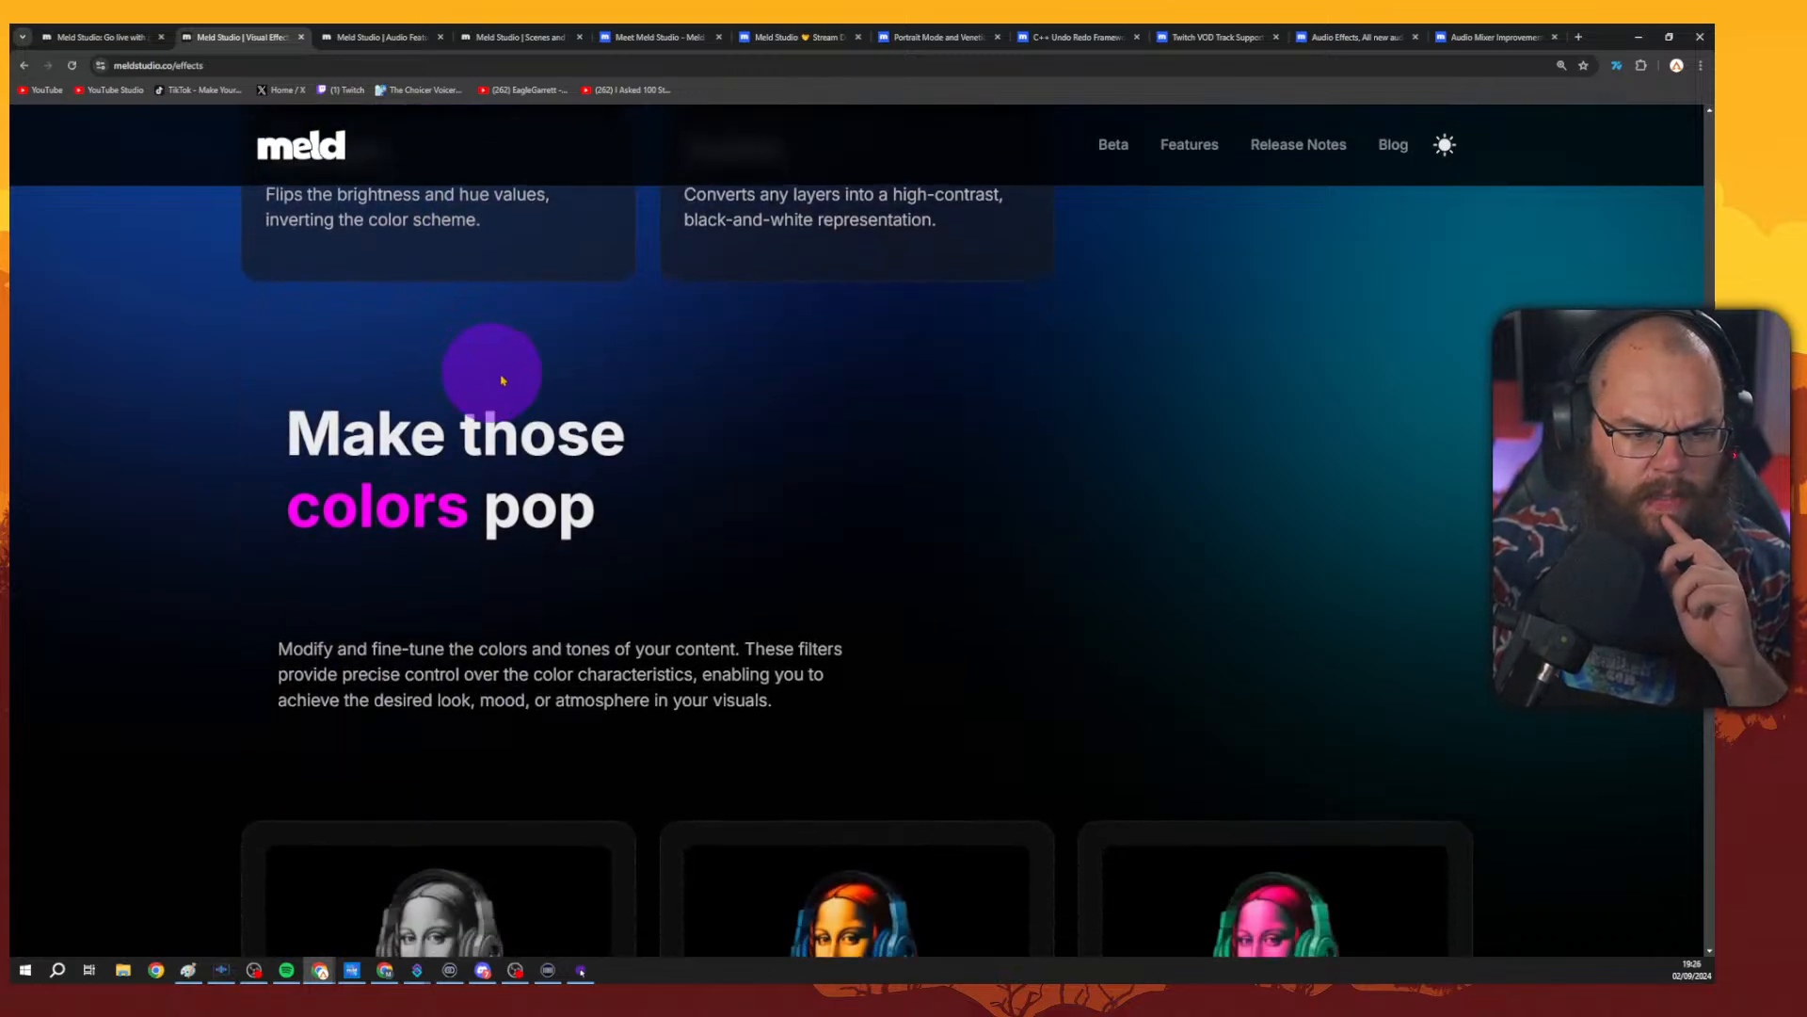
scroll(1303, 427, "up", 1)
scroll(1460, 464, "down", 3)
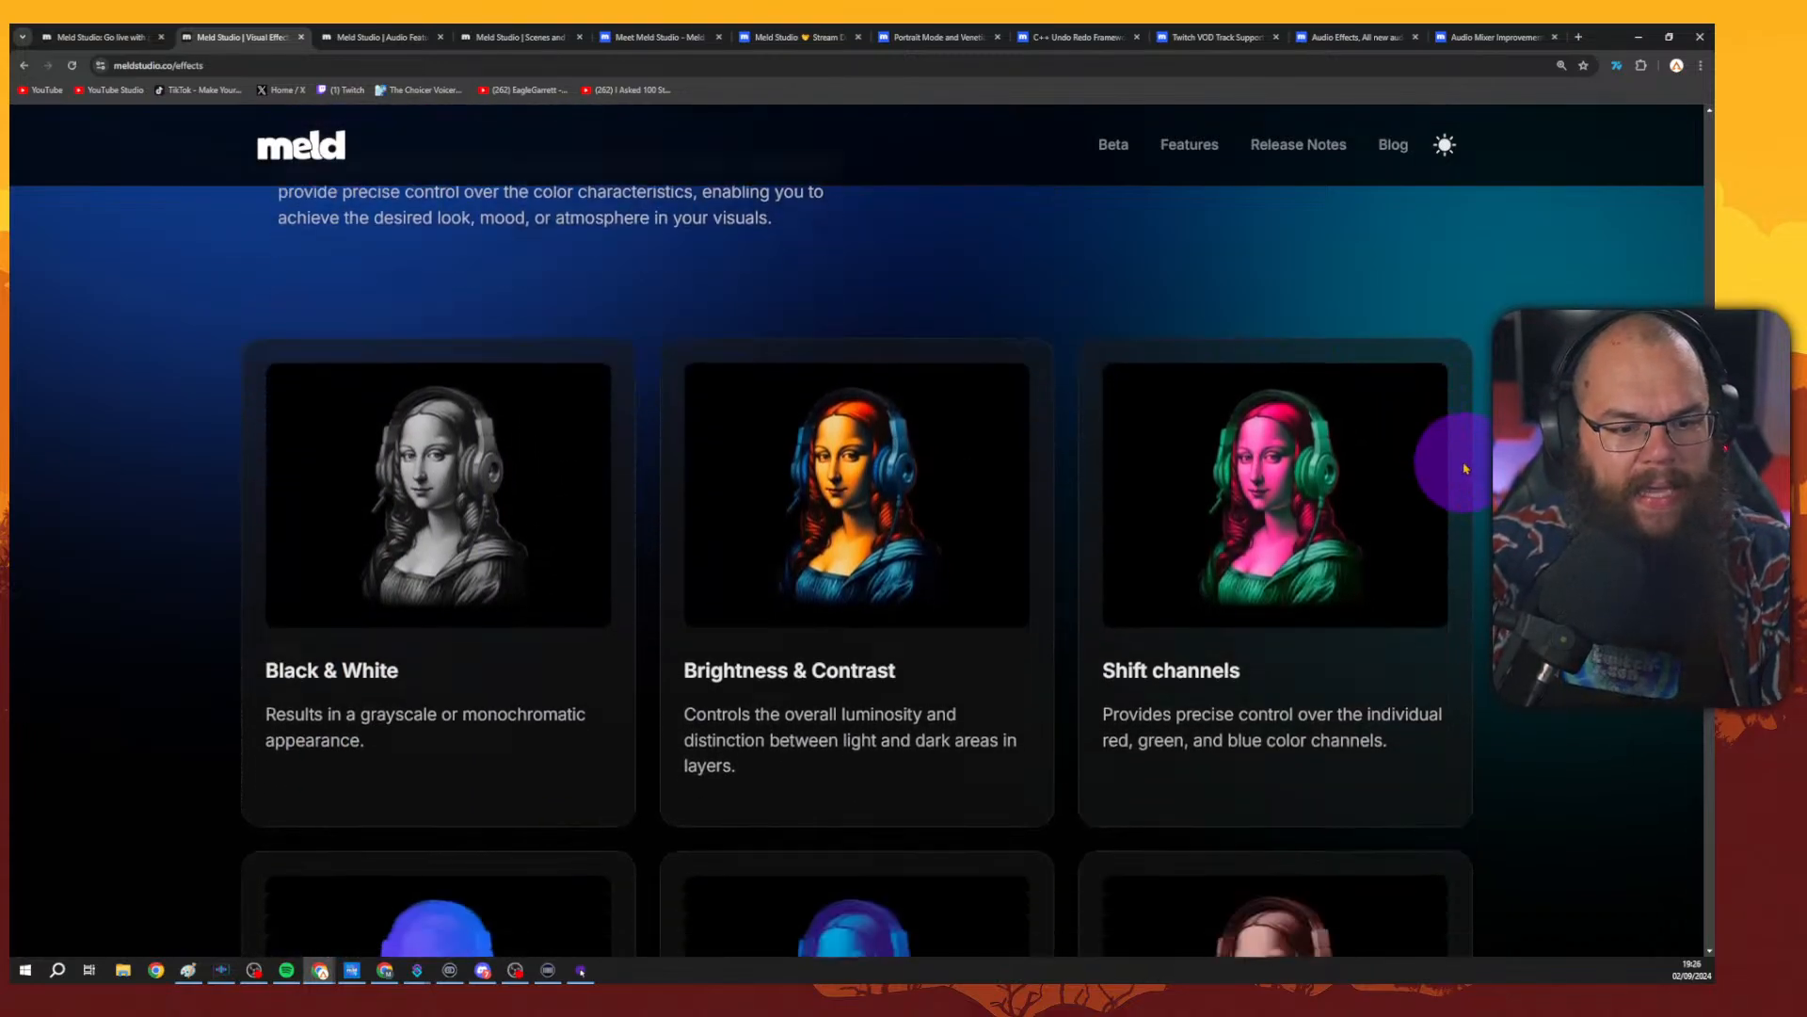
scroll(1068, 455, "down", 1)
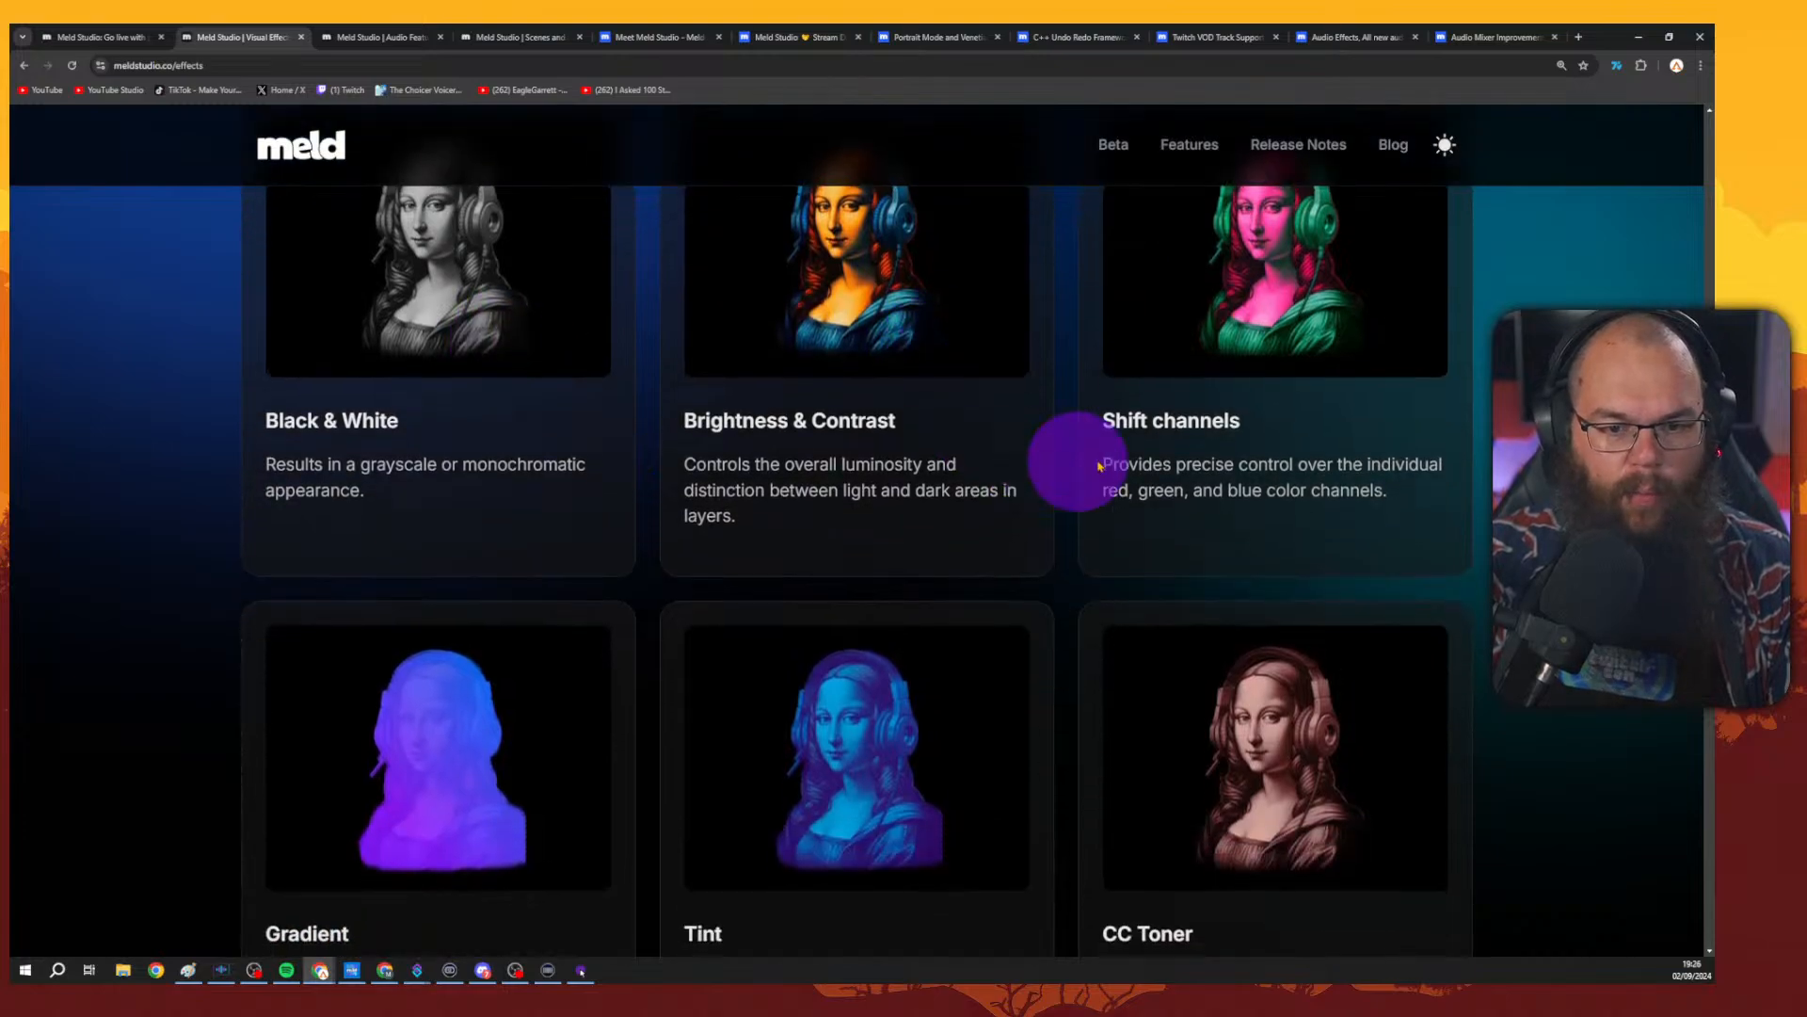
scroll(1403, 419, "up", 1)
scroll(1404, 420, "down", 5)
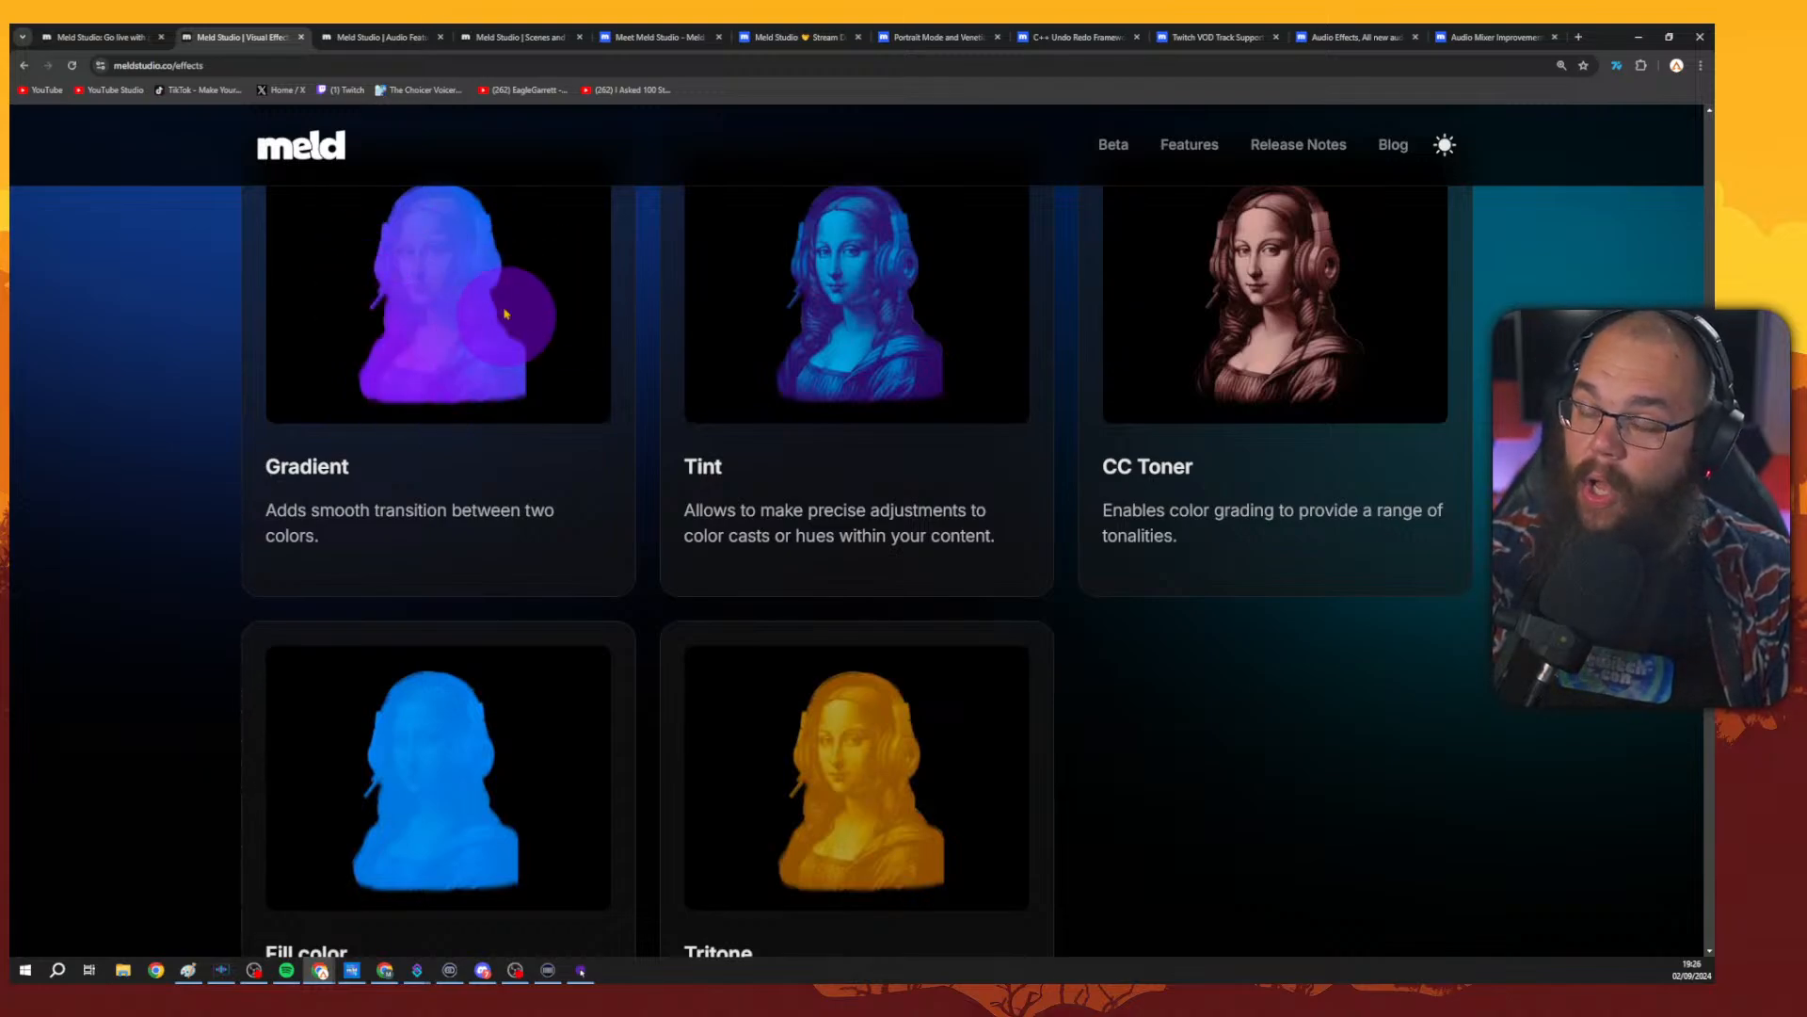
scroll(1089, 416, "down", 2)
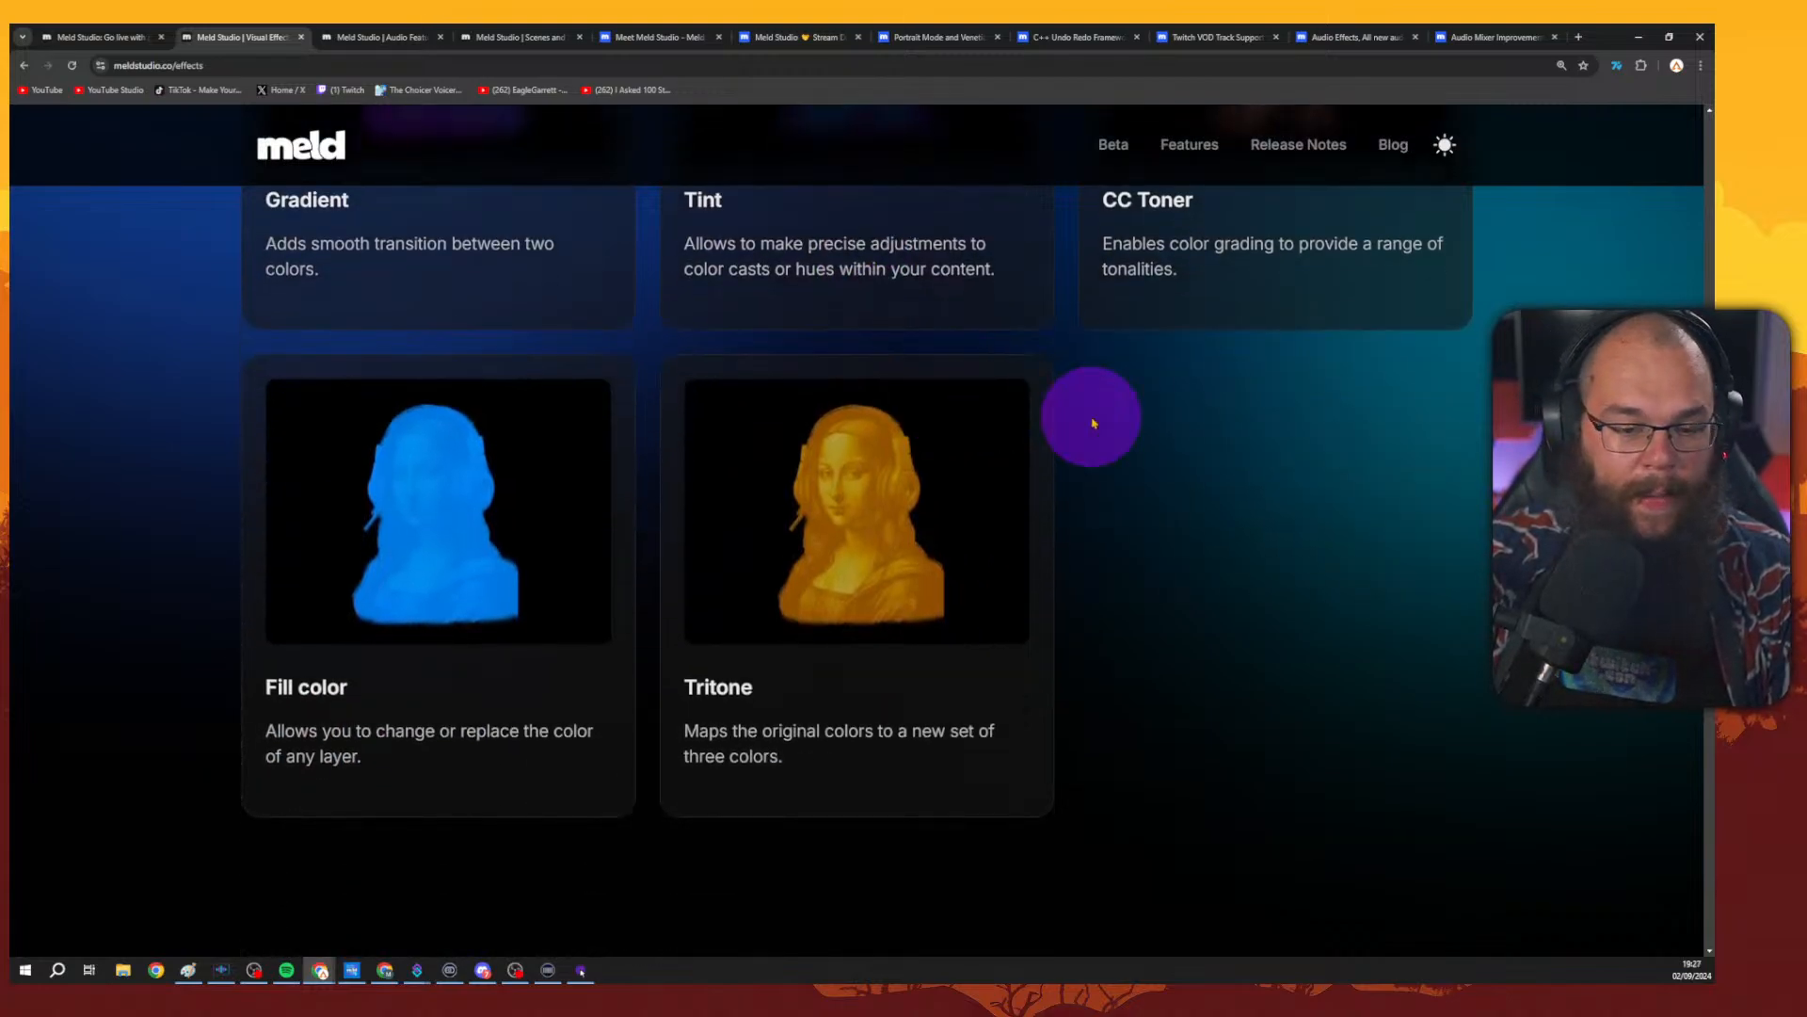
scroll(1294, 432, "down", 1)
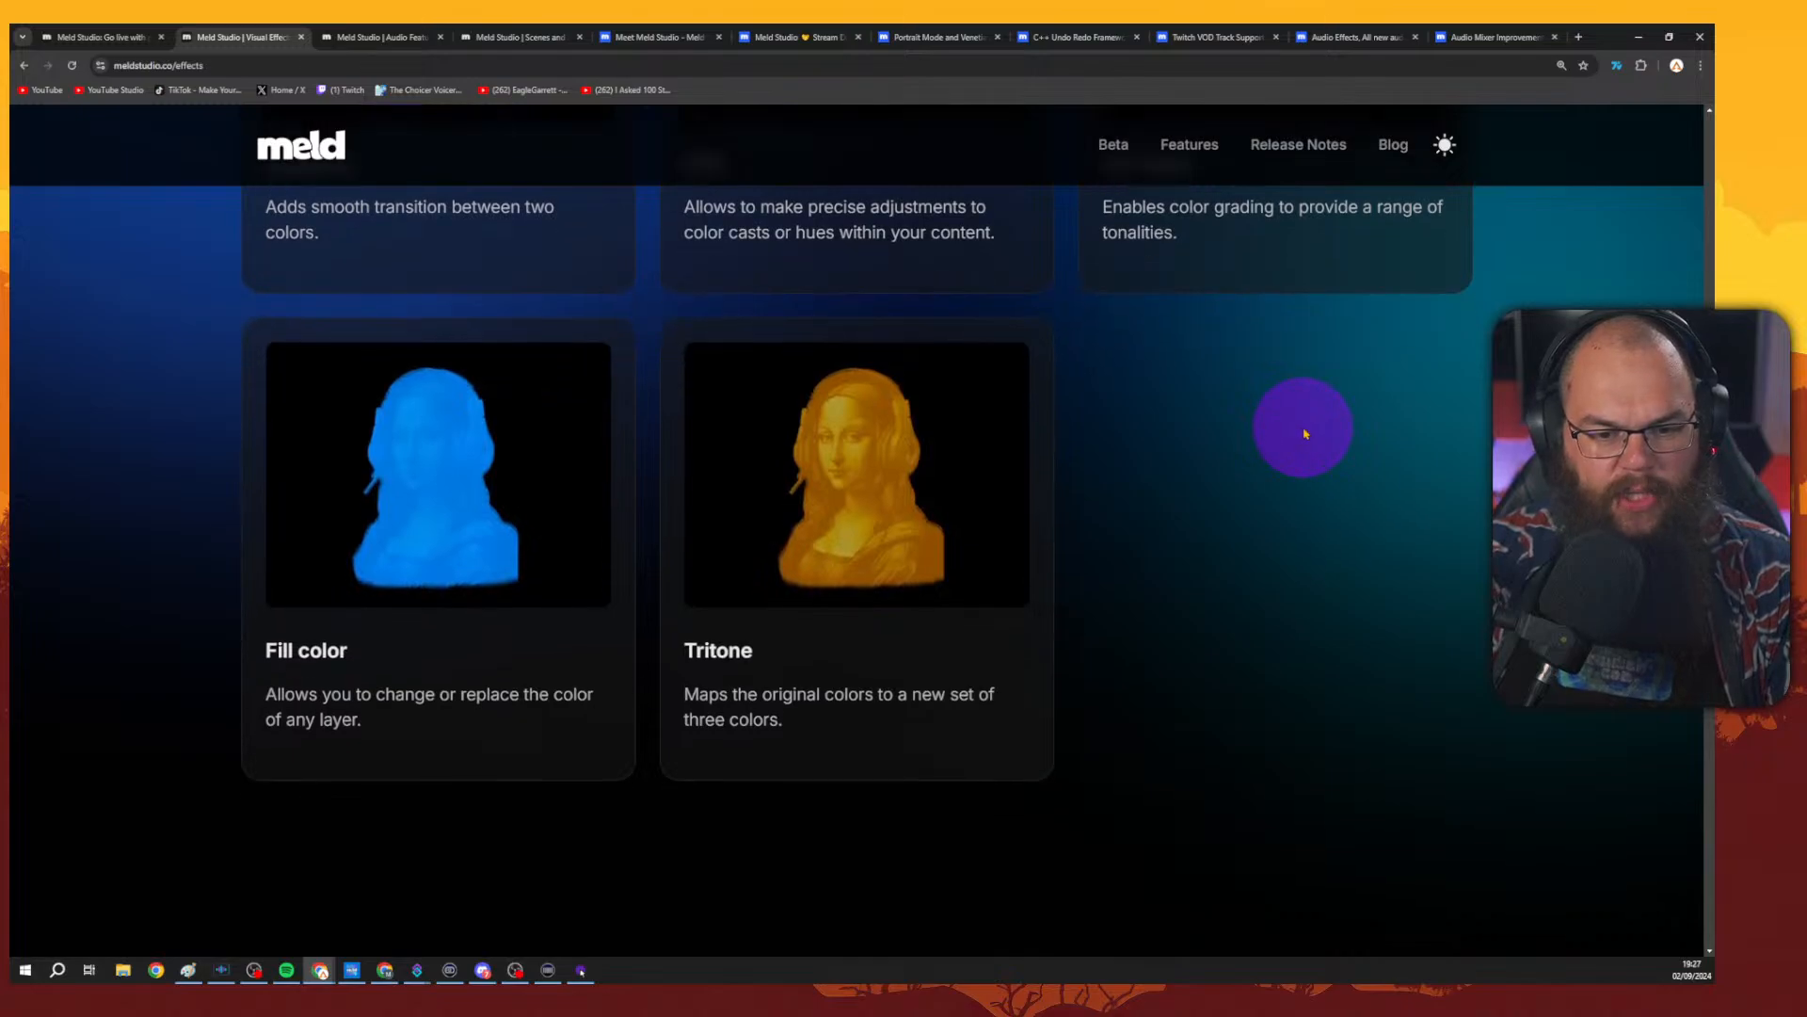
Scroll through the distortion, transition, virtual green-screen and background blur sections, then return to the page top.
scroll(1283, 428, "down", 8)
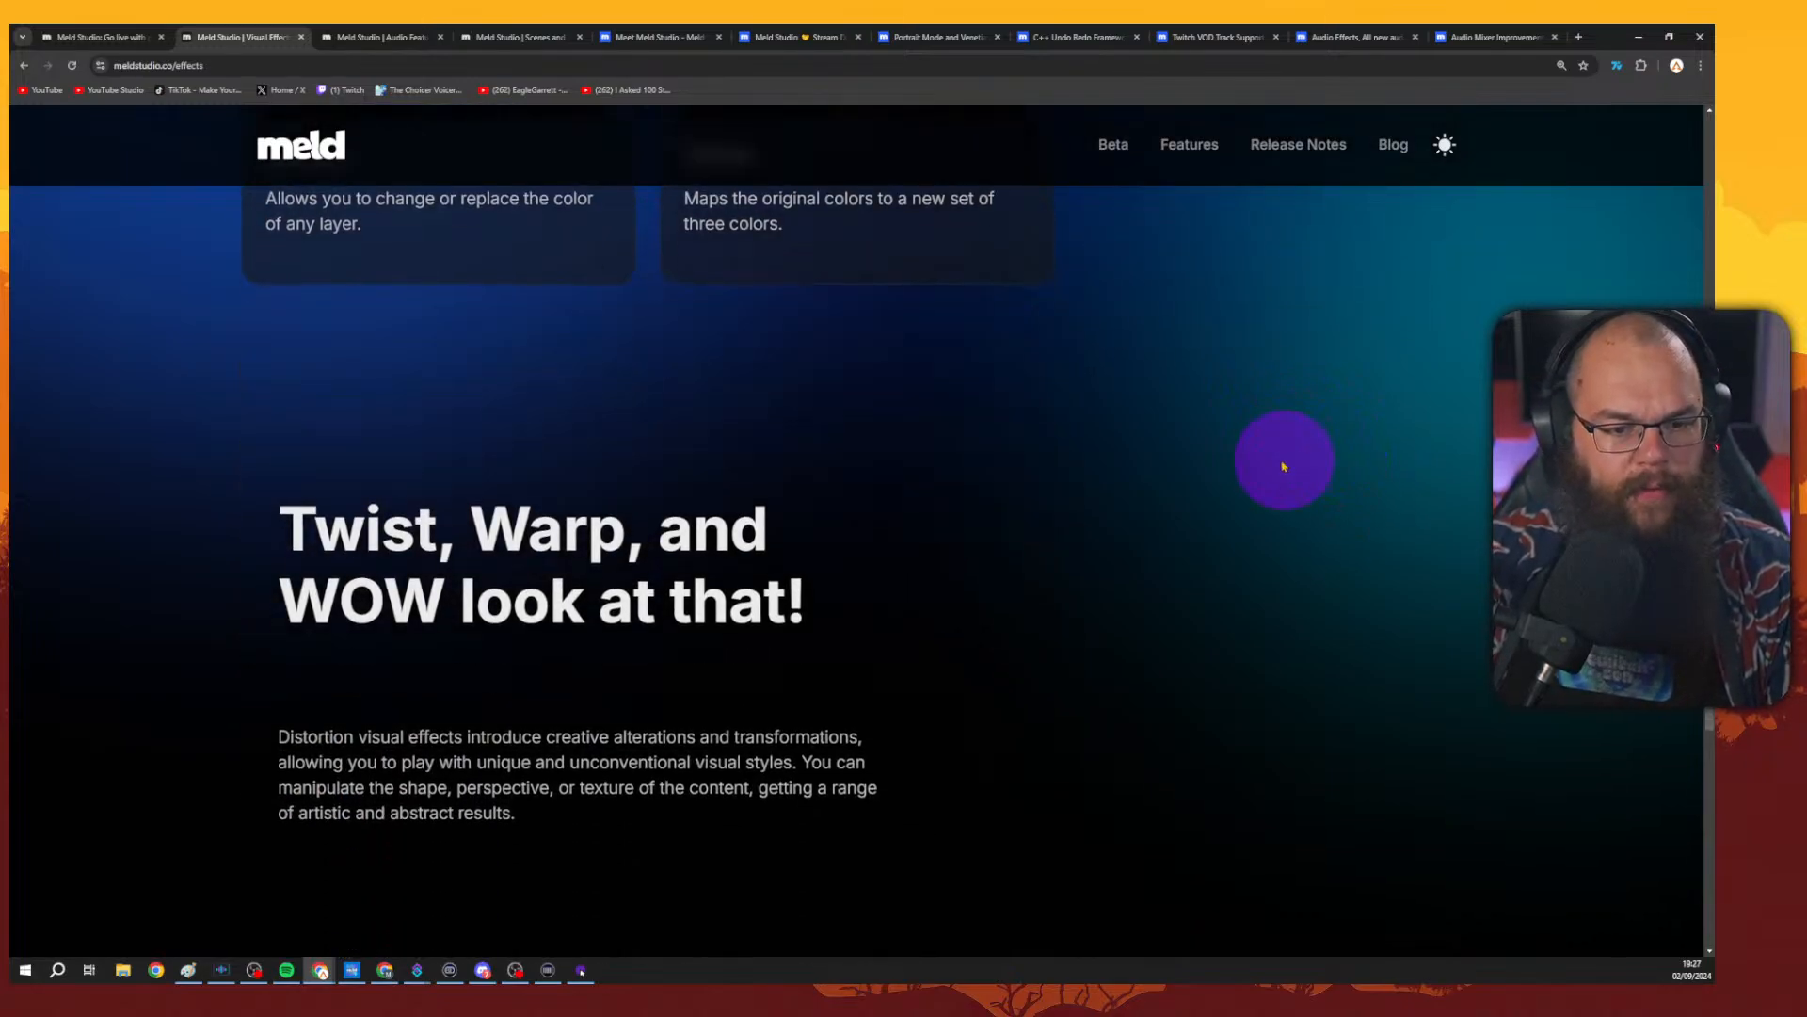
scroll(1264, 461, "down", 9)
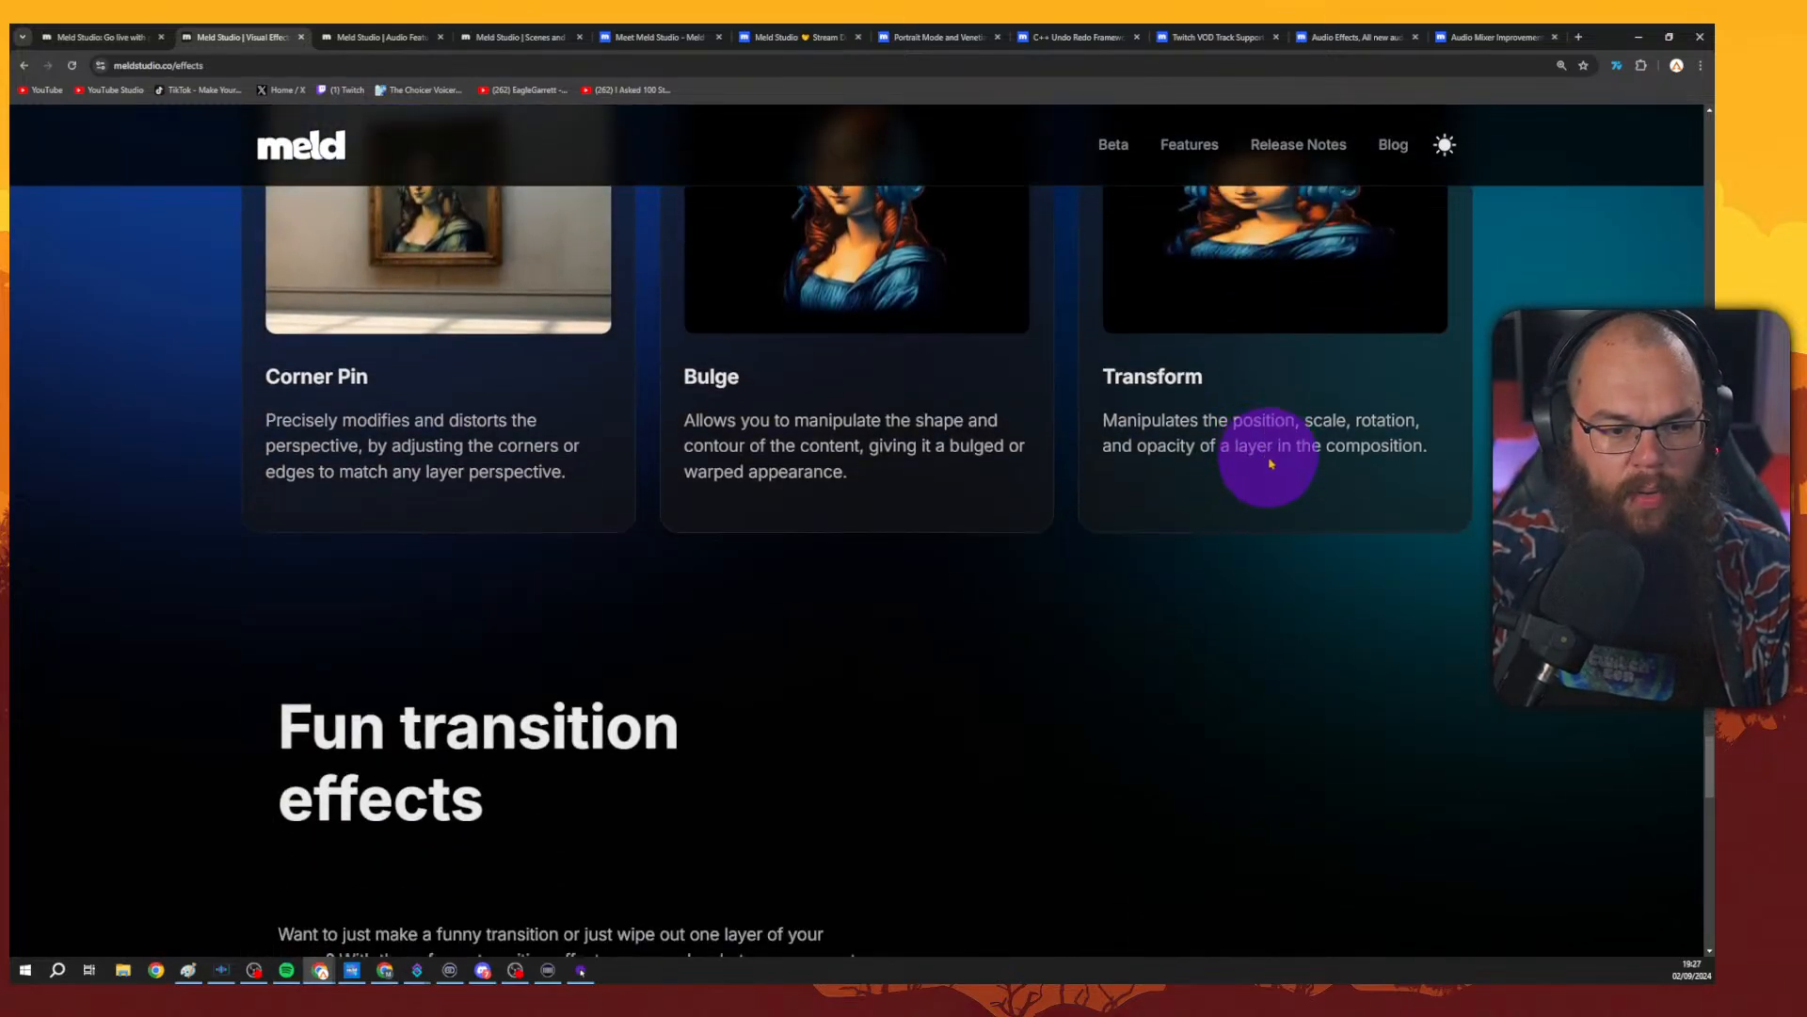
scroll(1273, 465, "down", 8)
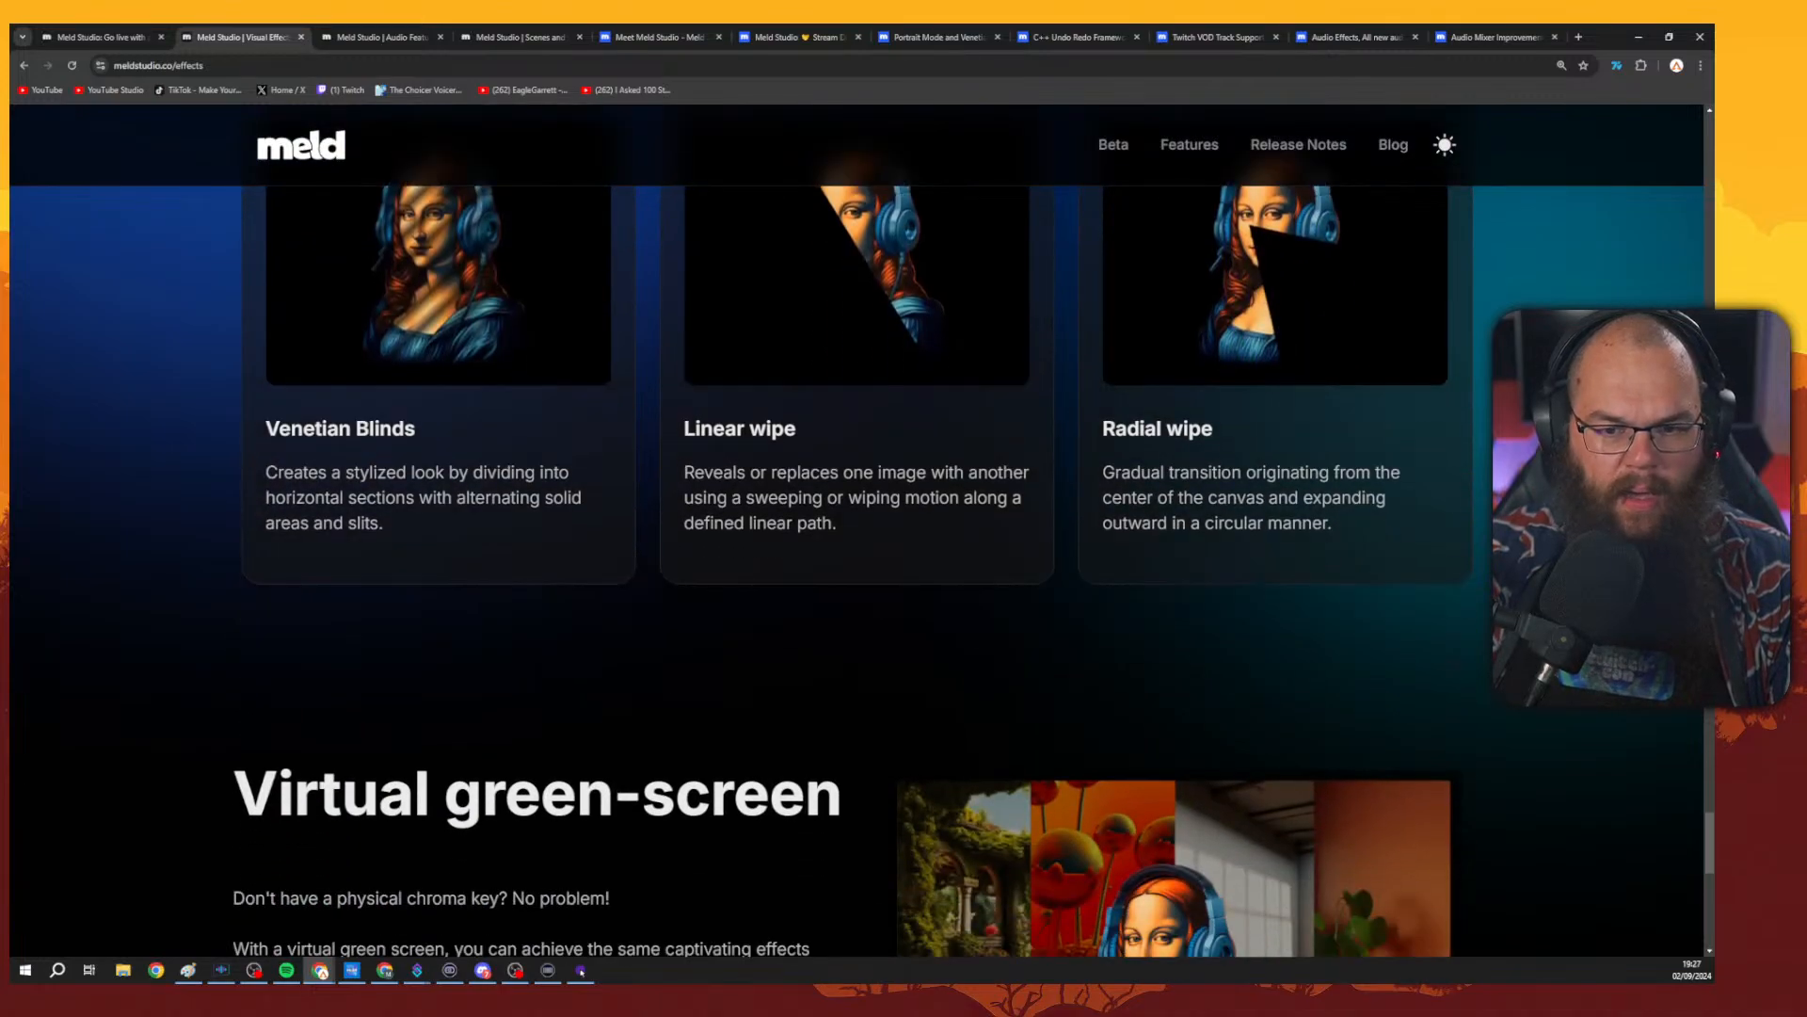
scroll(1272, 465, "down", 4)
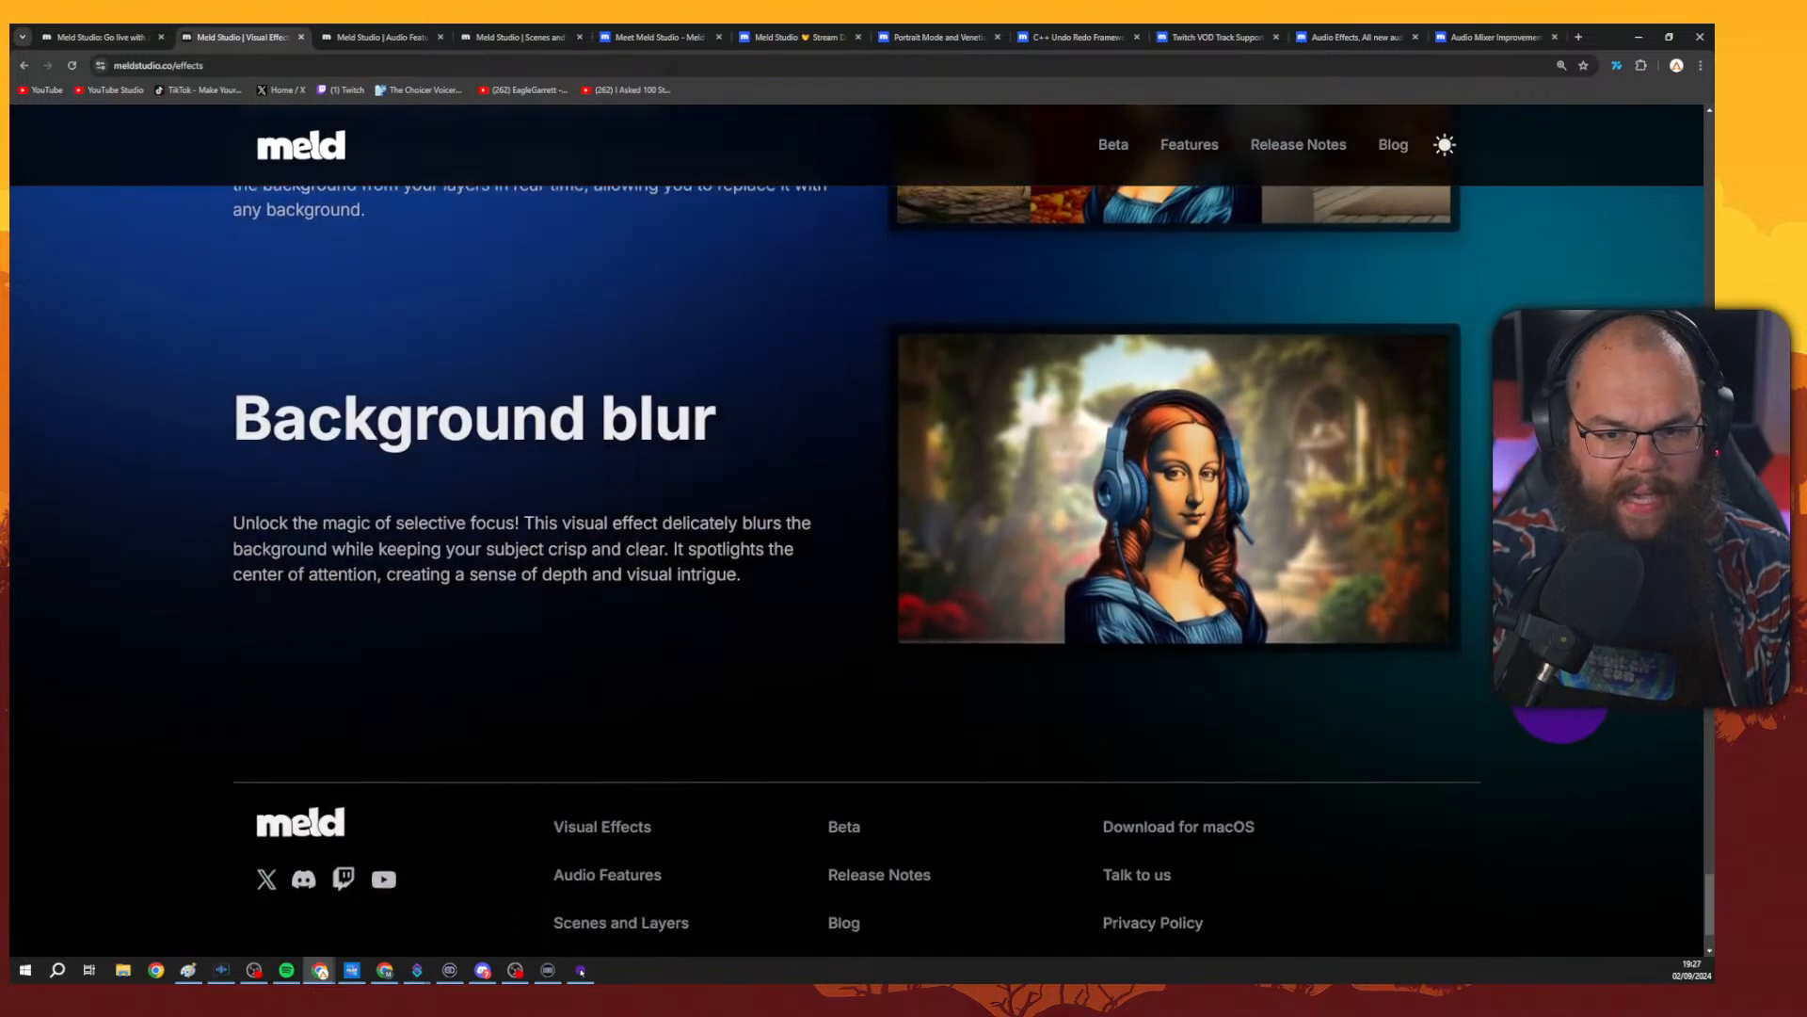
scroll(1273, 465, "up", 20)
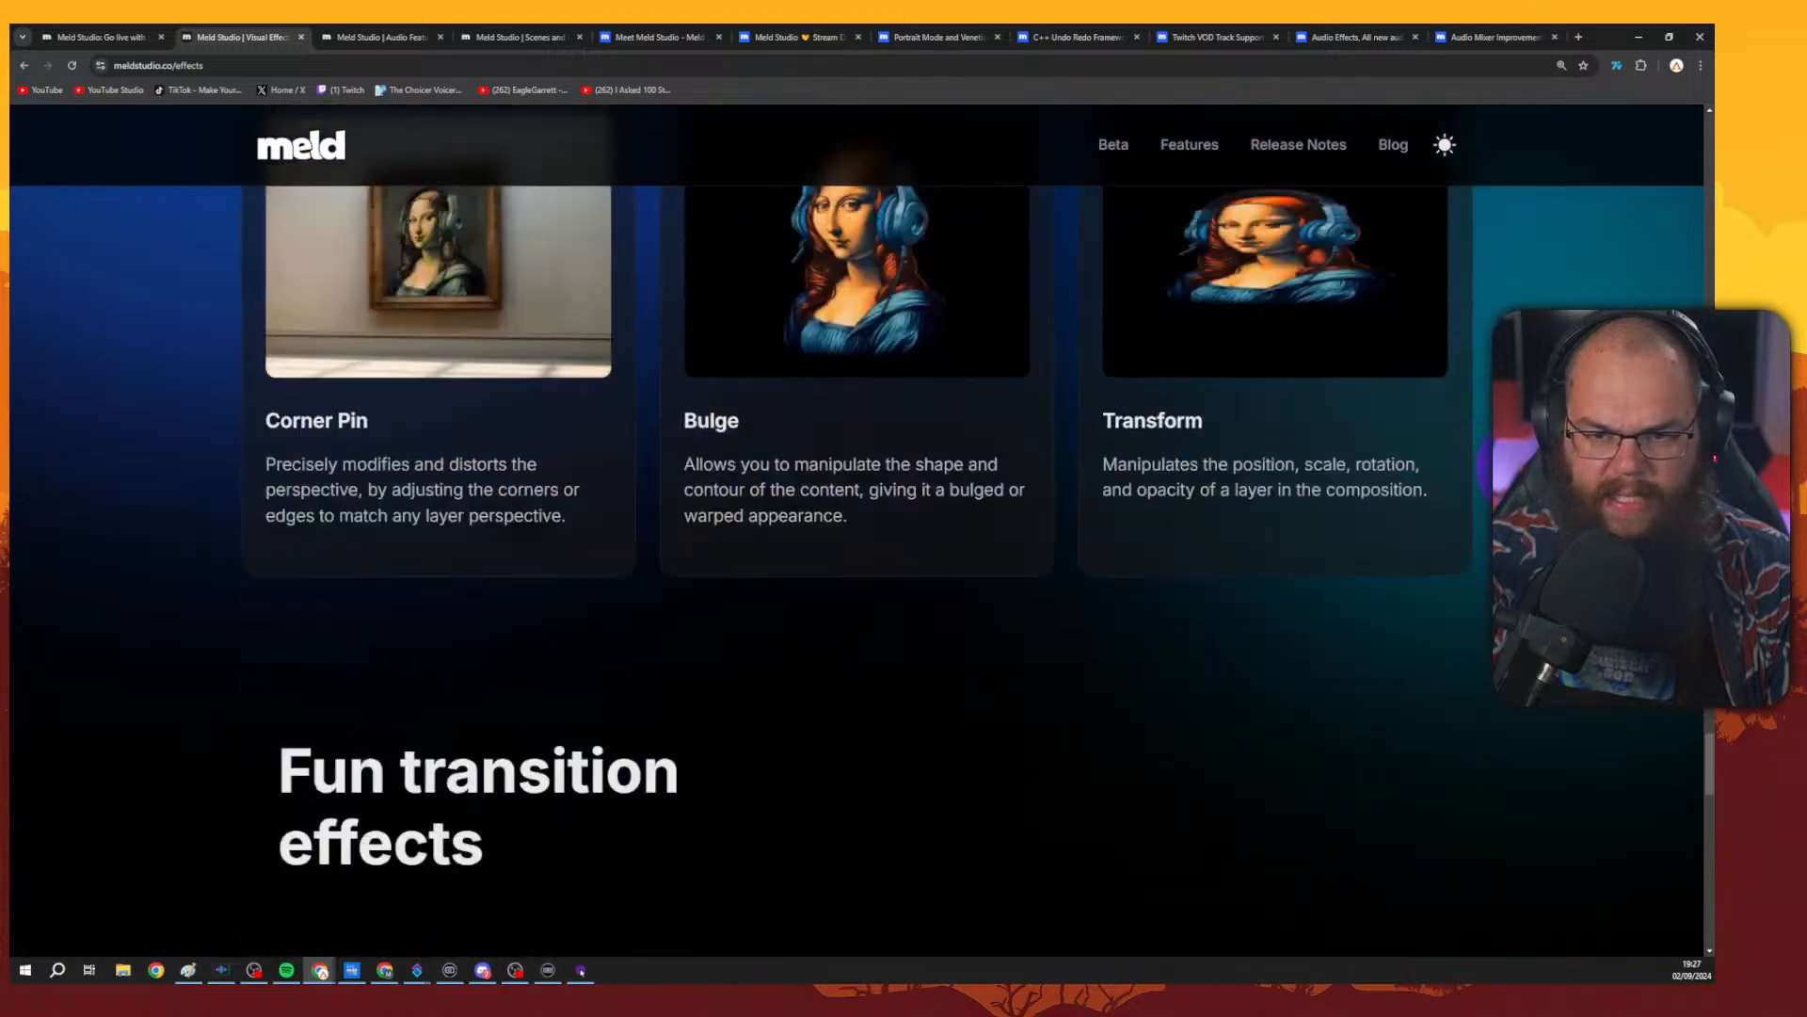
scroll(857, 565, "up", 15)
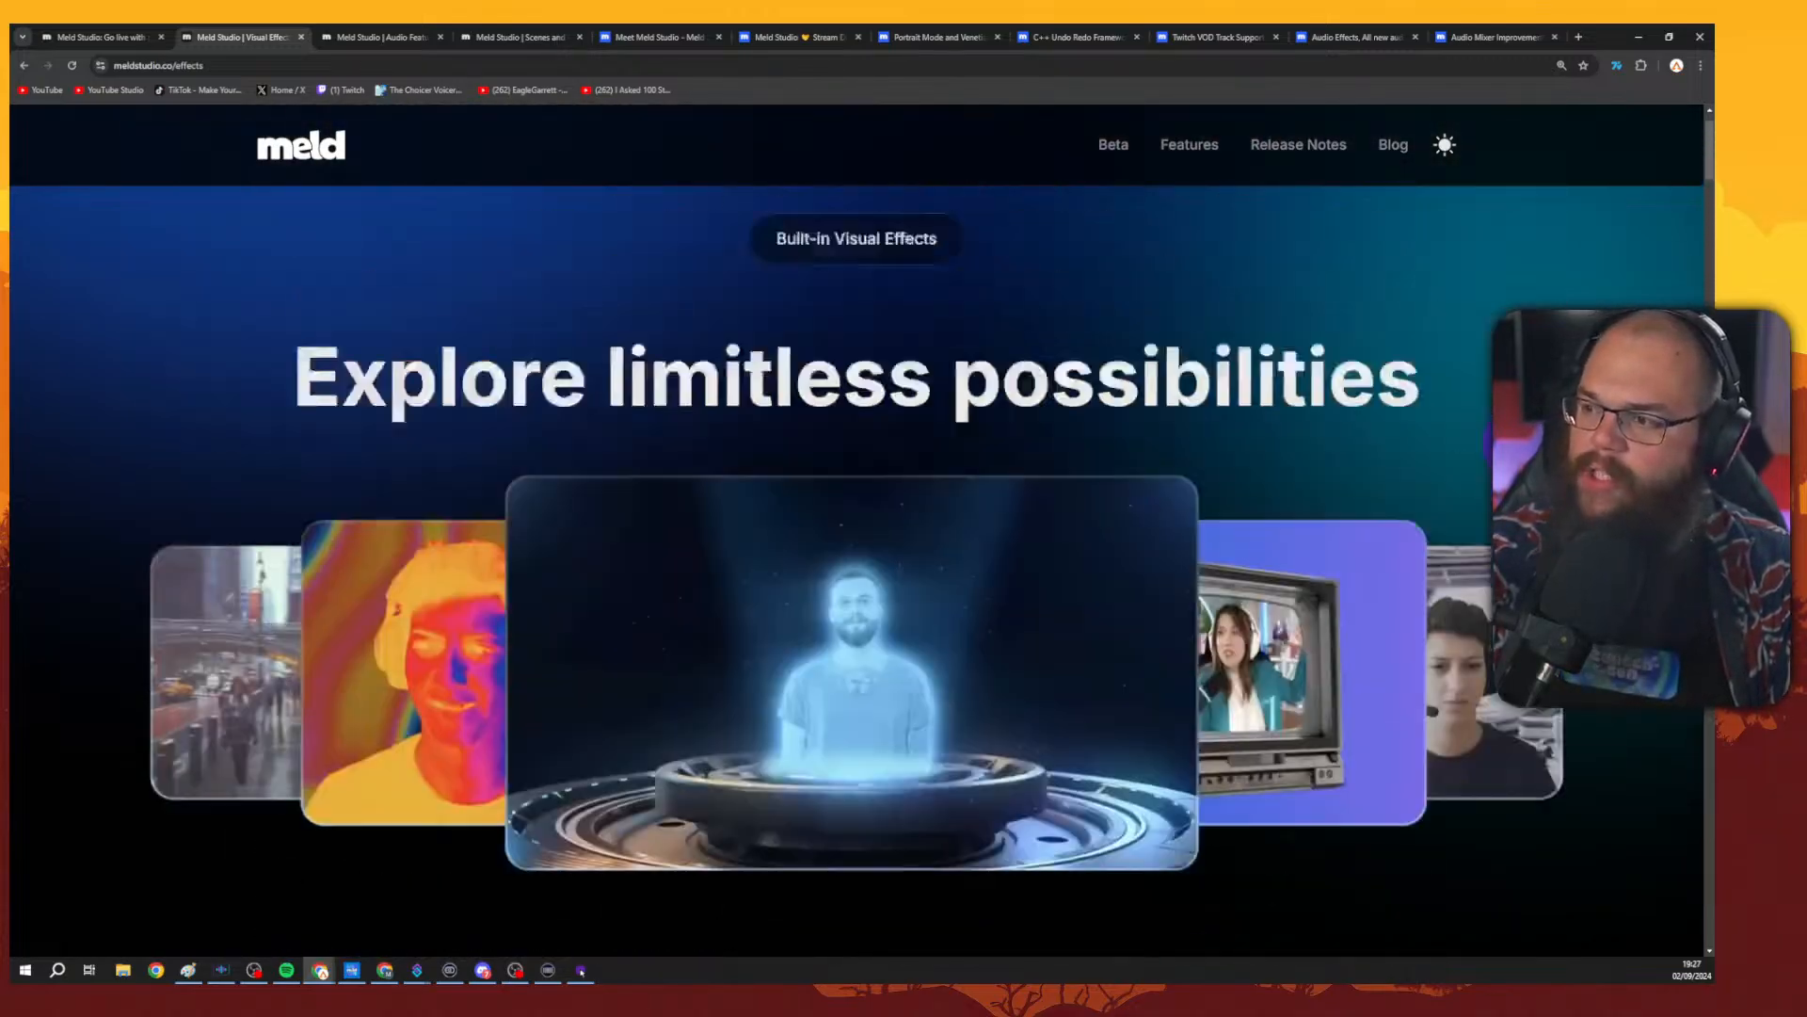
Glance at the Audio Features and Scenes tabs, then return to the Visual Effects tab.
left_click(372, 36)
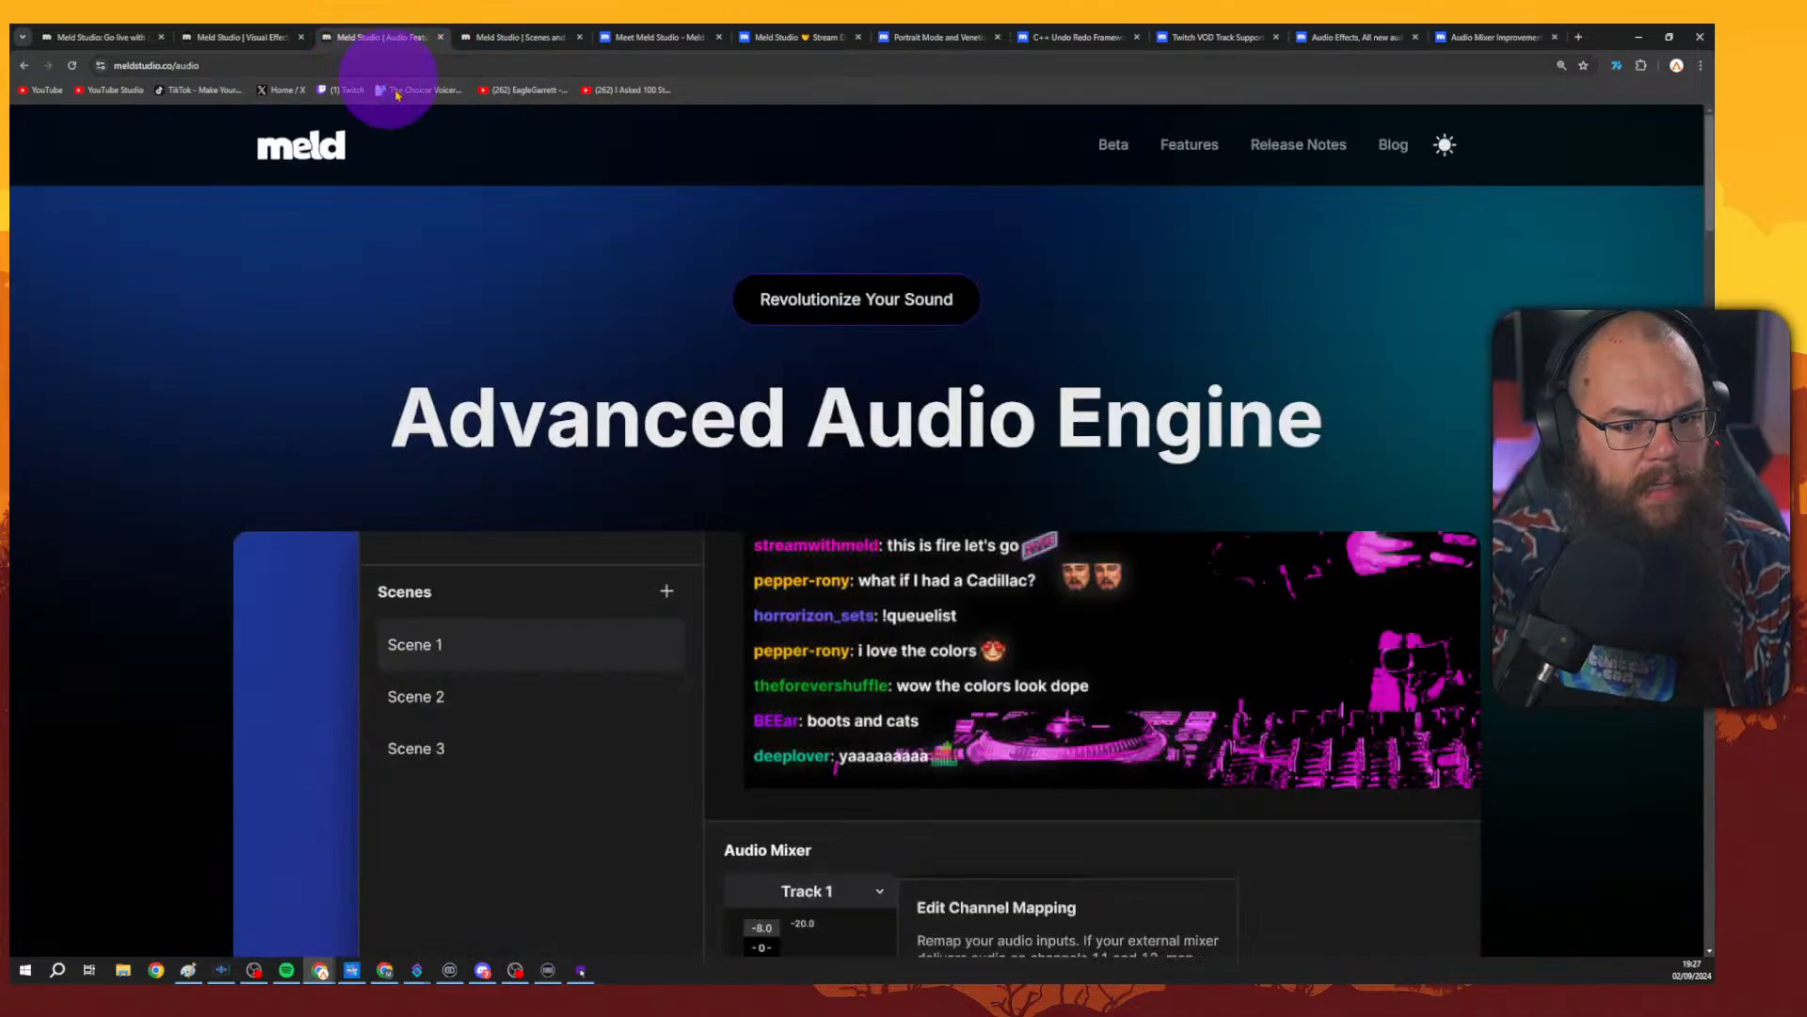
left_click(494, 38)
left_click(237, 37)
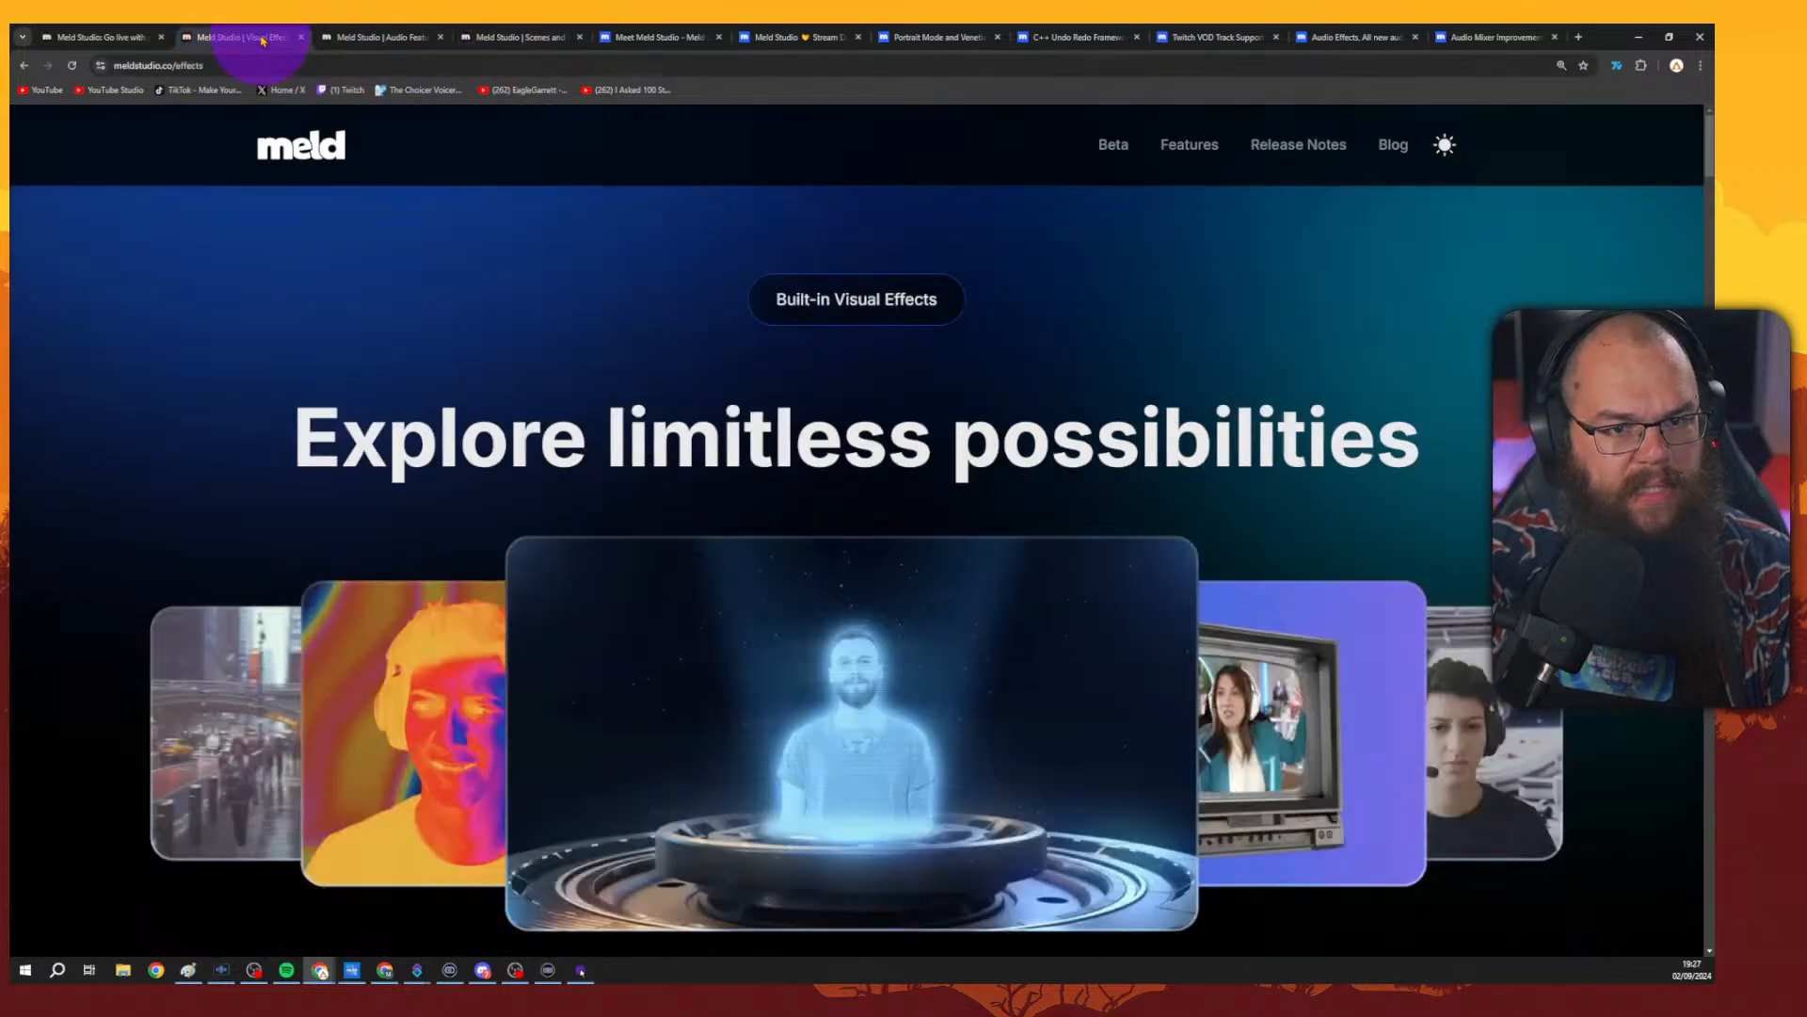
Open the Meet Meld Studio blog post, then switch to the Meld Studio Stream Deck post and scroll through it.
left_click(649, 37)
scroll(1373, 671, "up", 15)
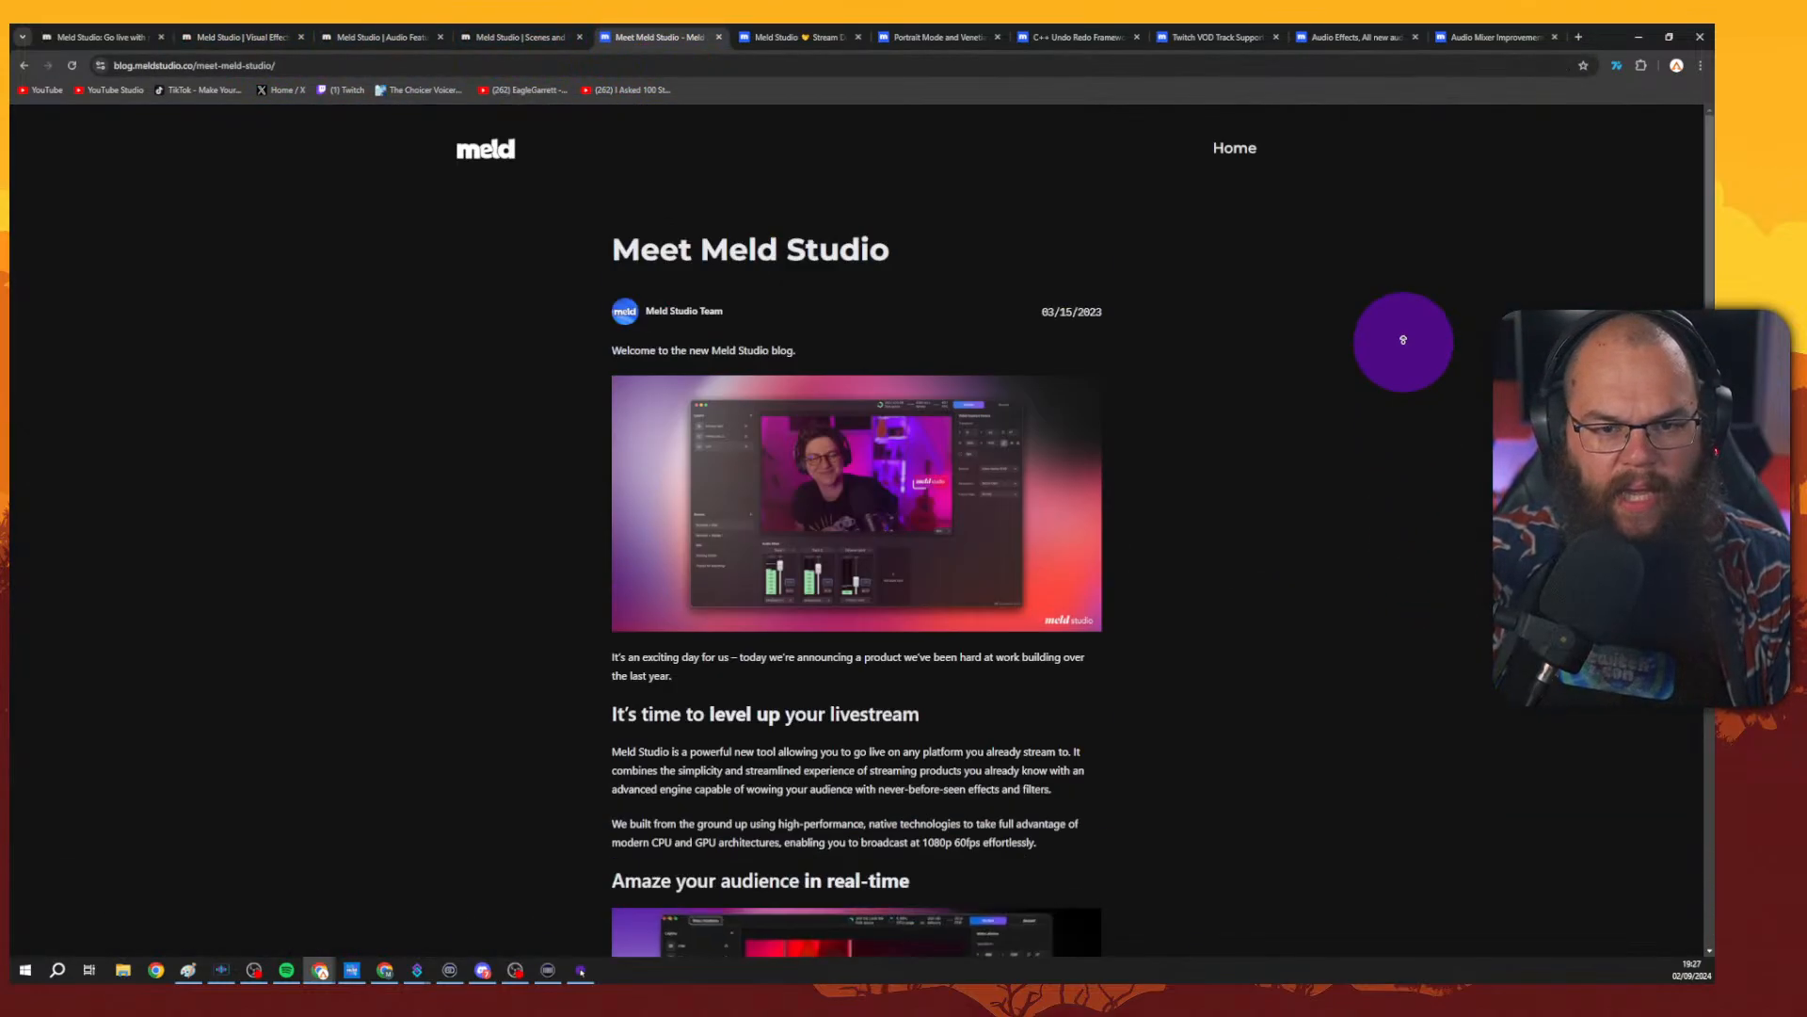
left_click(771, 37)
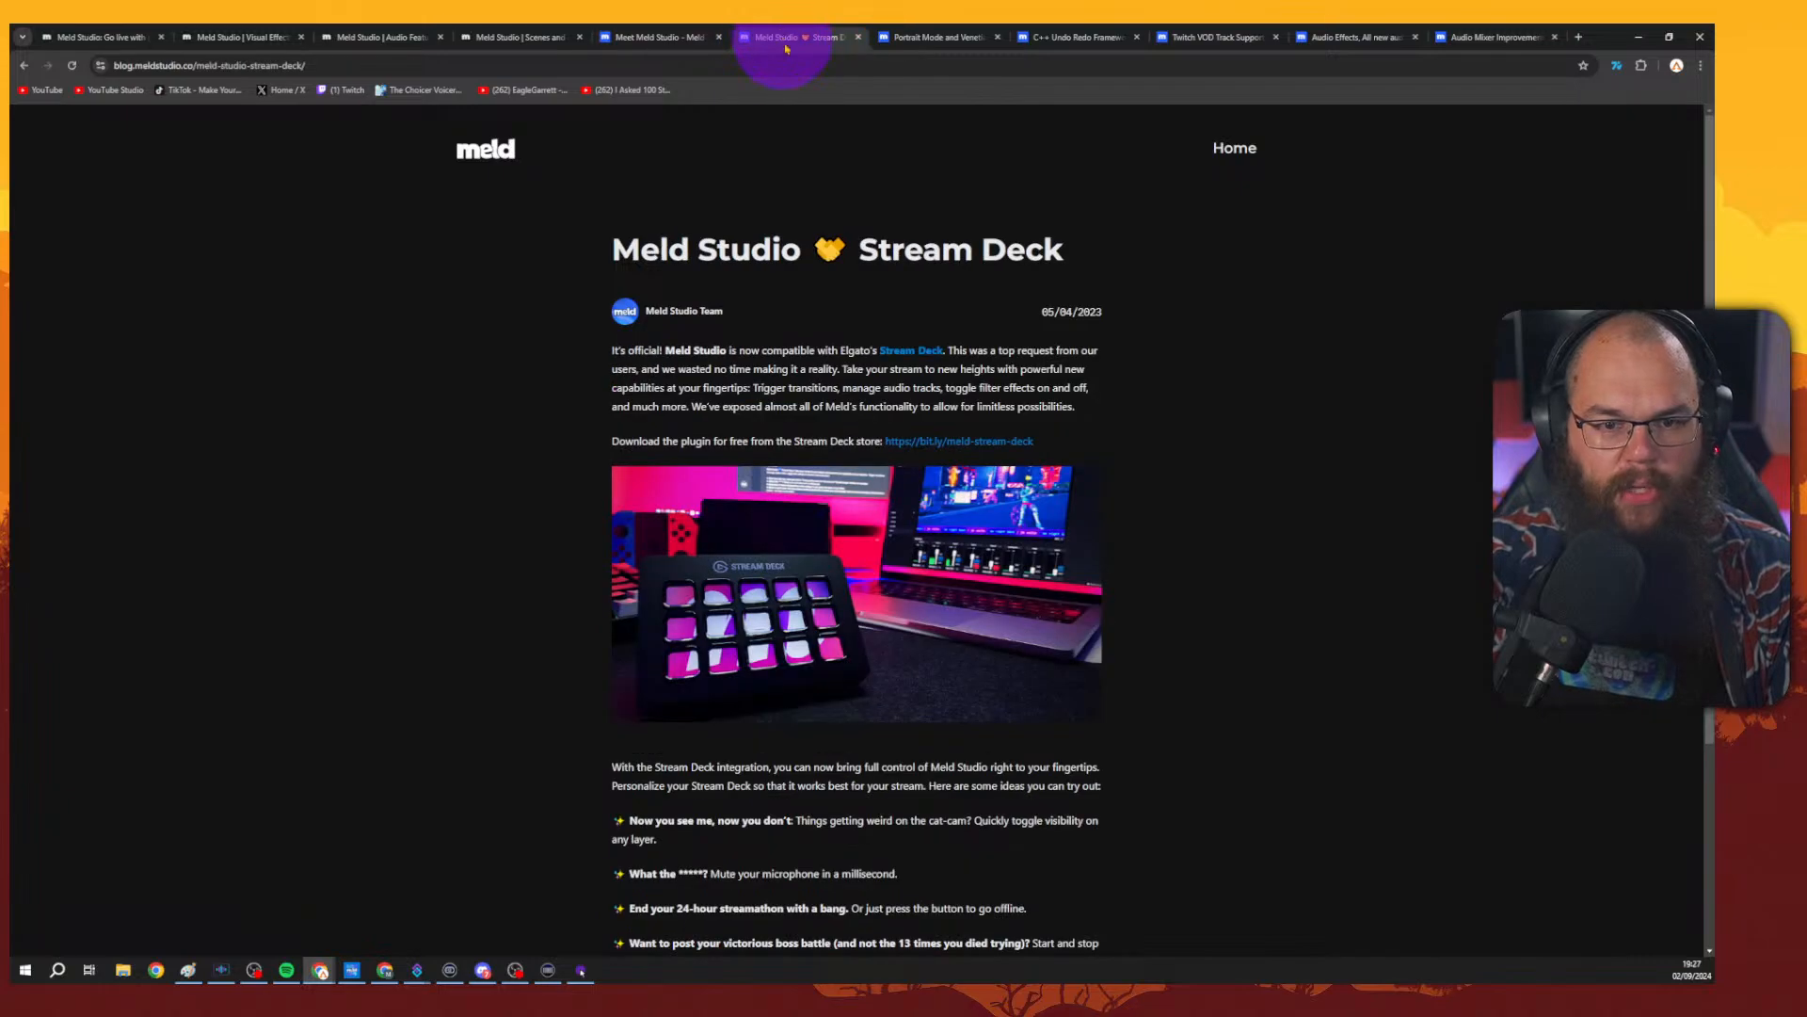
scroll(1291, 327, "down", 10)
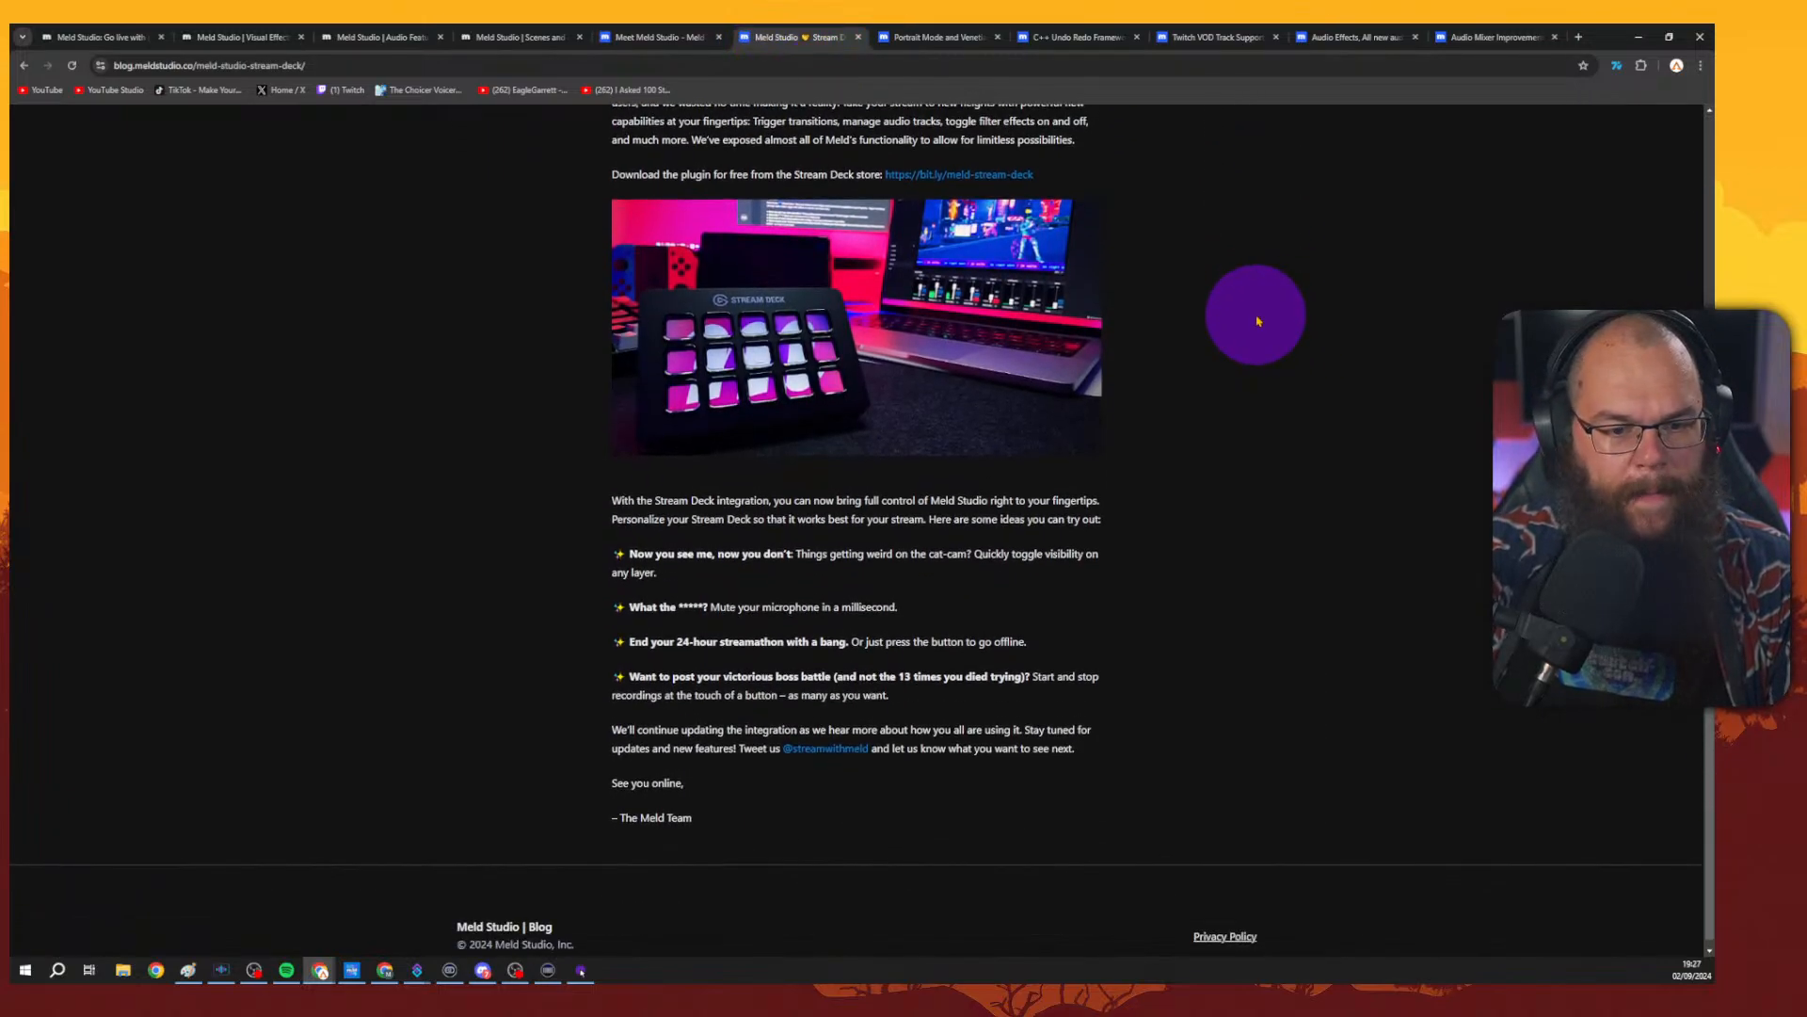
scroll(1266, 322, "up", 9)
scroll(1266, 322, "up", 1)
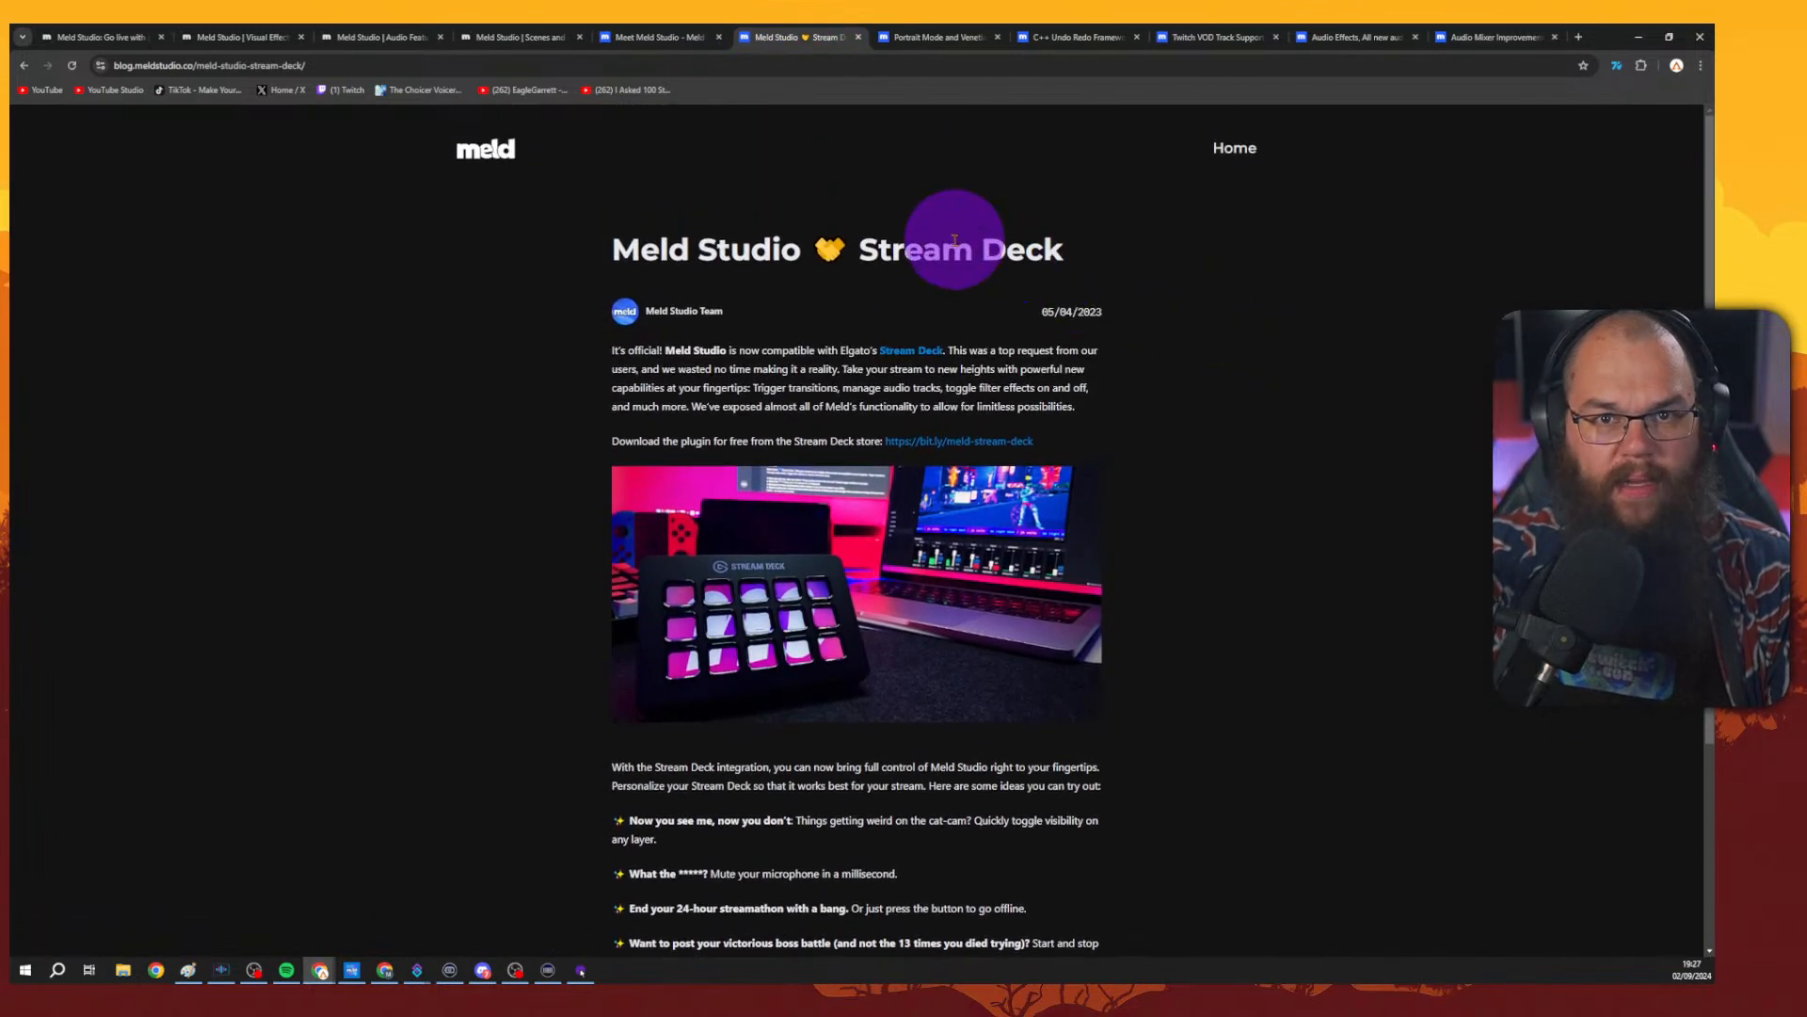
Switch to the Portrait Mode and Venetian Blinds release 0.6.2.0 post and scroll through its feature sections.
left_click(920, 39)
scroll(1328, 471, "up", 7)
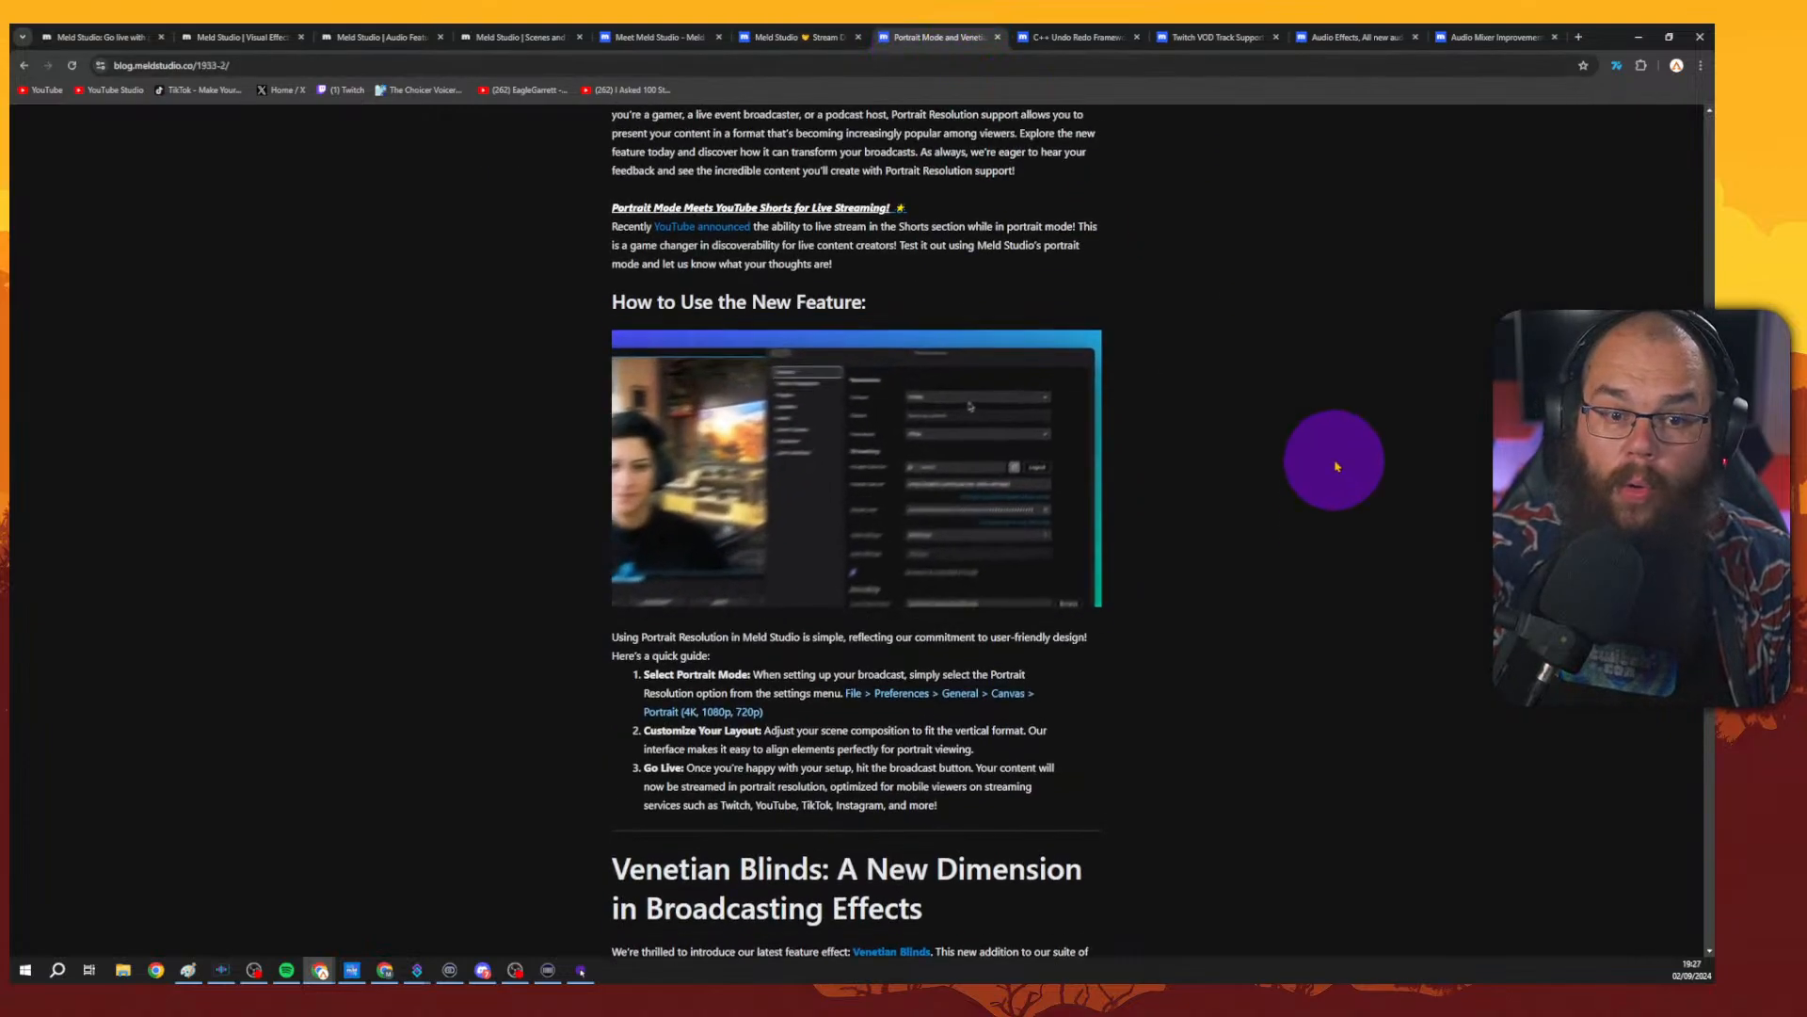
scroll(1328, 478, "up", 3)
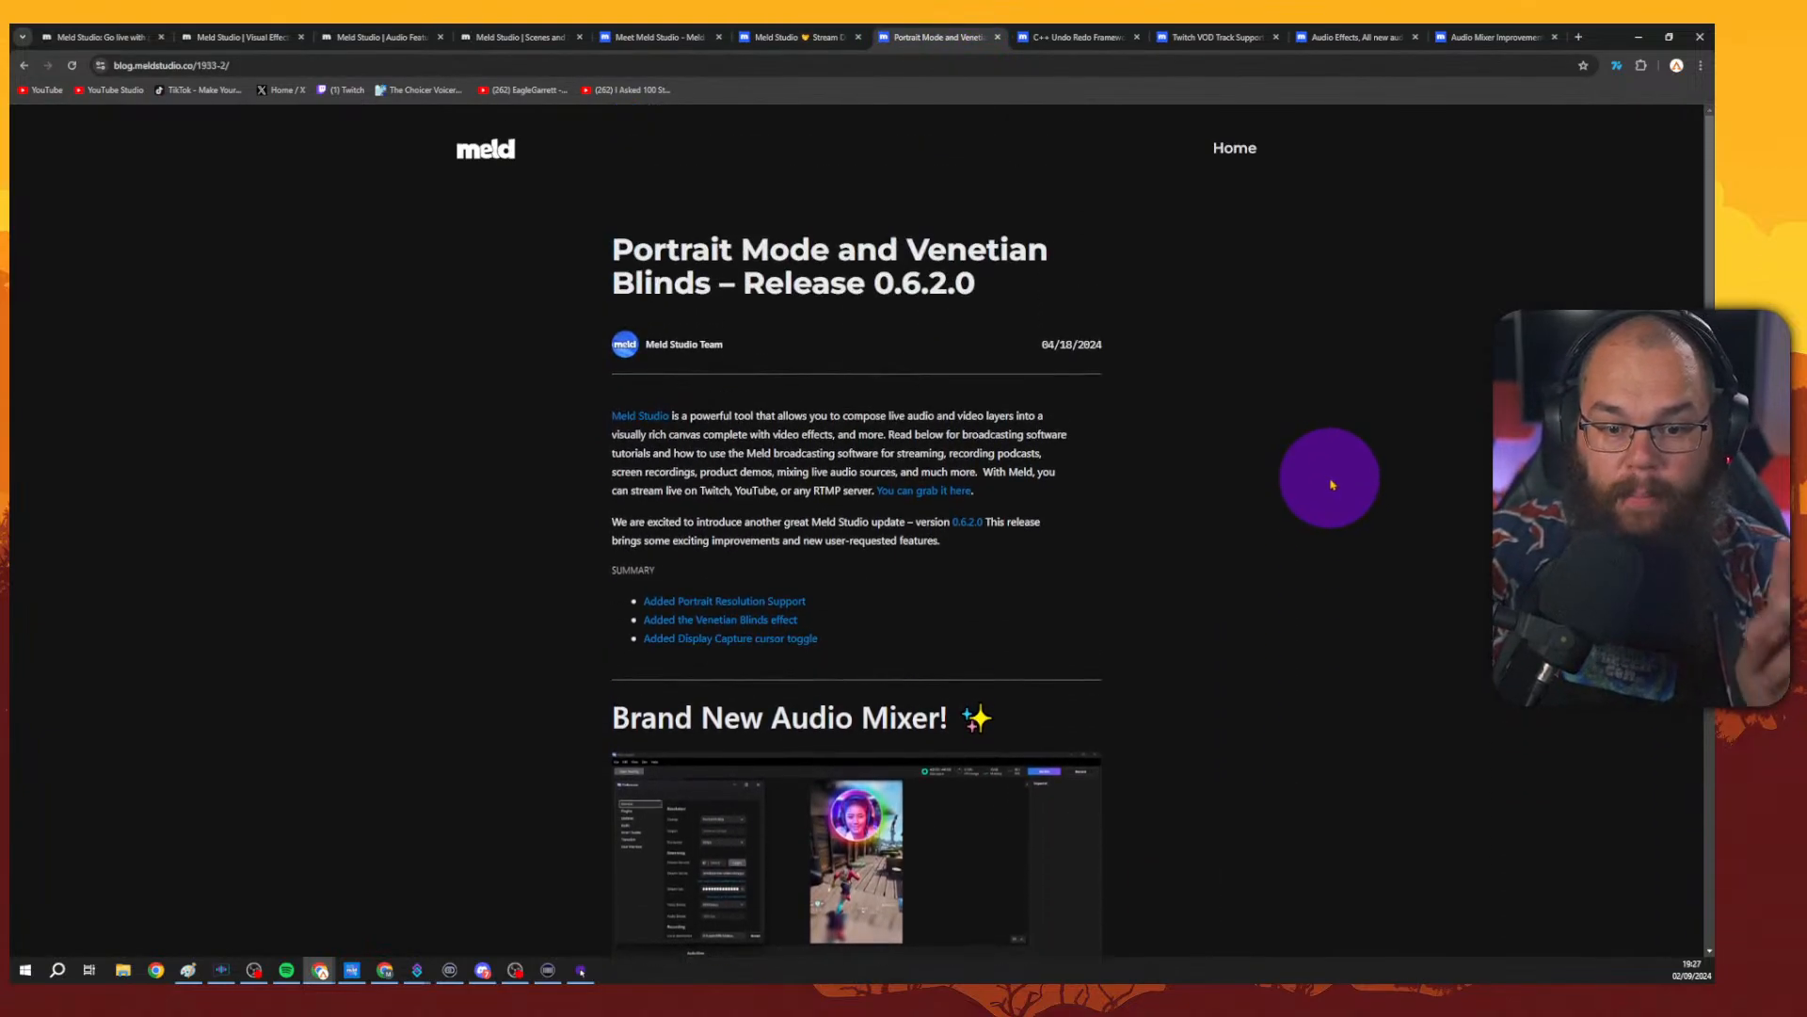
scroll(1336, 484, "down", 3)
scroll(1343, 488, "down", 7)
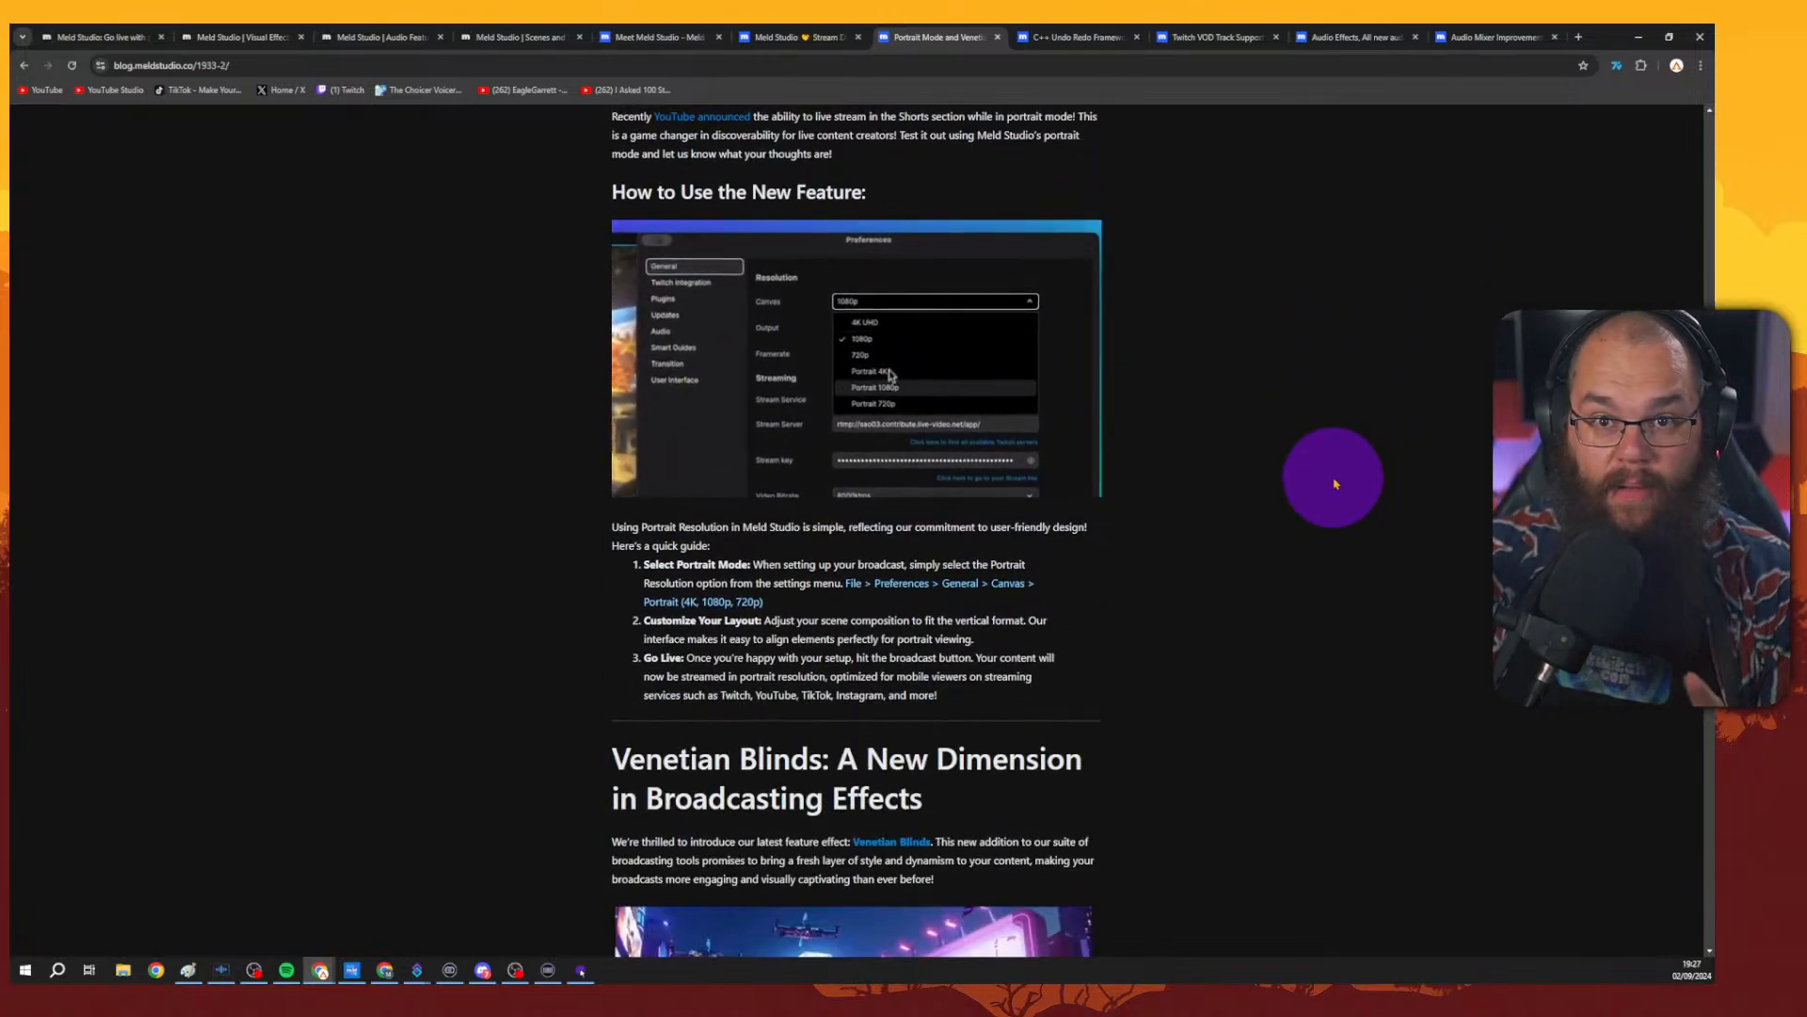
scroll(1335, 479, "down", 5)
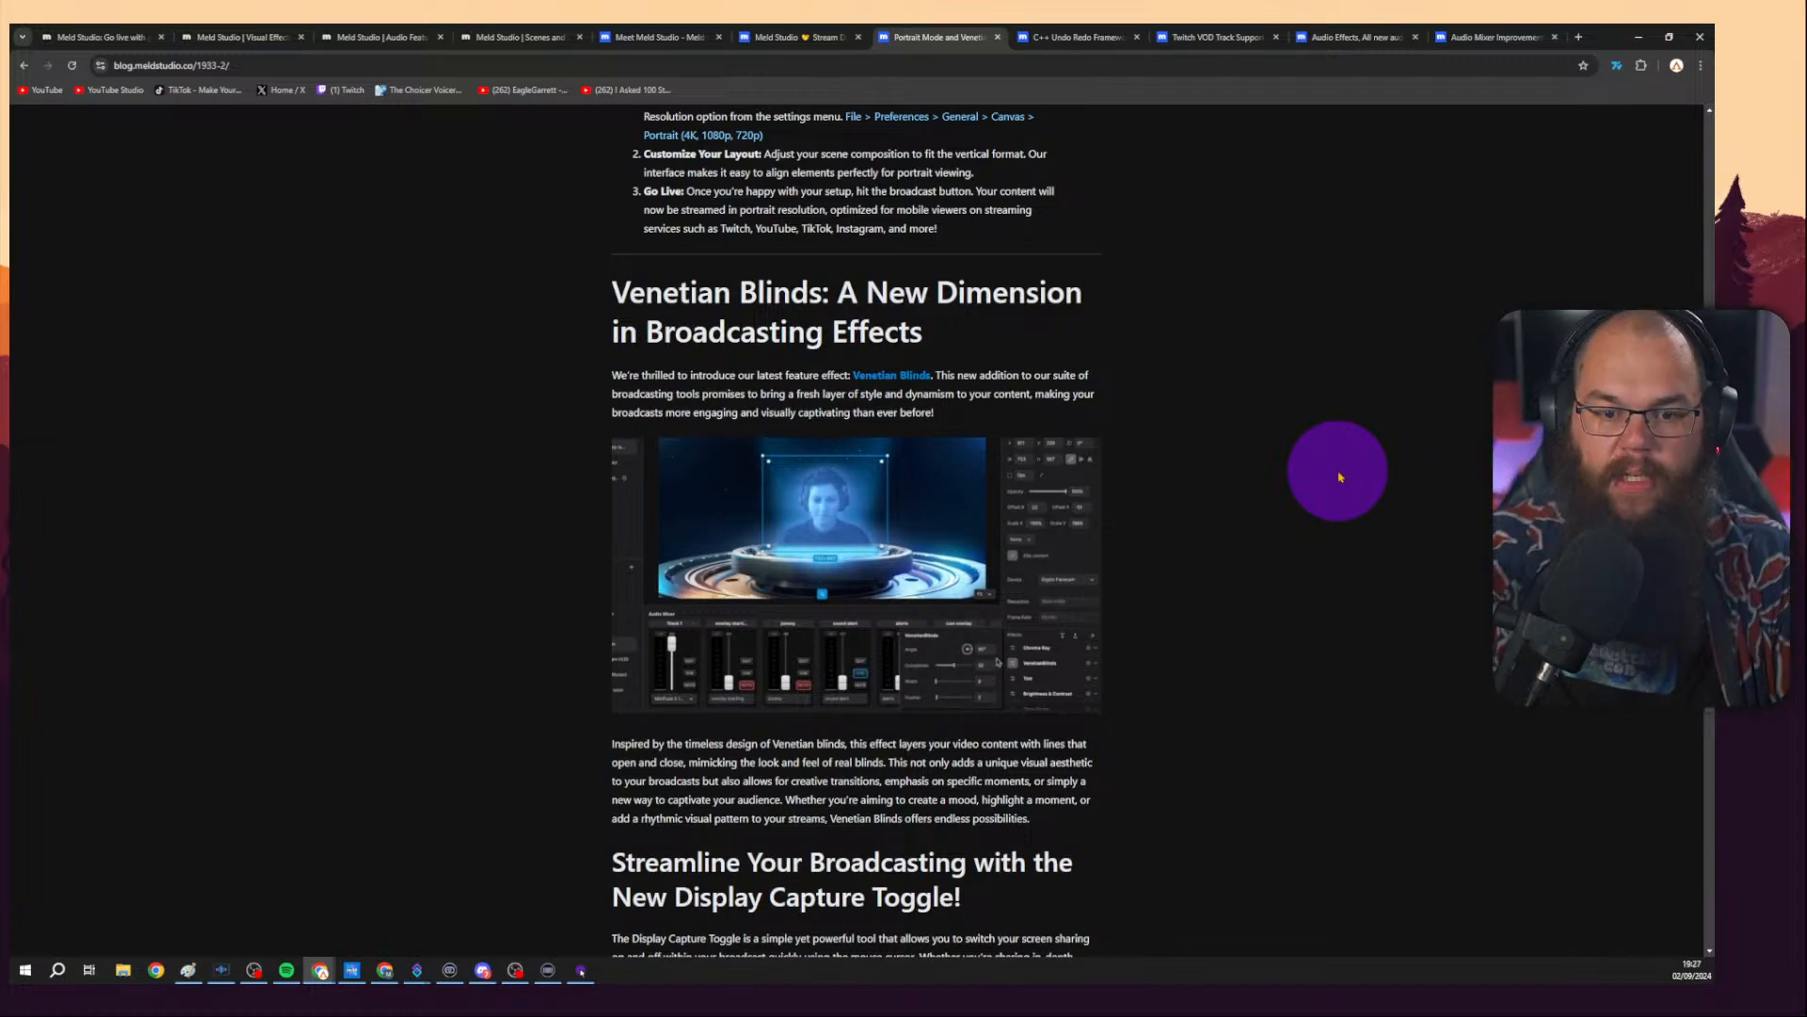
scroll(1339, 476, "down", 4)
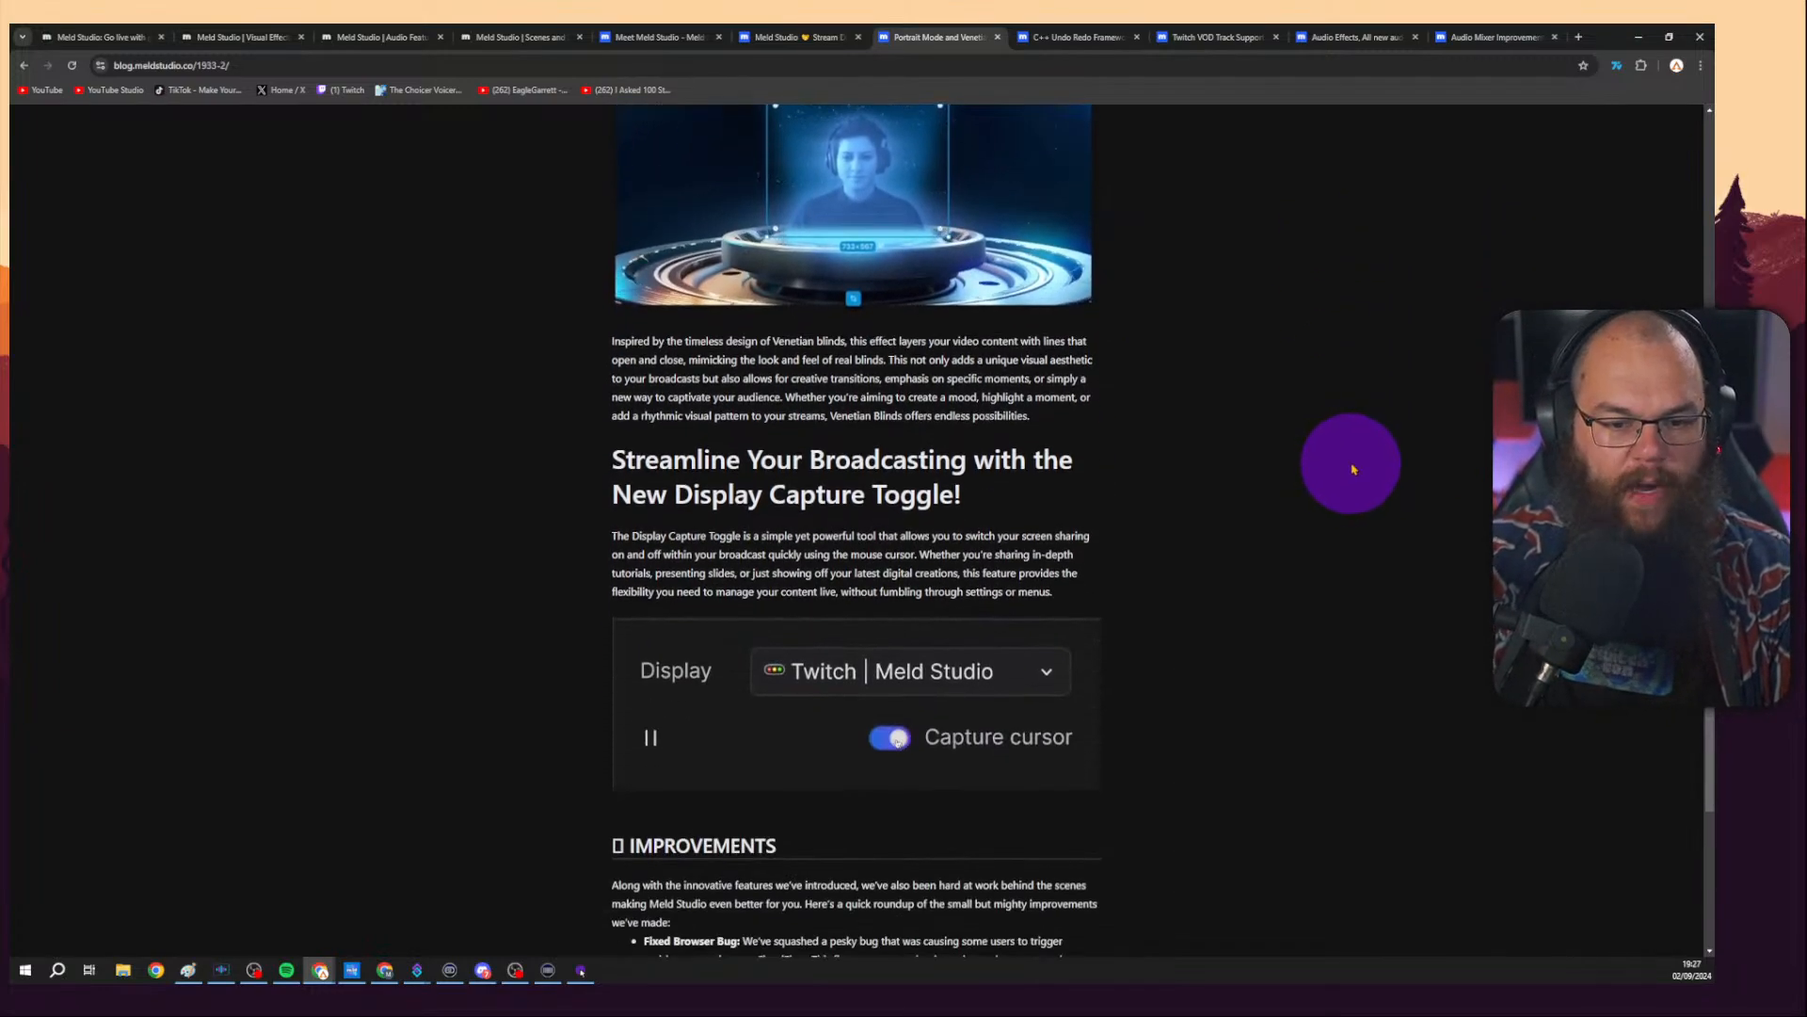
Scroll to the end of the Portrait Mode and Venetian Blinds post, then back to its top.
scroll(1353, 469, "down", 1)
scroll(1353, 480, "down", 4)
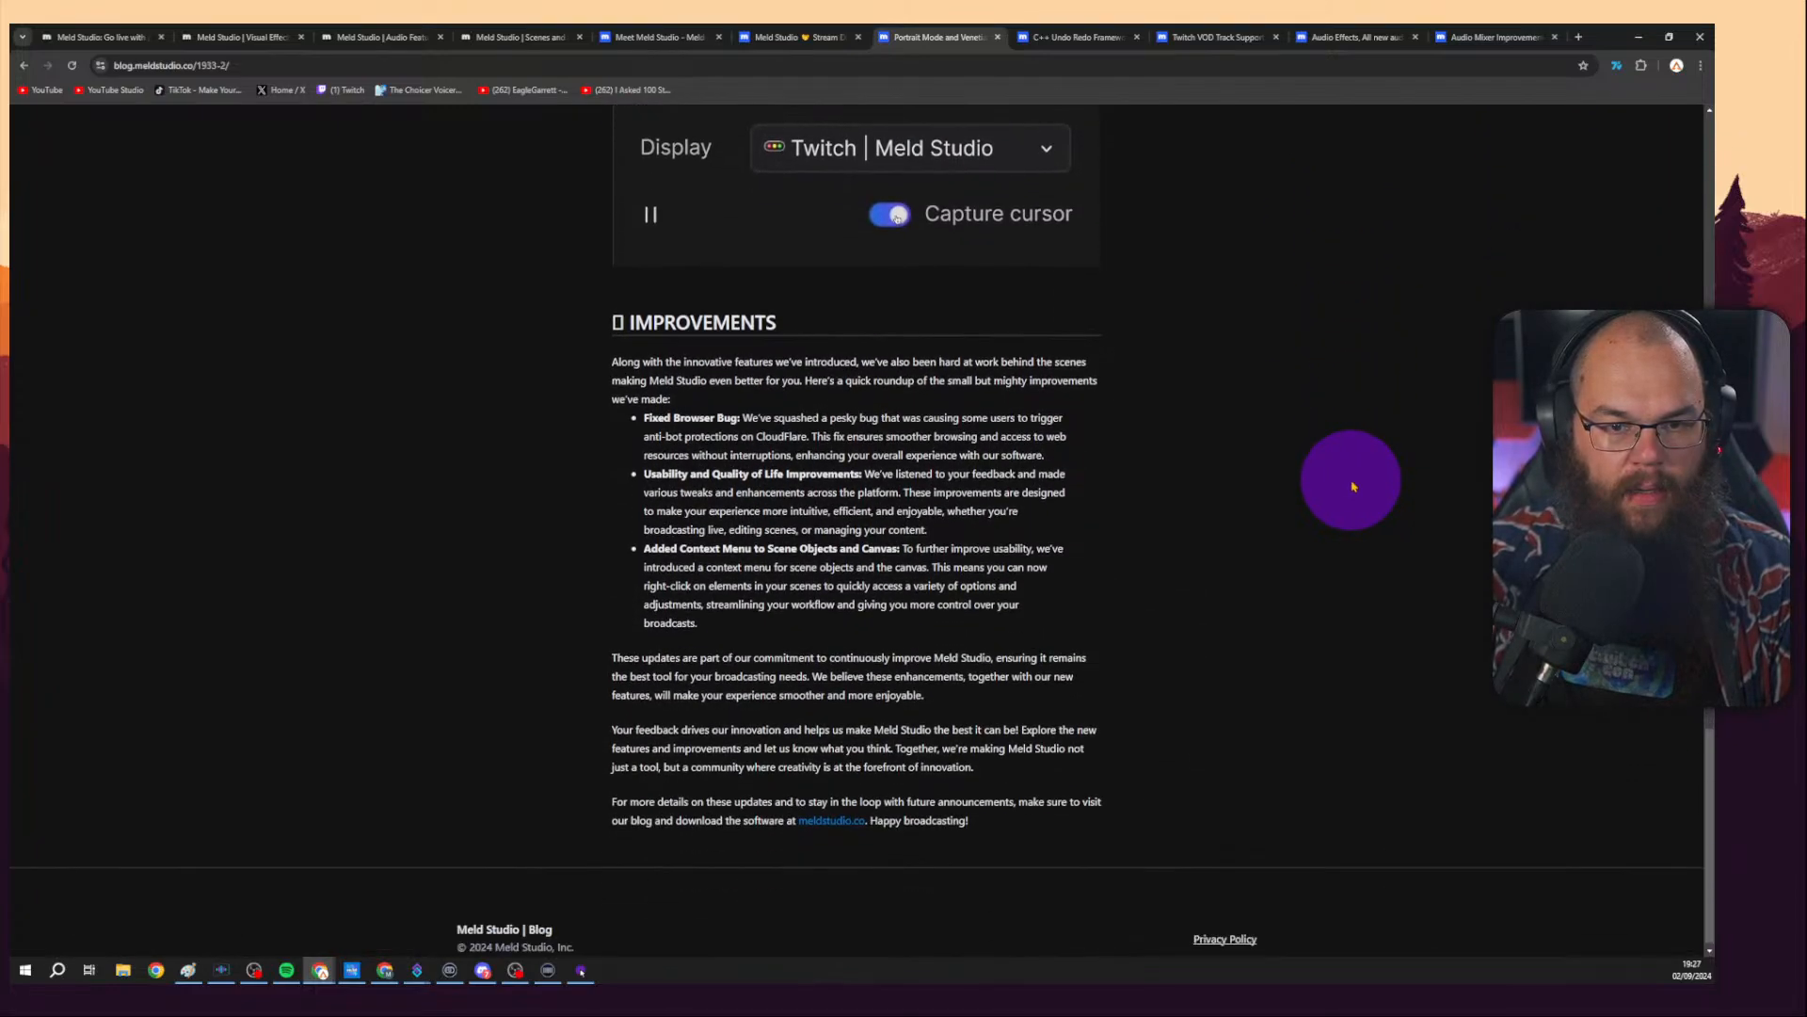
scroll(1343, 476, "up", 15)
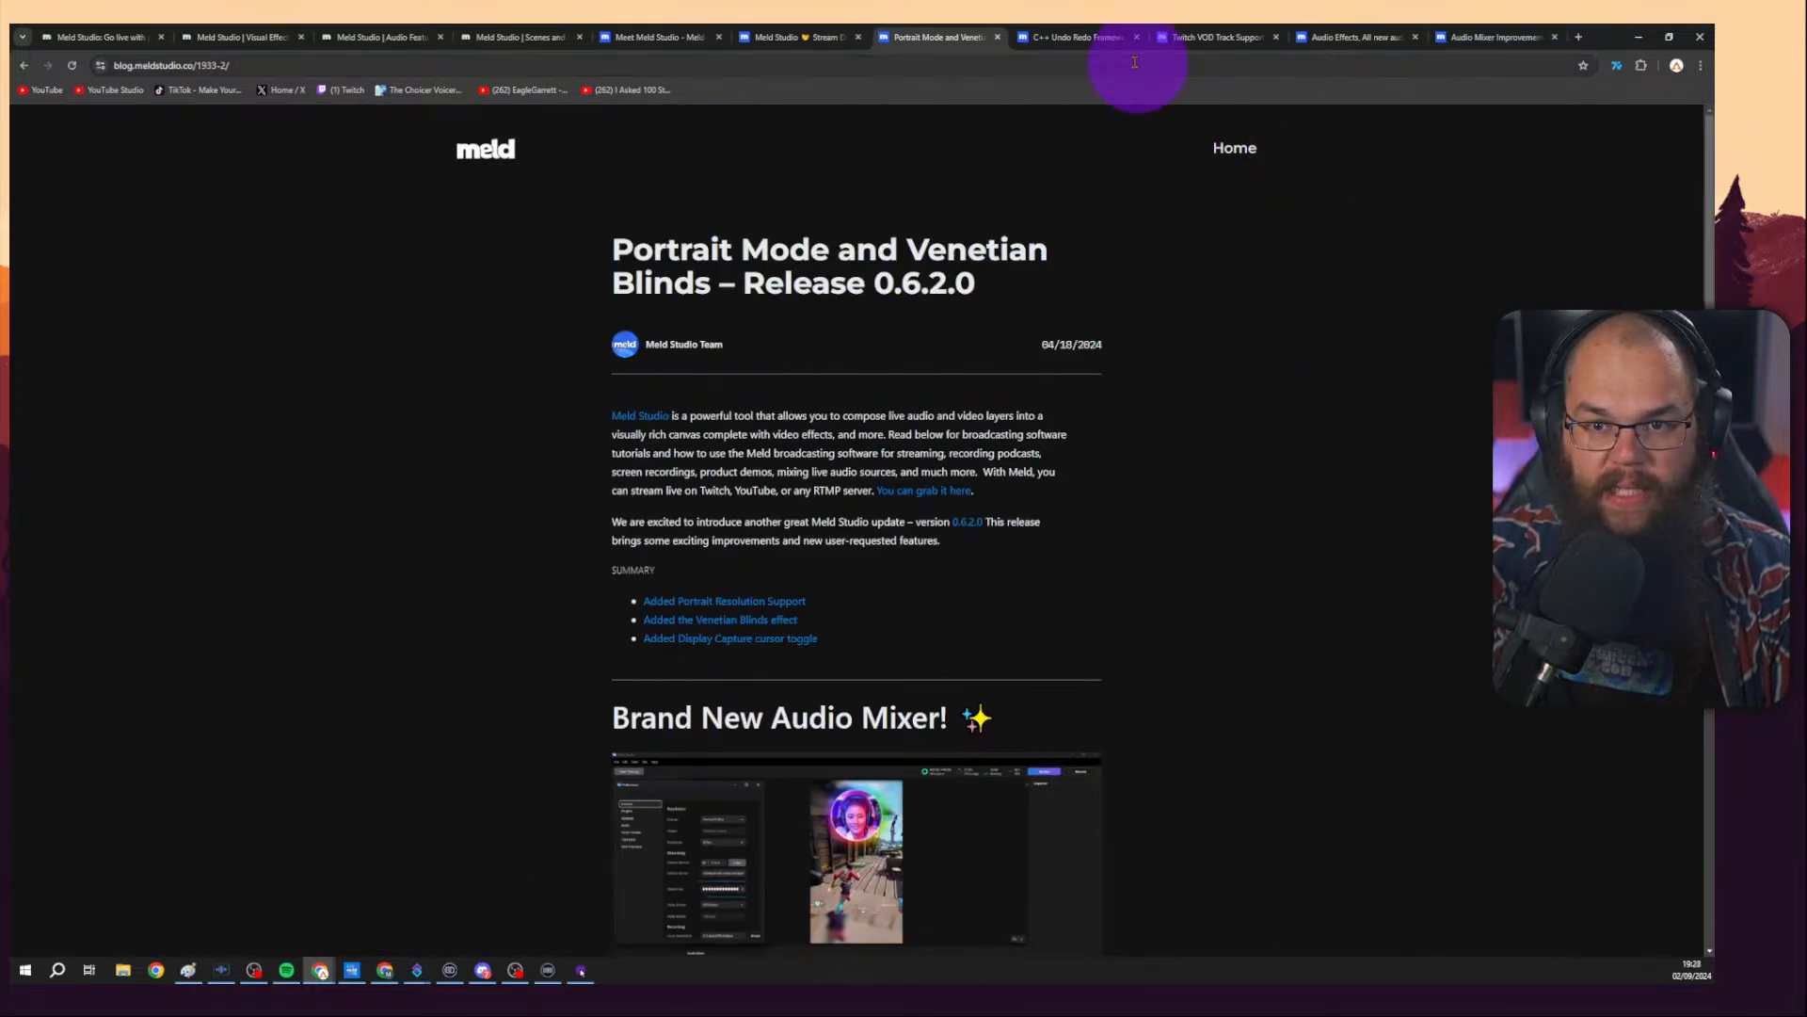
Browse the C++ Undo Redo, Twitch VOD Track Support, Audio Effects and Audio Mixer Improvements blog posts.
left_click(1082, 36)
scroll(1280, 367, "up", 10)
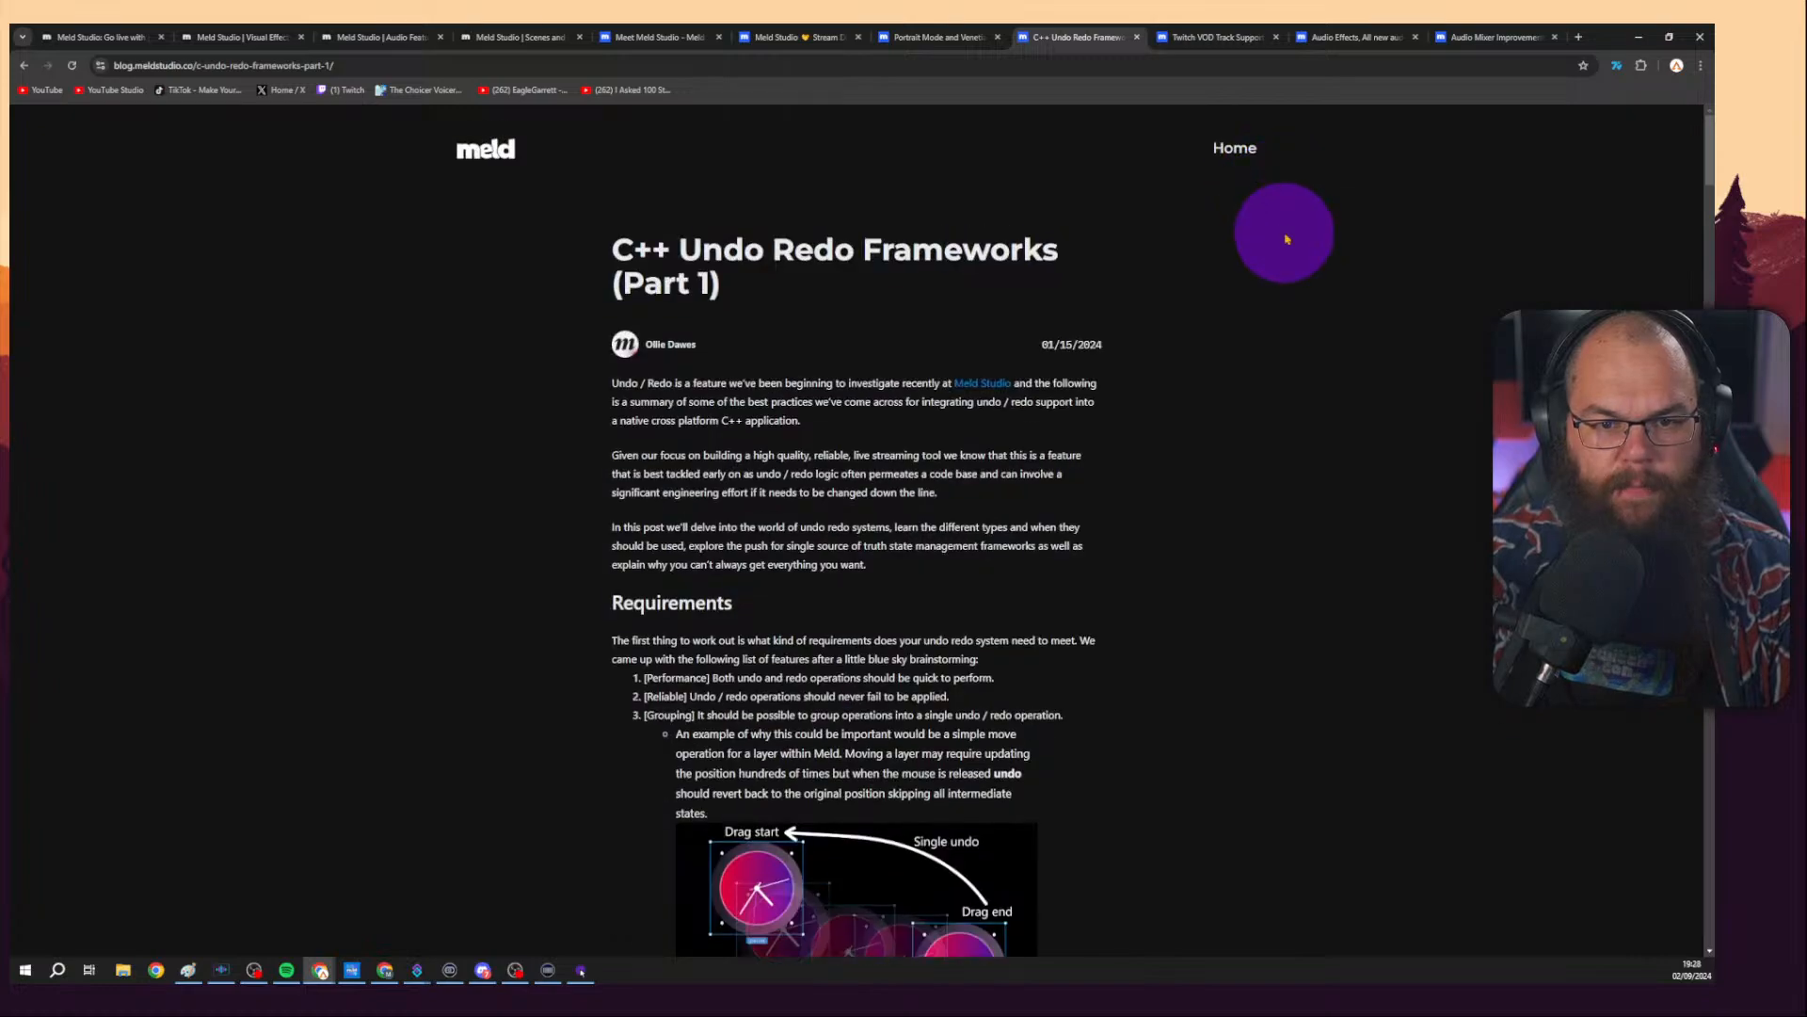
left_click(1223, 37)
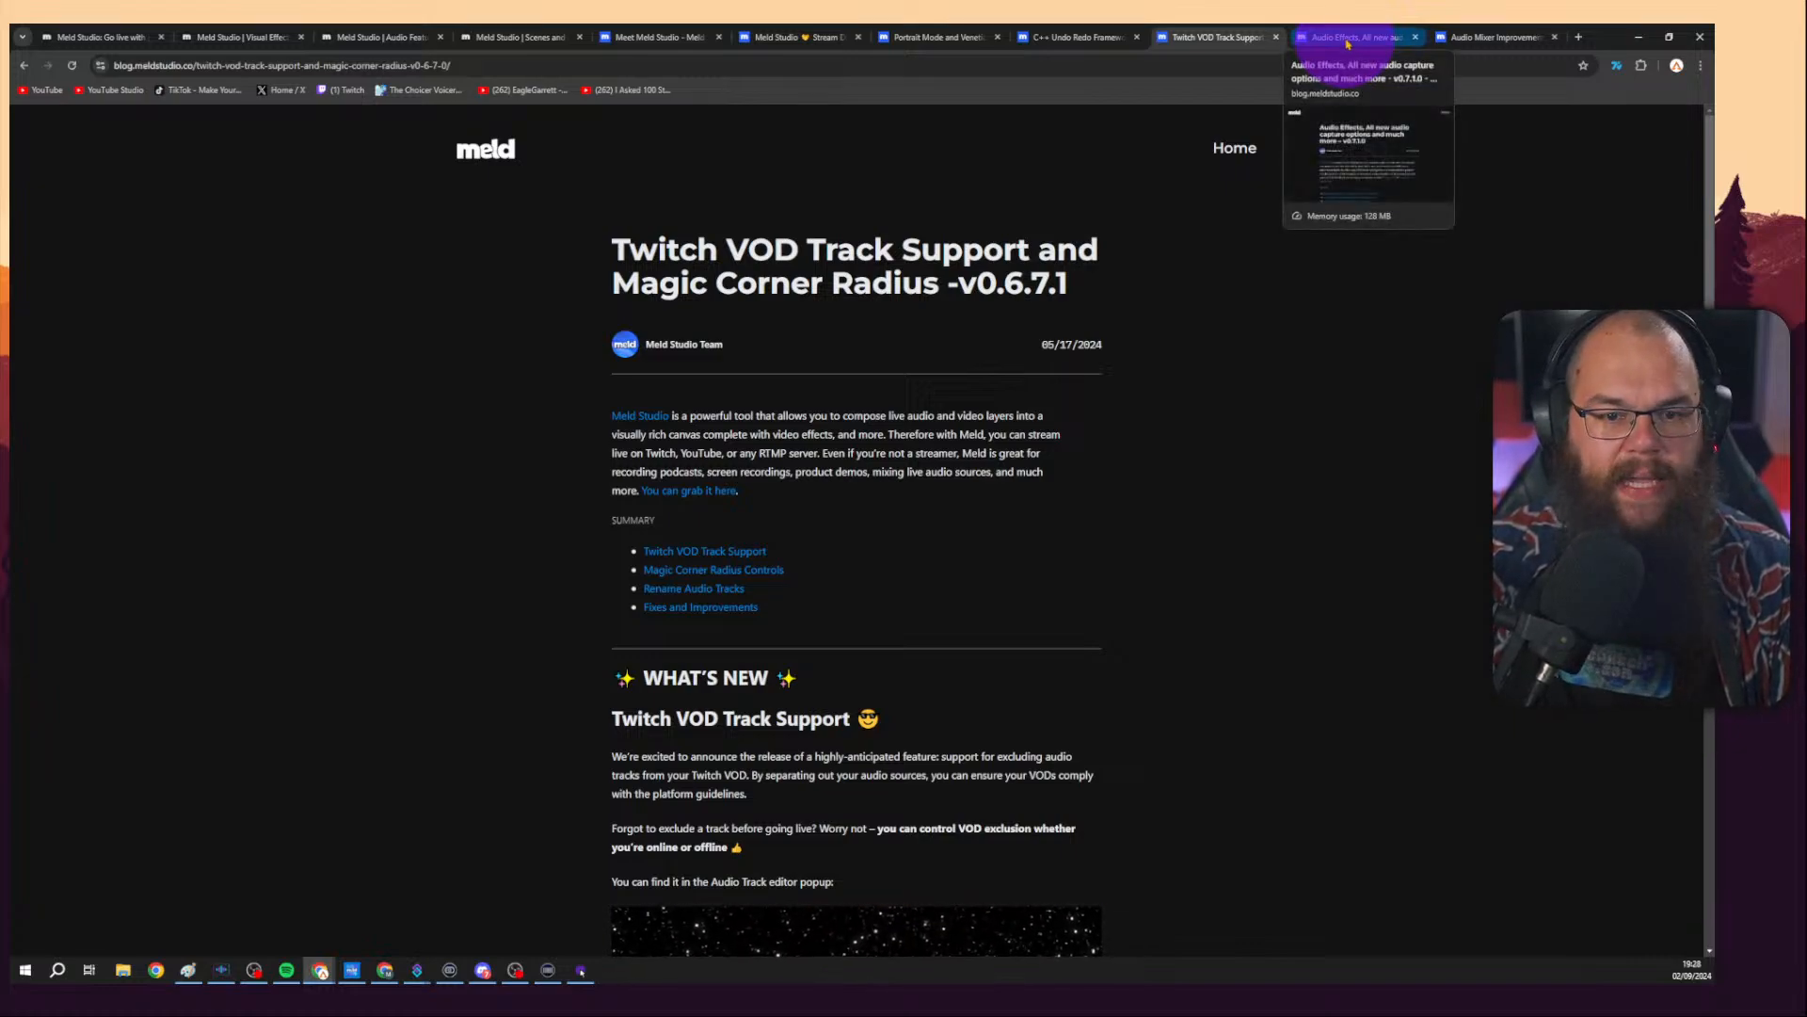
left_click(1348, 43)
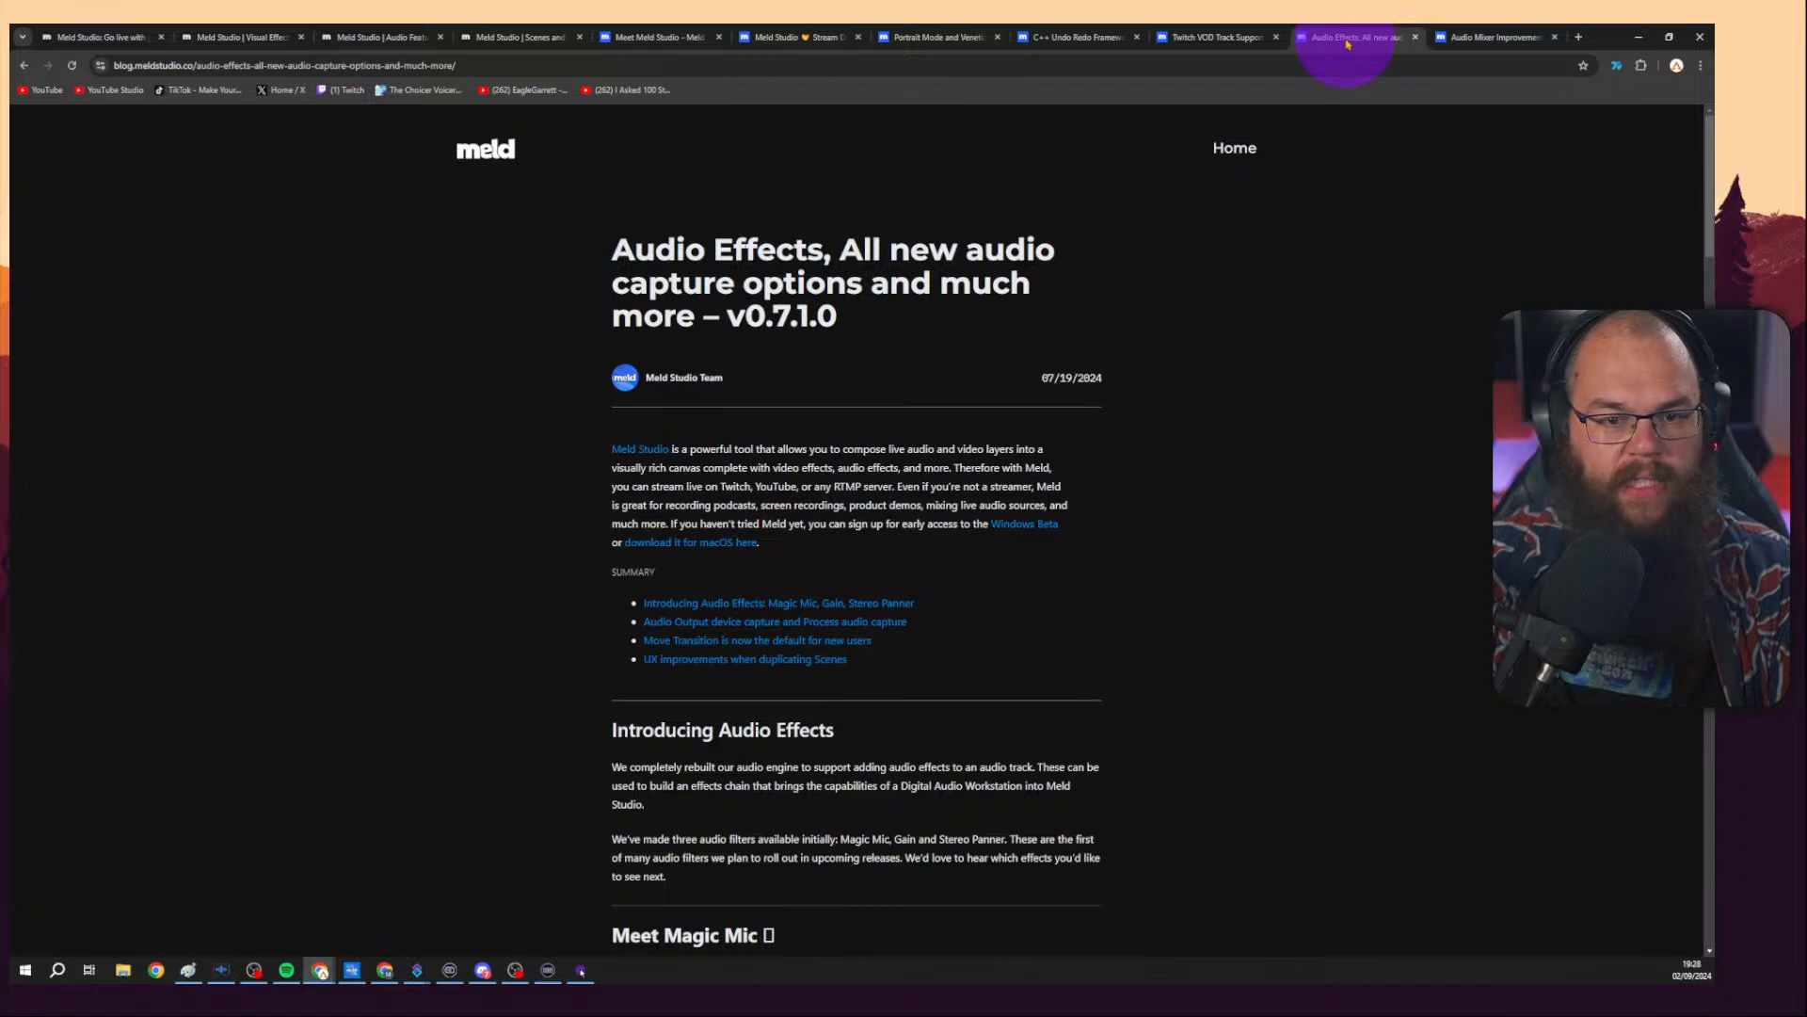
left_click(1492, 36)
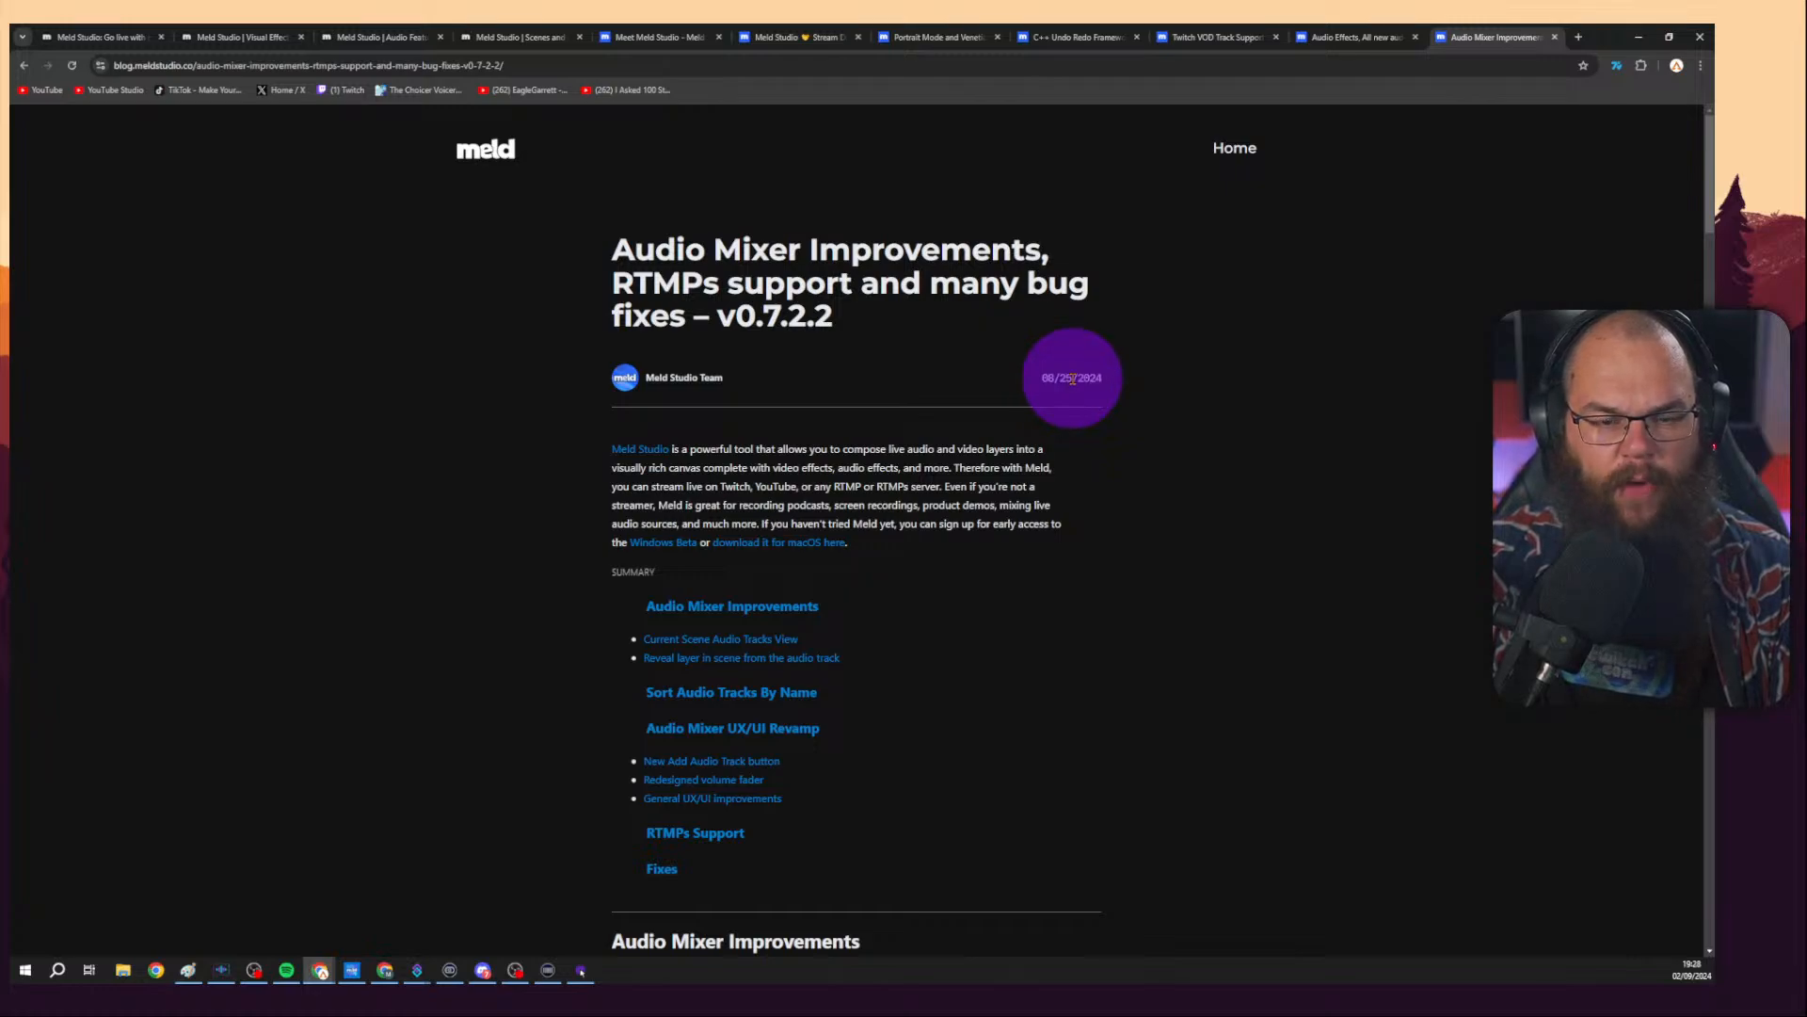
Switch to the Meld Studio app and resize the audio mixer panel taller.
left_click(1638, 39)
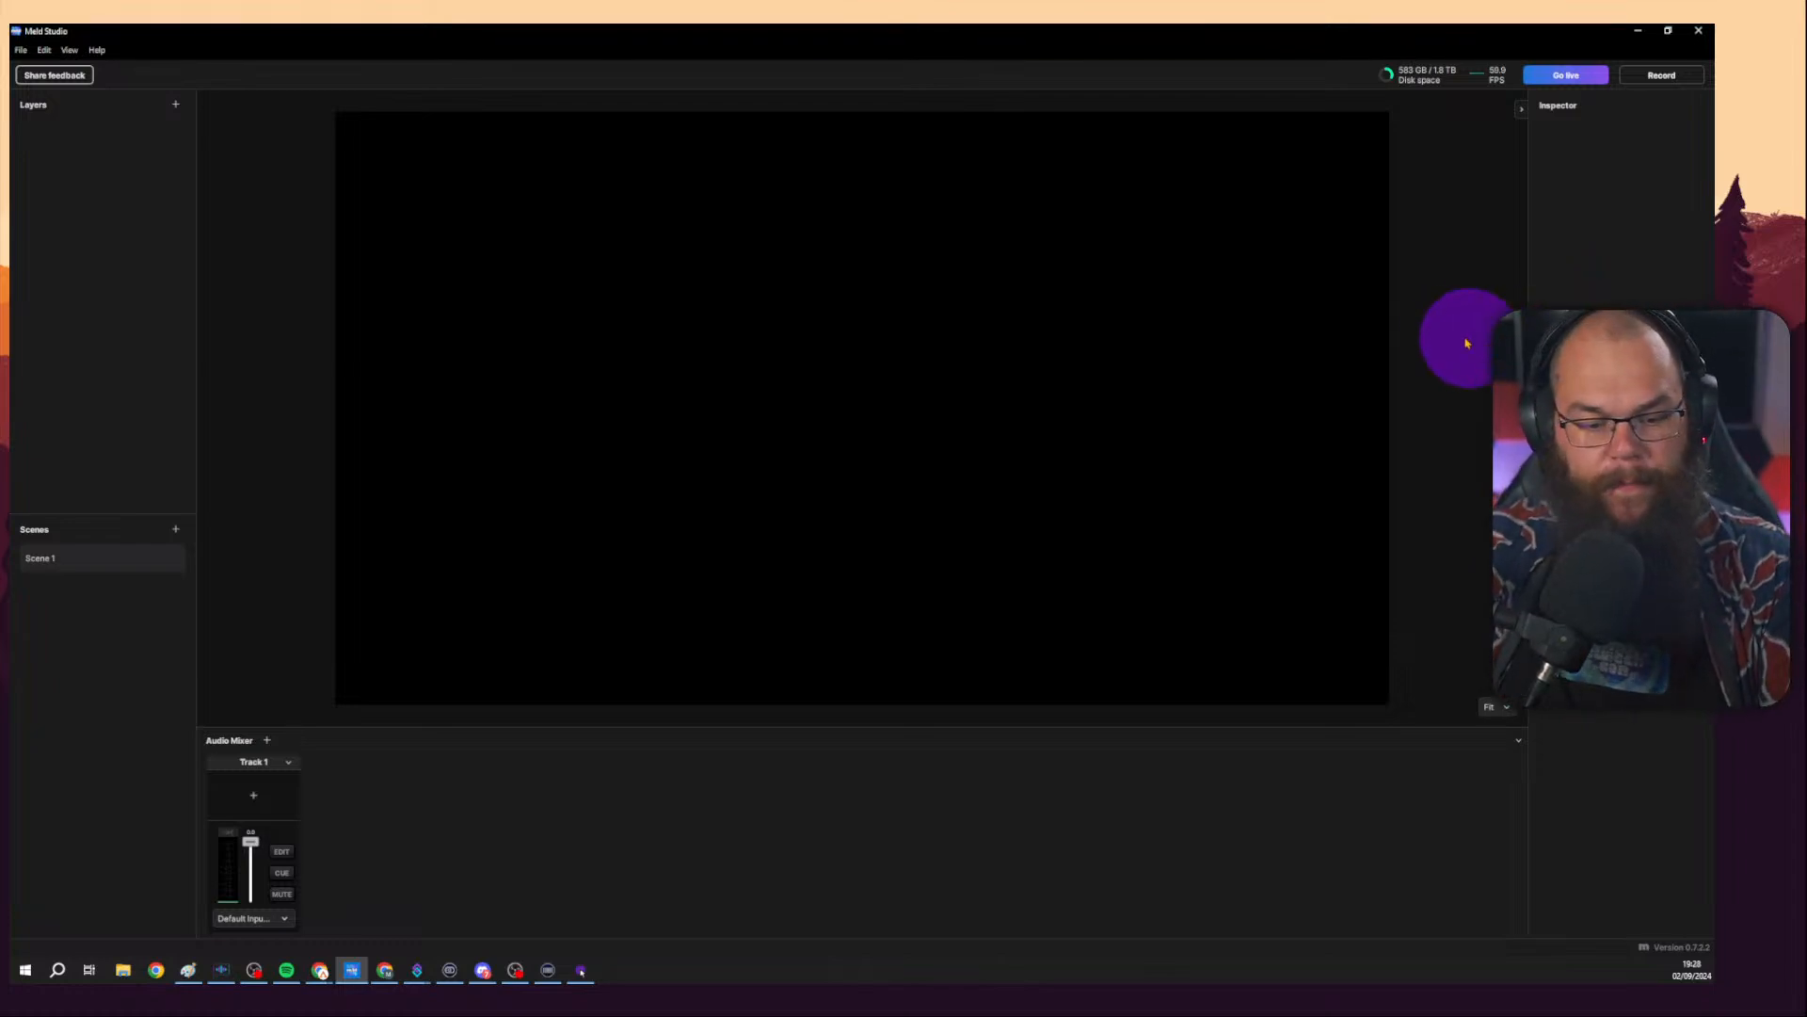
key("super+shift+h")
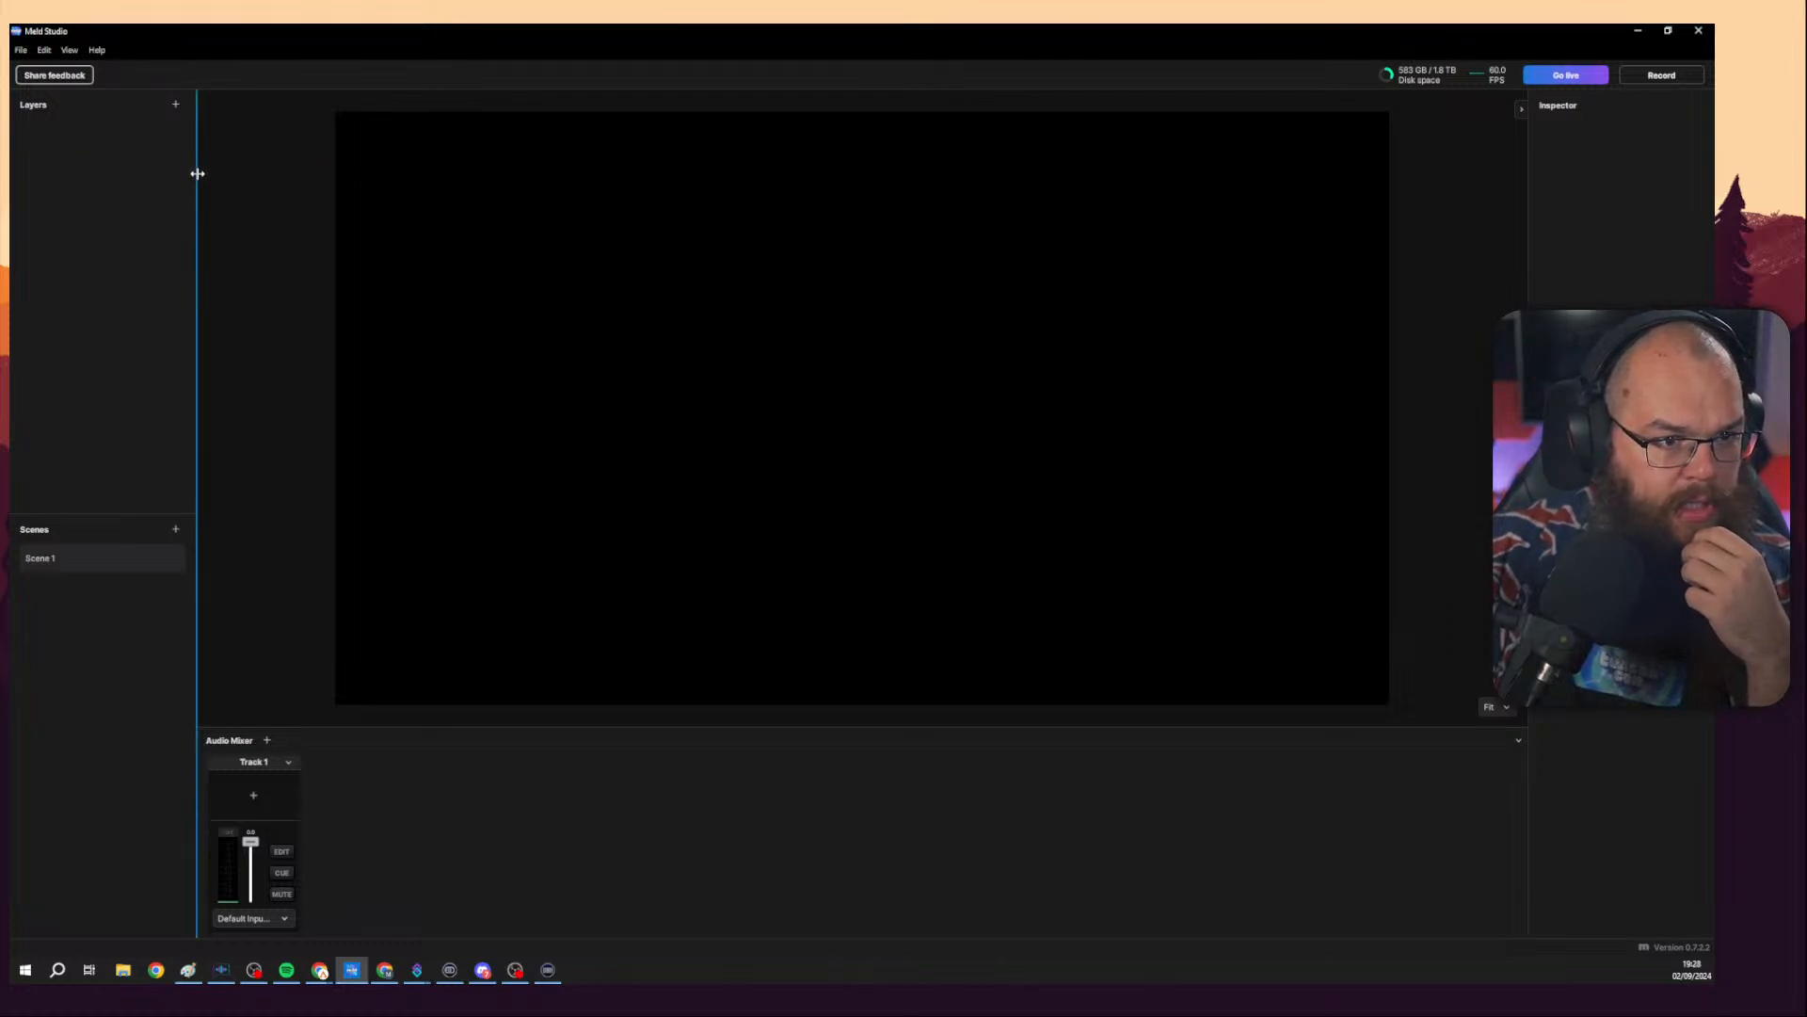
mouse_move(200, 228)
left_mouse_down()
mouse_move(178, 227)
mouse_move(197, 226)
left_mouse_up()
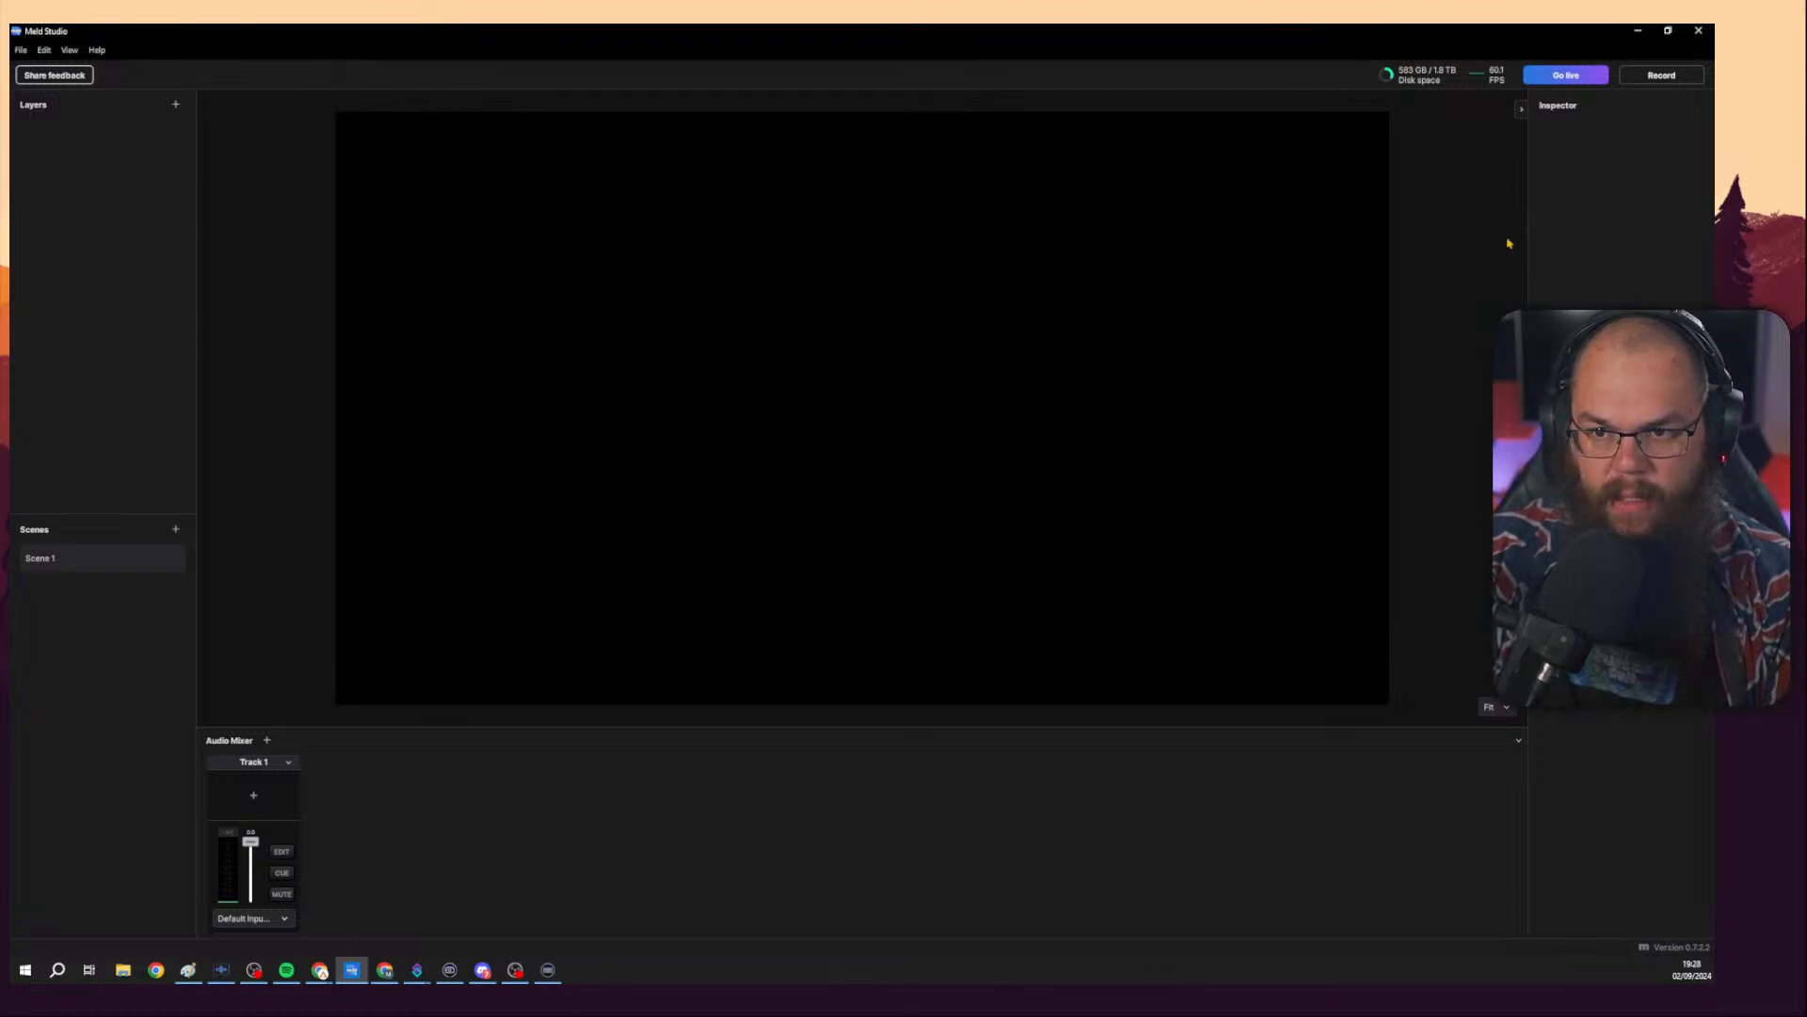
left_click(1521, 109)
left_click(1709, 110)
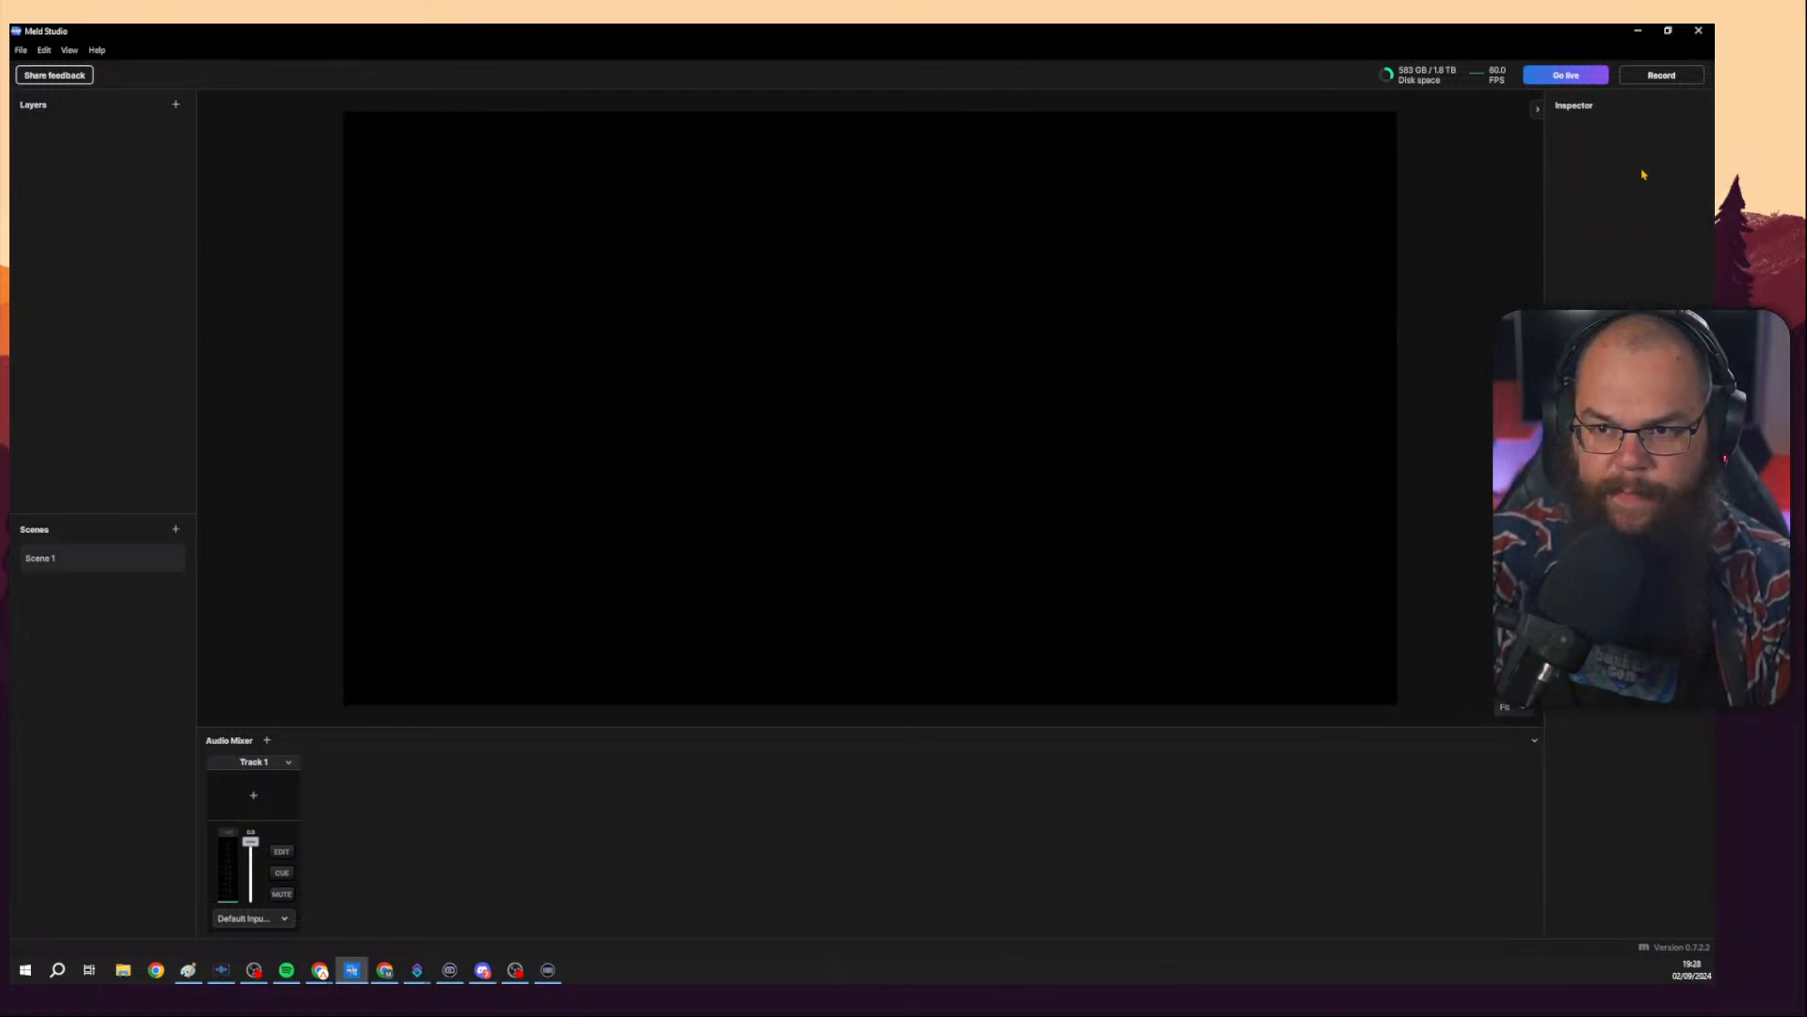
left_click_drag(1452, 726, 1391, 484)
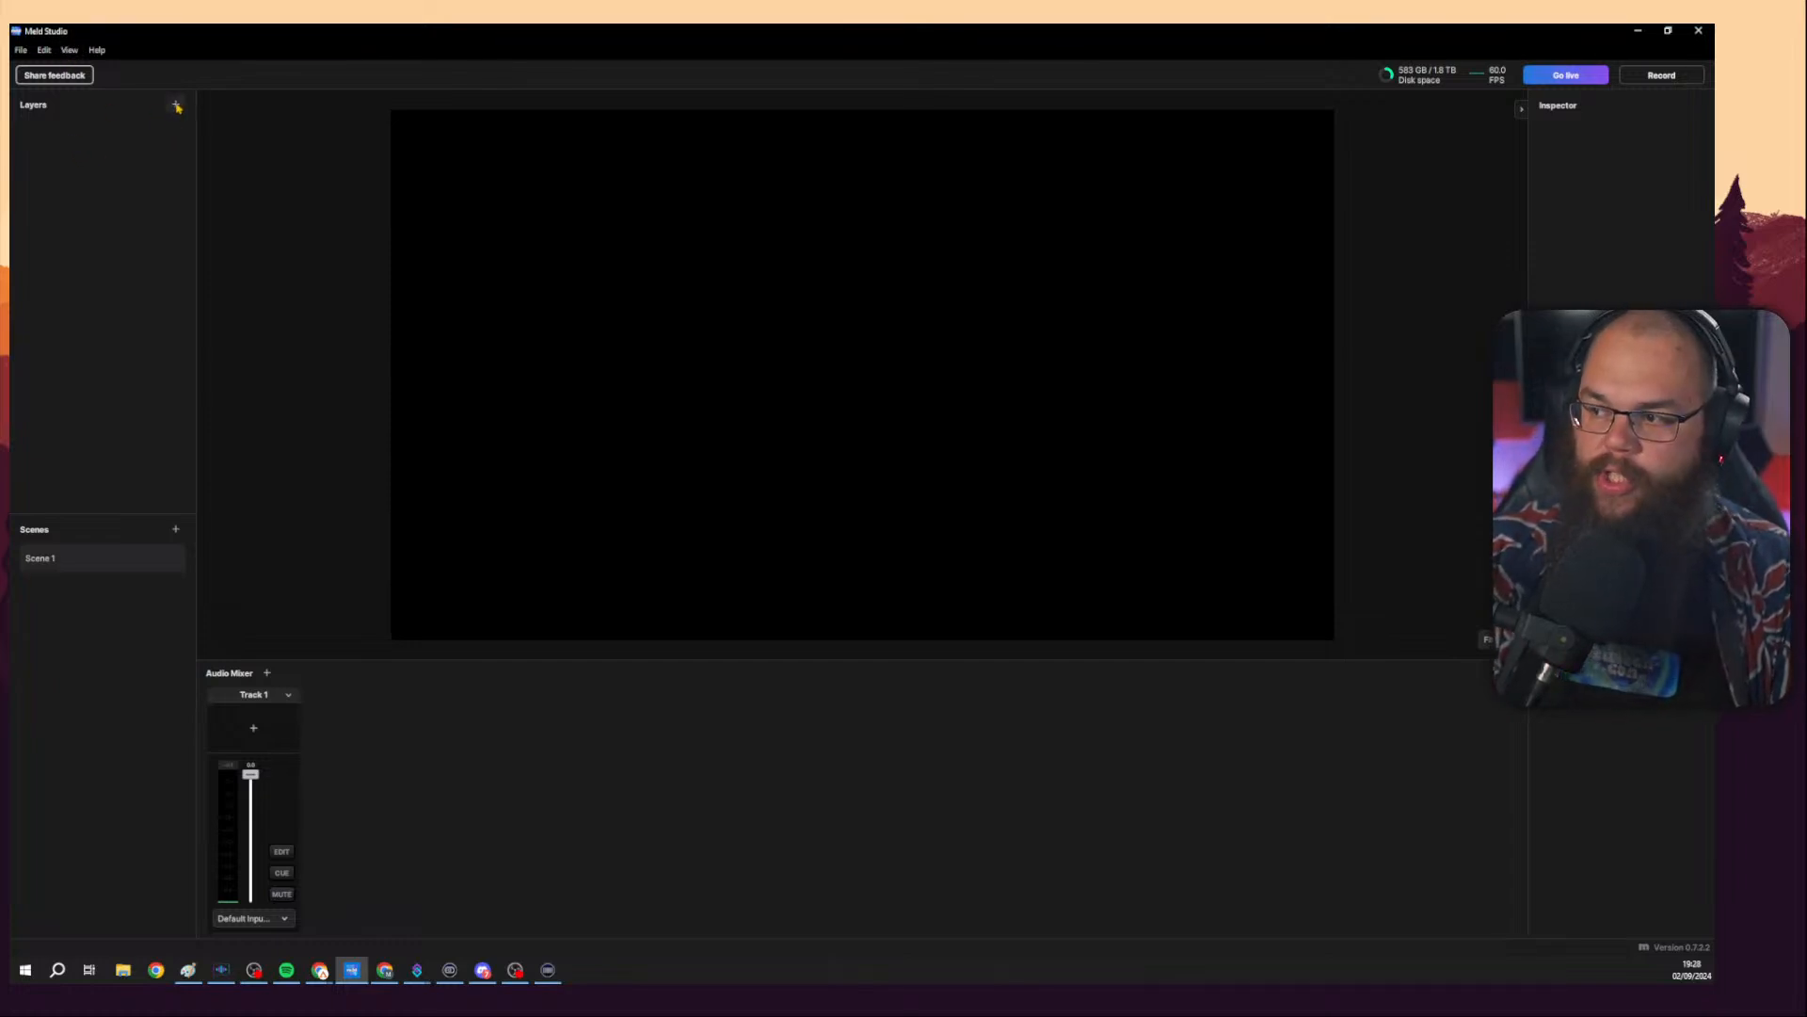
Open Preferences and set the canvas resolution to 1440p with a 60fps framerate.
left_click(21, 44)
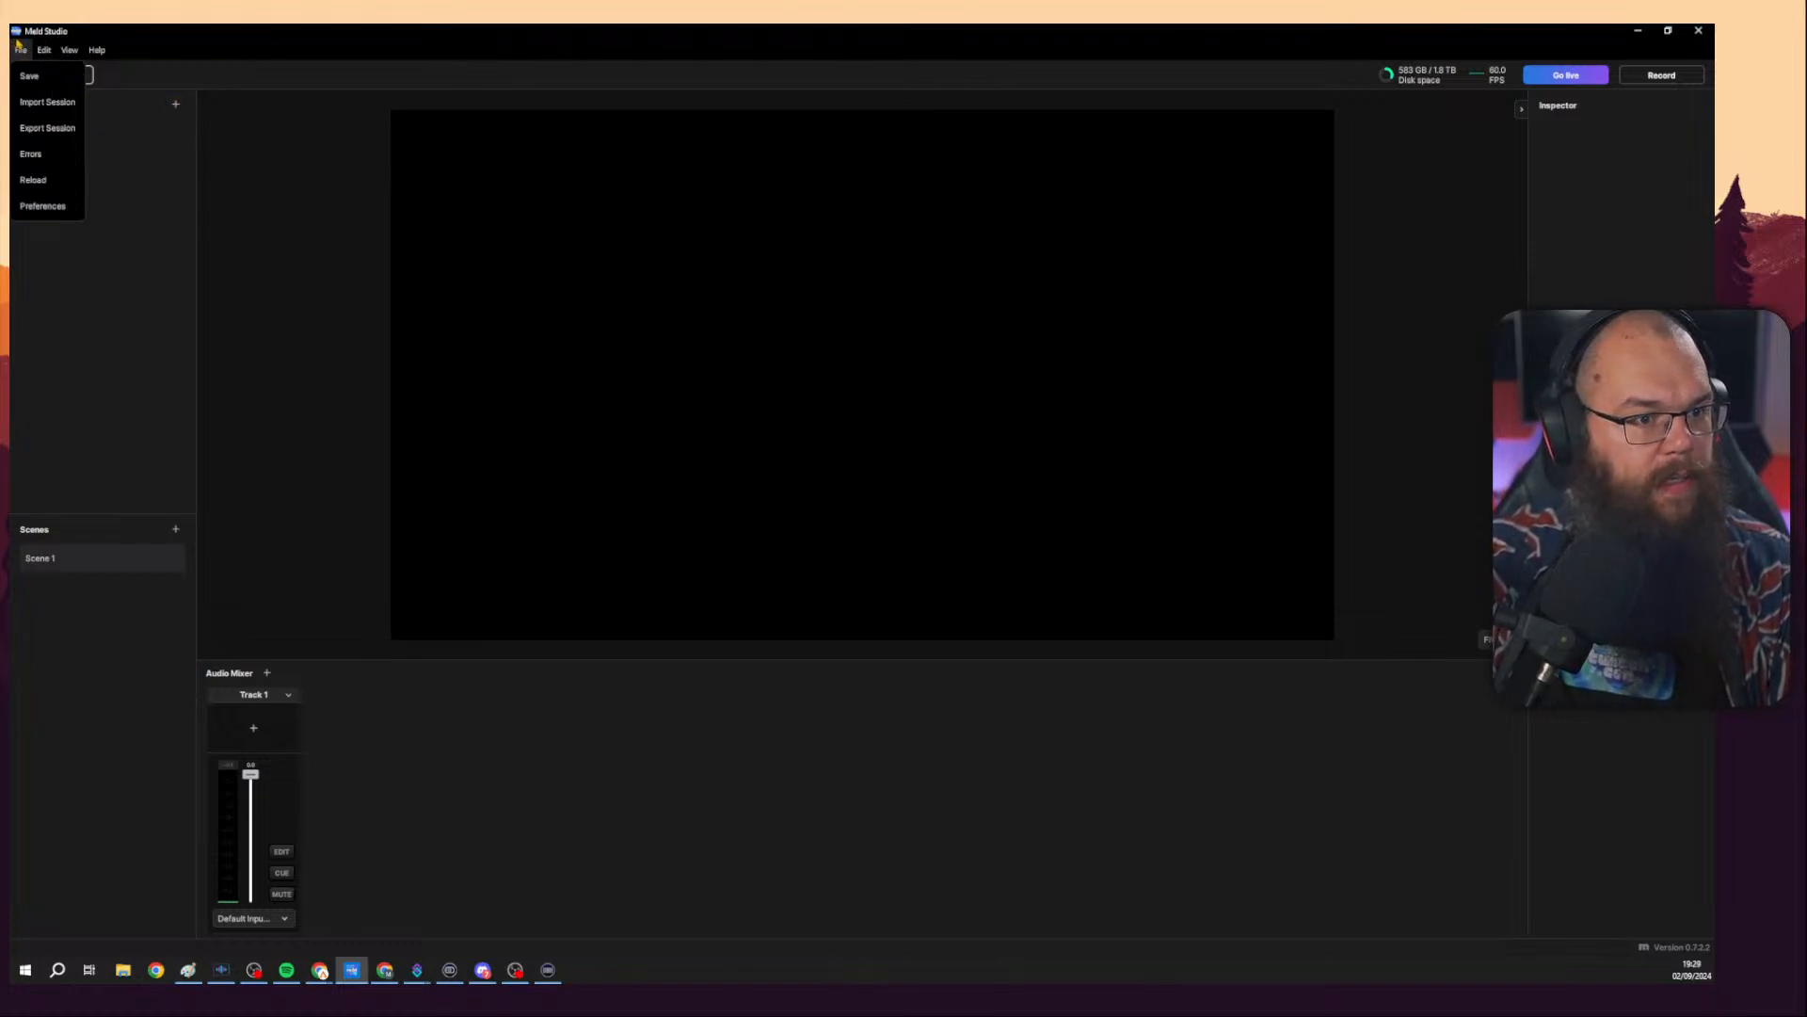
left_click(43, 205)
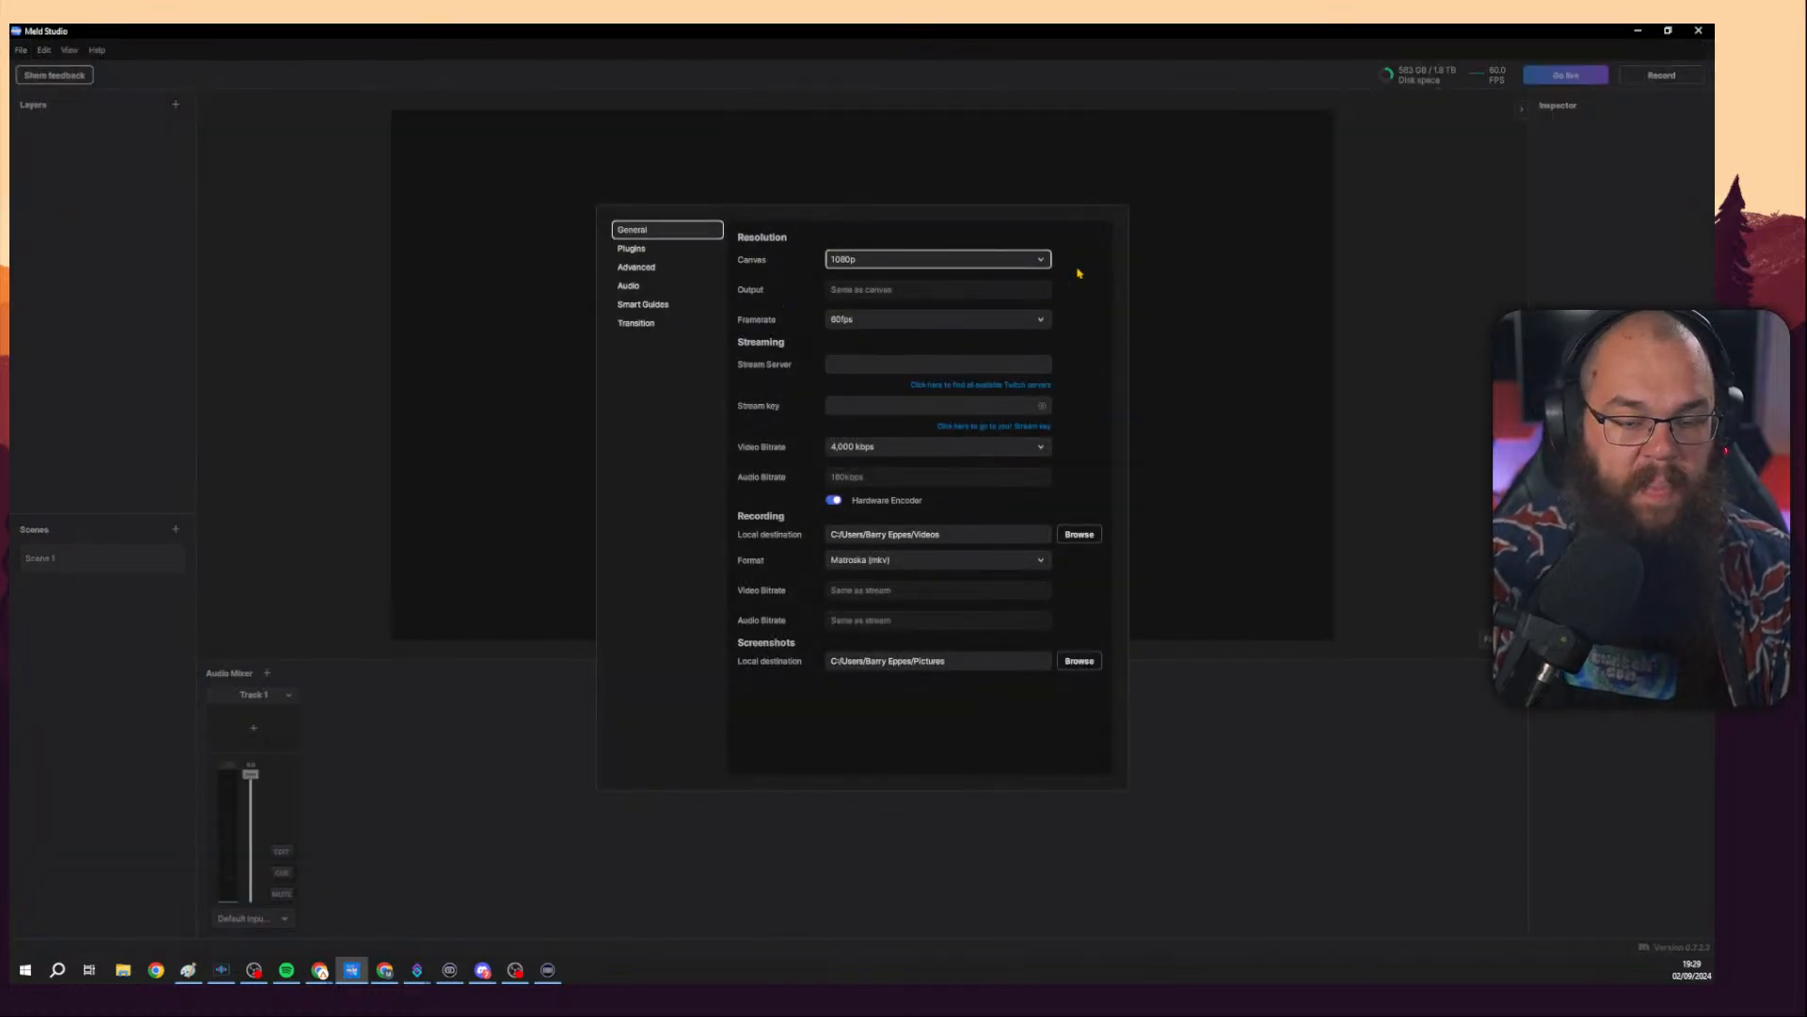
left_click(969, 260)
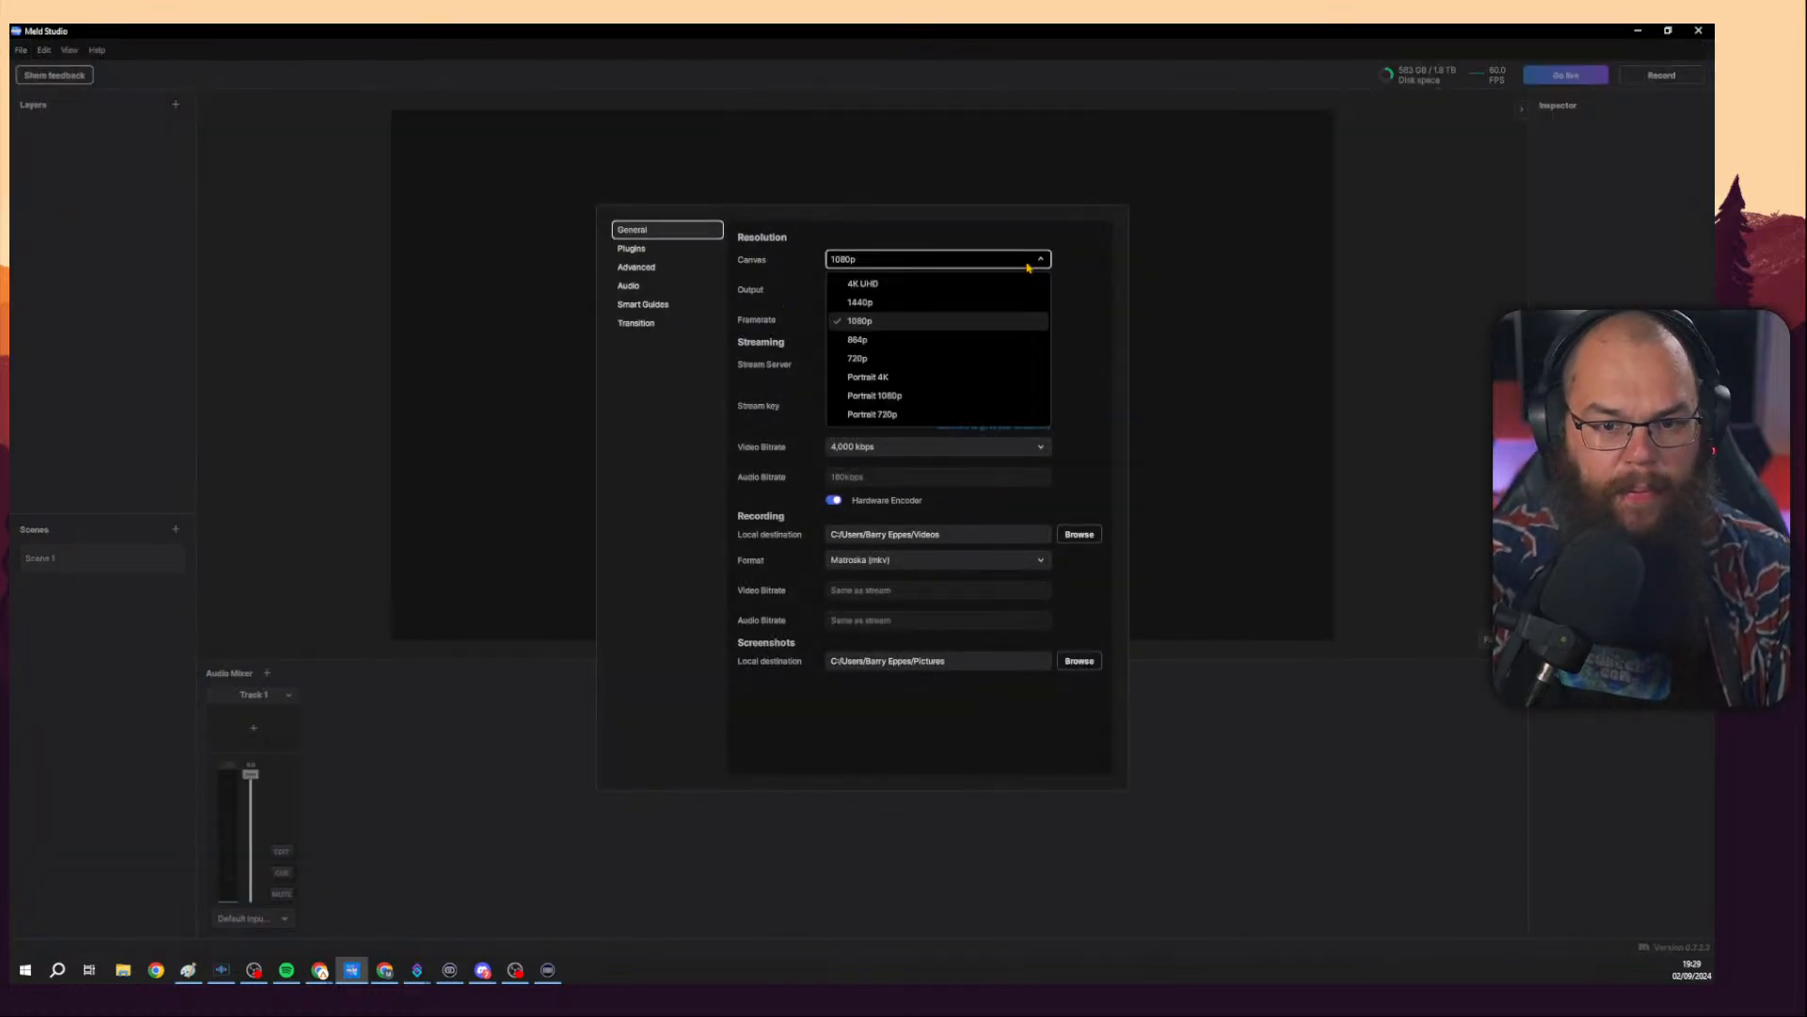
left_click(970, 307)
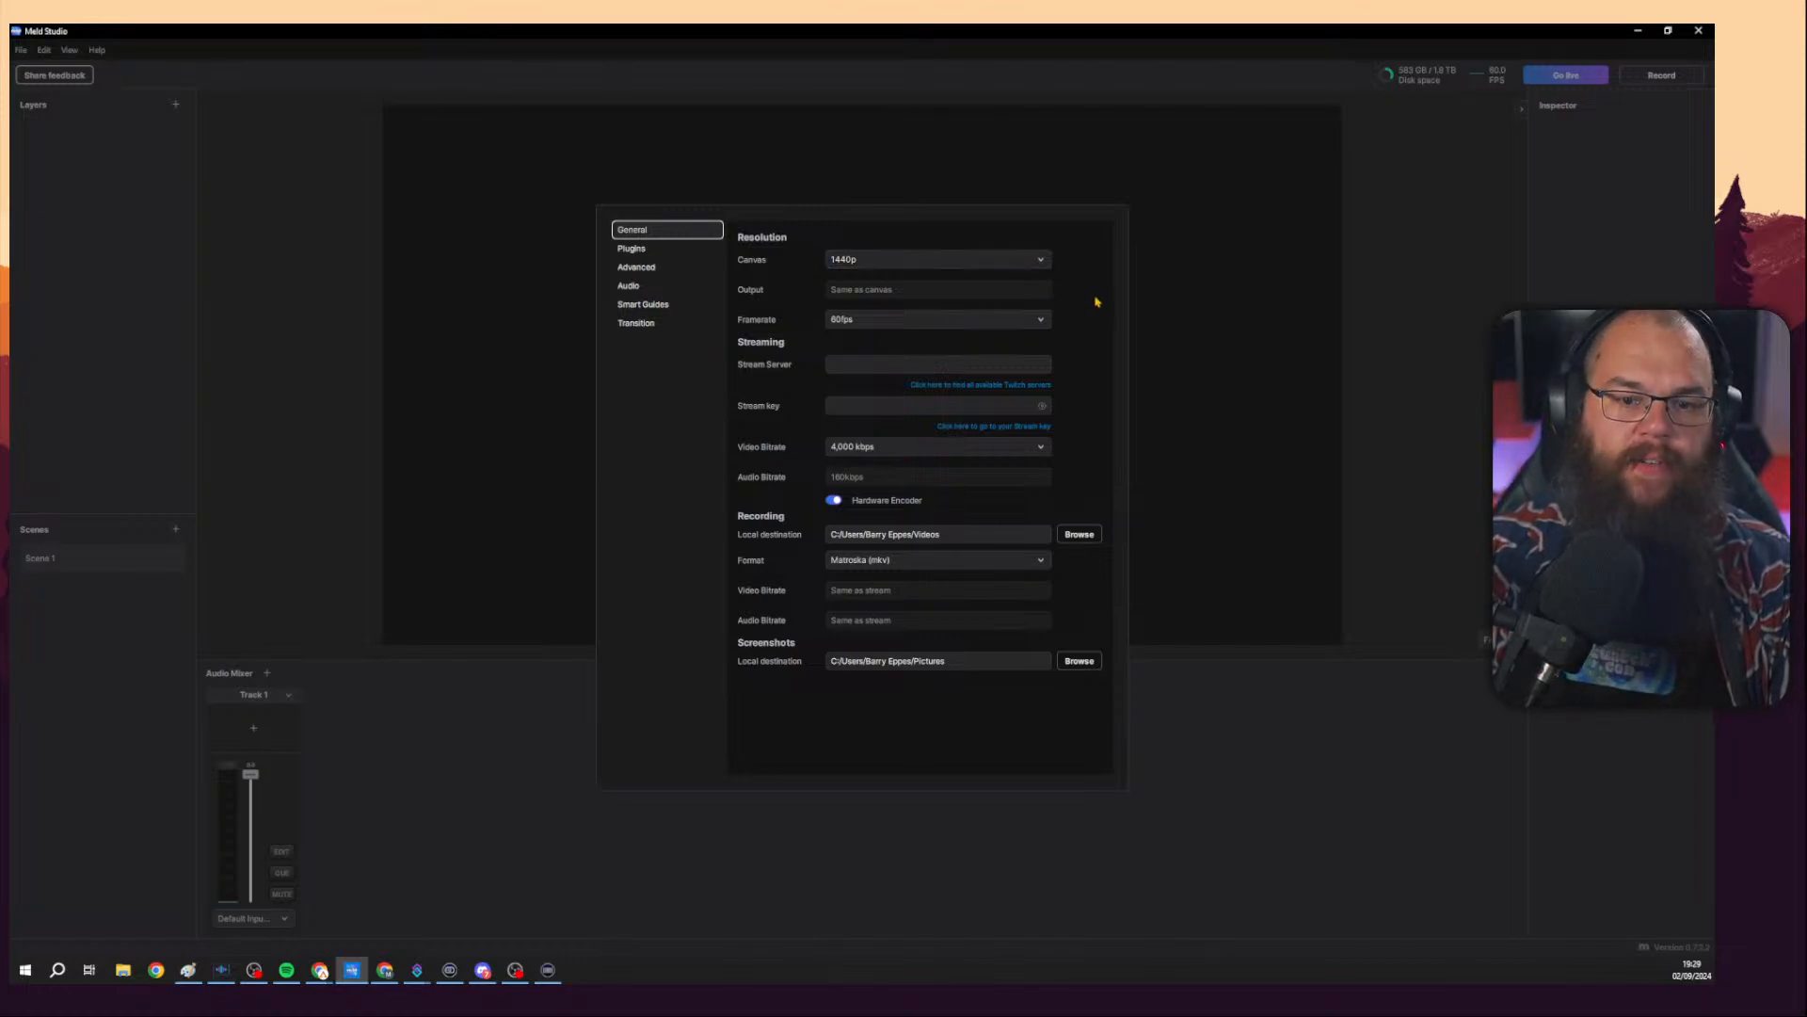
left_click(1029, 318)
left_click(996, 351)
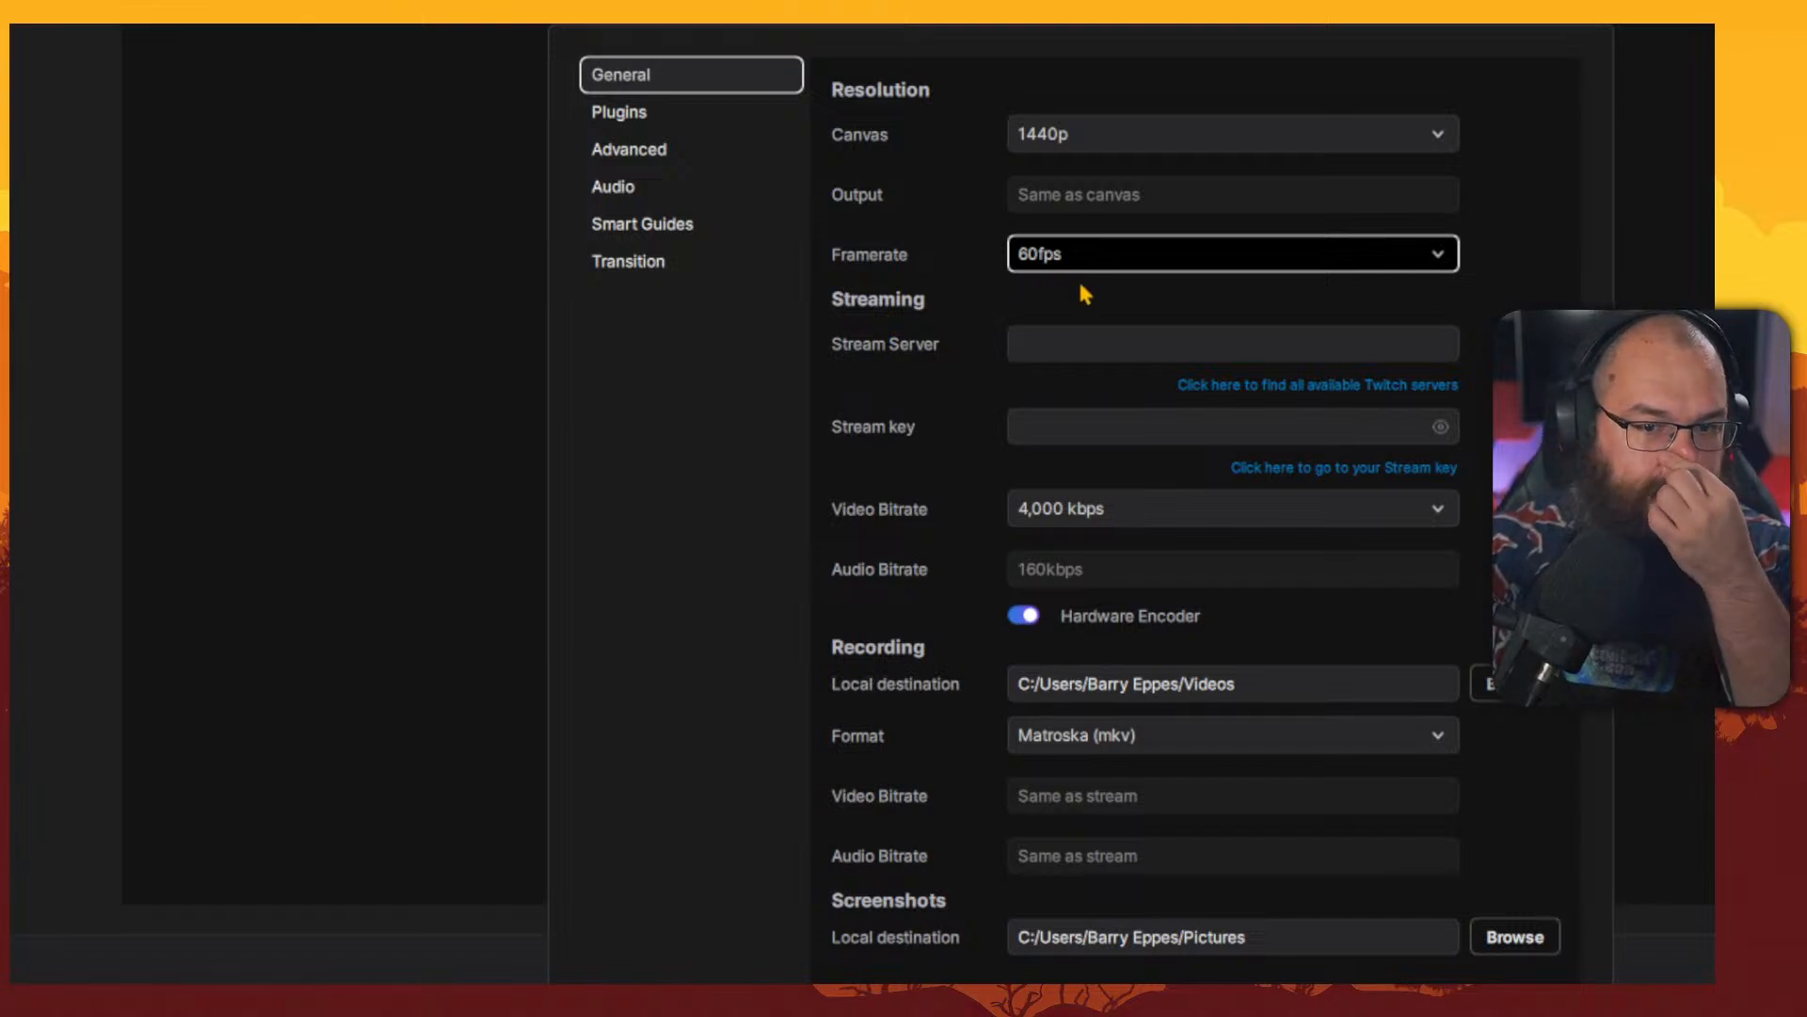
left_click(1070, 341)
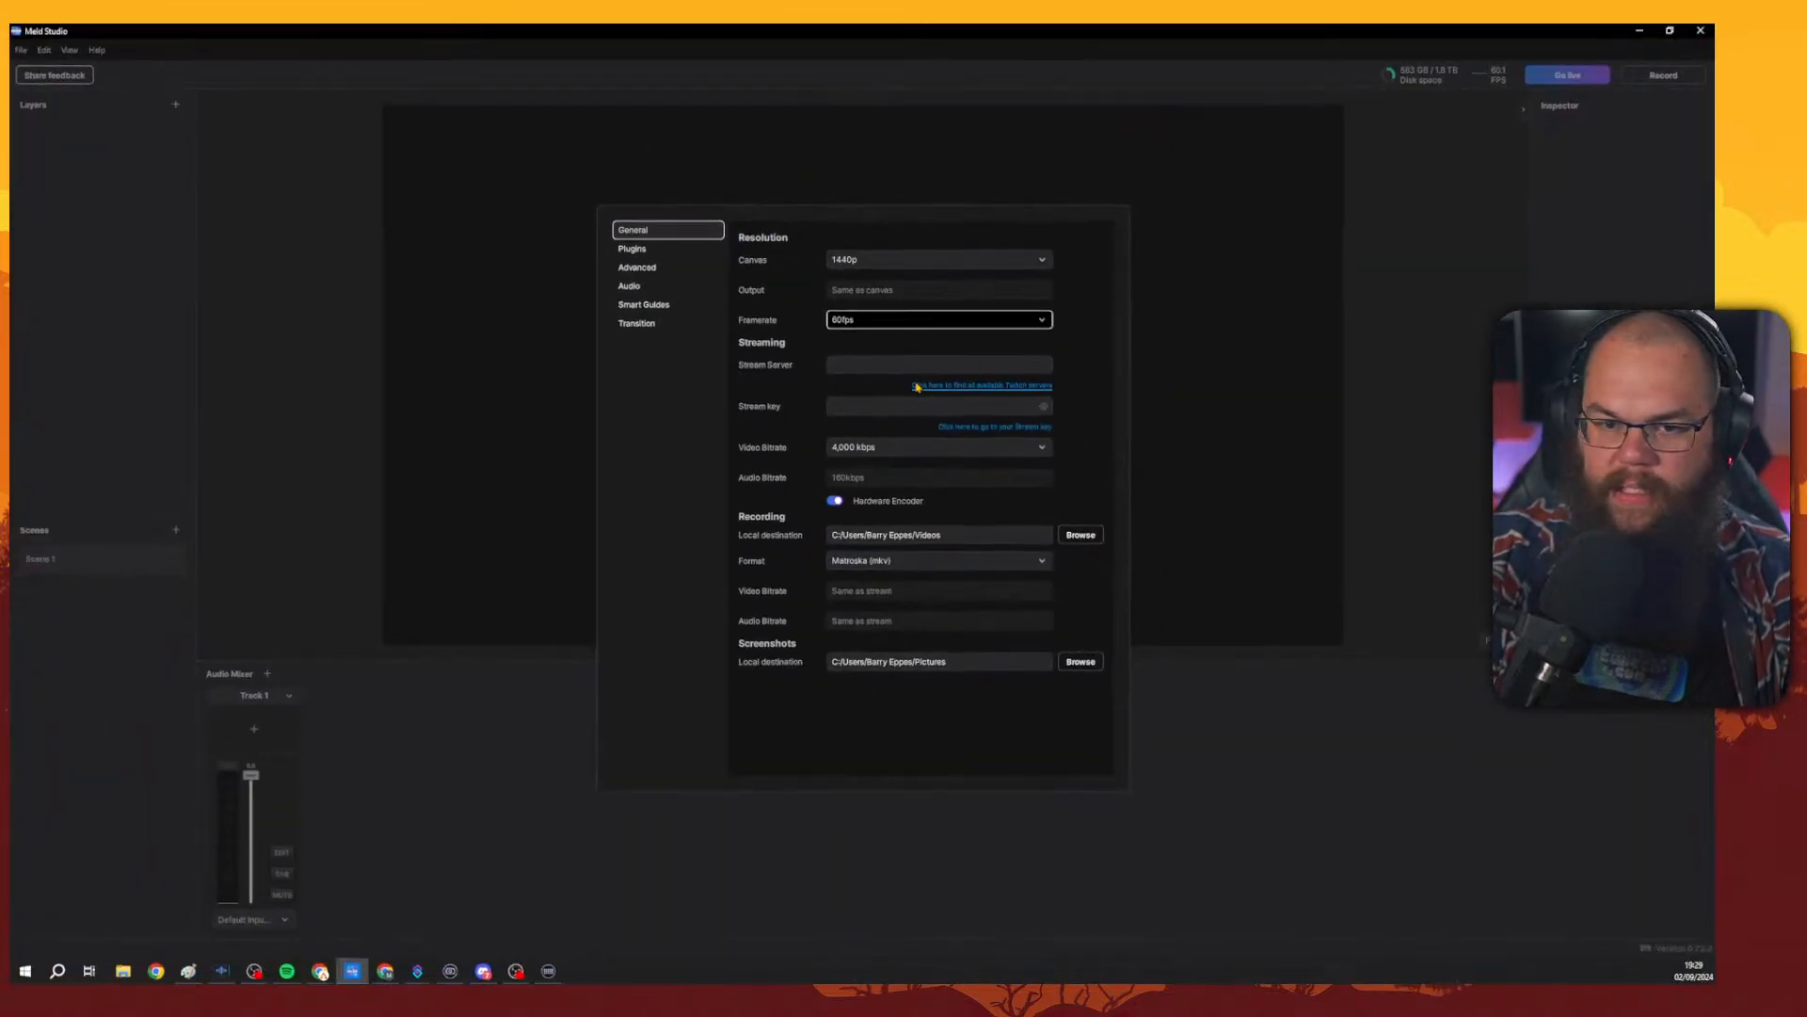
Open the Twitch ingest endpoints page and copy the top Netherlands, Amsterdam server URL.
left_click(1189, 386)
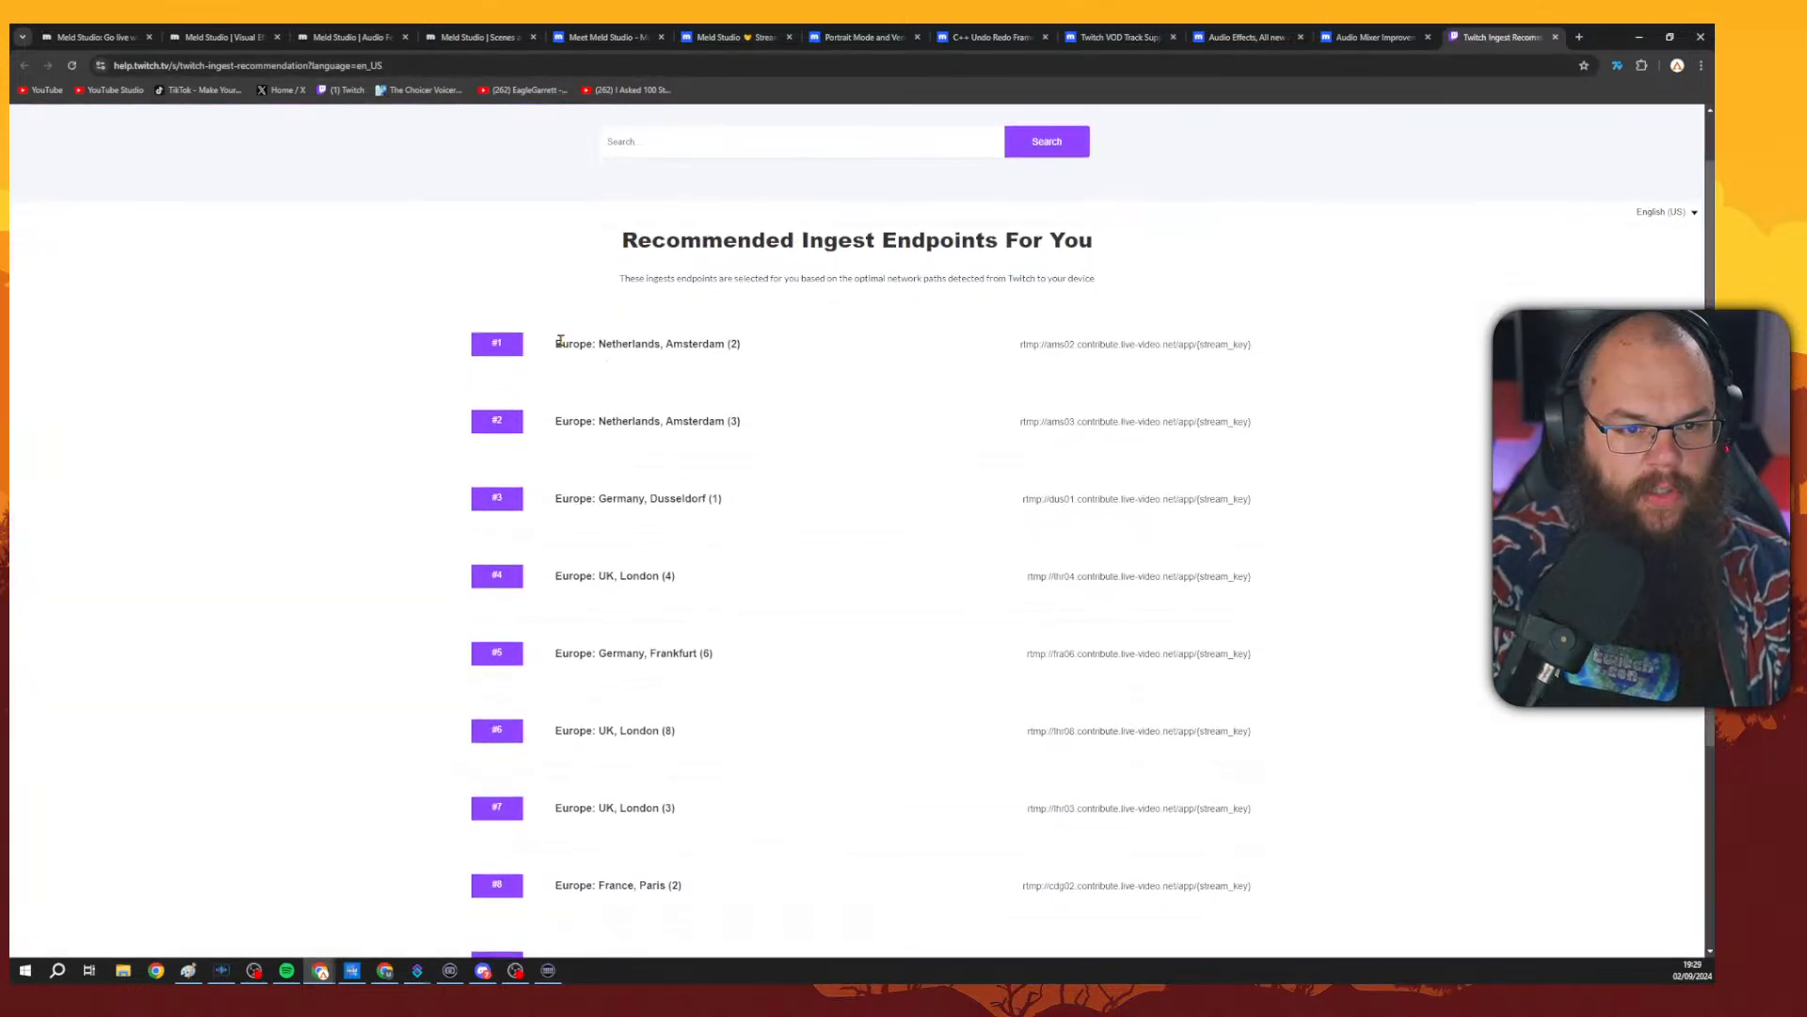
left_click_drag(555, 342, 768, 345)
left_click_drag(1020, 344, 1226, 349)
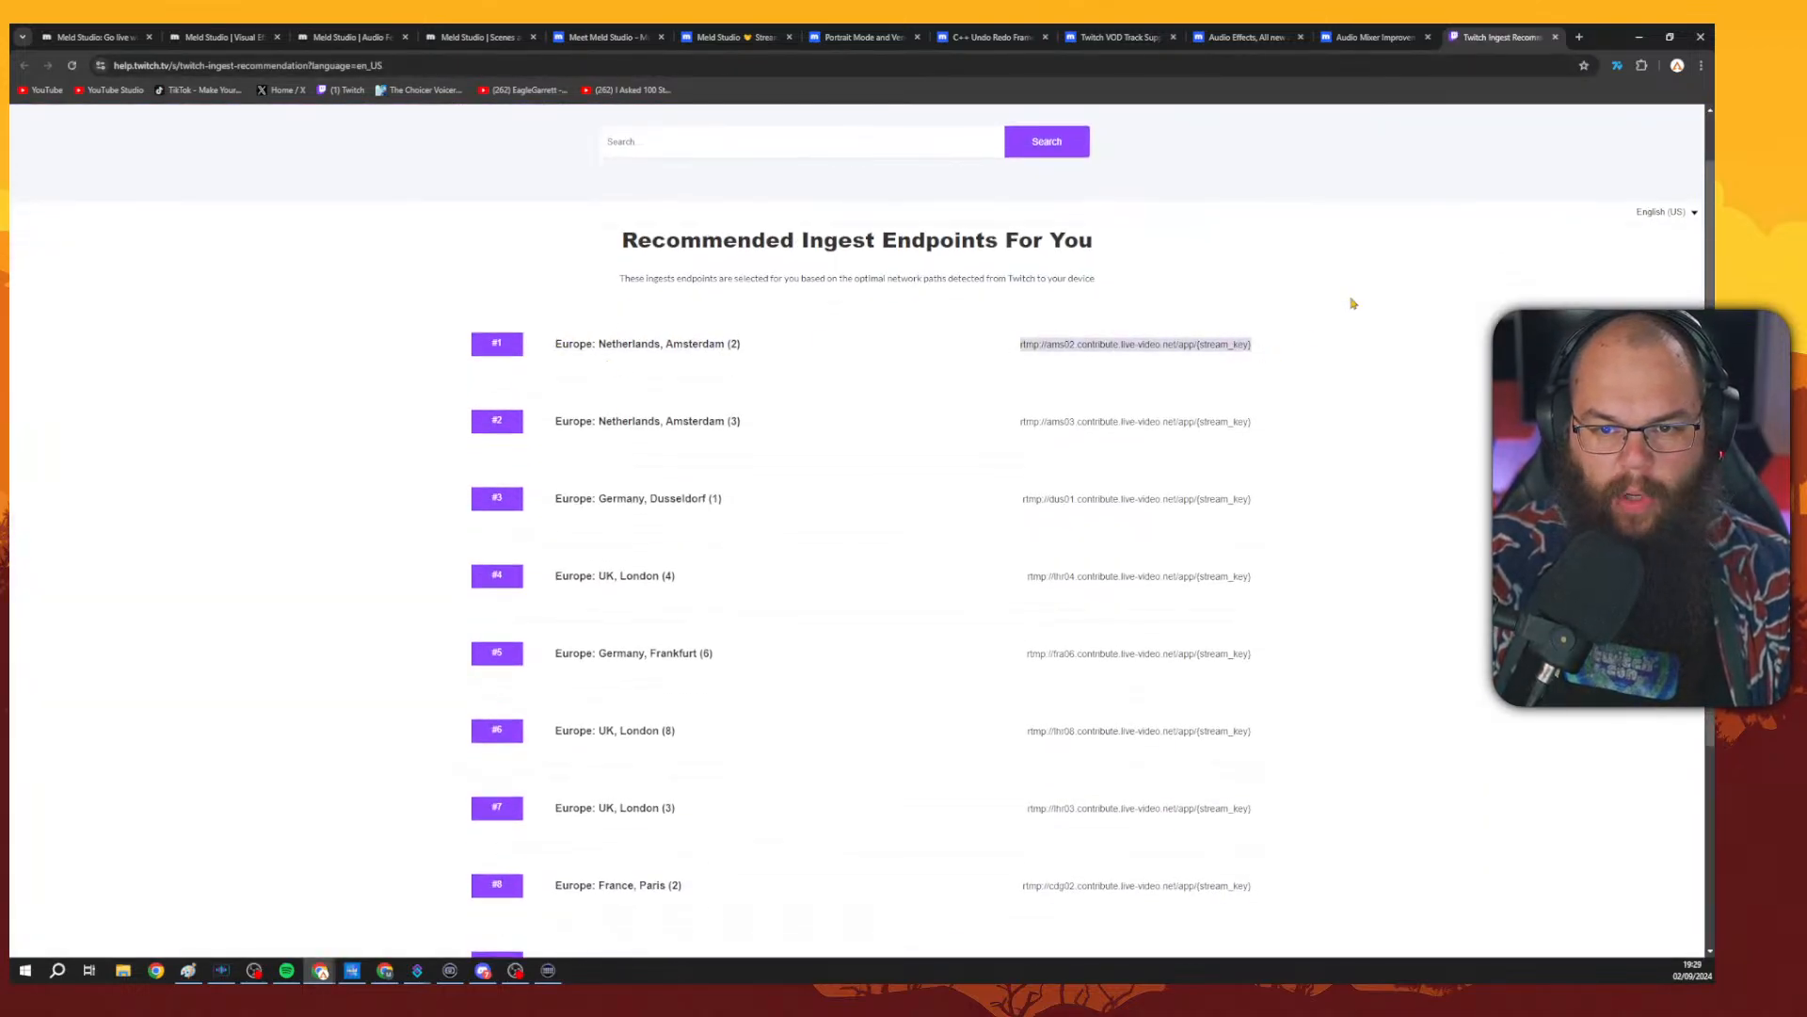
left_click(1024, 345)
left_click_drag(1024, 345, 1179, 361)
key("ctrl+c")
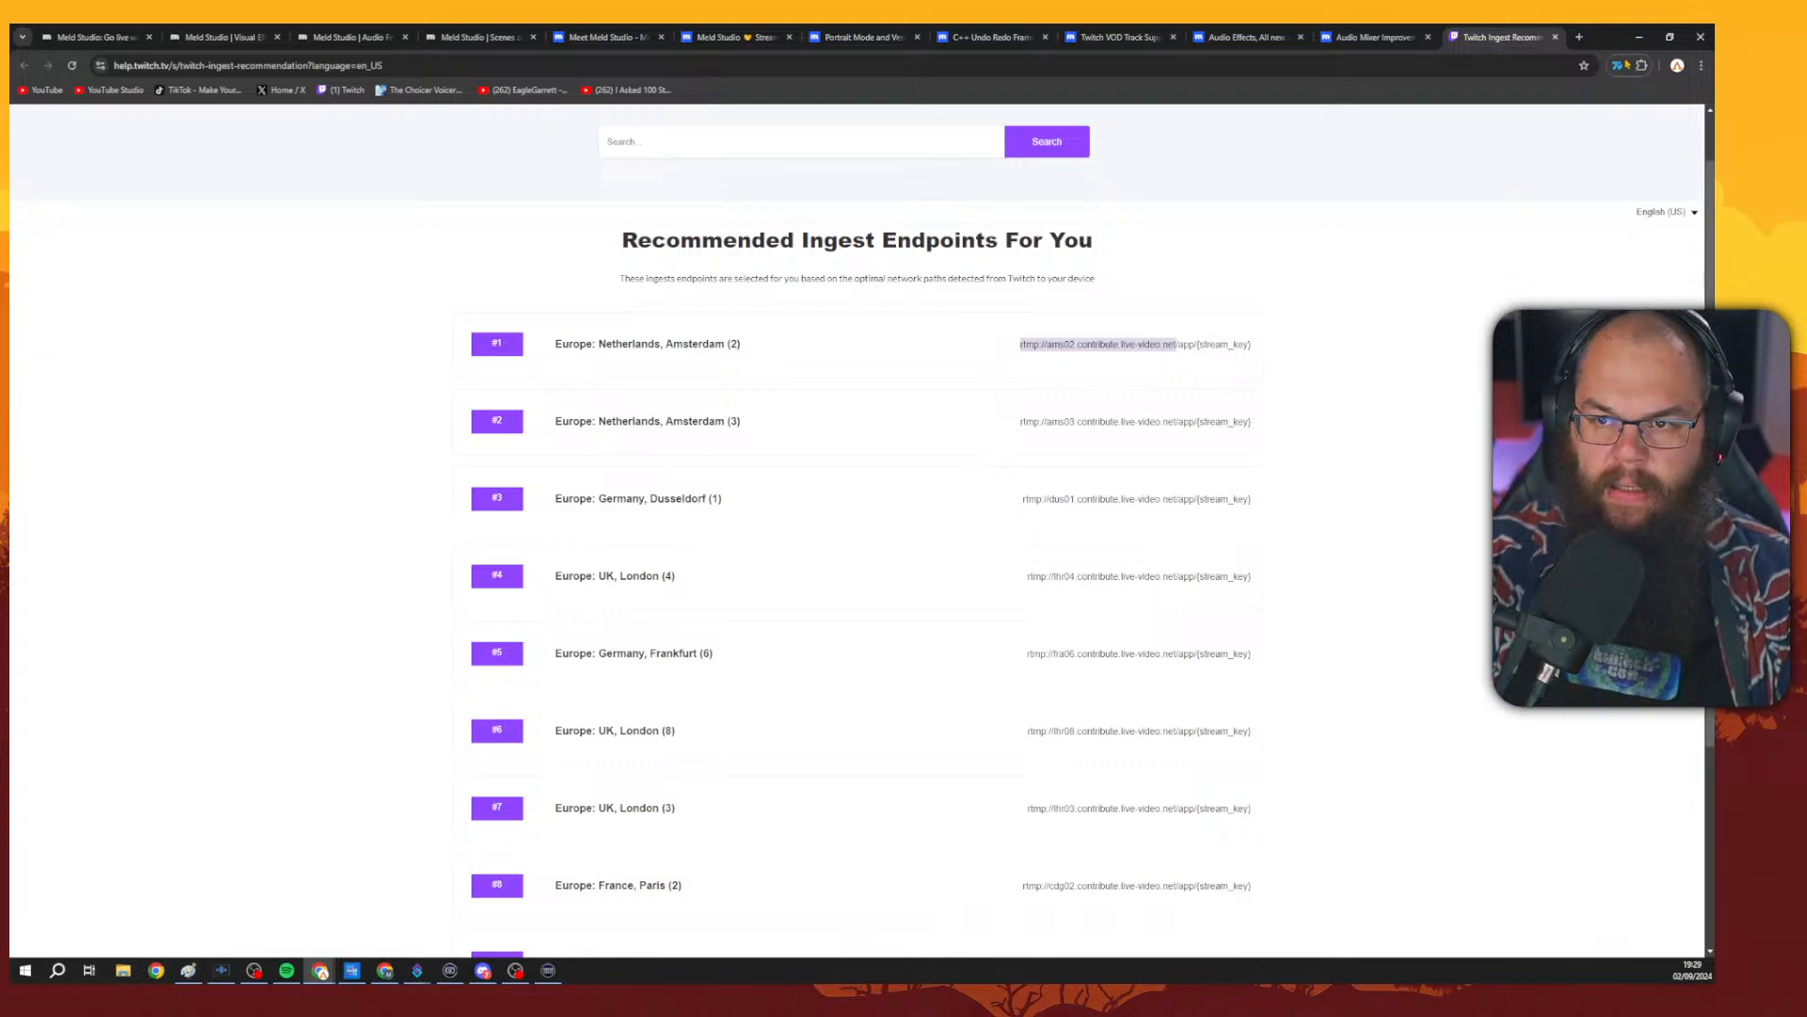
left_click(1639, 36)
Paste the ingest URL into the Stream Server field and select the Stream key field.
left_click(903, 364)
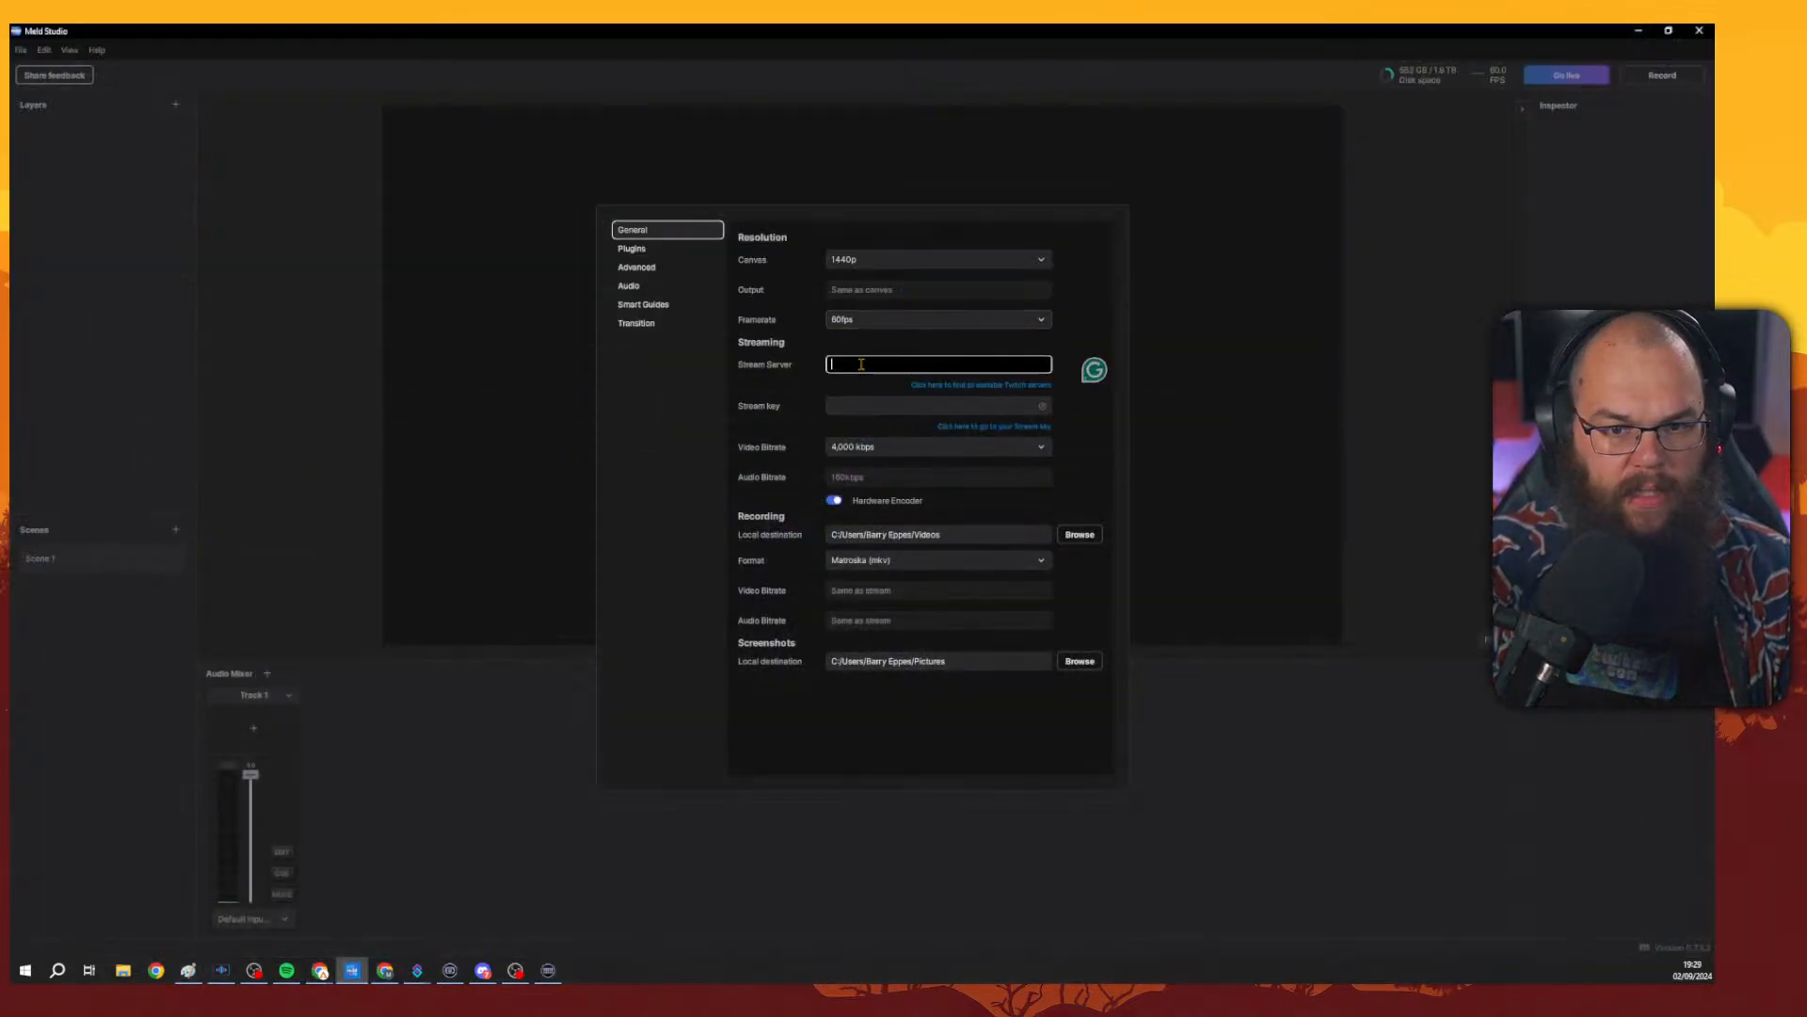
key("ctrl+v")
left_click(884, 404)
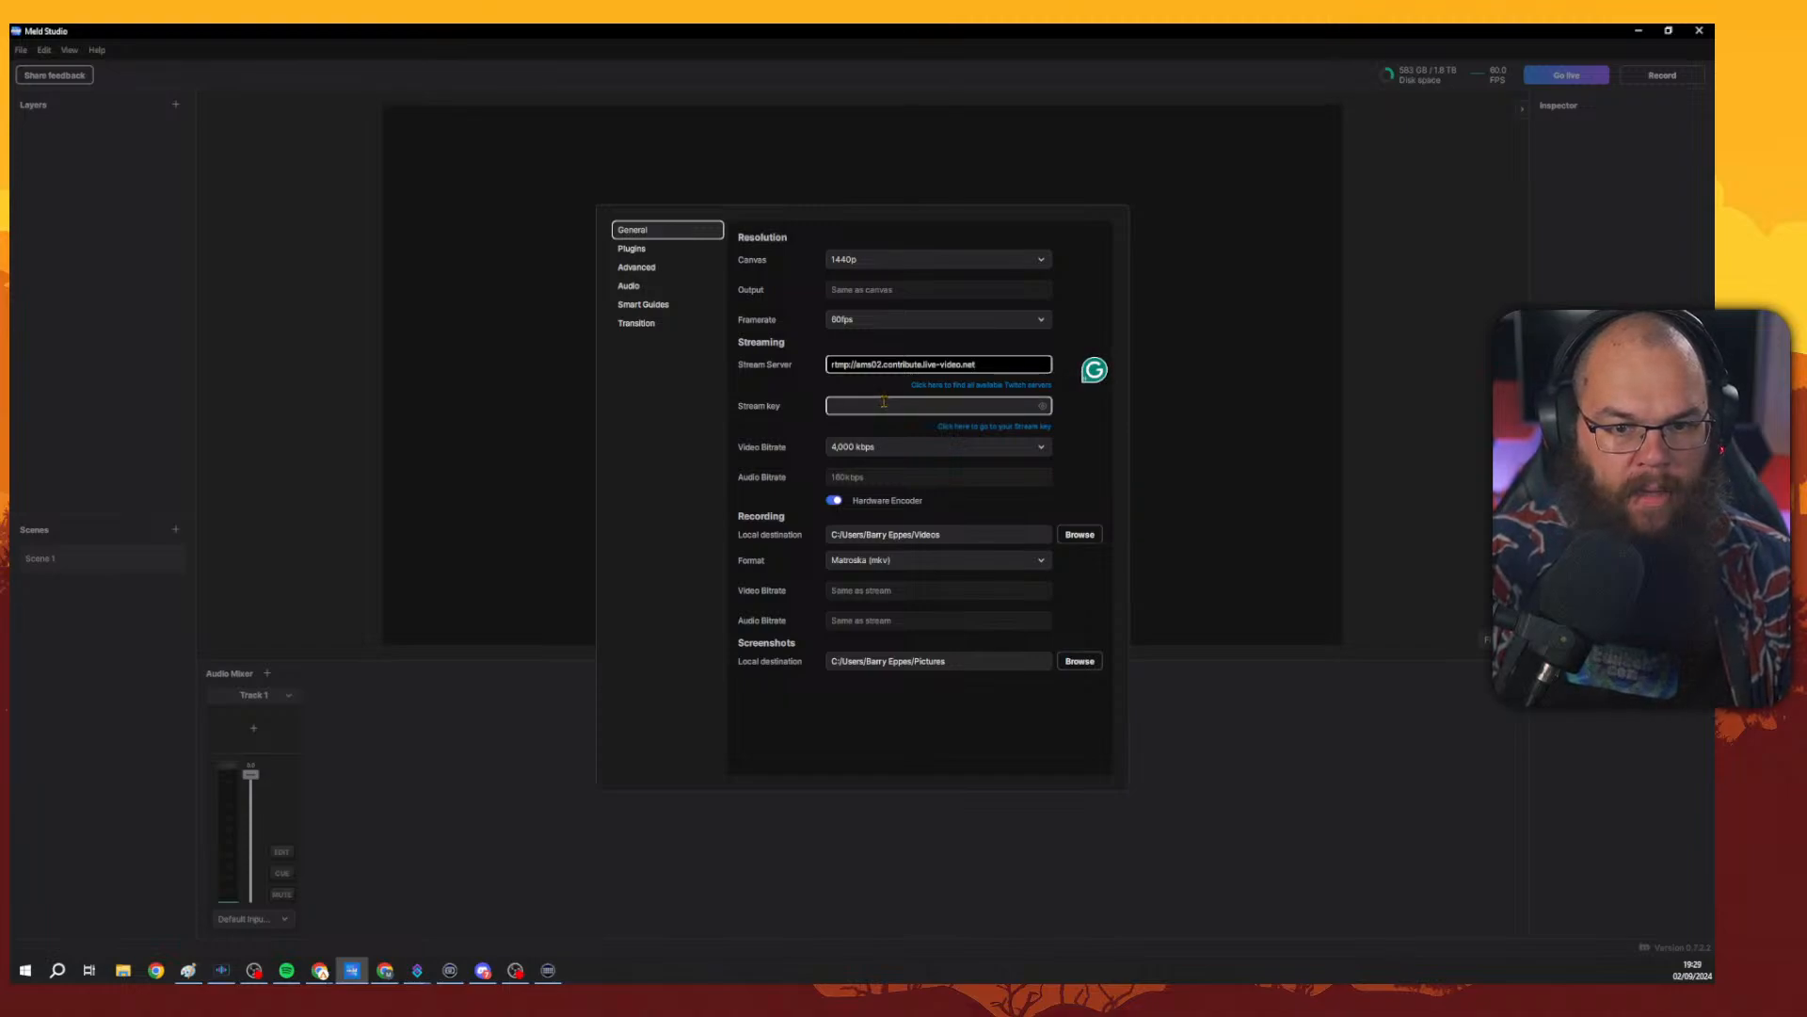
left_click(884, 403)
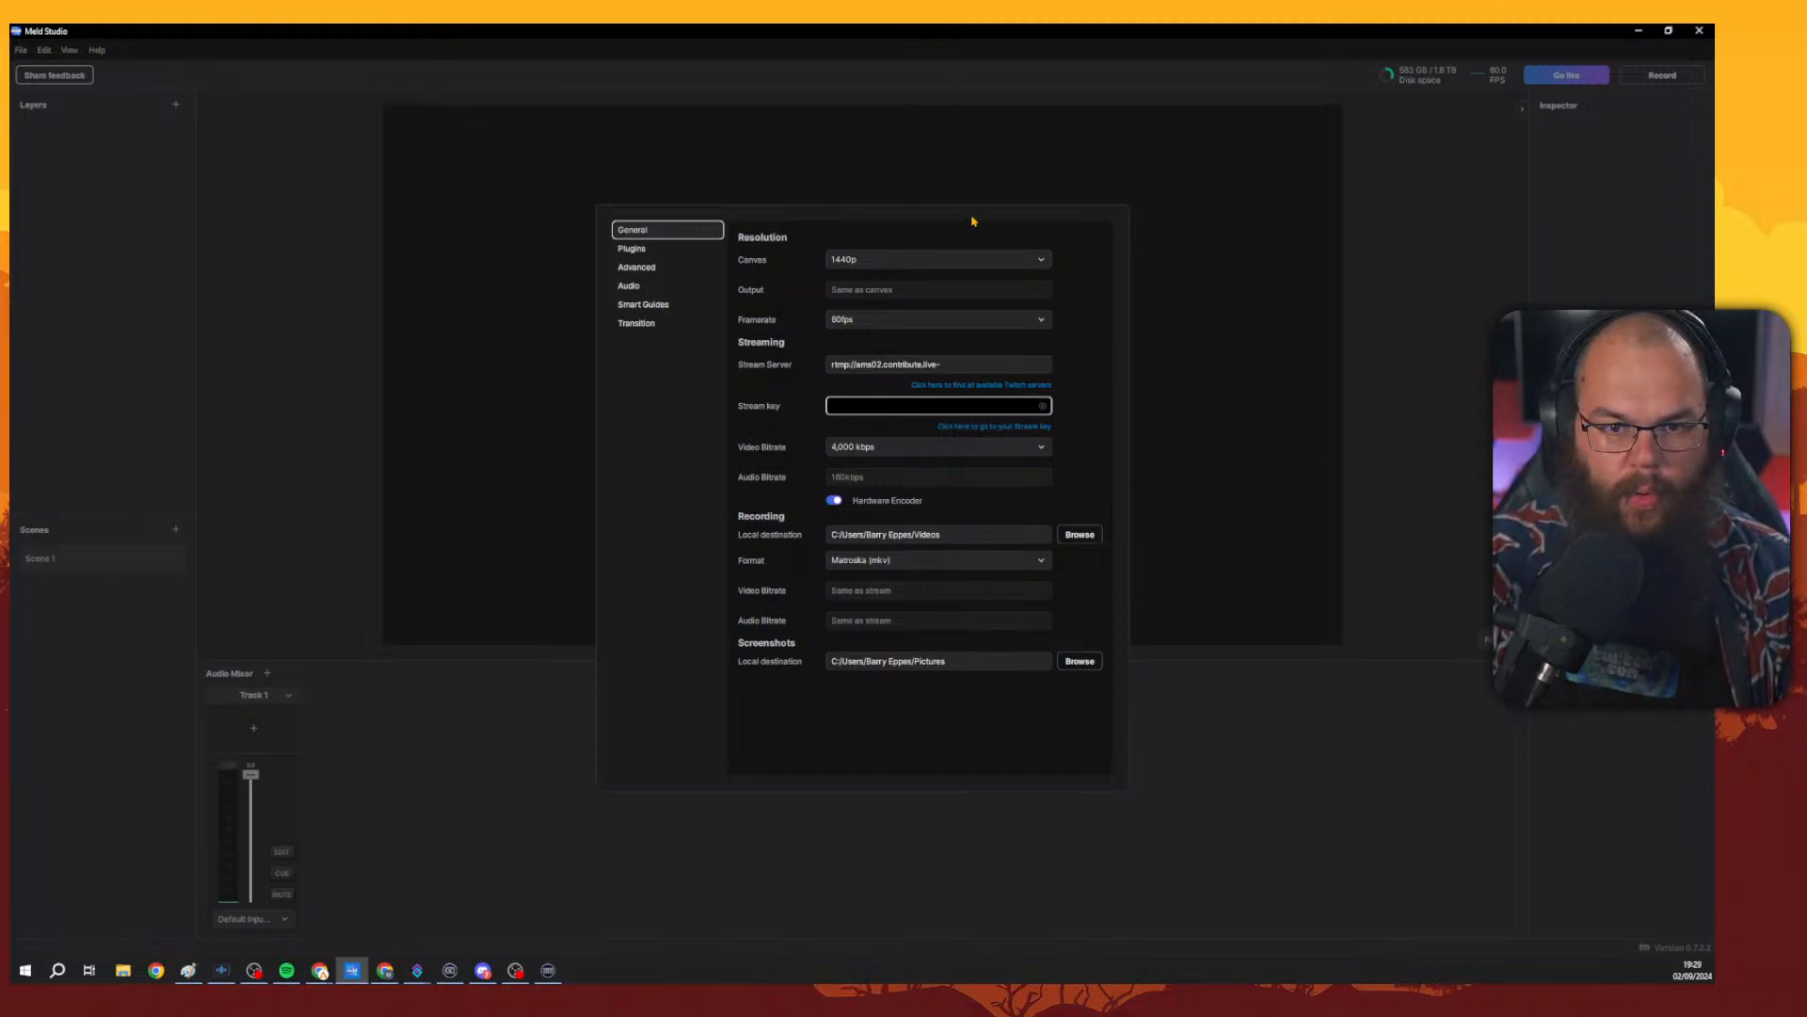
Set the streaming video bitrate to 8,000 kbps.
left_click(886, 449)
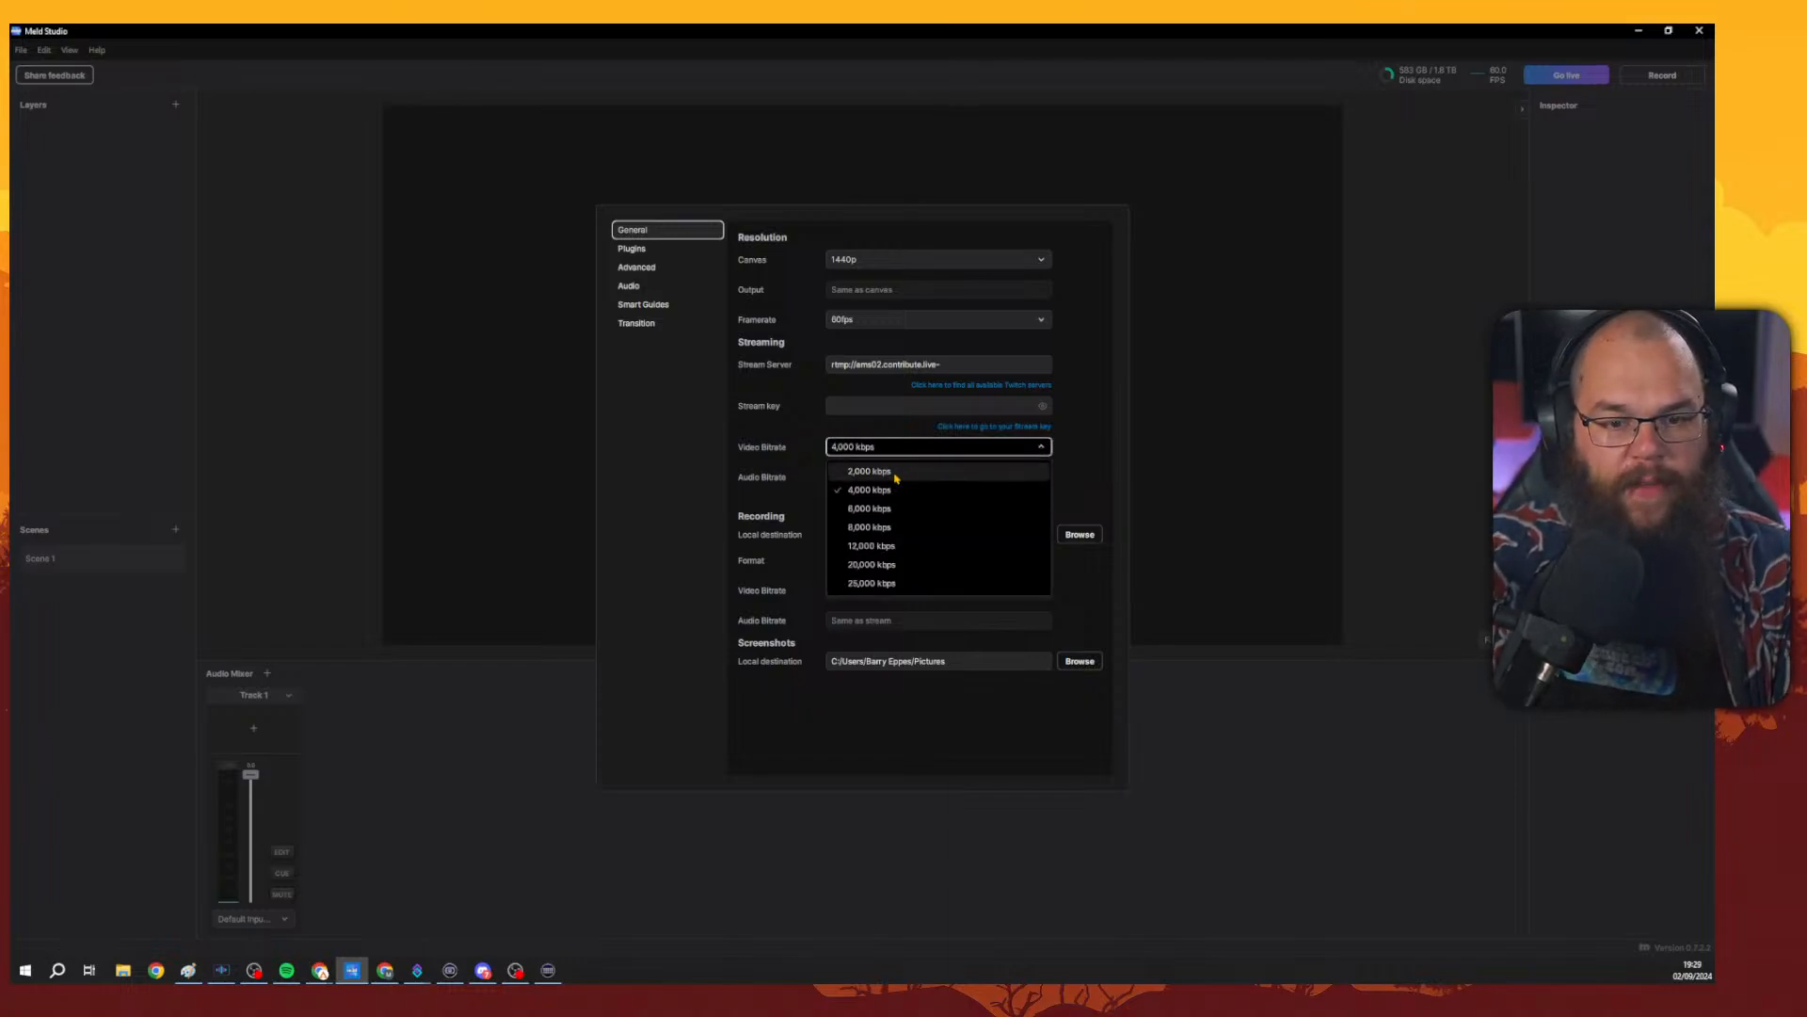
left_click(895, 526)
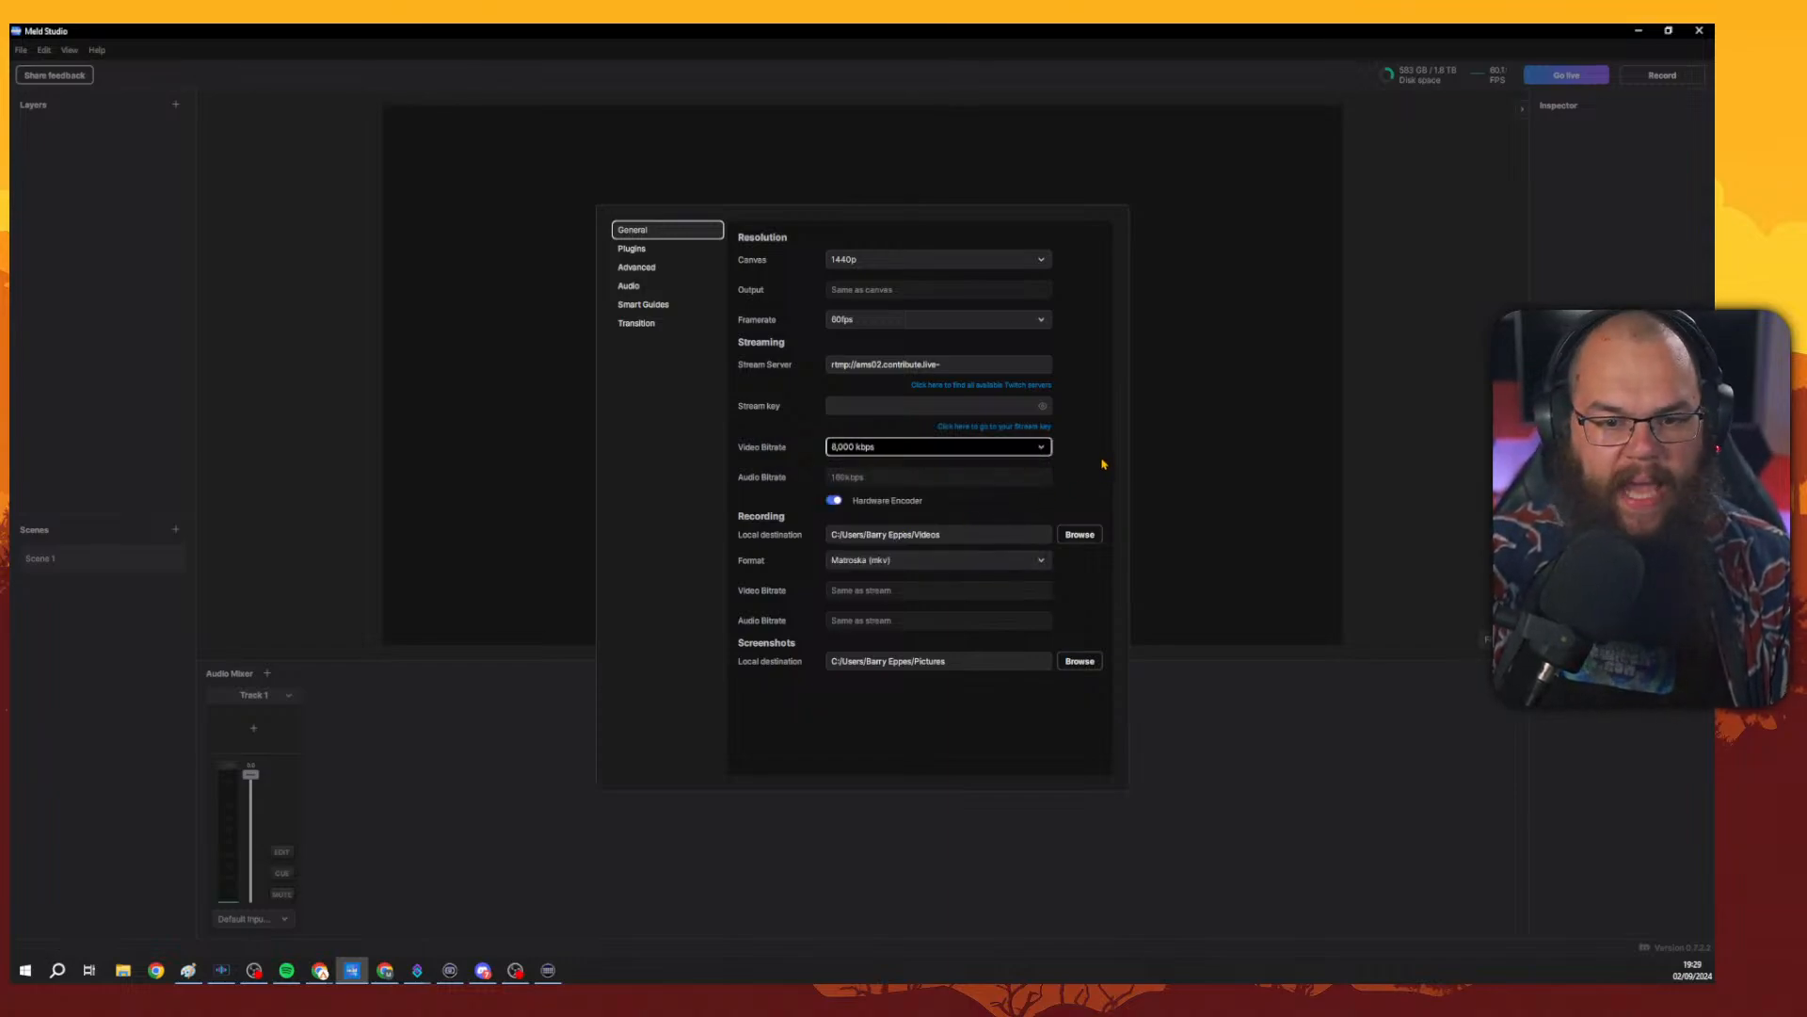
left_click(1013, 446)
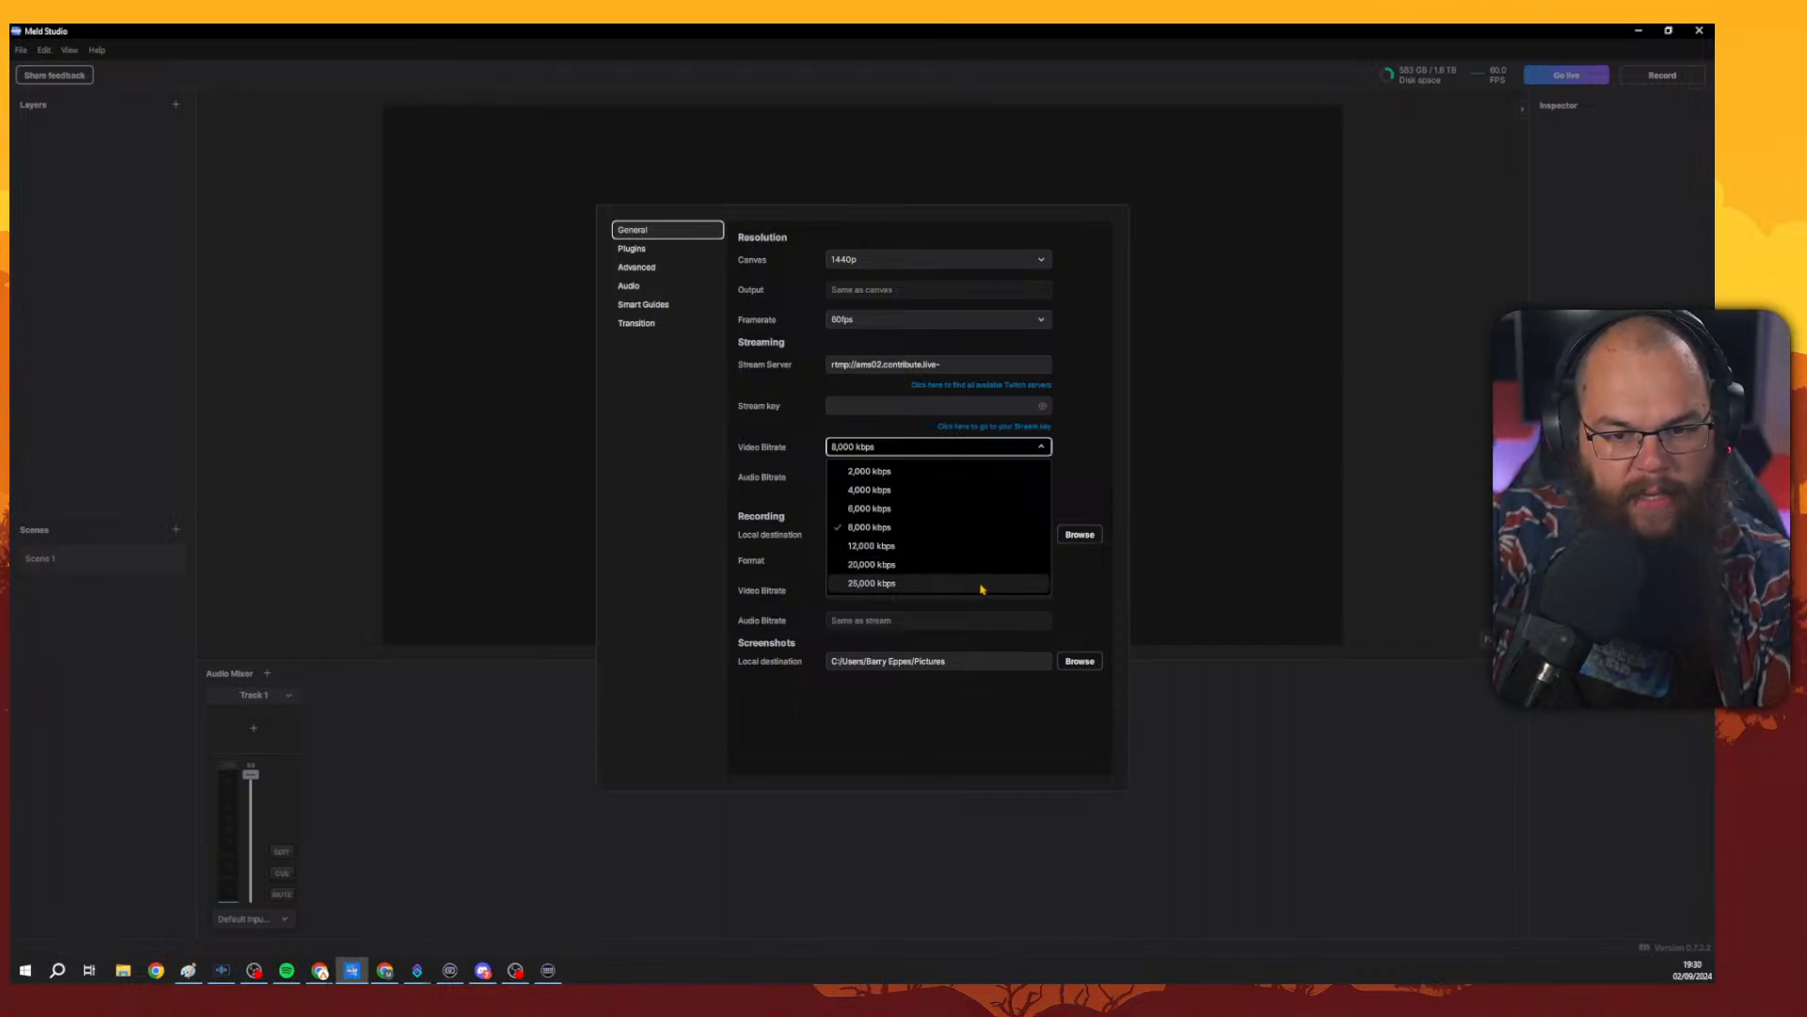
left_click(959, 531)
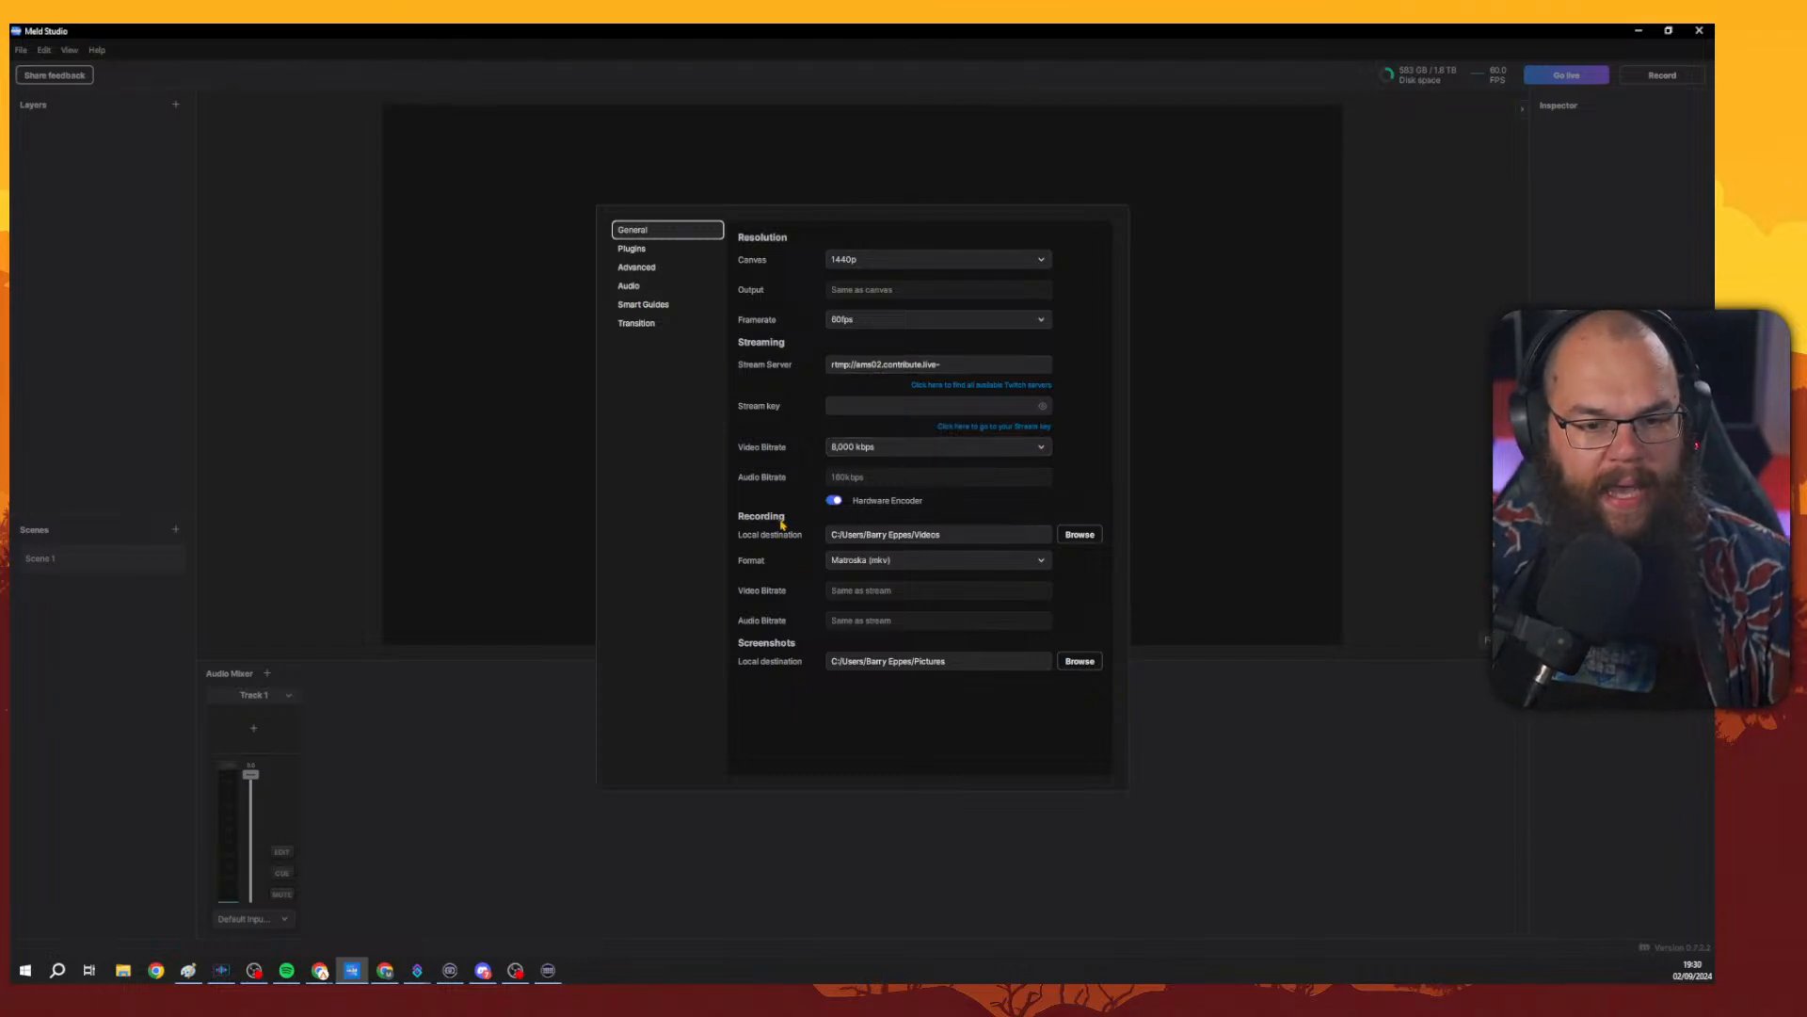
Examine the recording destination and format options, keeping the format as Matroska (mkv).
left_click(1080, 534)
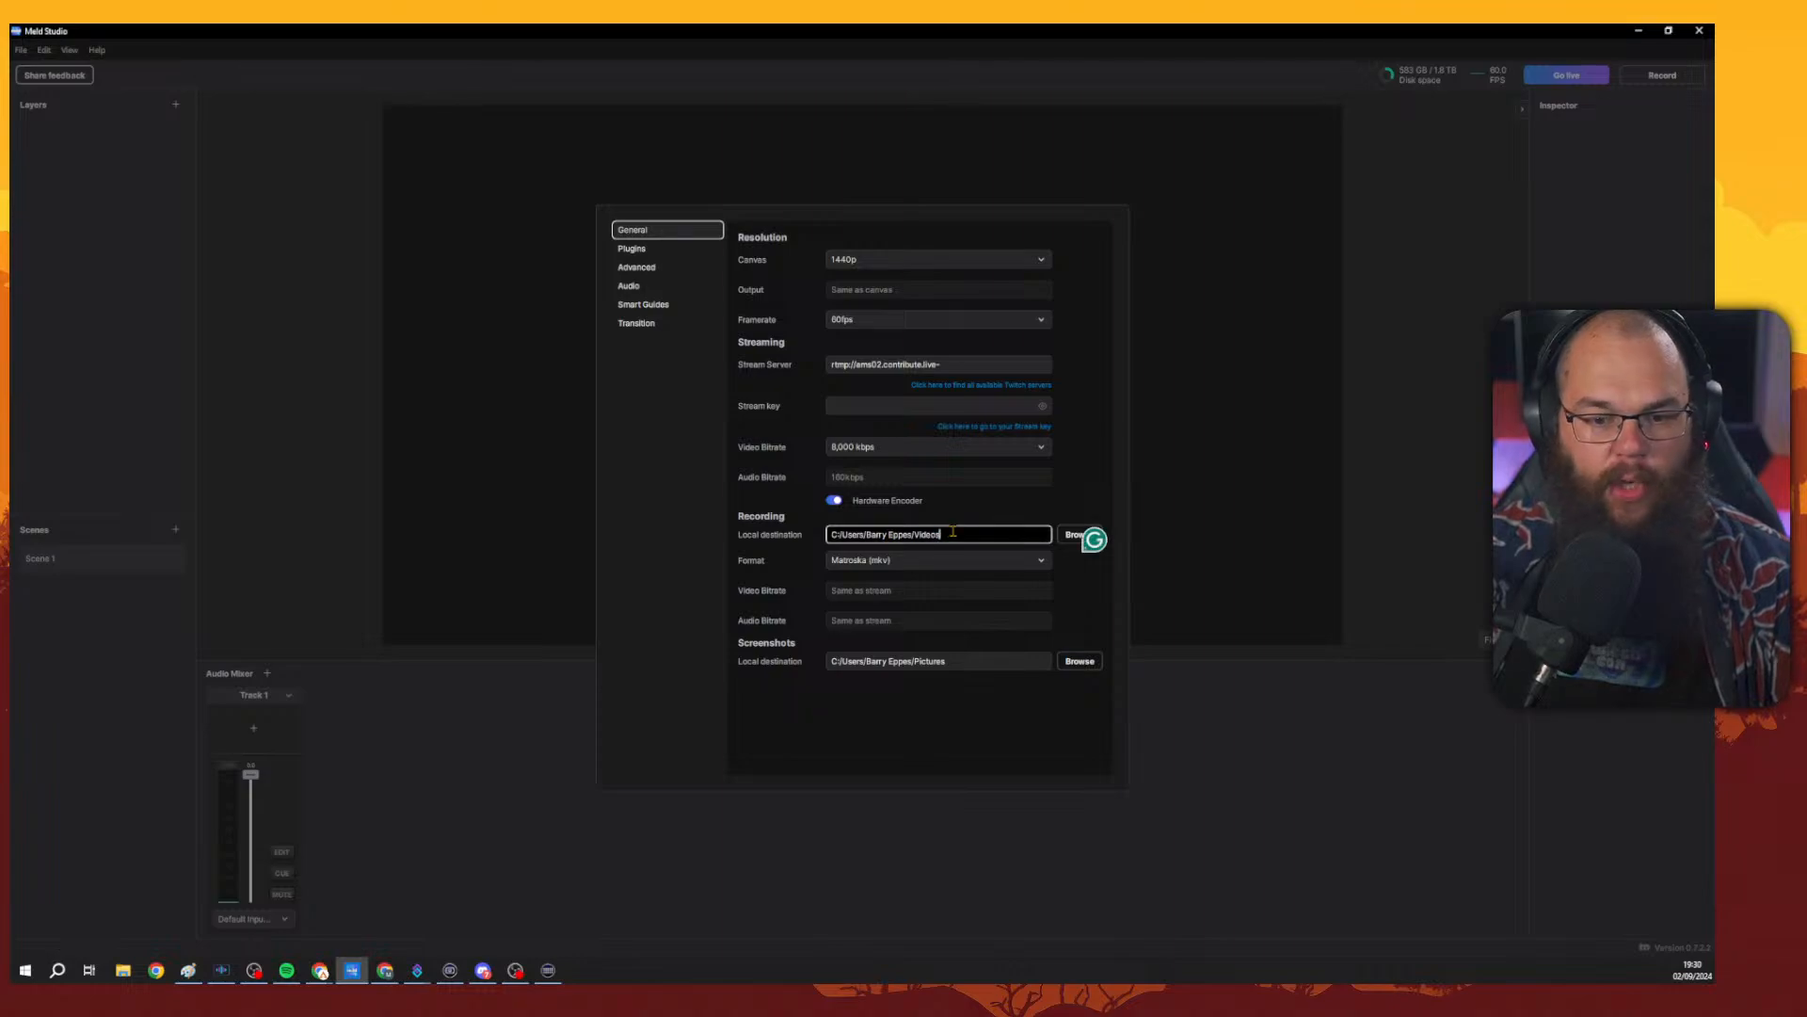
left_click(893, 561)
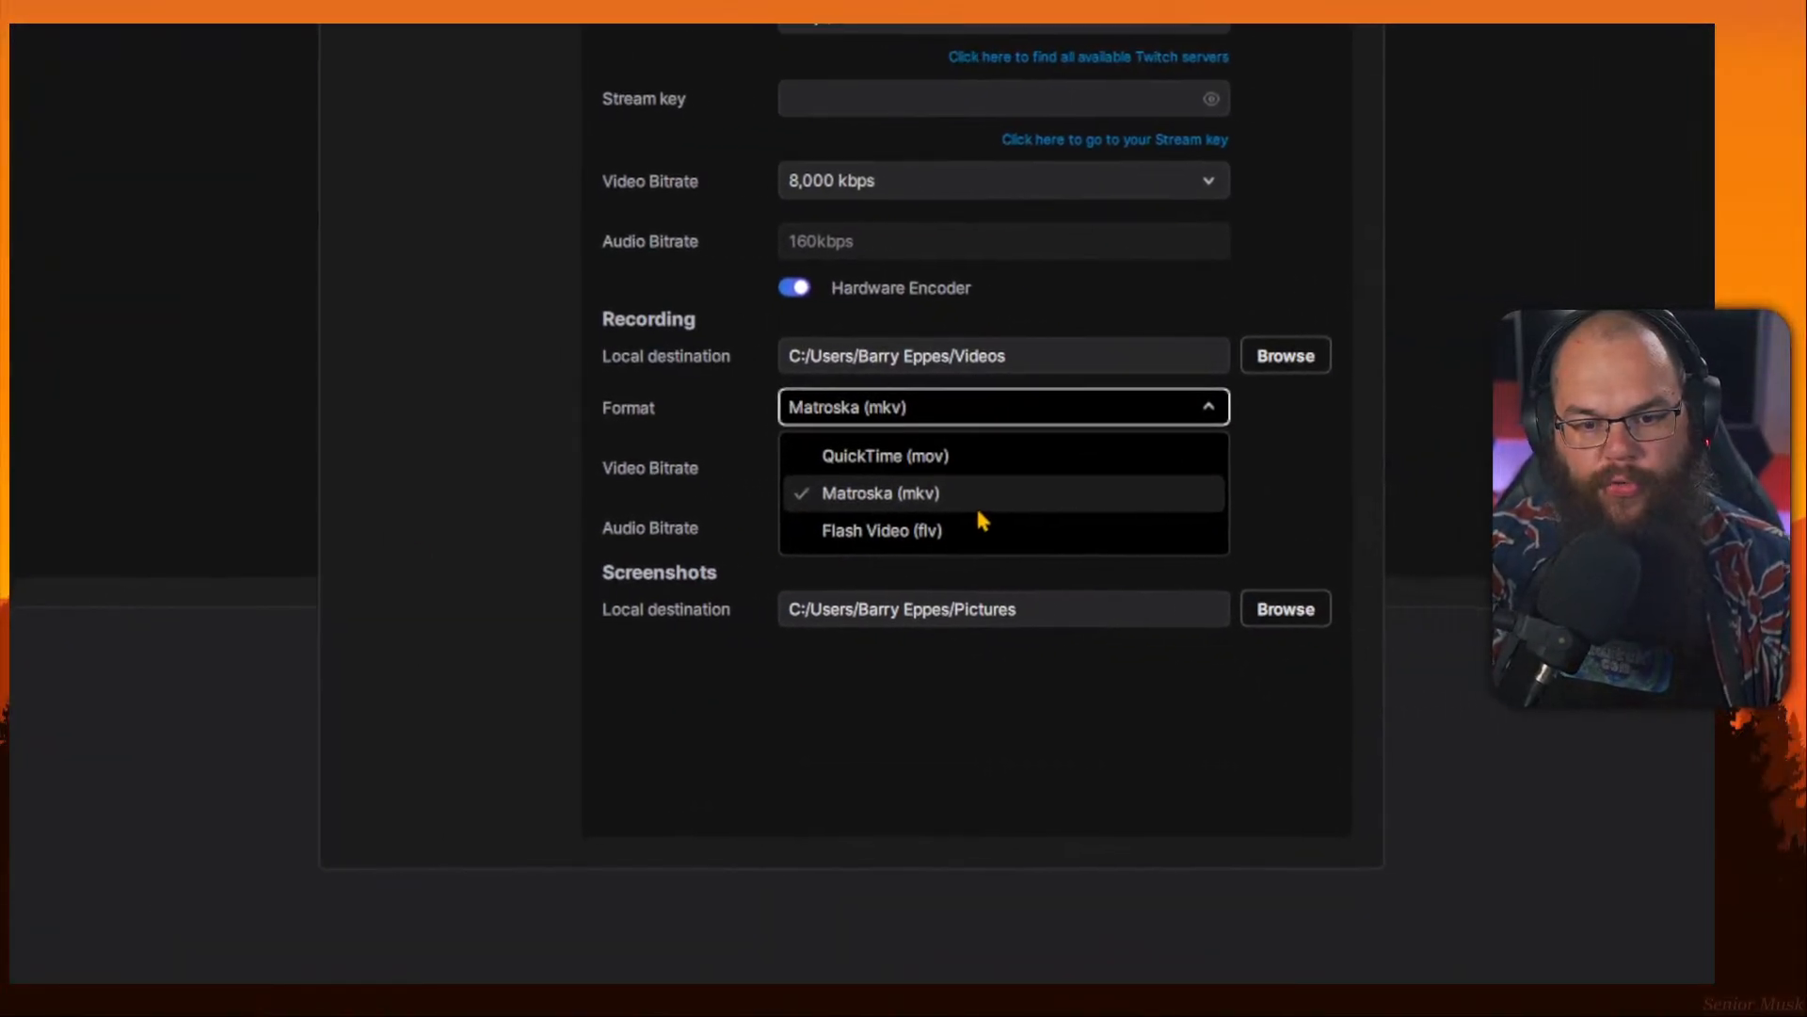
left_click(839, 515)
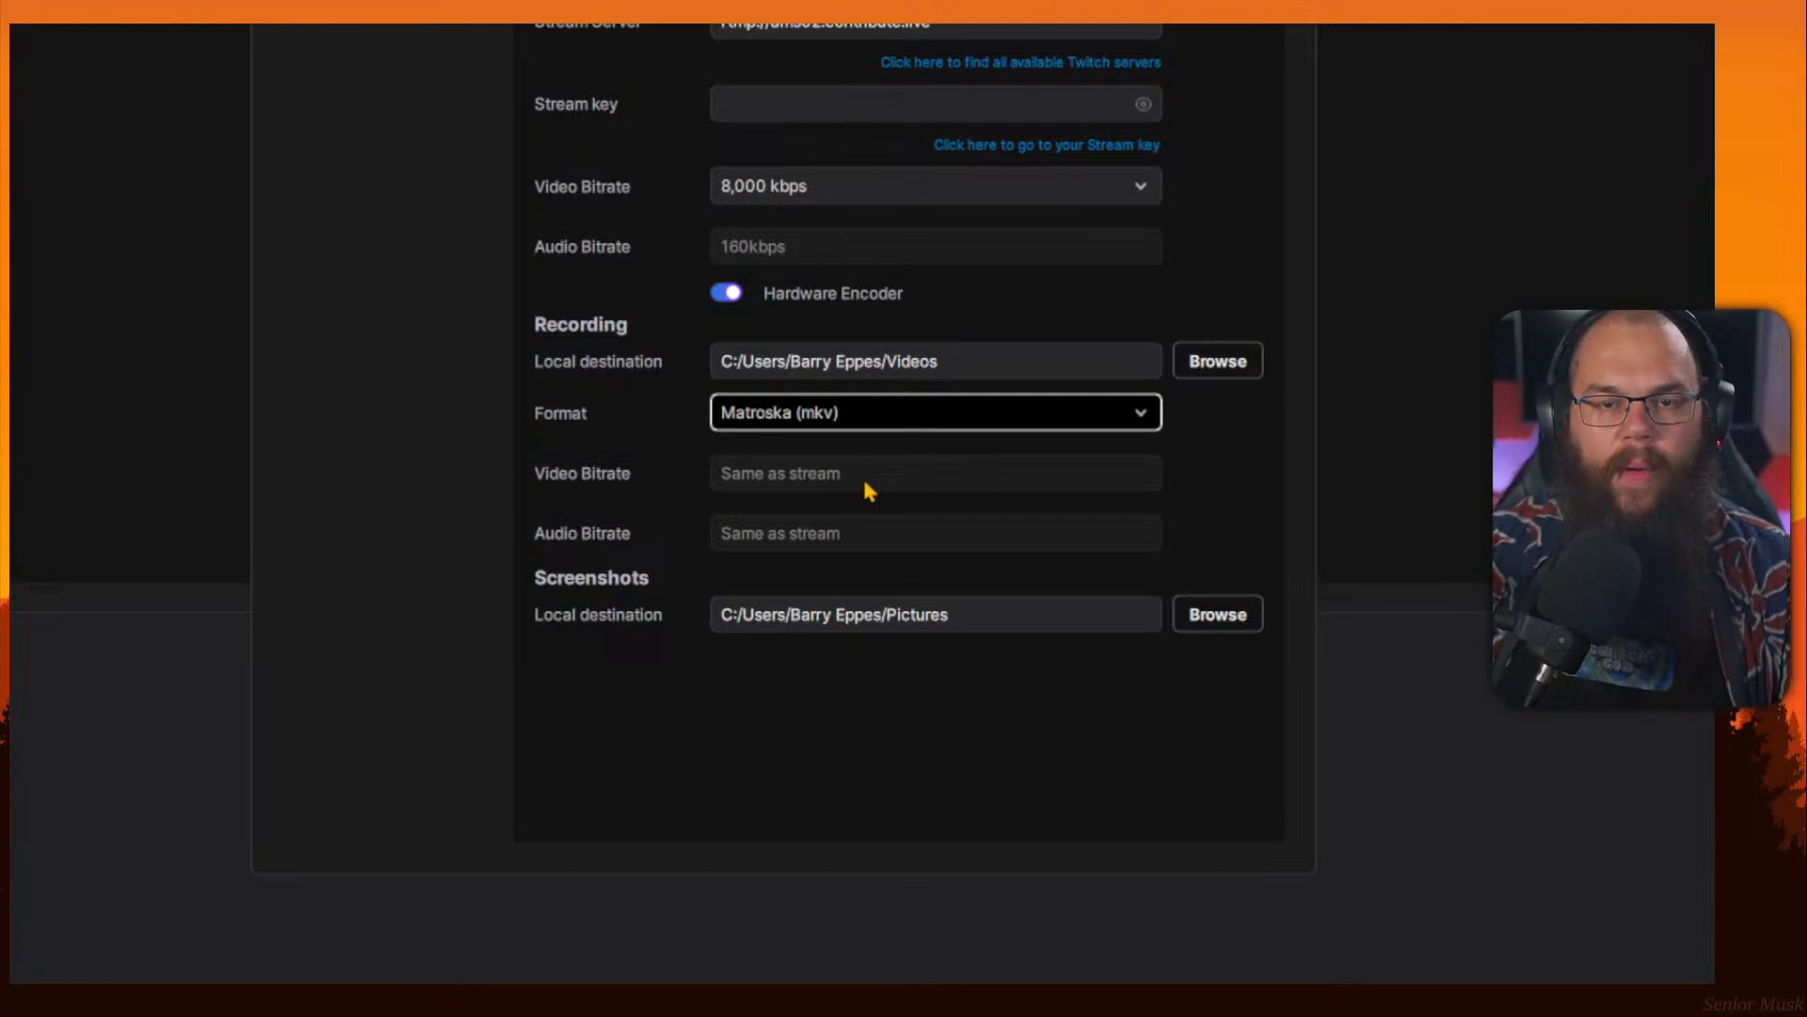
left_click(865, 483)
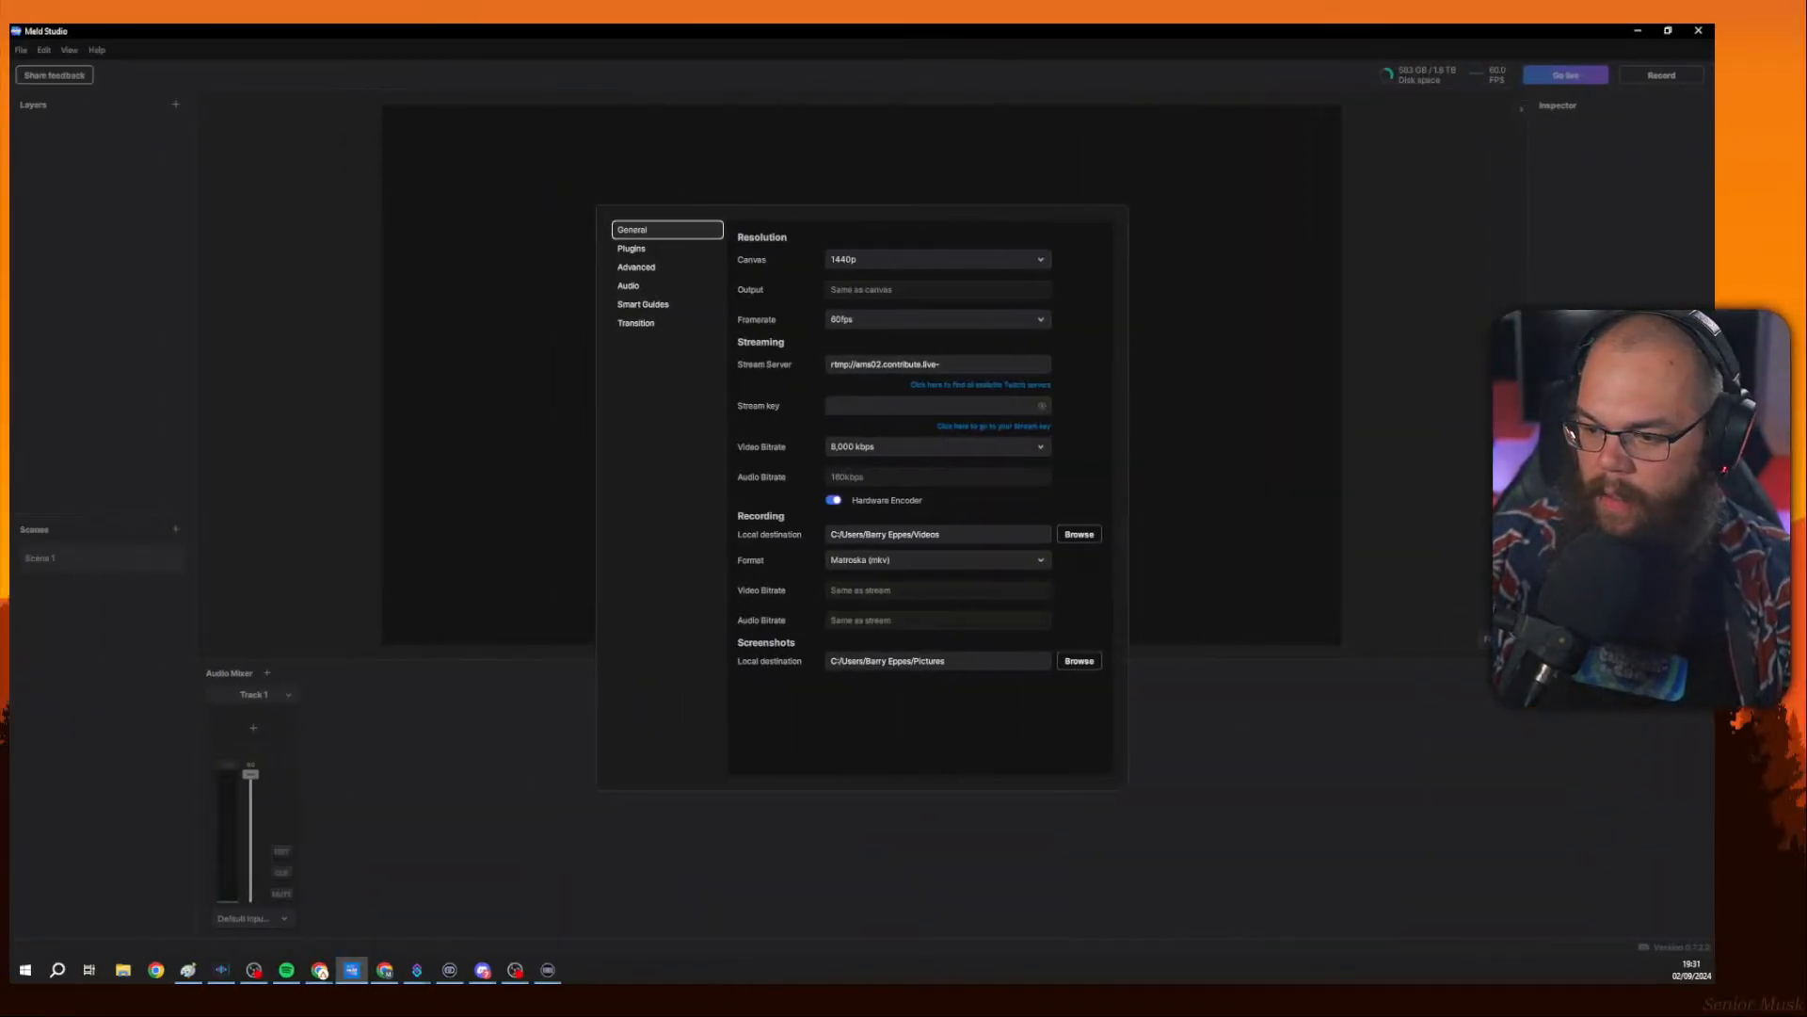
Switch to Paint, clear the whole canvas and pick the pencil tool.
key("alt+Tab")
key("ctrl+a")
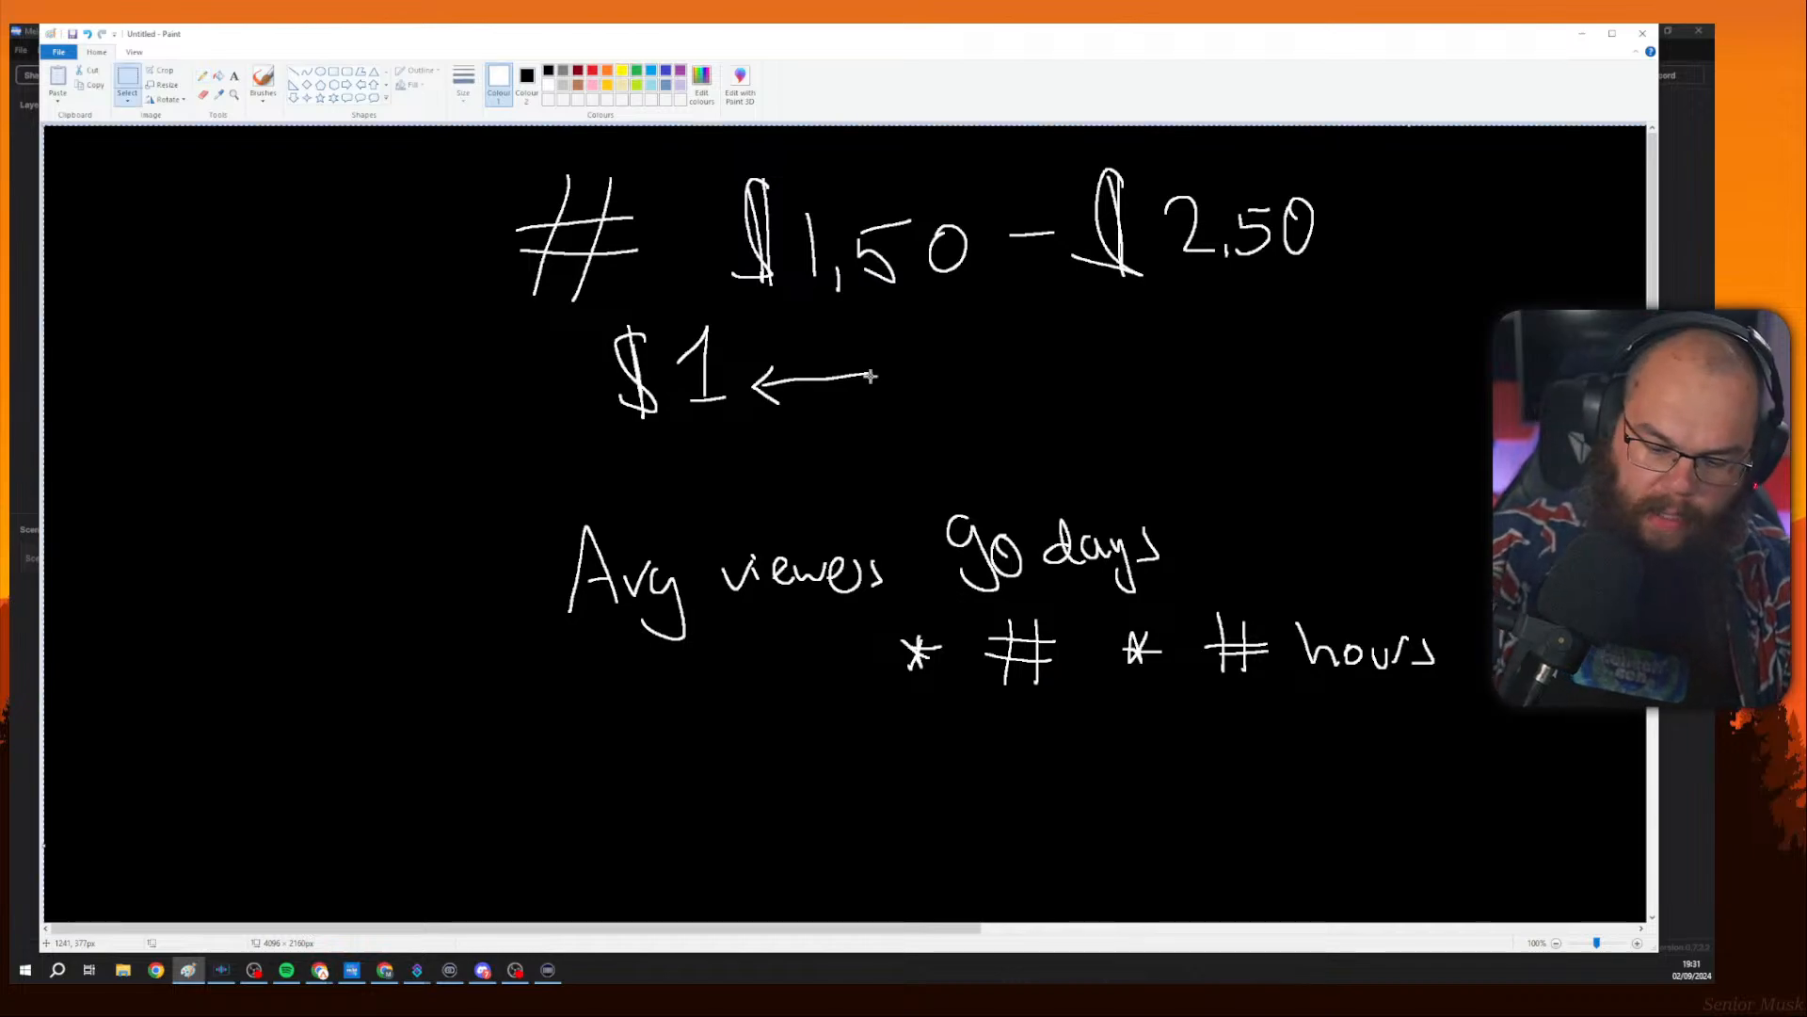
key("Delete")
left_click(203, 75)
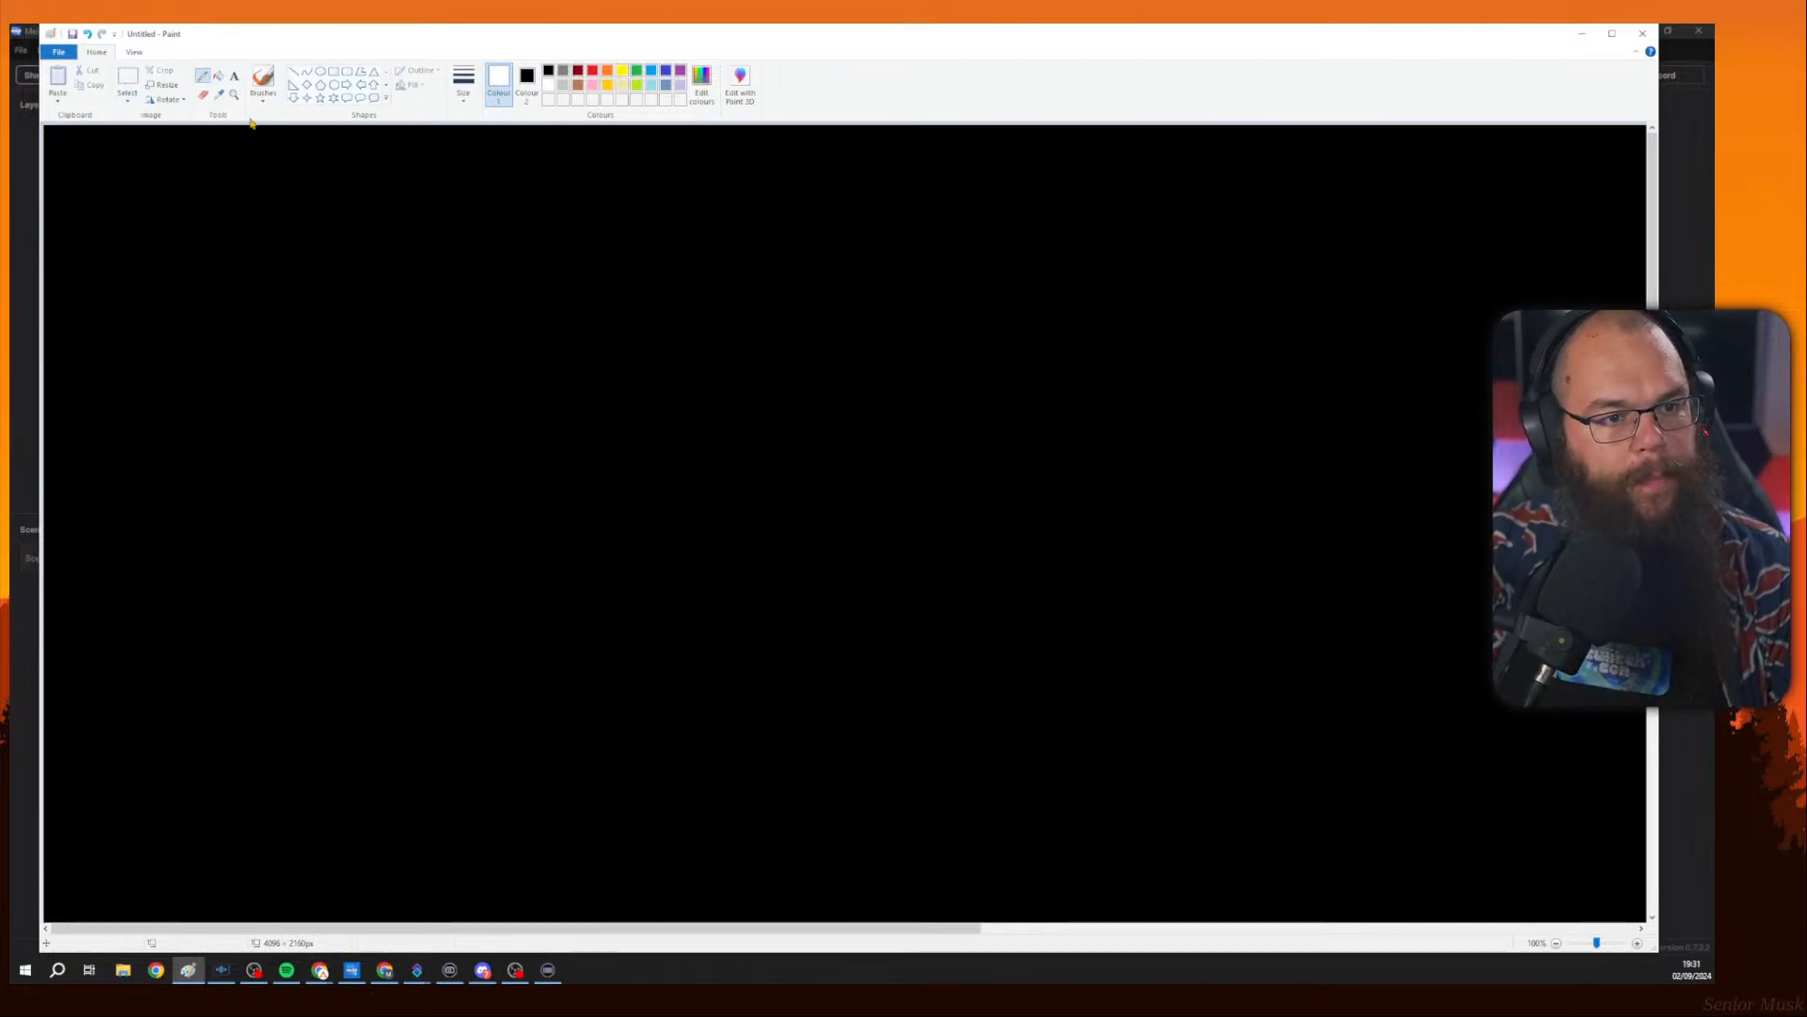
Write "MKV" on the canvas with a horizontal line running to its right.
mouse_move(484, 207)
left_mouse_down()
mouse_move(494, 295)
mouse_move(487, 221)
mouse_move(543, 287)
left_mouse_up()
mouse_move(556, 215)
left_mouse_down()
mouse_move(570, 256)
mouse_move(589, 212)
mouse_move(585, 254)
mouse_move(629, 198)
left_mouse_up()
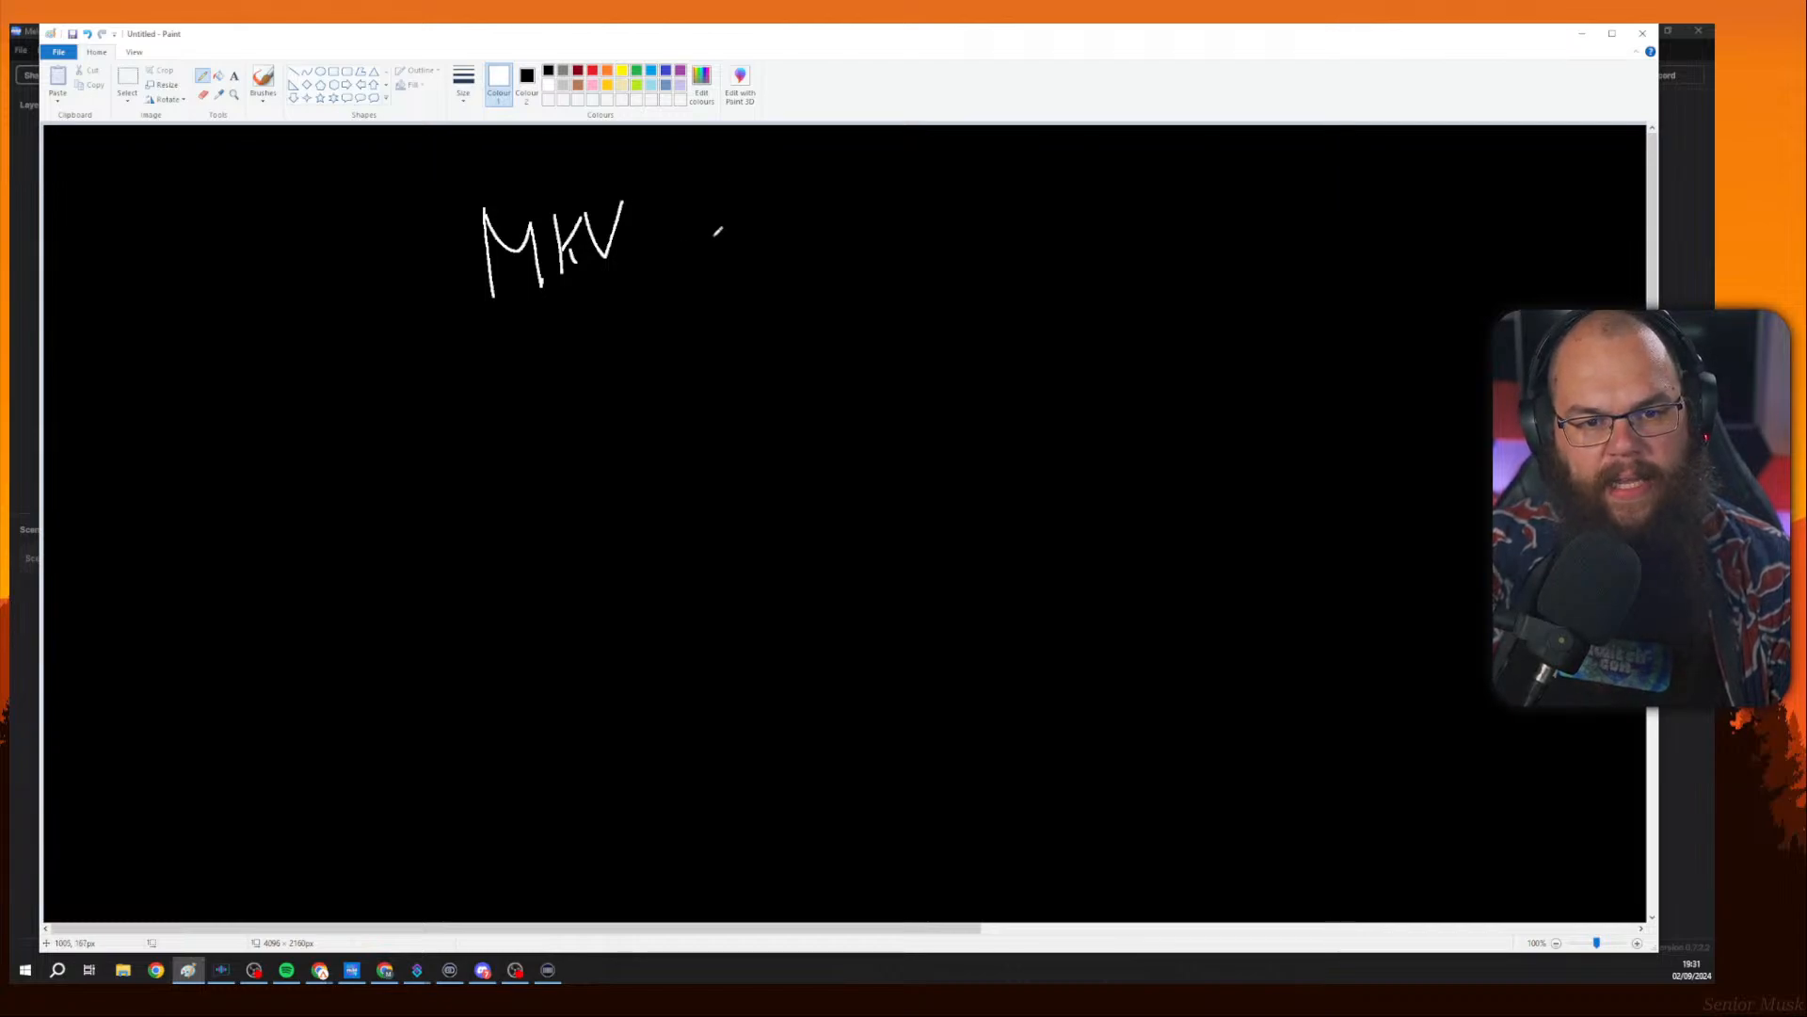
mouse_move(713, 237)
left_mouse_down()
mouse_move(1054, 224)
mouse_move(1111, 230)
mouse_move(1111, 252)
left_mouse_up()
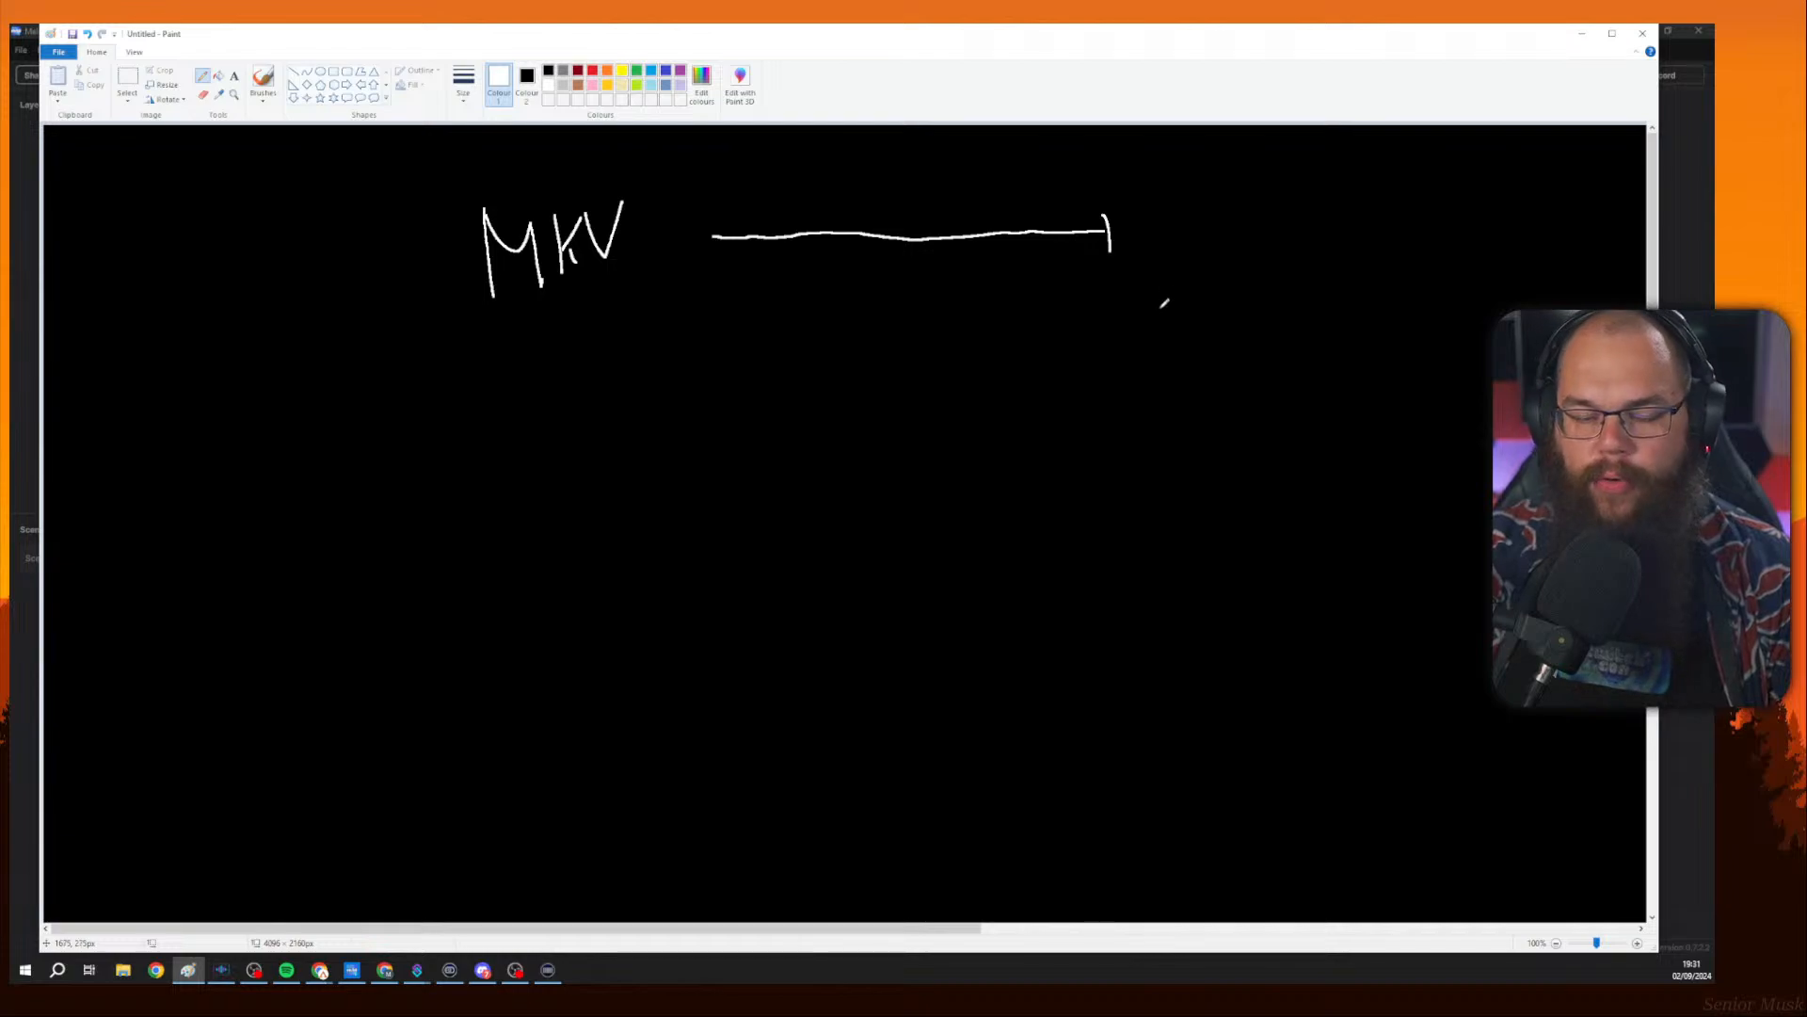
Write "MP4" below it with a matching horizontal line to its right.
mouse_move(493, 413)
left_mouse_down()
mouse_move(512, 479)
mouse_move(502, 415)
mouse_move(538, 412)
mouse_move(553, 489)
left_mouse_up()
left_click_drag(564, 419, 557, 489)
mouse_move(563, 421)
left_mouse_down()
mouse_move(574, 480)
mouse_move(628, 423)
mouse_move(663, 448)
left_mouse_up()
left_click_drag(649, 432, 676, 487)
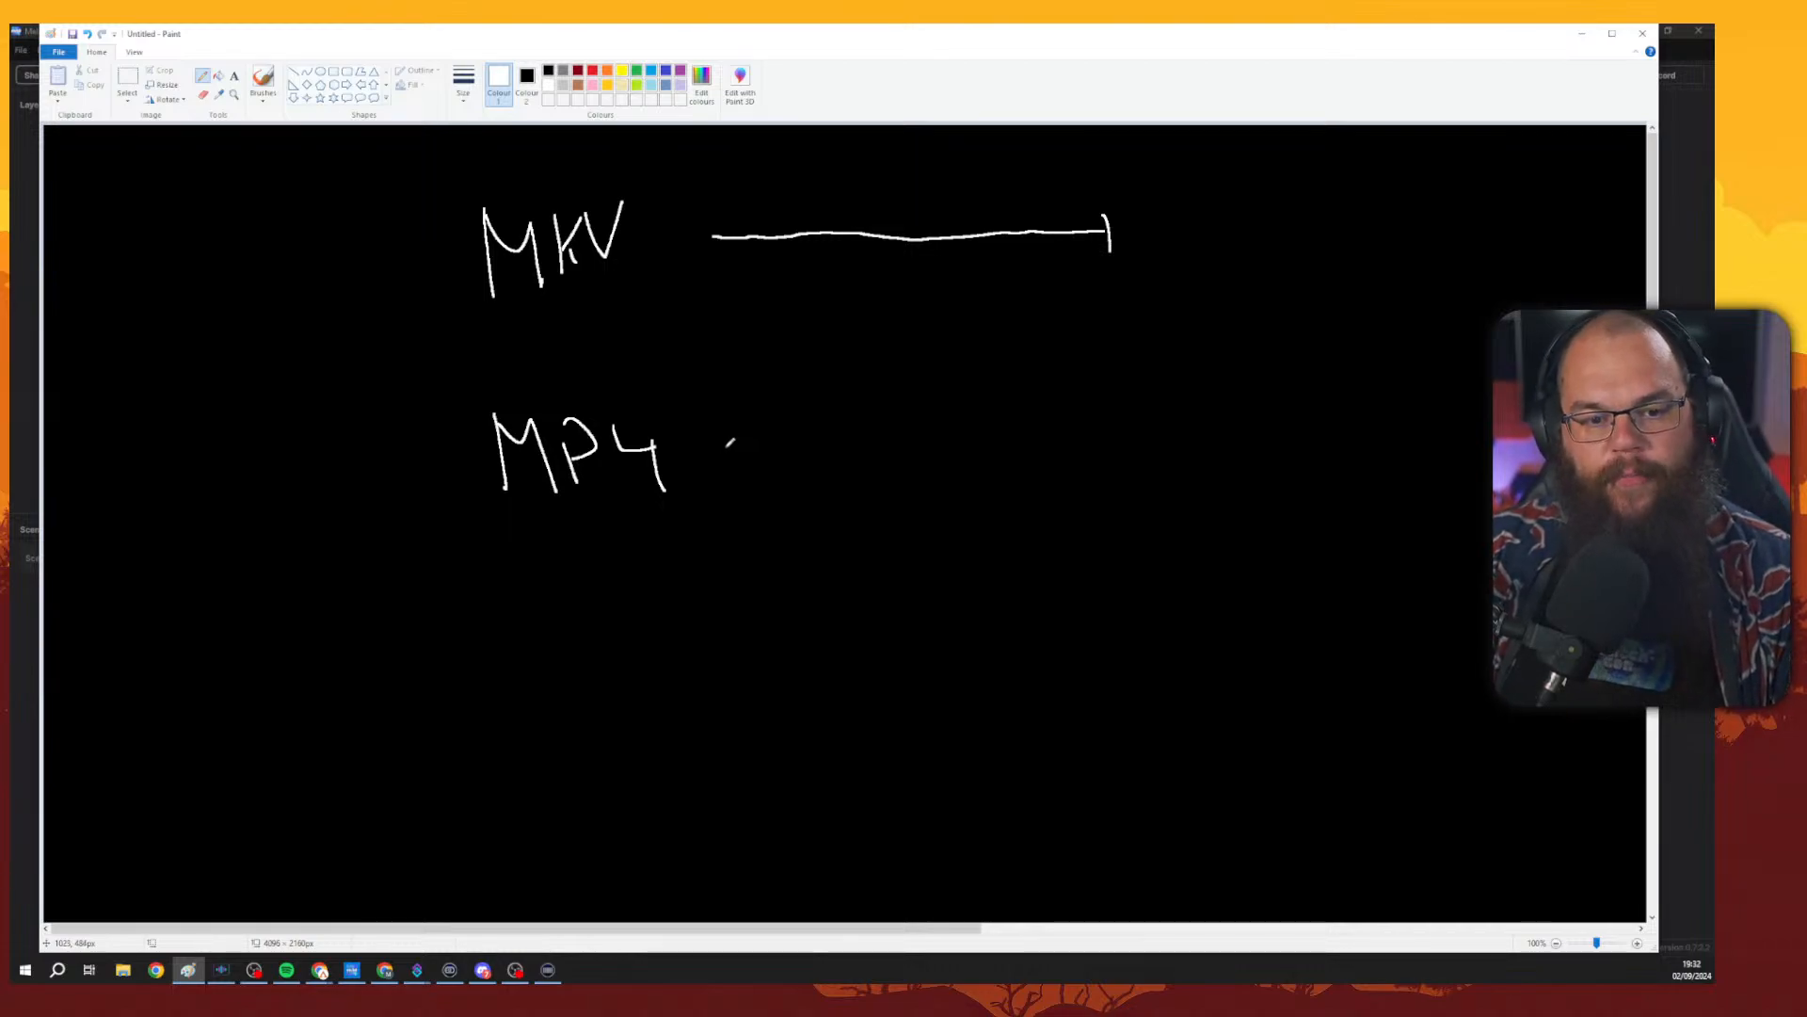
mouse_move(719, 450)
left_mouse_down()
mouse_move(1110, 439)
mouse_move(1110, 408)
mouse_move(1111, 481)
left_mouse_up()
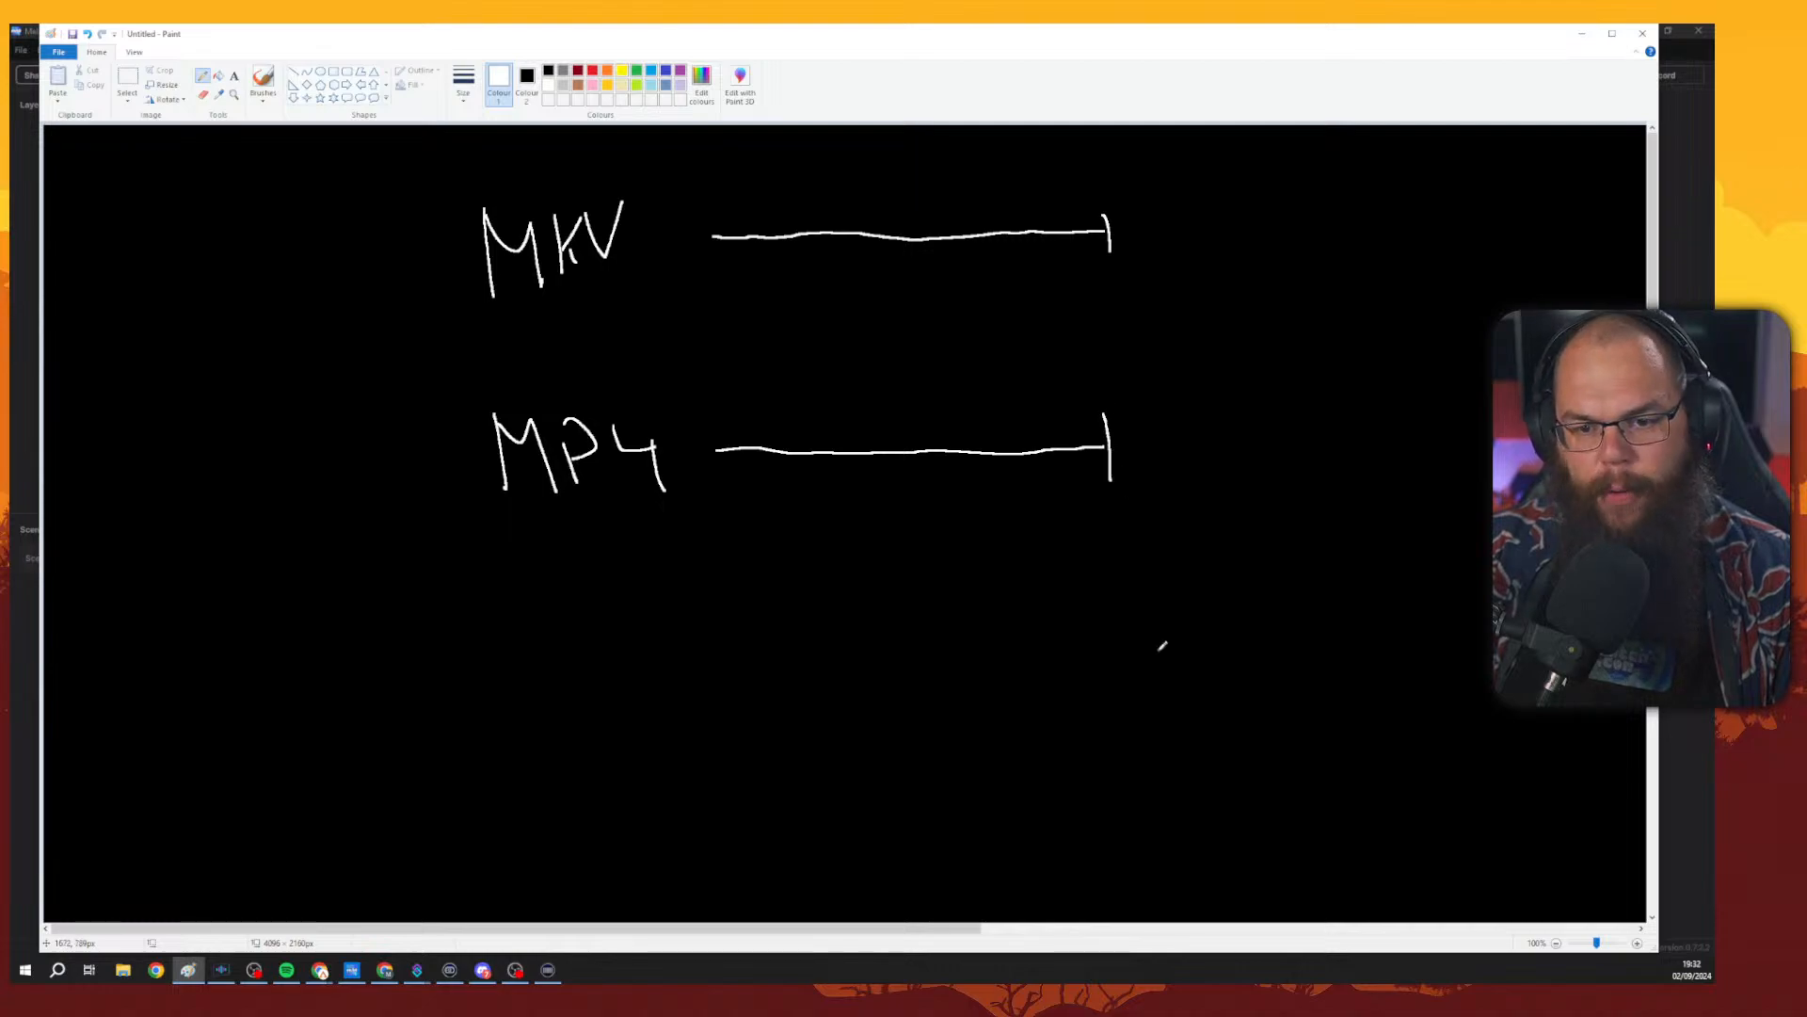
Mark the MP4 line with a red cross and the MKV line with a green tick.
left_click(593, 70)
left_click_drag(970, 386, 885, 501)
left_click_drag(883, 399, 960, 496)
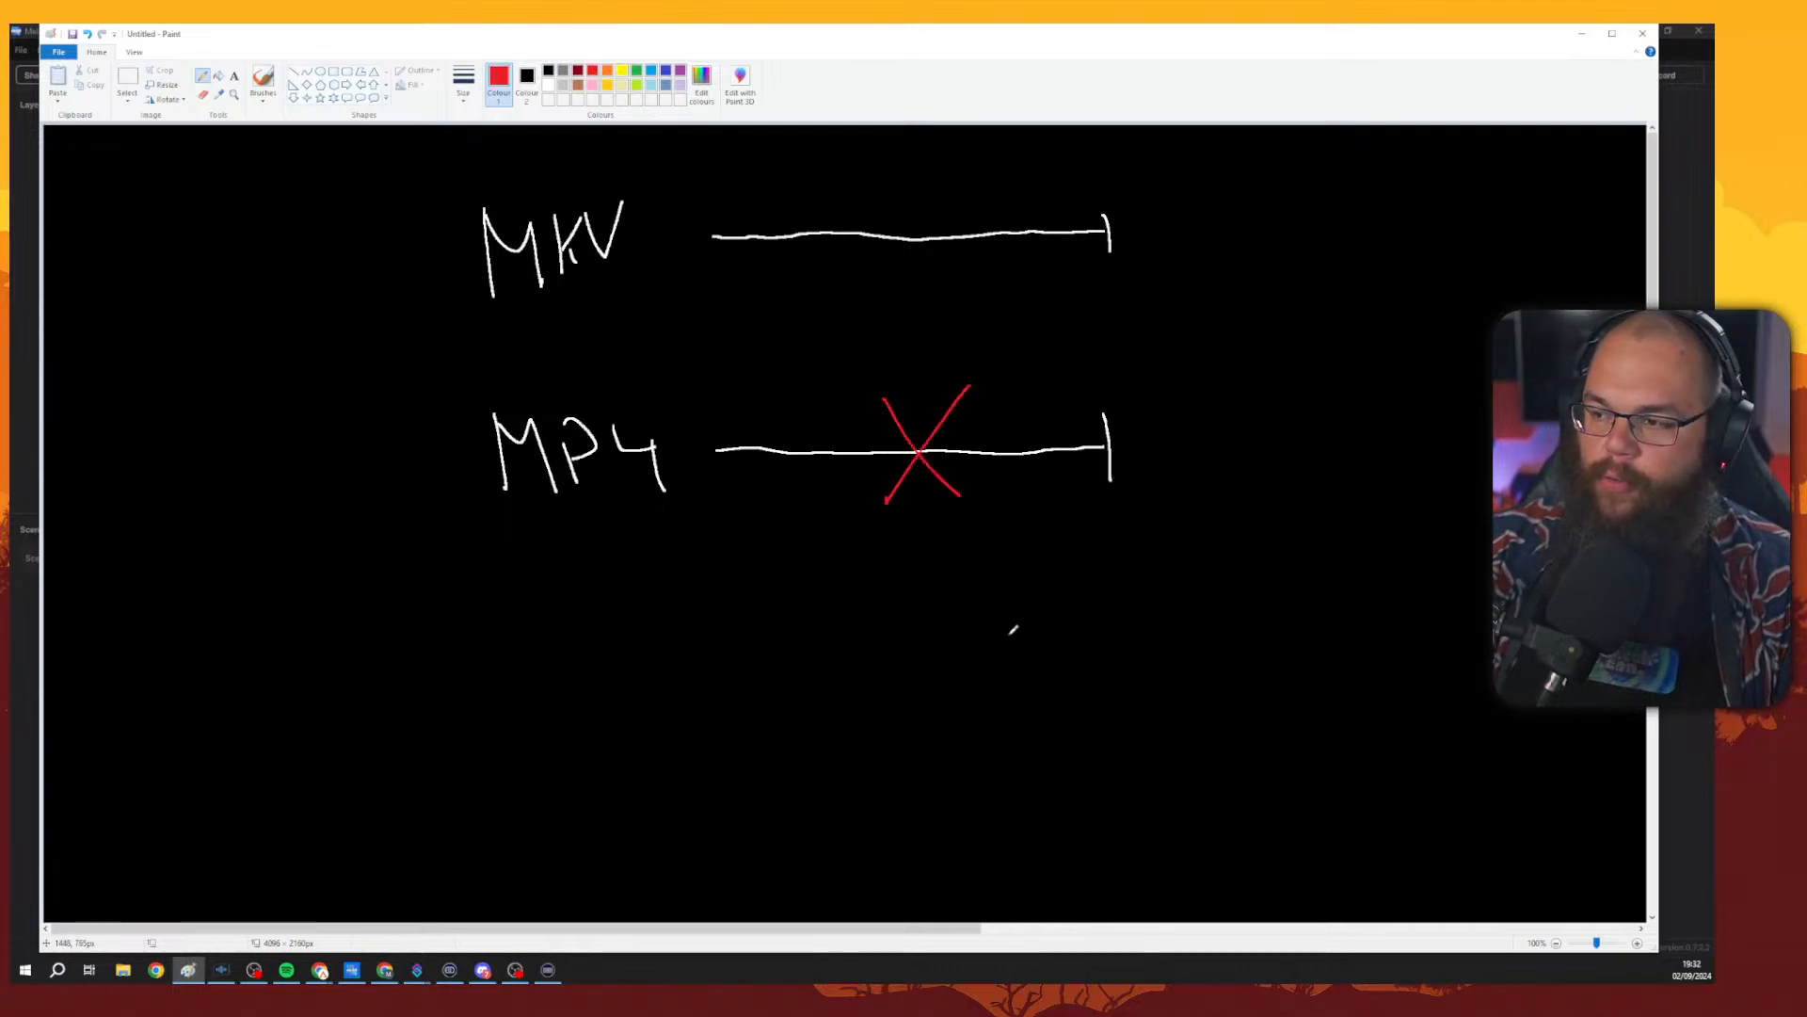
left_click(636, 70)
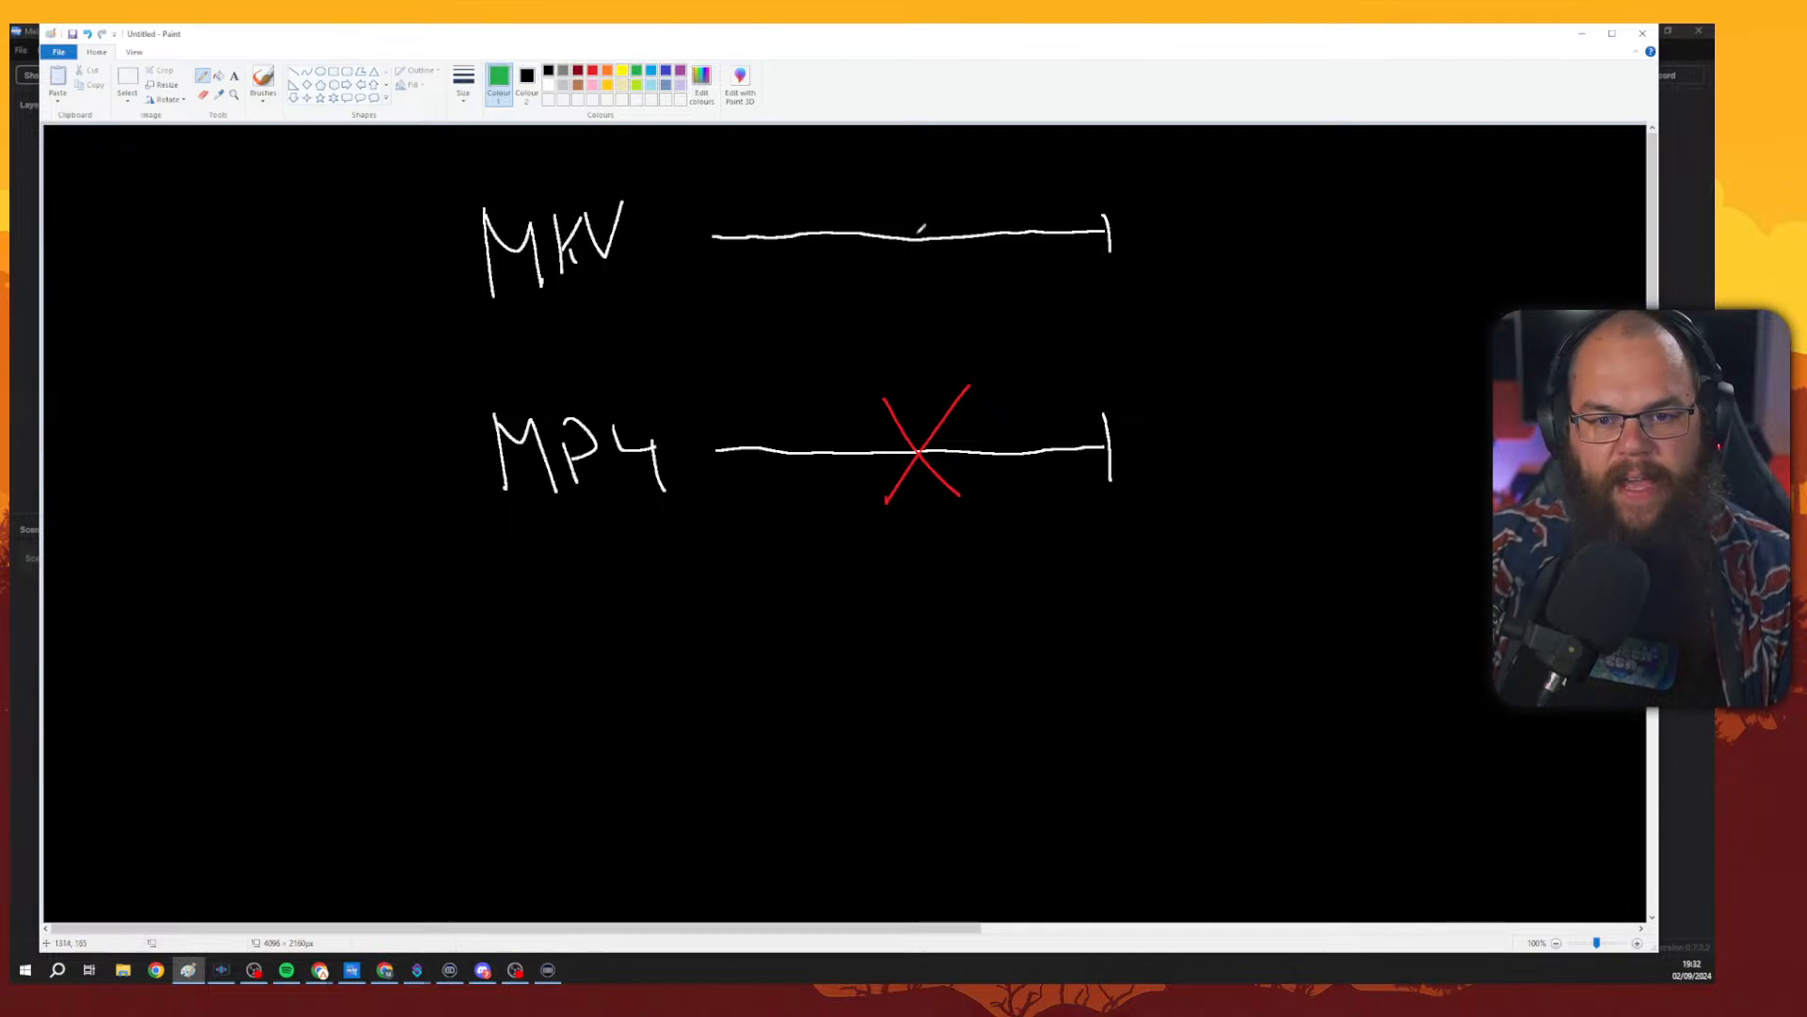
left_click_drag(901, 225, 957, 201)
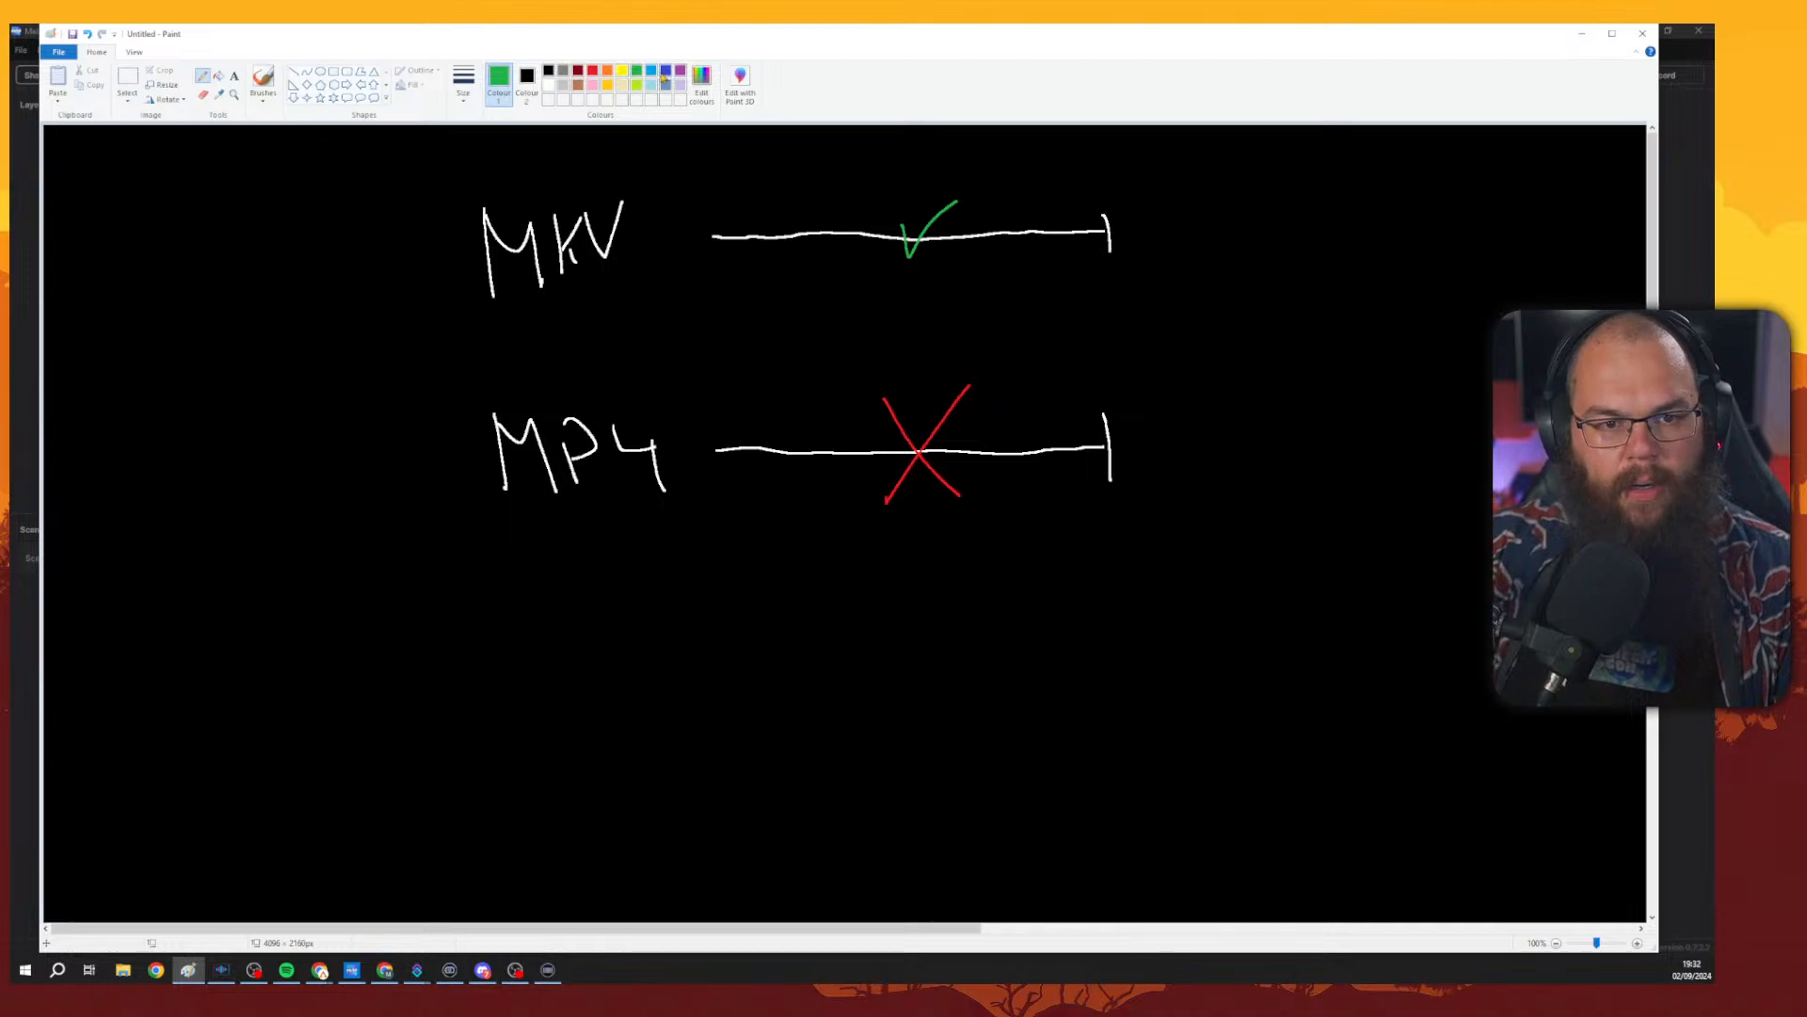
Underline MKV in white and draw an arrow from MKV down to MP4.
left_click(549, 85)
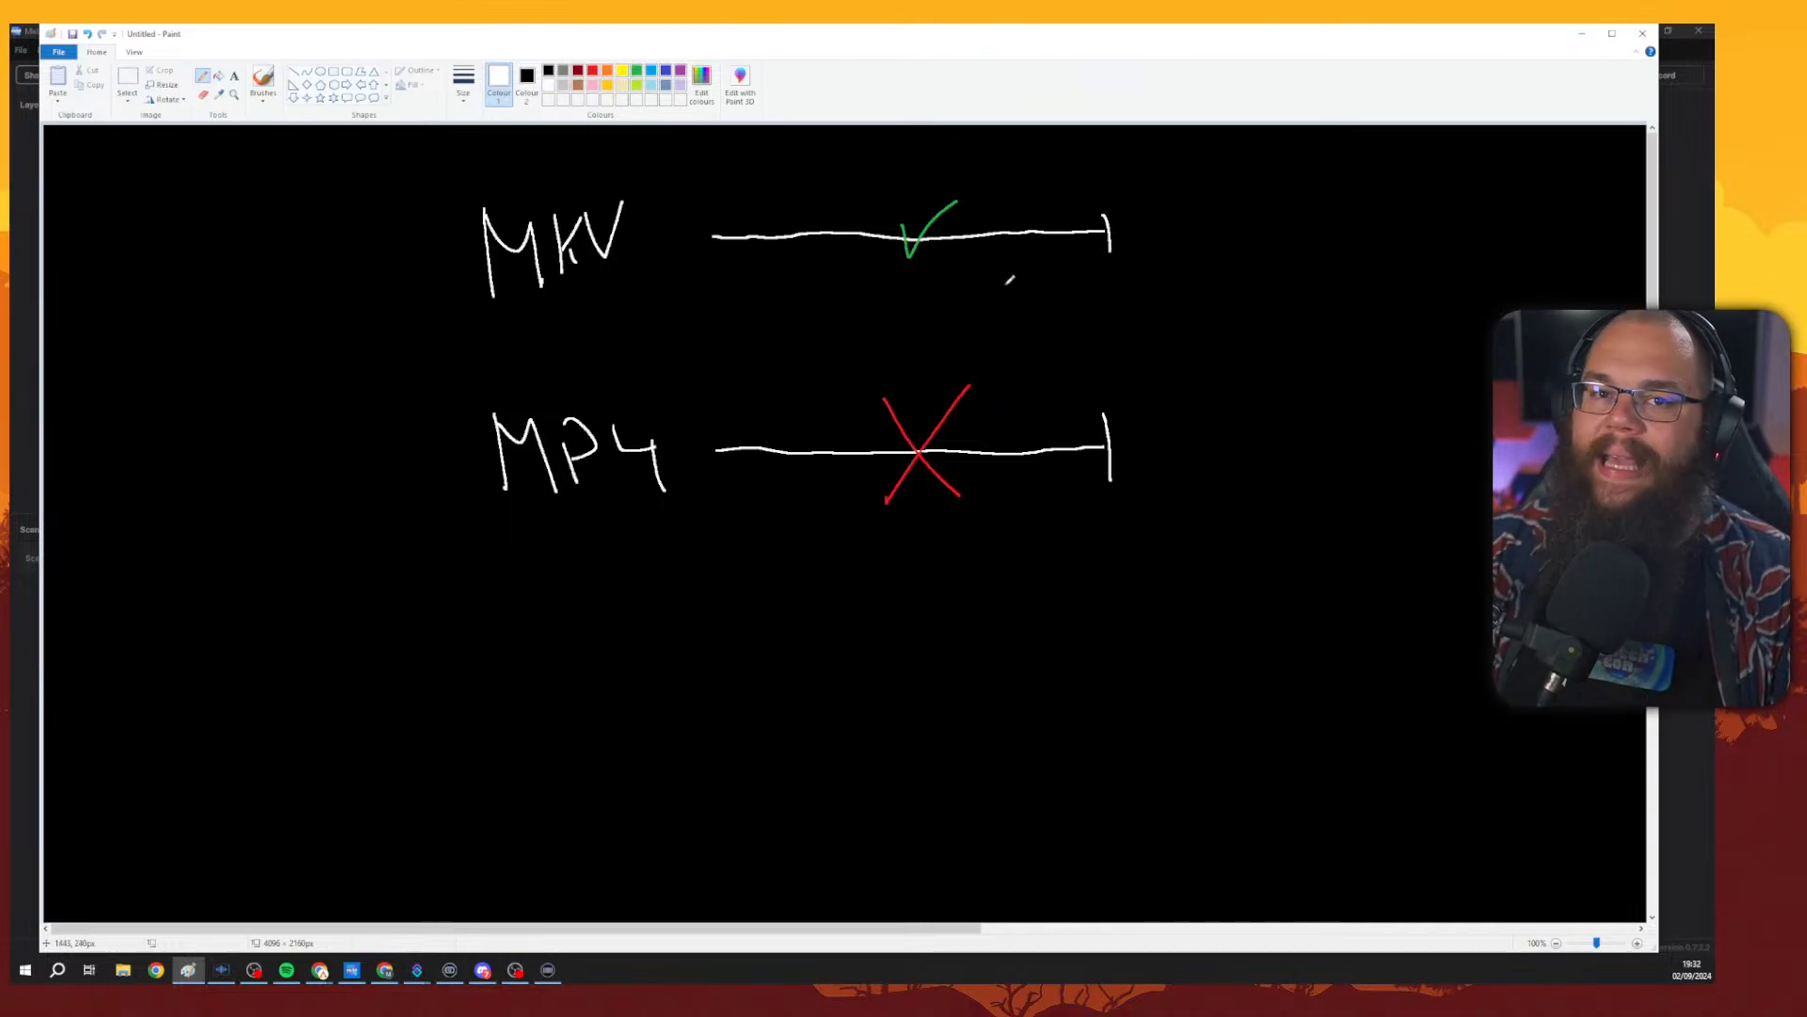
mouse_move(516, 308)
left_mouse_down()
mouse_move(617, 295)
mouse_move(527, 305)
left_mouse_up()
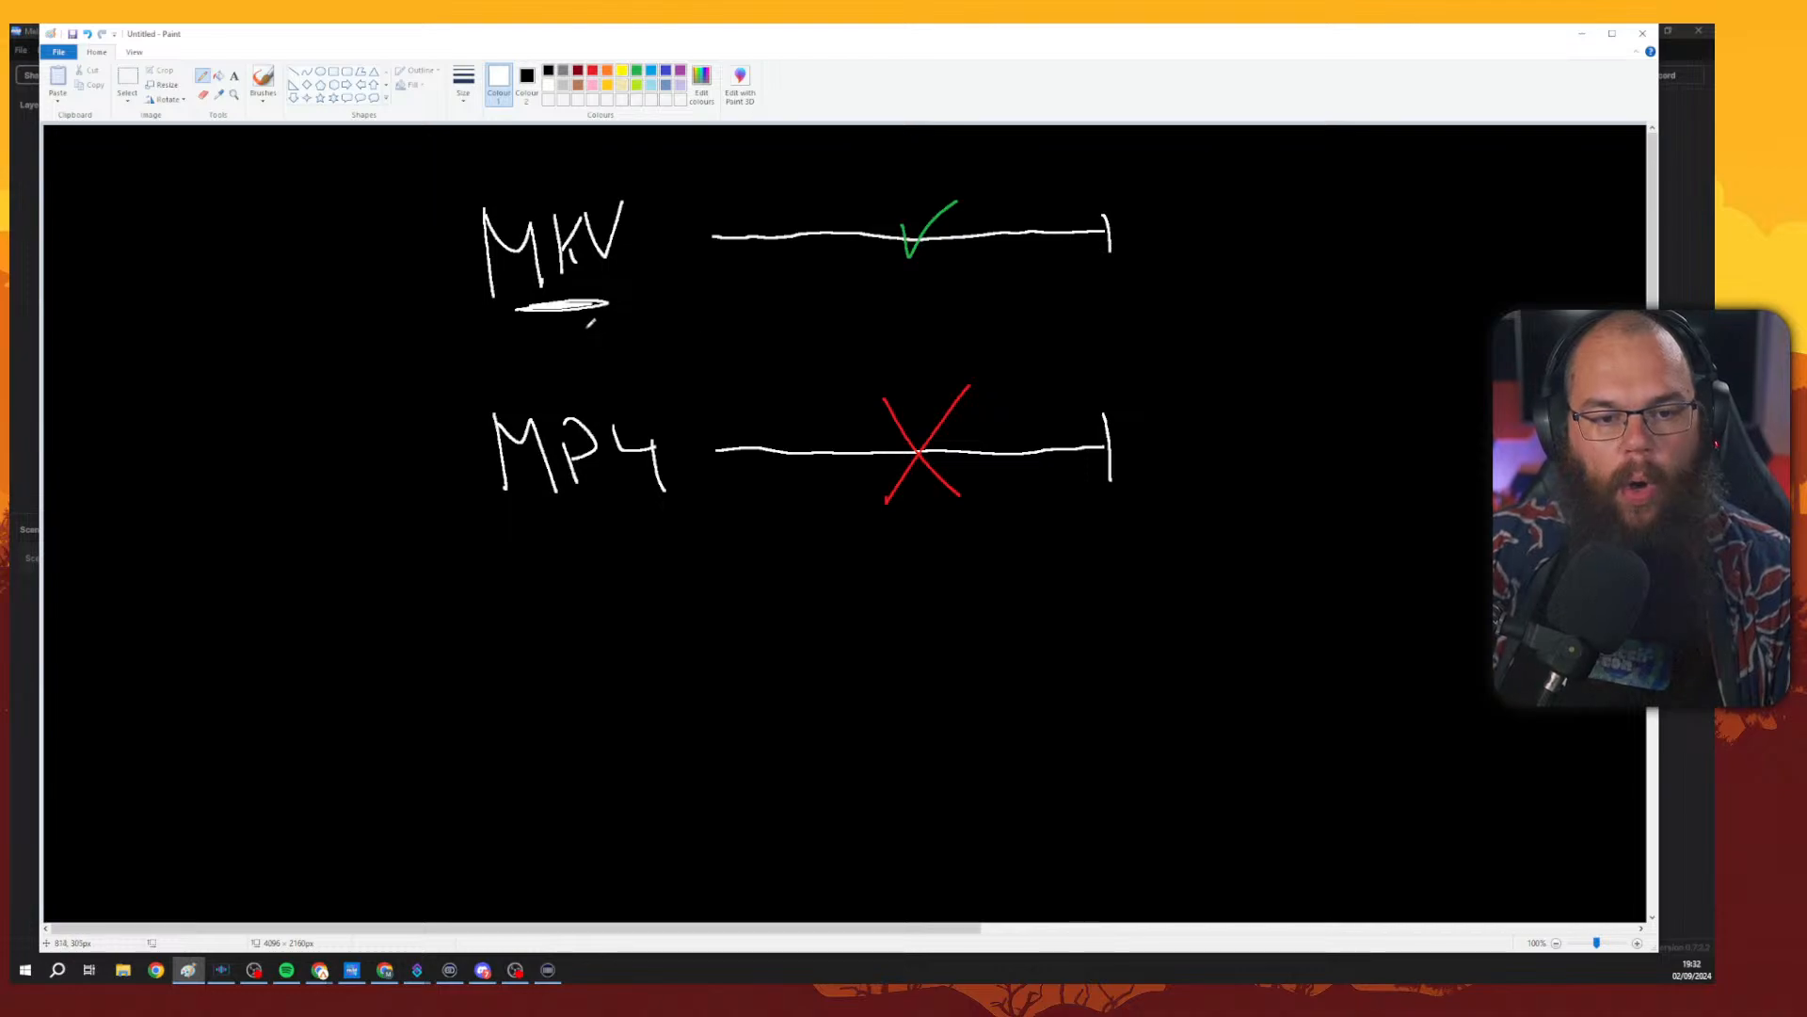
mouse_move(587, 327)
left_mouse_down()
mouse_move(588, 391)
mouse_move(601, 361)
left_mouse_up()
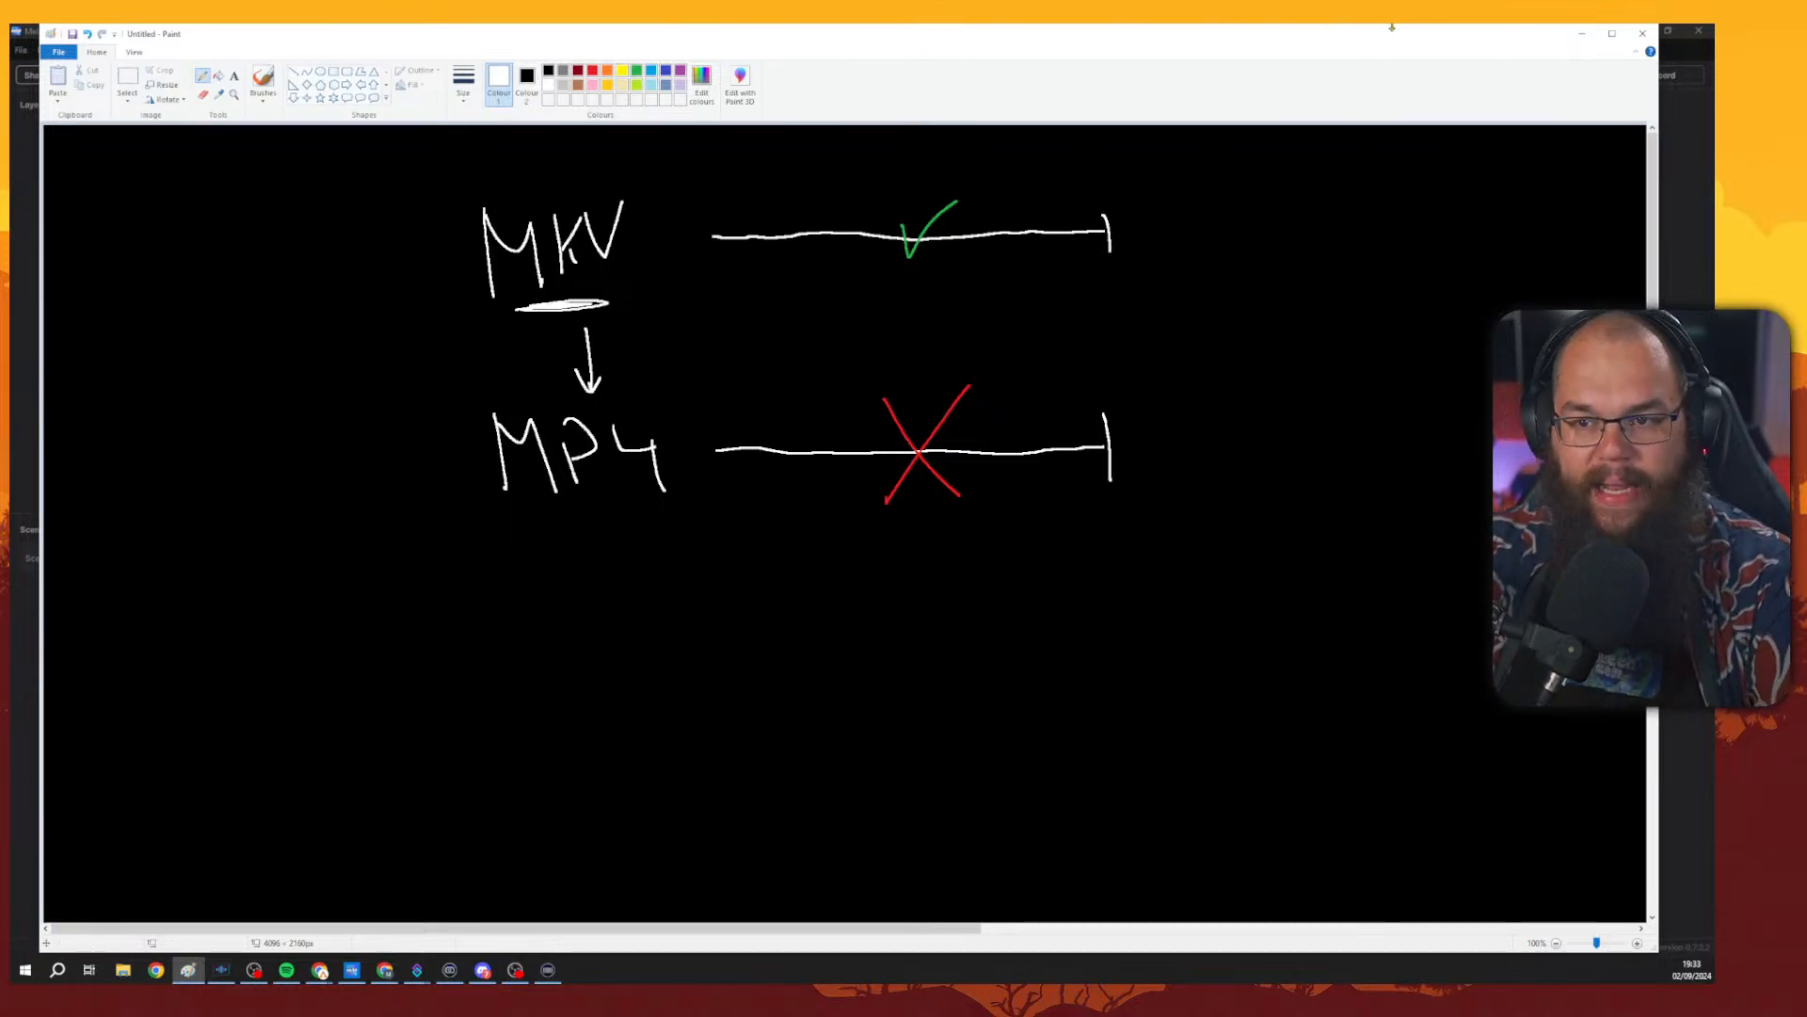
Return to Meld Studio, reopen Preferences and review the Plugins, Advanced and Audio pages.
left_click(1583, 33)
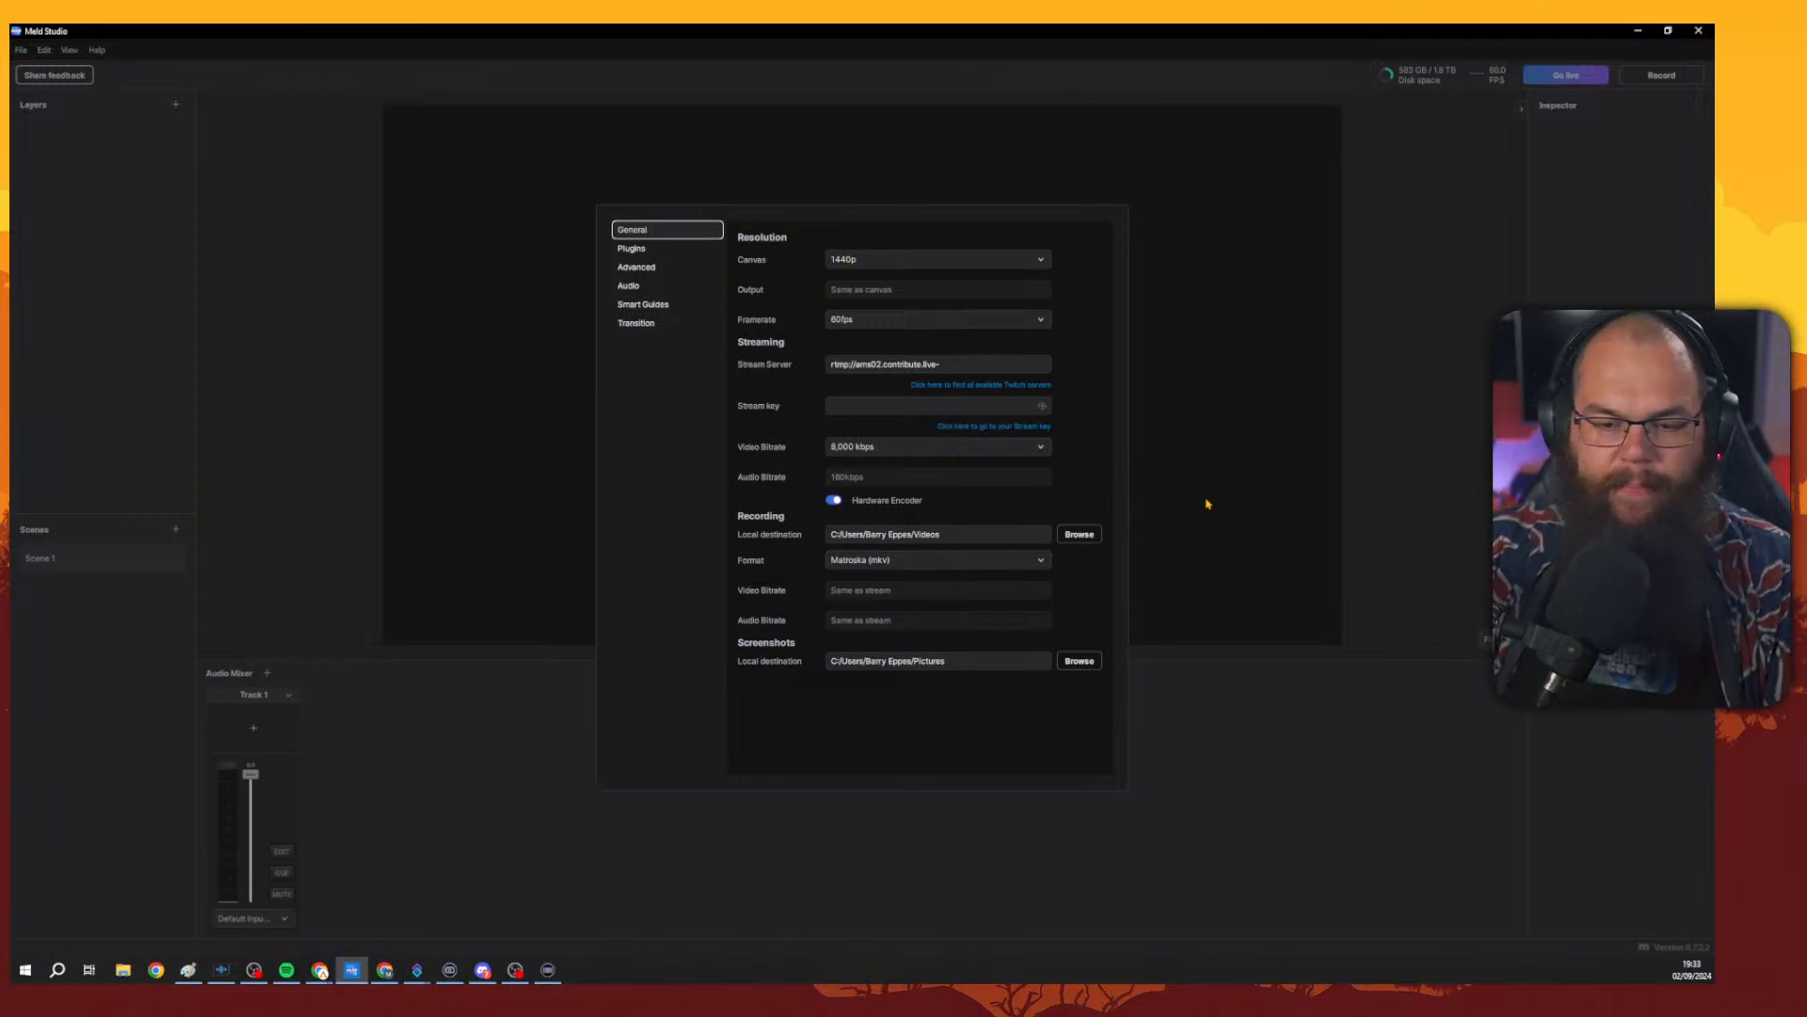
left_click(1208, 503)
left_click(20, 50)
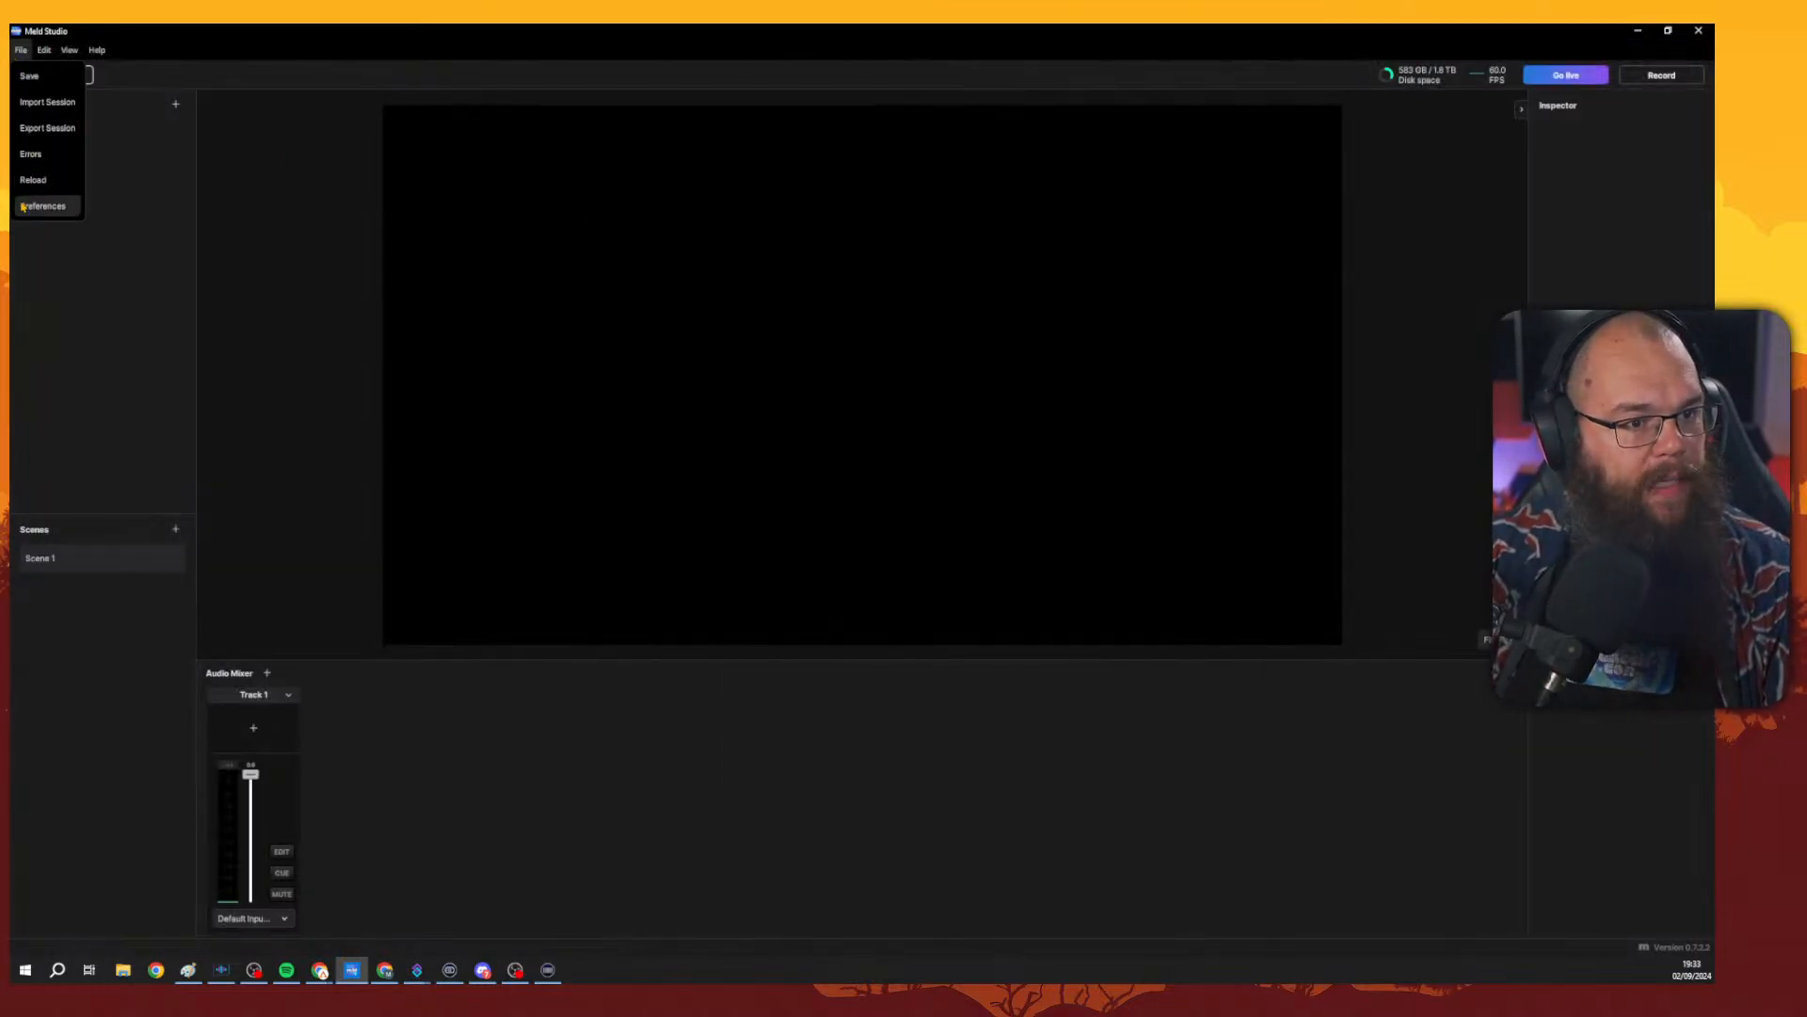
left_click(42, 206)
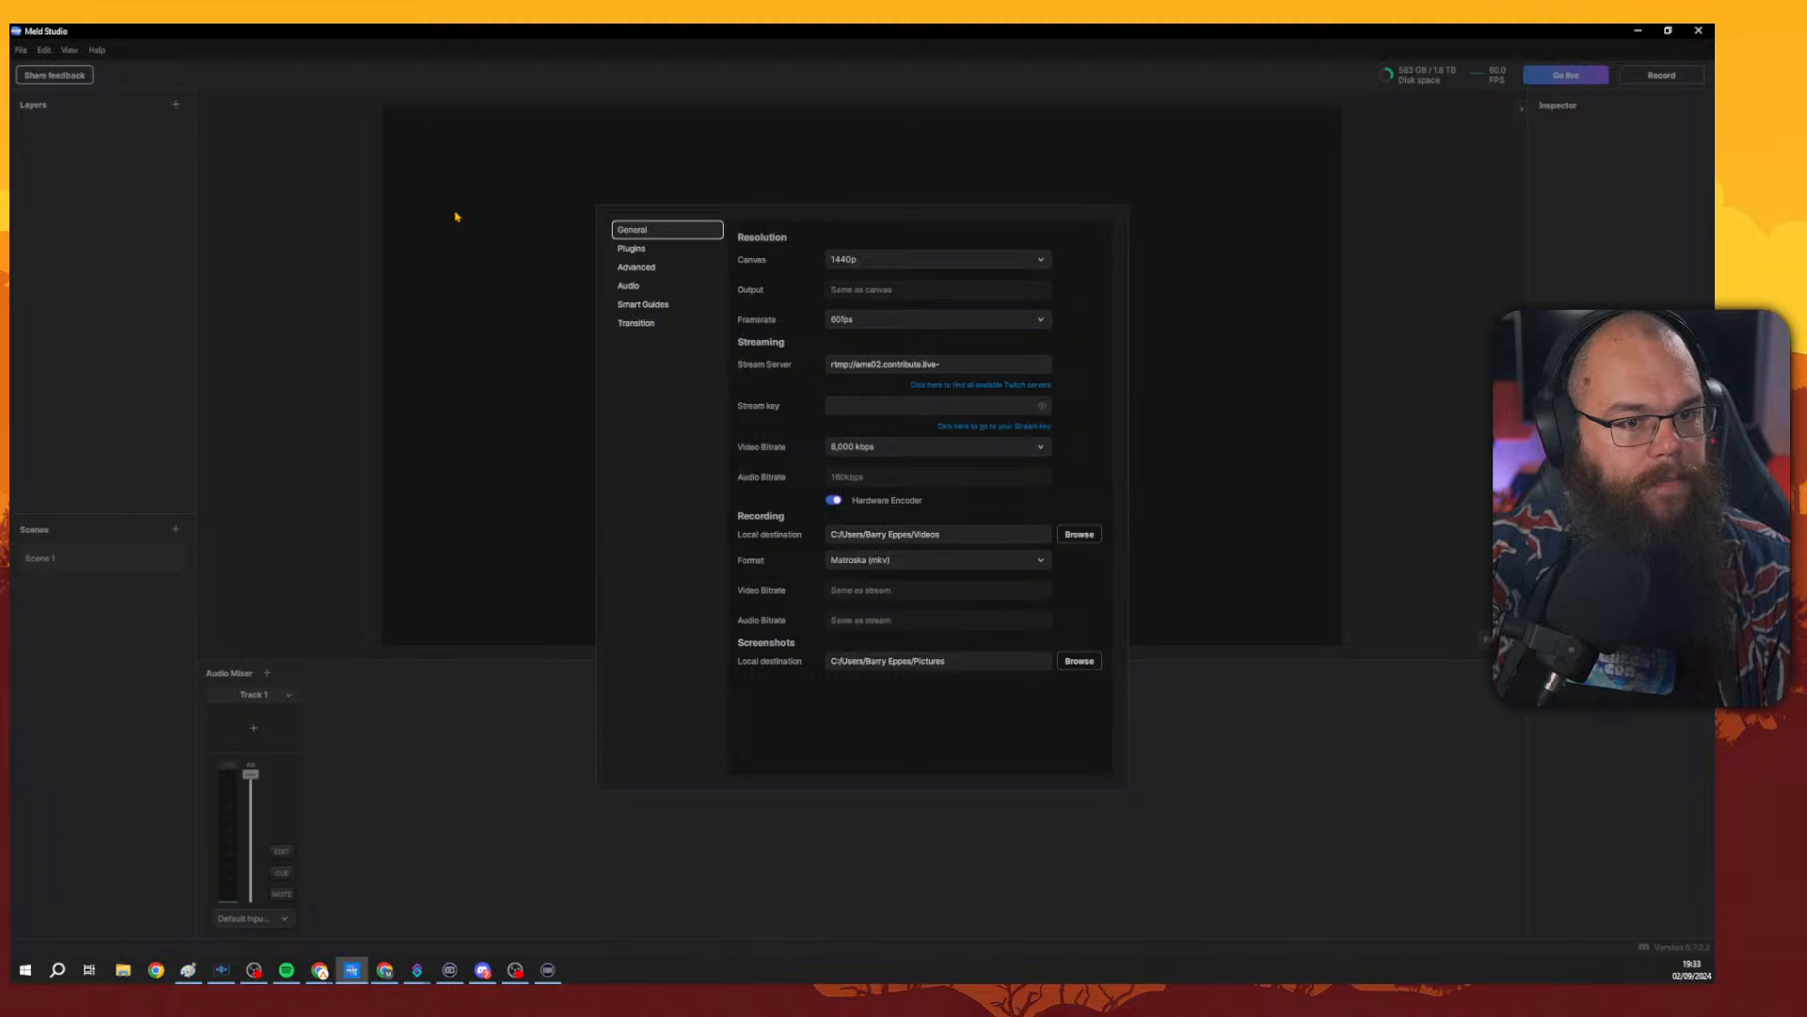
left_click(649, 249)
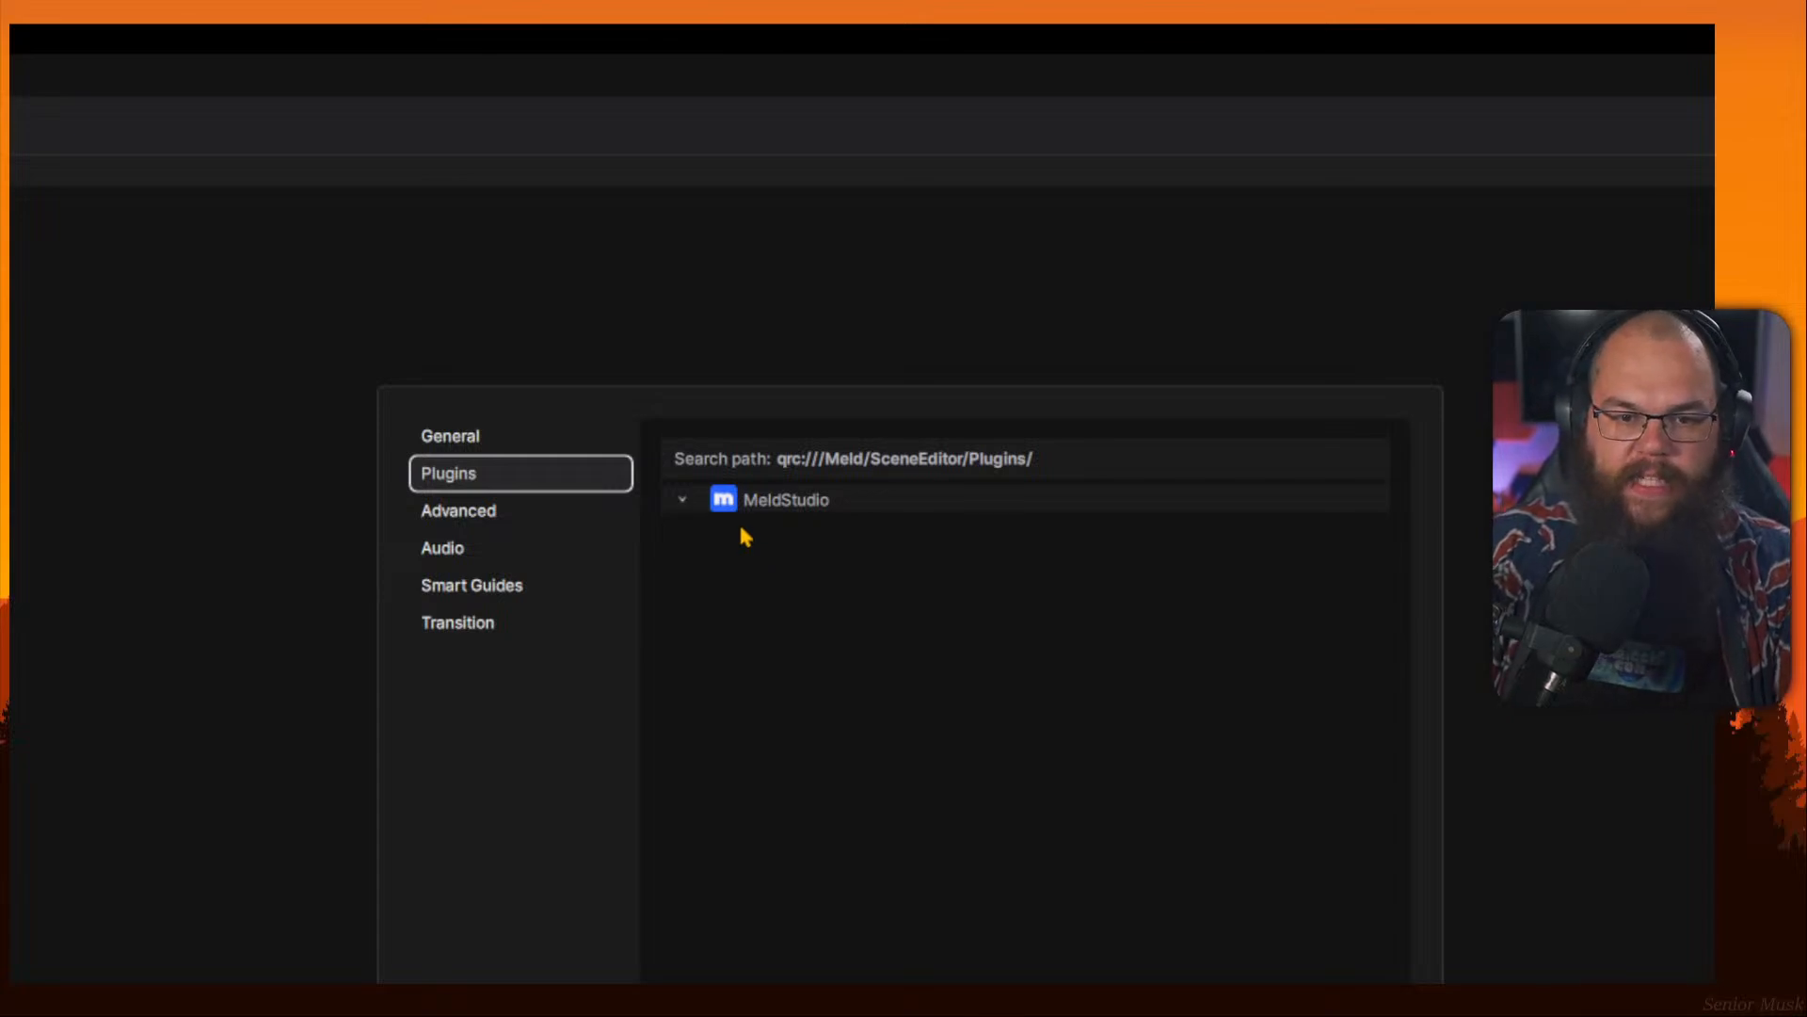
left_click(507, 516)
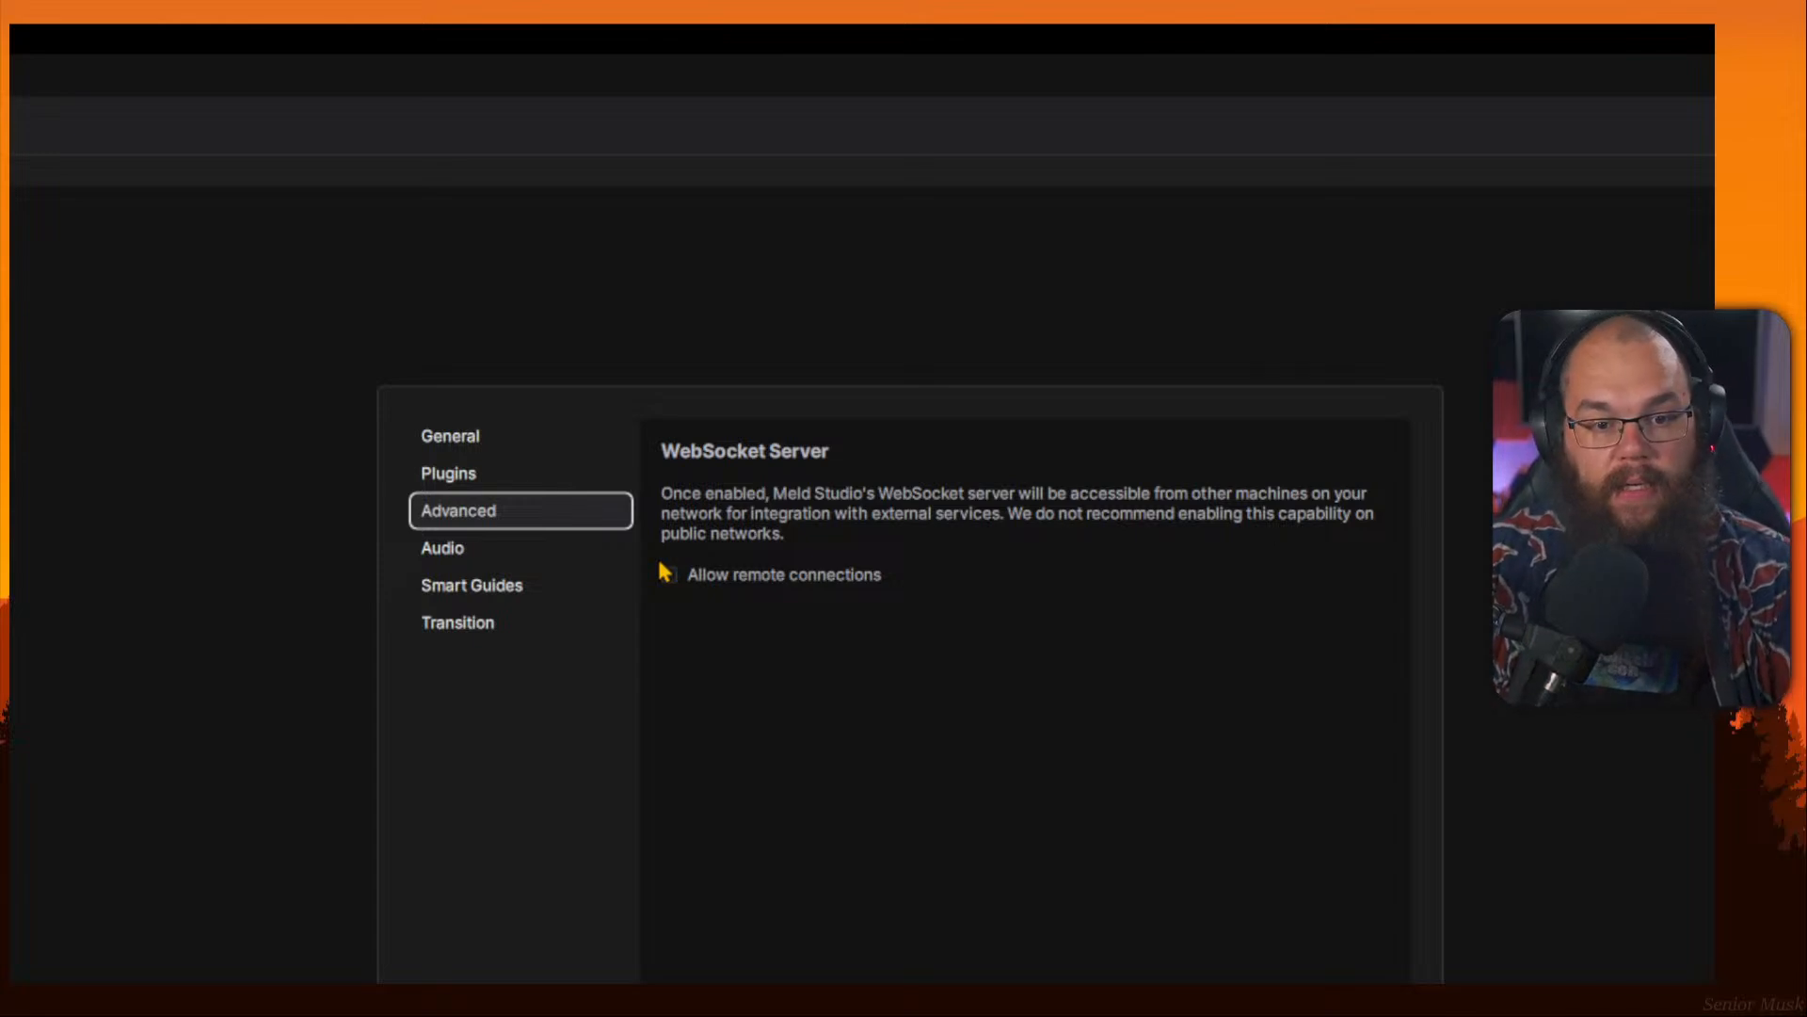
left_click(544, 556)
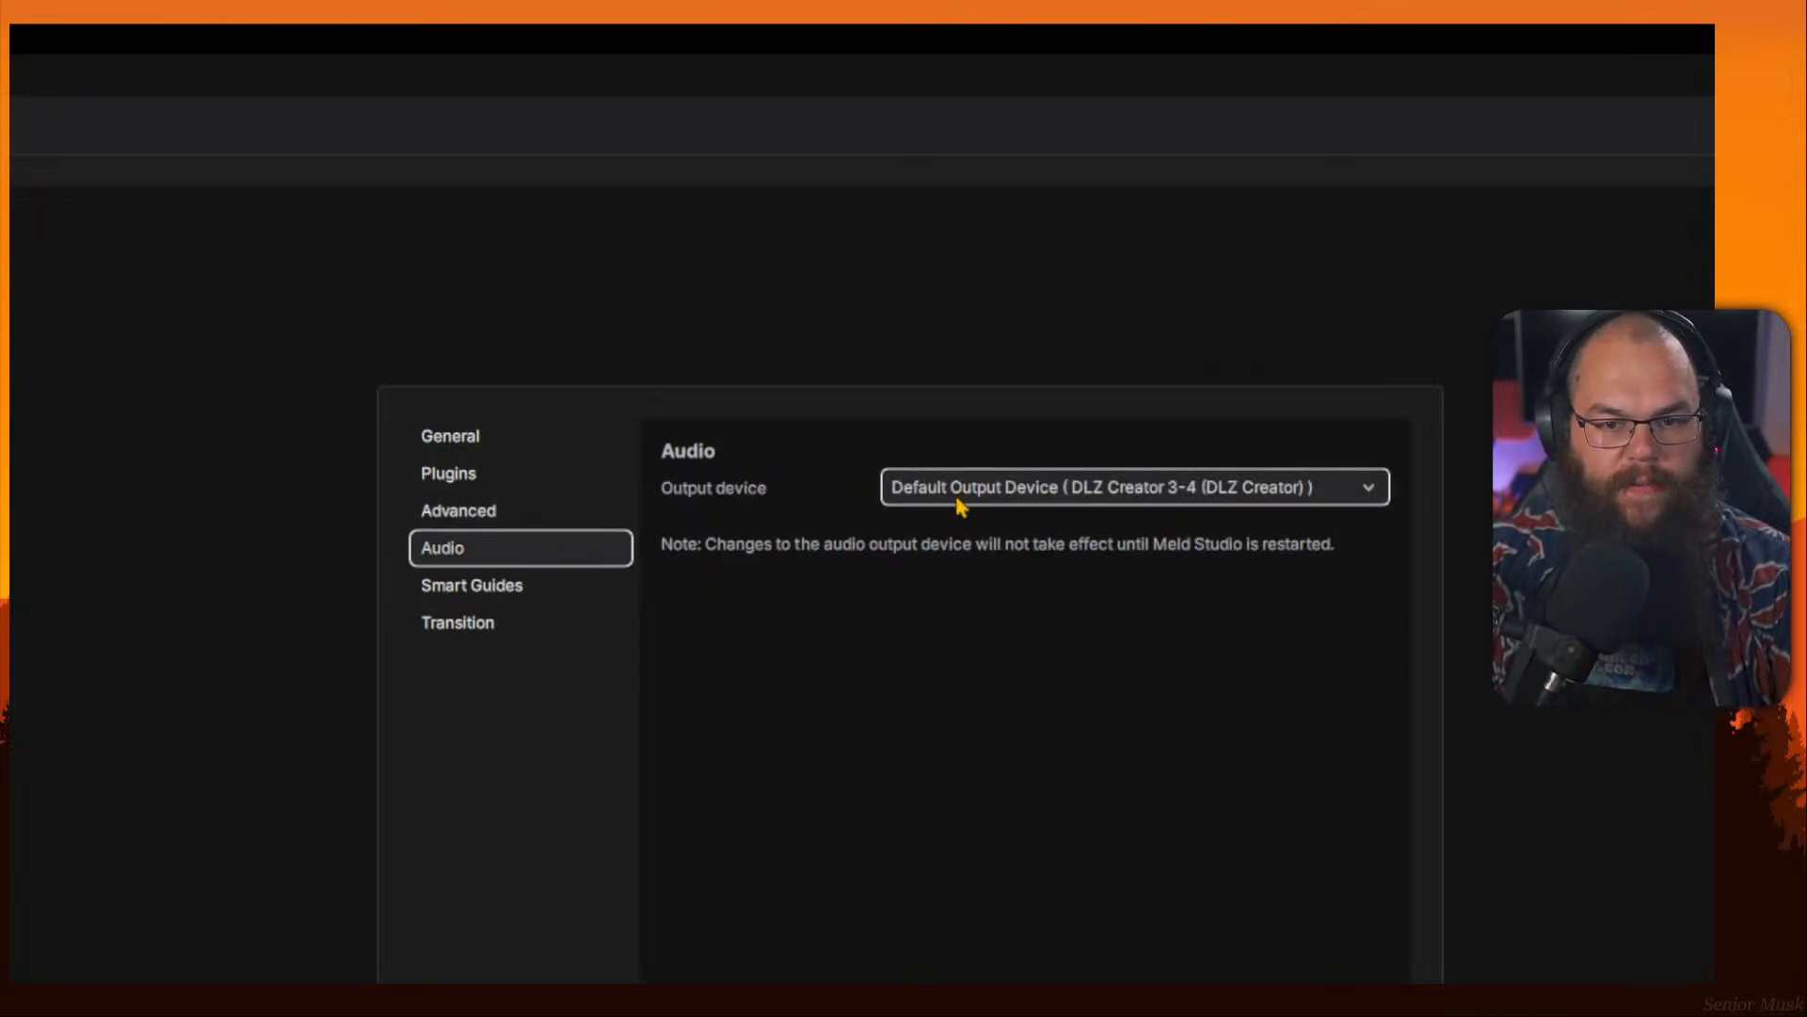
Set the Smart Guides snapping threshold to 10 px.
left_click(556, 587)
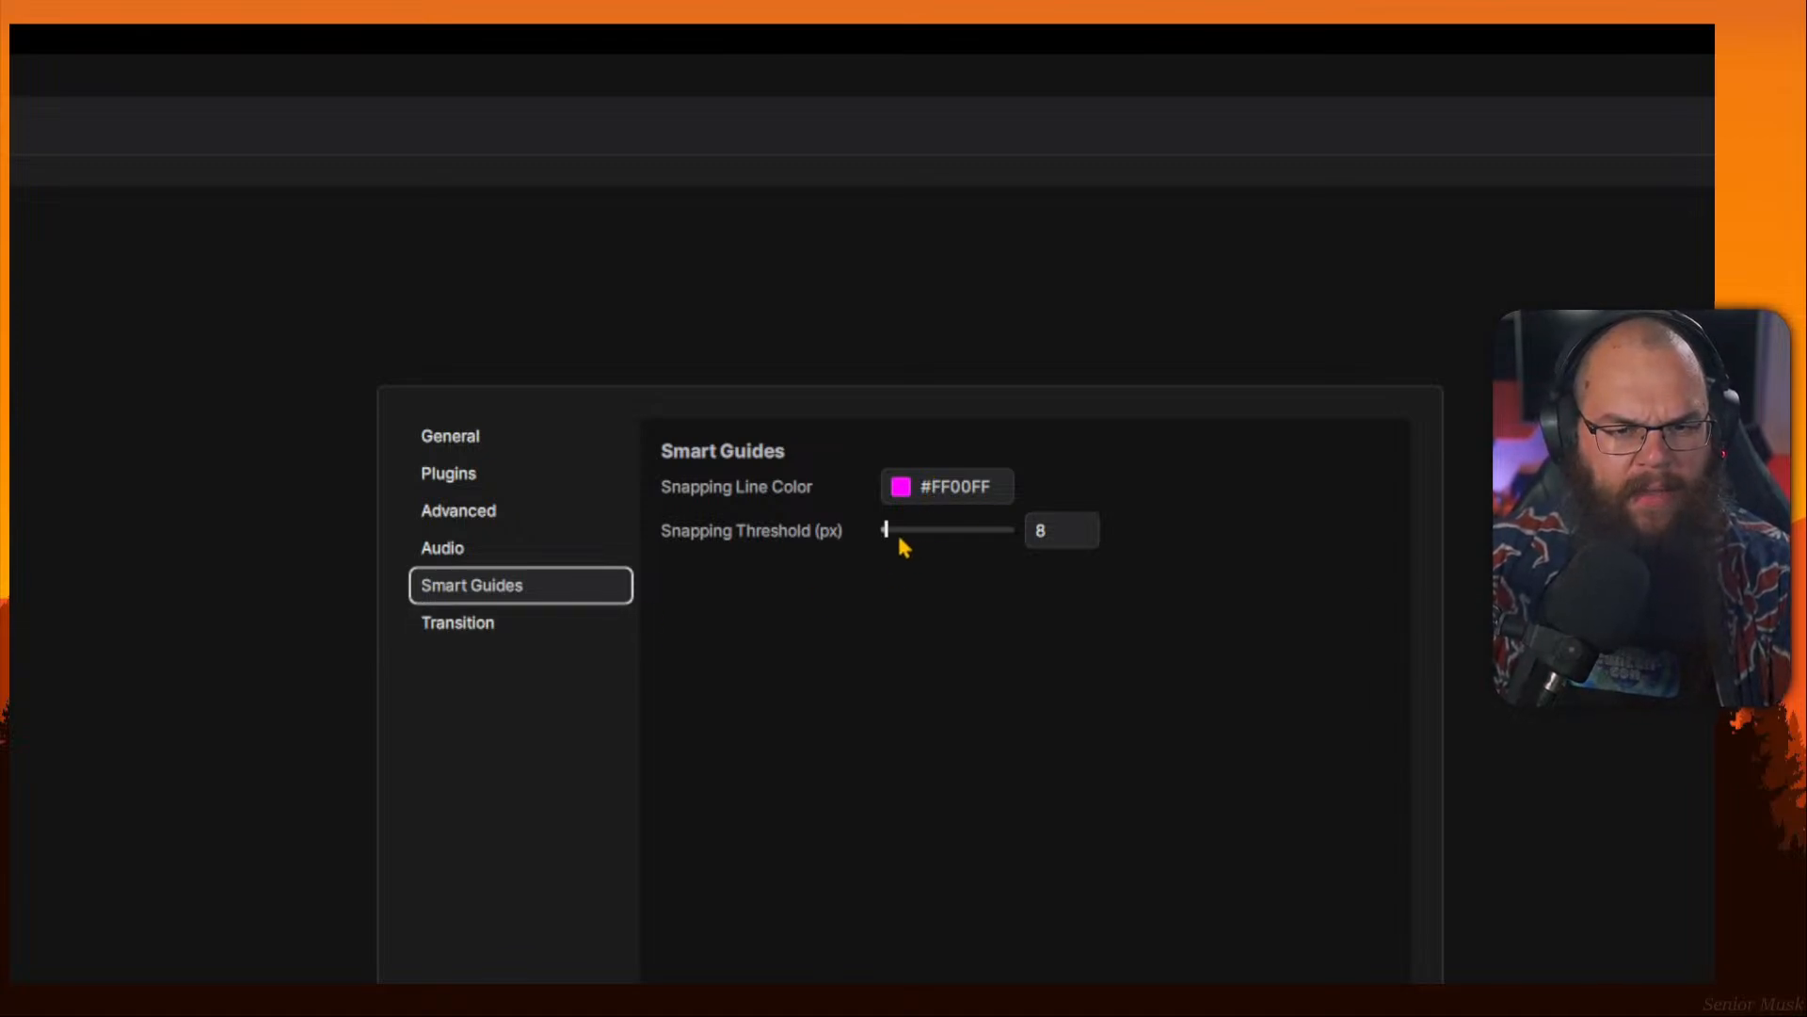
left_click(1054, 530)
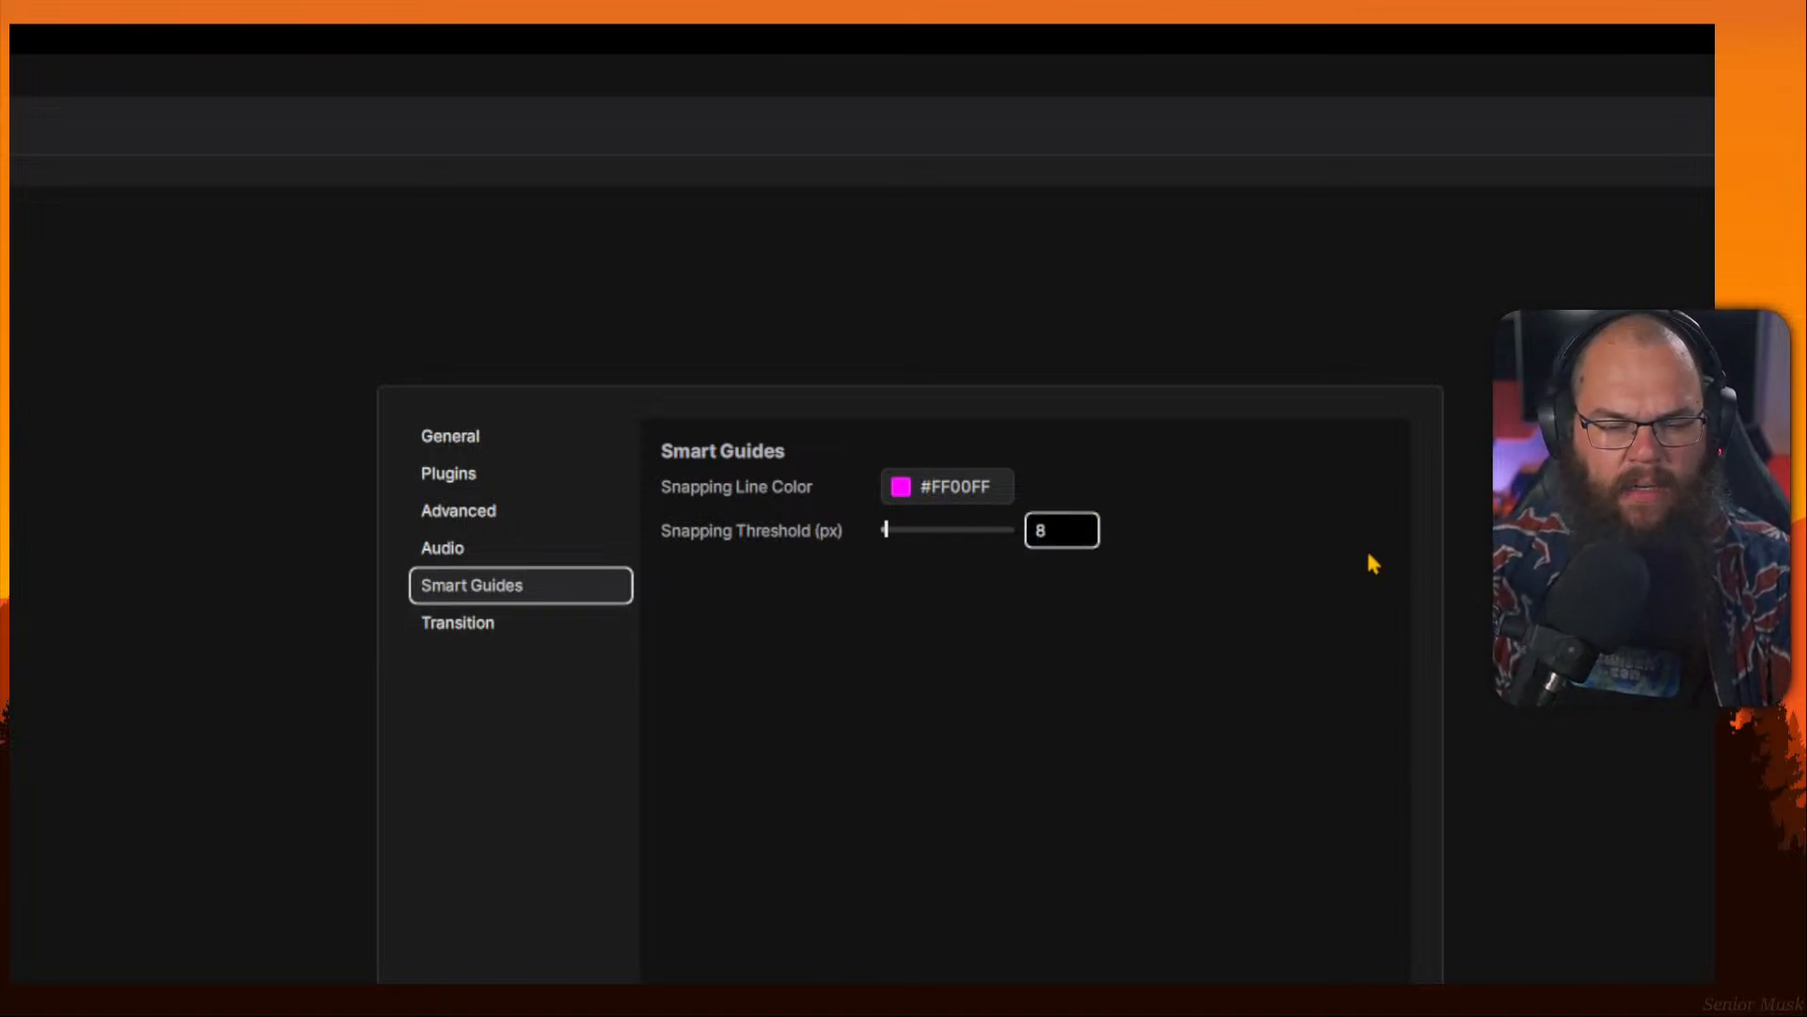
key("BackSpace")
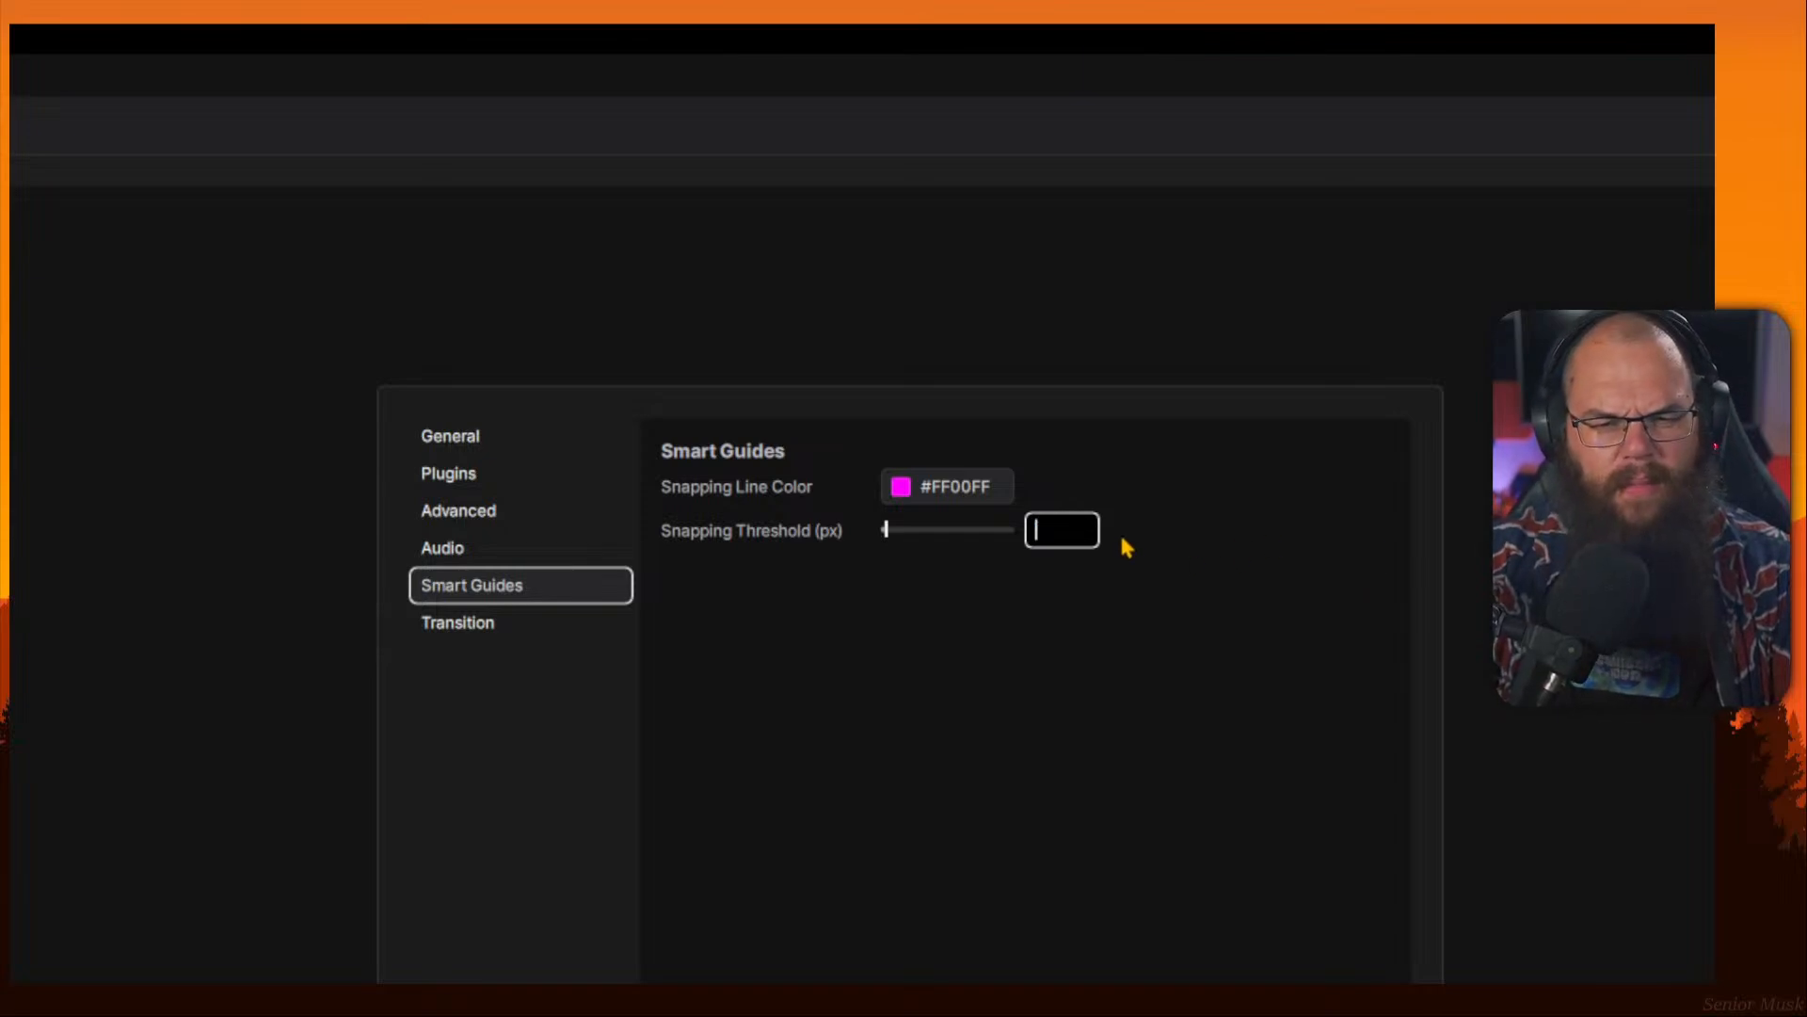
type("10")
key("Return")
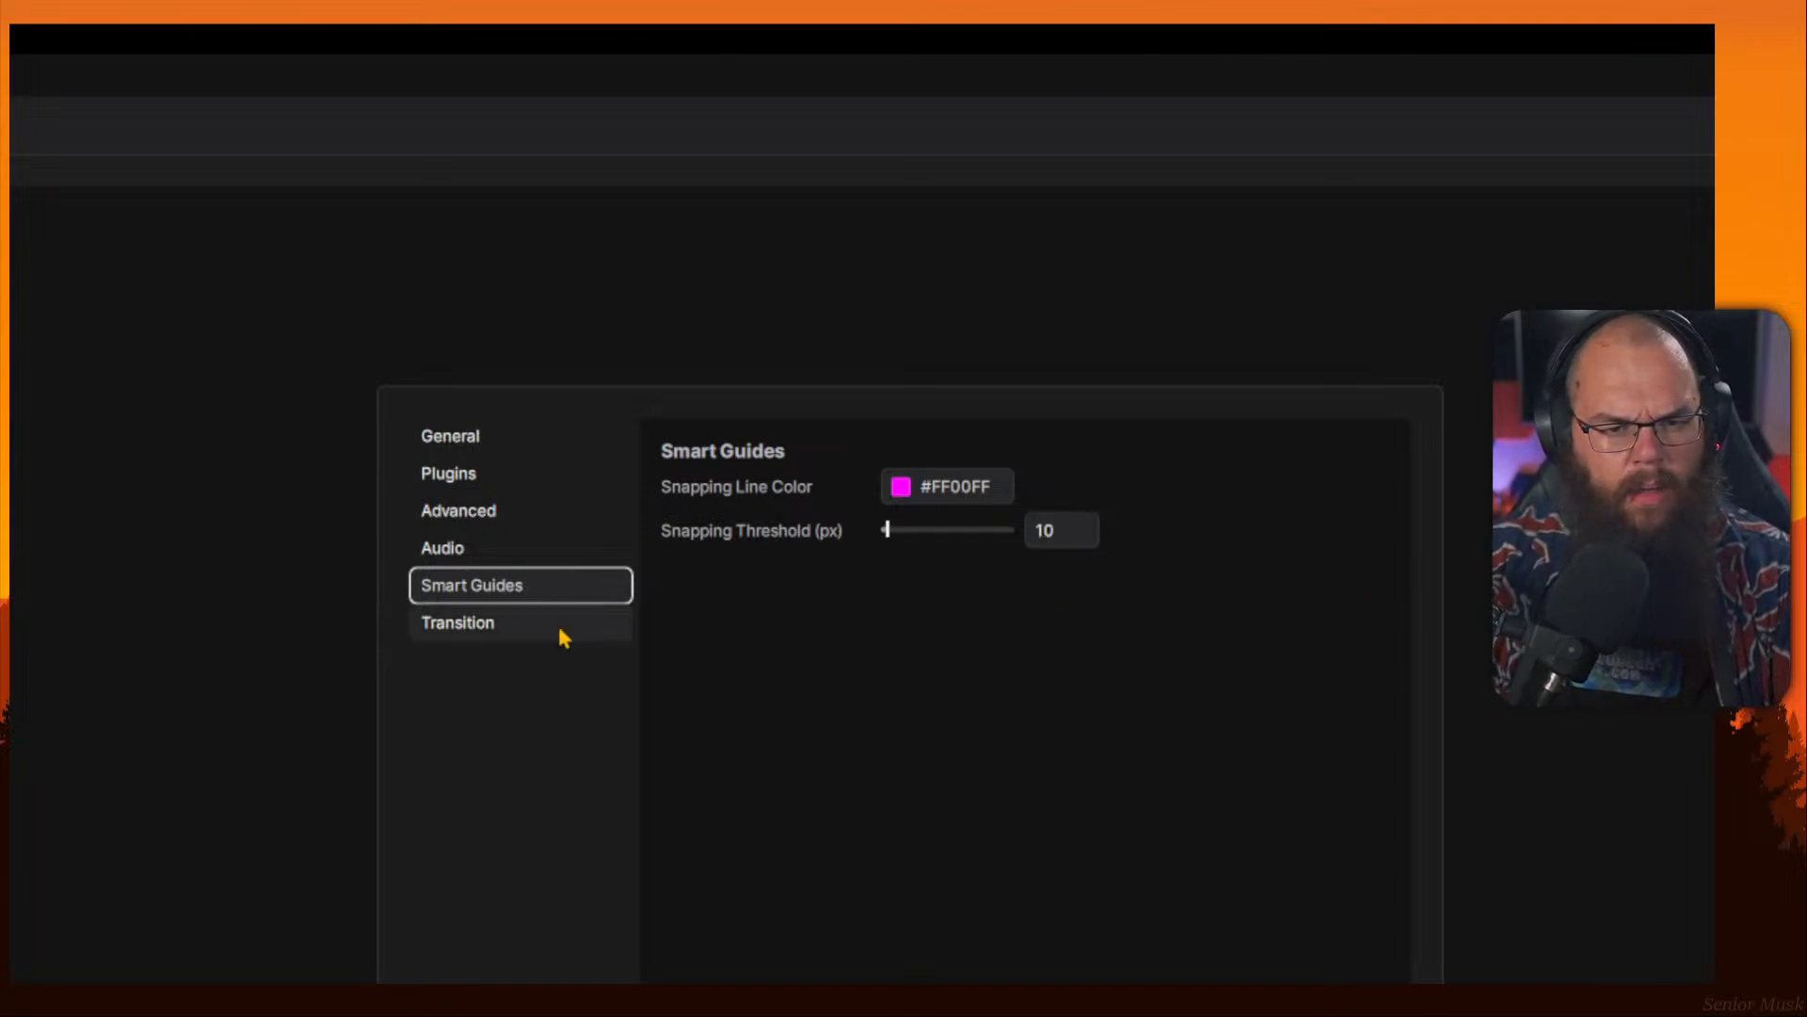
Review the Transition page's transition type and easing curve options.
left_click(561, 638)
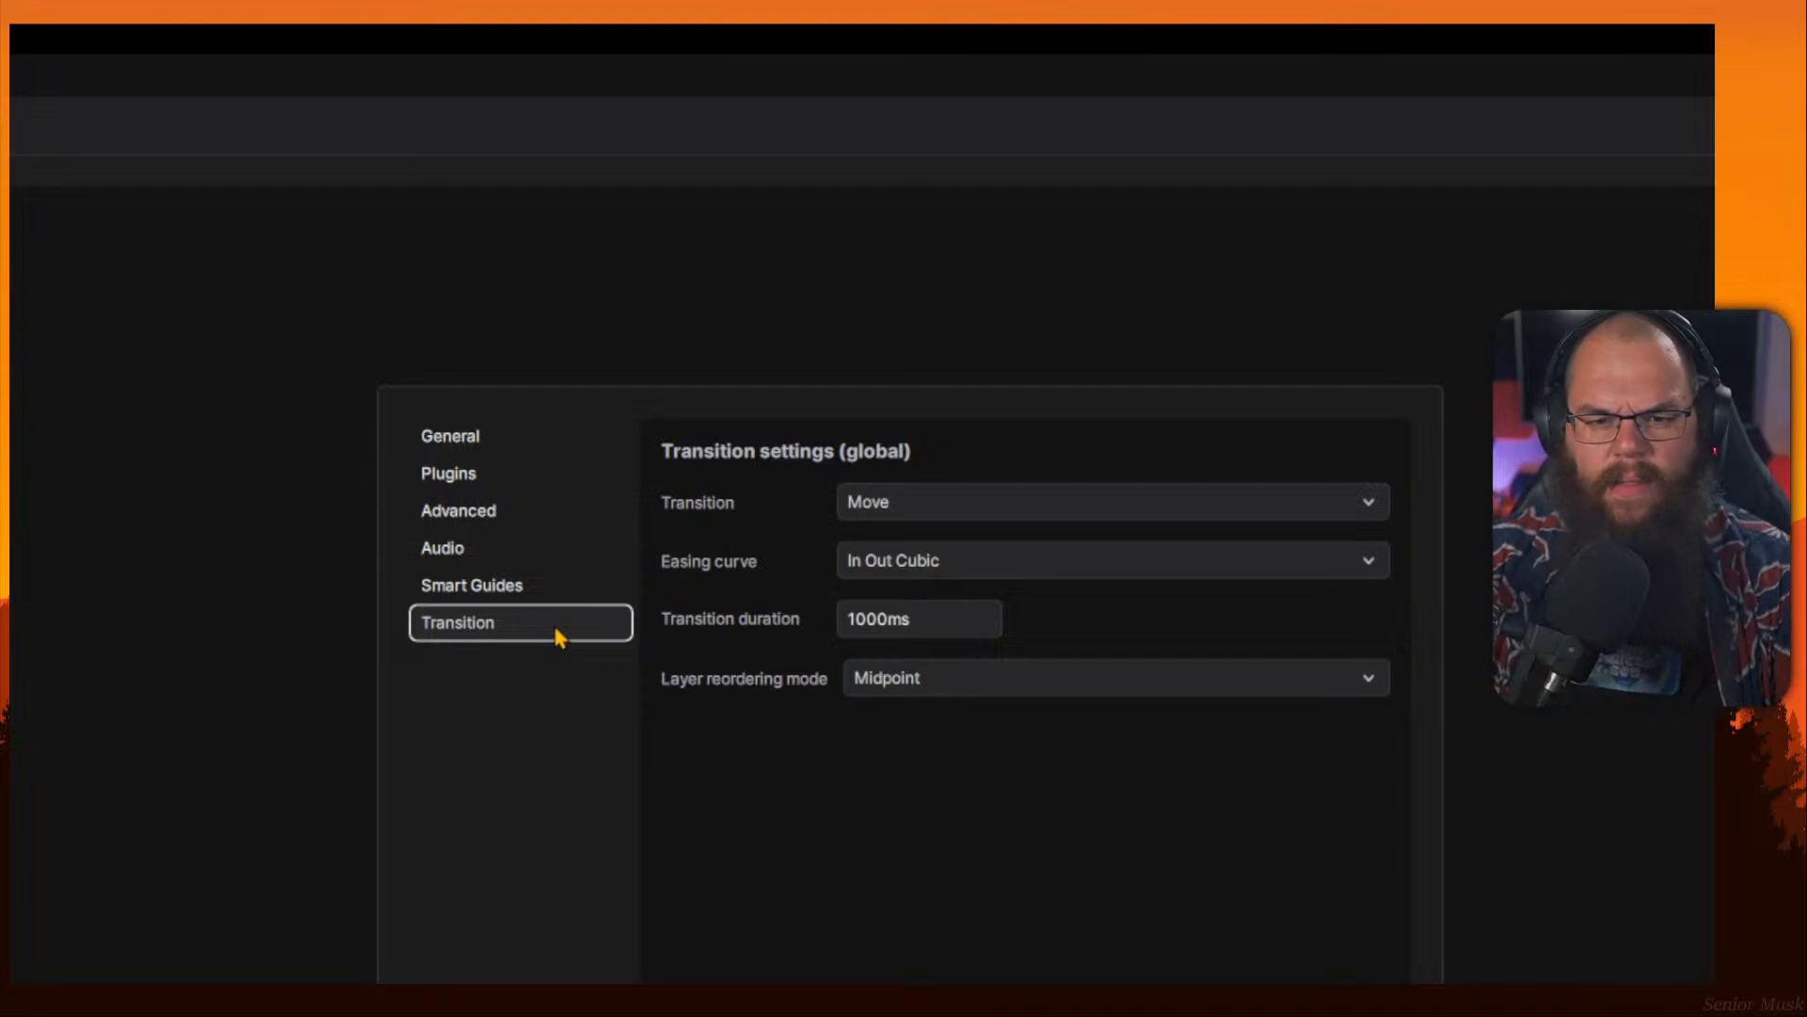
left_click(883, 502)
left_click(881, 500)
left_click(851, 508)
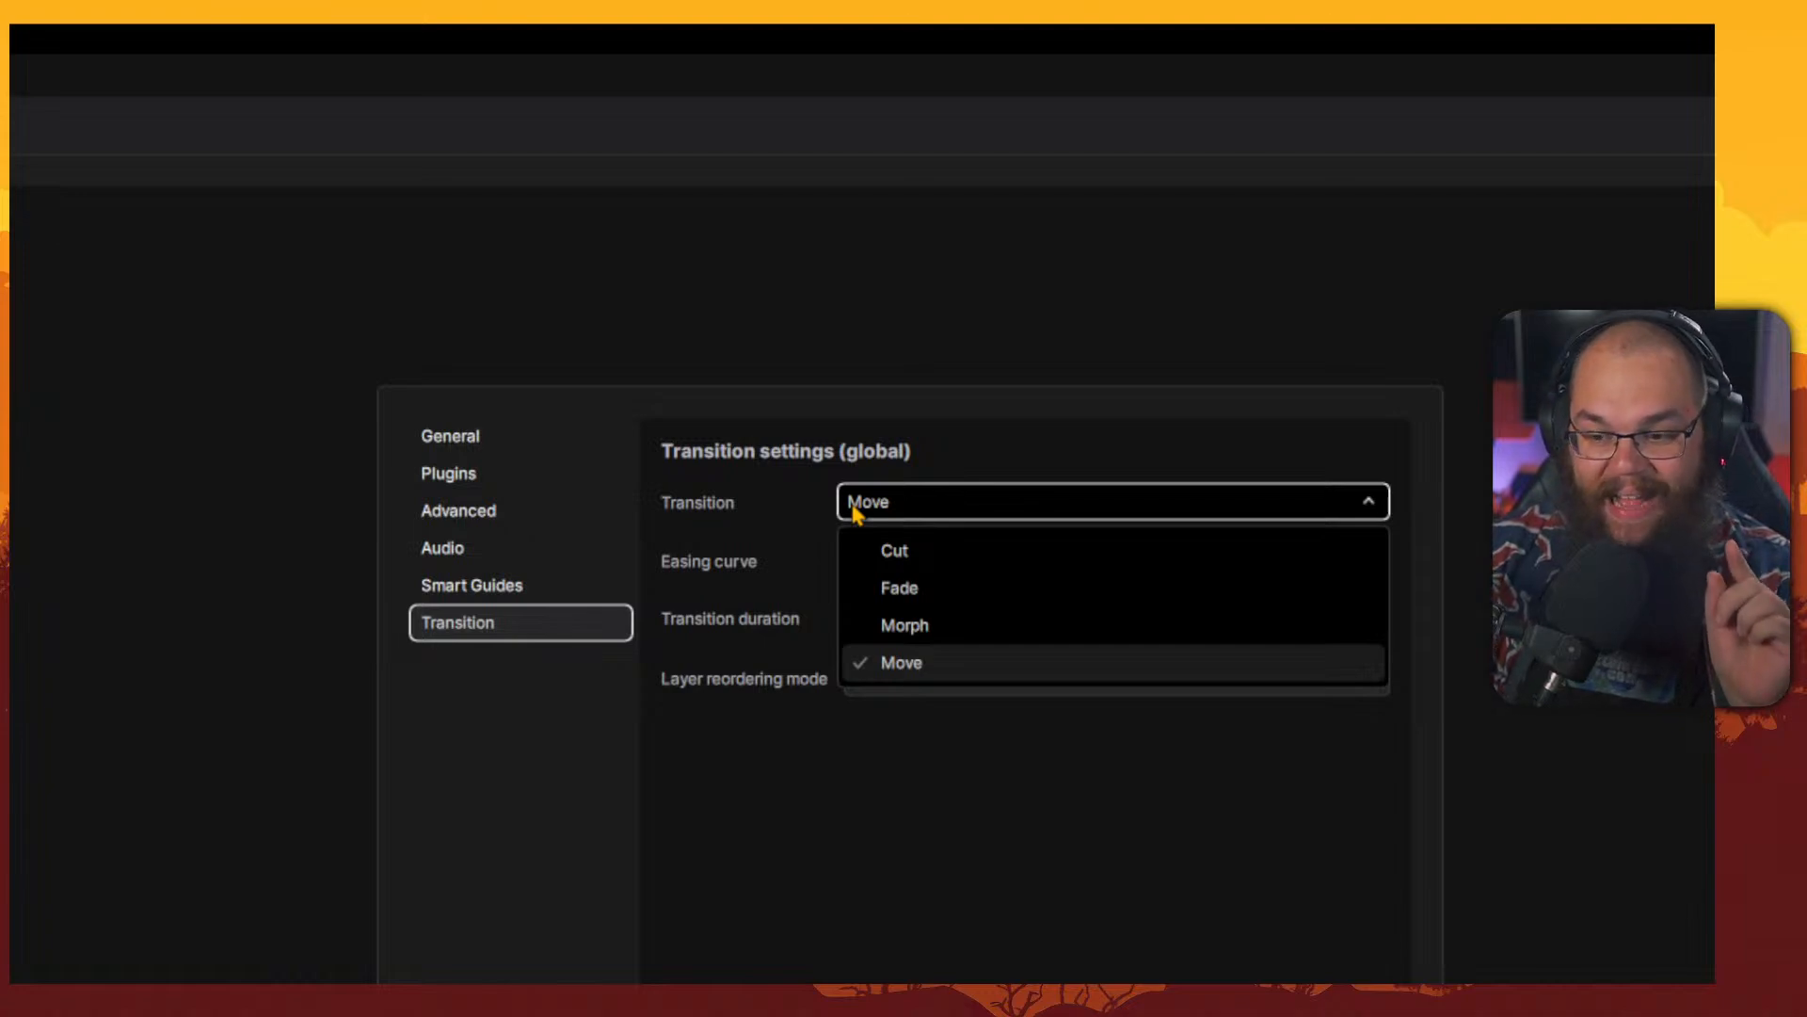
left_click(949, 662)
left_click(958, 574)
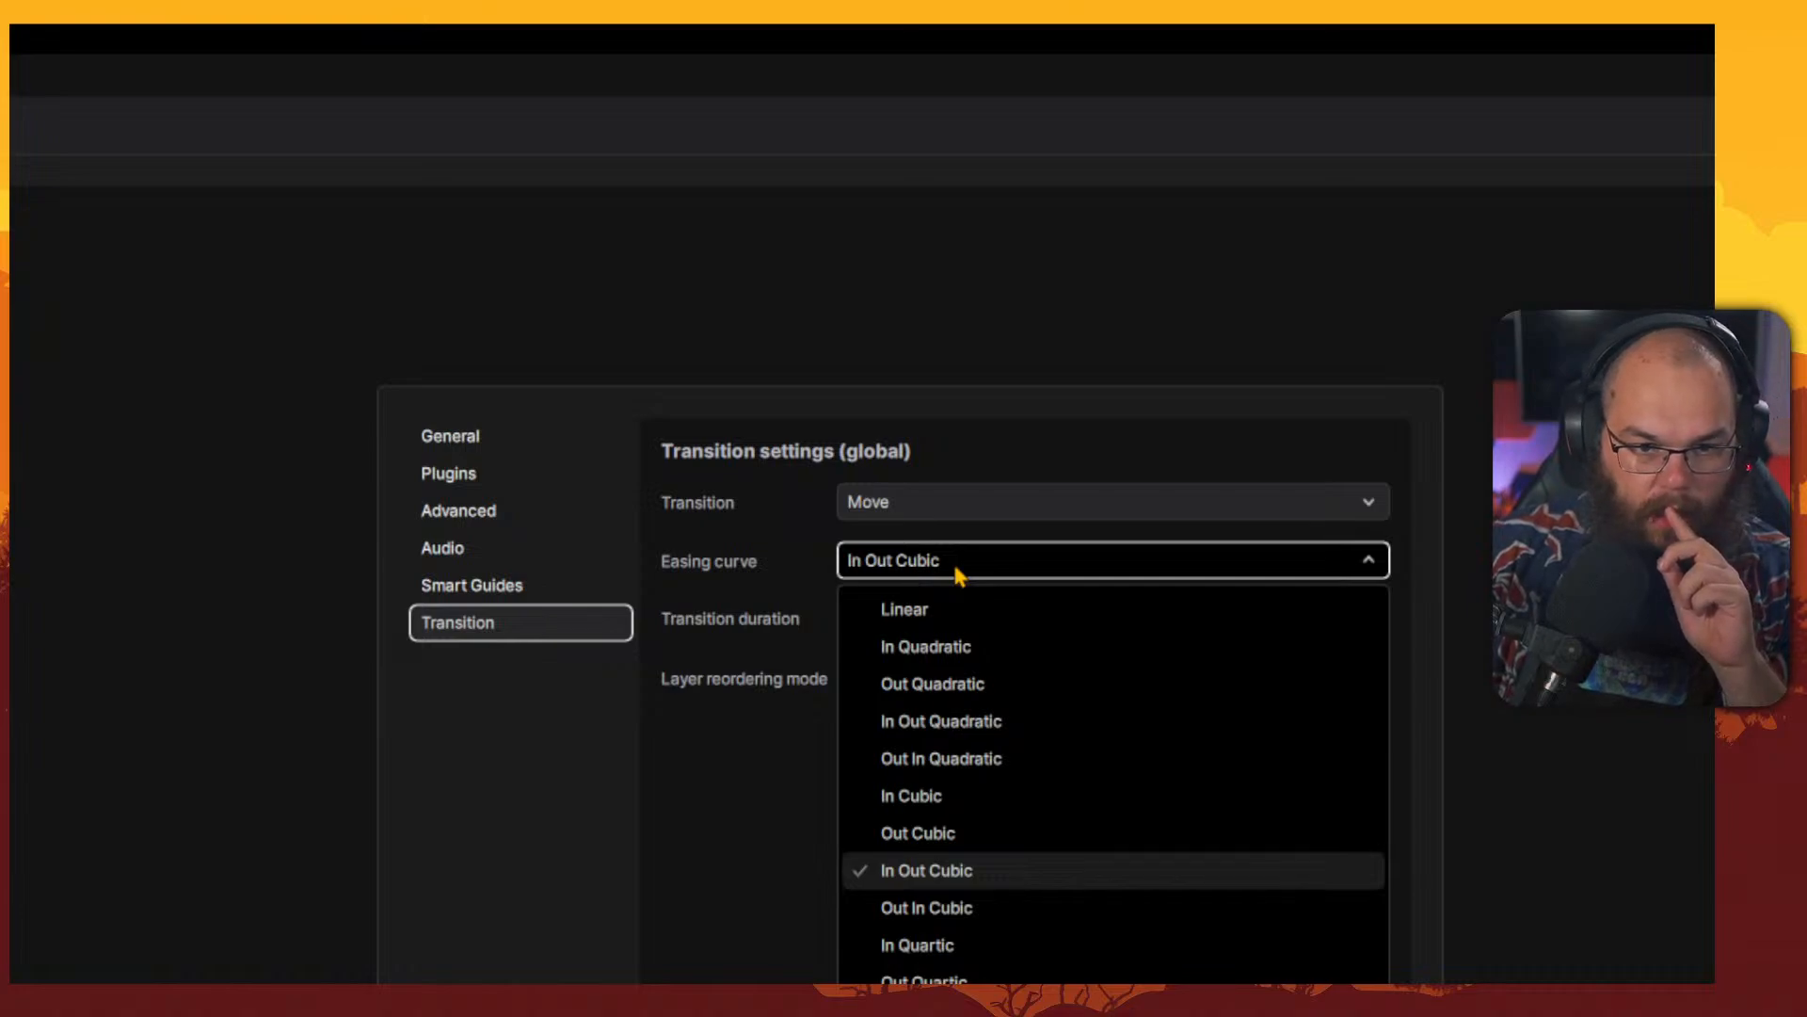
left_click(957, 569)
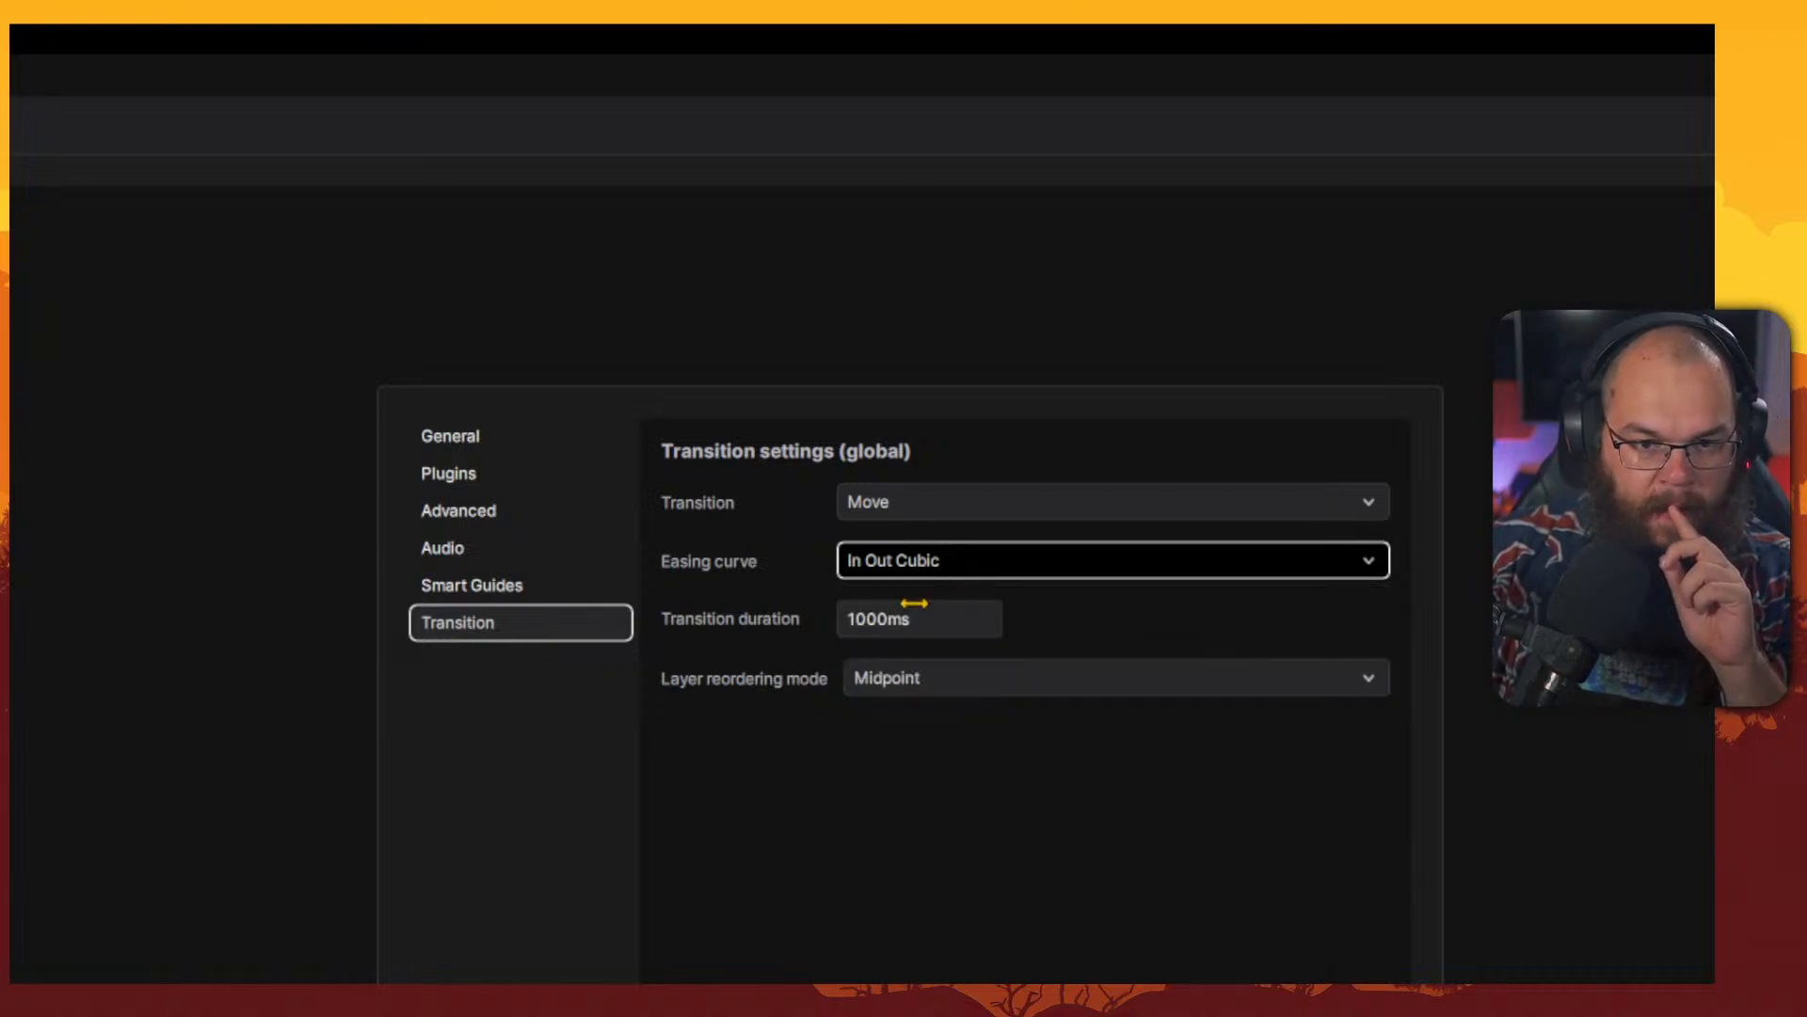
Set the transition's layer reordering mode to Continuous.
left_click(880, 622)
left_click(927, 632)
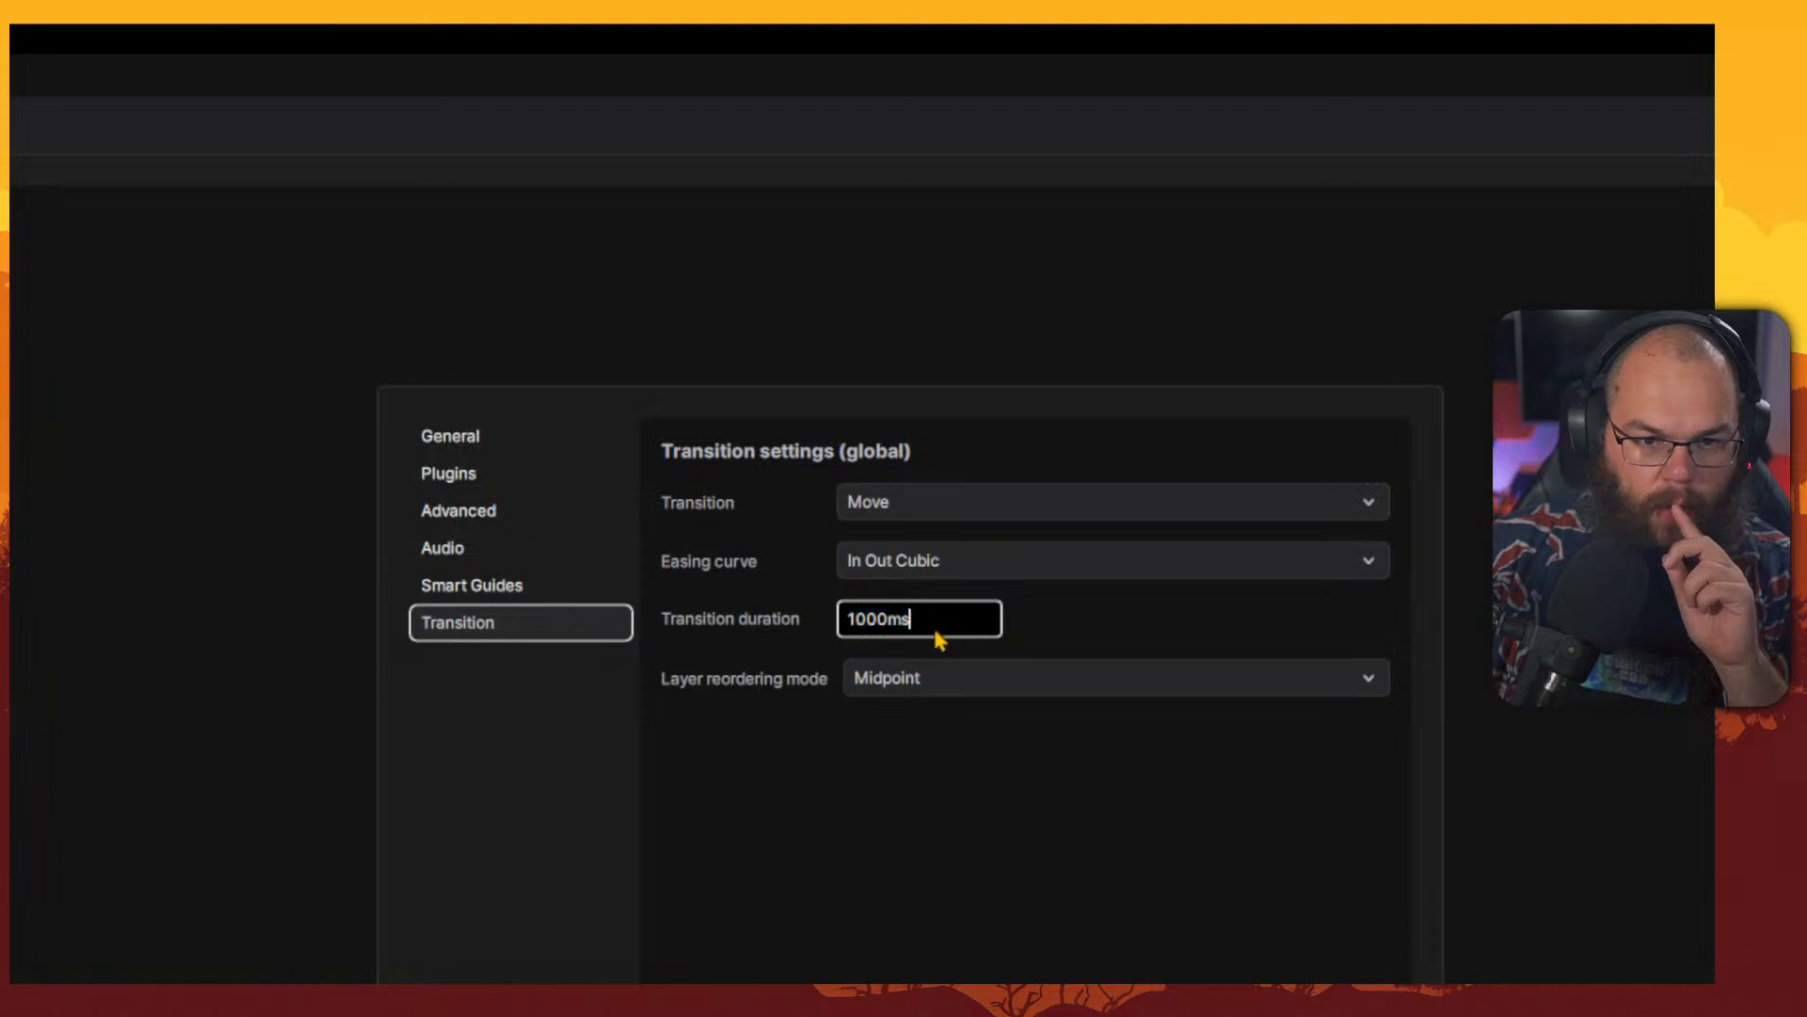
left_click(932, 680)
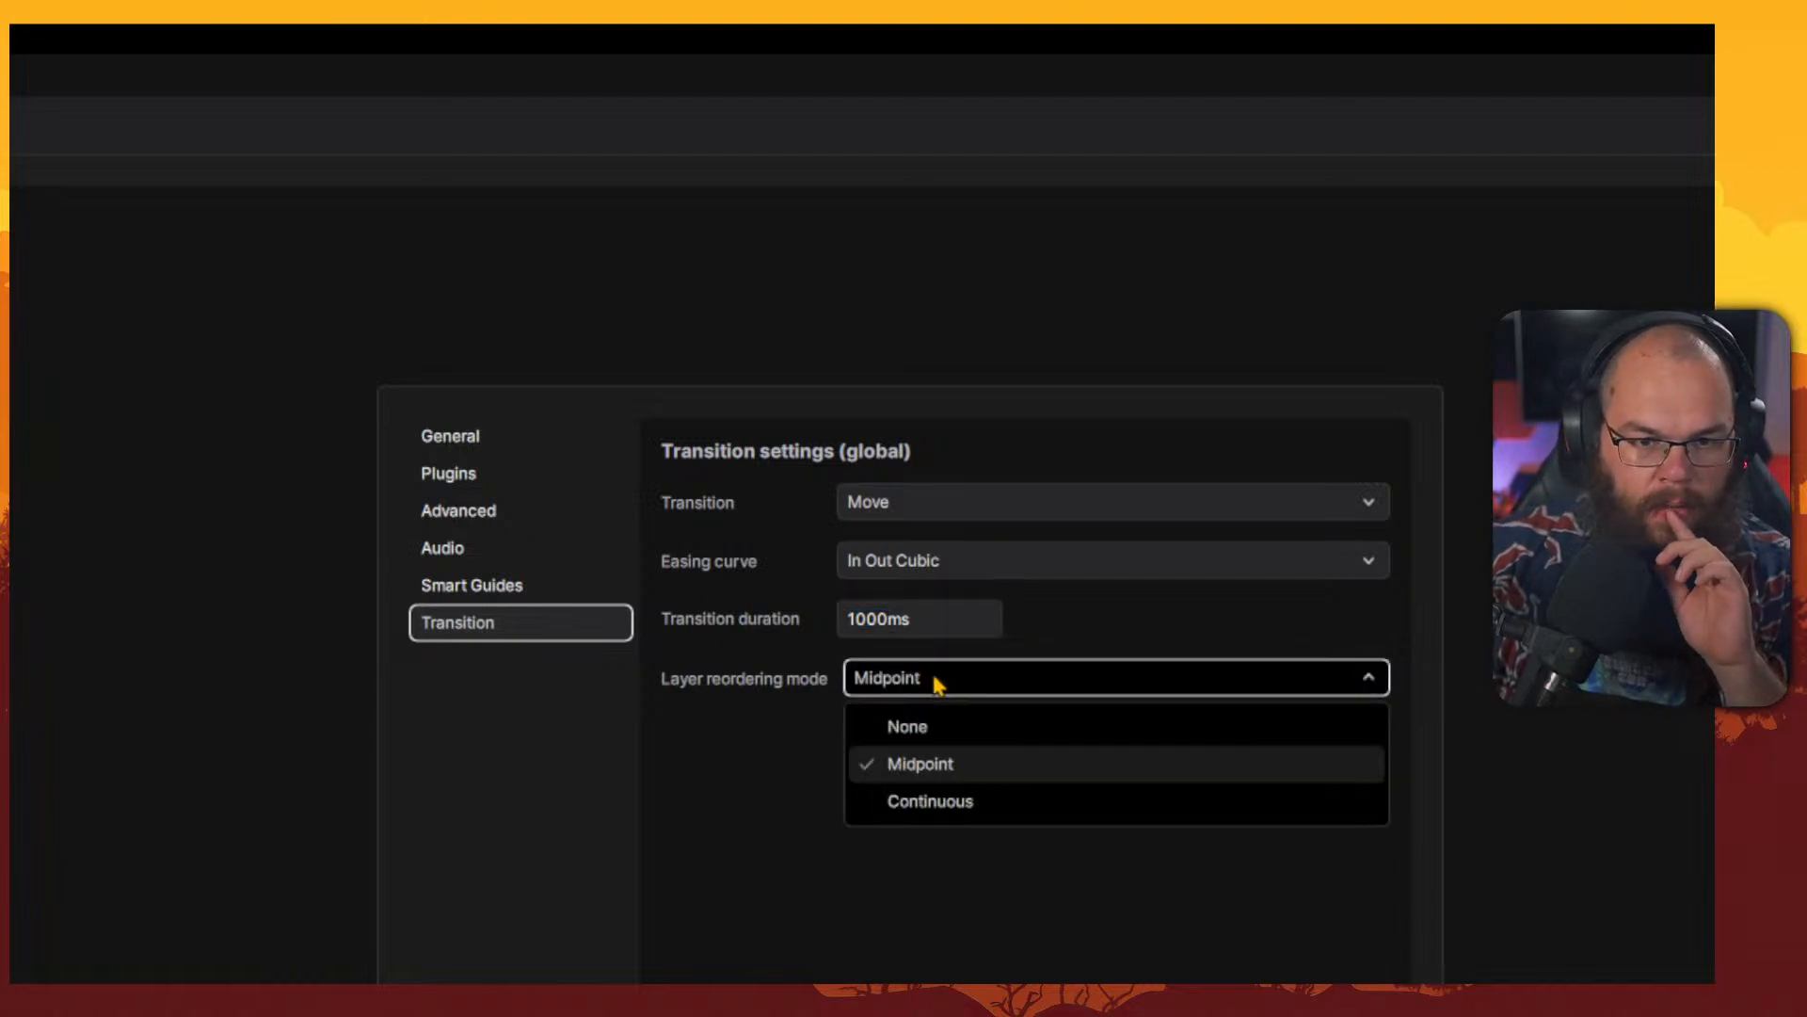
left_click(946, 805)
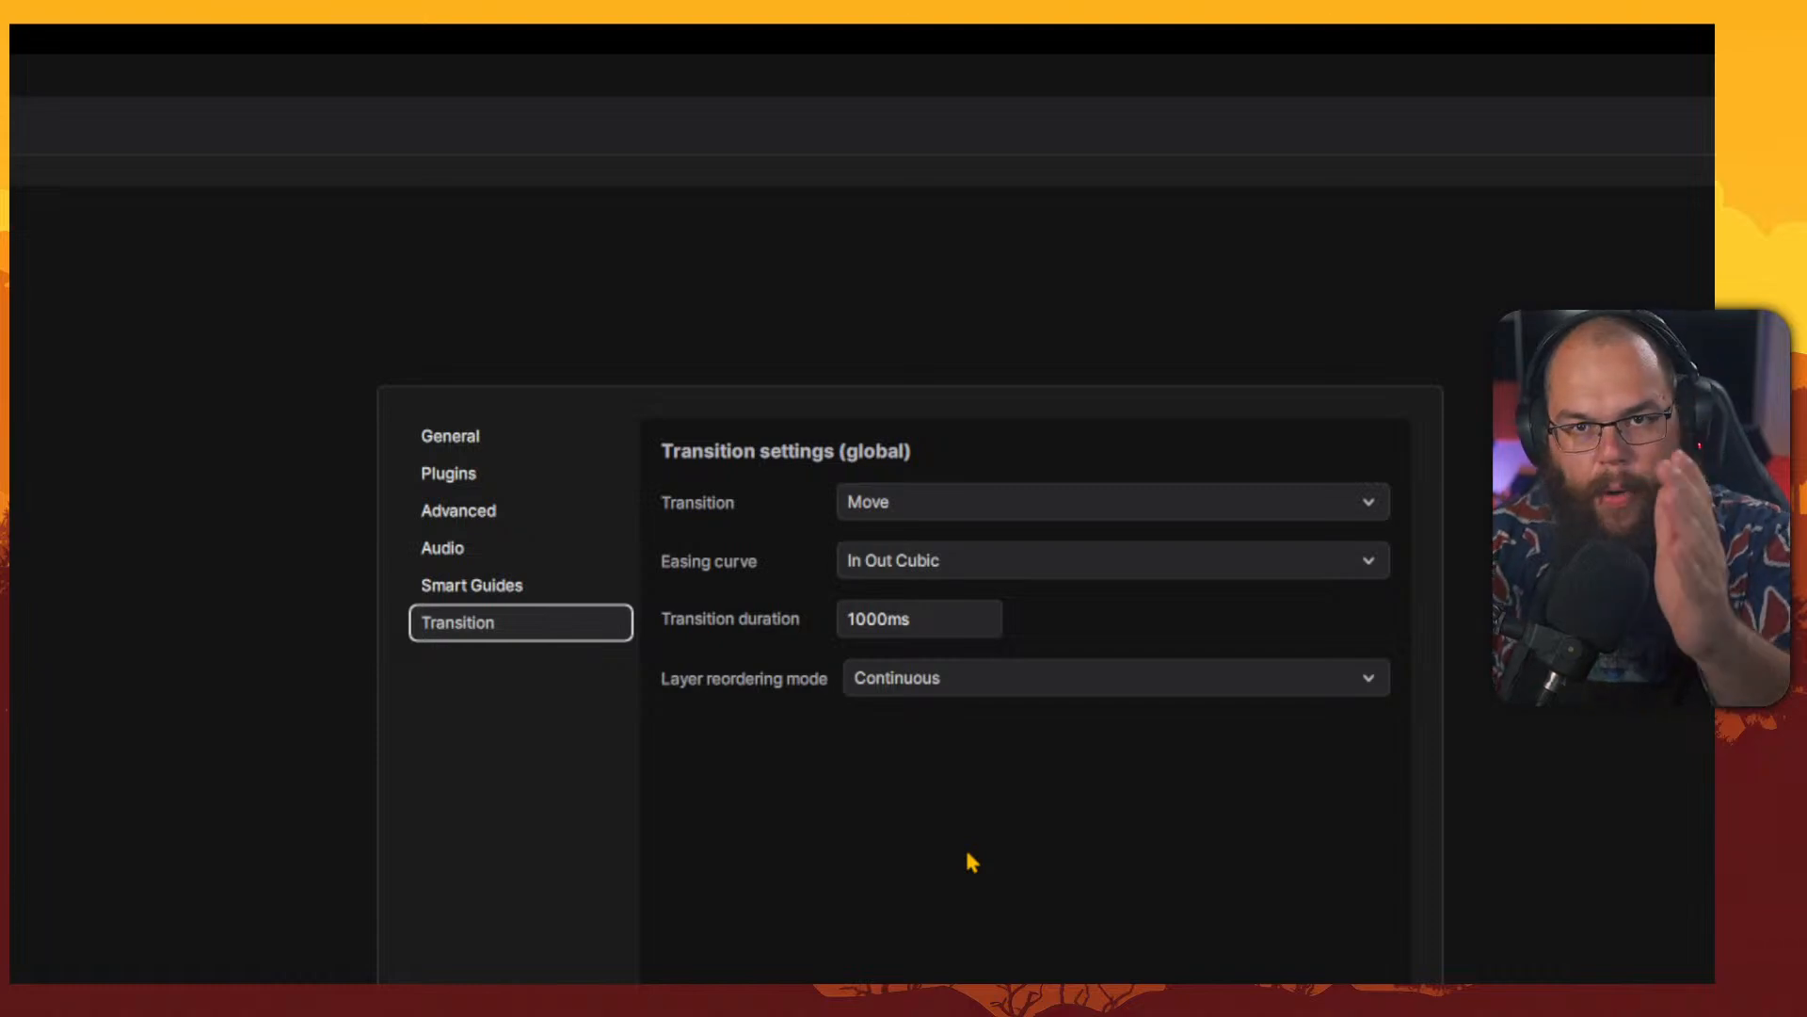
Close Preferences and look through the main menus and the scene's context menu.
left_click(232, 858)
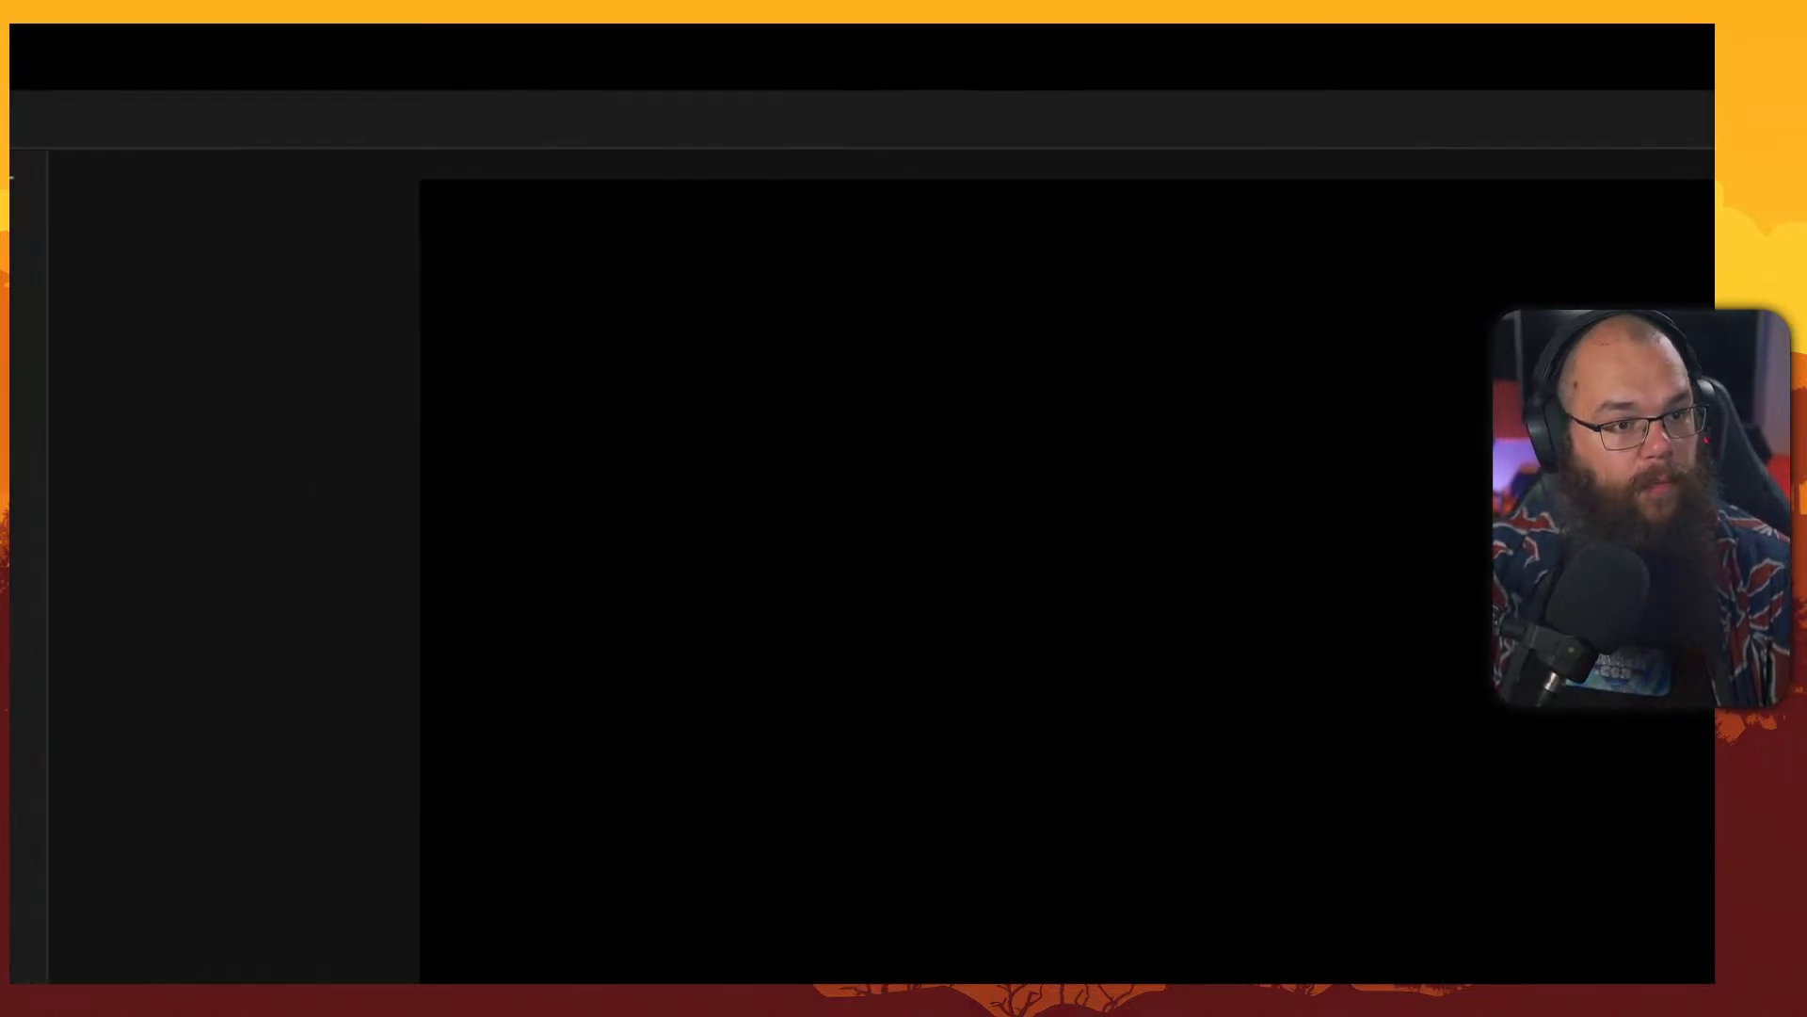
left_click(82, 90)
left_click(84, 90)
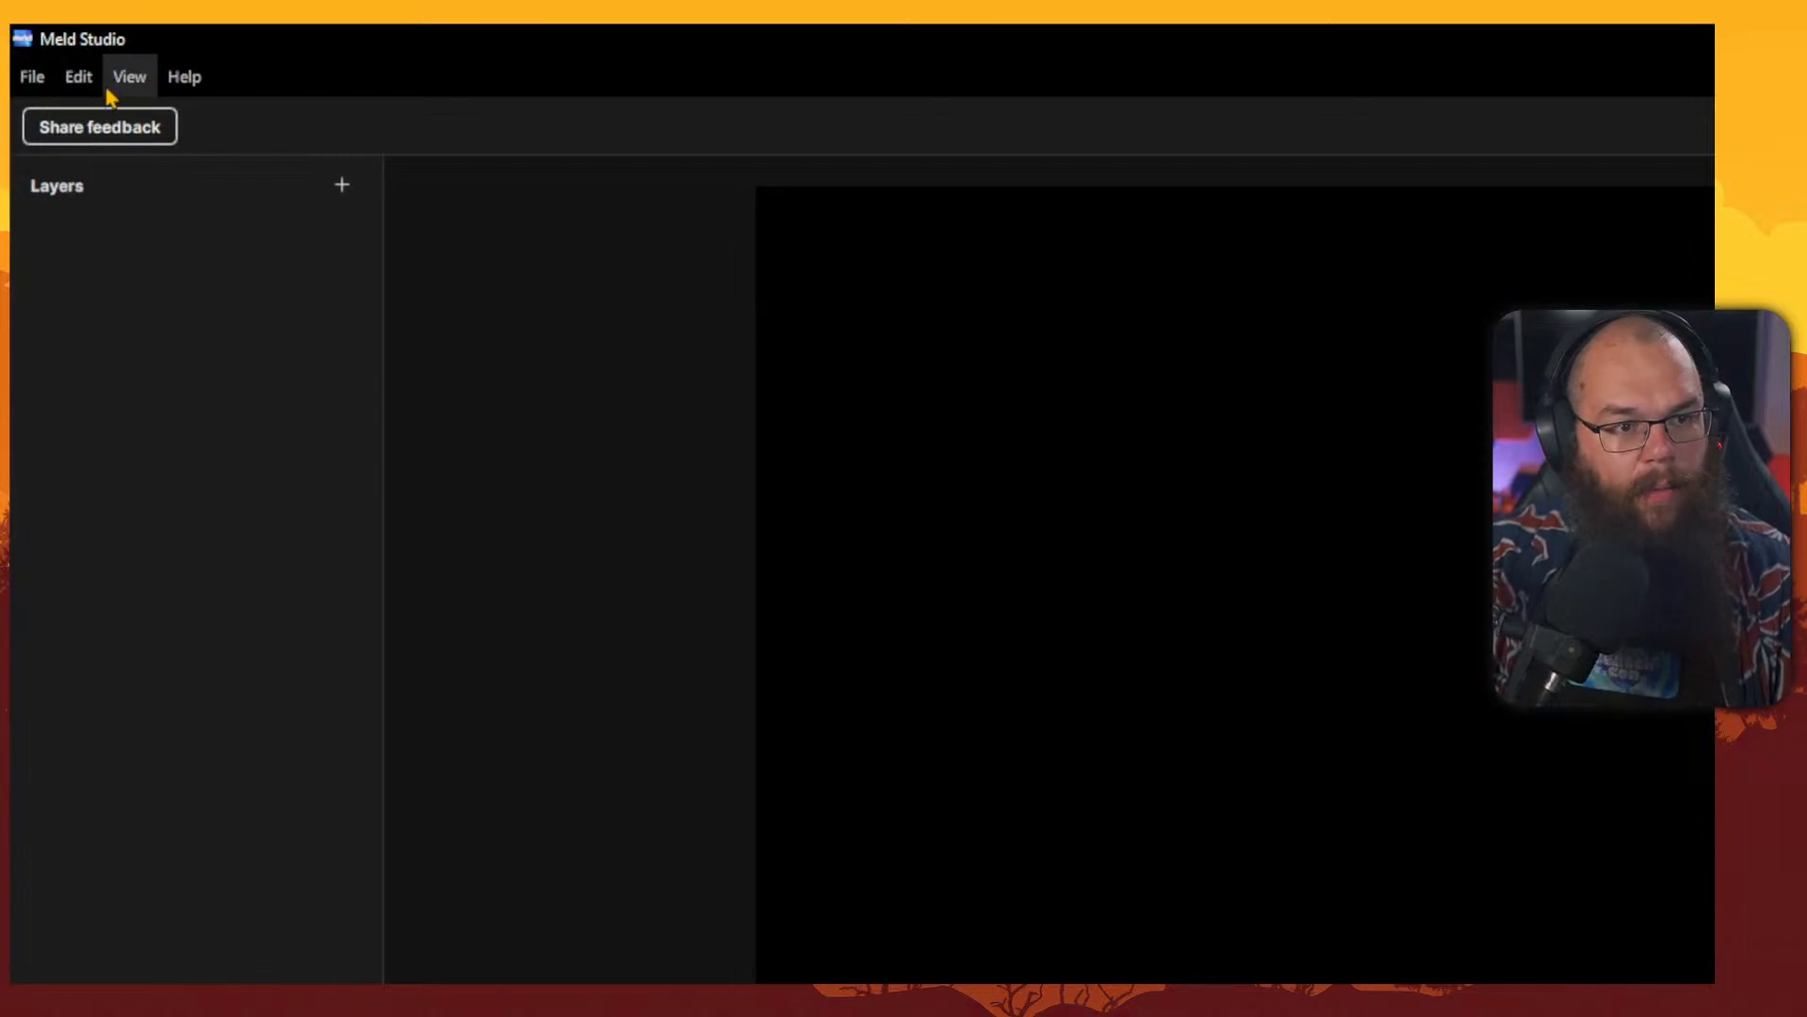
left_click(113, 86)
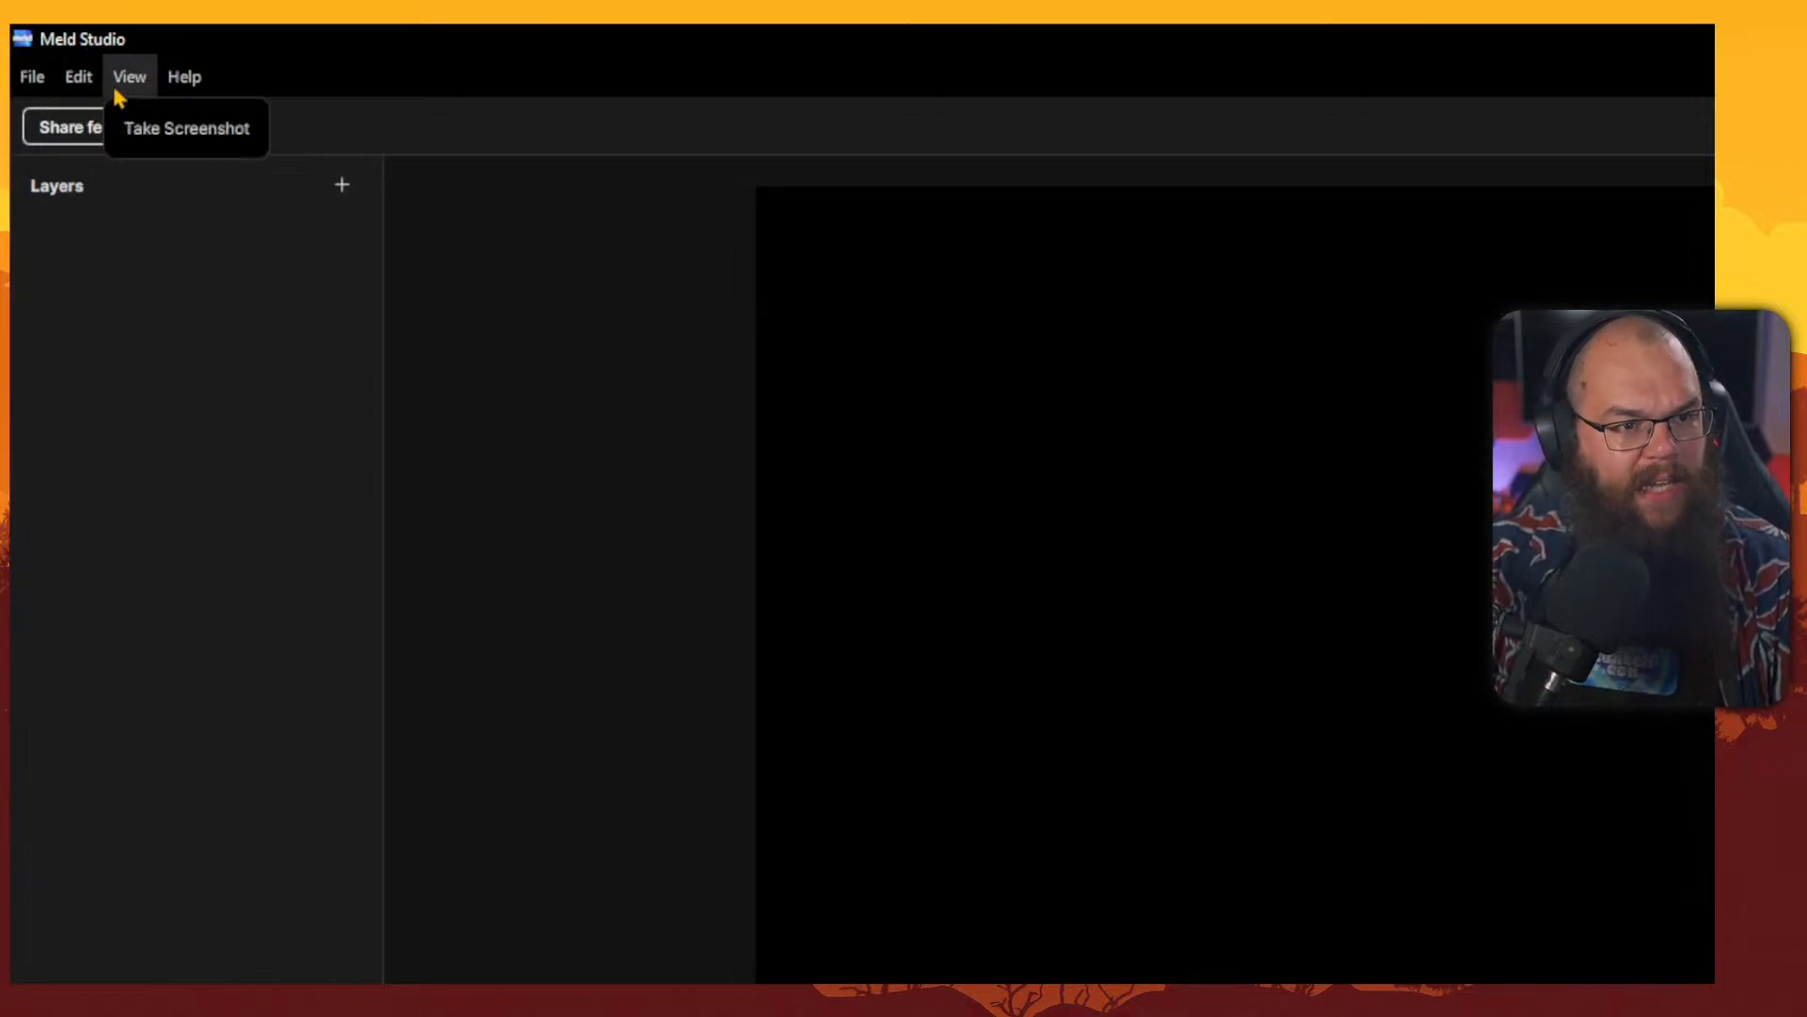
left_click(114, 86)
left_click(179, 79)
left_click(182, 83)
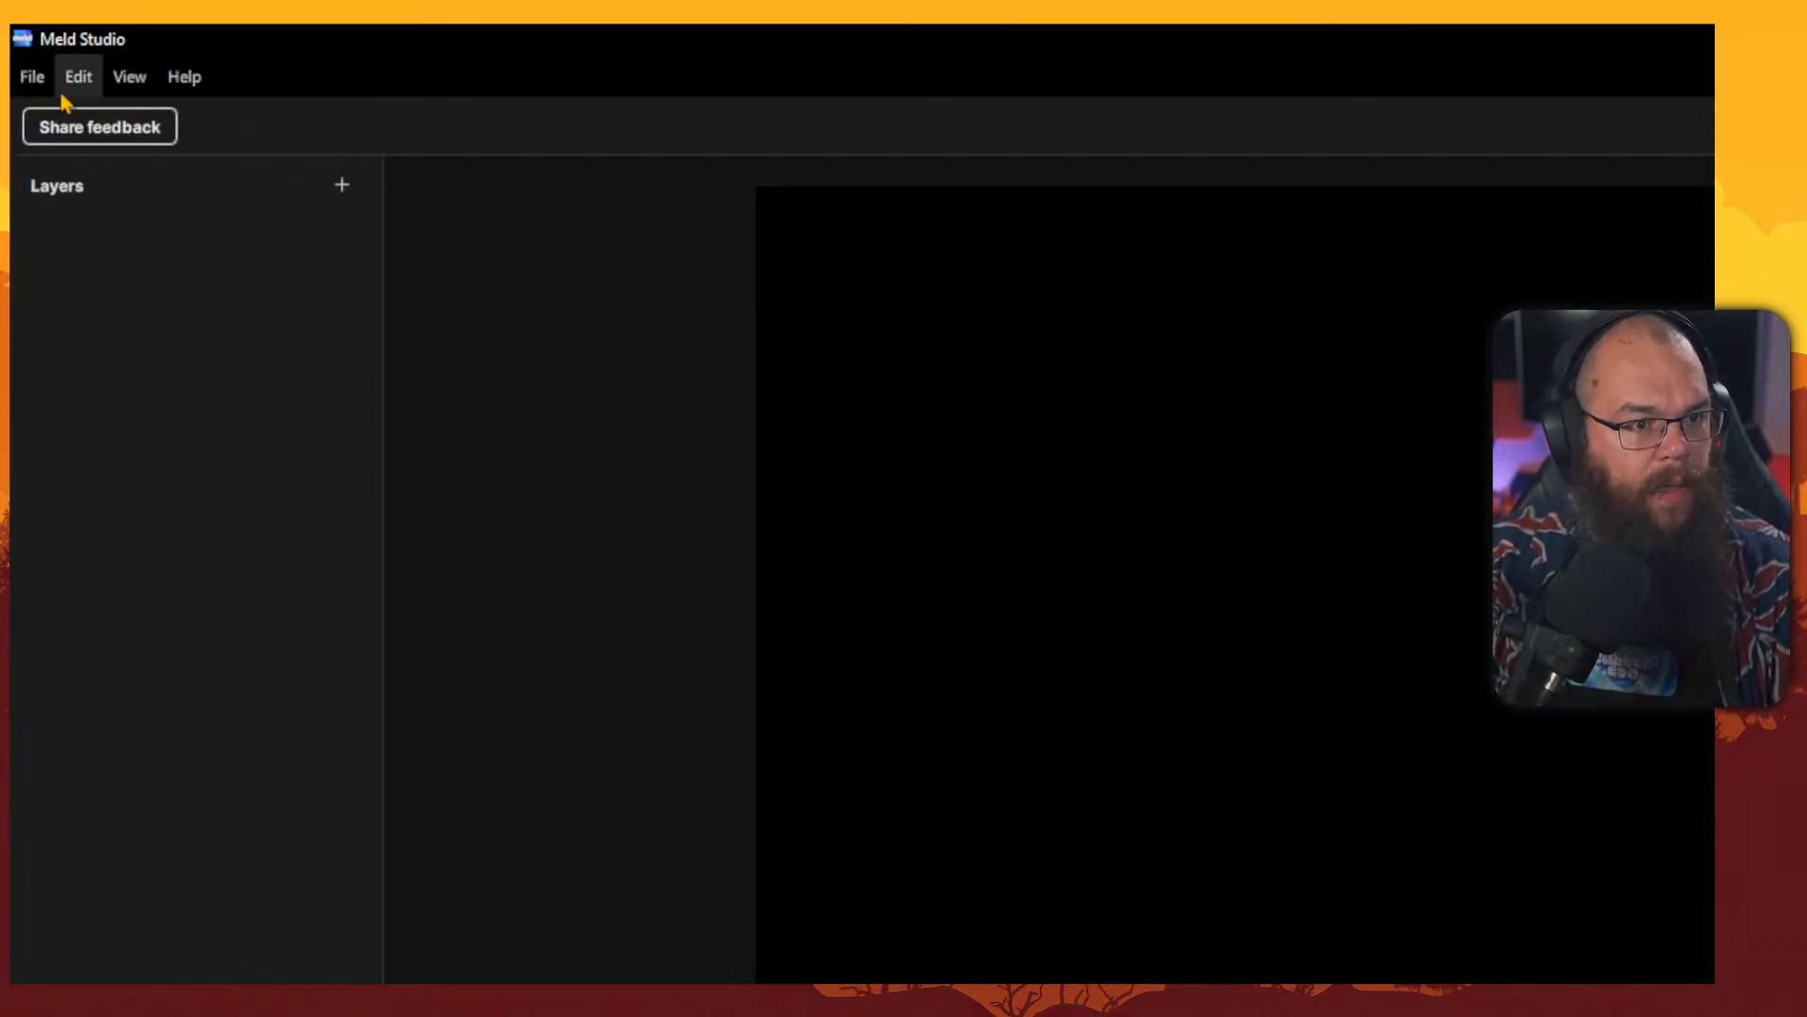
left_click(34, 94)
left_click(34, 94)
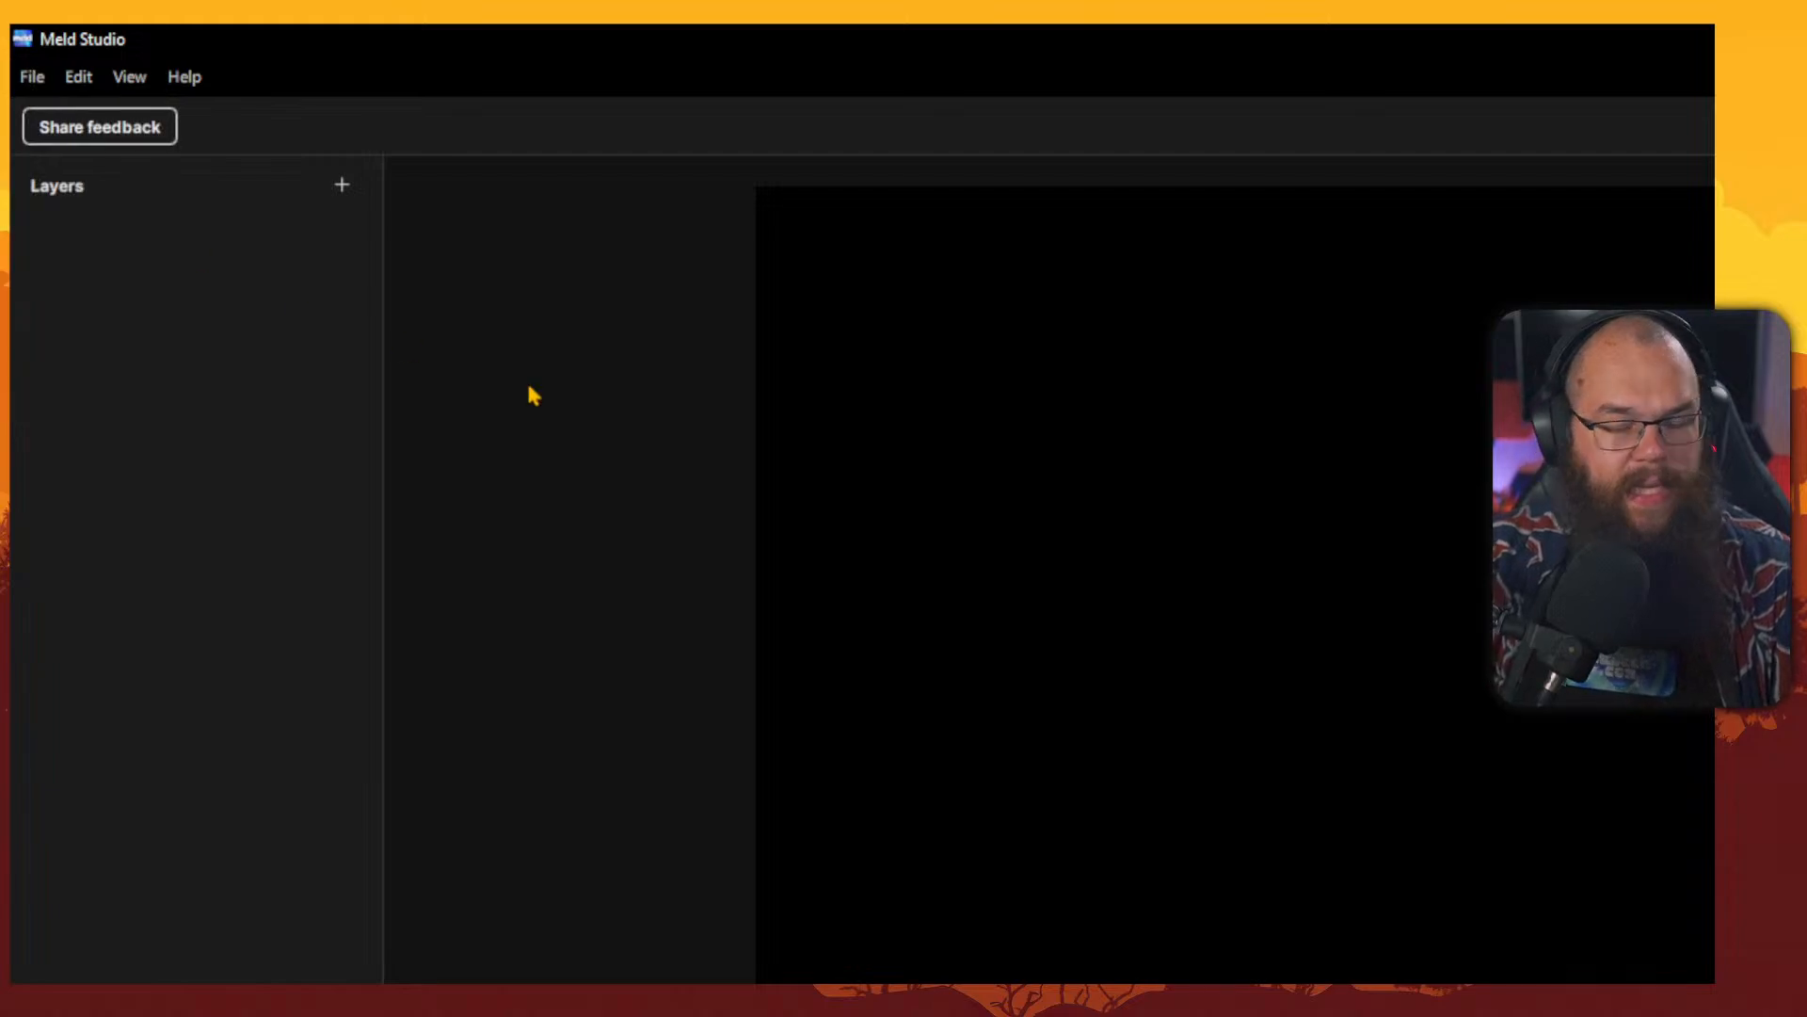
right_click(182, 622)
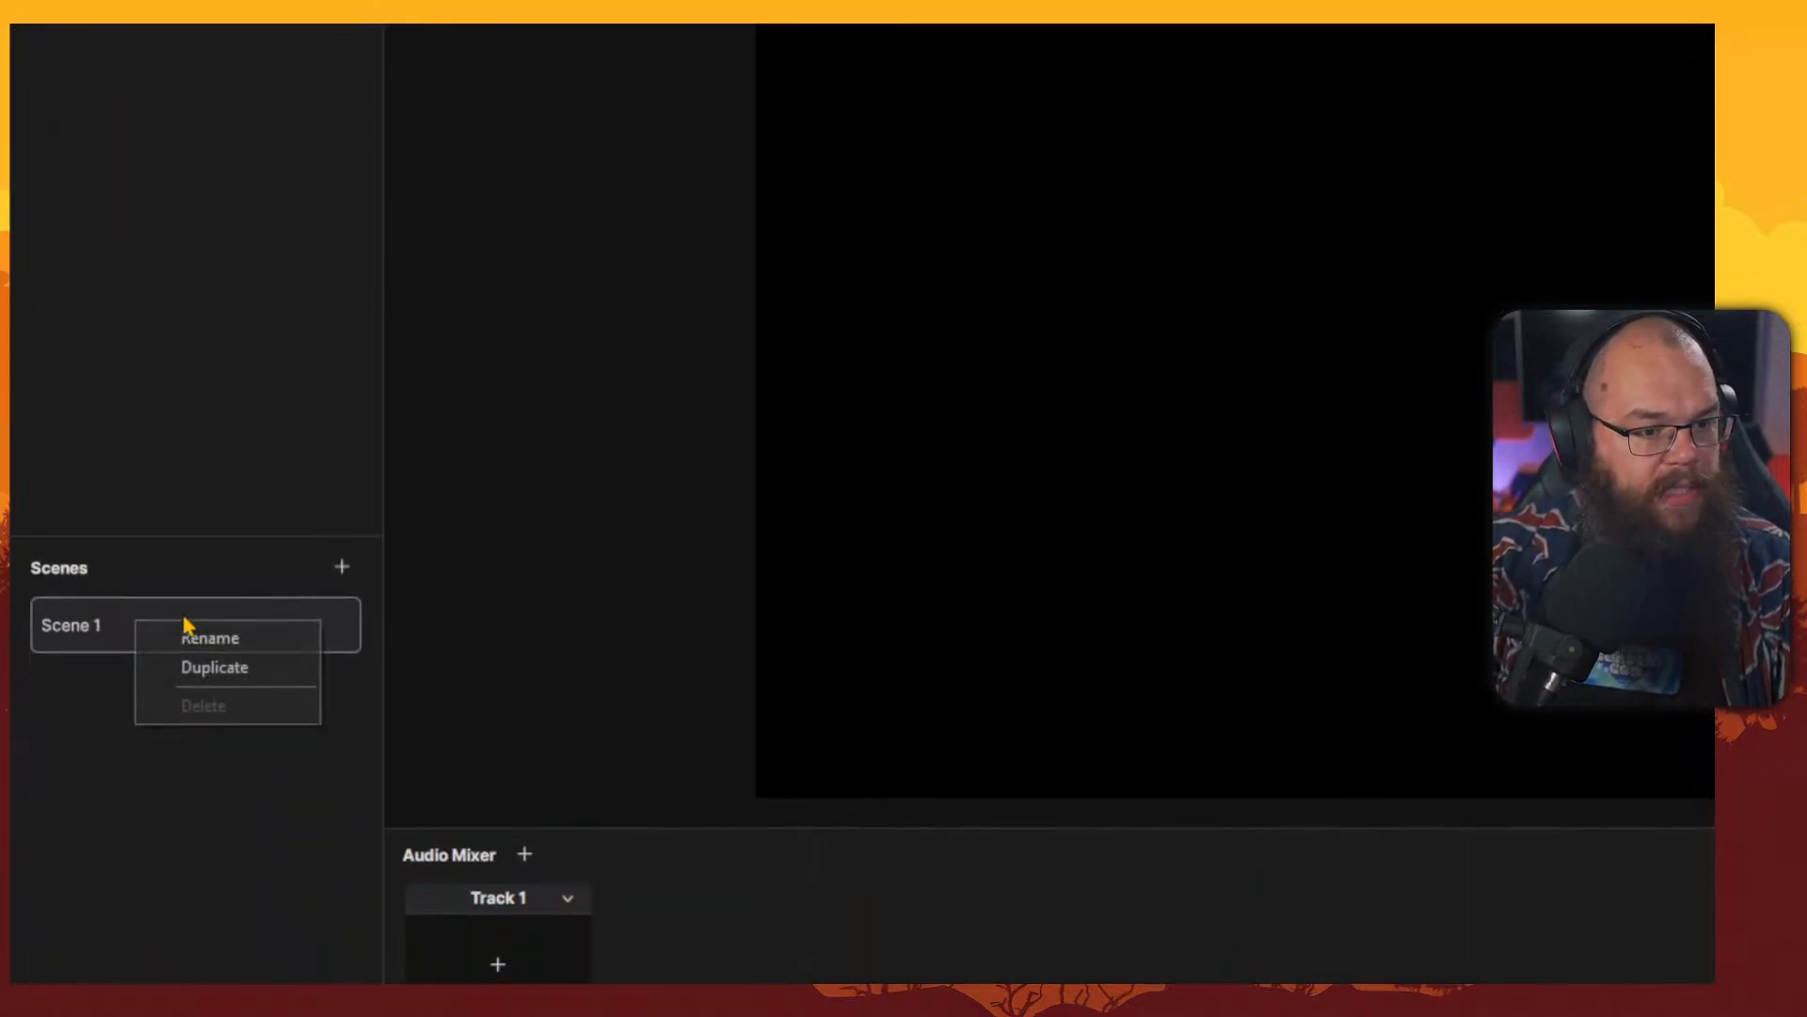
left_click(231, 523)
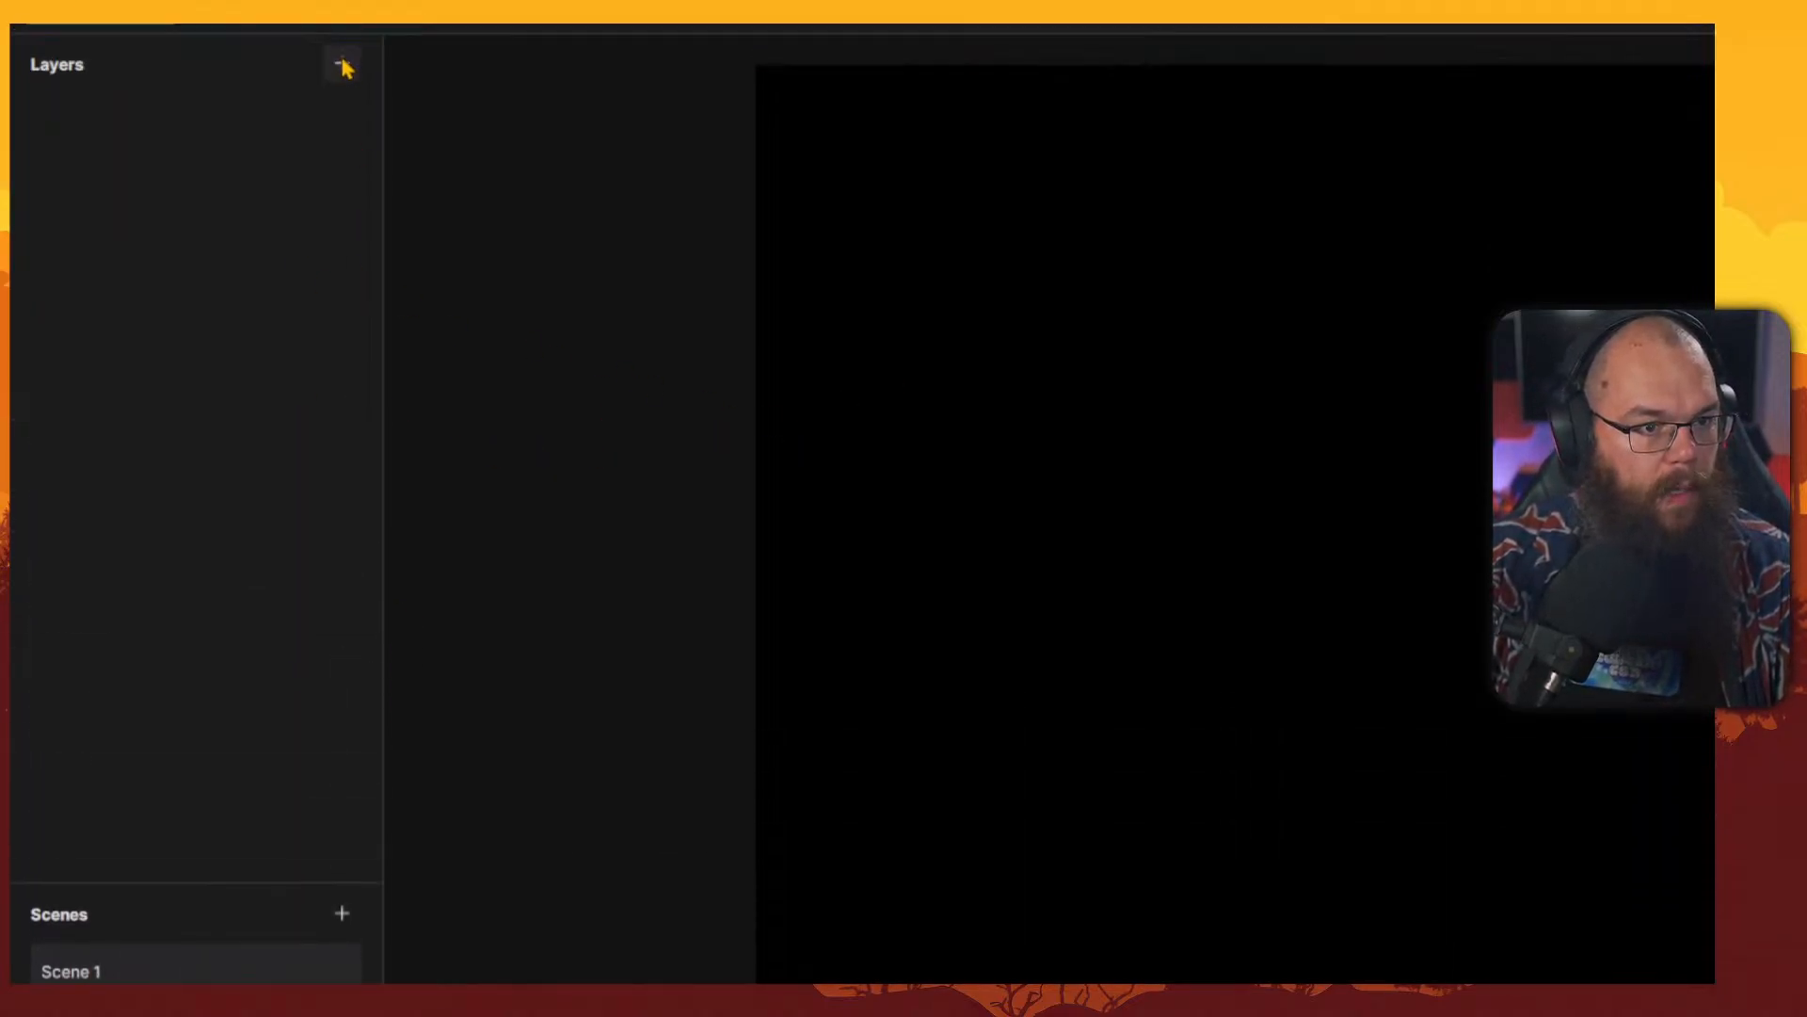
Add an image layer with a gameplay screenshot to the scene and select it.
left_click(341, 62)
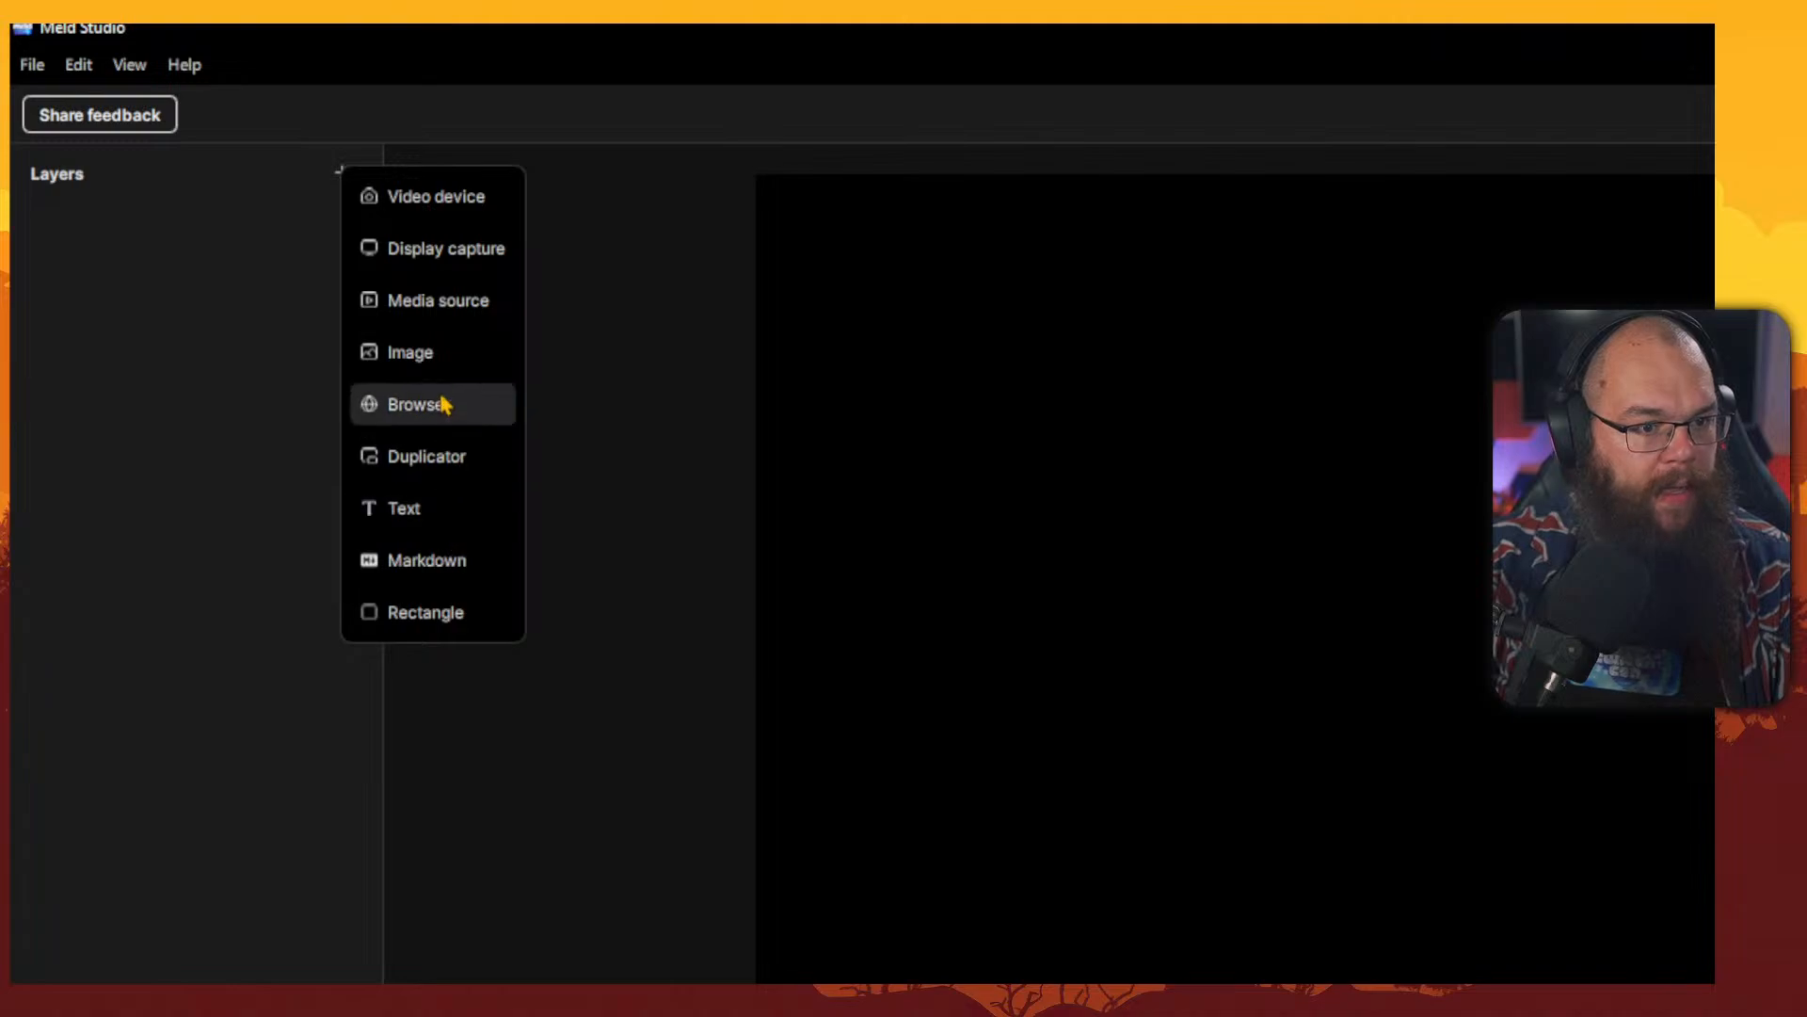
left_click(443, 364)
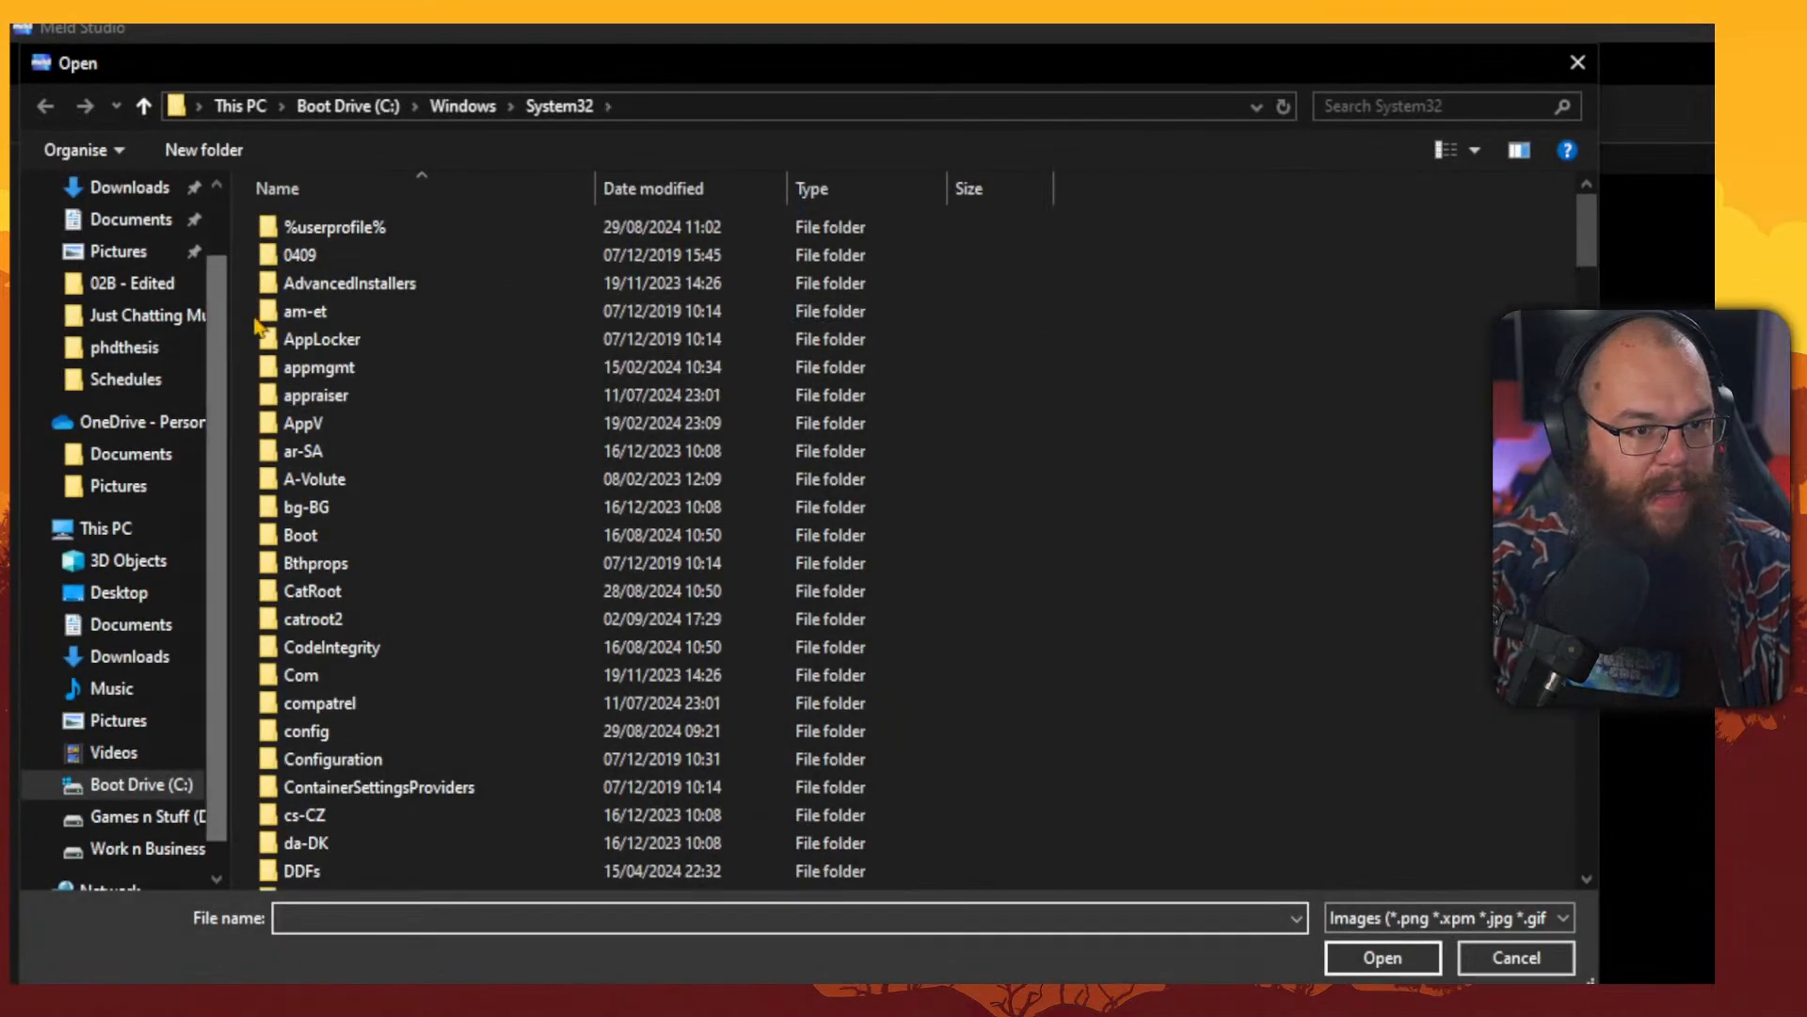
left_click_drag(871, 81, 1806, 267)
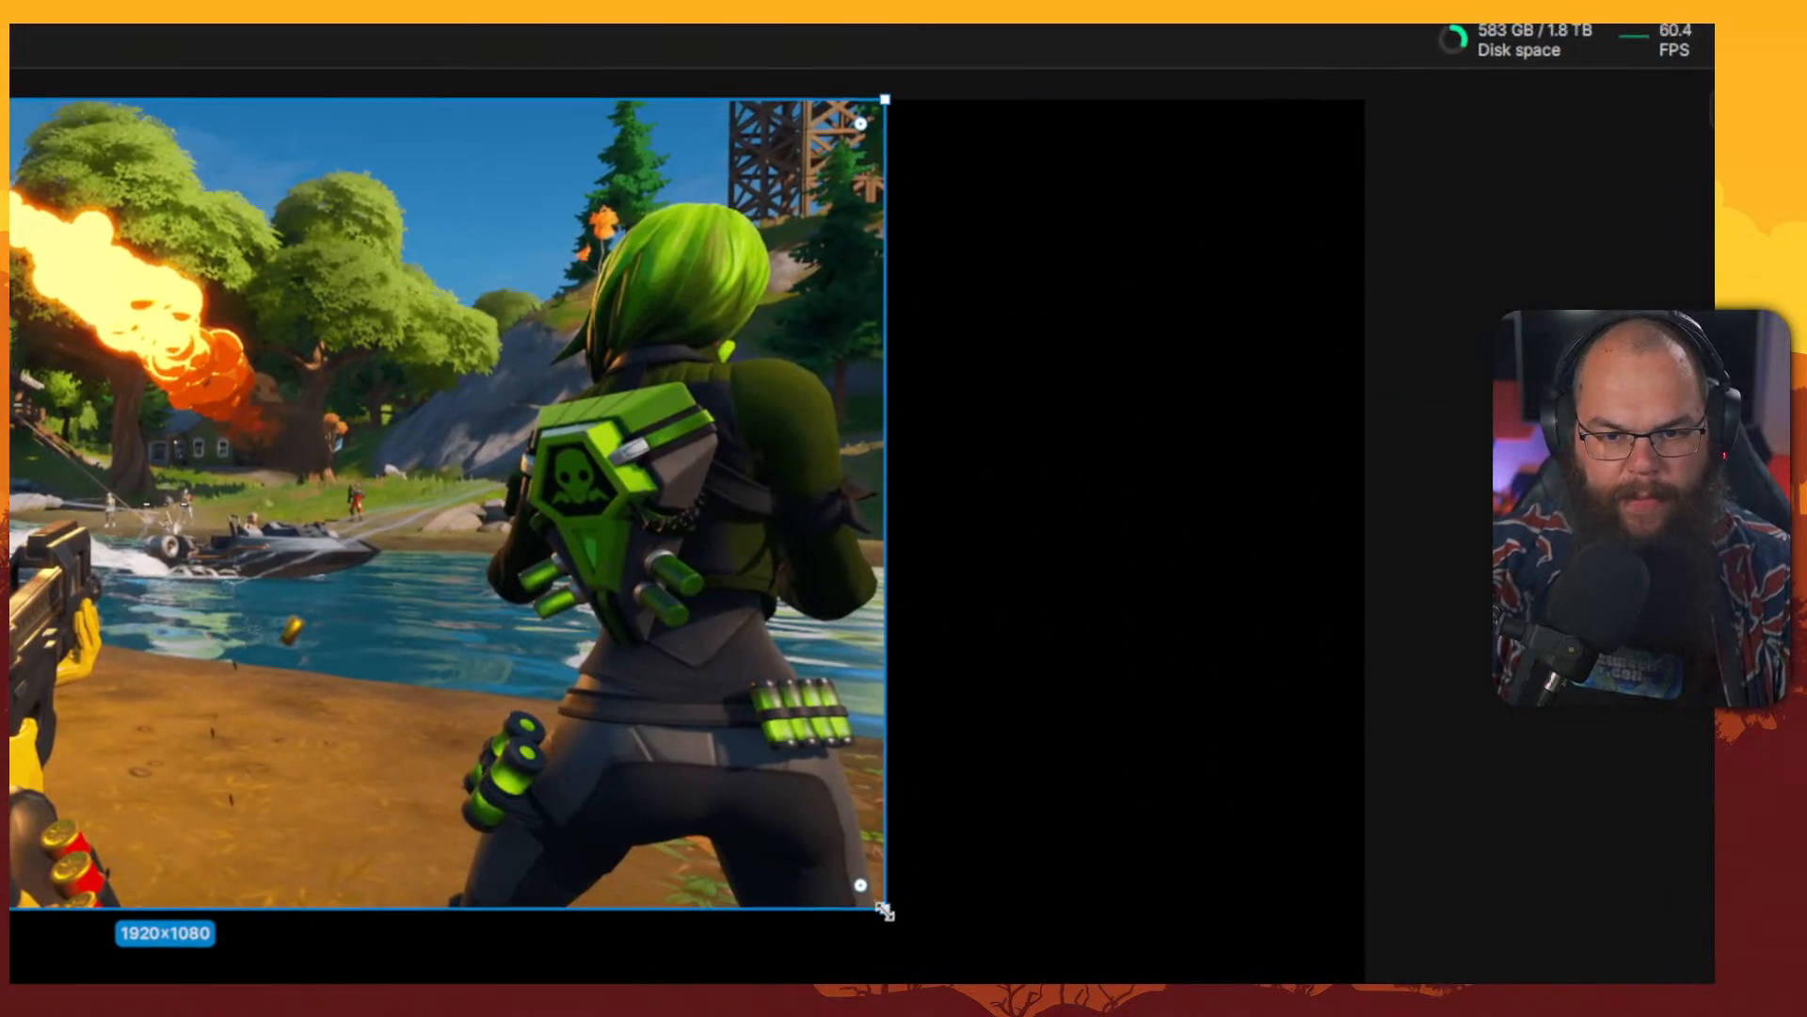
left_click_drag(885, 911, 923, 536)
left_click(1175, 487)
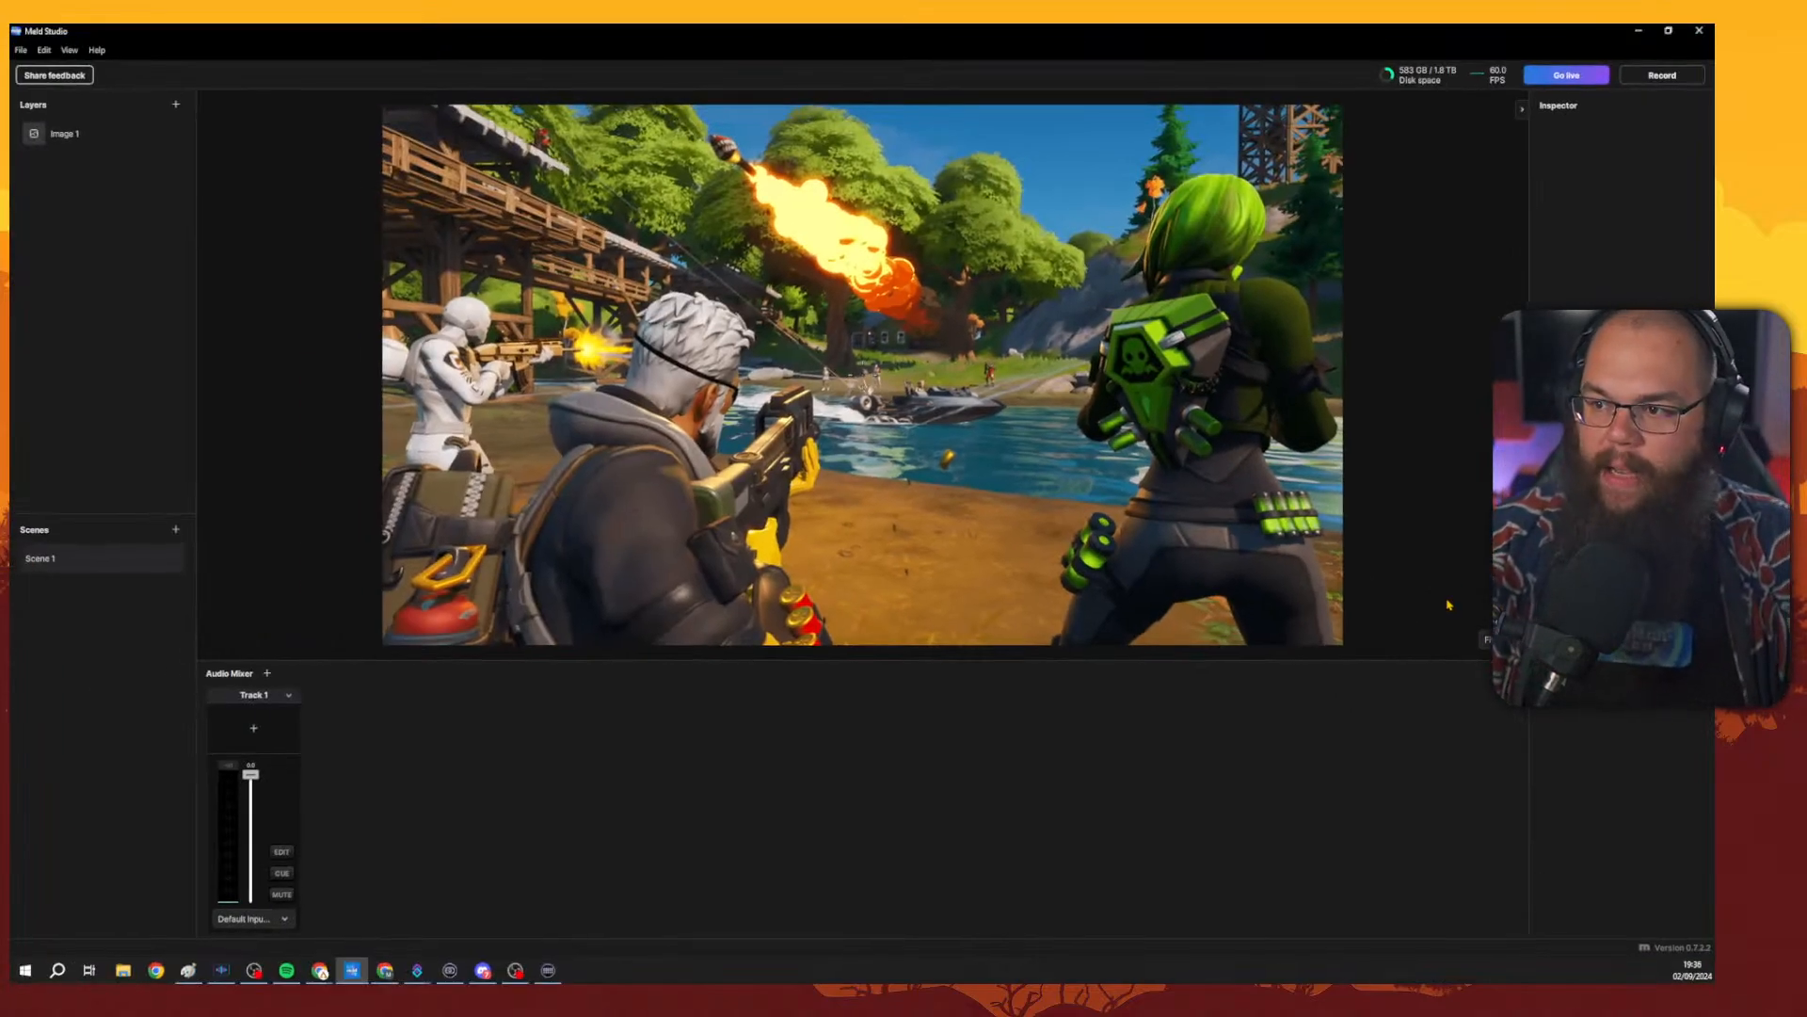
left_click(1066, 431)
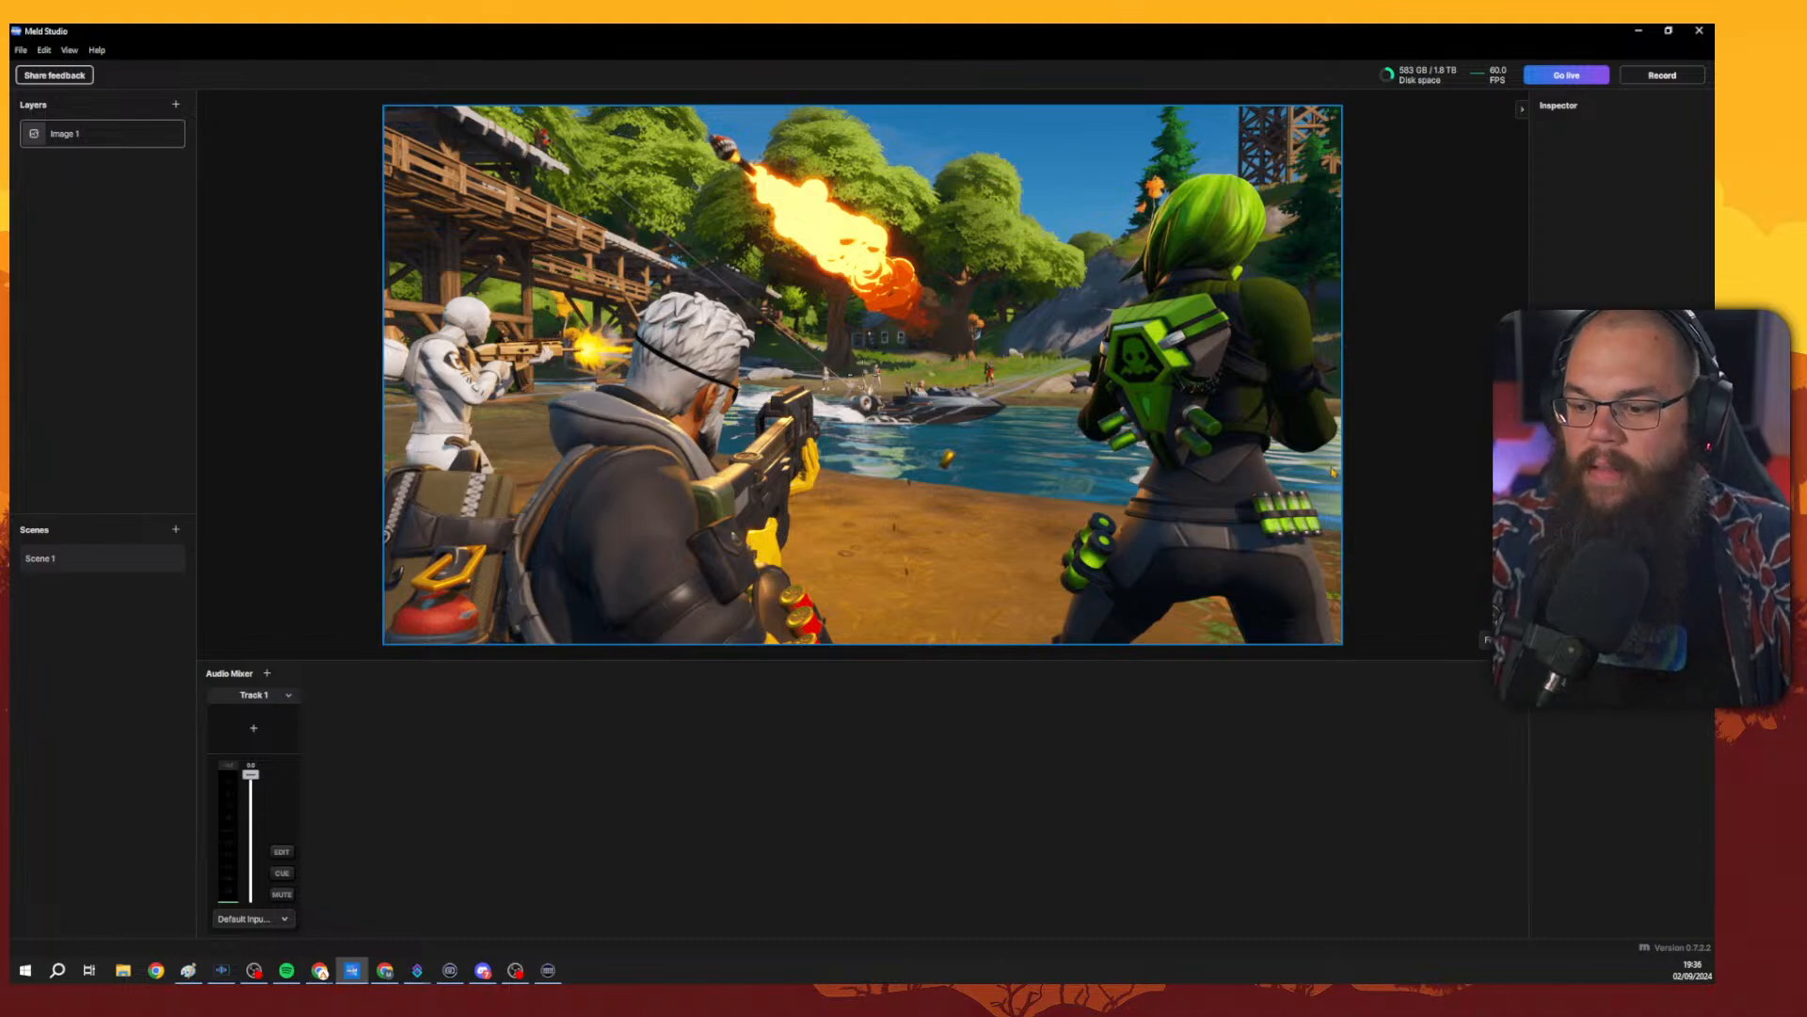
left_click(113, 114)
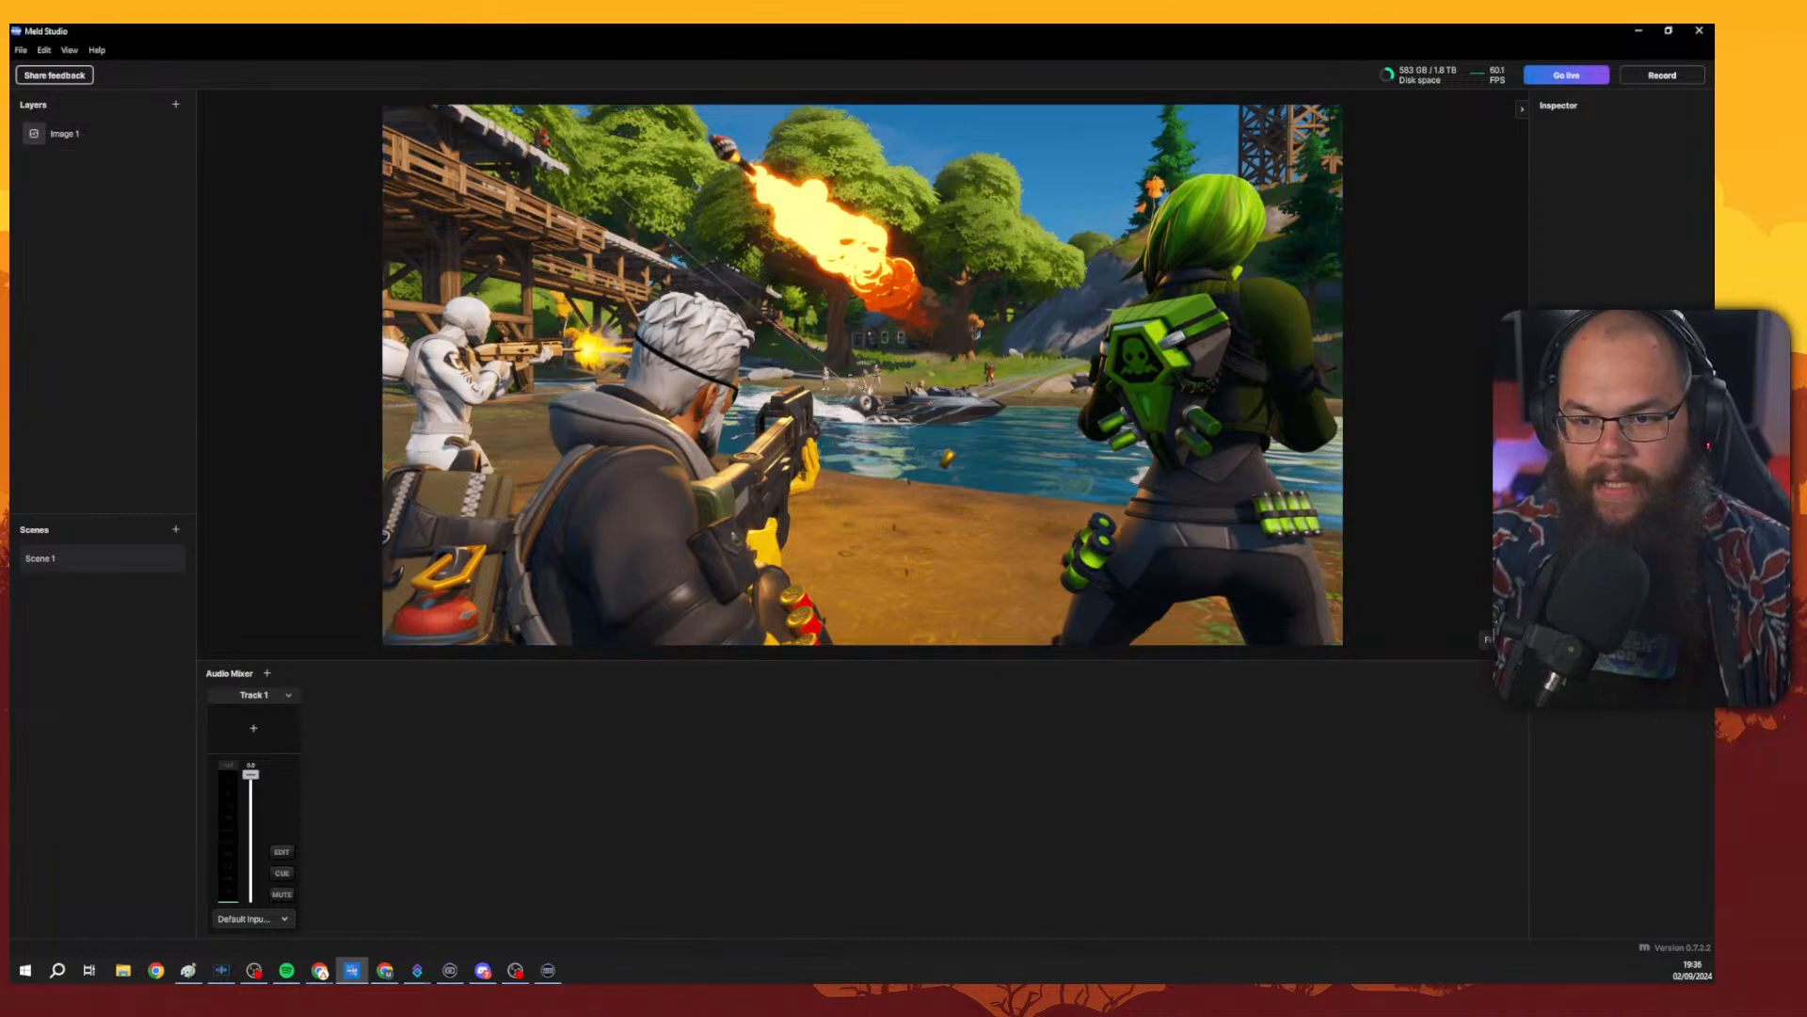
left_click(64, 136)
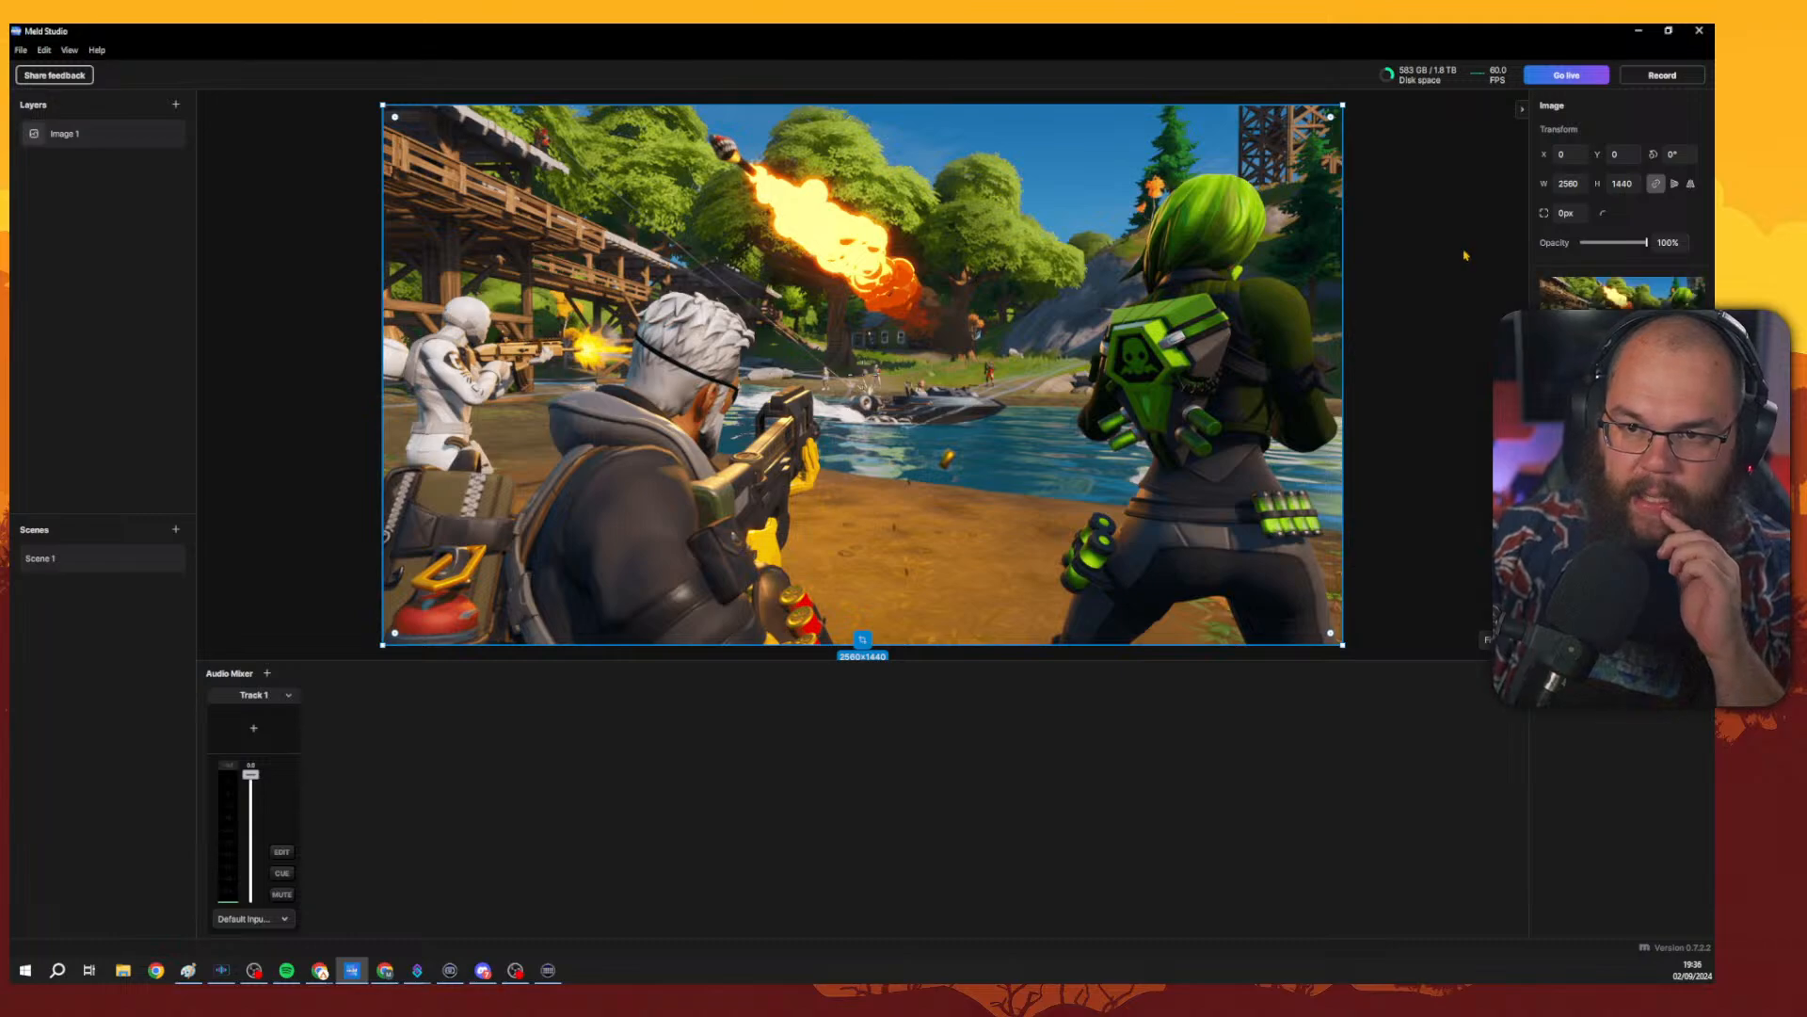
Try rounding the image's corners with a 120 px radius.
mouse_move(1096, 266)
left_mouse_down()
mouse_move(1109, 324)
mouse_move(1150, 291)
mouse_move(1076, 301)
mouse_move(1096, 267)
left_mouse_up()
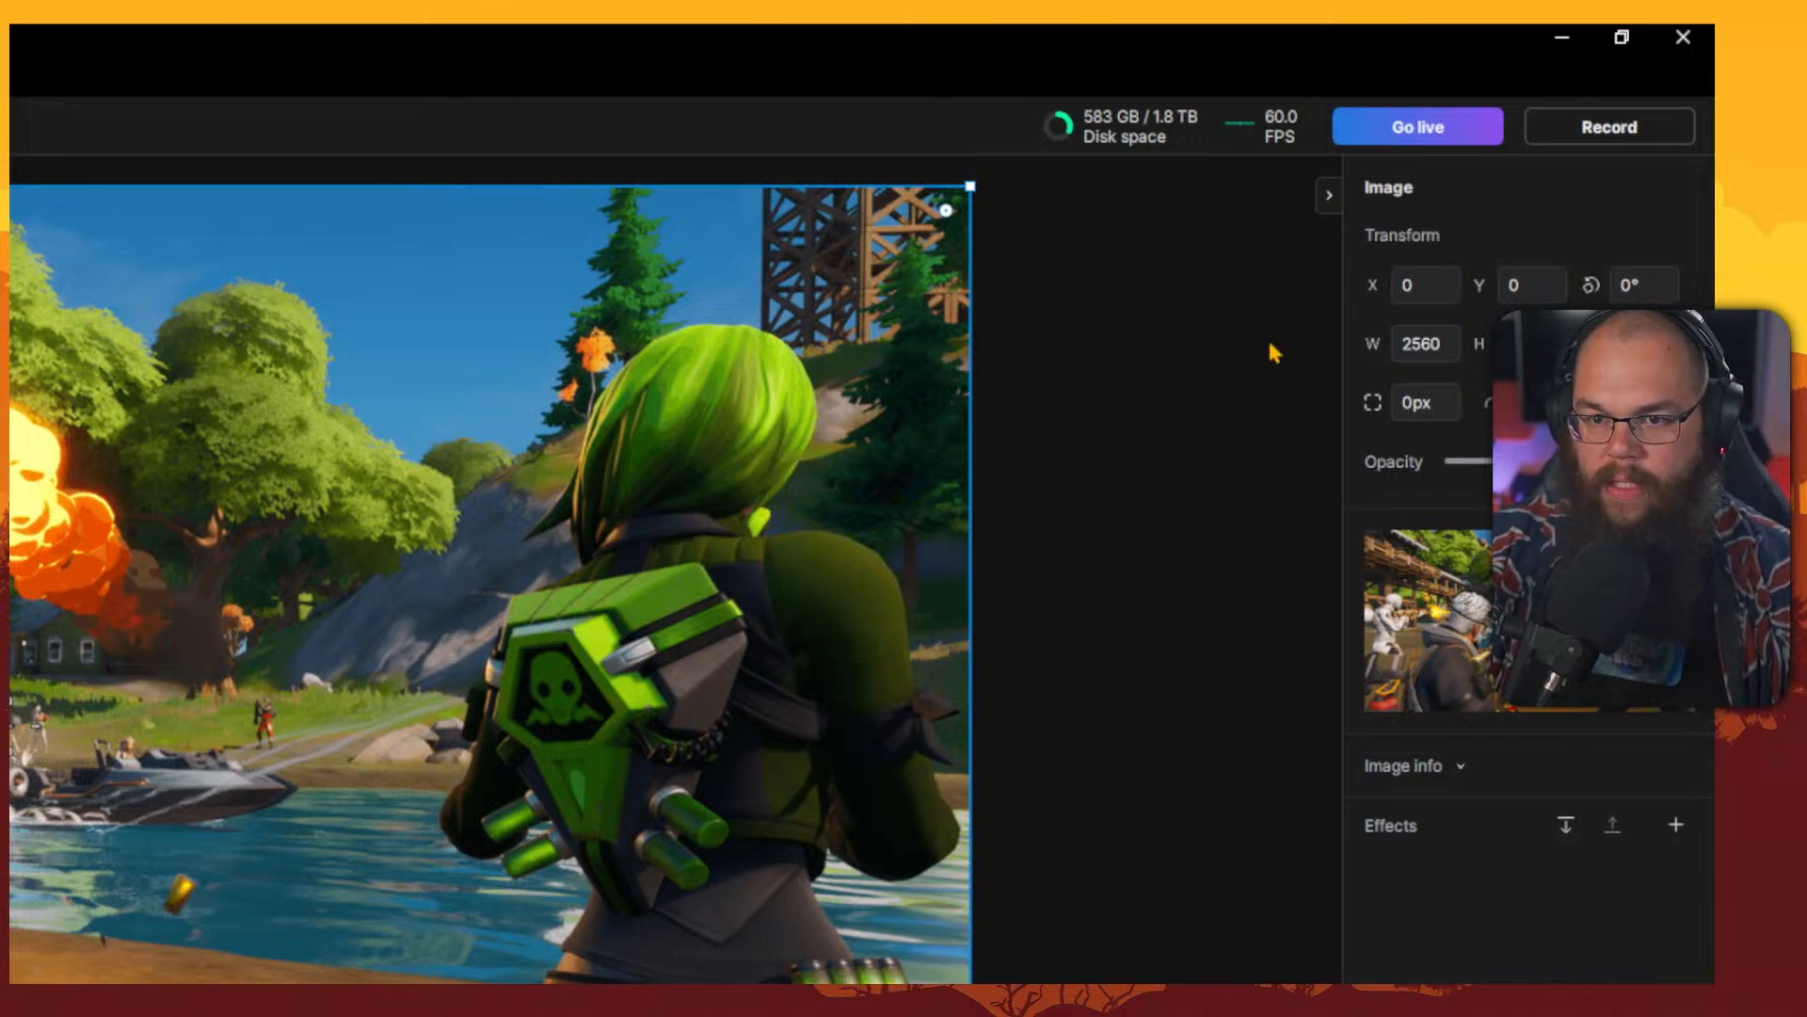
mouse_move(948, 209)
left_mouse_down()
mouse_move(702, 455)
mouse_move(946, 209)
left_mouse_up()
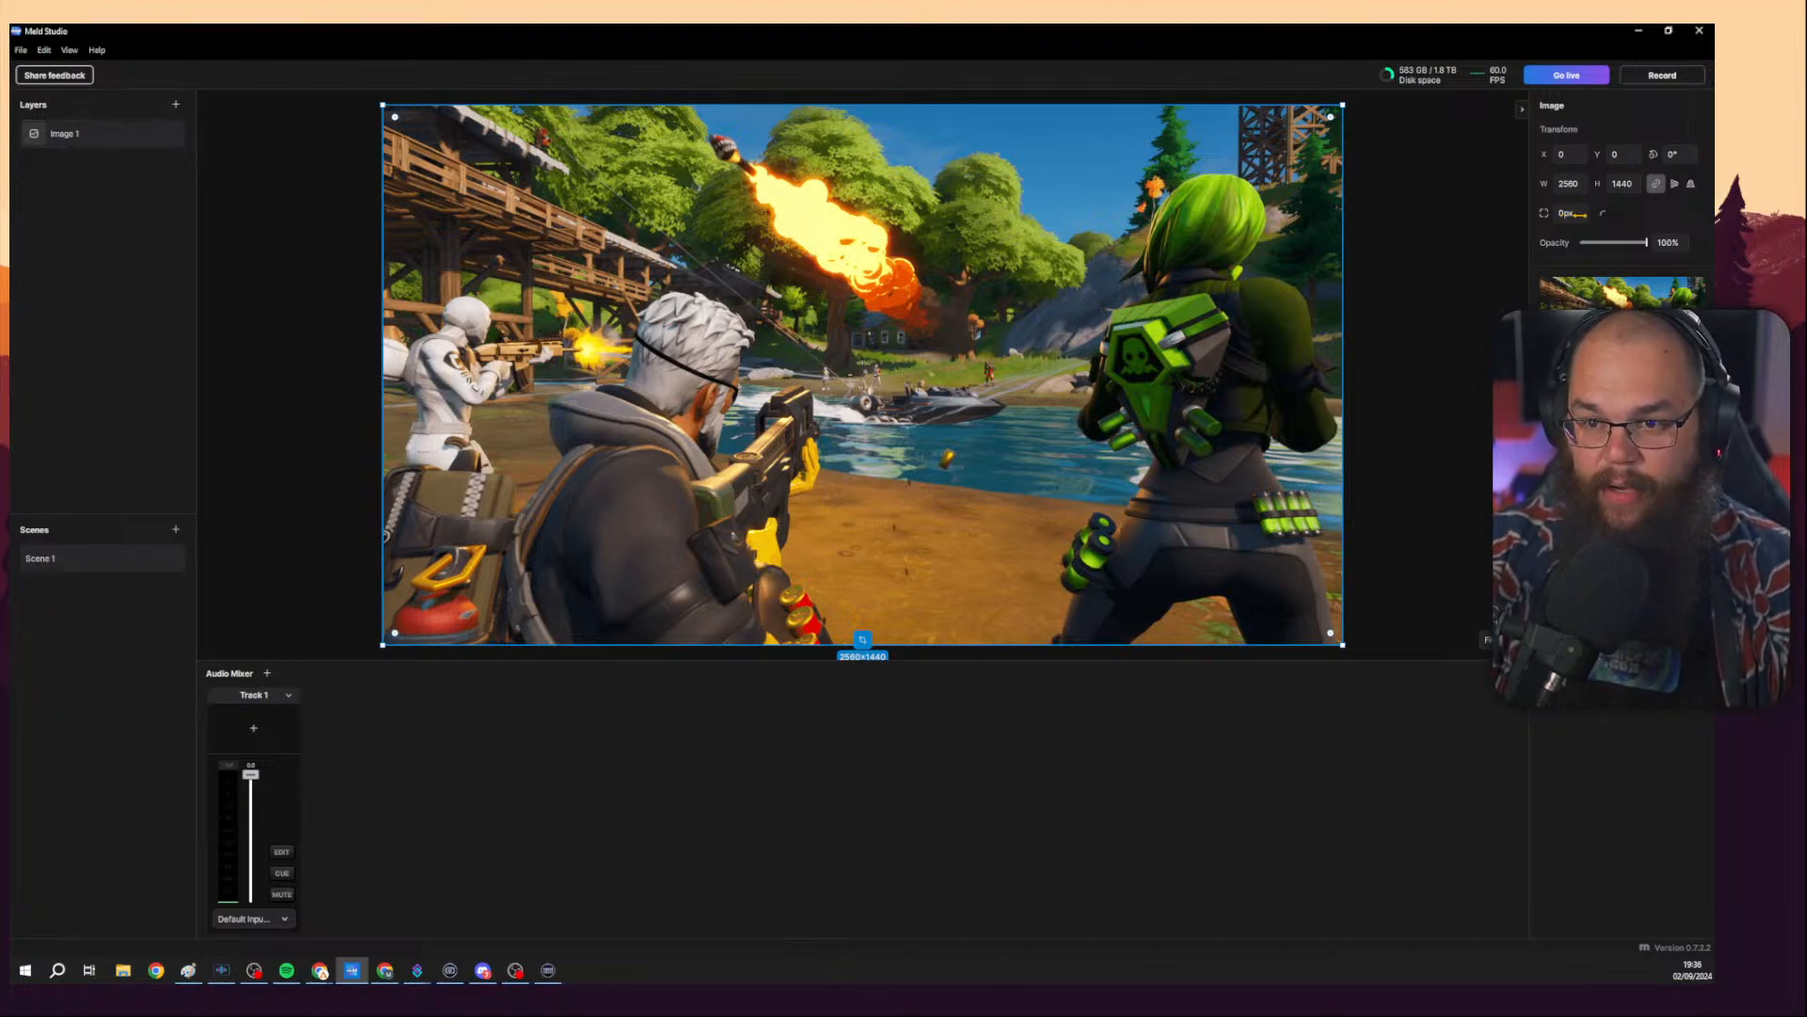
left_click_drag(1574, 215, 1645, 232)
left_click(1570, 213)
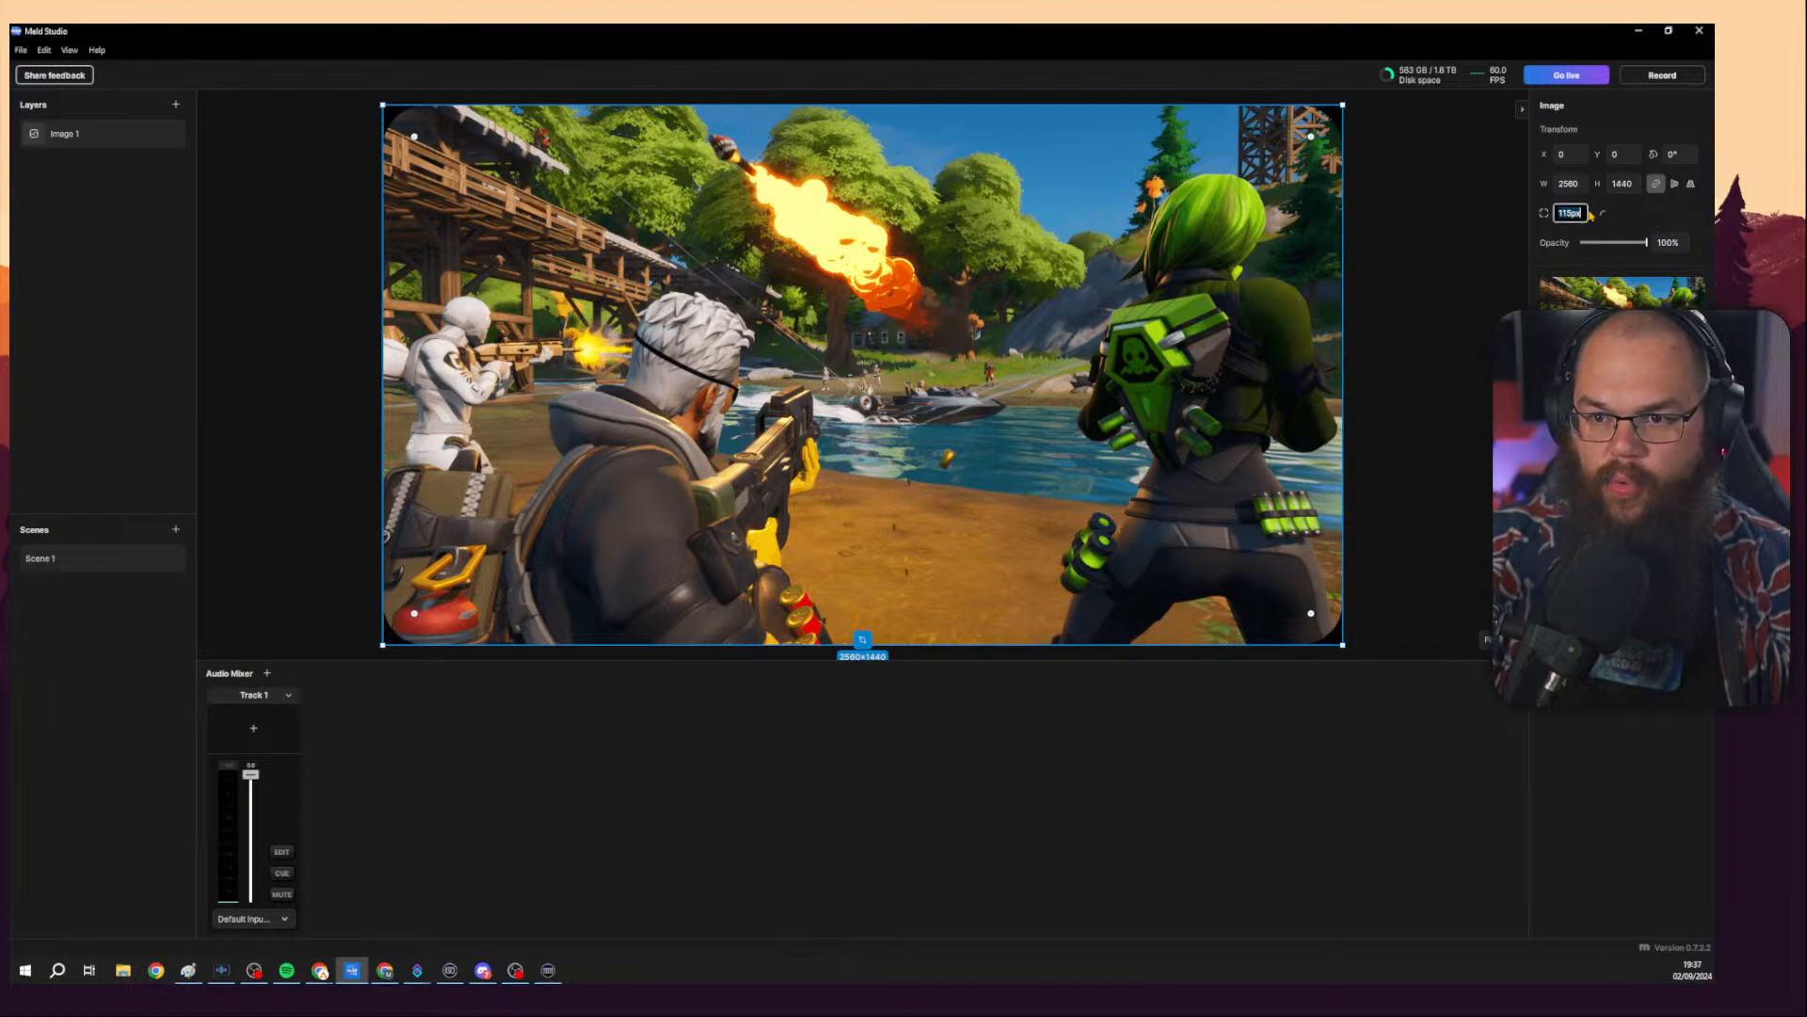
type("120")
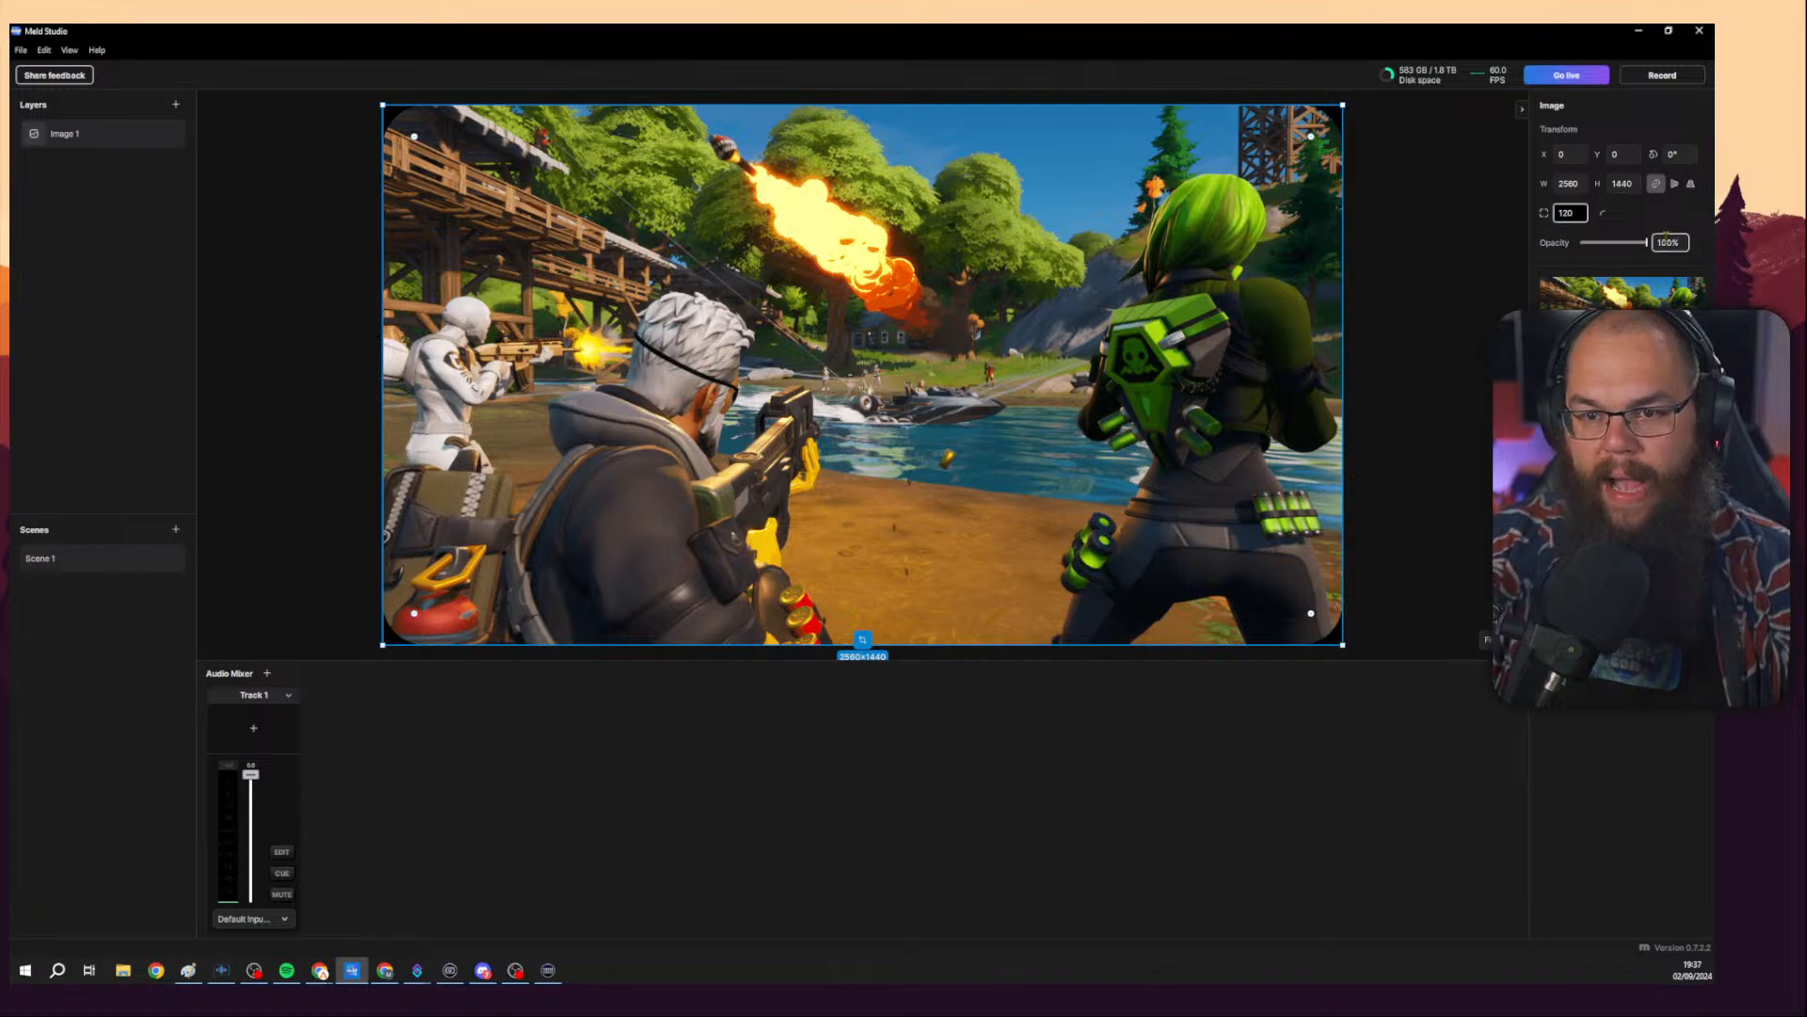
key("Return")
left_click(1405, 263)
left_click(1303, 221)
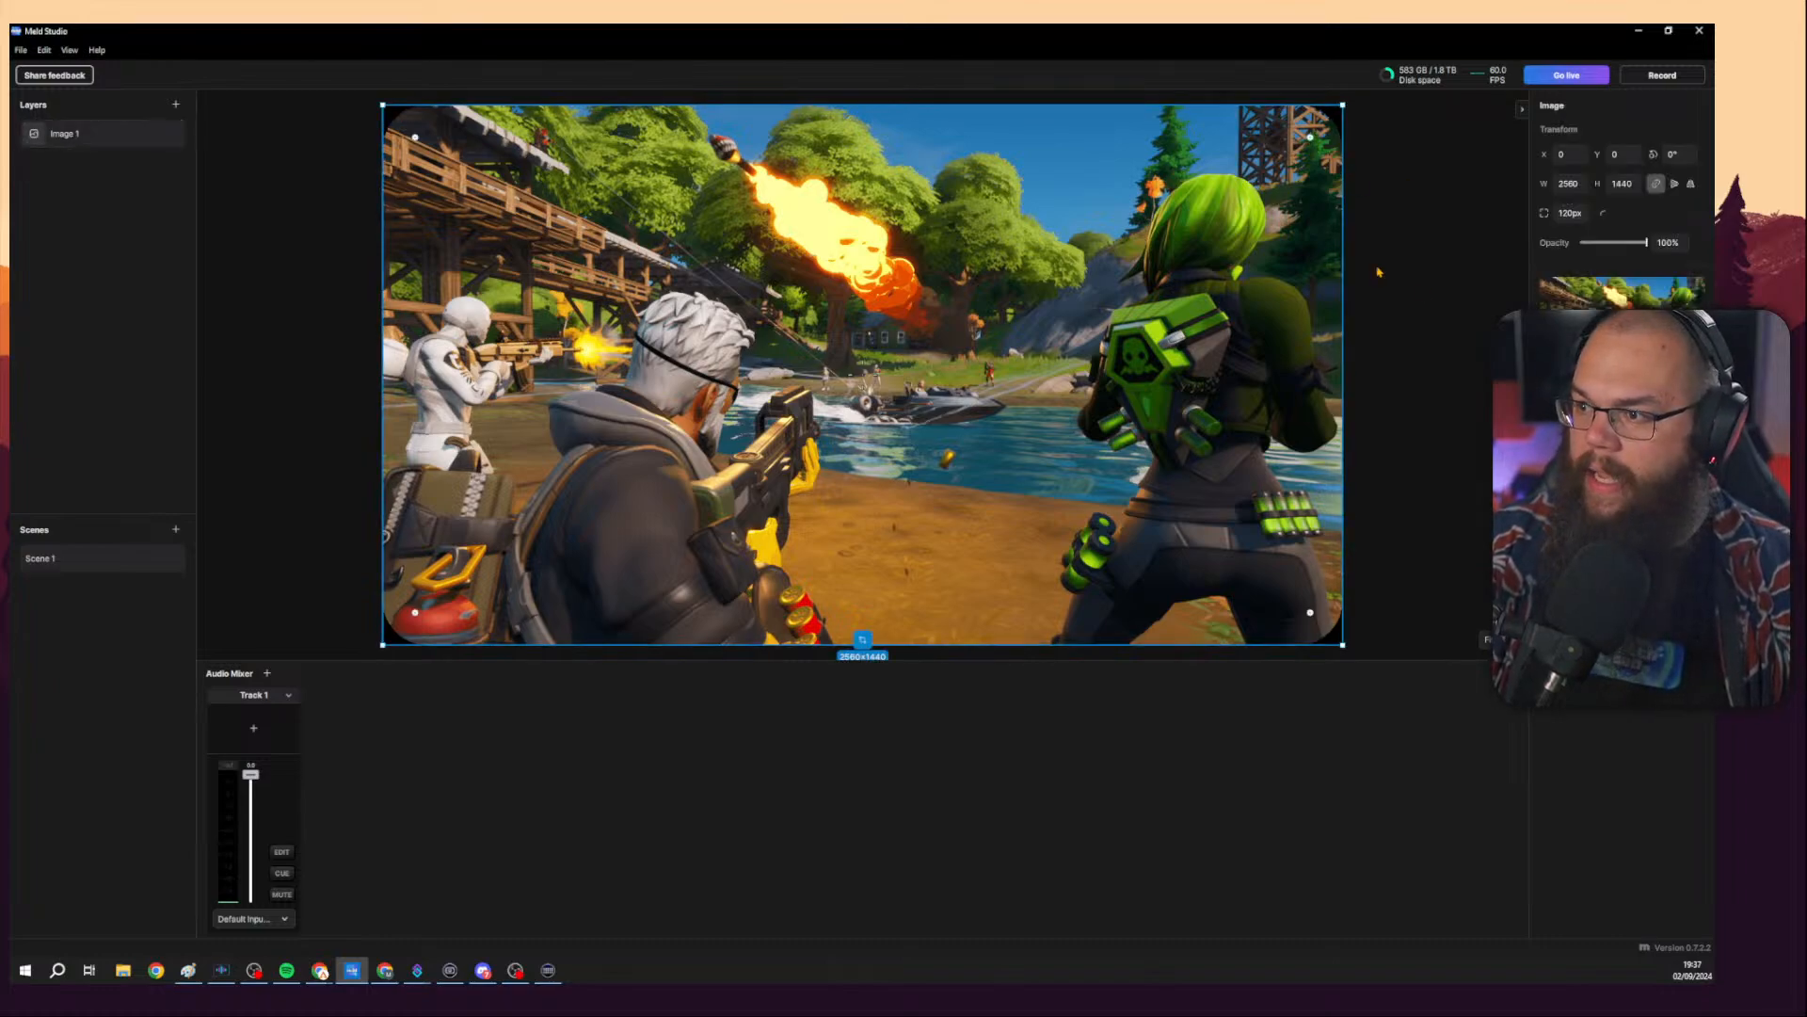
mouse_move(1311, 138)
left_mouse_down()
mouse_move(1209, 240)
mouse_move(1330, 117)
left_mouse_up()
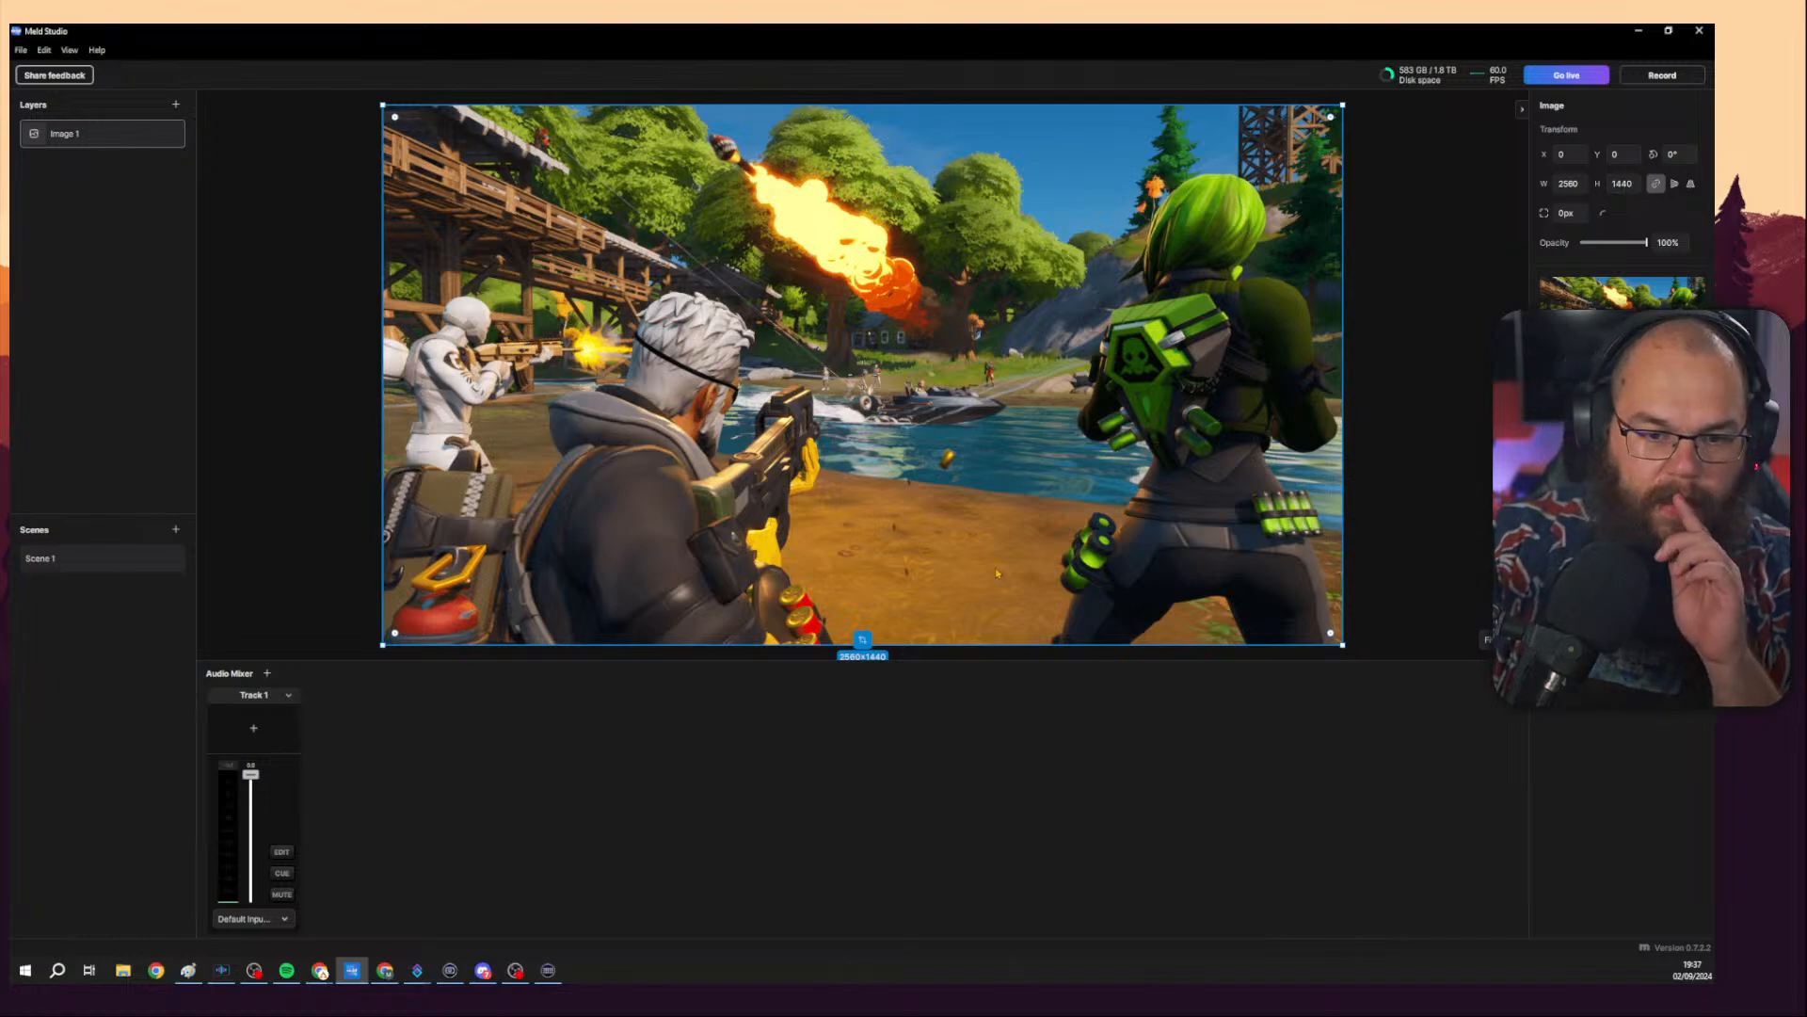
Try cropping the image by dragging its edges in crop mode.
left_click(862, 639)
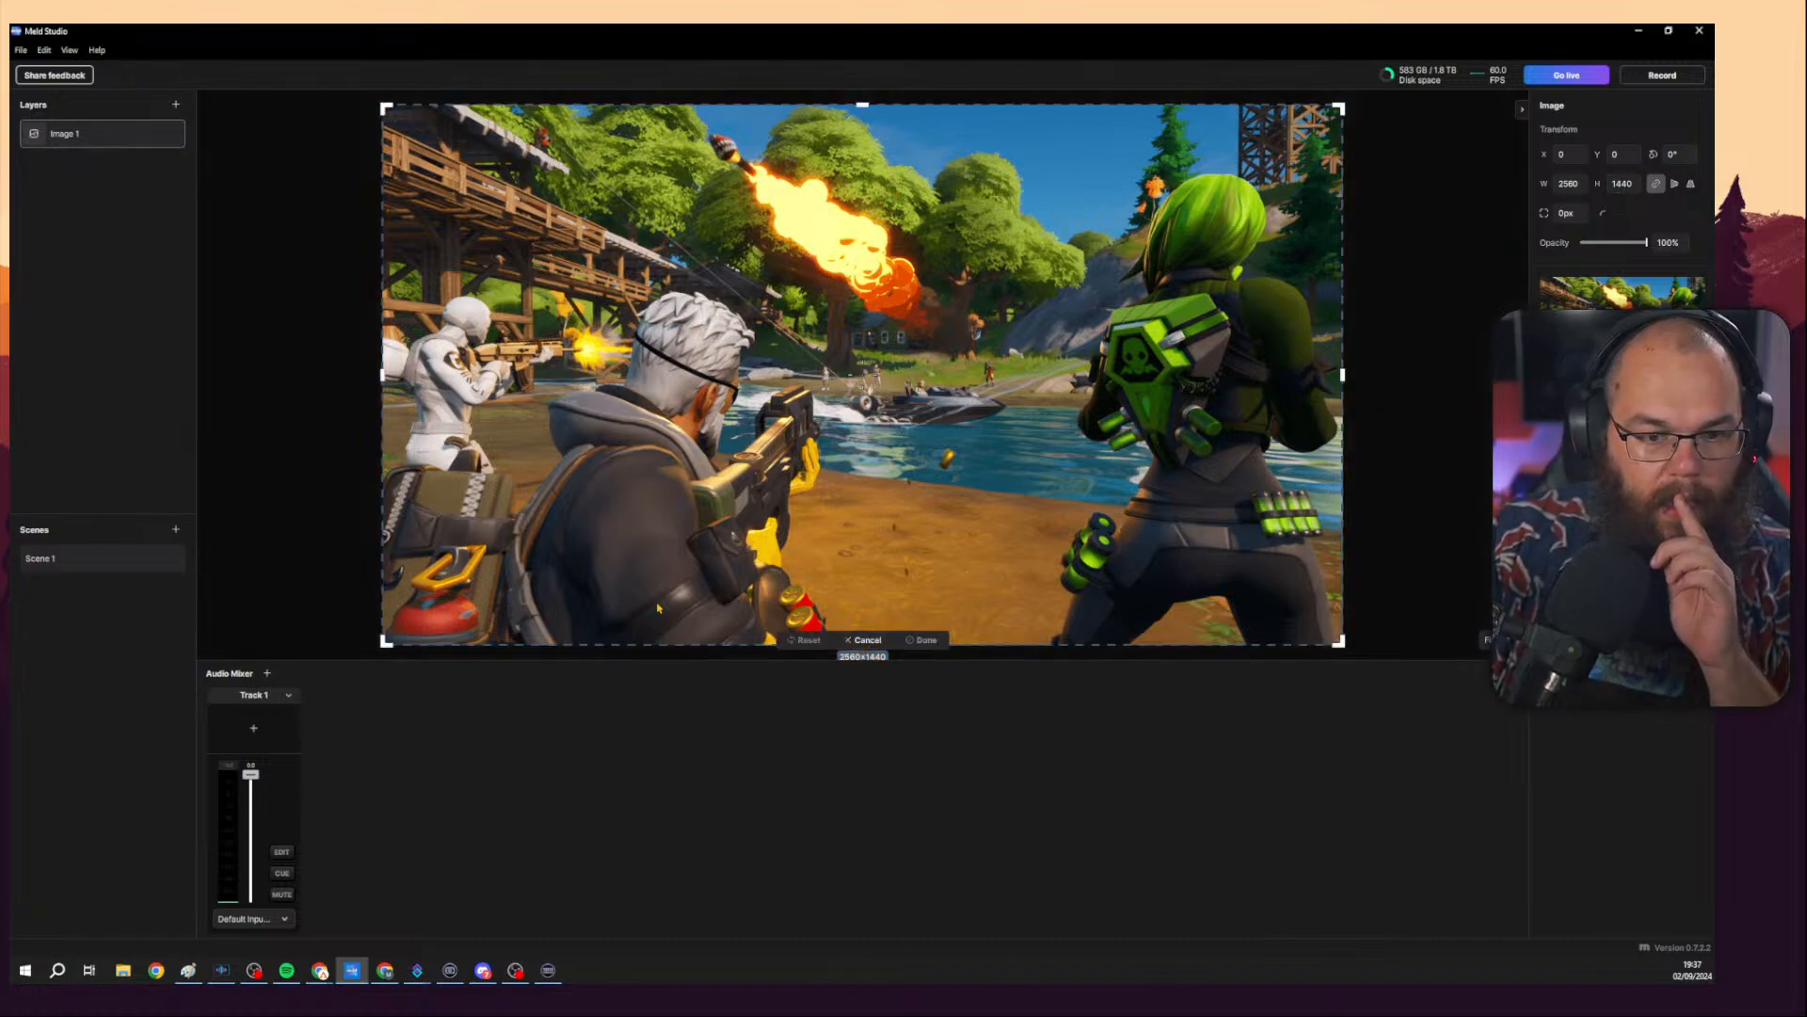
left_click(859, 641)
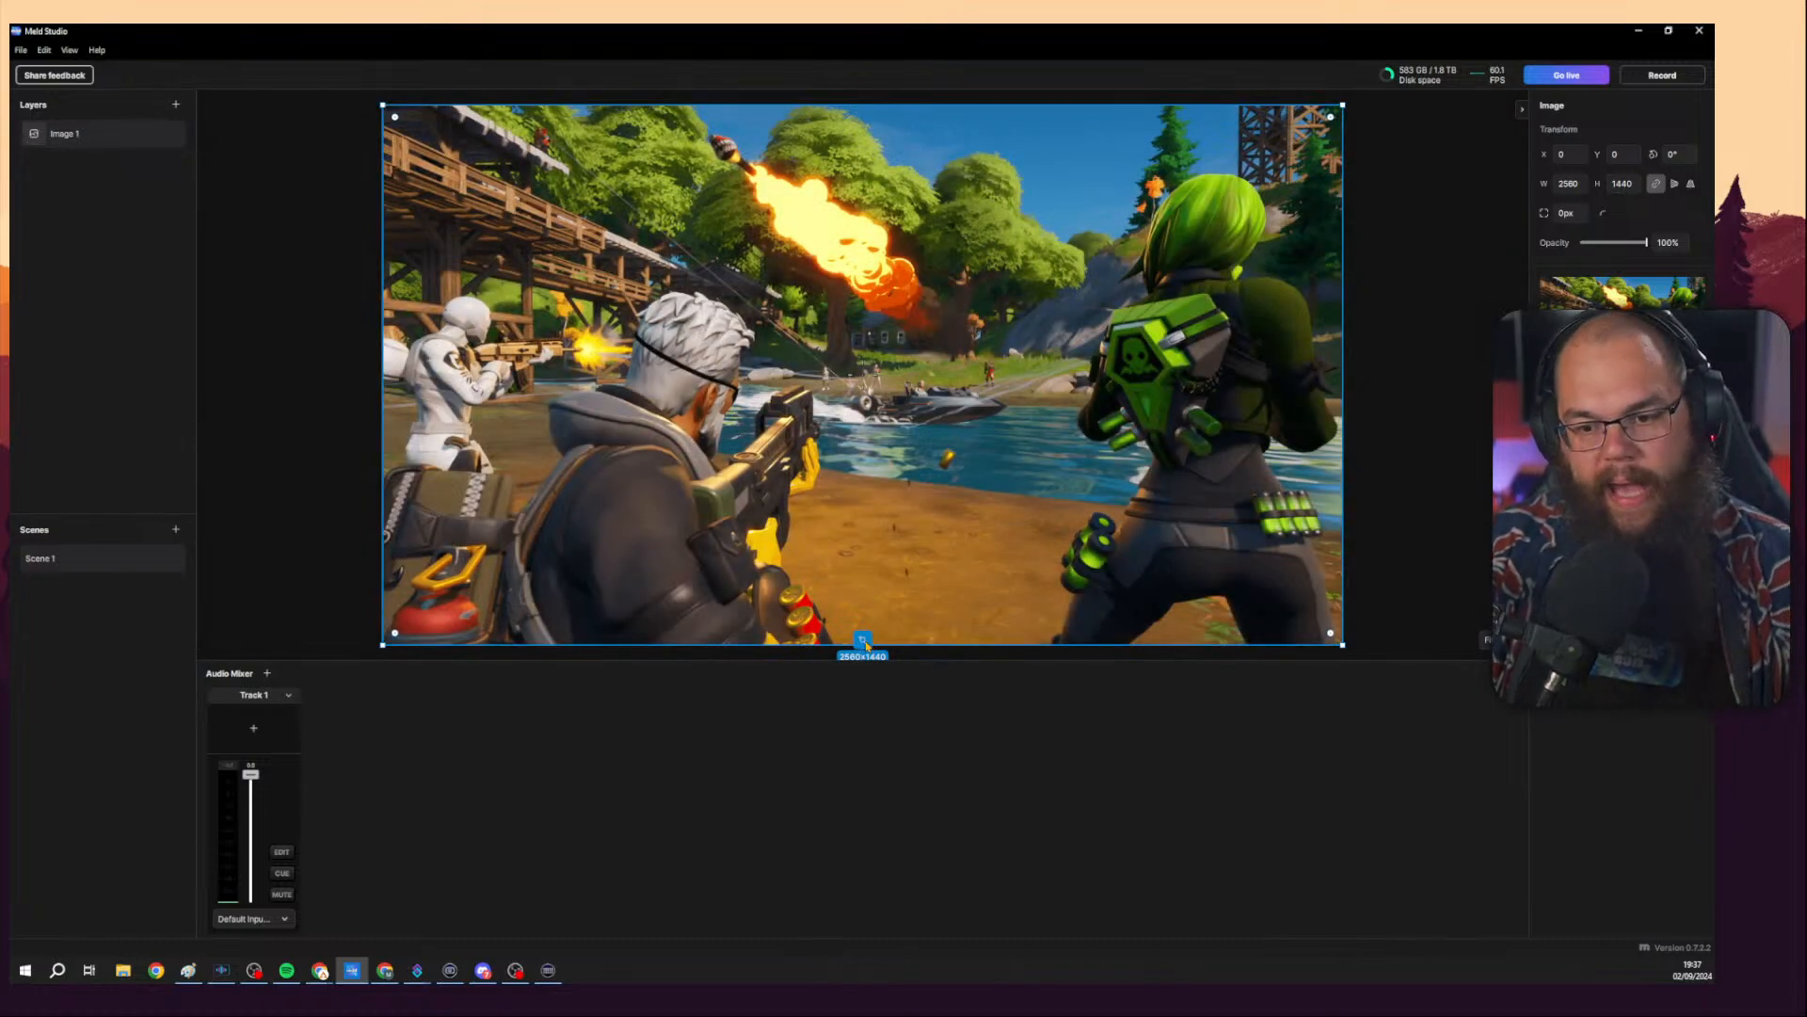
mouse_move(384, 386)
left_mouse_down()
mouse_move(517, 395)
mouse_move(394, 413)
mouse_move(628, 395)
mouse_move(377, 378)
left_mouse_up()
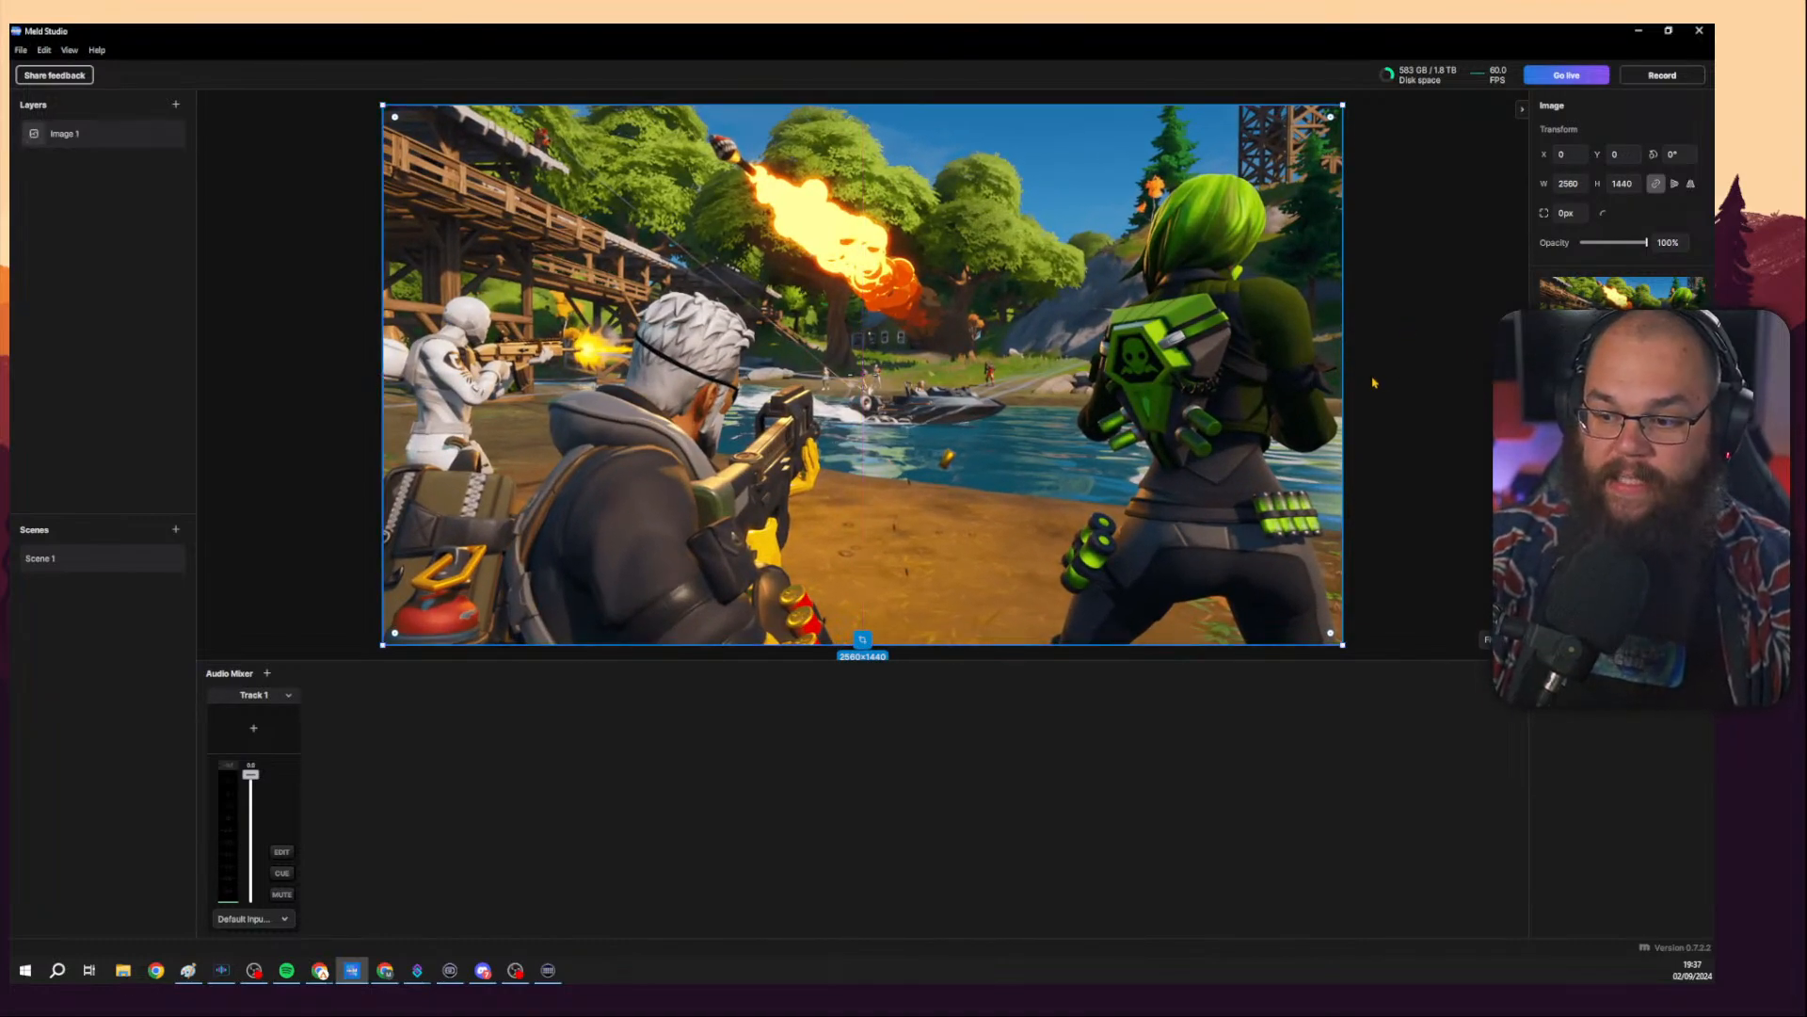
mouse_move(1342, 373)
left_mouse_down()
mouse_move(1218, 391)
mouse_move(1338, 400)
left_mouse_up()
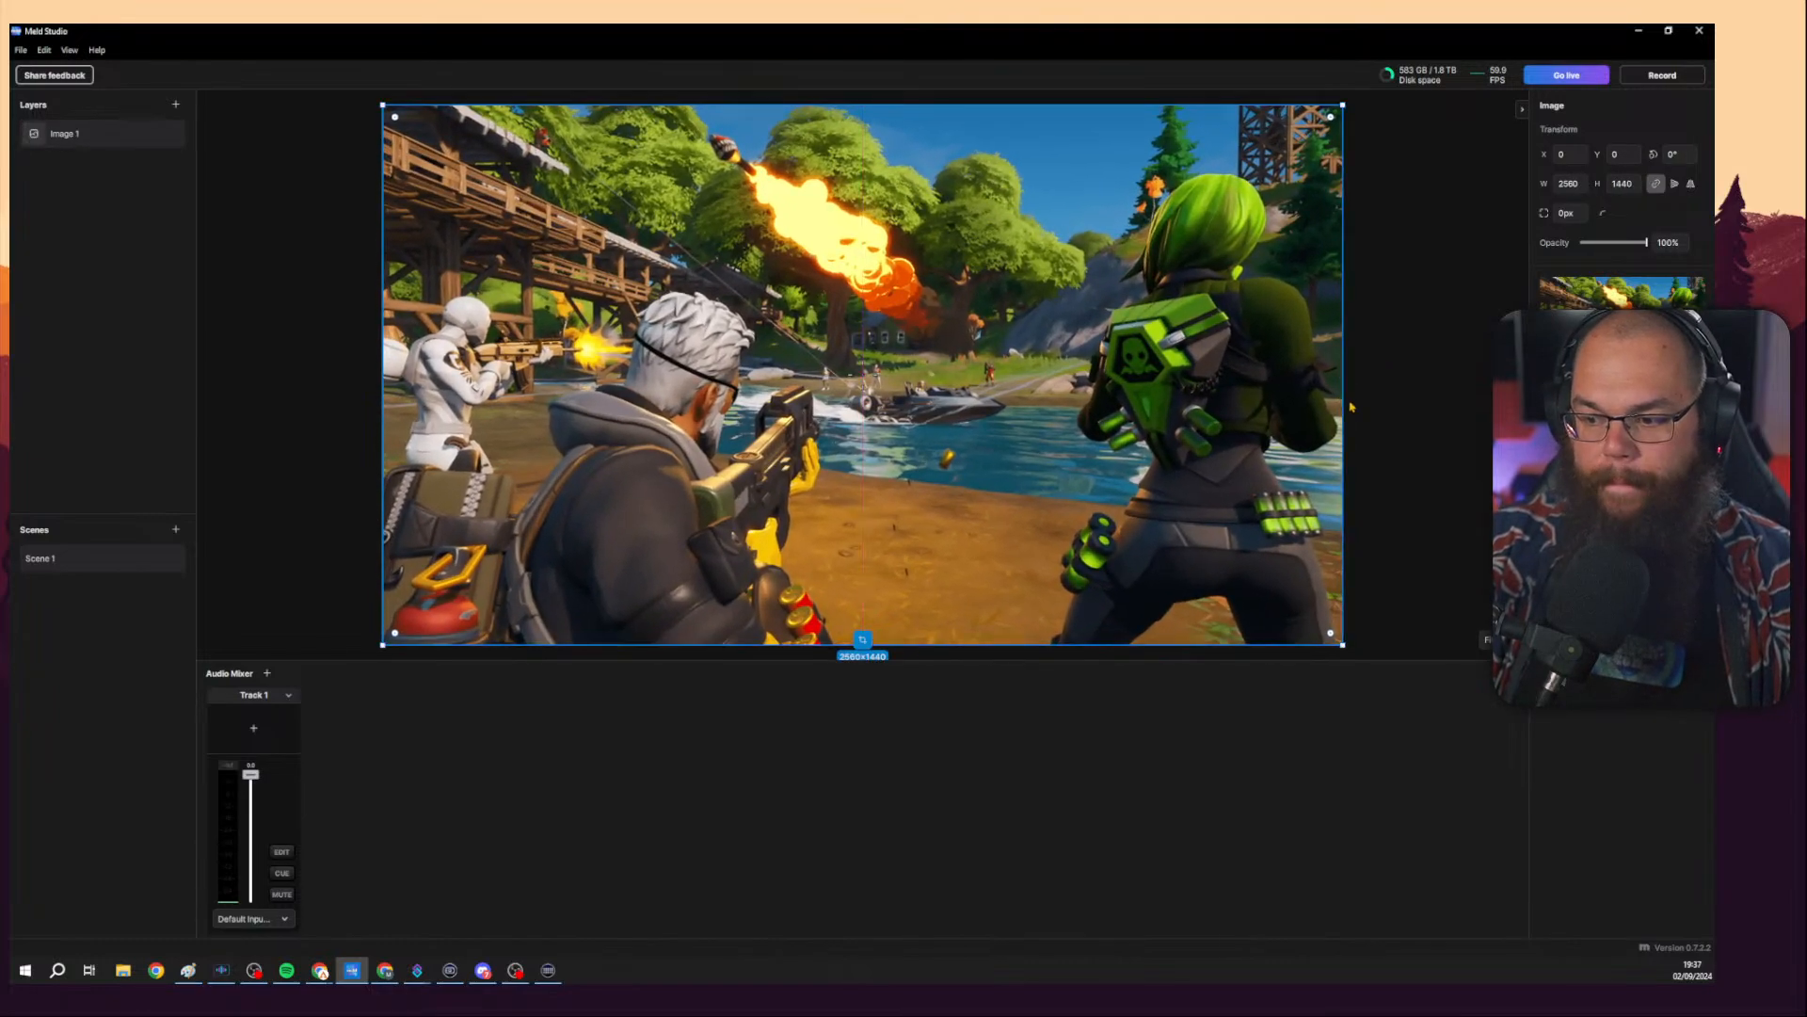
left_click(863, 640)
mouse_move(384, 396)
left_mouse_down()
mouse_move(688, 413)
mouse_move(378, 415)
left_mouse_up()
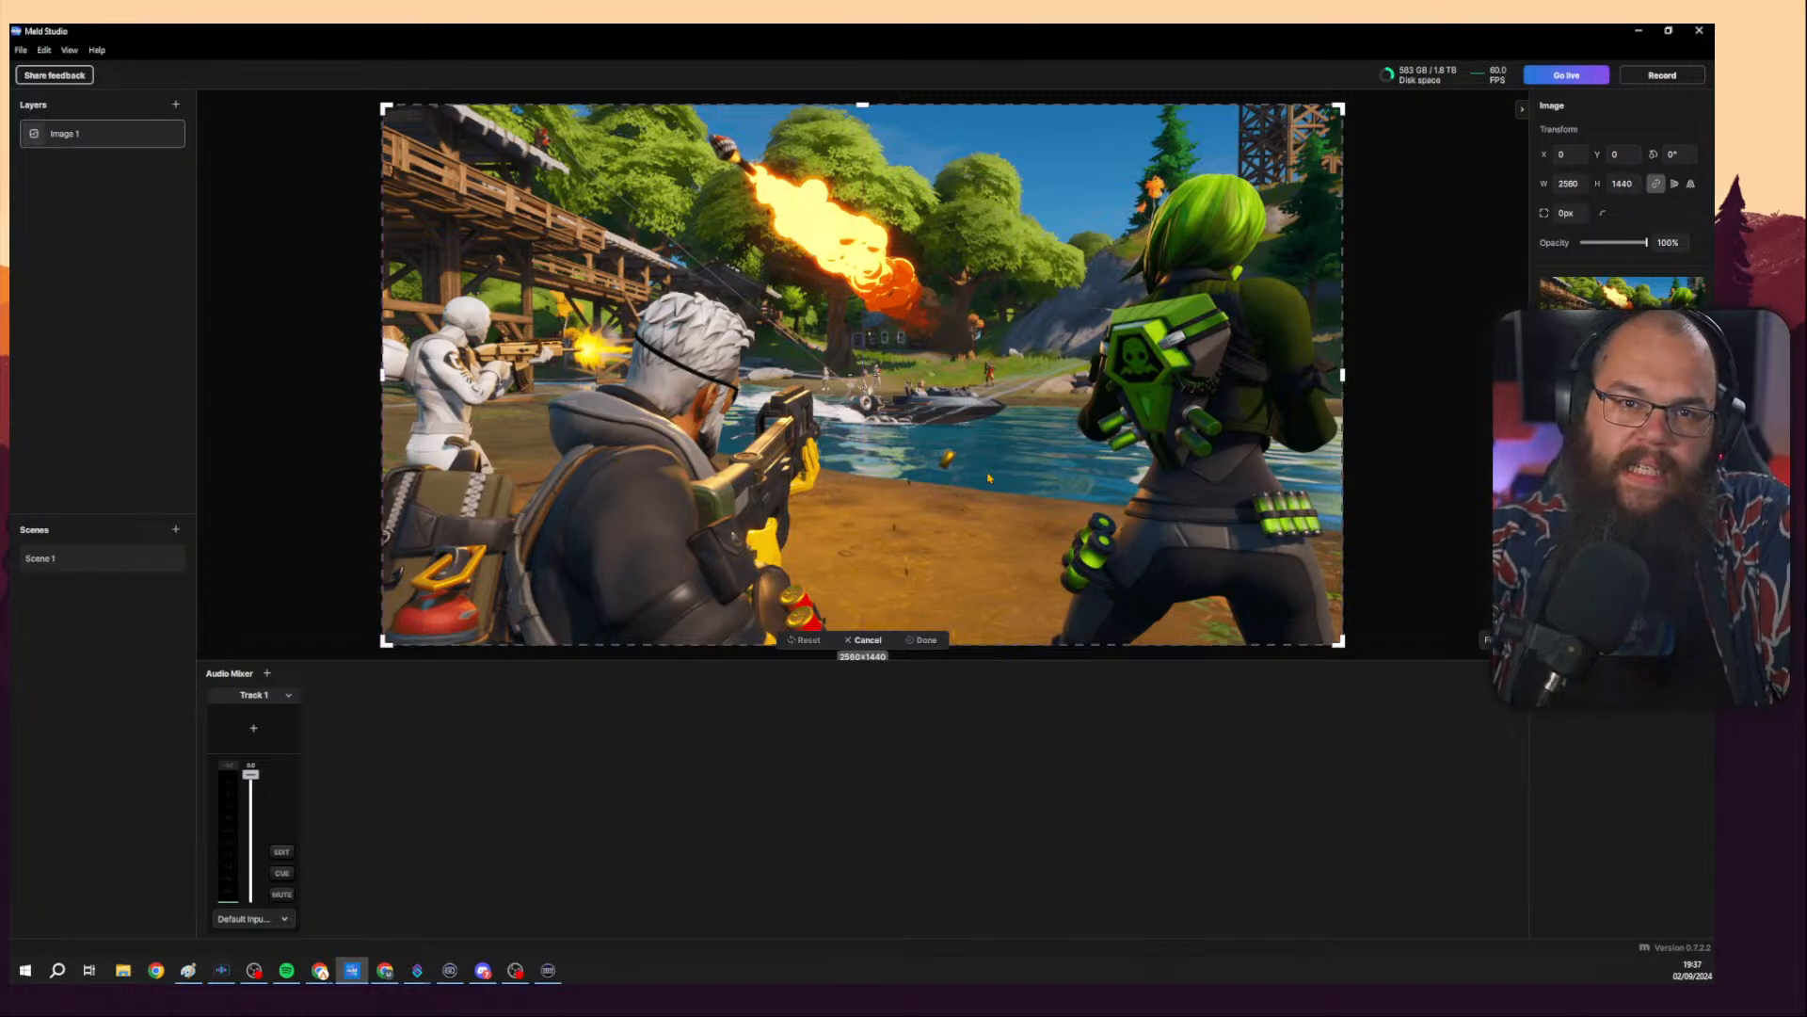
left_click(863, 639)
left_click(1437, 455)
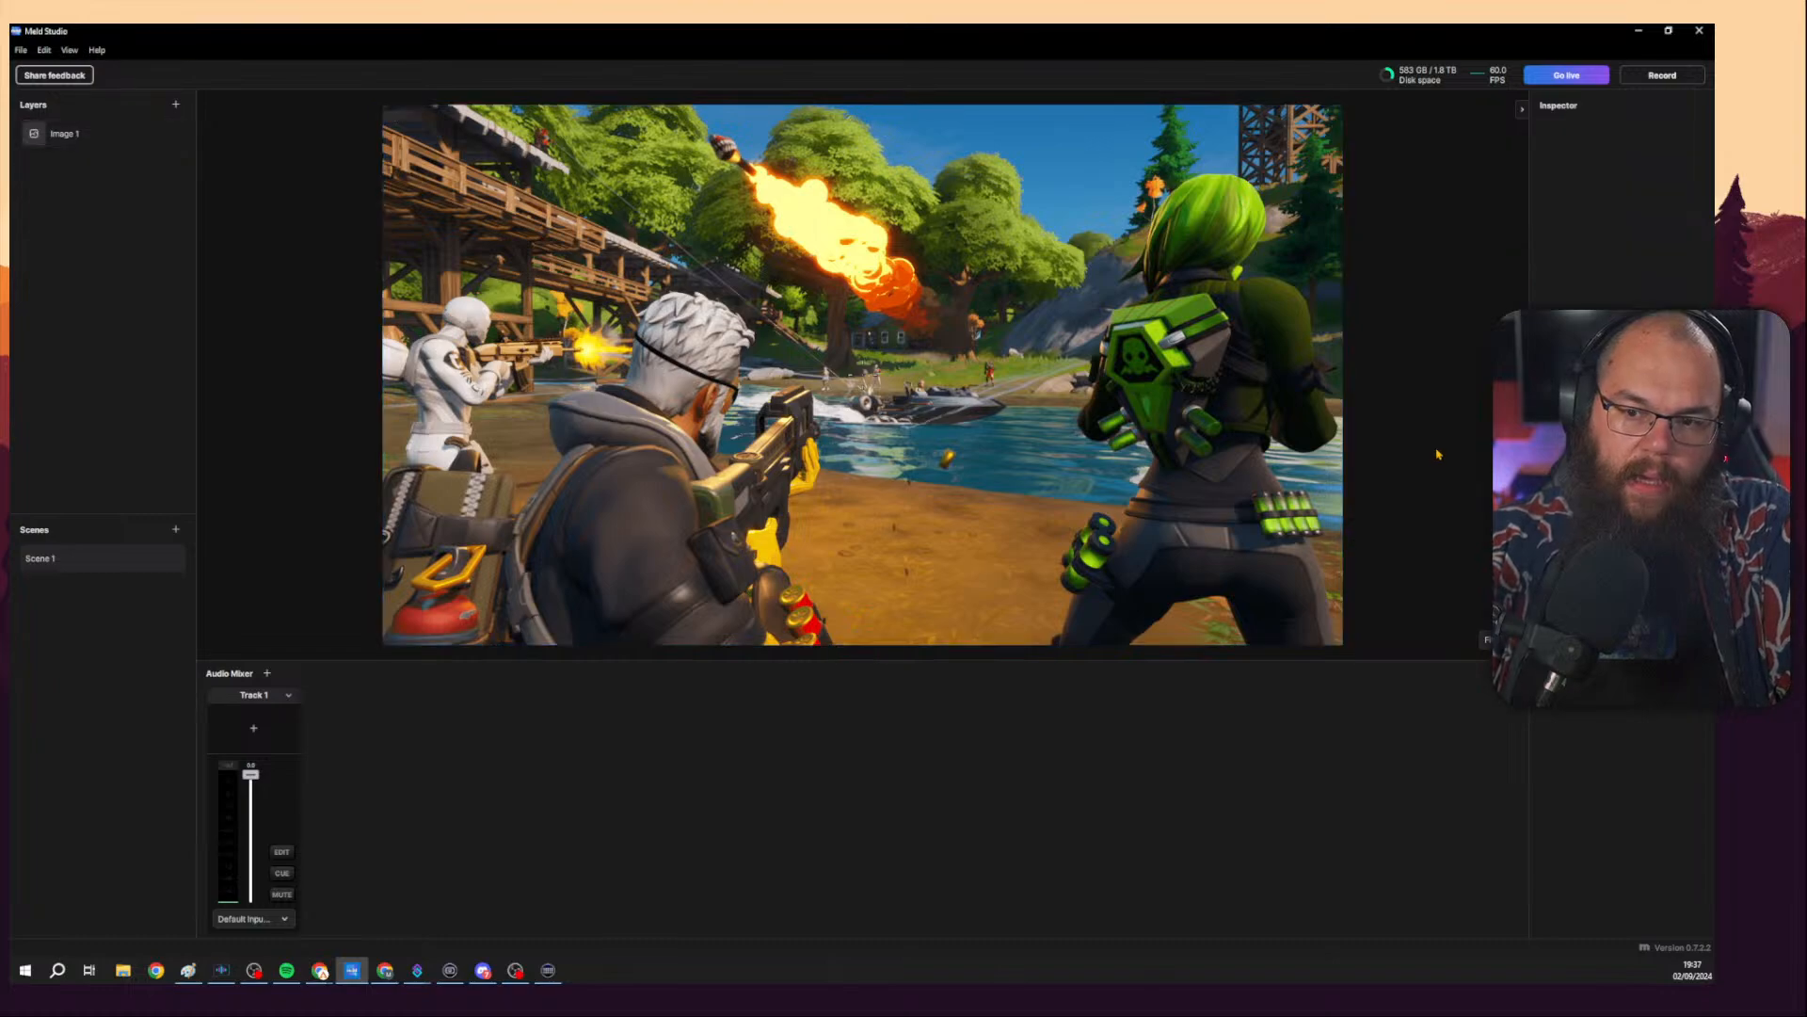
left_click(1223, 453)
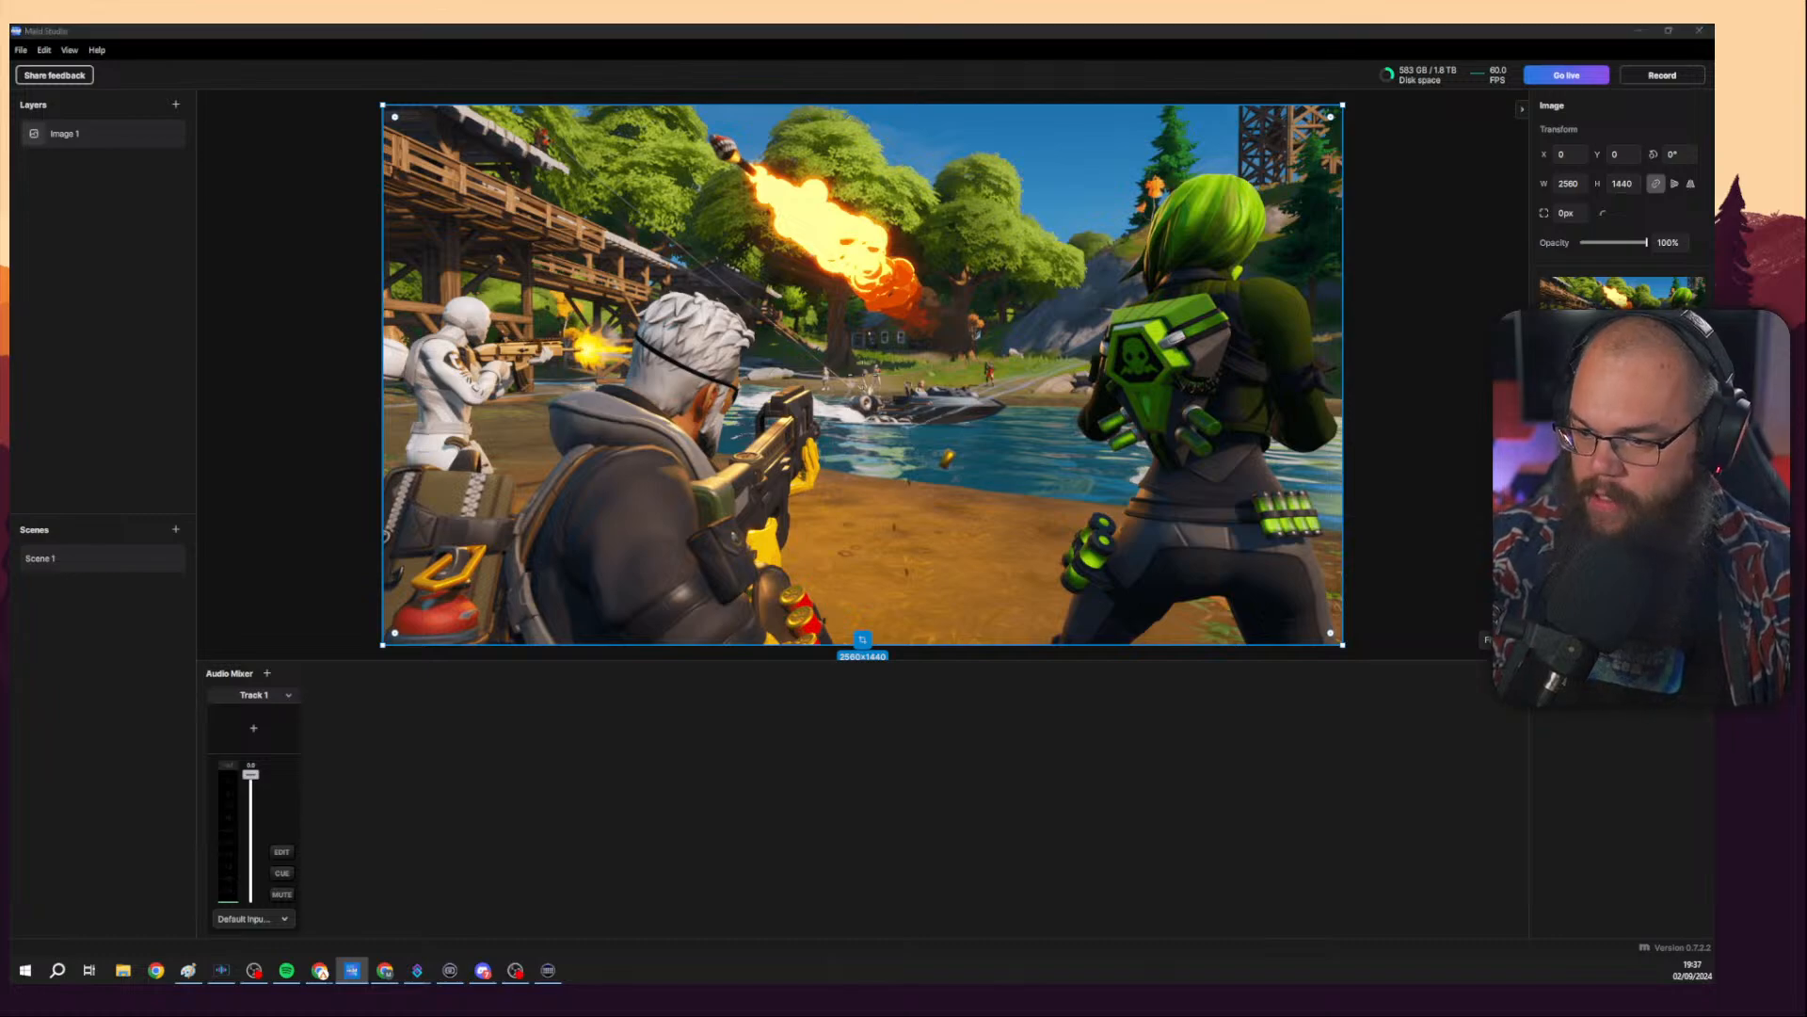
Close the Twitch ingest endpoints browser tab and minimise the browser.
key("super+d")
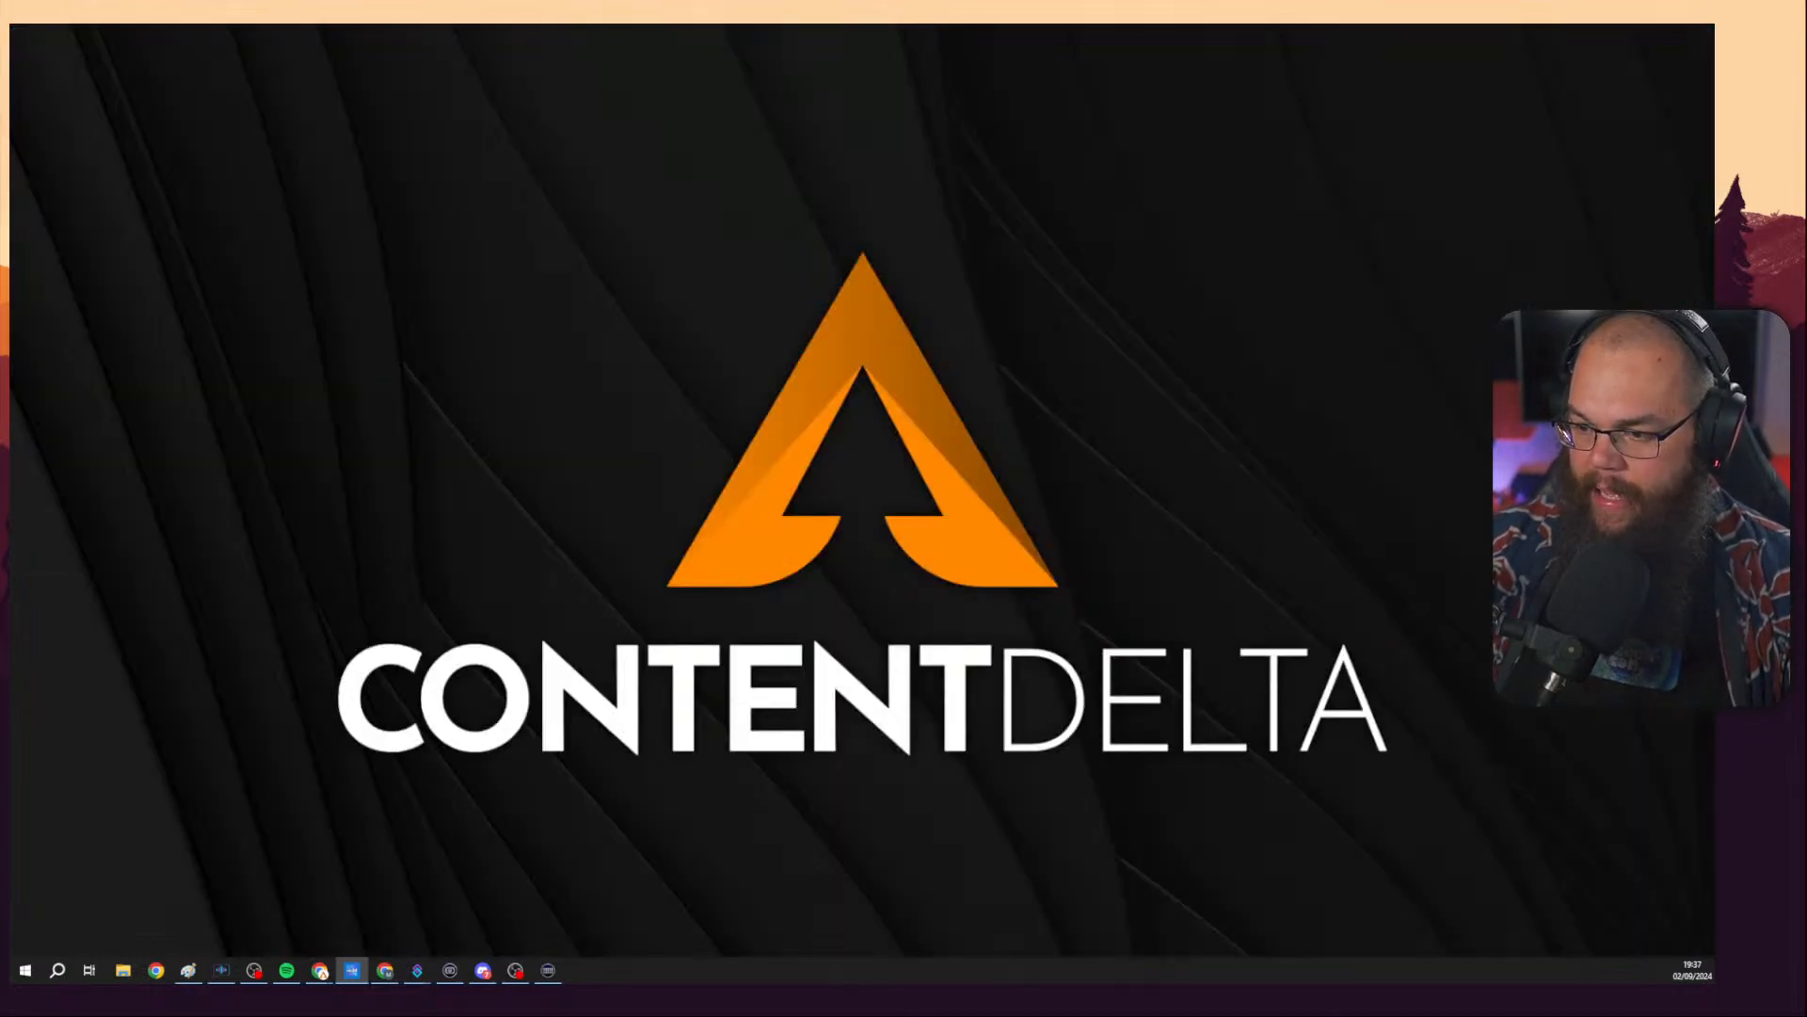
key("super+d")
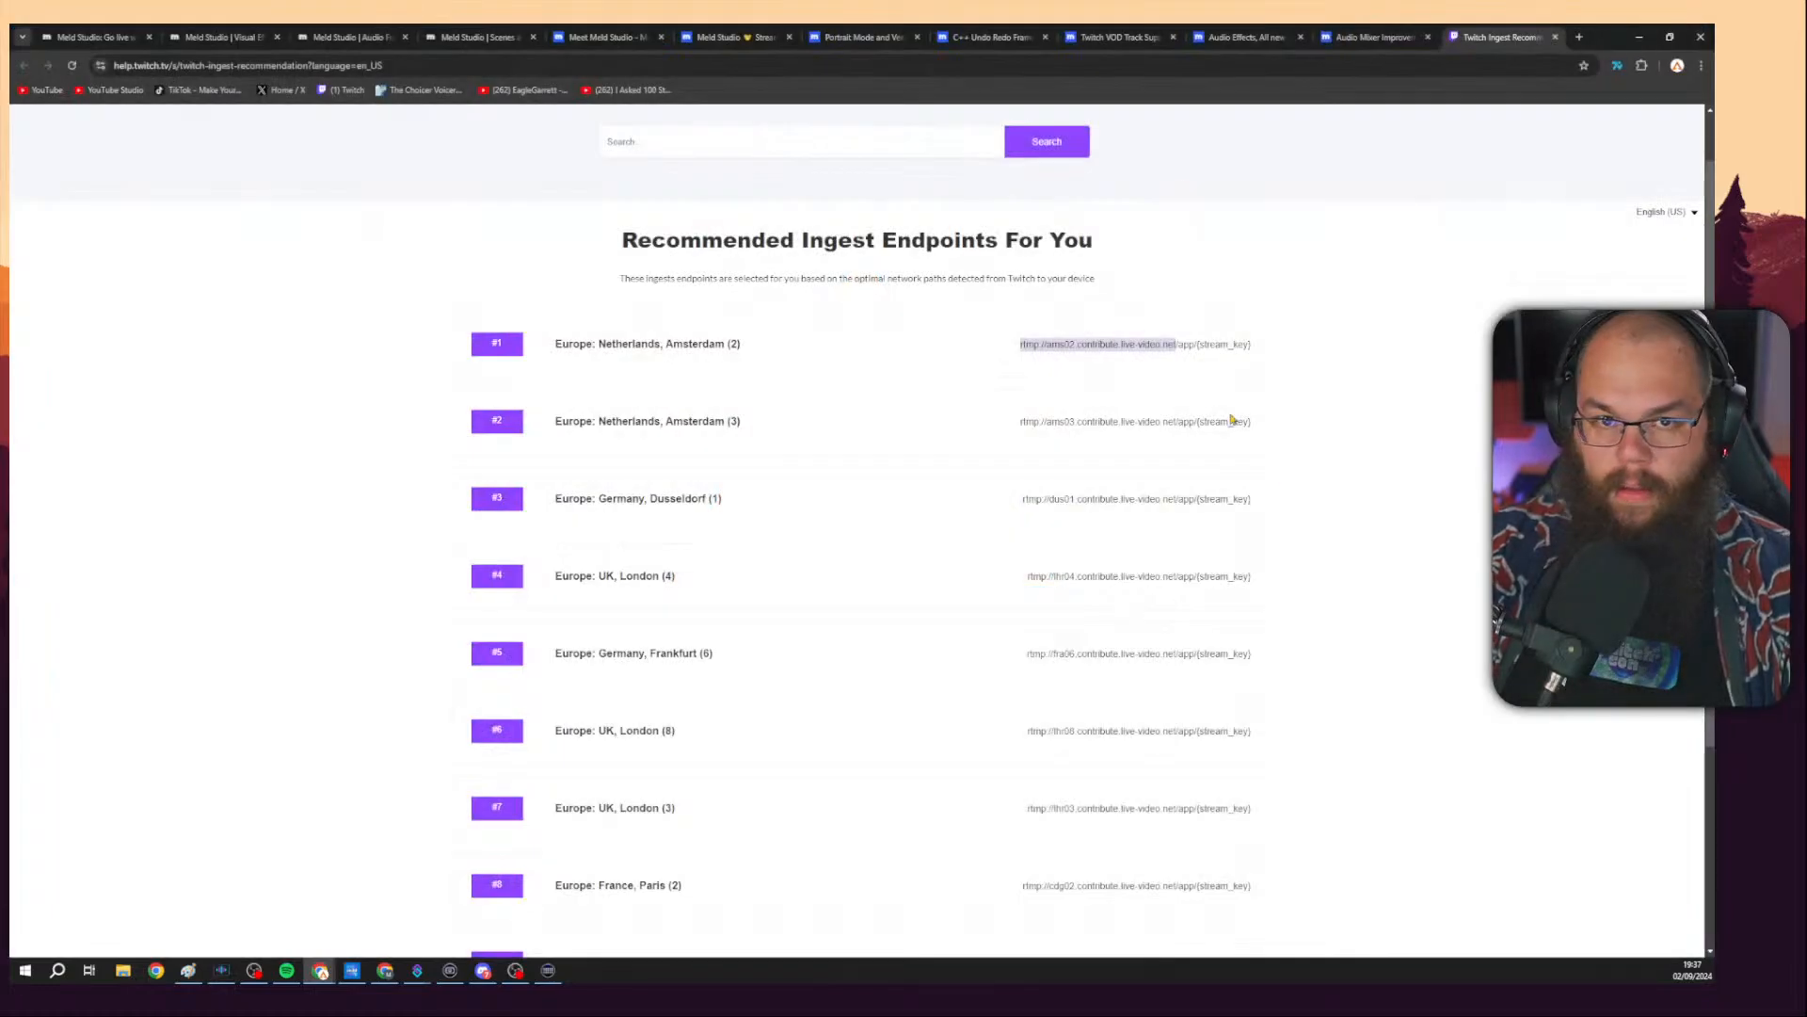
key("ctrl+w")
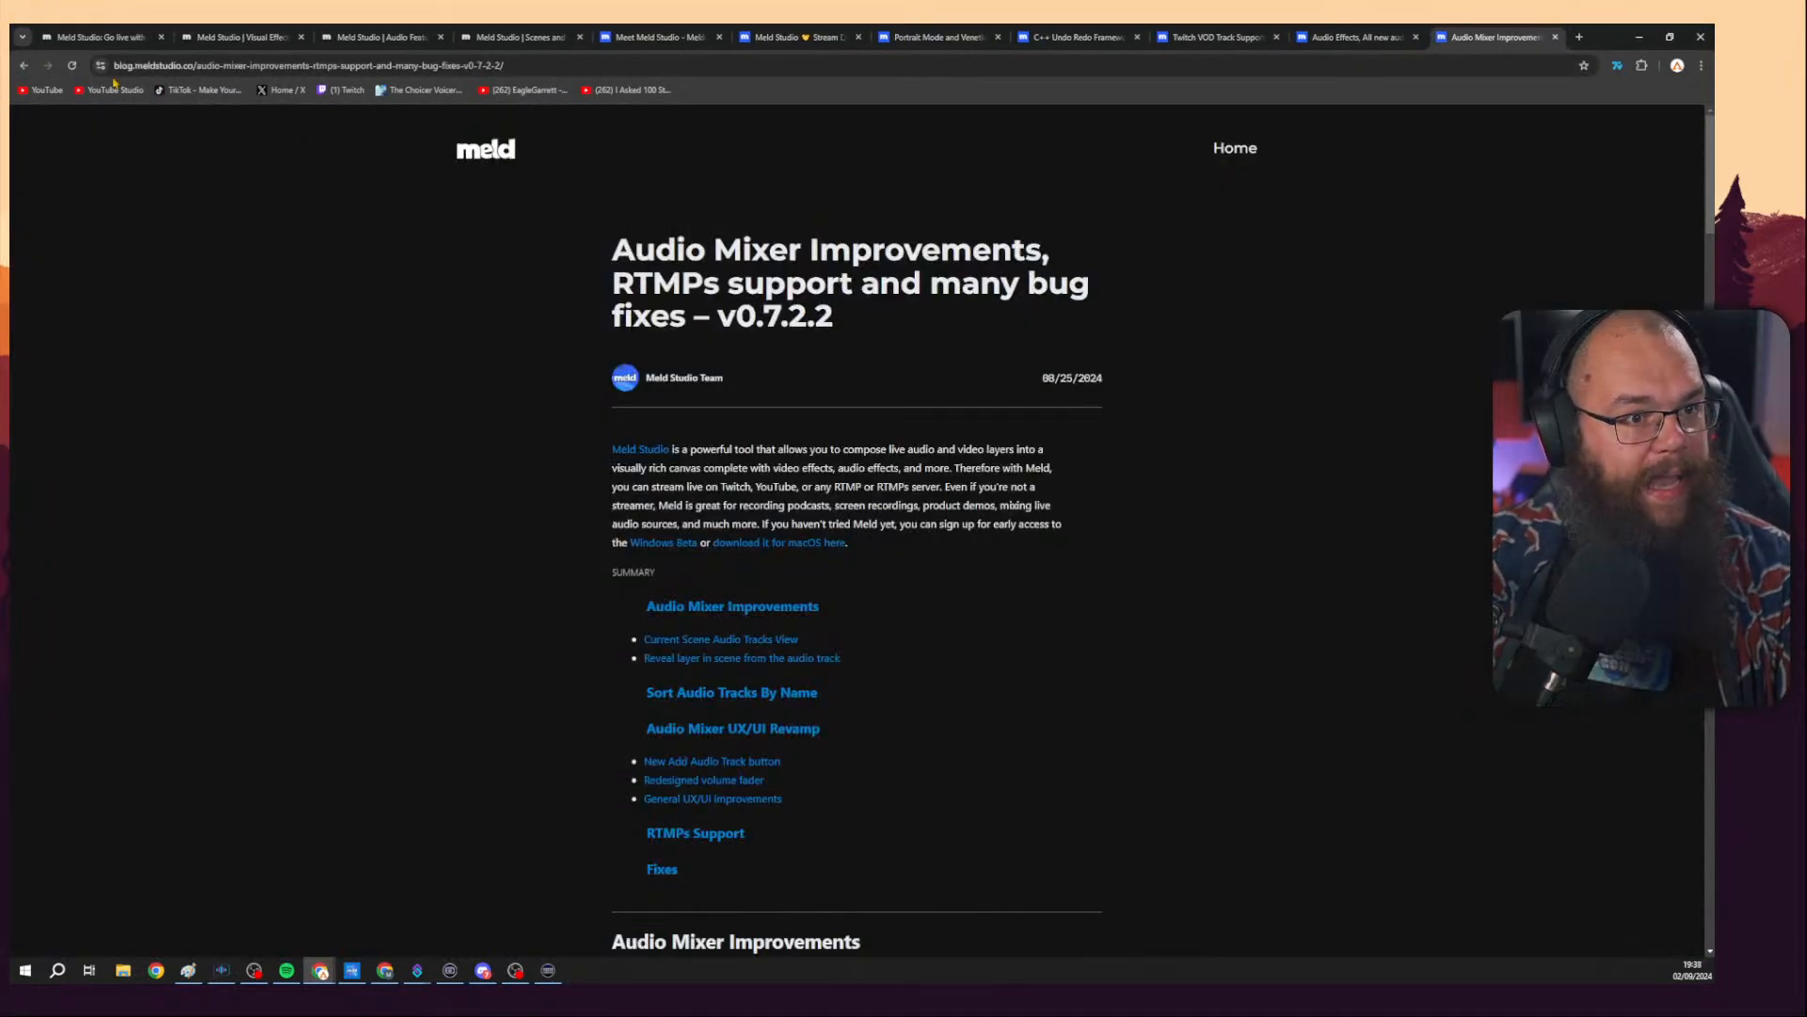
key("ctrl+1")
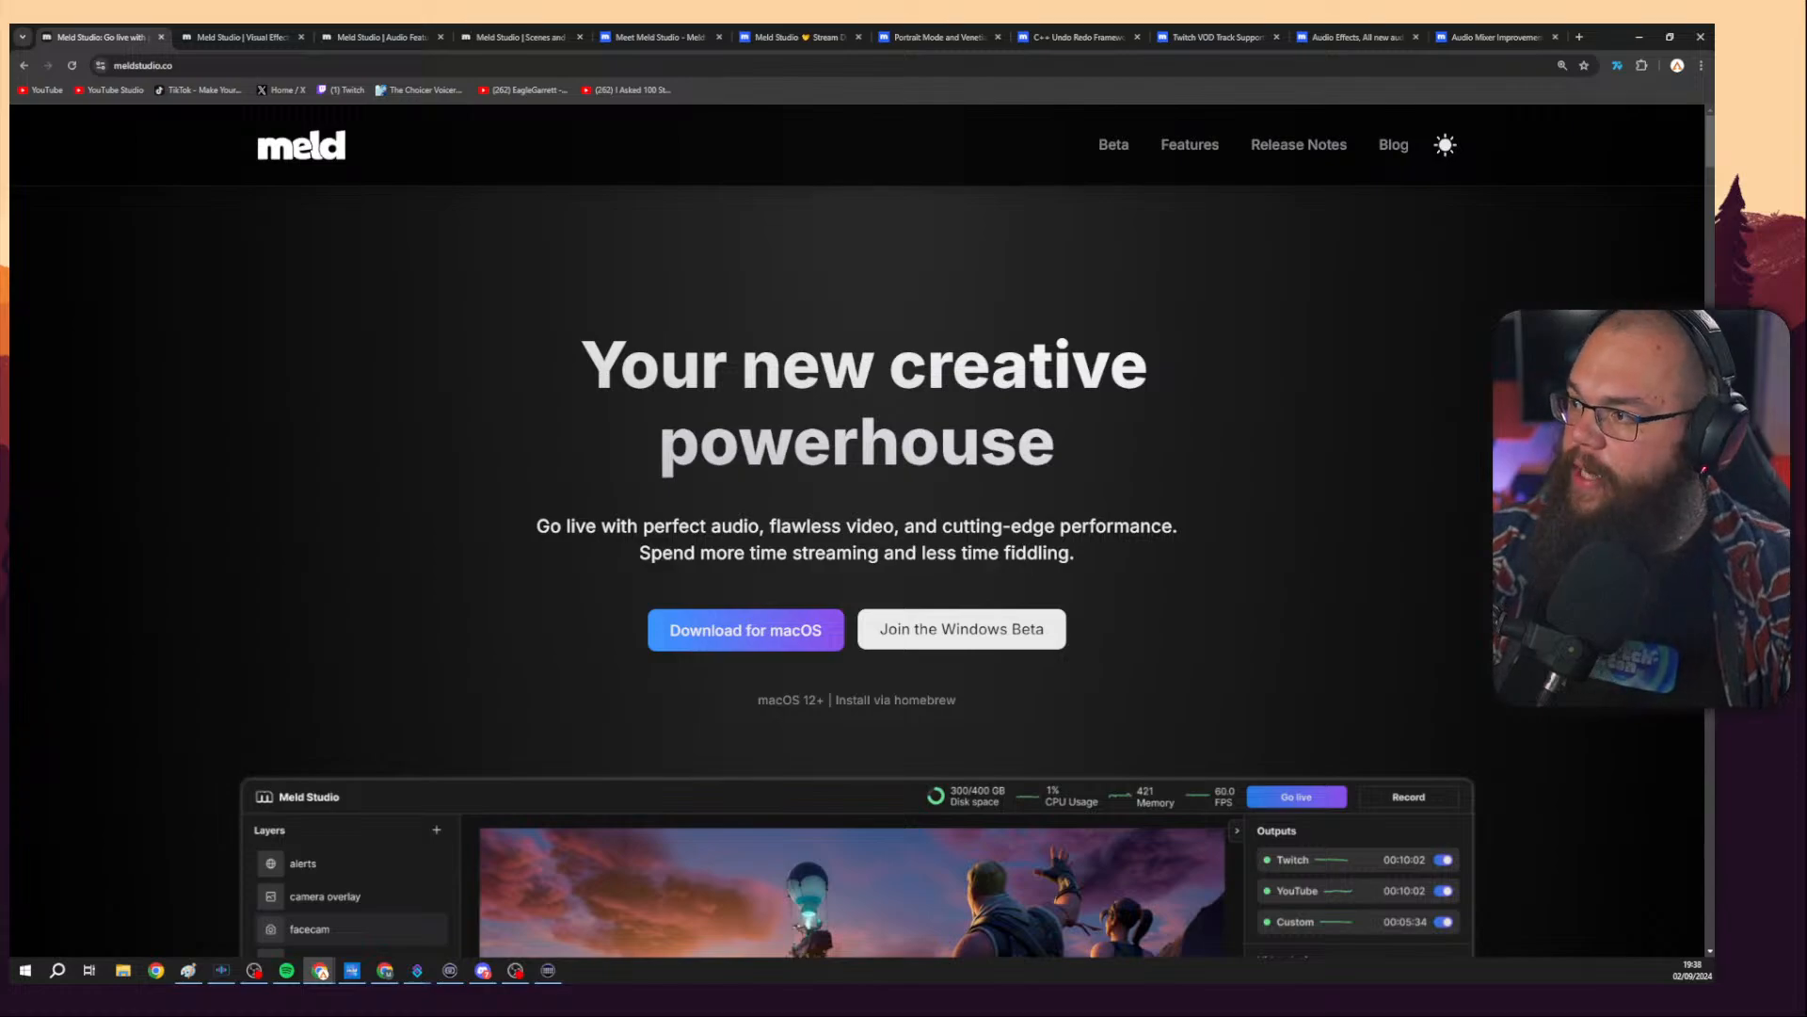
left_click(1639, 37)
left_click(1431, 504)
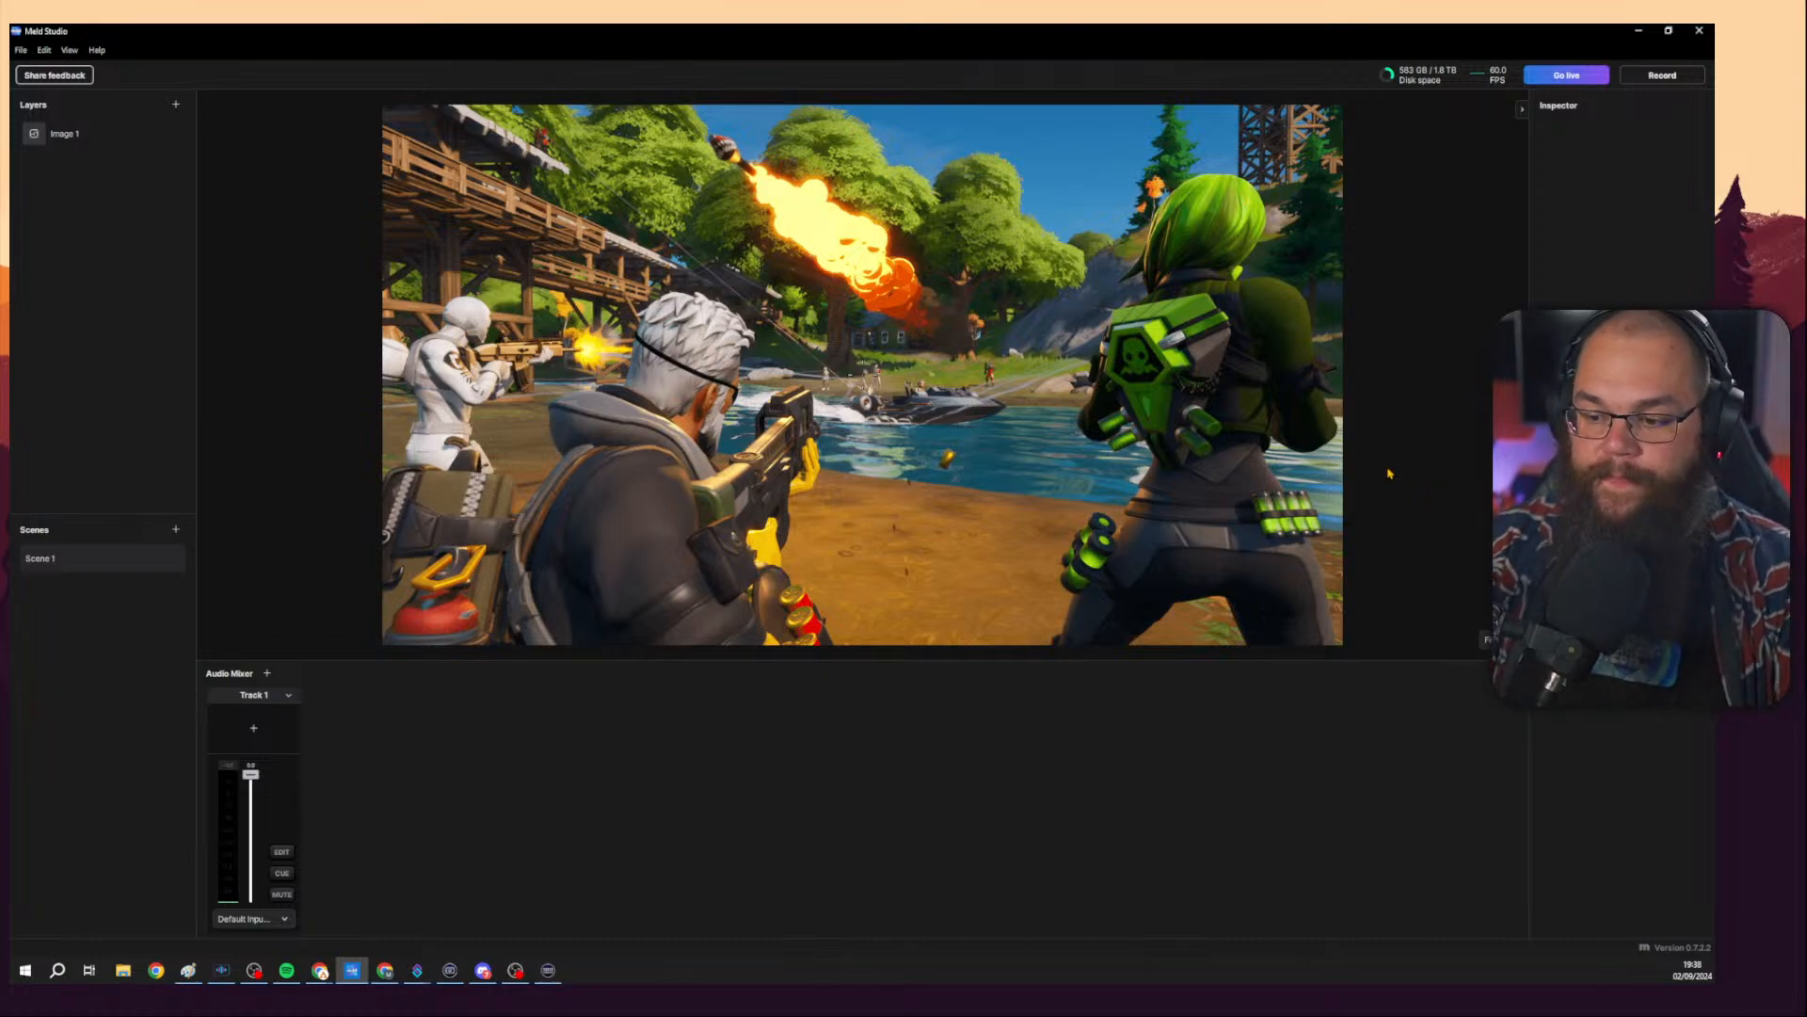
Examine the canvas zoom options and the list of effects available for the image layer.
left_click(94, 133)
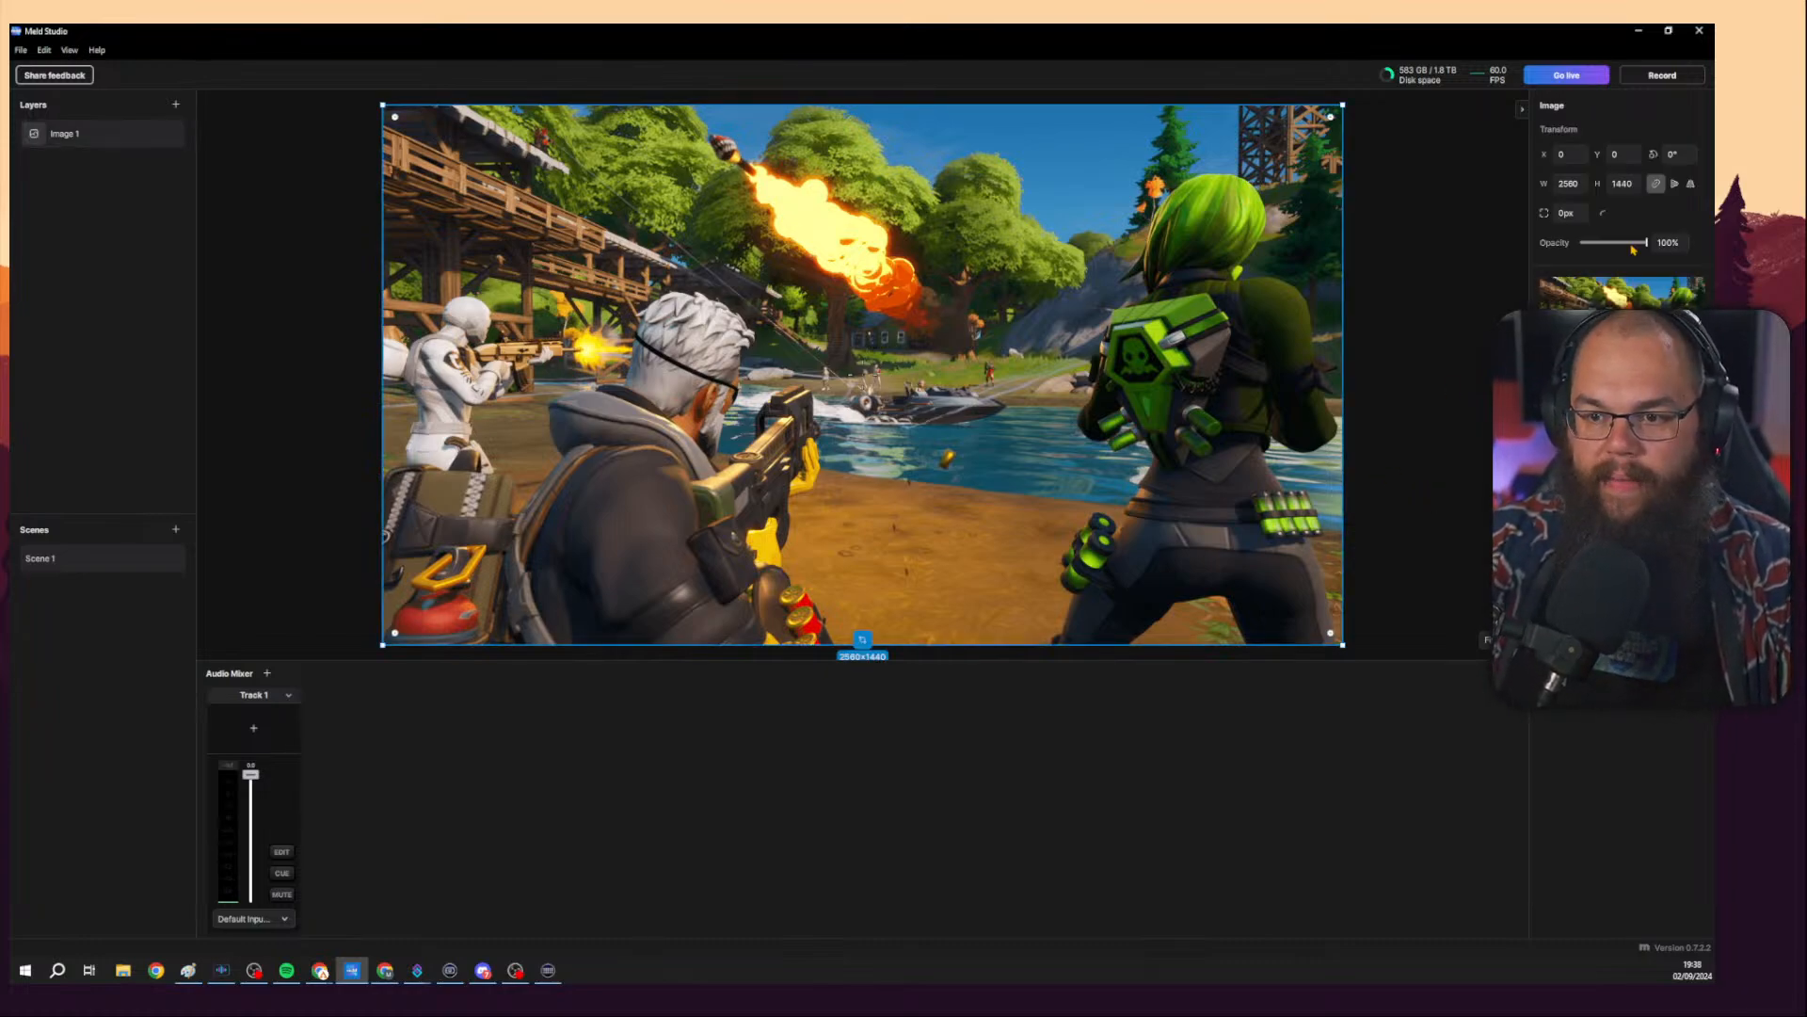
mouse_move(1636, 251)
left_mouse_down()
mouse_move(1582, 244)
mouse_move(1646, 243)
left_mouse_up()
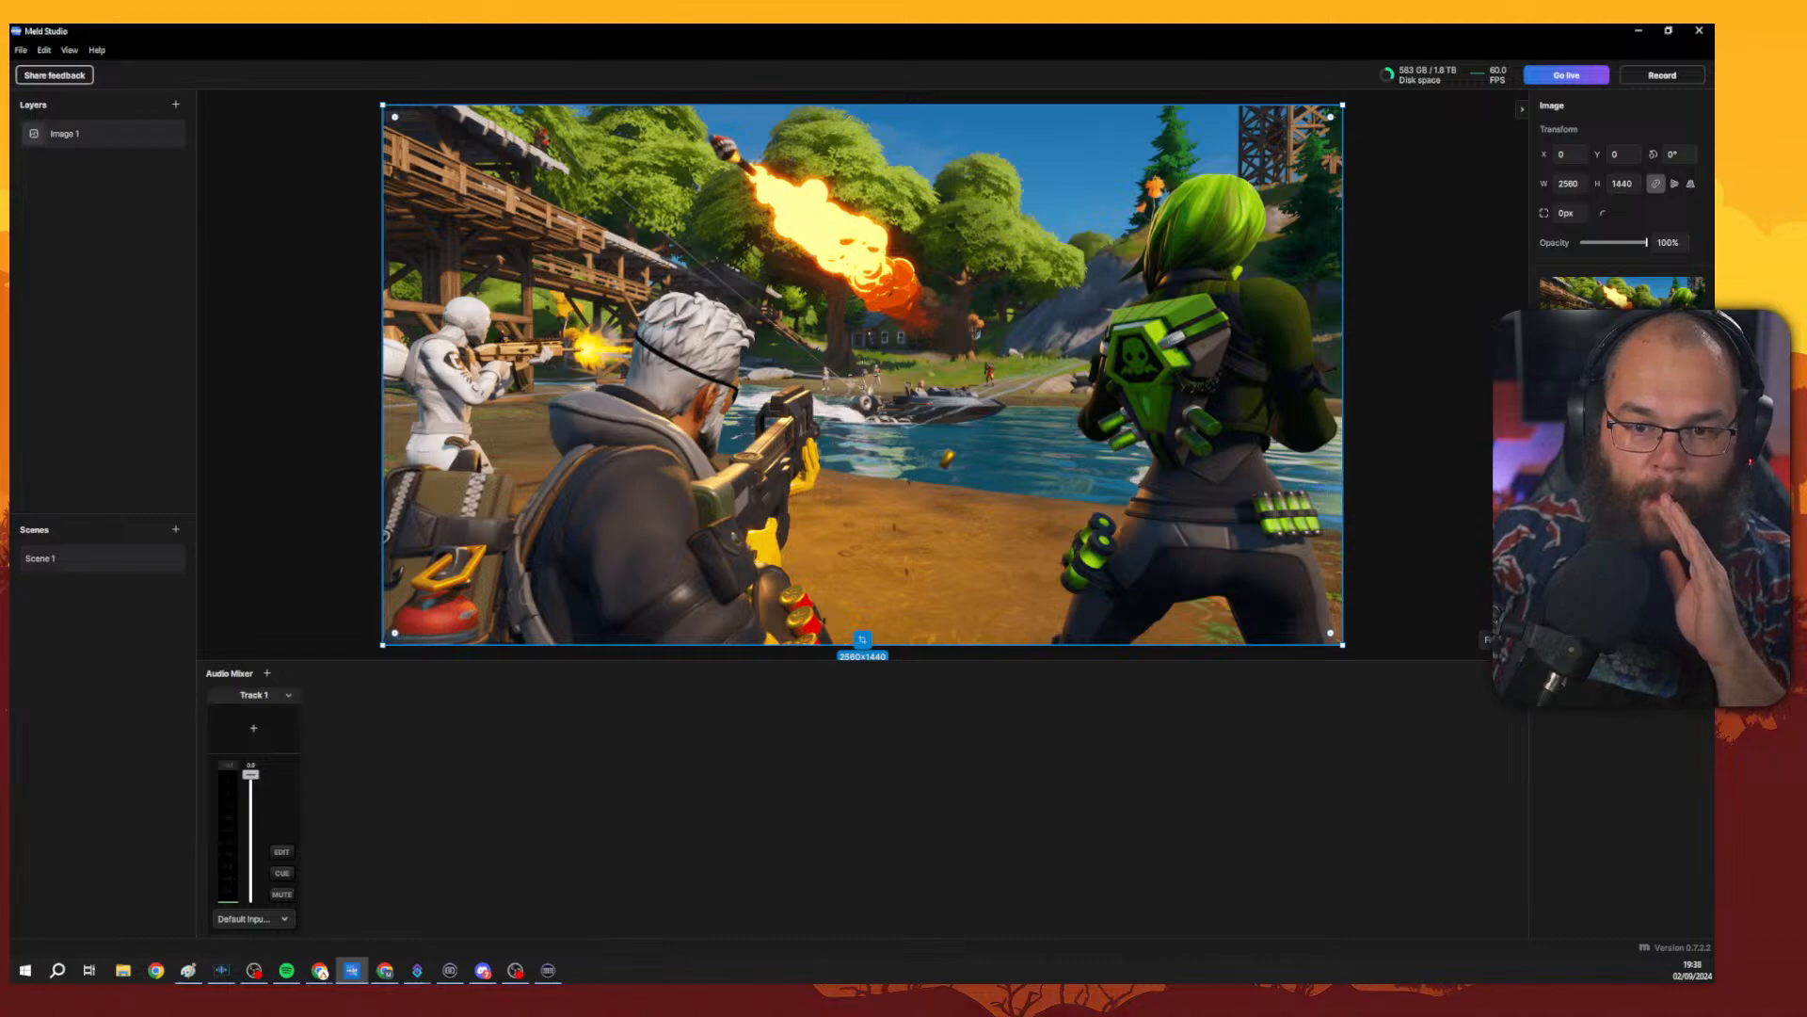
left_click(1486, 639)
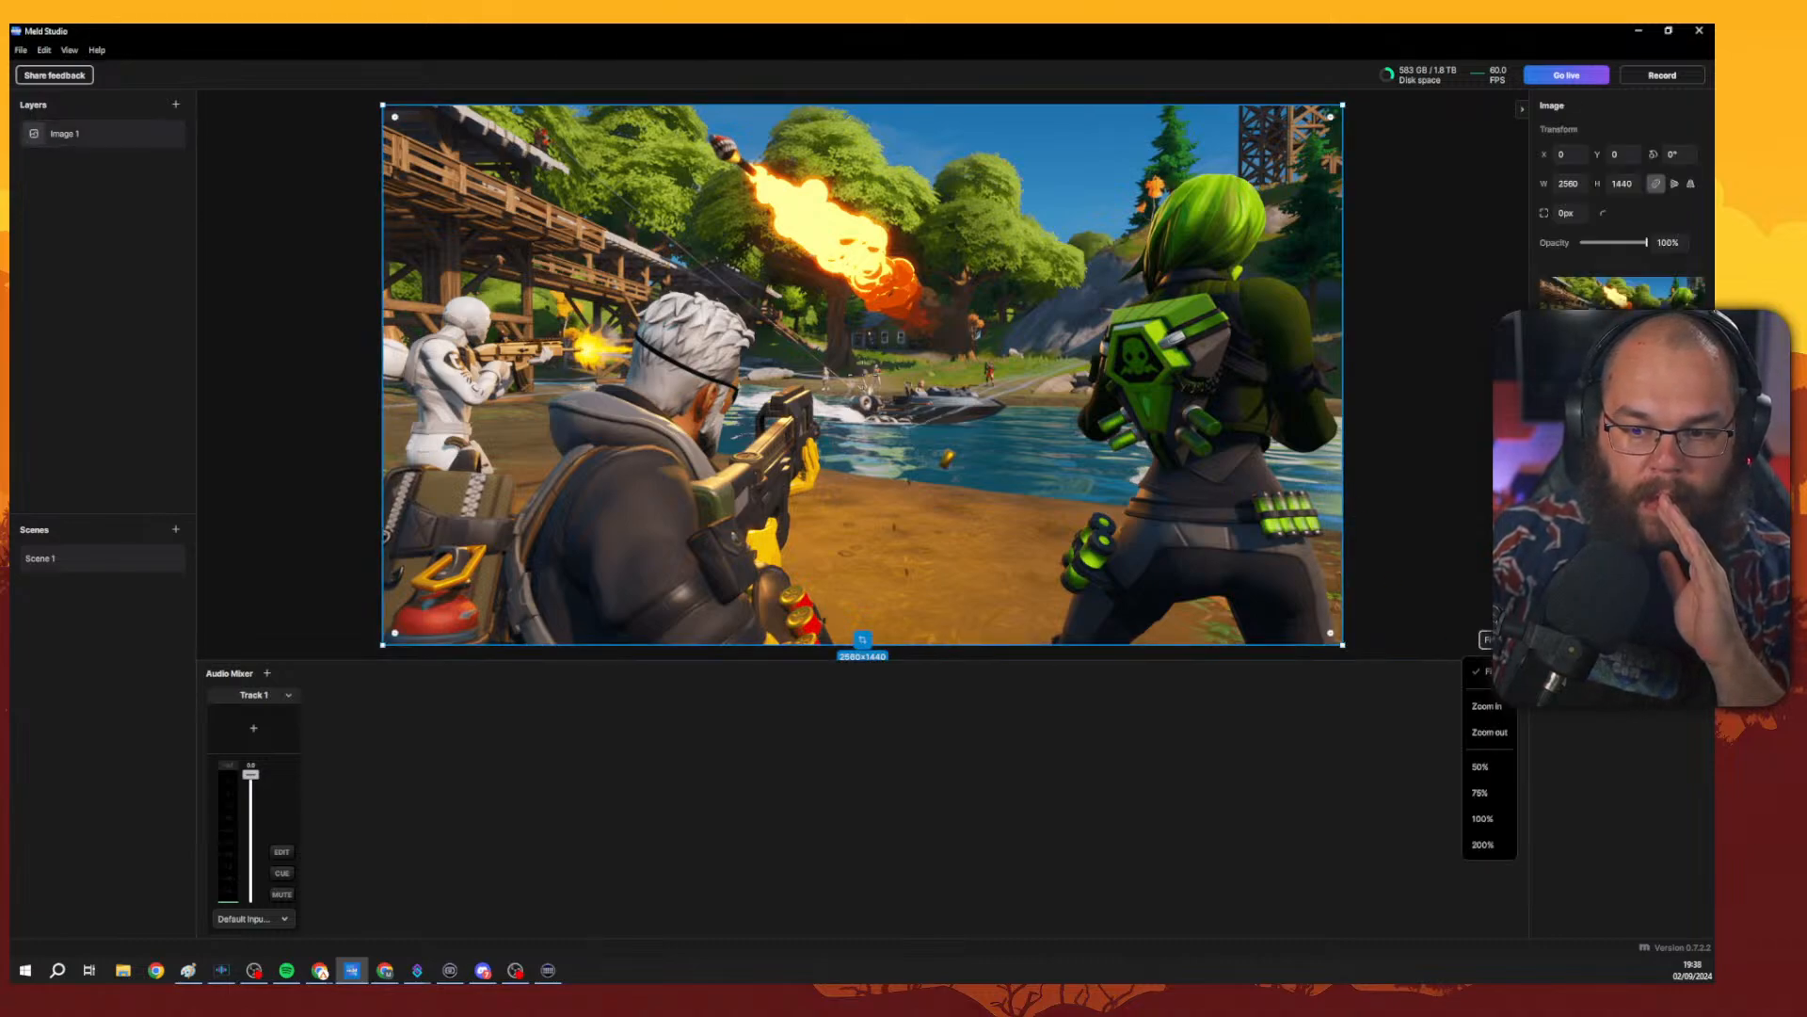
left_click(1408, 488)
left_click(1280, 490)
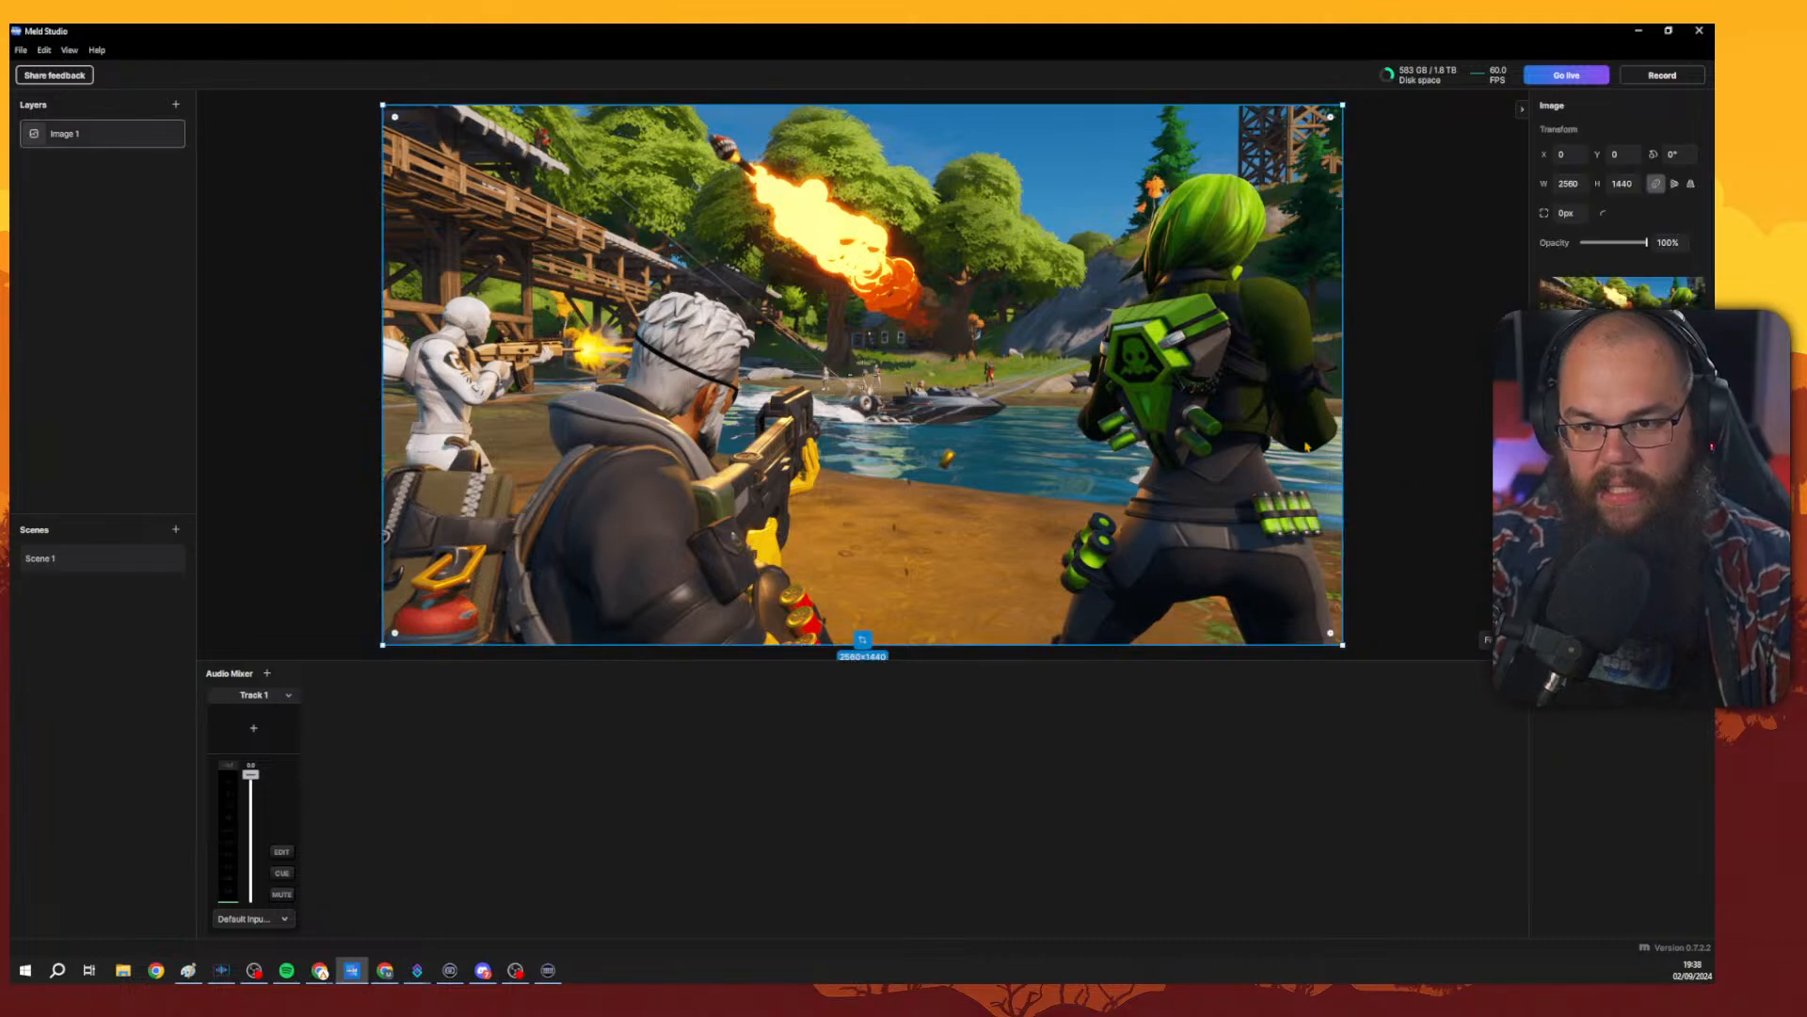
left_click(1450, 443)
left_click(1280, 471)
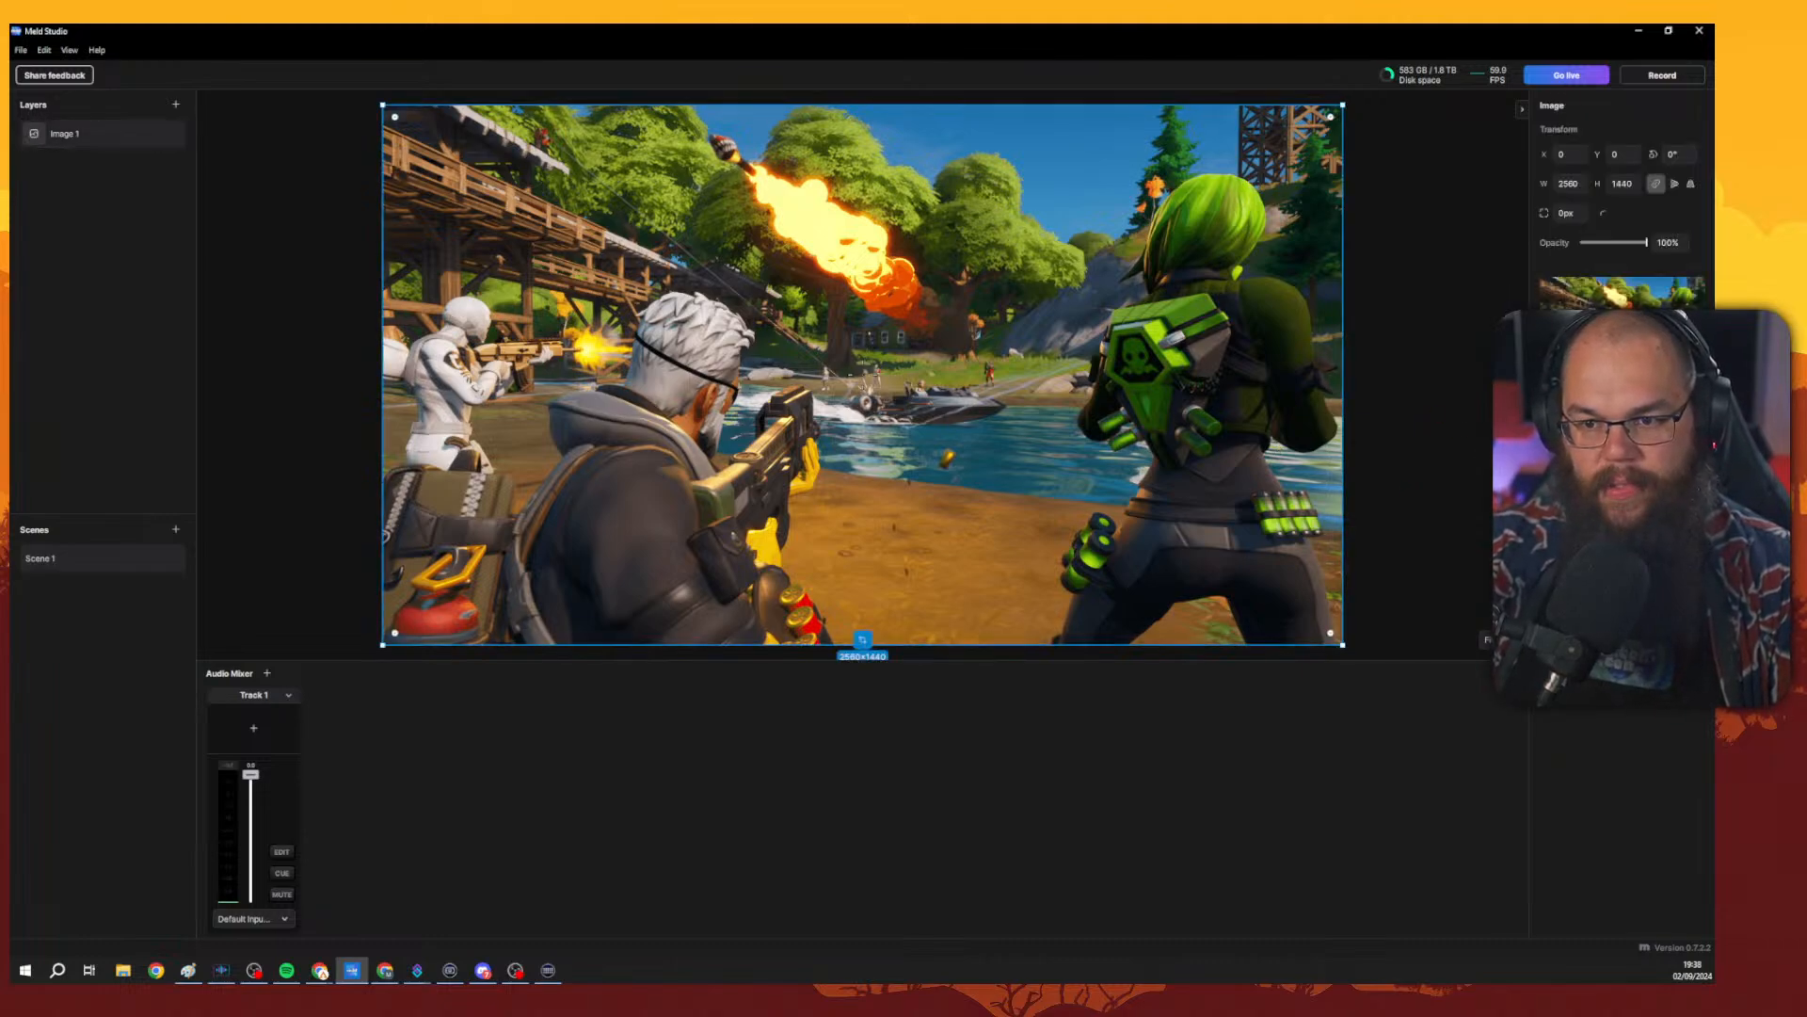
left_click(1697, 439)
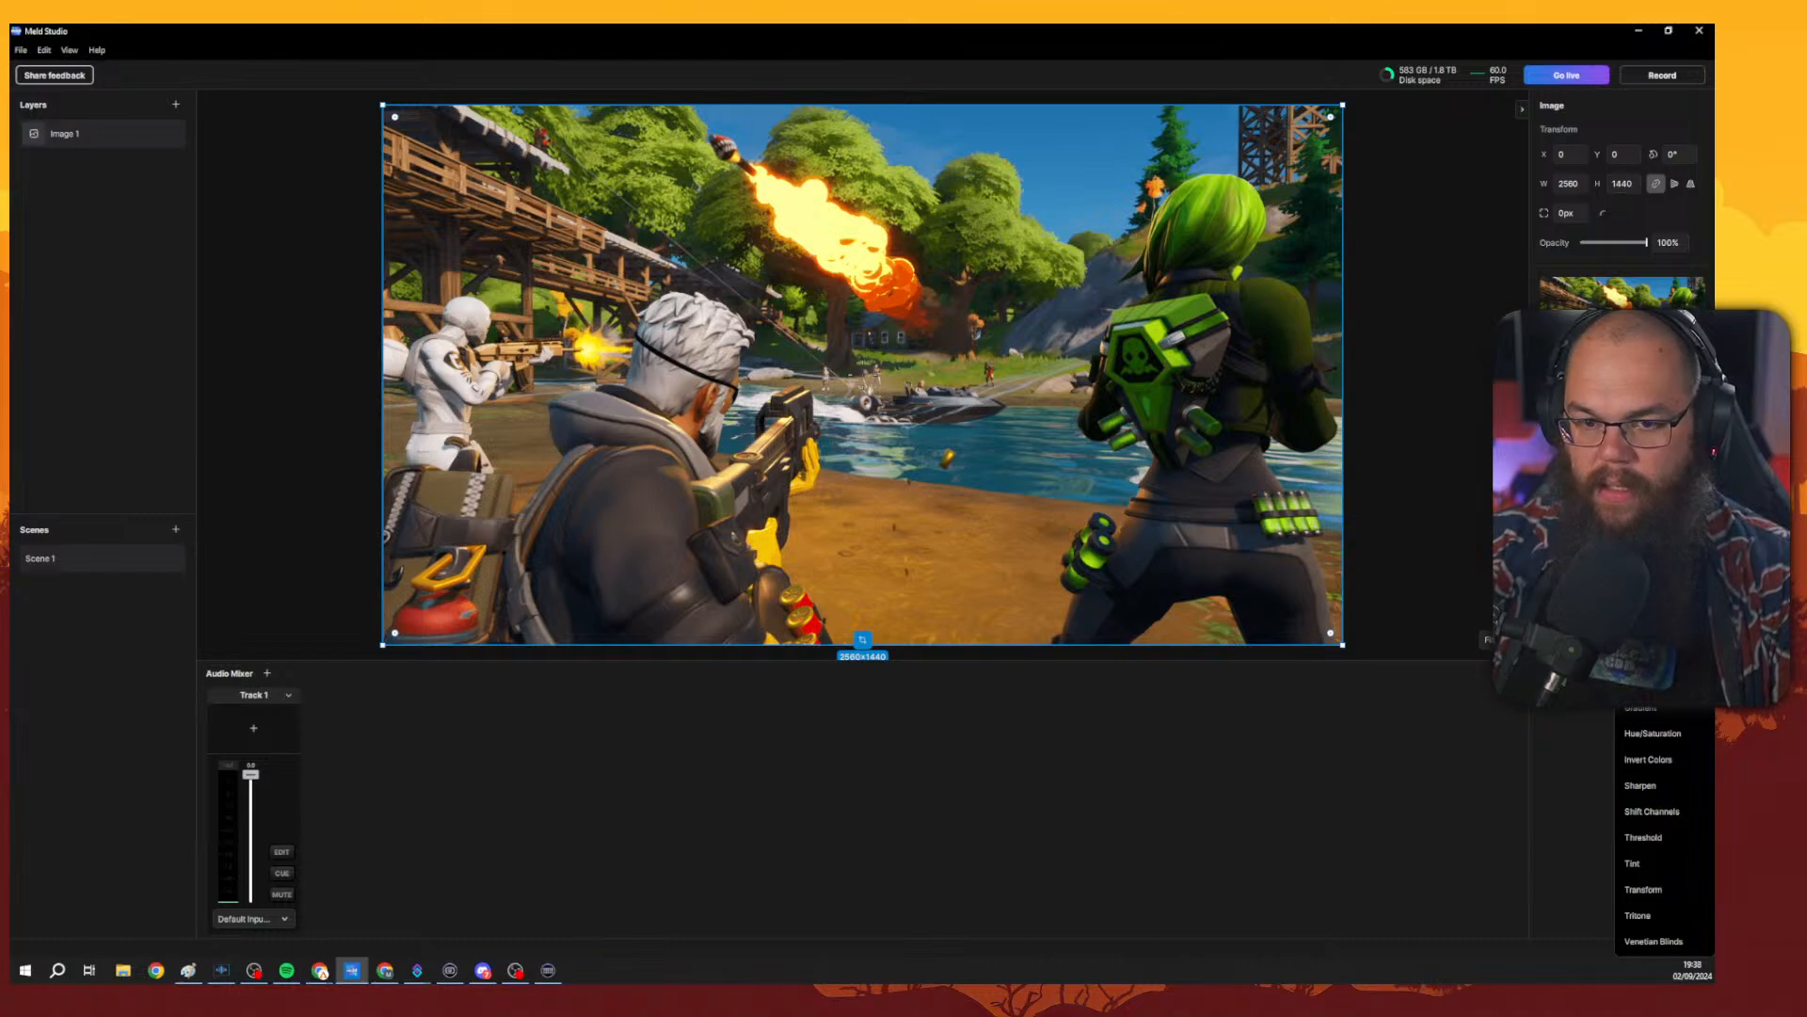
left_click(1697, 439)
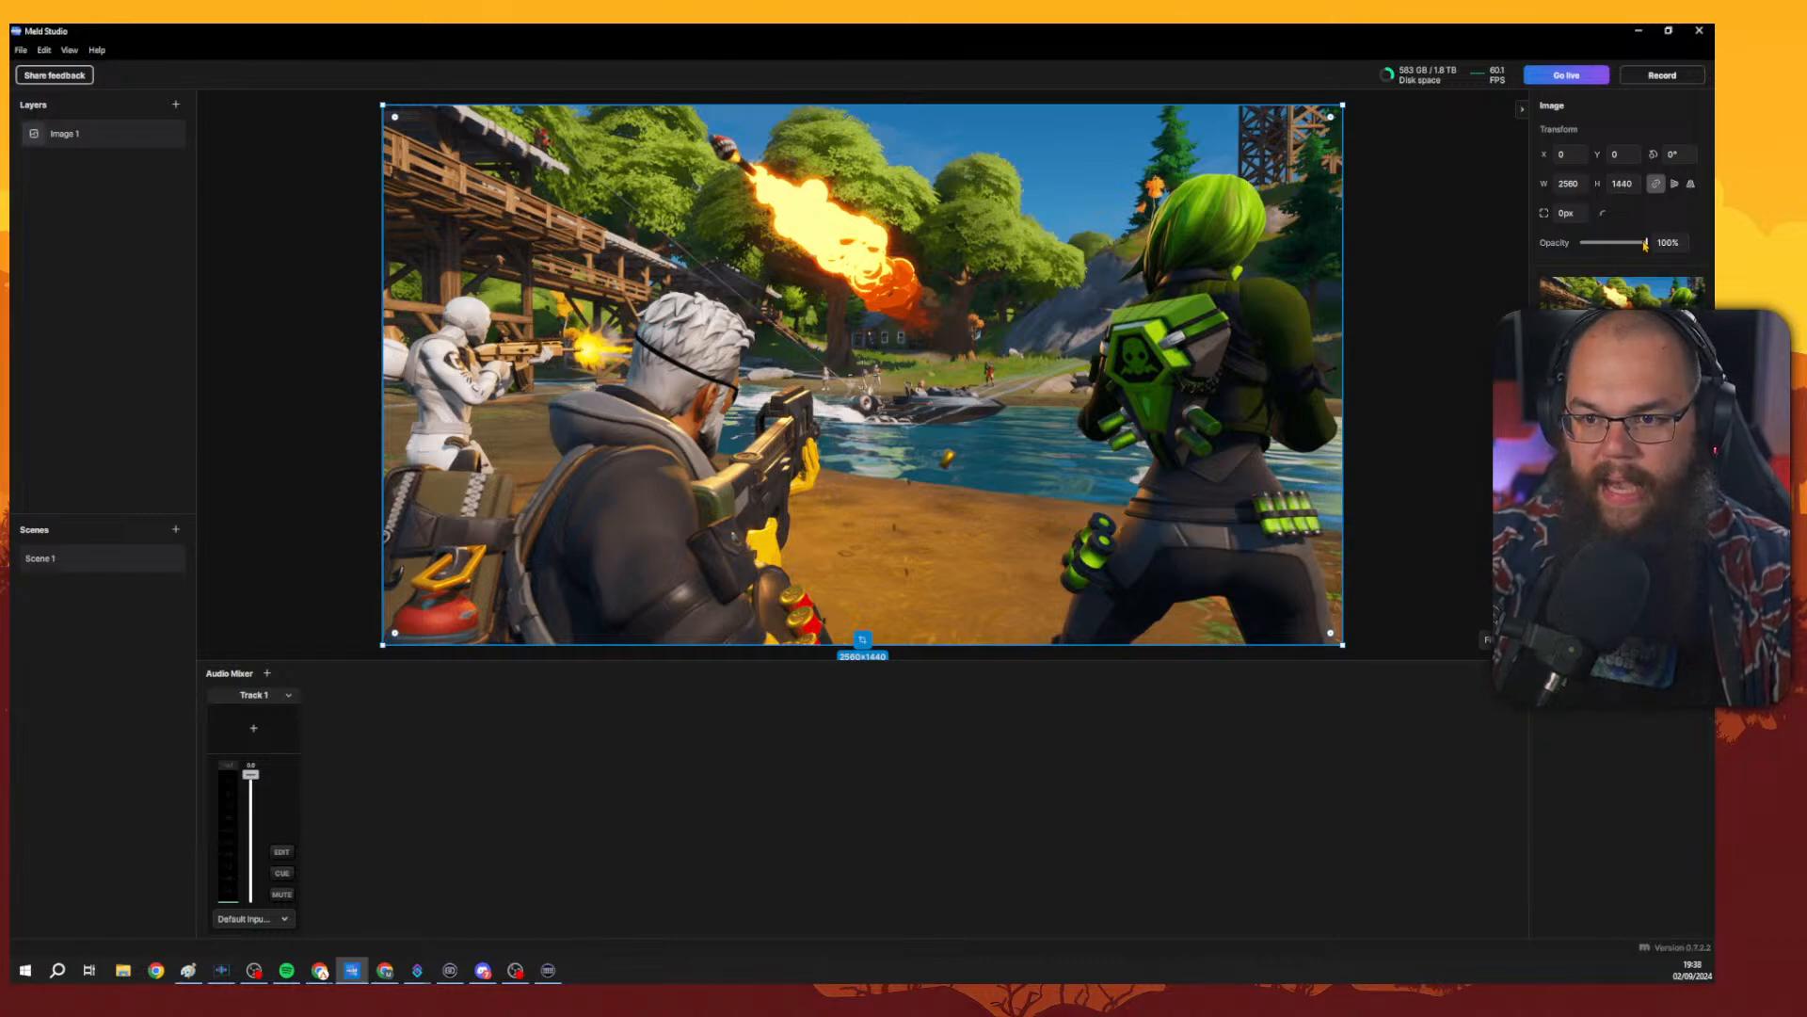
mouse_move(1646, 244)
left_mouse_down()
mouse_move(1619, 245)
mouse_move(1647, 244)
left_mouse_up()
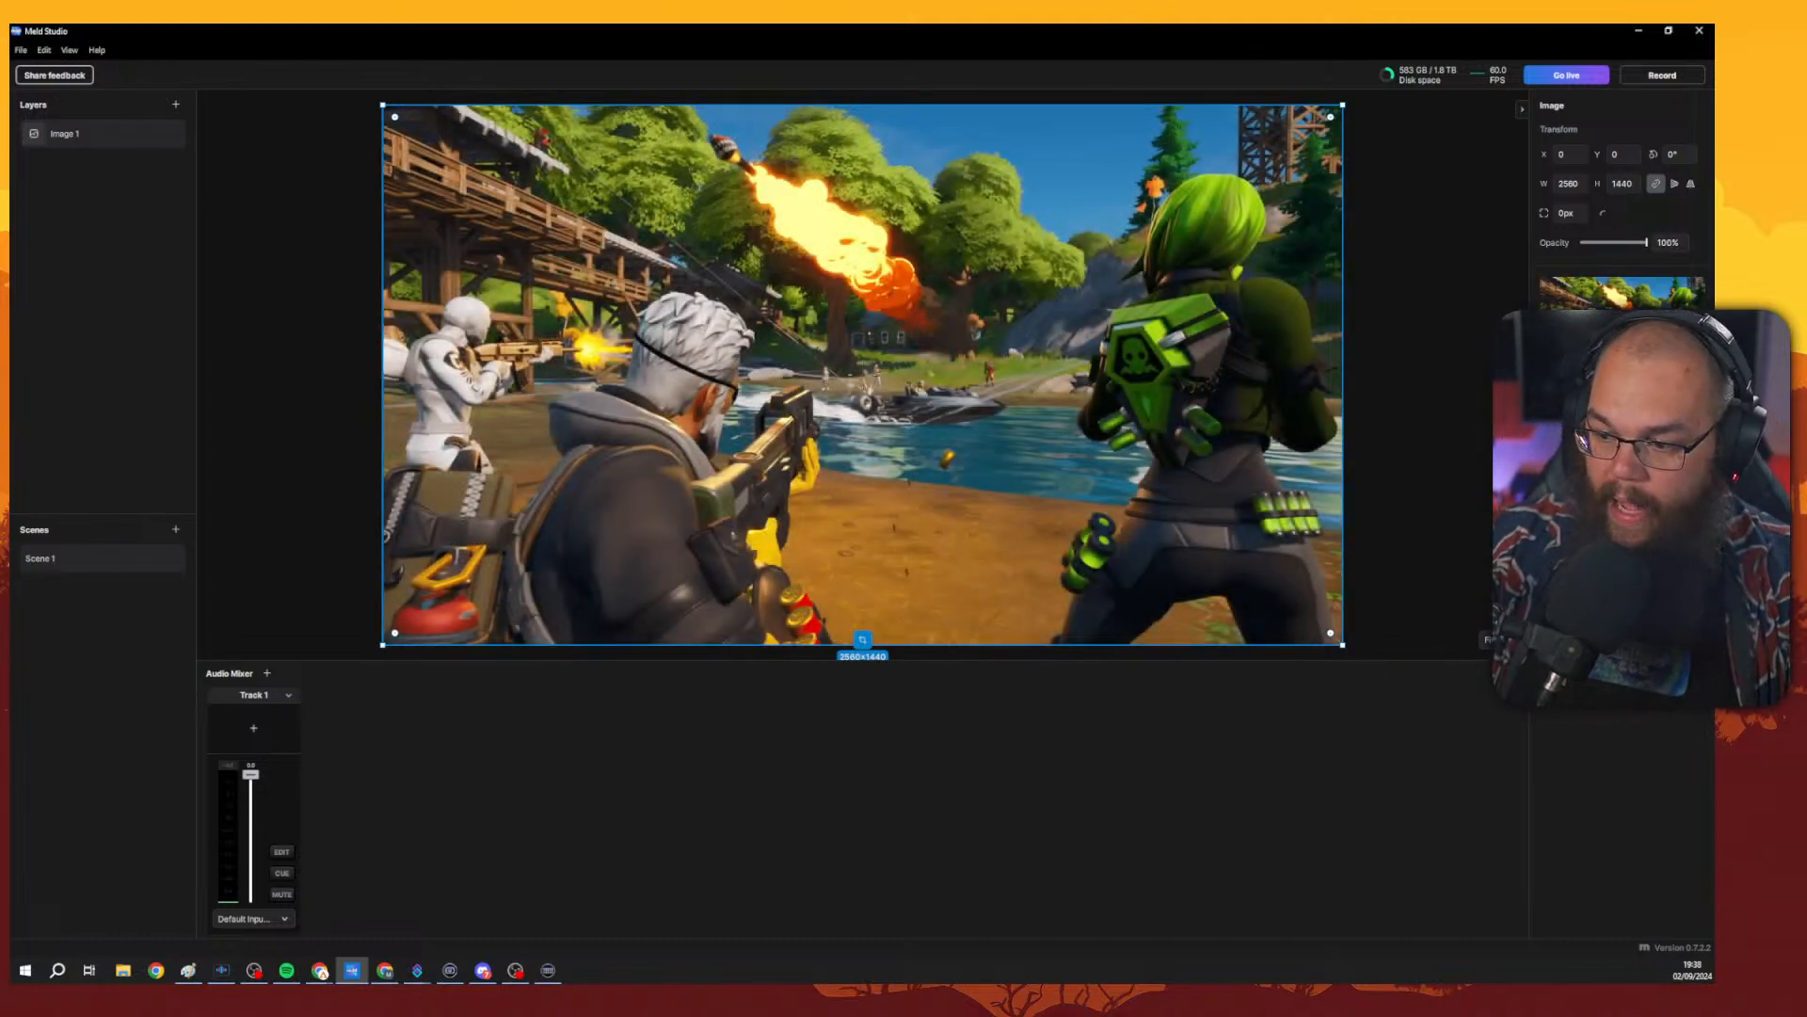
key("alt+Tab")
key("alt+Tab")
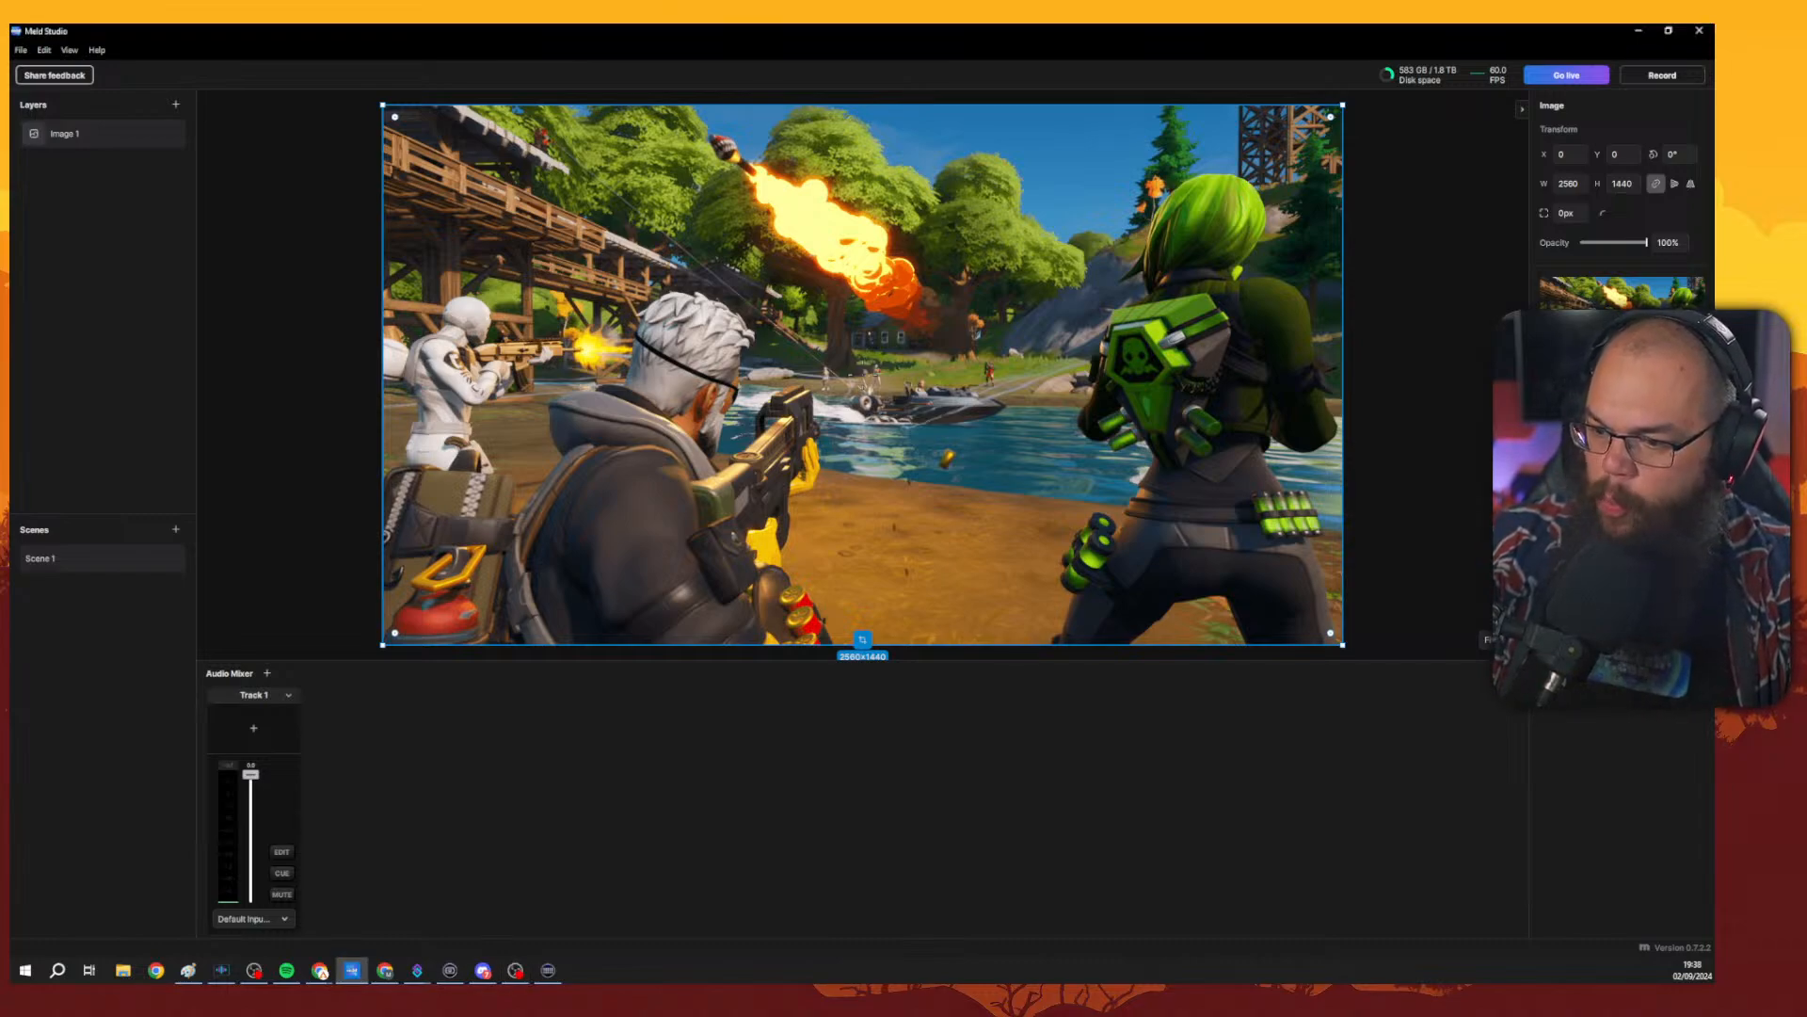
key("alt+Tab")
Switch to OBS and hide the Audio Input Capture, Parachute Game and Vertical Camera sources in the Game Scene.
key("alt+Tab")
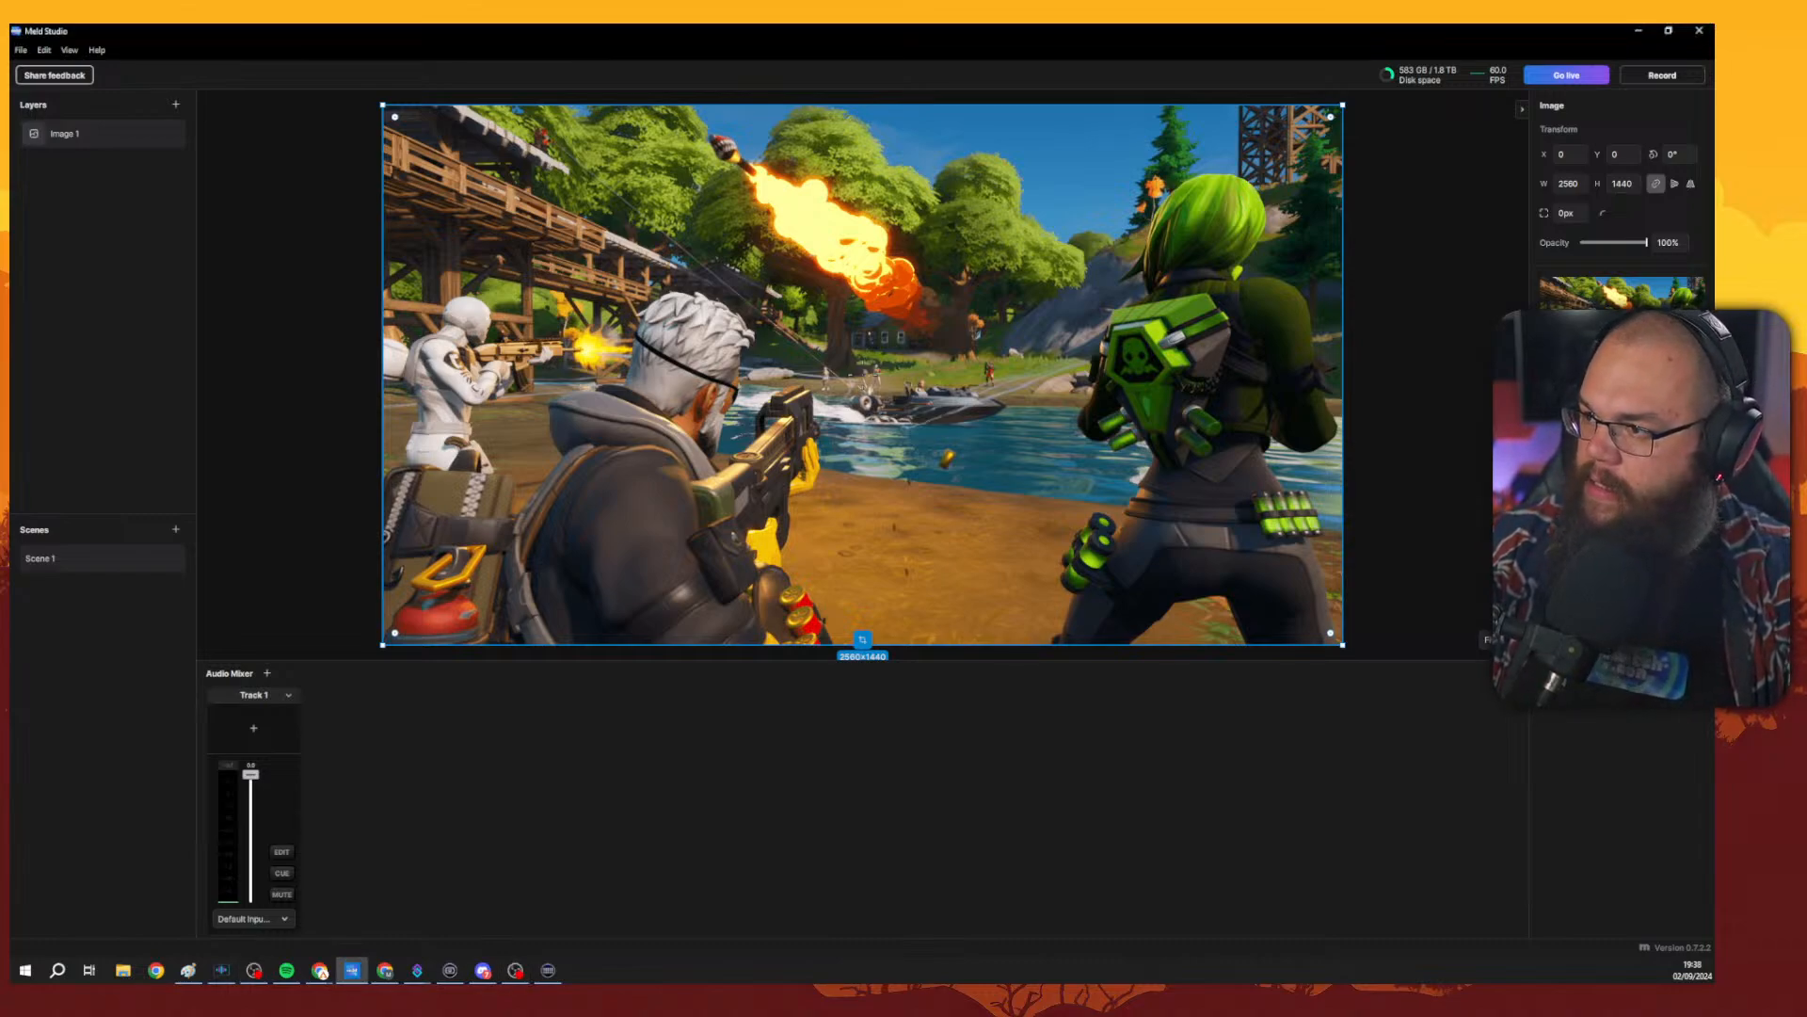
key("alt+Tab")
key("alt+Tab")
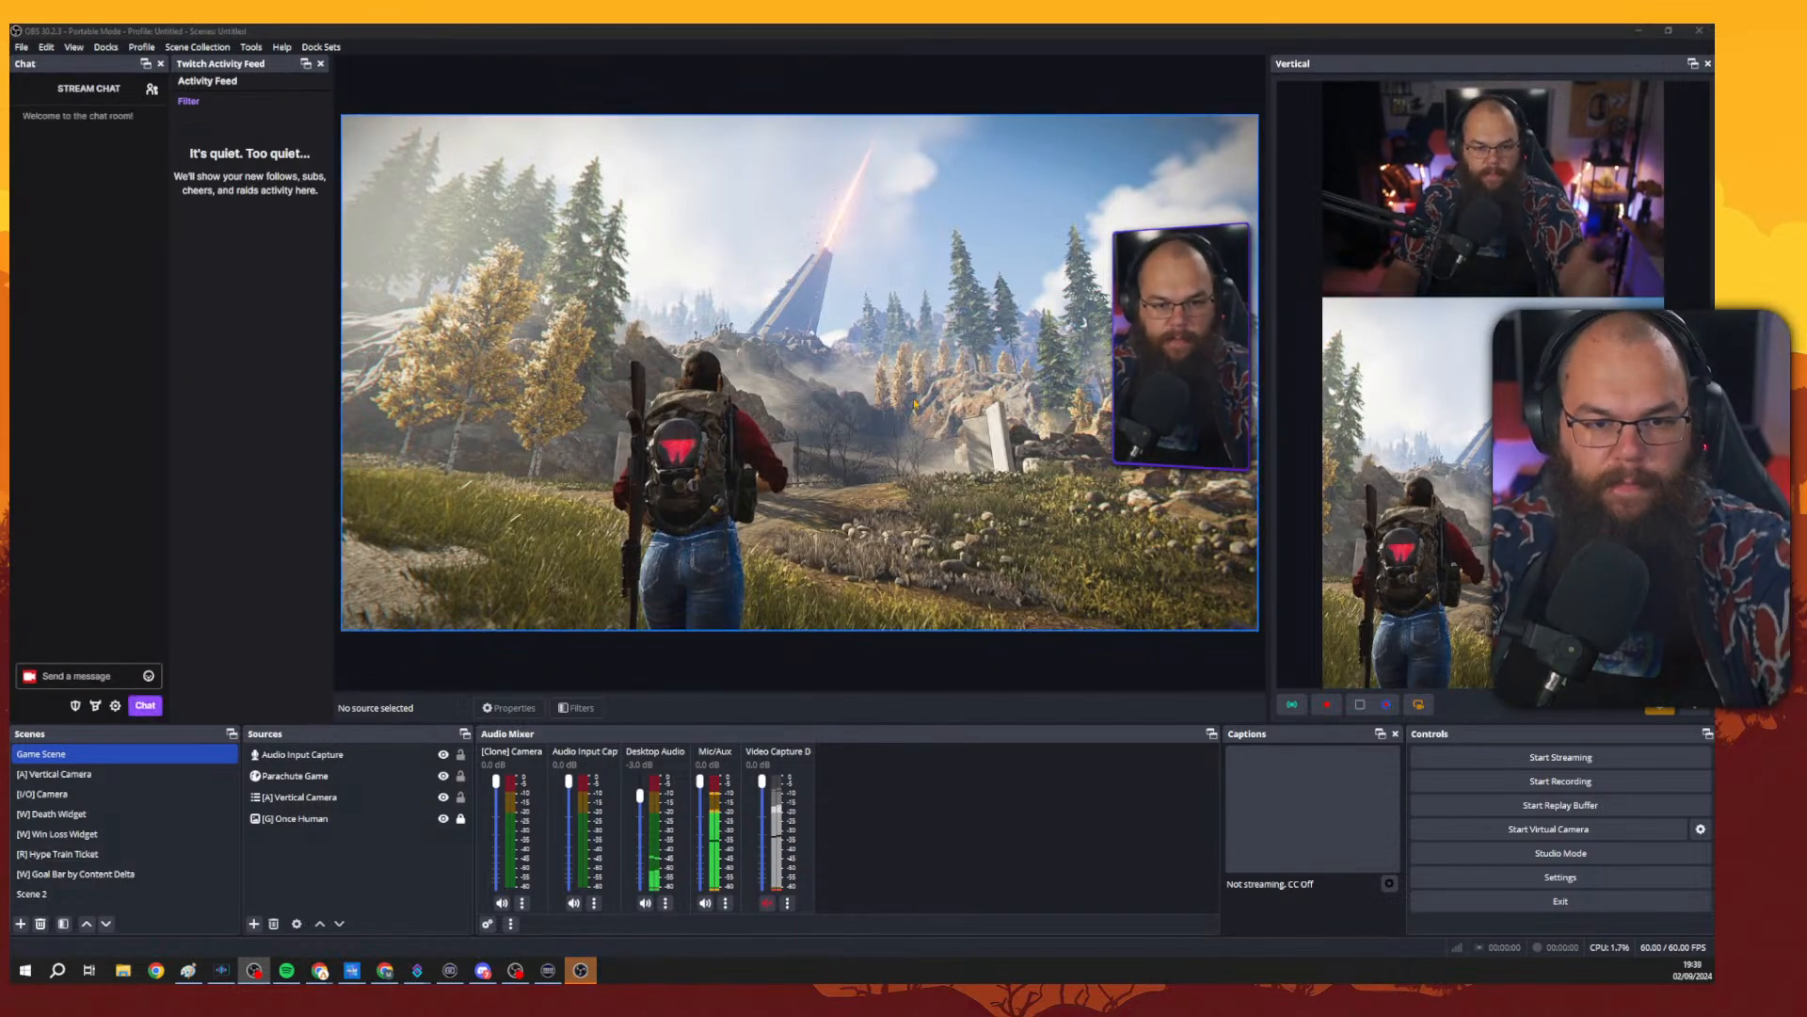
left_click(1071, 327)
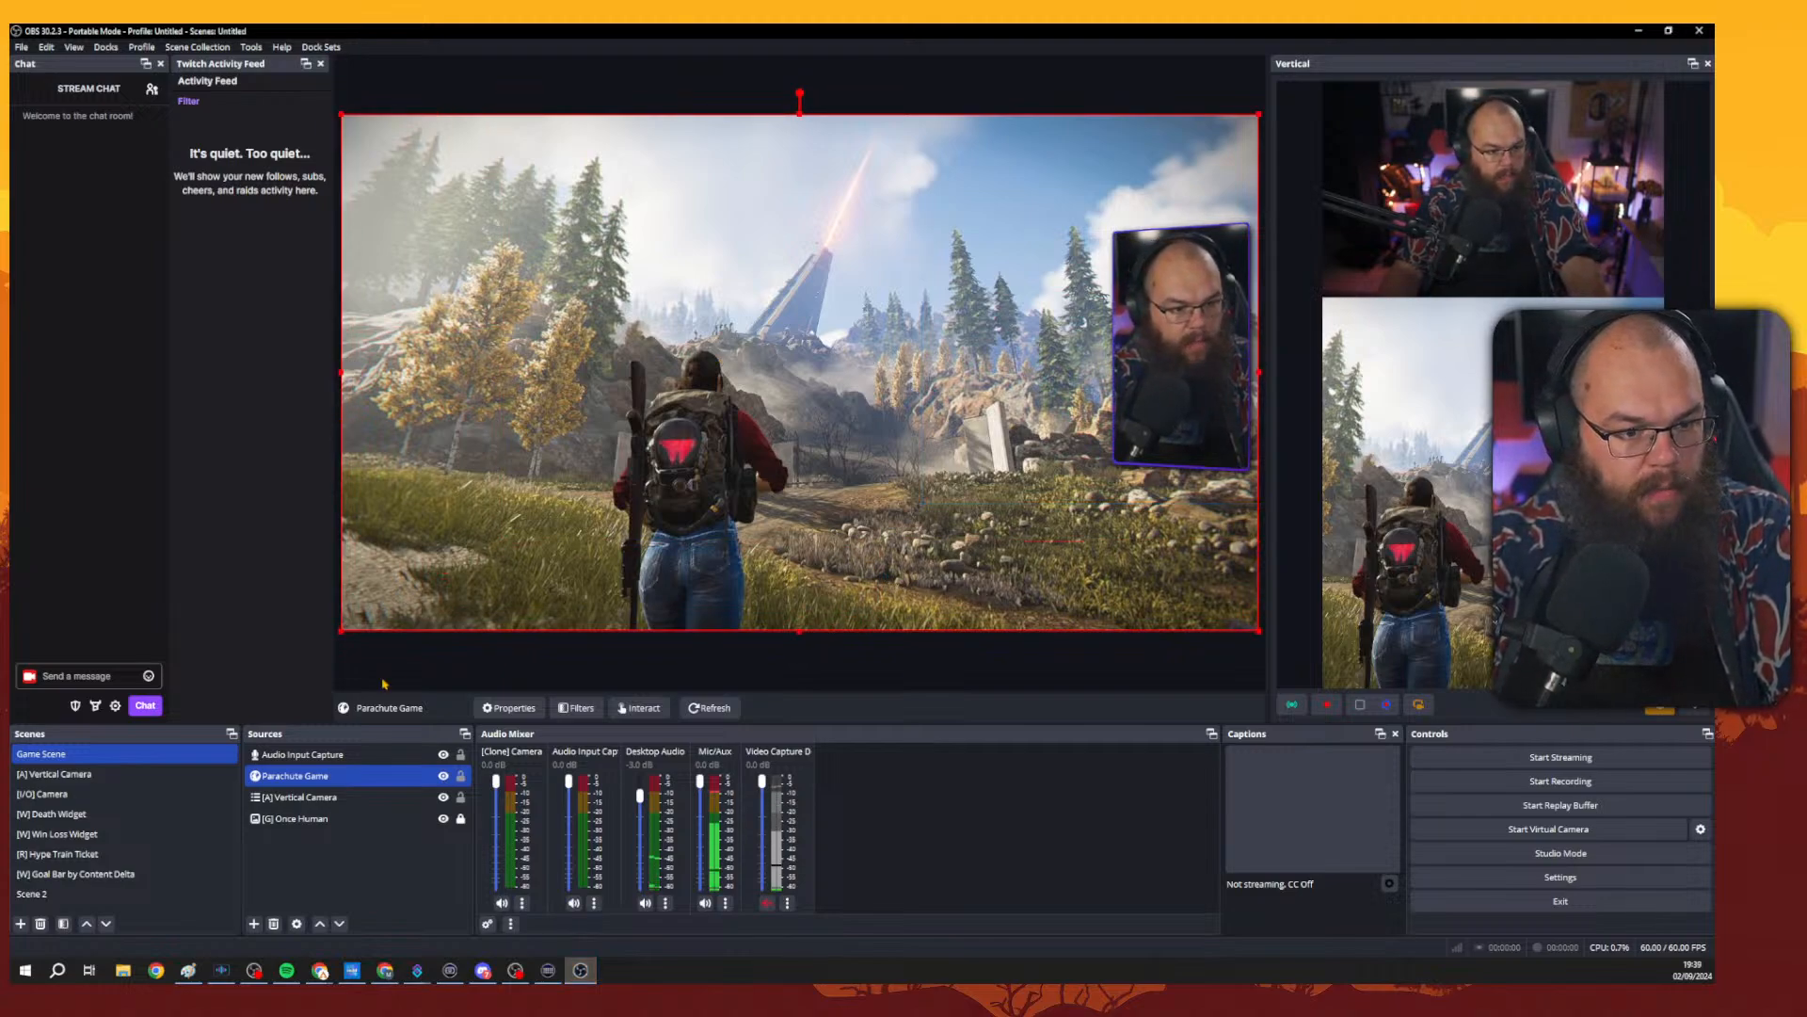
left_click(444, 776)
left_click(442, 758)
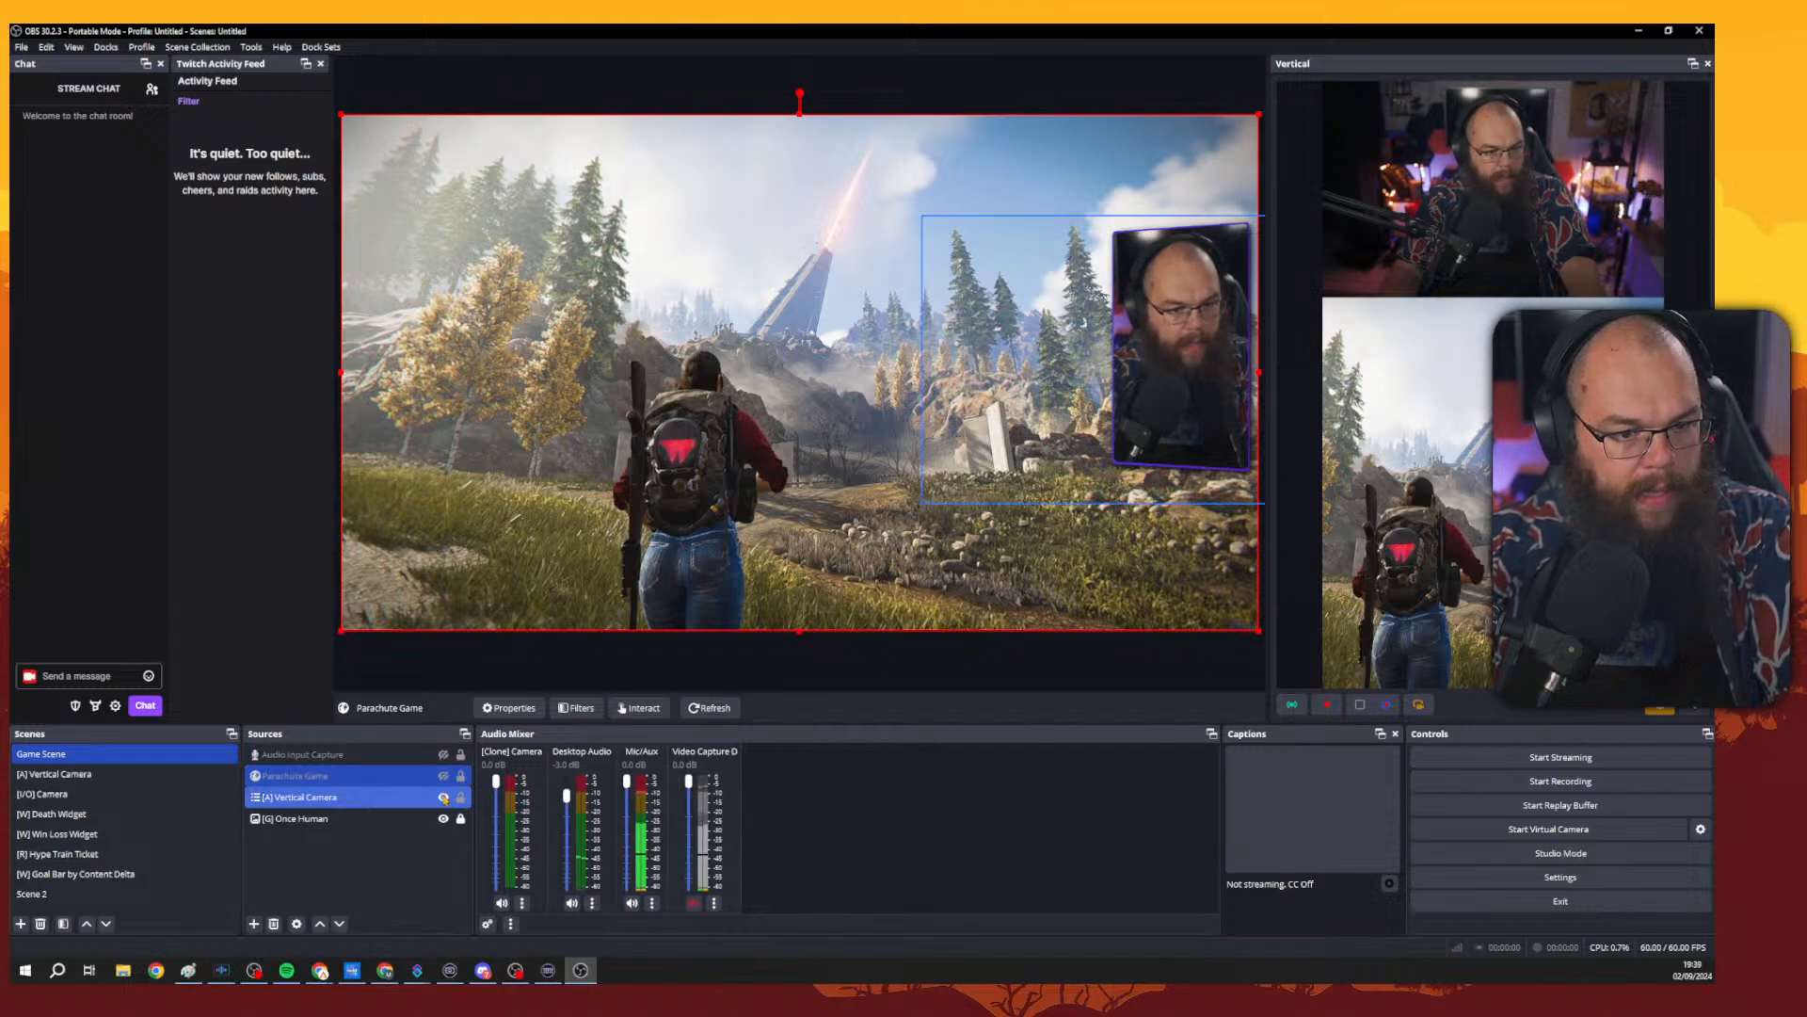
left_click(443, 797)
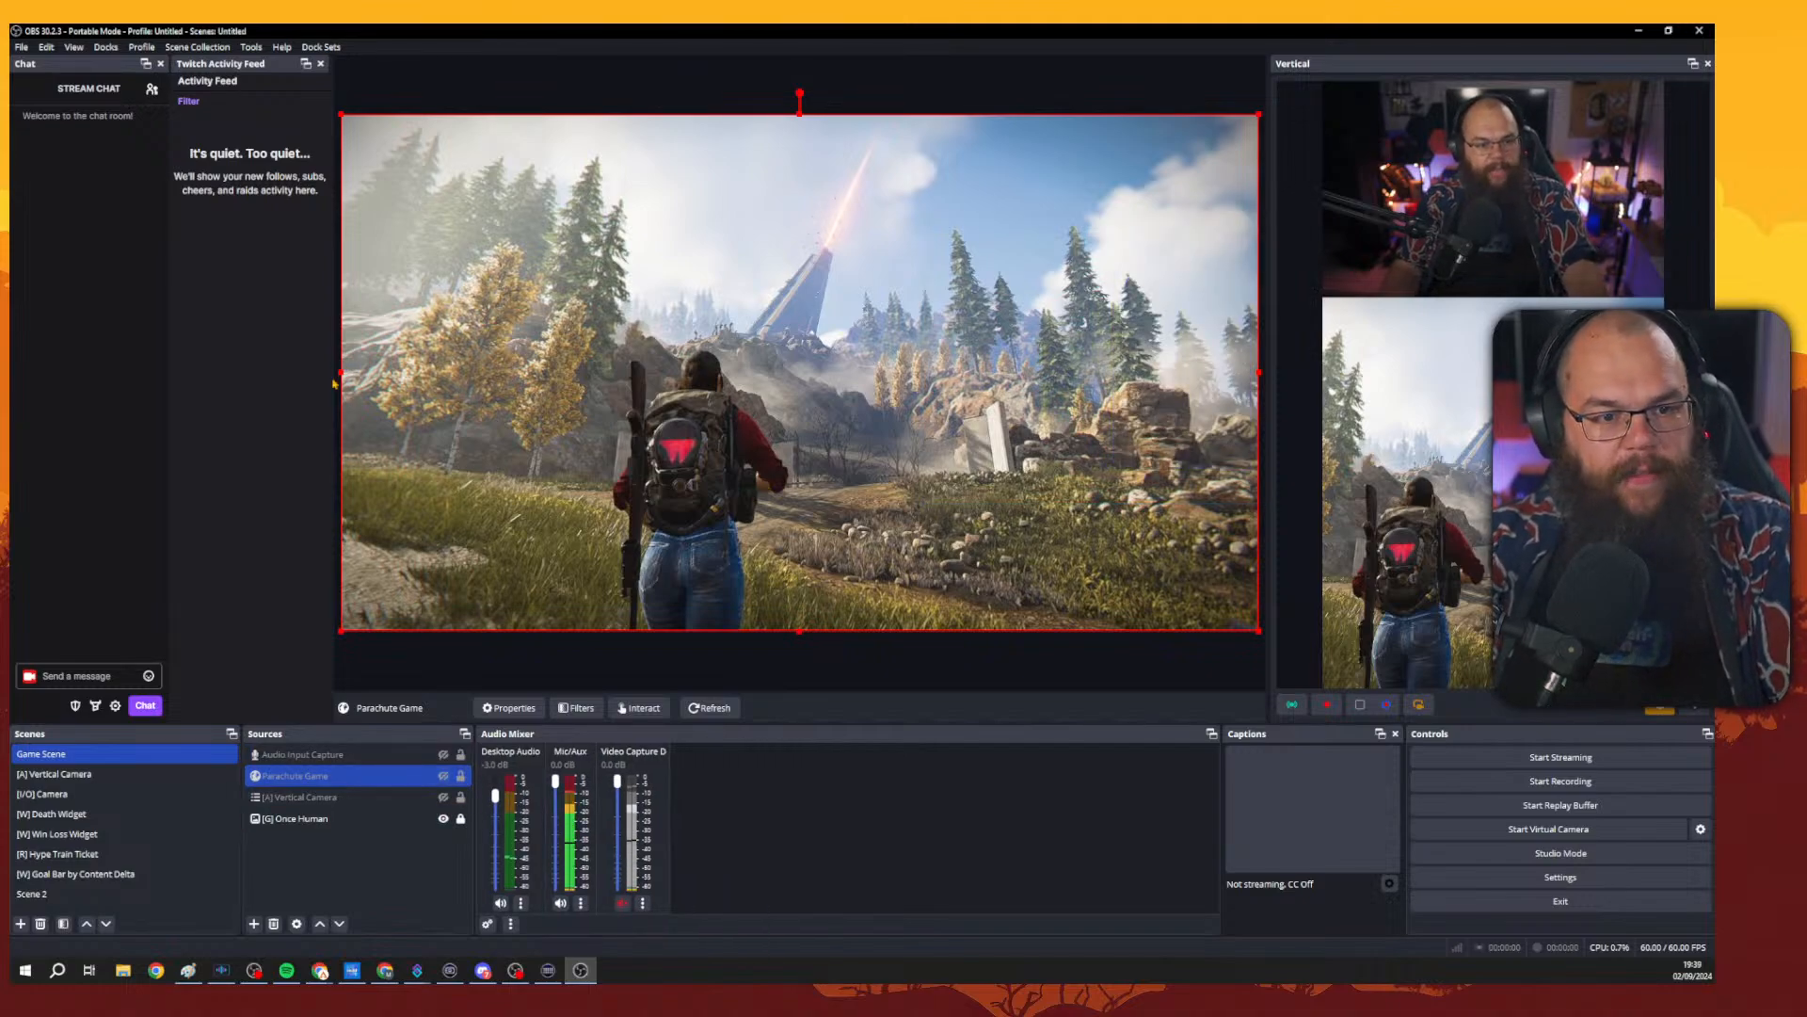
Lock the sources and try resizing the Once Human image from its edge on the canvas.
left_click_drag(334, 384, 340, 446)
left_click(461, 798)
left_click(460, 777)
left_click(461, 755)
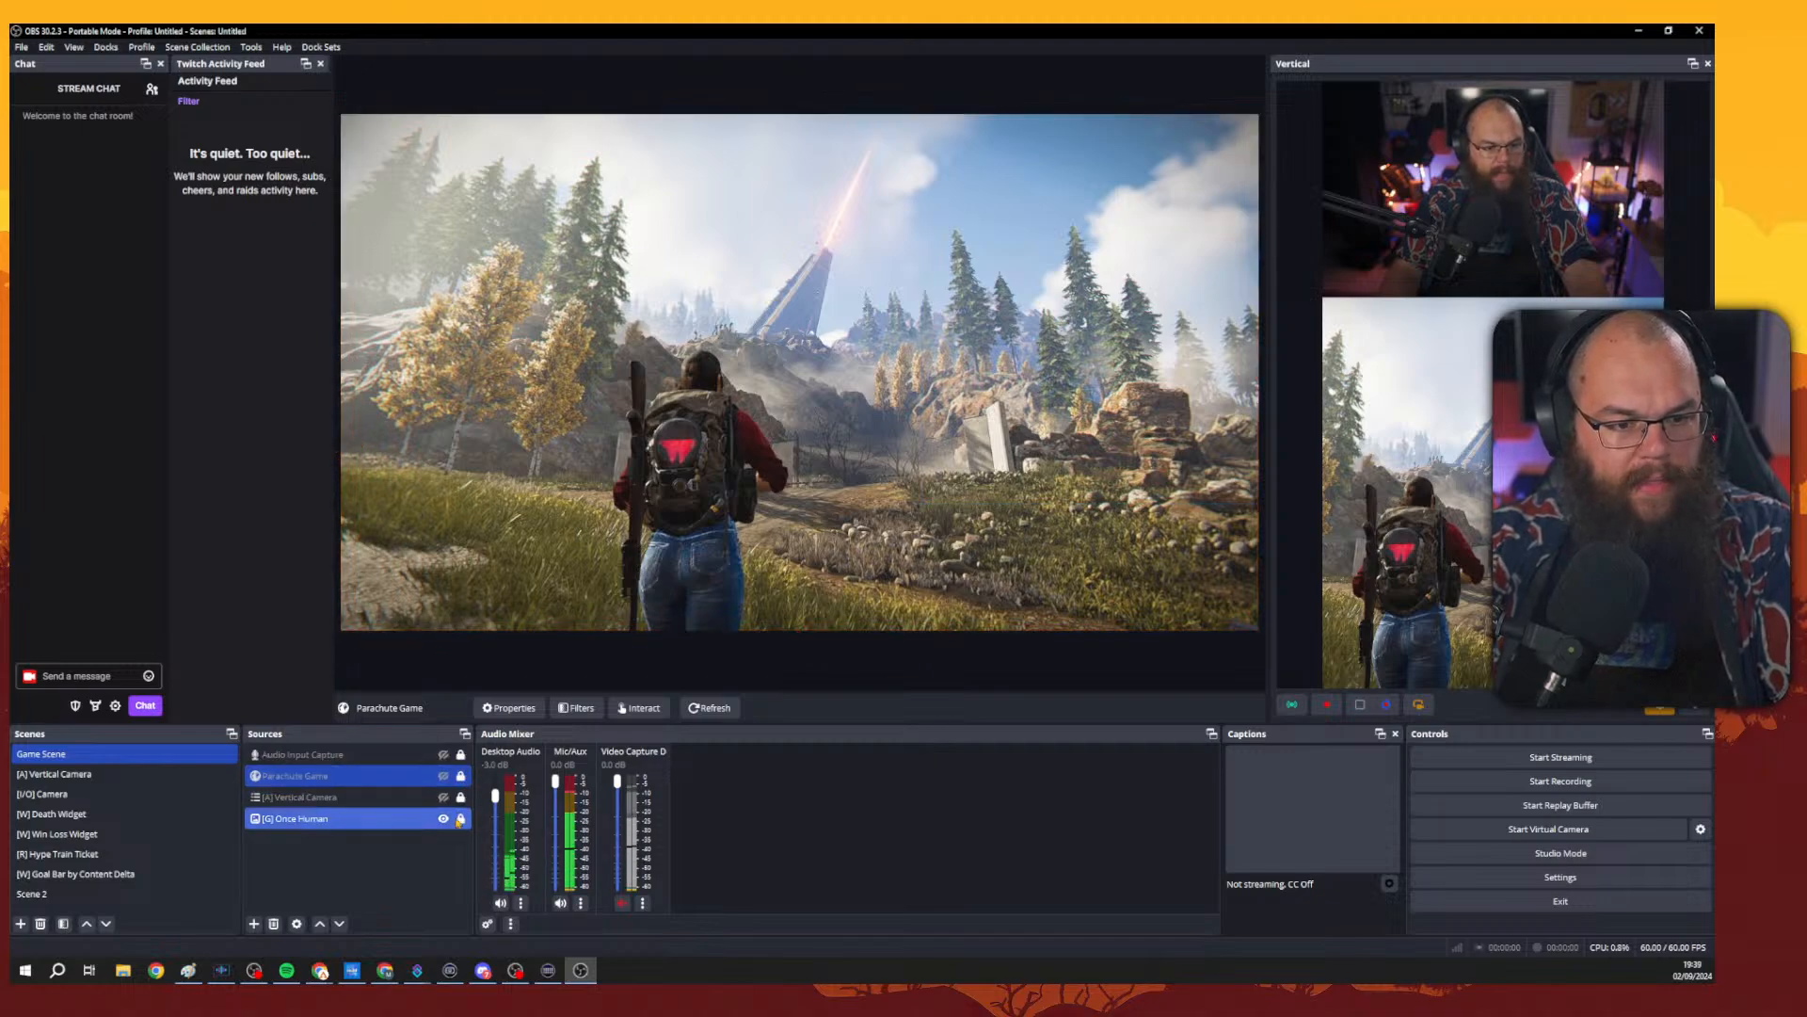
left_click(461, 819)
left_click(336, 381)
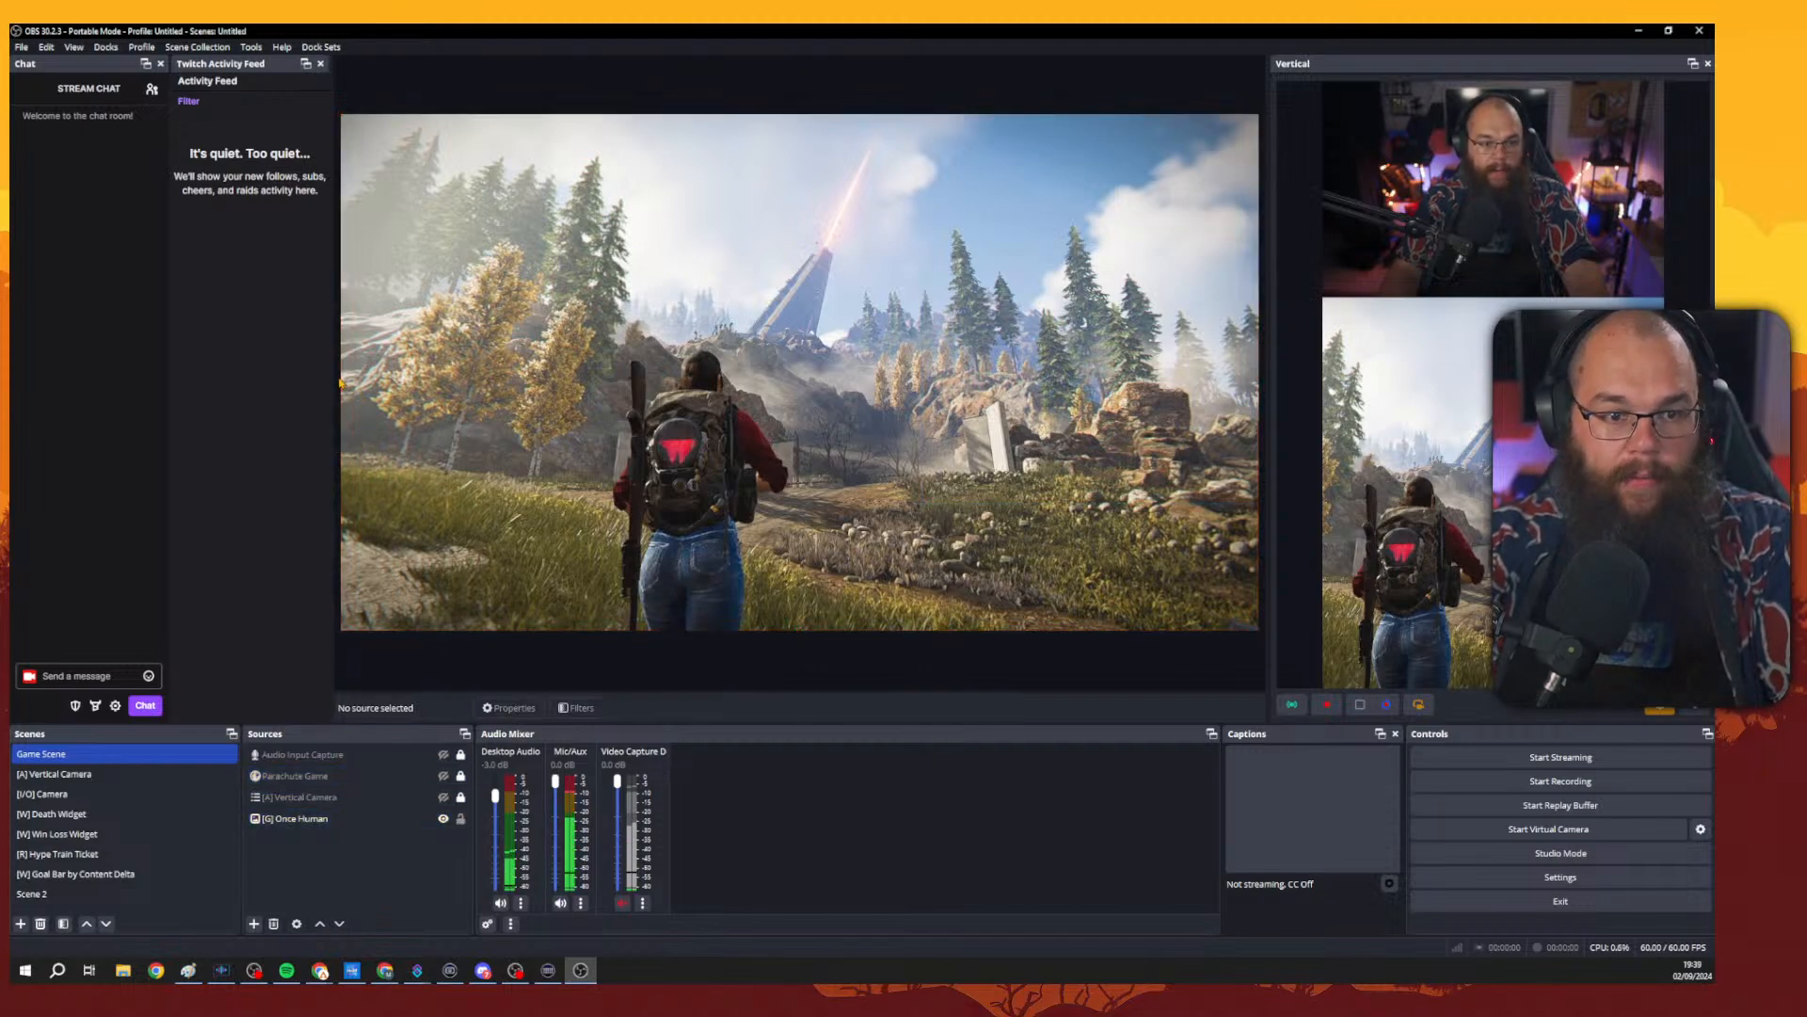
left_click(351, 379)
left_click_drag(342, 374, 281, 455)
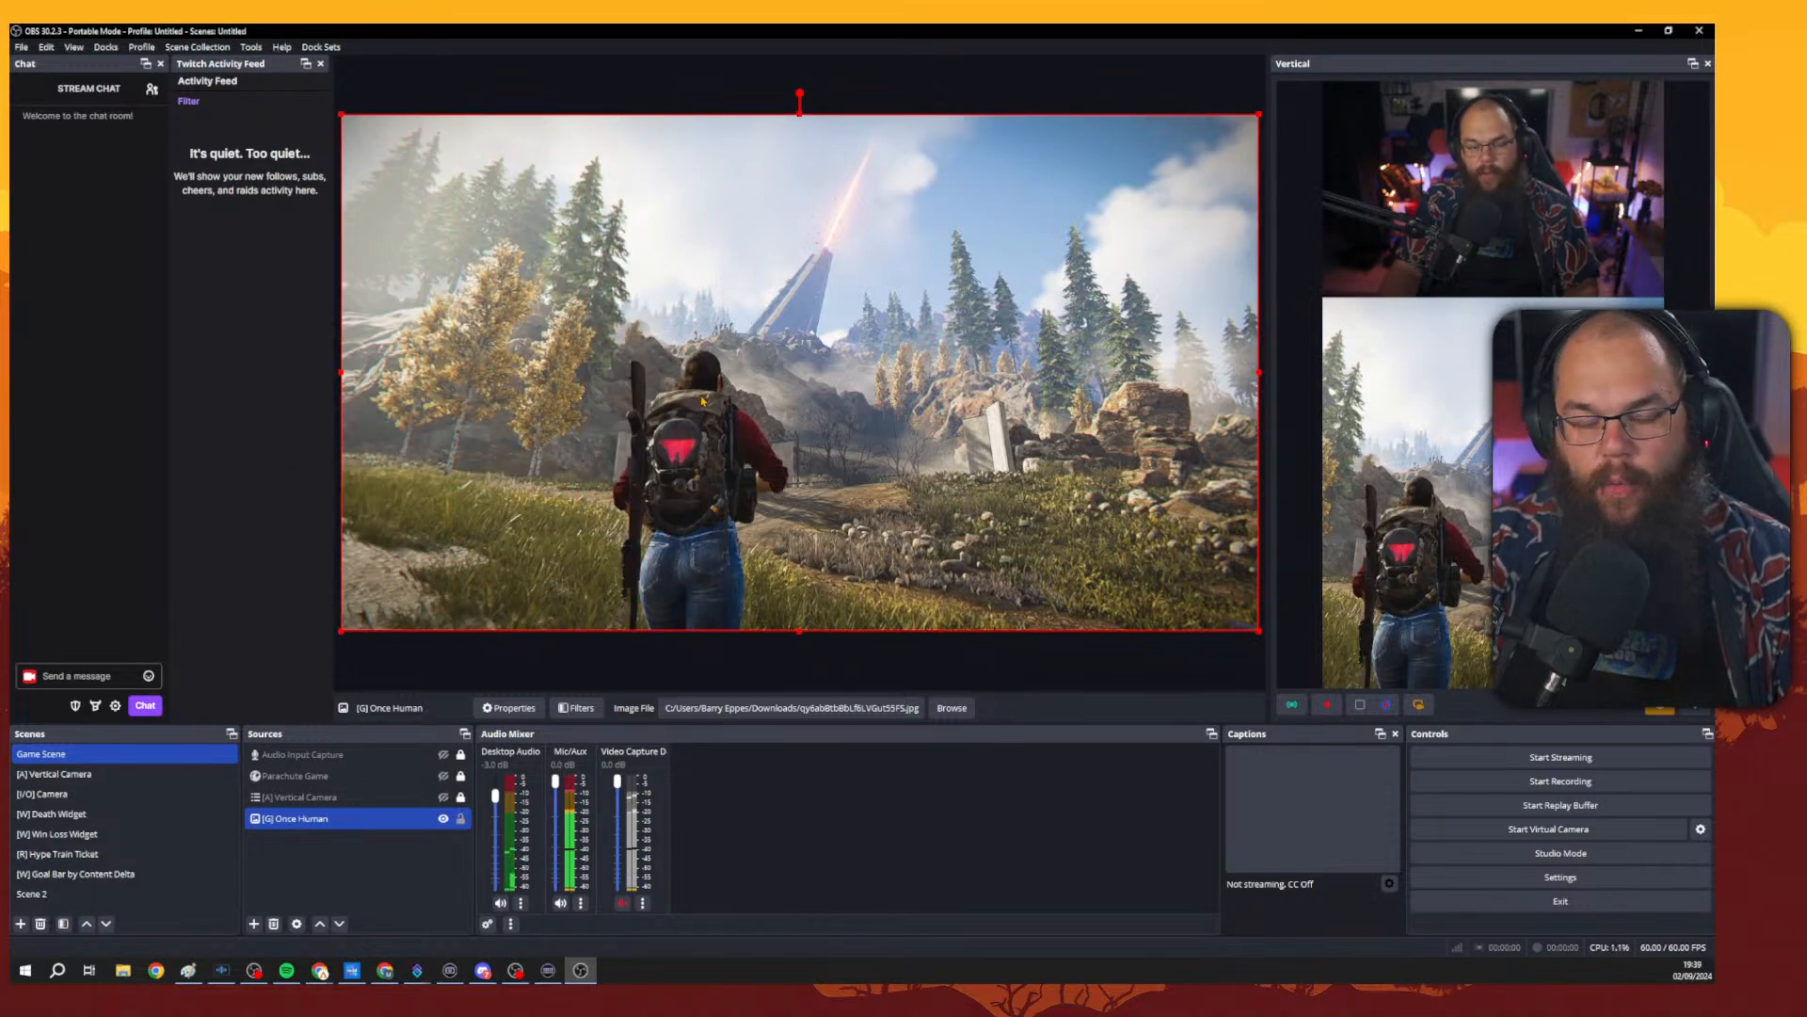
Open the Once Human source's Edit Transform dialog and try a 180° rotation.
right_click(763, 373)
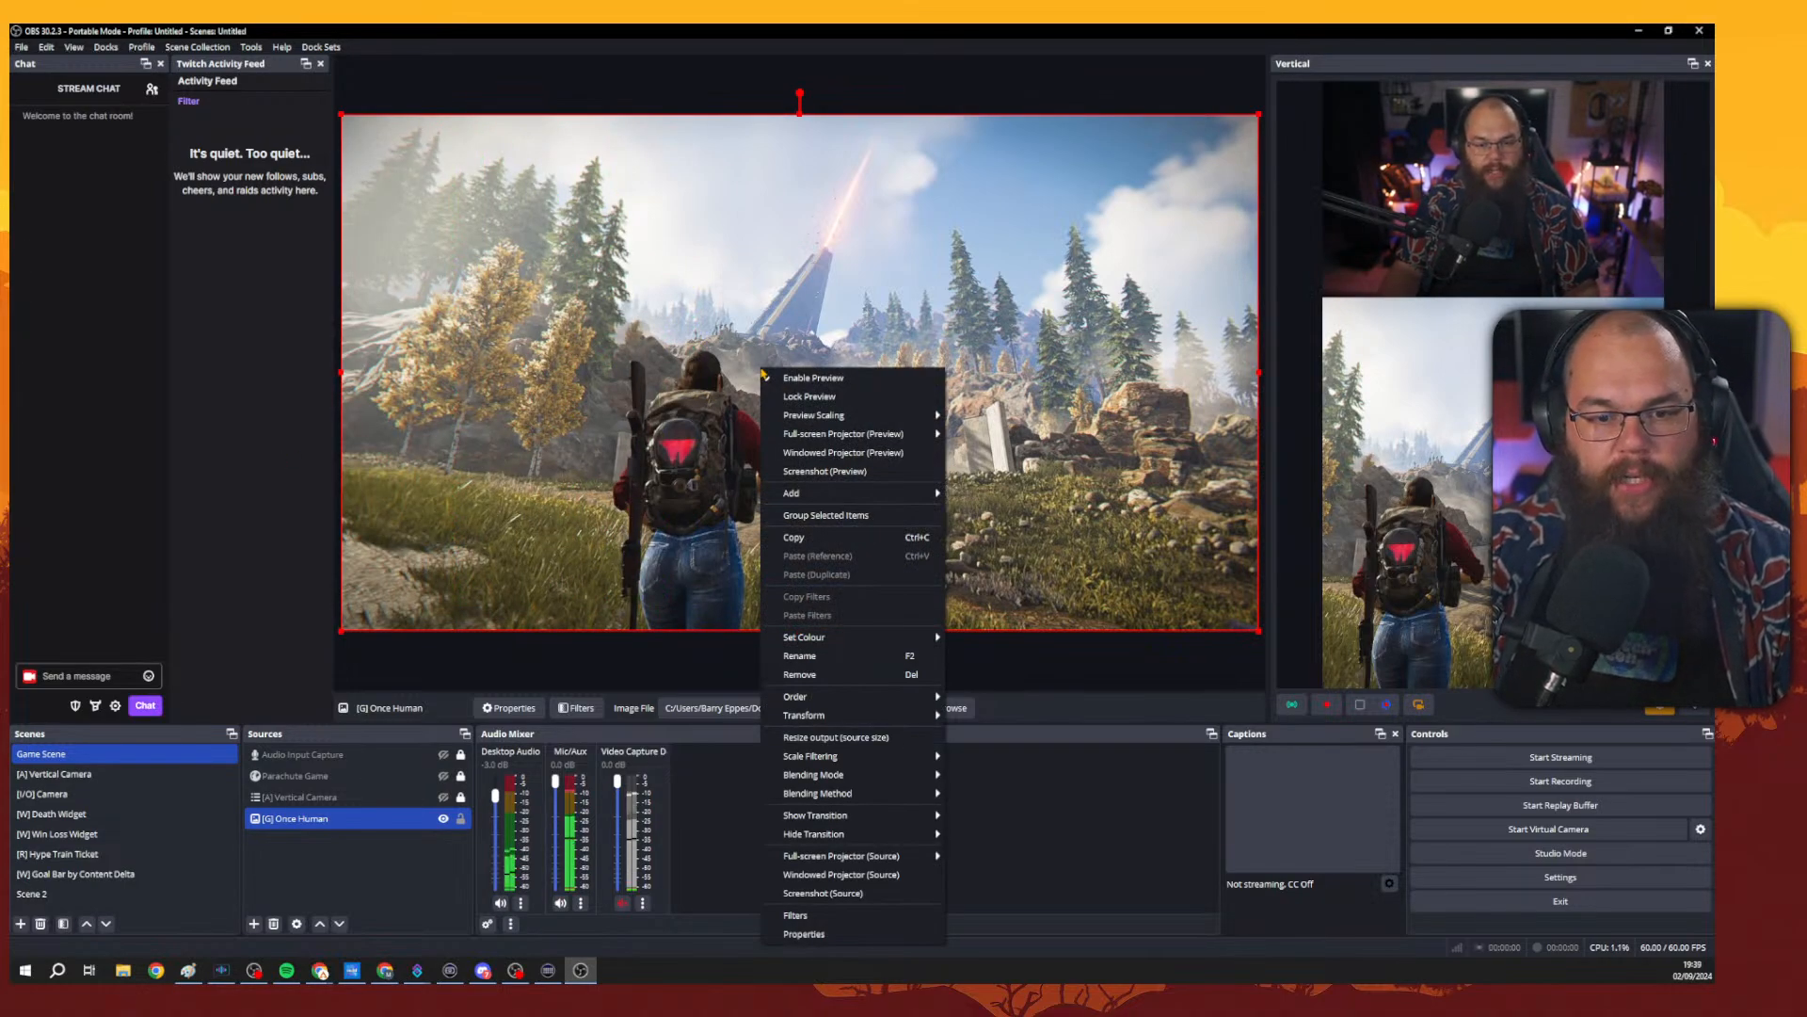
mouse_move(847, 716)
left_click(1016, 719)
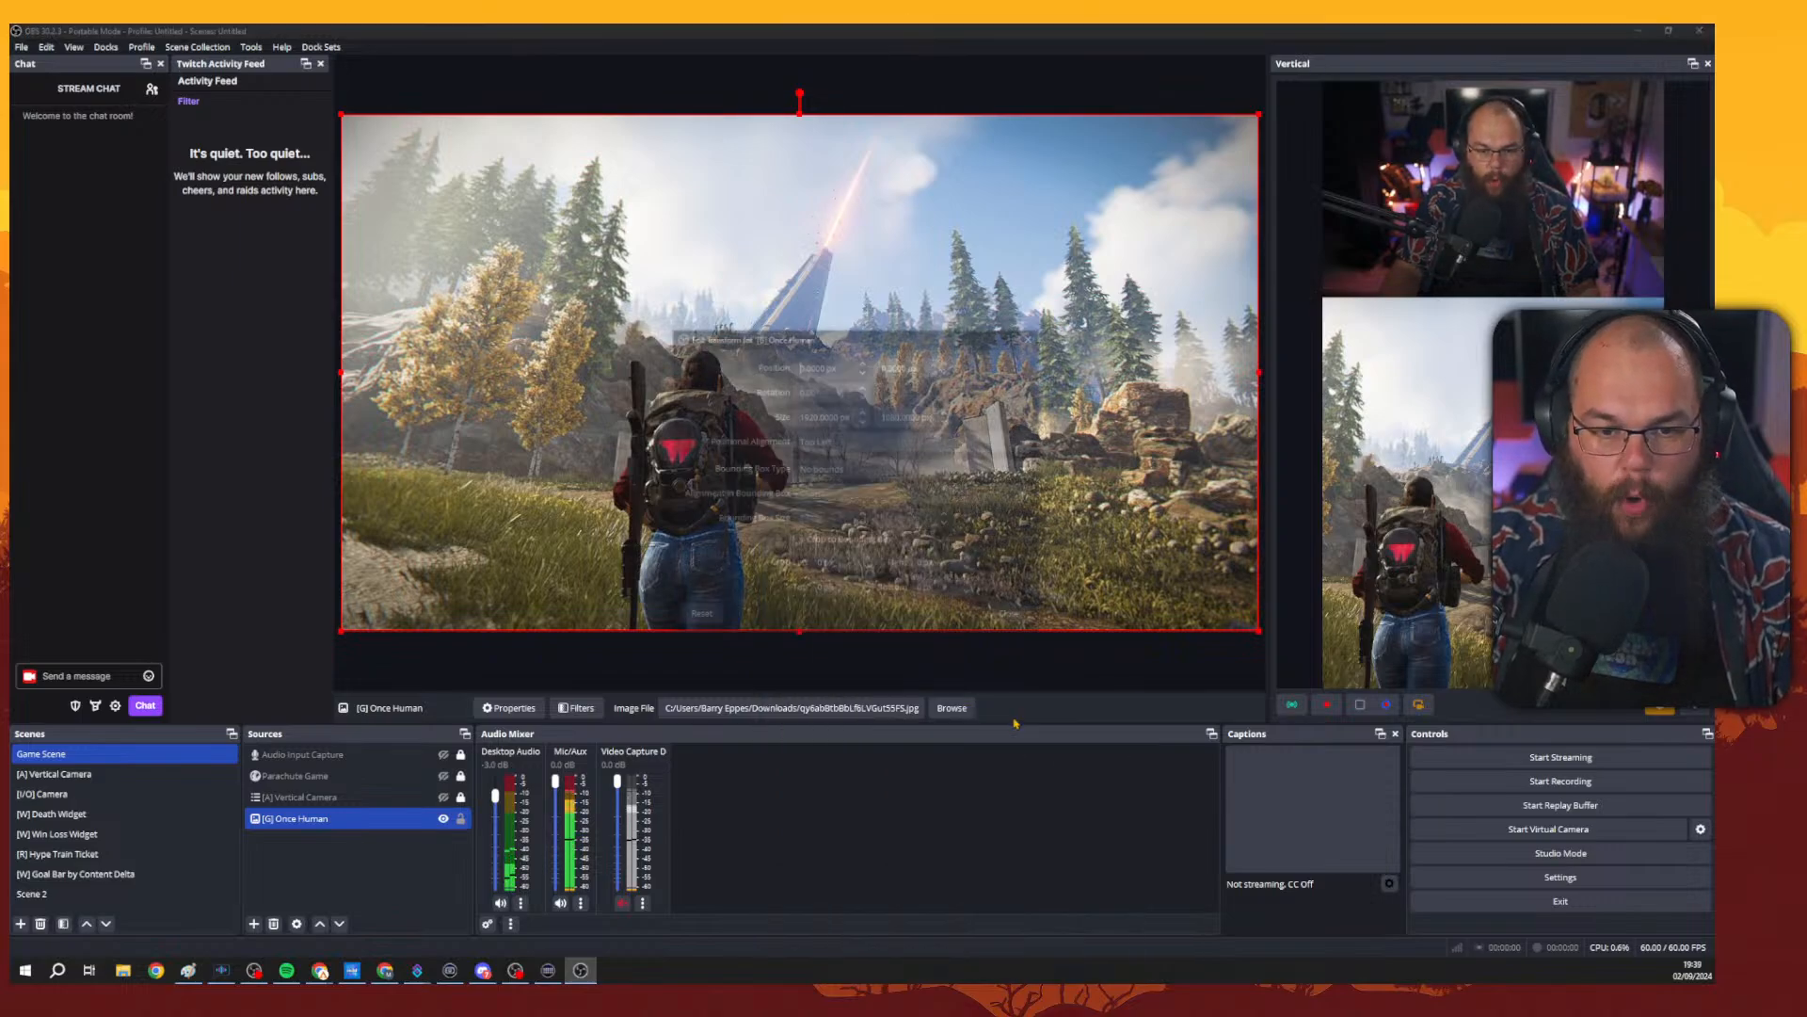
left_click_drag(852, 338, 1196, 259)
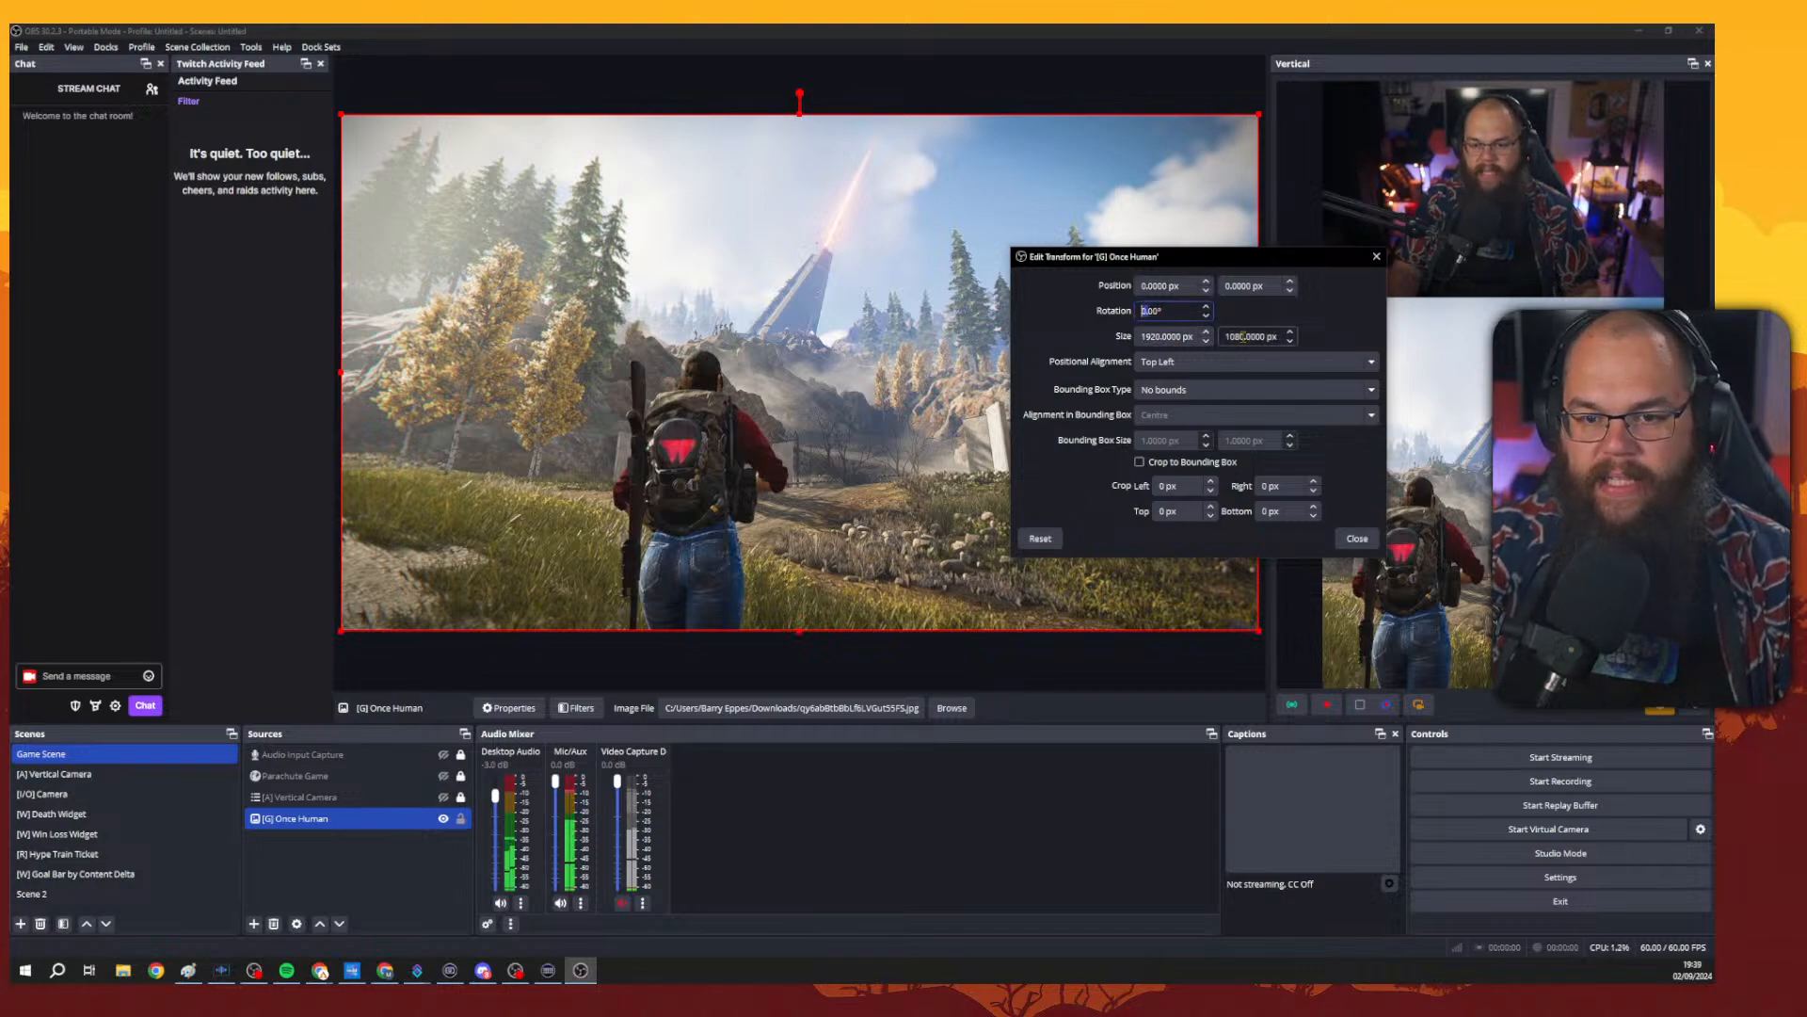
type("180")
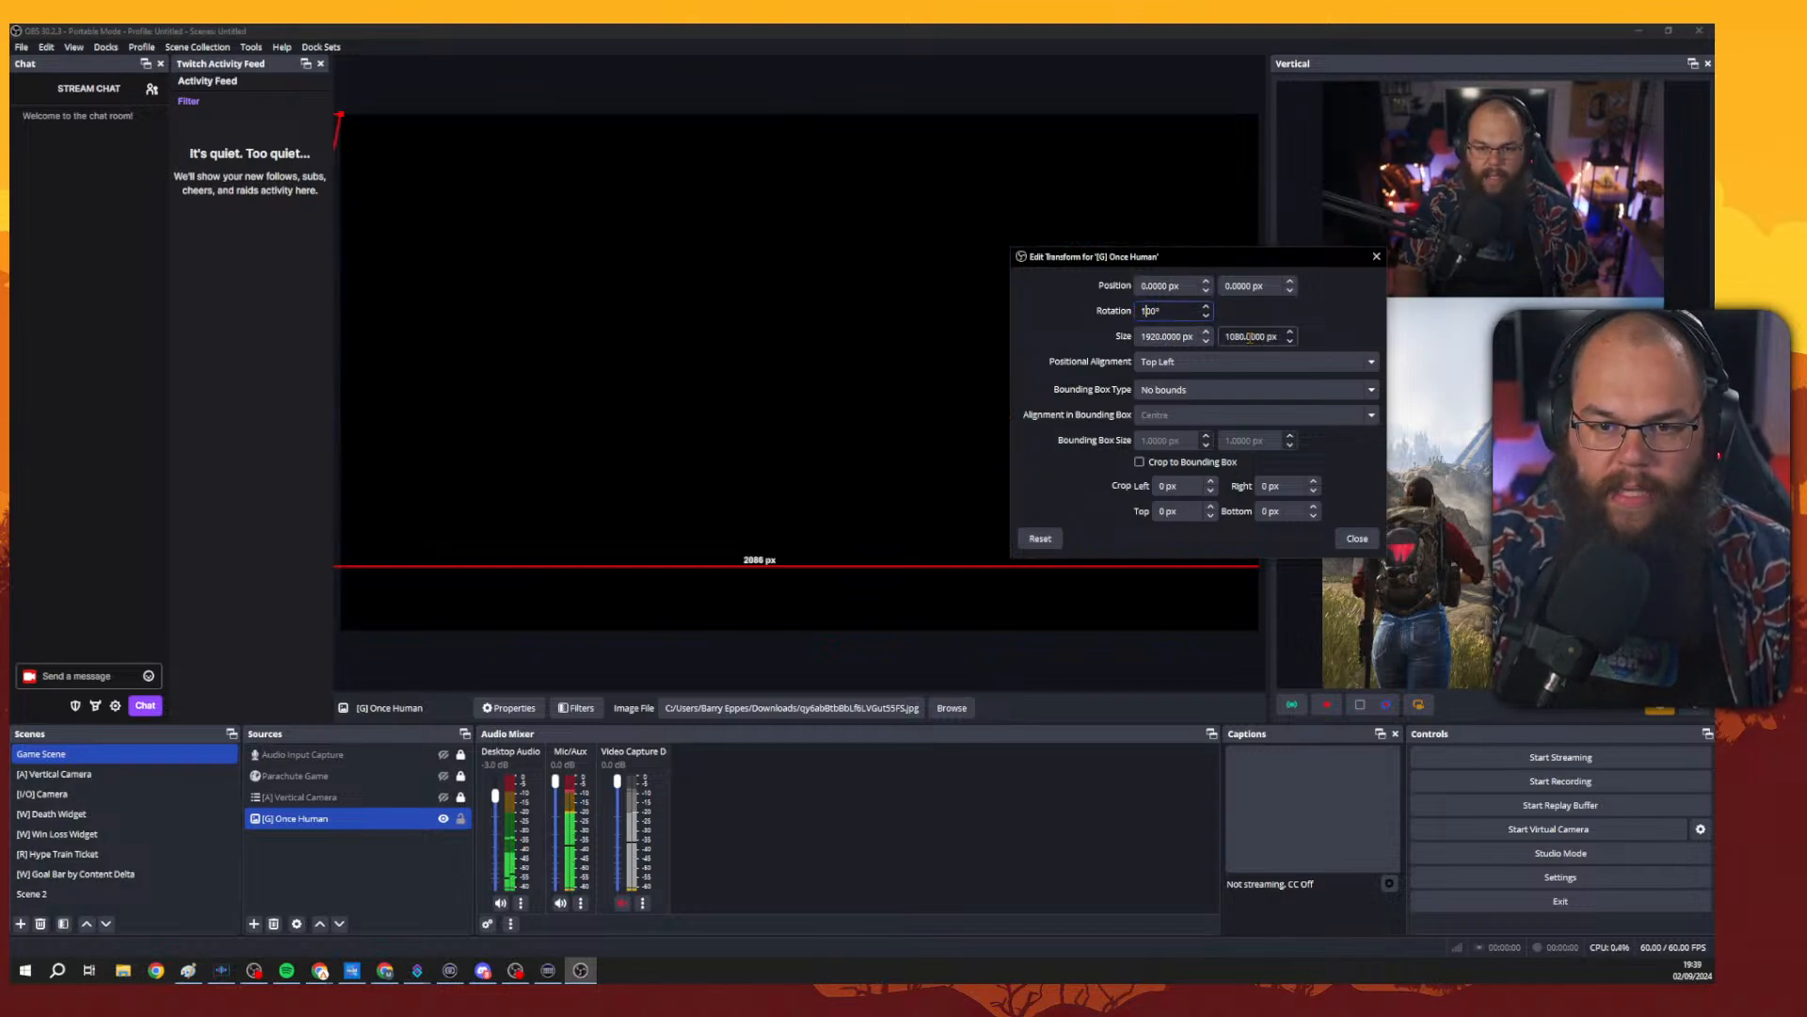
key("BackSpace")
key("BackSpace")
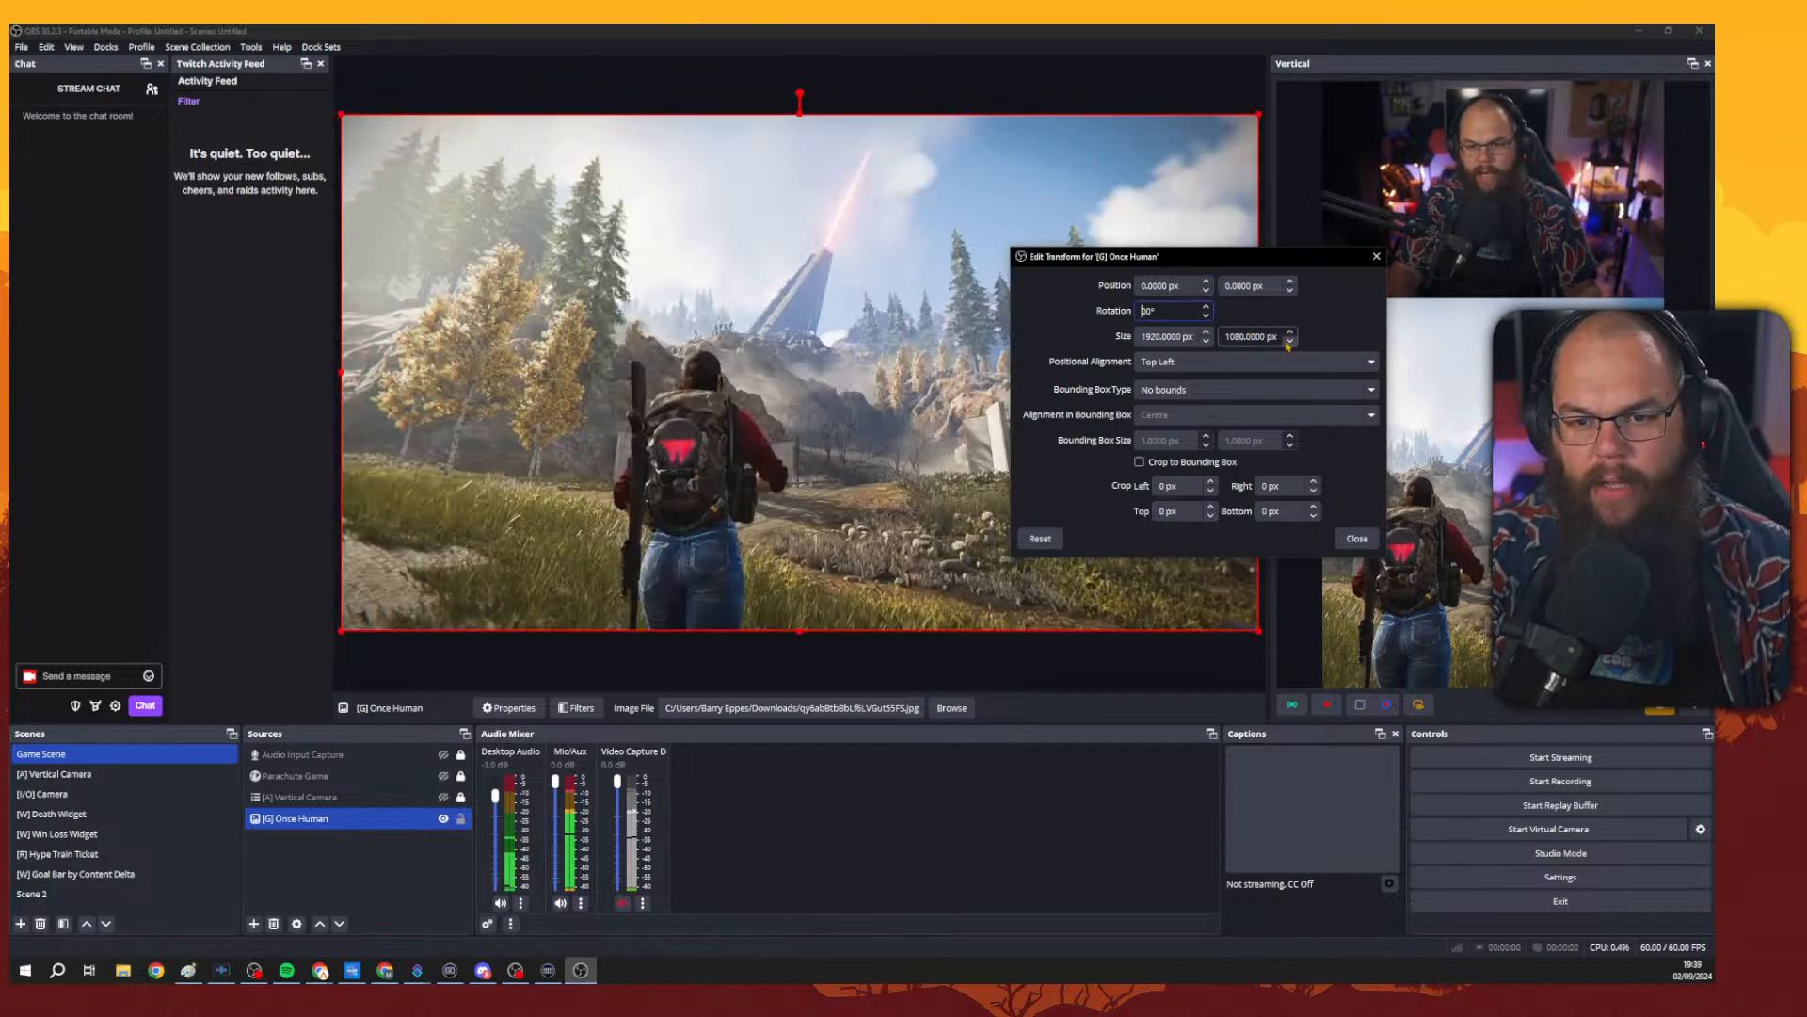
Set the image's positional alignment to Centre and move it to the centre of the canvas.
left_click(1211, 364)
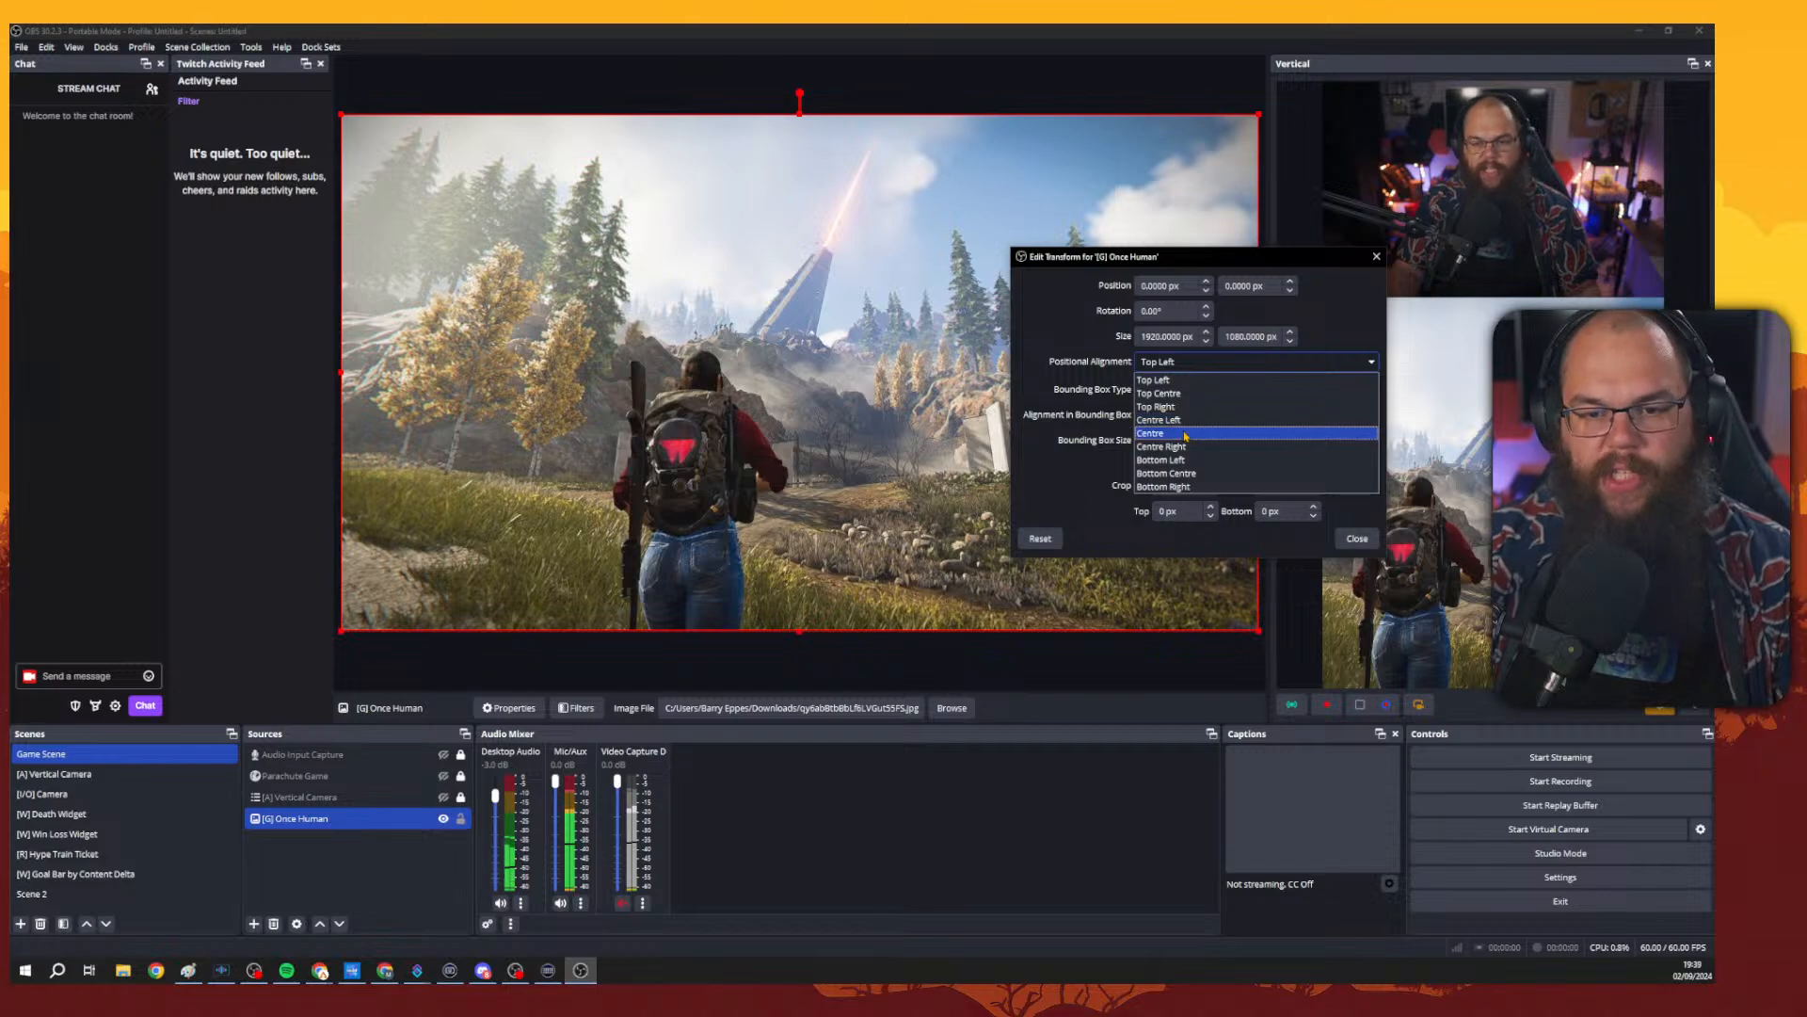
left_click(1151, 433)
left_click(587, 193)
left_click_drag(587, 193, 1038, 446)
Try a 35° rotation on the image and close the Edit Transform dialog.
left_click(1144, 312)
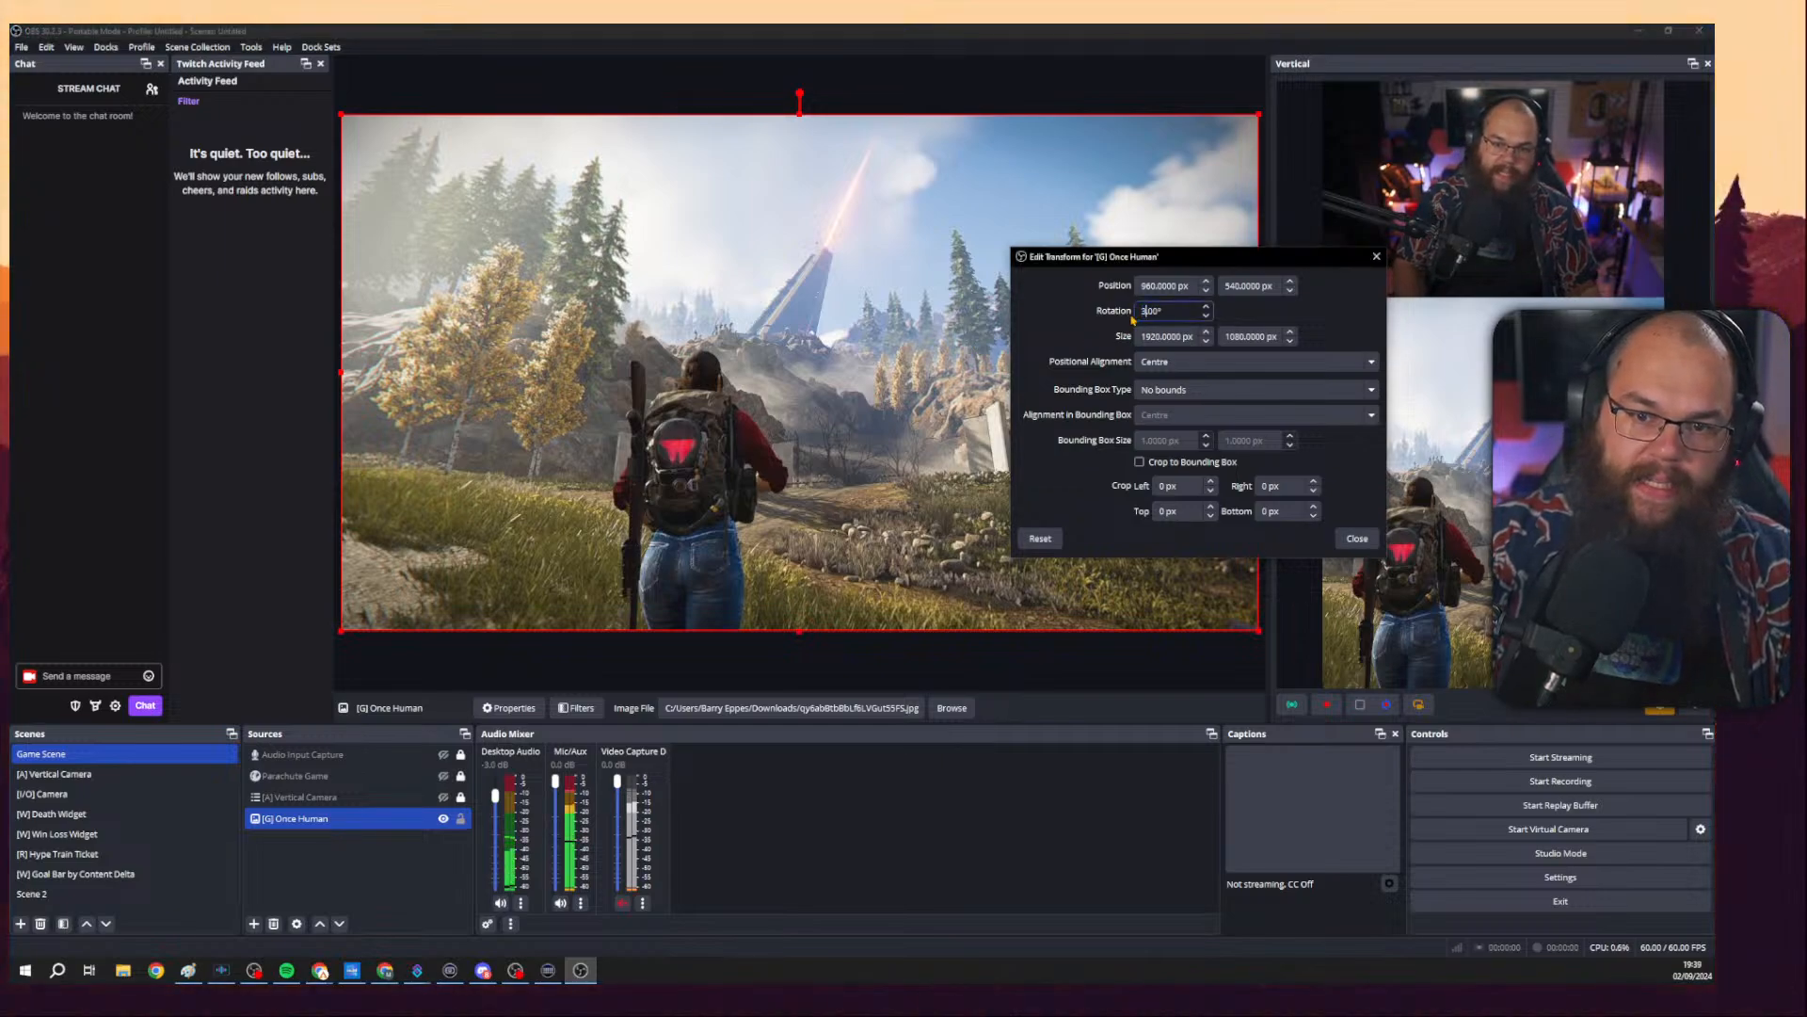
type("35.")
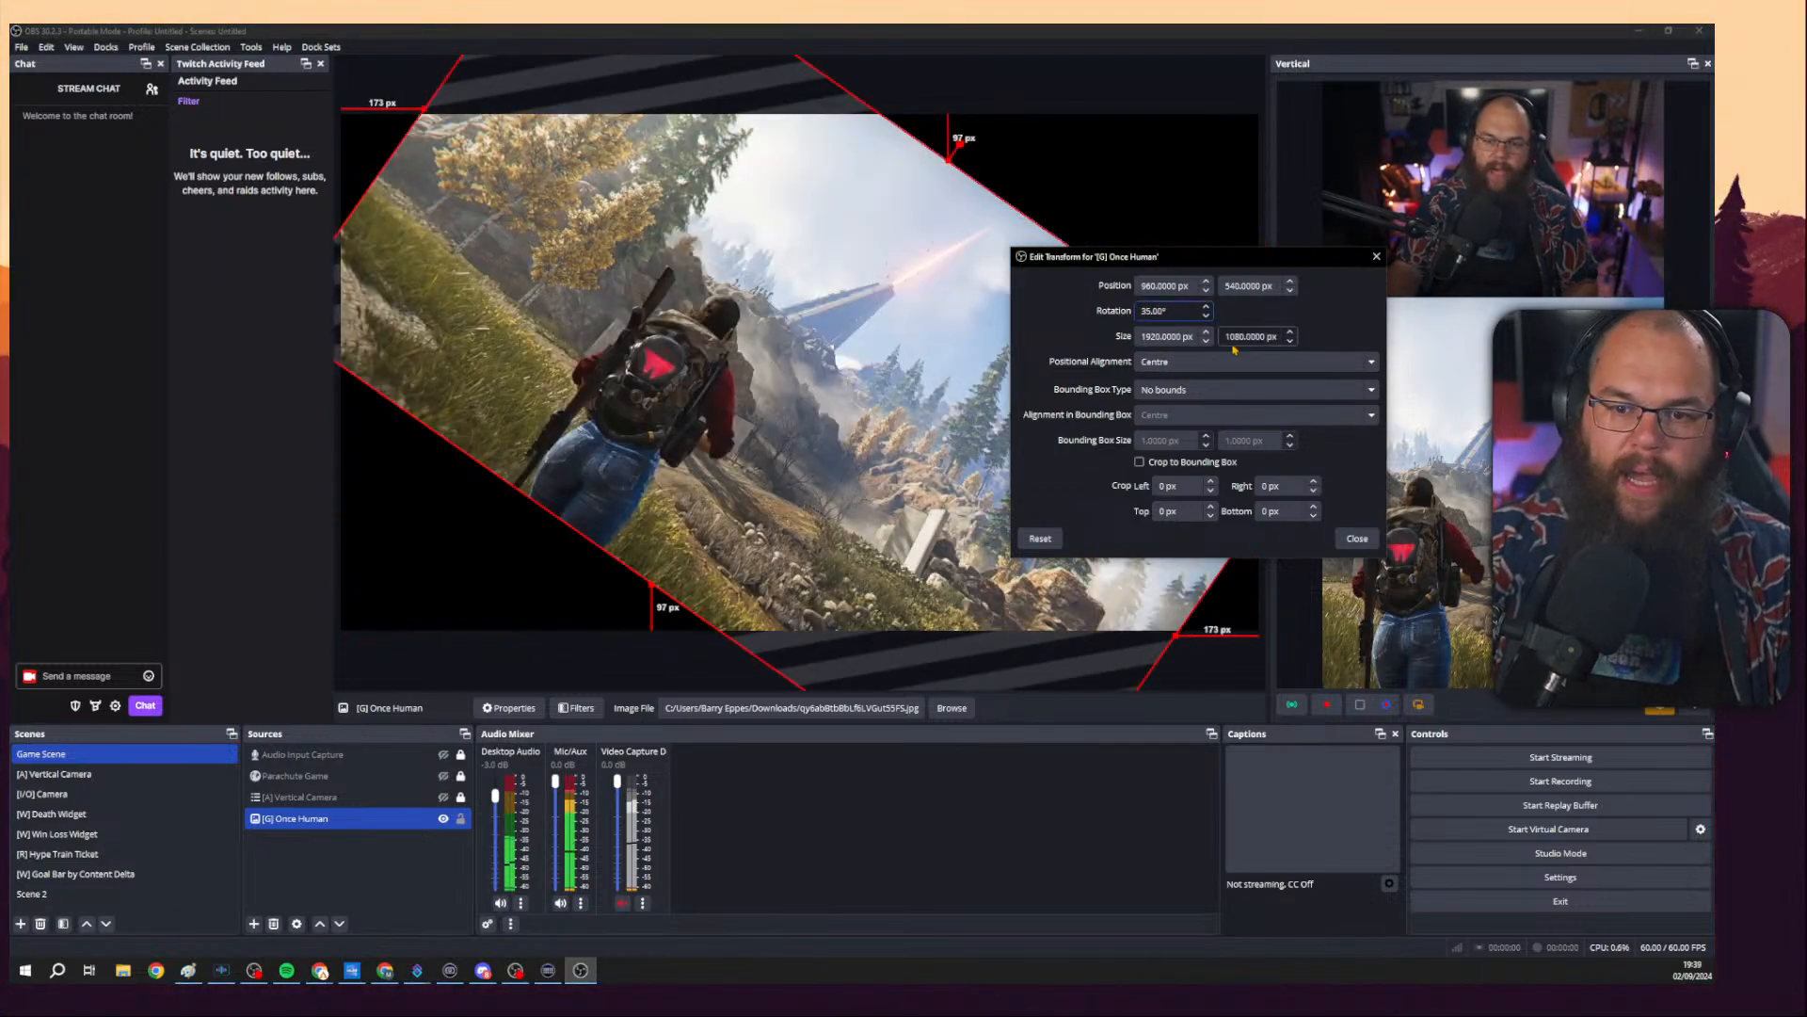
key("BackSpace")
key("BackSpace")
left_click(1357, 543)
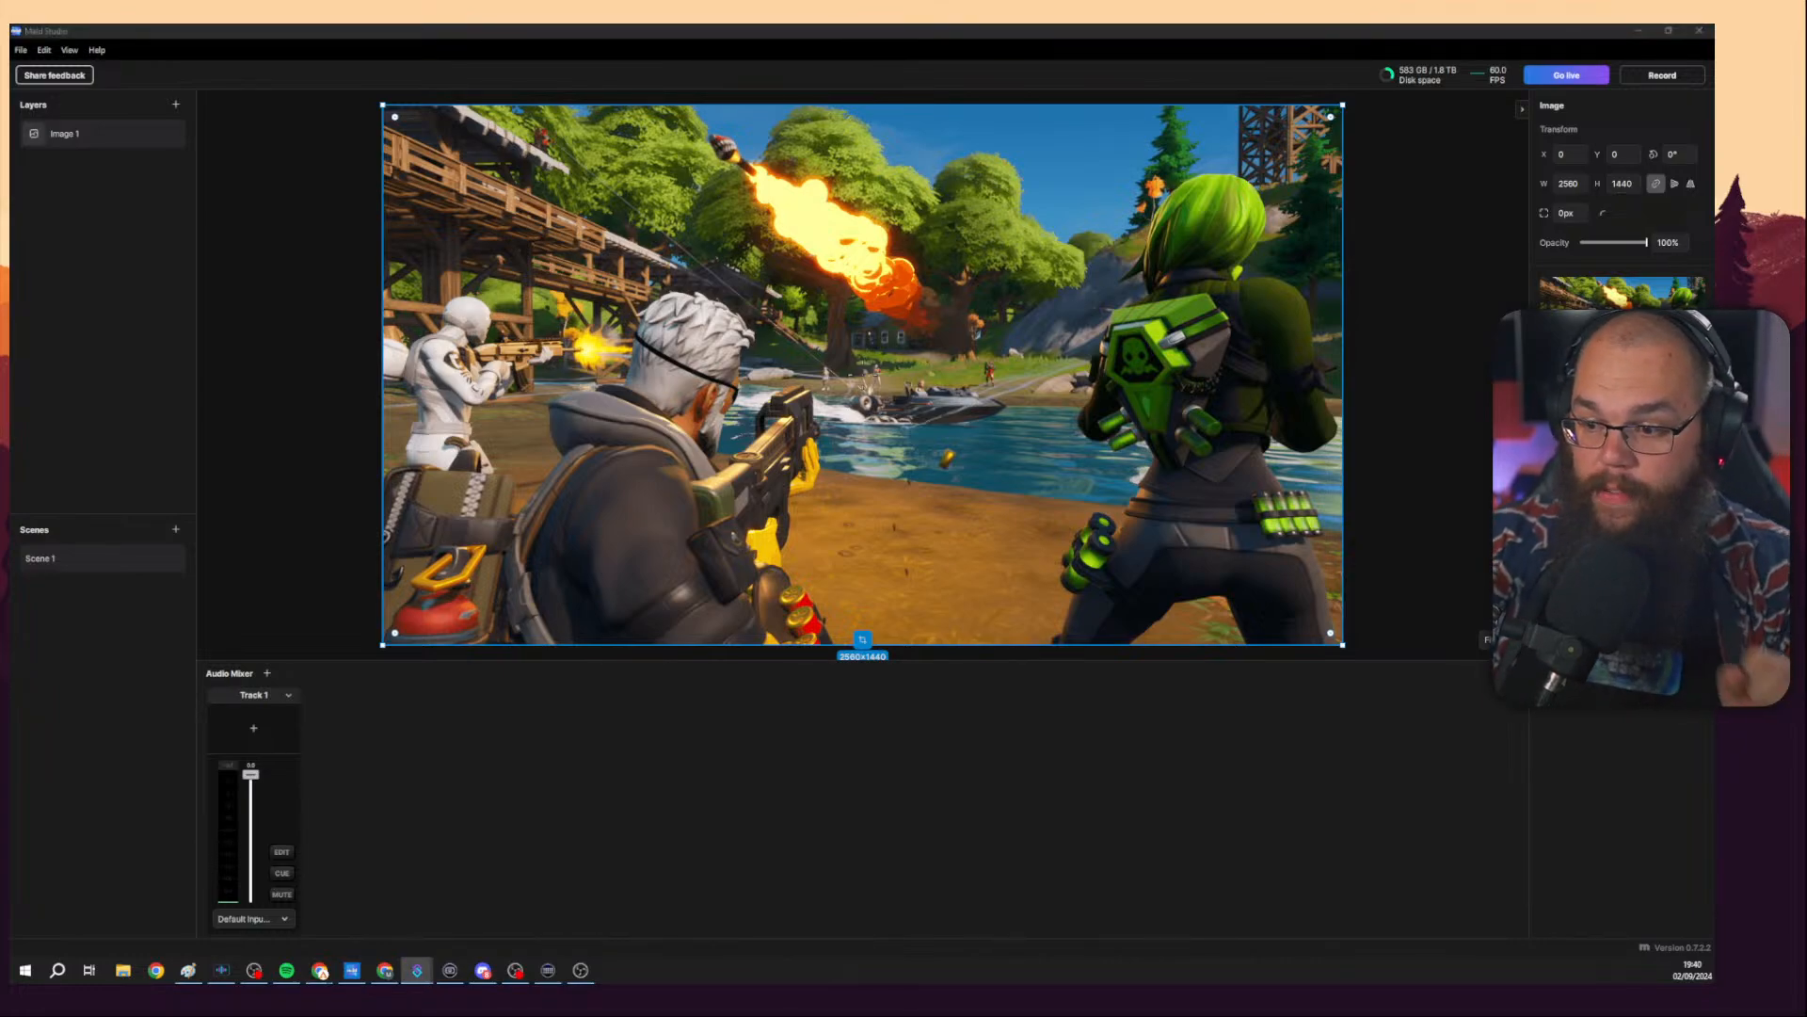
Switch back to Meld Studio and add a Video device layer to Scene 1.
left_click(1201, 799)
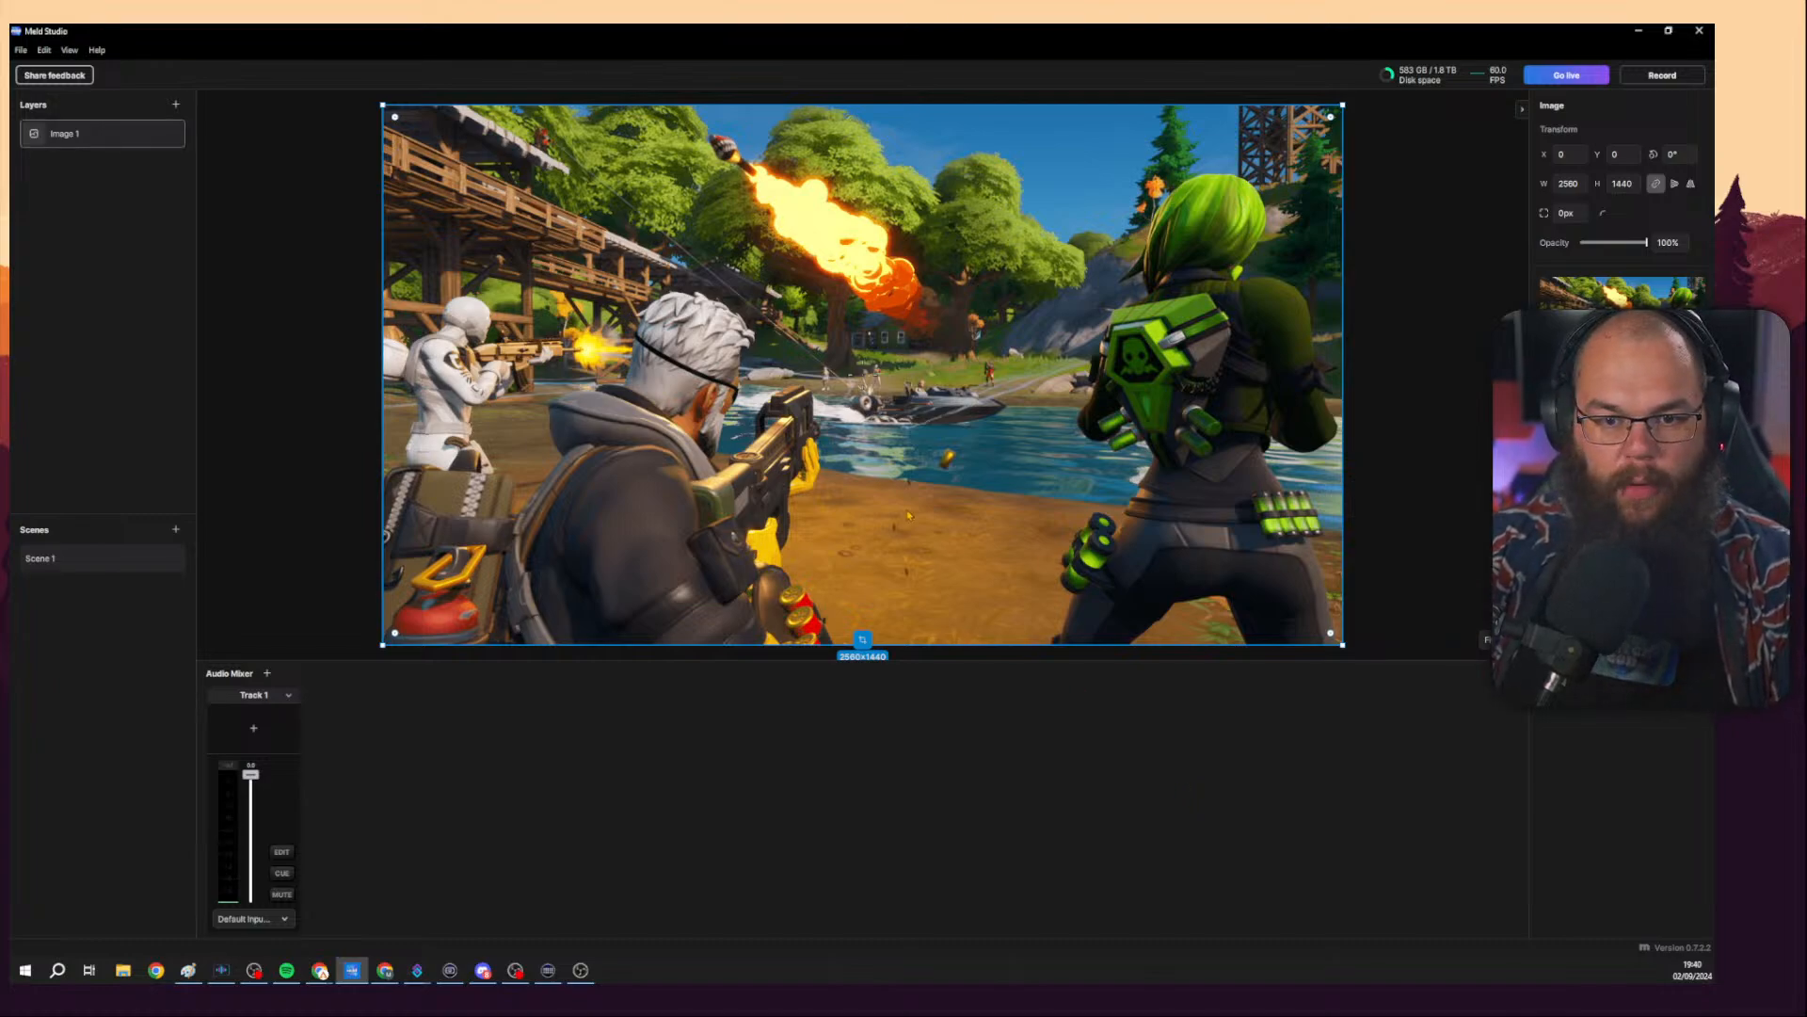
left_click(175, 104)
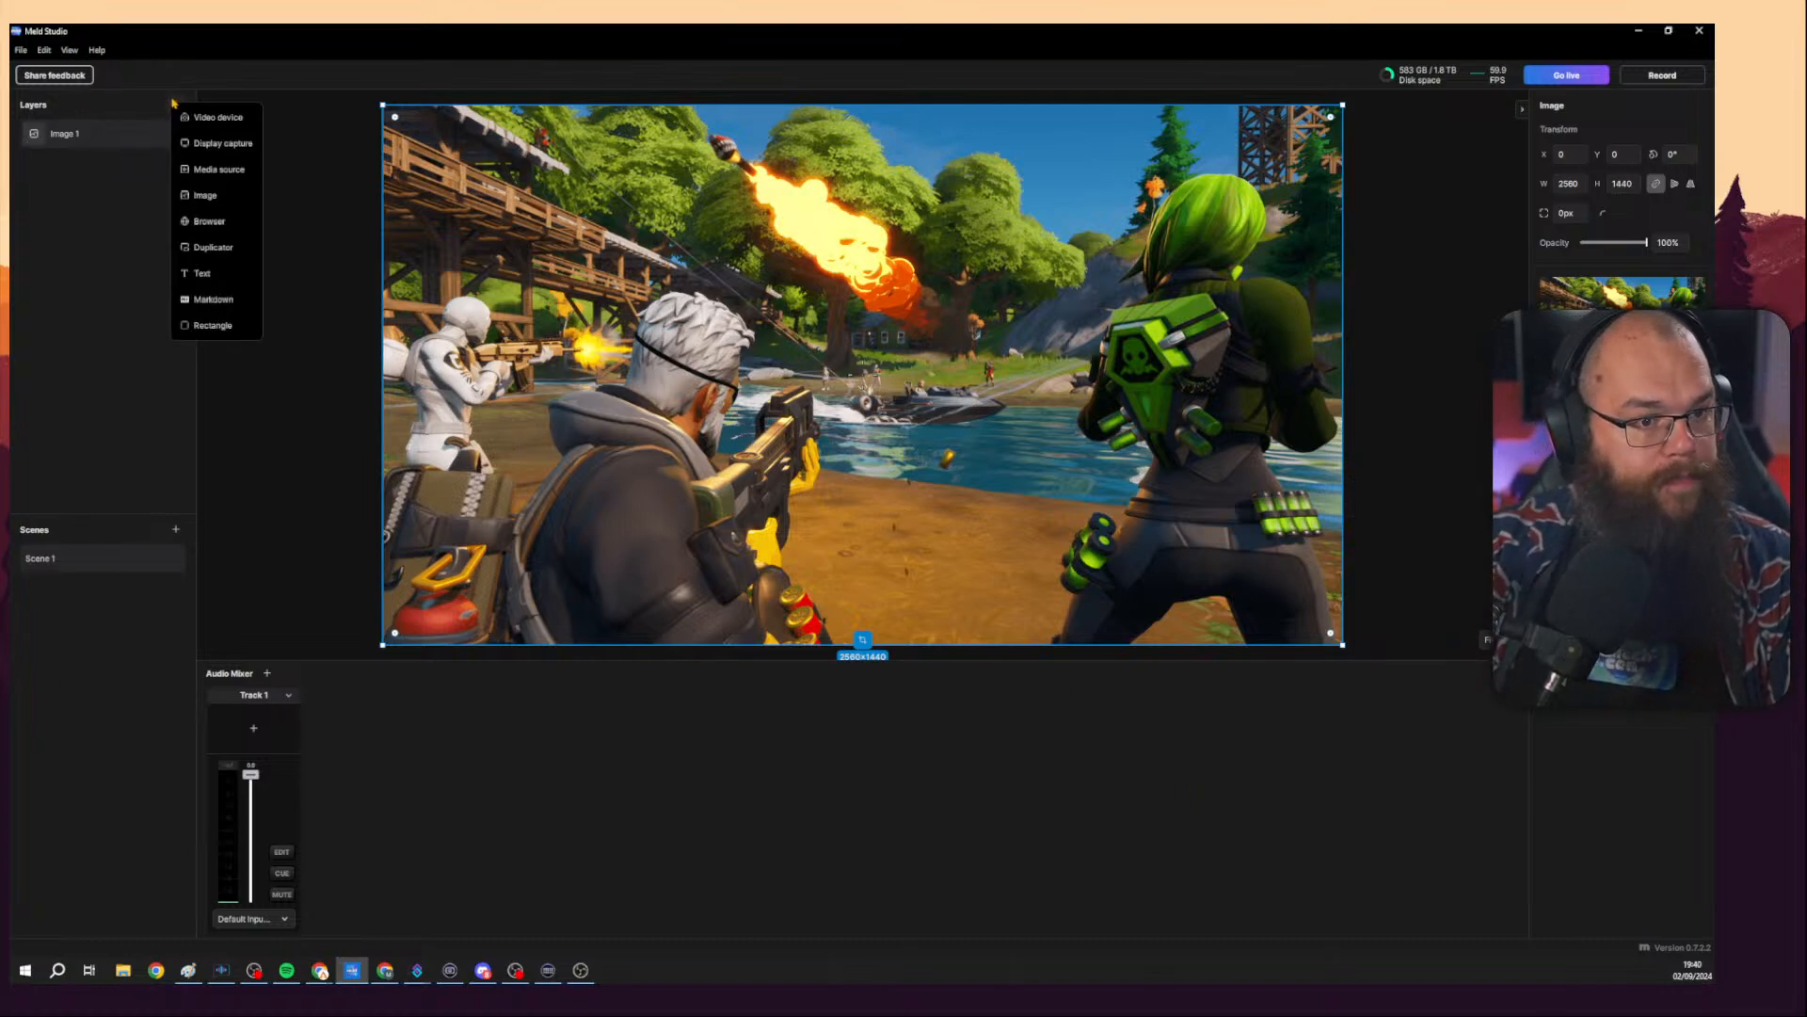
left_click(162, 144)
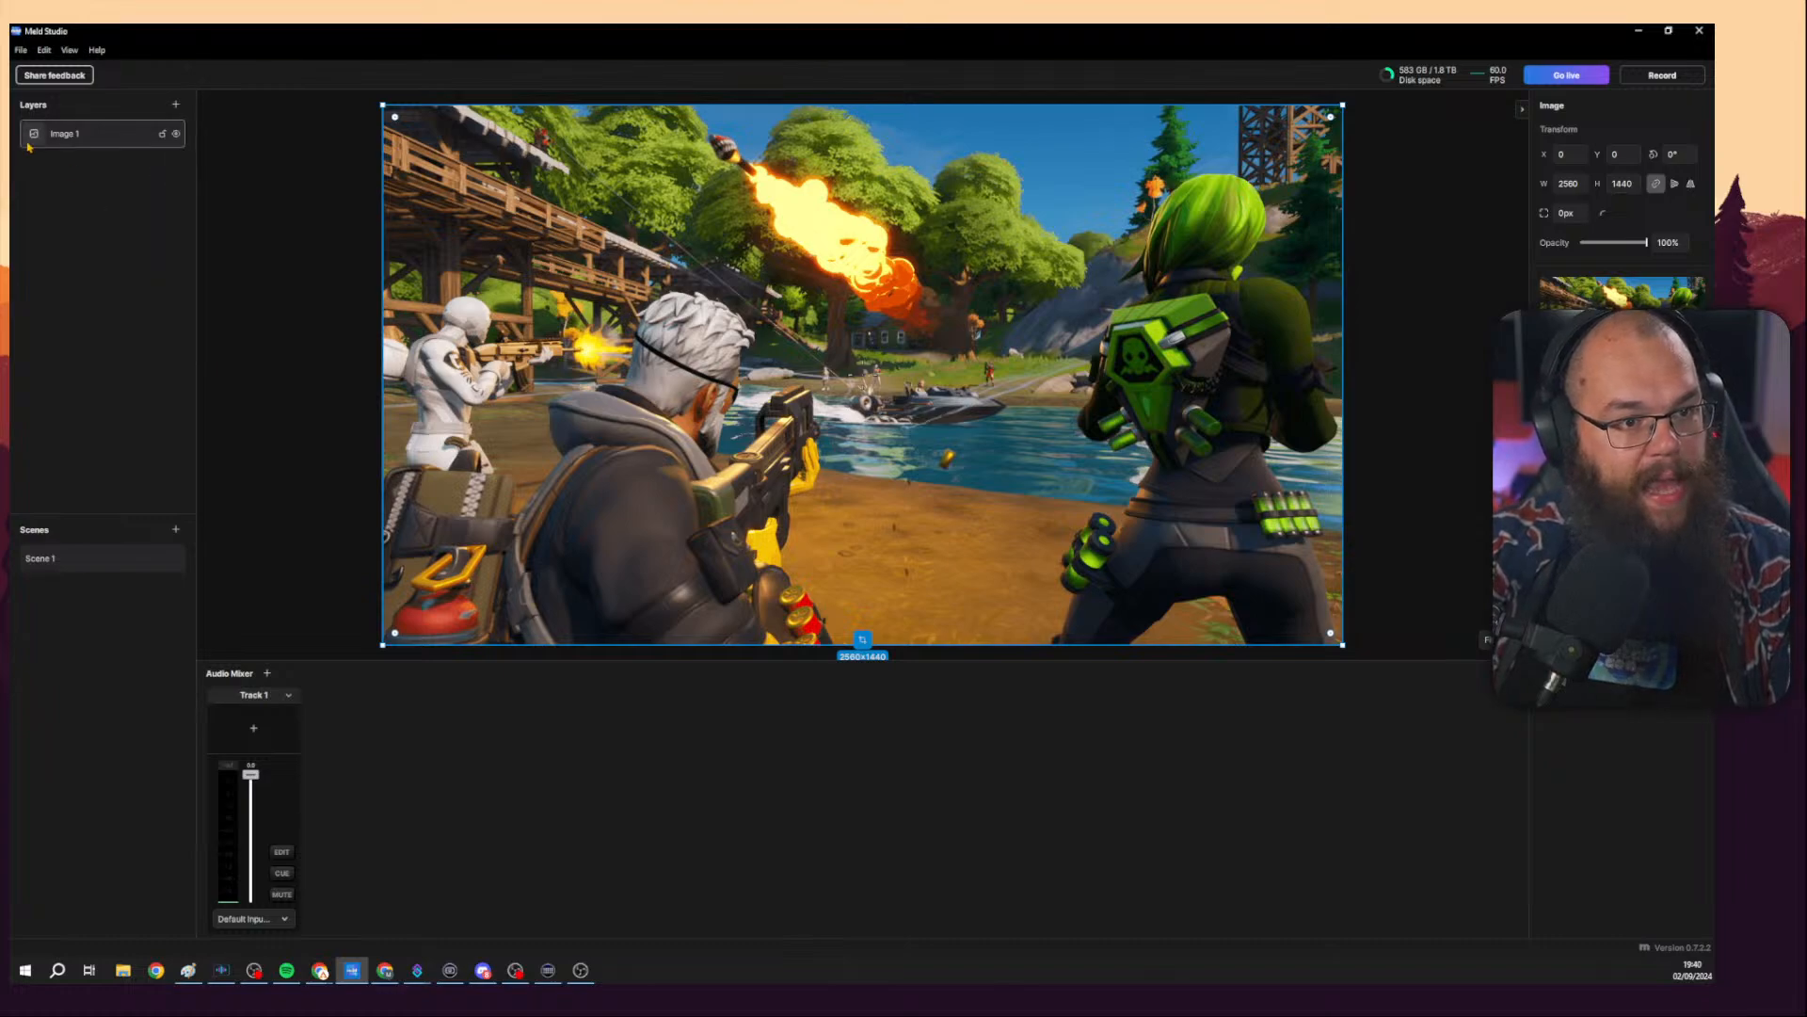
left_click(175, 104)
left_click(203, 124)
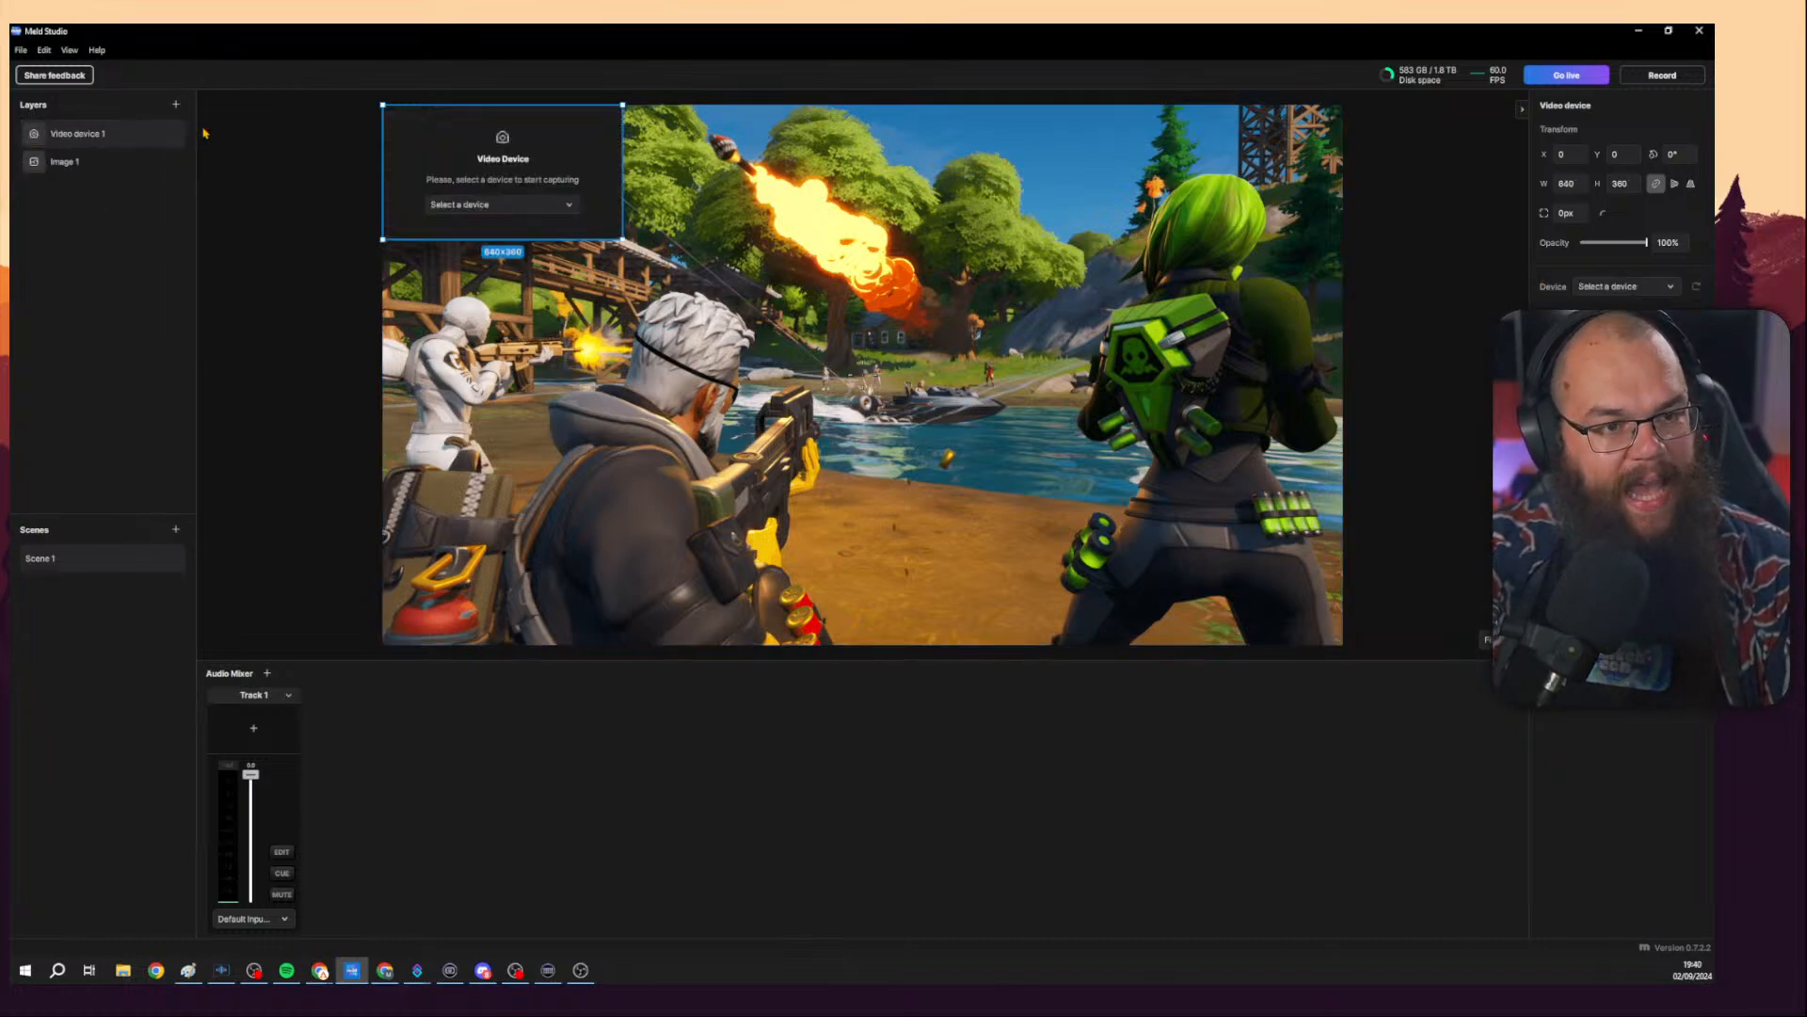
Enlarge the video device layer to about 1215×684 and select the AVerMedia HD Capture GC573 1 device.
left_click_drag(527, 174, 855, 283)
left_click_drag(949, 350, 1145, 474)
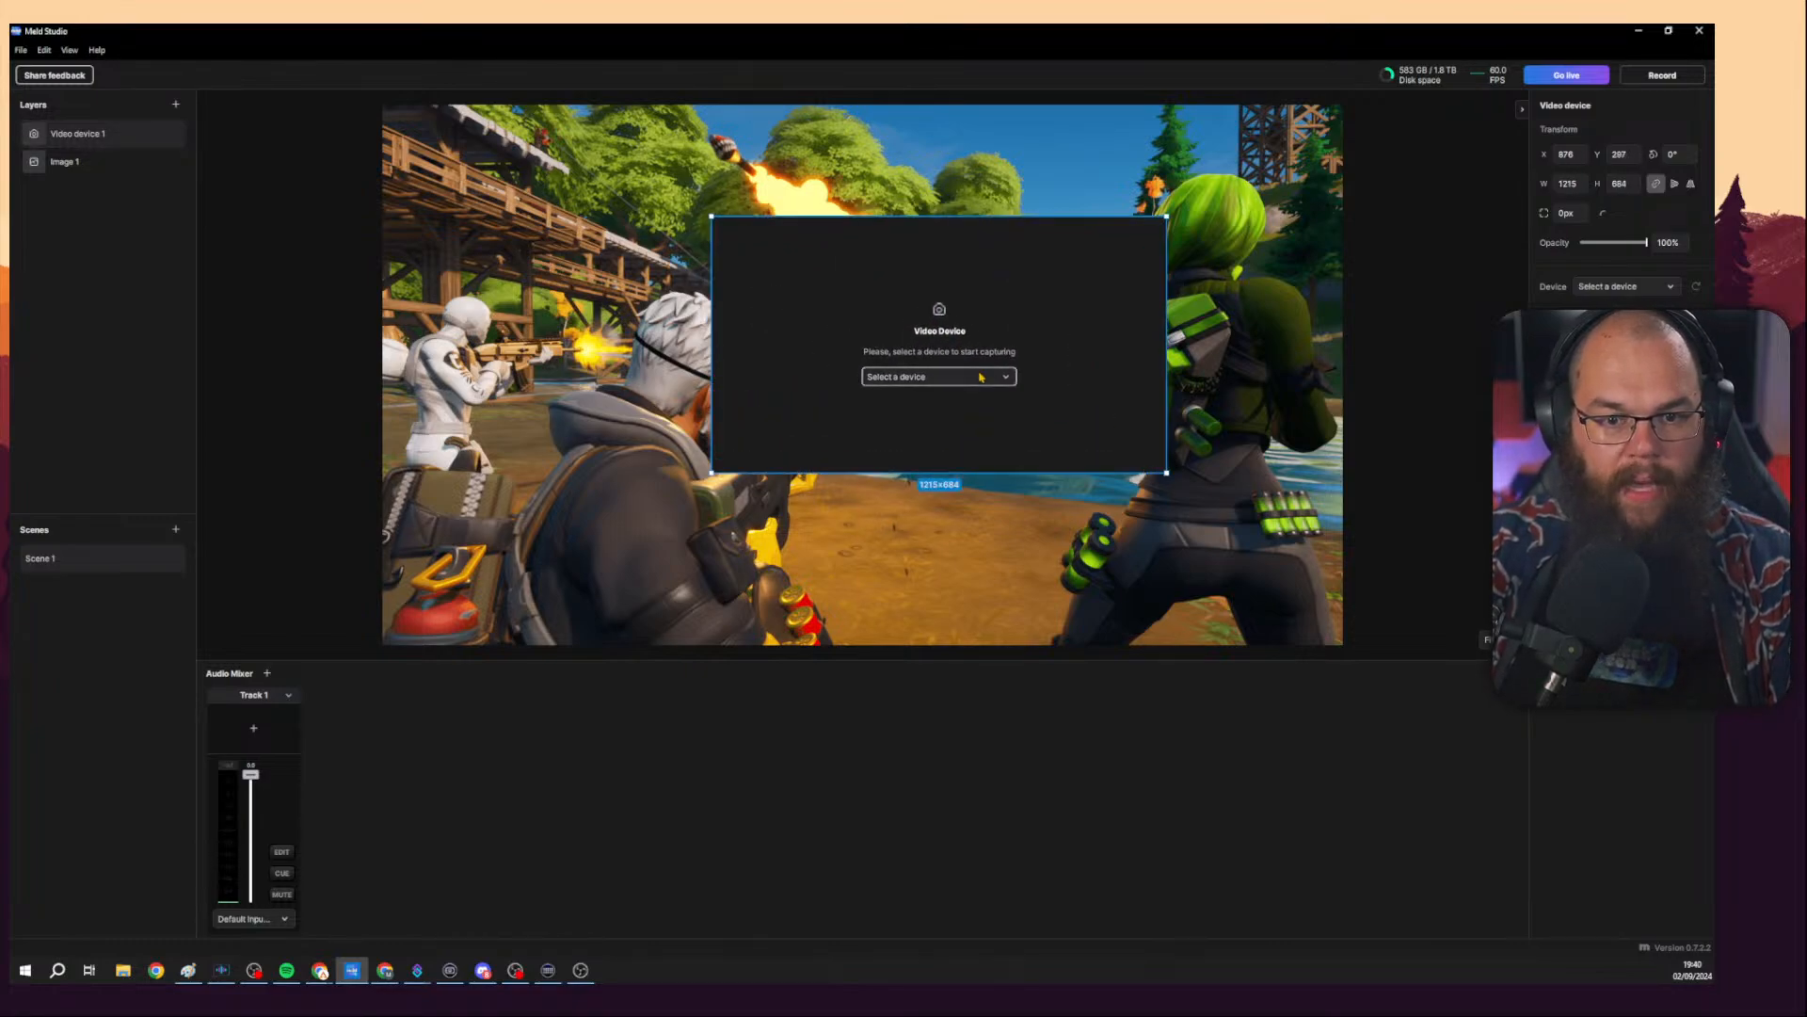
left_click(979, 377)
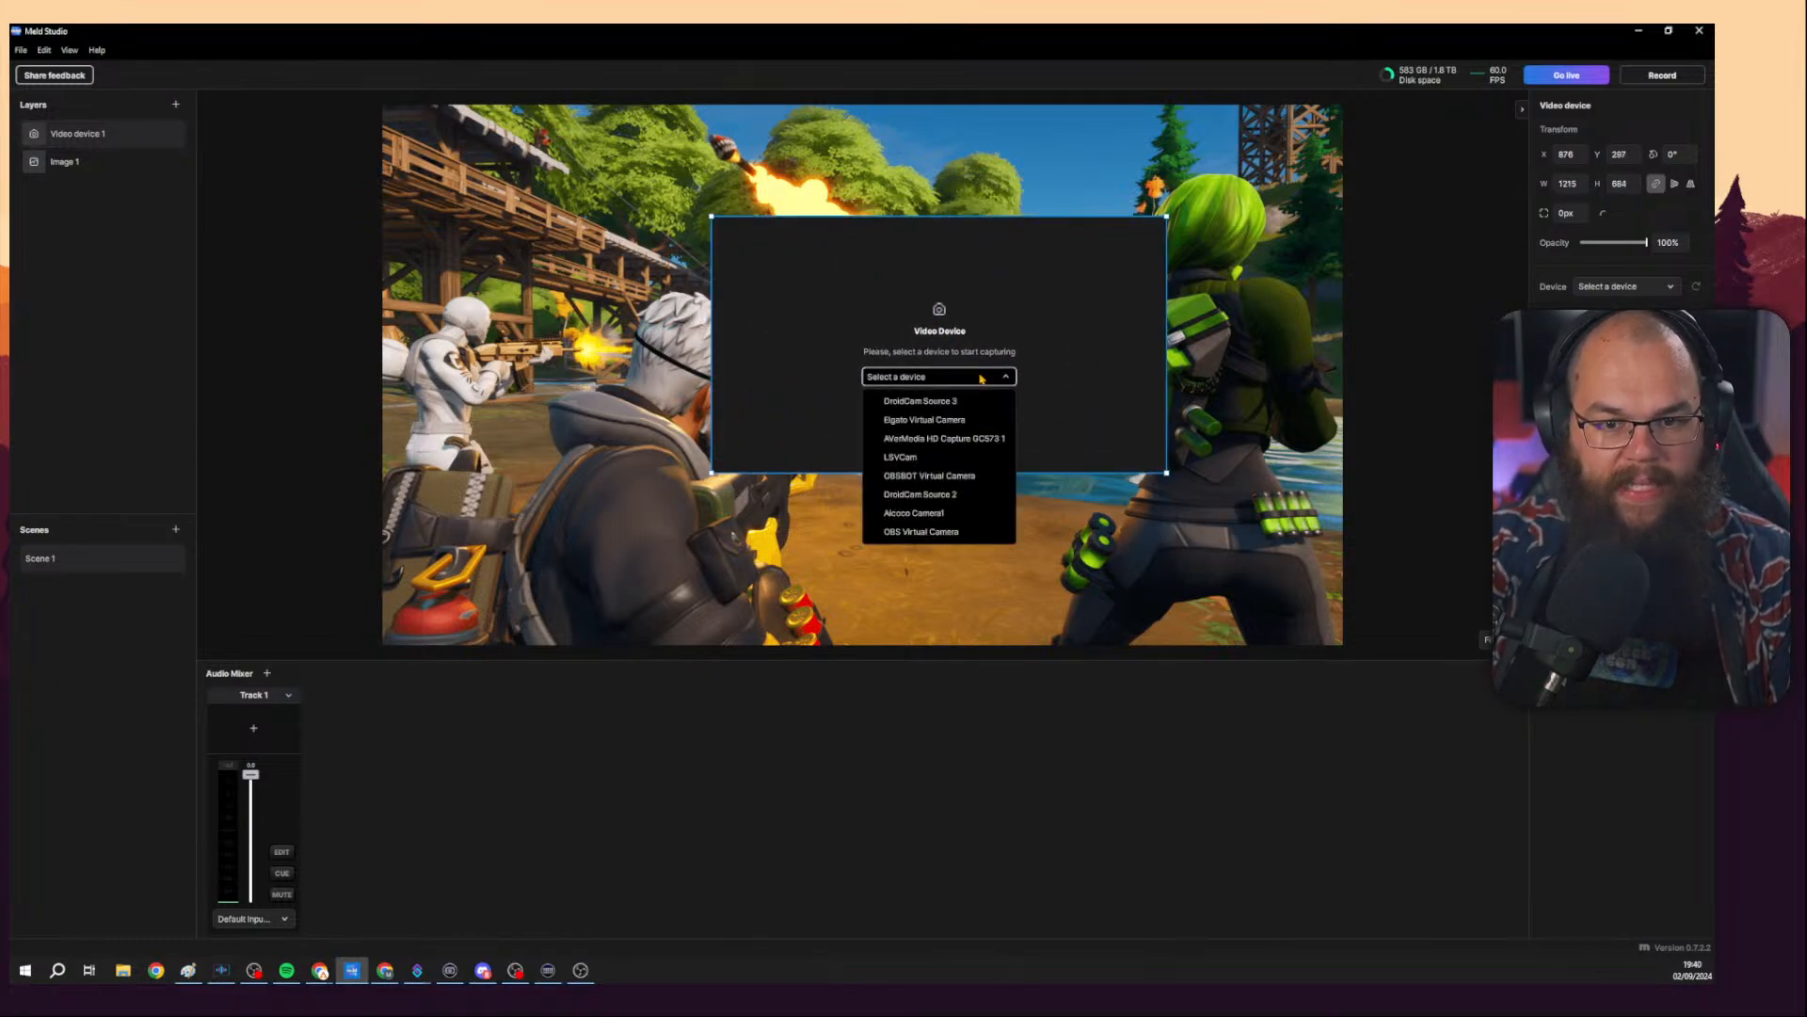
left_click(979, 439)
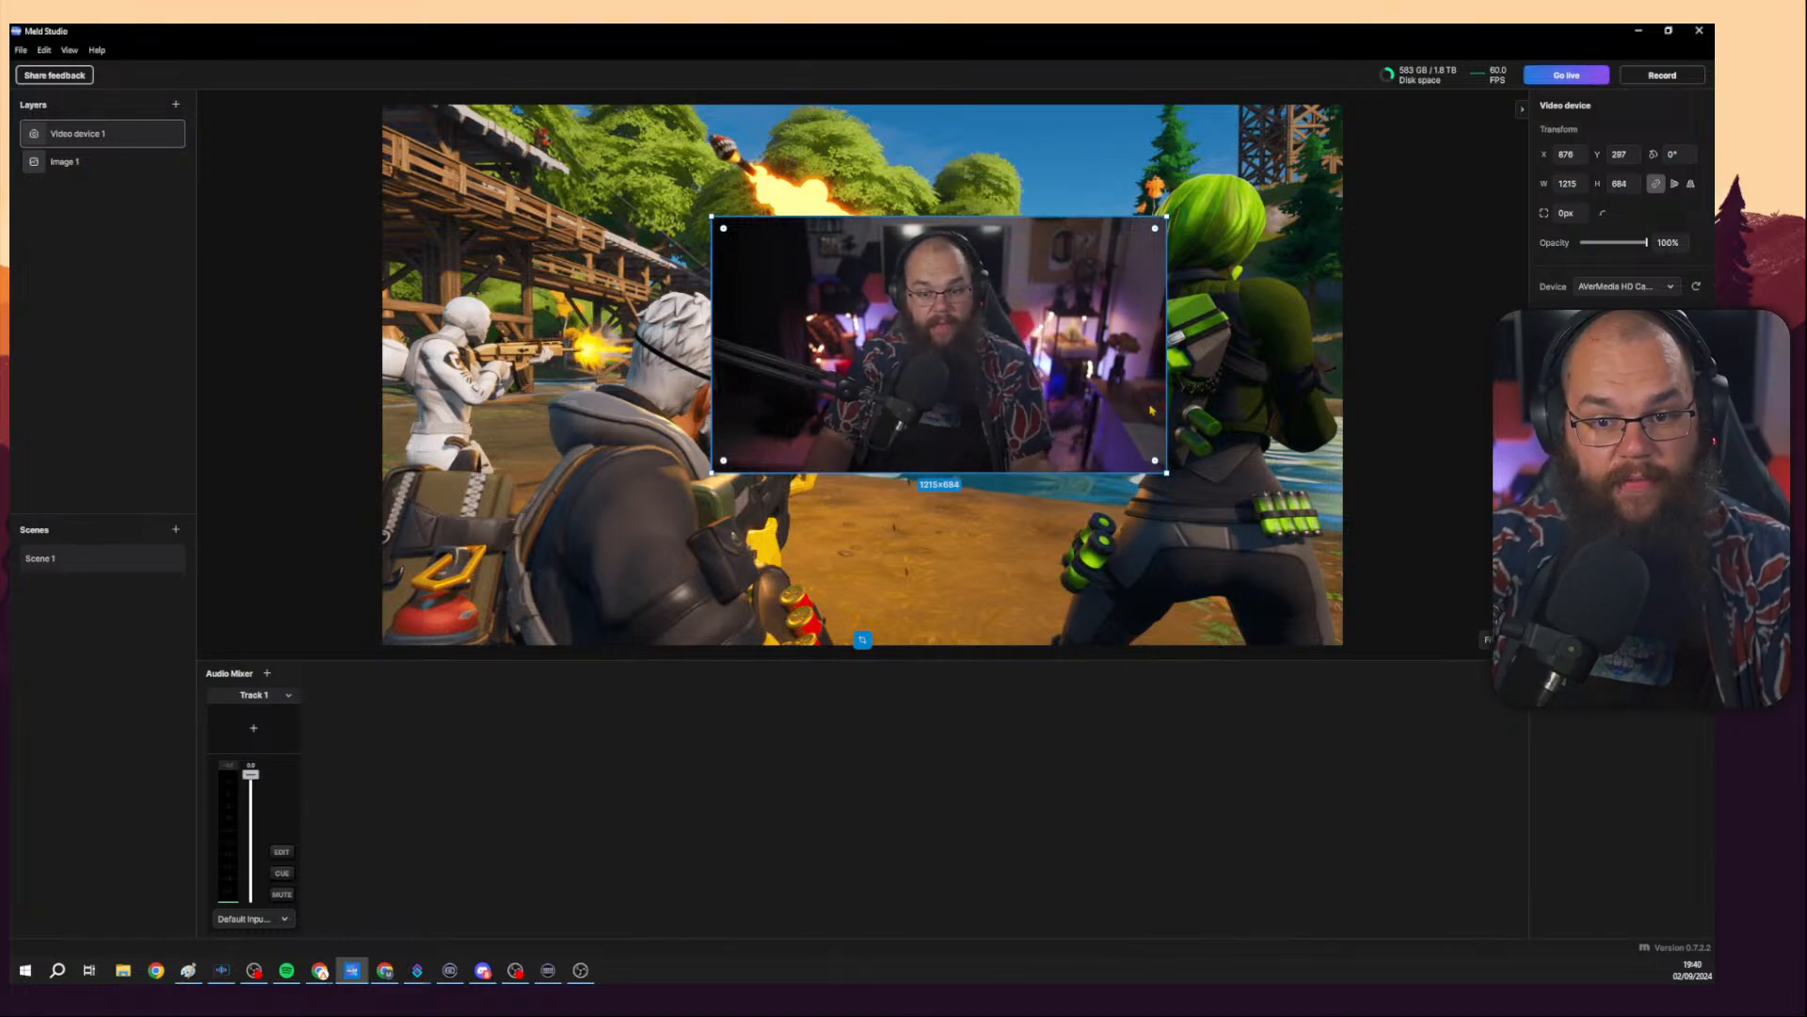
Enlarge the camera layer to about 1504×846, then crop it to a portrait frame of about 491×740.
left_click_drag(1167, 472, 1010, 479)
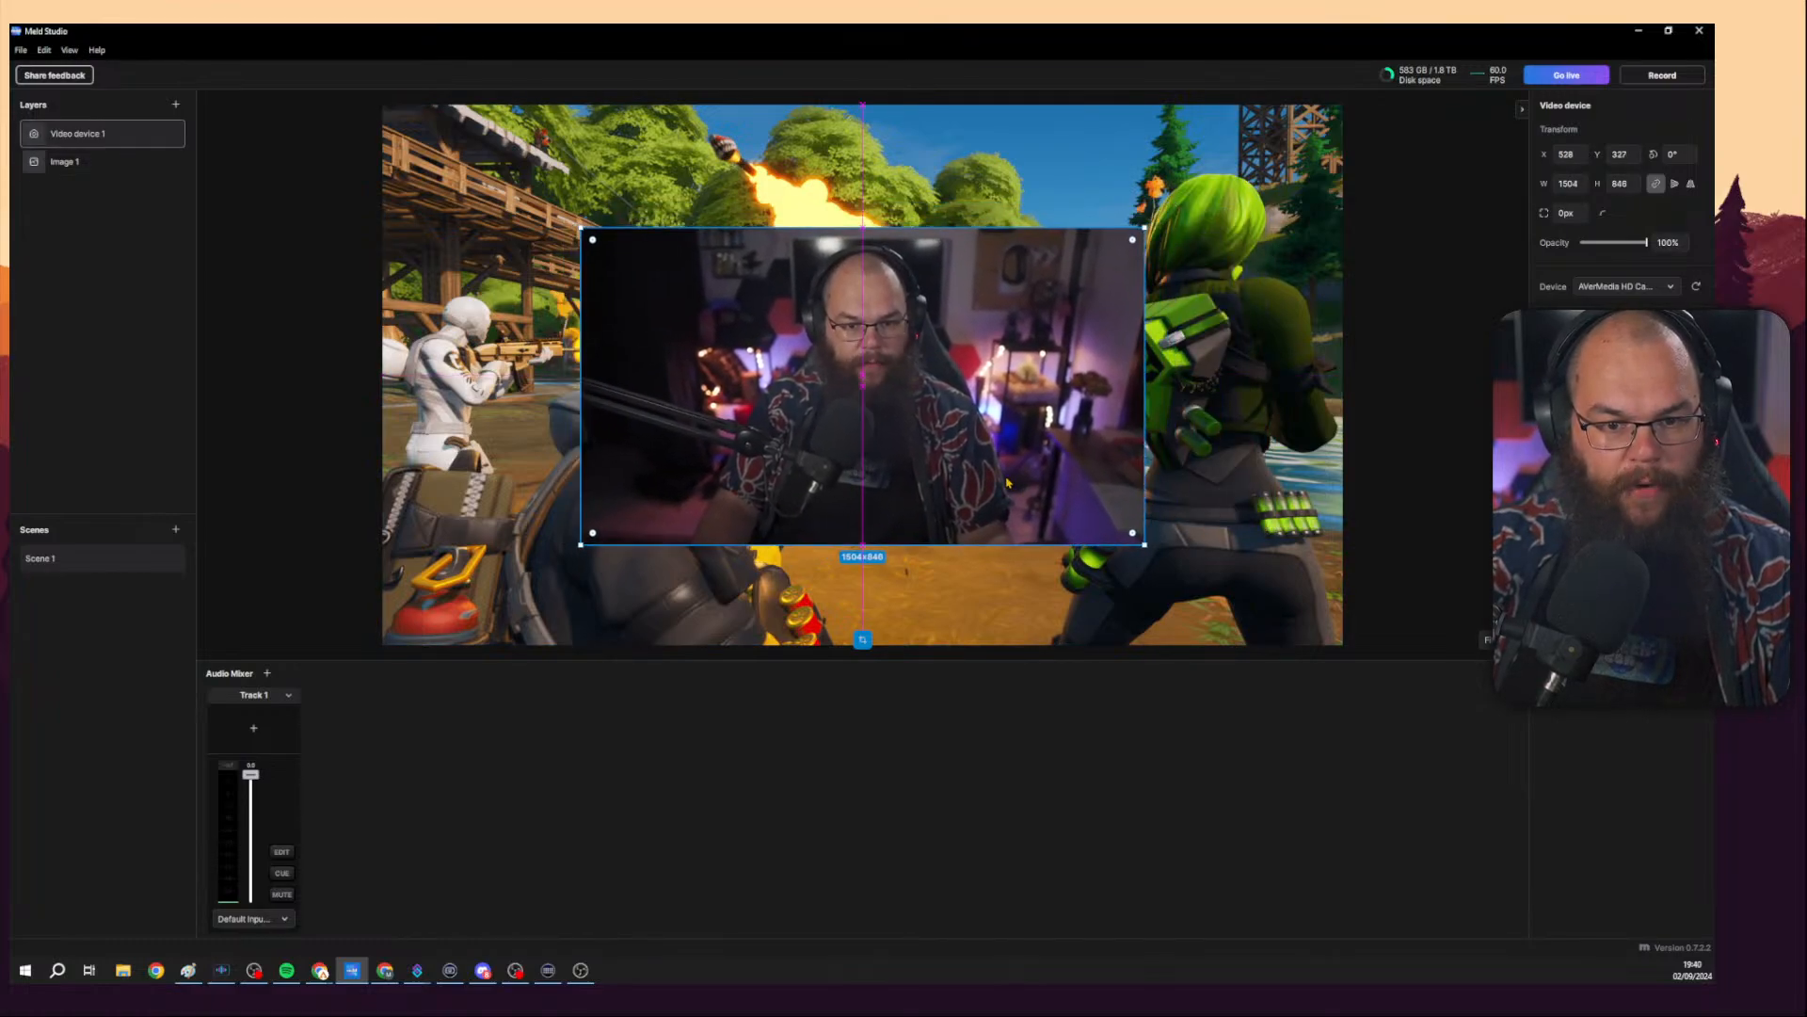
left_click(862, 641)
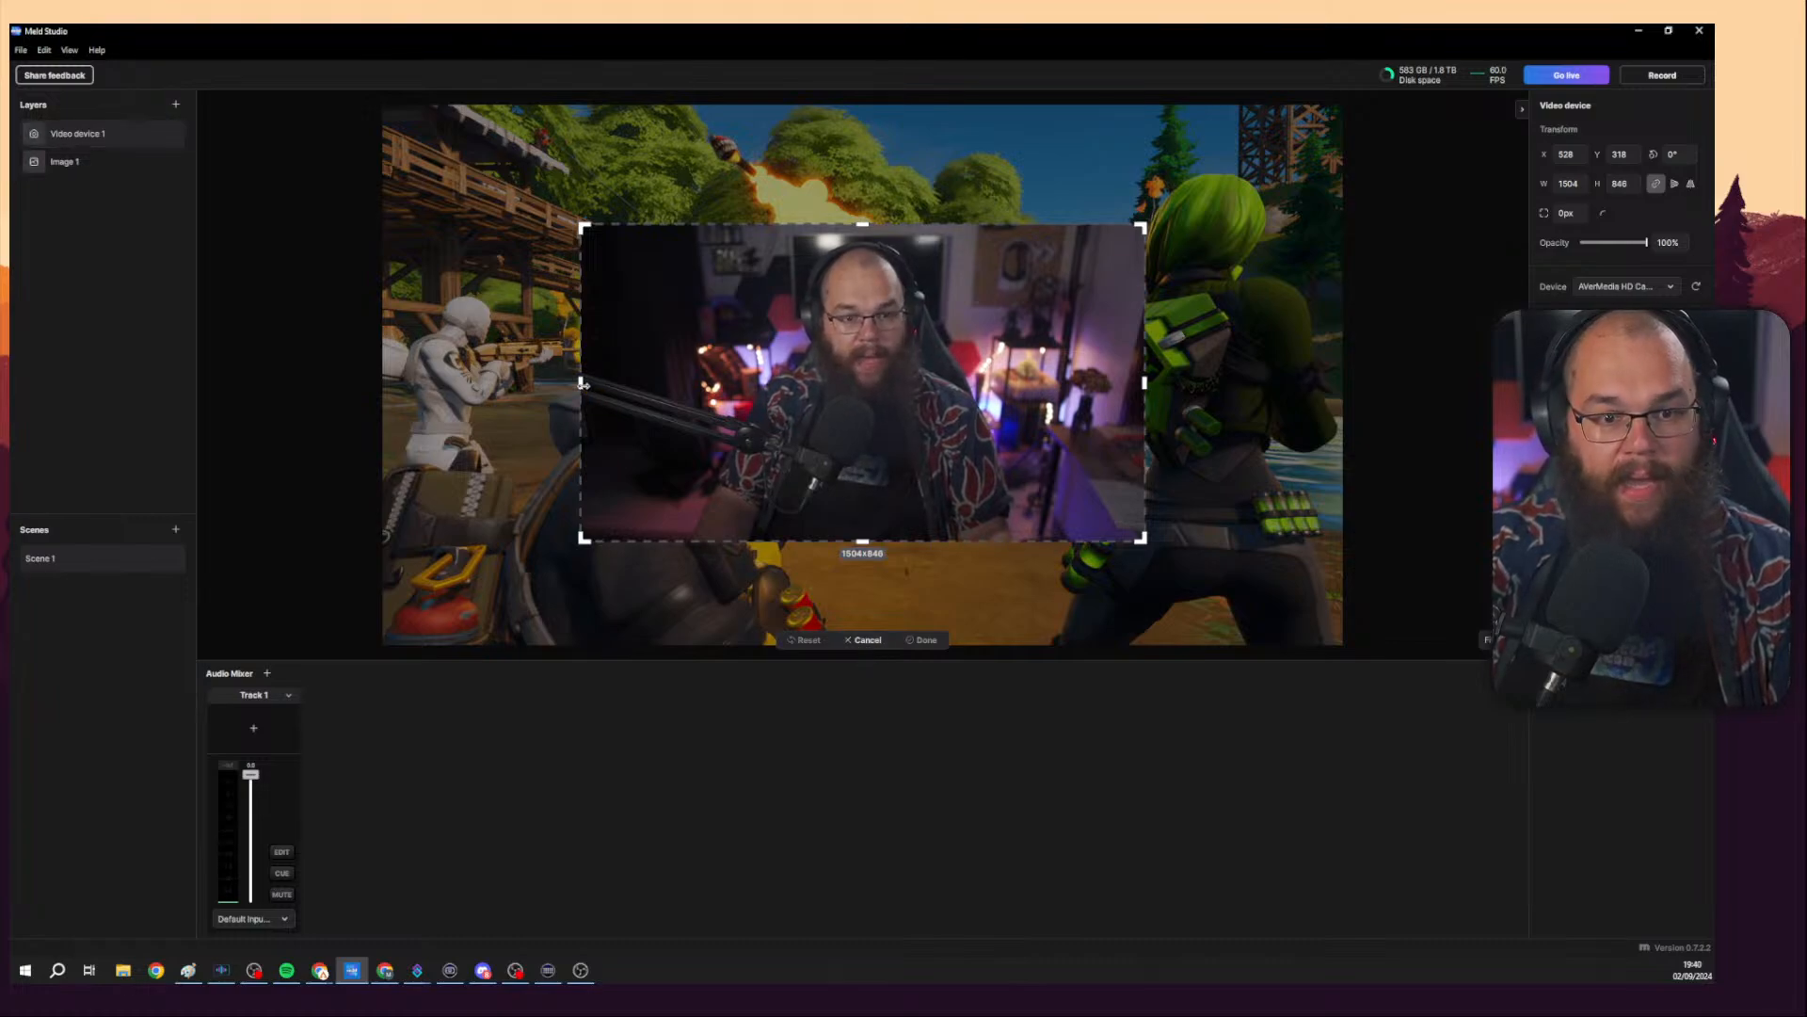
left_click_drag(584, 384, 750, 403)
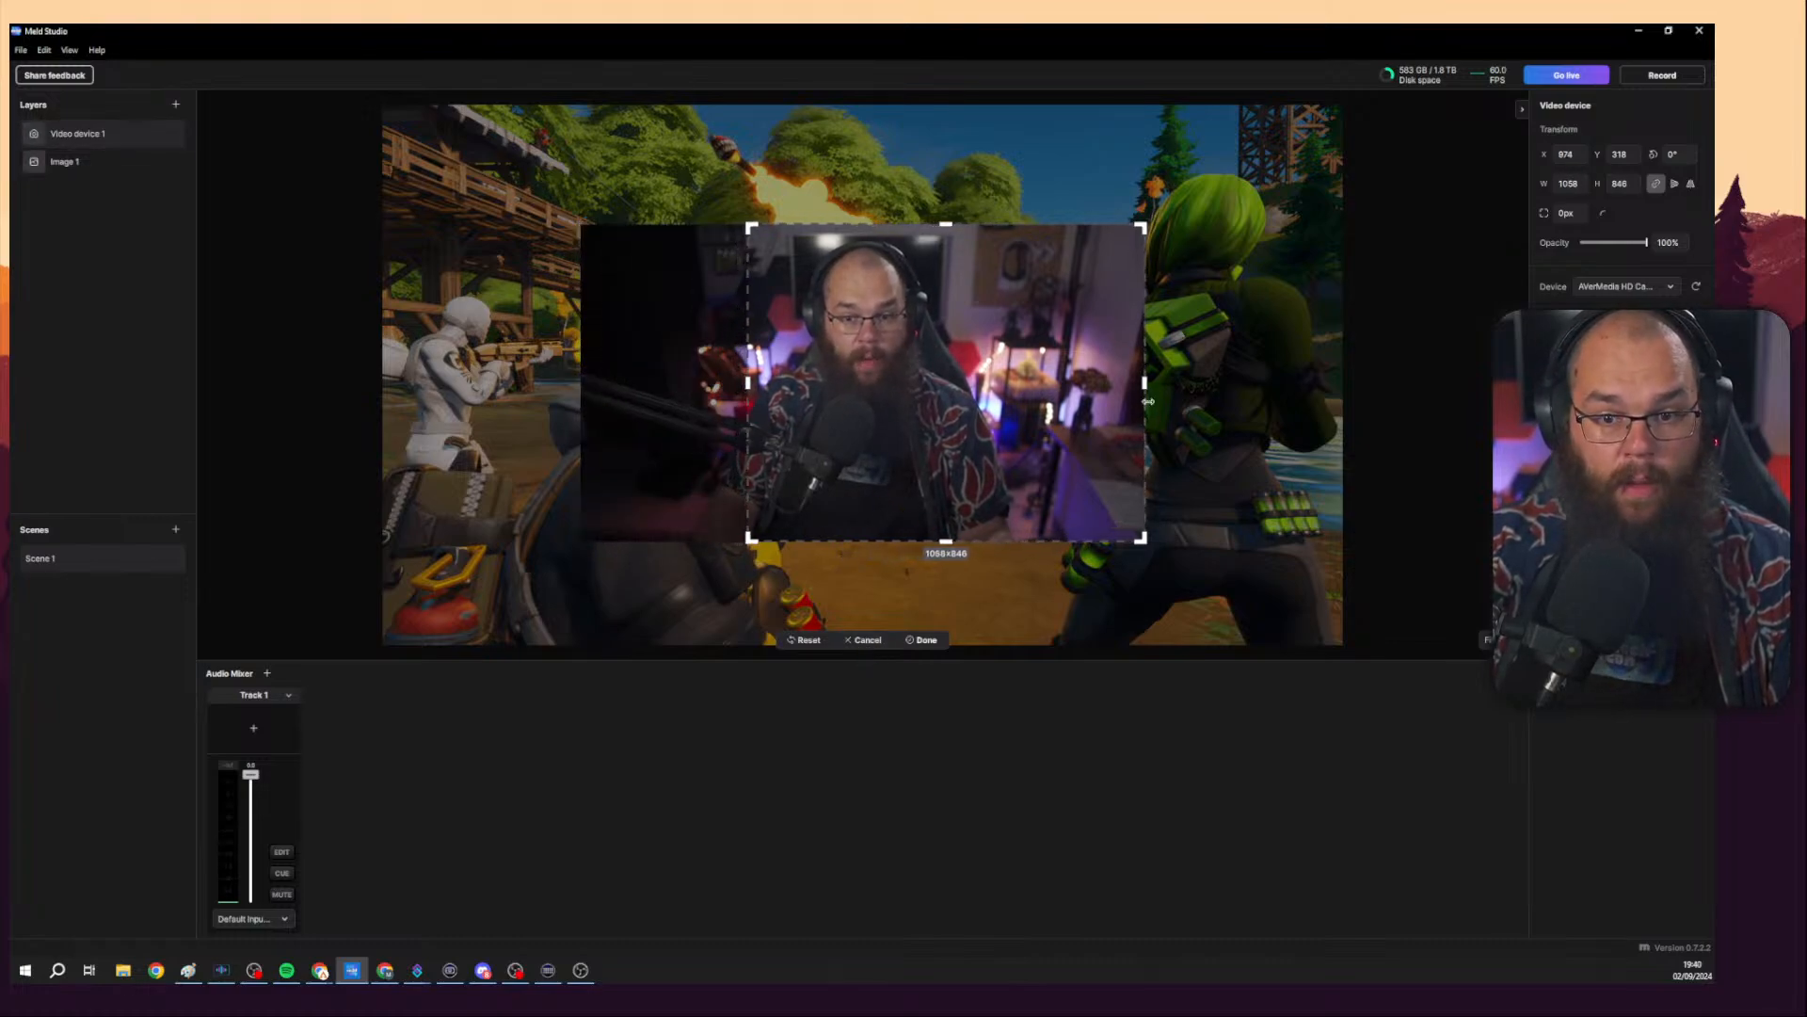
left_click_drag(1147, 386, 959, 386)
left_click_drag(811, 403, 853, 359)
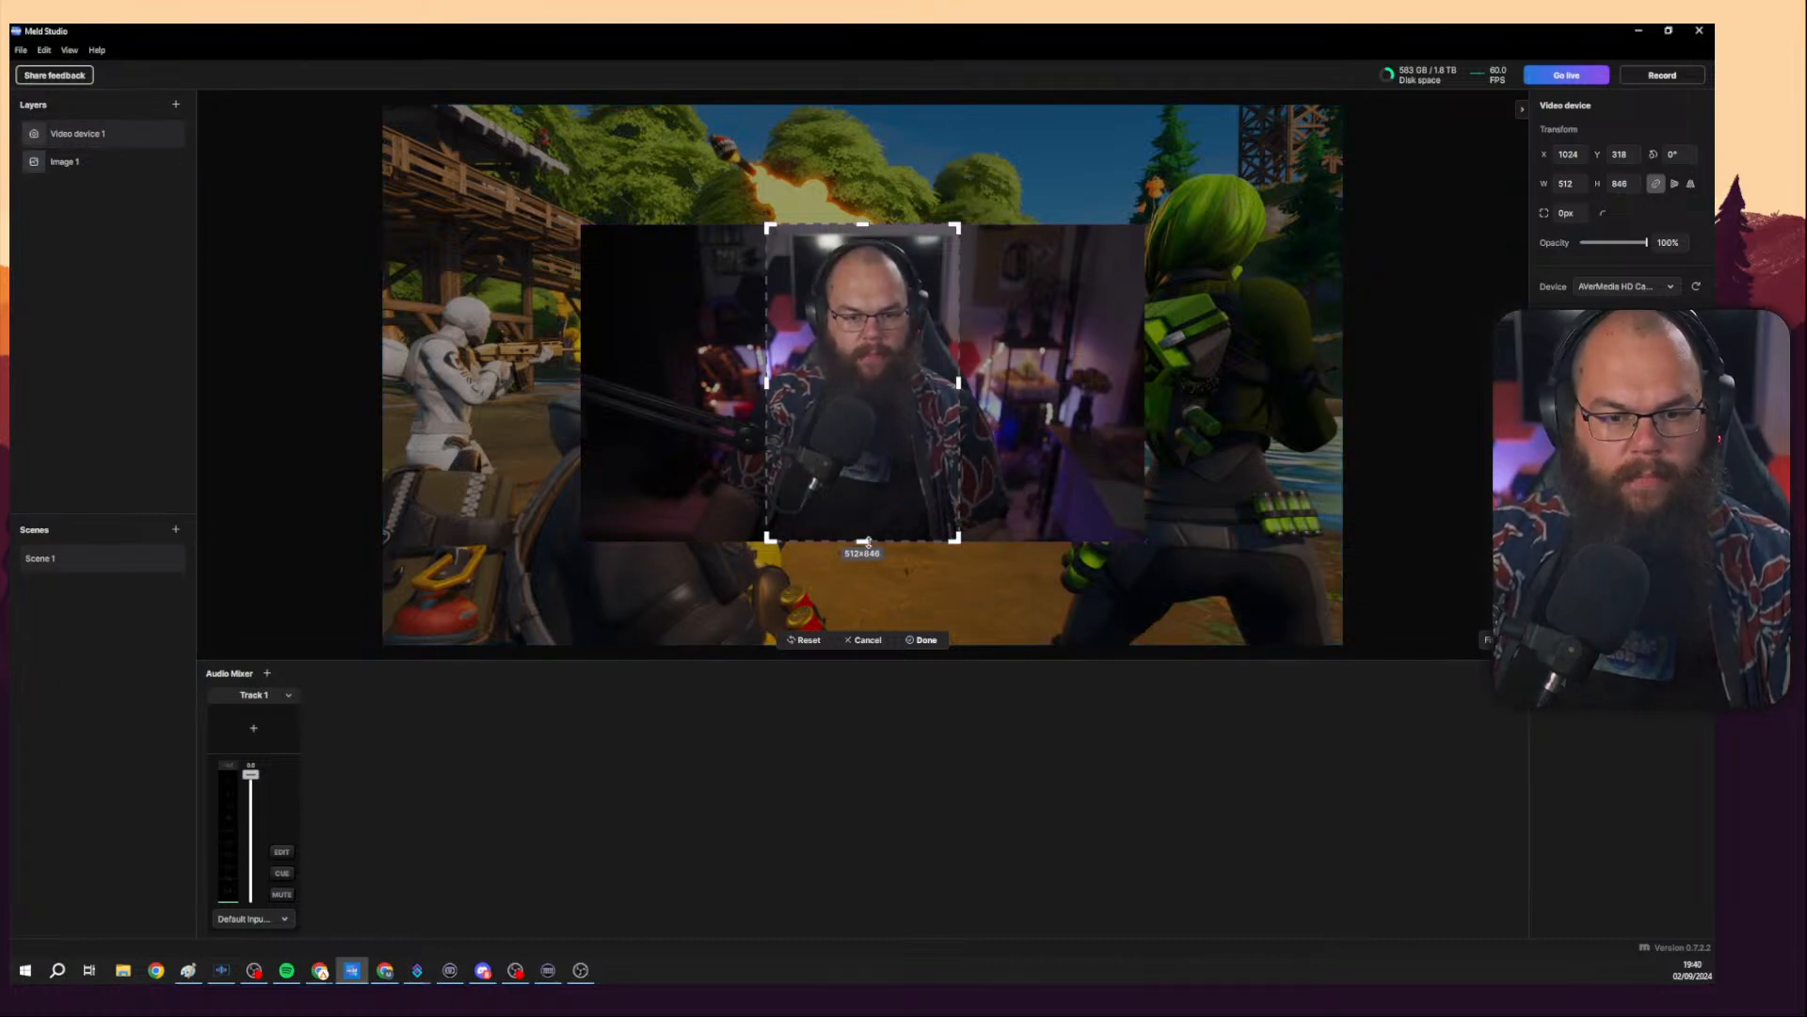
left_click_drag(865, 543, 865, 485)
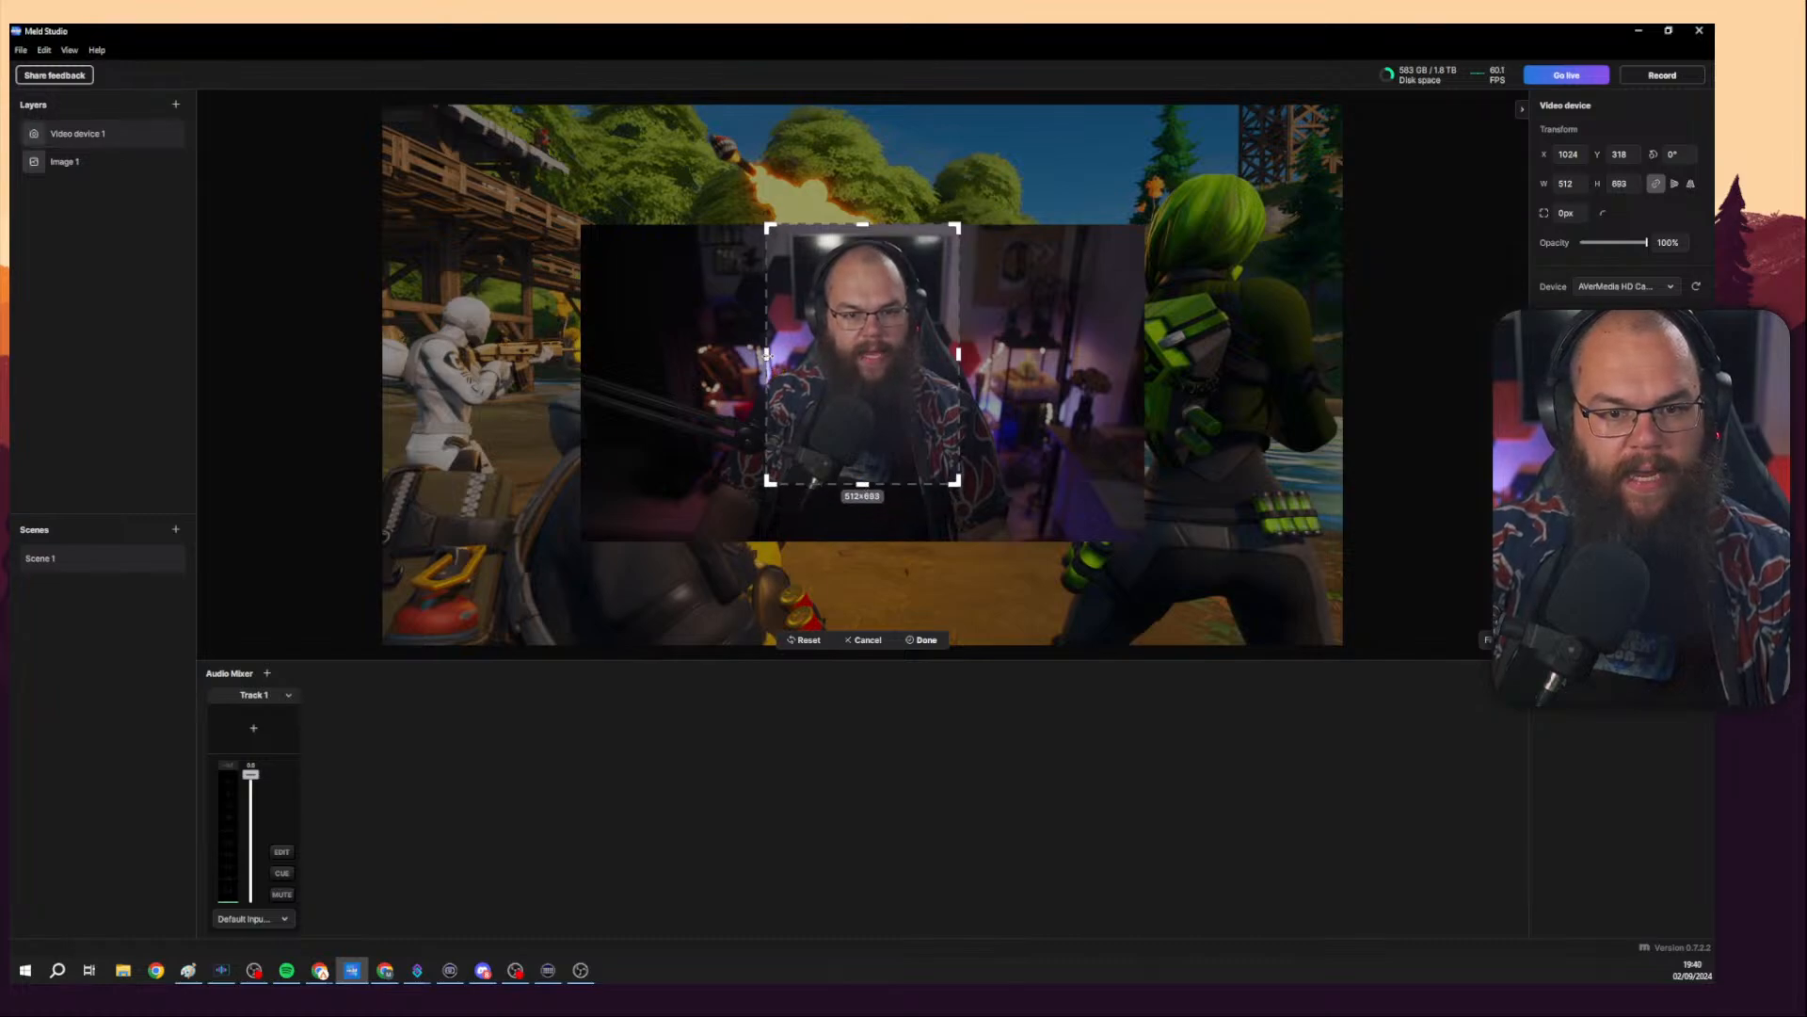
left_click_drag(770, 354, 787, 354)
left_click_drag(958, 354, 954, 354)
left_click_drag(788, 481, 774, 499)
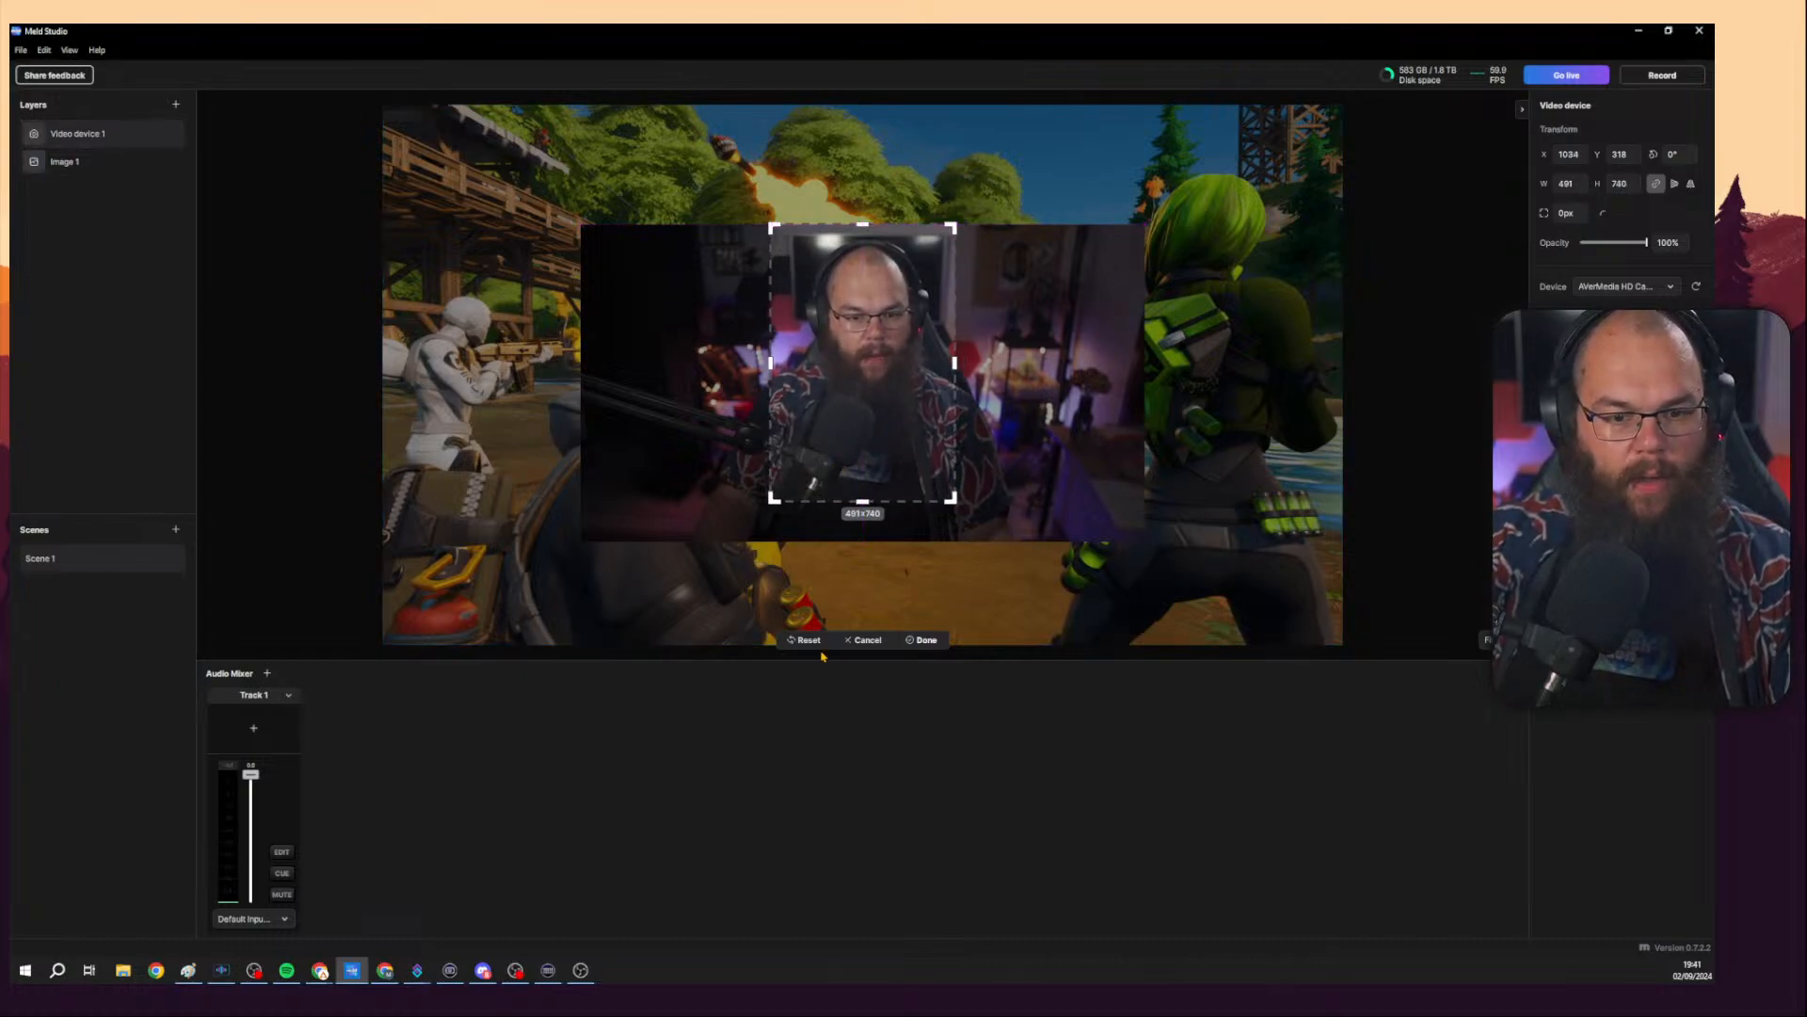
left_click(920, 640)
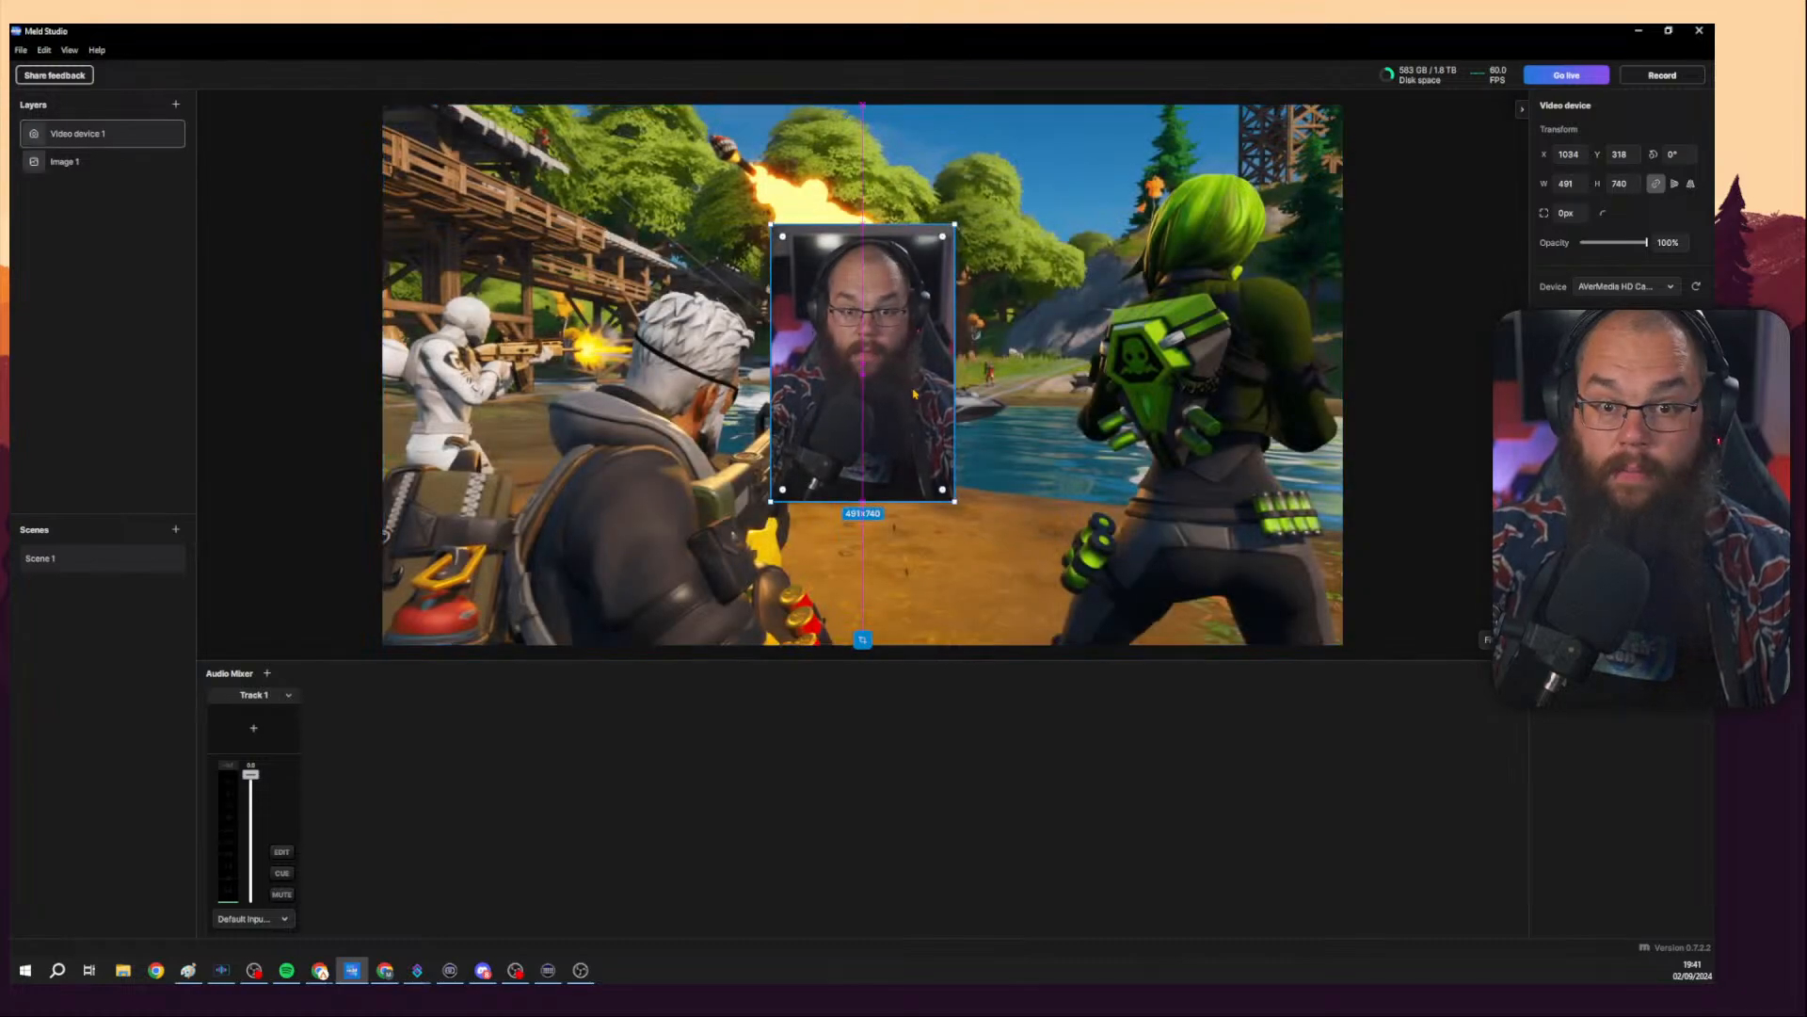
Position the camera layer near the canvas's right edge at about X 2055, Y 320 and open its effects list.
left_click_drag(909, 393, 995, 392)
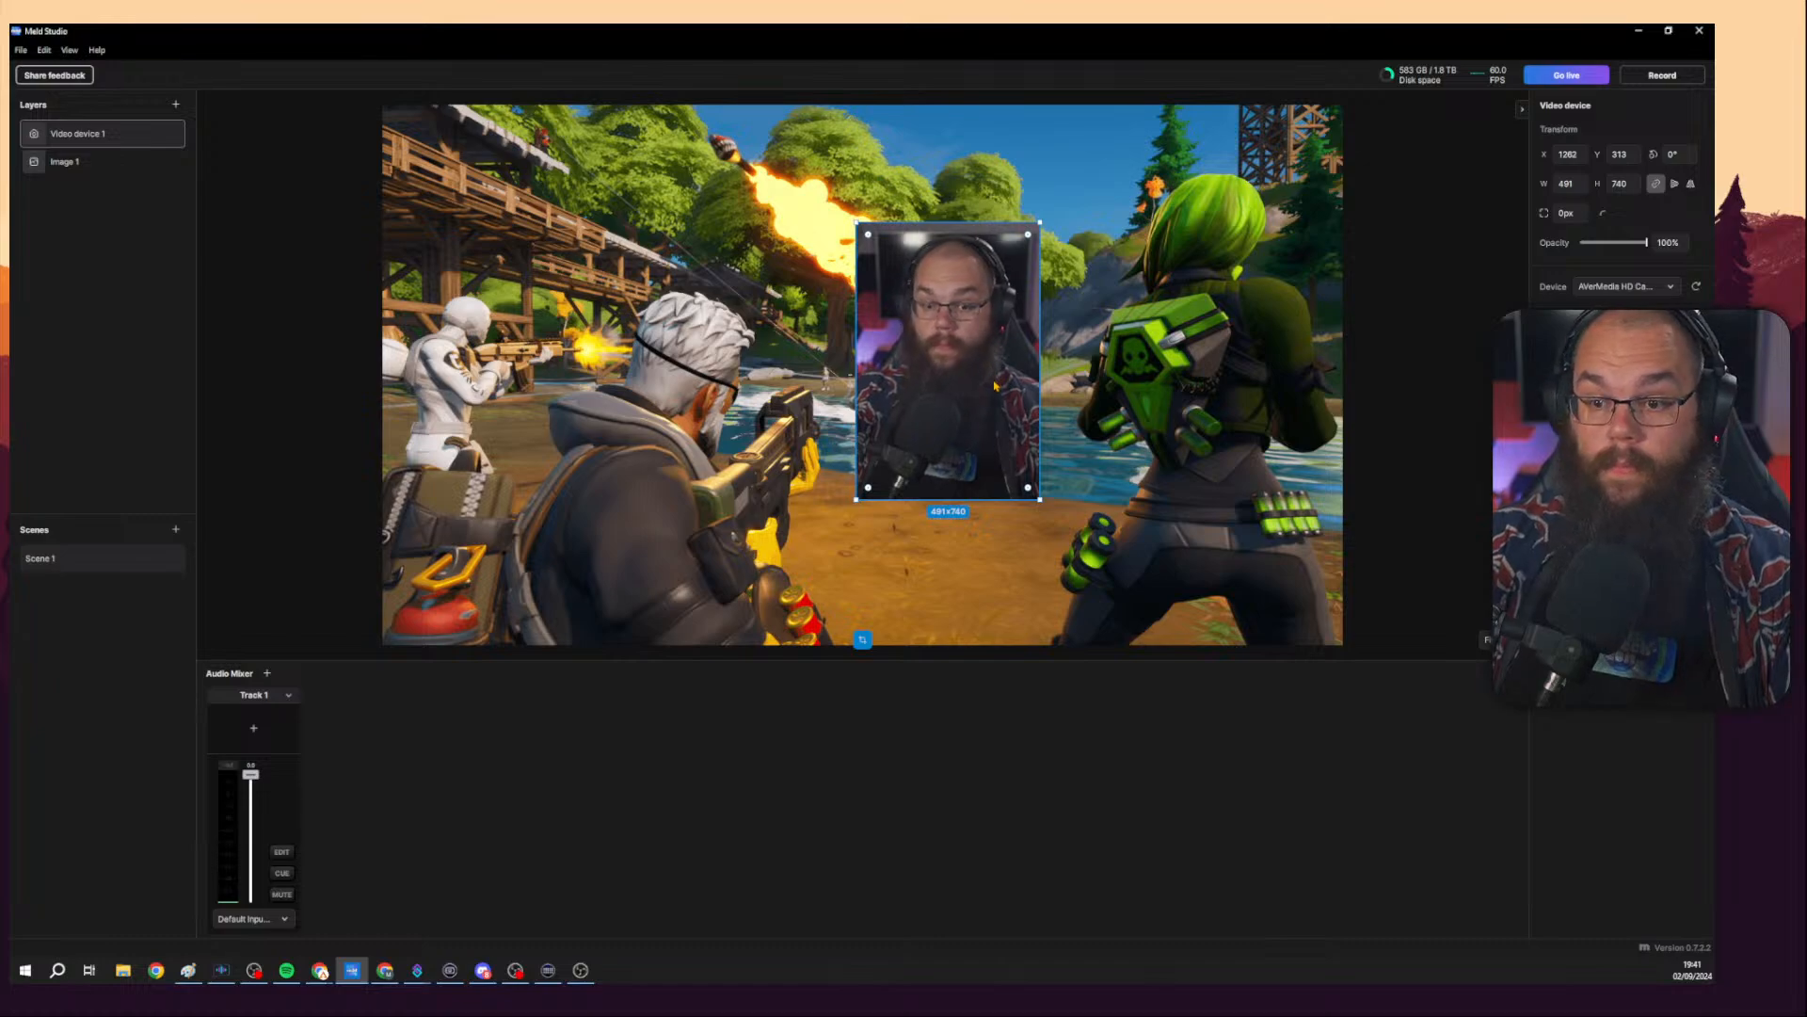
left_click_drag(1647, 242, 1580, 242)
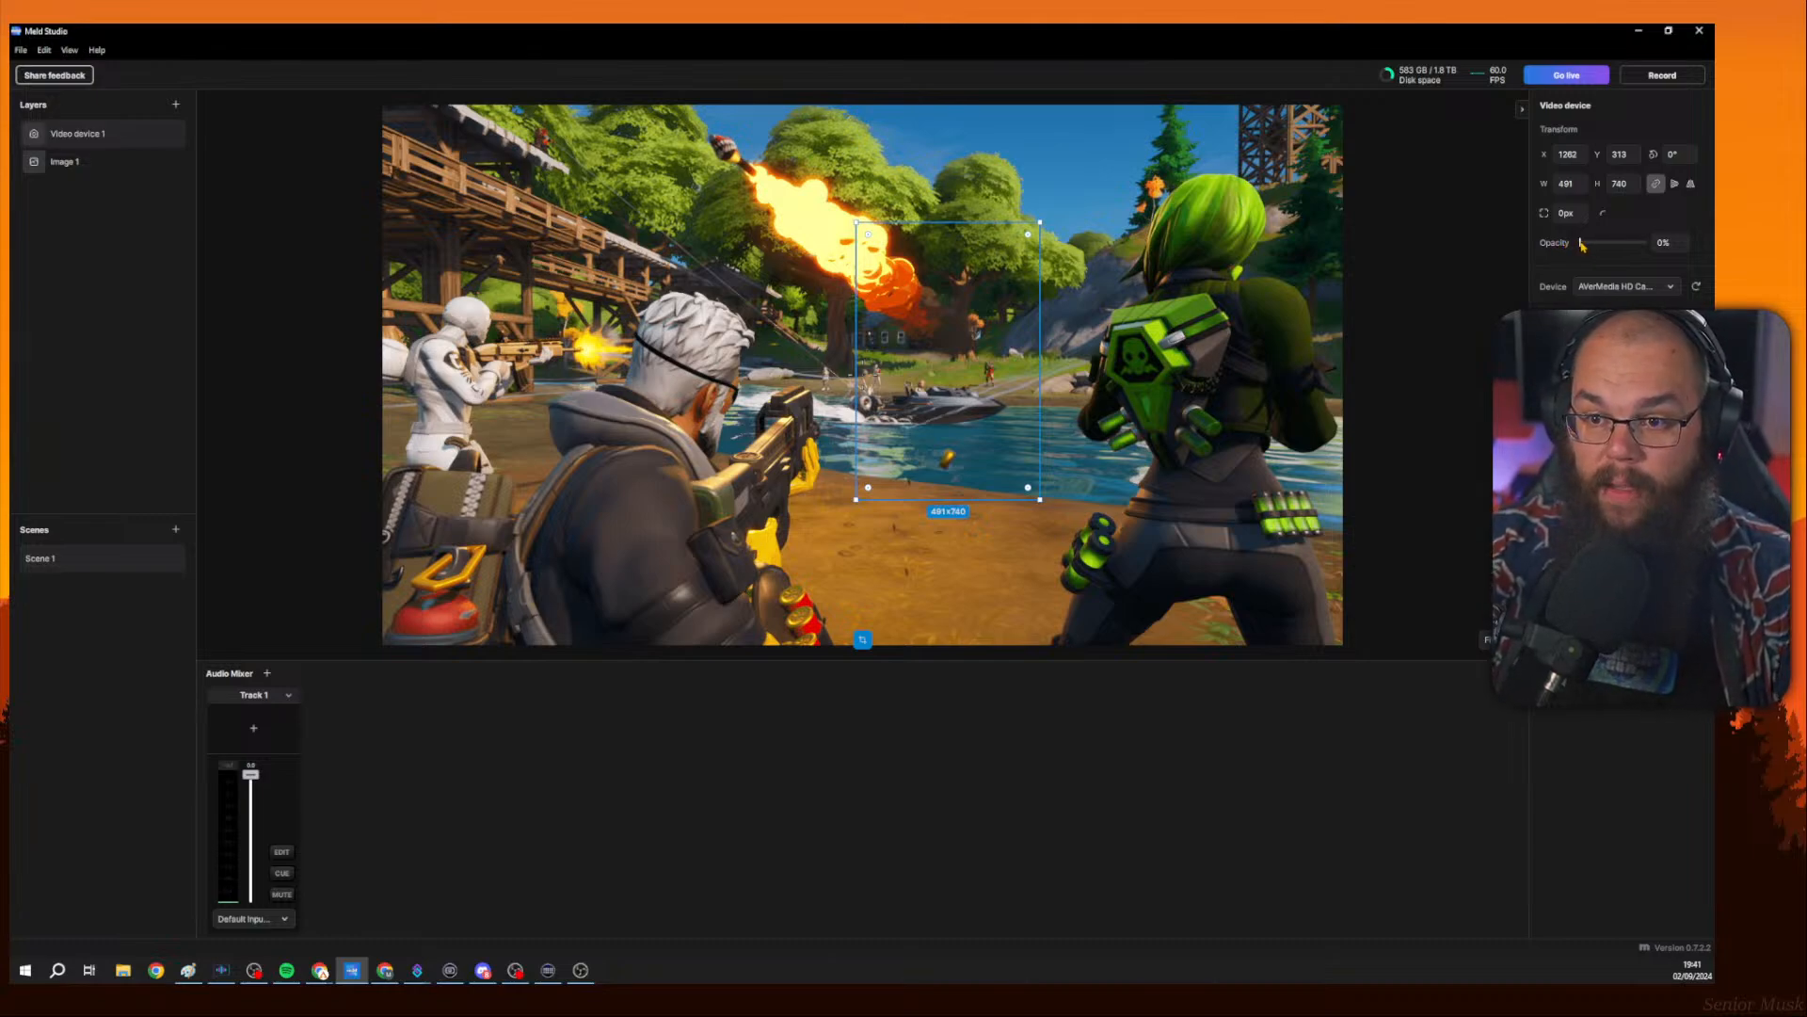
left_click_drag(1582, 242, 1649, 242)
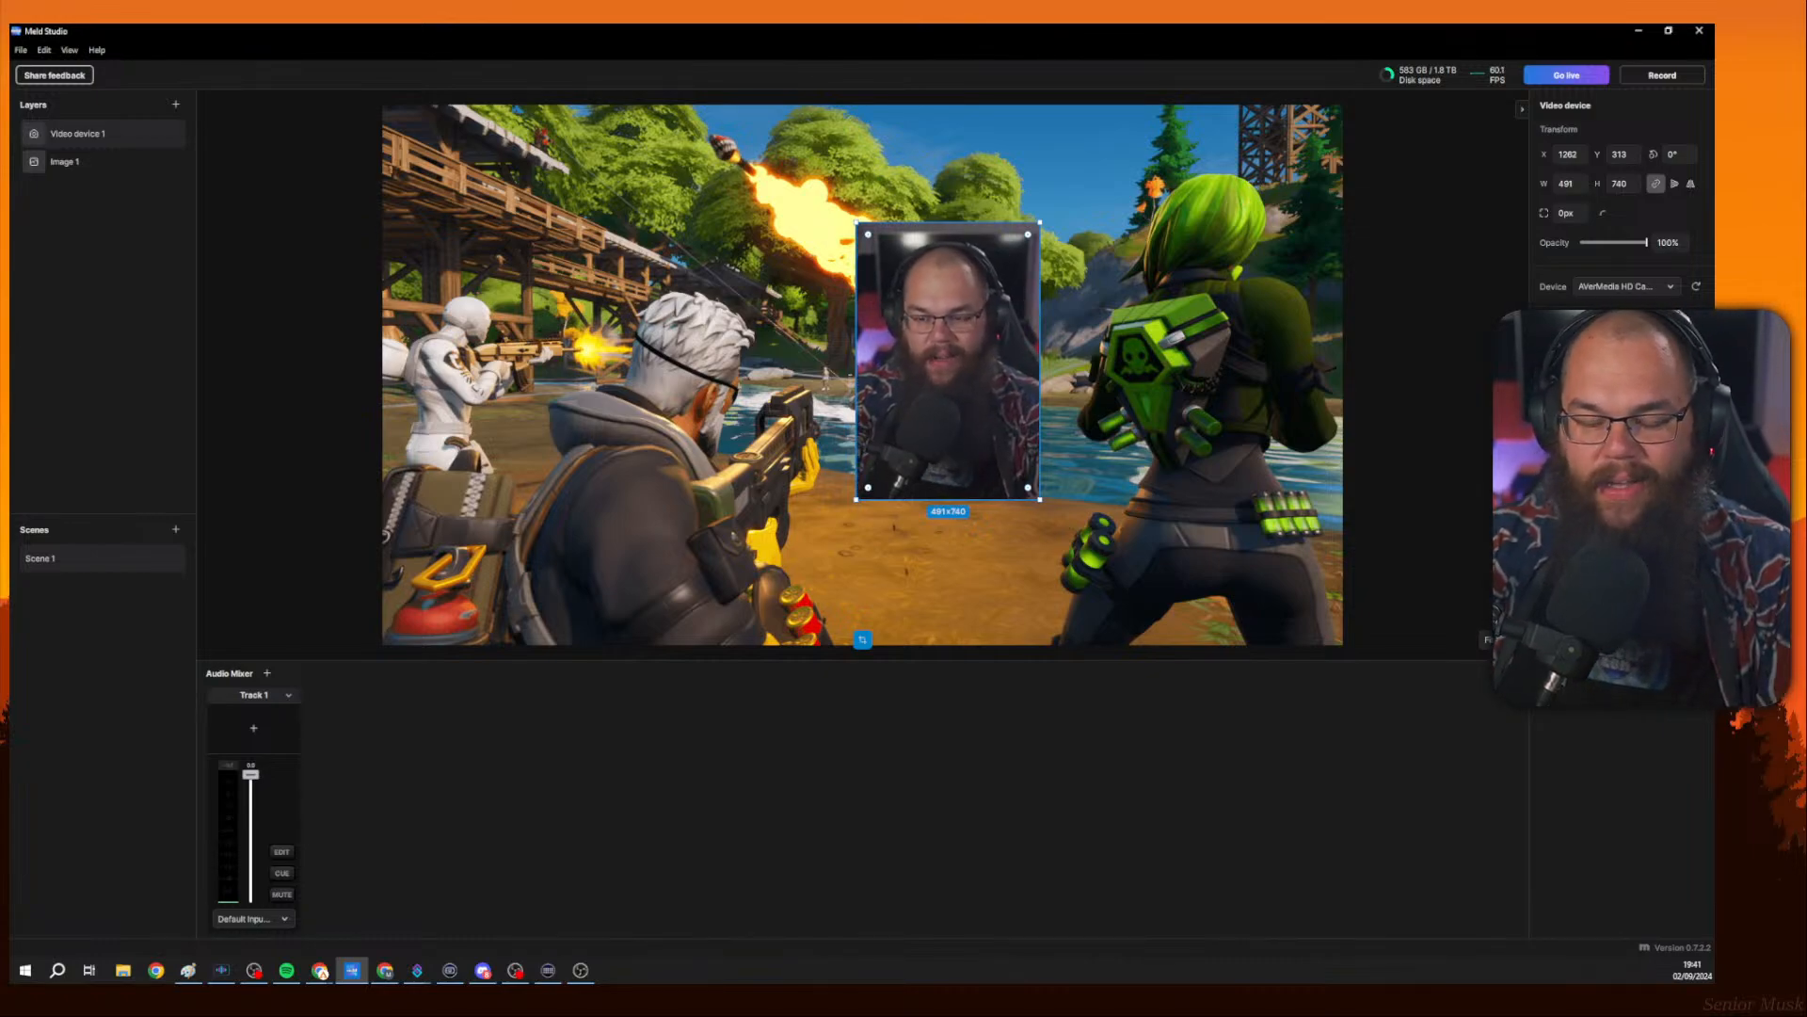
left_click_drag(972, 356, 1202, 366)
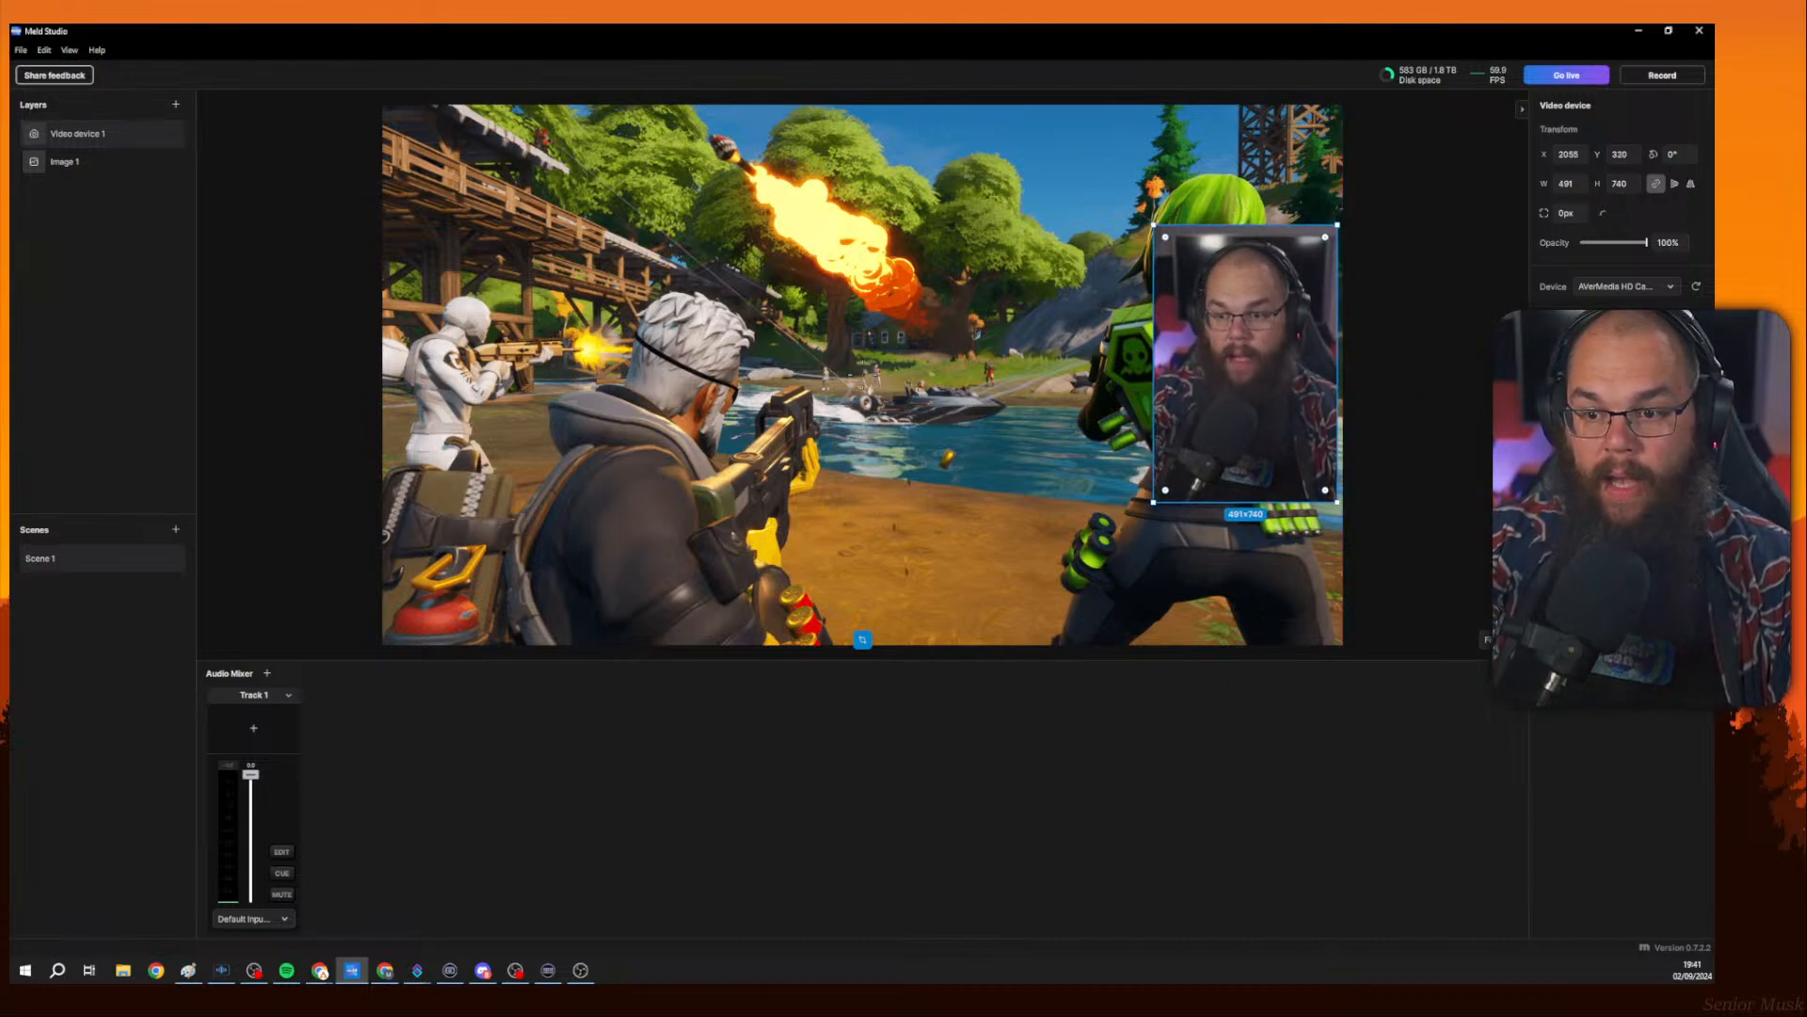
left_click(1696, 414)
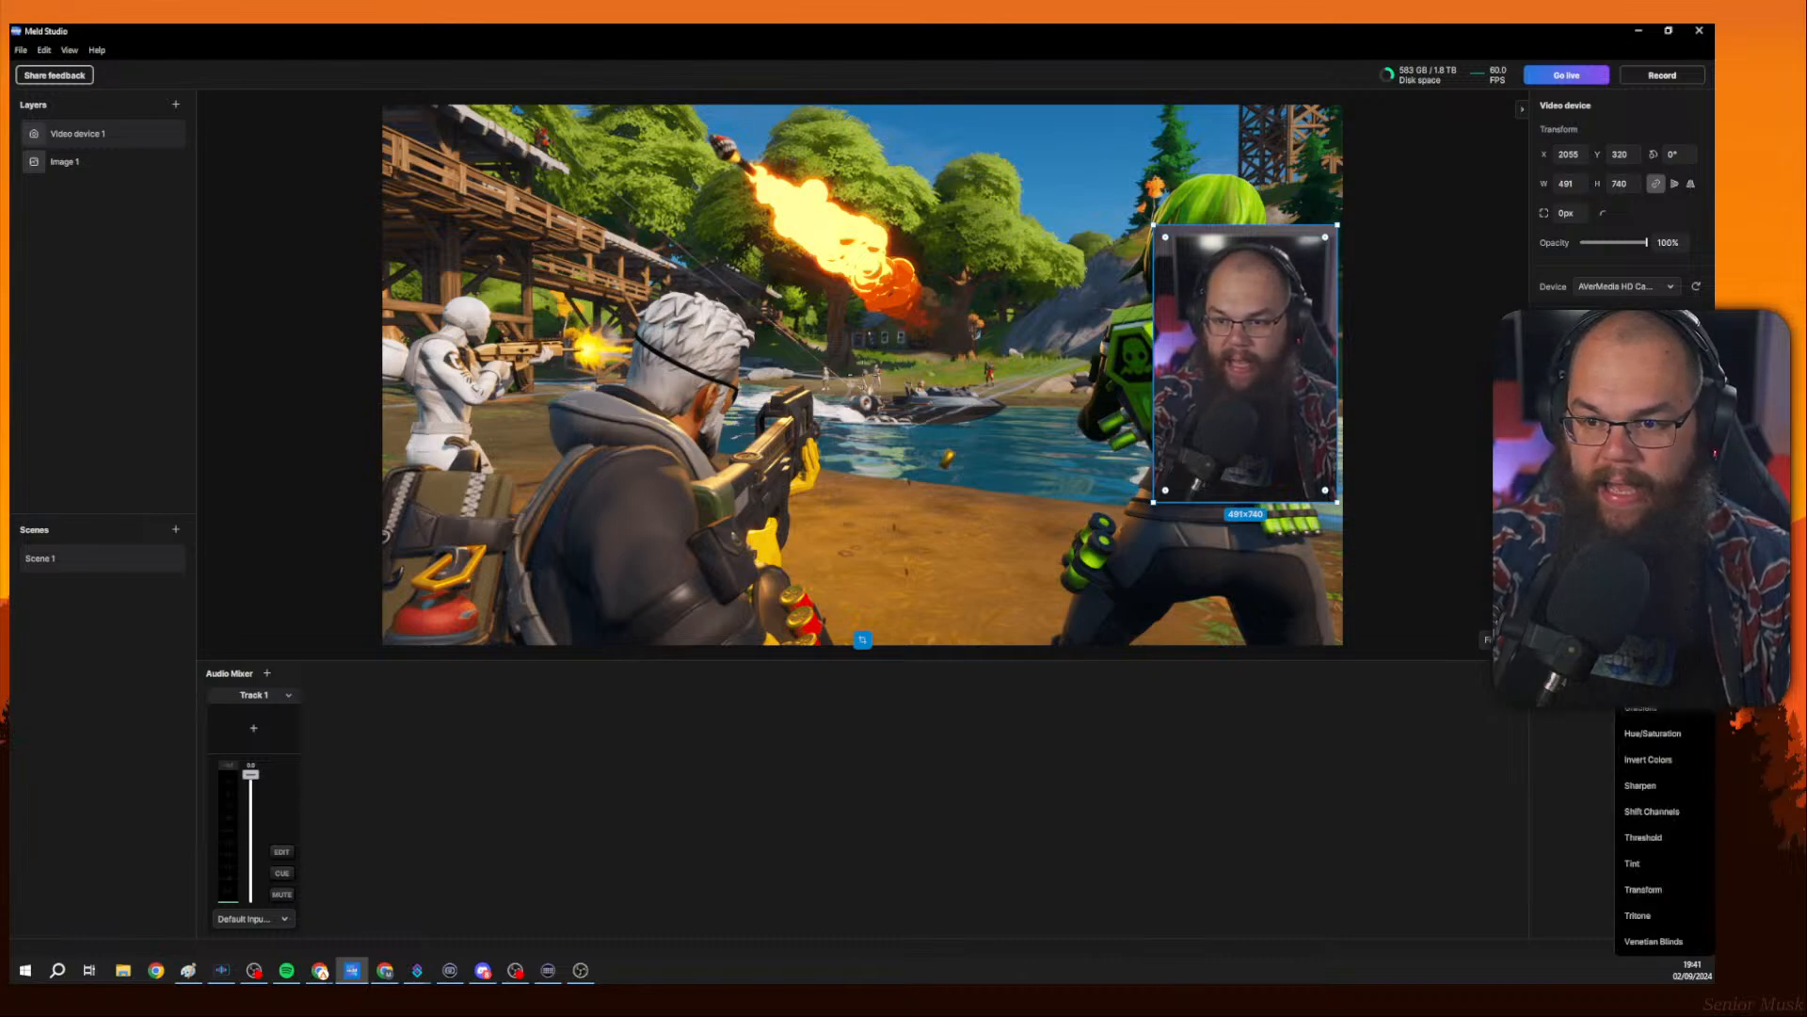
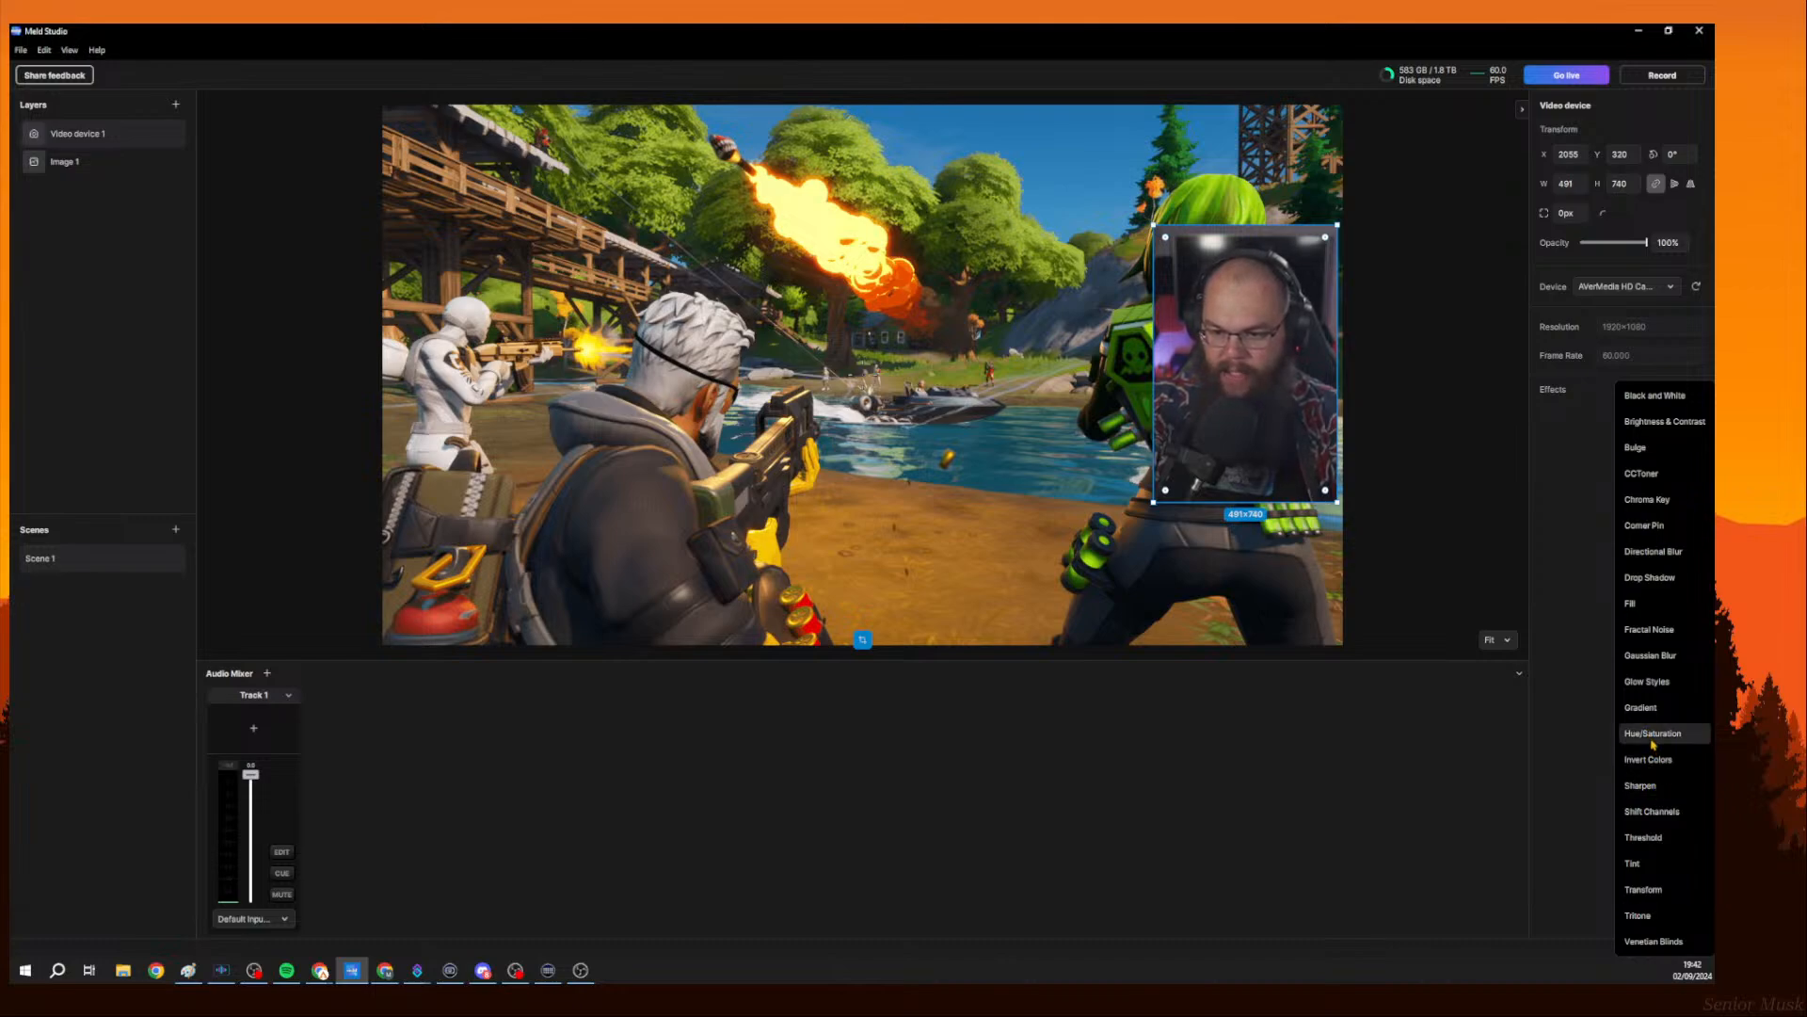
Add a Hue/Saturation effect to the camera layer and open its settings.
left_click(1651, 734)
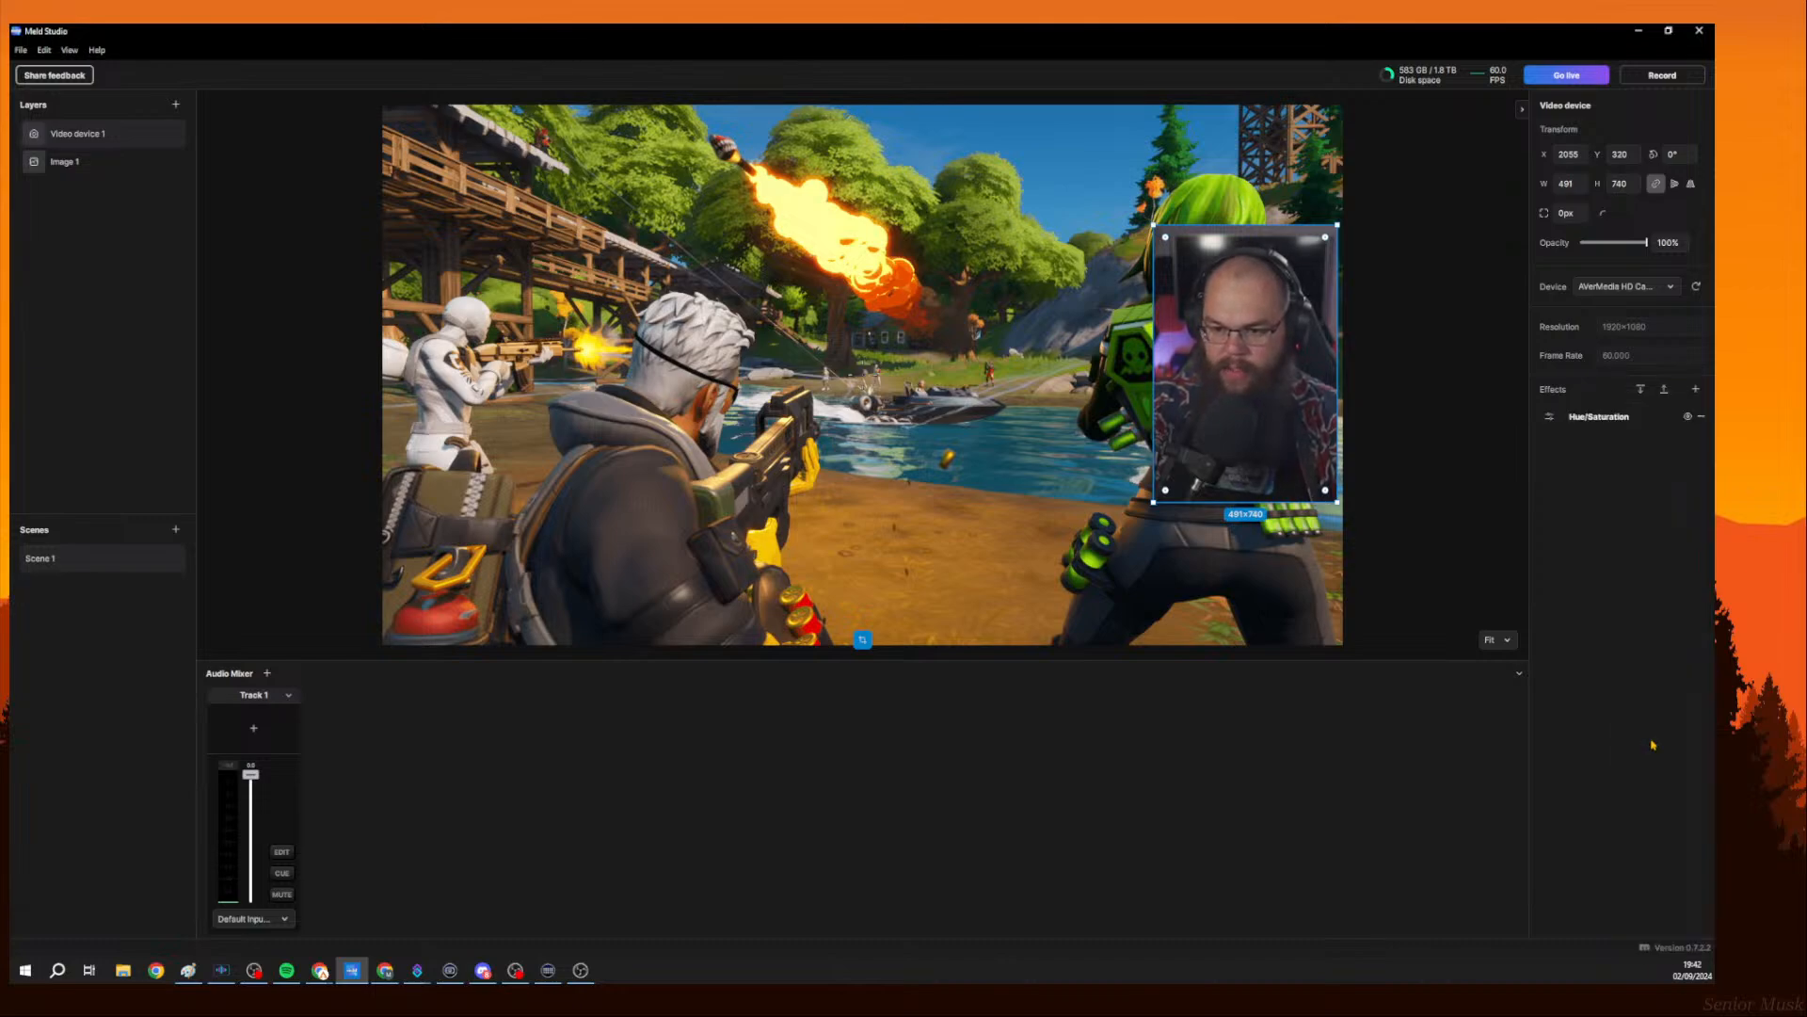
left_click(1578, 420)
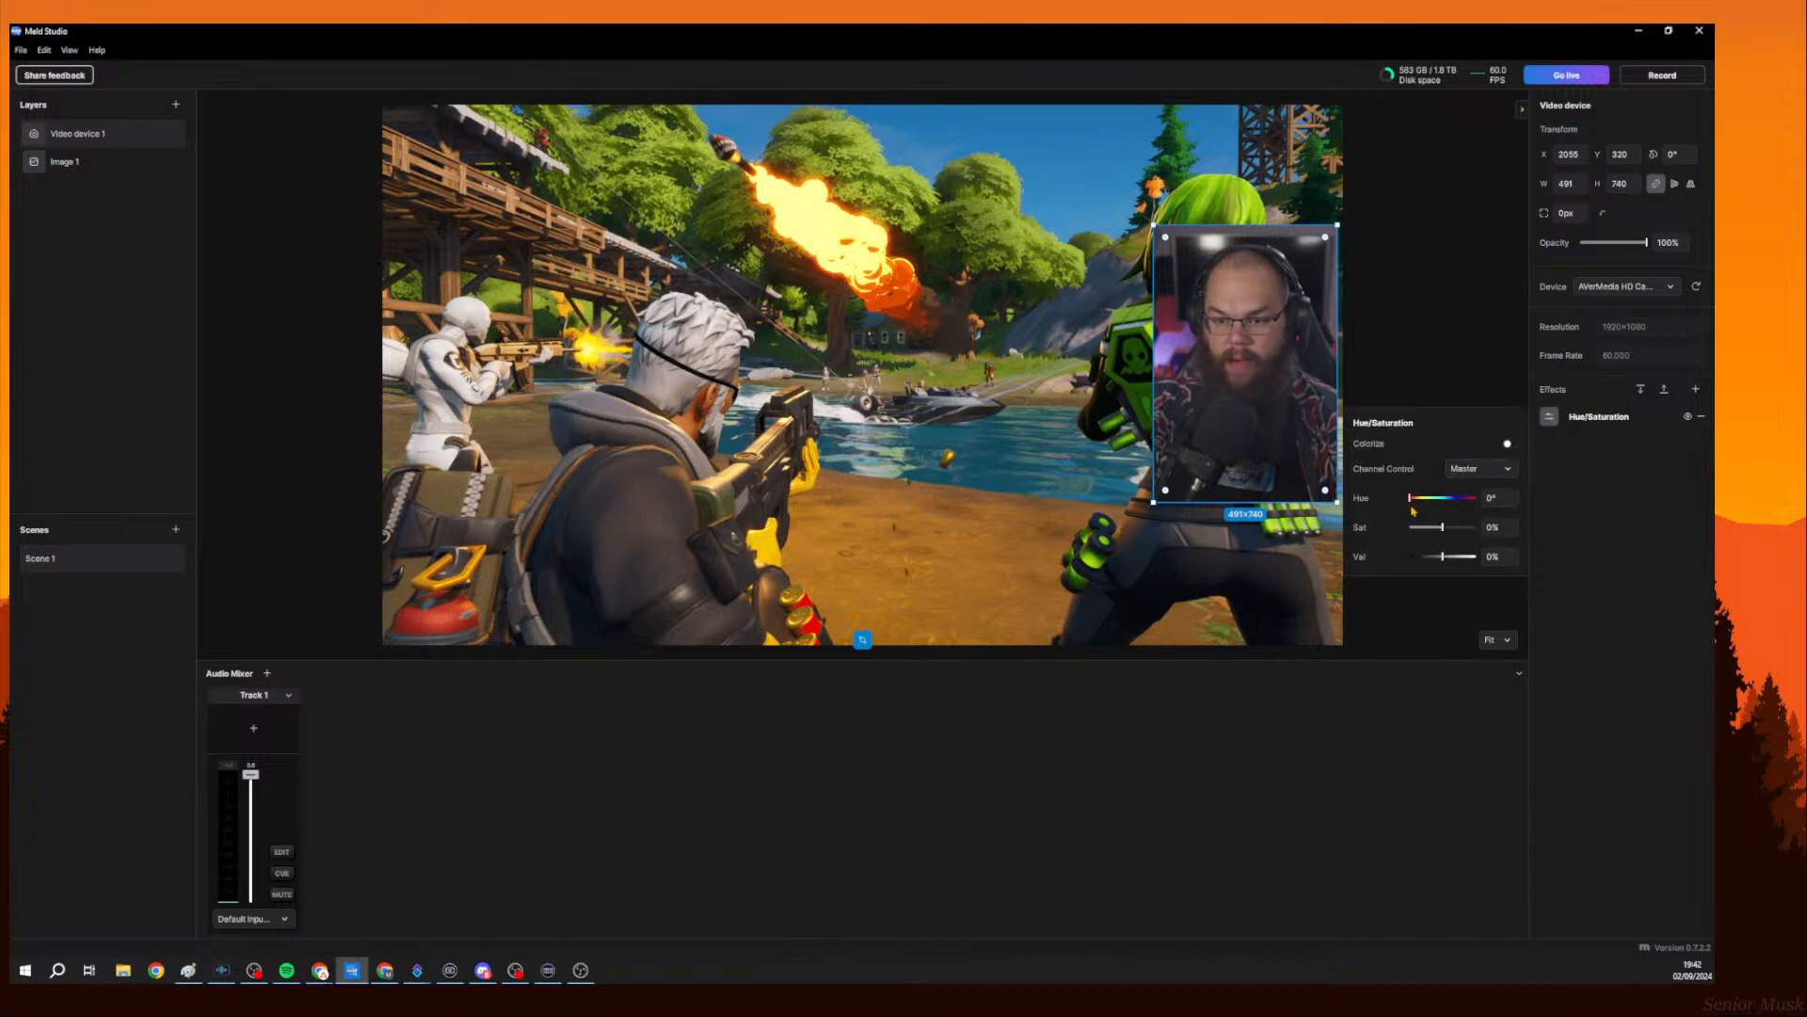
mouse_move(1412, 499)
left_mouse_down()
mouse_move(1466, 498)
mouse_move(1410, 498)
left_mouse_up()
left_click(1469, 469)
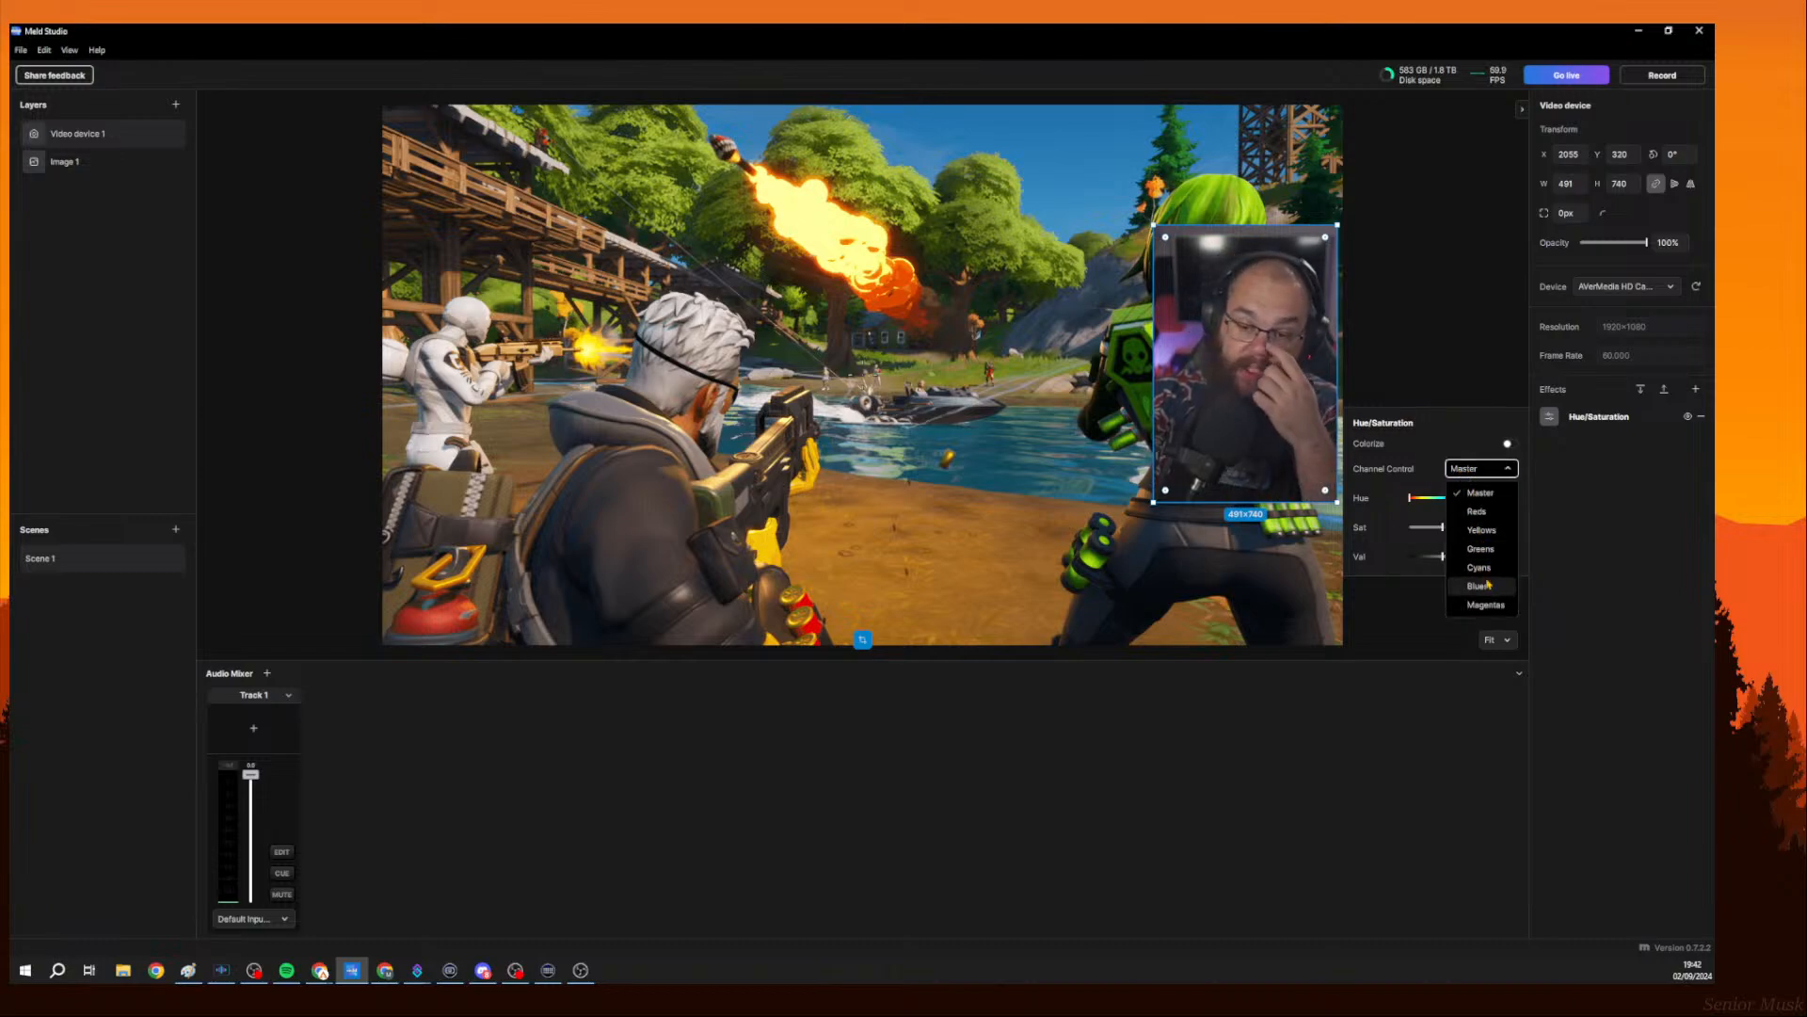
left_click(1403, 460)
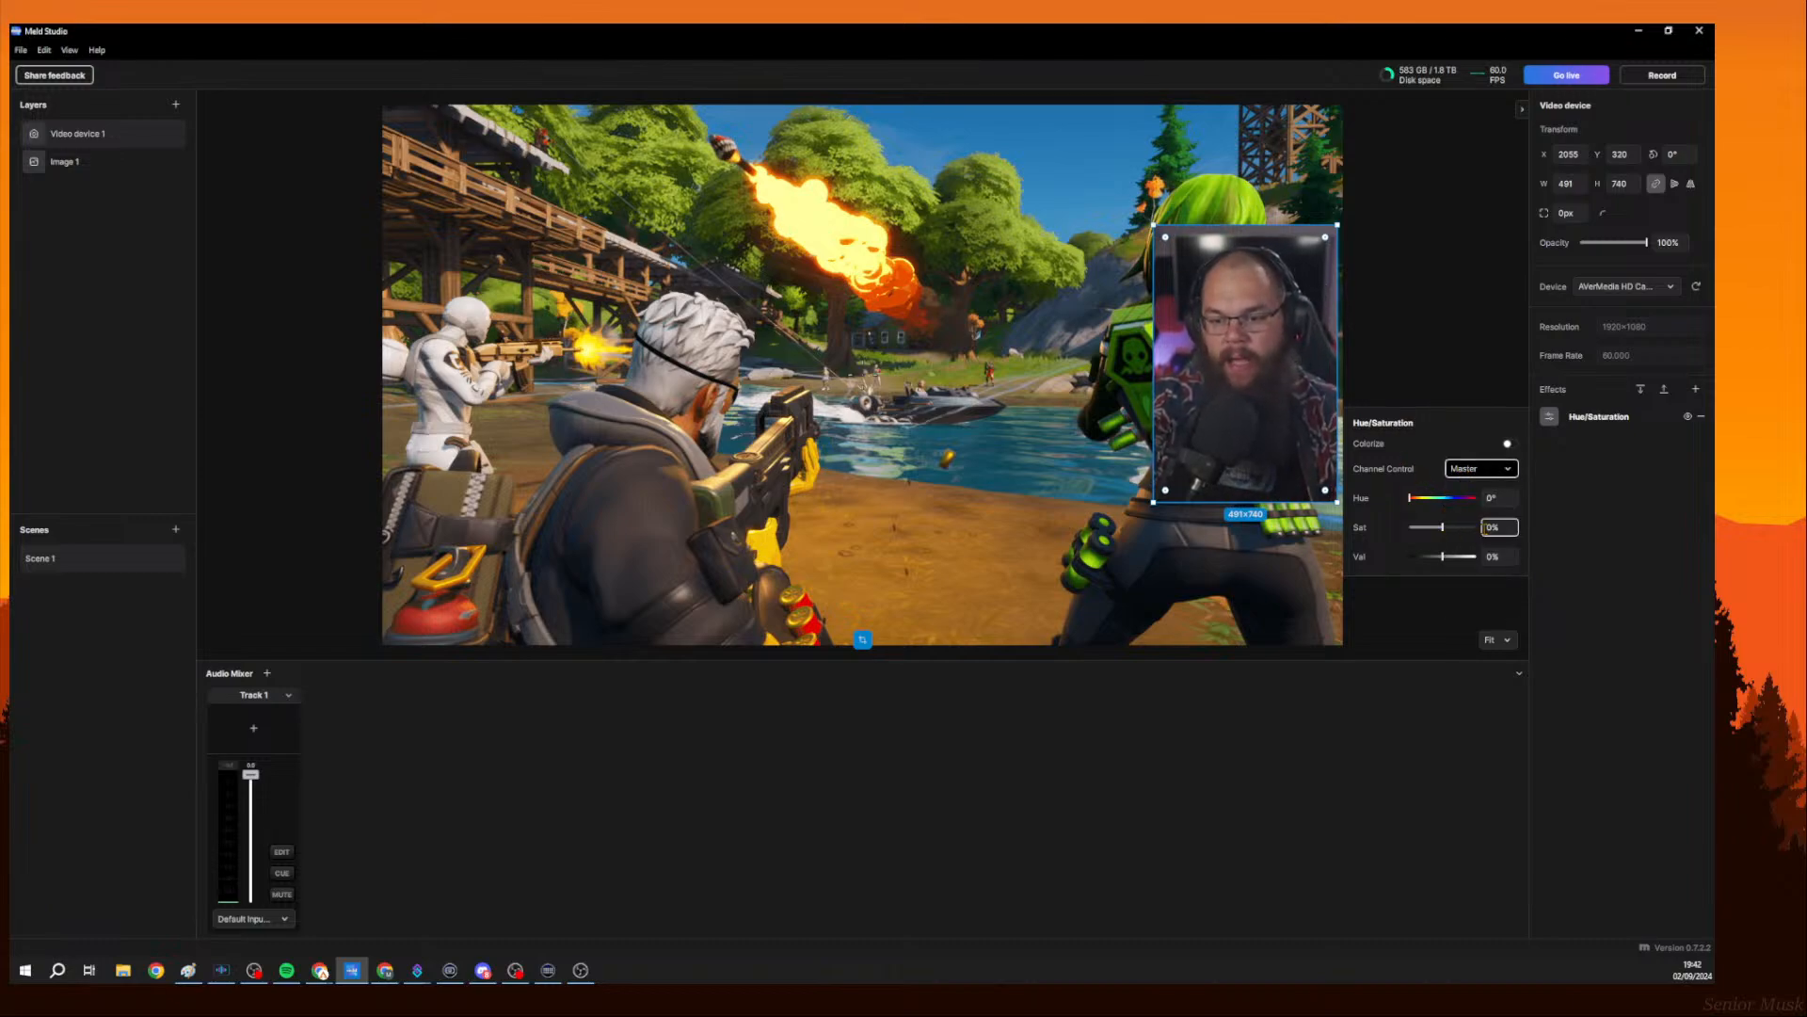
Set the Hue/Saturation master saturation to 10% and value to 0%.
left_click_drag(1443, 529, 1445, 527)
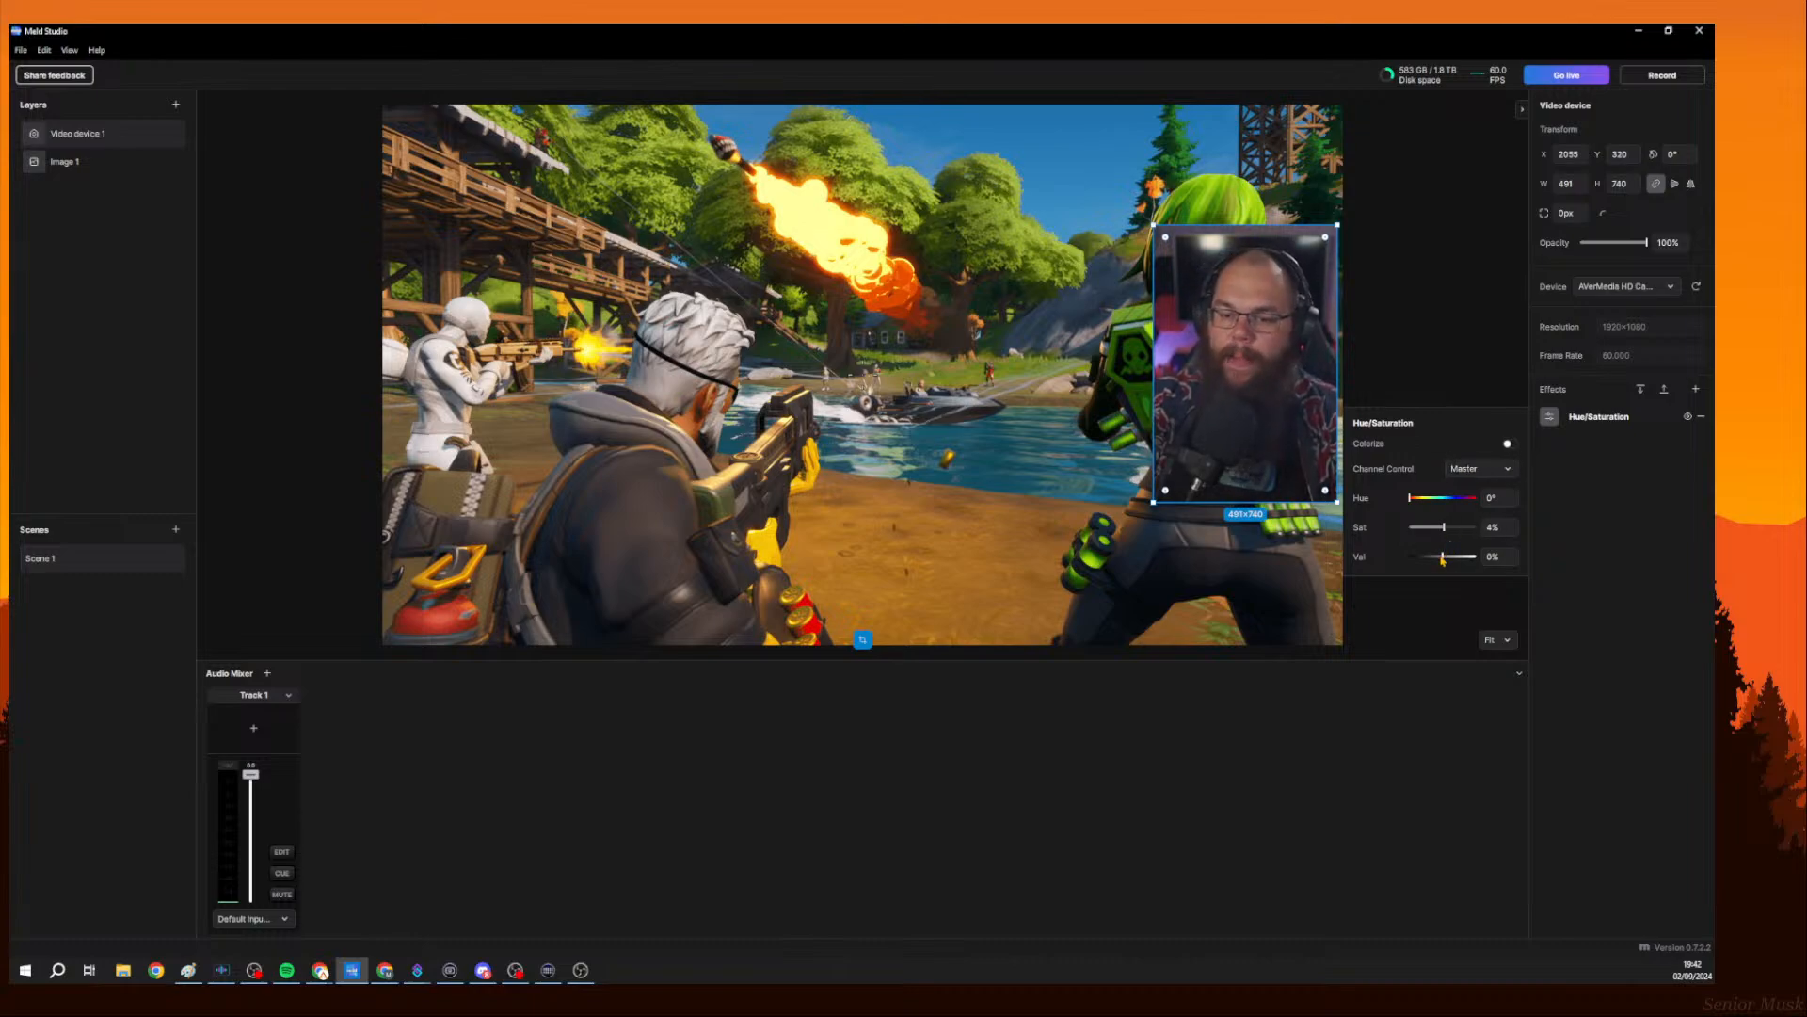
left_click_drag(1442, 556, 1453, 561)
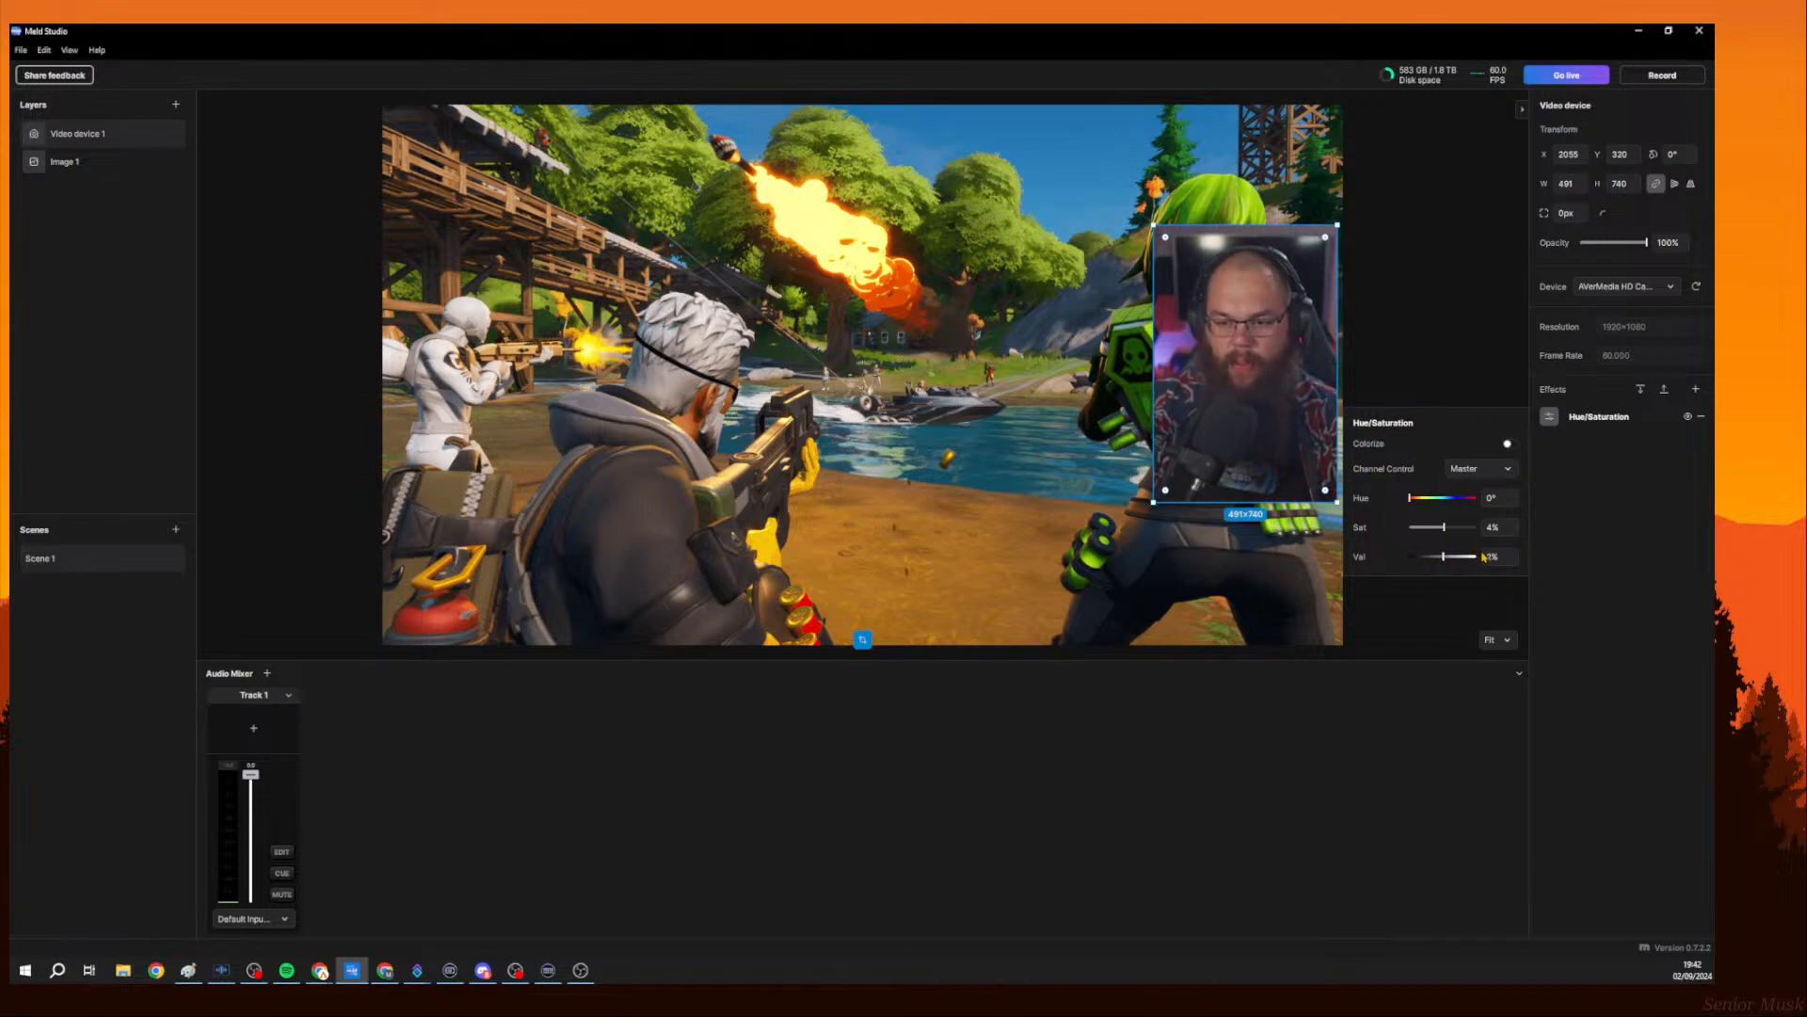
left_click(1485, 557)
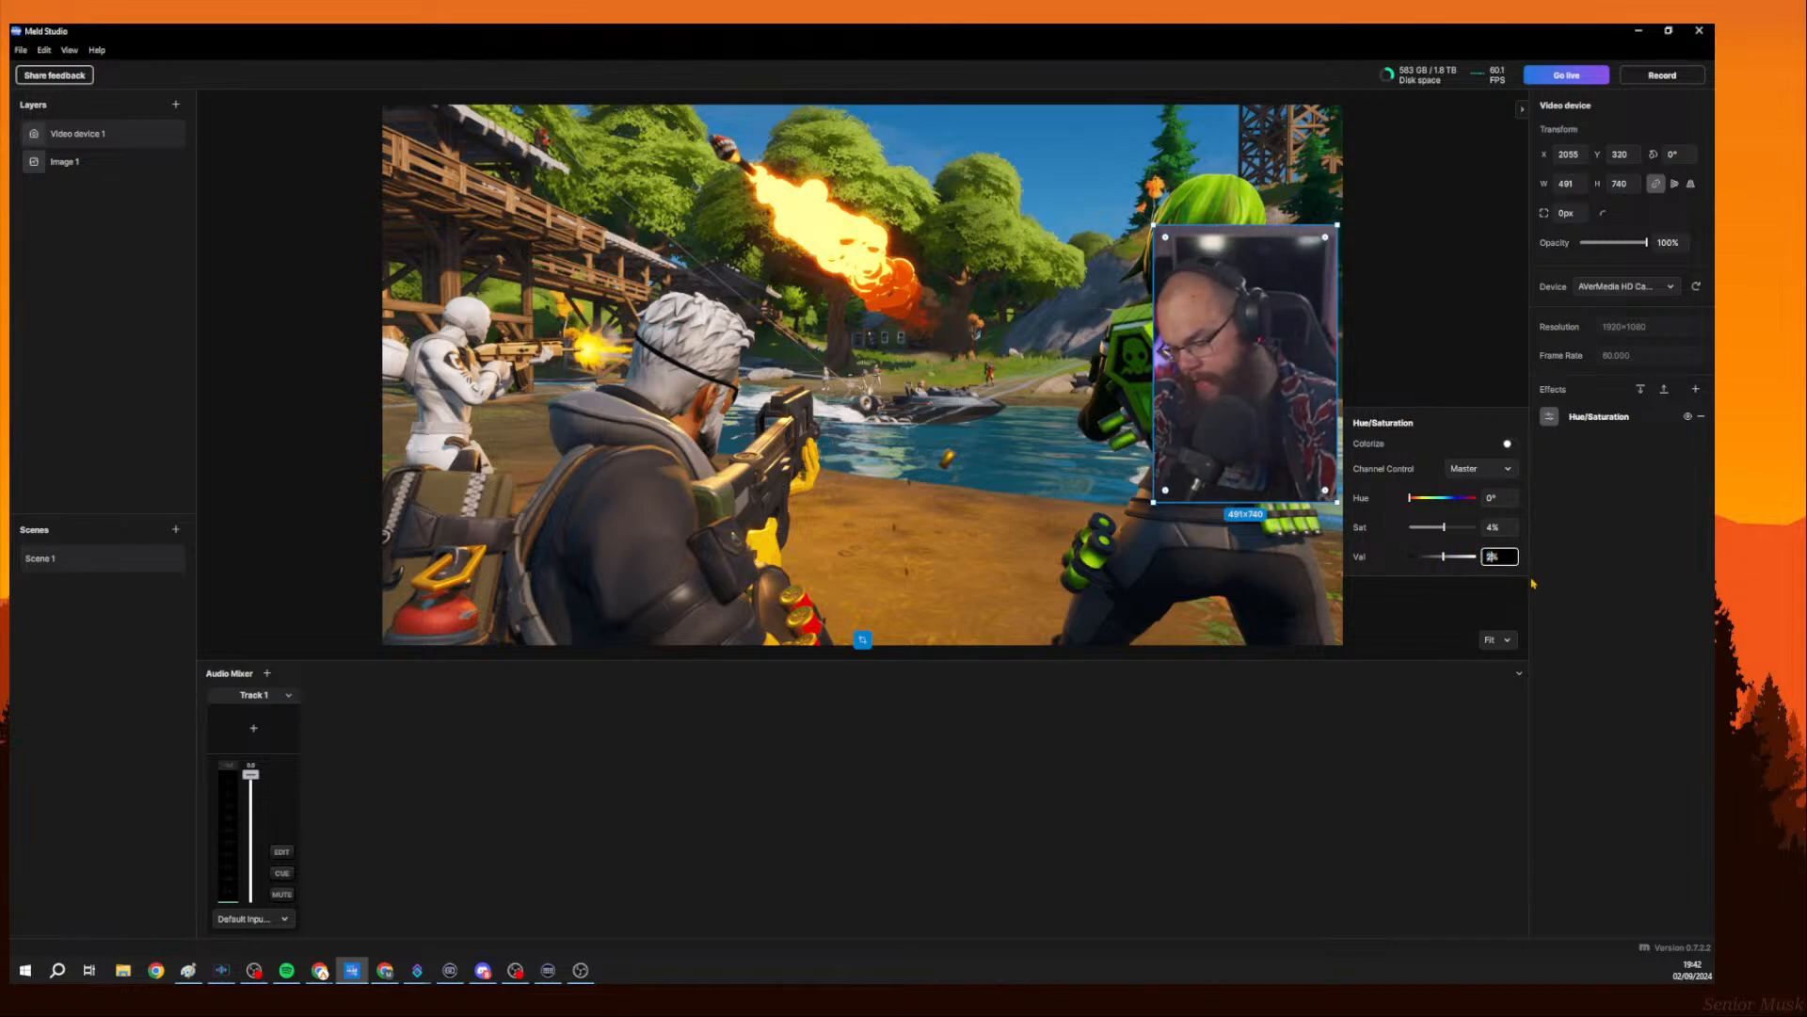
type("0")
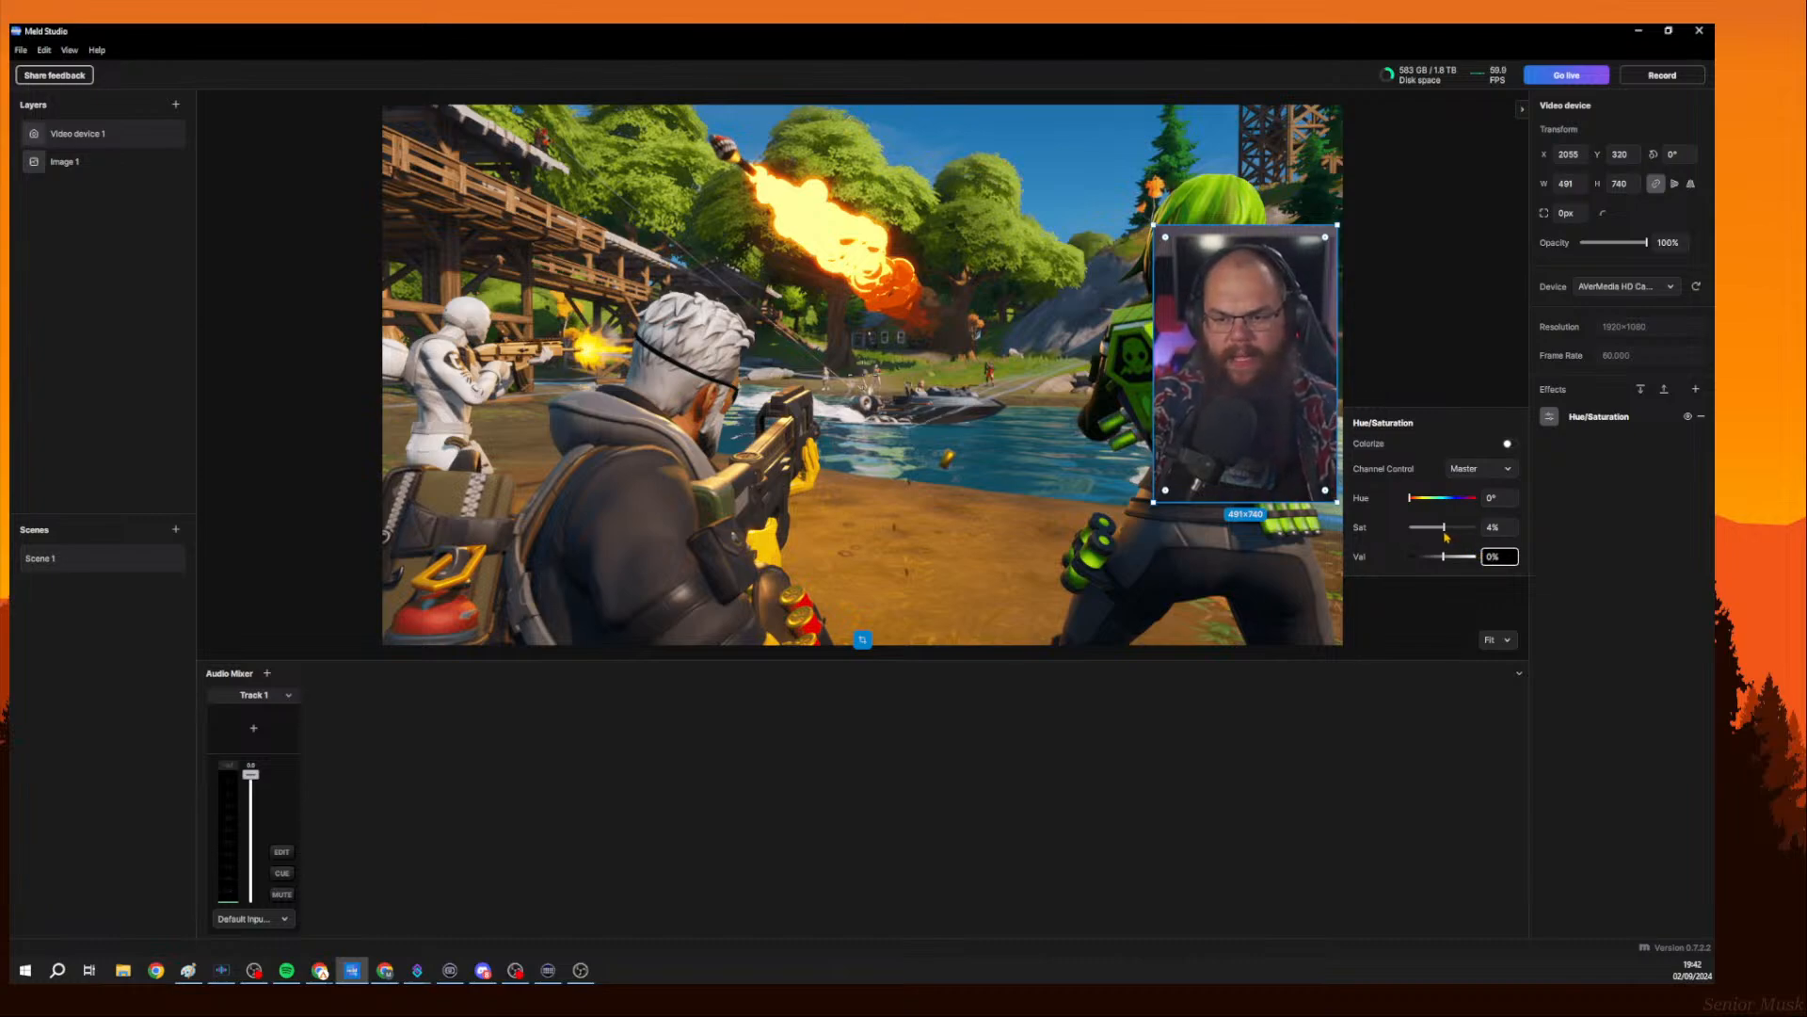
left_click_drag(1444, 529, 1448, 527)
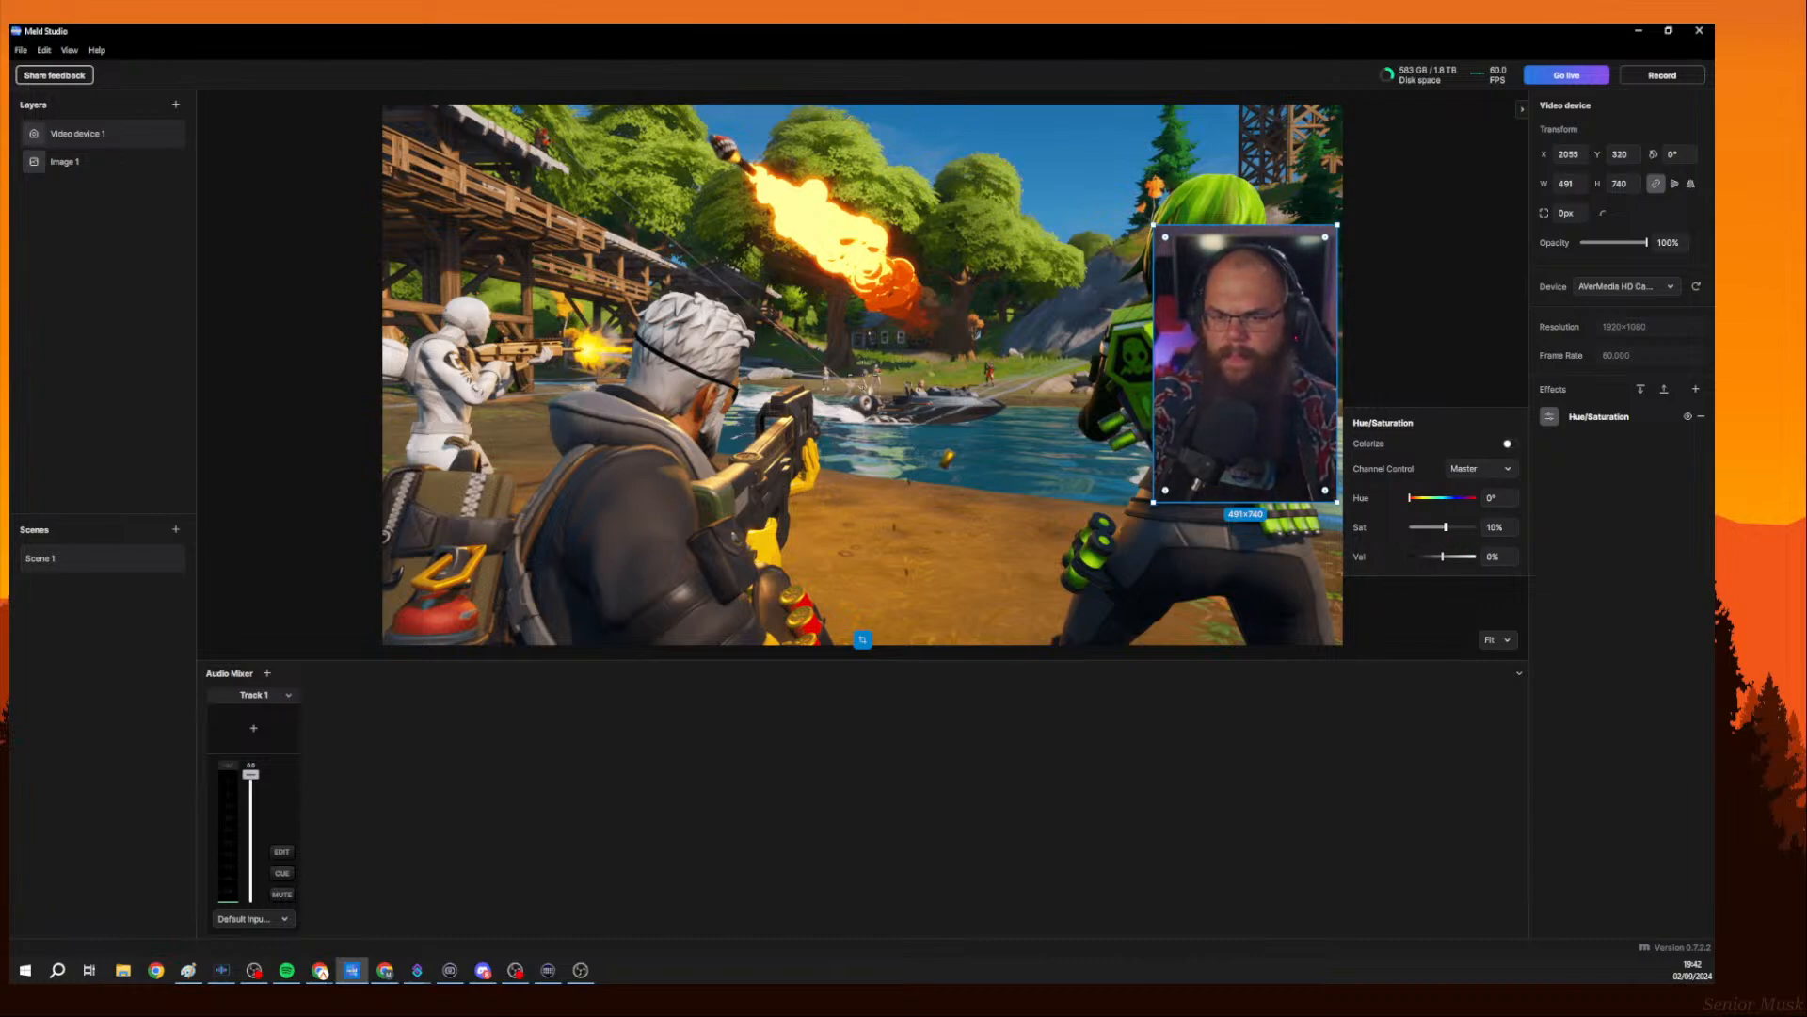
Switch the channel control to Reds, set its saturation to -4%, and close the effect settings.
left_click(1494, 466)
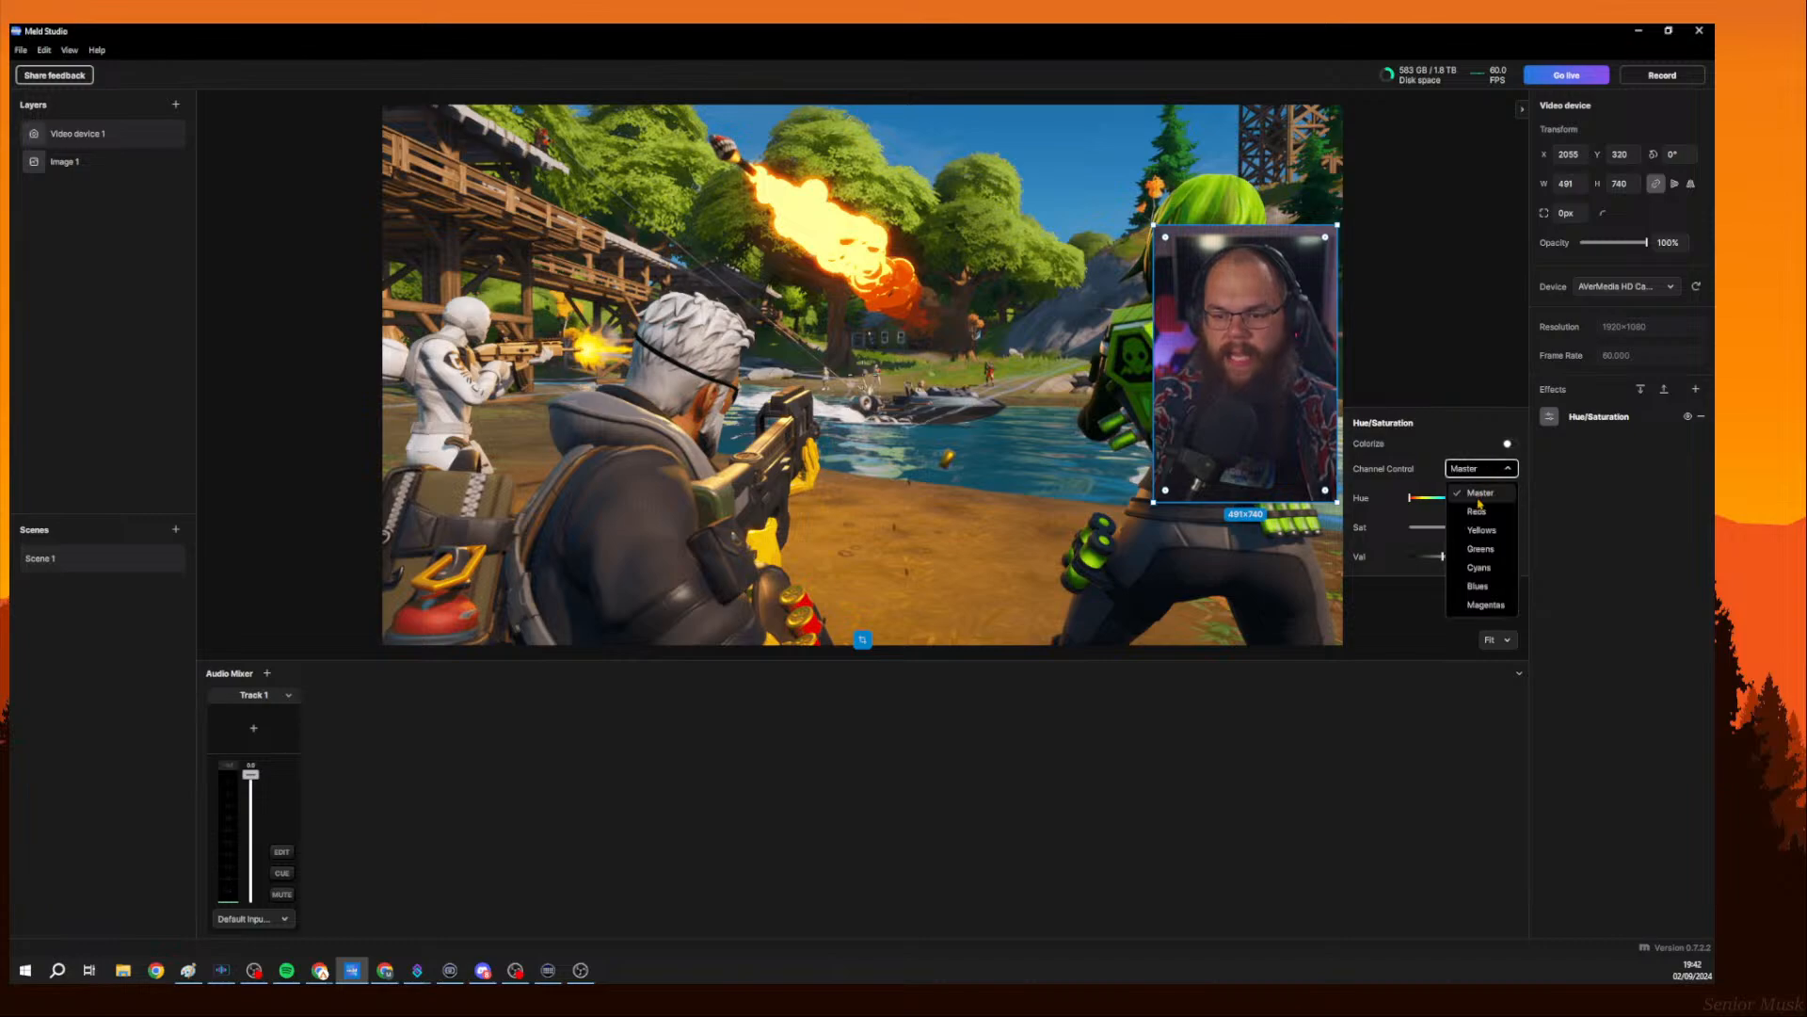
left_click(1466, 508)
left_click_drag(1448, 533, 1443, 527)
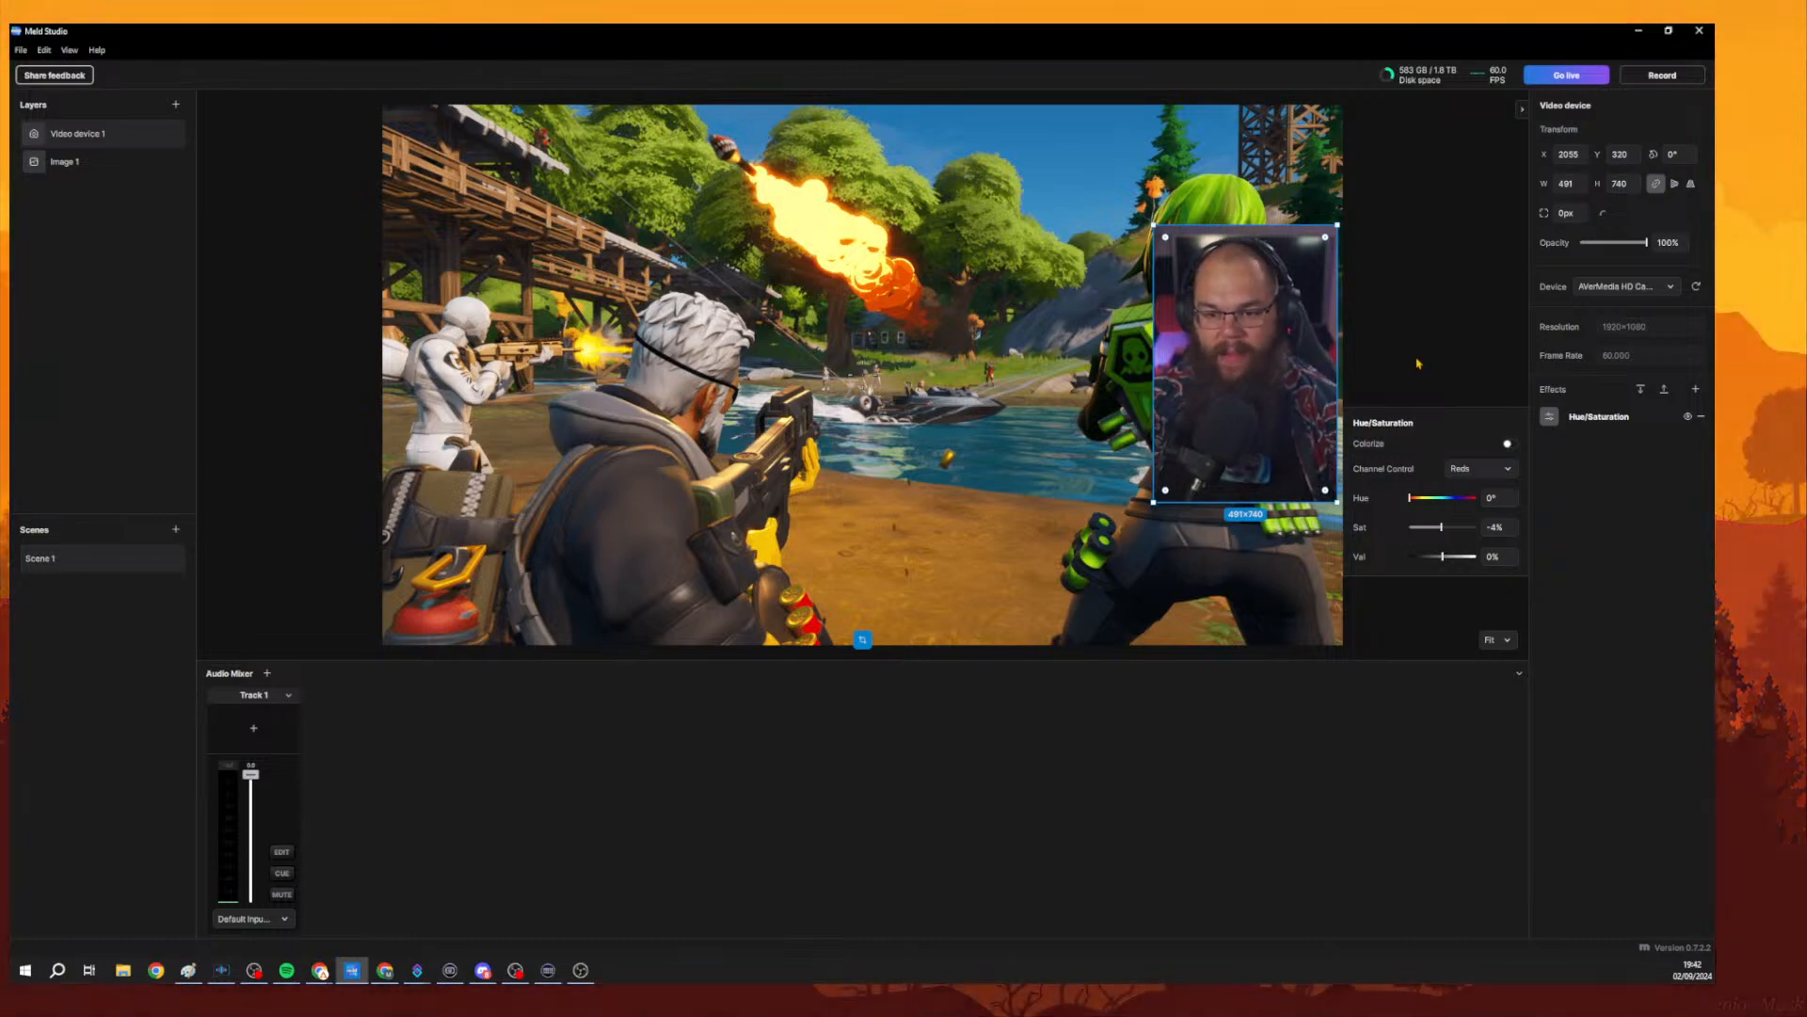
left_click(1318, 349)
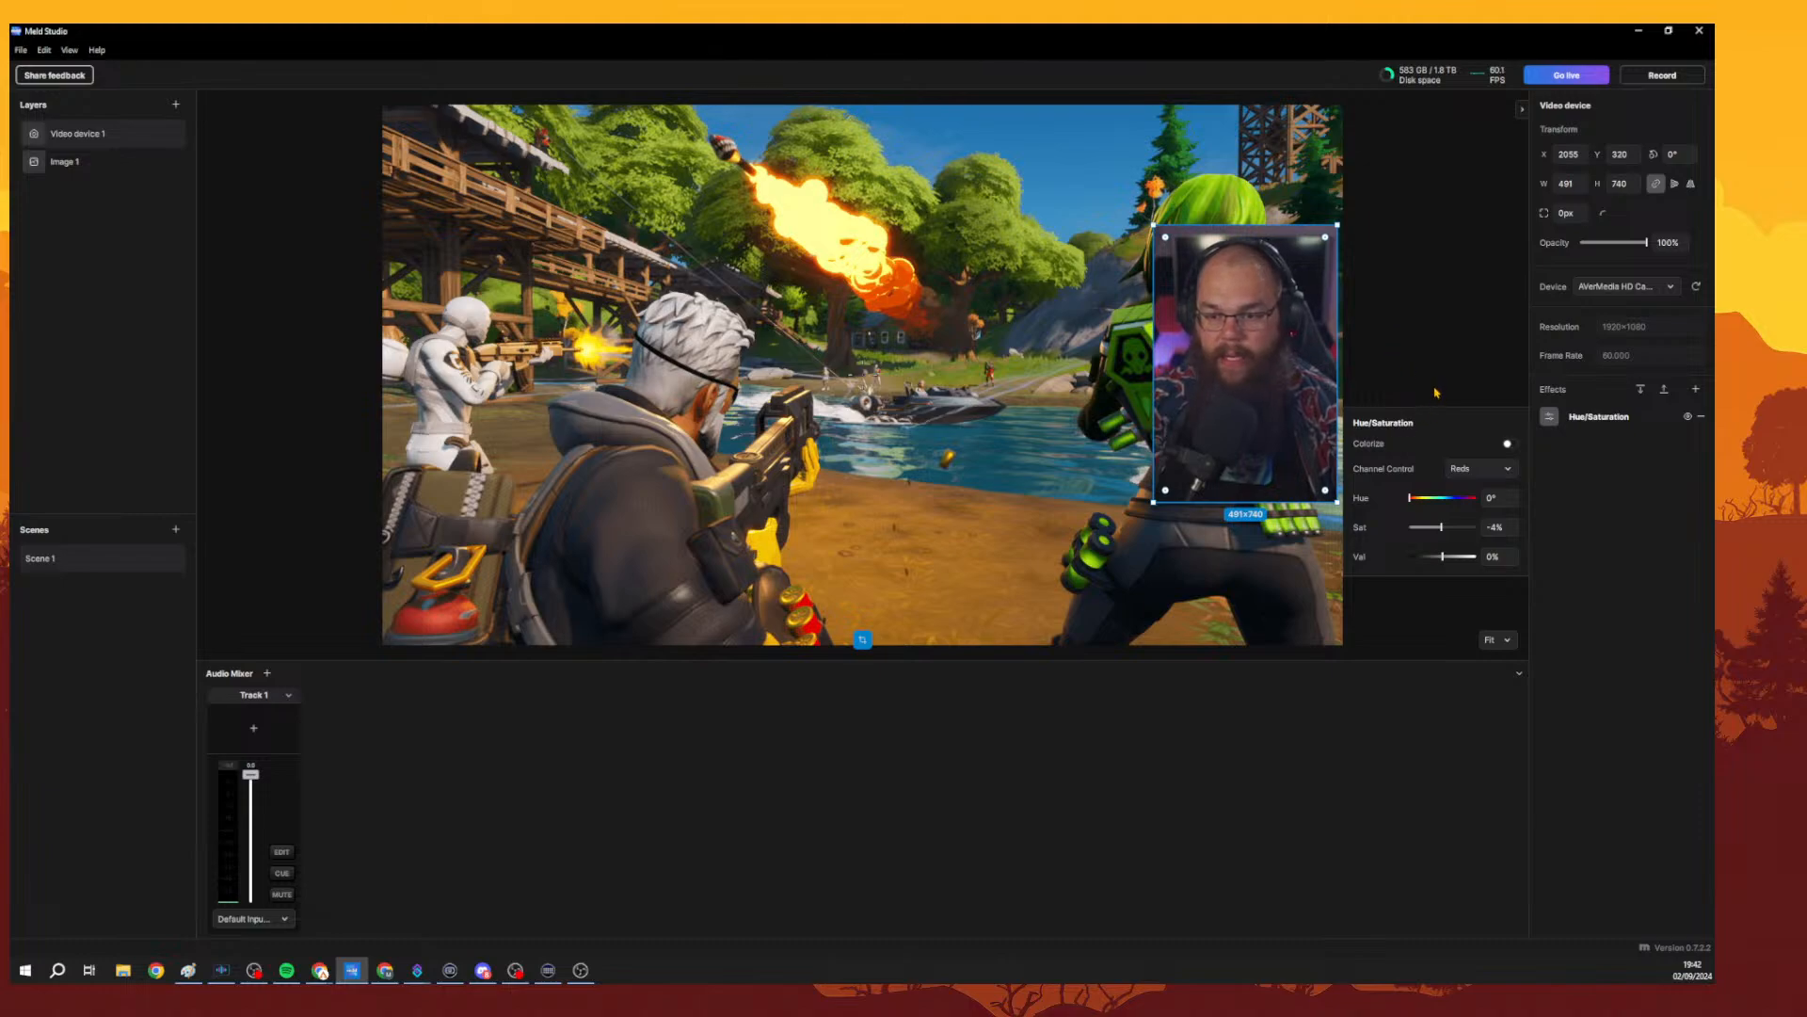
left_click(1435, 392)
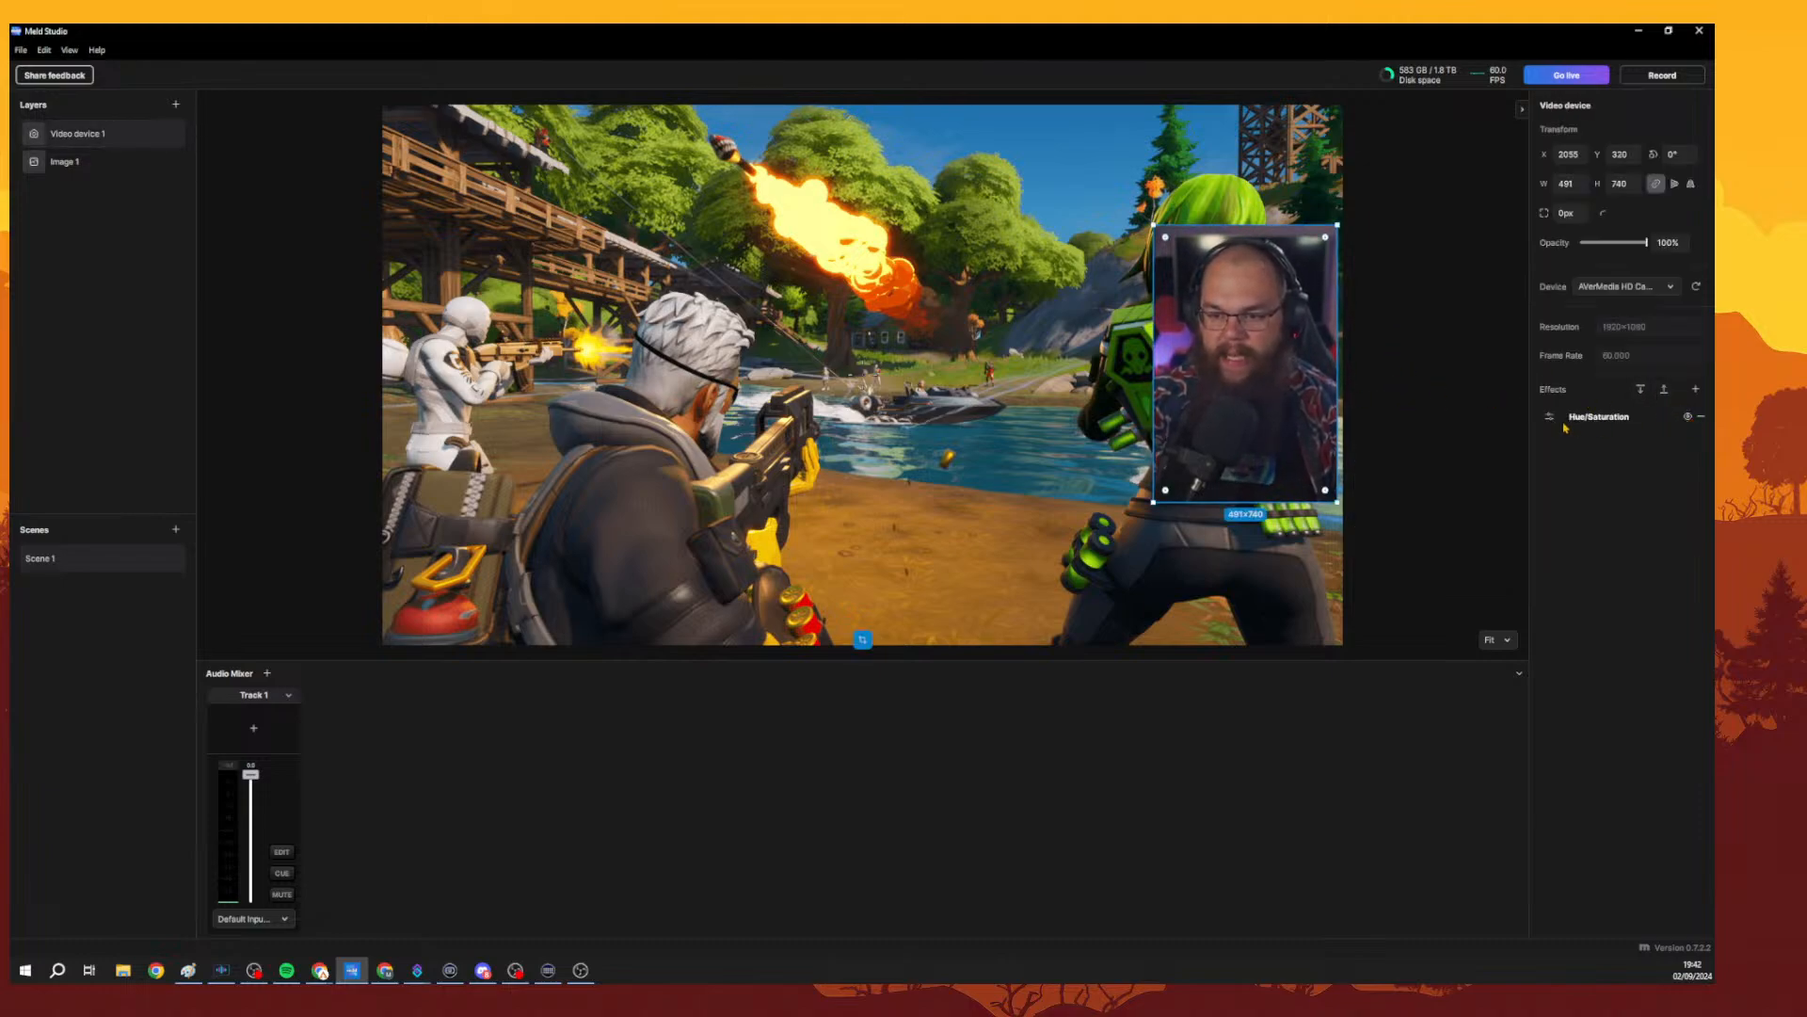
Add a Shift Channels effect, test taking red from Alpha, restore Red, then remove the effect.
left_click(1695, 389)
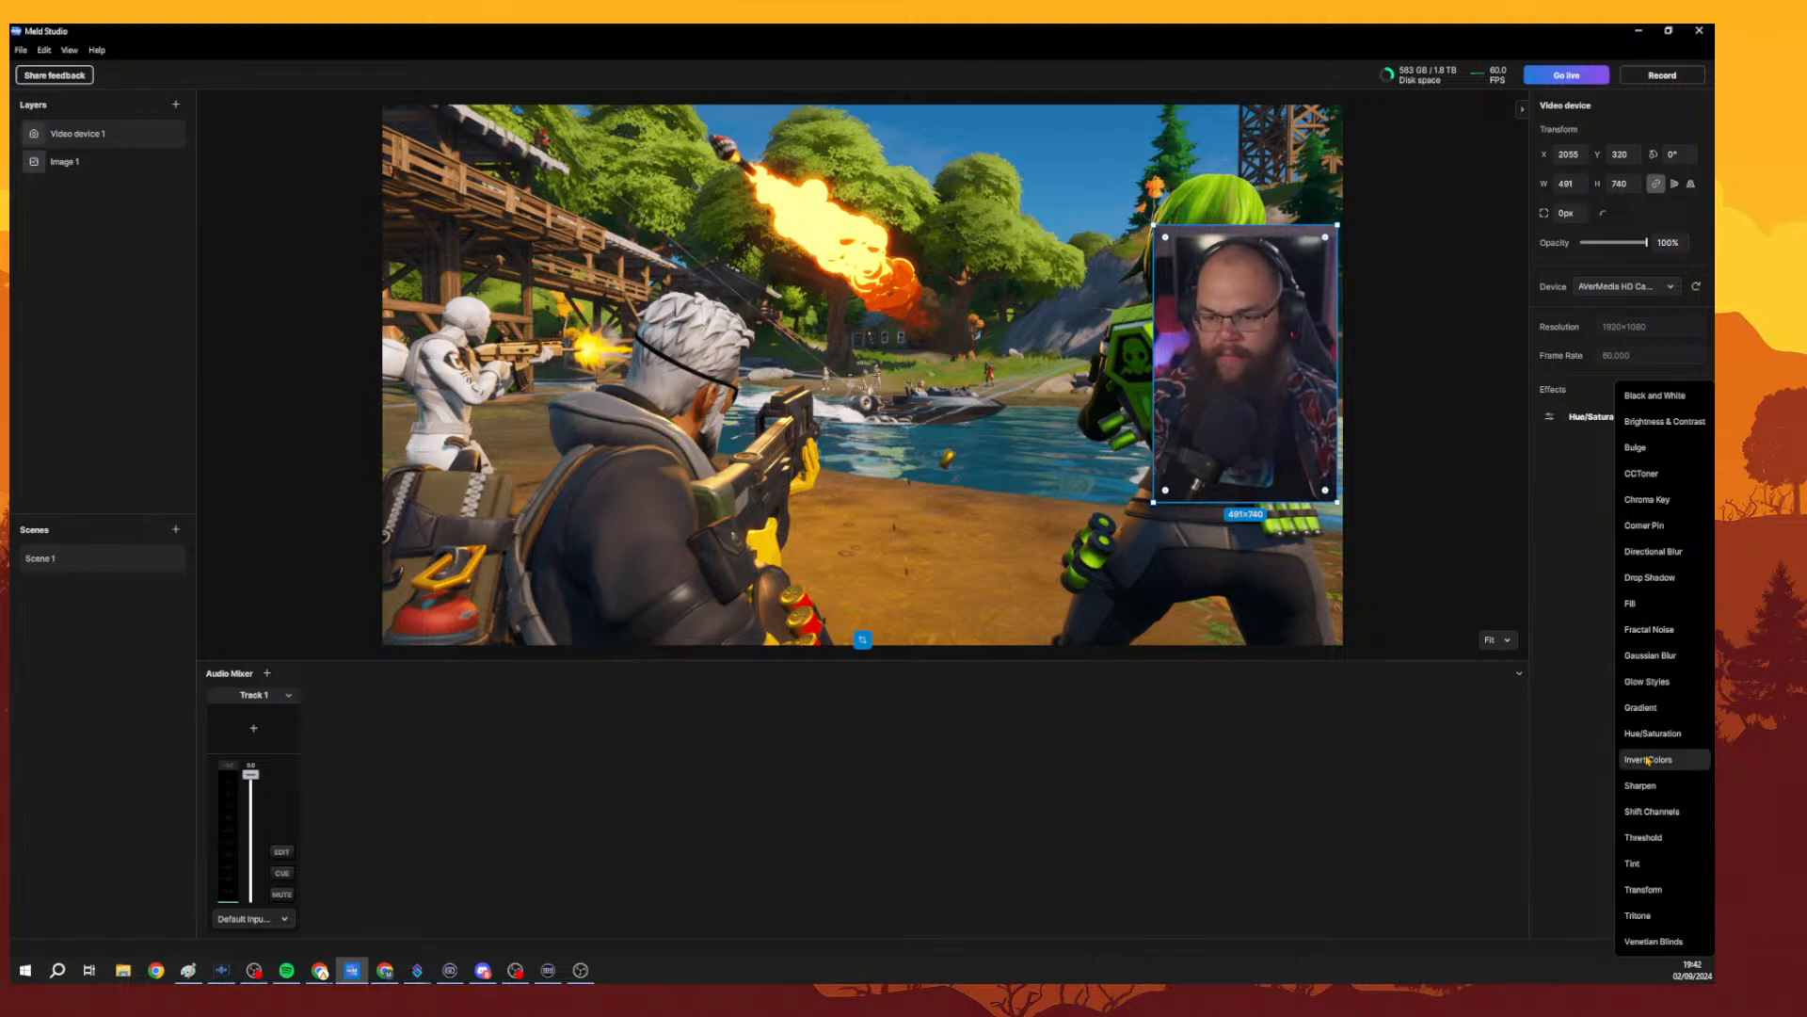
left_click(1669, 812)
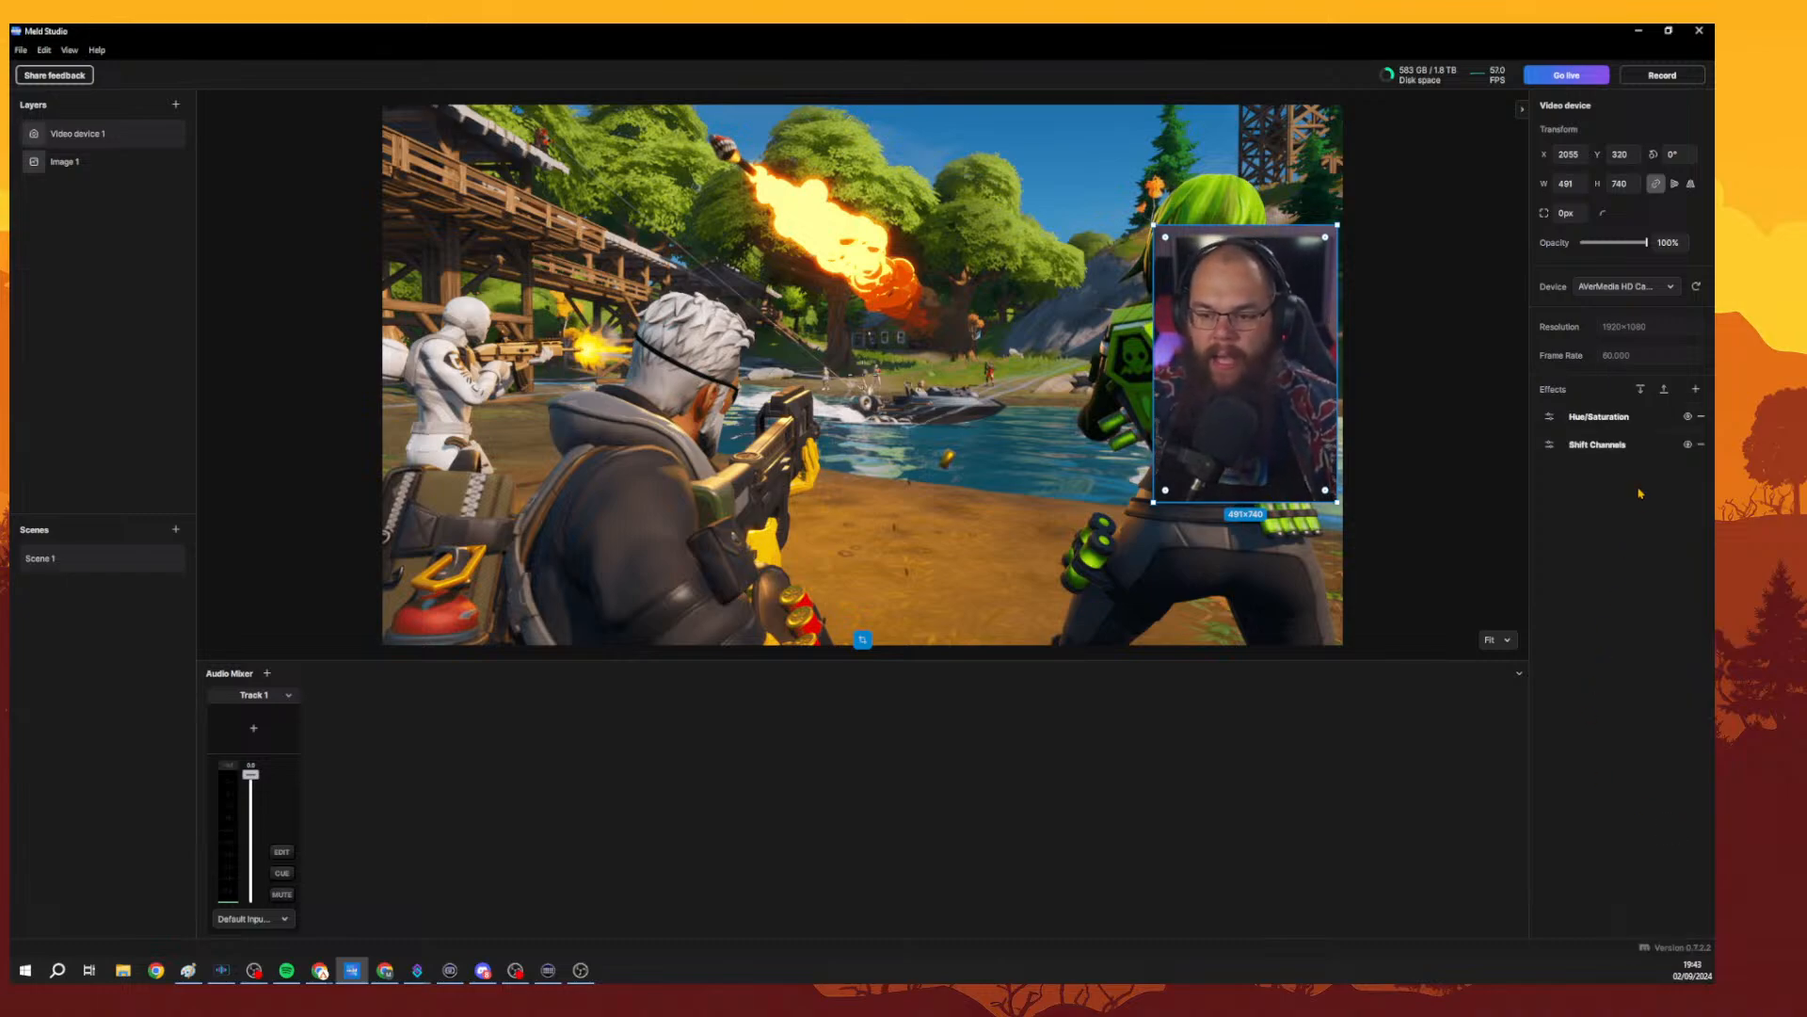
left_click(1579, 447)
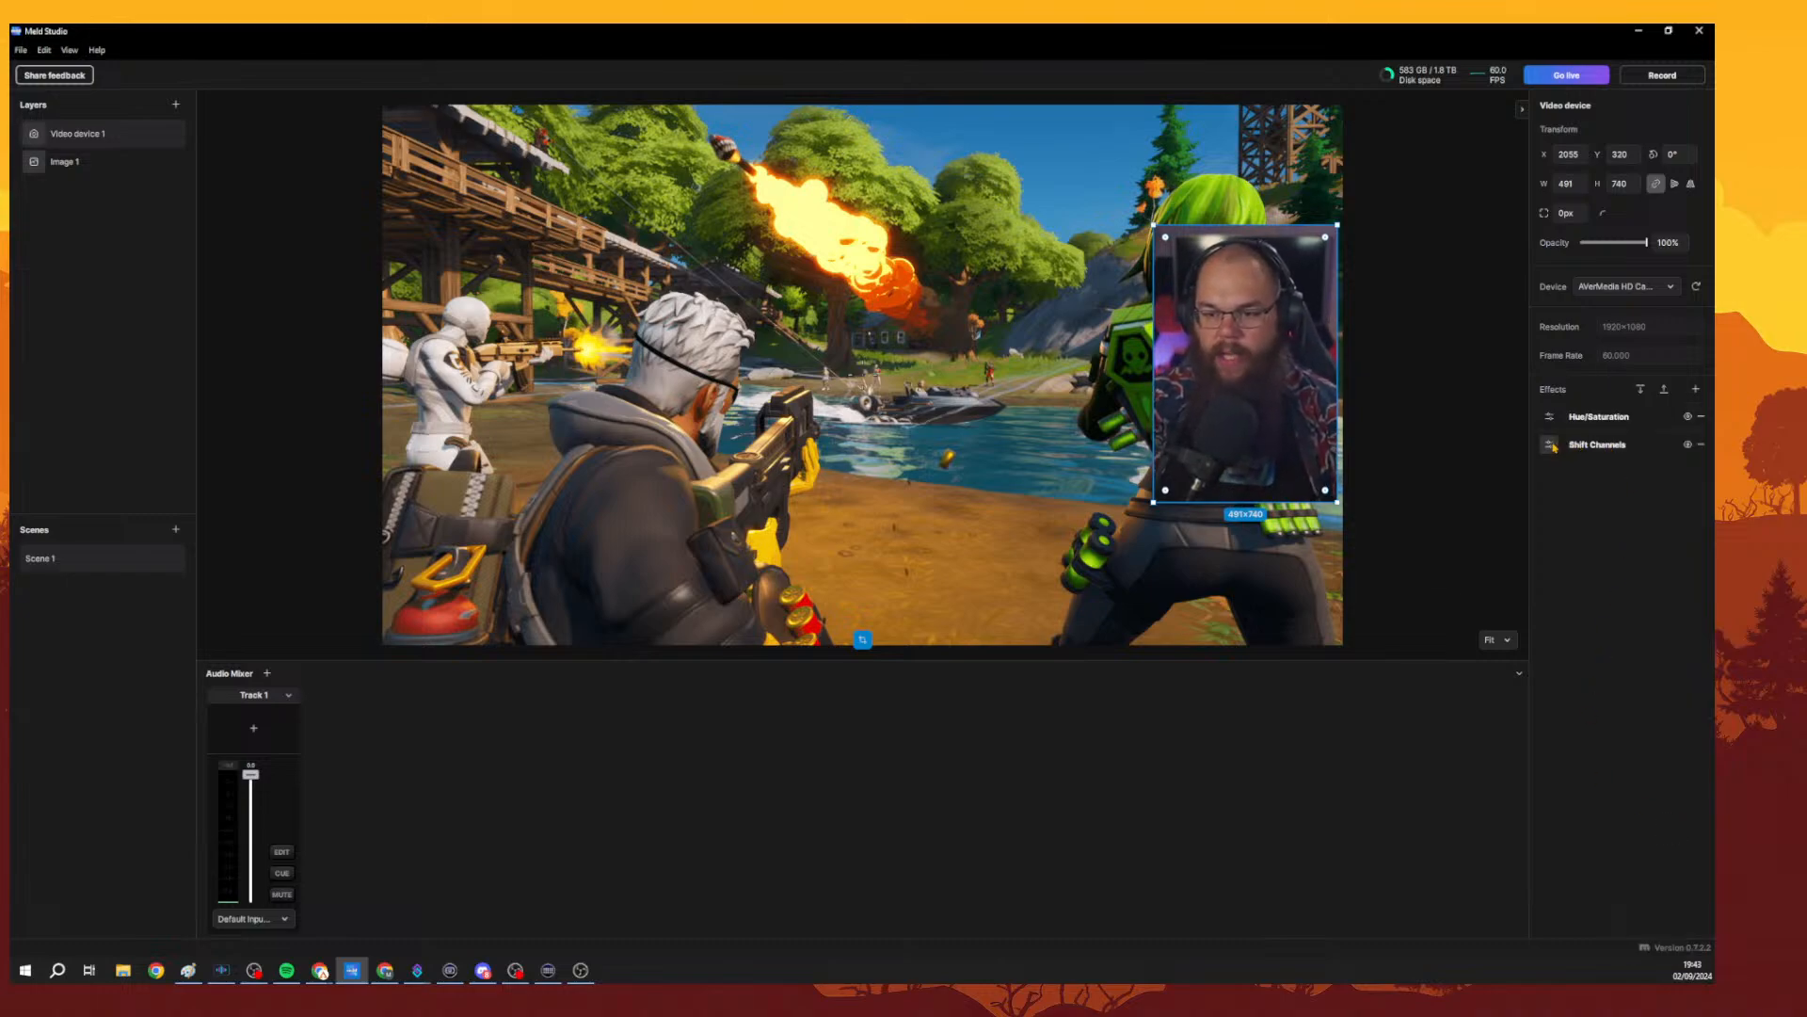
left_click(1472, 482)
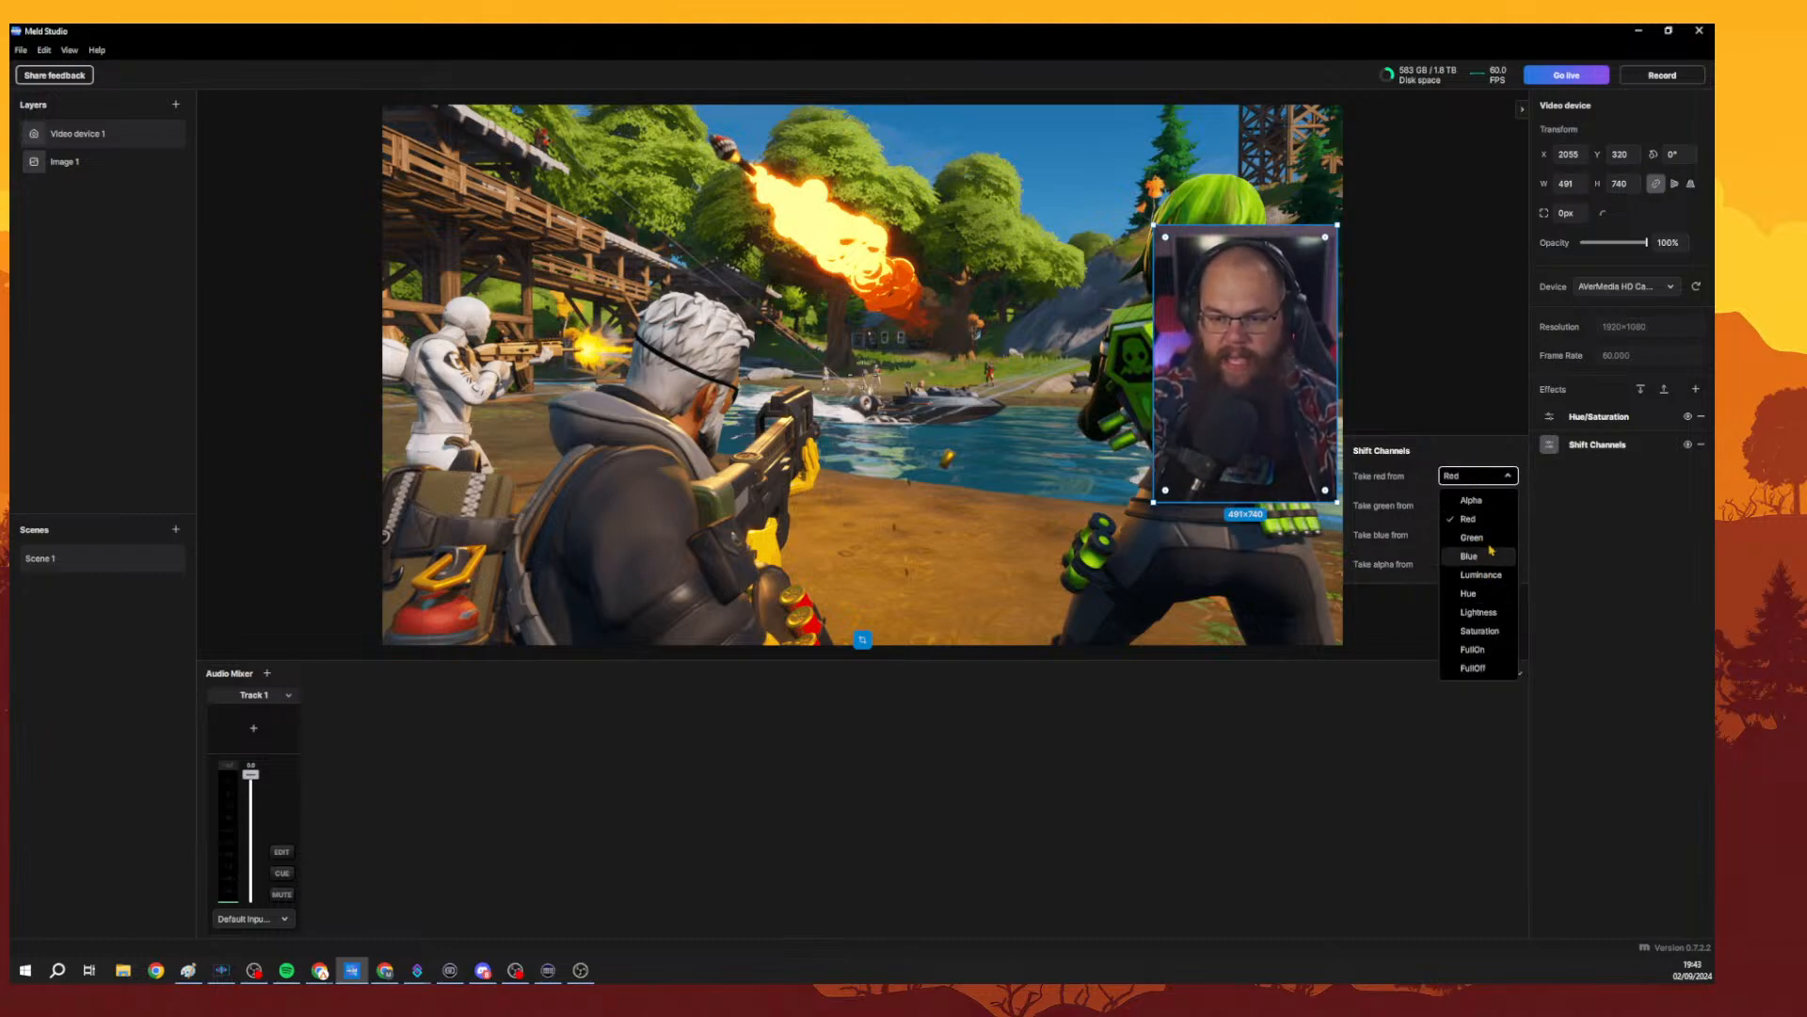
left_click(1491, 501)
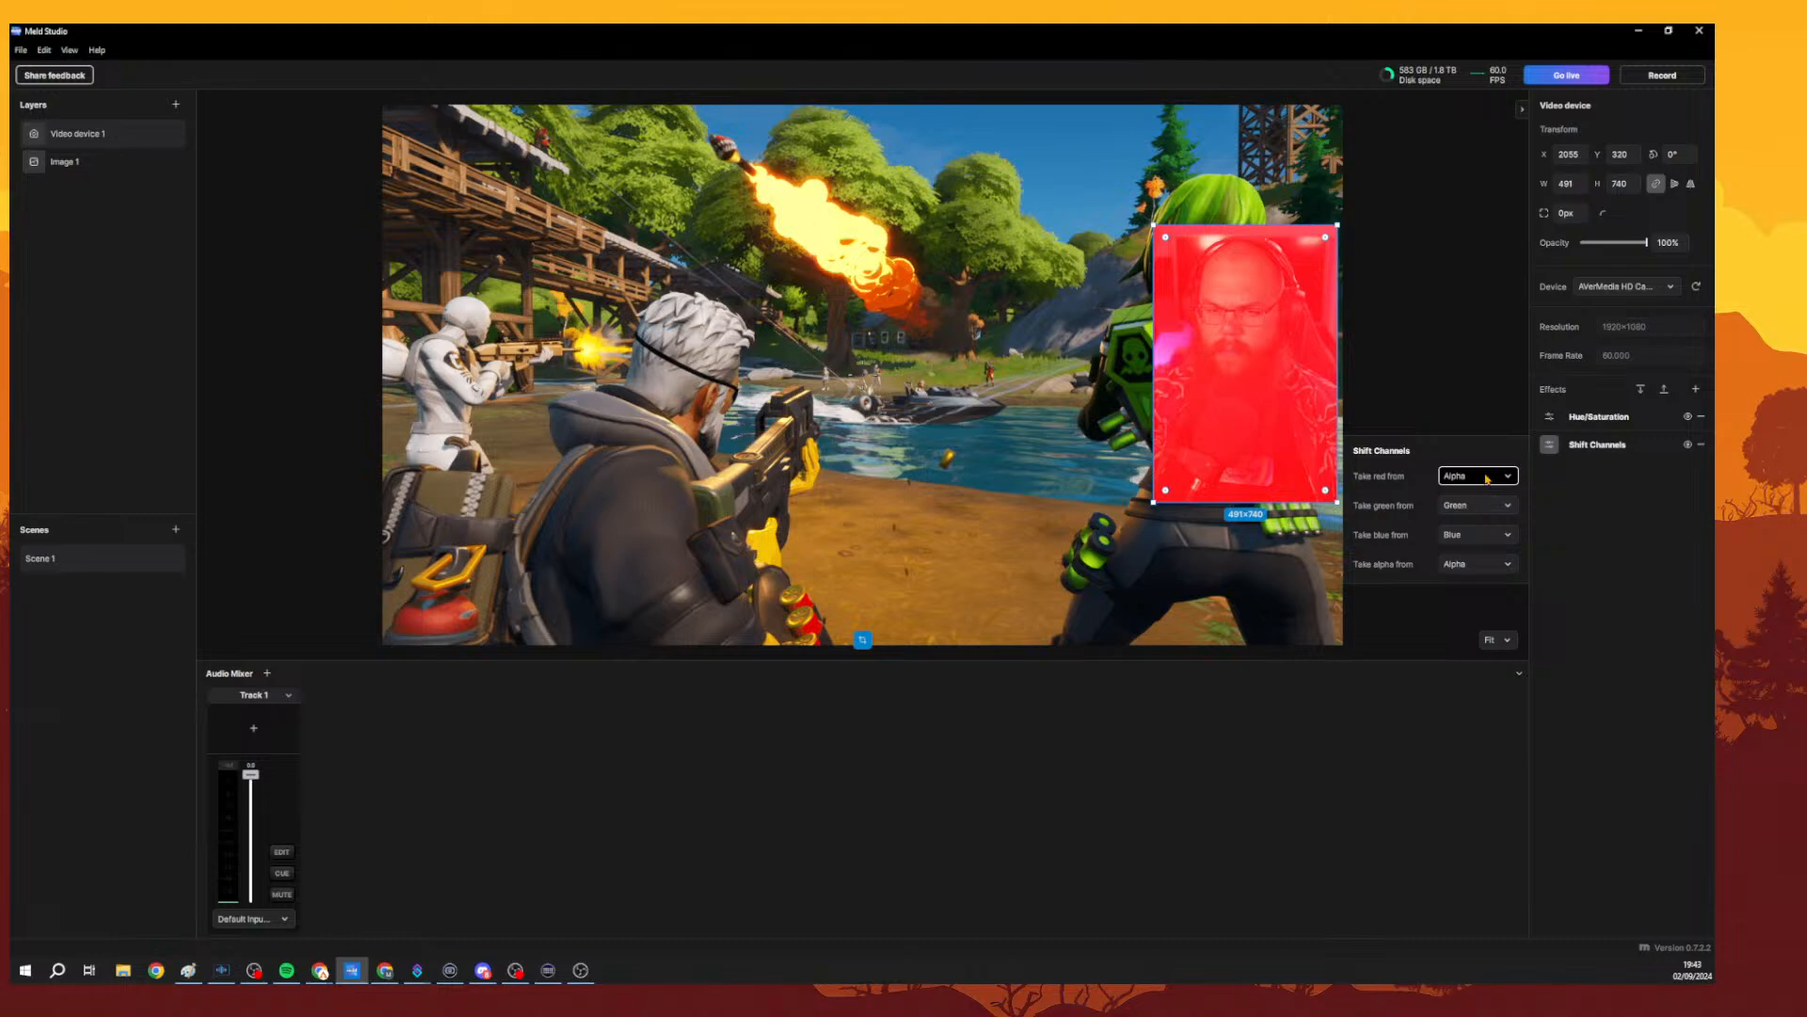
left_click(1487, 479)
left_click(1489, 502)
left_click(1484, 482)
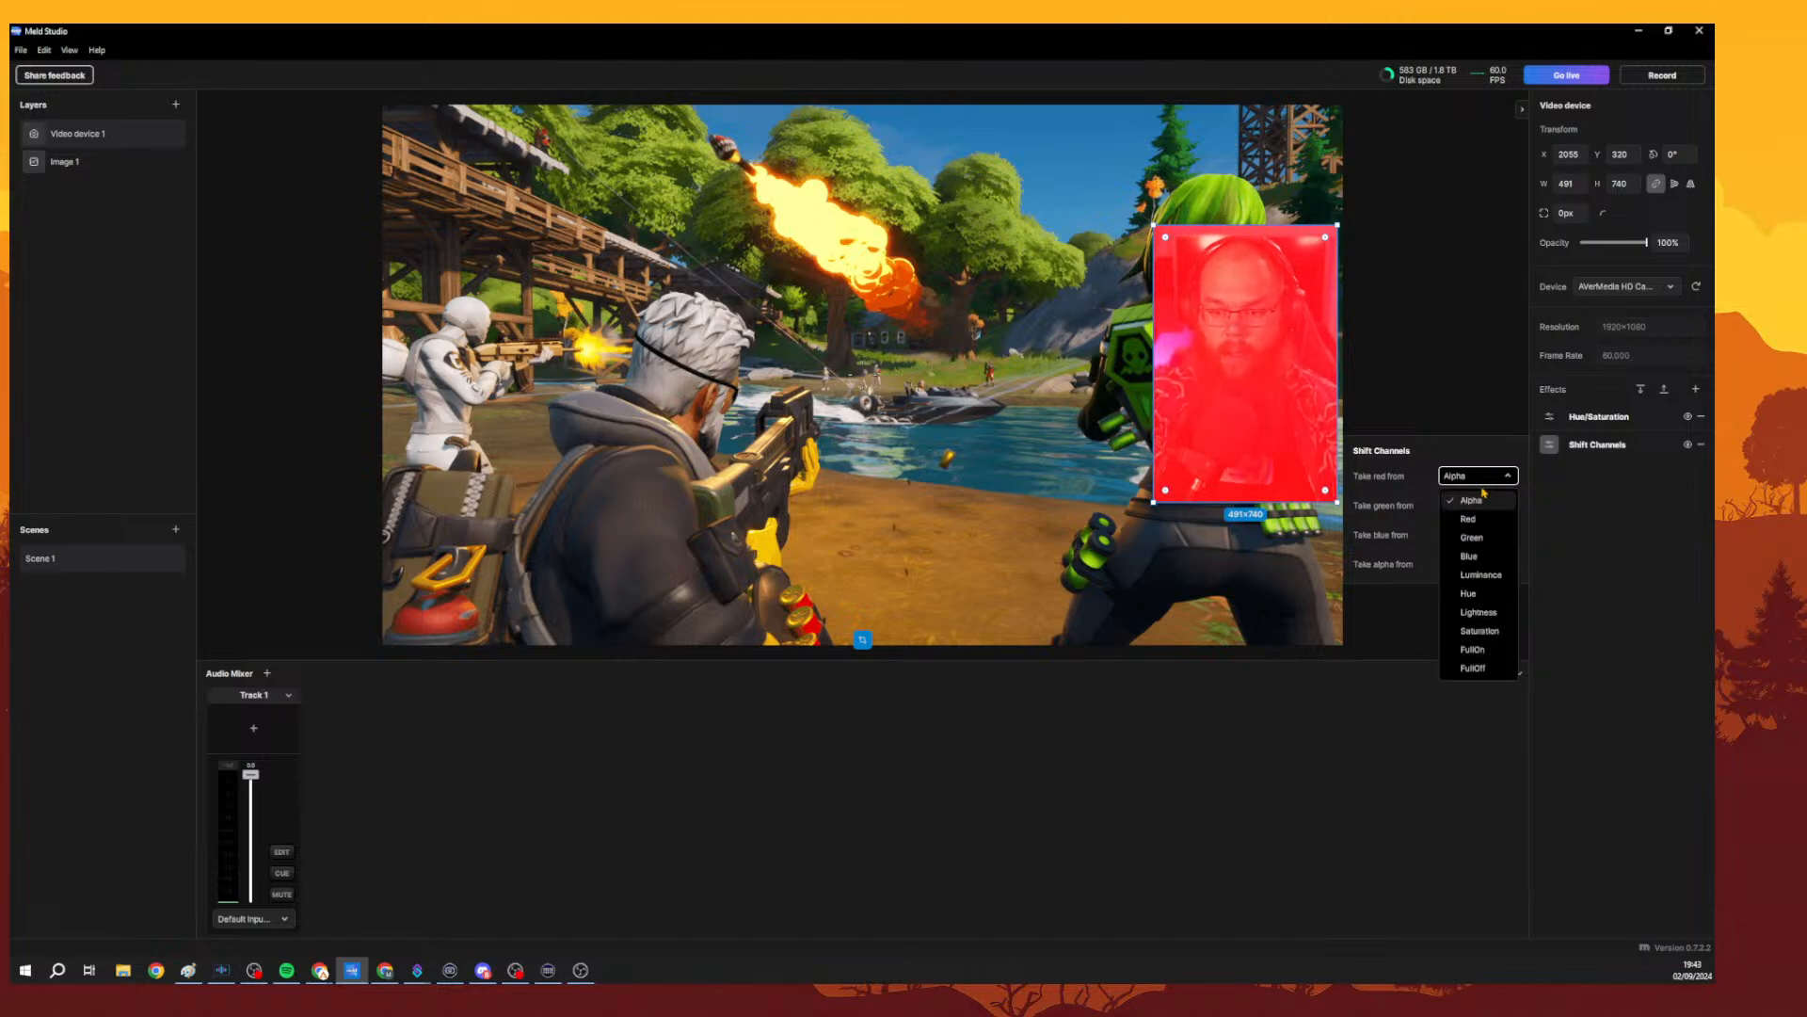
left_click(1471, 519)
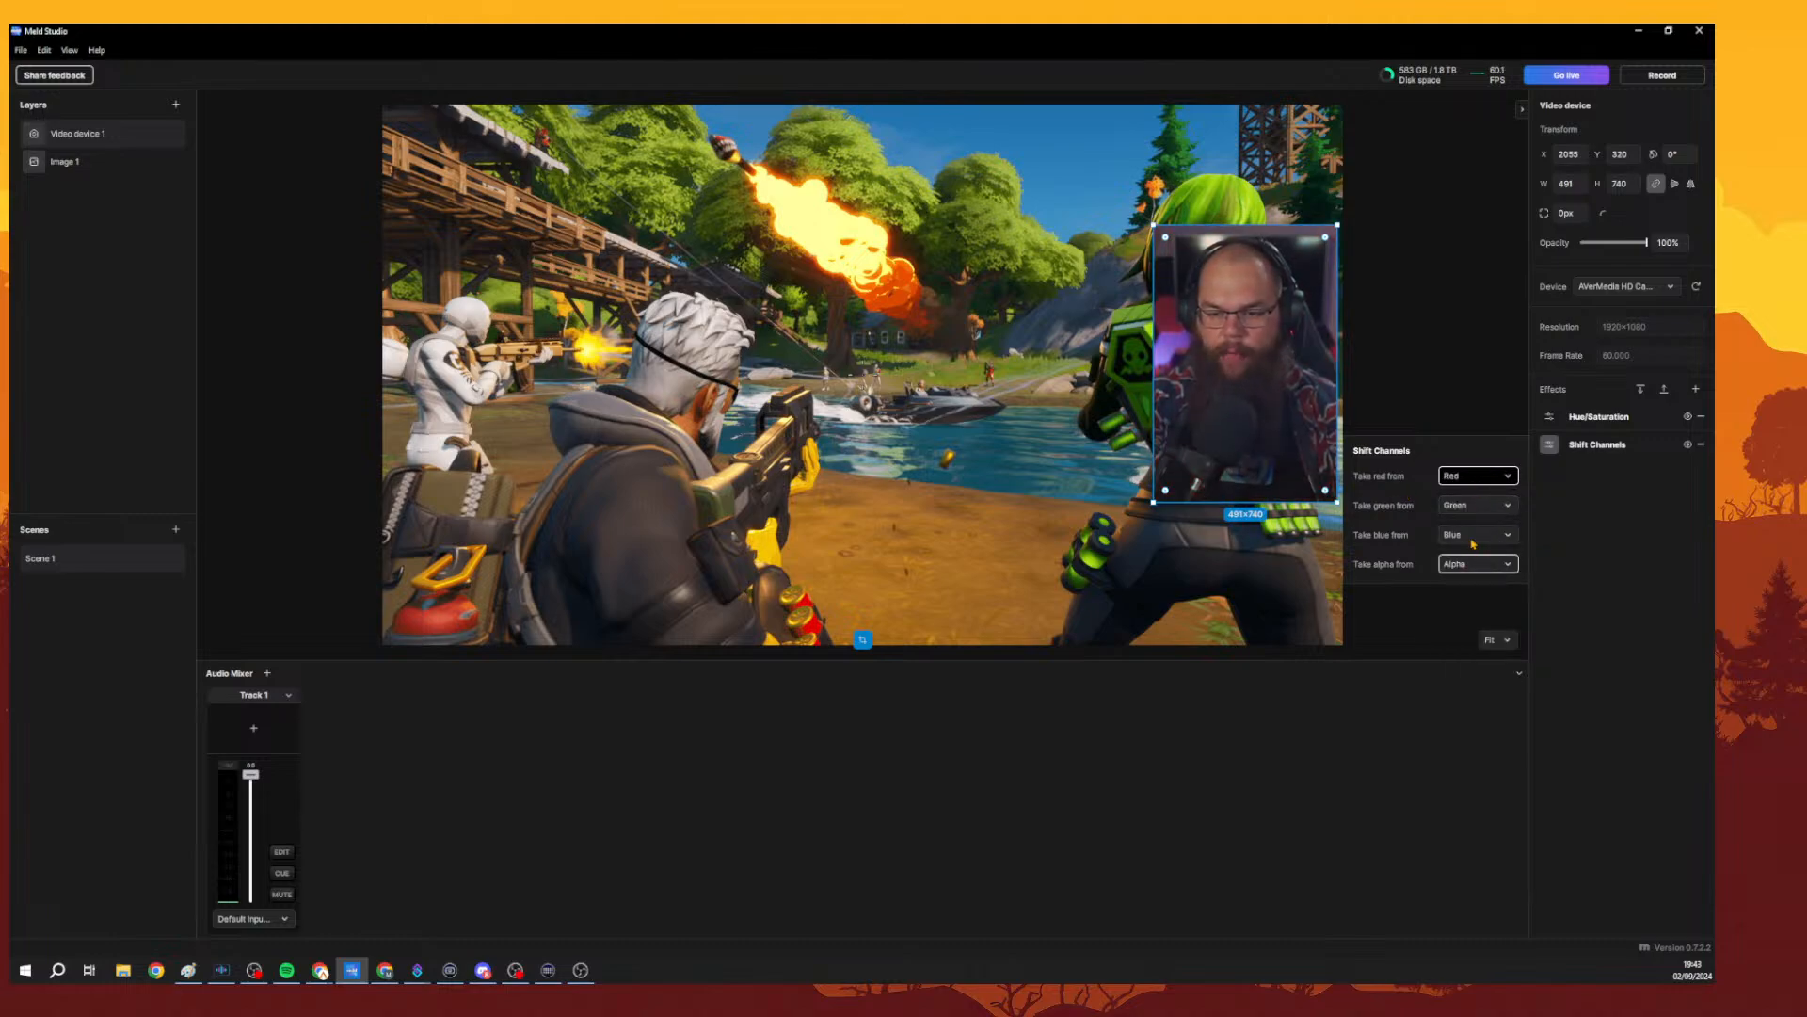
left_click(1701, 444)
Add a Tritone effect to the camera layer and open its settings.
left_click(1696, 389)
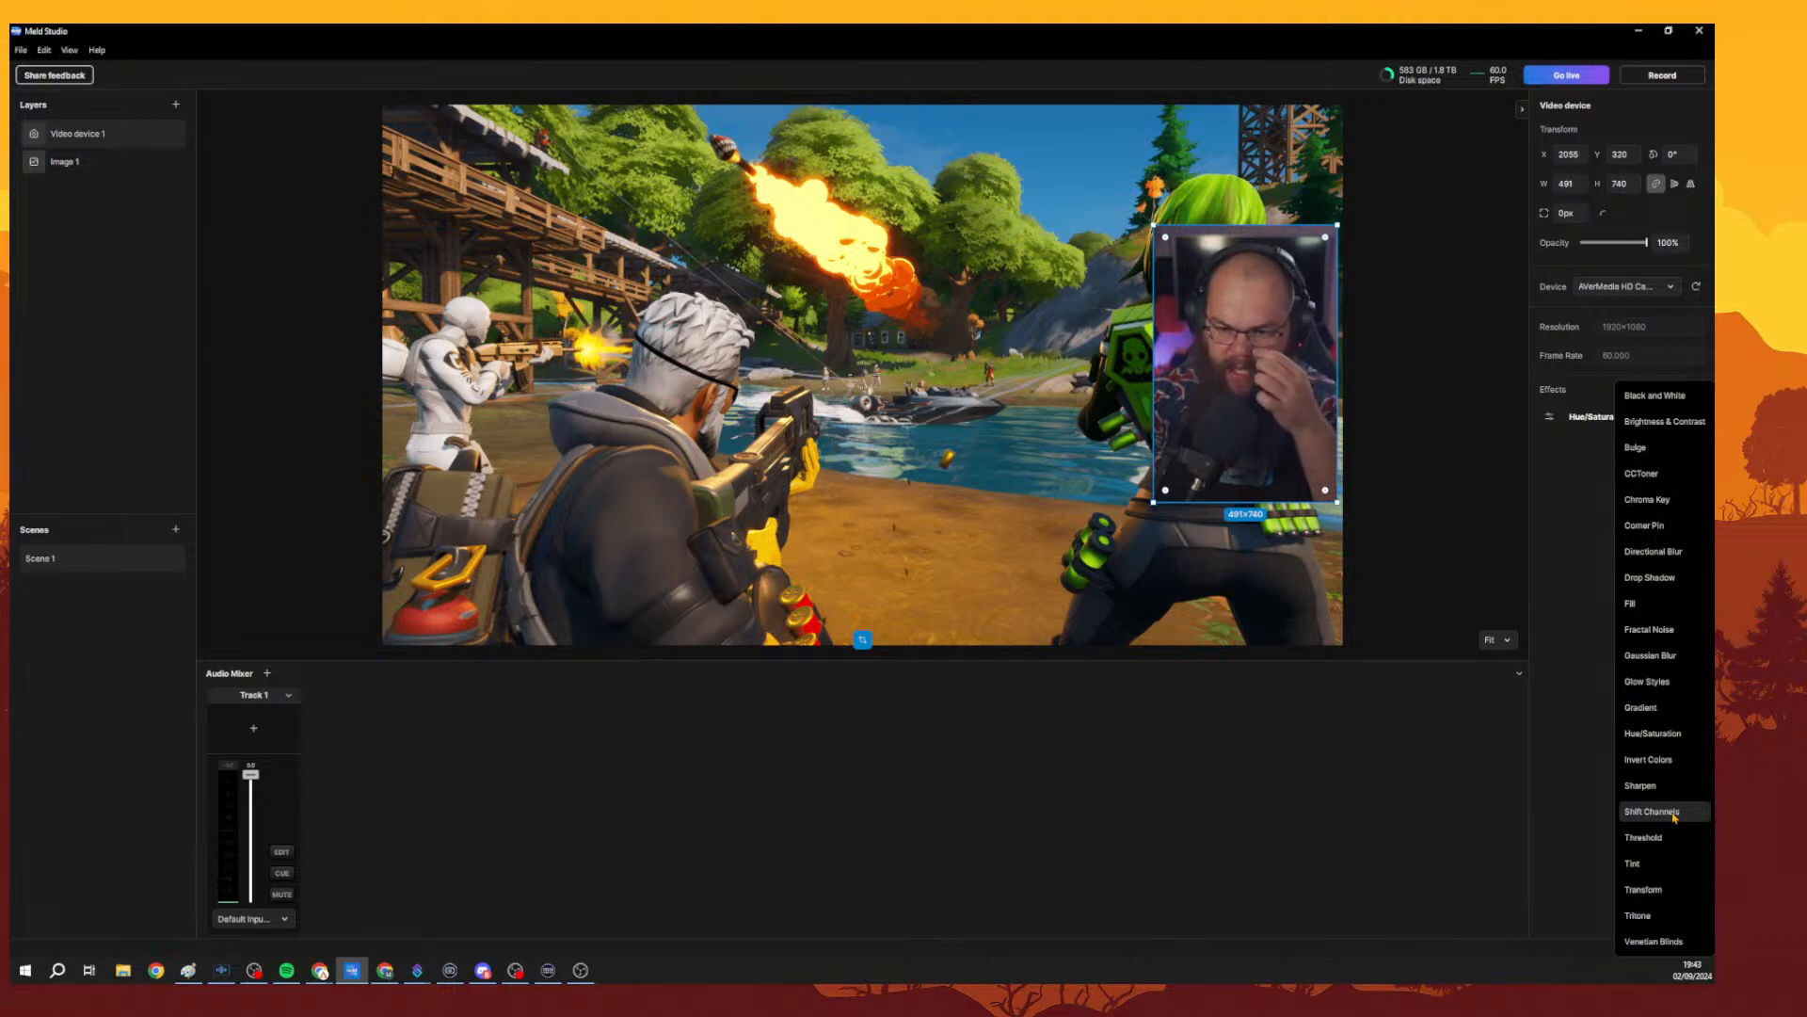
left_click(1665, 915)
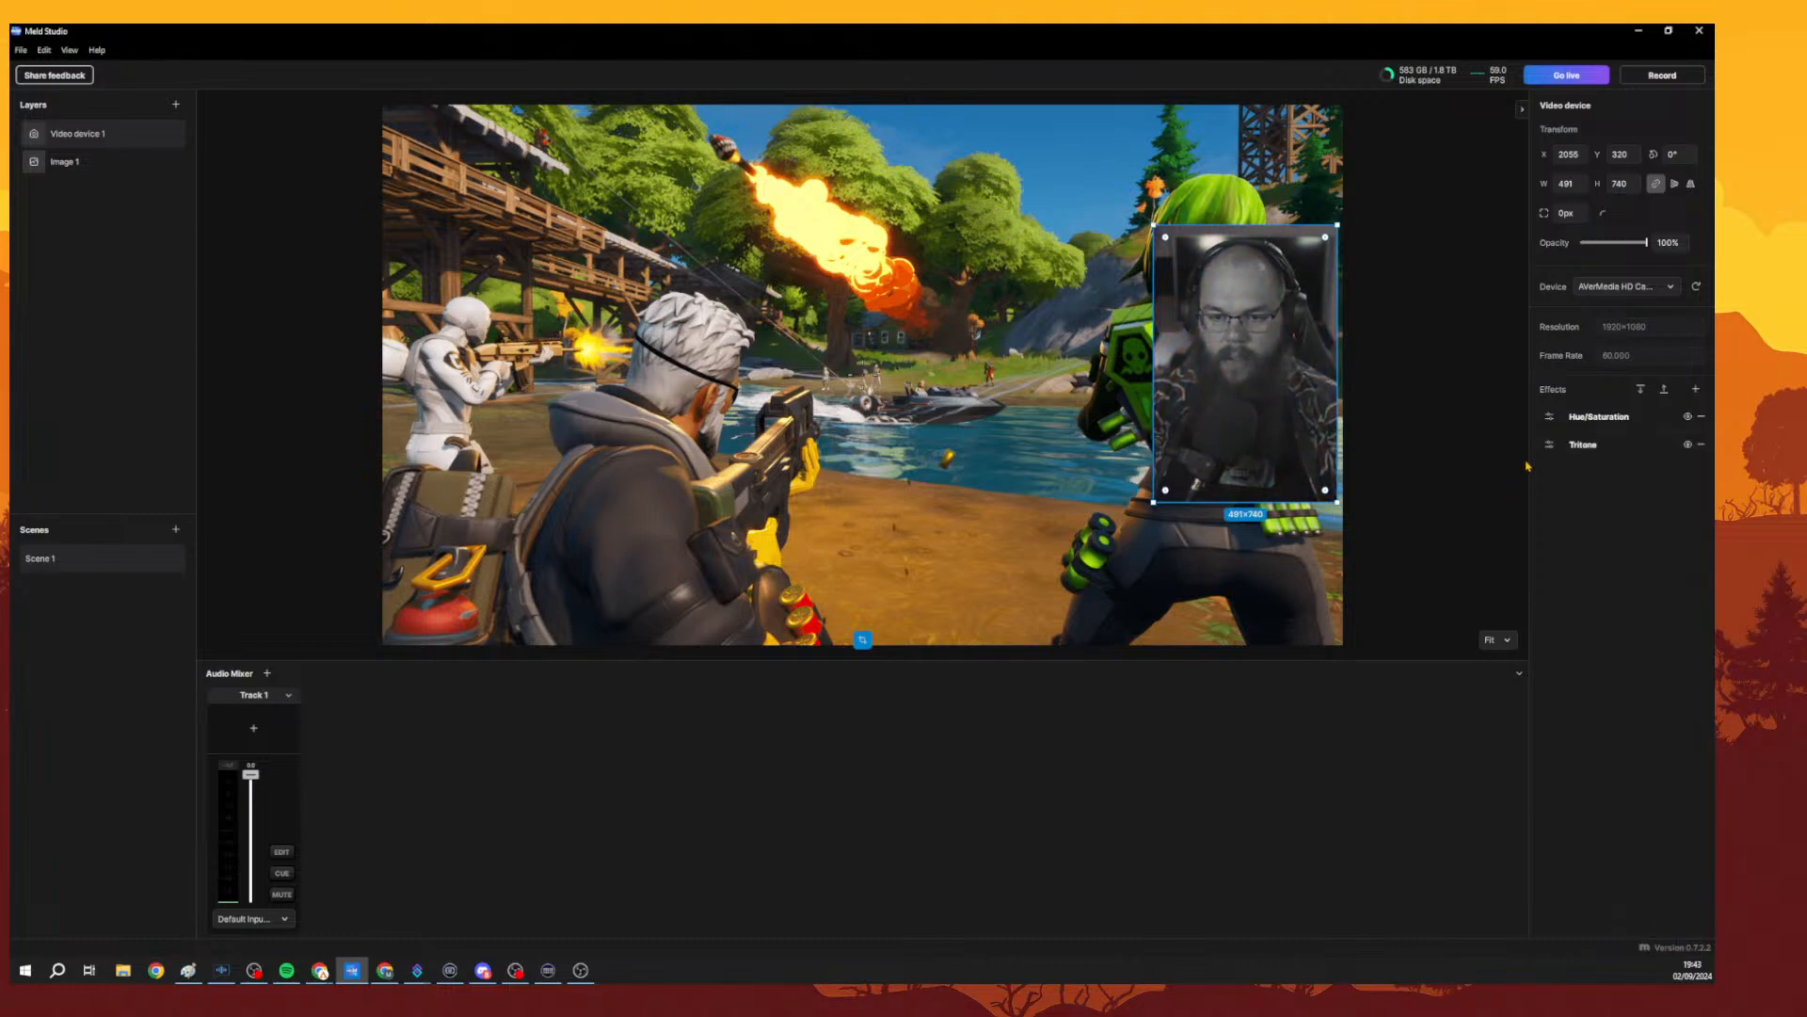
left_click(1549, 444)
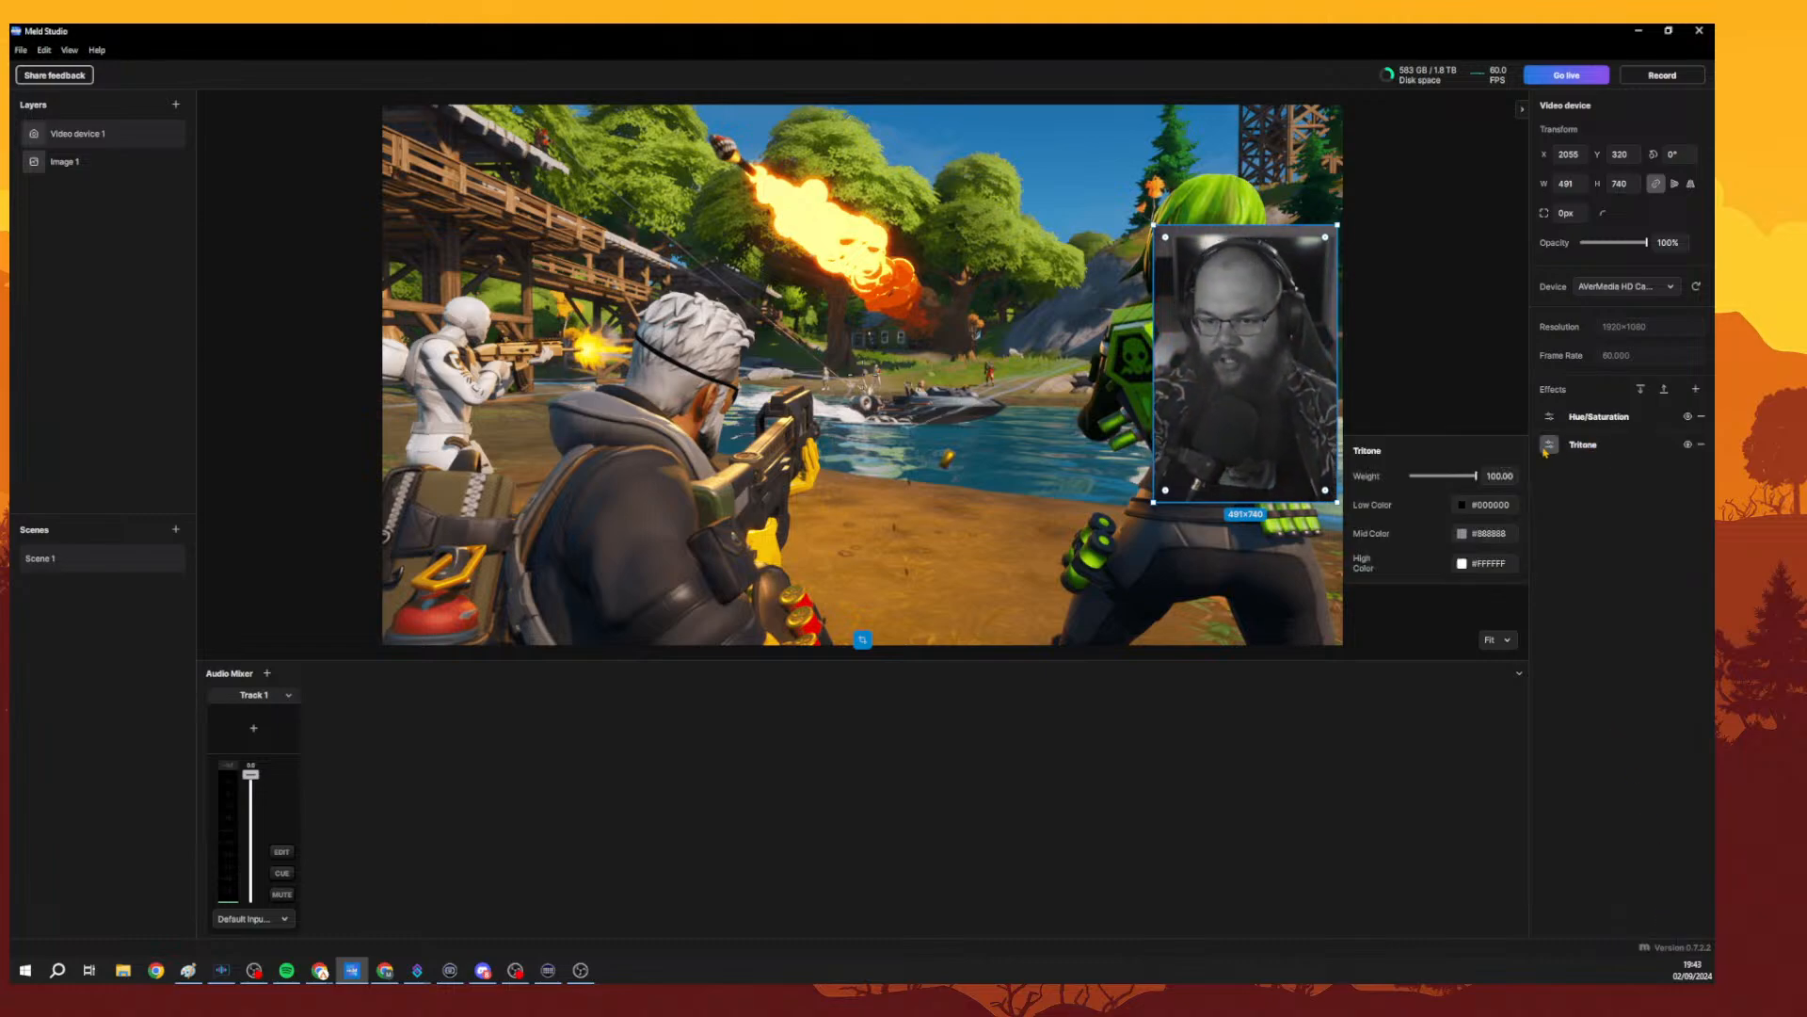
Set the Tritone low colour to a dark olive brown of about #6B4D05.
left_click(1462, 506)
left_click(1487, 727)
left_click_drag(1485, 727, 1488, 727)
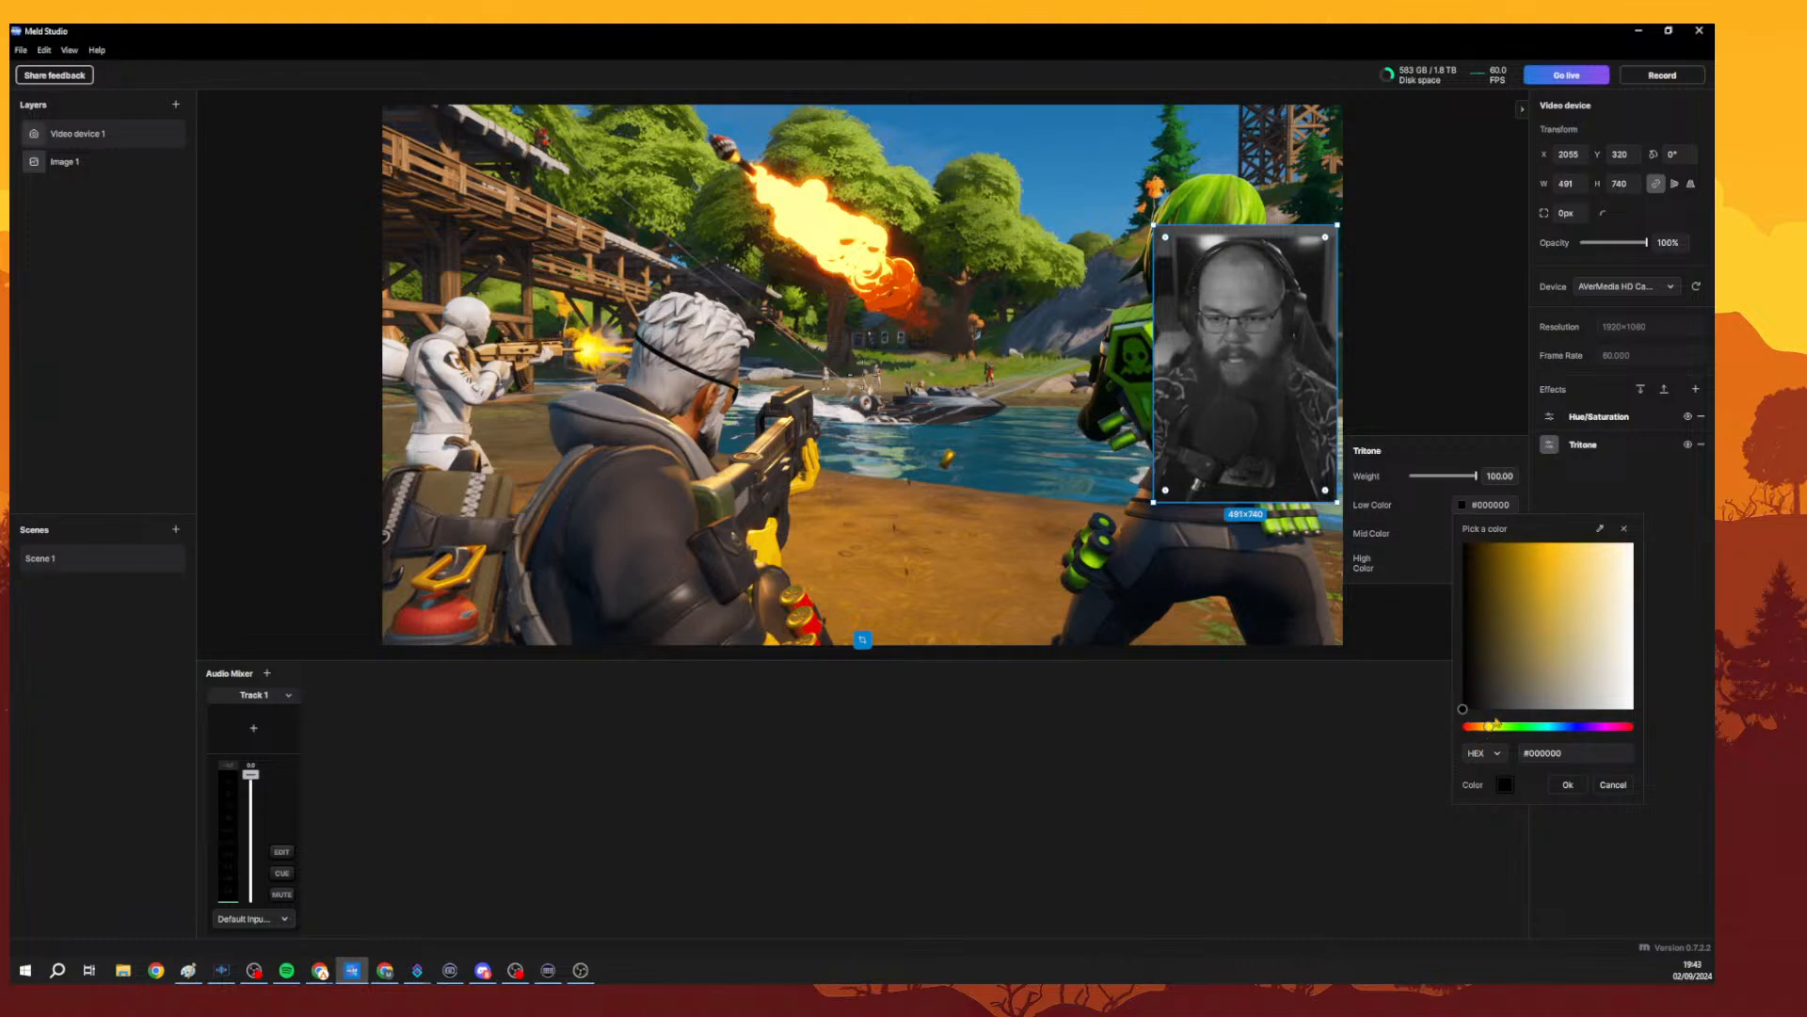
left_click_drag(1535, 599, 1499, 559)
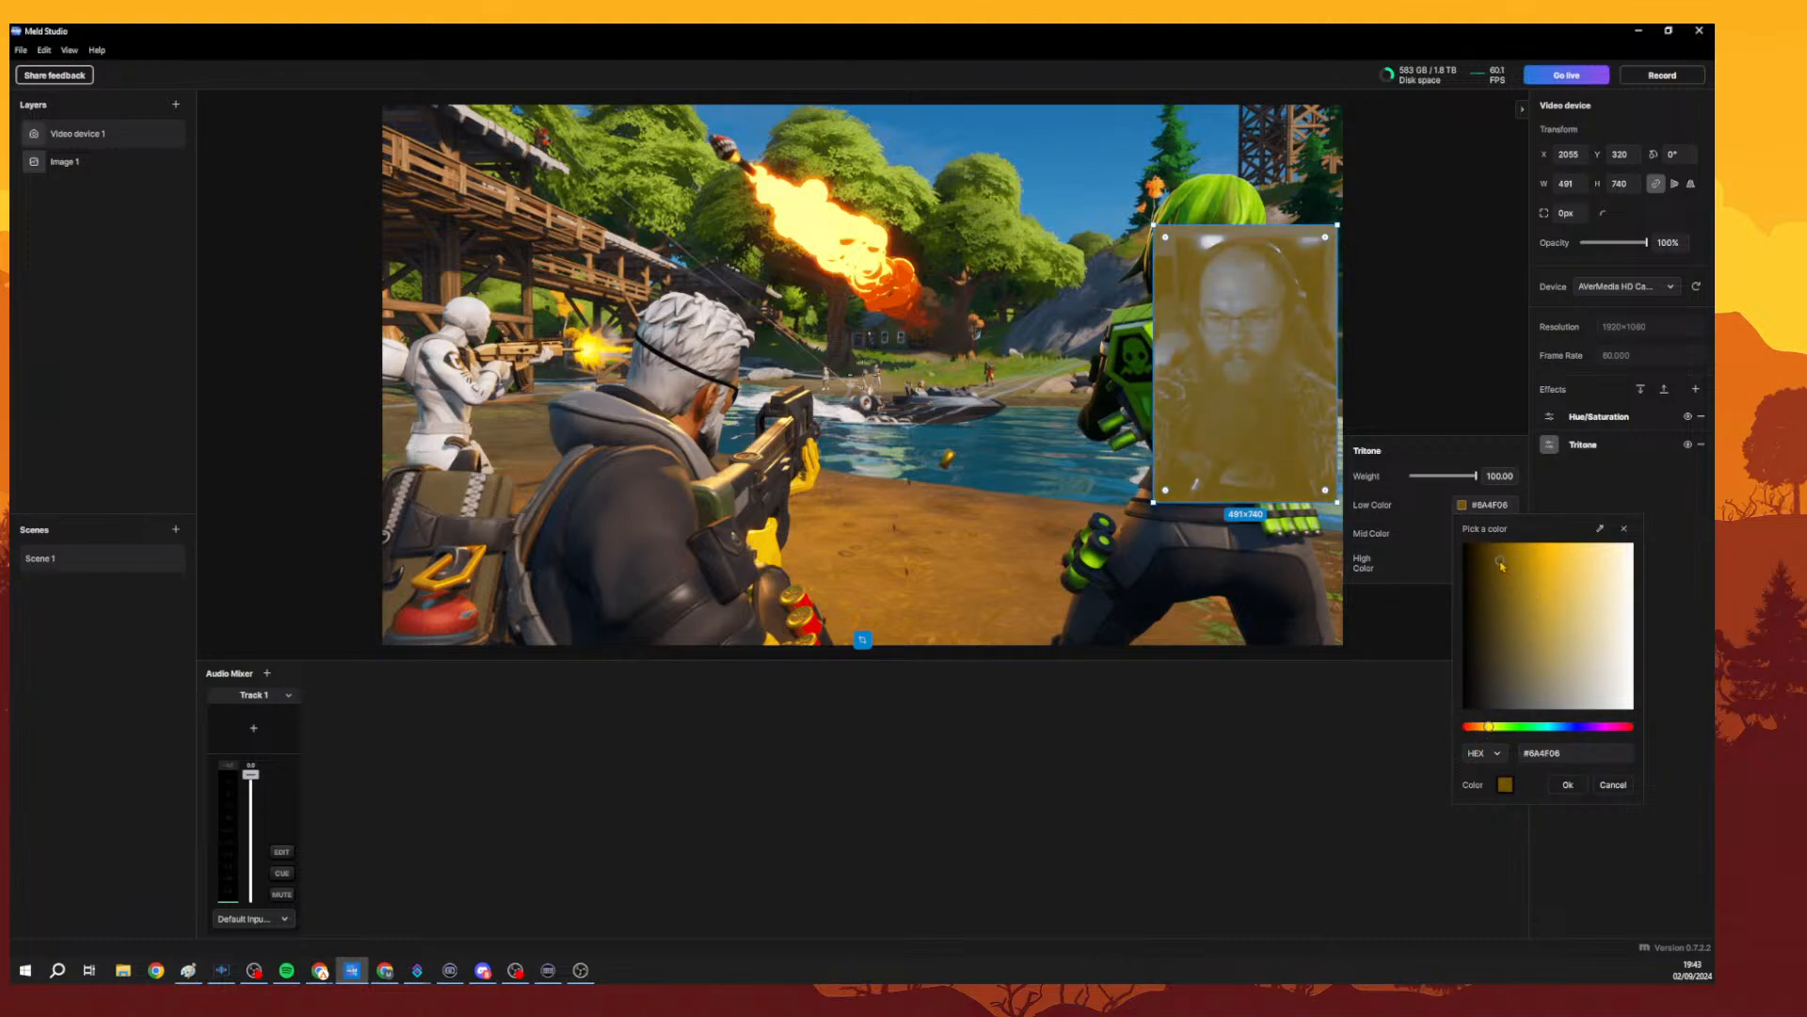
left_click(1591, 753)
left_click(1567, 784)
Try to set the Tritone mid colour to a golden yellow.
left_click(1487, 533)
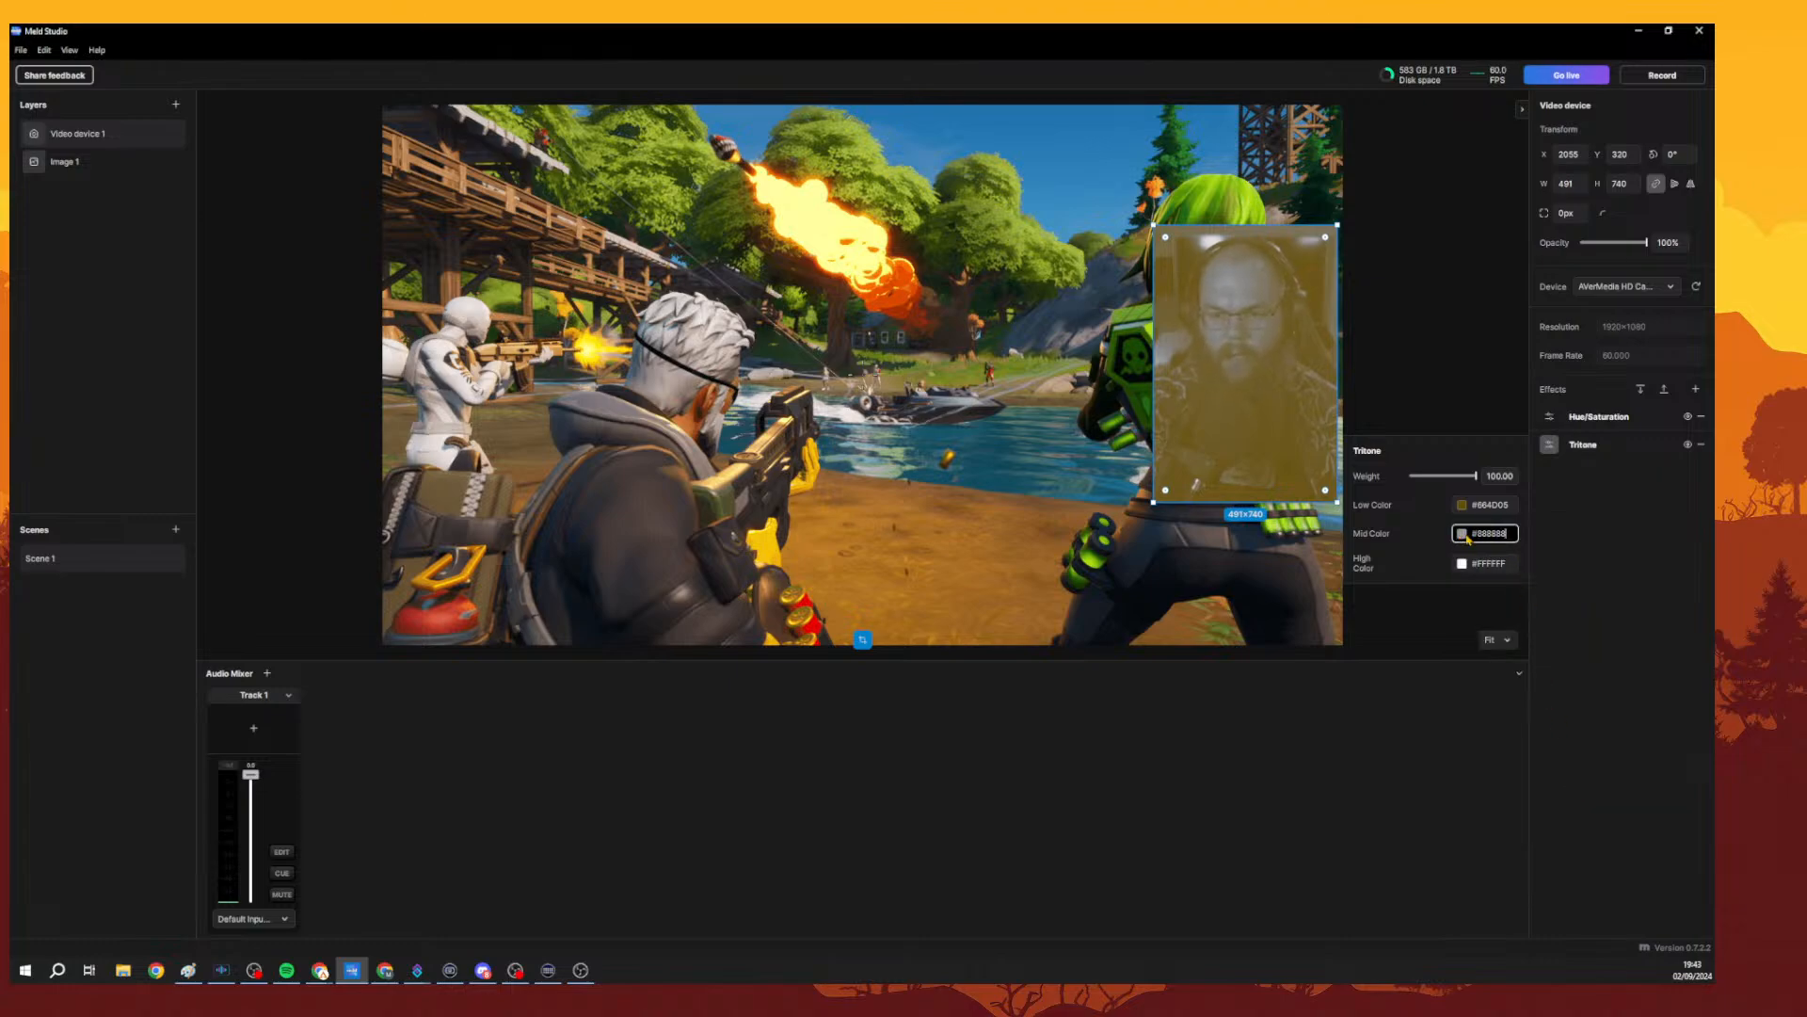
left_click(1461, 533)
left_click(1492, 757)
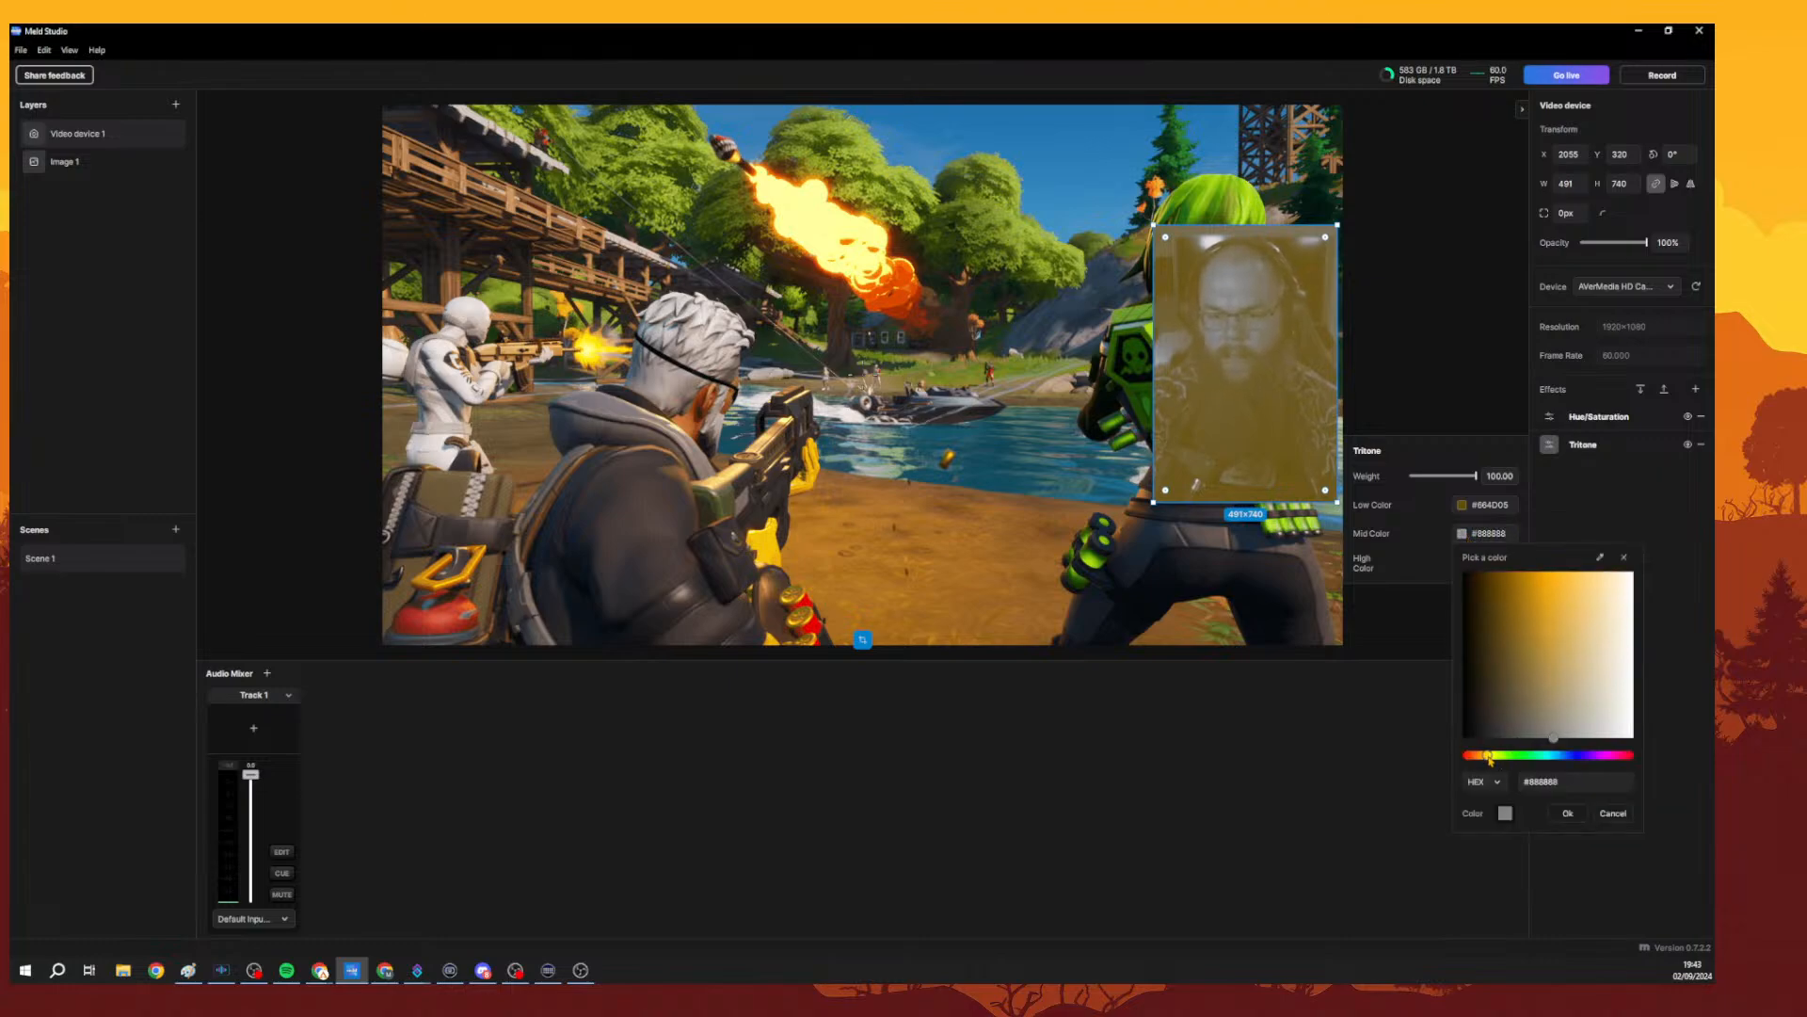
left_click(1516, 593)
left_click_drag(1517, 593, 1528, 620)
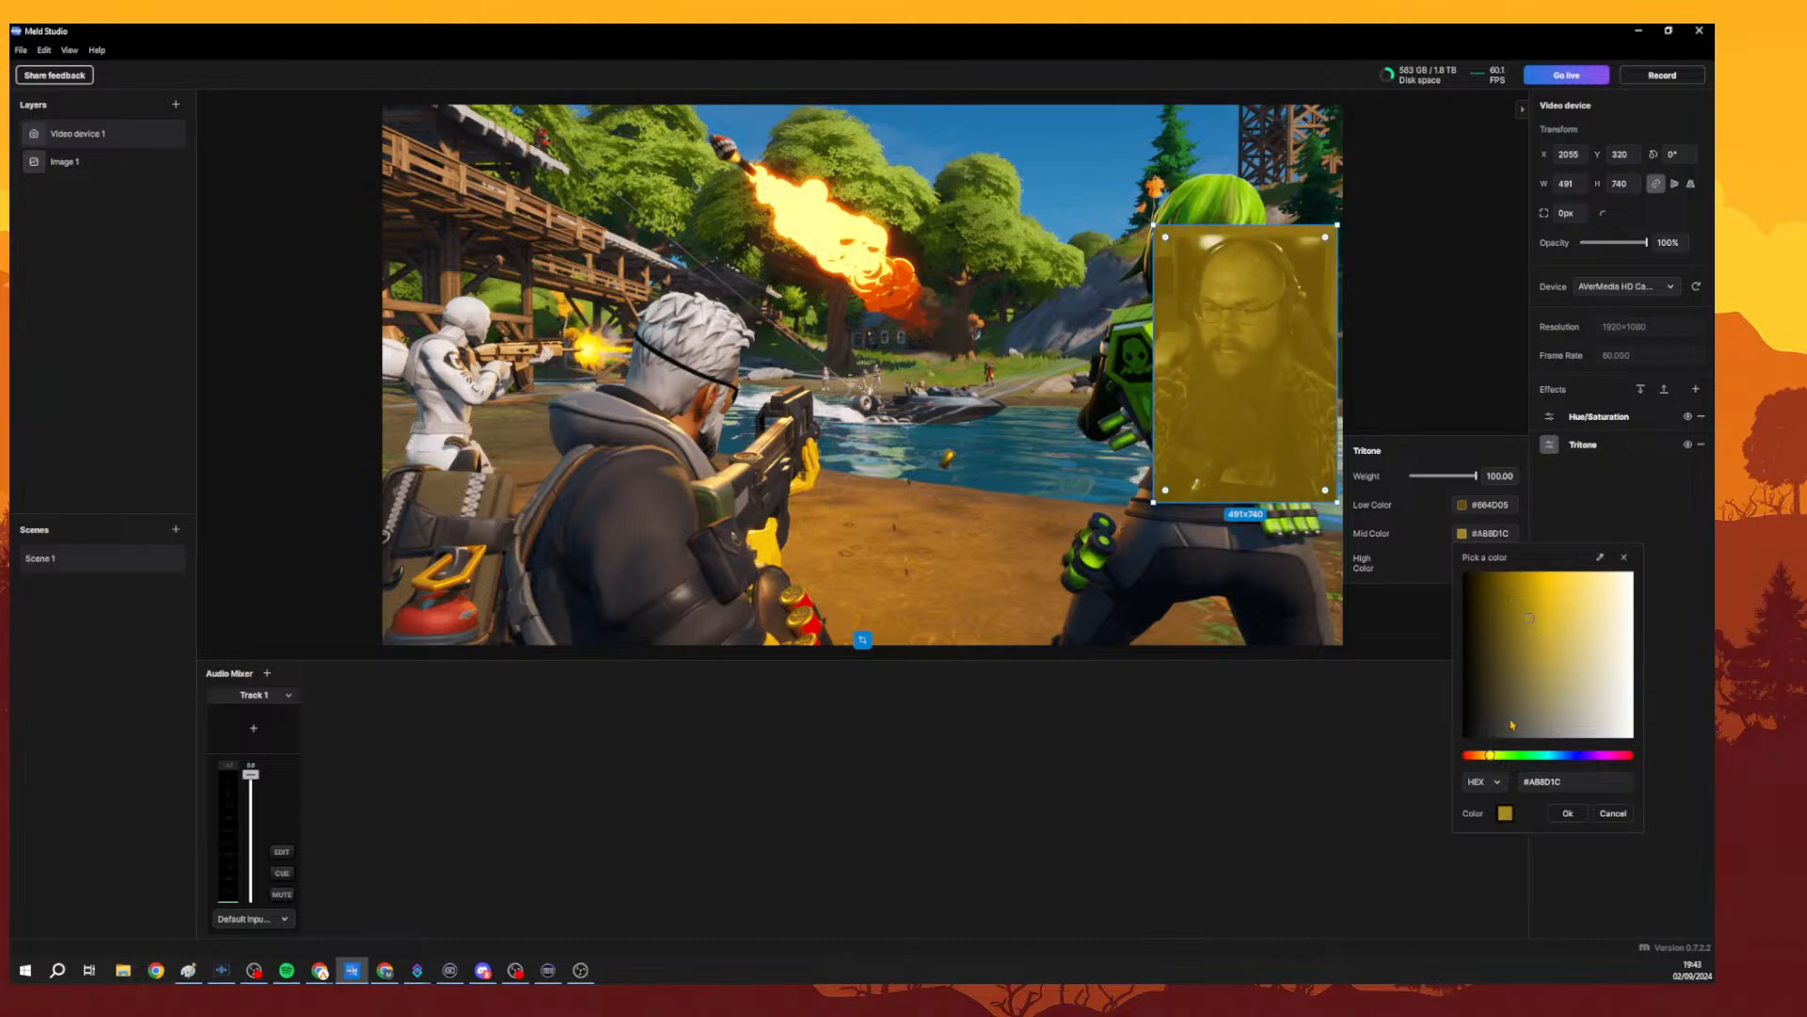
left_click(1489, 755)
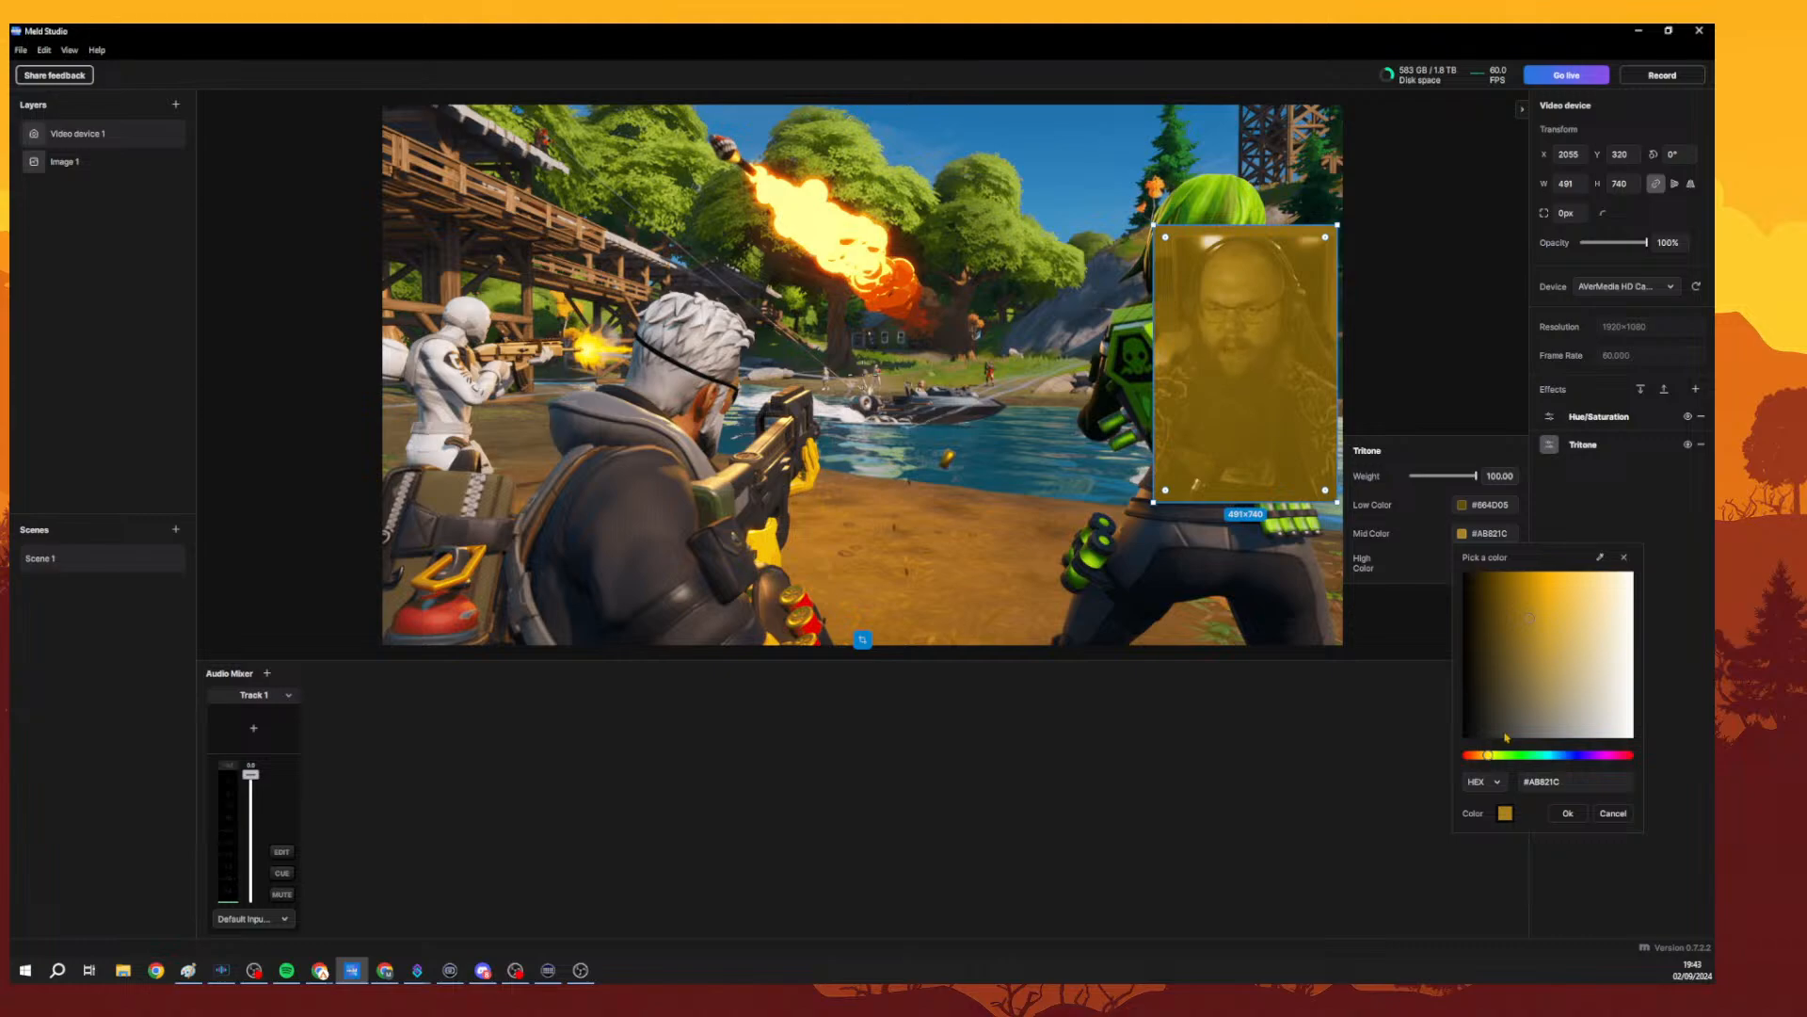
left_click_drag(1535, 624, 1537, 621)
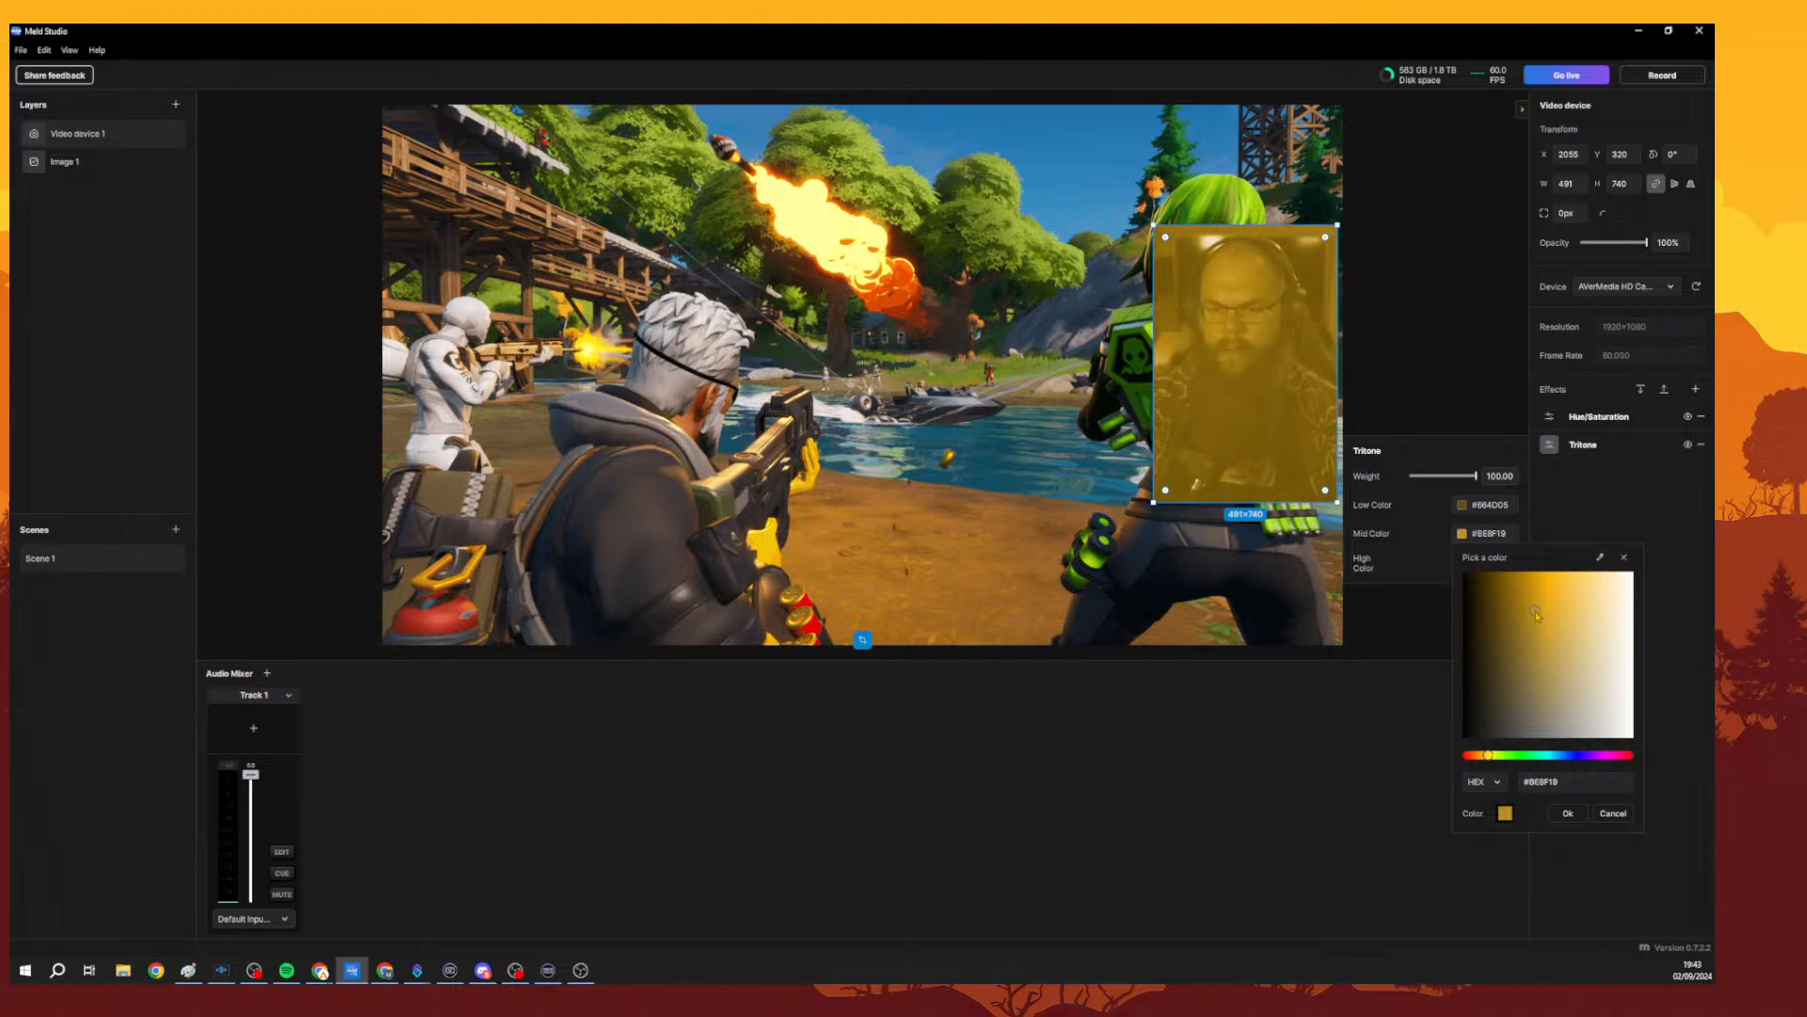
left_click(1442, 552)
Try to set the Tritone mid colour to an orange of about #D29113.
left_click(1462, 534)
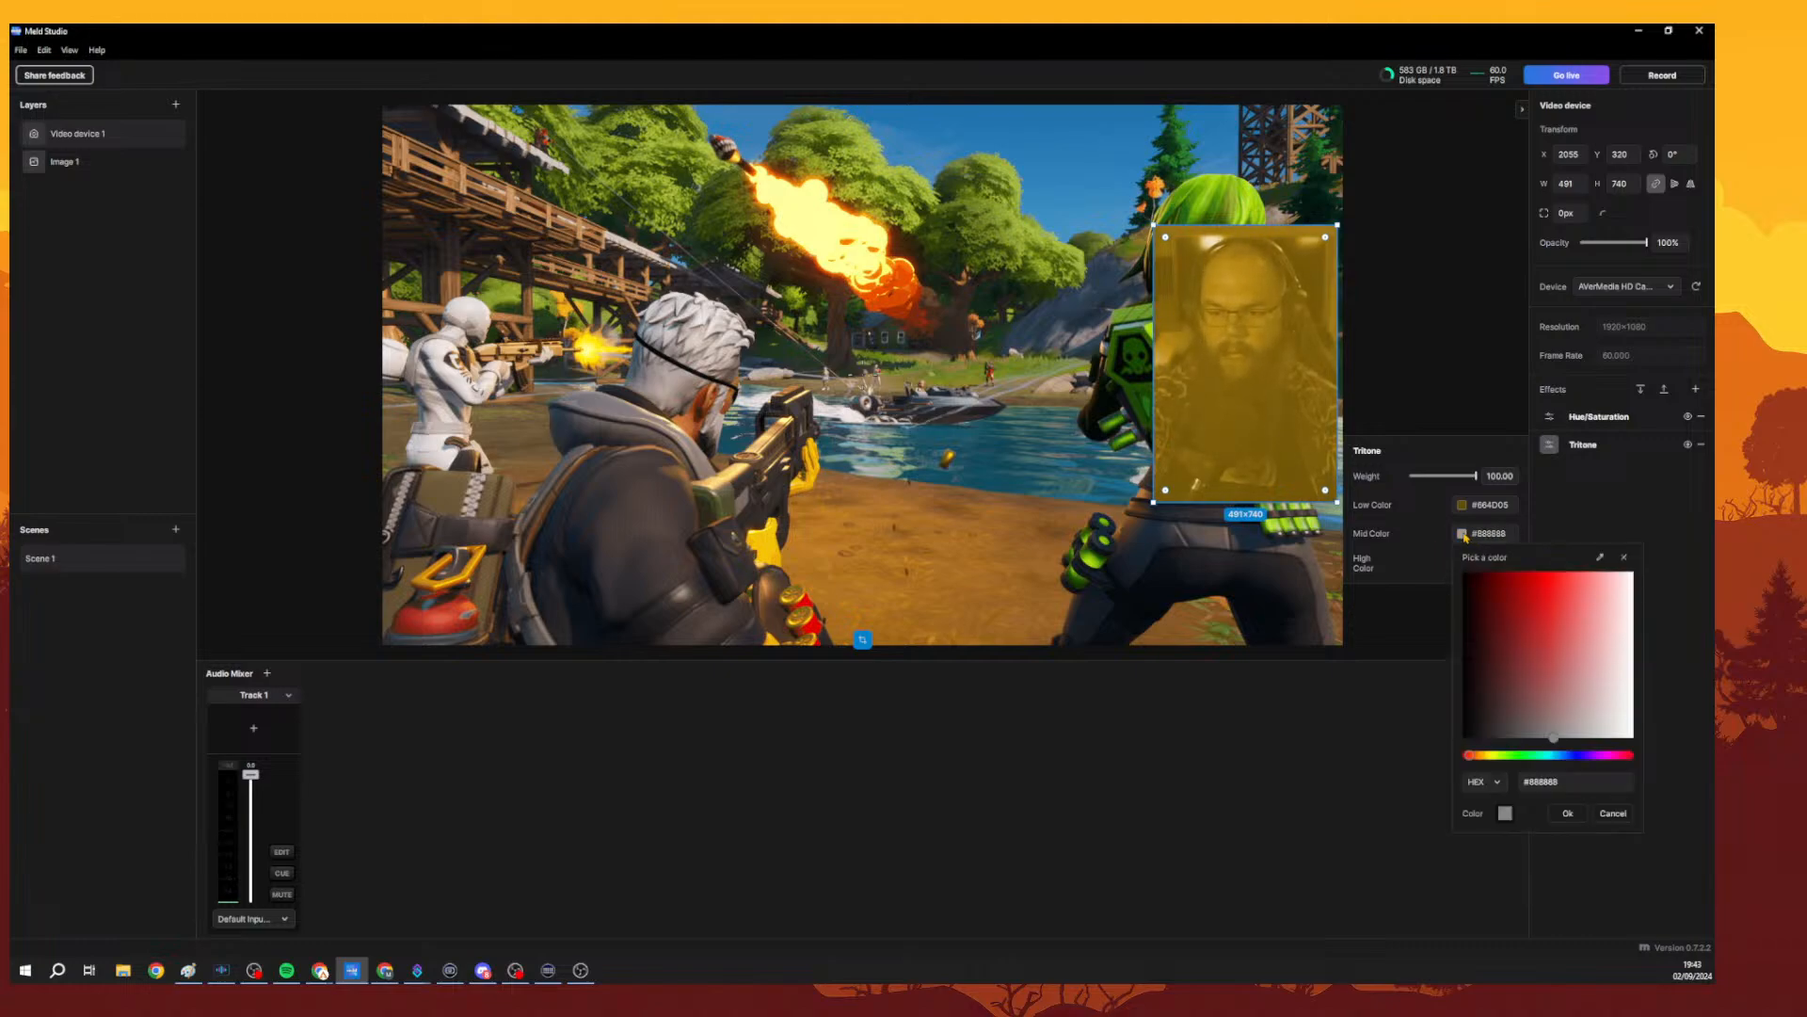
left_click(1486, 755)
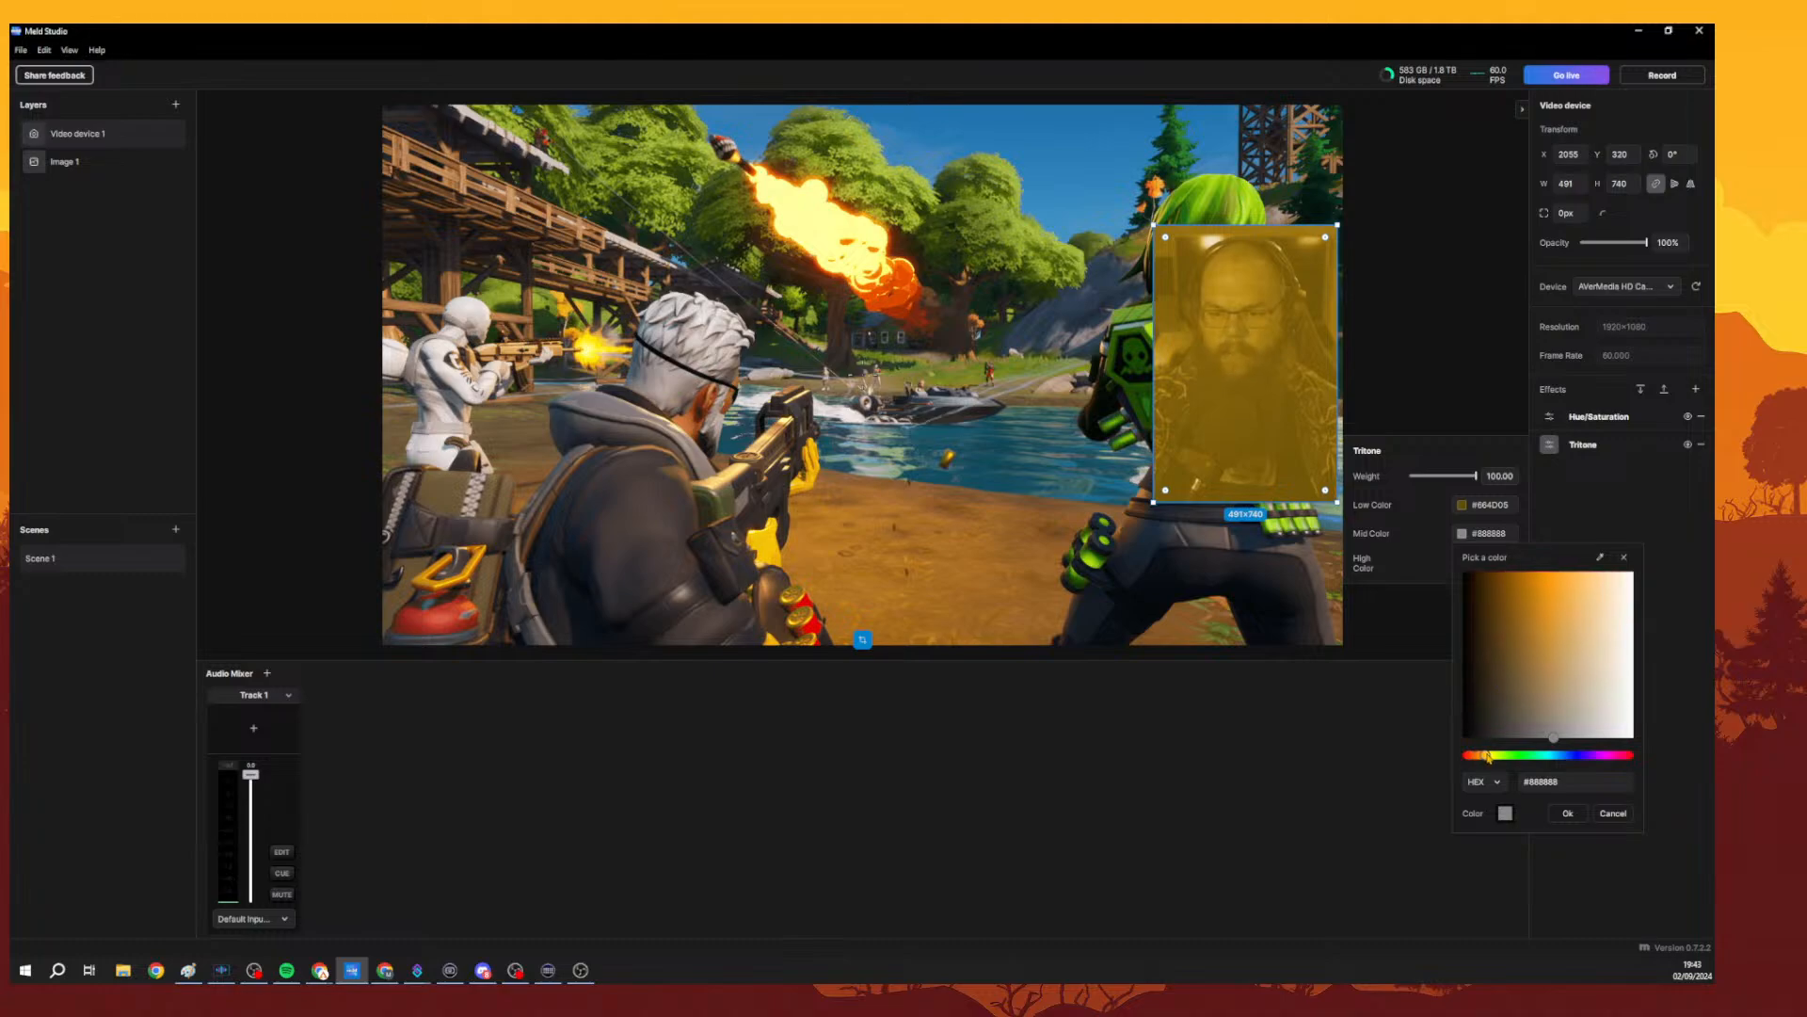
left_click_drag(1509, 656, 1540, 599)
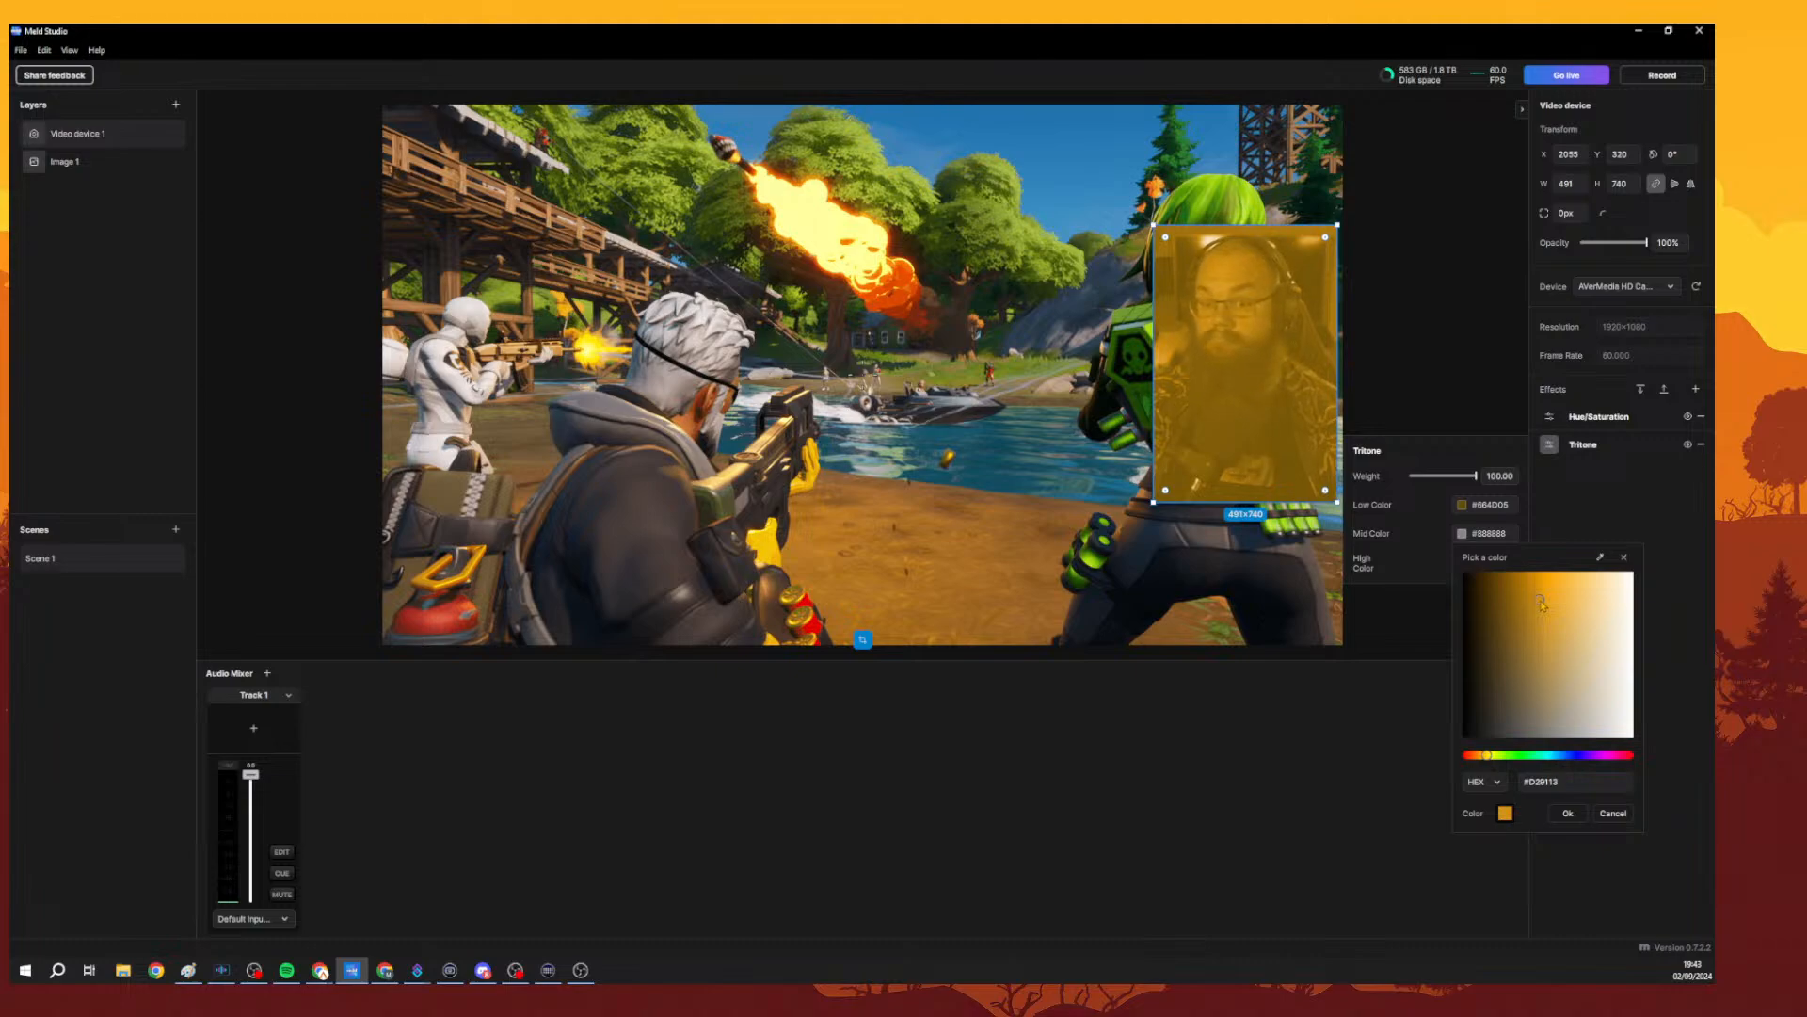
left_click(1570, 814)
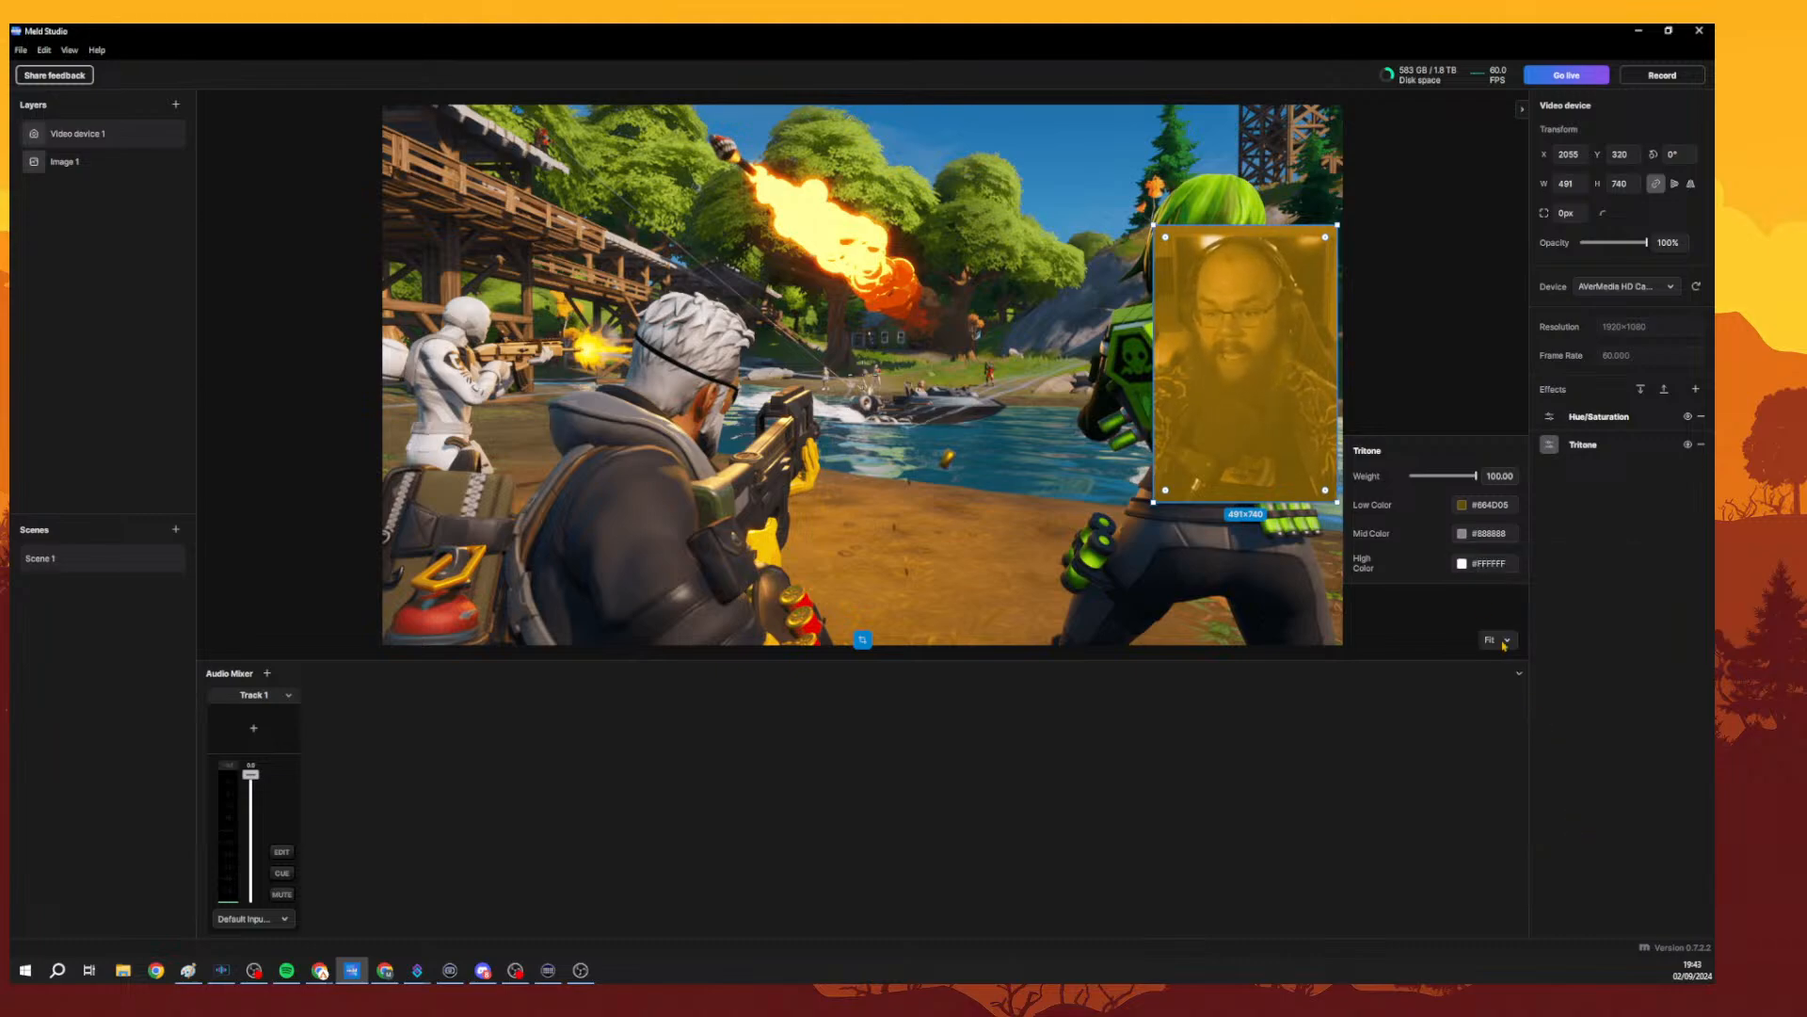
left_click(1465, 535)
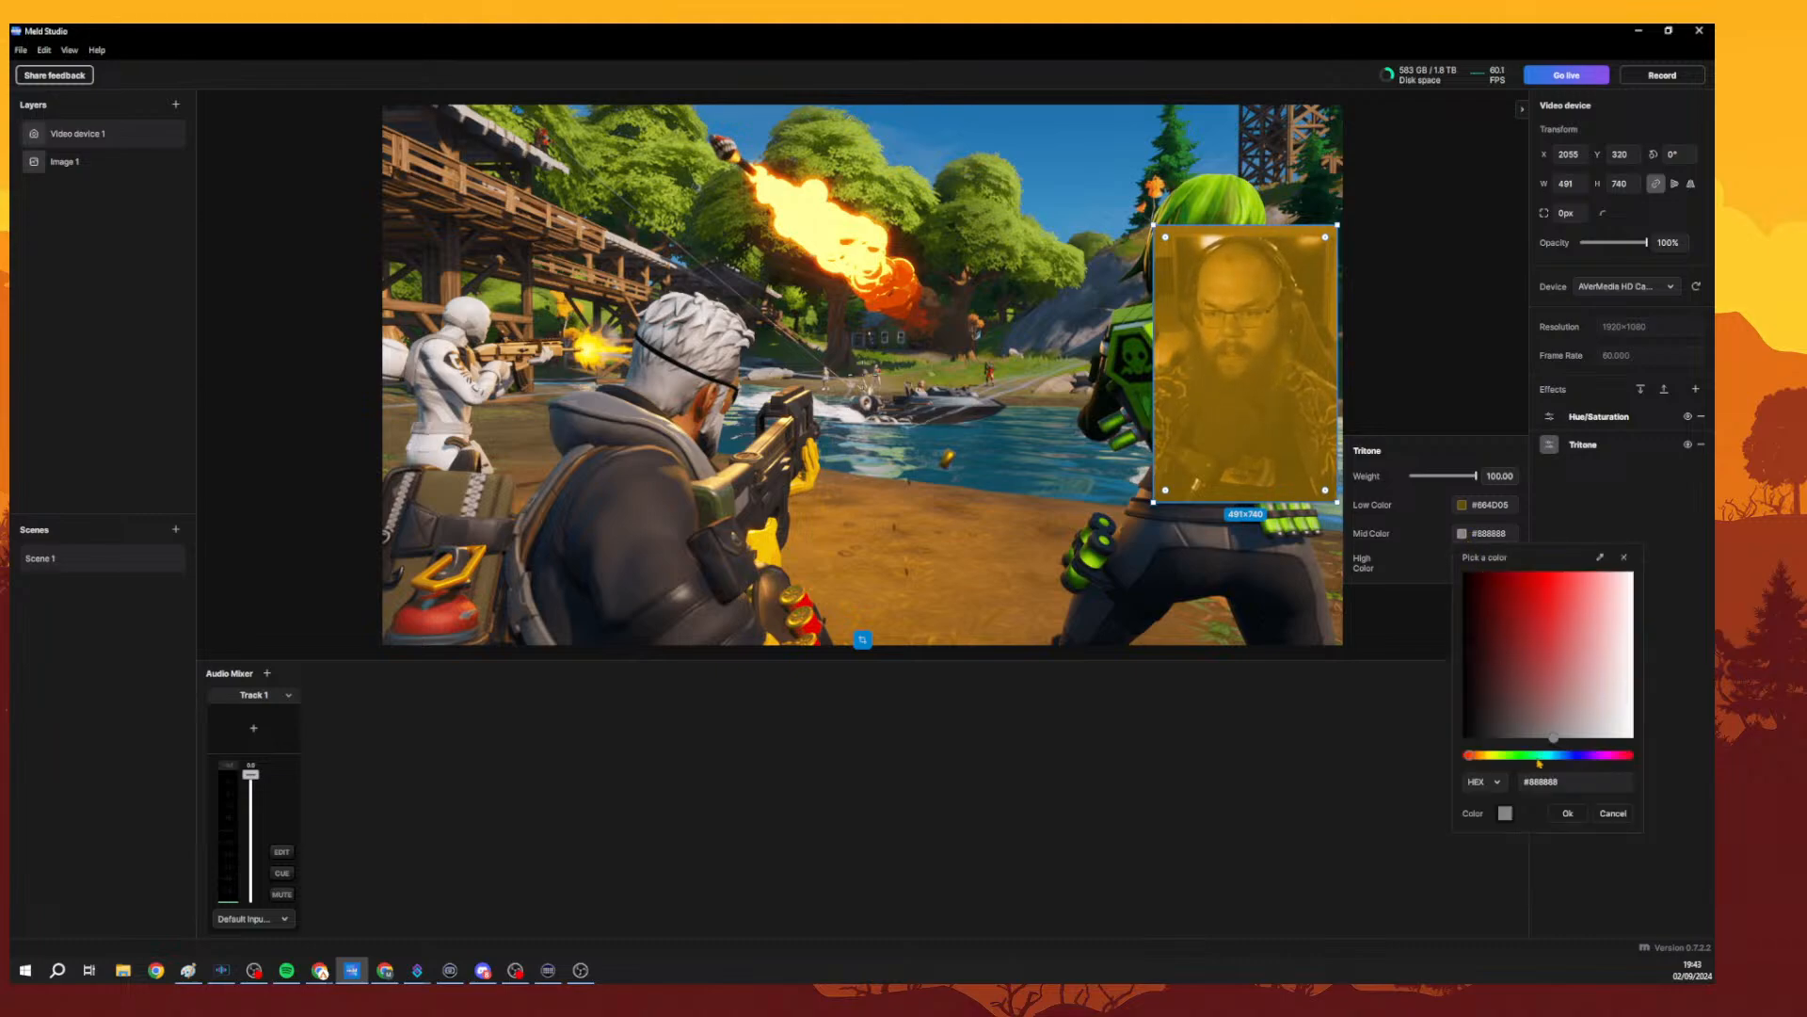
left_click(1612, 814)
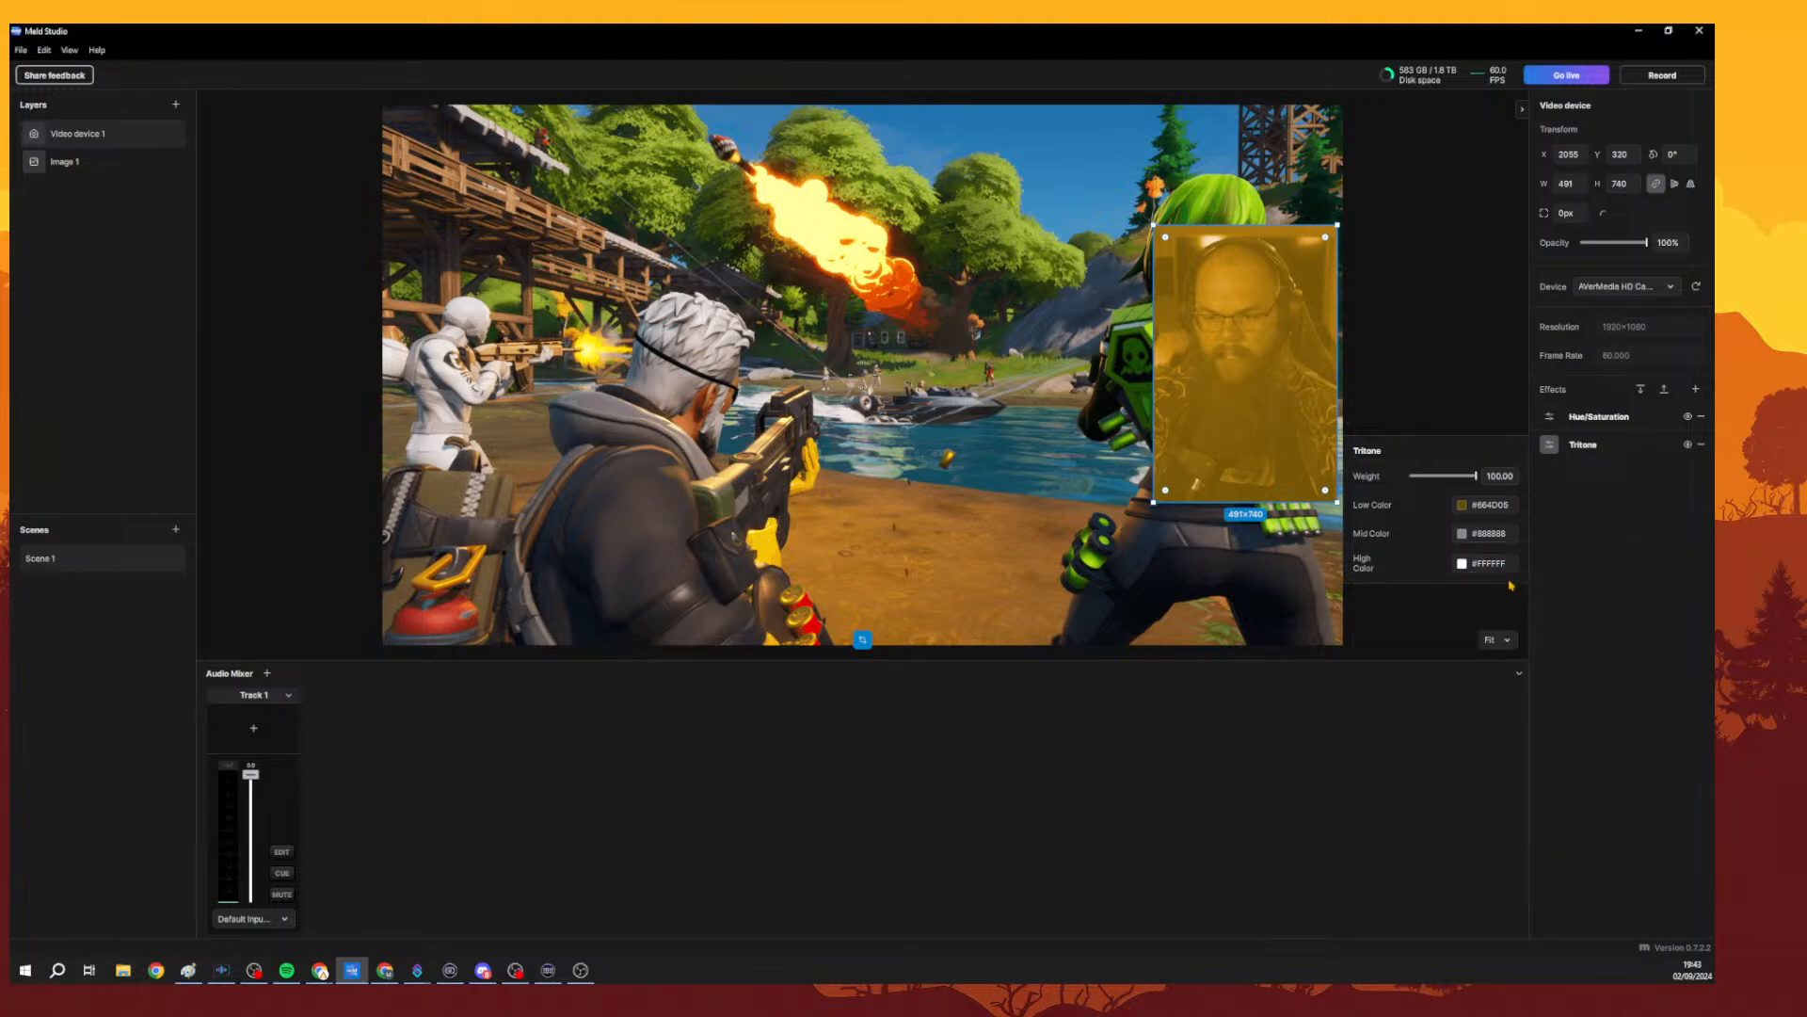
Try to set the Tritone high colour to an orange tone, then close the Tritone settings.
left_click(1462, 563)
left_click_drag(1473, 785, 1487, 785)
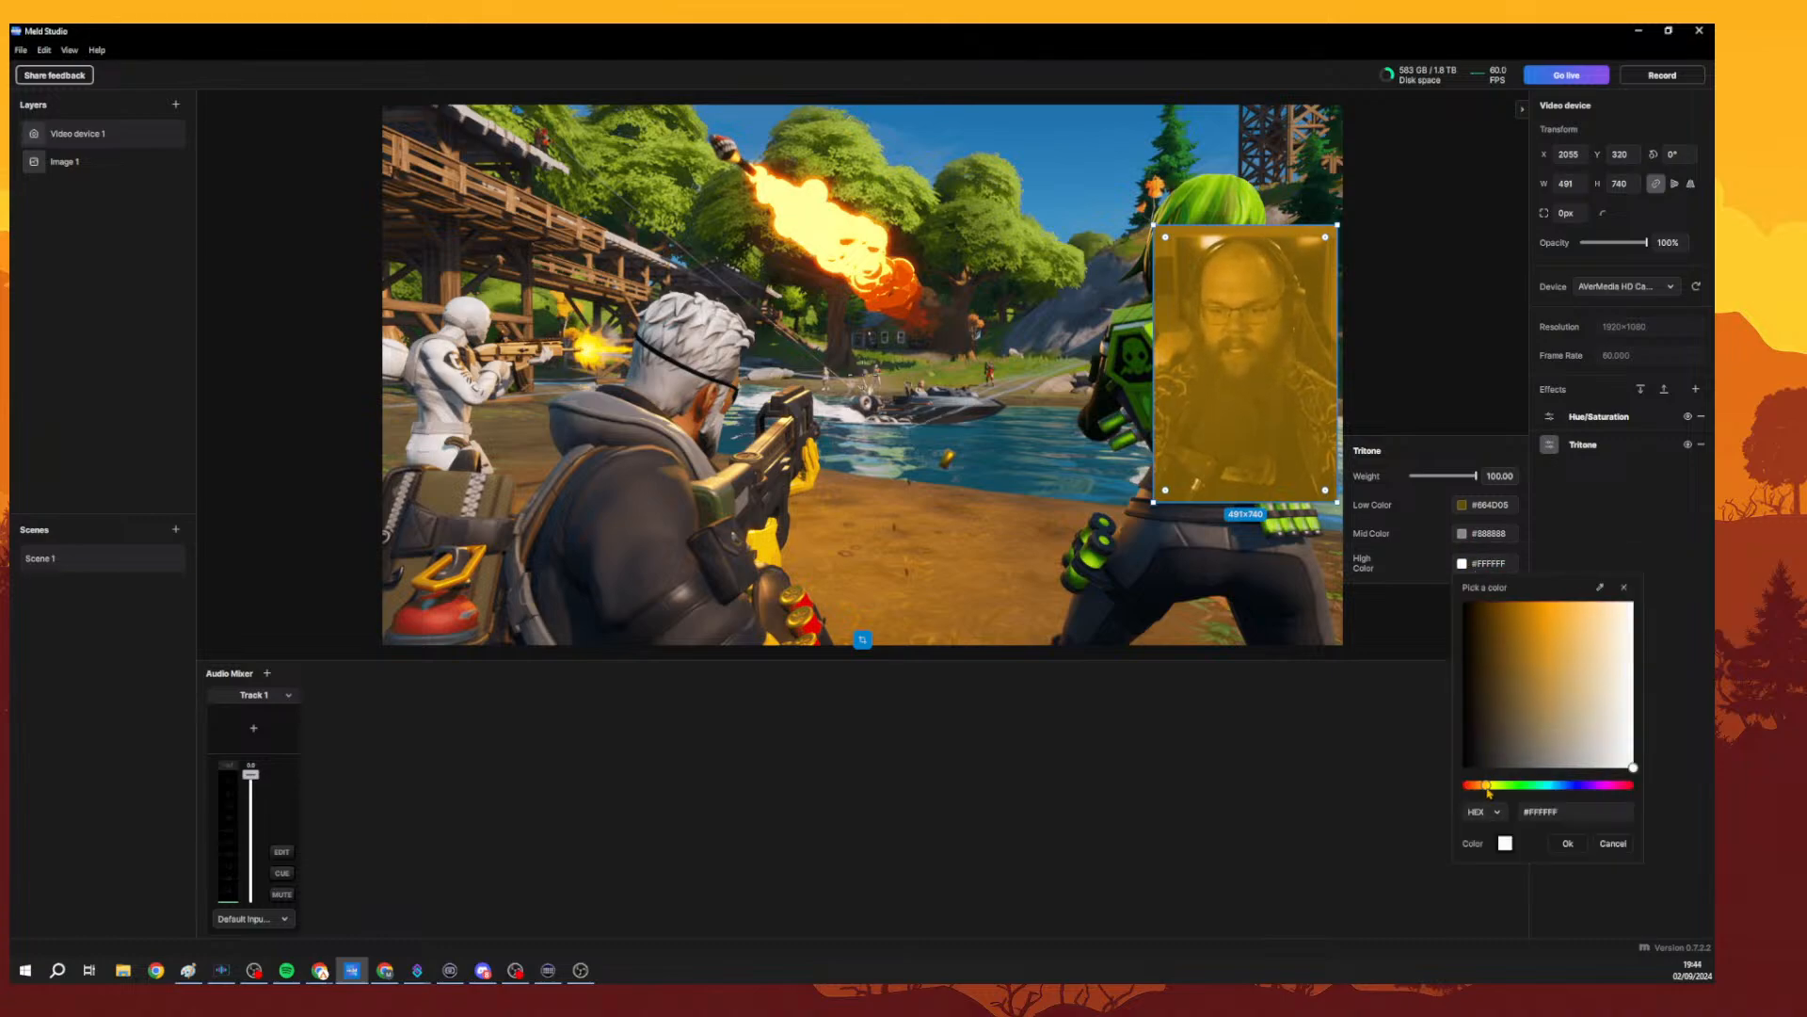
left_click_drag(1548, 622, 1613, 657)
left_click(1569, 844)
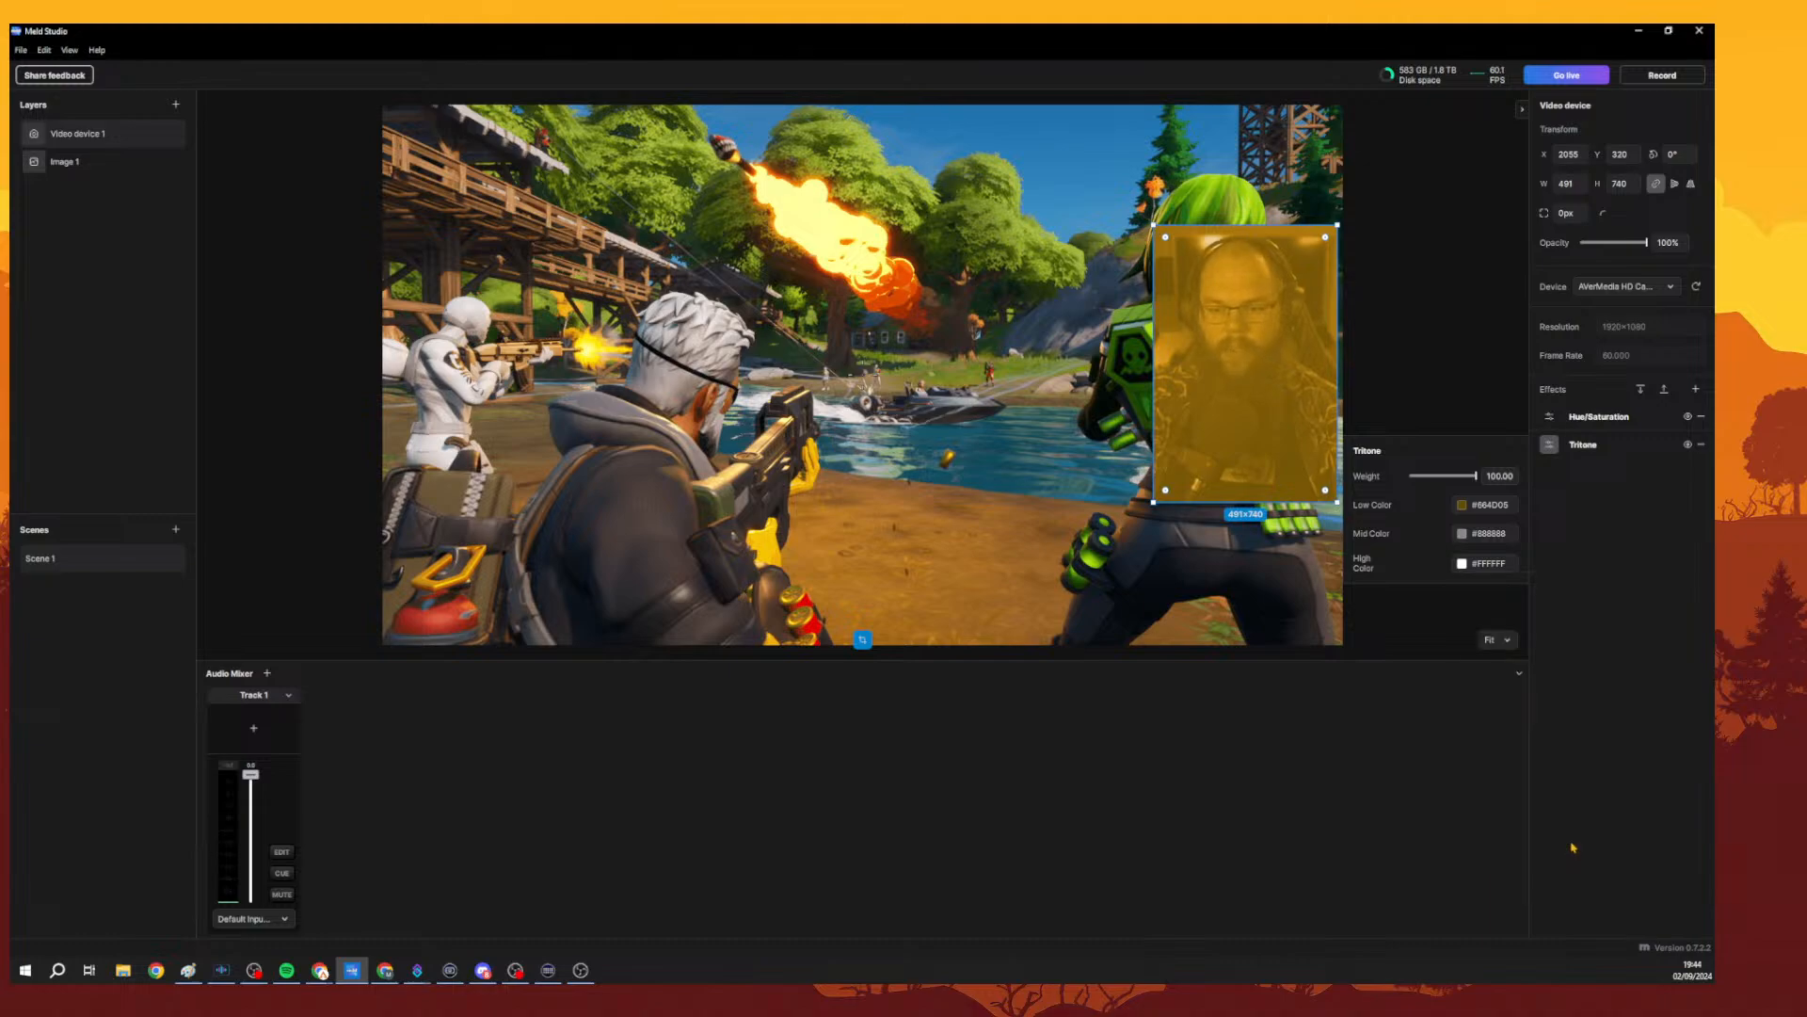
left_click(1569, 525)
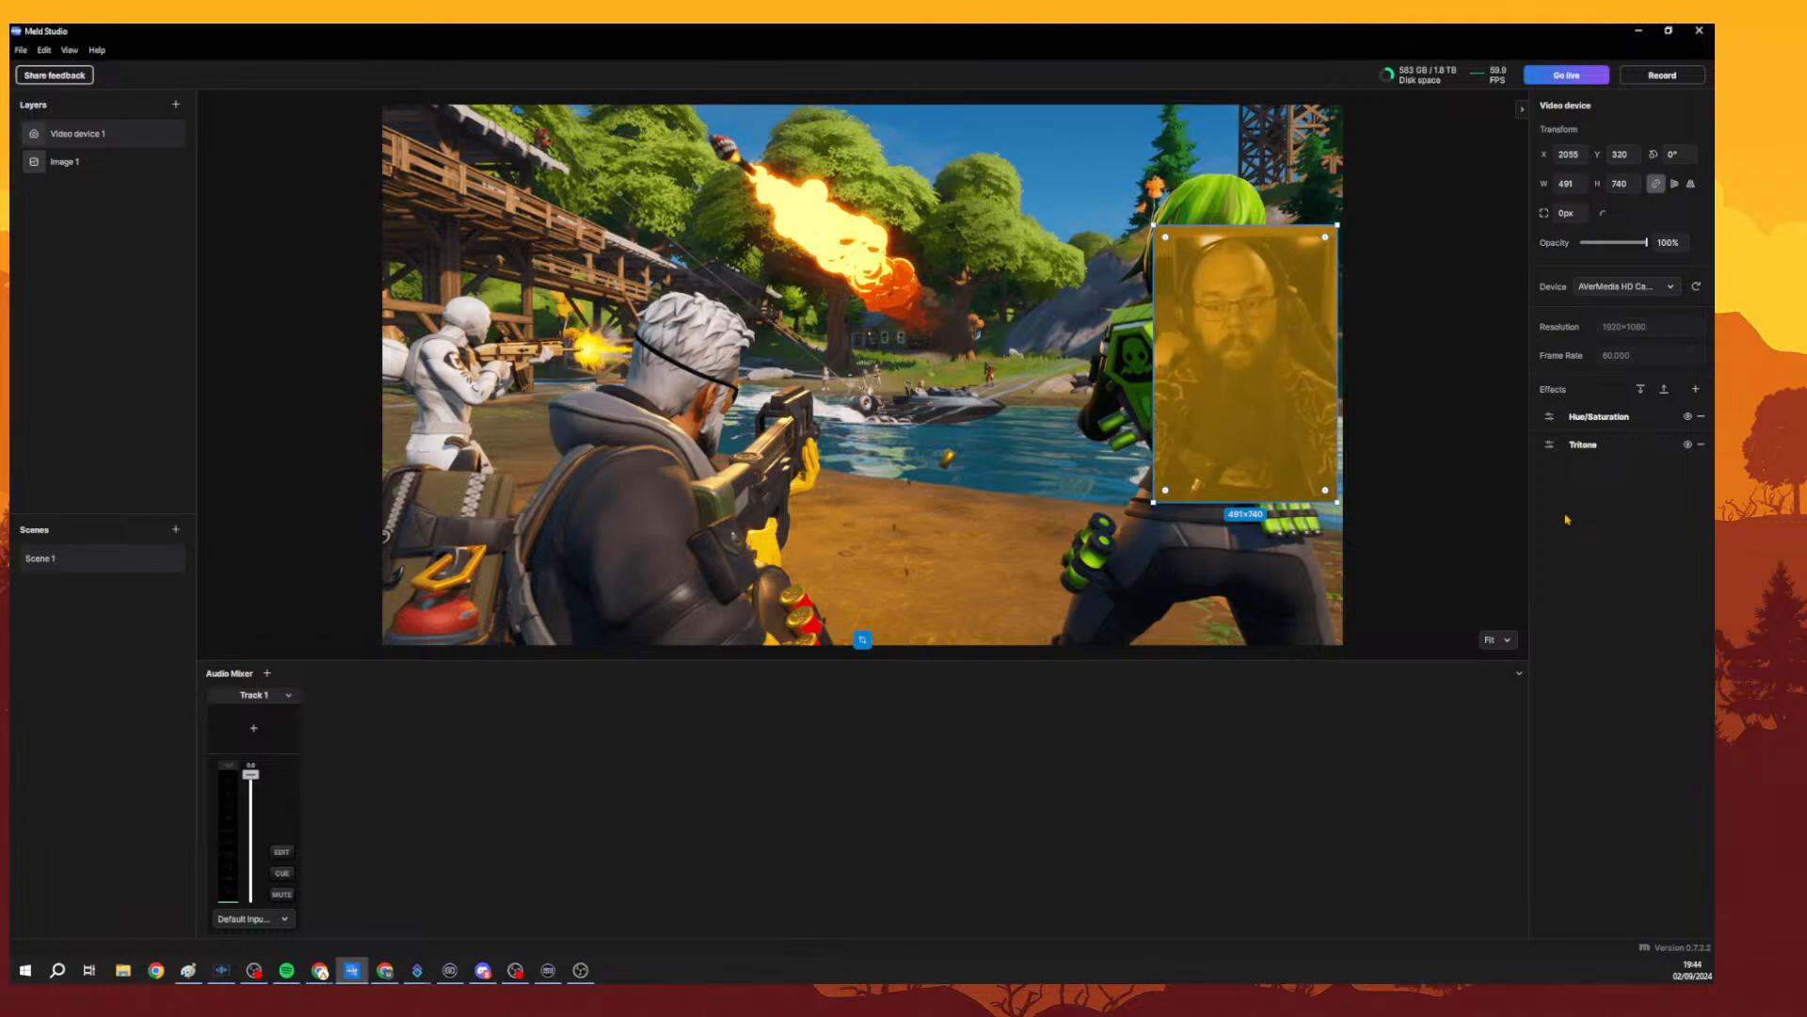
Toggle the Tritone effect's visibility off and on to compare, ending with it hidden.
left_click(1687, 445)
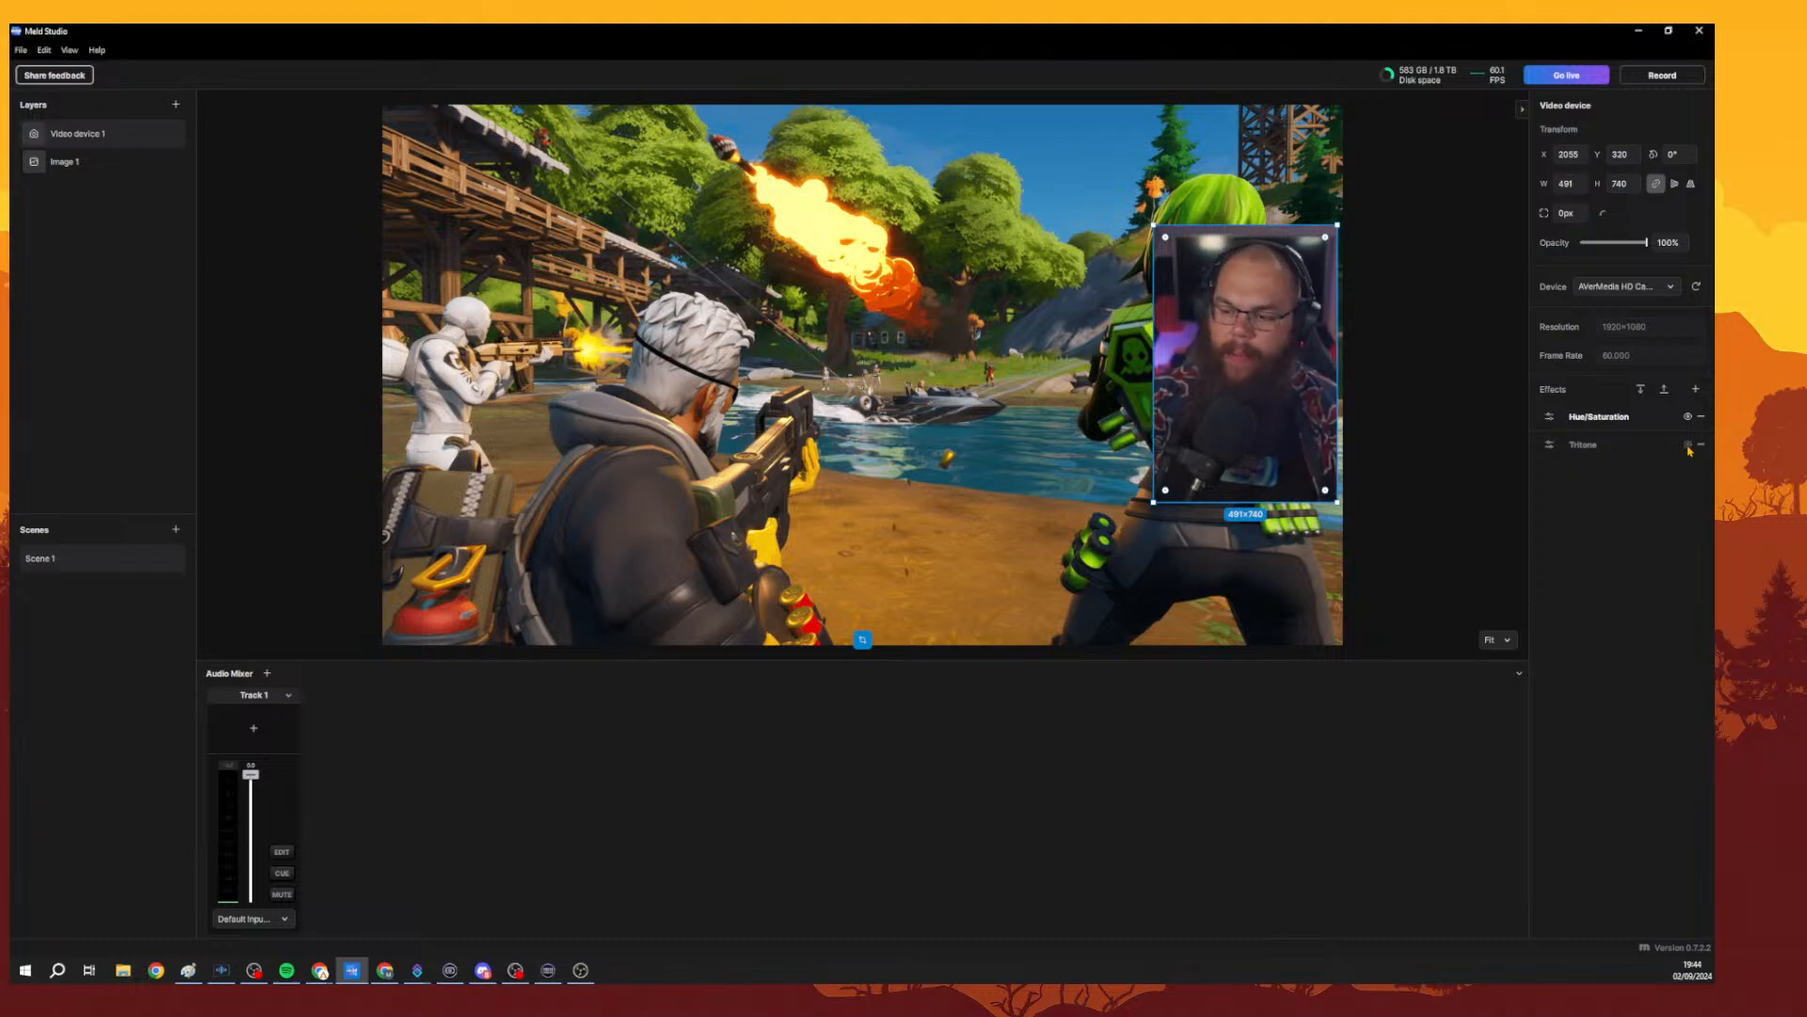
left_click(1687, 445)
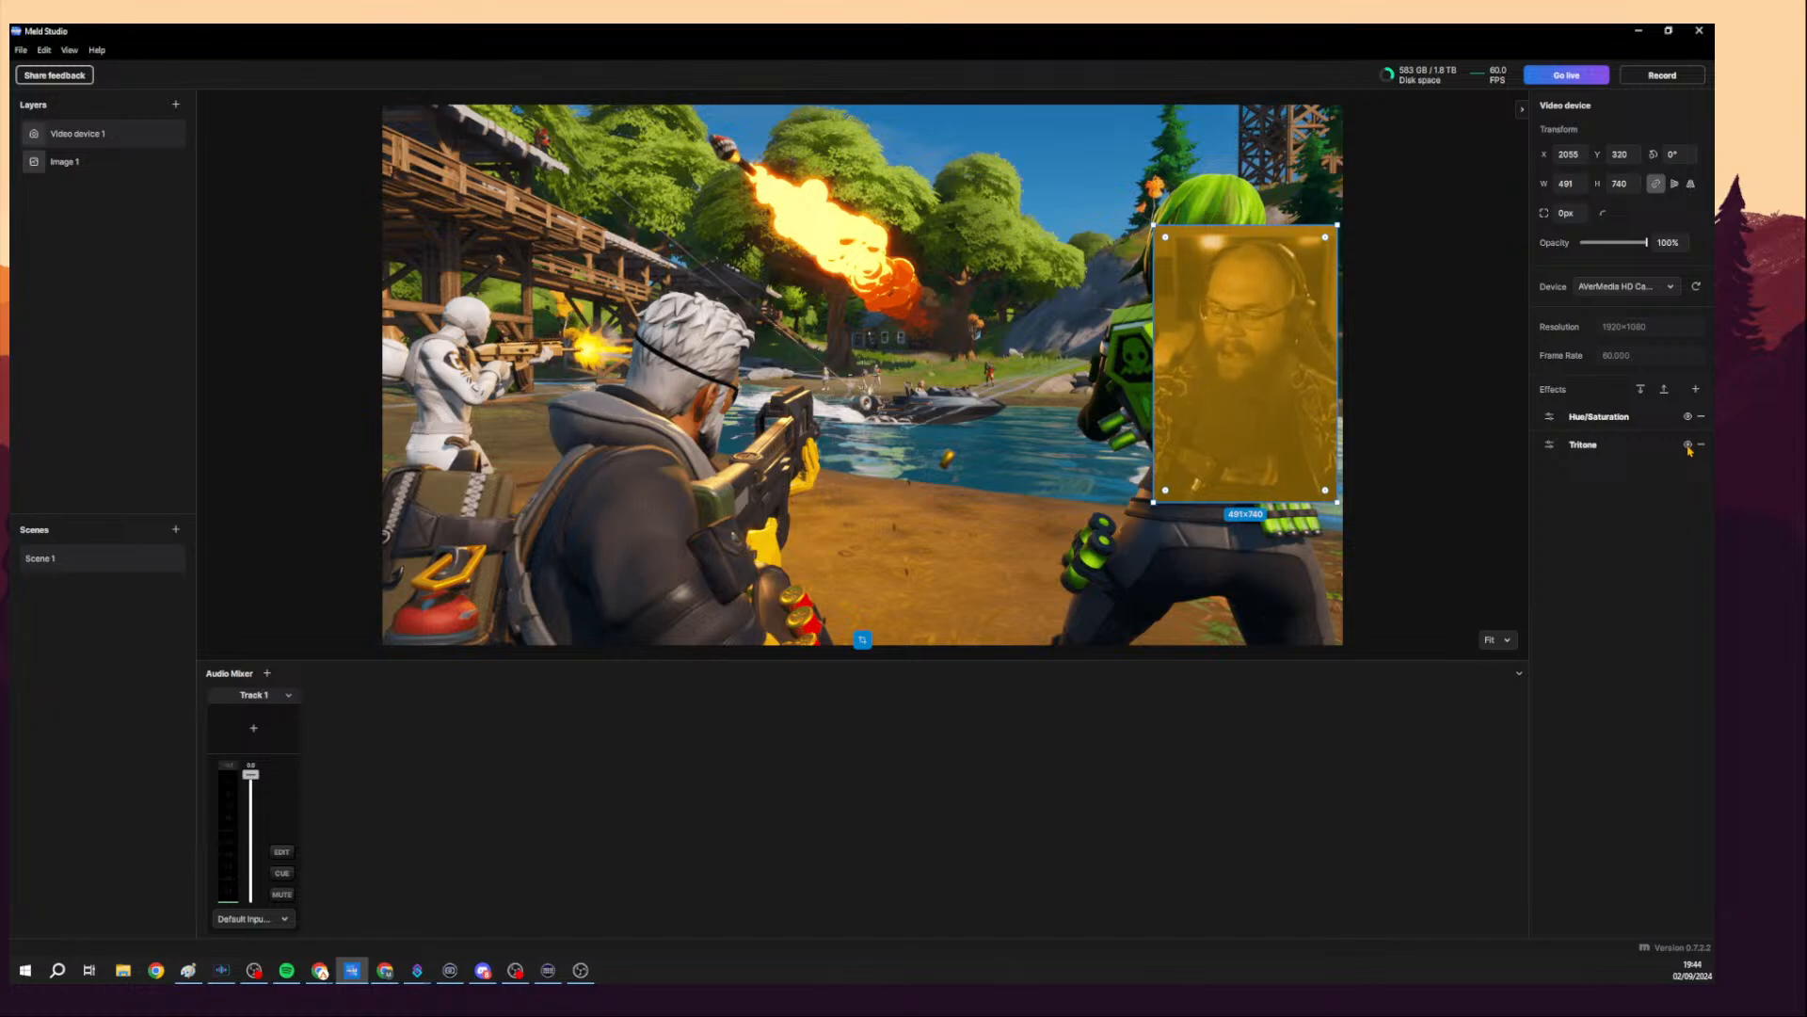
left_click(1688, 446)
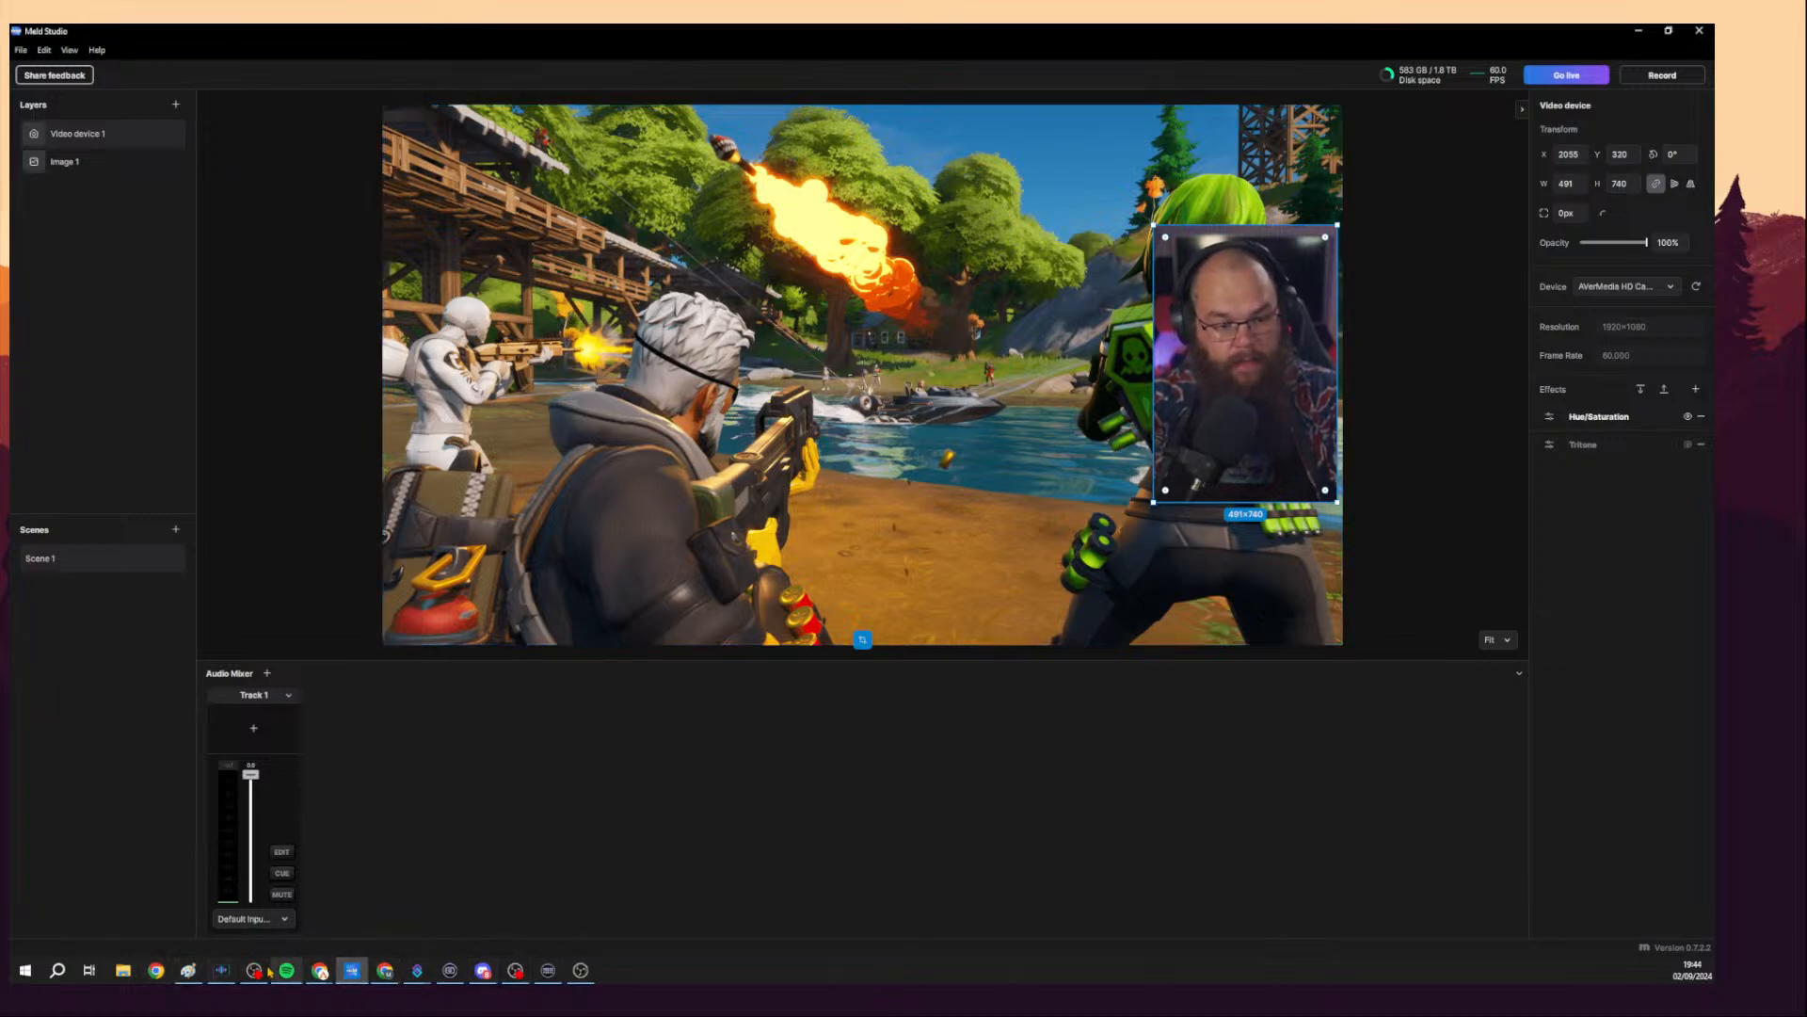
Switch to the browser to view the interface preview on the Meld Studio website, then return to Meld Studio.
mouse_move(321, 971)
left_click(211, 914)
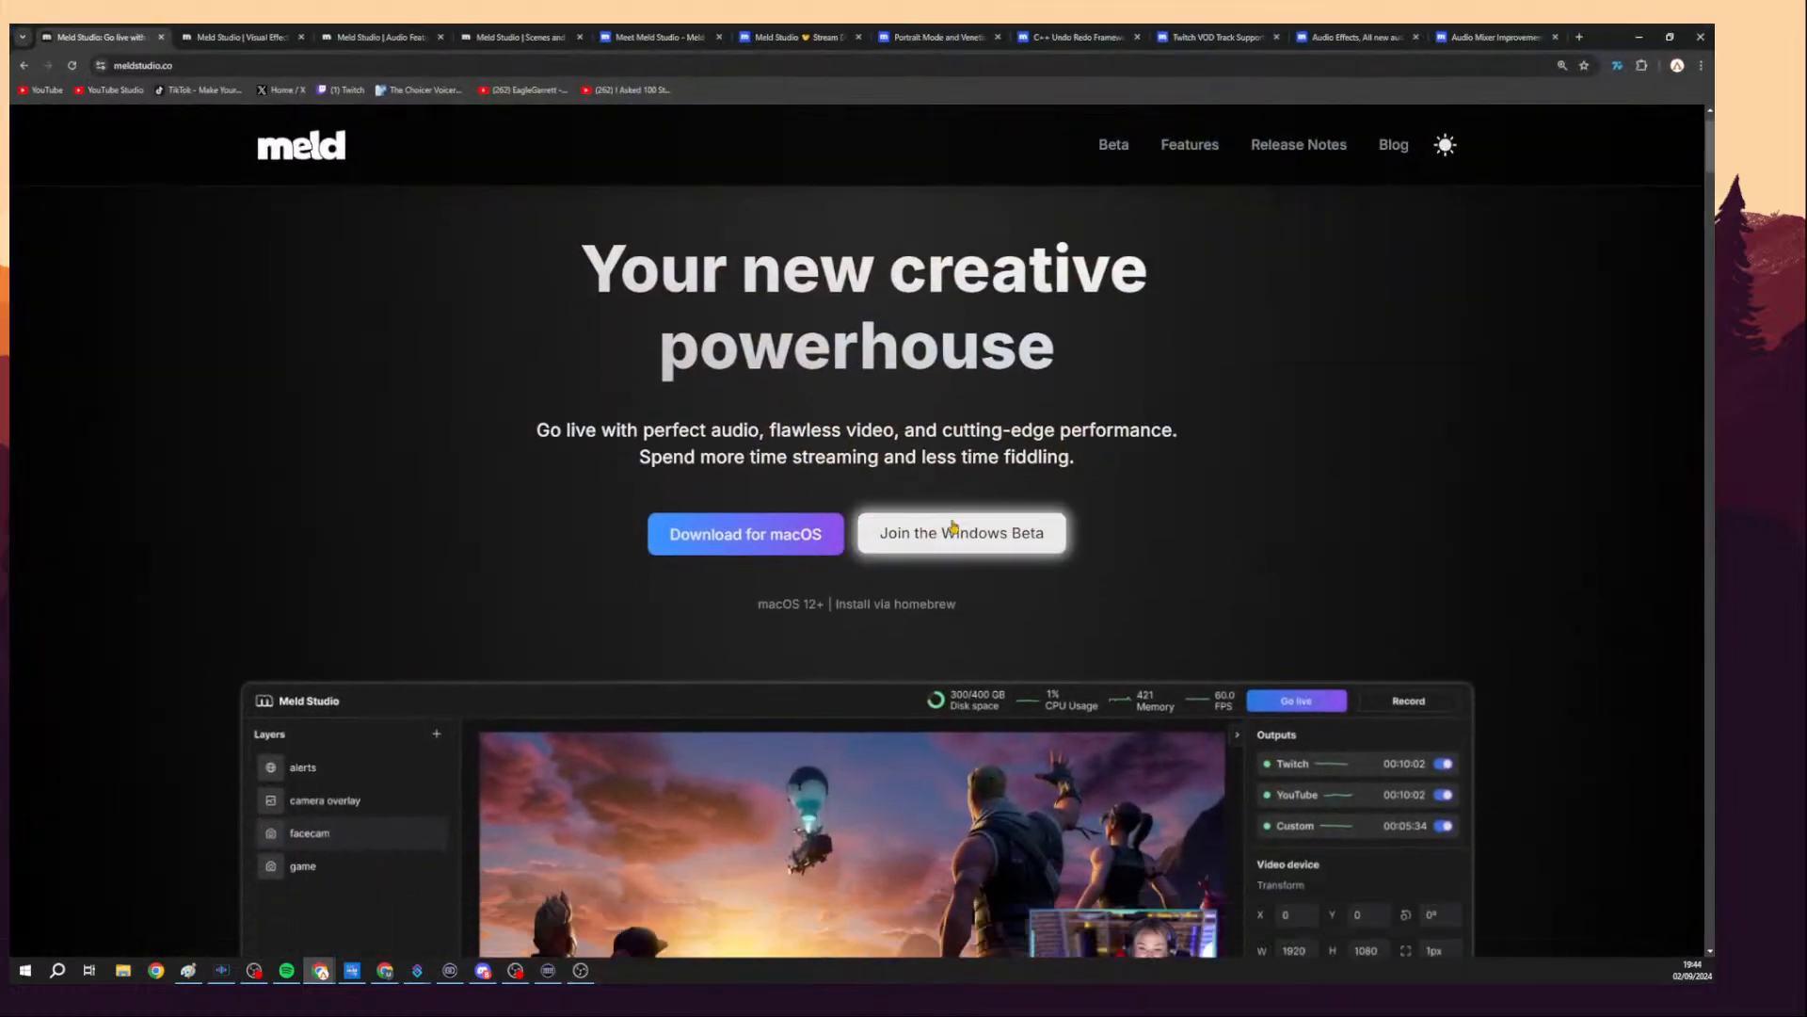
scroll(961, 555, "down", 5)
scroll(1271, 370, "down", 1)
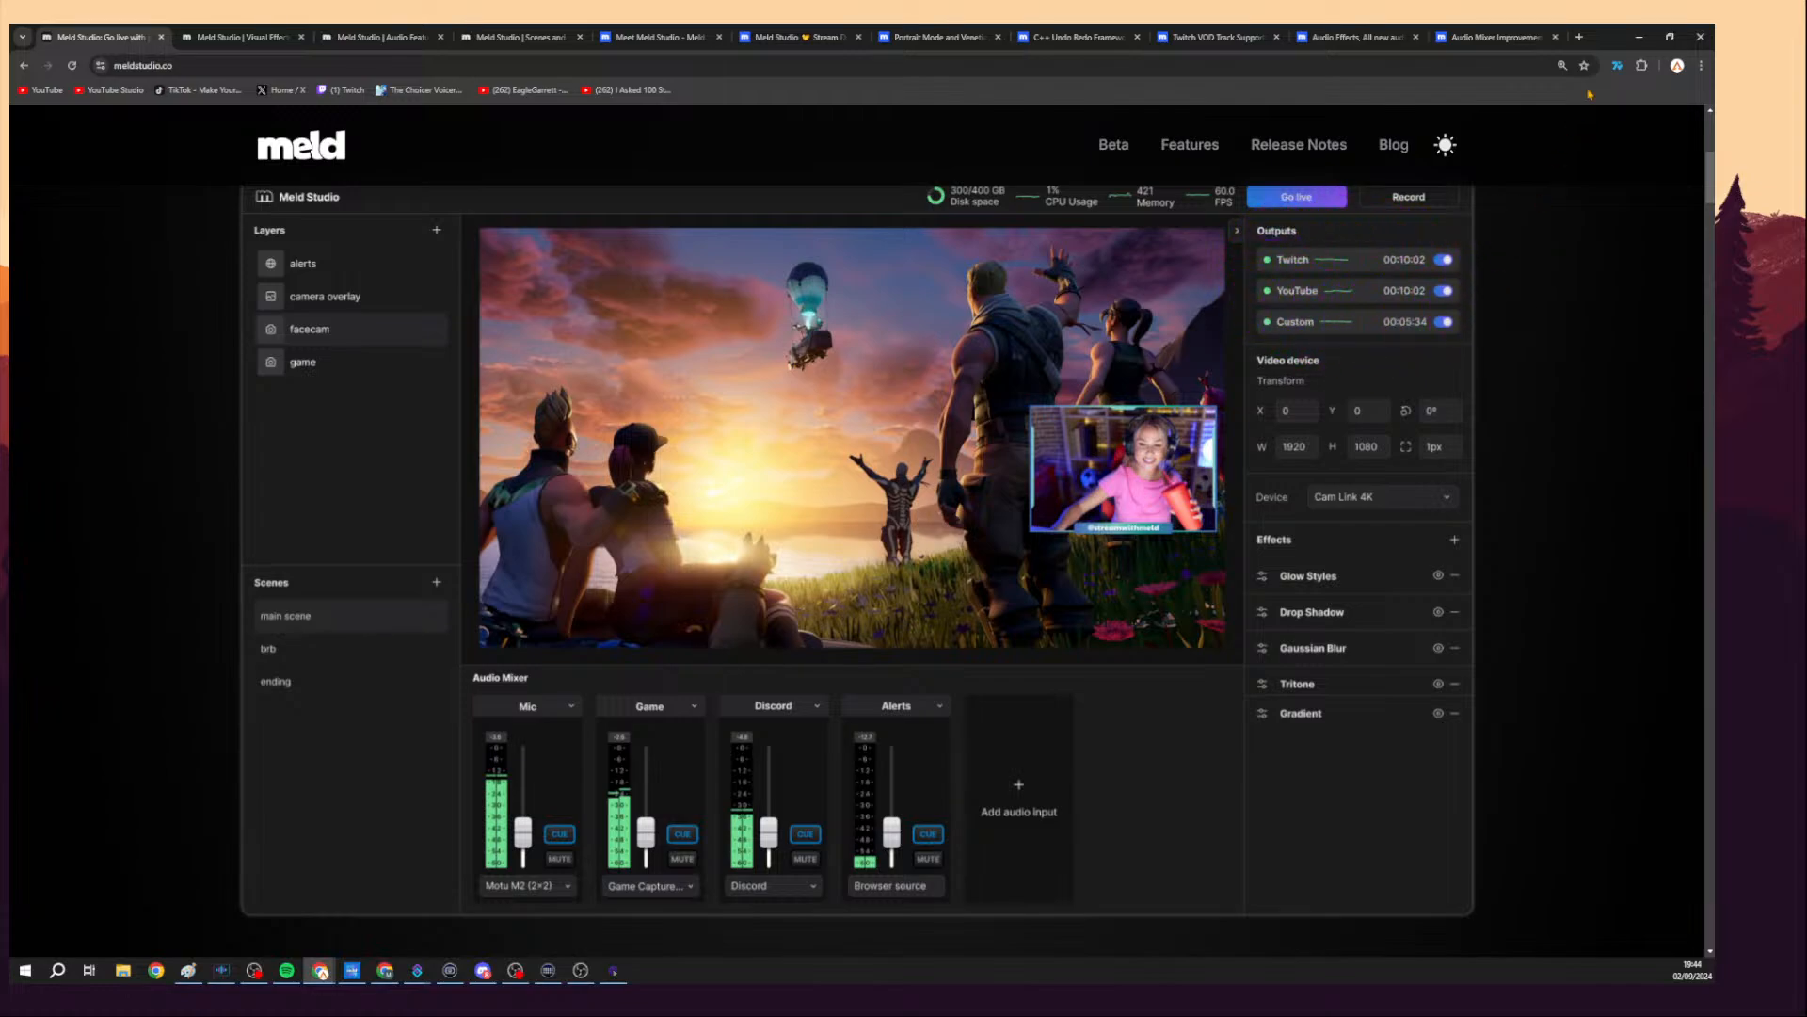
left_click(1639, 38)
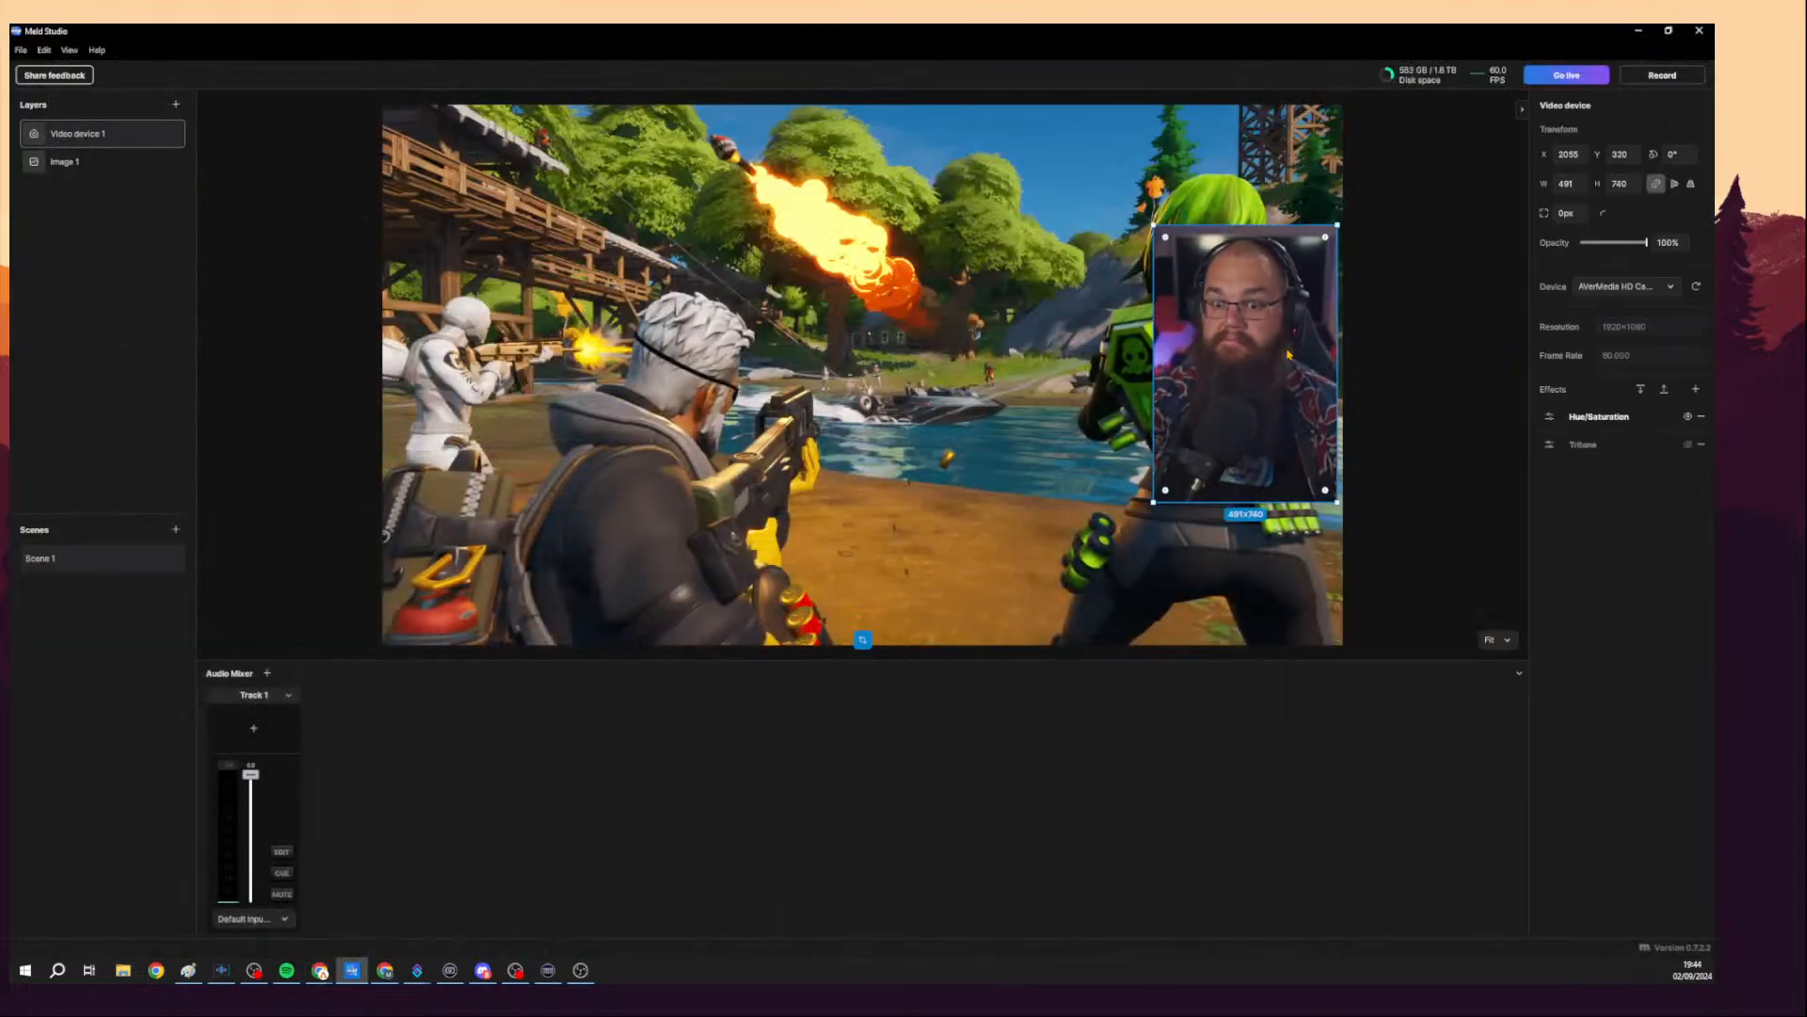
Add a Sharpen effect to the camera layer, raise its strength, then remove it again.
left_click(1688, 448)
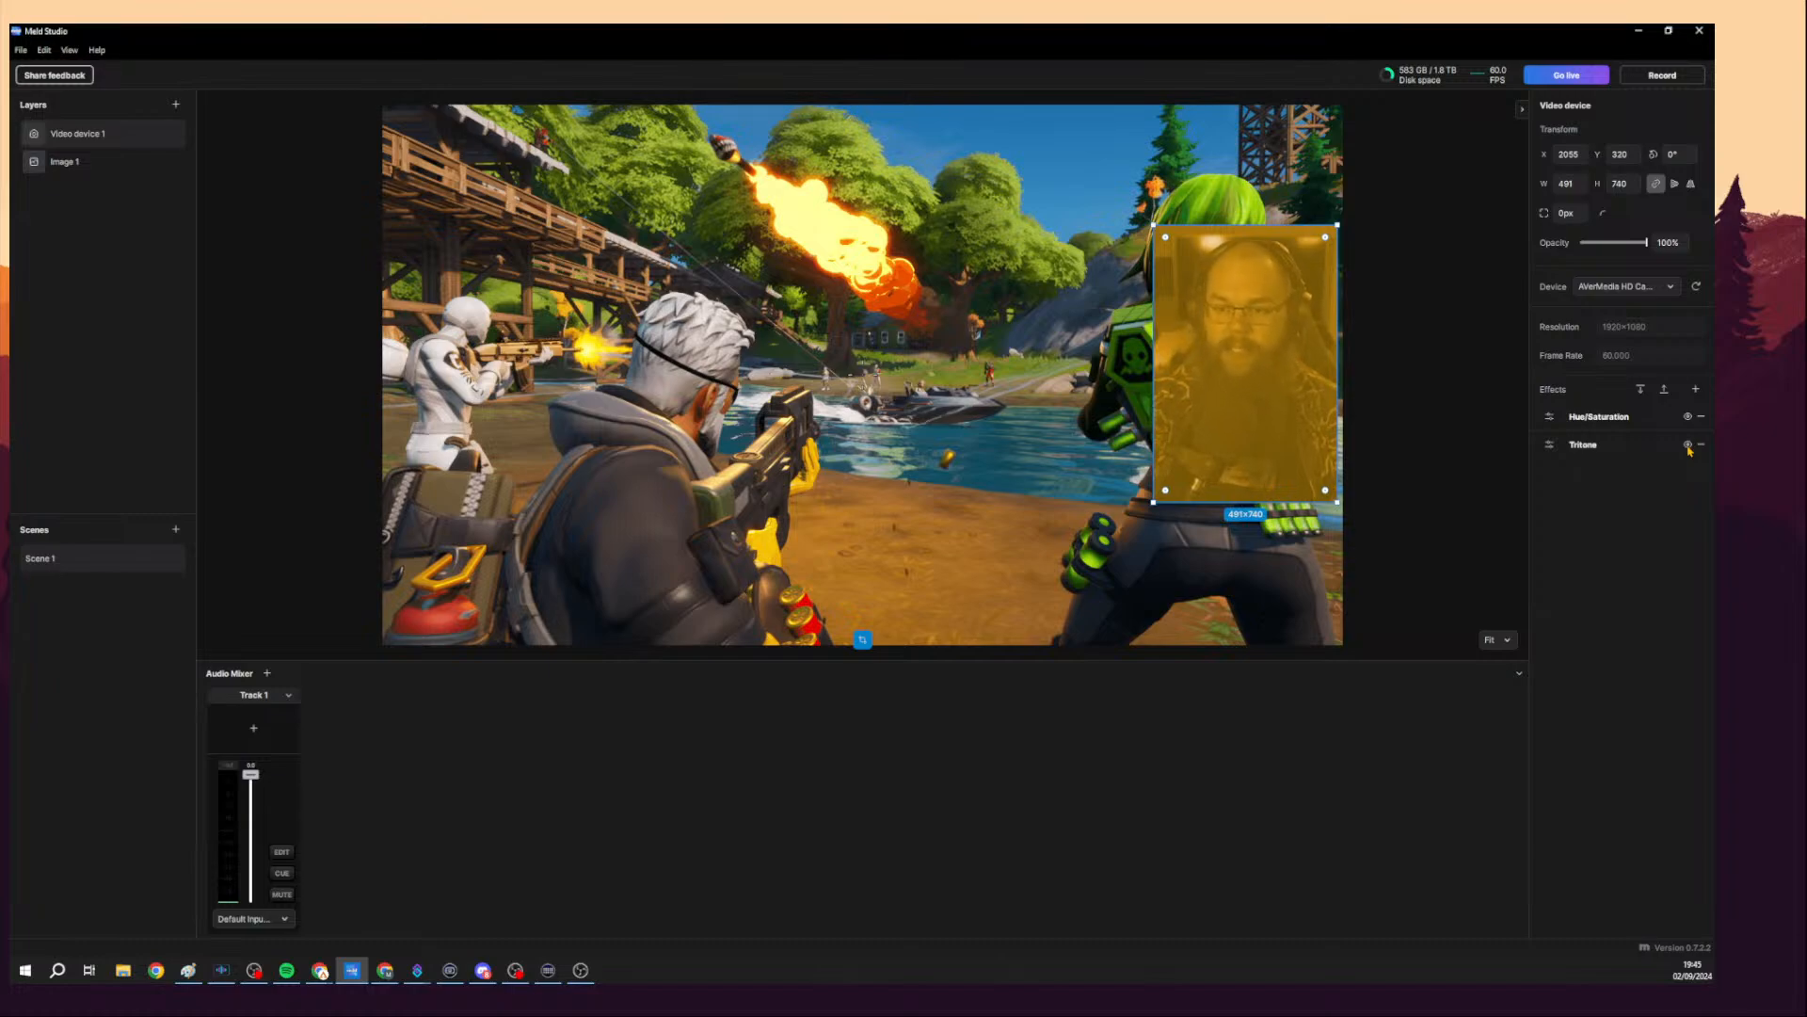
left_click(1689, 448)
left_click(1695, 389)
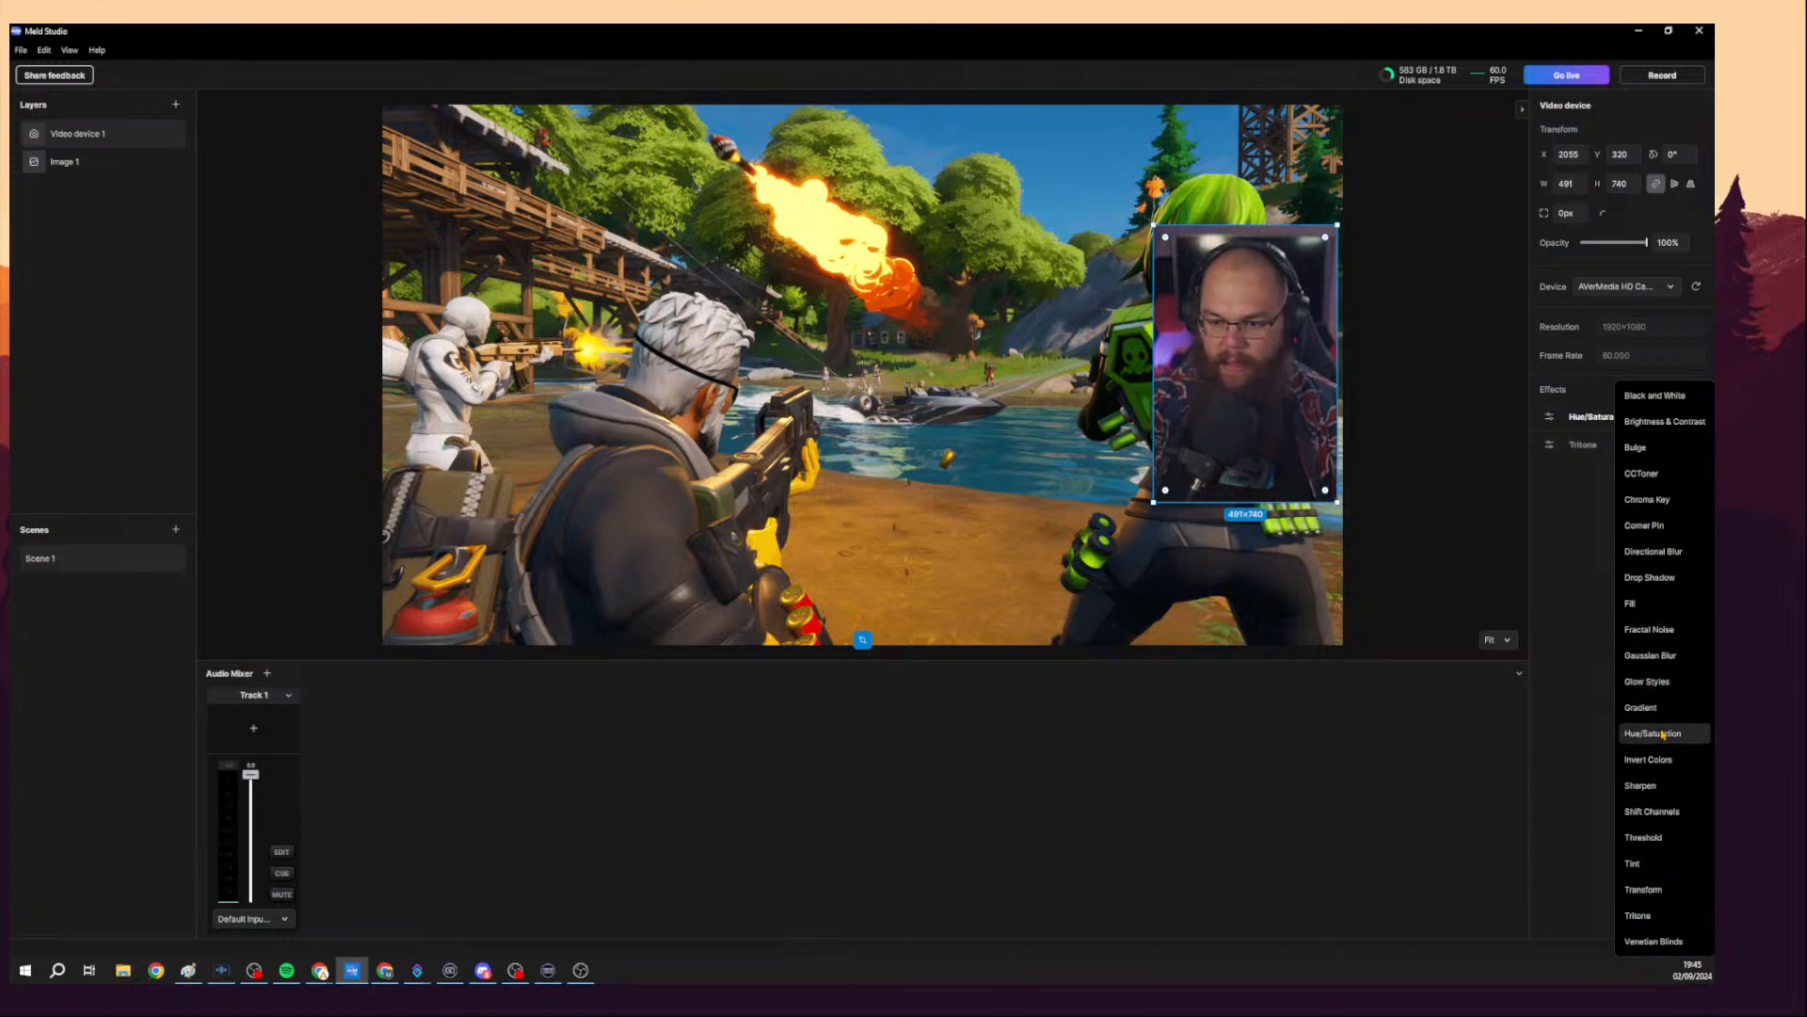
left_click(1664, 786)
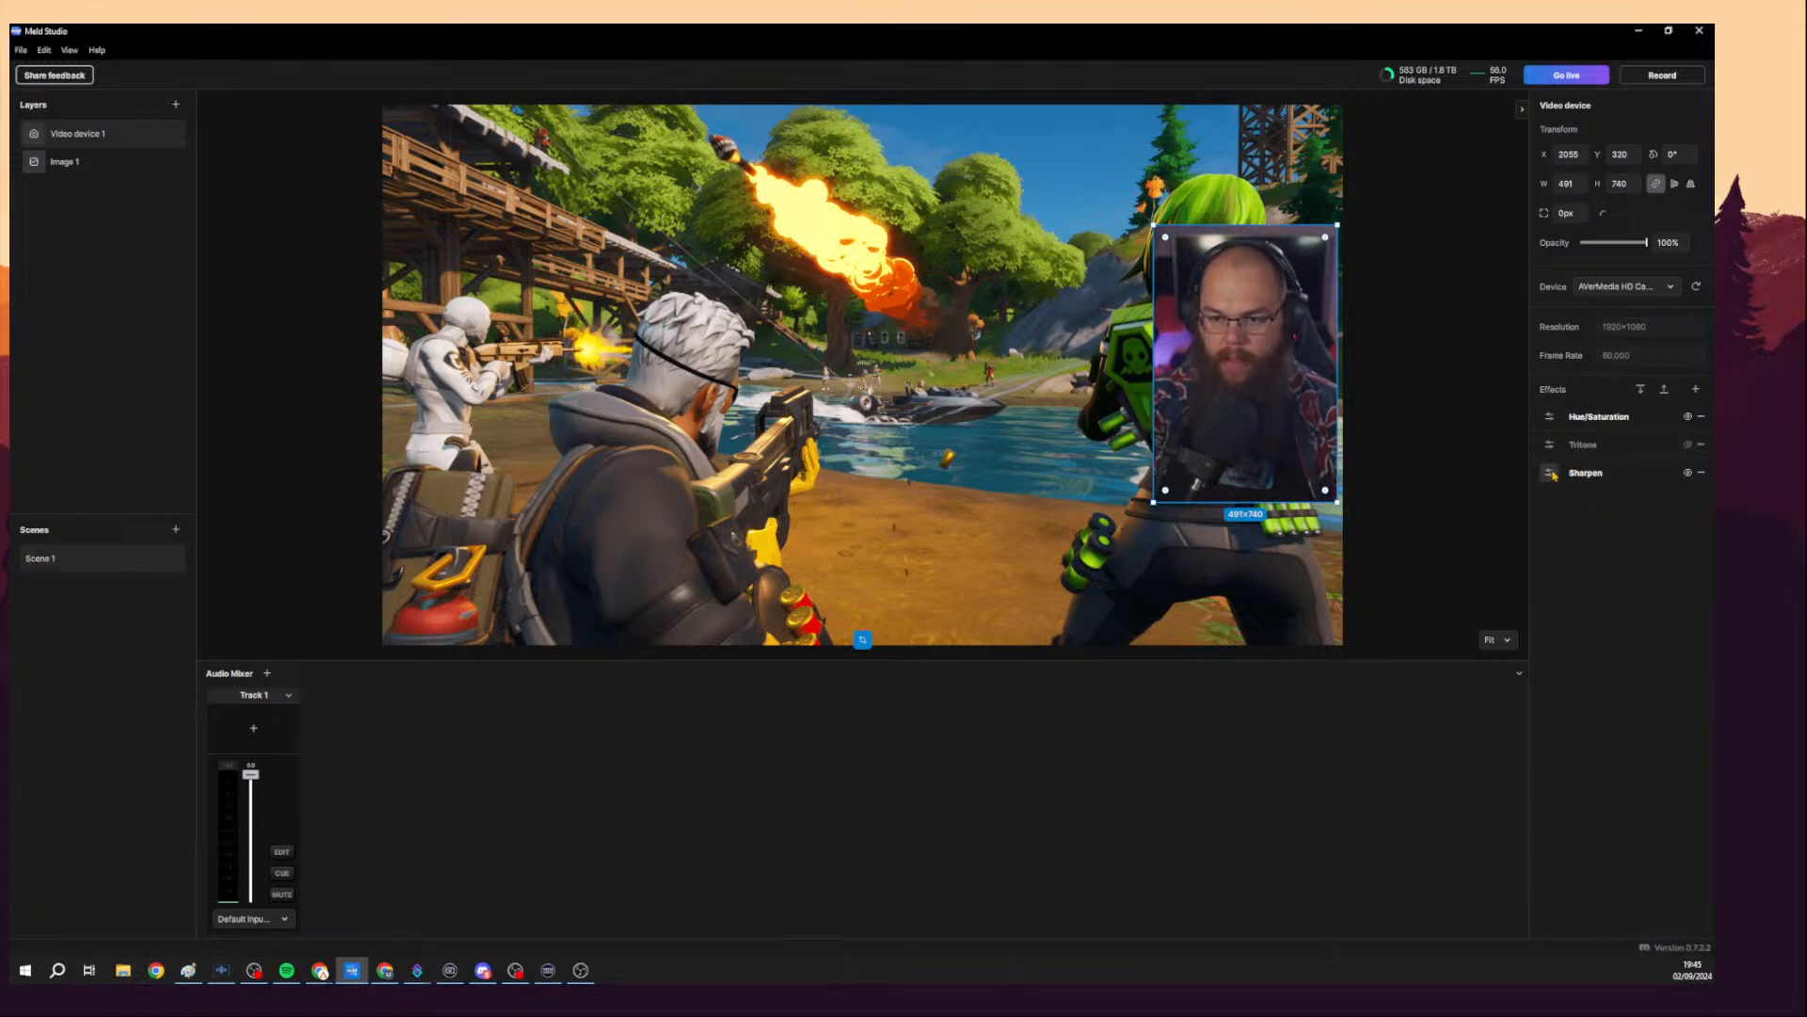
left_click(1550, 472)
left_click_drag(1417, 507, 1477, 506)
left_click(1688, 444)
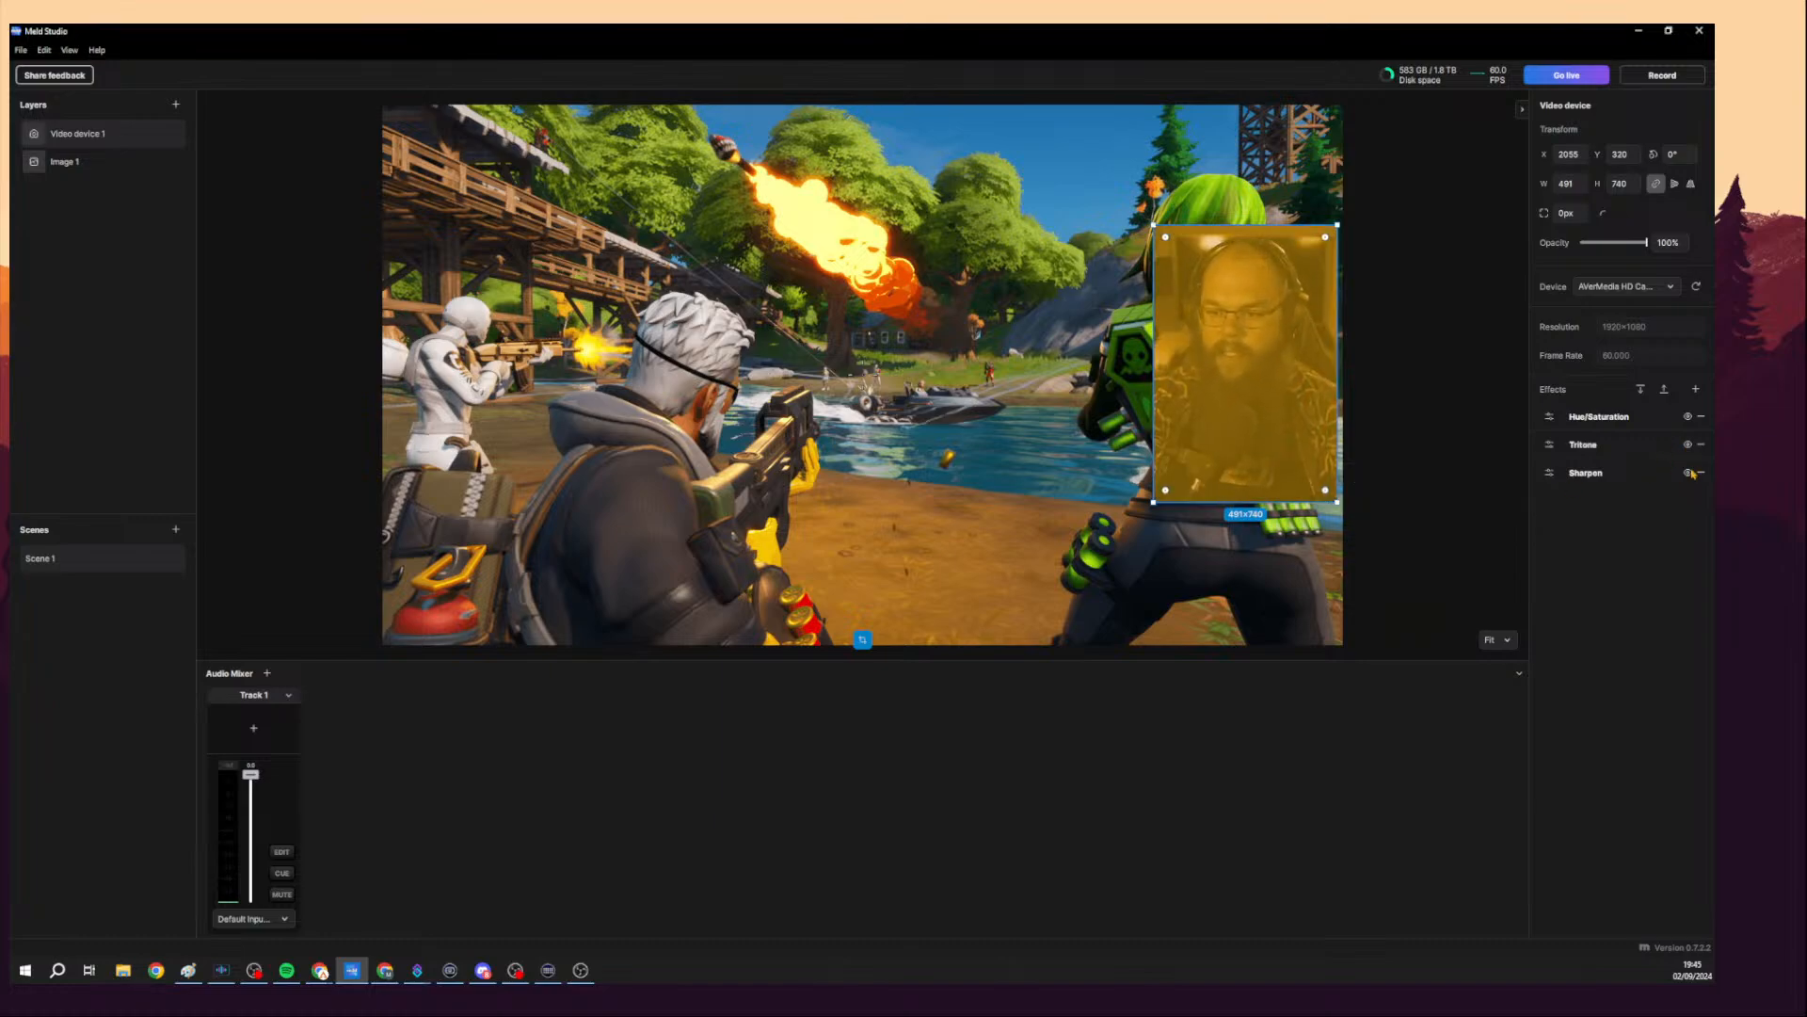
left_click(1700, 473)
left_click(1695, 389)
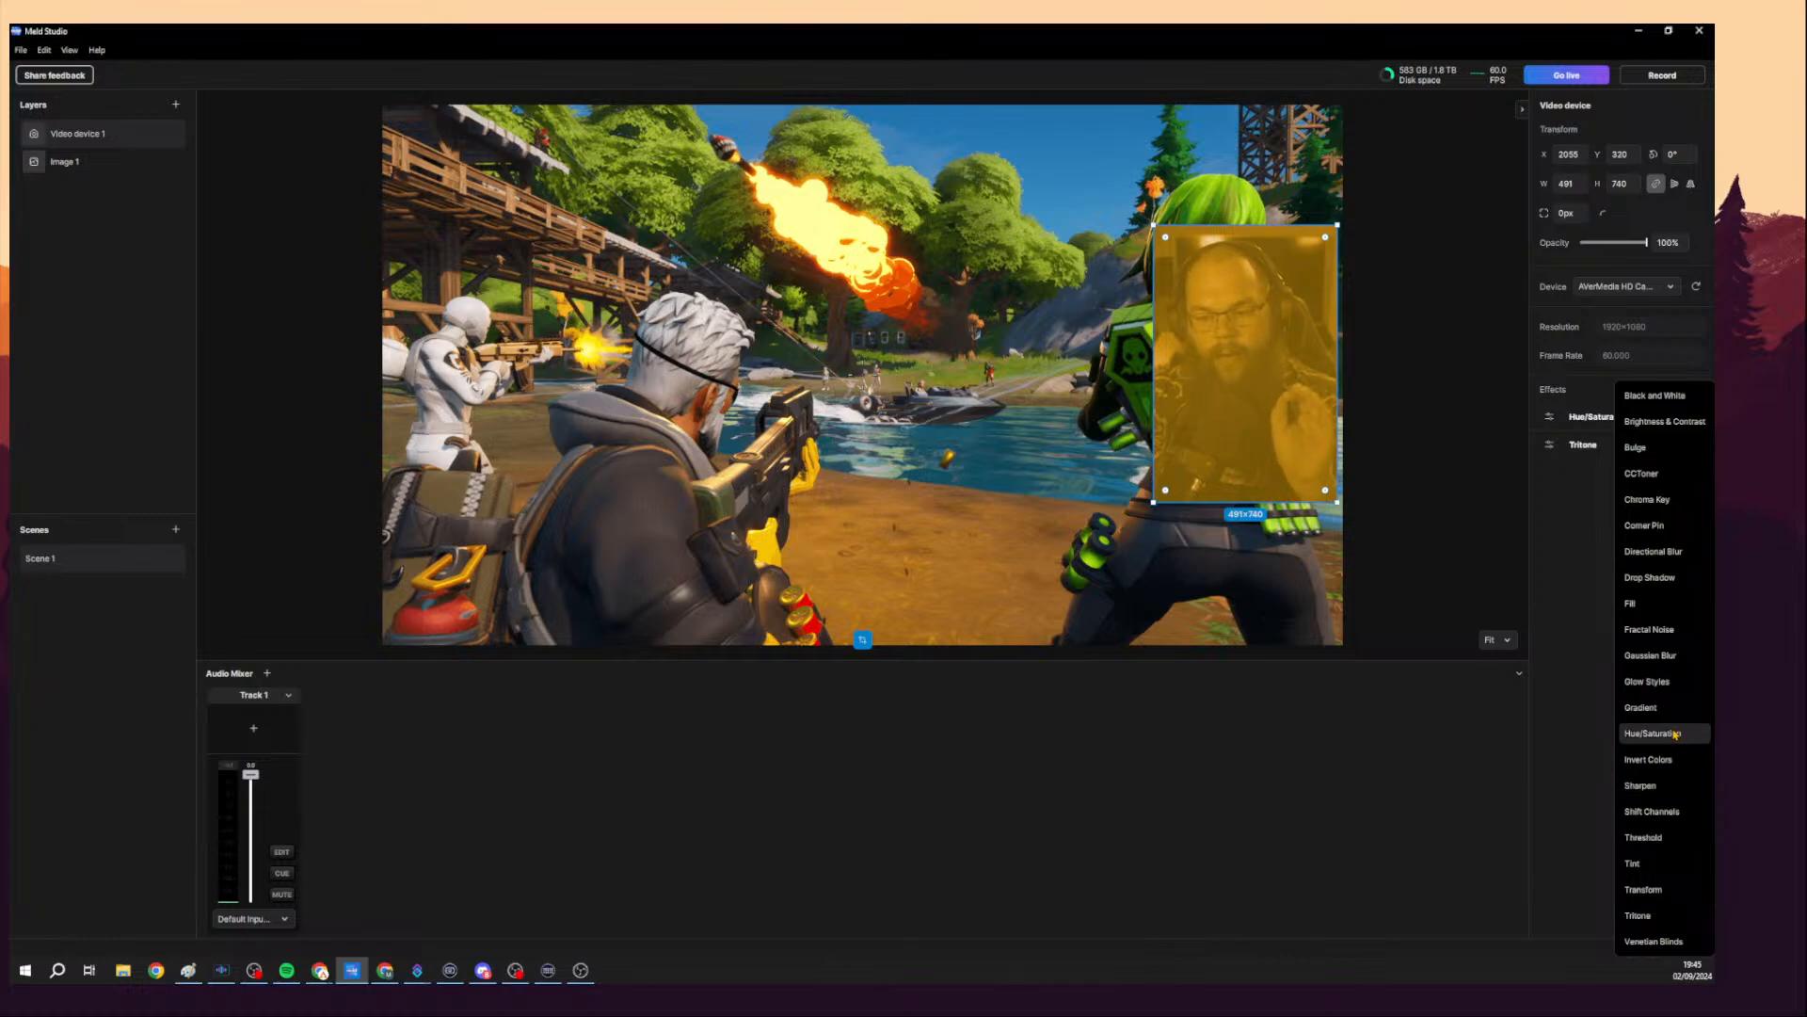
left_click(1585, 572)
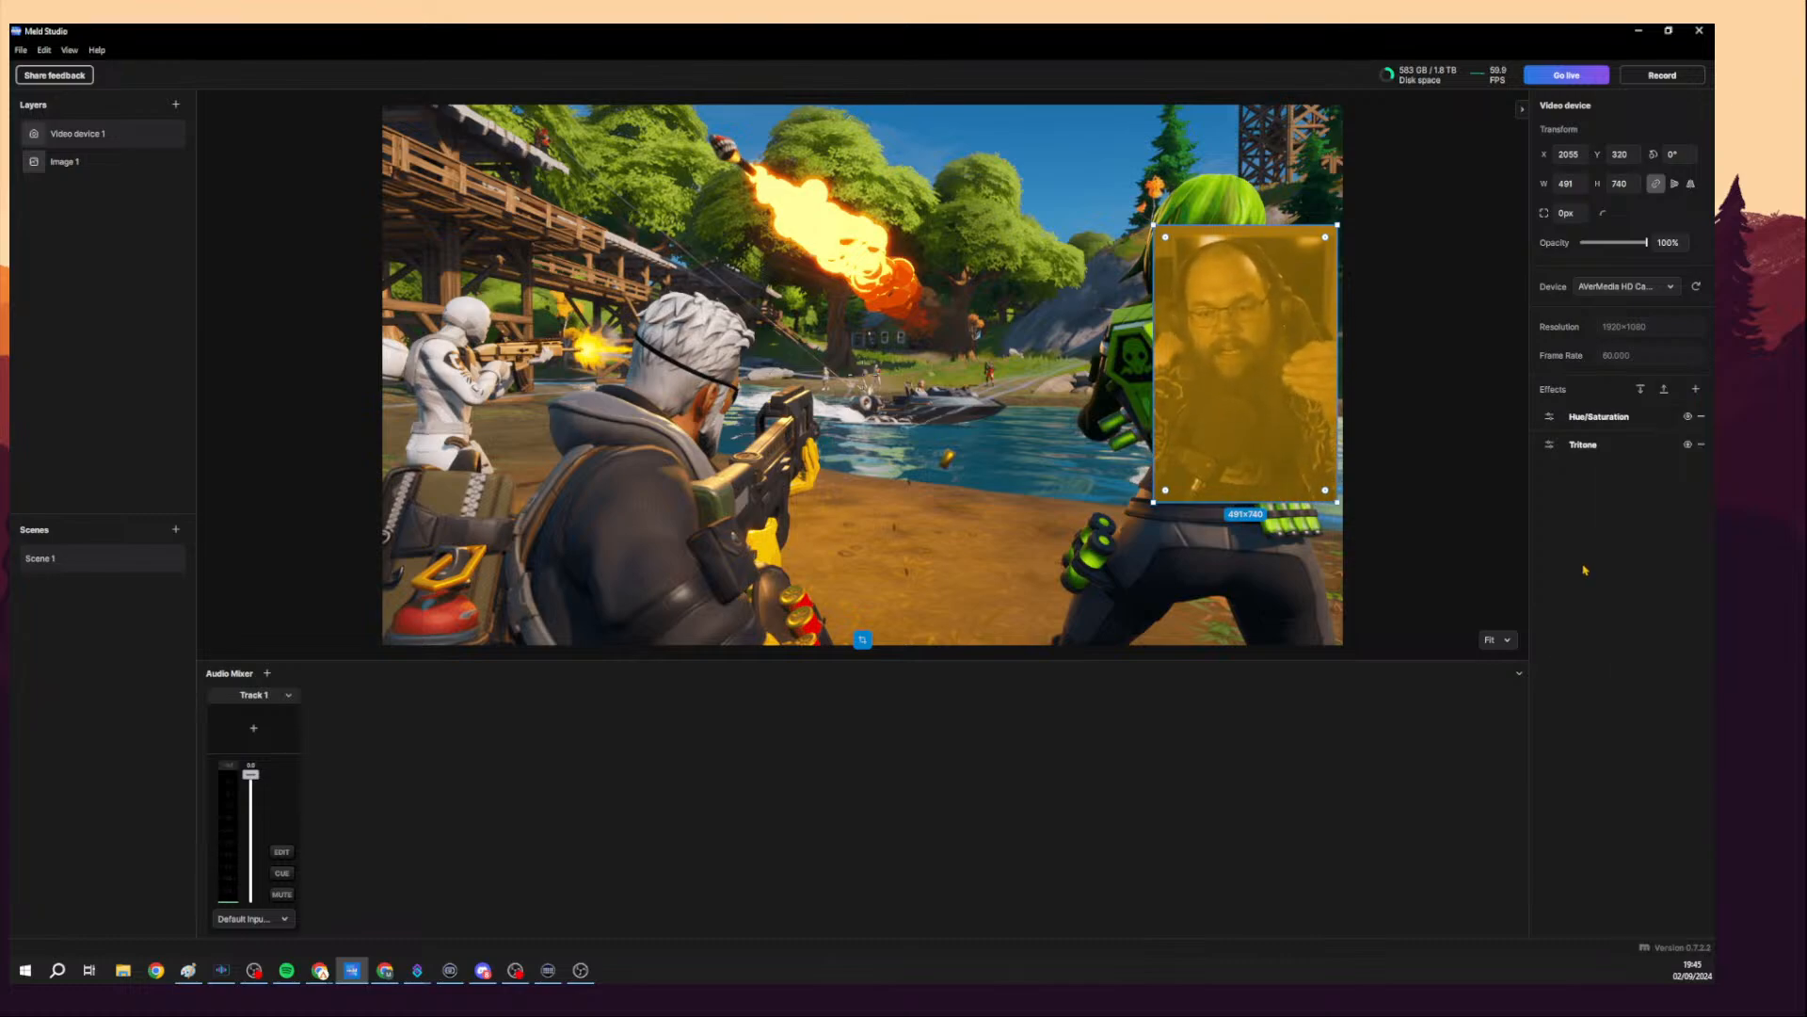
left_click(1688, 445)
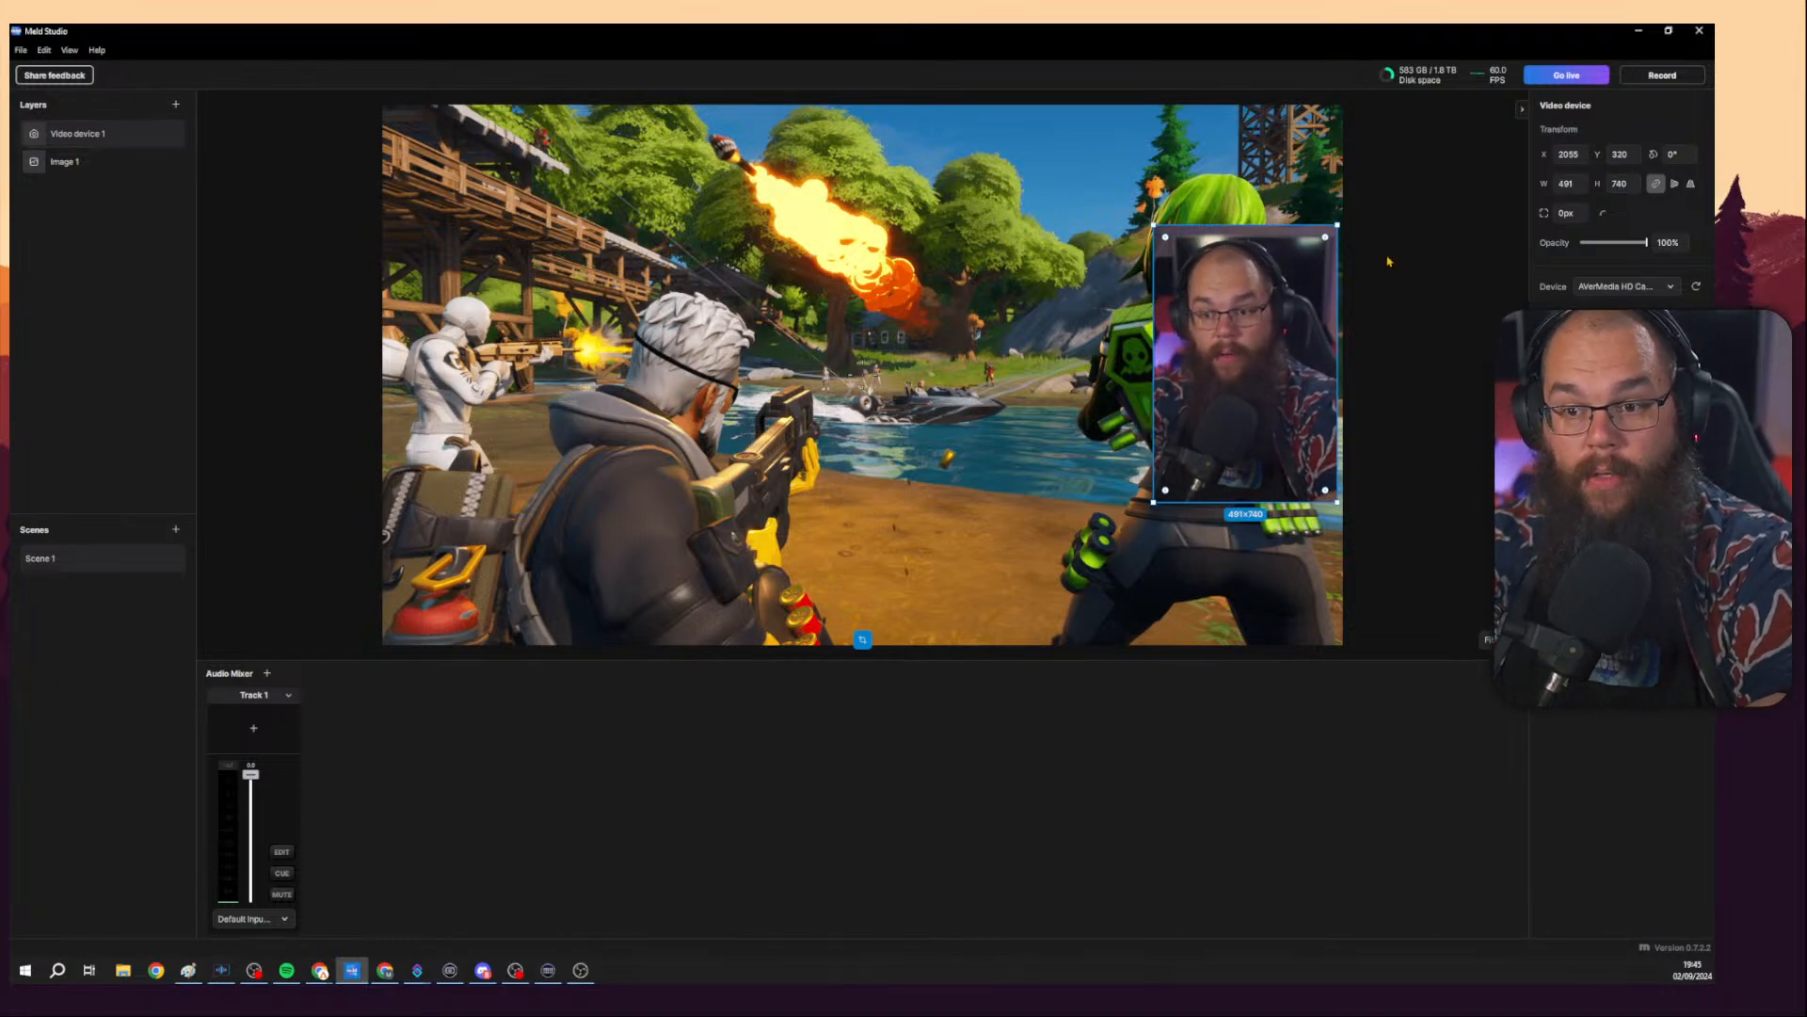
Round the camera layer's corners to a radius of about 89 px and move it slightly lower on the canvas.
left_click_drag(1325, 237, 1319, 243)
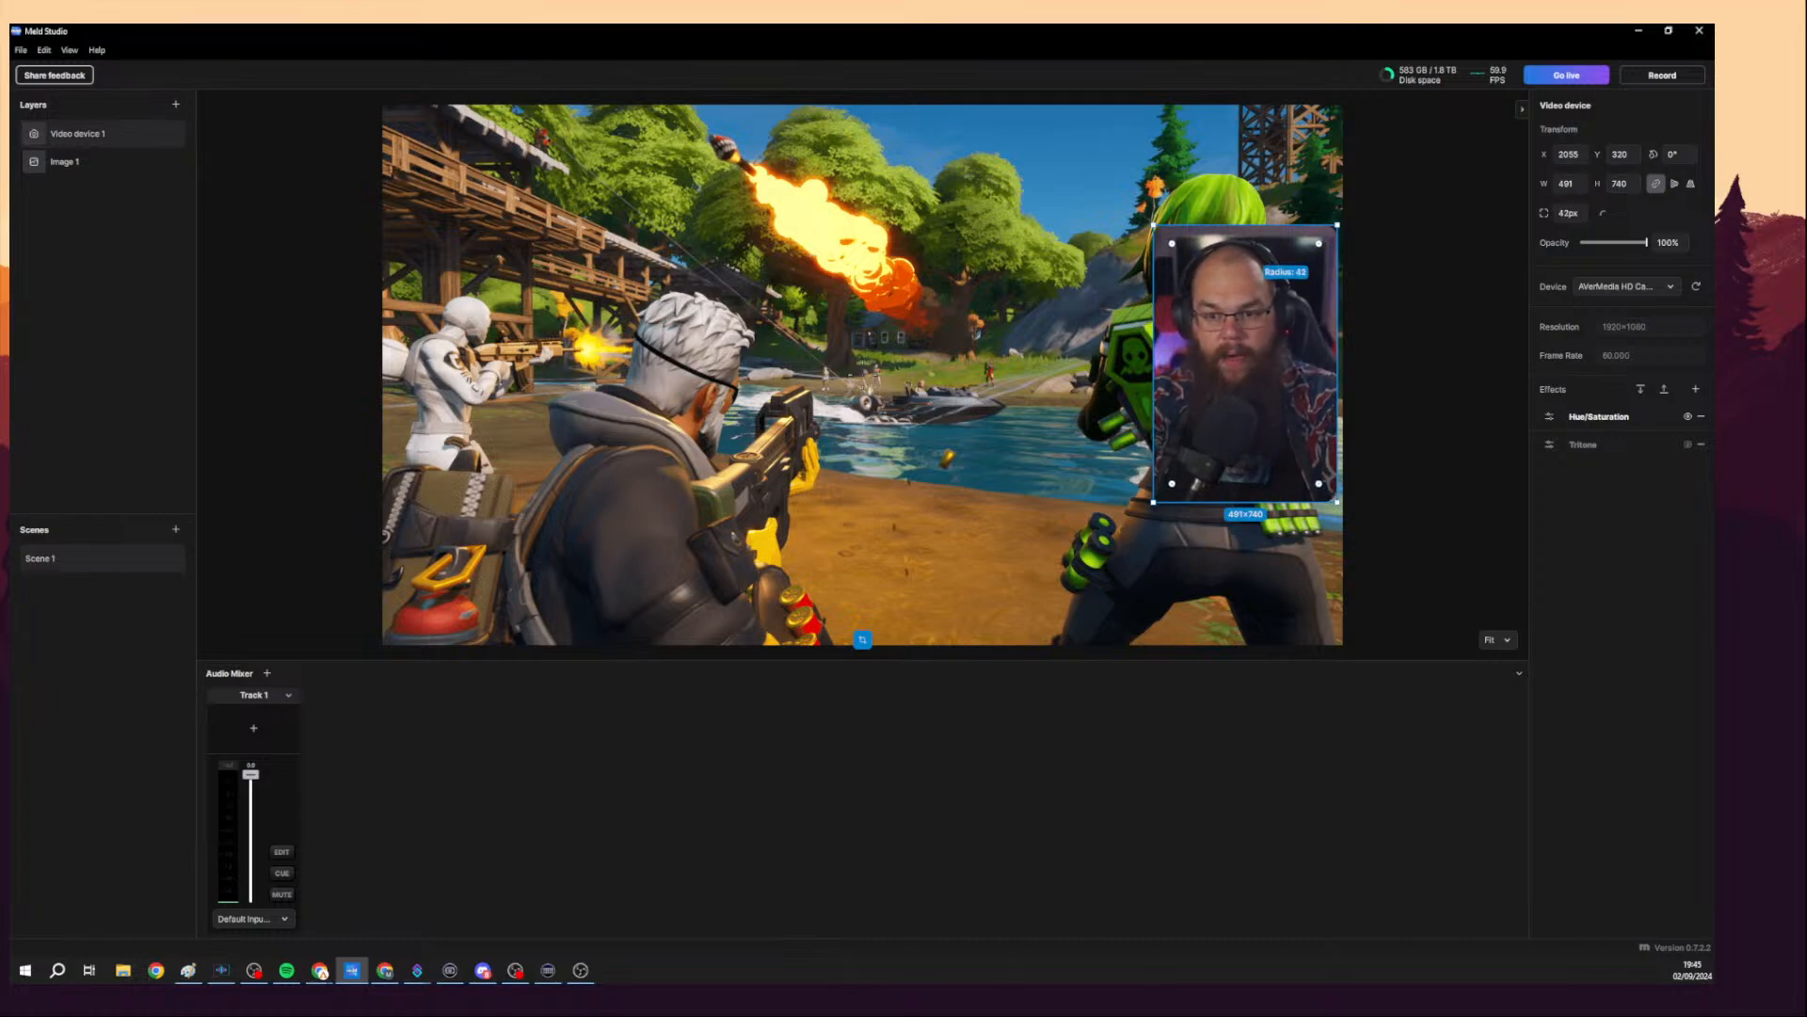
left_click(1340, 236)
left_click(1398, 280)
left_click(1300, 320)
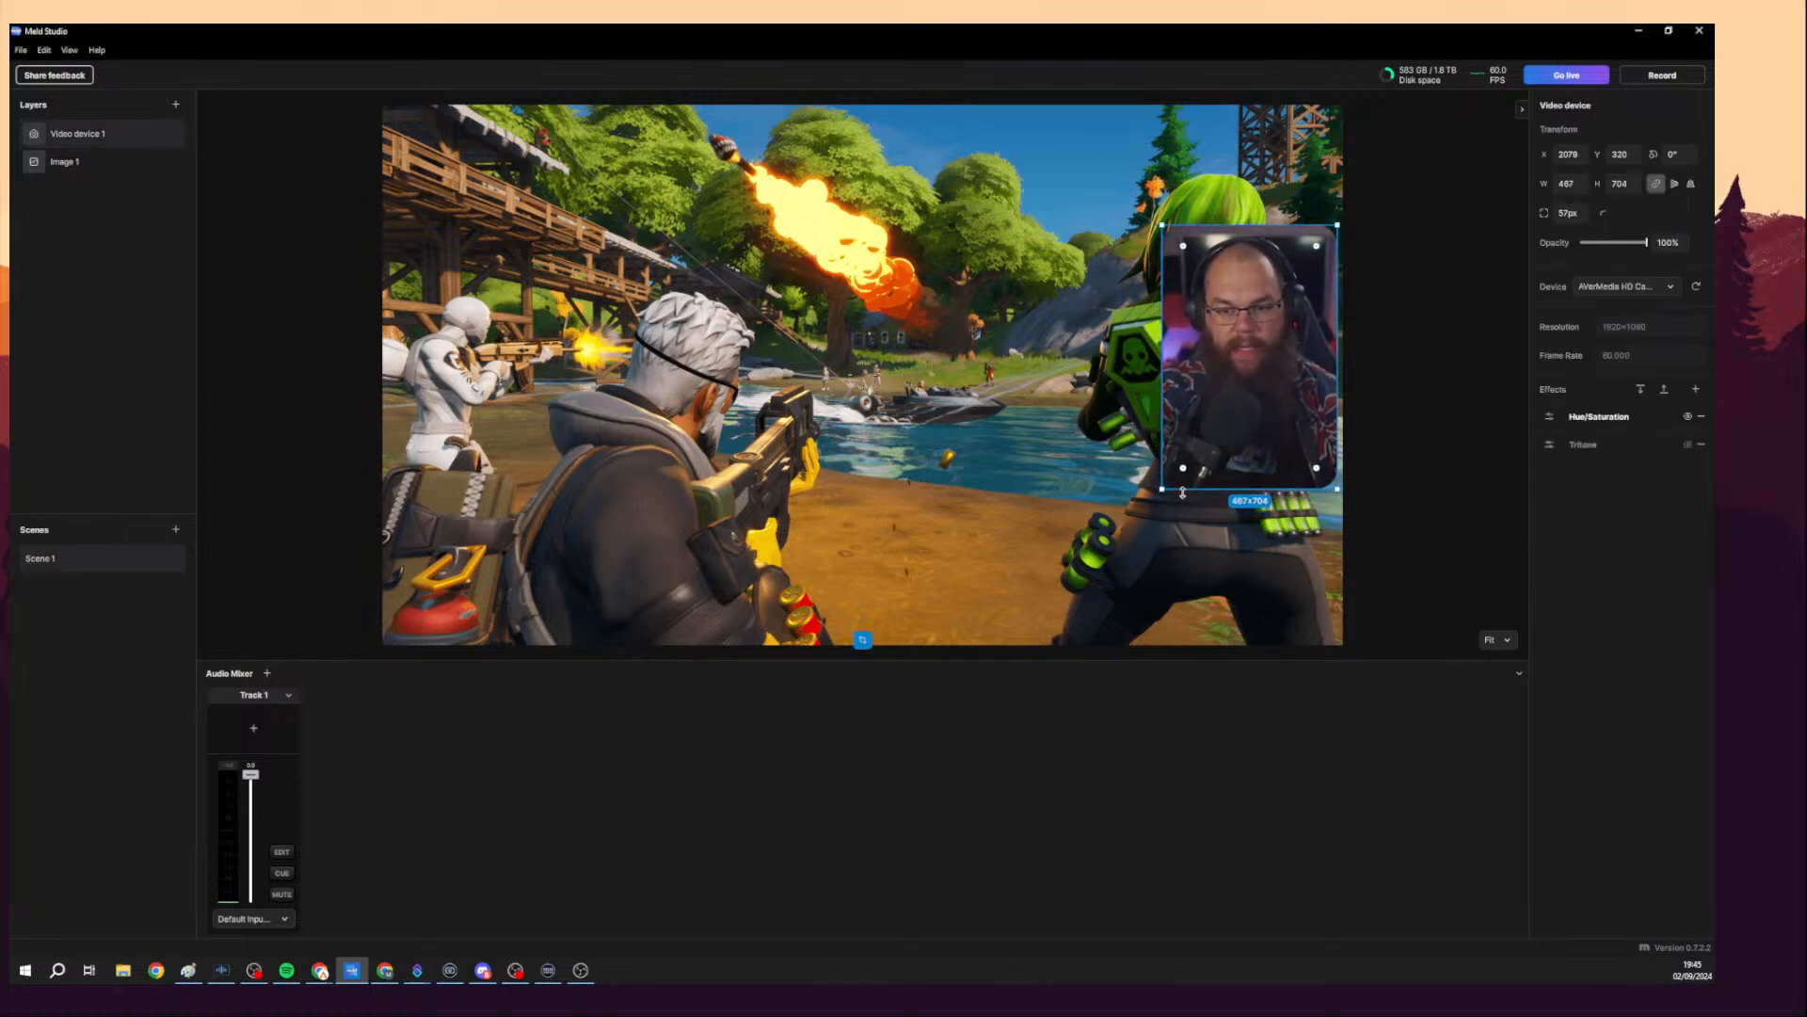
left_click_drag(1230, 410, 1232, 429)
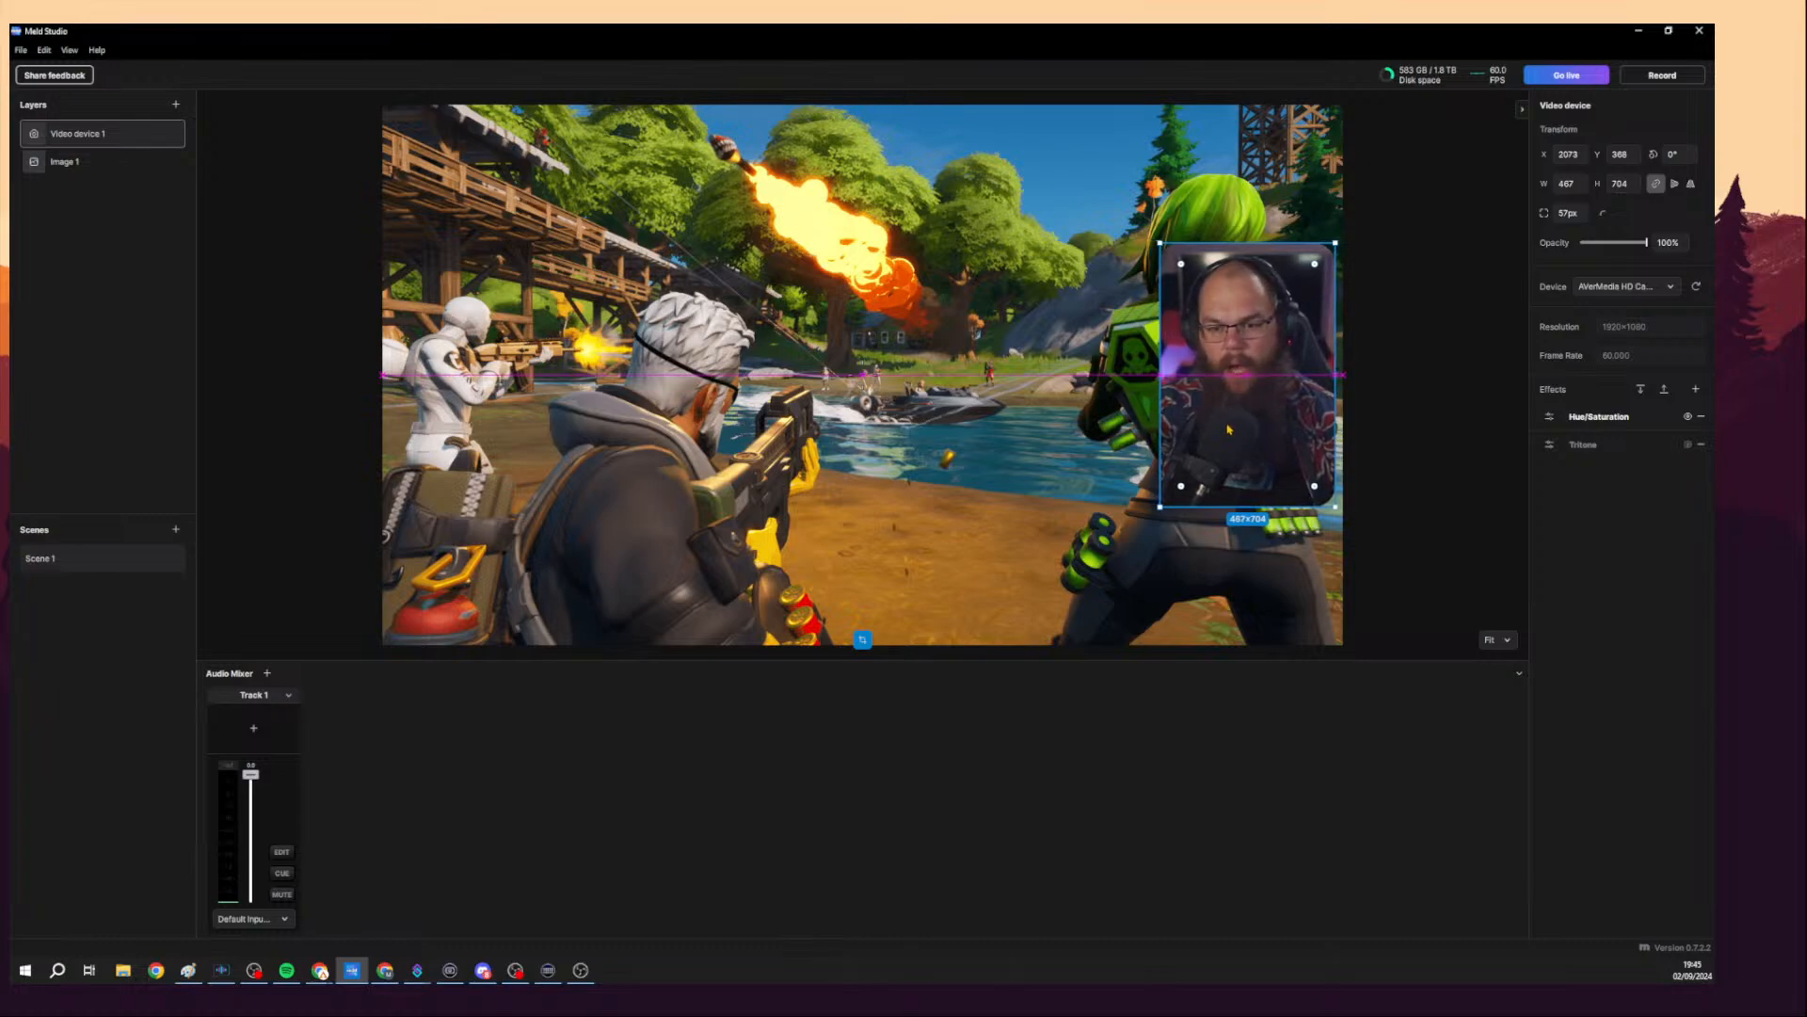
mouse_move(1195, 428)
left_mouse_down()
mouse_move(1130, 428)
mouse_move(1225, 430)
left_mouse_up()
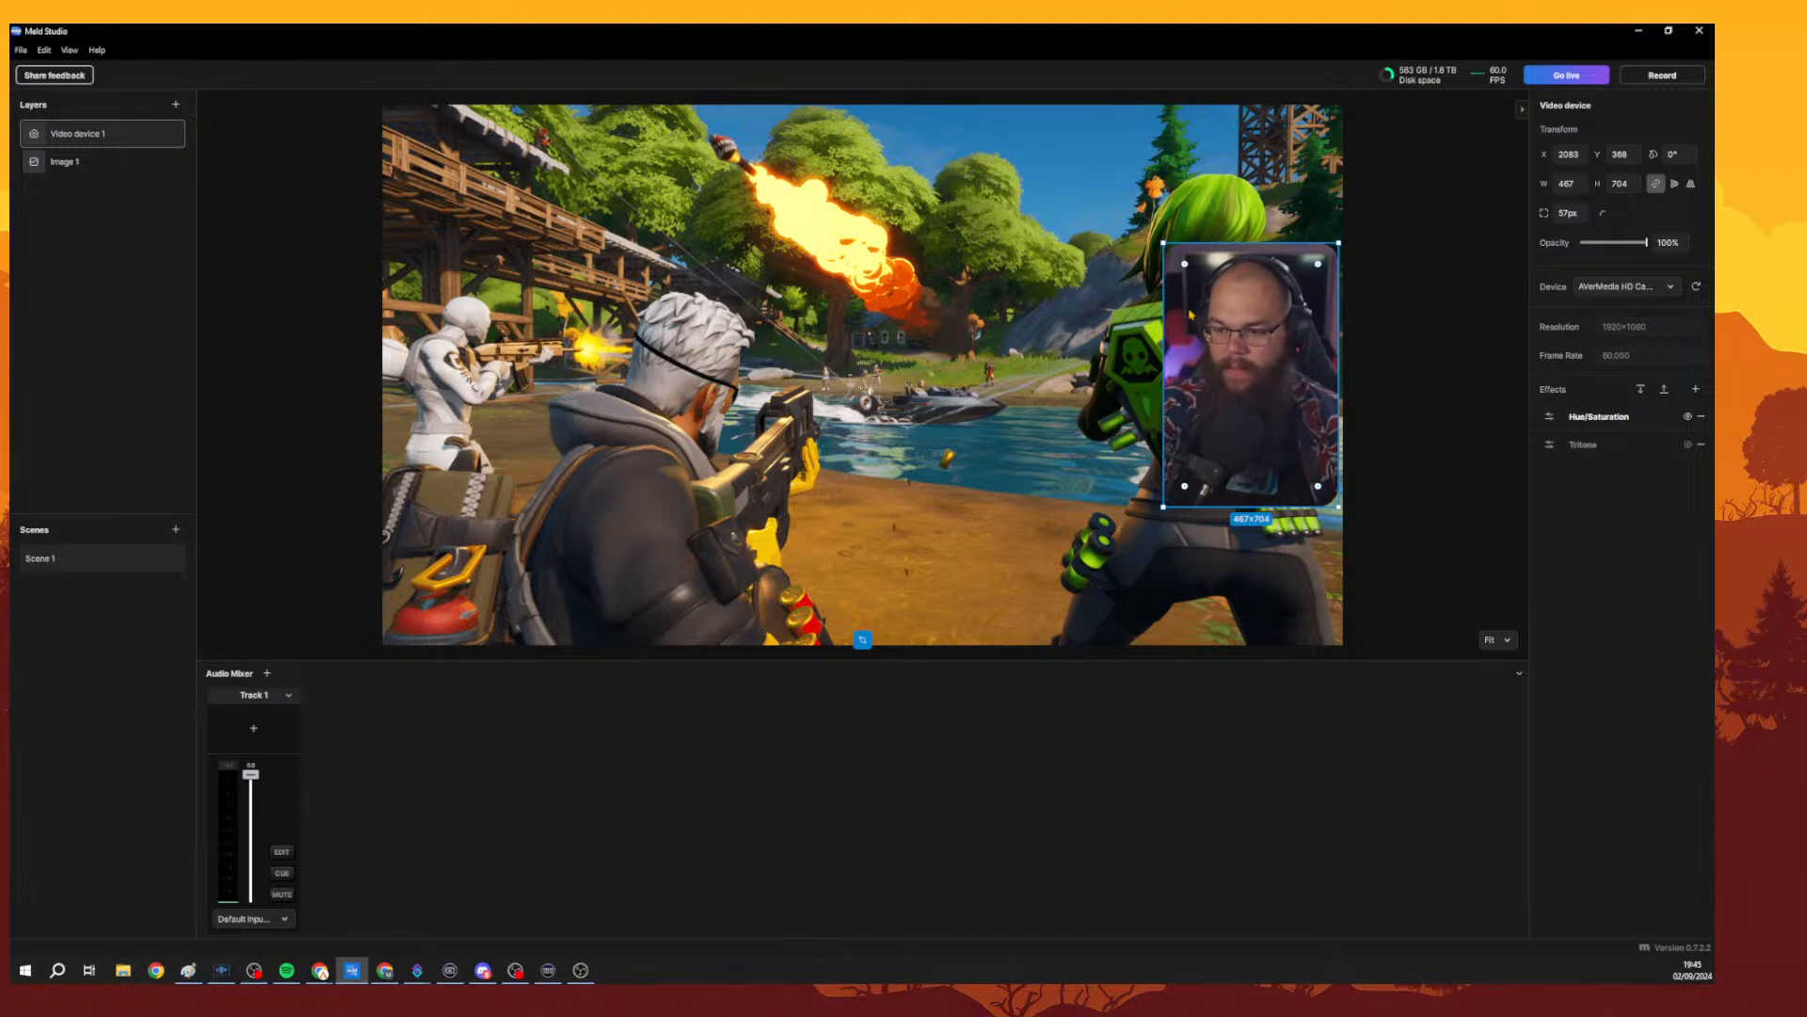
left_click_drag(1318, 271, 1313, 275)
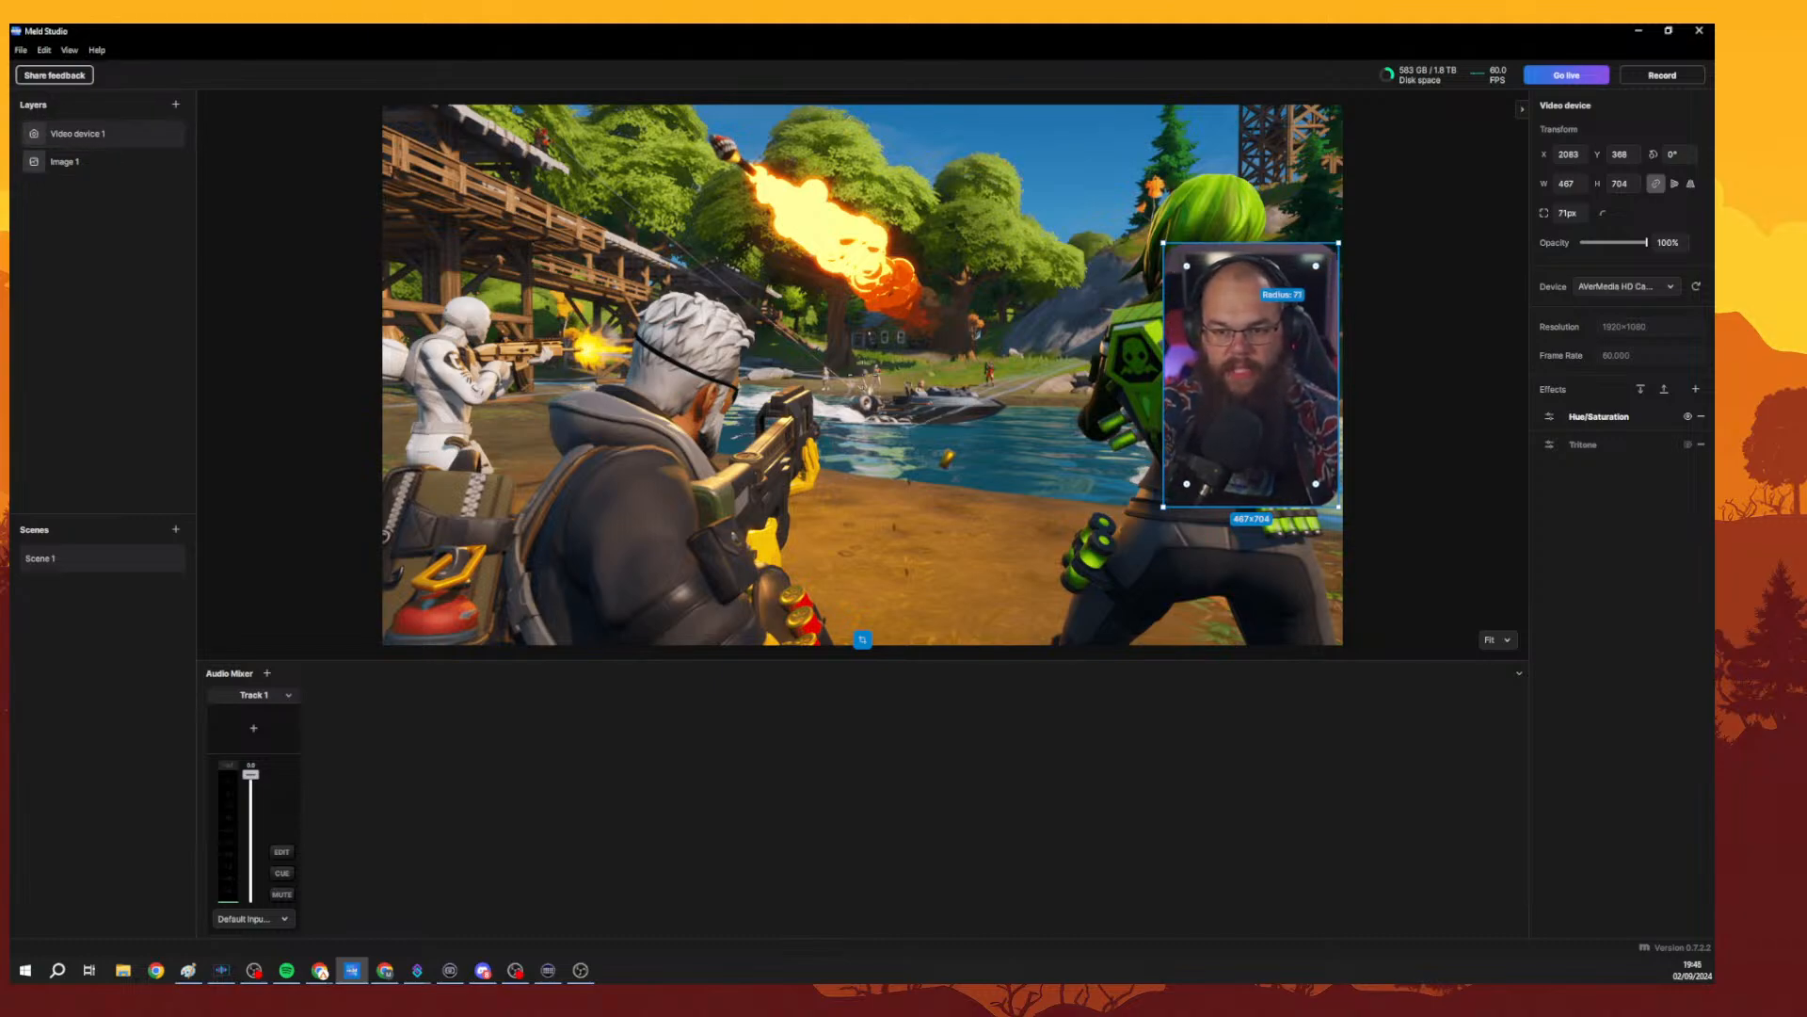
left_click(1376, 274)
left_click(1298, 304)
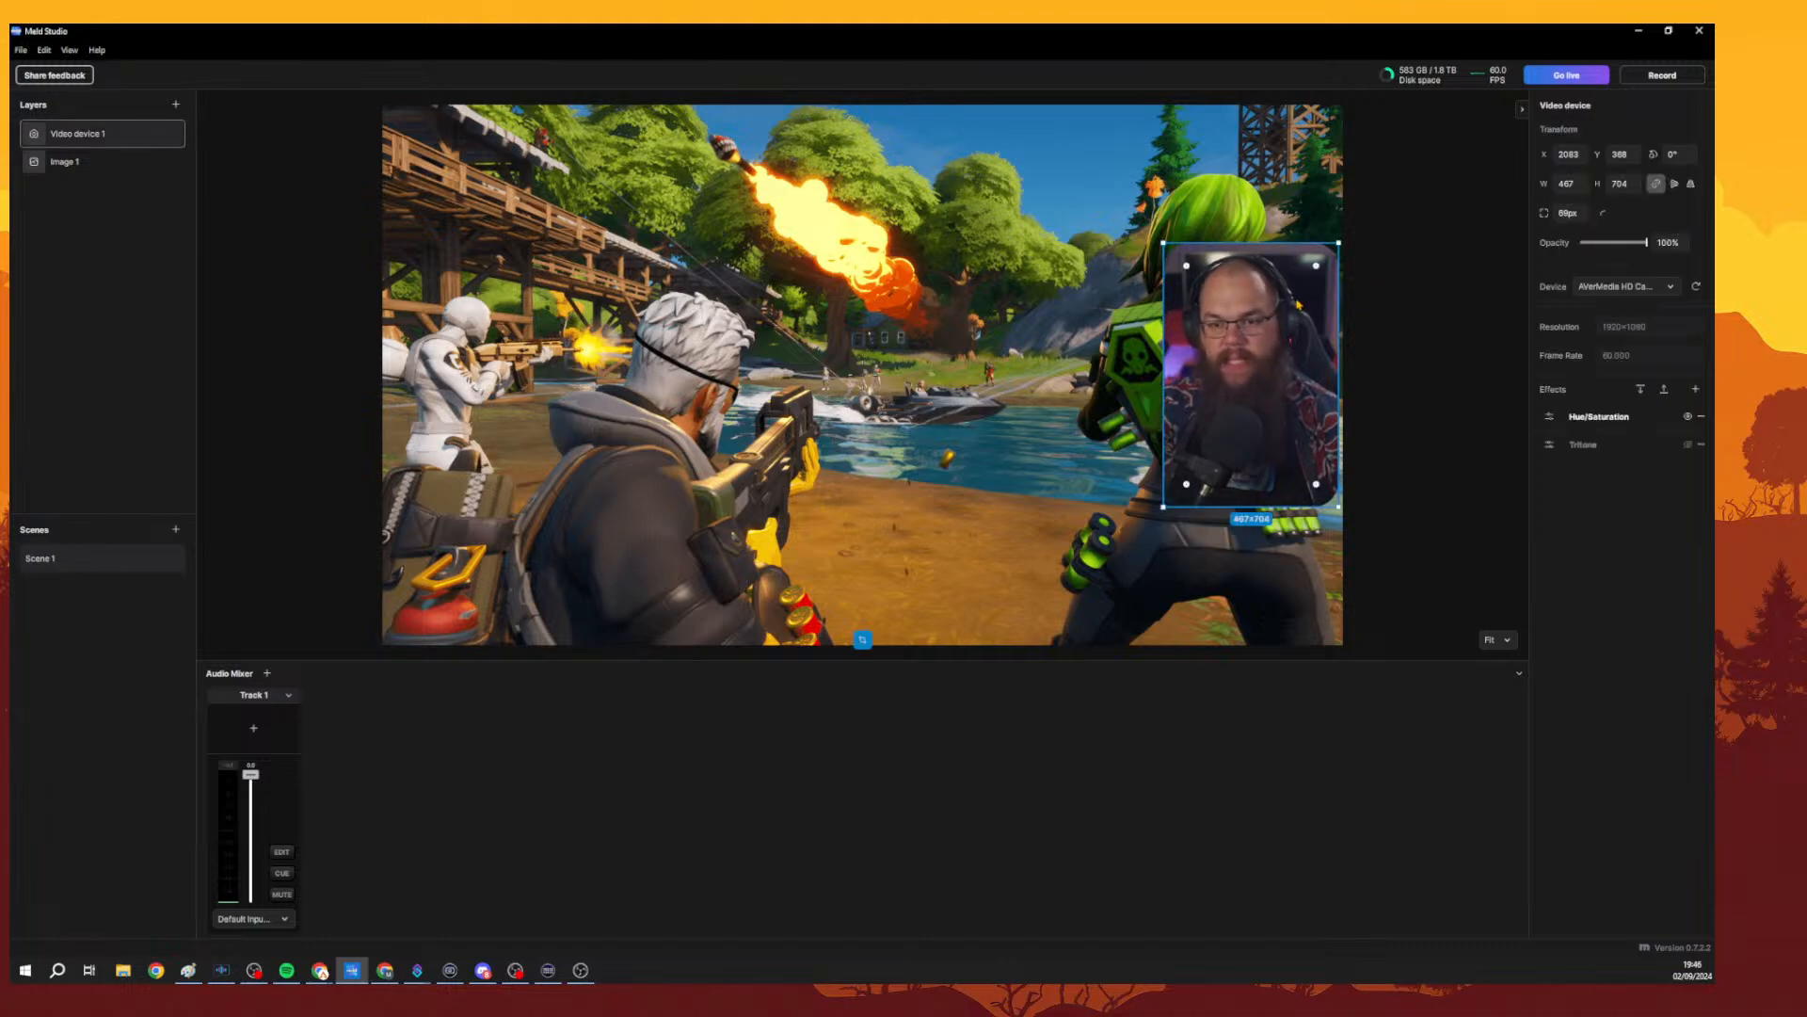
left_click(1457, 298)
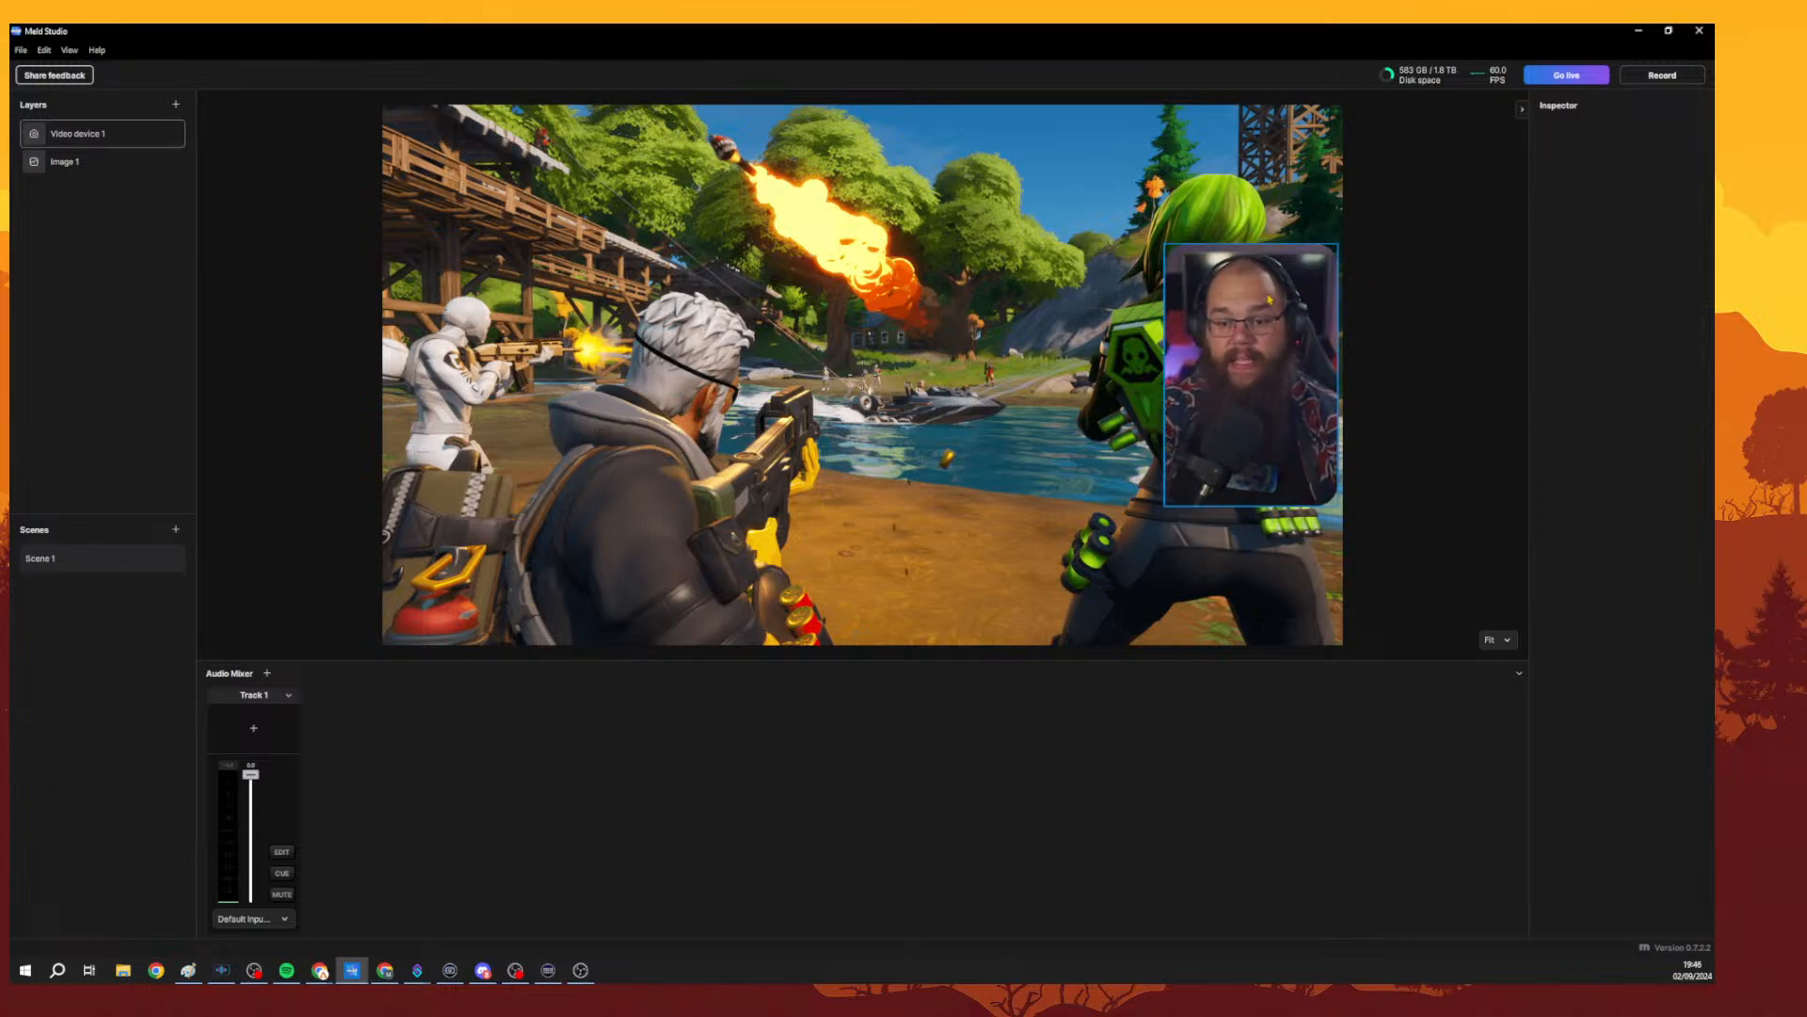
left_click(1269, 299)
right_click(1269, 300)
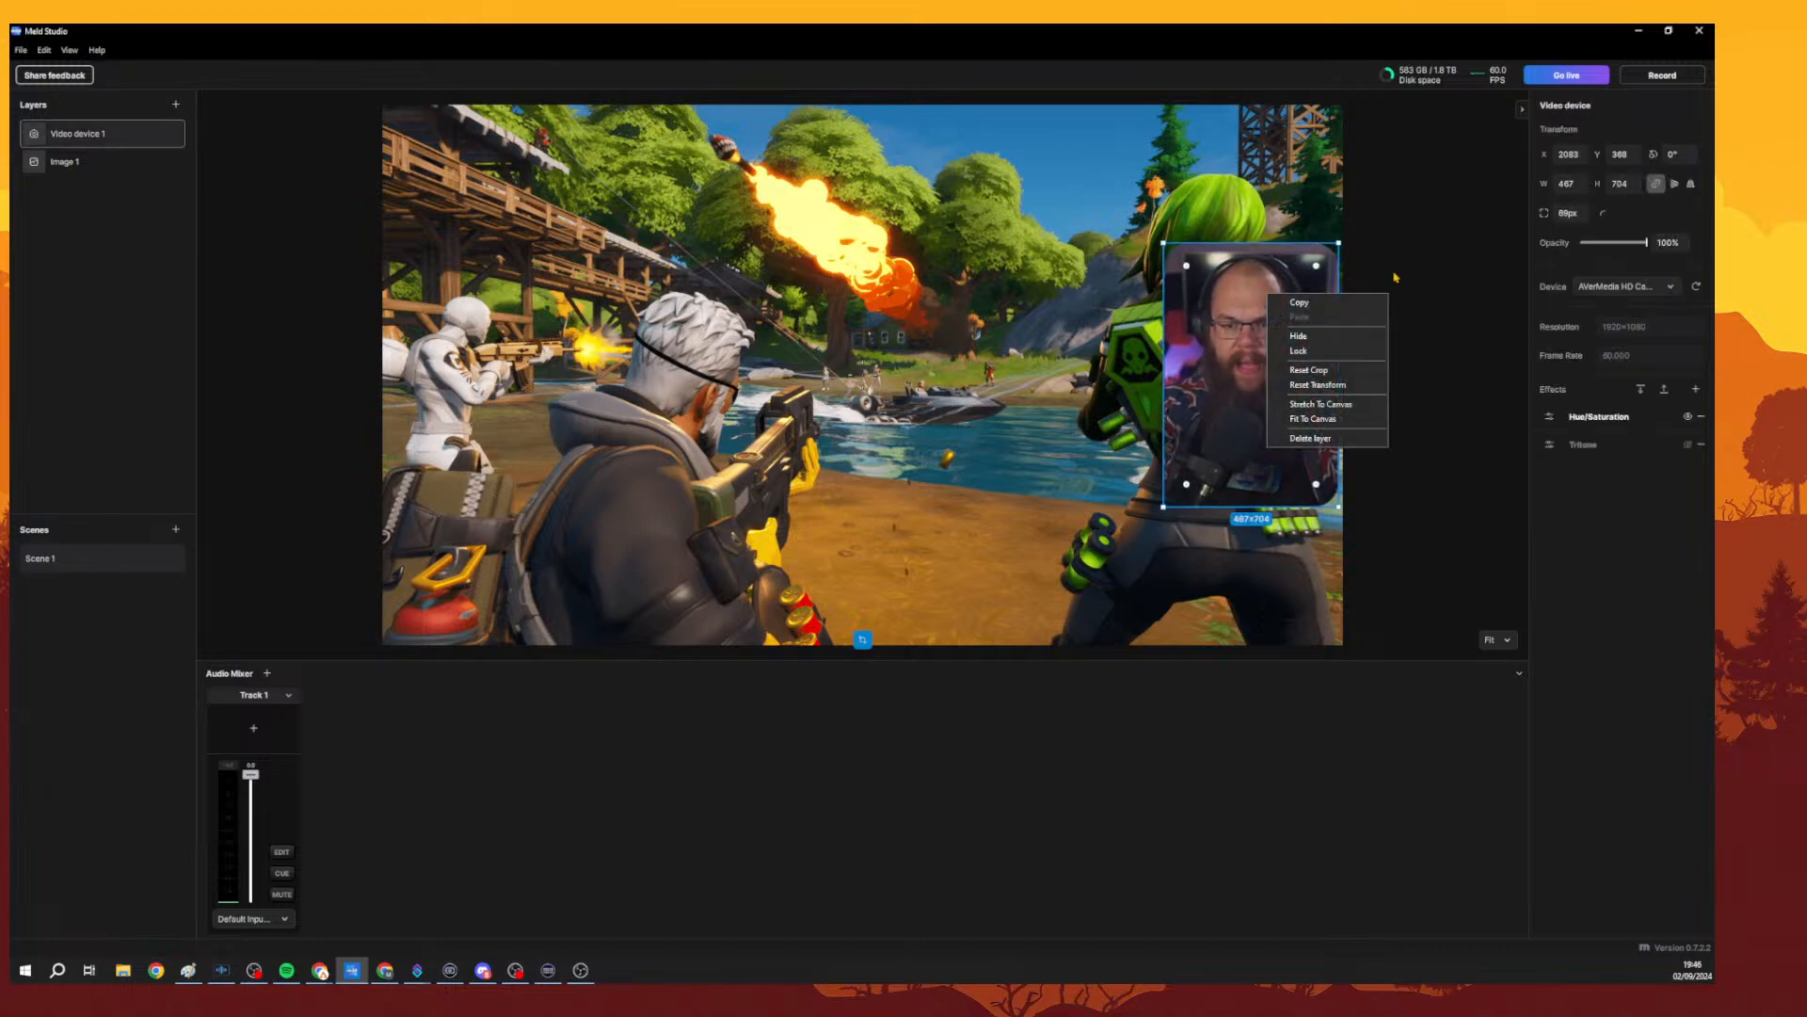
left_click(1402, 278)
left_click(1299, 325)
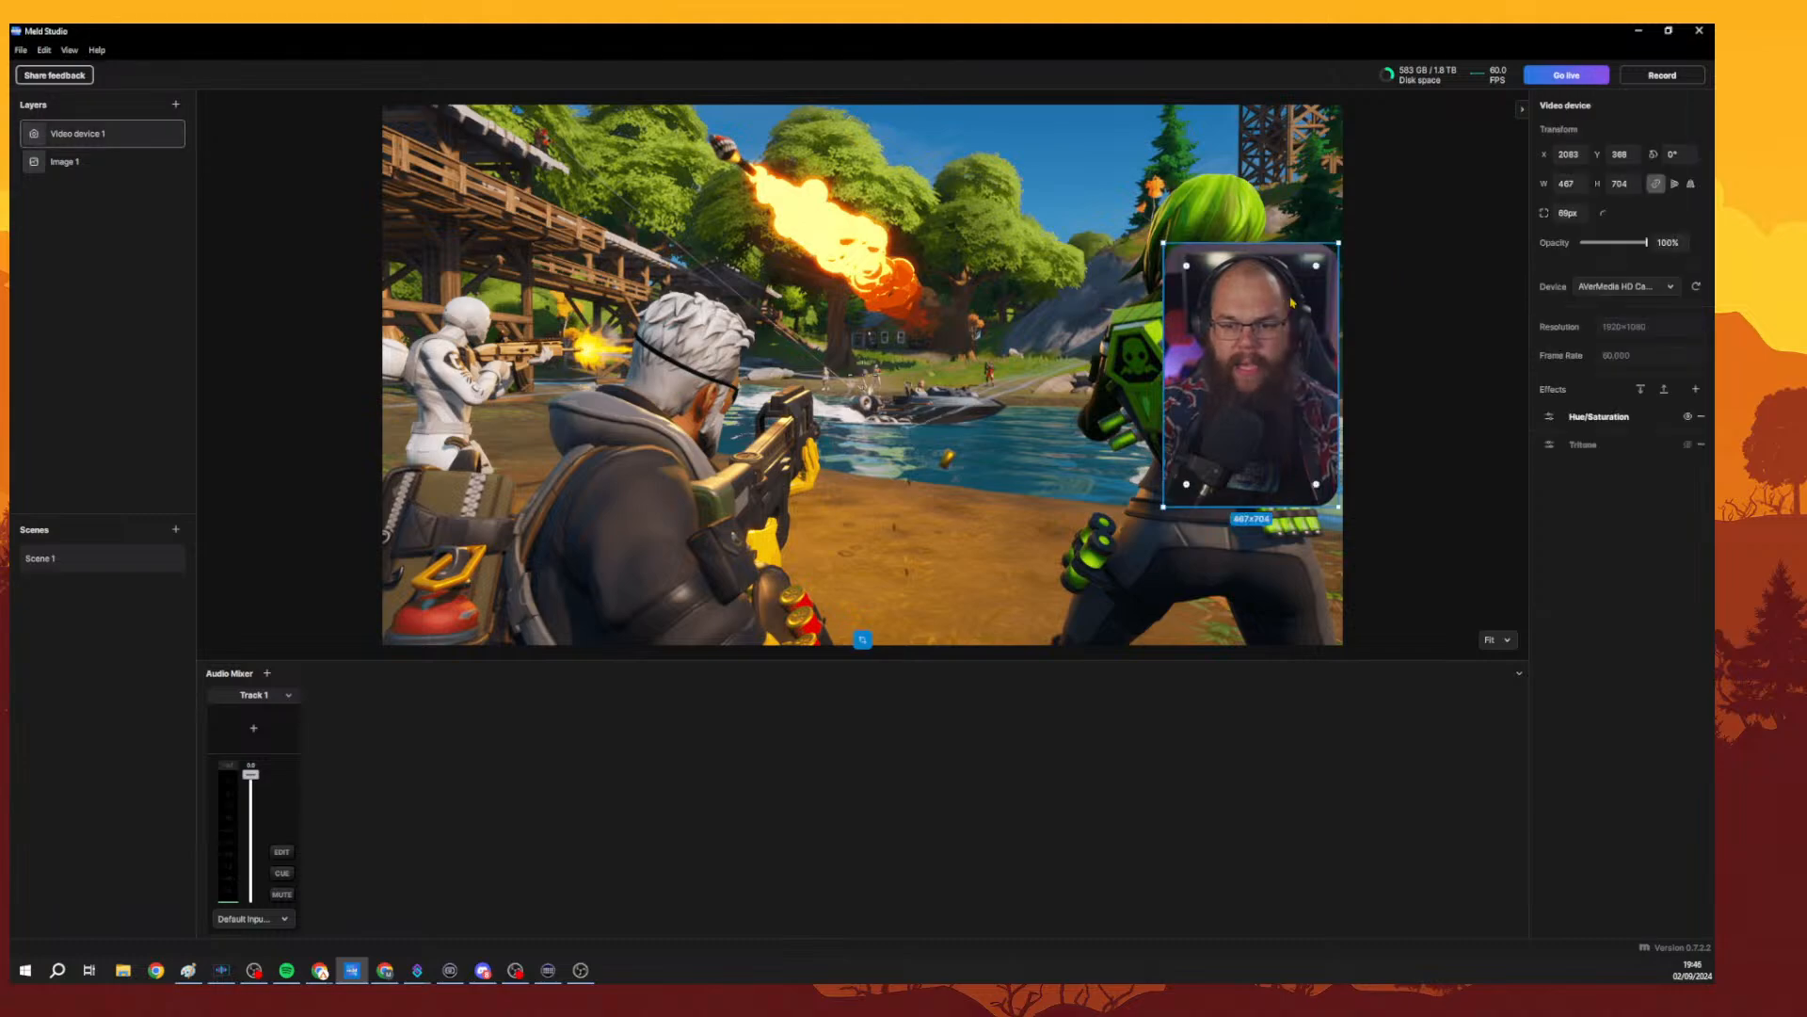
left_click(1447, 408)
left_click(1304, 390)
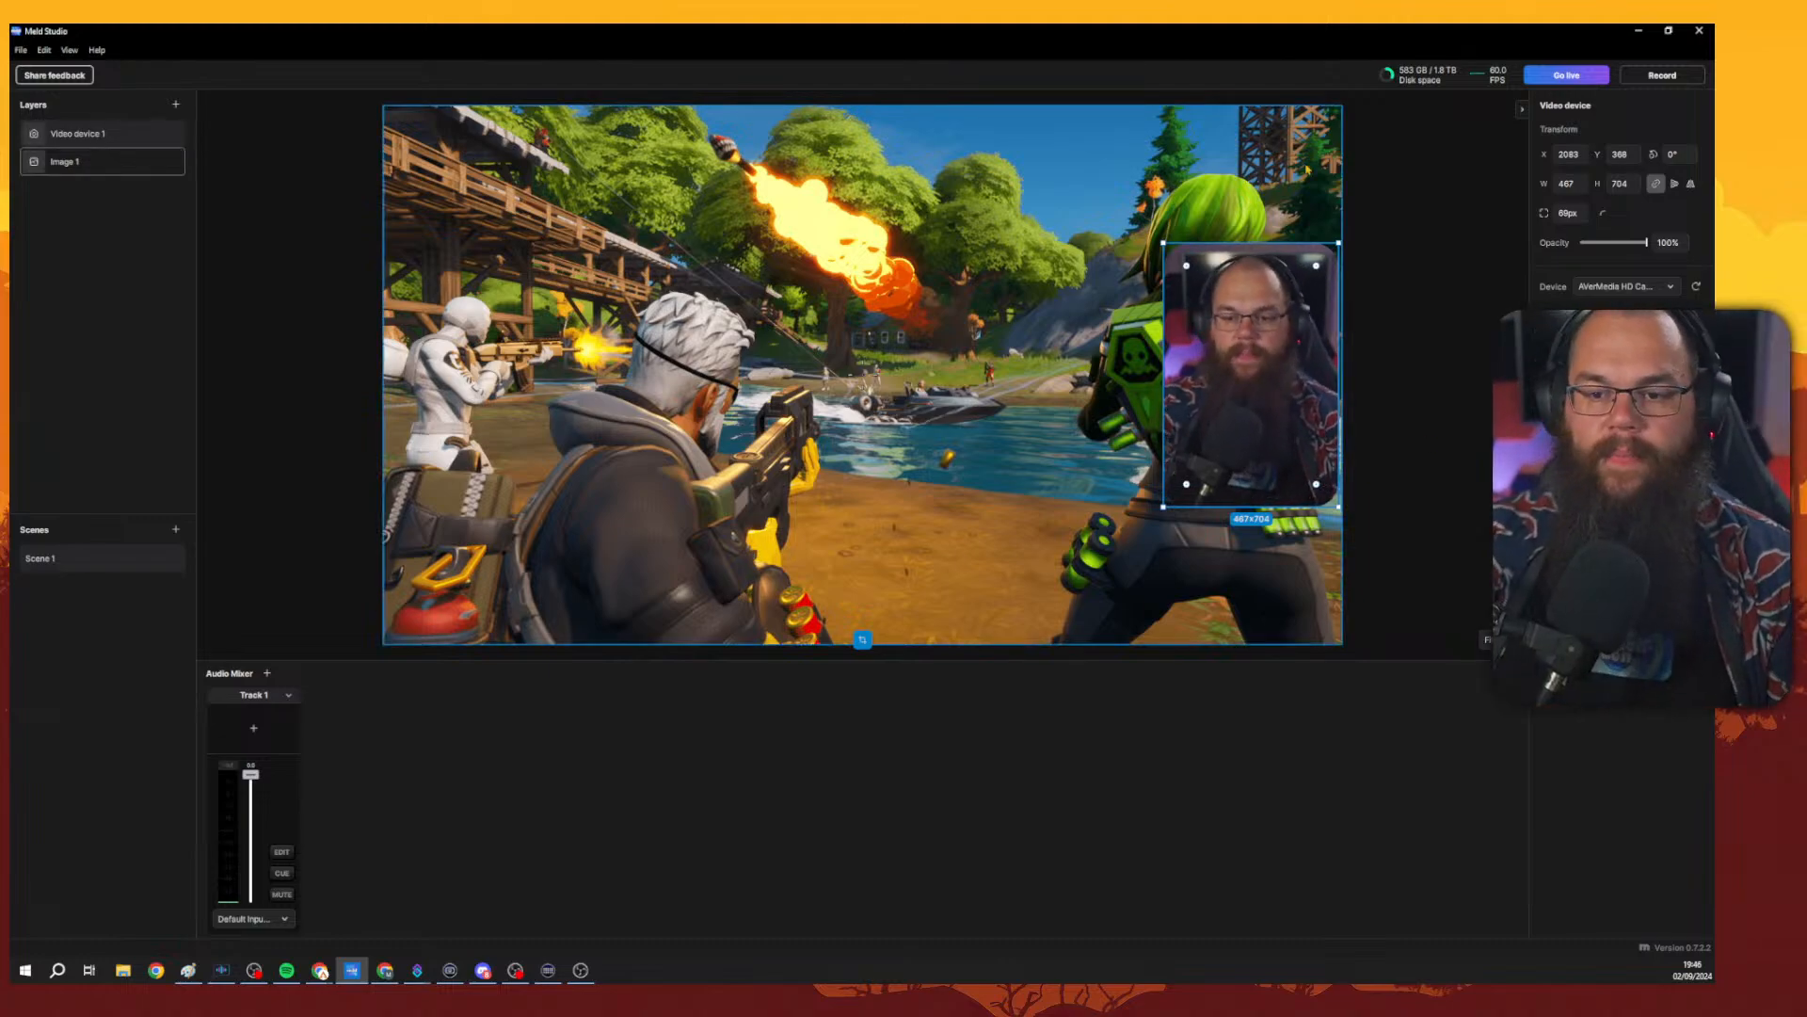
left_click(1412, 291)
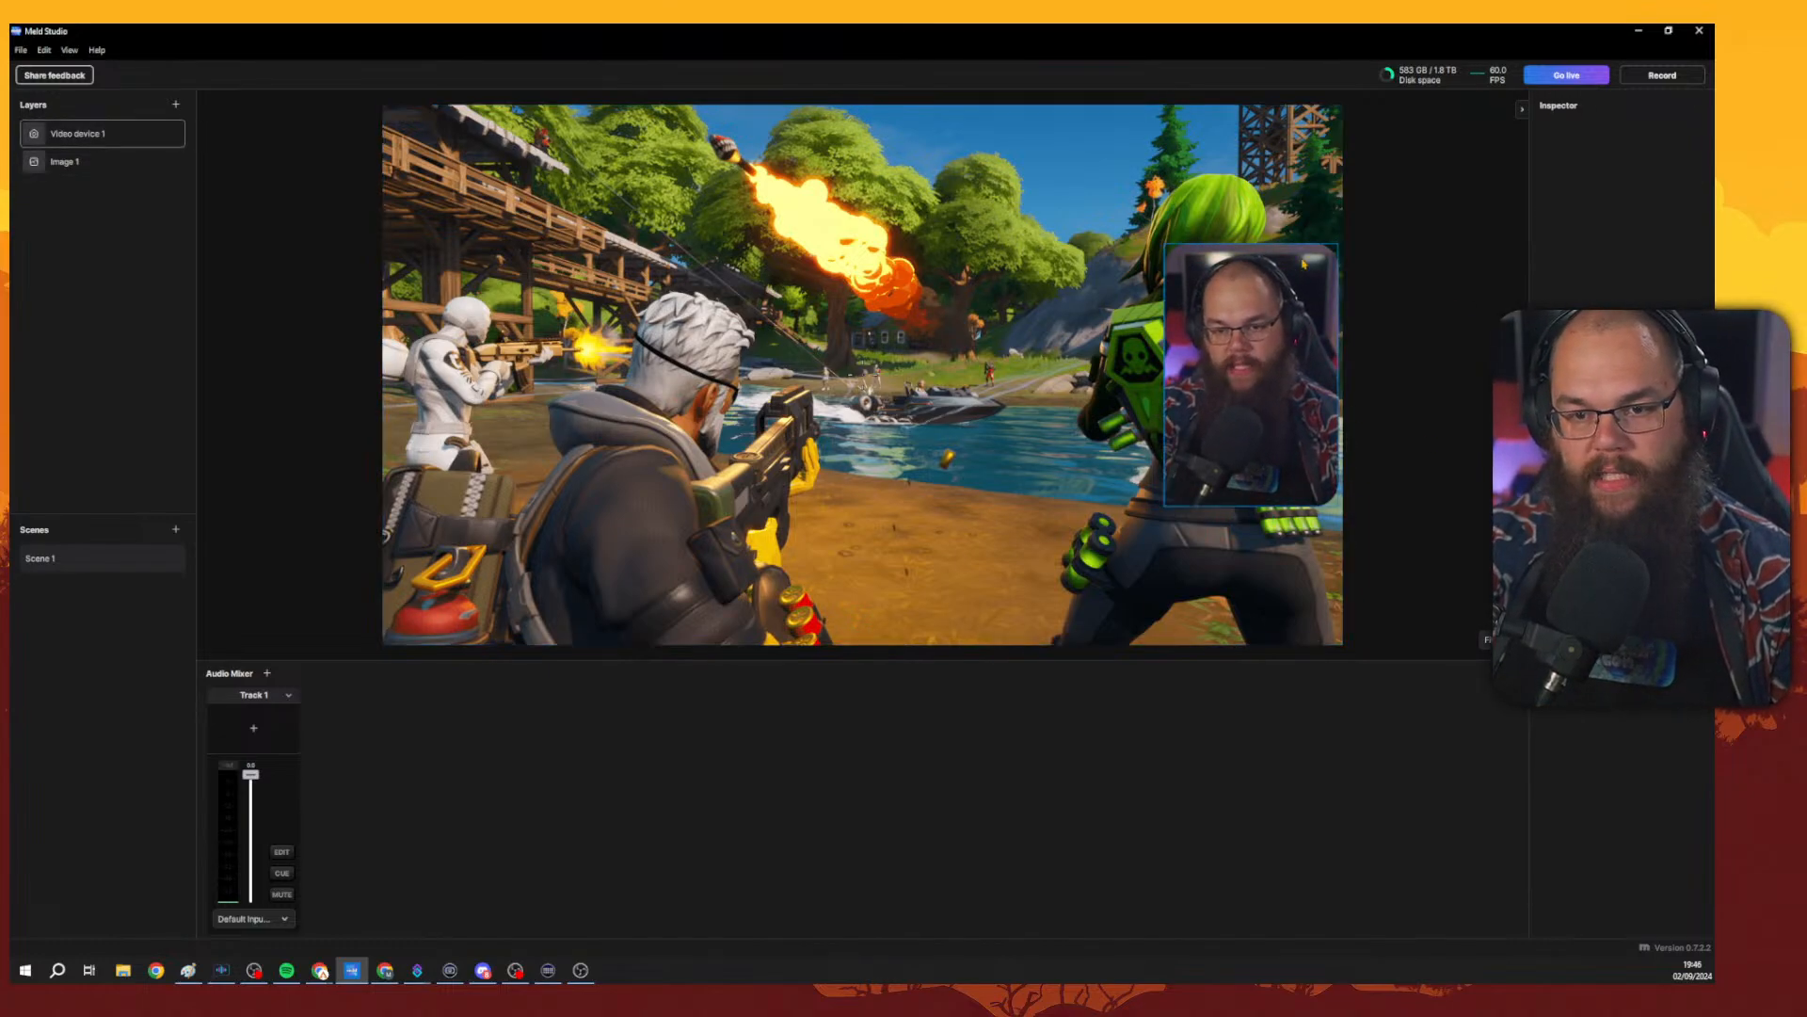
Add a Tritone effect to the camera layer.
left_click(1238, 482)
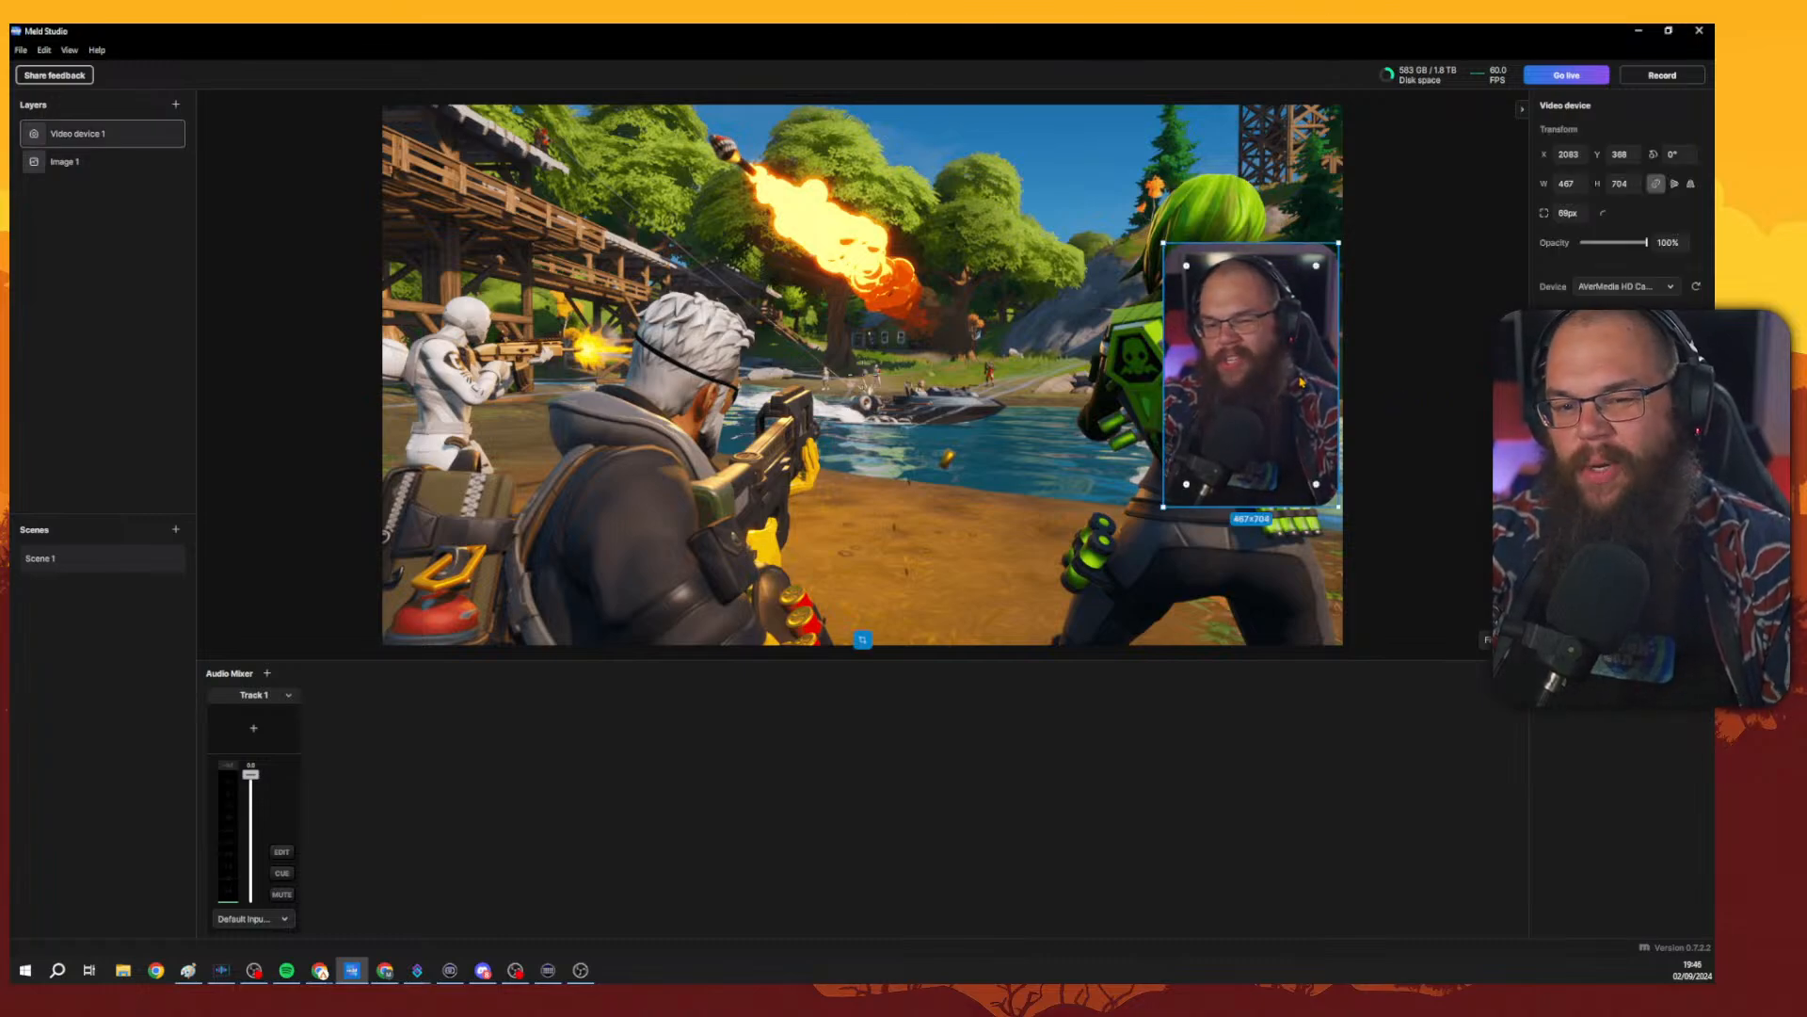
left_click(1696, 452)
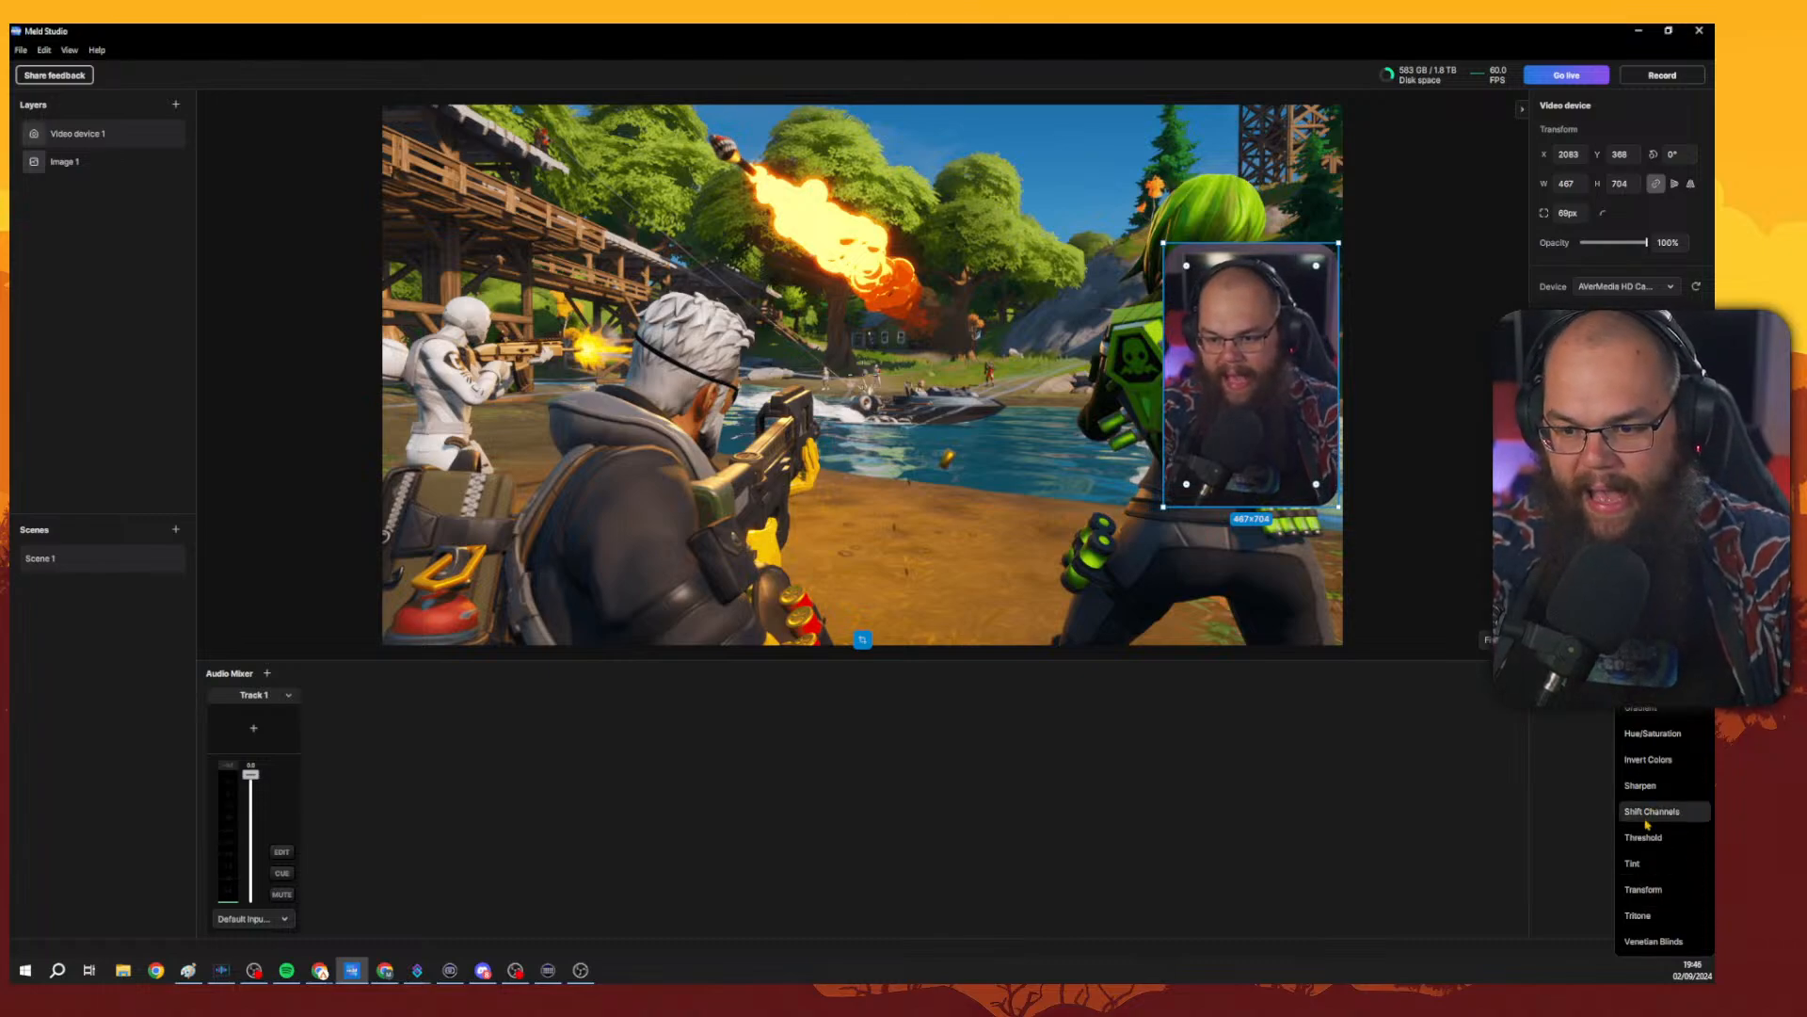
left_click(1631, 925)
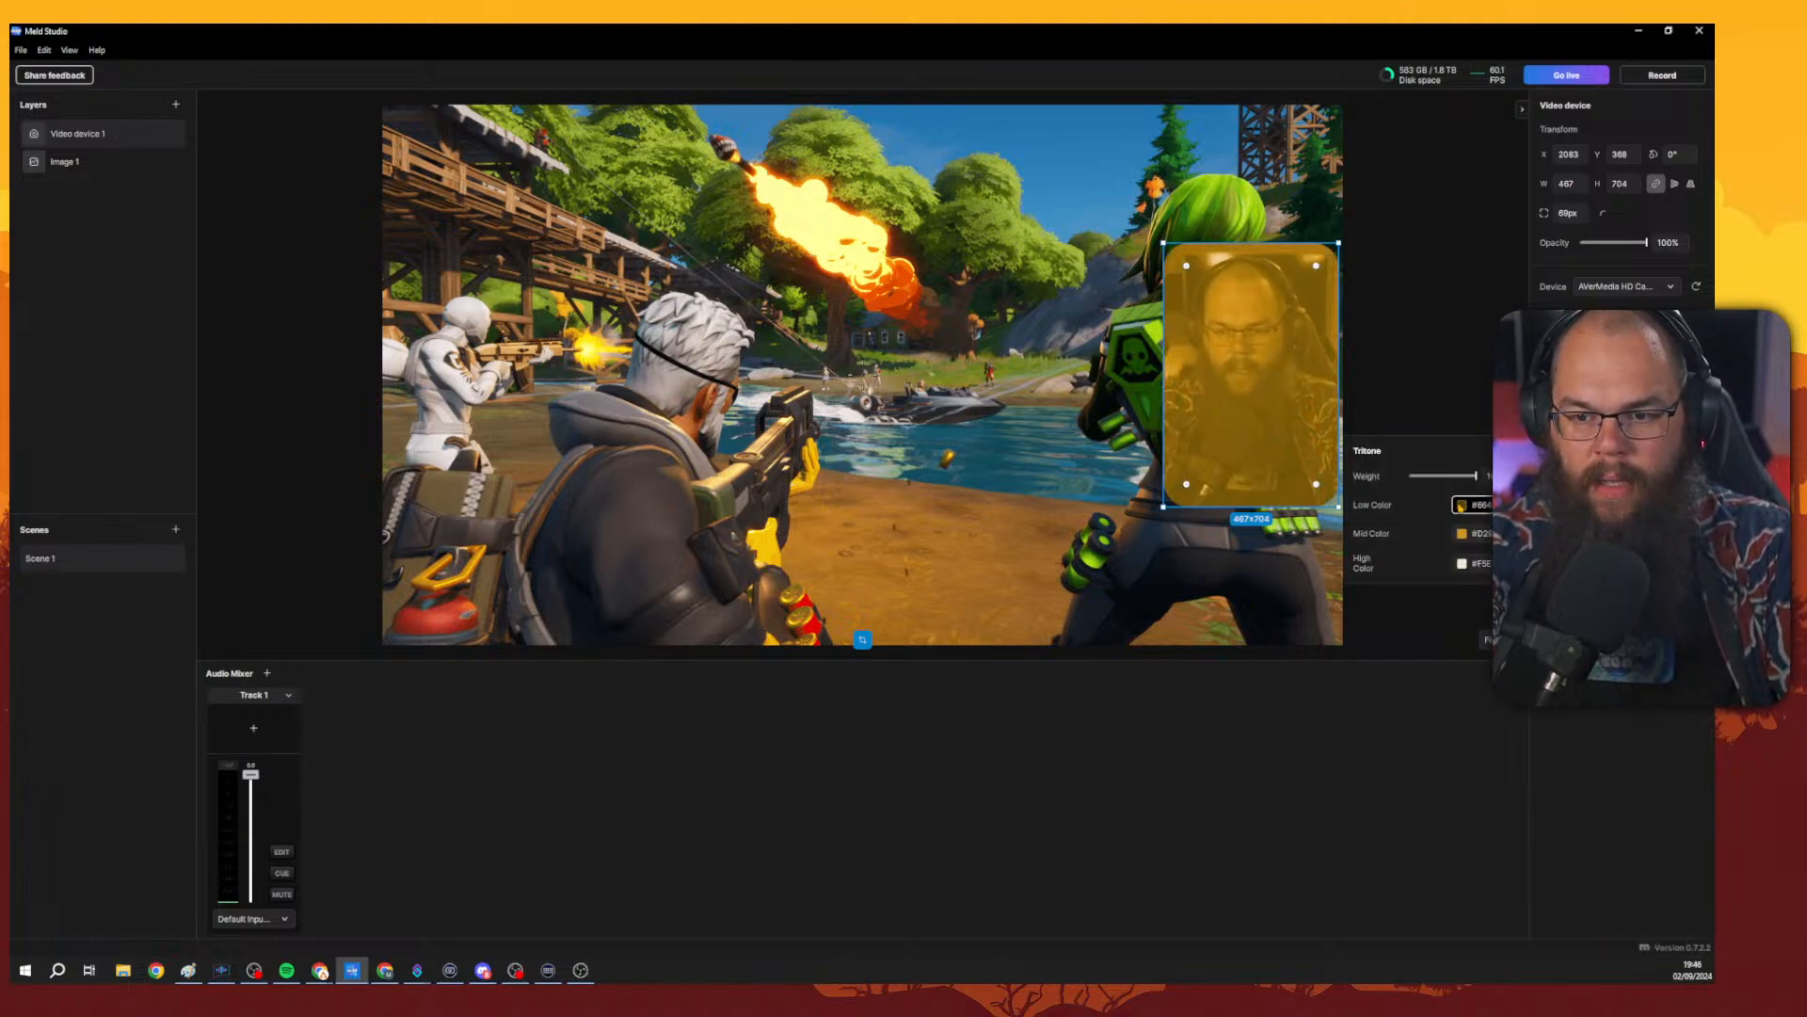
Set the Tritone low colour to a dark teal, #014A47.
left_click(1464, 507)
left_click(1547, 727)
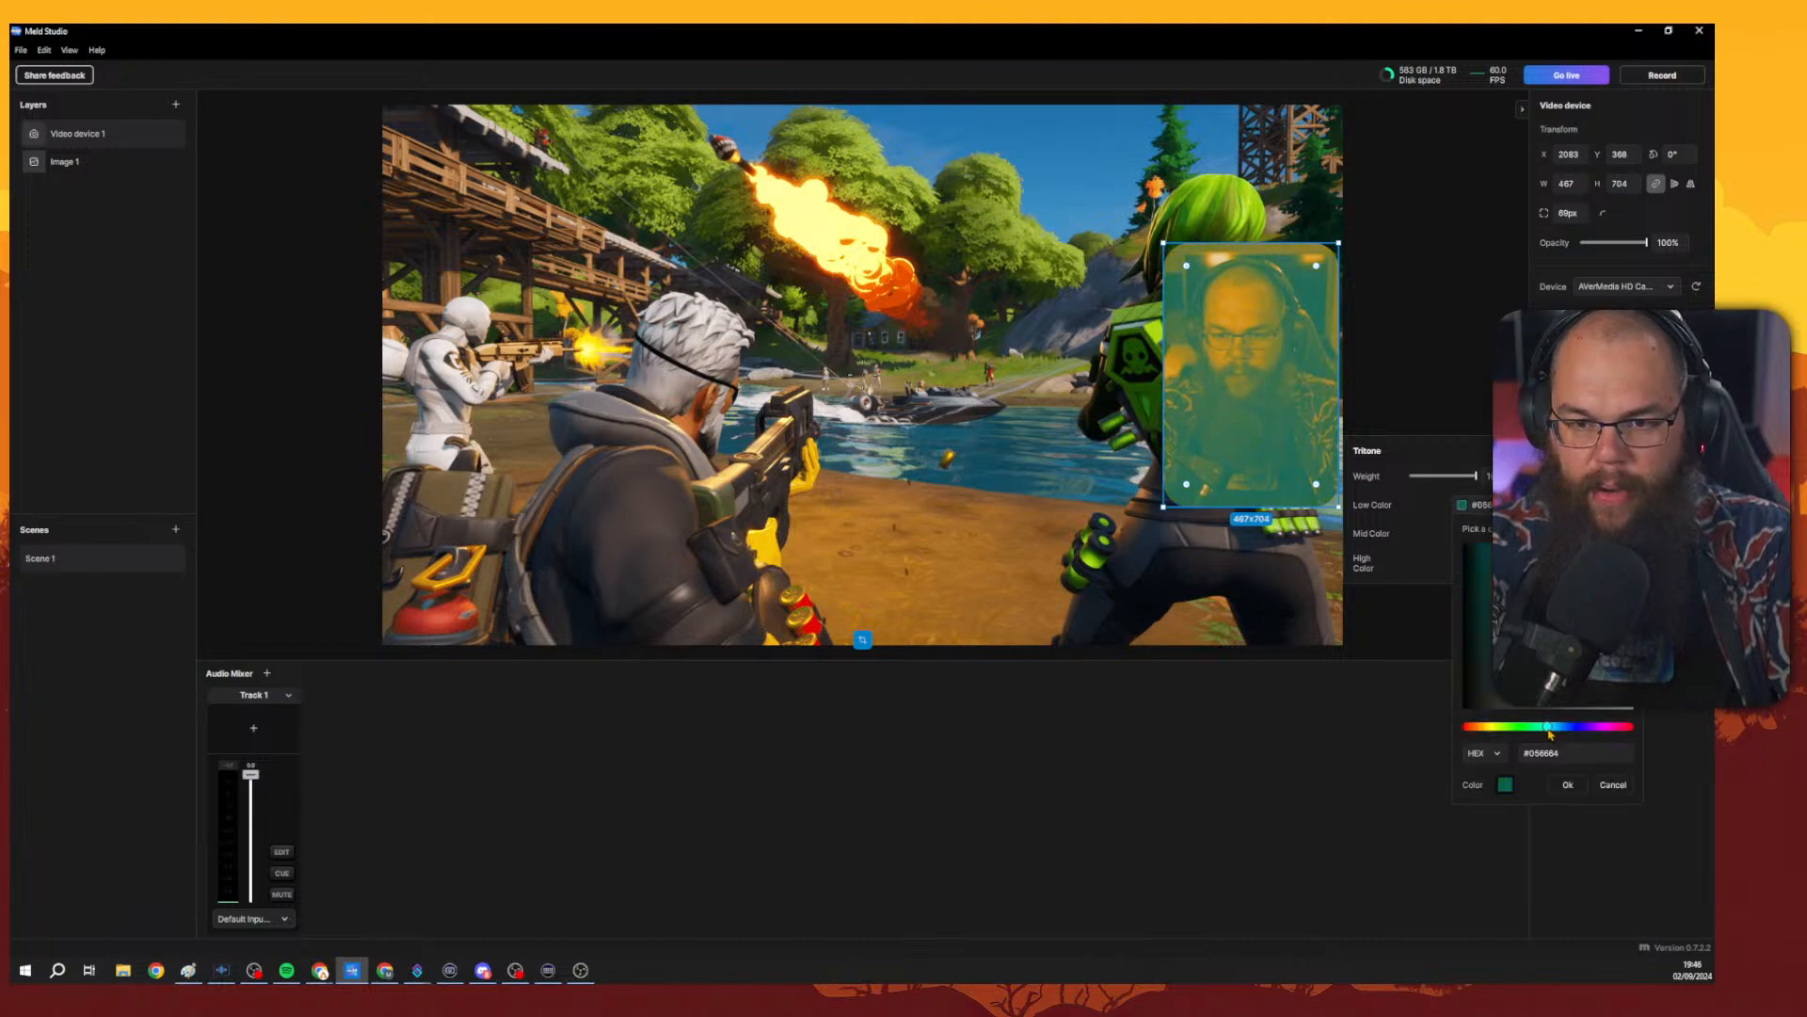
left_click_drag(1498, 560, 1489, 550)
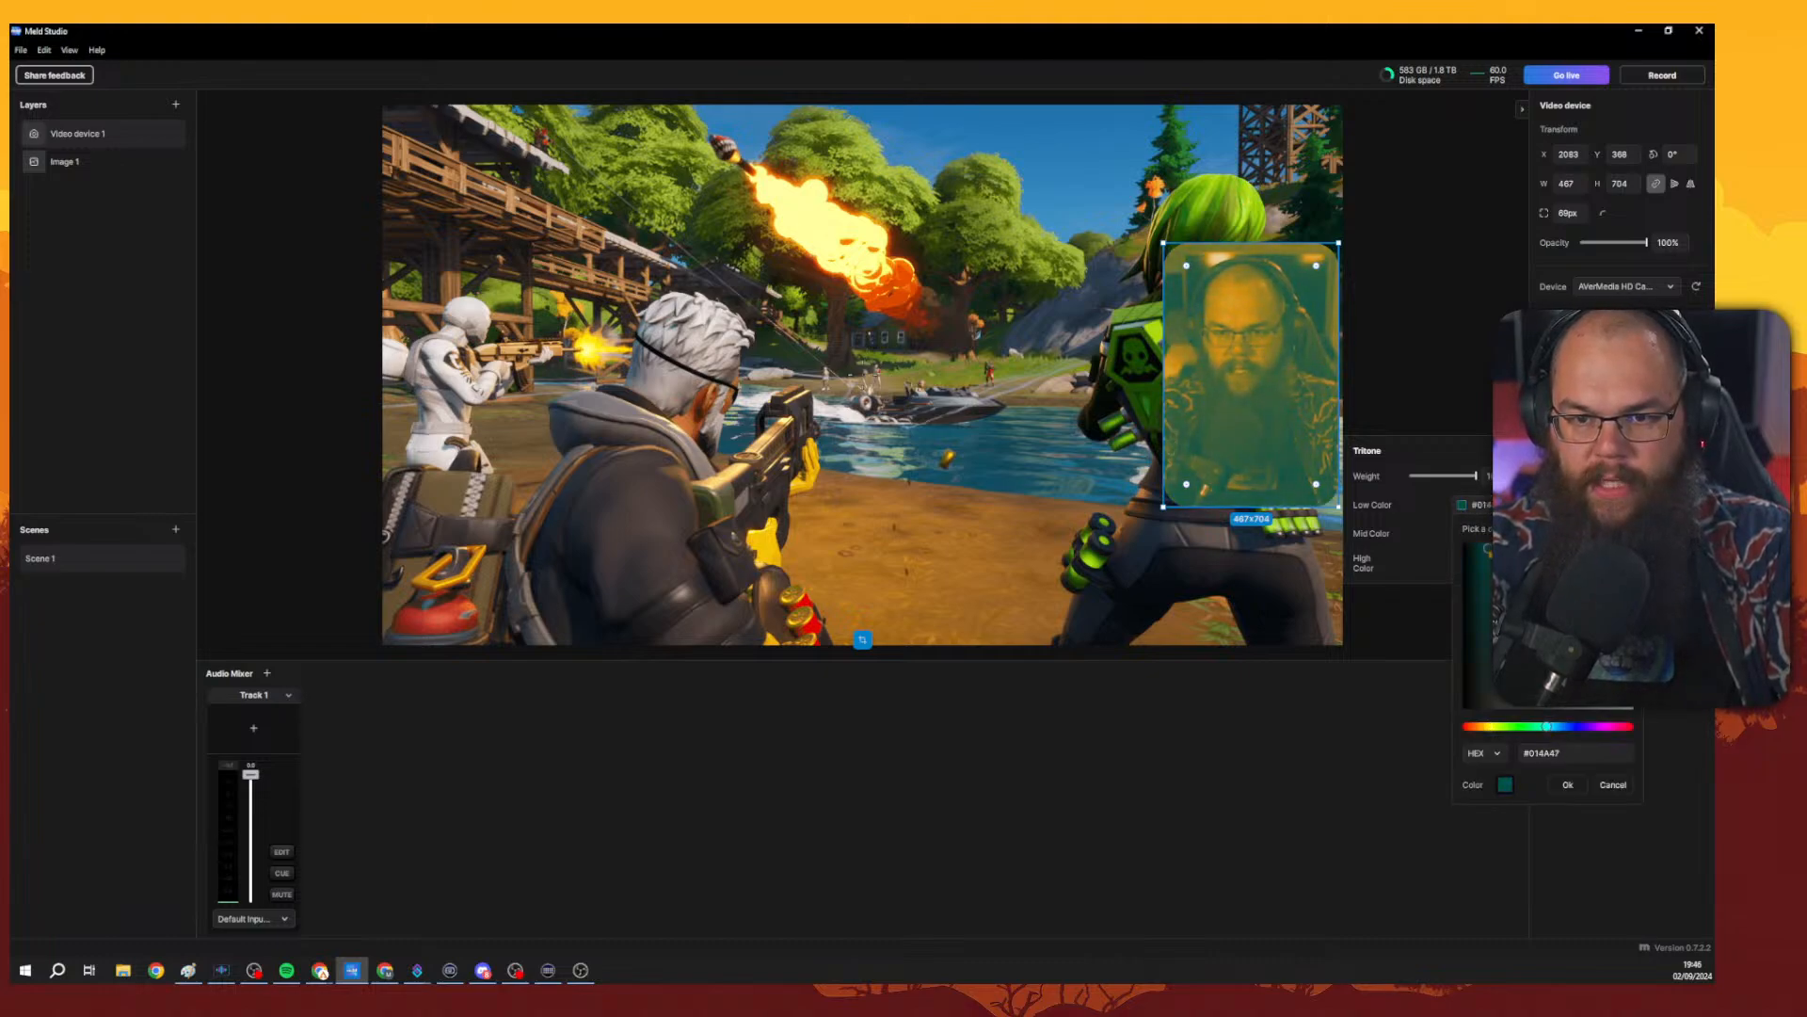
left_click(1568, 784)
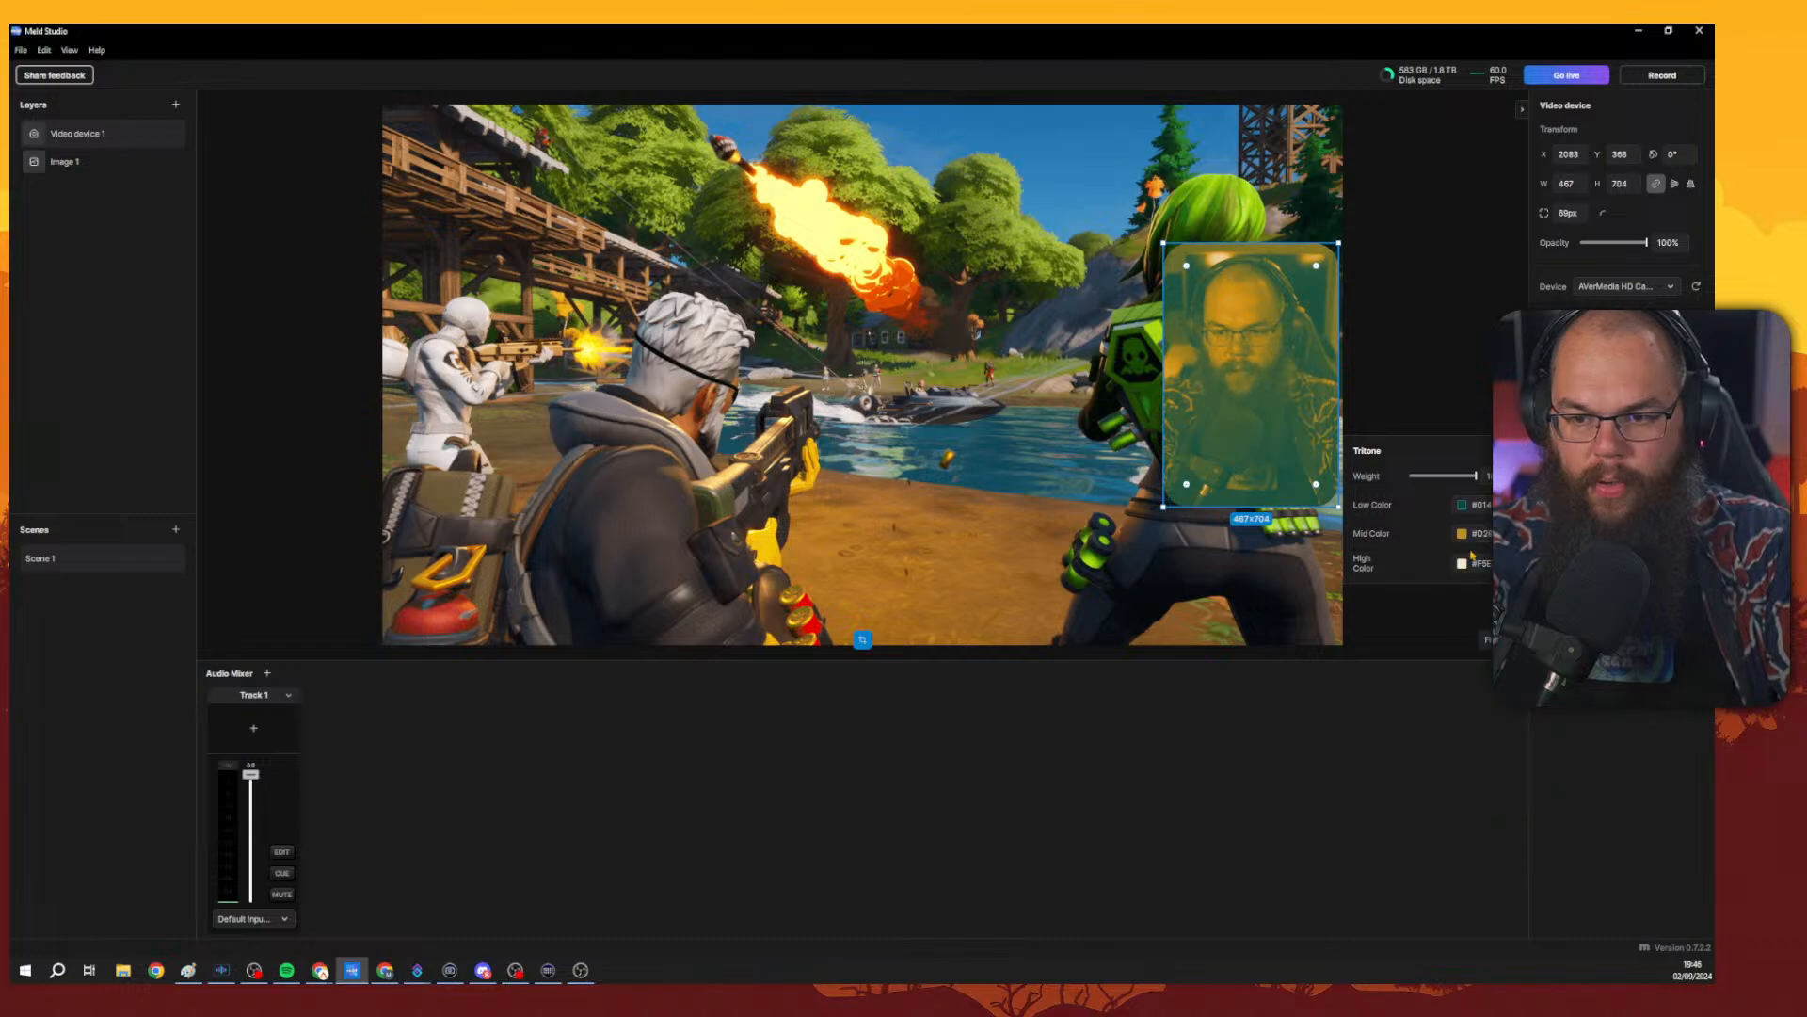
Set the Tritone mid colour to a light cyan, #B3F0F7.
left_click(1464, 534)
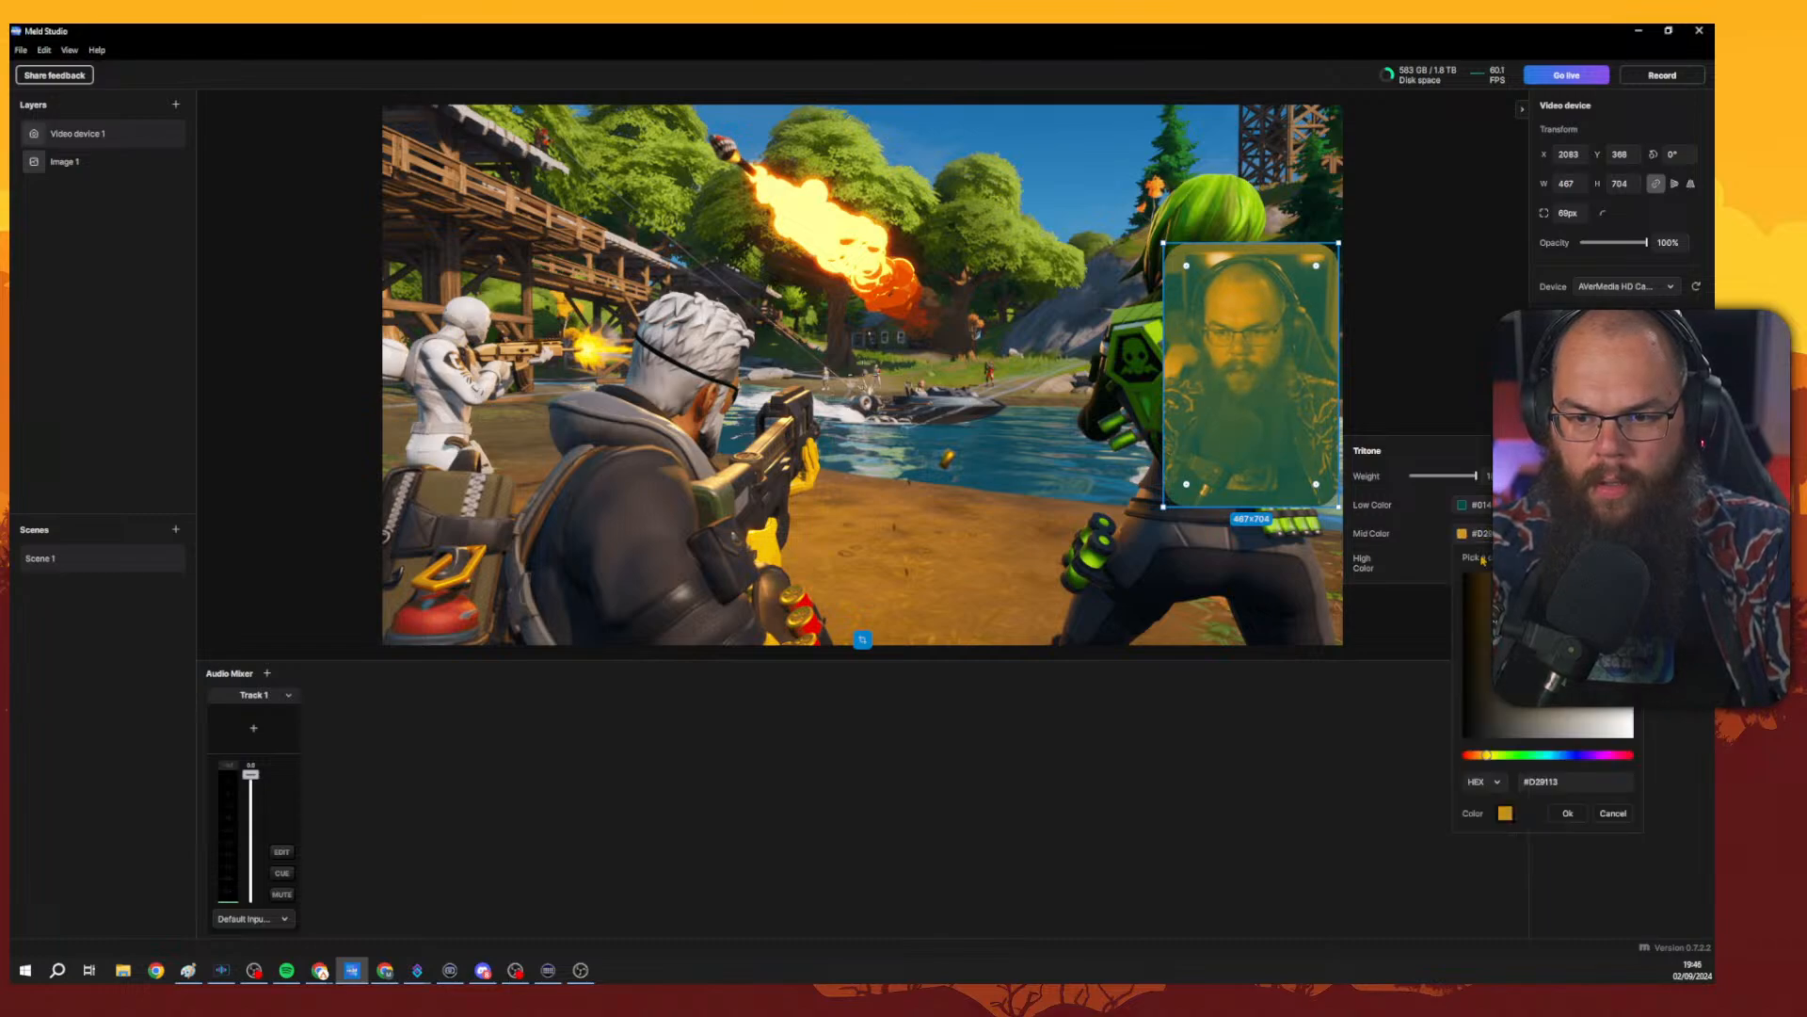
left_click(1545, 755)
left_click_drag(1540, 600, 1583, 576)
left_click_drag(1632, 641, 1632, 688)
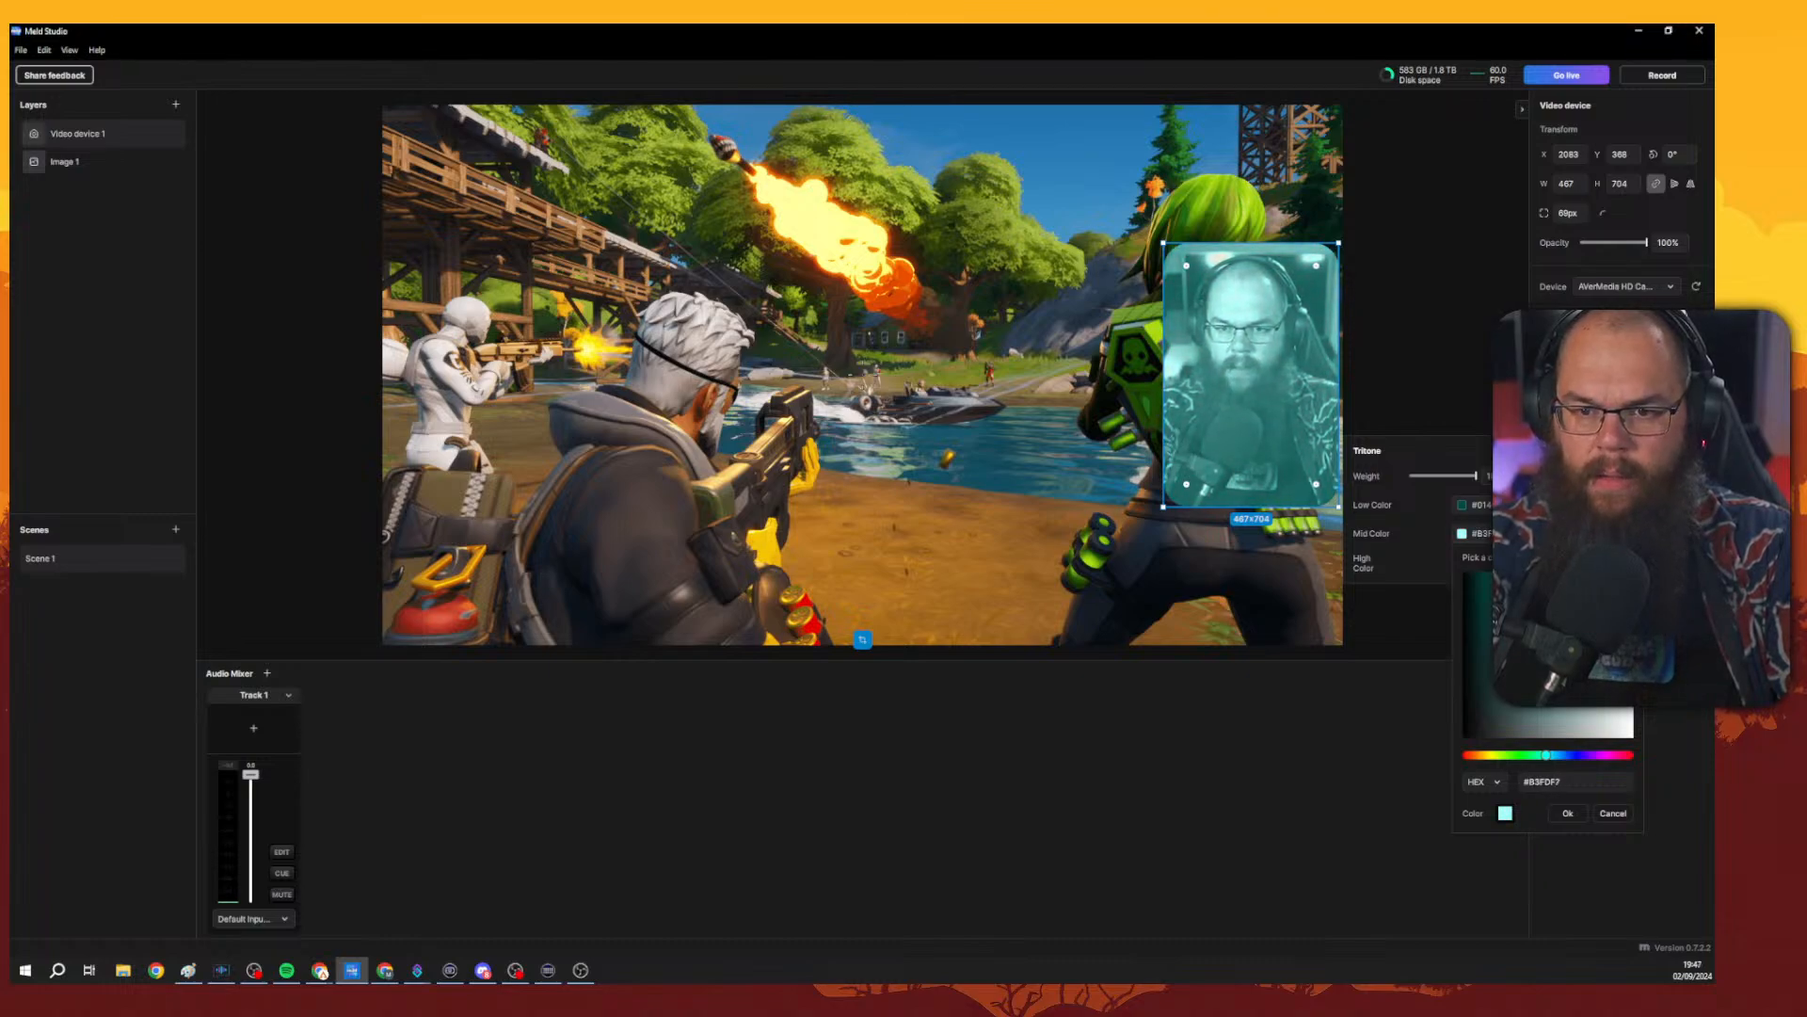
left_click(1564, 812)
Set the Tritone high colour to white, #FFFFFF.
left_click(1465, 563)
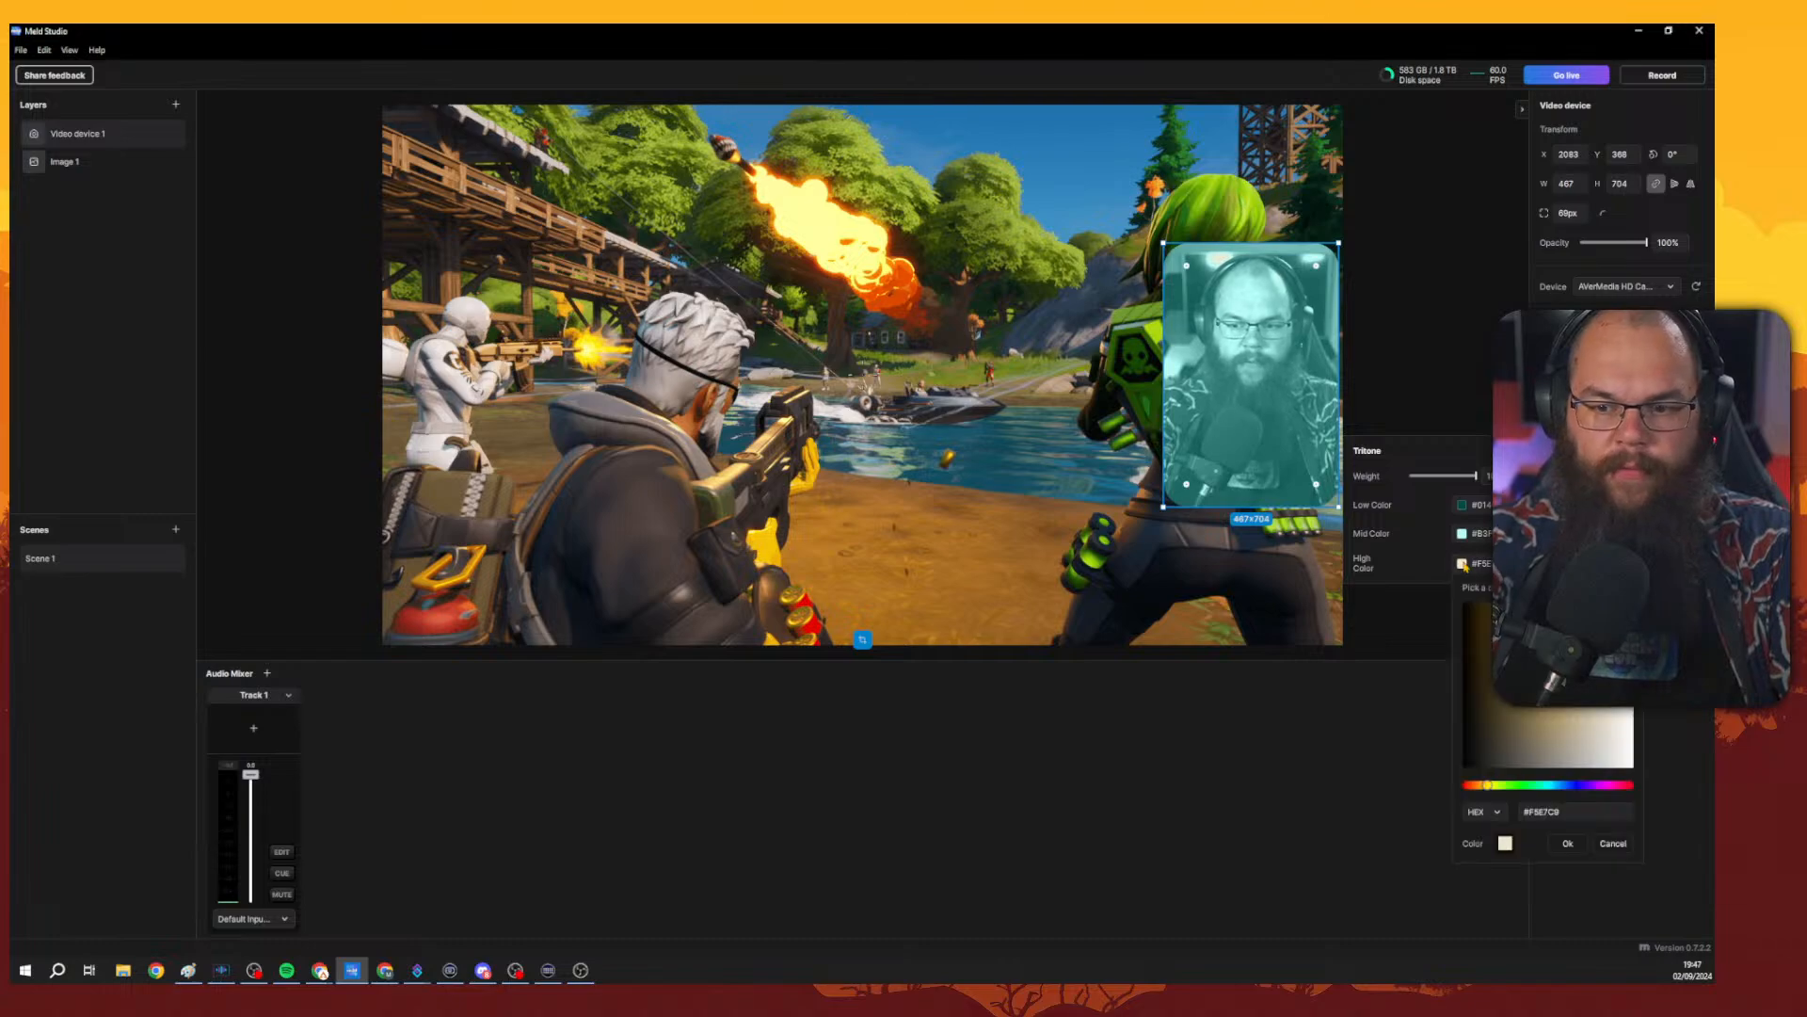
left_click(1545, 784)
left_click_drag(1544, 786, 1552, 786)
left_click_drag(1612, 649, 1633, 640)
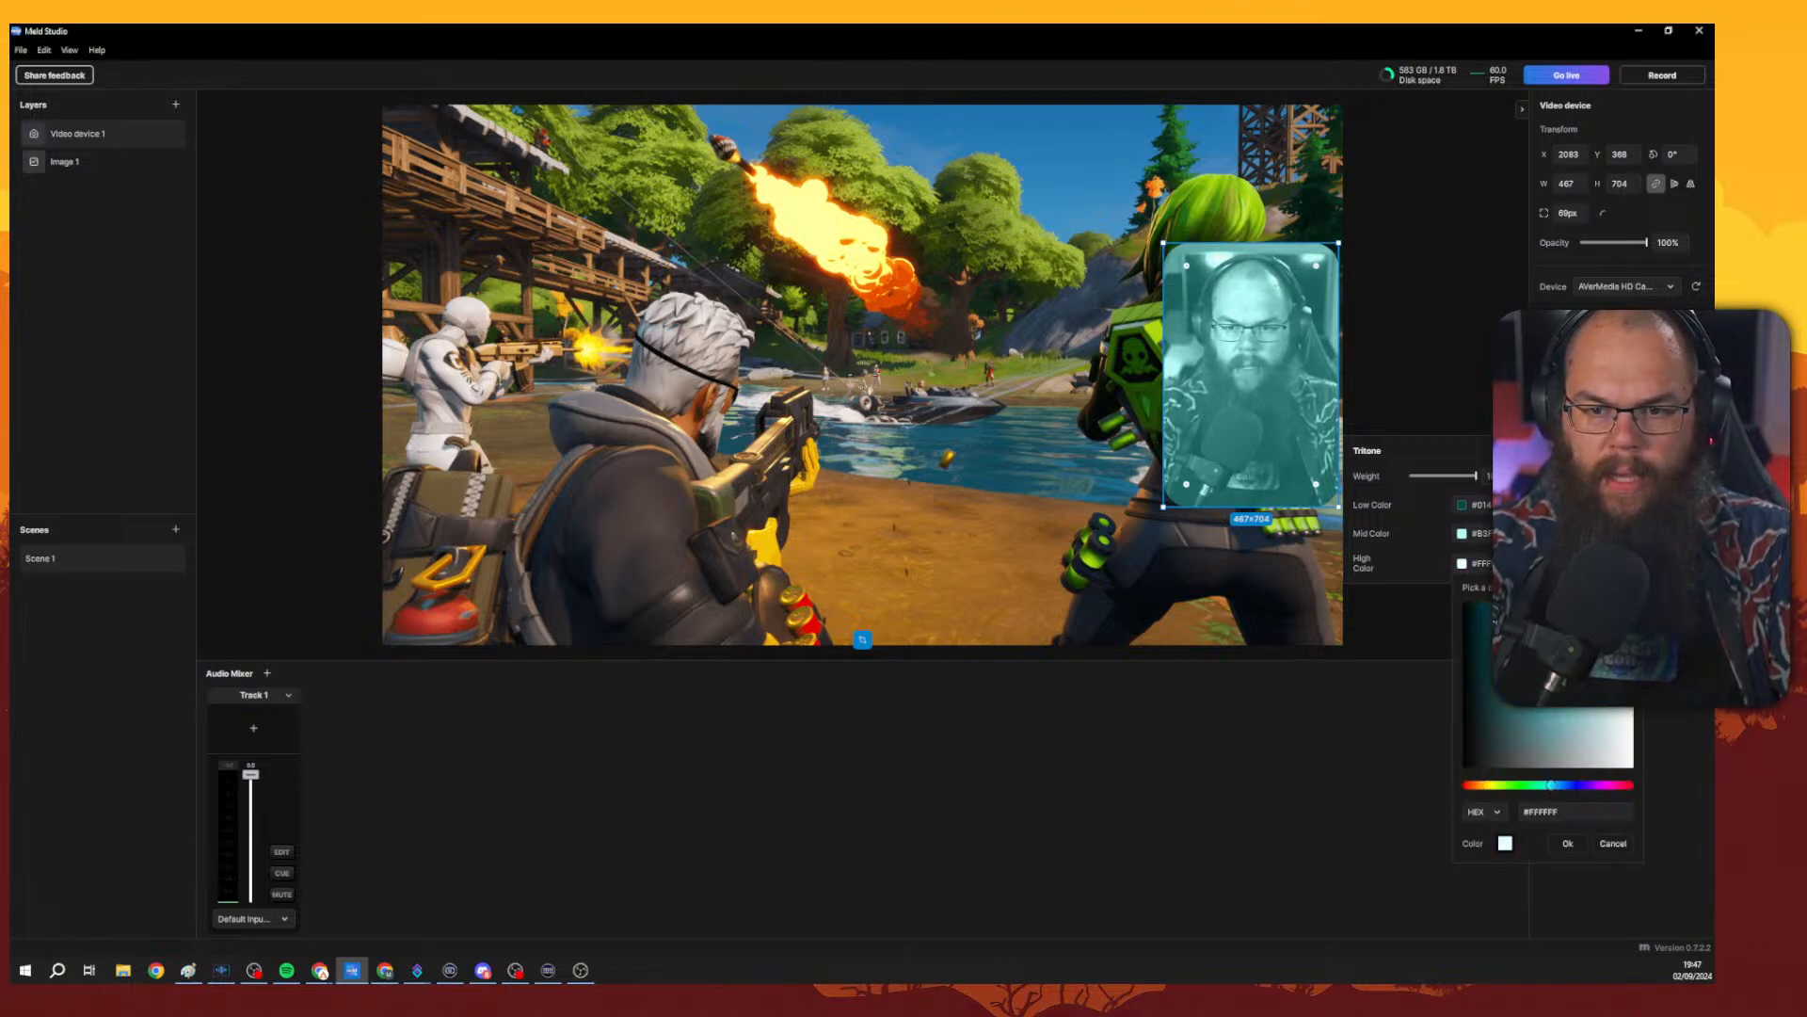
left_click(1568, 844)
Add a Venetian Blinds effect to the camera layer and set its angle to 90.
left_click(1695, 528)
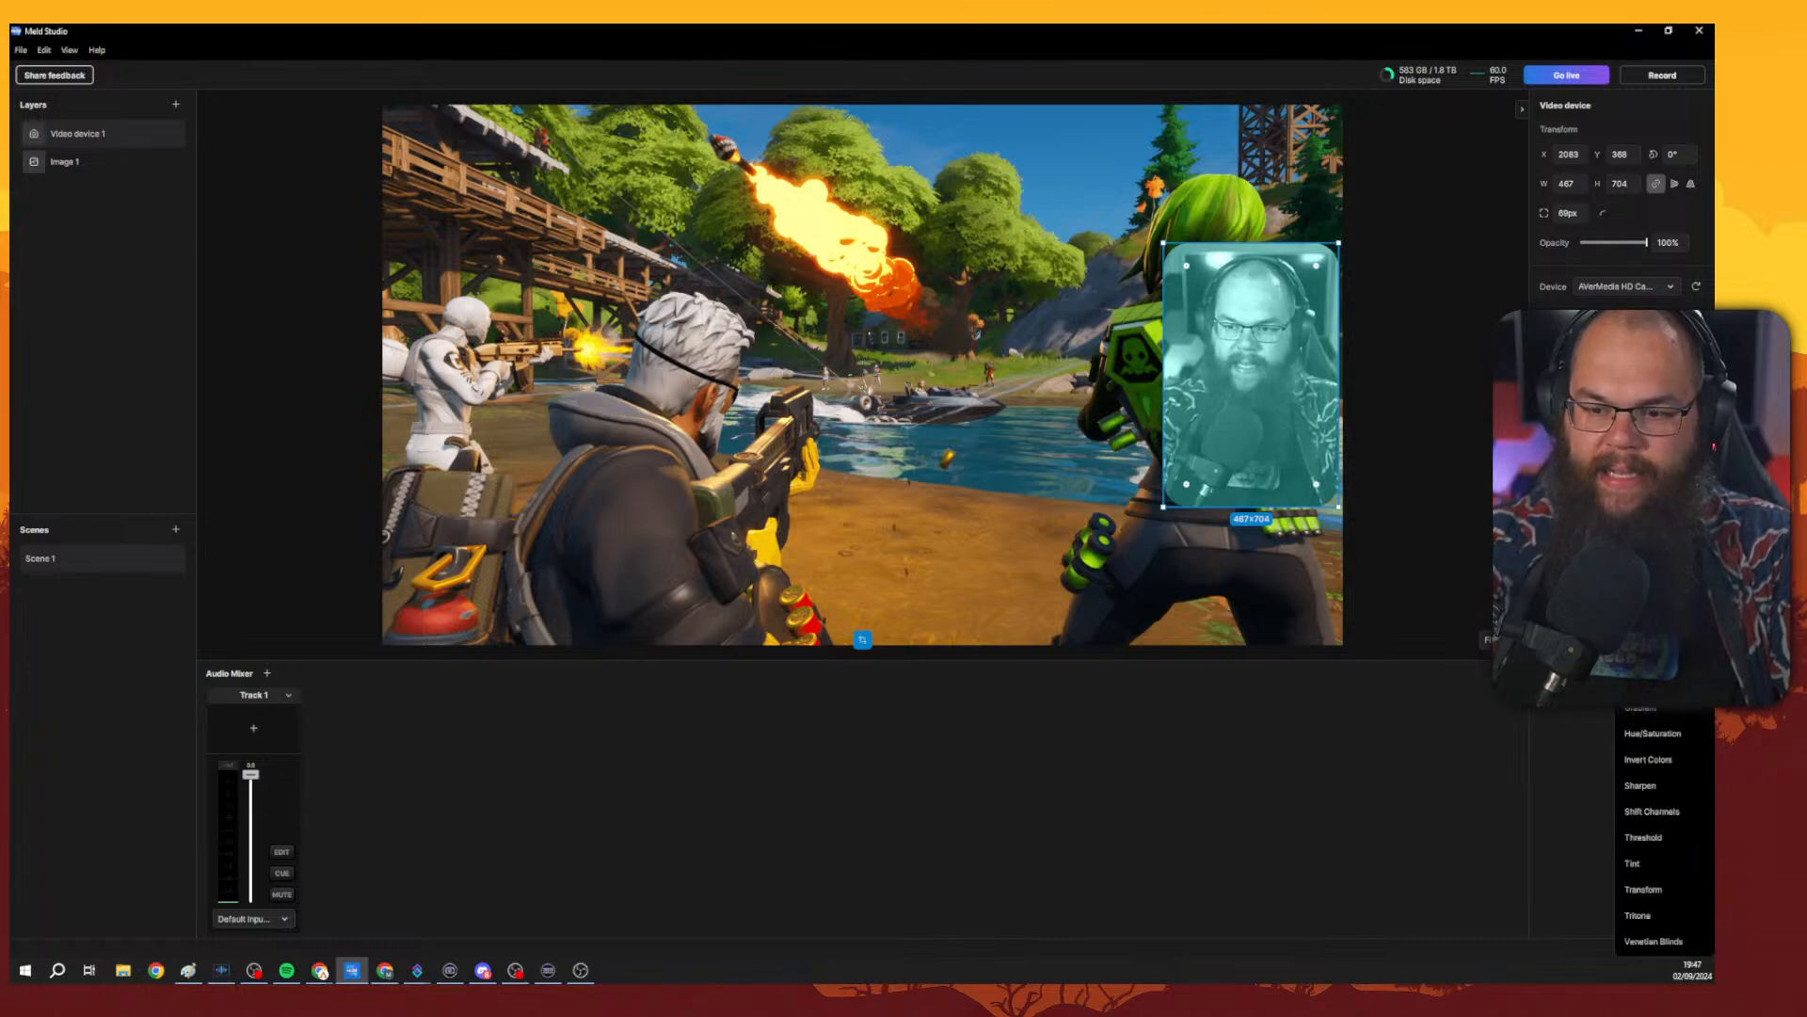
left_click(1652, 946)
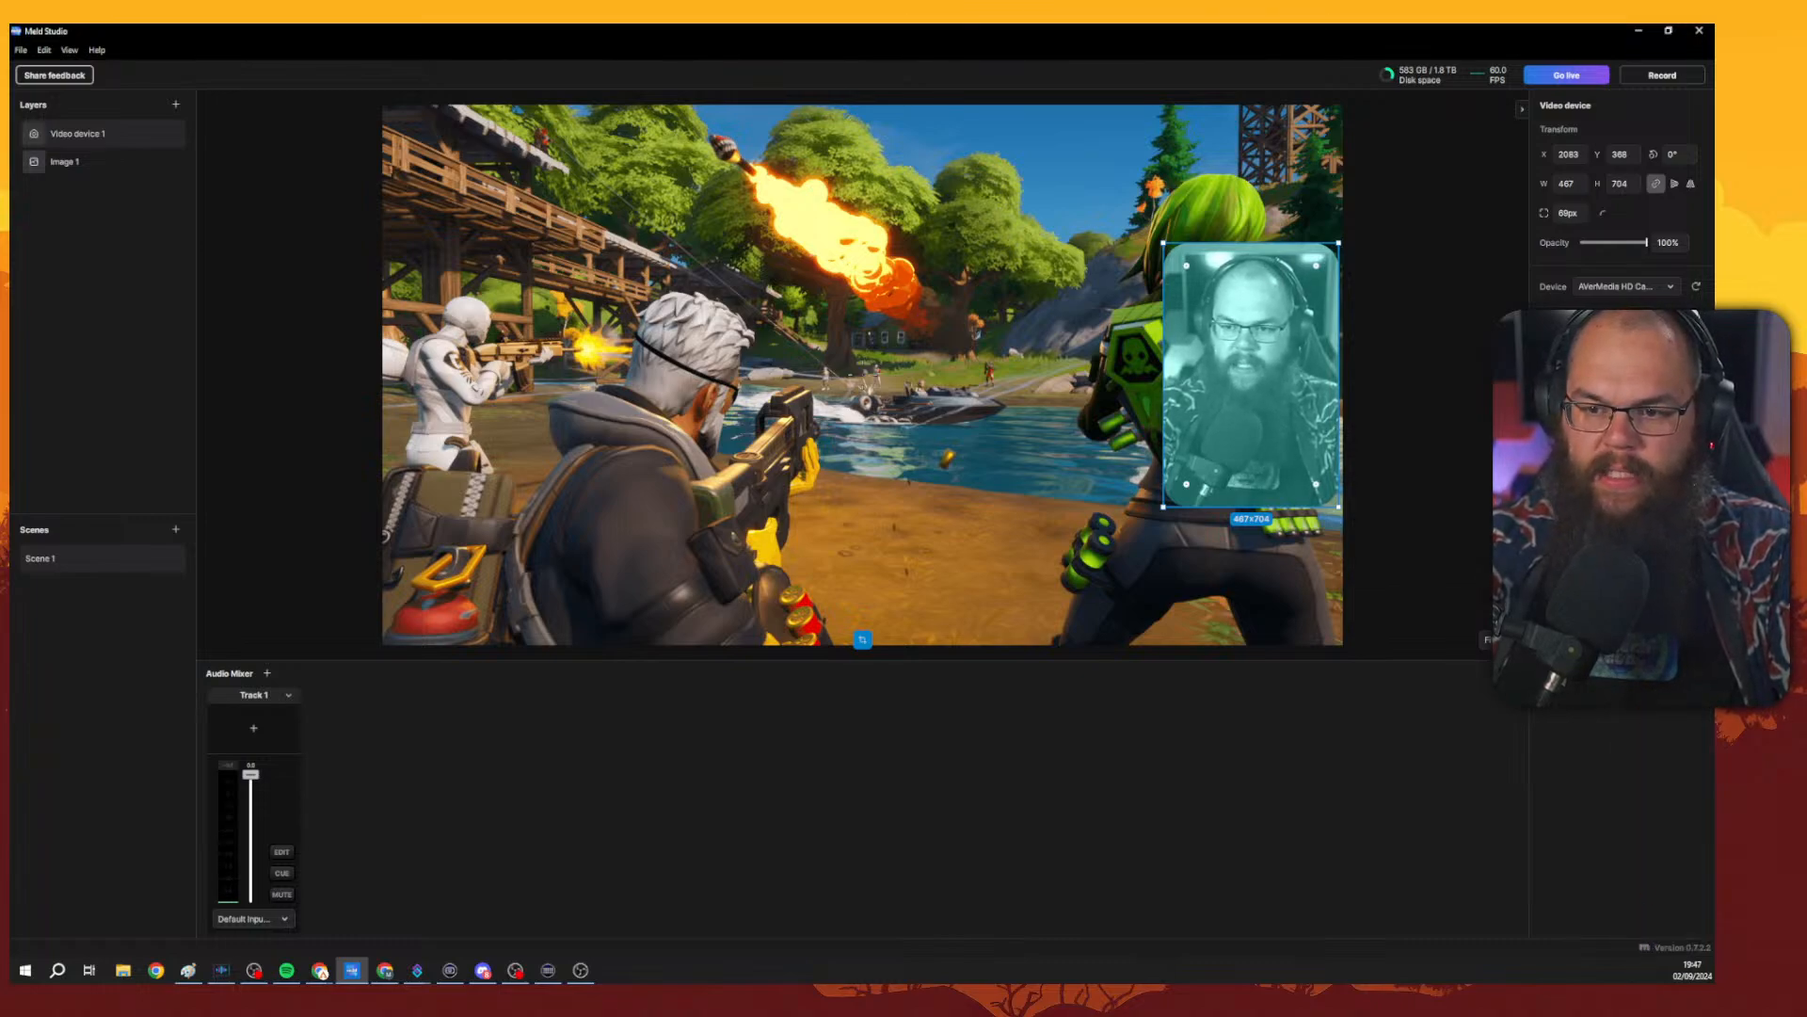
left_click_drag(1409, 534, 1501, 513)
left_click(1496, 505)
type("90")
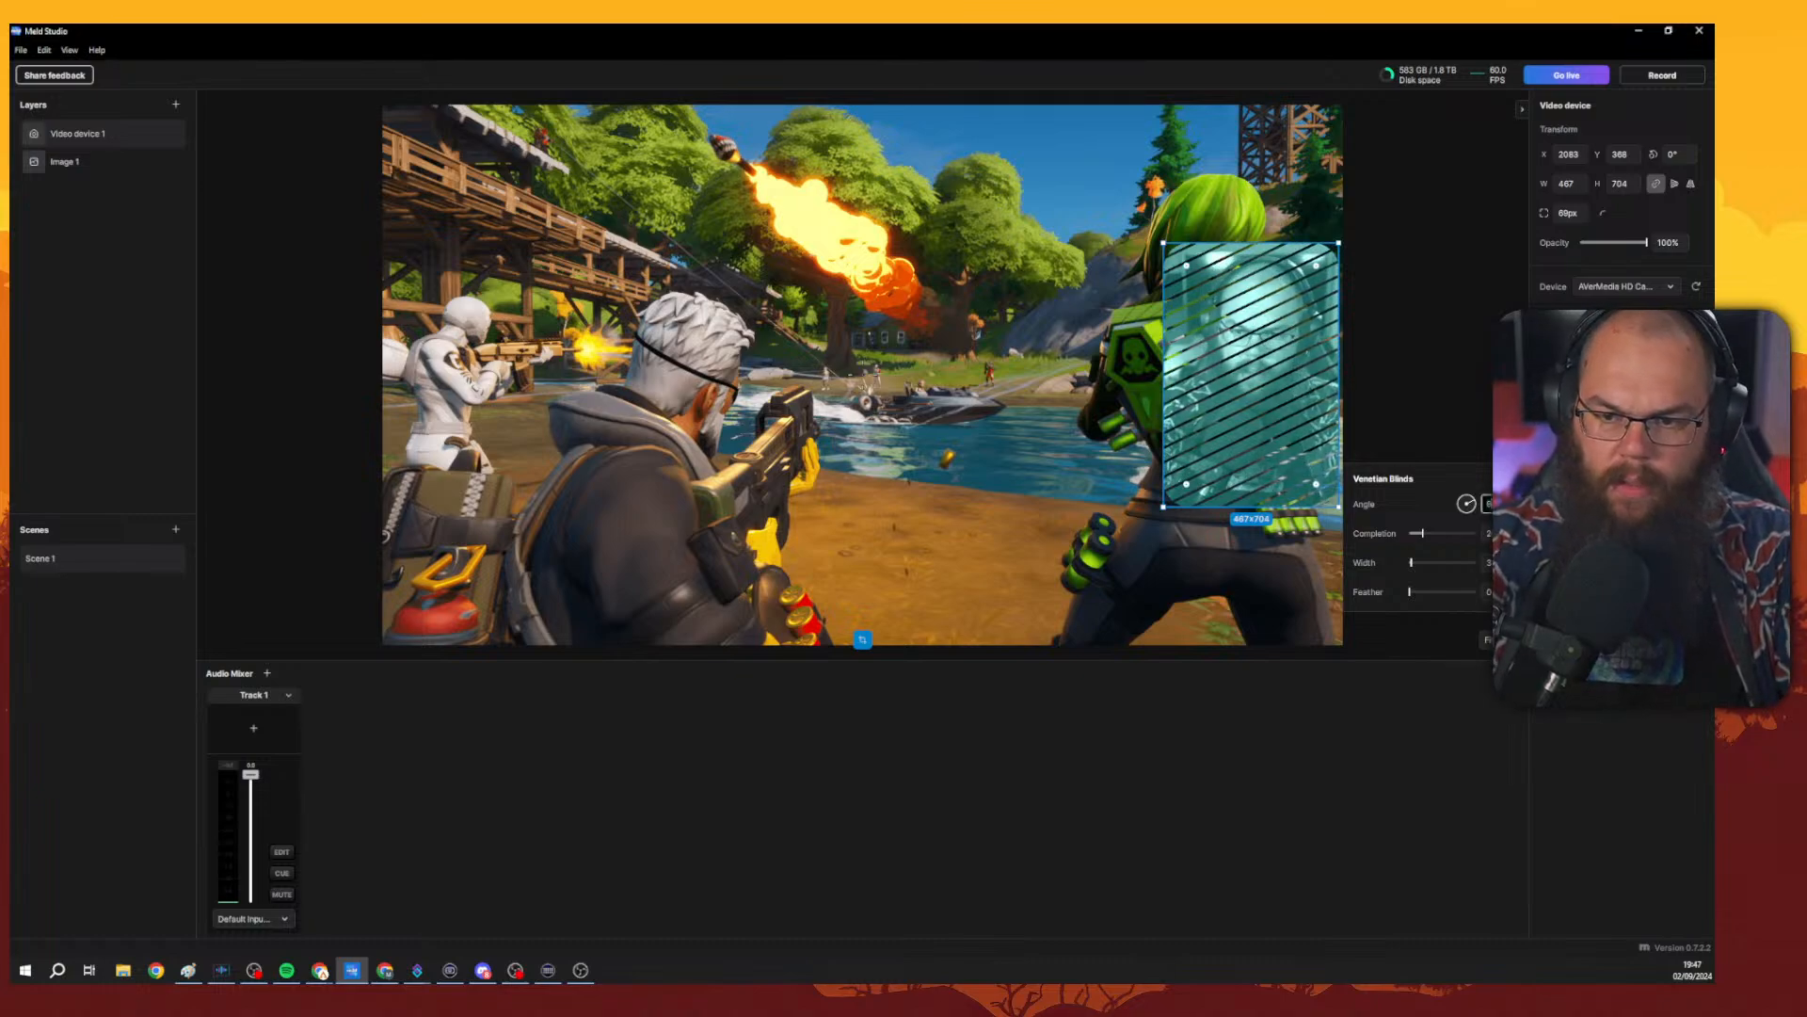
key("Return")
Widen the Venetian Blinds stripes slightly and raise the feather amount.
left_click_drag(1411, 562, 1418, 562)
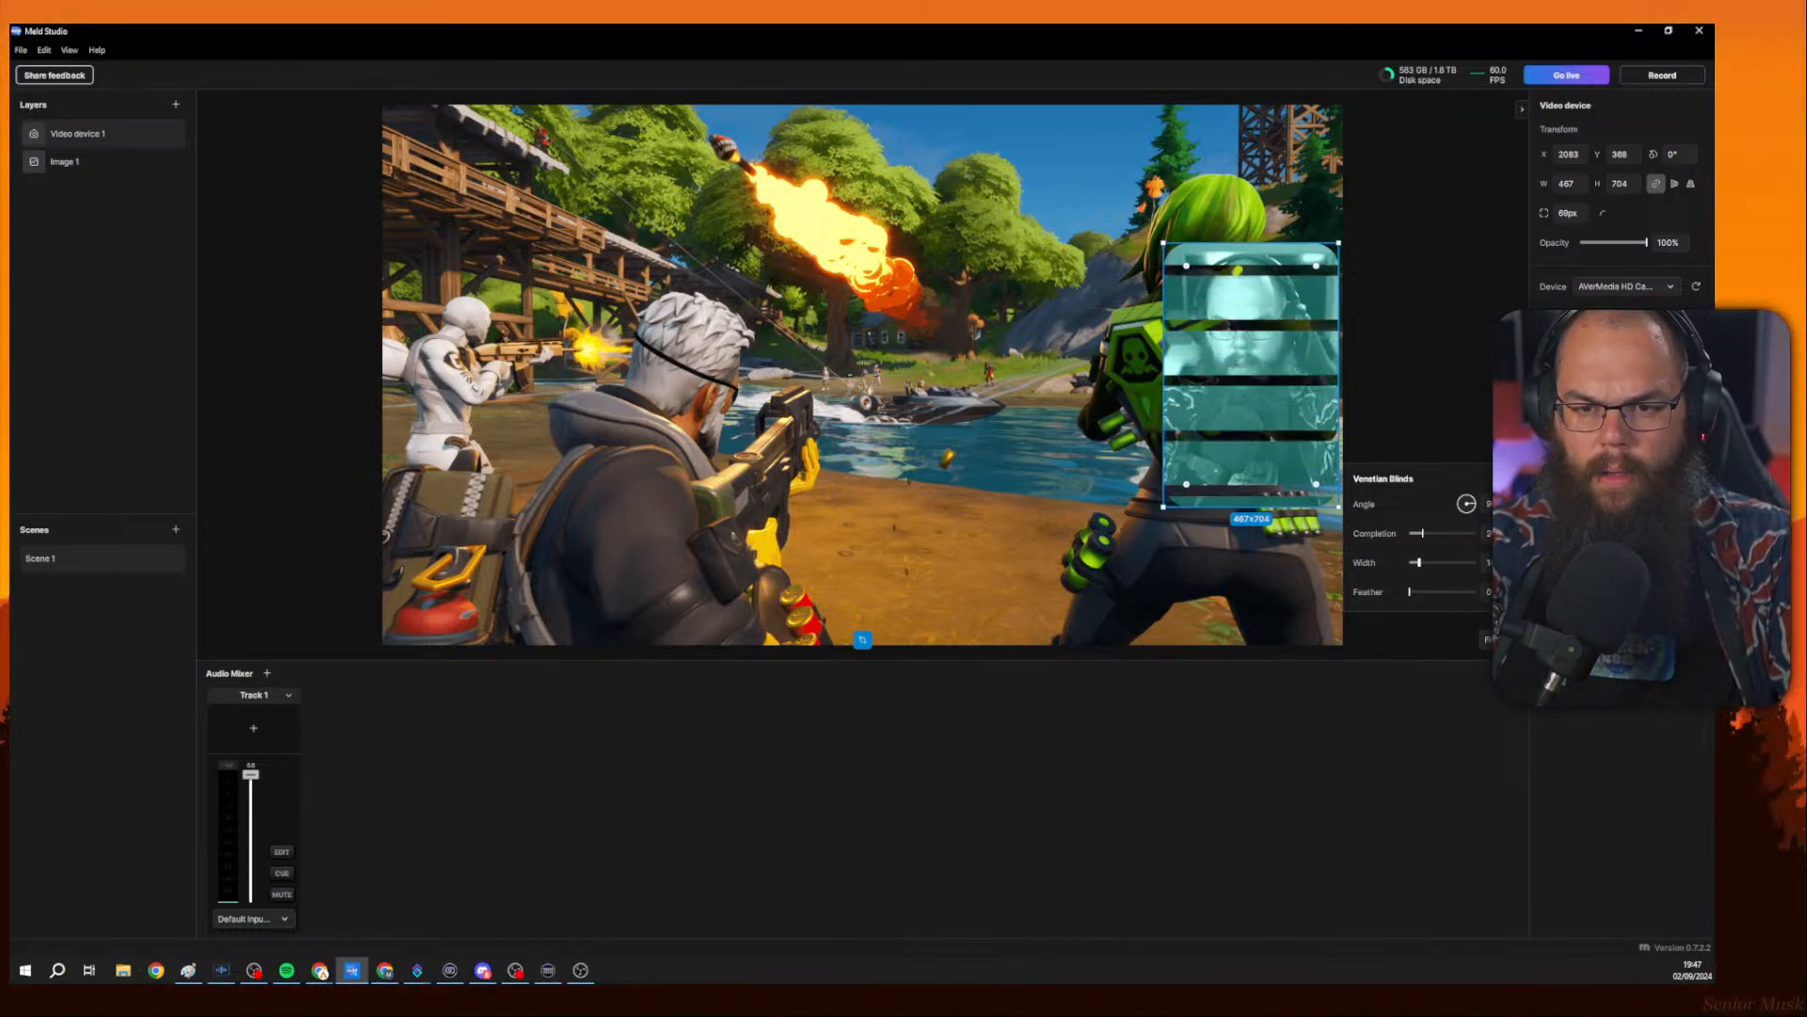
left_click(1414, 595)
left_click(1266, 414)
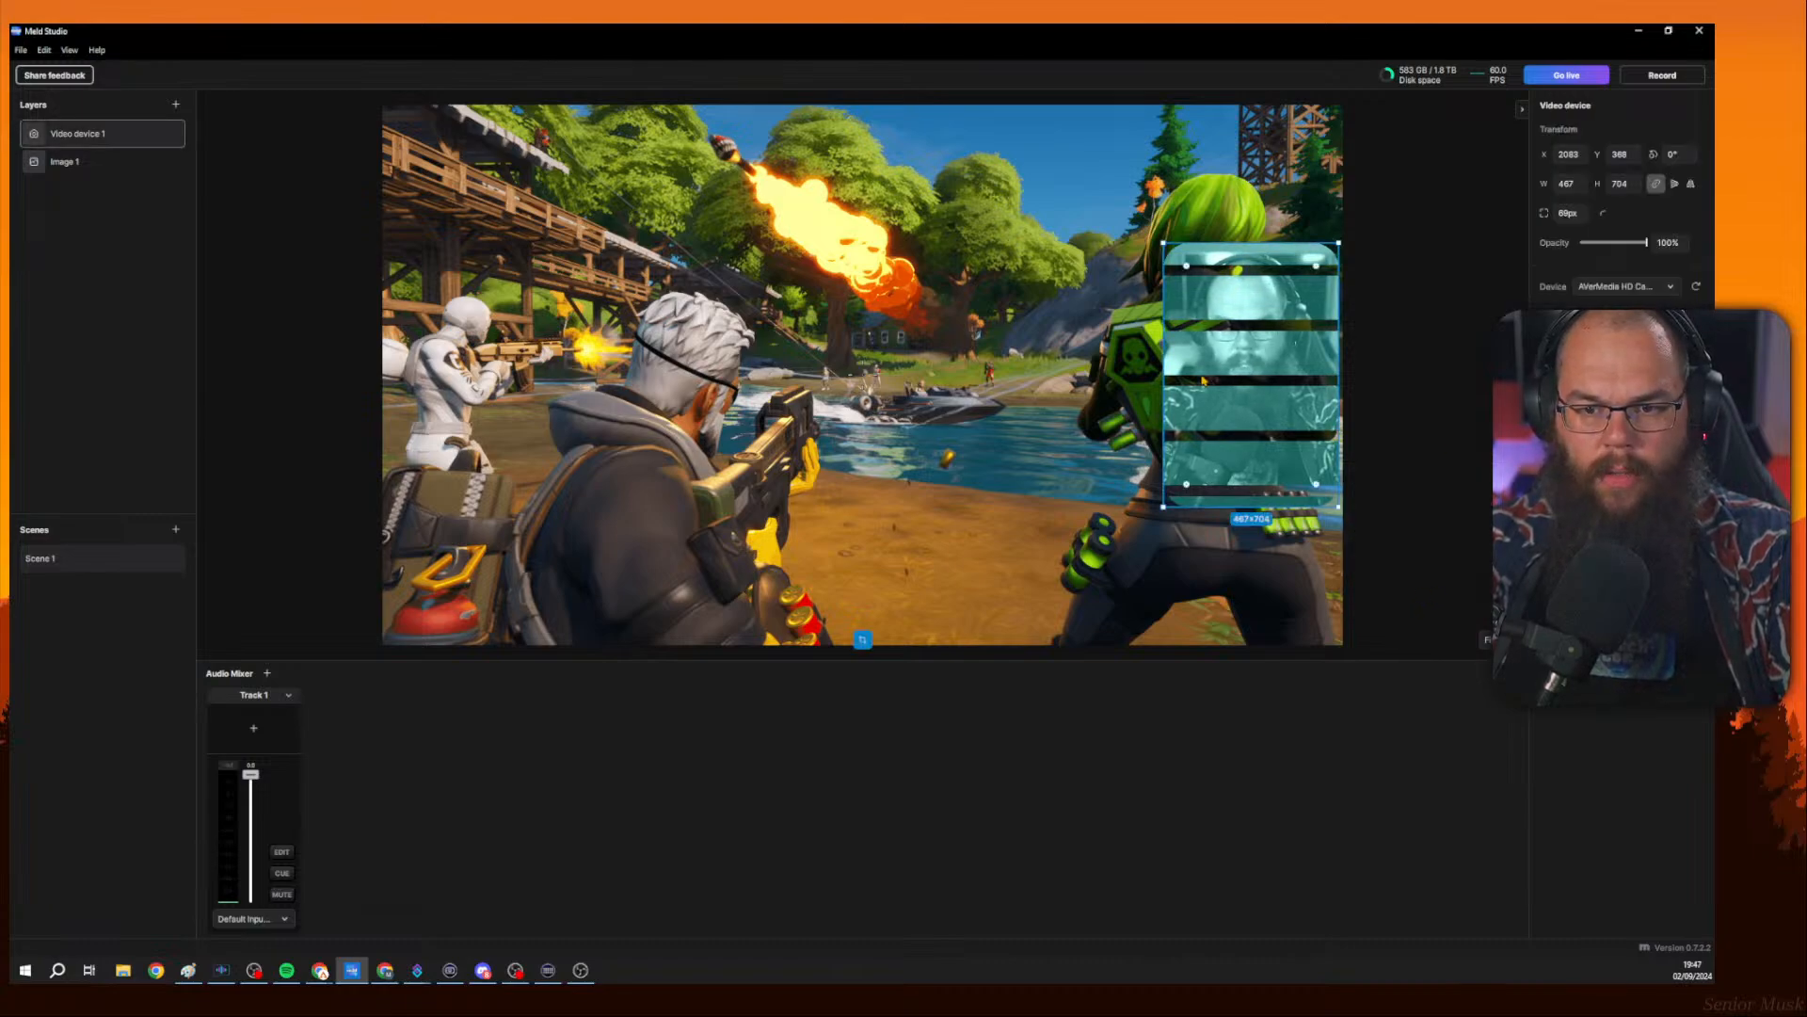
left_click(1586, 480)
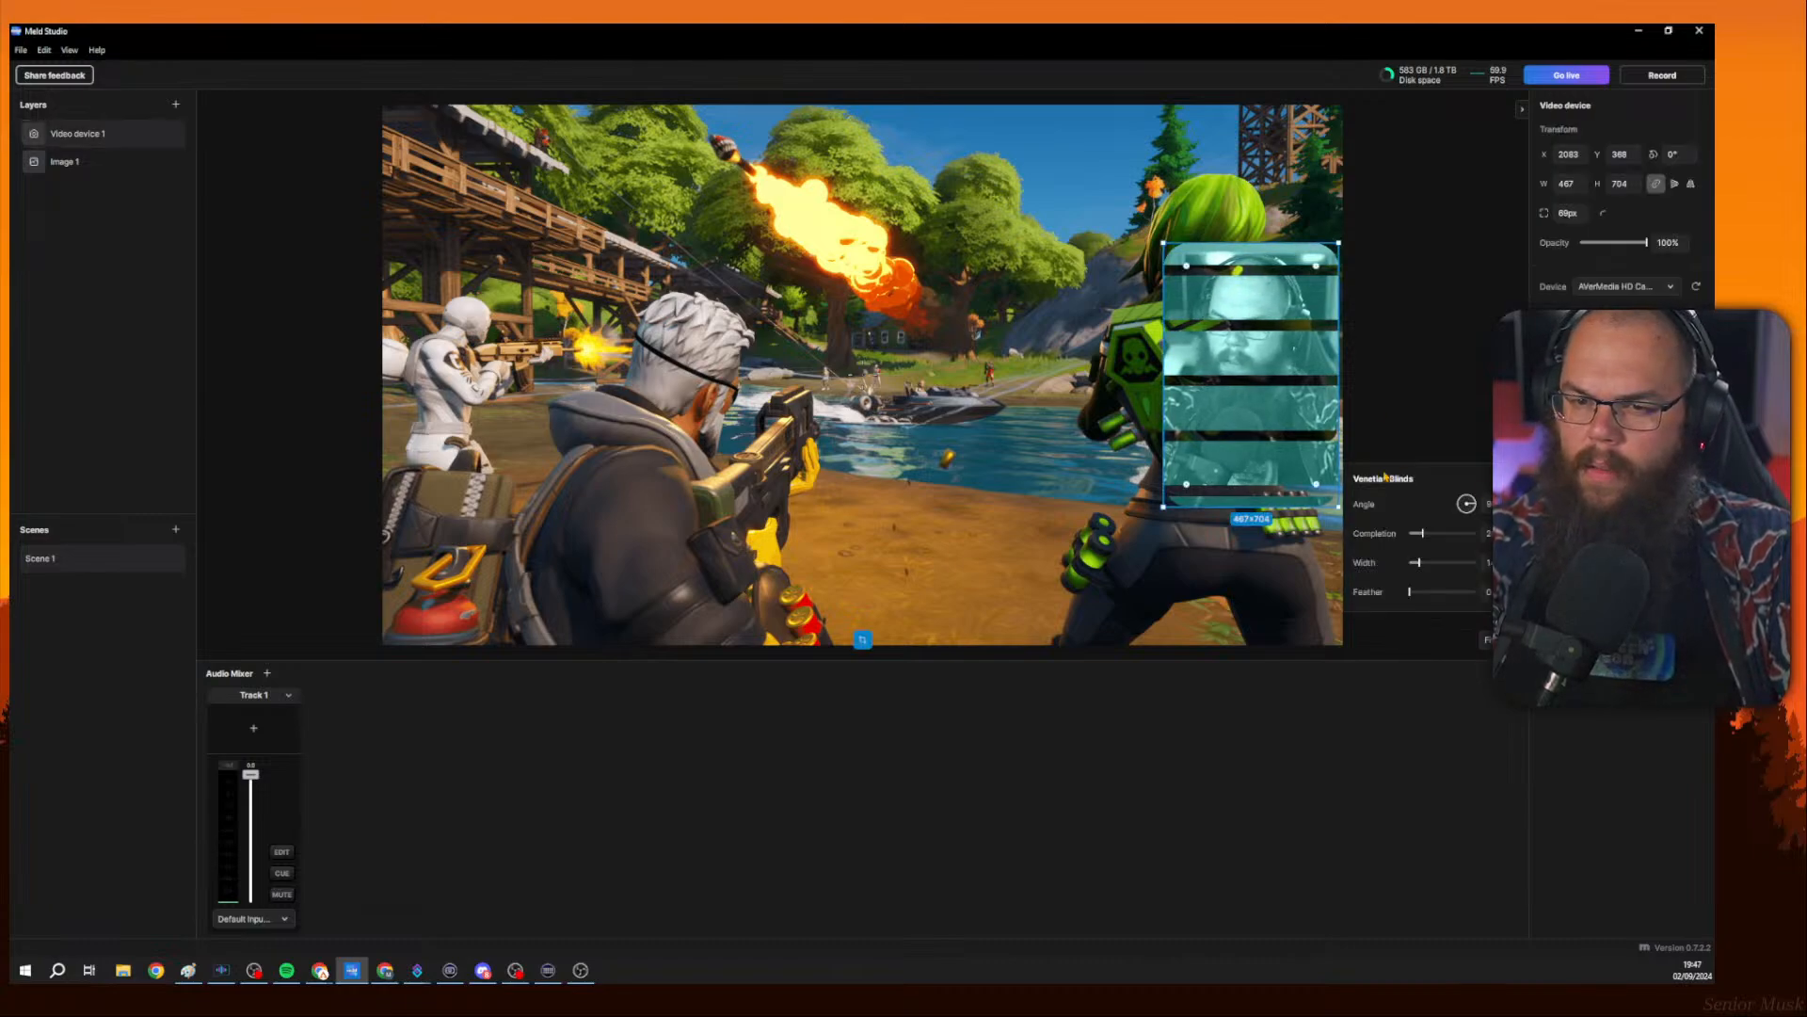
left_click_drag(1435, 540, 1431, 591)
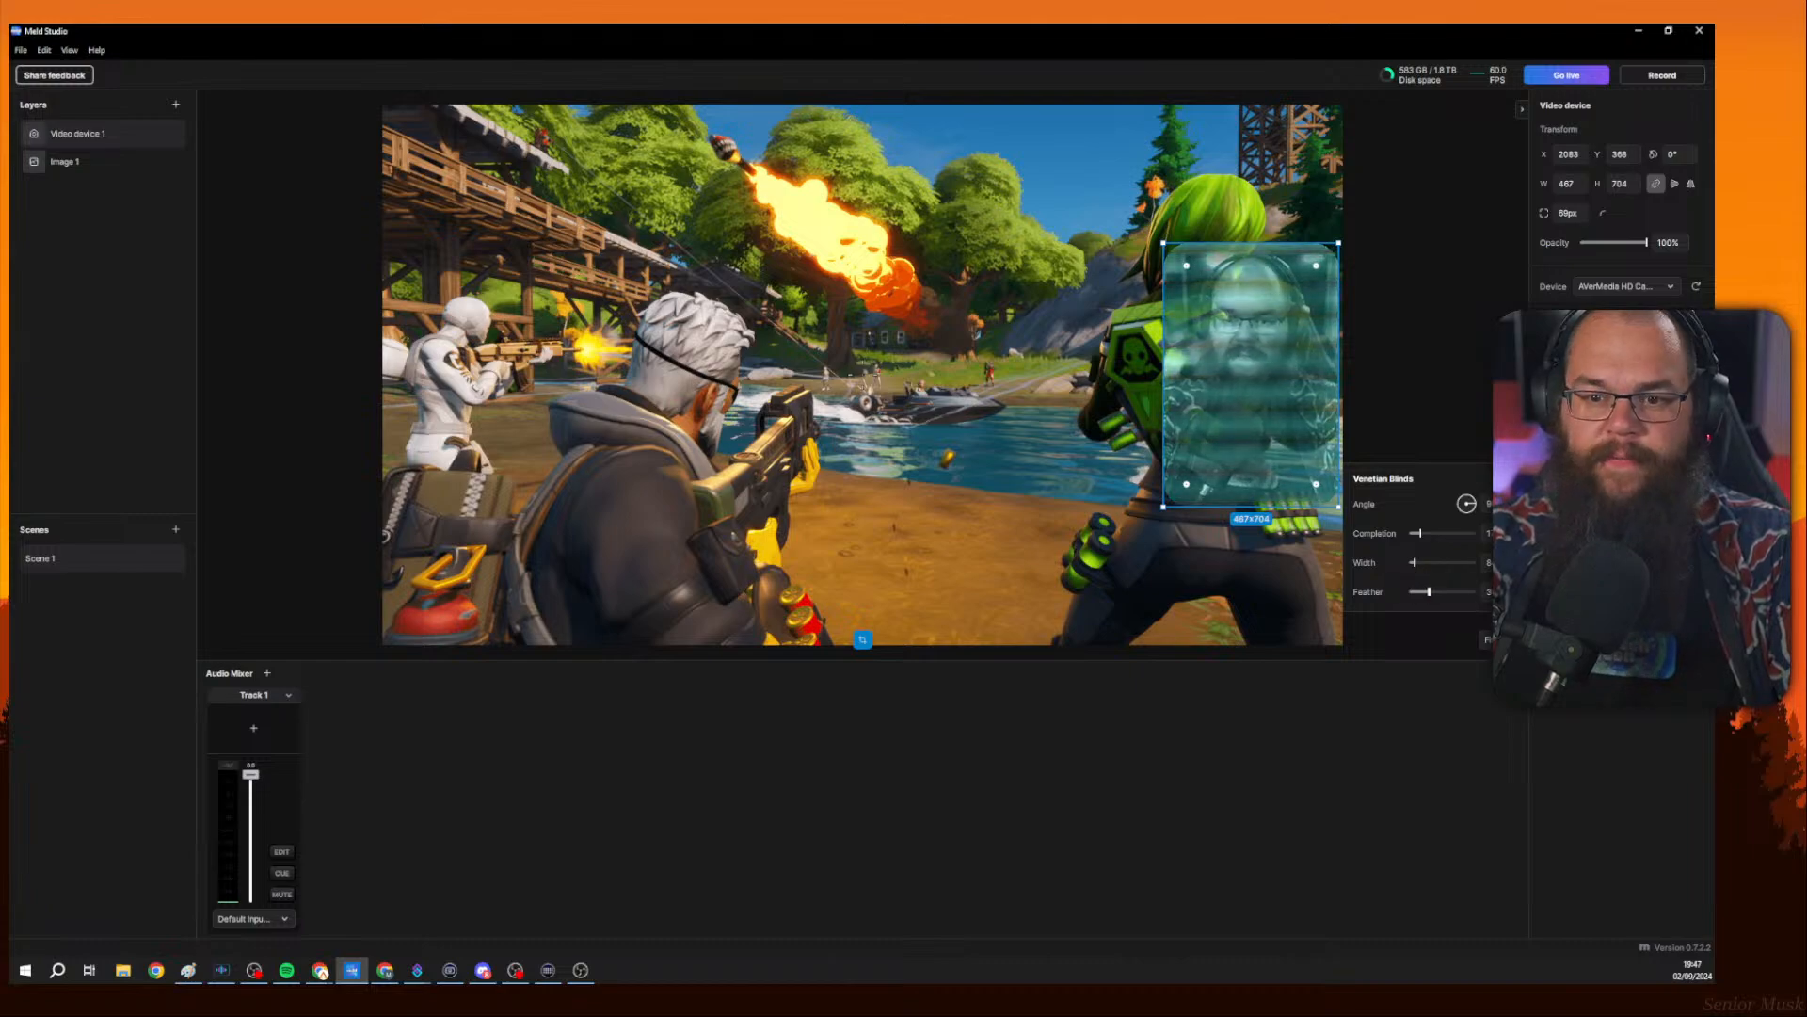
left_click(1591, 574)
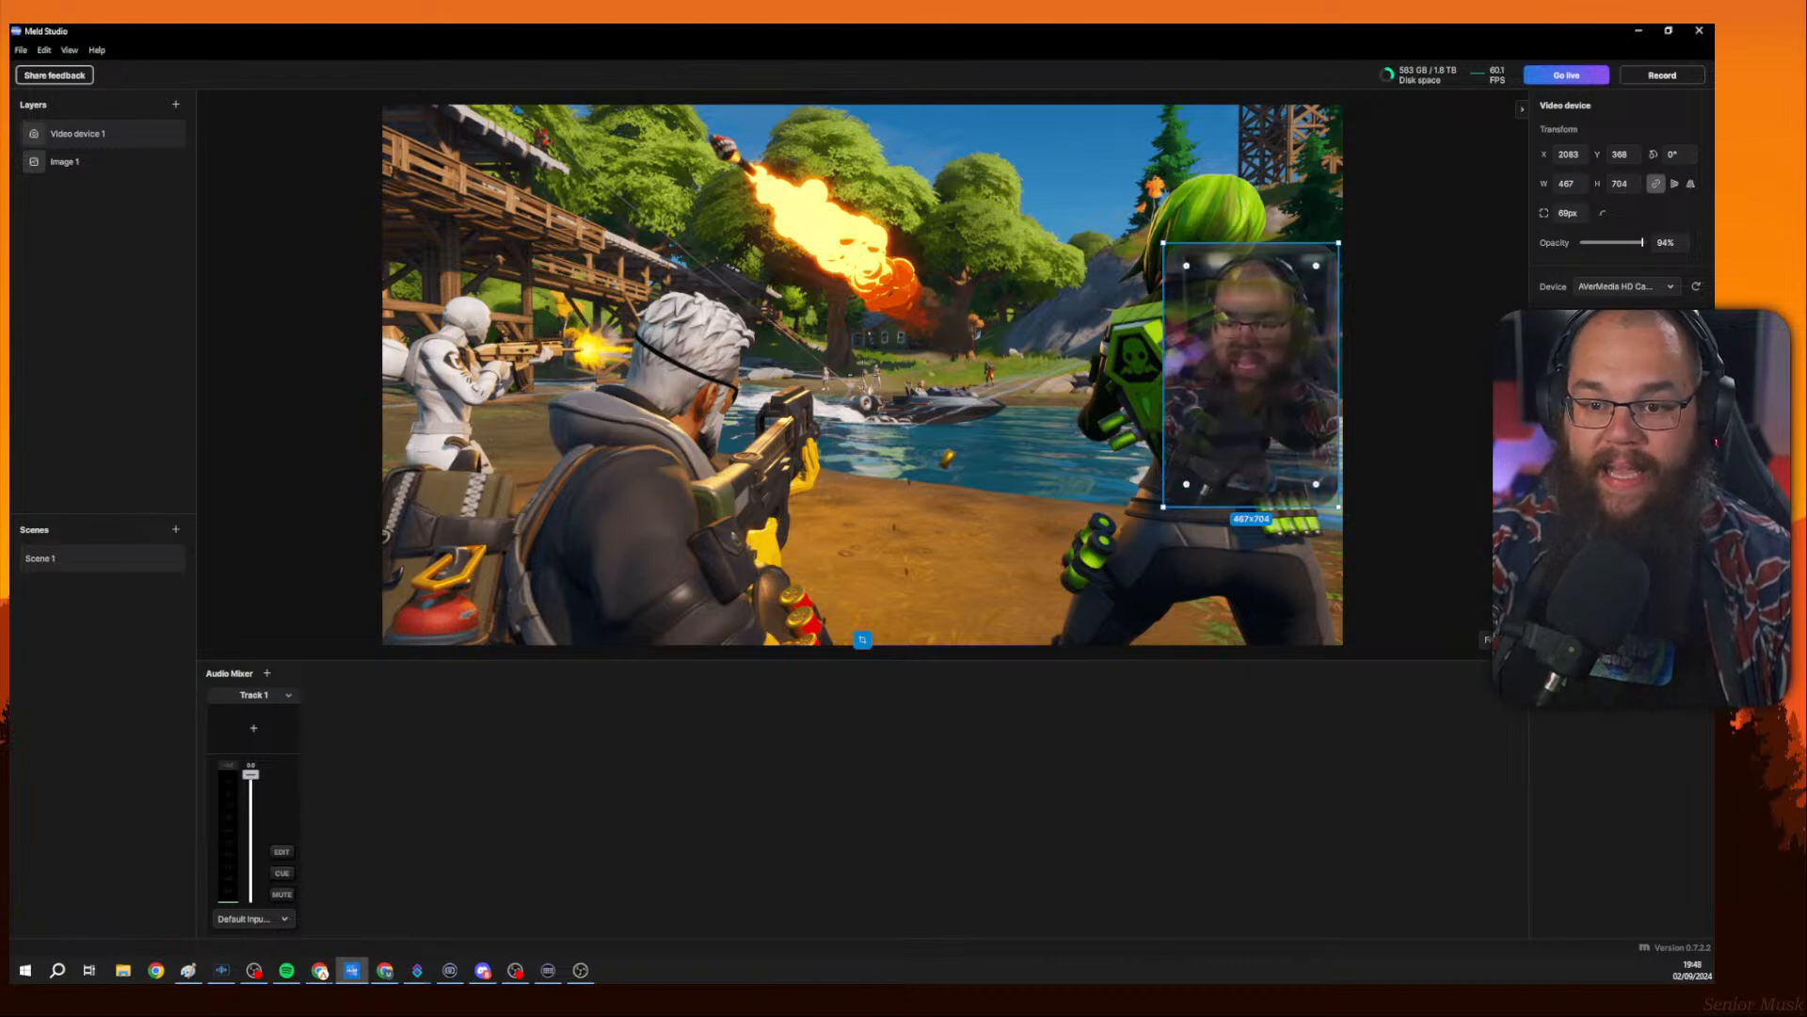
left_click(1432, 512)
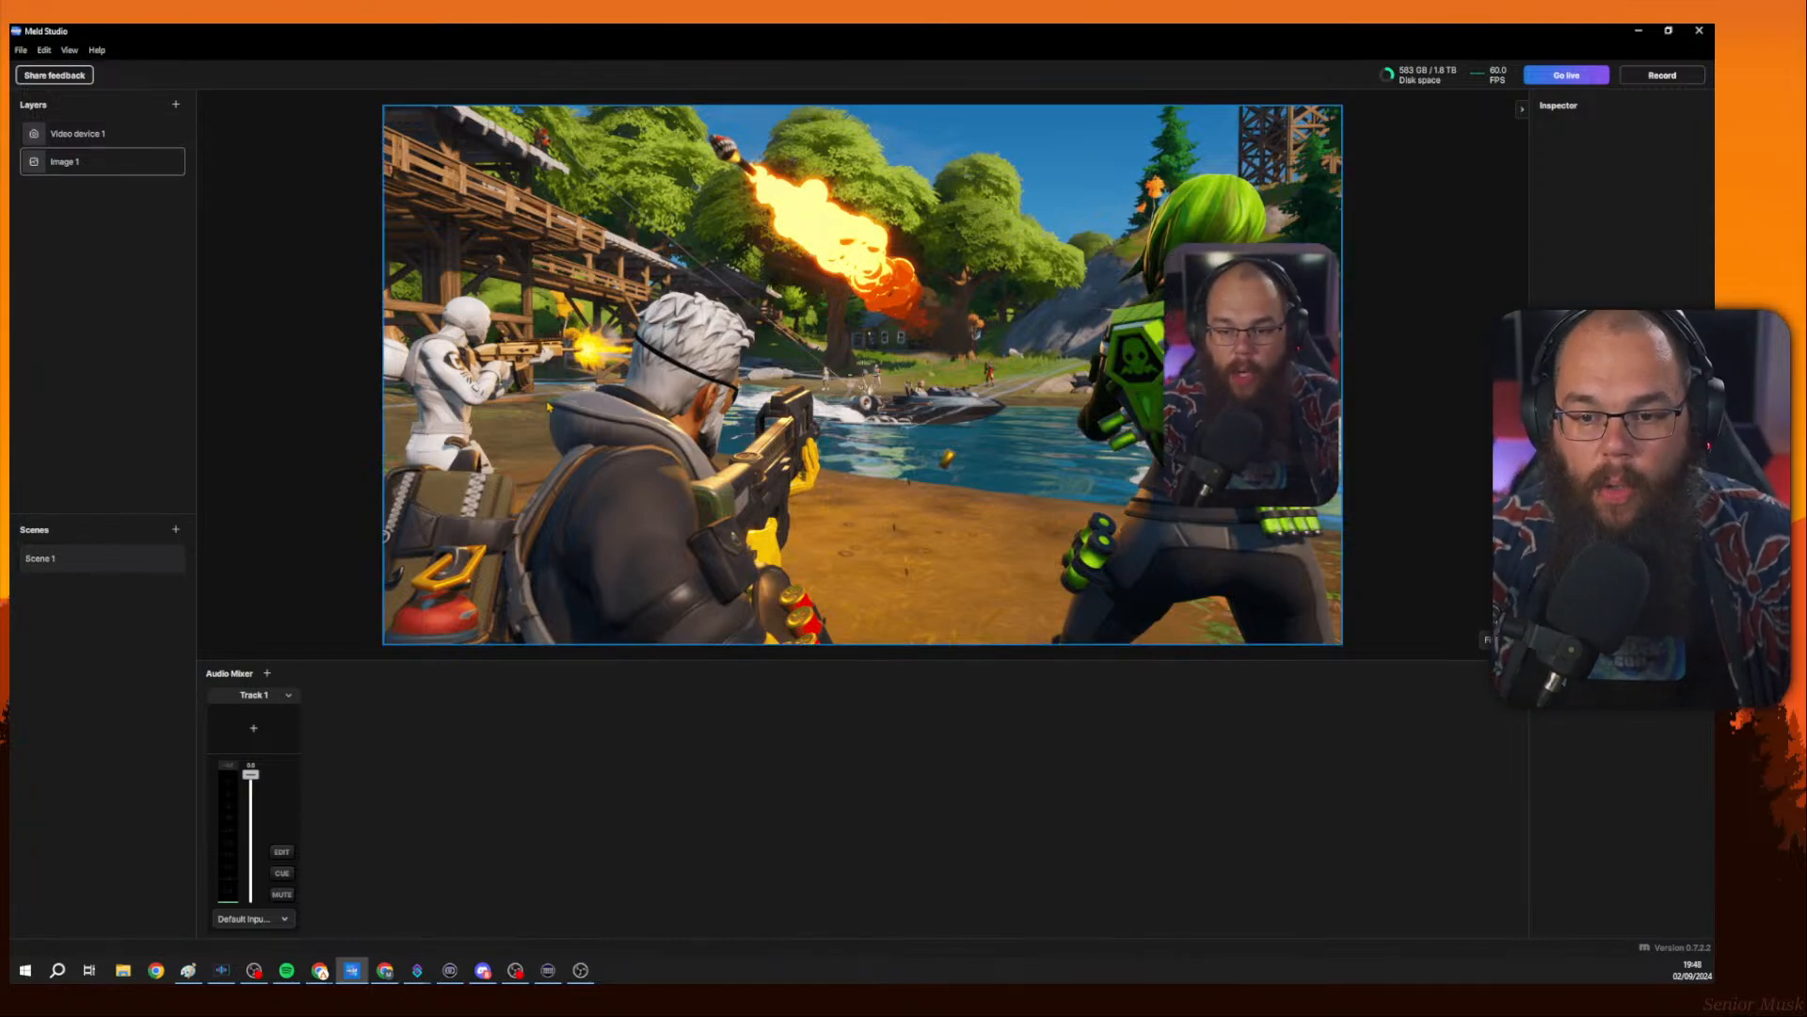
left_click(1181, 310)
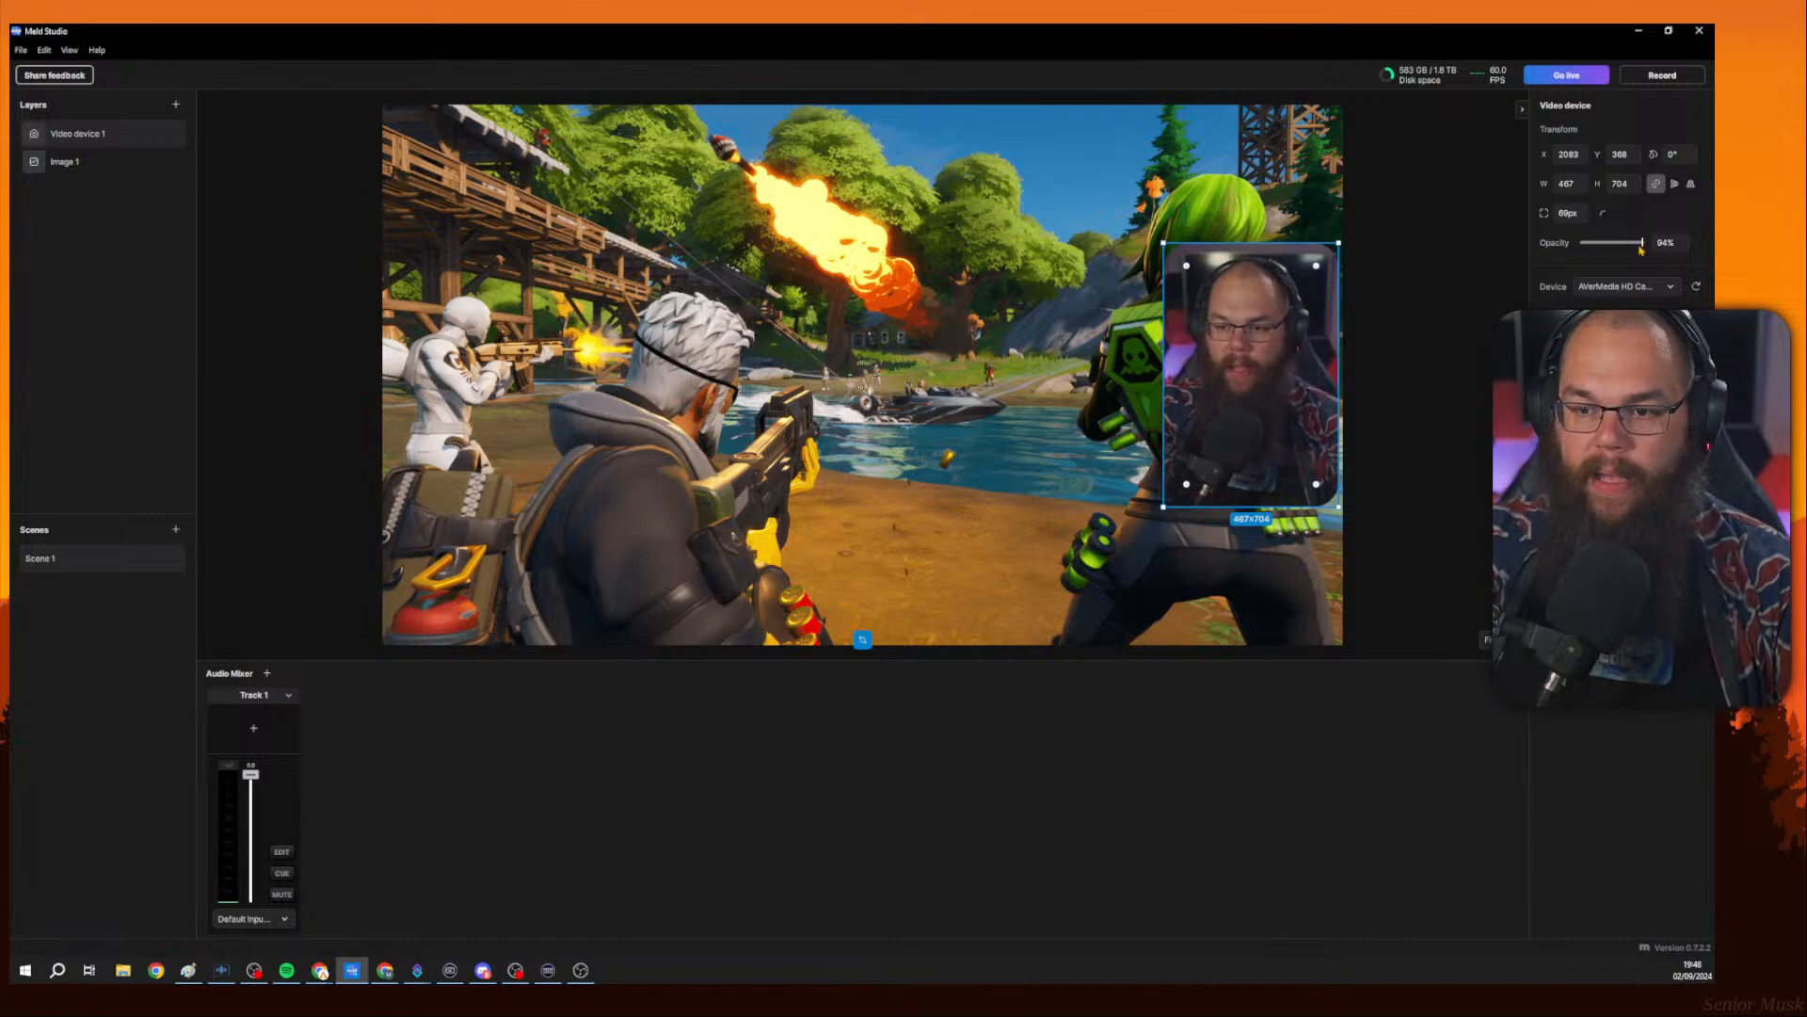
left_click(1422, 398)
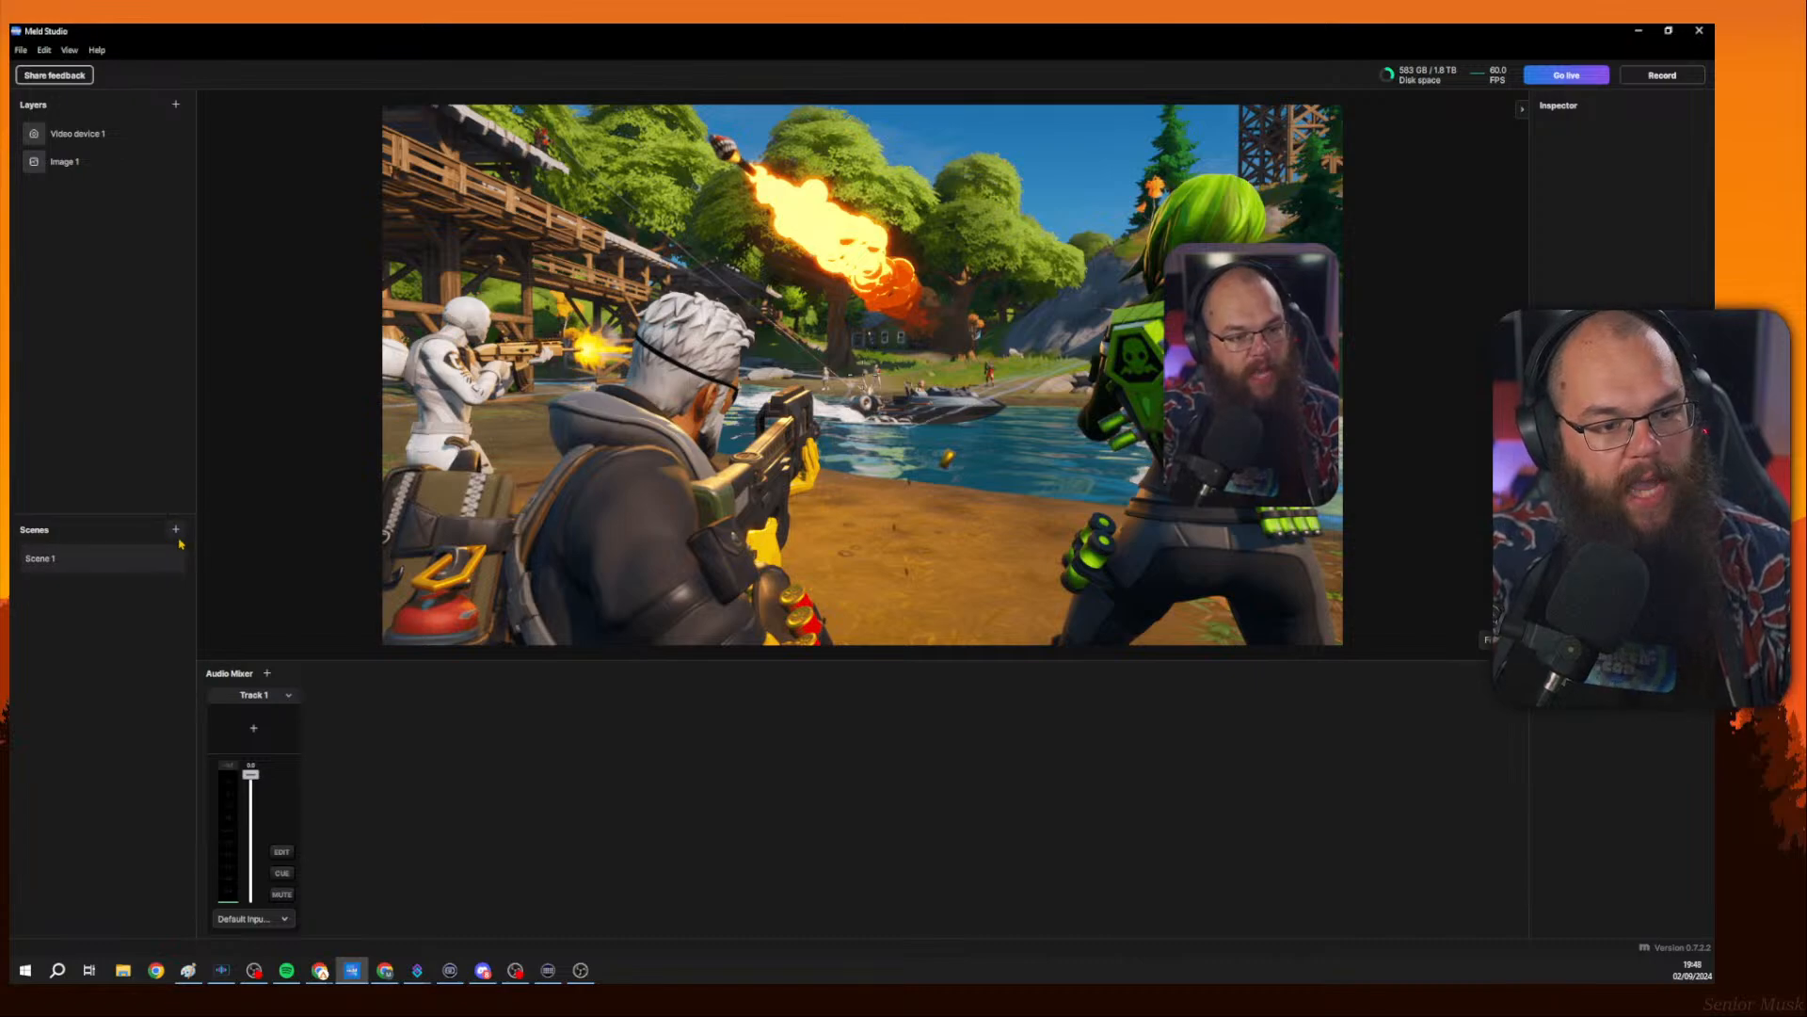
Rename Scene 1 to Gaming Scene.
right_click(101, 566)
left_click(132, 571)
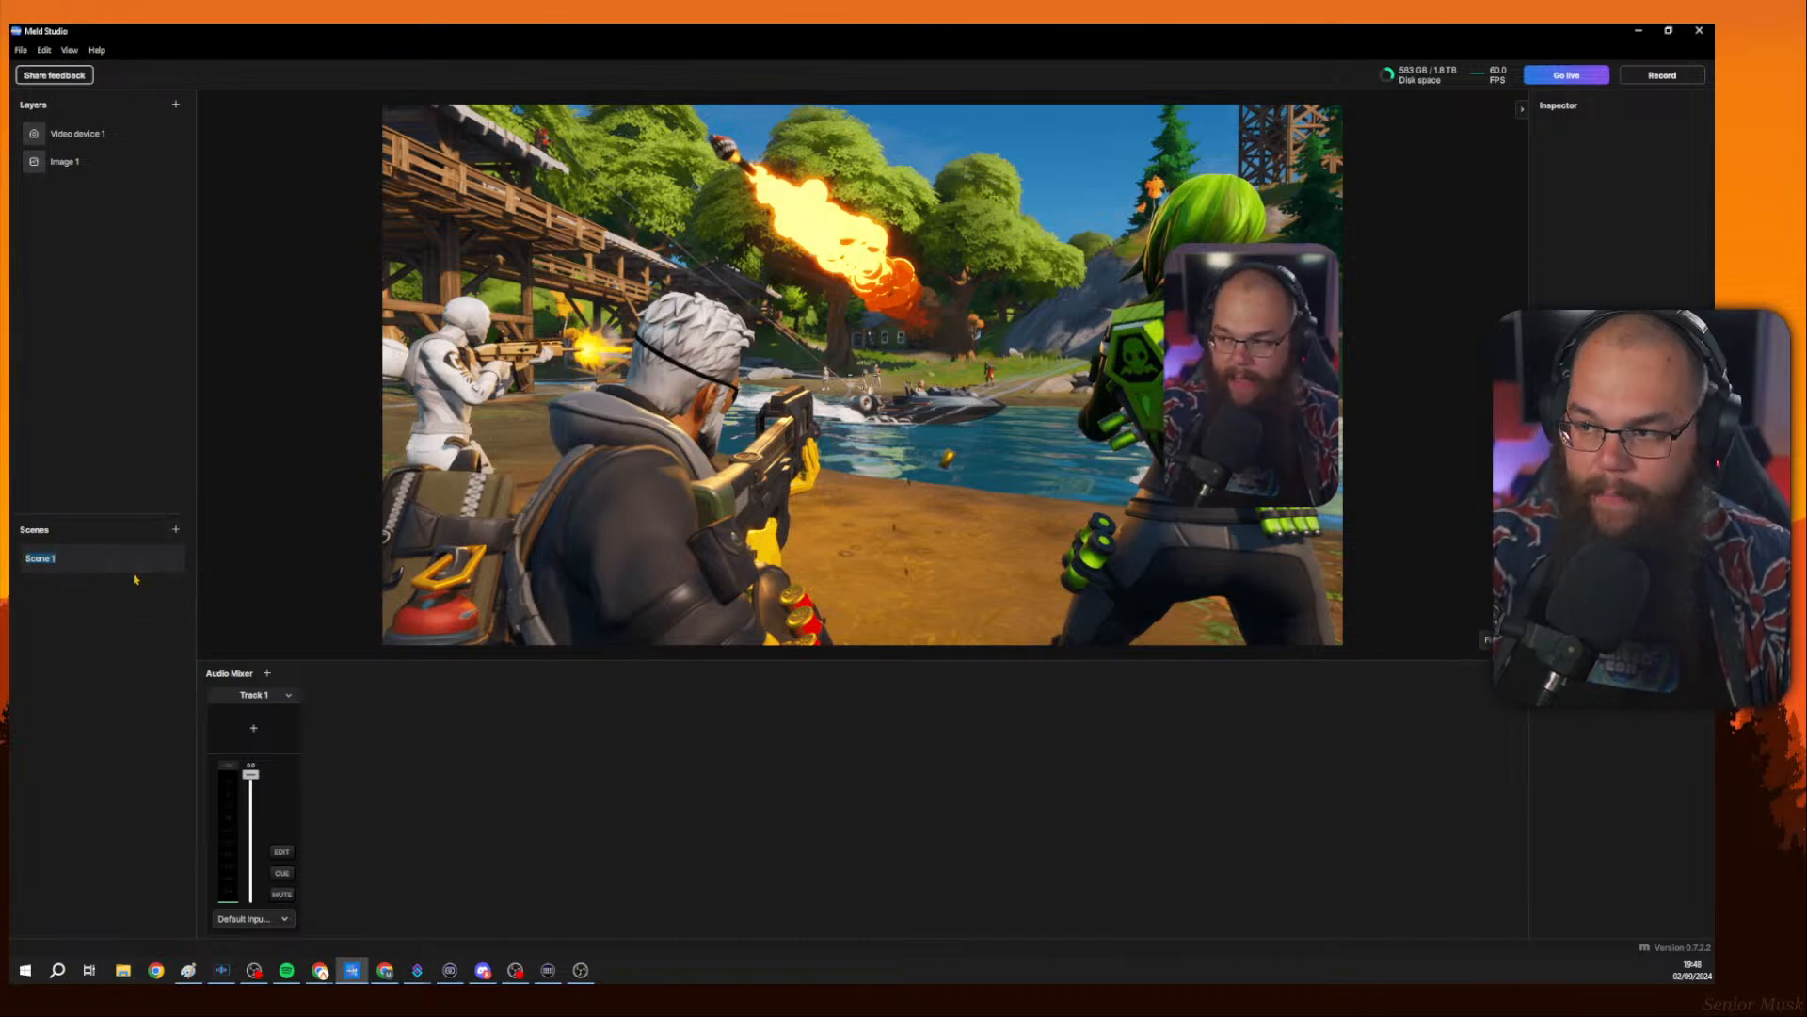
type("S")
key("BackSpace")
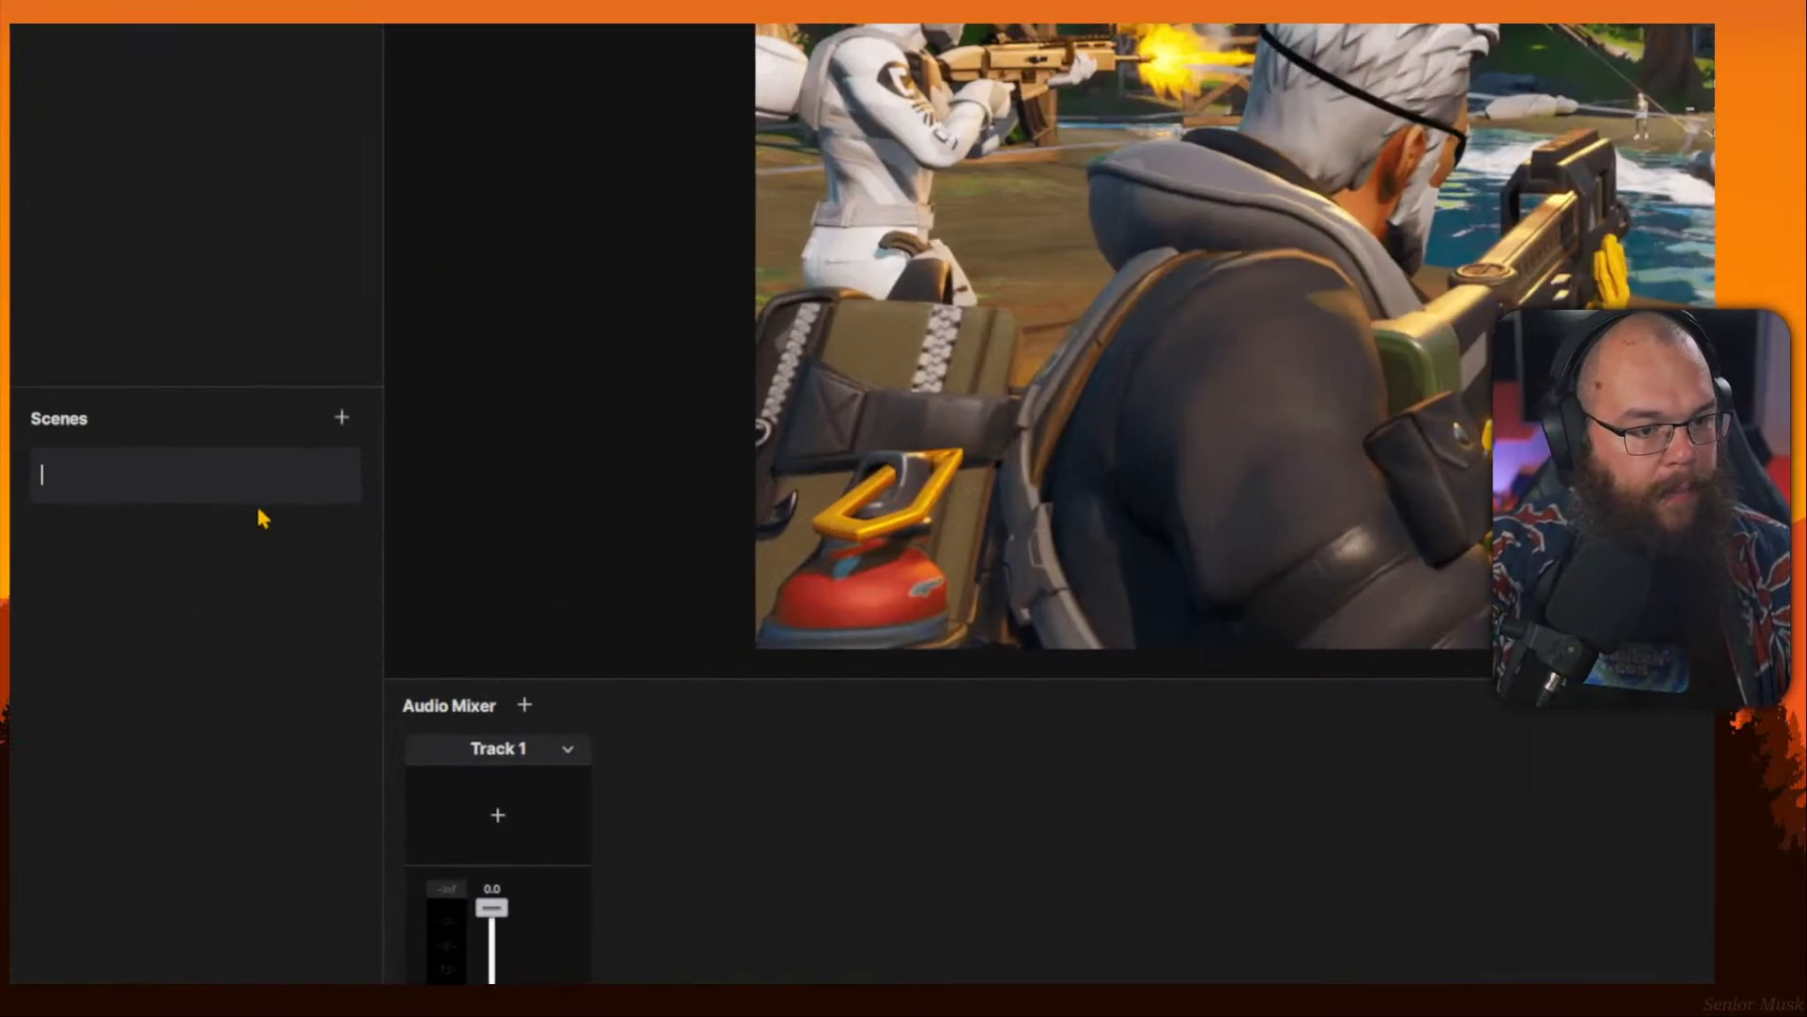
type("Gaming Scene")
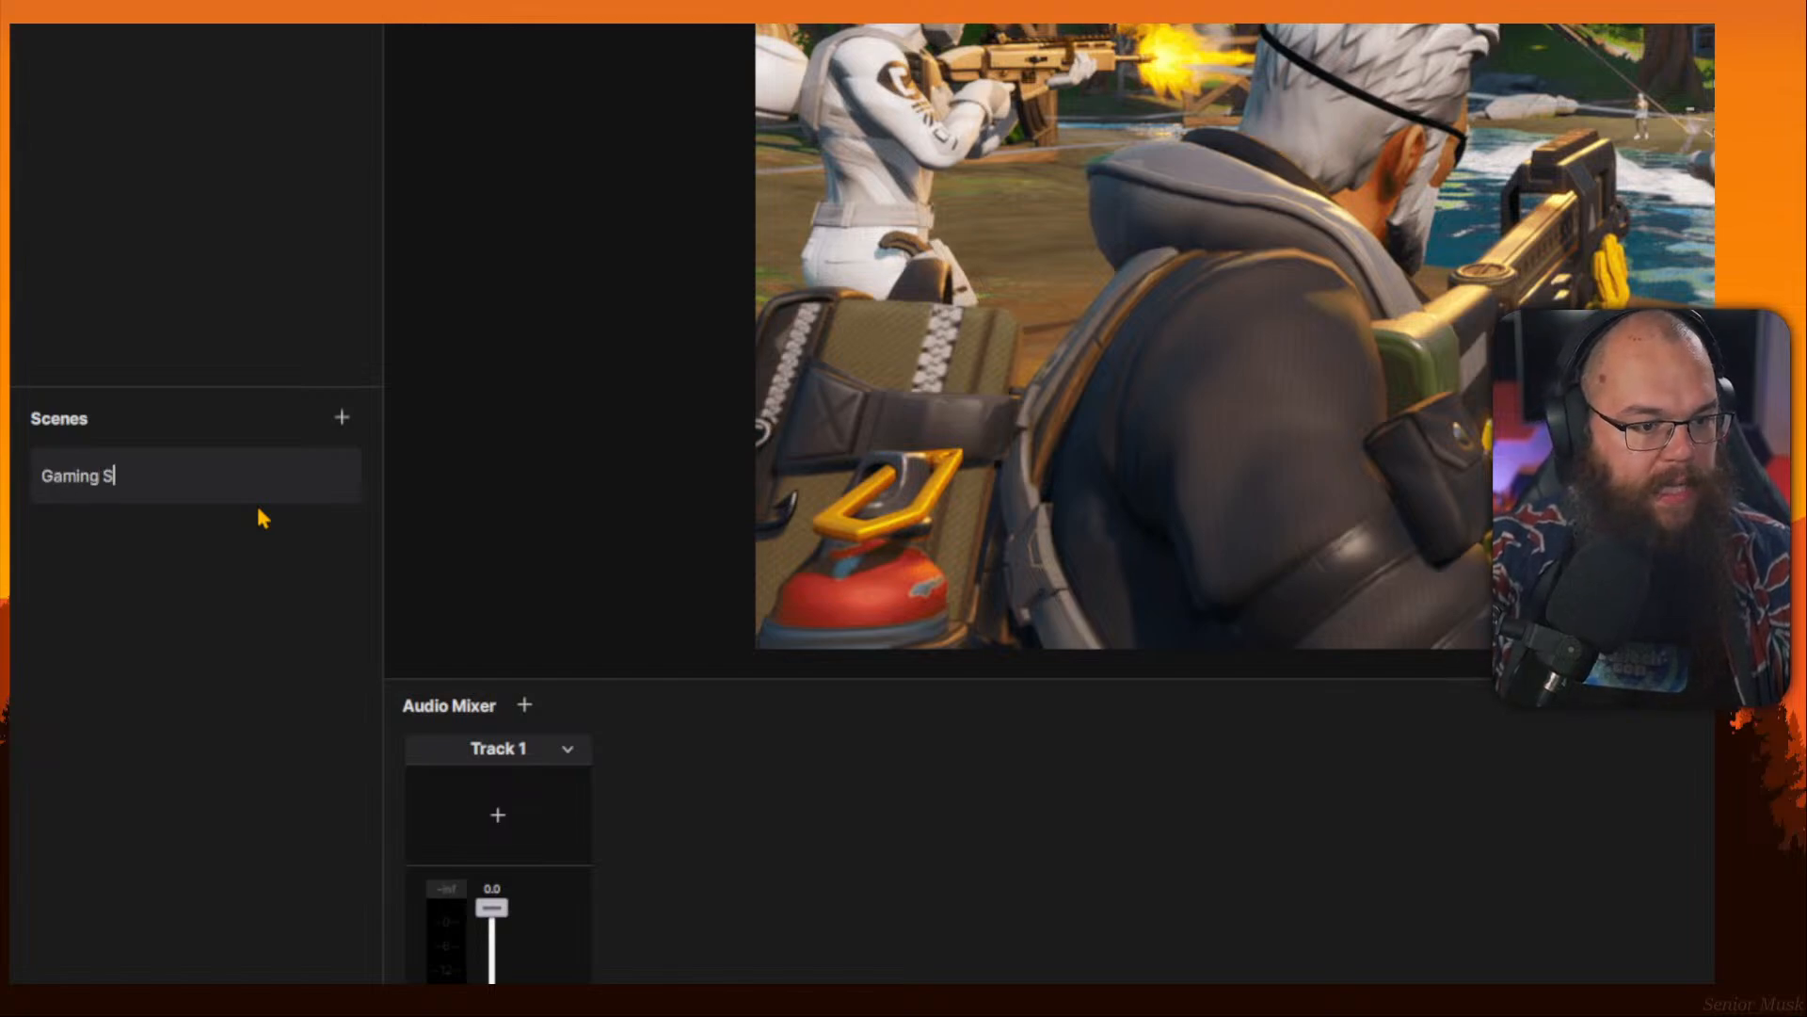
Add a new scene and name it Just Chatting.
left_click(342, 419)
left_click(197, 545)
left_click(219, 556)
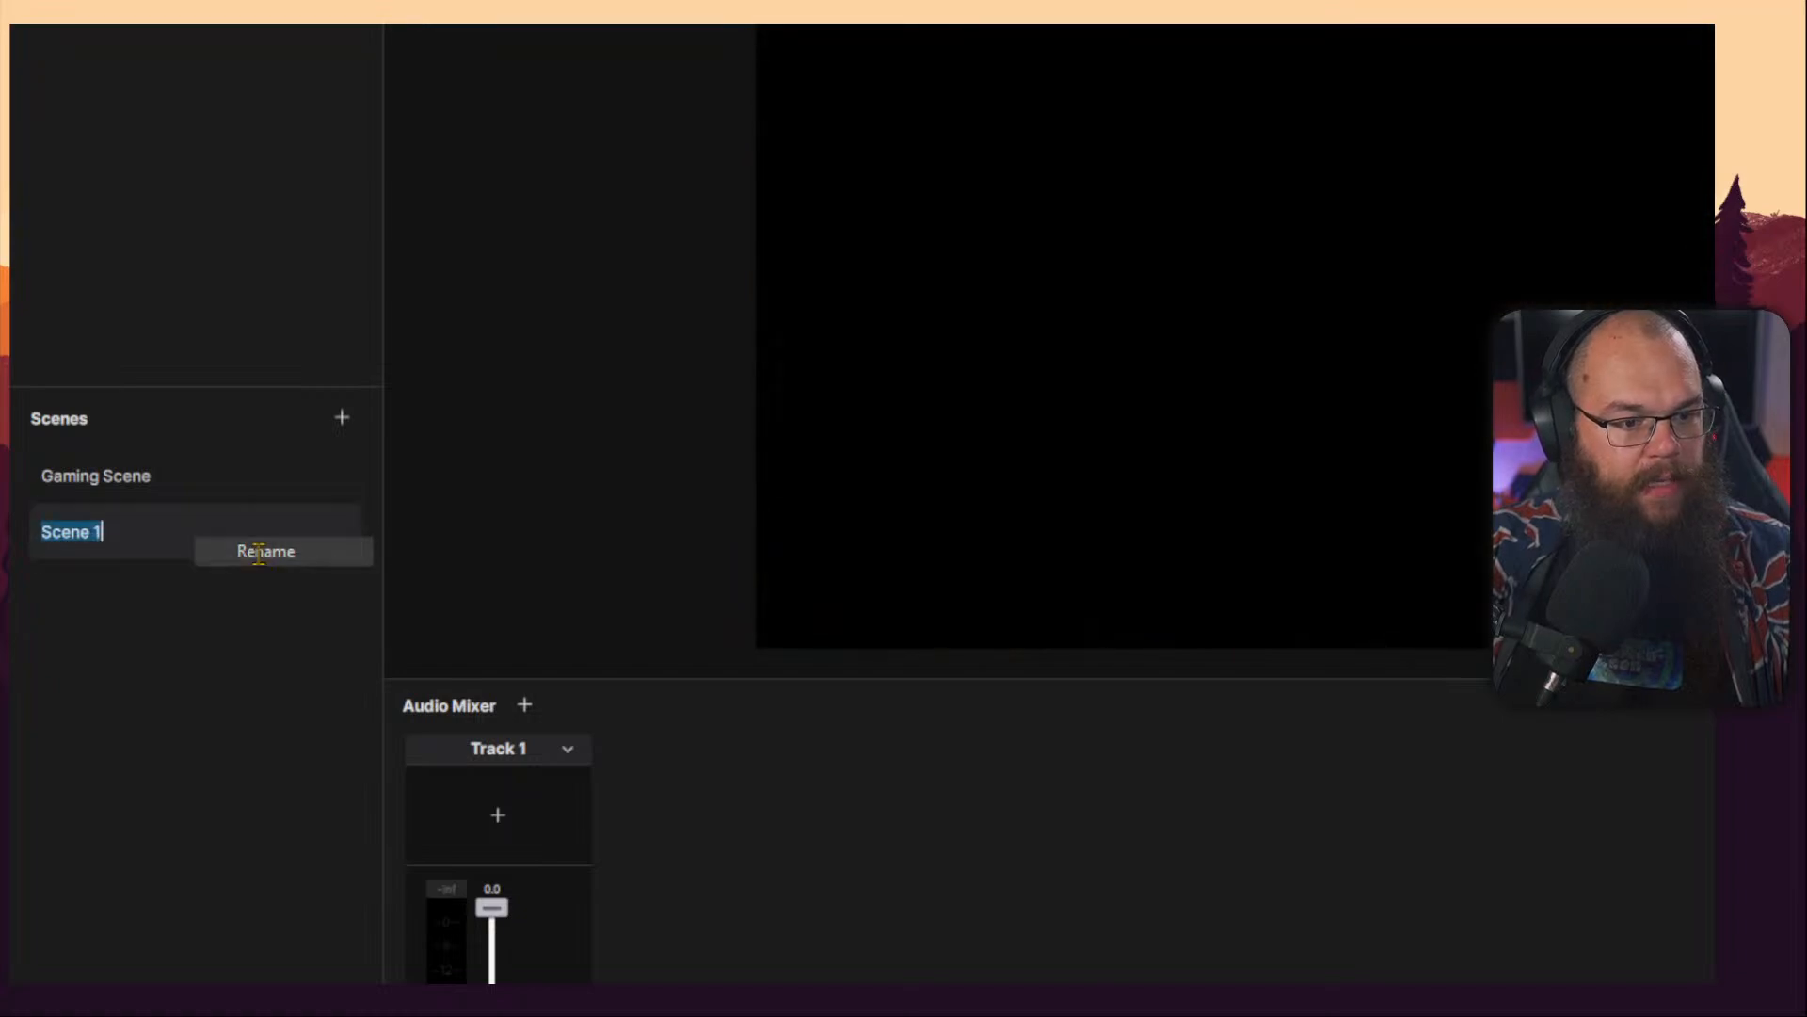
type("Just Chatting")
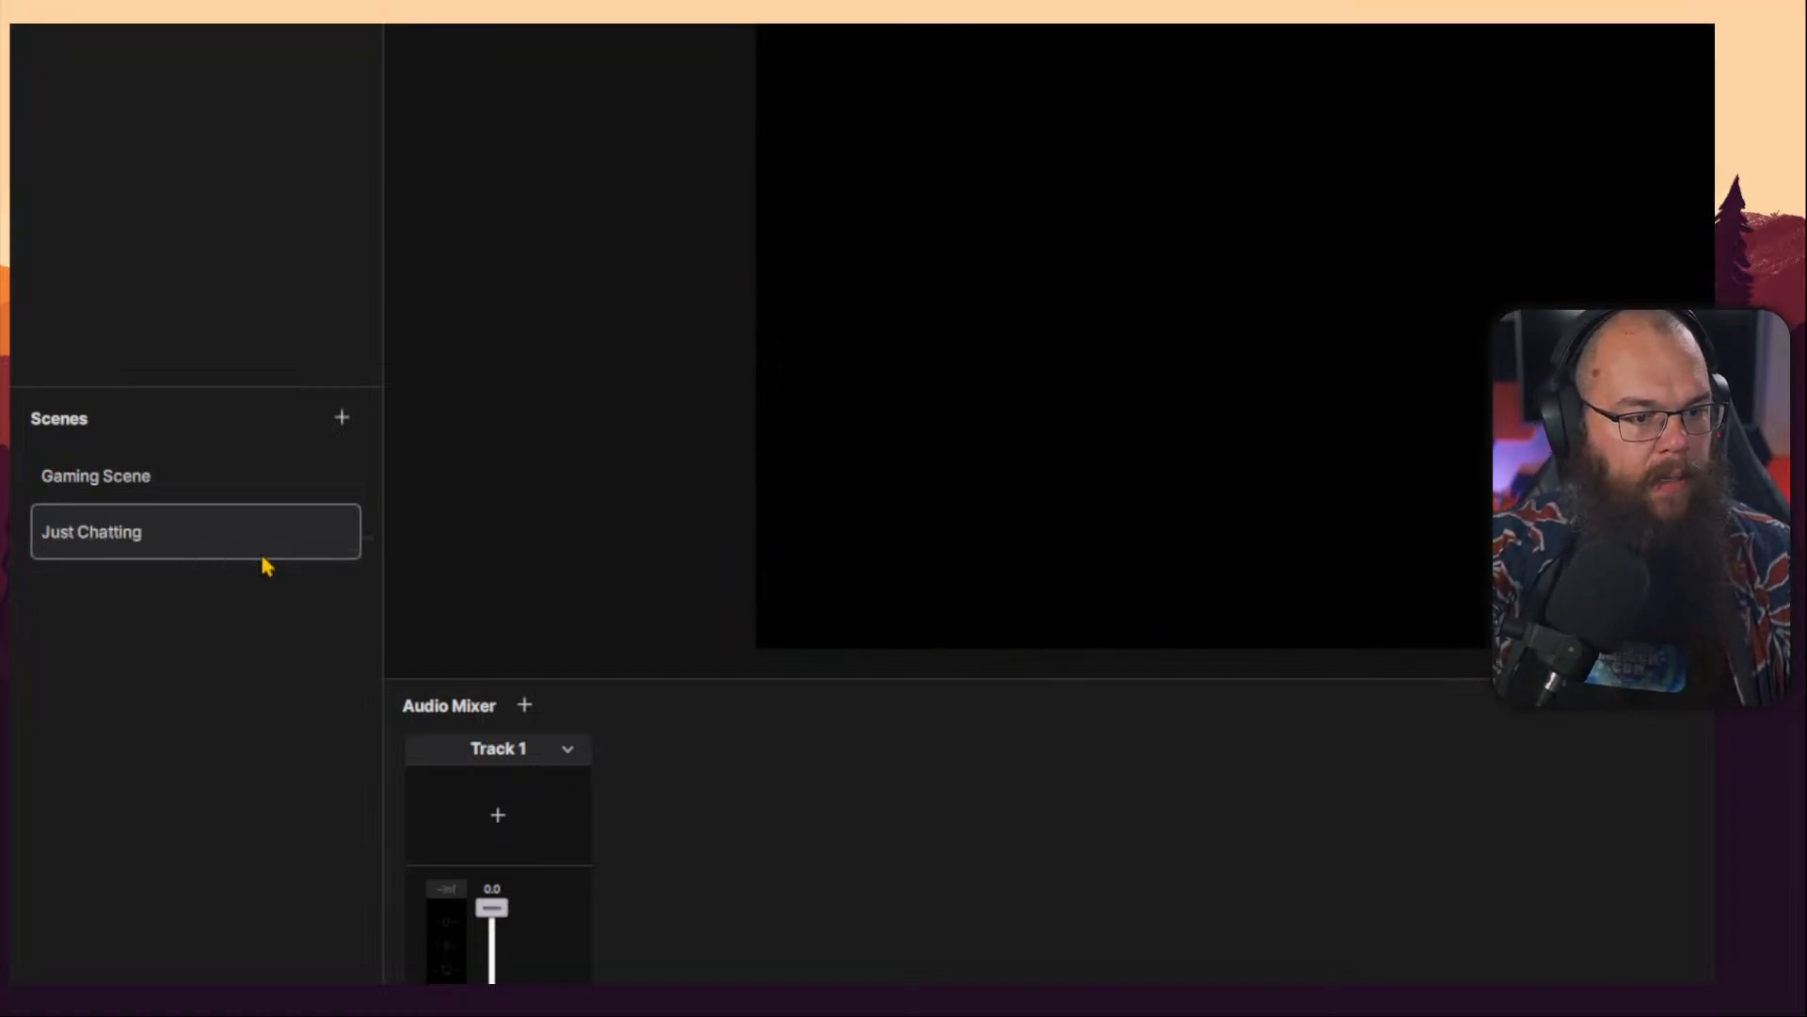
key("Return")
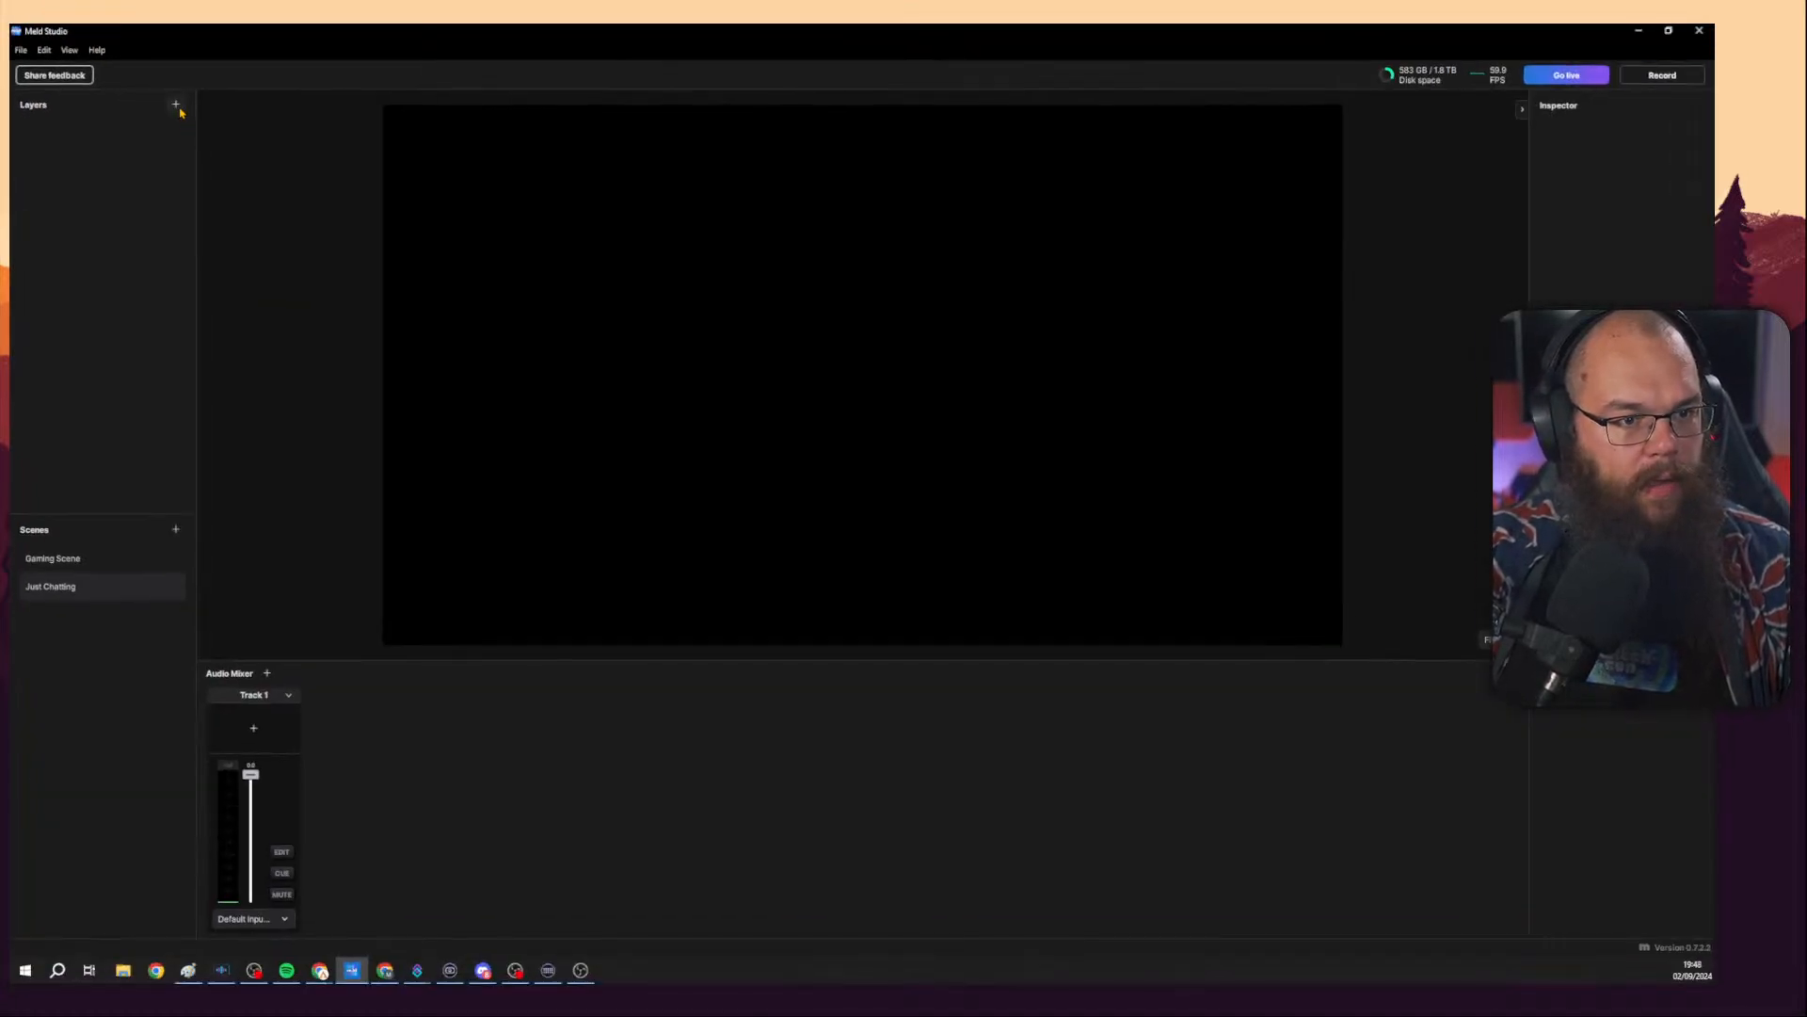
Copy the camera layer from Gaming Scene and paste it into the Just Chatting scene.
left_click(176, 105)
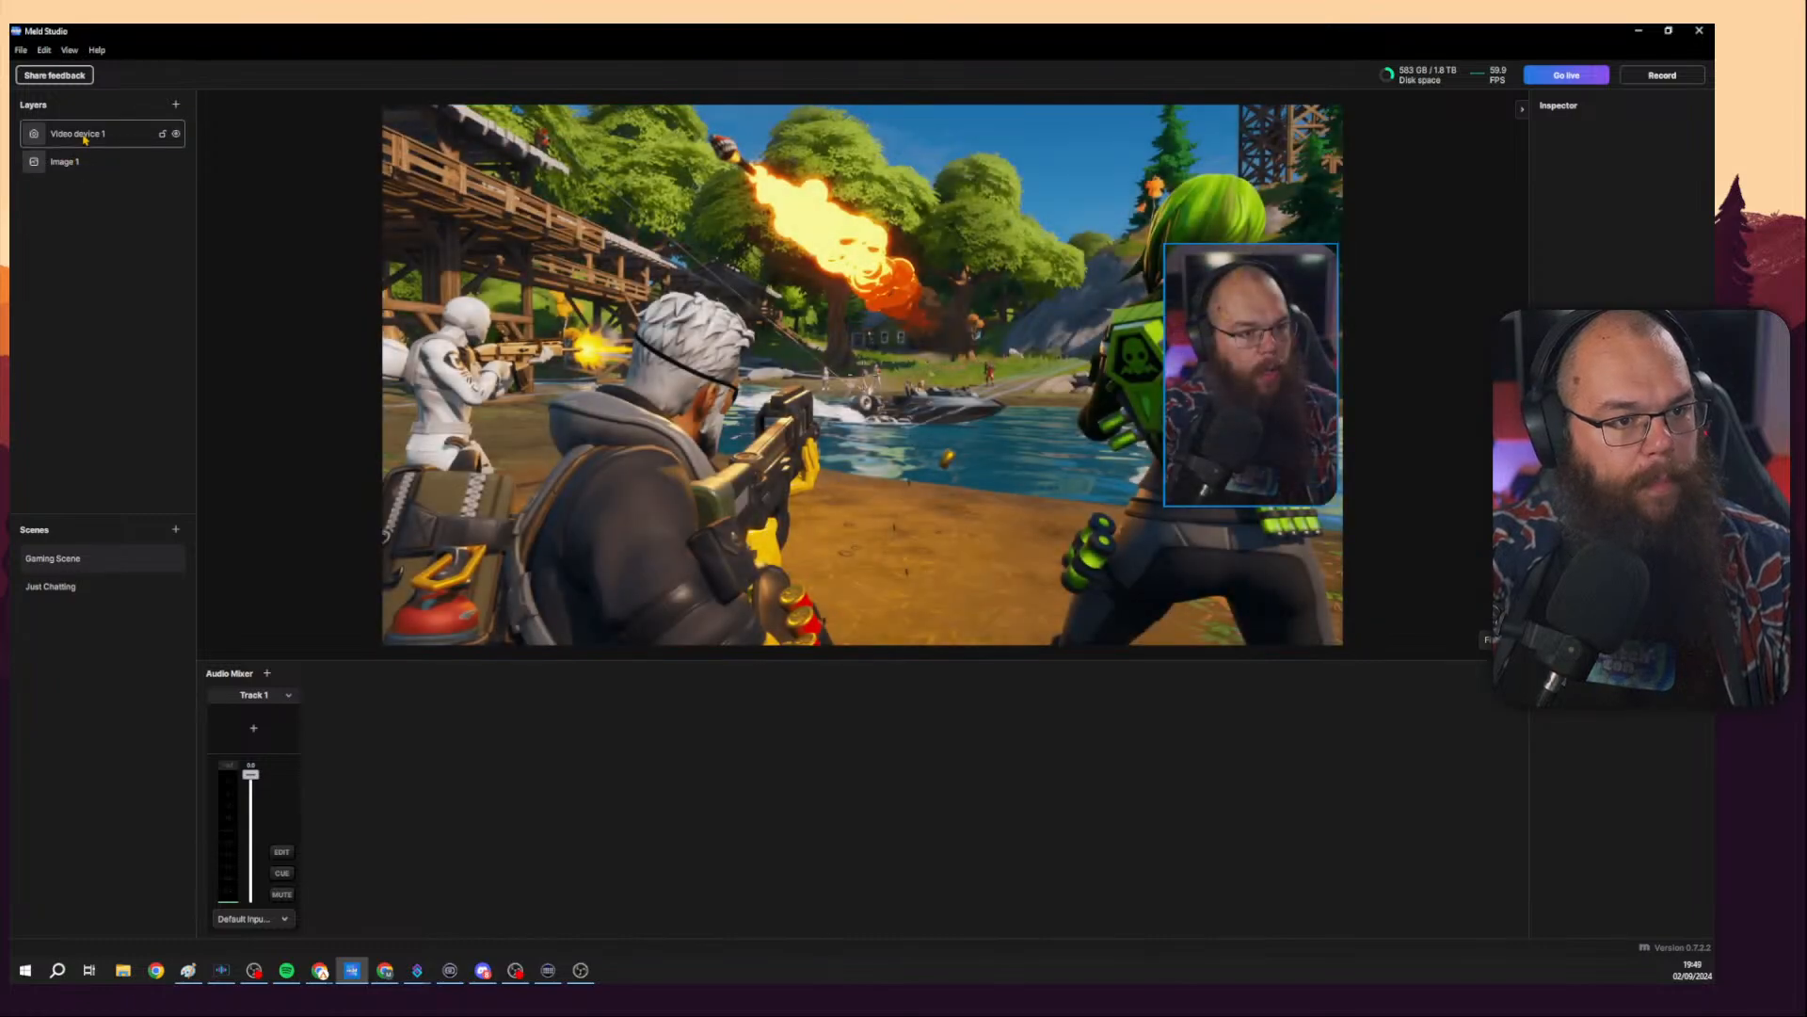
right_click(84, 139)
left_click(137, 191)
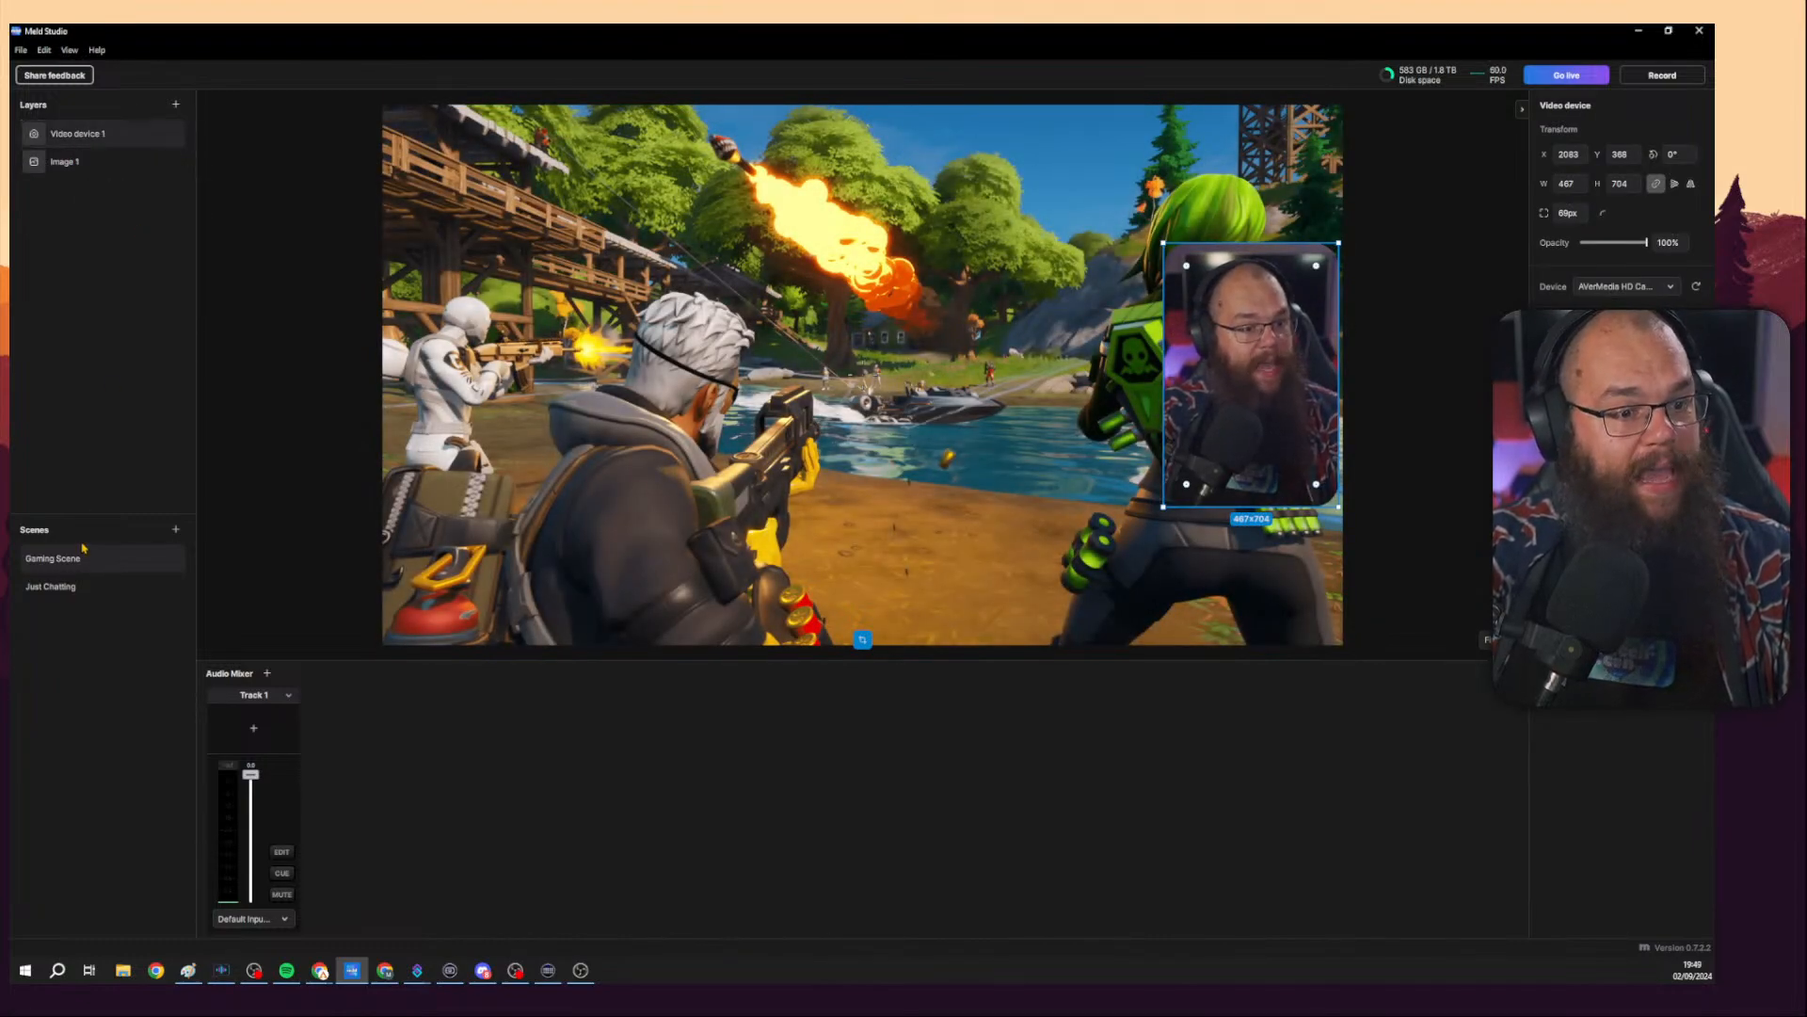
left_click(78, 583)
right_click(77, 185)
left_click(113, 189)
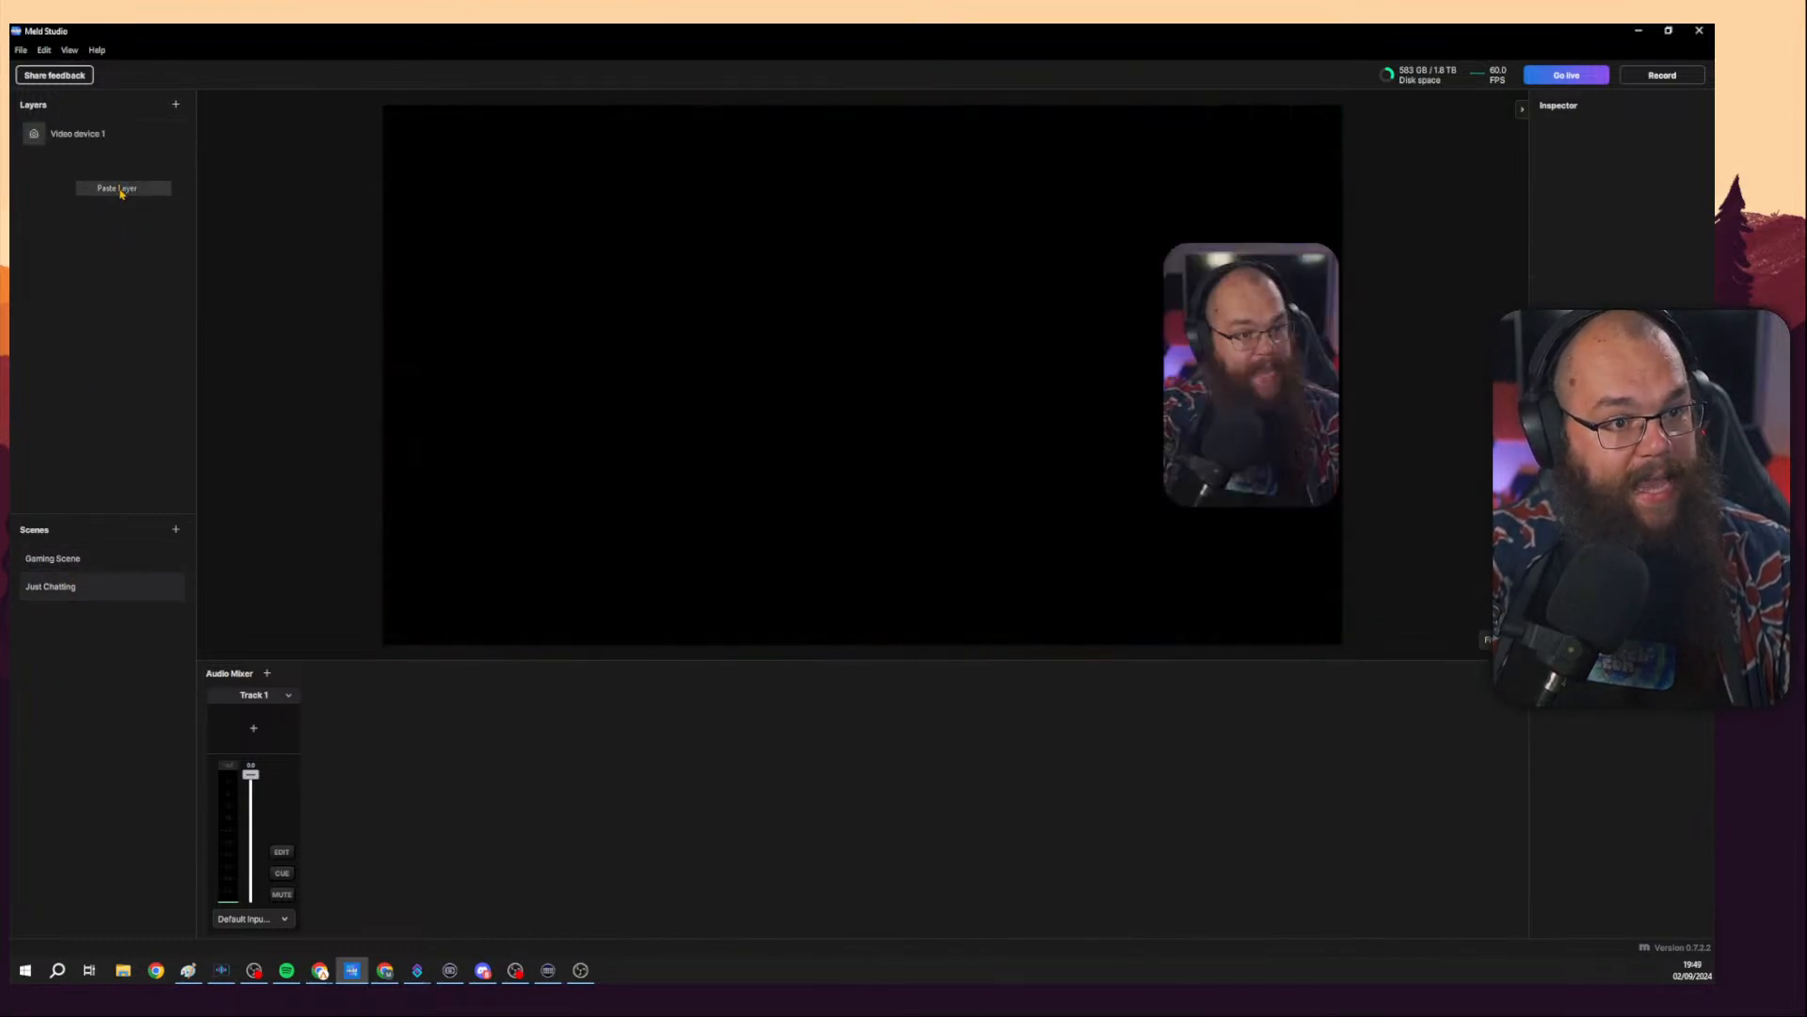
Enlarge the Just Chatting camera layer to about 853 × 1285 px, comparing it with Gaming Scene.
left_click(1221, 318)
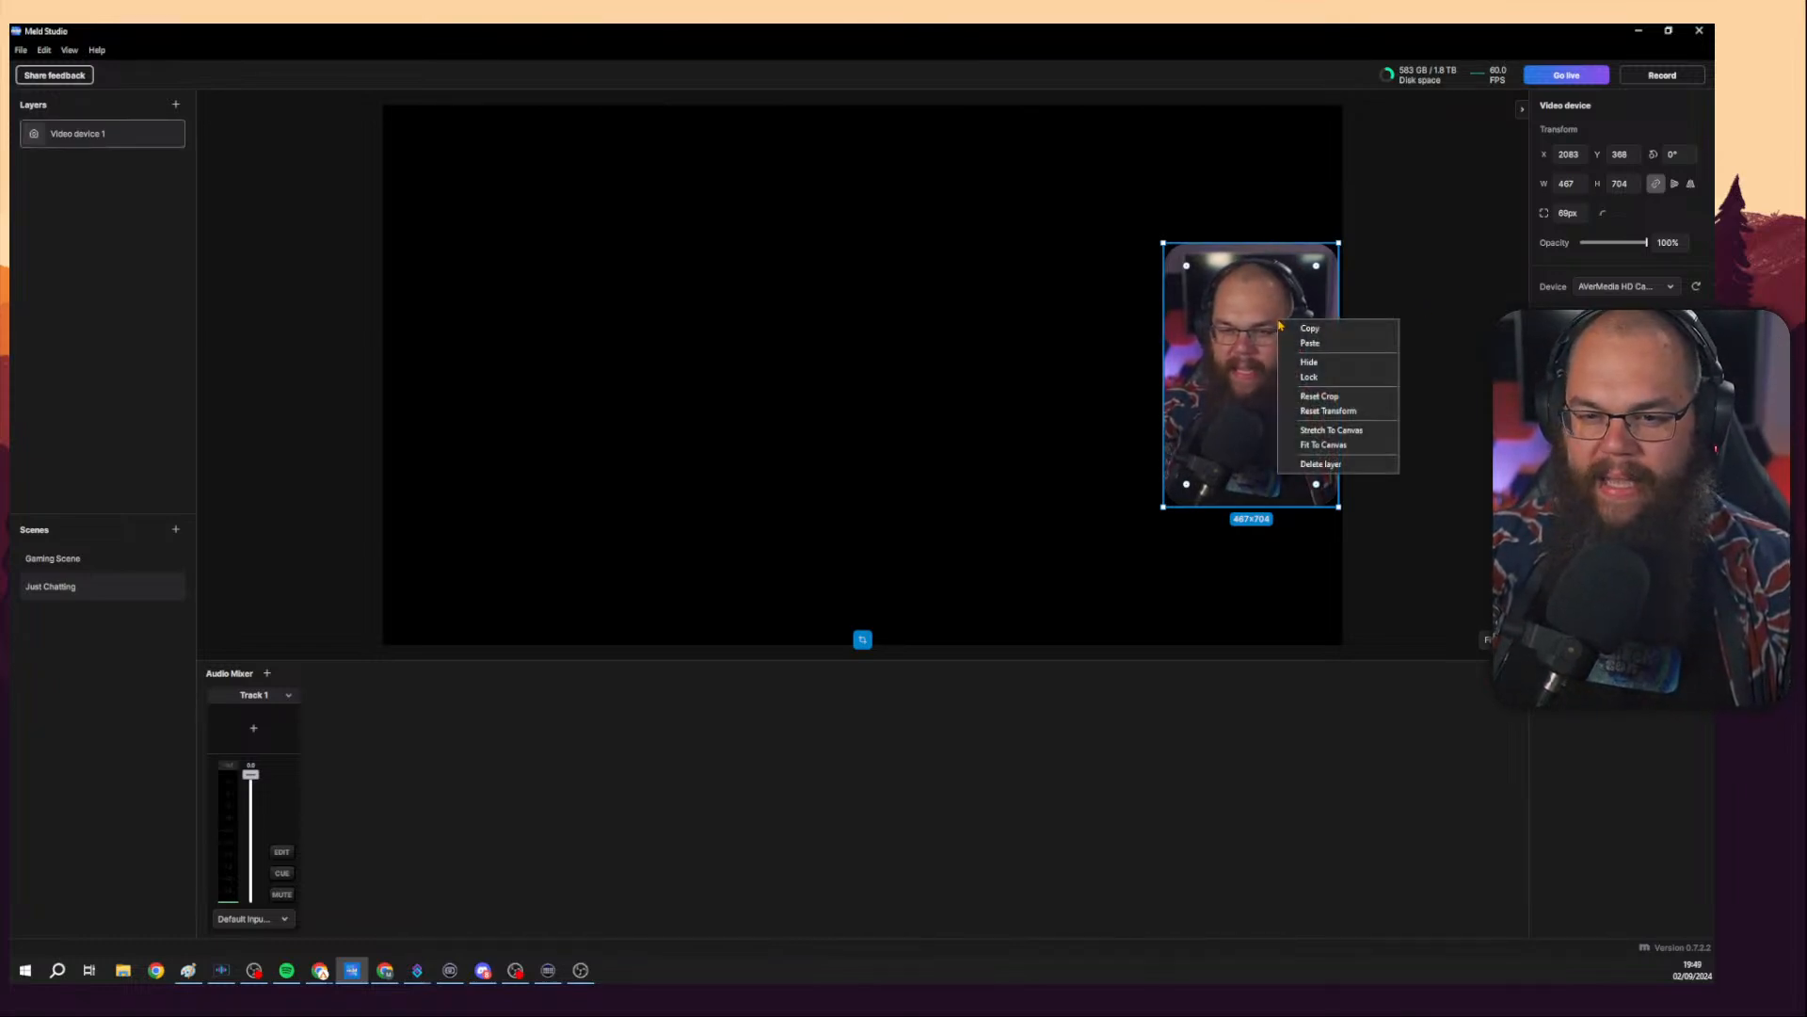
left_click(53, 558)
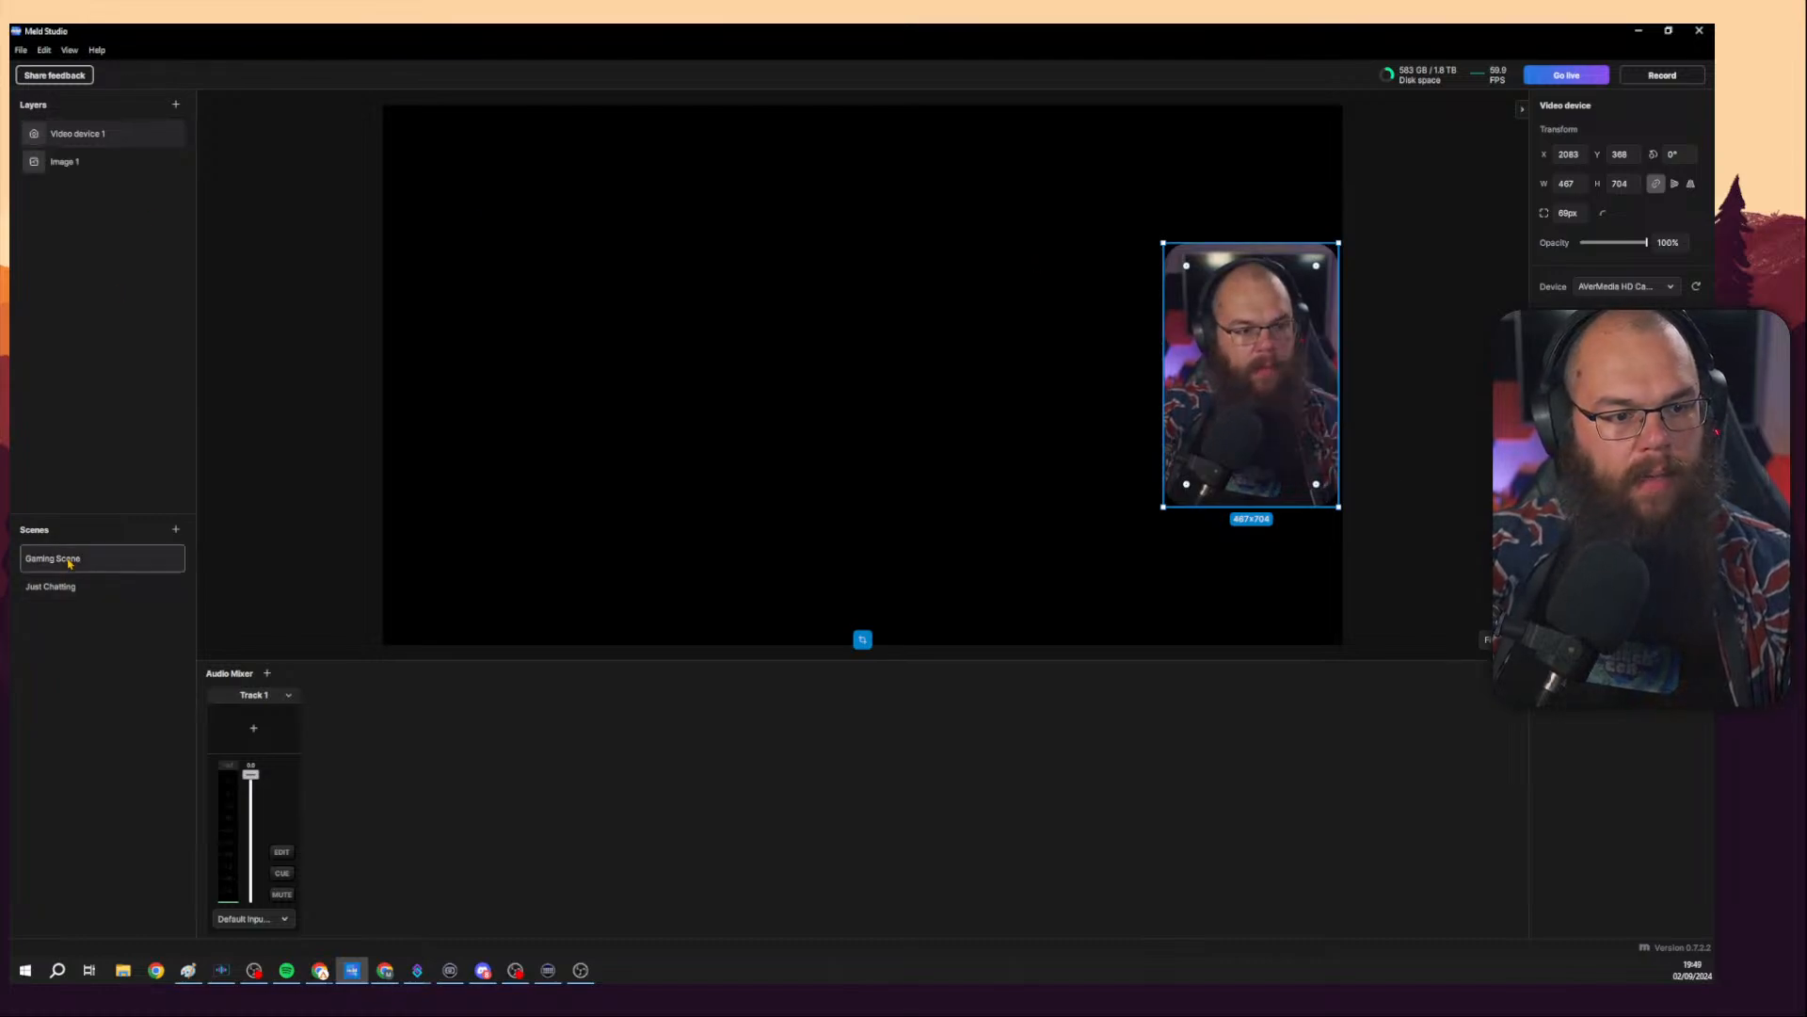
left_click(79, 588)
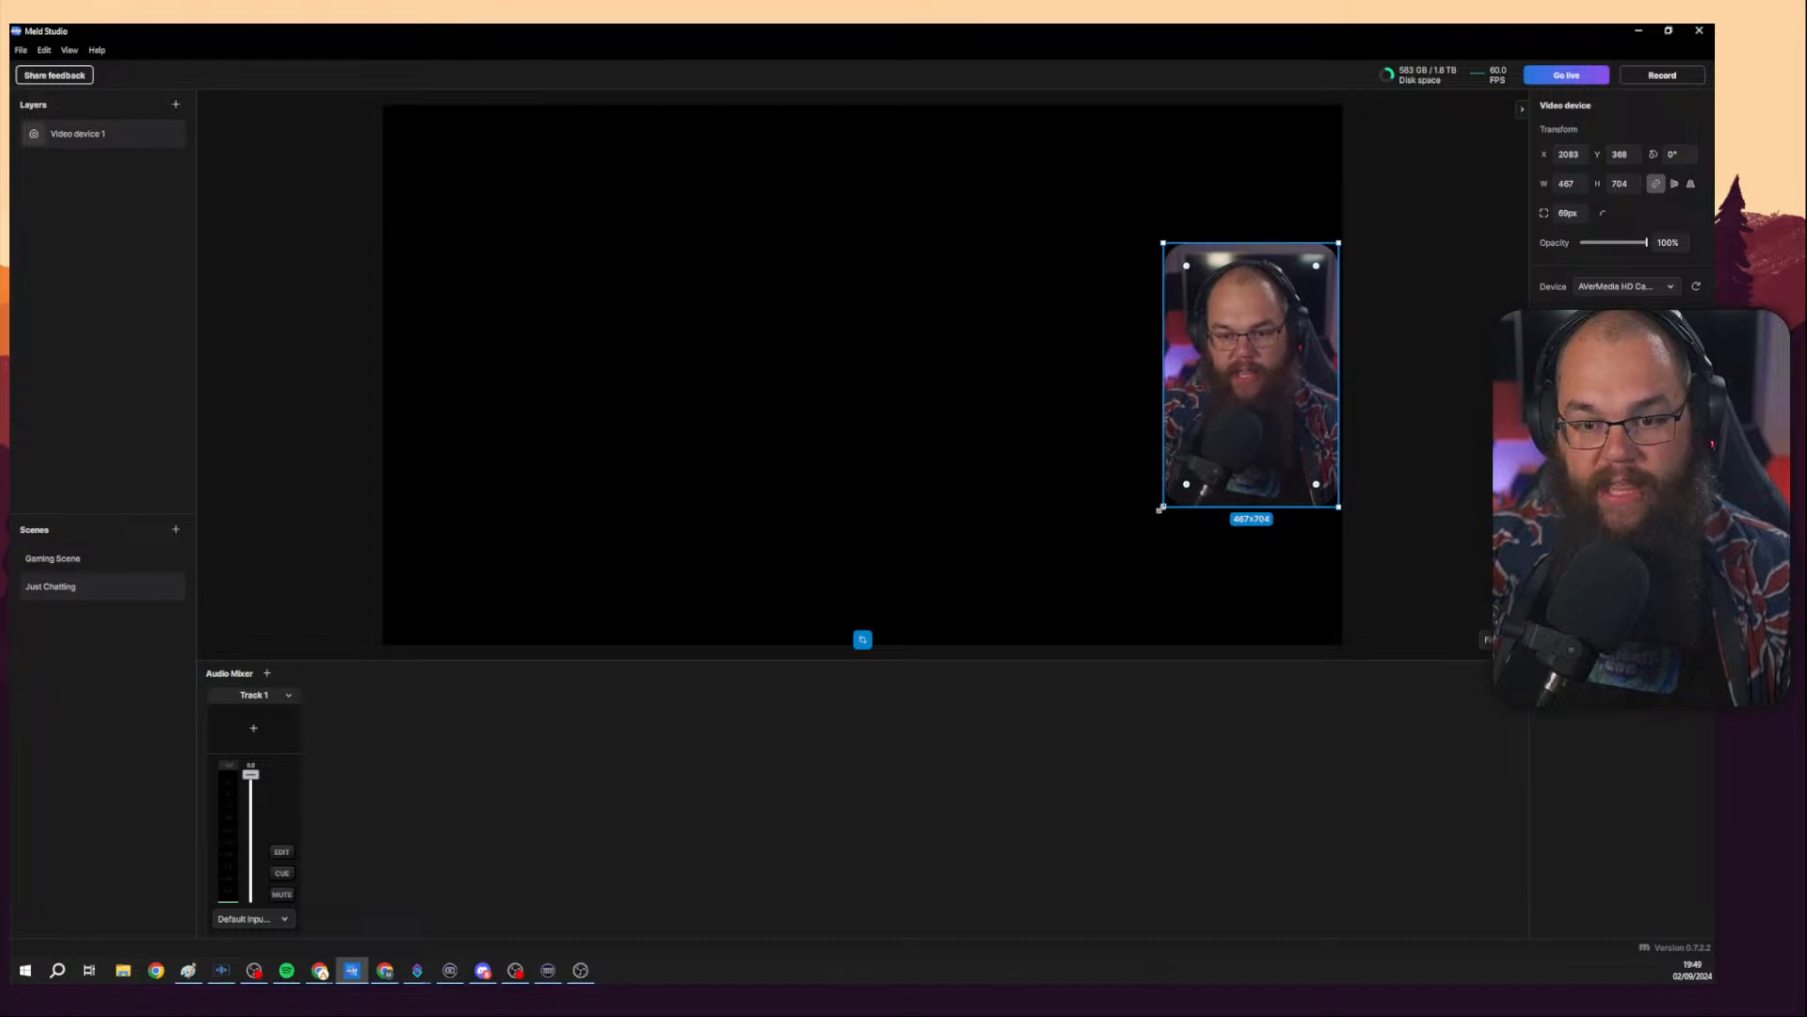
left_click_drag(1159, 509, 867, 395)
left_click(109, 559)
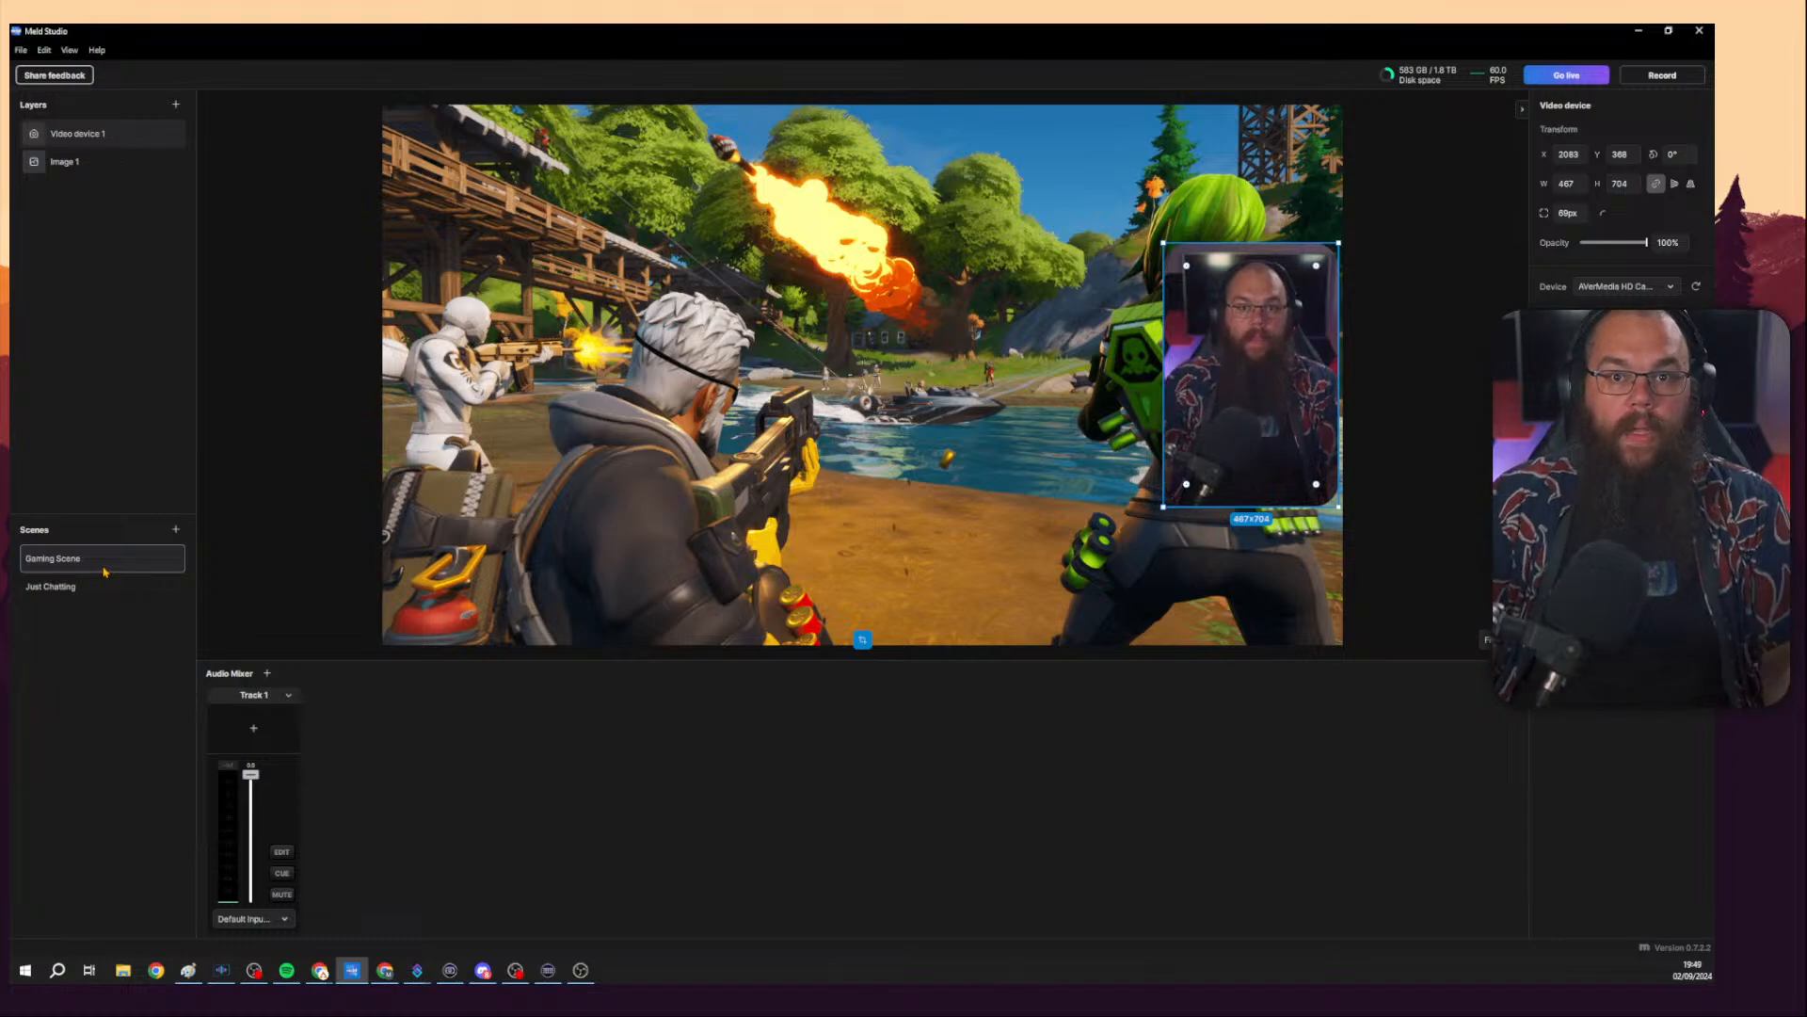
left_click(99, 587)
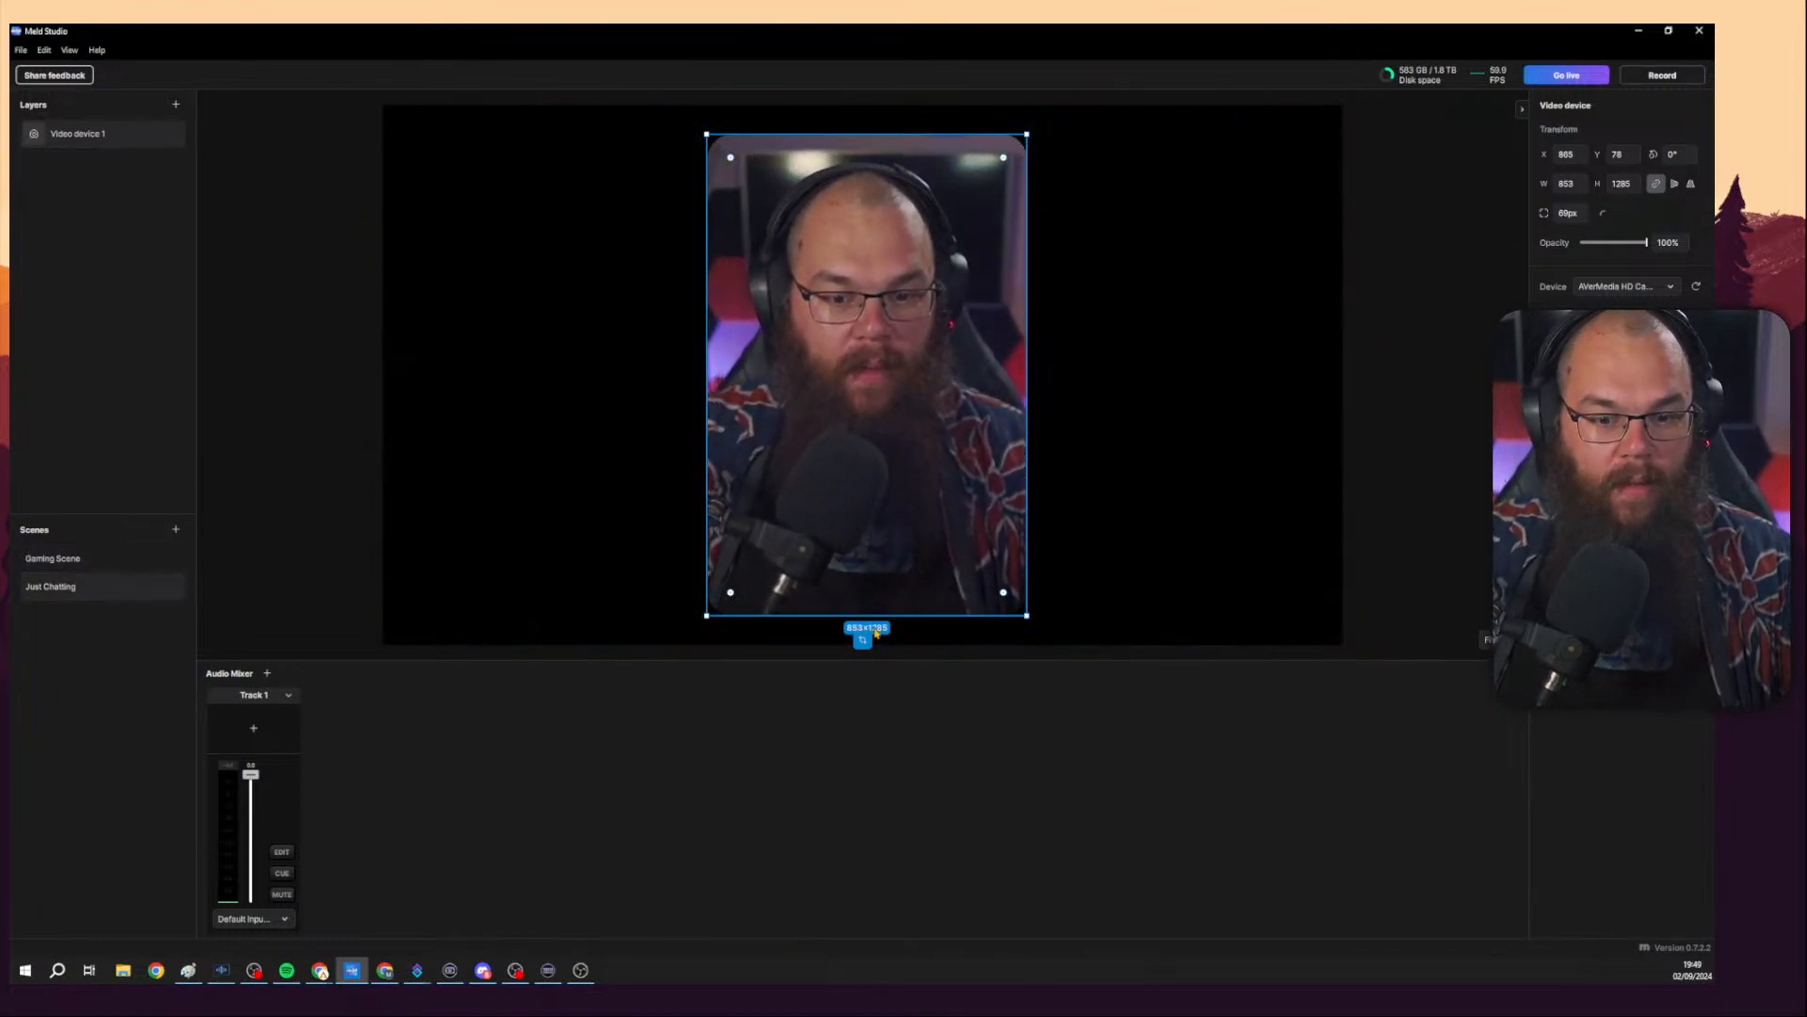
Reset the crop of the Just Chatting camera layer.
double_click(753, 452)
left_click_drag(707, 374, 198, 375)
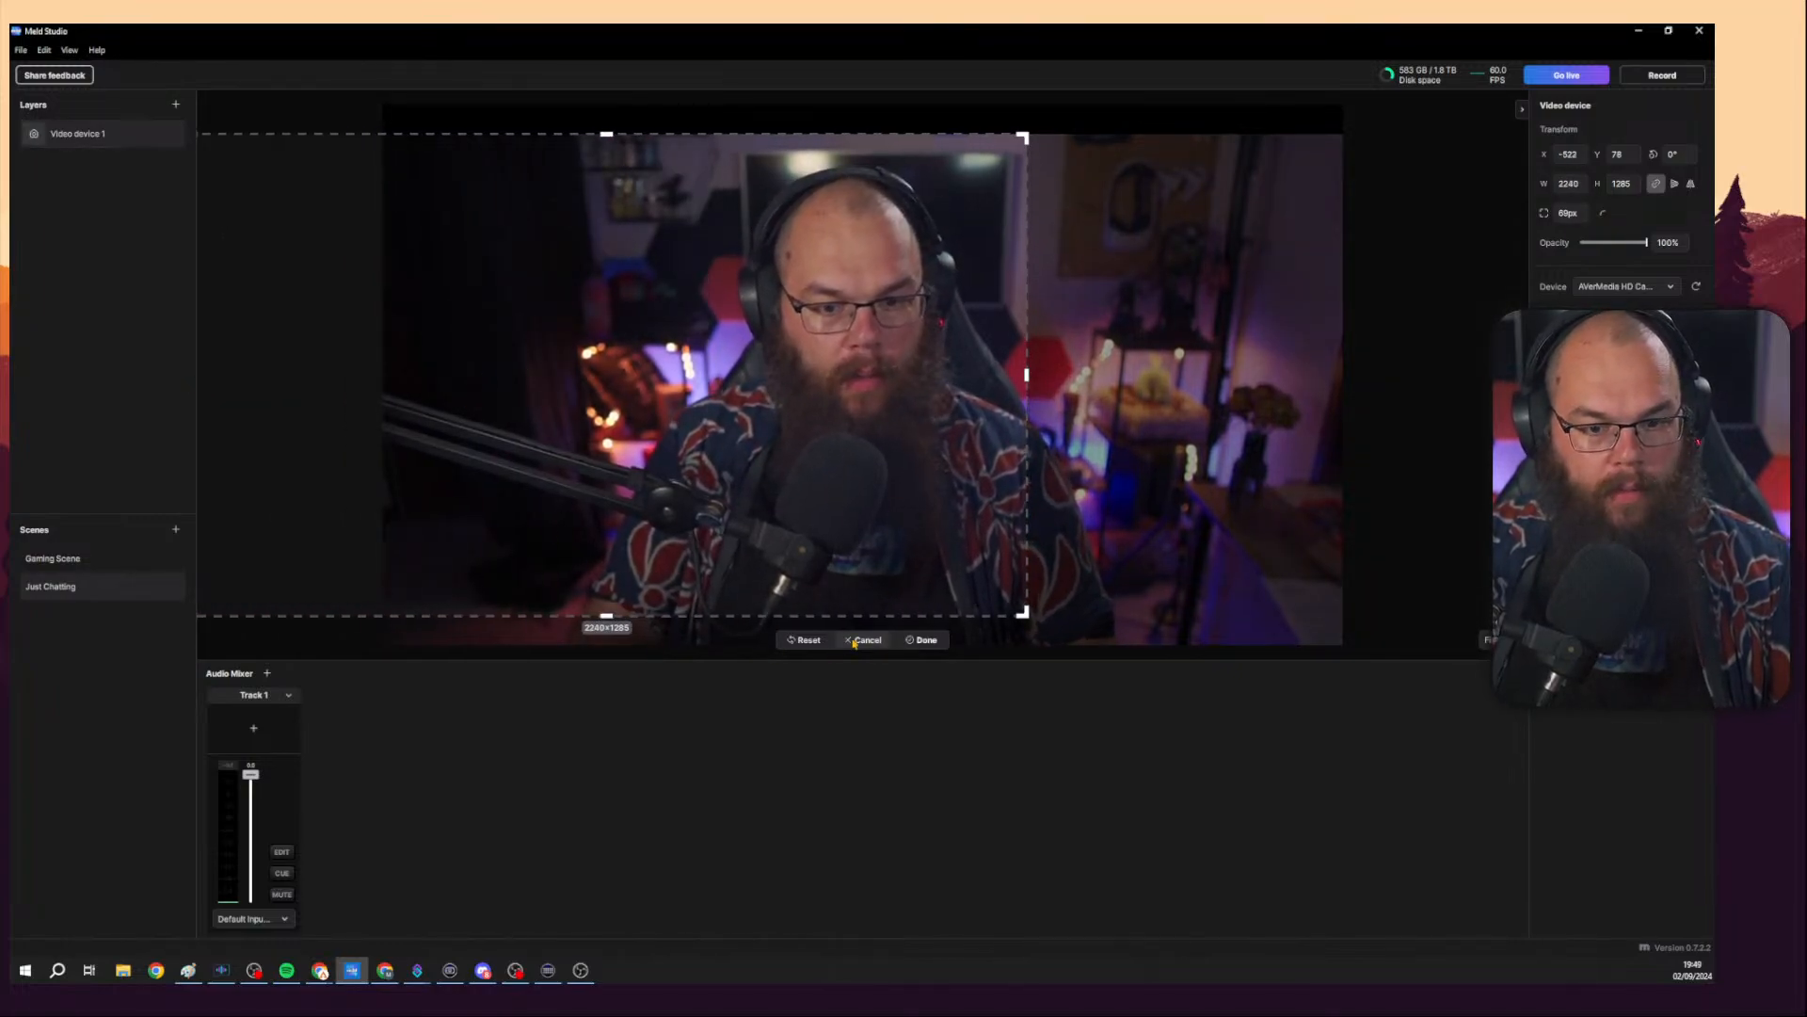
left_click(803, 639)
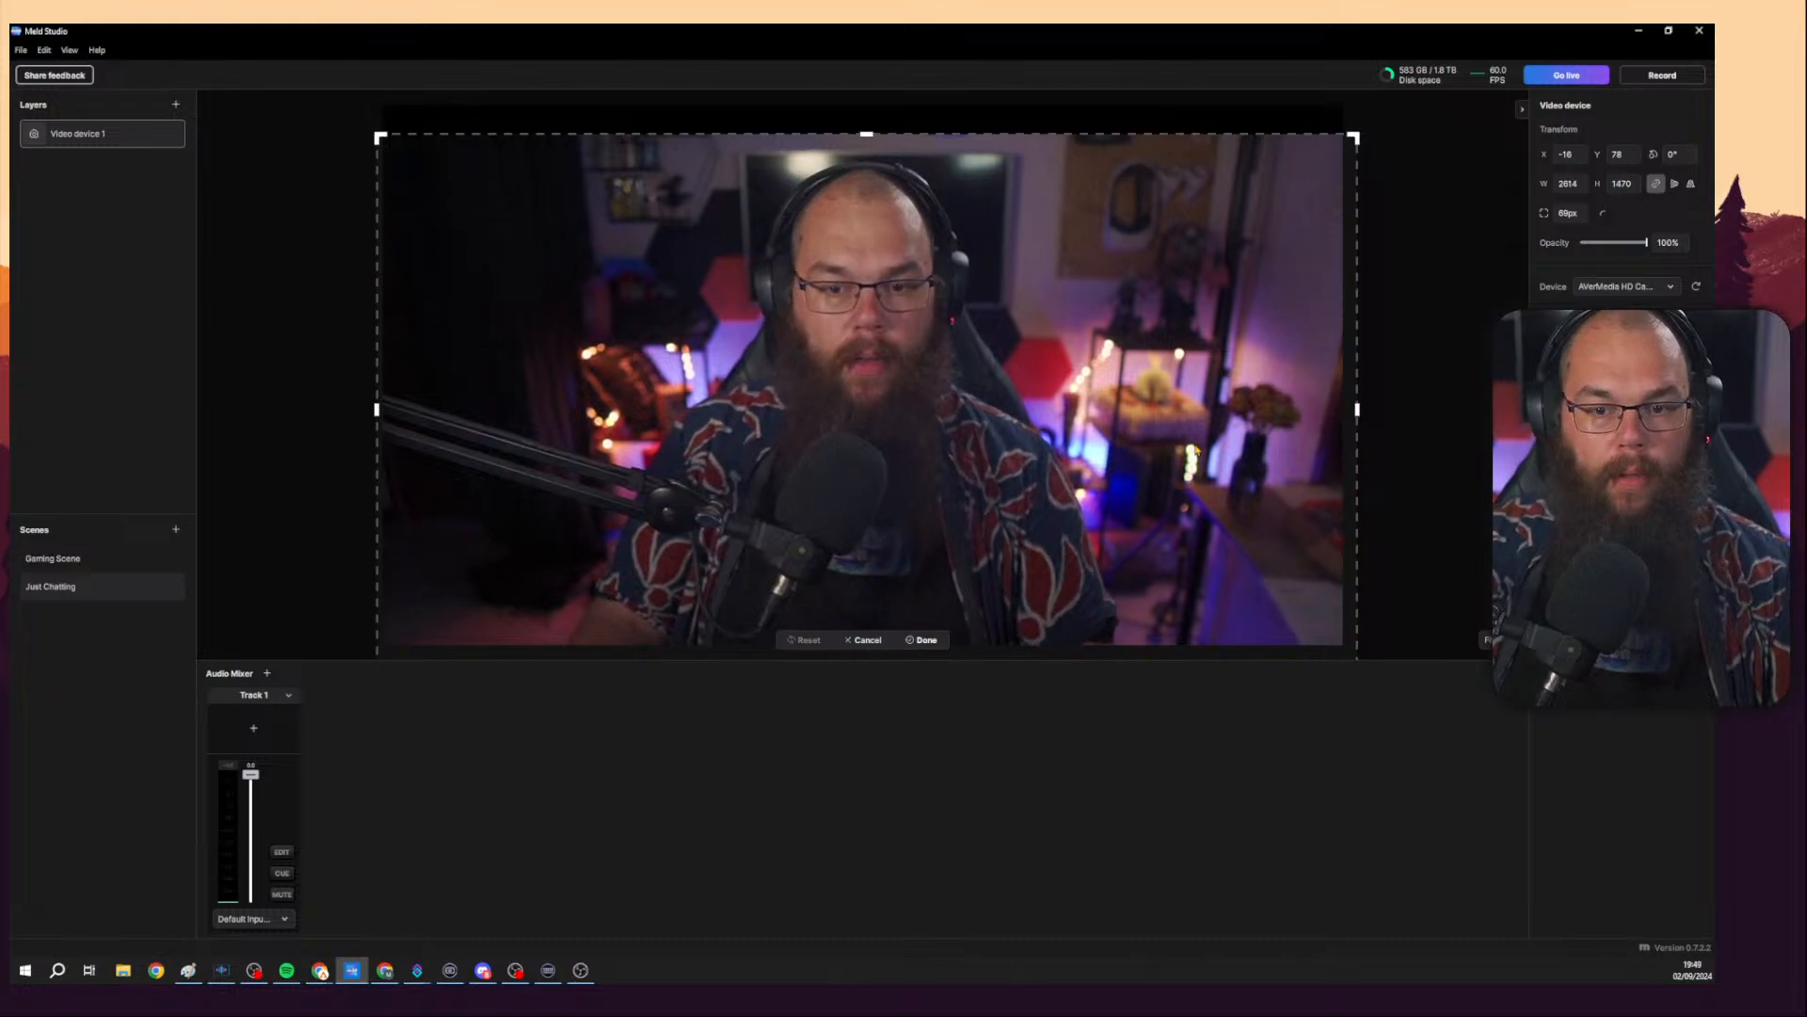
left_click(922, 639)
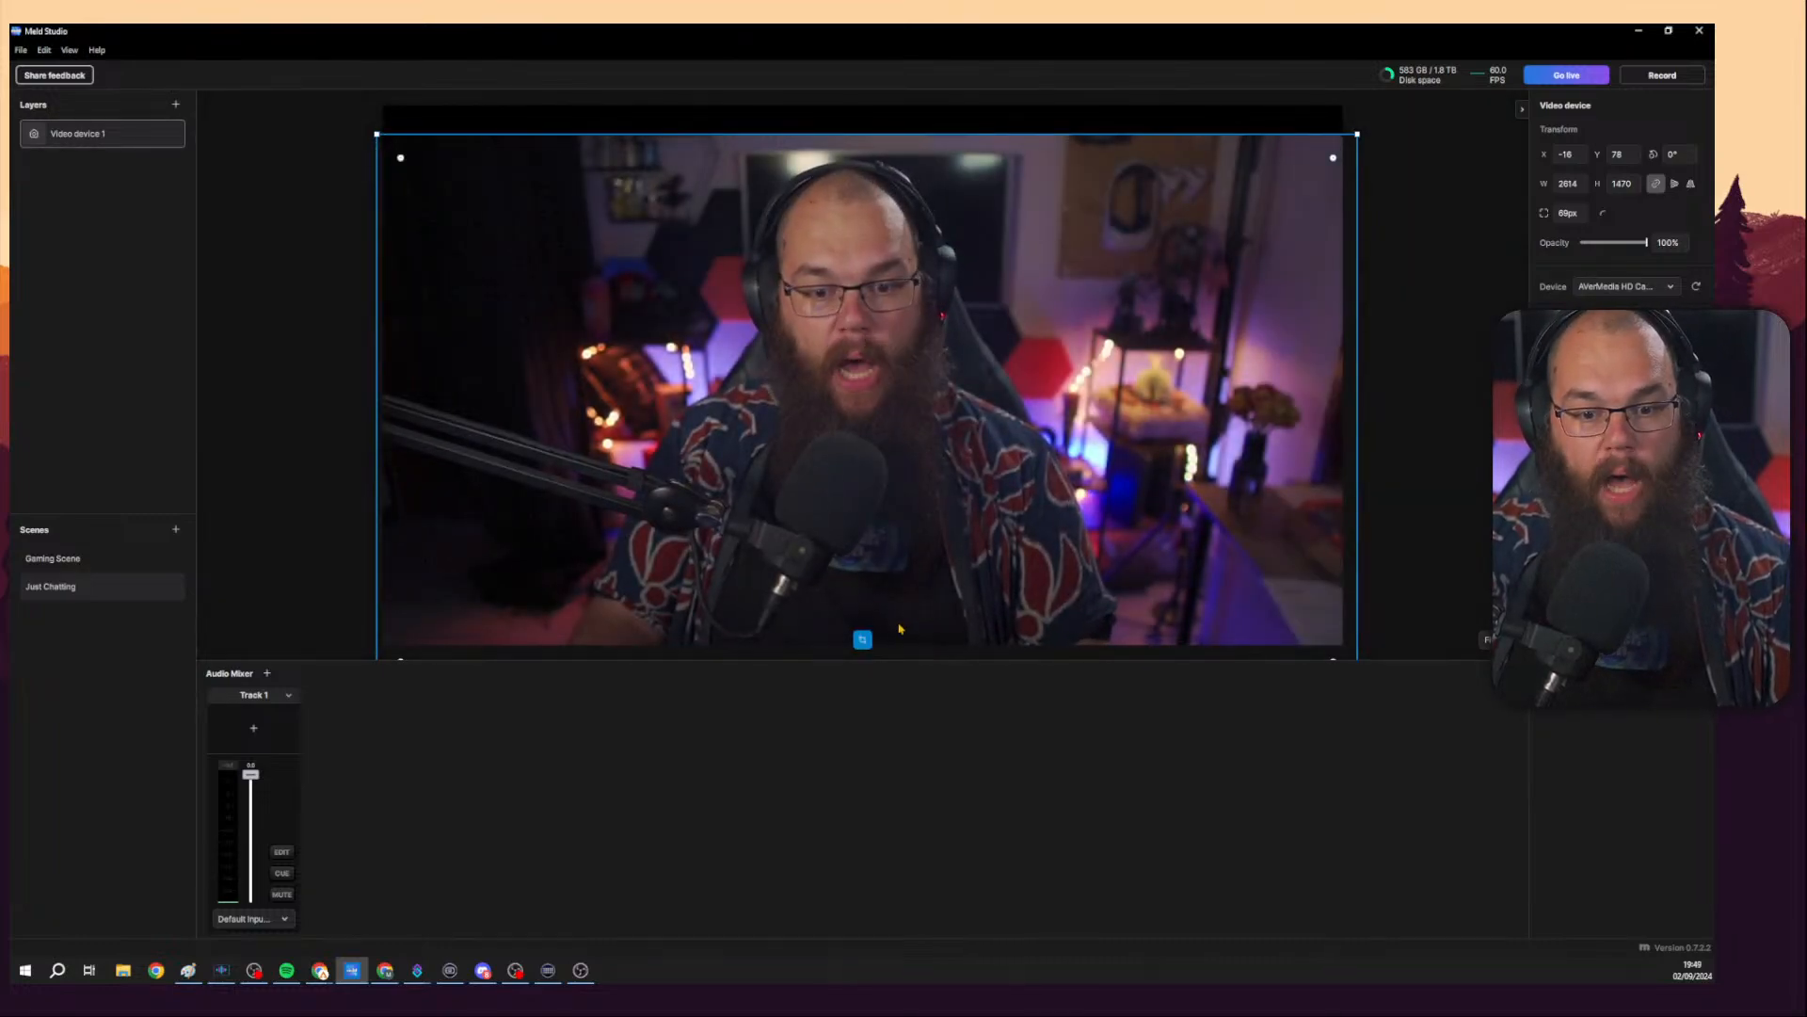
Scale and position the camera layer to fill the whole canvas at about 2560 × 1440 px.
left_click_drag(868, 192, 868, 168)
left_click(1383, 166)
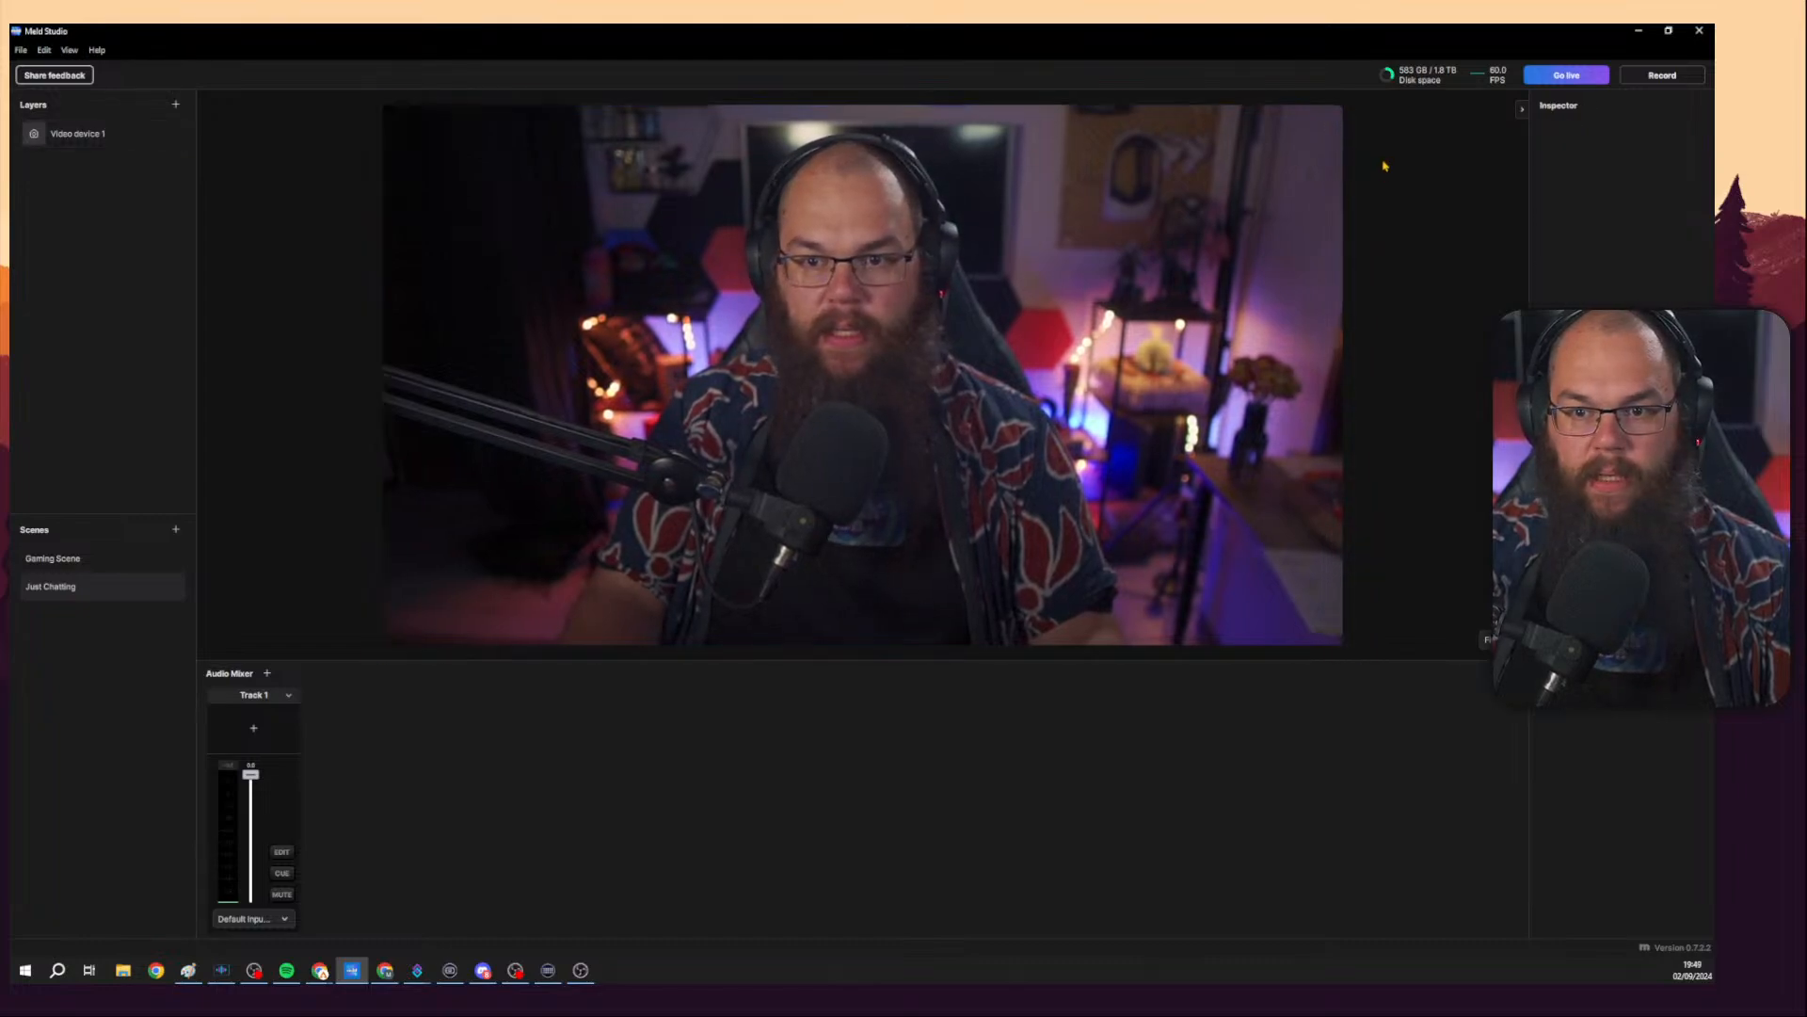
left_click(1320, 148)
left_click_drag(1334, 131, 1344, 111)
left_click_drag(1167, 191, 1167, 185)
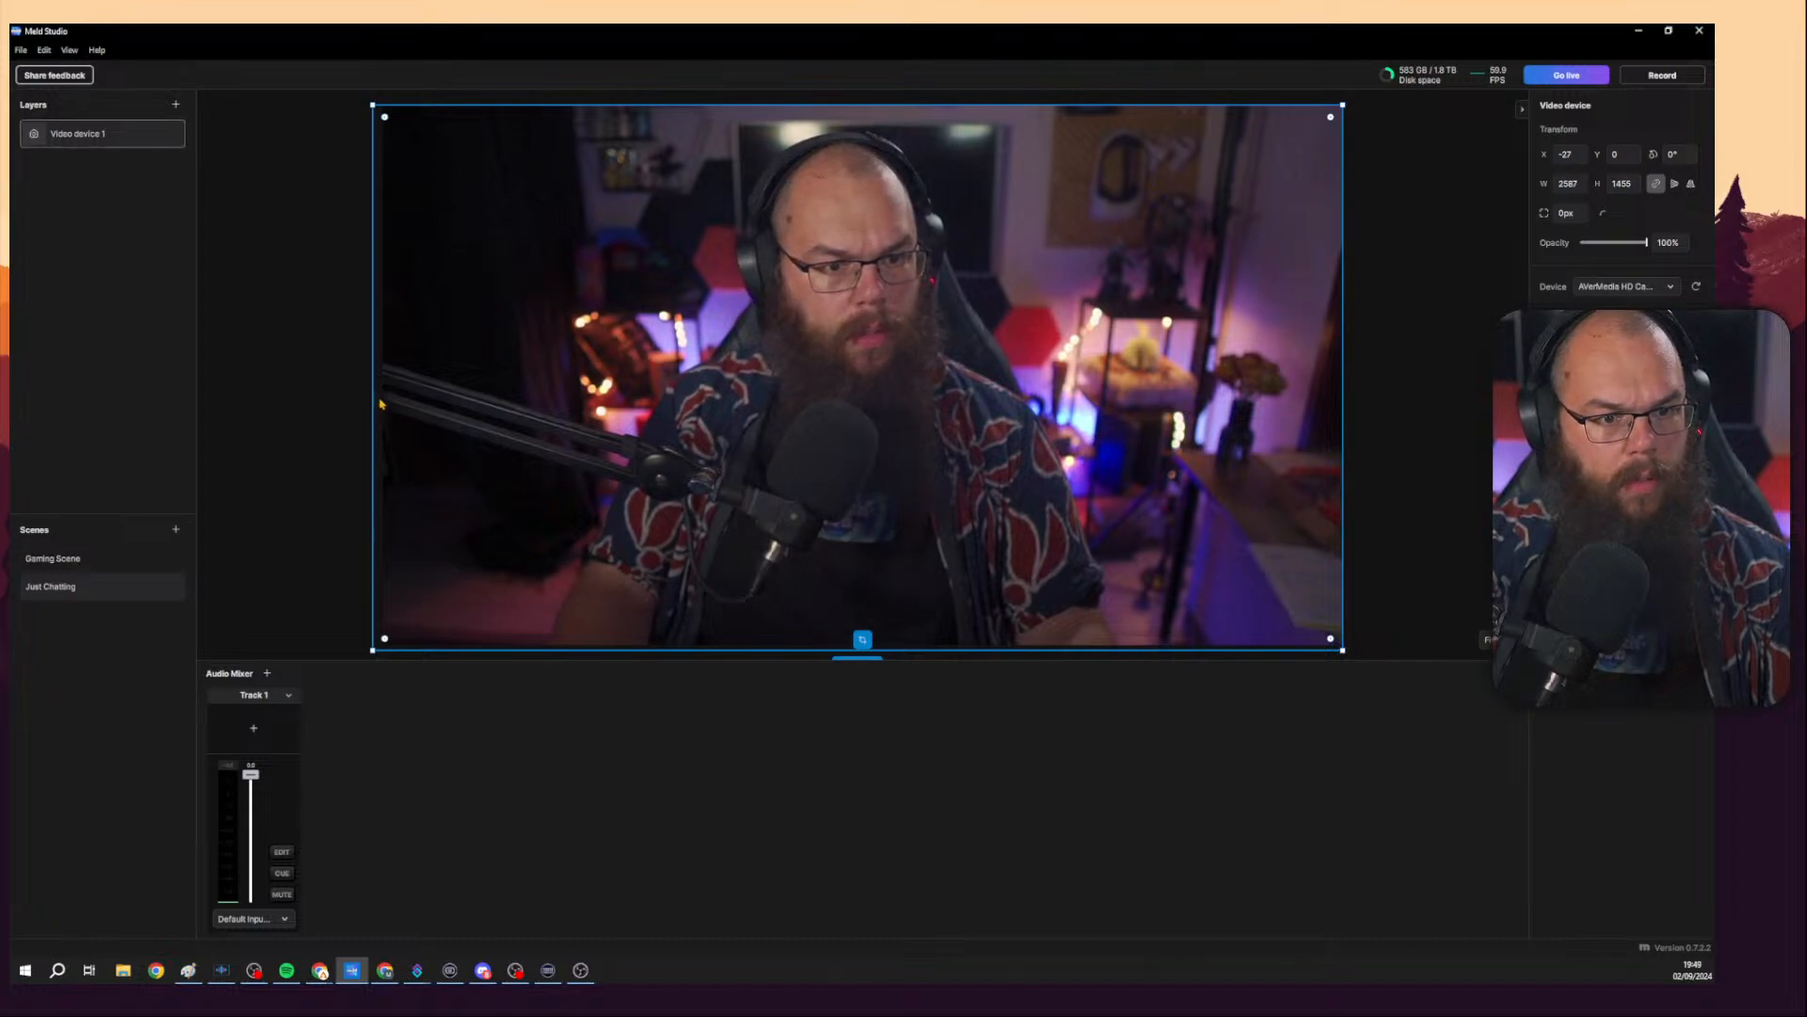
left_click_drag(380, 405, 383, 400)
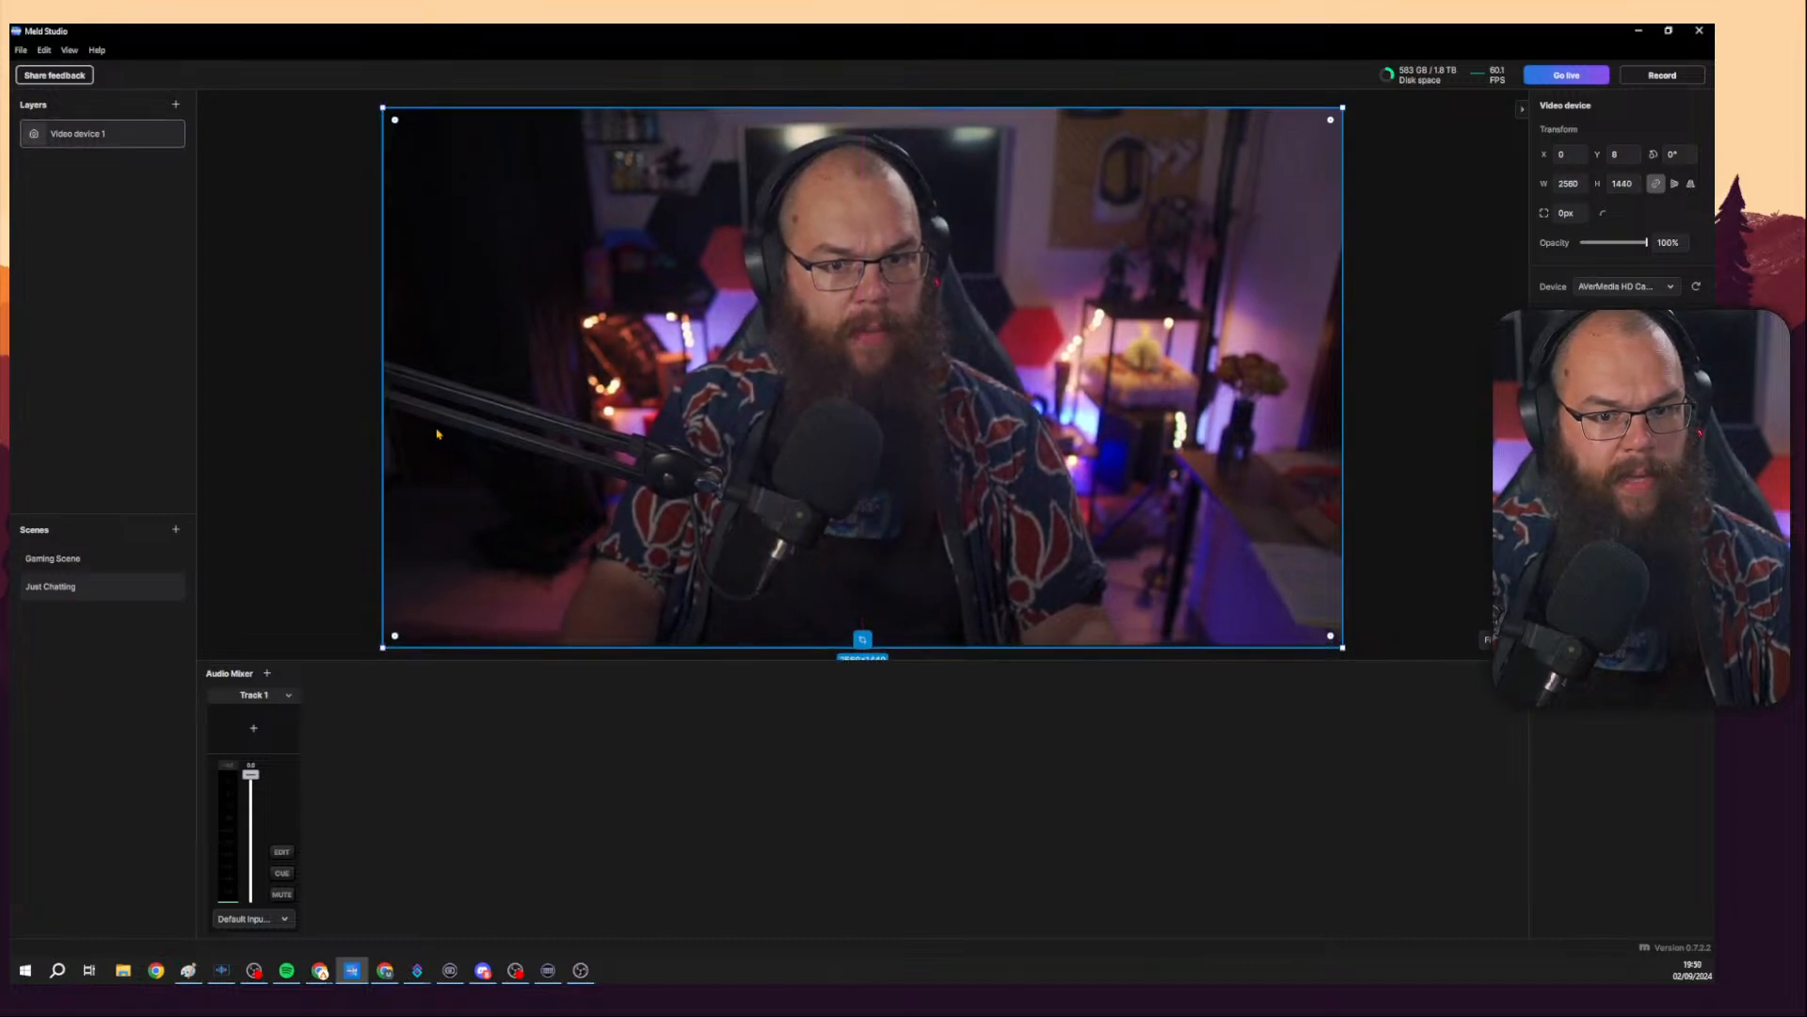
mouse_move(1026, 443)
left_mouse_down()
mouse_move(1029, 390)
mouse_move(1041, 440)
left_mouse_up()
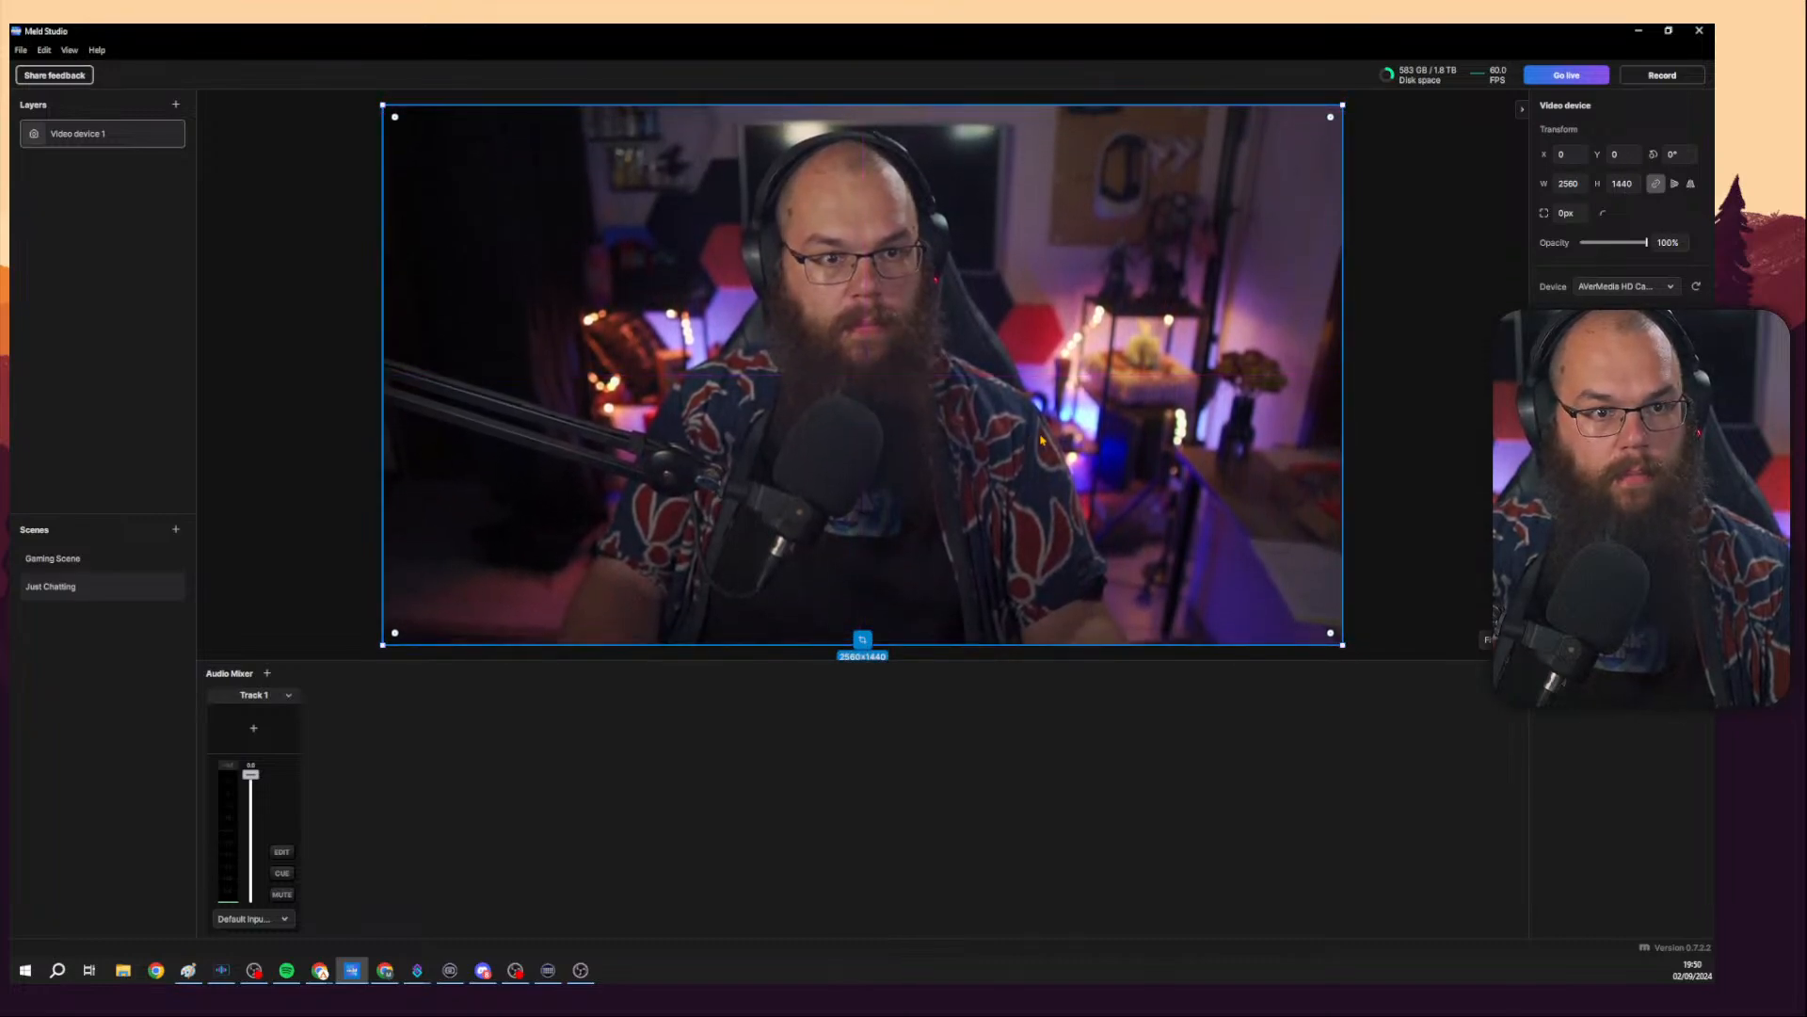
Switch between Gaming Scene and Just Chatting to compare their layers.
left_click(1385, 397)
left_click(664, 499)
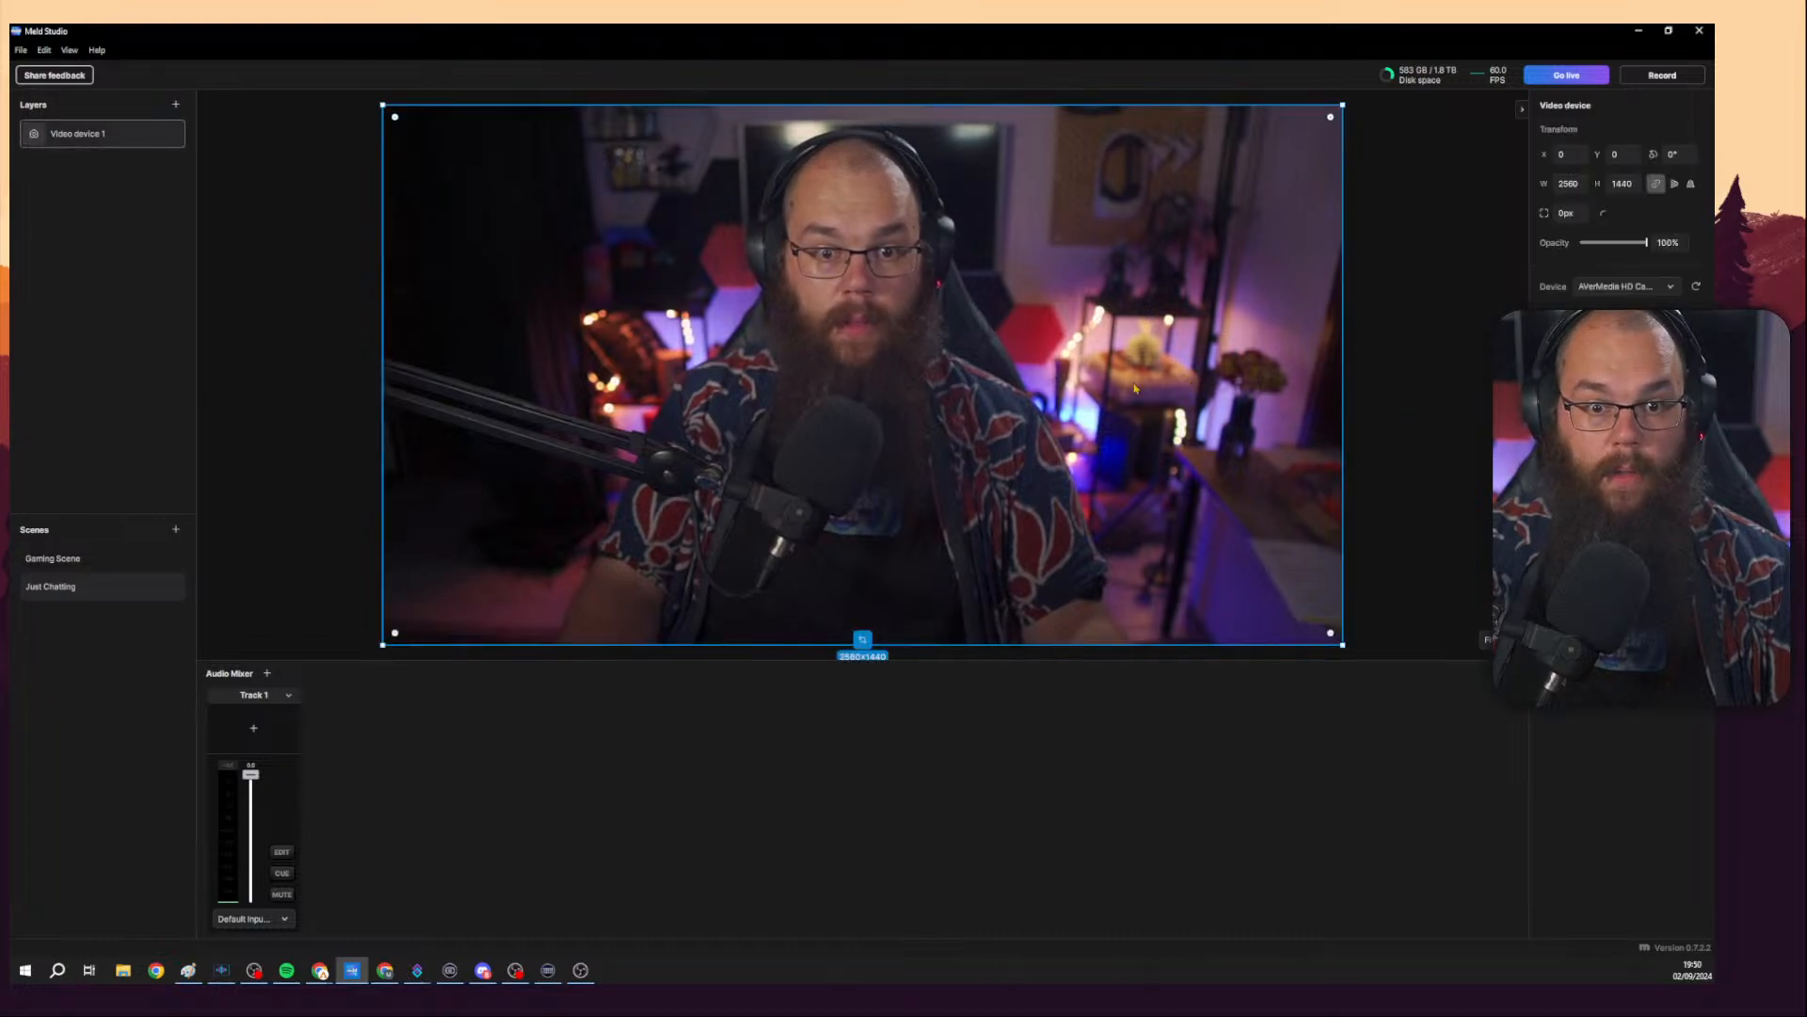
left_click(241, 520)
left_click(58, 561)
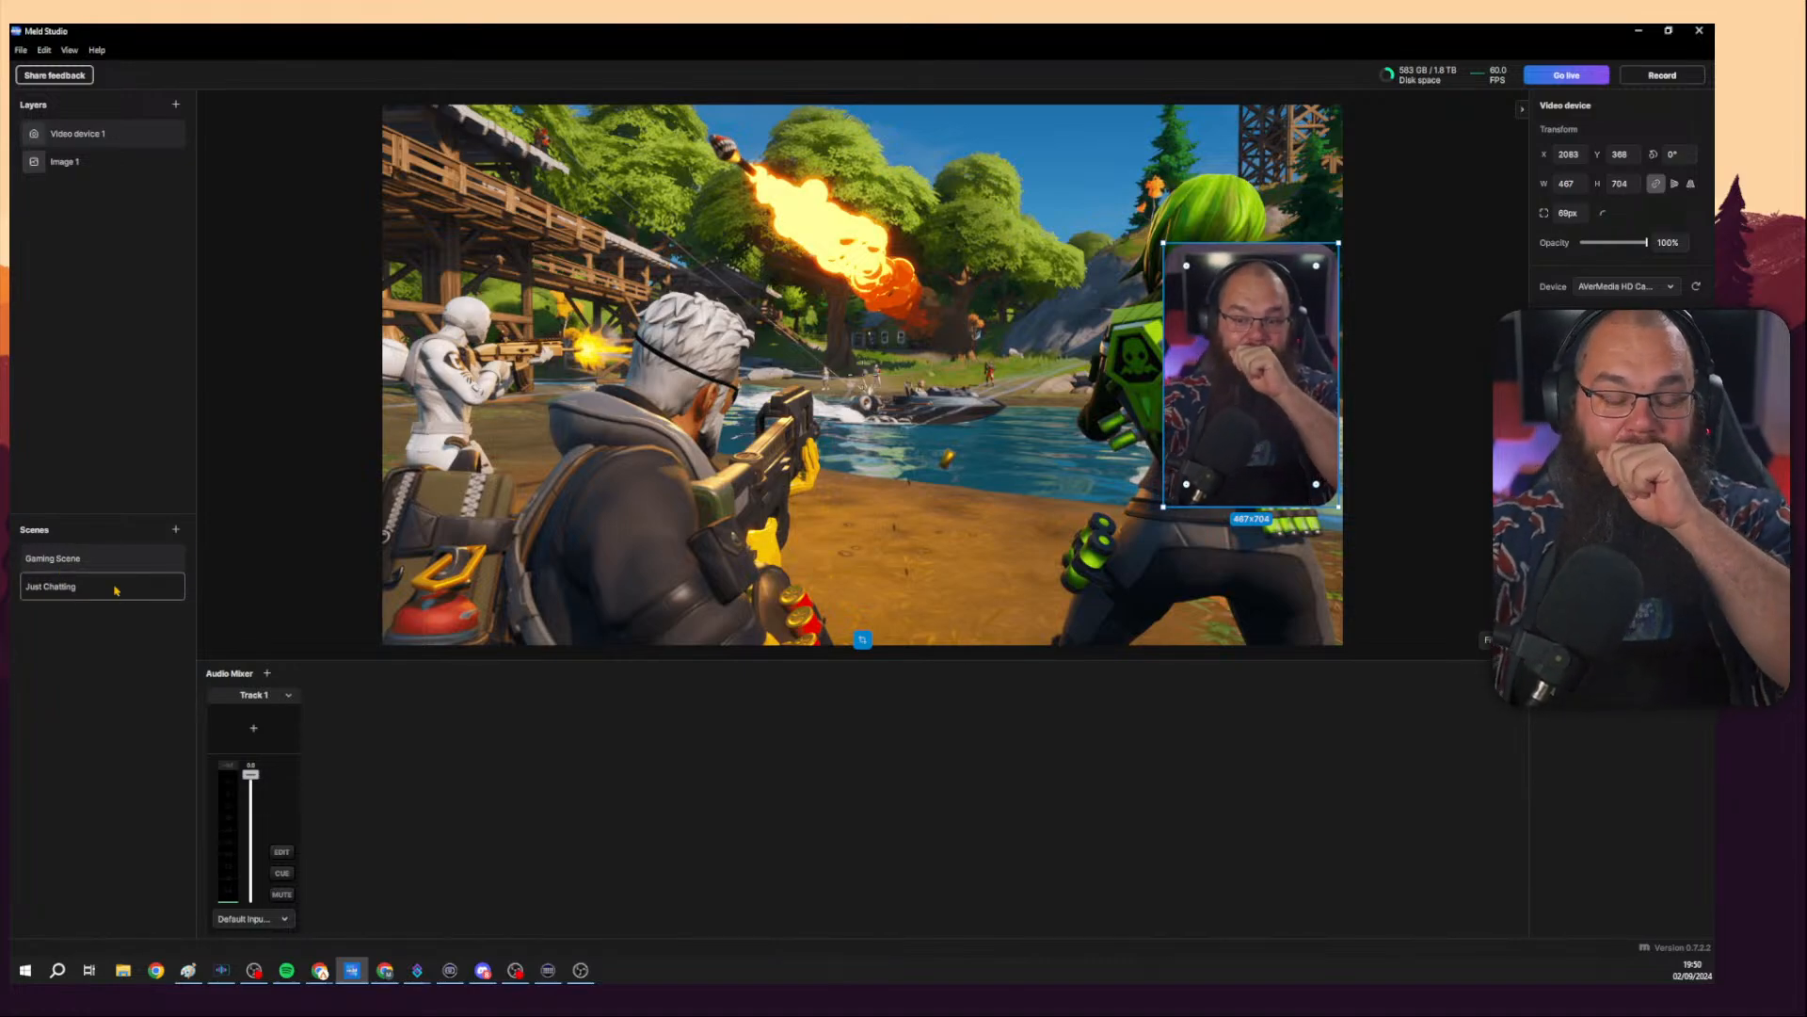
left_click(41, 594)
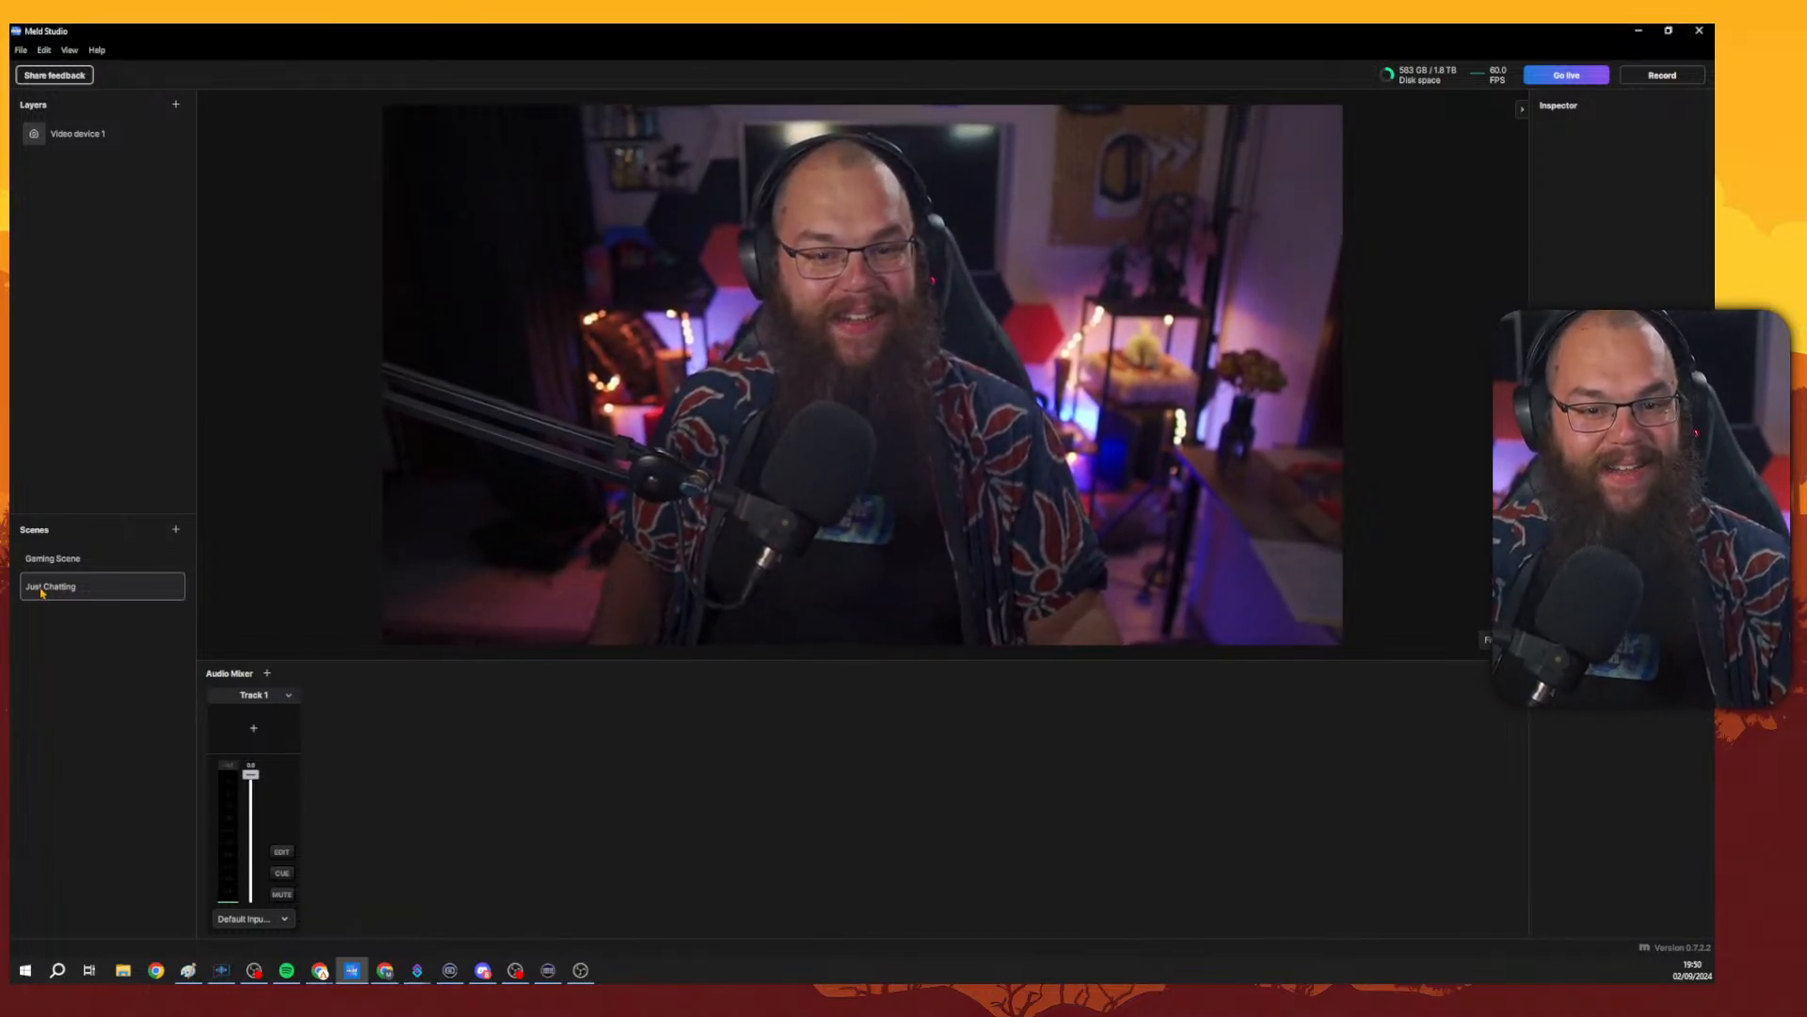
left_click(54, 565)
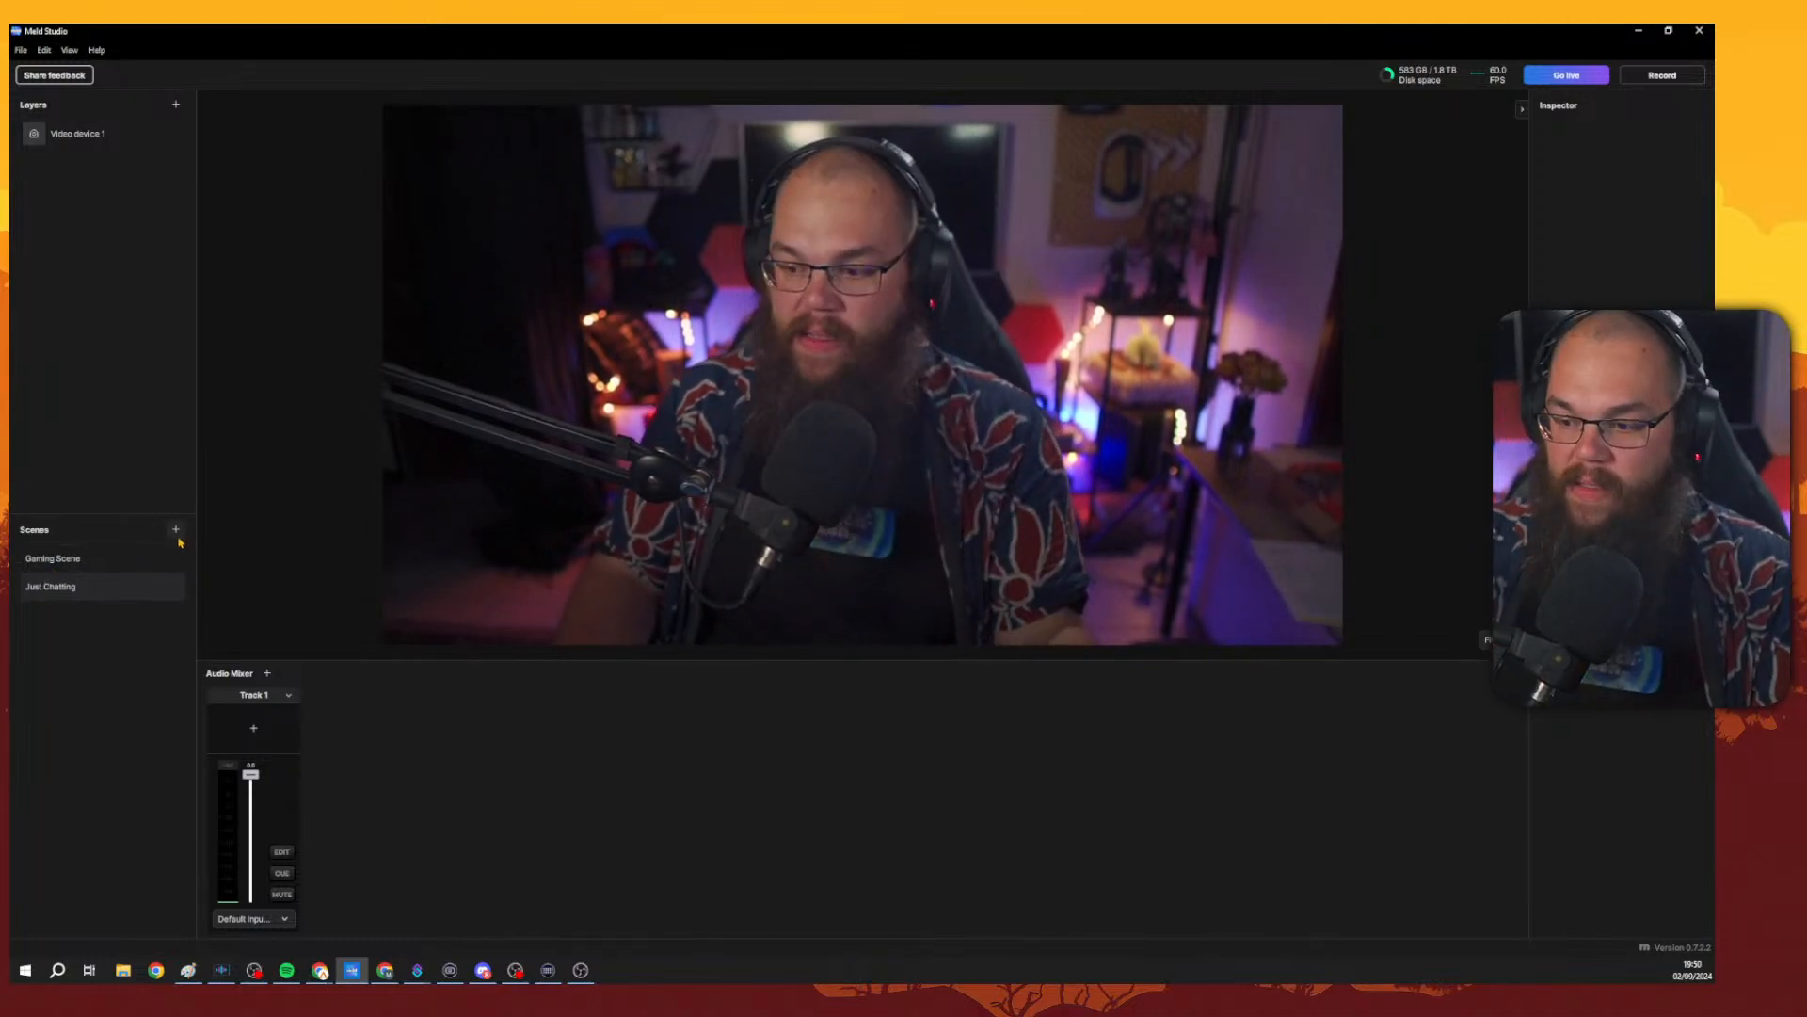
left_click(126, 143)
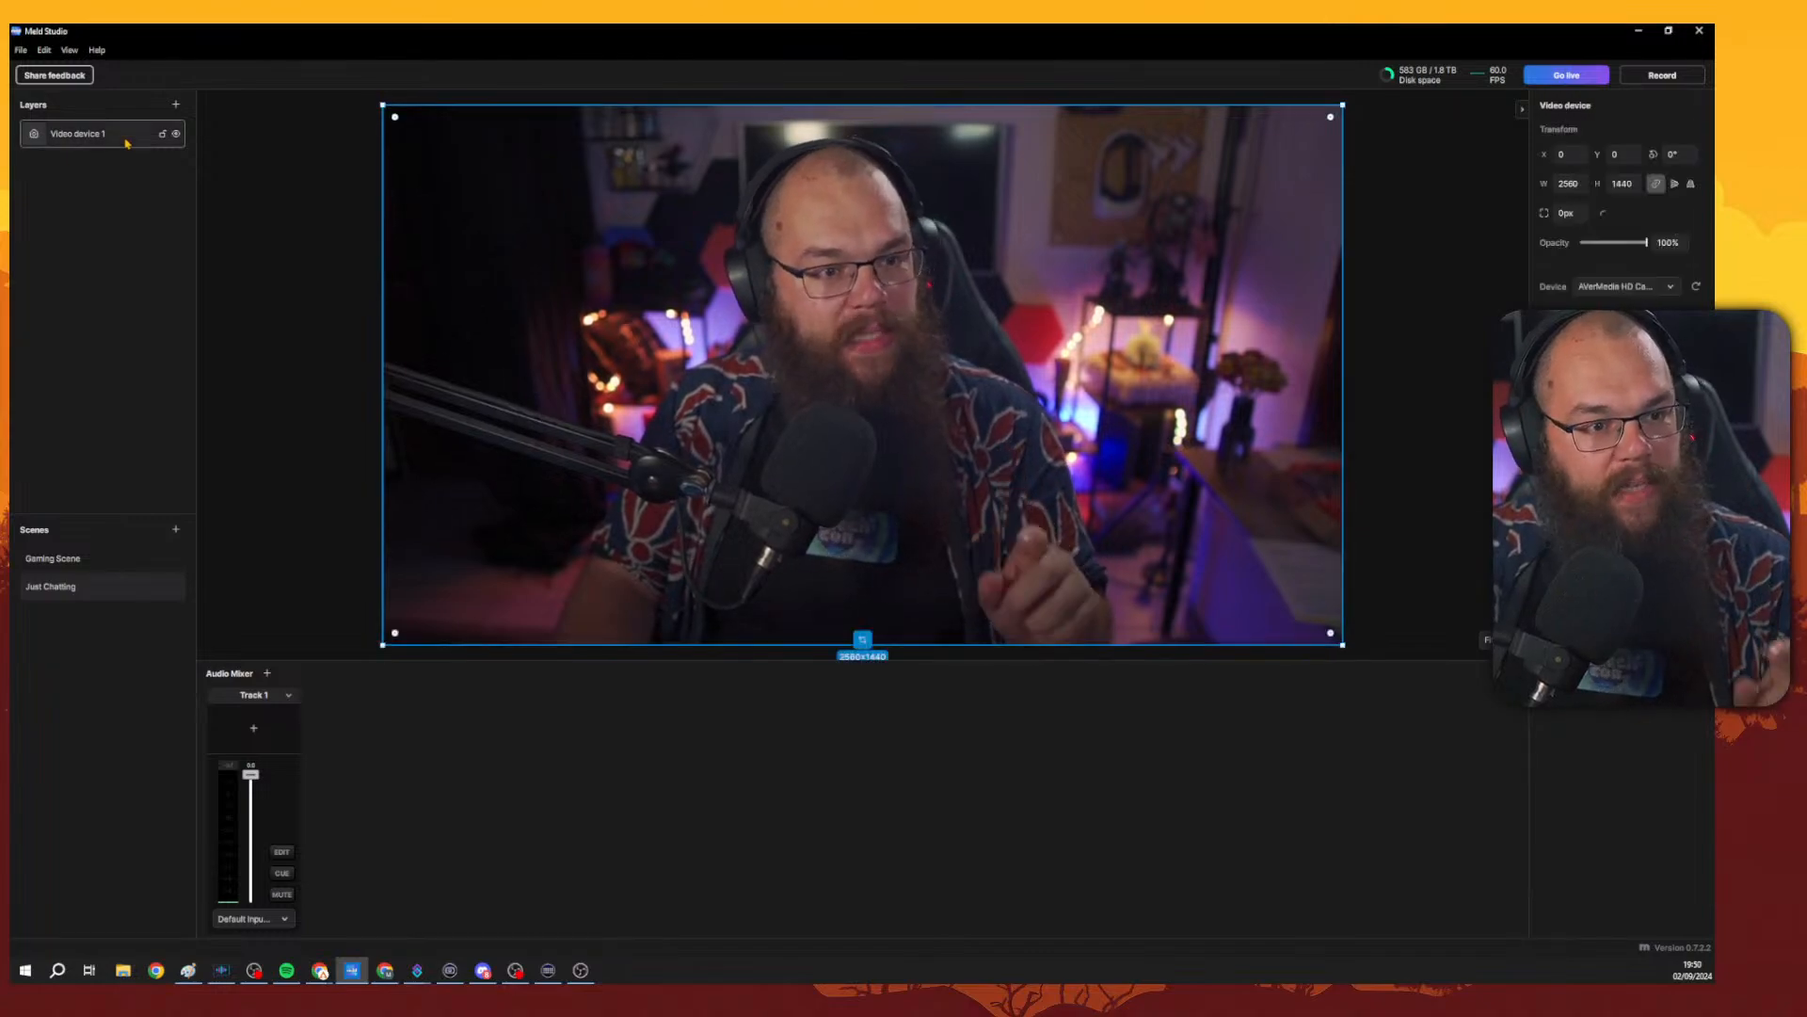
Copy the Image 1 layer from Gaming Scene and paste it into the Just Chatting scene.
left_click(73, 565)
right_click(86, 164)
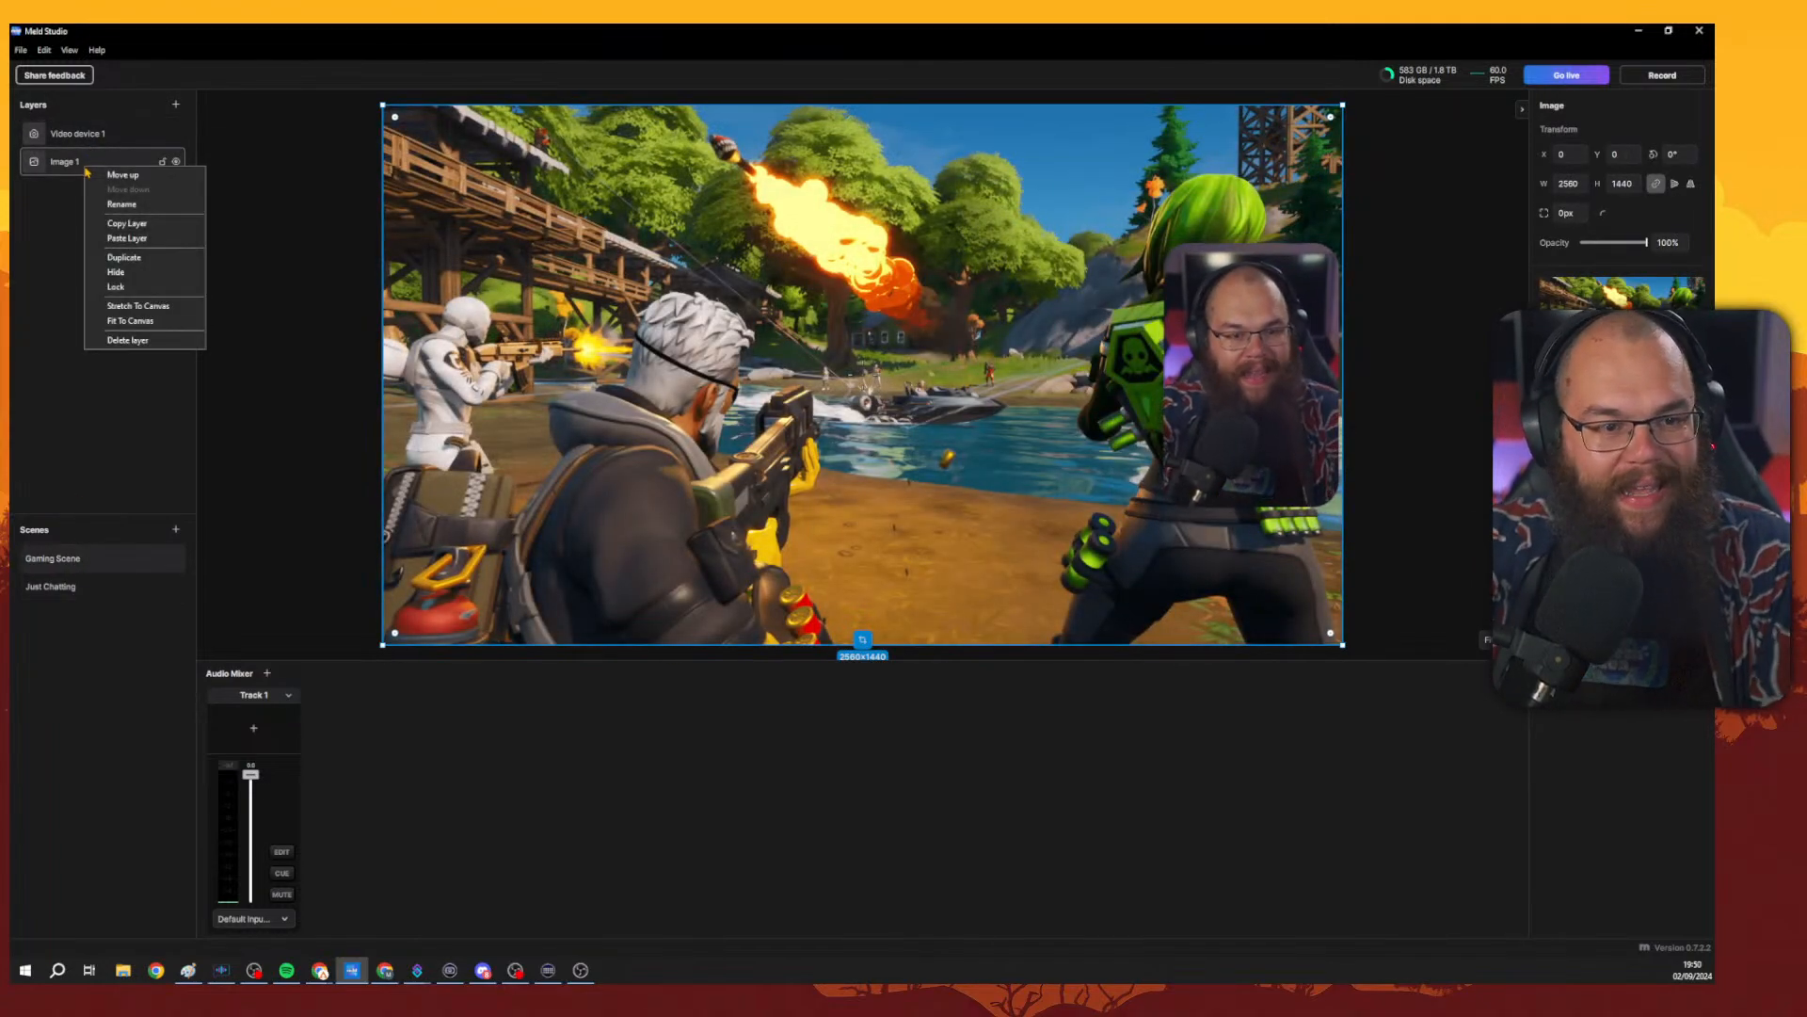
left_click(146, 224)
left_click(78, 580)
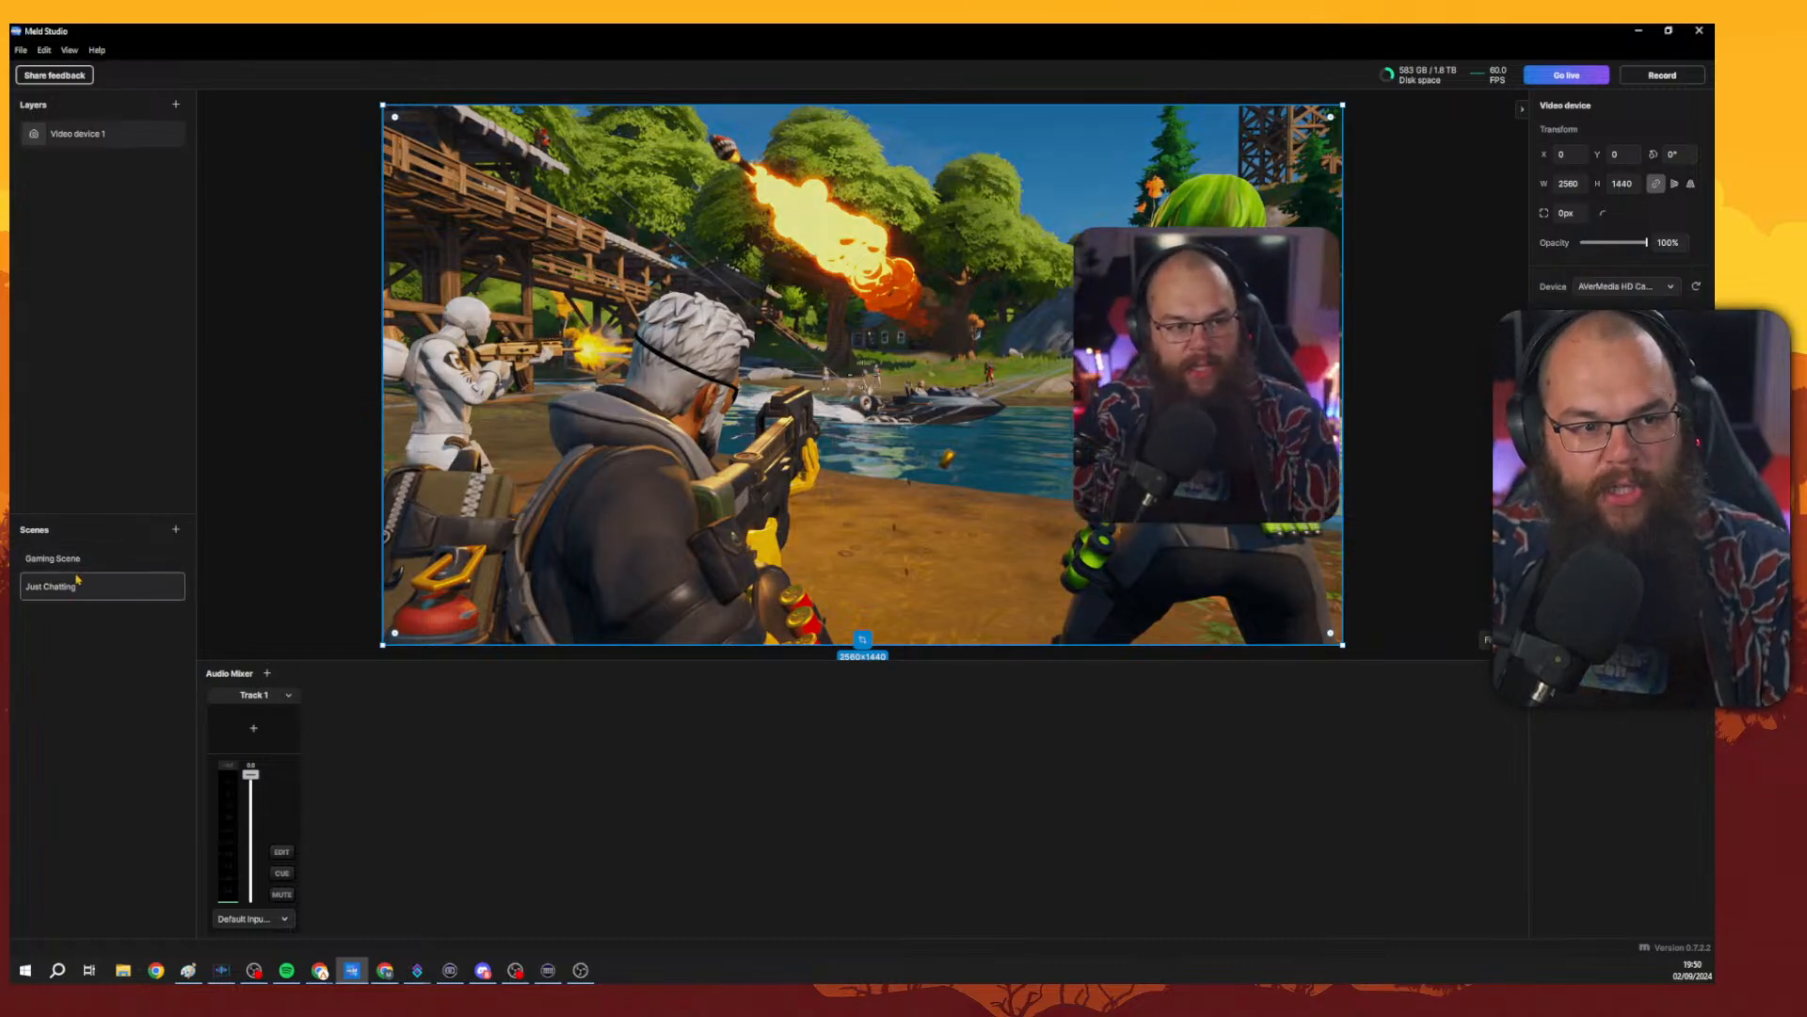
right_click(80, 237)
left_click(117, 244)
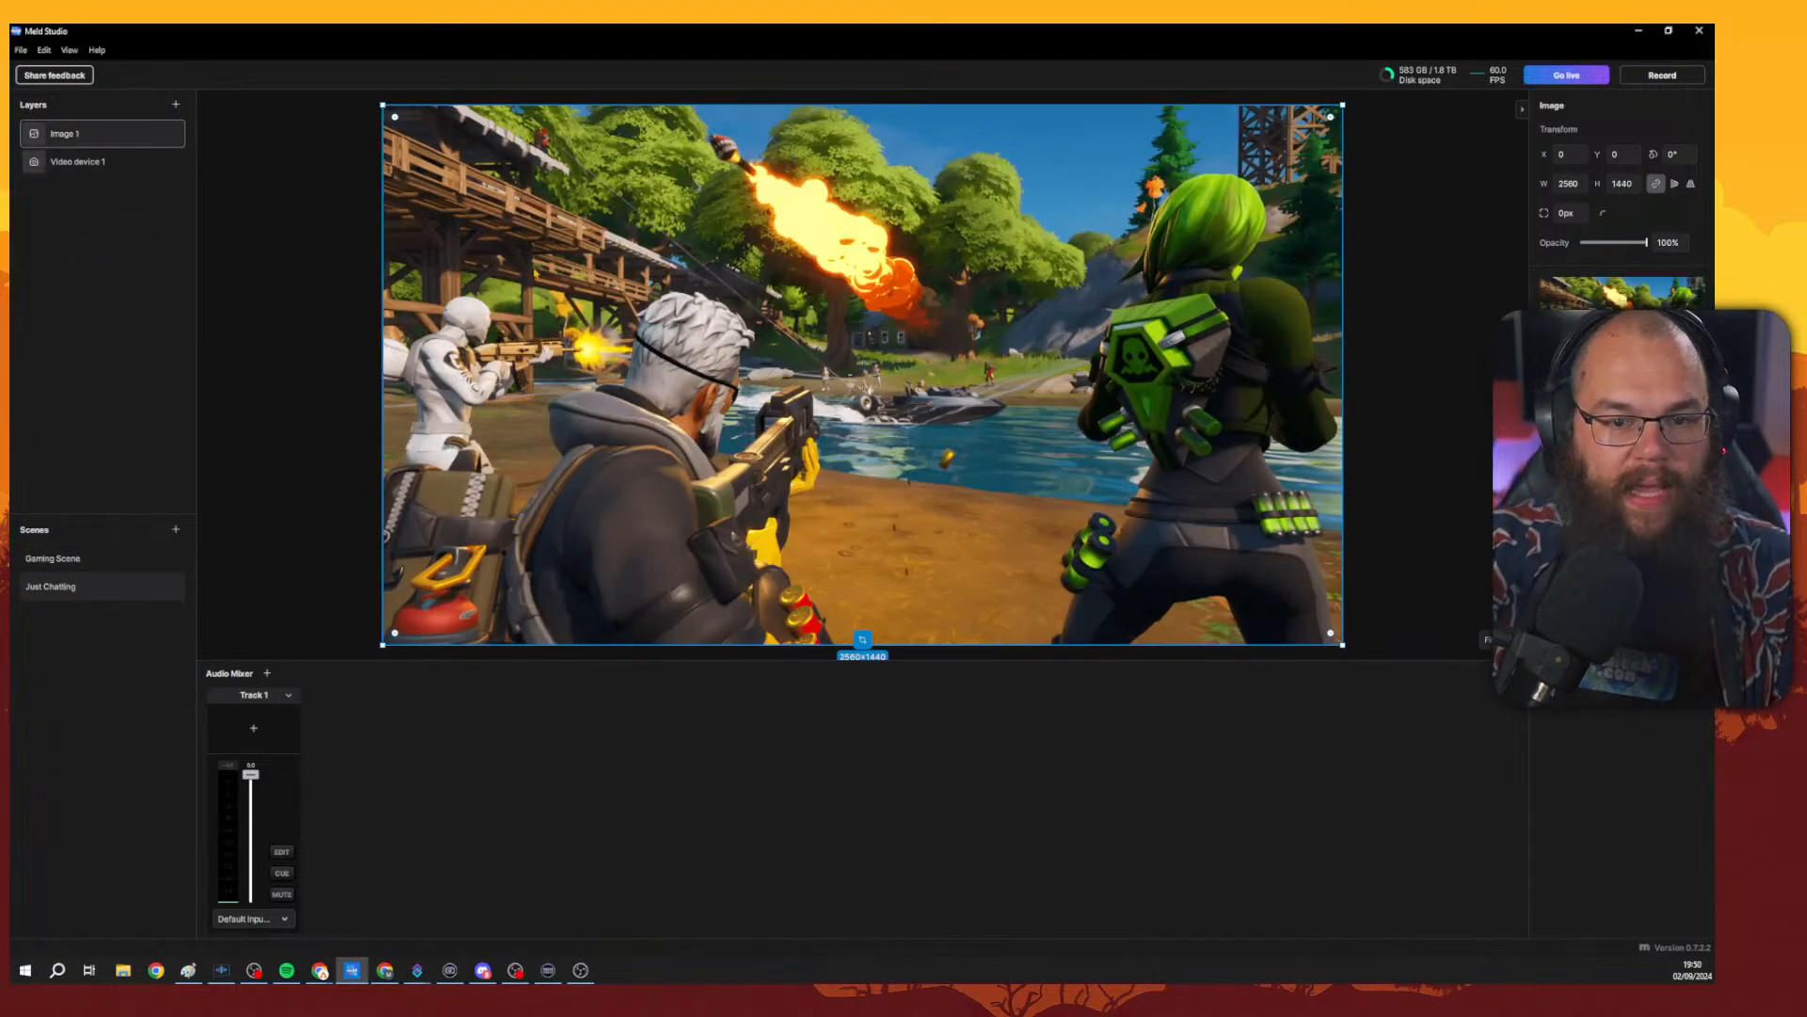
Shrink the pasted game image to about 752 × 423 px in the canvas's lower-right corner.
left_click_drag(394, 115, 708, 322)
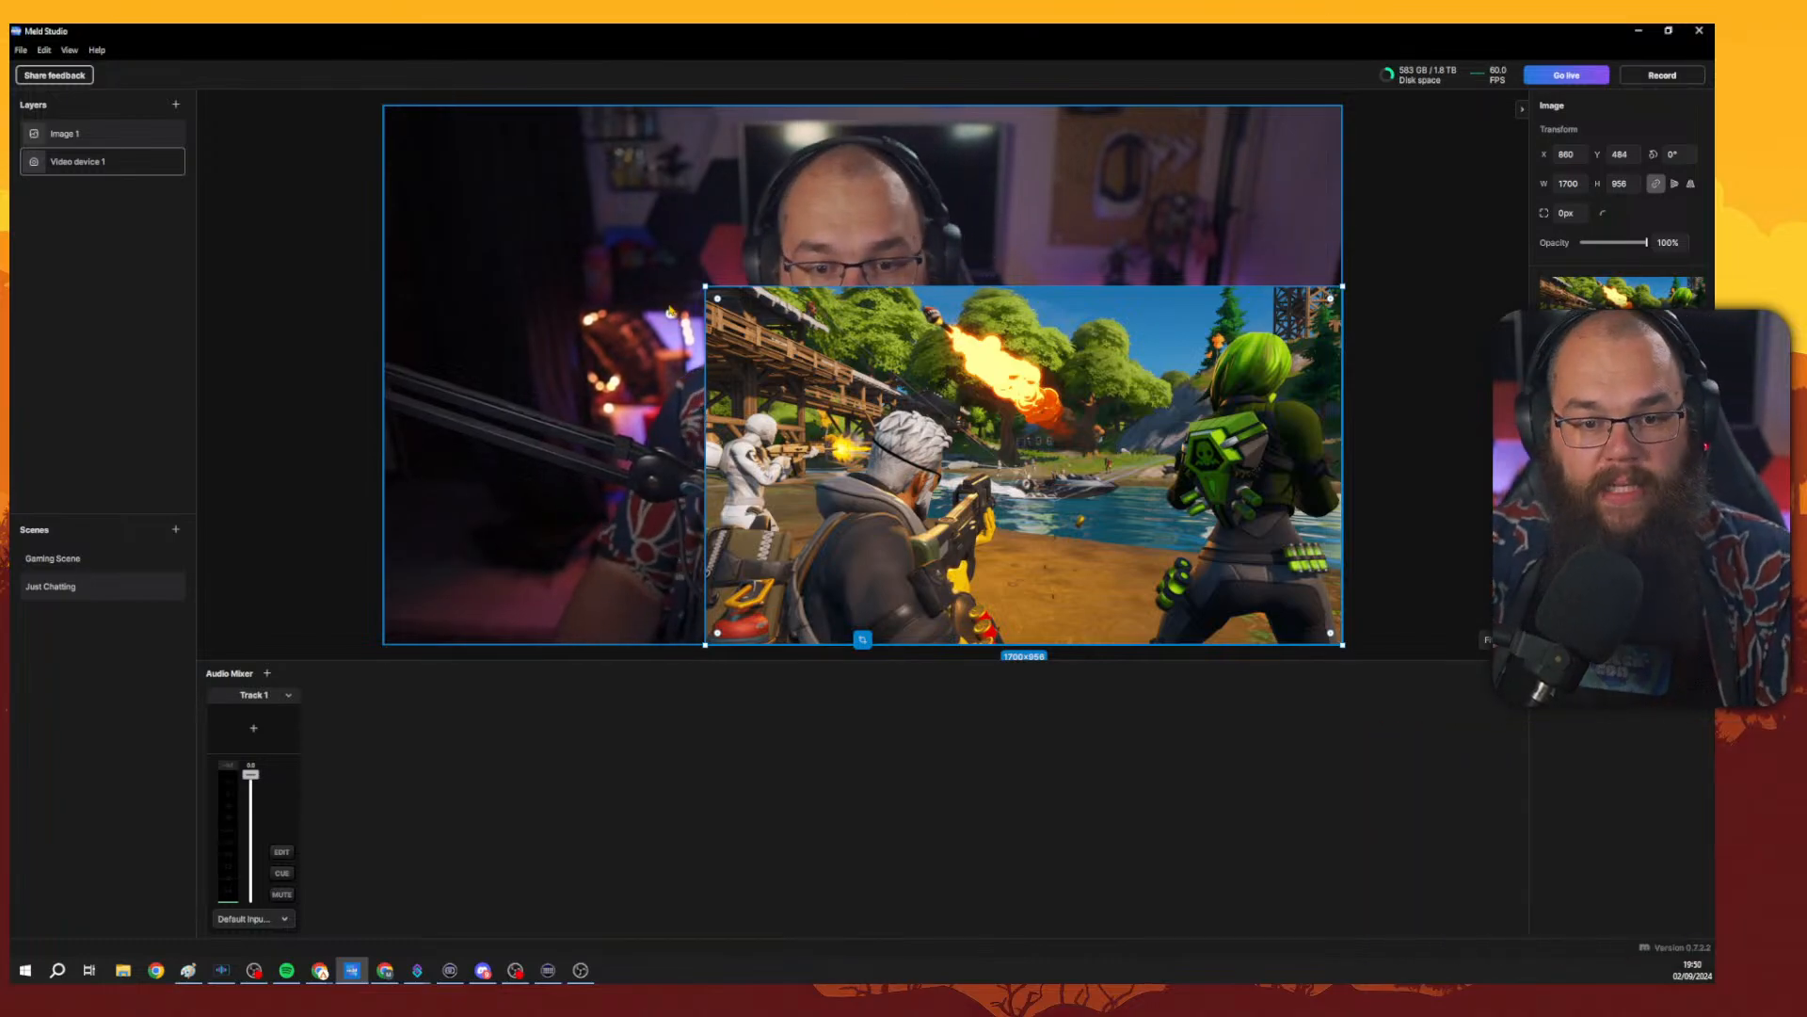
left_click_drag(702, 283, 1049, 478)
left_click_drag(1135, 548, 1138, 546)
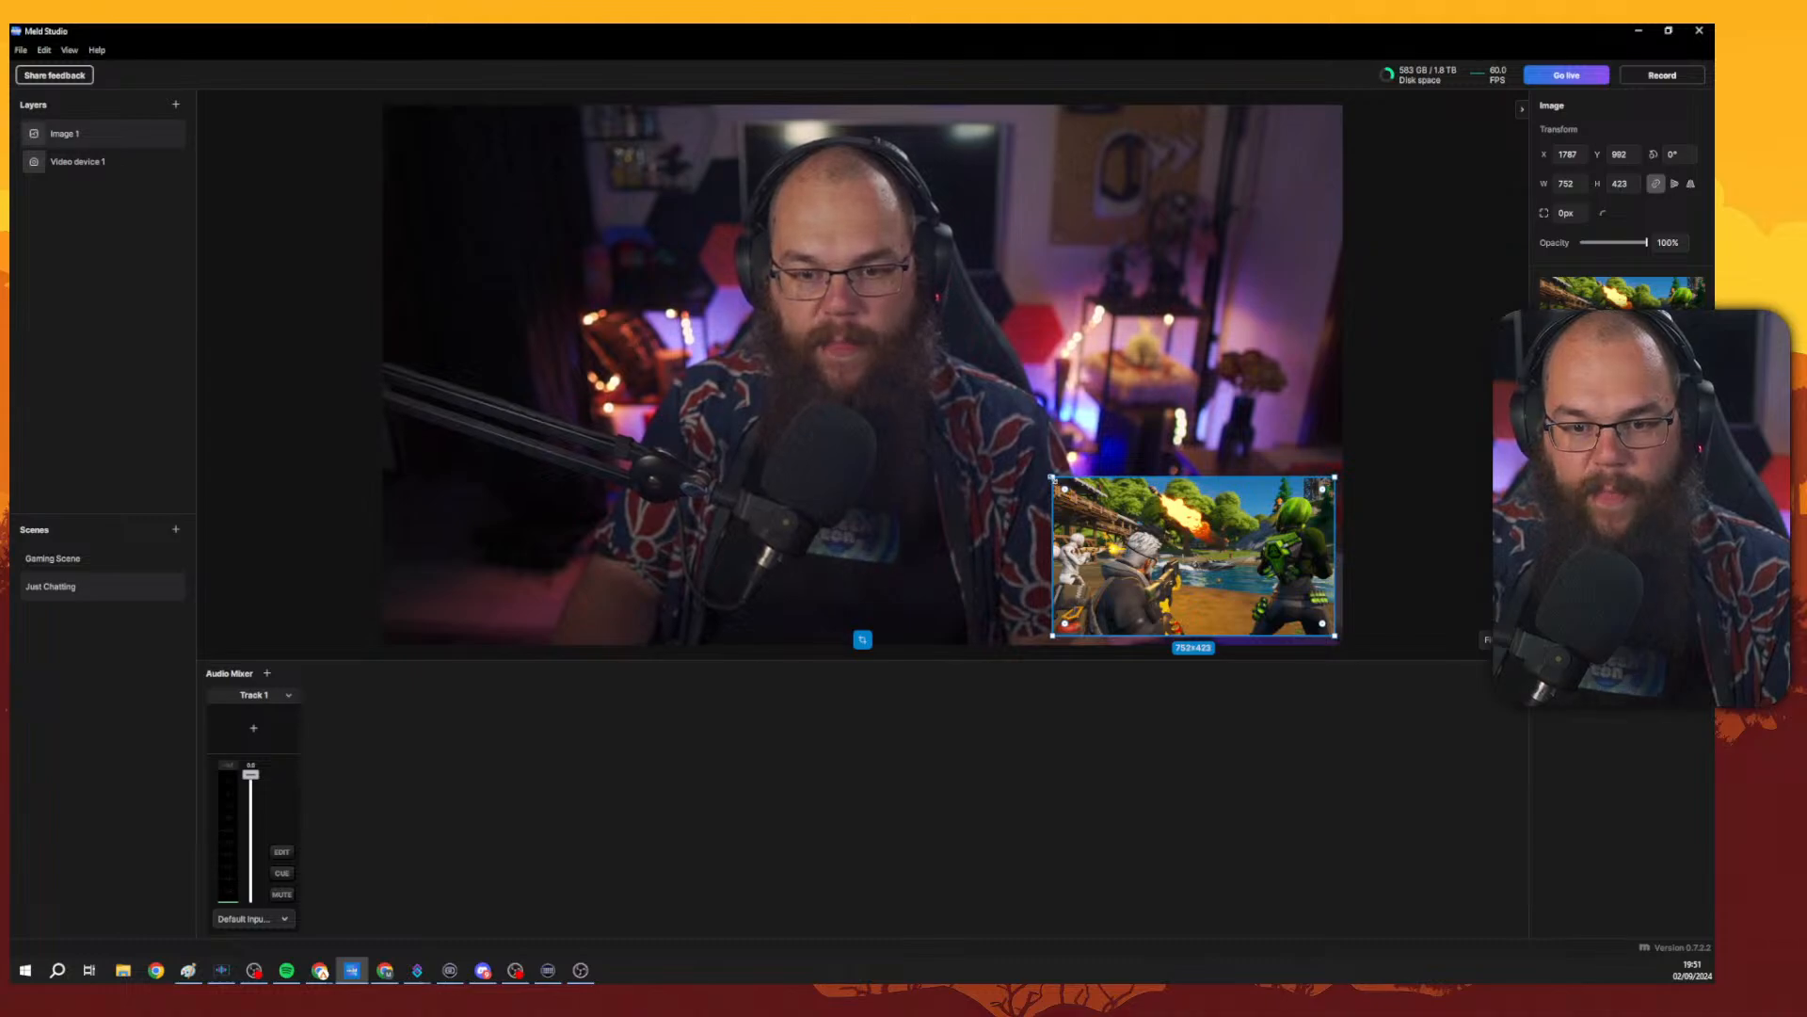
Round the game image's corners to about 74 px.
left_click_drag(1054, 478, 1068, 496)
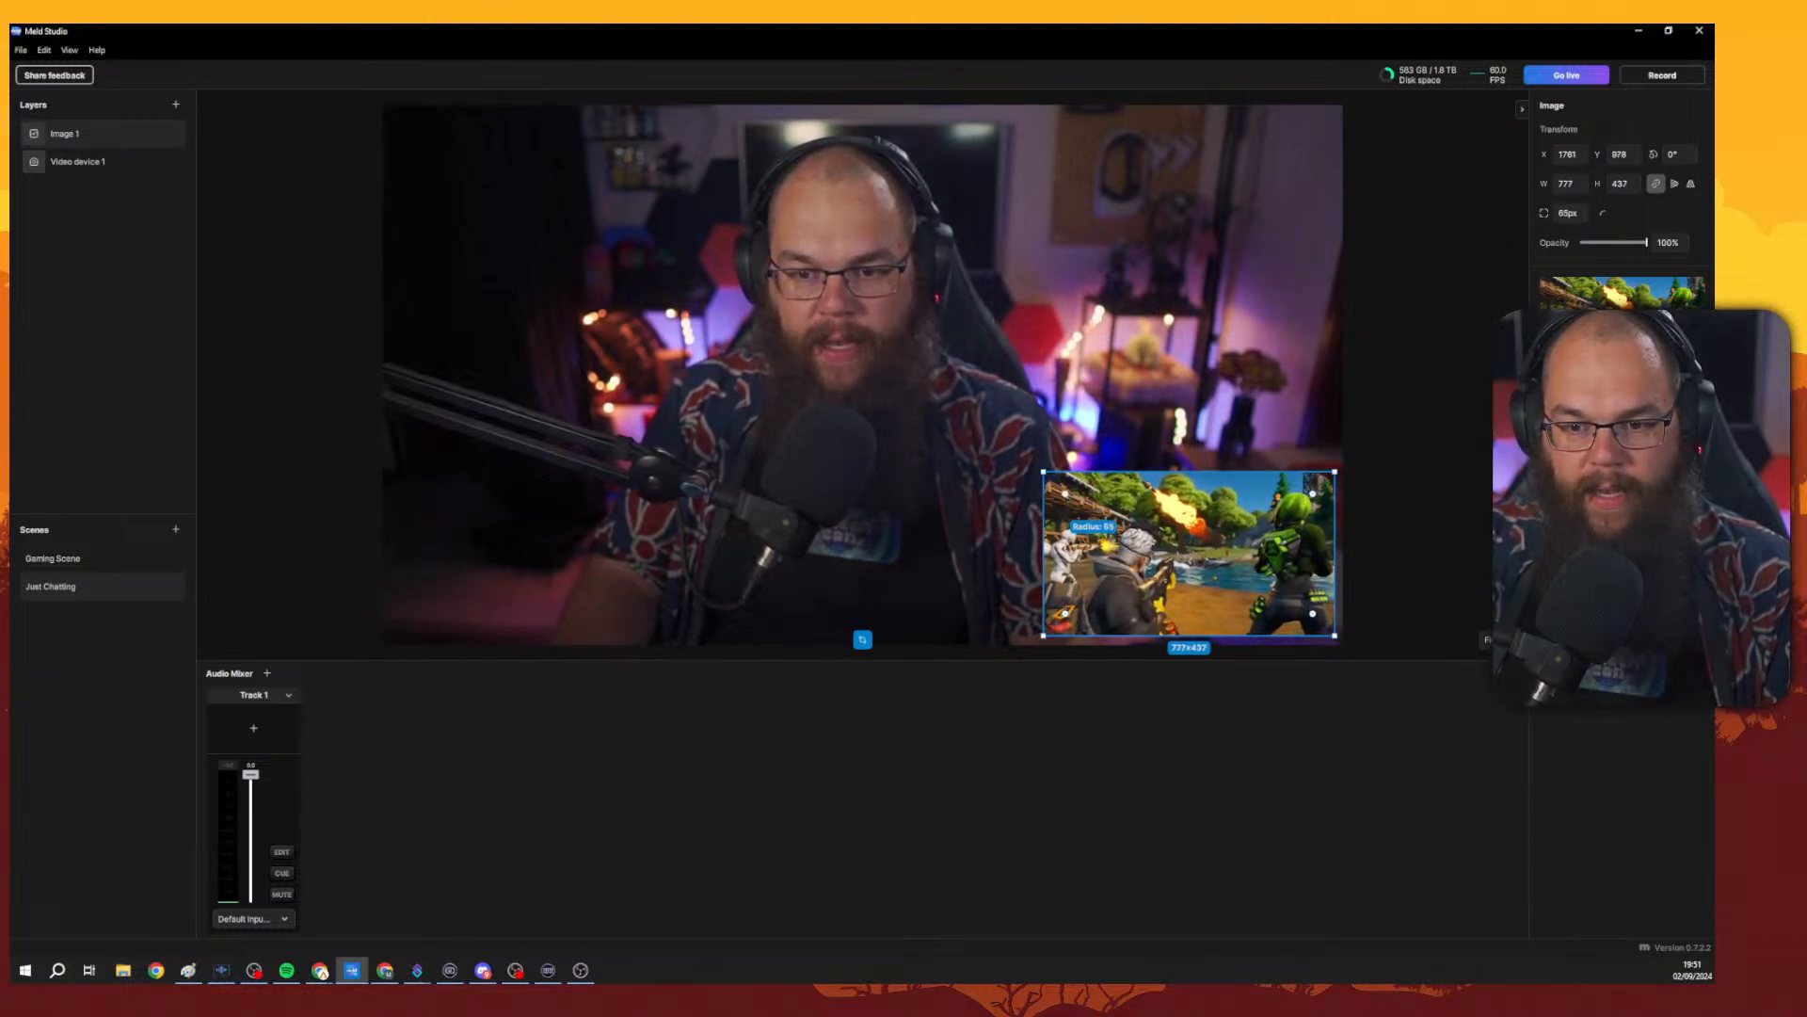
left_click(1412, 432)
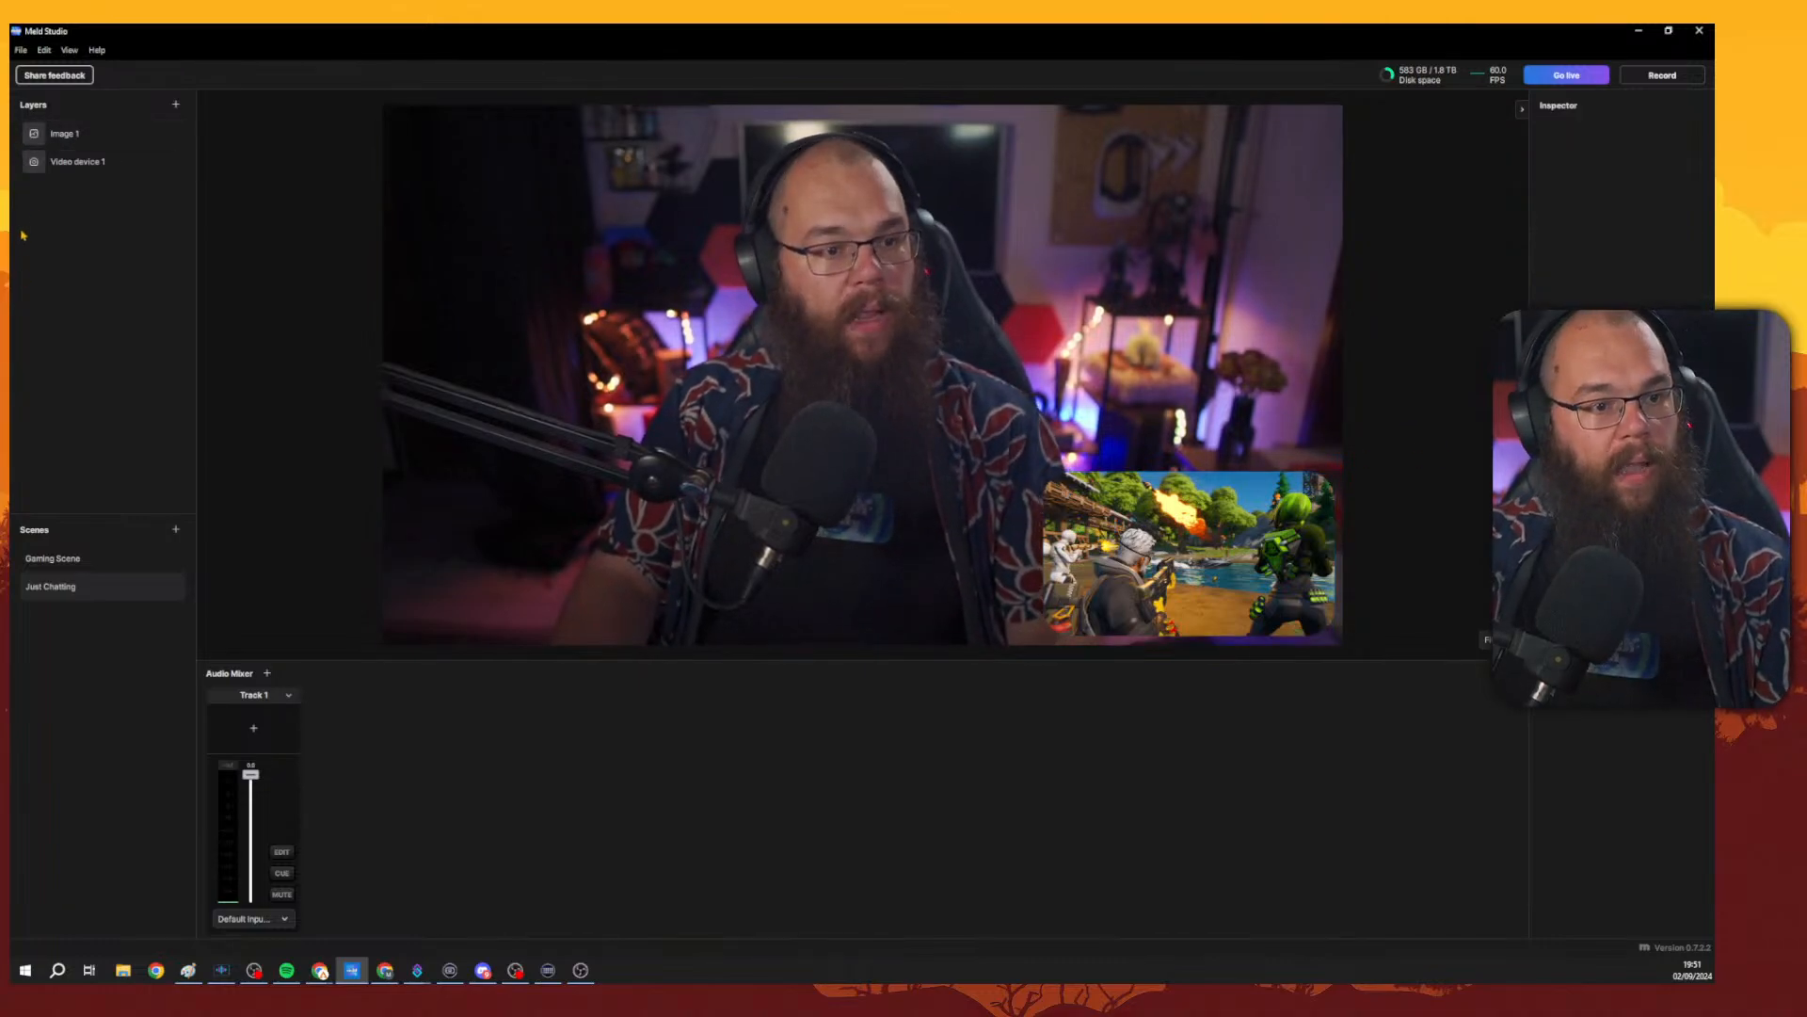
left_click(94, 143)
left_click(83, 162)
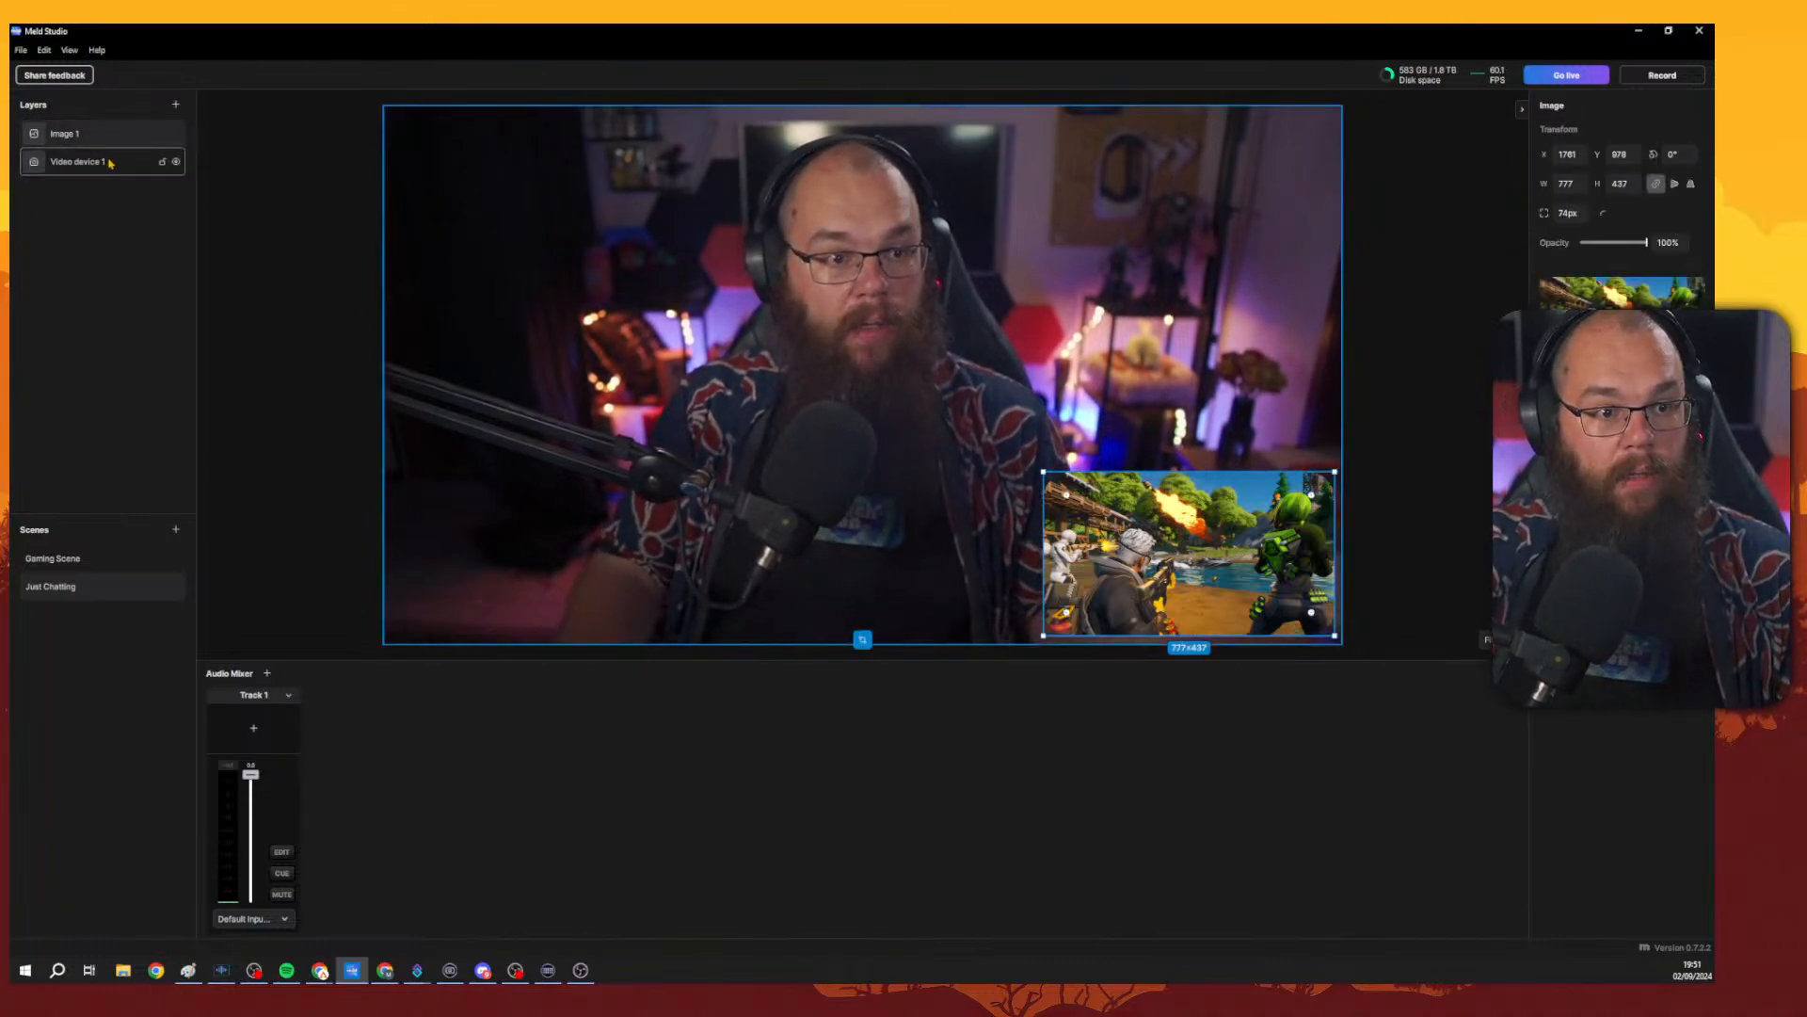
Compare the Just Chatting layout with Gaming Scene and inspect the game image's layer options.
left_click(62, 557)
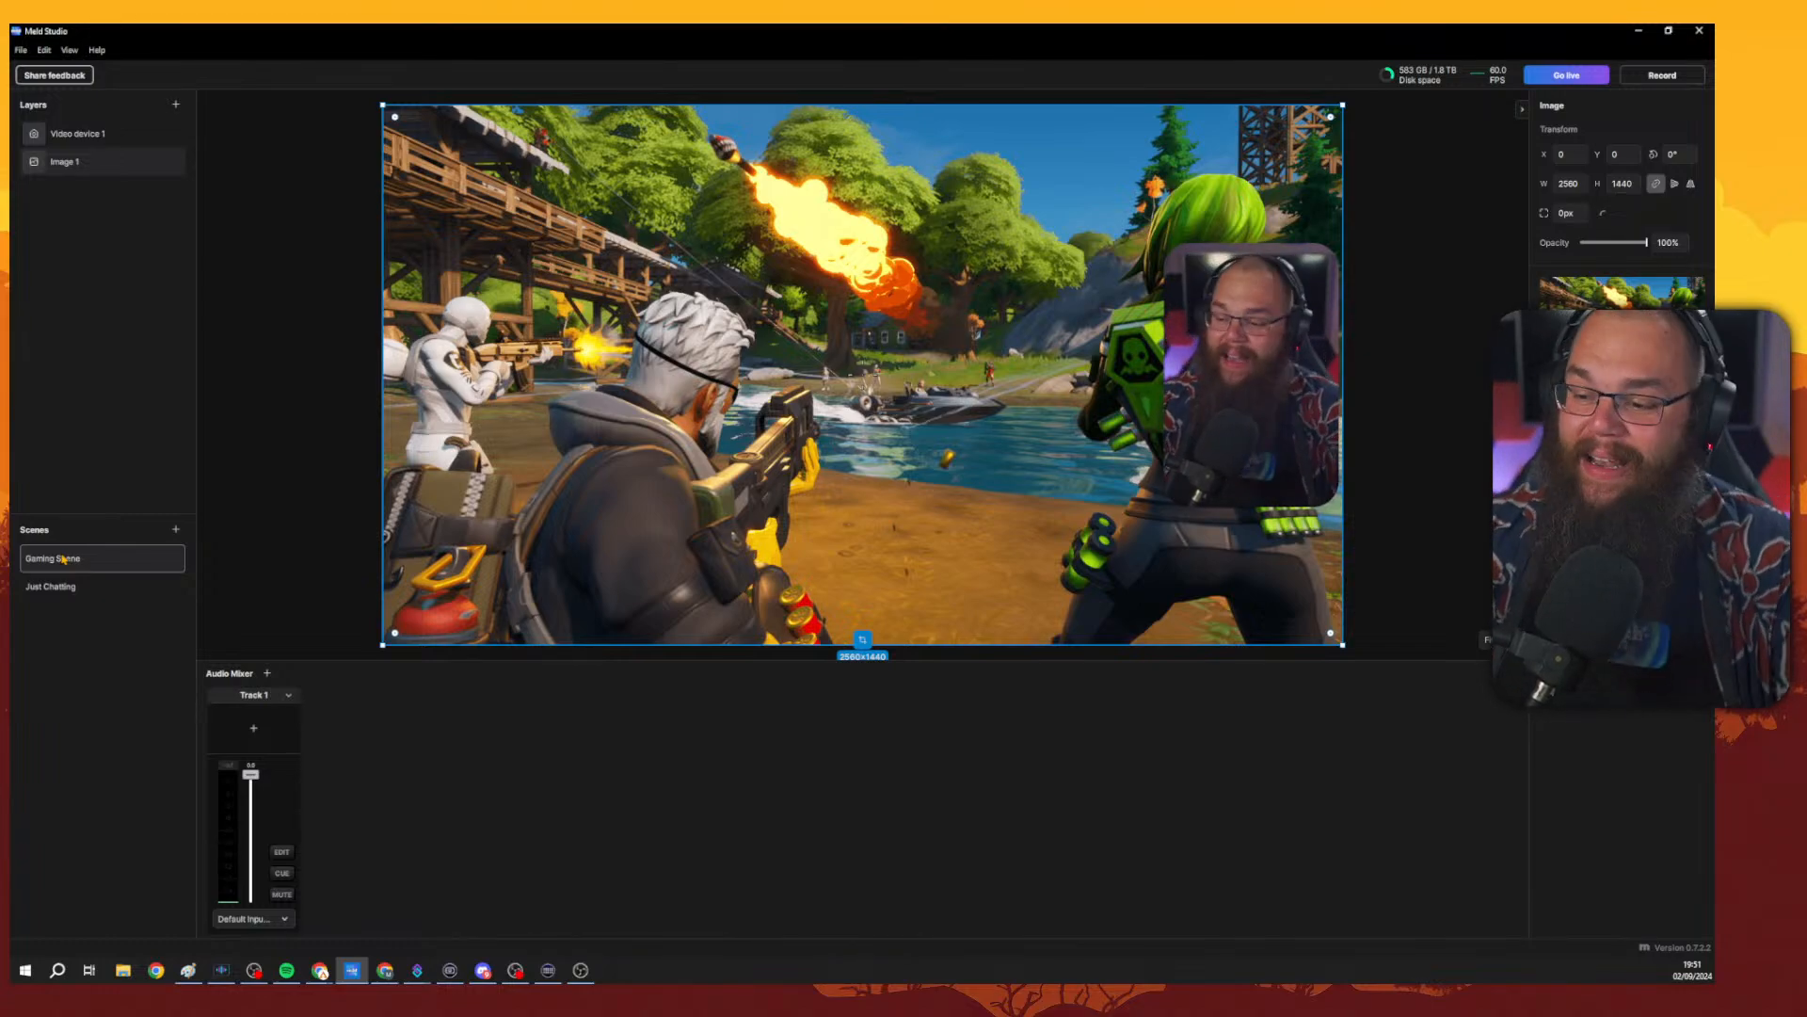
left_click(70, 585)
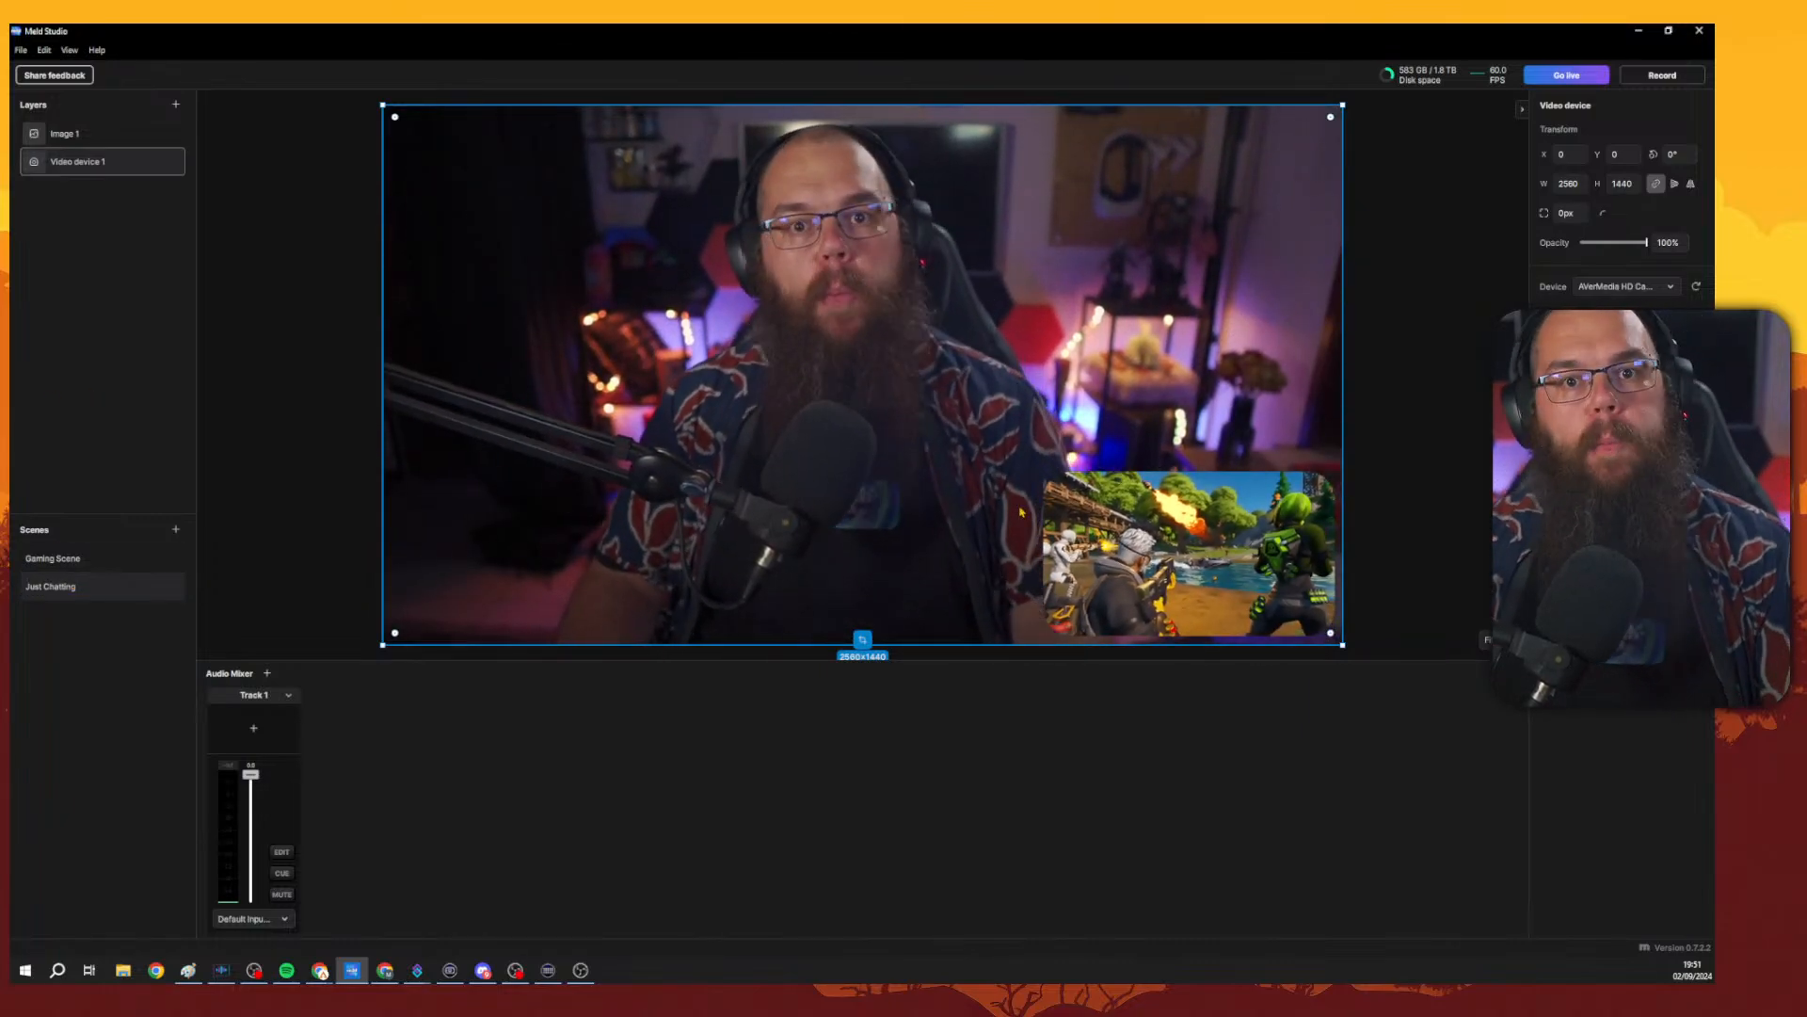
left_click(1311, 546)
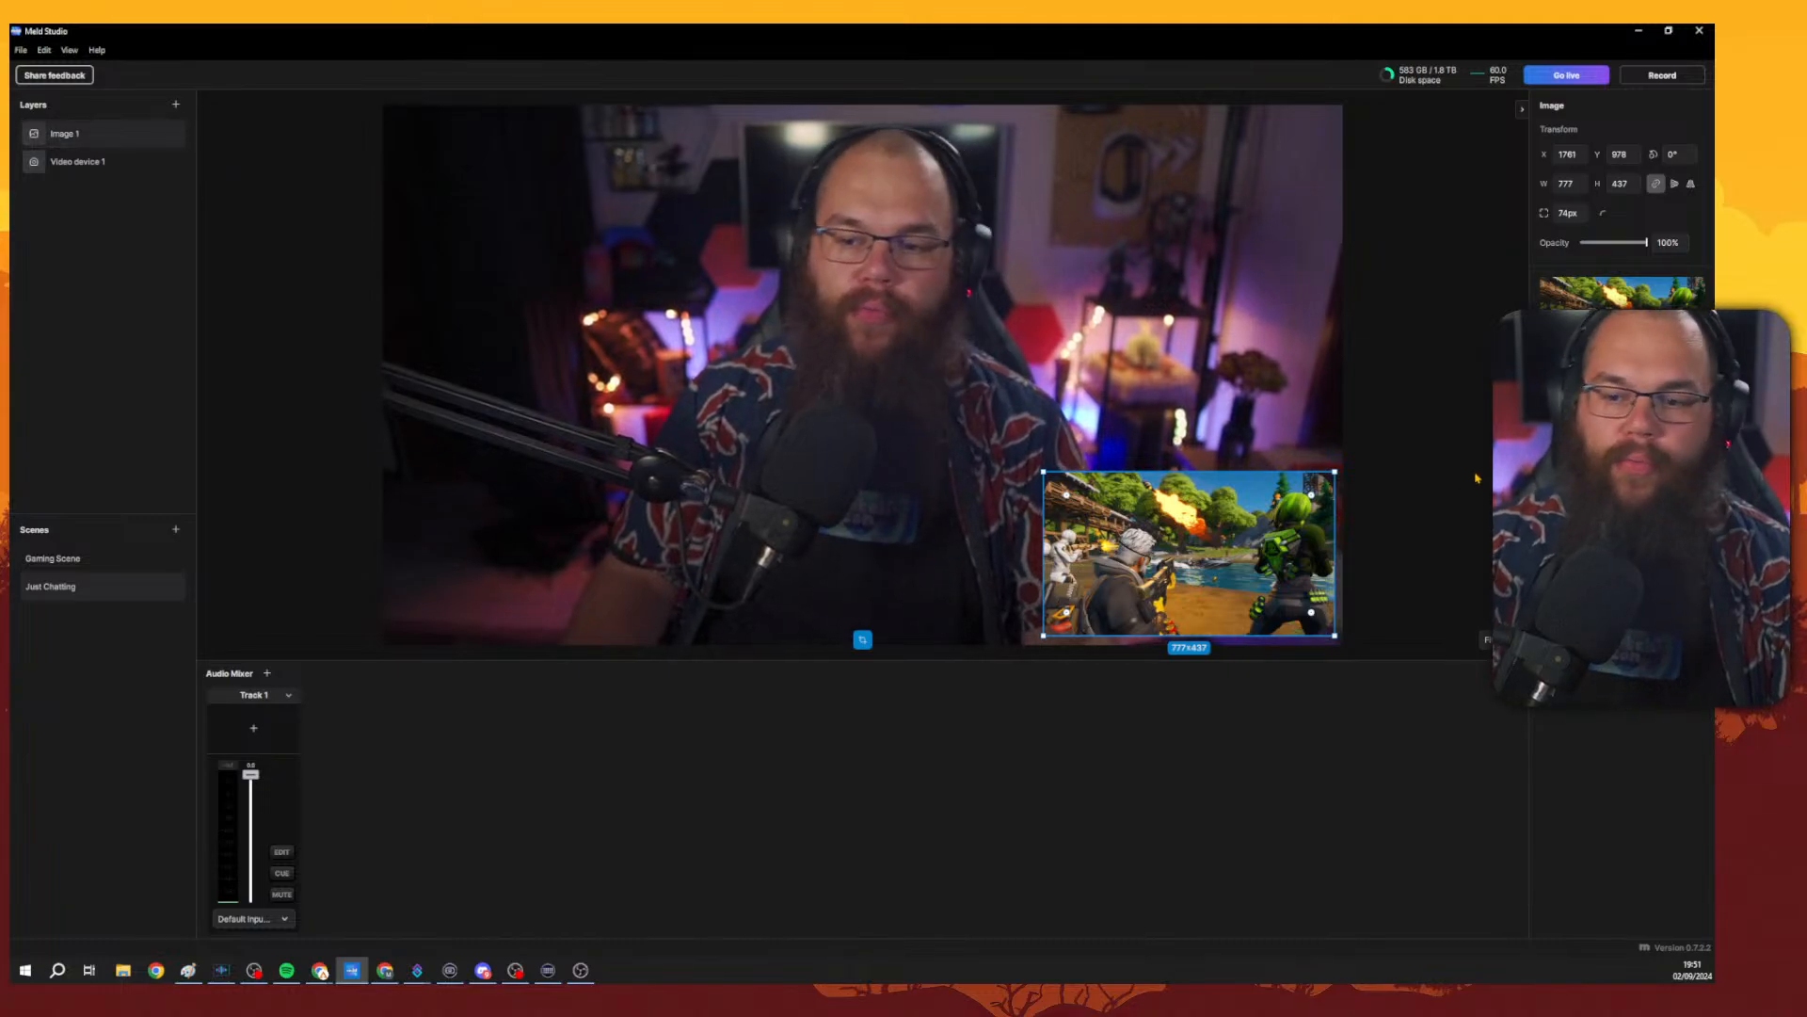
right_click(1221, 523)
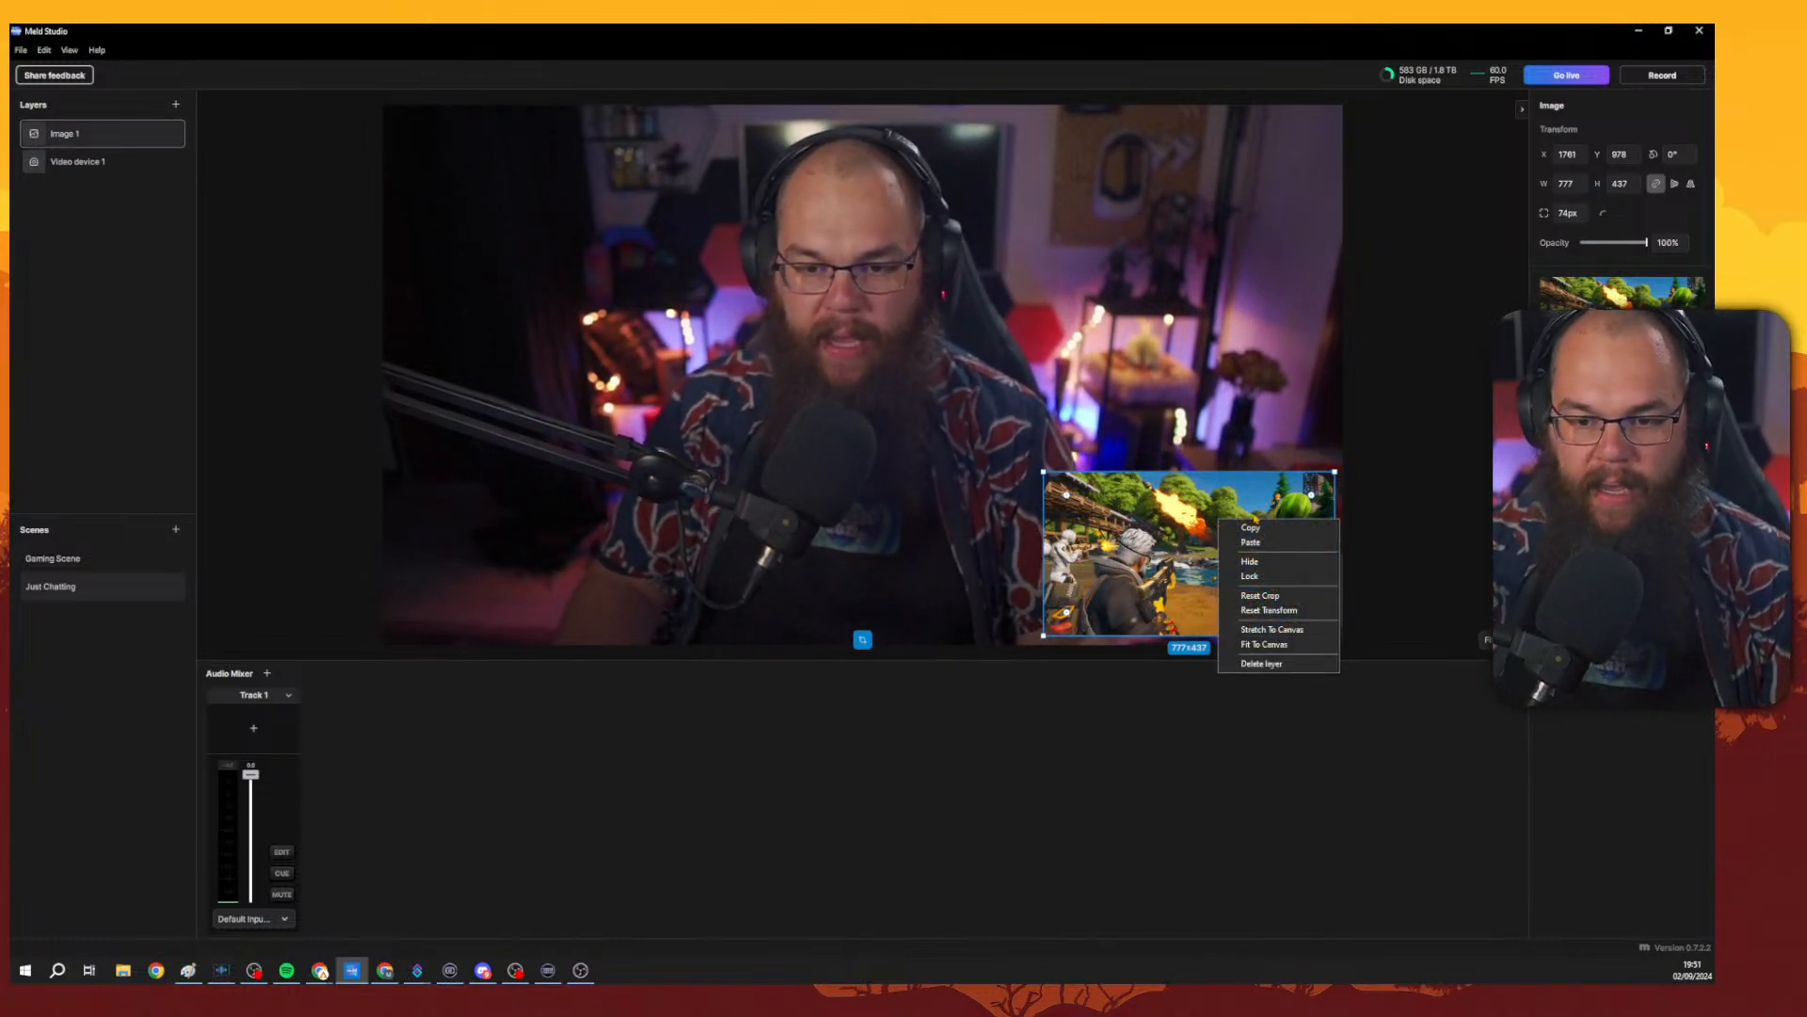
left_click(1361, 502)
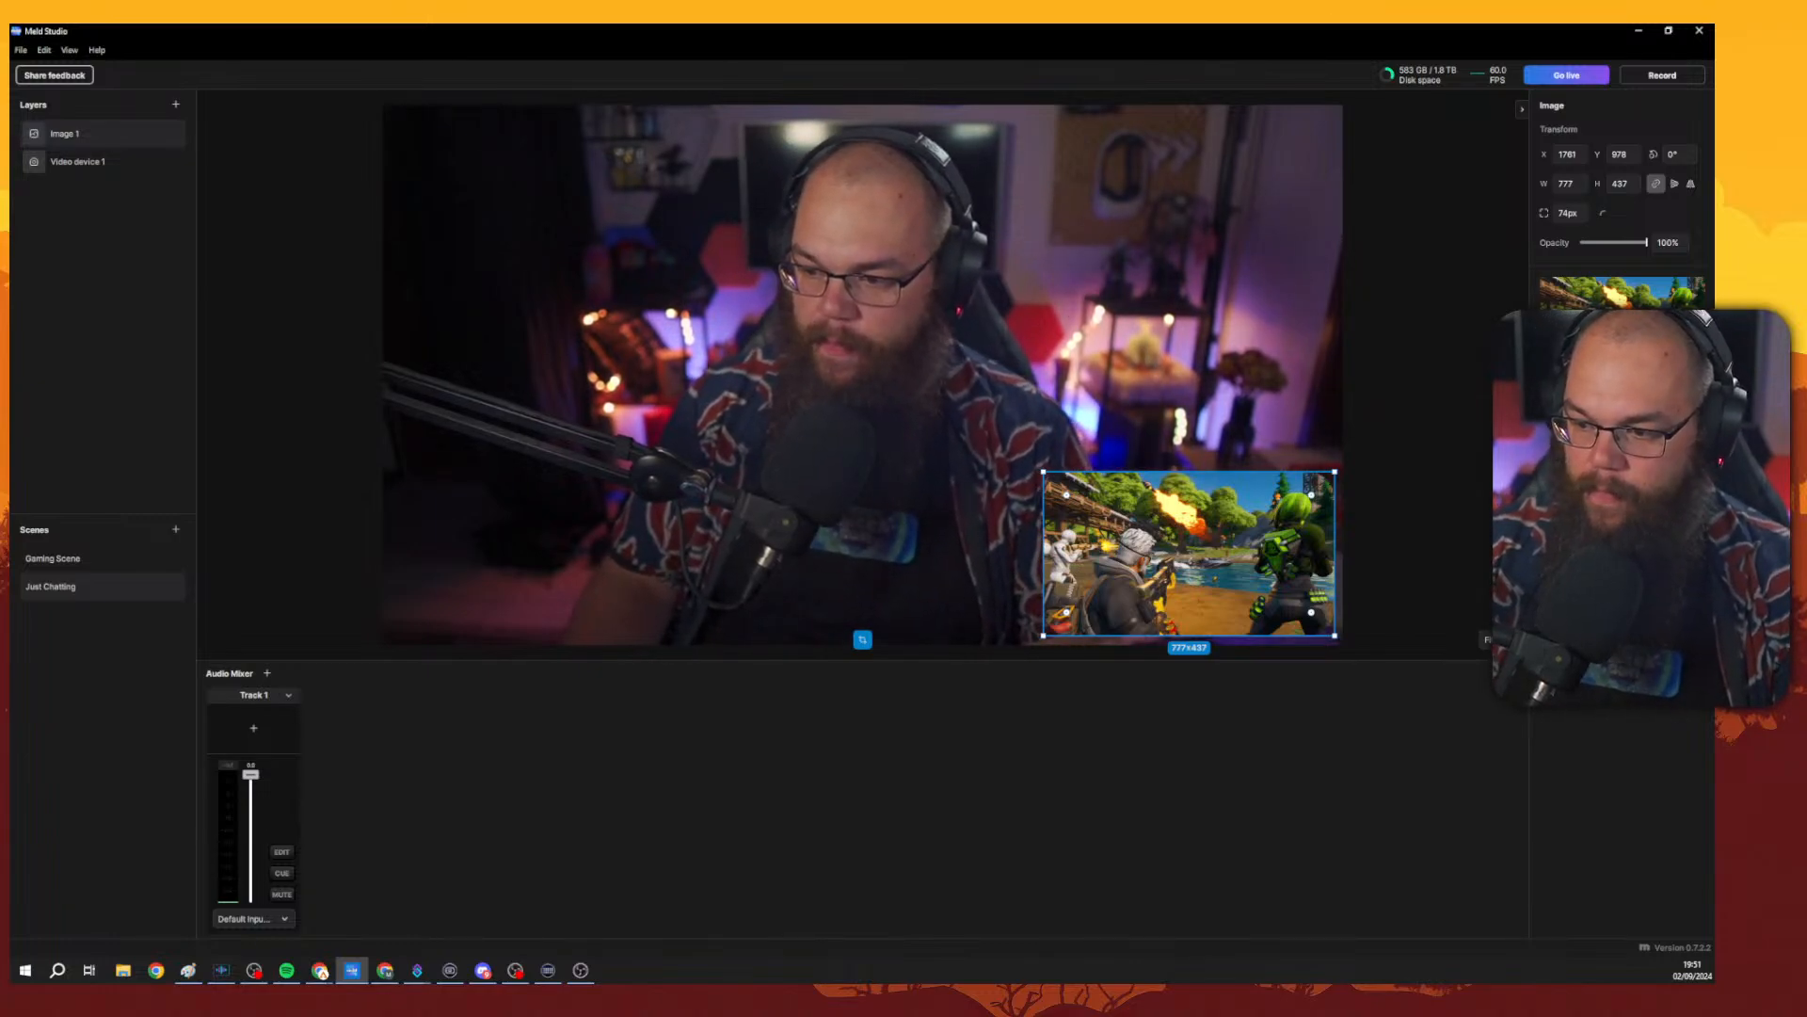
Add a Bulge effect to the game image and open its settings.
left_click(1697, 455)
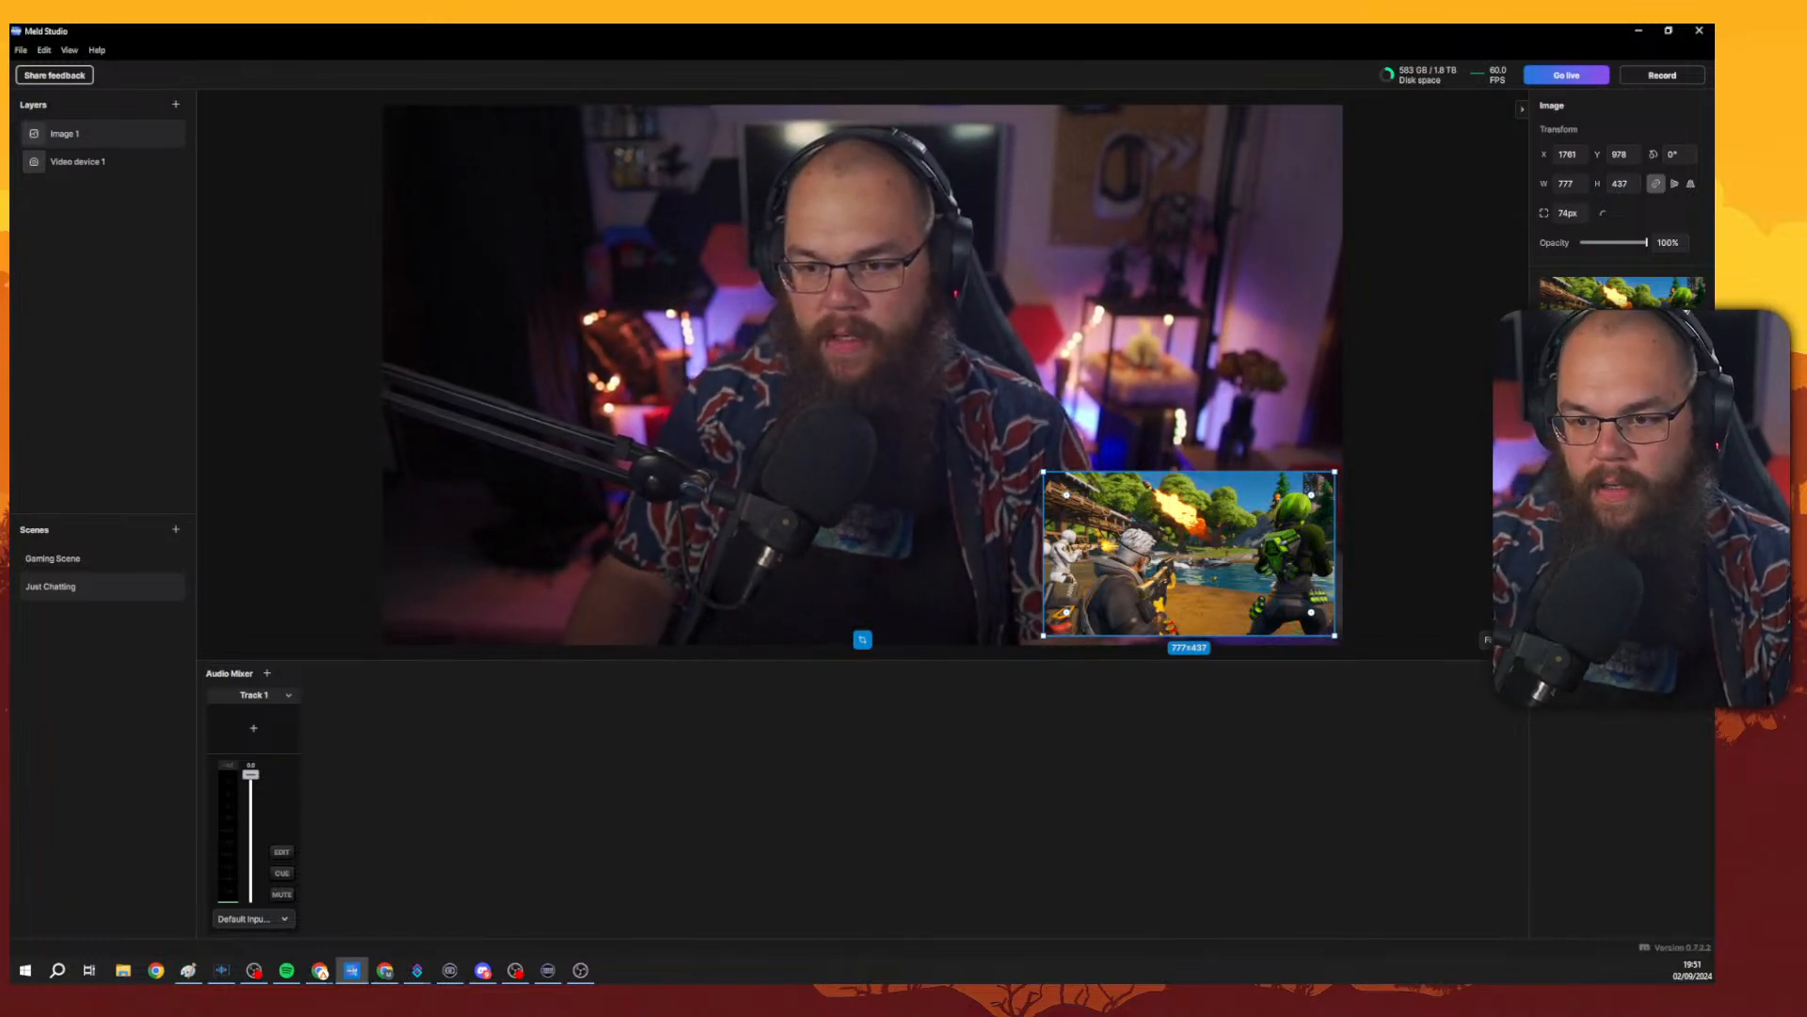
left_click(1697, 456)
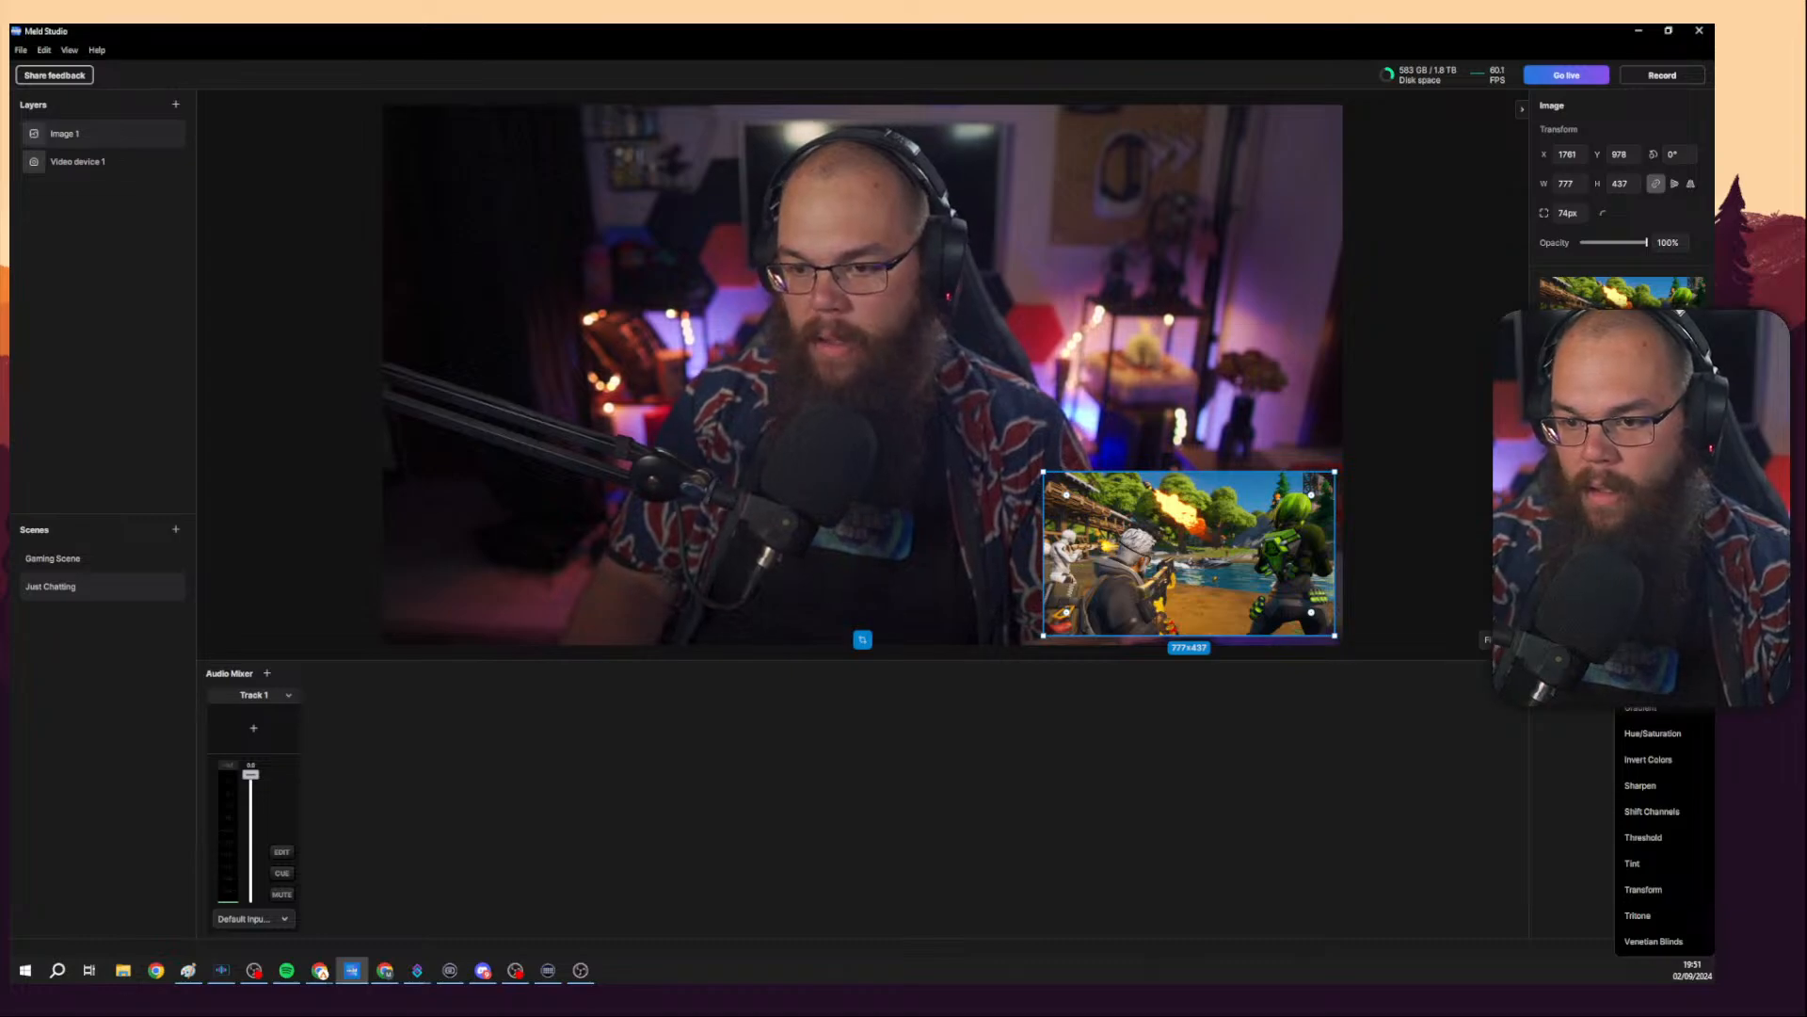
left_click(1649, 525)
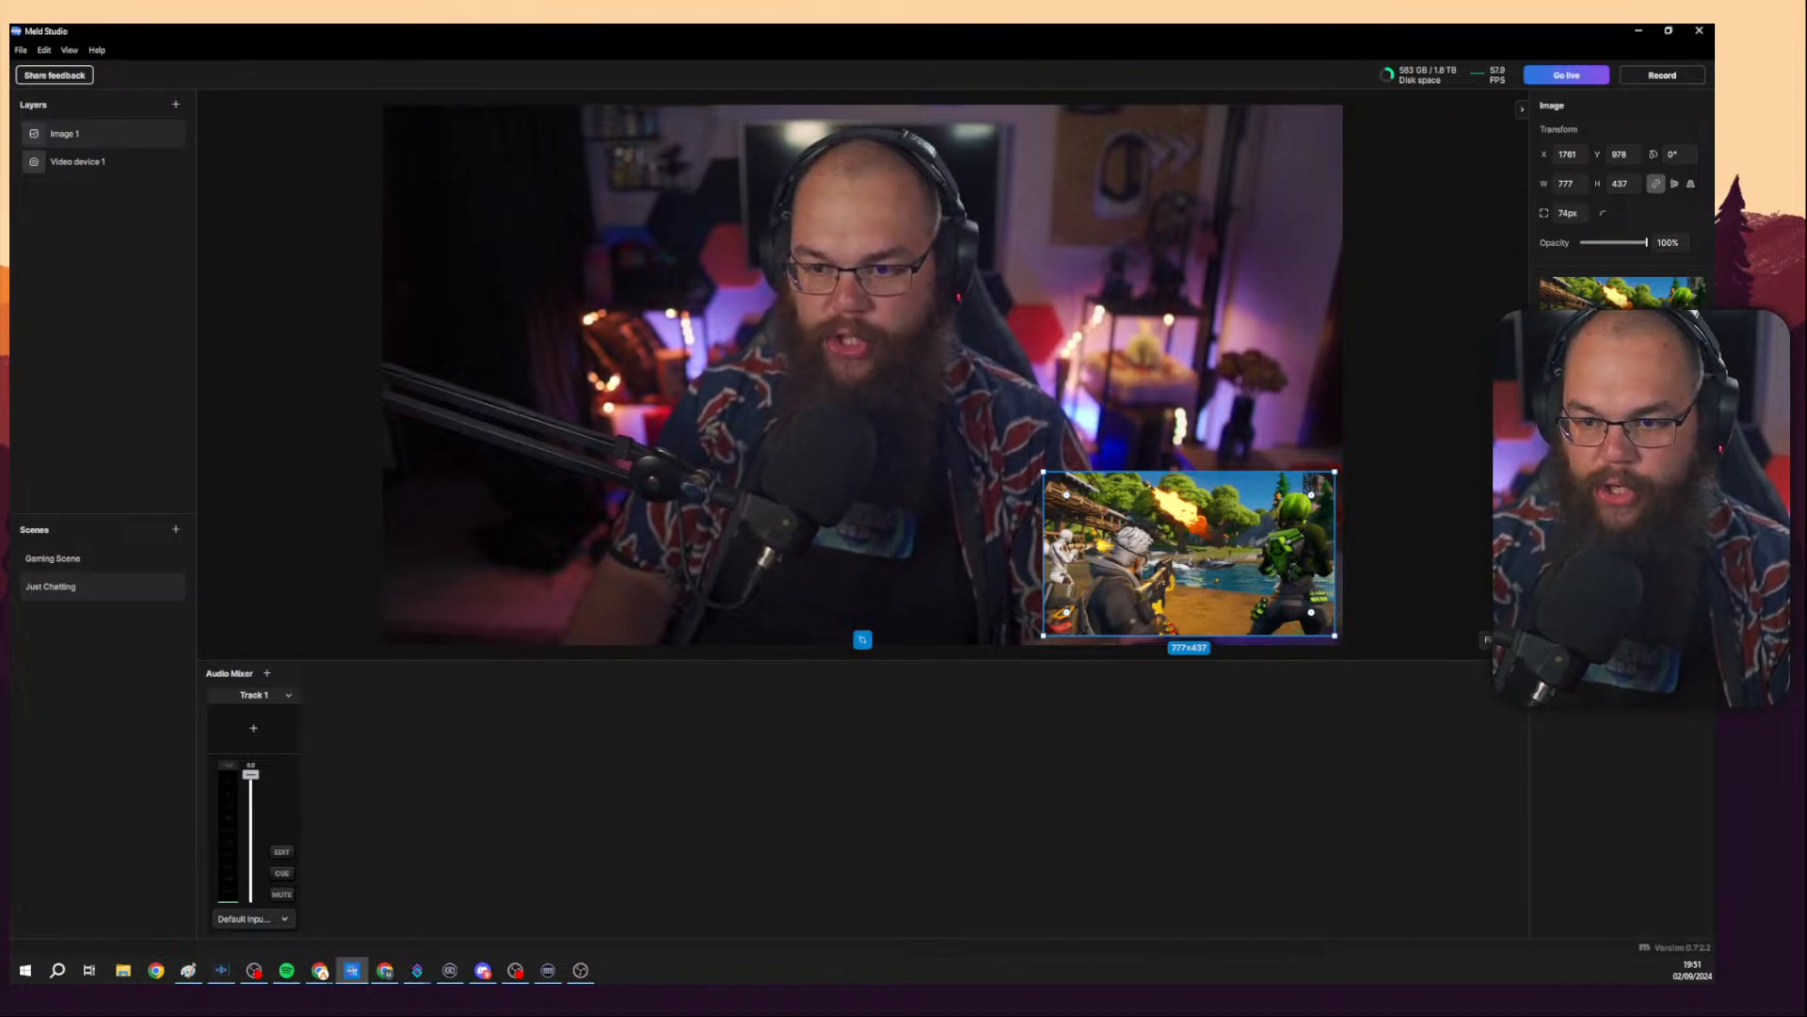
left_click(1600, 459)
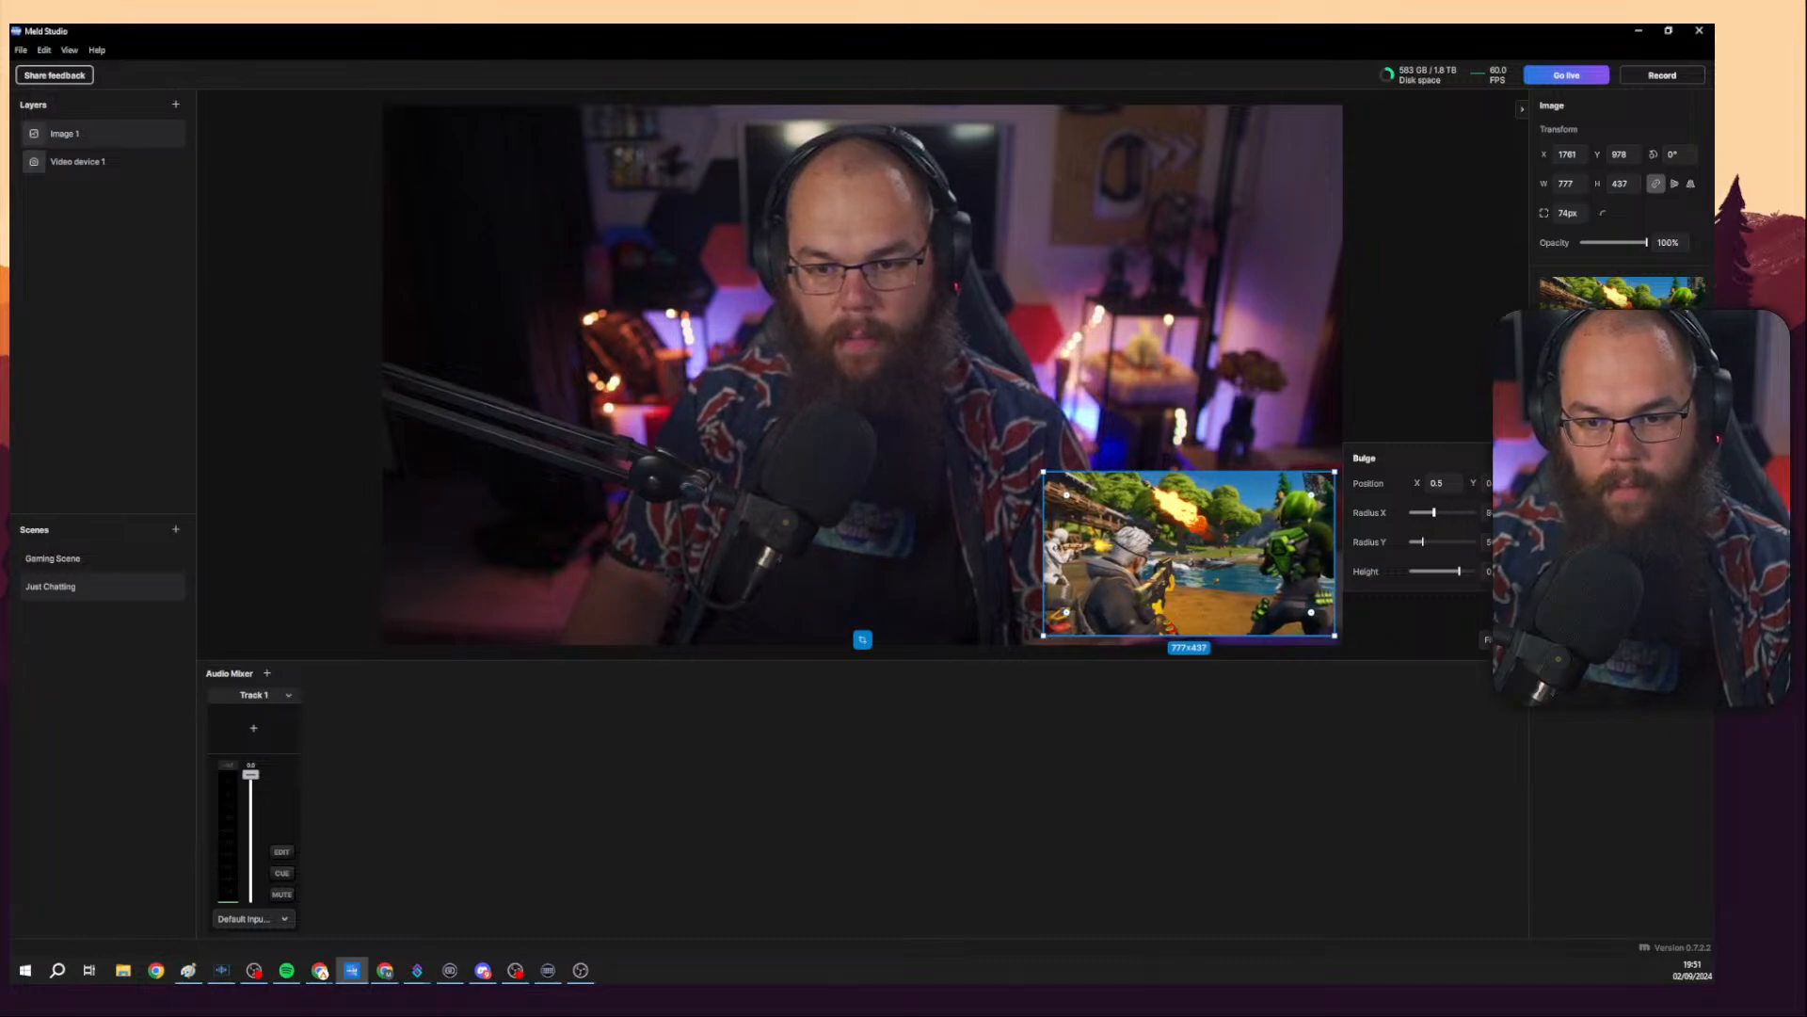
Lower the Bulge effect's radius X and radius Y and raise its height.
left_click_drag(1423, 512, 1422, 512)
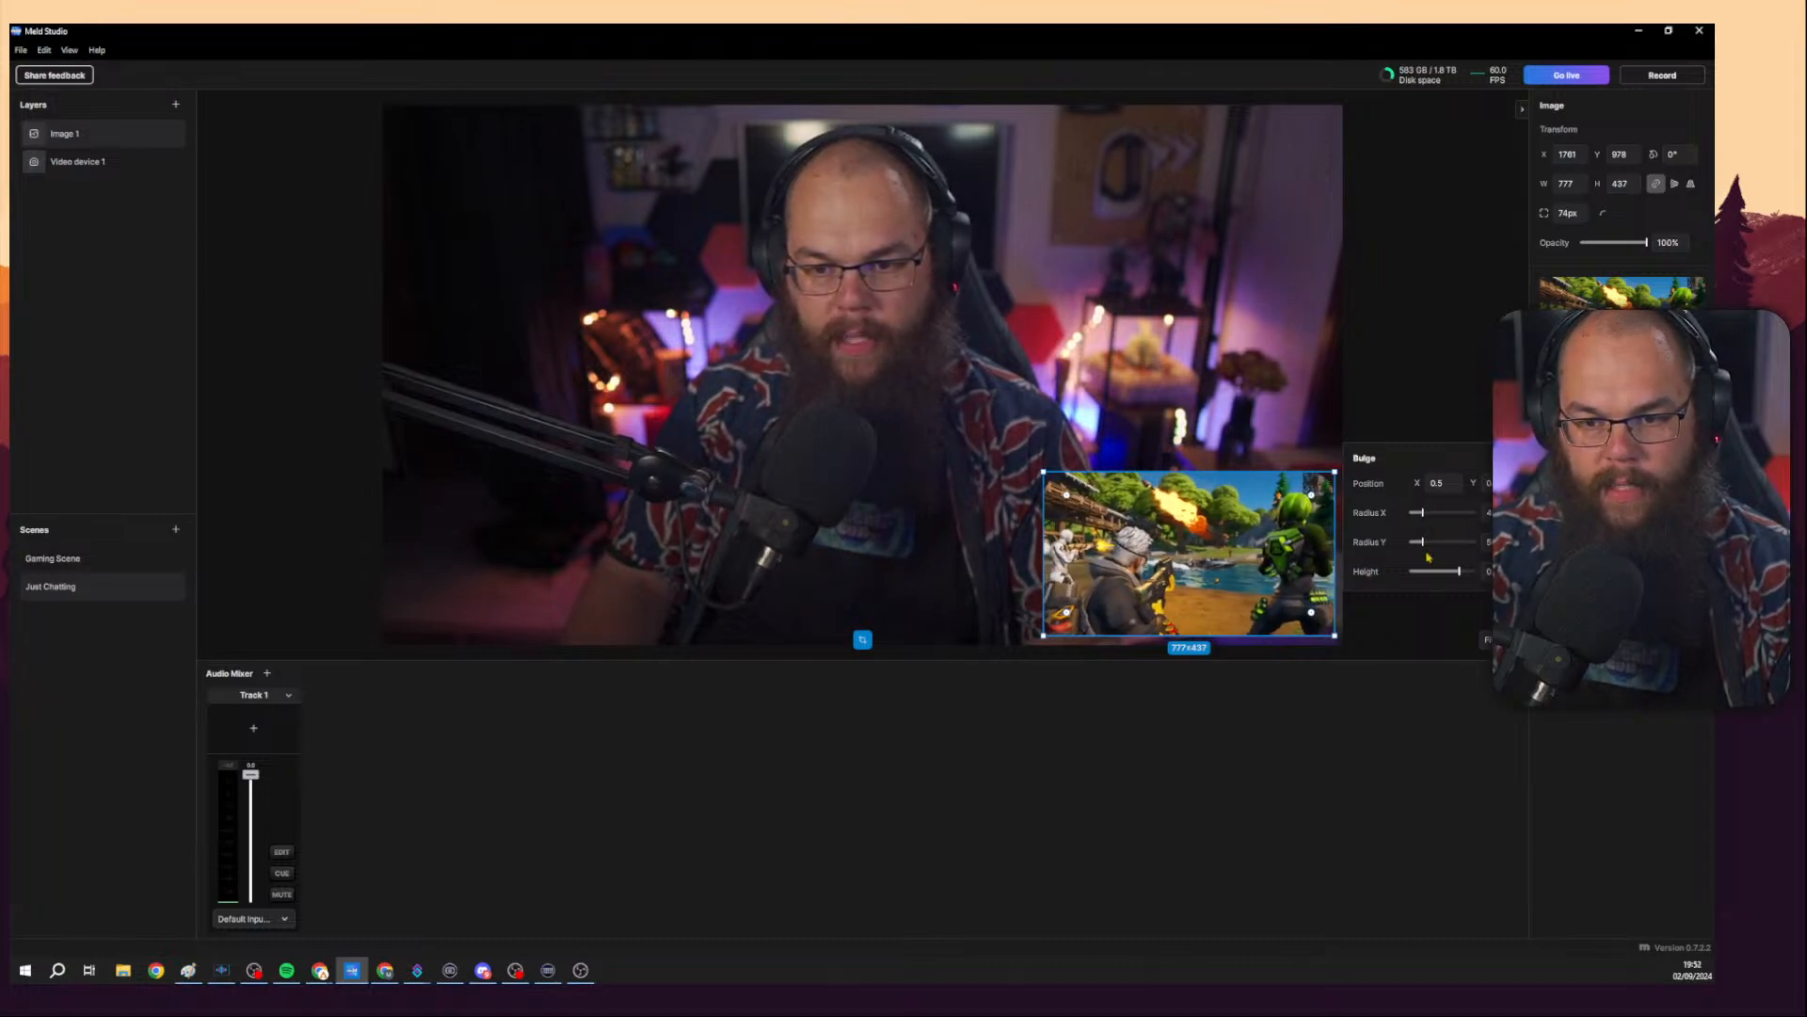
left_click_drag(1460, 571, 1475, 571)
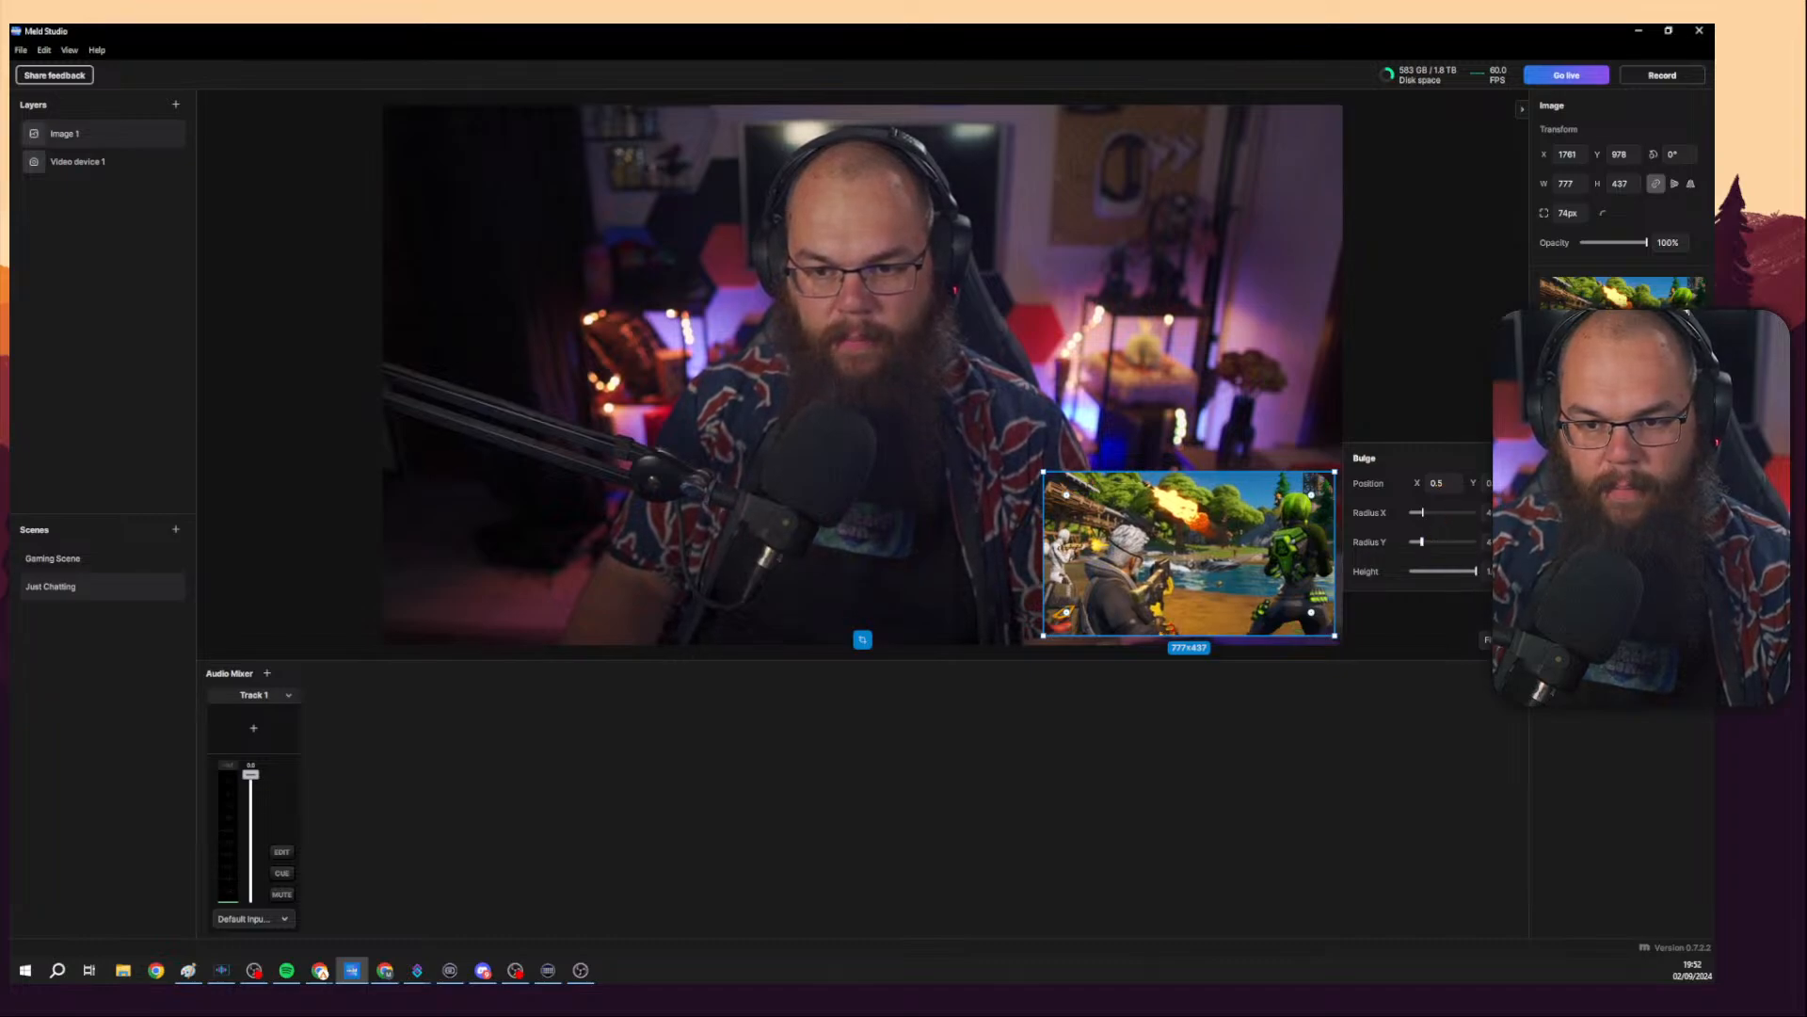
left_click_drag(1428, 542, 1419, 542)
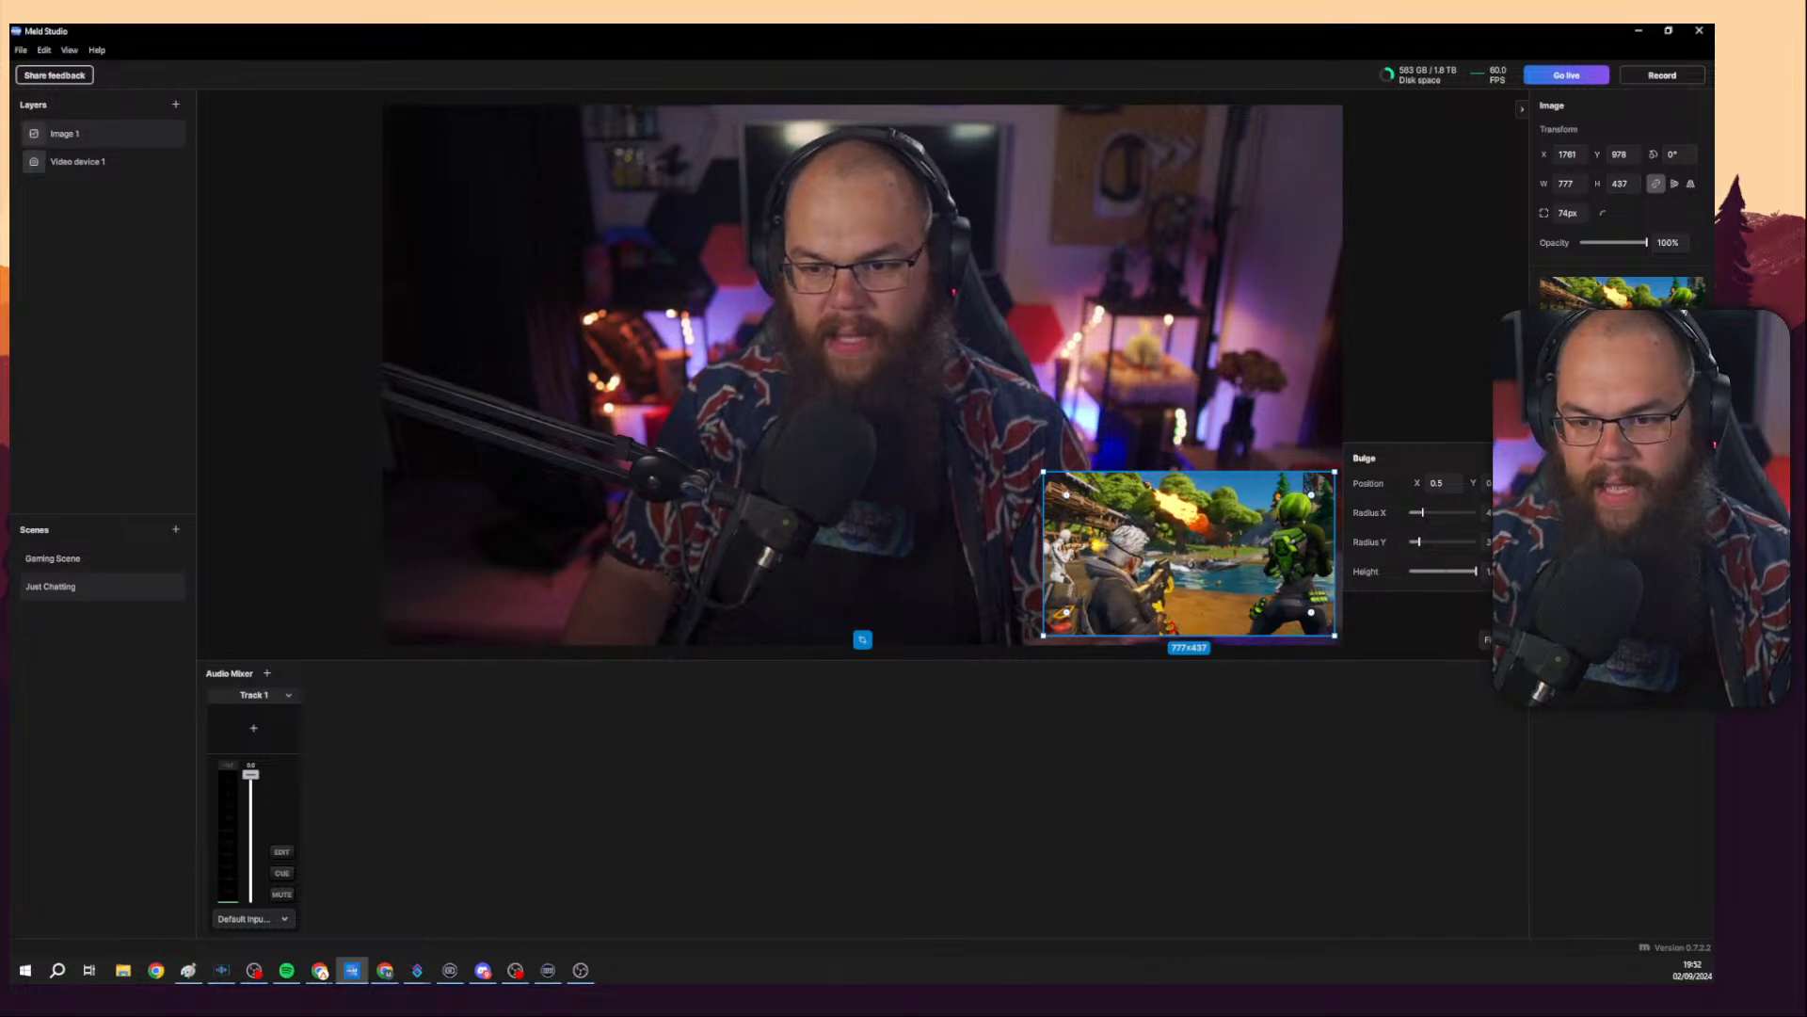
key("Escape")
Remove the Bulge effect from the game image.
left_click(1697, 450)
left_click(1697, 422)
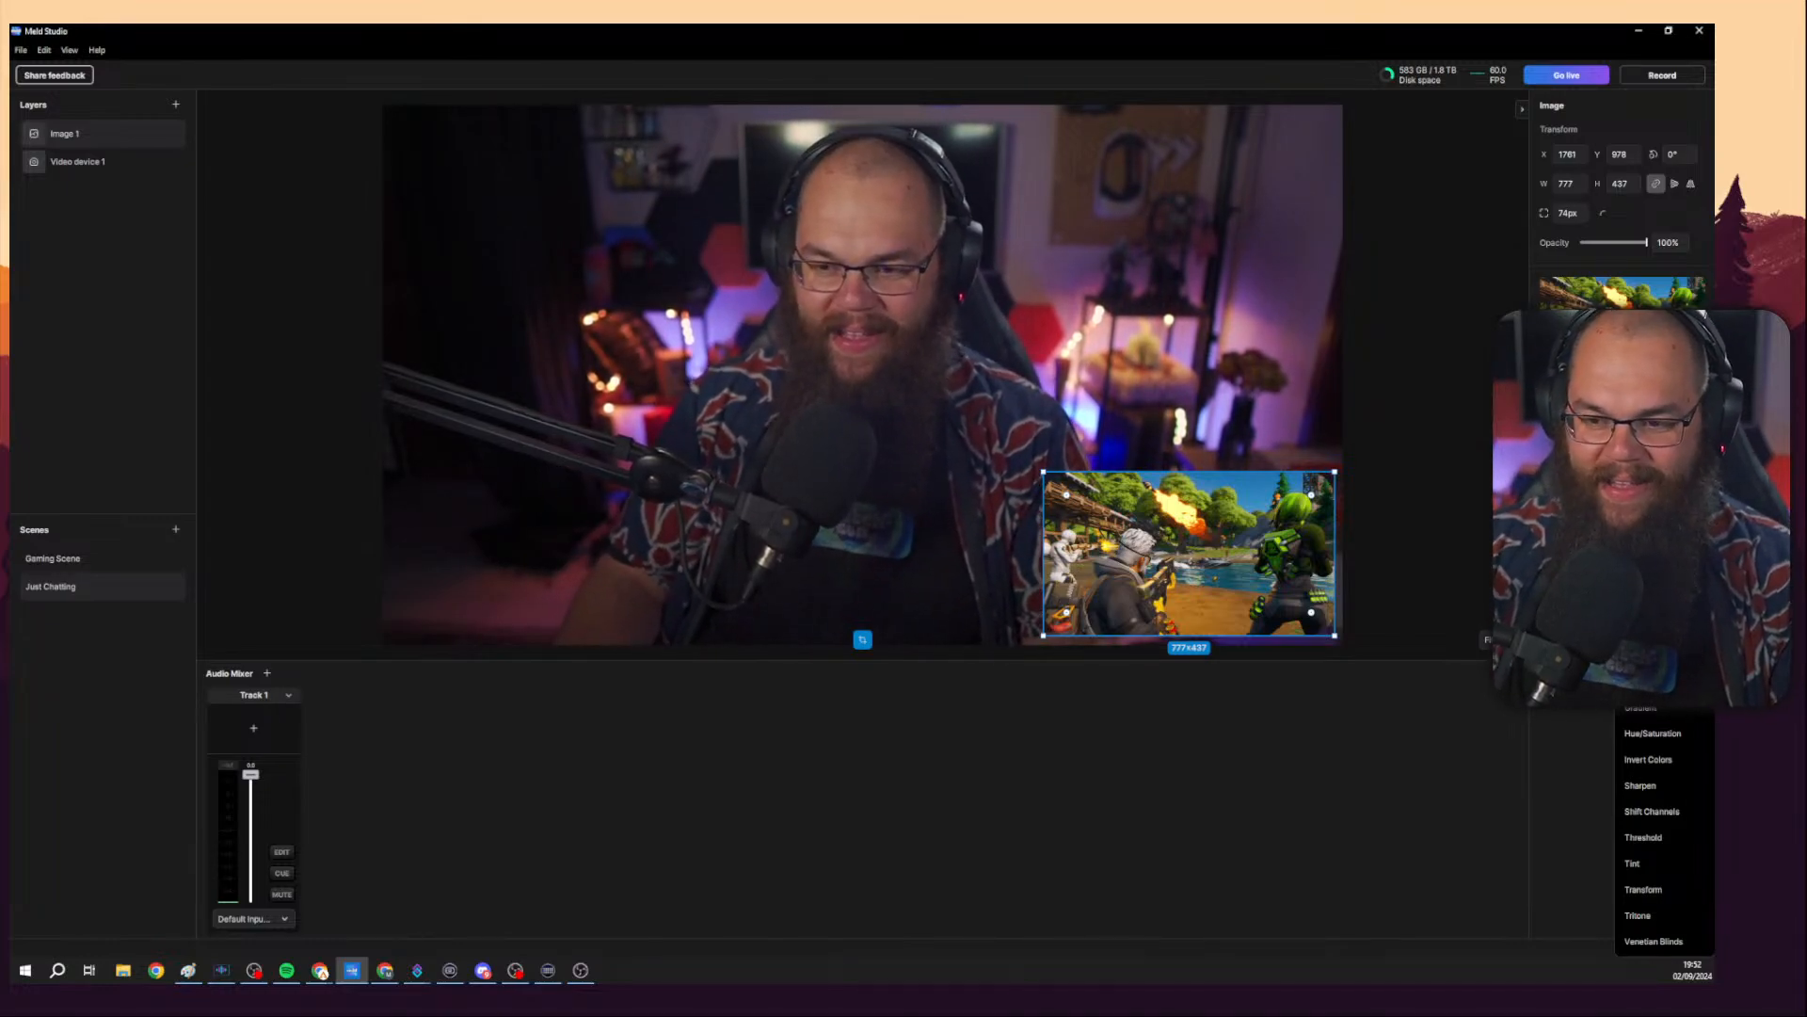
key("Escape")
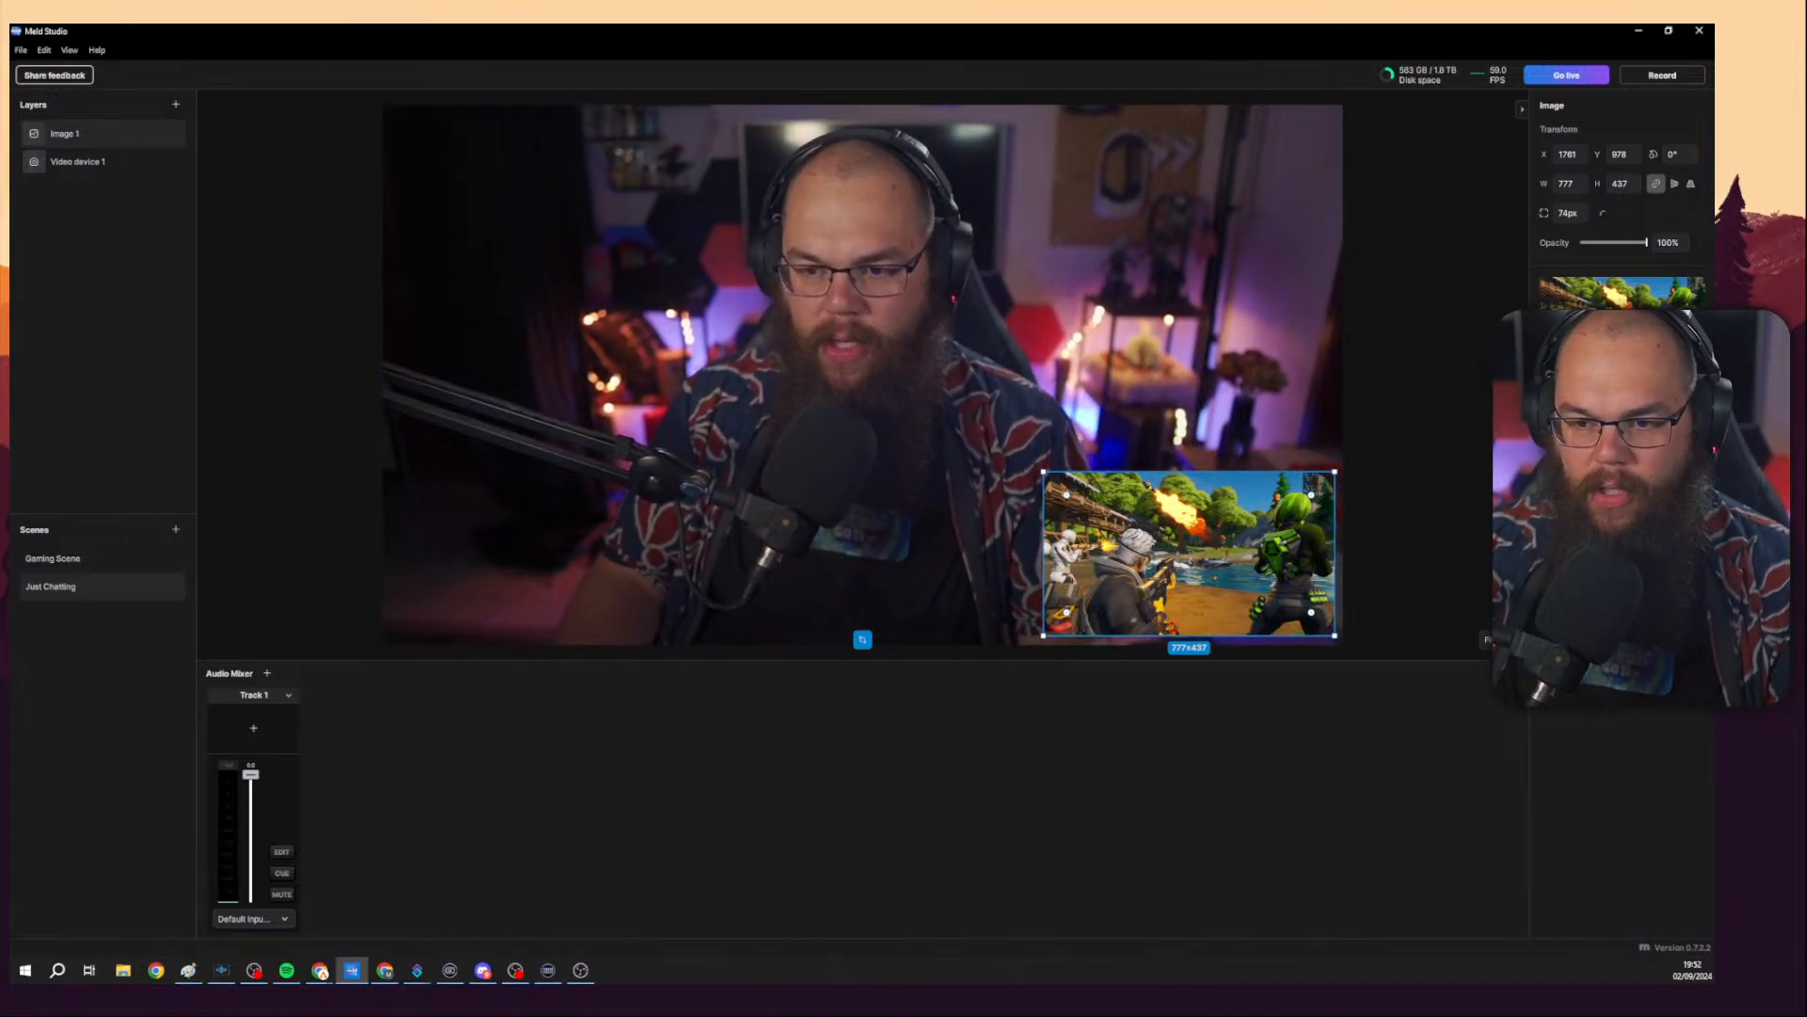
Add a Directional Blur effect to the game image and raise its blur length.
left_click(1694, 442)
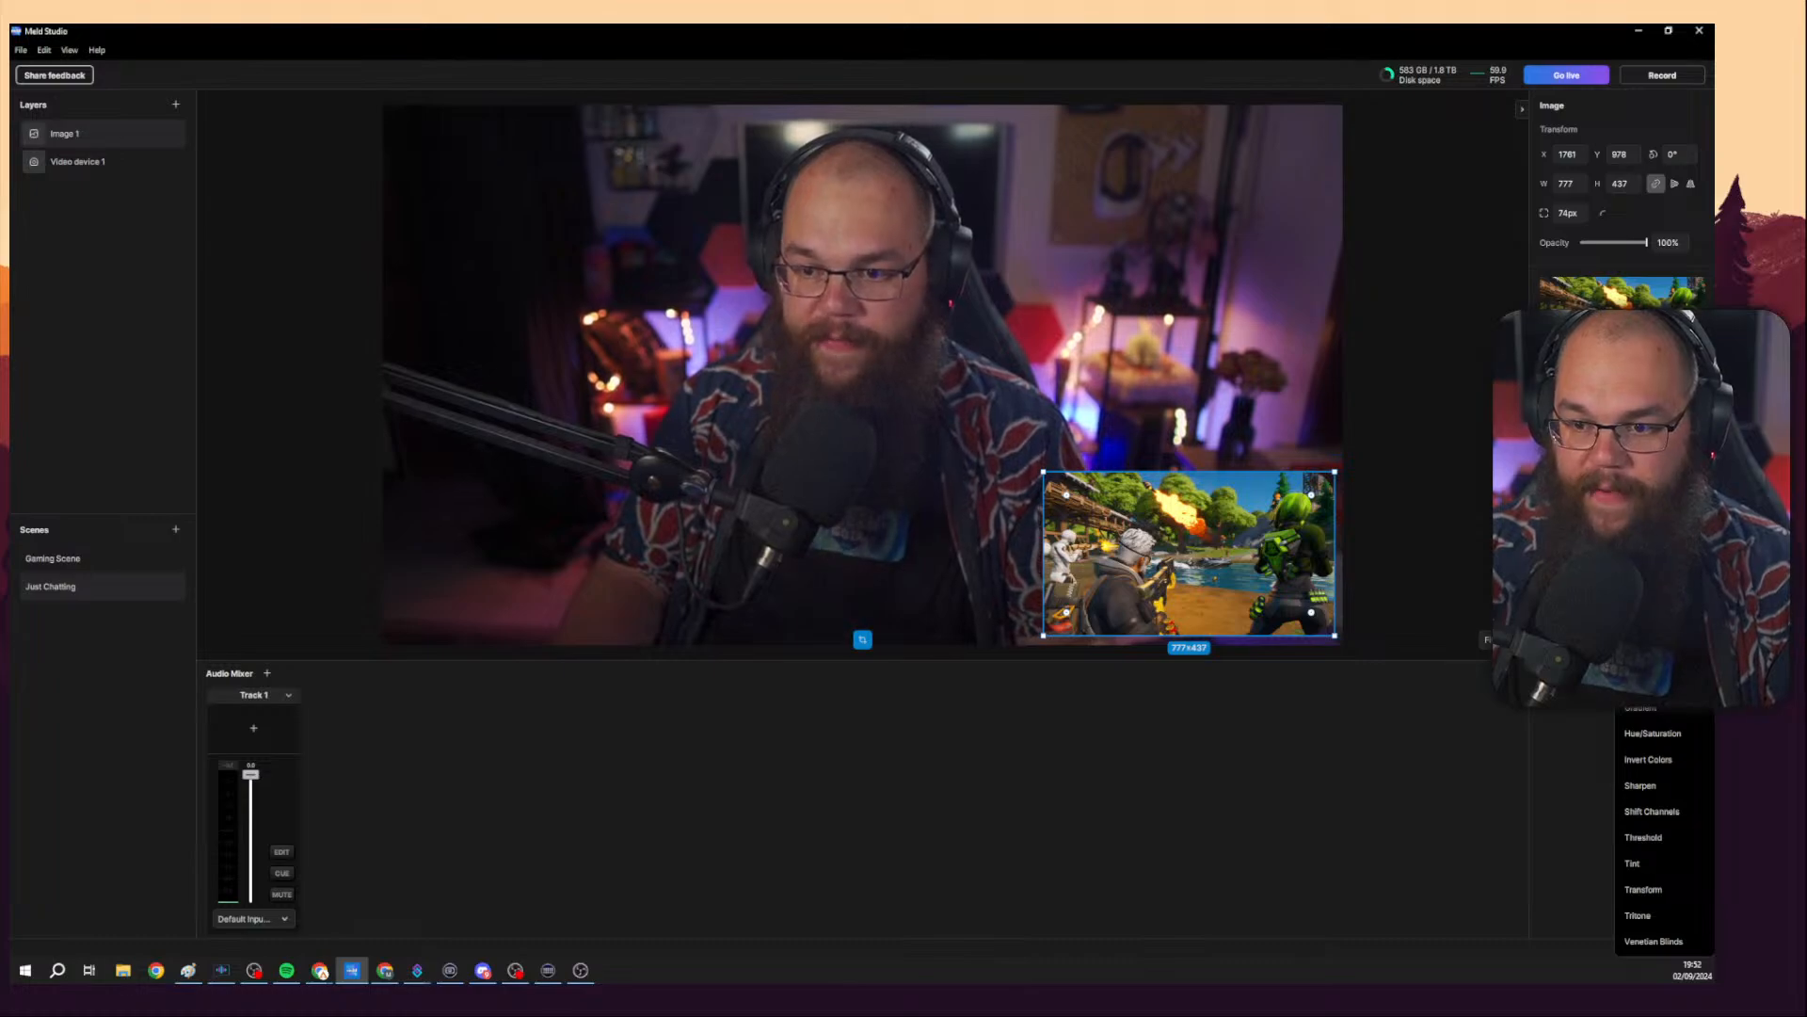
left_click(1648, 525)
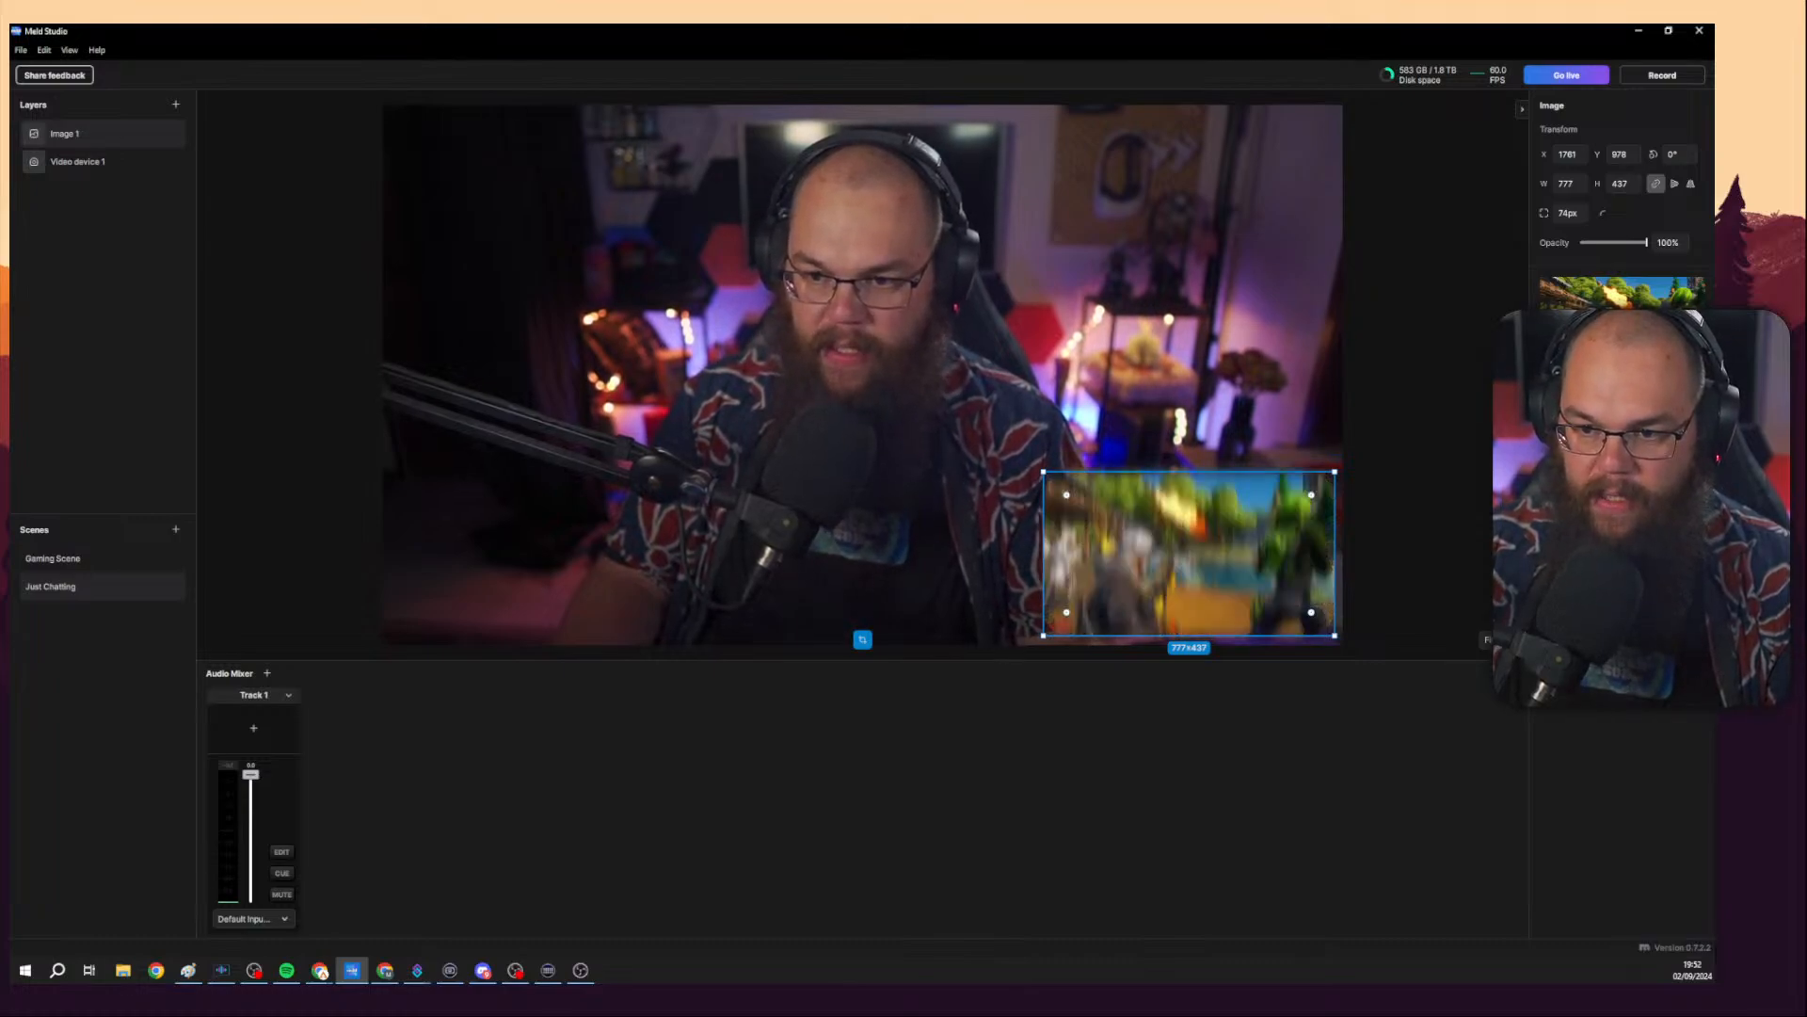
left_click(1600, 471)
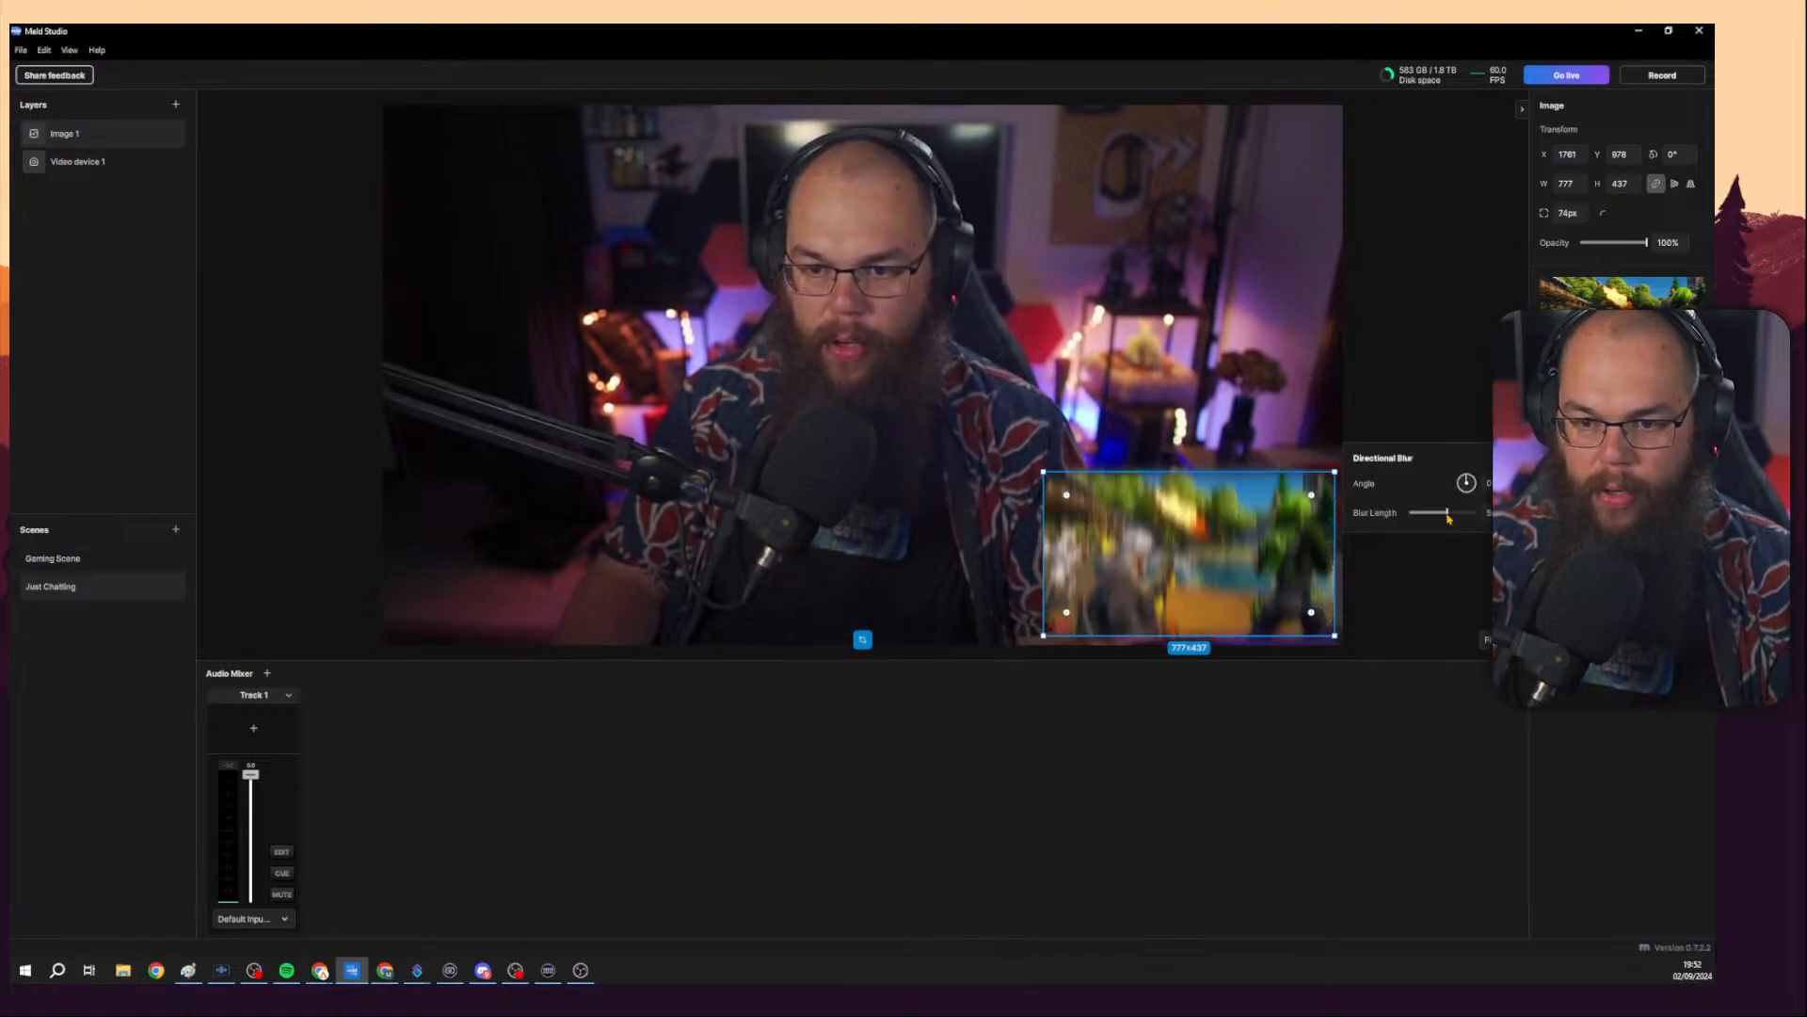
left_click_drag(1449, 517, 1458, 514)
left_click(1413, 571)
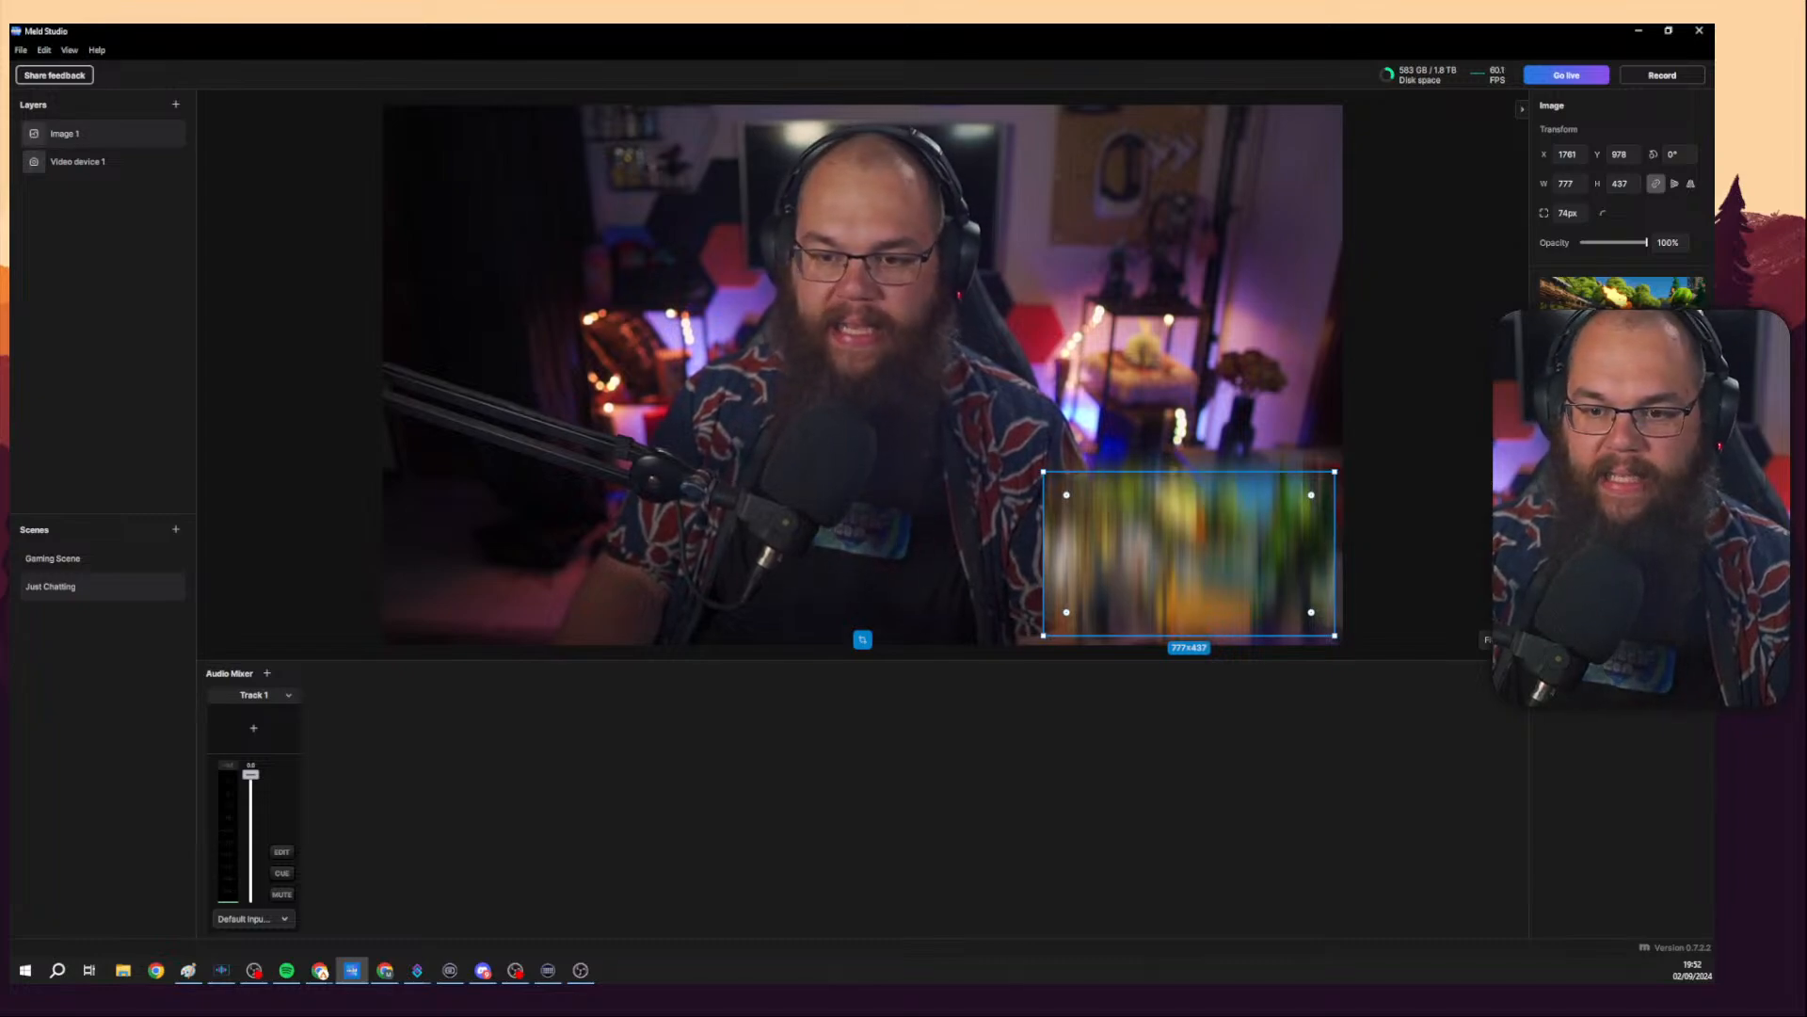
left_click(1402, 571)
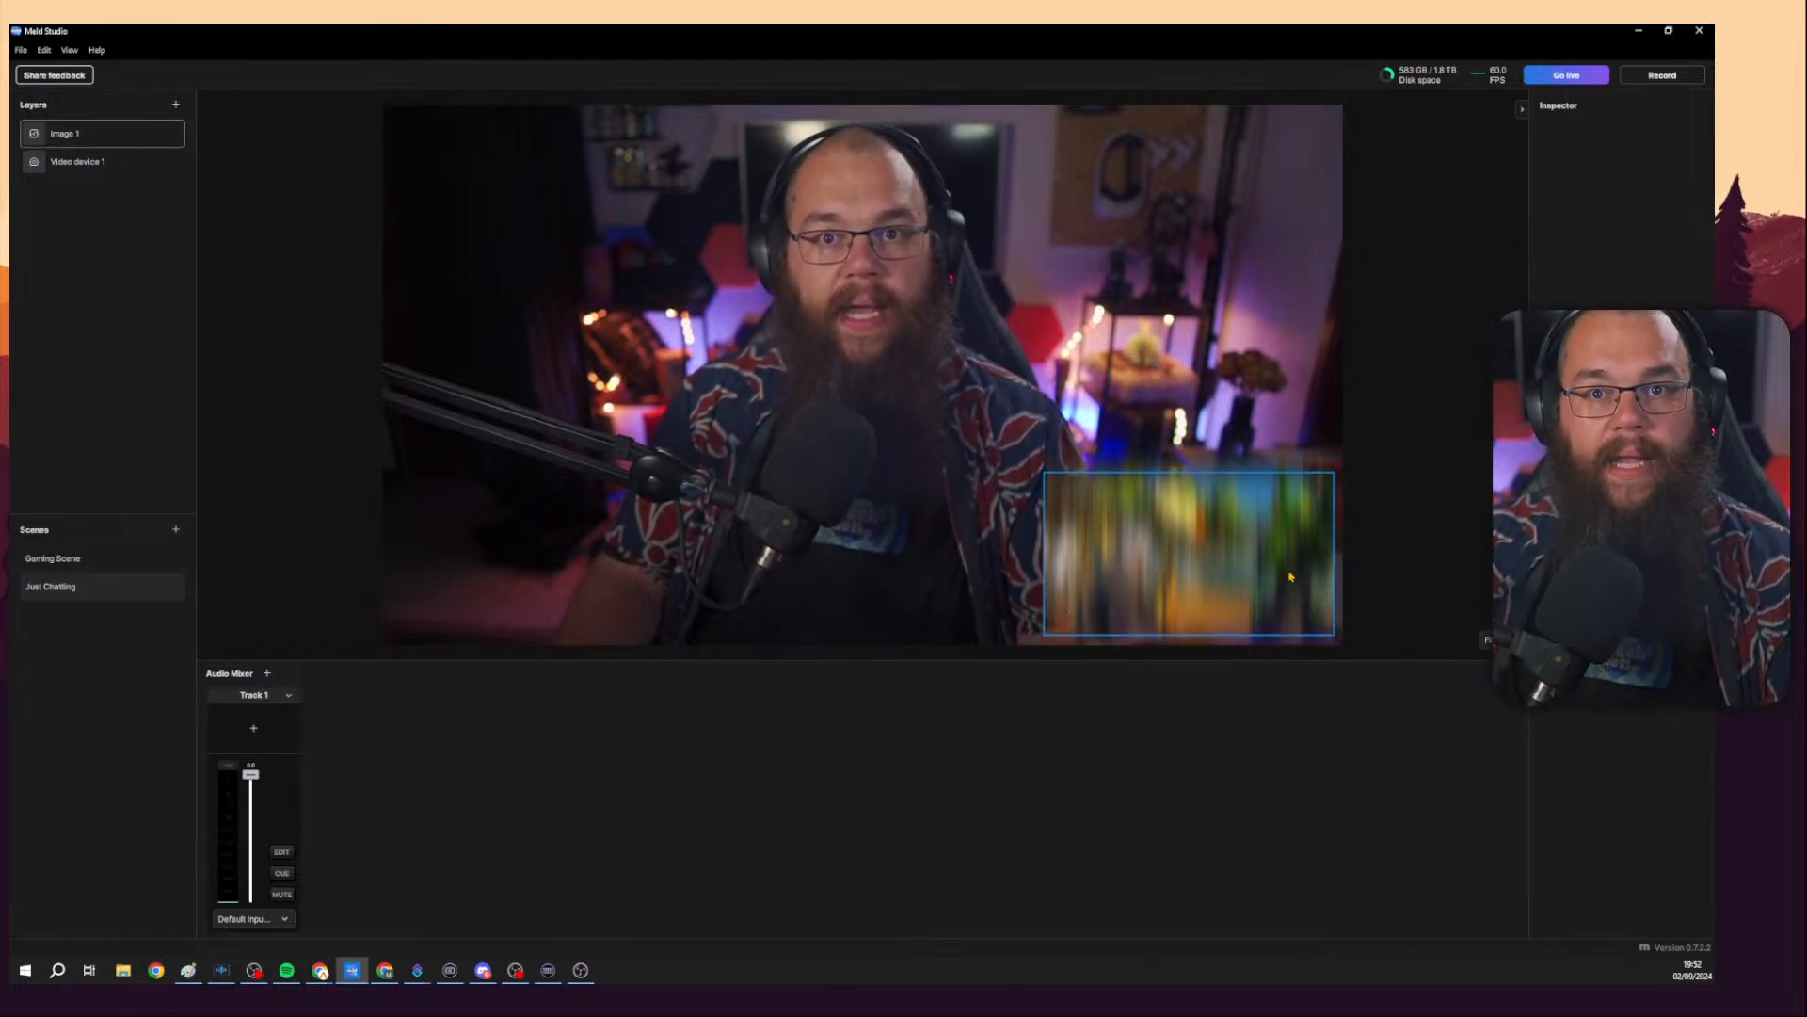
left_click(1341, 568)
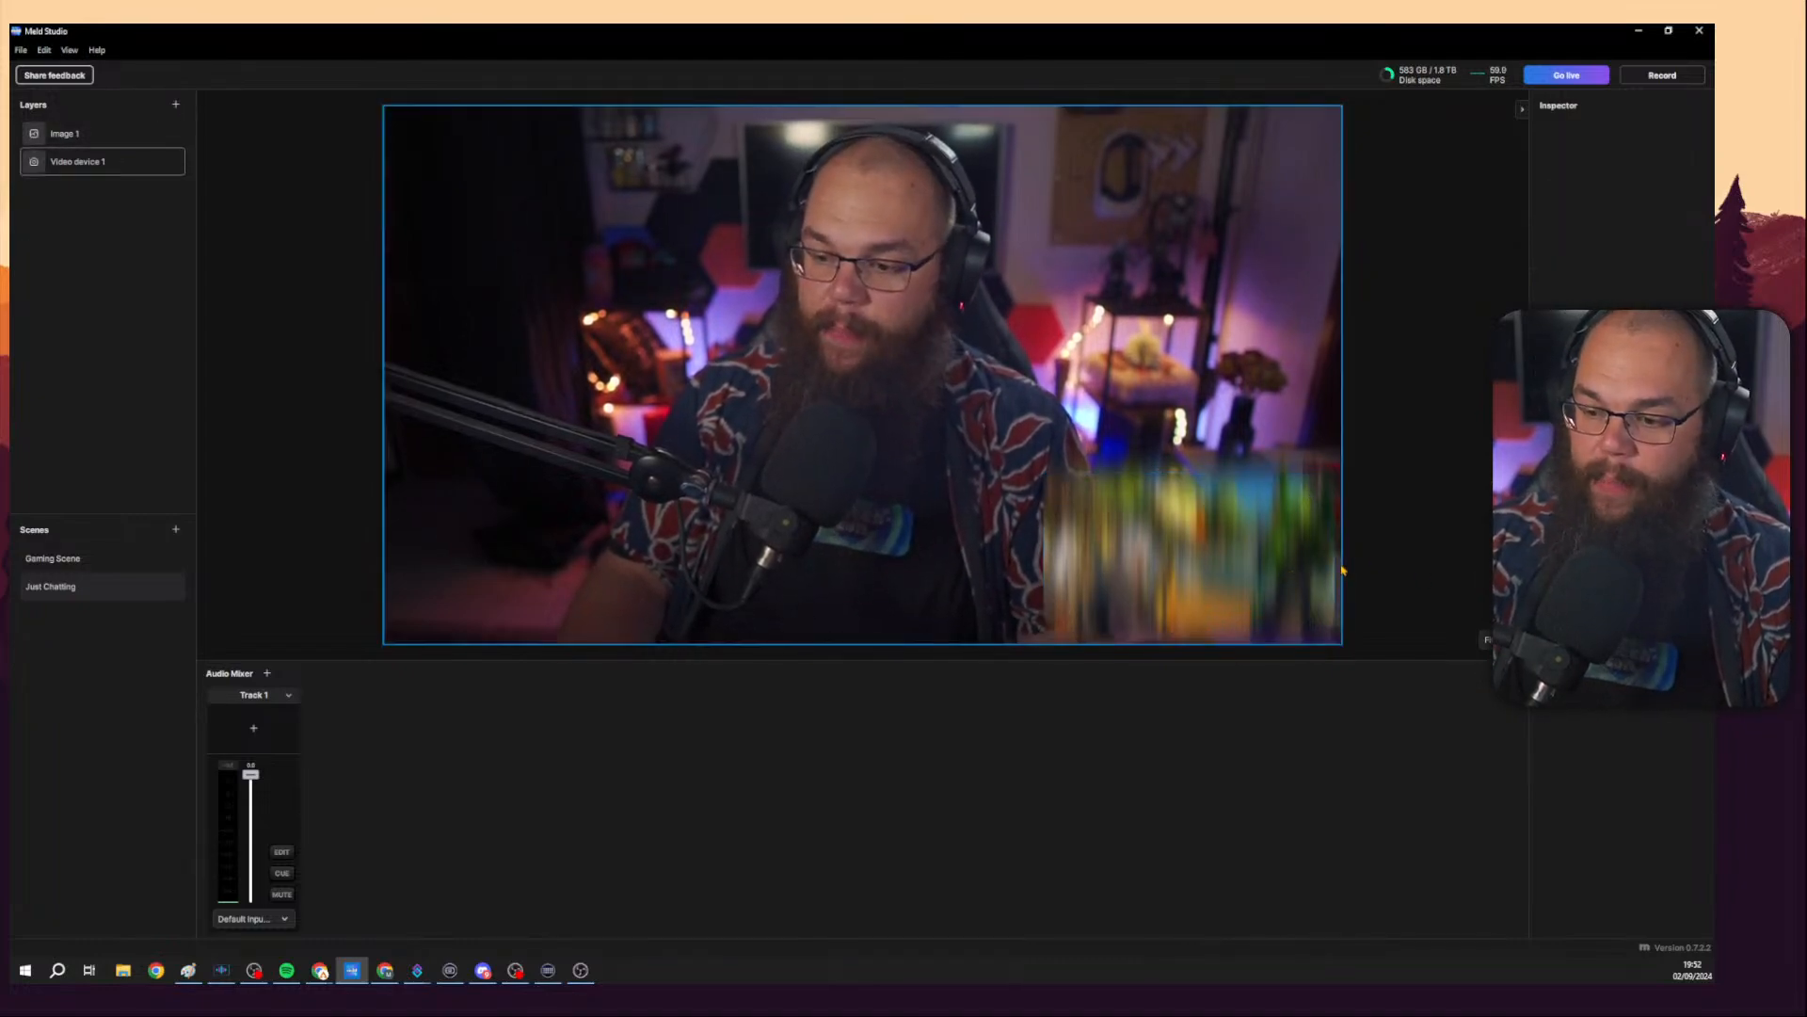
Compare the two scenes' layers and undo the vertical flip of the Gaming Scene camera.
left_click(100, 561)
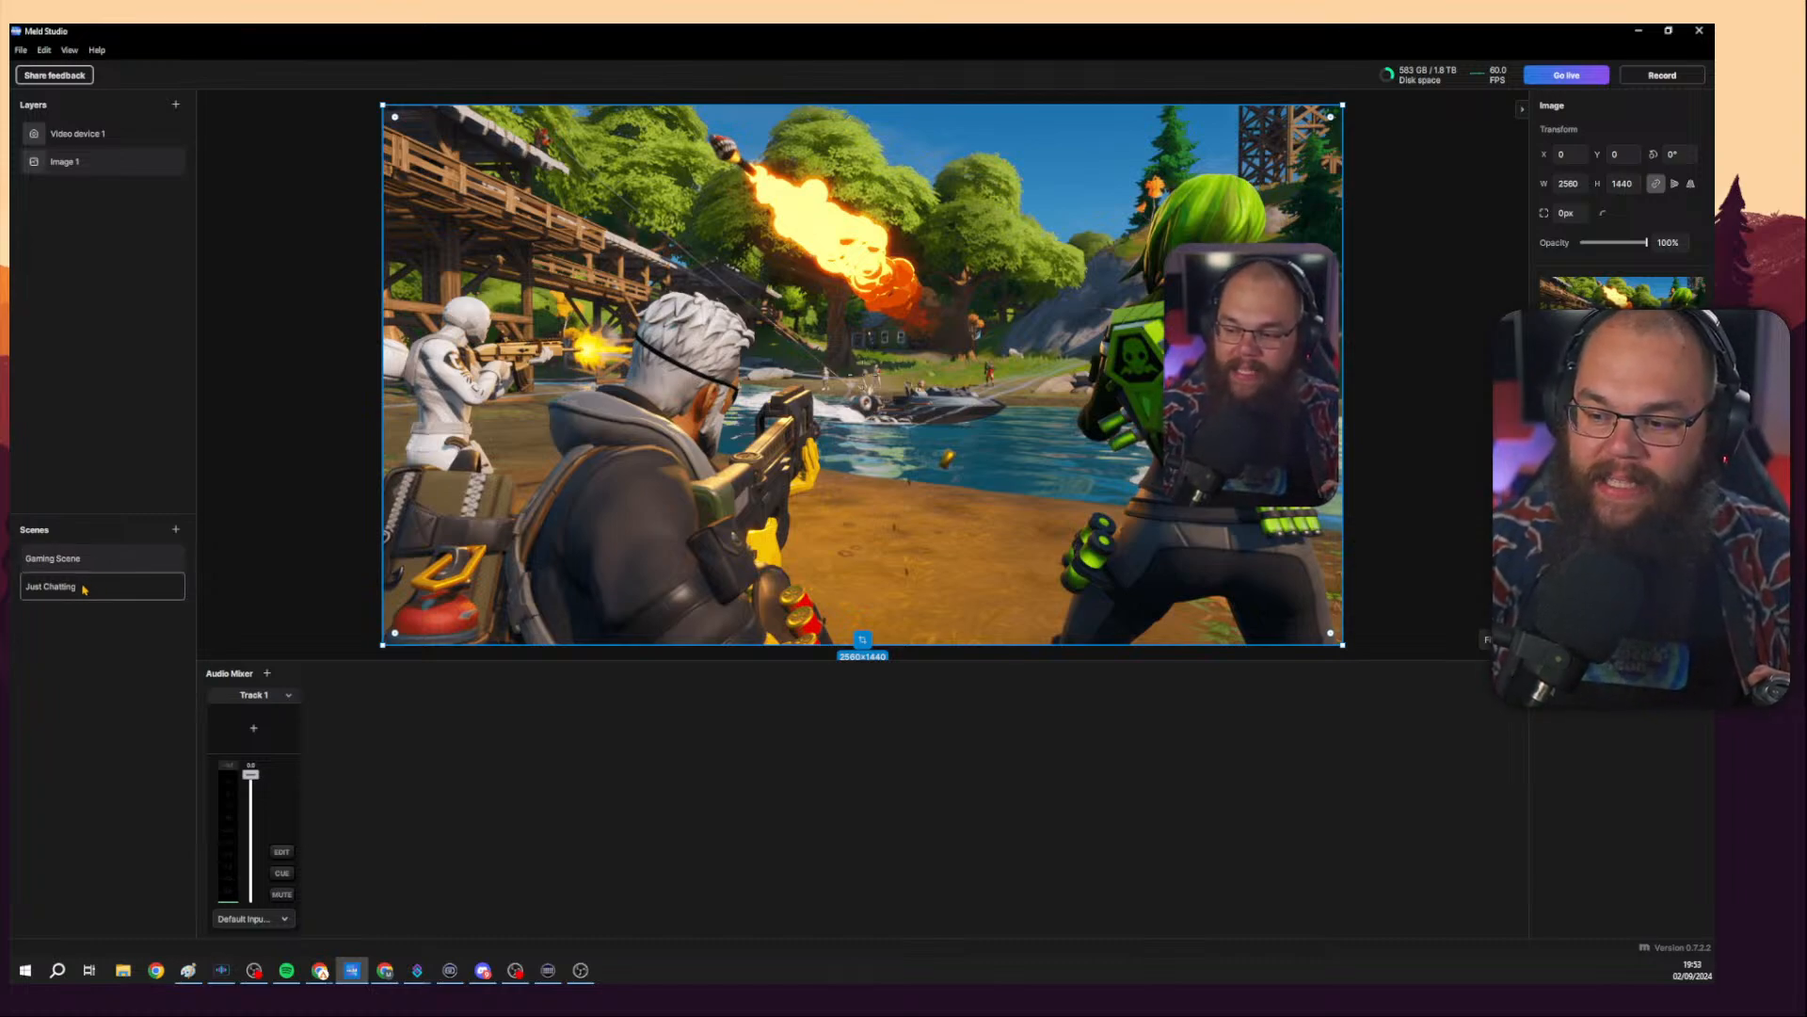
left_click(75, 133)
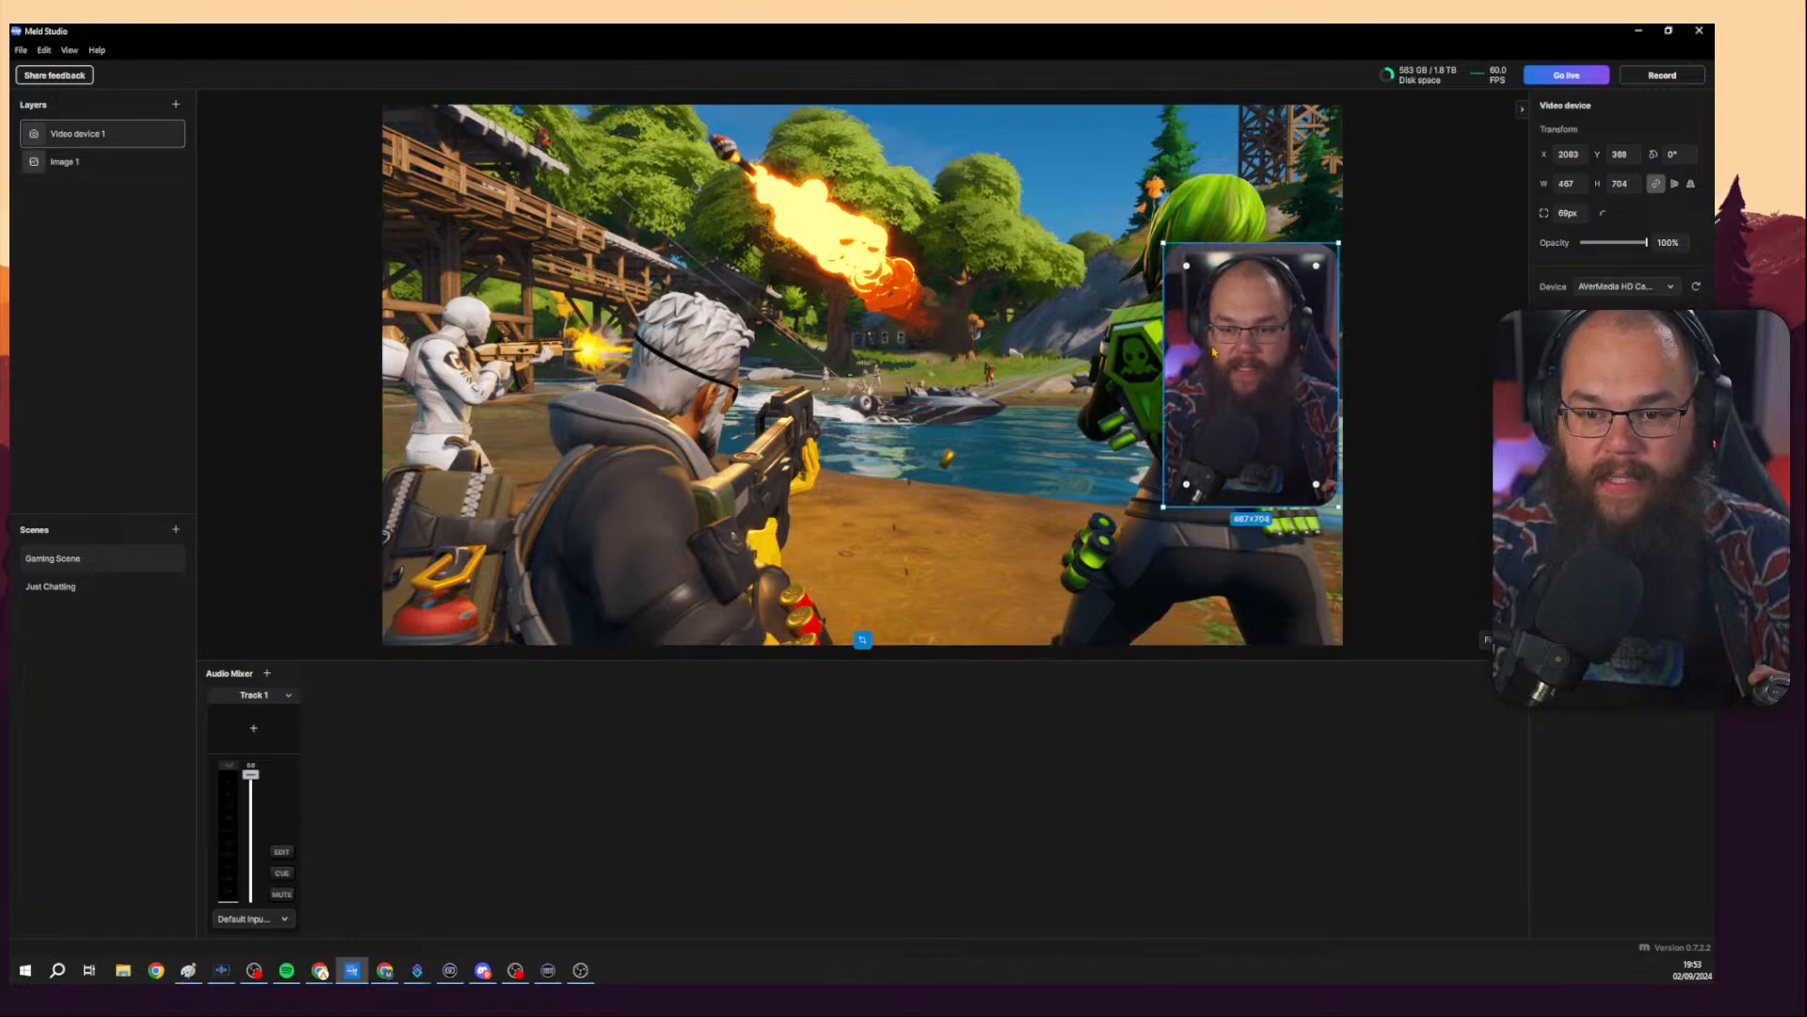
left_click(158, 585)
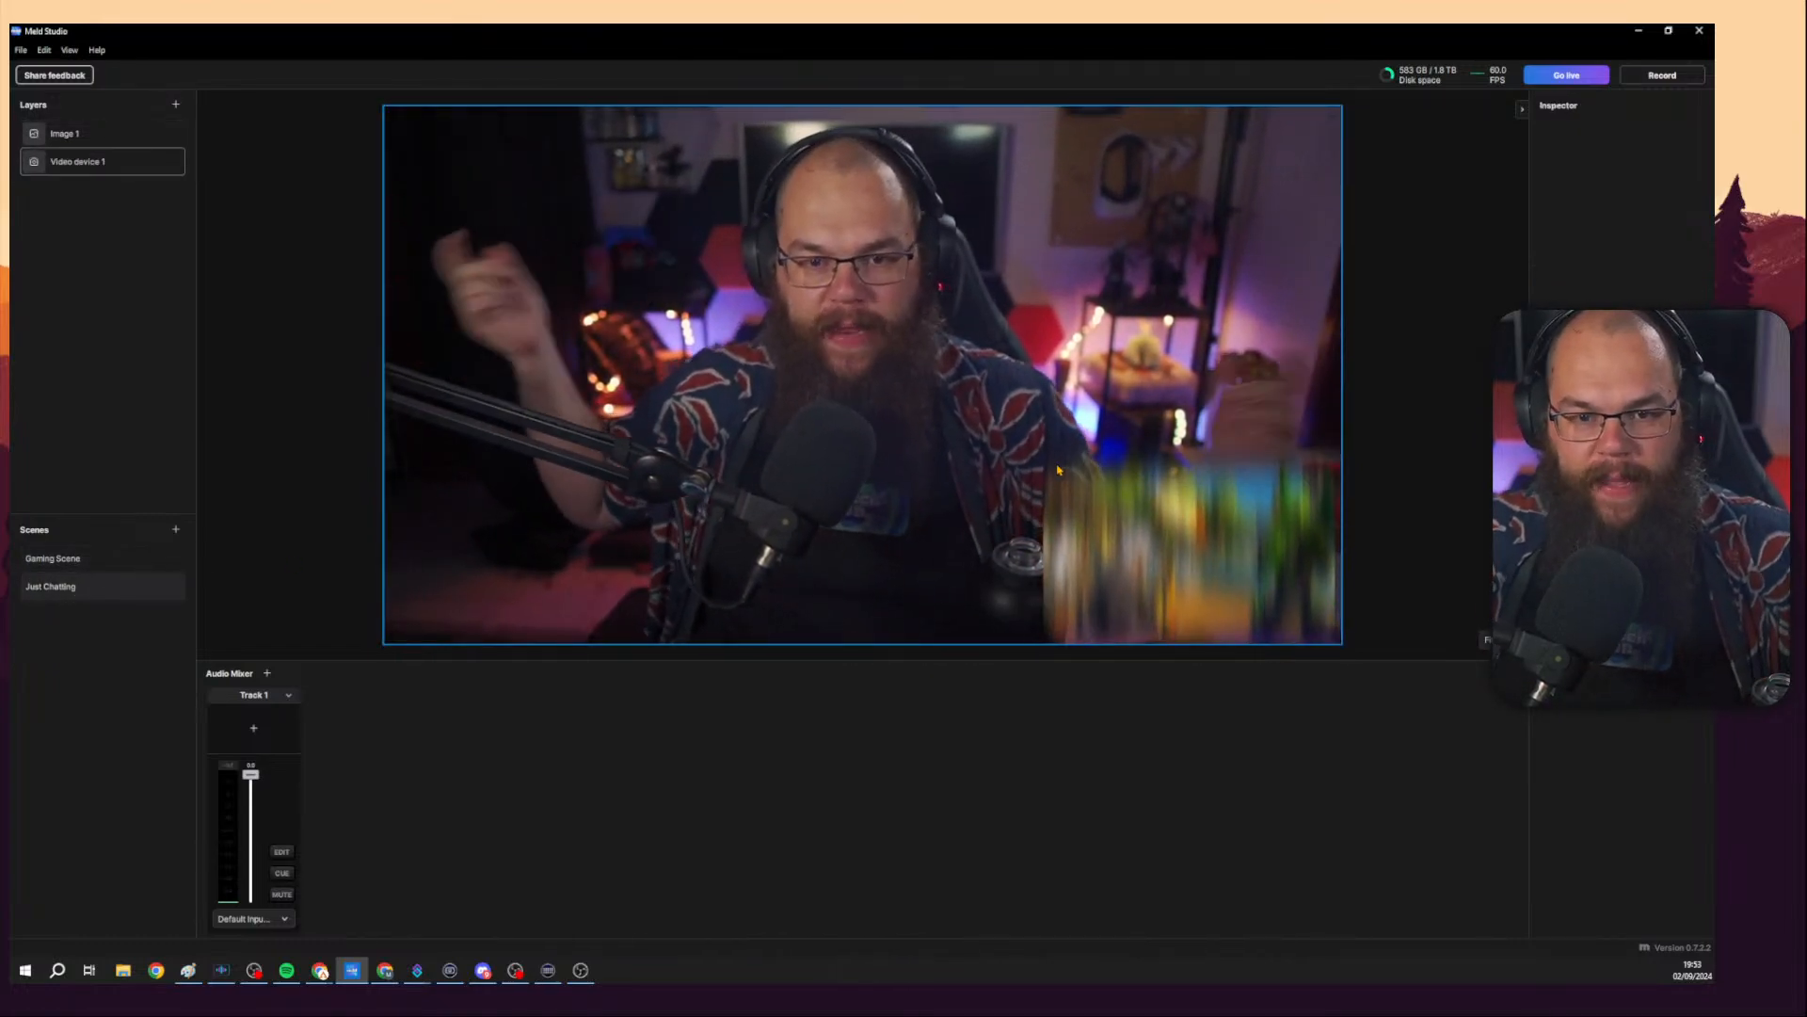
left_click(75, 561)
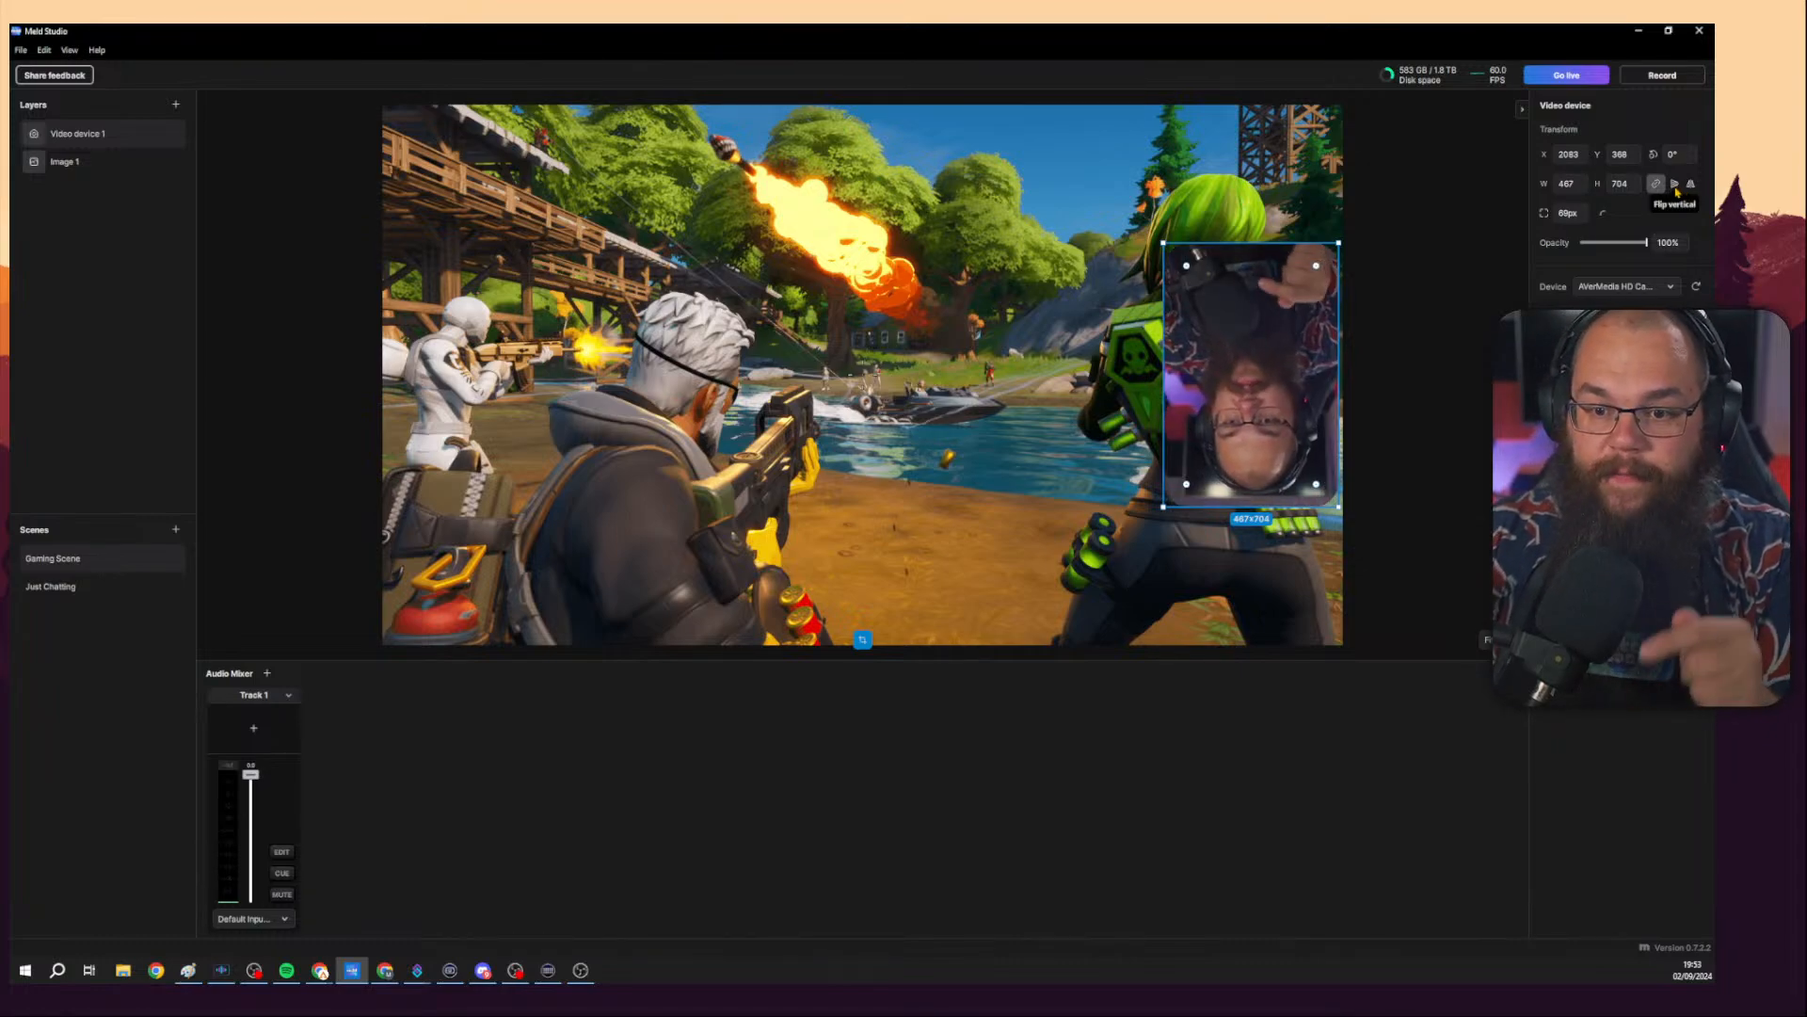
left_click(1676, 186)
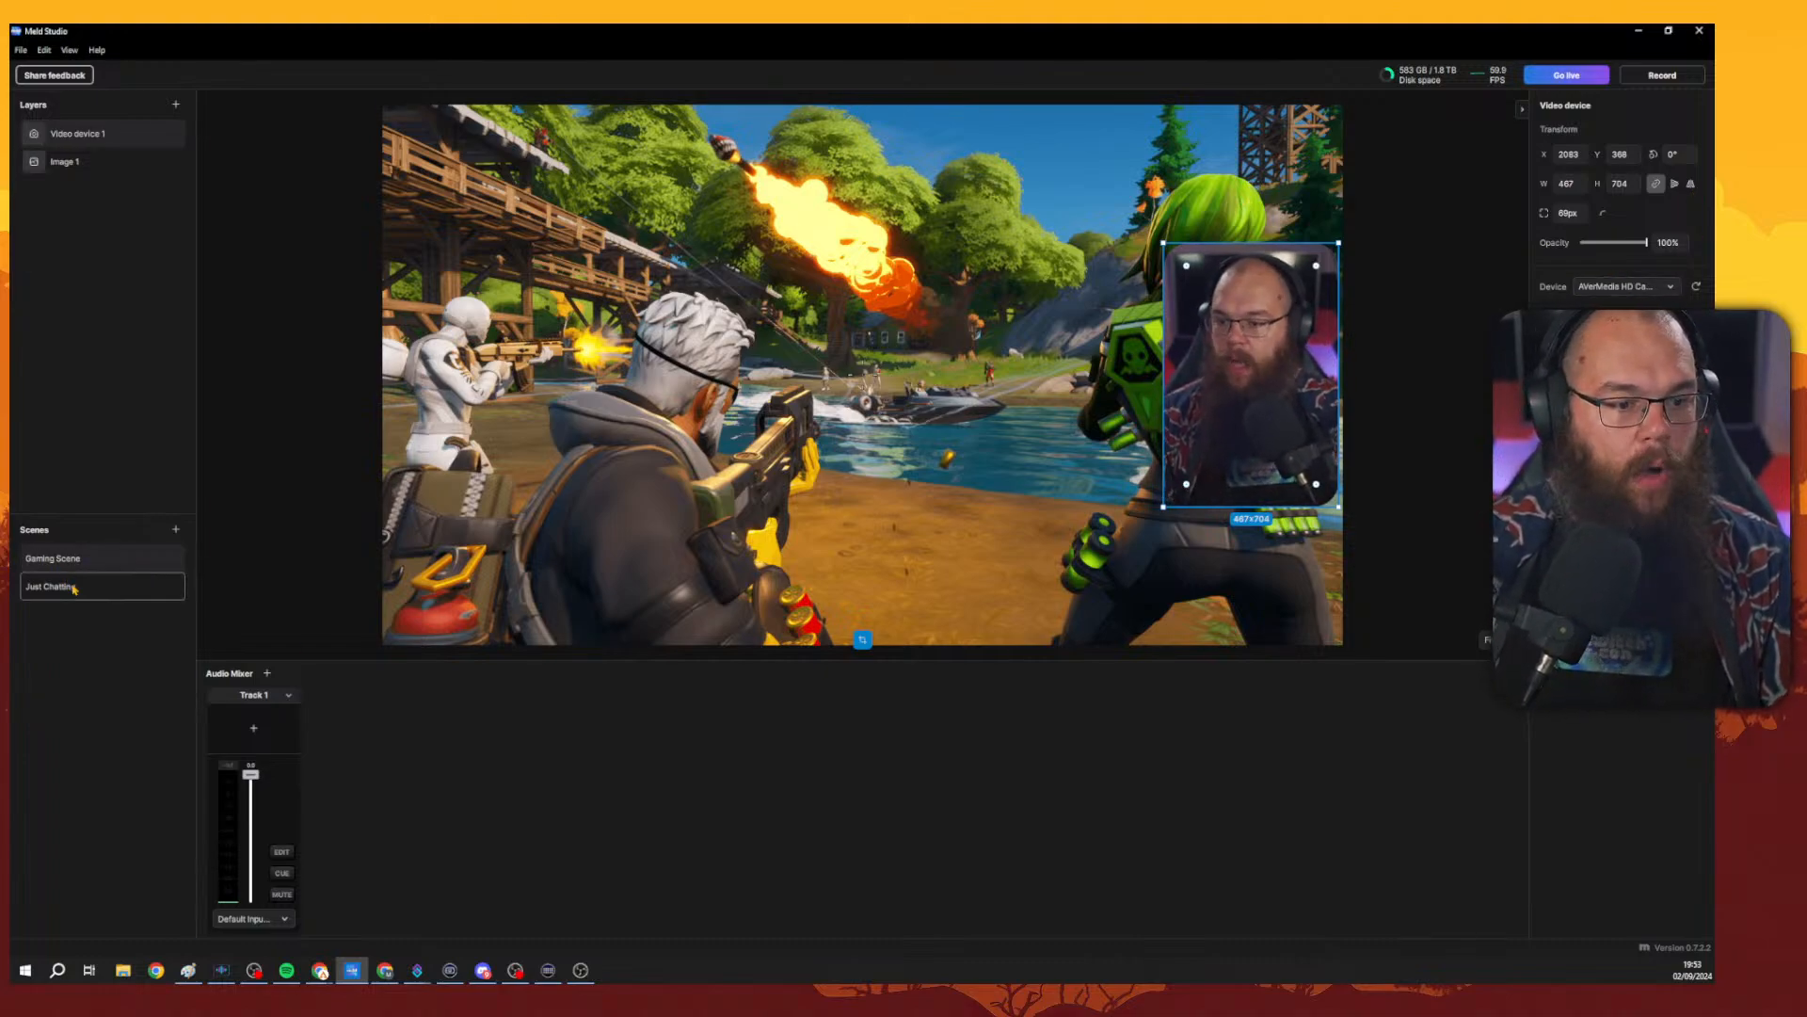
Toggle the Tritone effect on the Gaming Scene camera layer on and off.
left_click(124, 586)
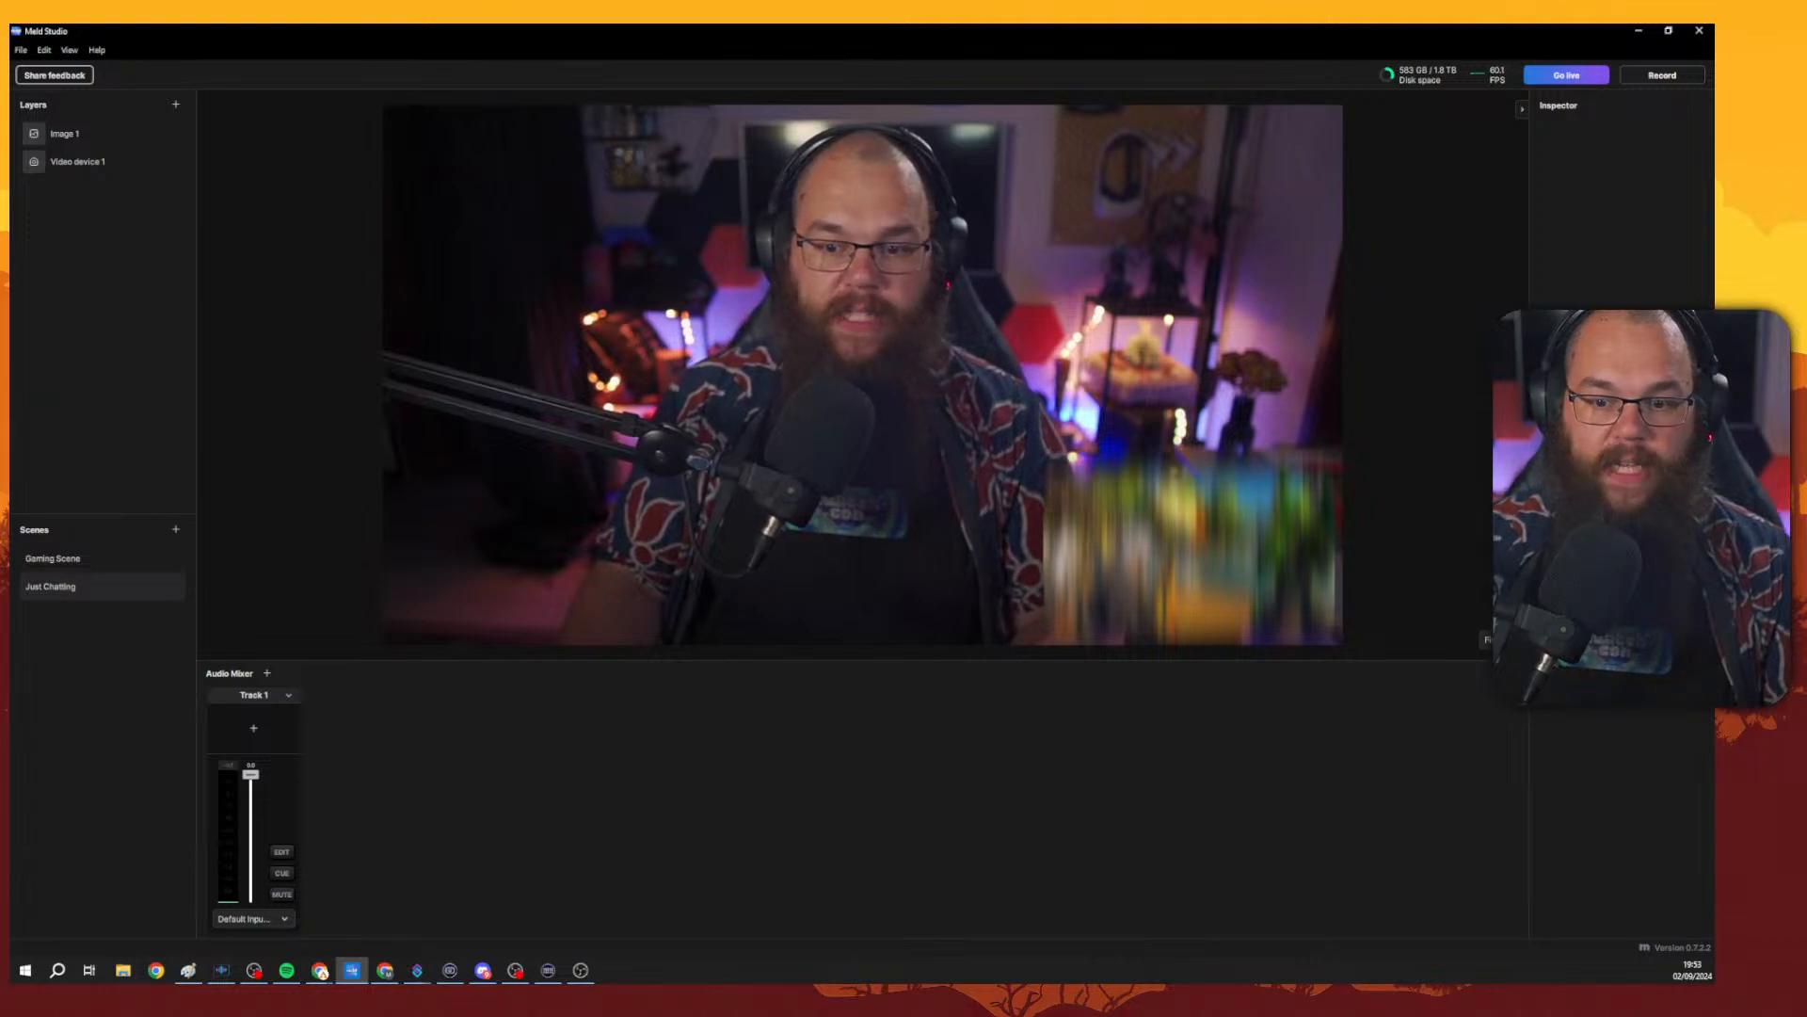
left_click(116, 133)
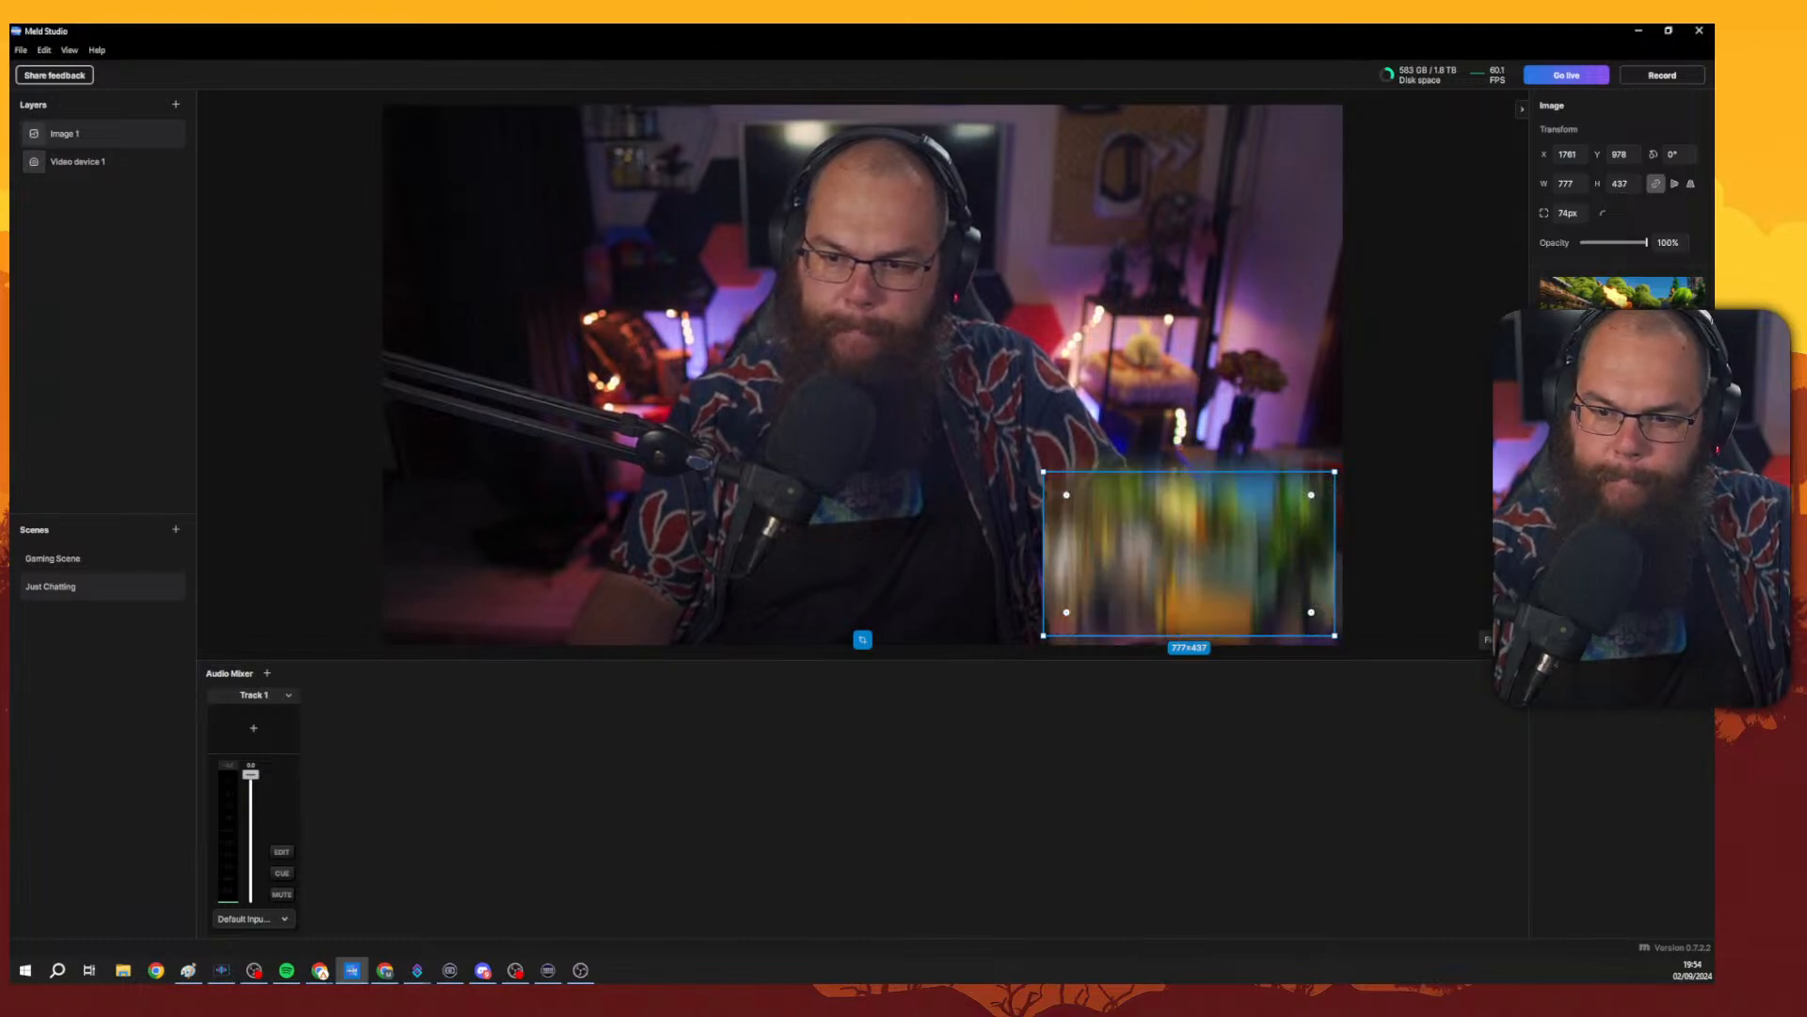
left_click(103, 559)
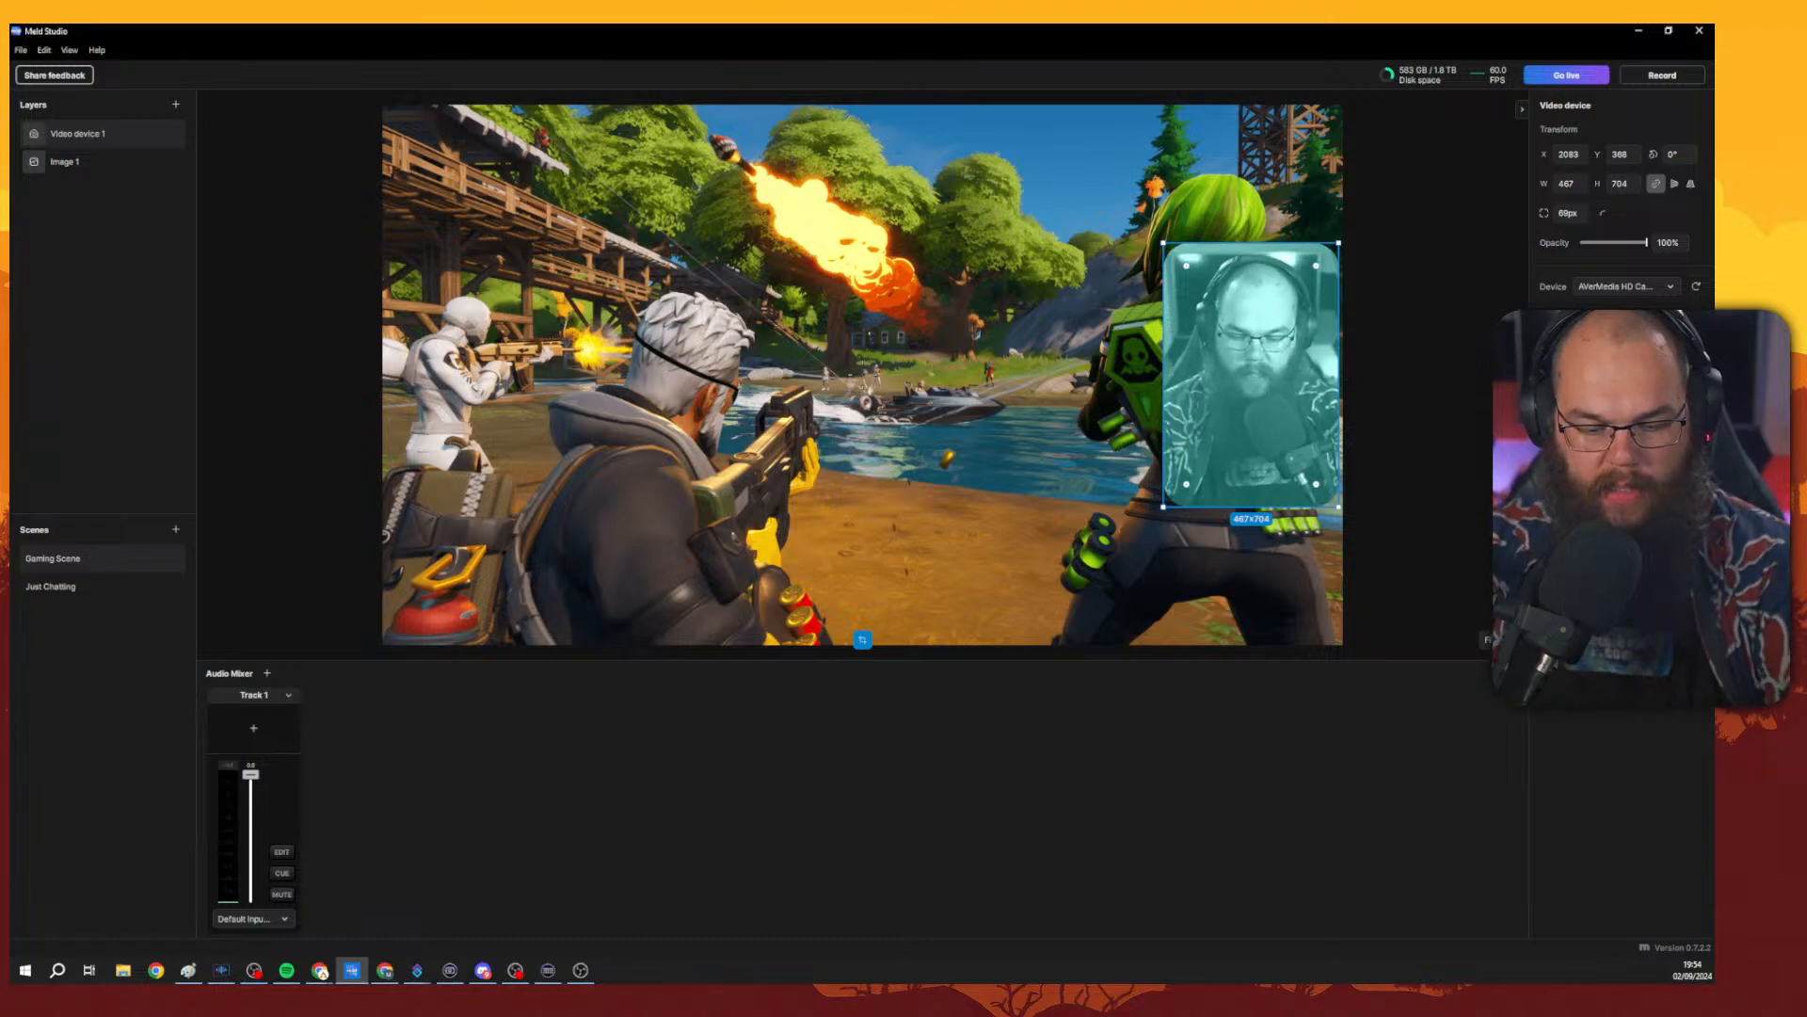
left_click(1687, 447)
left_click(1687, 447)
left_click(1687, 447)
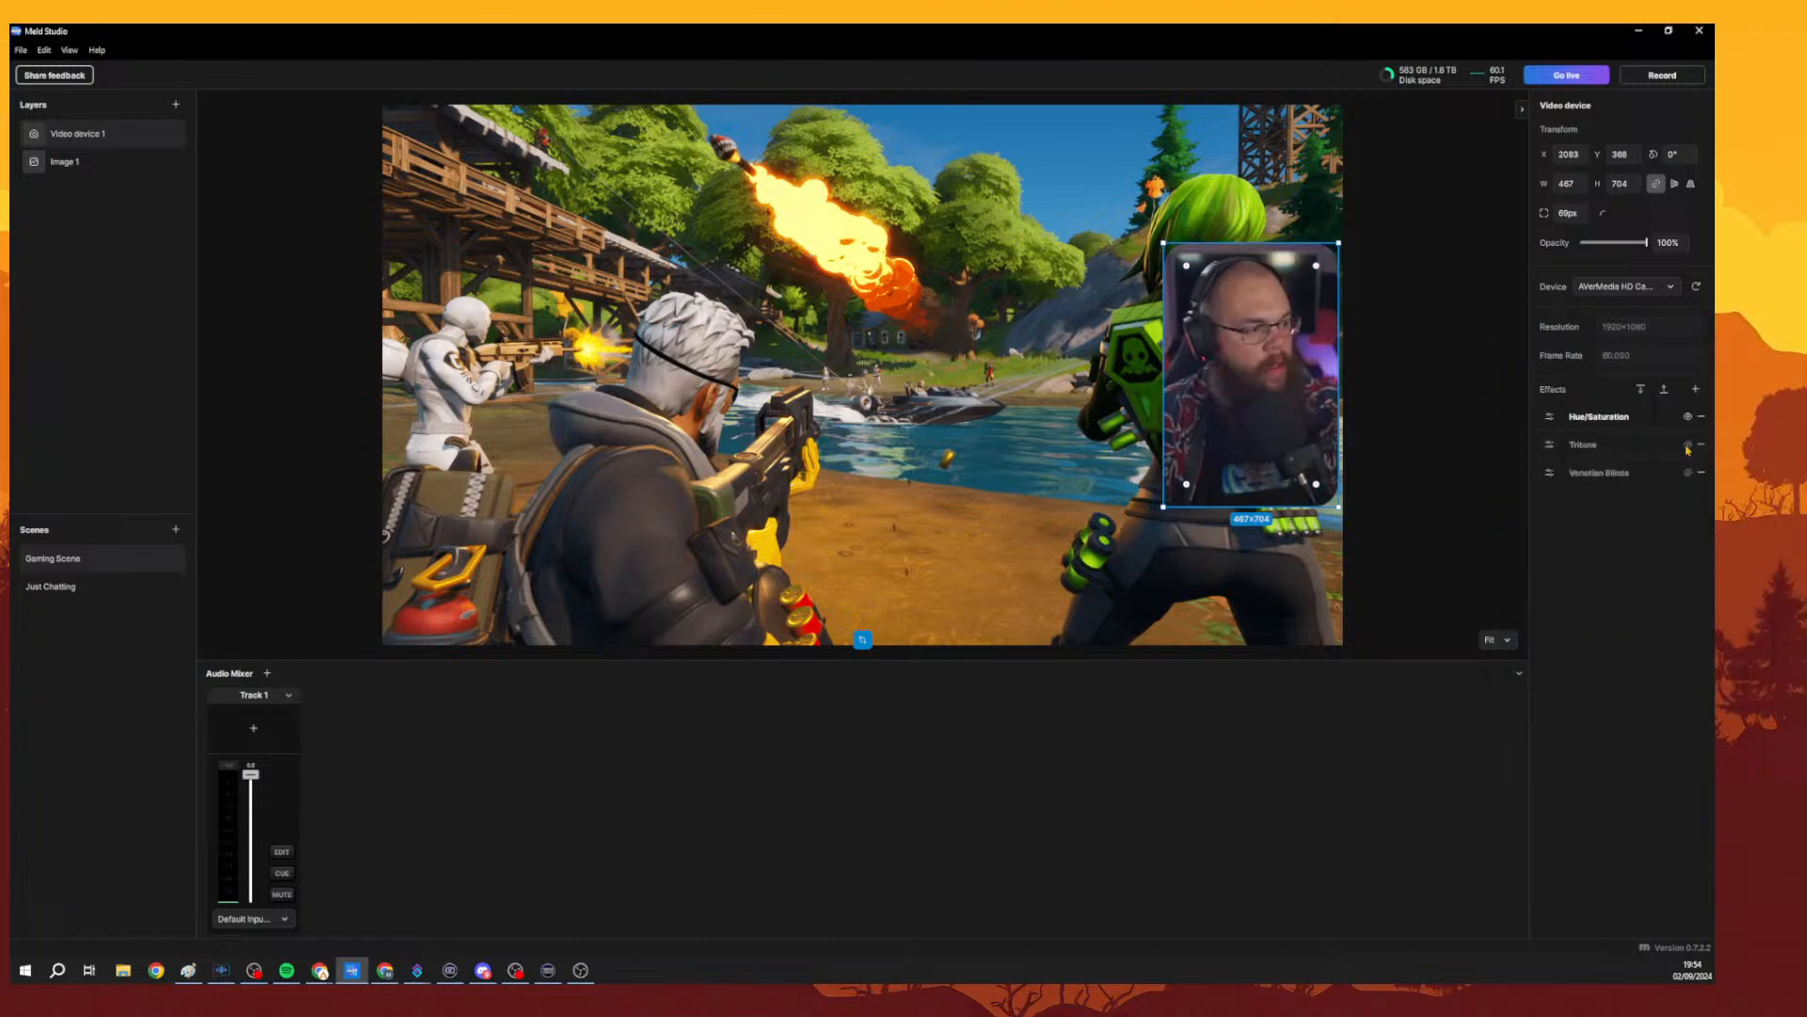
left_click(1688, 447)
left_click(1687, 447)
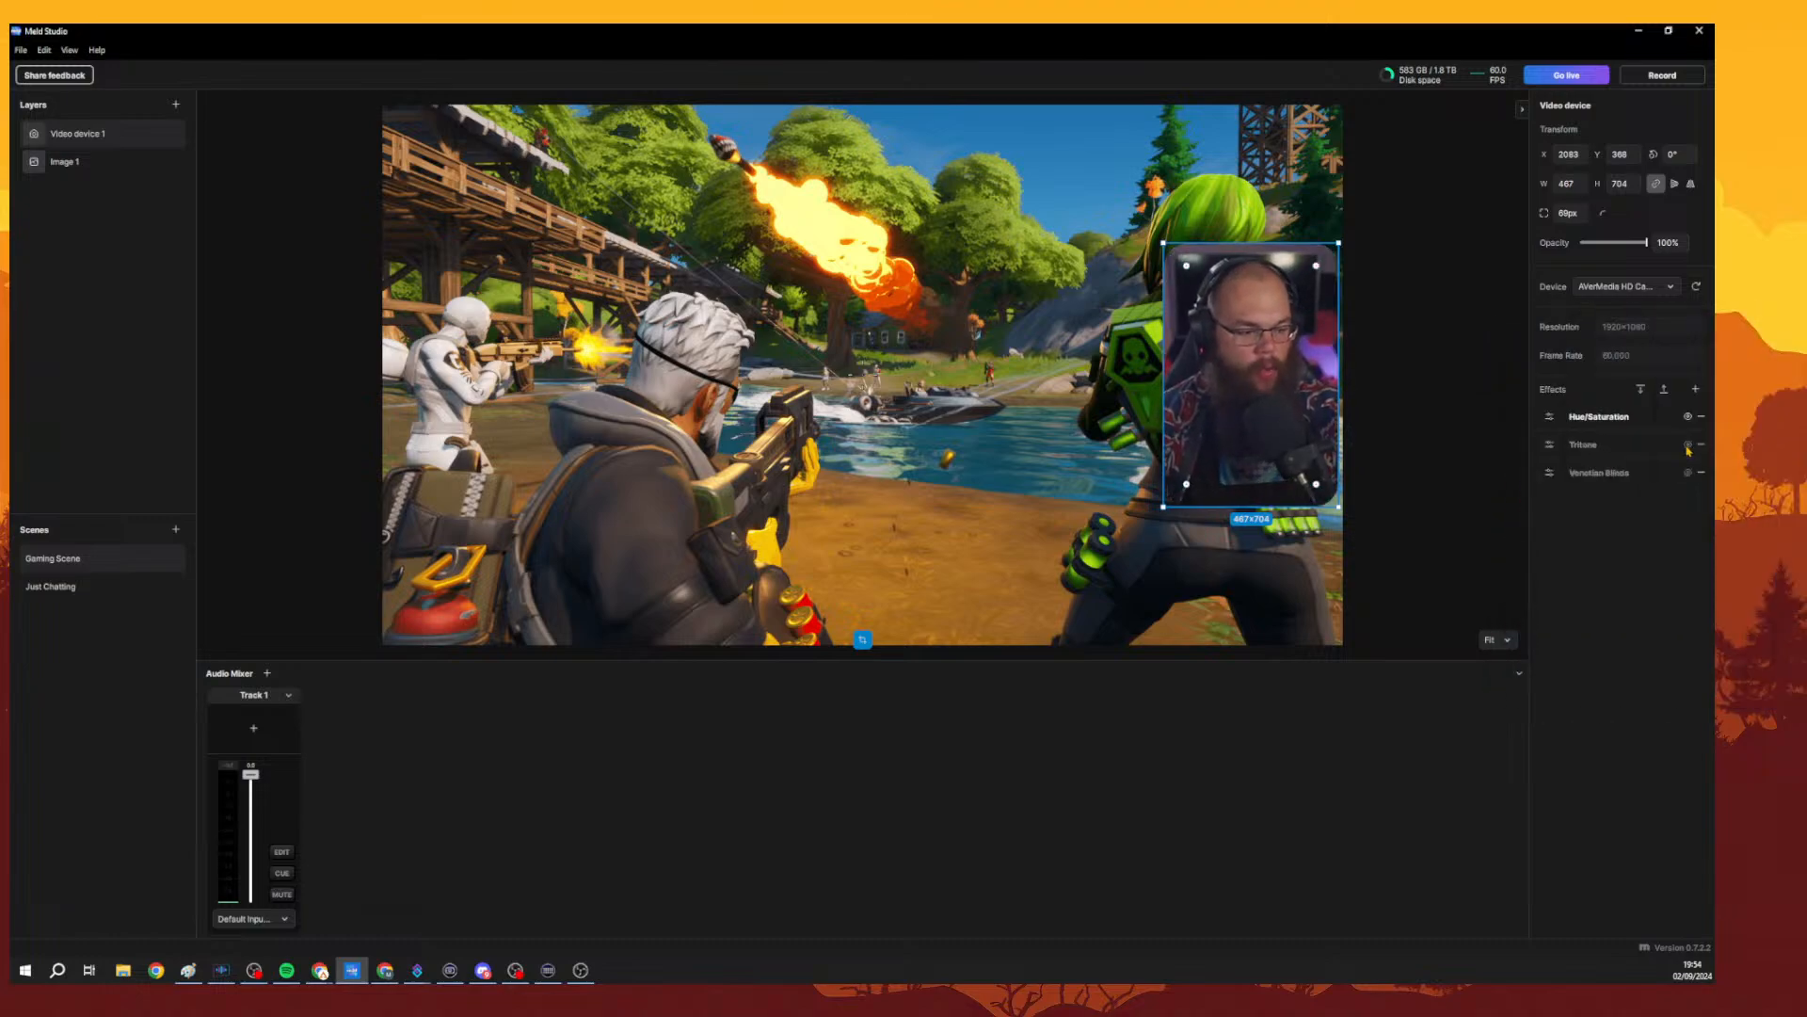
Switch back and forth between Just Chatting and Gaming Scene to preview the scene transition.
left_click(91, 587)
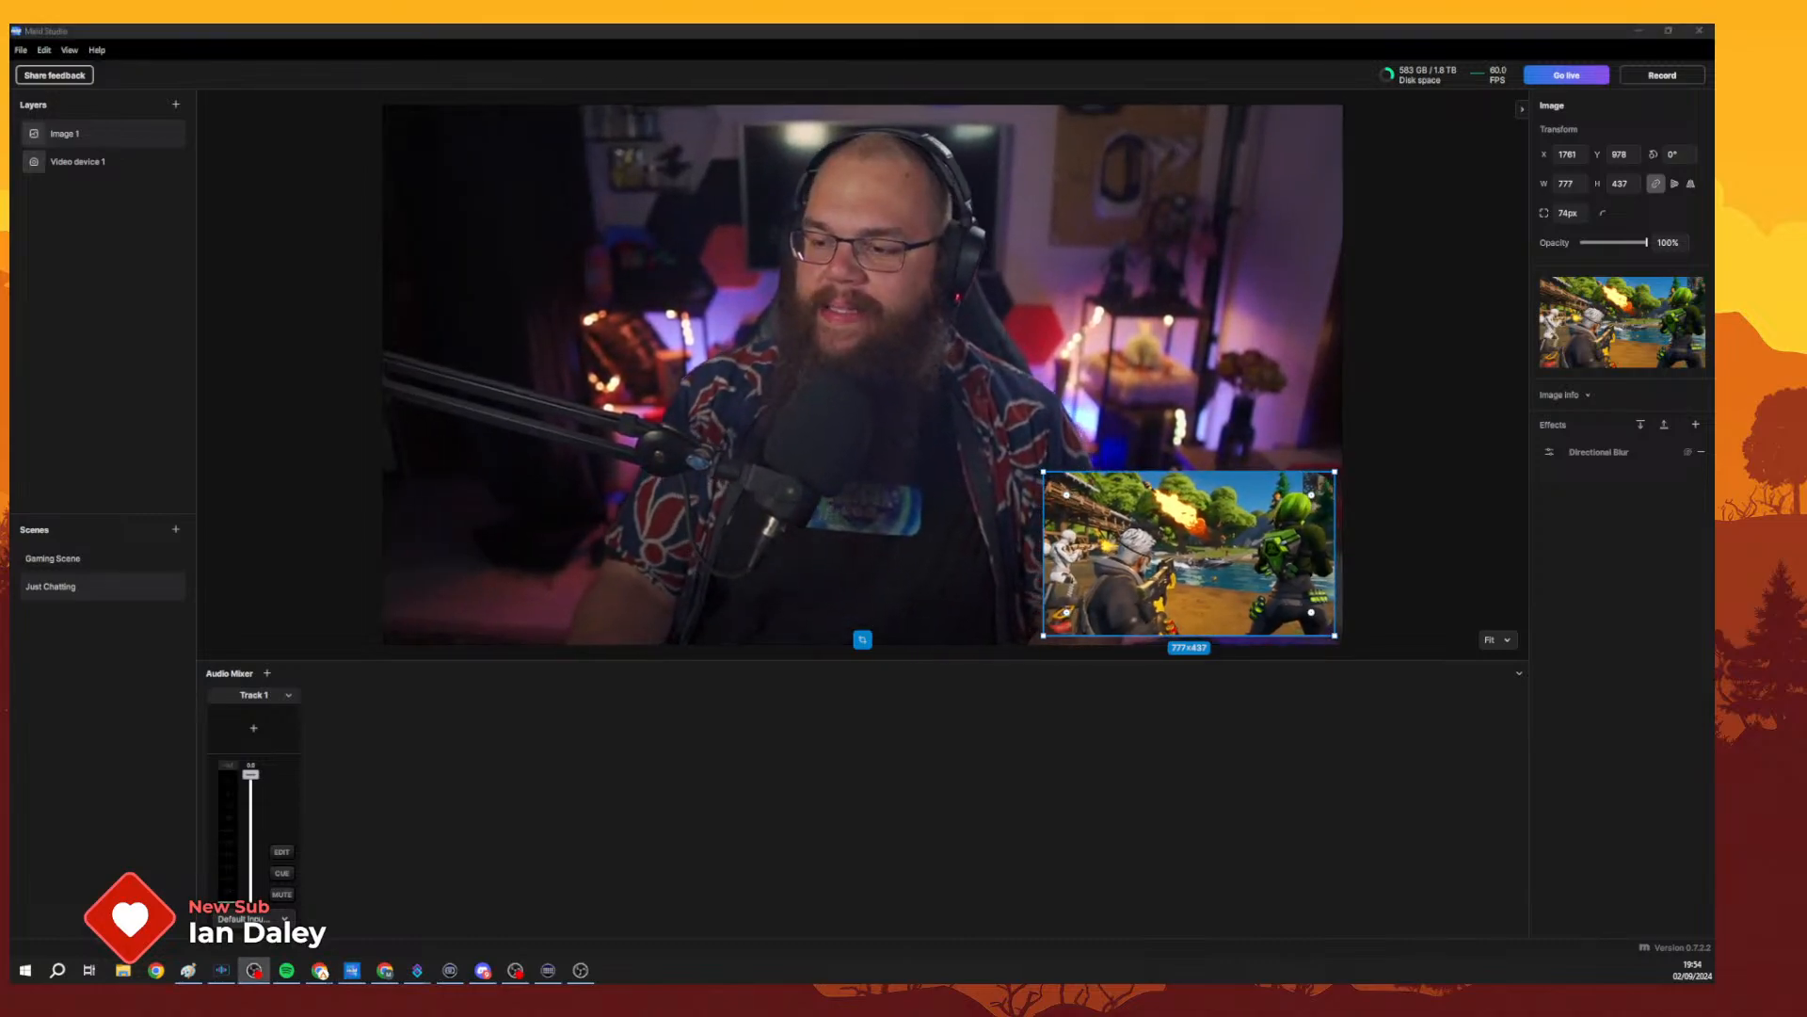
key("alt+Tab")
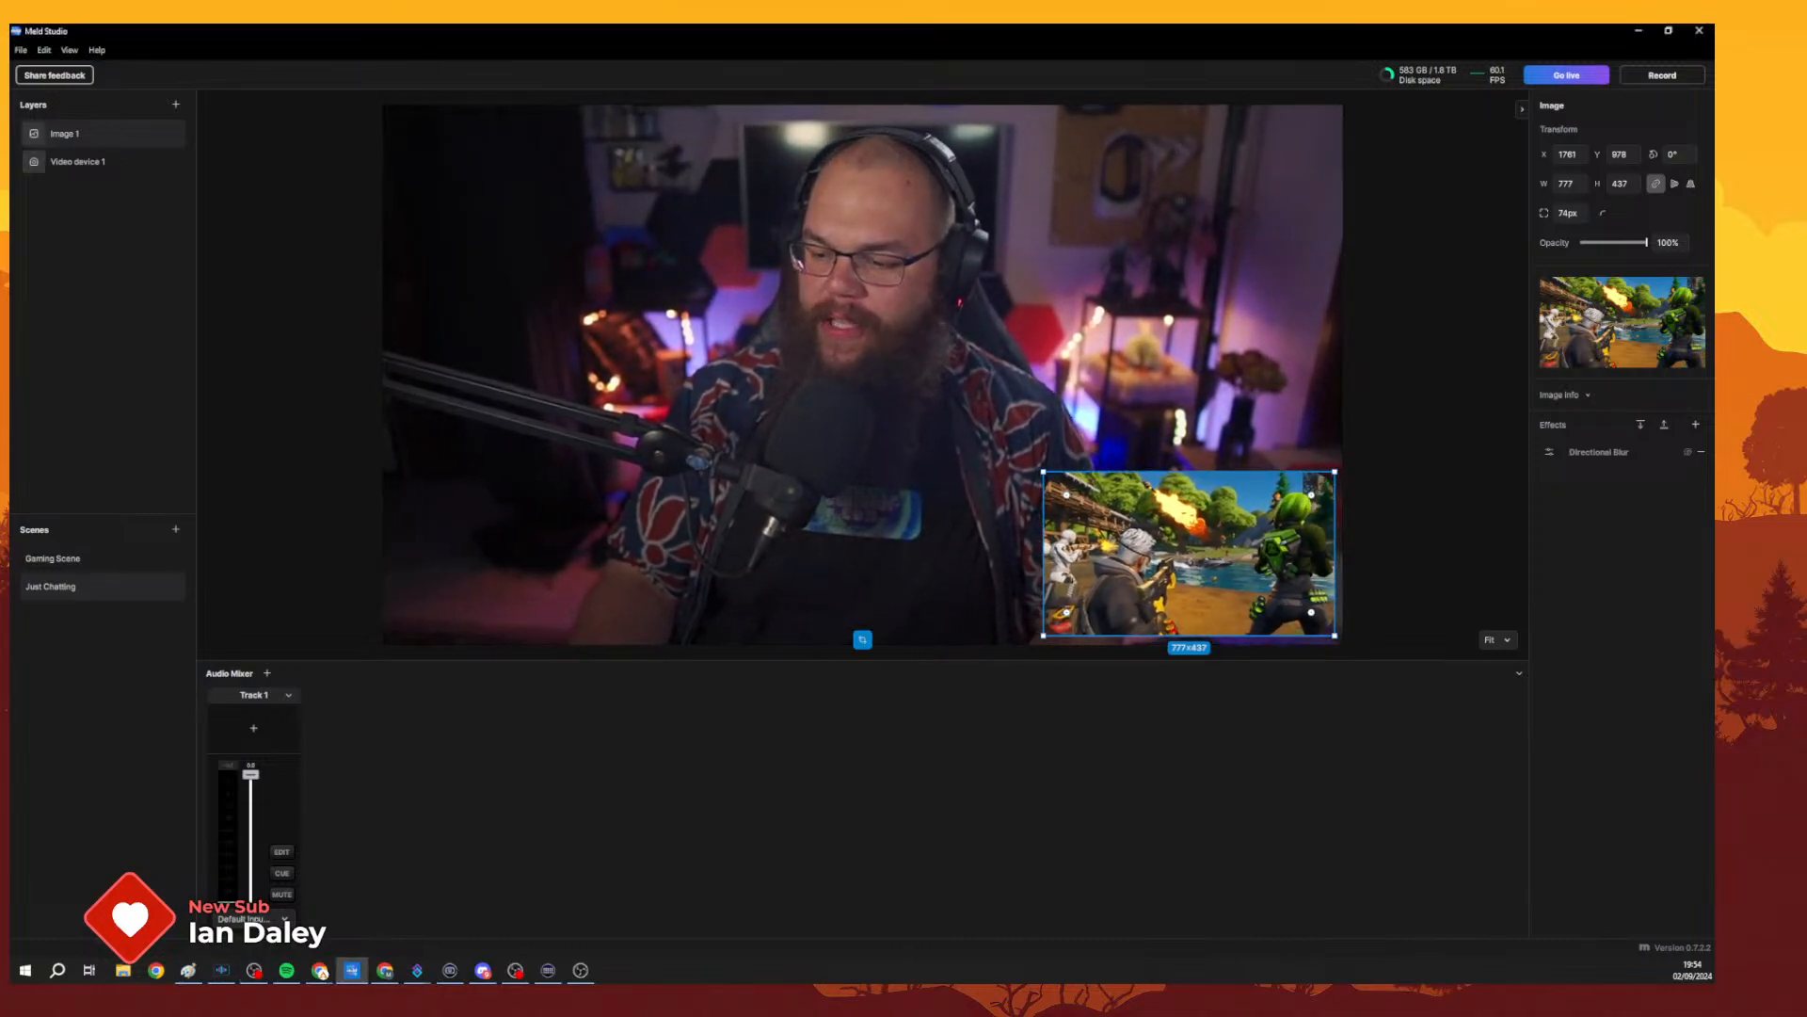
key("alt+Tab")
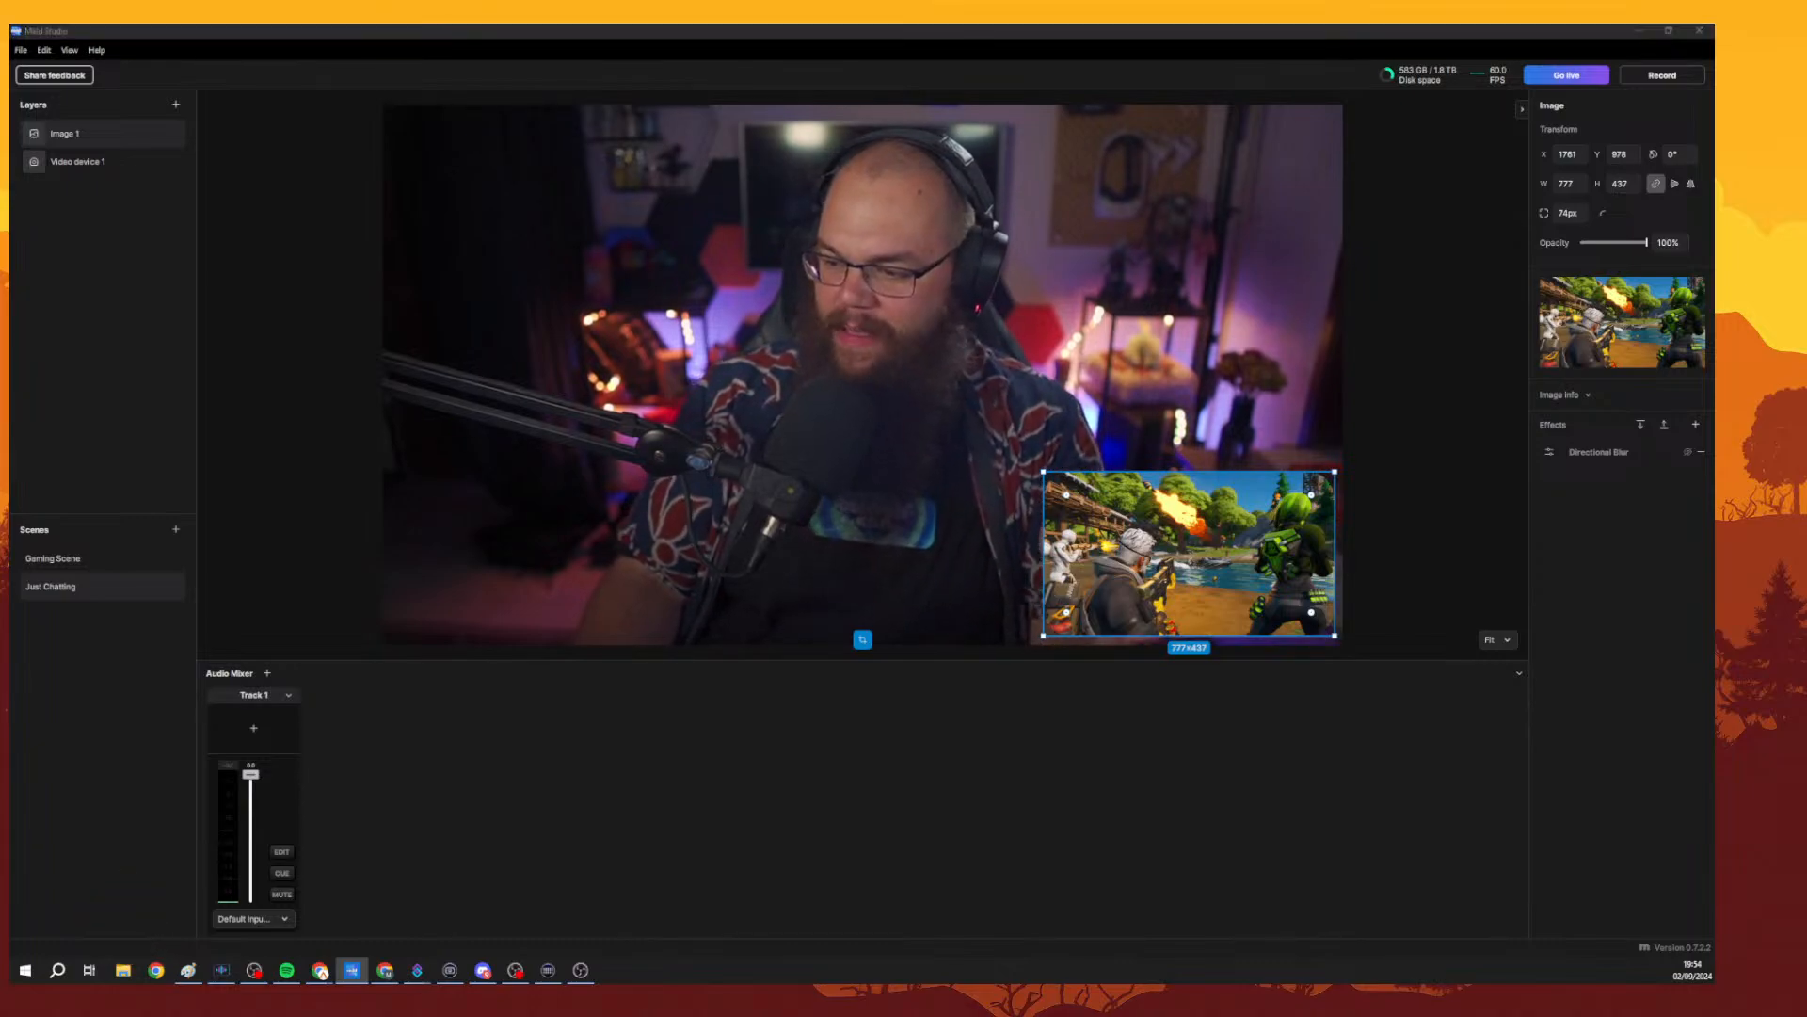
key("alt+Tab")
key("alt+Tab")
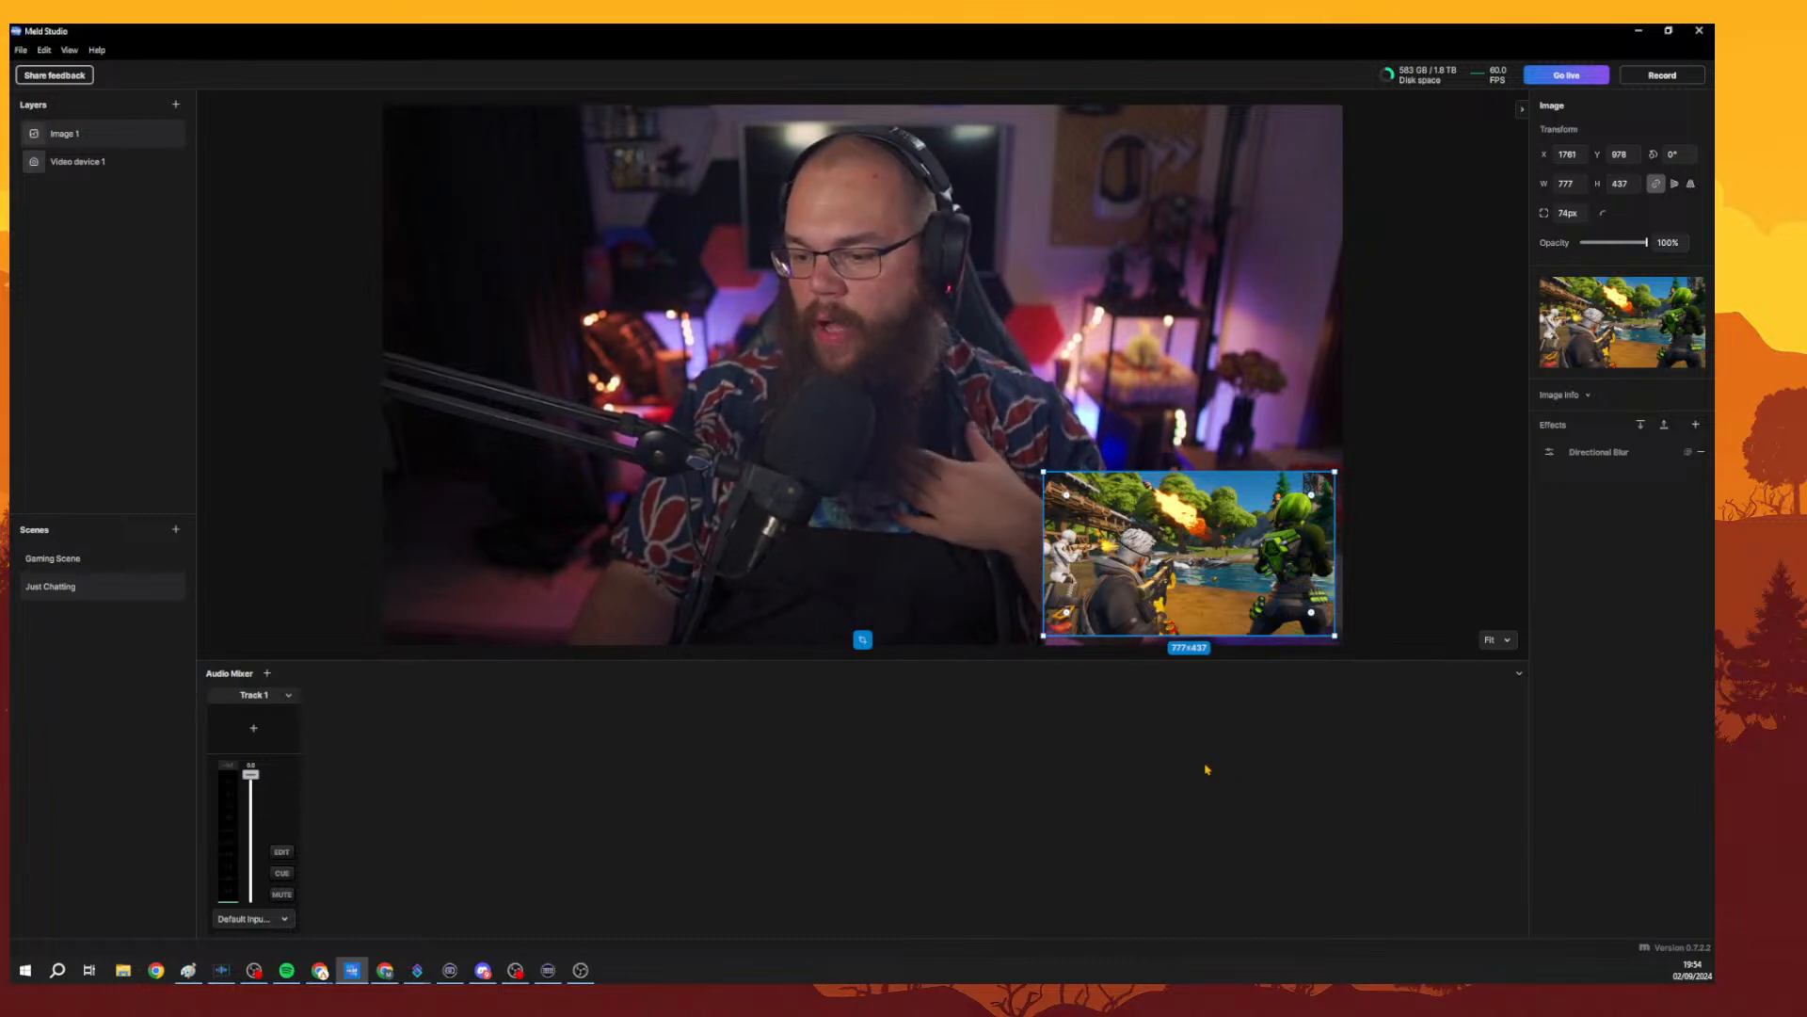
left_click(66, 587)
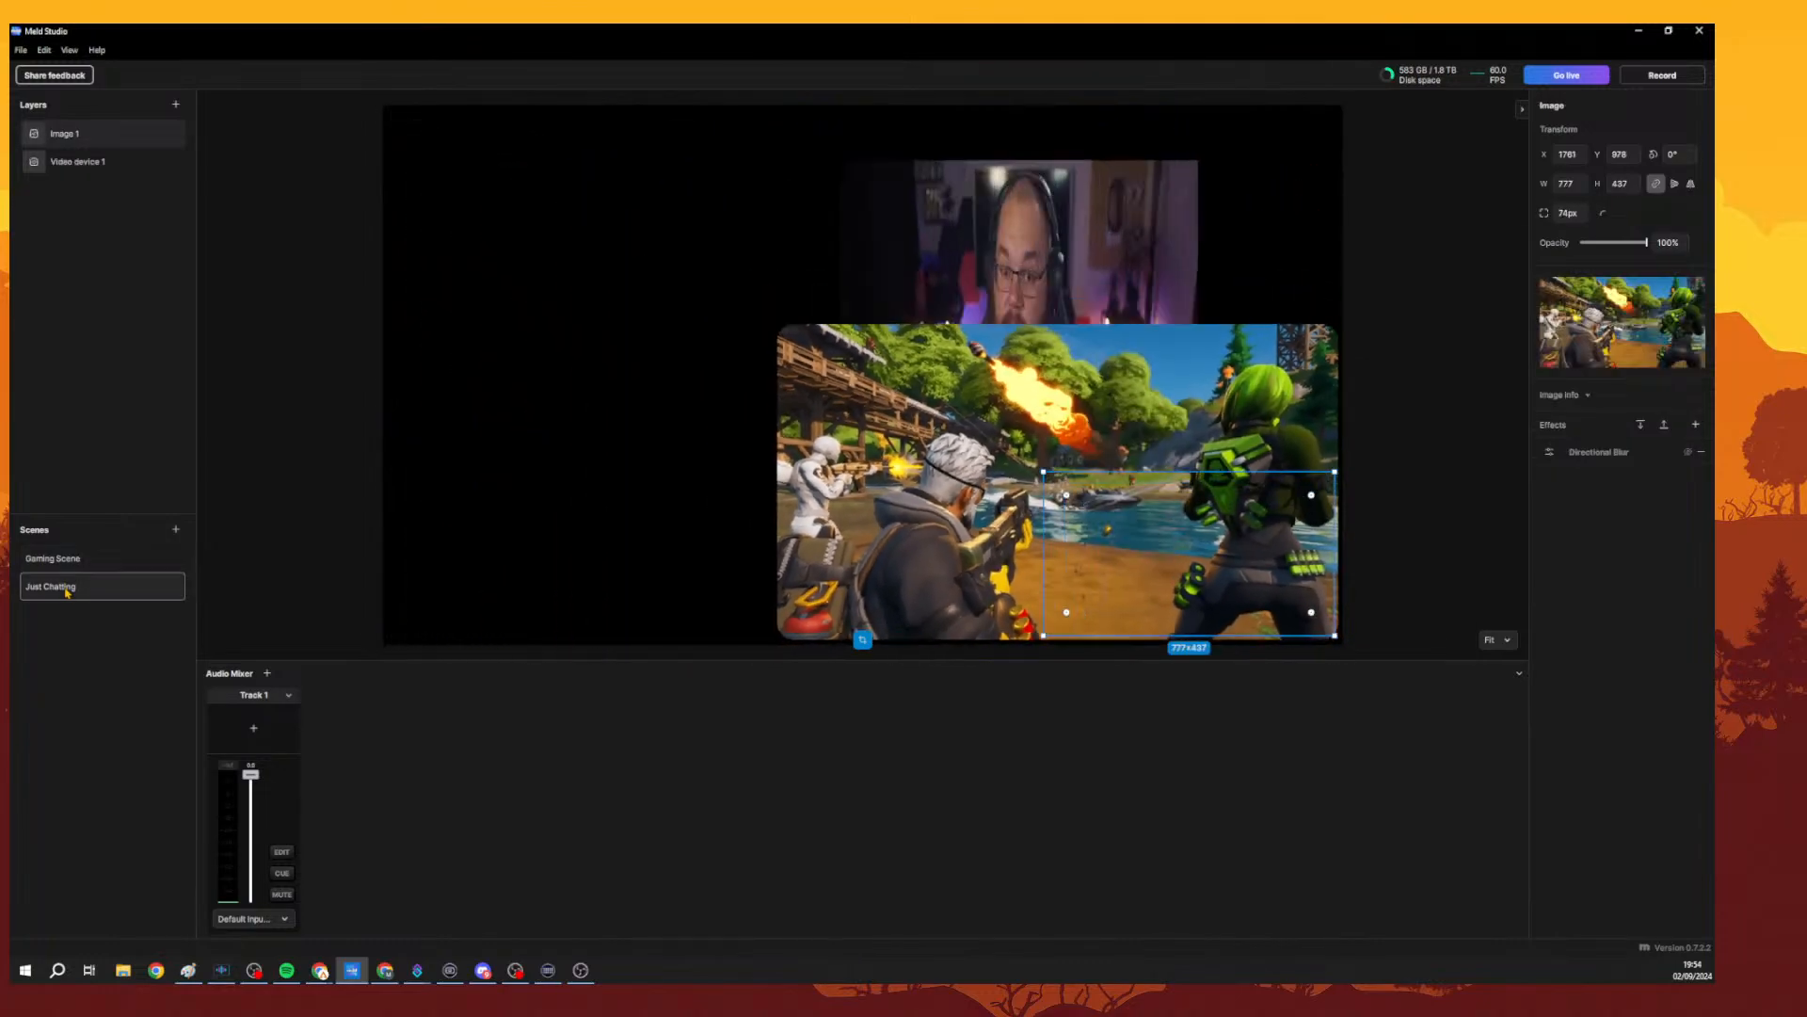
left_click(59, 558)
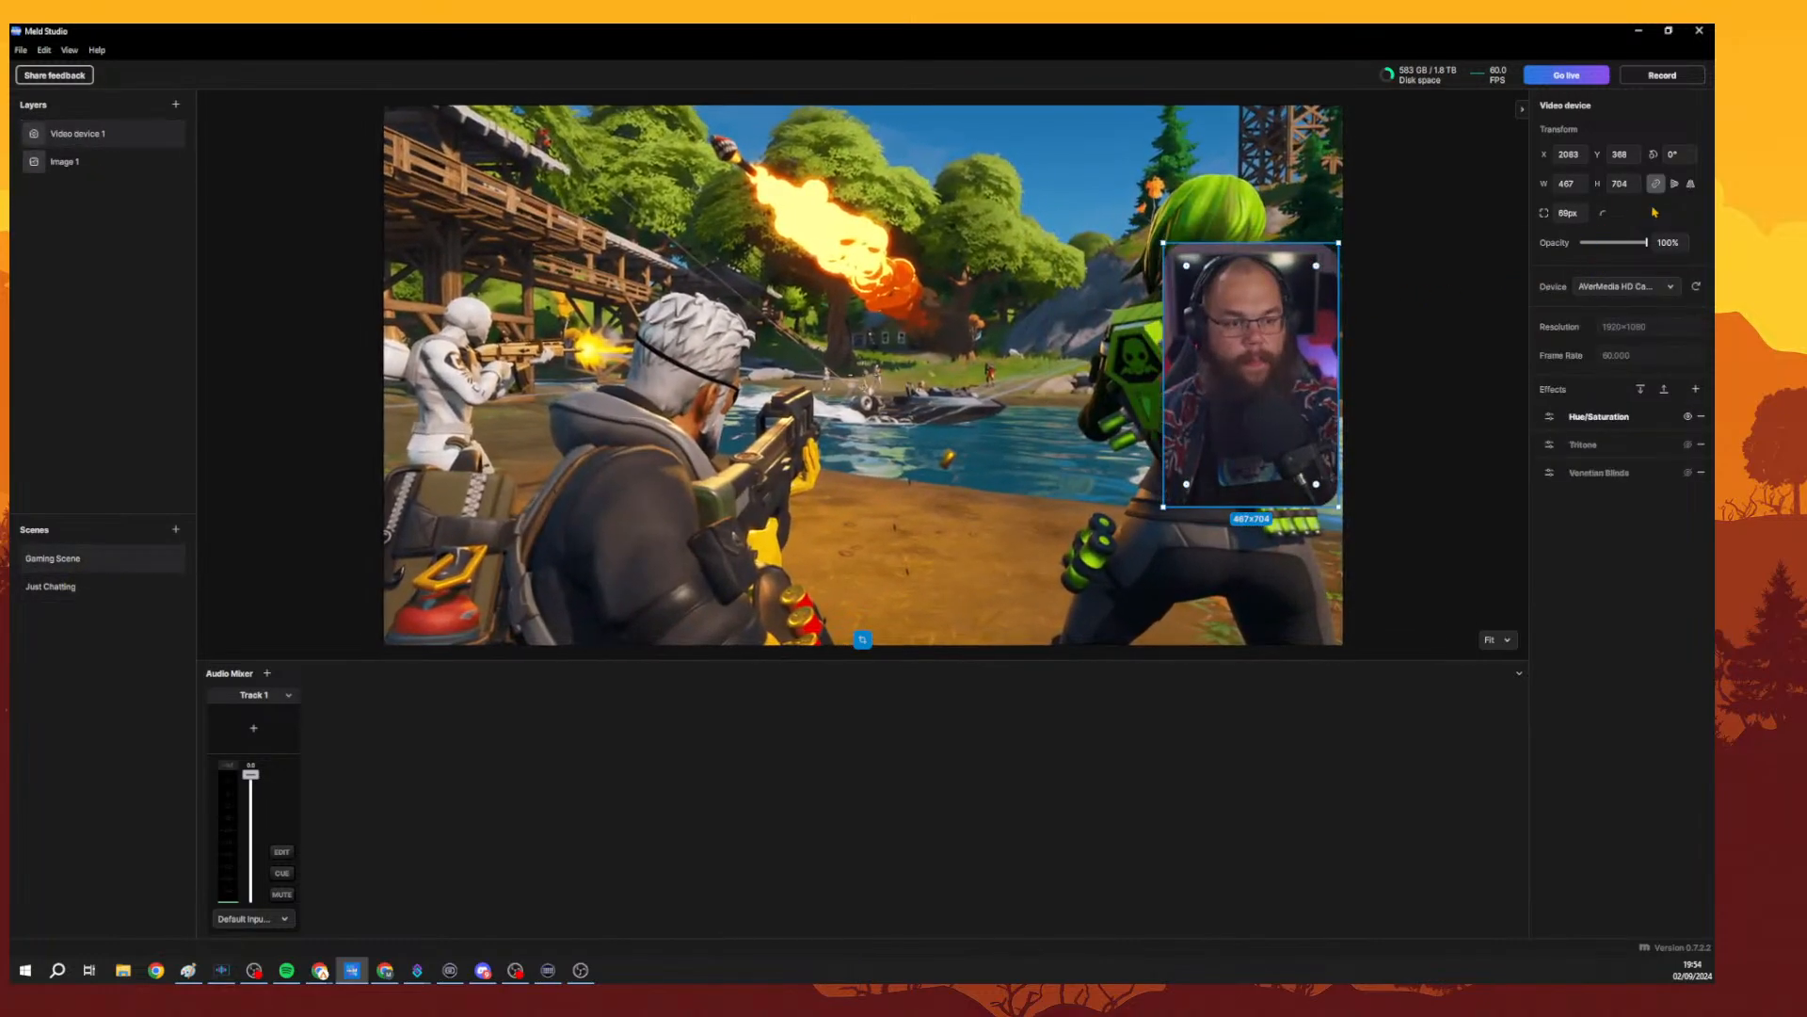
left_click(1397, 366)
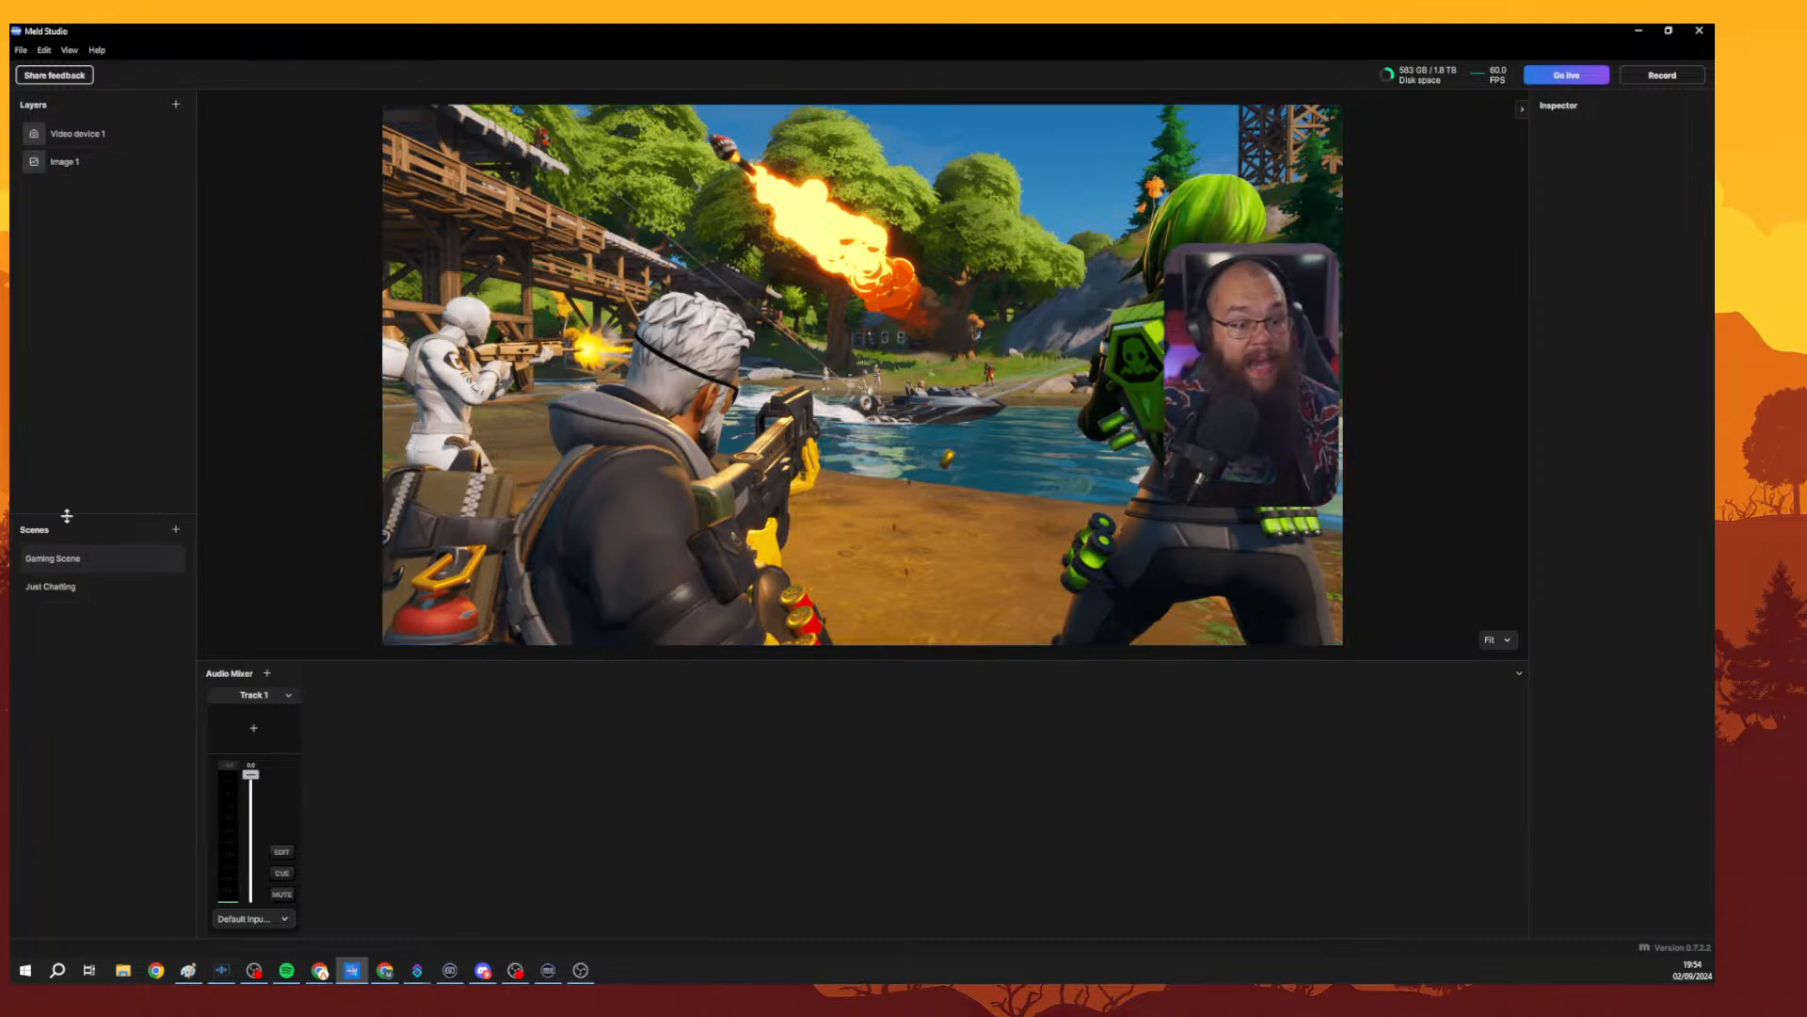
left_click(66, 587)
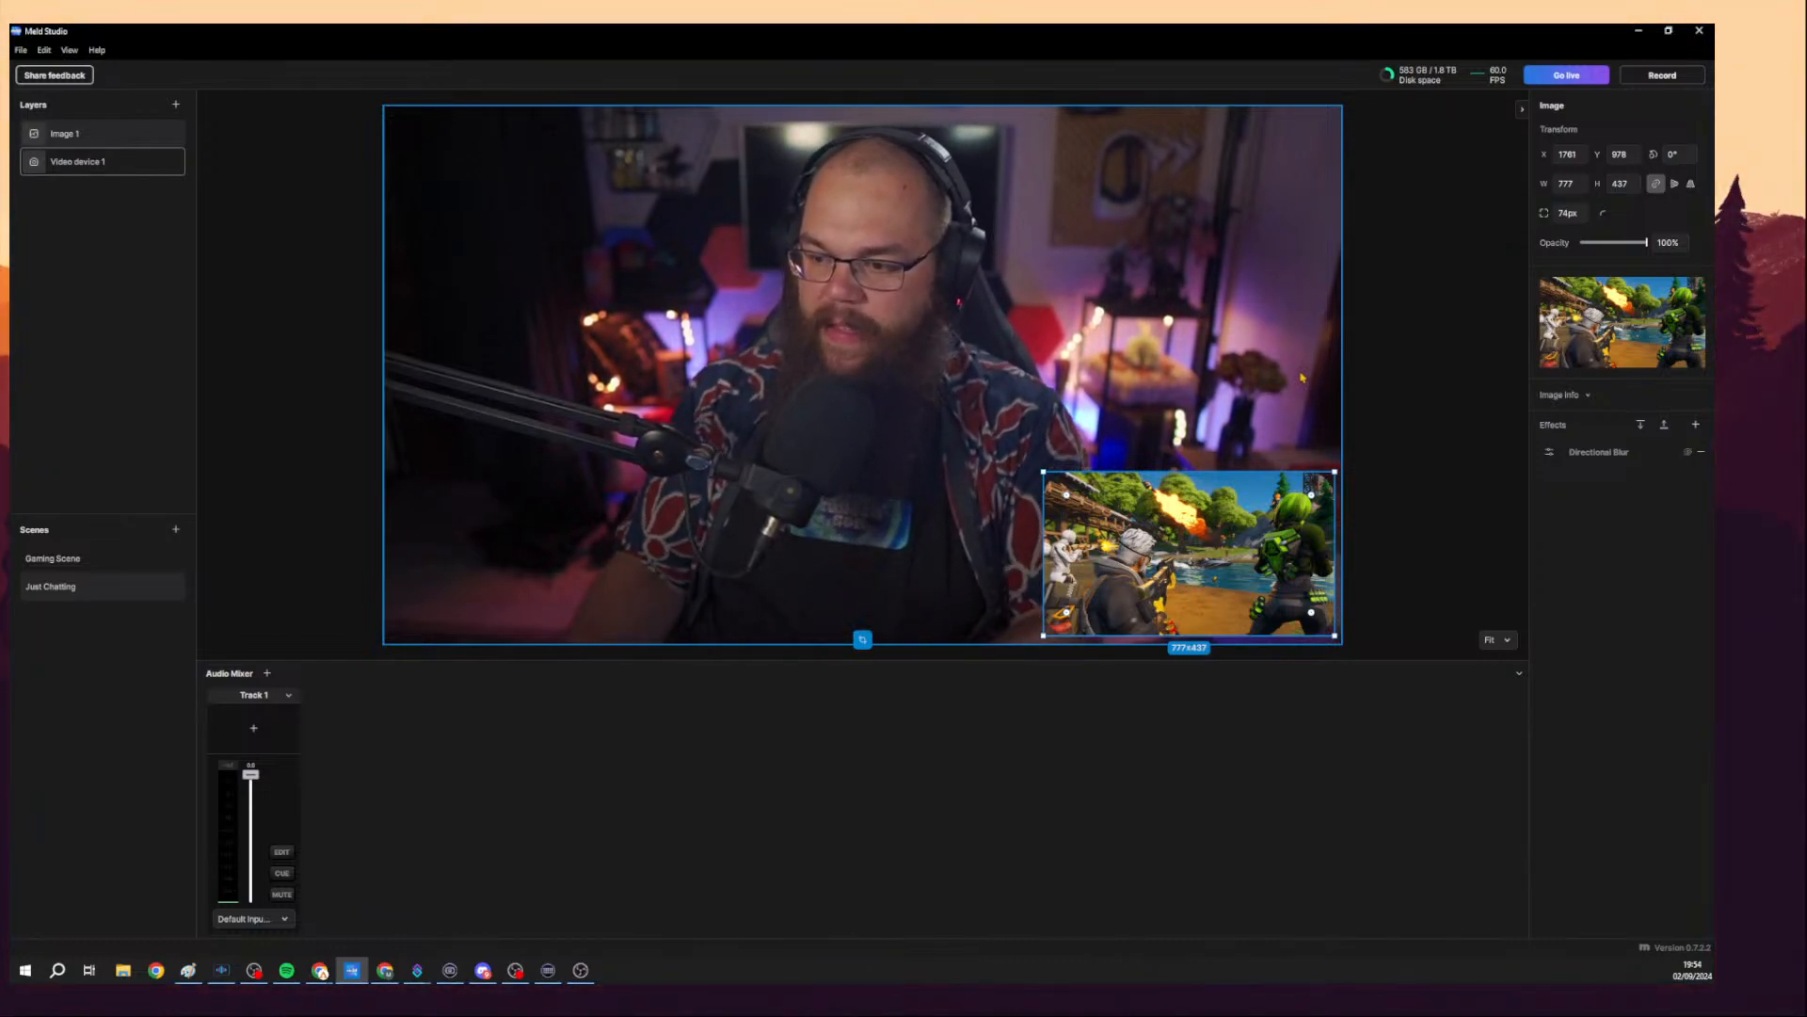
left_click(1459, 265)
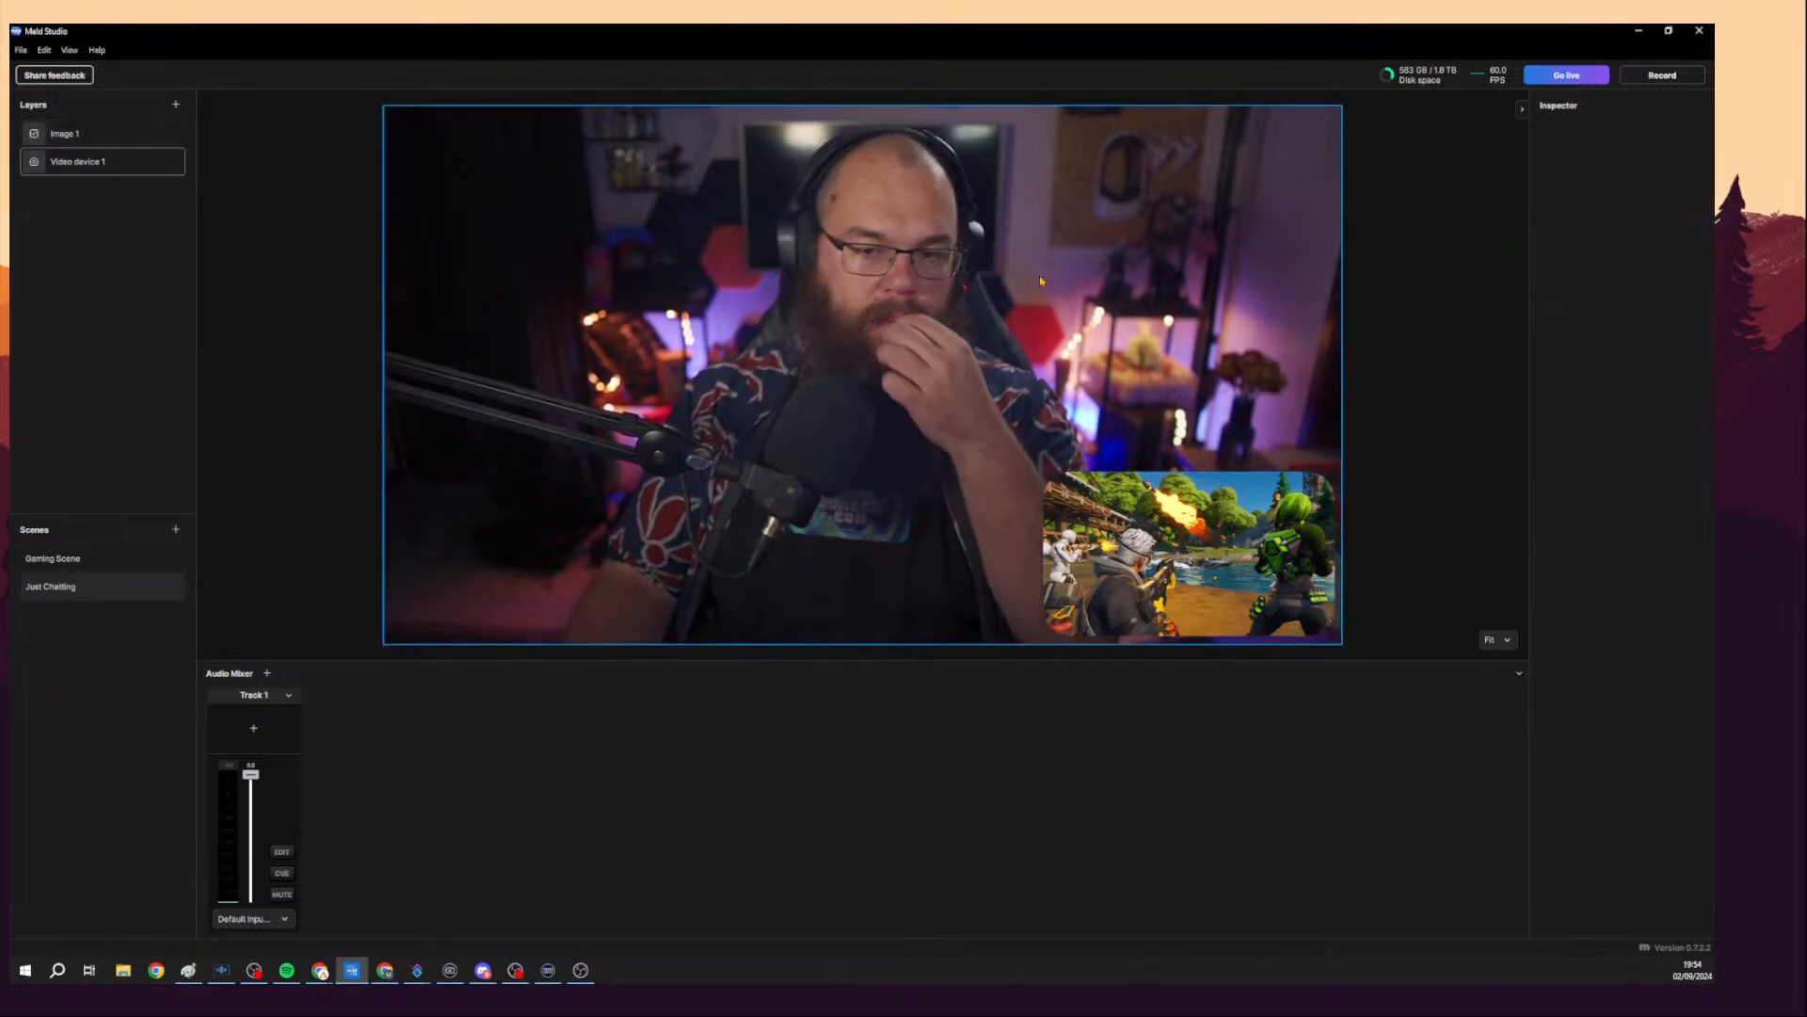
Try the CCToner and Threshold effects on the Just Chatting camera layer, removing each one.
left_click(104, 162)
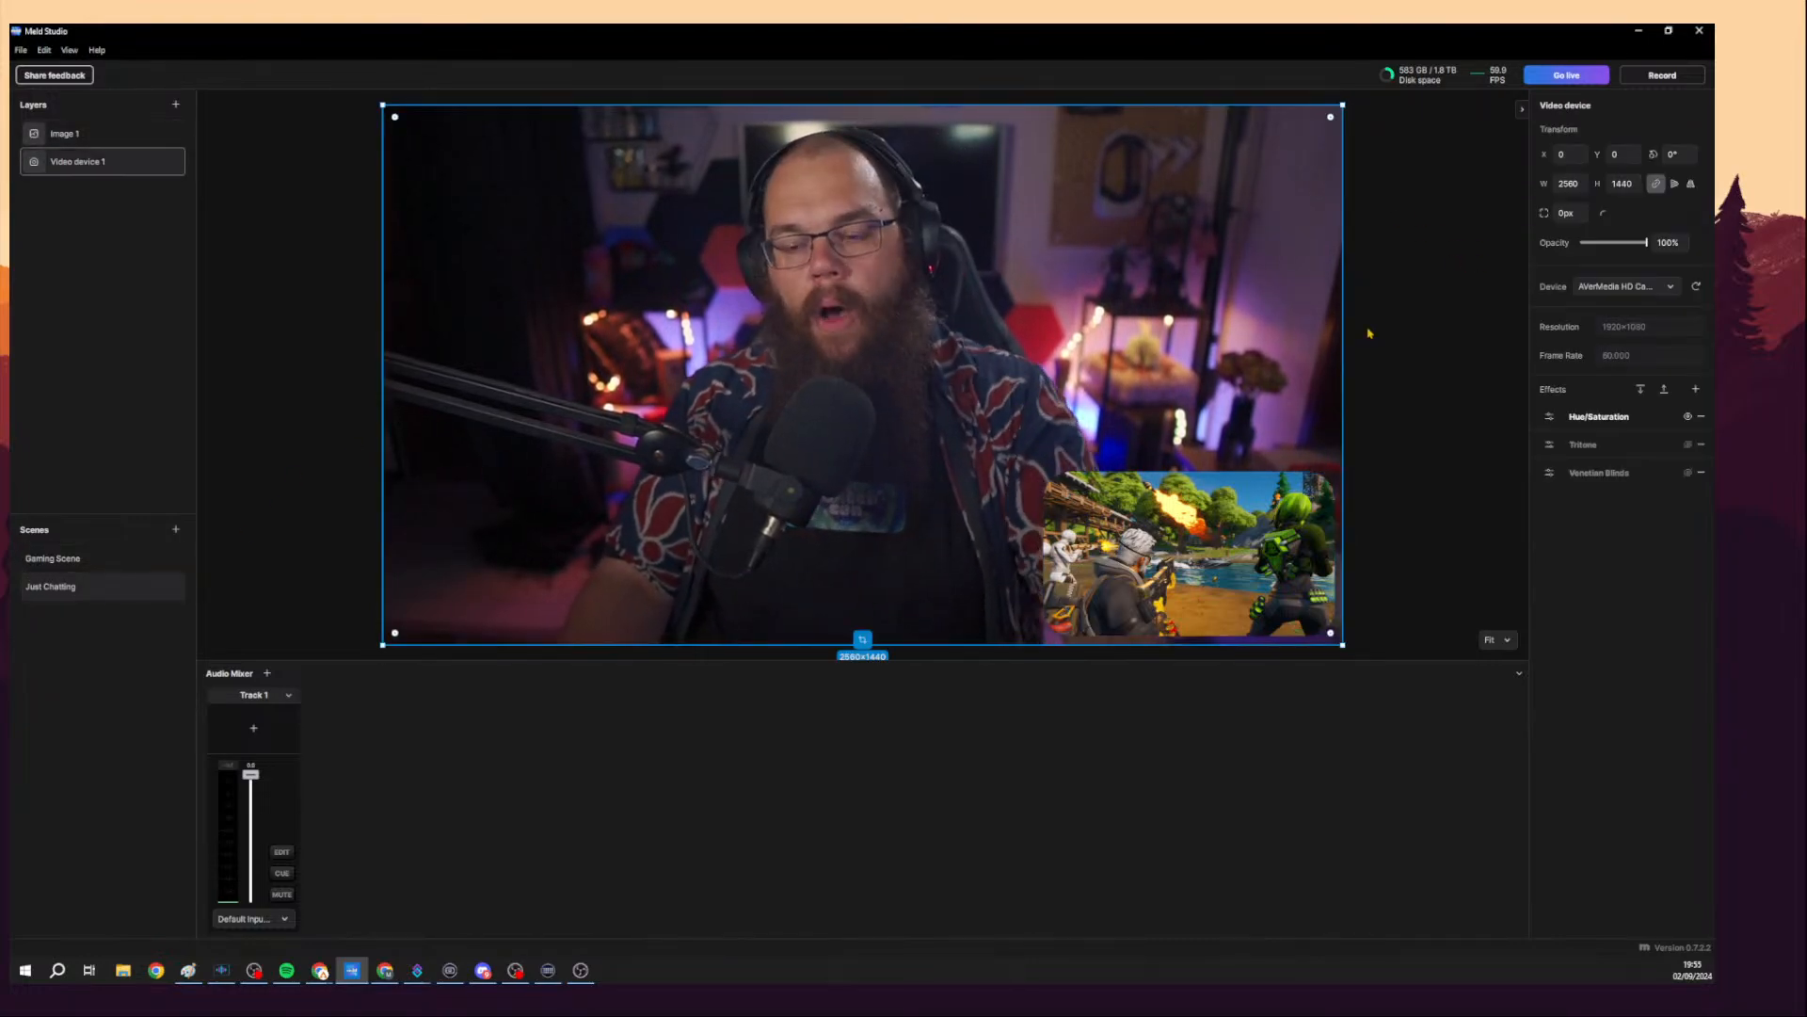
left_click(1694, 390)
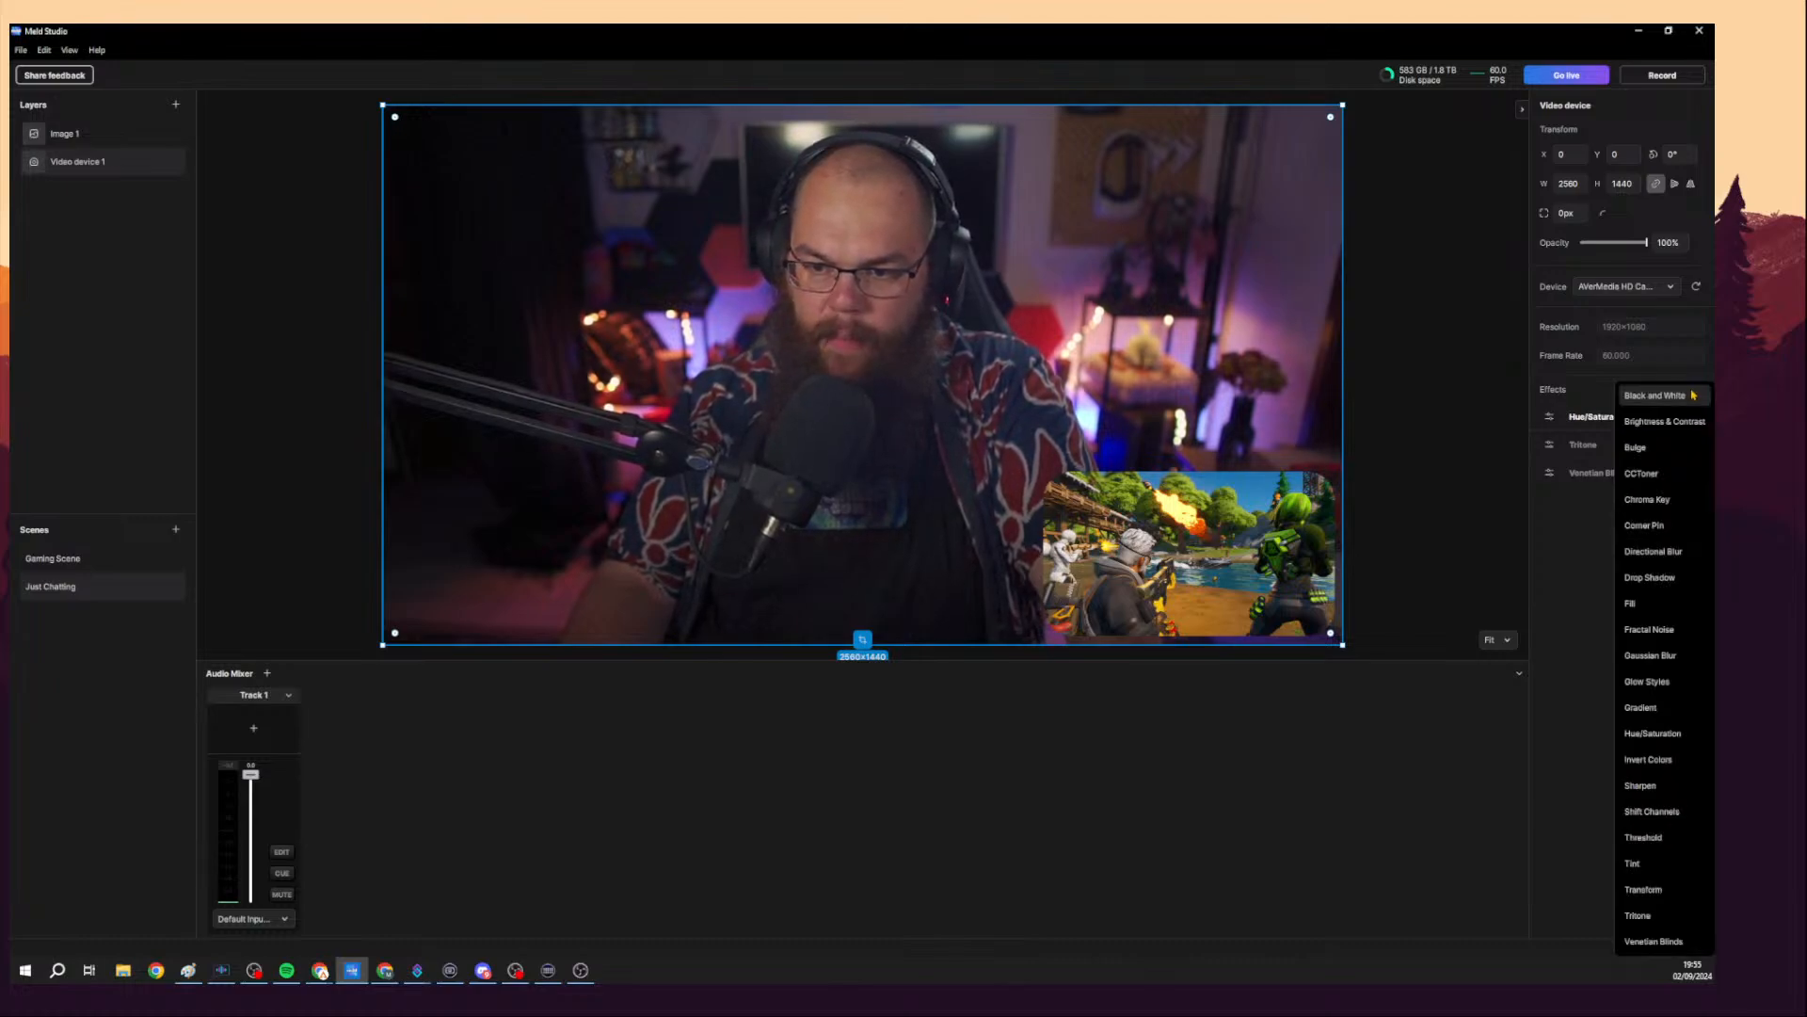
left_click(1655, 475)
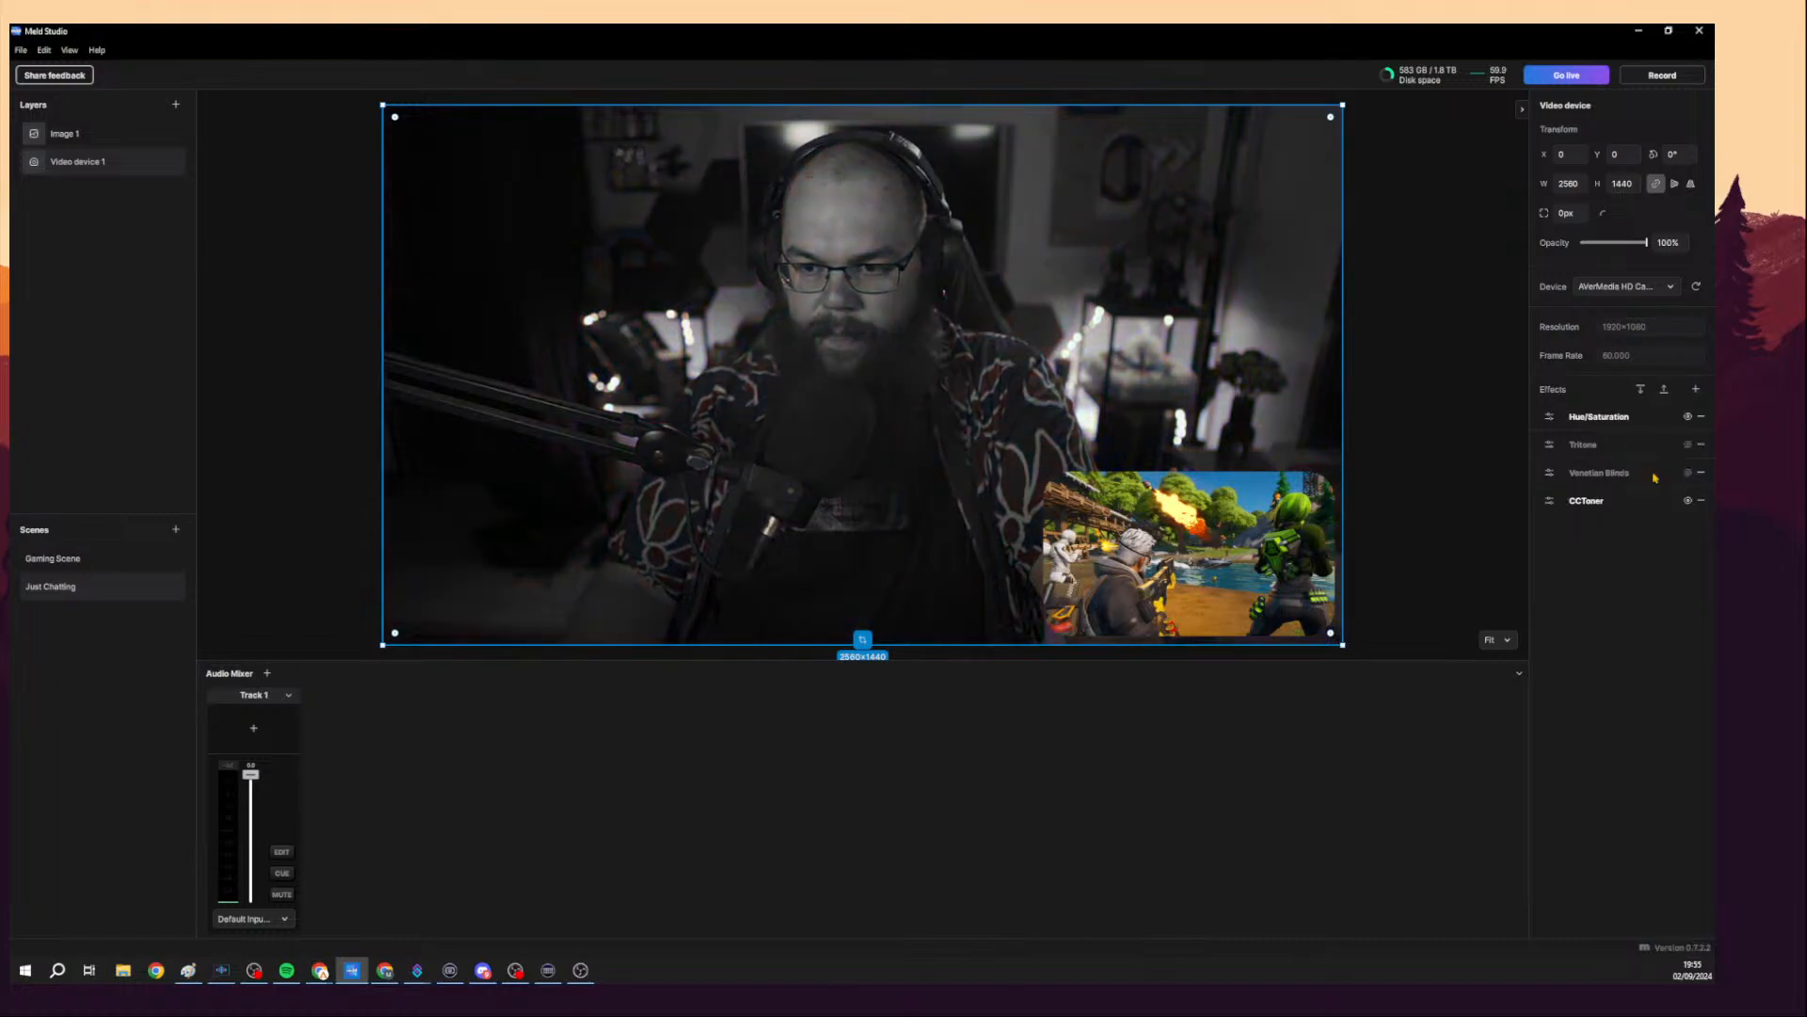
left_click(1700, 502)
left_click(1696, 389)
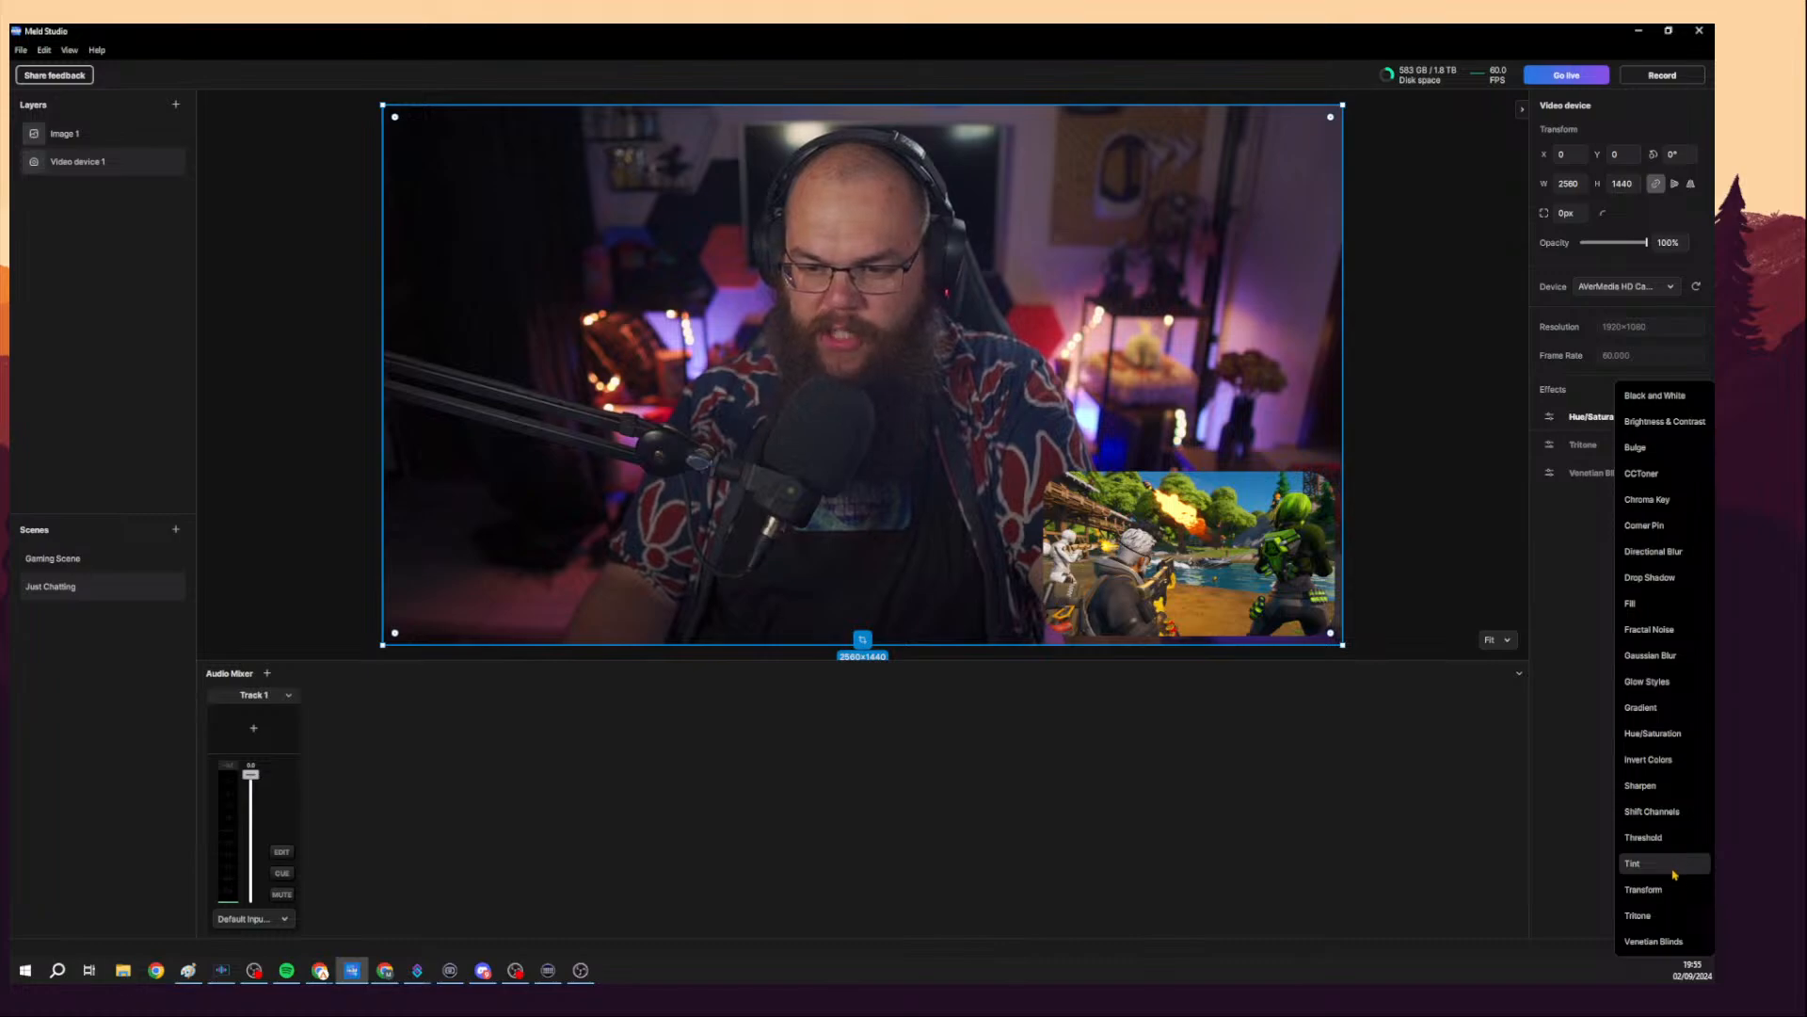
left_click(1666, 838)
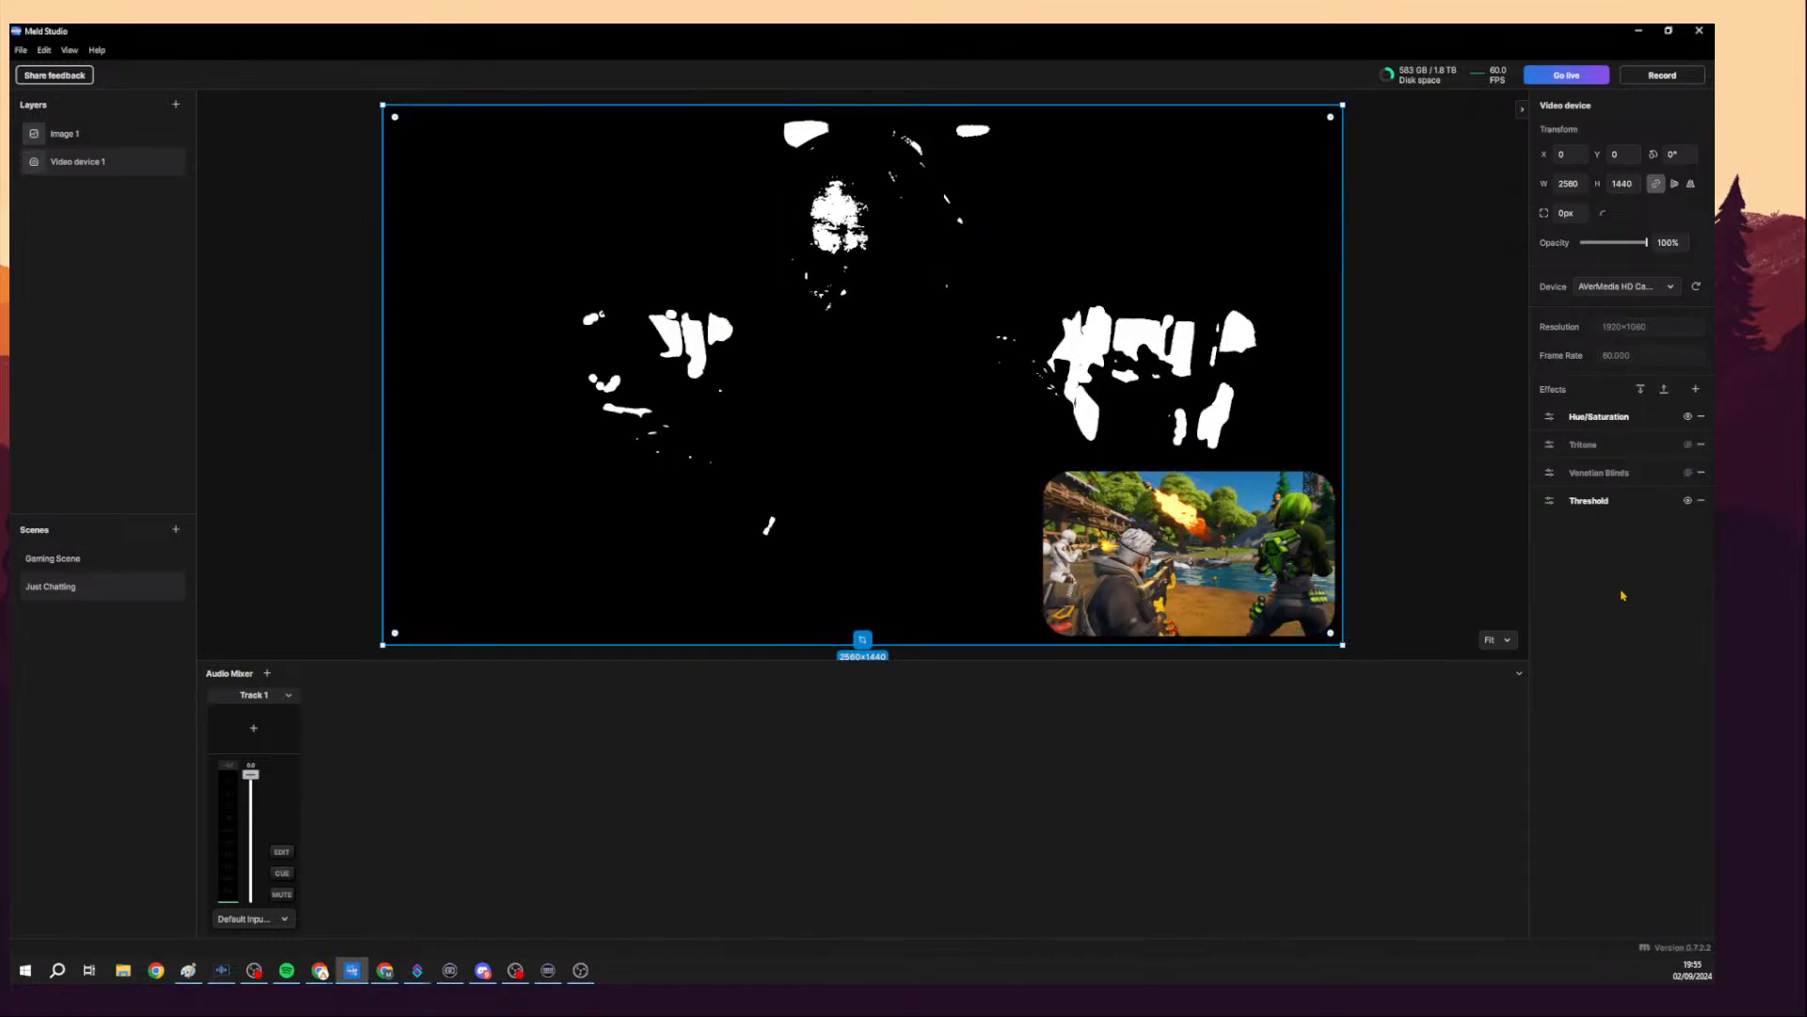
left_click(1701, 500)
Add a Transform effect to the Just Chatting camera layer and open its settings.
left_click(1696, 389)
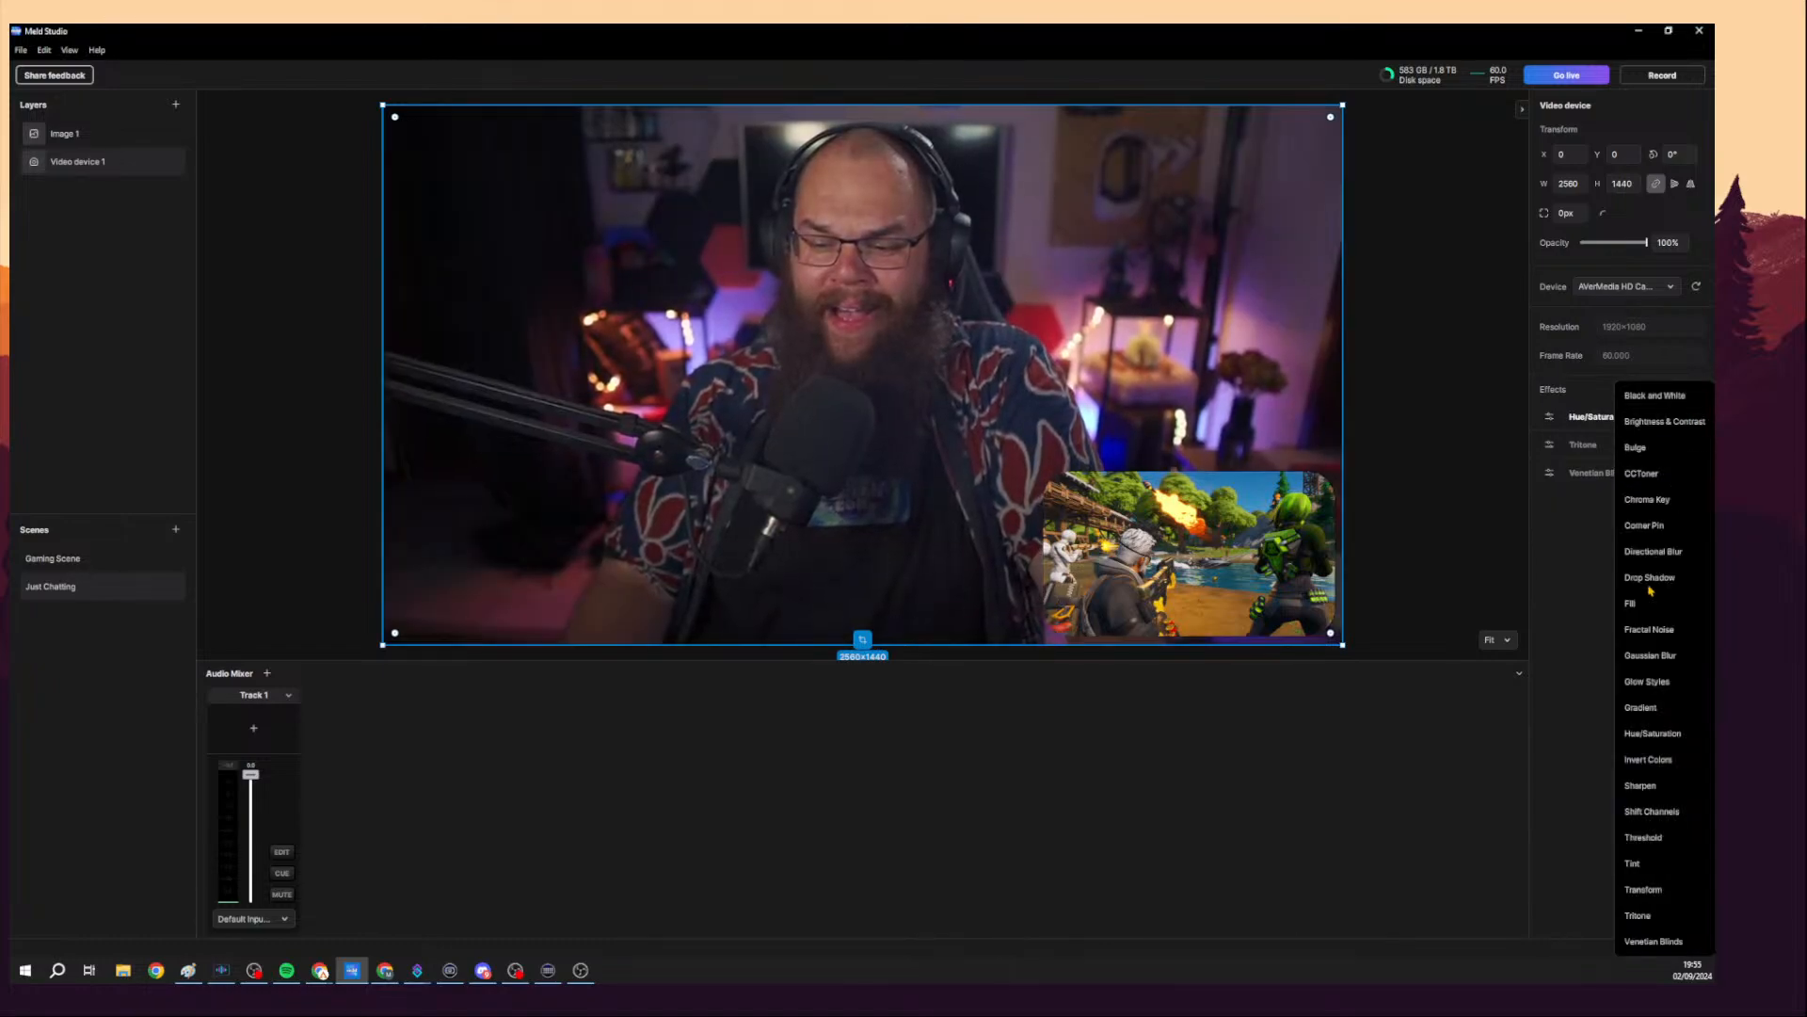
left_click(1658, 895)
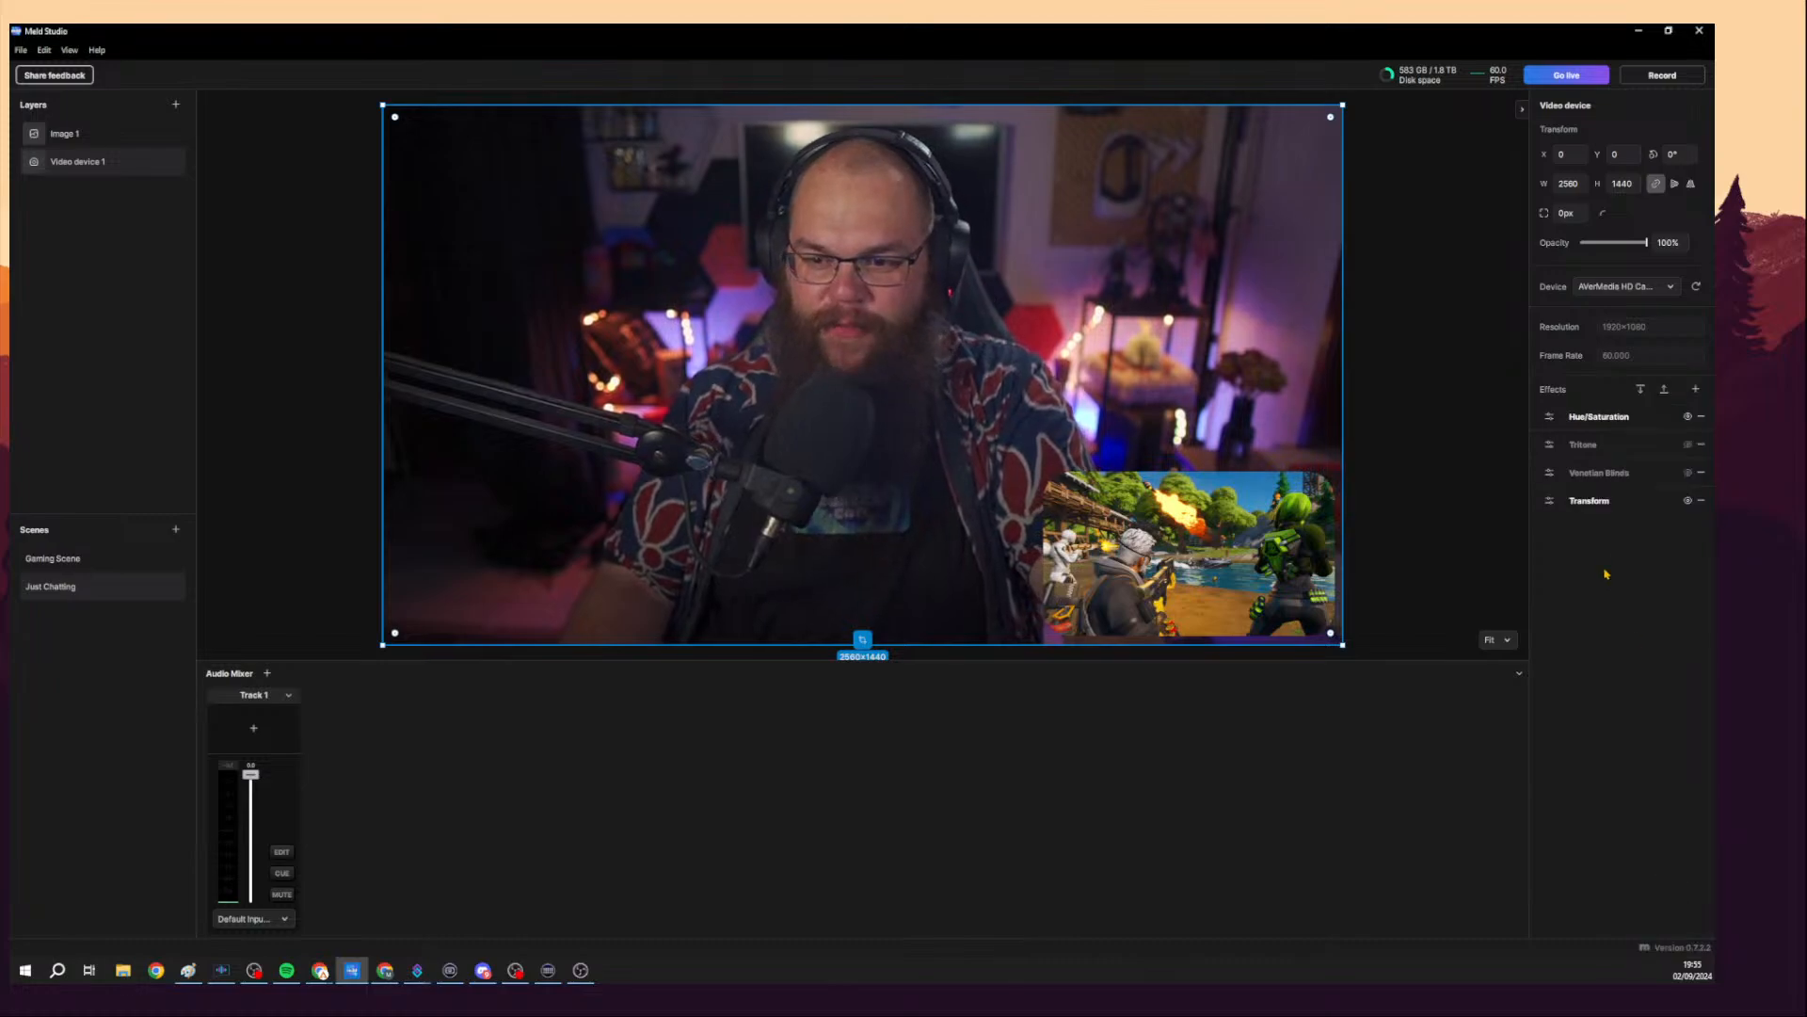
left_click(1549, 499)
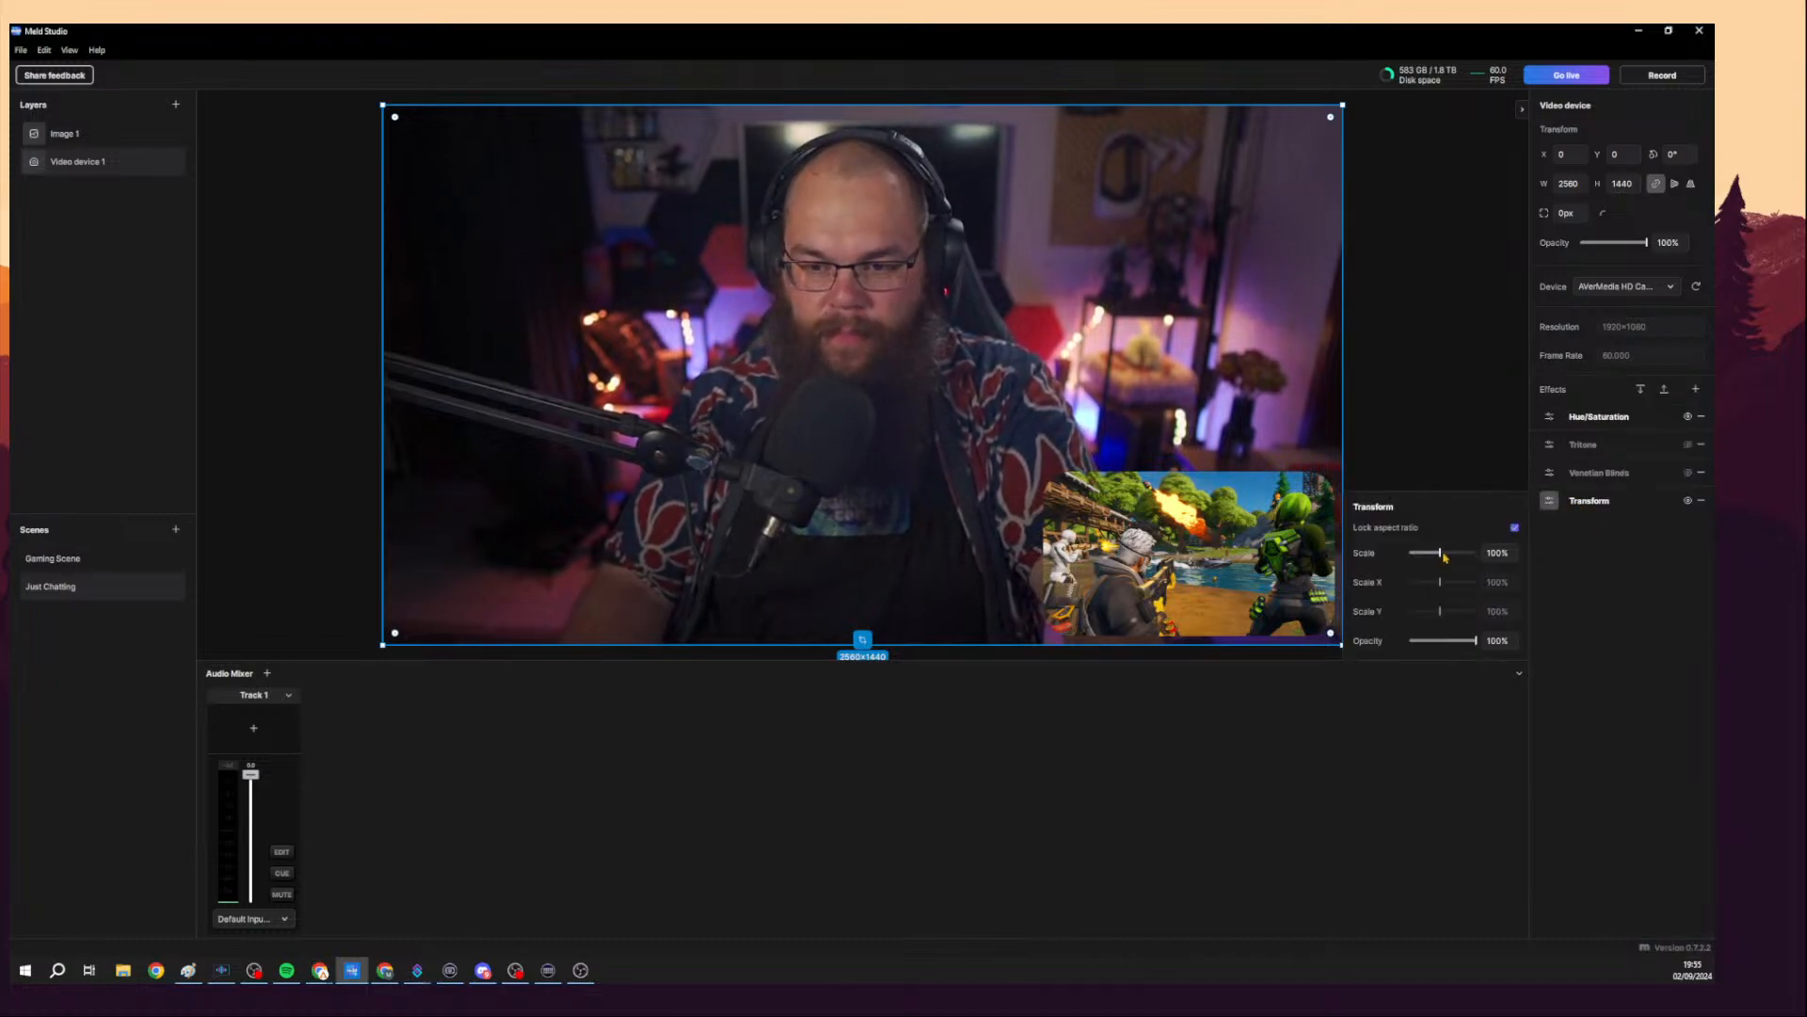
Experiment with the Transform effect's scale, unlock the aspect ratio, stretch Scale X and Scale Y, and drag the camera layer around.
mouse_move(1440, 556)
left_mouse_down()
mouse_move(1422, 556)
mouse_move(1463, 554)
left_mouse_up()
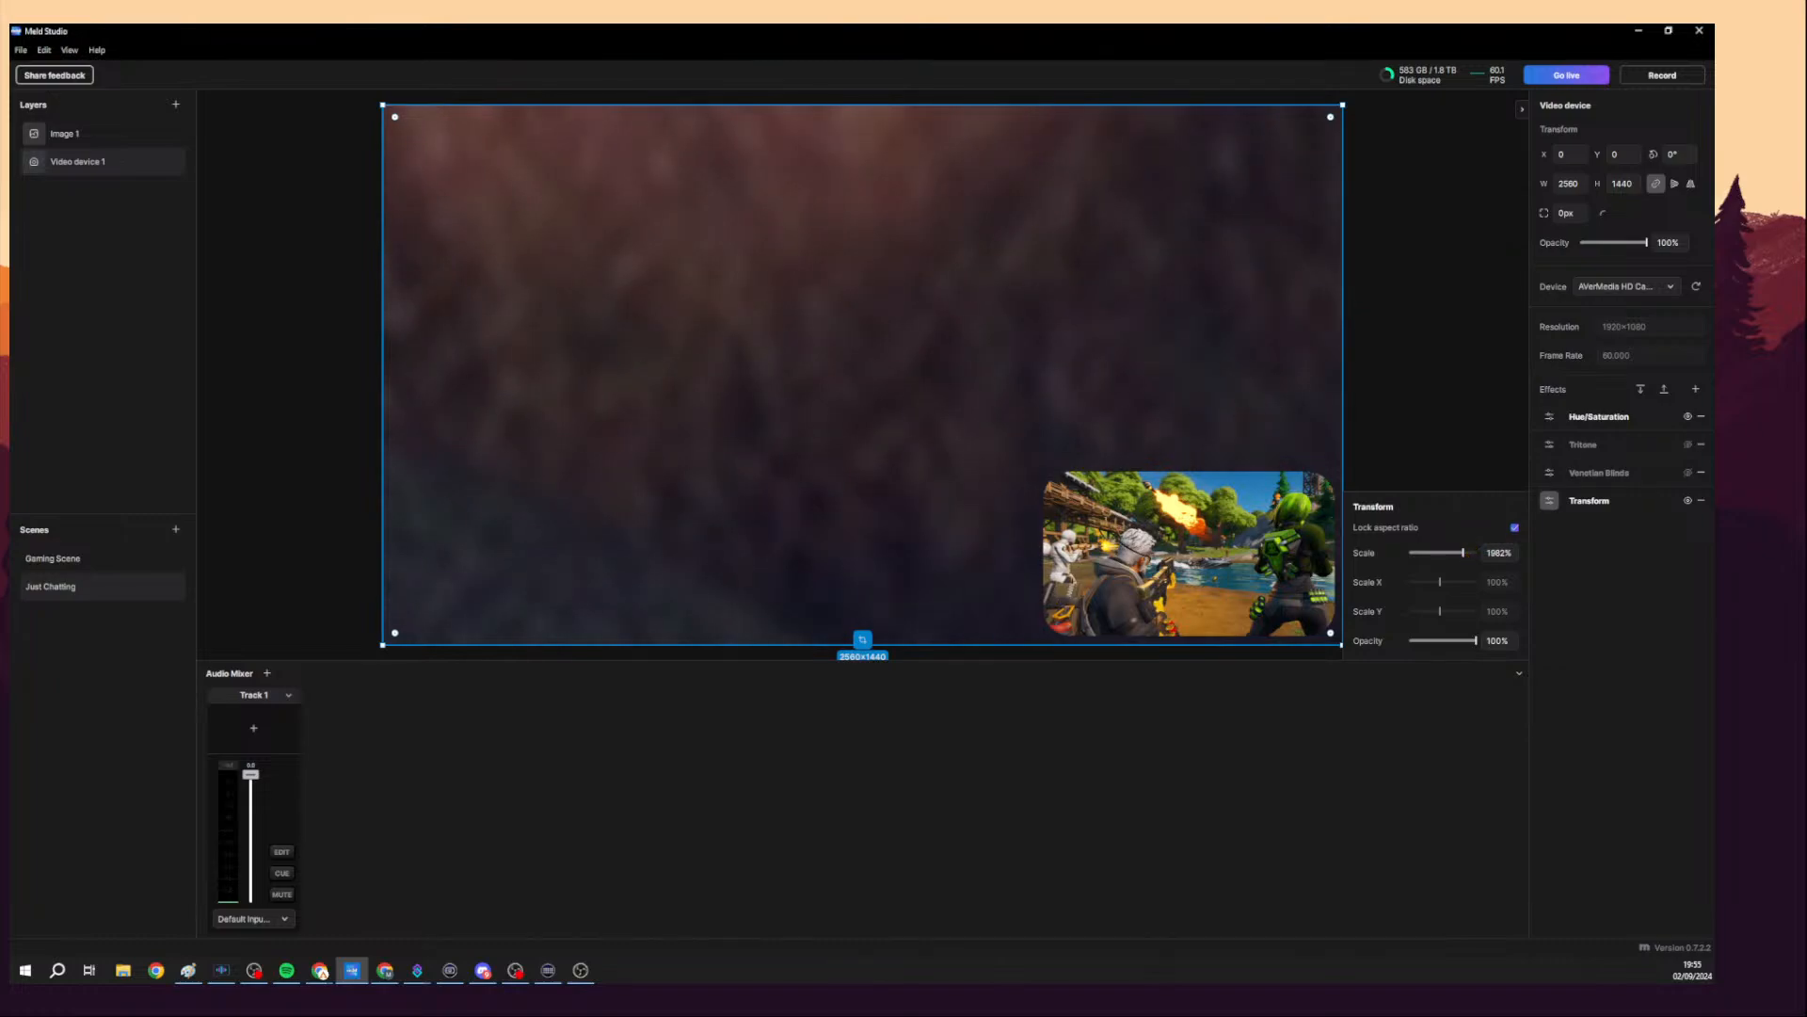
left_click_drag(1463, 554, 1436, 554)
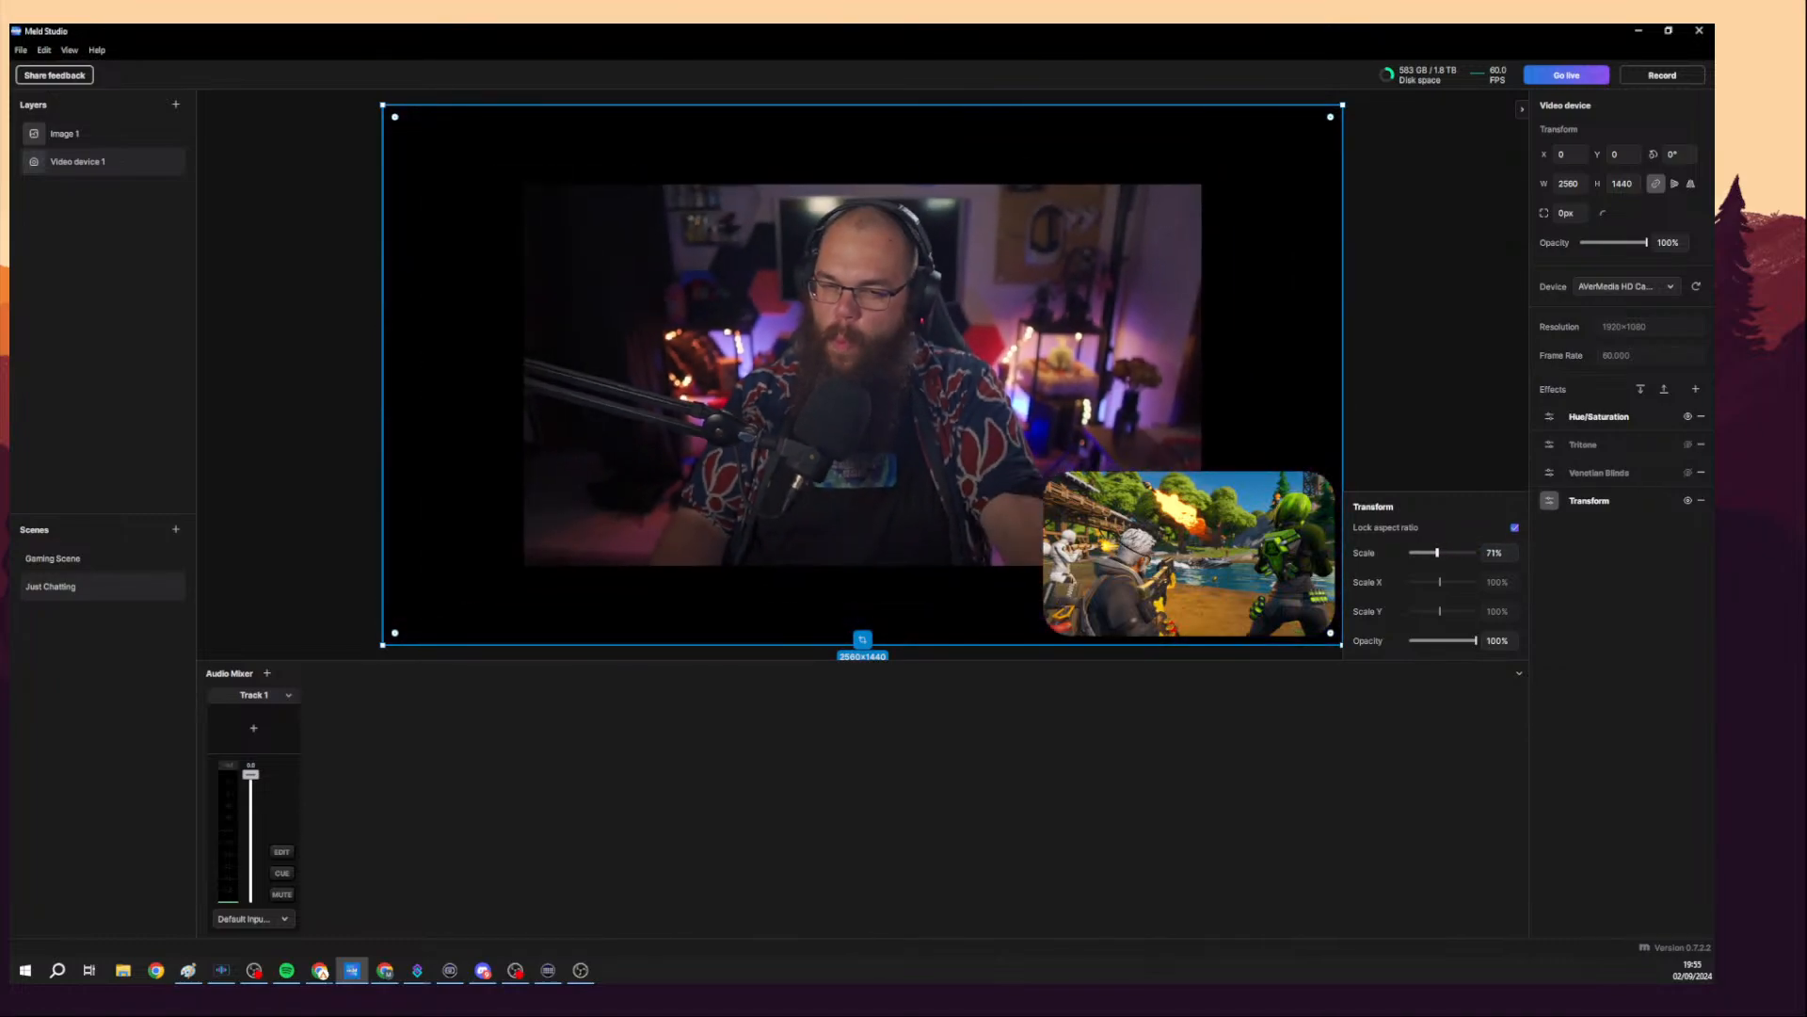
left_click(1515, 529)
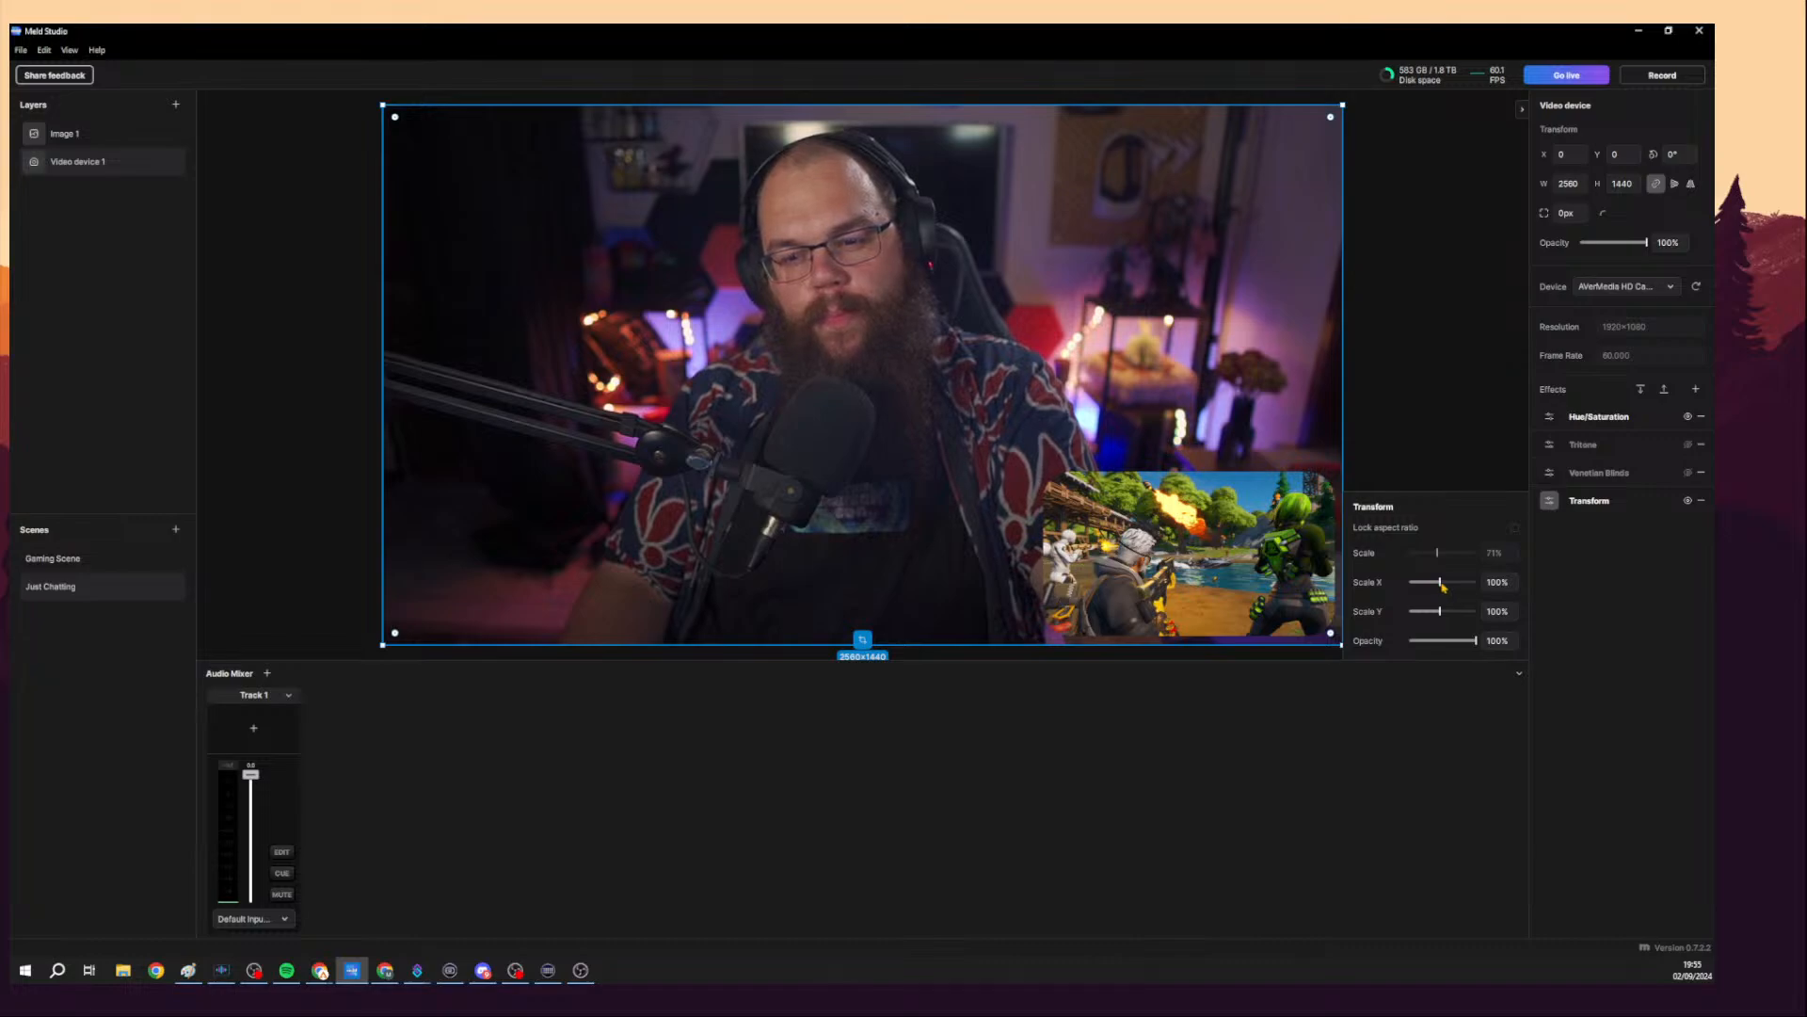
left_click_drag(1440, 583, 1454, 583)
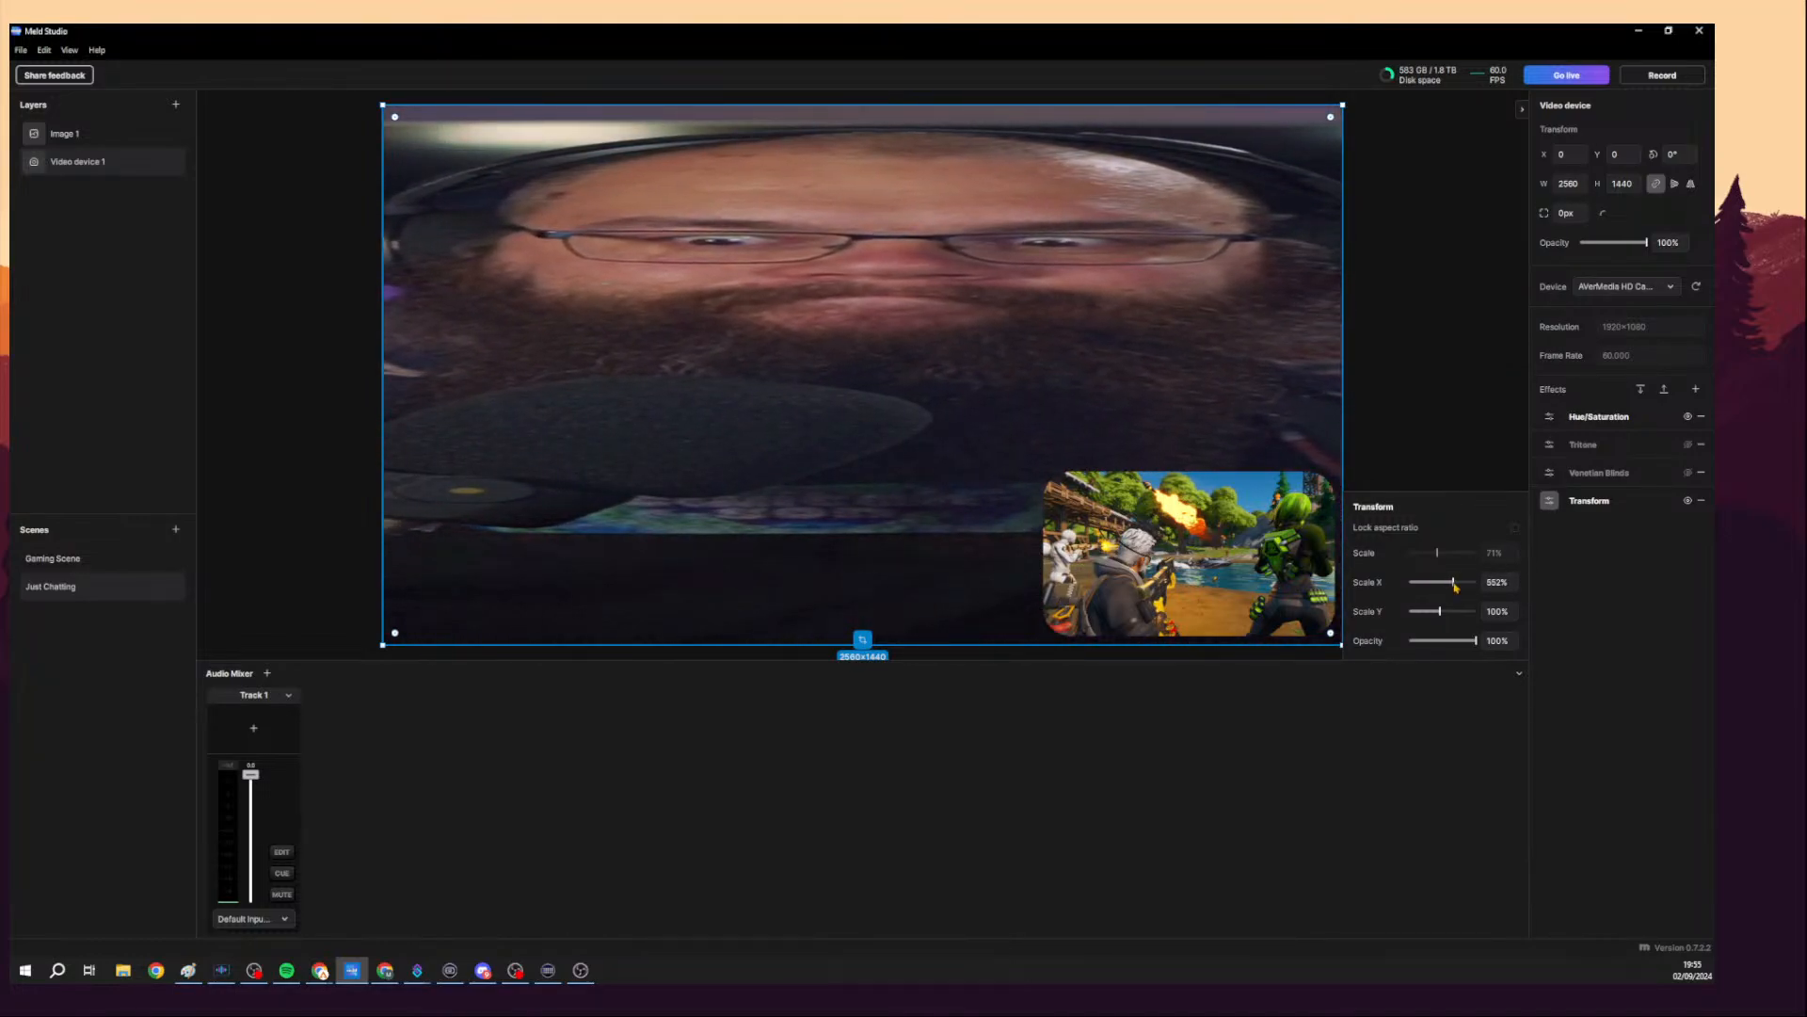
mouse_move(1453, 583)
left_mouse_down()
mouse_move(1445, 612)
mouse_move(1460, 612)
left_mouse_up()
left_click_drag(1173, 432, 1184, 990)
left_click_drag(1069, 413, 1087, 718)
left_click(1021, 367)
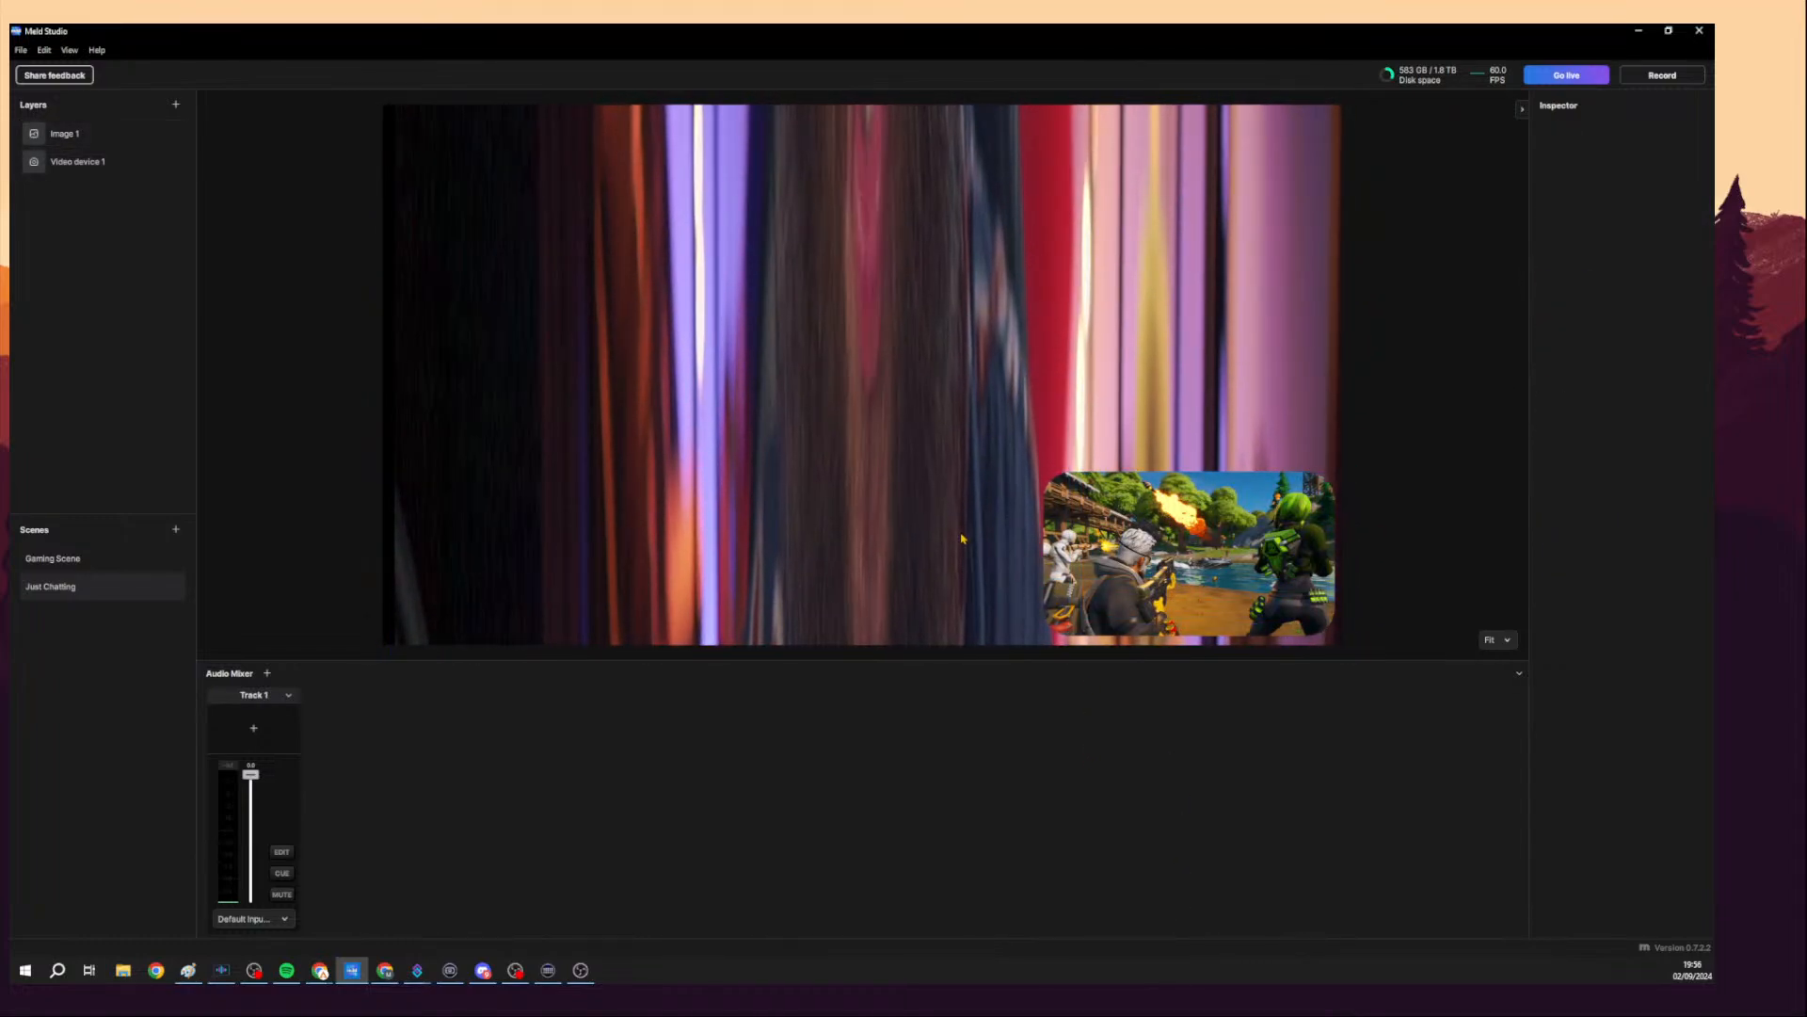
Remove the Transform effect from the camera layer and reset the layer's position to X 0, Y 0.
left_click(156, 160)
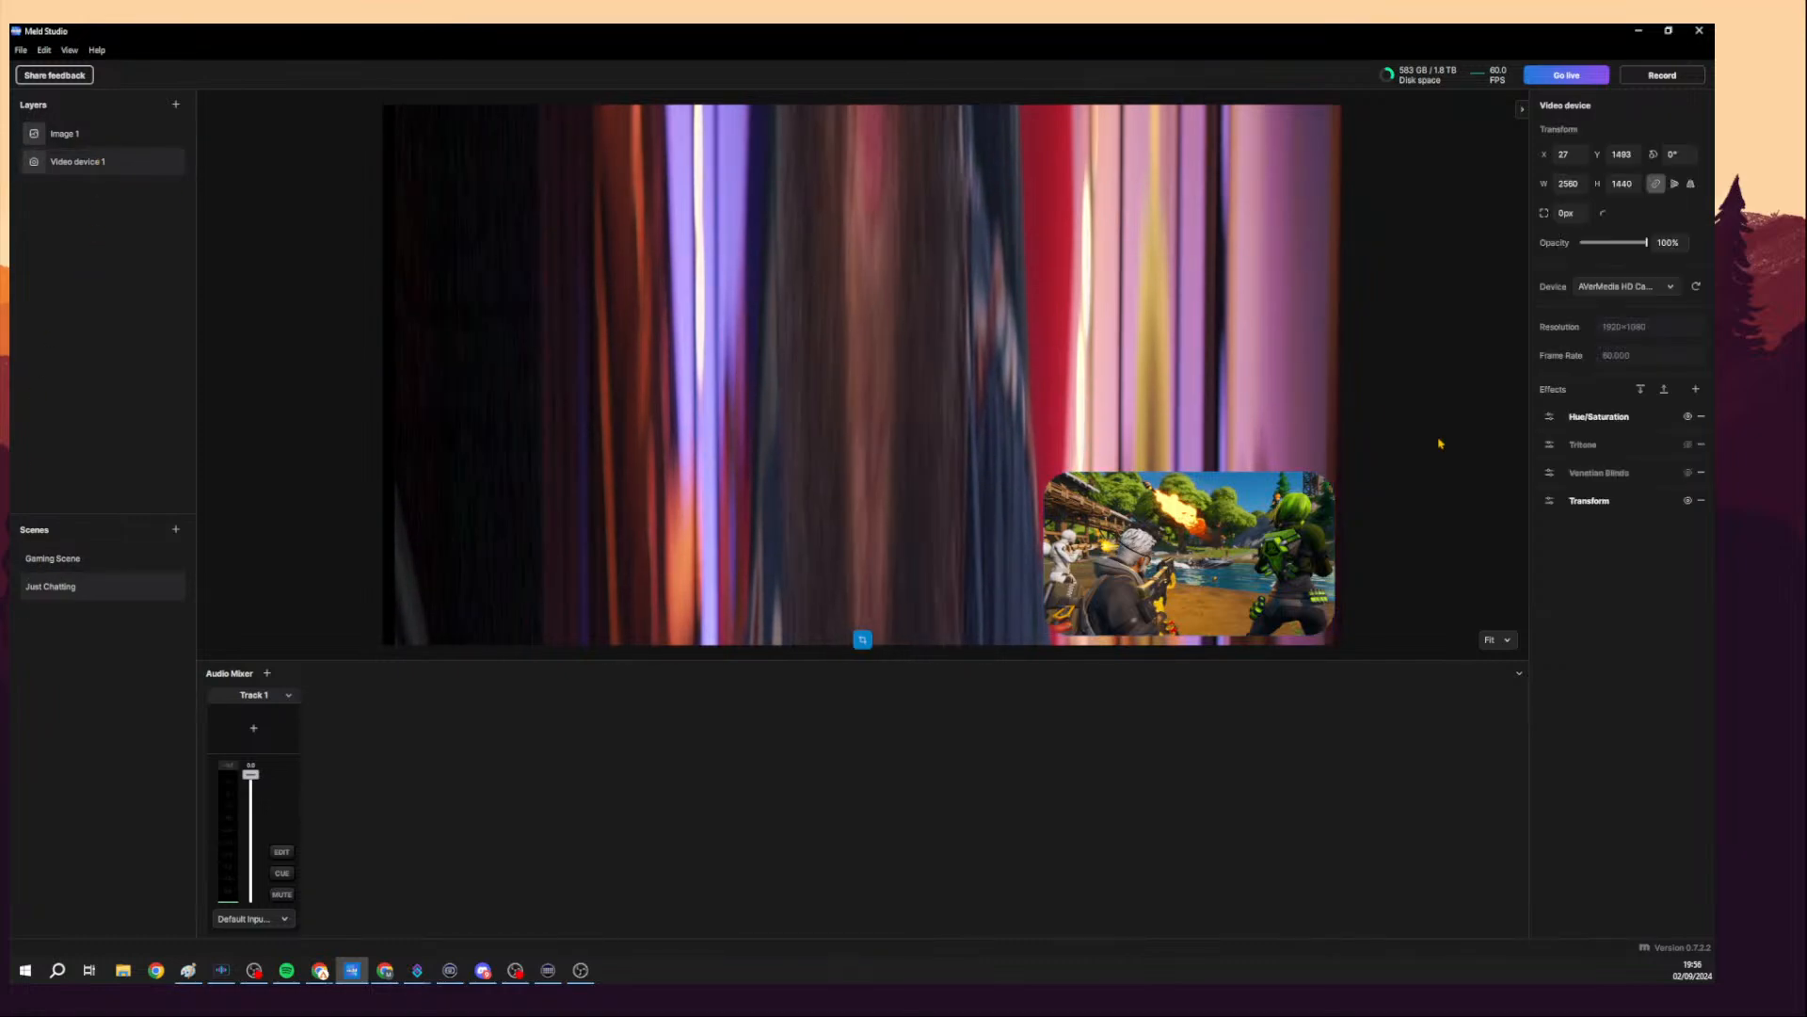
left_click(1701, 500)
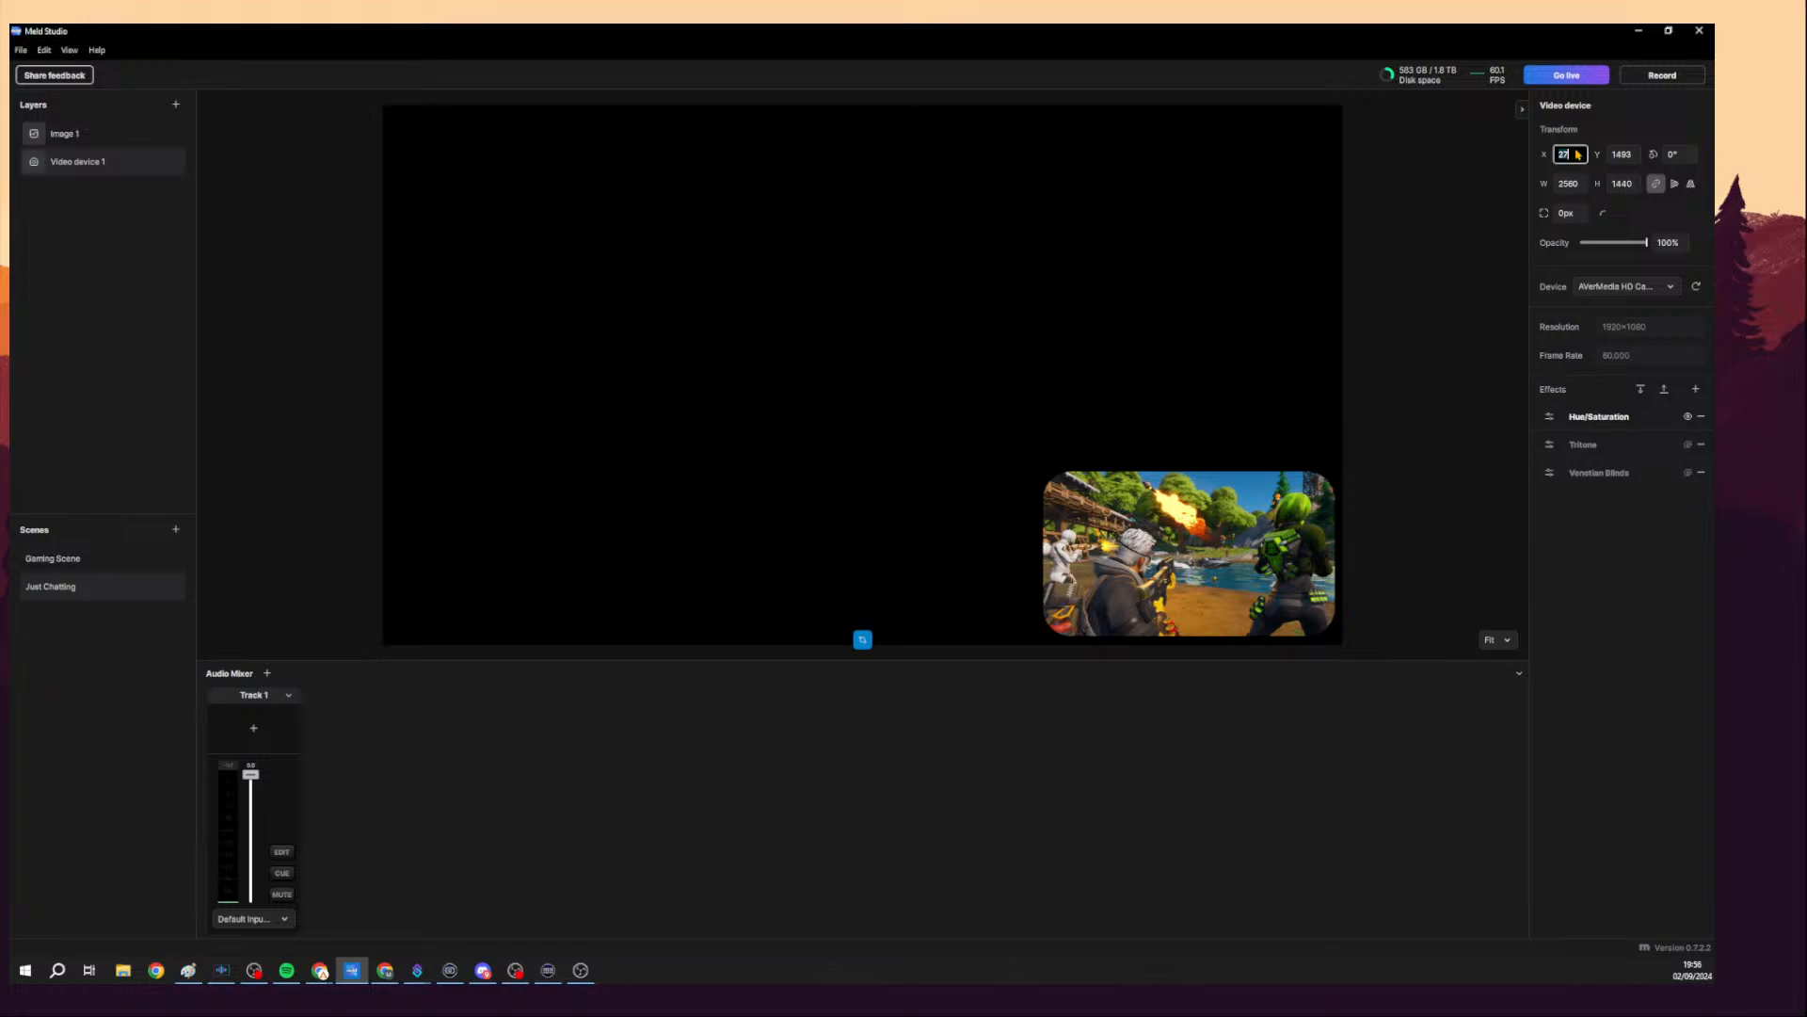
left_click(1630, 154)
type("0")
key("Return")
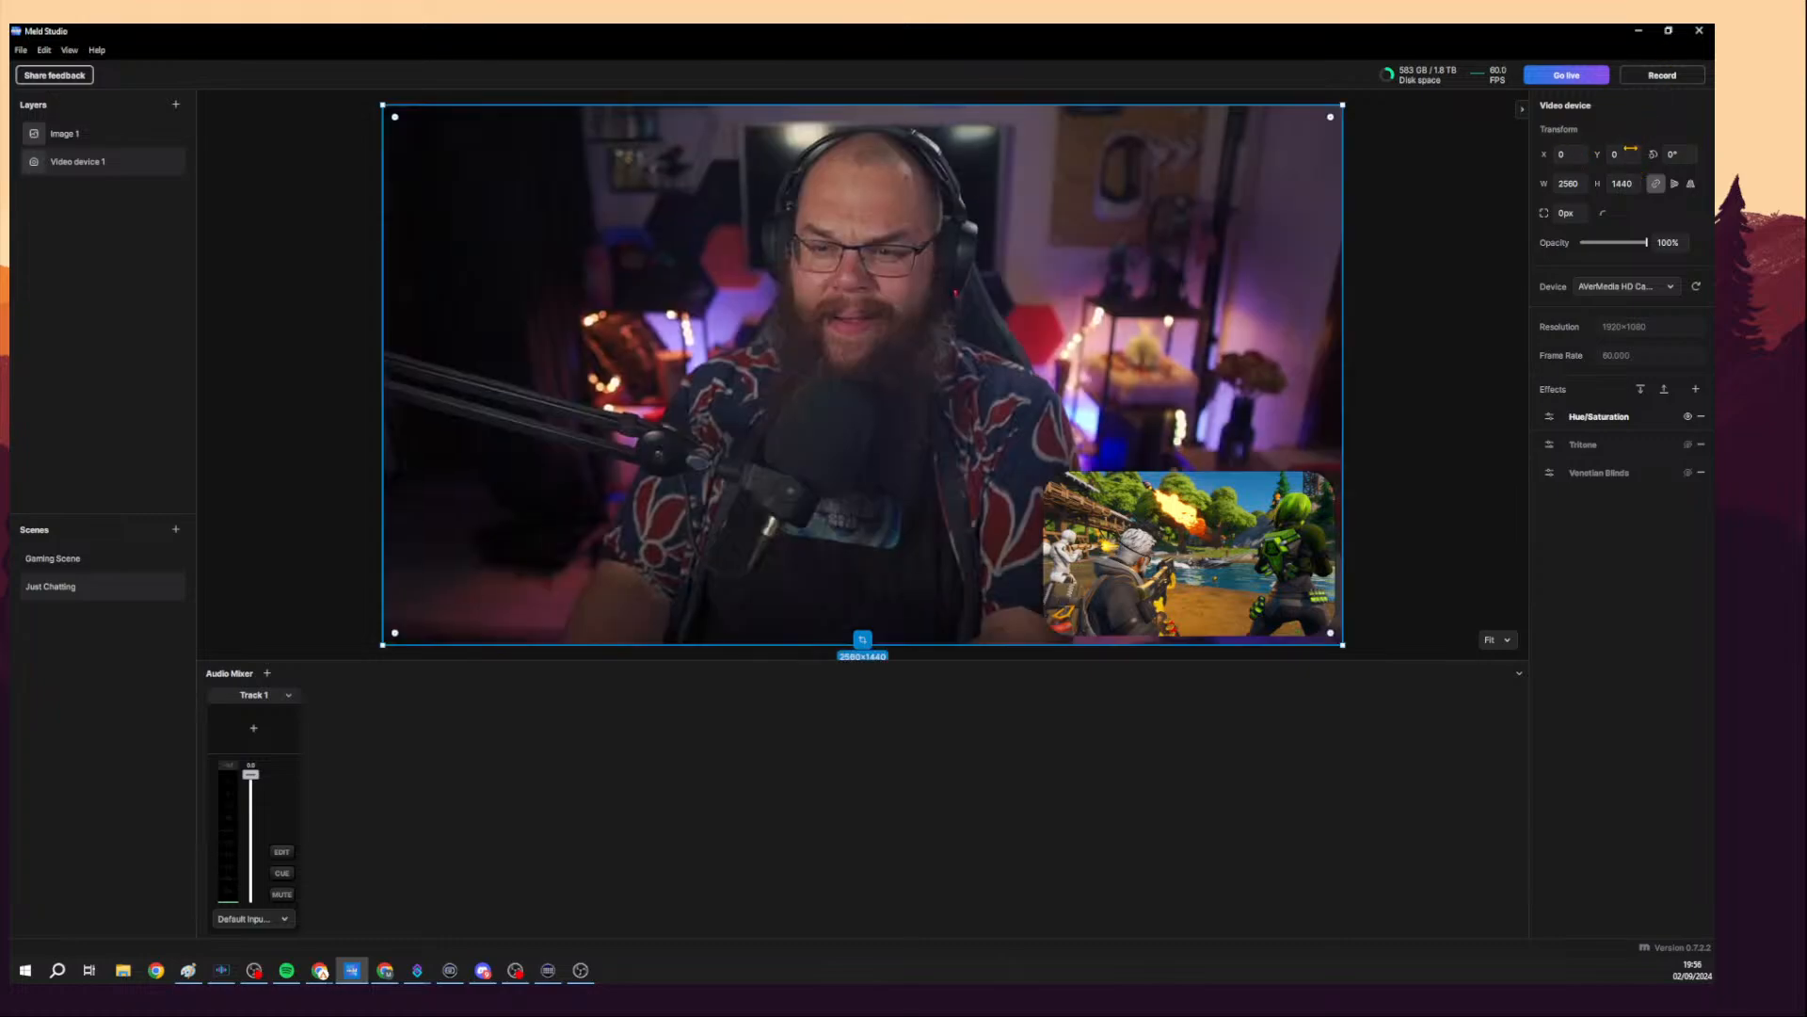
Stretch the Just Chatting camera layer to the canvas.
left_click(1458, 386)
left_click(1337, 374)
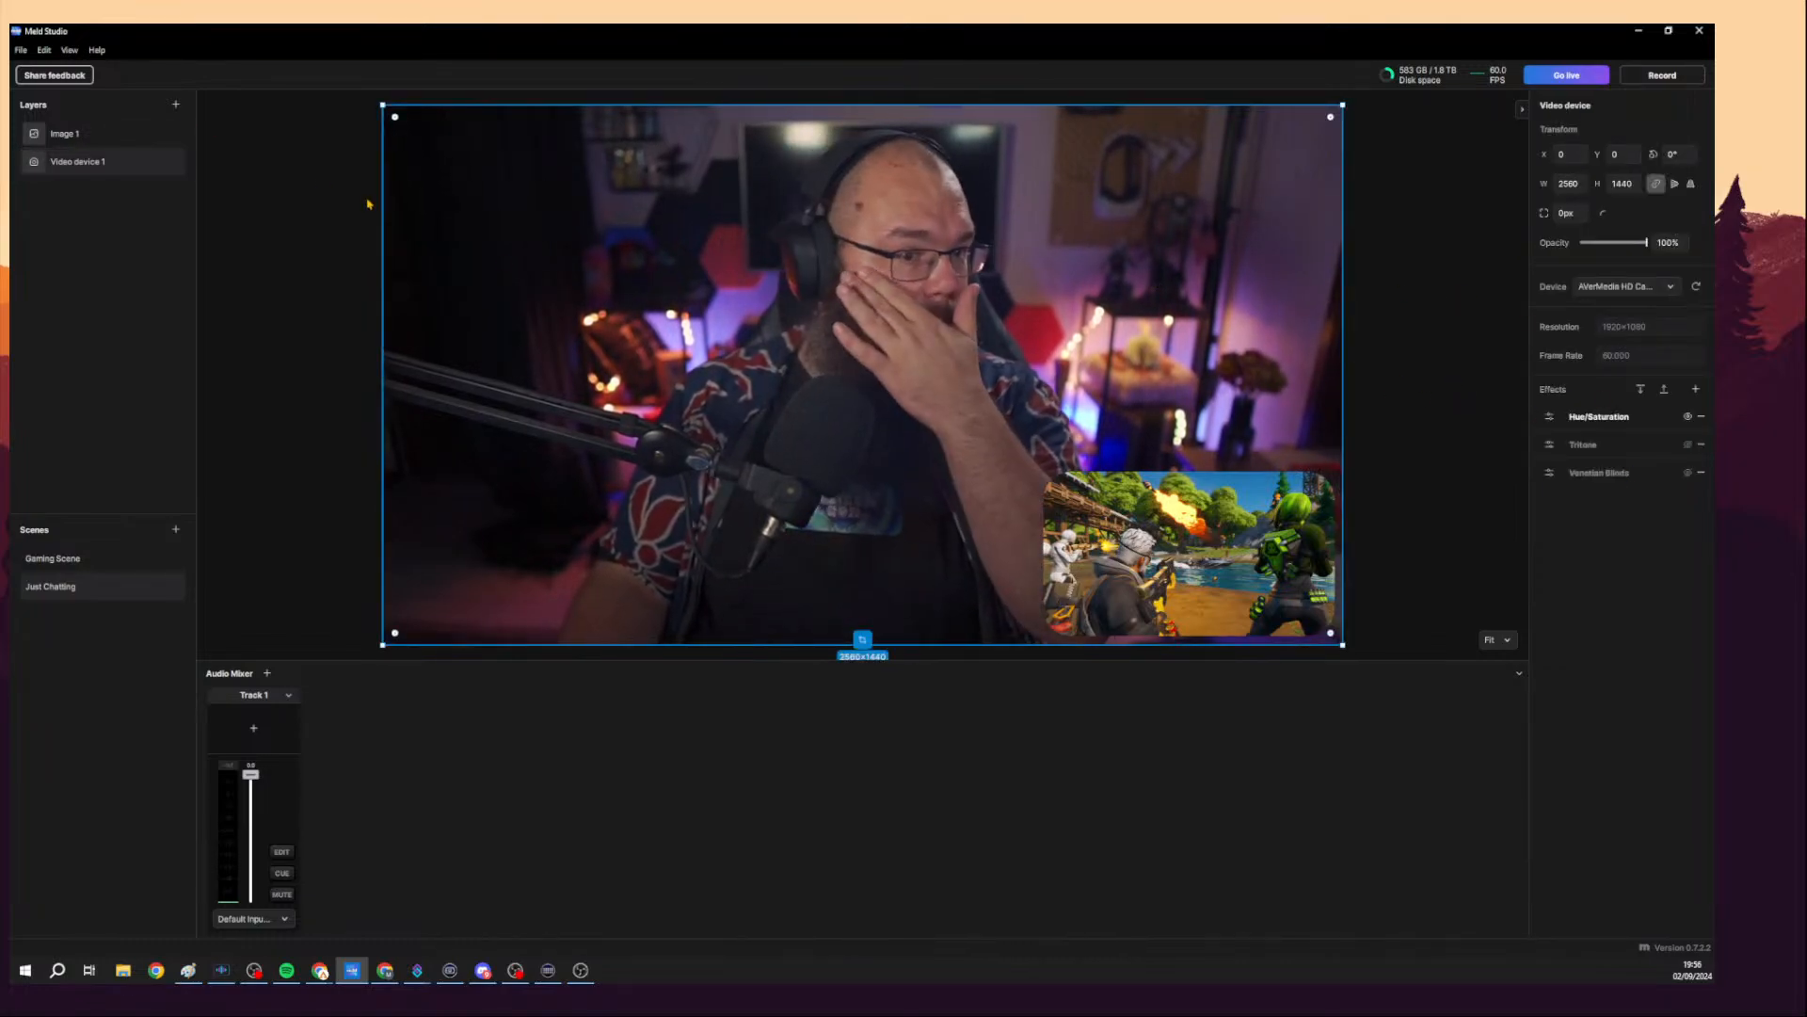
right_click(583, 282)
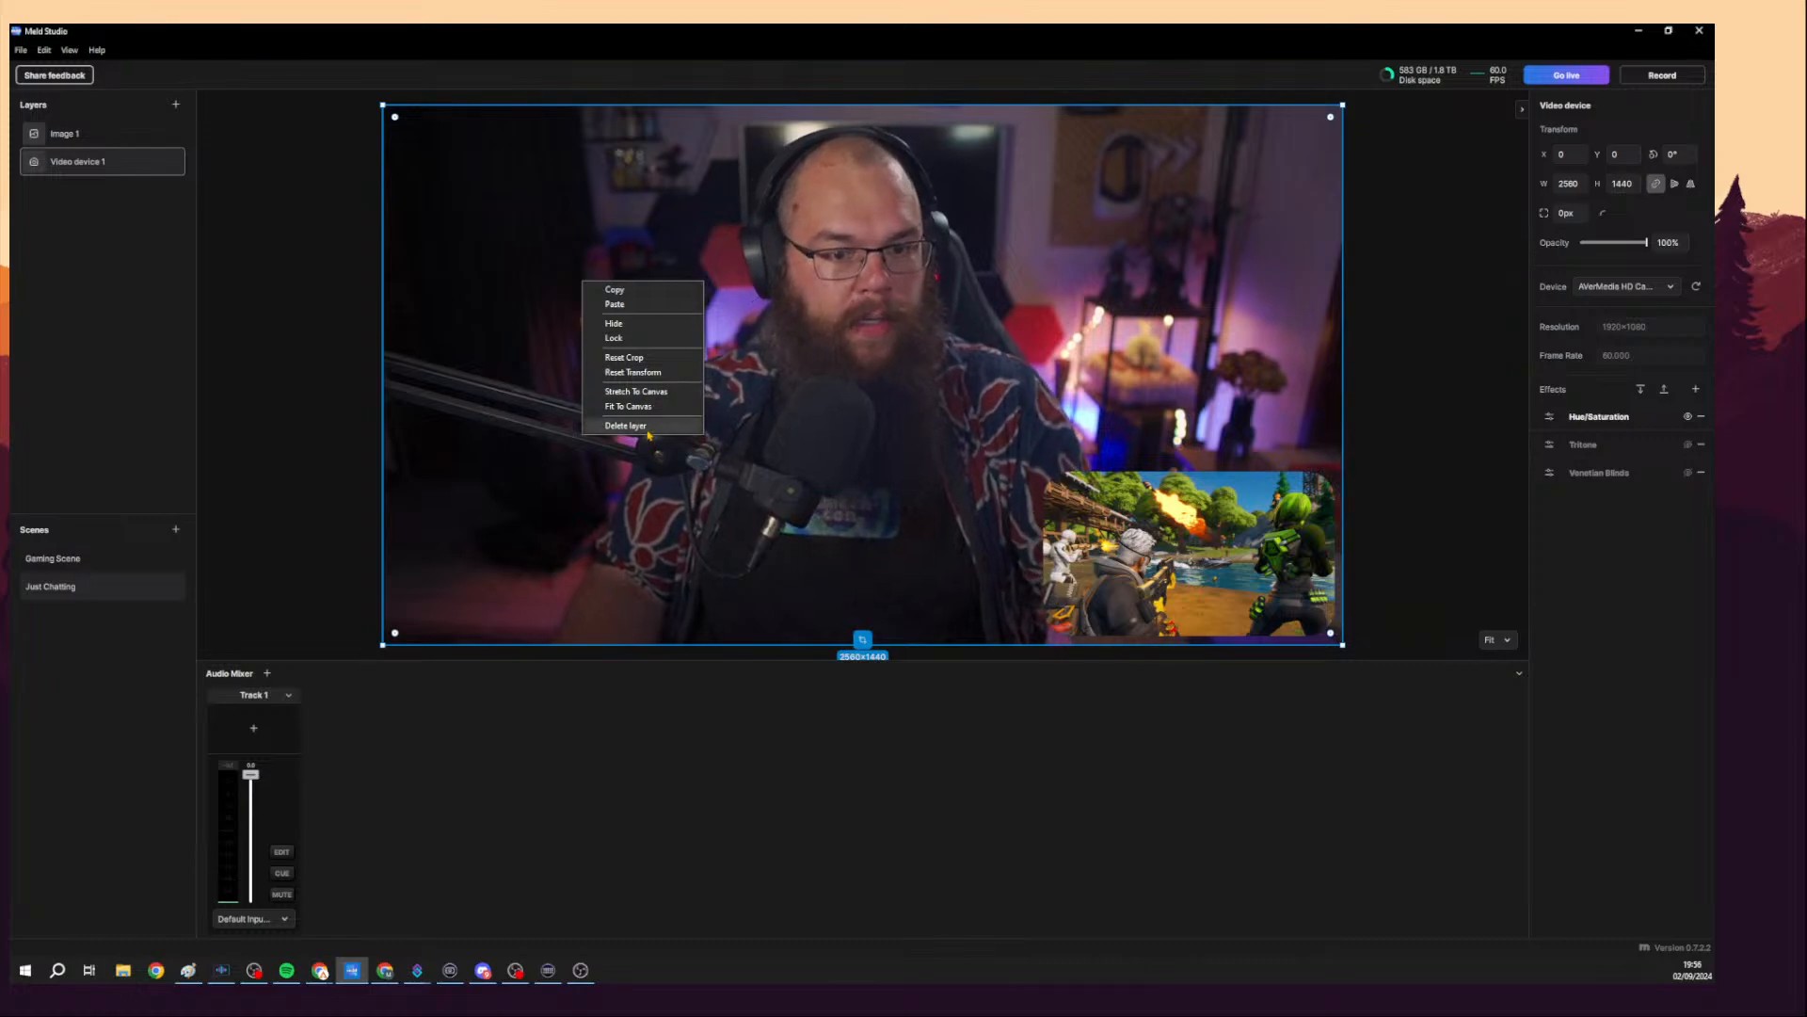
left_click(691, 389)
Lock the camera layer, hide and unhide it, then unlock it again.
right_click(963, 283)
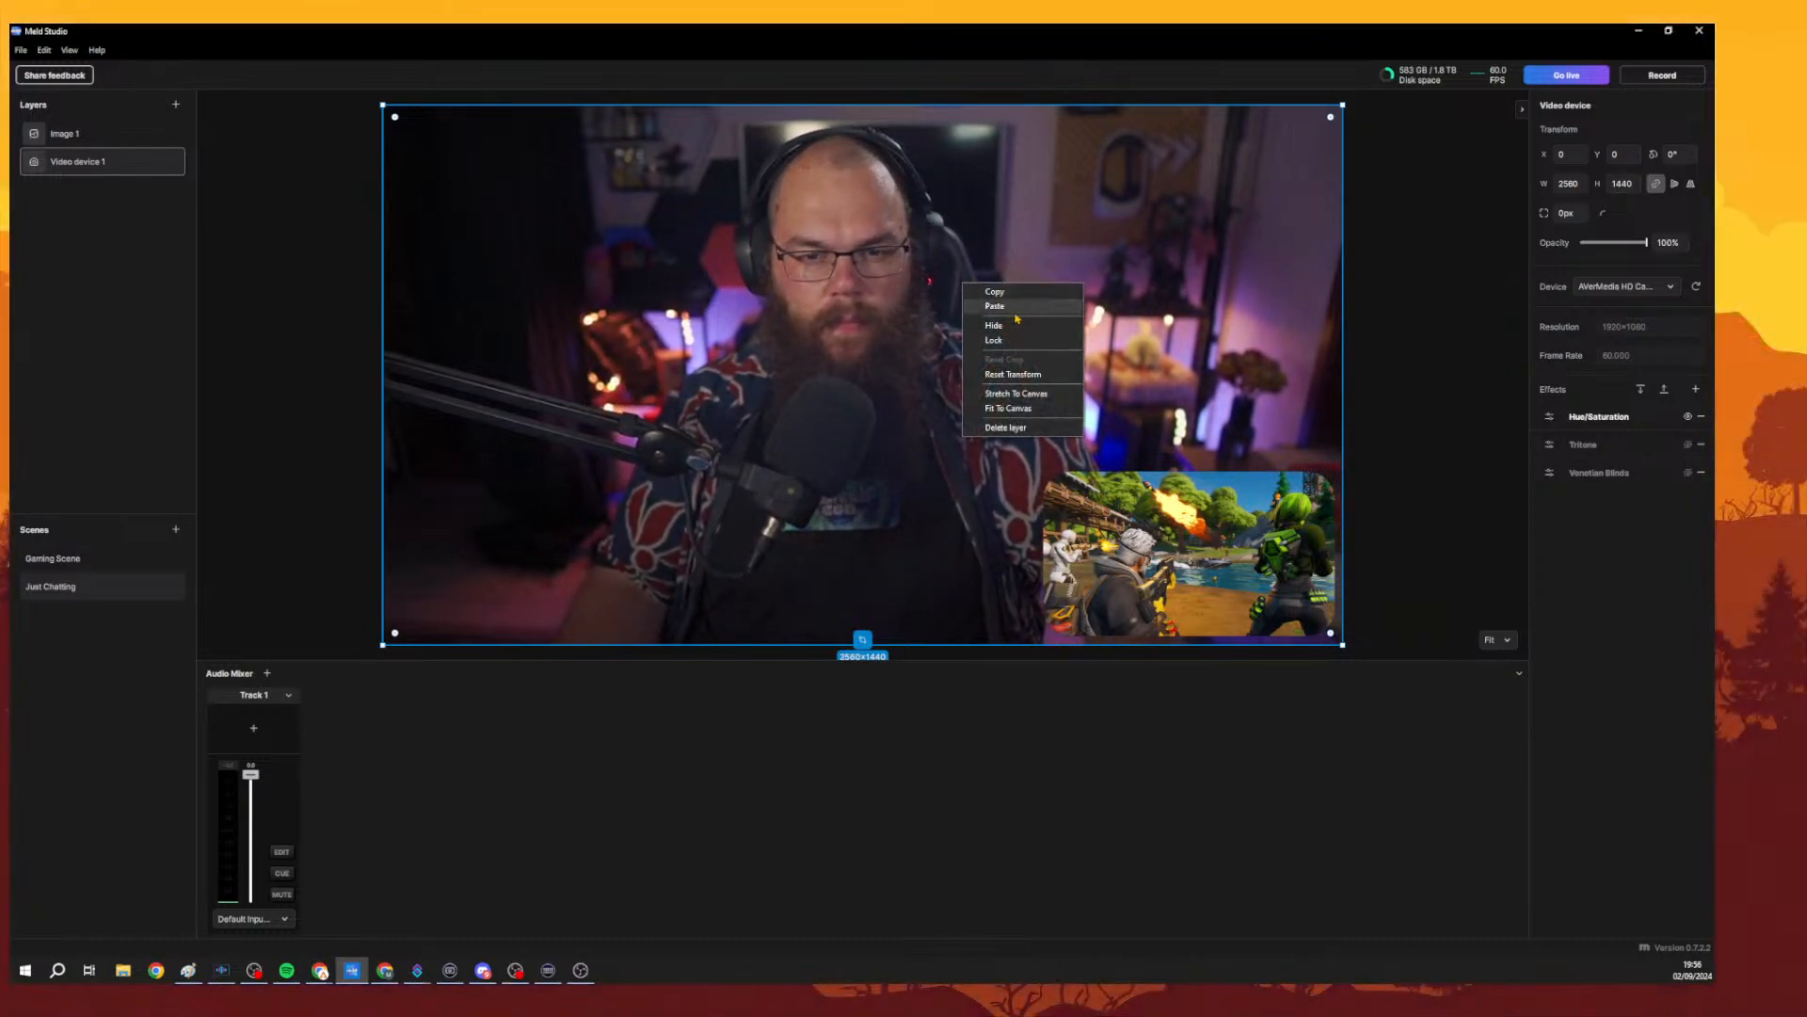
left_click(1040, 344)
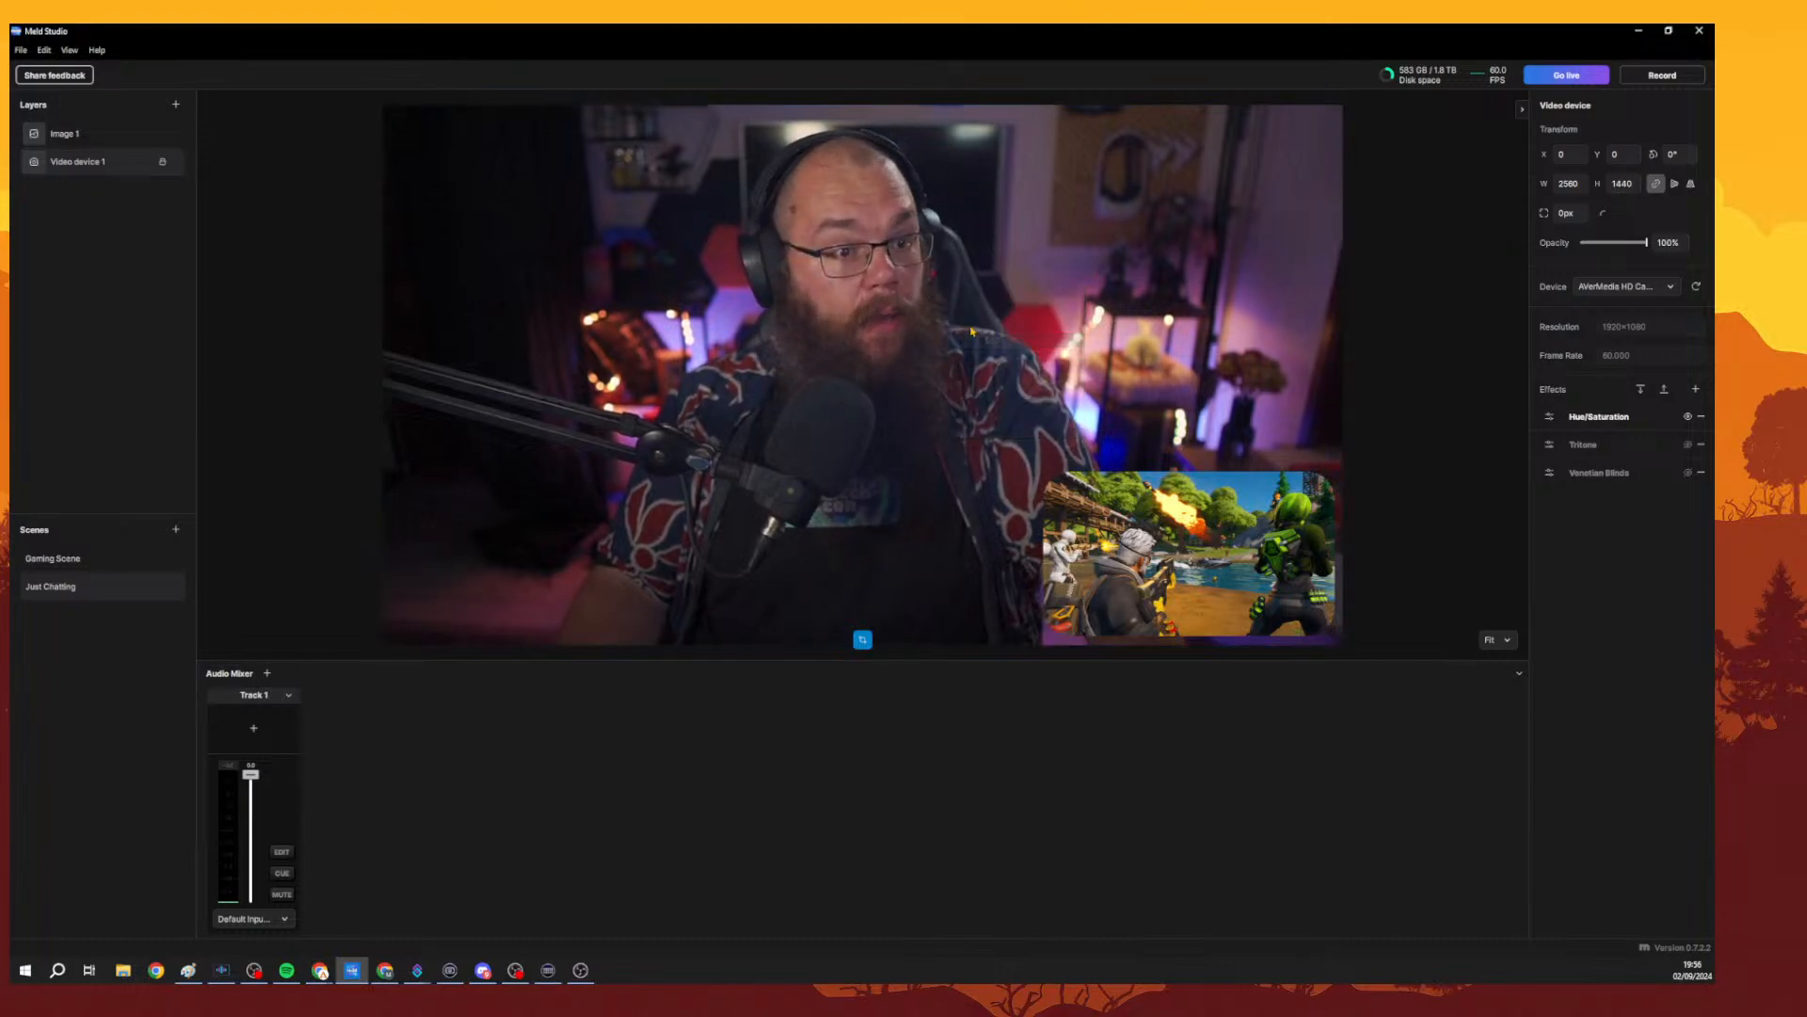
left_click(177, 164)
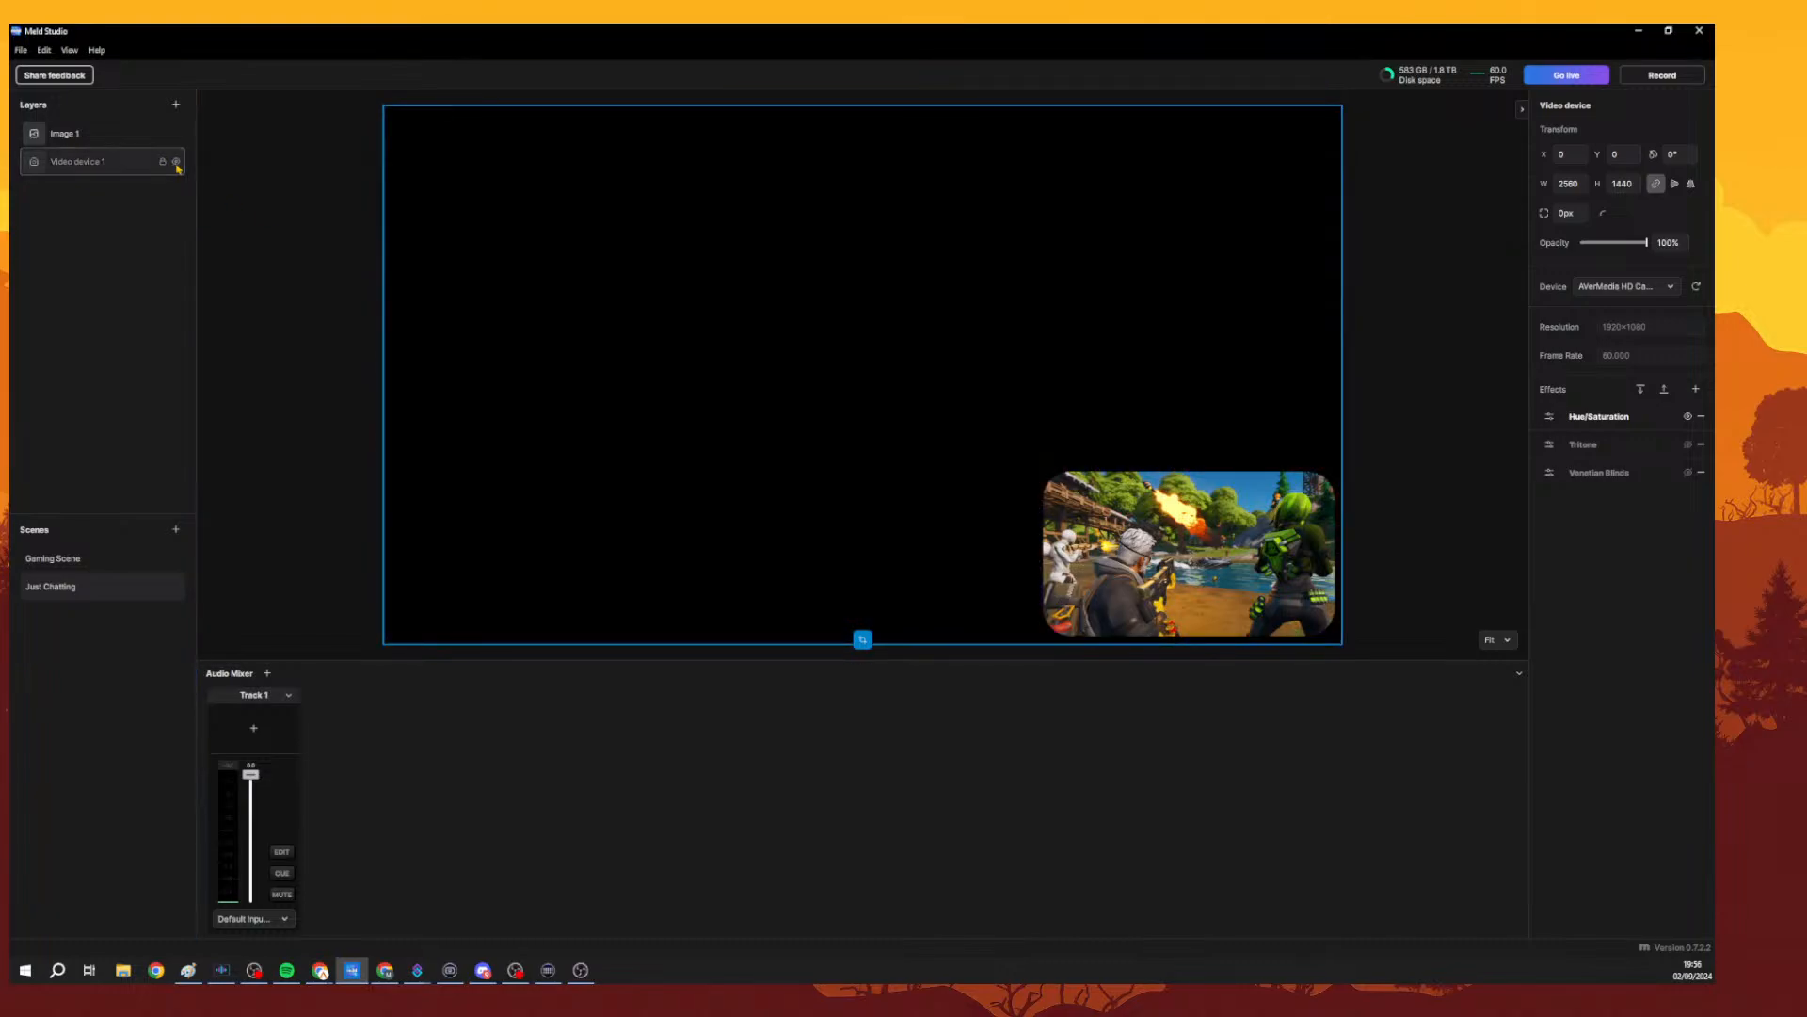
left_click(177, 164)
left_click(163, 163)
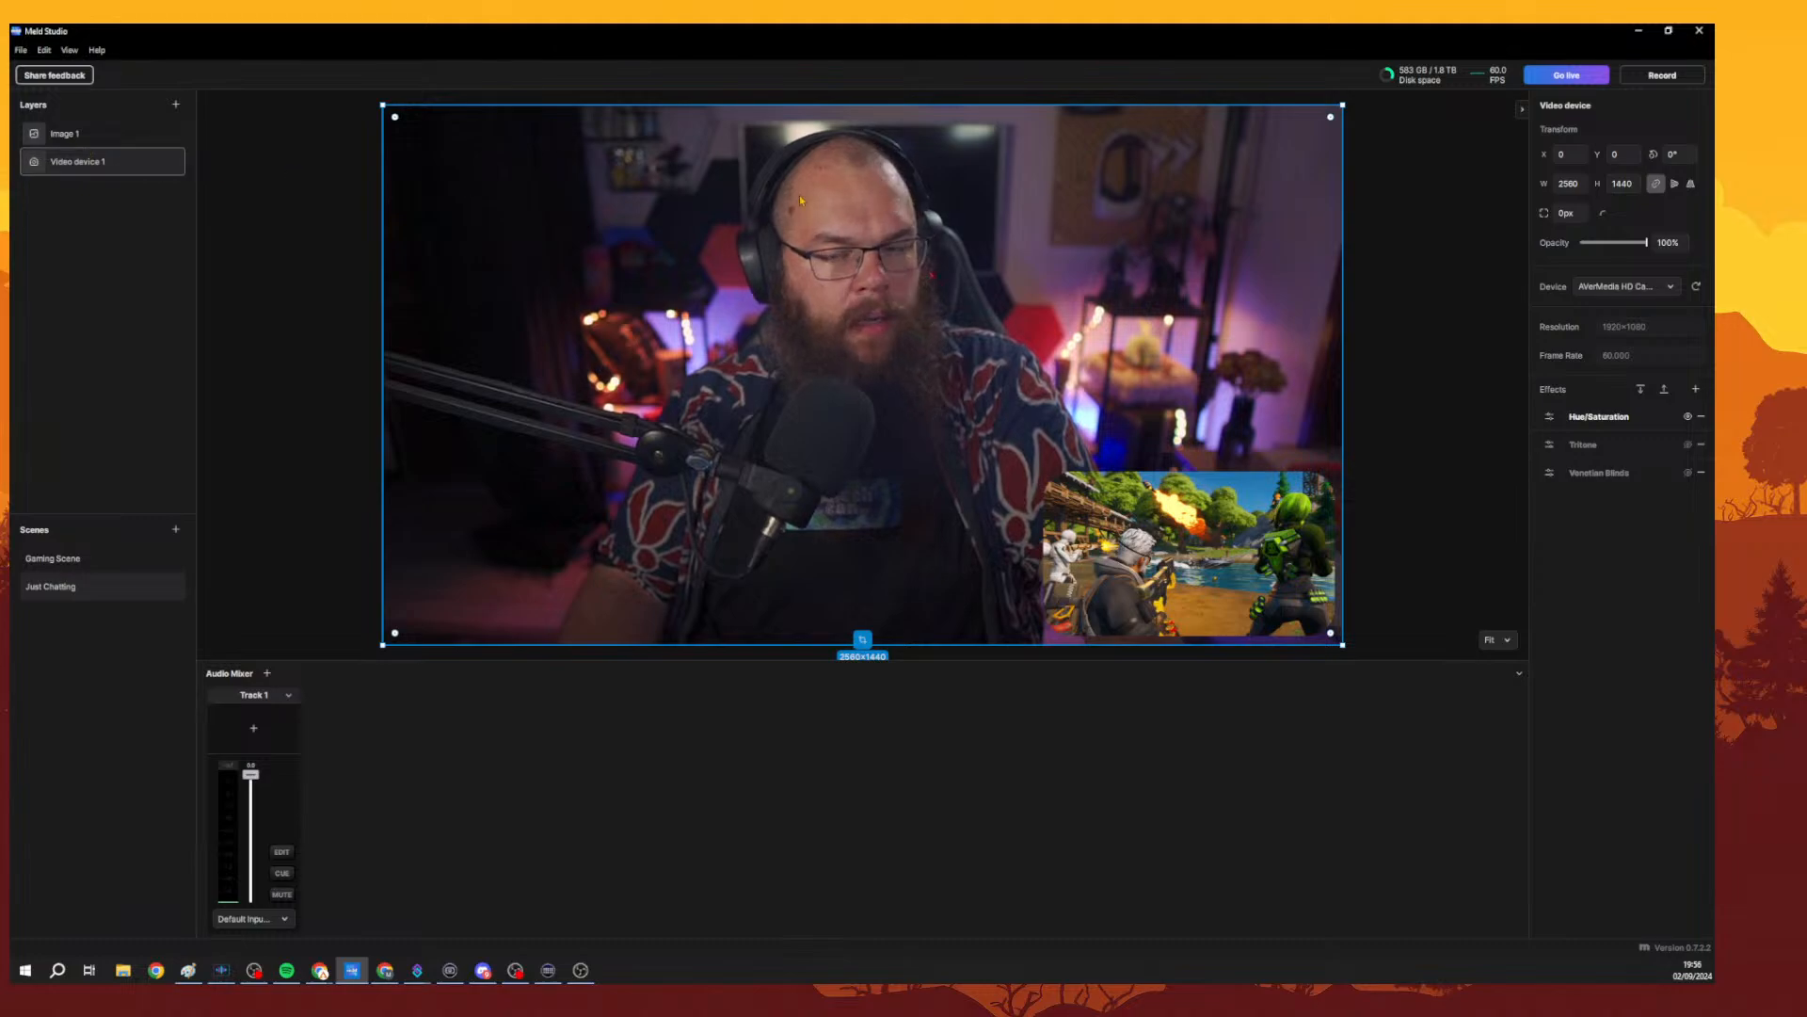
Open the application settings and review the global Transition settings, then close them.
right_click(1117, 199)
left_click(1581, 249)
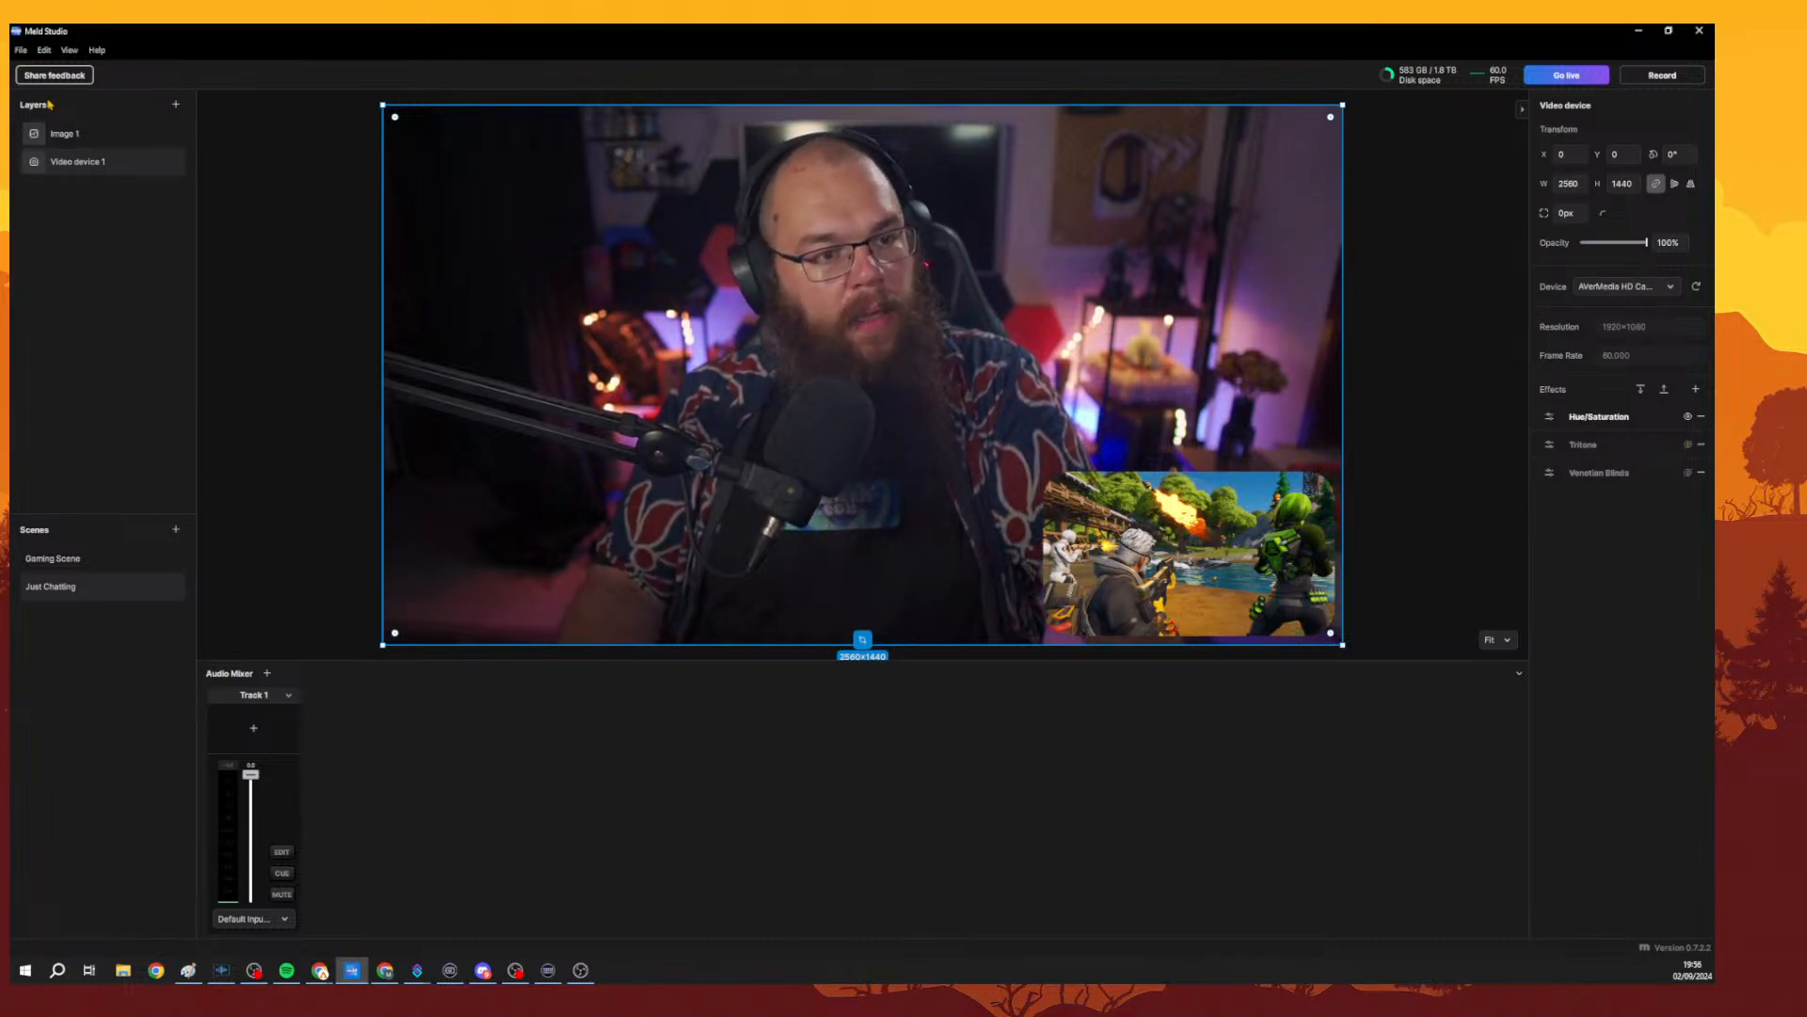
left_click(19, 50)
left_click(42, 208)
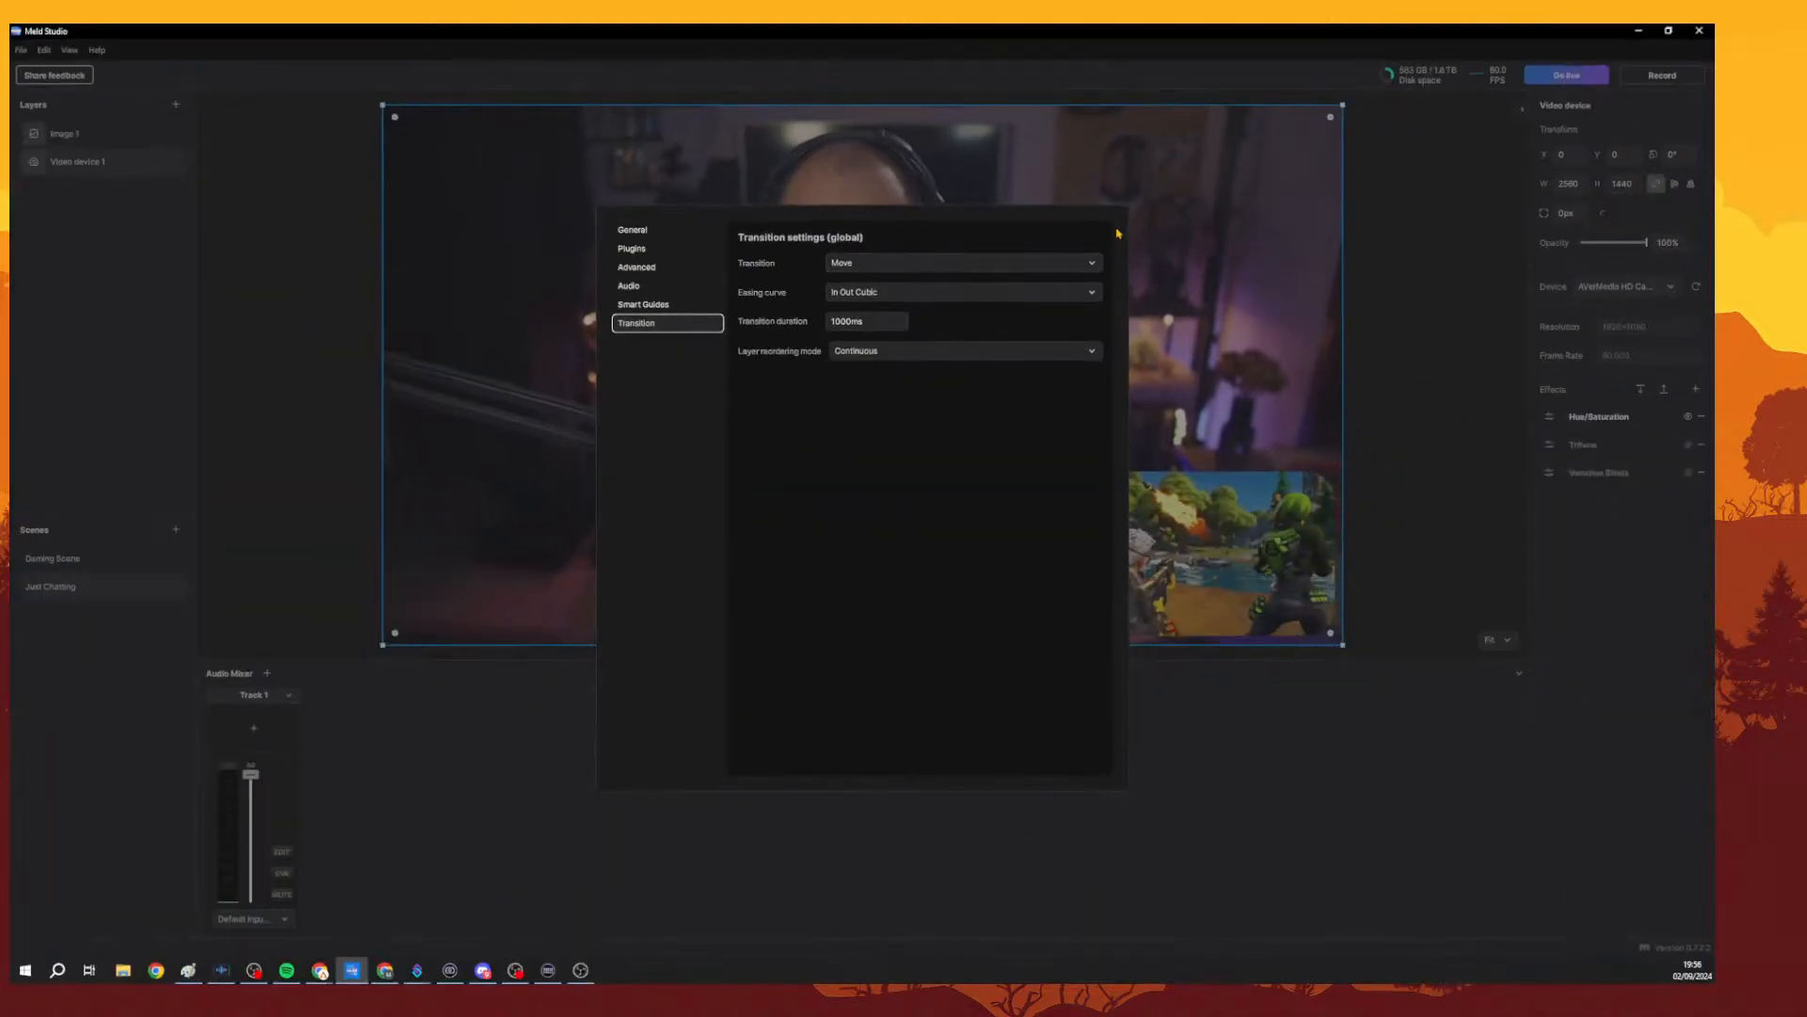
left_click(1333, 276)
right_click(1246, 277)
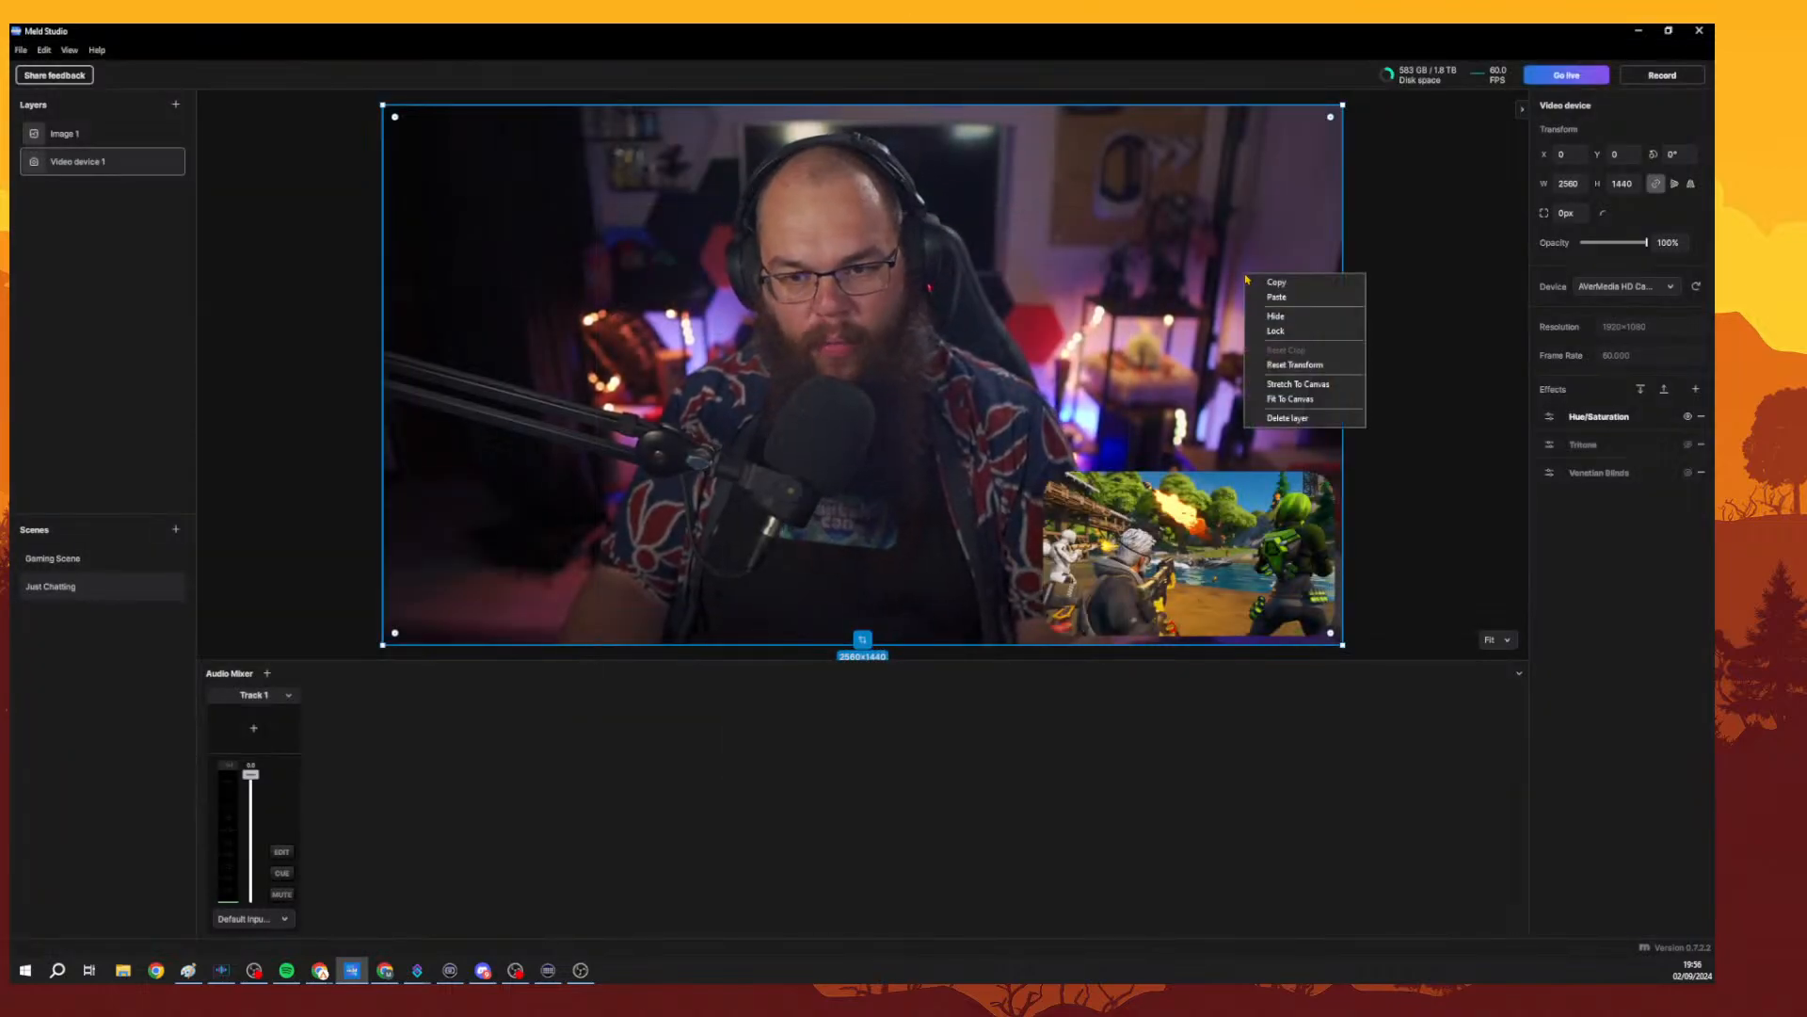
left_click(1416, 254)
left_click(1114, 292)
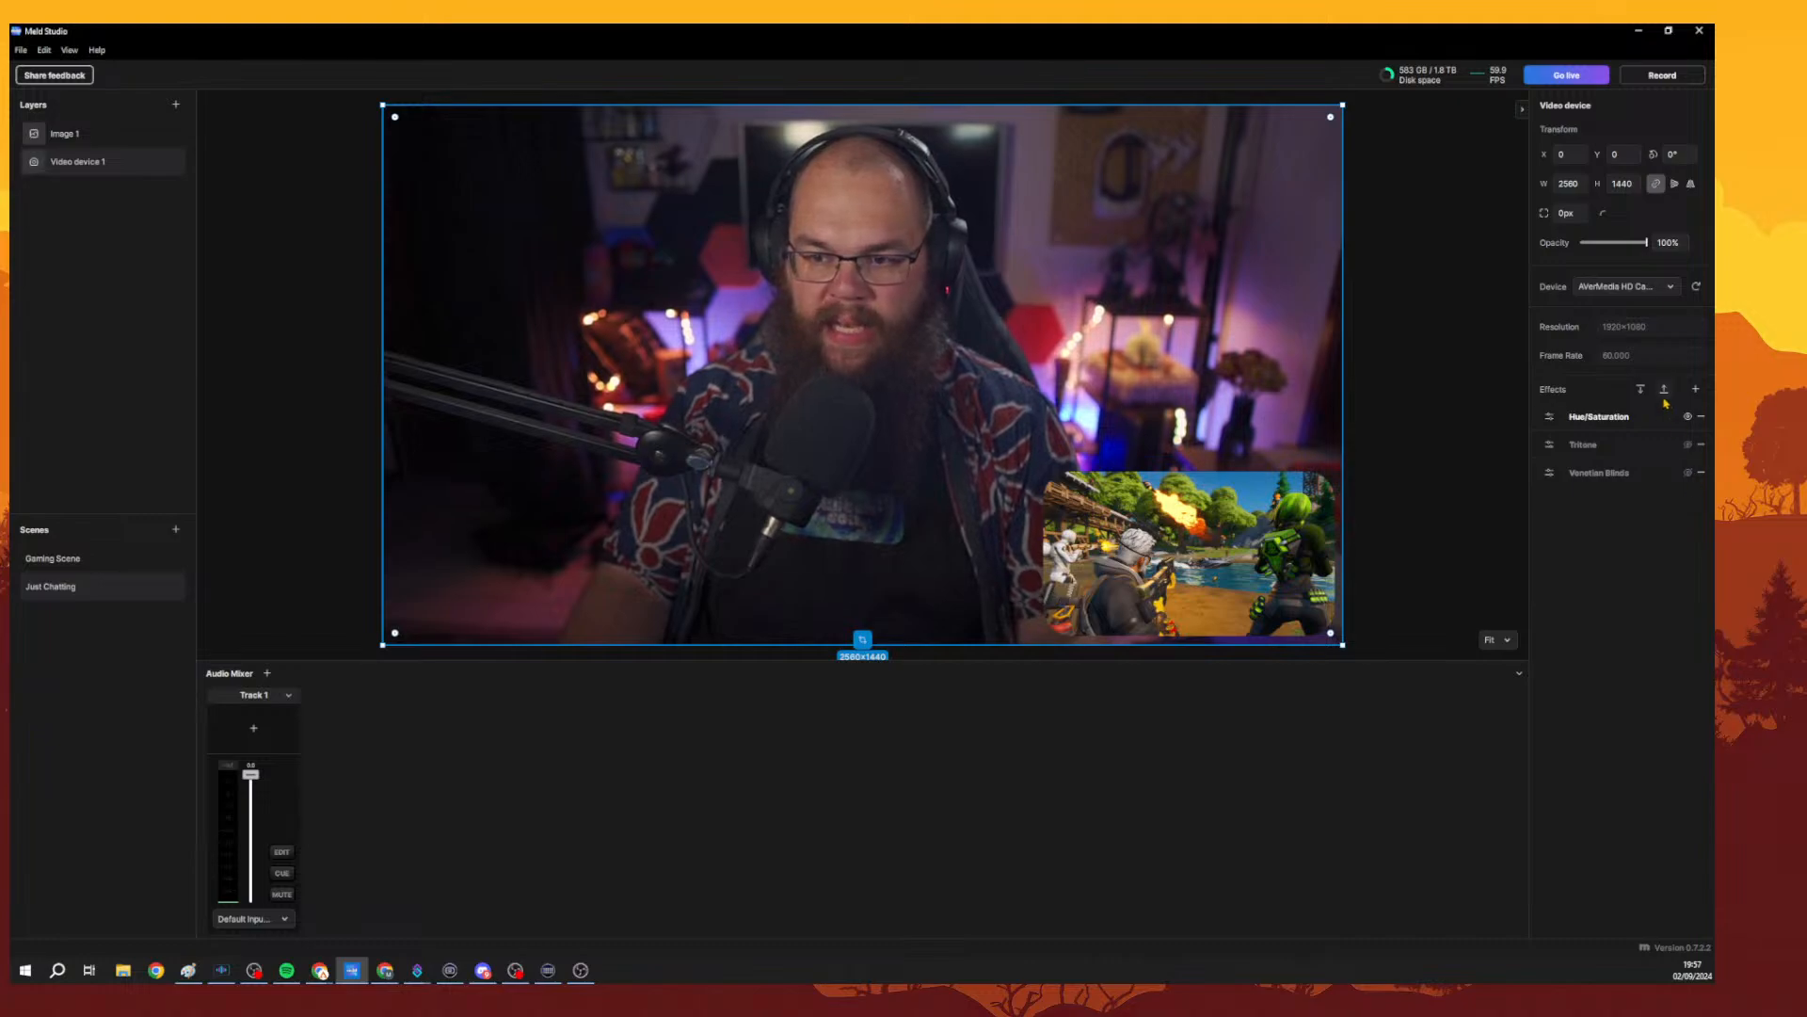
left_click(1694, 391)
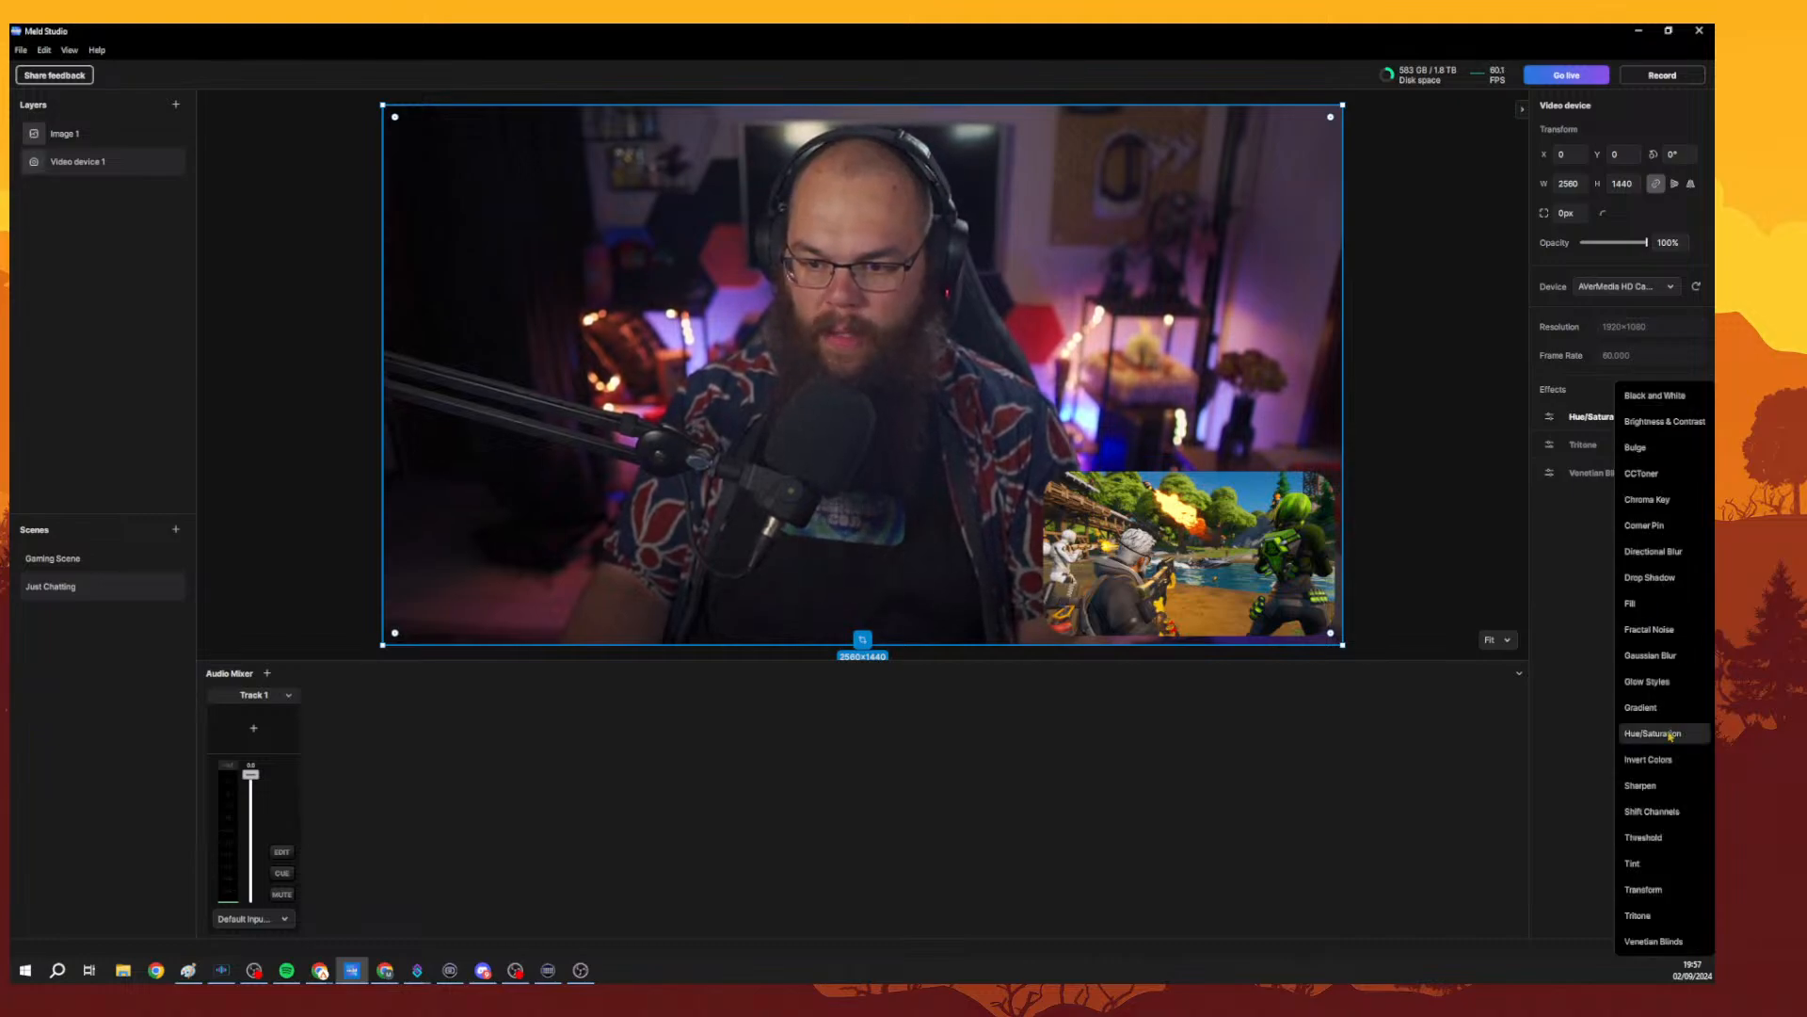
left_click(1573, 532)
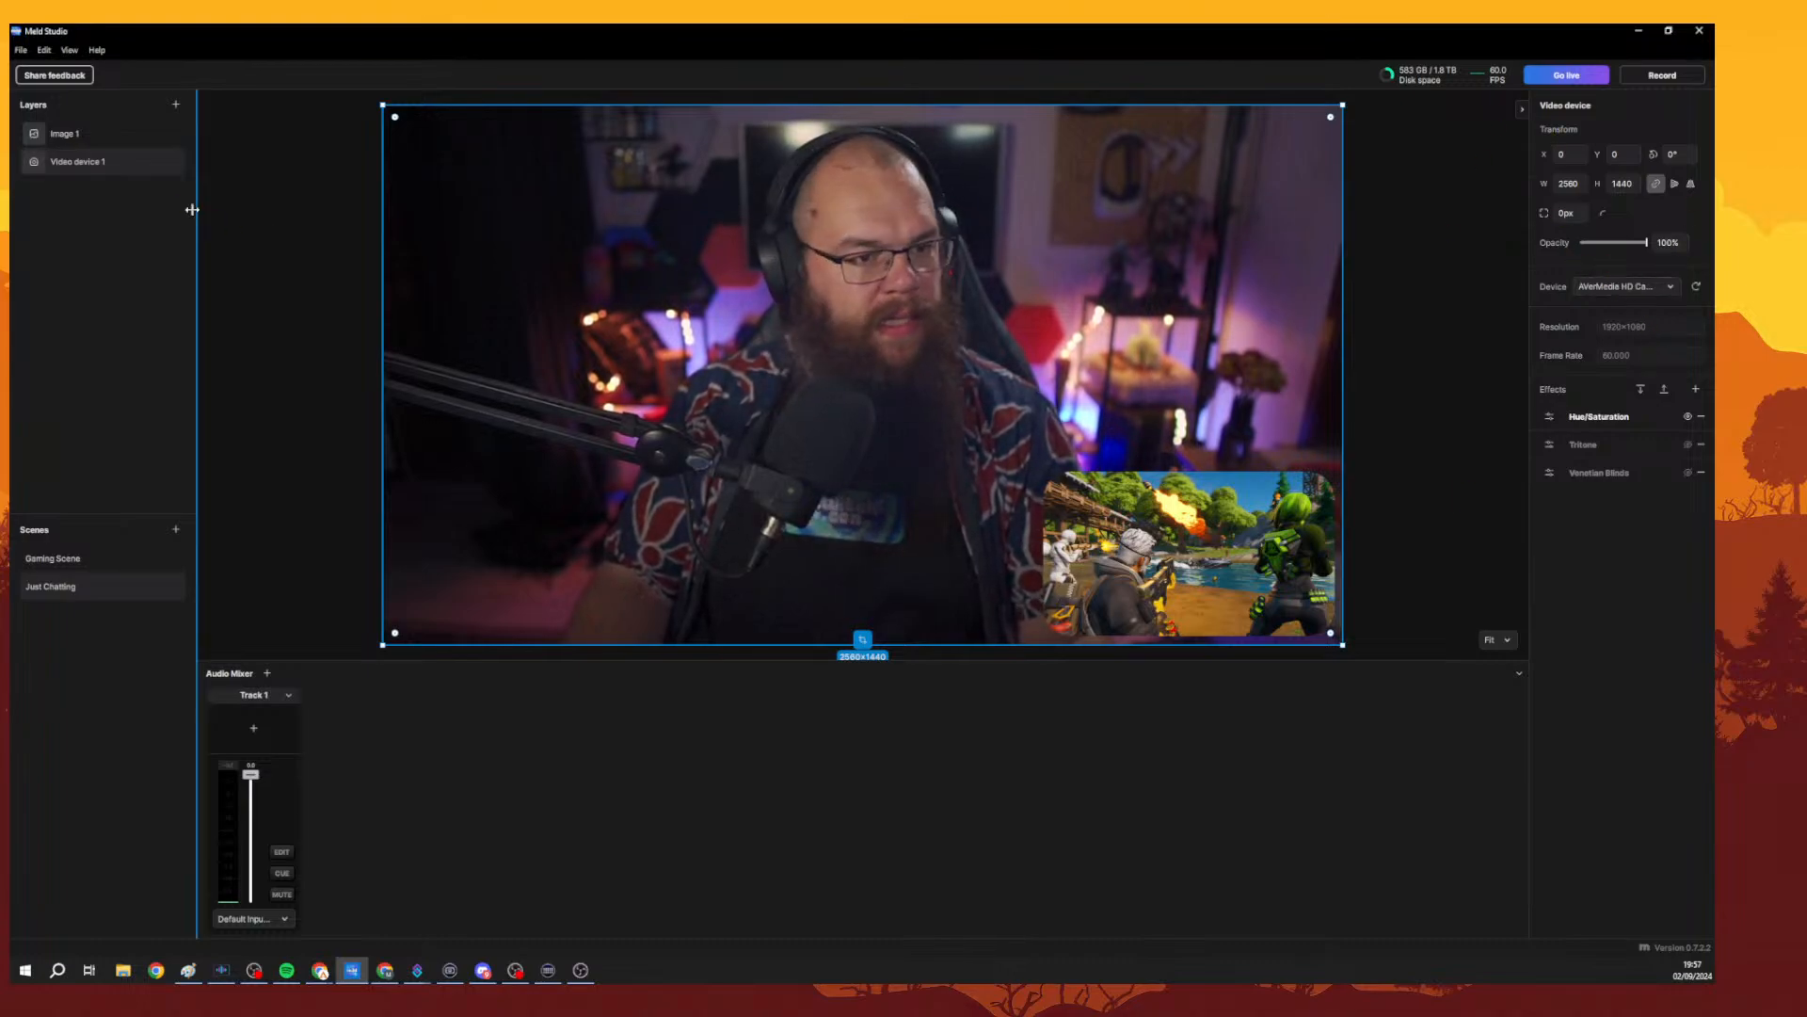
right_click(115, 163)
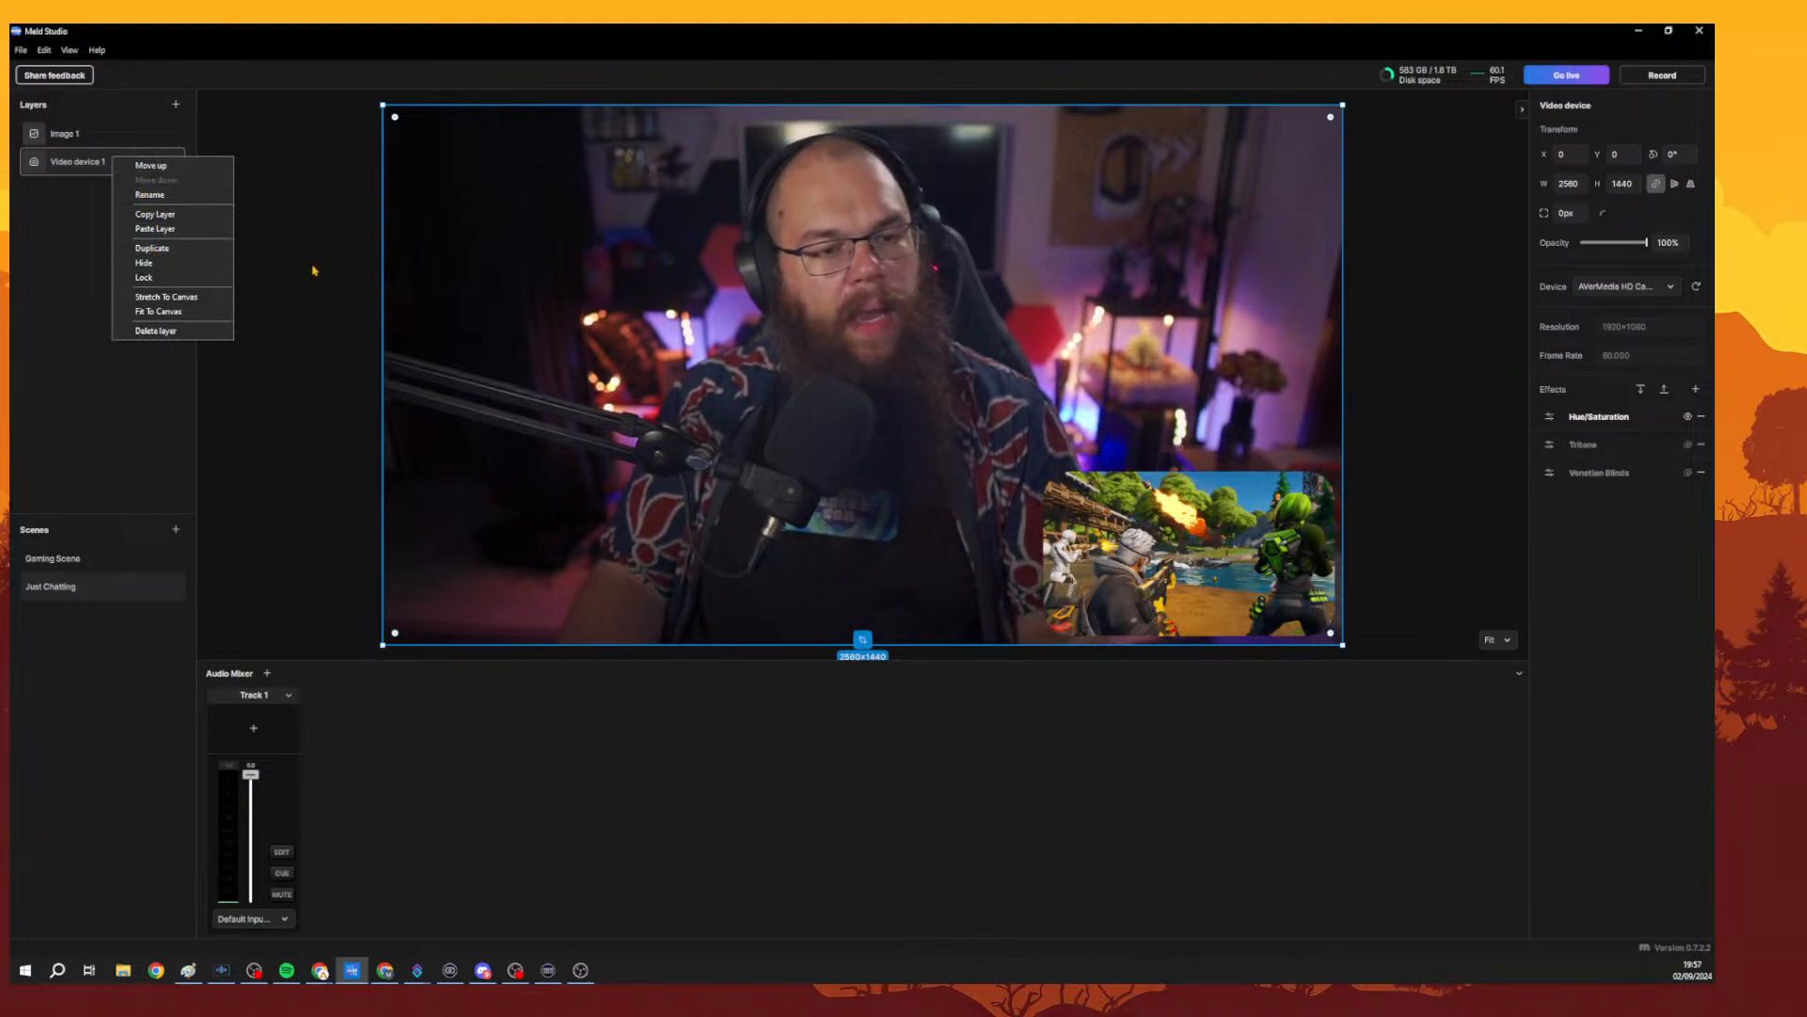
left_click(286, 247)
left_click(837, 264)
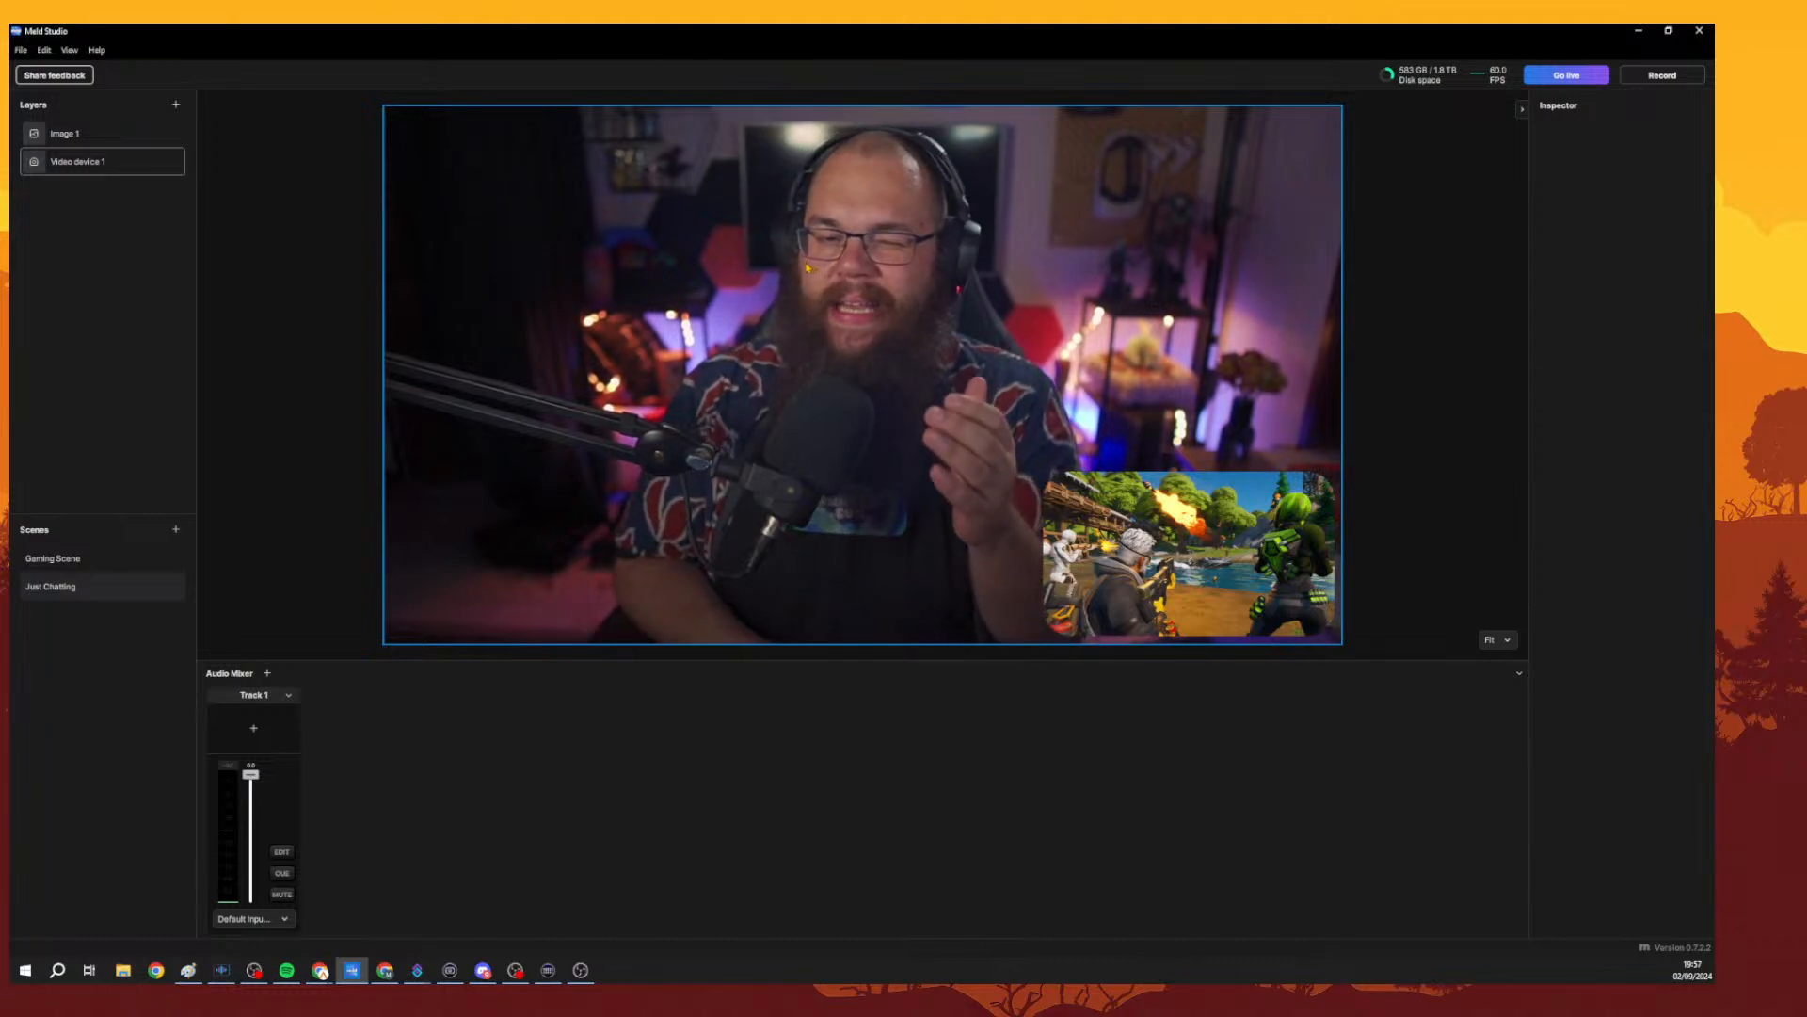
Switch to Gaming Scene and drag the game image layer off the canvas to the left.
left_click(74, 141)
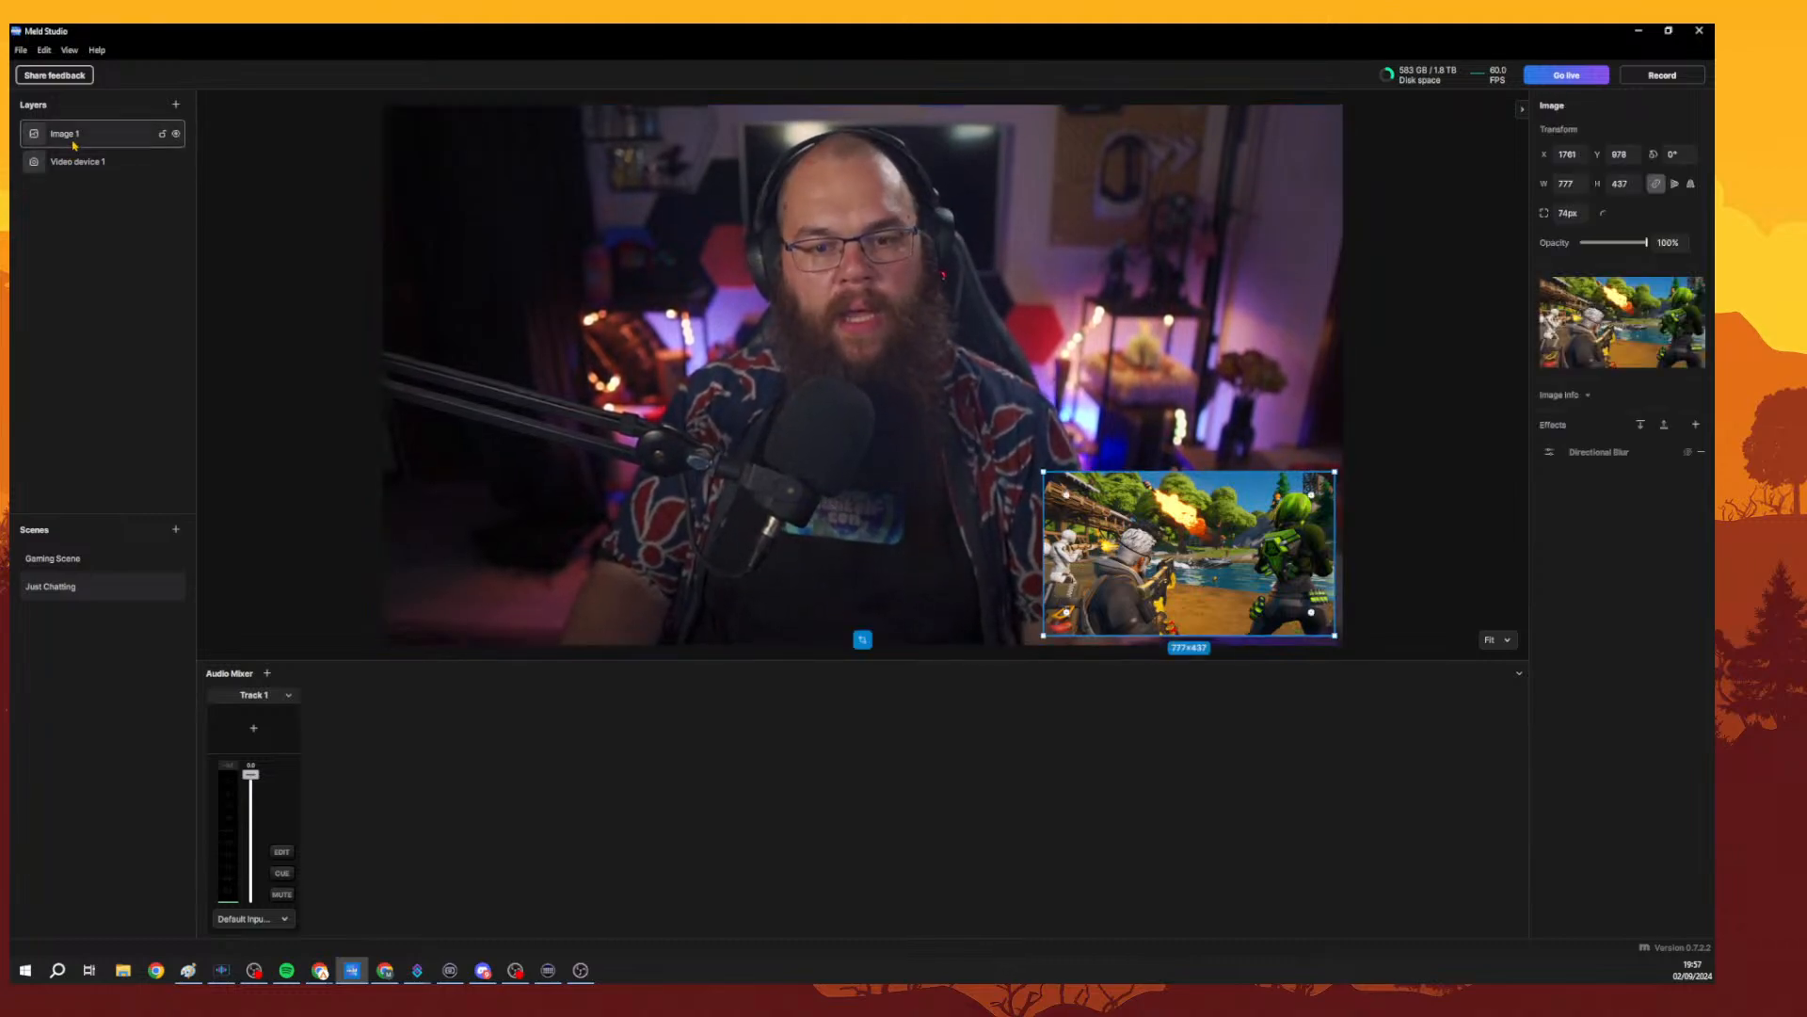
left_click(62, 563)
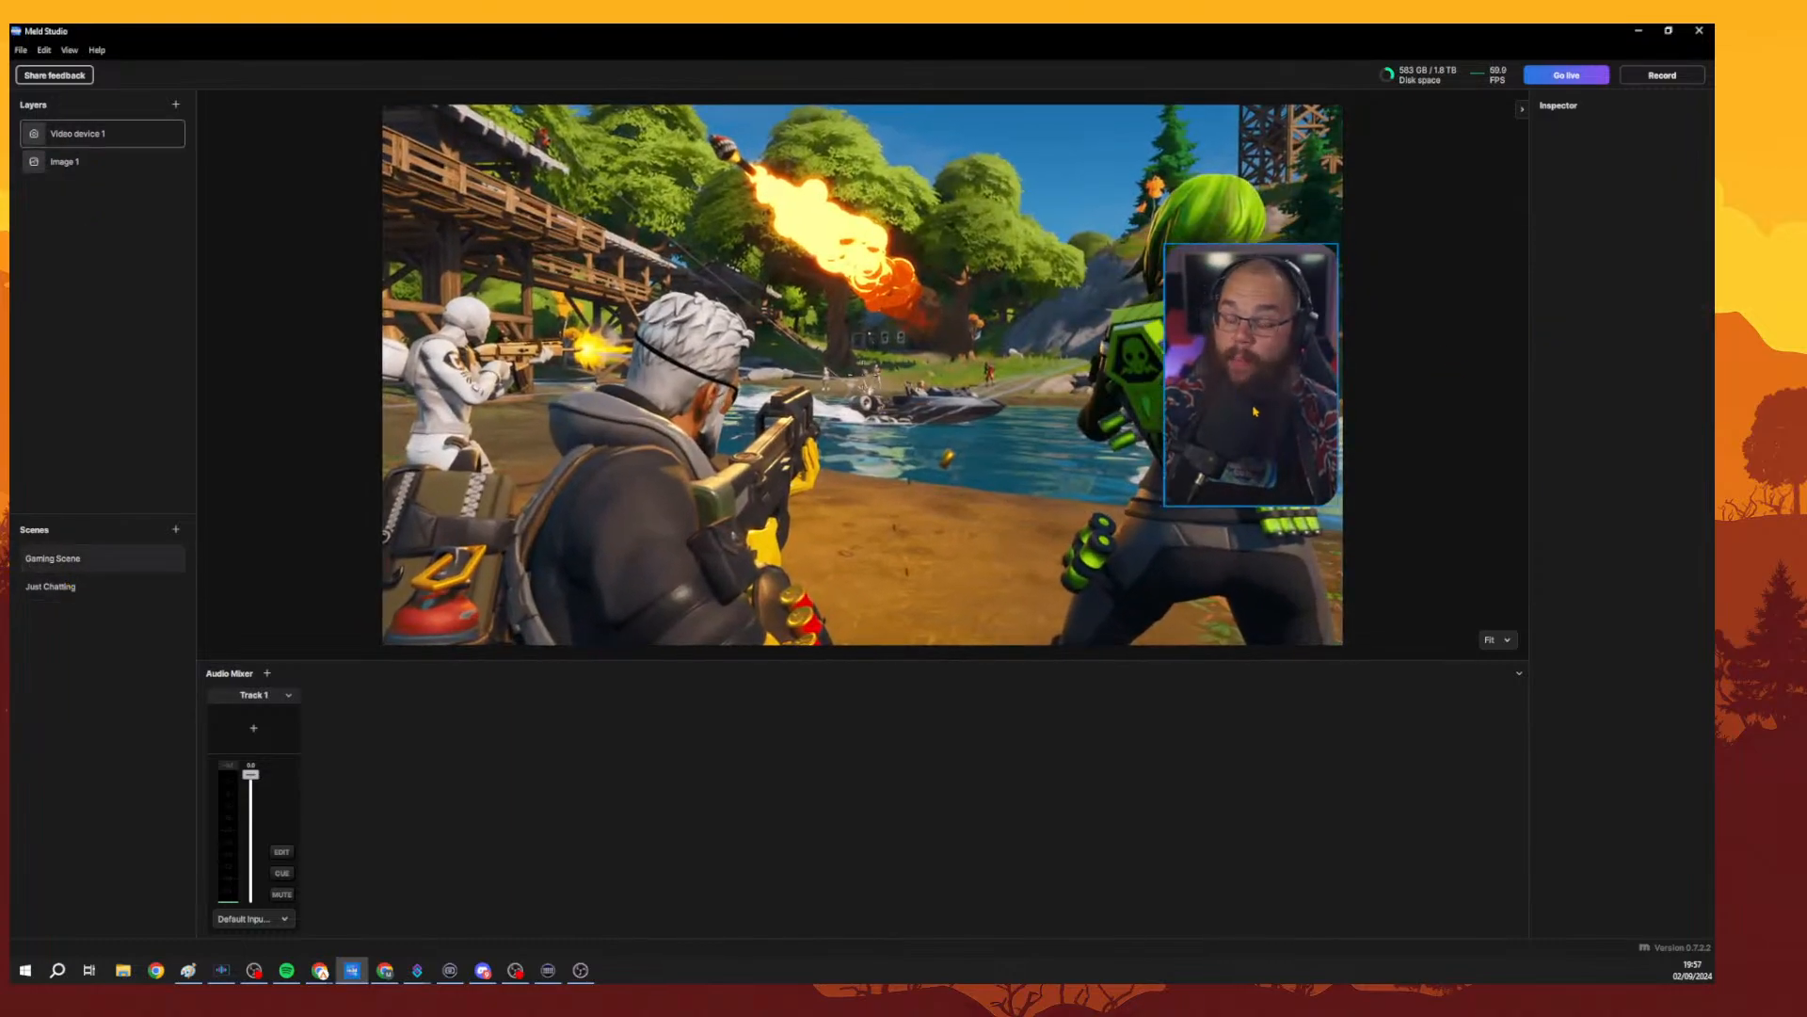
left_click(703, 516)
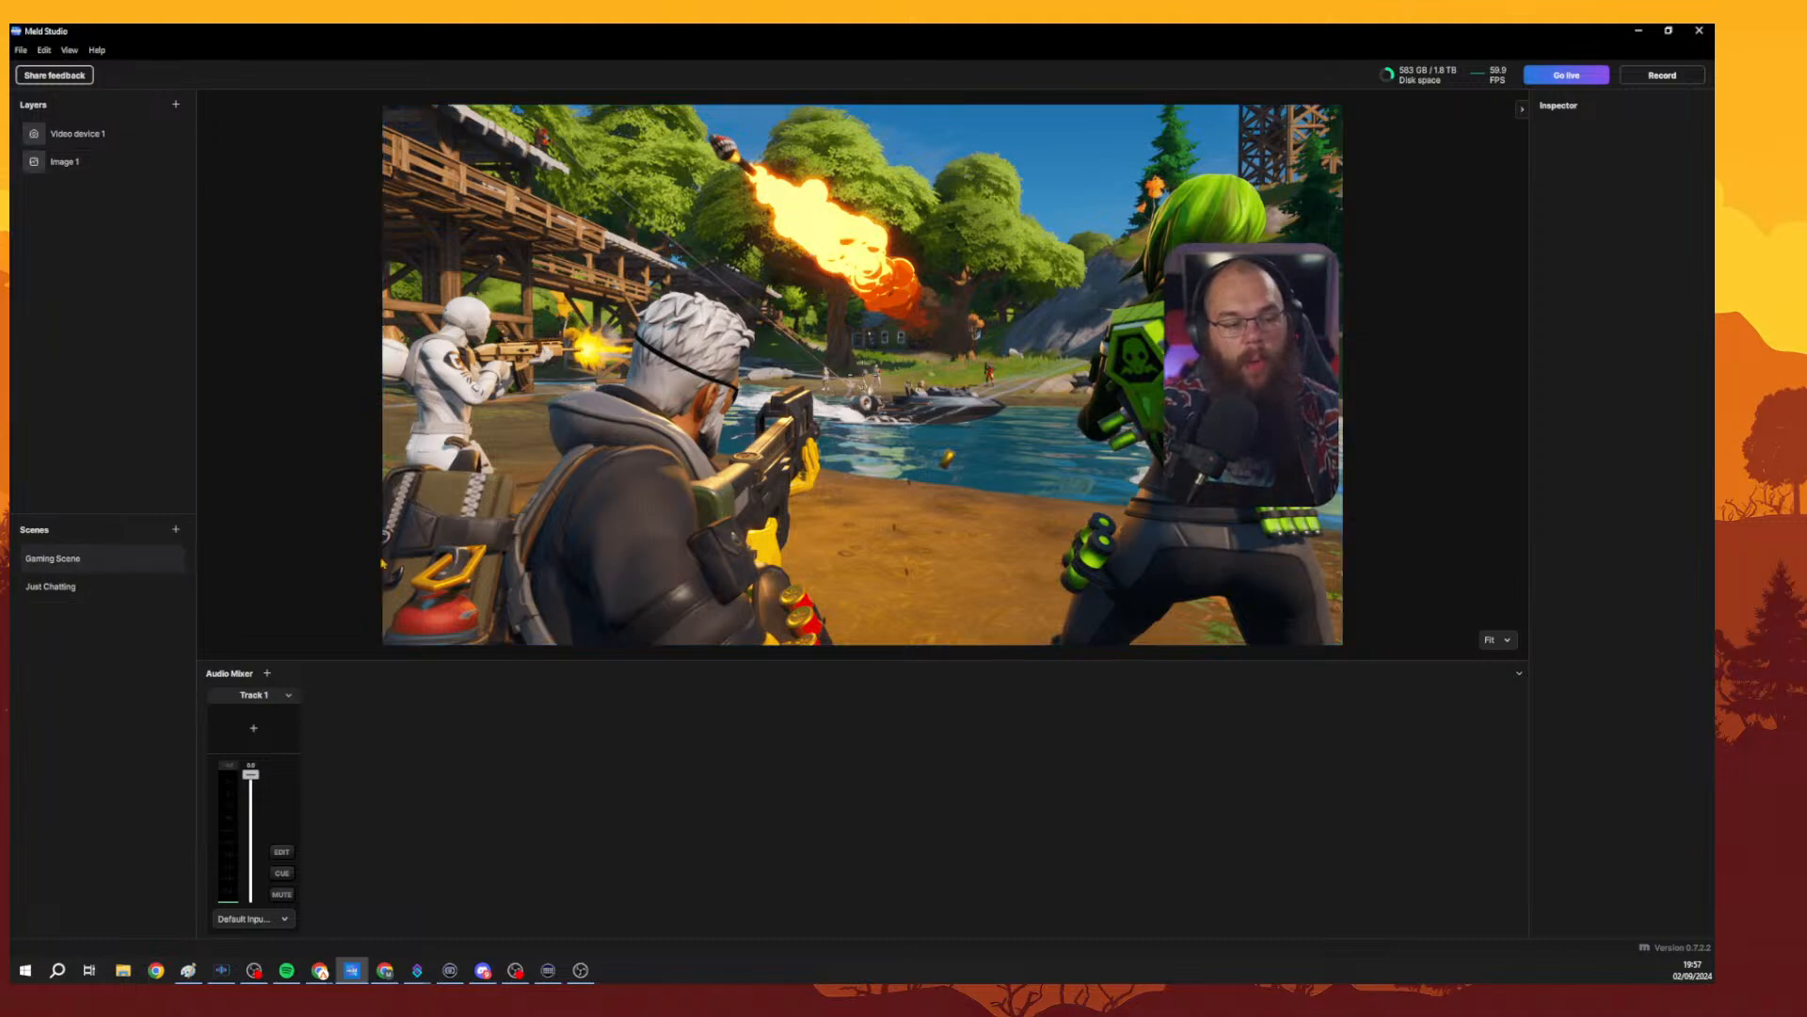
left_click_drag(1149, 378, 149, 382)
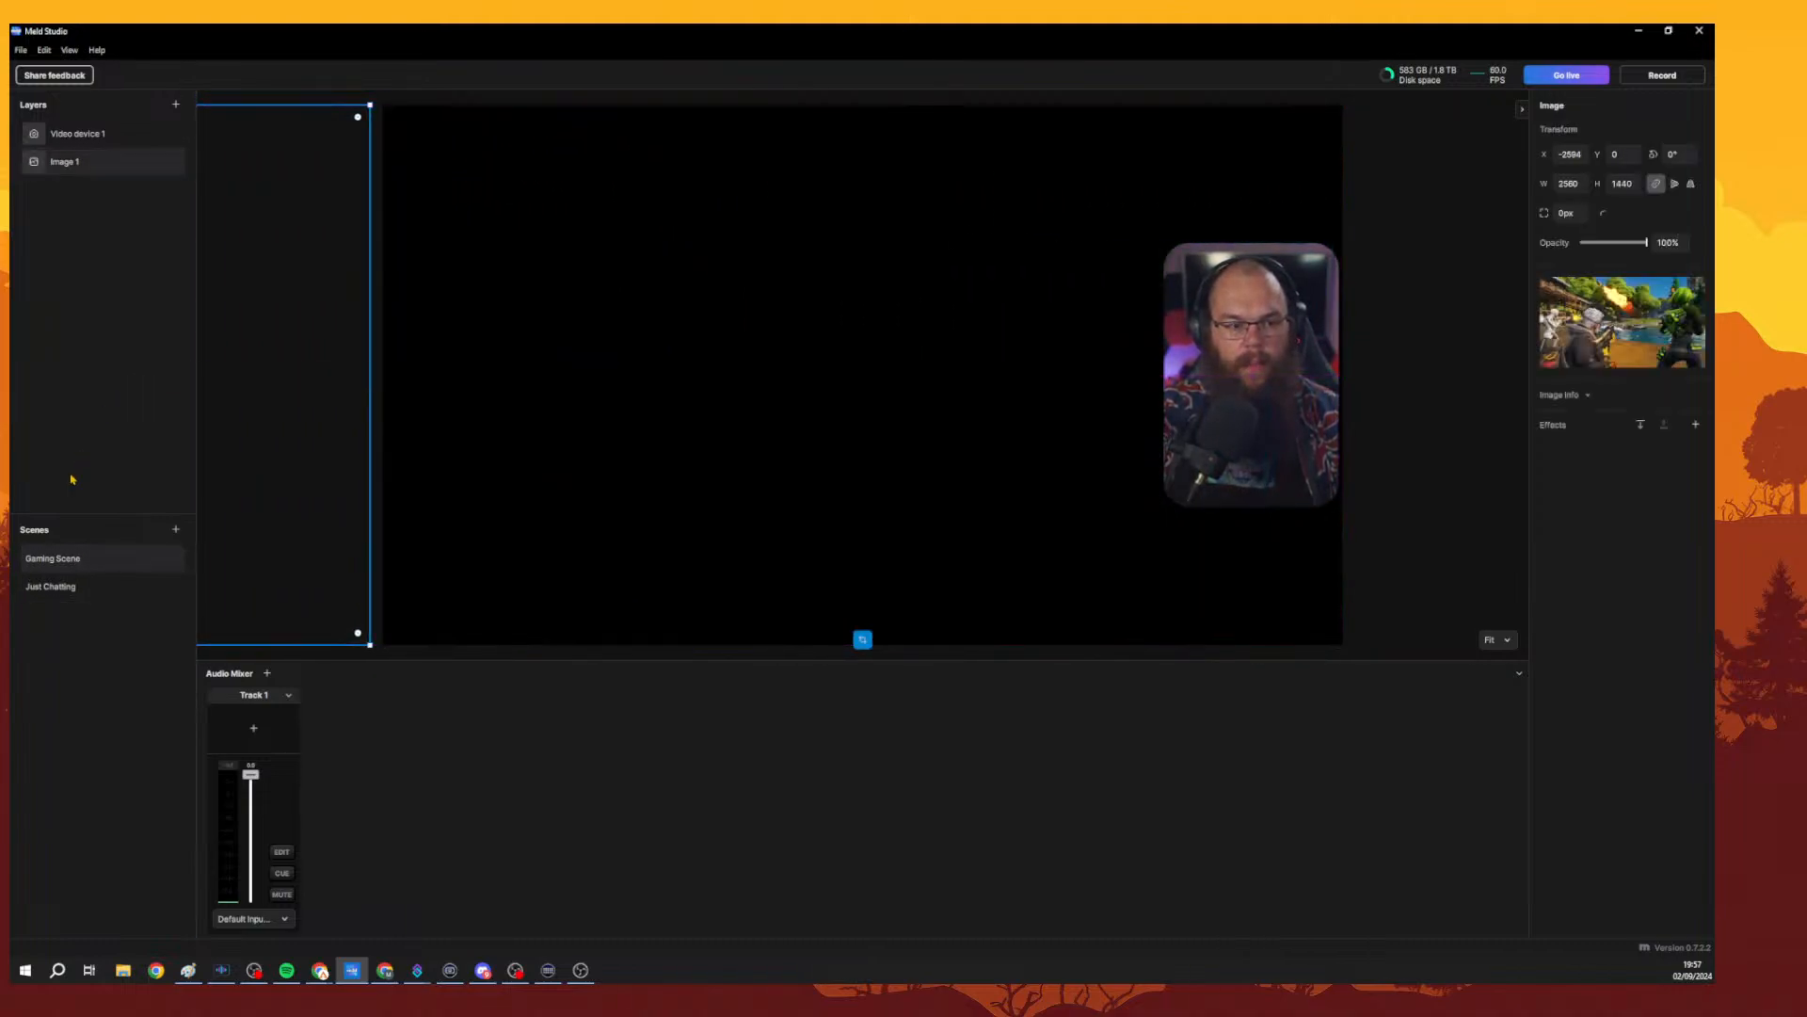
Switch to Just Chatting and nudge the game image thumbnail slightly.
left_click(31, 583)
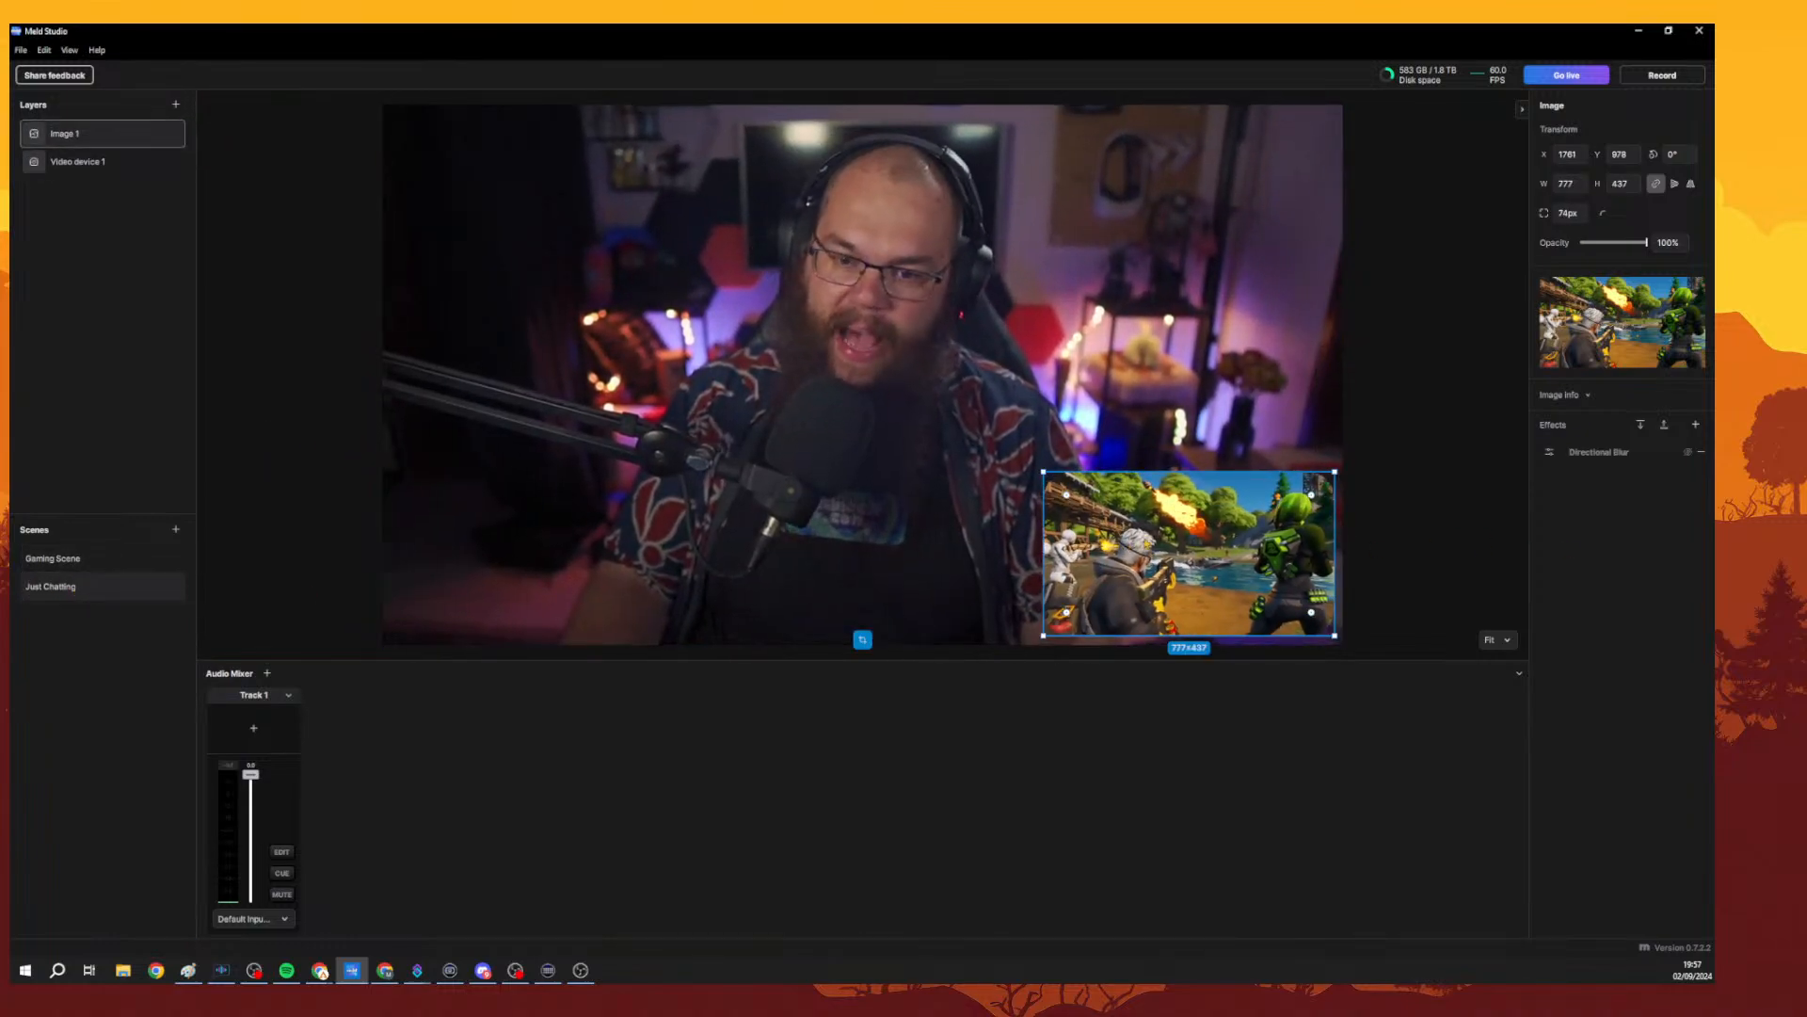
mouse_move(1200, 556)
left_mouse_down()
mouse_move(1480, 552)
mouse_move(1203, 560)
left_mouse_up()
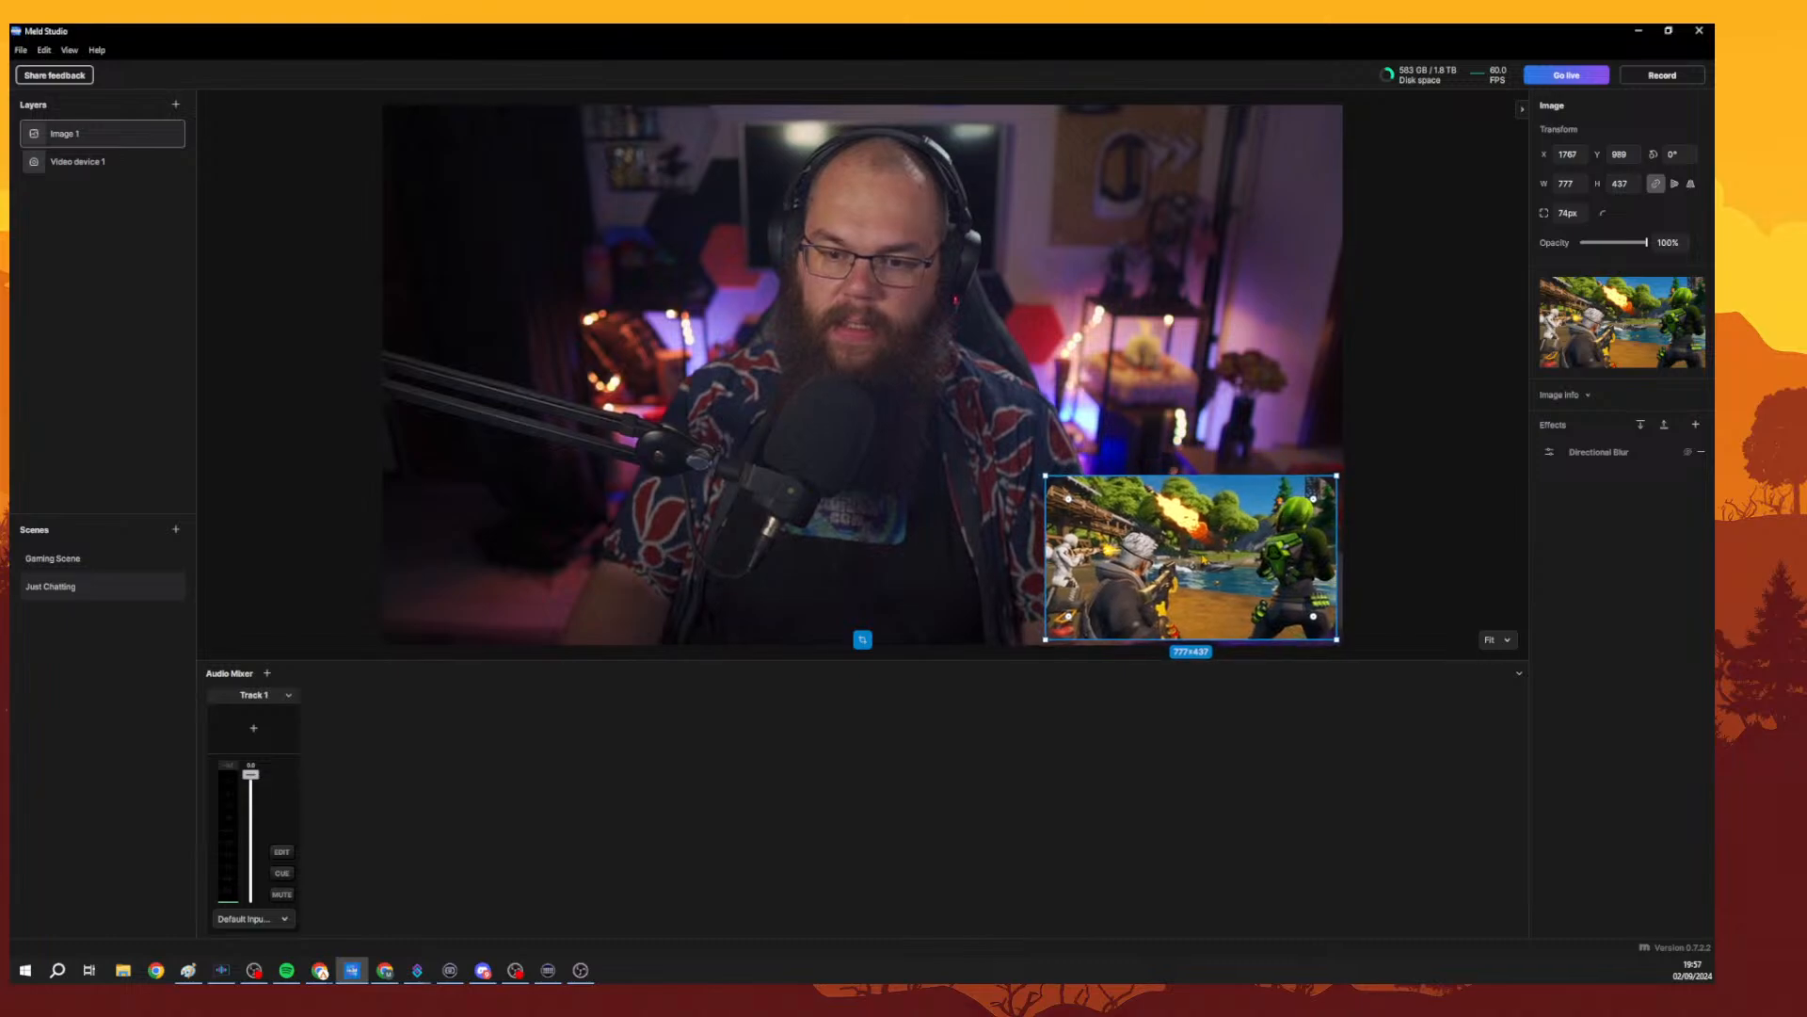
In Gaming Scene, move the game image back onto the canvas and stretch it to the canvas.
left_click(52, 558)
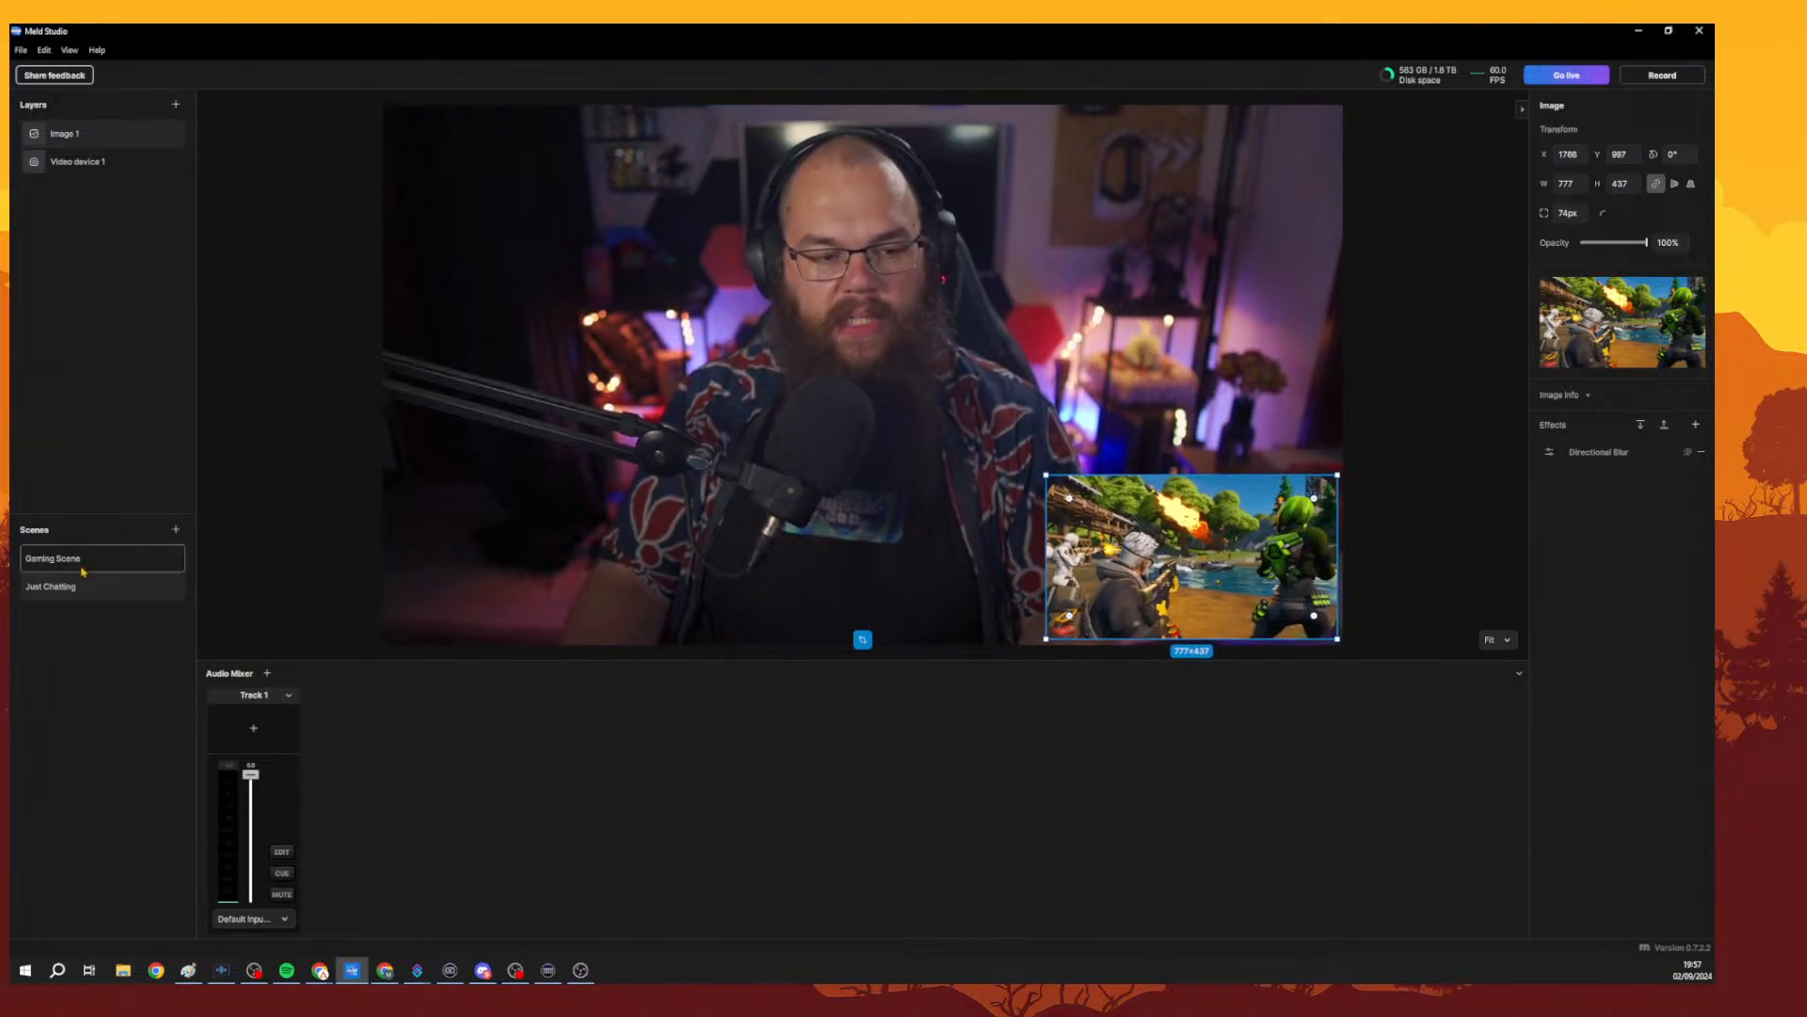
left_click_drag(339, 375, 1275, 375)
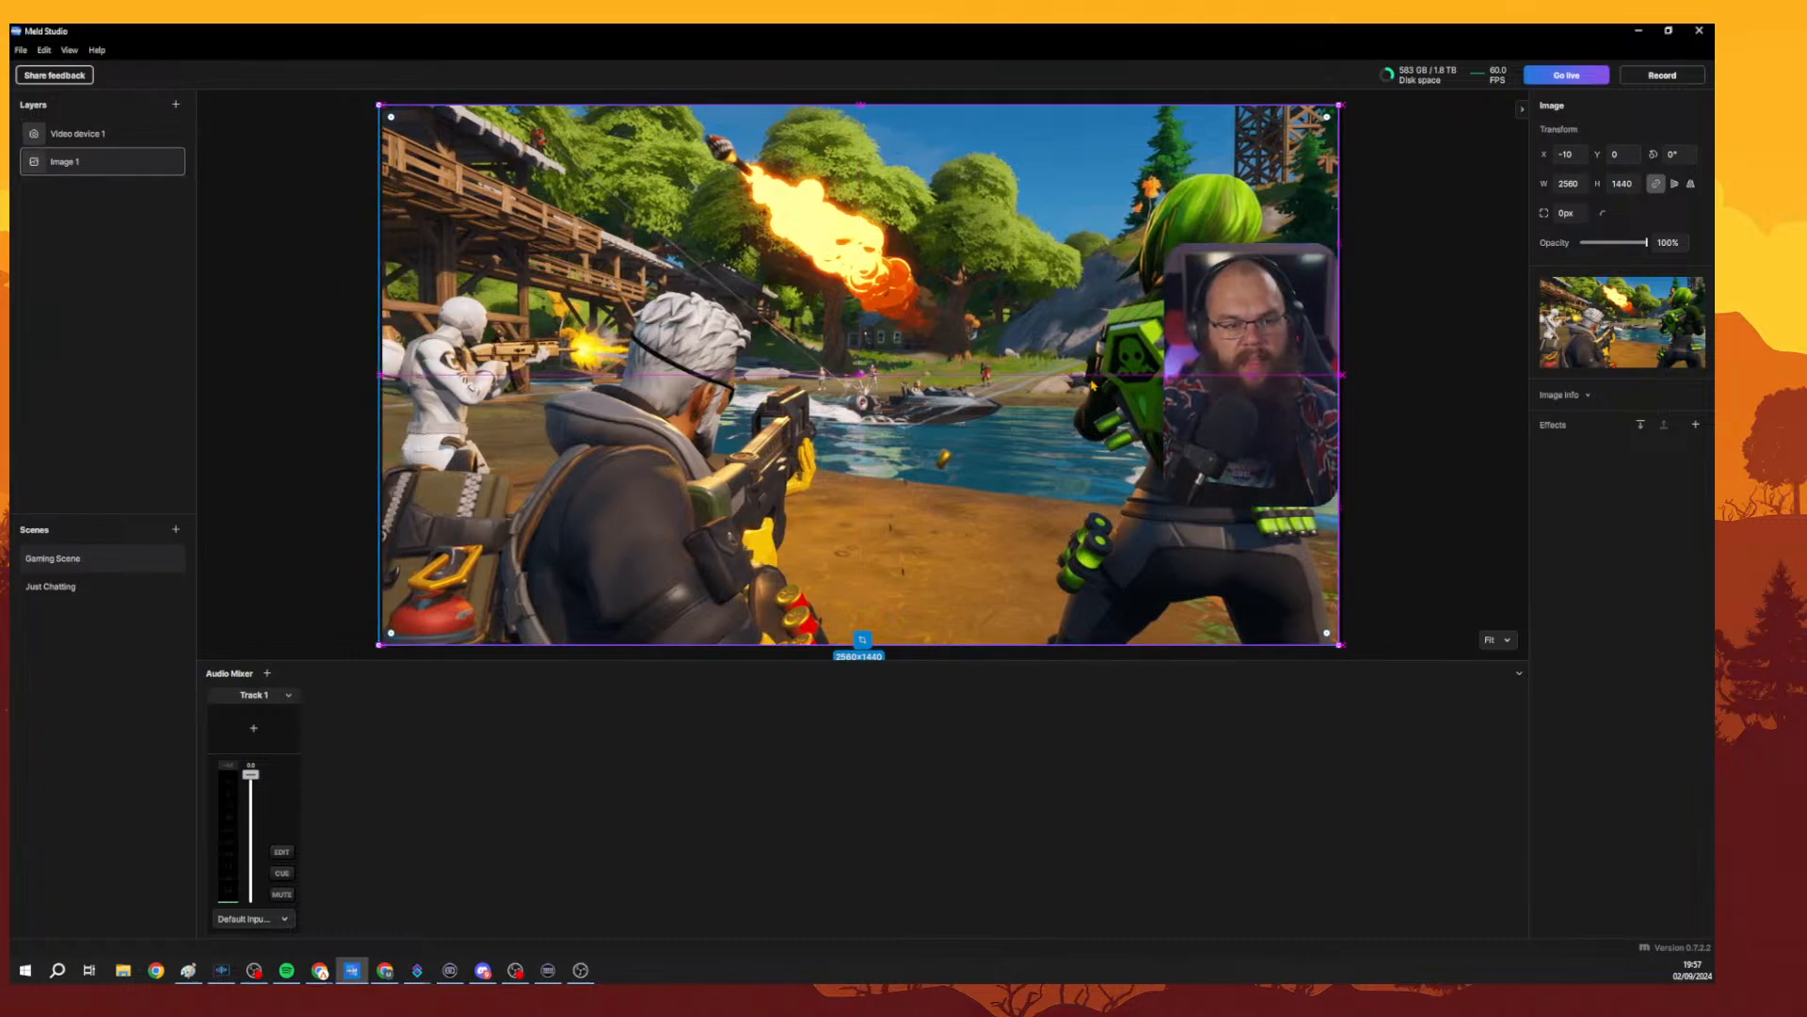
left_click_drag(1094, 385, 1098, 385)
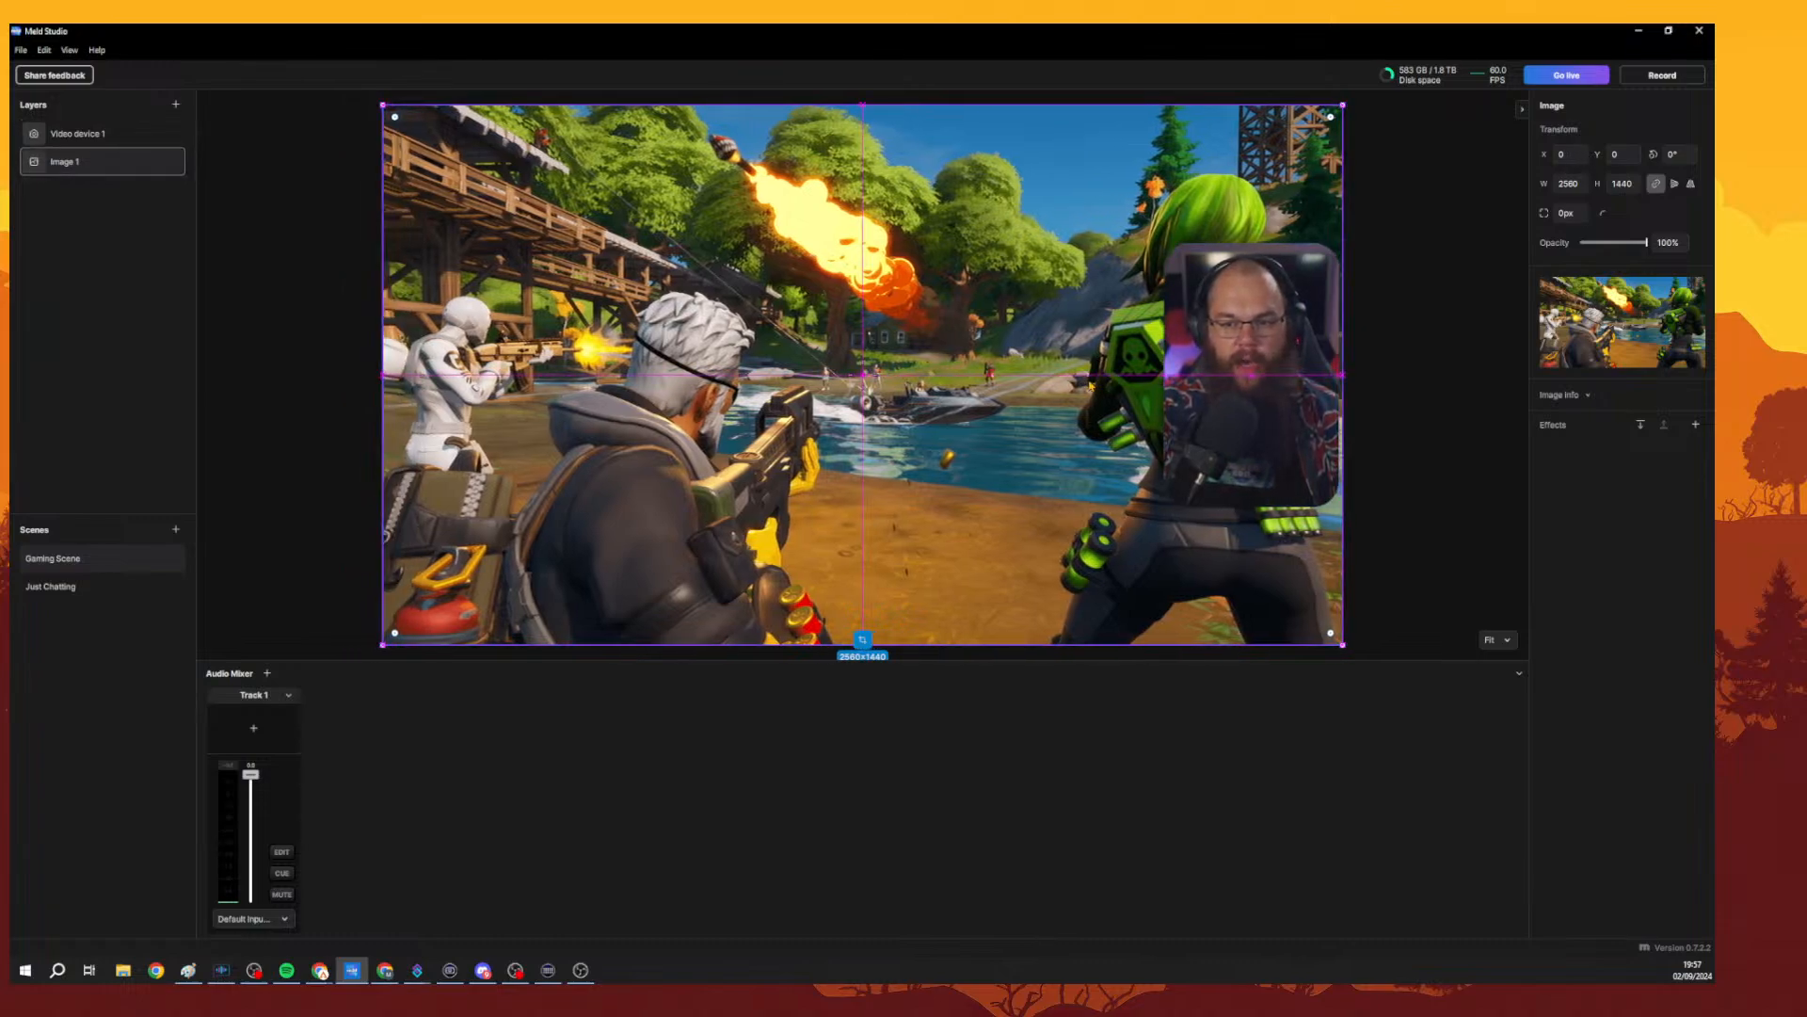
left_click(1423, 359)
right_click(884, 342)
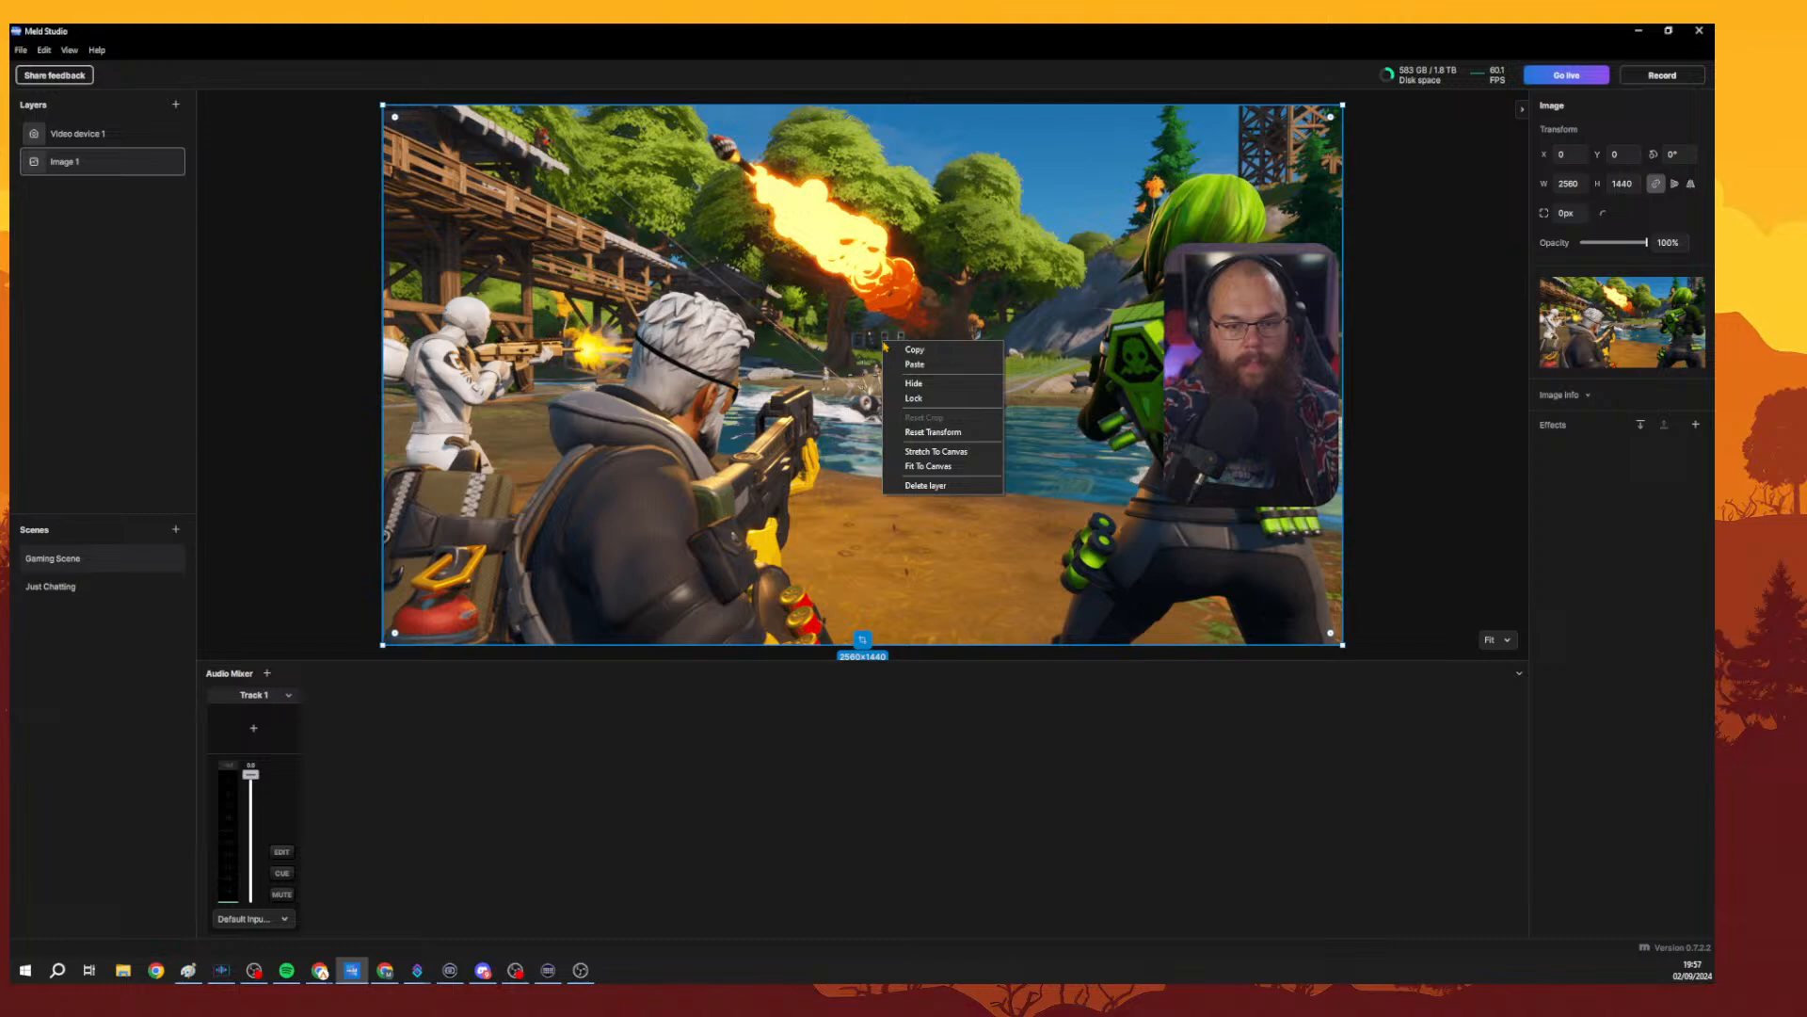
left_click(944, 454)
Add a Rectangle layer to Gaming Scene.
left_click(298, 334)
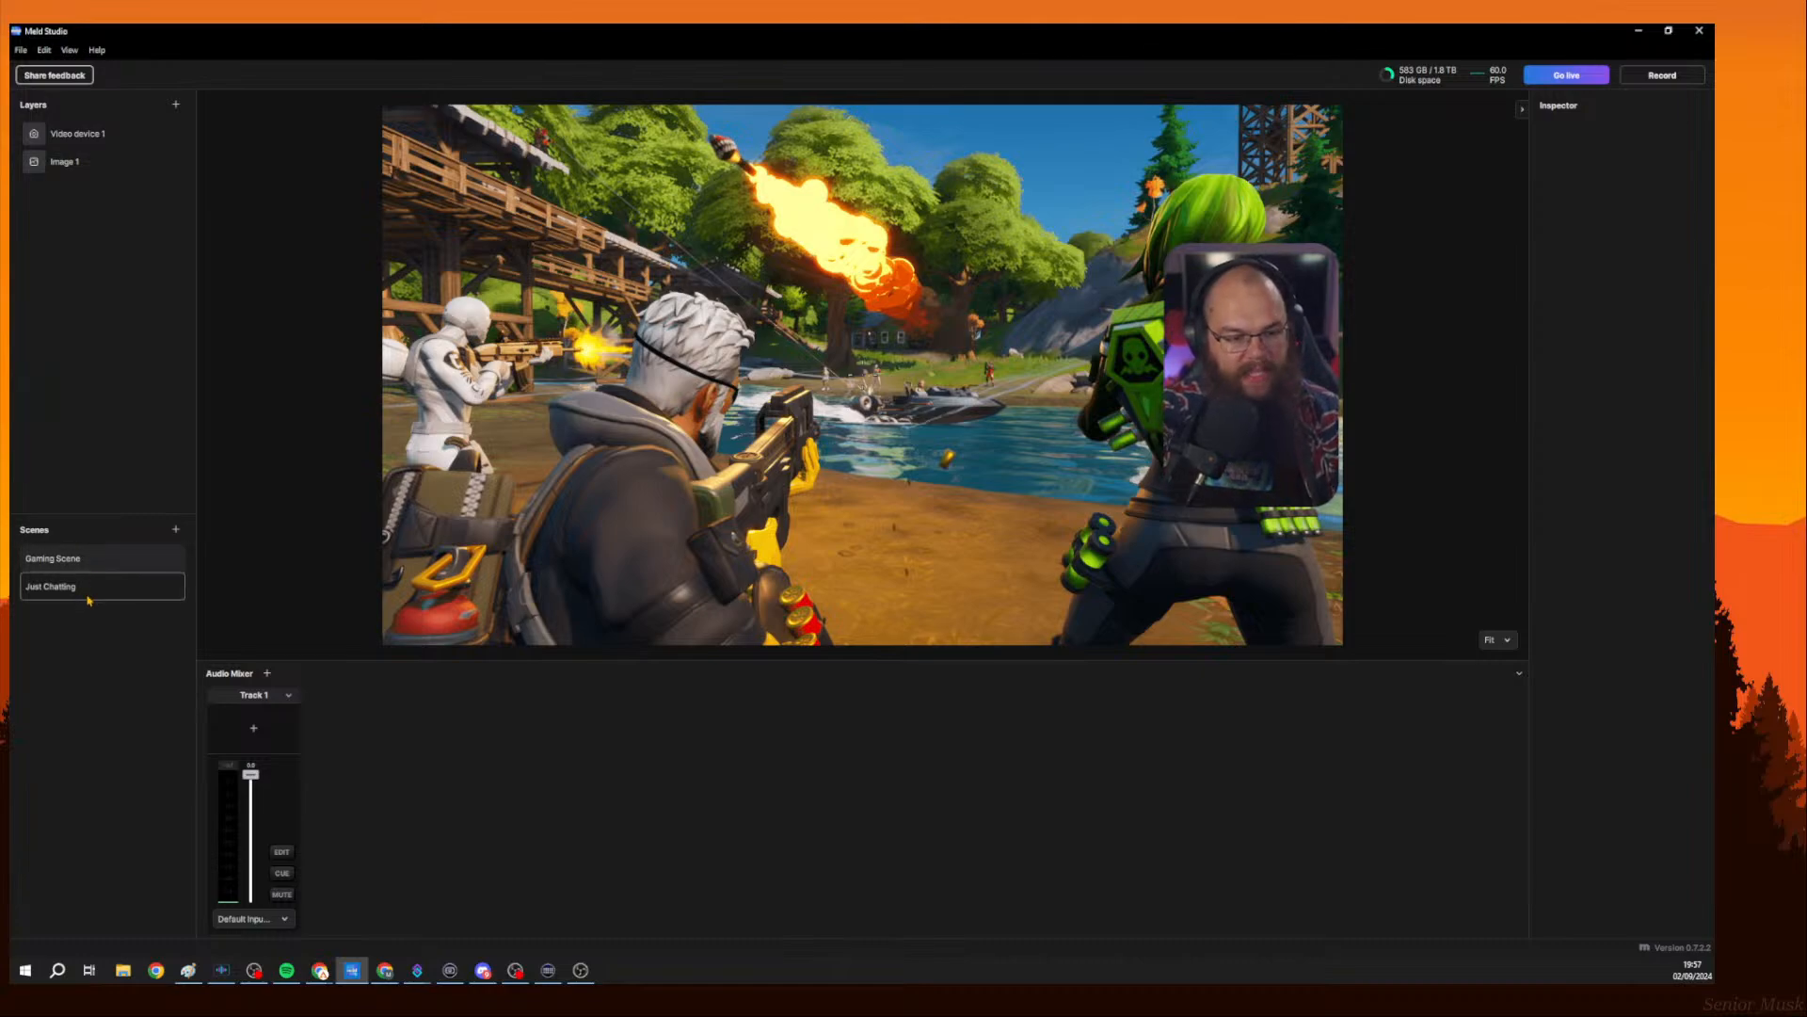
left_click(91, 561)
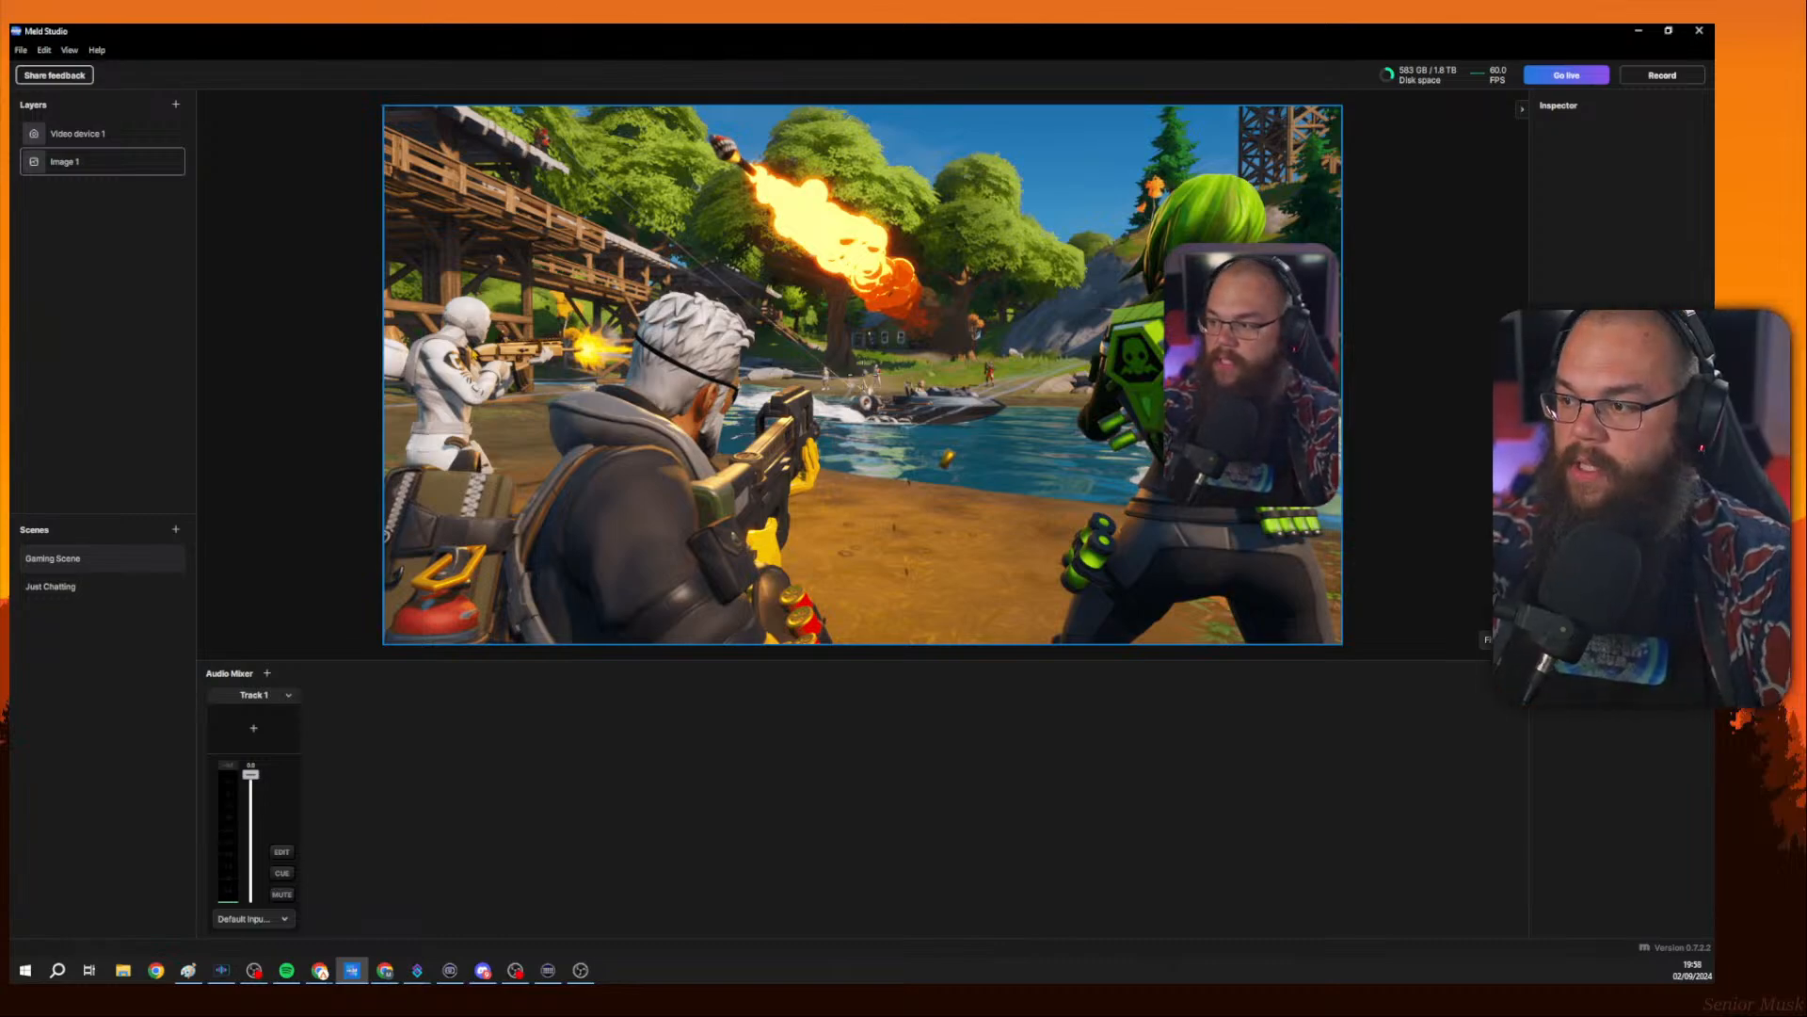
left_click(176, 105)
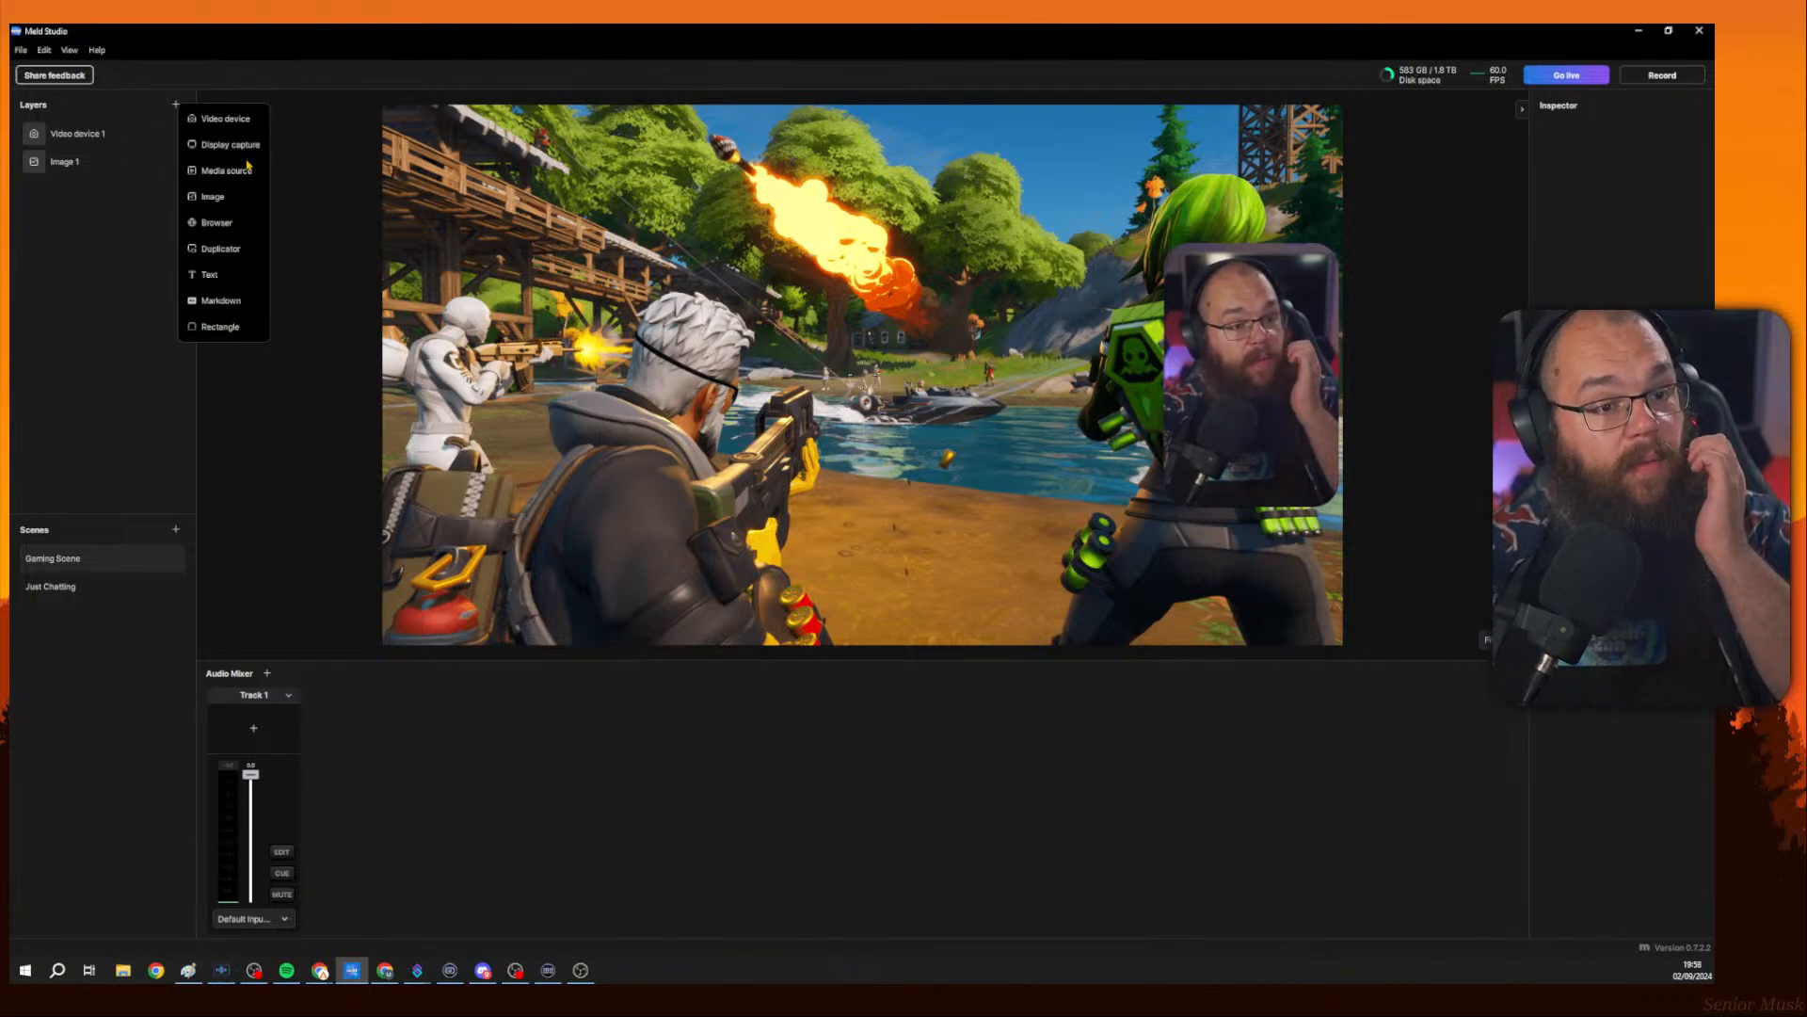
left_click(221, 326)
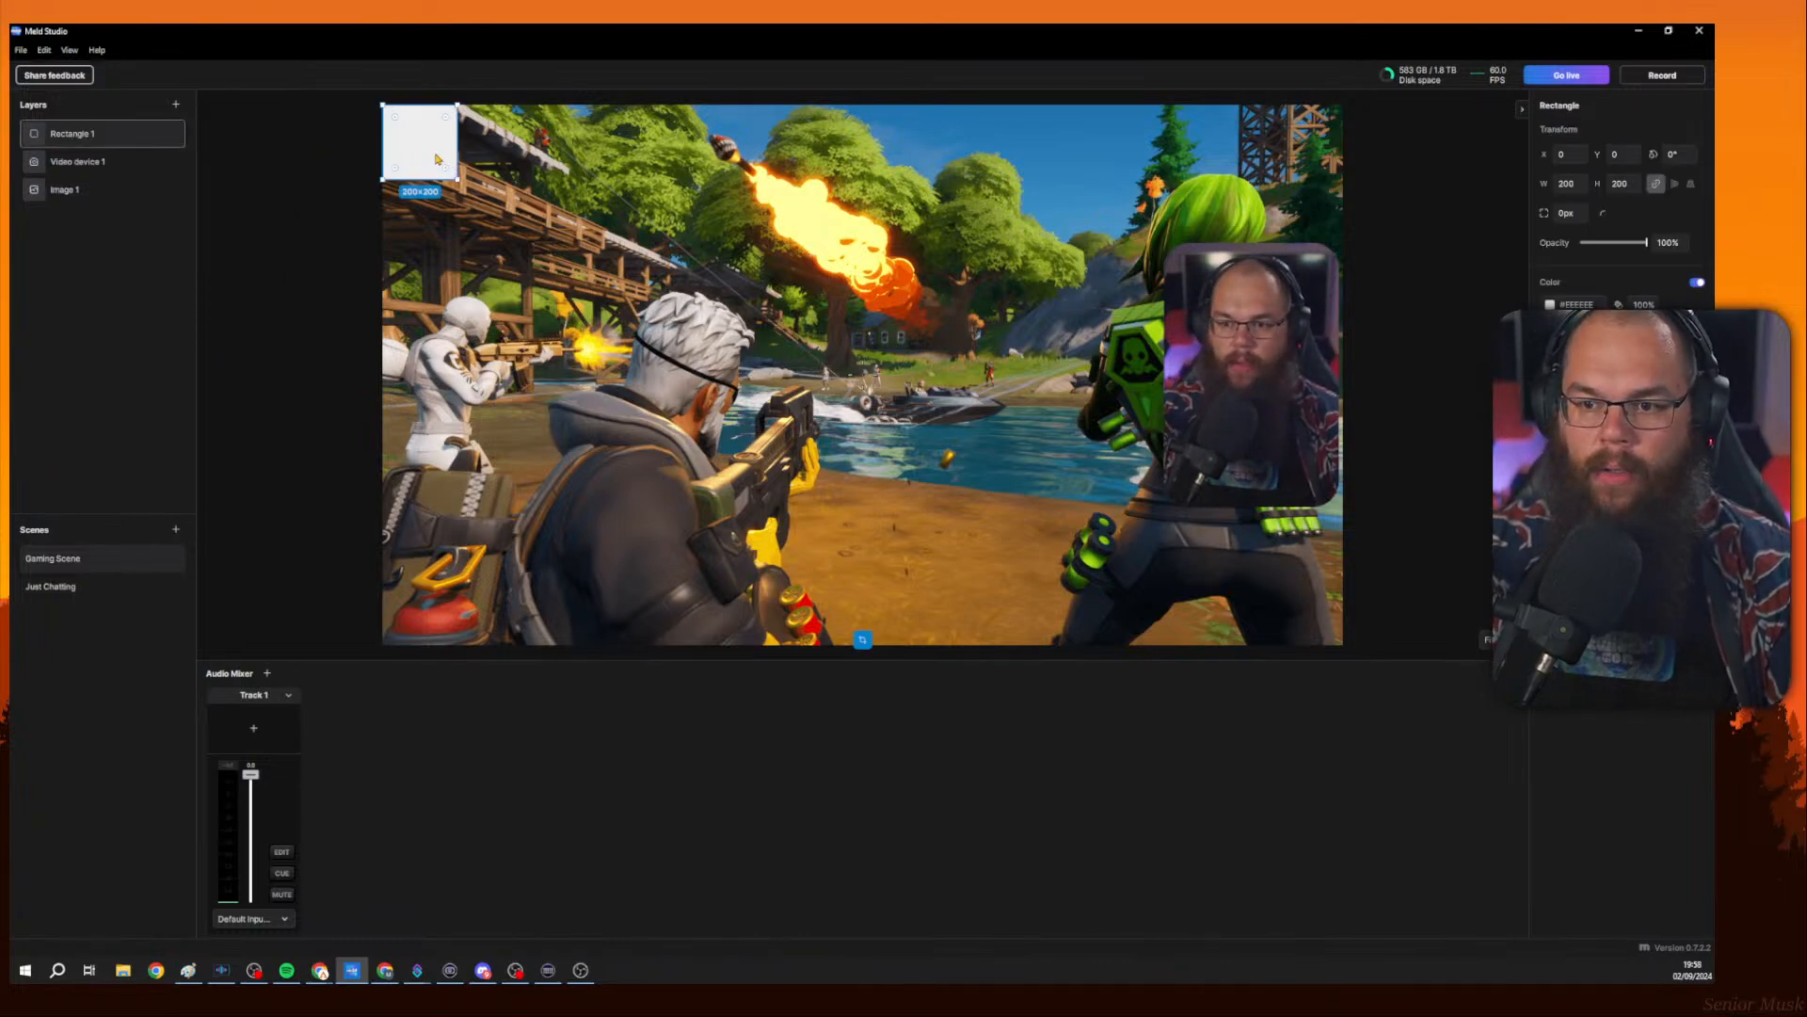
Place the rectangle over the camera feed at about 704 × 704 and move it beneath the camera layer.
left_click_drag(436, 158, 1259, 385)
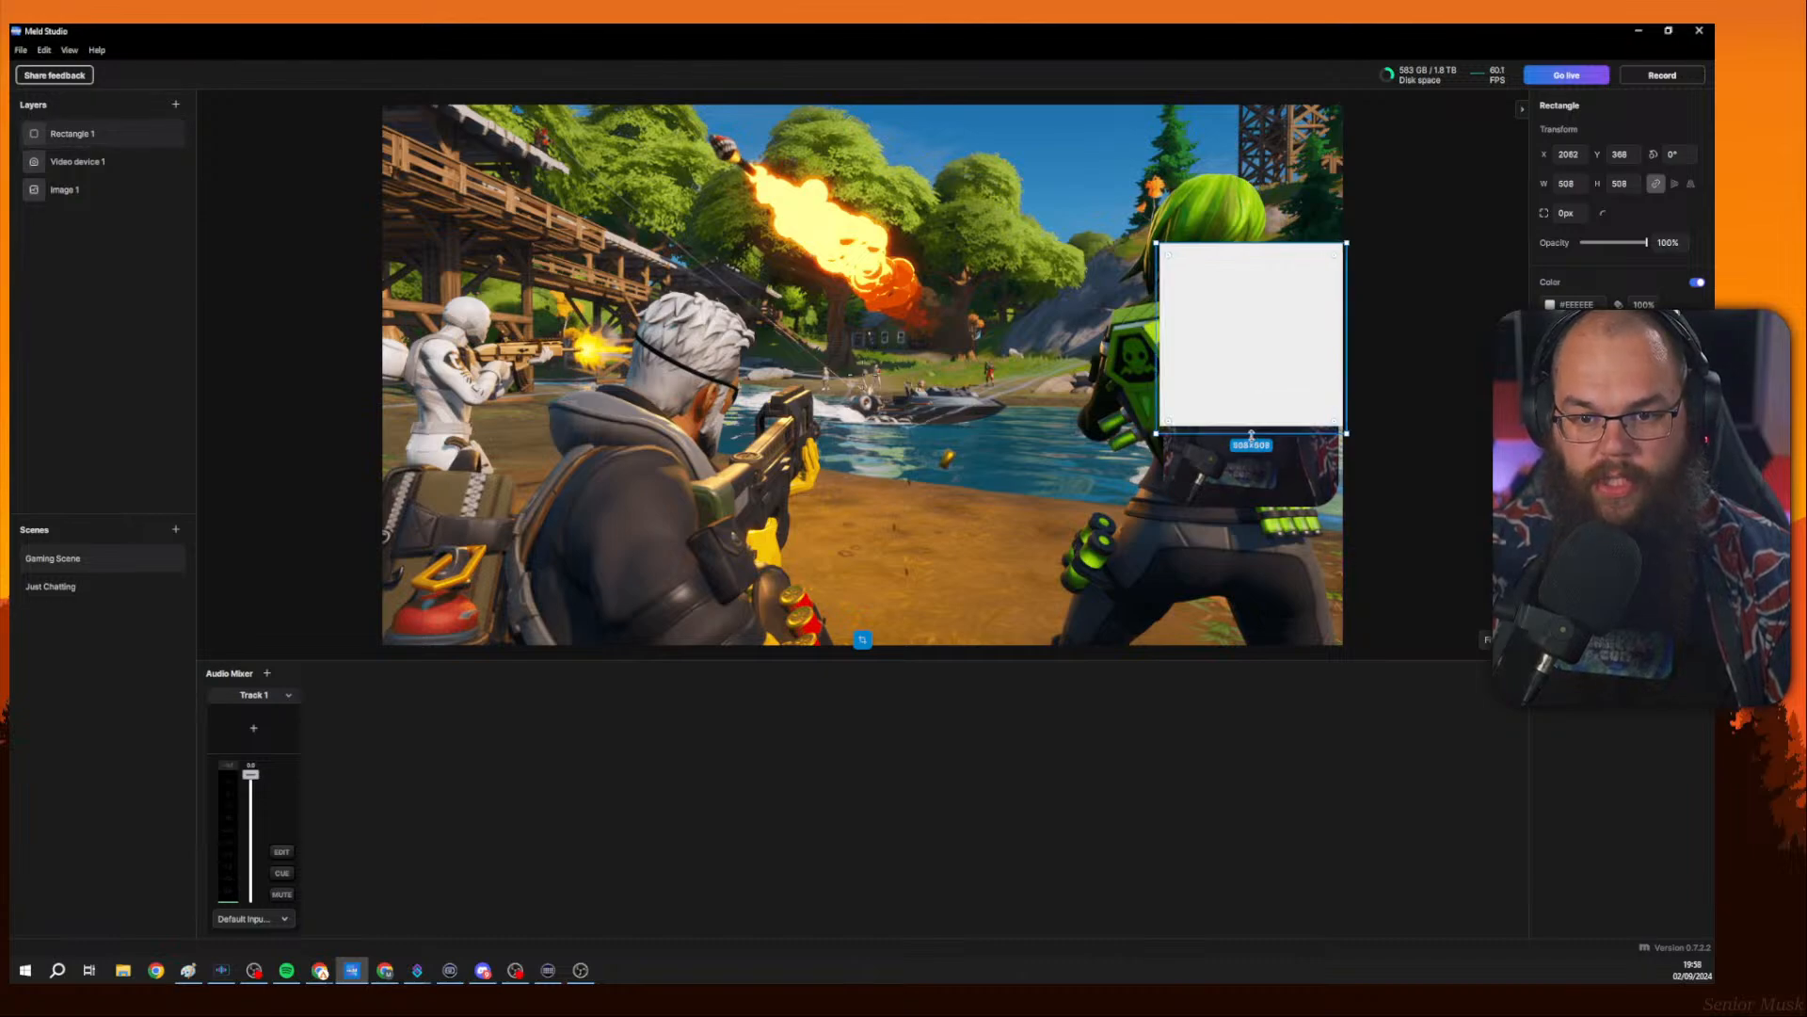
left_click_drag(1251, 434, 1251, 508)
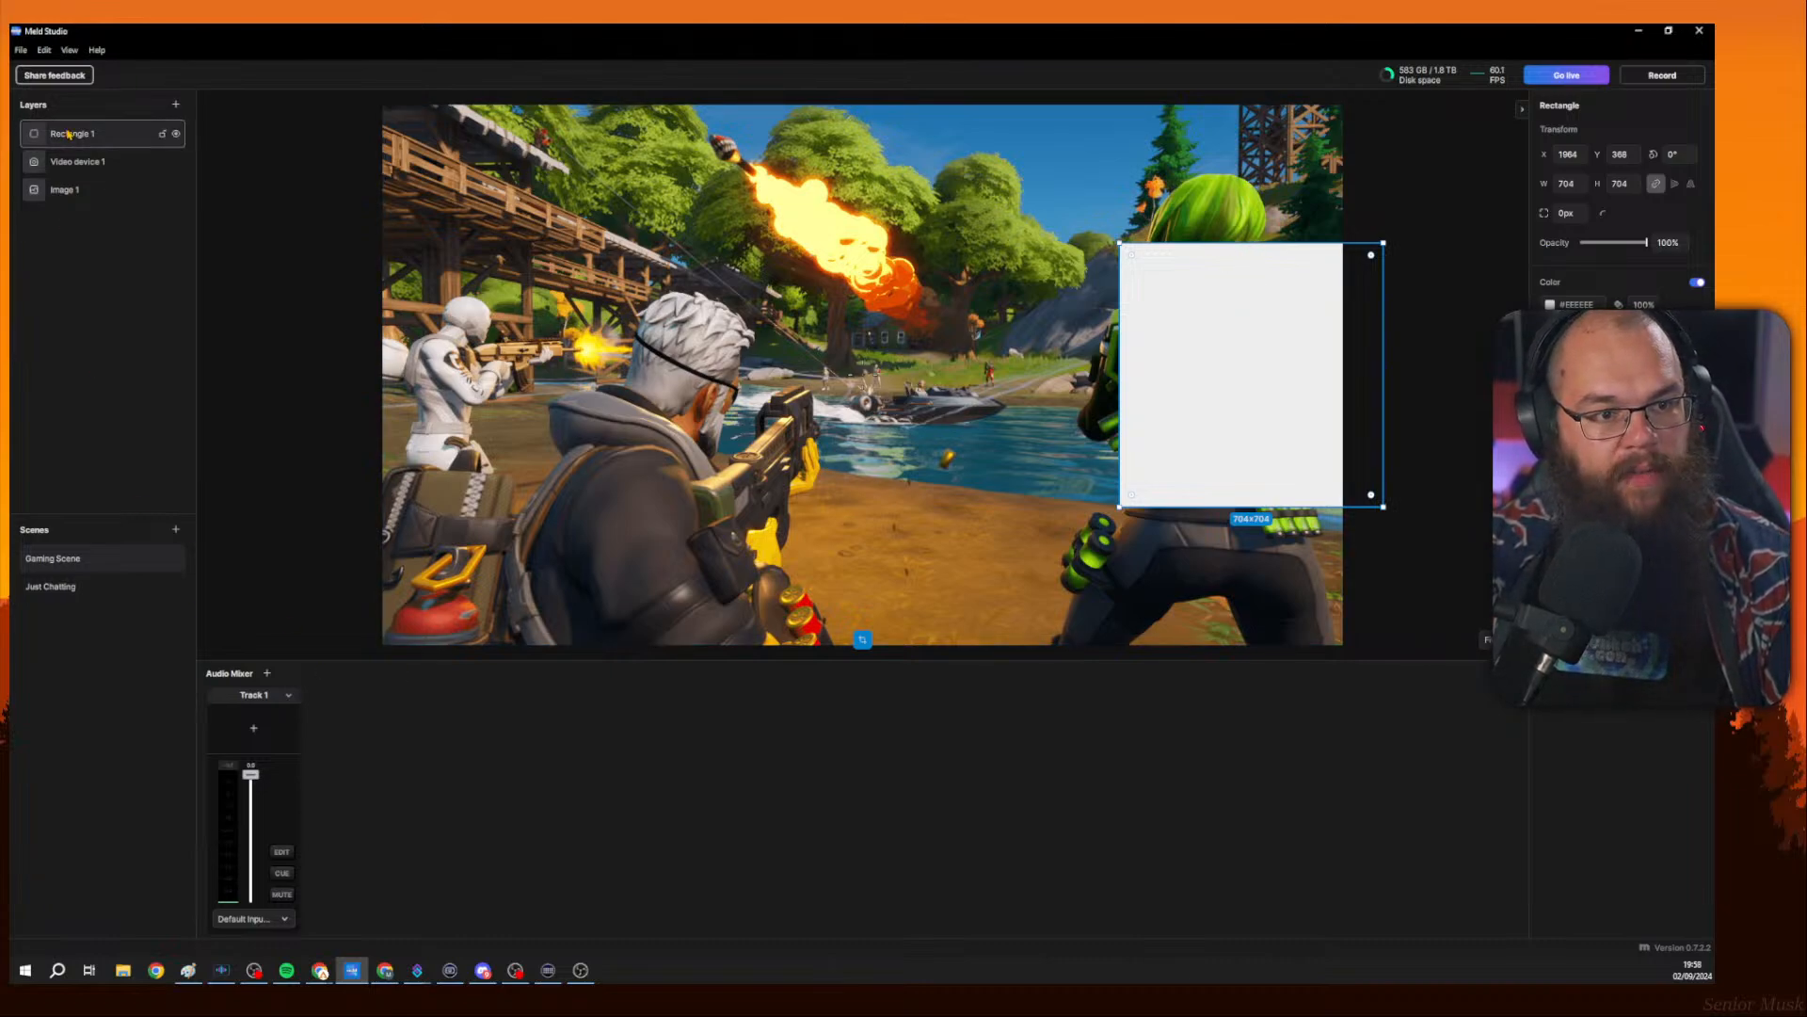
left_click_drag(69, 135, 81, 169)
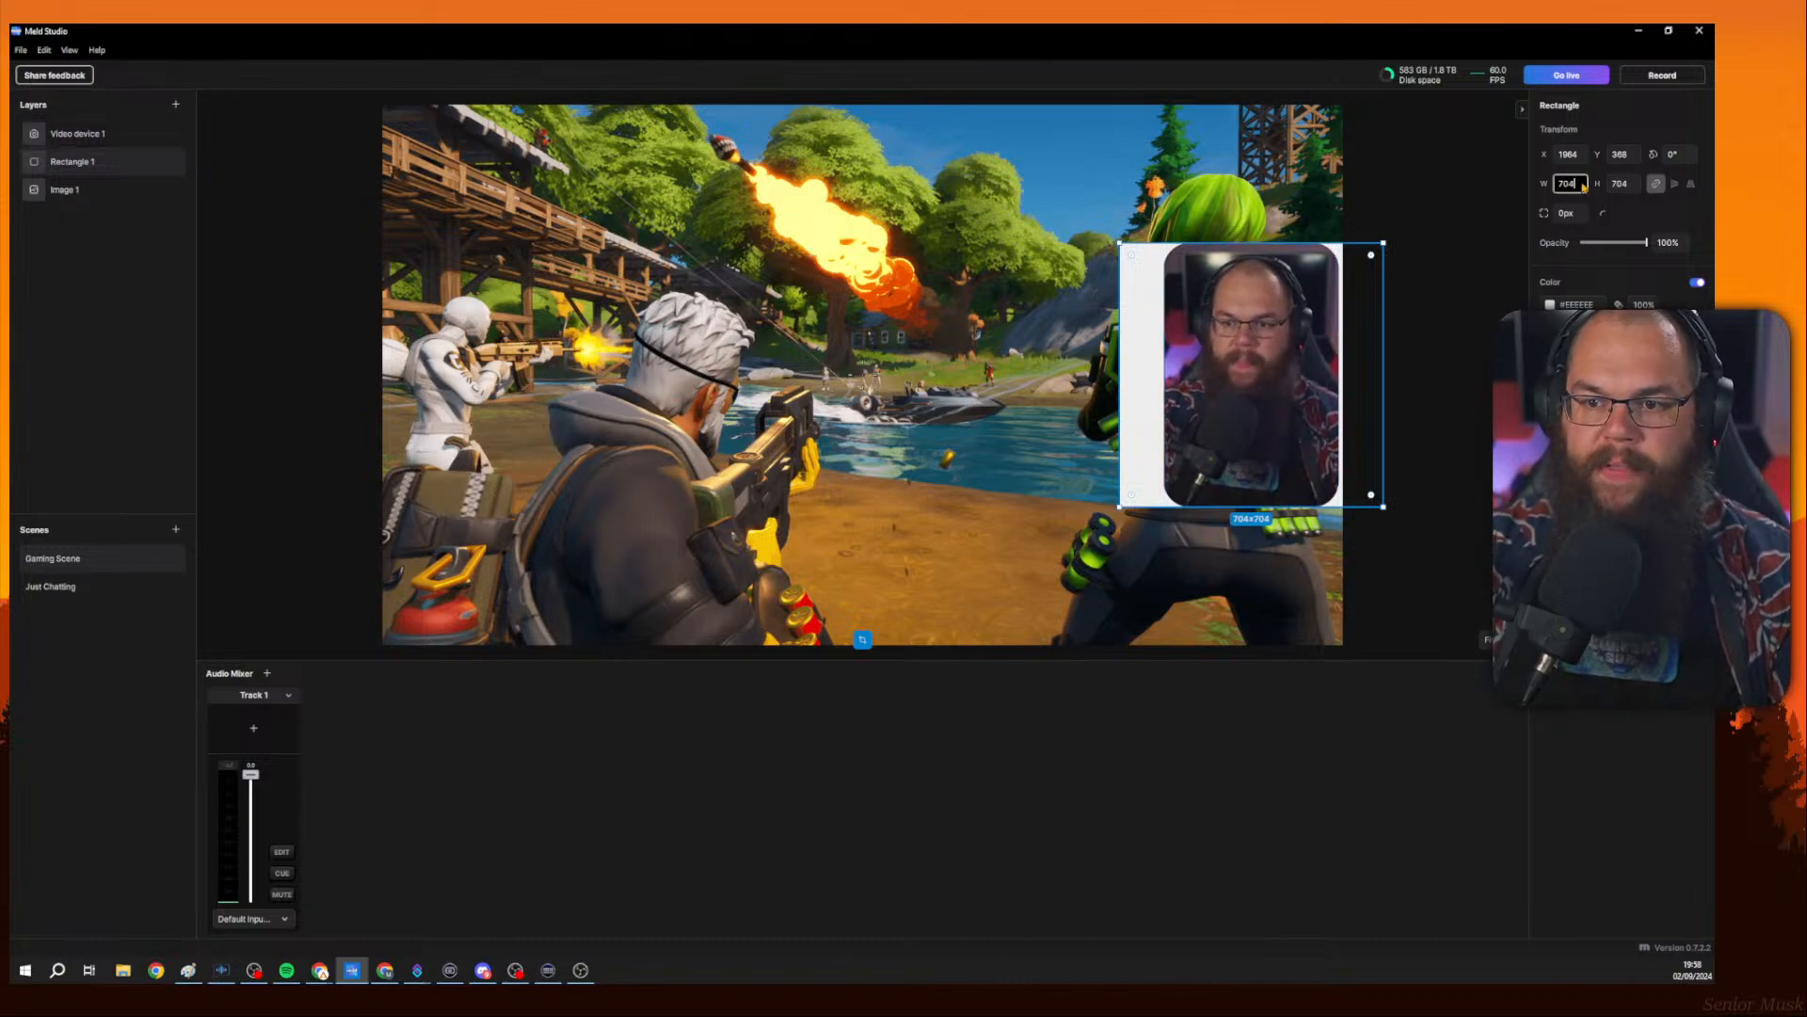
Set the rectangle's size to 724 × 724 and nudge it up and left so it frames the camera feed.
type("4")
key("Tab")
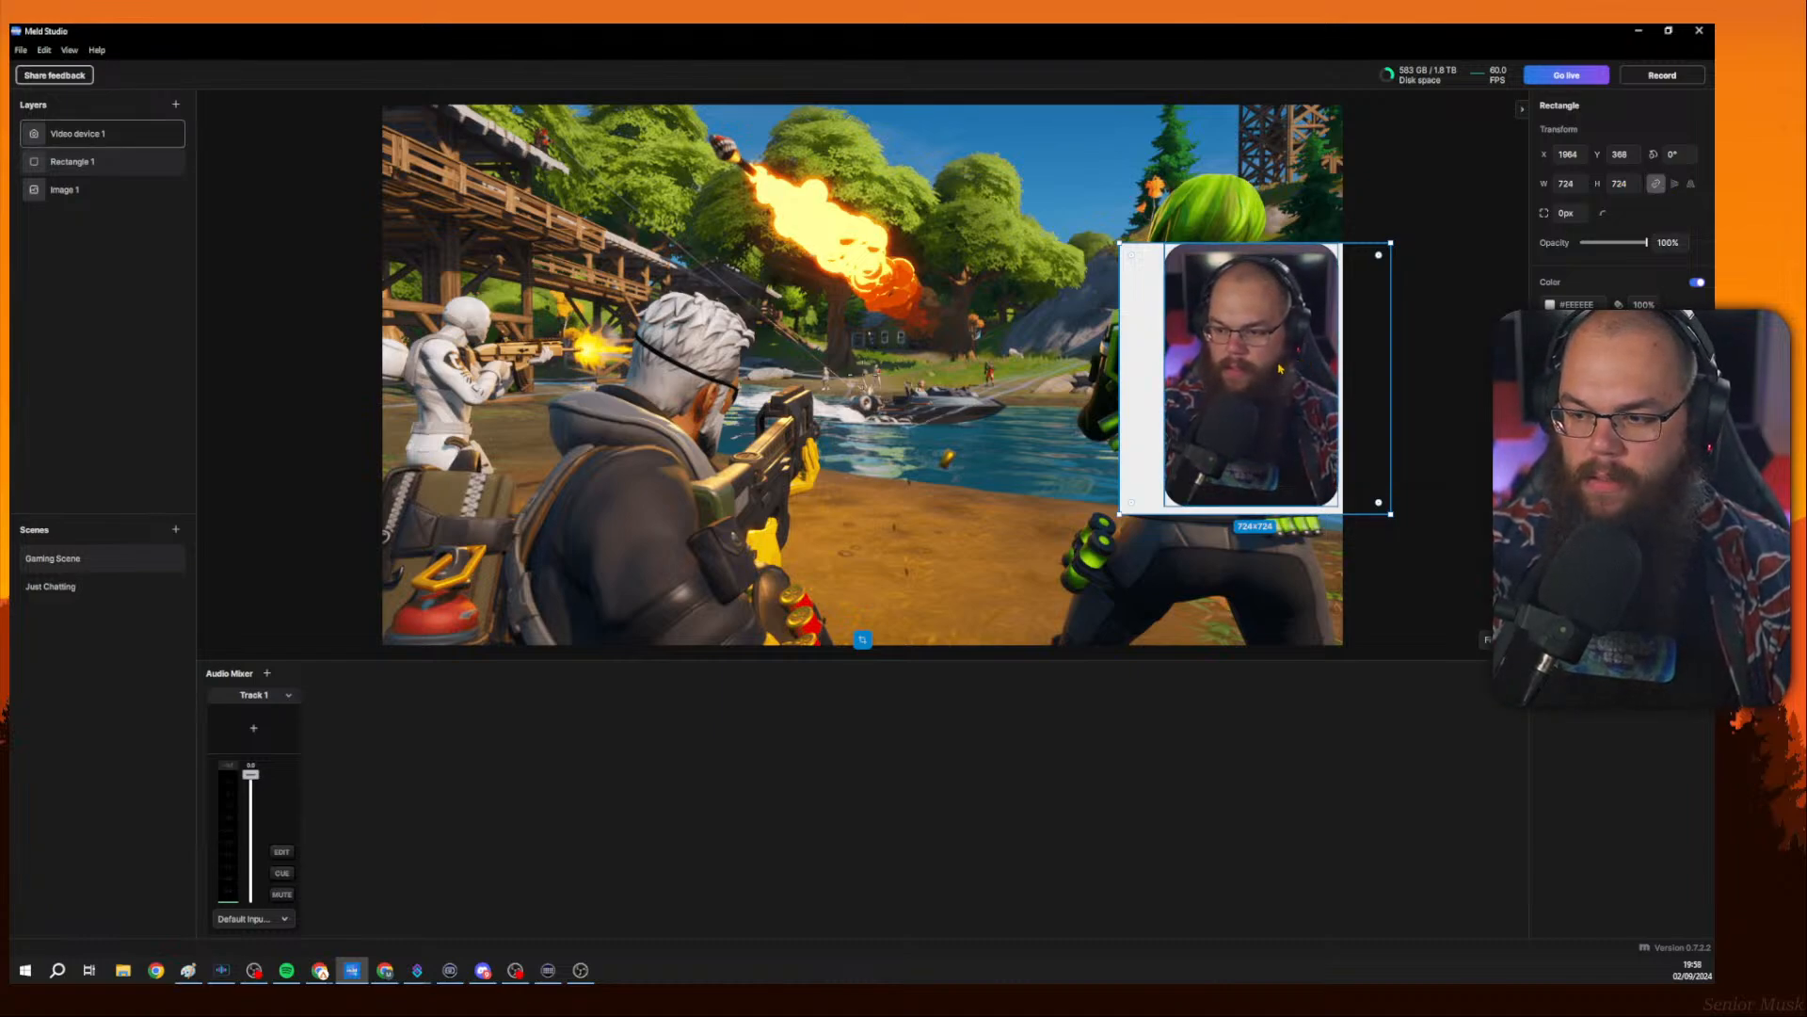
key("Up")
key("Up")
key("Up")
key("Up")
key("Up")
key("Up")
key("Up")
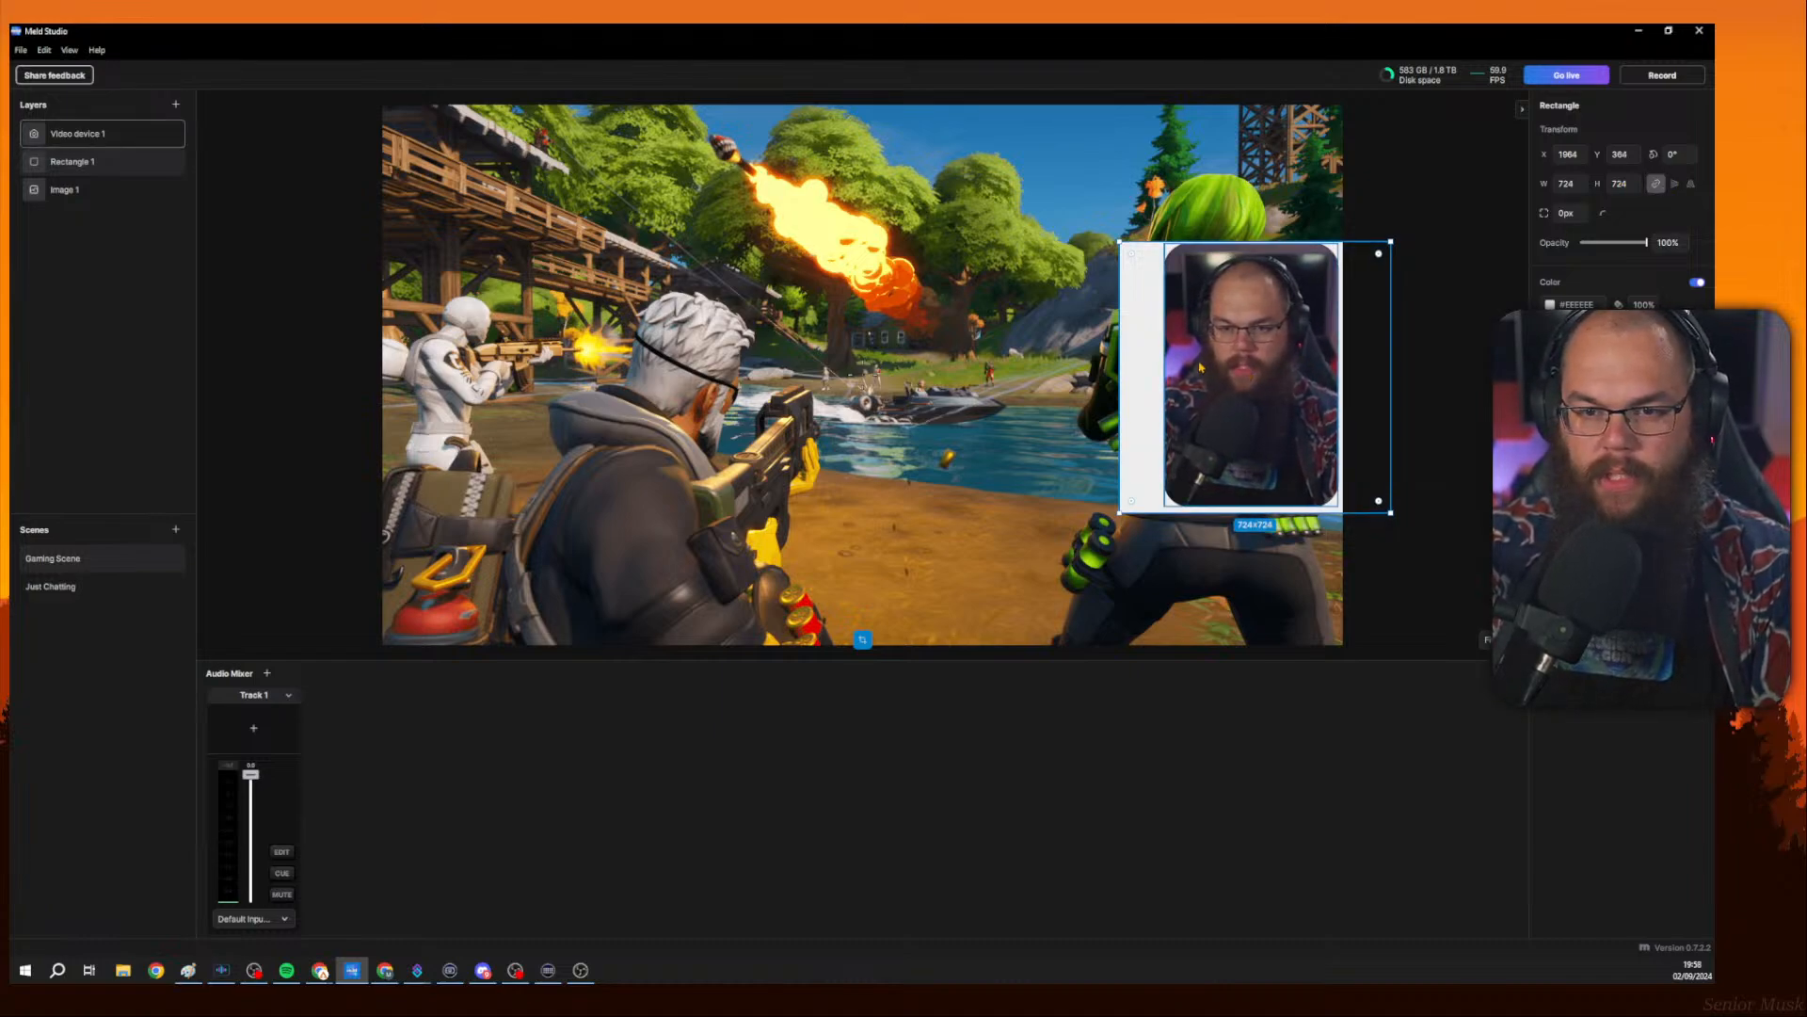
key("Up")
key("Up")
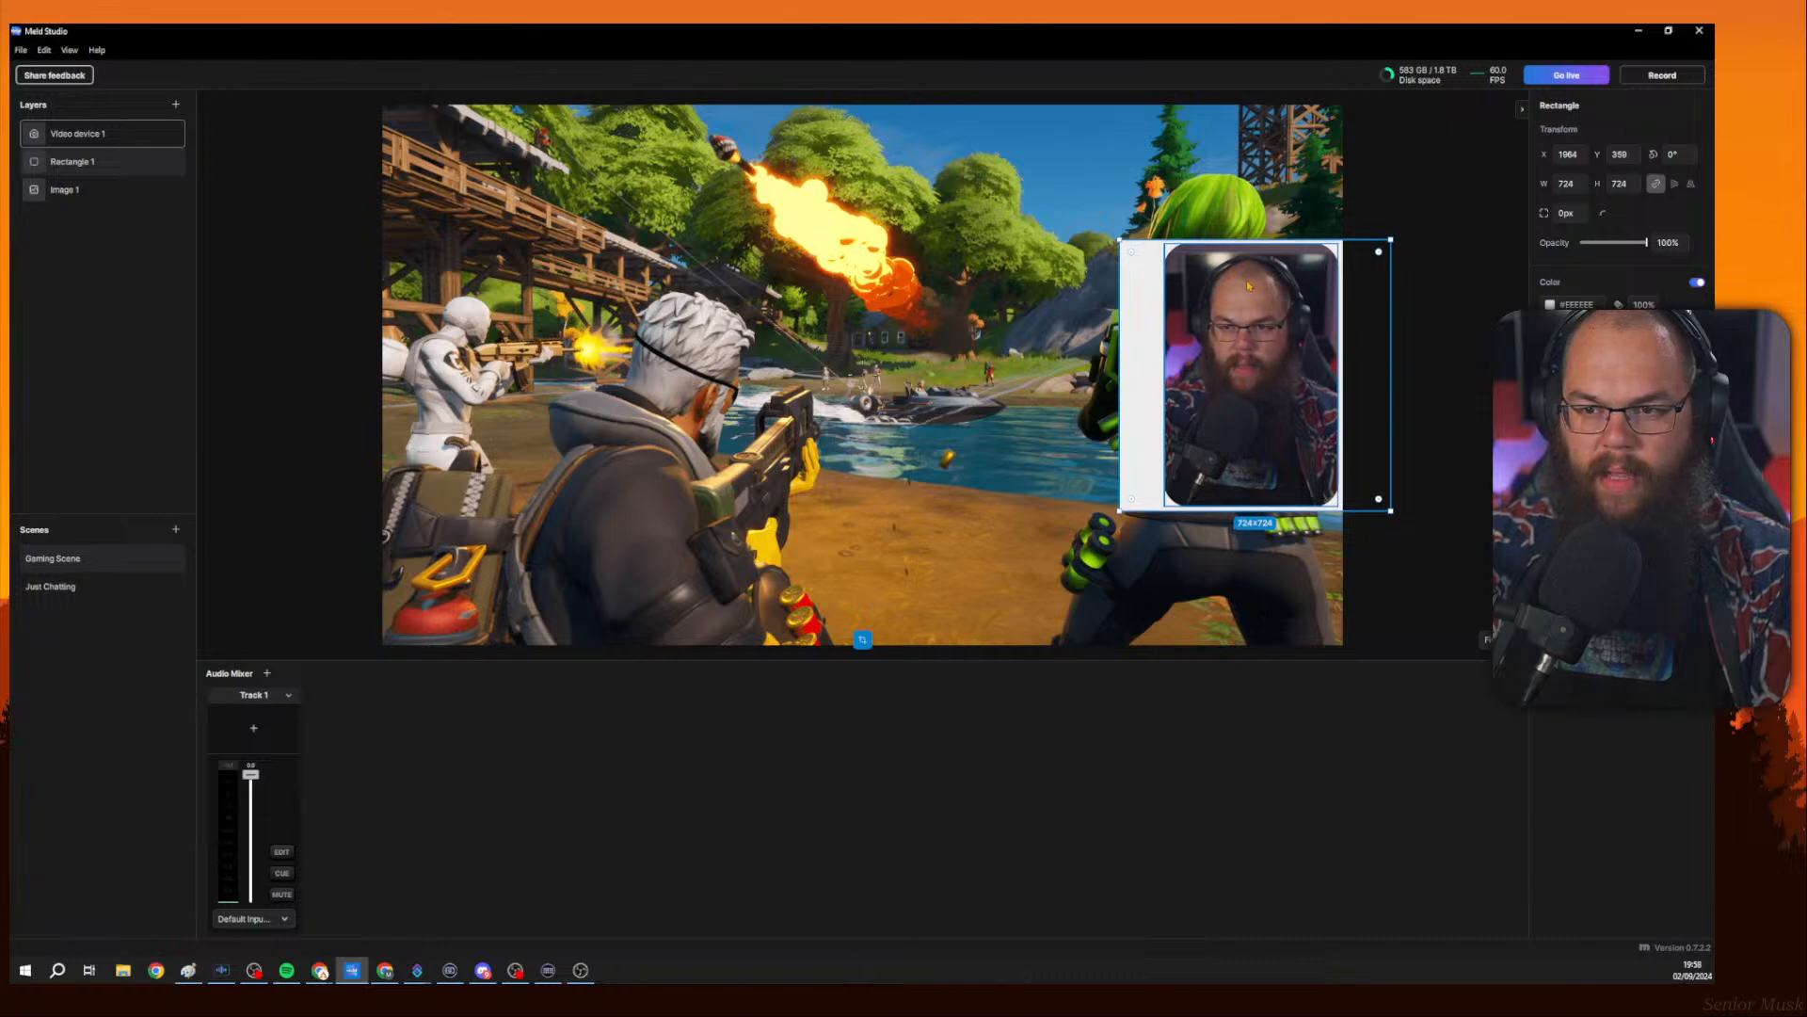
left_click_drag(1173, 349, 1133, 356)
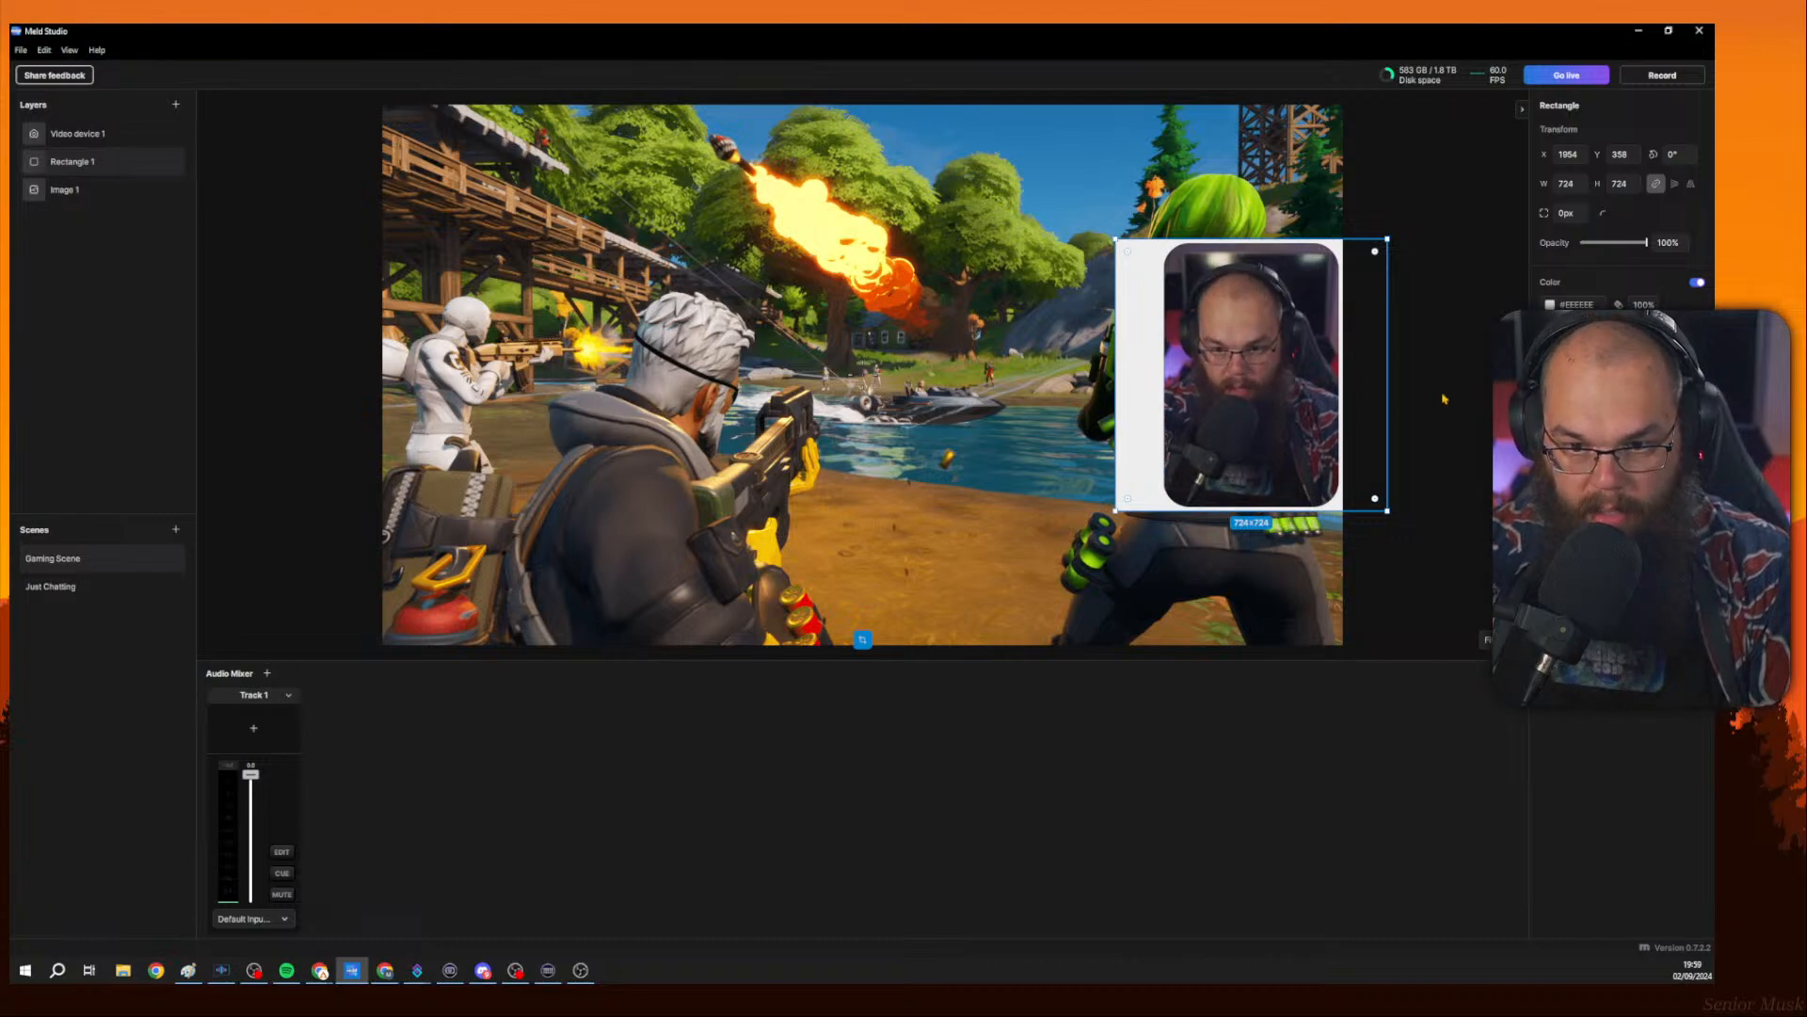
Unlock the rectangle's aspect ratio and narrow it to a width of 487 around the camera feed.
left_click(1658, 189)
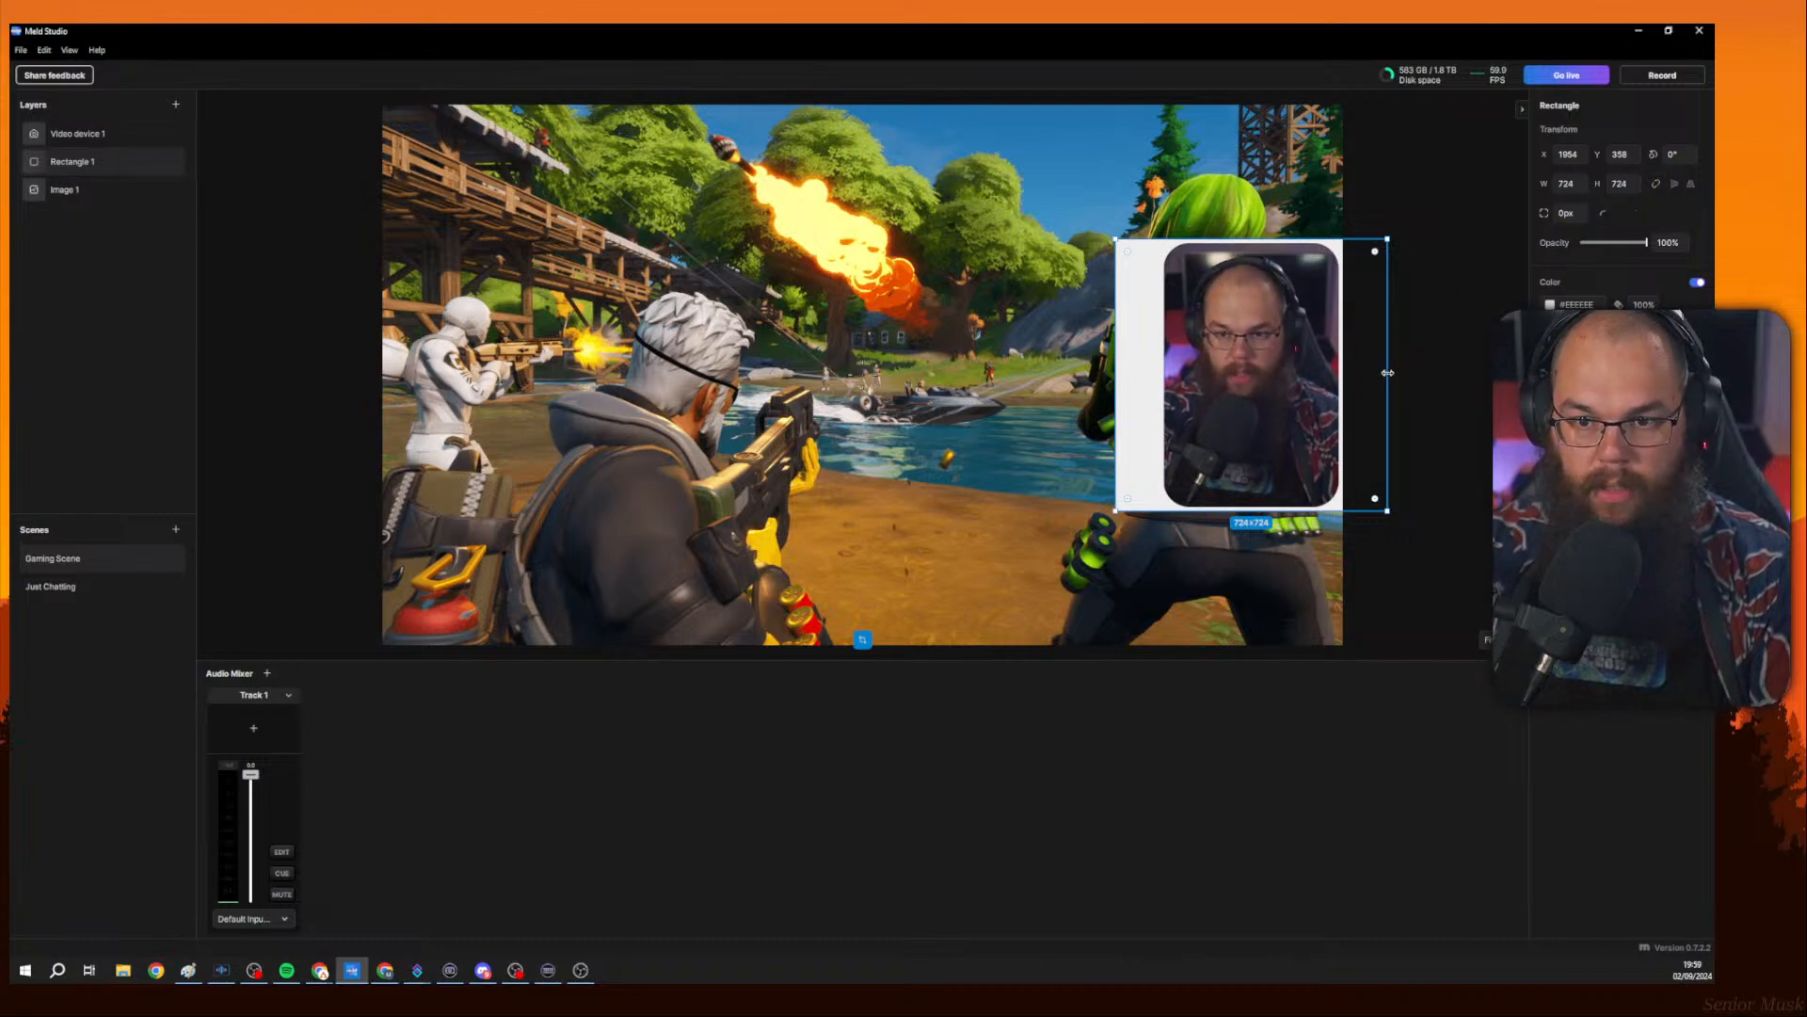
left_click_drag(1381, 376, 1340, 377)
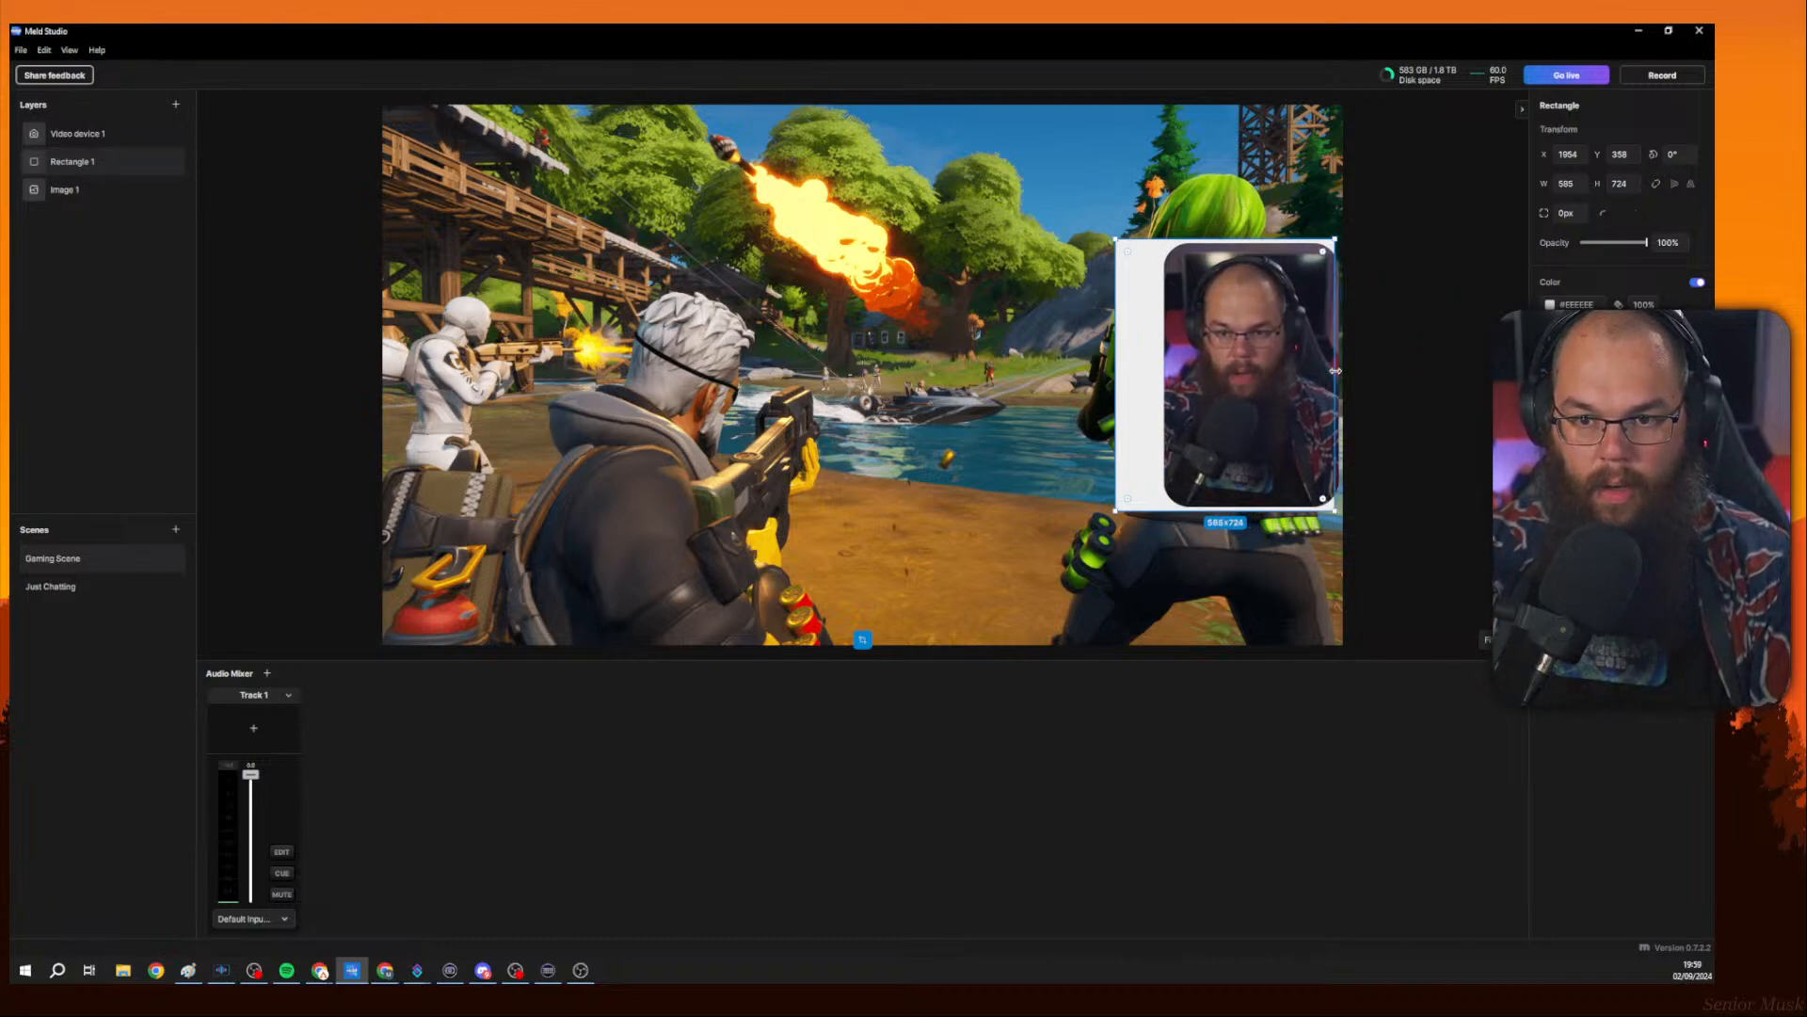
left_click_drag(1121, 368, 1165, 370)
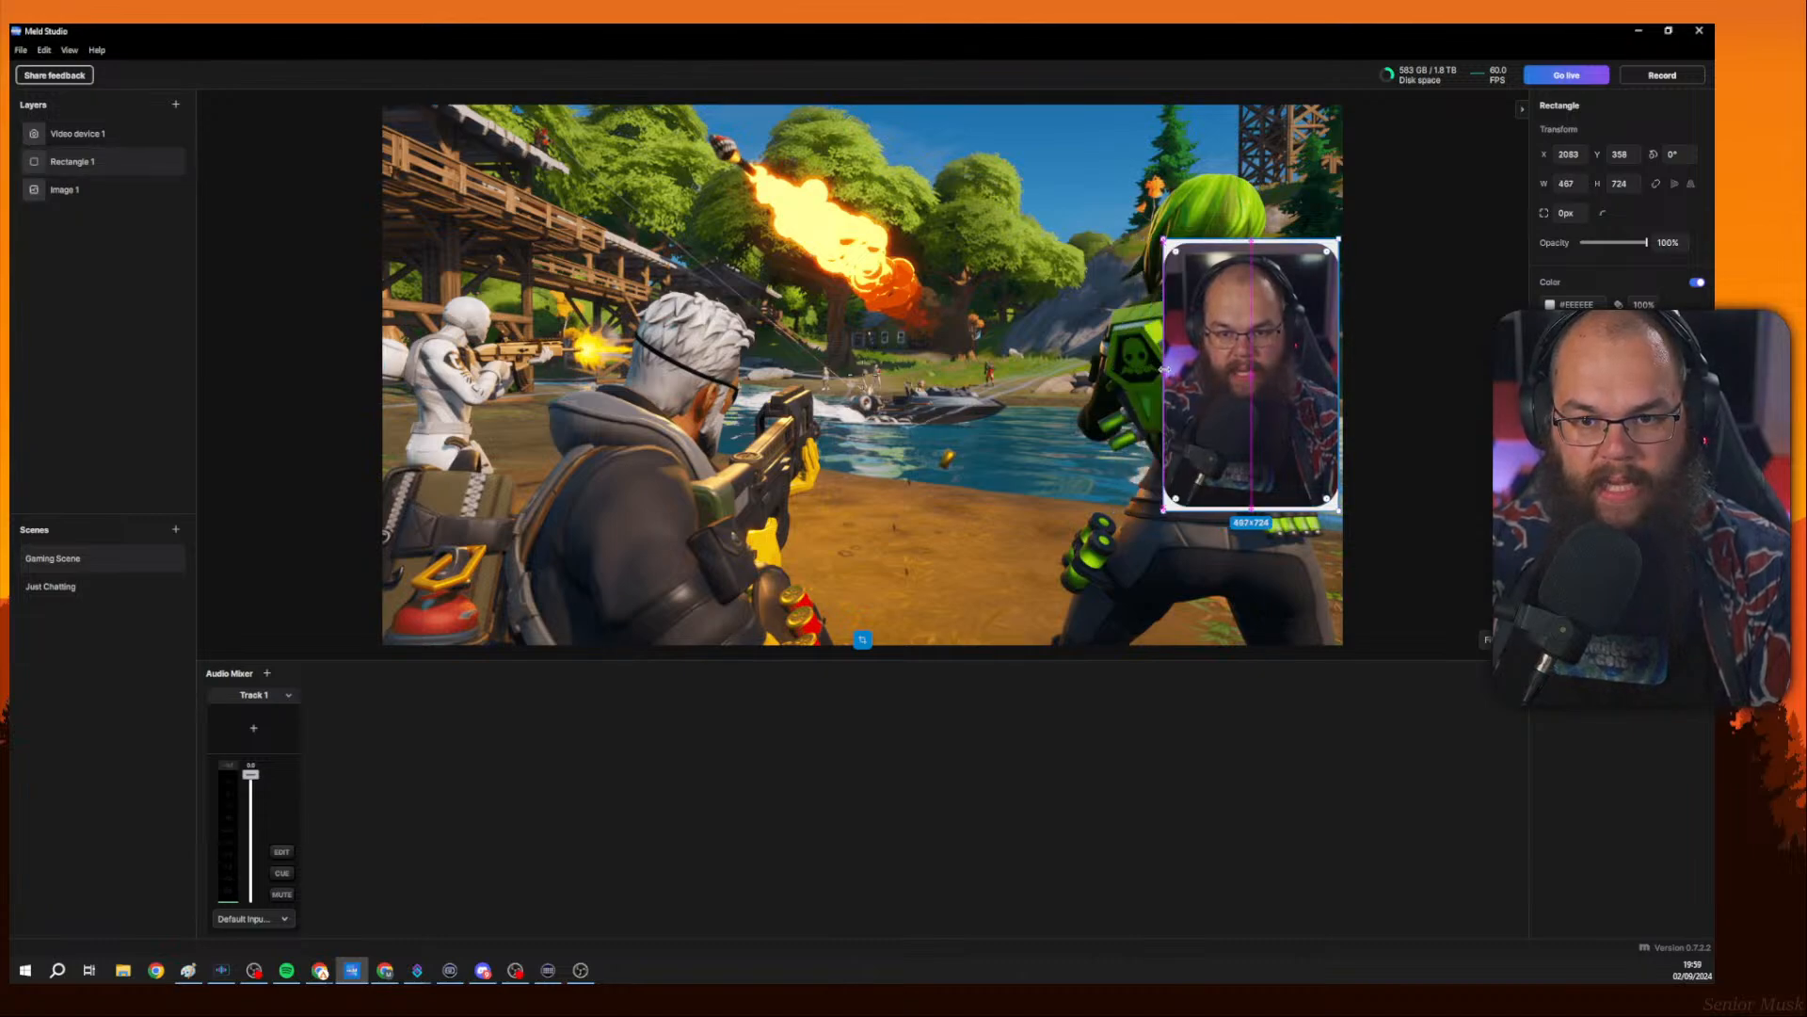
left_click(1570, 185)
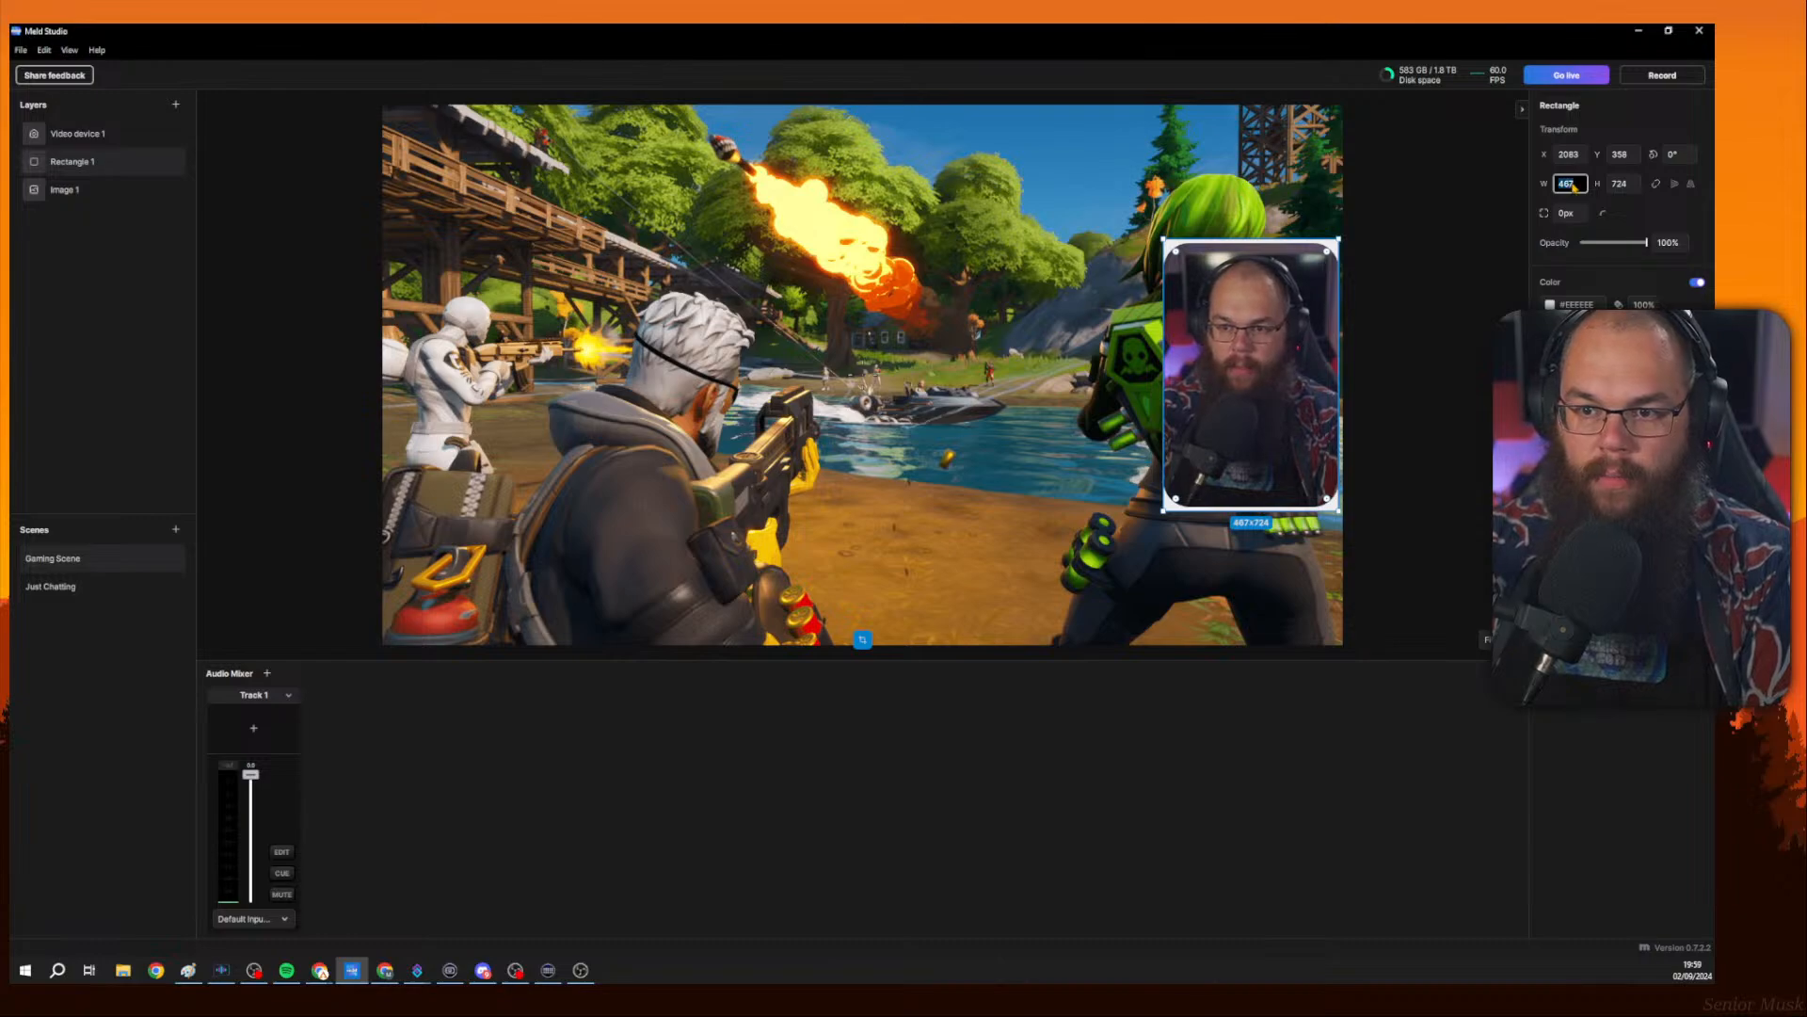
type("487")
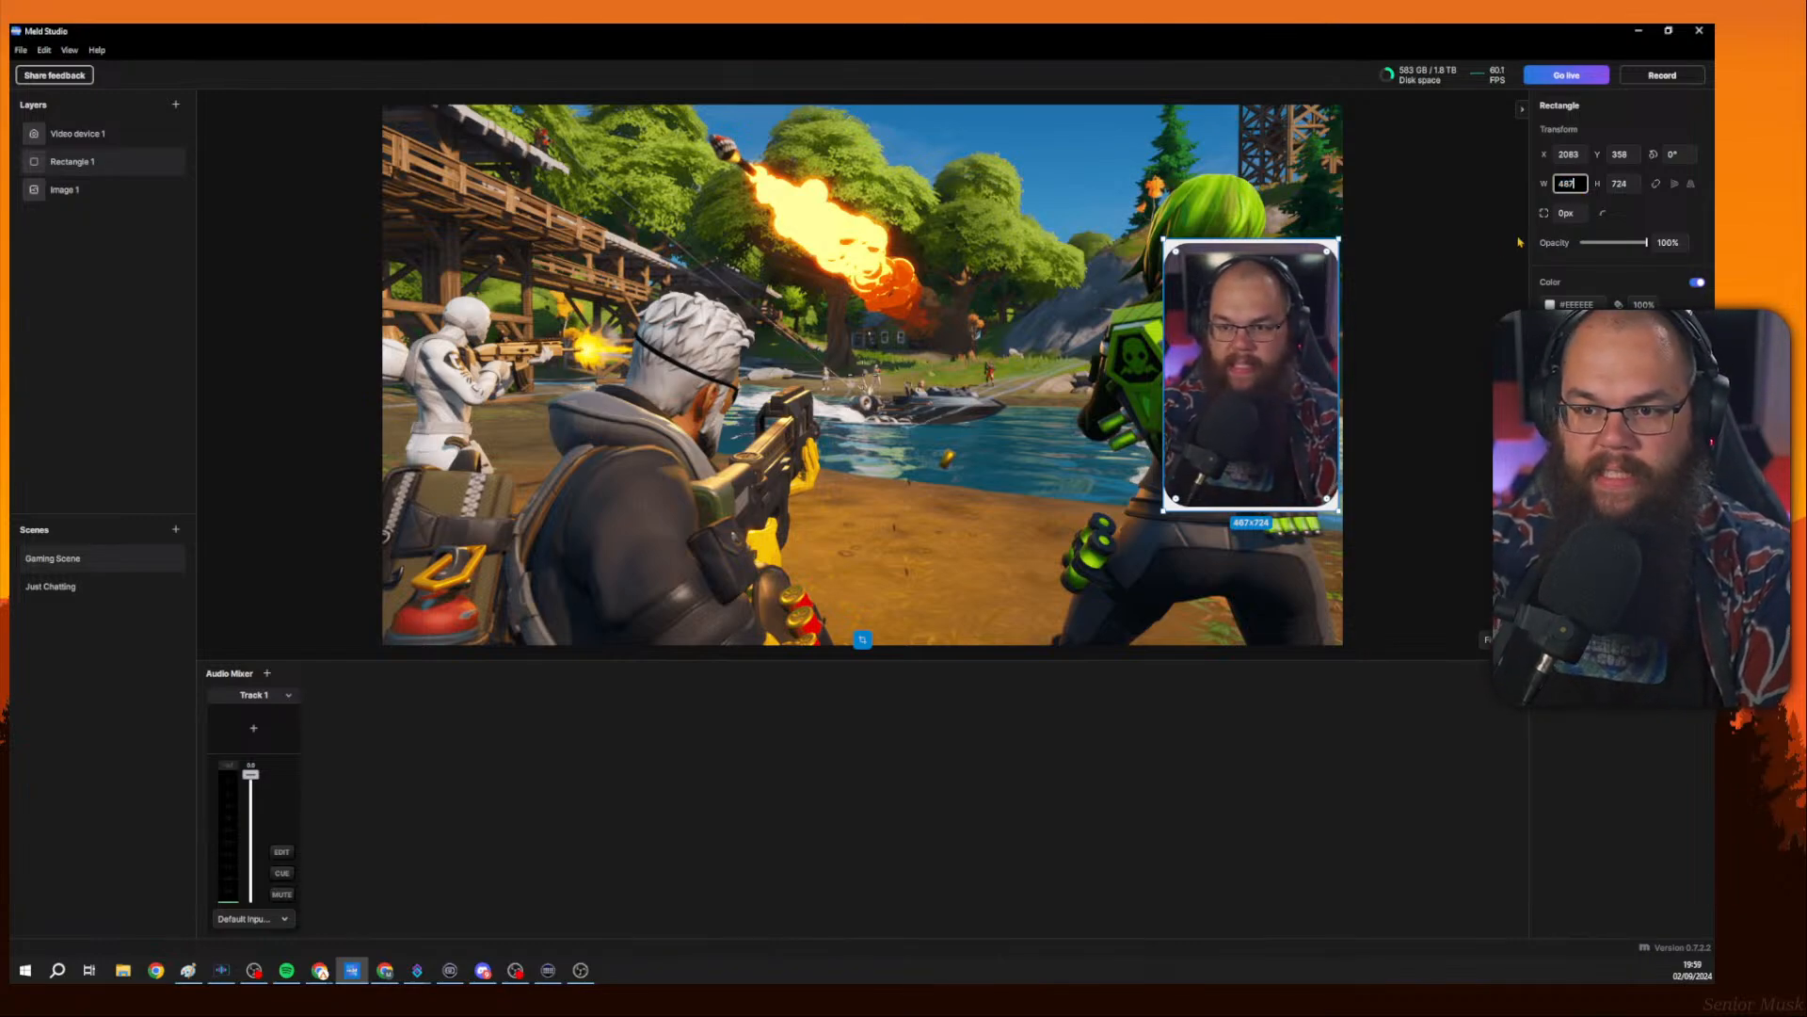
key("Escape")
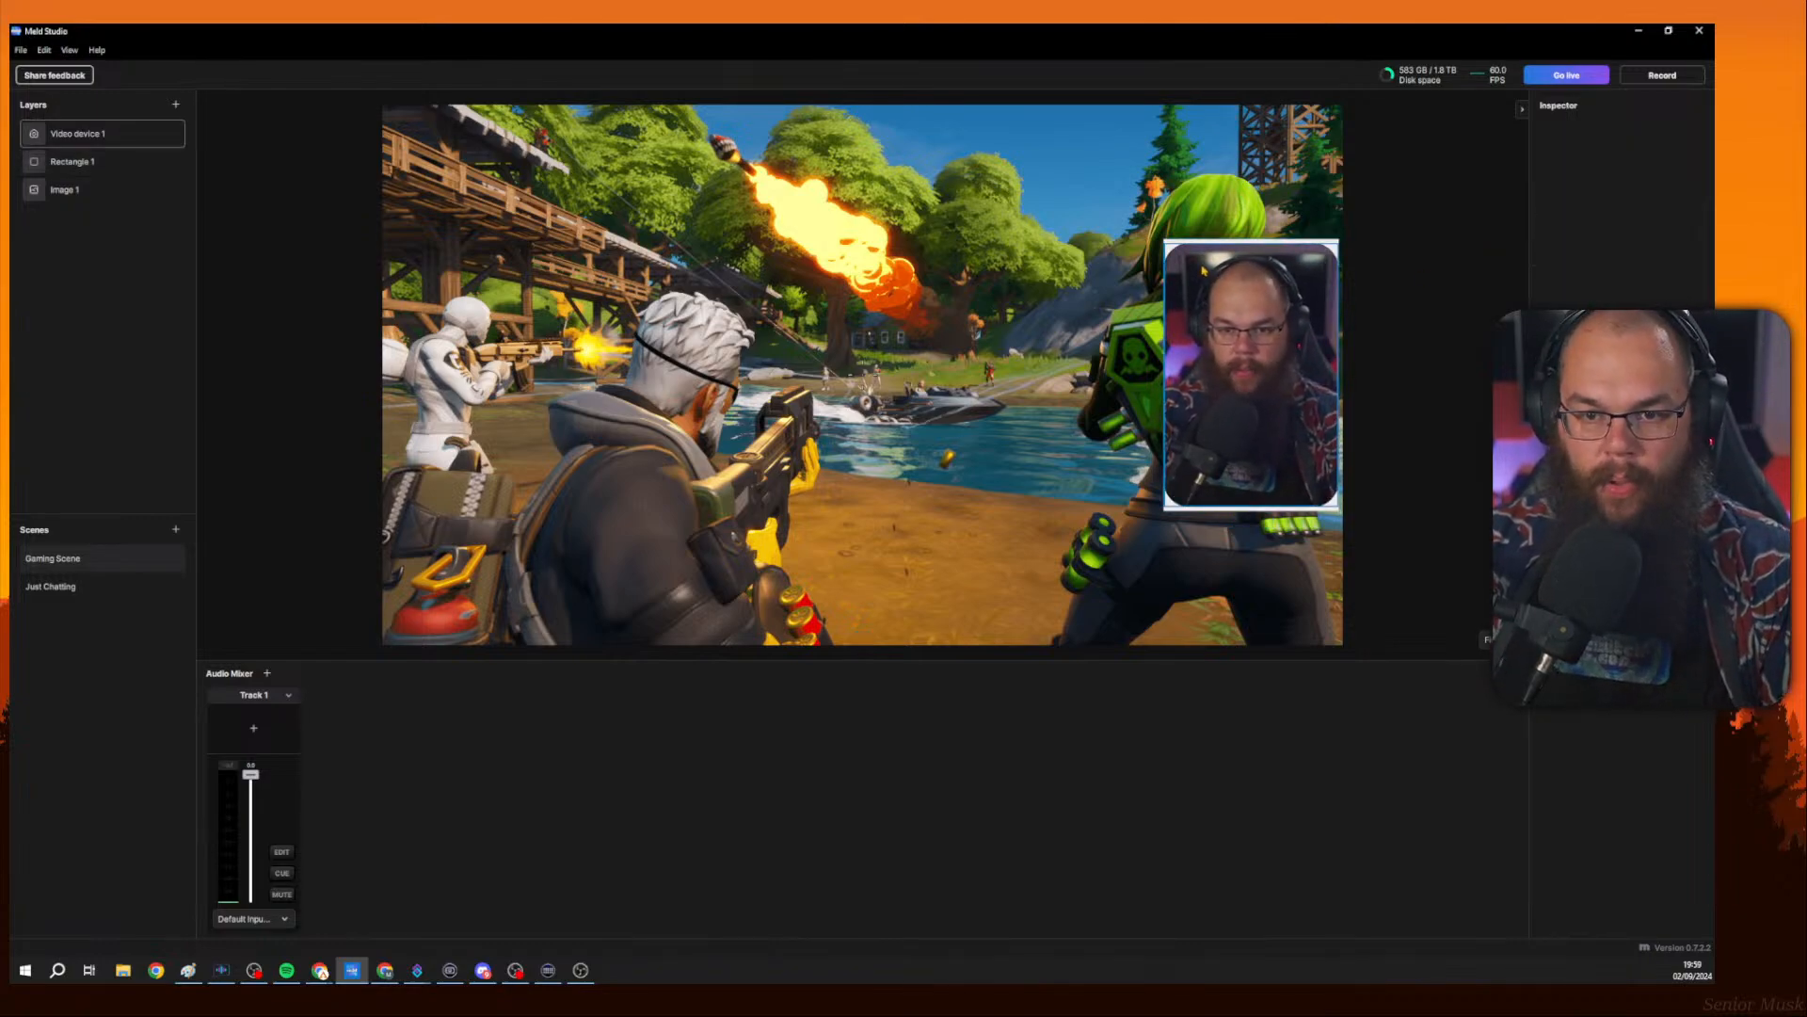
left_click(1570, 186)
type("4")
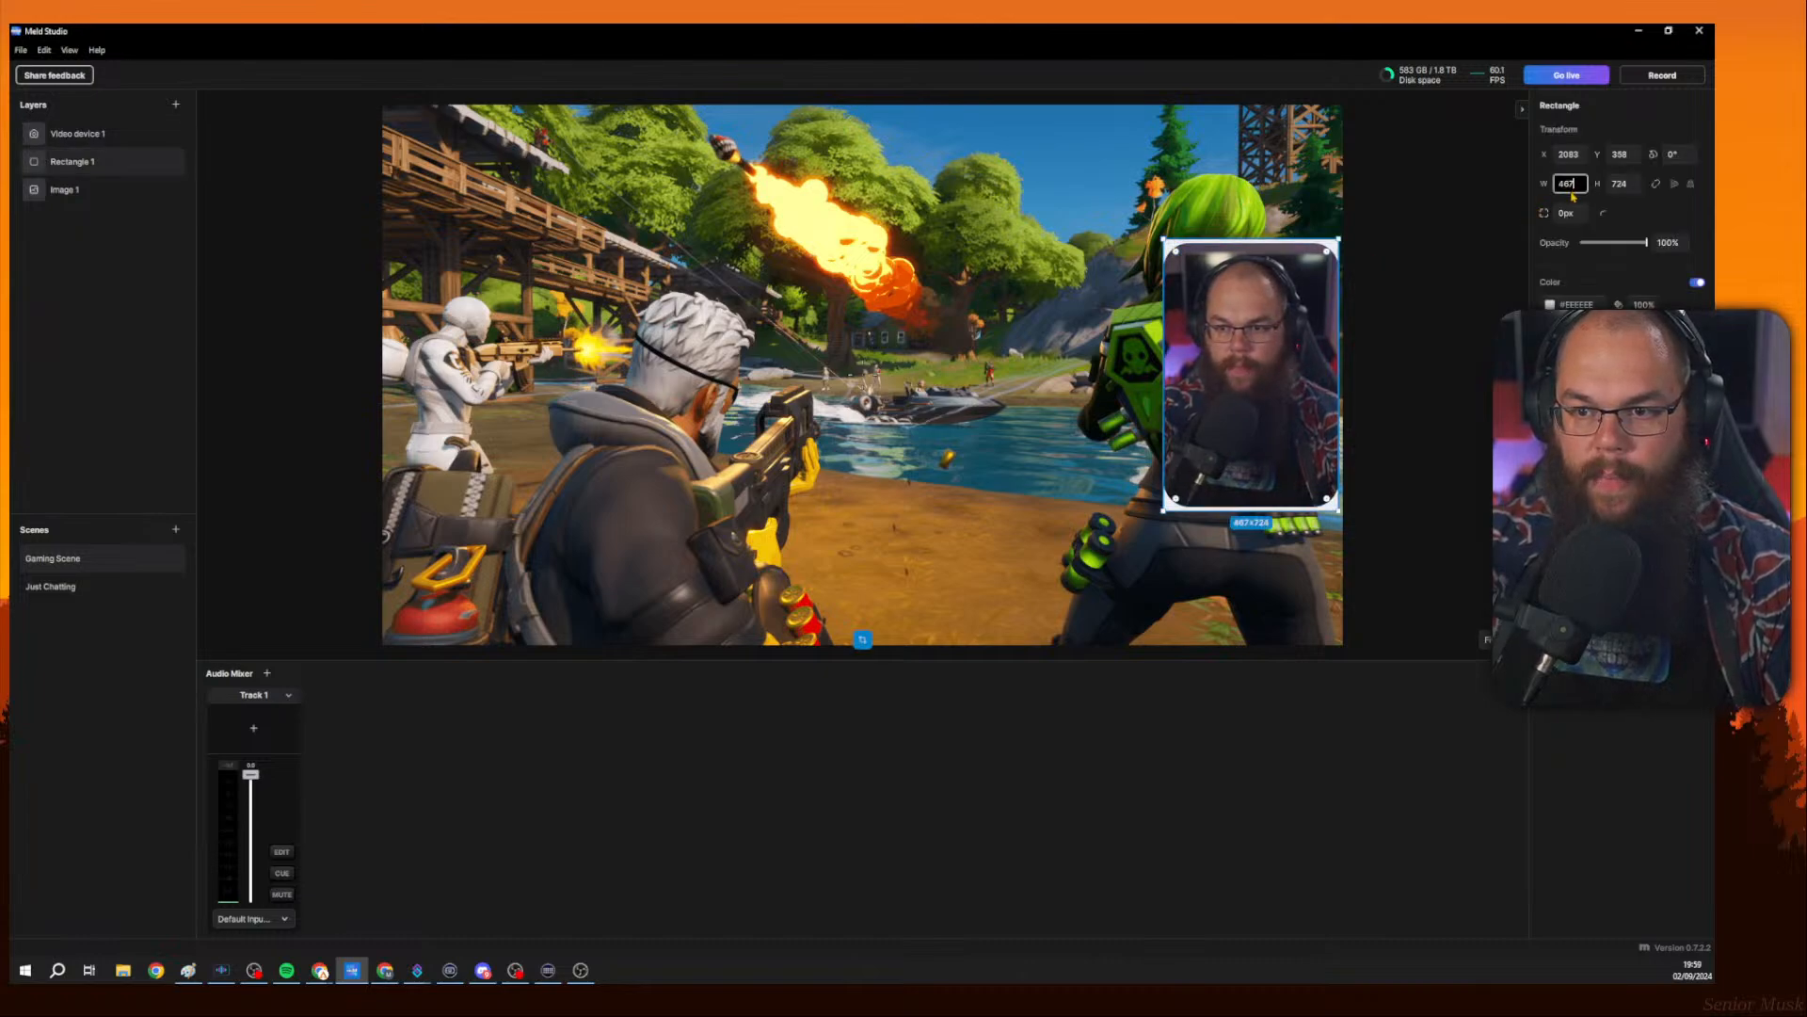
type("87")
key("Return")
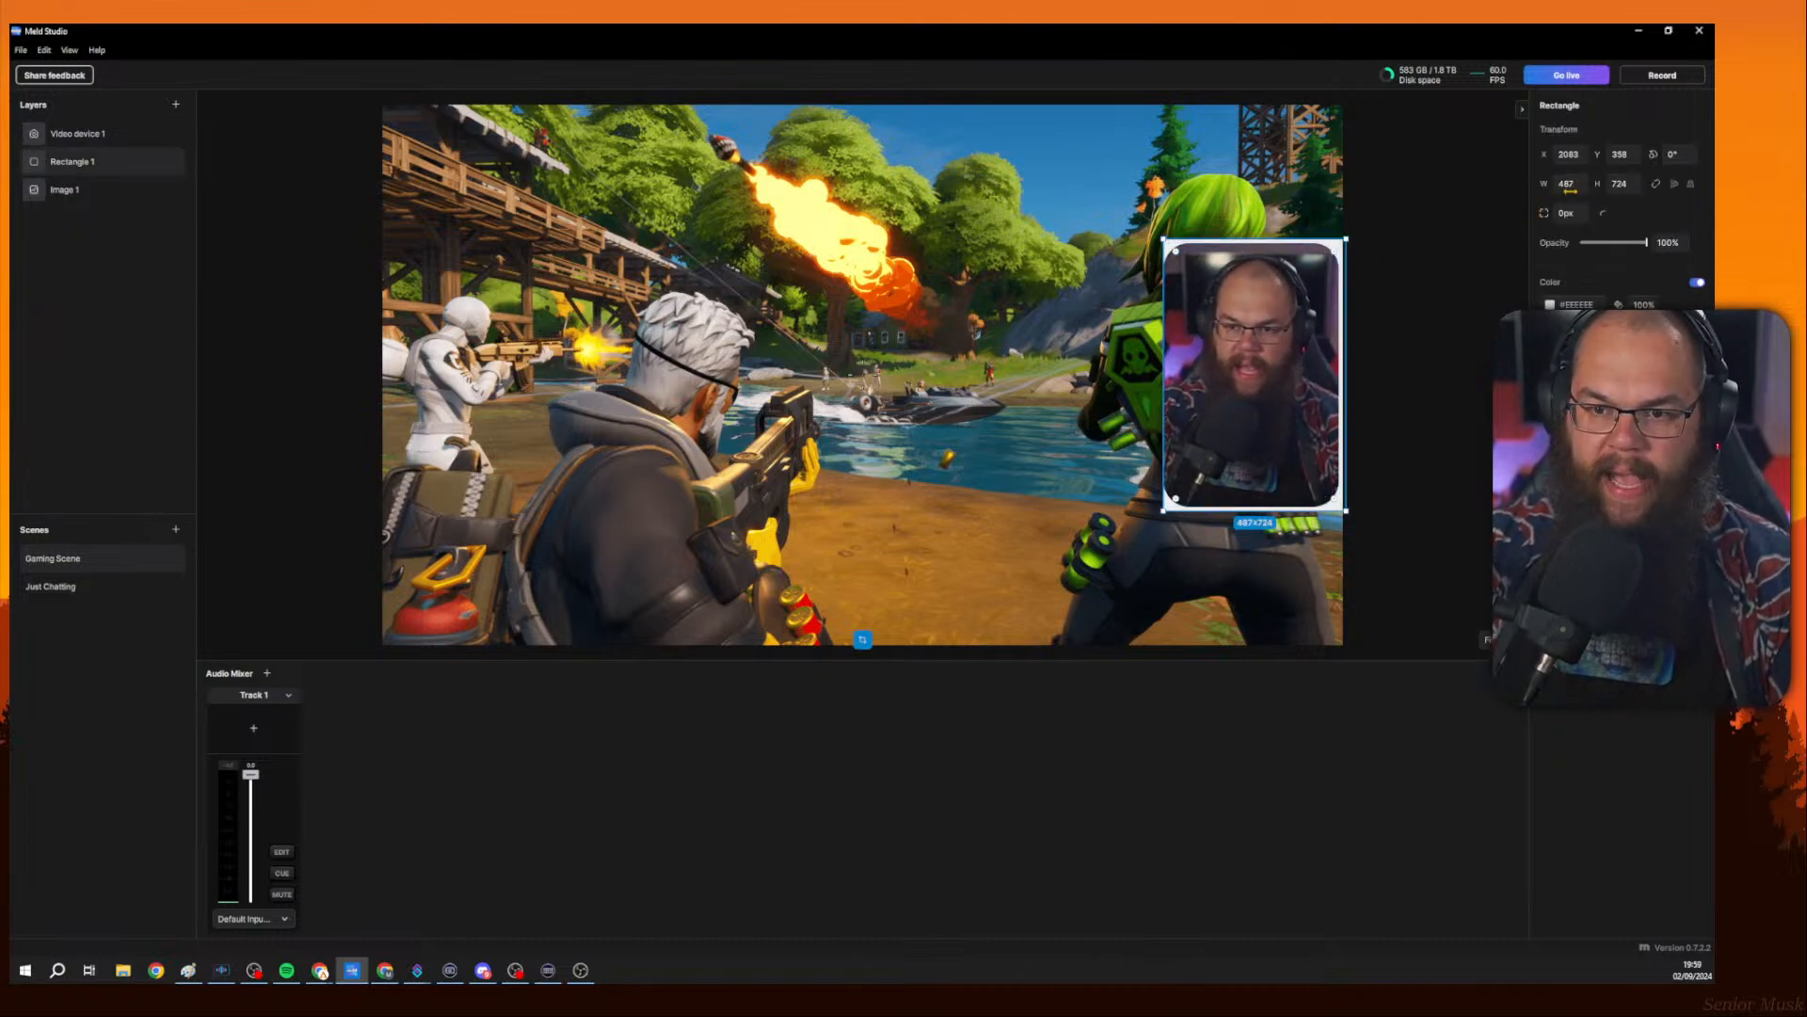
Round the rectangle's corners to a radius of 88 px to match the camera frame.
left_click_drag(1343, 253, 1337, 252)
left_click(1318, 214)
left_click(1335, 255)
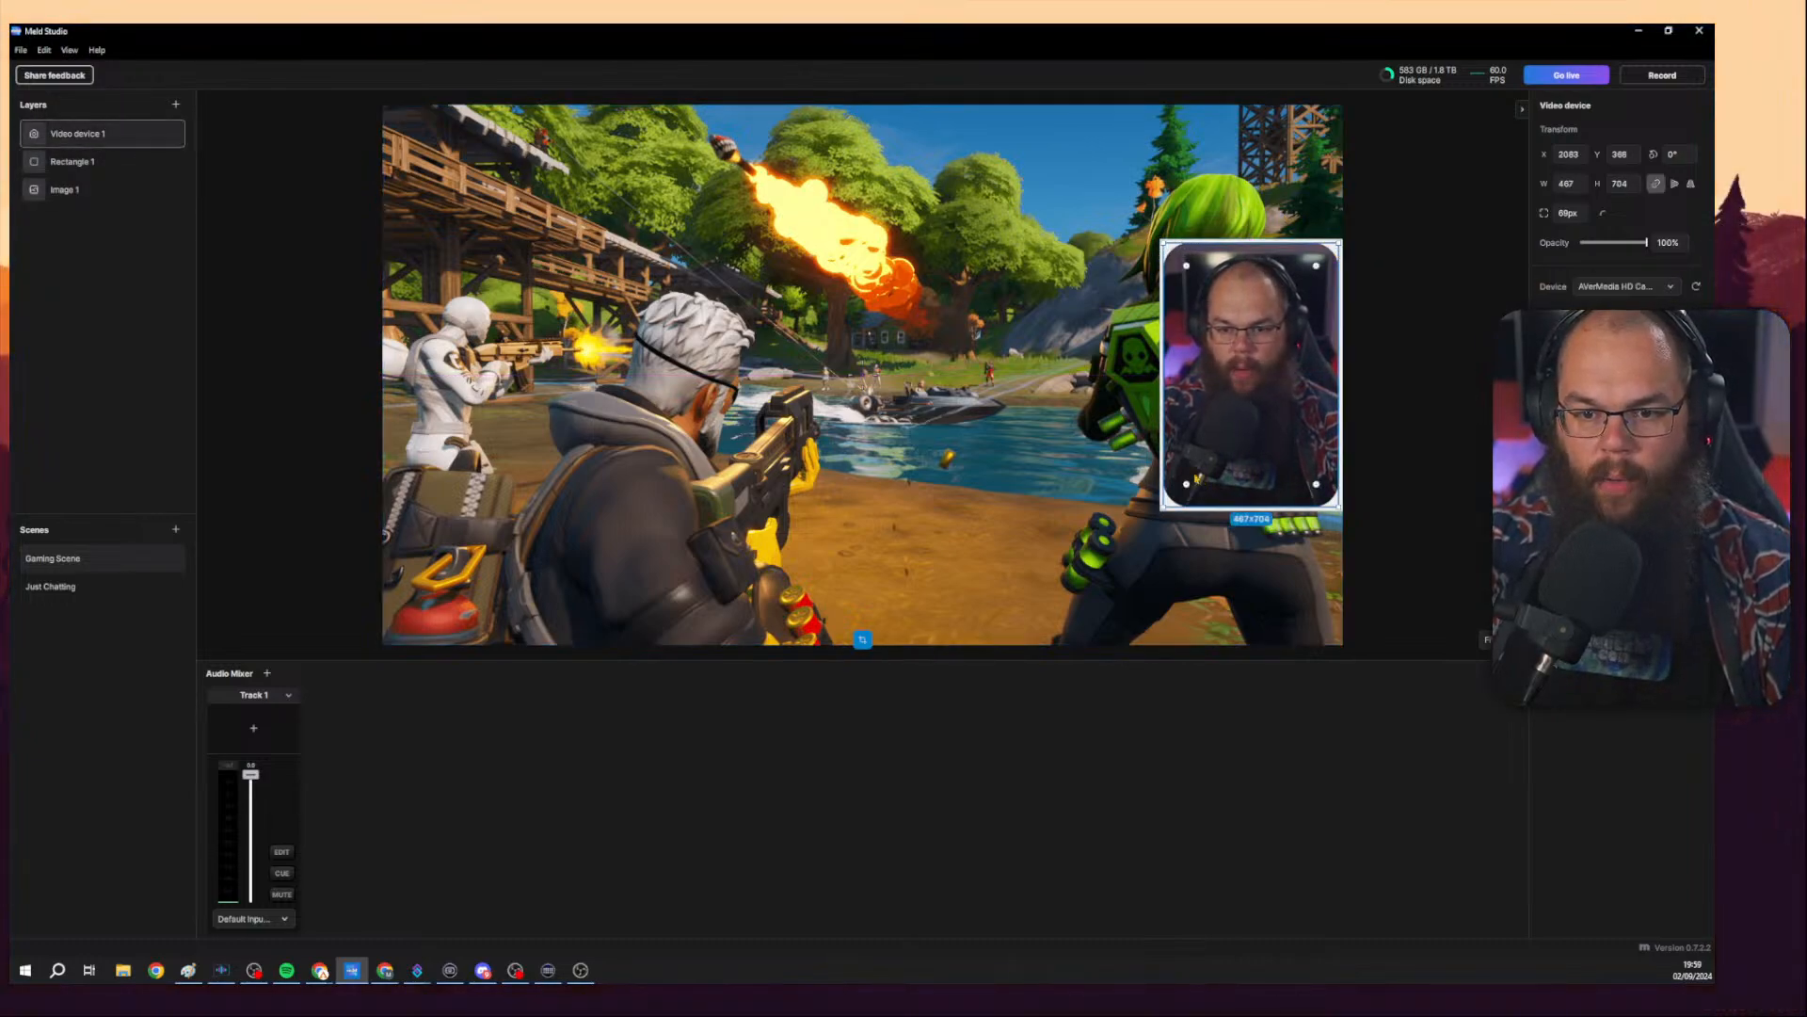
left_click(121, 162)
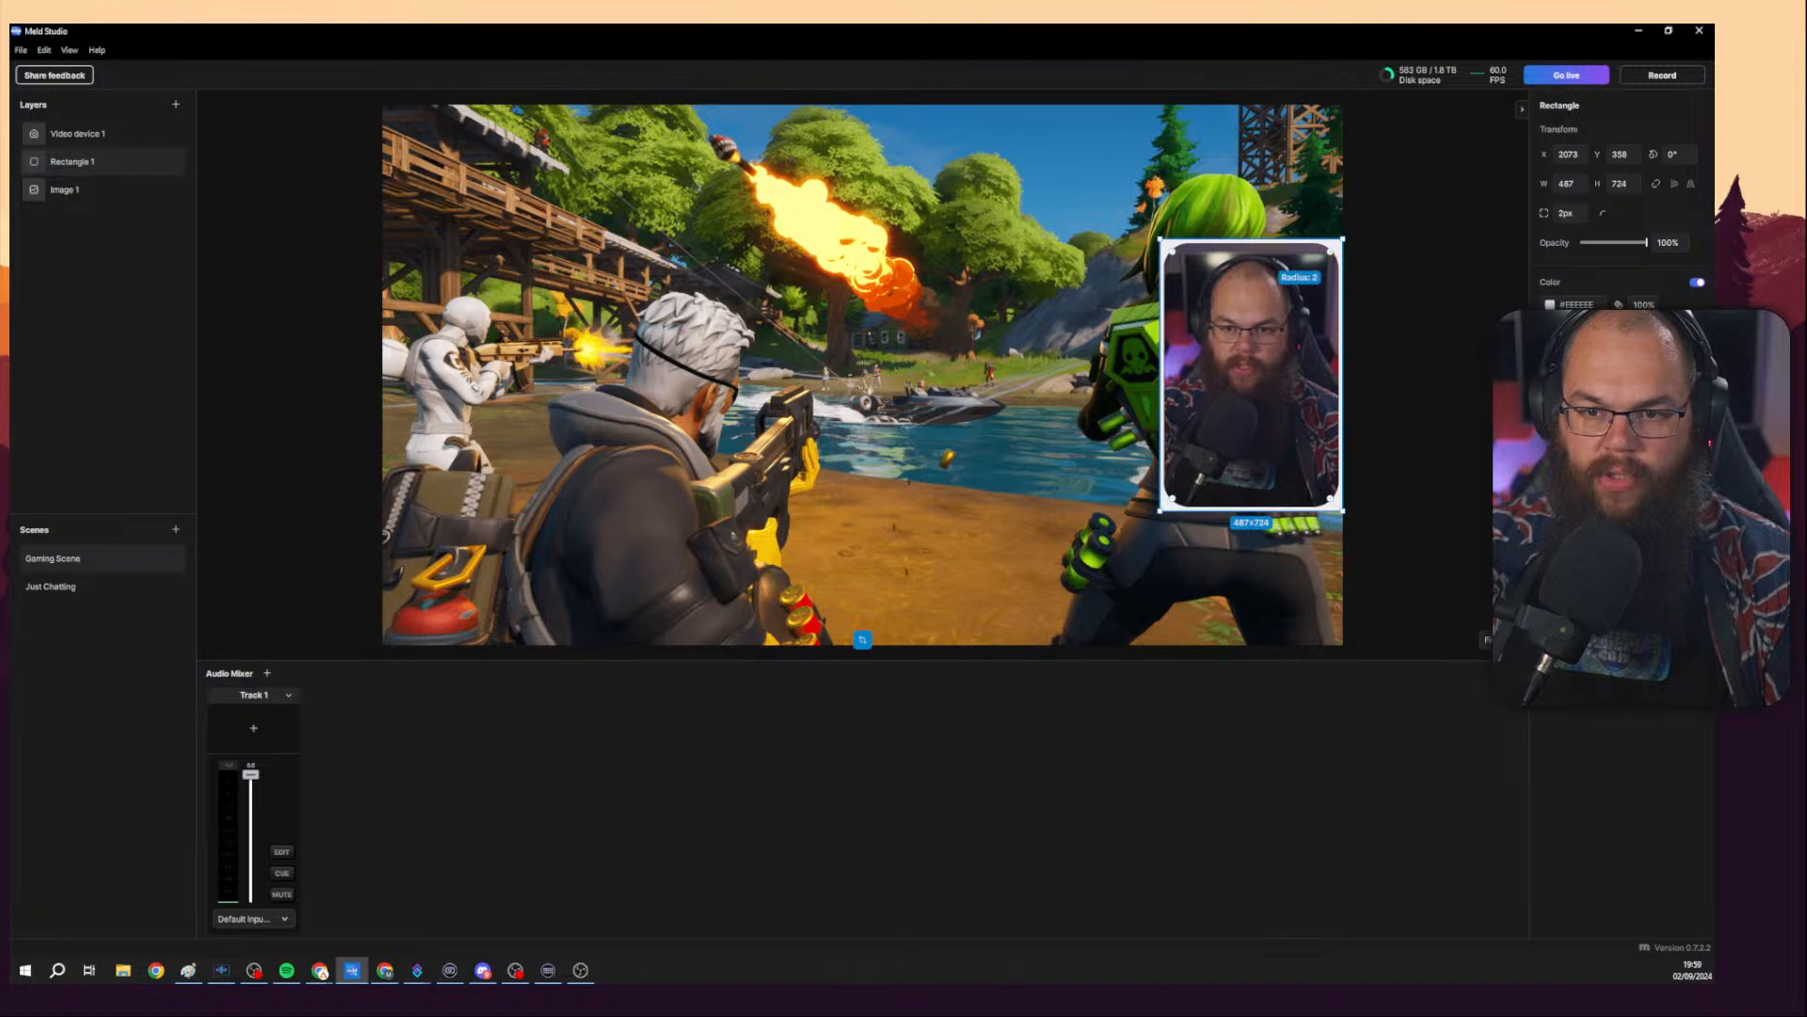
left_click_drag(1330, 251, 1324, 258)
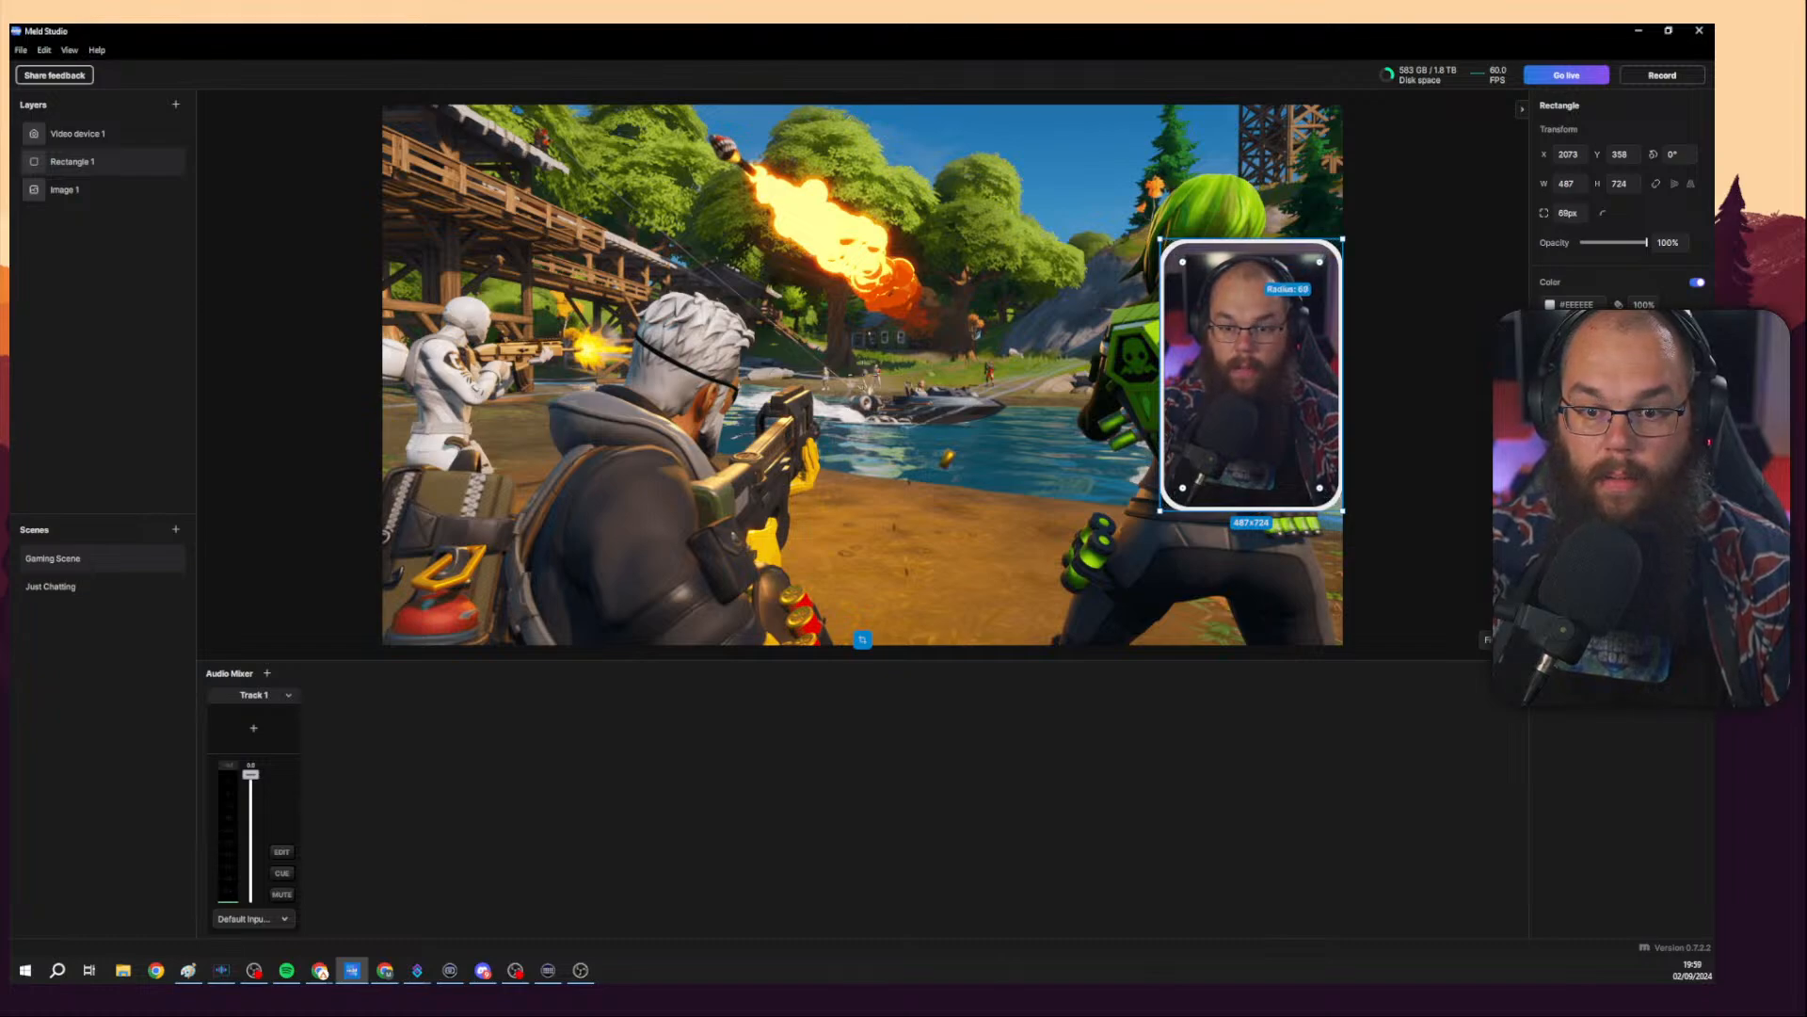
left_click(1363, 278)
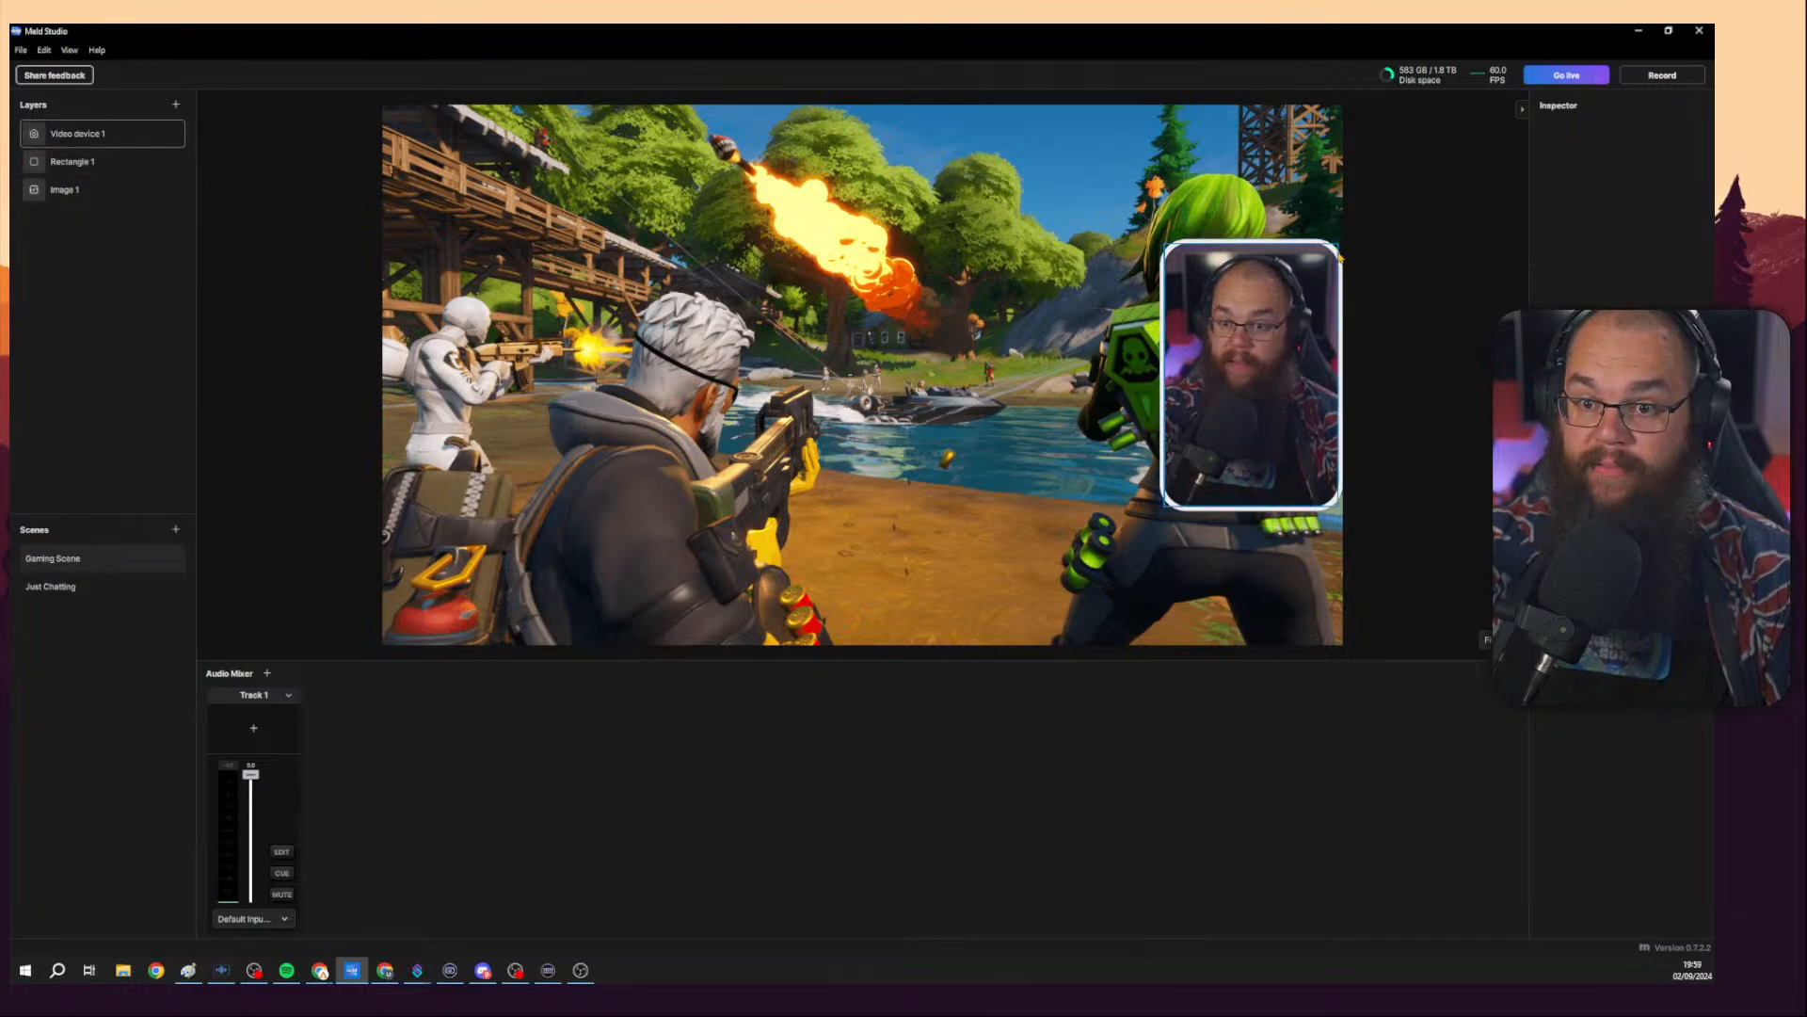
left_click(1345, 258)
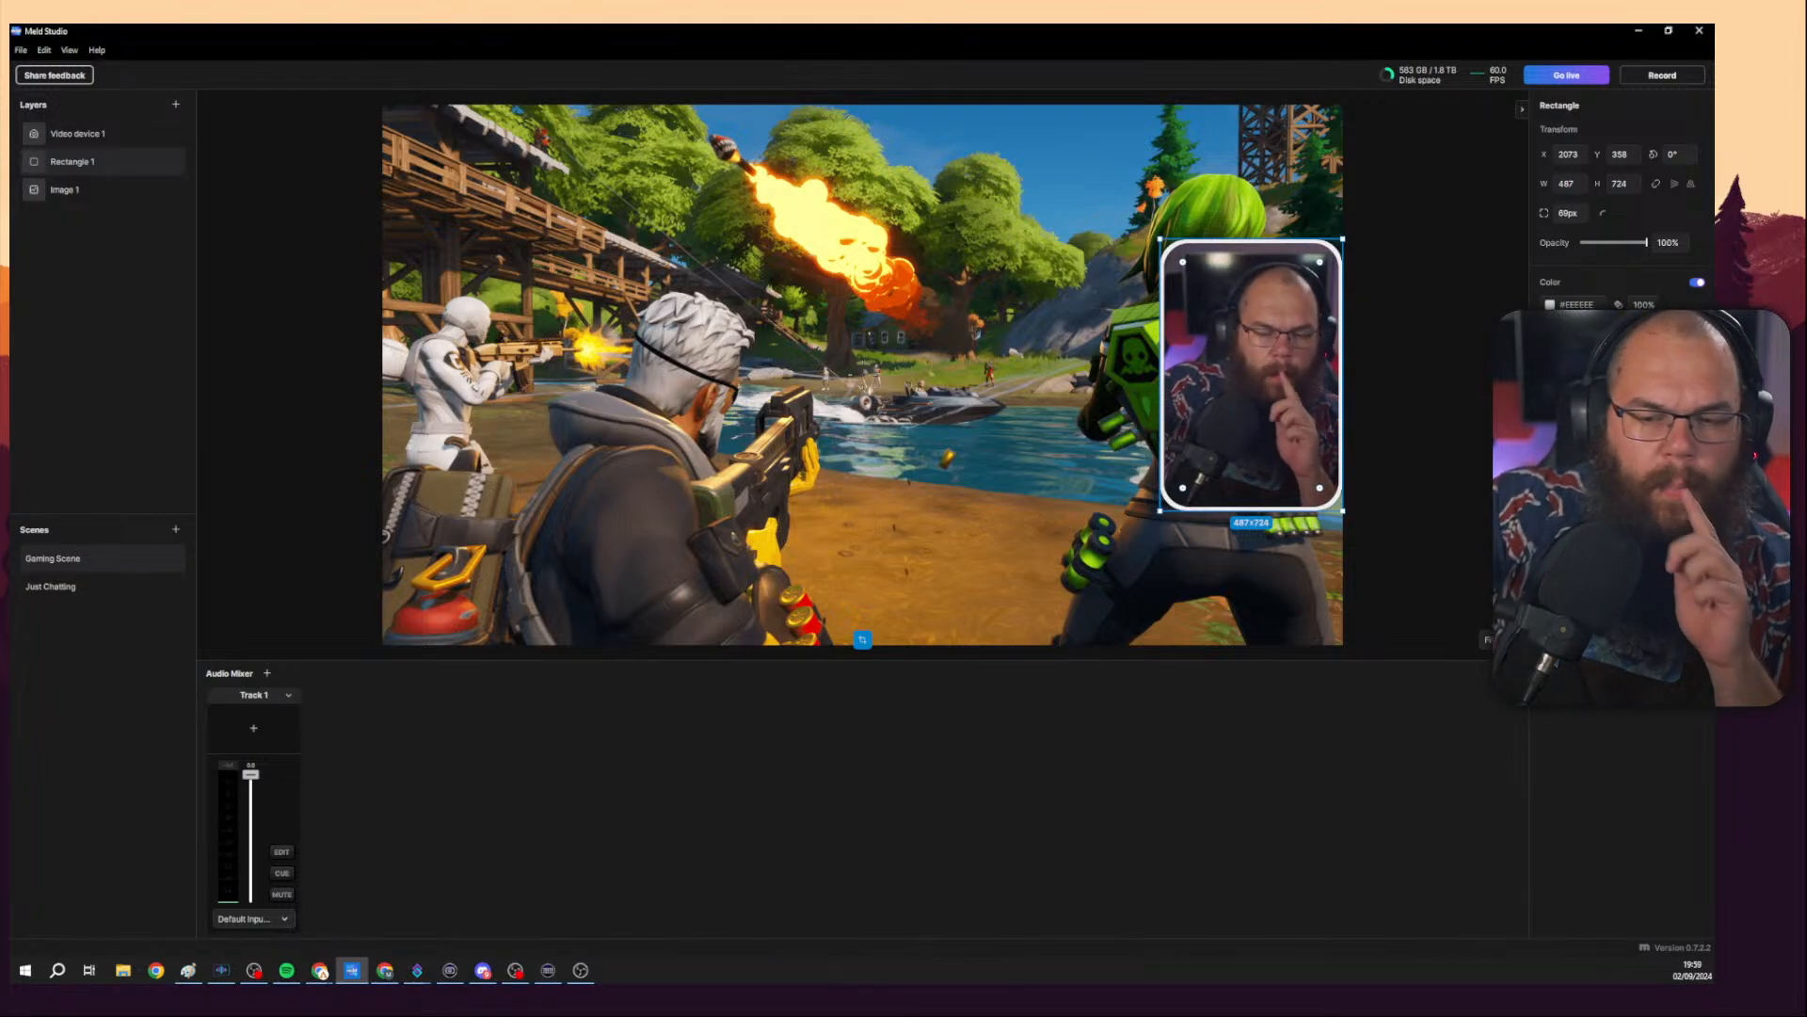
Open the effects list for the camera layer and browse the available effects.
left_click(1179, 320)
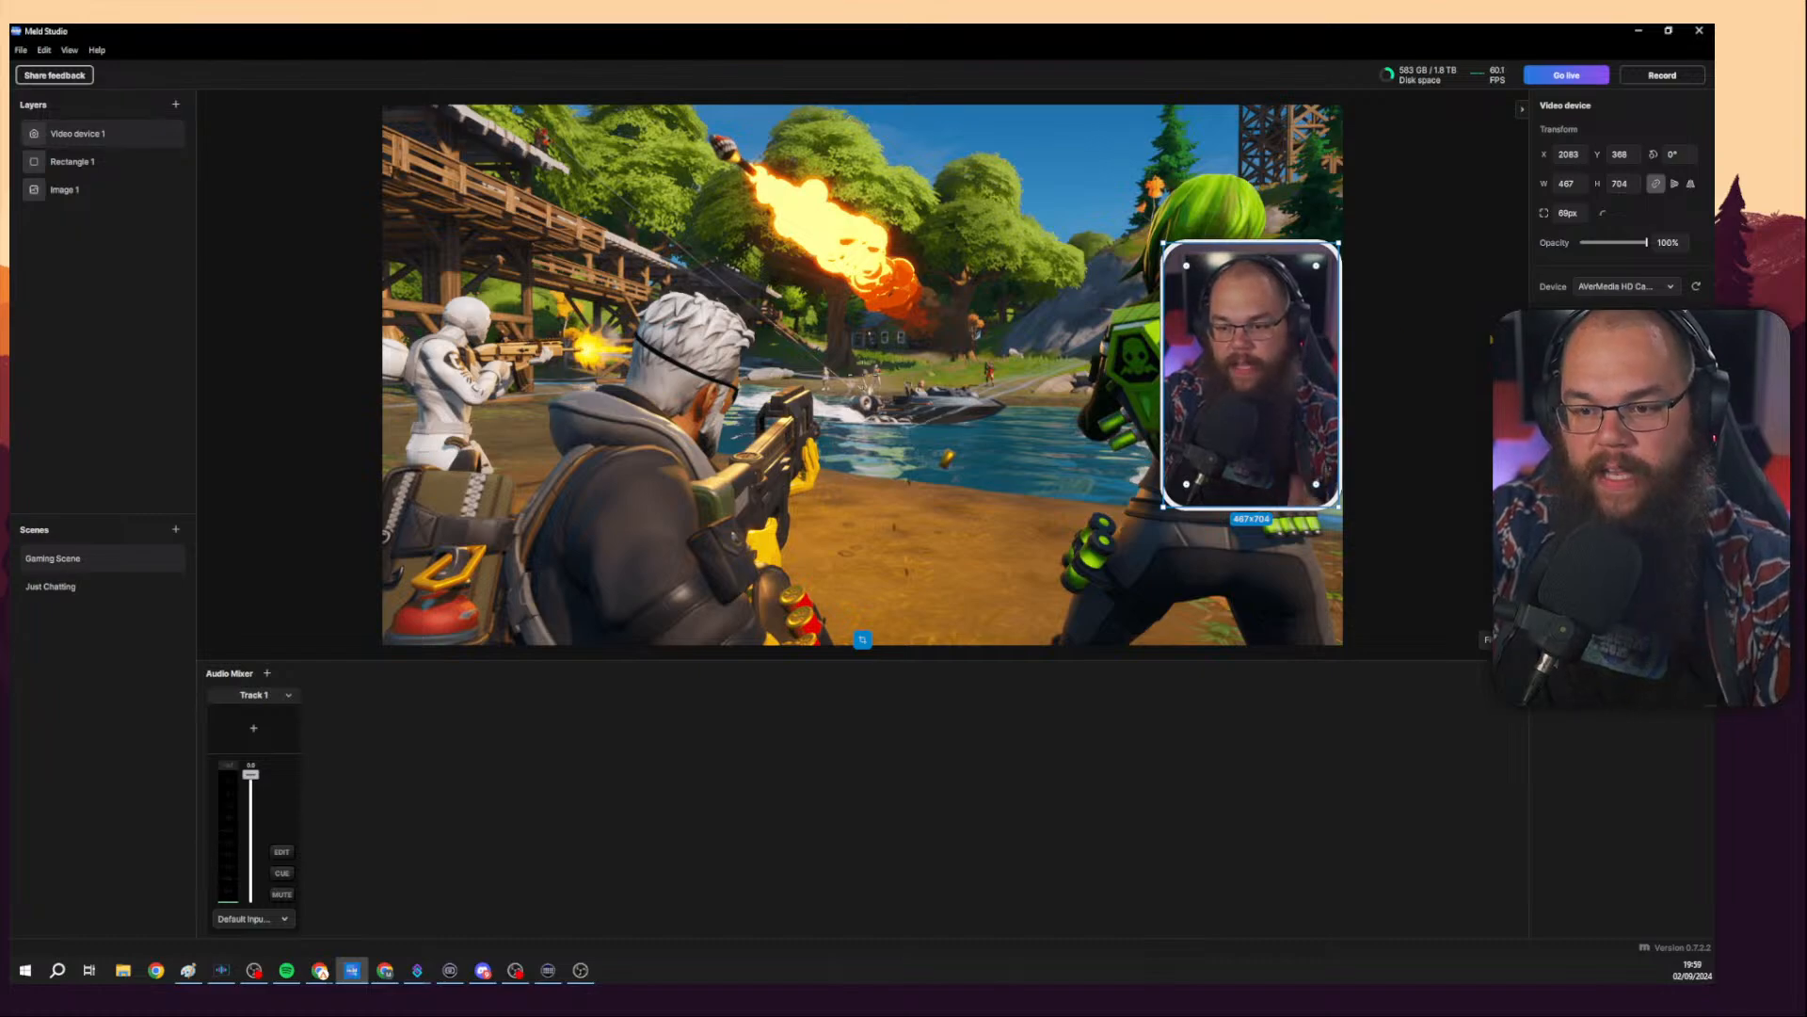
left_click(1697, 433)
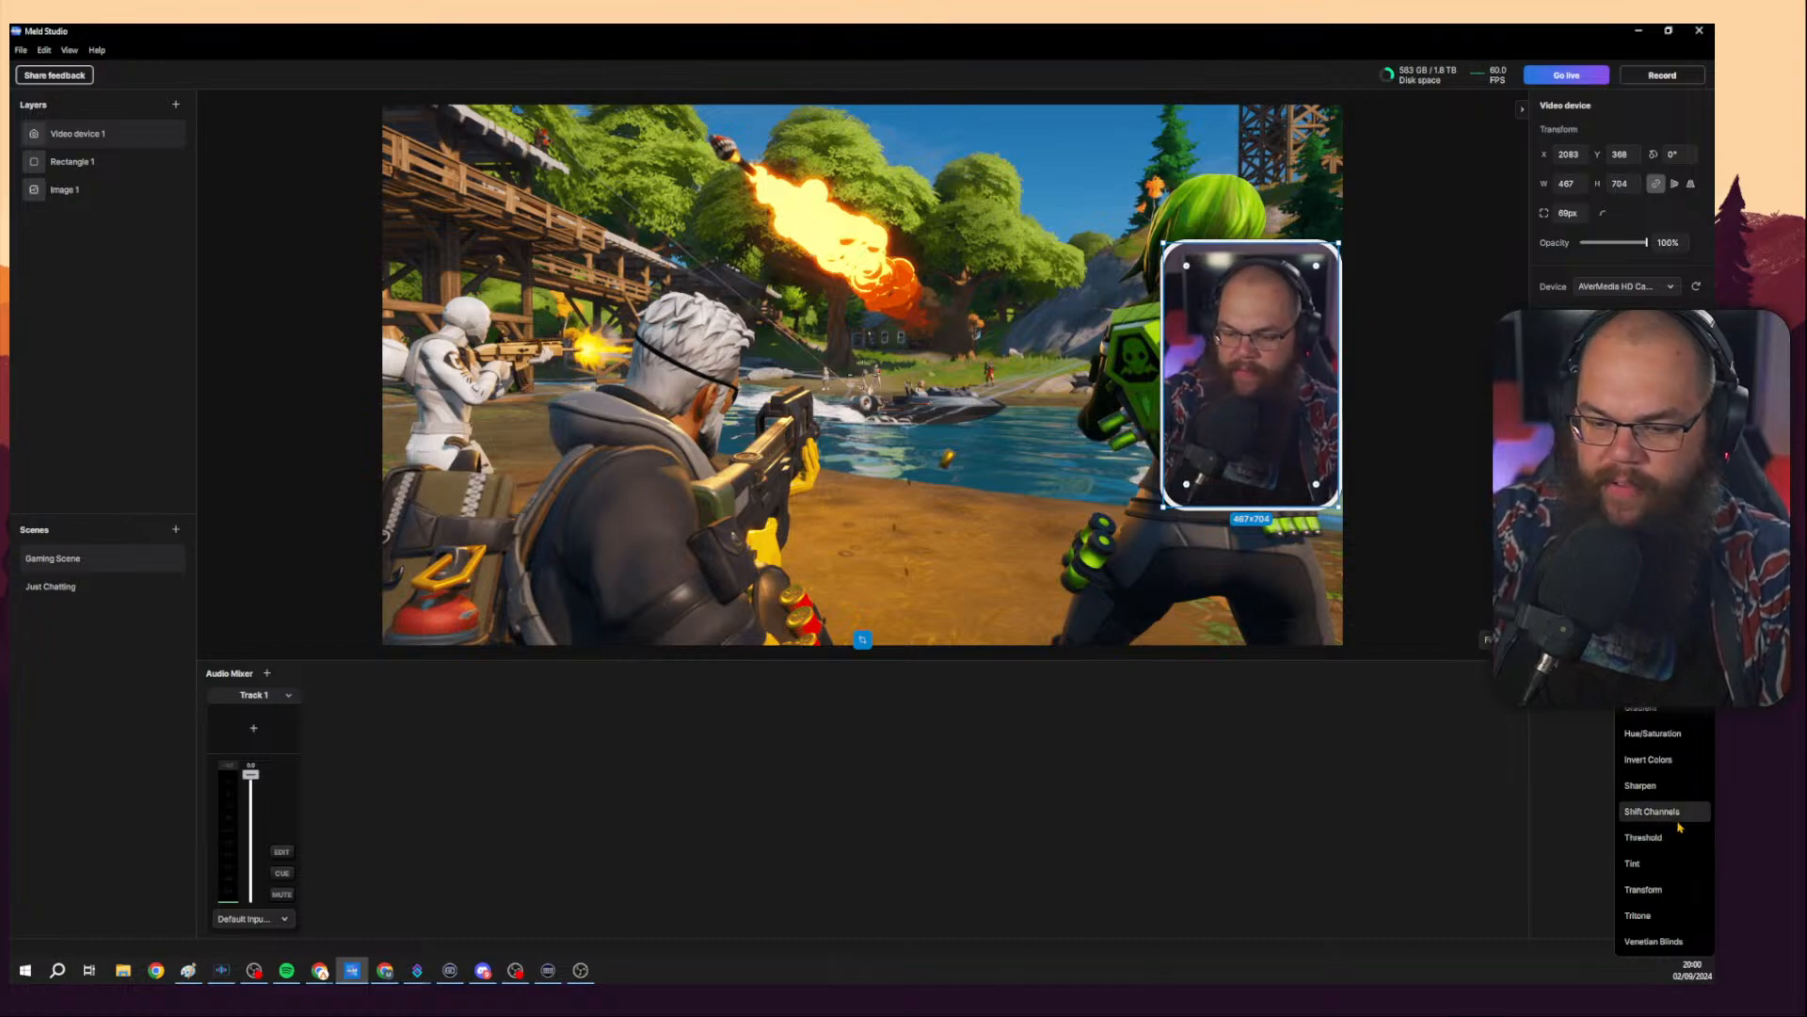
left_click(1547, 778)
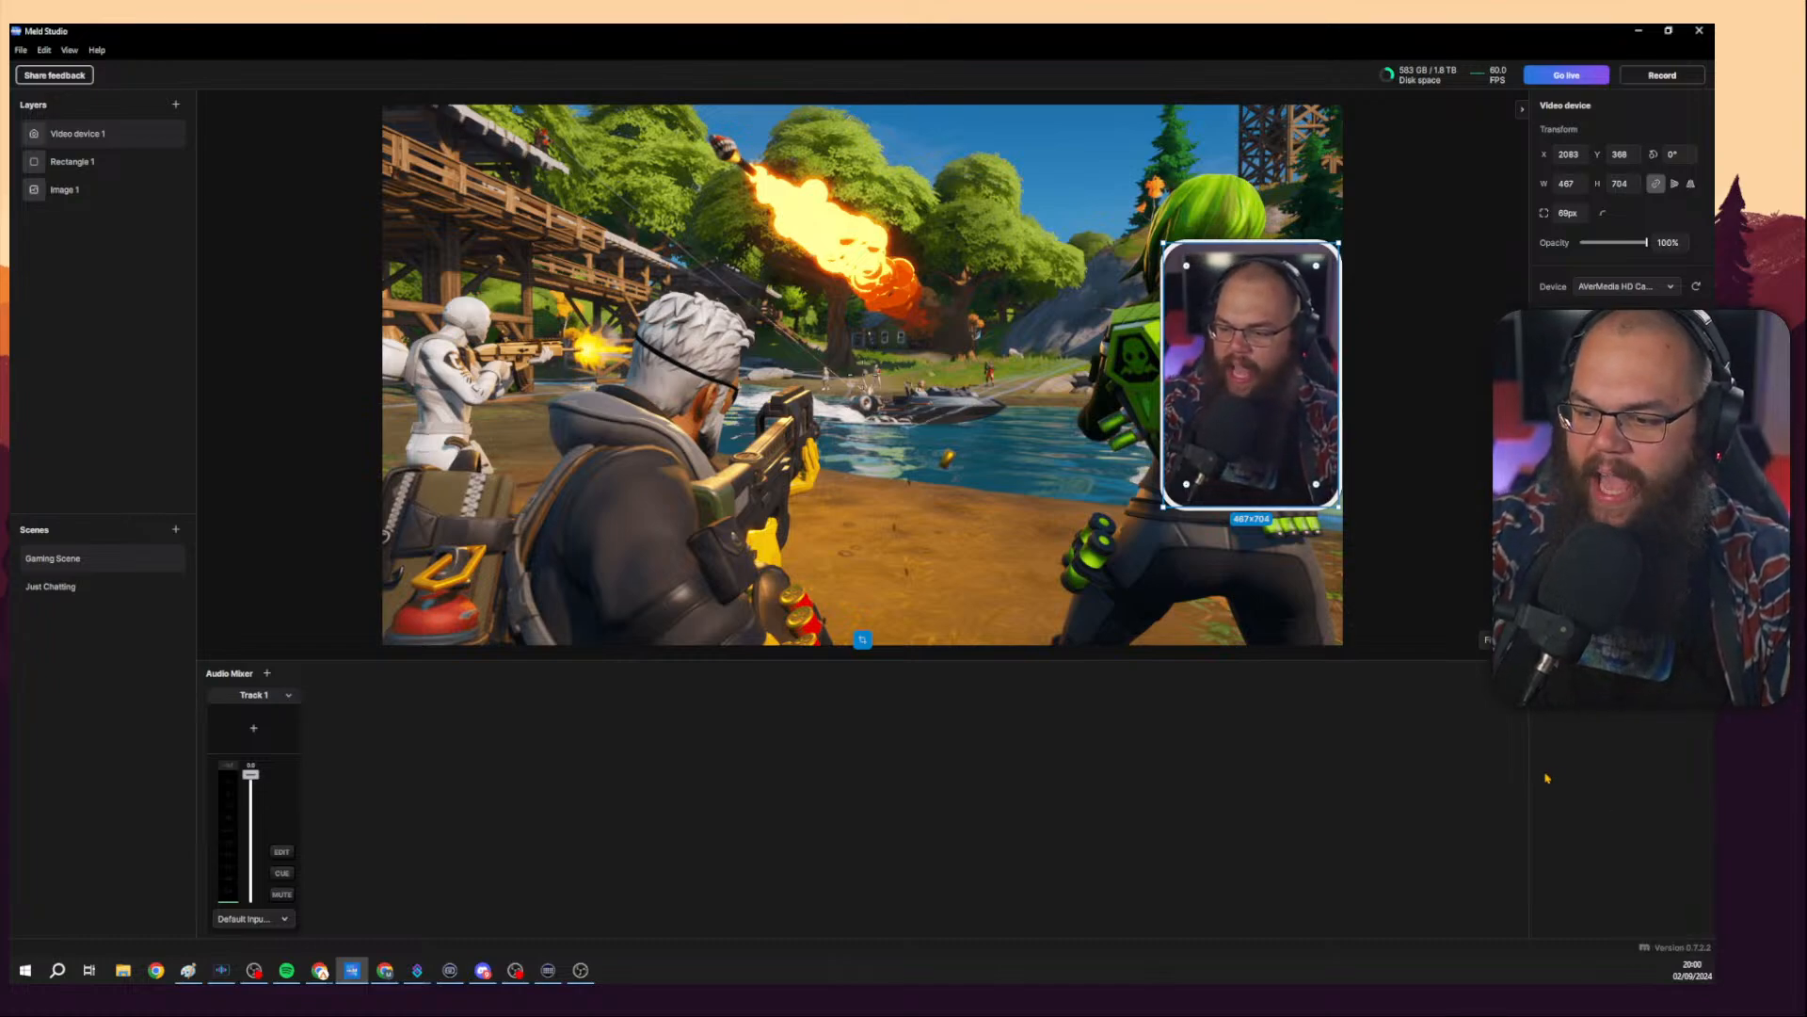
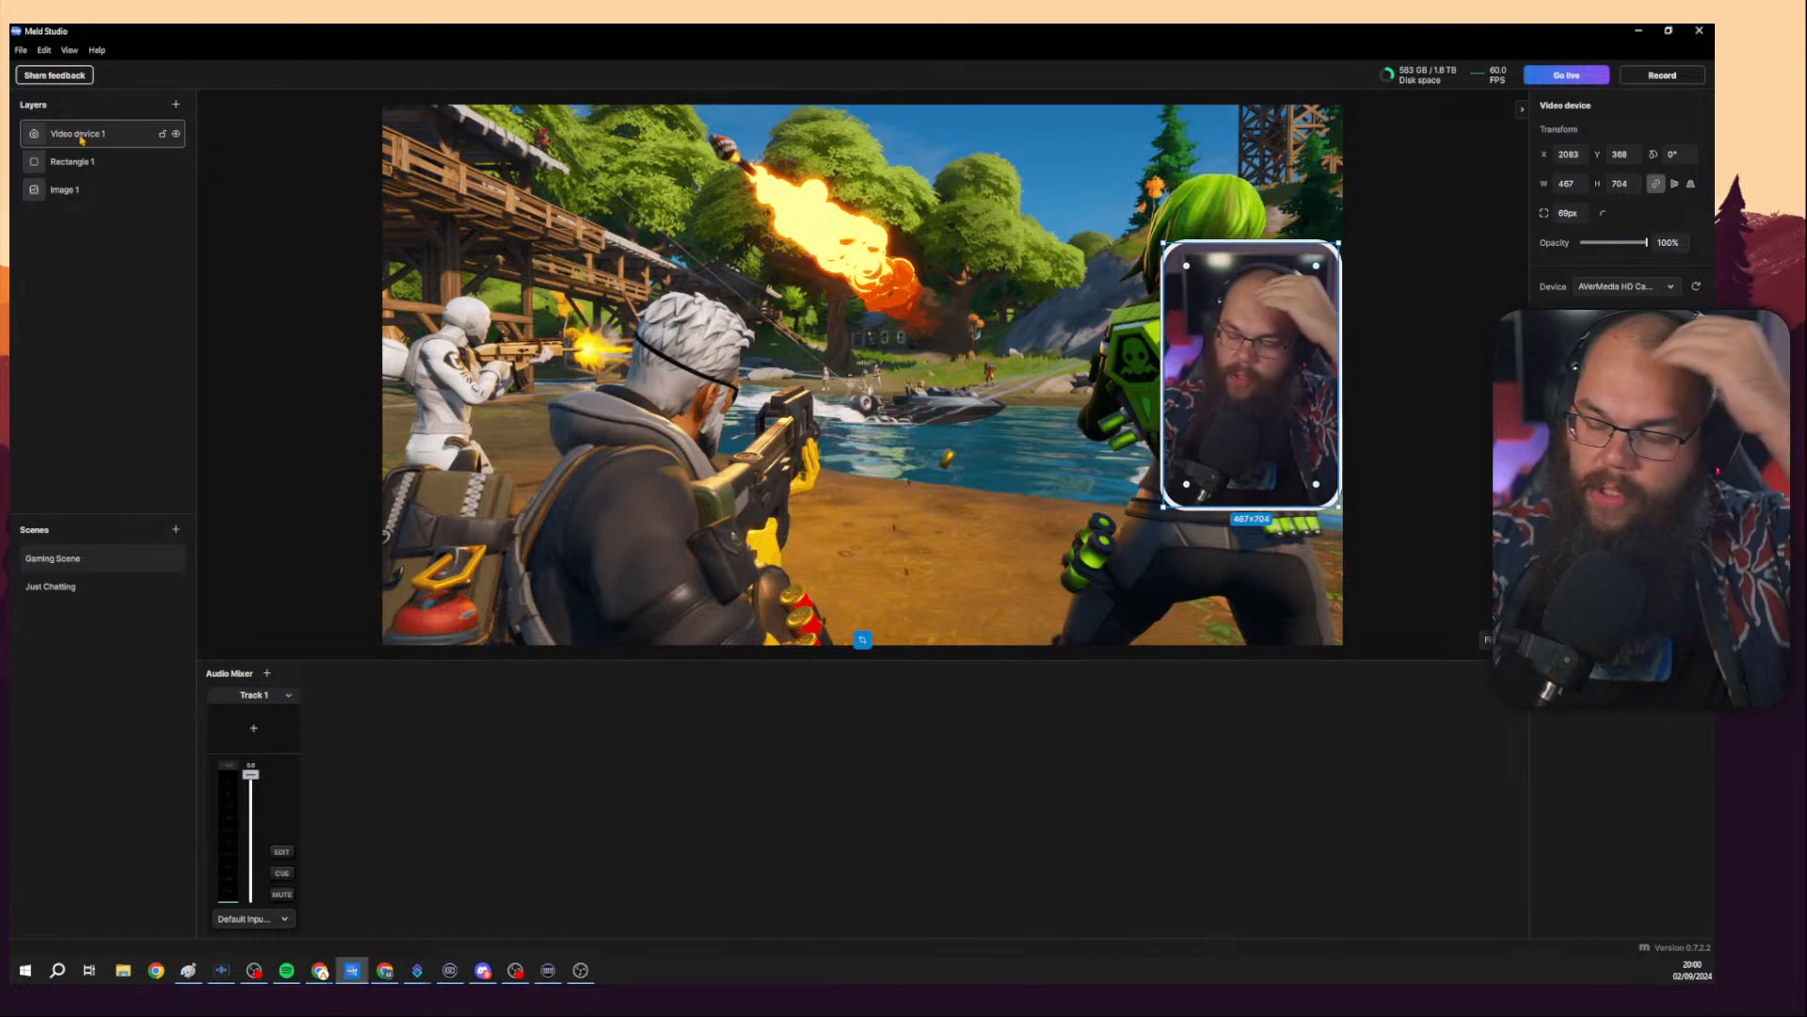
Open the Preferences and inspect the MeldStudio plugin details under Plugins.
left_click(20, 50)
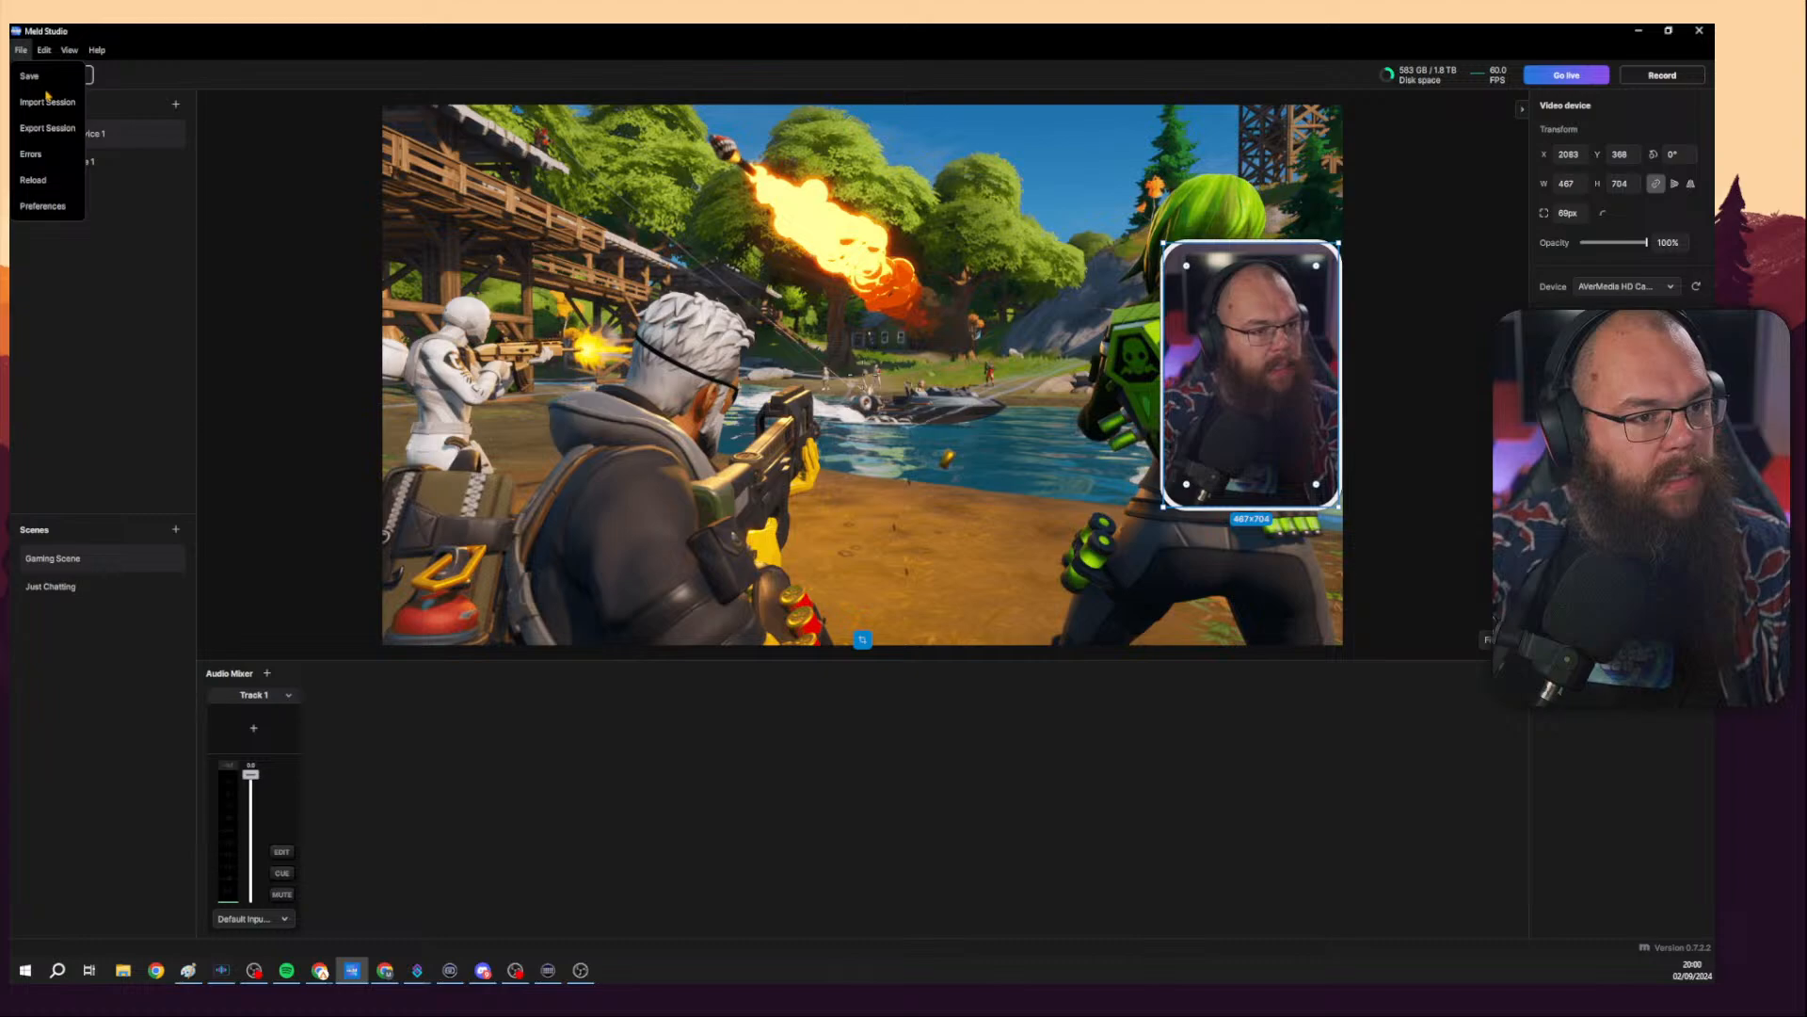
left_click(42, 205)
left_click(659, 250)
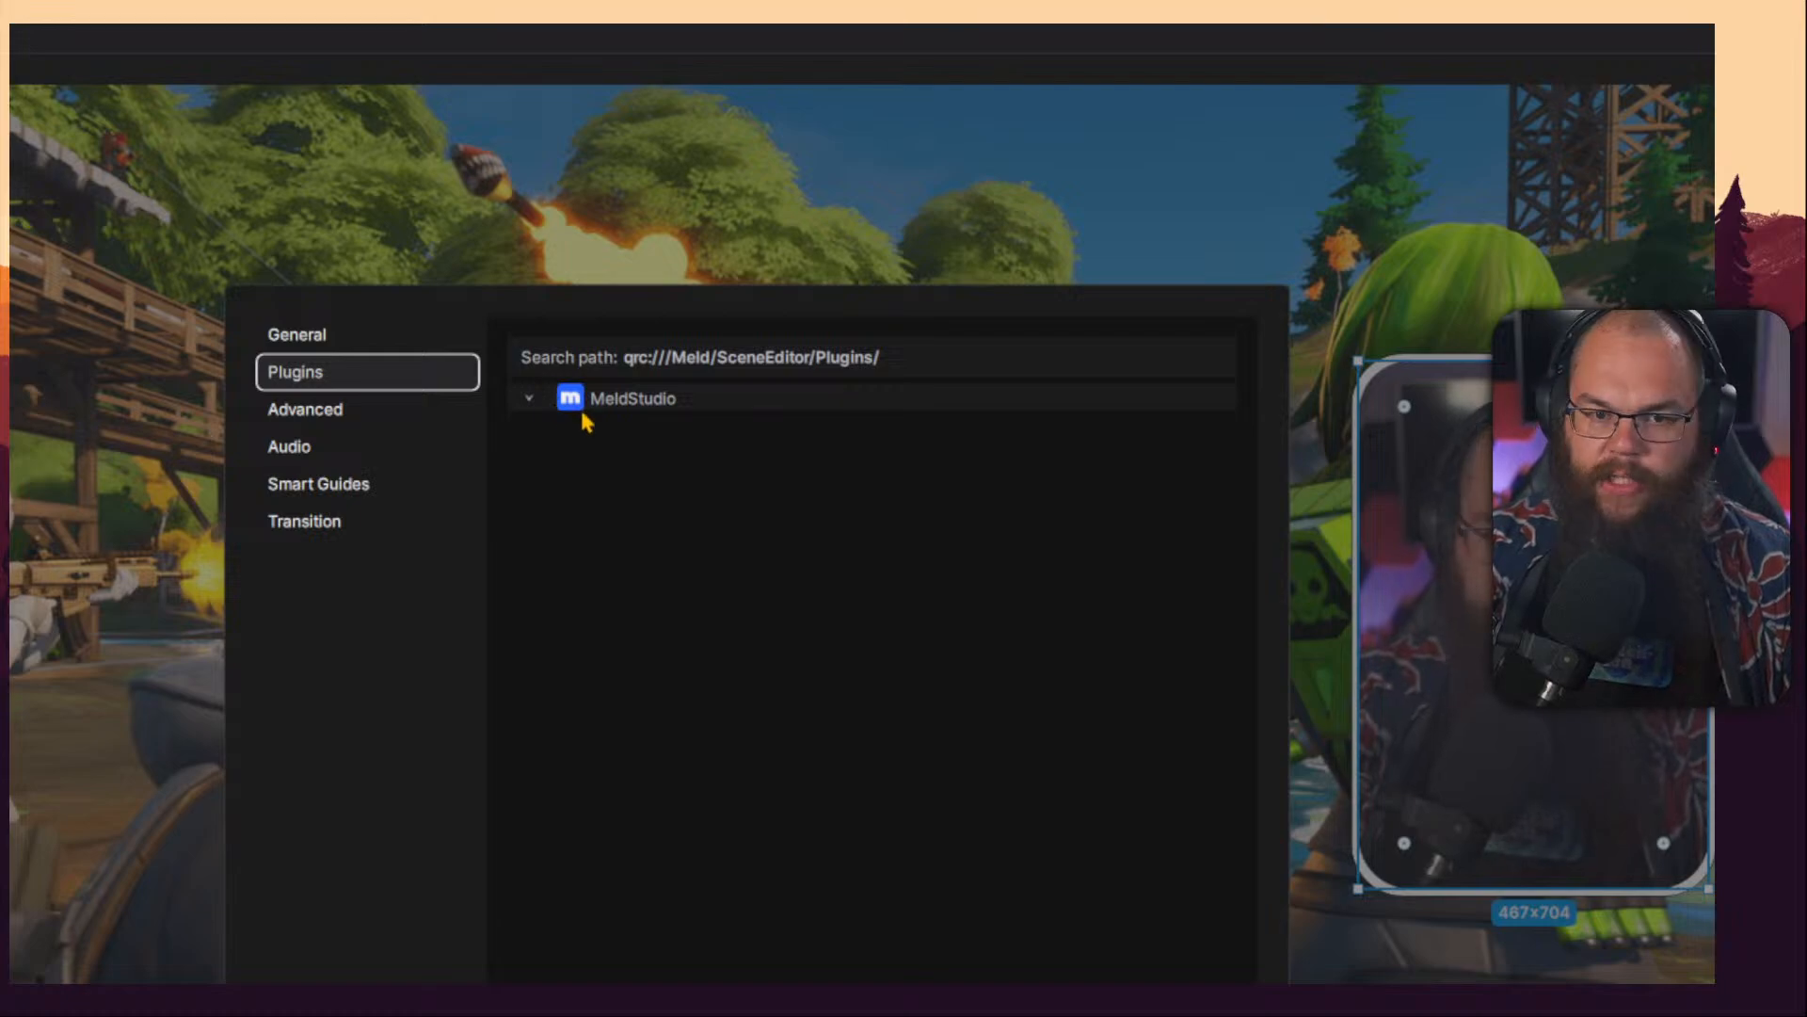
left_click(529, 400)
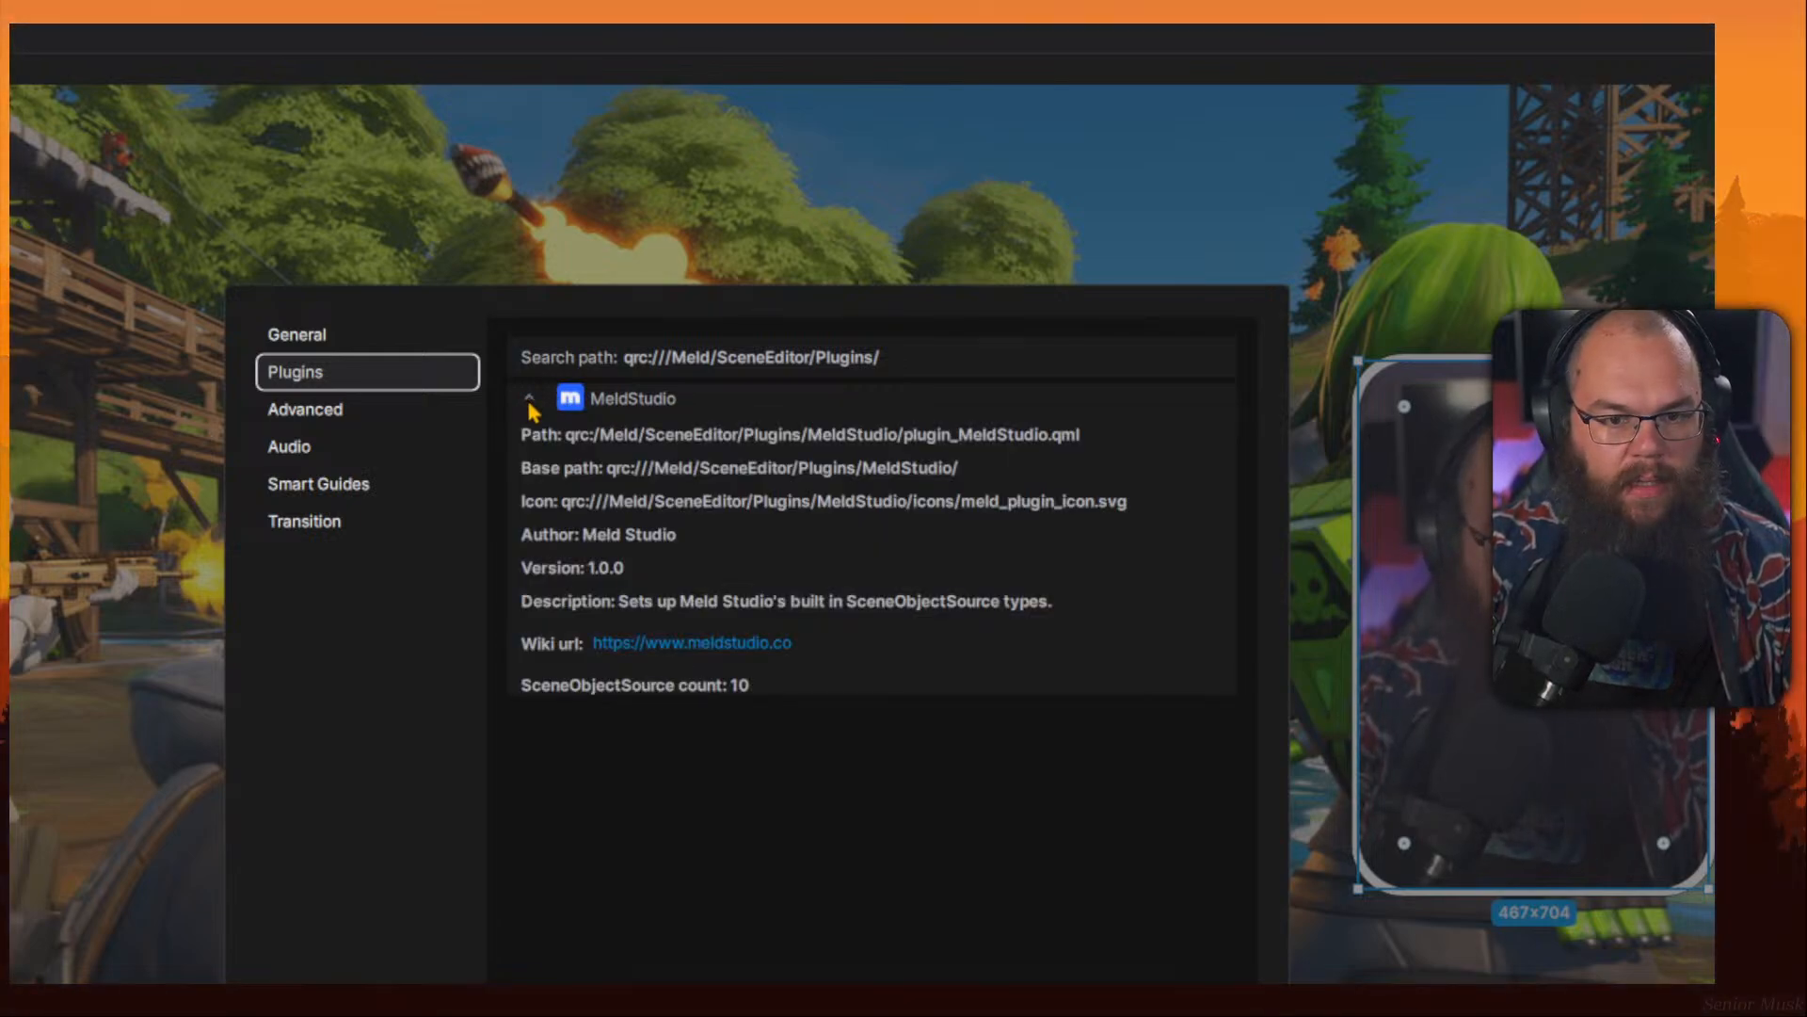
left_click(528, 404)
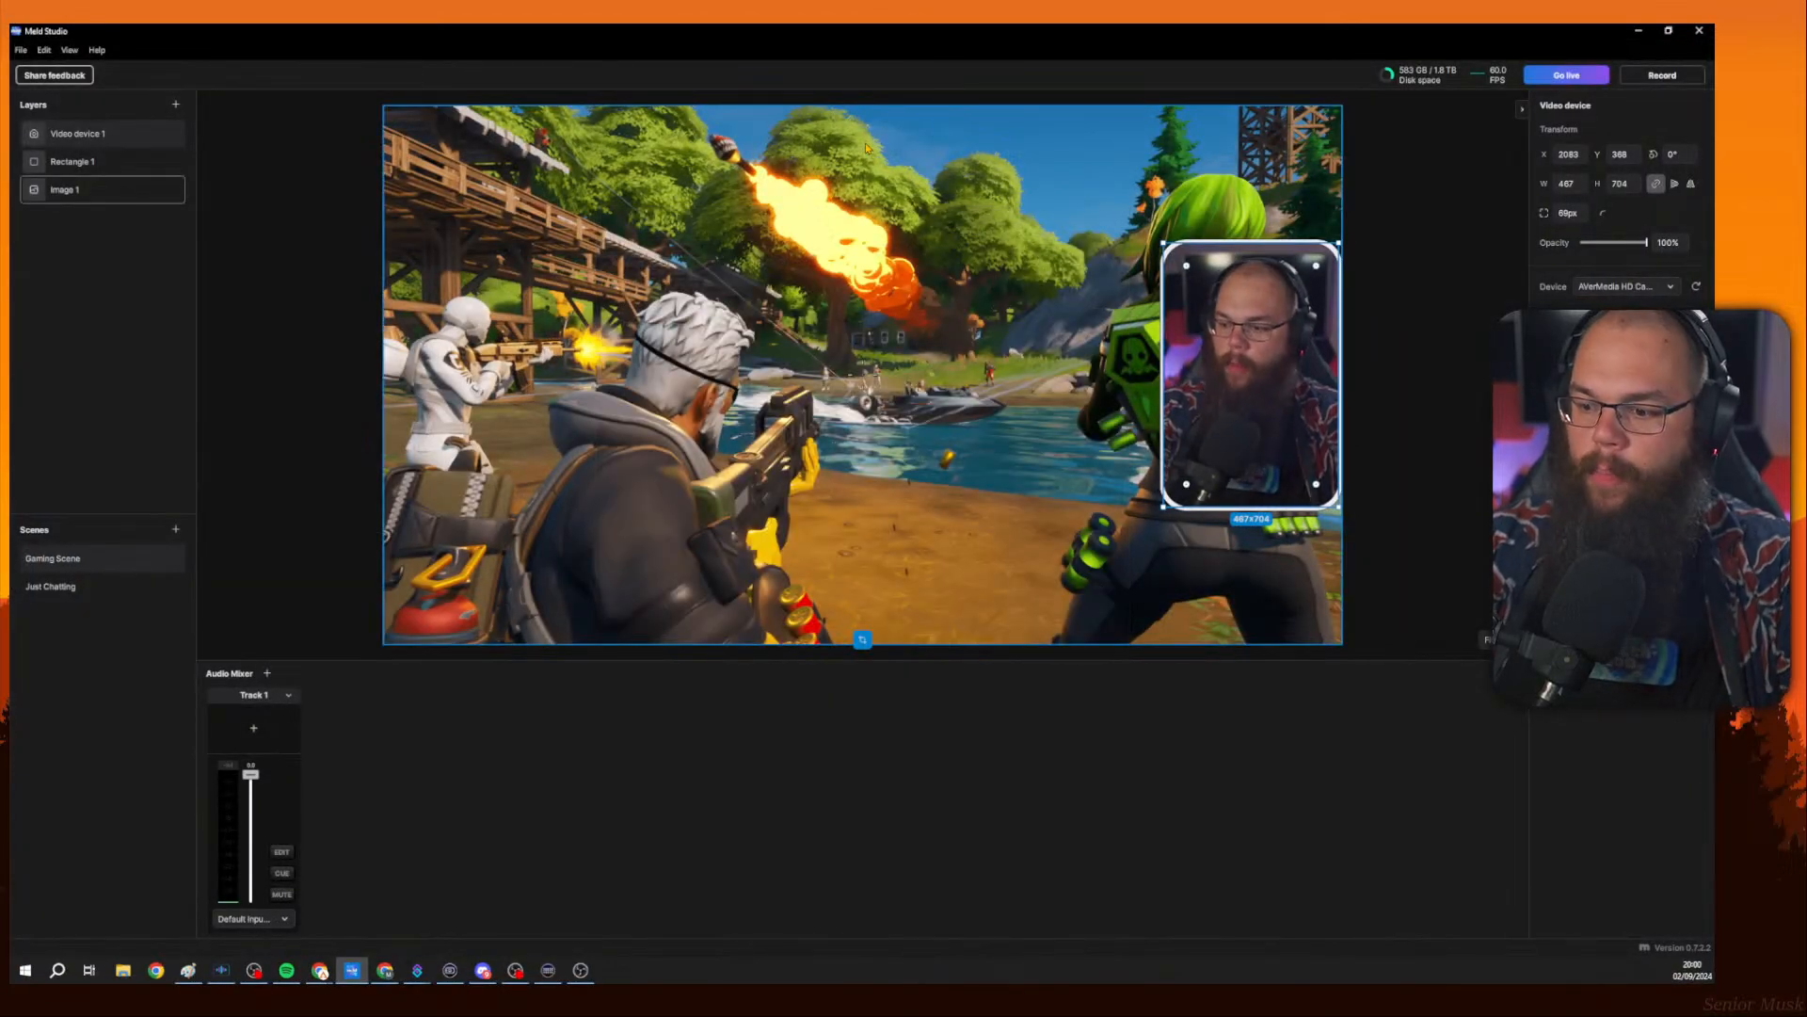
Lock the camera (video device) layer so it cannot be moved.
left_click(1420, 315)
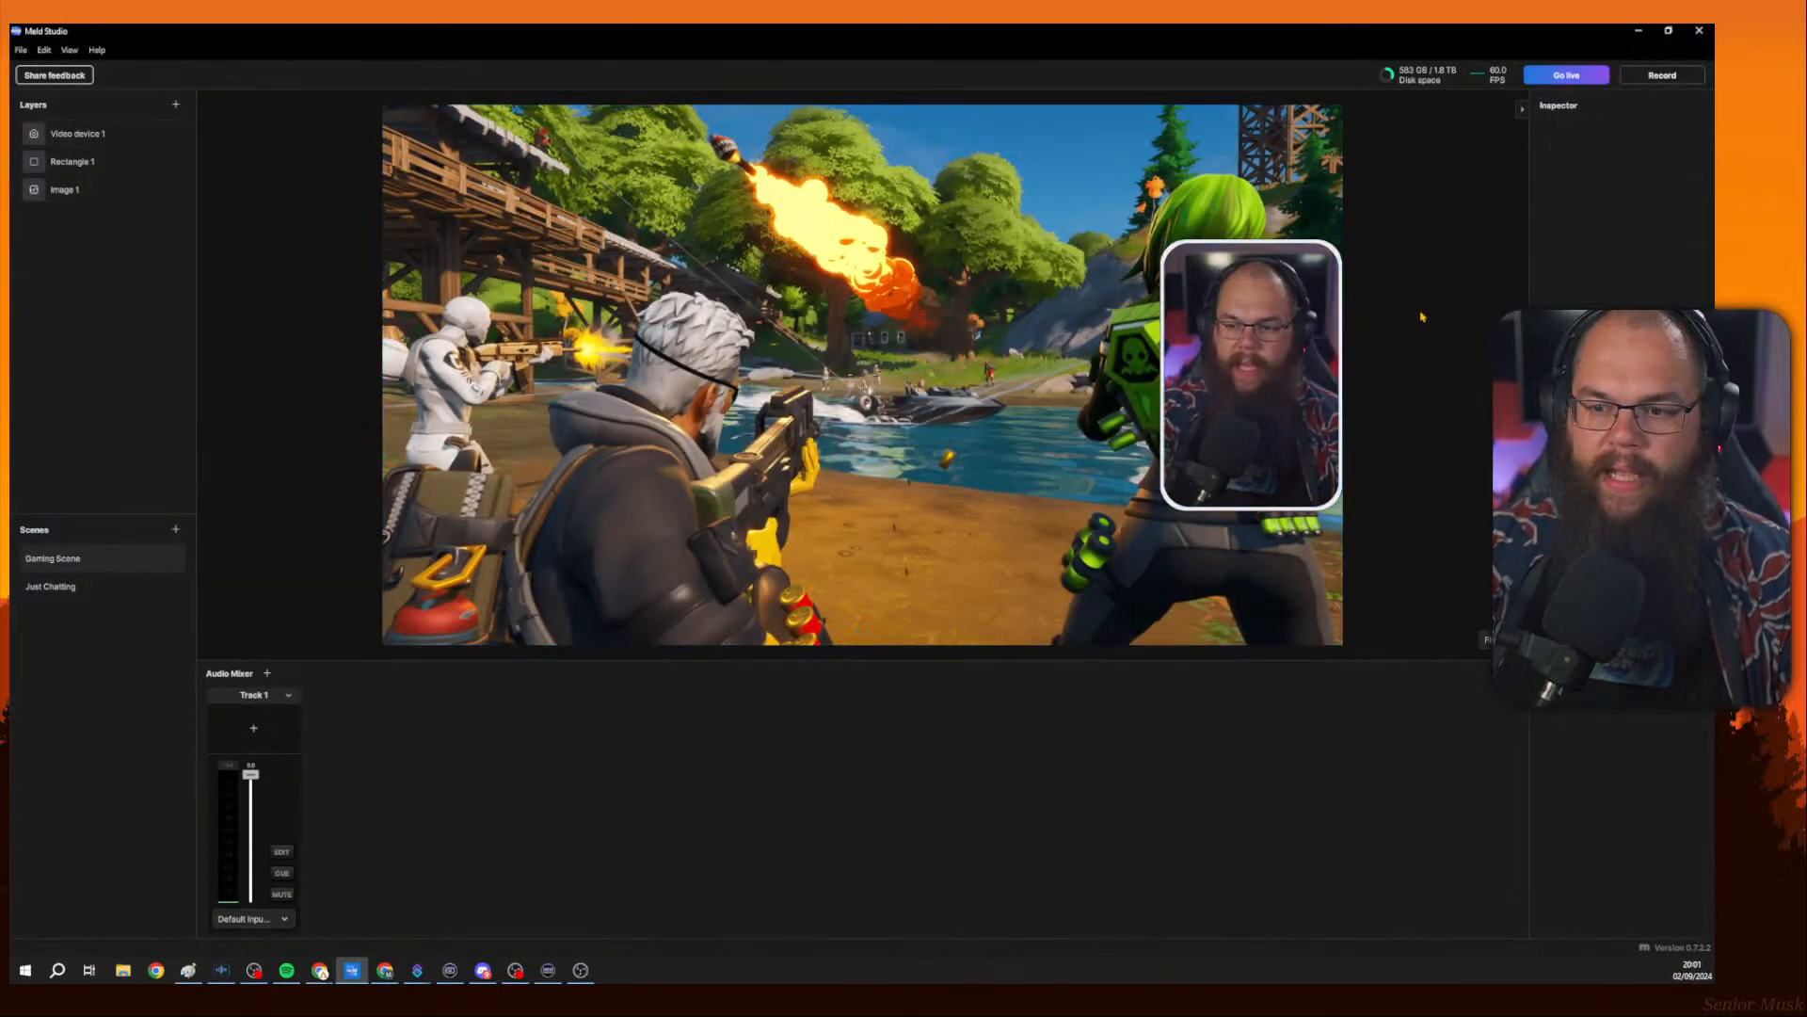
left_click(1282, 353)
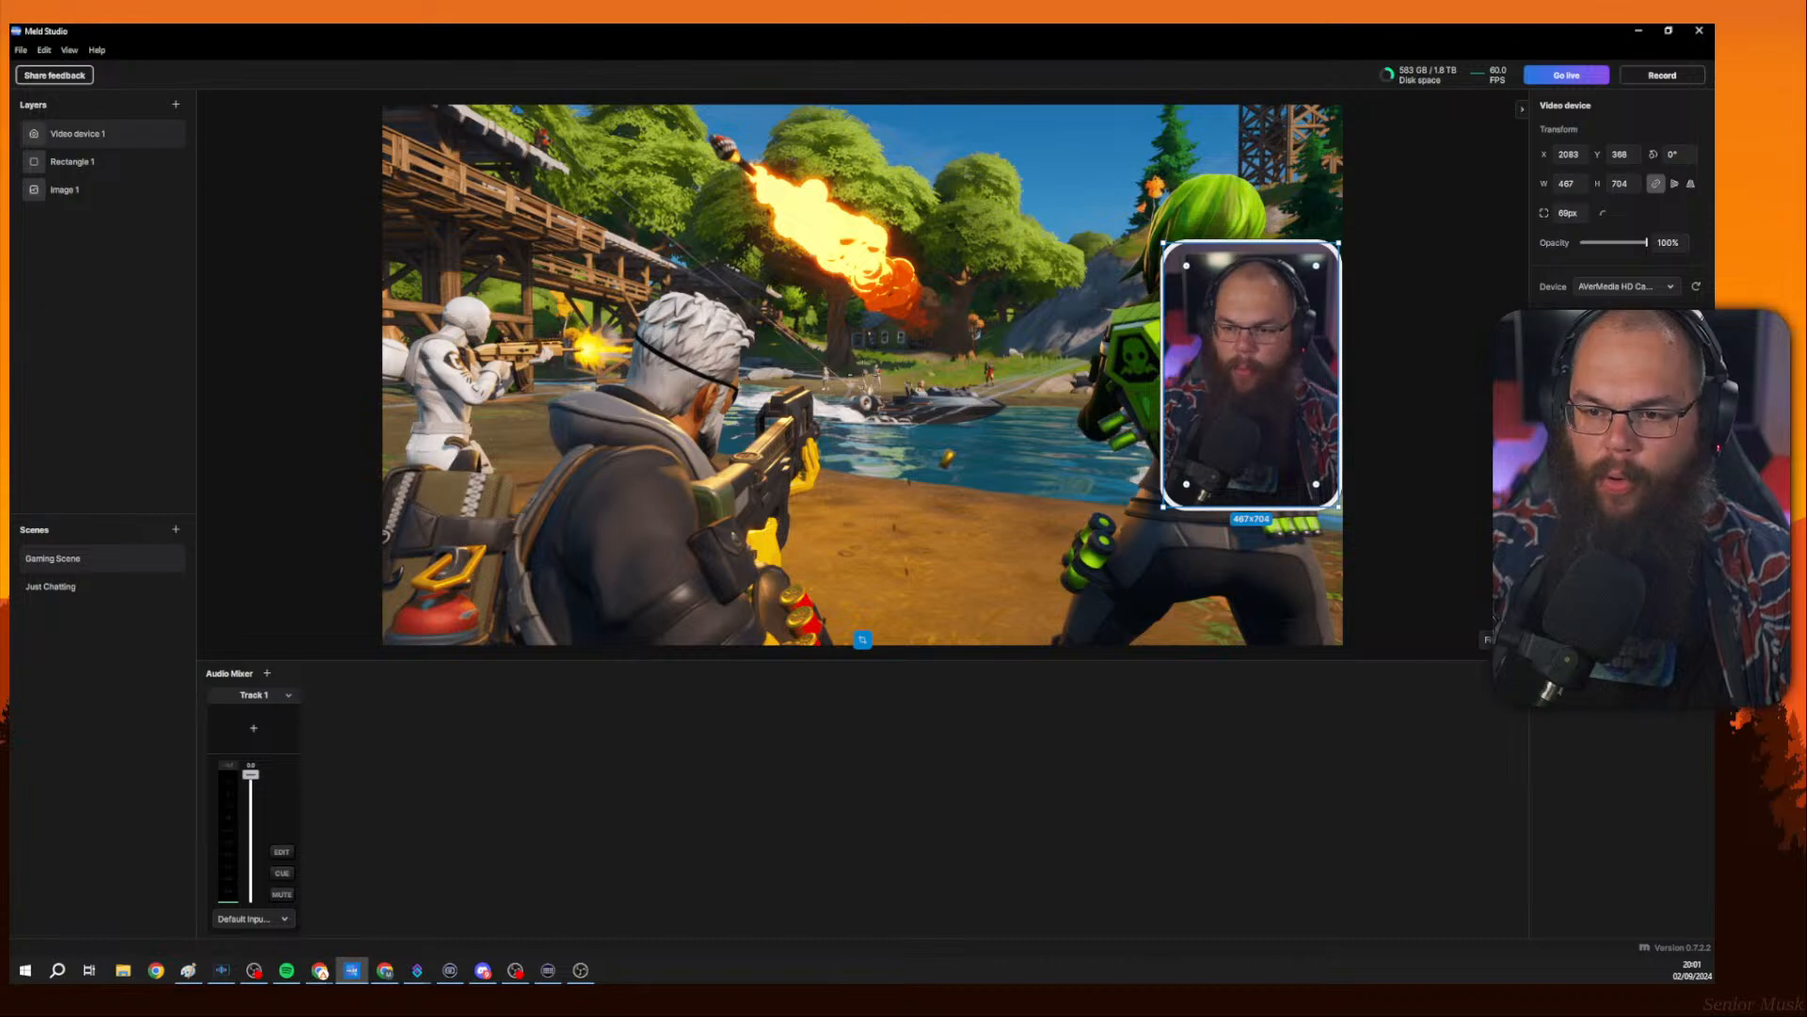
left_click(1393, 344)
left_click(1180, 245)
left_click(1180, 244)
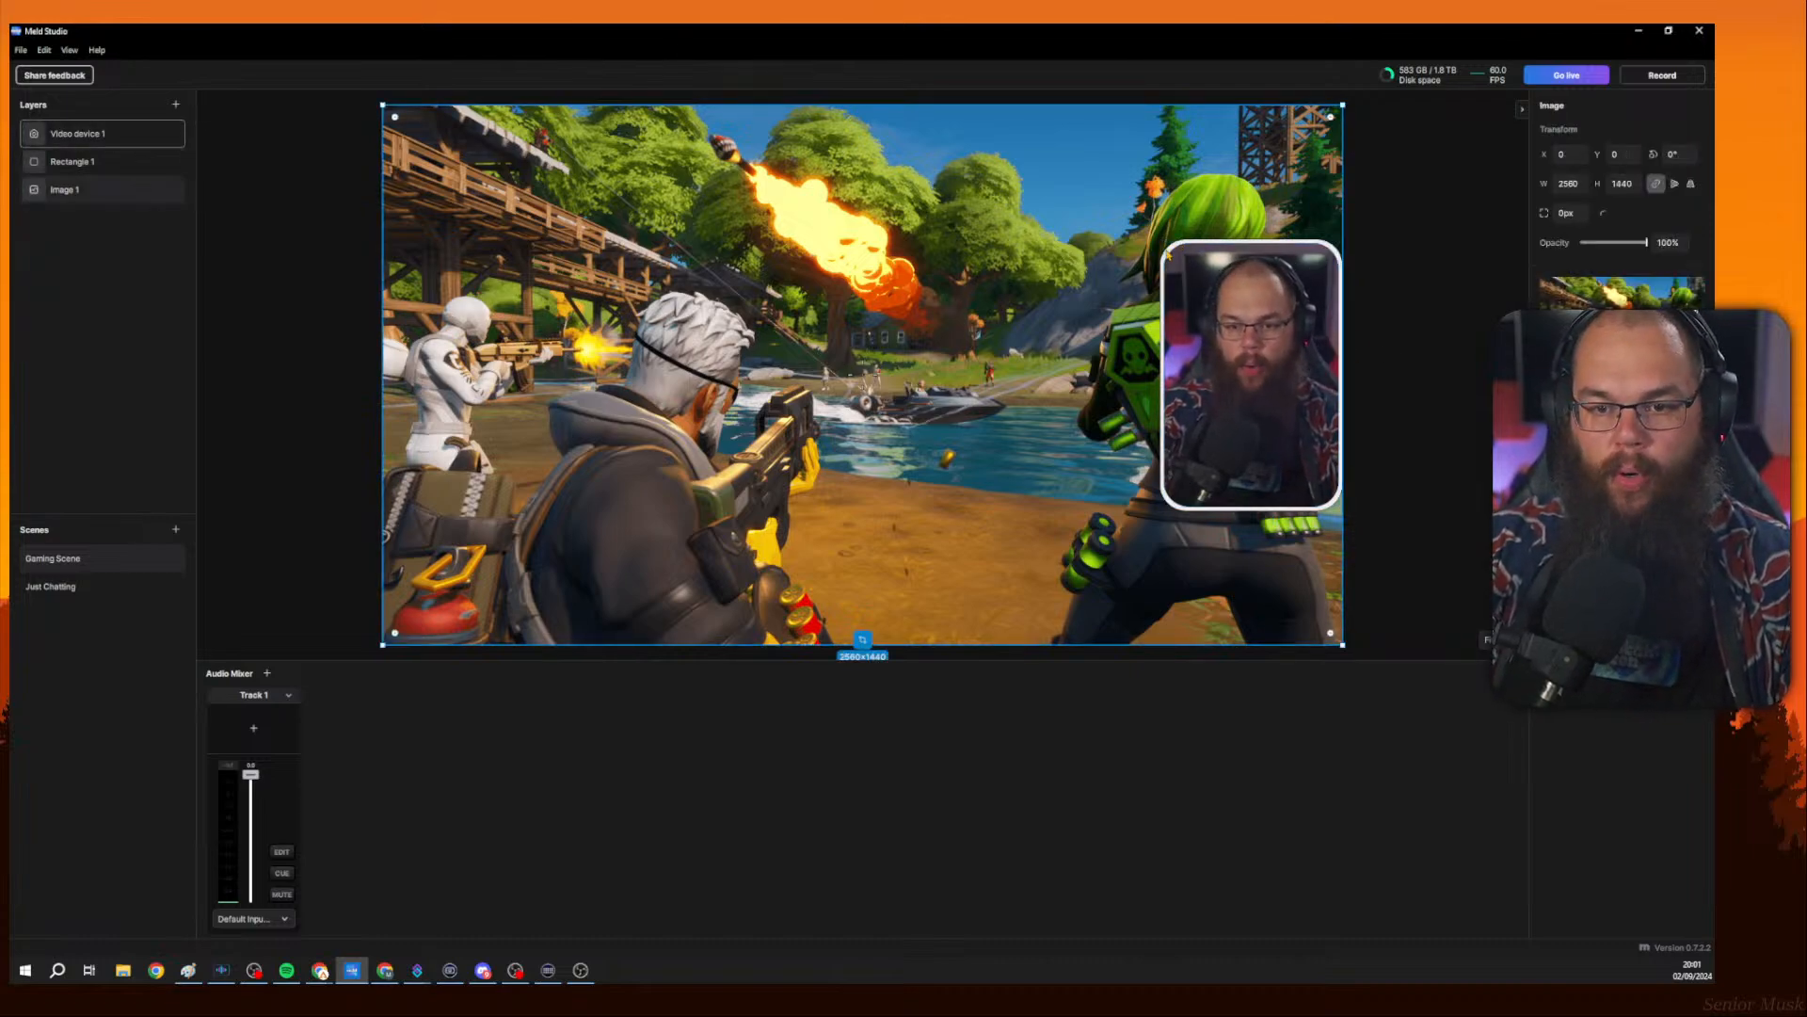
left_click(1177, 509)
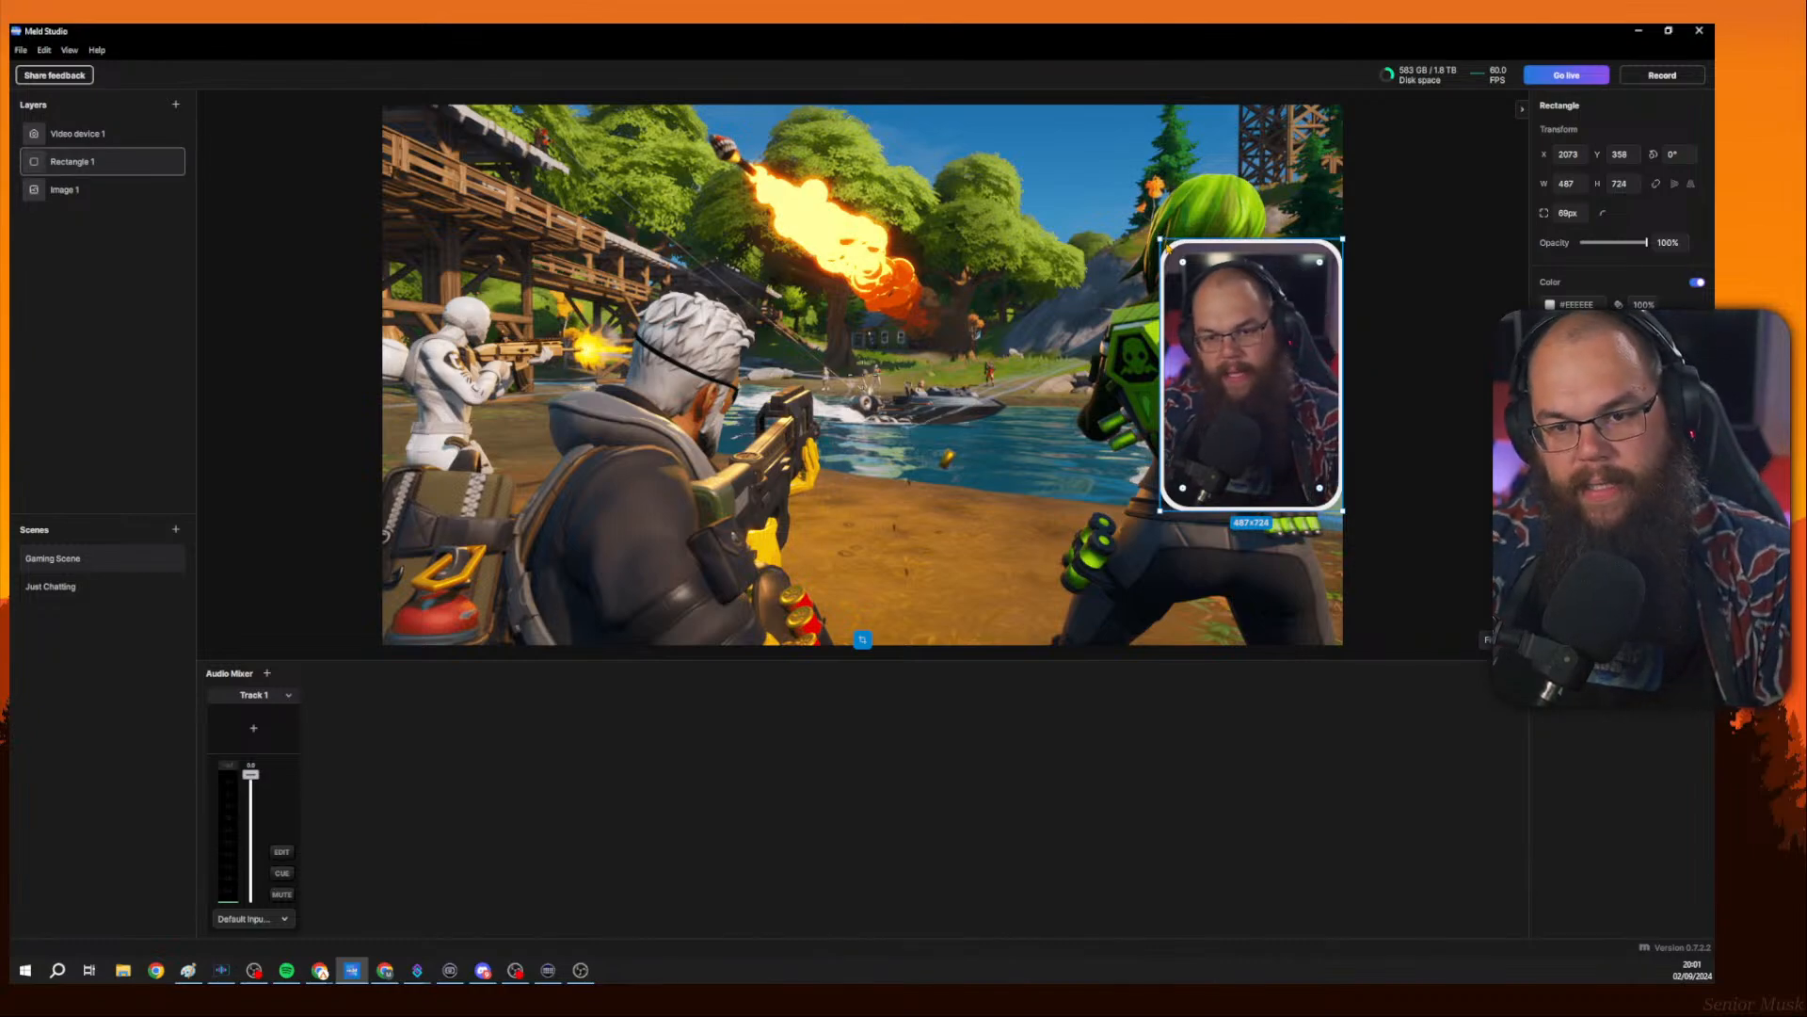
left_click(1166, 248)
left_click(1168, 250)
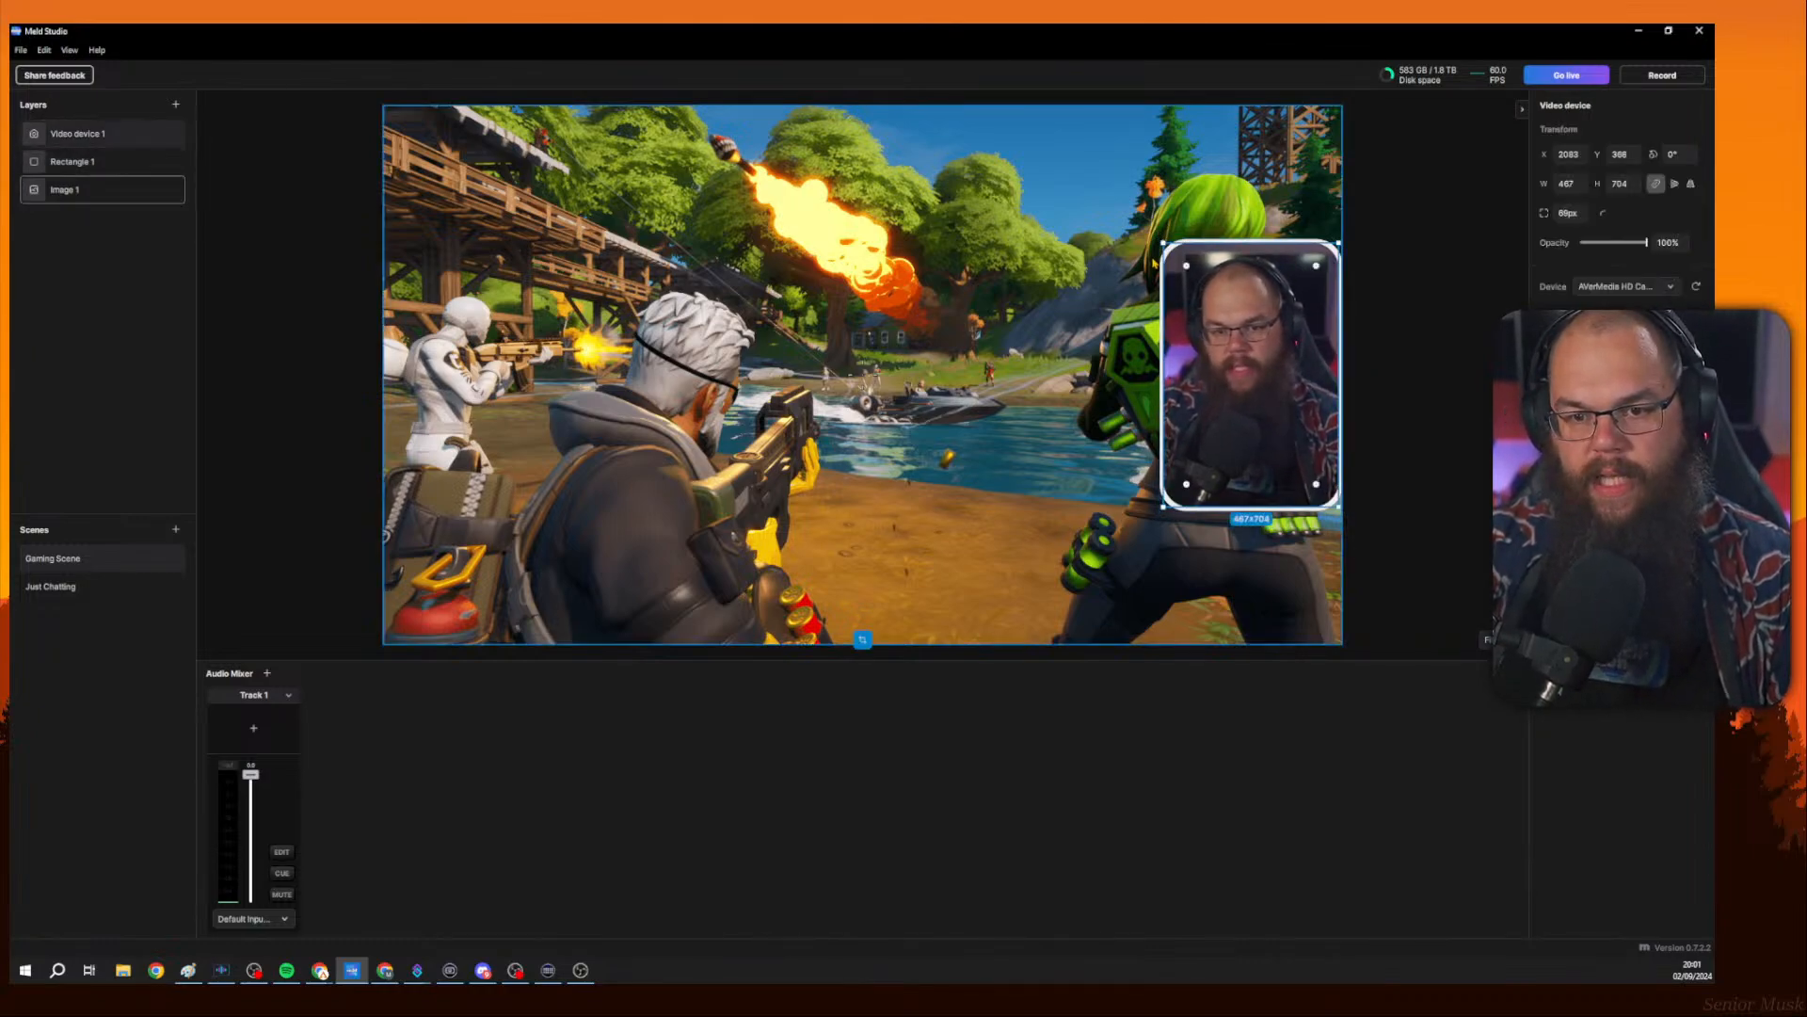
right_click(88, 138)
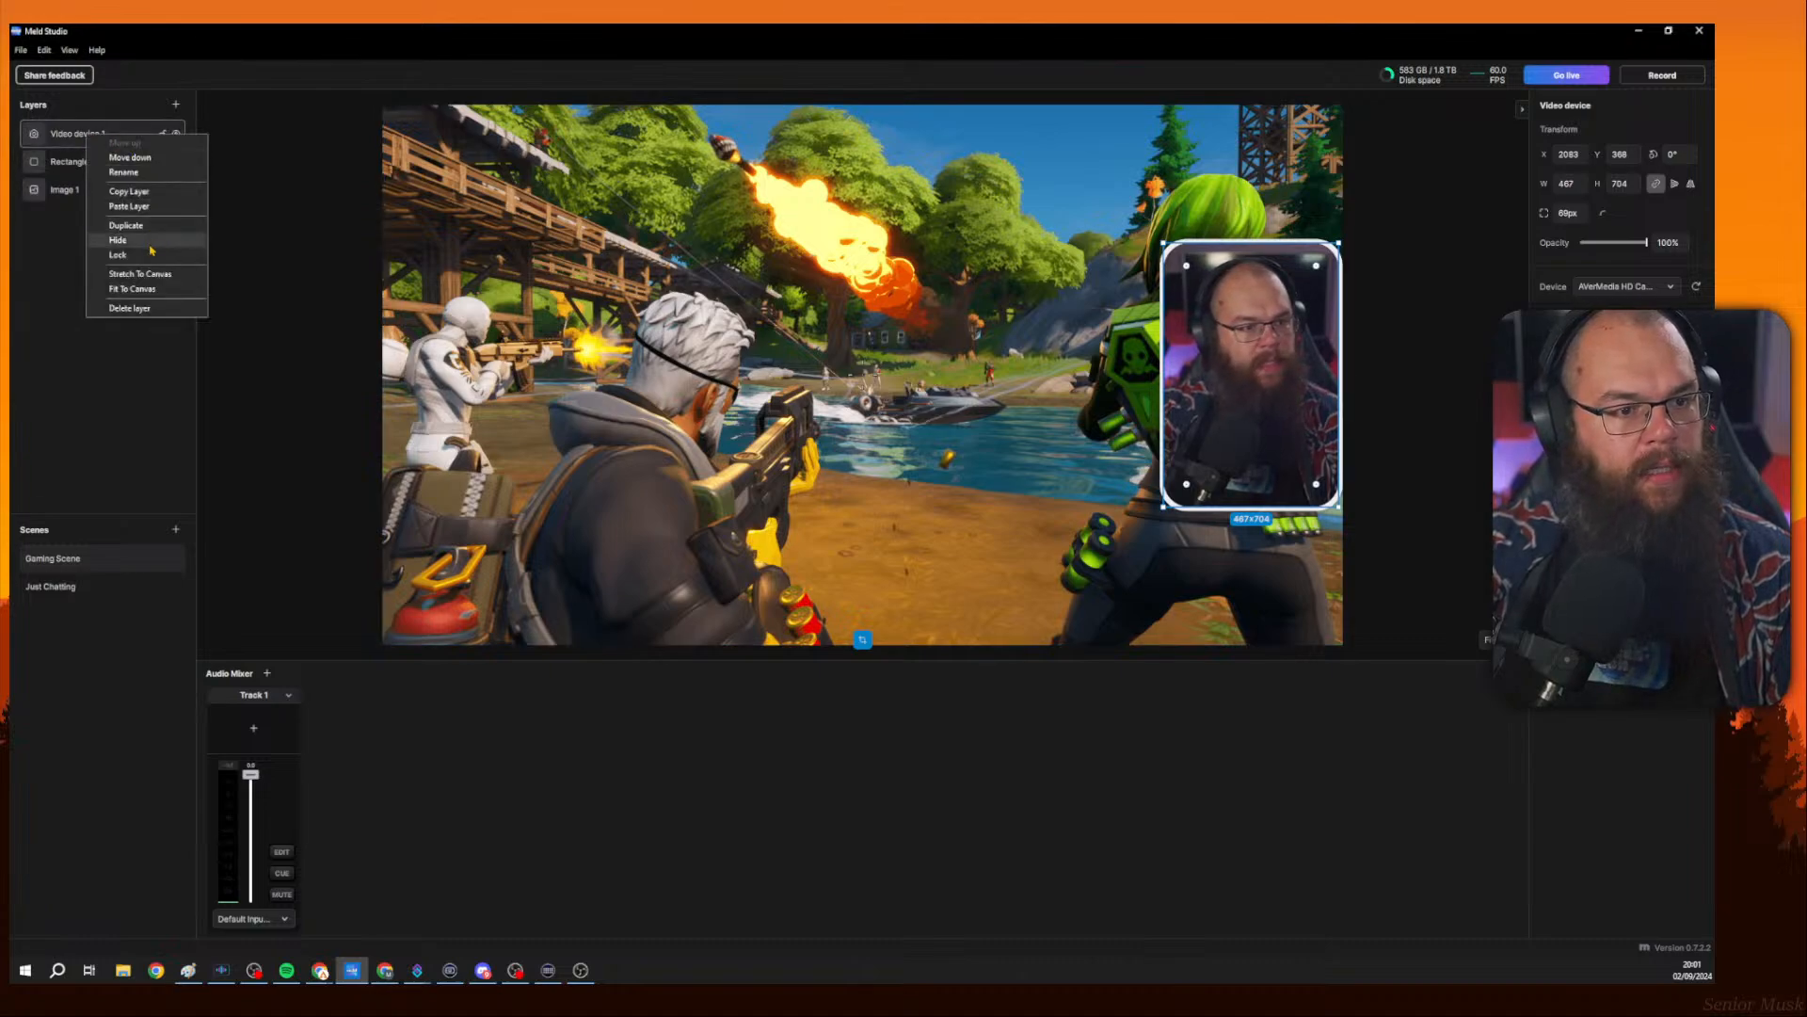
left_click(117, 254)
Move the rectangle aside and back behind the camera, resizing it to a width of about 480.
left_click(1173, 256)
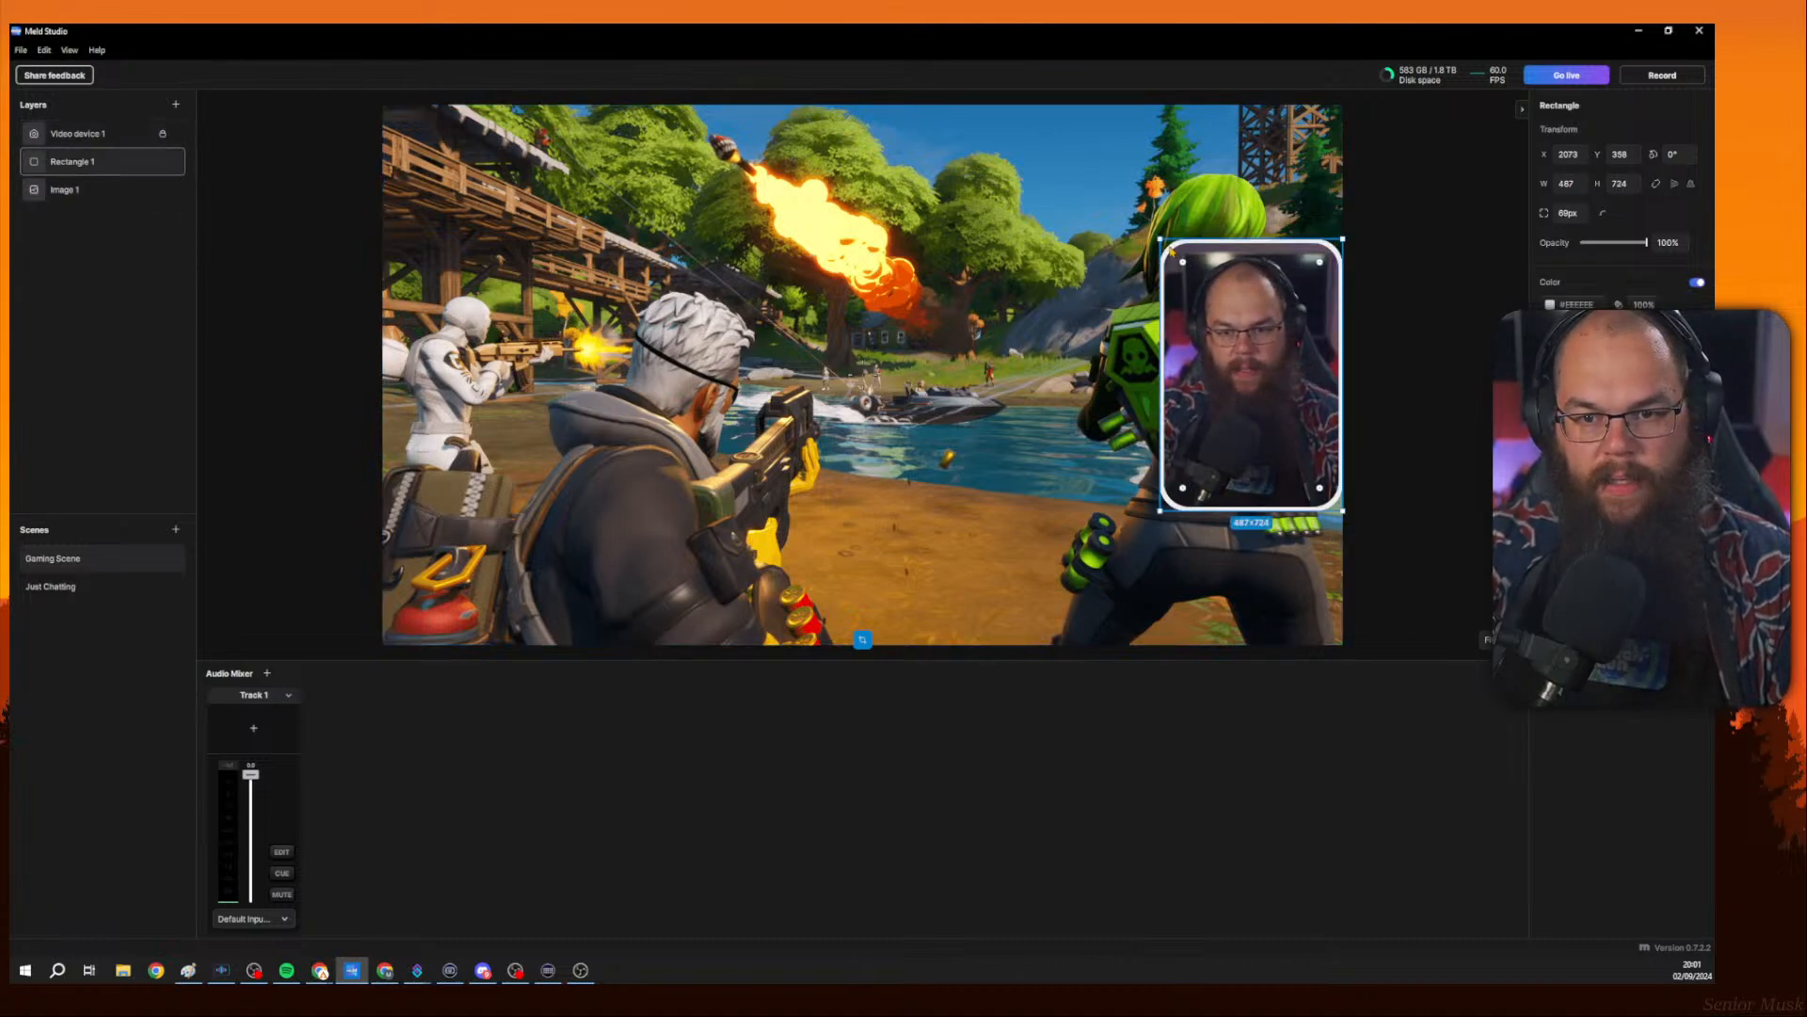
left_click_drag(1173, 256, 905, 256)
left_click_drag(1021, 301, 1246, 292)
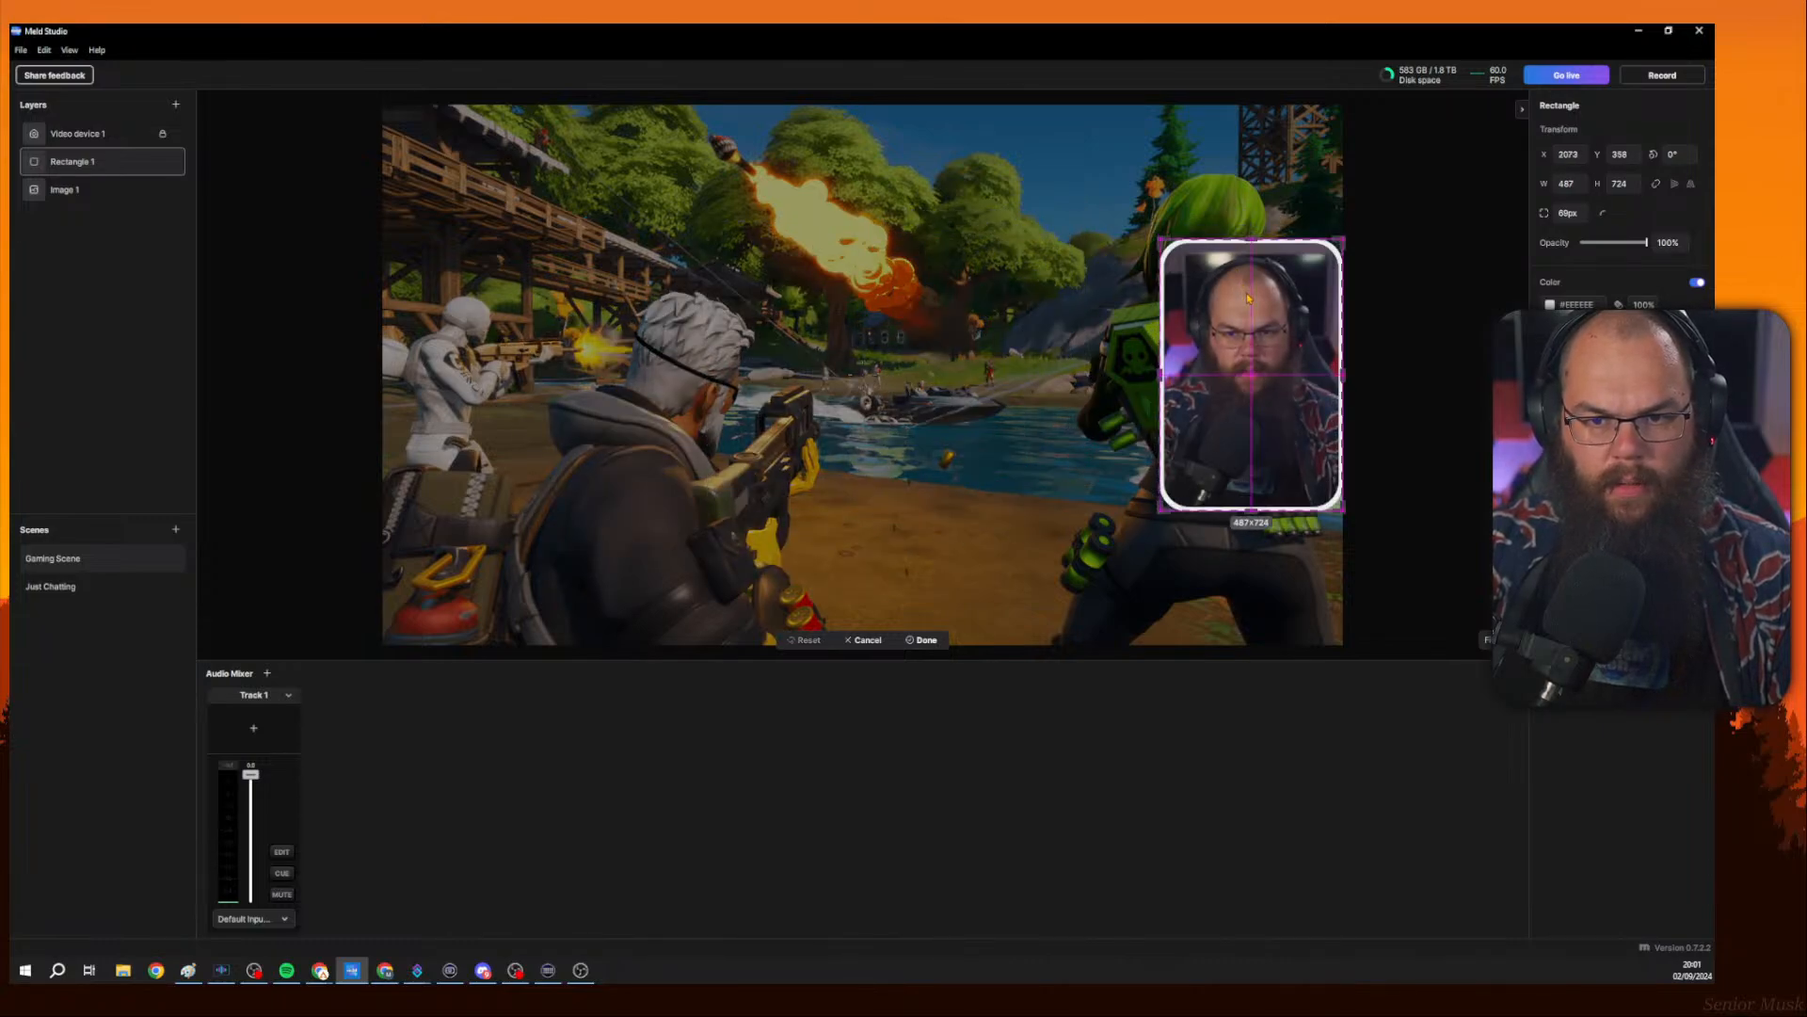
left_click(1343, 228)
left_click(1330, 273)
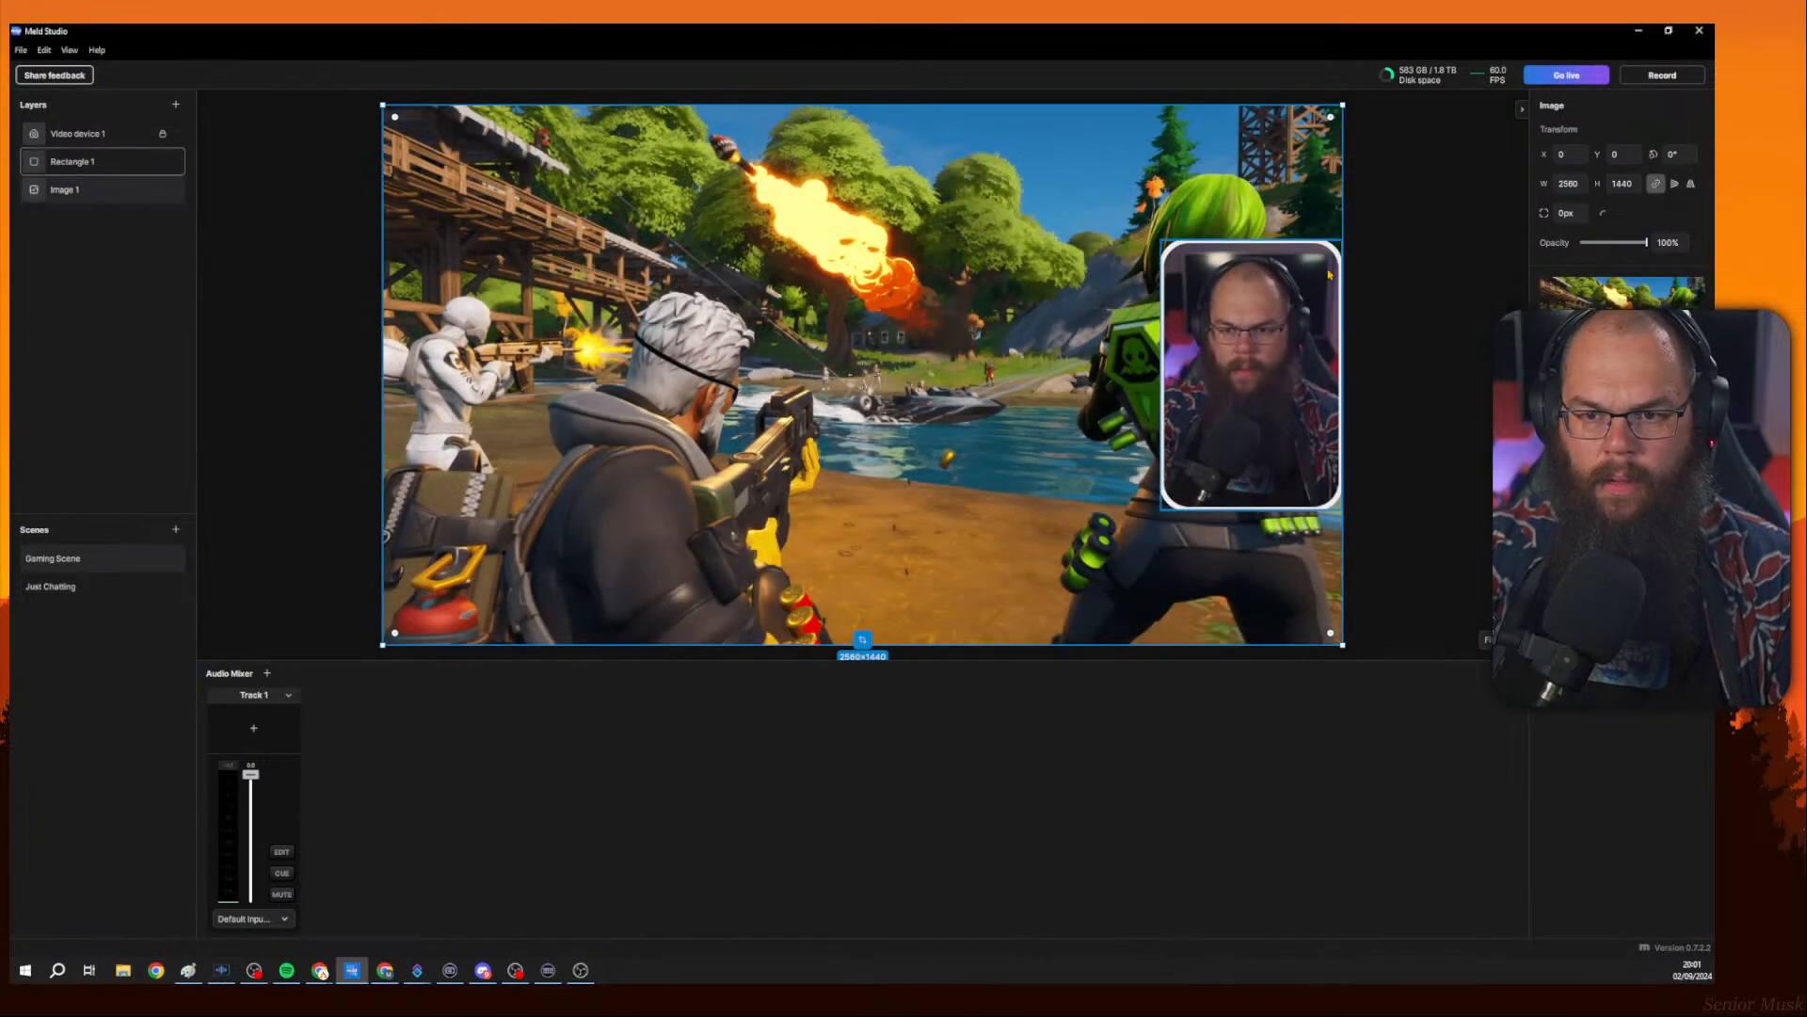
left_click_drag(1327, 273, 1079, 273)
left_click_drag(989, 324, 992, 323)
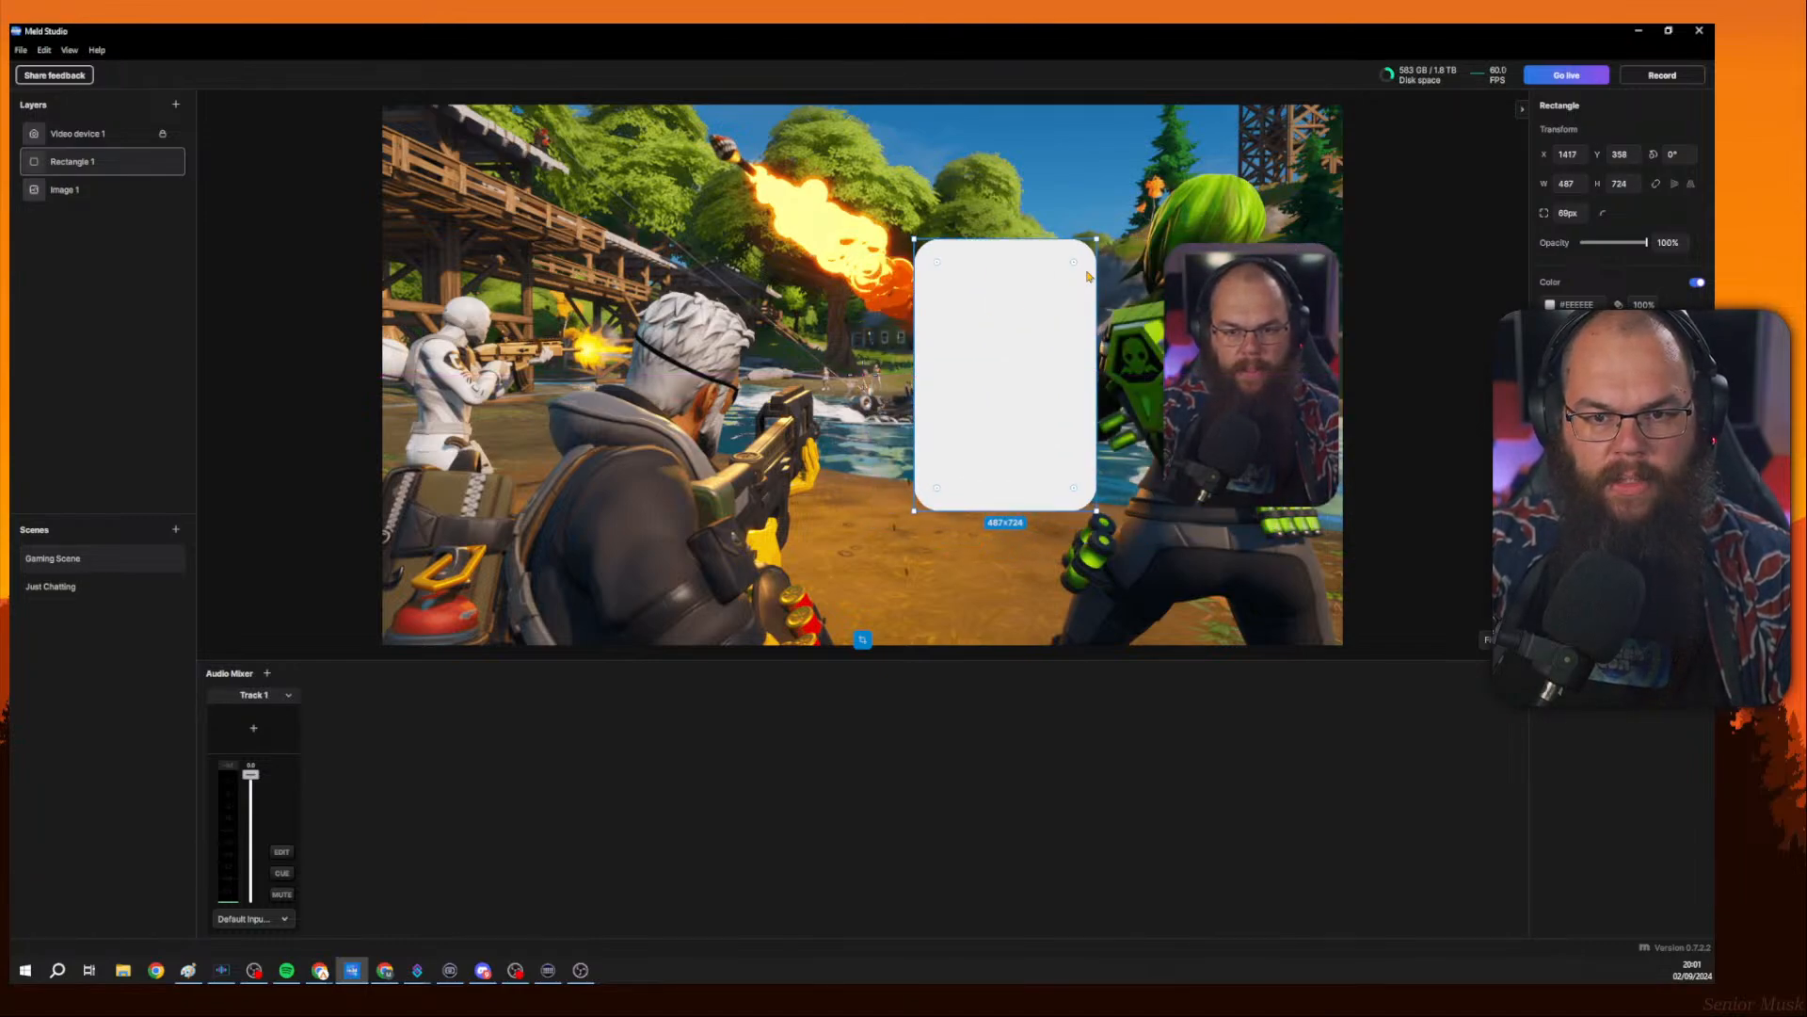
left_click_drag(1074, 264, 1088, 248)
left_click_drag(1048, 307, 1309, 307)
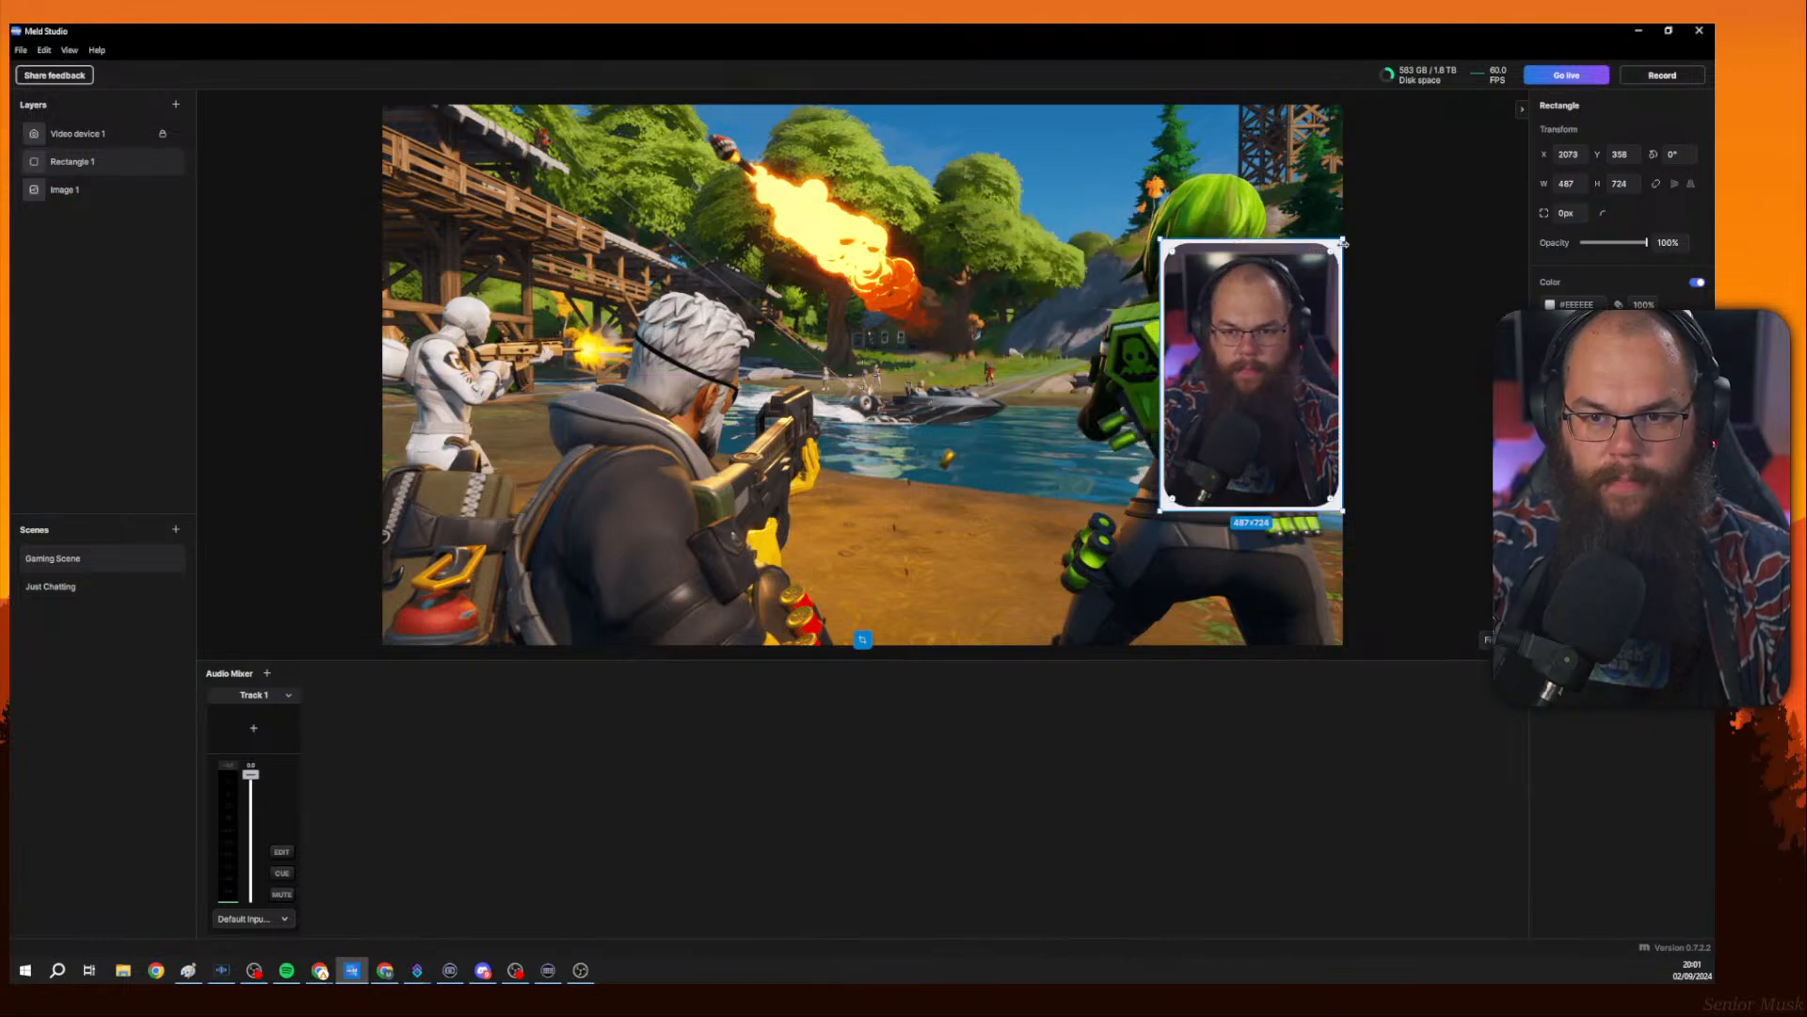
left_click_drag(1336, 241, 1342, 240)
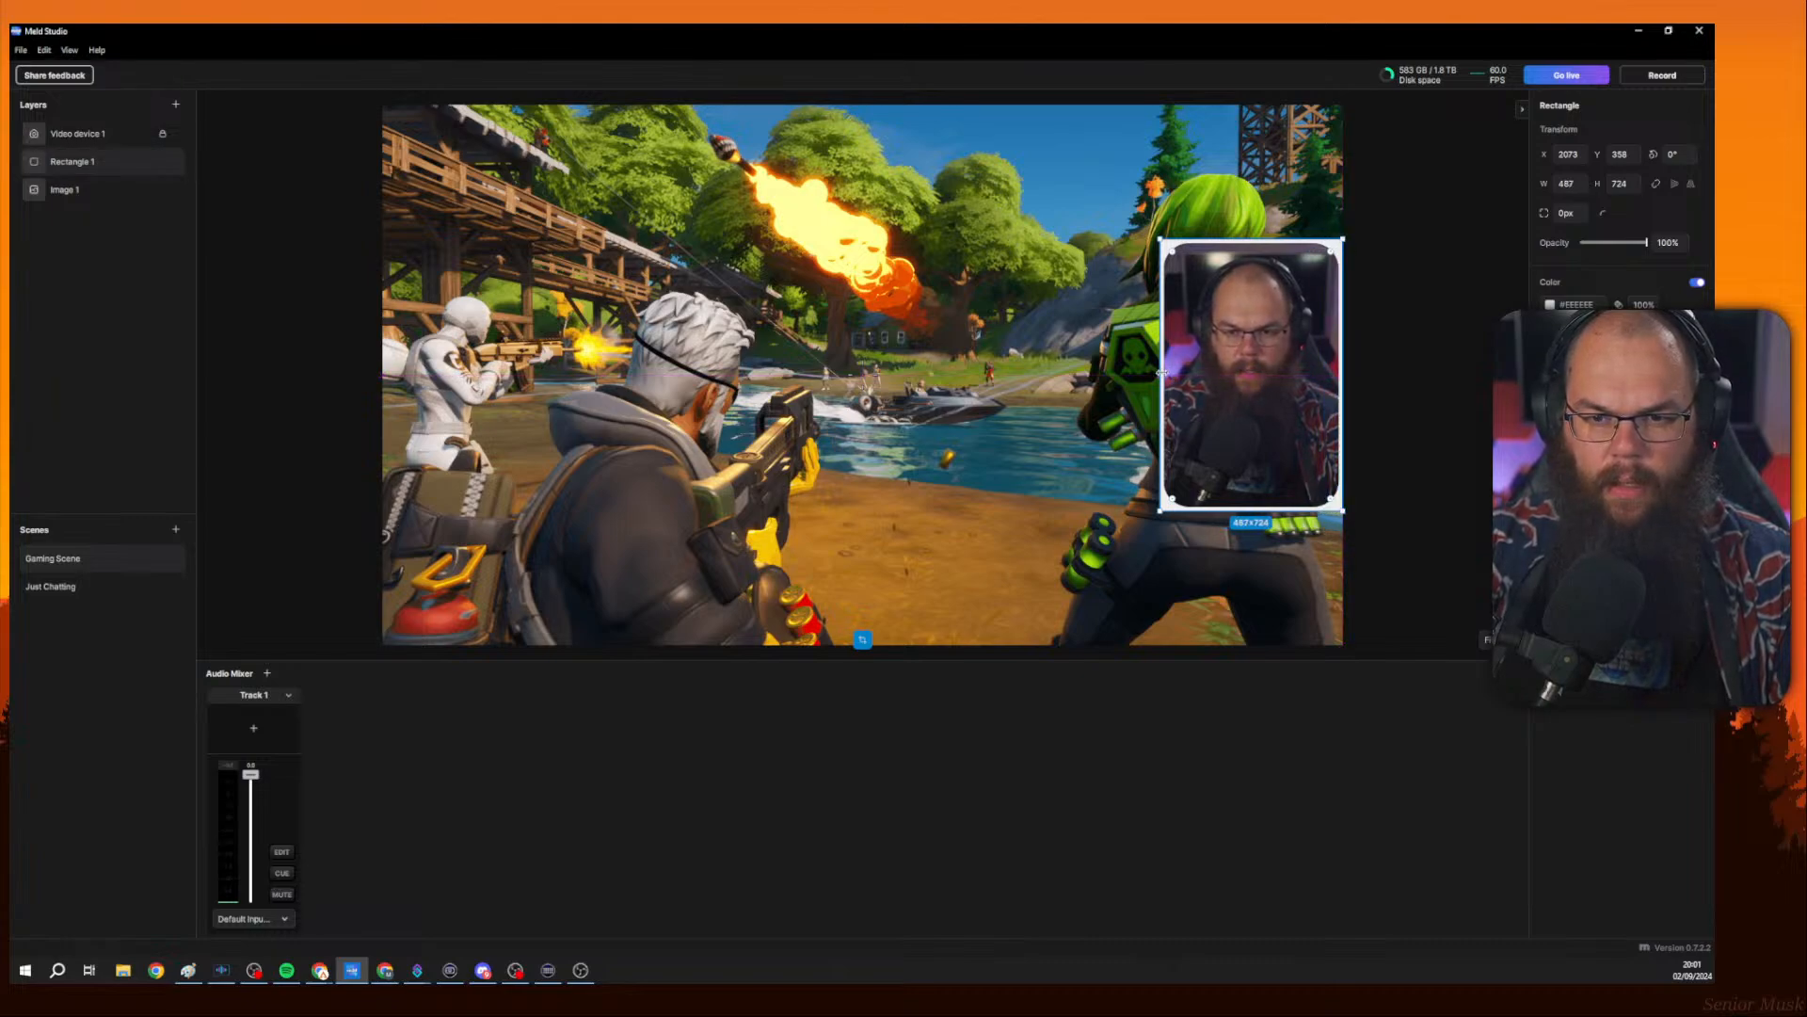
left_click_drag(1160, 375, 1165, 372)
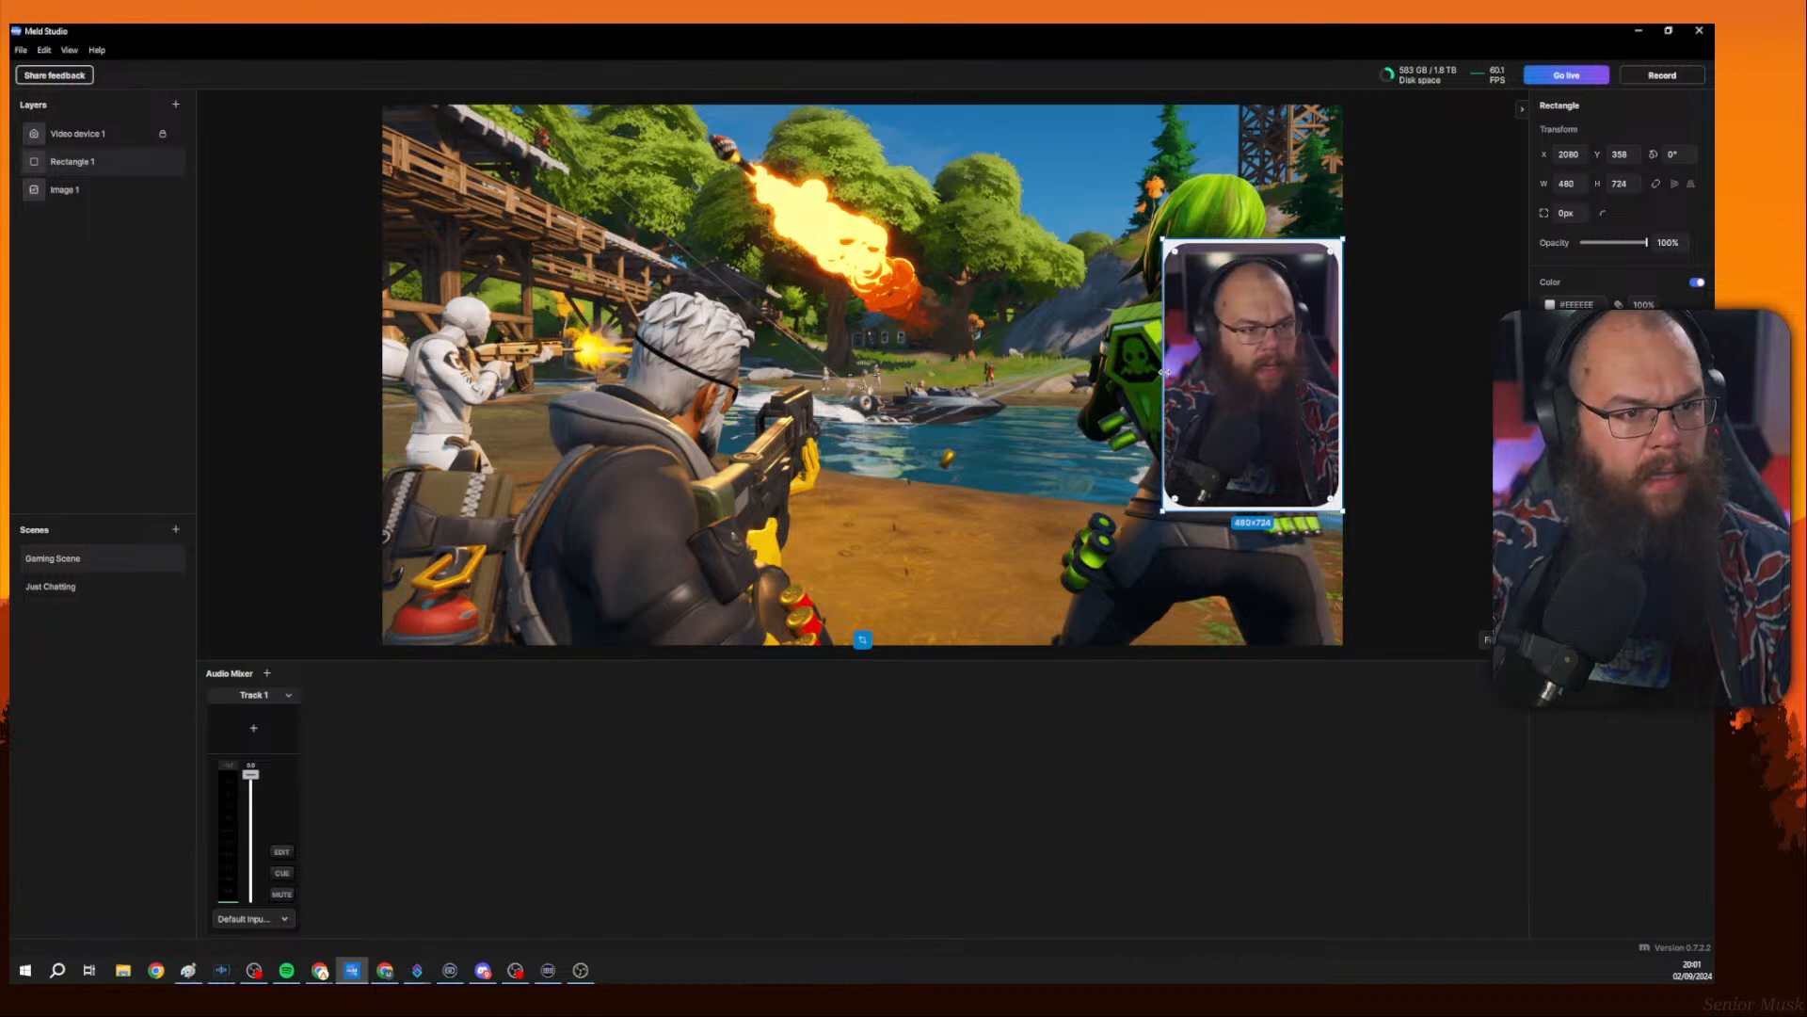
Unlock the camera layer and narrow the rectangle to a width of about 475.
right_click(151, 139)
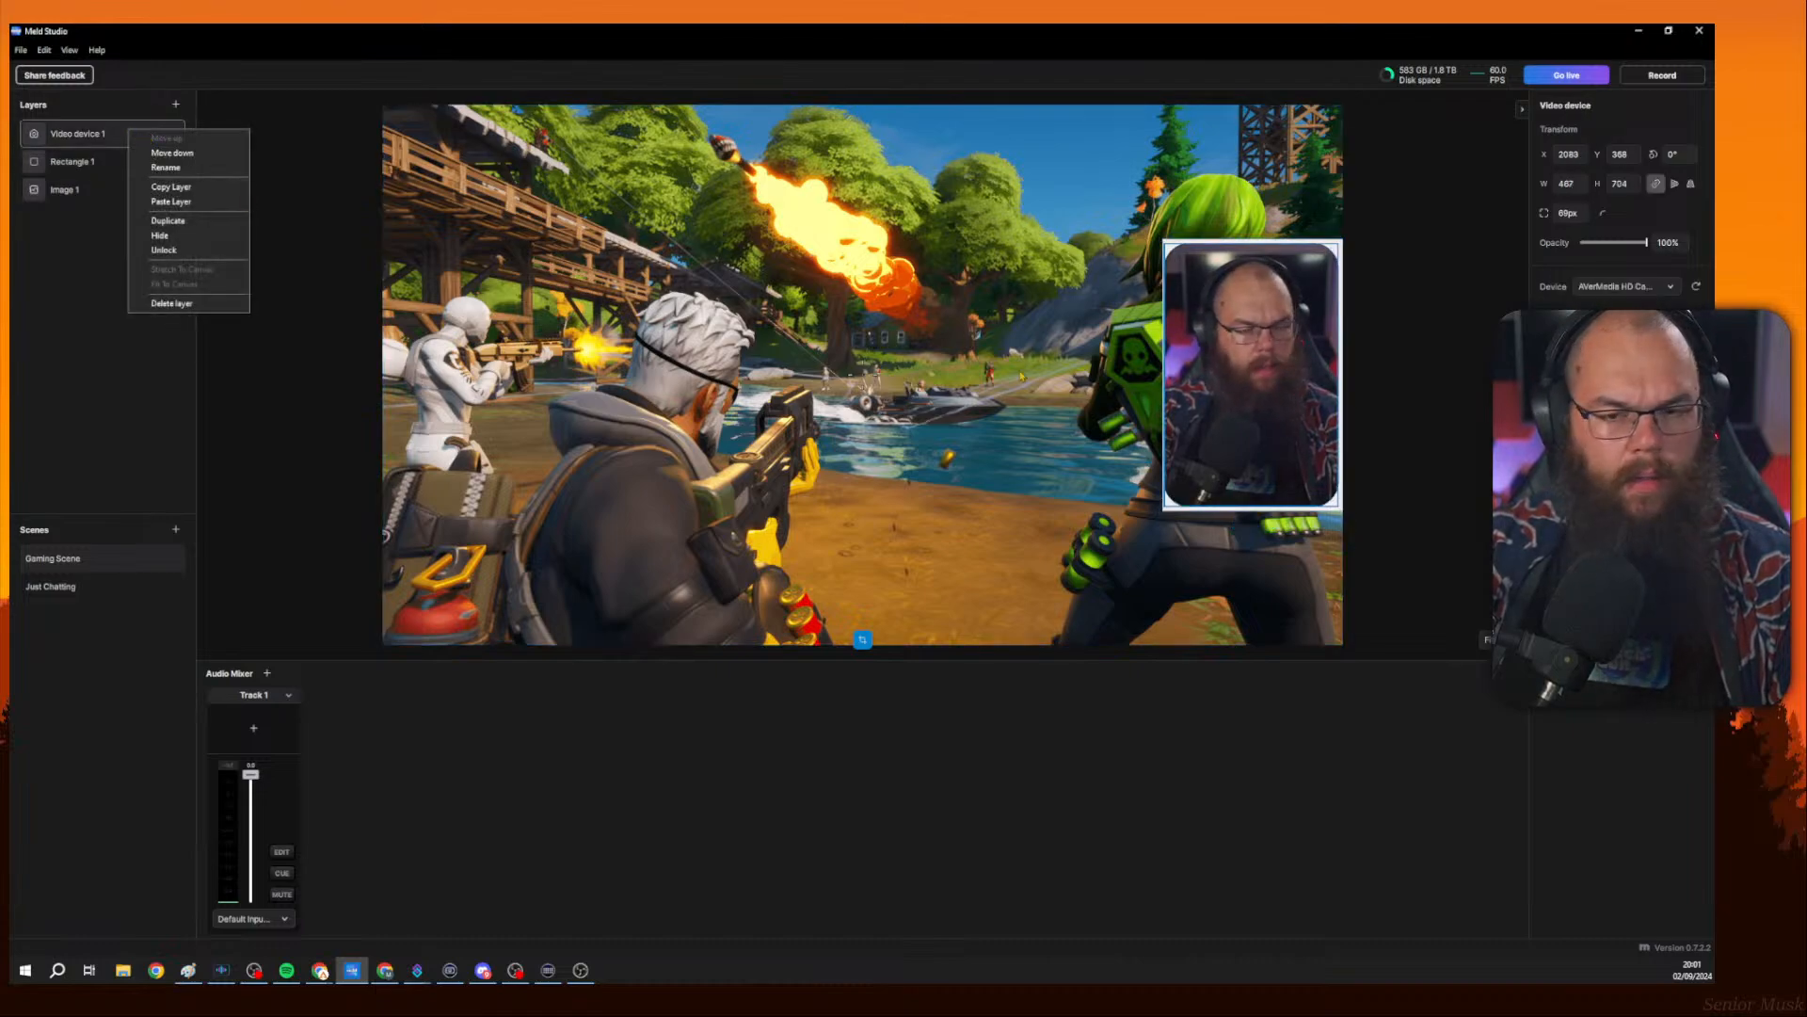
left_click(163, 250)
left_click(73, 161)
mouse_move(1164, 386)
left_mouse_down()
mouse_move(1148, 393)
mouse_move(1163, 404)
left_mouse_up()
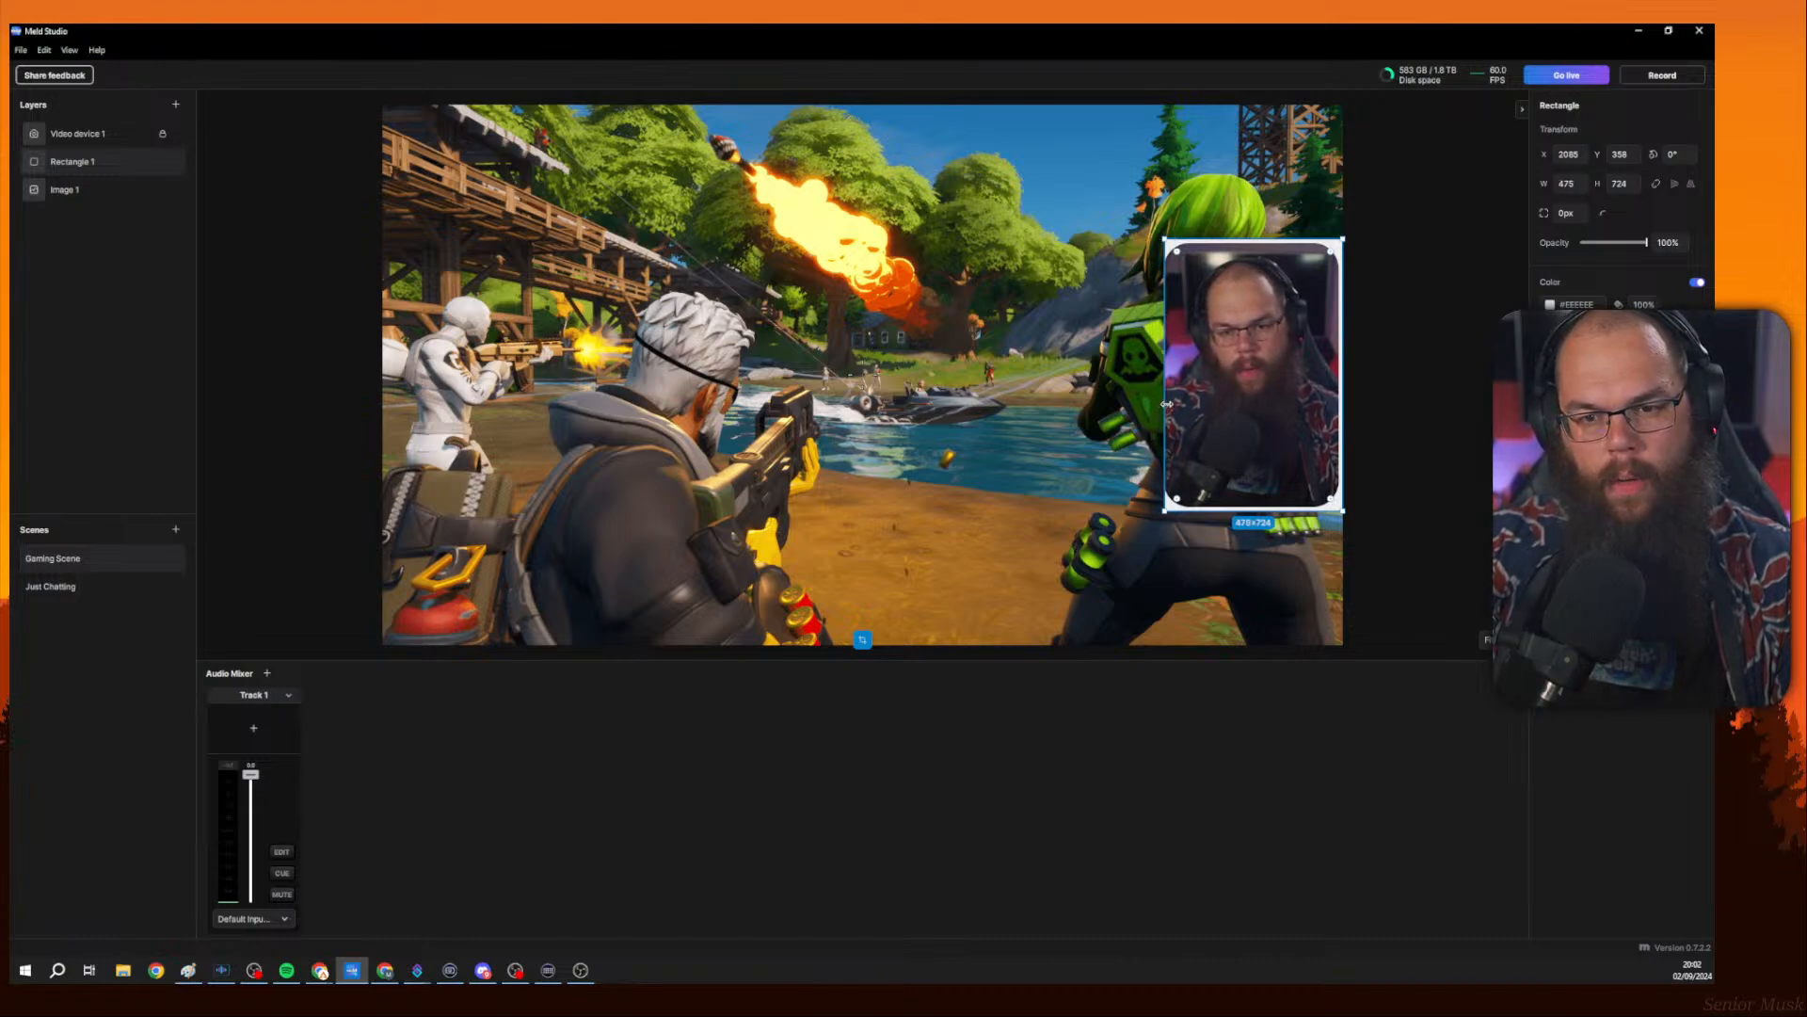
Resize the camera feed to about 428 × 645.
left_click(141, 136)
right_click(146, 141)
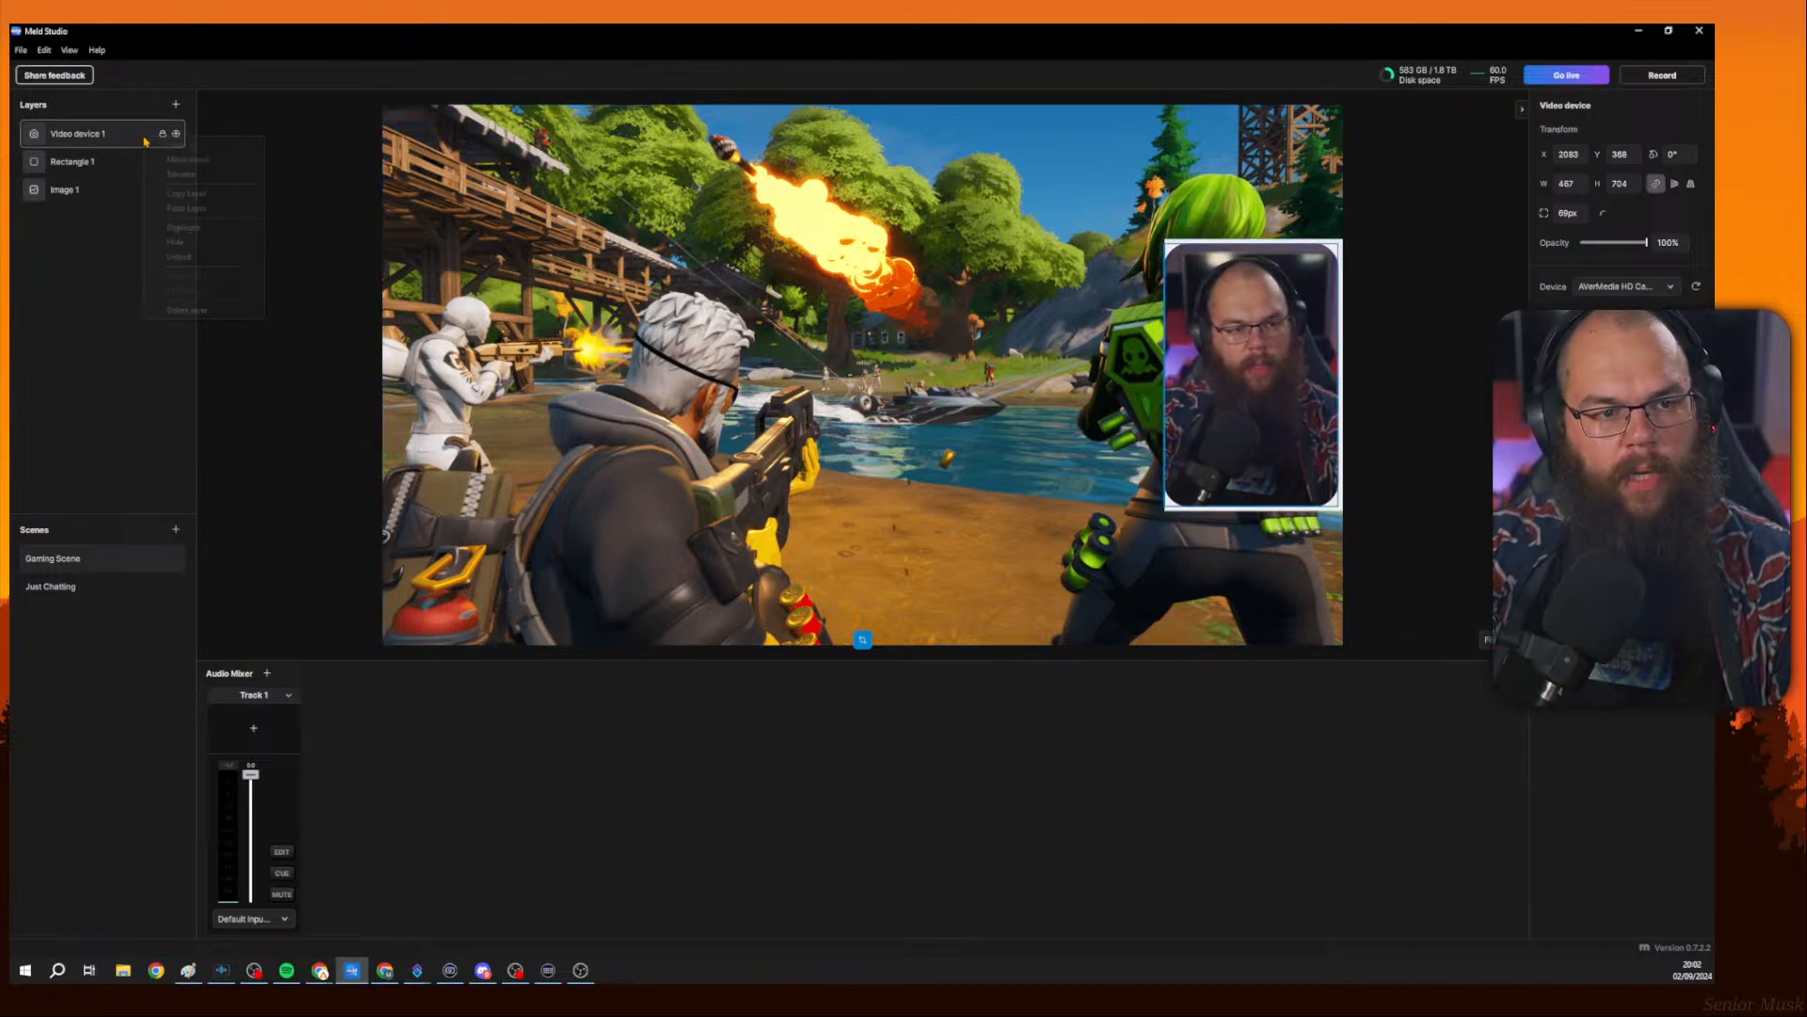
left_click(182, 257)
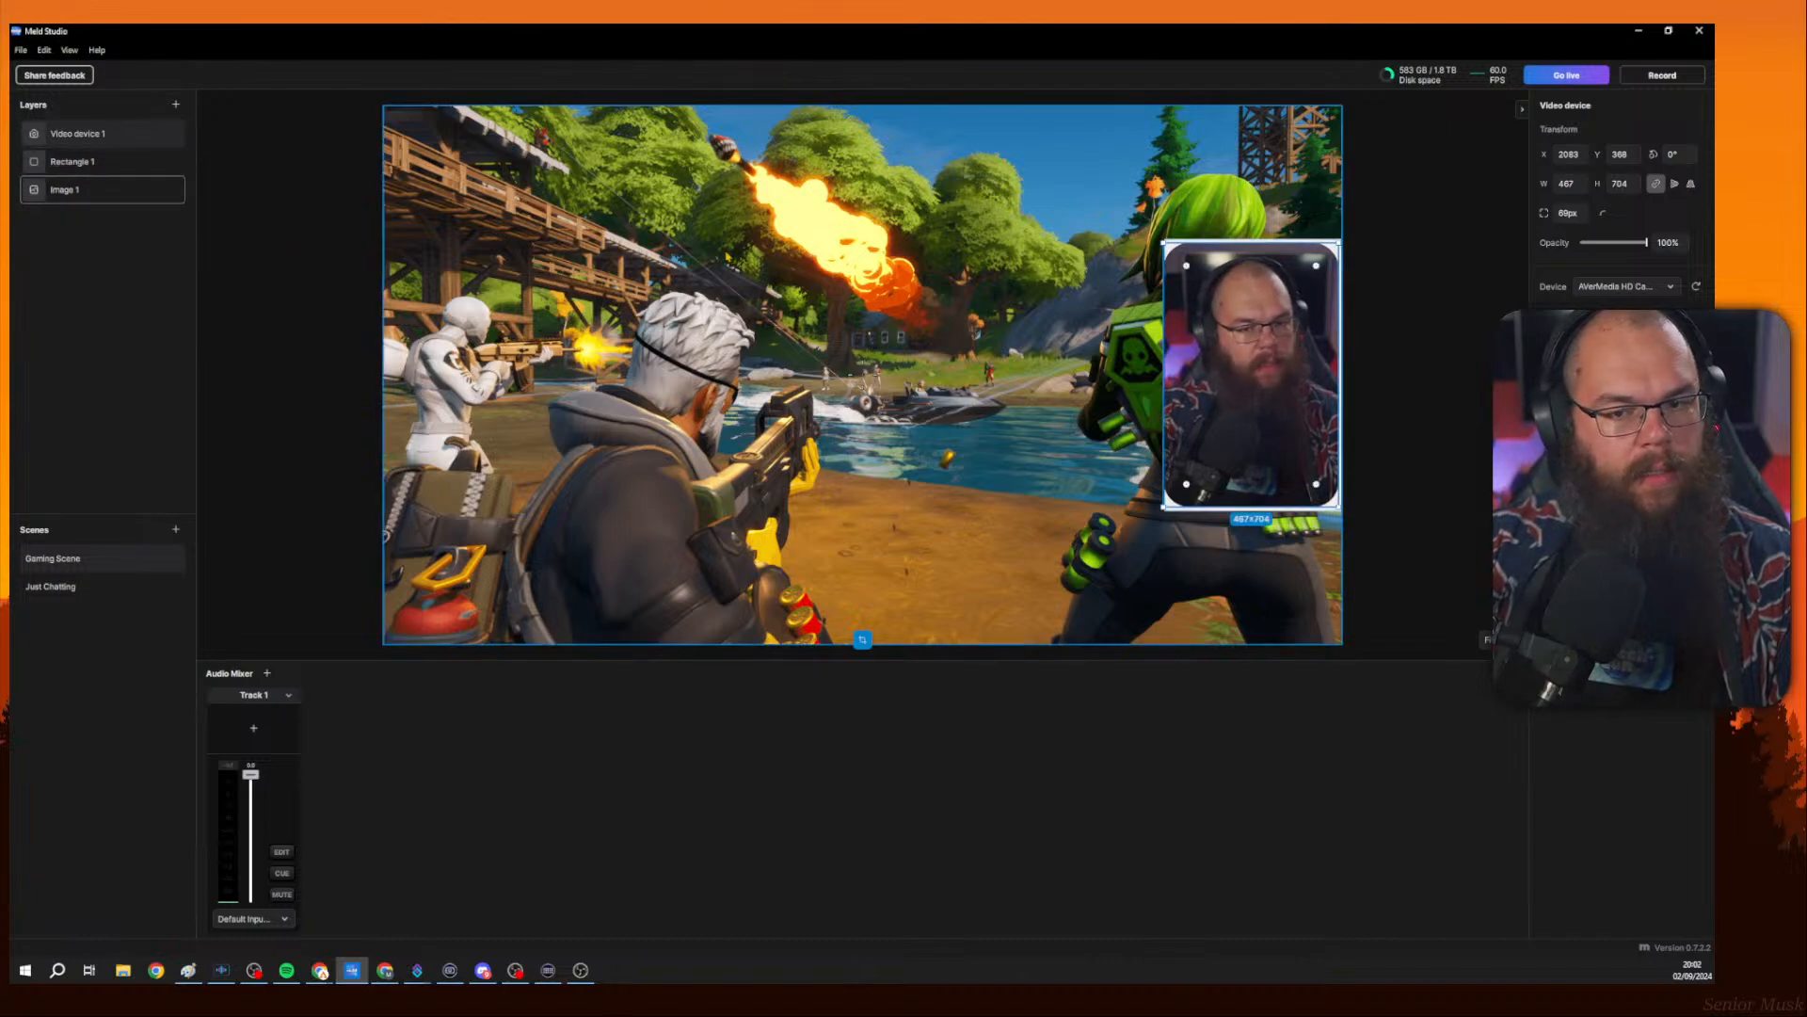
left_click_drag(1343, 380, 1328, 380)
left_click(1253, 252)
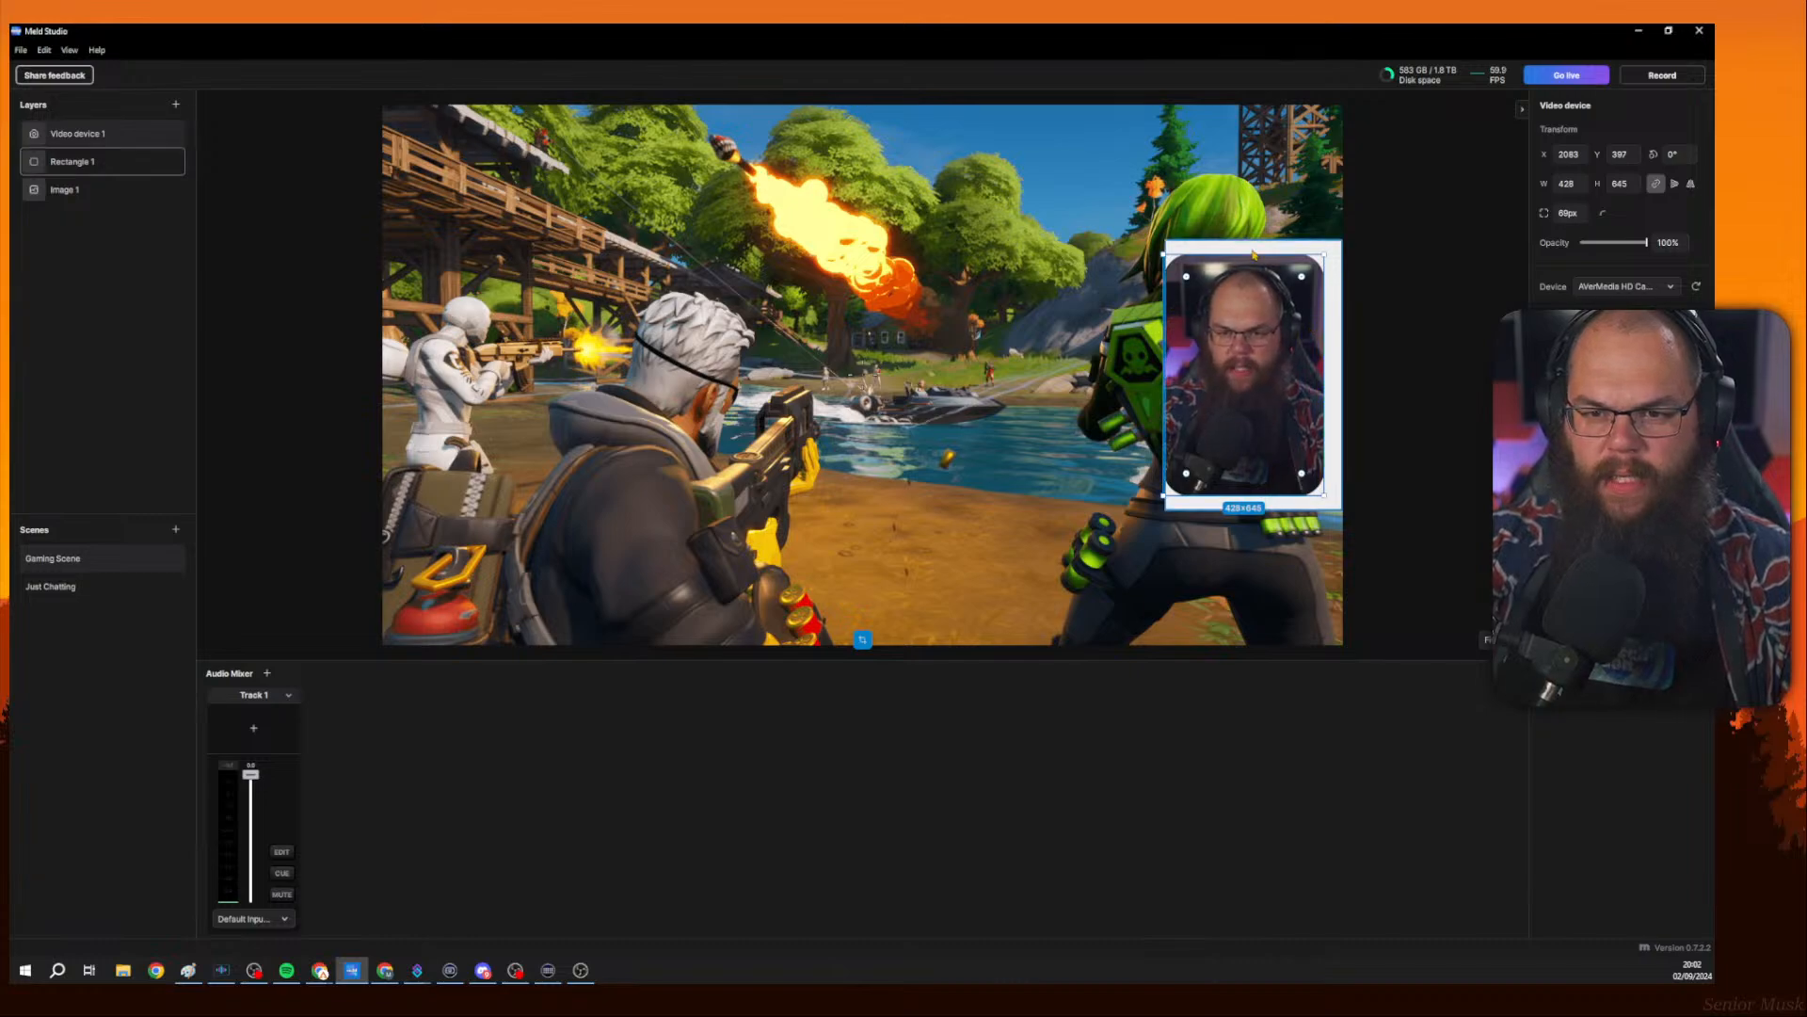
Enlarge the camera feed to about 477 × 719 inside the frame.
left_click(1252, 263)
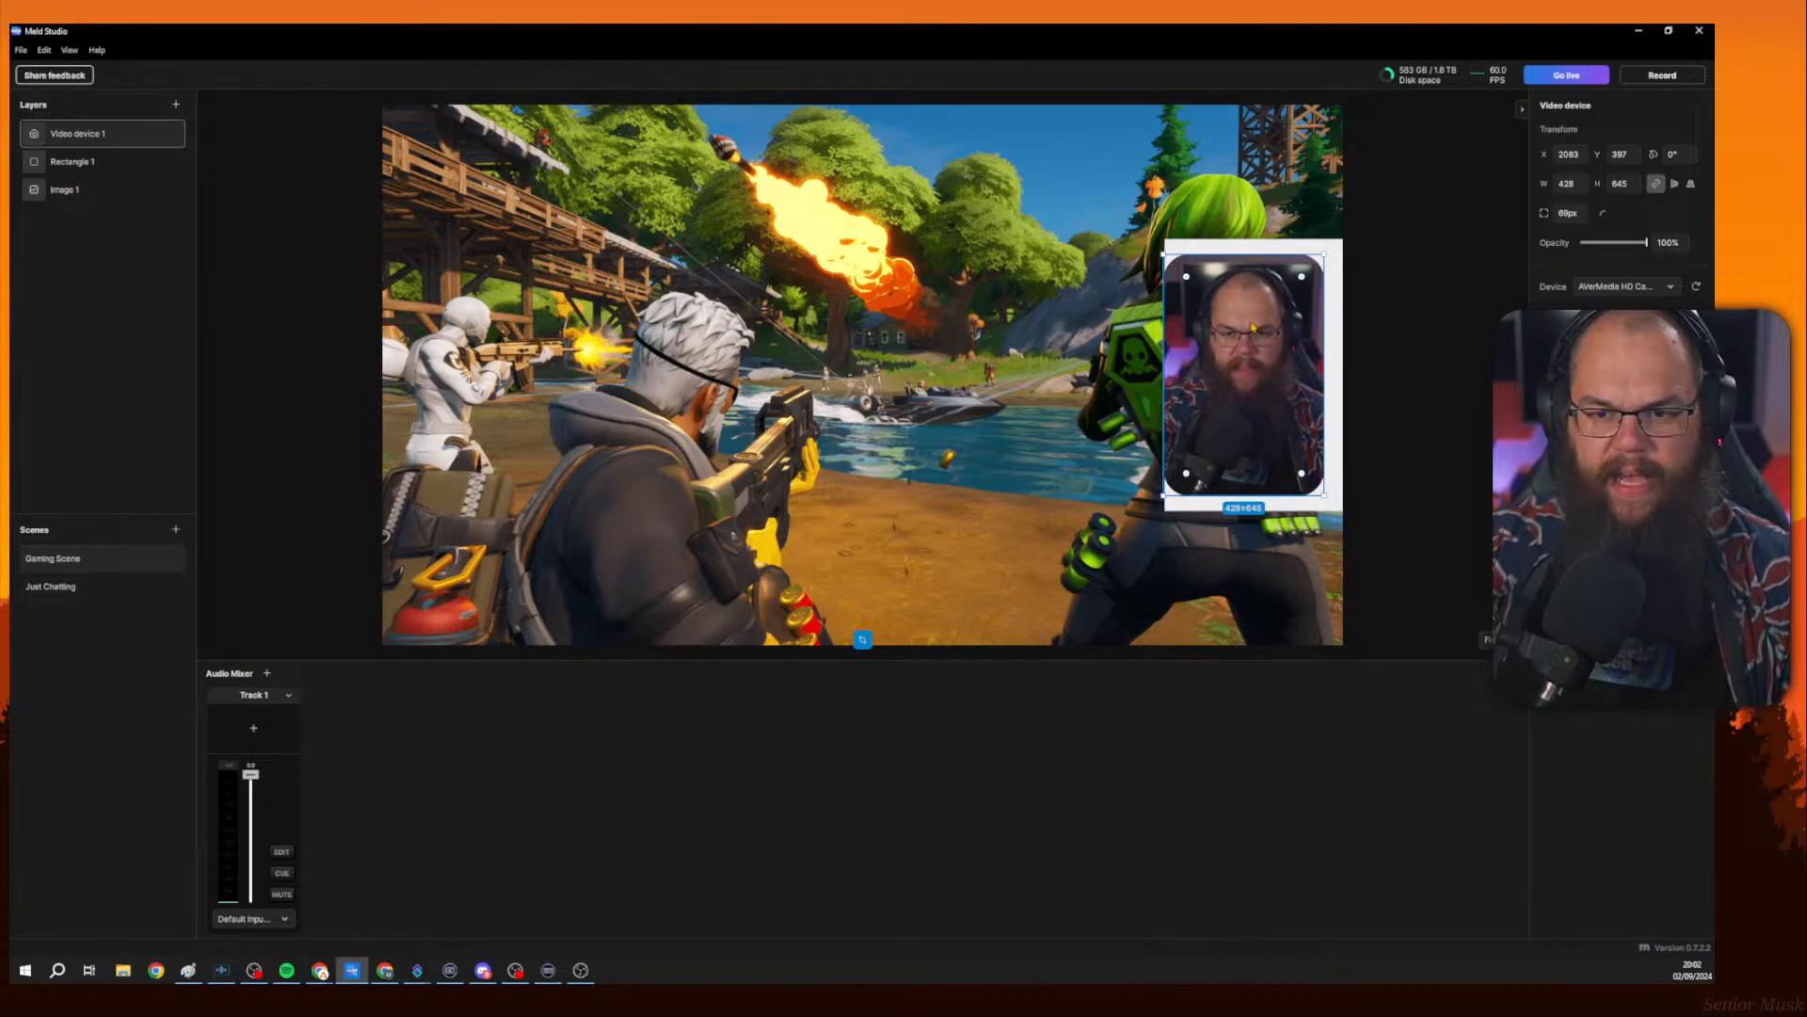
left_click(1083, 325)
left_click(1252, 344)
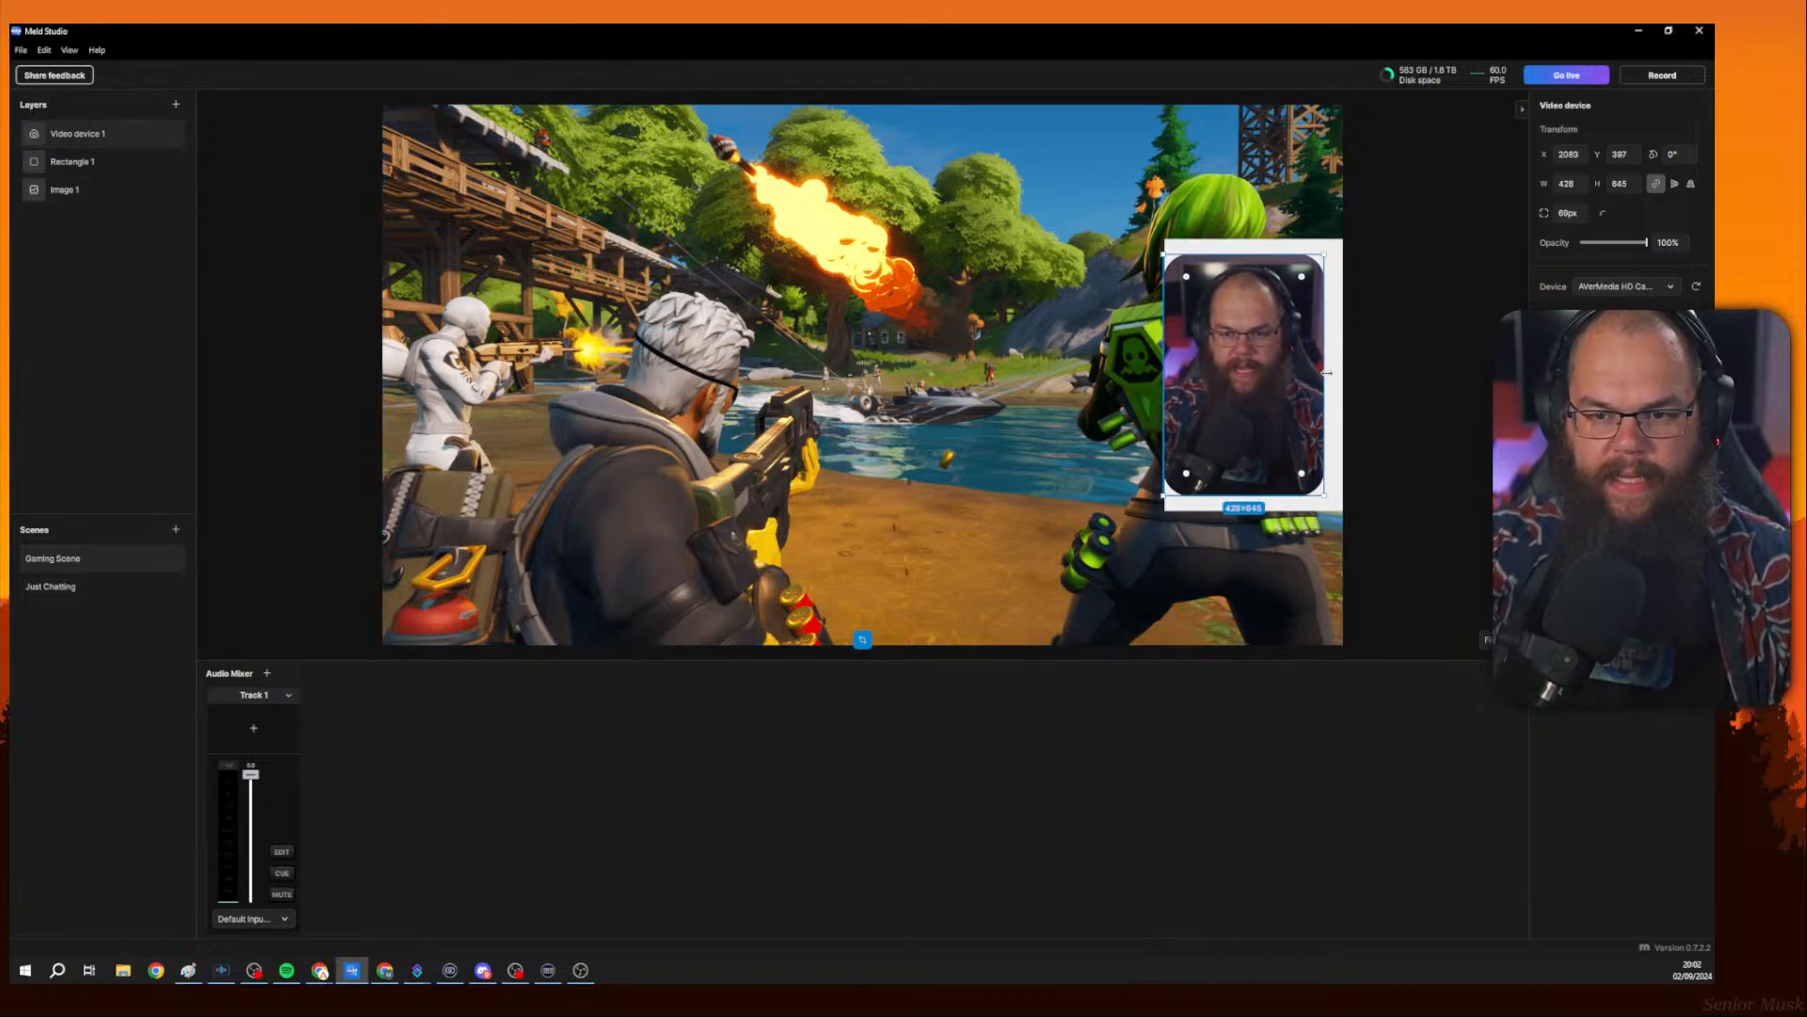
right_click(120, 139)
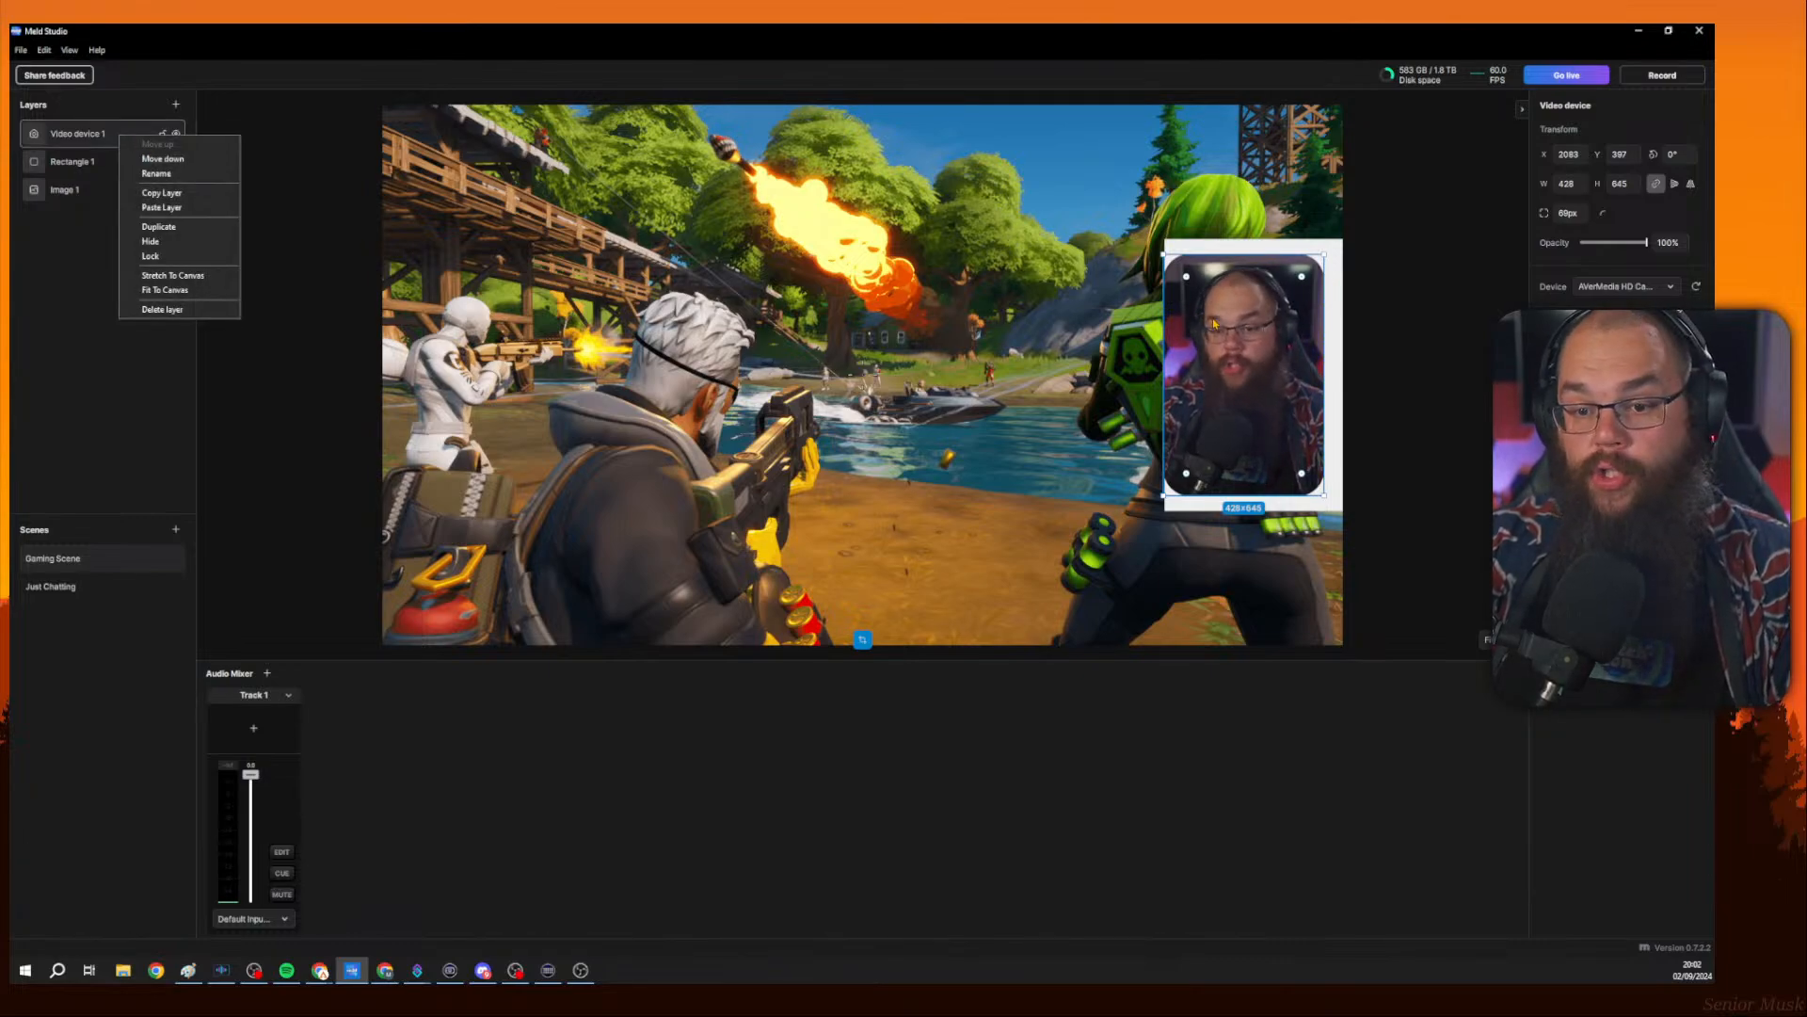
left_click(1328, 340)
left_click_drag(1328, 340, 1342, 339)
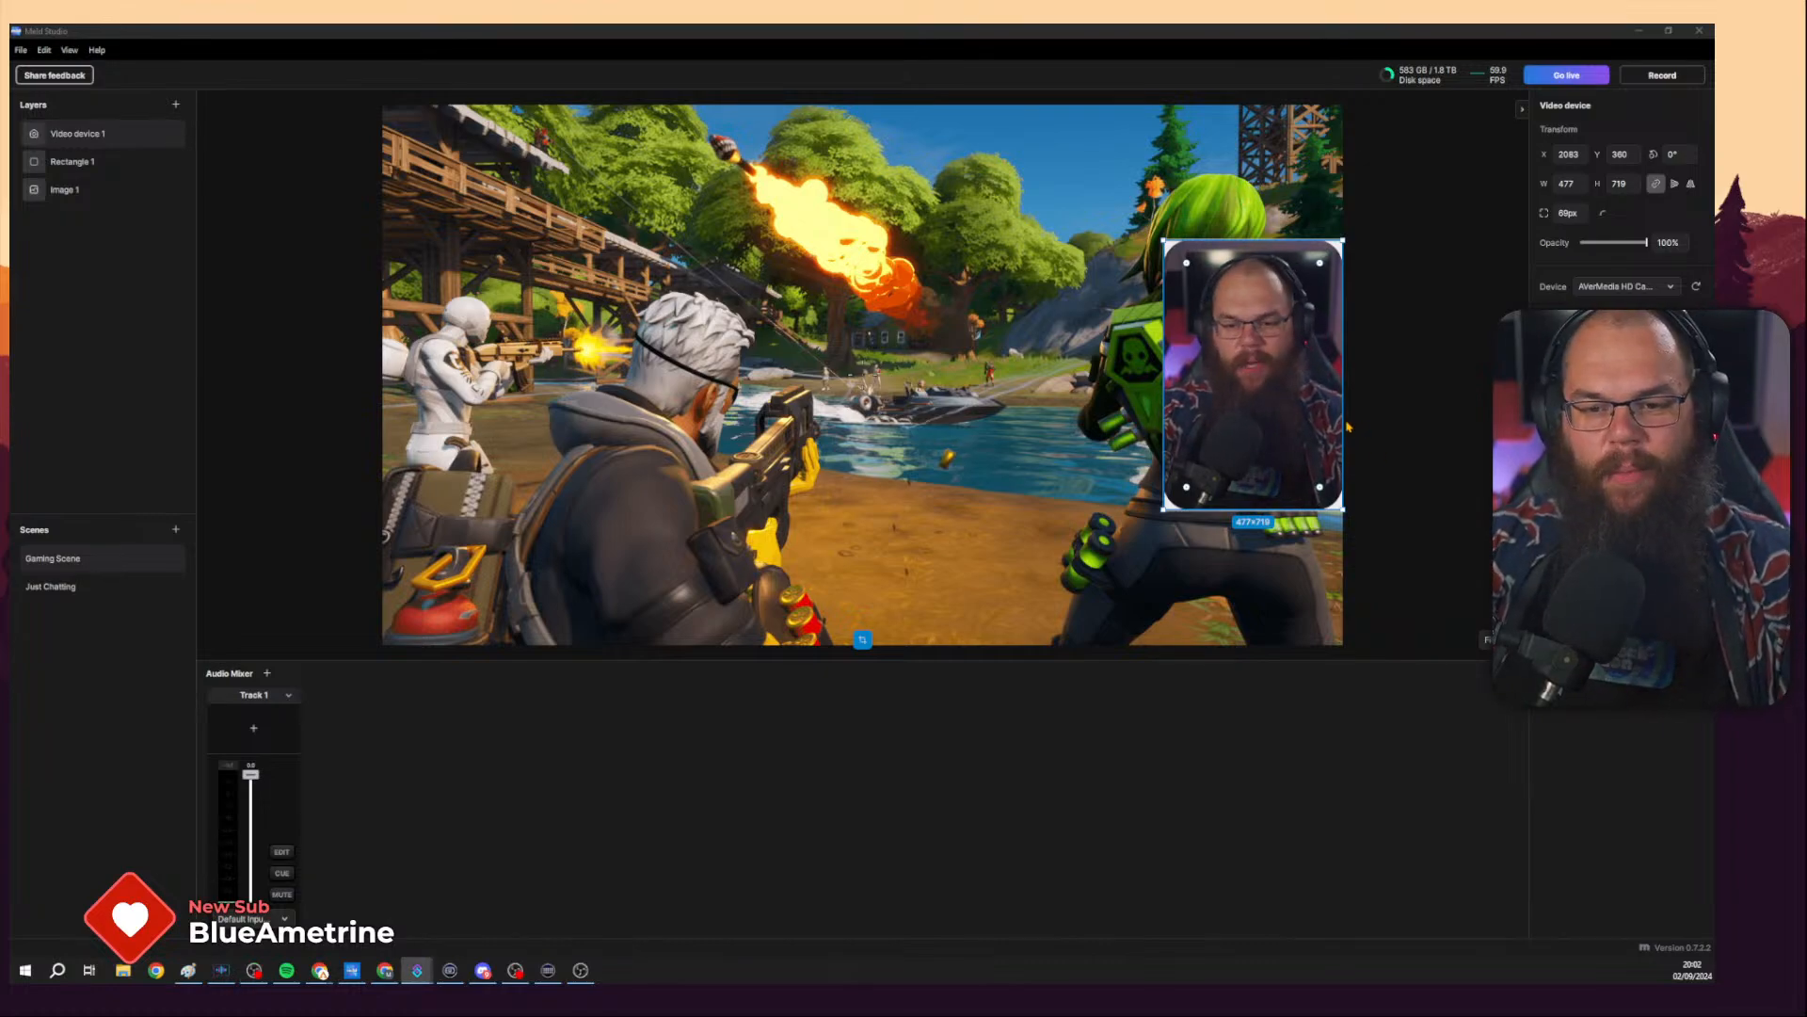
Fine-tune the camera feed's position and the rectangle's edges so the frame lines up around the camera.
left_click(1250, 398)
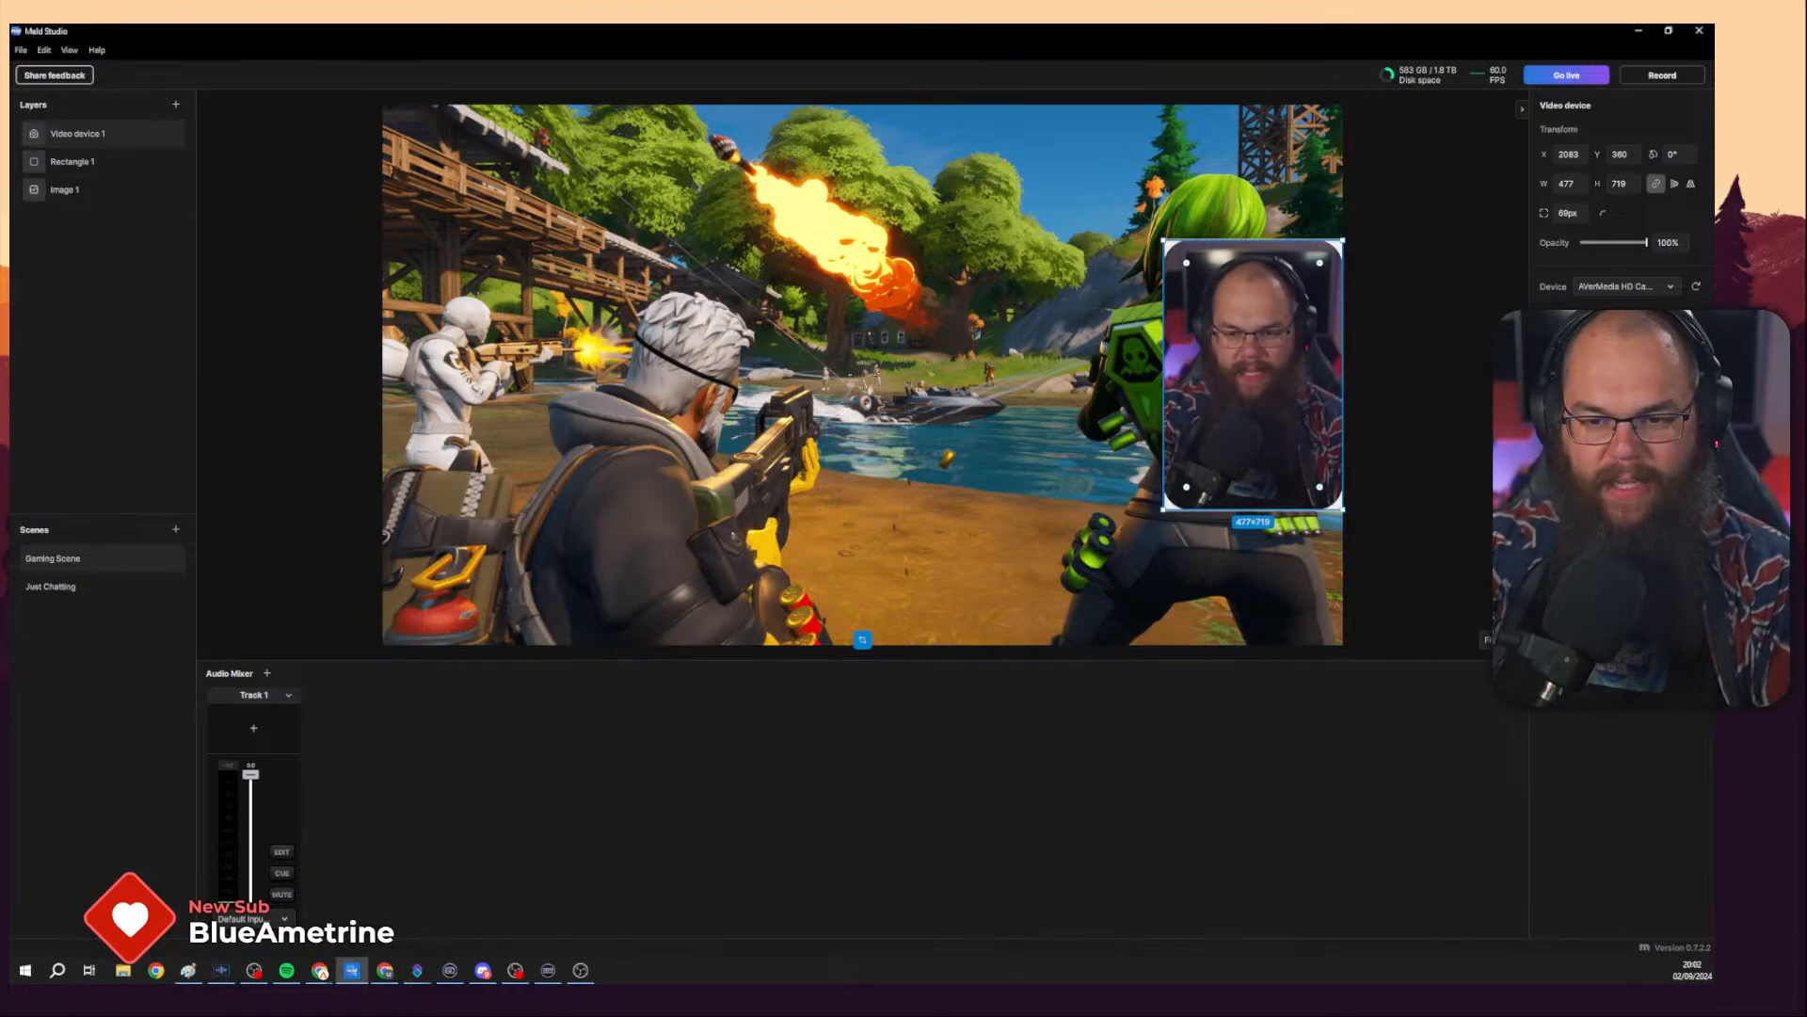
left_click(1406, 379)
left_click(1294, 333)
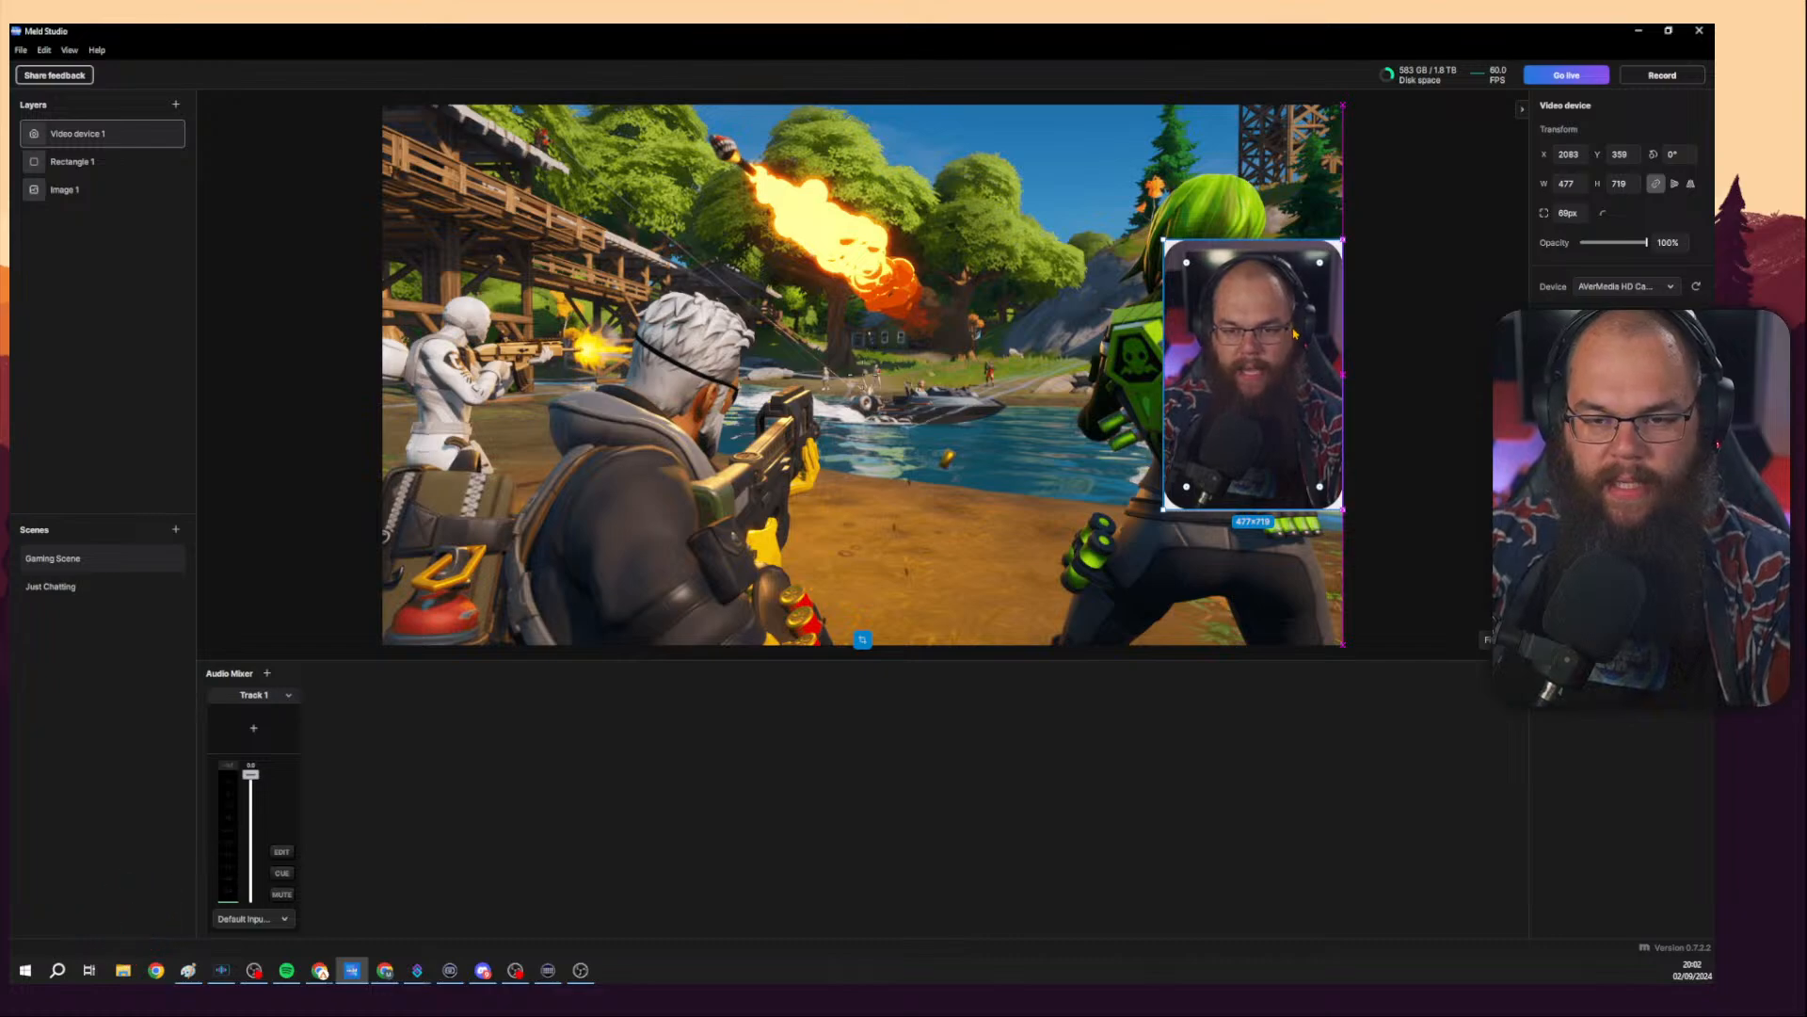
left_click_drag(1297, 336, 1312, 345)
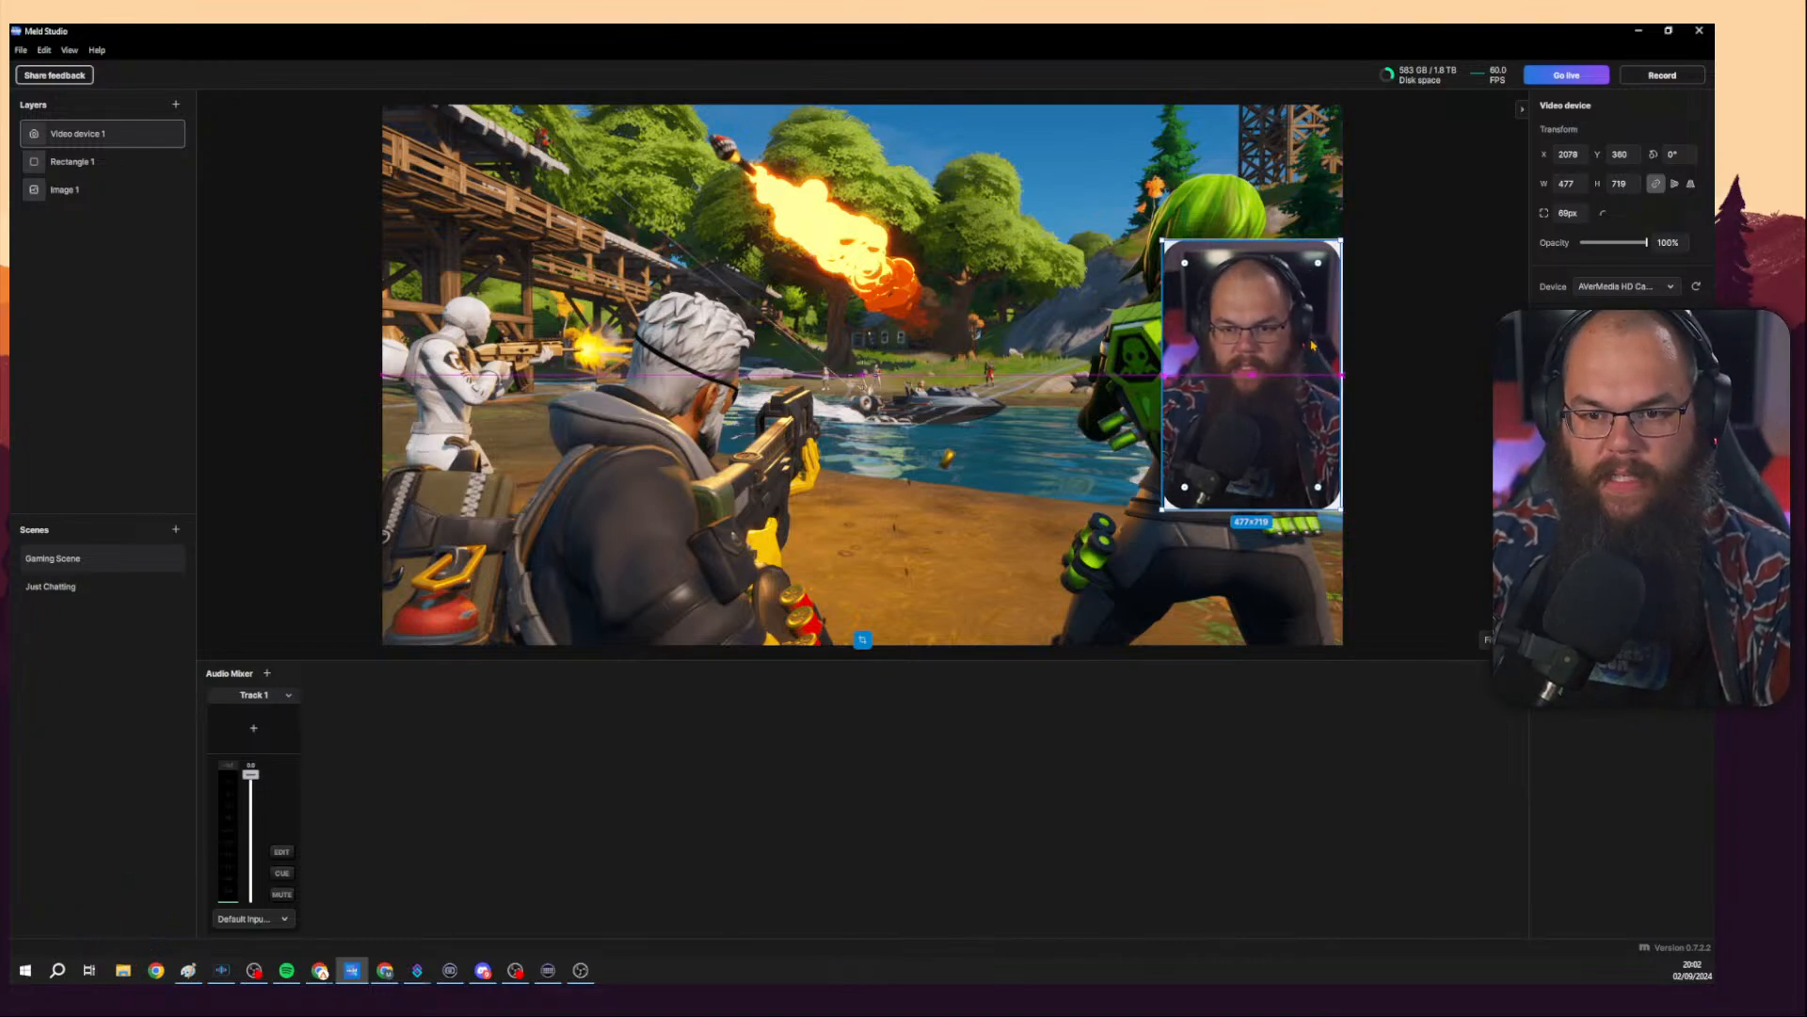
left_click(1367, 356)
left_click(1343, 244)
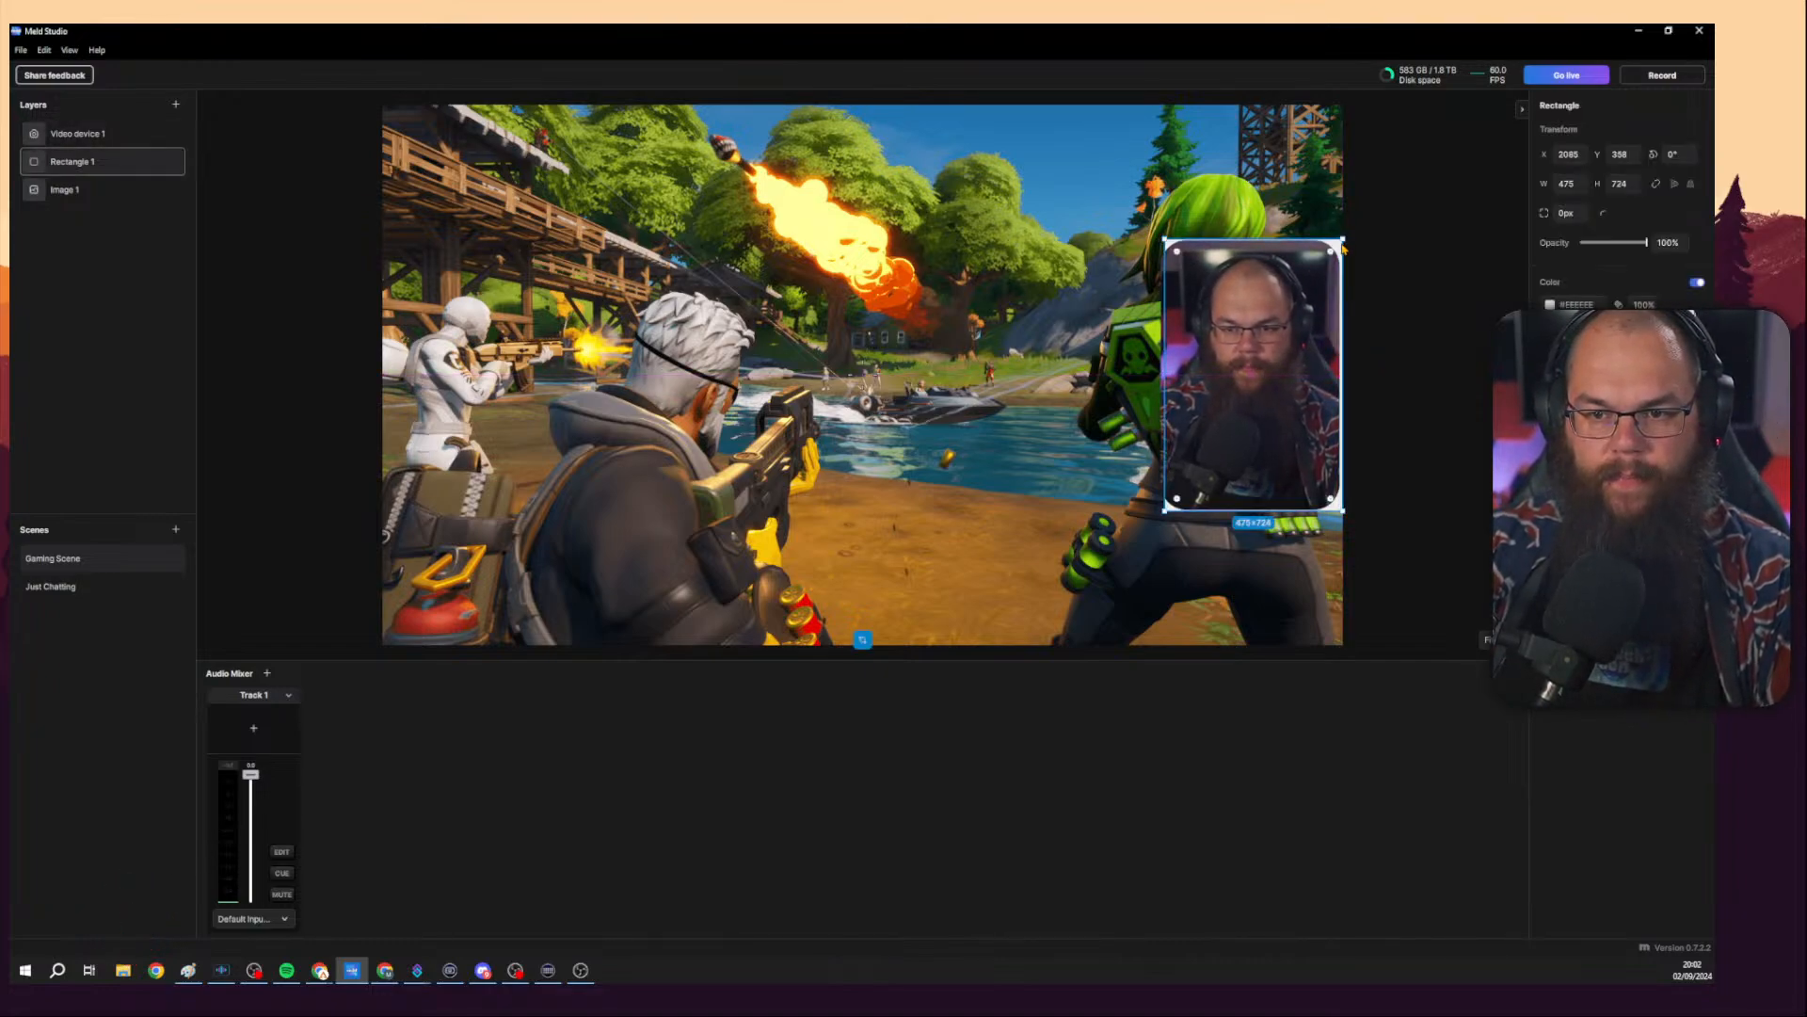
left_click_drag(1343, 246, 1337, 246)
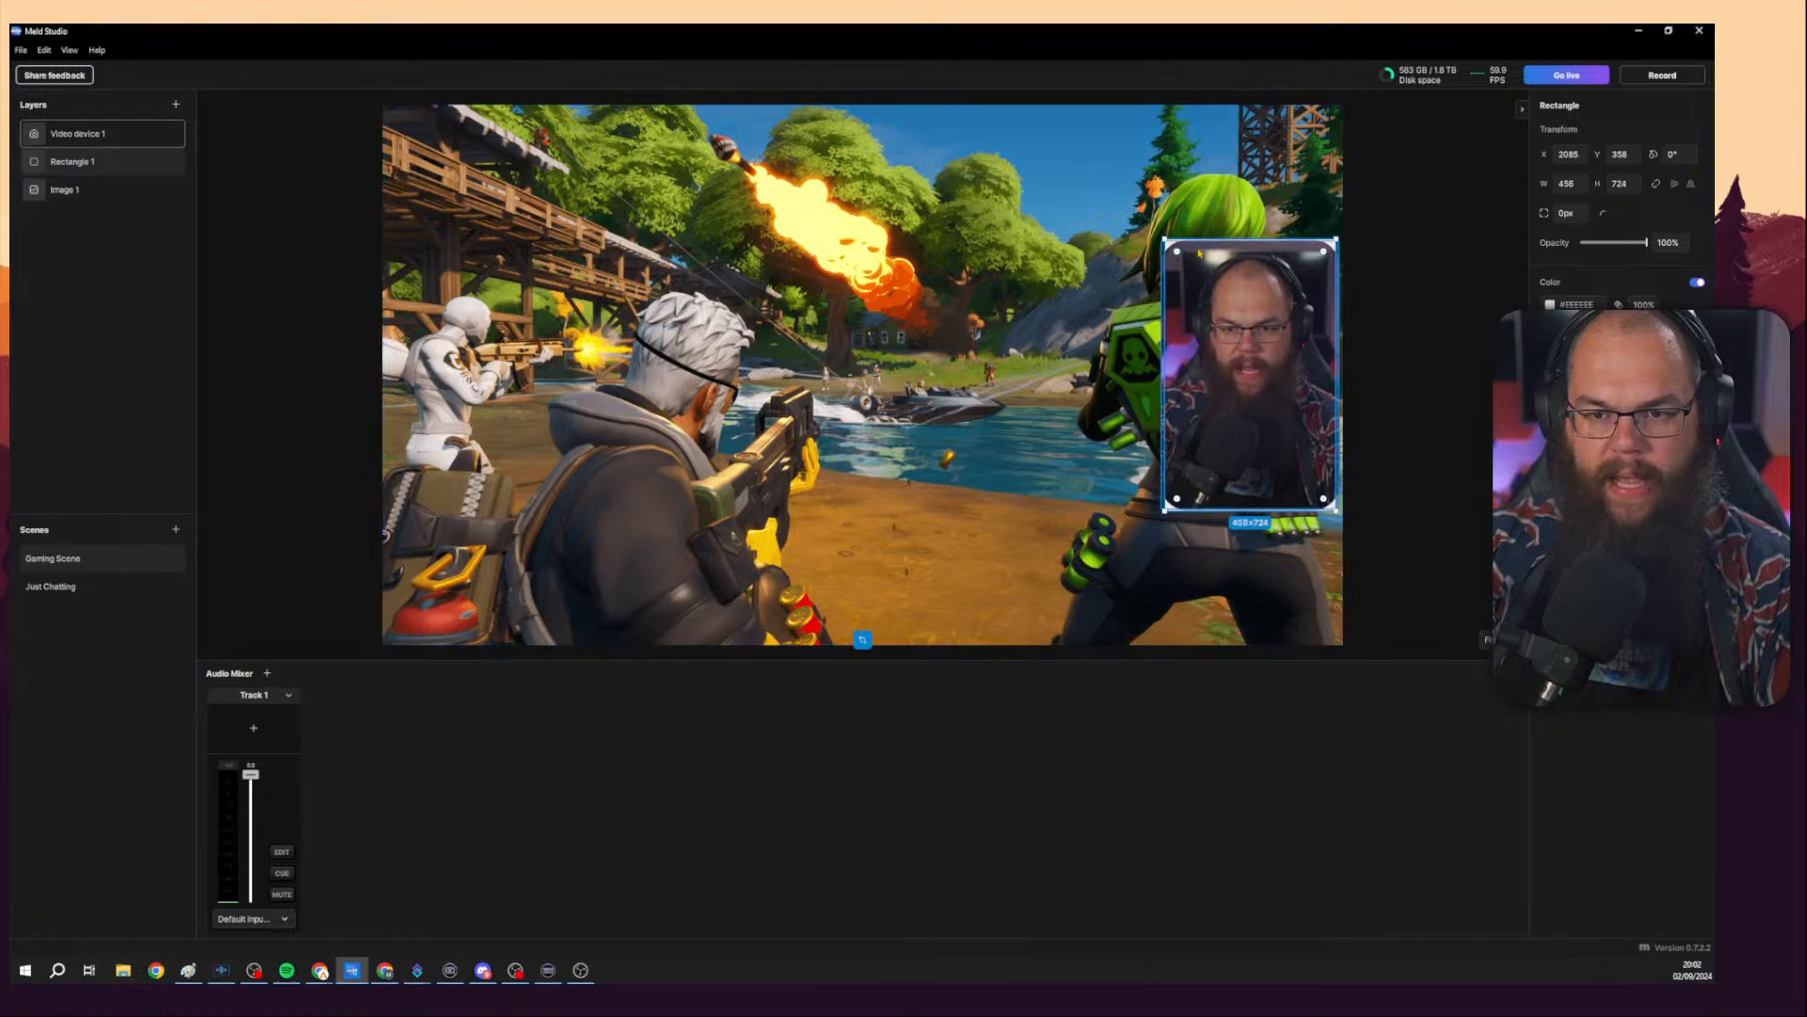
left_click(1373, 305)
left_click(1290, 315)
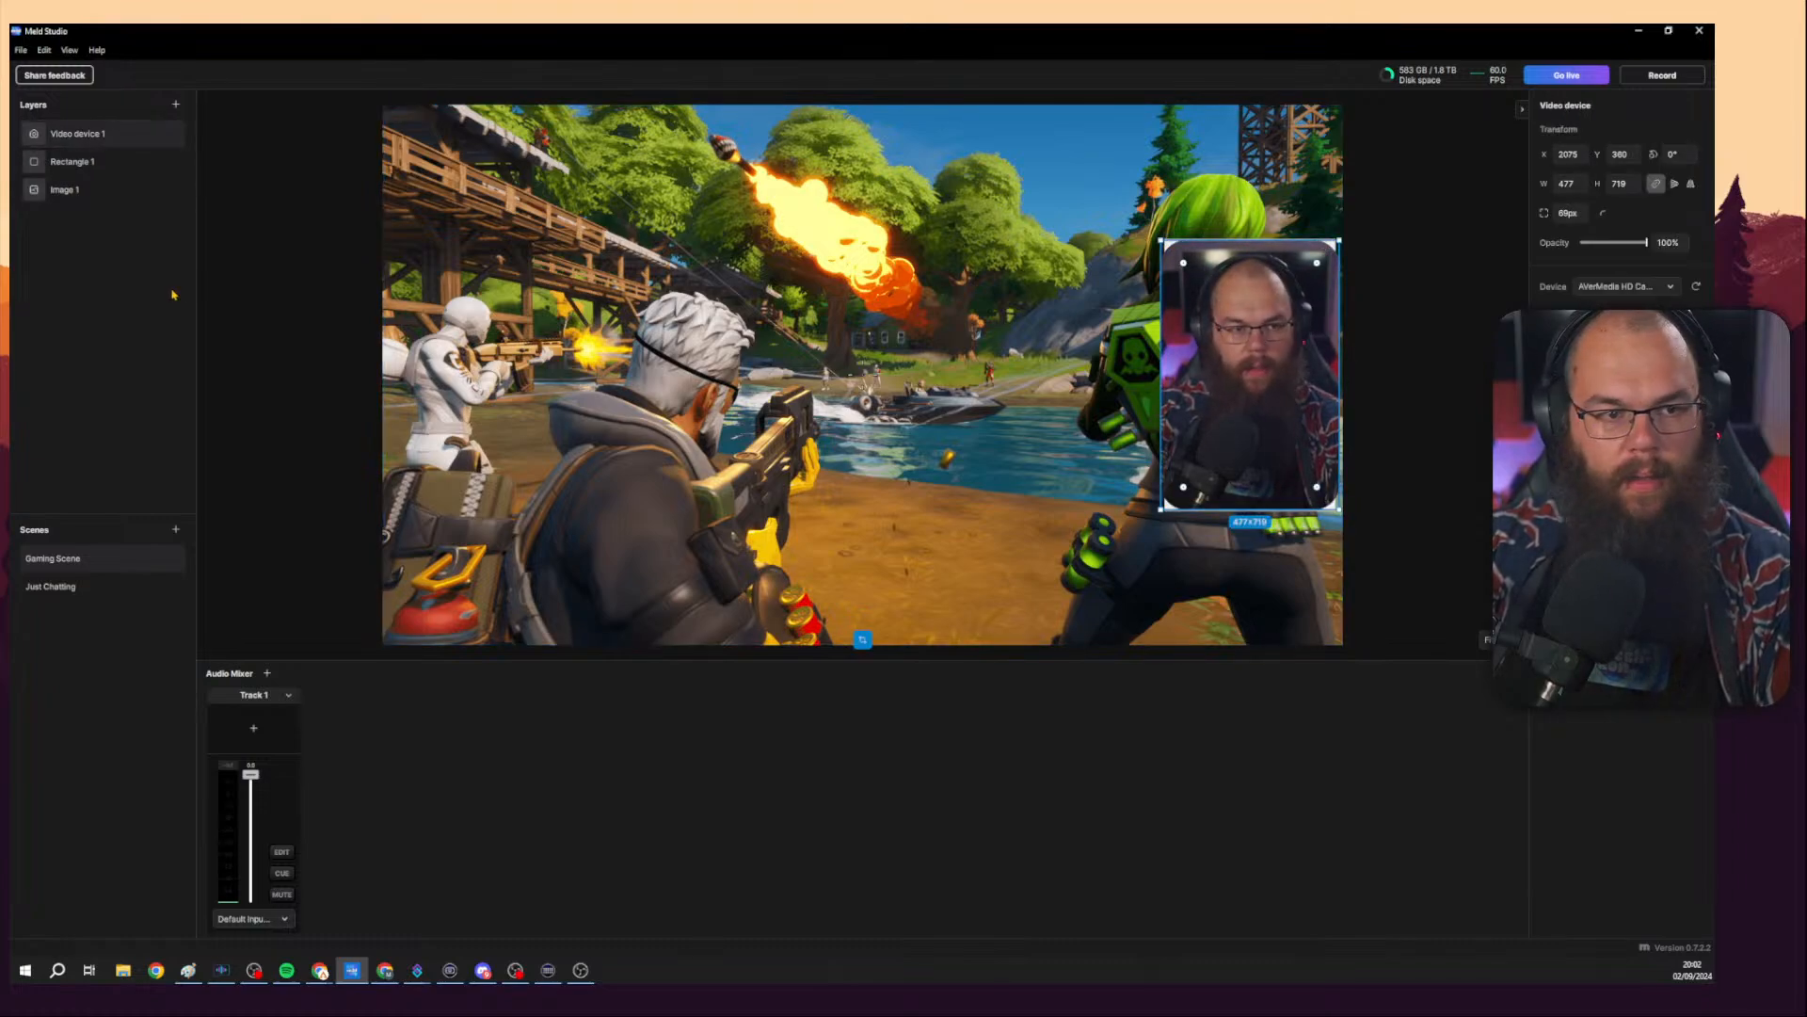
Bring the rectangle layer above the camera, match it to about 477 × 714, and move it back below the camera.
left_click_drag(173, 133, 173, 174)
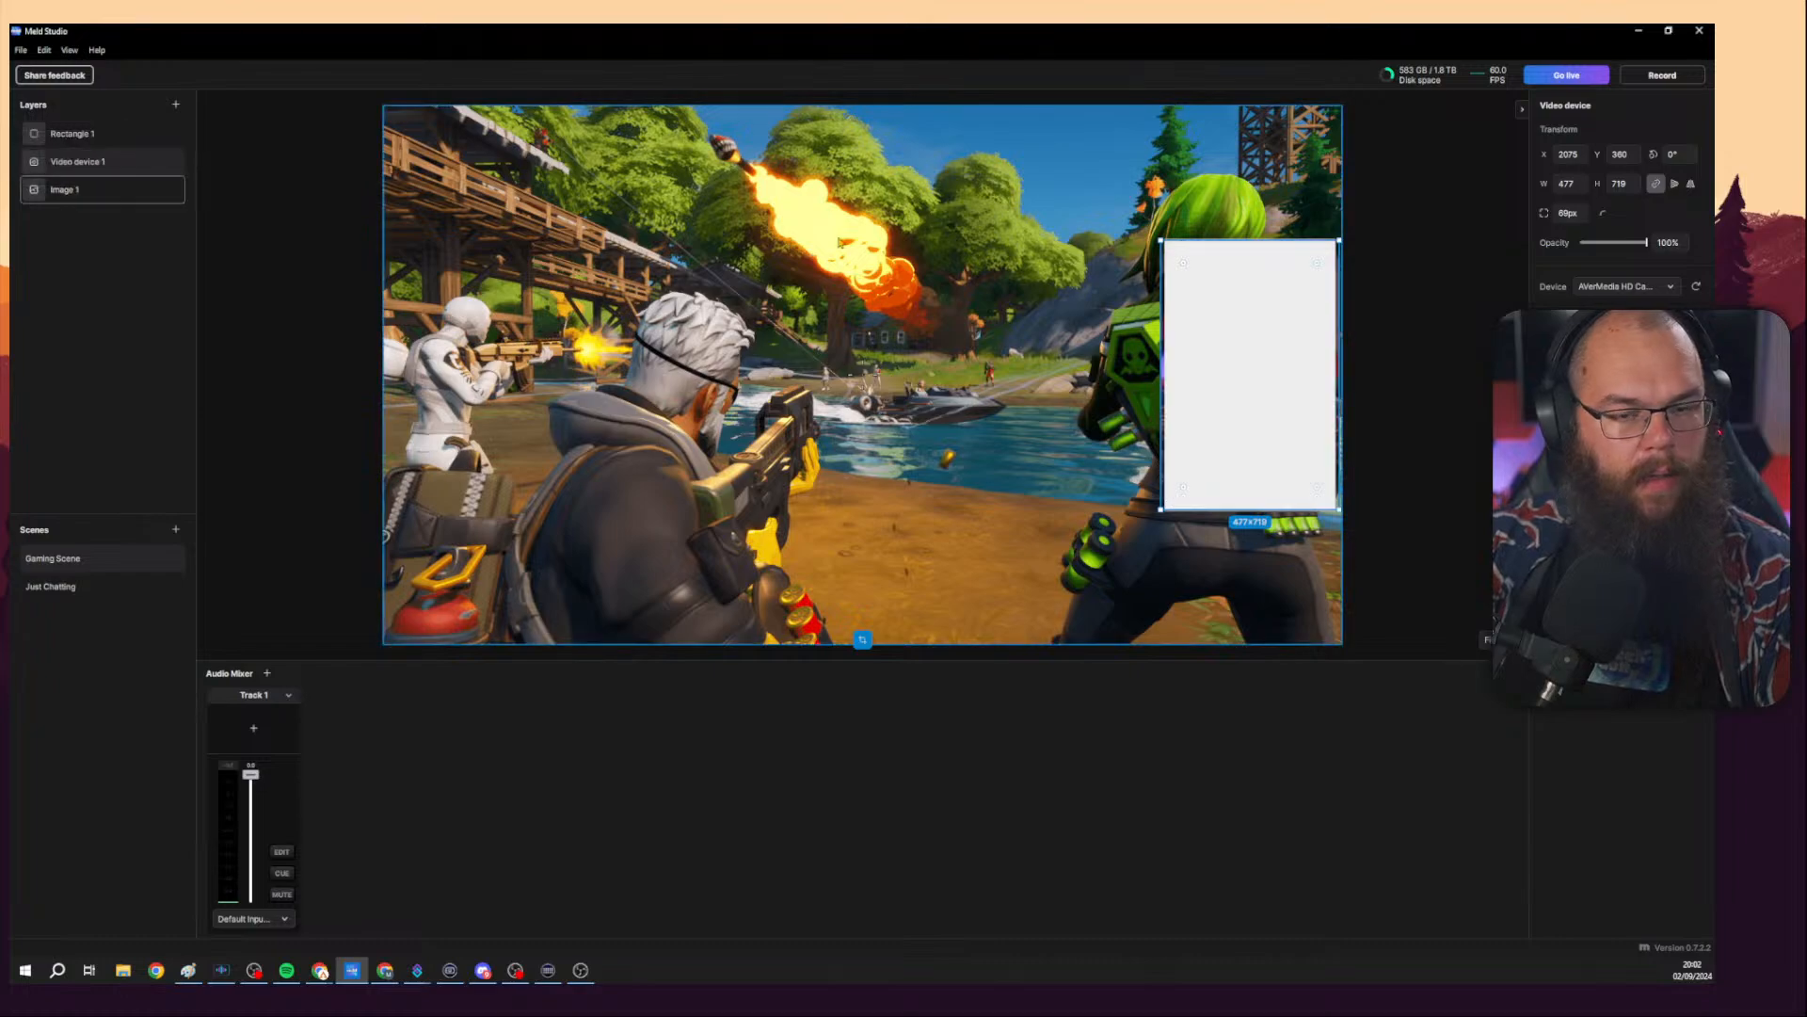
mouse_move(1229, 306)
left_mouse_down()
mouse_move(1196, 385)
mouse_move(1239, 308)
mouse_move(1236, 368)
mouse_move(1236, 320)
mouse_move(1198, 322)
mouse_move(1195, 371)
mouse_move(1247, 330)
left_mouse_up()
left_click(1238, 327)
left_click_drag(1168, 386, 1166, 385)
mouse_move(1236, 247)
left_mouse_down()
mouse_move(1239, 284)
mouse_move(1240, 246)
left_mouse_up()
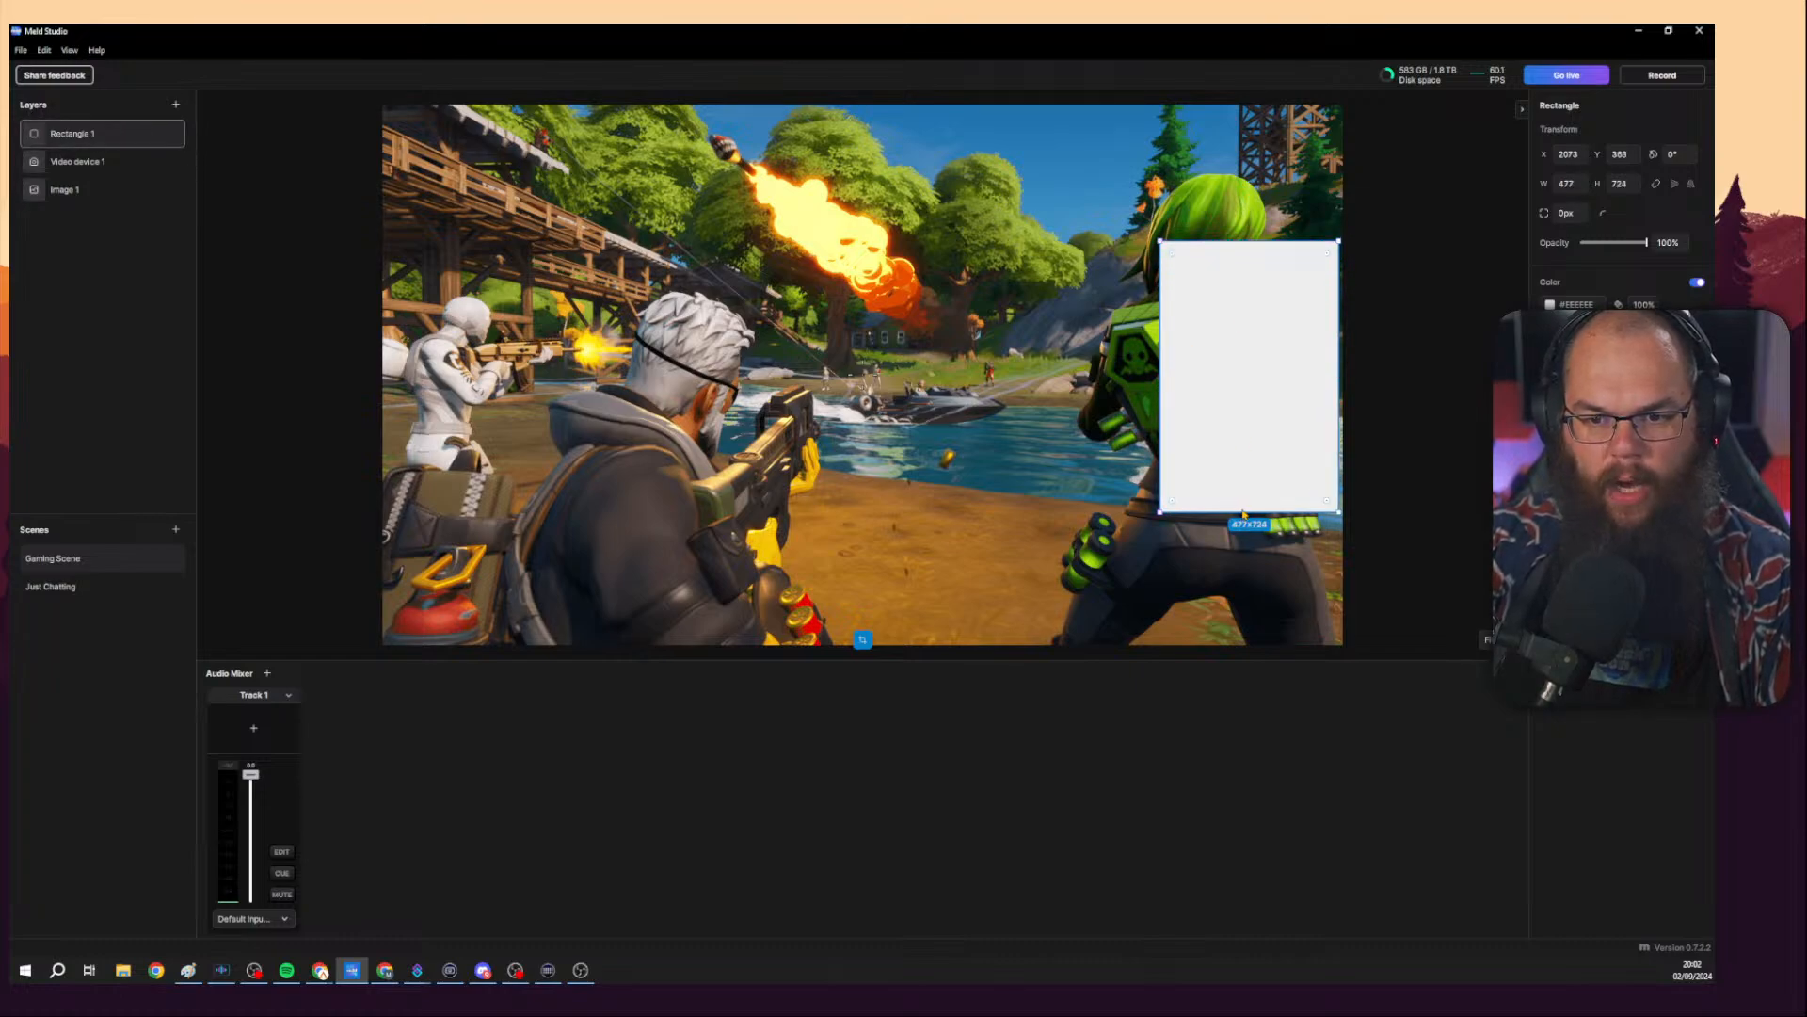
left_click_drag(1256, 515, 1242, 506)
mouse_move(125, 144)
left_mouse_down()
mouse_move(122, 184)
mouse_move(126, 158)
left_mouse_up()
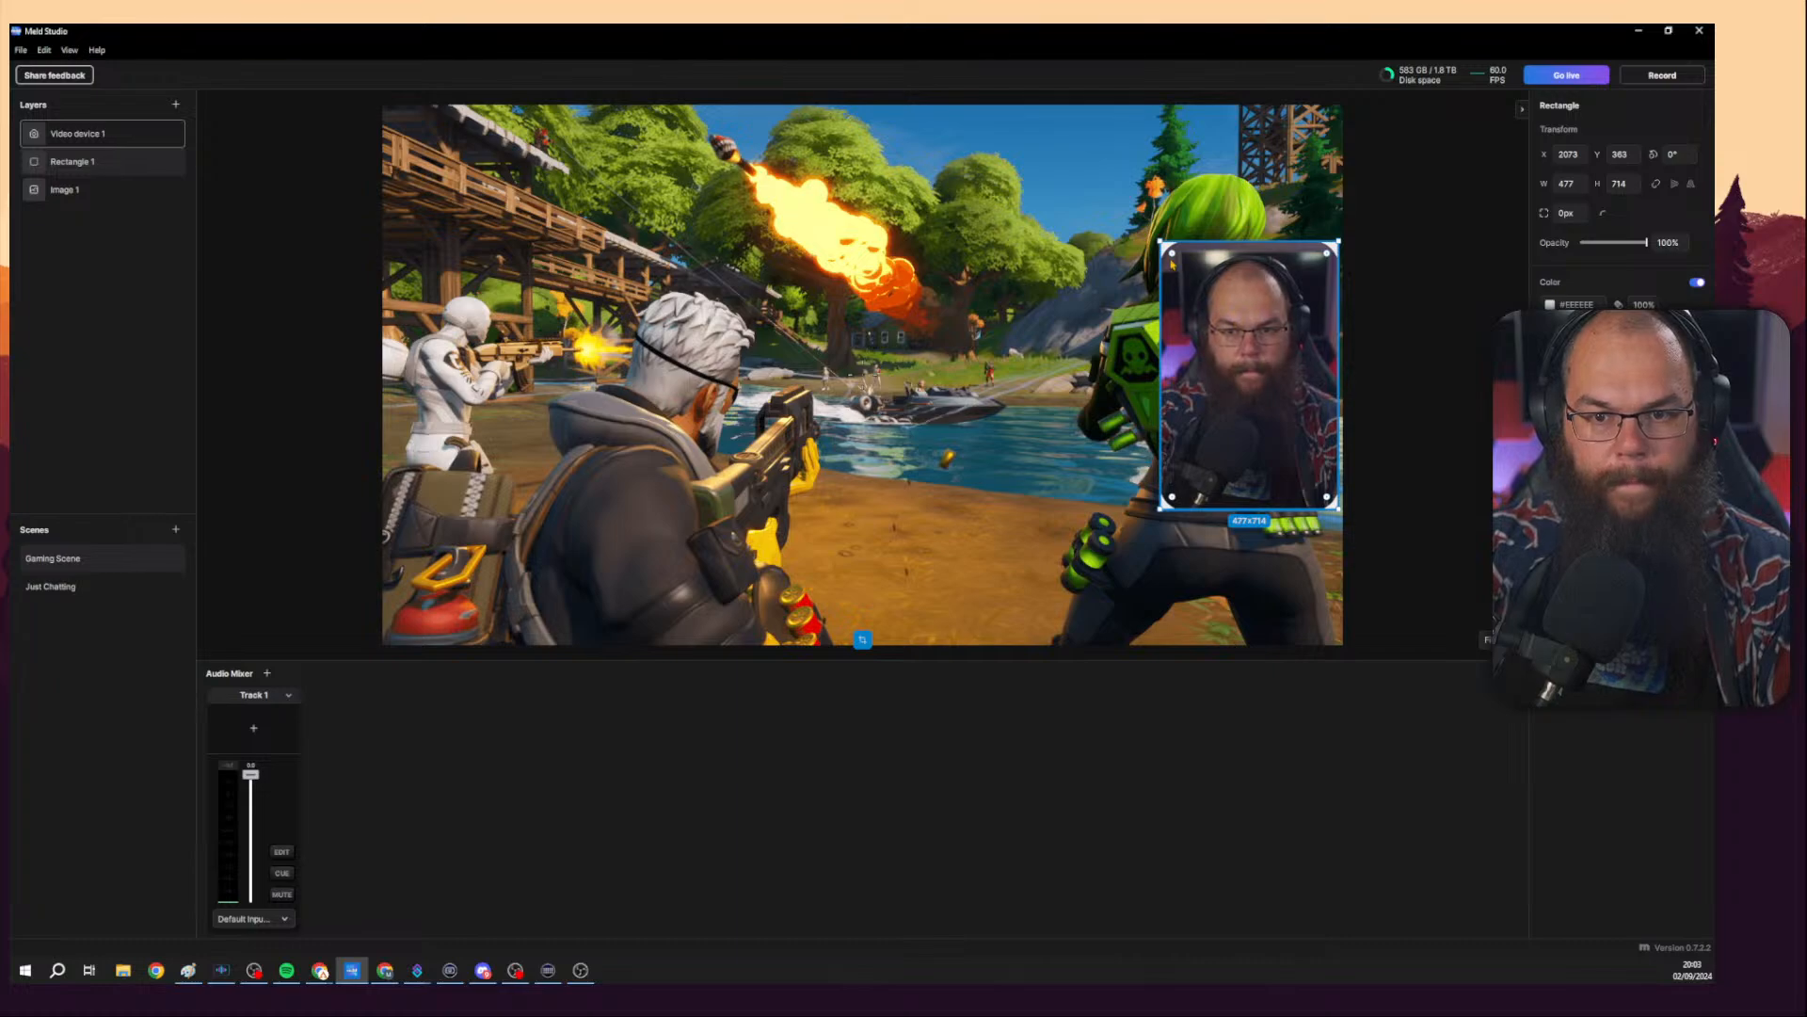
Round the rectangle's corners to about 70 px and temporarily hide the camera layer to check the frame shape.
left_click_drag(1174, 259, 1184, 265)
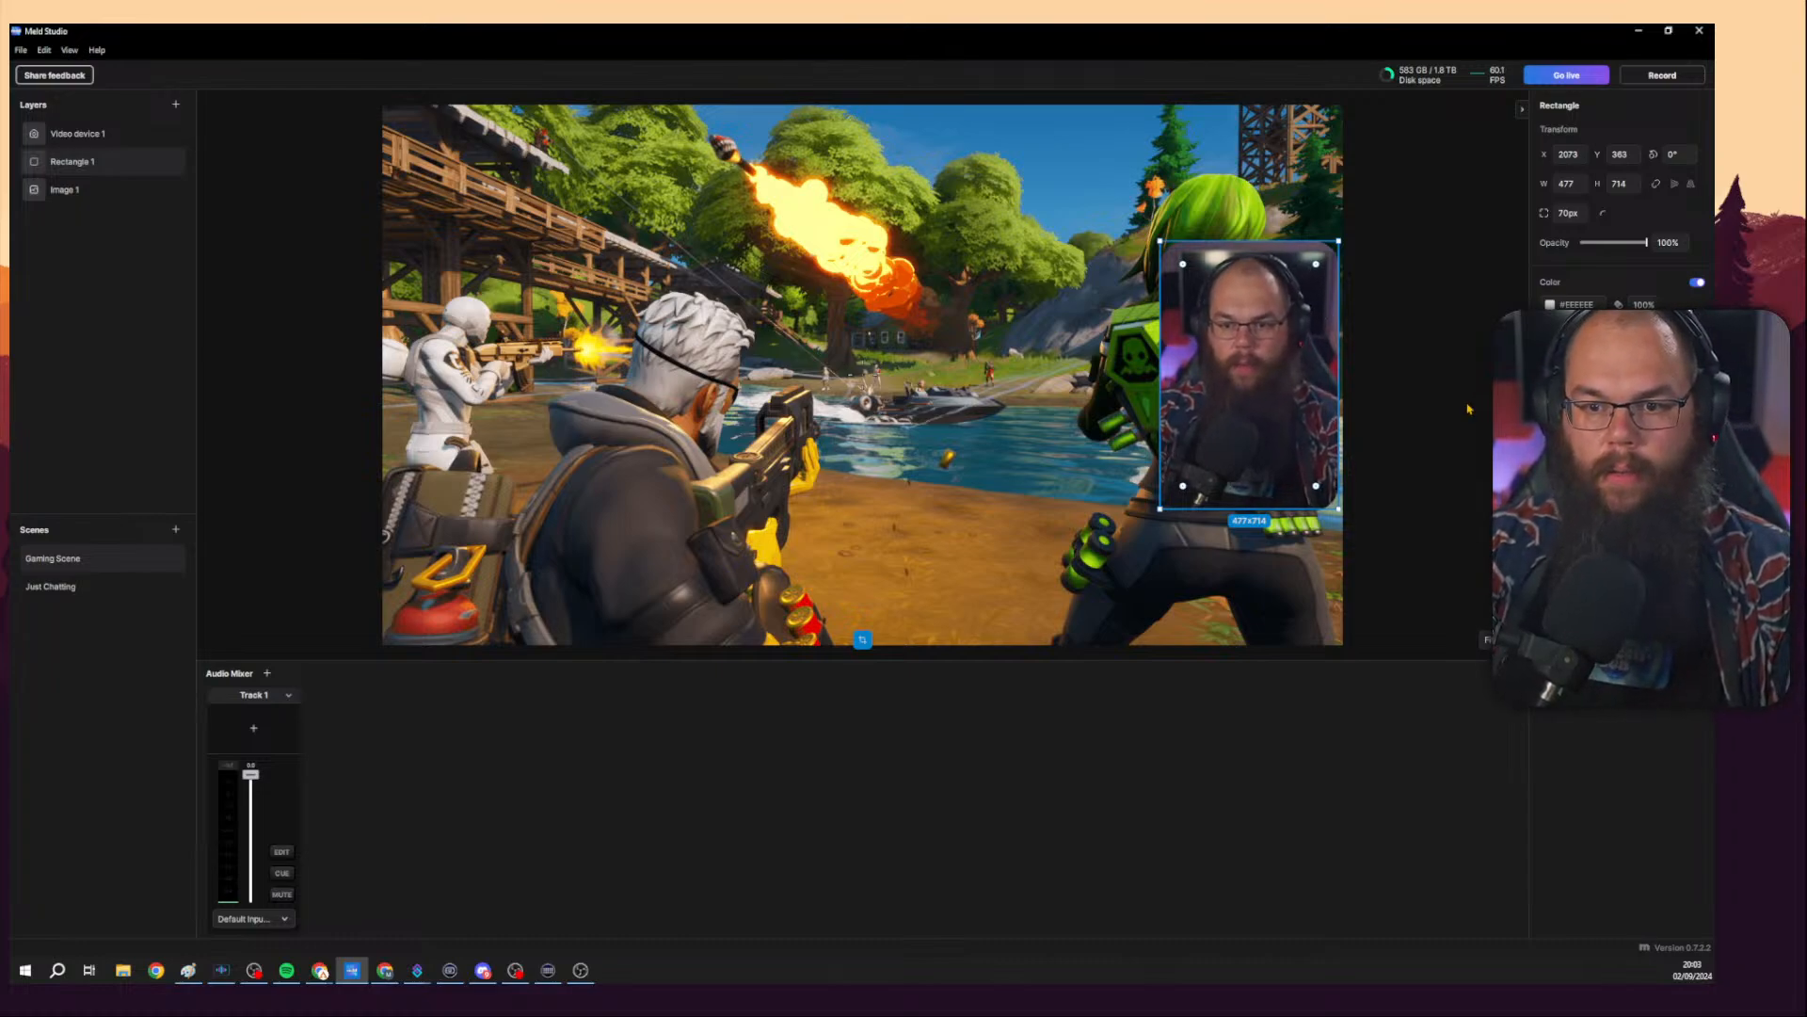
left_click(1255, 298)
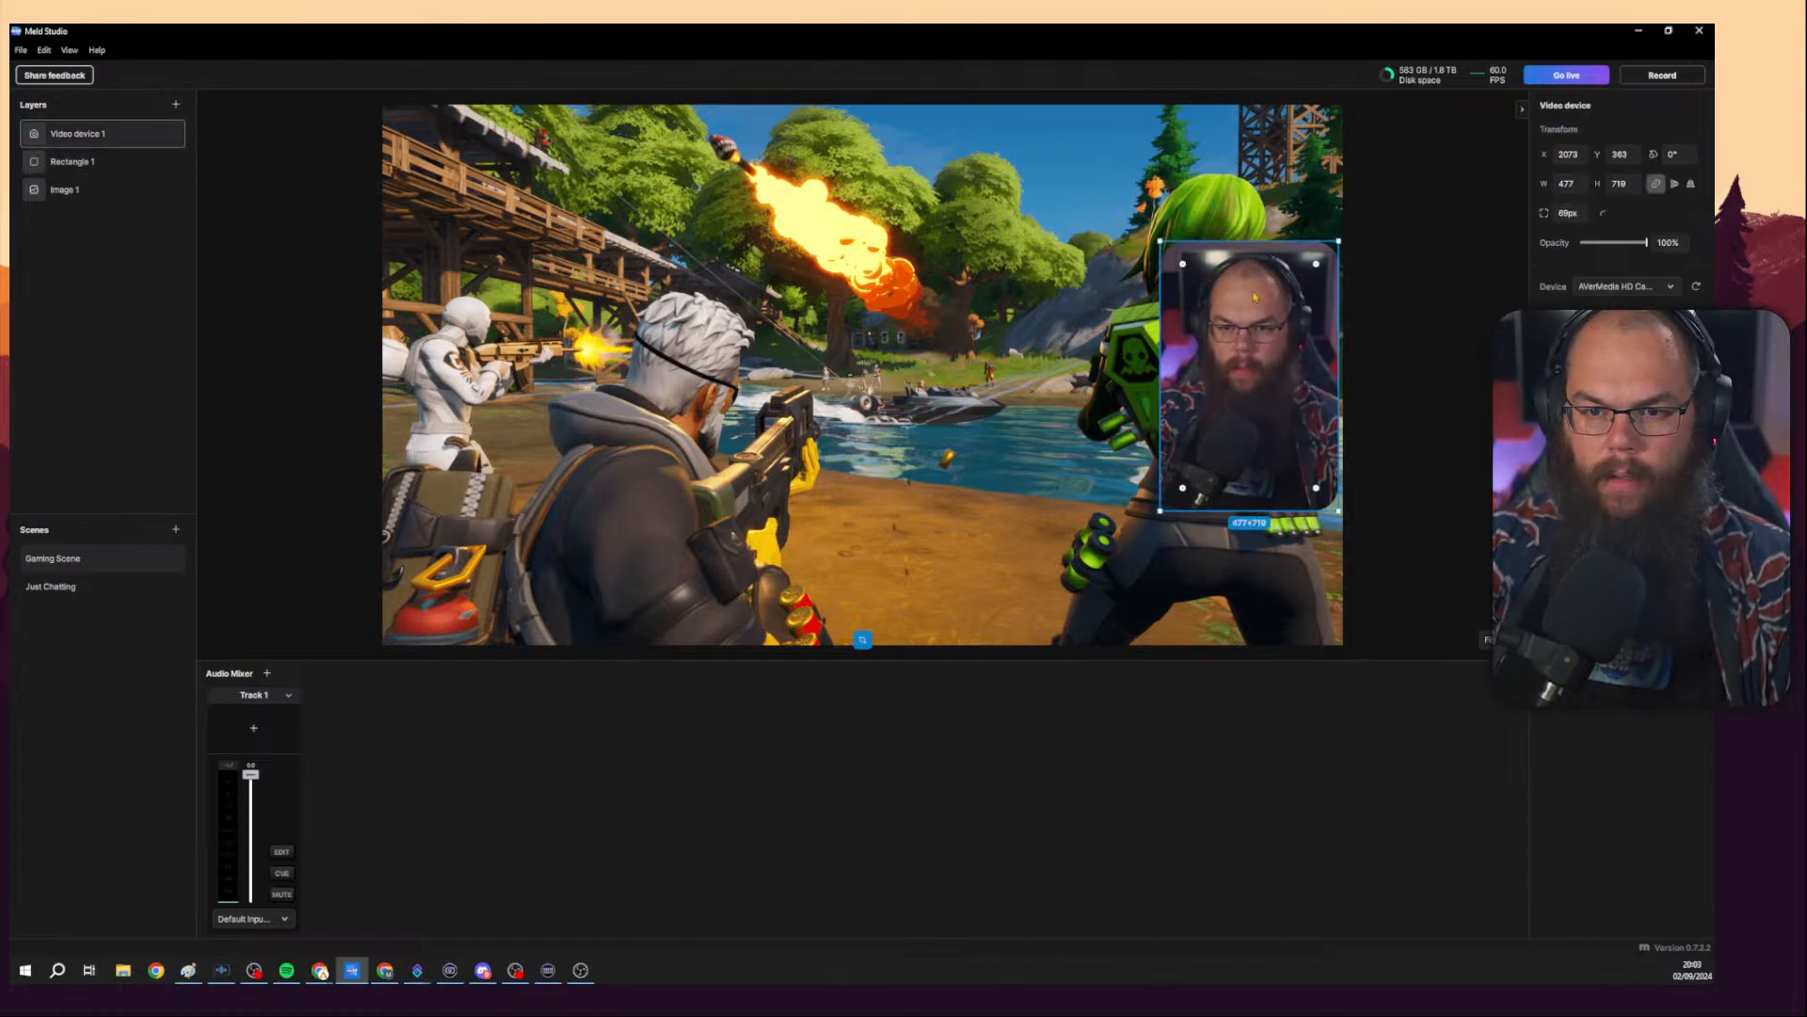
left_click(176, 135)
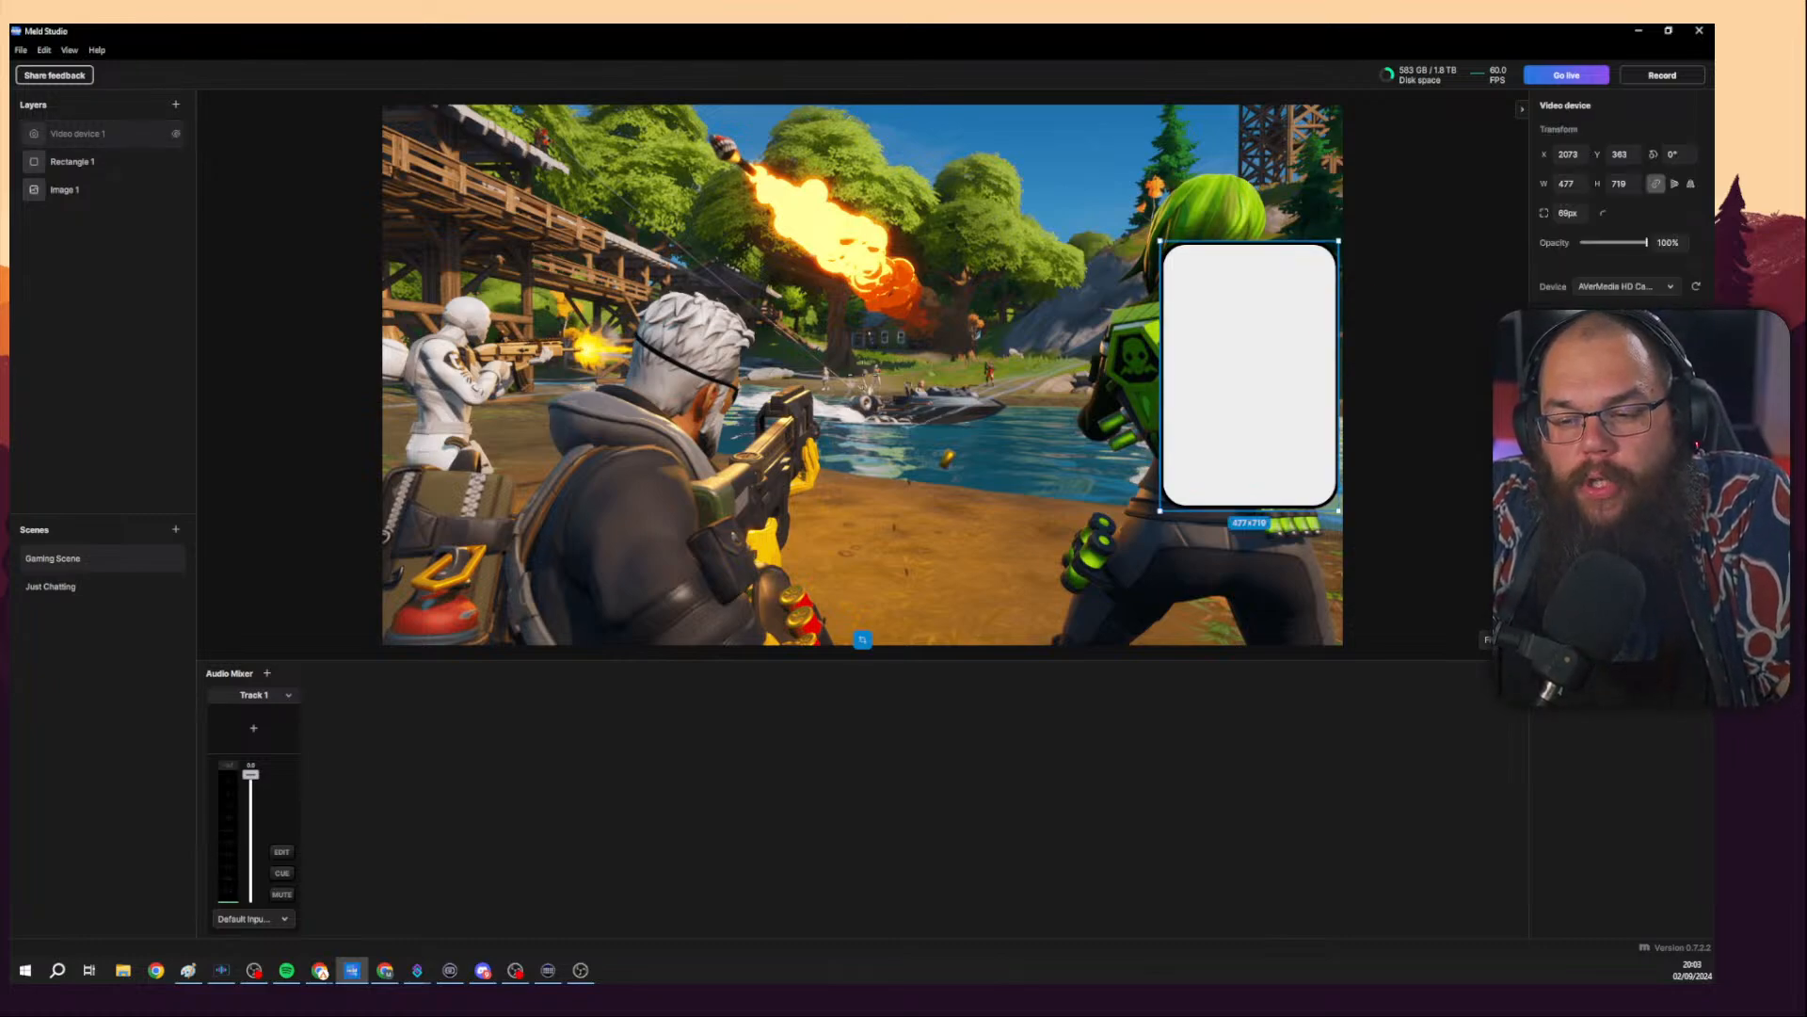
left_click(72, 161)
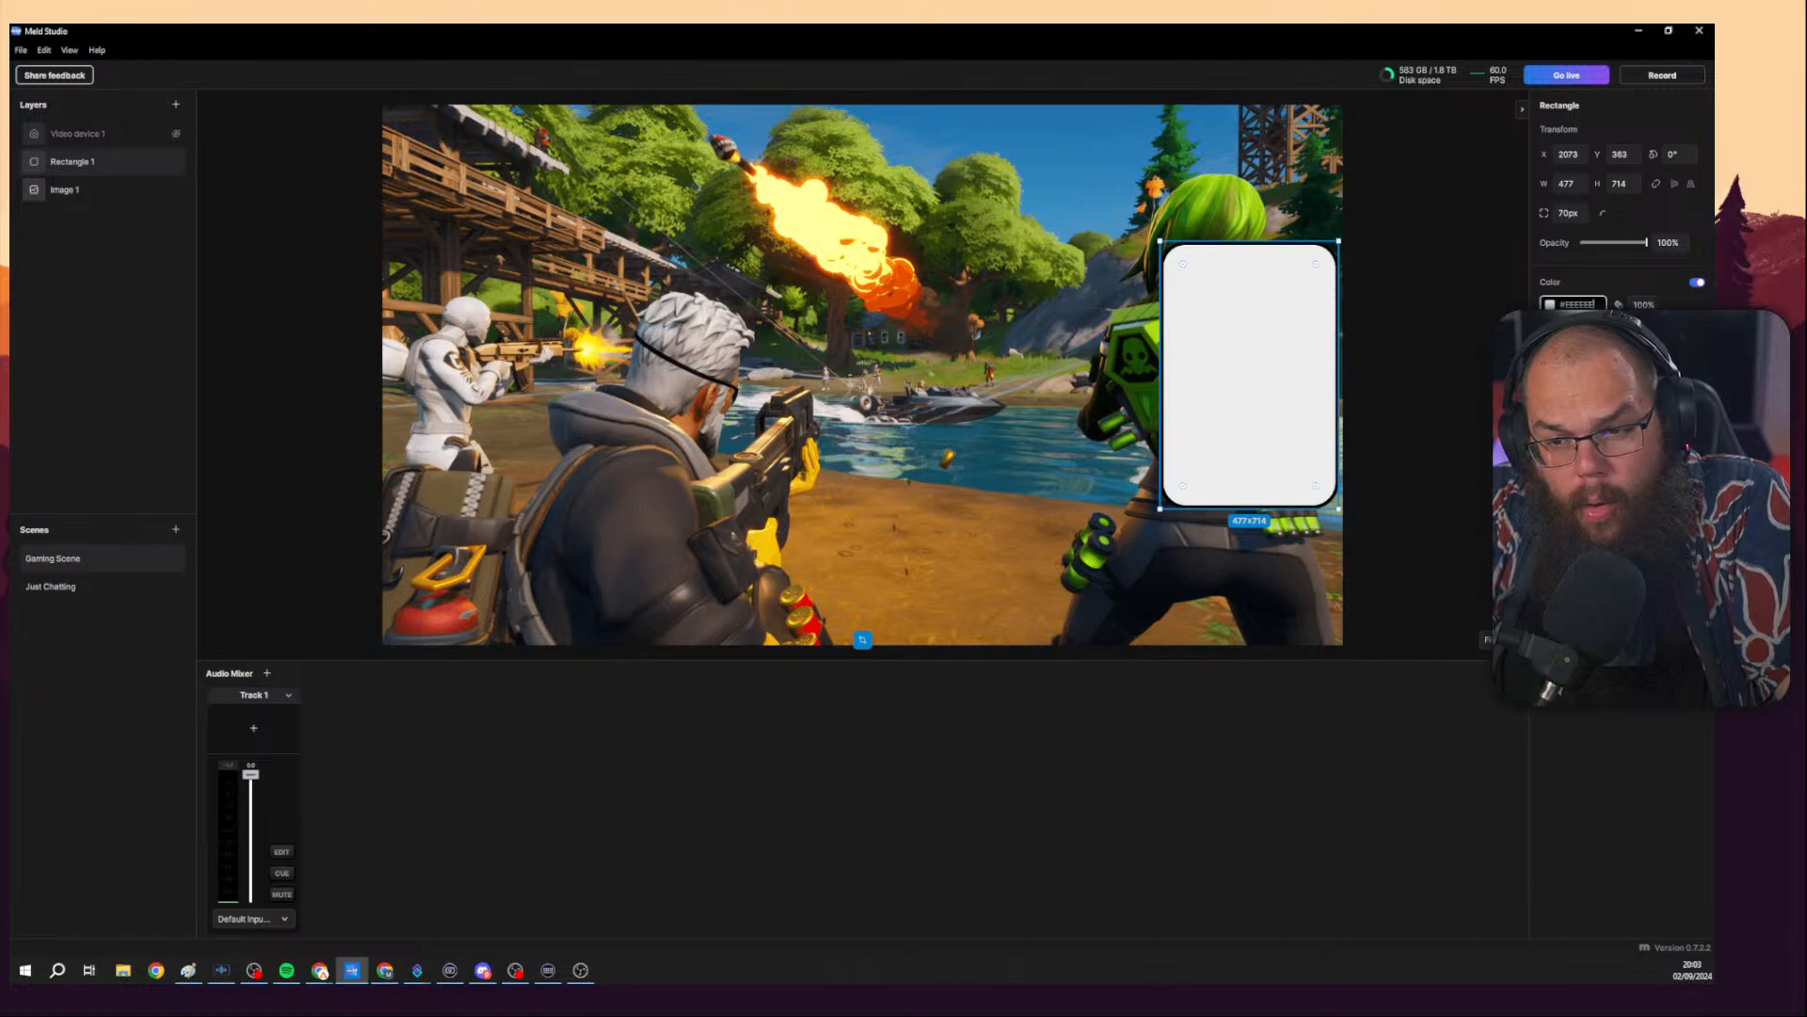
Move the camera aside, unhide it, and move it back inside the frame.
left_click(1303, 339)
left_click_drag(1299, 340, 1118, 341)
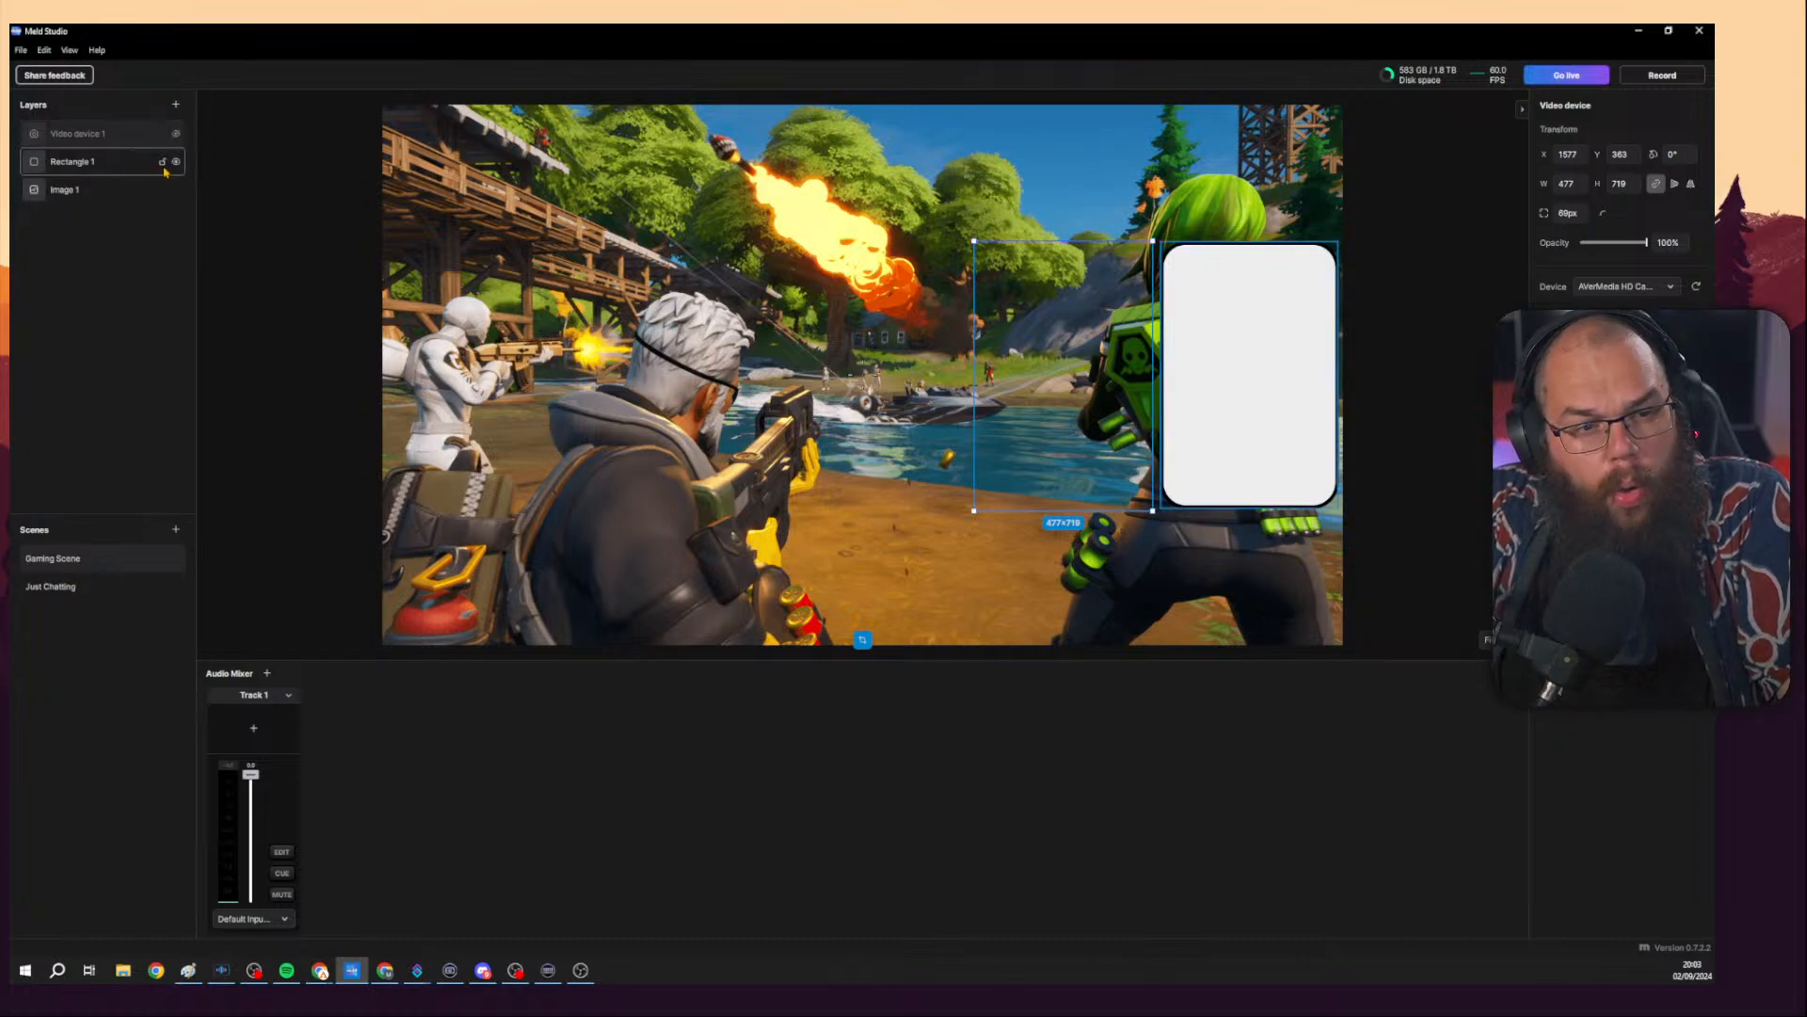
left_click(176, 134)
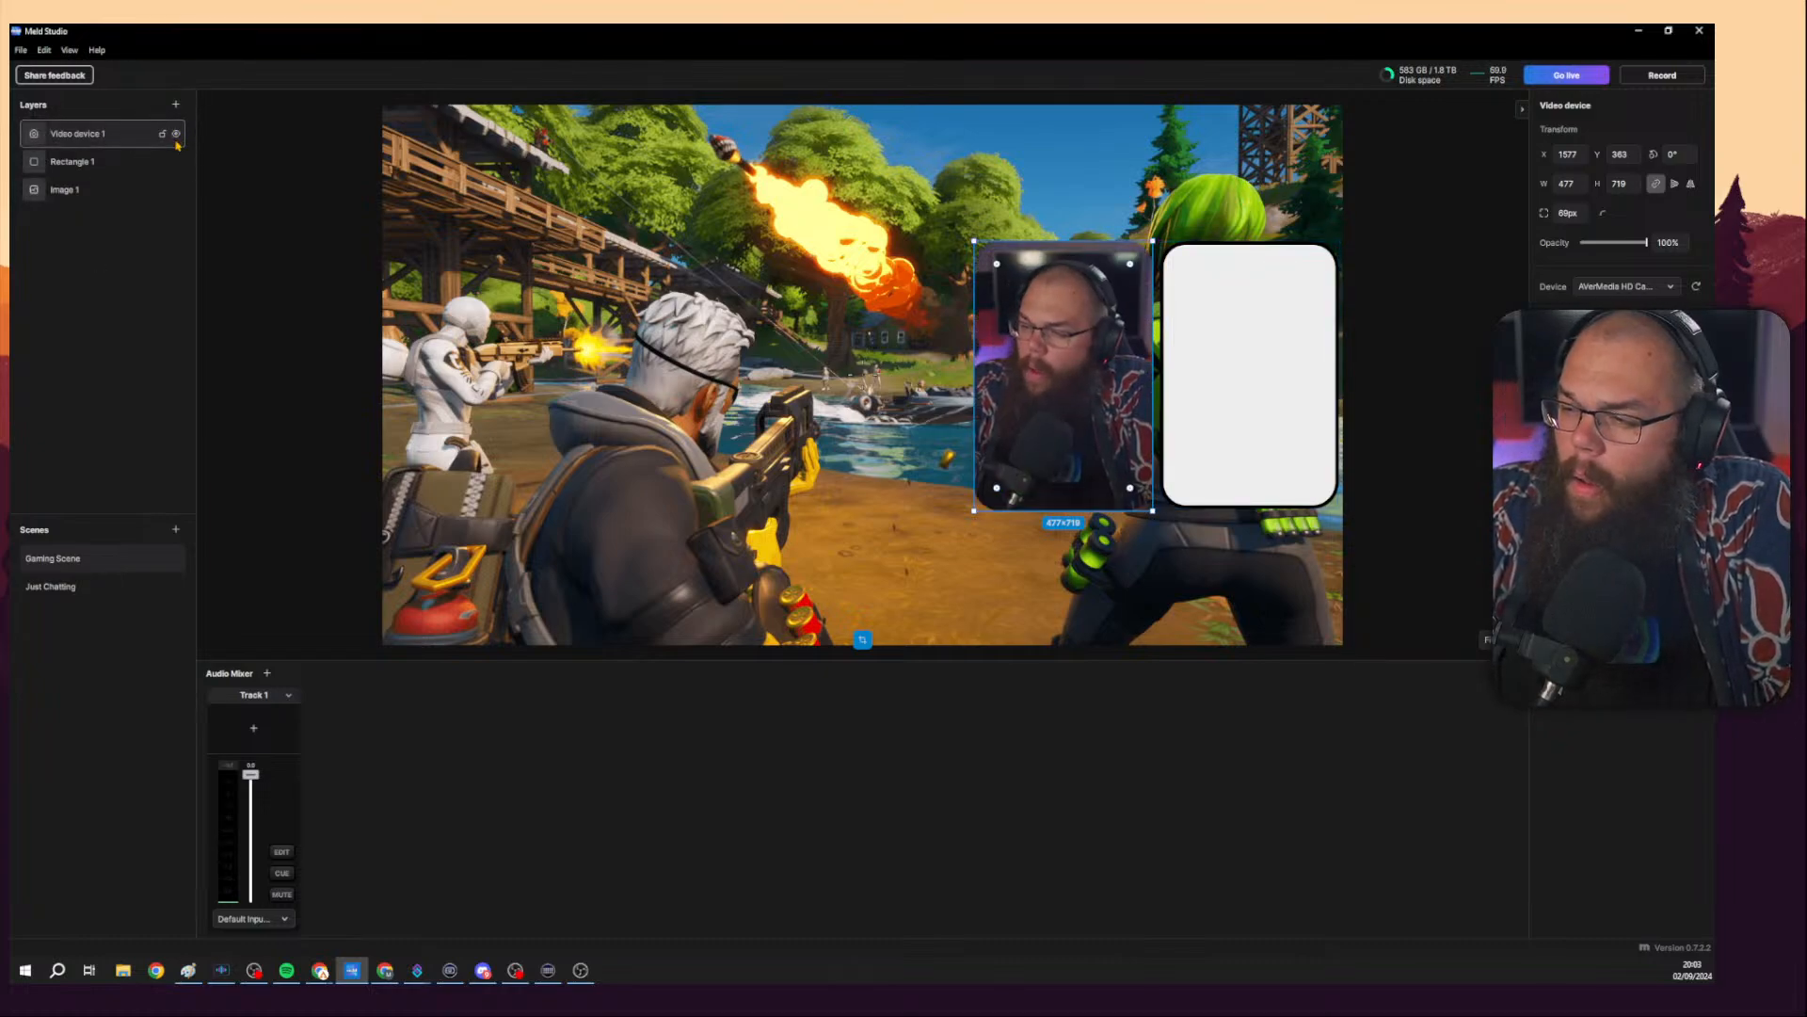
left_click(1227, 313)
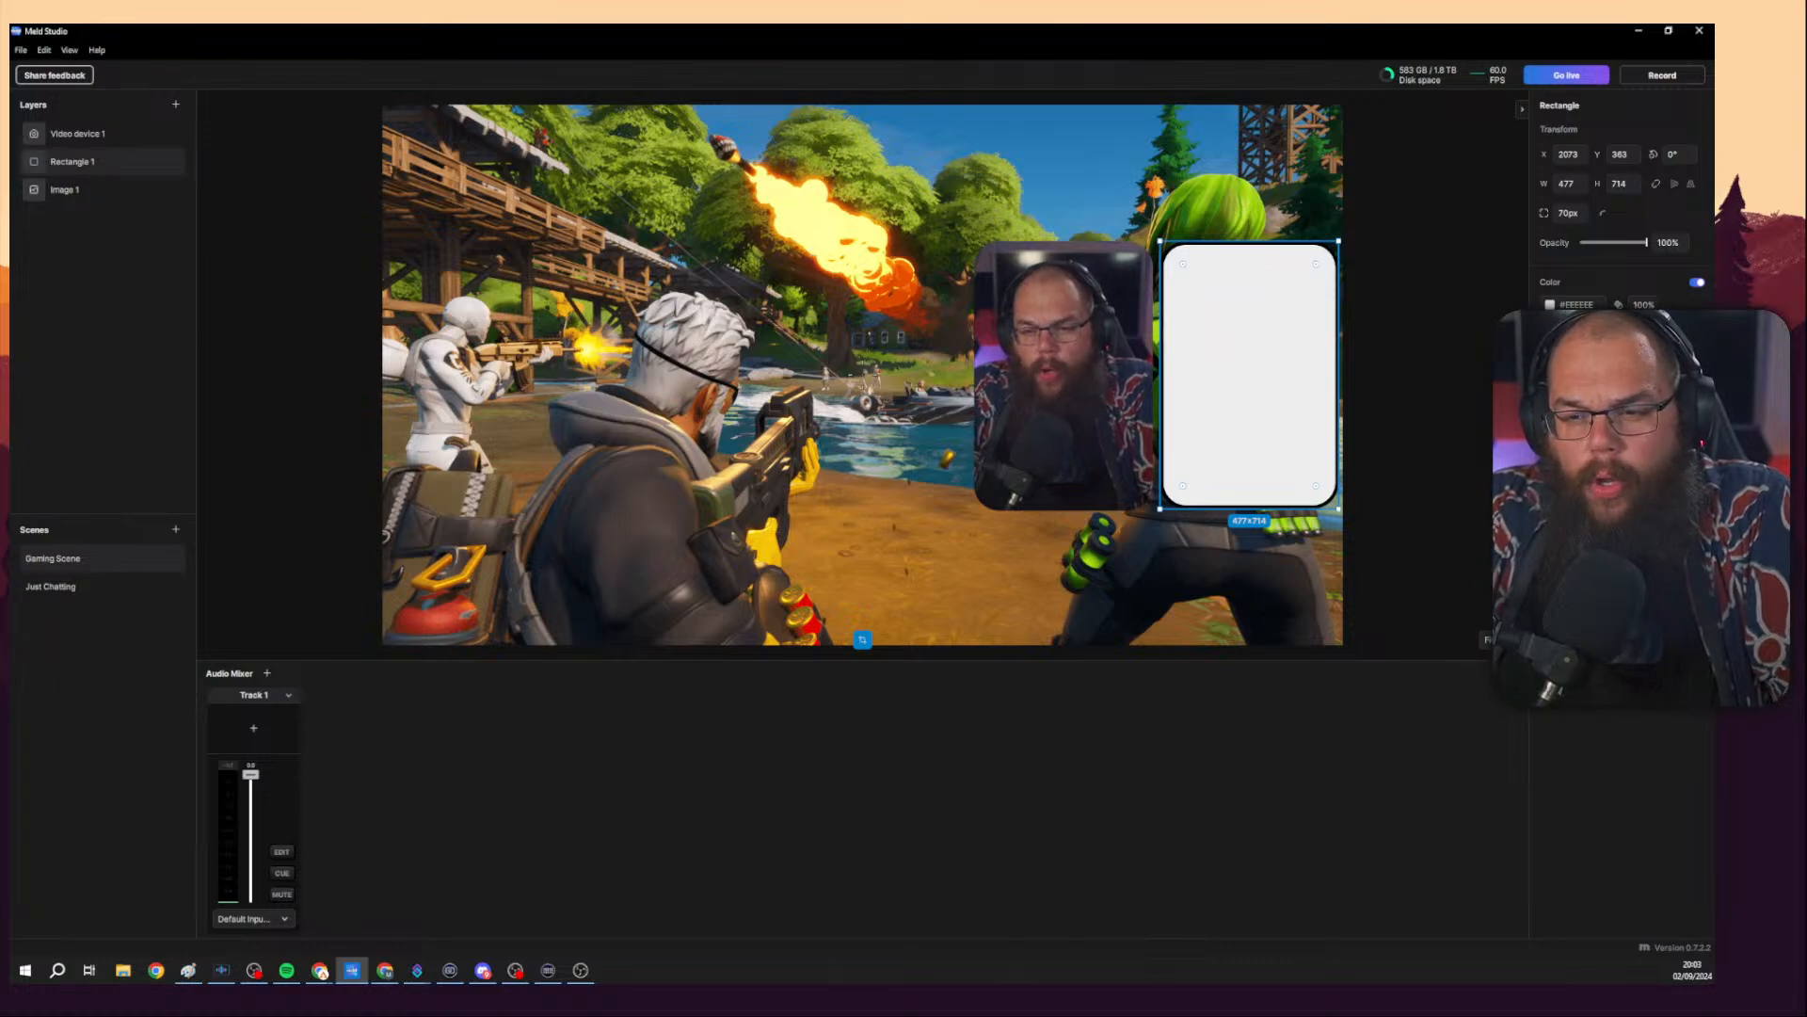
mouse_move(1601, 392)
left_mouse_down()
mouse_move(1642, 392)
mouse_move(1581, 392)
left_mouse_up()
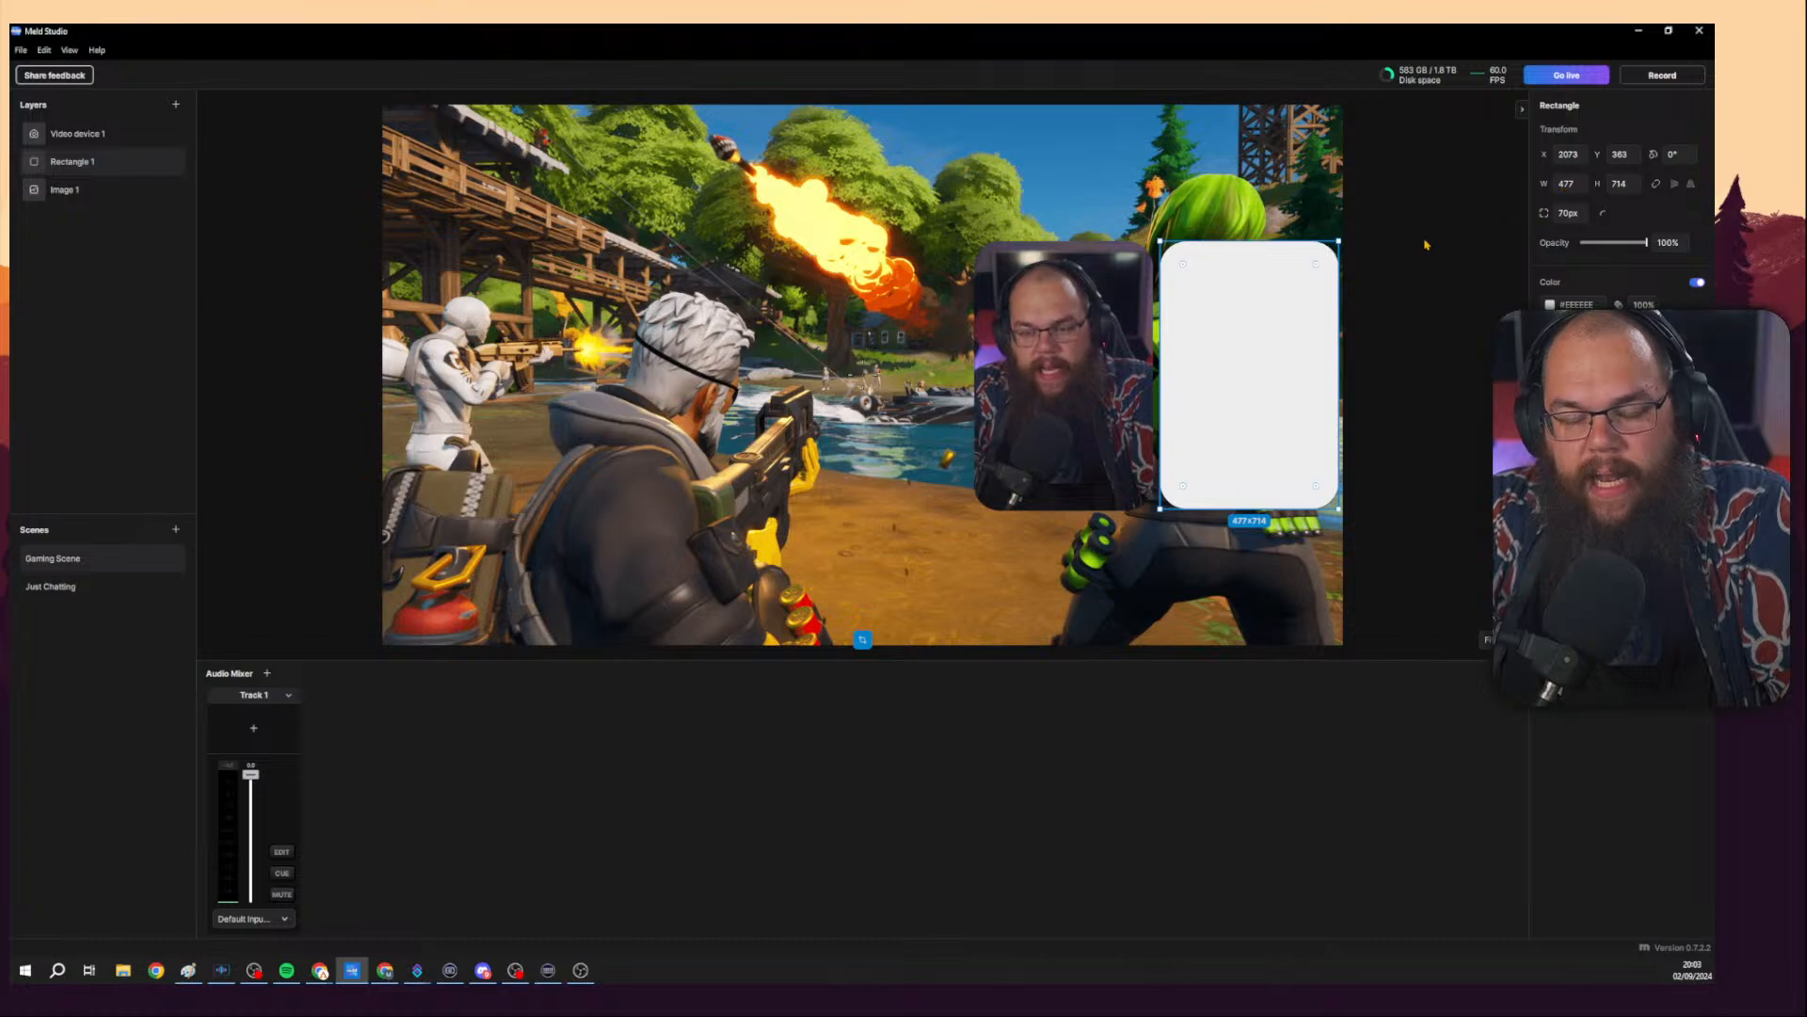
left_click_drag(1087, 342, 1272, 341)
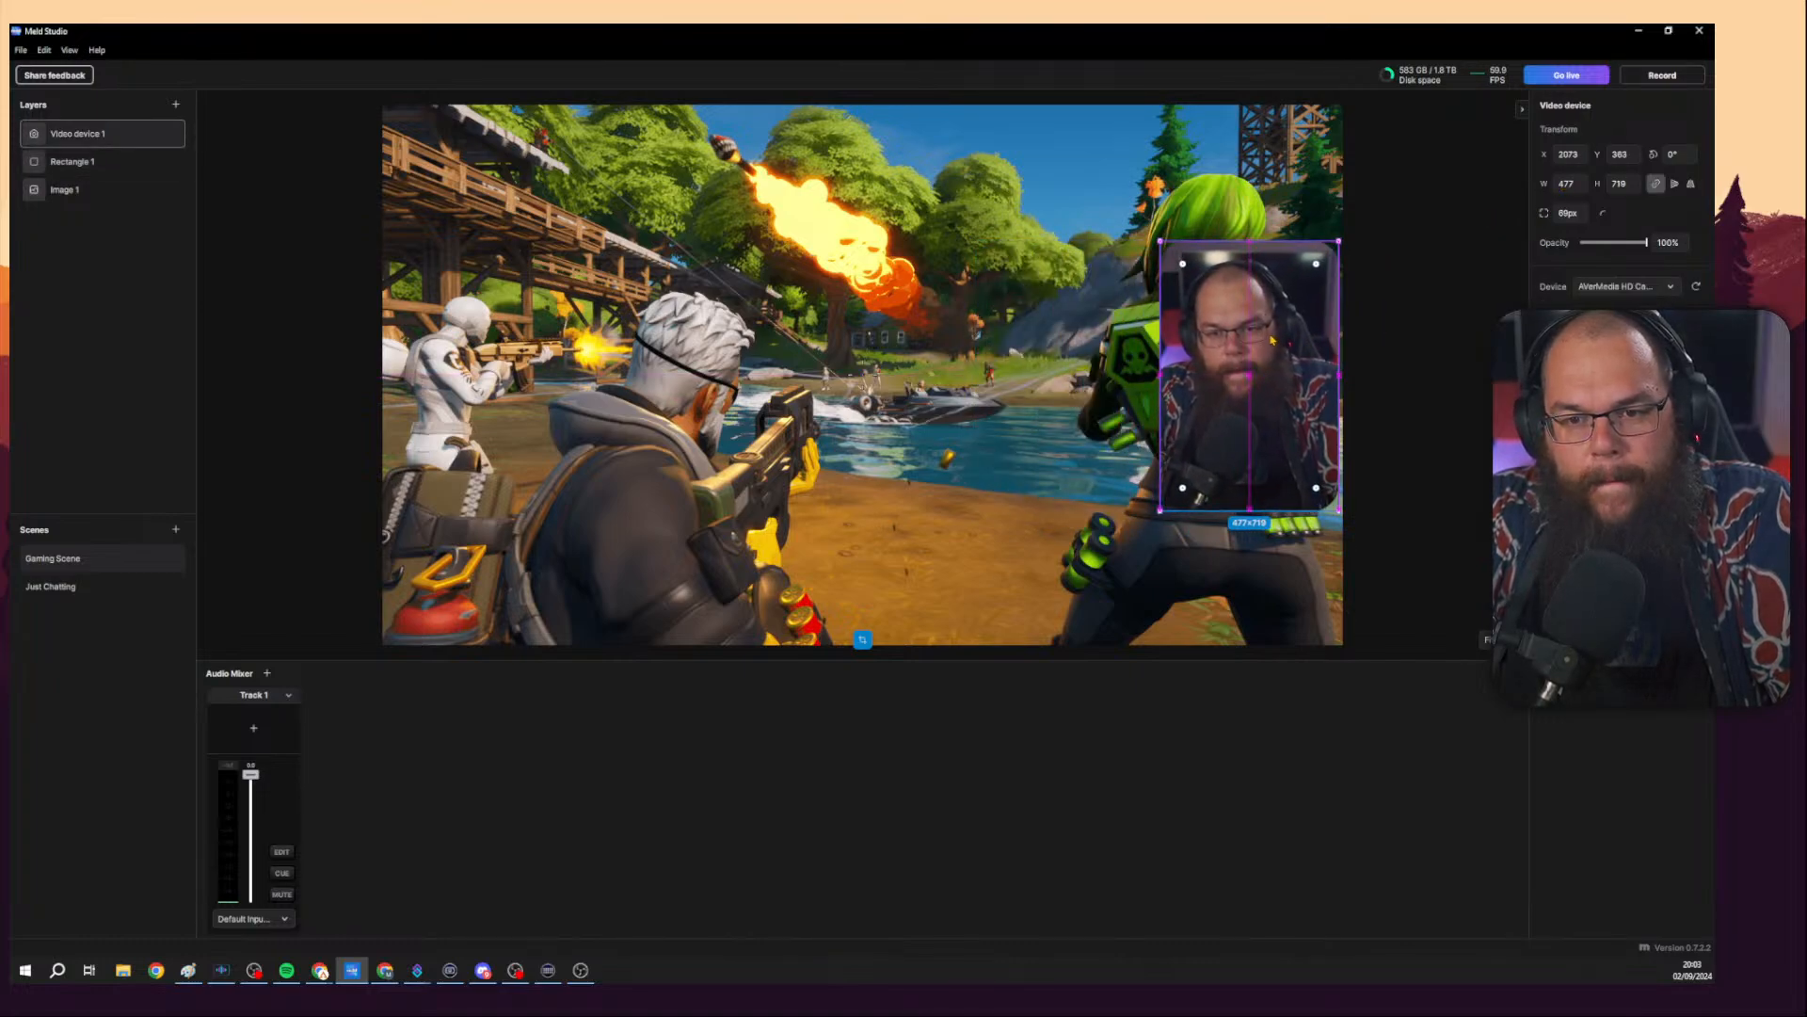
Set the rectangle's size to 497 × 734.
left_click(103, 161)
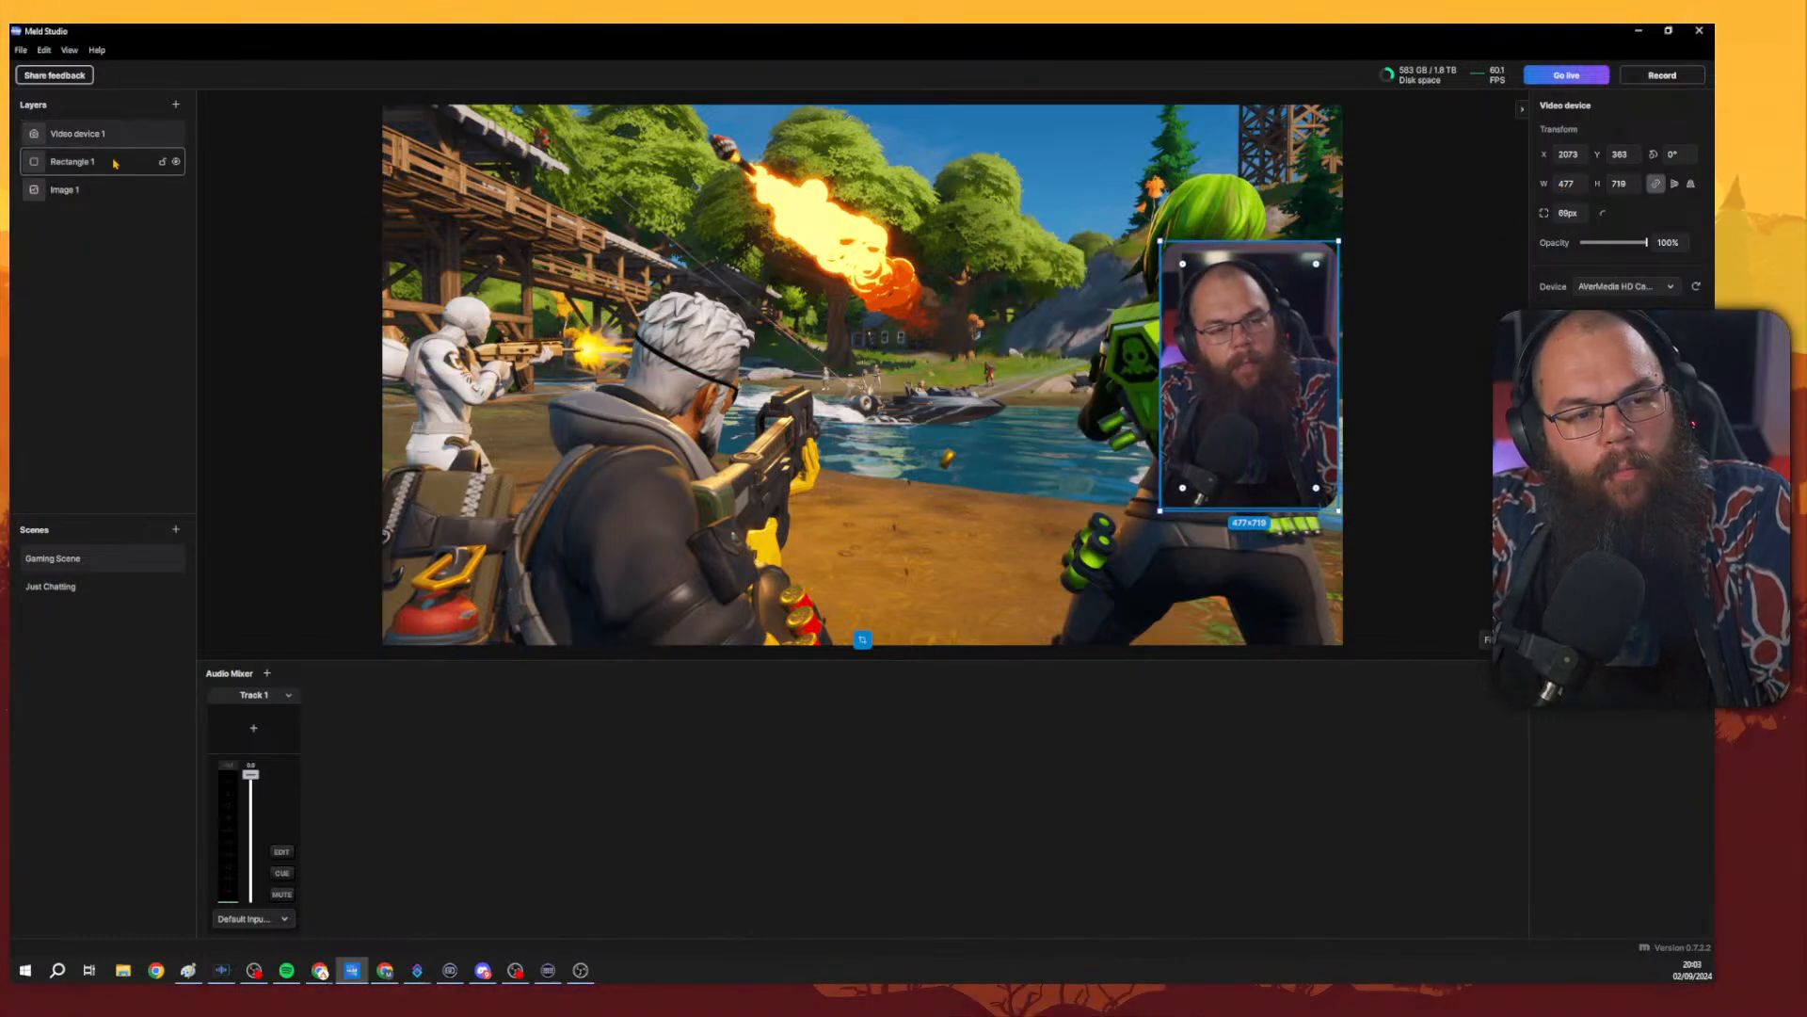
left_click(1568, 185)
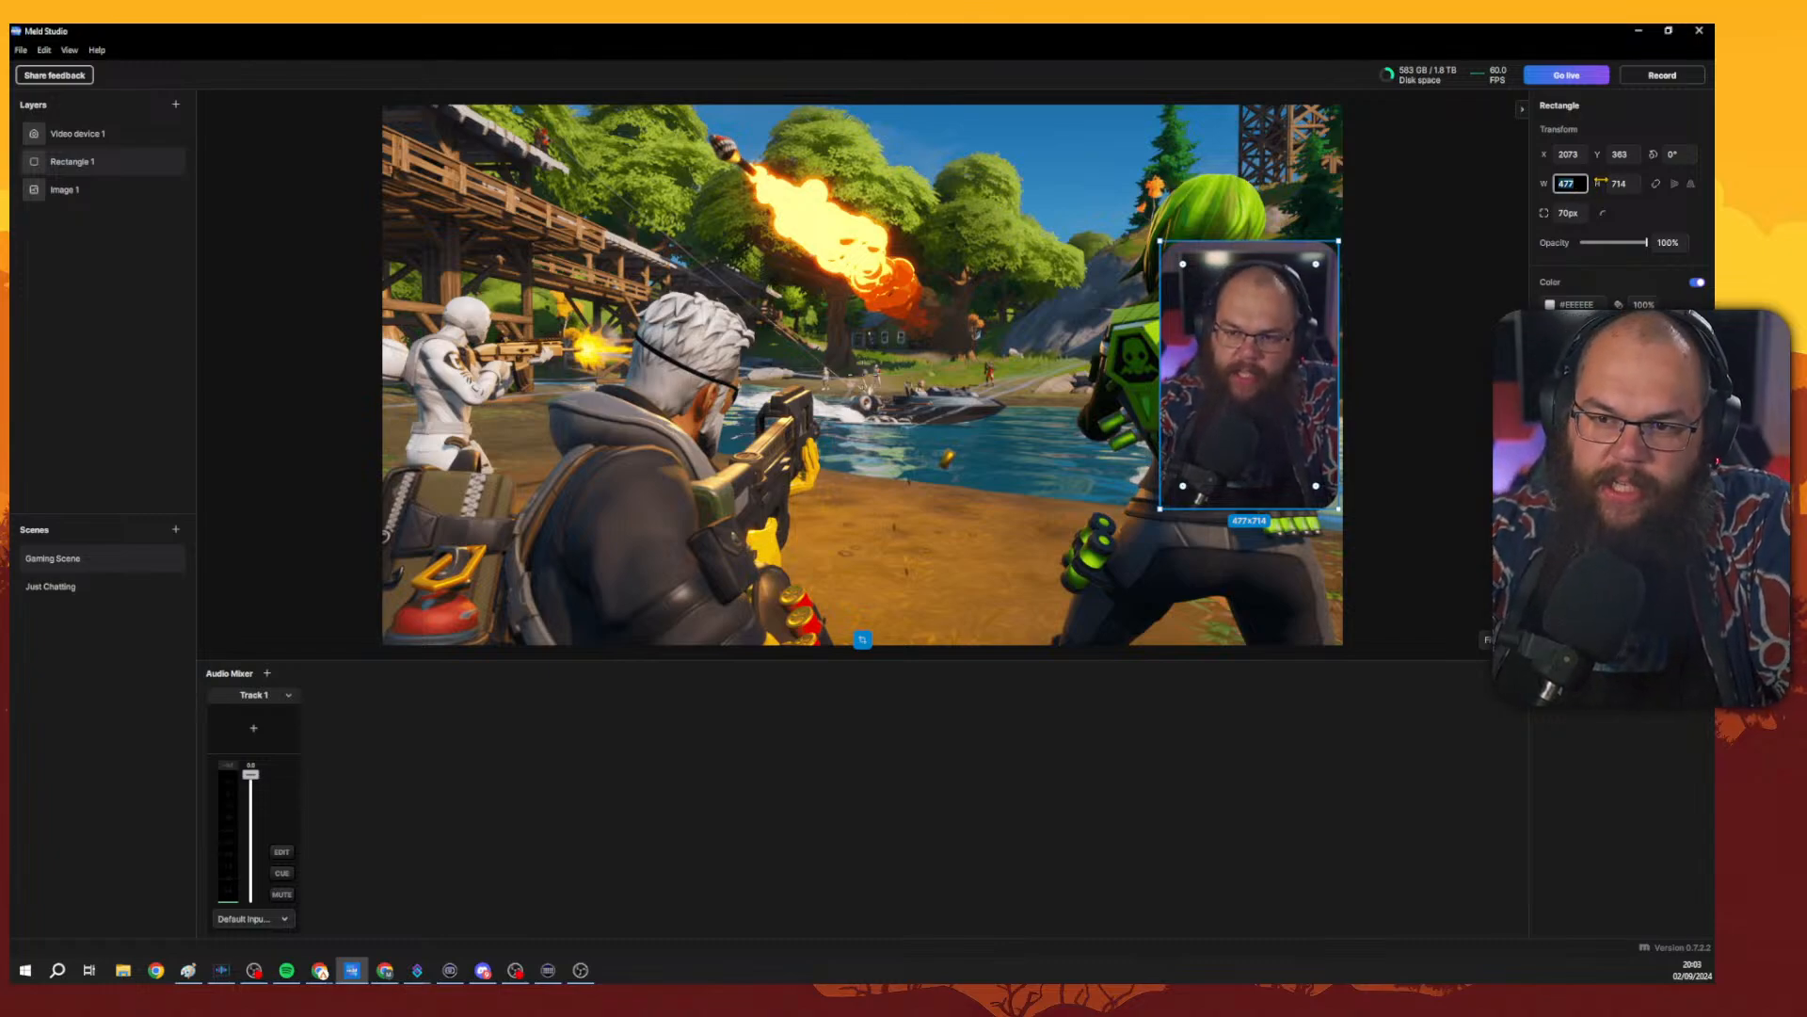
key("BackSpace")
key("BackSpace")
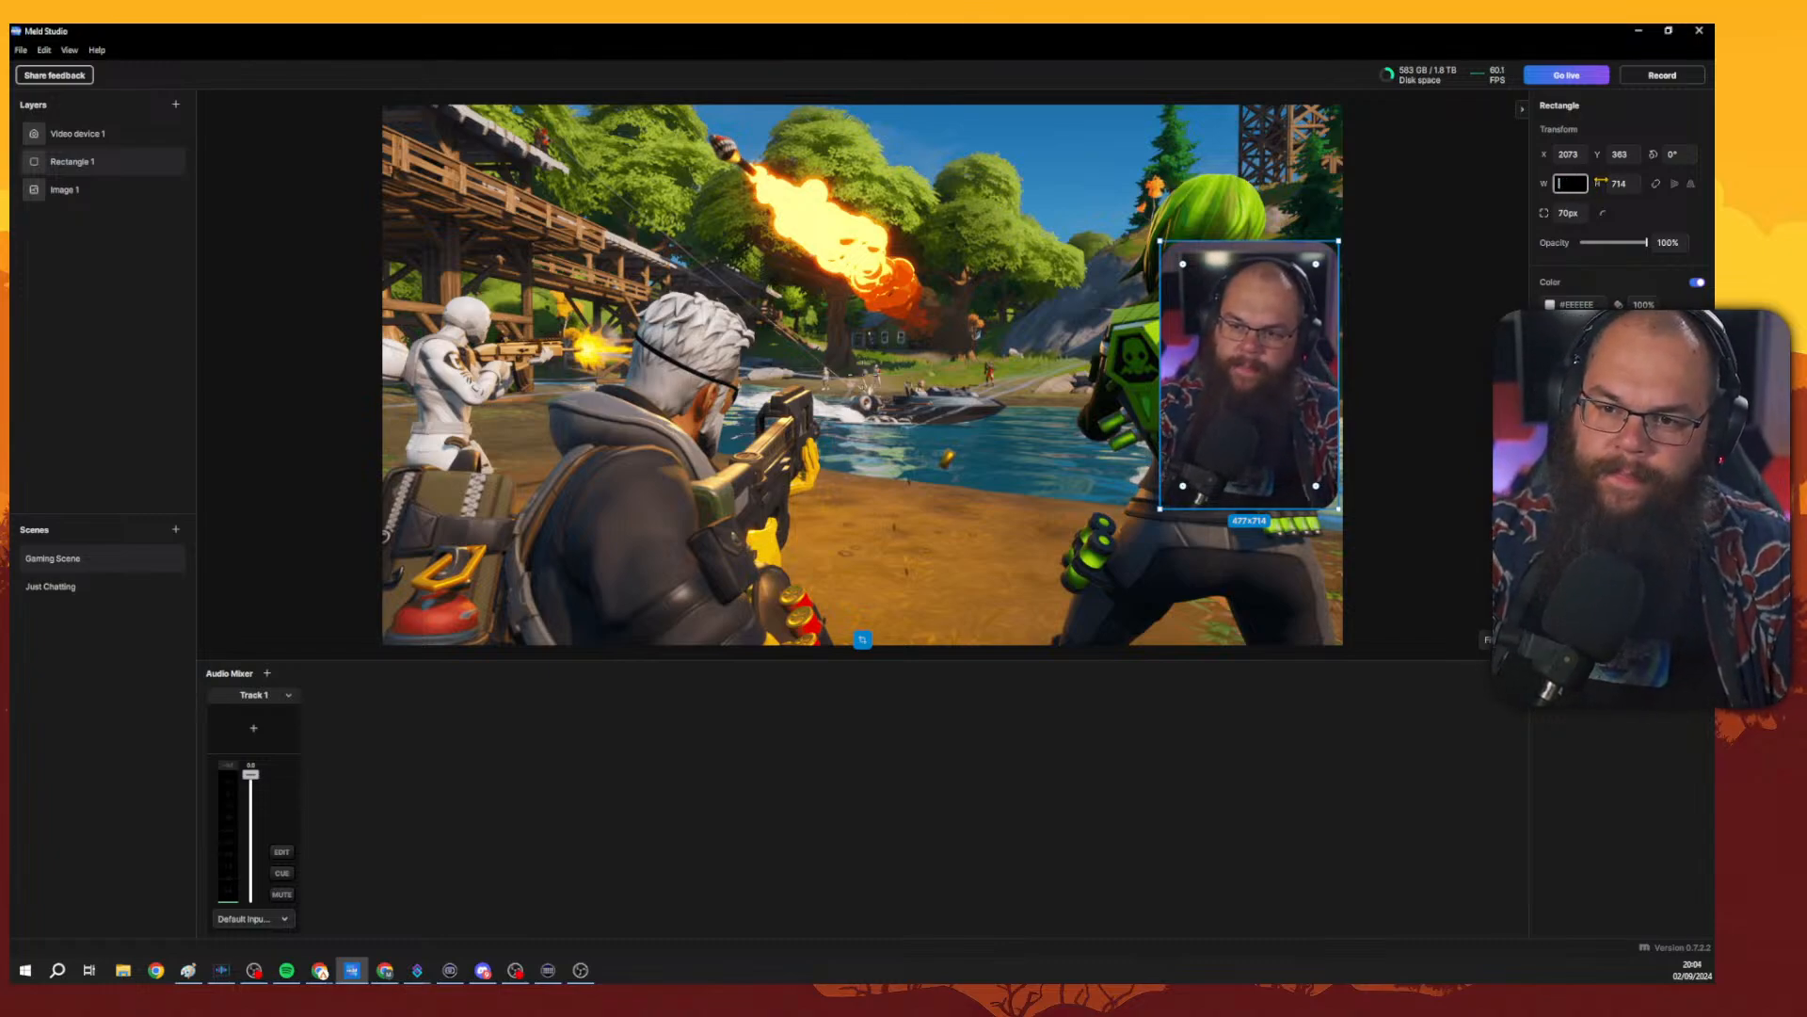
type("497")
left_click(1604, 184)
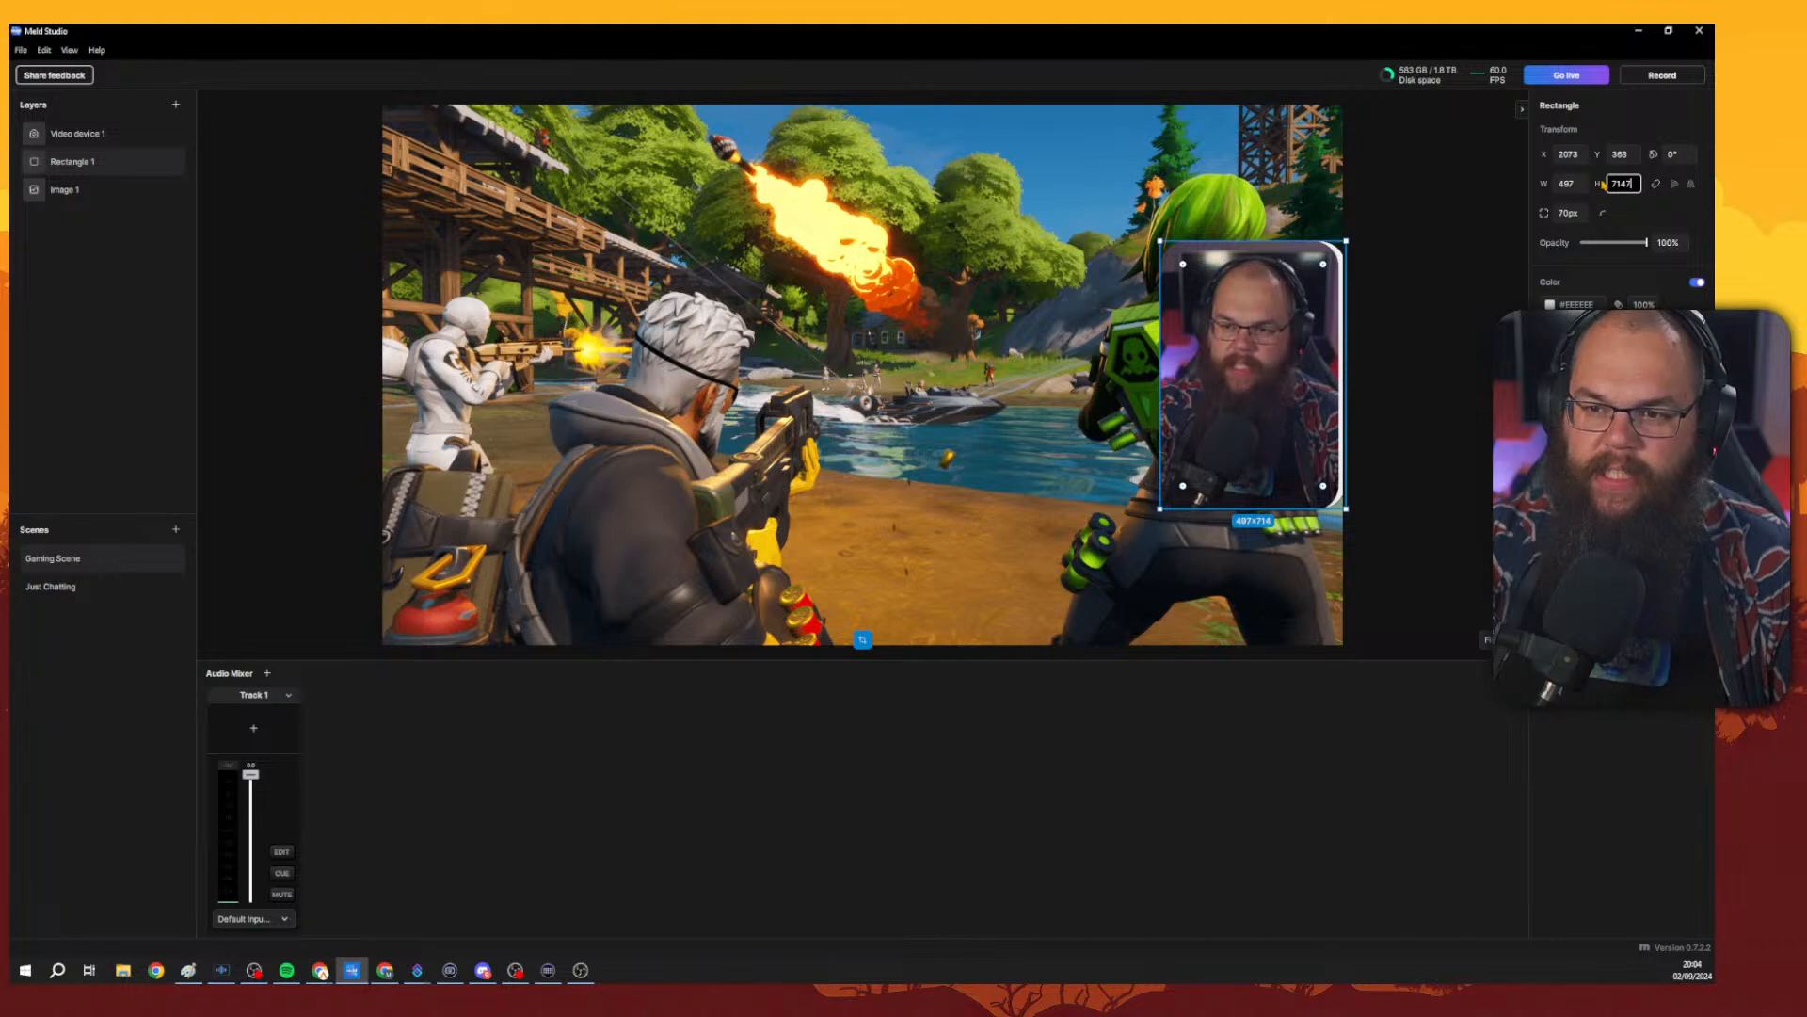
type("34")
key("Return")
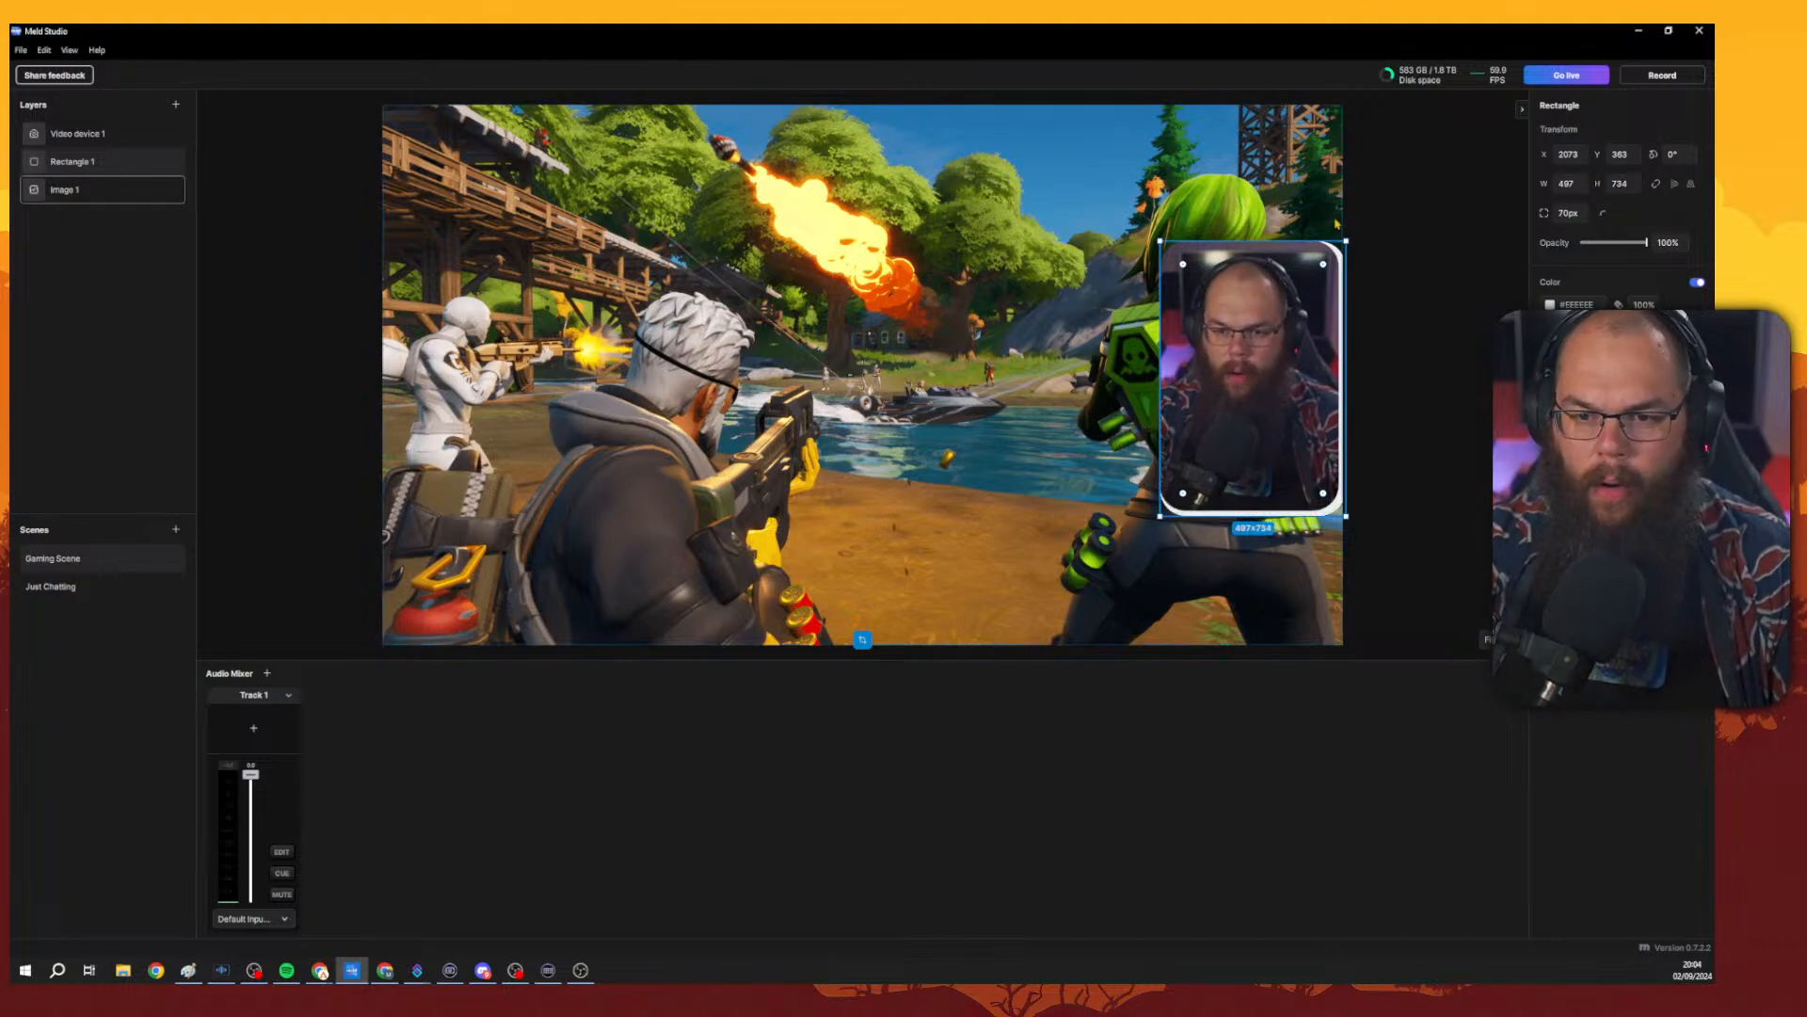
Shift the rectangle slightly so the frame sits evenly around the camera feed.
left_click_drag(1349, 272, 1339, 270)
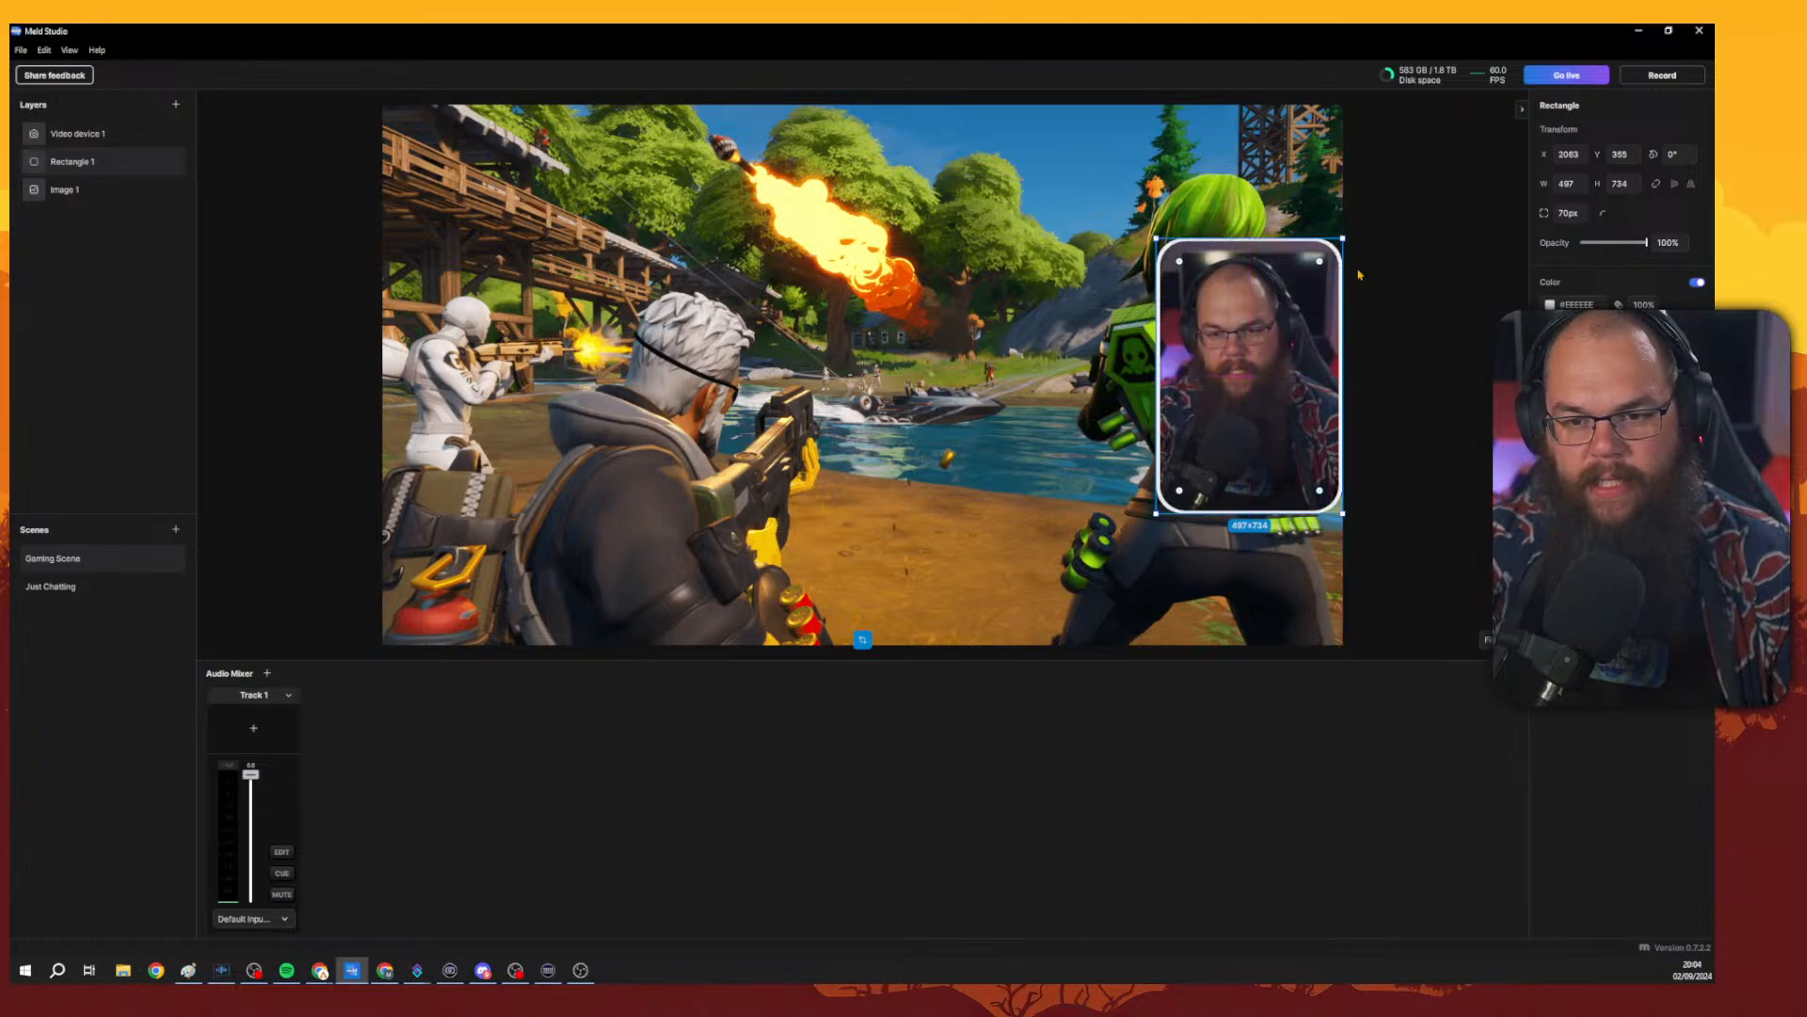
left_click(1403, 289)
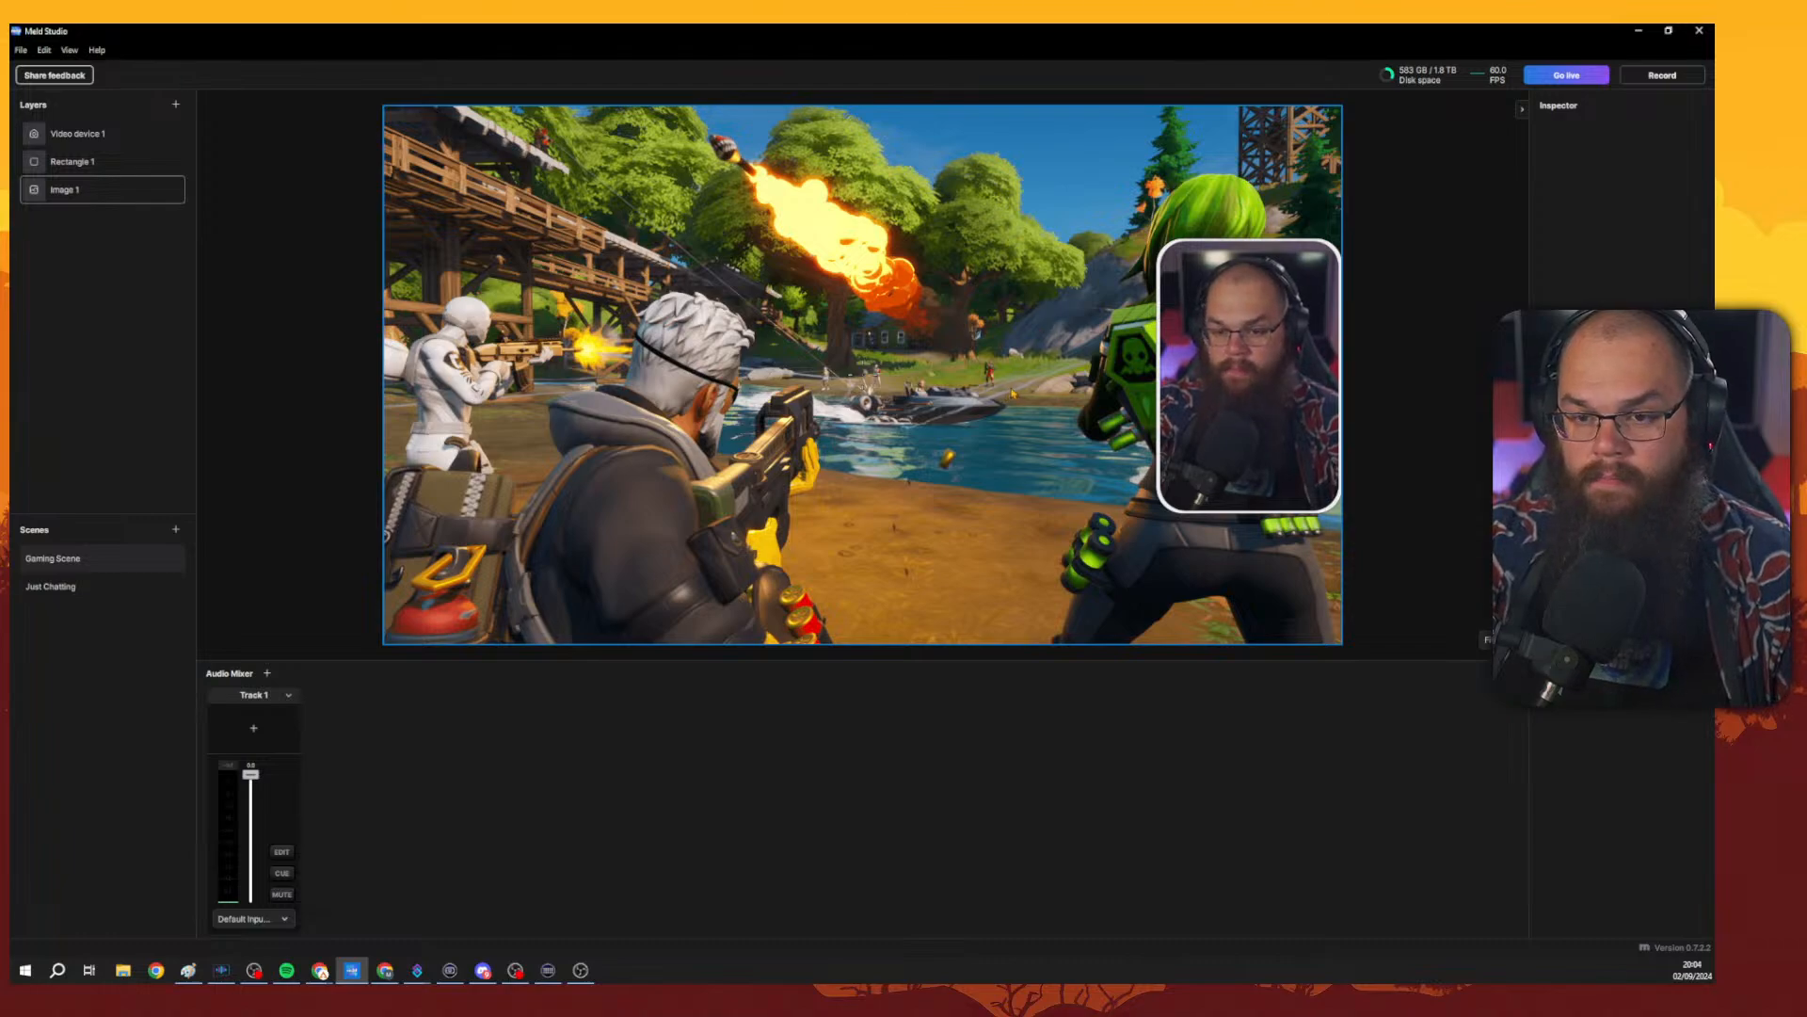
left_click(91, 165)
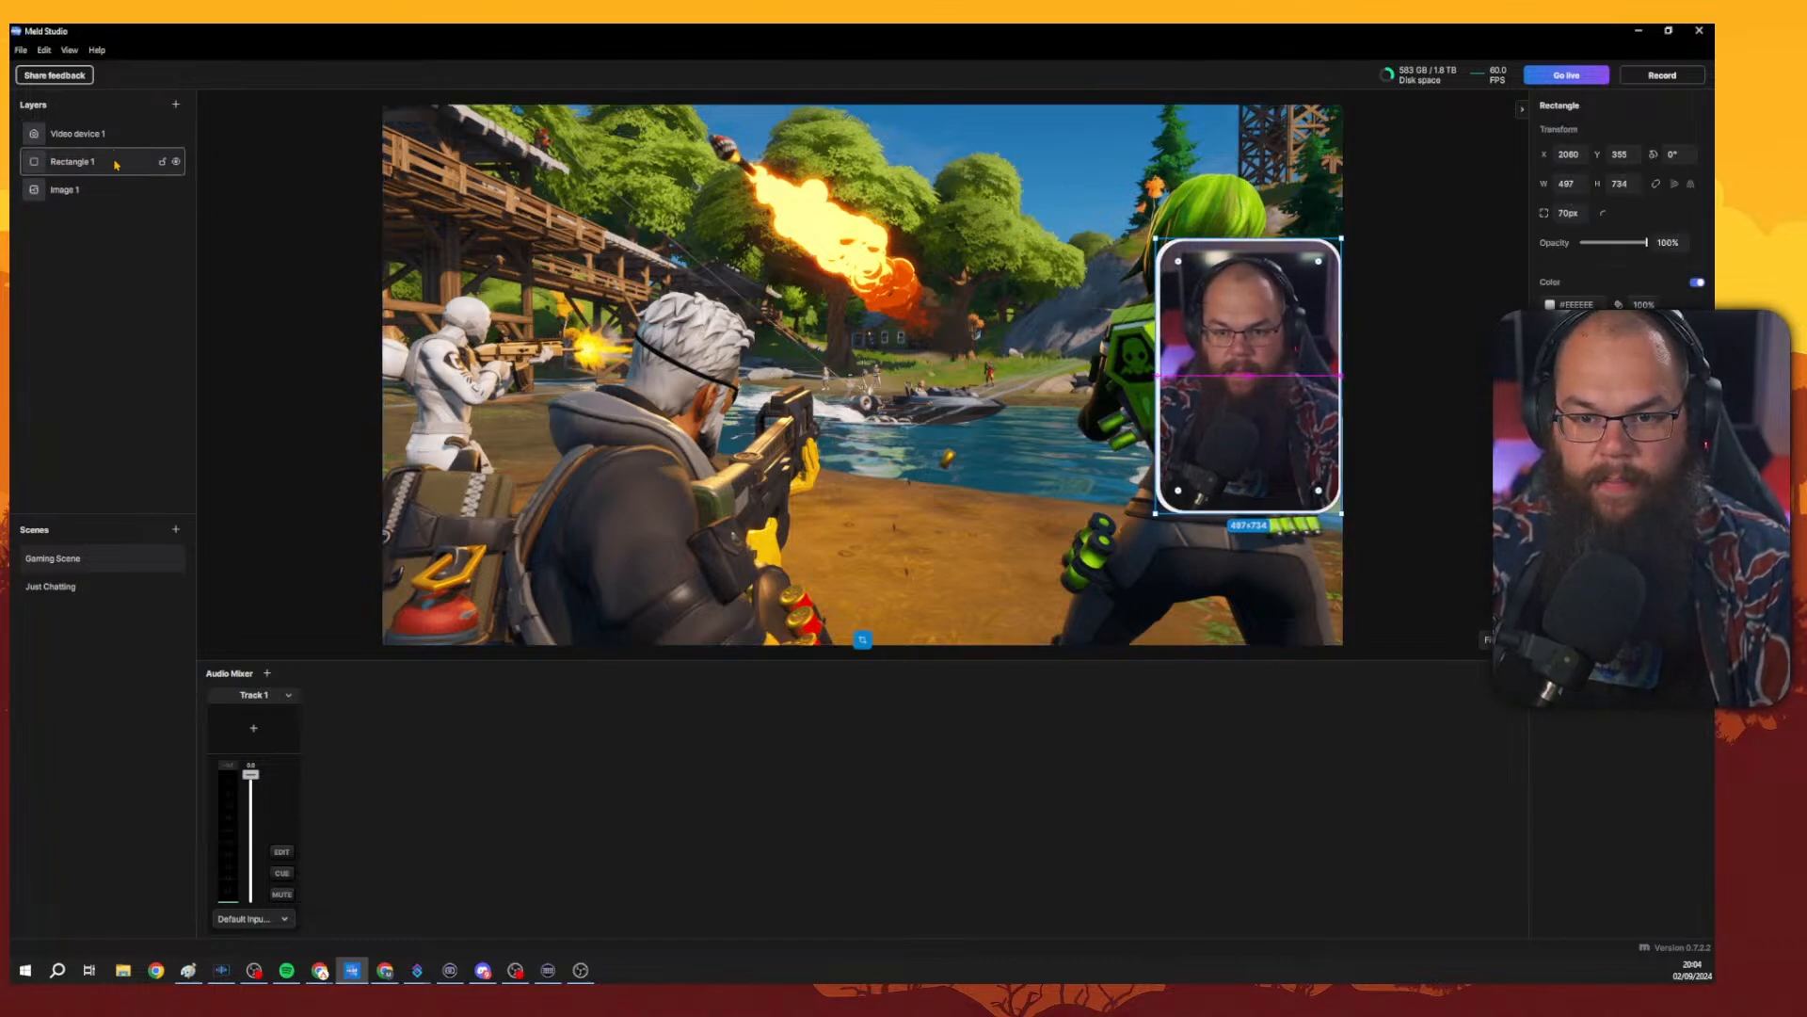
left_click(98, 136)
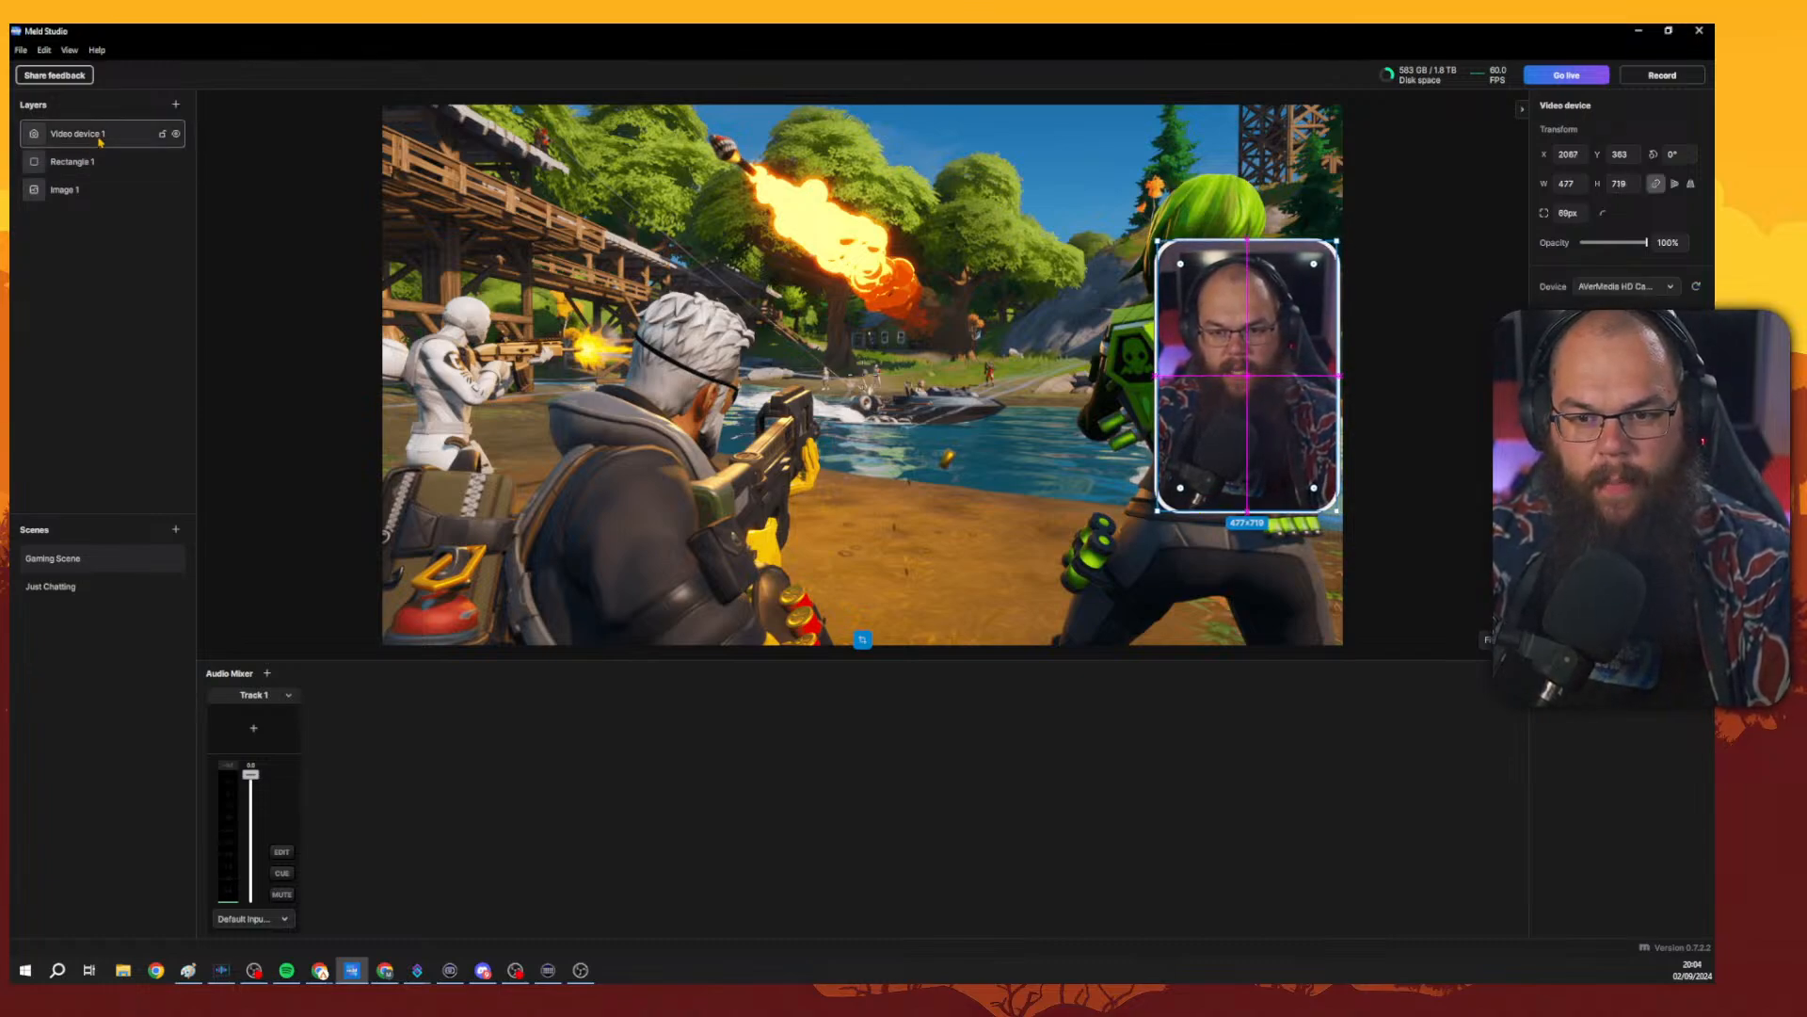
left_click(1419, 250)
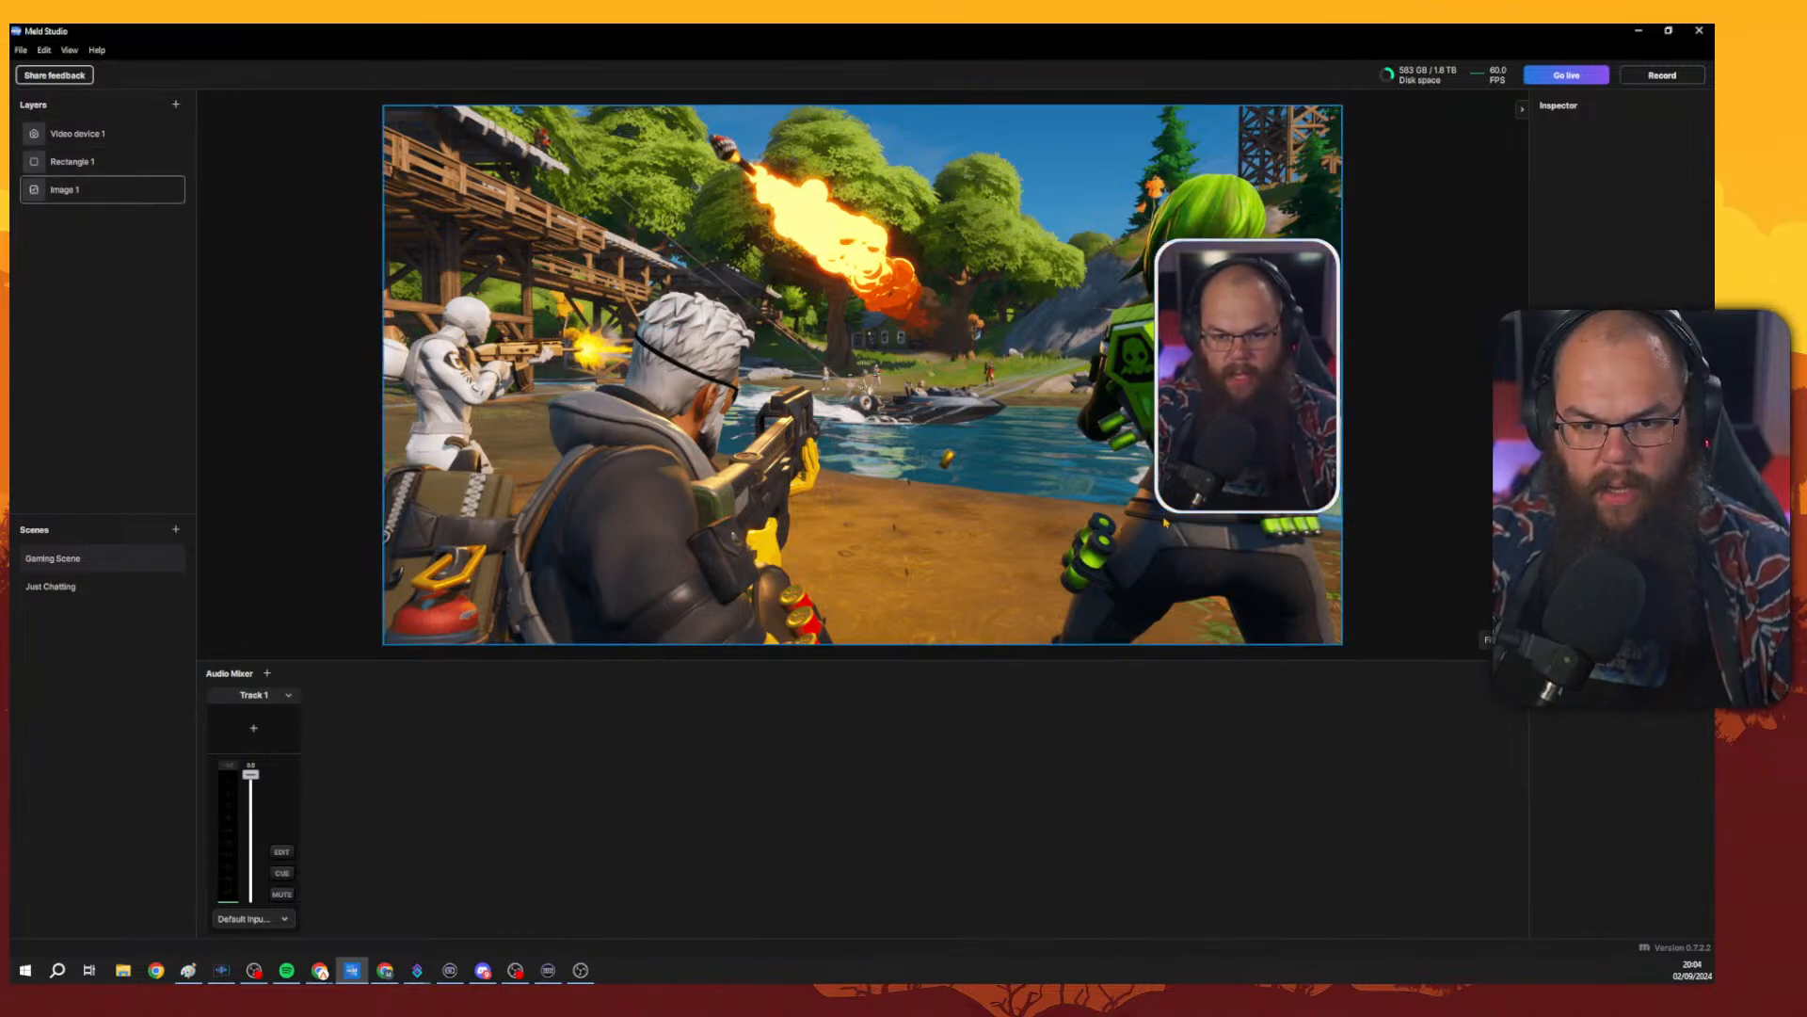
left_click(80, 156)
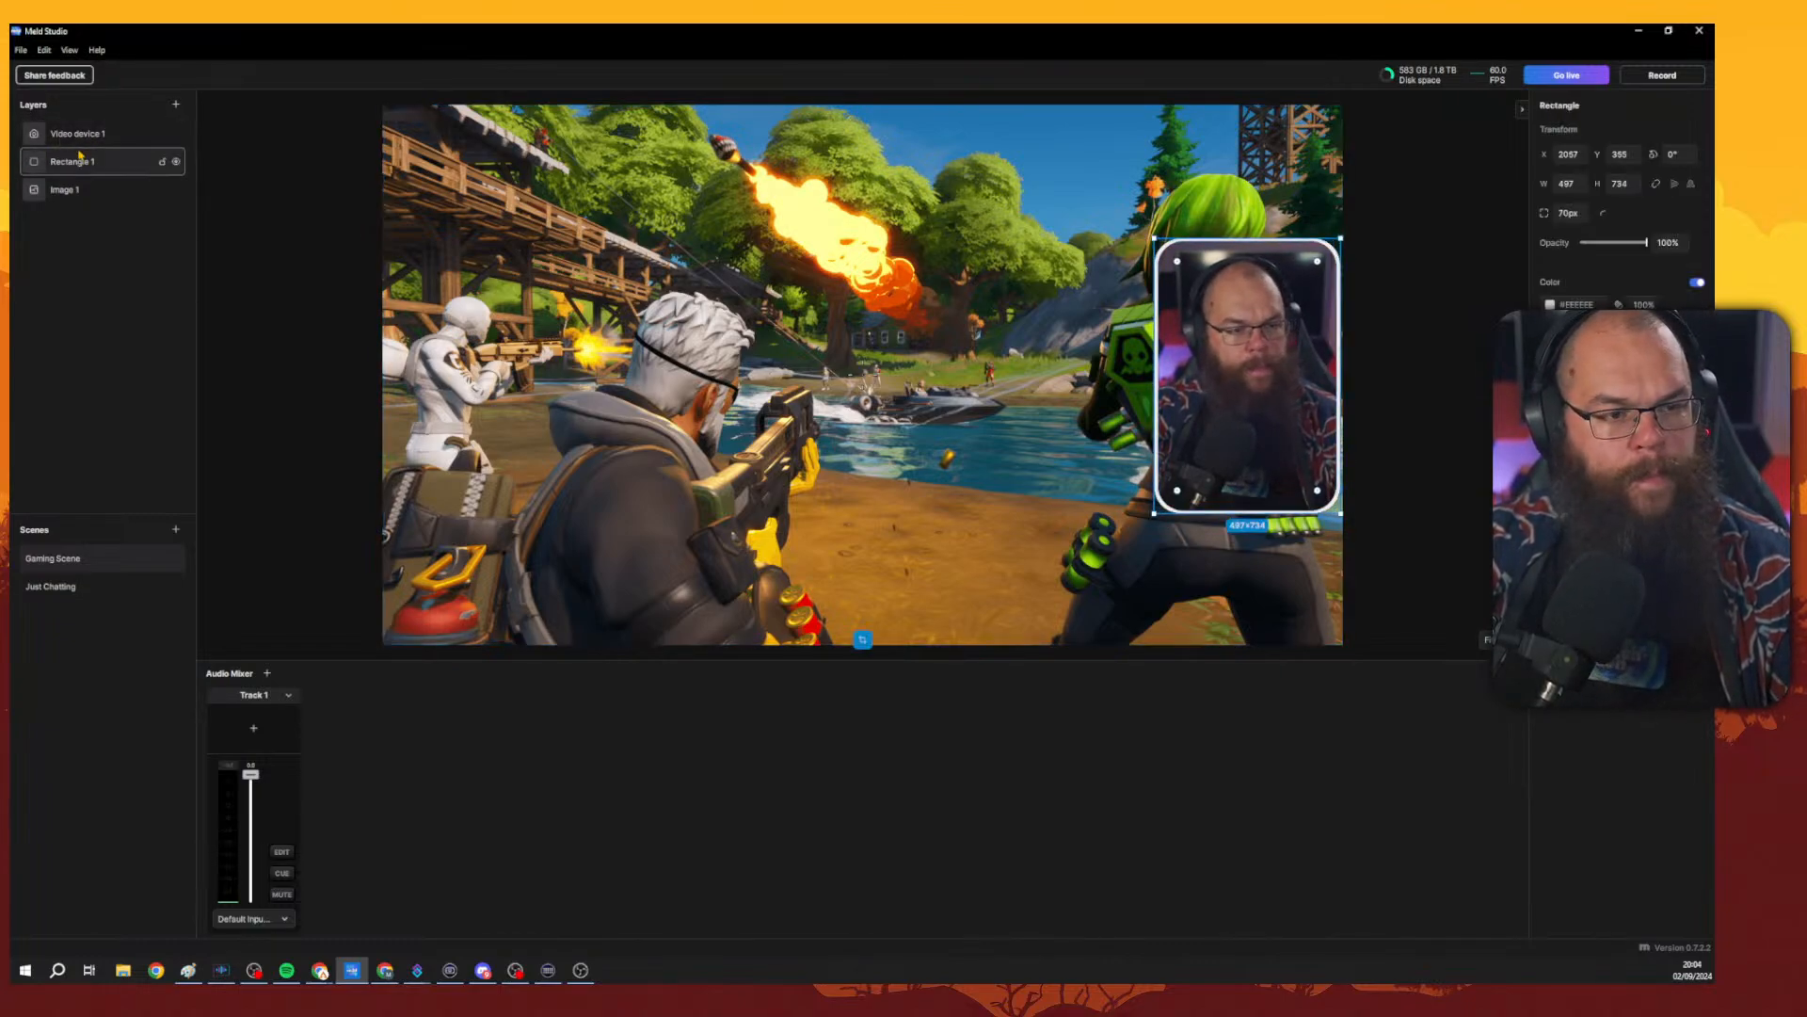
left_click(77, 134)
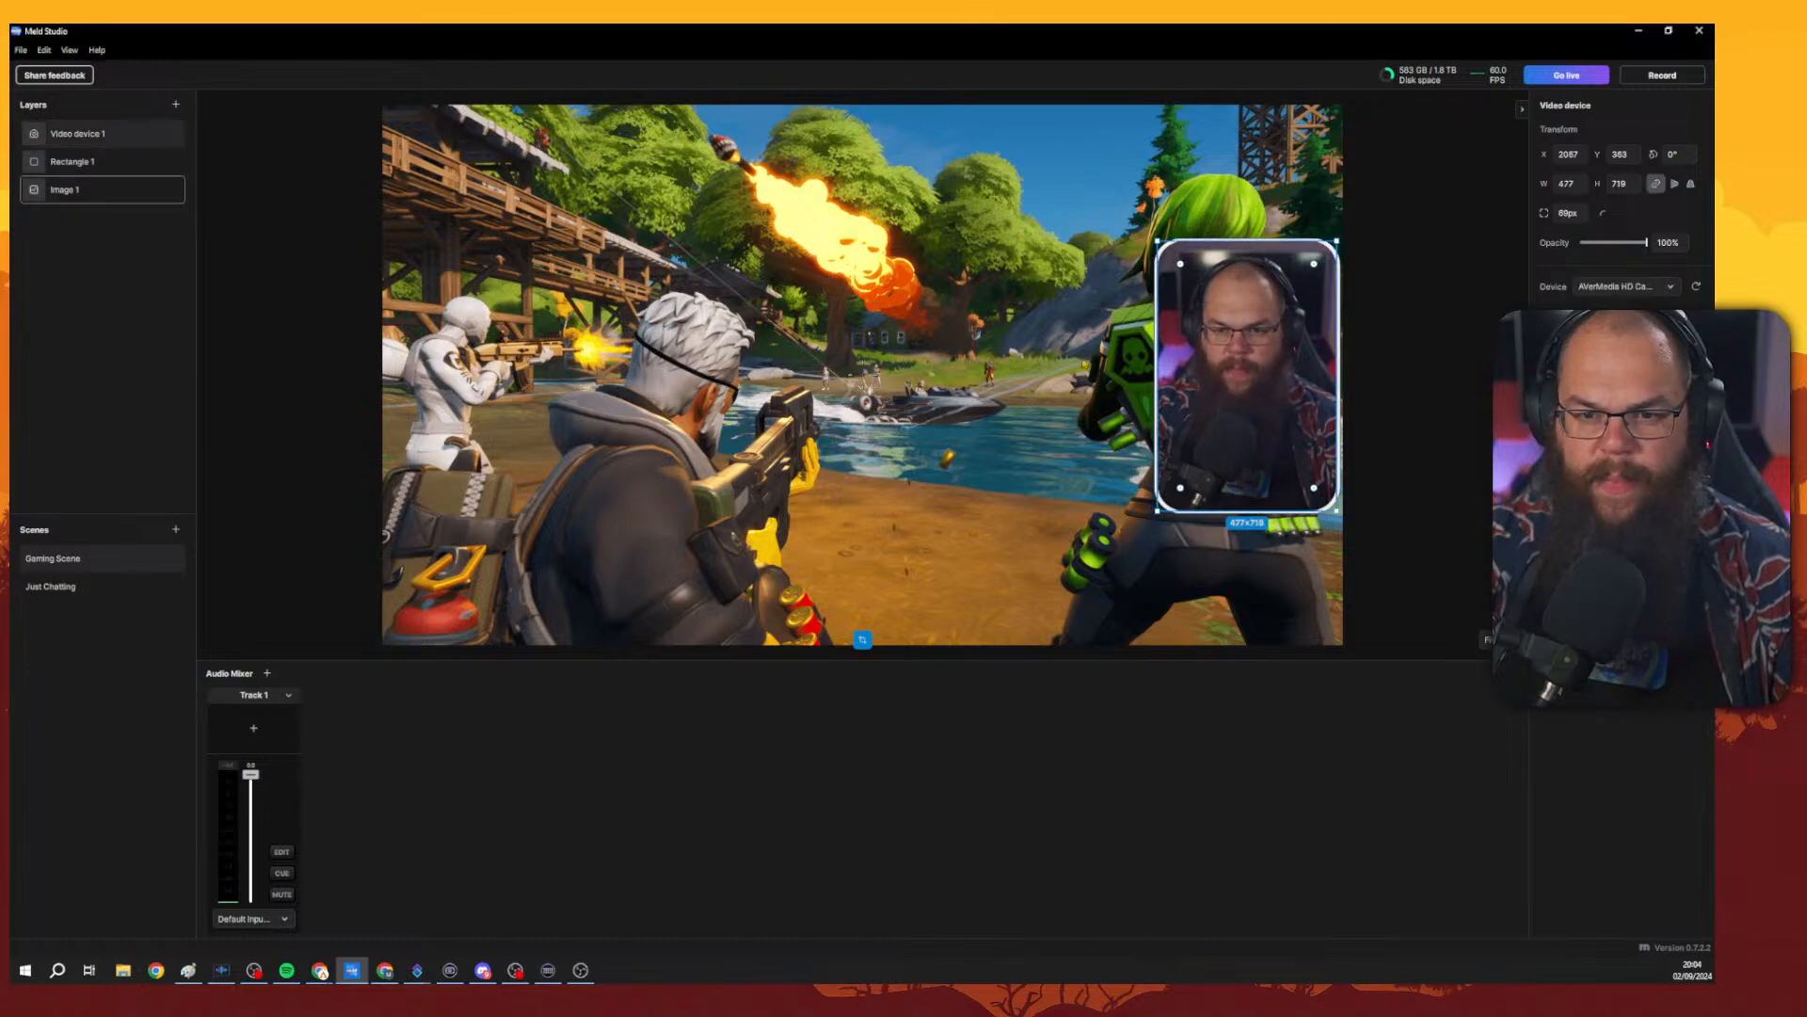
Set the rectangle's height to 739 and nudge it vertically to center it on the camera.
left_click(155, 162)
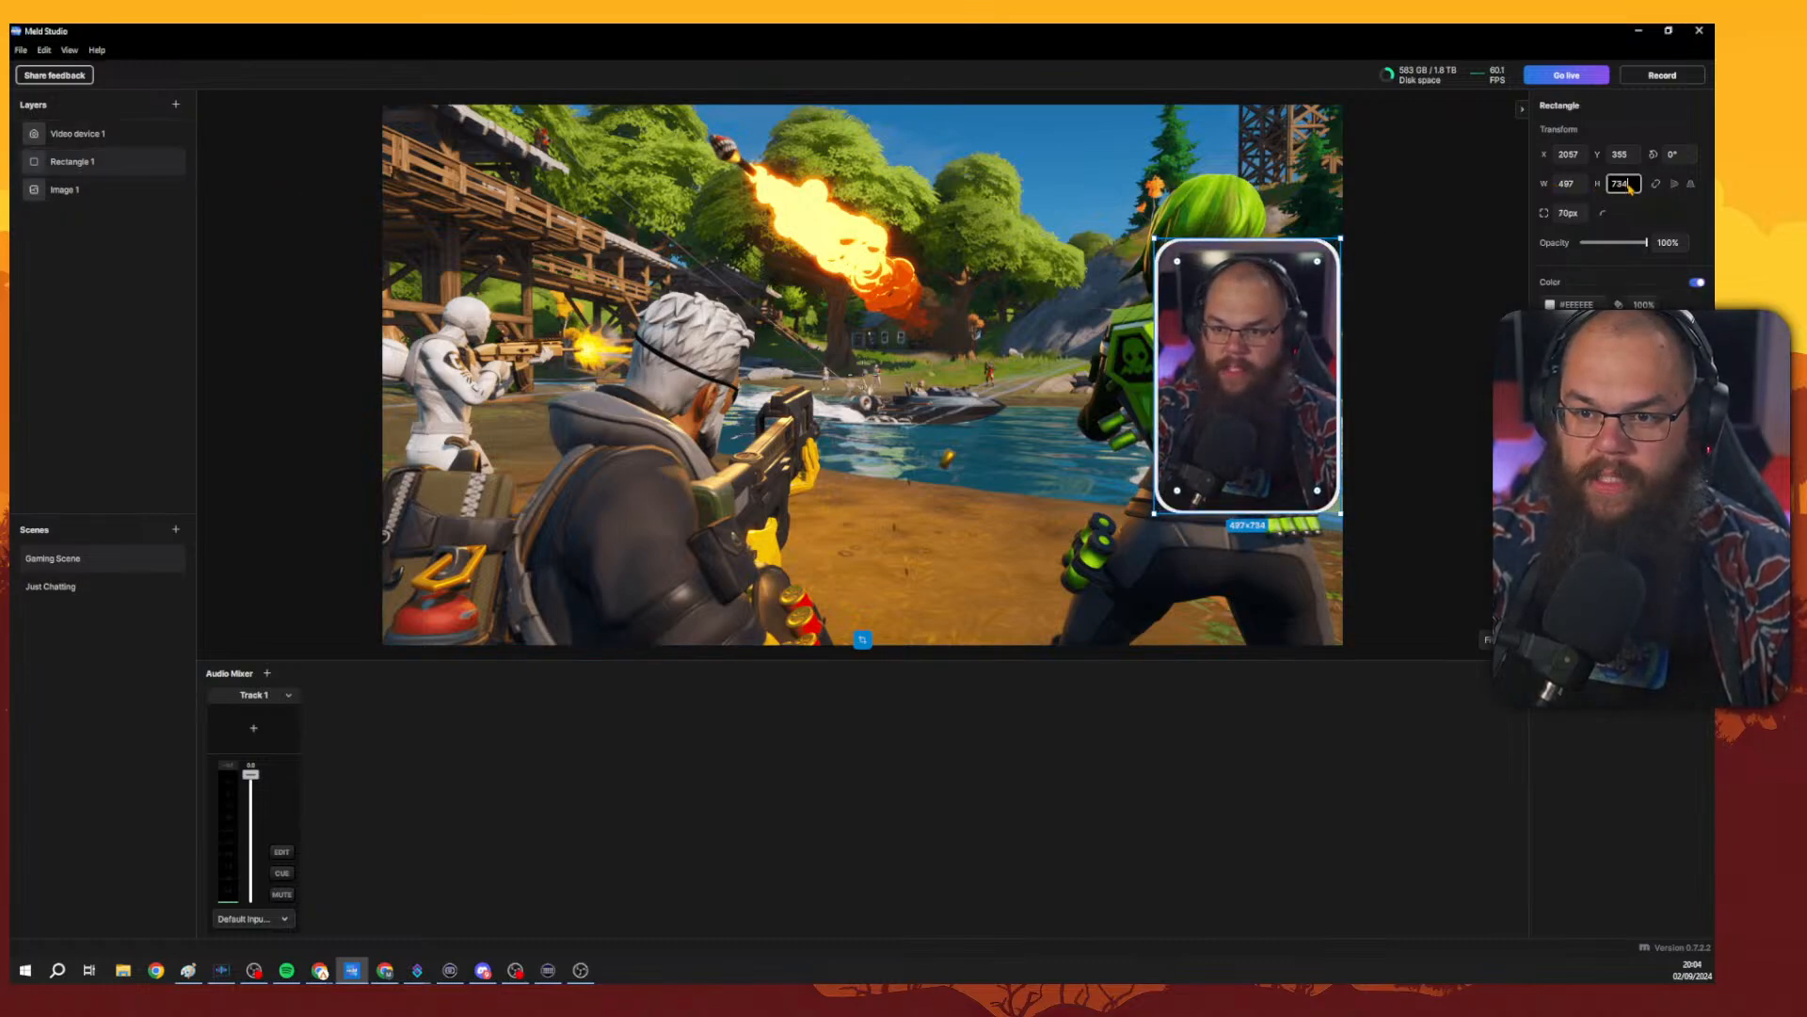
key("BackSpace")
type("9")
key("Return")
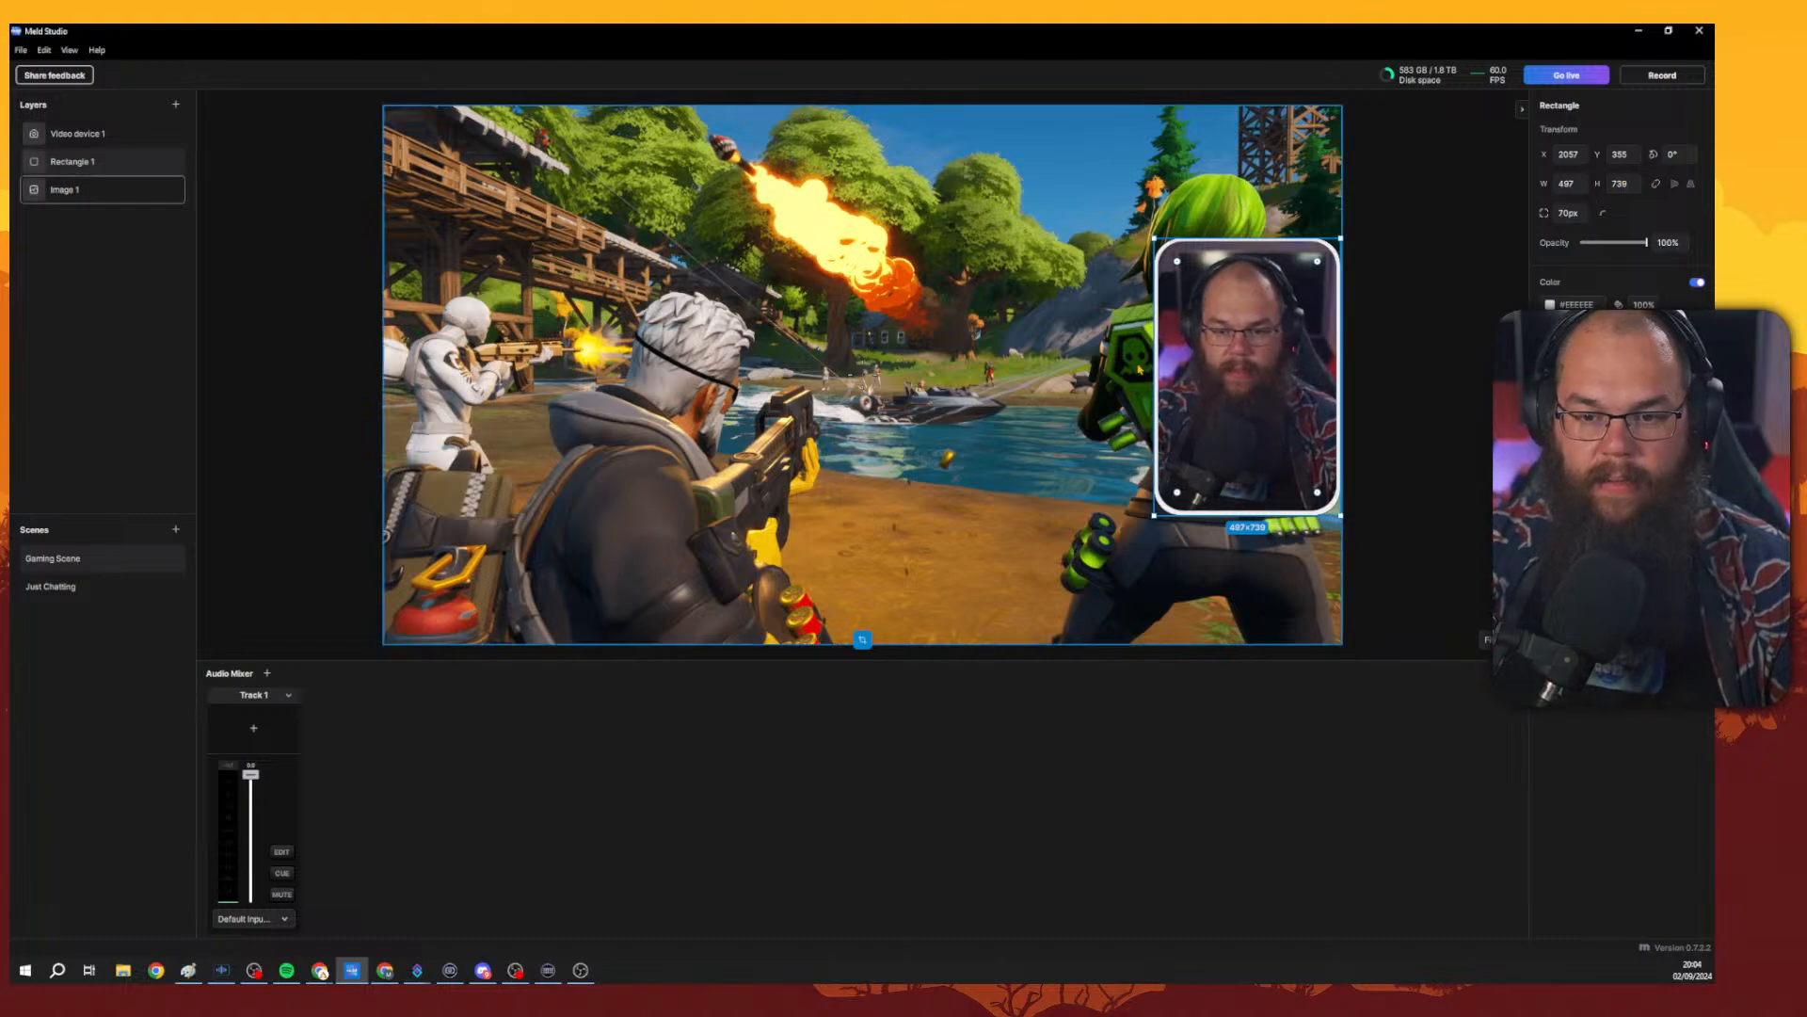
left_click_drag(1222, 370, 1222, 366)
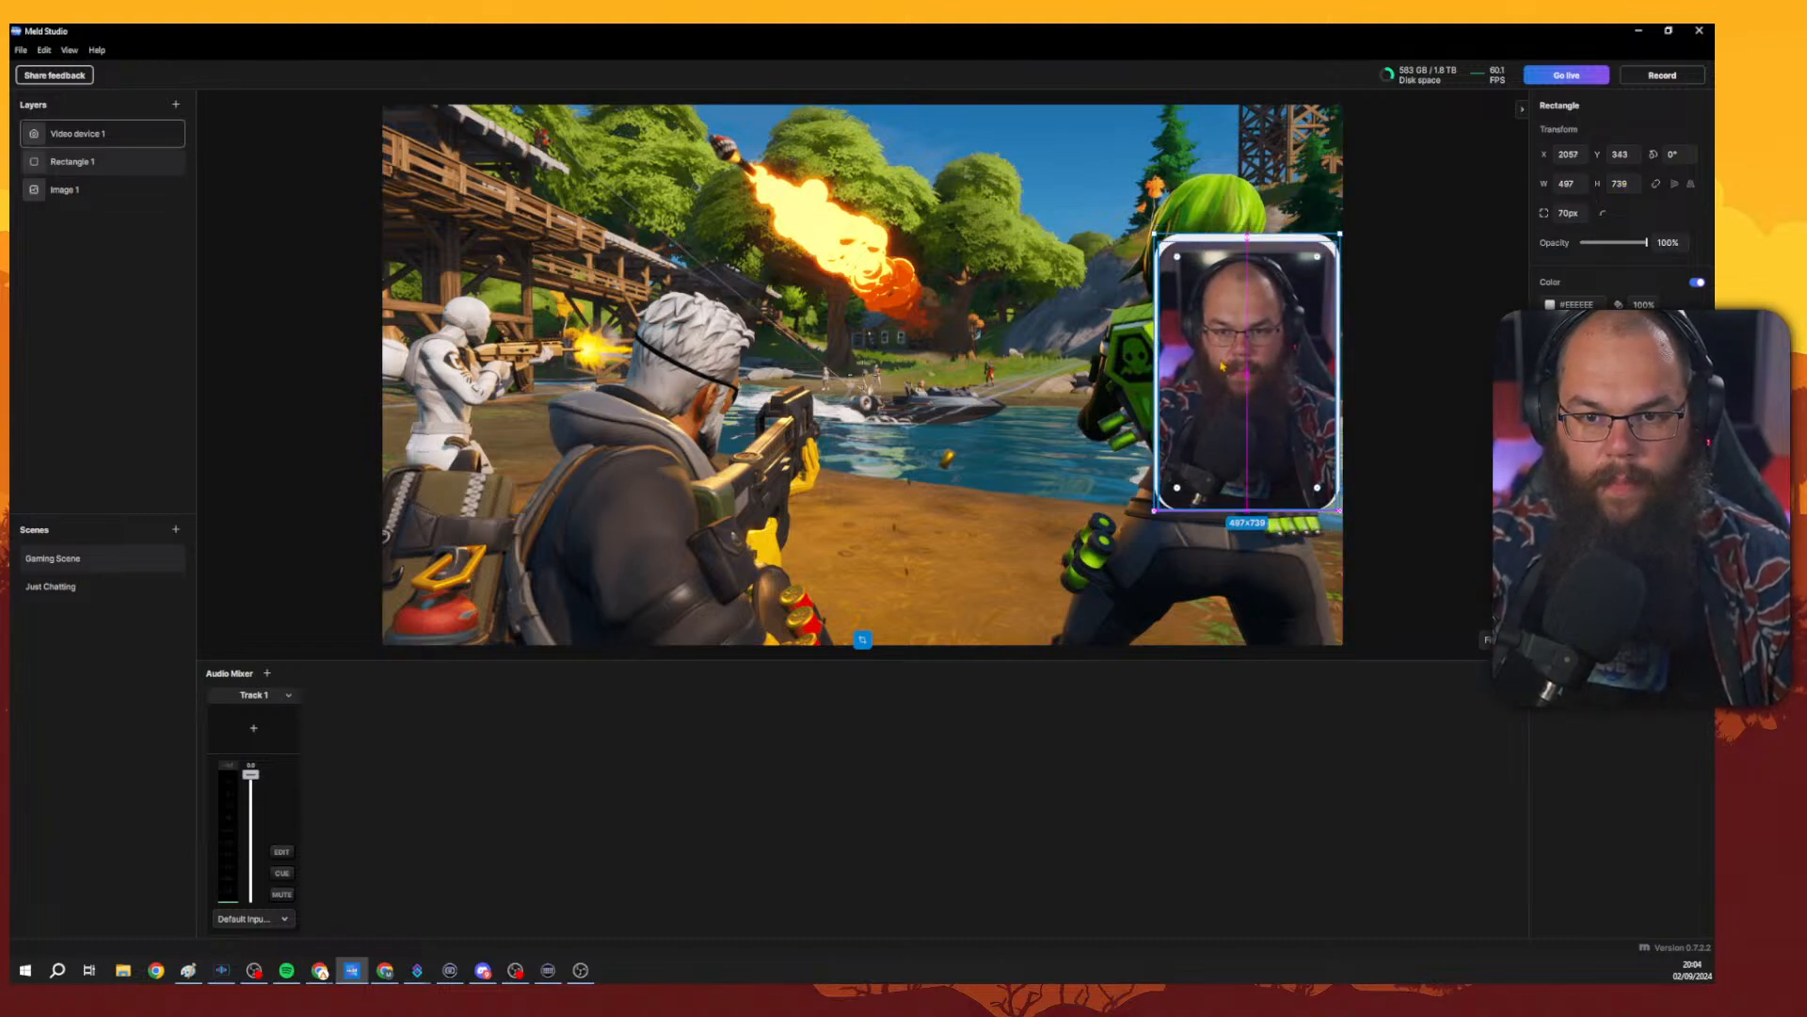
key("shift+Down")
key("shift+Down")
key("shift+Up")
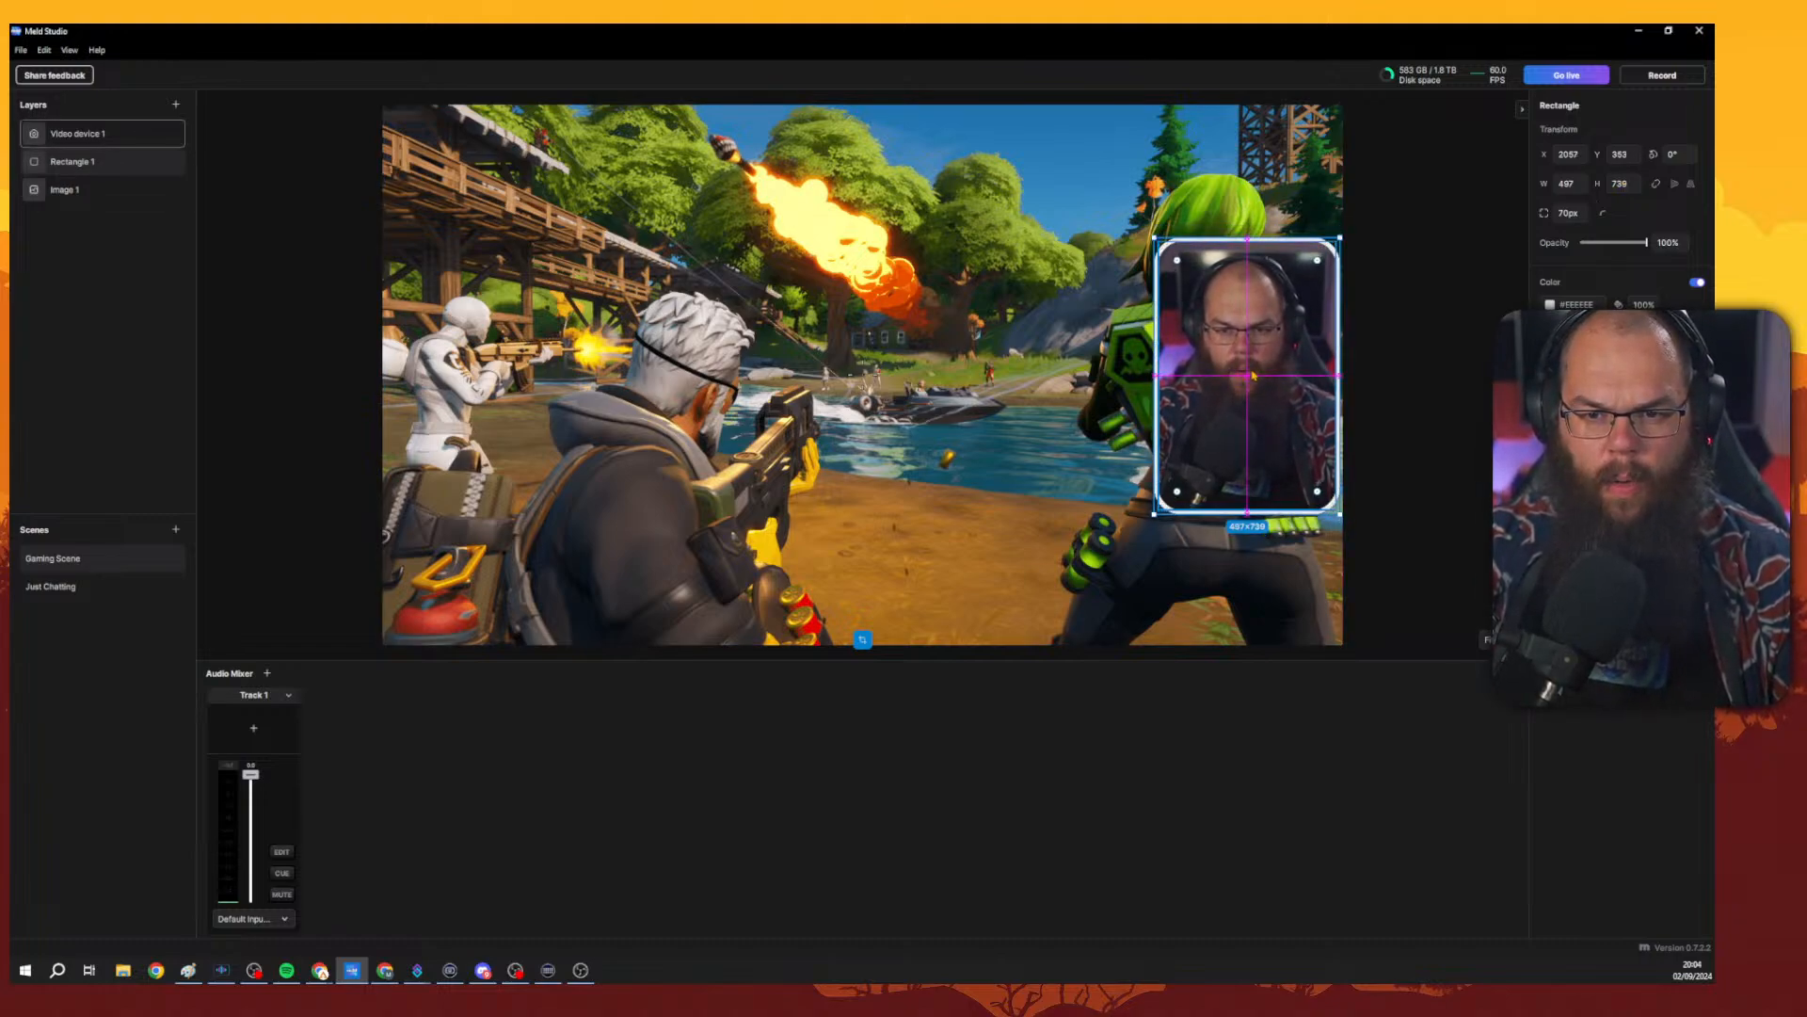
Switch the rectangle's fill to a gradient and open its gradient settings.
left_click(1400, 358)
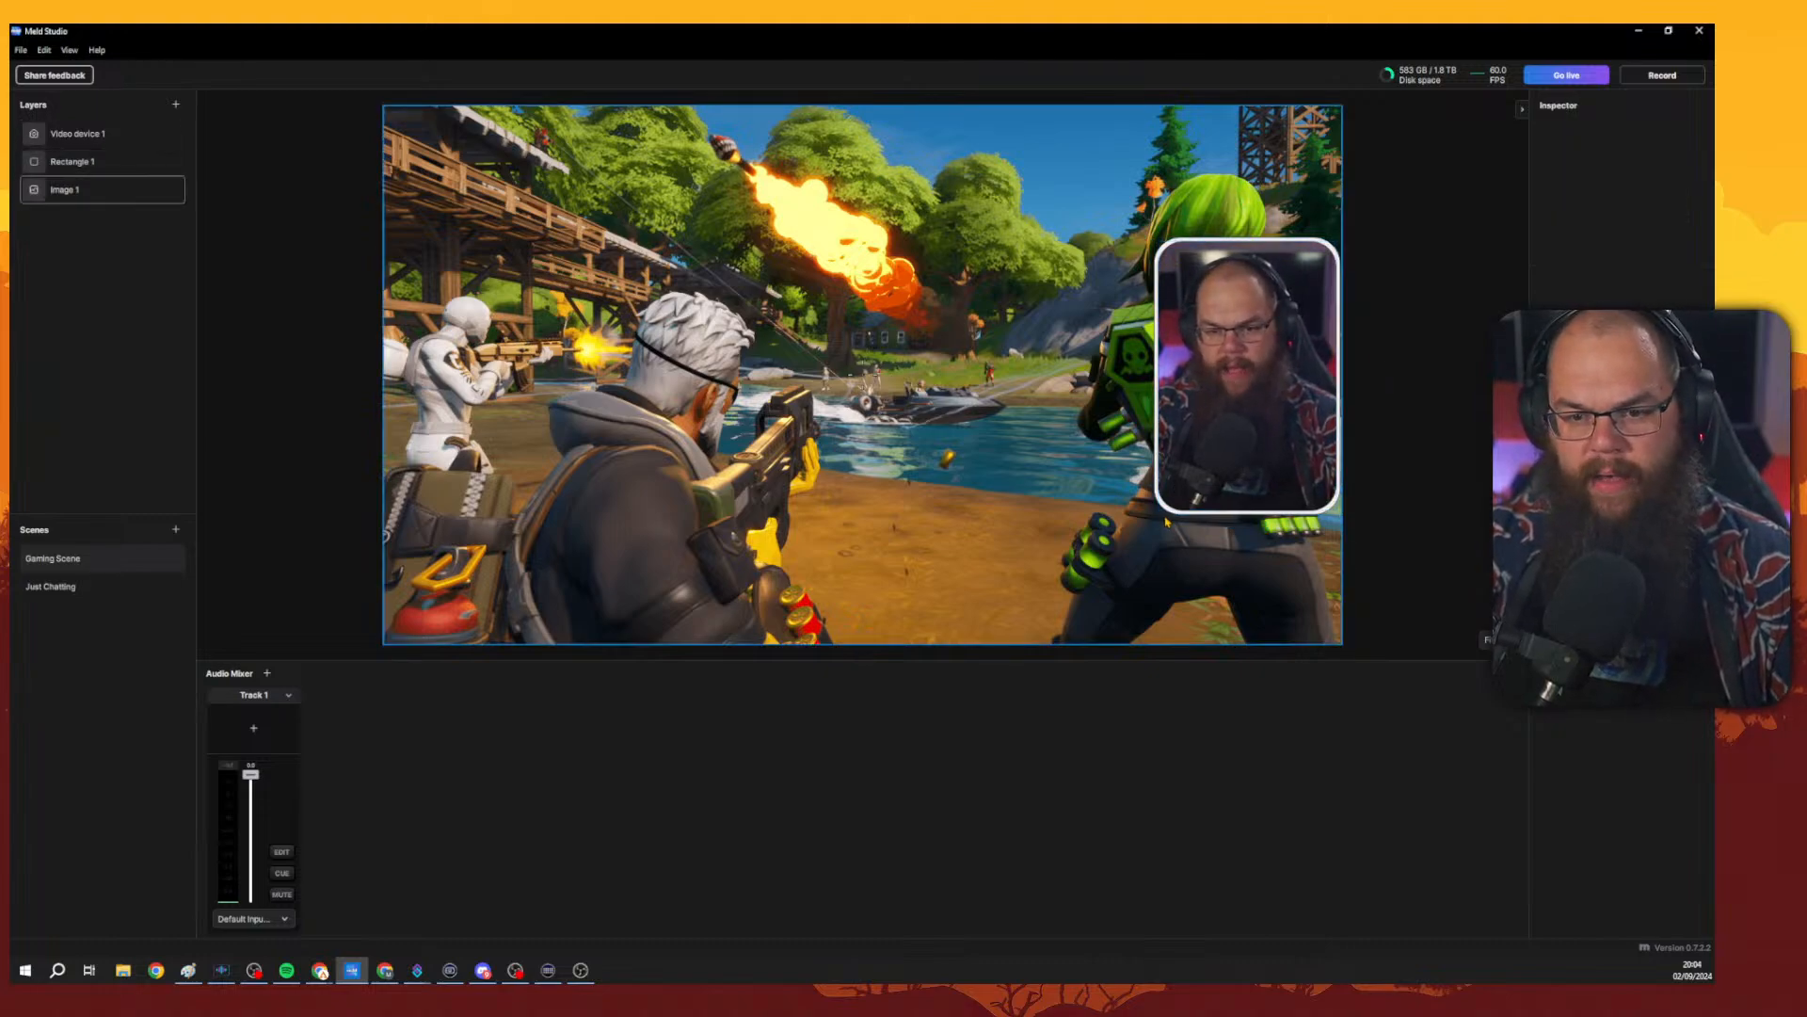
left_click(87, 161)
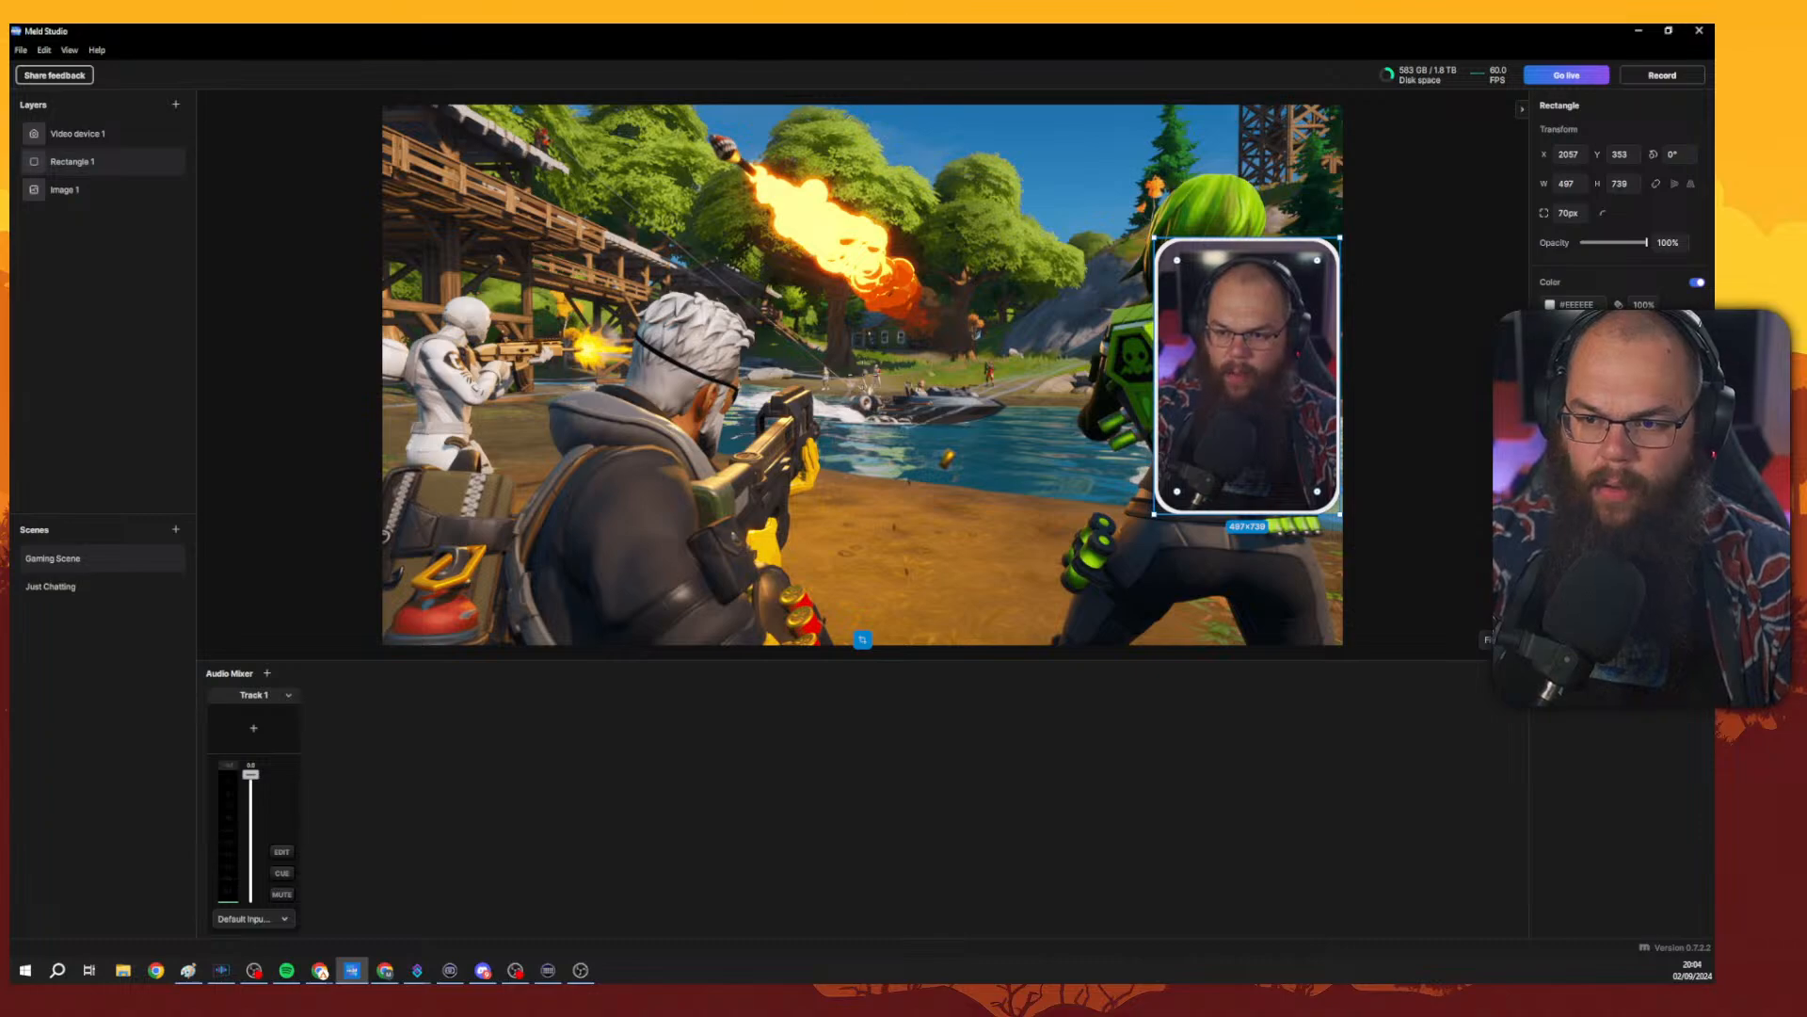
left_click(1697, 386)
left_click(1667, 708)
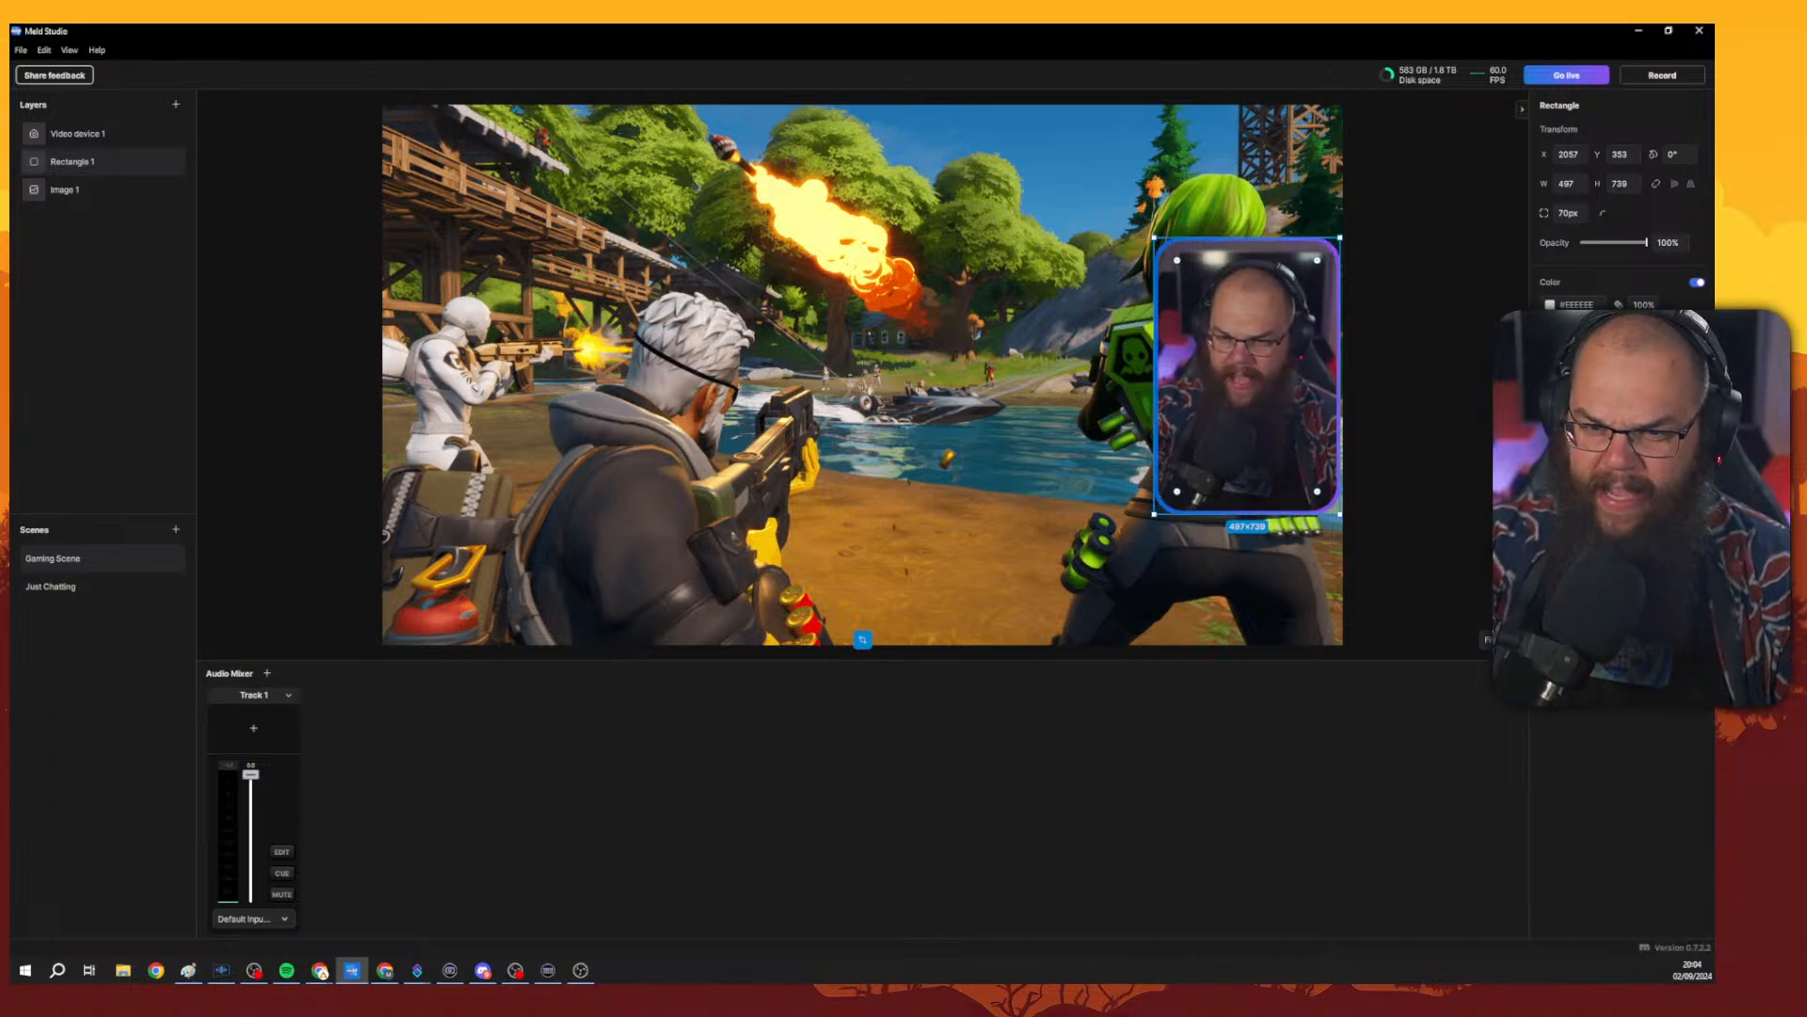
left_click(1553, 417)
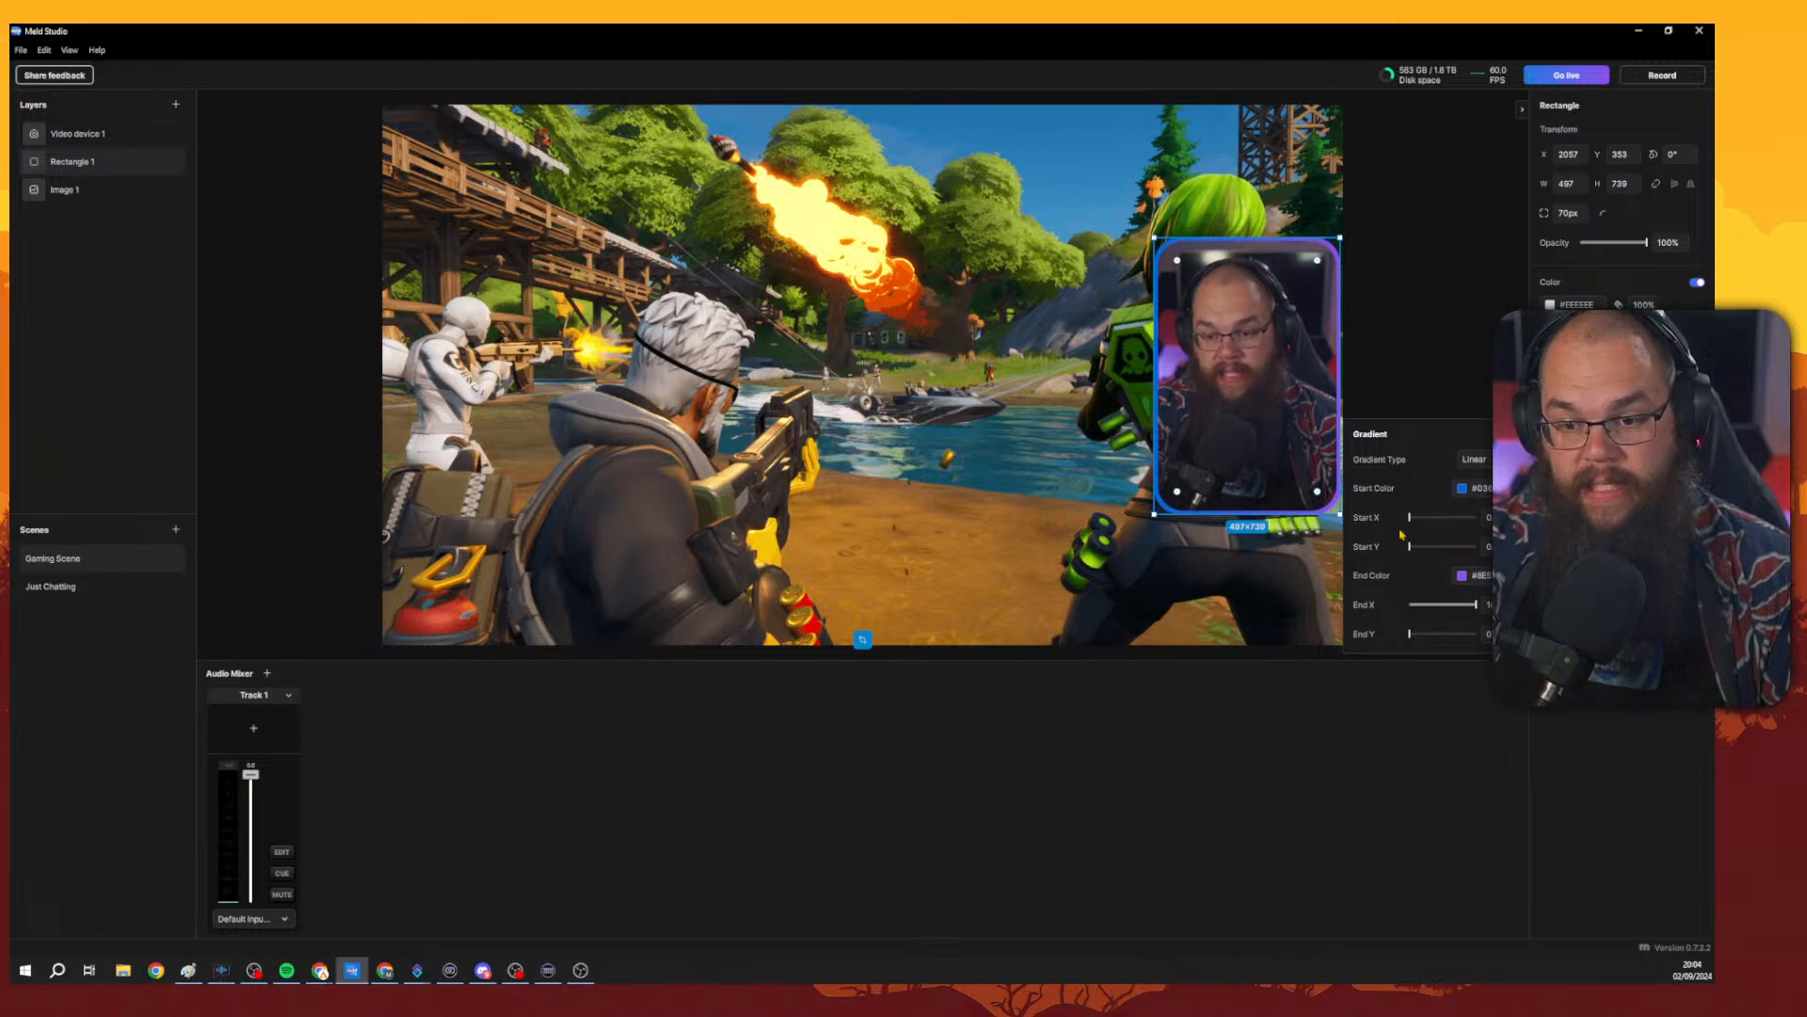
left_click(1578, 184)
left_click(1577, 429)
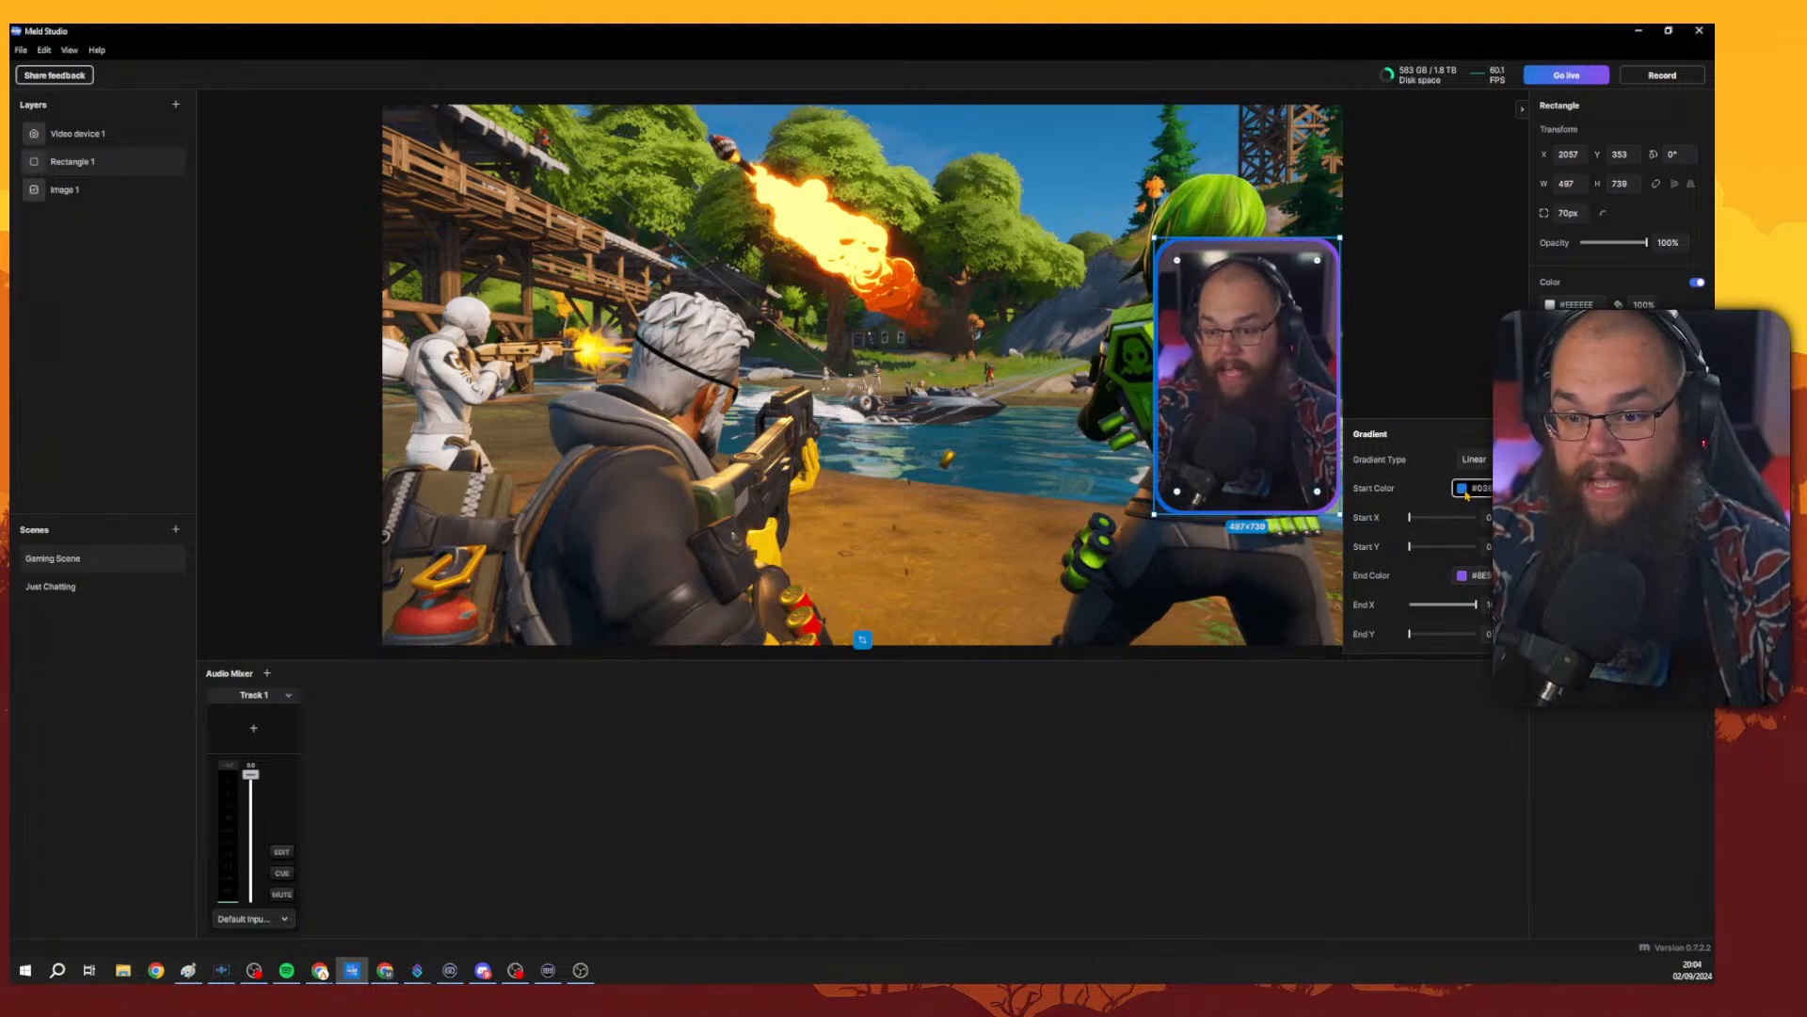
Set the gradient's start color to orange #EE8315.
left_click(1474, 489)
left_click_drag(1534, 713, 1484, 715)
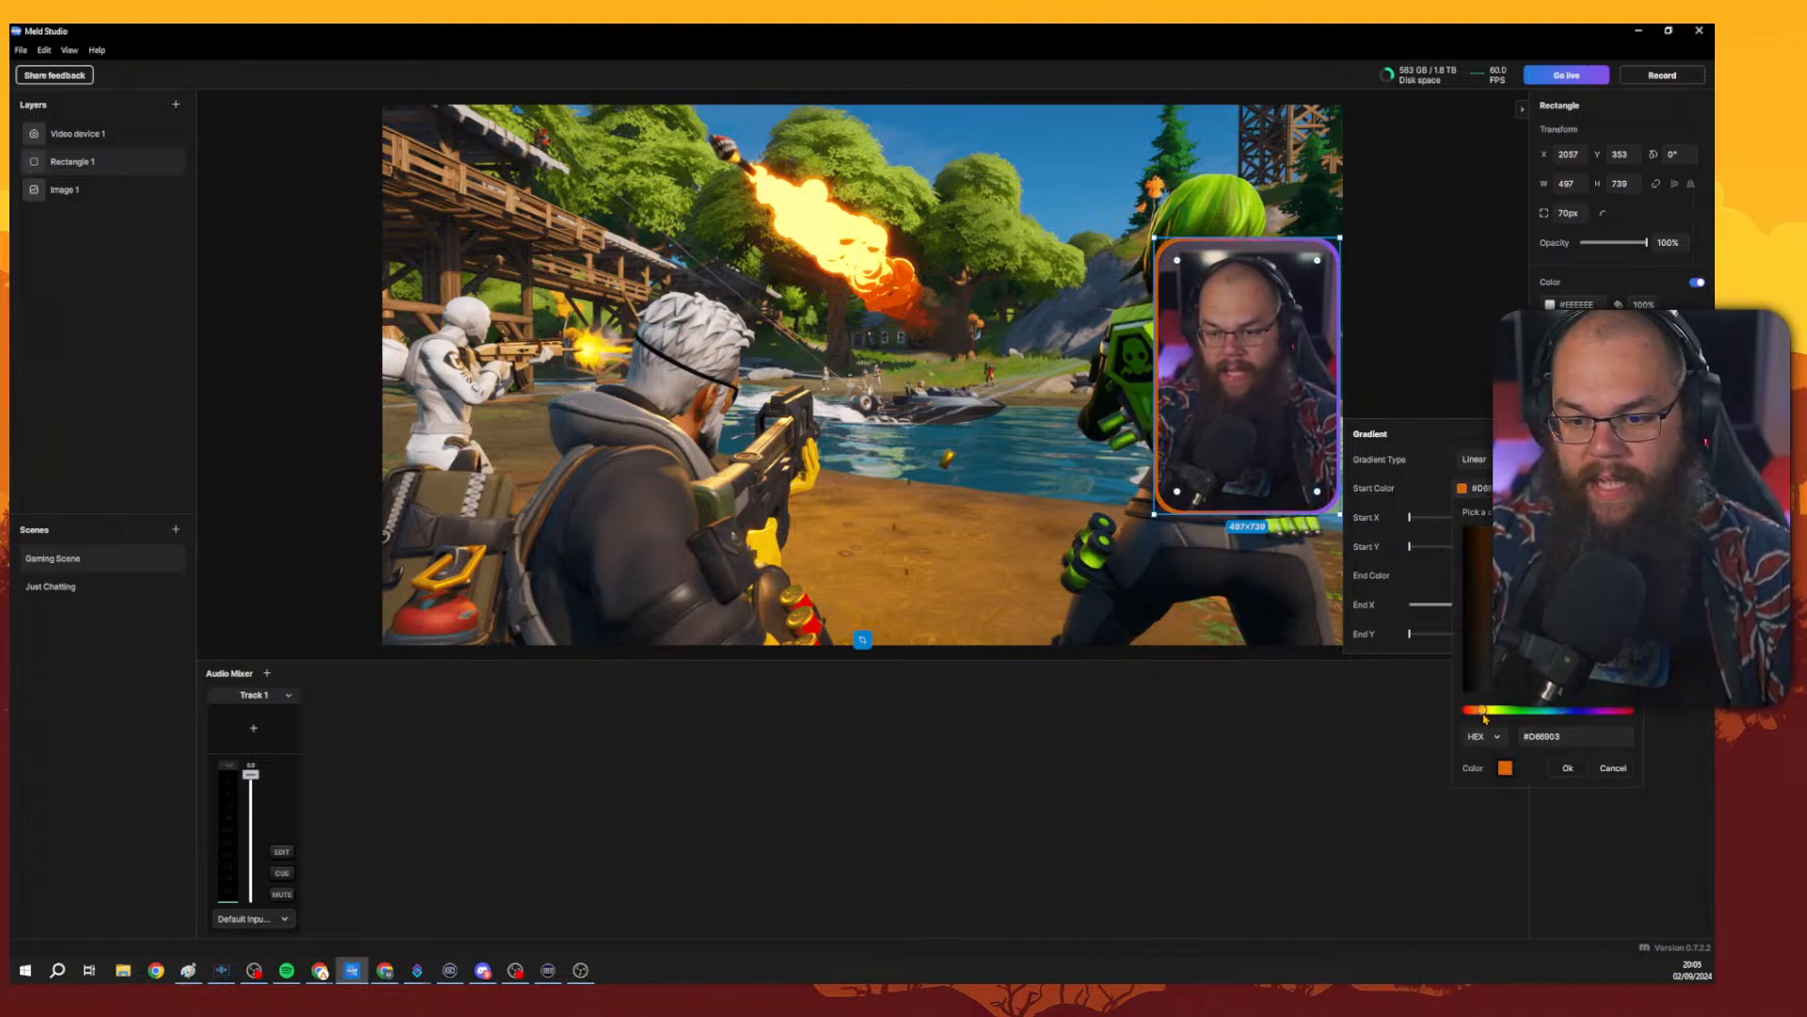
left_click(1549, 549)
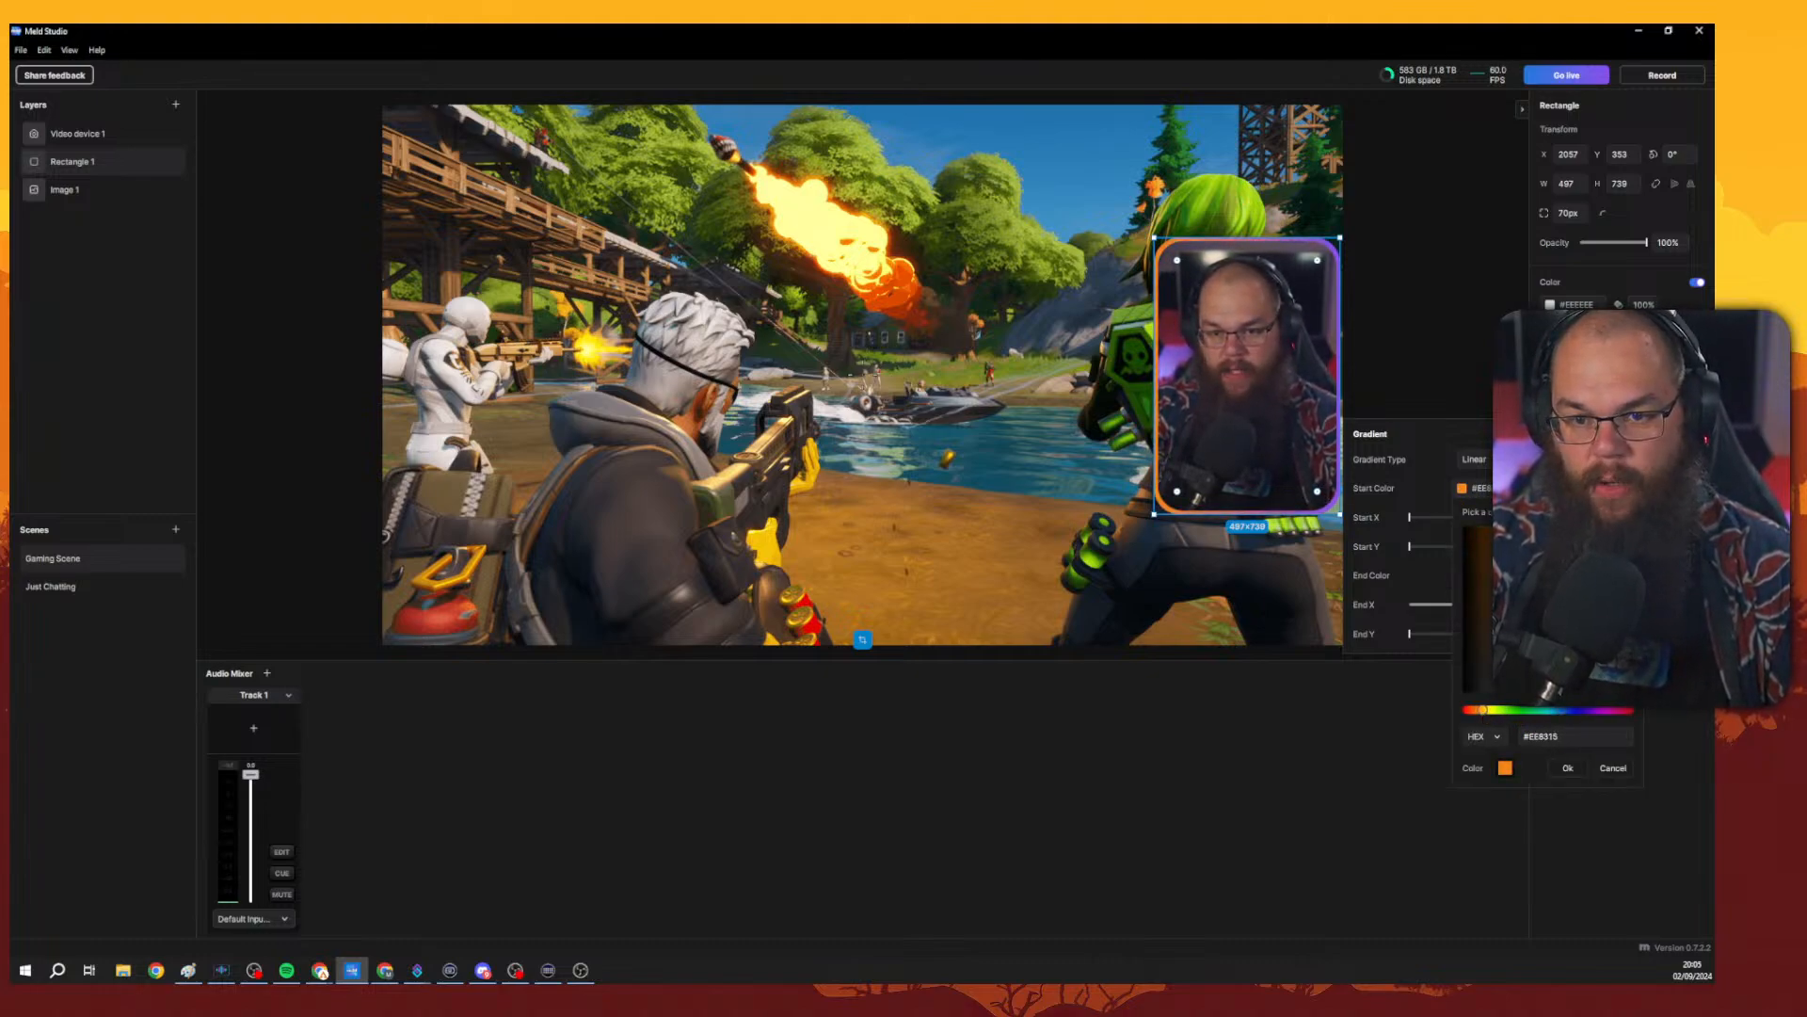
left_click(1568, 768)
Set the gradient's end color to red #DD3C0C and confirm the color picker.
left_click(1463, 575)
left_click_drag(1566, 662, 1678, 806)
left_click(1585, 747)
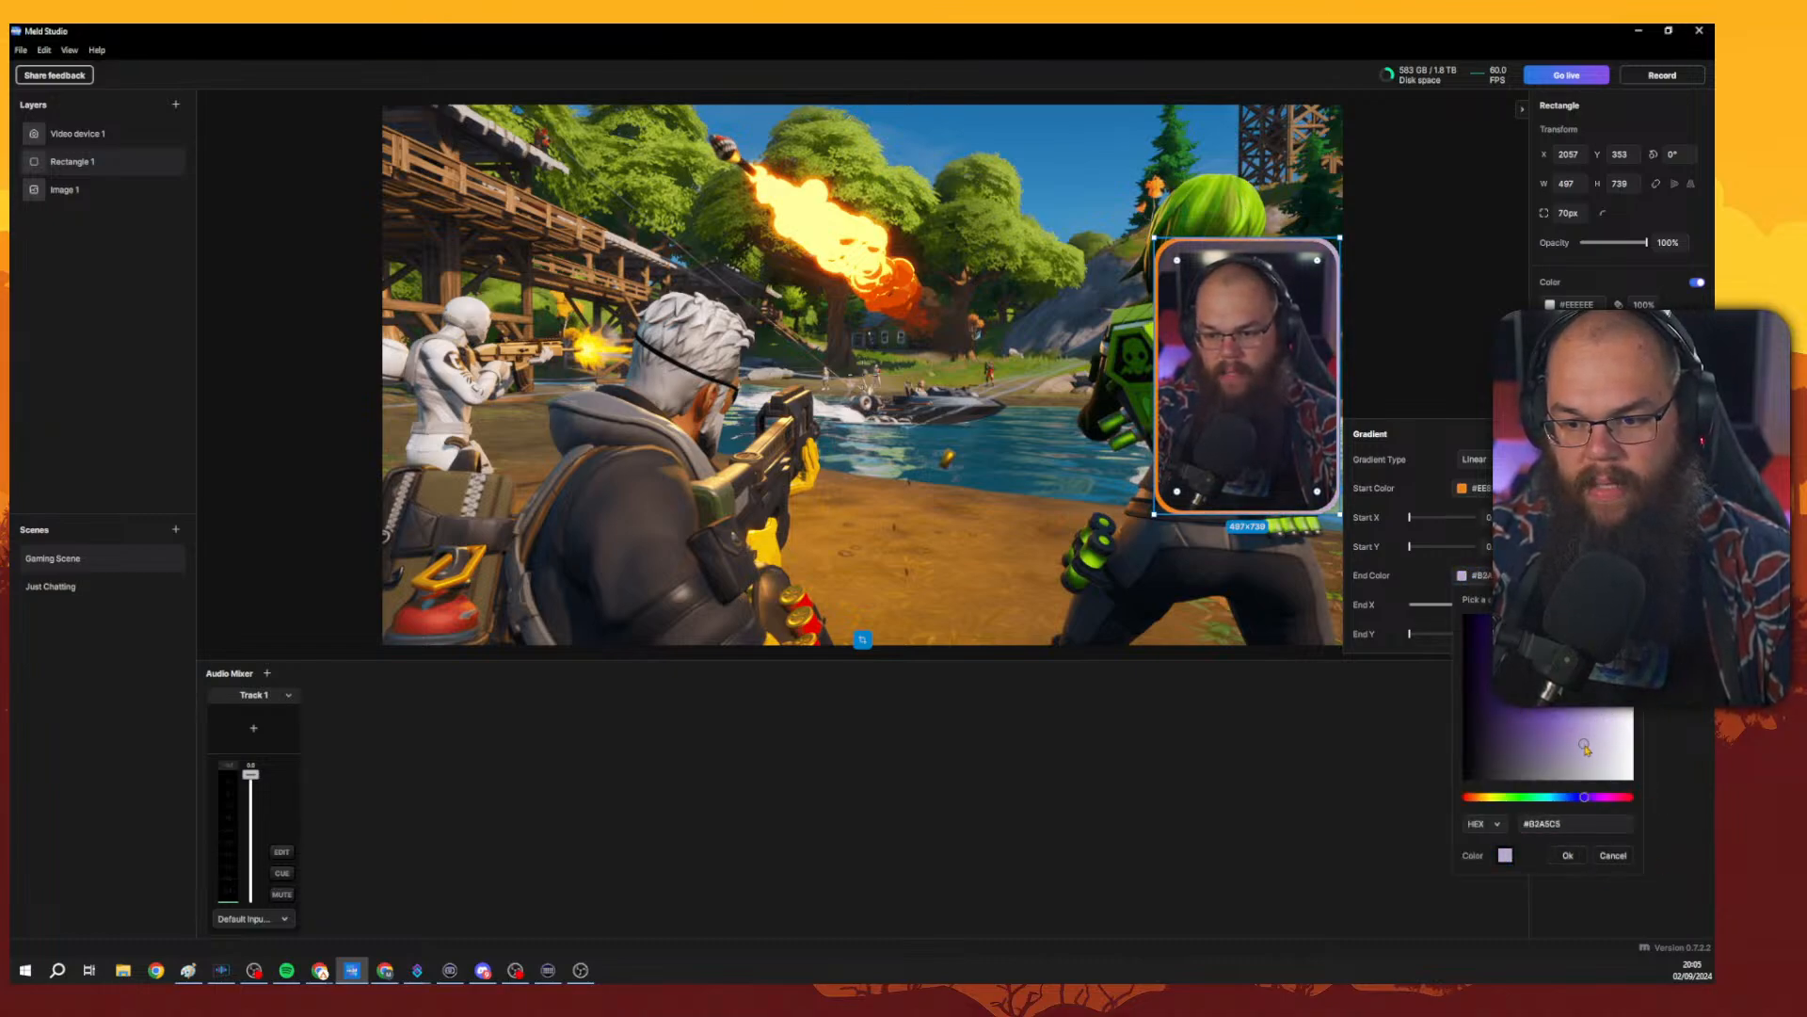
left_click_drag(1581, 801, 1492, 792)
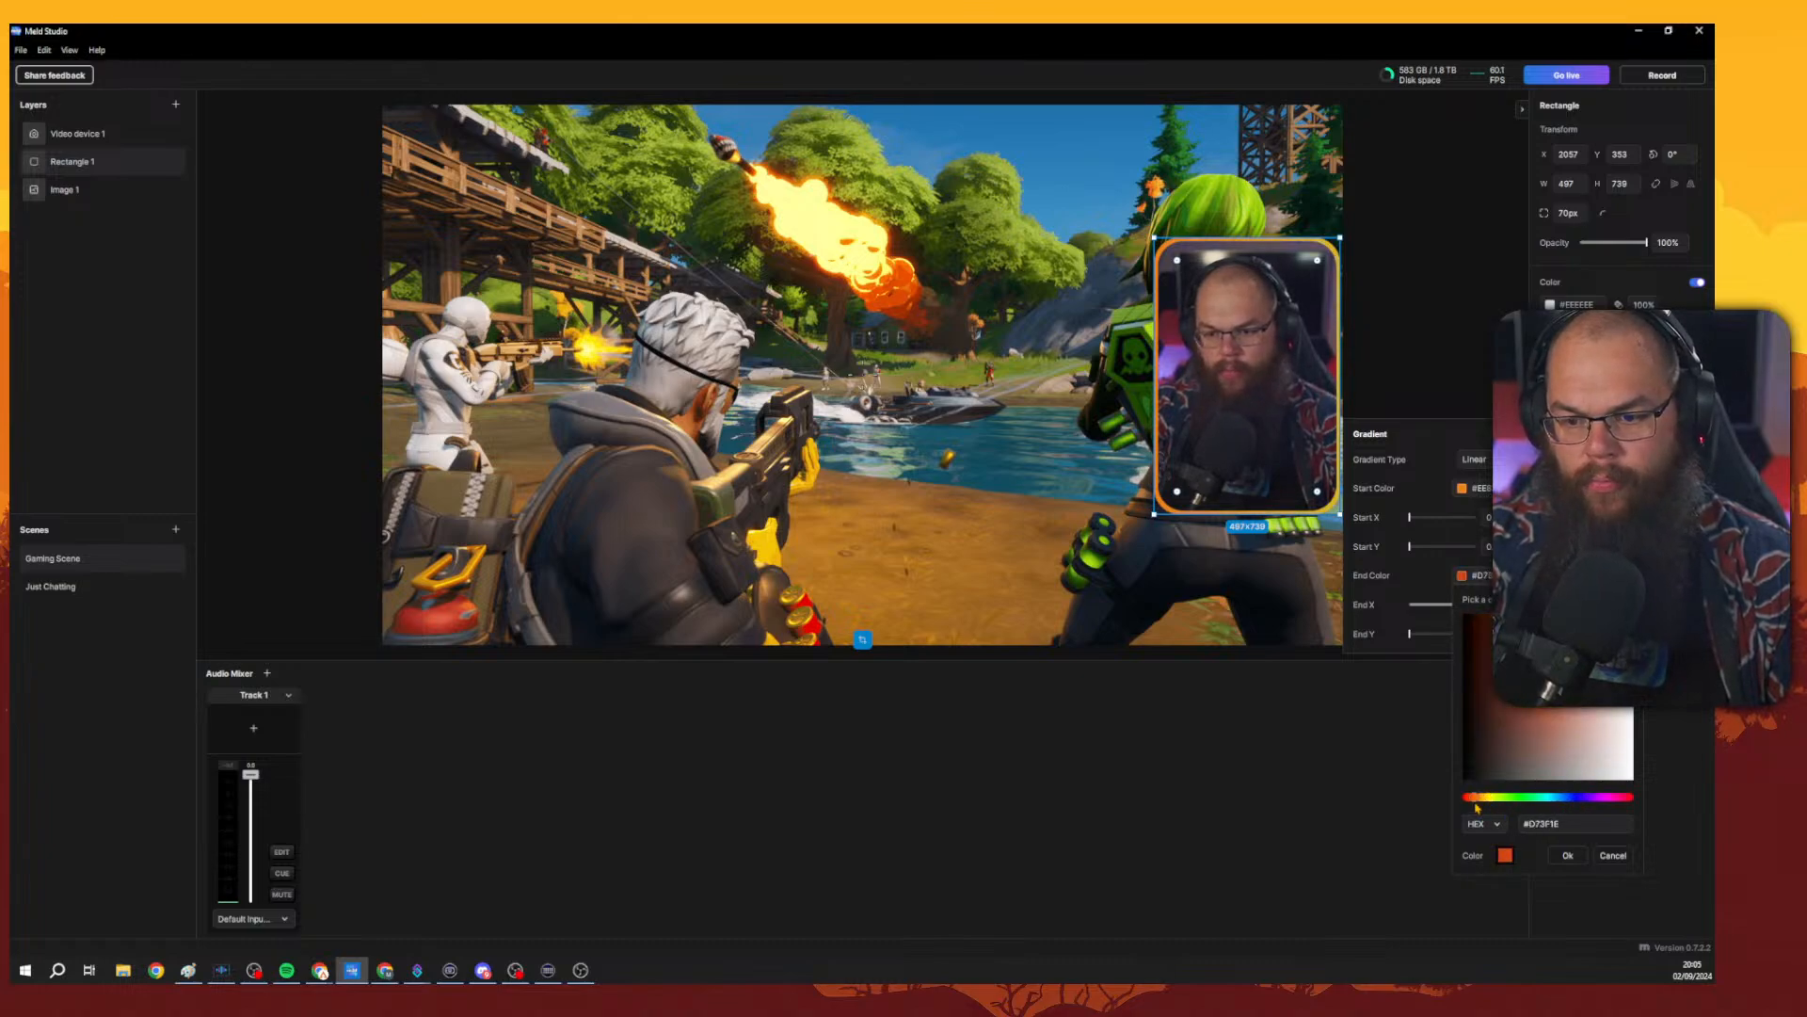
left_click_drag(1619, 640, 1600, 624)
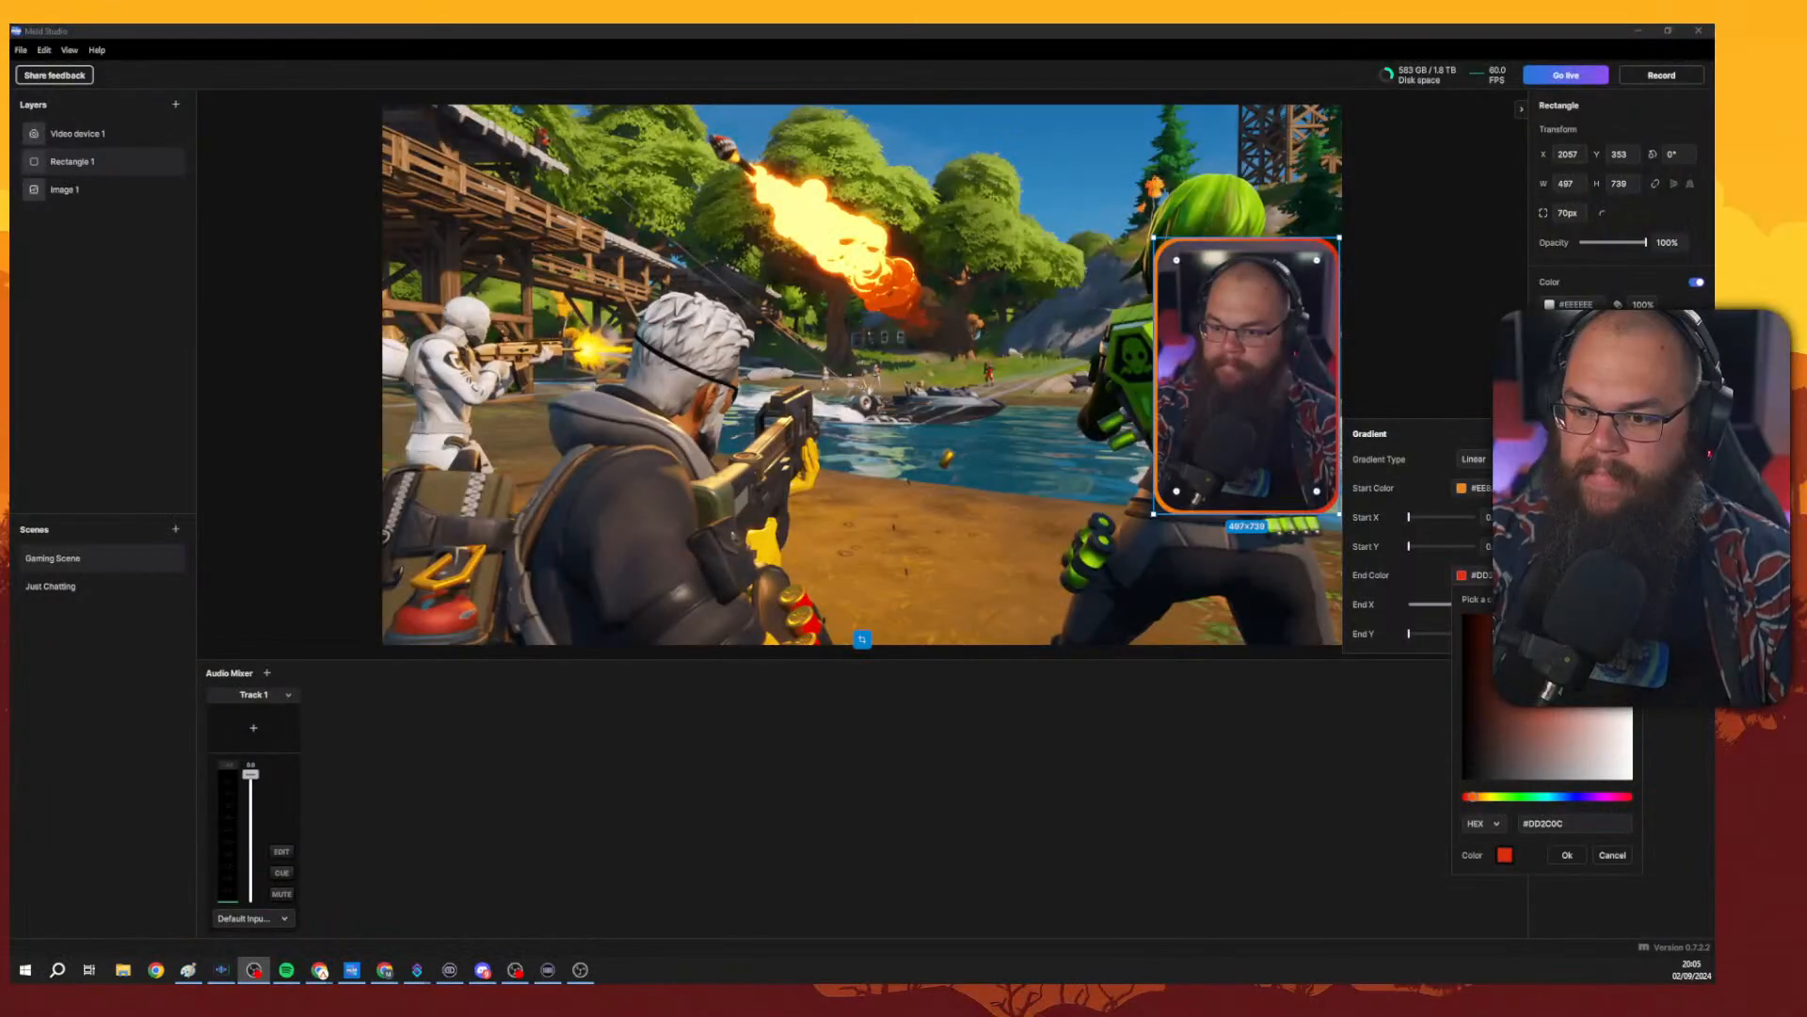
left_click(1563, 527)
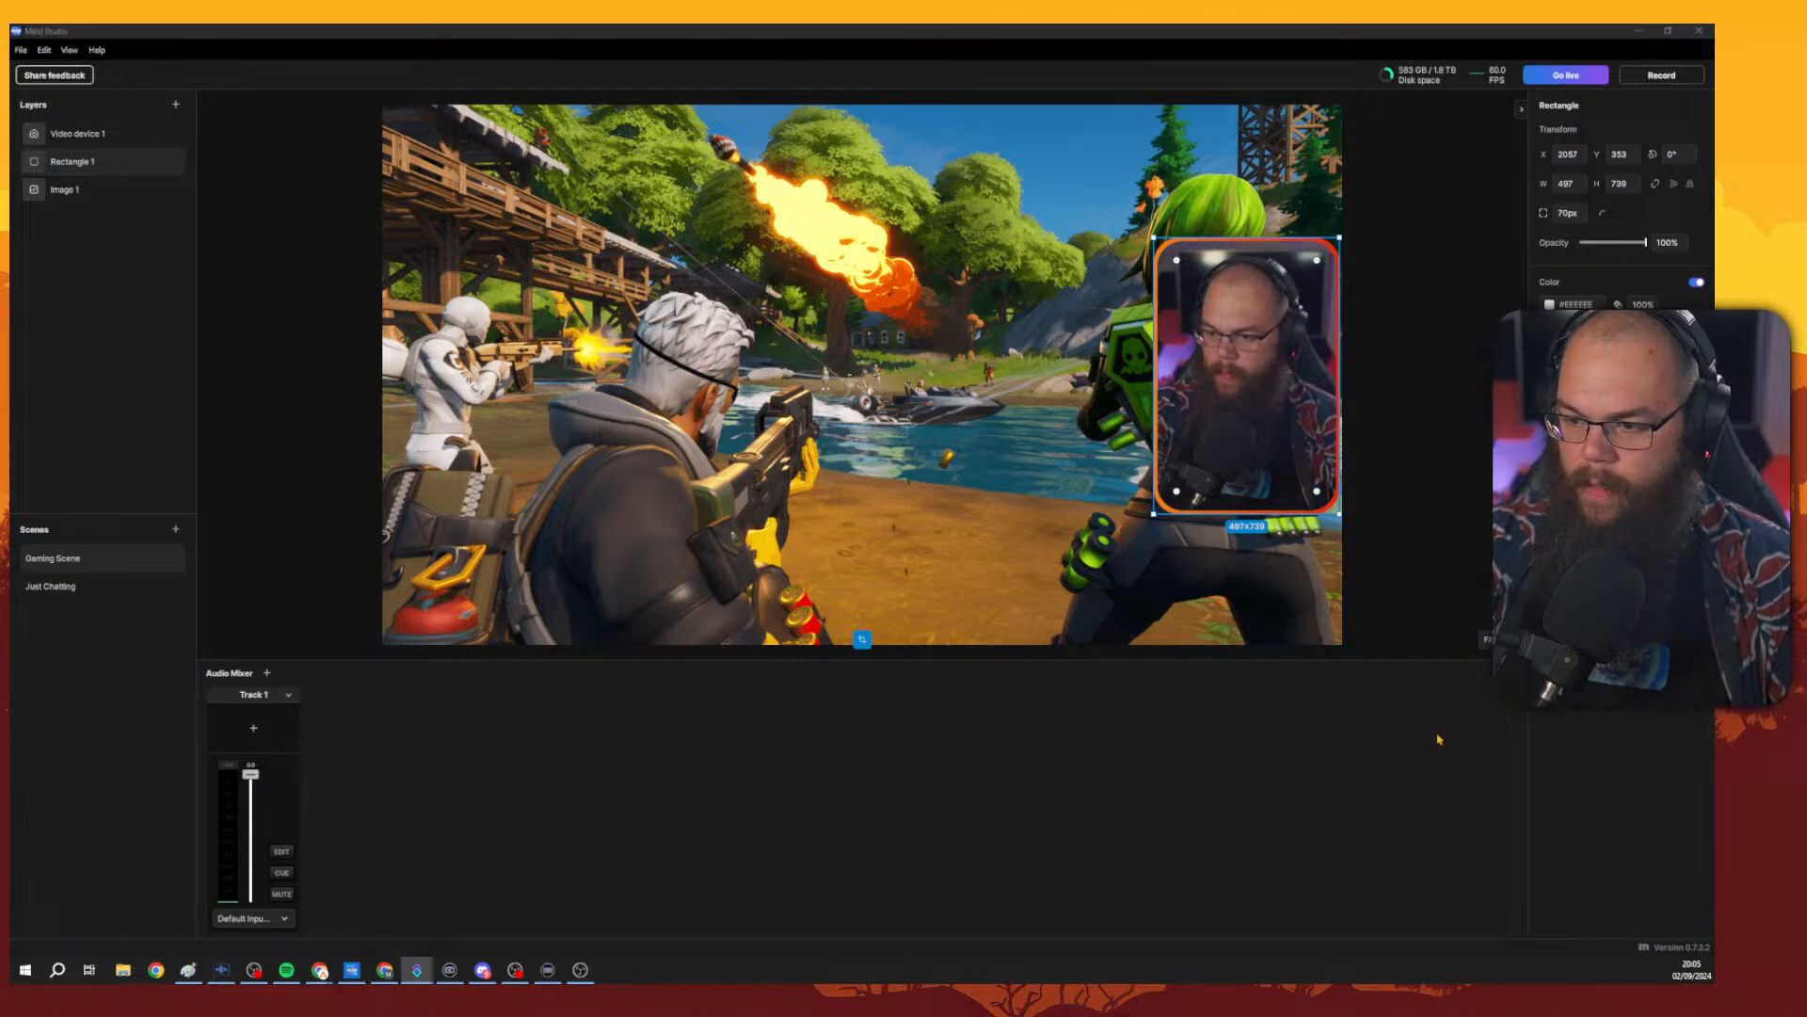
Select the camera and game layers on the canvas to inspect their properties.
left_click(1310, 766)
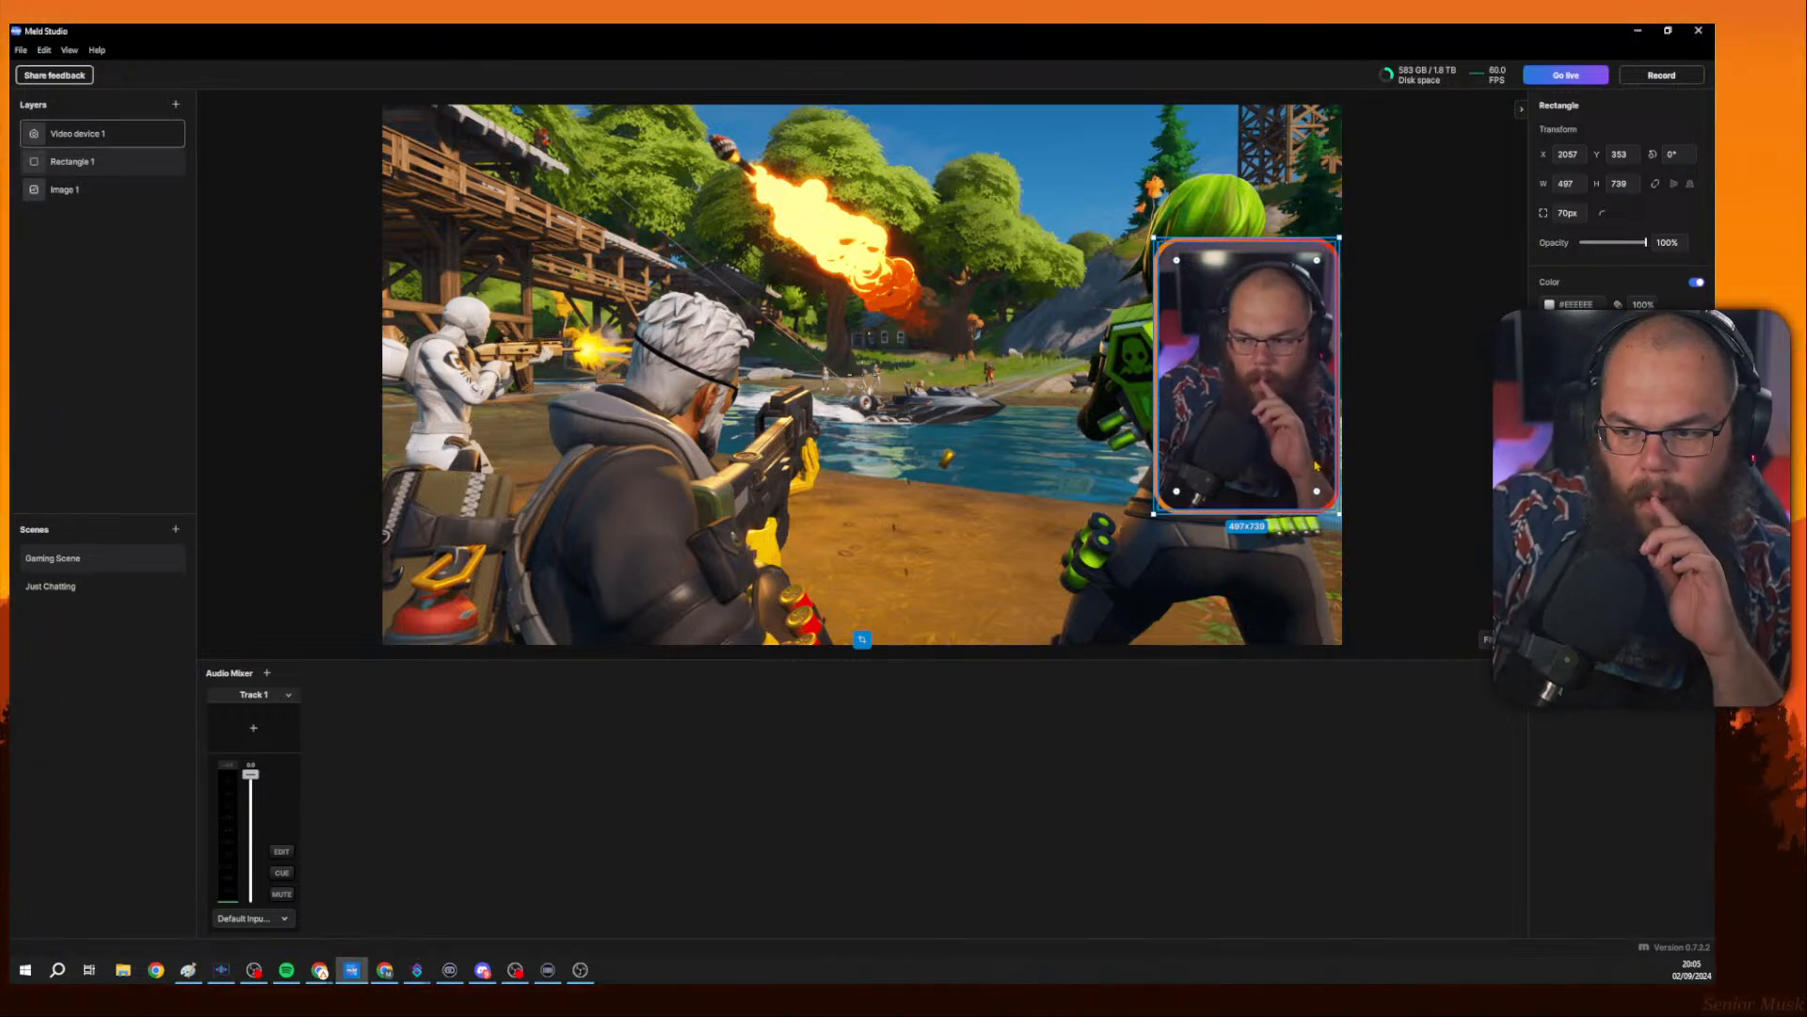
left_click(1419, 406)
left_click(1304, 399)
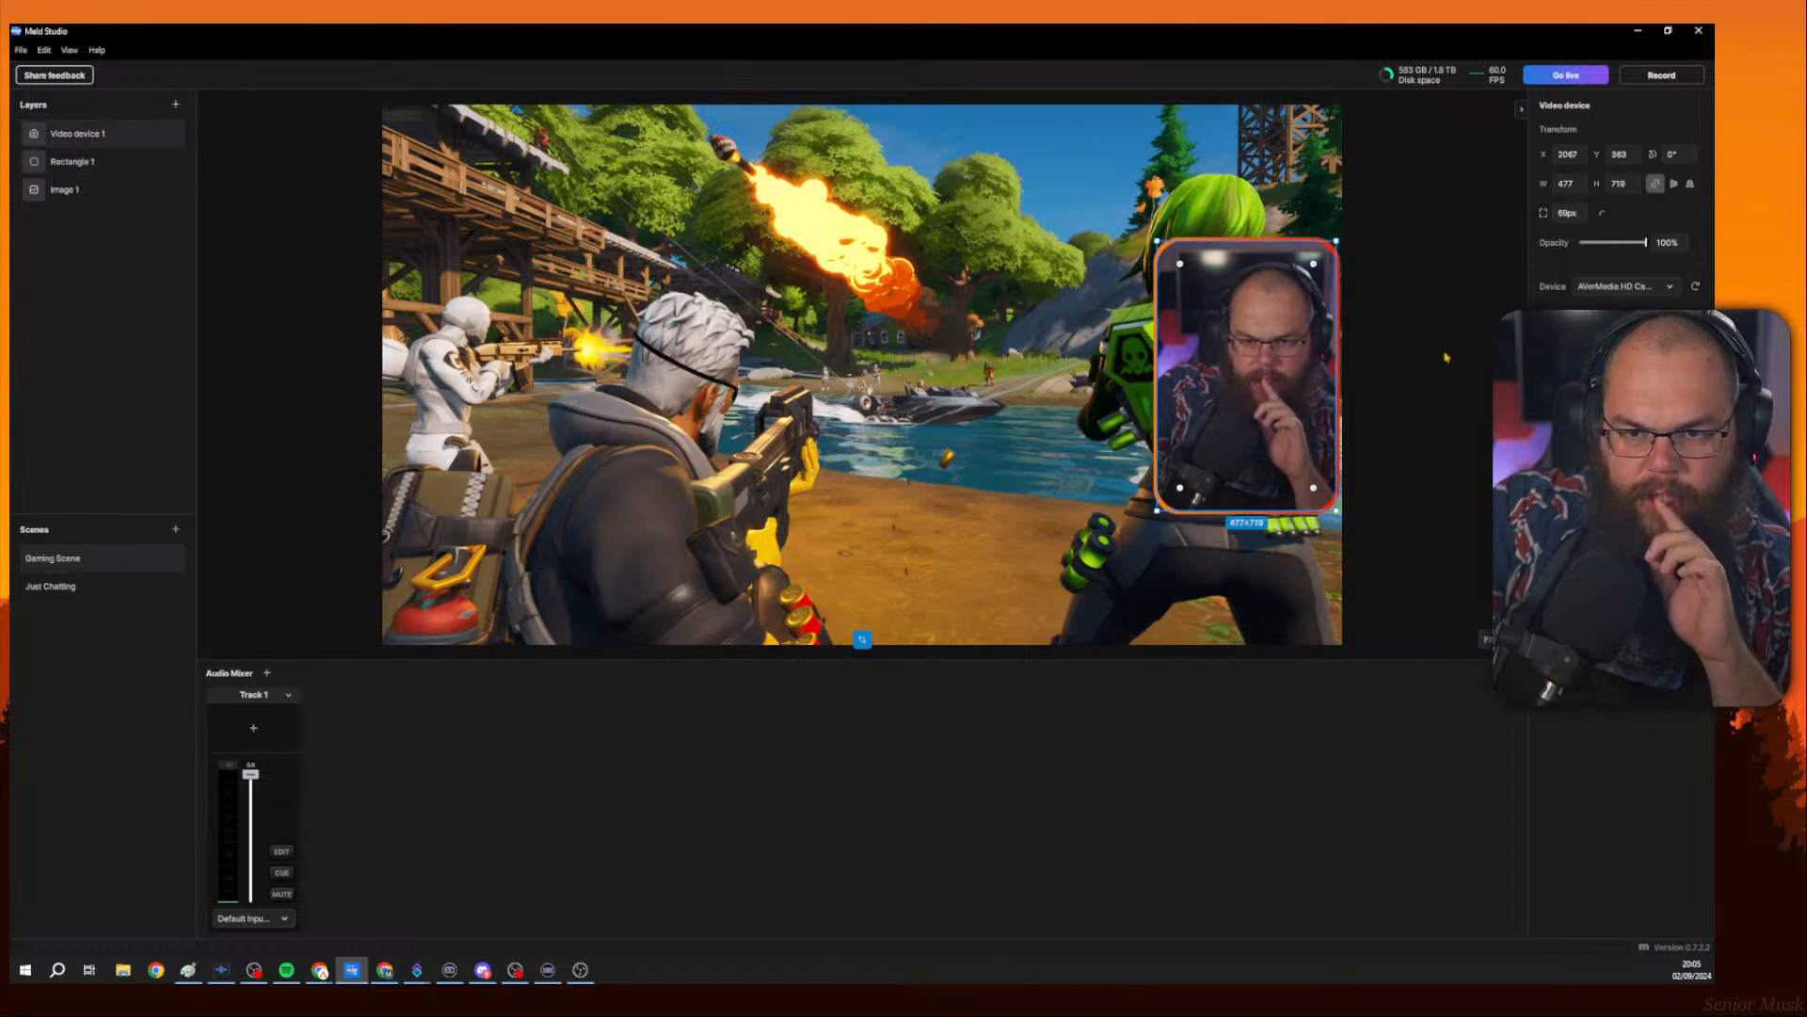
left_click(1445, 356)
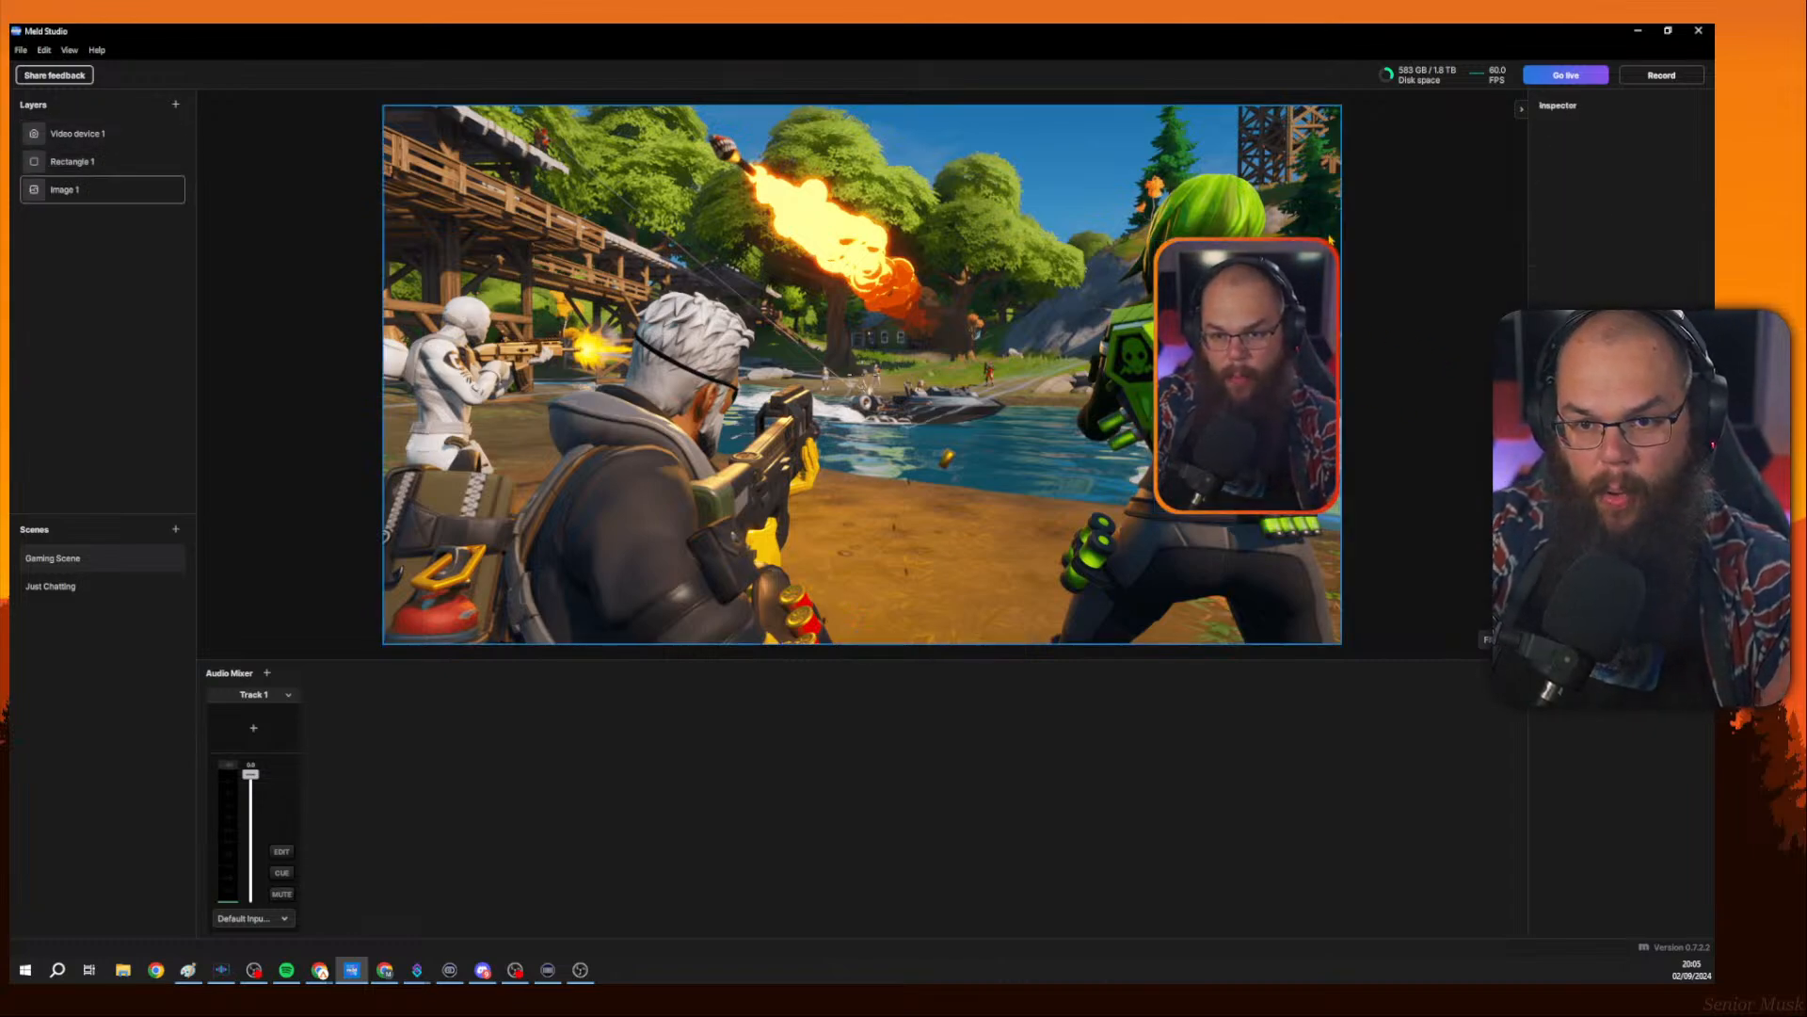
Examine the layer context menus for single and multiple layer options.
left_click(94, 133)
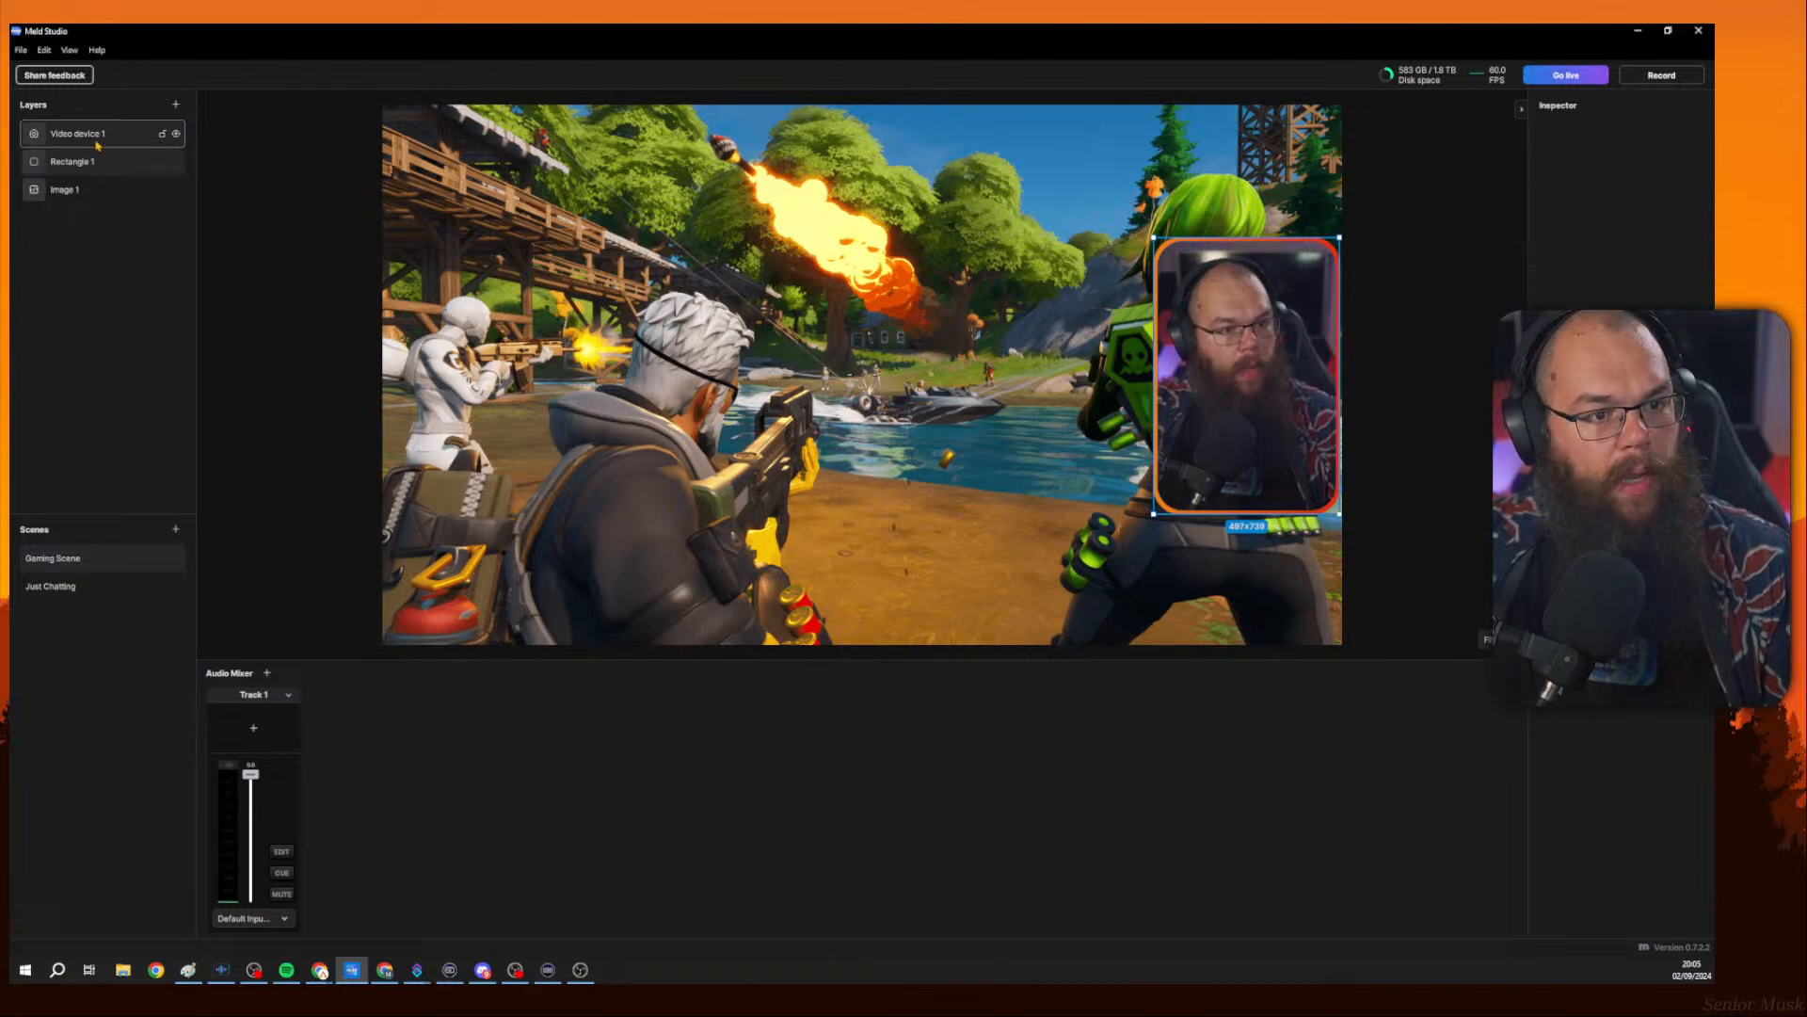
right_click(95, 136)
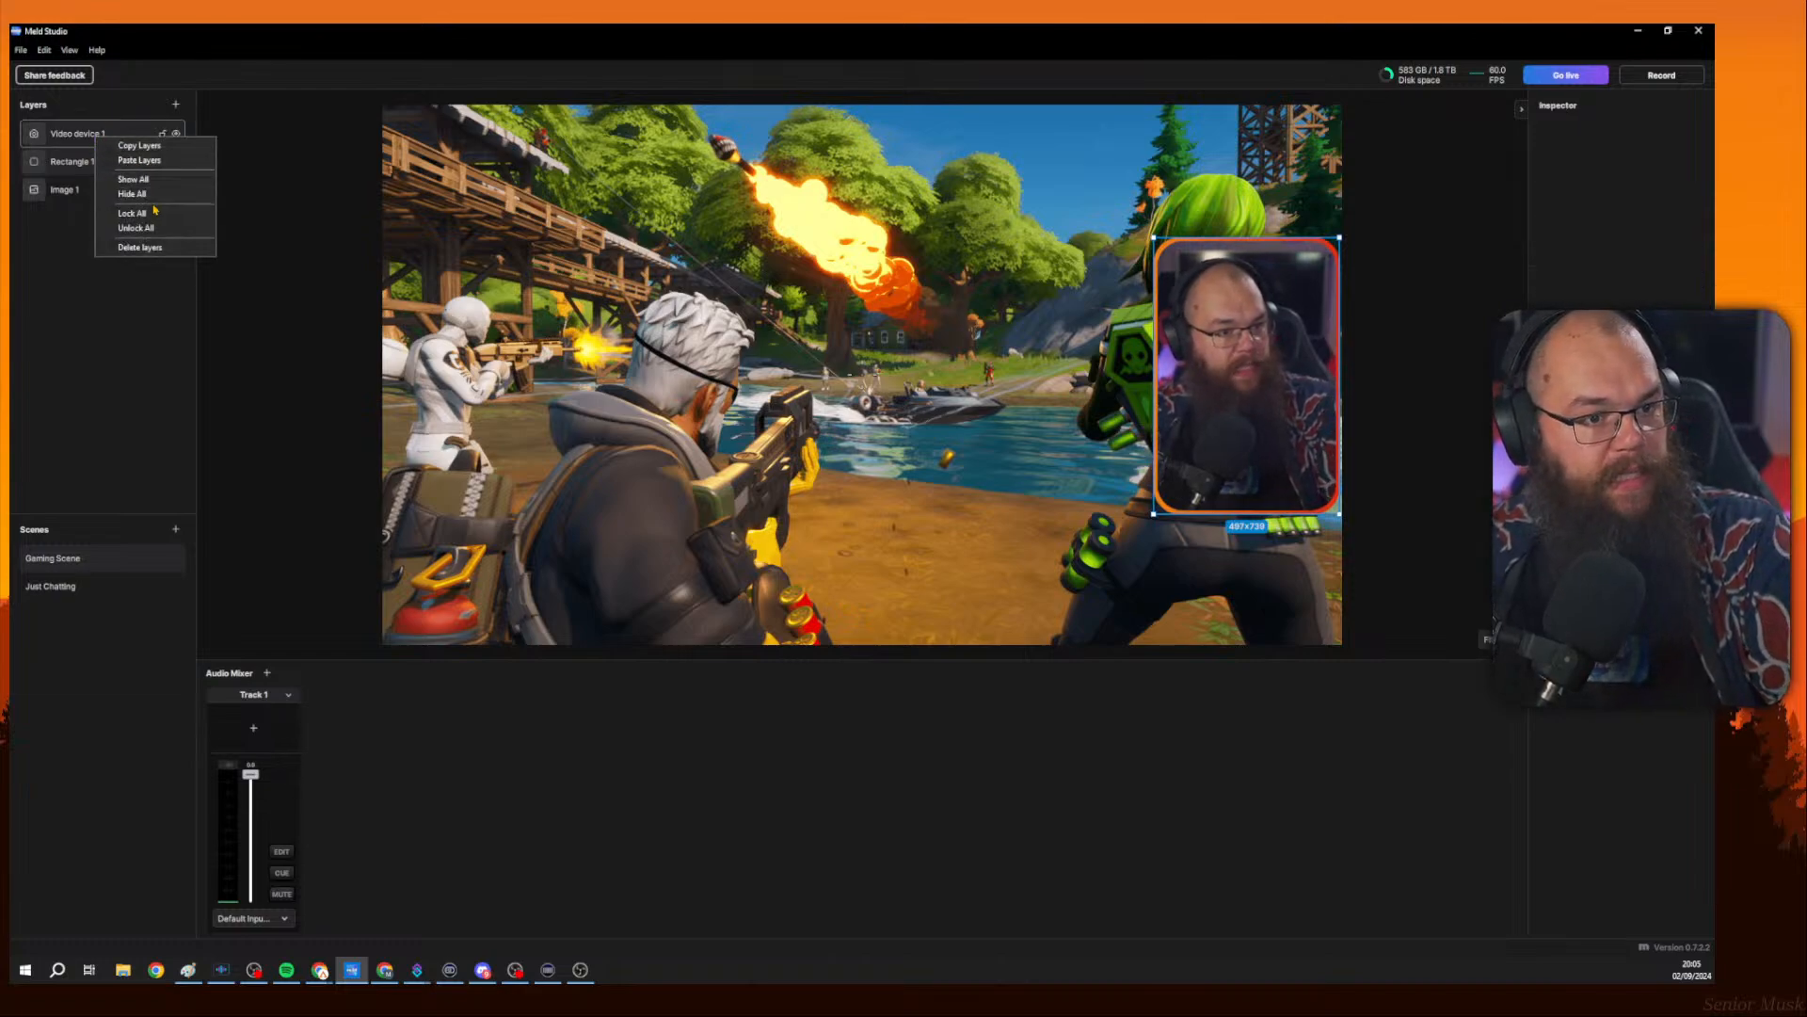
left_click(71, 161)
left_click(122, 134)
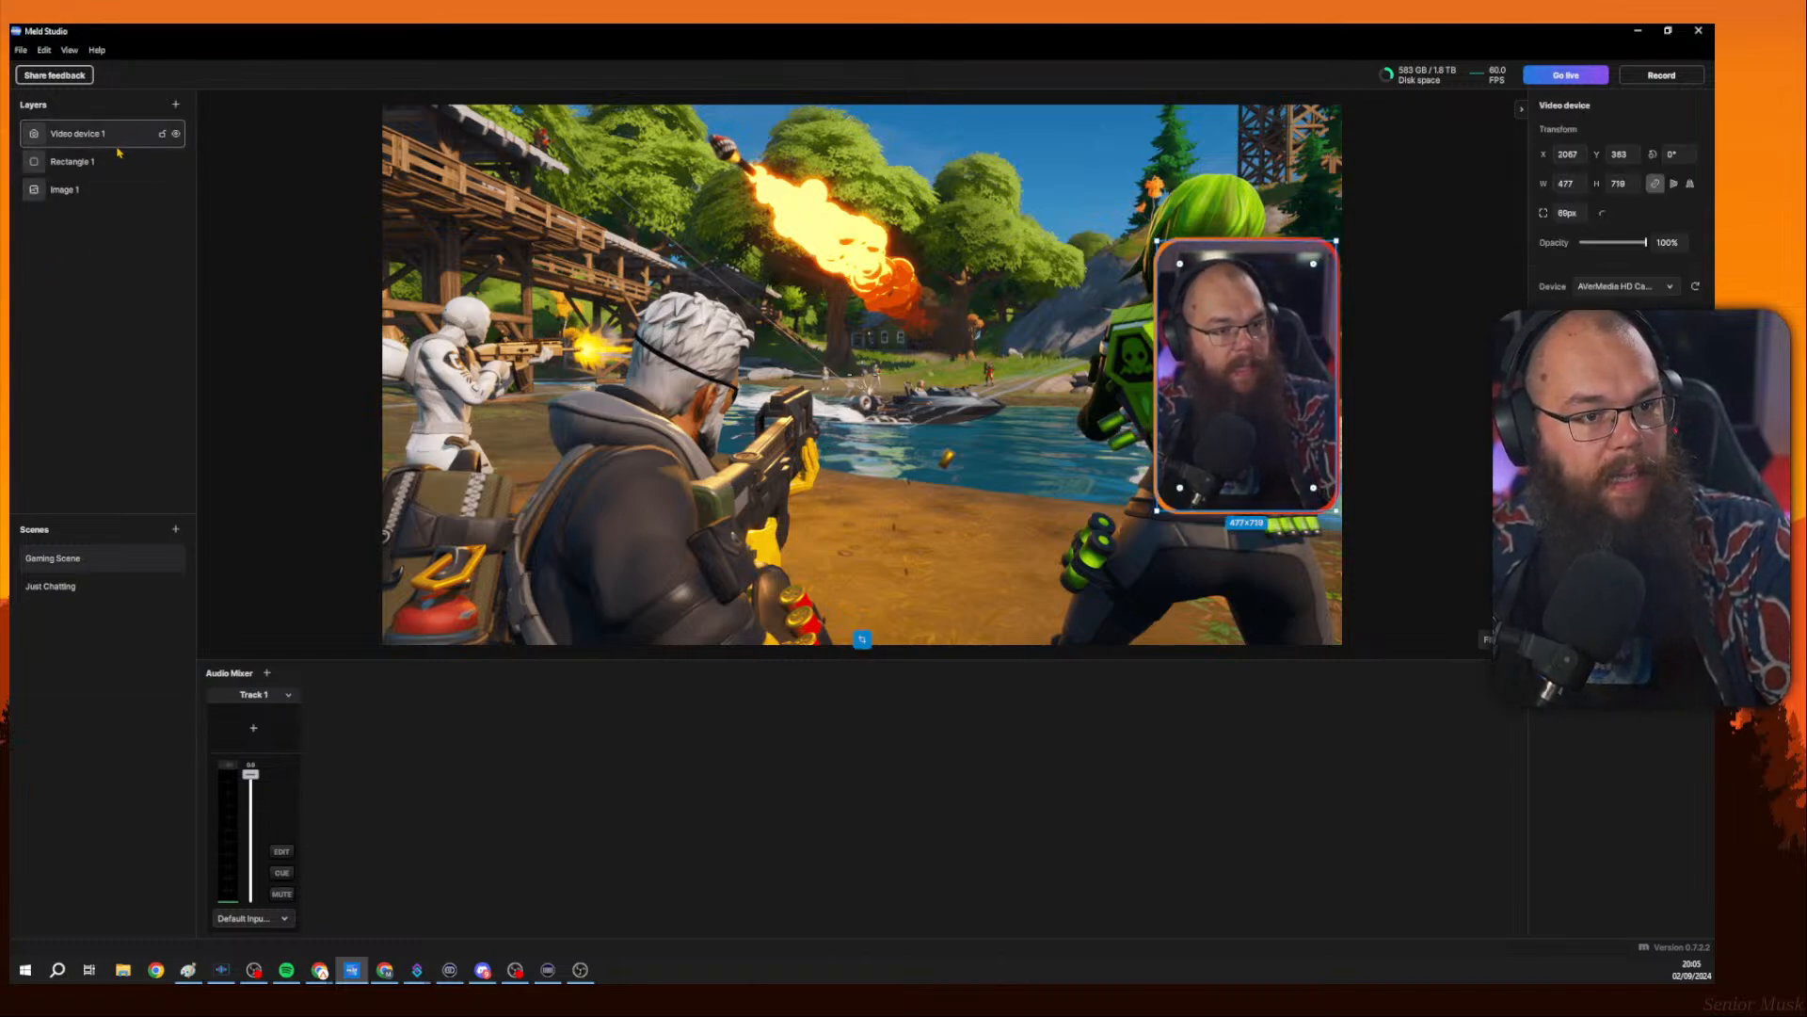
right_click(110, 138)
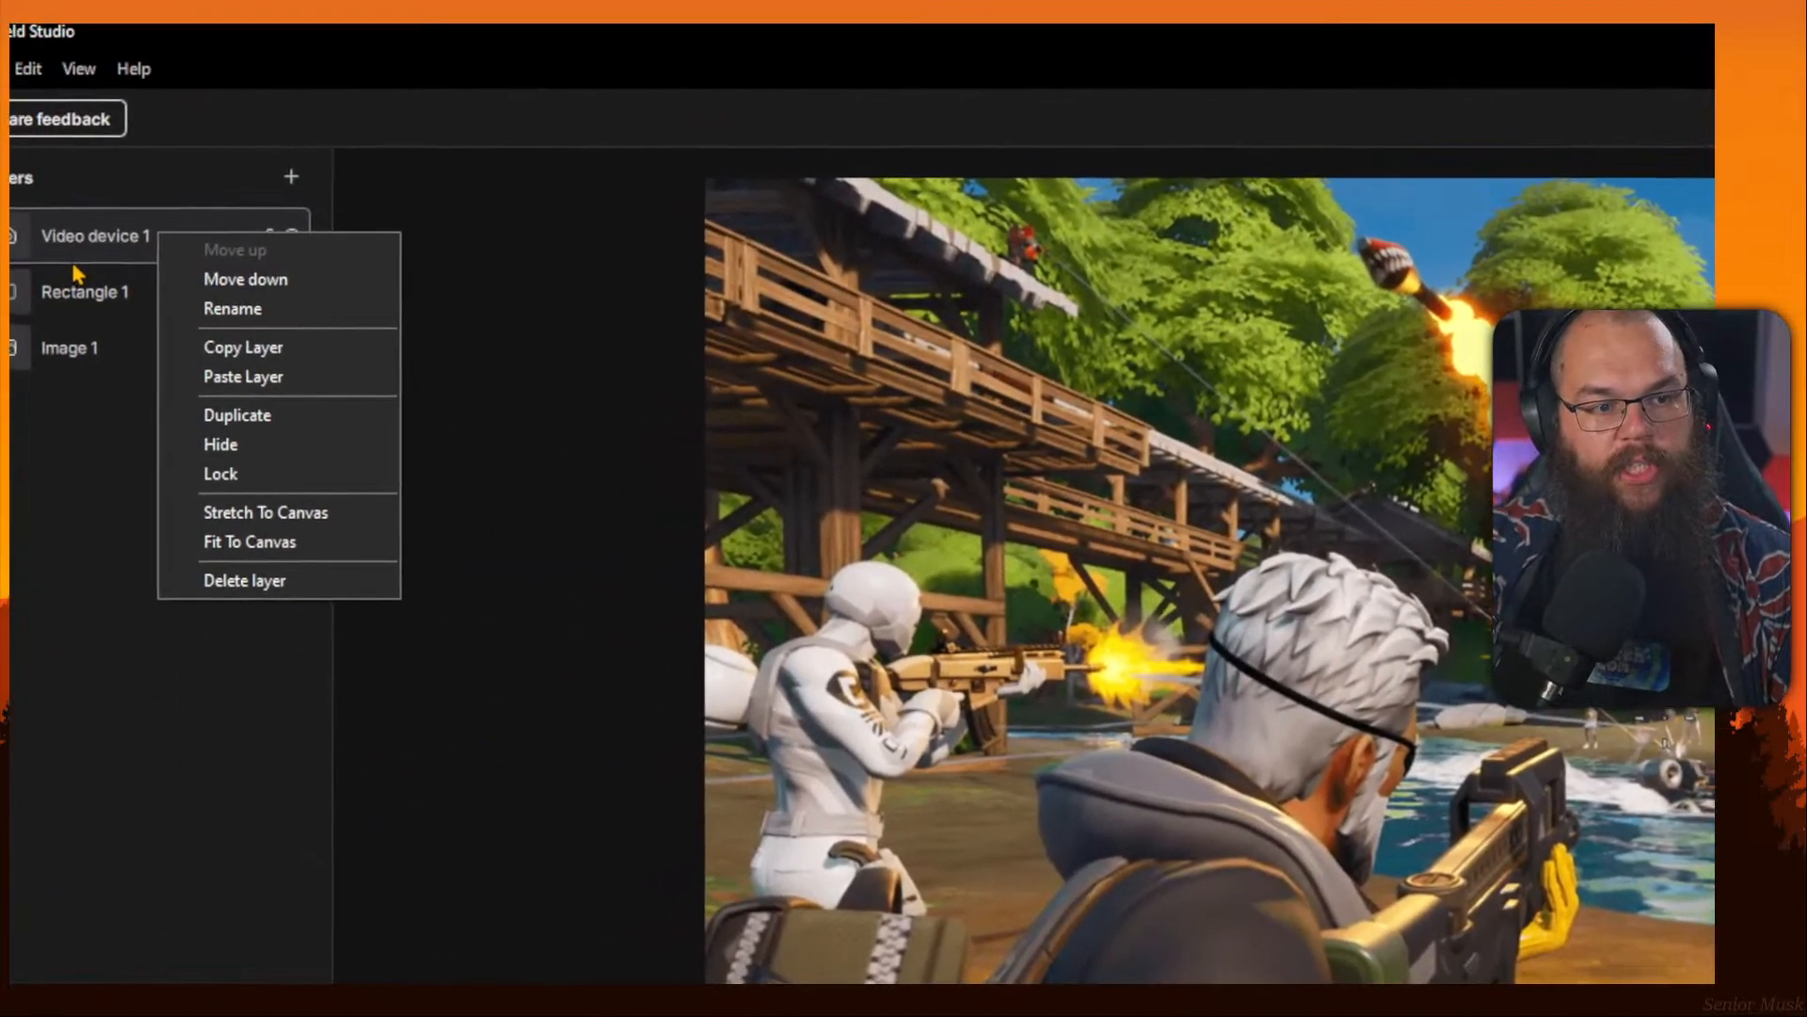
left_click(118, 294)
right_click(113, 288)
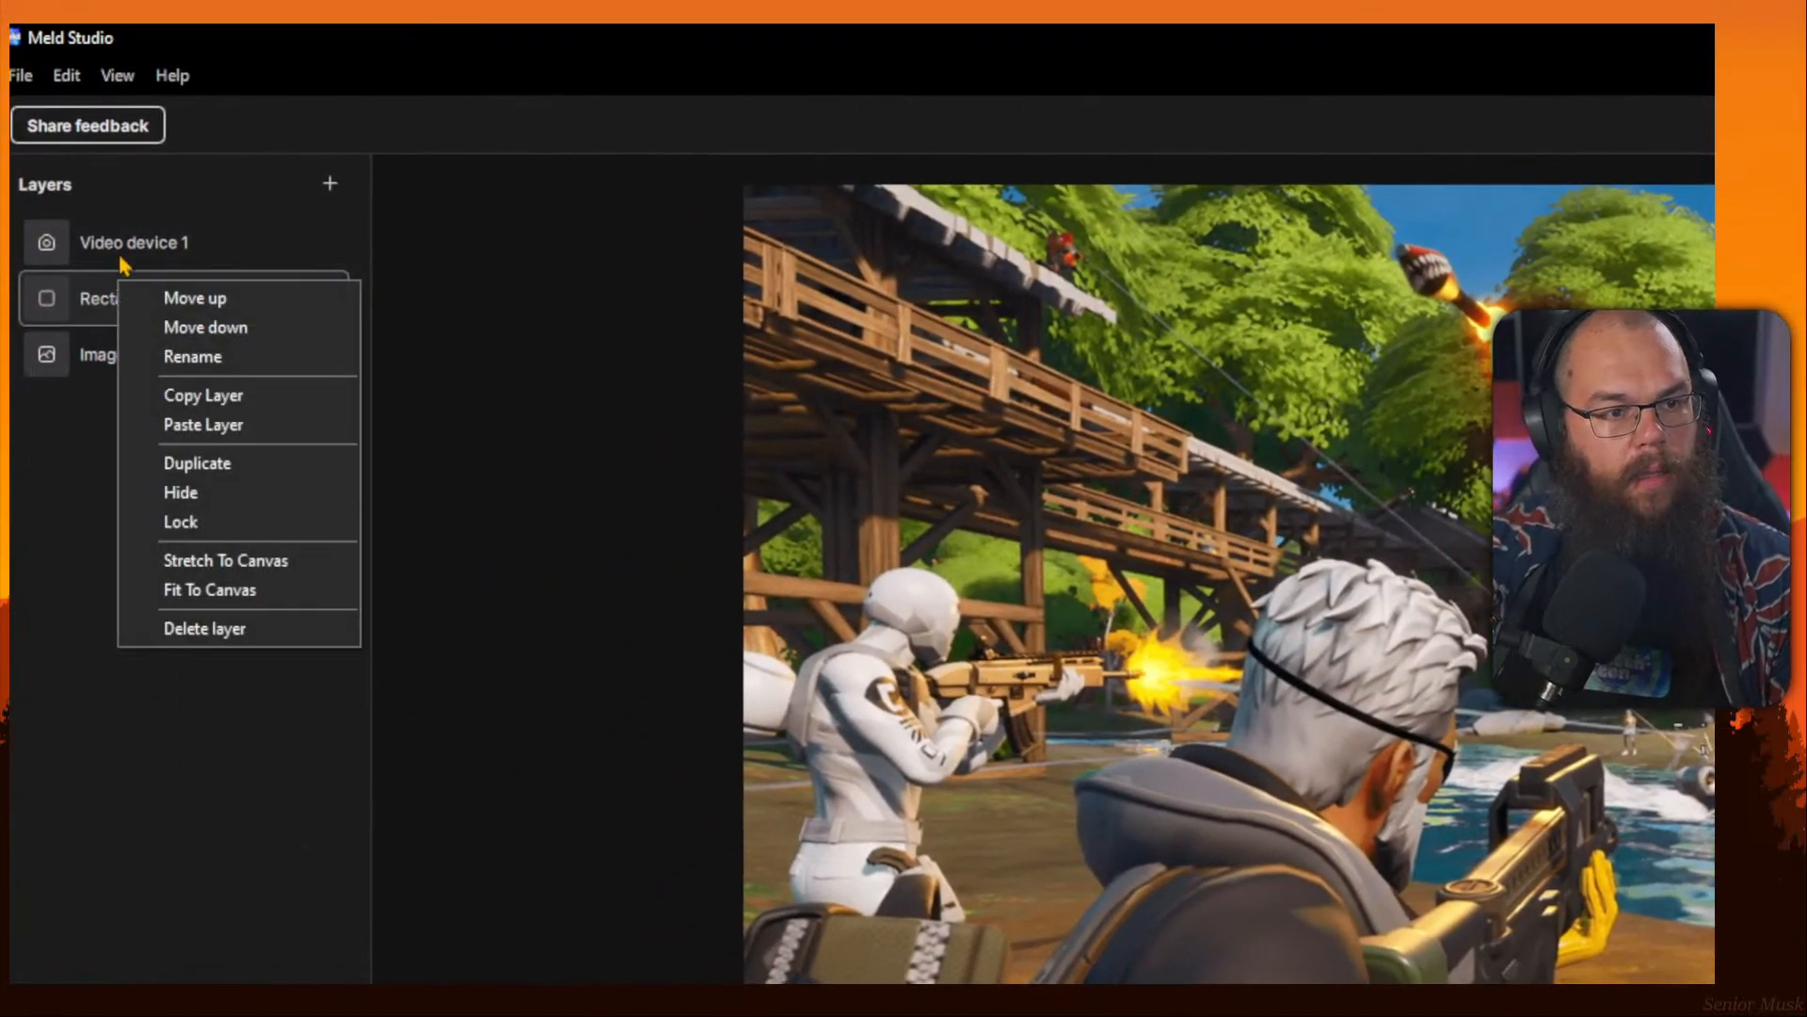
left_click(124, 251)
left_click(114, 288, "ctrl")
right_click(114, 286)
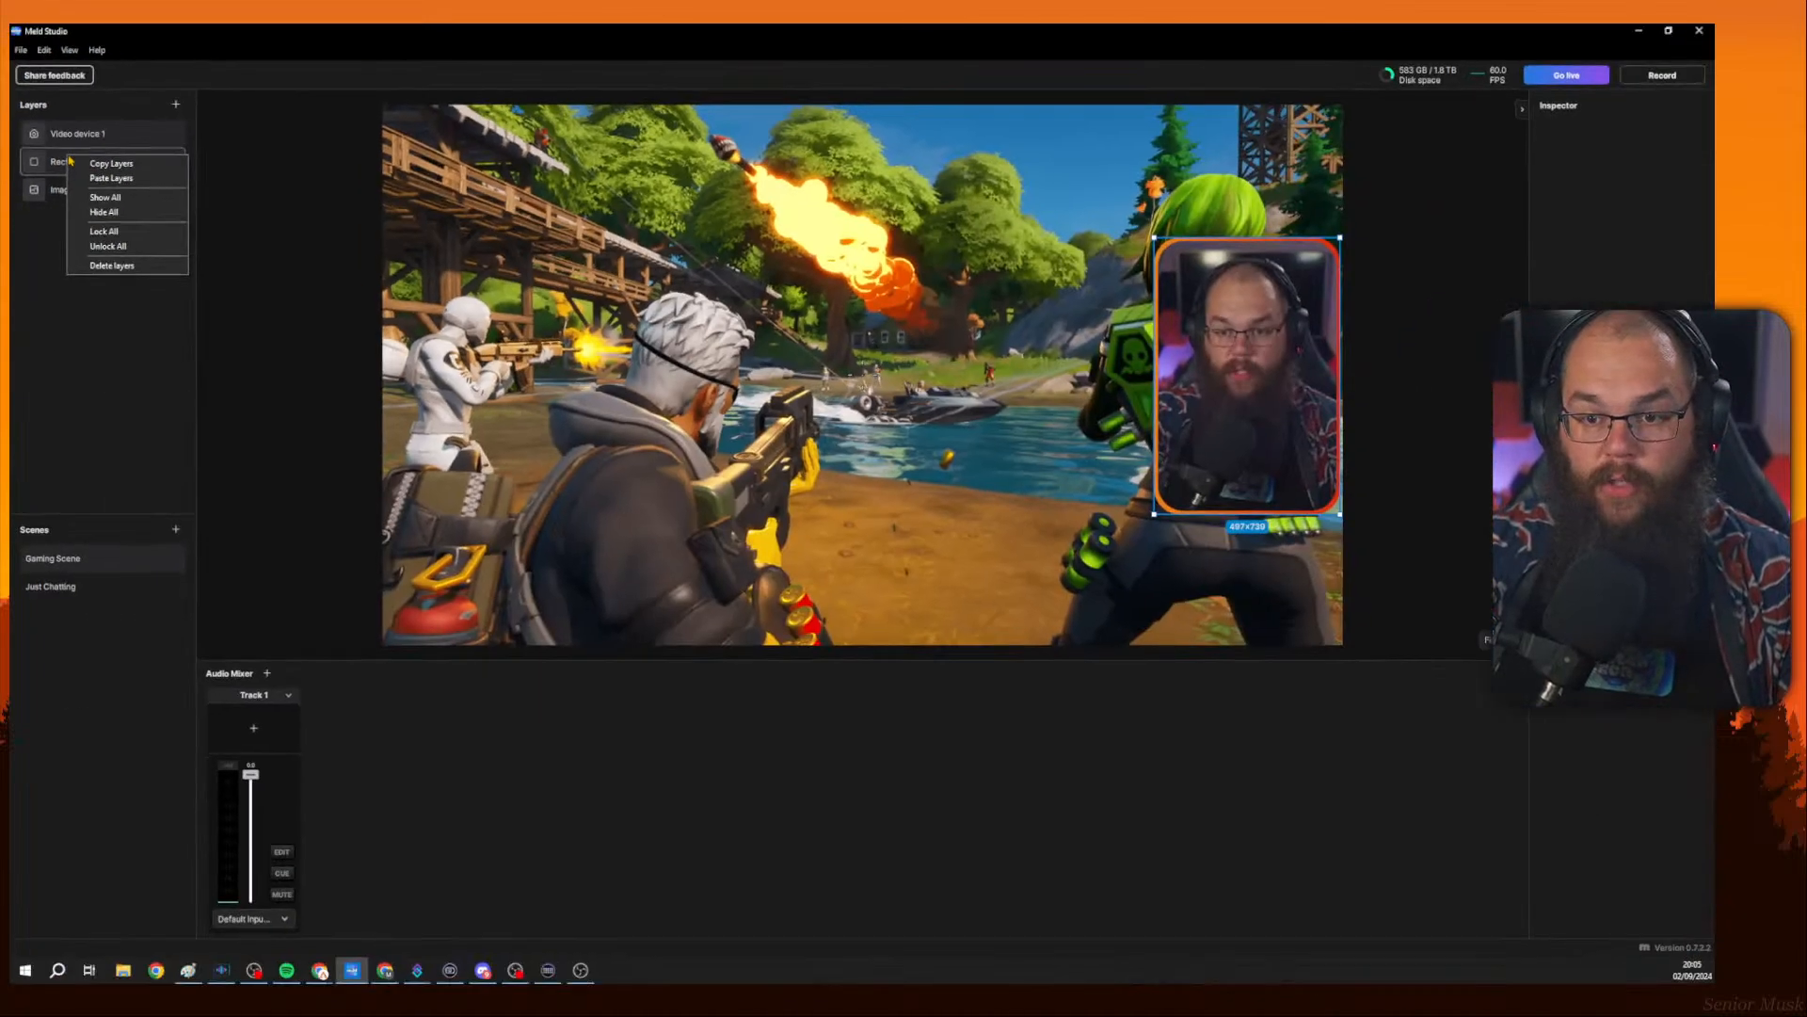
left_click(98, 296)
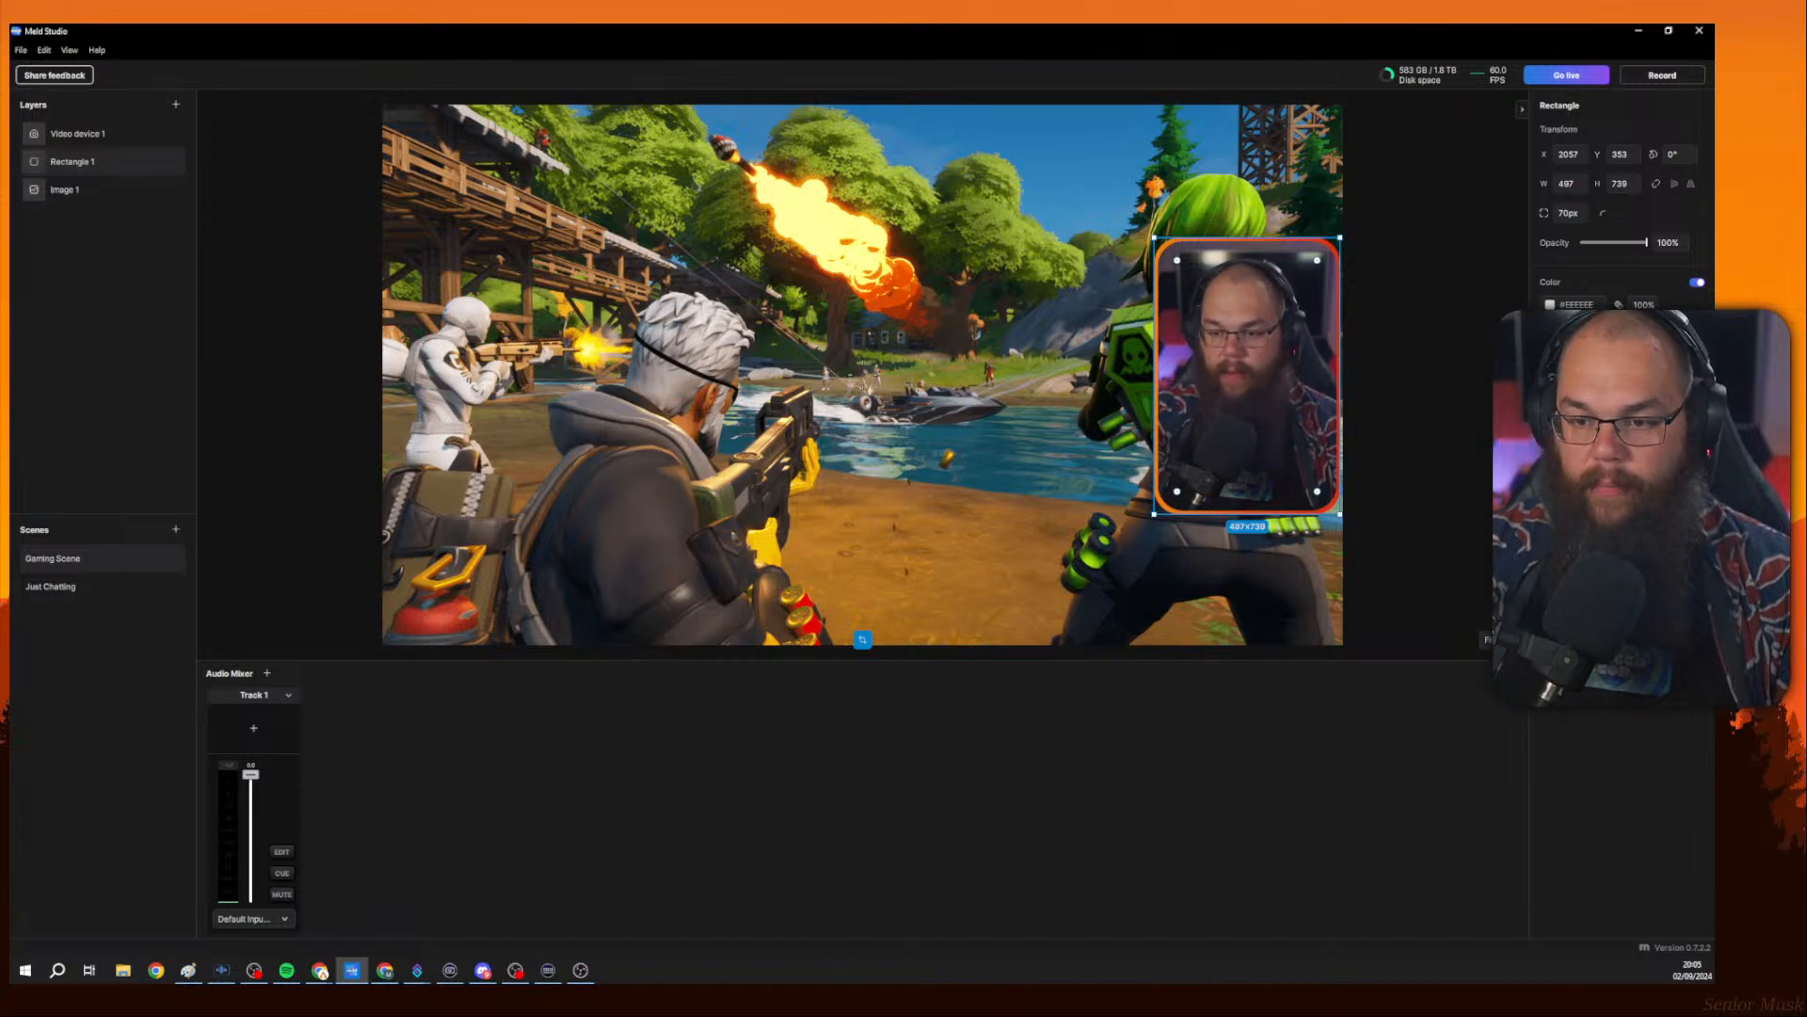
left_click(1697, 388)
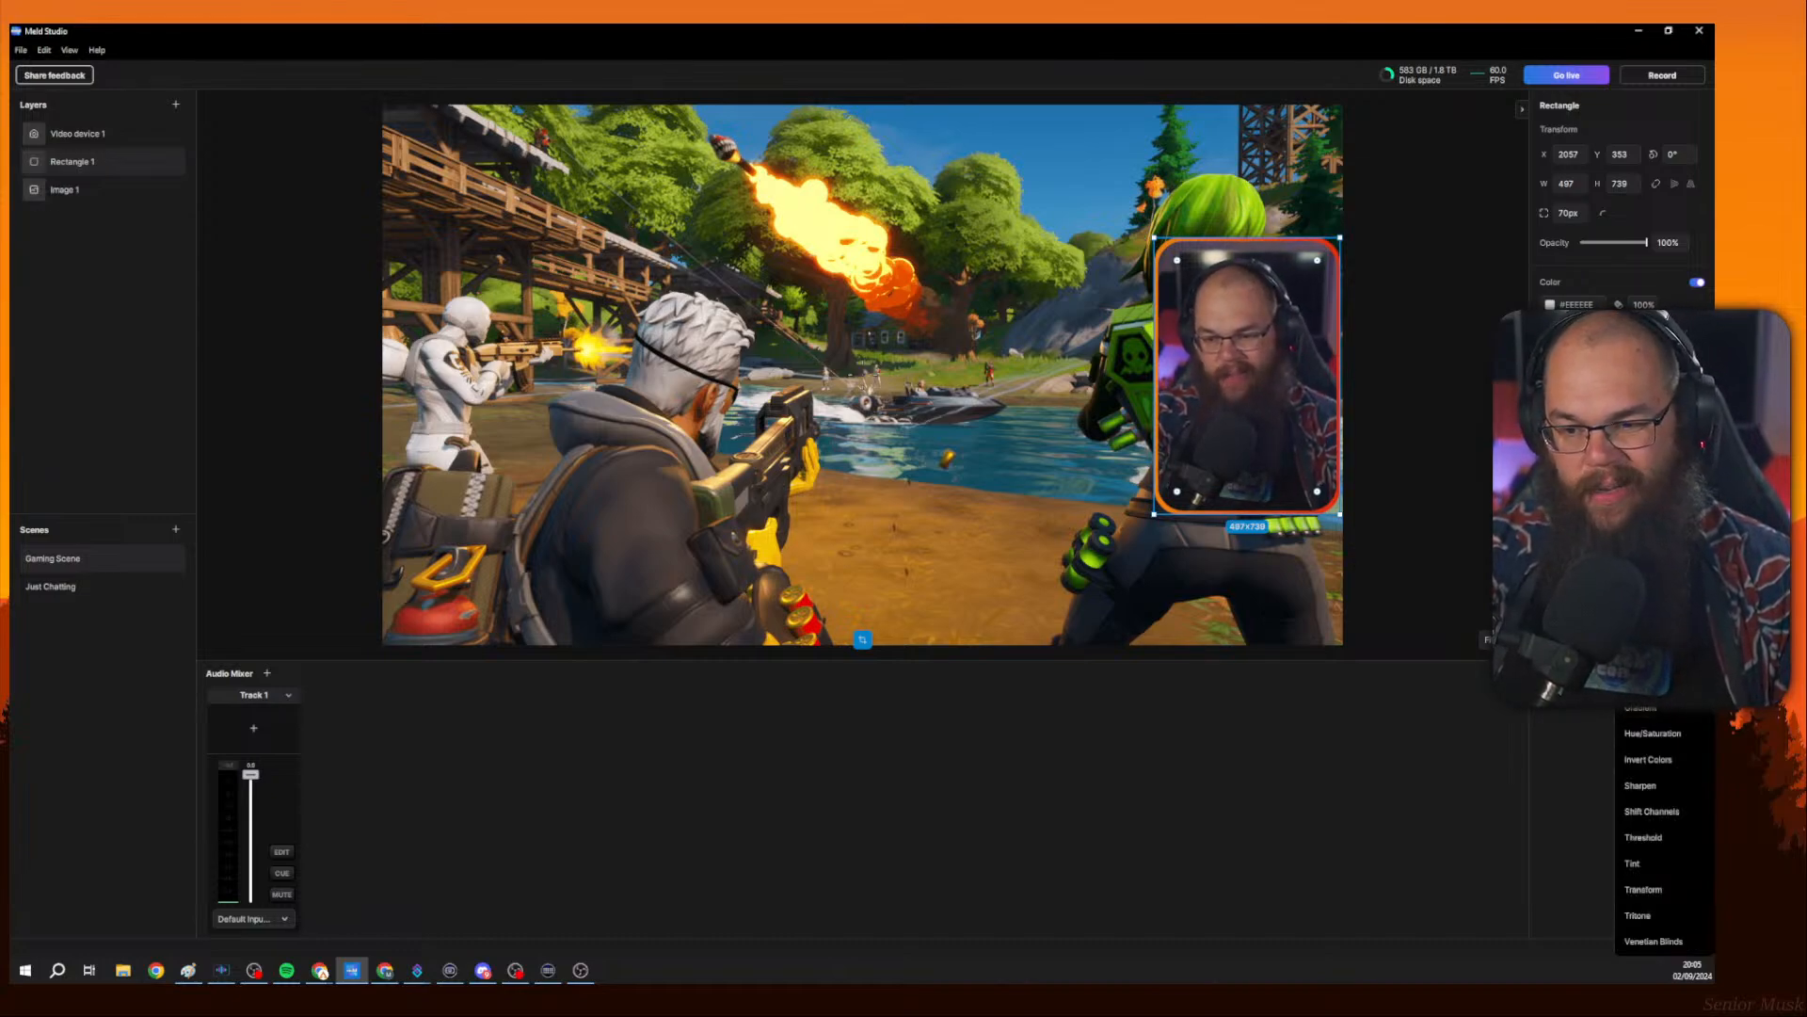
left_click(1370, 395)
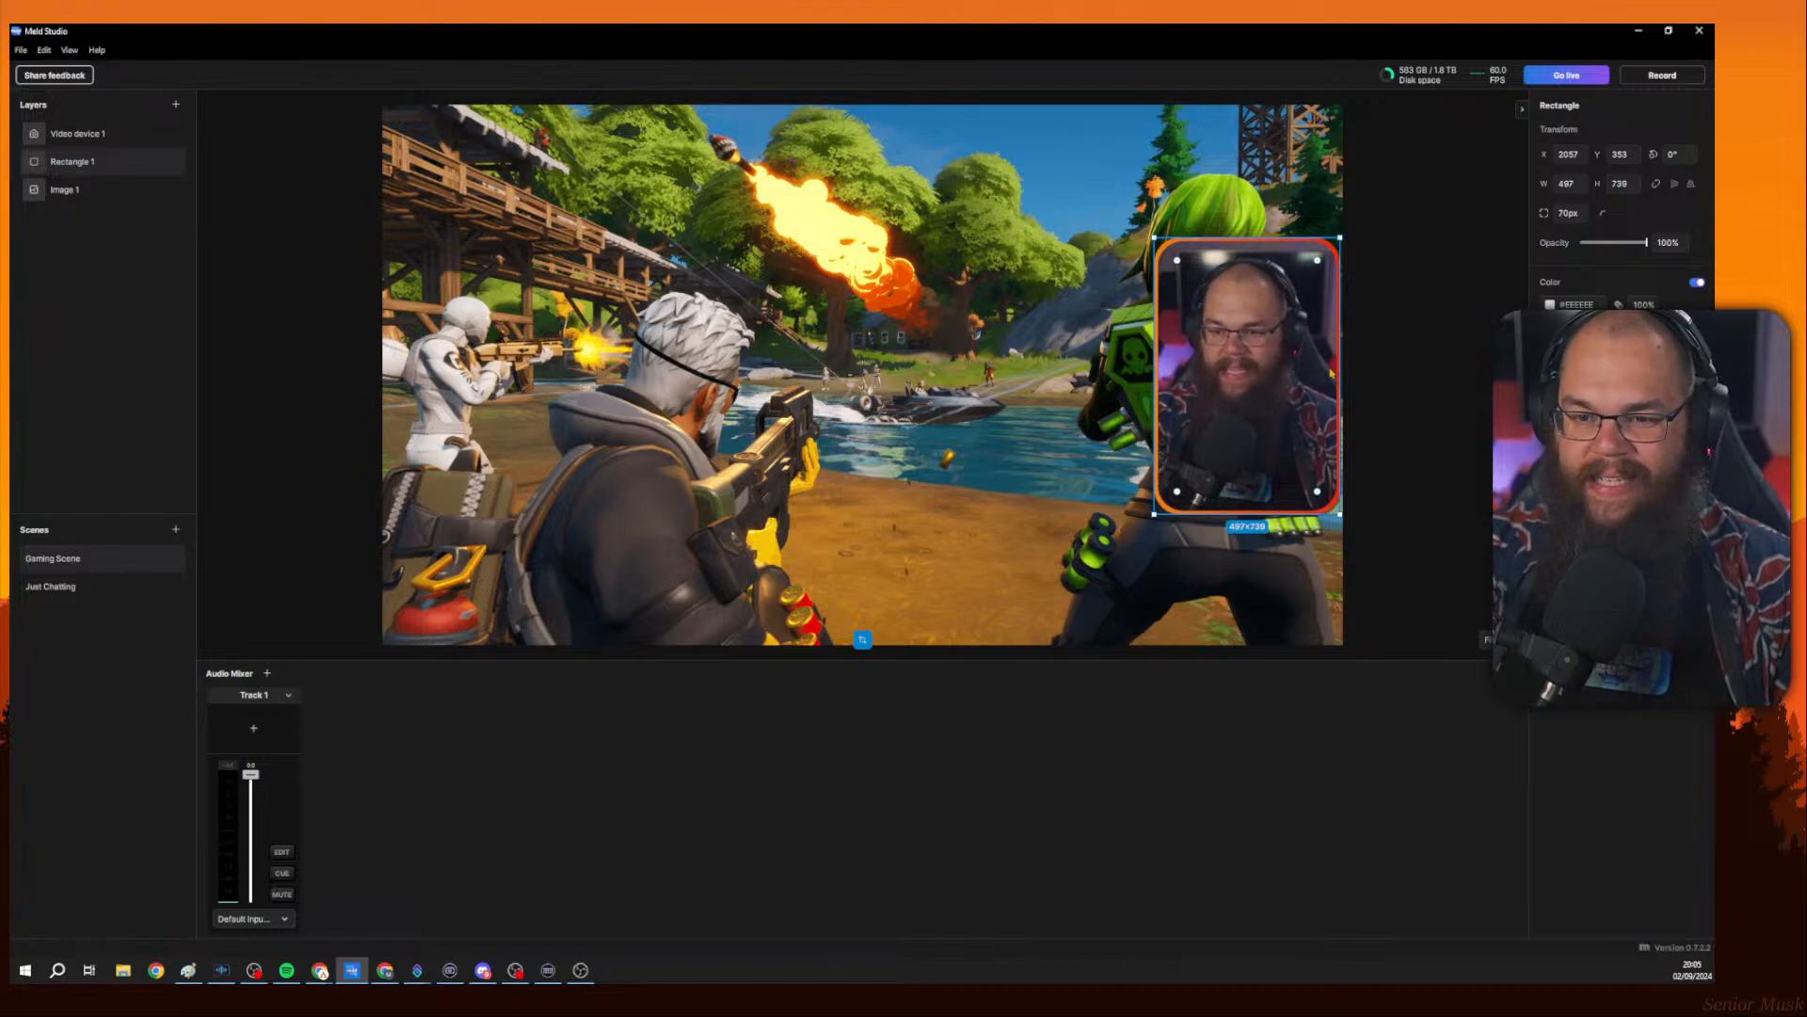
key("Escape")
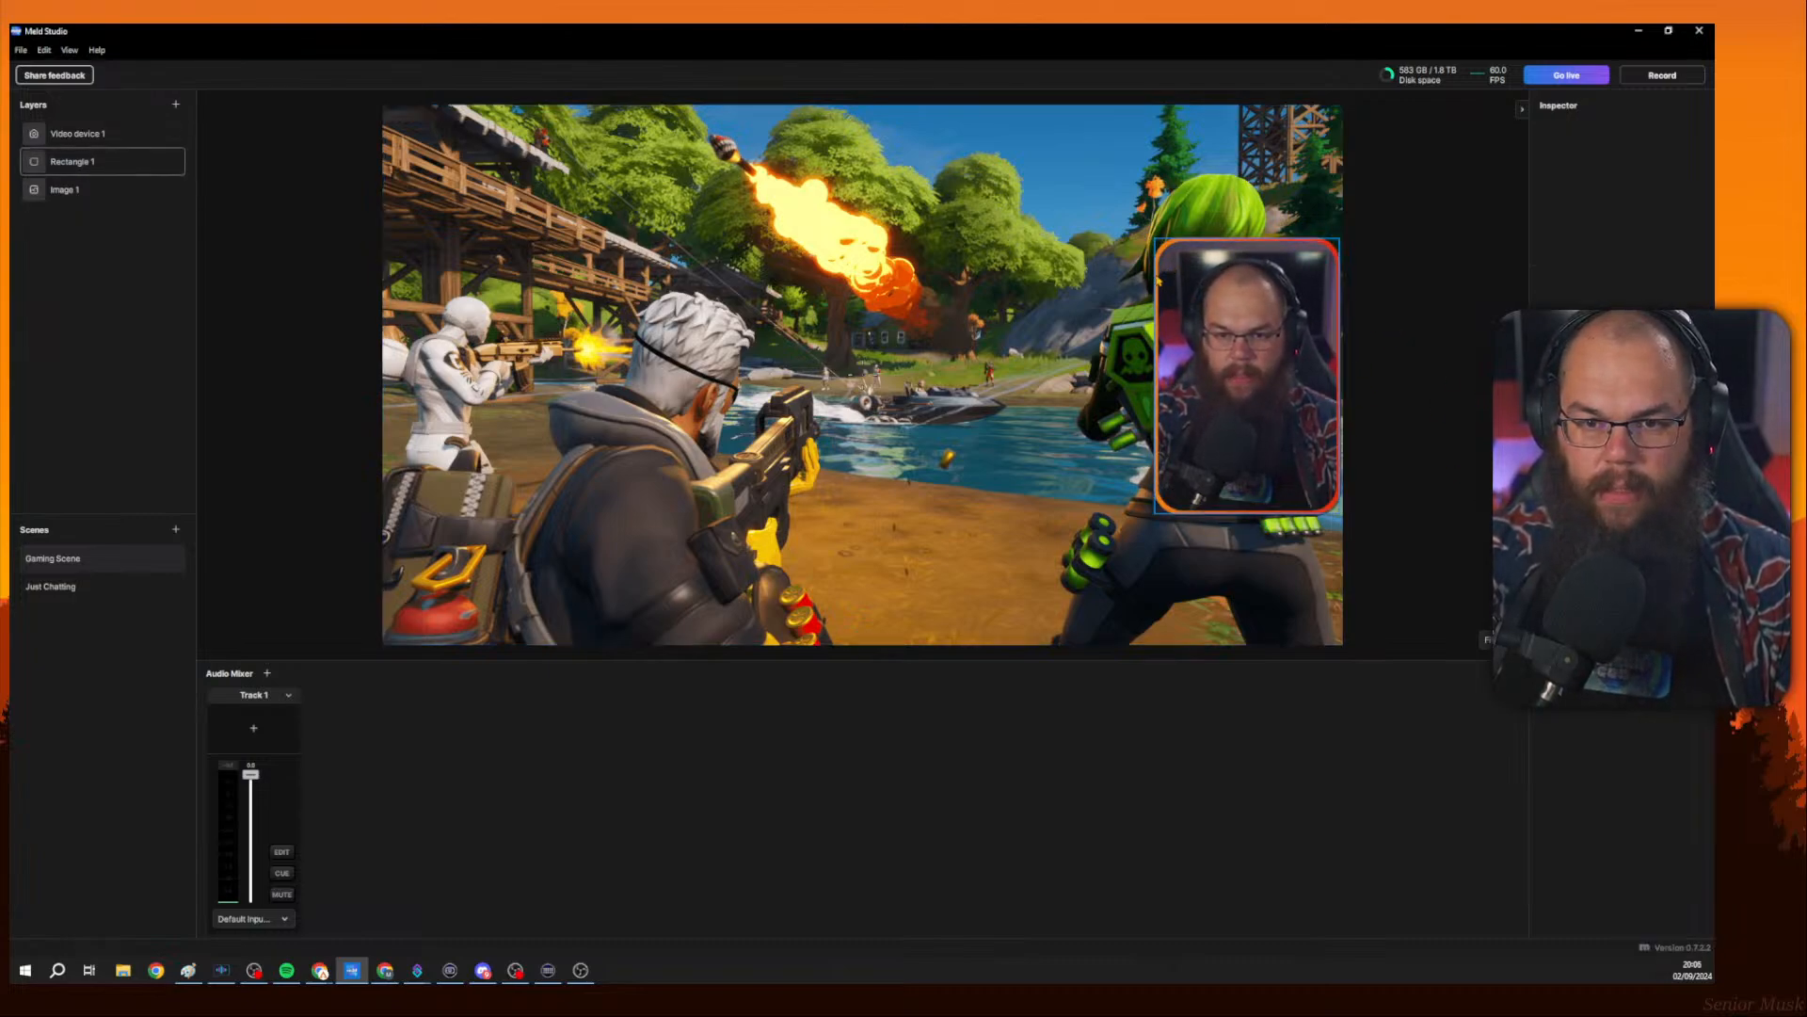
Lock the Video device 1 layer.
right_click(80, 139)
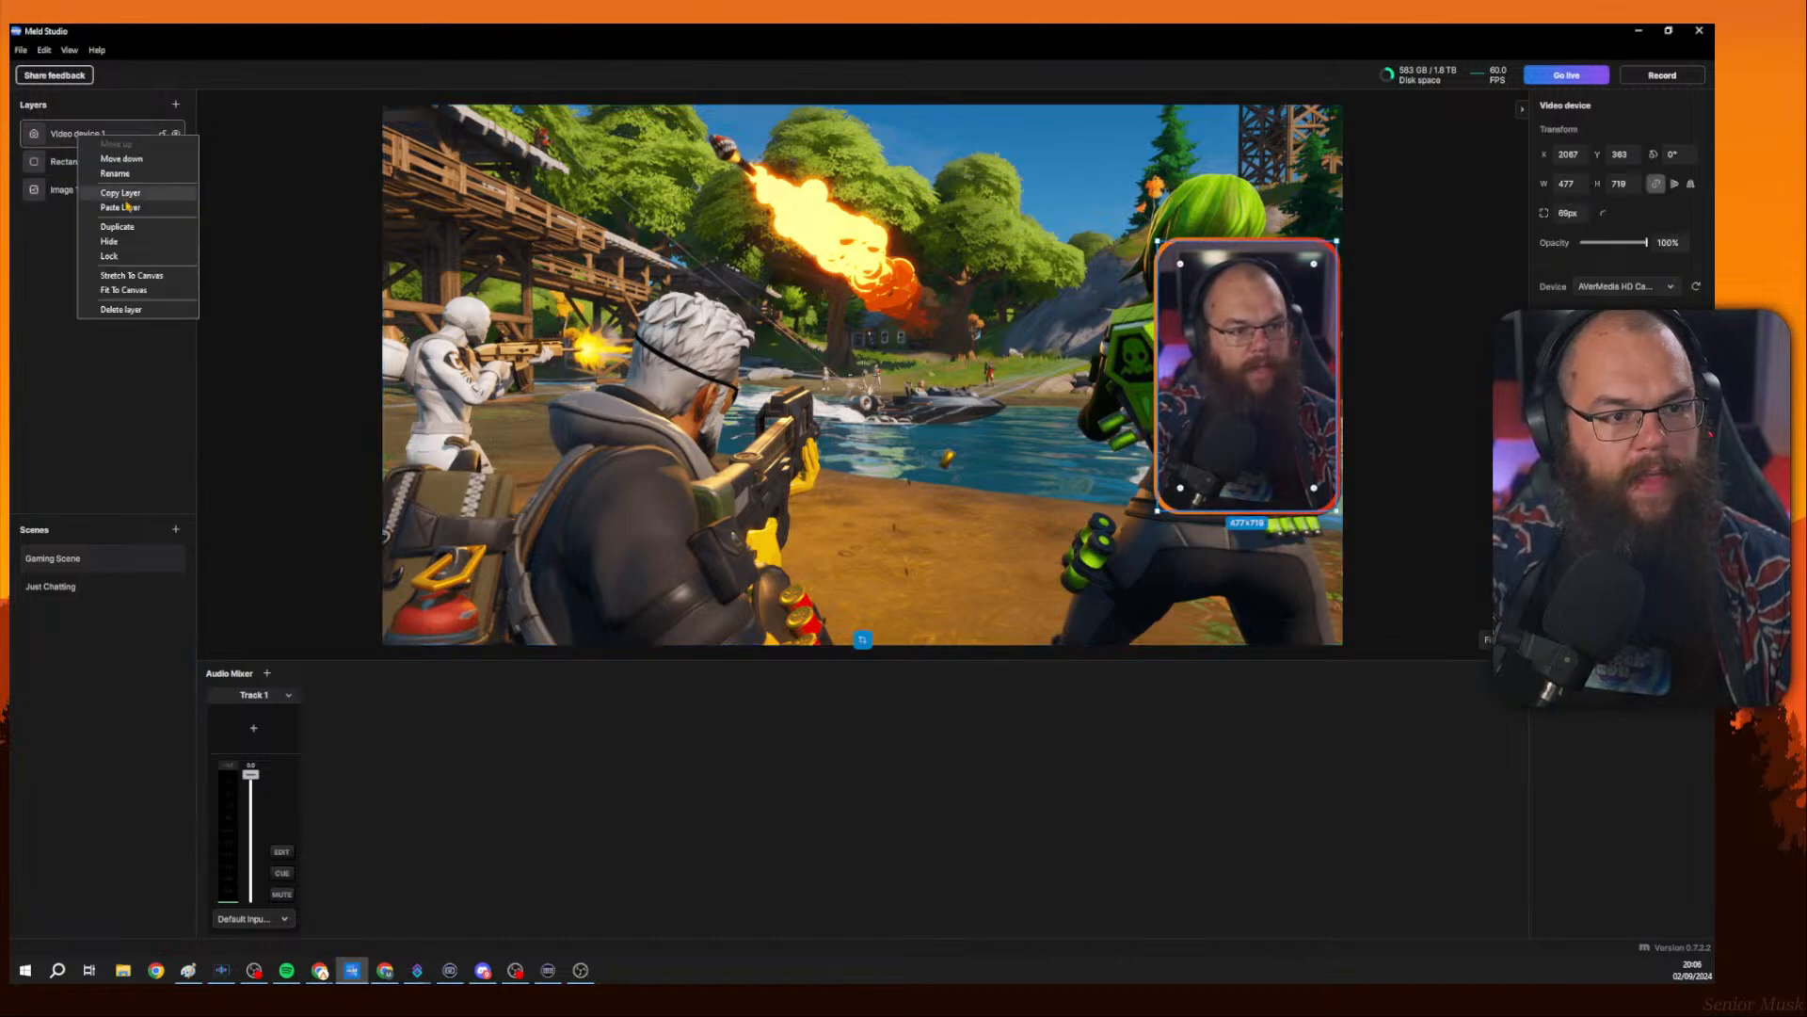
left_click(135, 256)
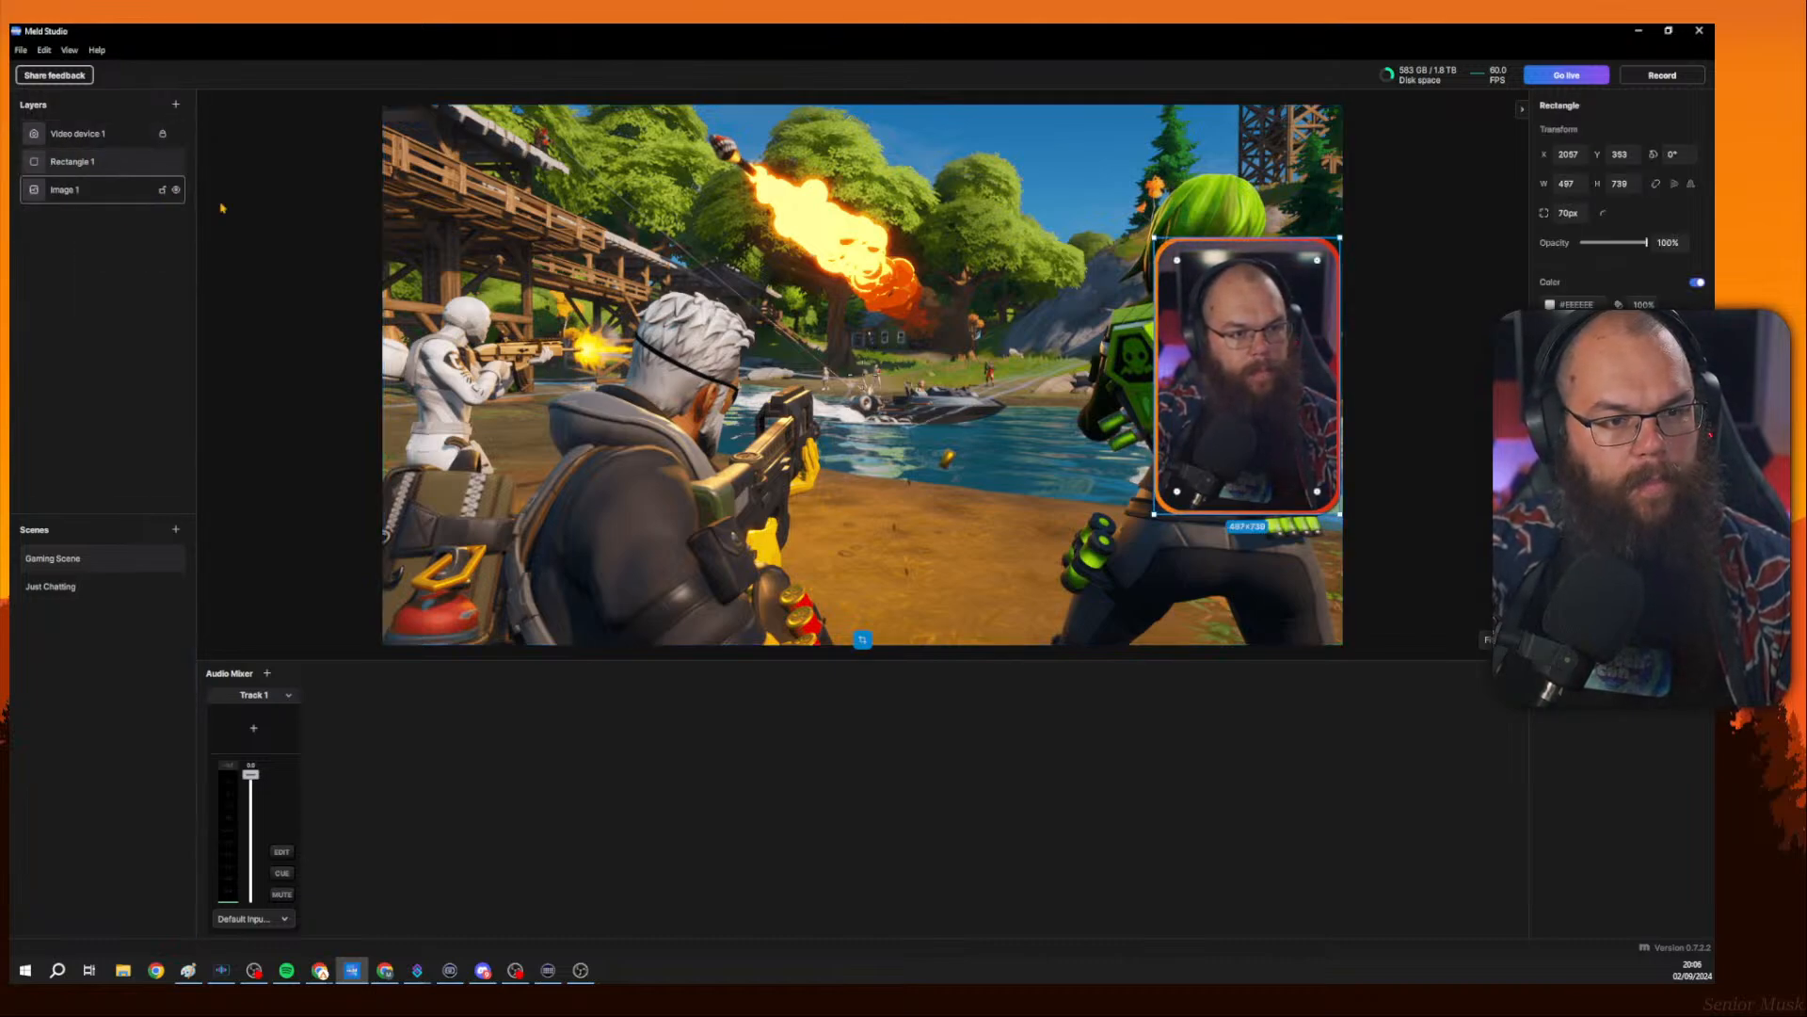
Adjust the rectangle's drop shadow by increasing its distance and softness.
left_click(1553, 535)
left_click(1553, 535)
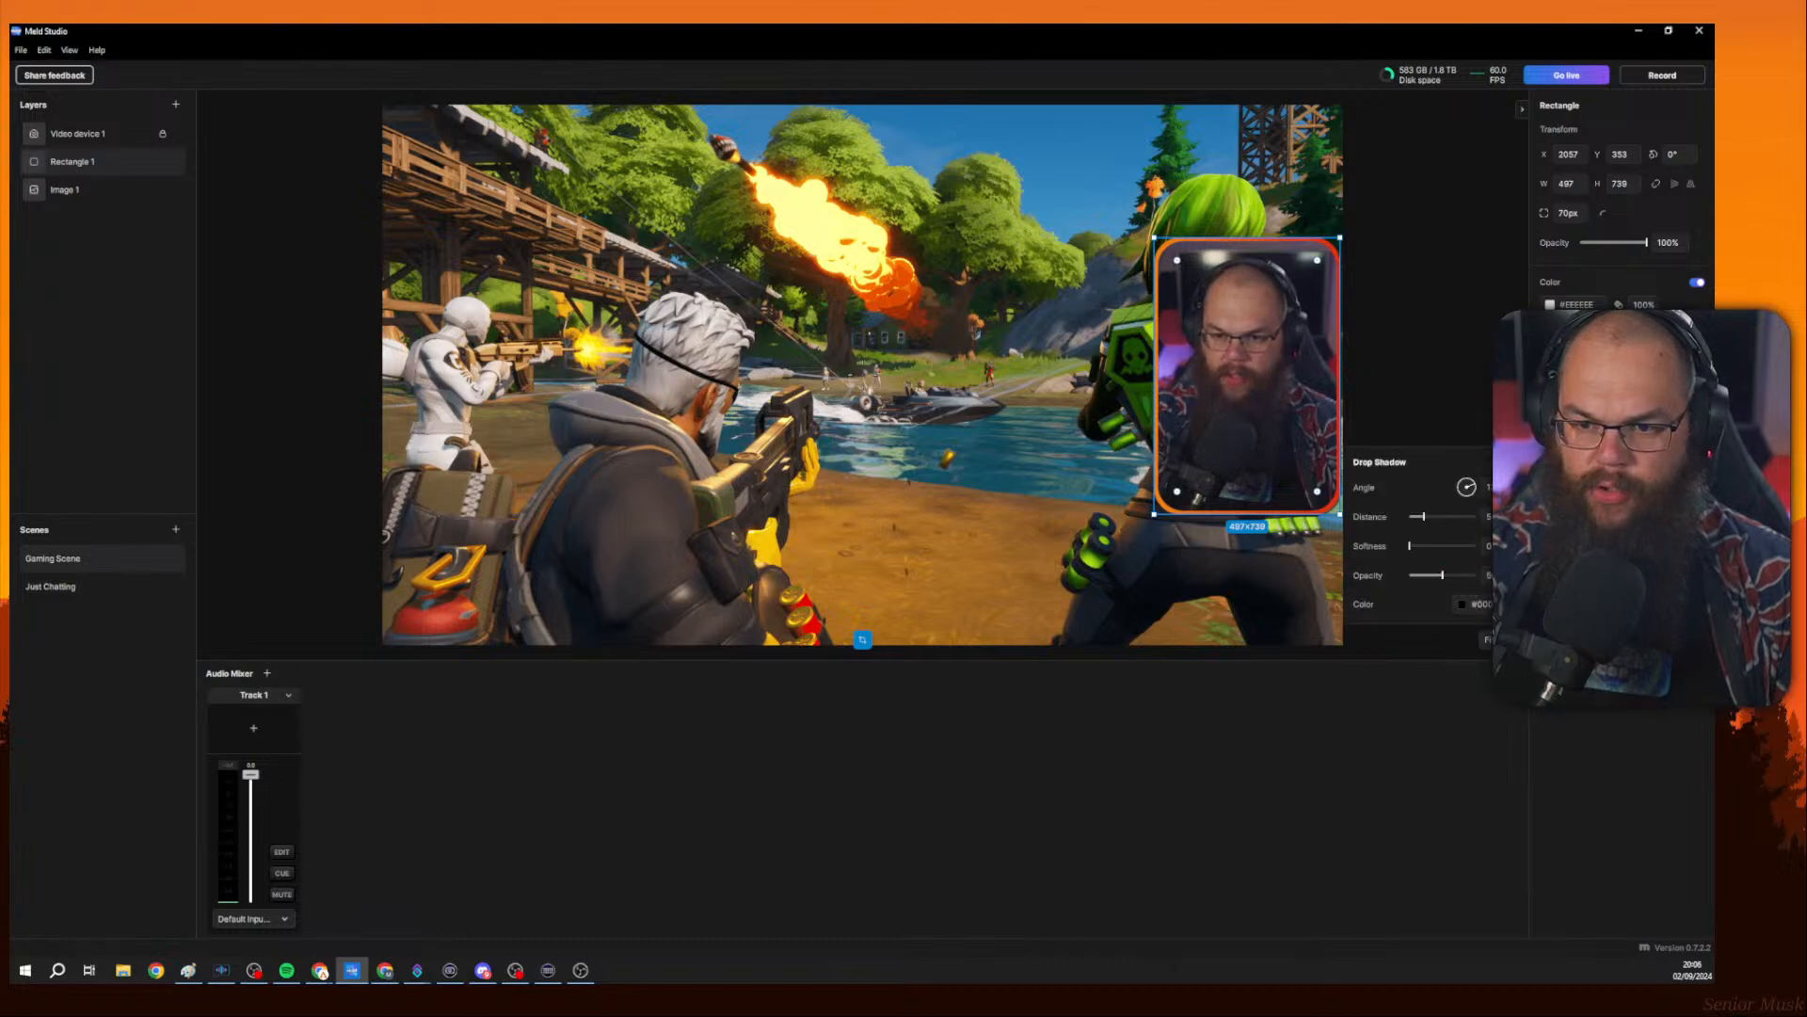
mouse_move(1424, 517)
left_mouse_down()
mouse_move(1459, 516)
mouse_move(1432, 517)
left_mouse_up()
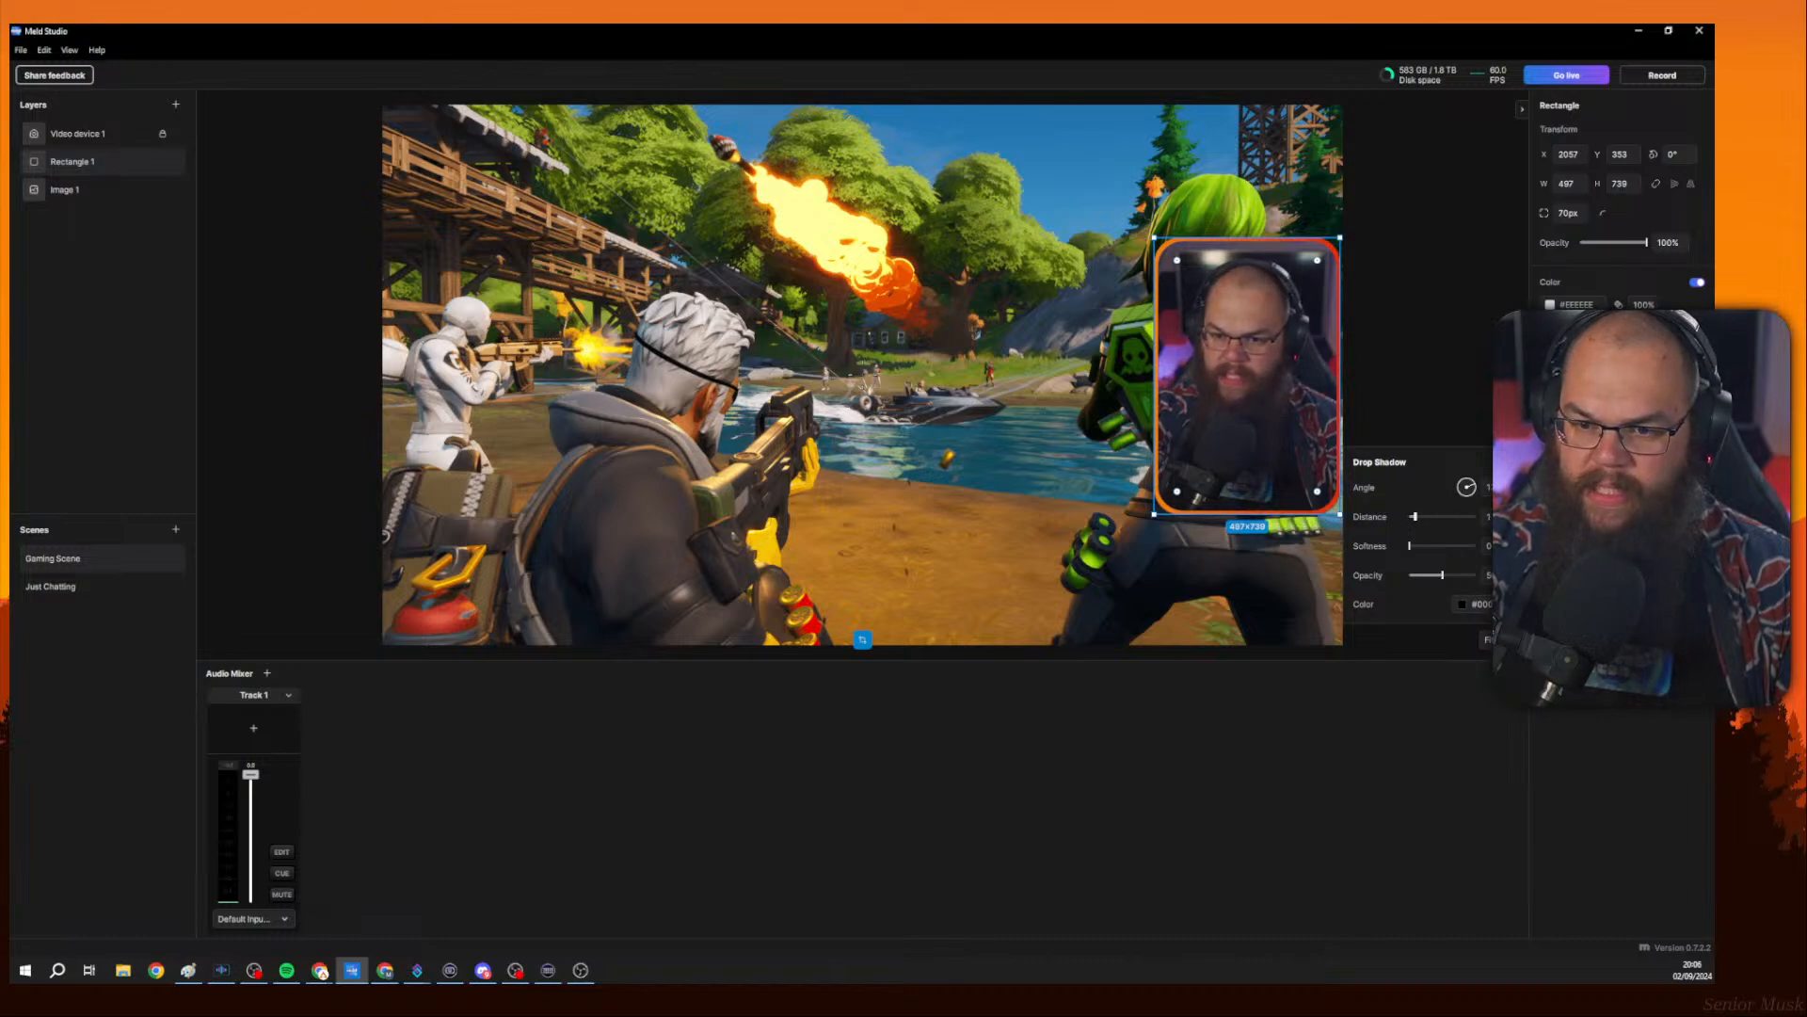
left_click_drag(1414, 517, 1409, 516)
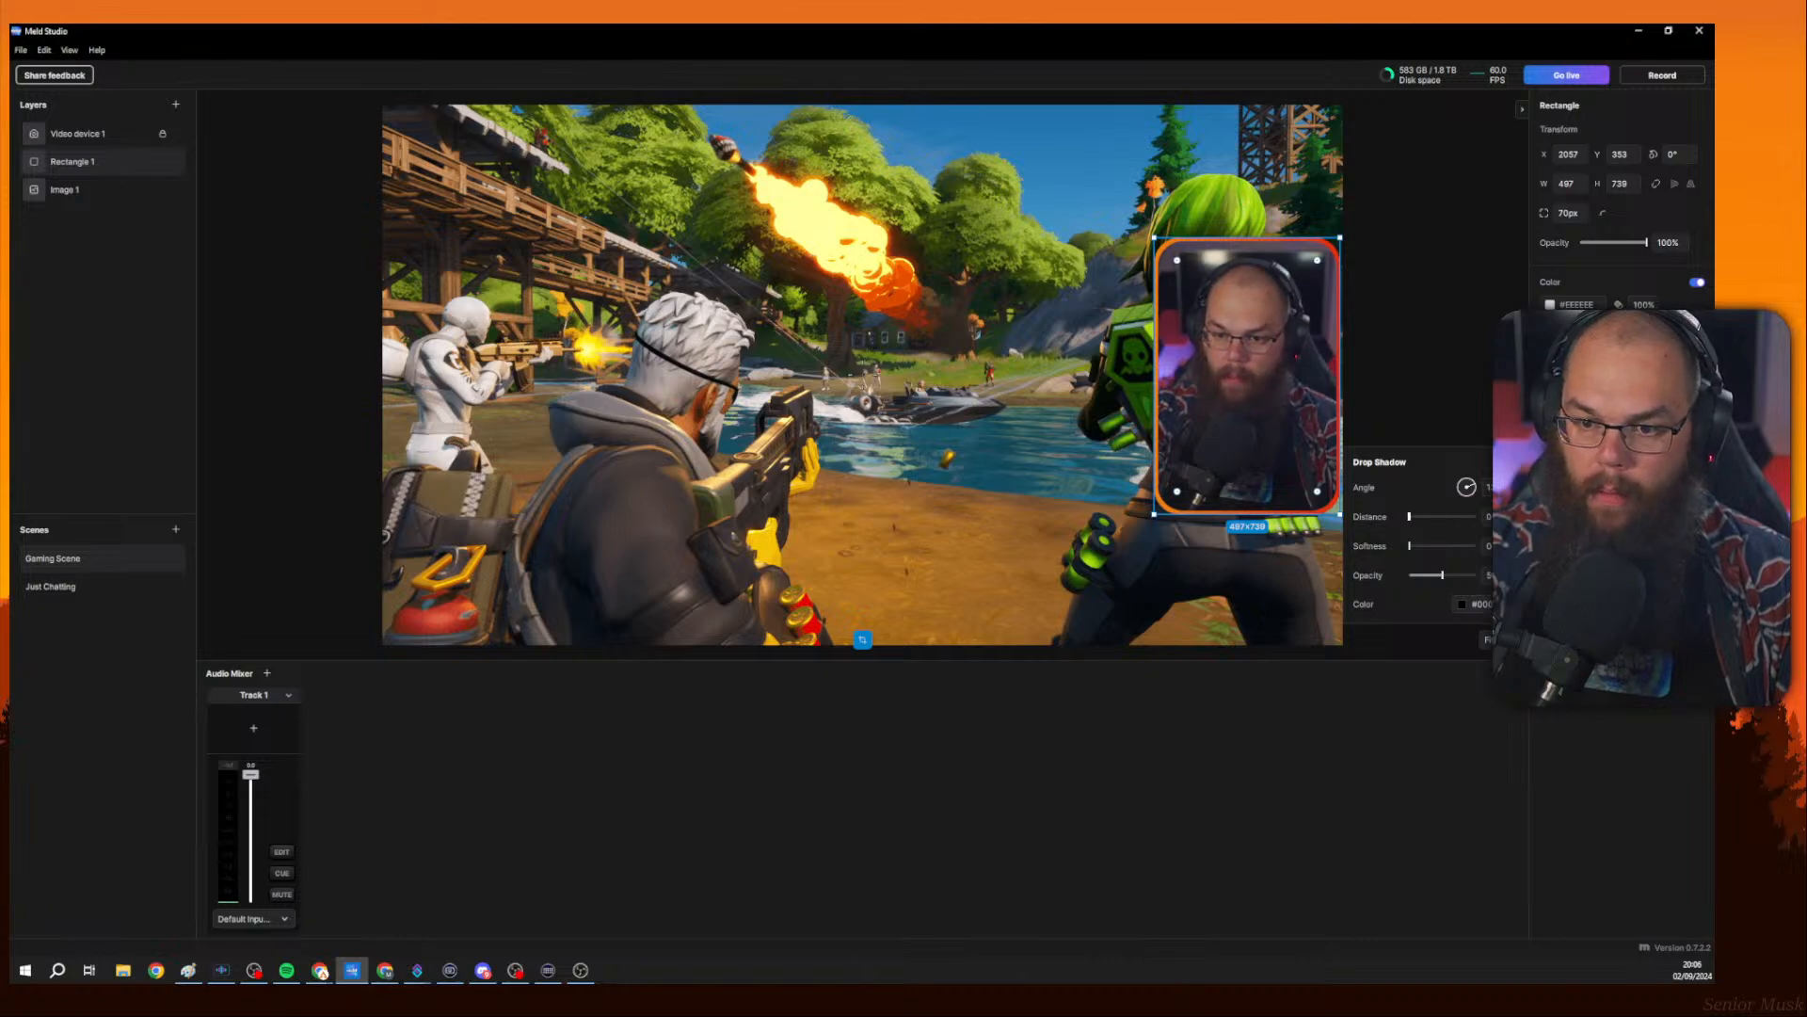
left_click(1414, 551)
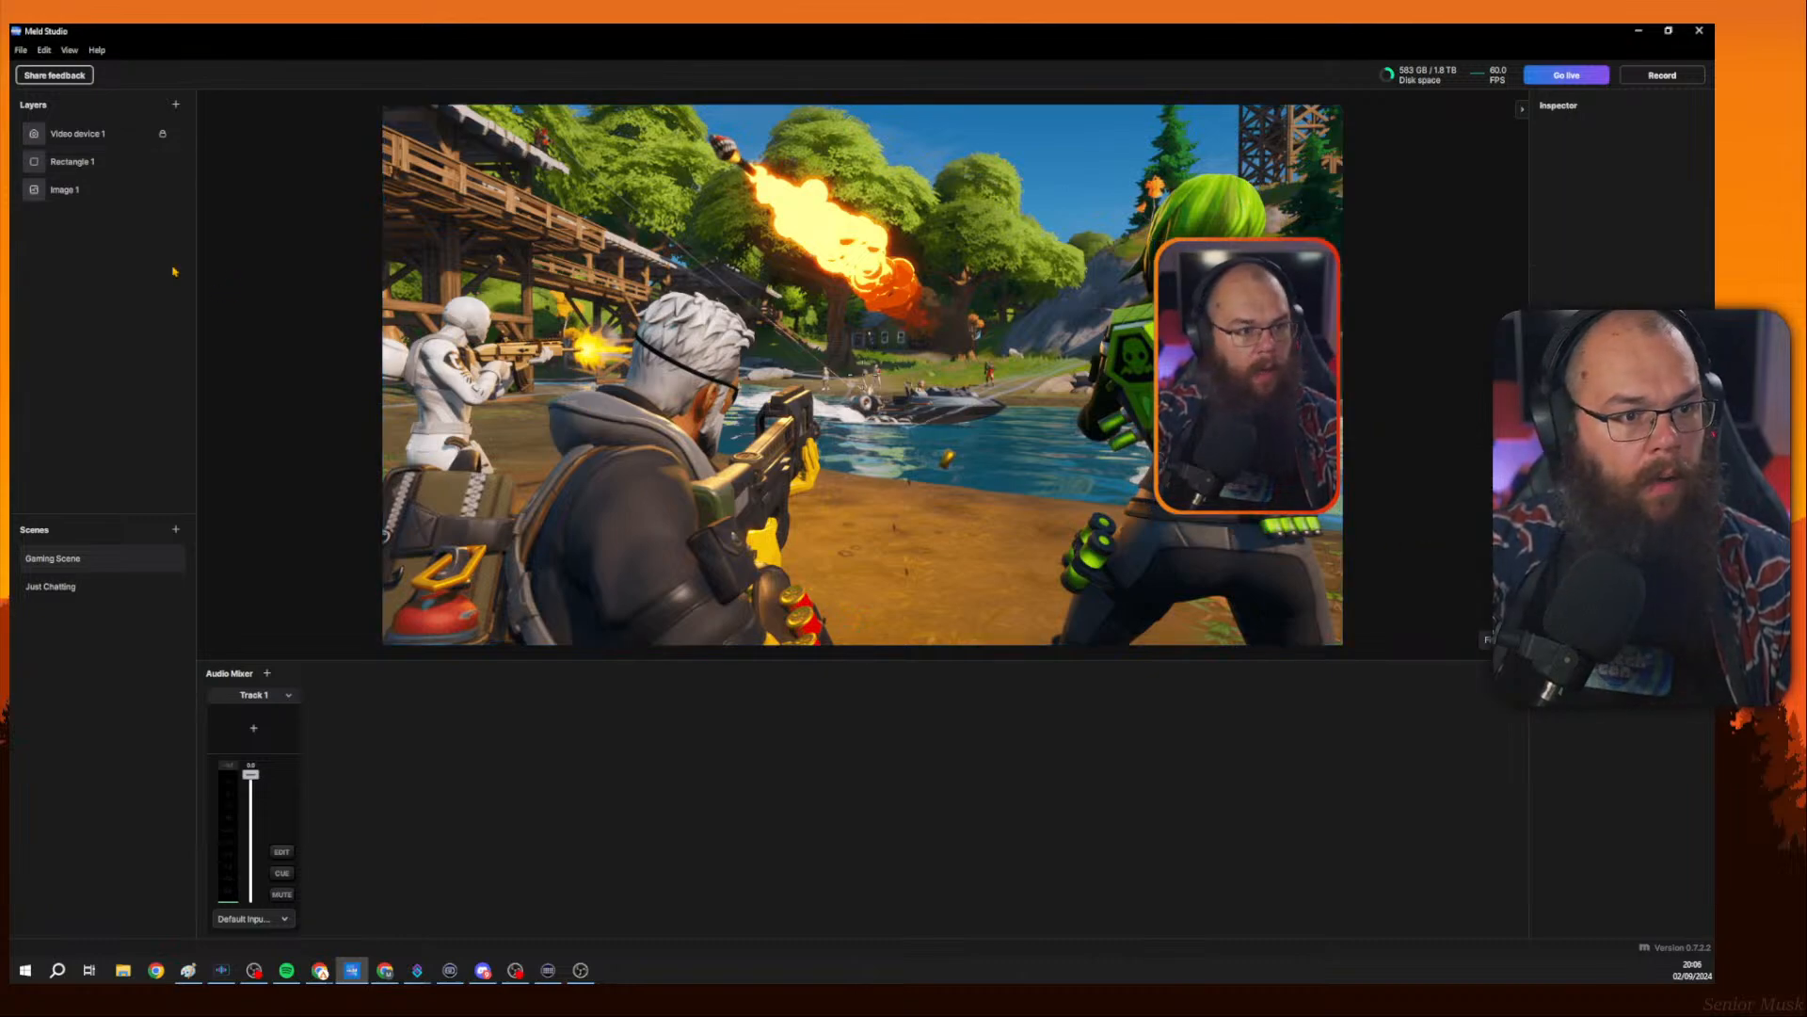
left_click(75, 161)
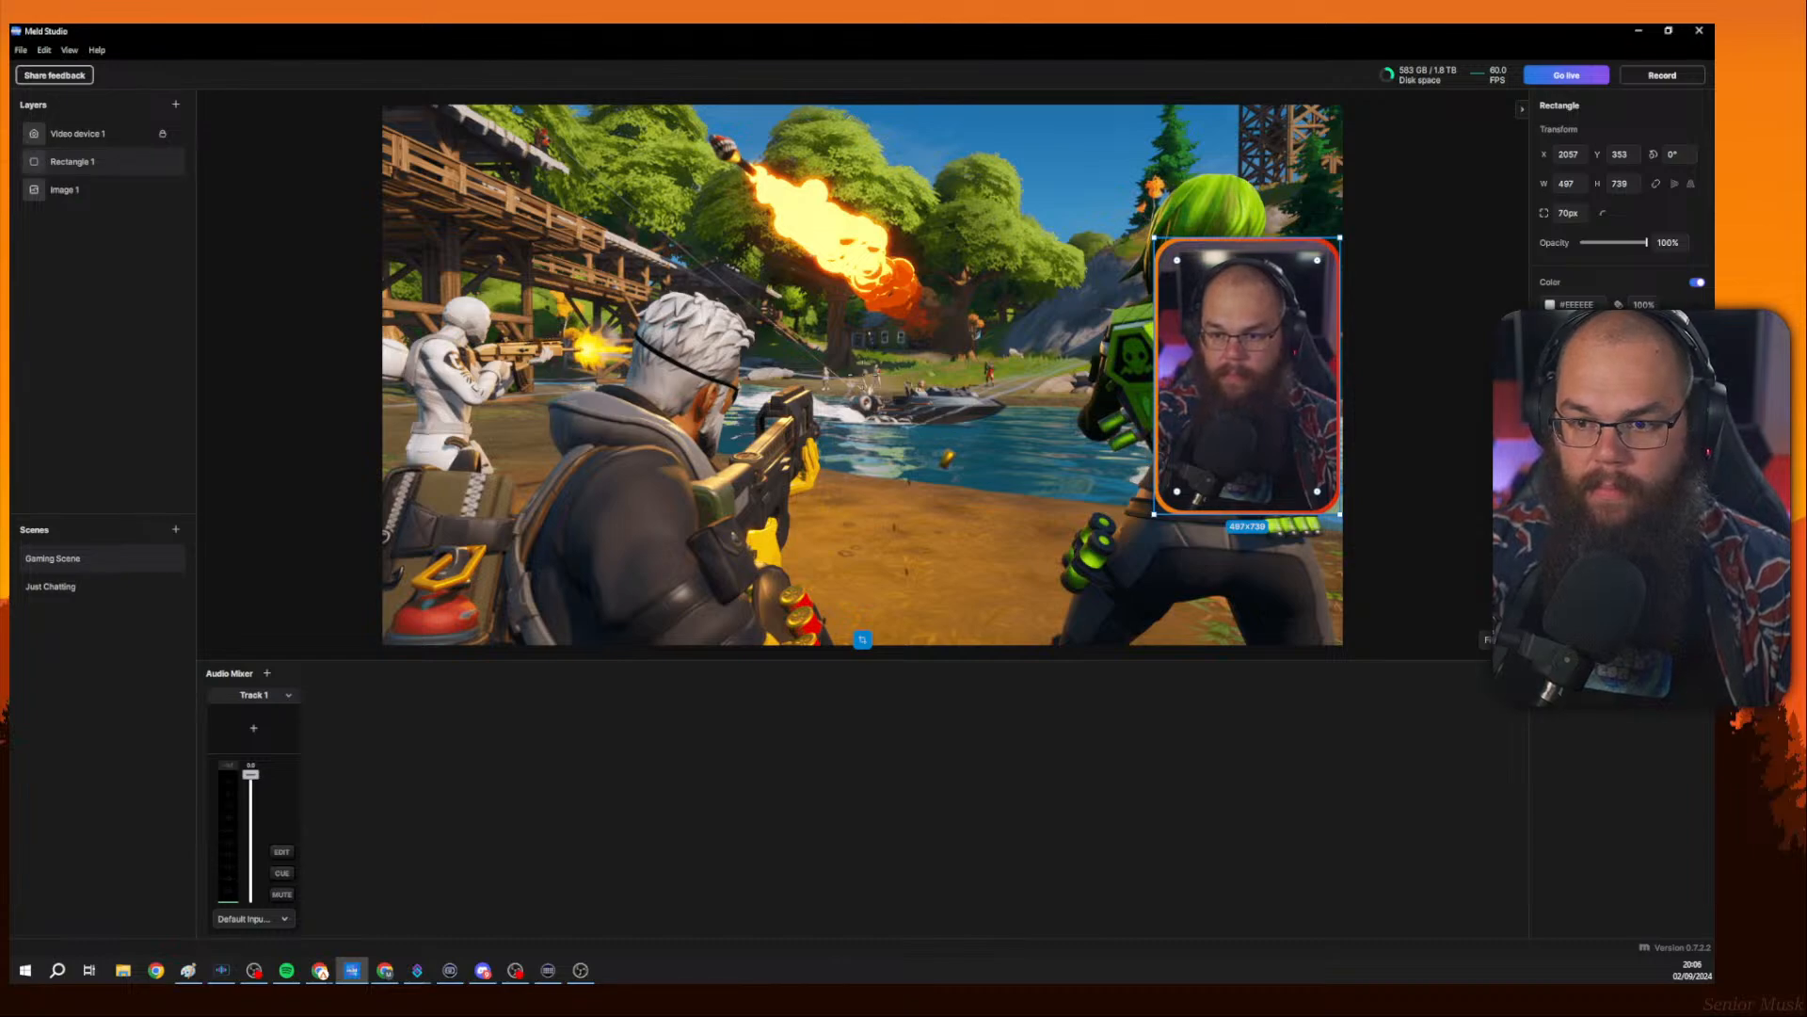
left_click(1555, 461)
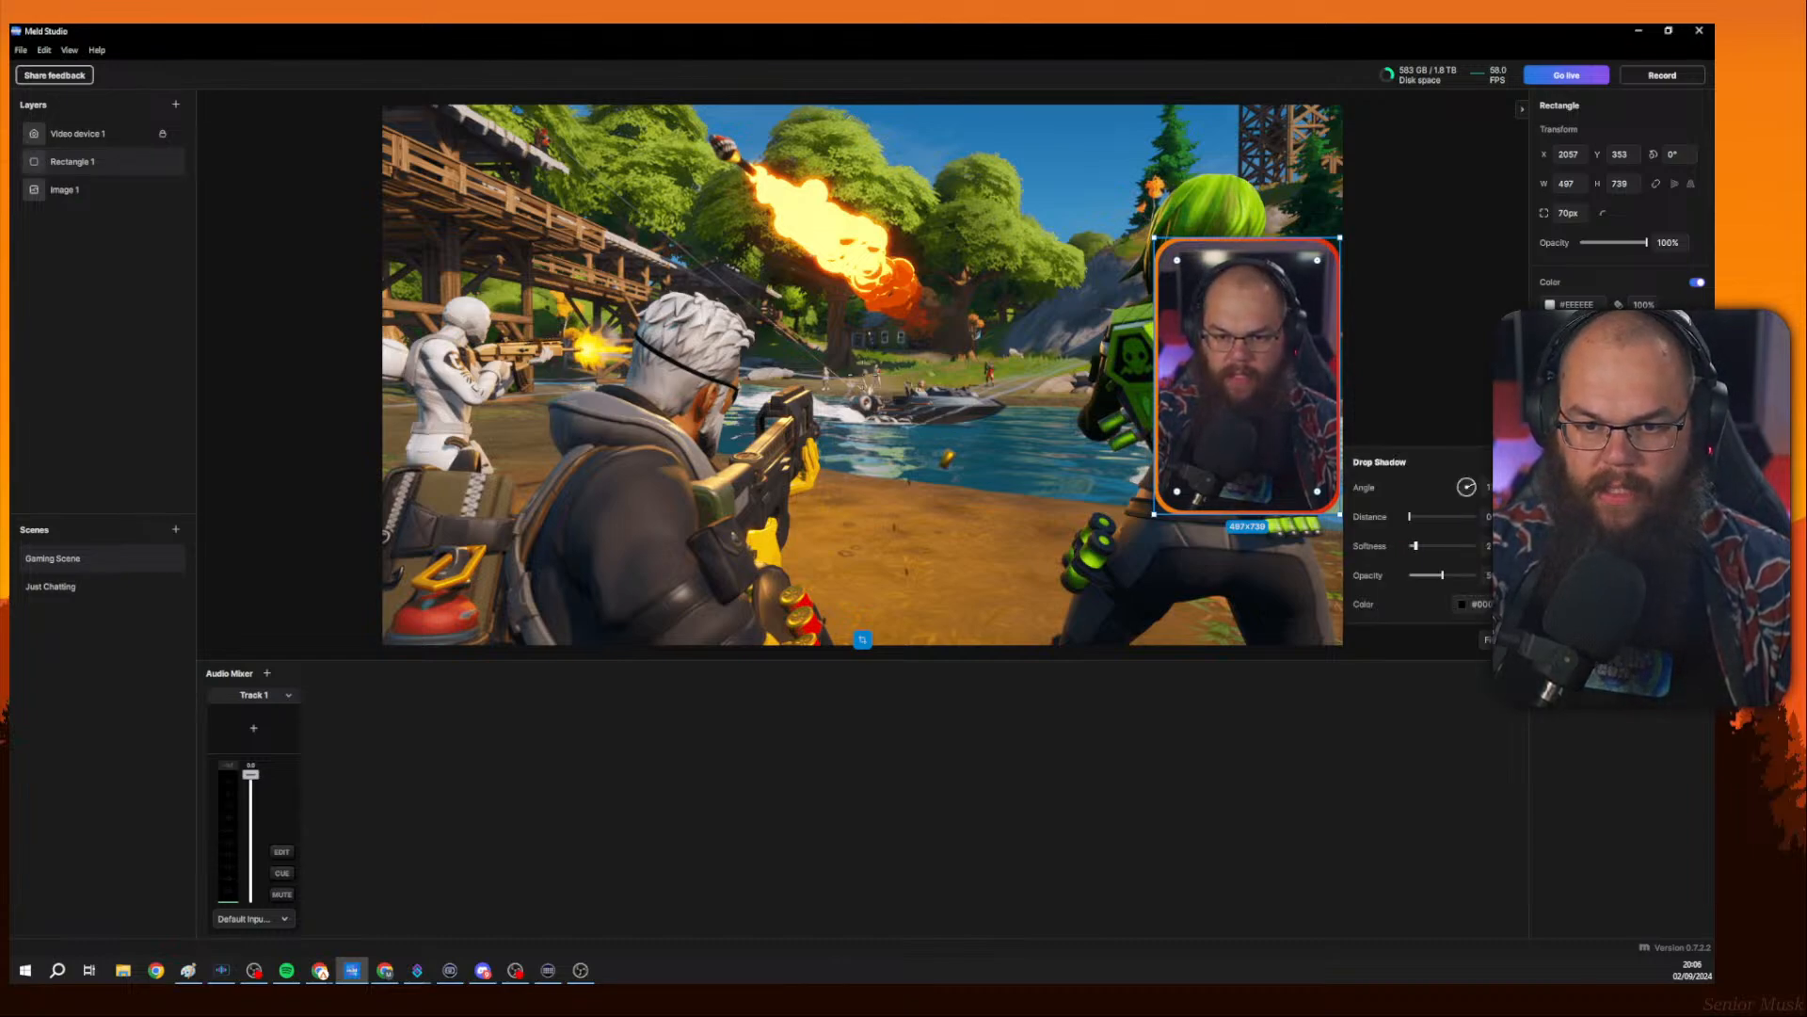
mouse_move(1415, 546)
left_mouse_down()
mouse_move(1445, 517)
mouse_move(1440, 545)
mouse_move(1449, 517)
mouse_move(1414, 517)
left_mouse_up()
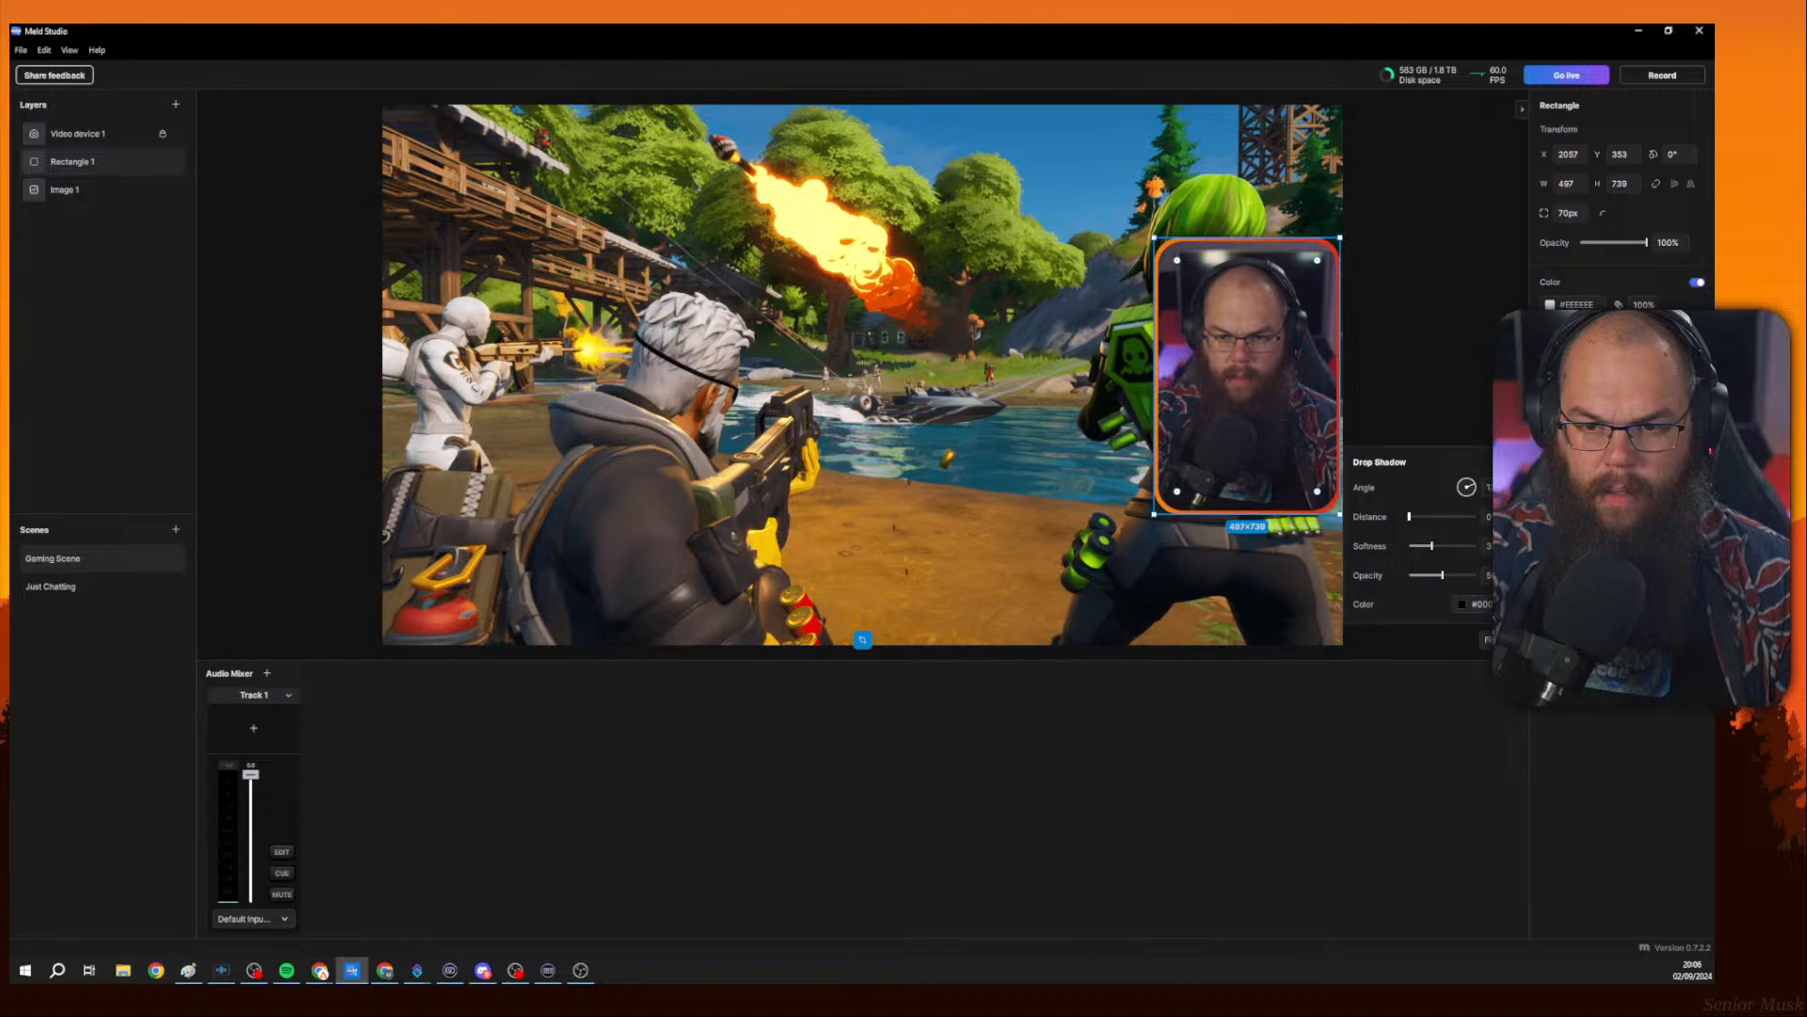
left_click_drag(1428, 517, 1441, 517)
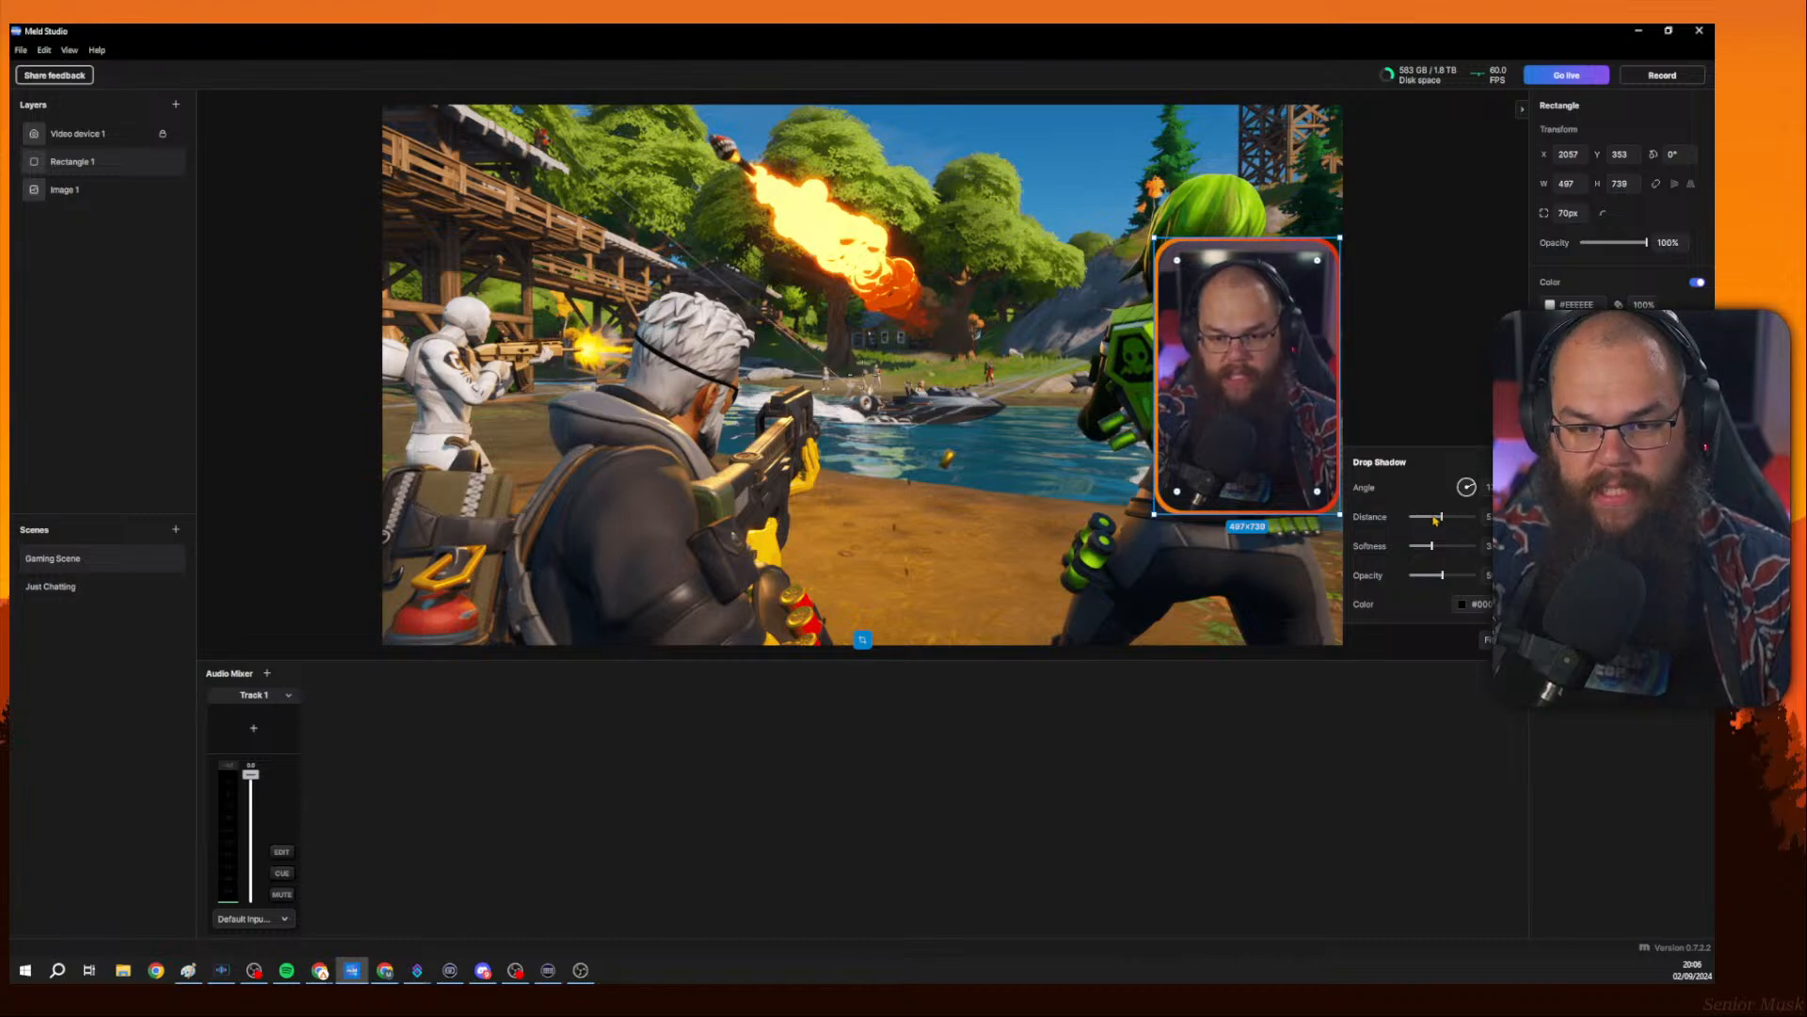
left_click(1396, 443)
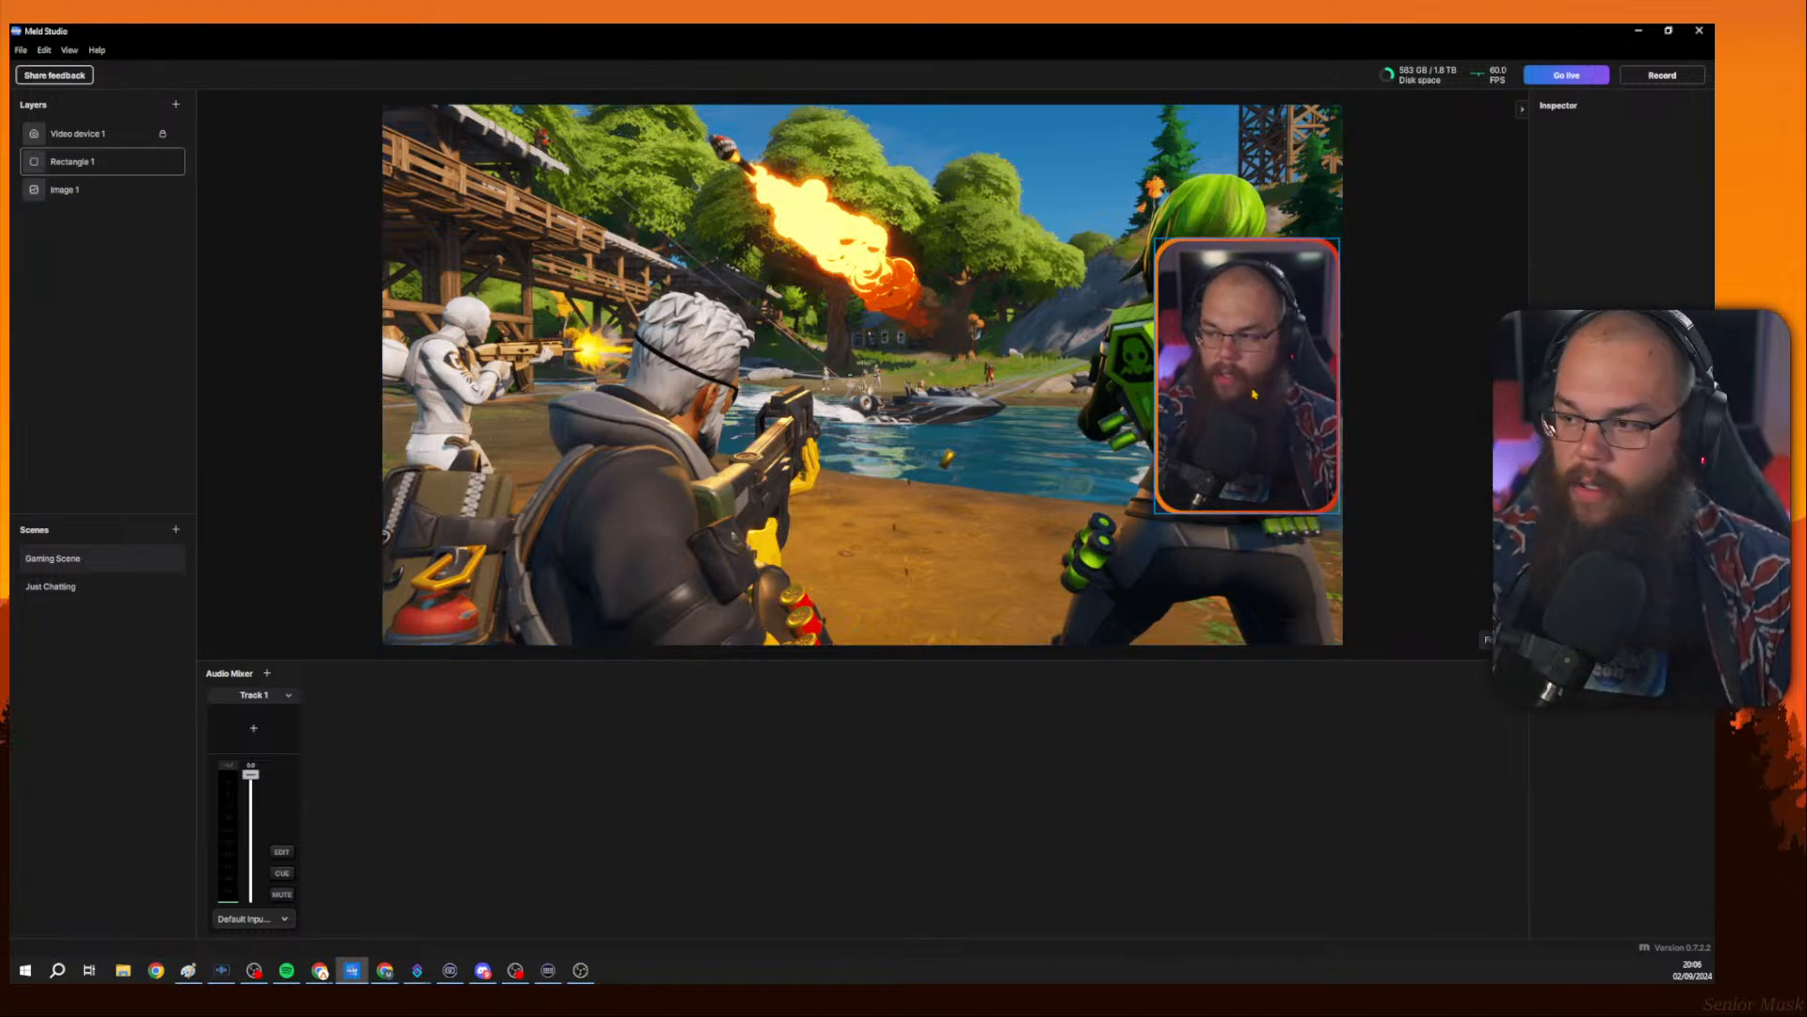
Drag the rectangle frame away from the locked camera toward the middle of the canvas.
left_click(1290, 369)
left_click_drag(1290, 370, 879, 338)
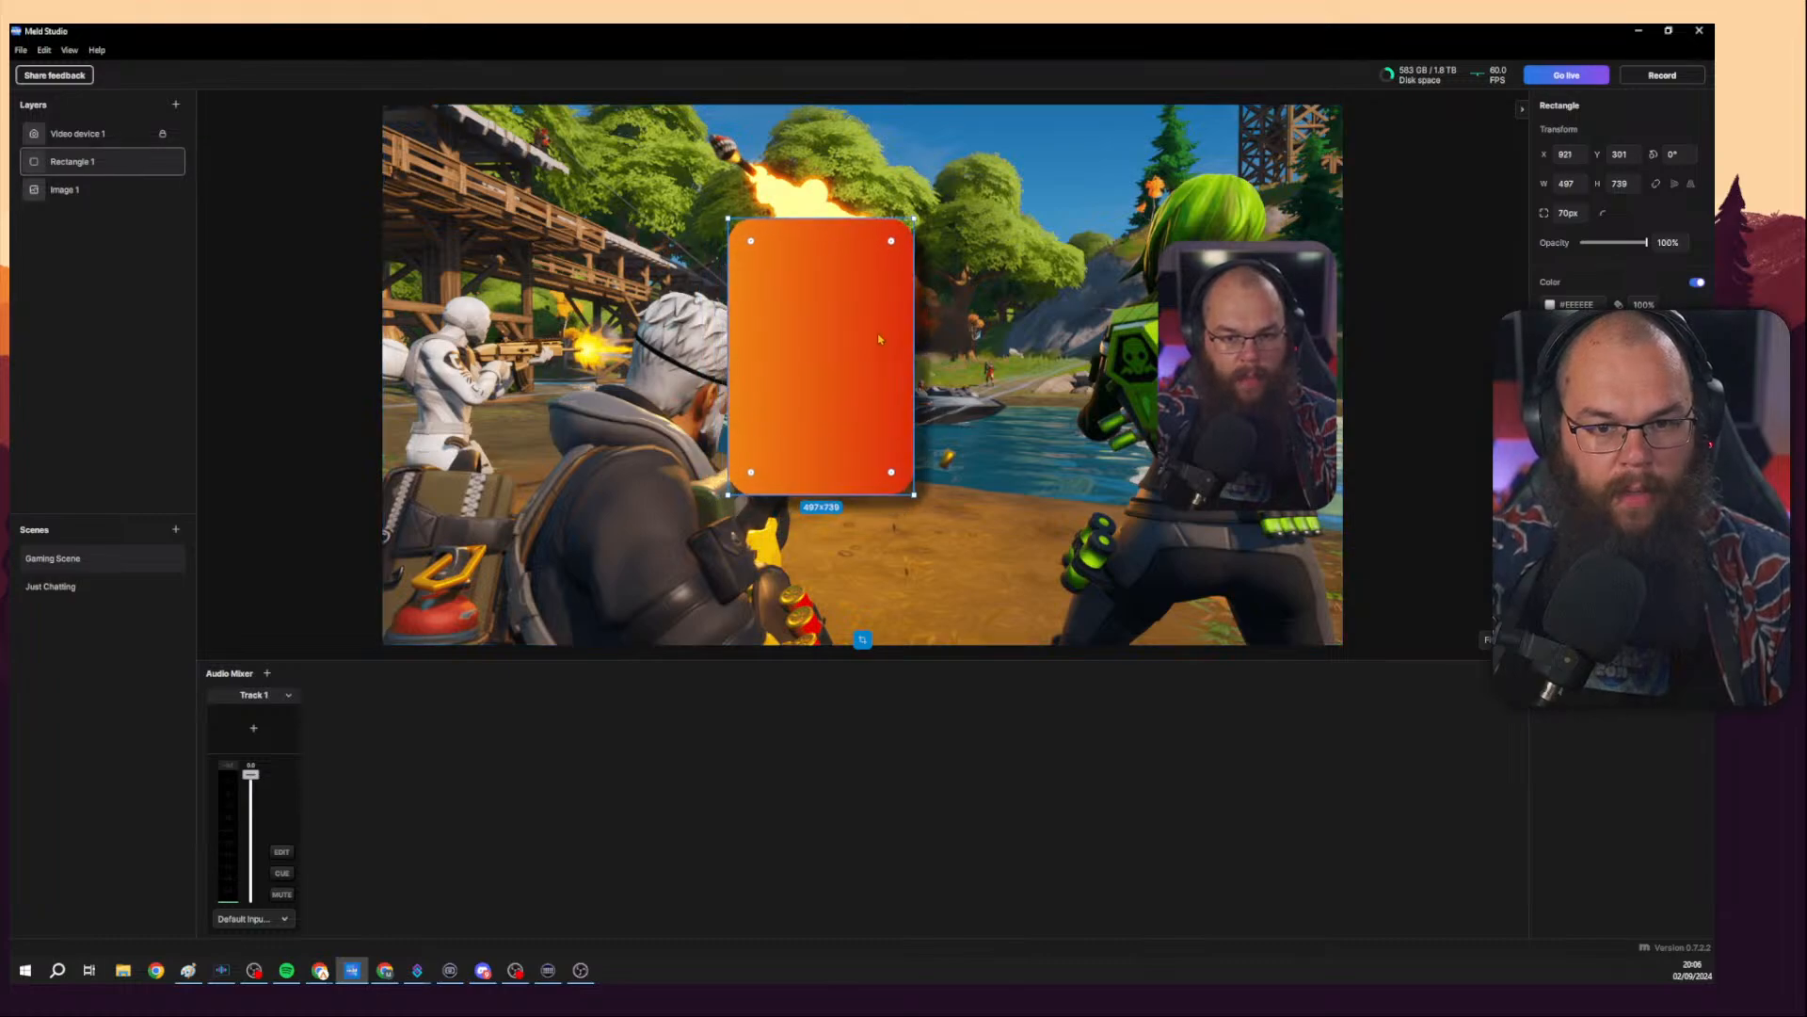
left_click(924, 502)
left_click(860, 423)
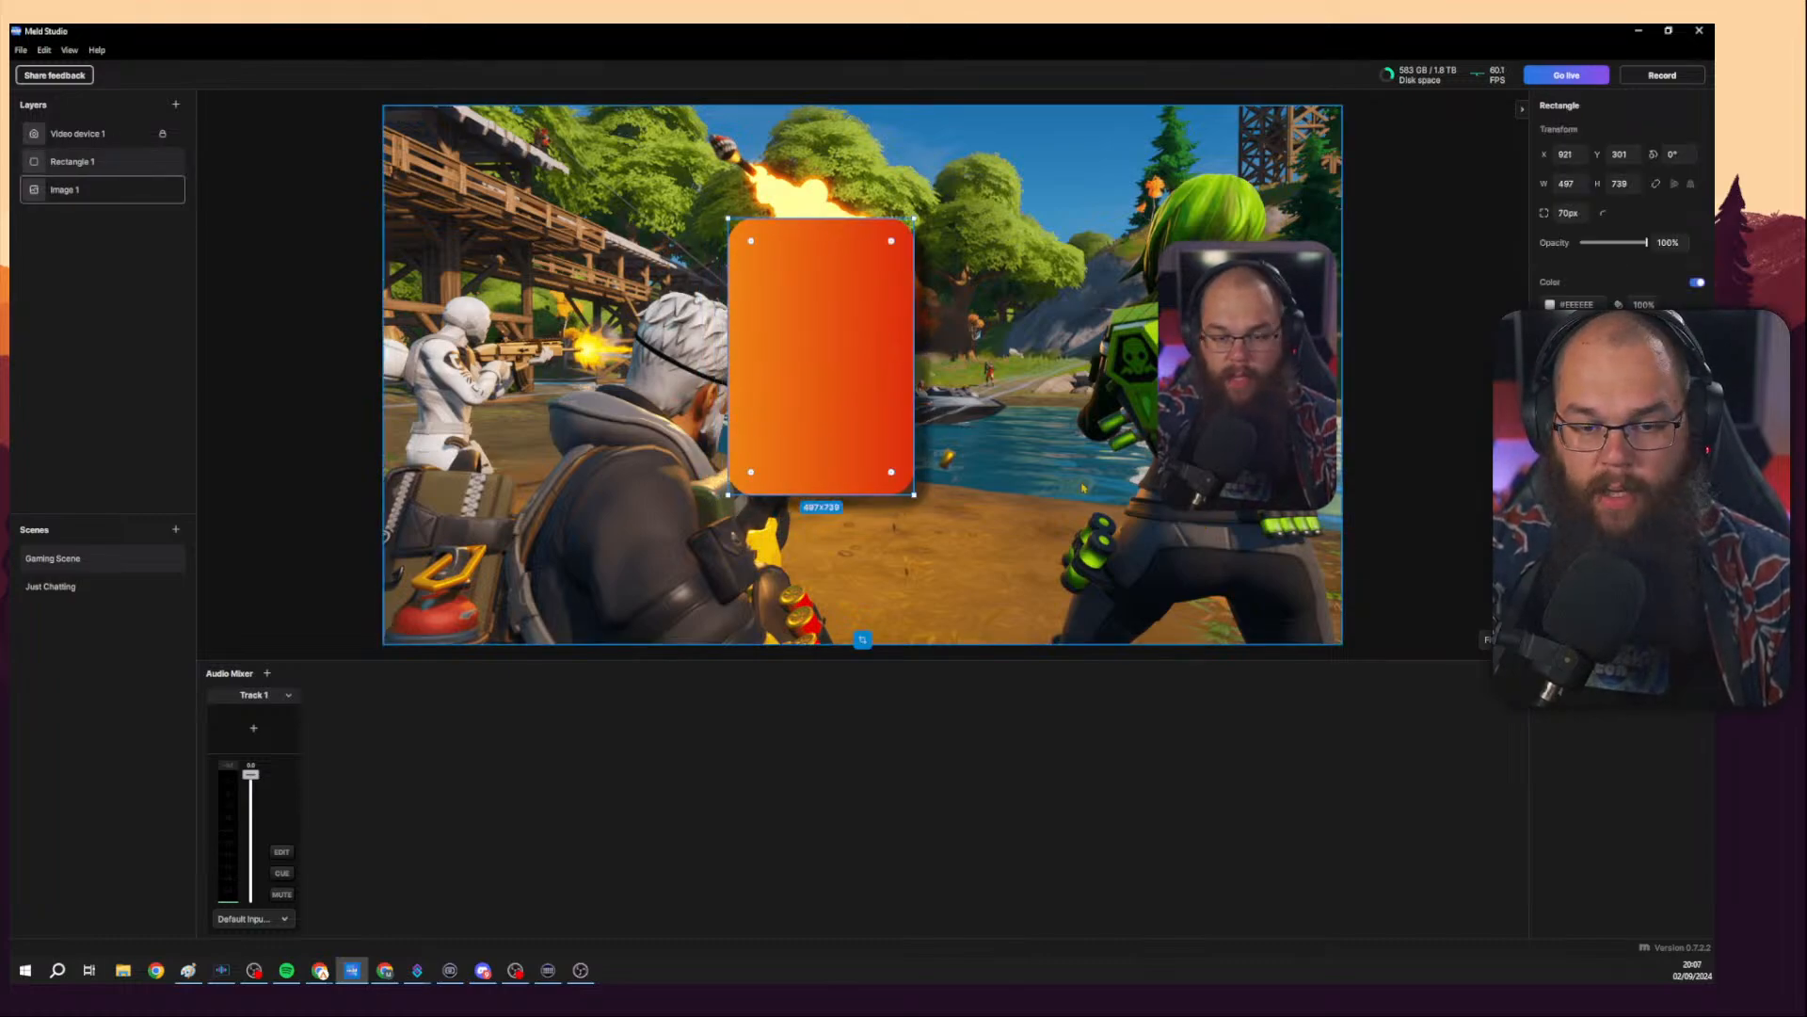
left_click(923, 500)
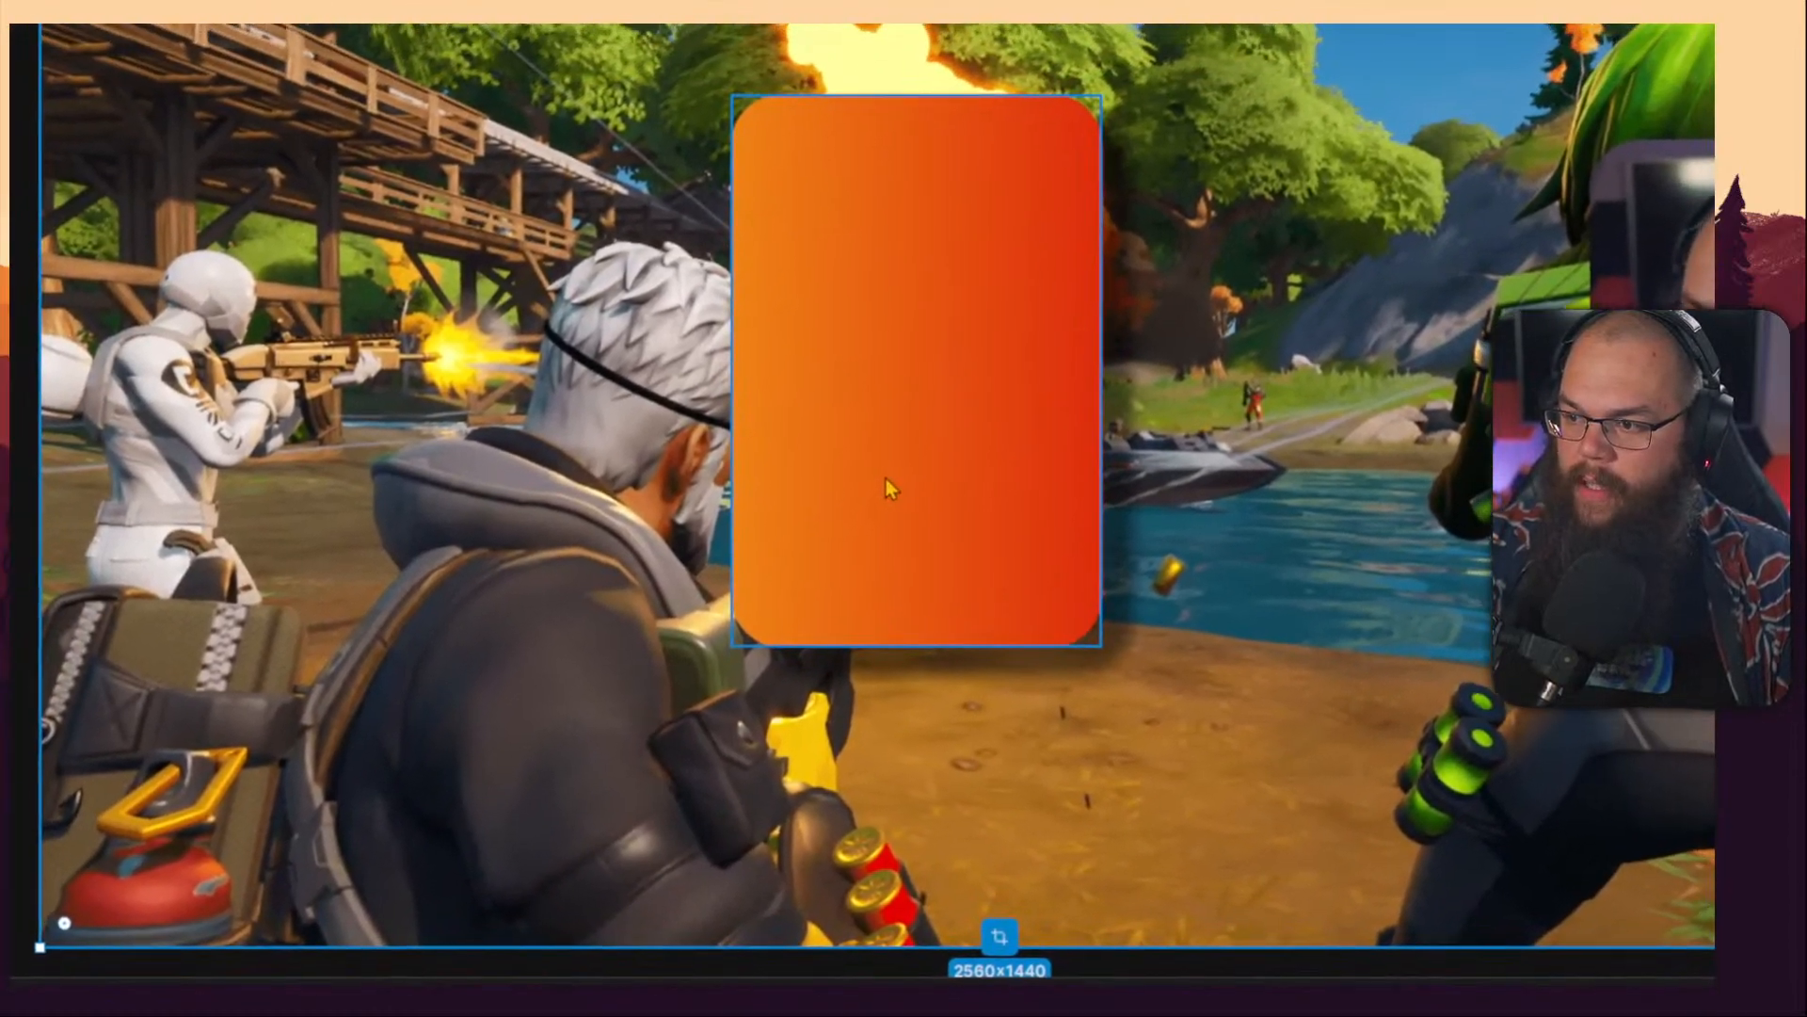
left_click(744, 524)
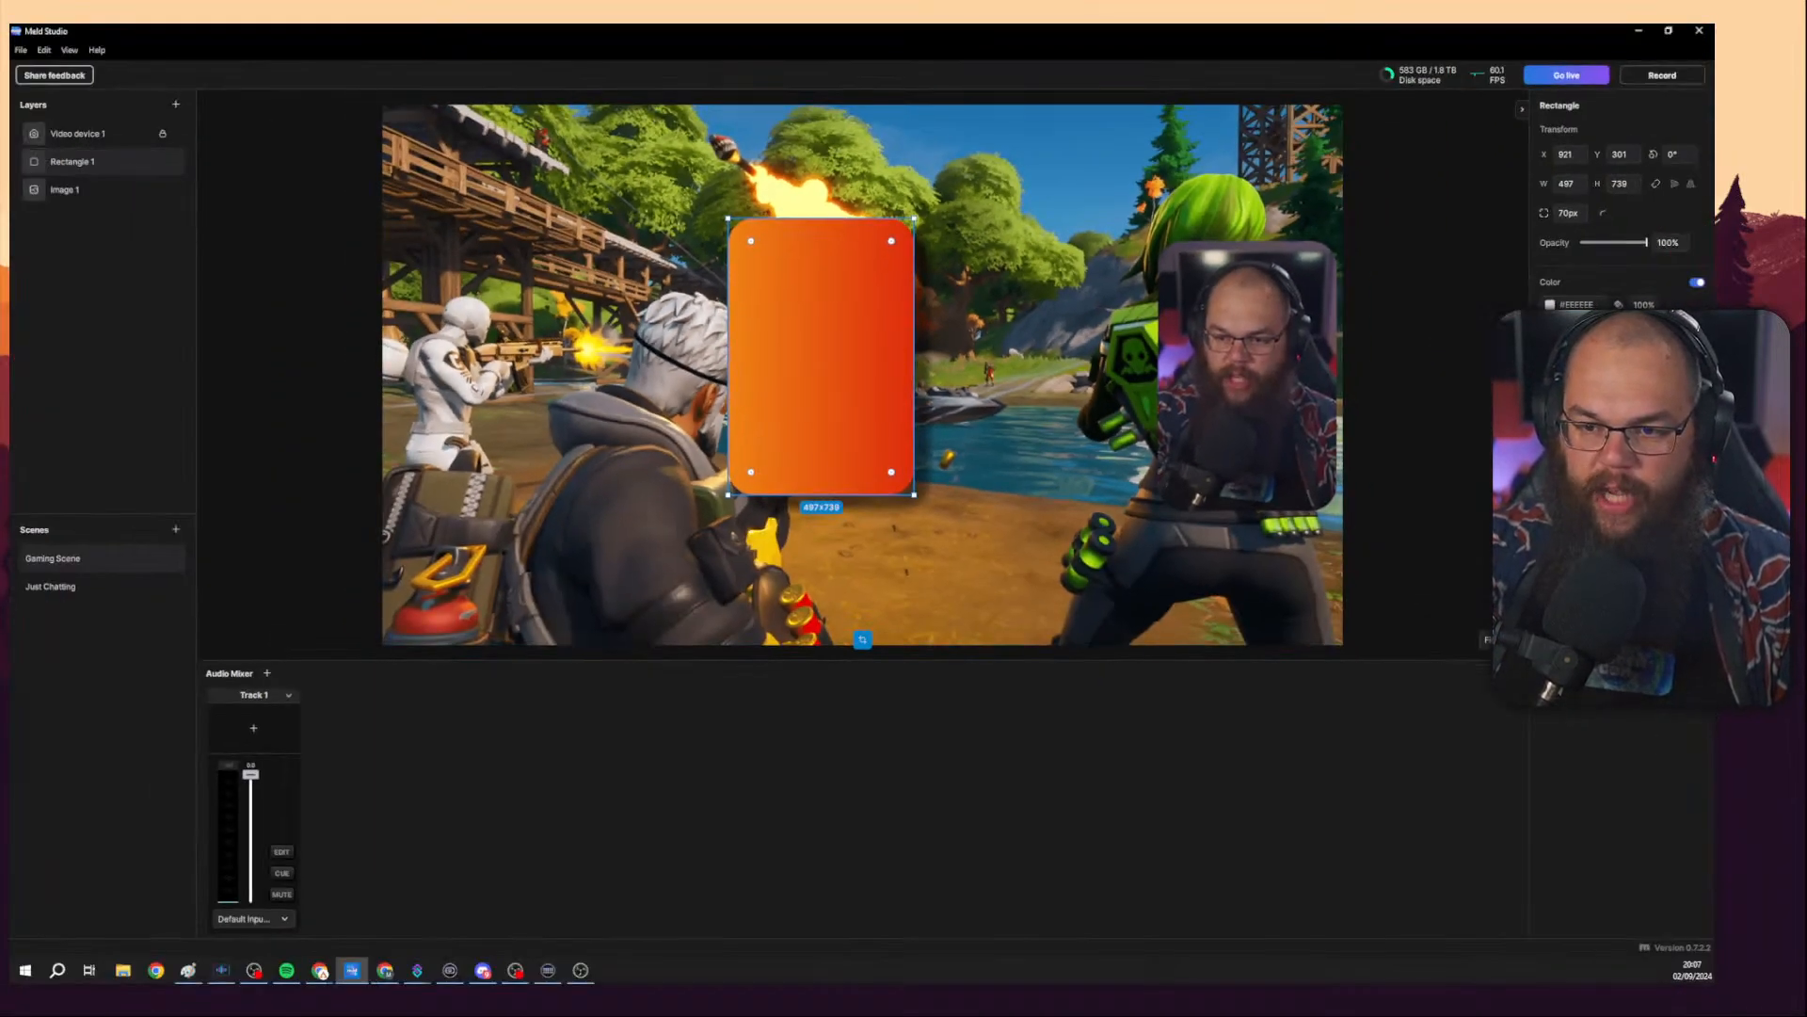
Tweak the rectangle's drop shadow distance and add a white outline effect from the effects list.
left_click(1581, 462)
mouse_move(1441, 517)
left_mouse_down()
mouse_move(1417, 517)
mouse_move(1435, 549)
left_mouse_up()
left_click(1514, 462)
left_click(1696, 461)
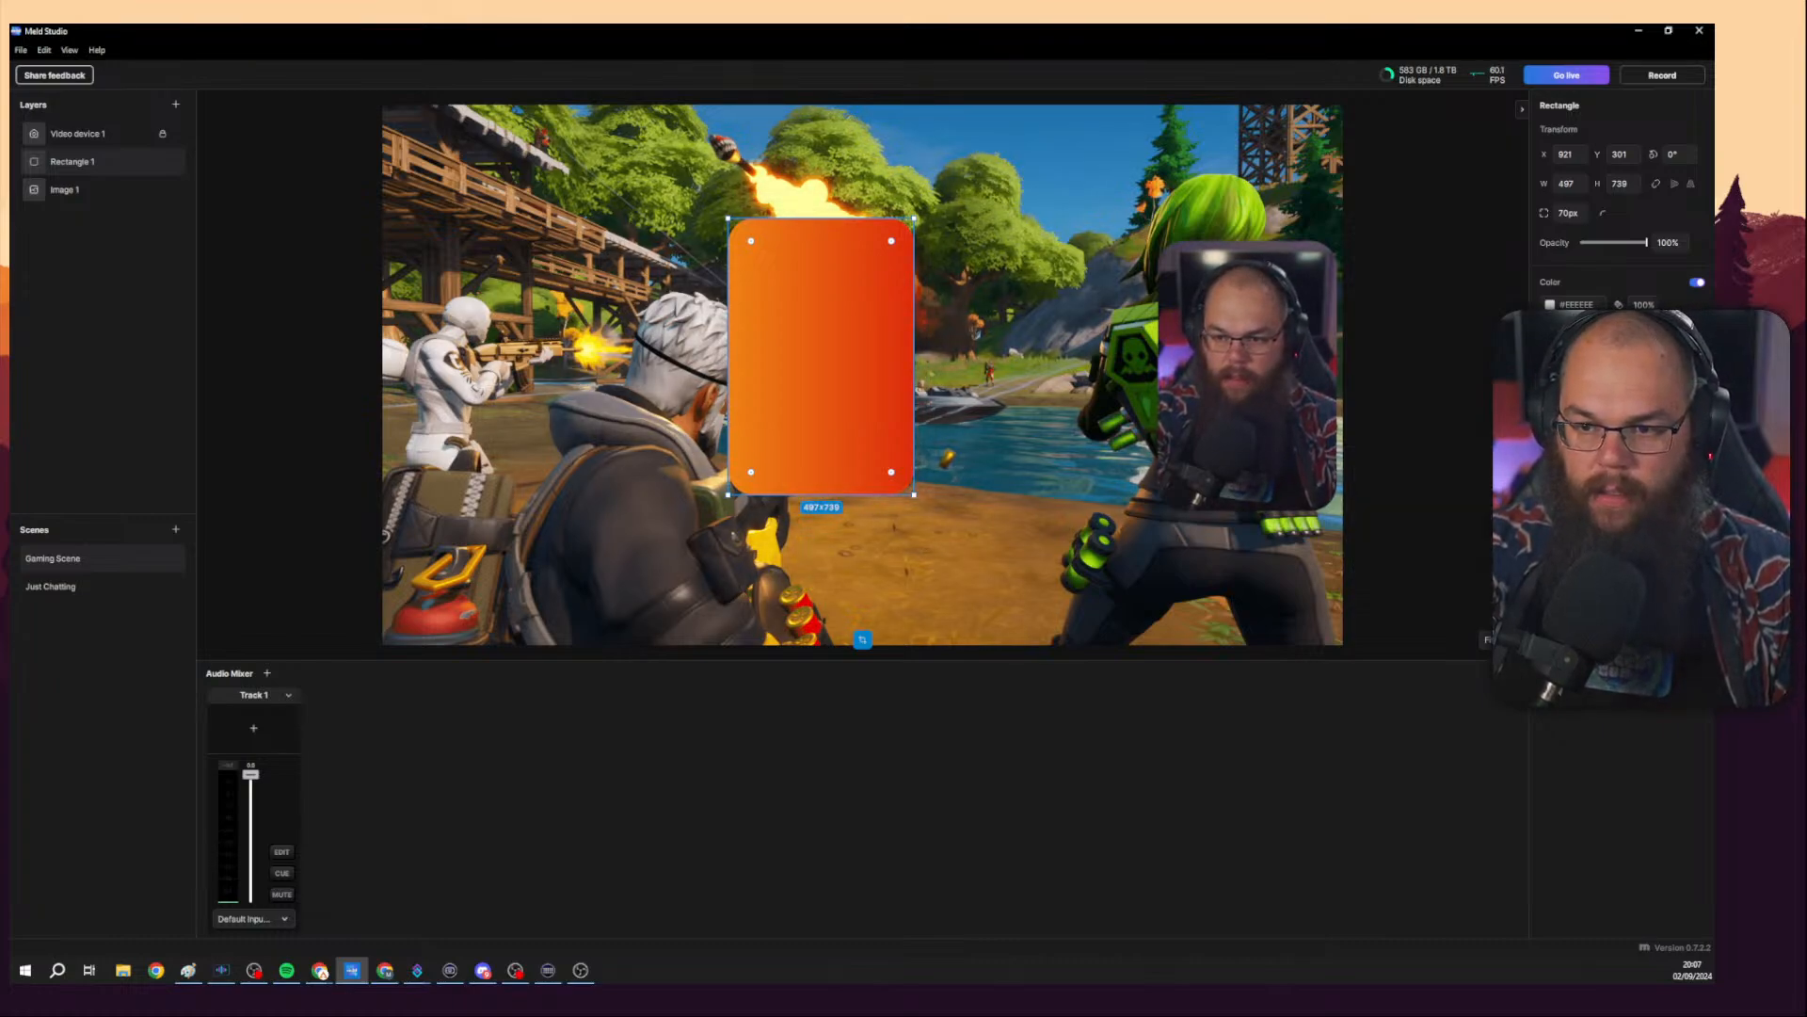
left_click(1697, 414)
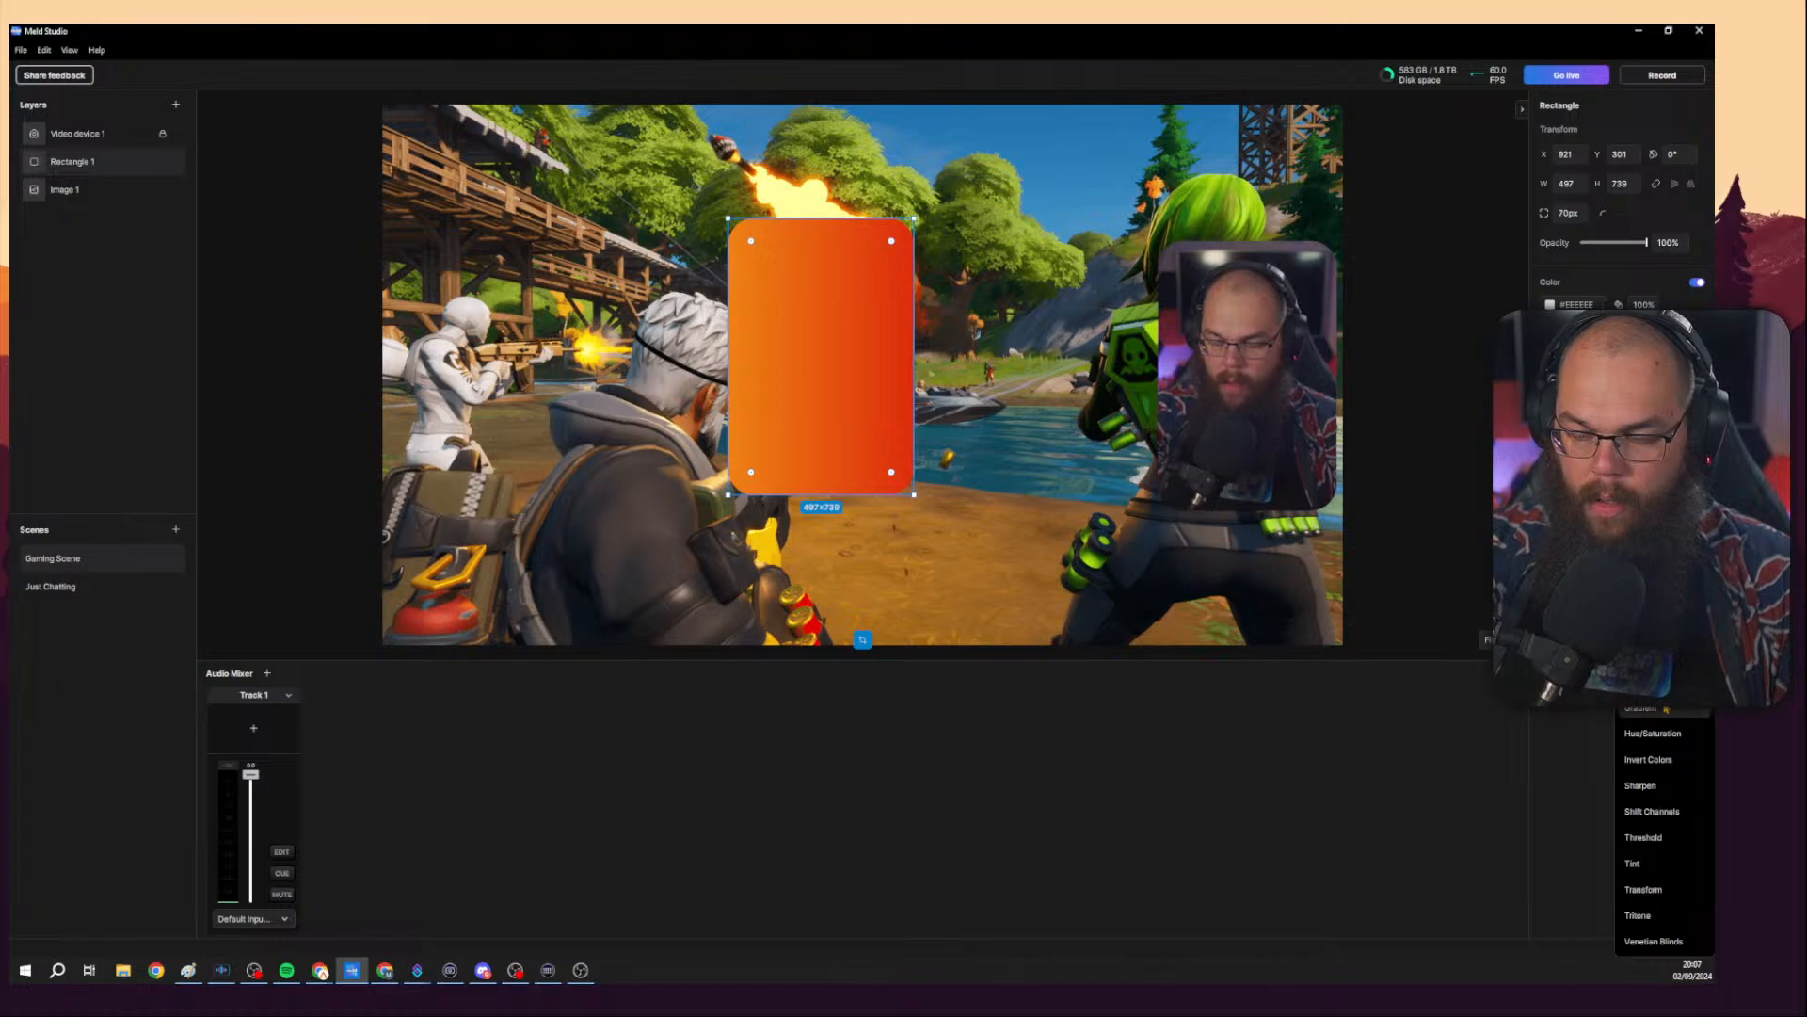
left_click(1639, 682)
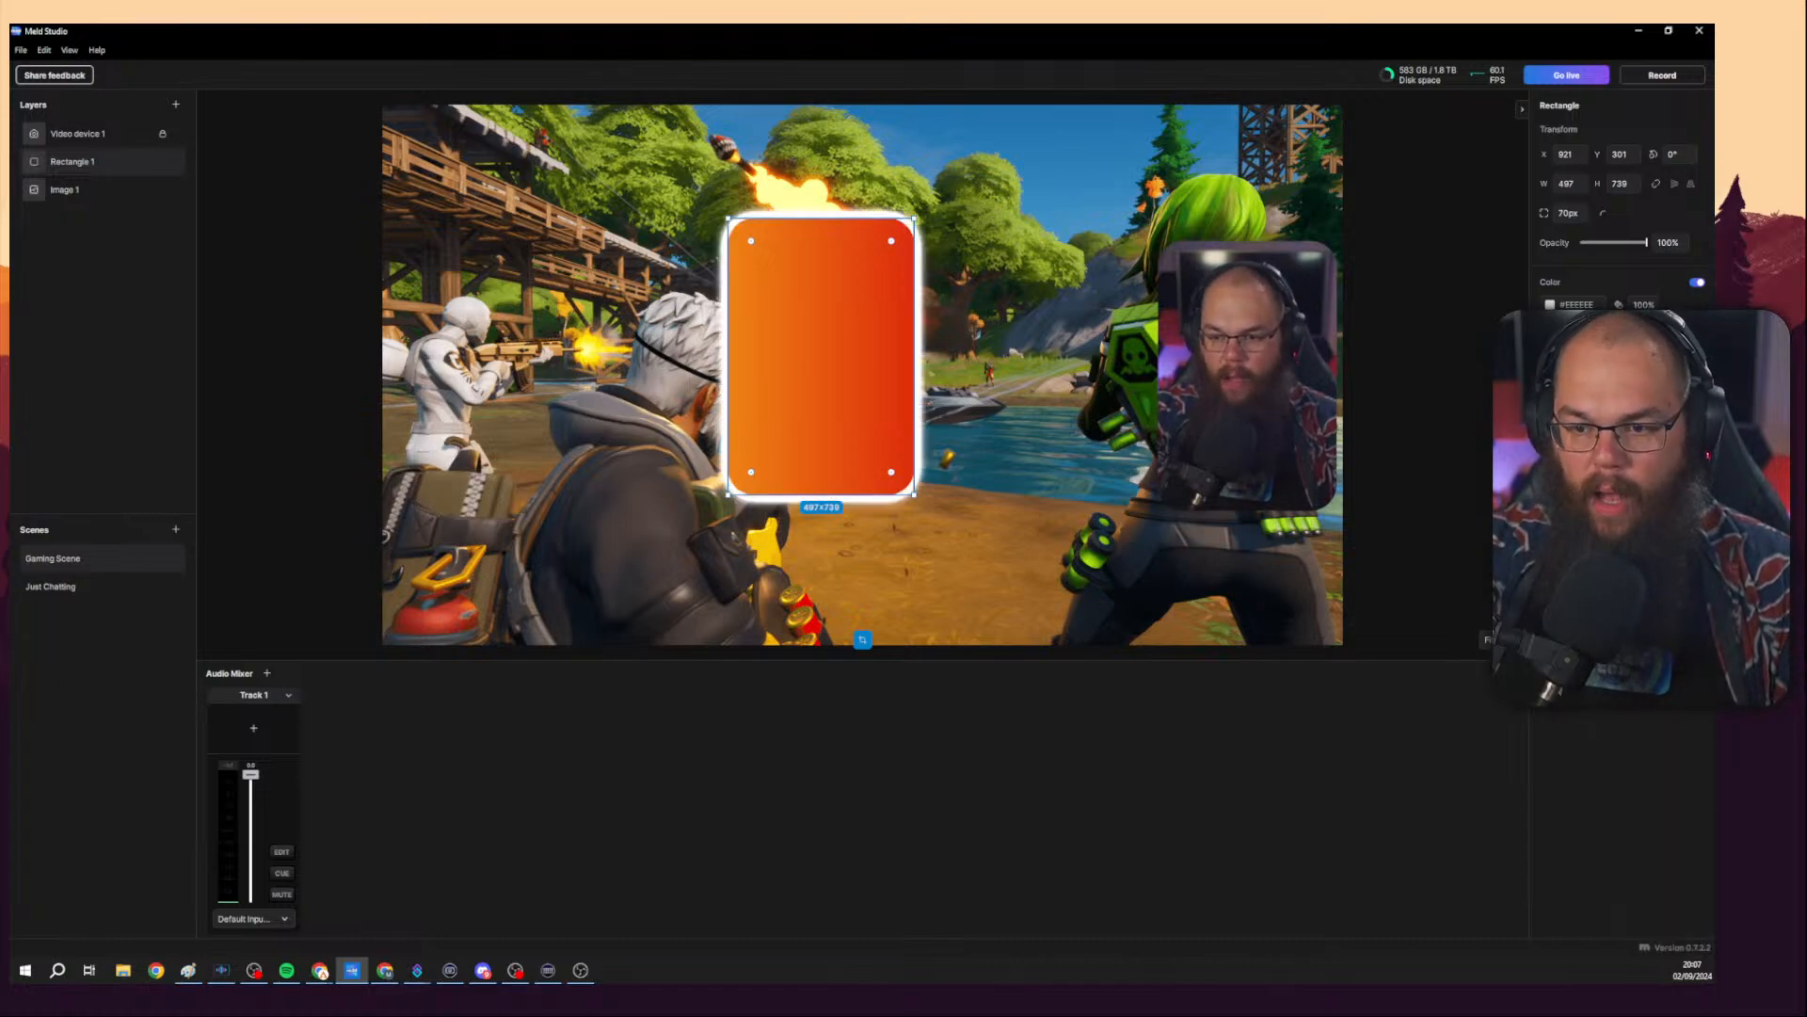
Configure the rectangle's outer glow with a black colour and adjust its size and choke.
left_click(1469, 487)
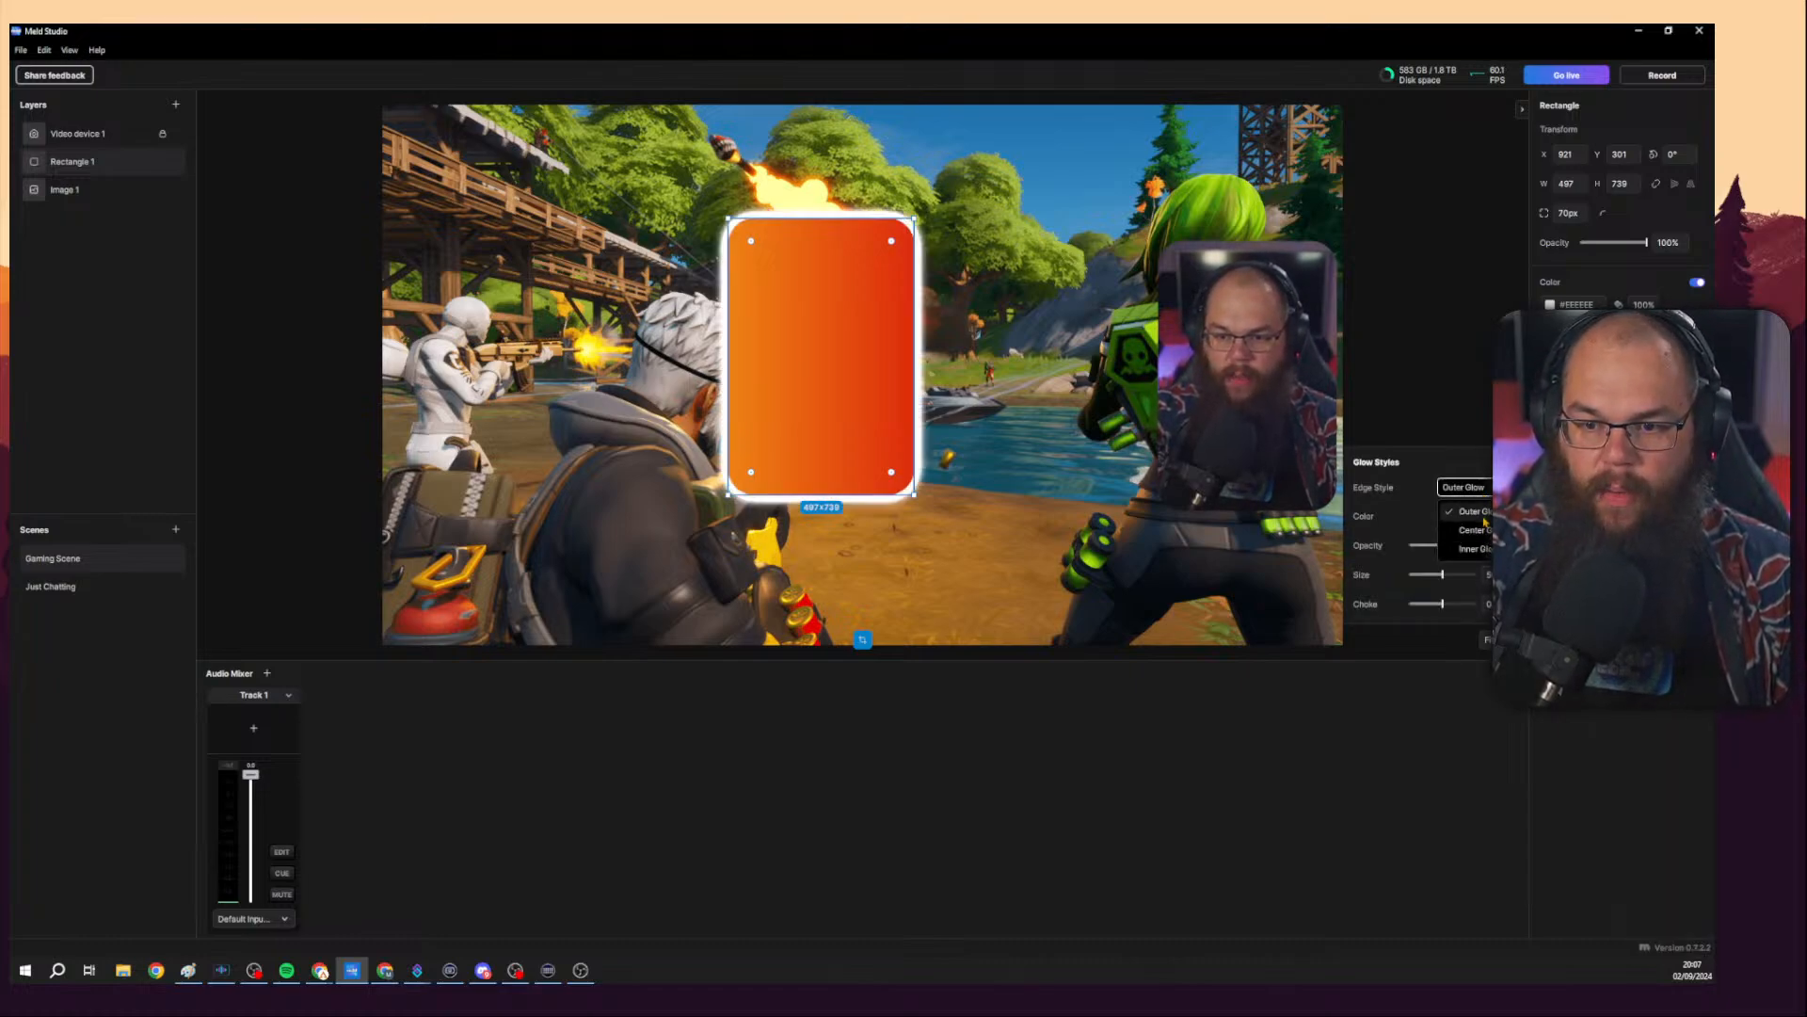
left_click(1481, 515)
left_click(1462, 516)
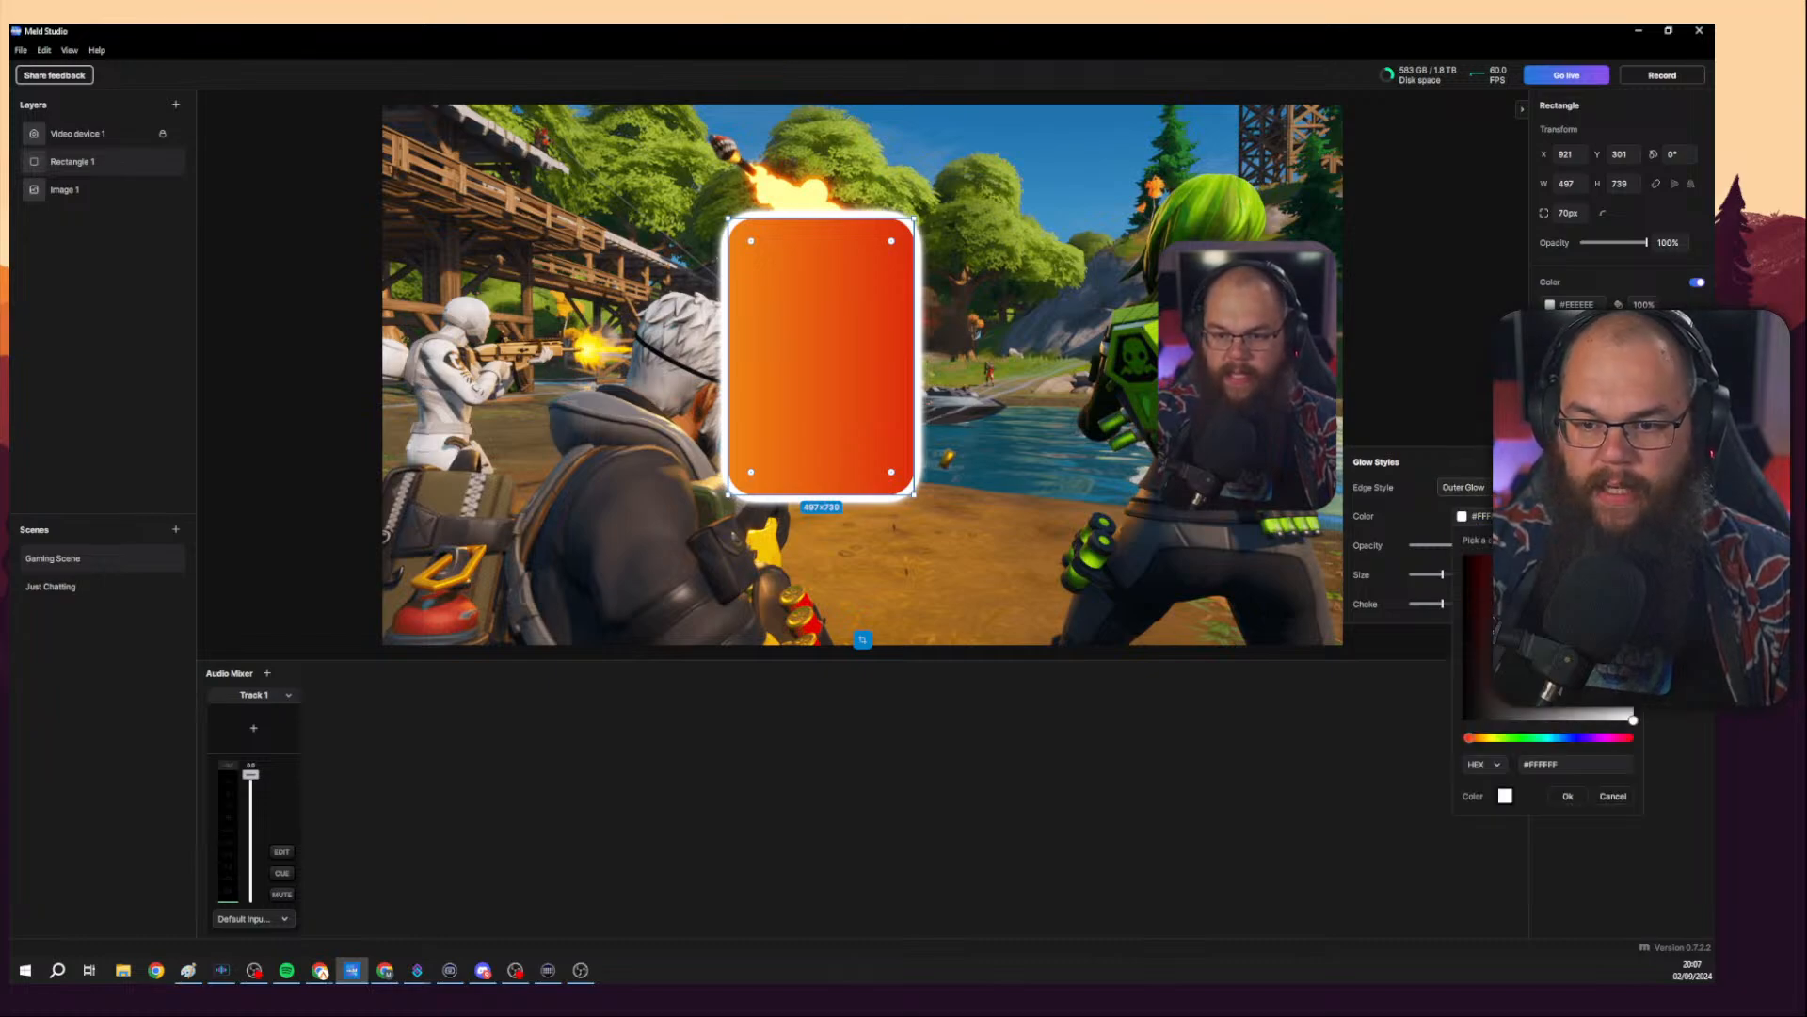
left_click_drag(1544, 616, 1415, 511)
left_click(1429, 509)
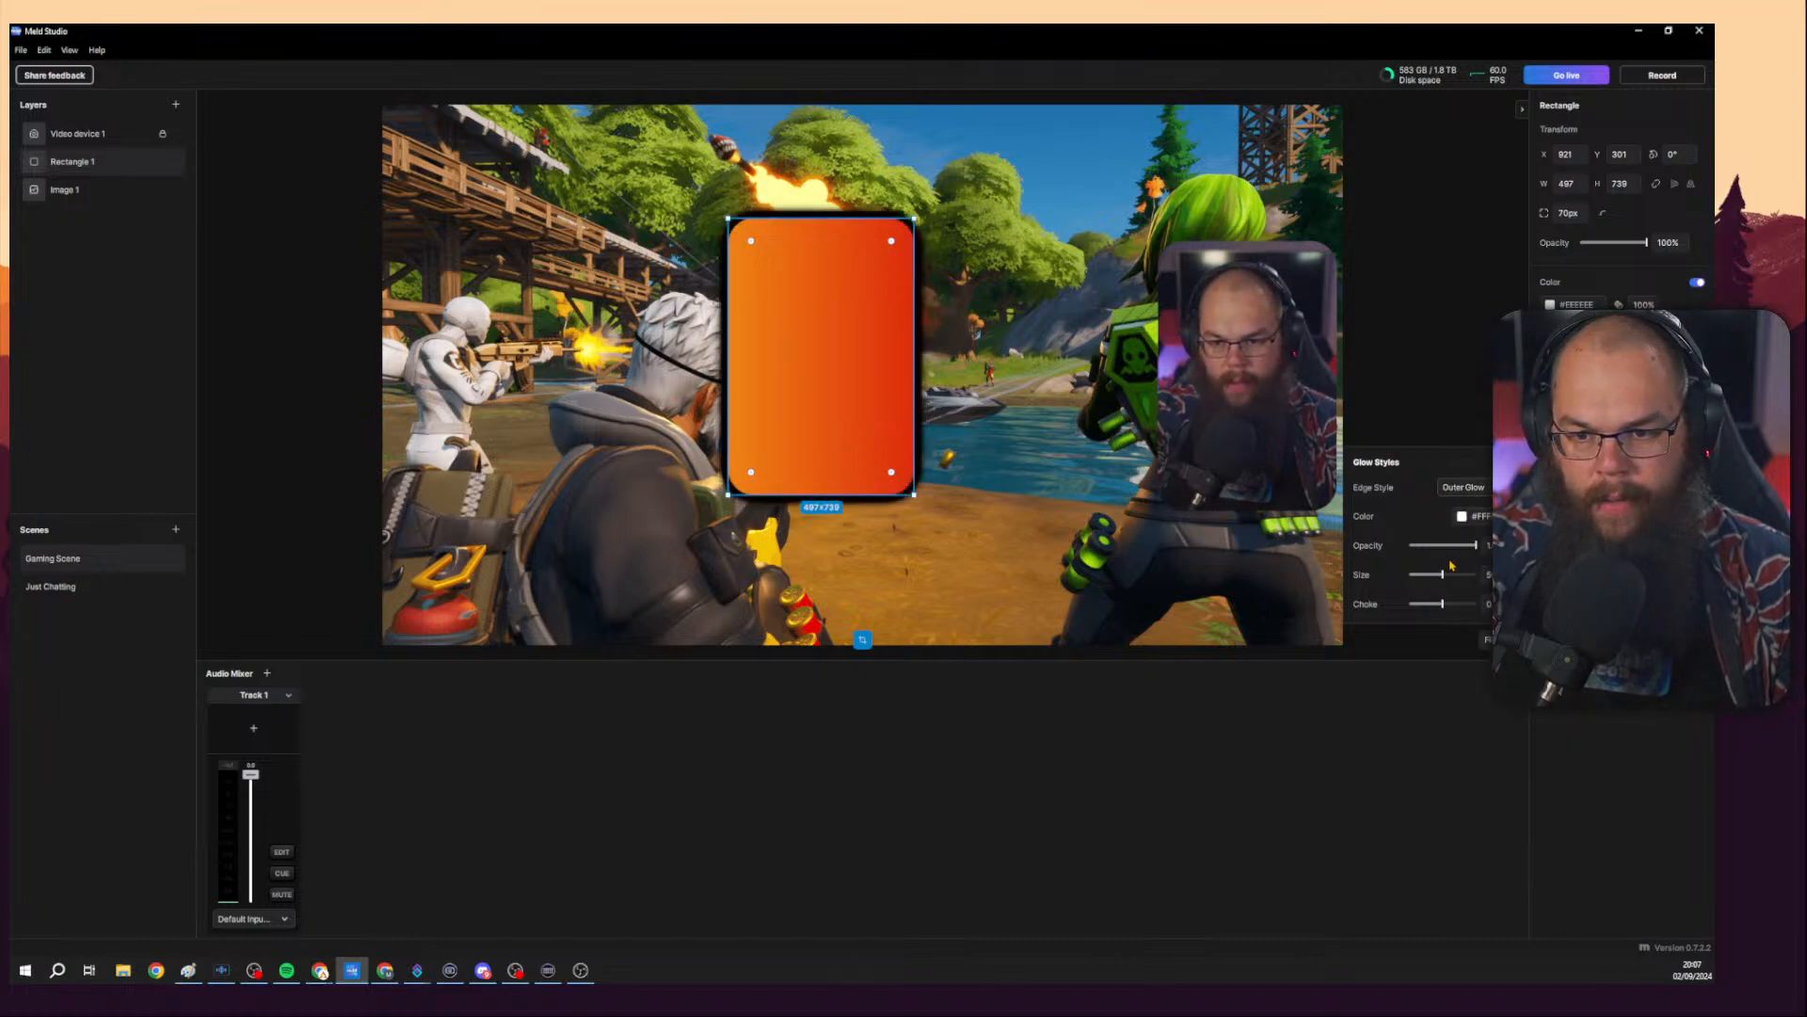
left_click_drag(1442, 575, 1411, 603)
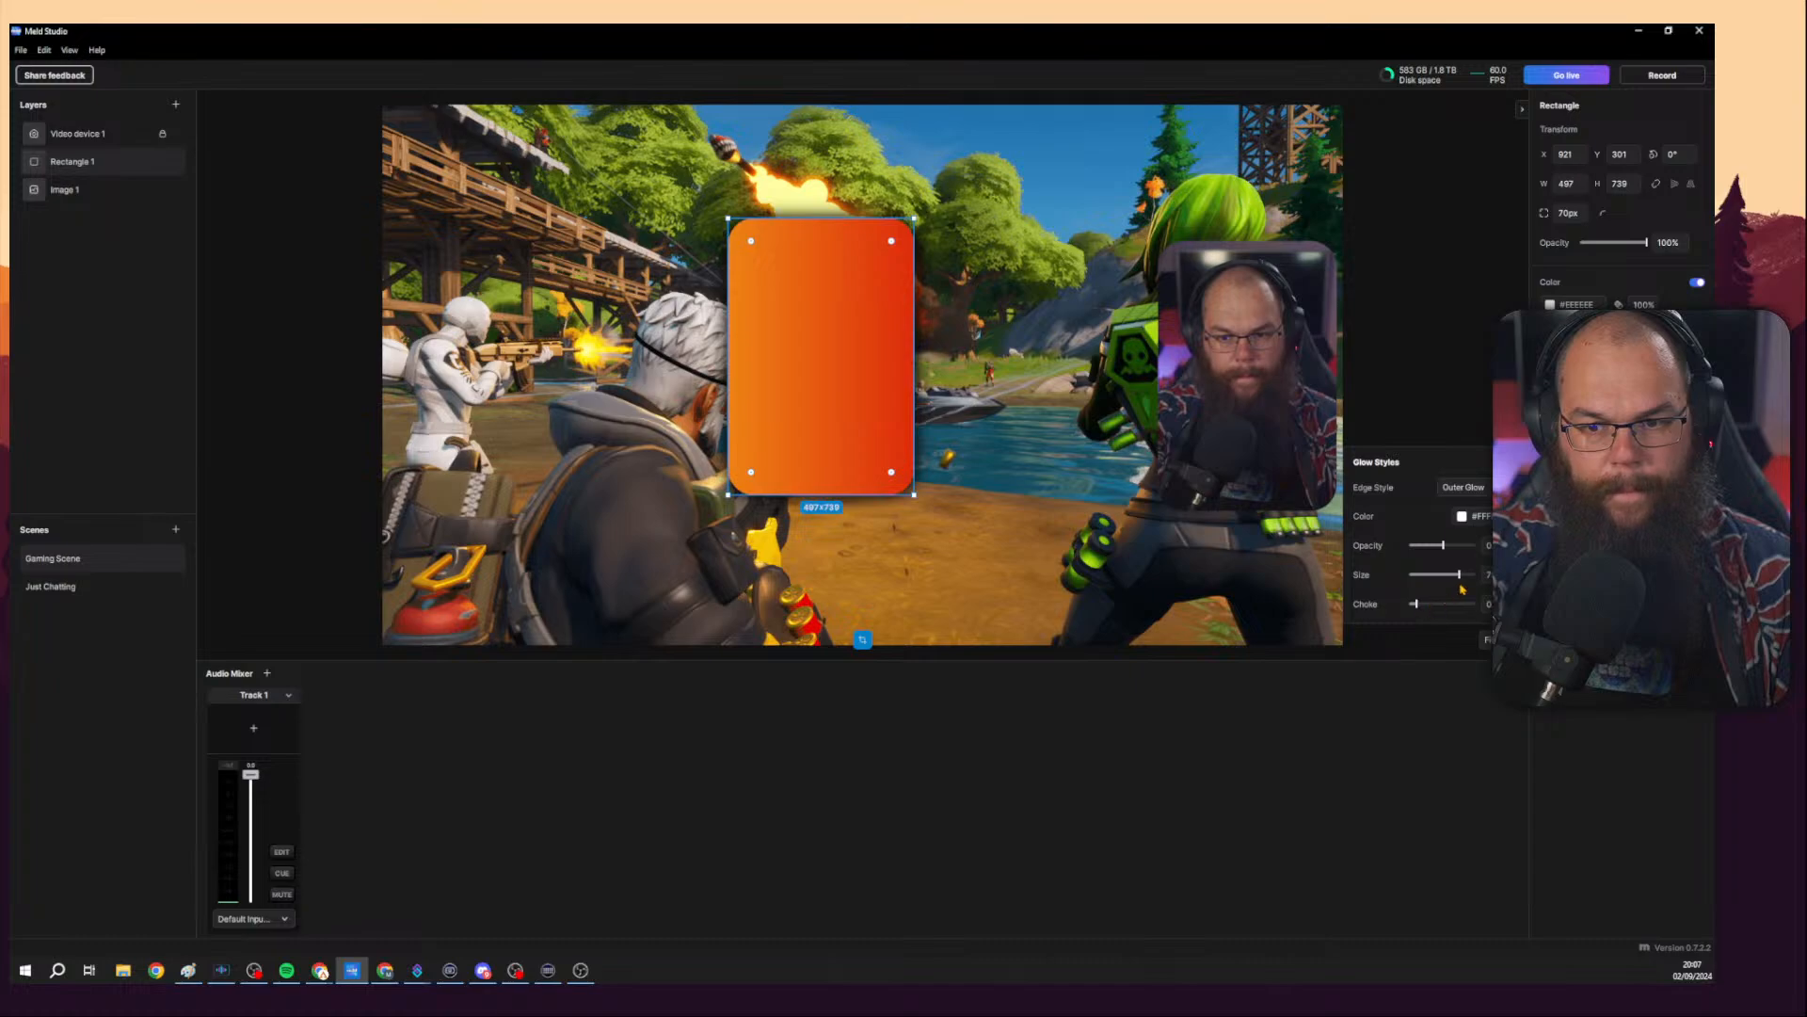
left_click(1462, 517)
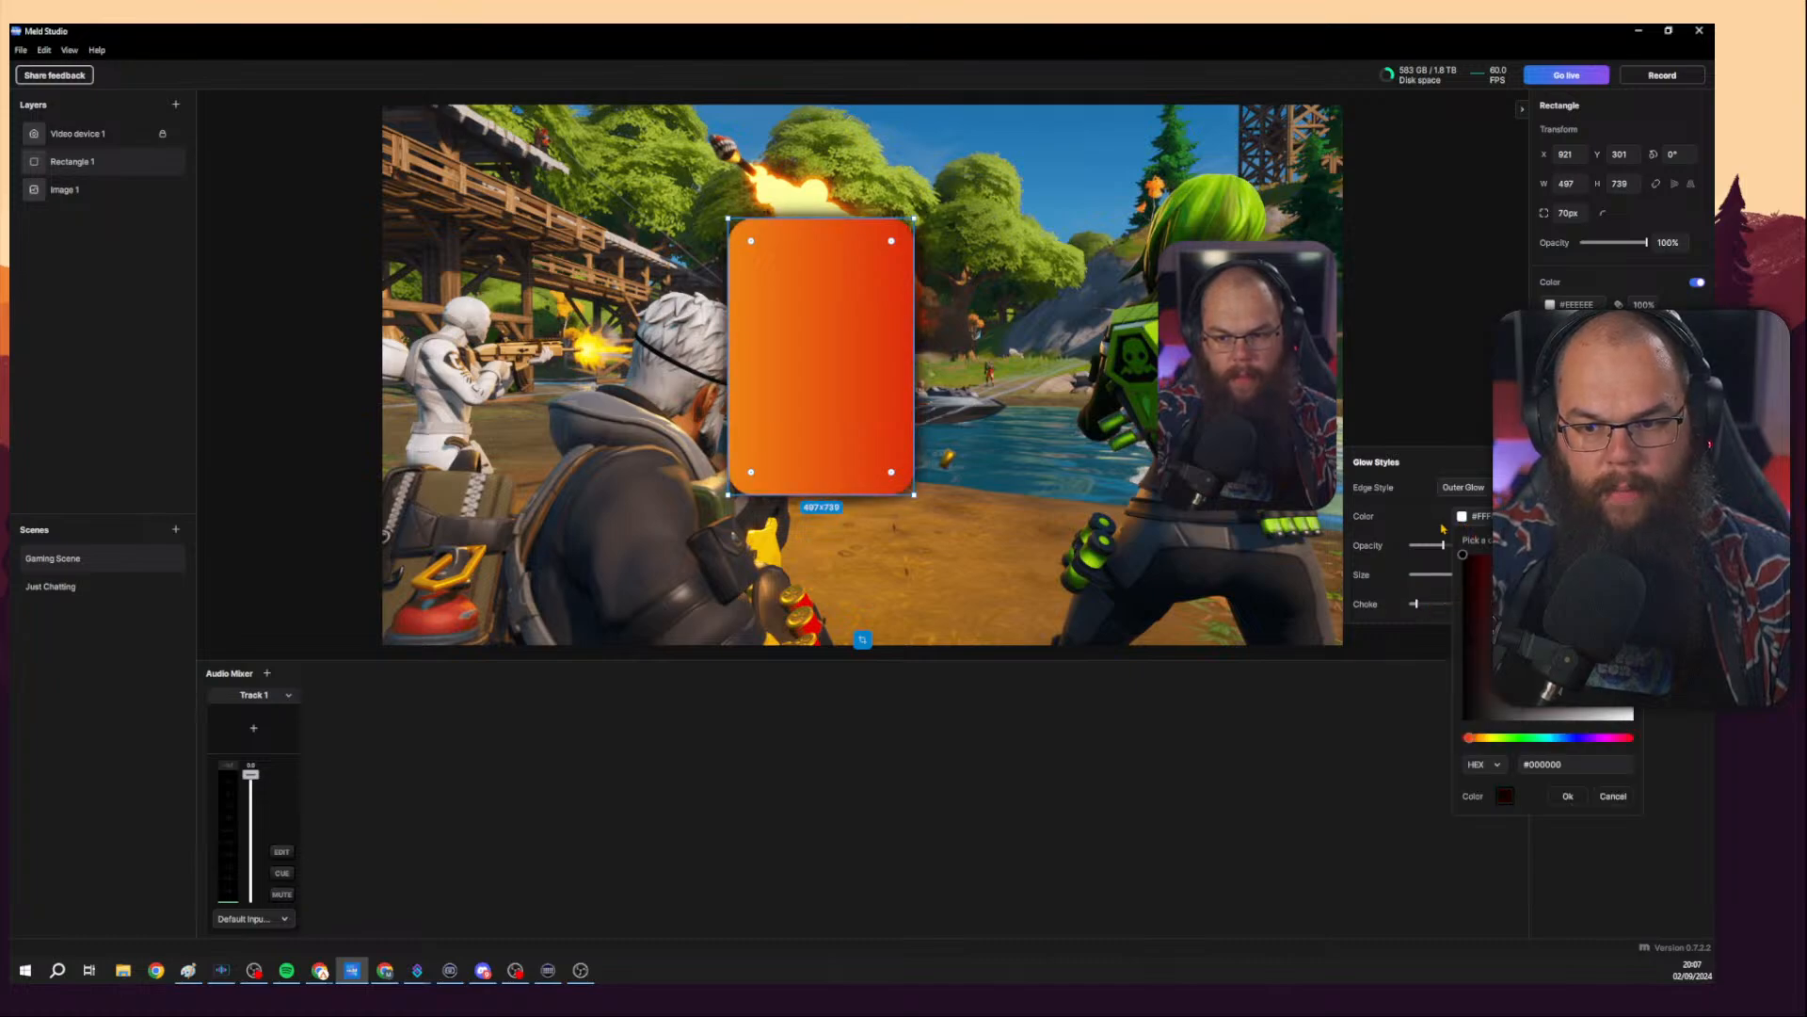
left_click(1568, 795)
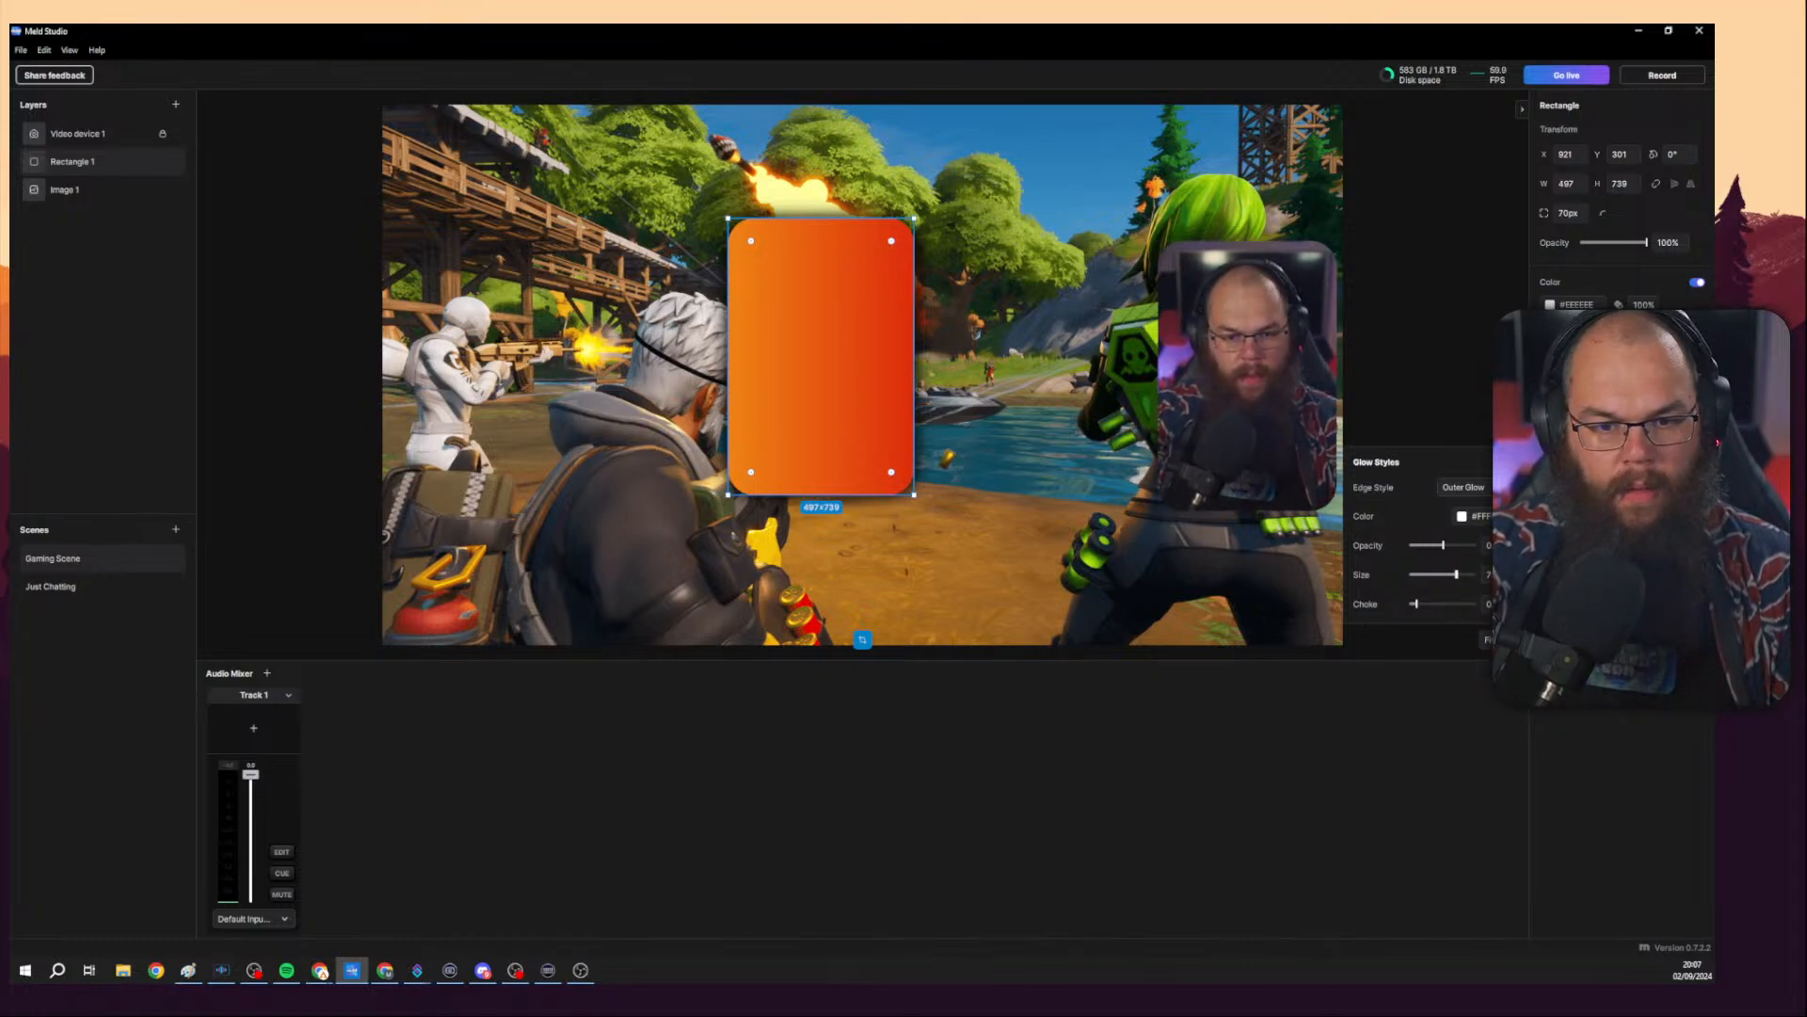
left_click_drag(1459, 574, 1460, 575)
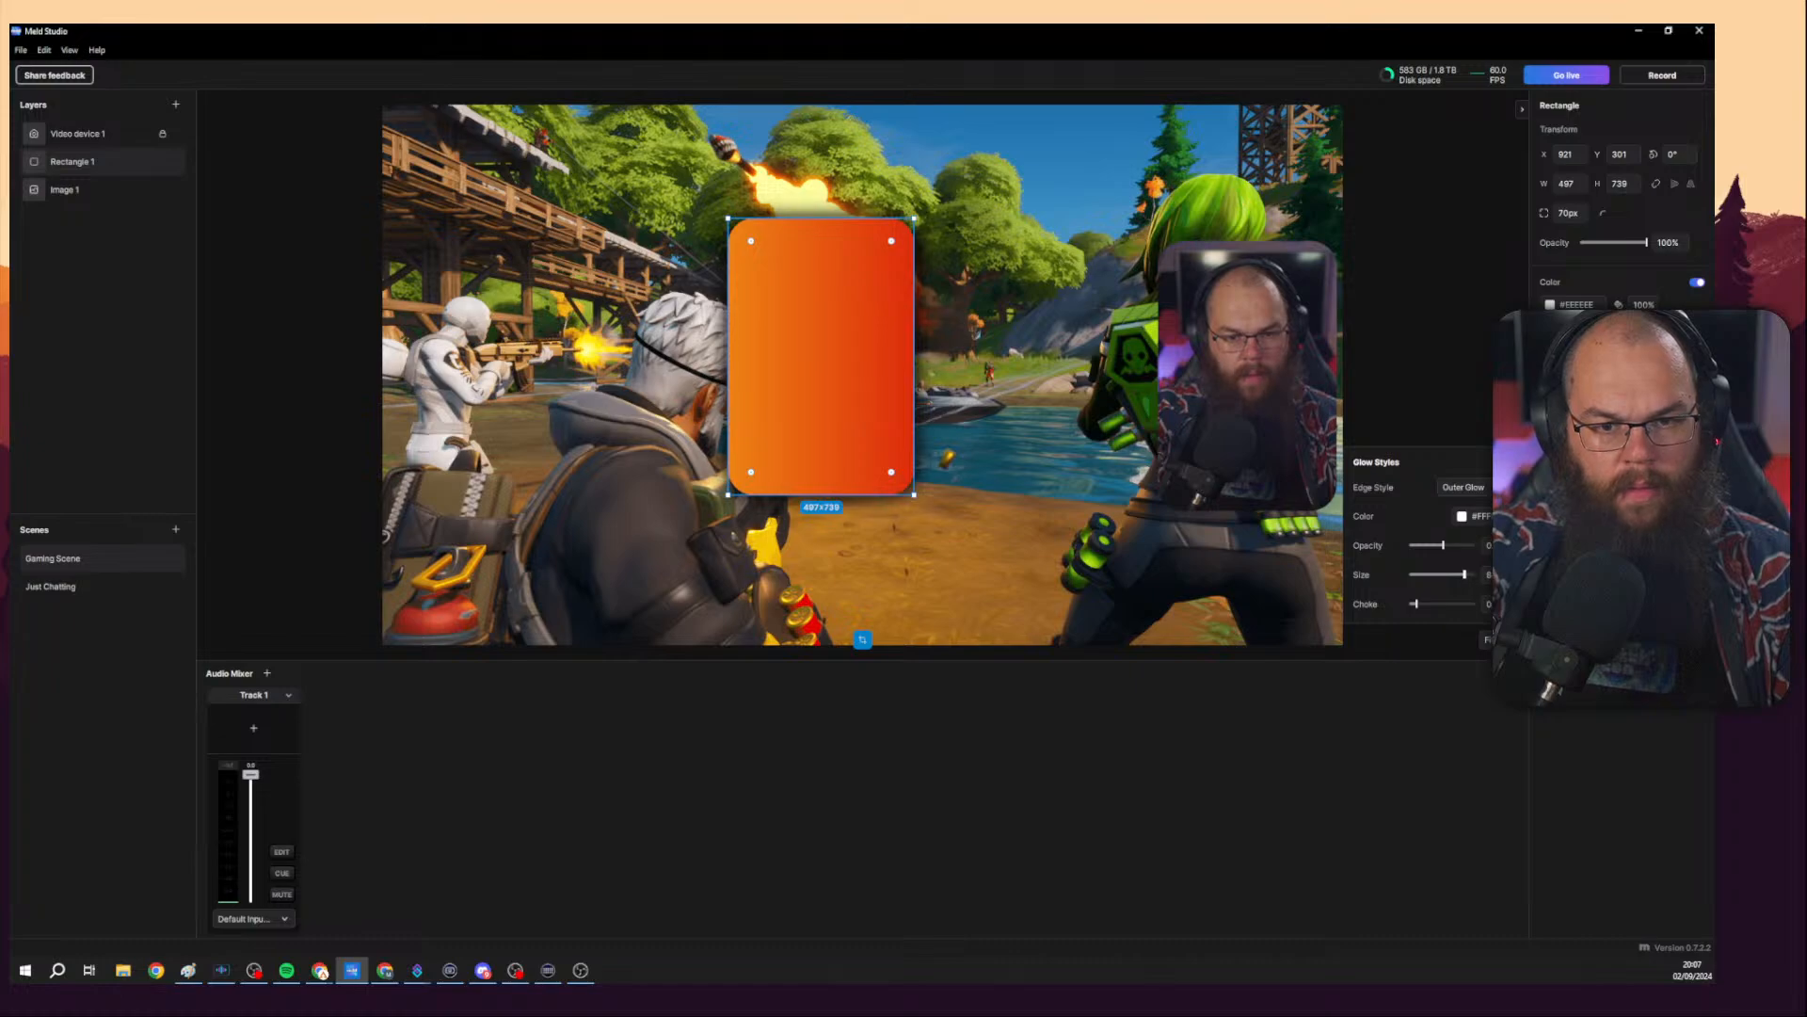
left_click(1399, 411)
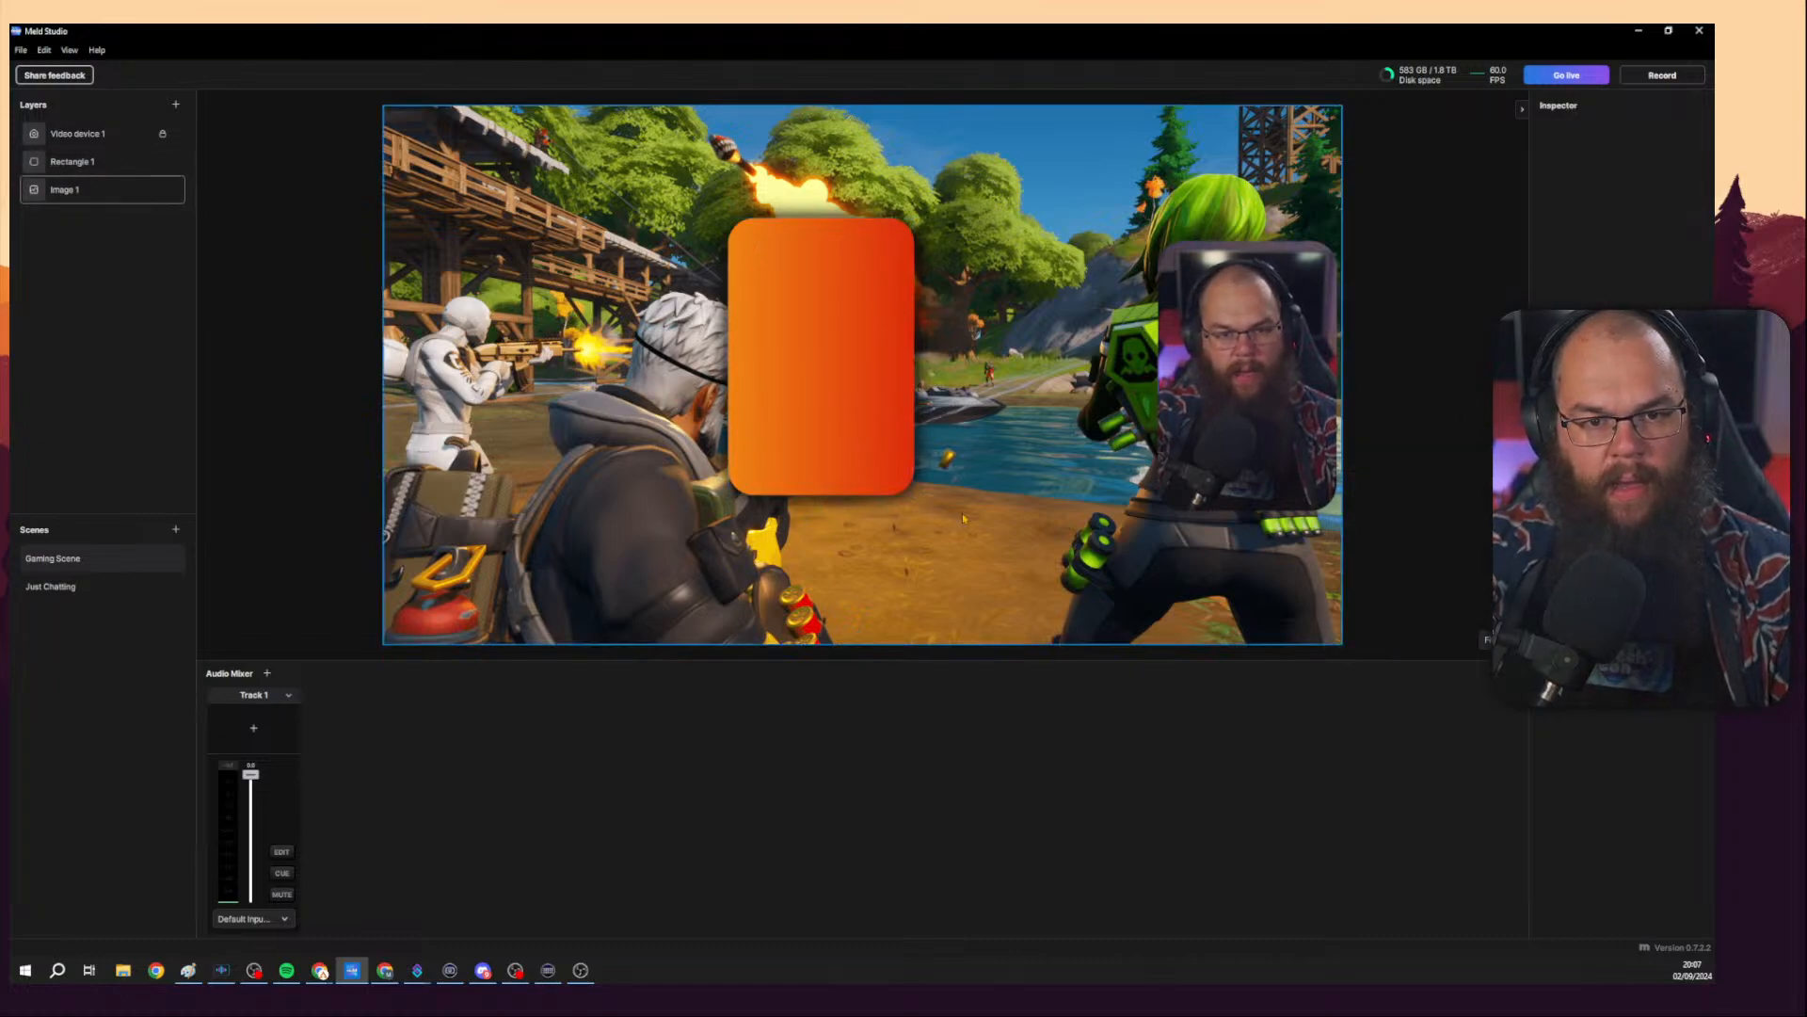
Move the gradient rectangle over to the camera so it frames the camera feed.
left_click(853, 427)
left_click_drag(853, 427, 1248, 450)
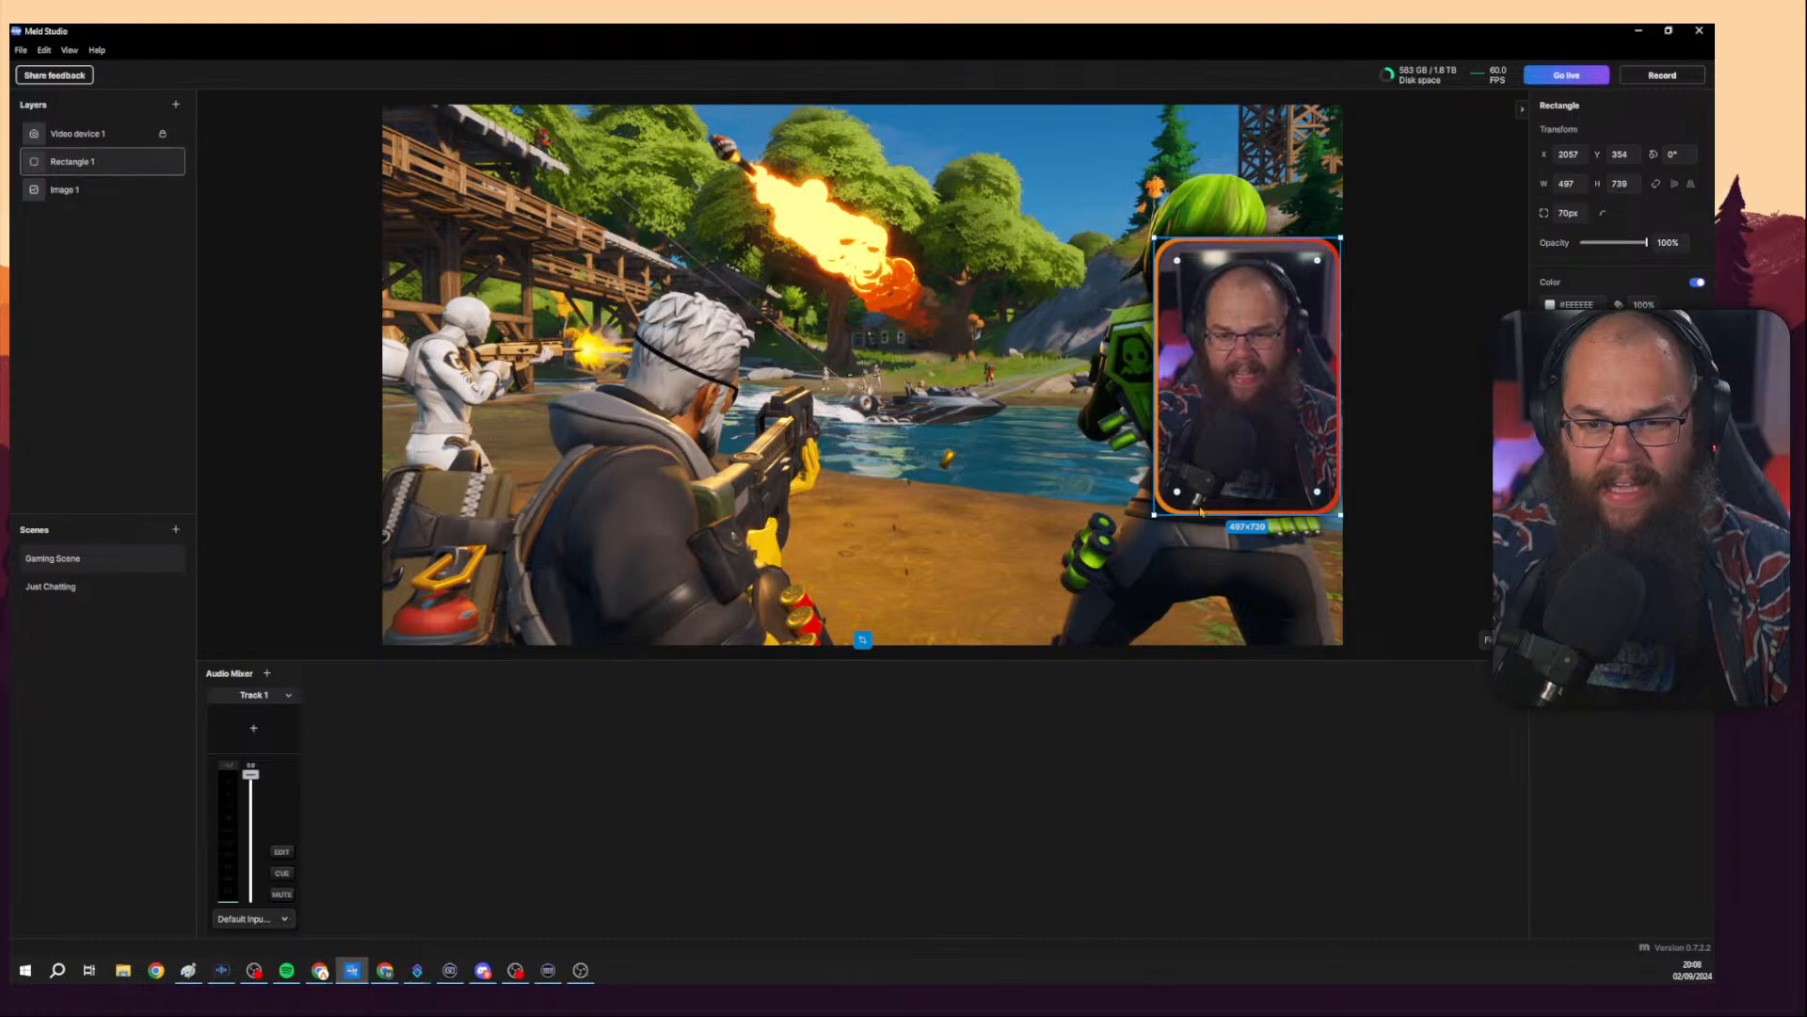
Open the rectangle's drop shadow settings and increase its softness.
left_click(1698, 424)
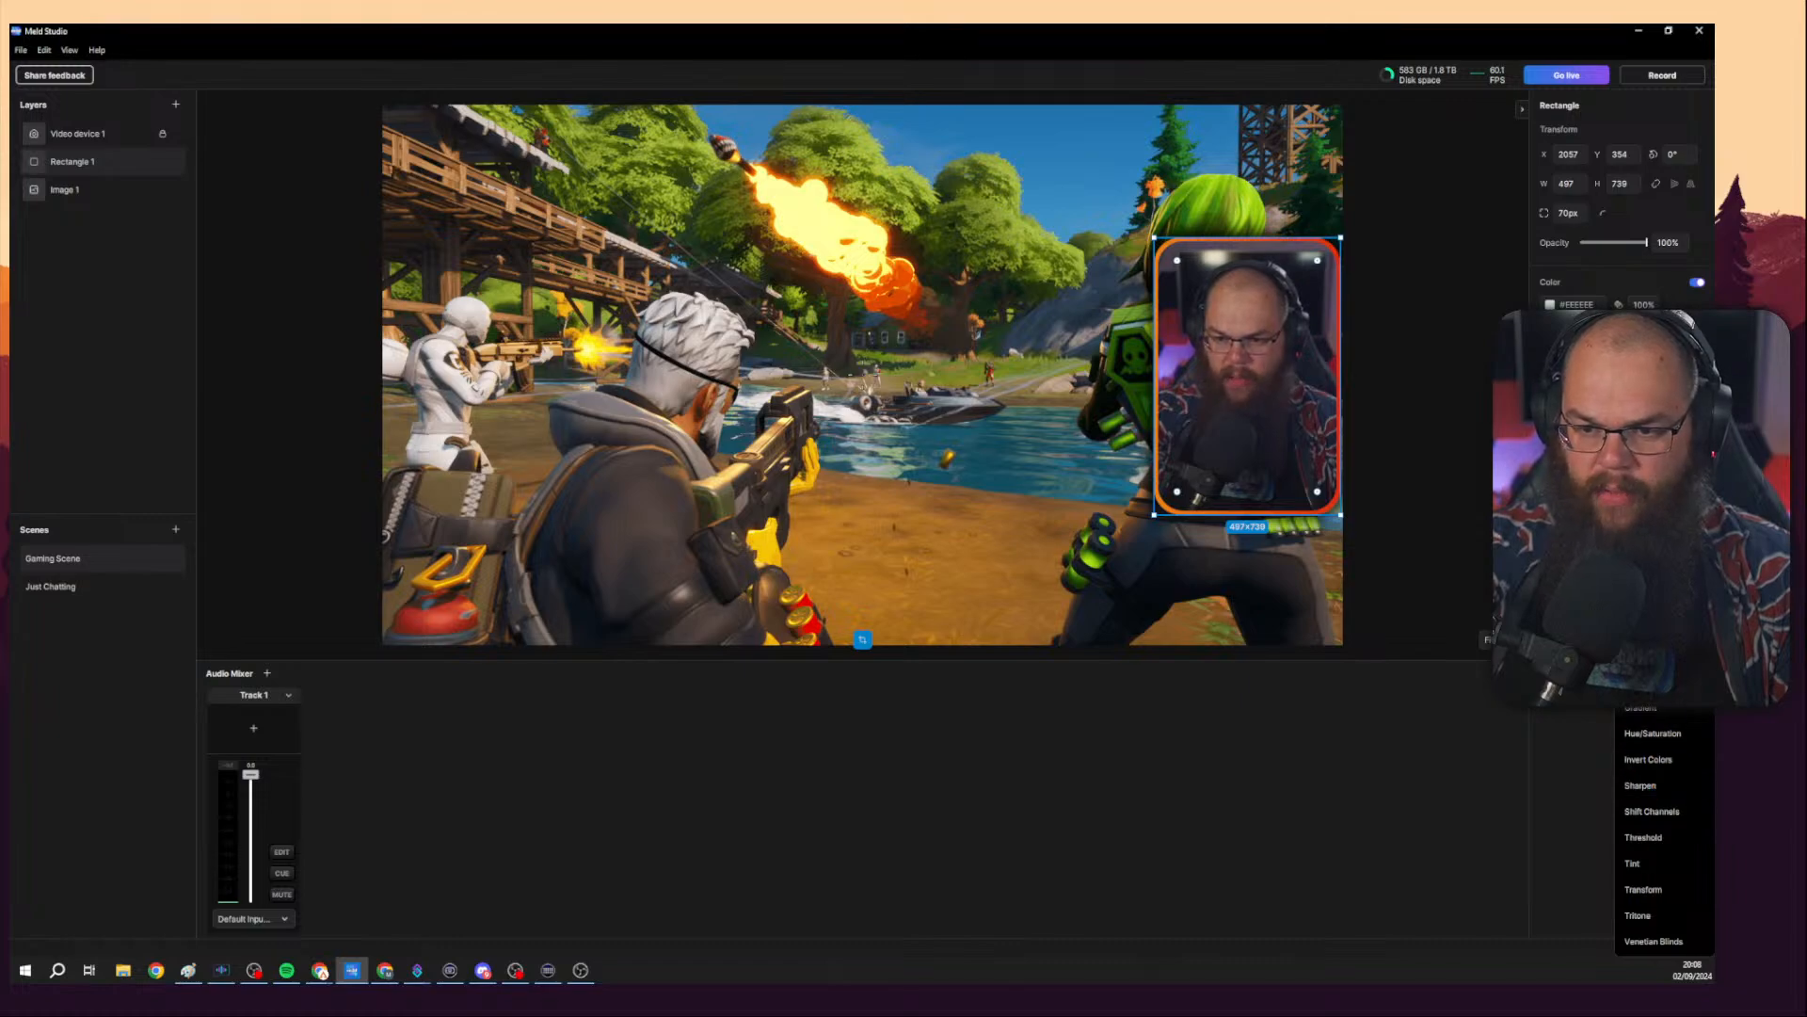
left_click(1650, 681)
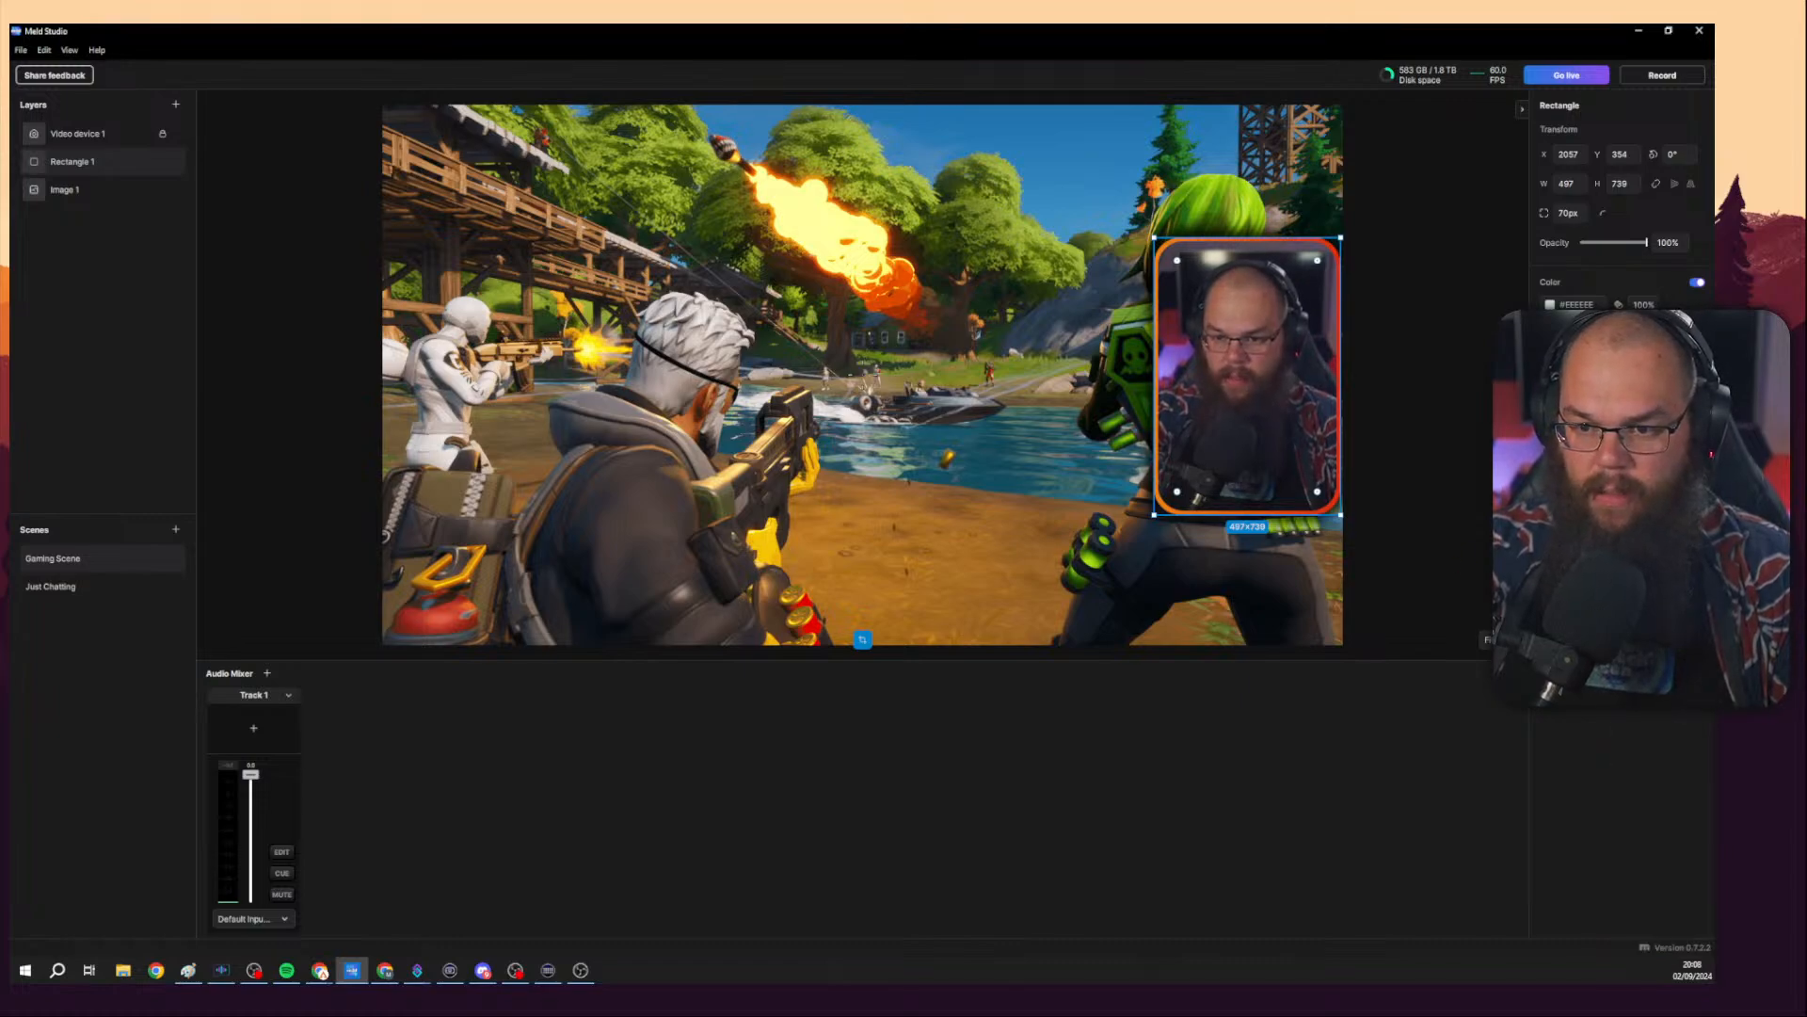
left_click(1551, 483)
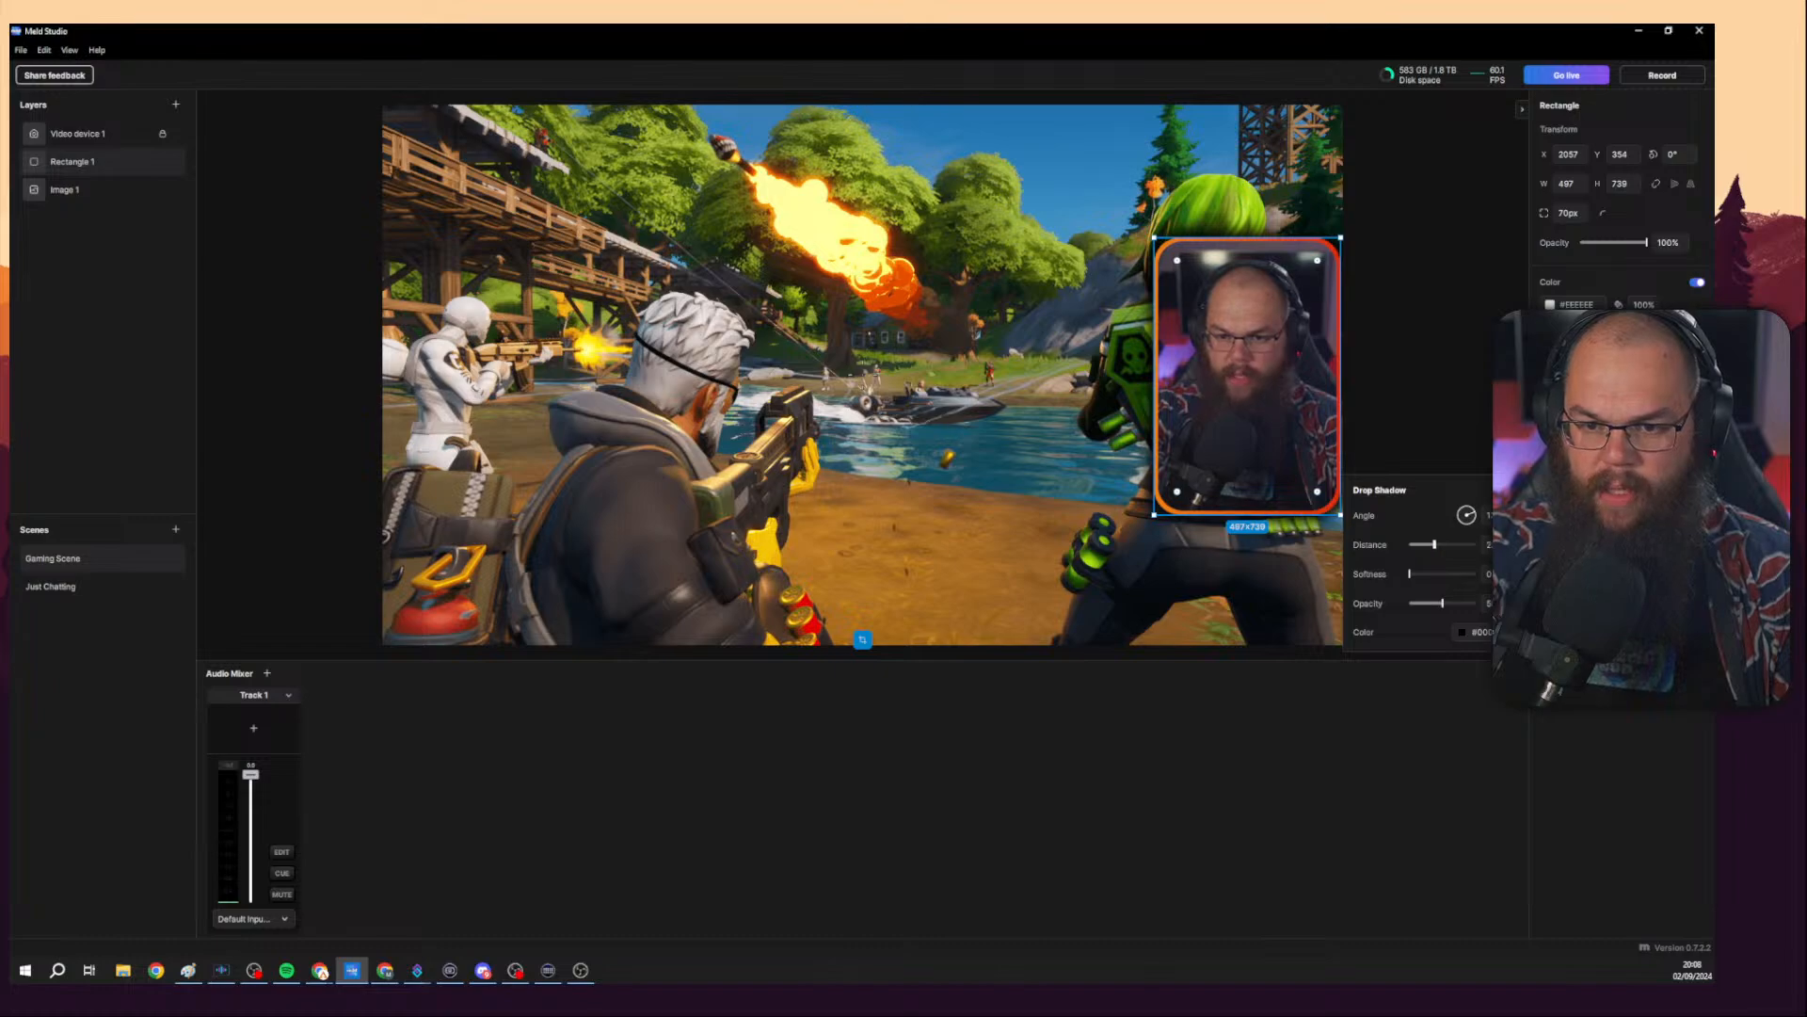
left_click_drag(1435, 545, 1440, 573)
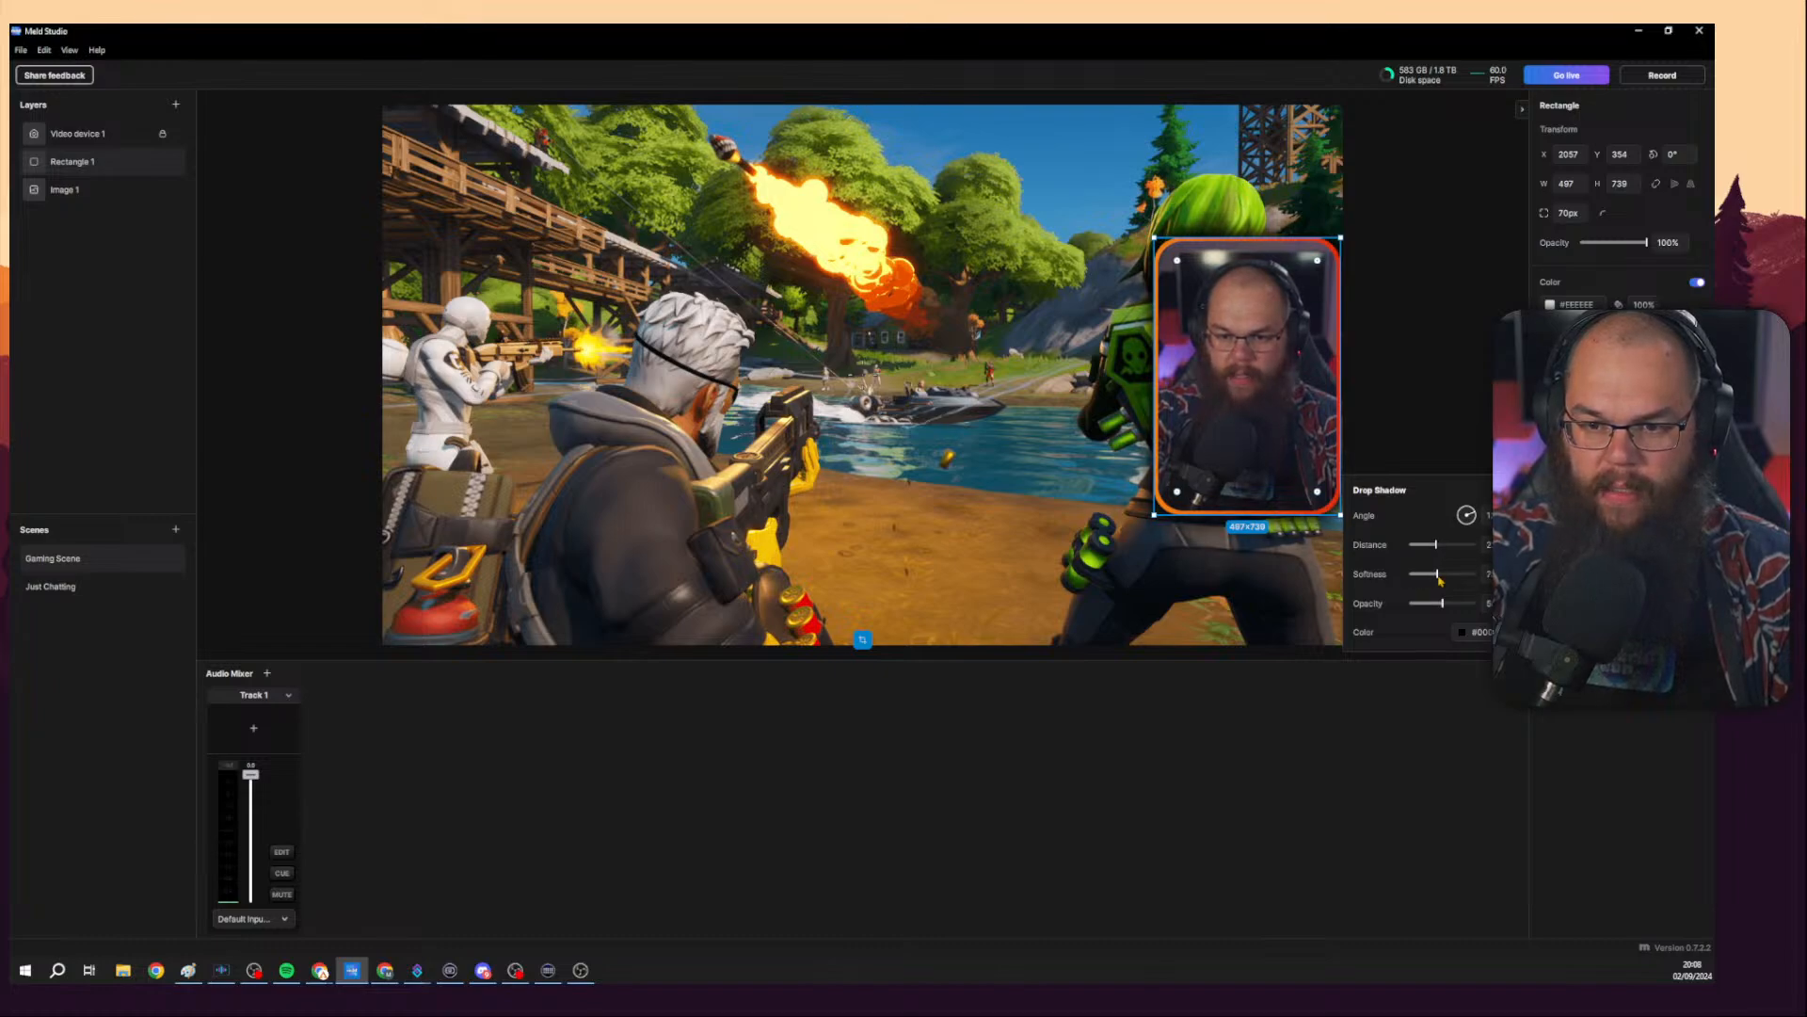
left_click(1460, 419)
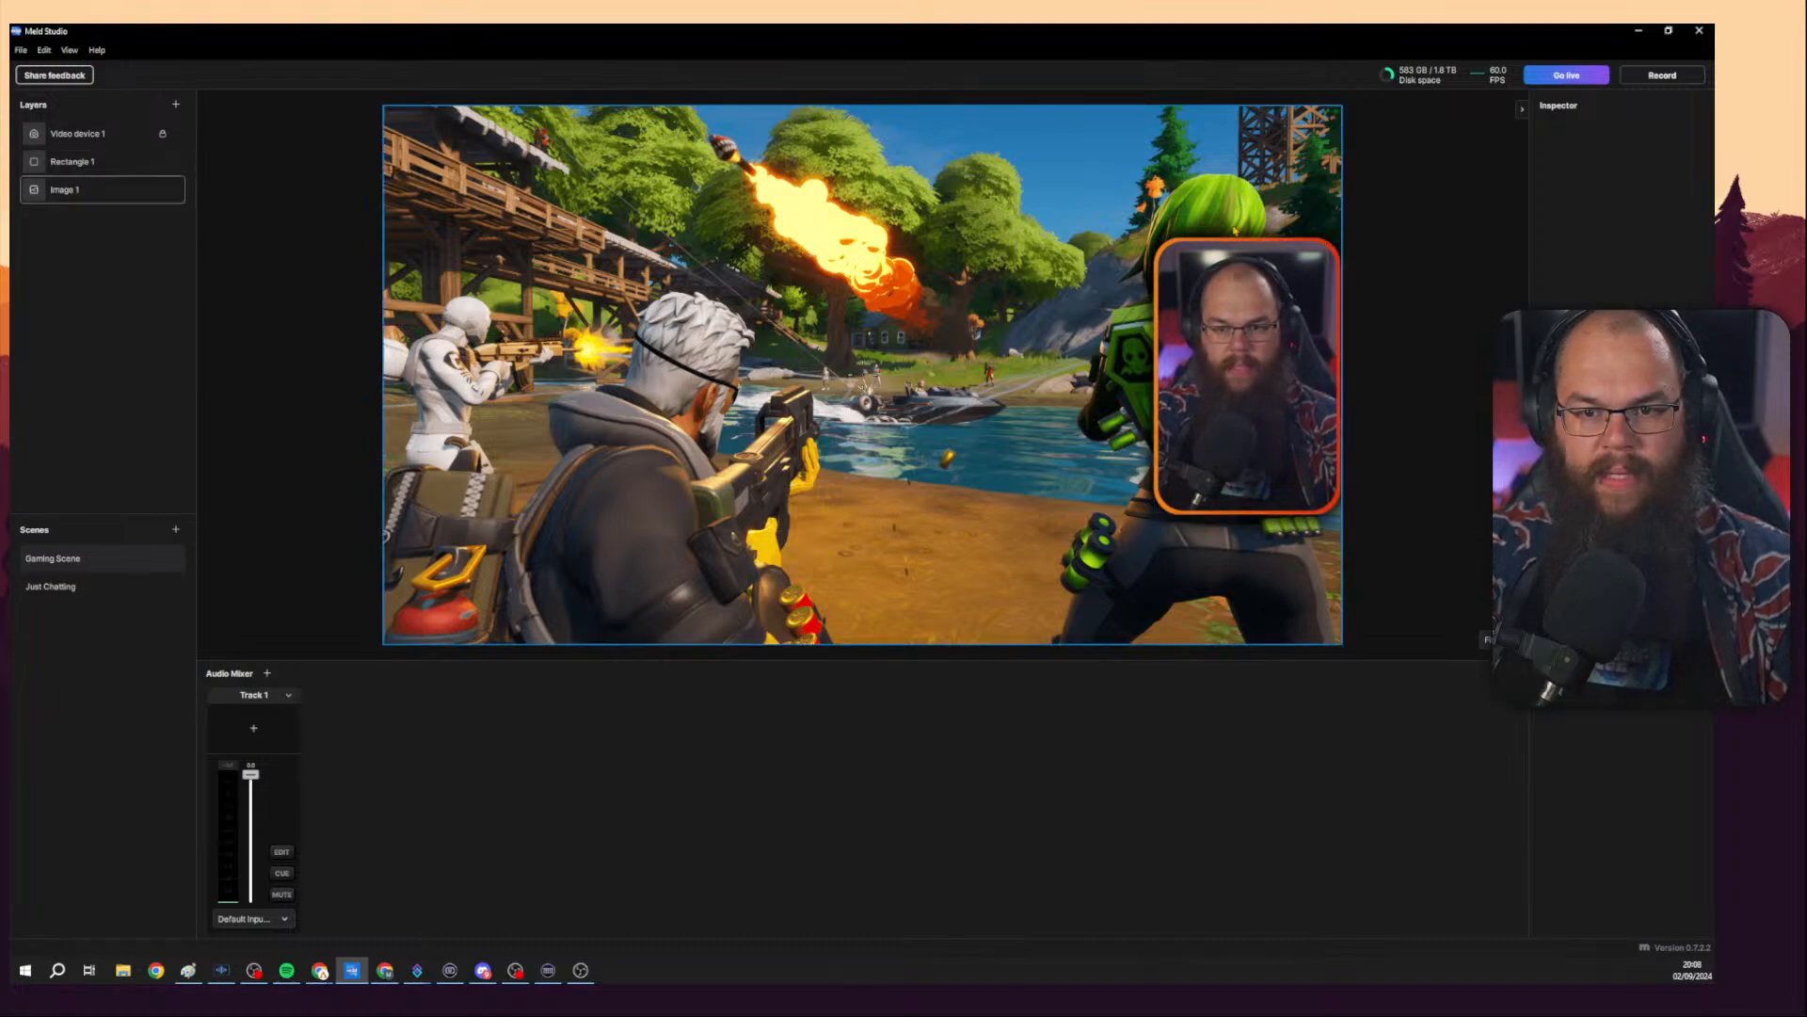
Move the rectangle to the middle of the canvas and reduce its outer glow size.
left_click(1160, 253)
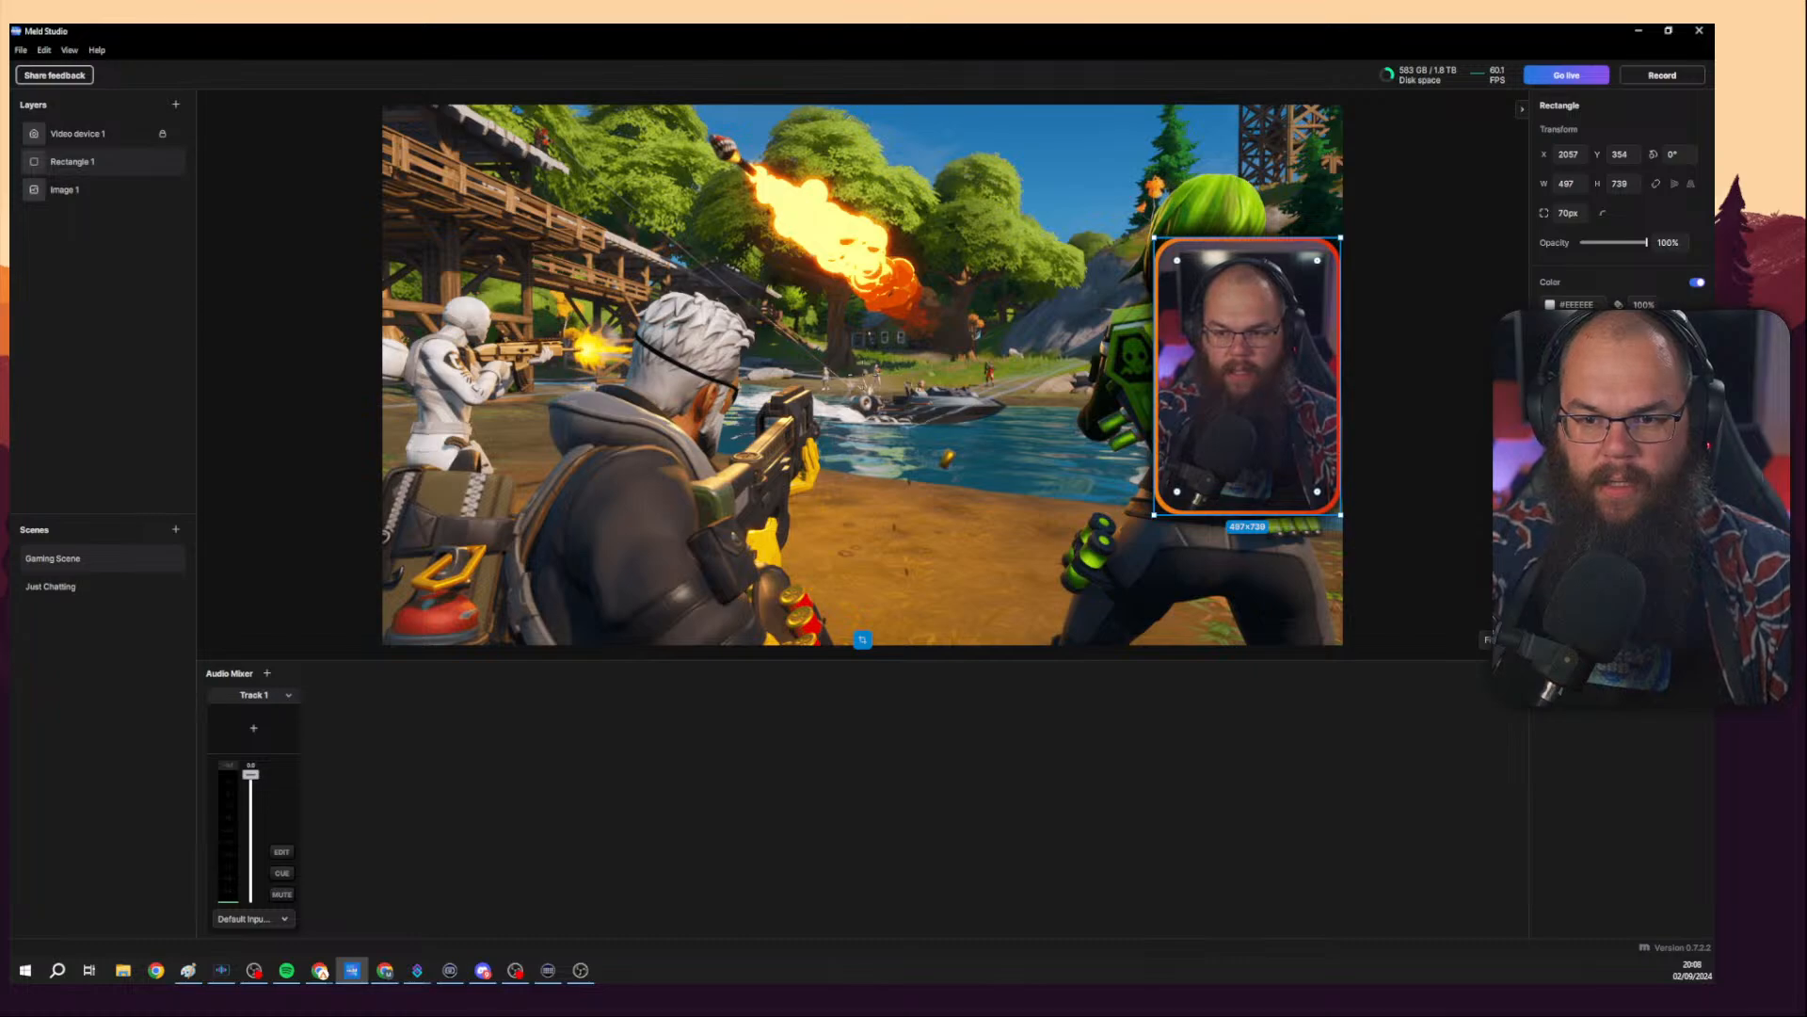
left_click(1430, 496)
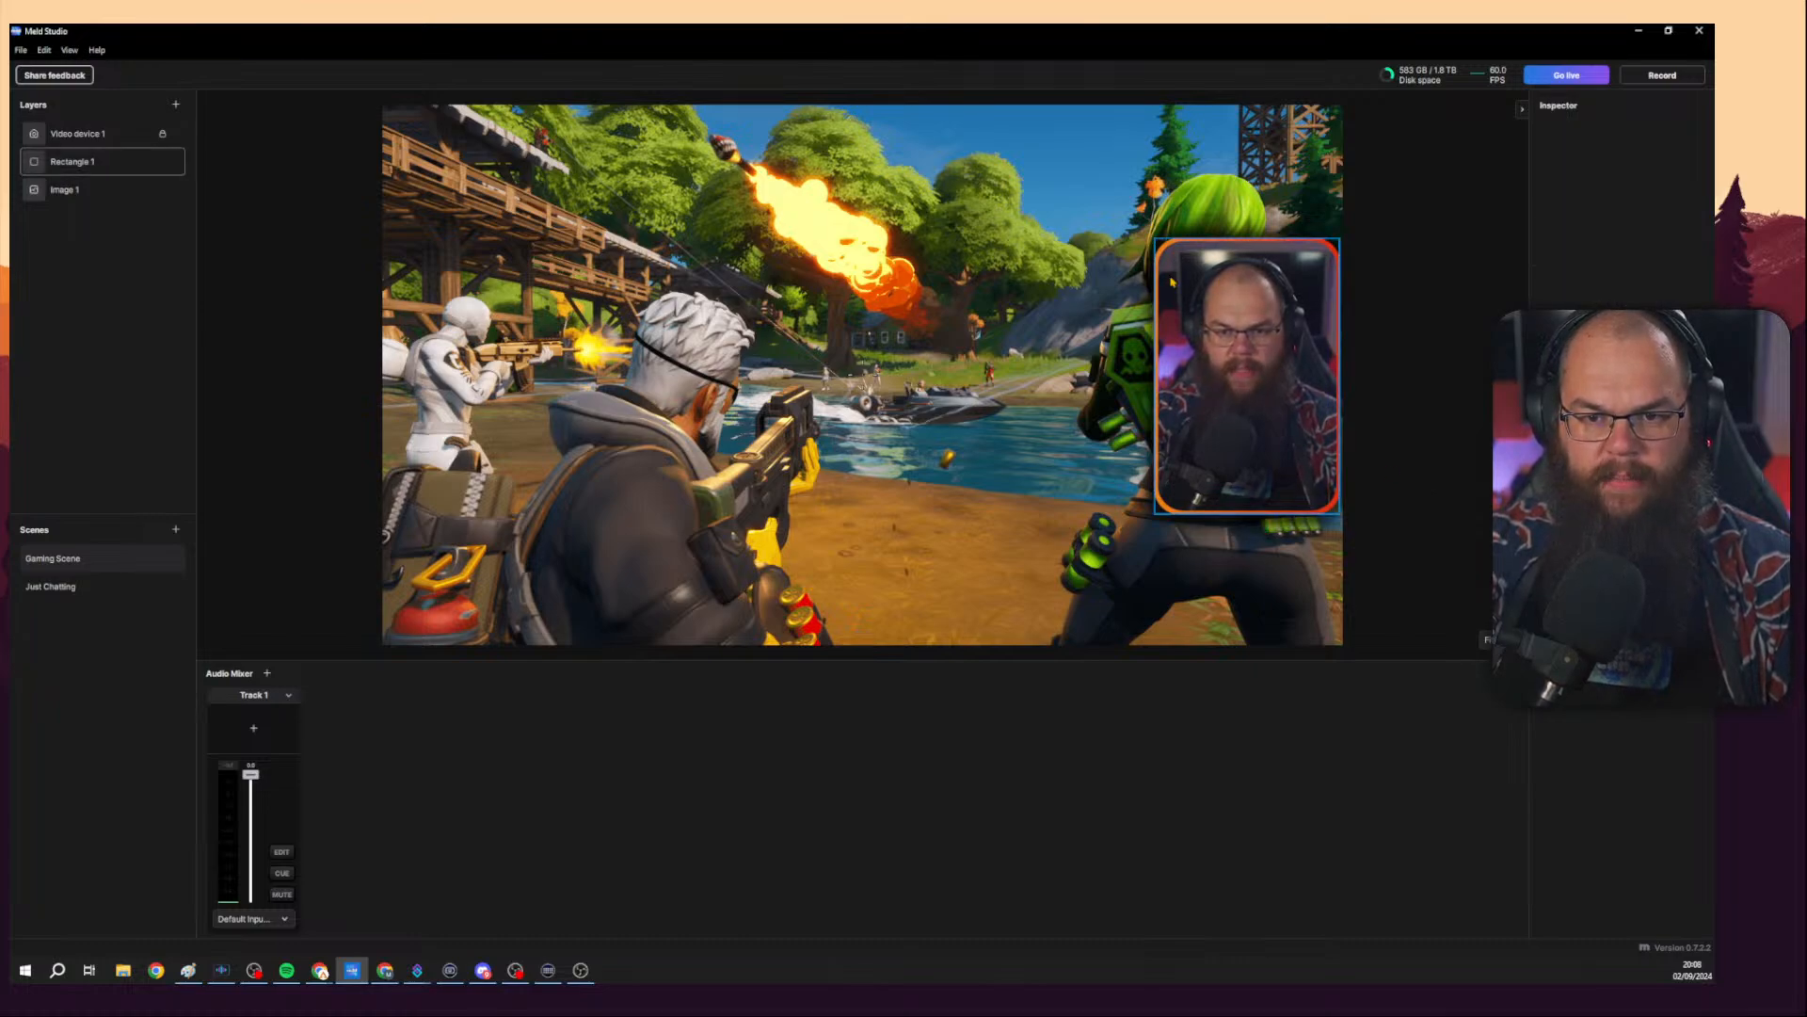
left_click_drag(1172, 280, 843, 283)
left_click(954, 337)
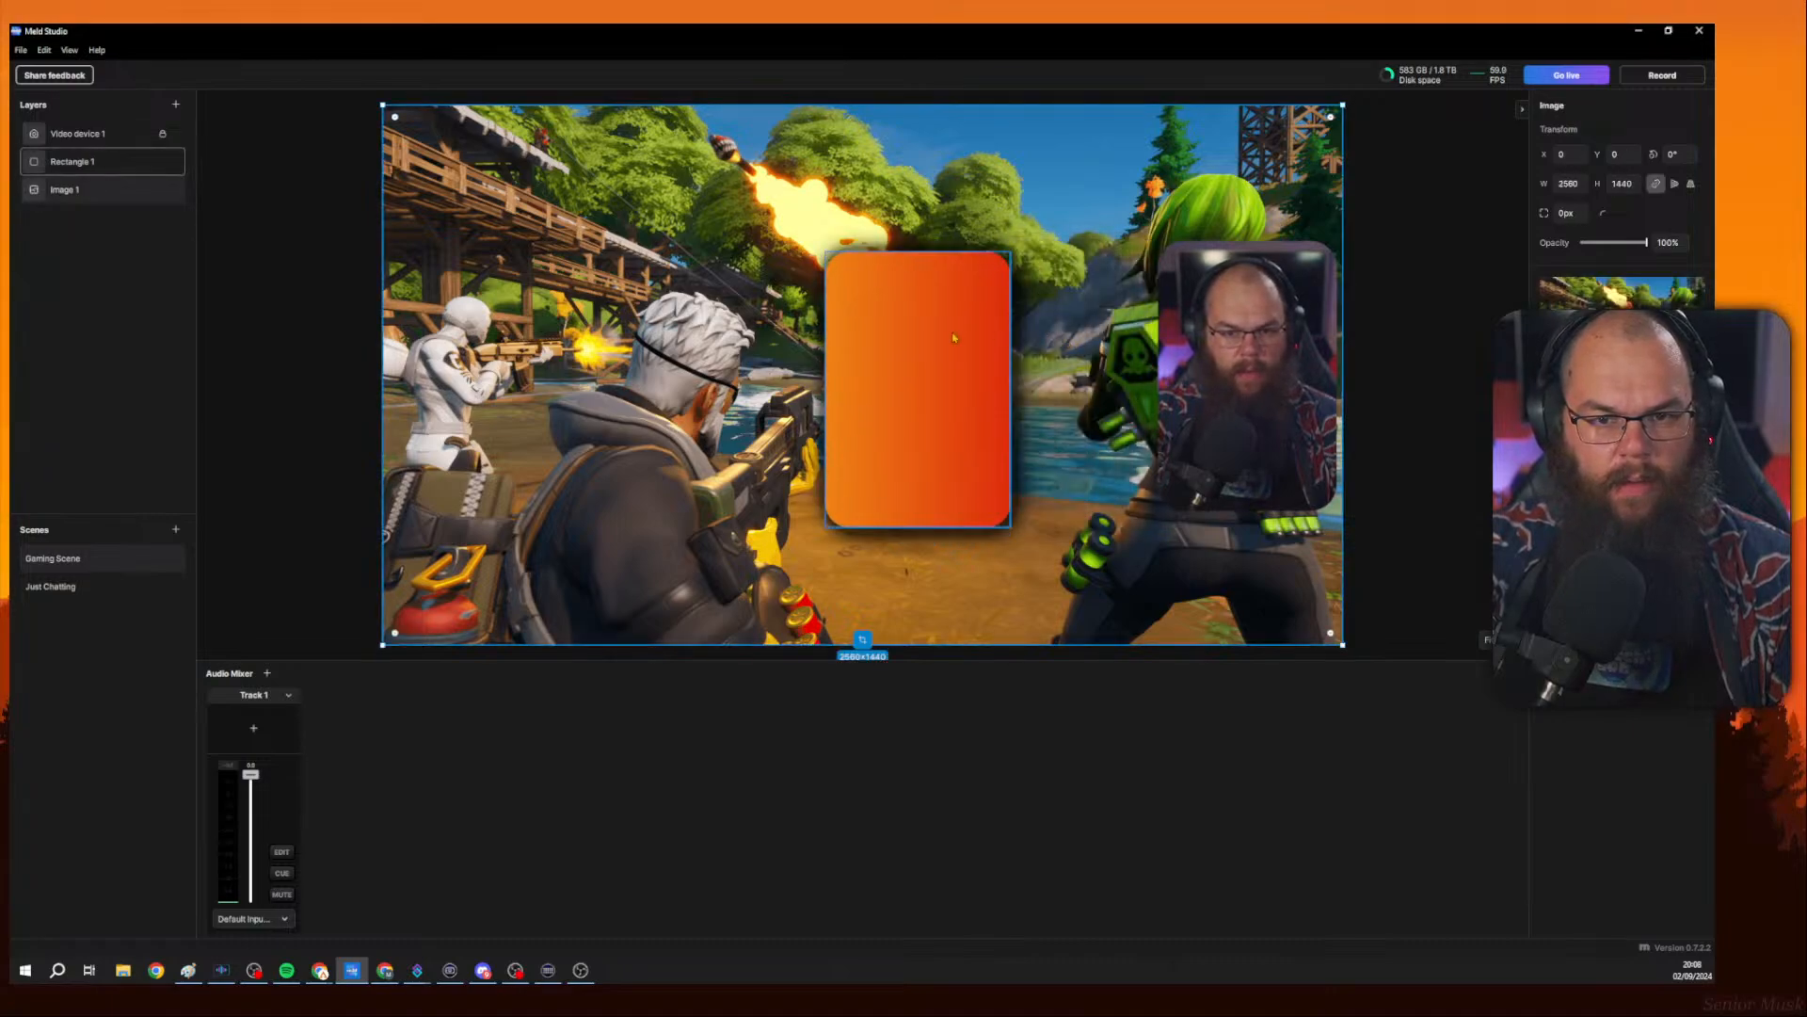
left_click(953, 337)
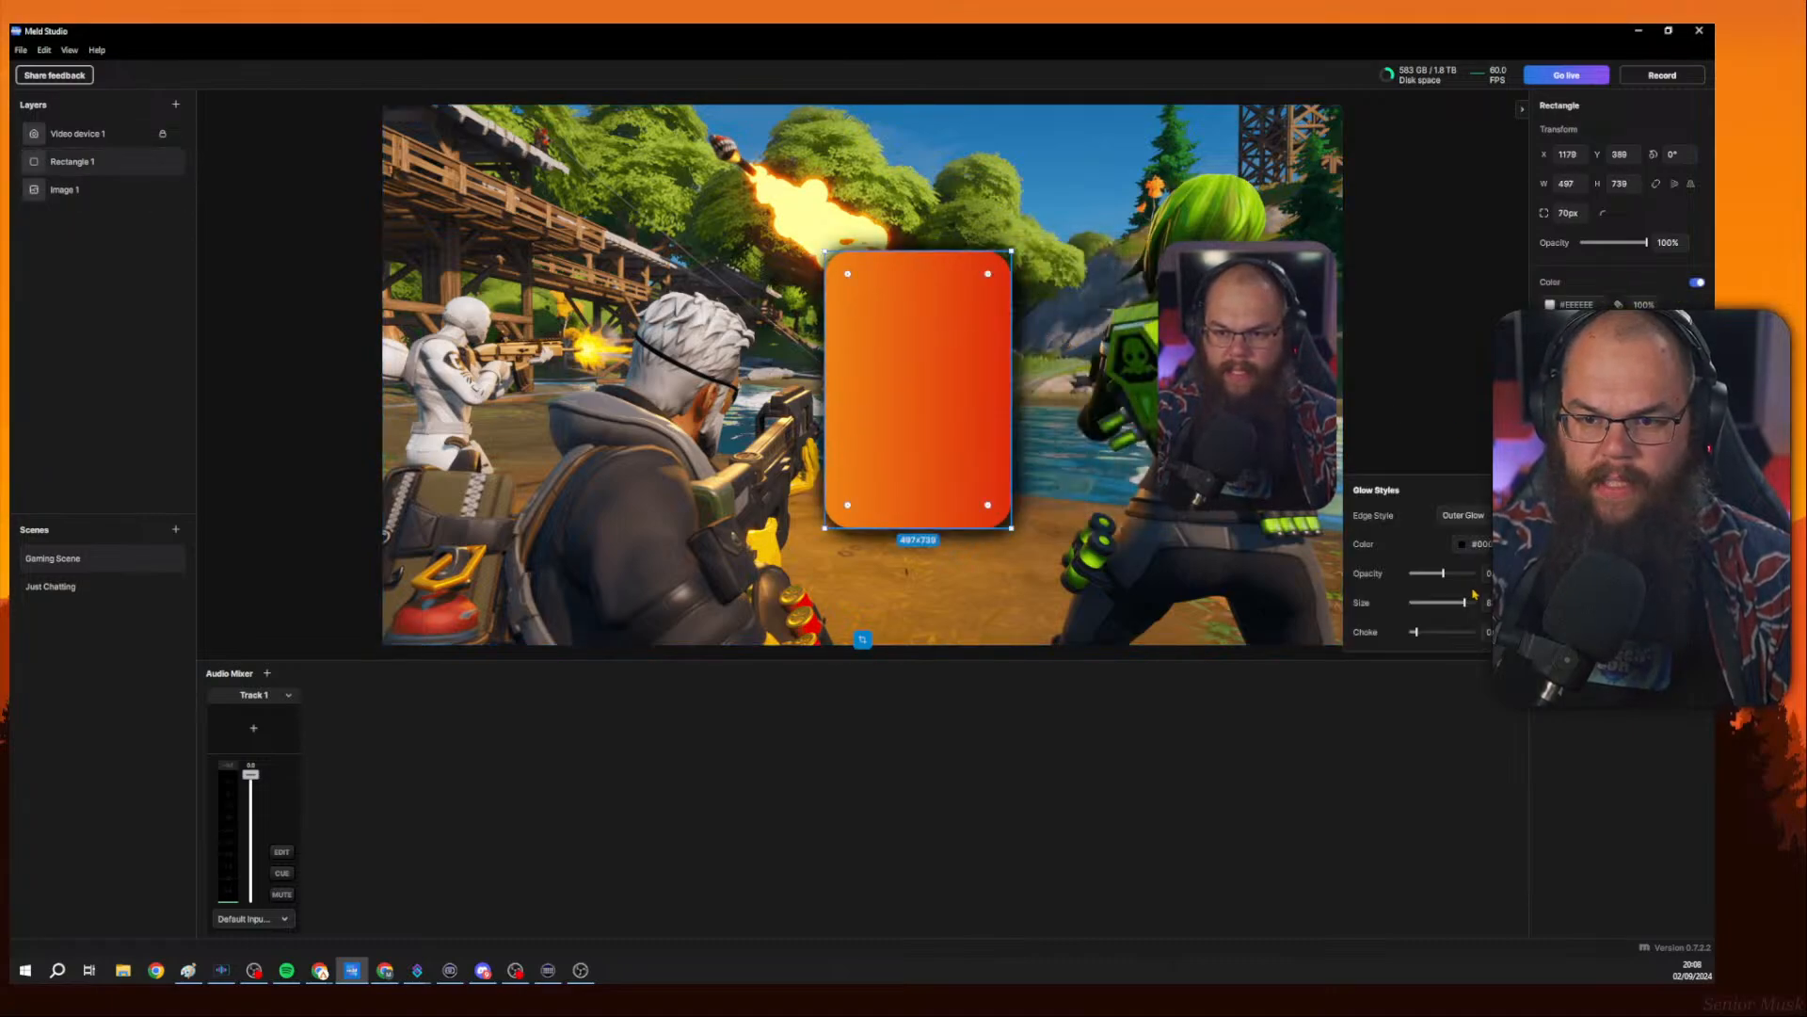
left_click_drag(1441, 574, 1428, 574)
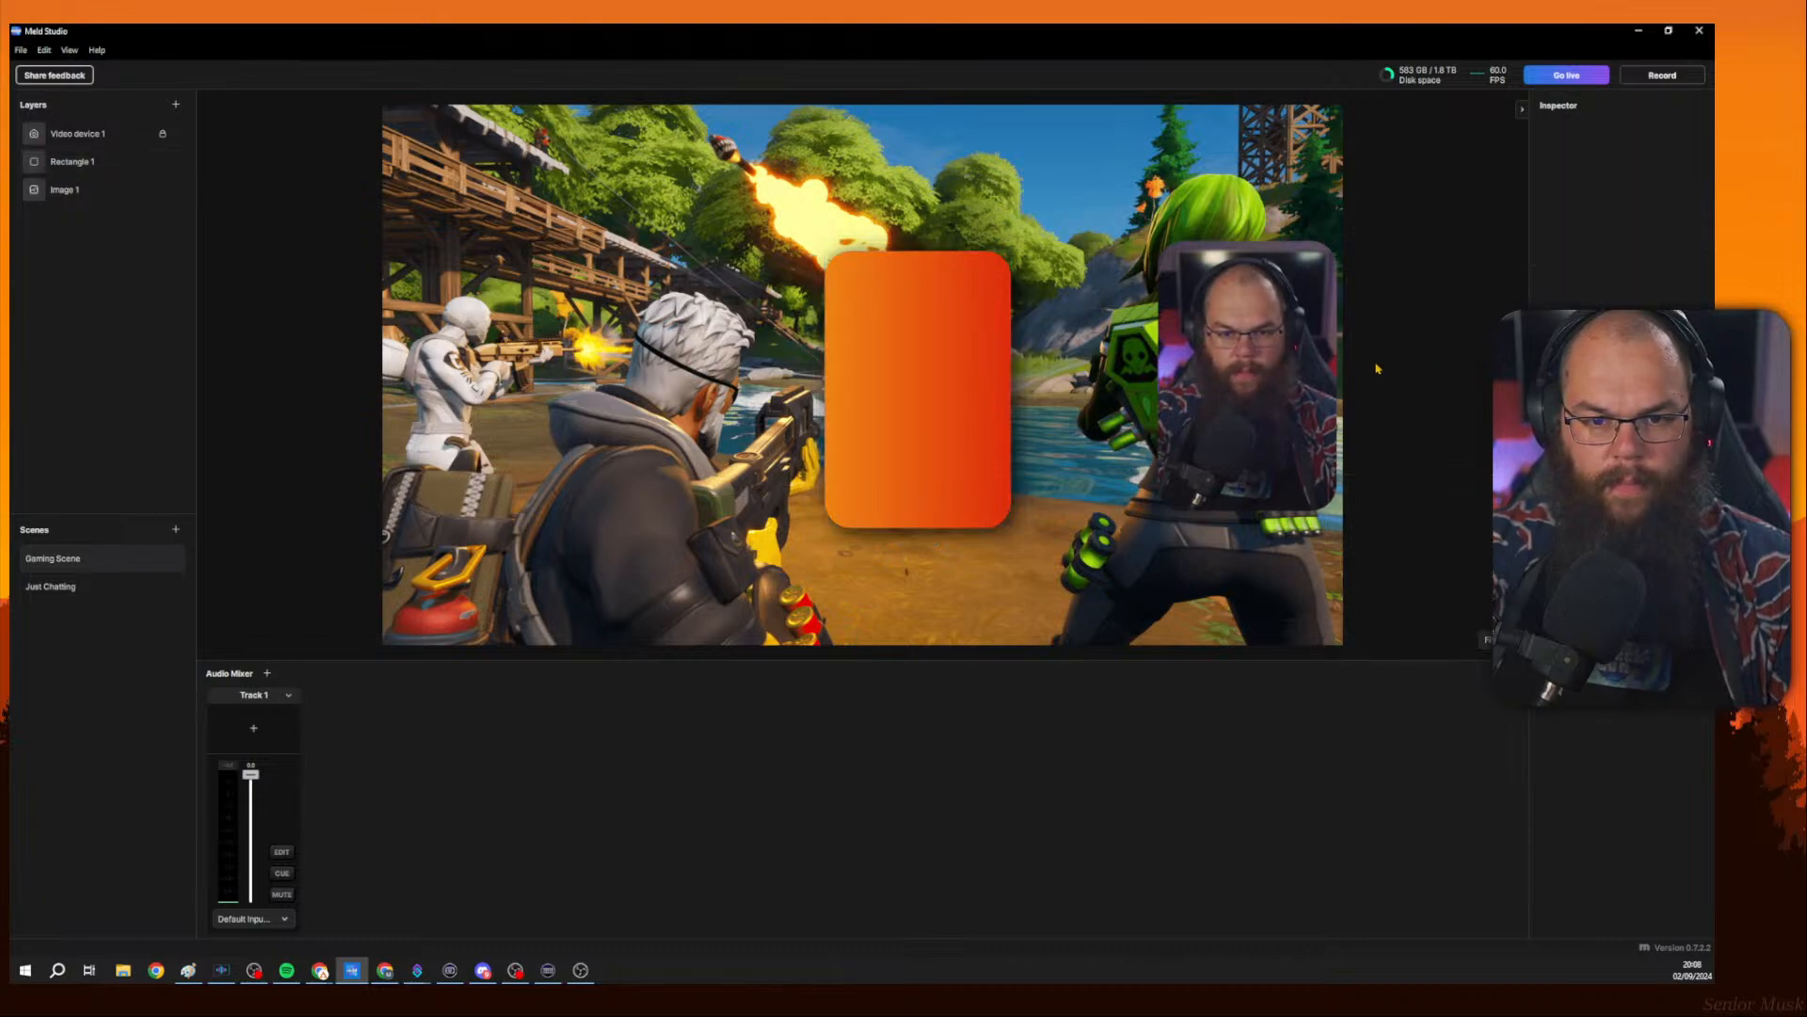
Move the rectangle back behind the camera and align it with the camera frame.
left_click_drag(916, 393, 1241, 380)
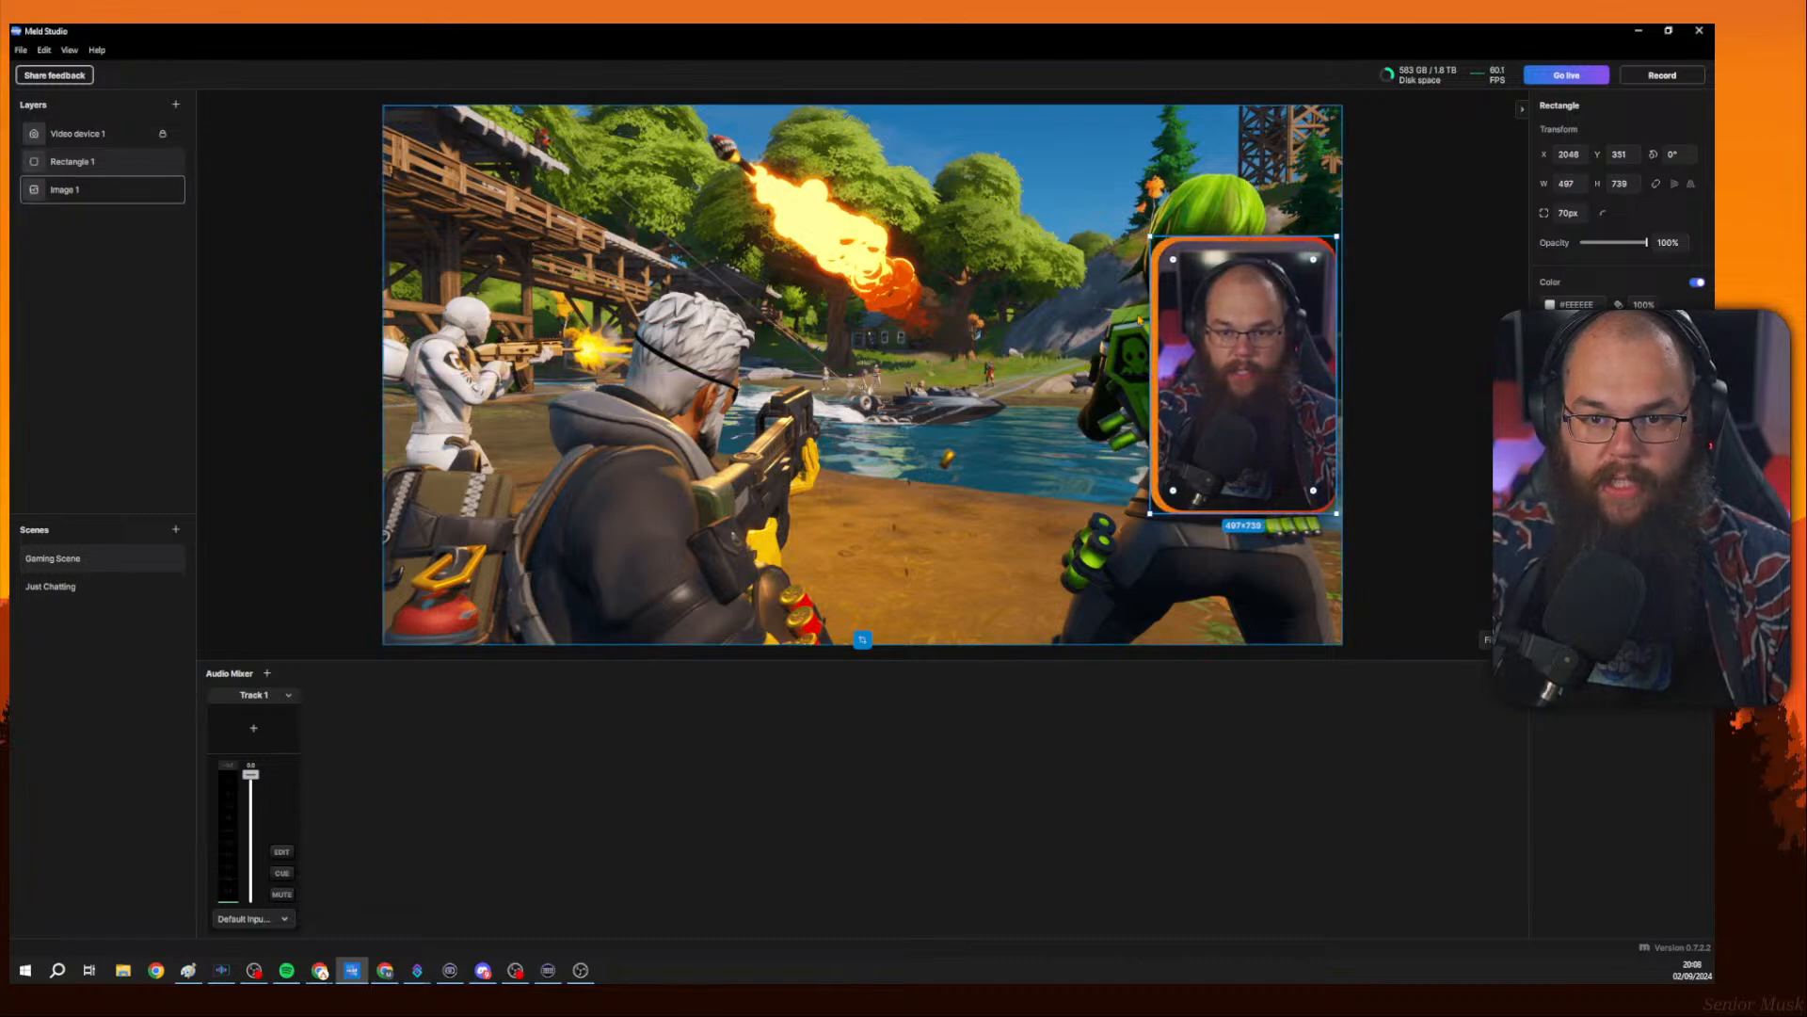
left_click_drag(1159, 334, 1262, 336)
left_click(1373, 402)
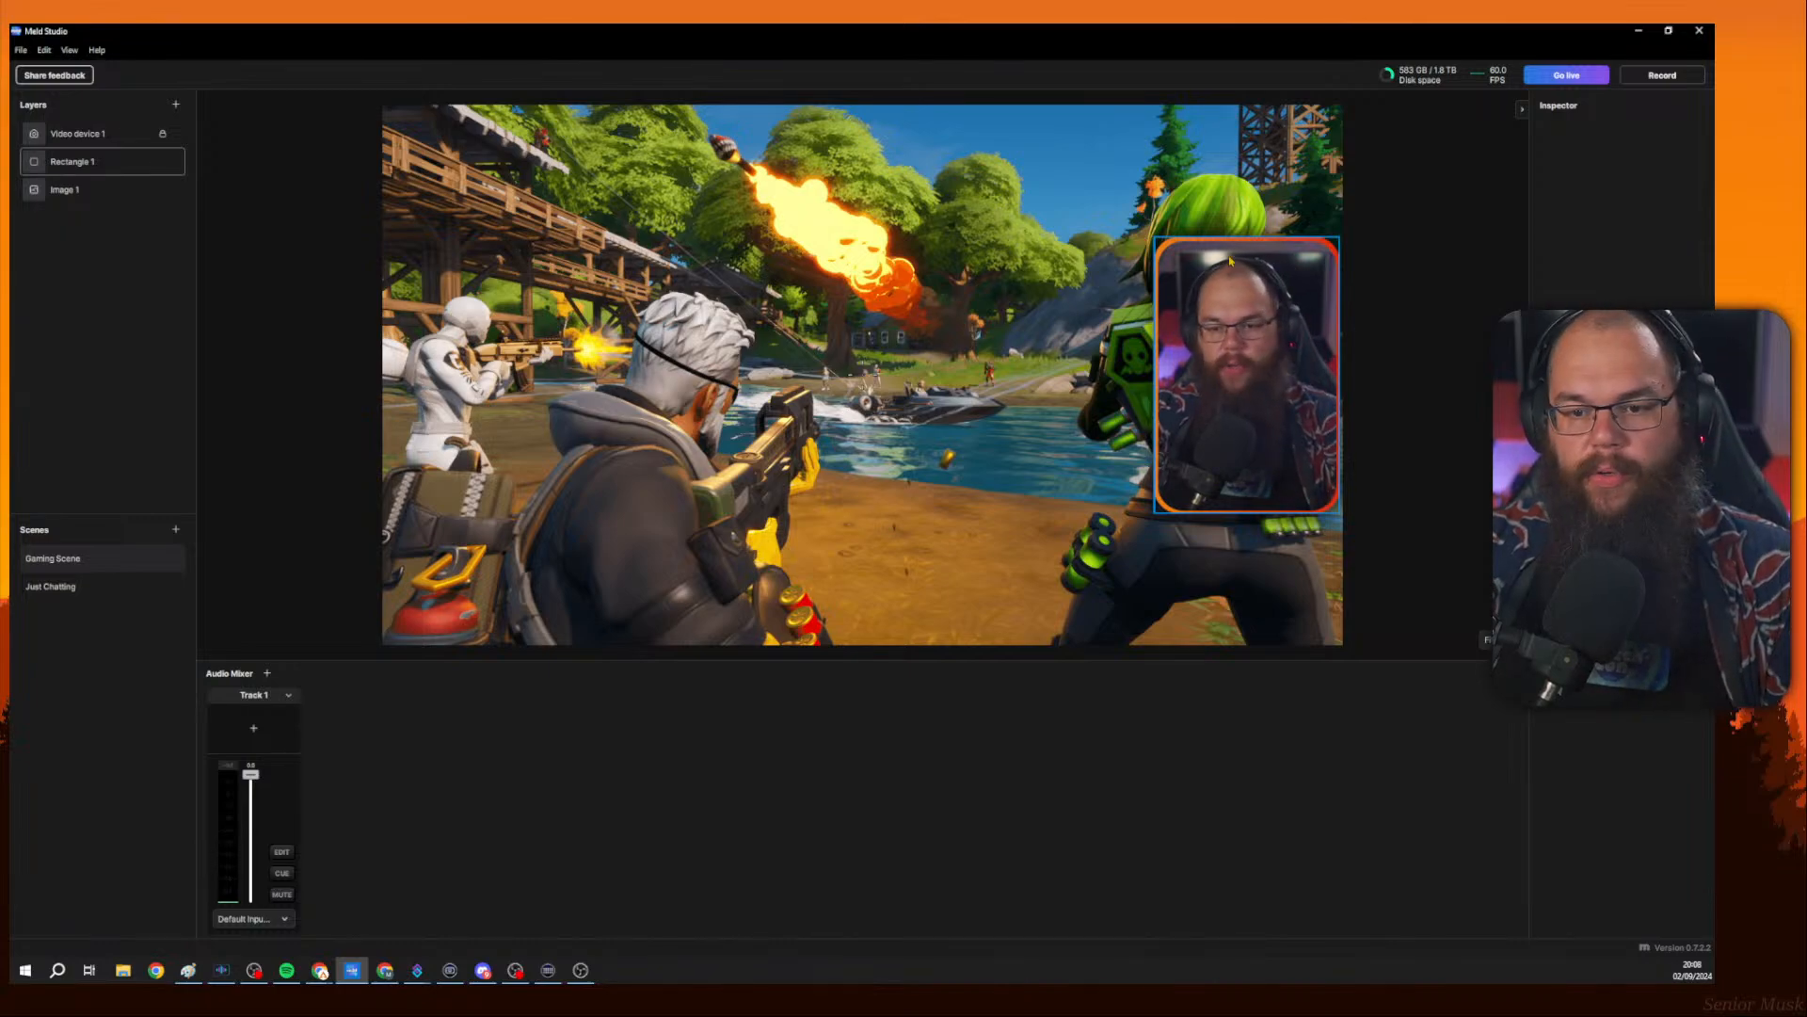
Unlock the Video device 1 layer.
left_click(150, 141)
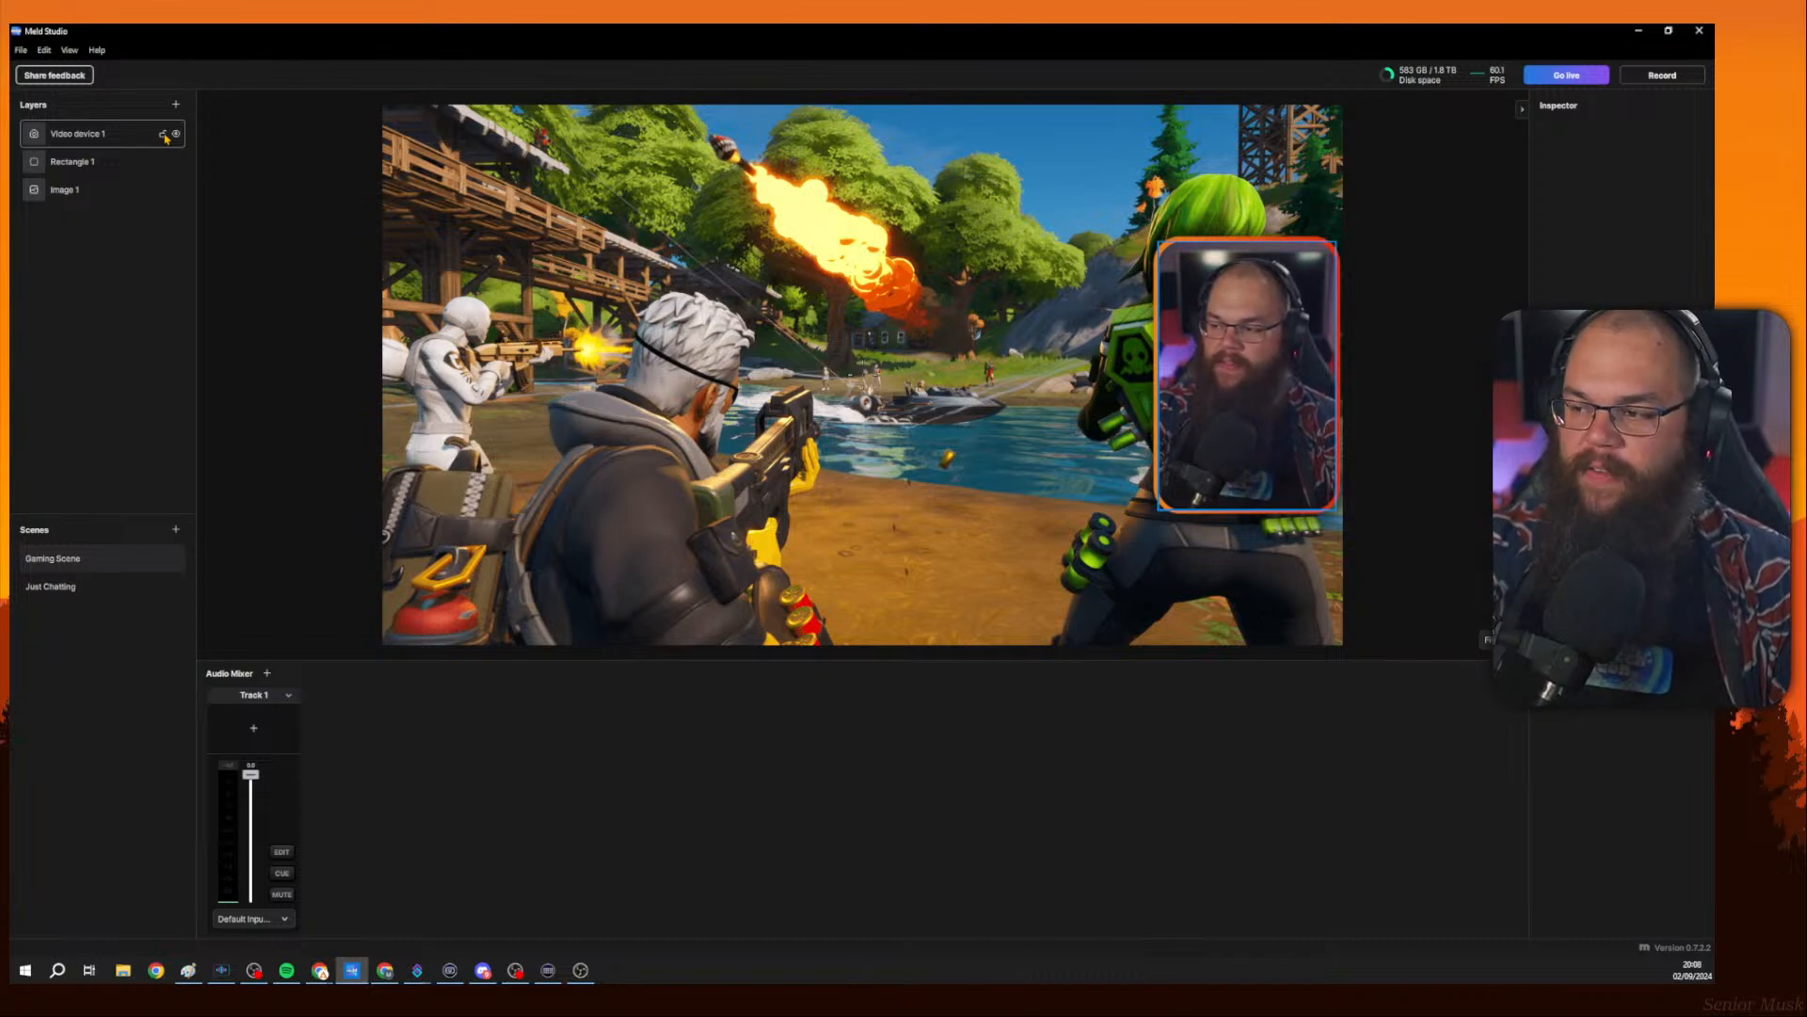
left_click(1460, 321)
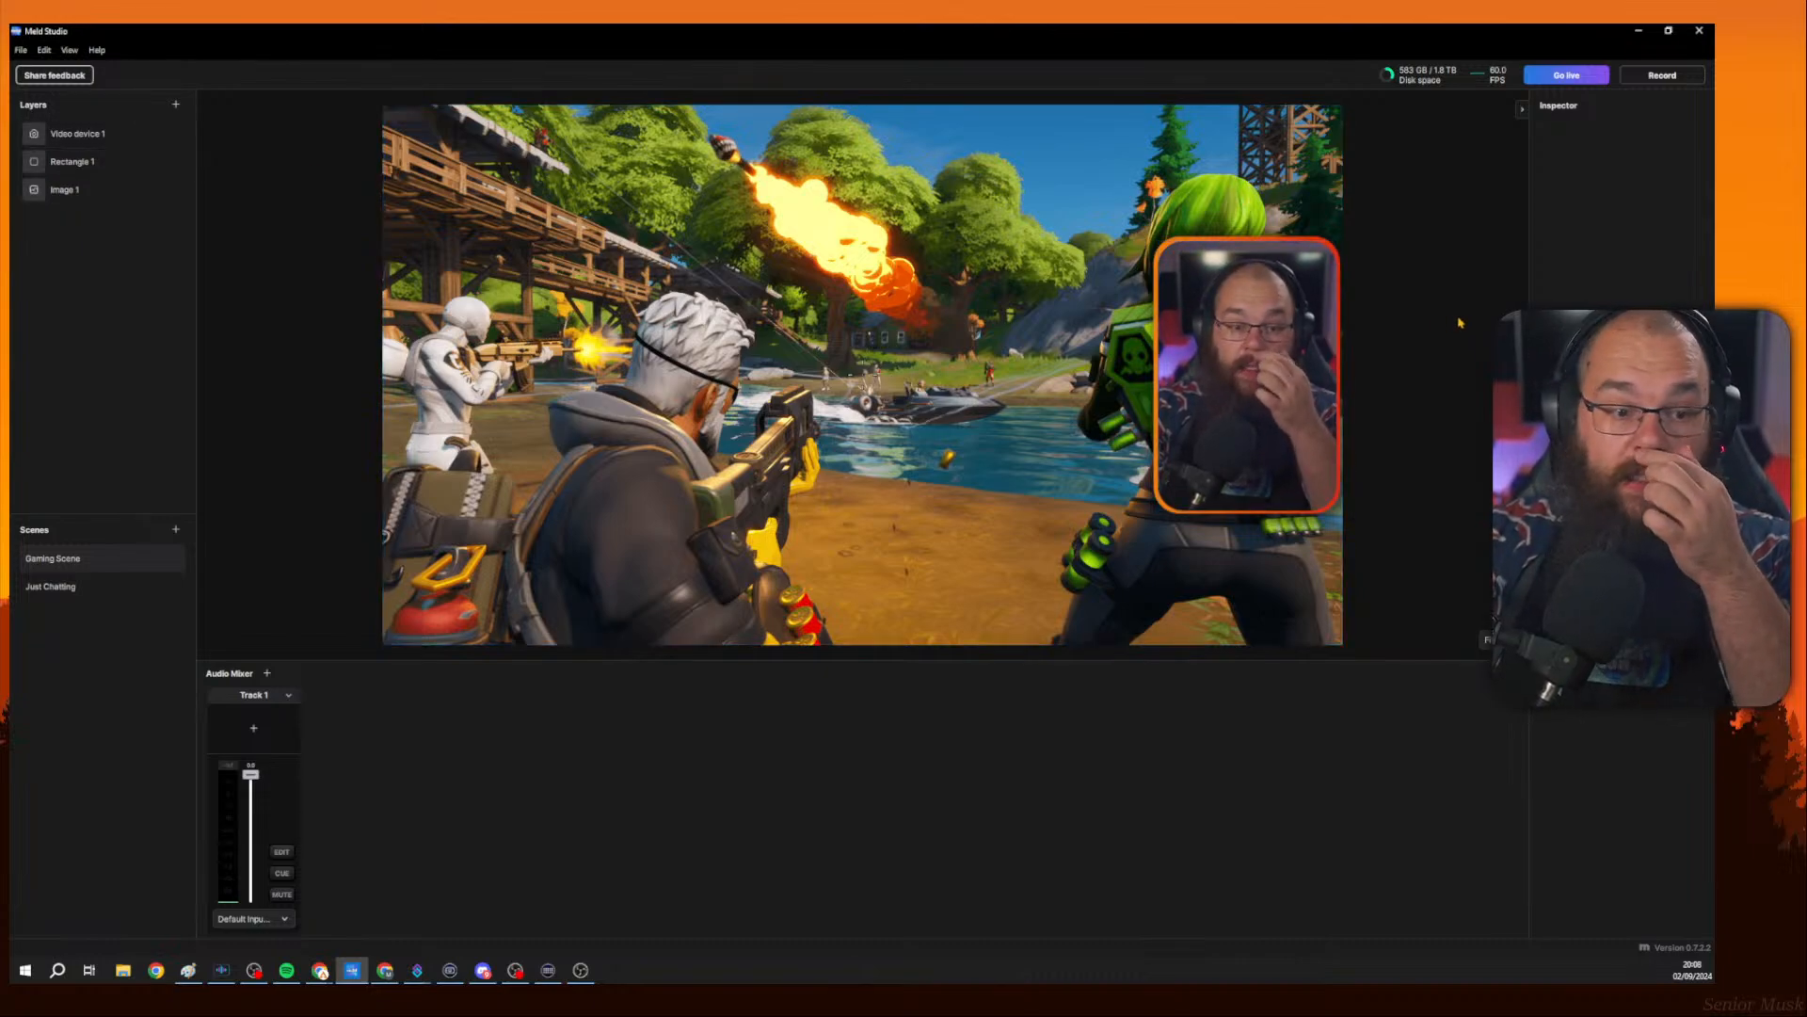
Switch between the Just Chatting and Gaming Scene scenes to compare them.
left_click(87, 591)
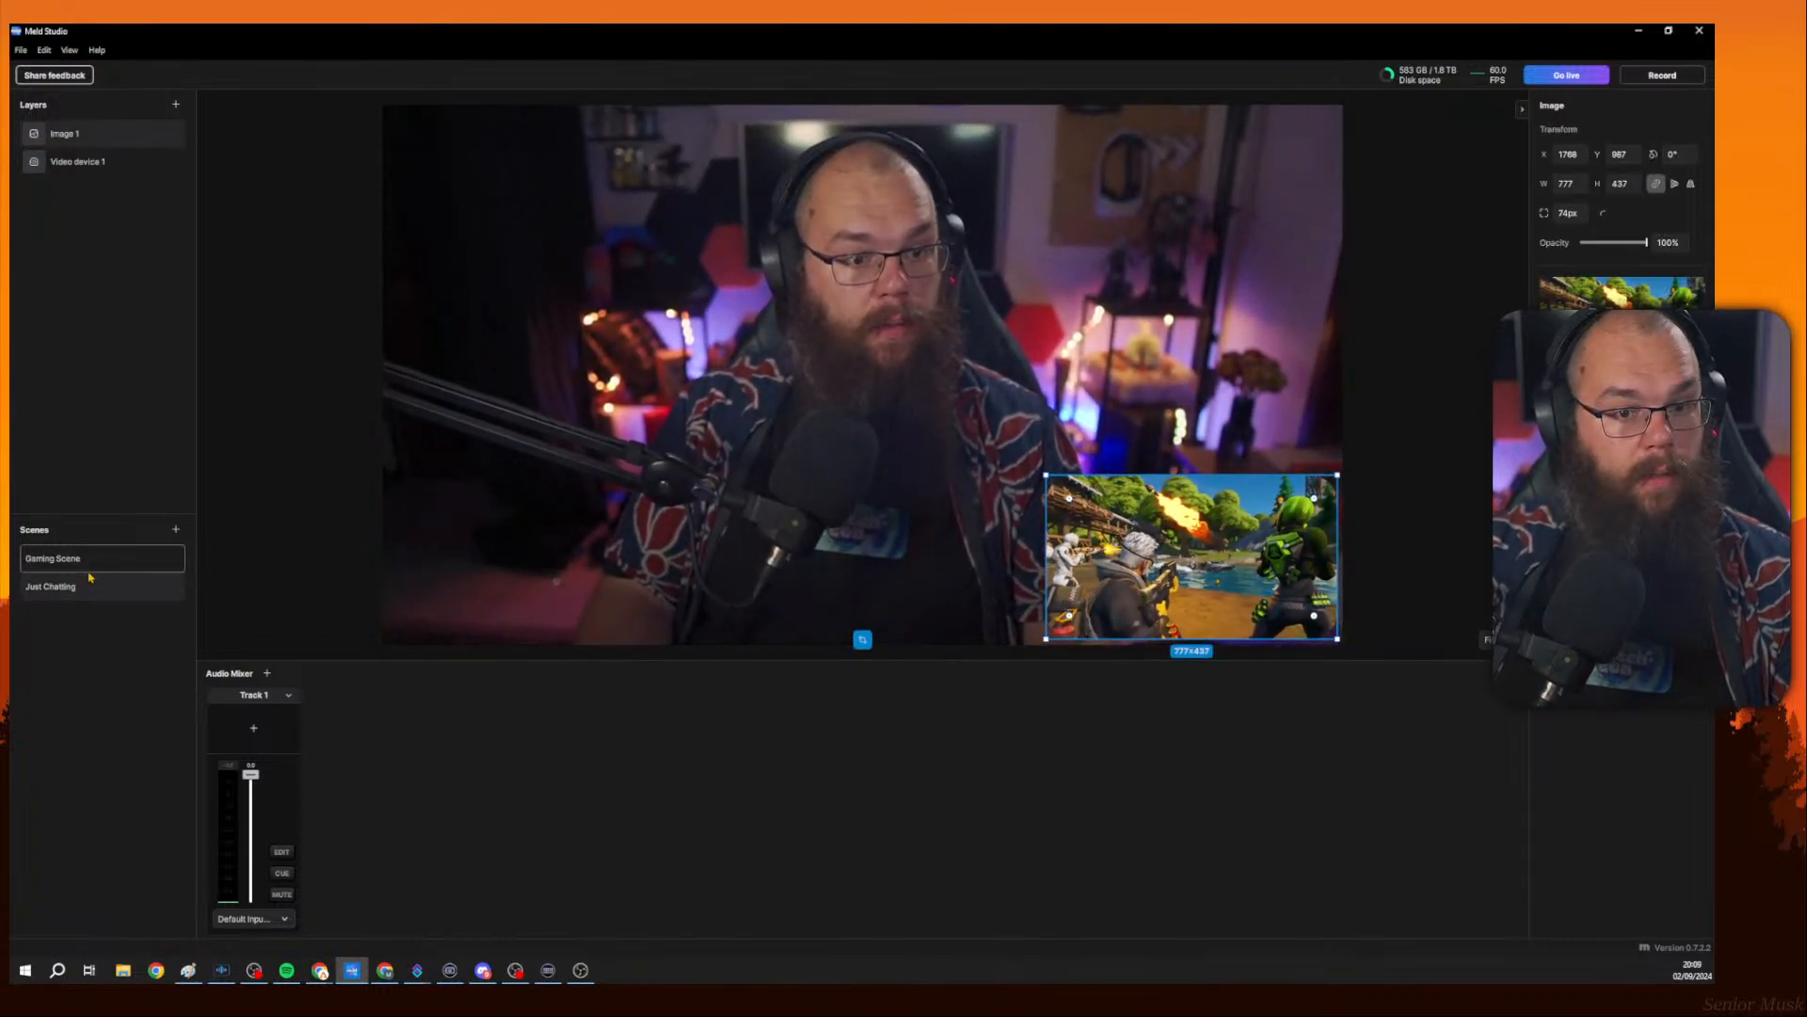
left_click(91, 569)
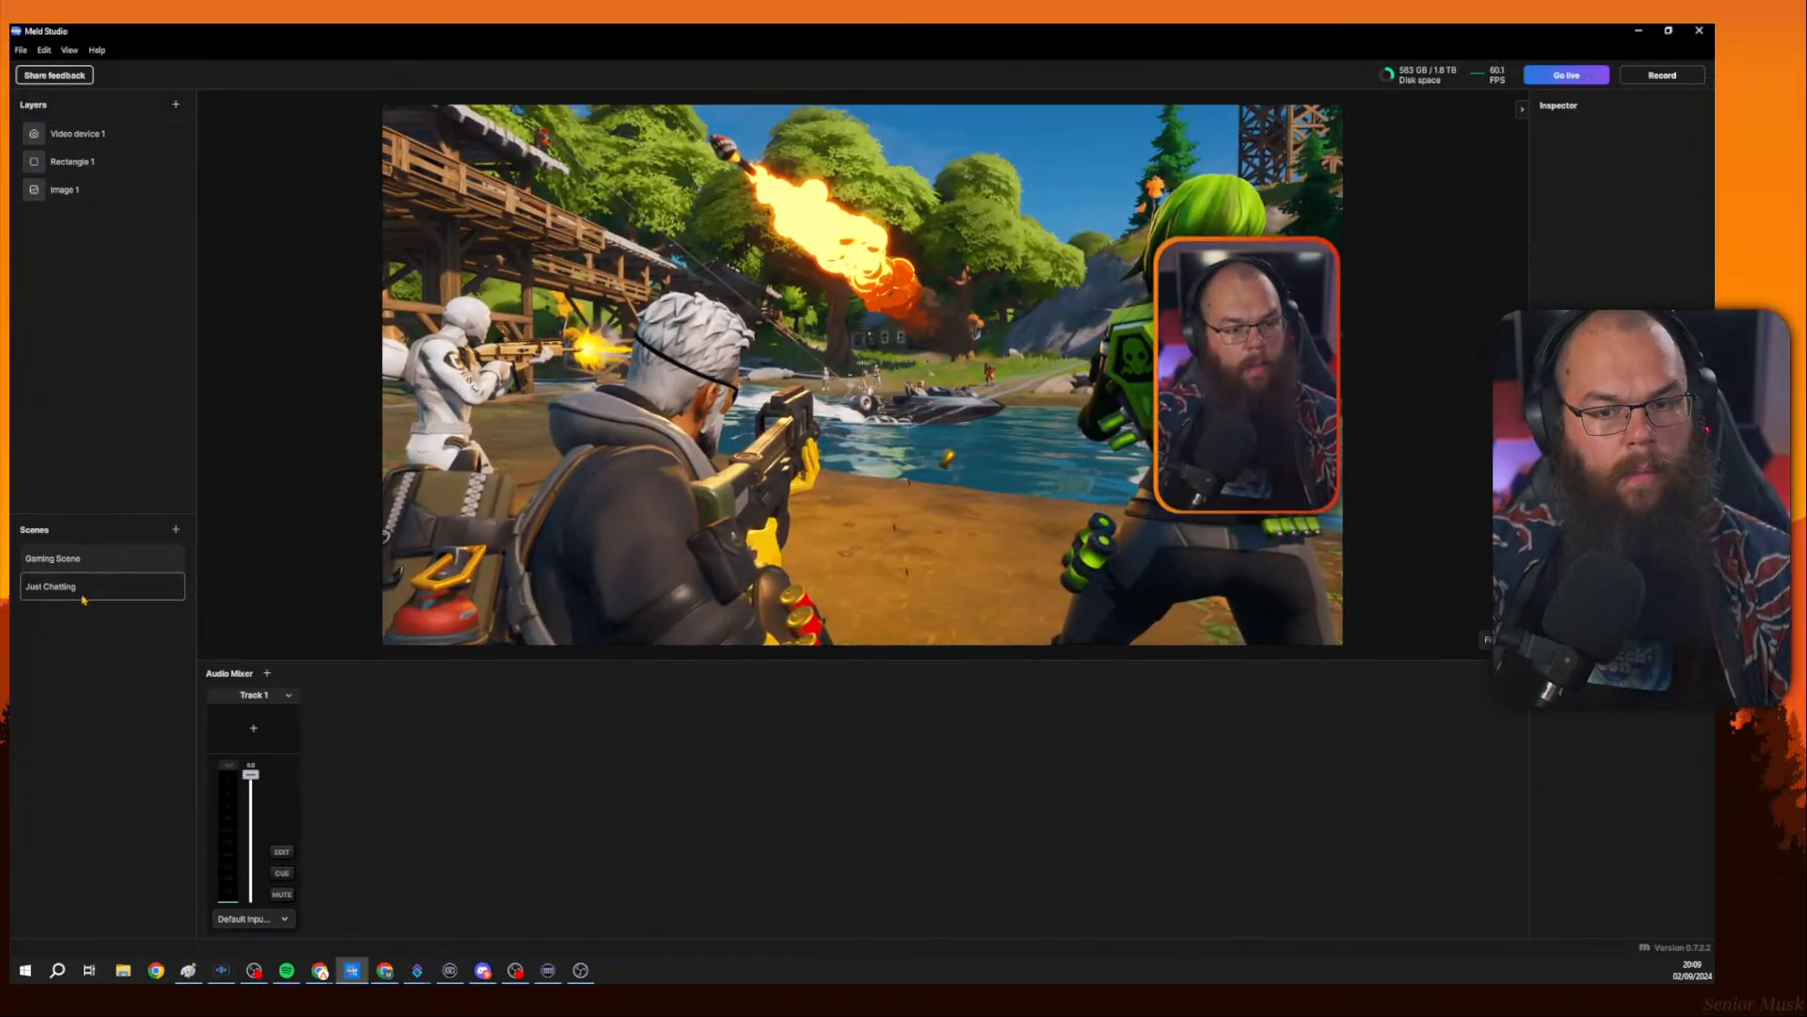
left_click(83, 596)
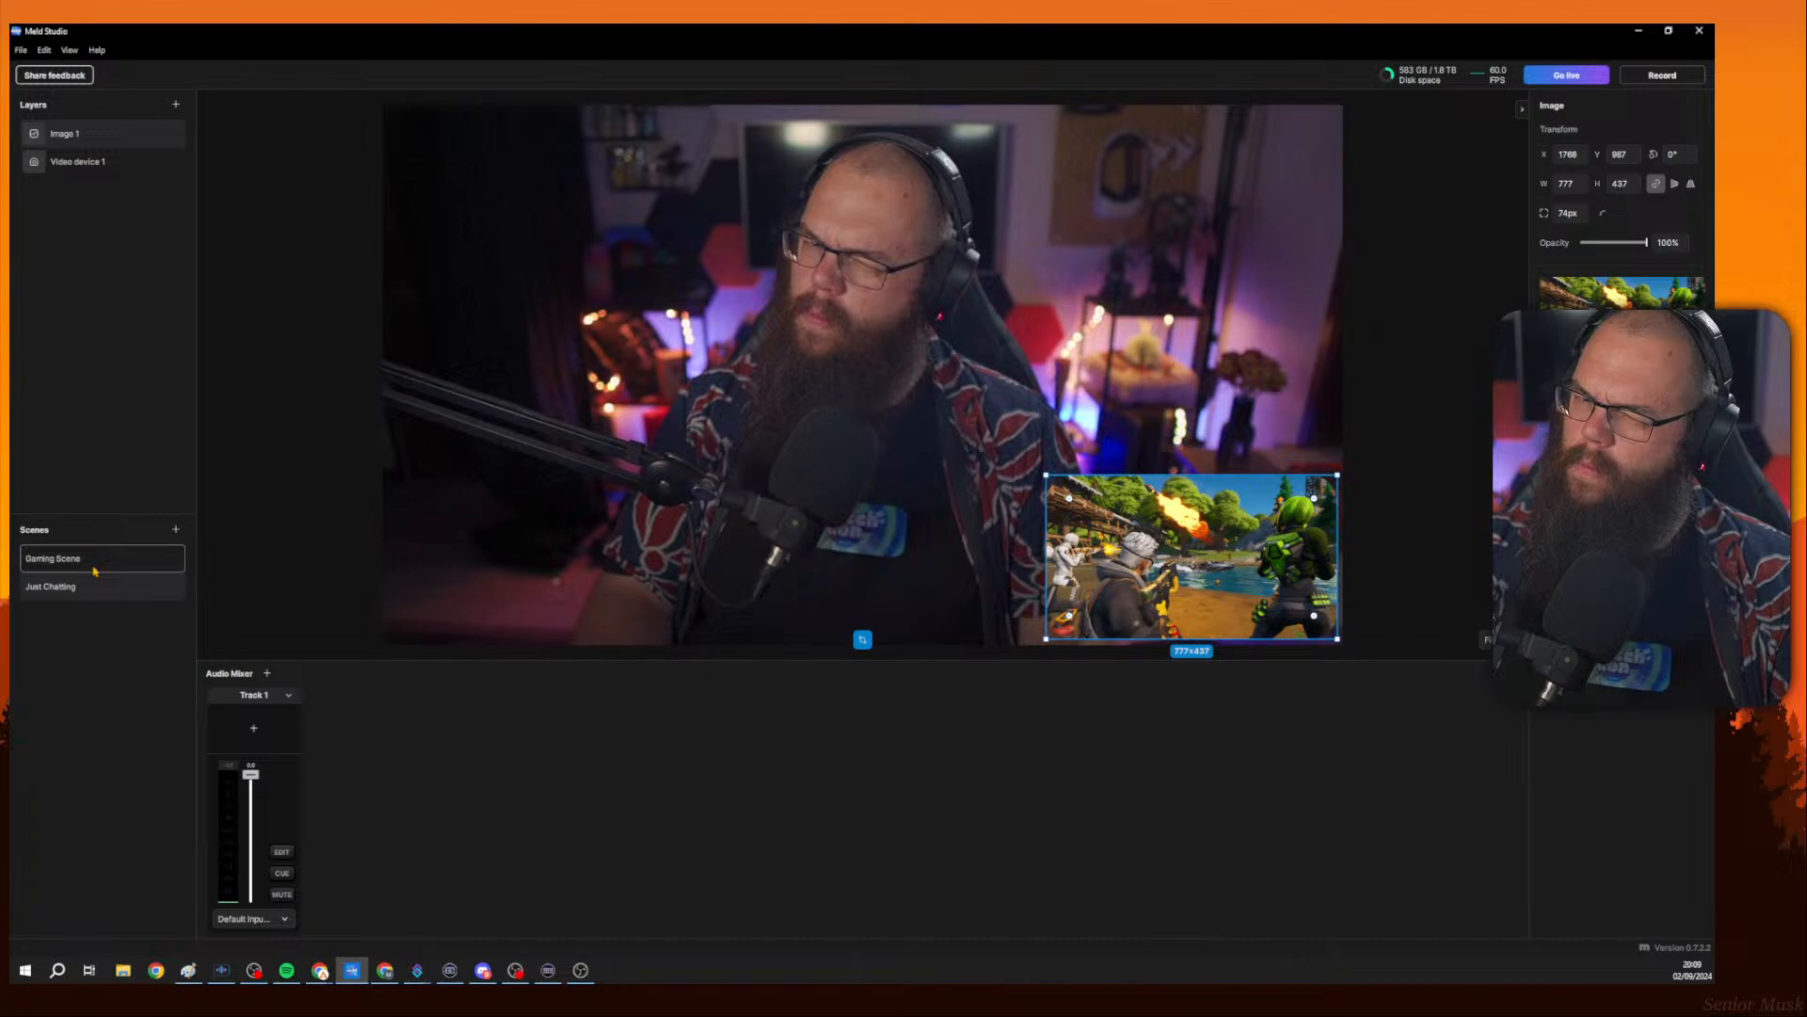
left_click(94, 569)
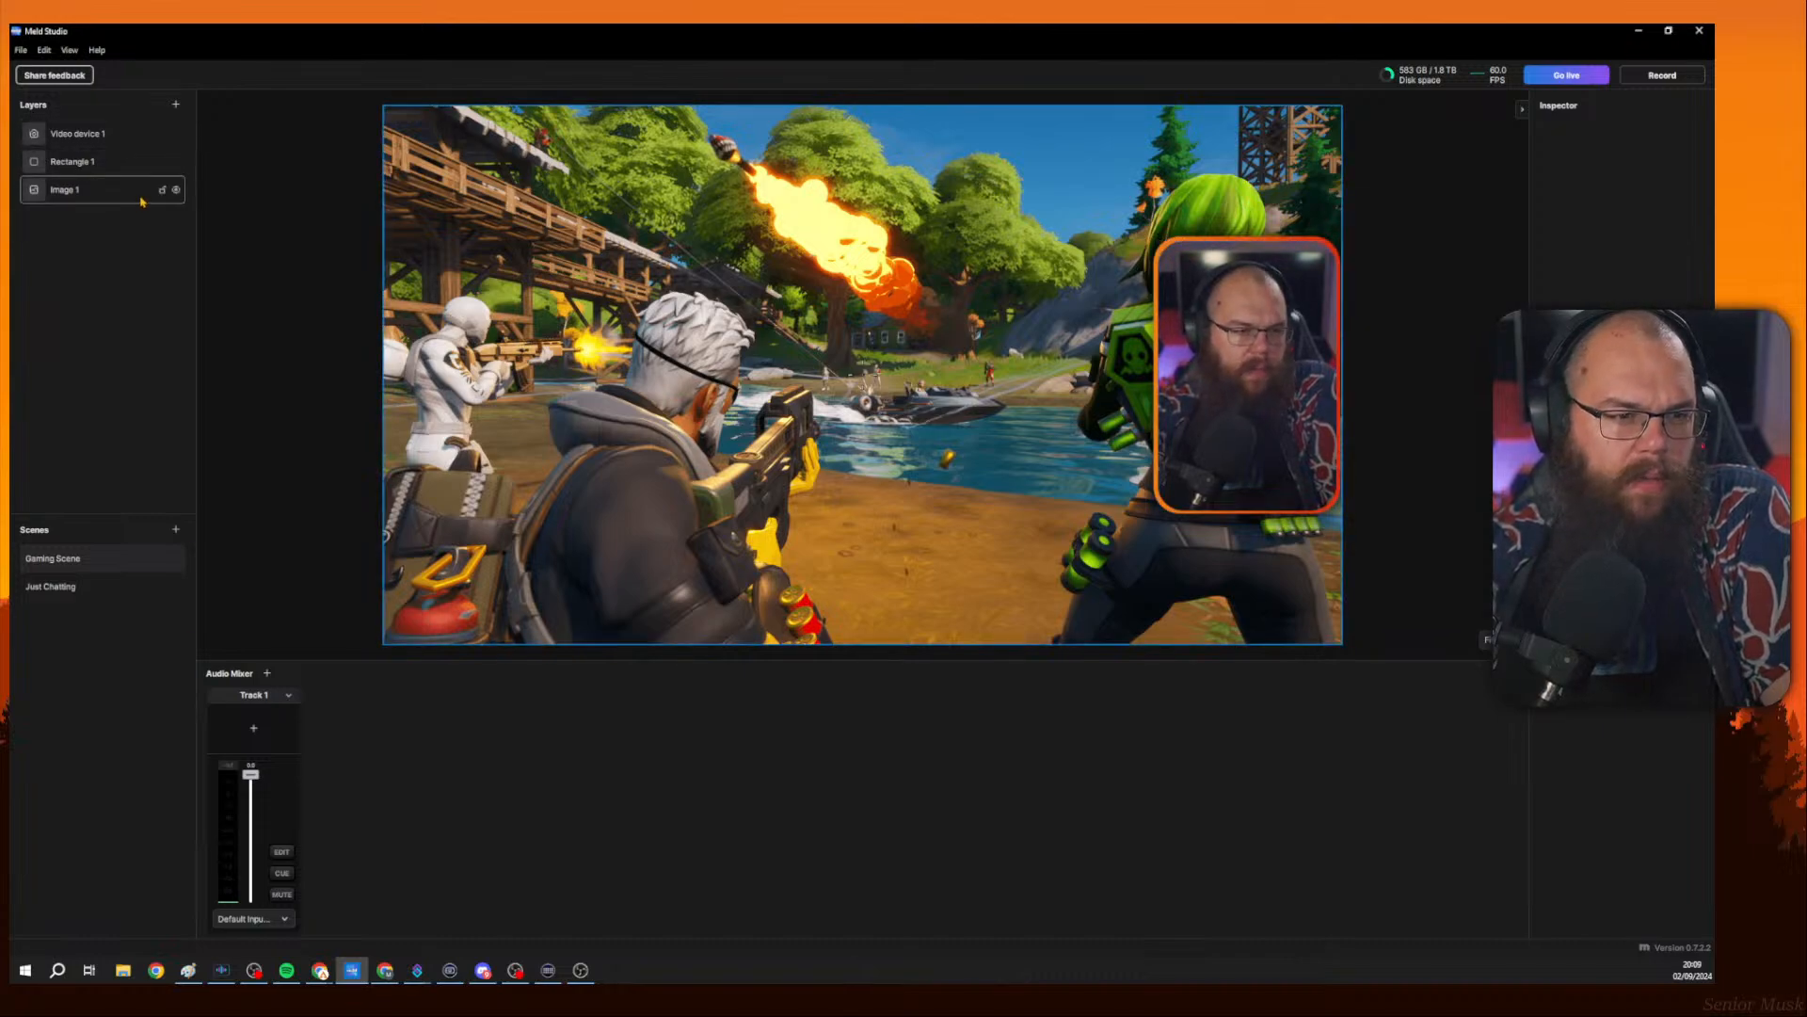
Copy the Rectangle 1 layer from Gaming Scene and paste it into the Just Chatting scene.
left_click(98, 165)
right_click(94, 168)
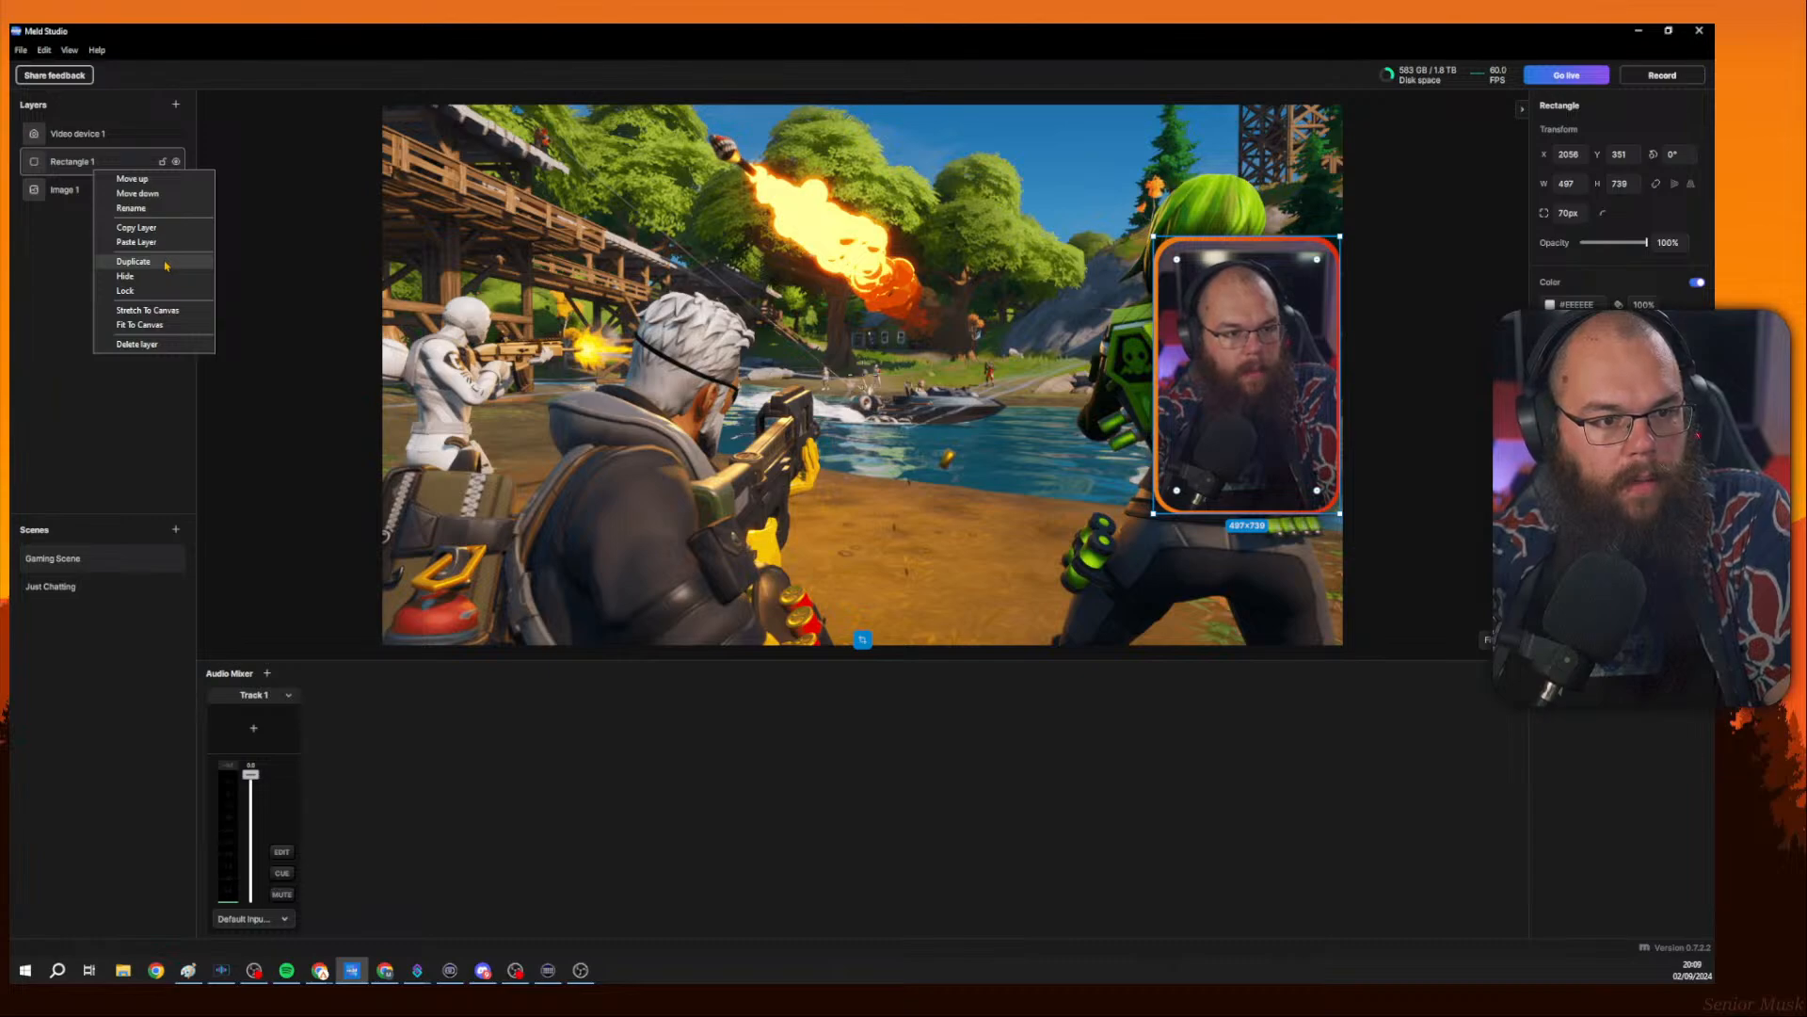
left_click(137, 227)
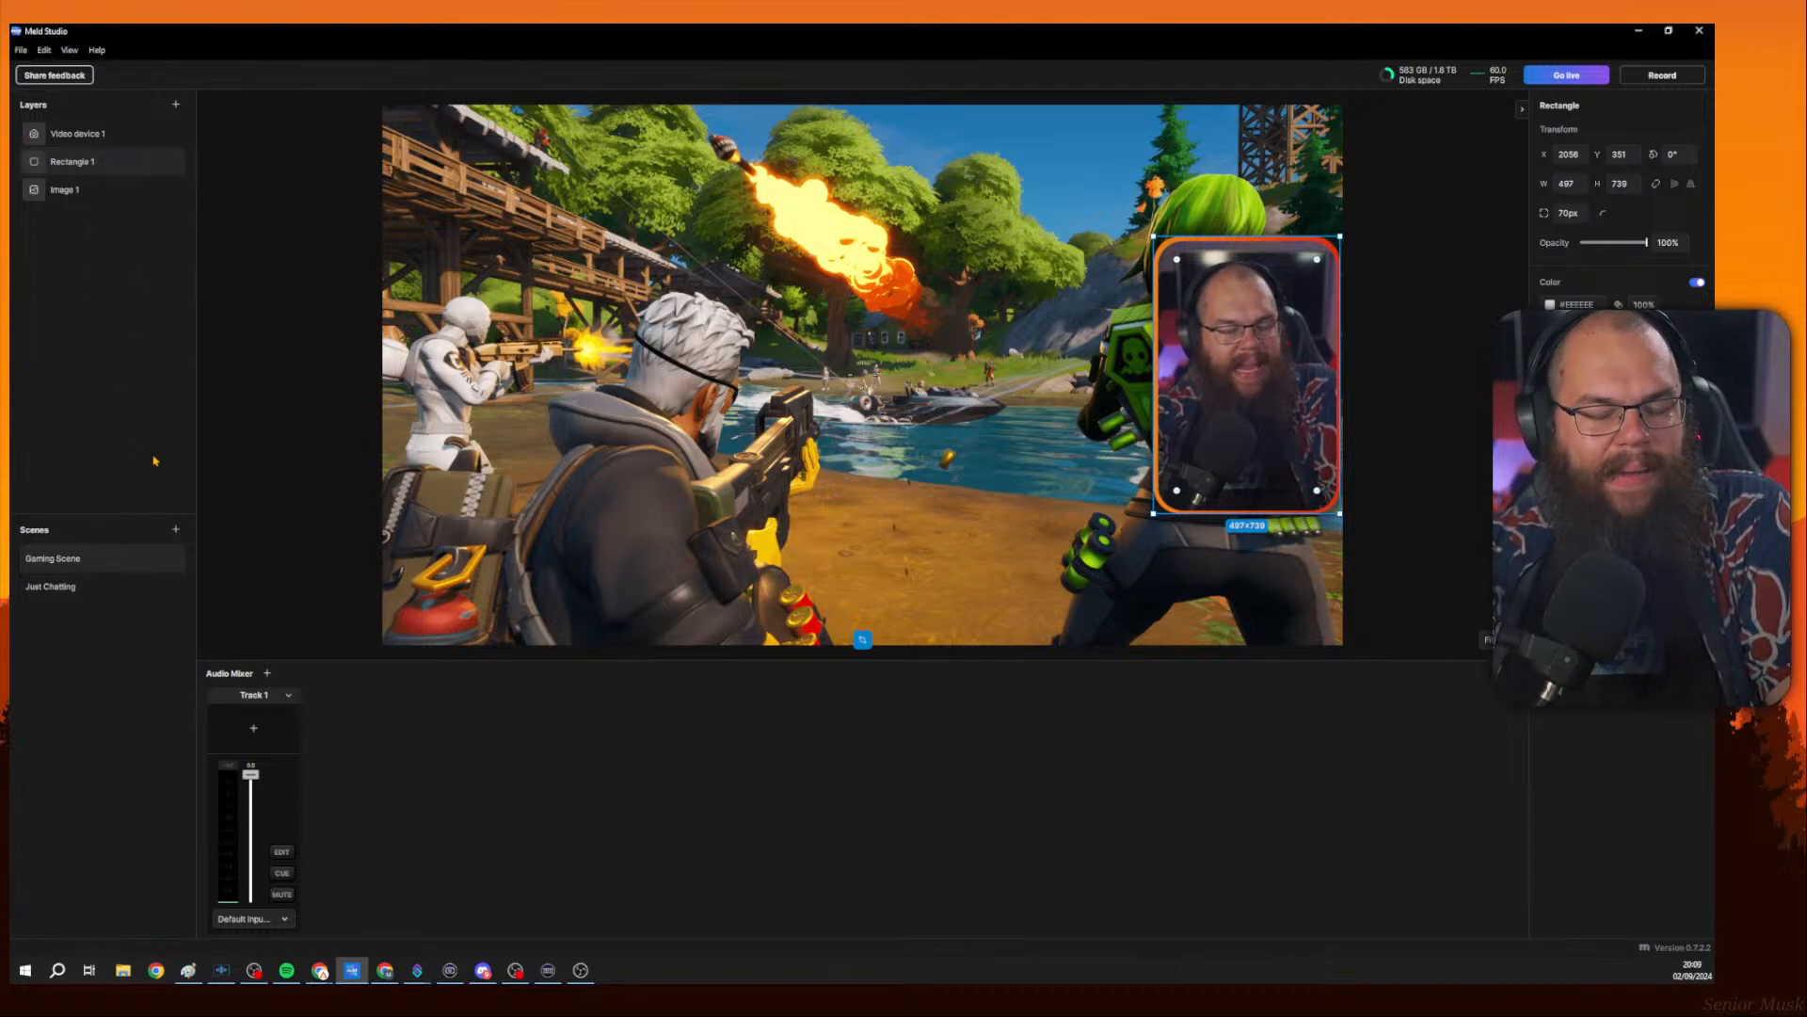
left_click(72, 588)
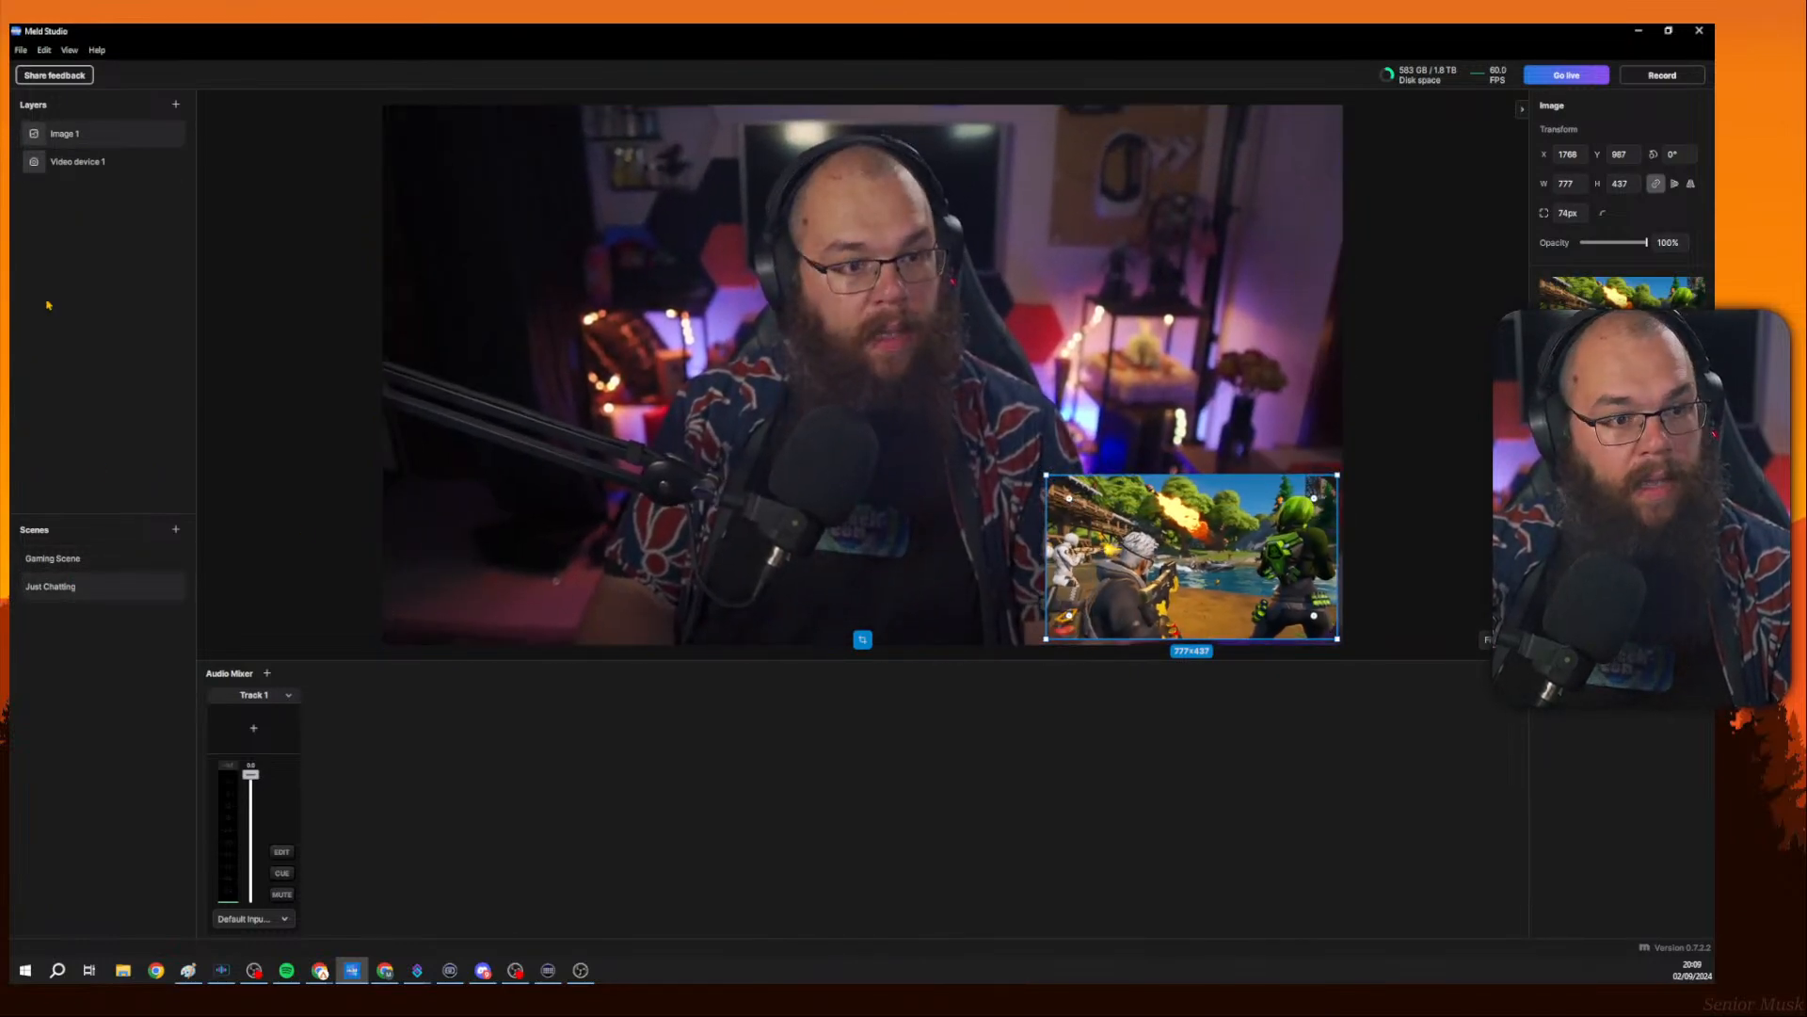
right_click(59, 232)
left_click(105, 239)
left_click(80, 142)
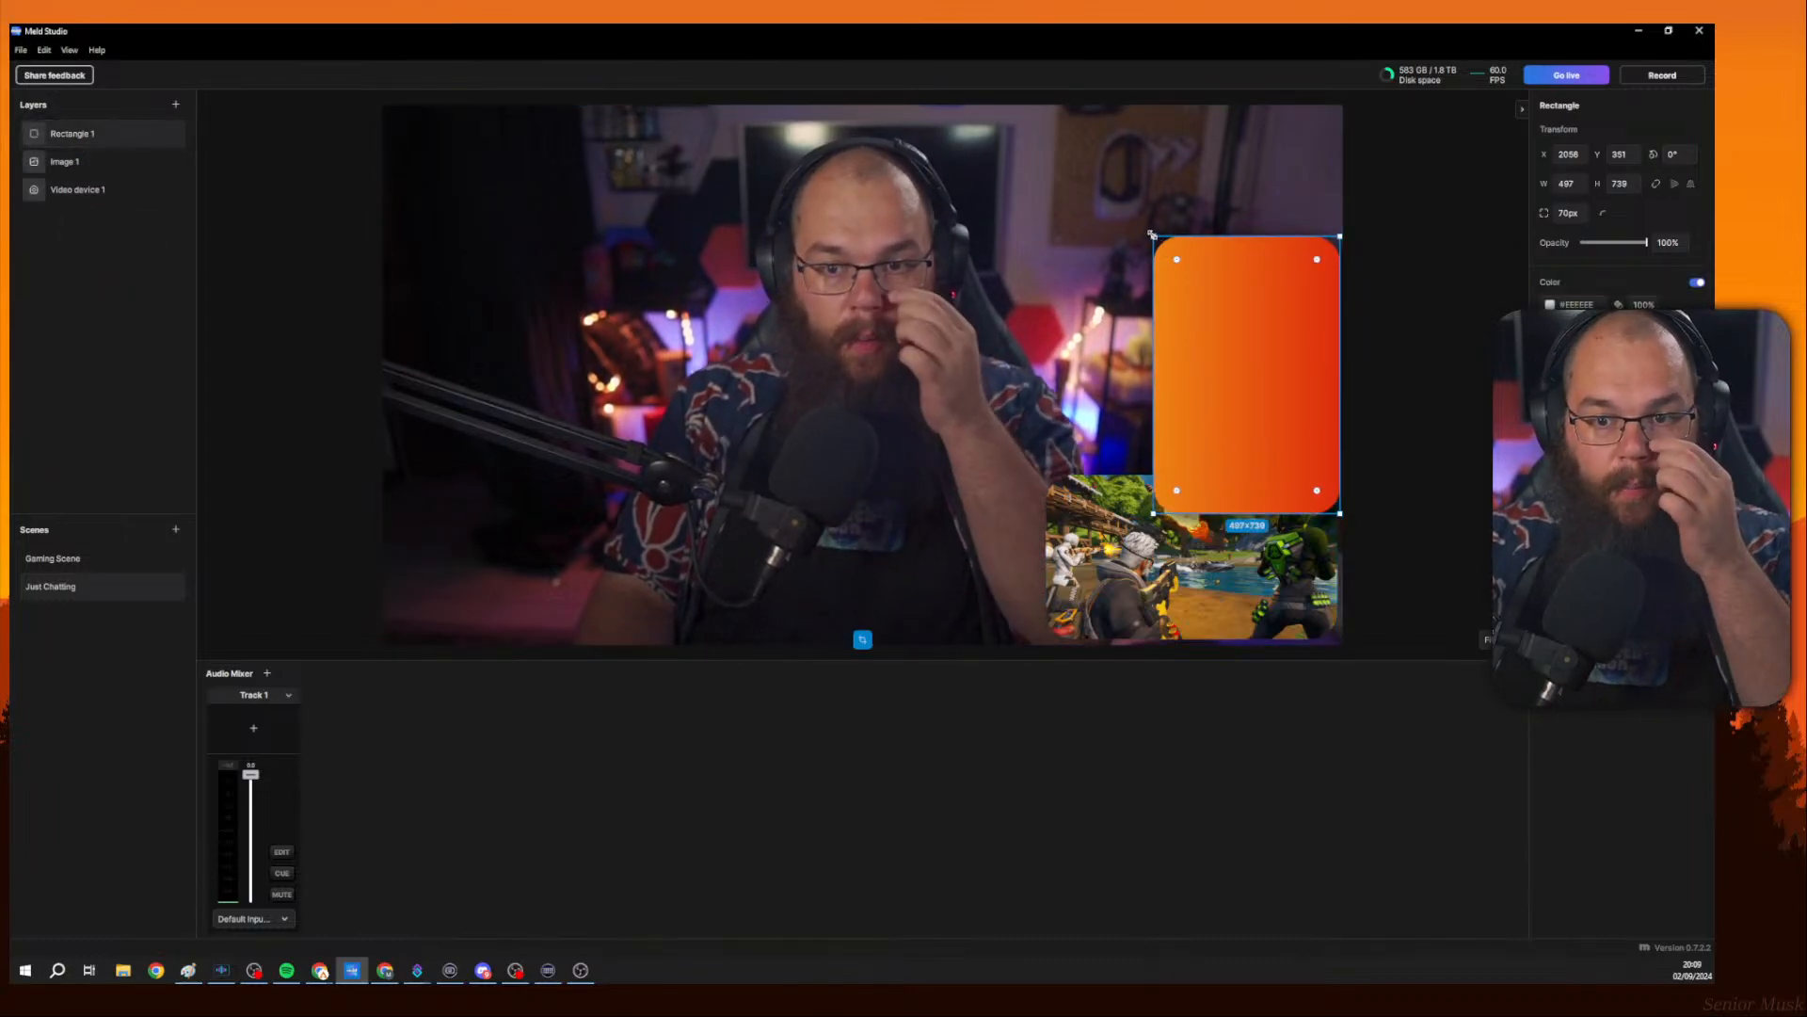
Resize the pasted rectangle to about 318 × 398 above the game window.
mouse_move(1152, 234)
left_mouse_down()
mouse_move(1195, 302)
mouse_move(1145, 244)
left_mouse_up()
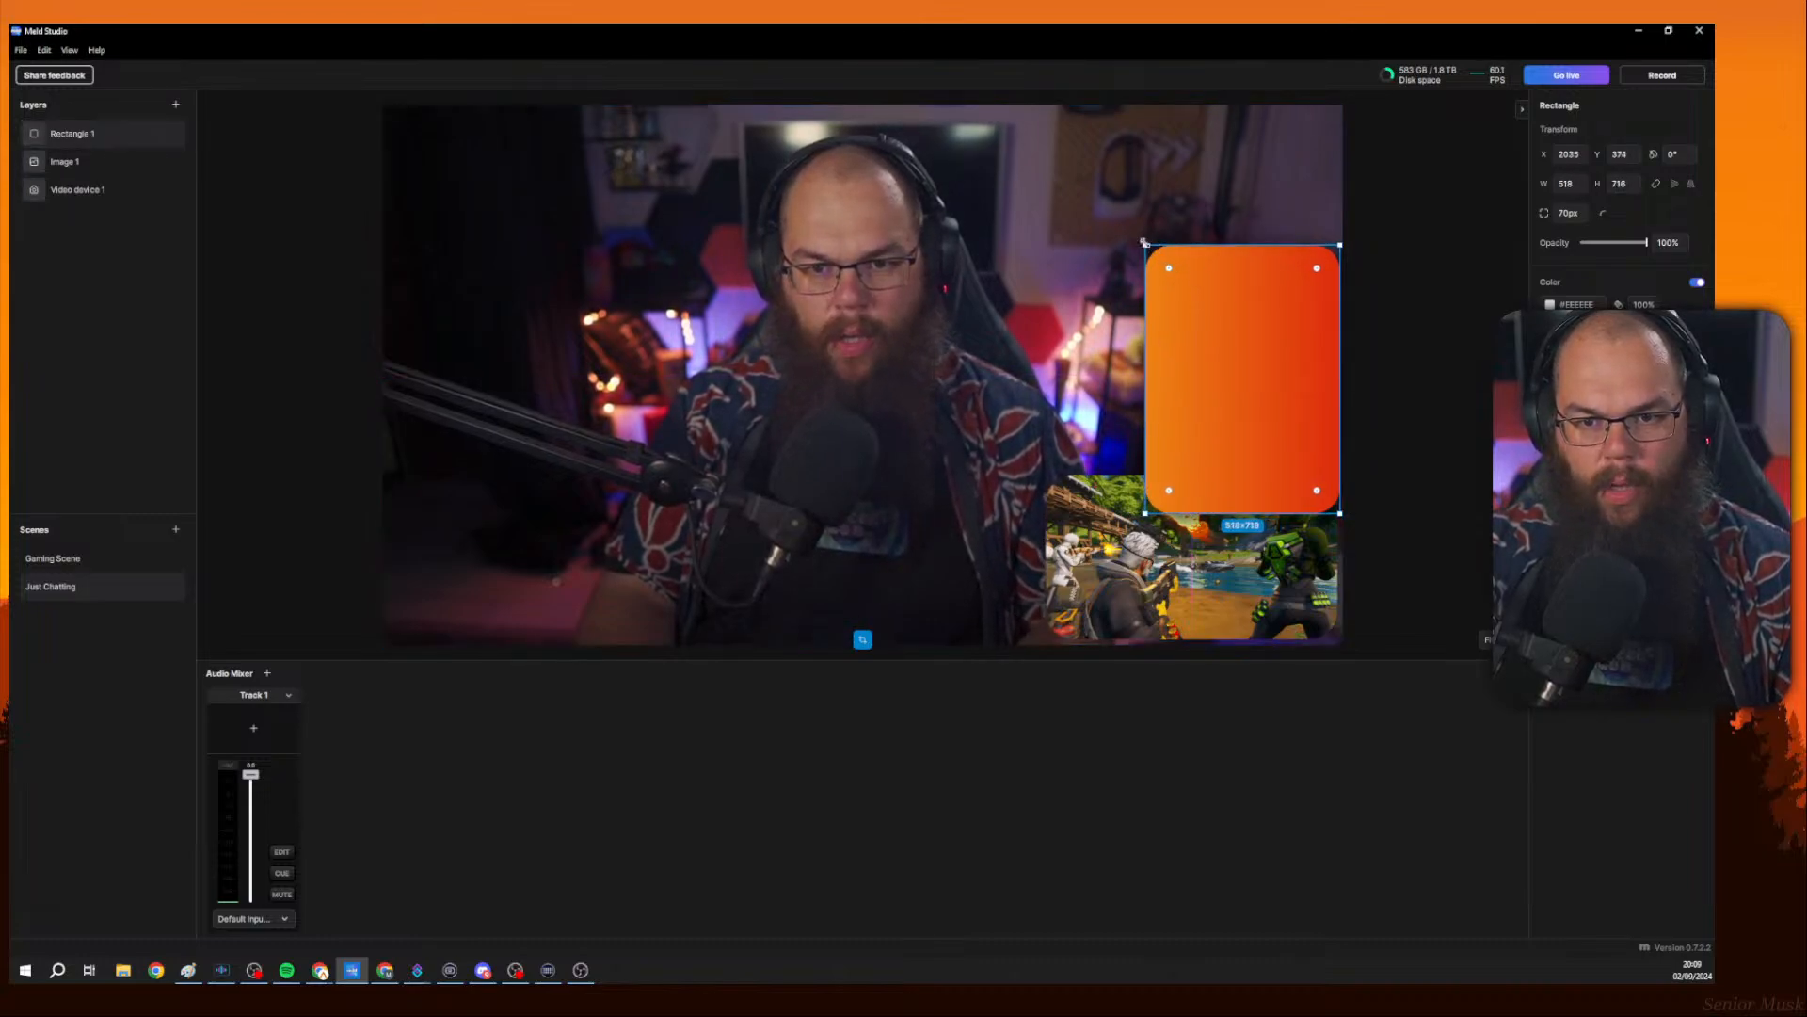
left_click_drag(1143, 242, 1192, 317)
left_click_drag(1341, 515, 1311, 469)
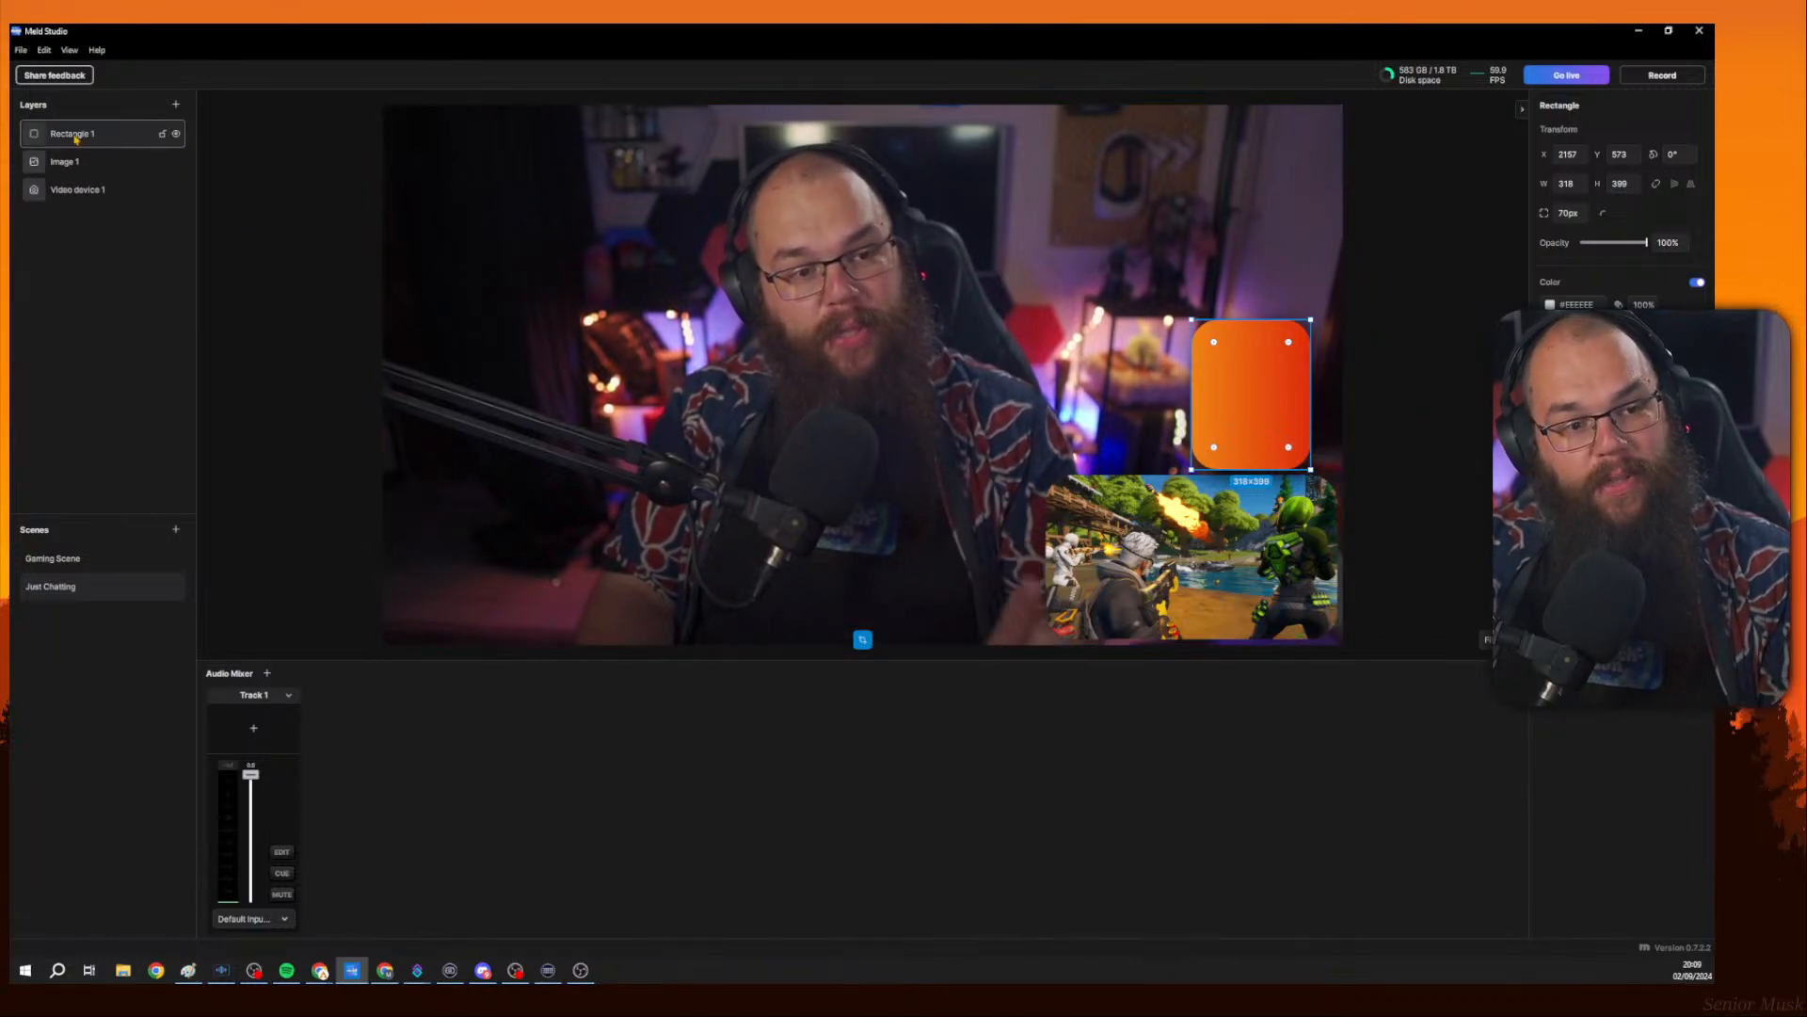
Move the Rectangle 1 layer to the bottom of the layer stack.
left_click_drag(173, 133, 169, 193)
left_click(1452, 281)
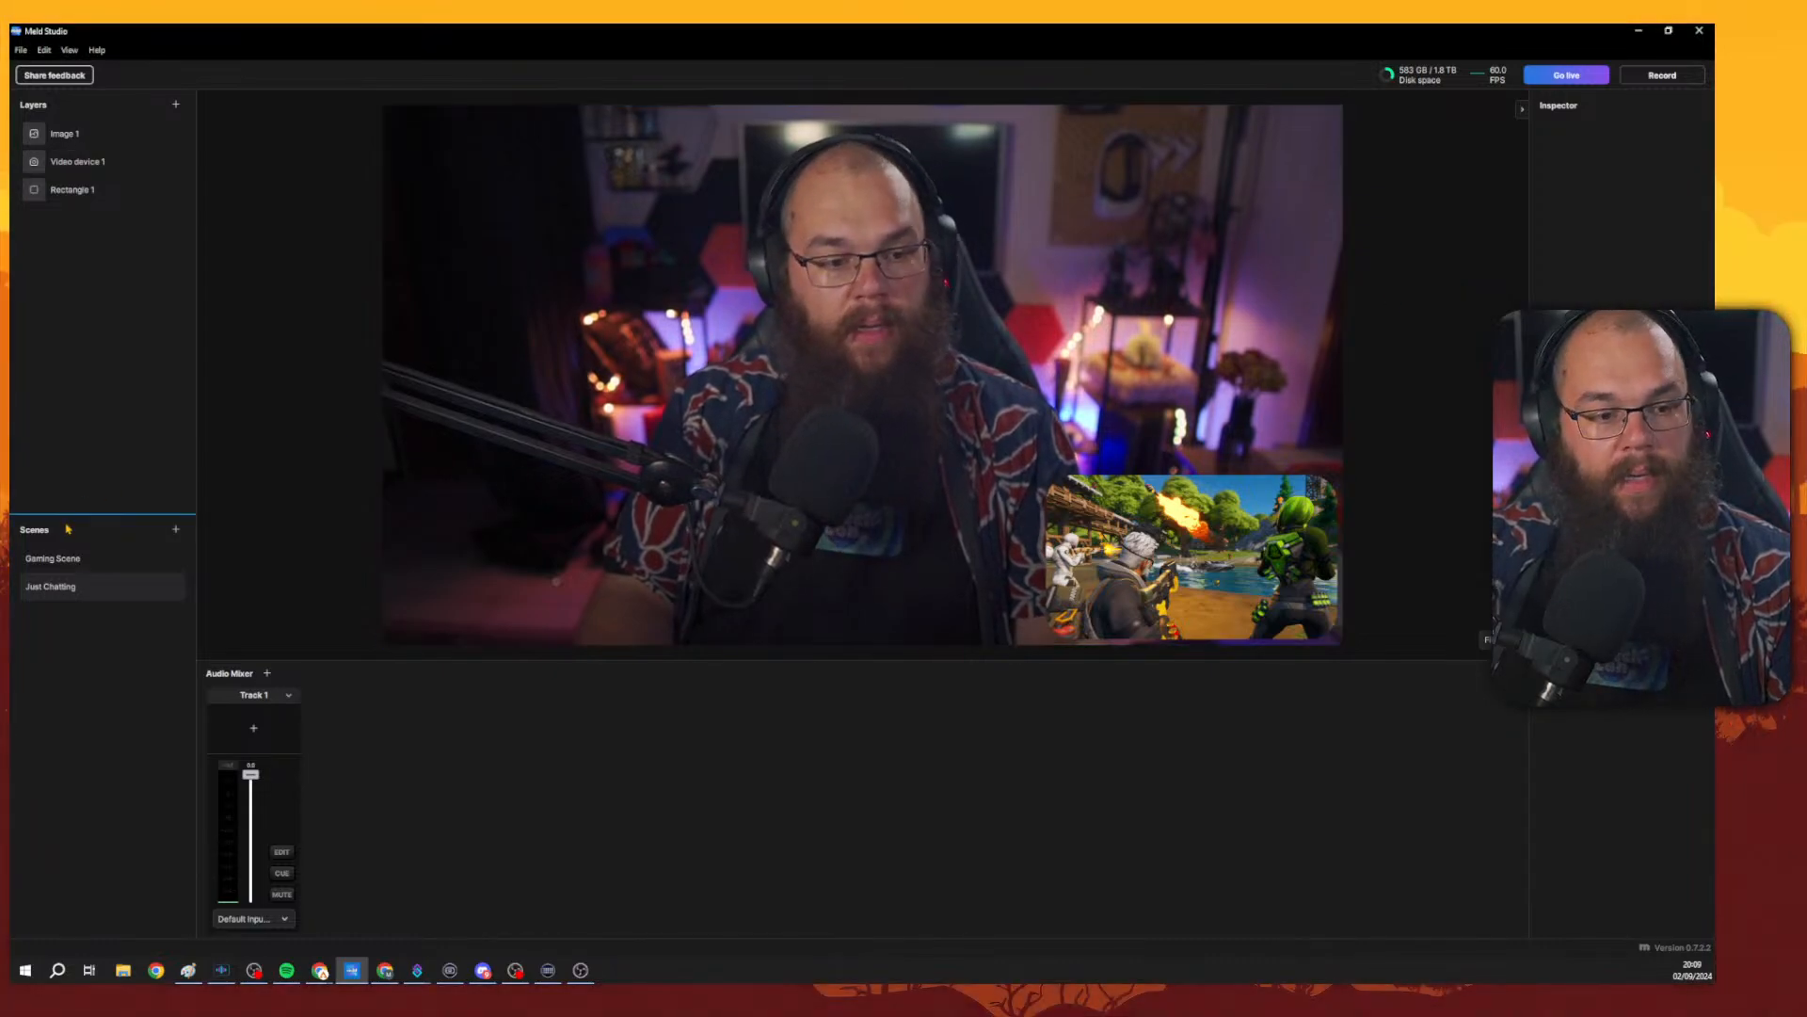
Flip between Gaming Scene and Just Chatting, ending on Gaming Scene.
left_click(80, 557)
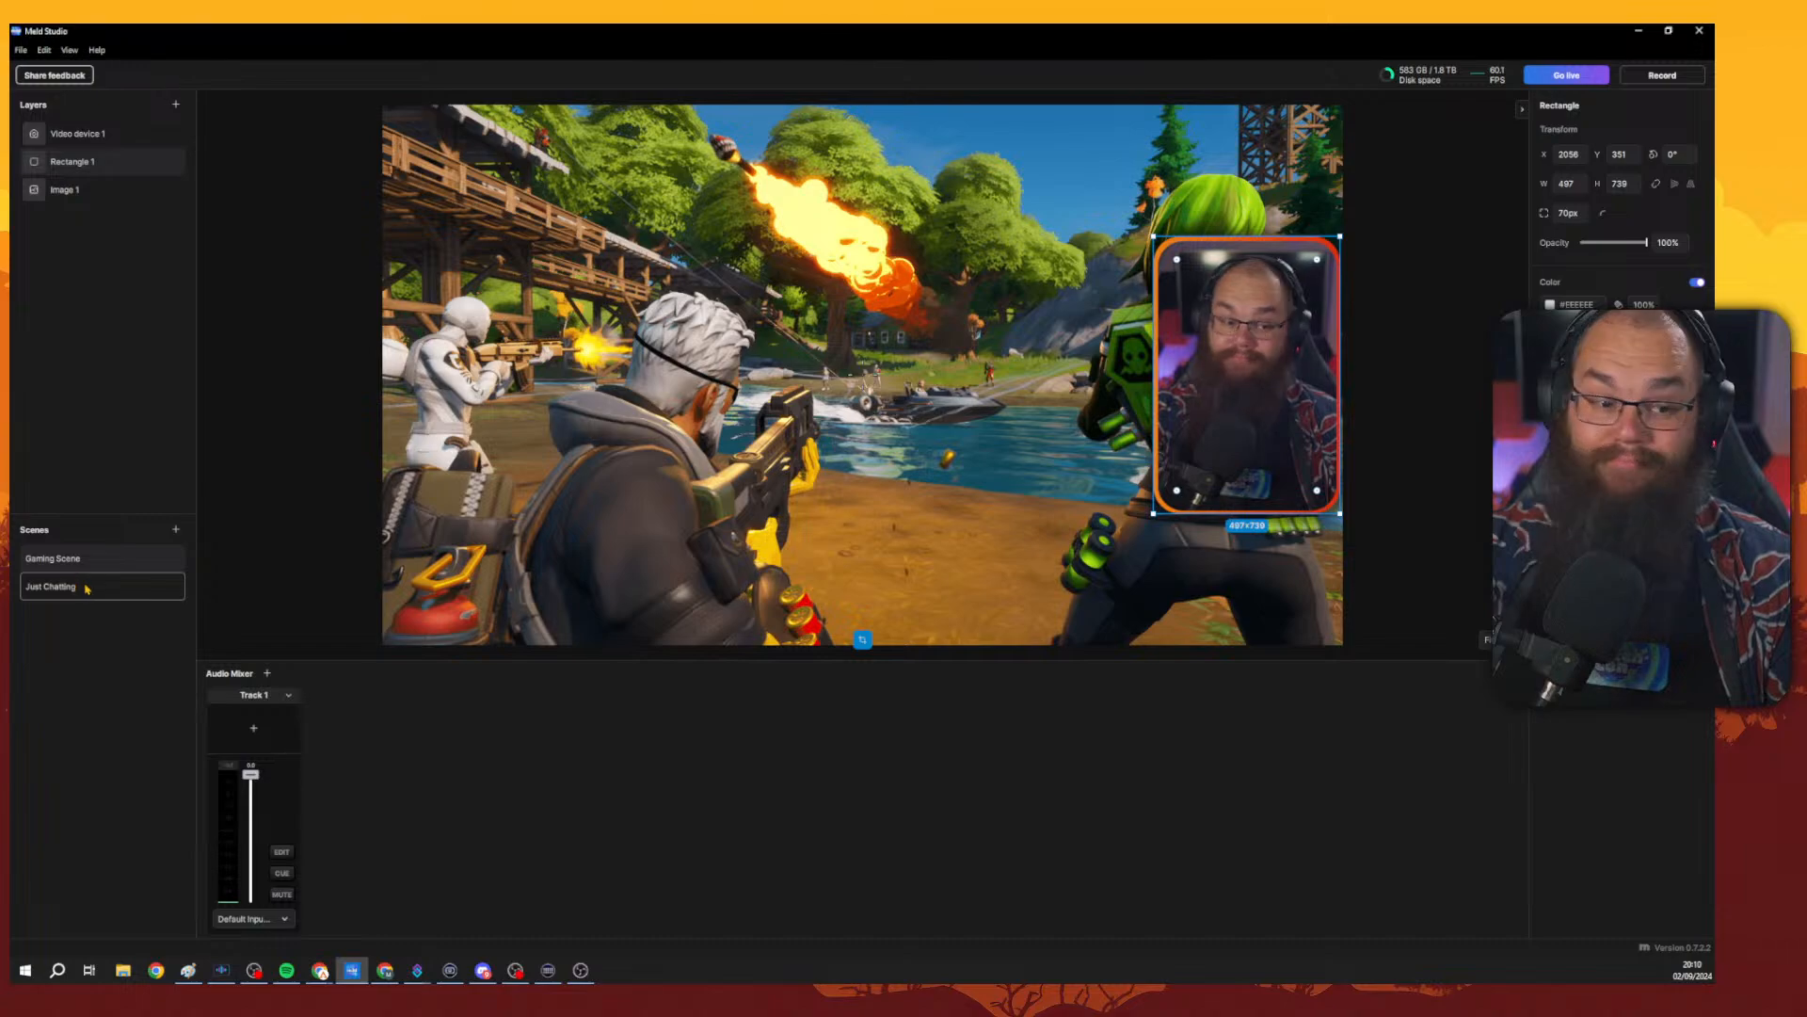
left_click(87, 579)
left_click(88, 568)
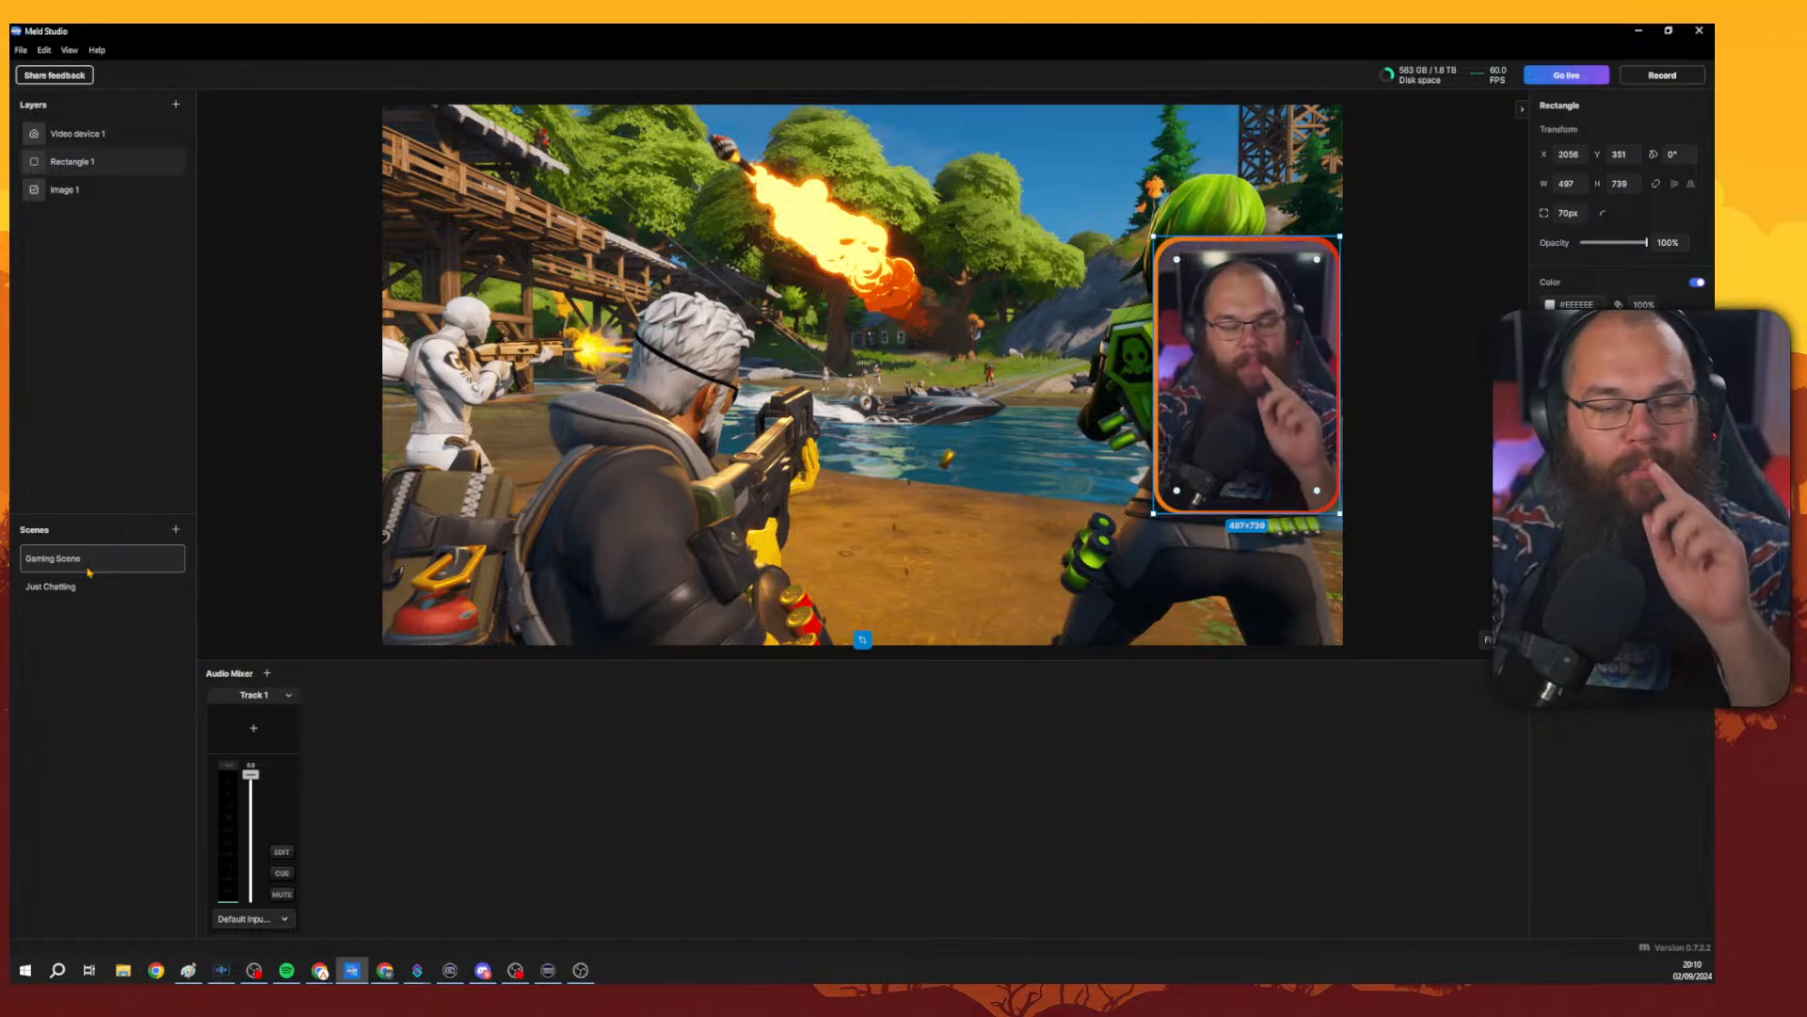
Switch to the Just Chatting scene and back to Gaming Scene, selecting the Video device 1 layer.
left_click(91, 576)
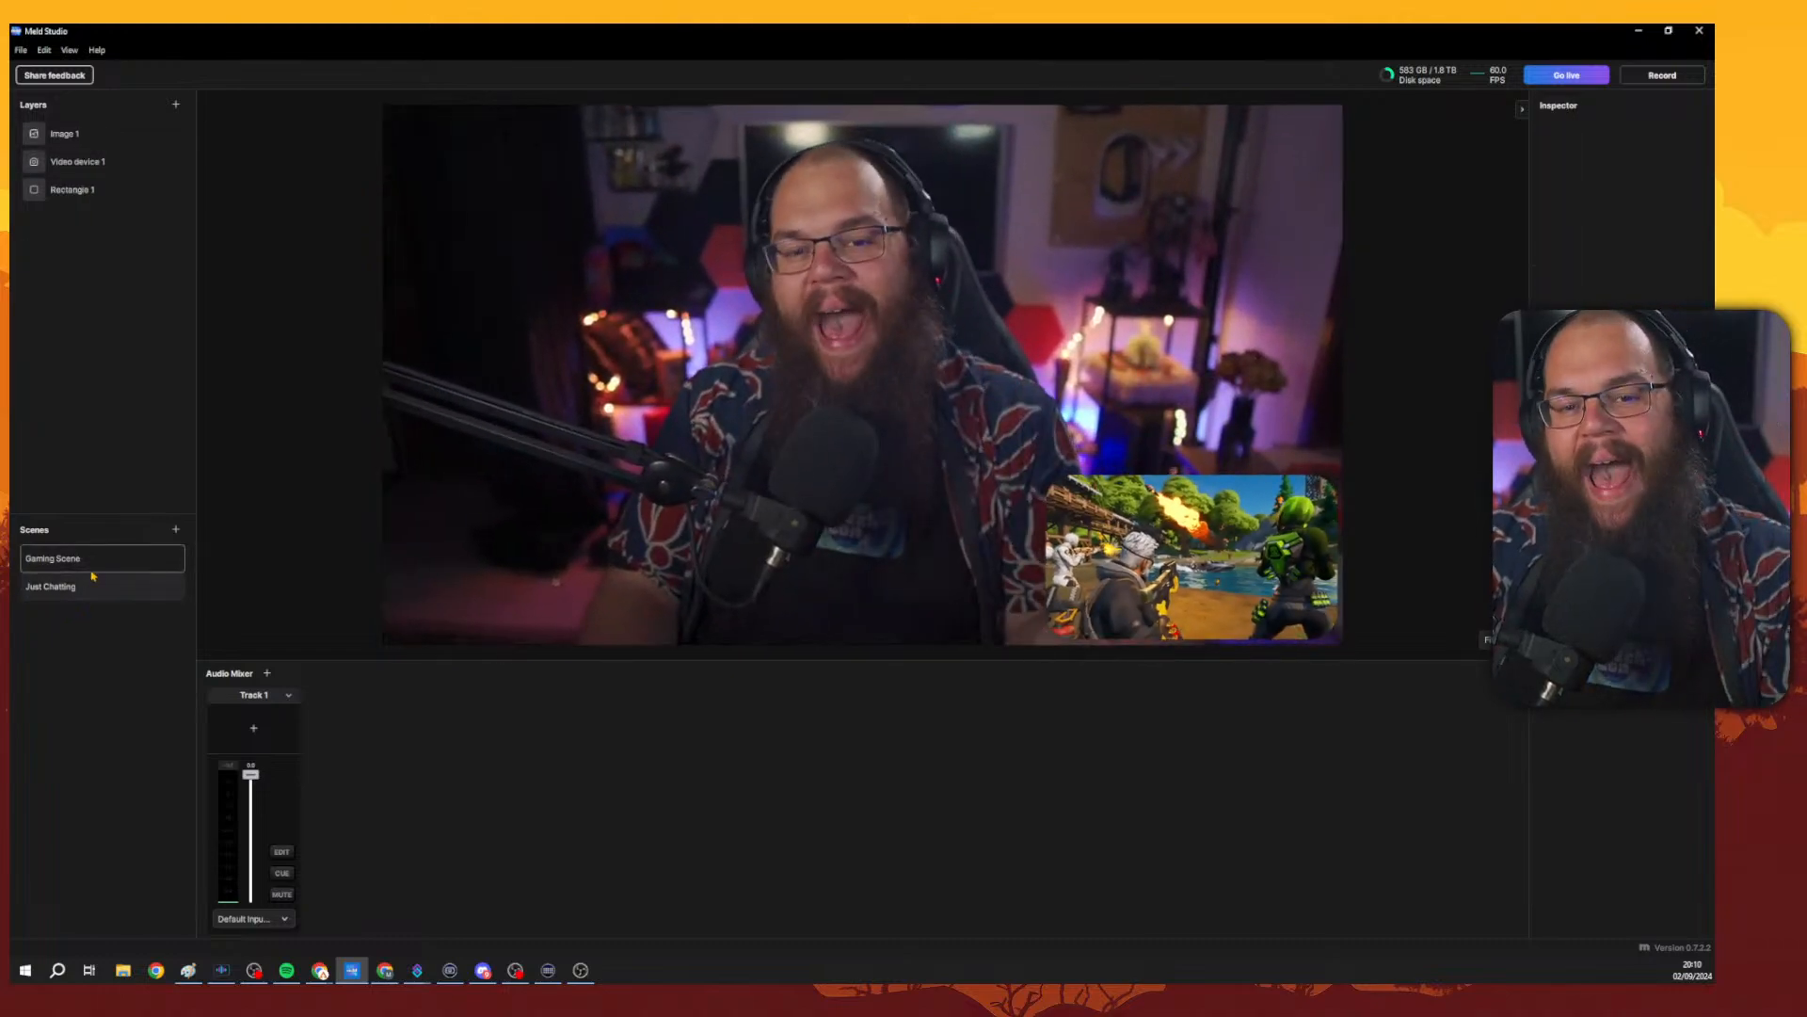
left_click(92, 571)
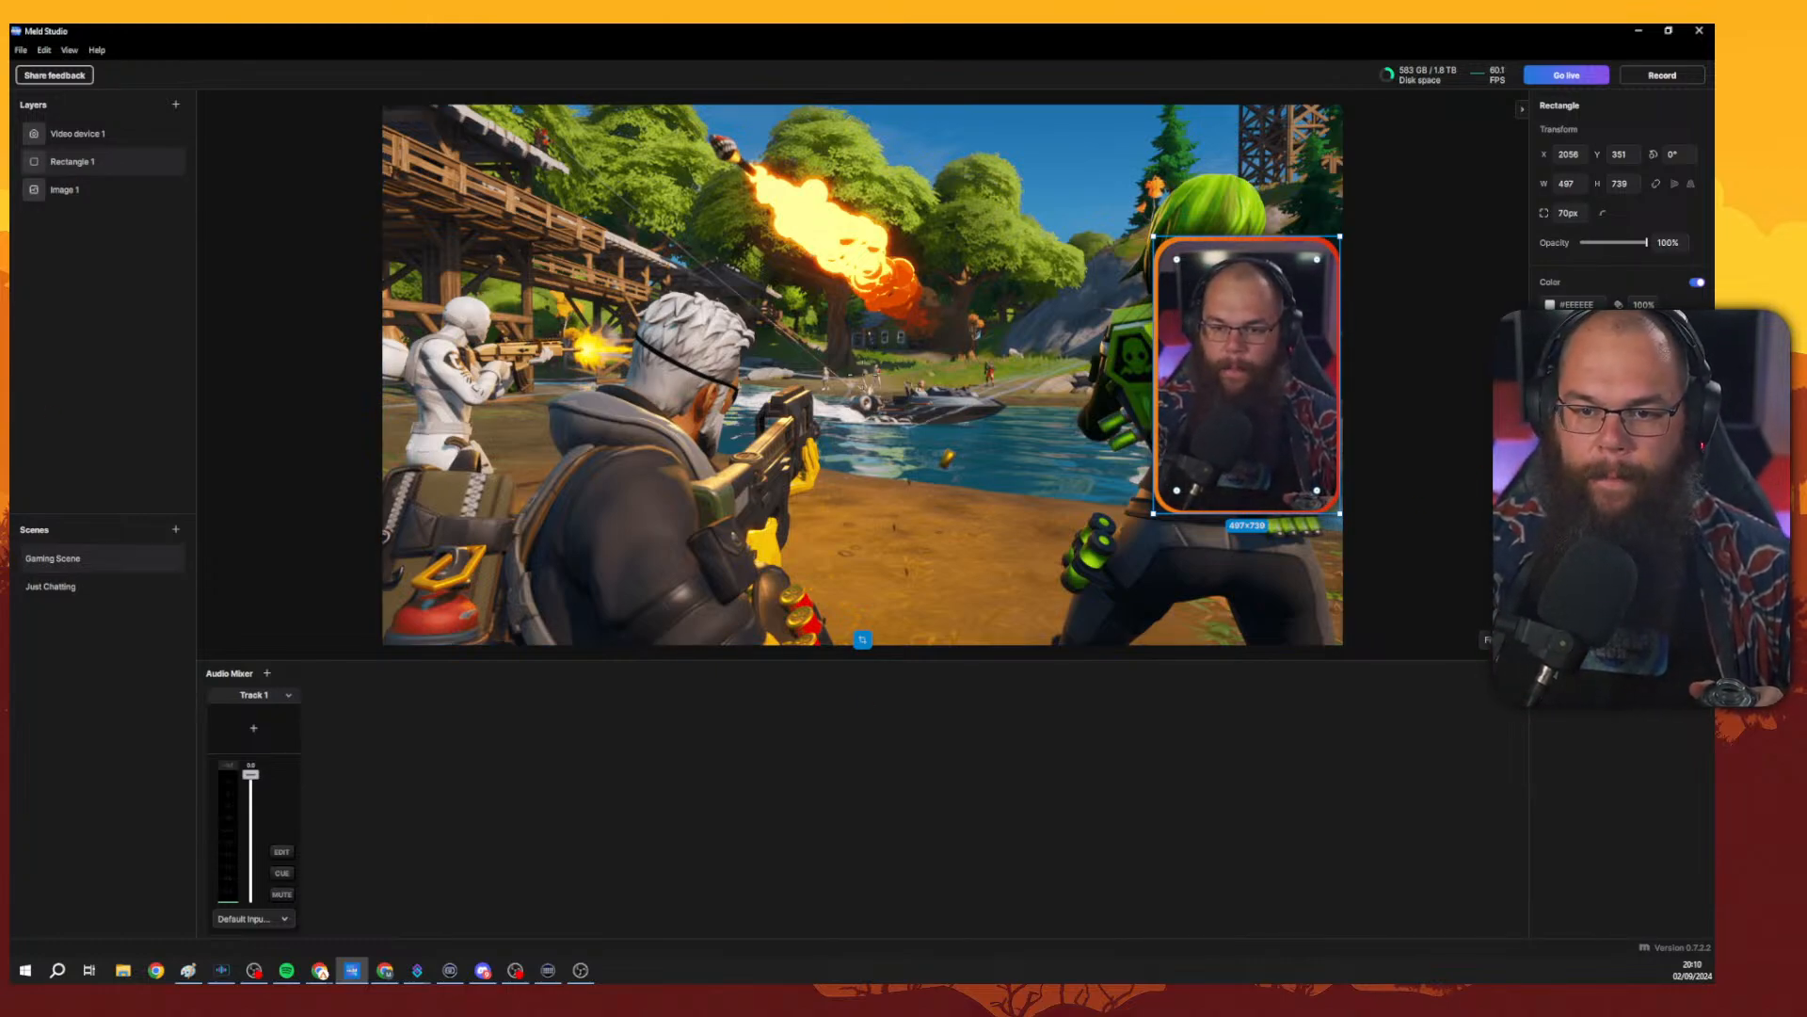
left_click(94, 133)
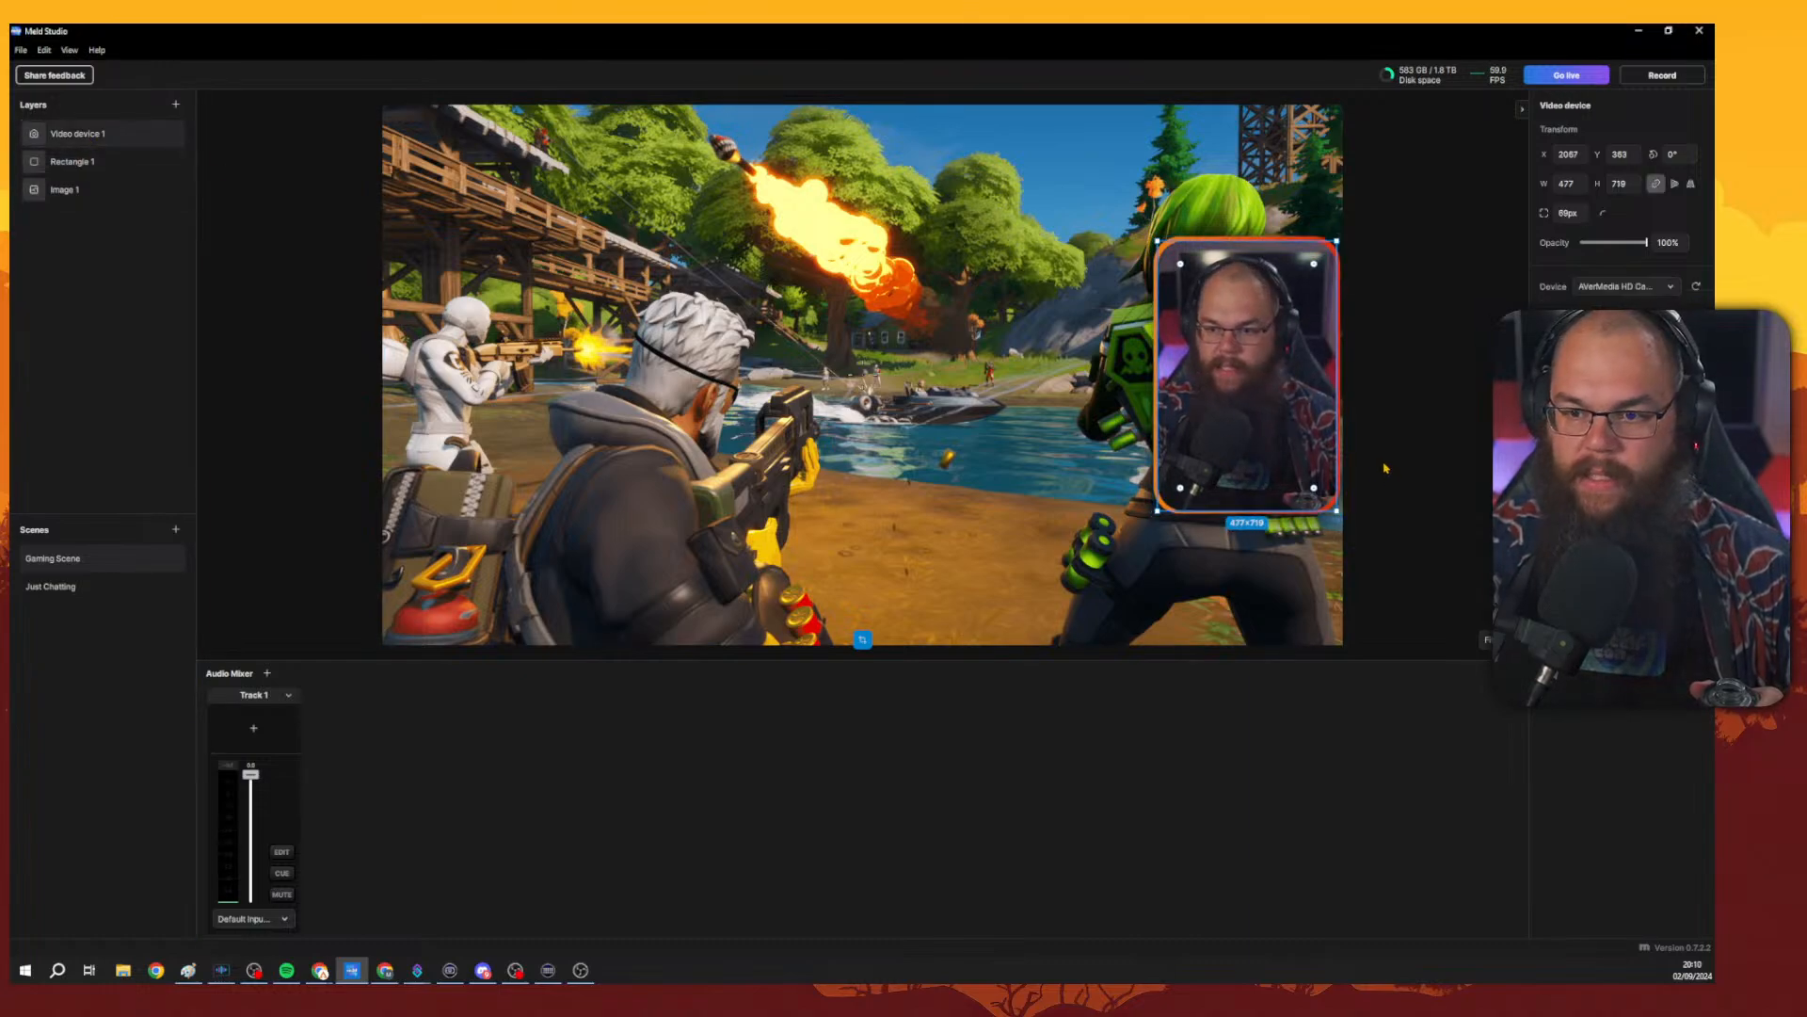
Add a Duplicator layer and resize it to about 1018 × 679 in the canvas centre.
left_click(175, 103)
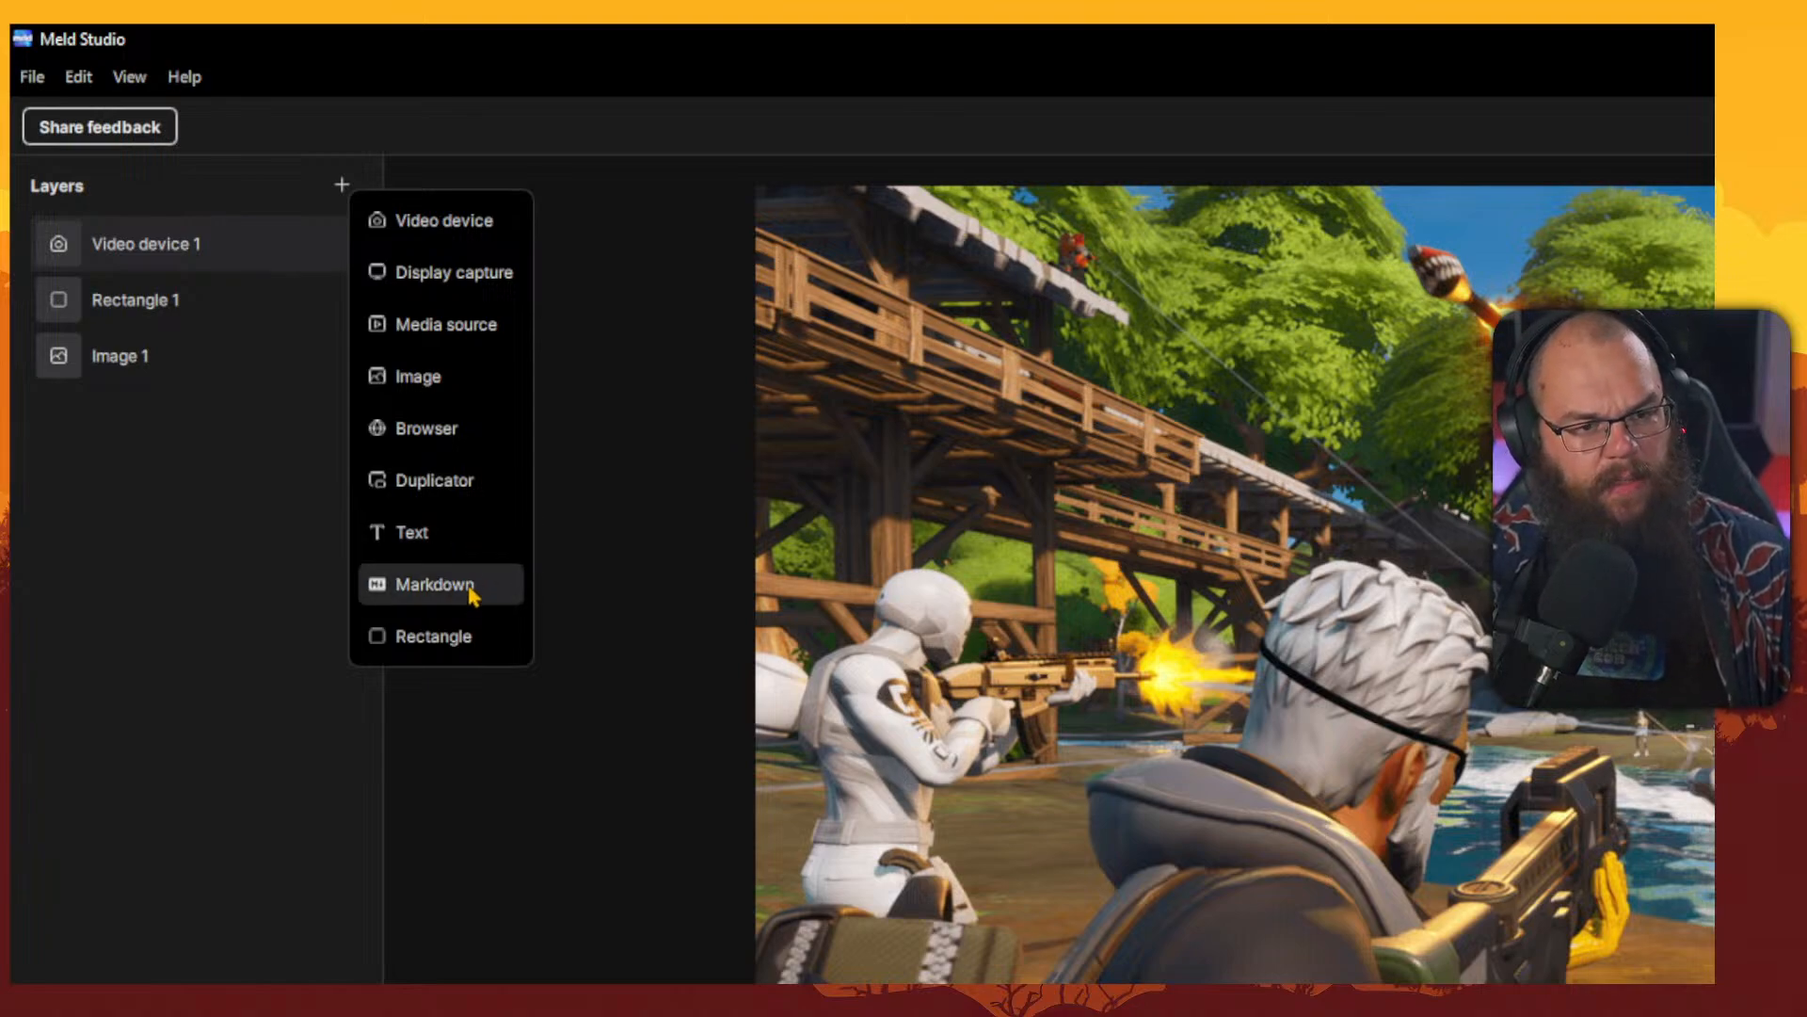
left_click(455, 482)
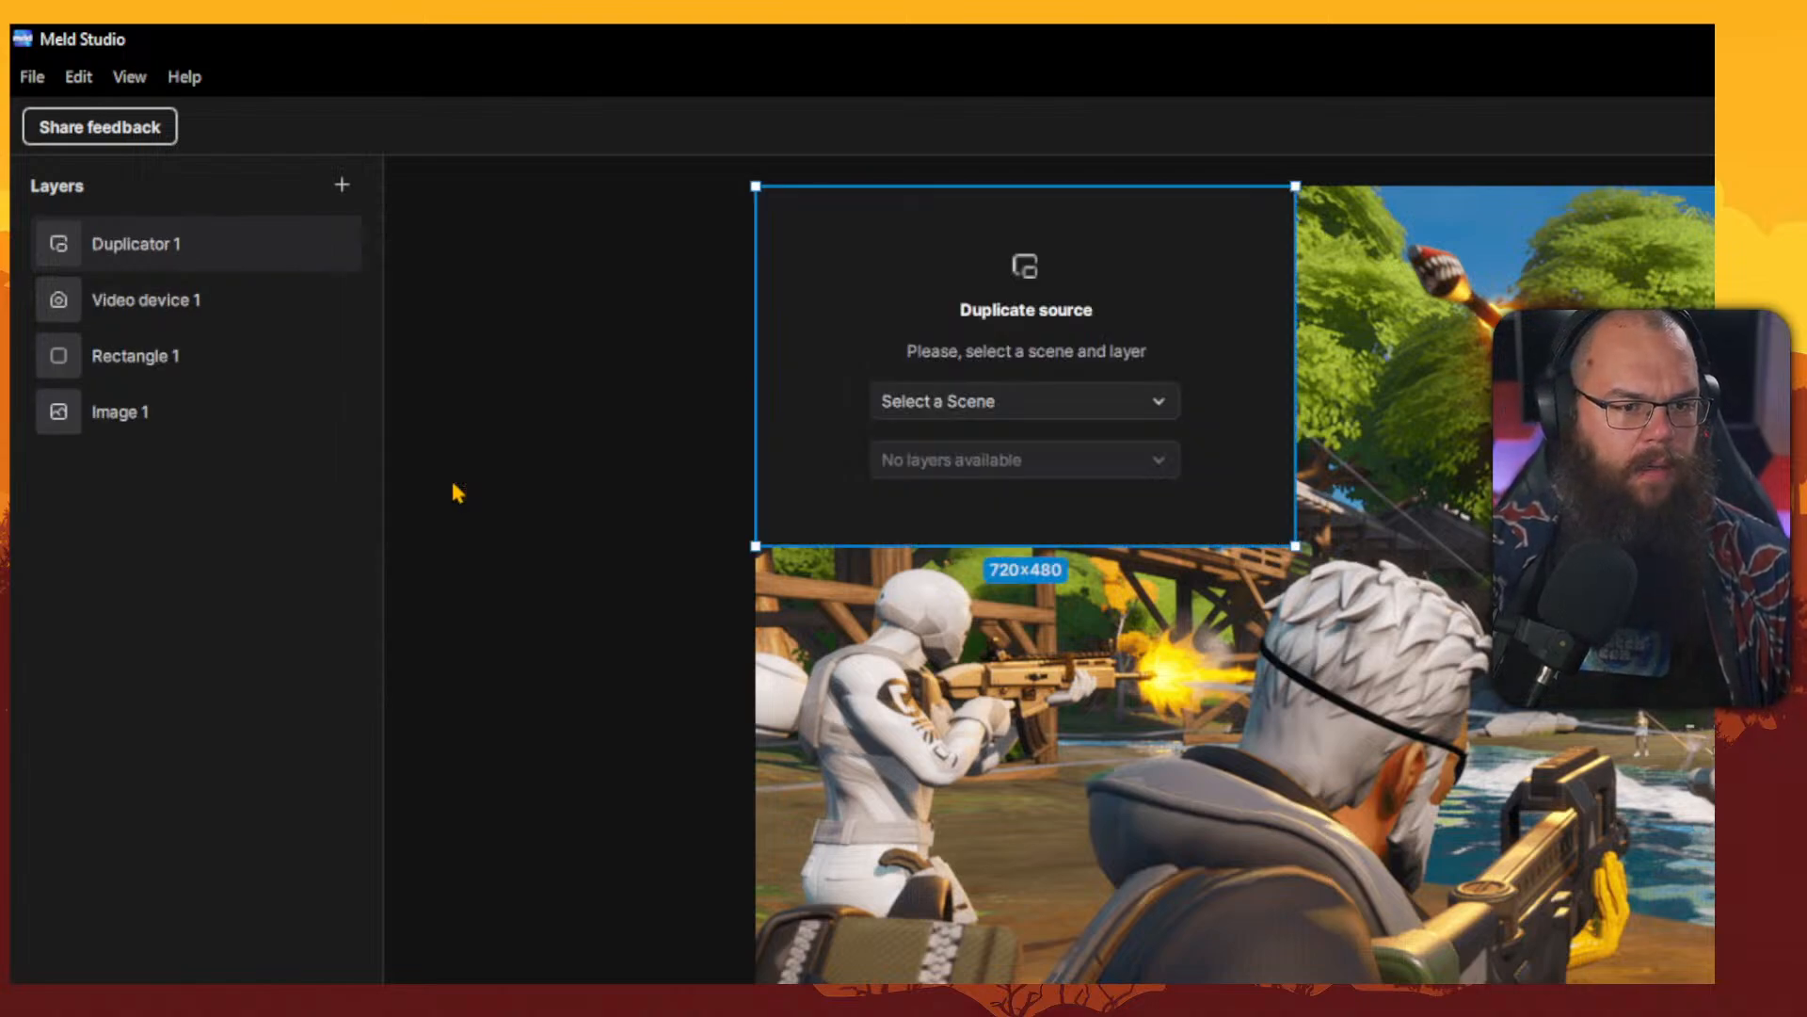
left_click_drag(979, 391, 1504, 668)
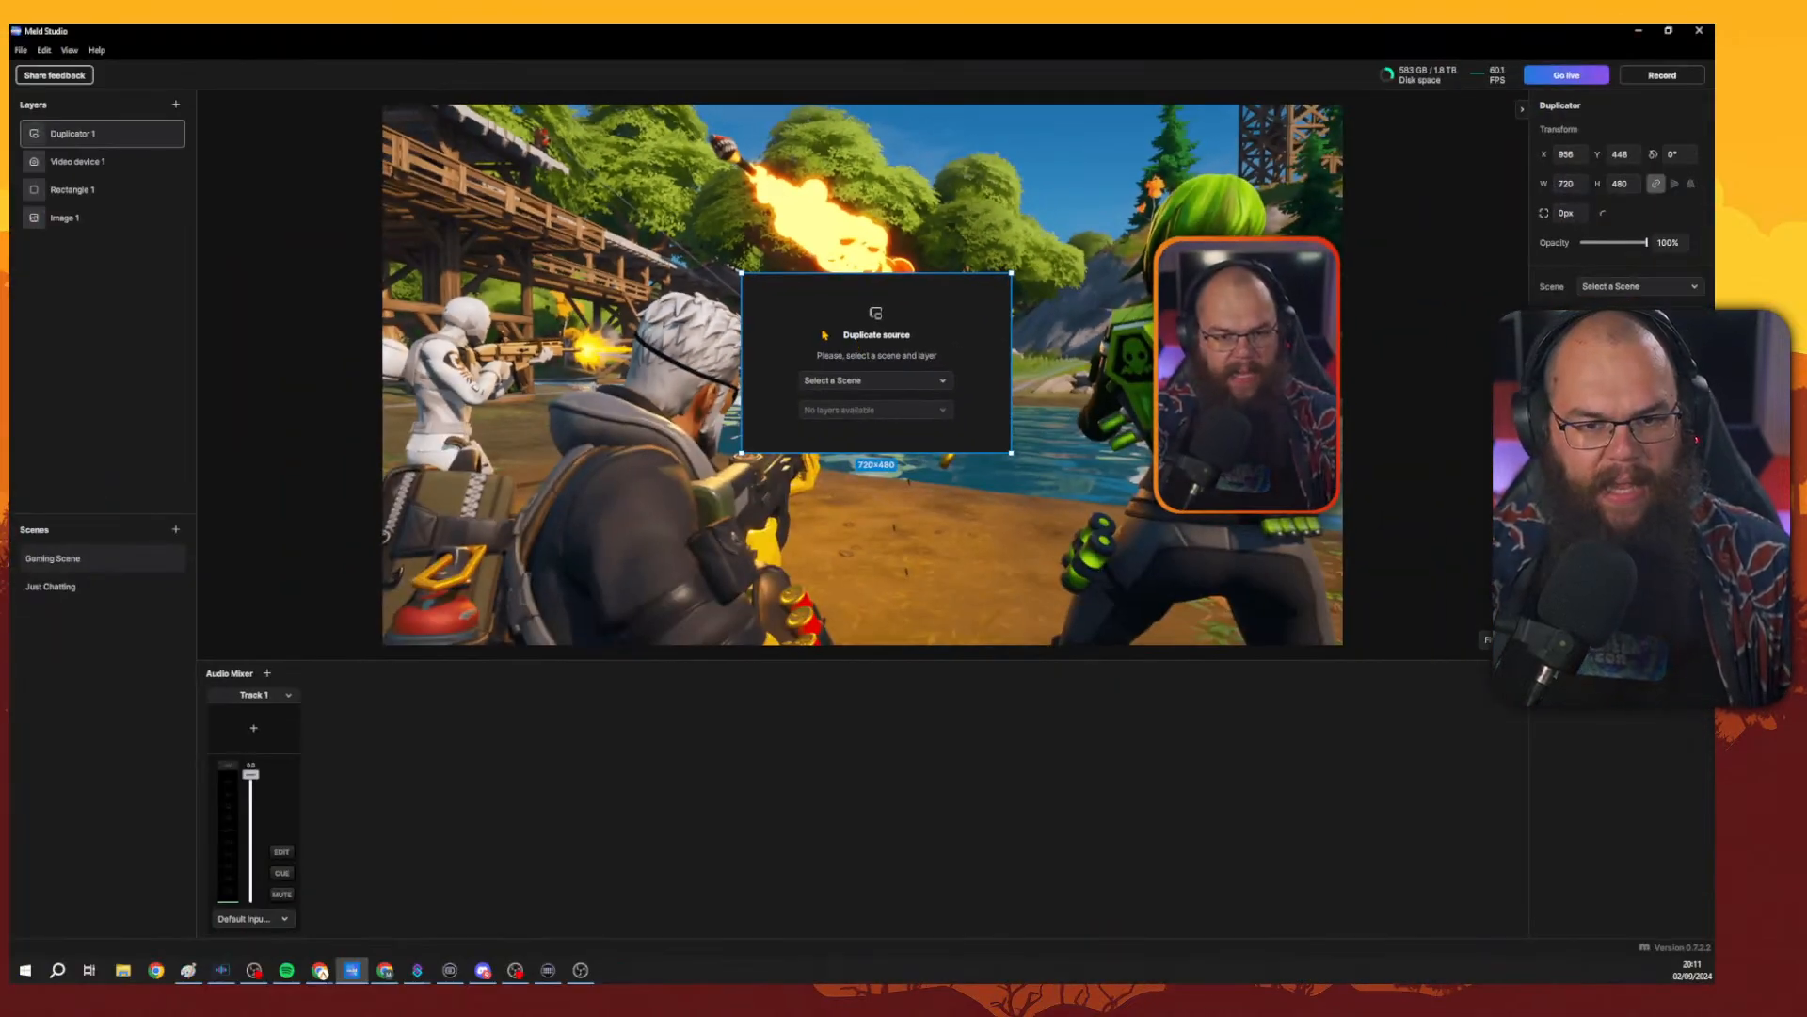
mouse_move(741, 273)
left_mouse_down()
mouse_move(718, 232)
mouse_move(720, 264)
left_mouse_up()
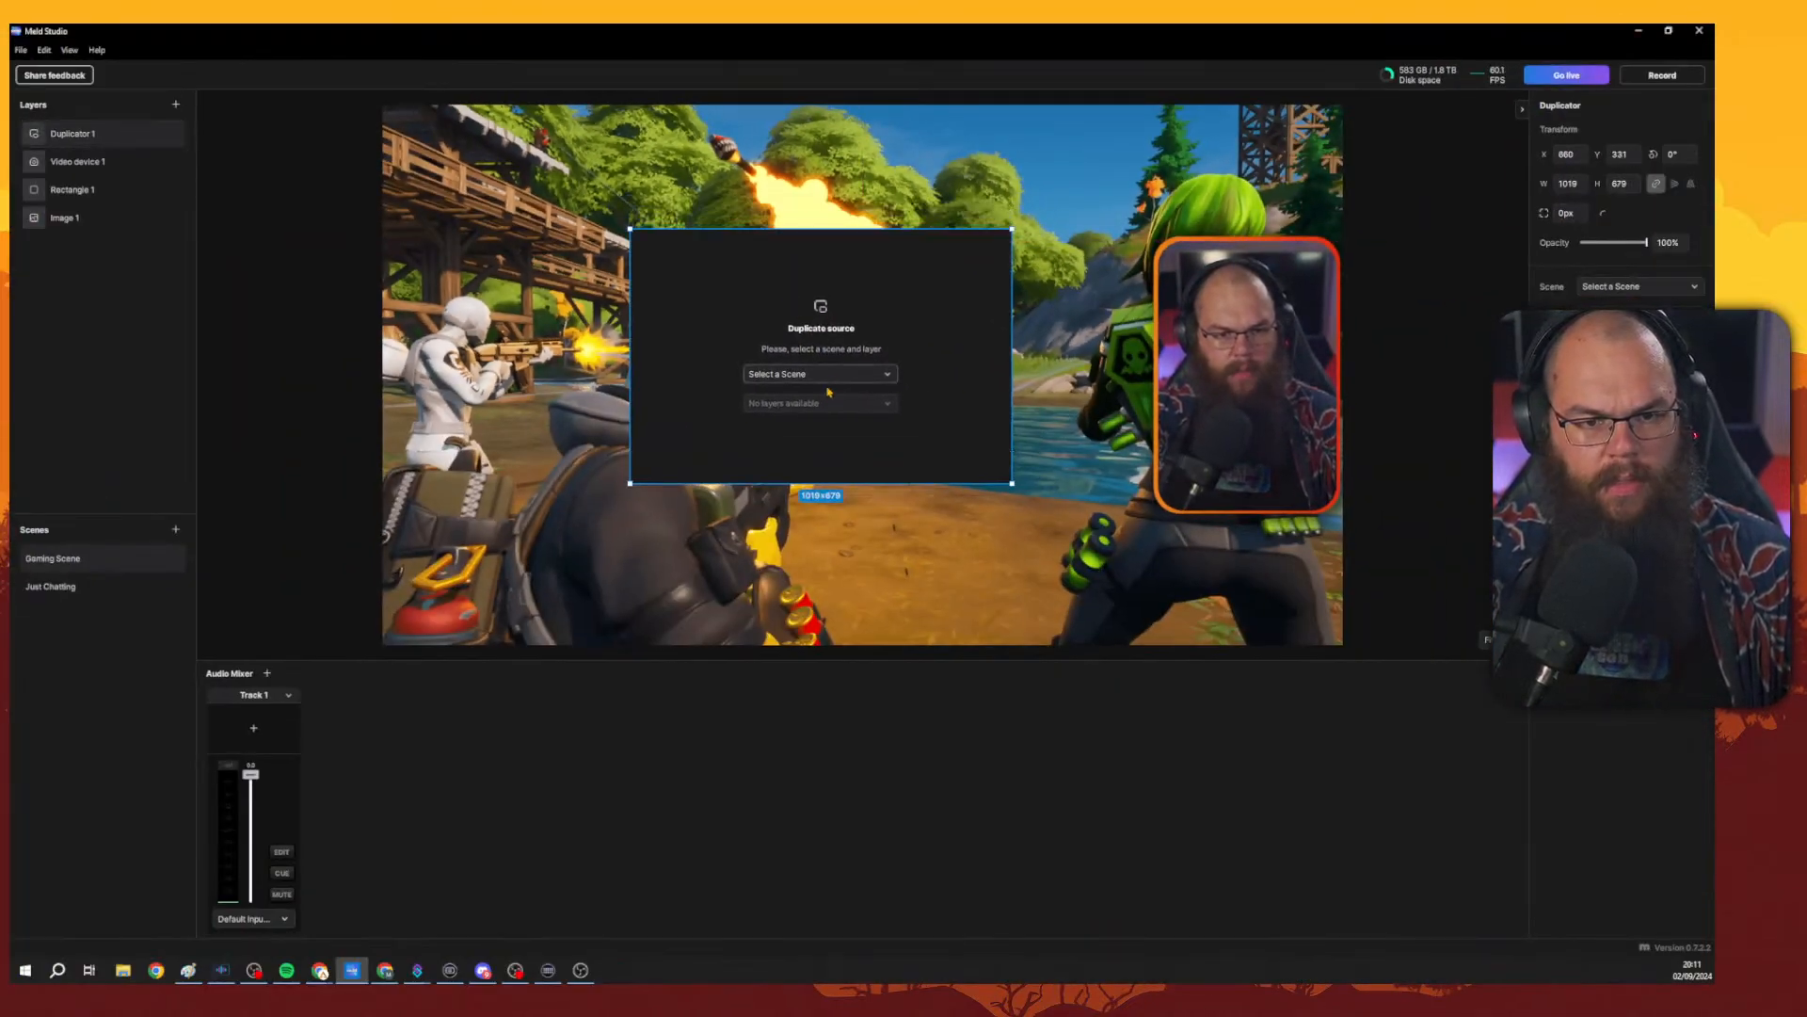
Set the duplicator's source to the Just Chatting scene and its Video device 1 layer.
left_click(826, 375)
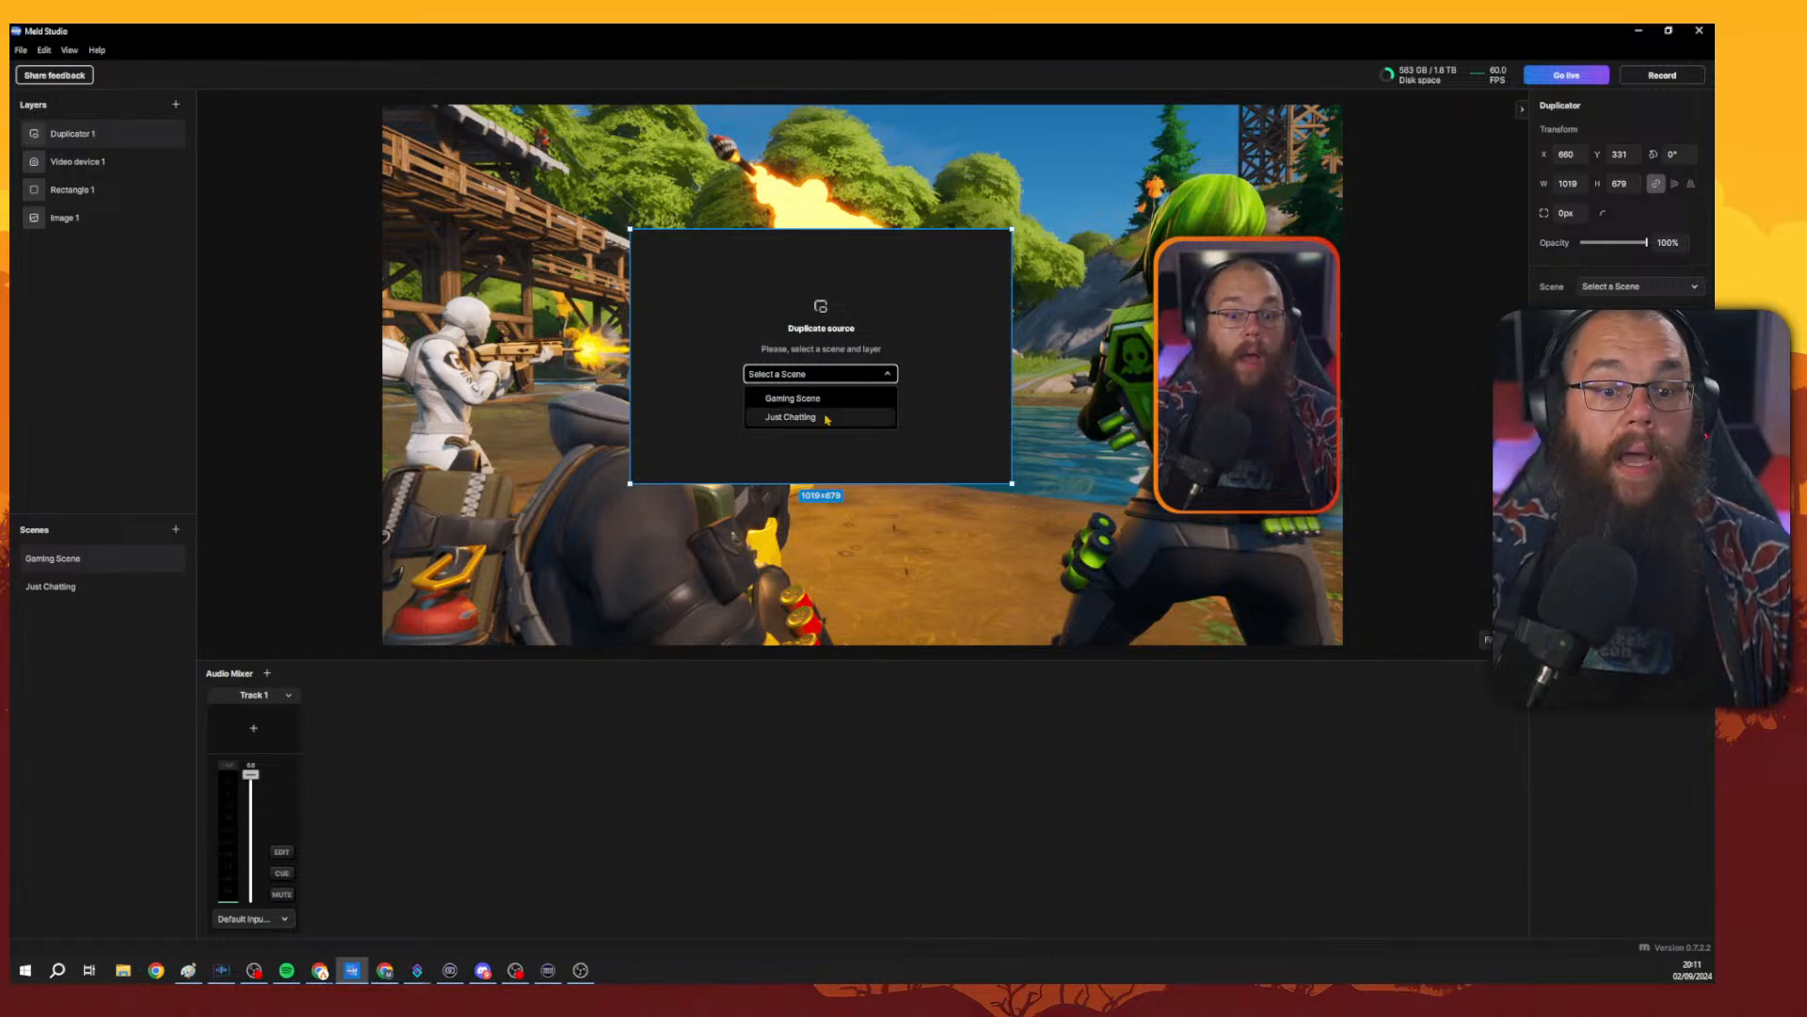
left_click(808, 417)
left_click(817, 403)
left_click(817, 402)
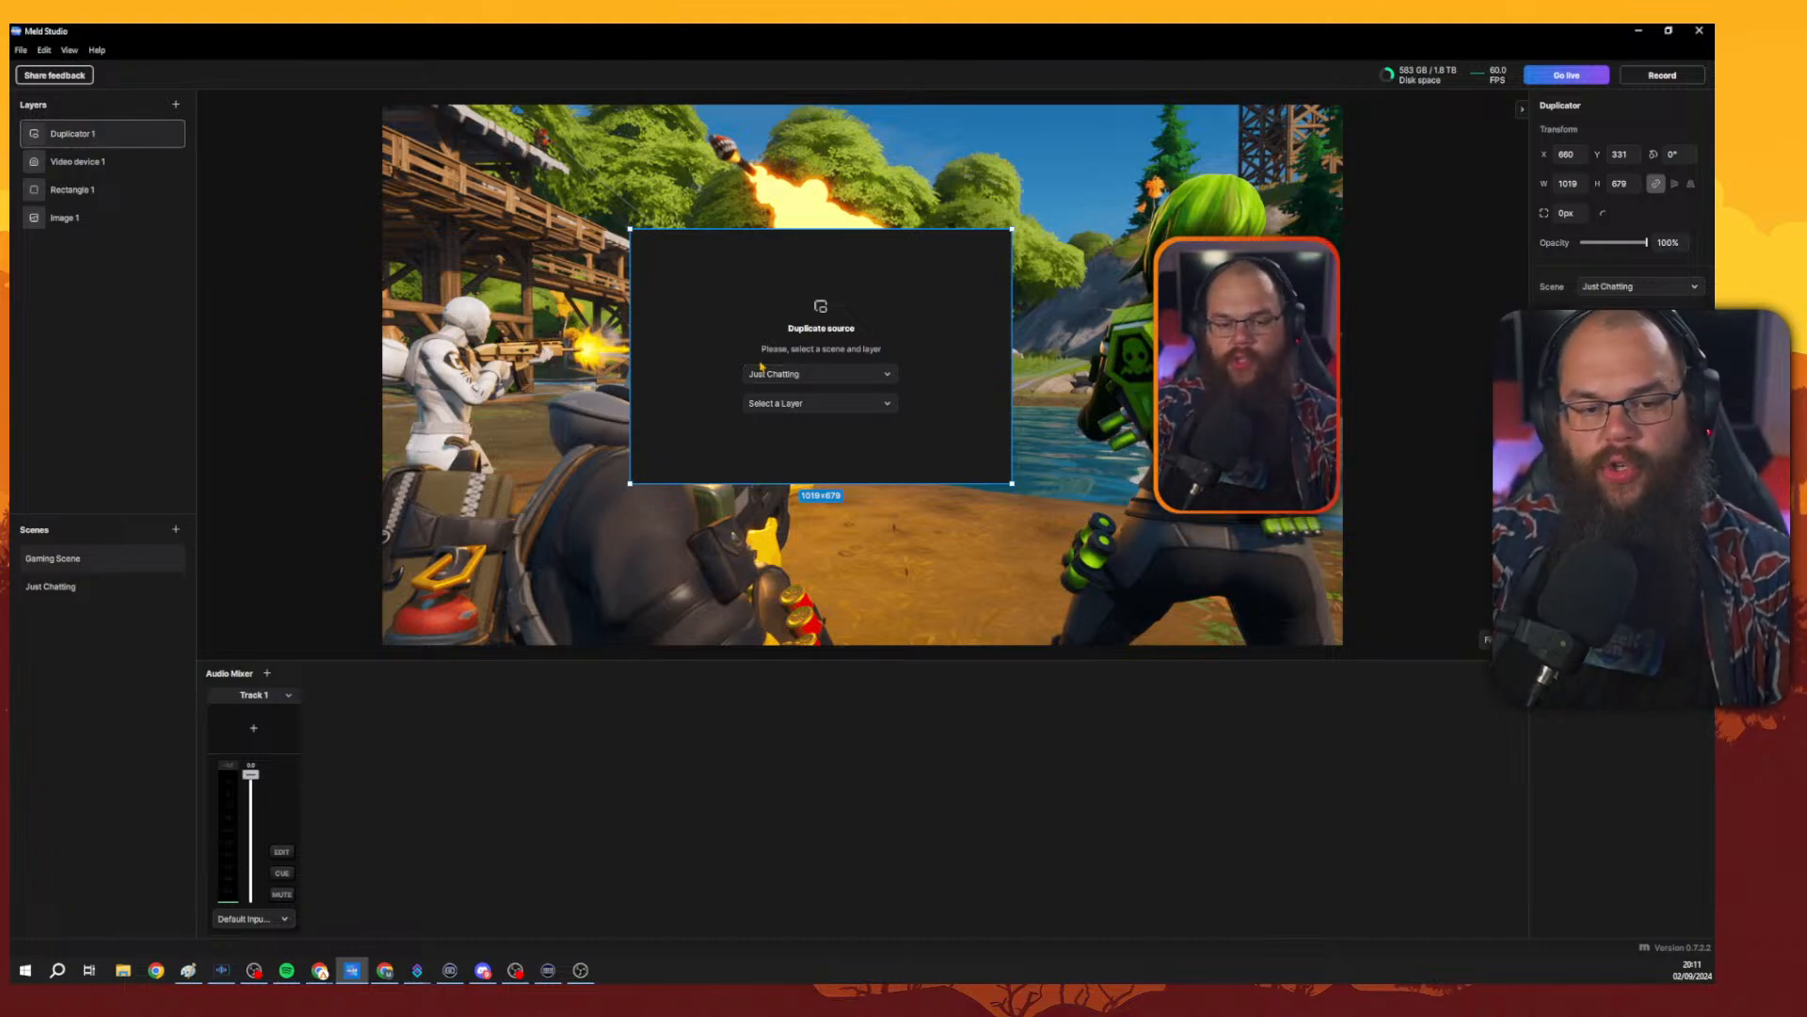
left_click(805, 404)
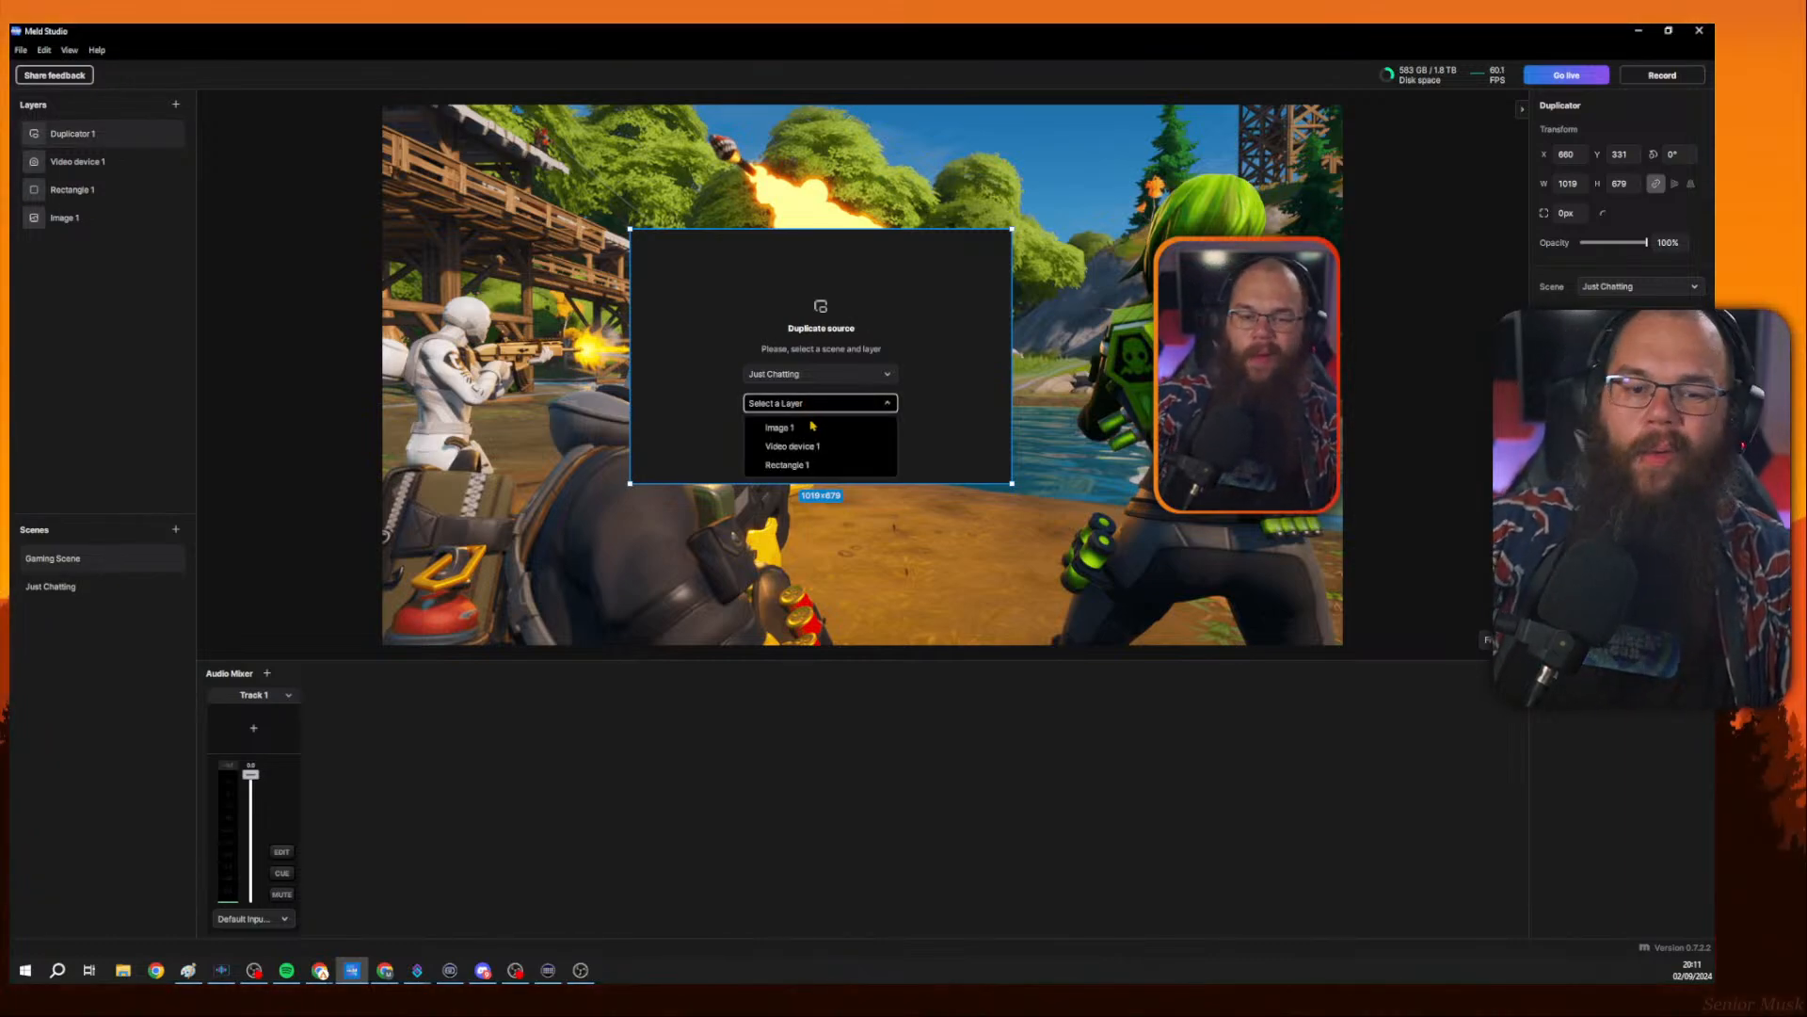
left_click(795, 446)
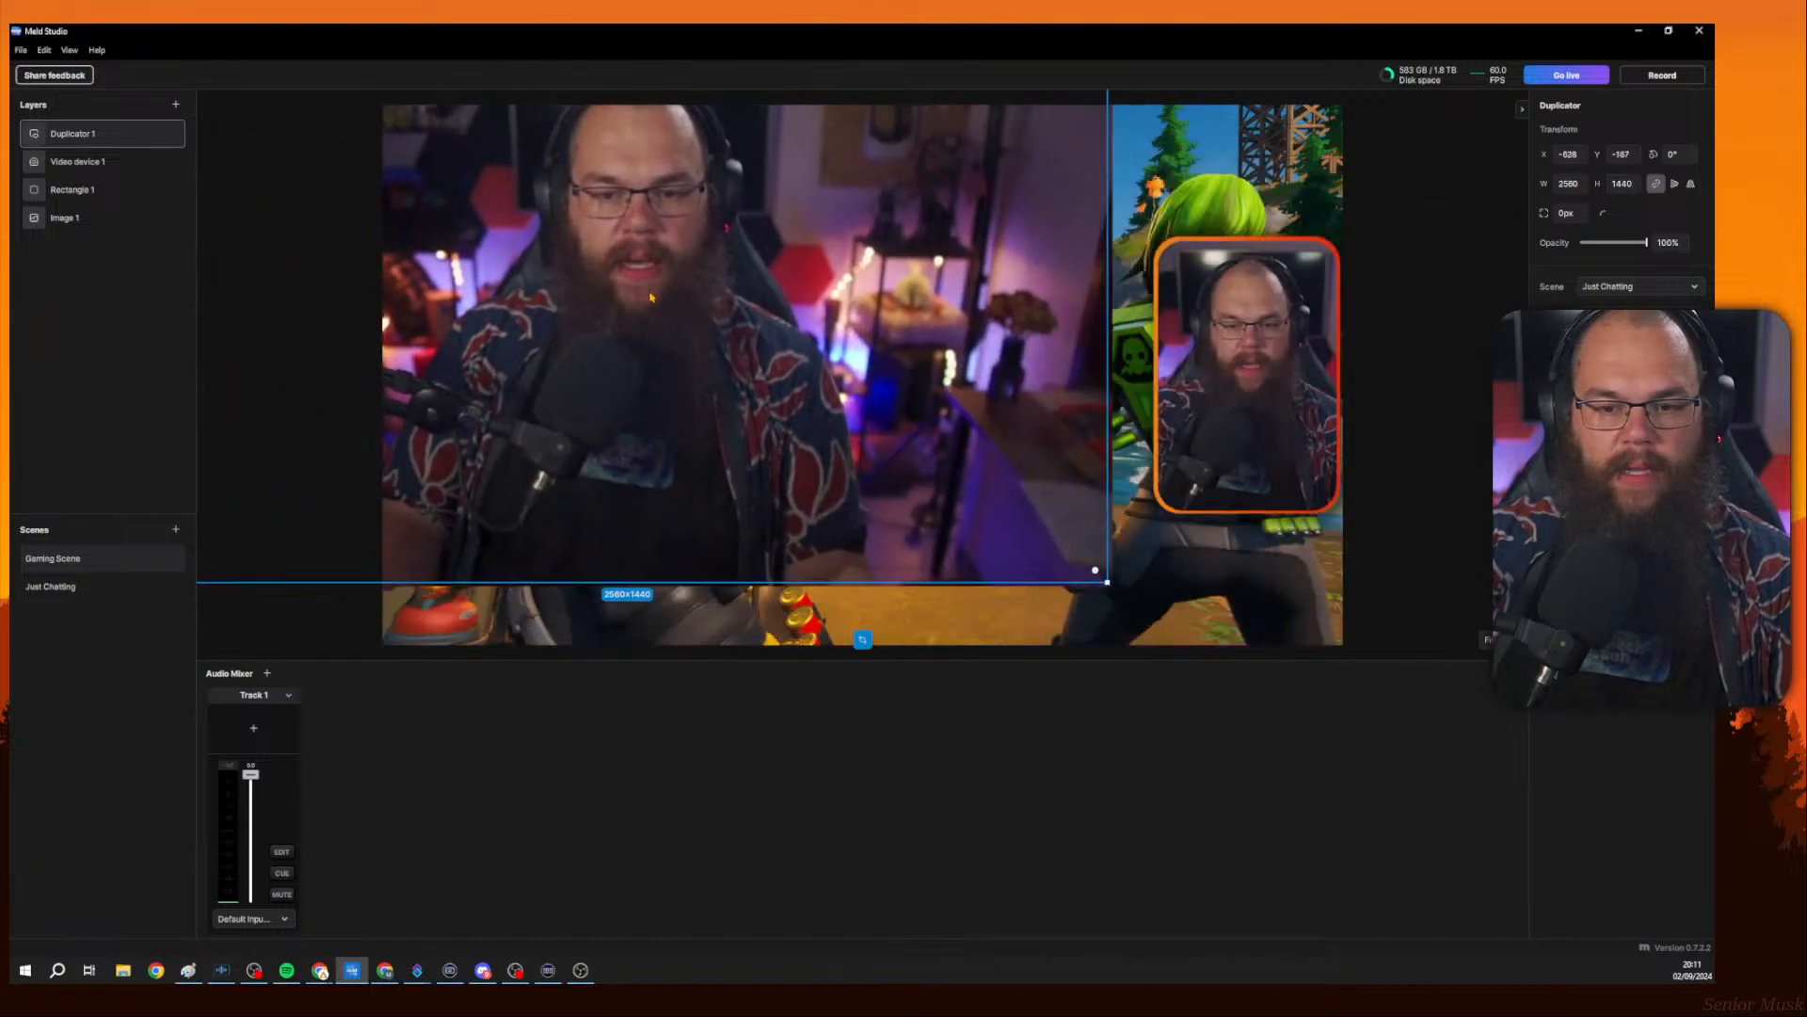
Resize the duplicated camera to about 1438 × 809 and centre it over the game.
left_click_drag(650, 298, 750, 363)
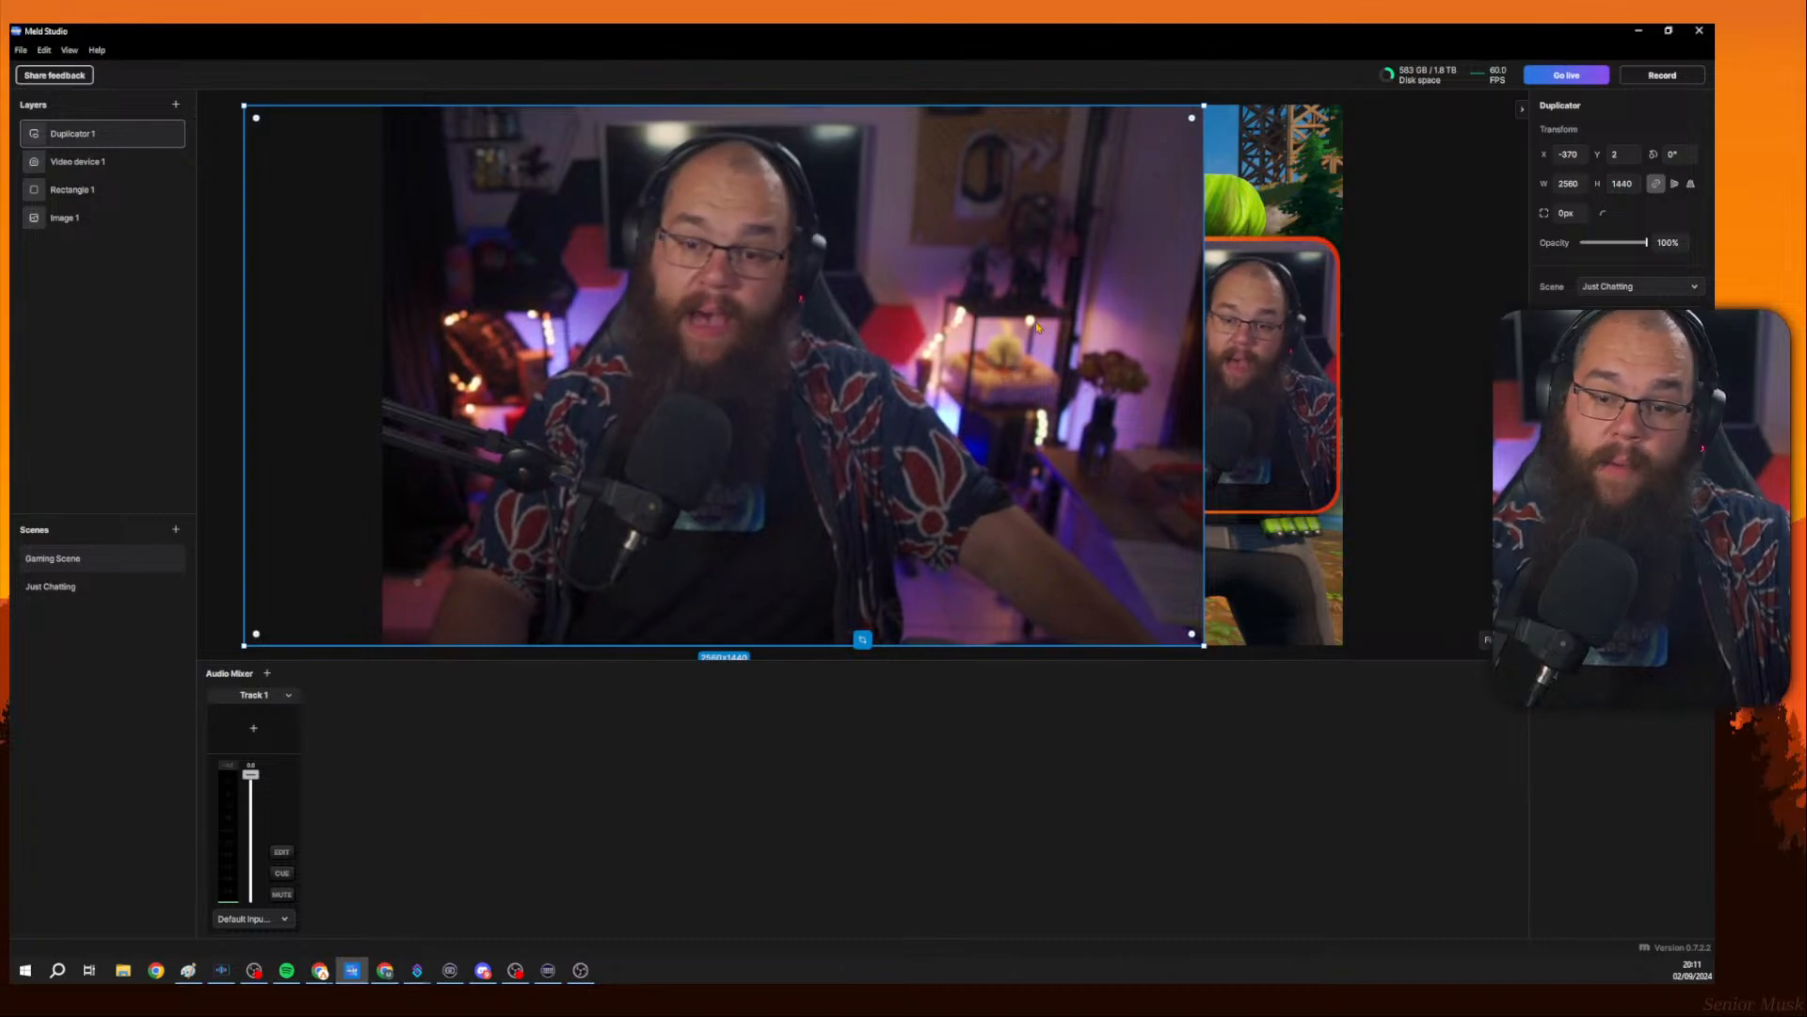
mouse_move(815, 304)
left_mouse_down()
mouse_move(845, 305)
mouse_move(809, 305)
left_mouse_up()
left_click_drag(1199, 315, 604, 332)
left_click_drag(440, 354, 992, 347)
left_click_drag(789, 356, 616, 358)
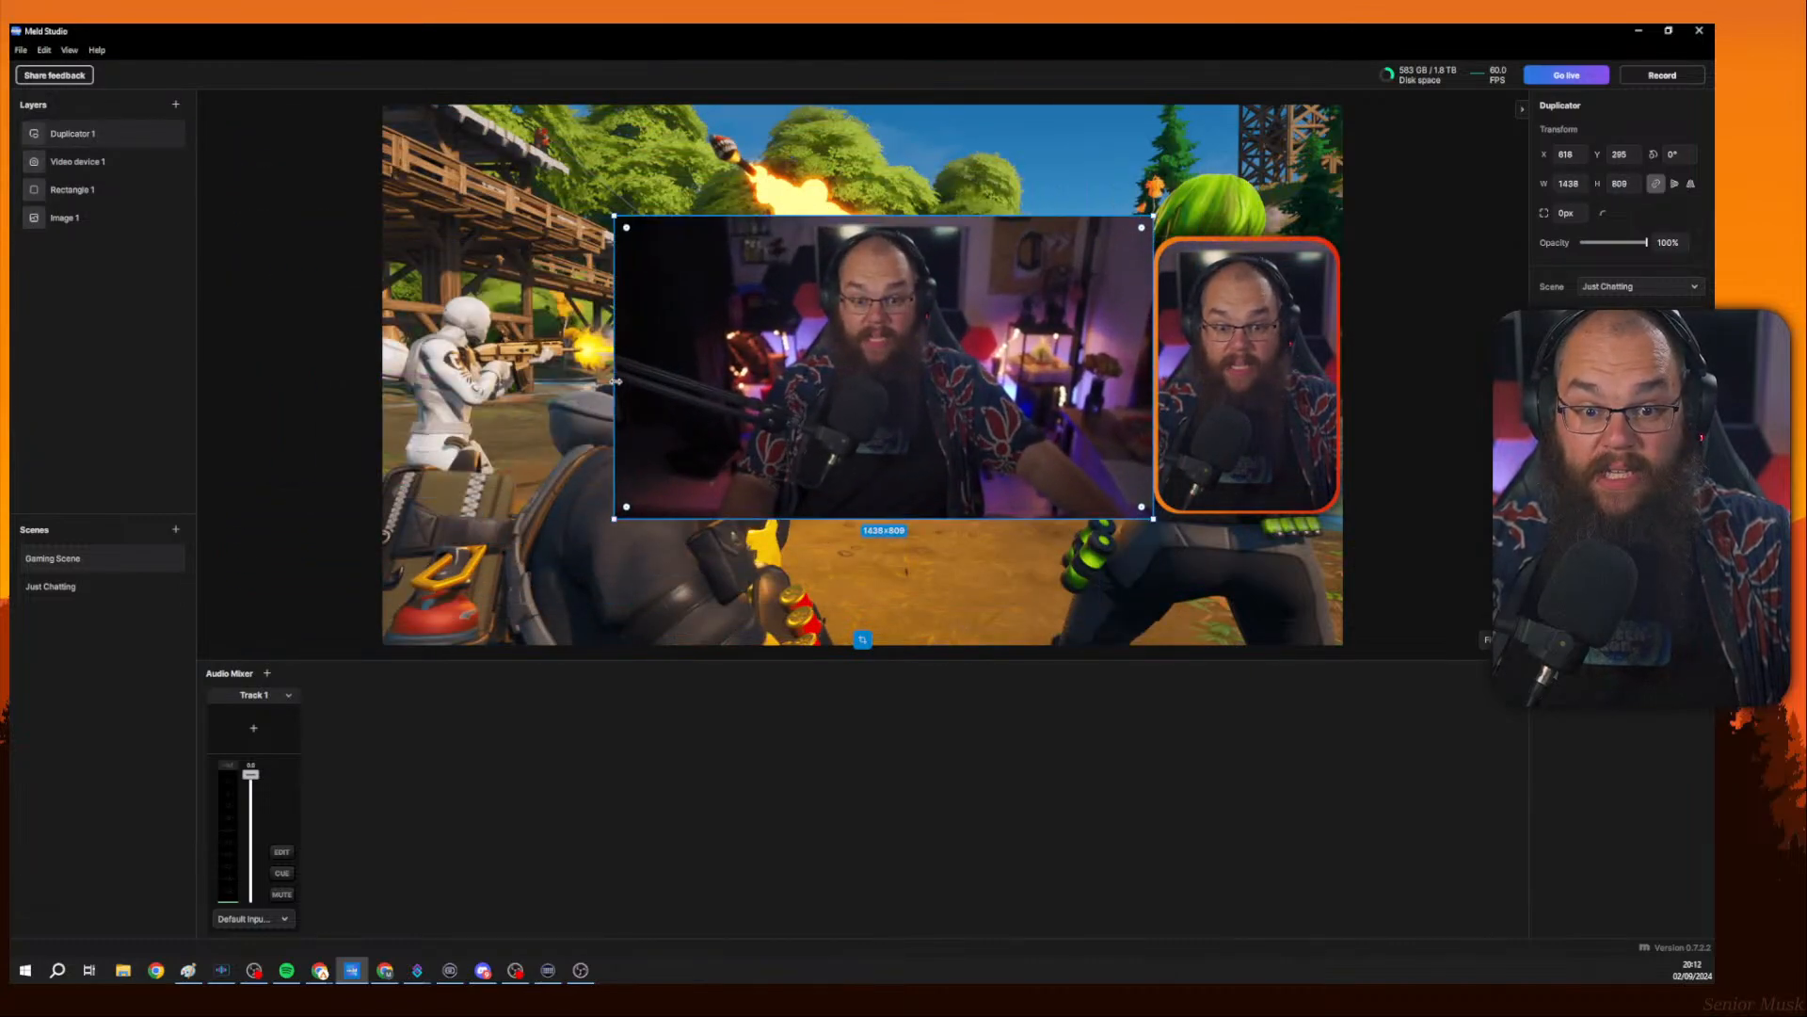
left_click_drag(954, 354, 946, 363)
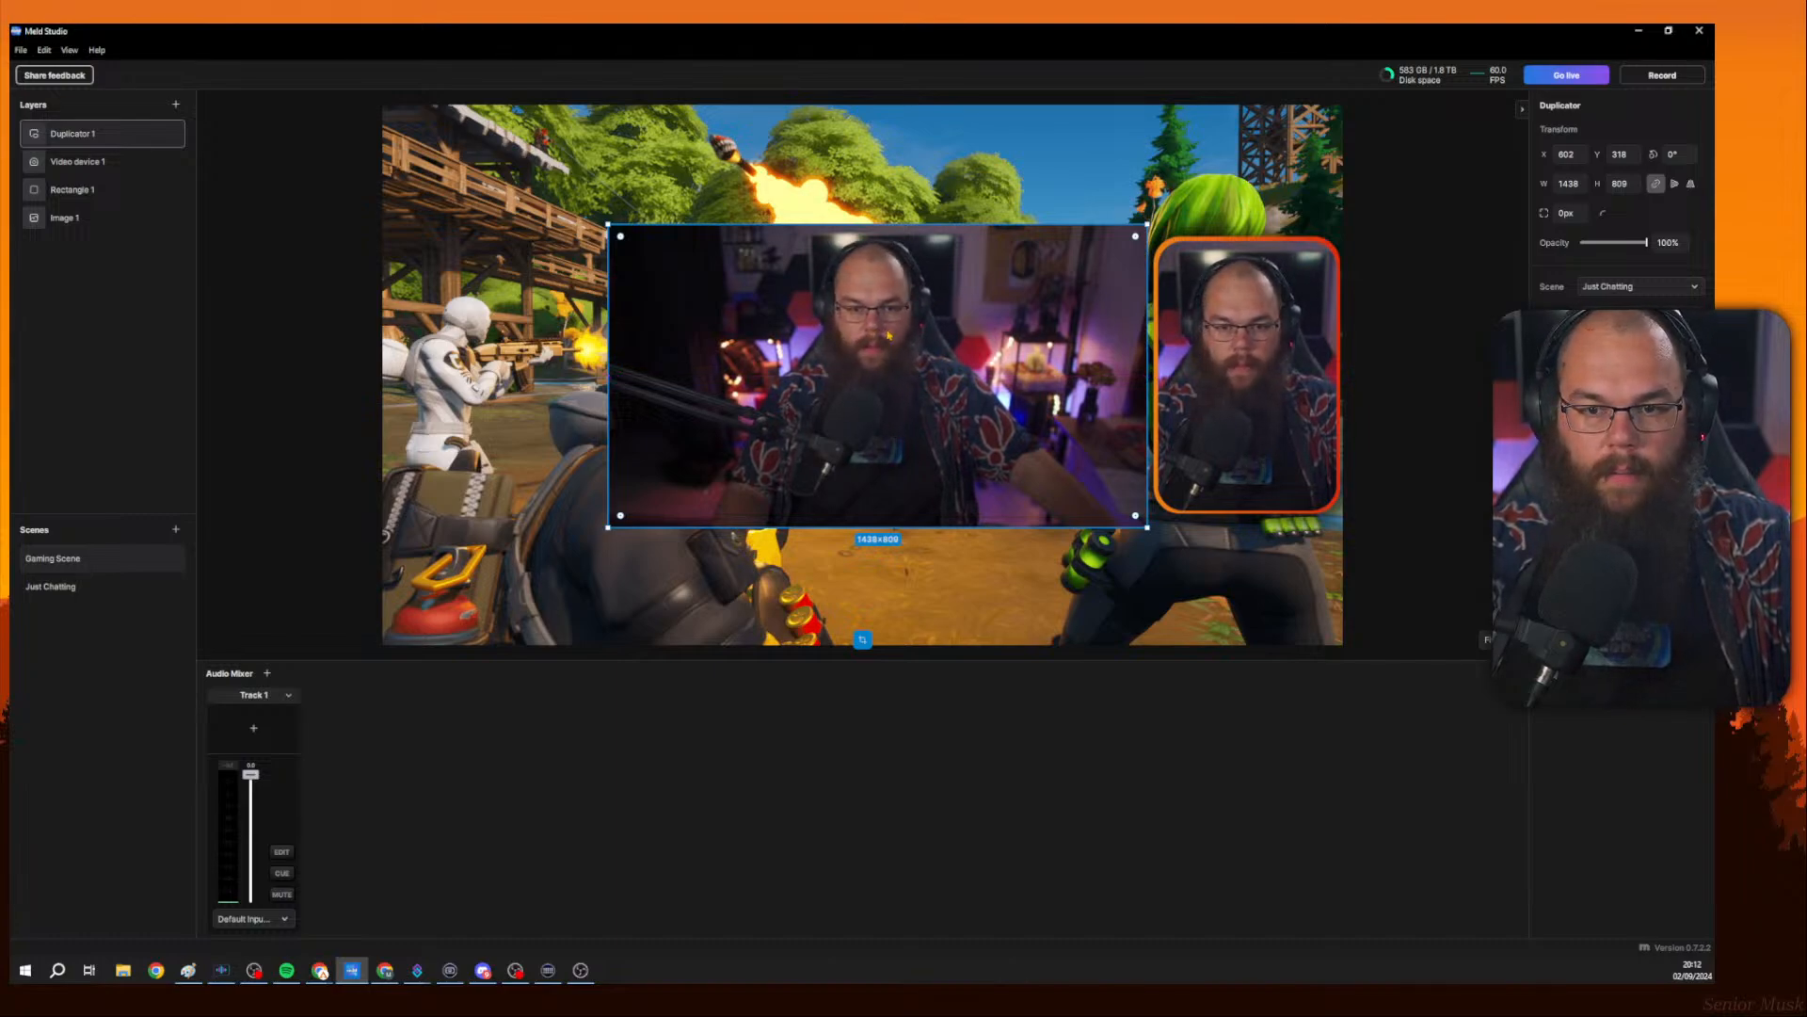
left_click_drag(867, 332, 811, 364)
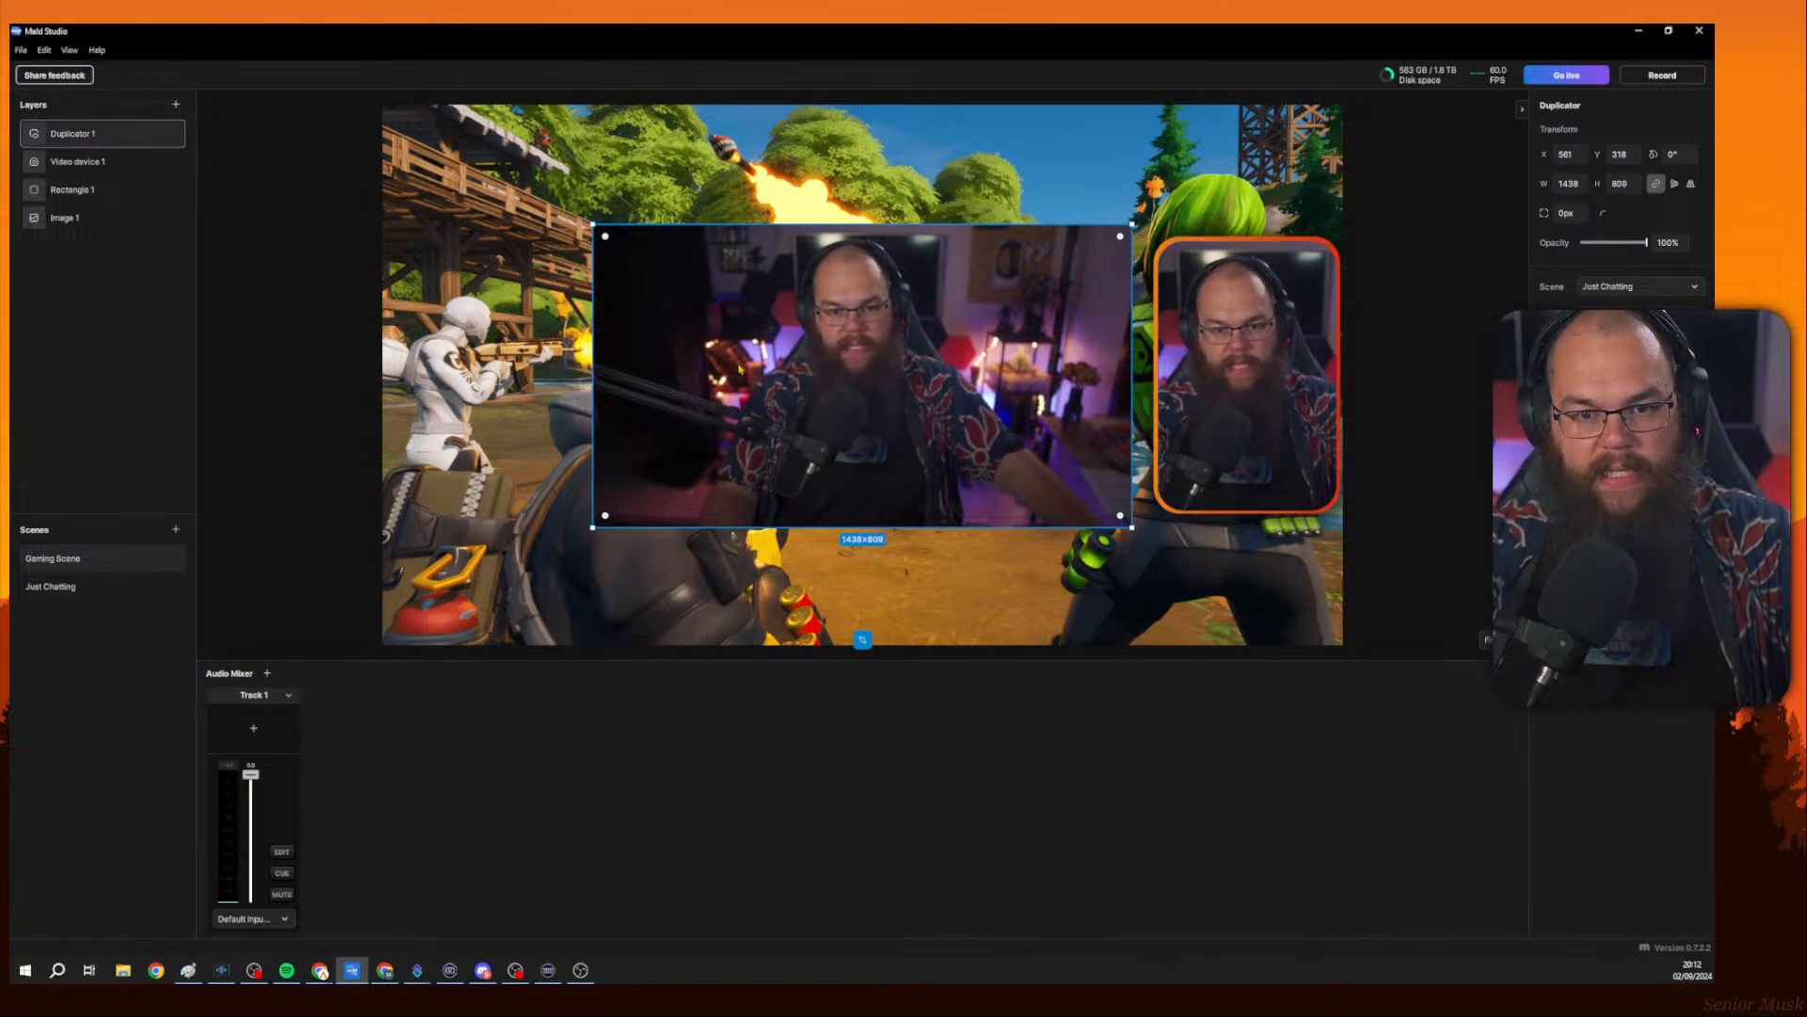
left_click_drag(741, 370, 785, 370)
left_click_drag(854, 369, 859, 369)
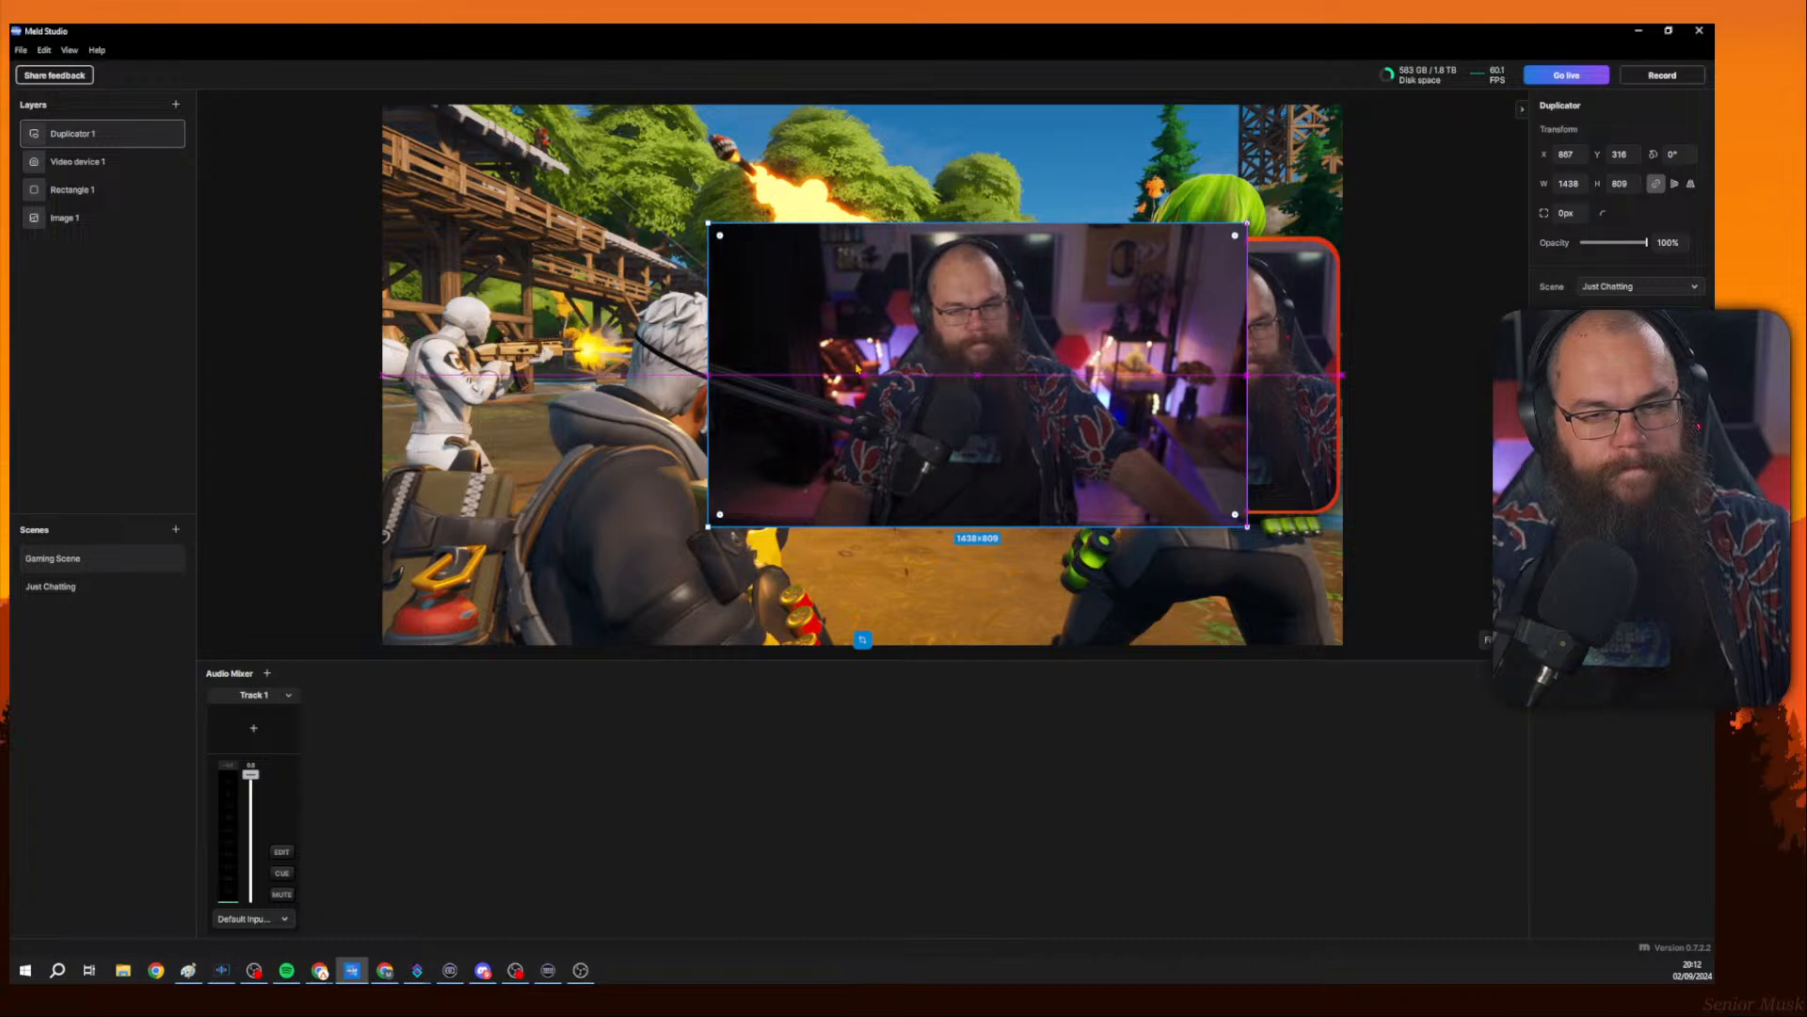
Add a second Duplicator layer sourcing a layer from Gaming Scene.
left_click(175, 103)
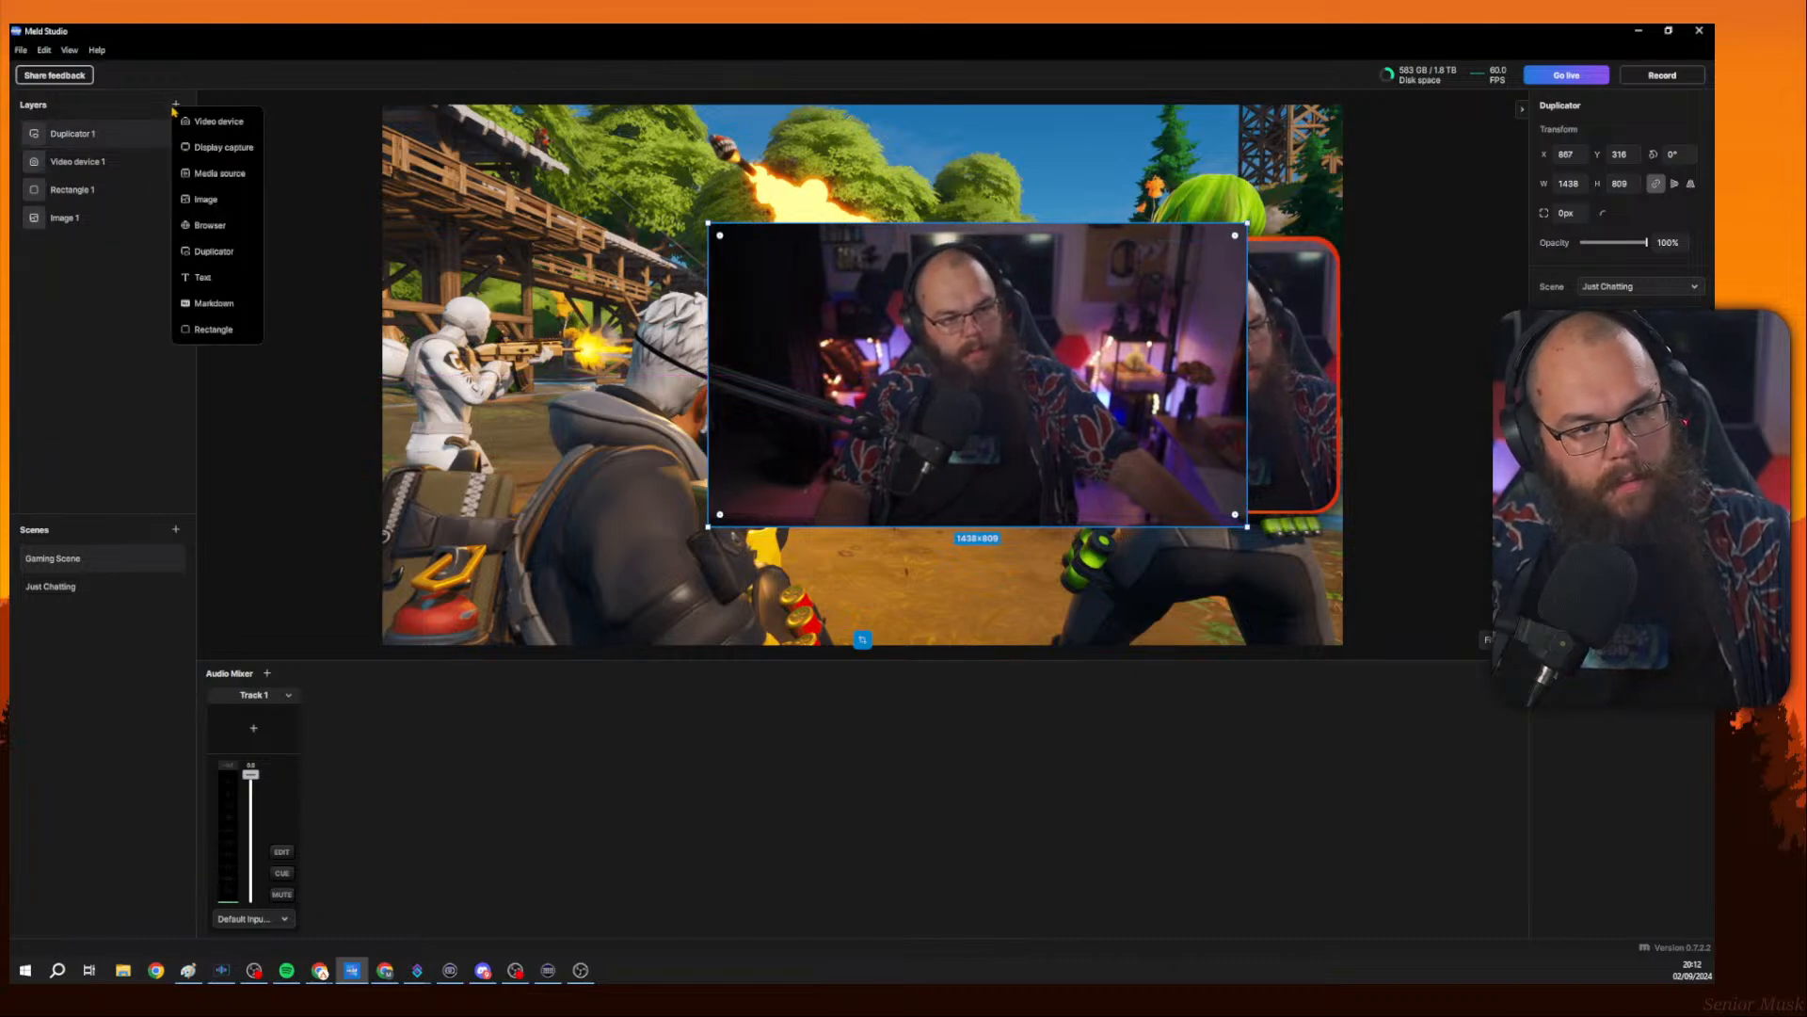
left_click(213, 251)
left_click(516, 213)
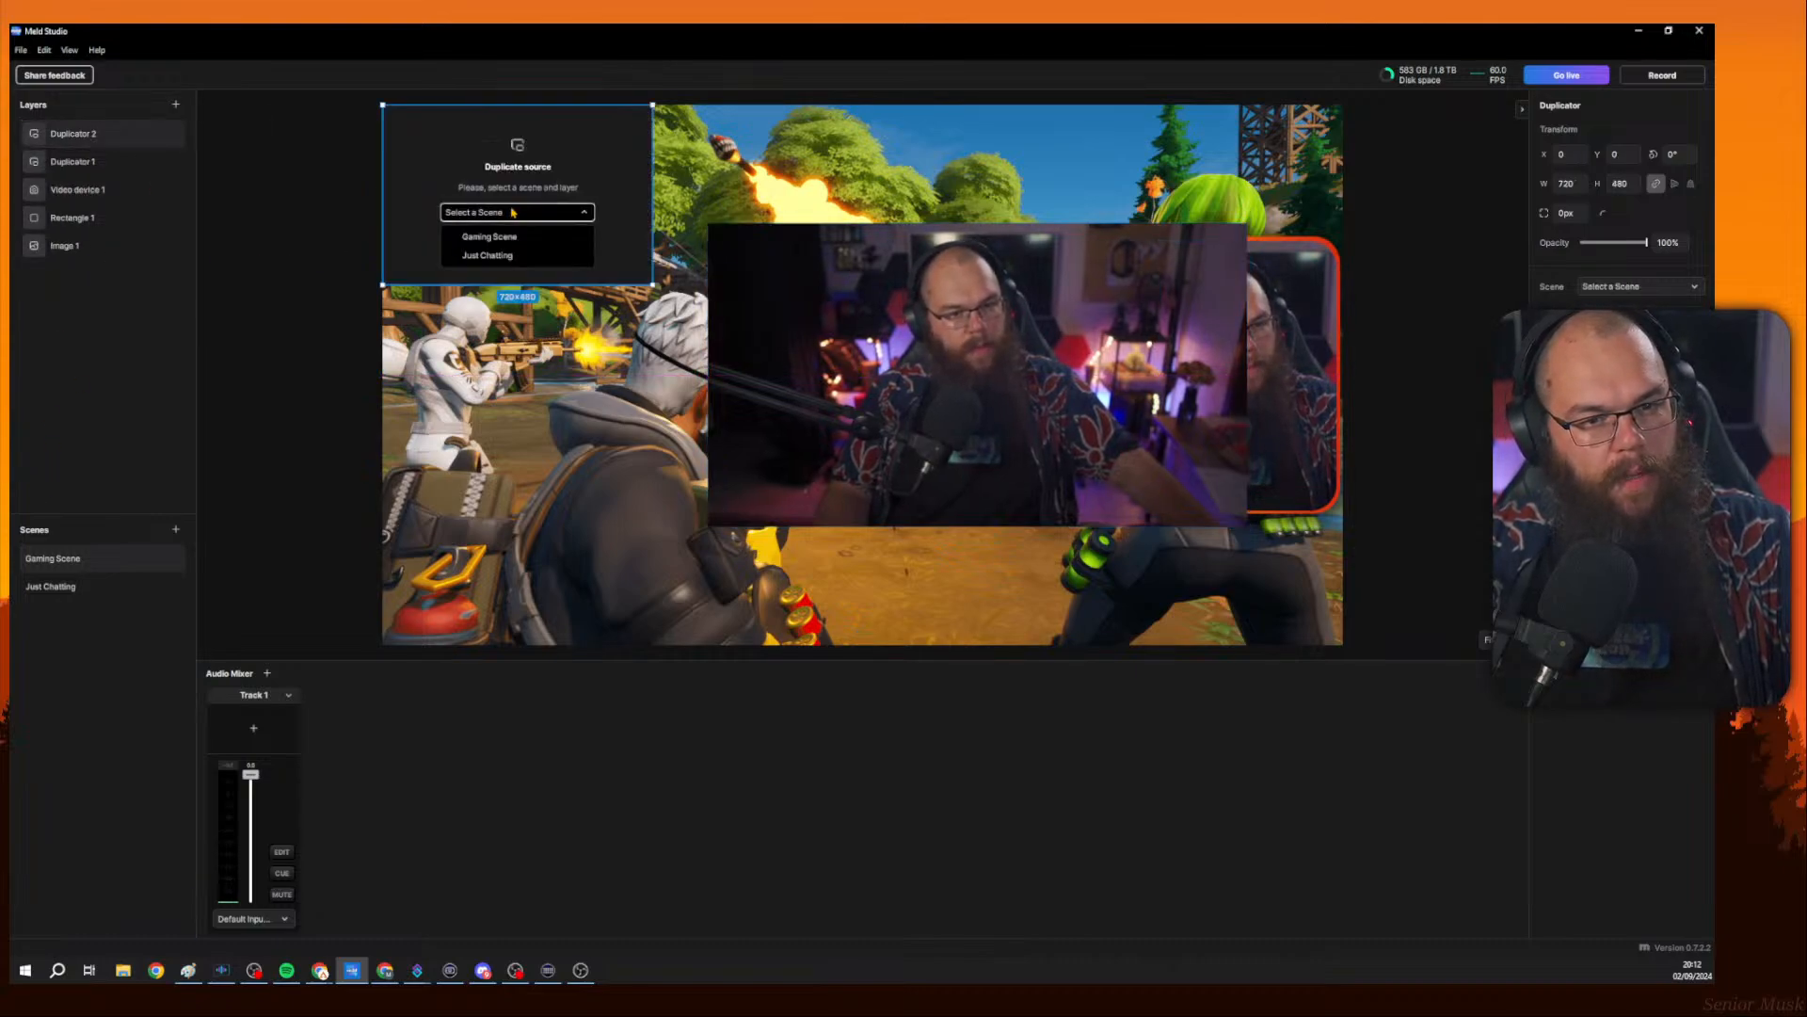
left_click(520, 239)
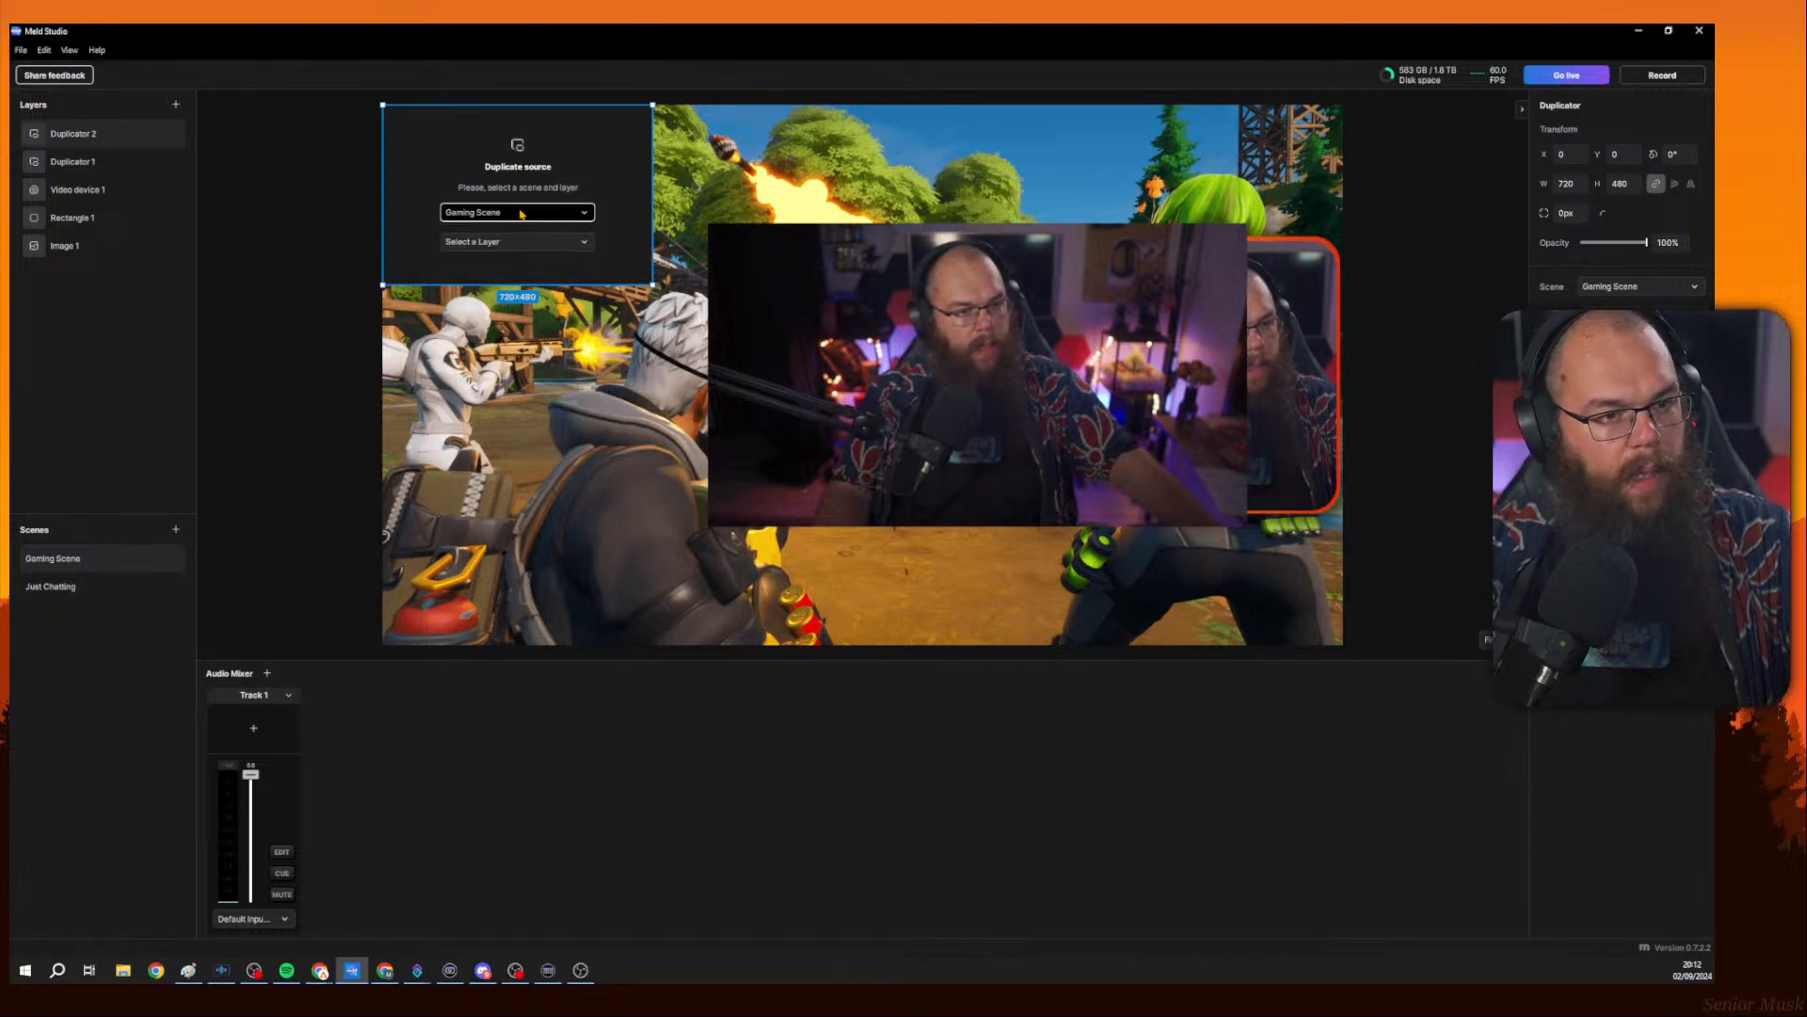
left_click(522, 242)
left_click(526, 267)
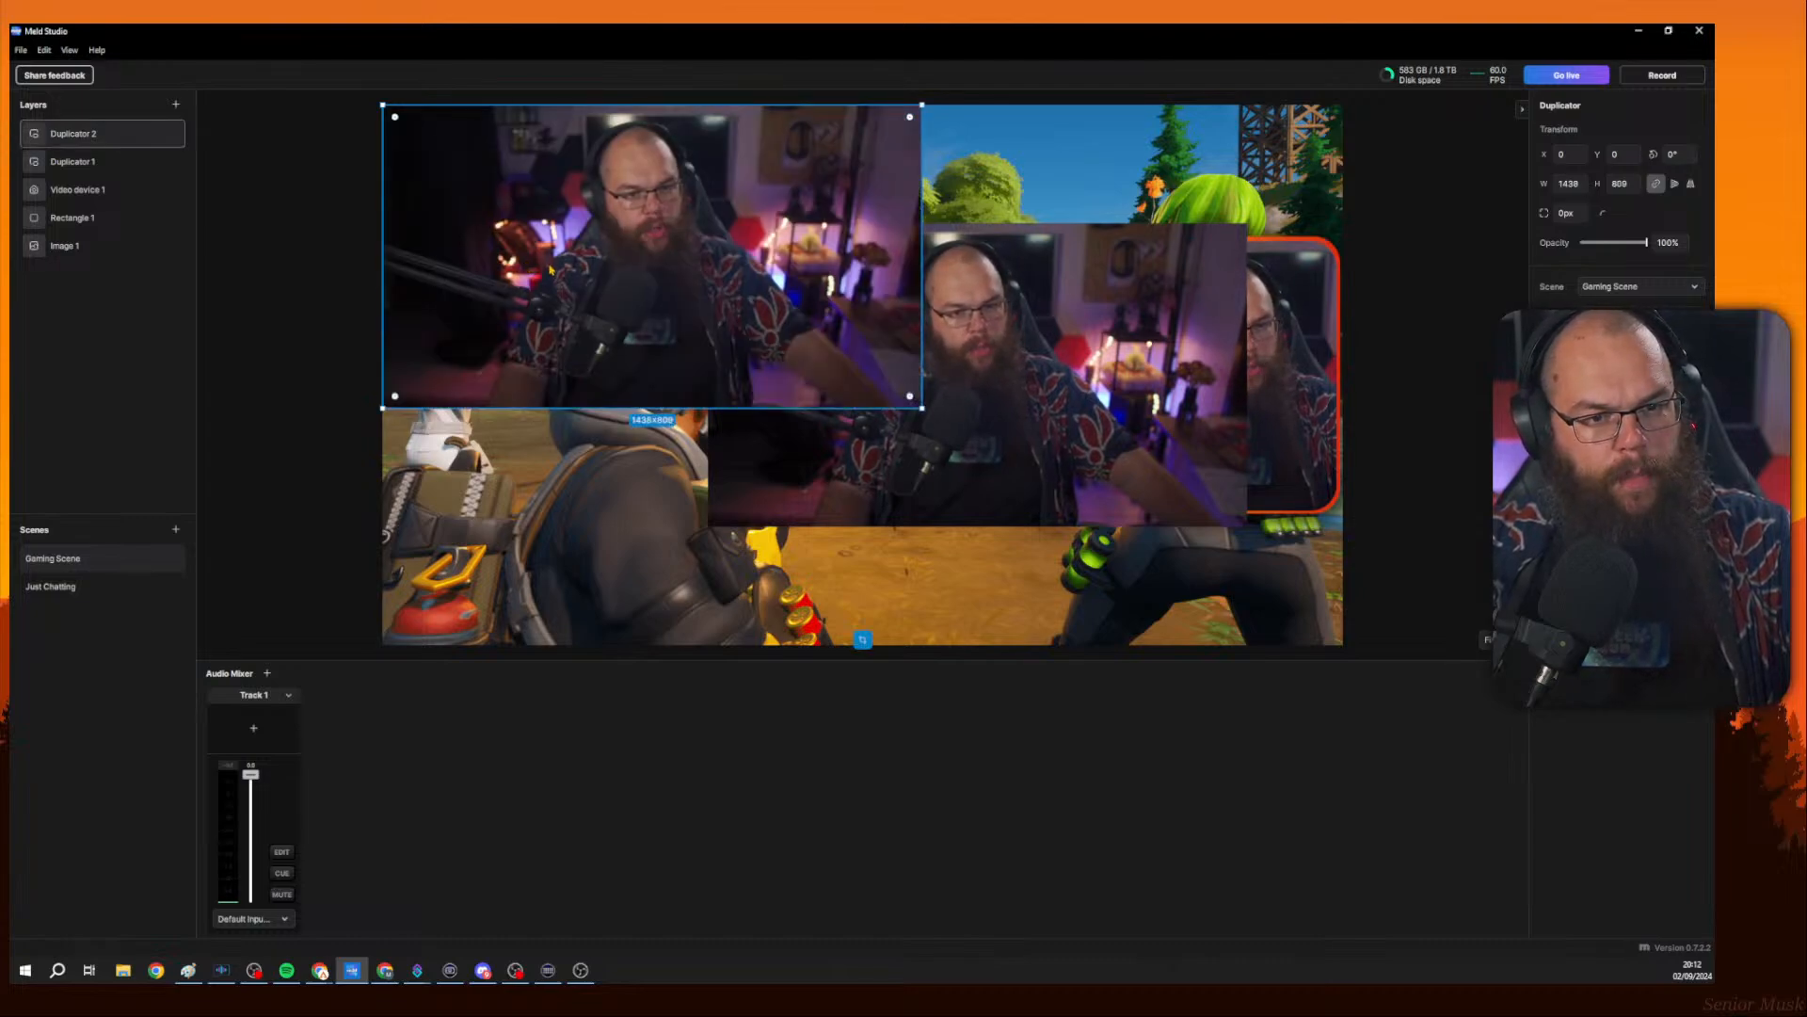
Resize the second duplicator to about 1438 × 809 and place it left of the first one.
left_click_drag(724, 315, 773, 328)
left_click_drag(960, 424, 1222, 569)
left_click_drag(1080, 414, 1085, 451)
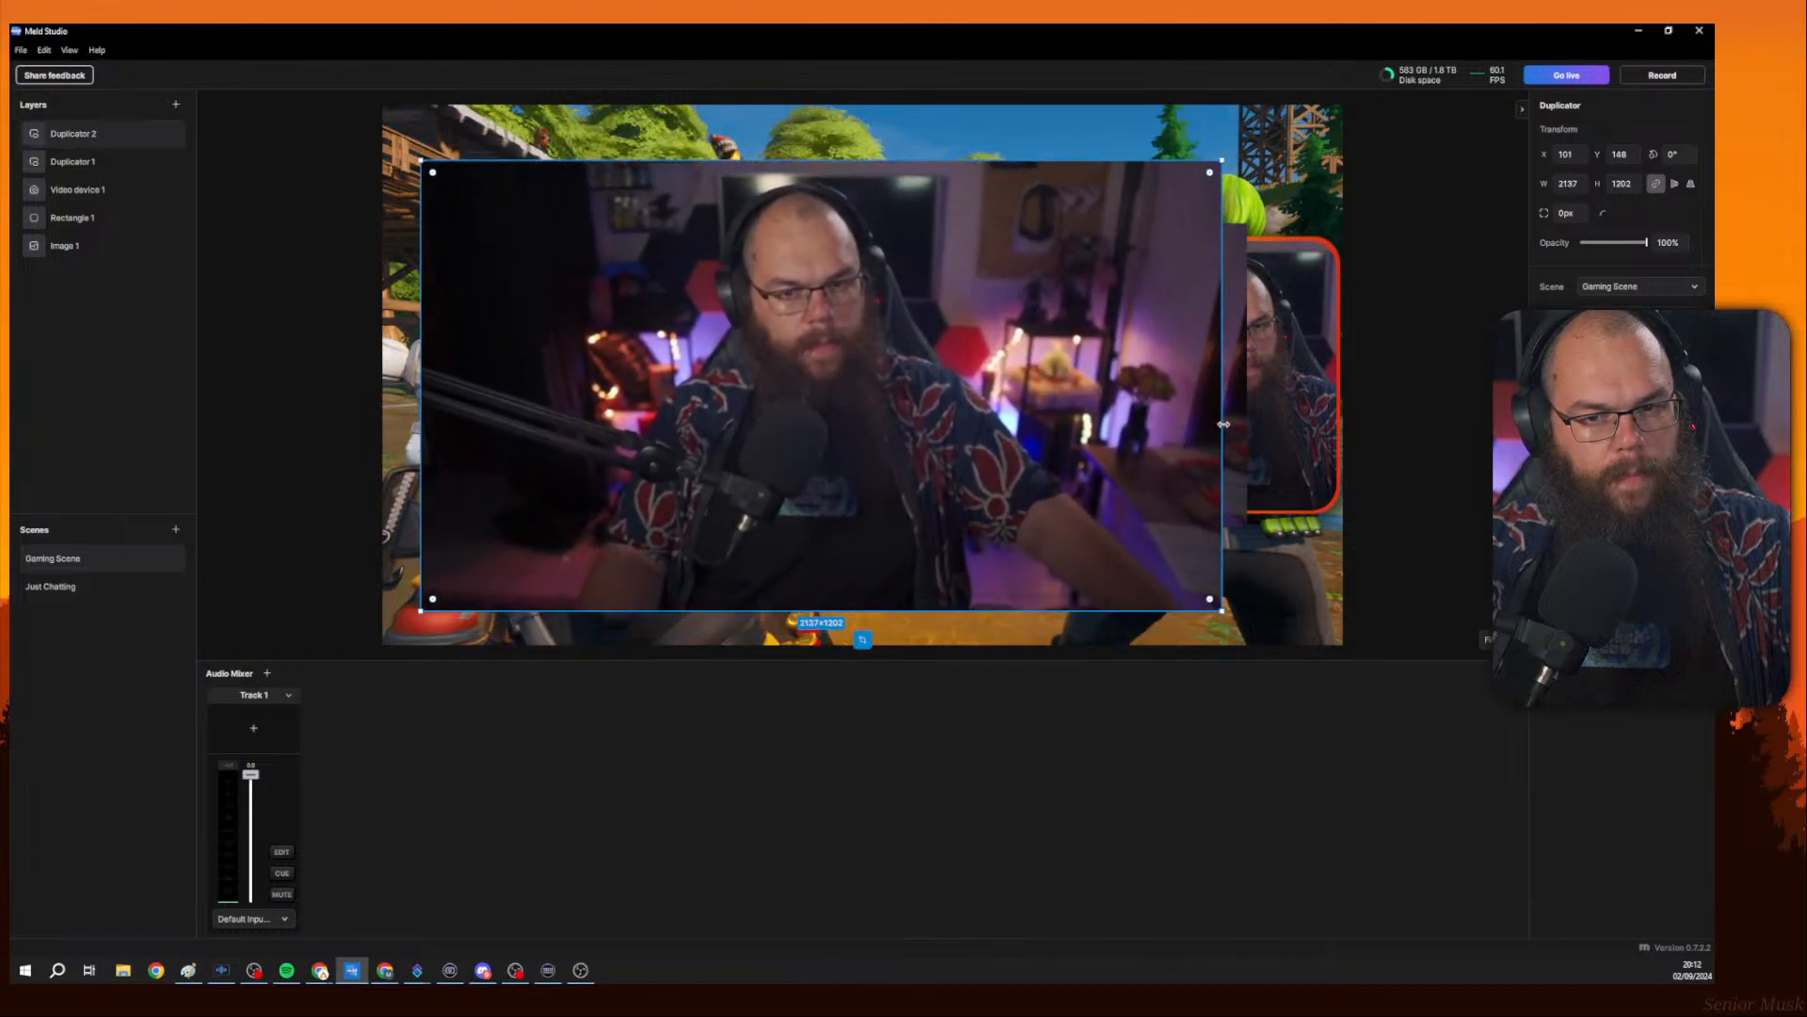
left_click_drag(1224, 424, 876, 414)
left_click_drag(776, 401, 790, 367)
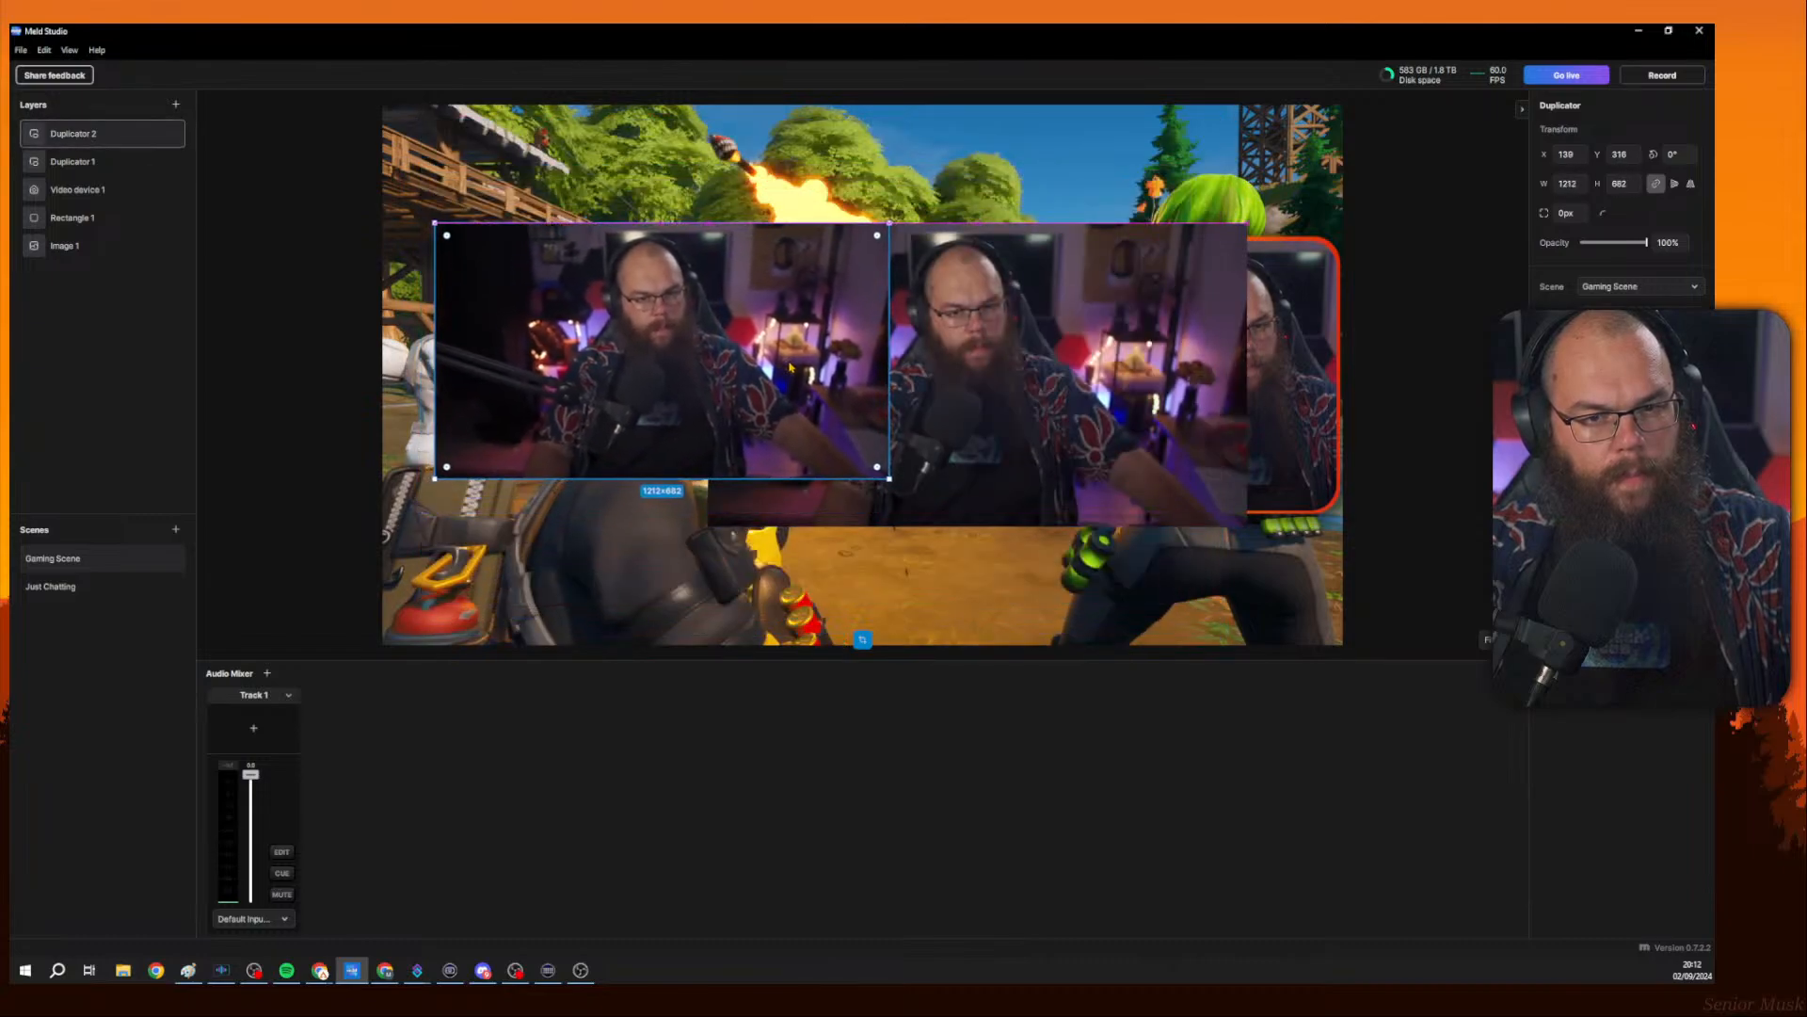
left_click_drag(672, 480, 674, 527)
left_click_drag(729, 450, 684, 453)
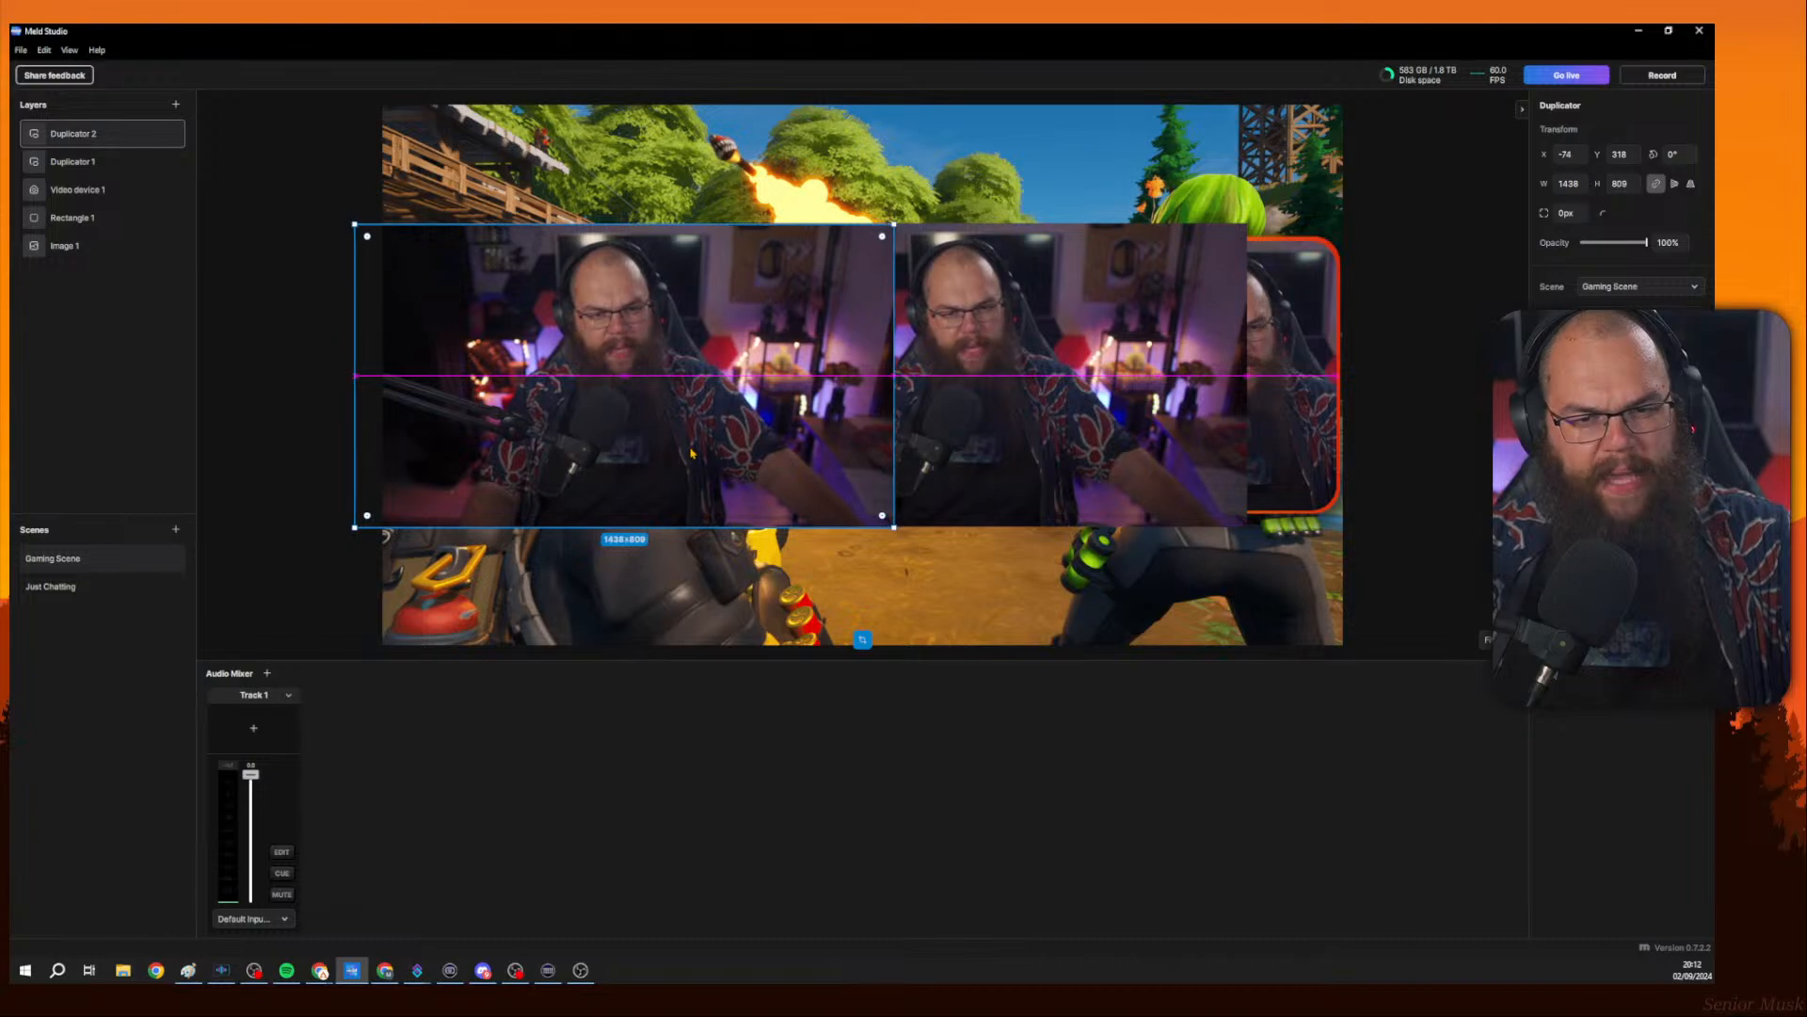
Add a third Duplicator layer sourcing Gaming Scene and move it to the canvas centre.
left_click(144, 164)
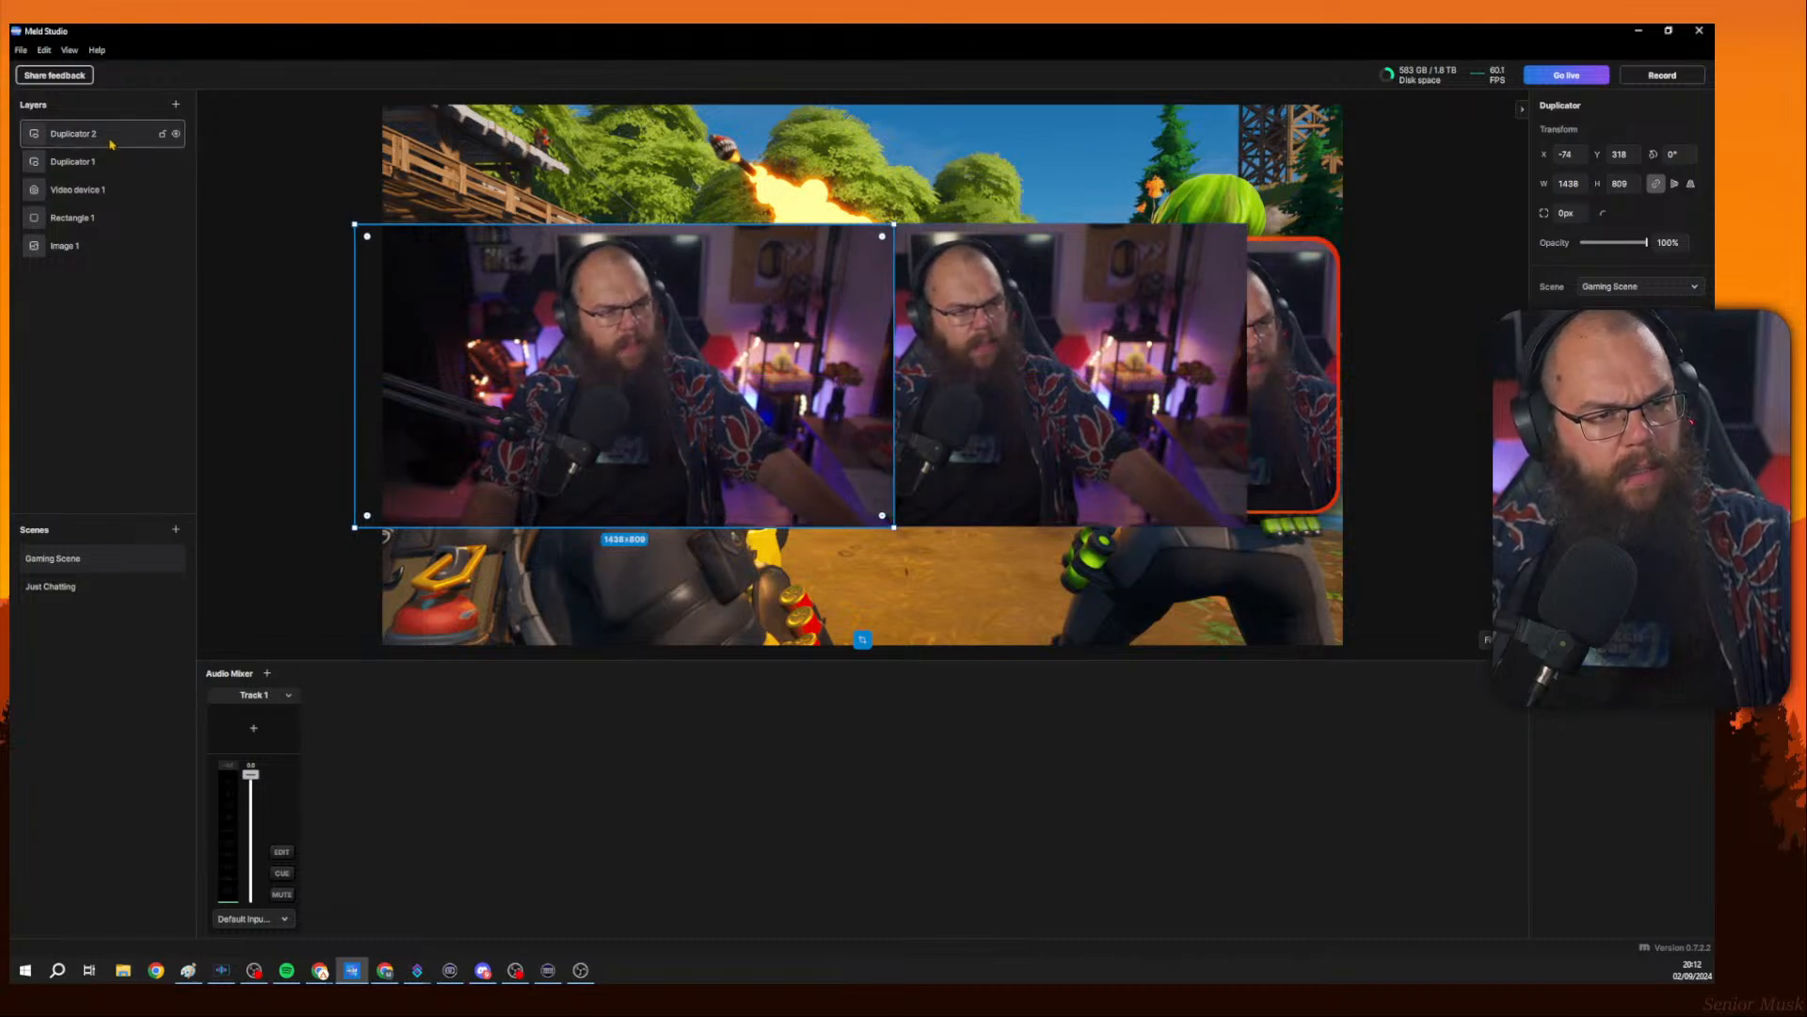
left_click(176, 105)
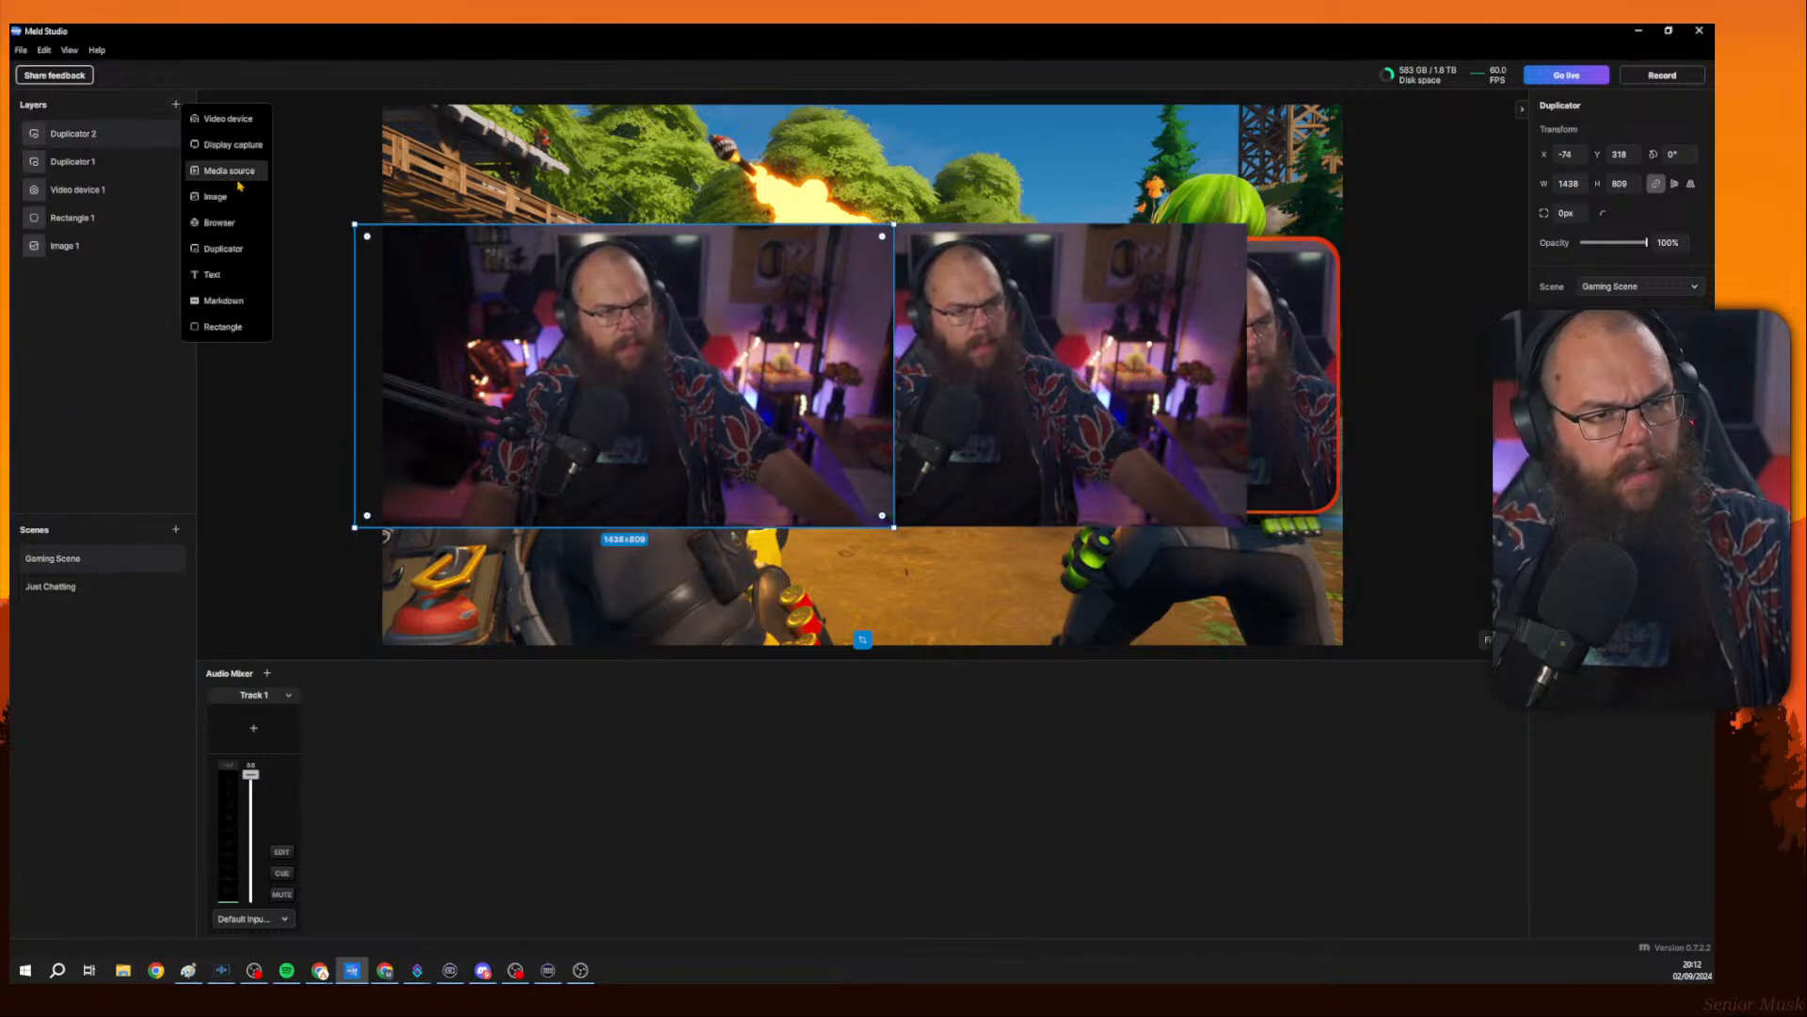
left_click(223, 248)
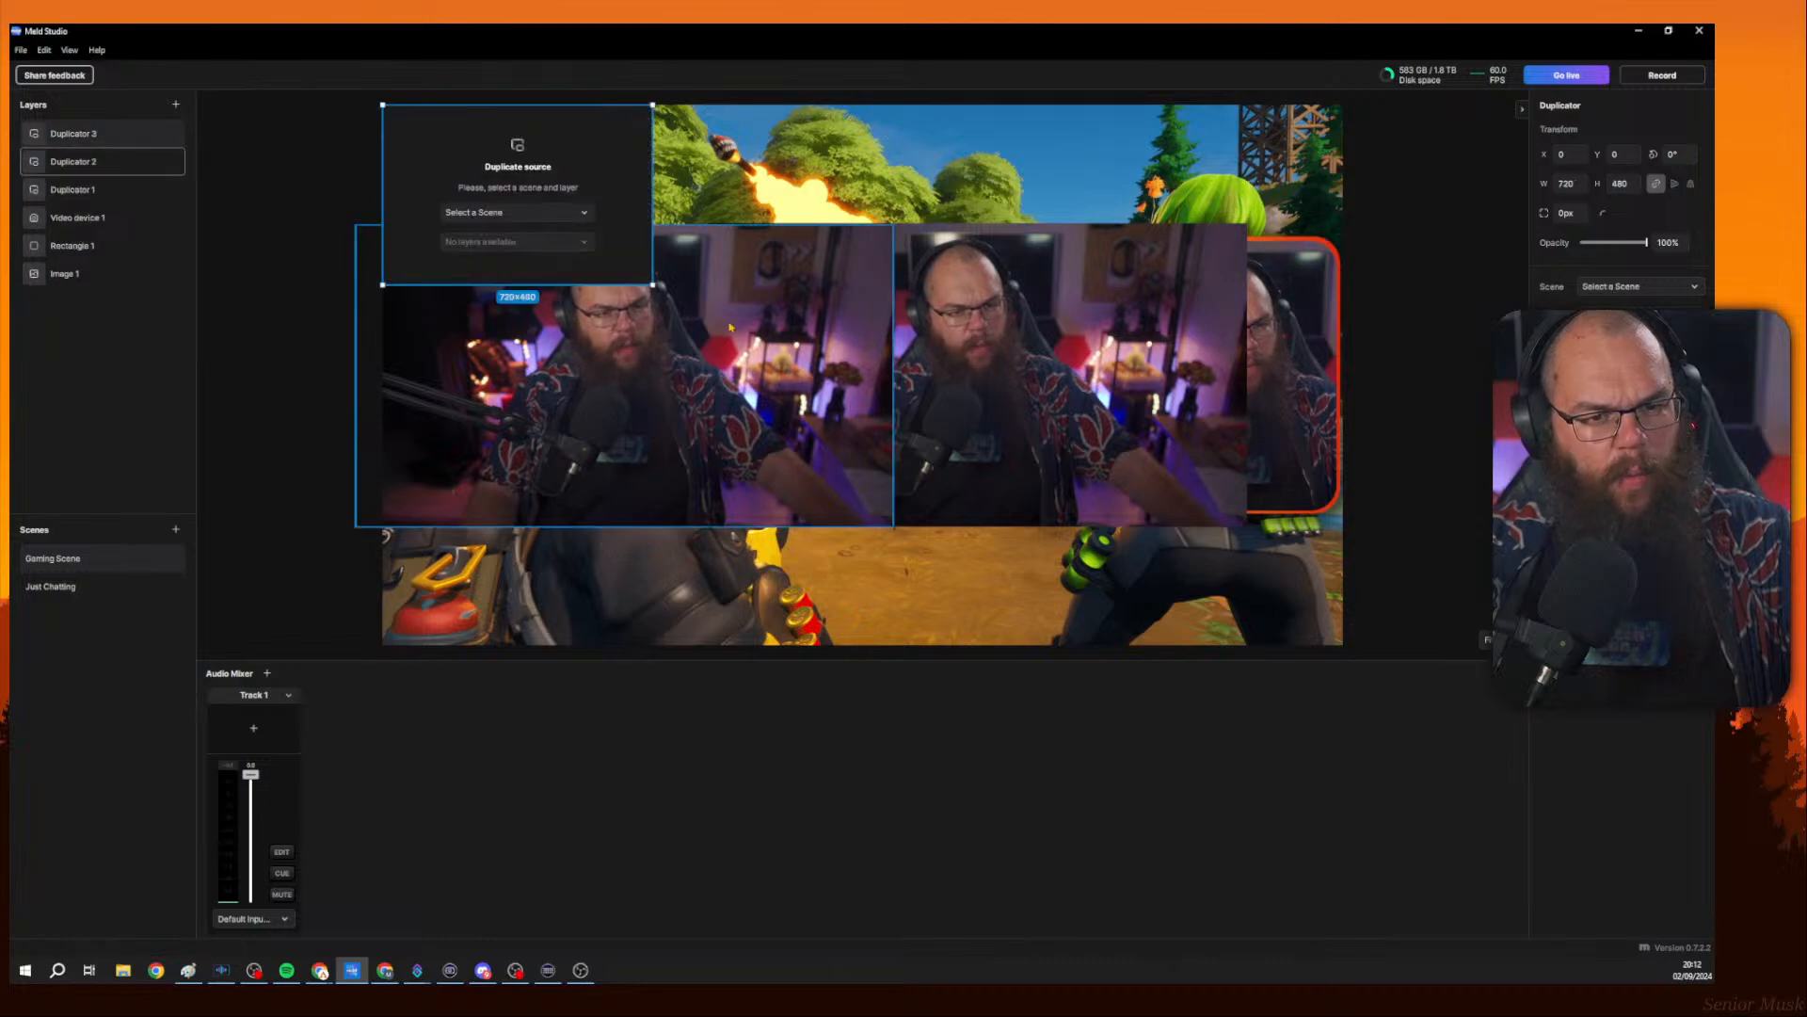
left_click(539, 220)
left_click(527, 235)
left_click(546, 242)
left_click(586, 304)
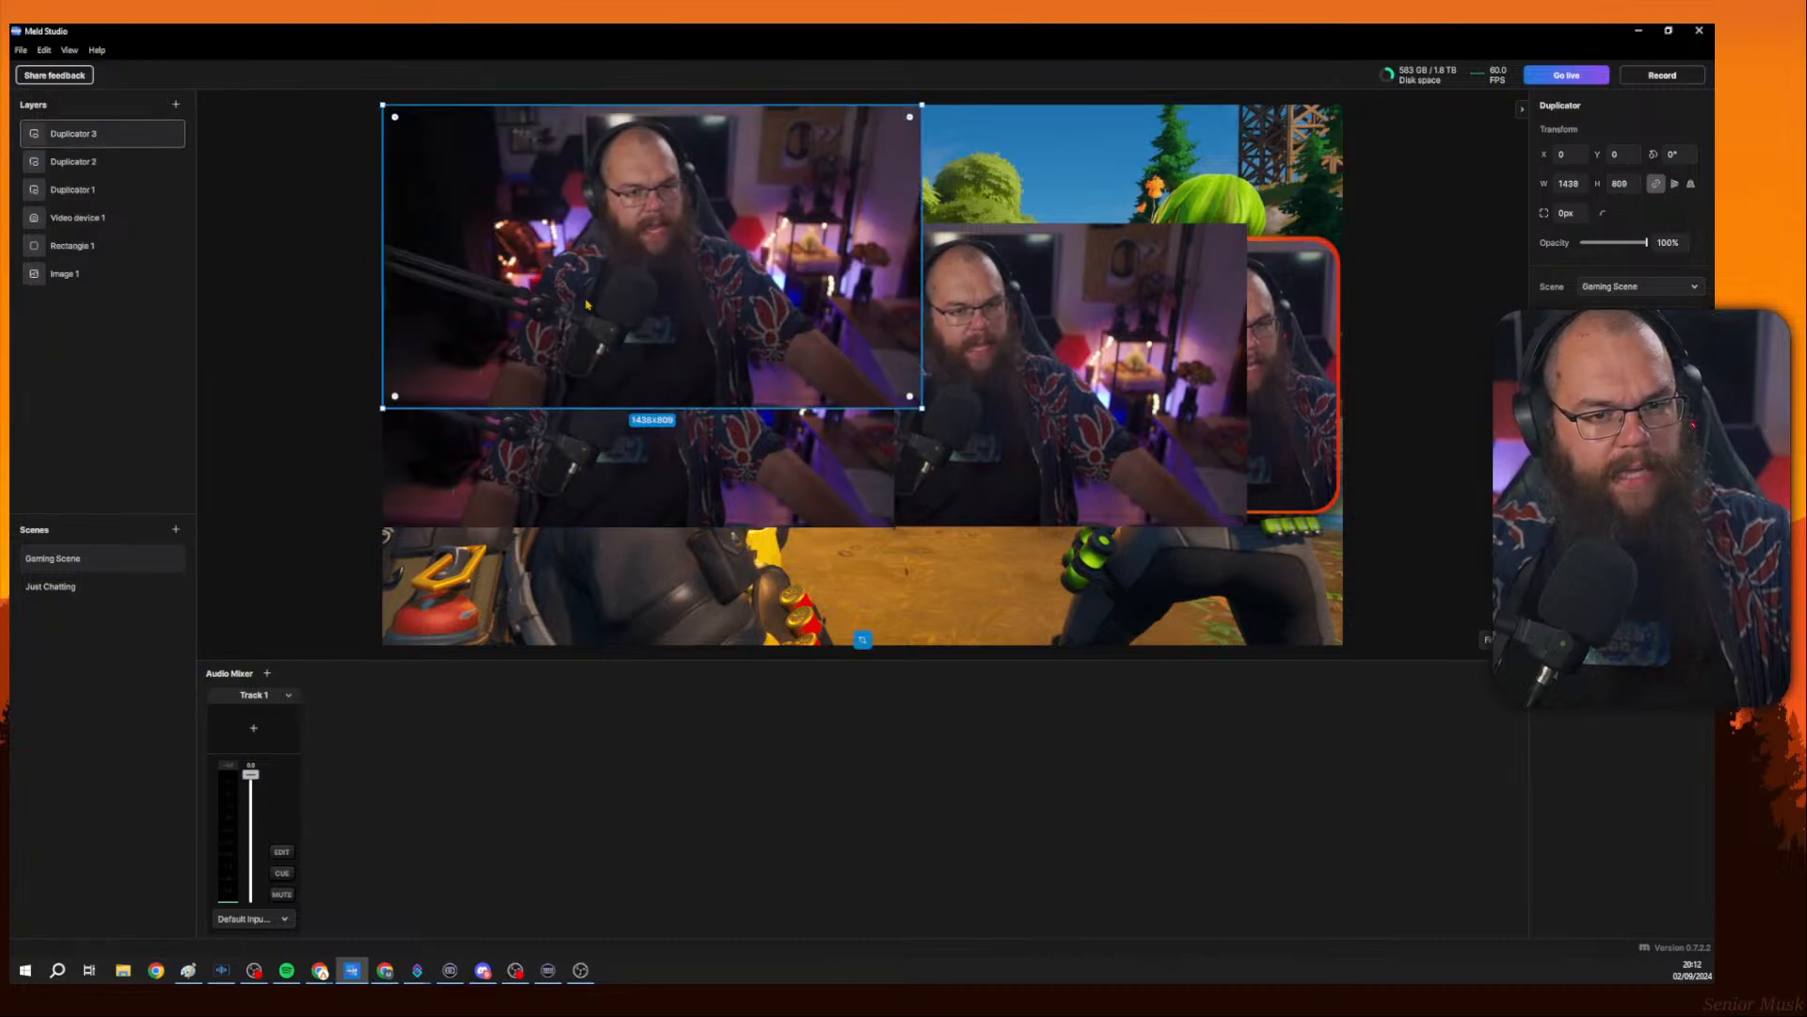
left_click_drag(585, 304, 872, 411)
Add a fourth Duplicator layer sourcing Gaming Scene and move it below the others.
left_click(175, 103)
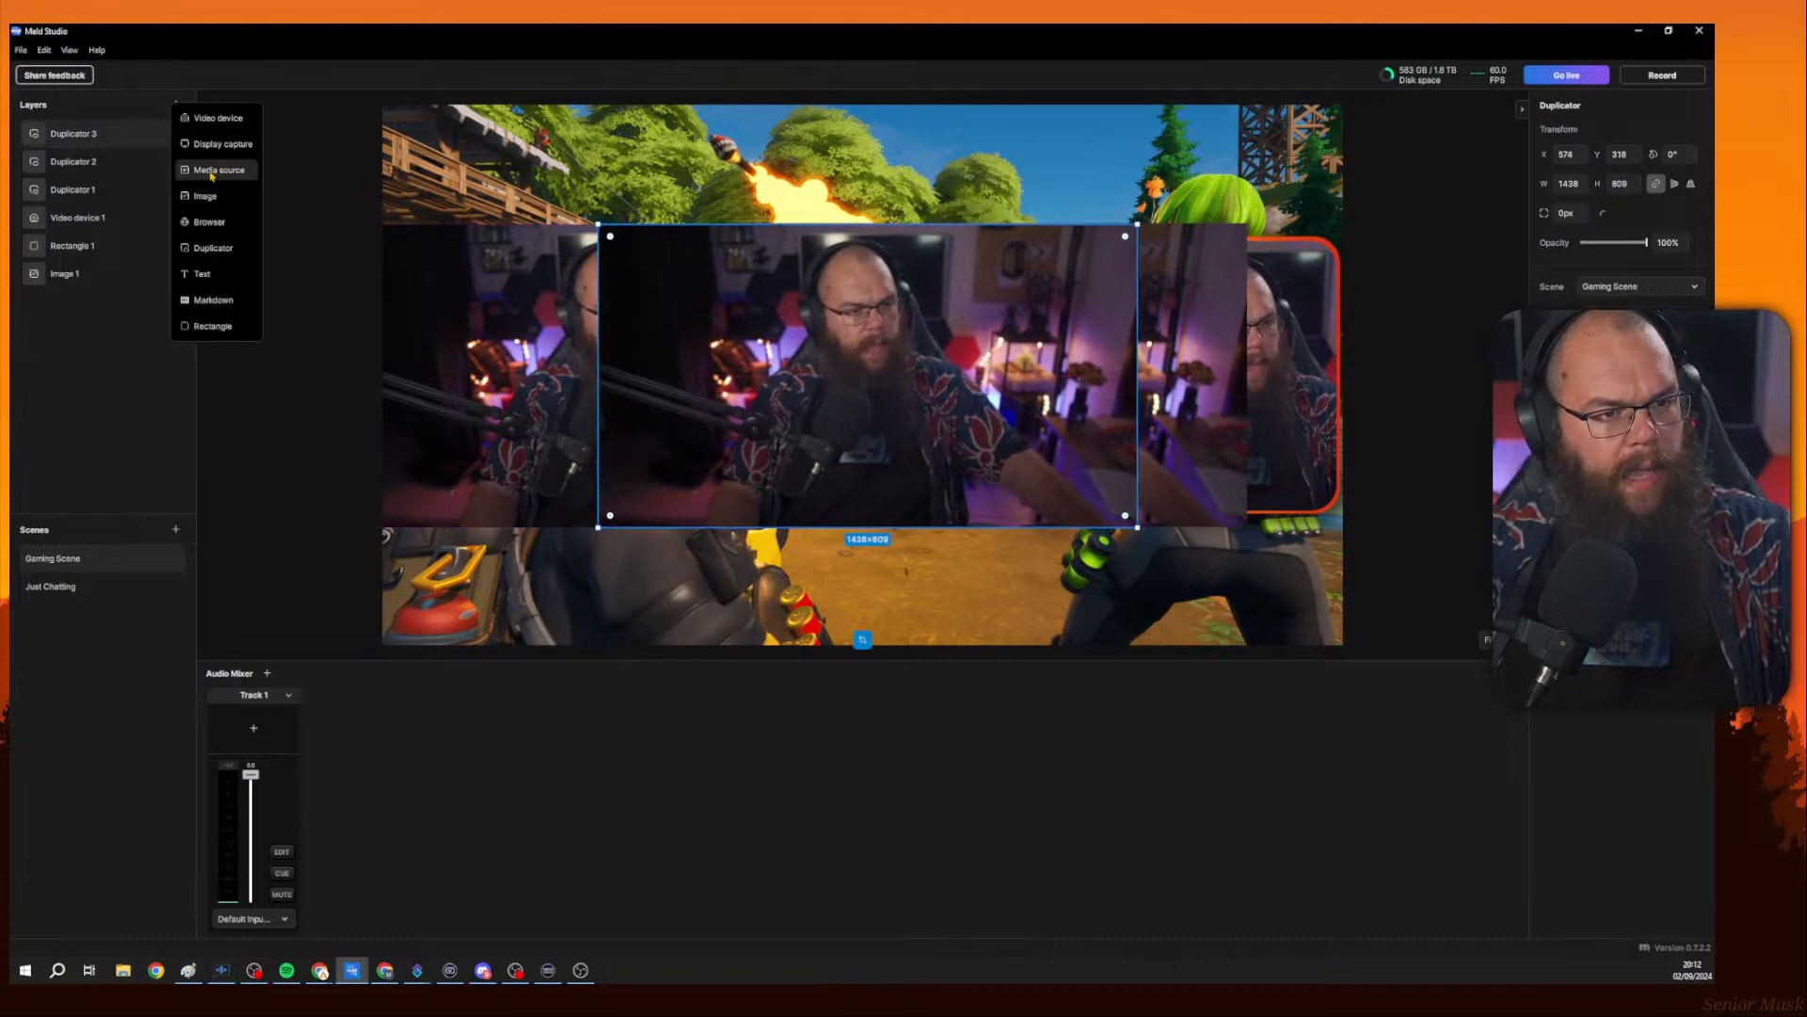
left_click(213, 247)
left_click(524, 212)
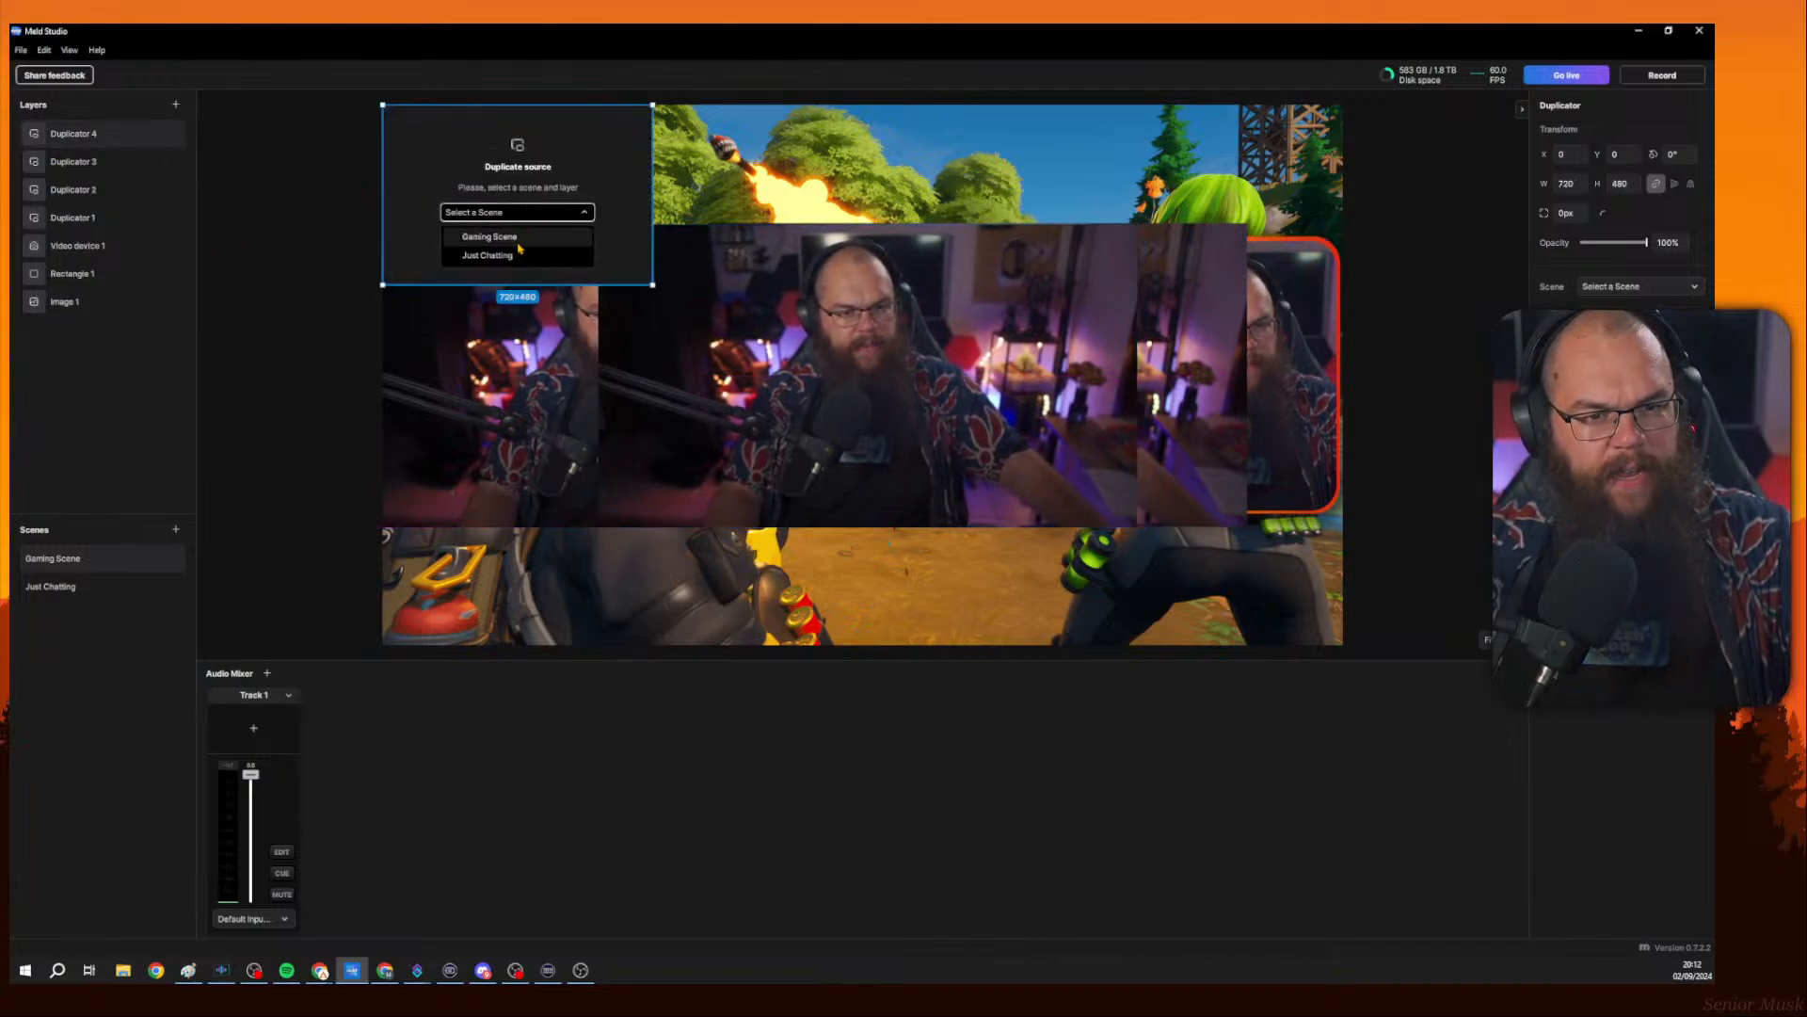
left_click(516, 247)
left_click(516, 242)
left_click(538, 303)
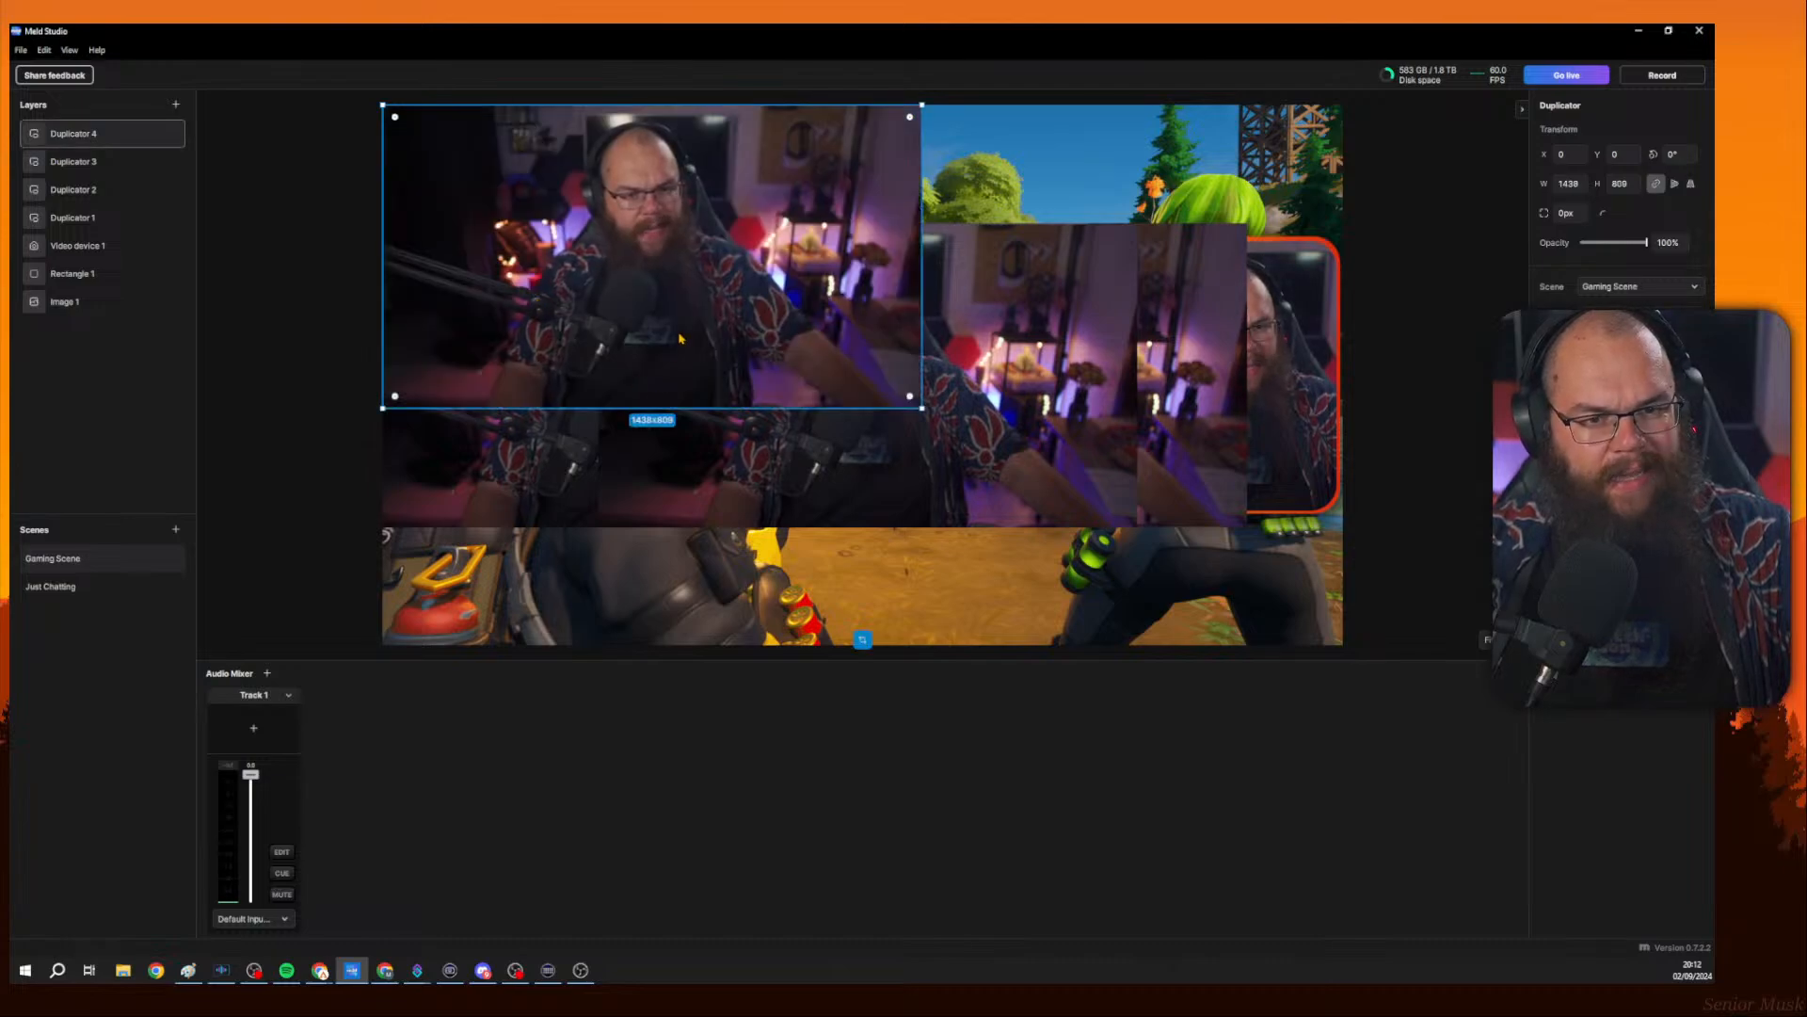
left_click_drag(681, 337, 906, 618)
Move one duplicator up to the canvas's top edge, forming a stacked grid of duplicated cameras.
left_click_drag(1178, 335, 1063, 192)
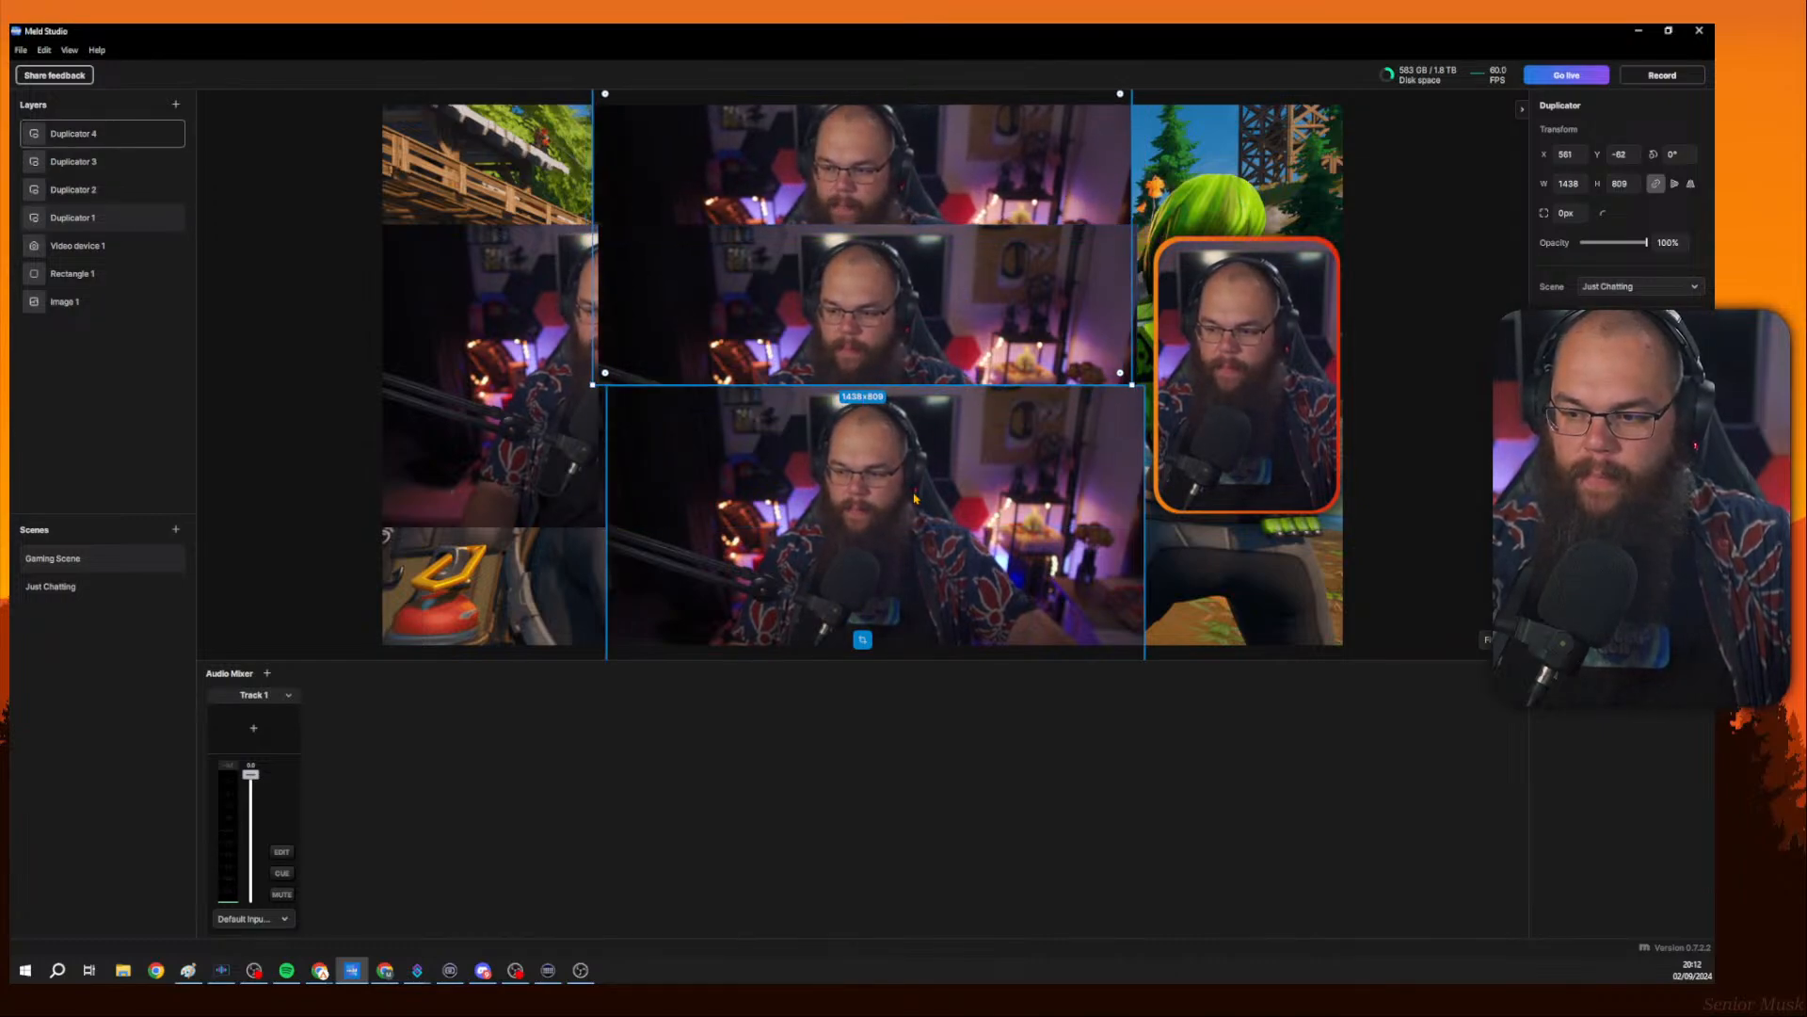
left_click(915, 499)
left_click(852, 183, "shift")
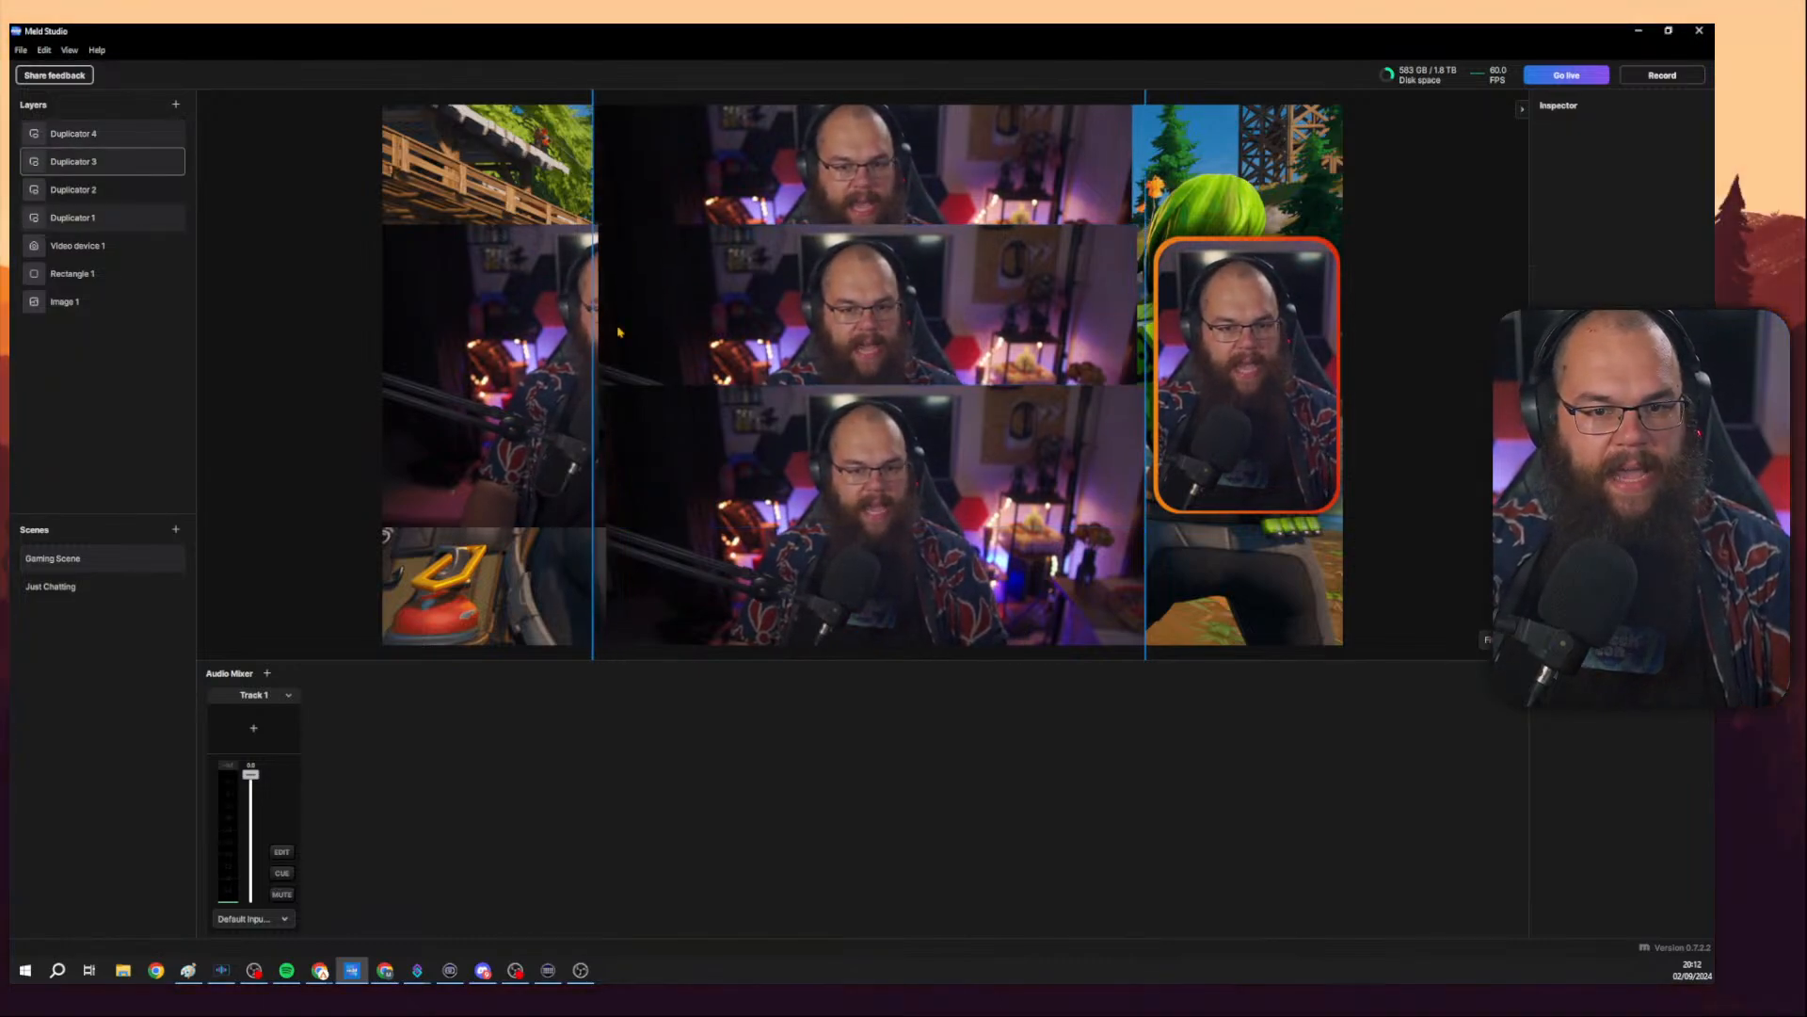
left_click(491, 356, "shift")
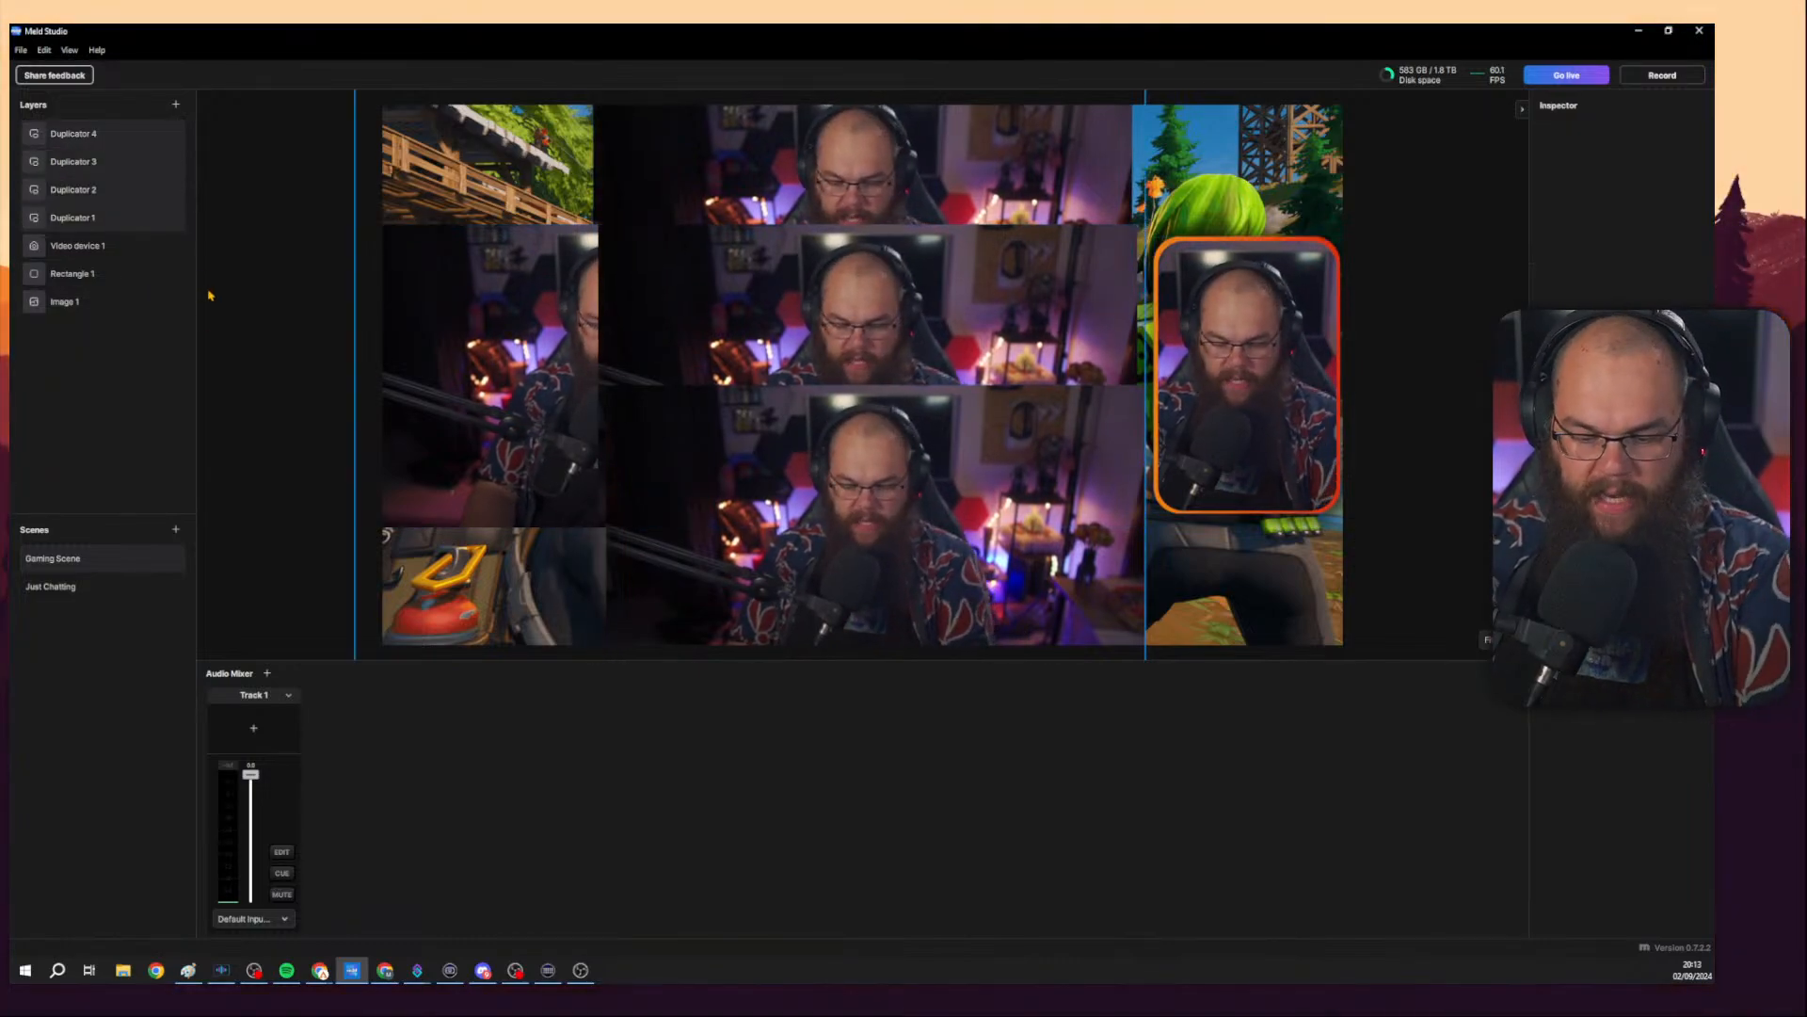
Delete the four Duplicator layers from Gaming Scene.
right_click(135, 207)
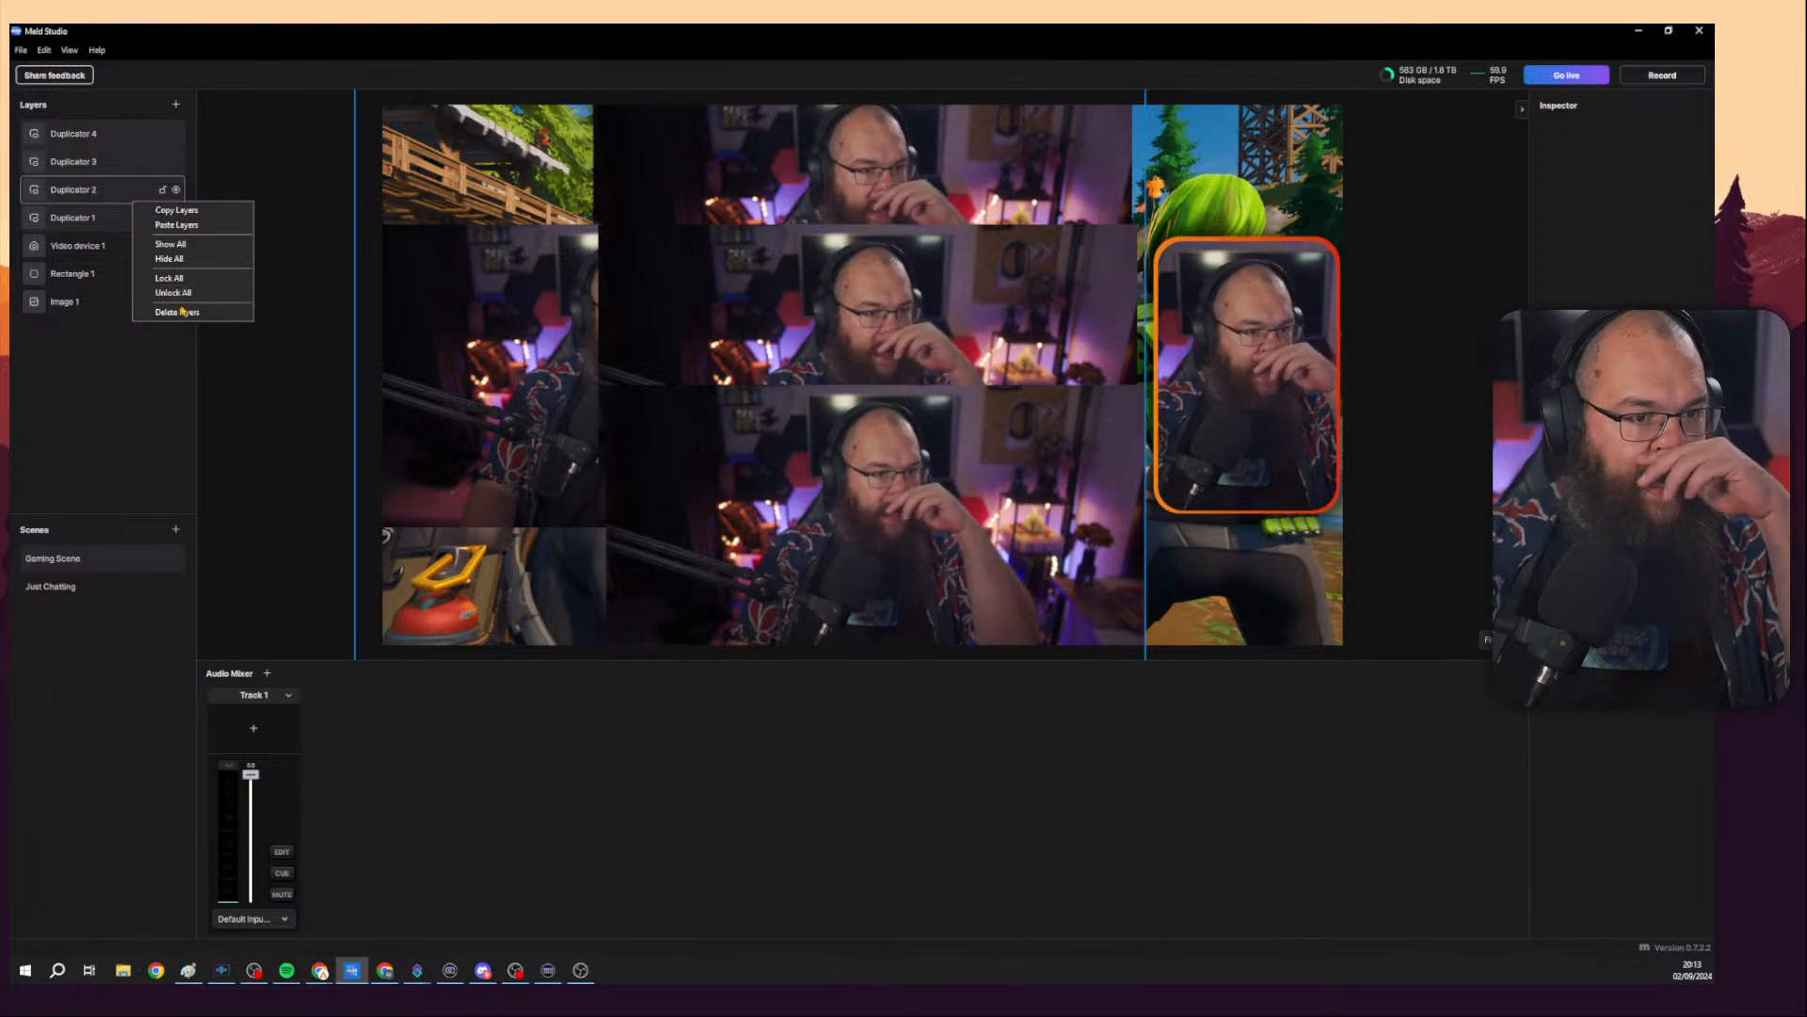
left_click(188, 309)
left_click(207, 314)
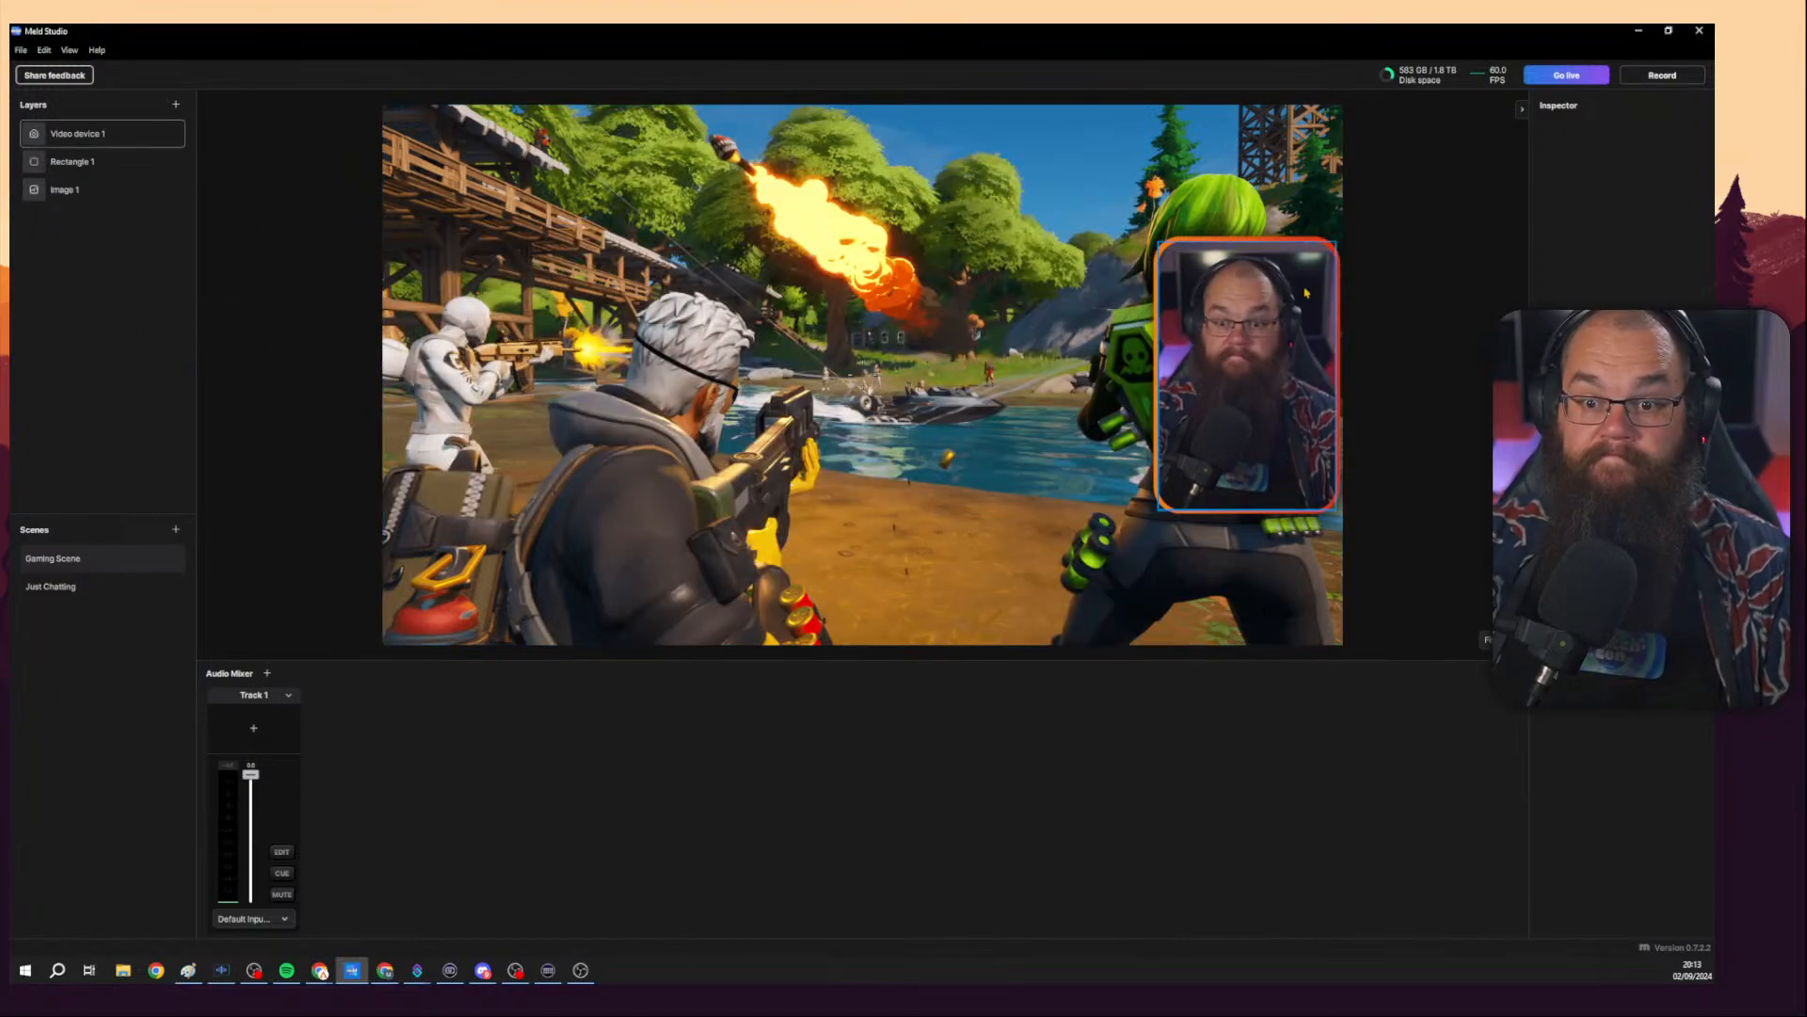
Add a Duplicator layer sourcing the Image 1 layer of Gaming Scene, then delete that Duplicator layer.
left_click(110, 139)
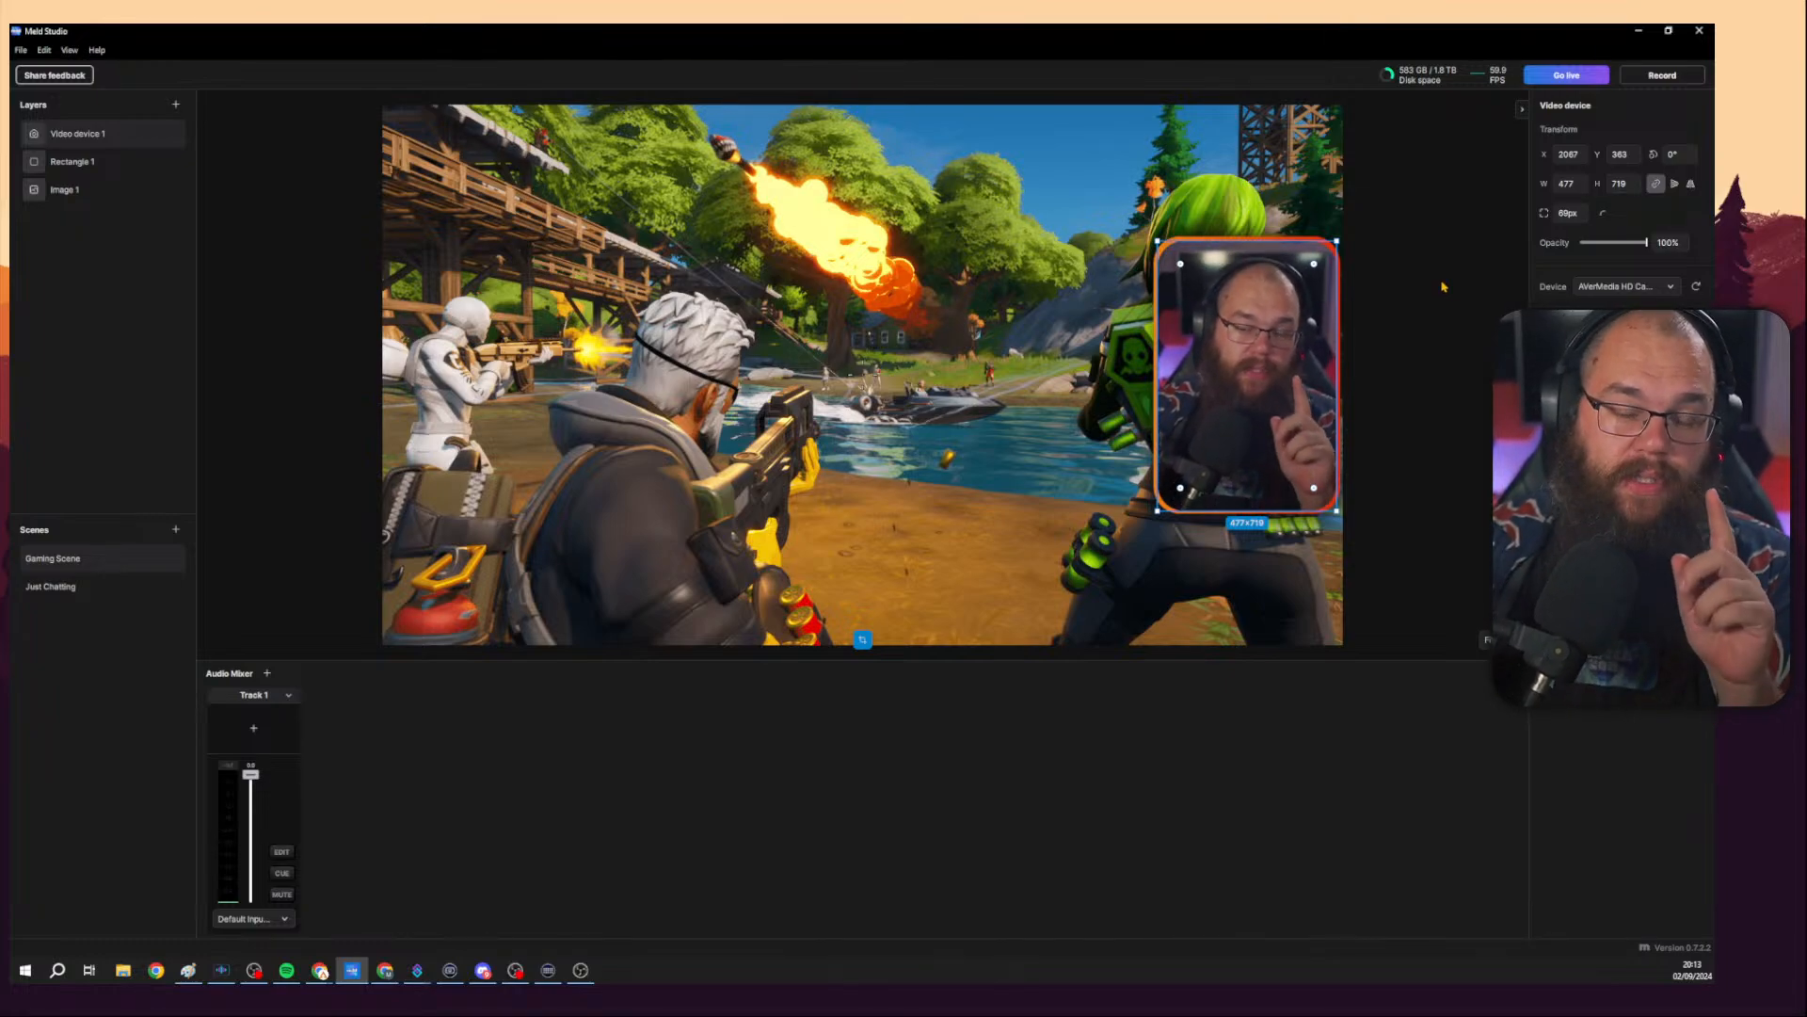
left_click(177, 106)
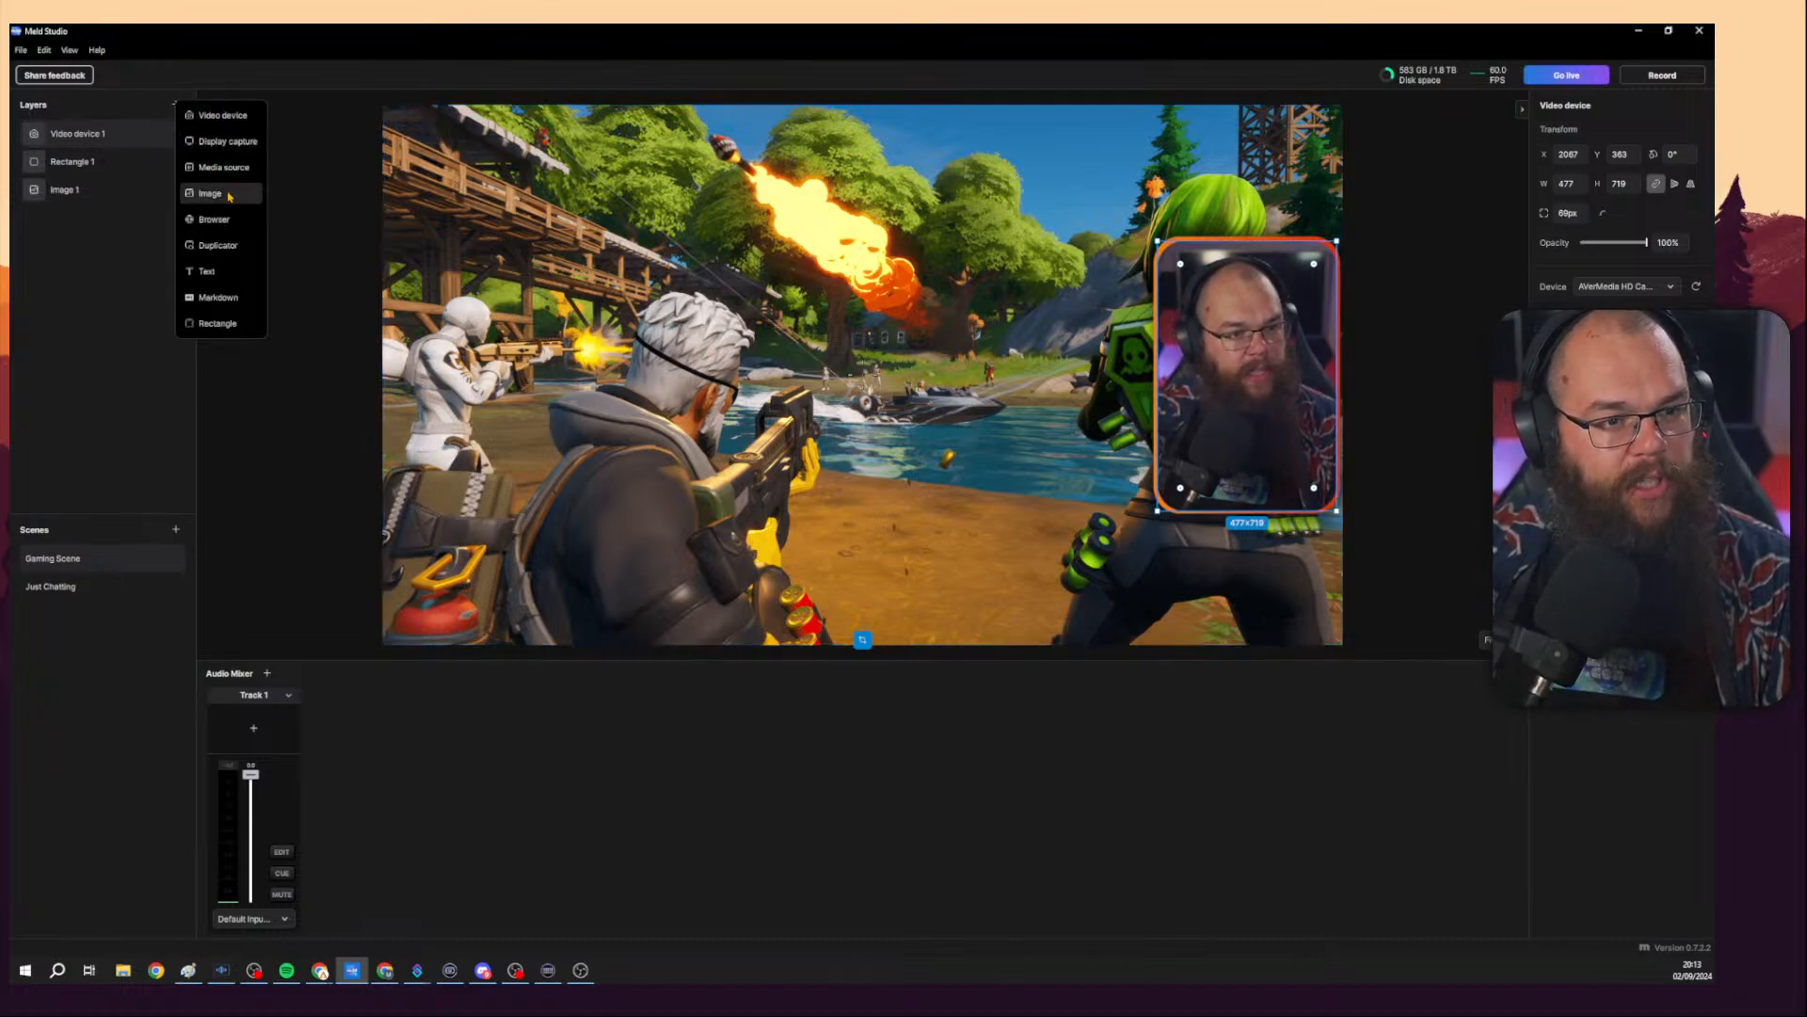
left_click(219, 246)
left_click(517, 212)
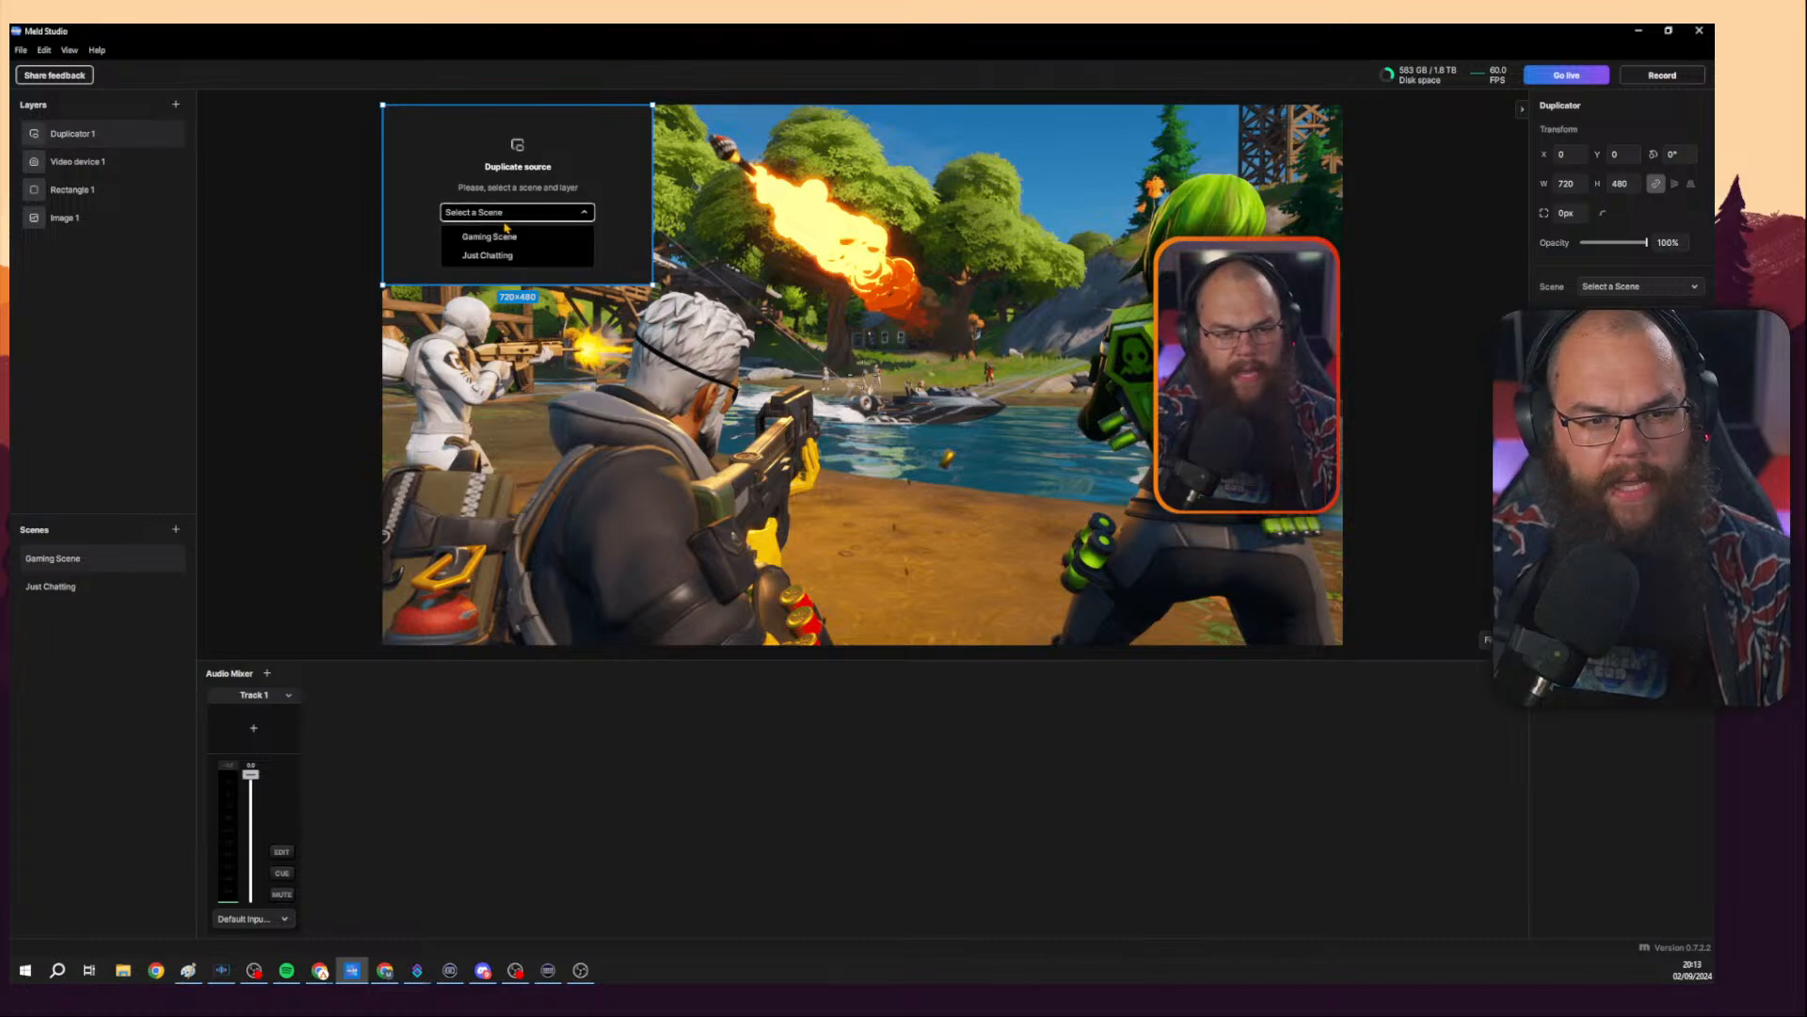
left_click(515, 246)
left_click(515, 243)
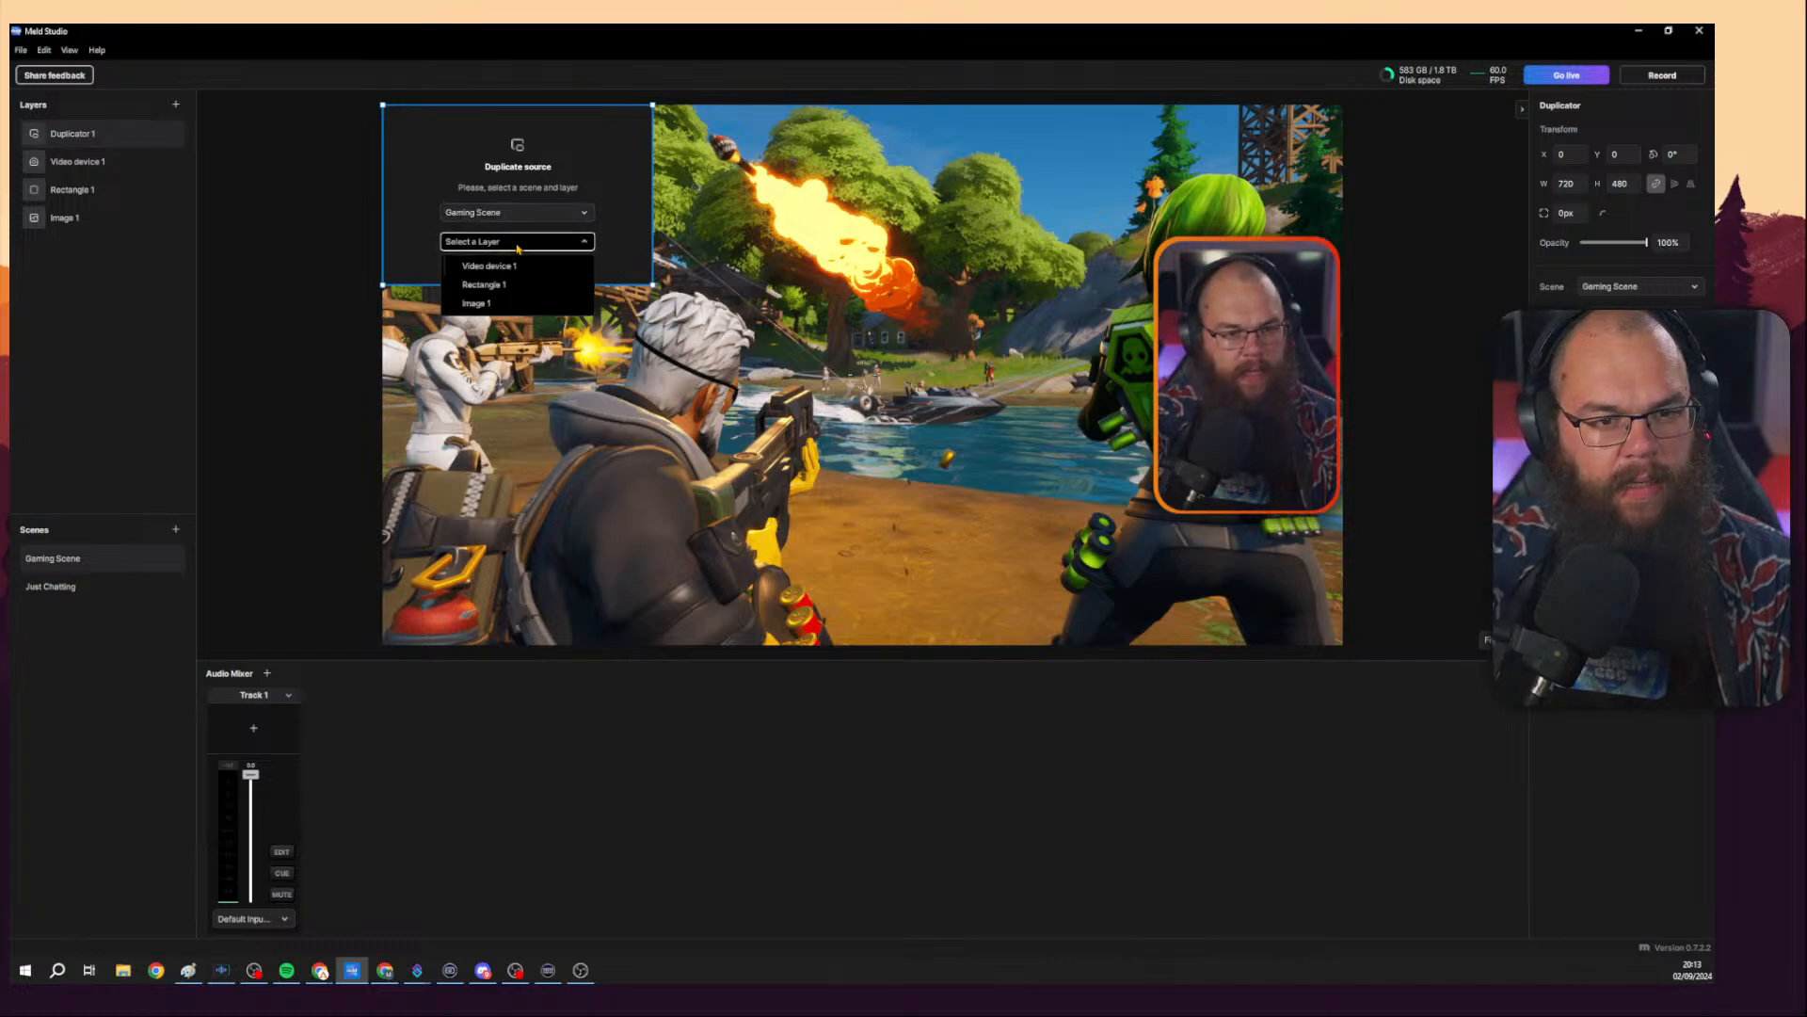
left_click(524, 304)
mouse_move(984, 278)
left_mouse_down()
mouse_move(979, 566)
mouse_move(978, 290)
left_mouse_up()
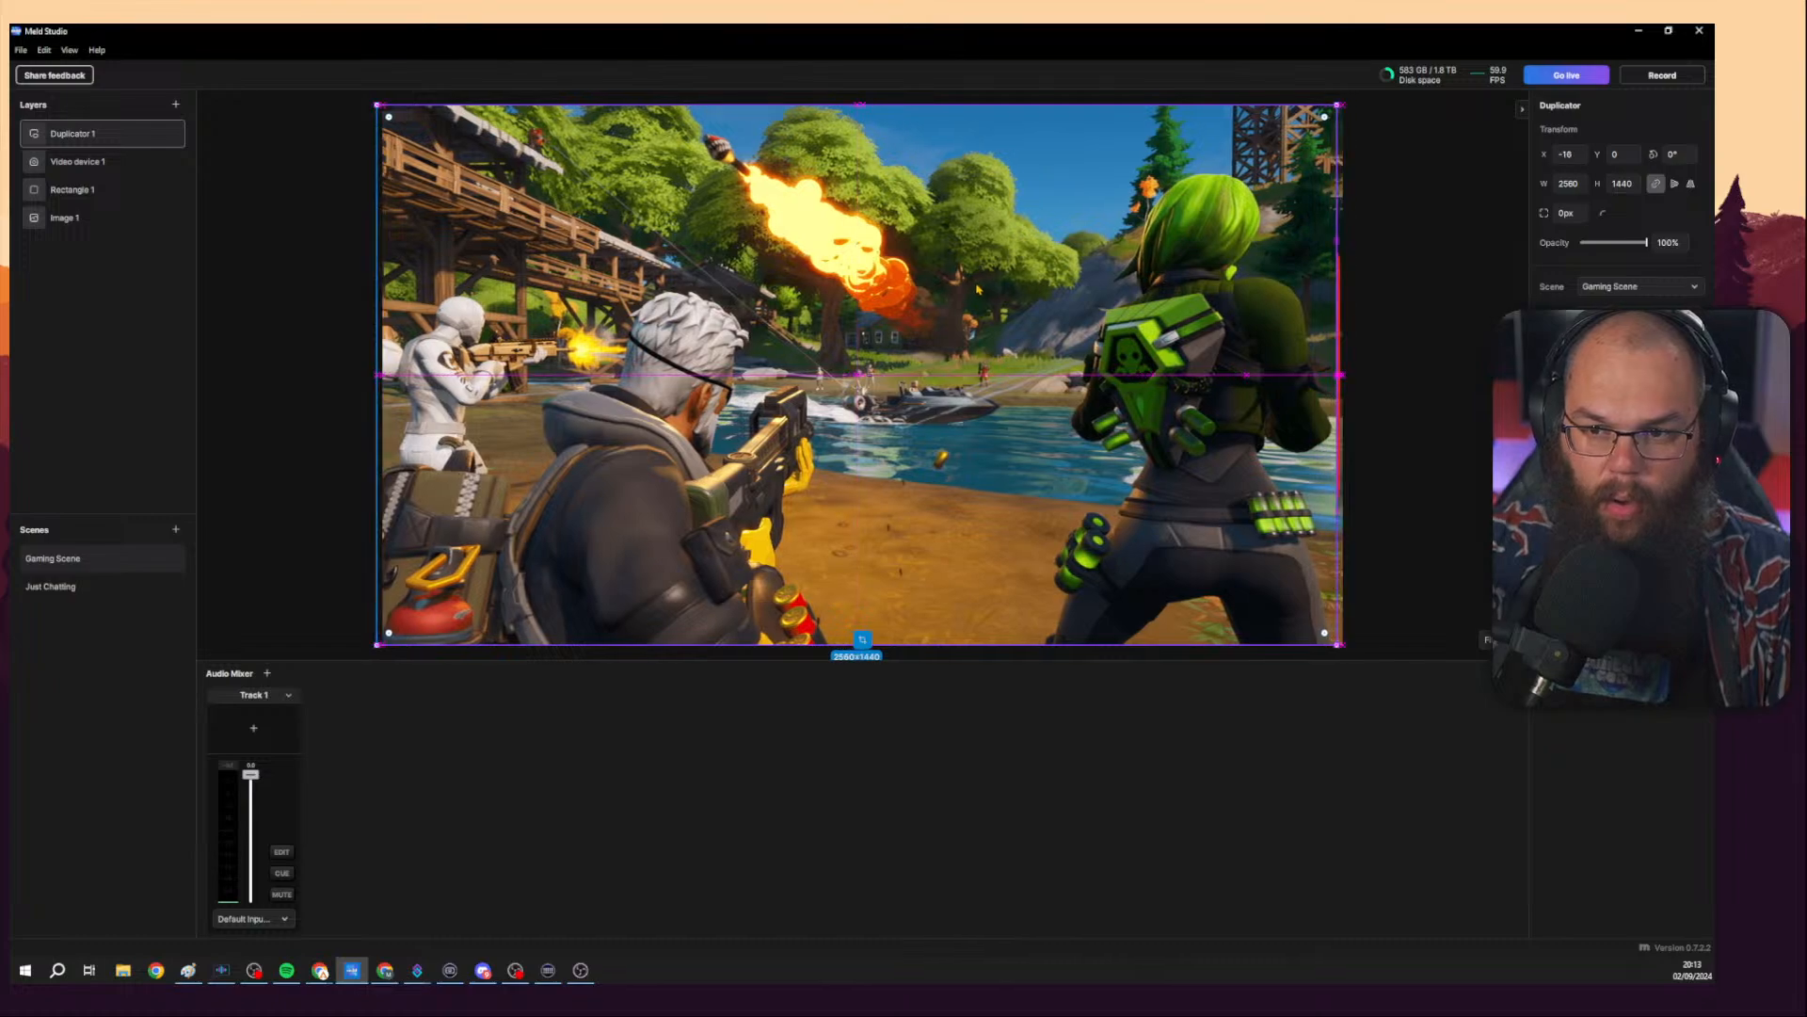
right_click(89, 138)
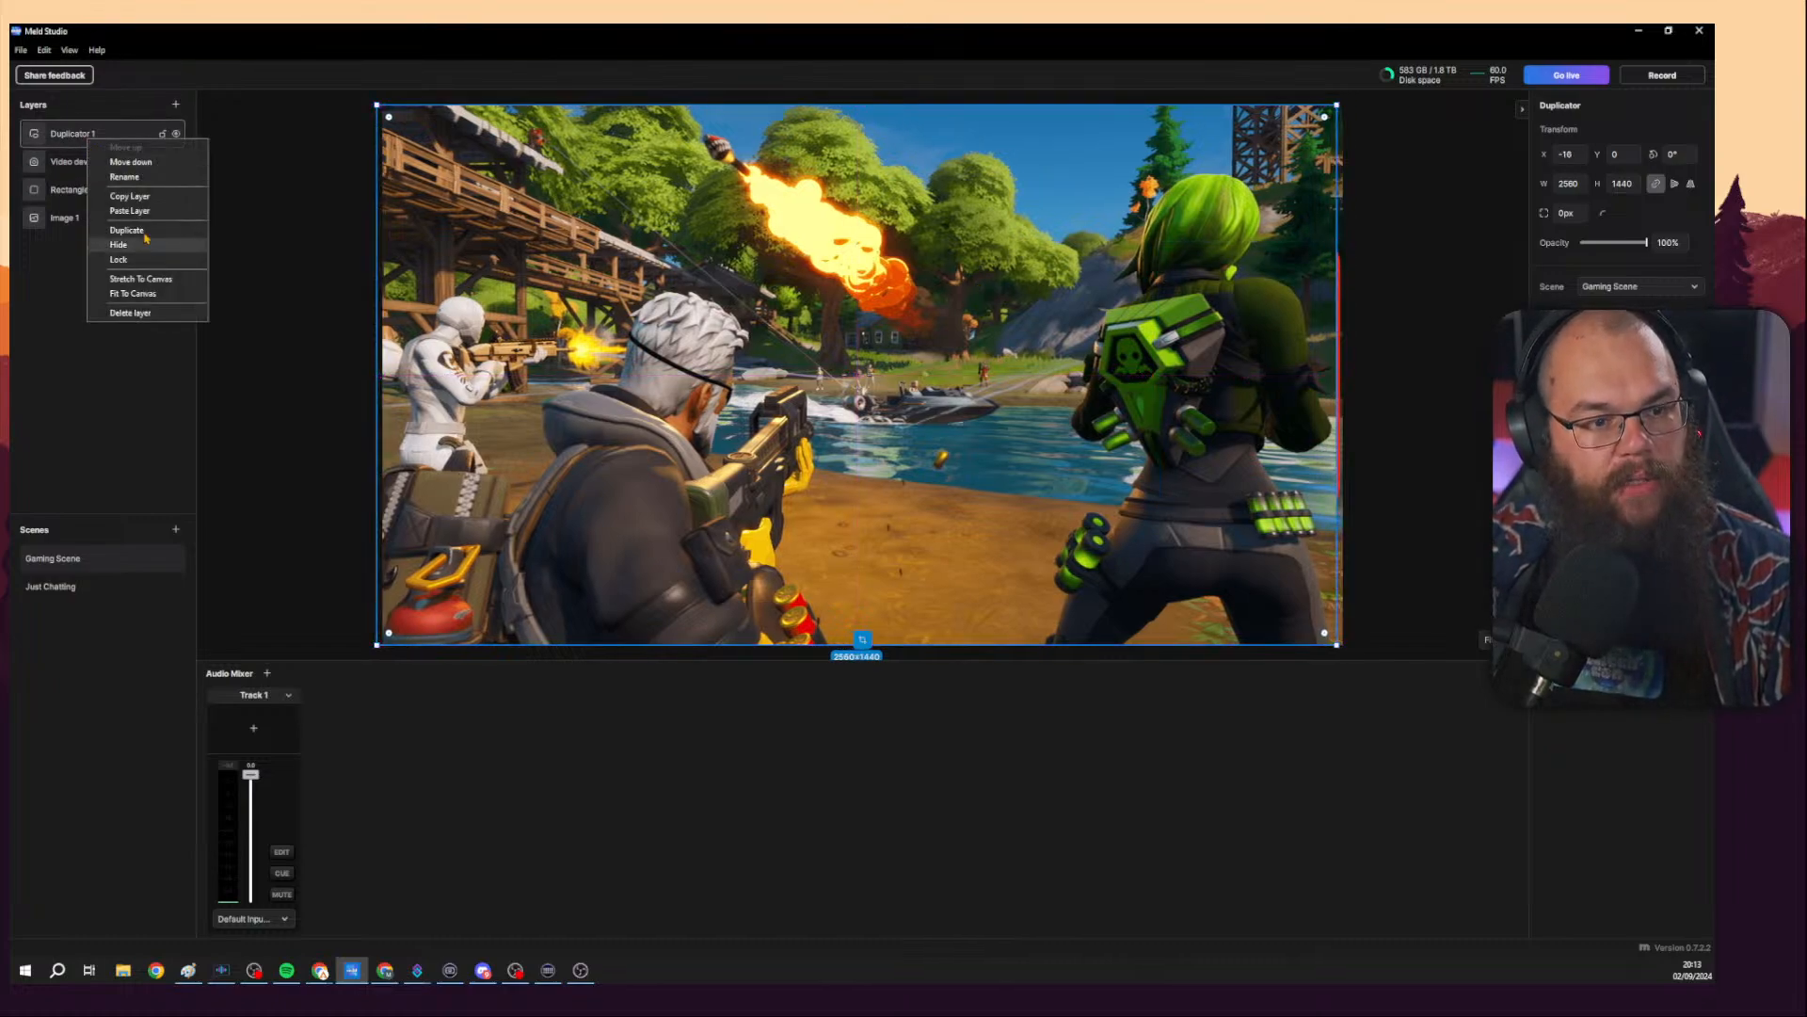
left_click(132, 313)
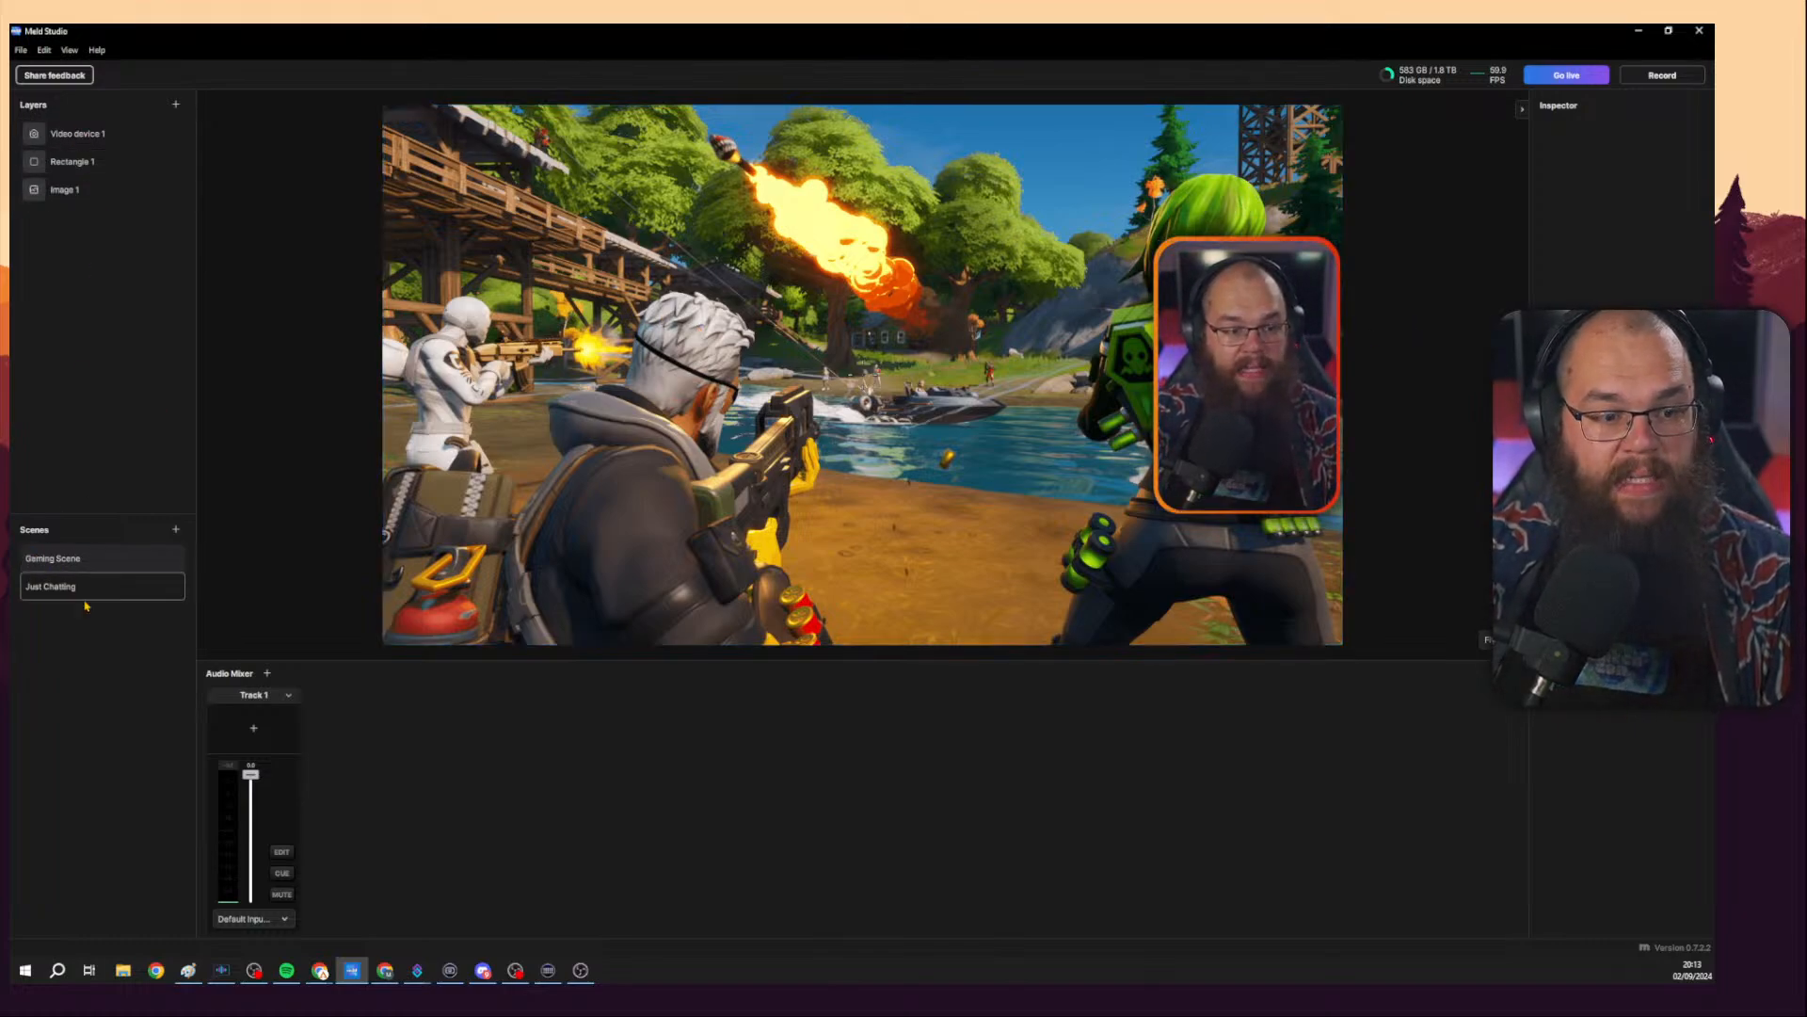
Switch to Just Chatting, select its game image layer, and return to Gaming Scene.
left_click(82, 563)
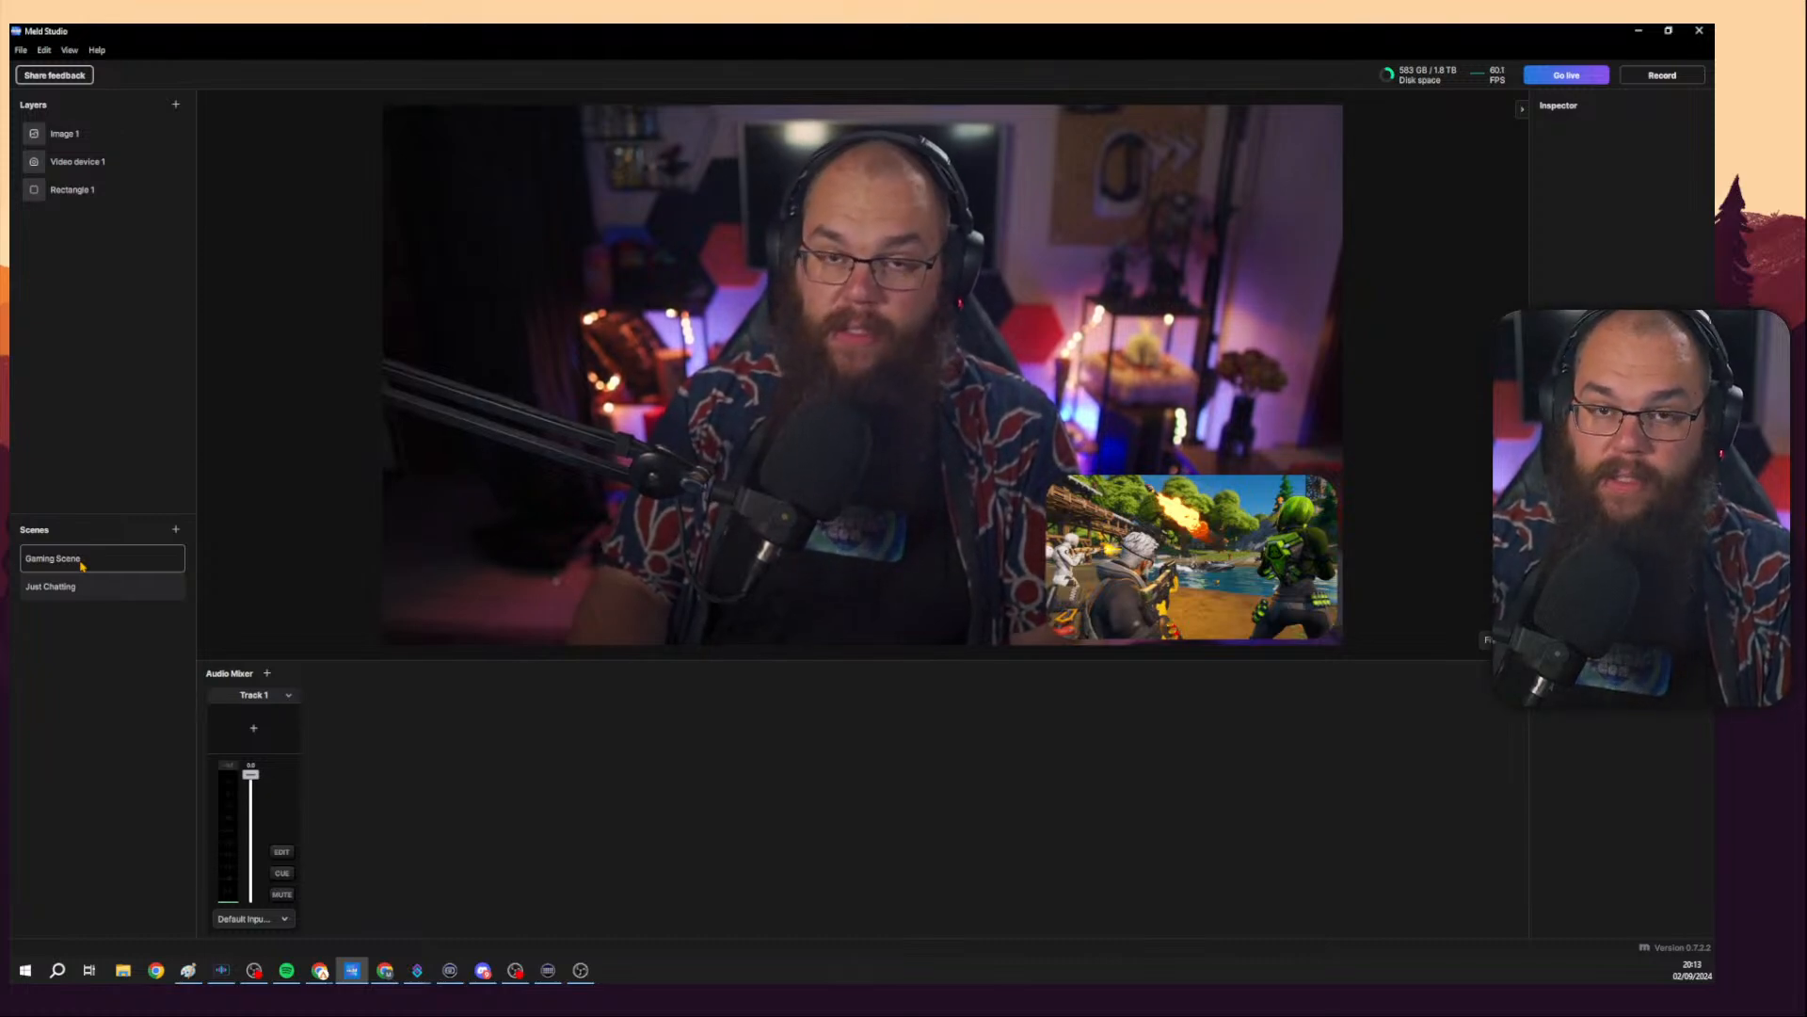
left_click(1173, 632)
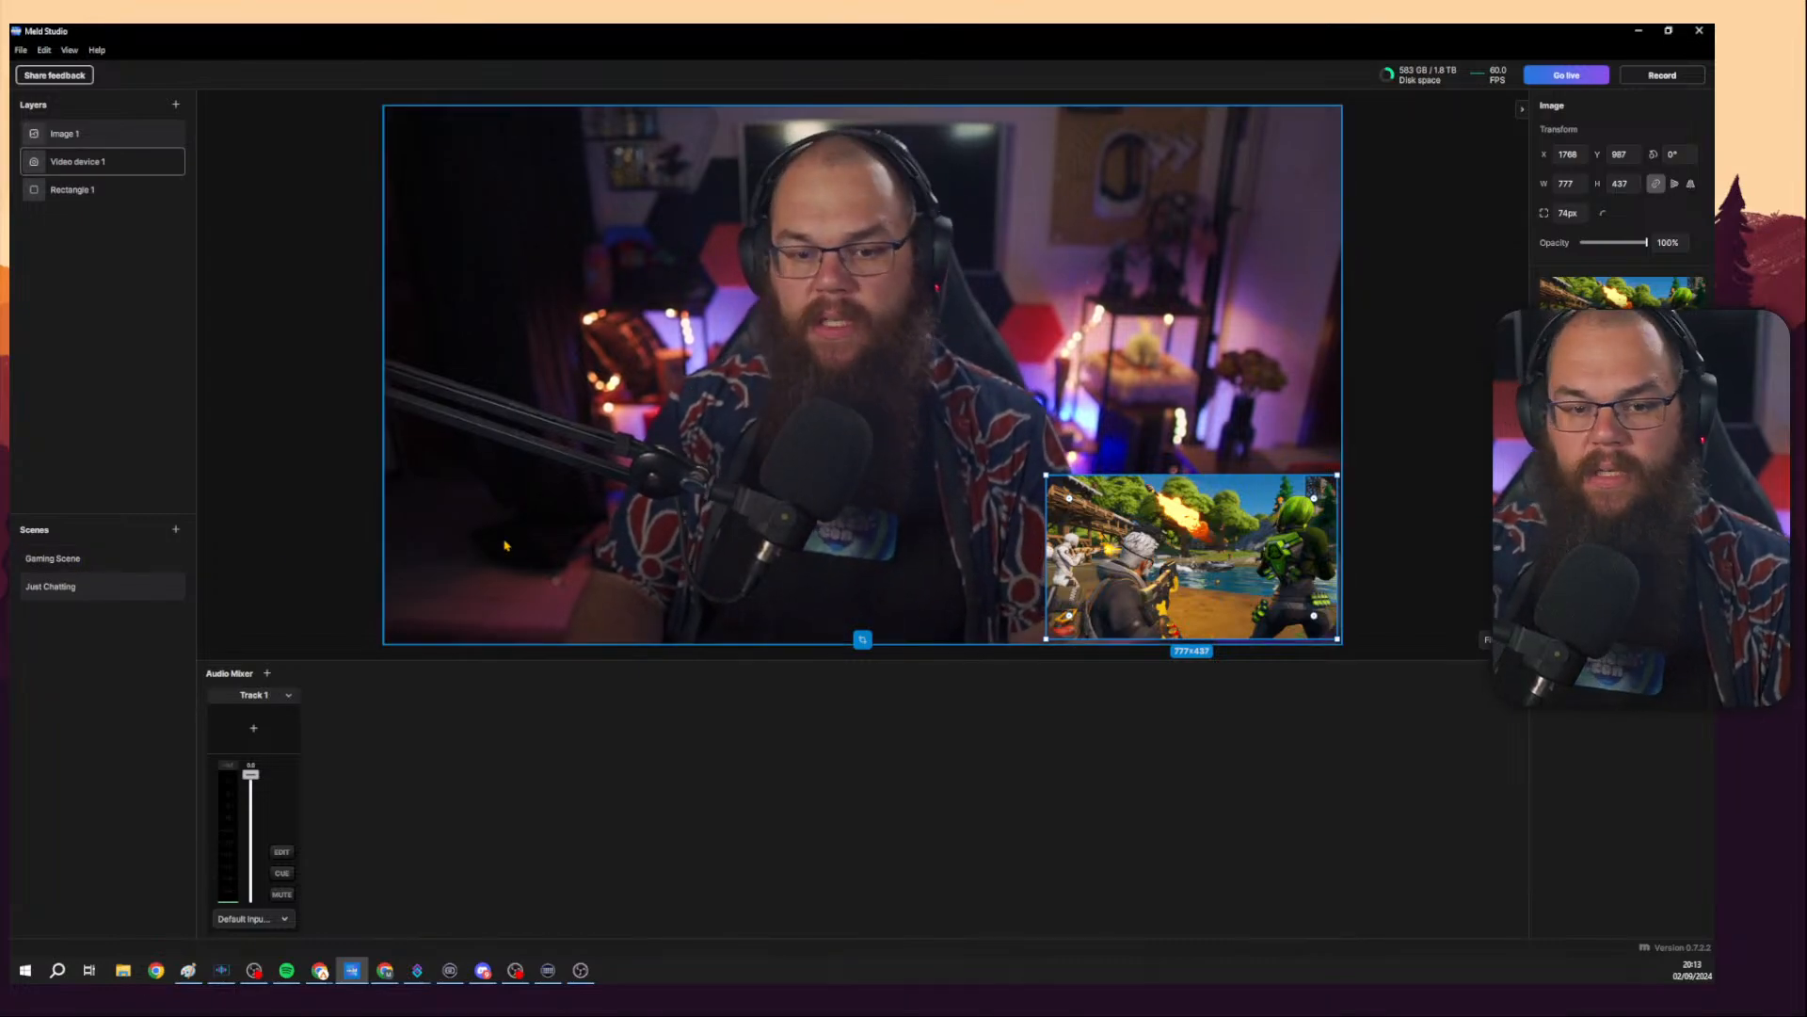
left_click(66, 558)
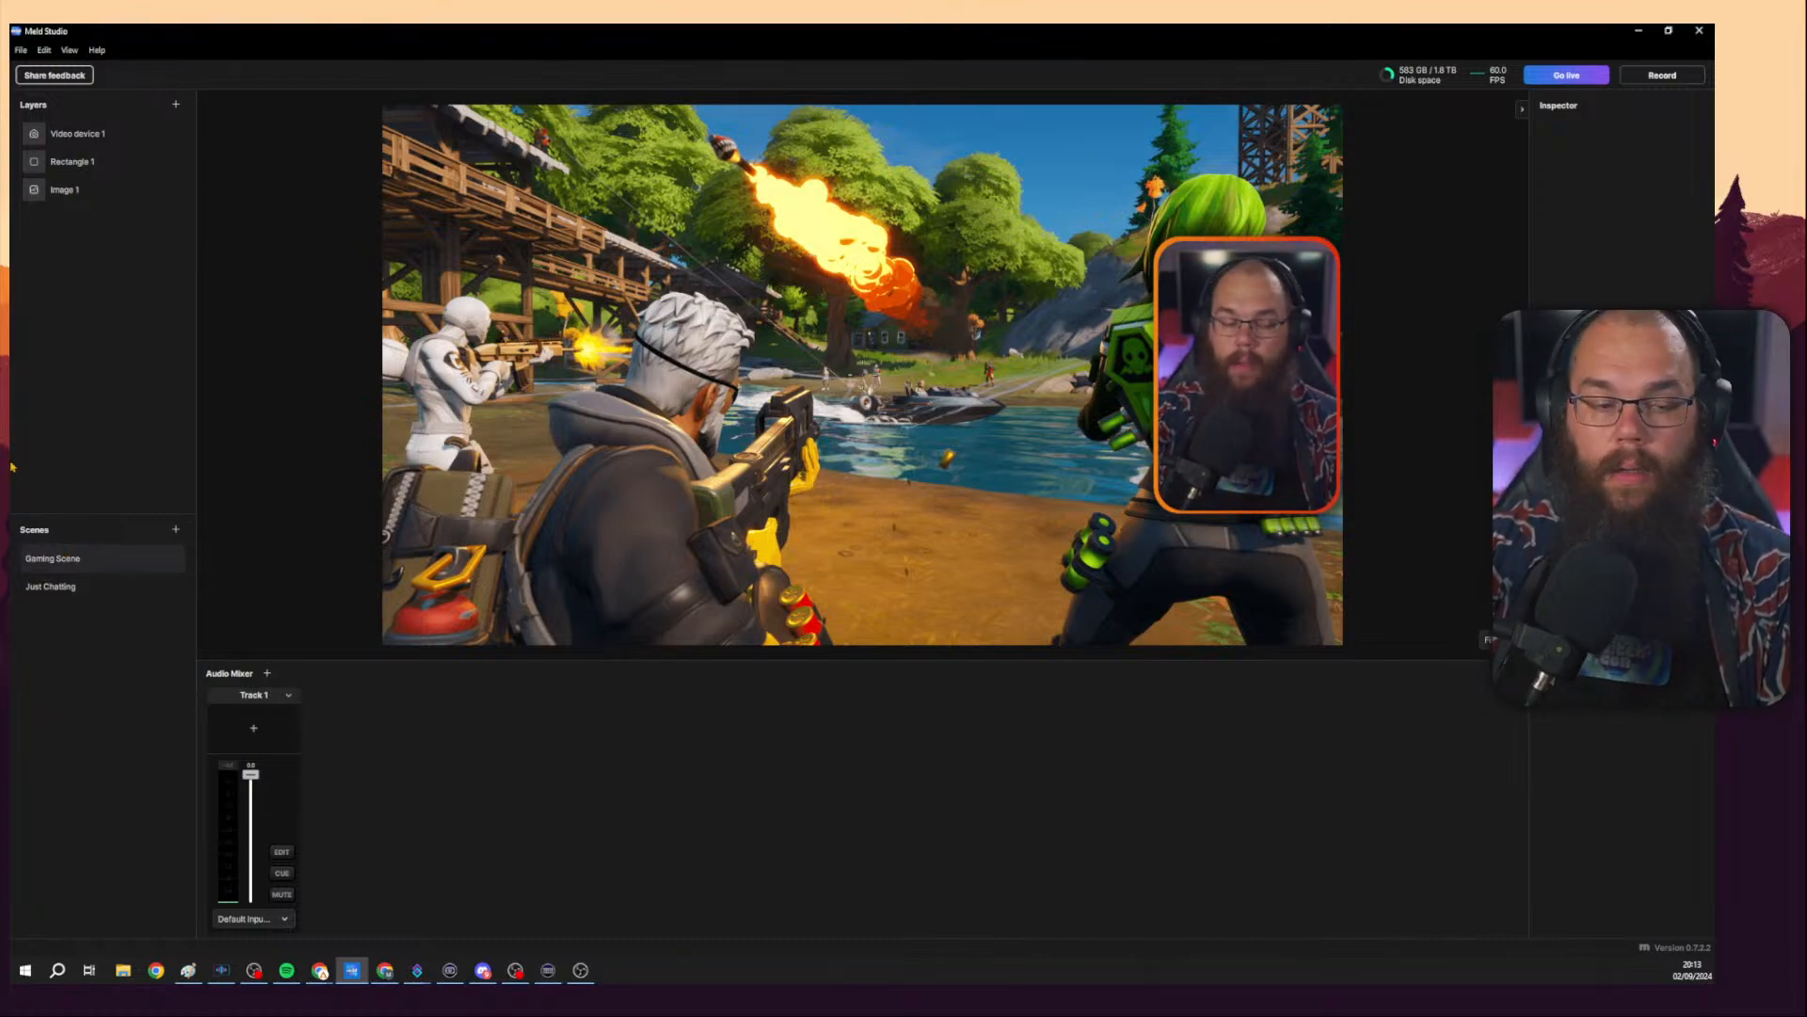
Add a Text layer above Image 1 in Gaming Scene, enlarge it and move it near the canvas centre.
left_click(176, 105)
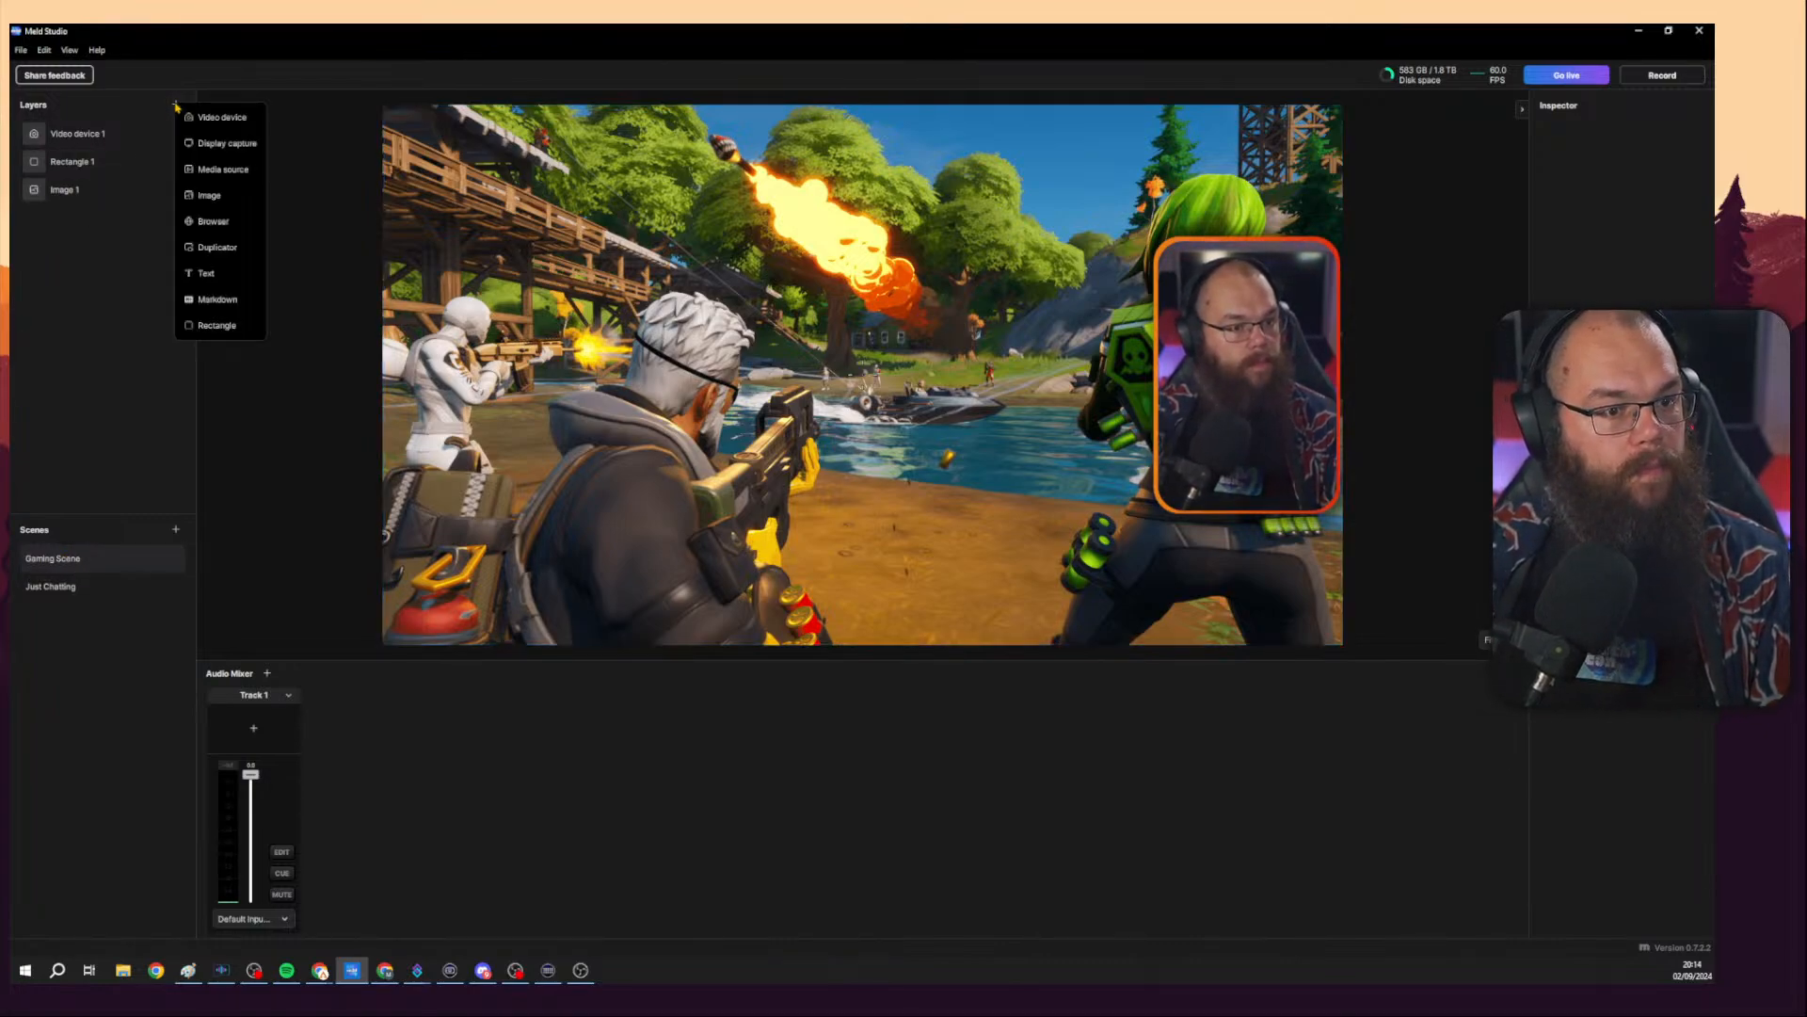
left_click(110, 162)
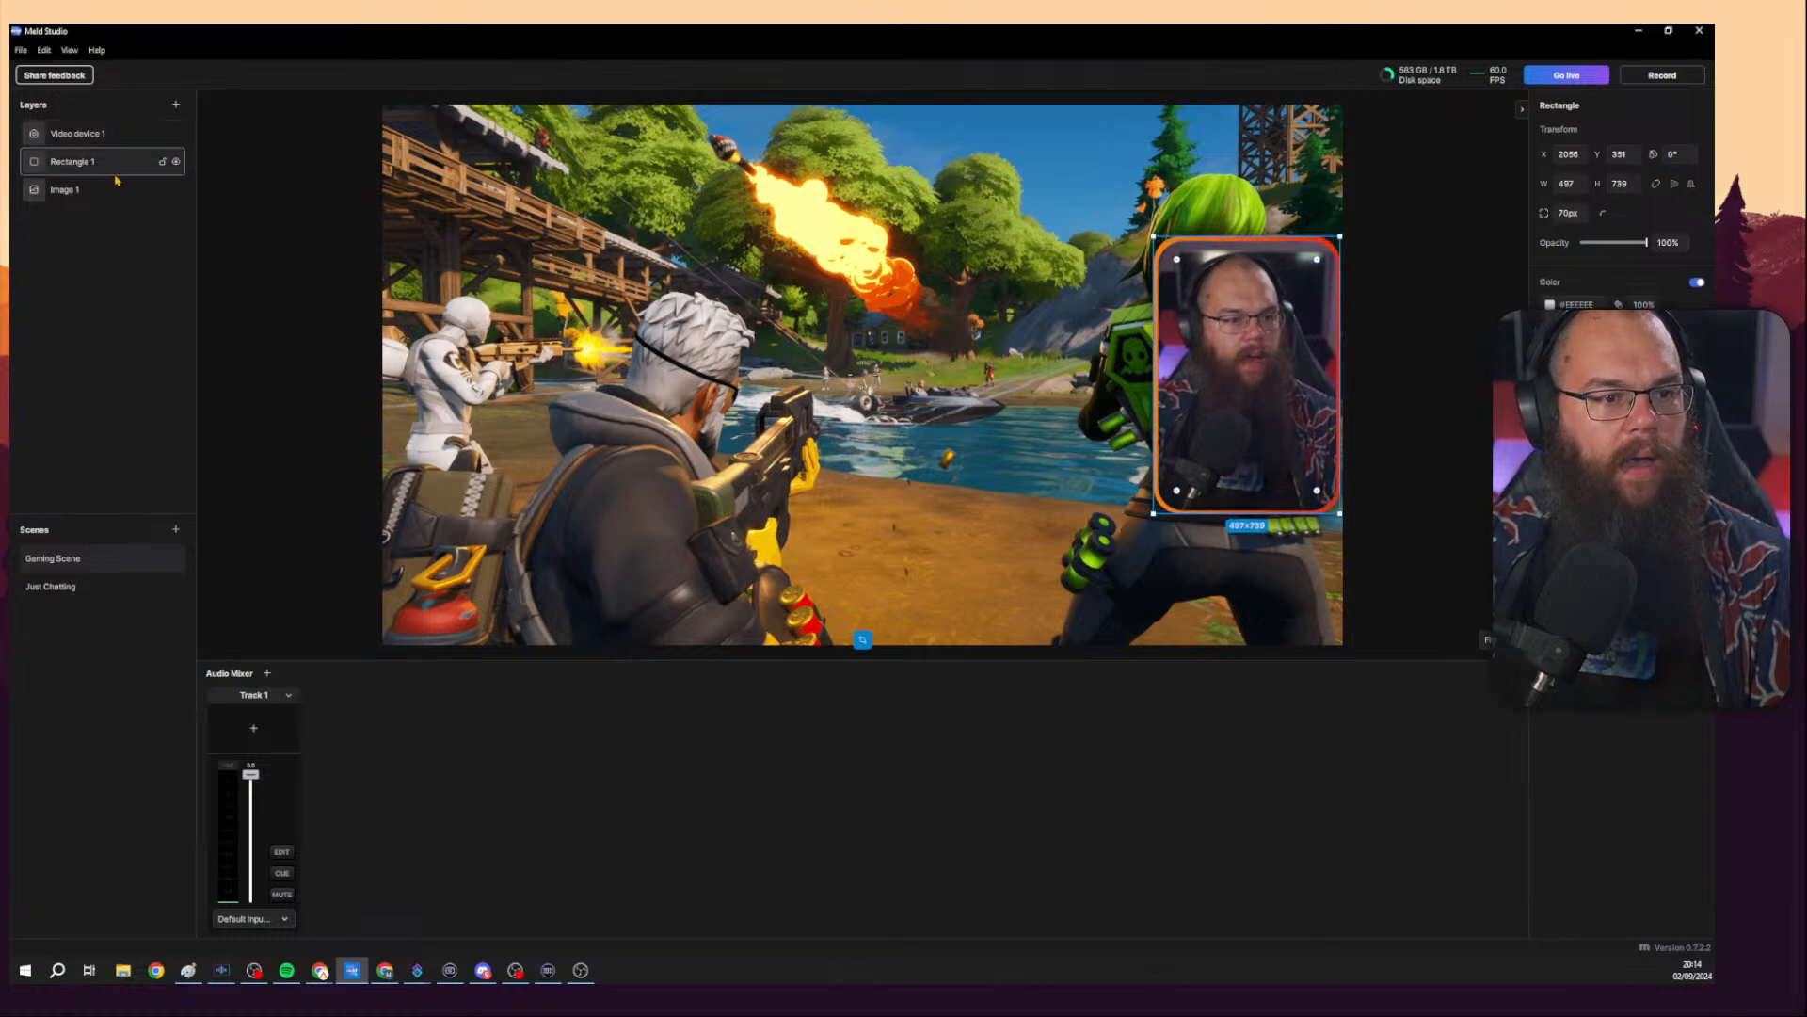
left_click(118, 190)
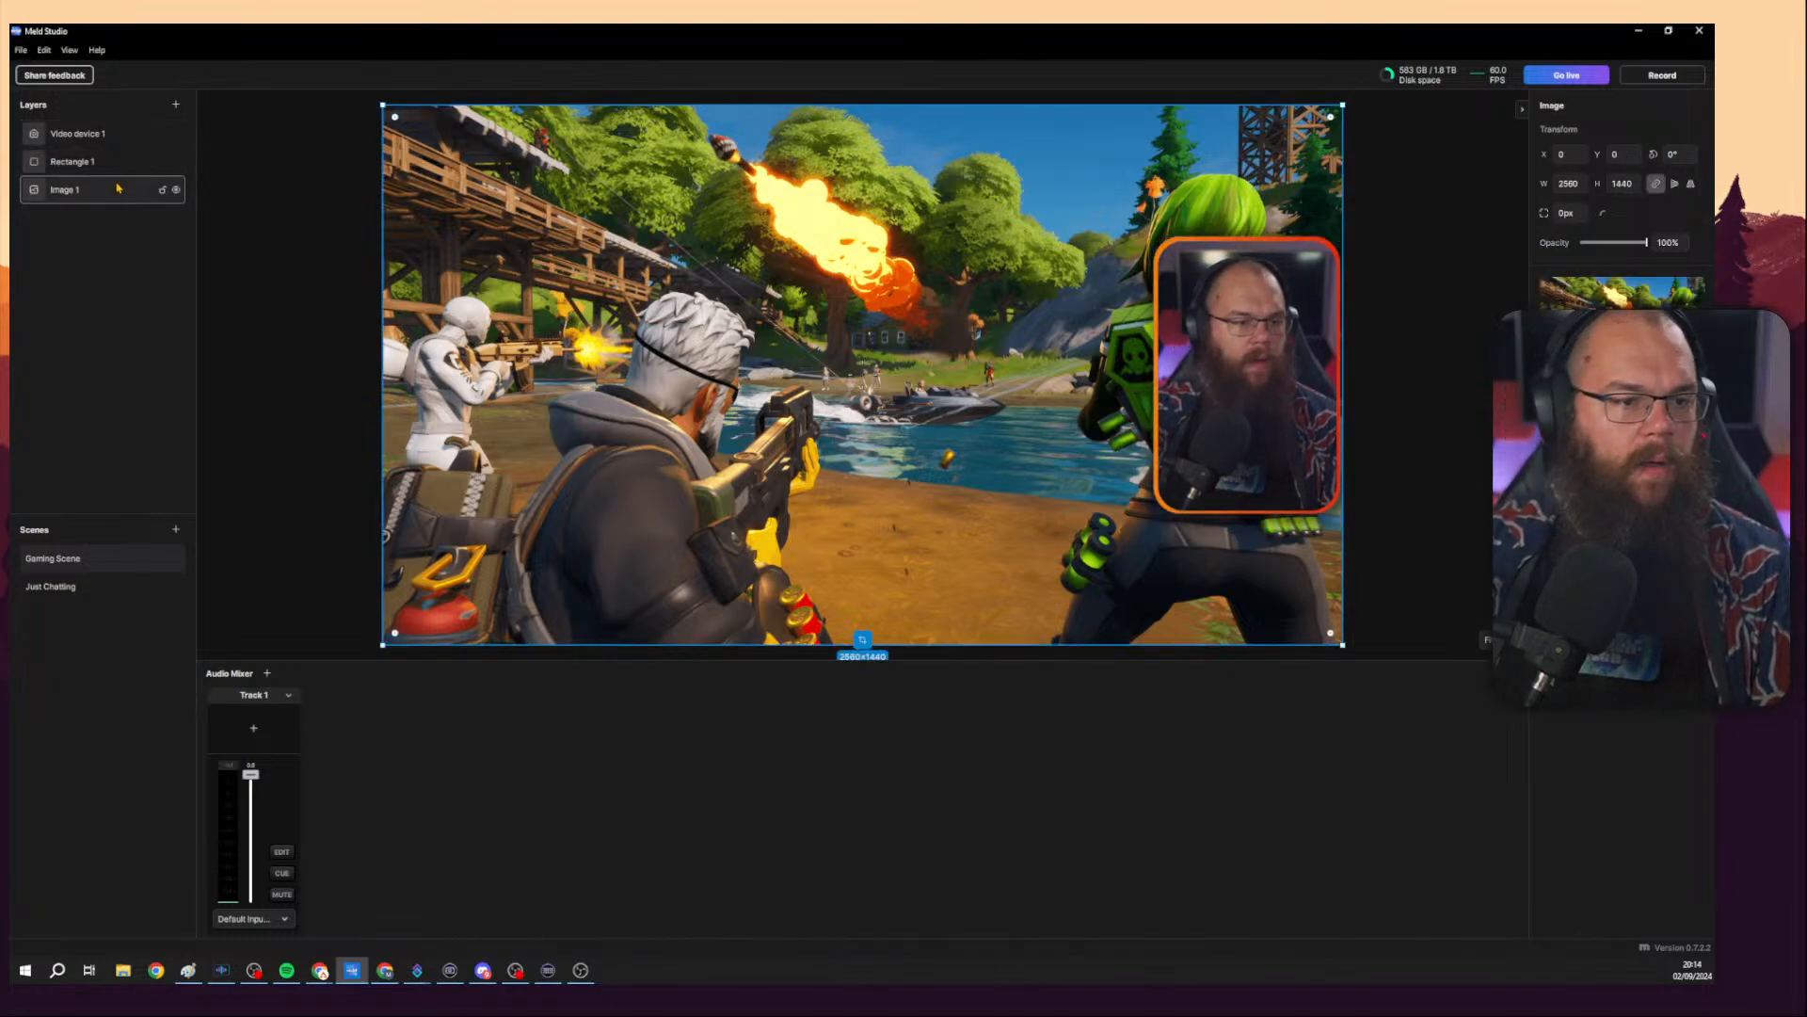
left_click(175, 104)
left_click(224, 279)
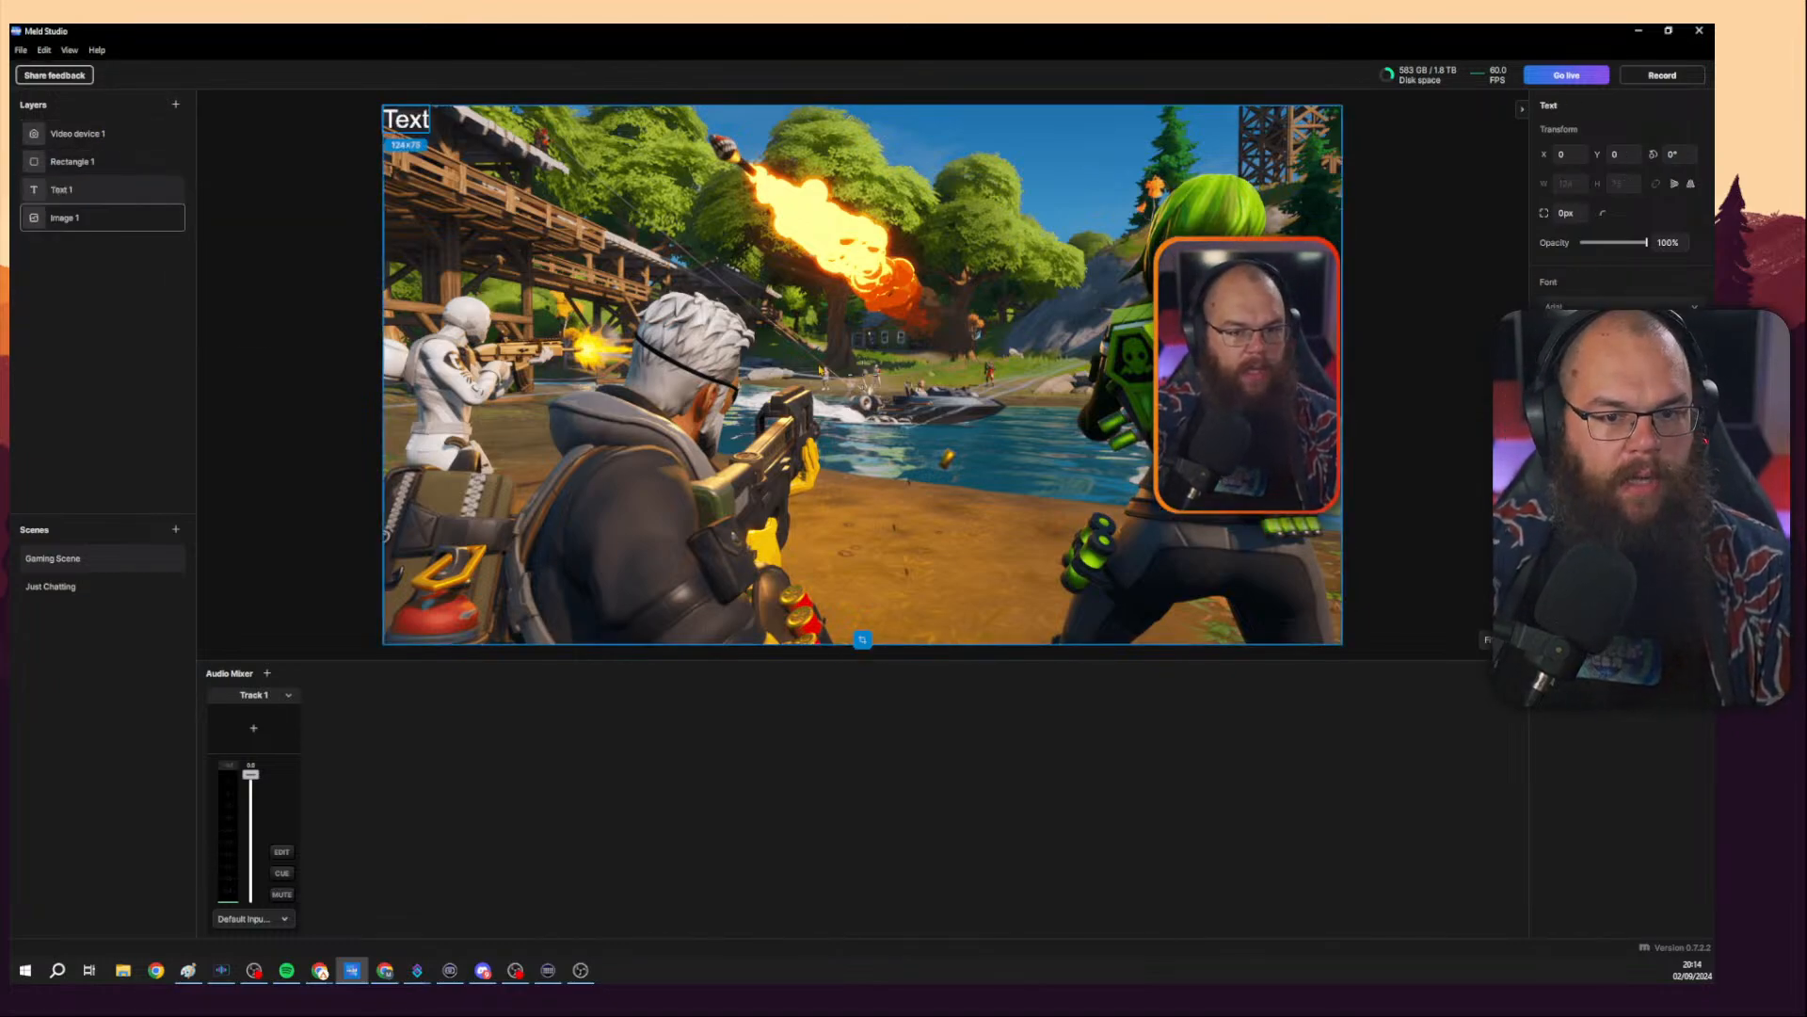
left_click_drag(416, 123, 866, 372)
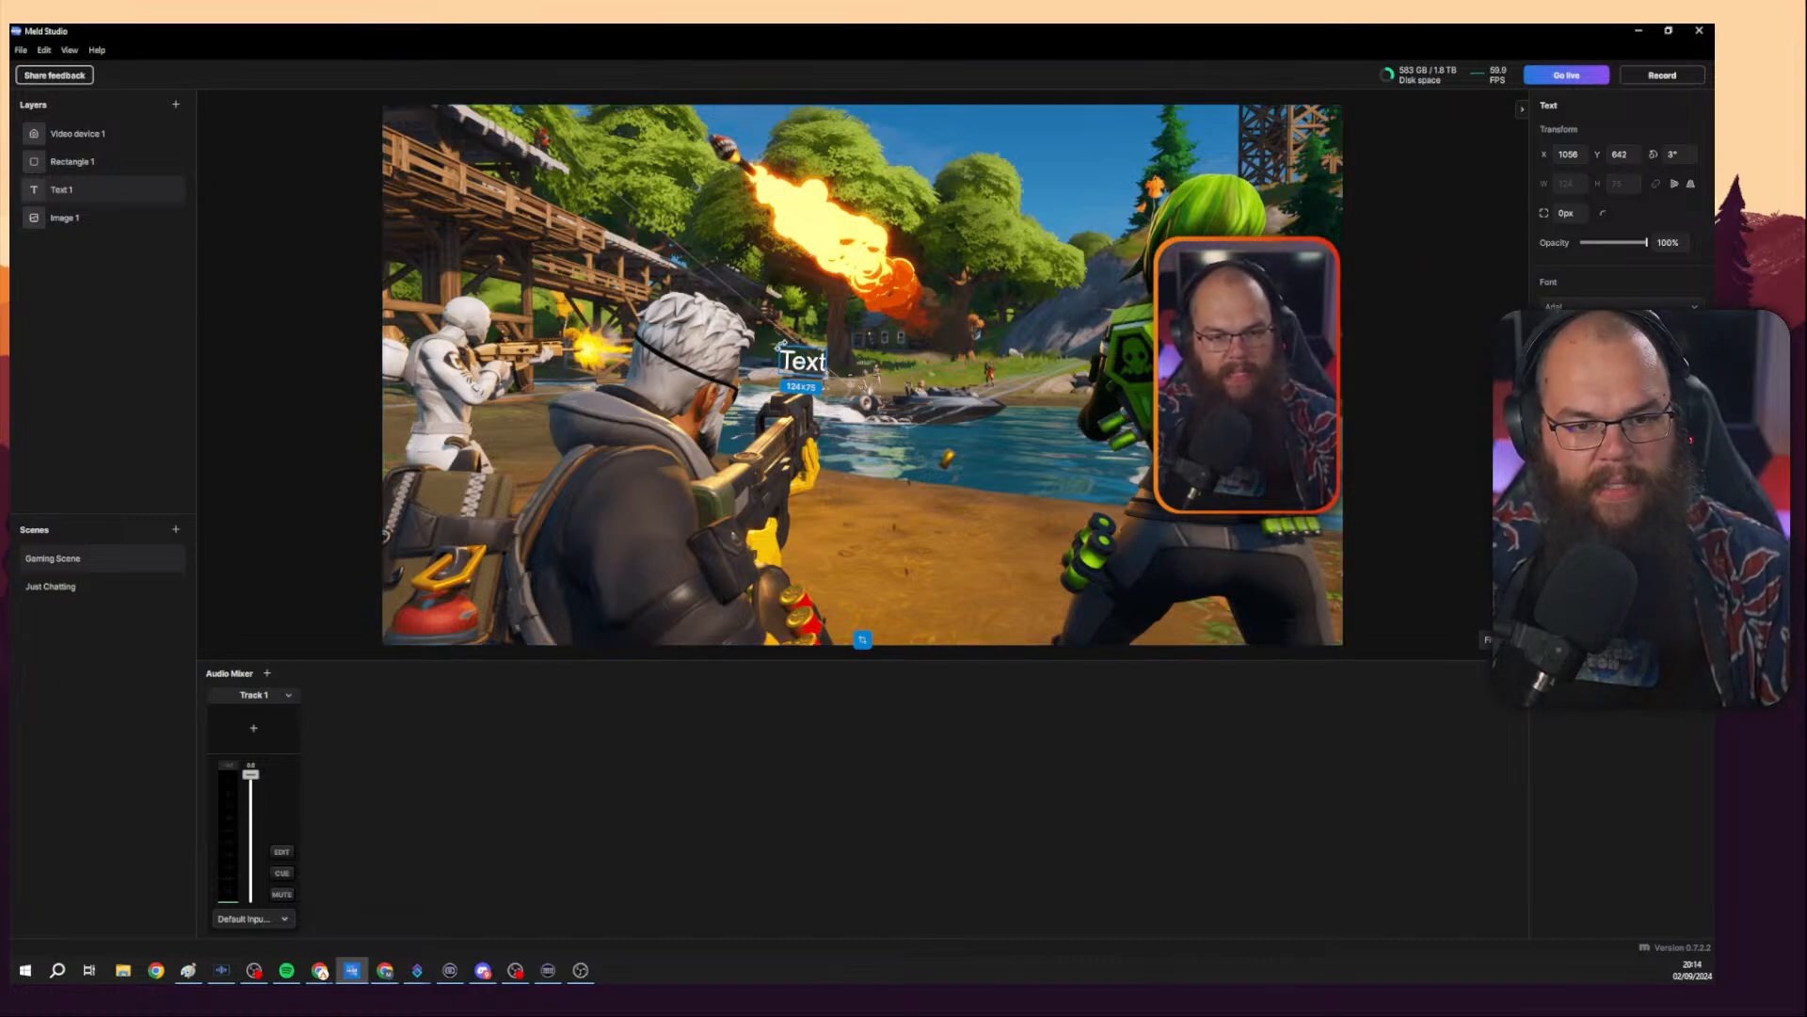
left_click_drag(796, 365, 824, 348)
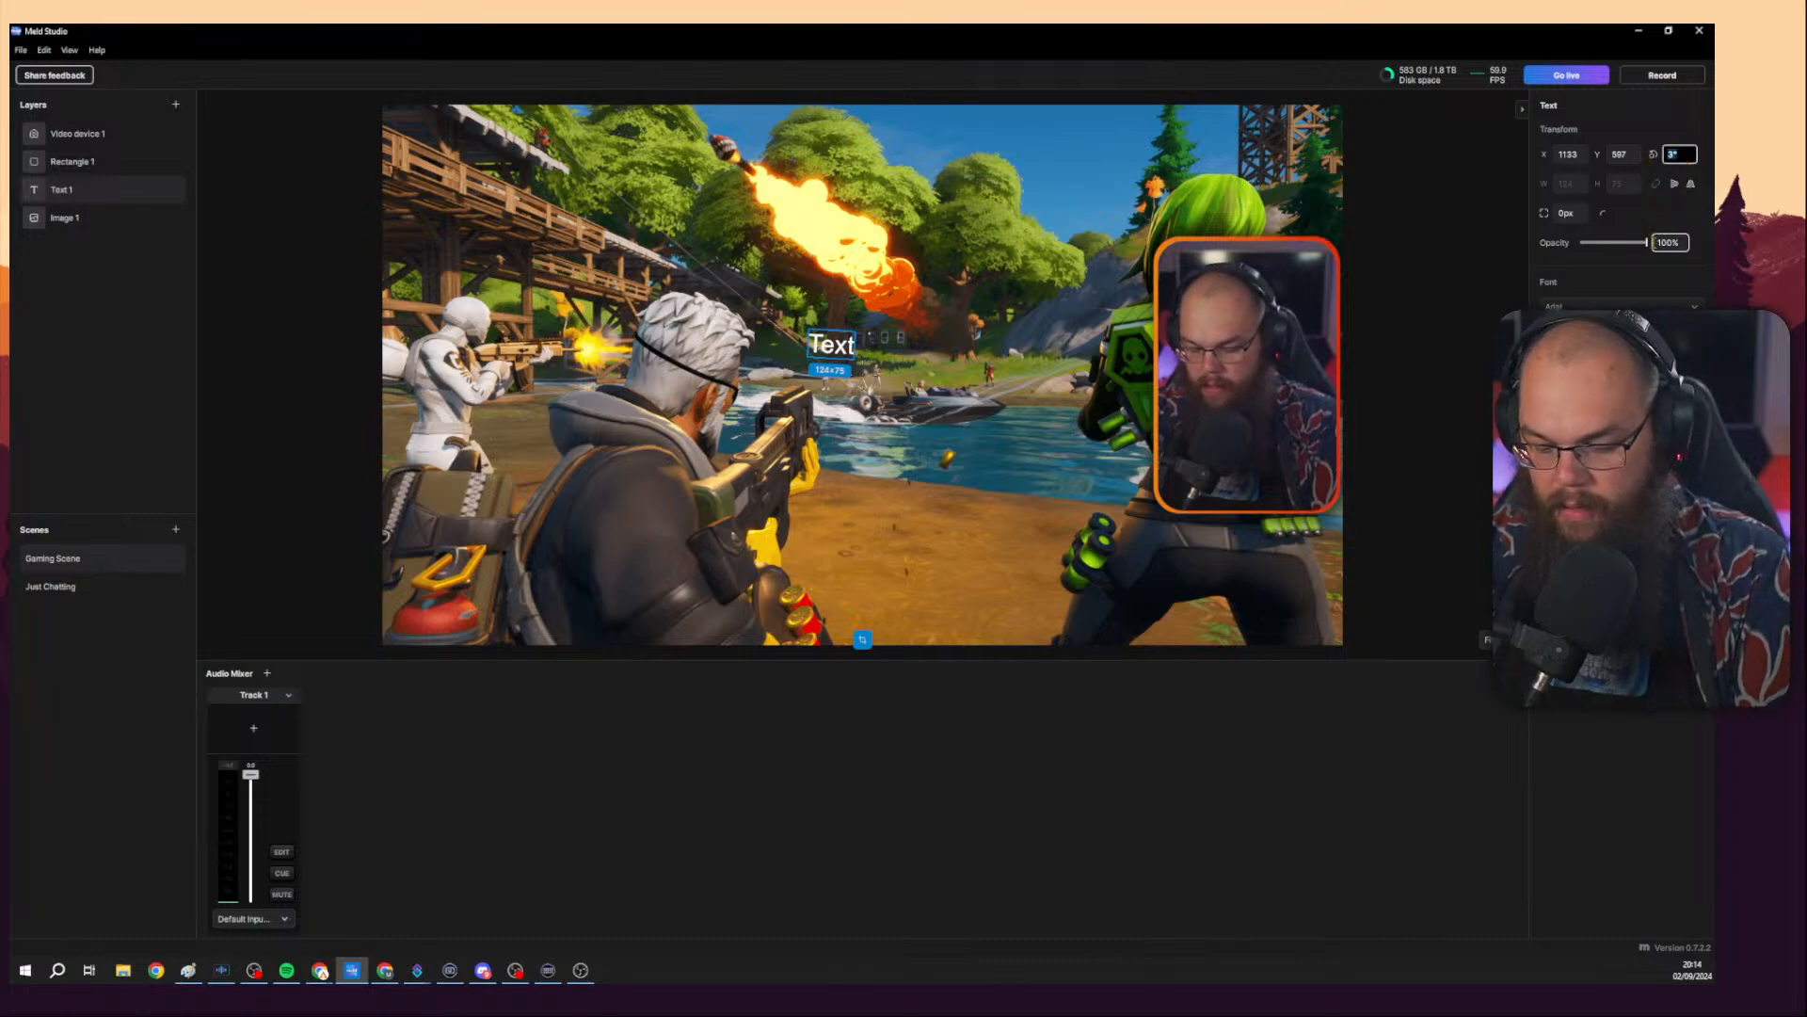
left_click_drag(851, 357, 1155, 551)
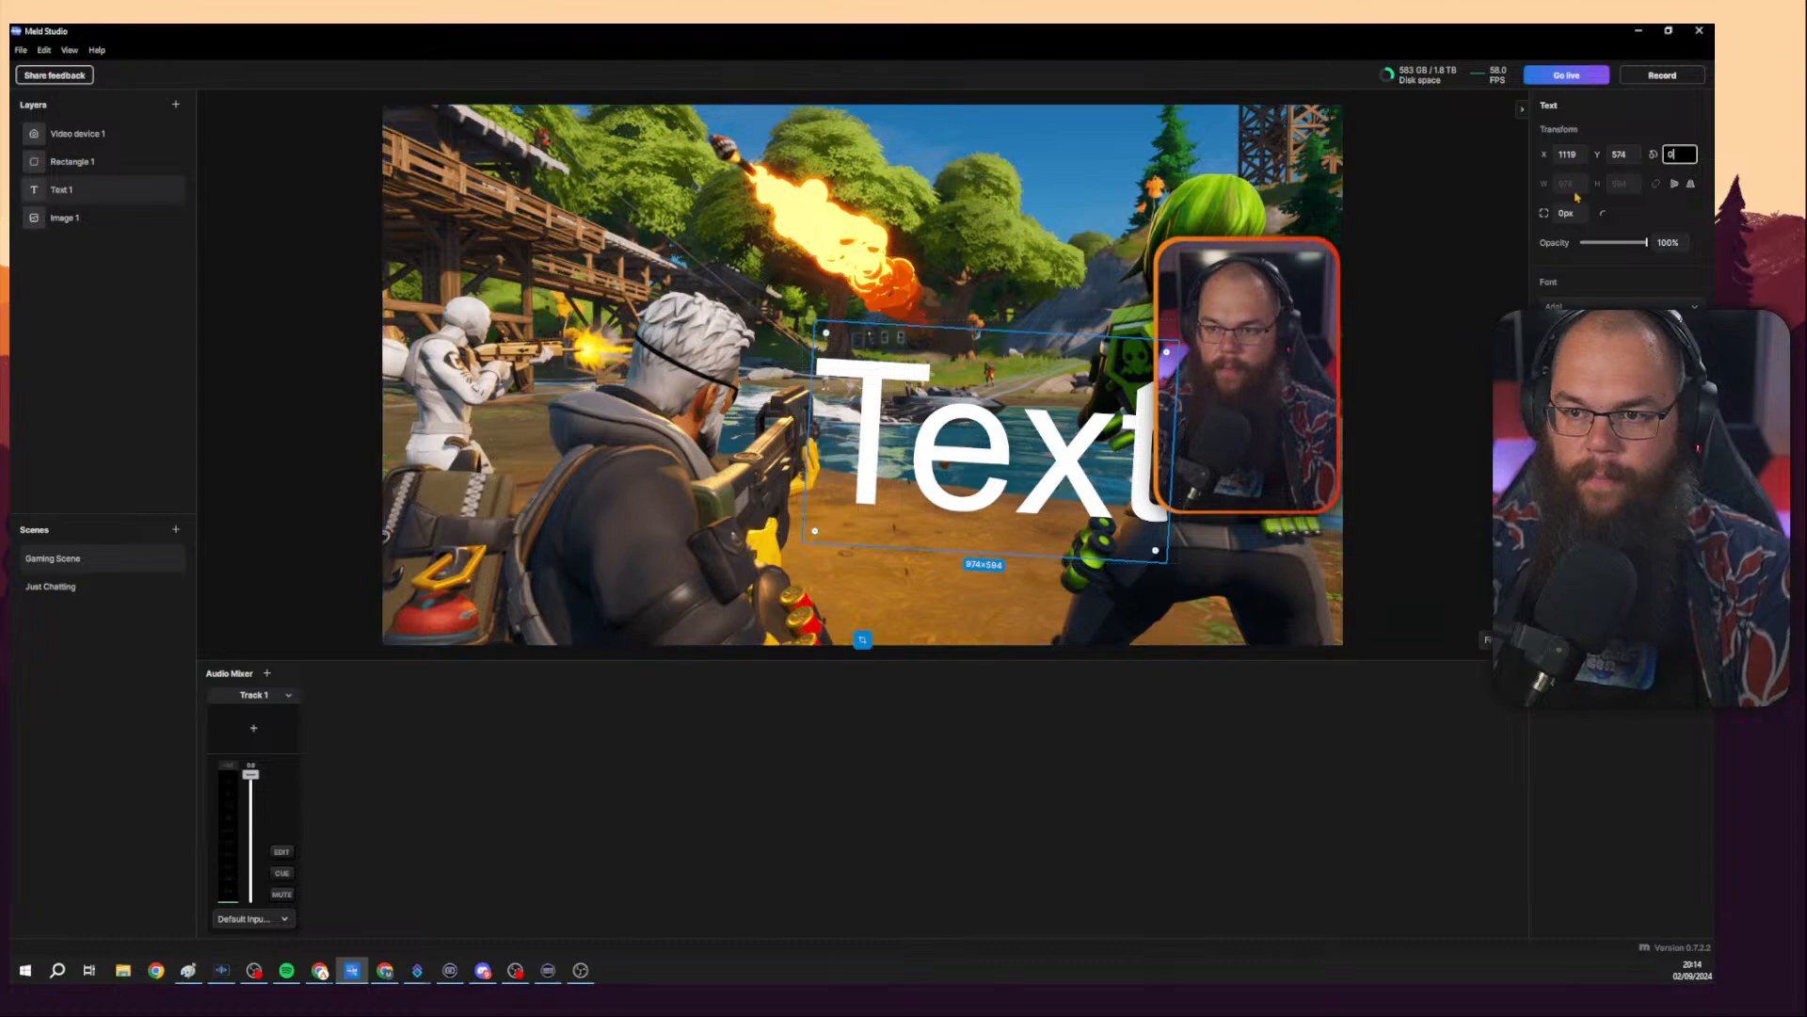
left_click(957, 456)
left_click_drag(957, 455, 817, 384)
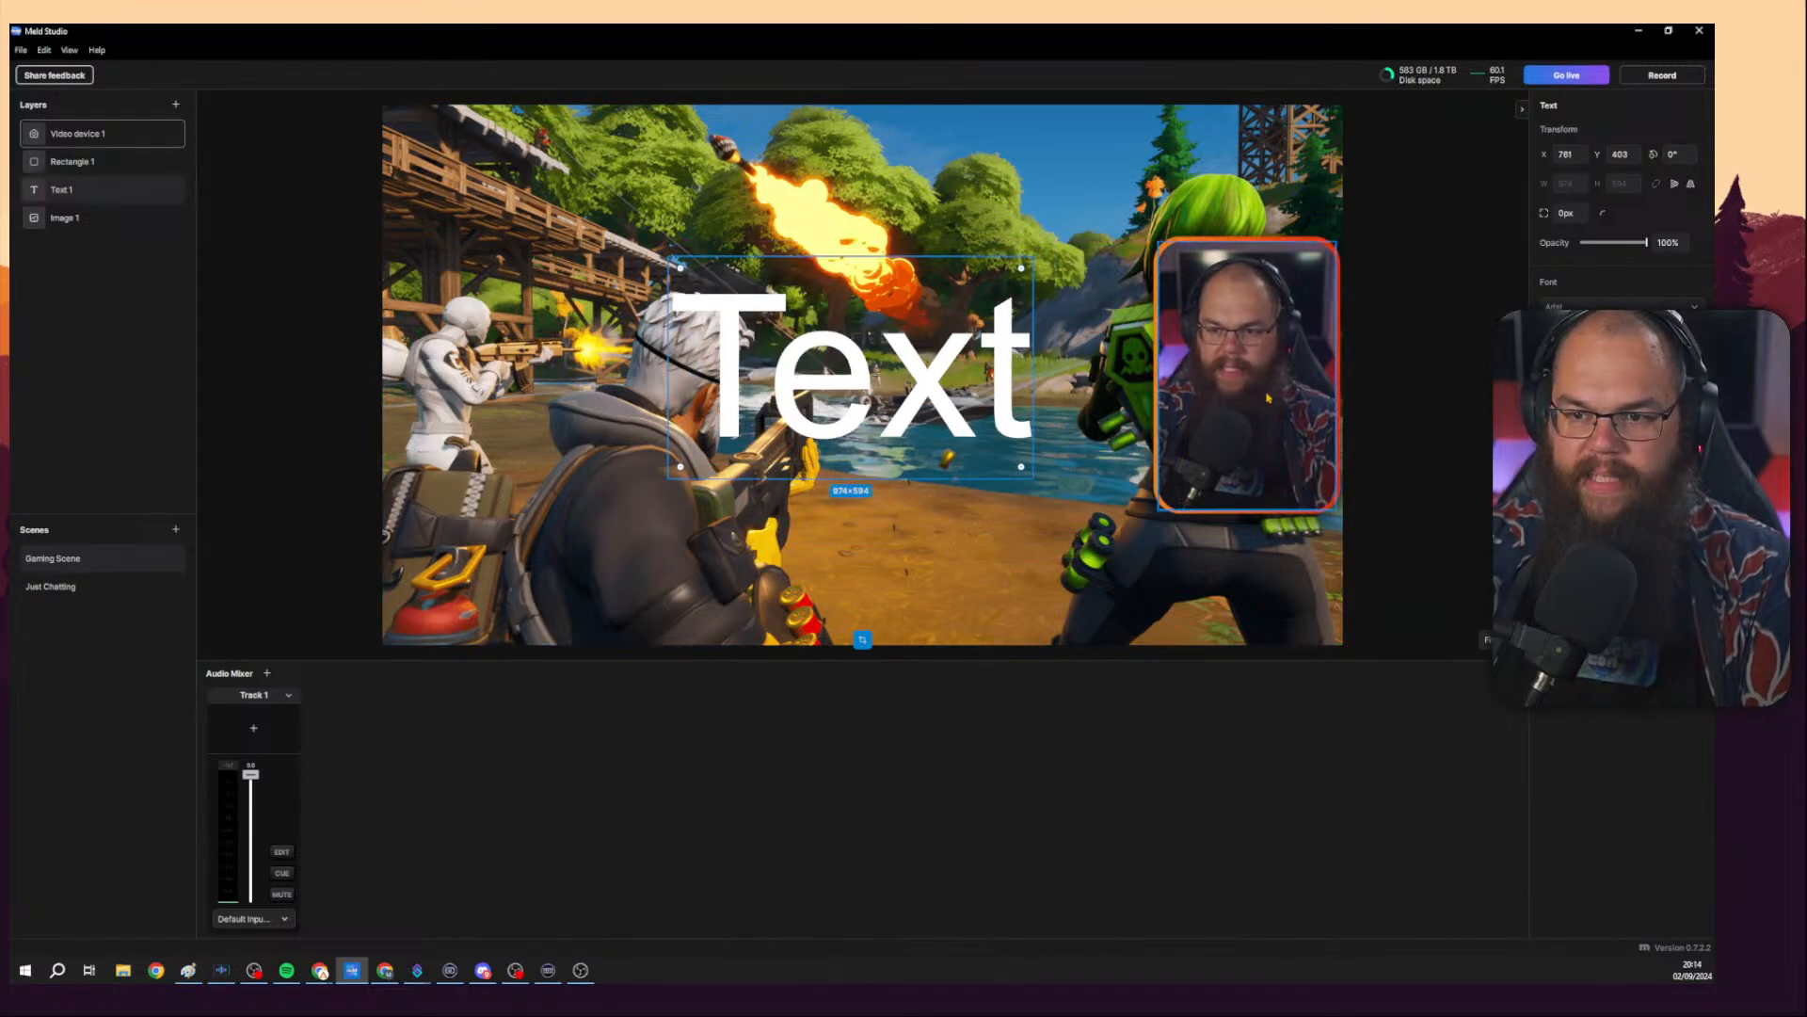
Set the text layer's font to Comic Sans MS.
left_click(1615, 309)
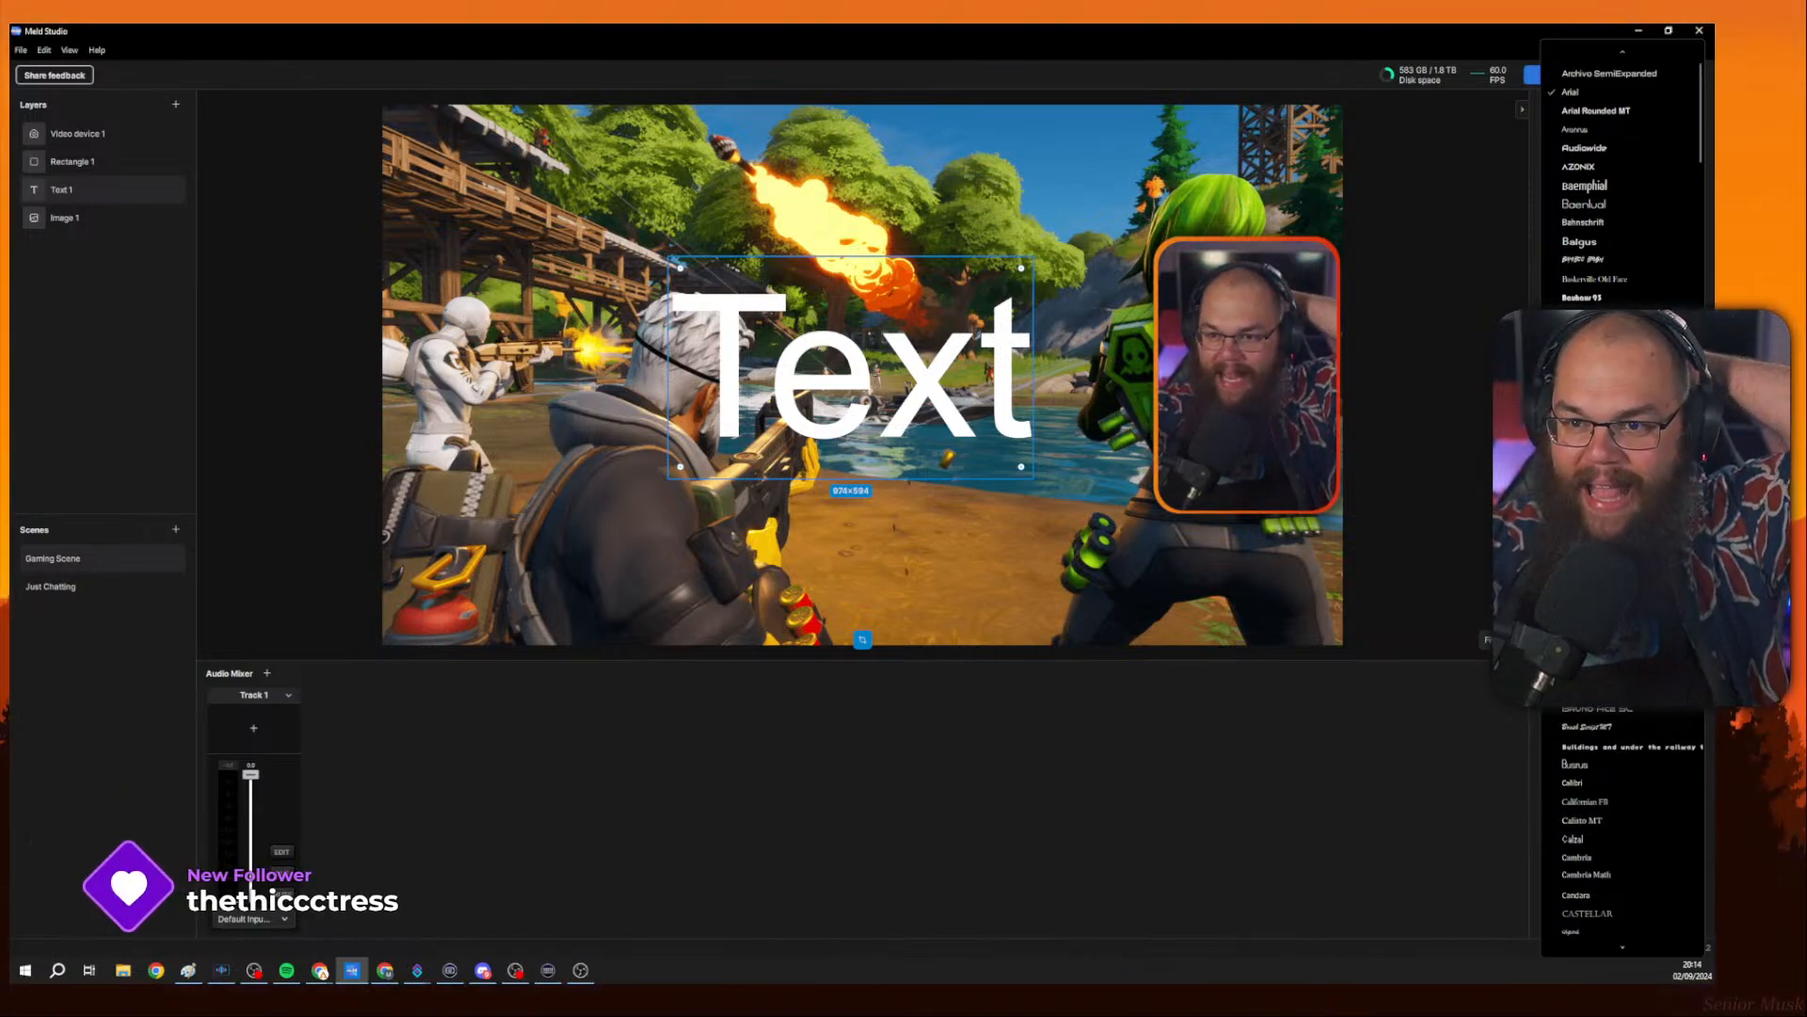
scroll(1611, 301, "up", 4)
scroll(1611, 301, "down", 7)
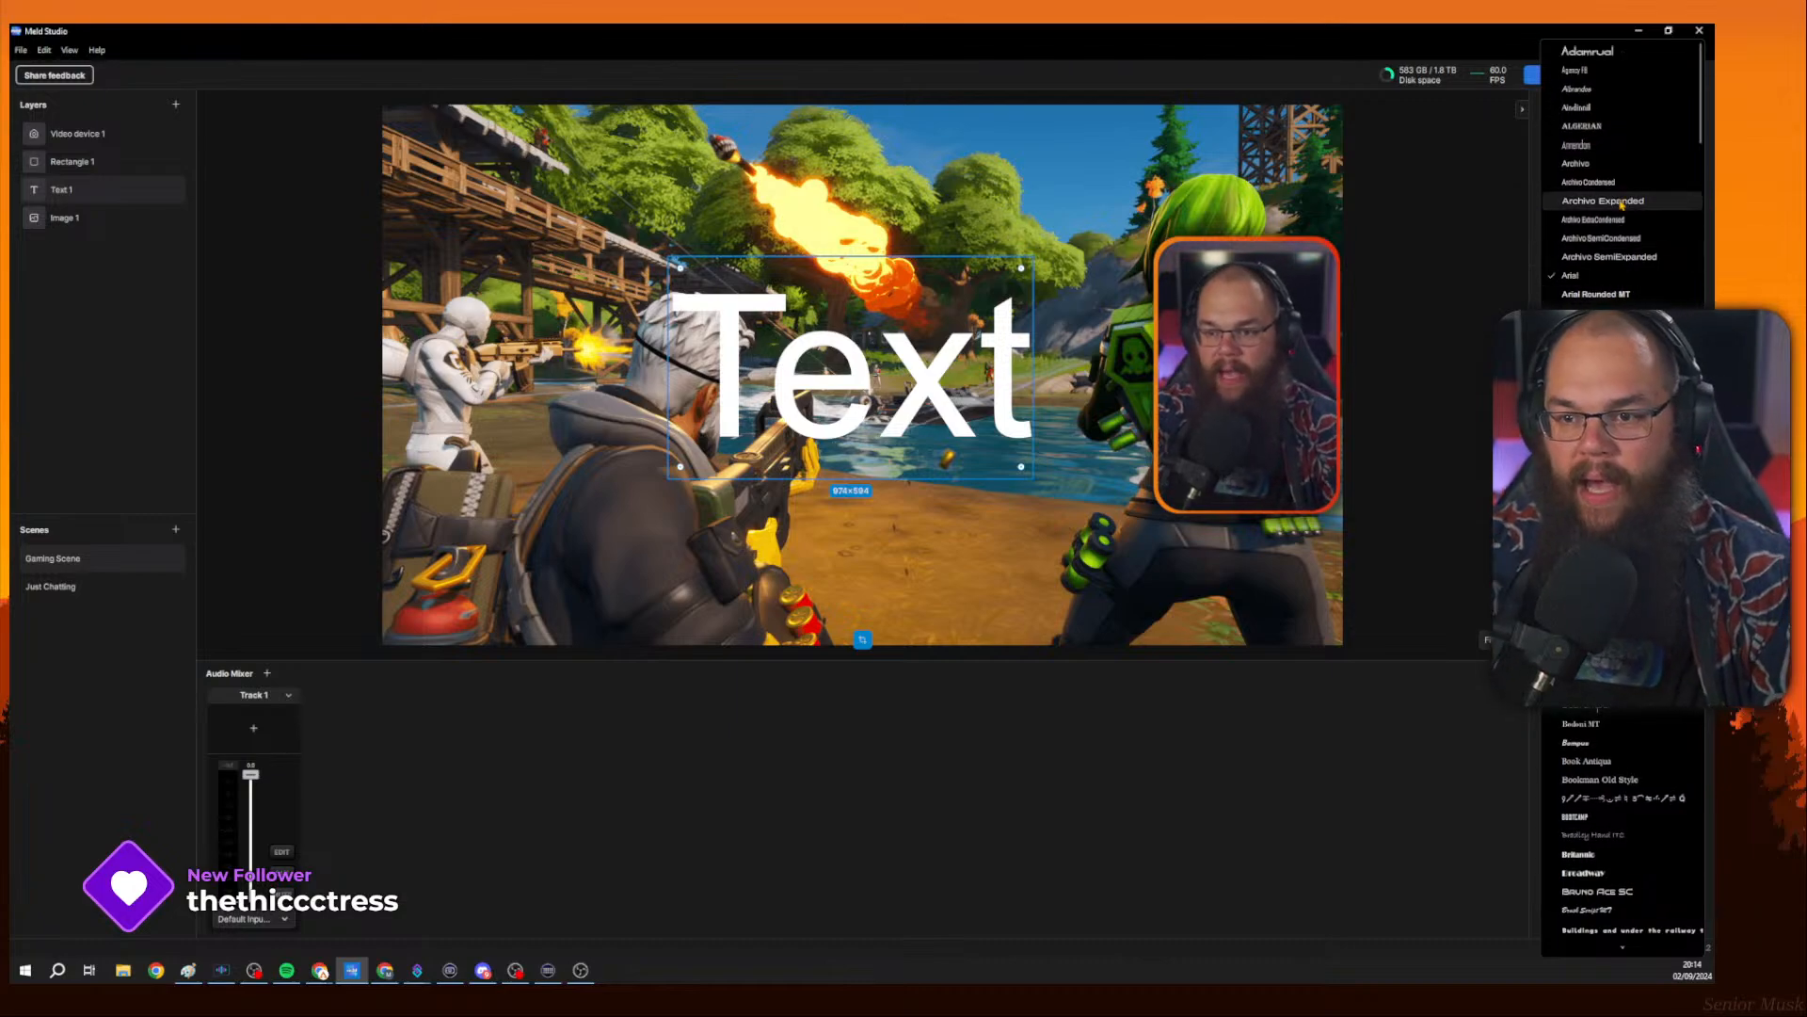
scroll(1618, 223, "down", 5)
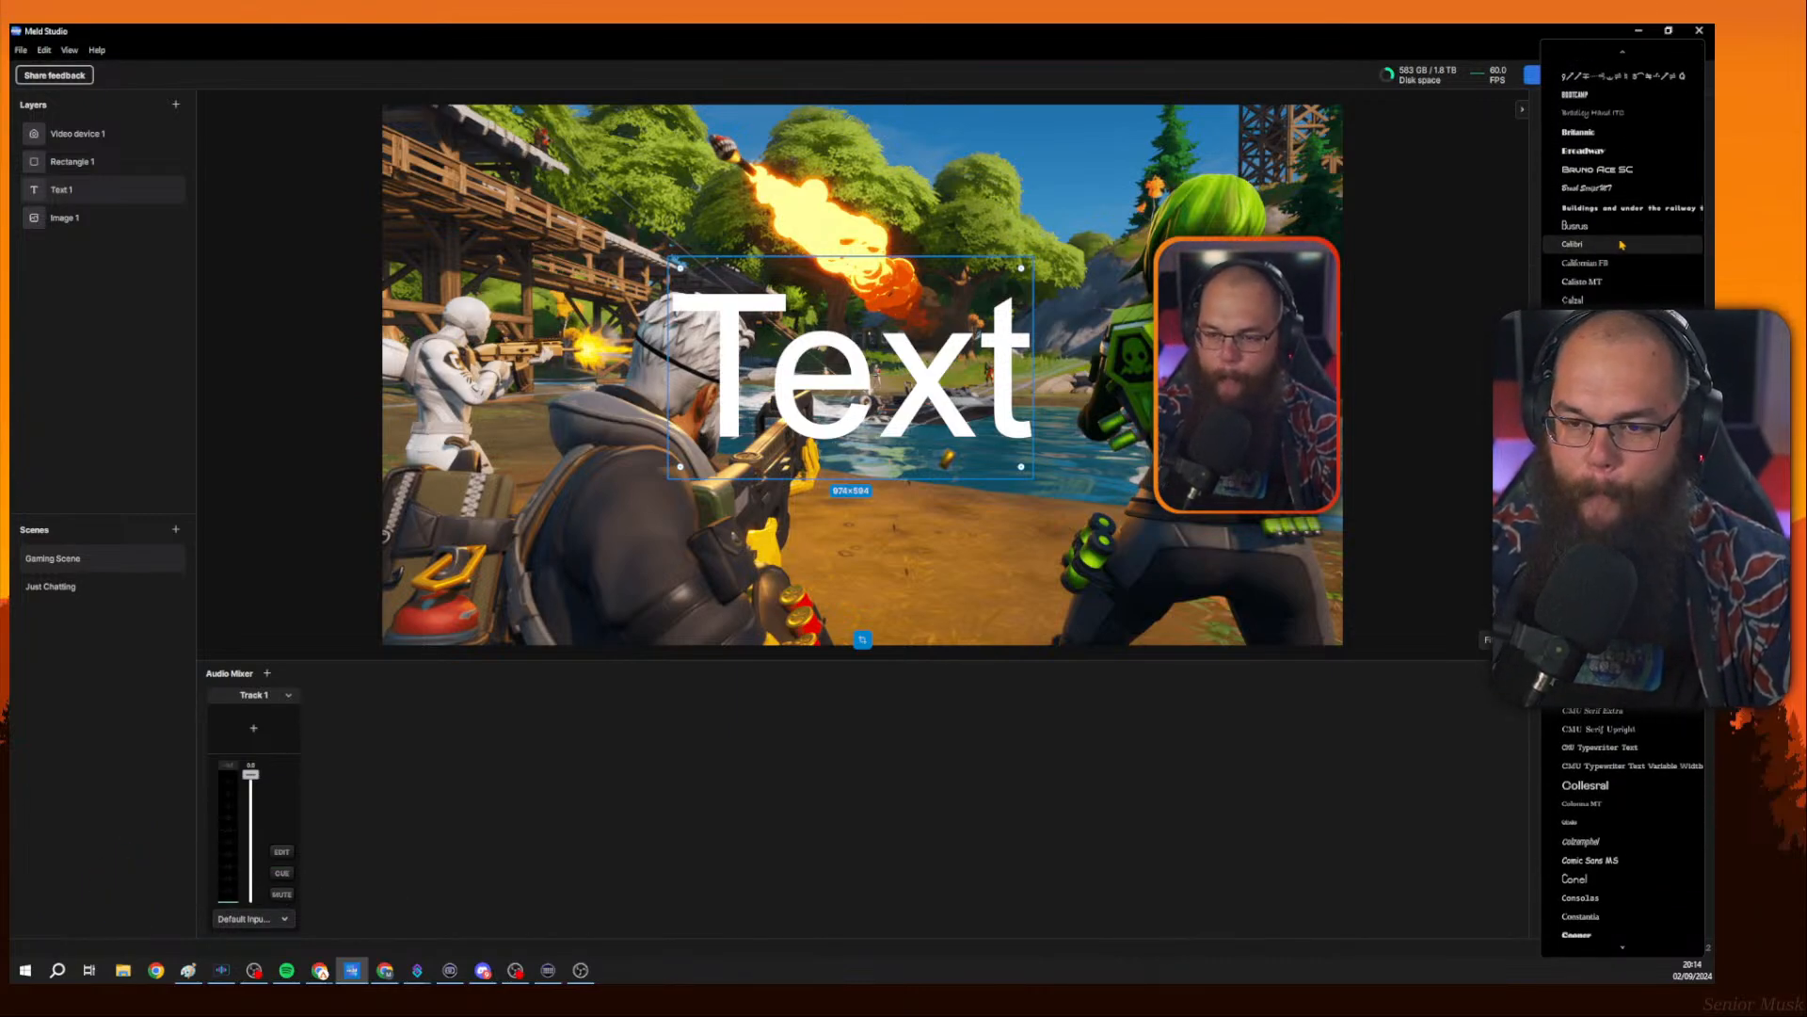
scroll(1621, 245, "down", 8)
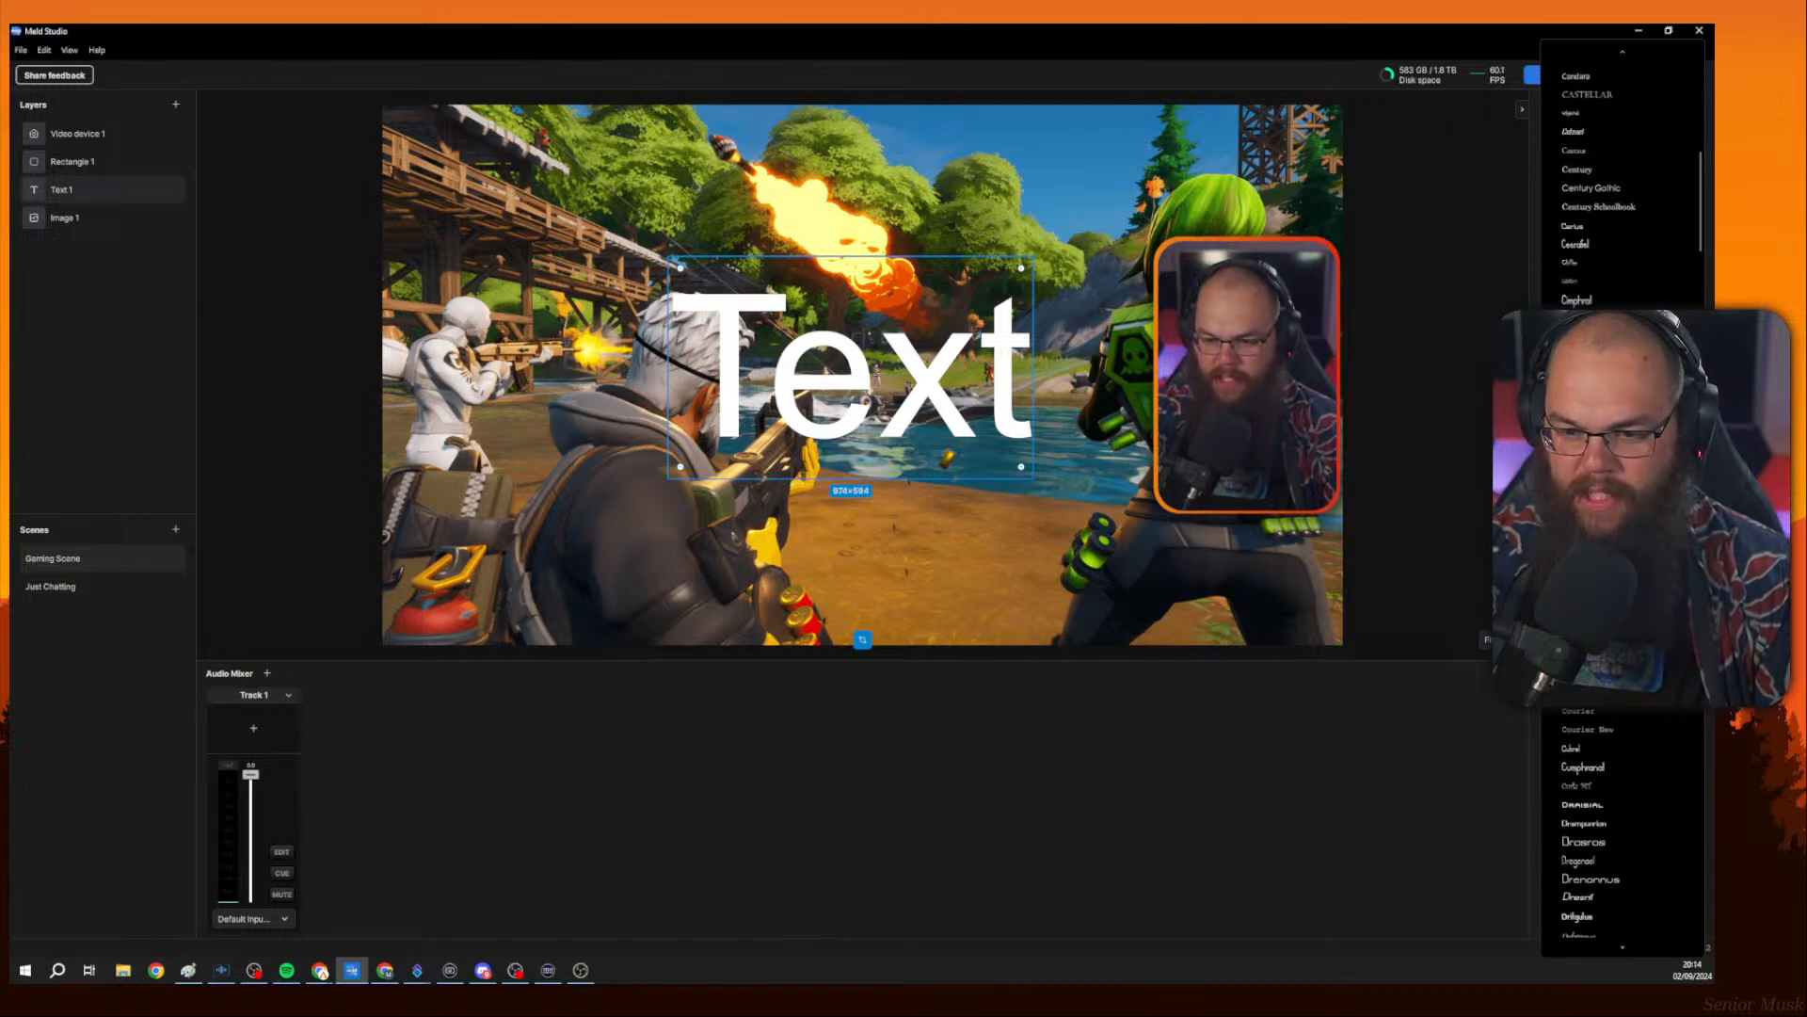
scroll(1621, 246, "down", 4)
left_click(1600, 290)
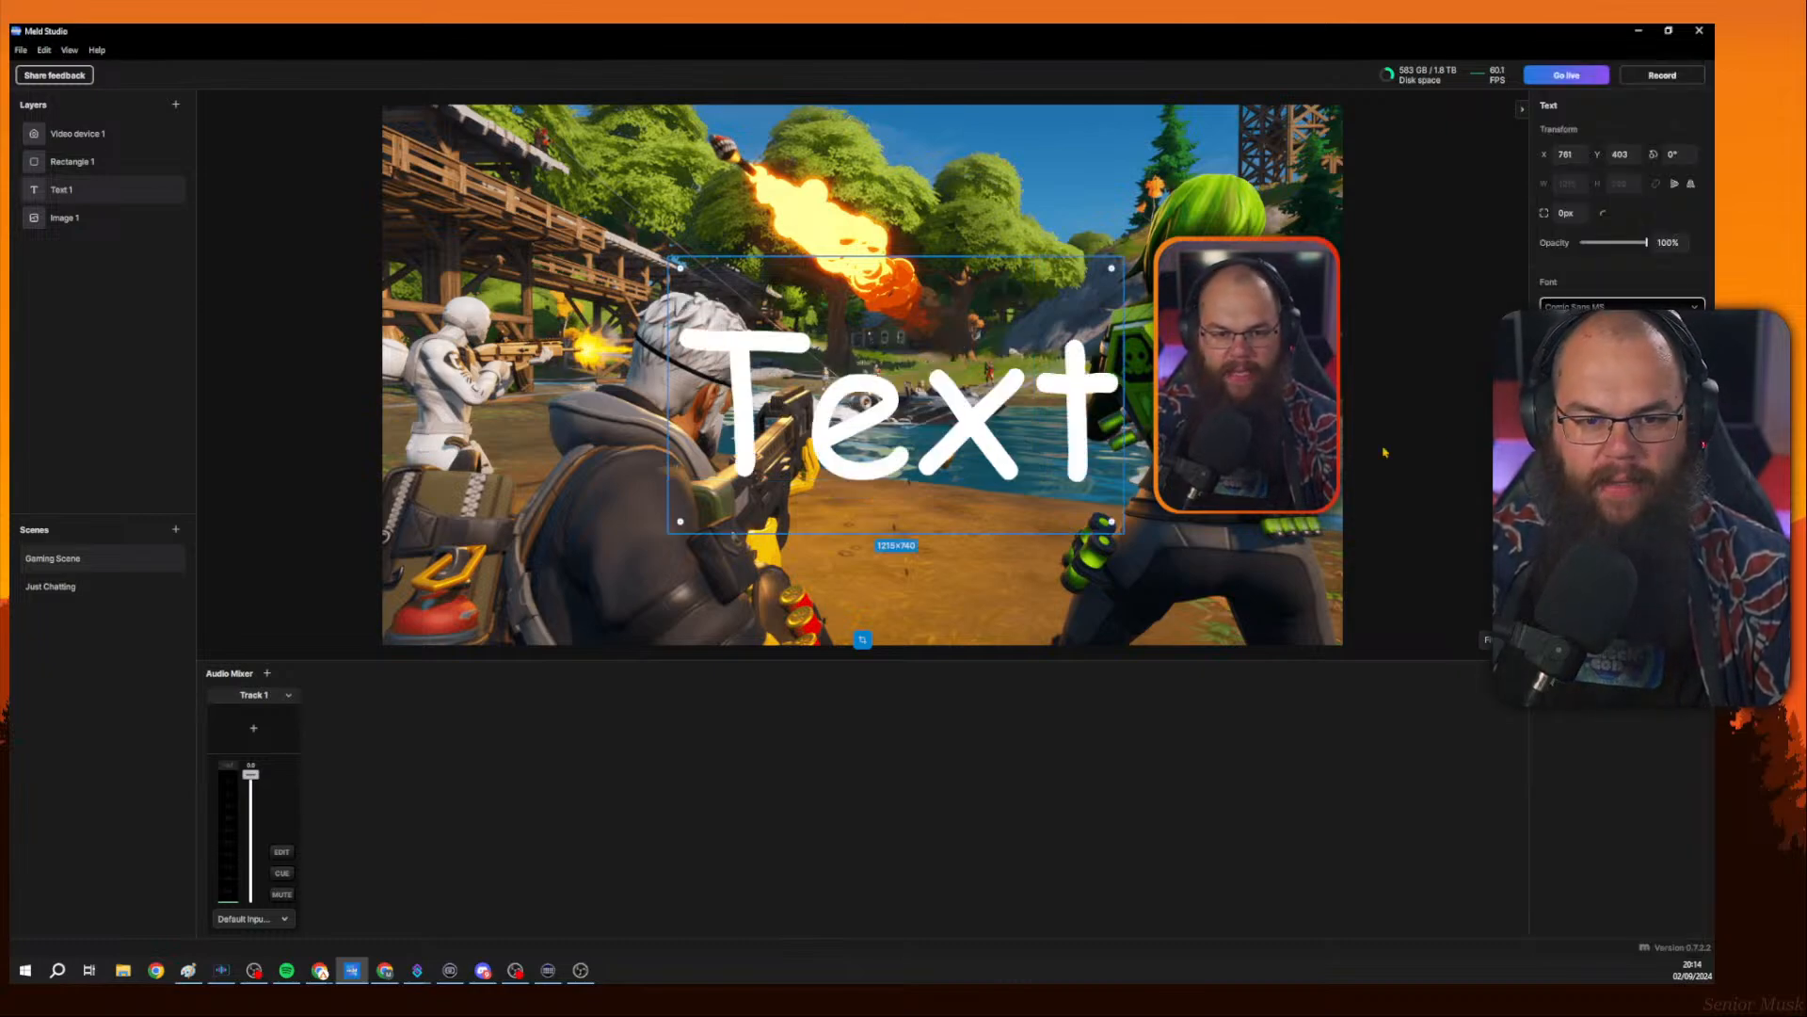
Change the text content to Sub: 0/10.
left_click_drag(973, 458, 930, 435)
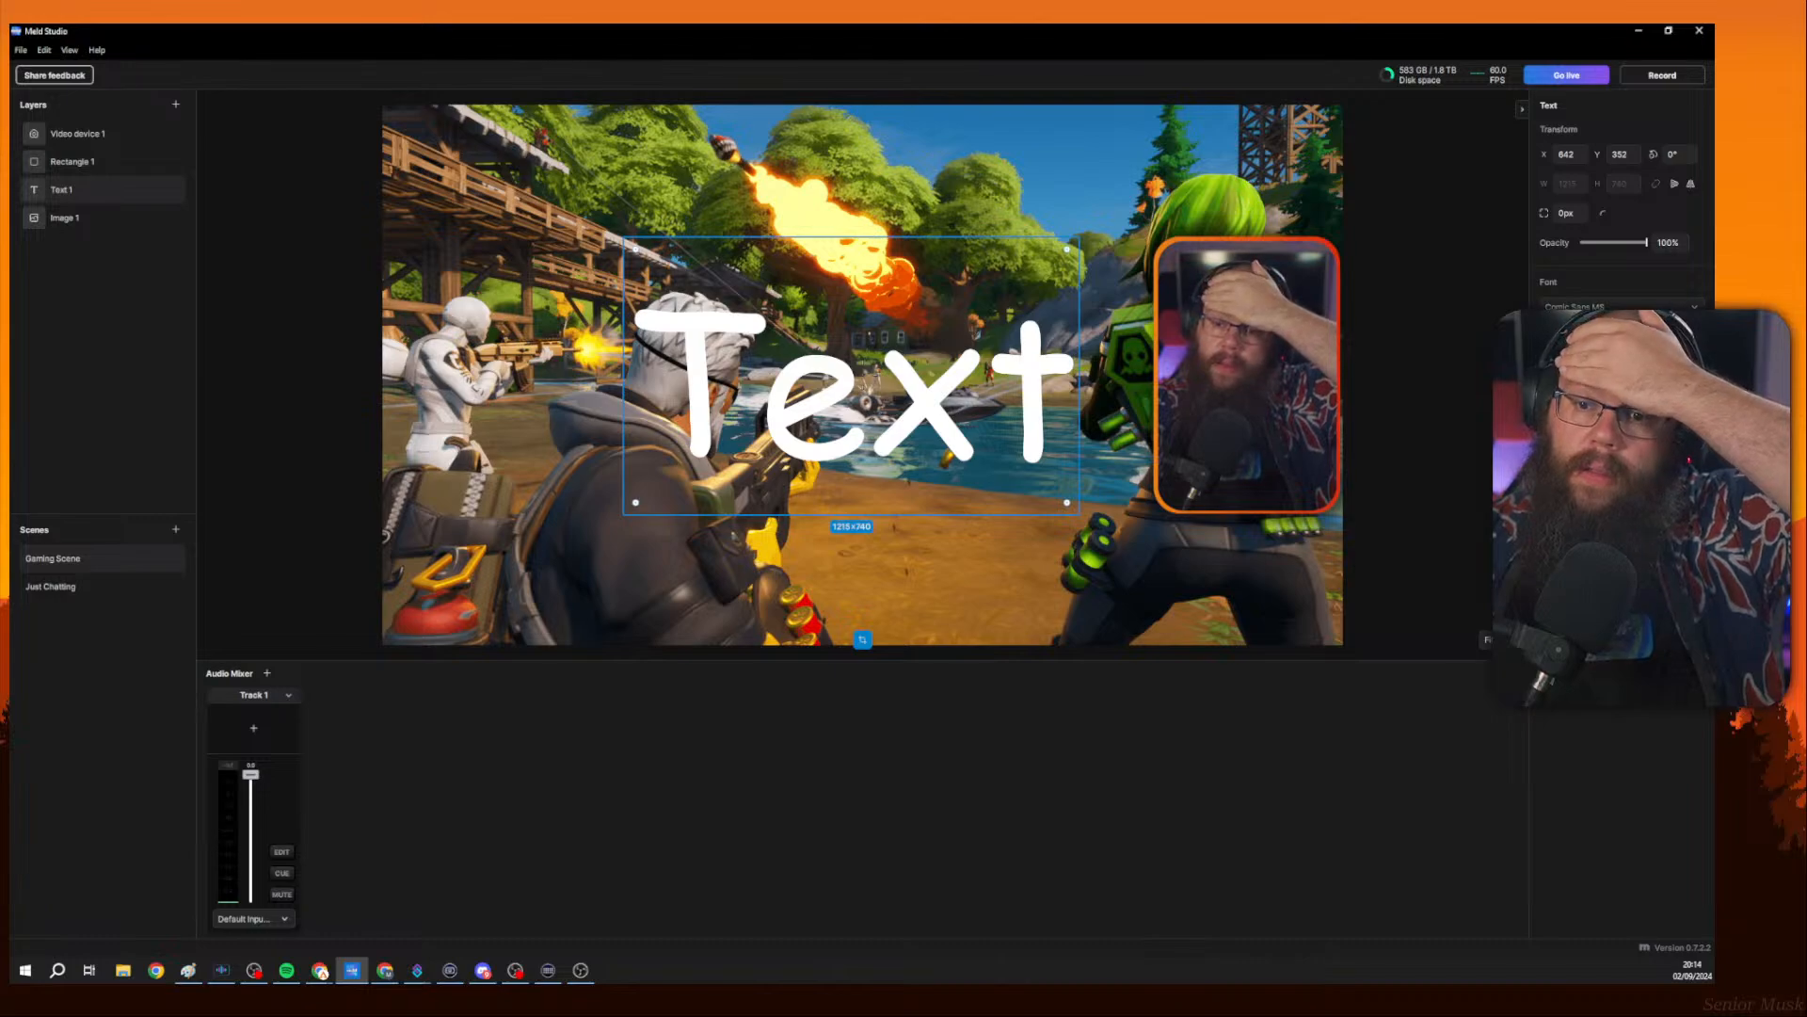
type("S")
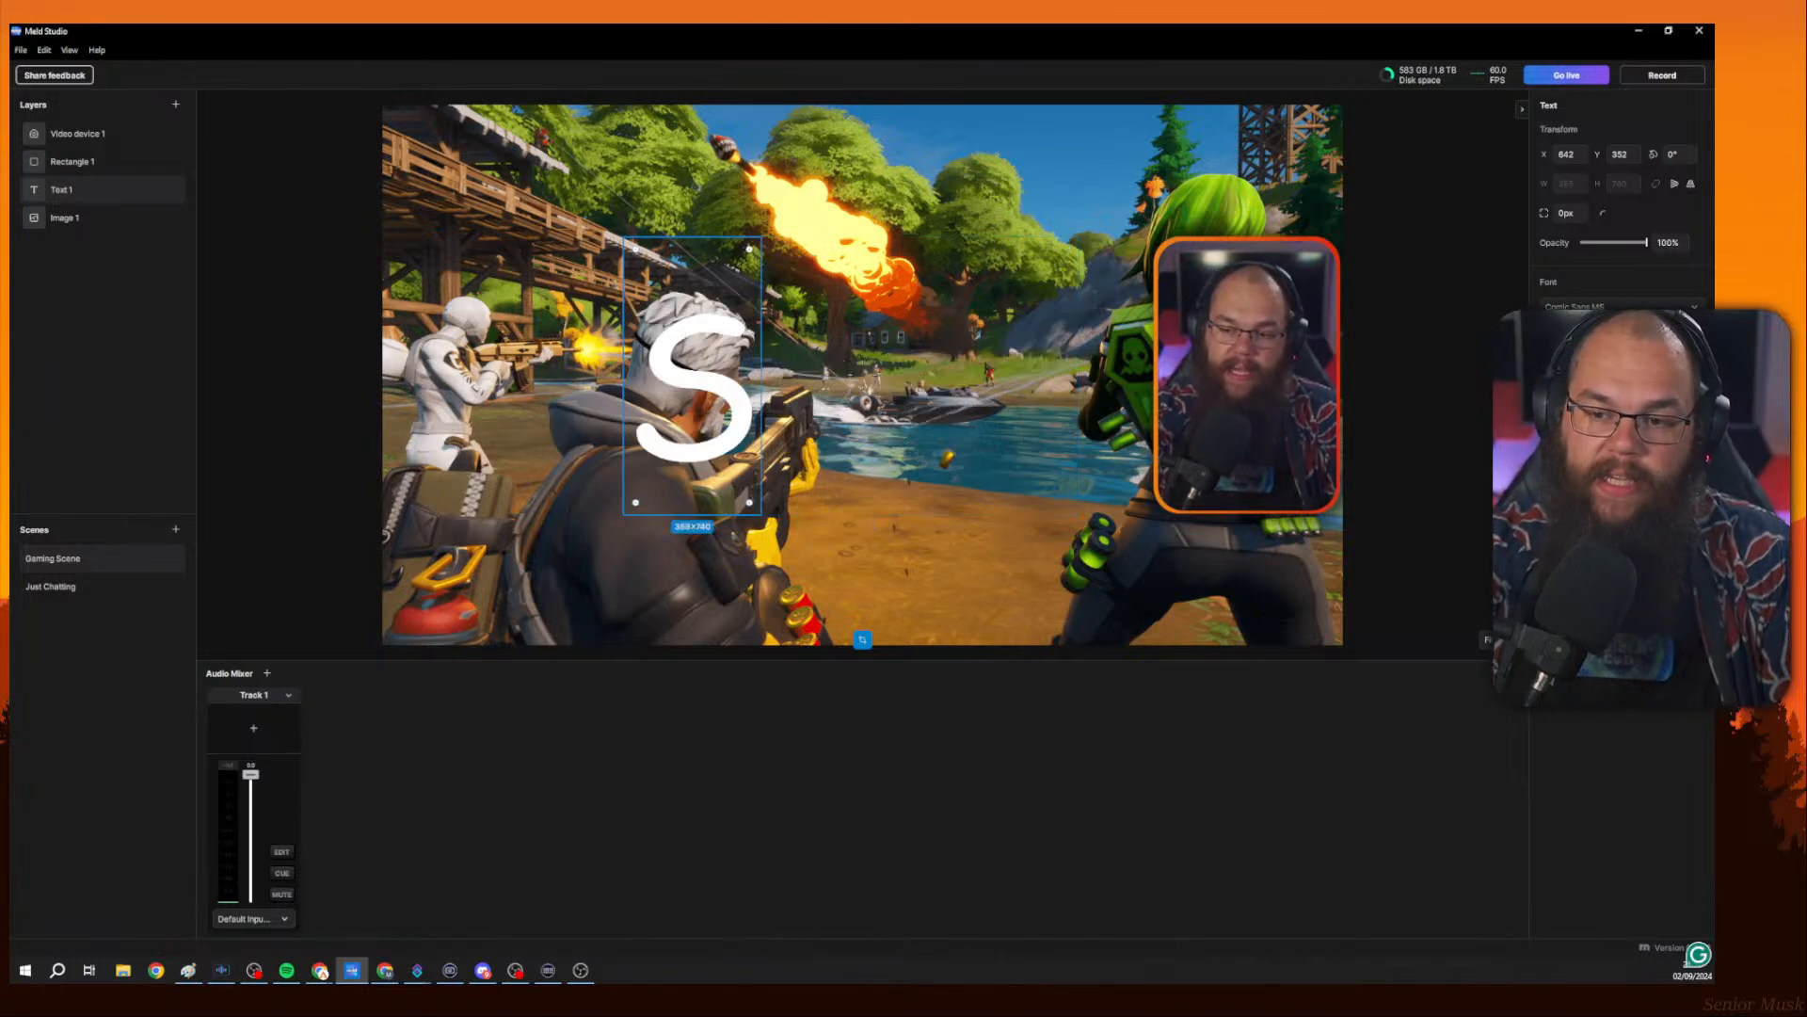
type("ub: 0.1")
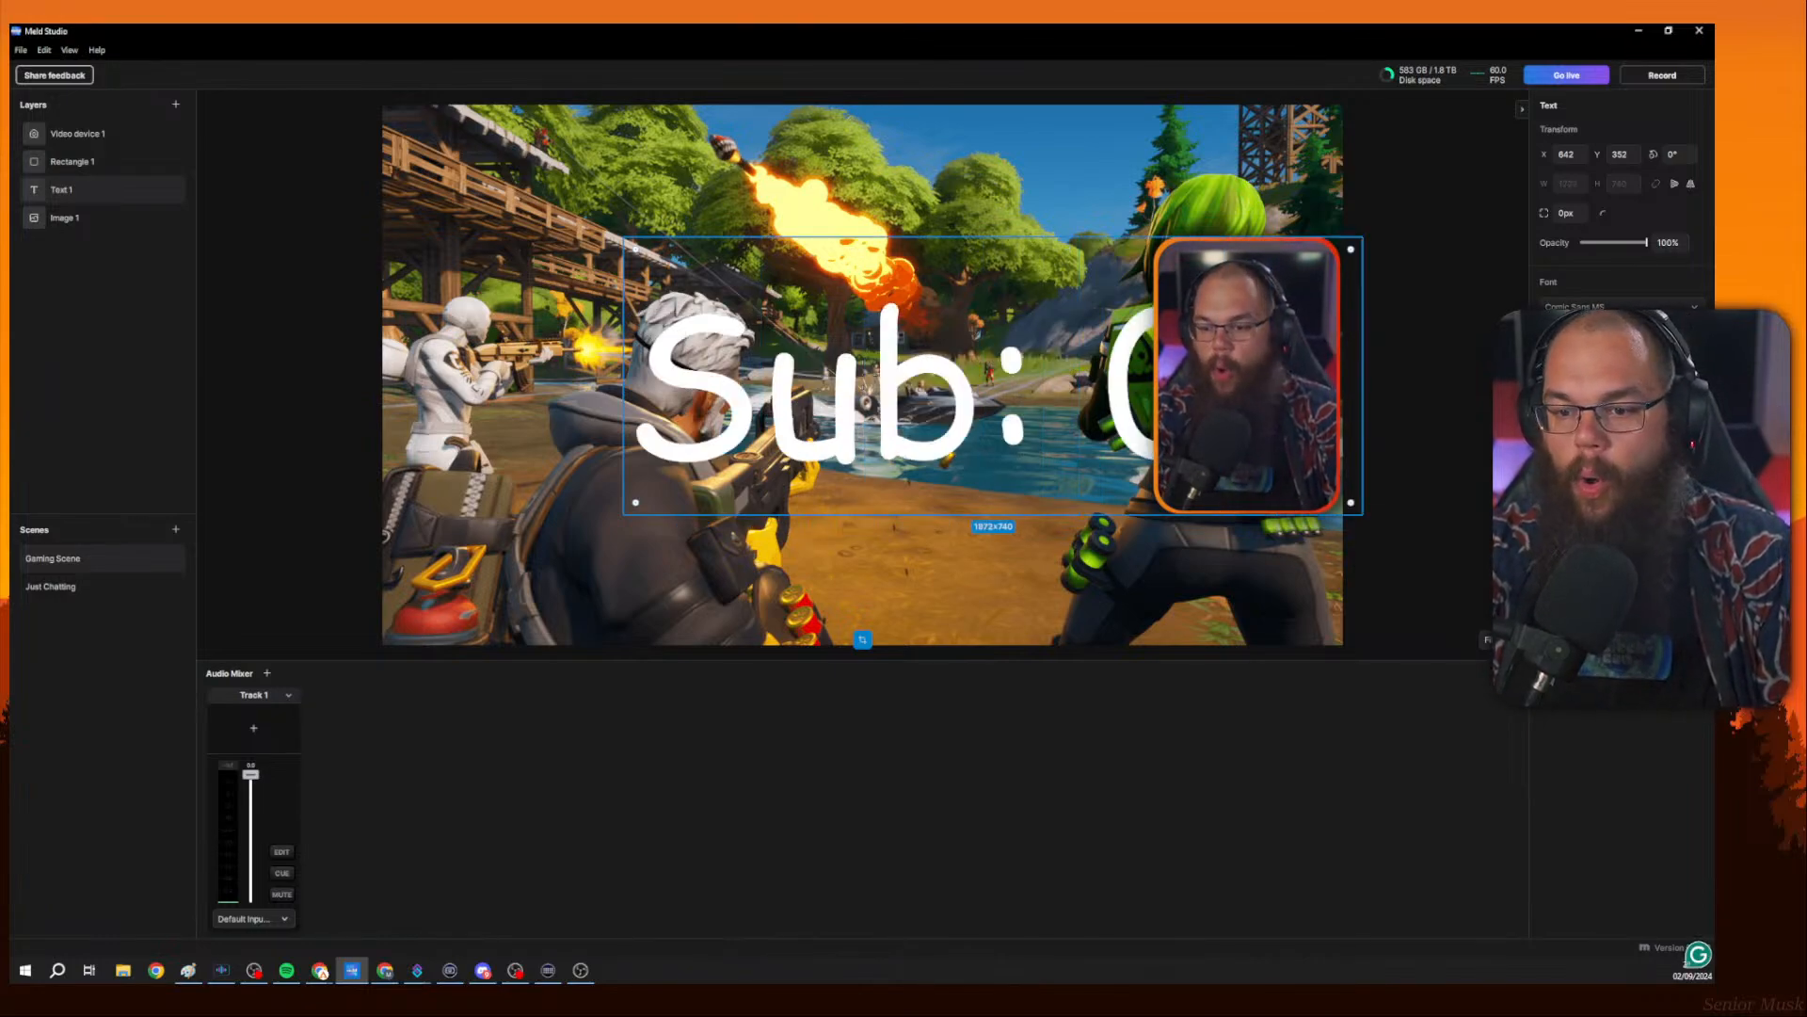
key("BackSpace")
key("BackSpace")
type("/10")
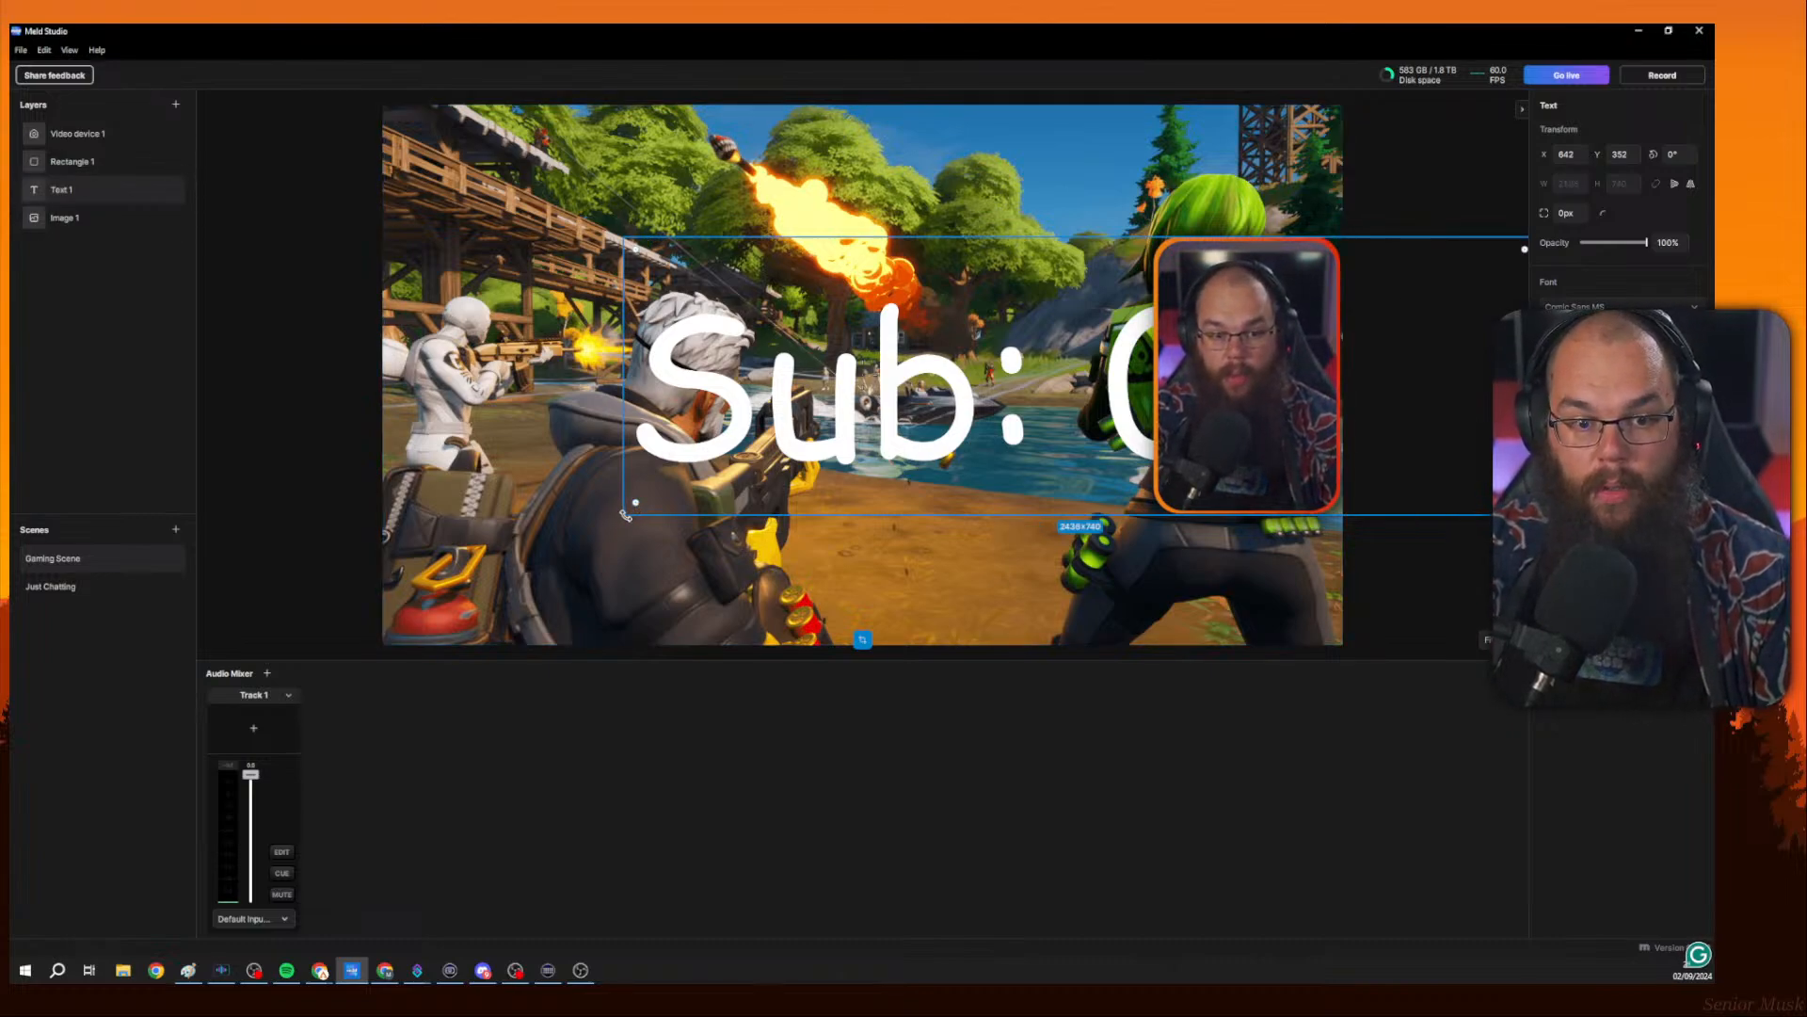
Enlarge the text layer across the lower part of the canvas.
left_click_drag(1031, 345, 825, 480)
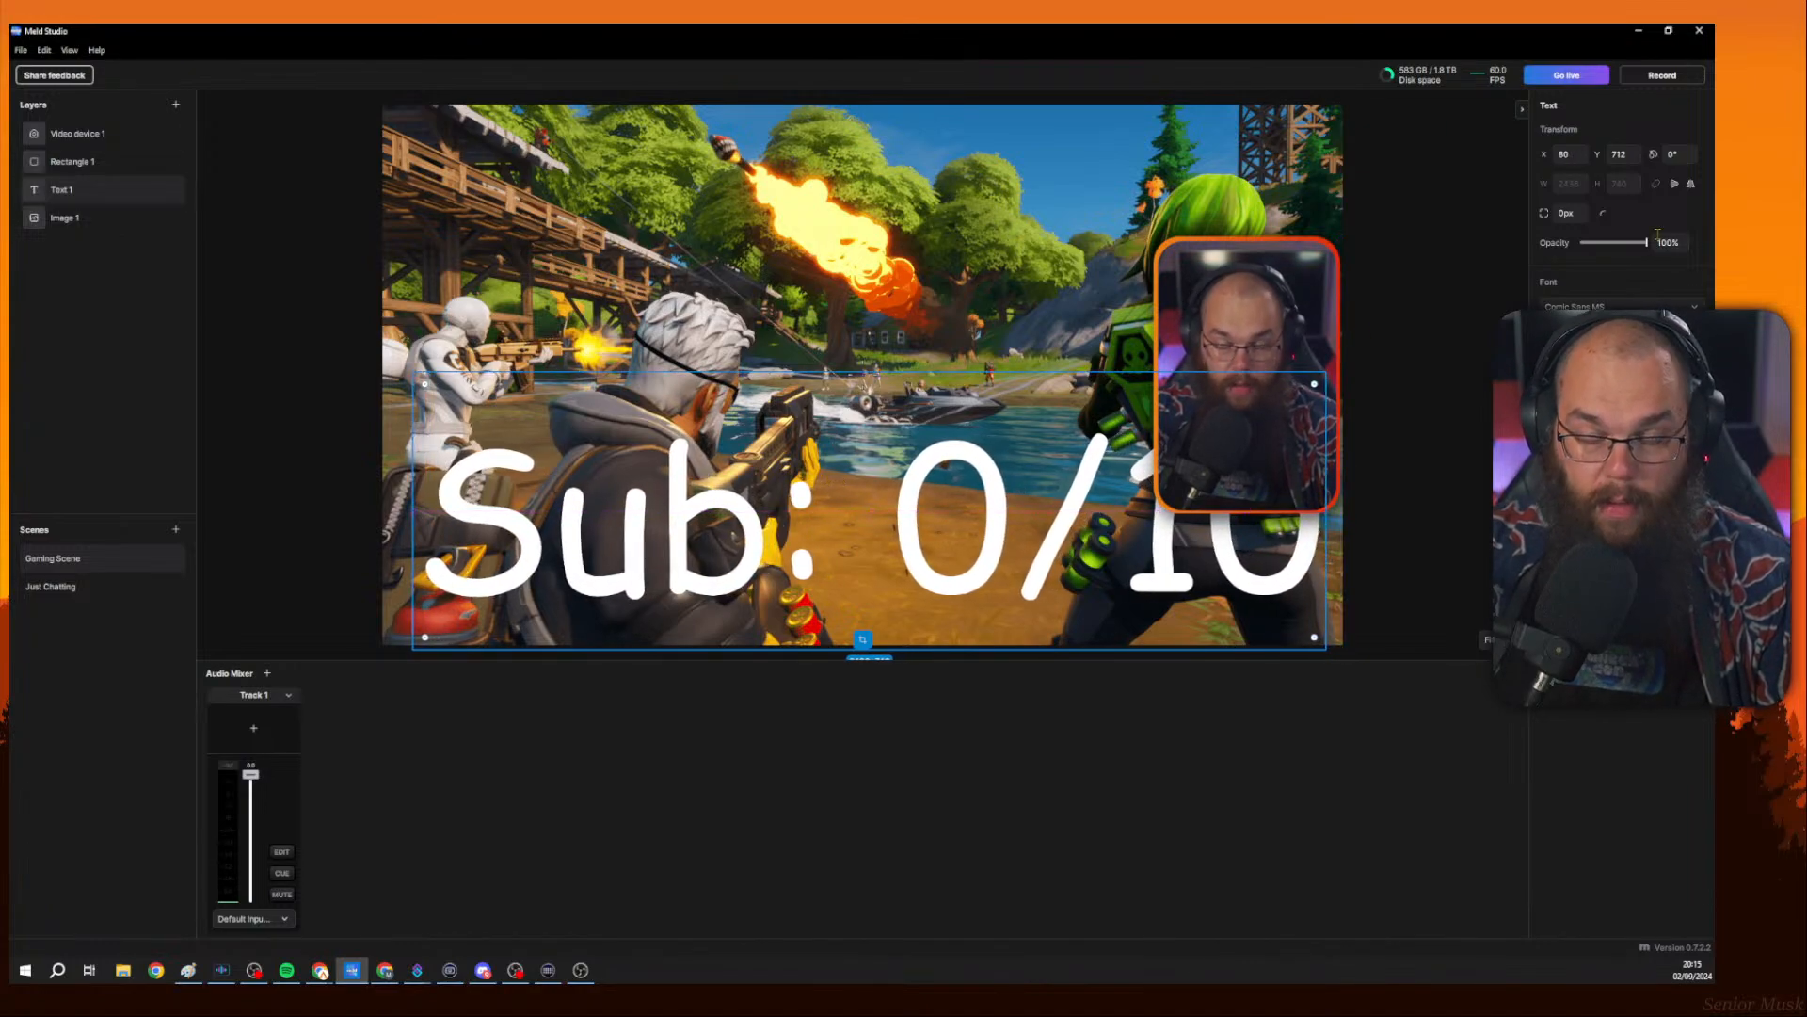
left_click(1675, 185)
left_click(1676, 186)
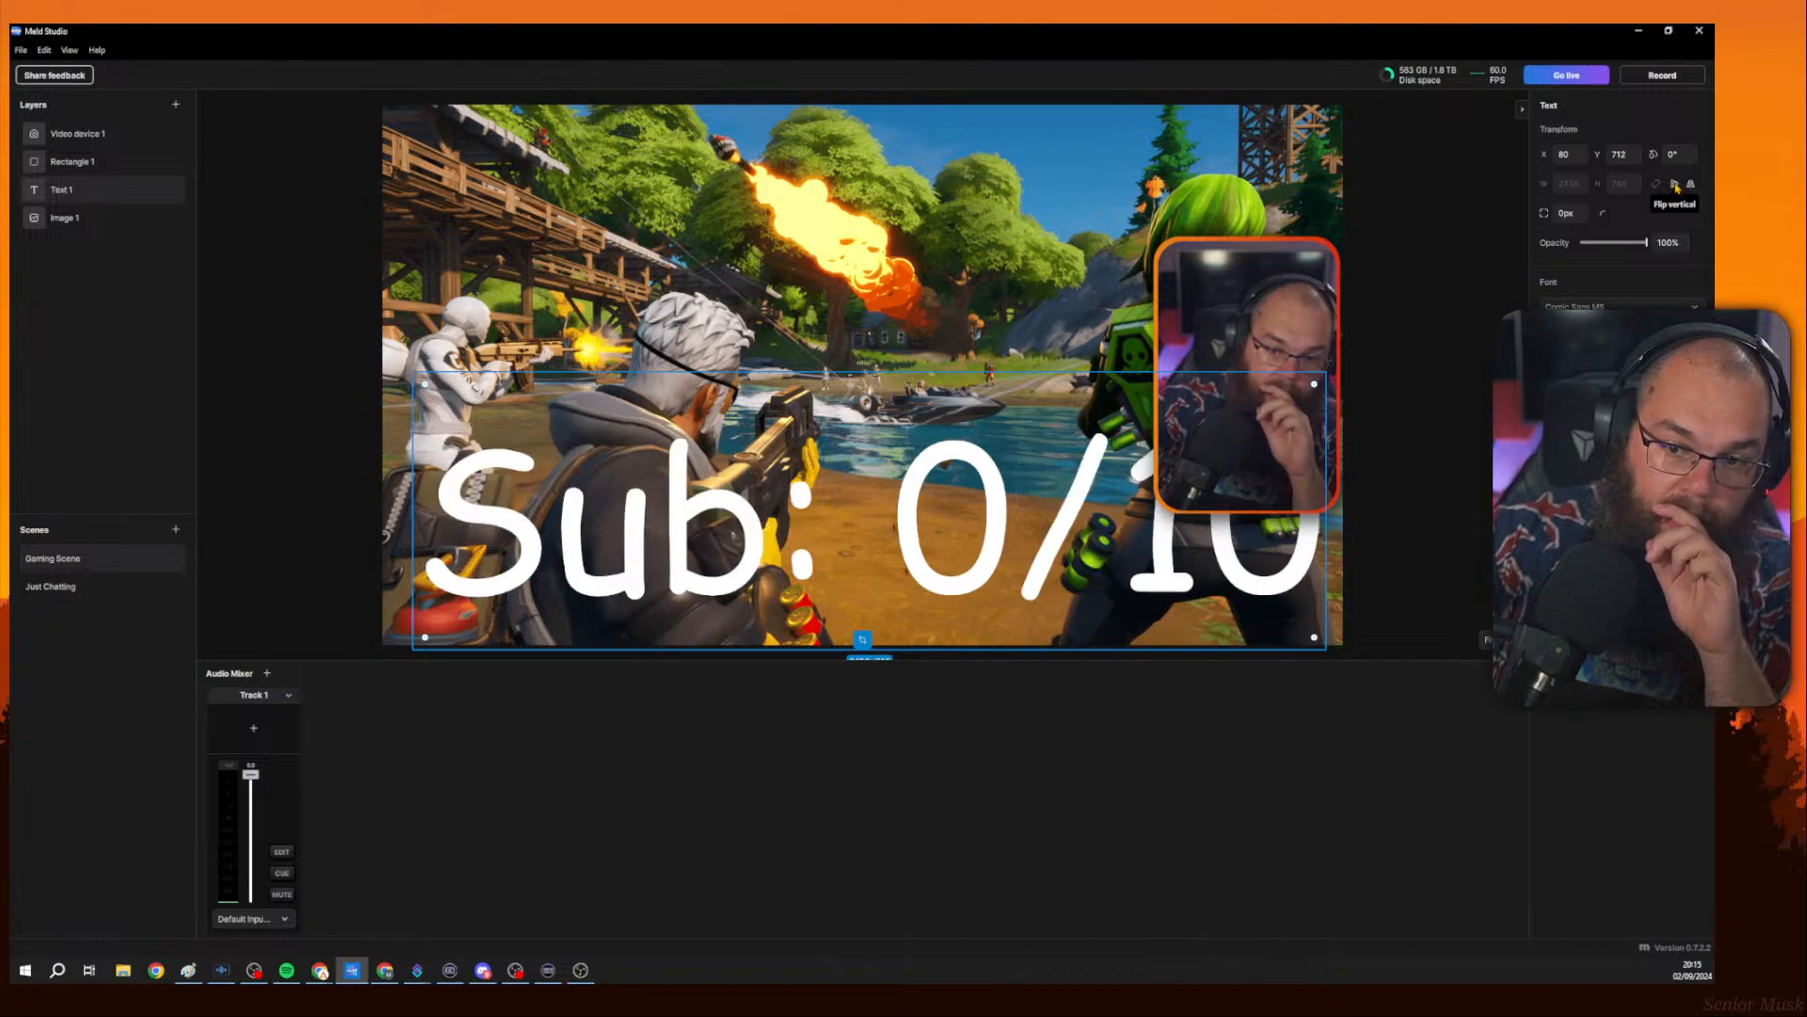
mouse_move(1646, 244)
left_mouse_down()
mouse_move(1579, 244)
mouse_move(1649, 244)
left_mouse_up()
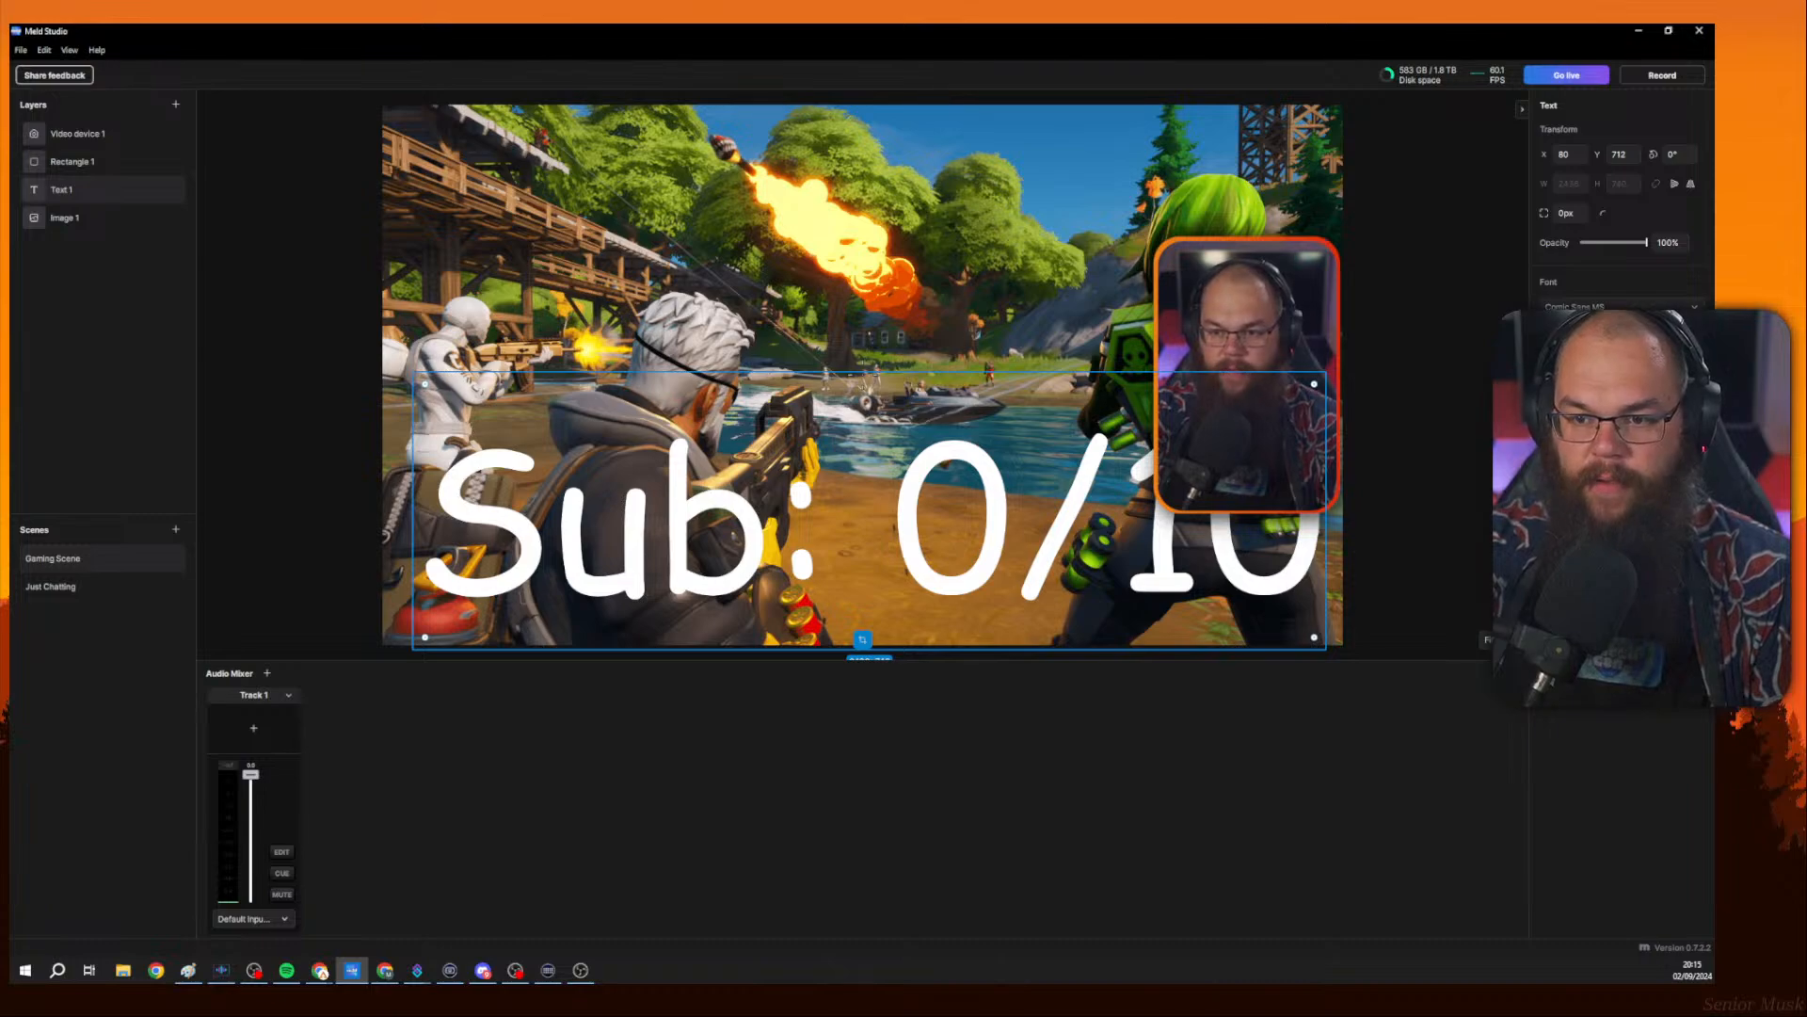
Make the text bold and shrink it into a small label at the bottom centre of the canvas.
left_click(1581, 362)
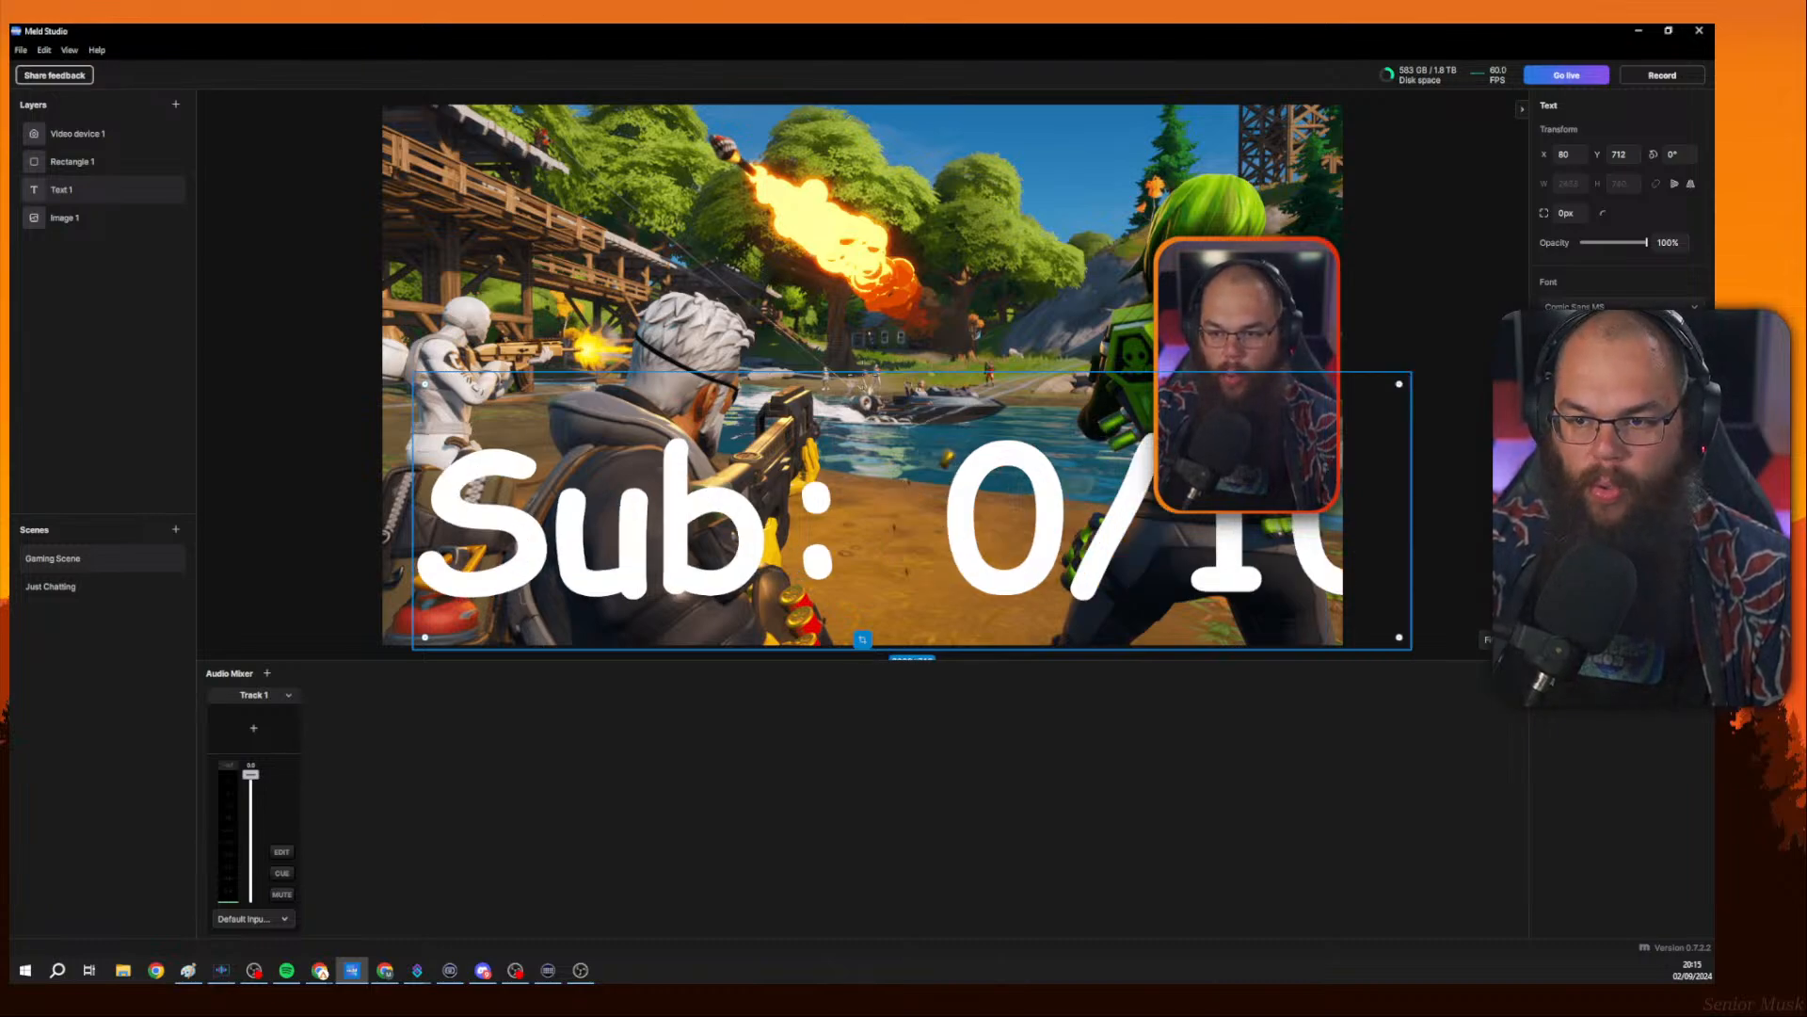
left_click_drag(1399, 637, 919, 596)
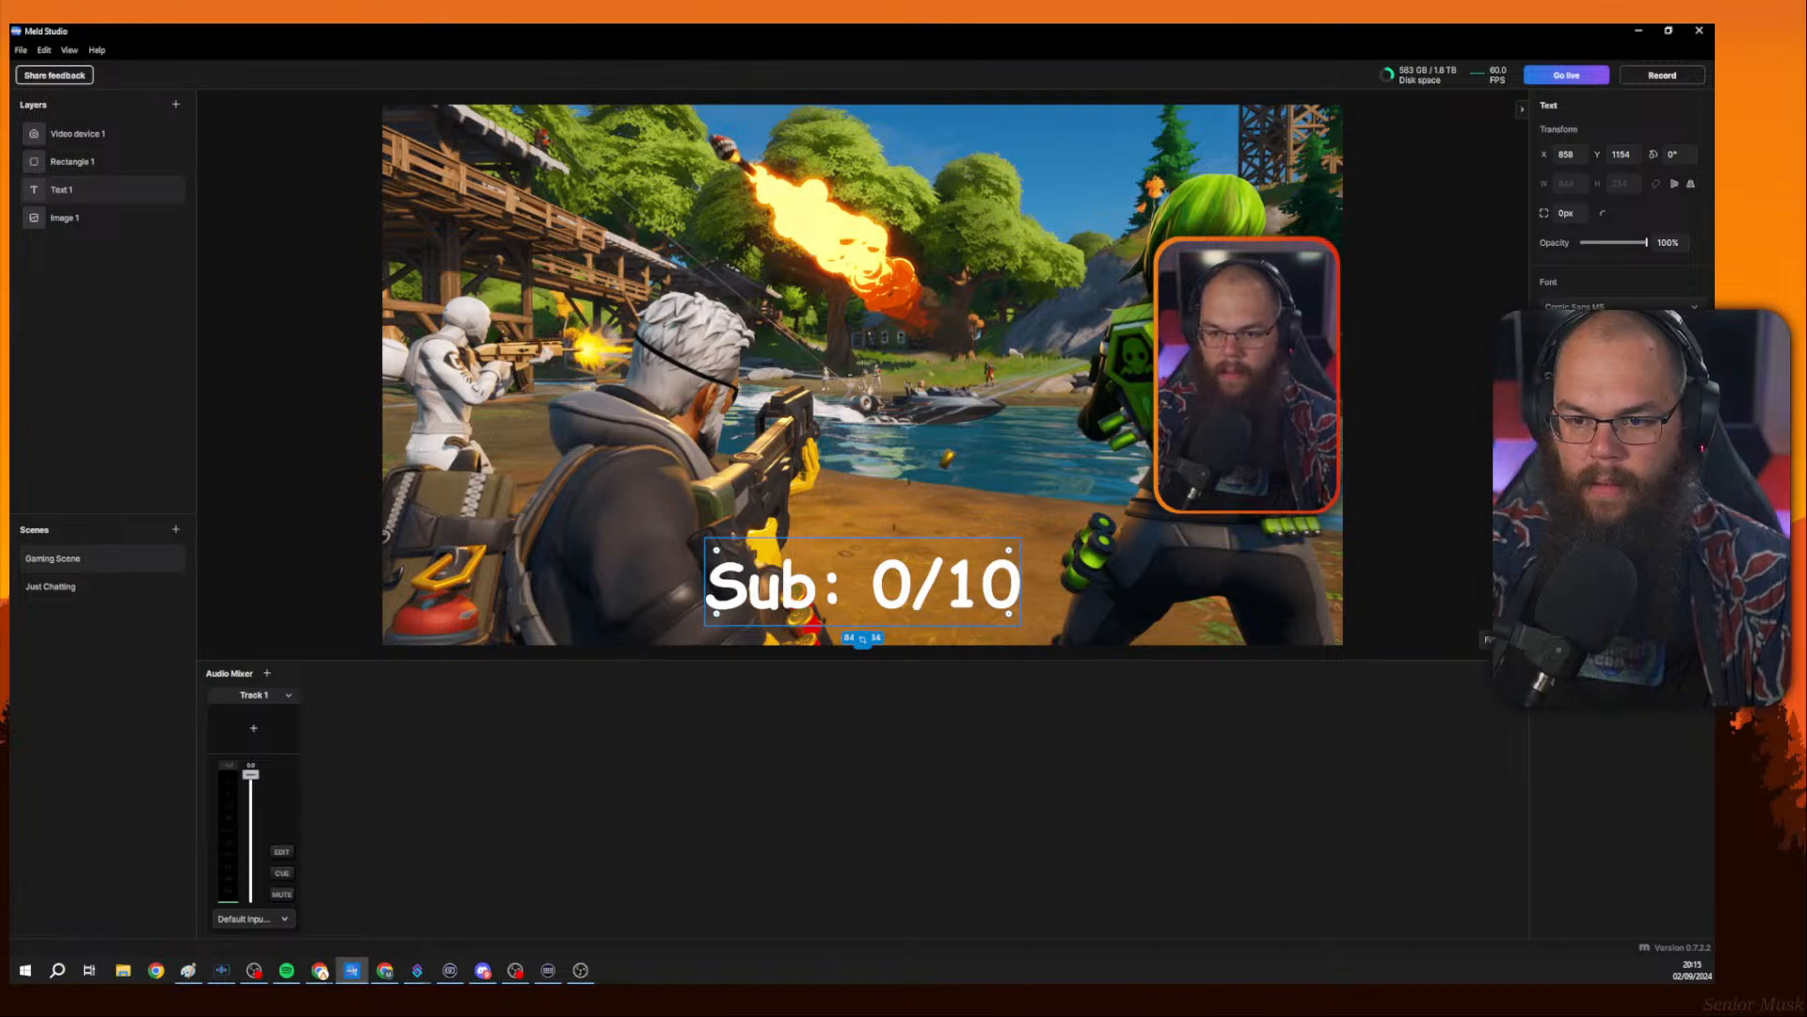
Select all the text and set its background colour to black #000000.
key("ctrl+a")
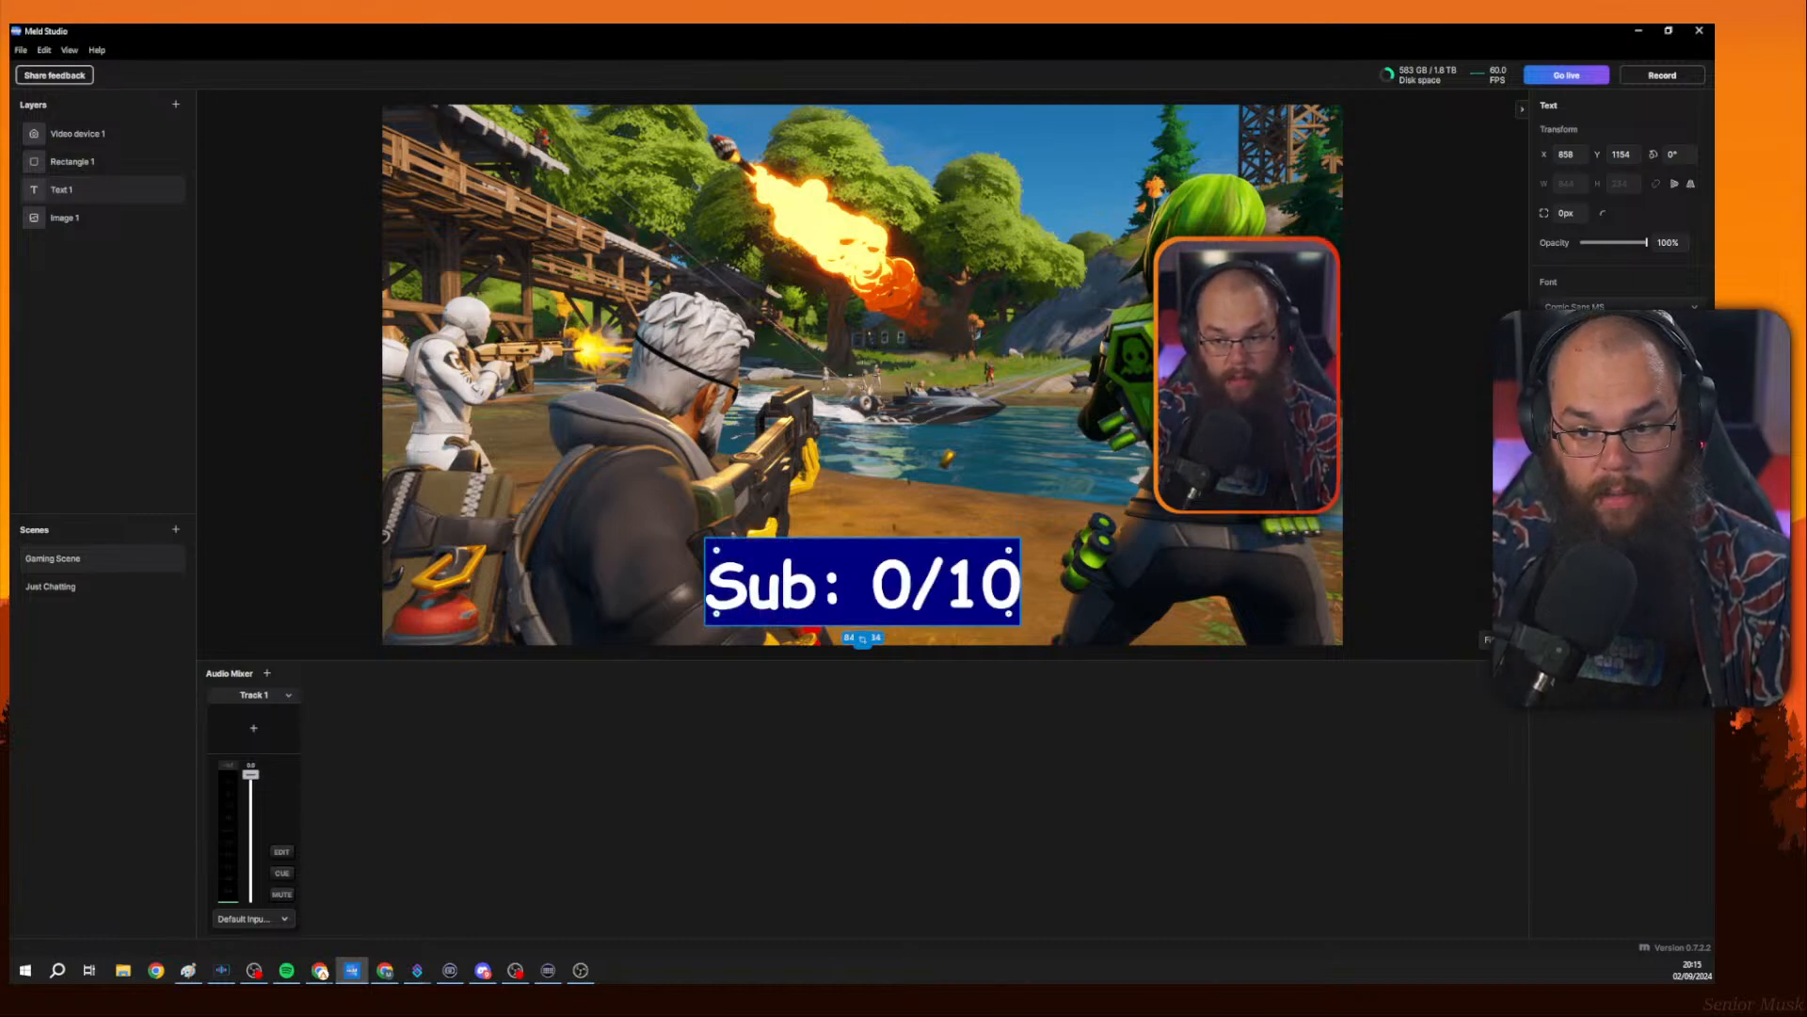
left_click(1551, 623)
left_click_drag(1387, 600, 1348, 580)
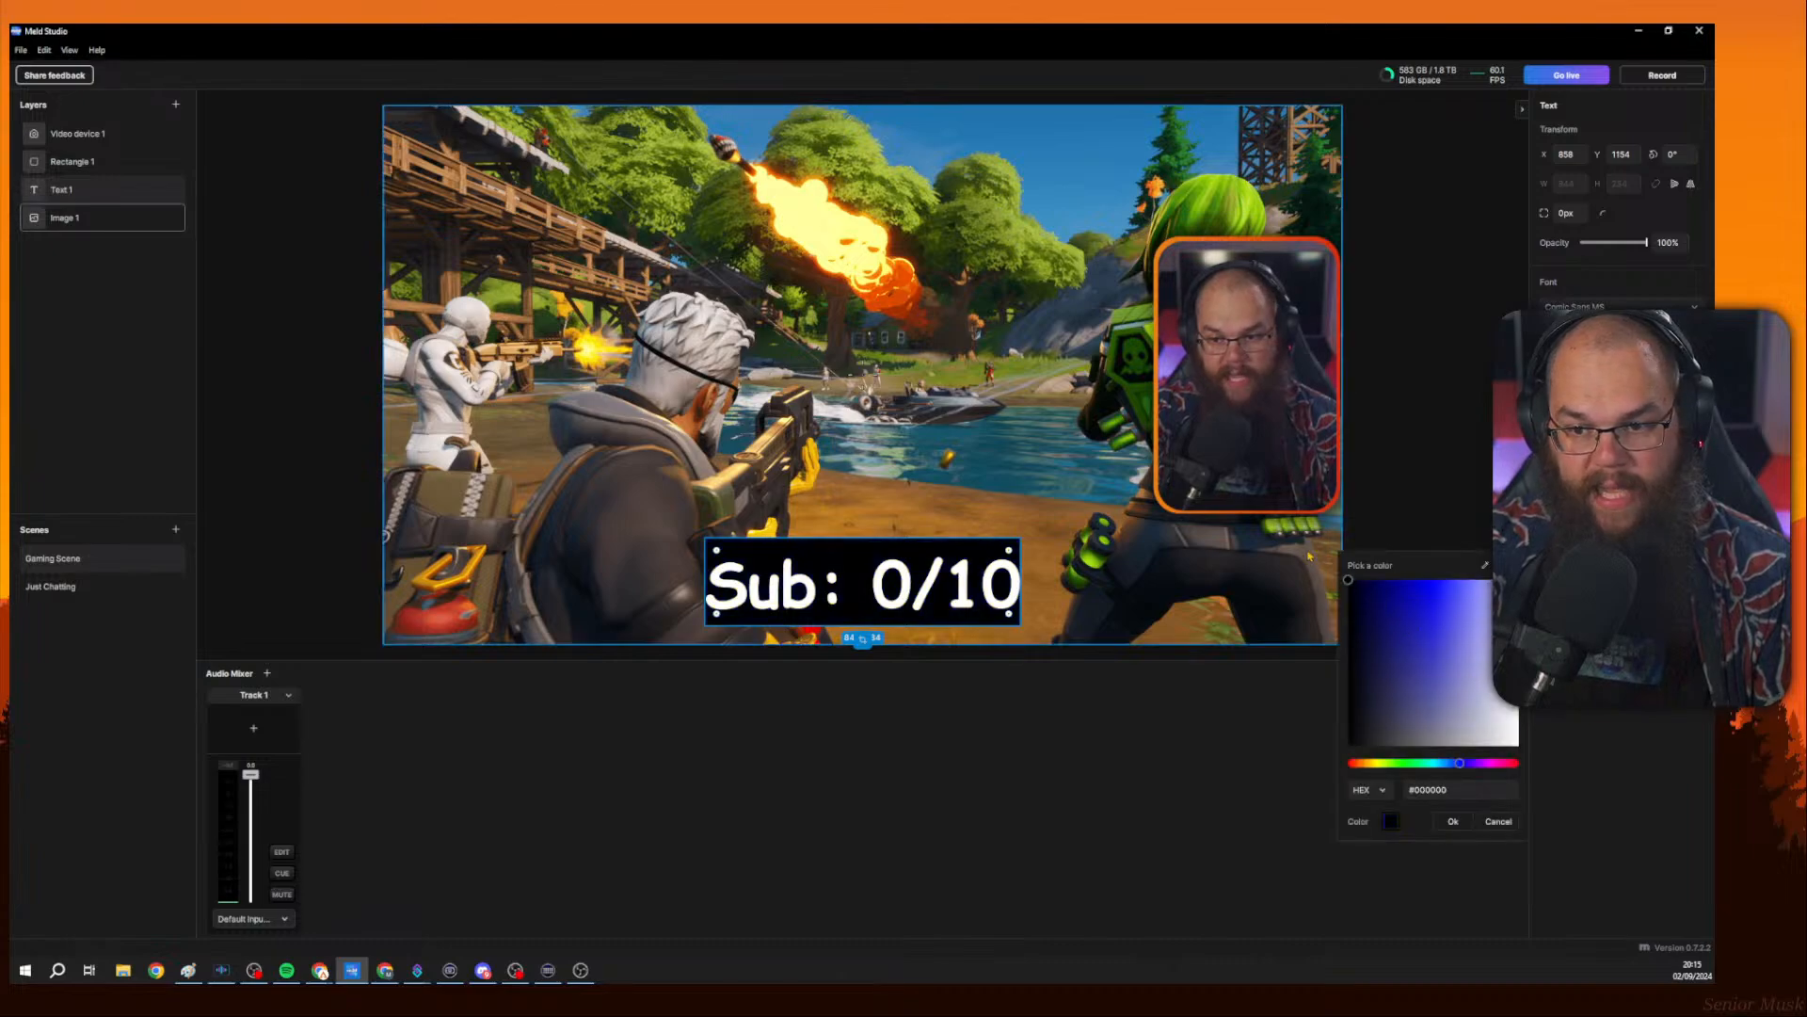
left_click(1453, 822)
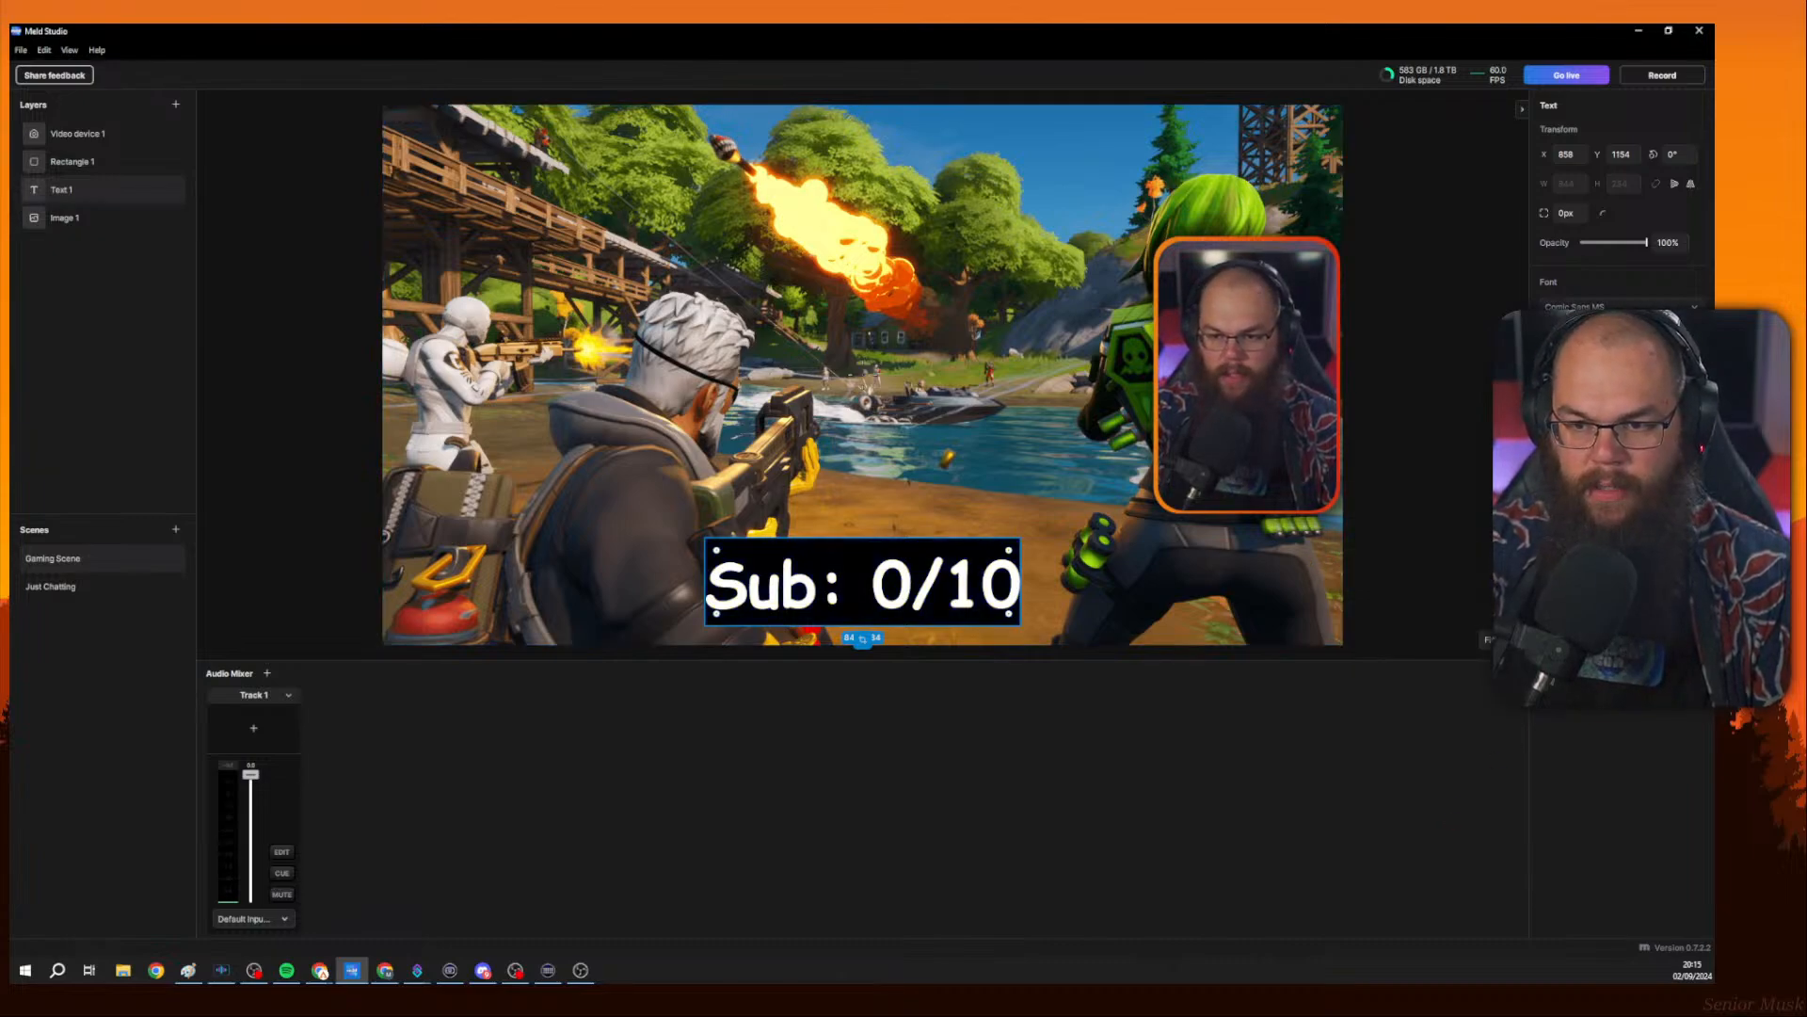
Add a new rectangle layer to the Gaming Scene.
left_click_drag(1644, 245, 1703, 278)
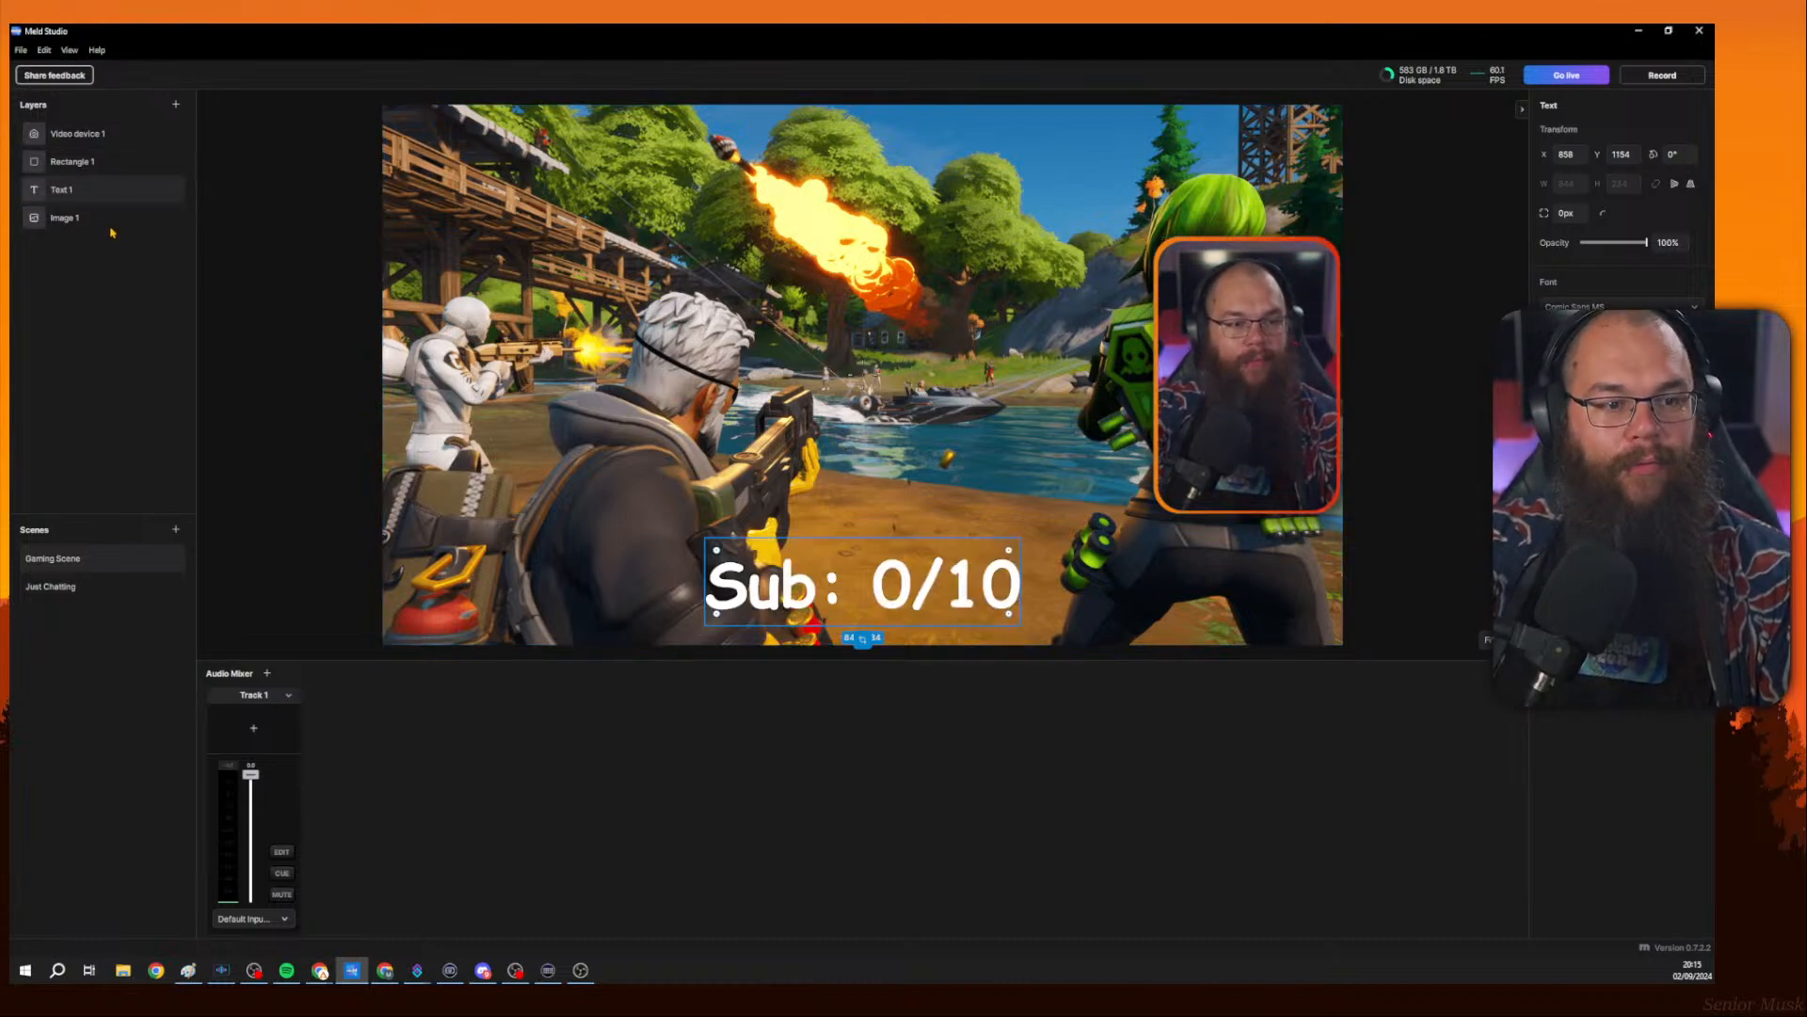
left_click(175, 104)
left_click(226, 325)
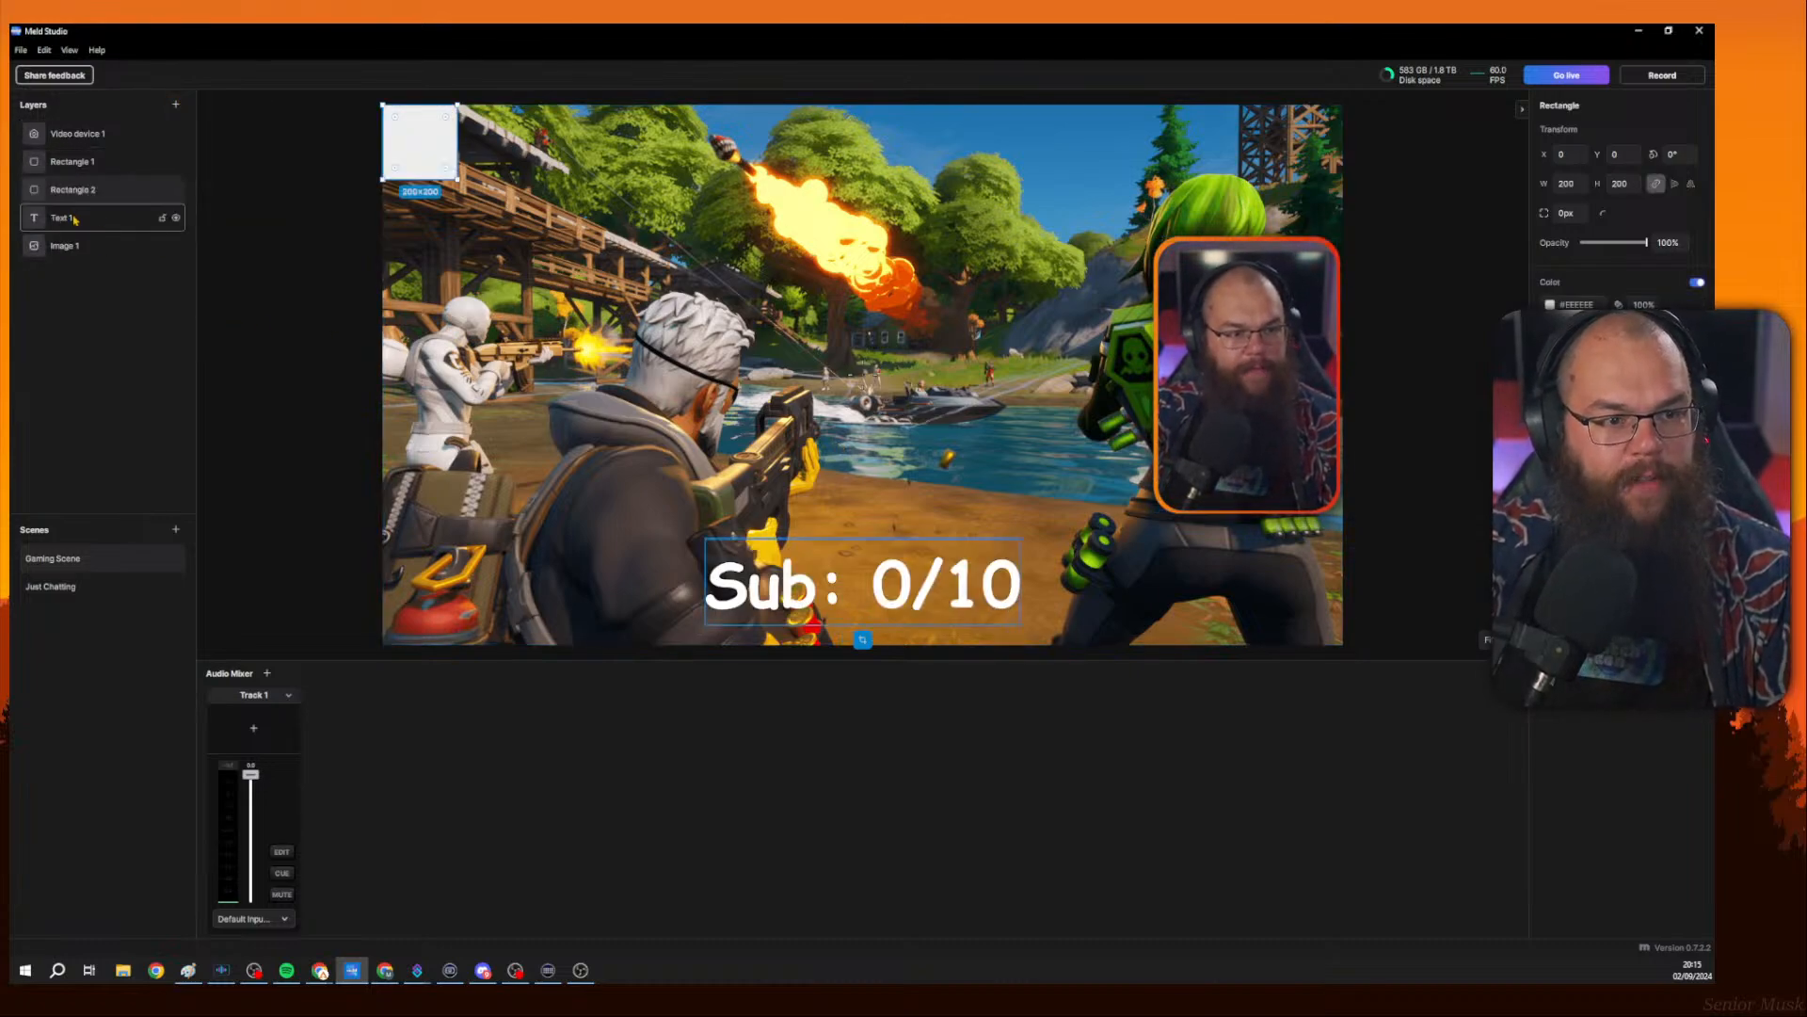
Move the new rectangle beneath the text layer in the layer order and place it near the canvas centre.
mouse_move(73, 189)
left_mouse_down()
mouse_move(89, 146)
mouse_move(92, 217)
left_mouse_up()
left_click_drag(415, 162, 756, 489)
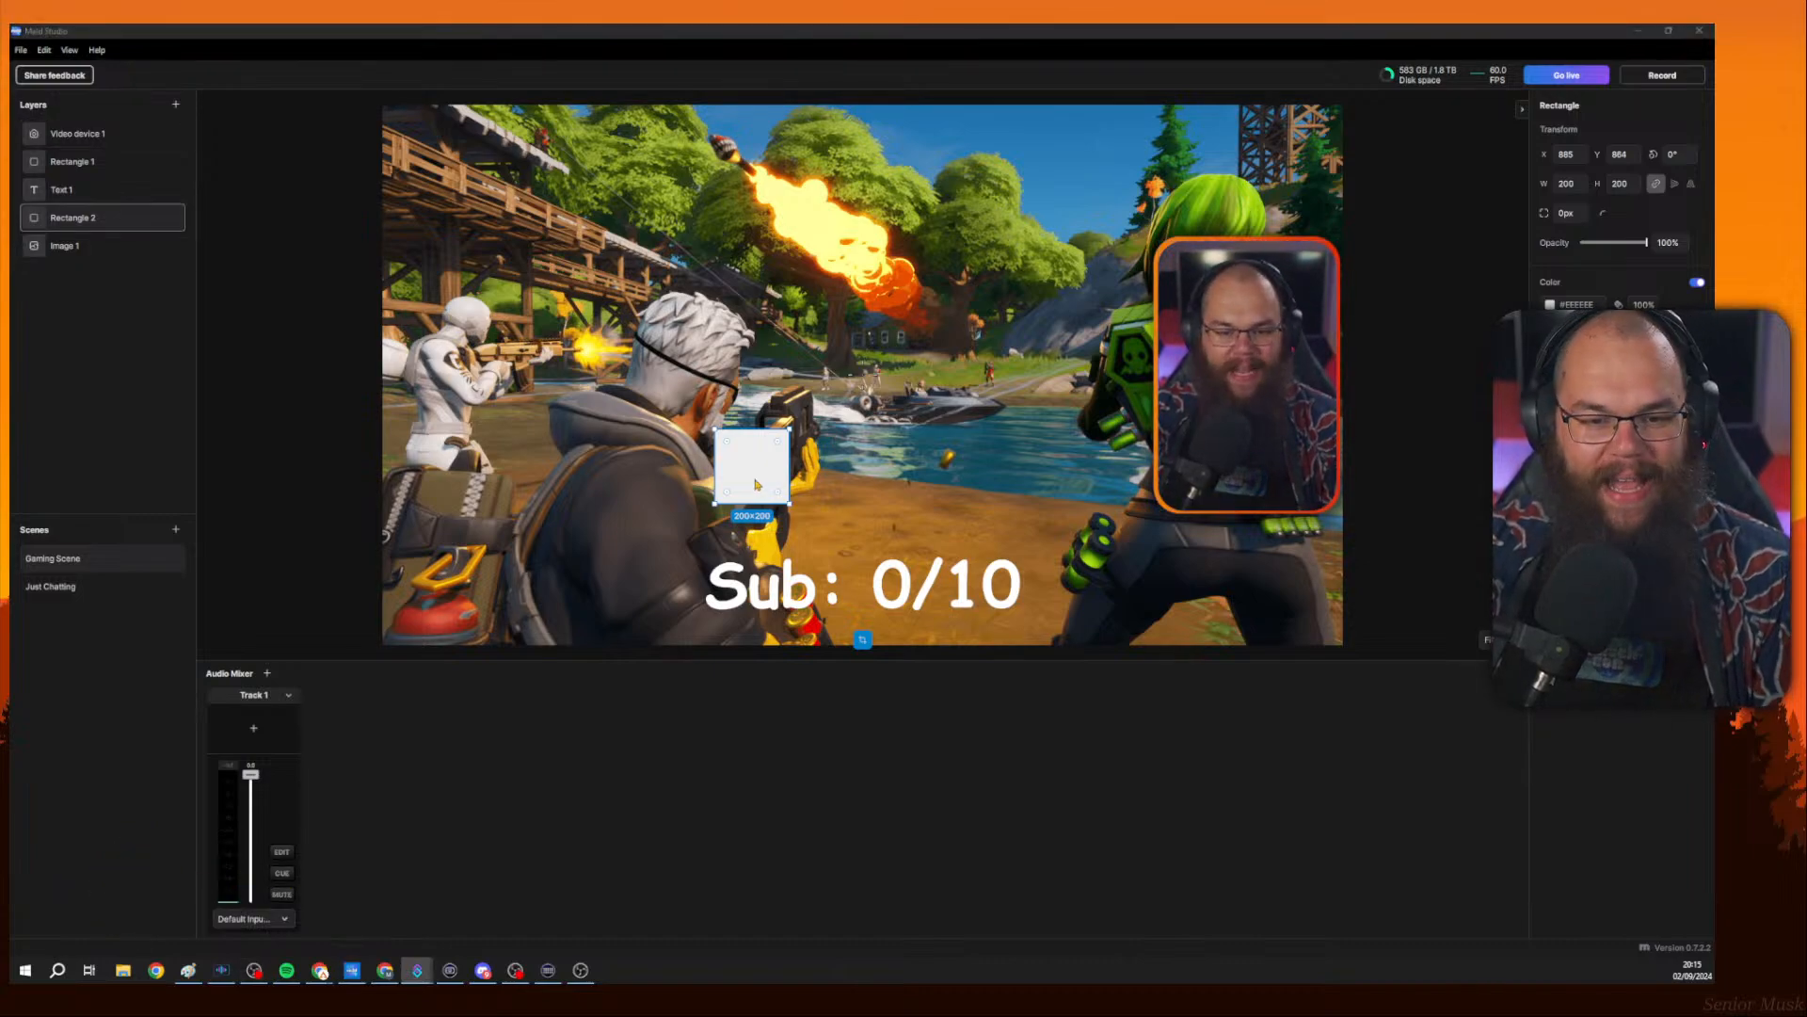
Resize the rectangle to about 900 × 234 behind the Sub: 0/10 label and round its corners to about 69 px.
left_click_drag(794, 475, 847, 584)
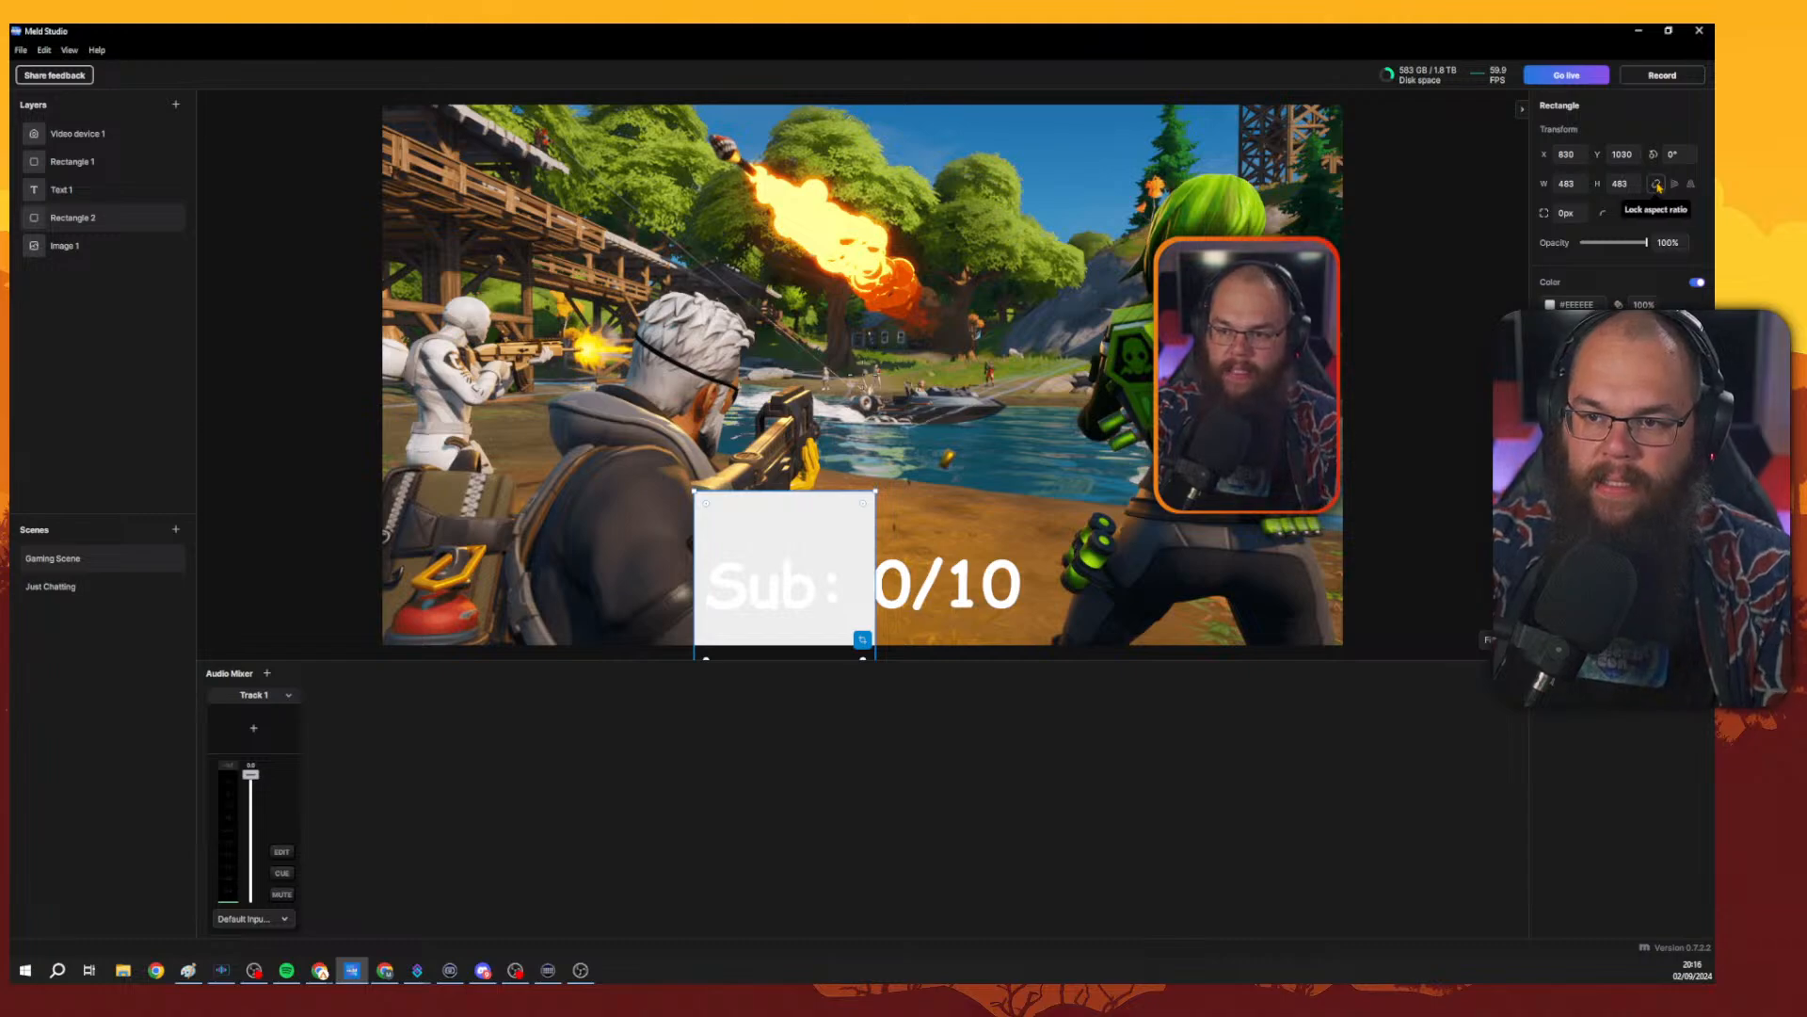
left_click_drag(874, 584, 1032, 583)
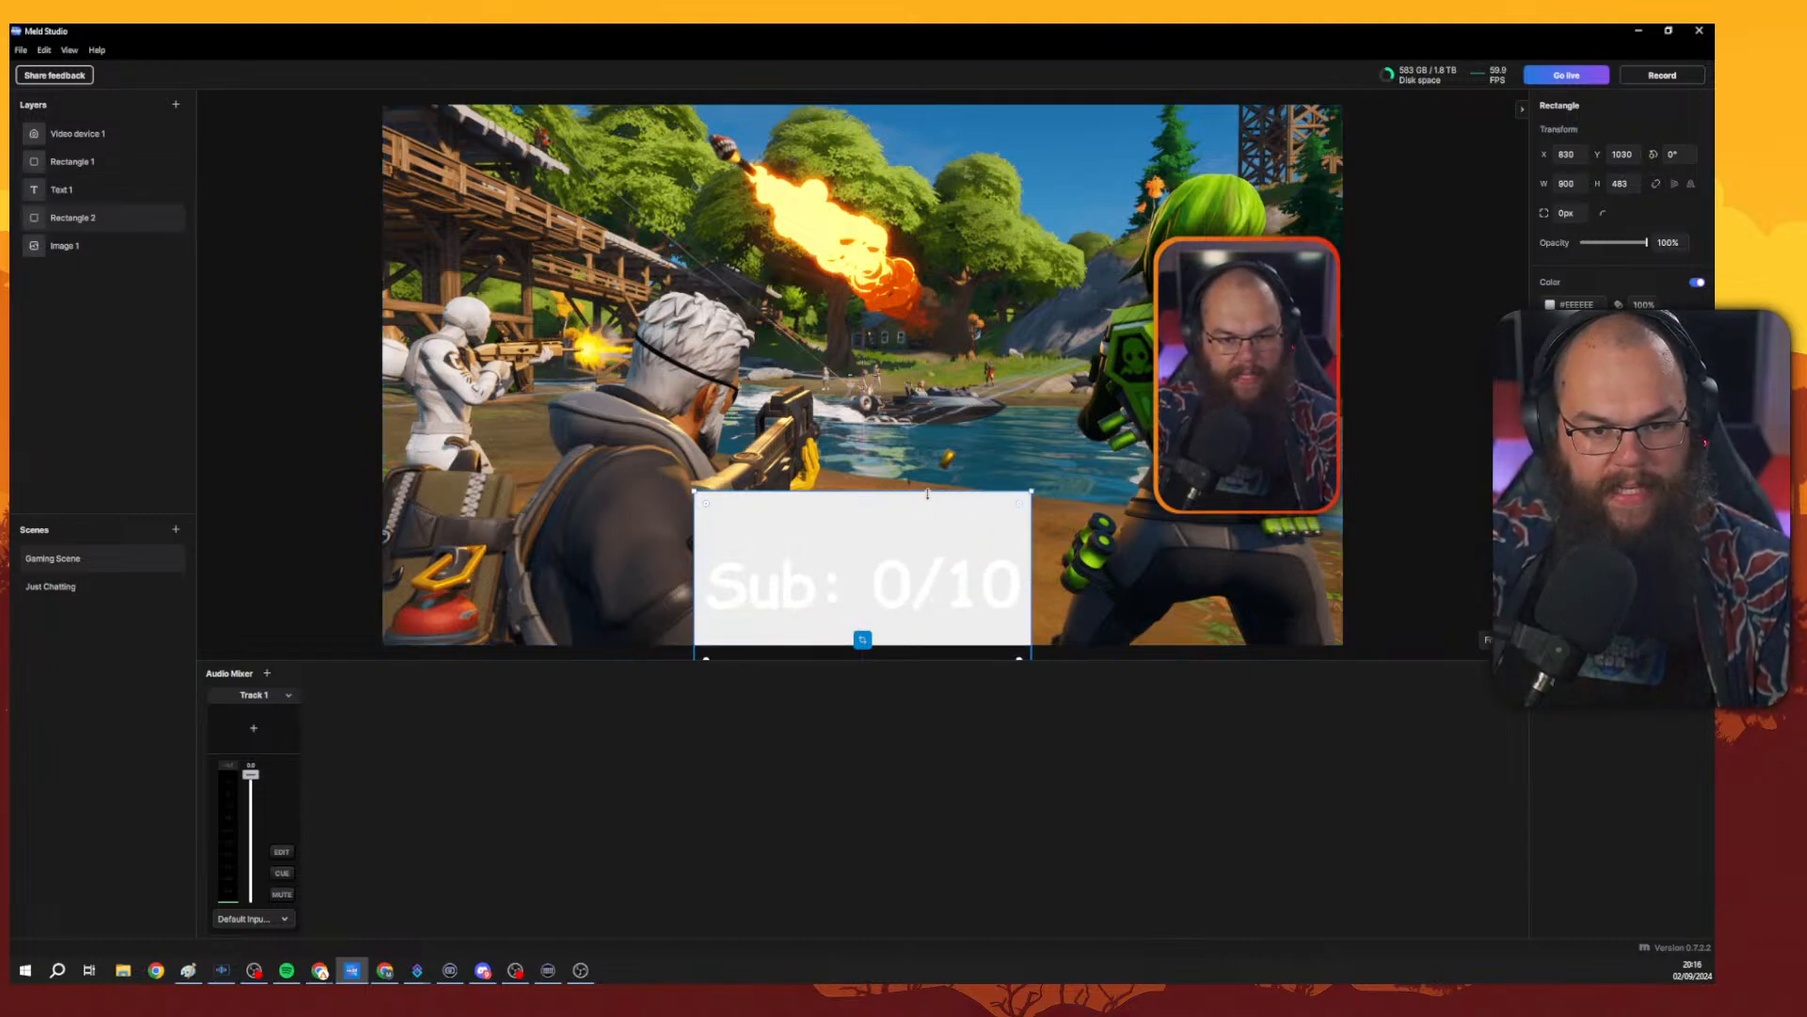
left_click_drag(928, 494, 927, 553)
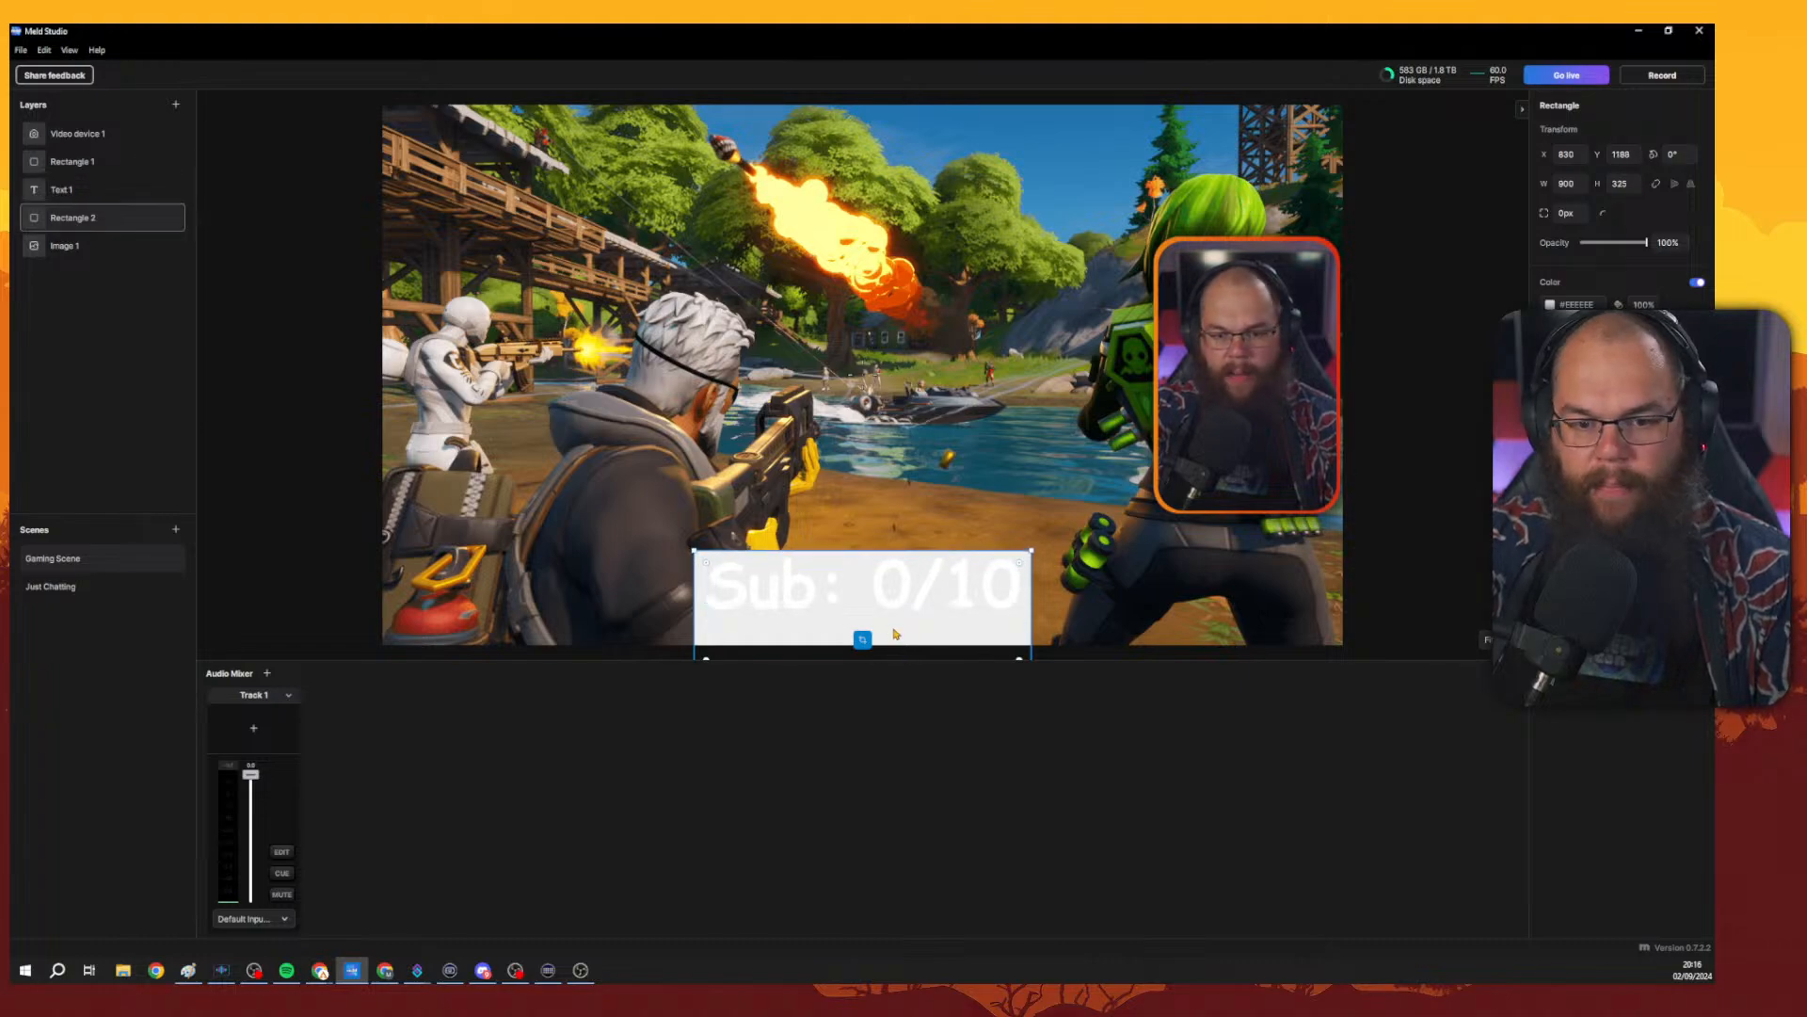
left_click_drag(895, 635, 872, 537)
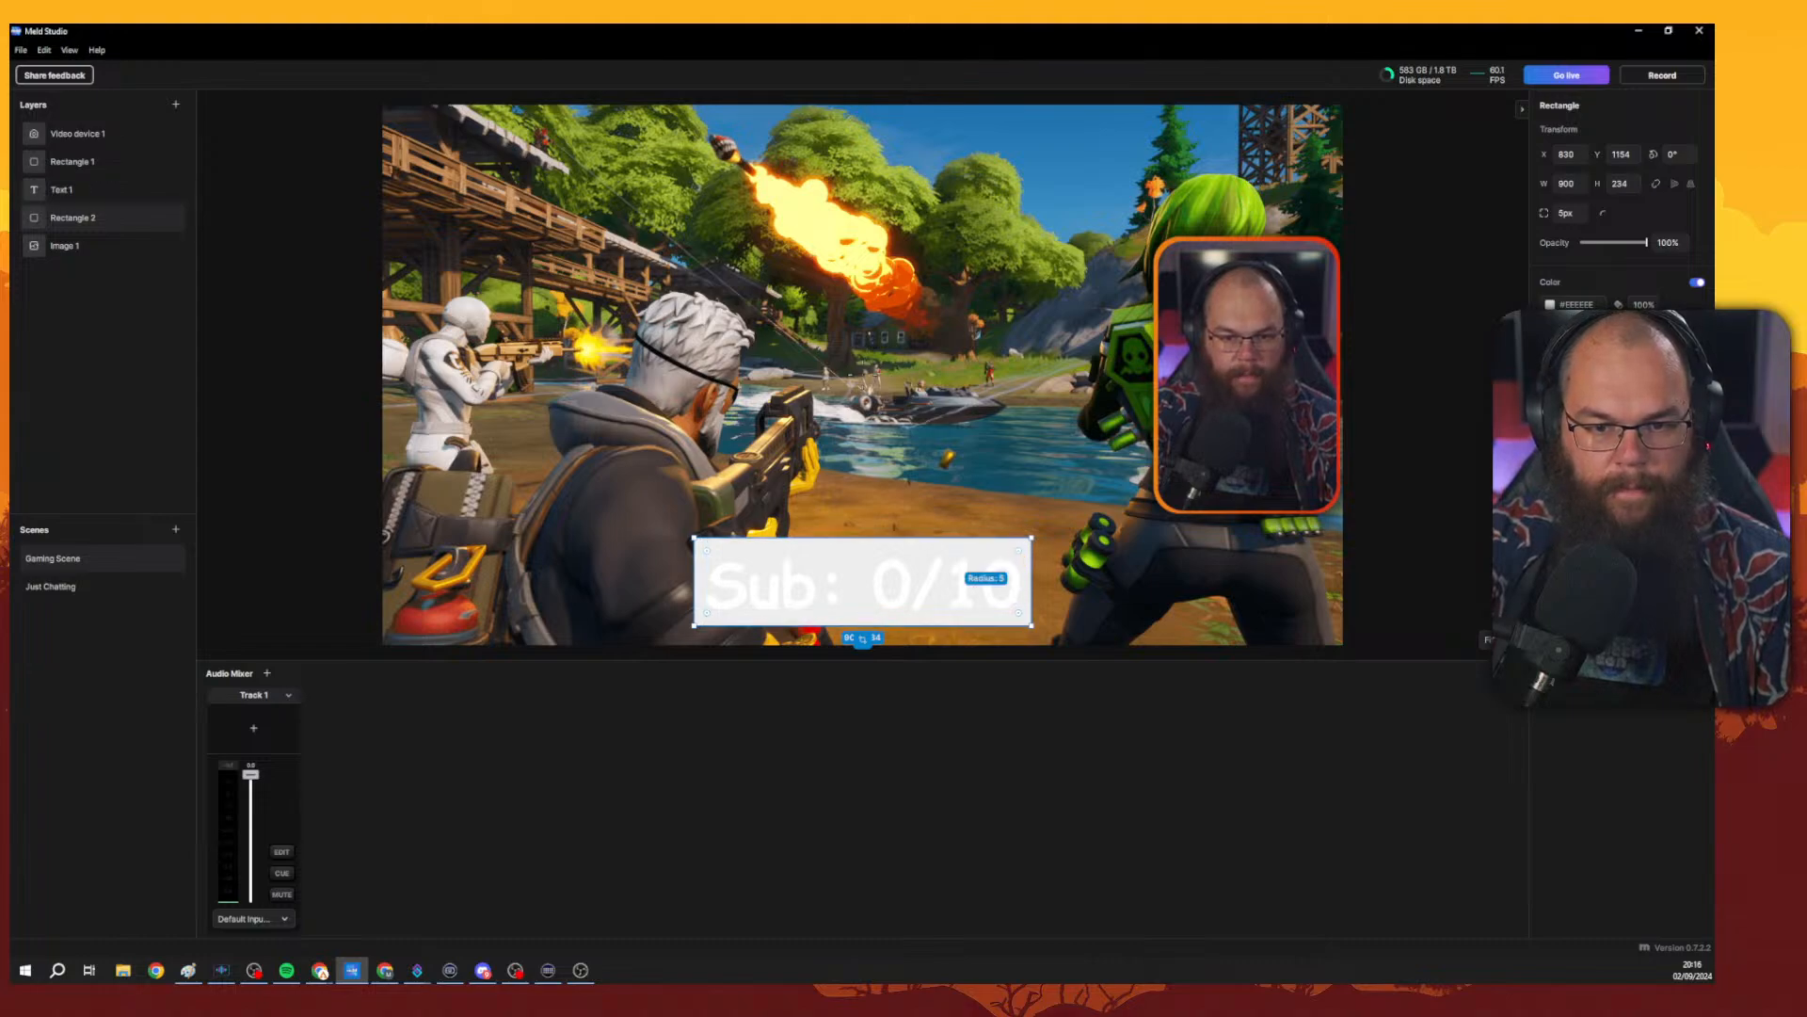
left_click_drag(1018, 550, 971, 571)
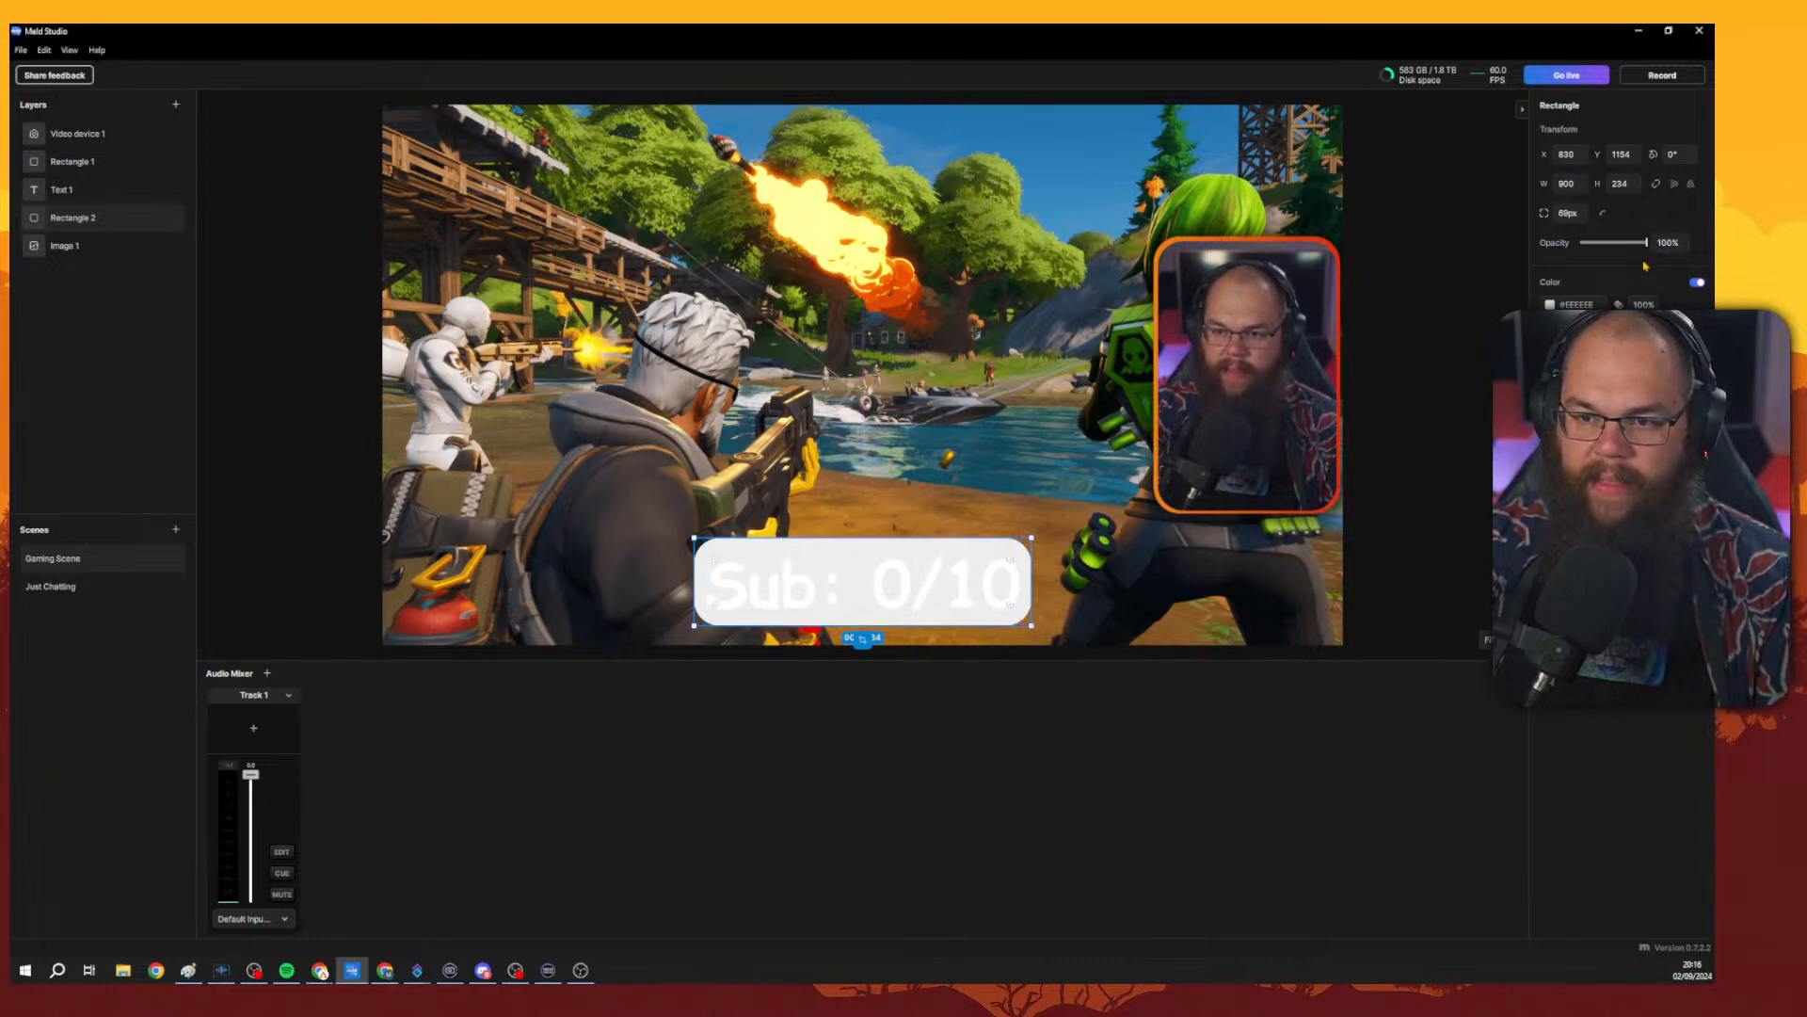
Set the rectangle's colour to black #000000 and its opacity to 36%.
left_click_drag(1646, 242, 1592, 242)
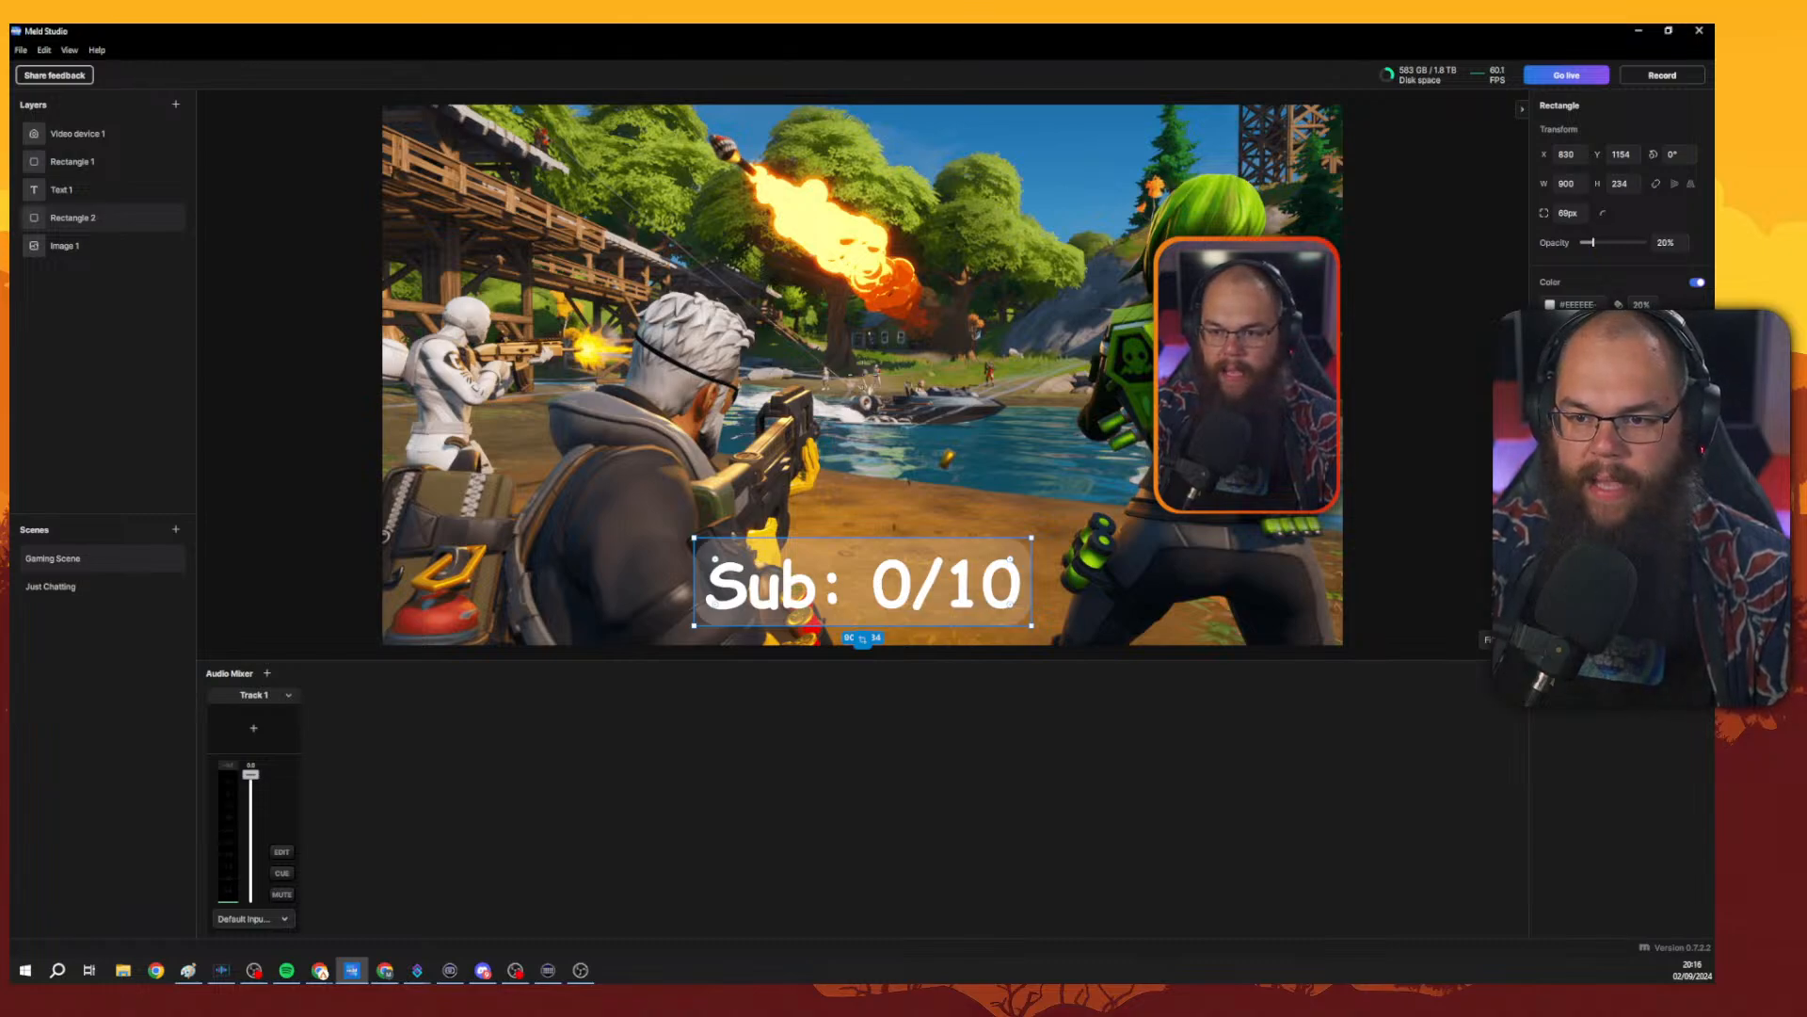
left_click(1593, 304)
left_click_drag(1476, 435, 1326, 475)
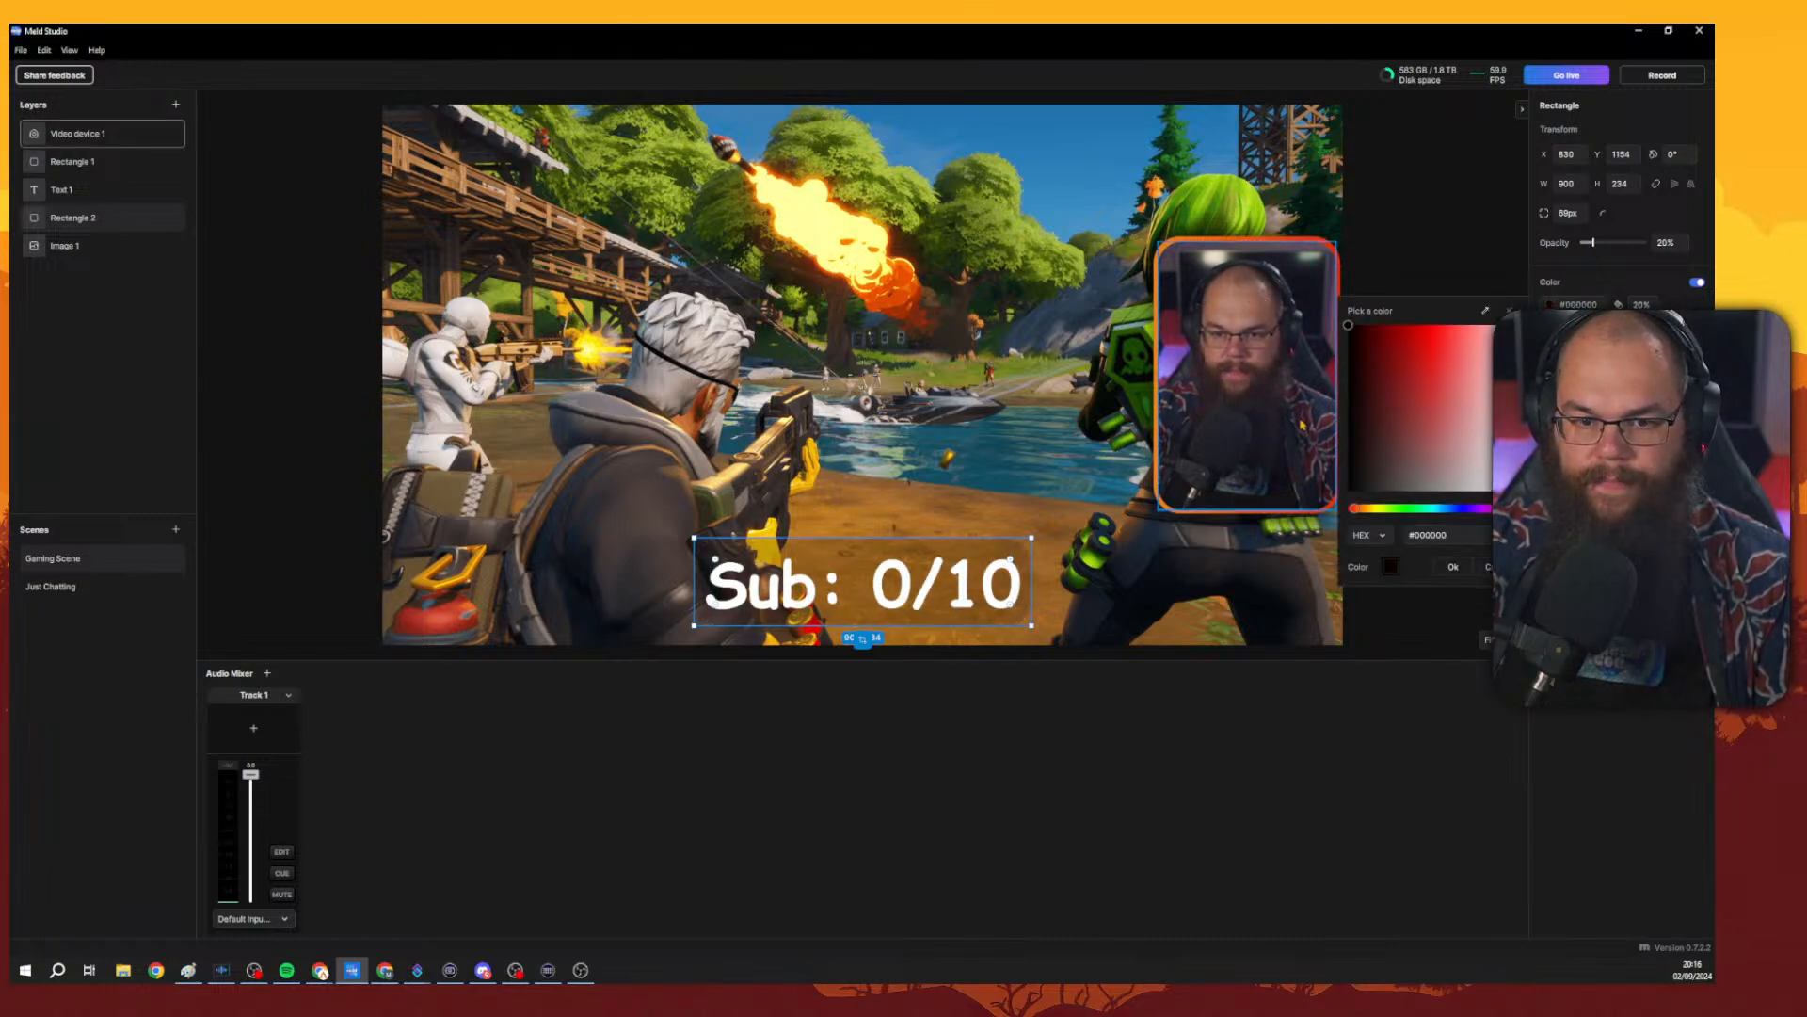
left_click(1453, 567)
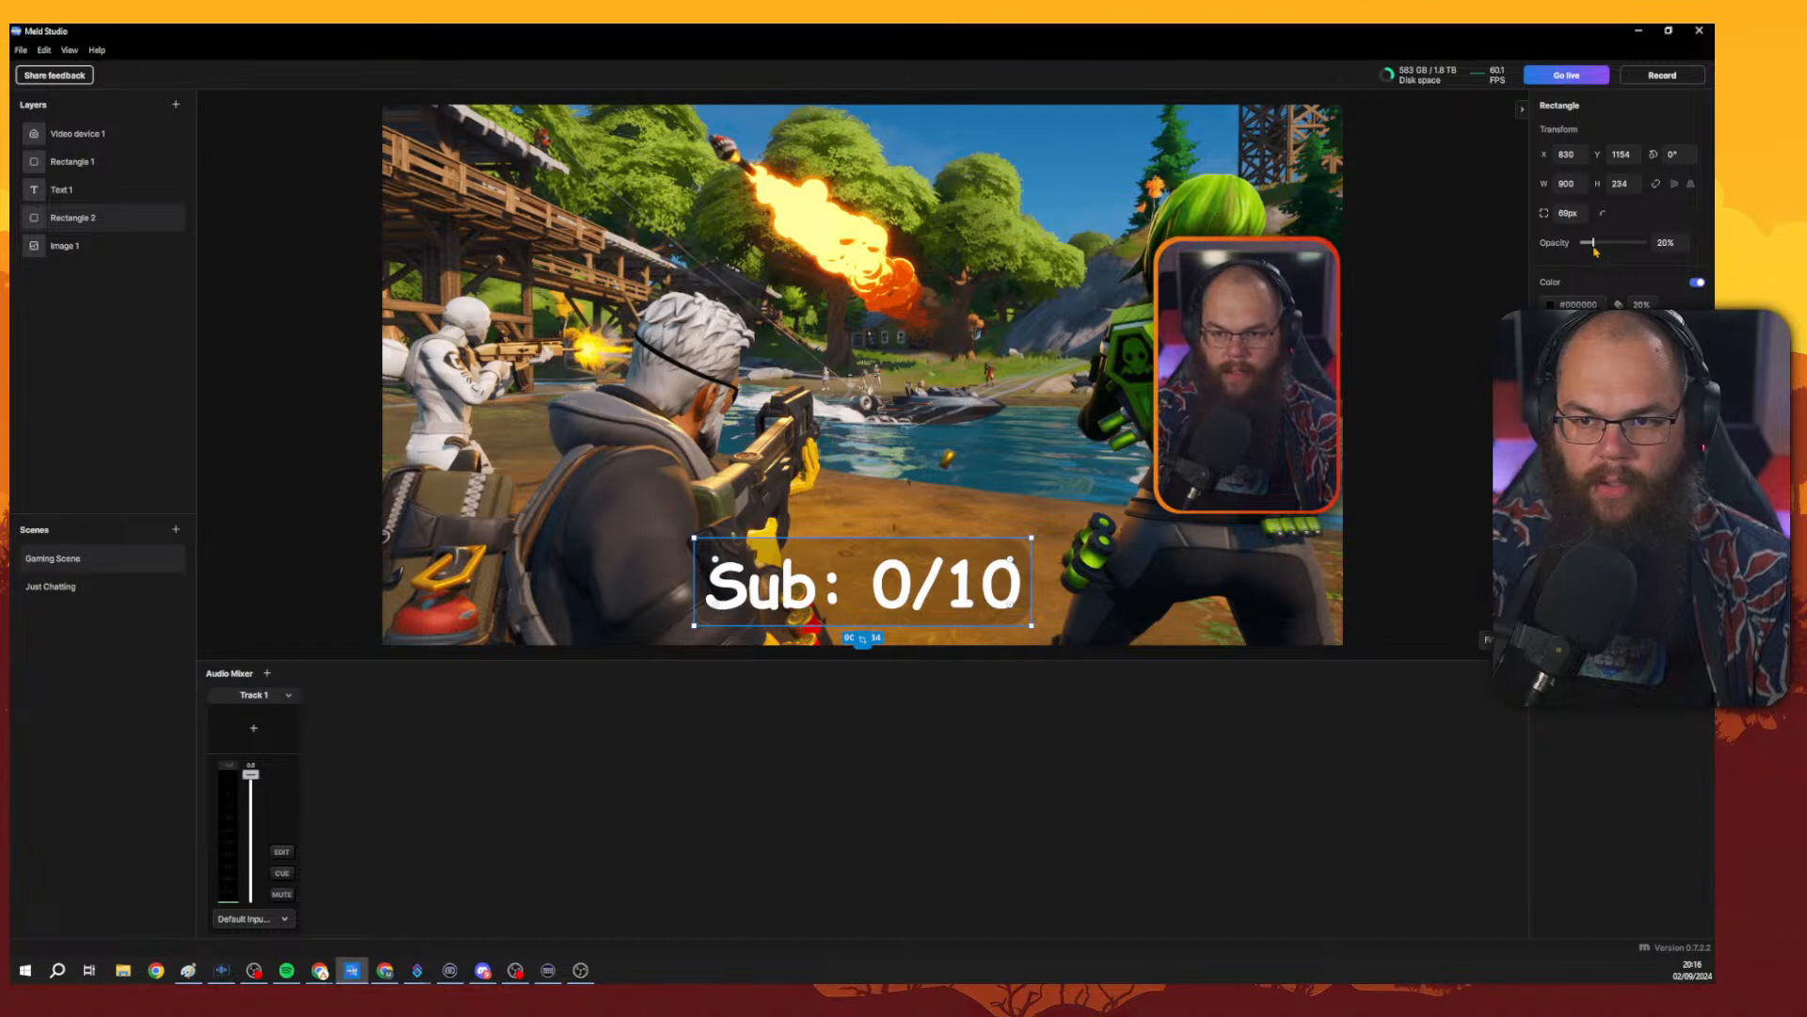
left_click_drag(1596, 242, 1603, 242)
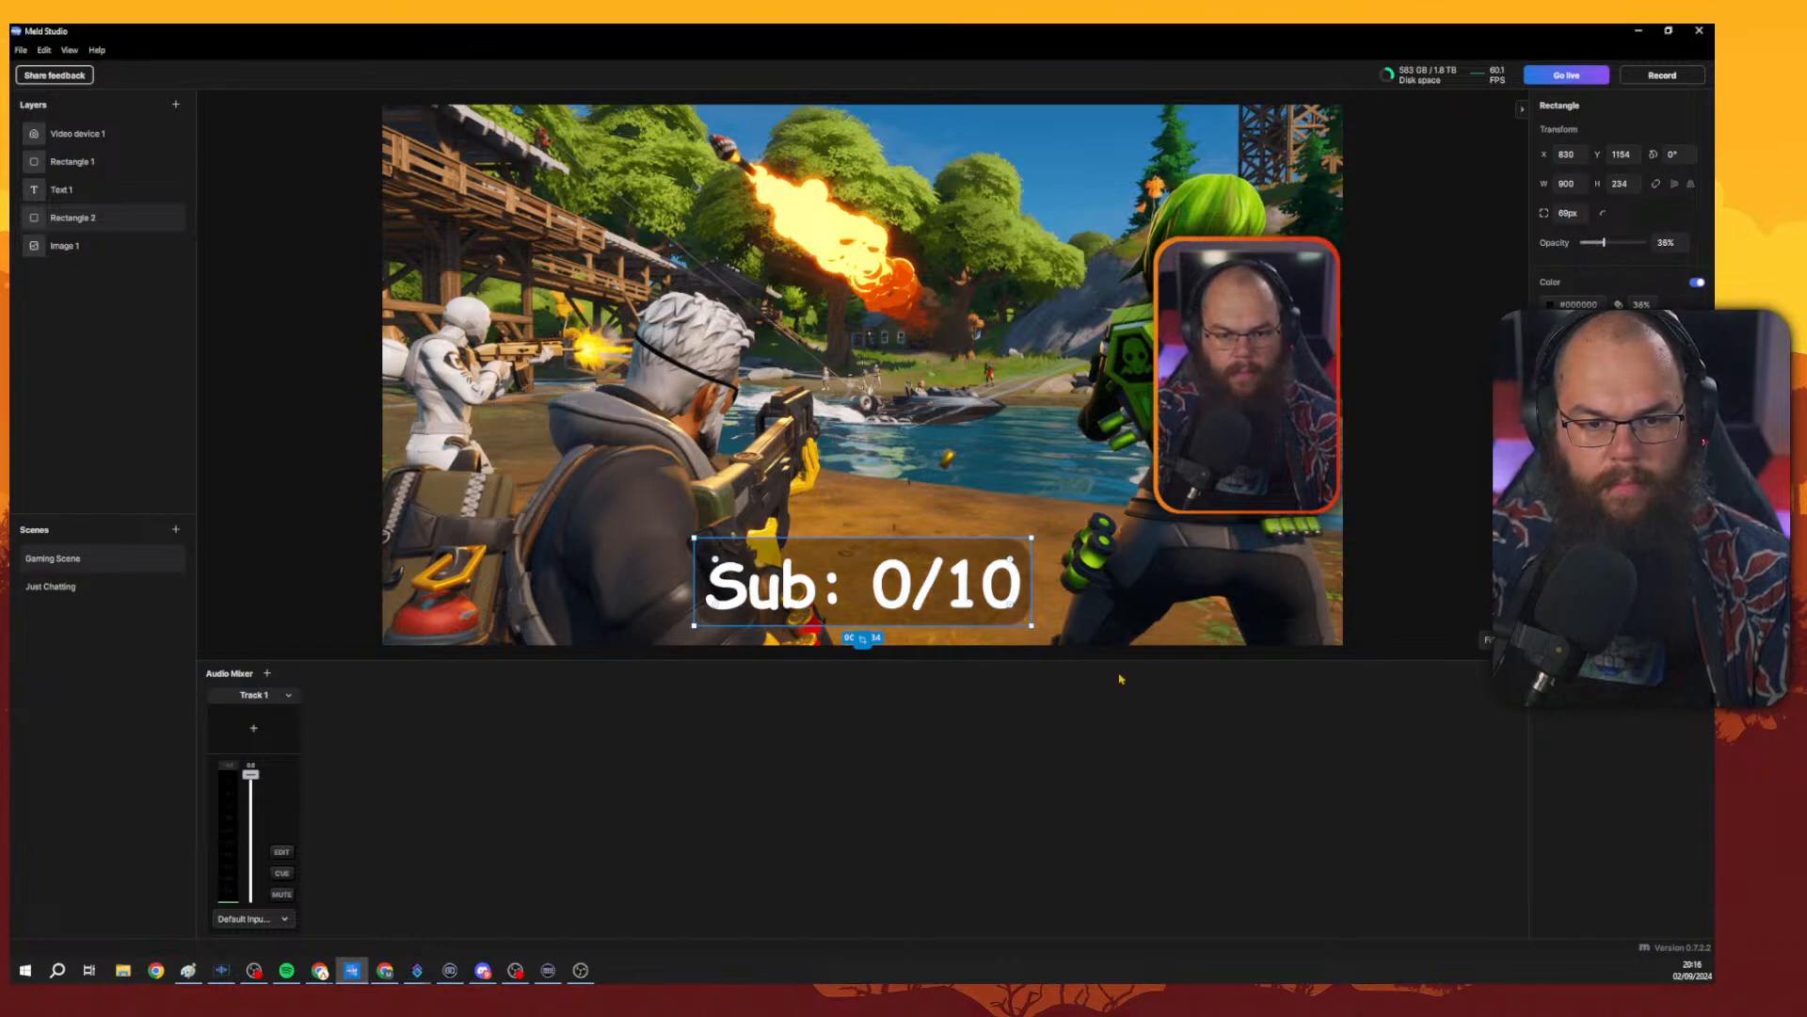
Select the text and its background rectangle together, shrink them and move them just below the camera frame.
left_click(864, 546)
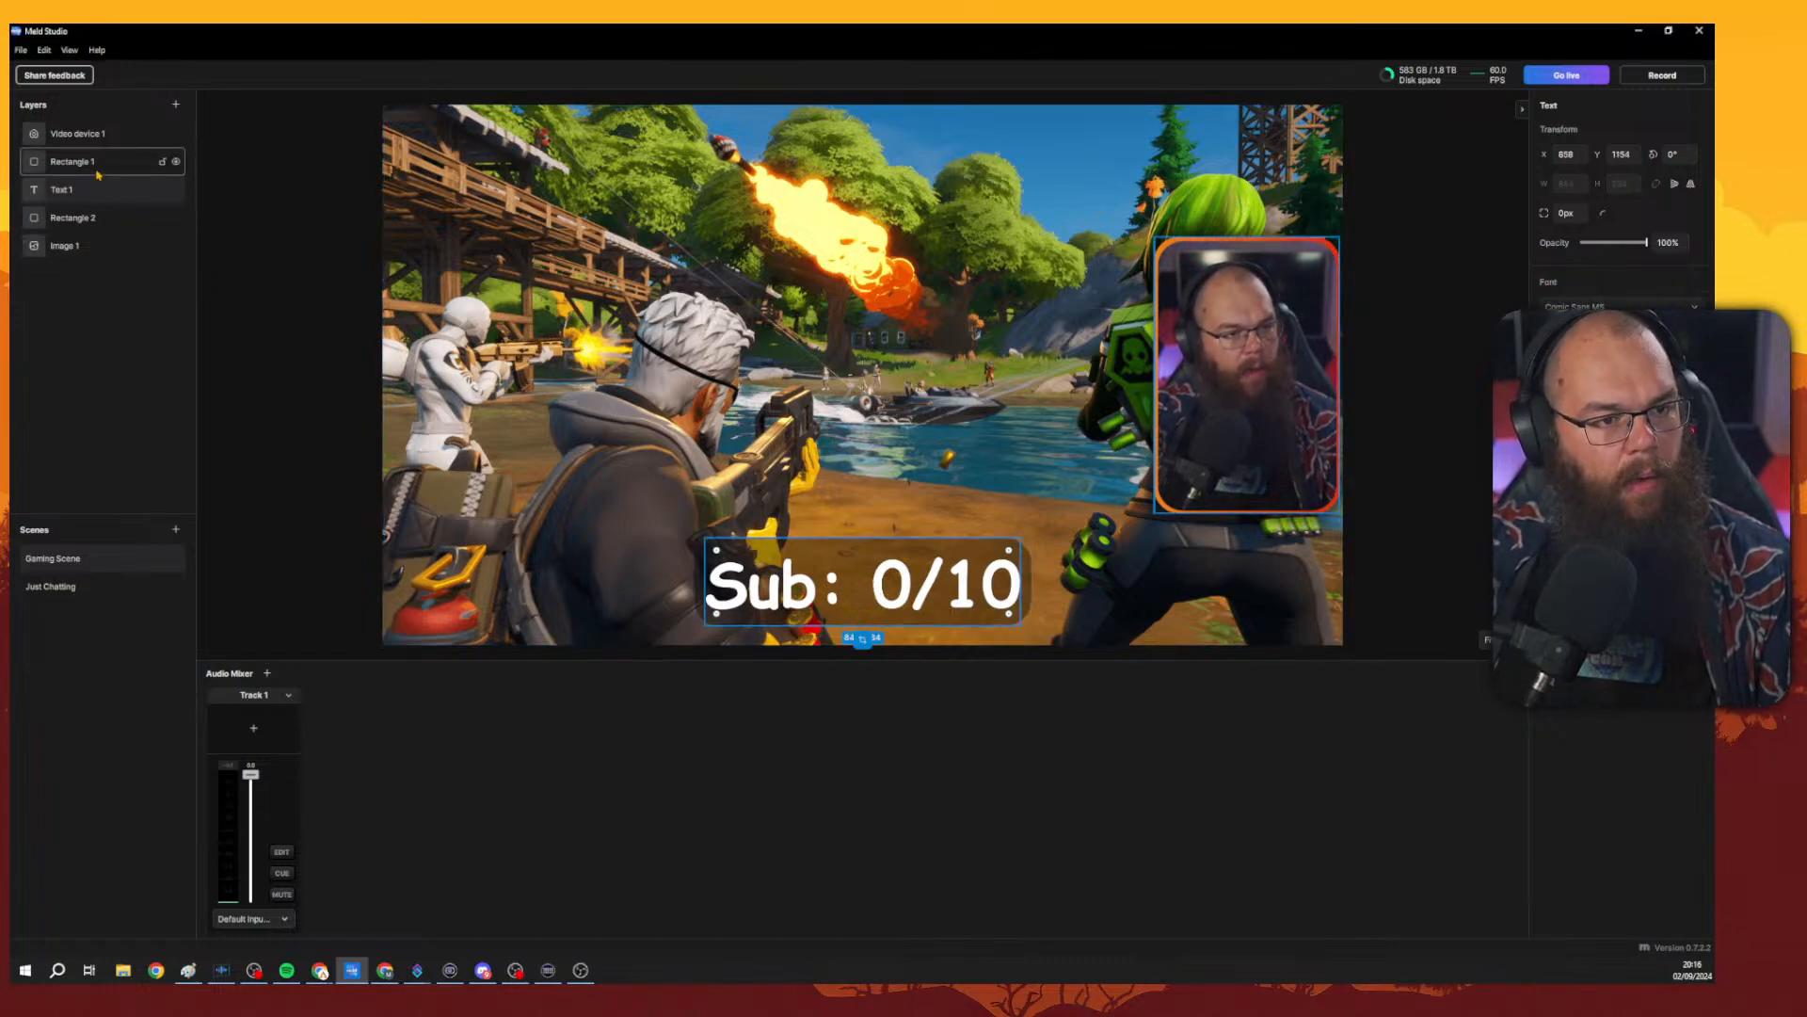
left_click(345, 363)
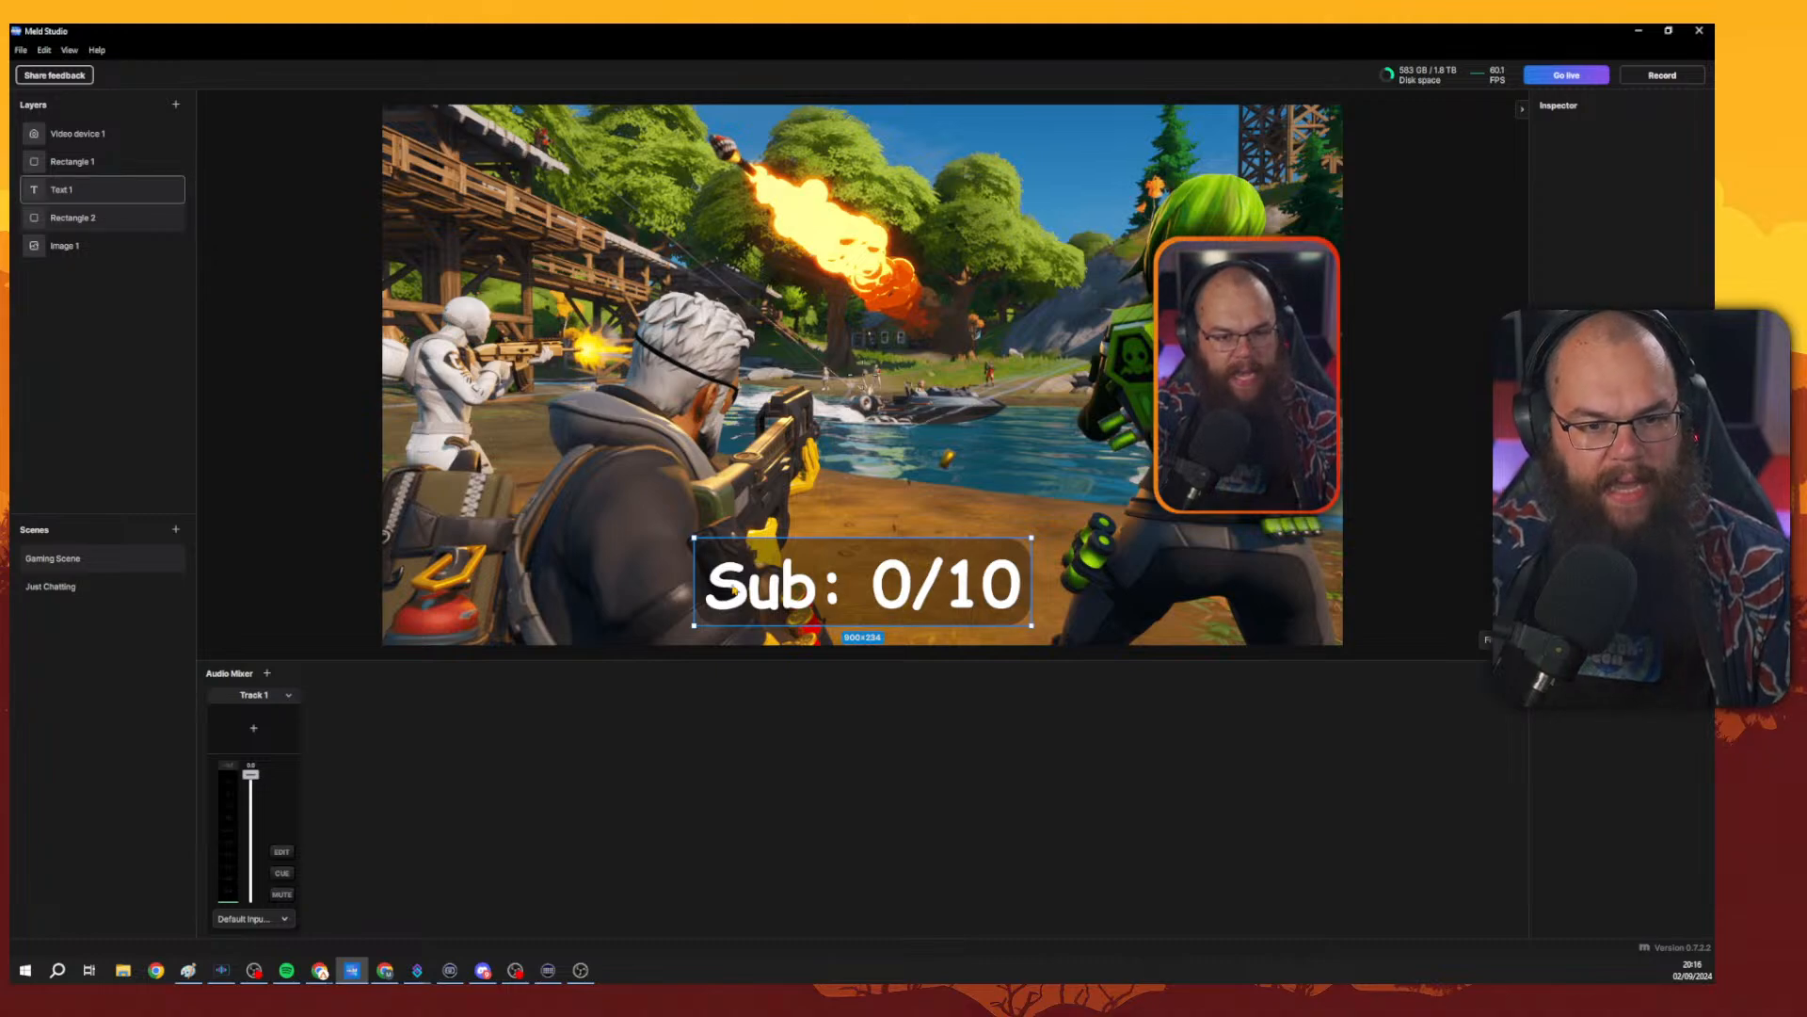
left_click_drag(698, 585, 859, 627)
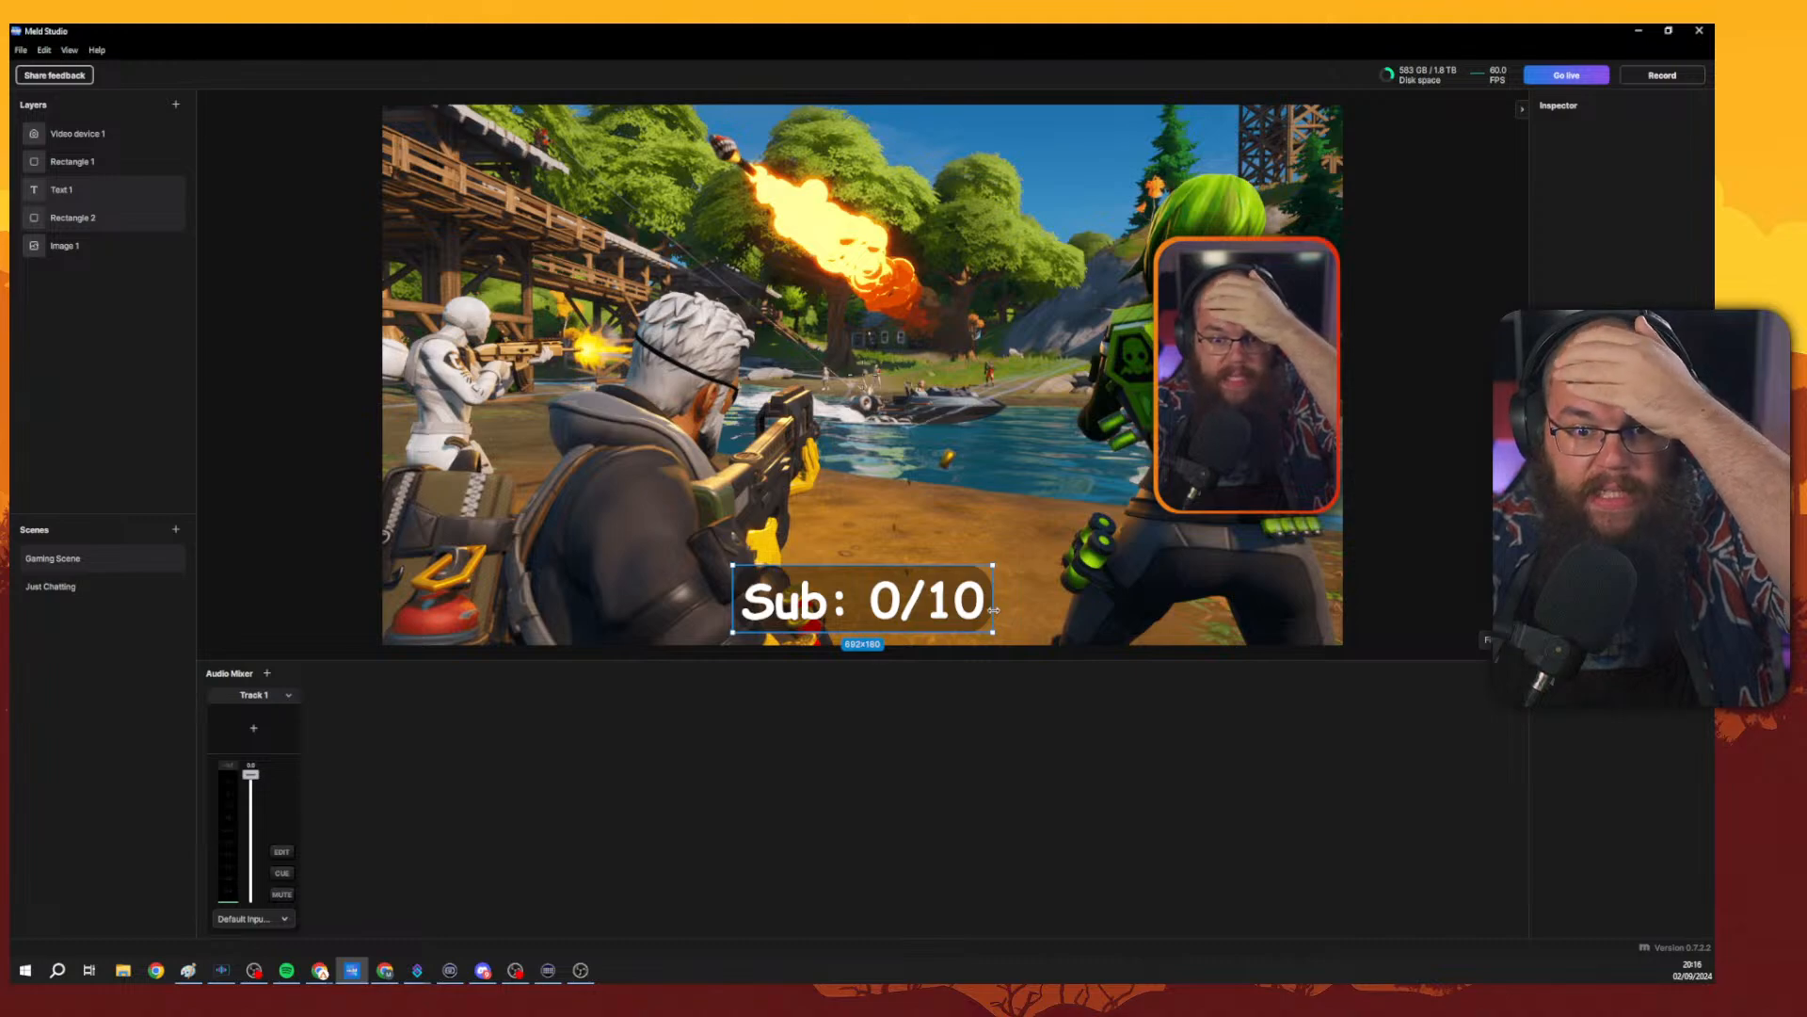
left_click_drag(993, 610, 1280, 558)
left_click_drag(1112, 549, 1188, 555)
left_click(1399, 480)
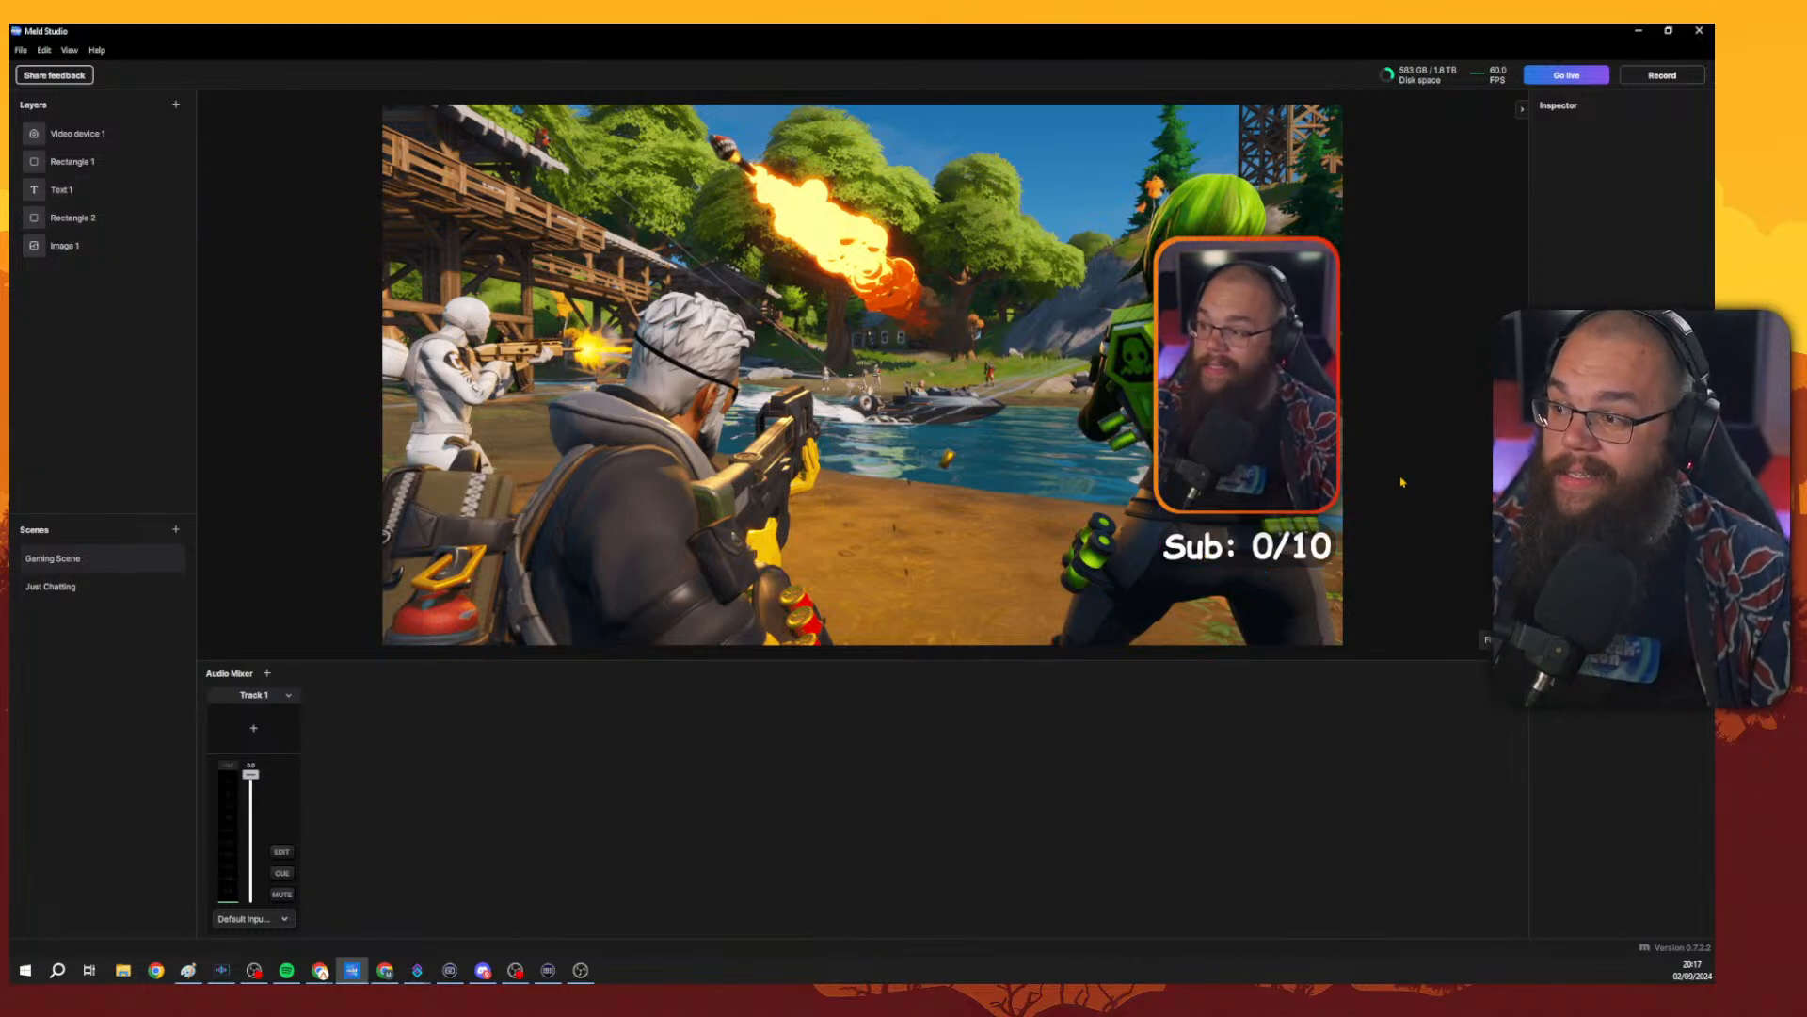
Adjust the text's size and position so it sits centred over its dark background.
left_click(1198, 555)
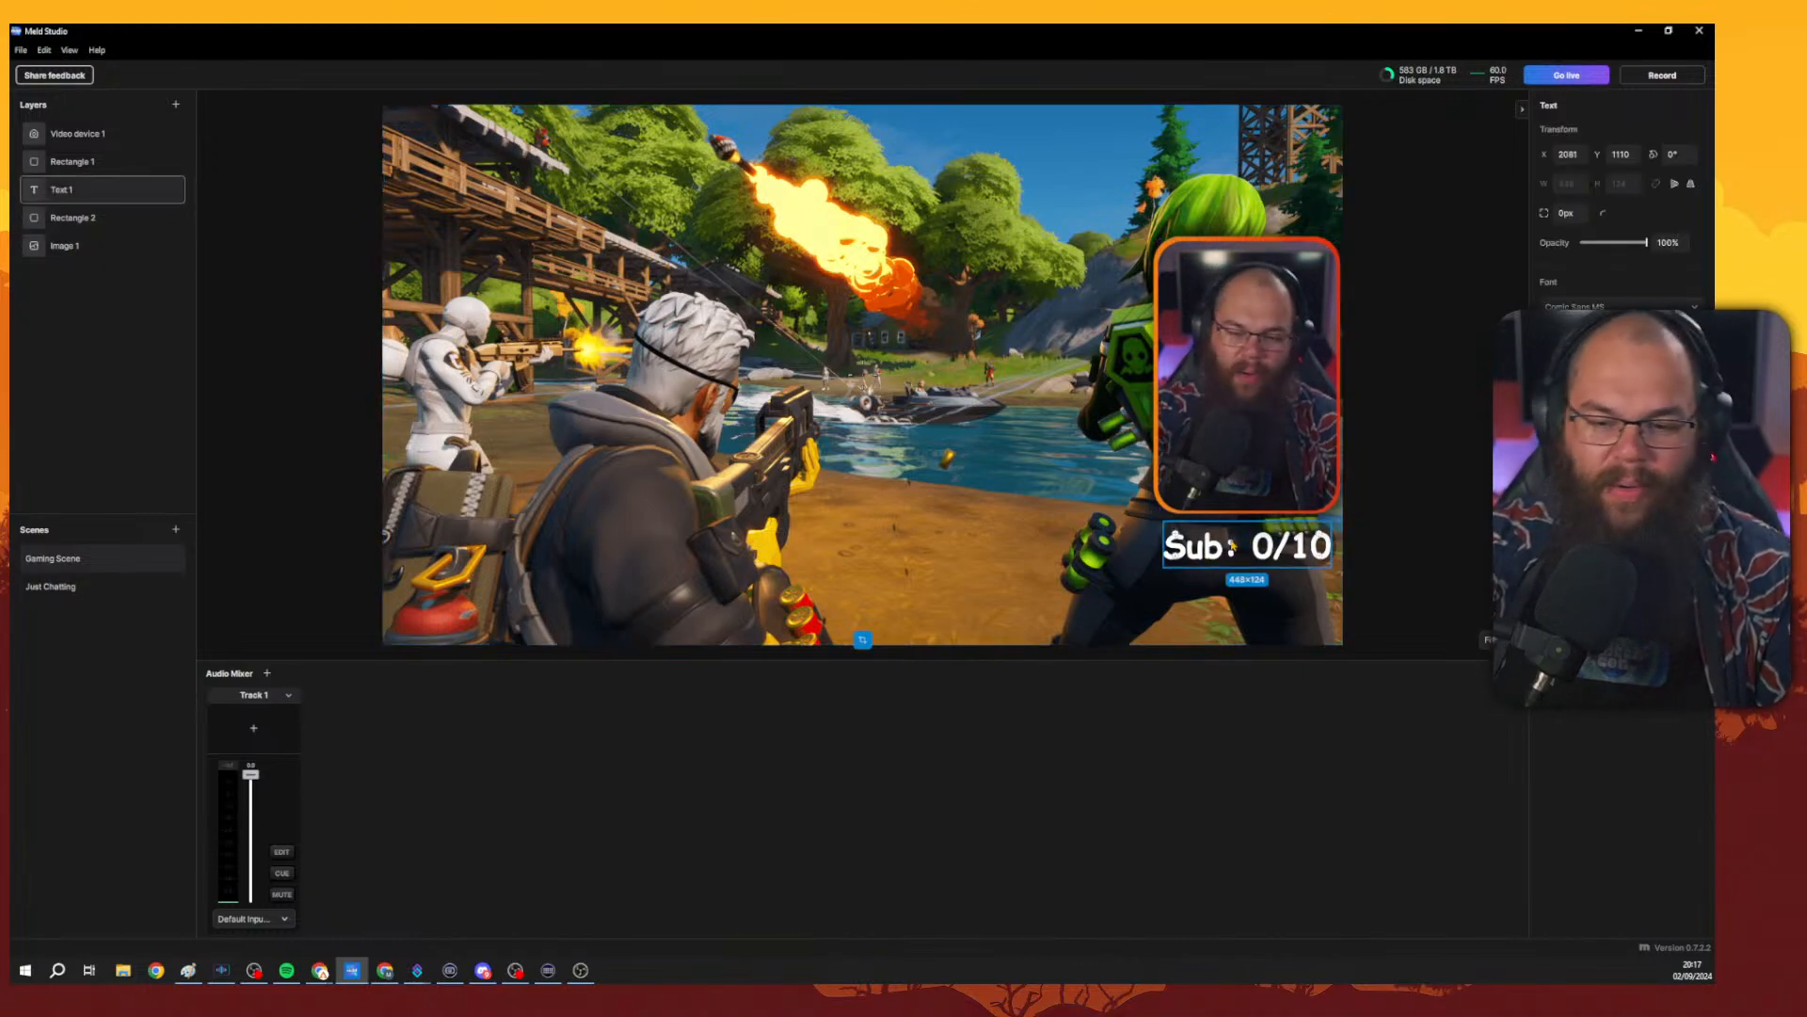
scroll(1568, 336, "down", 6)
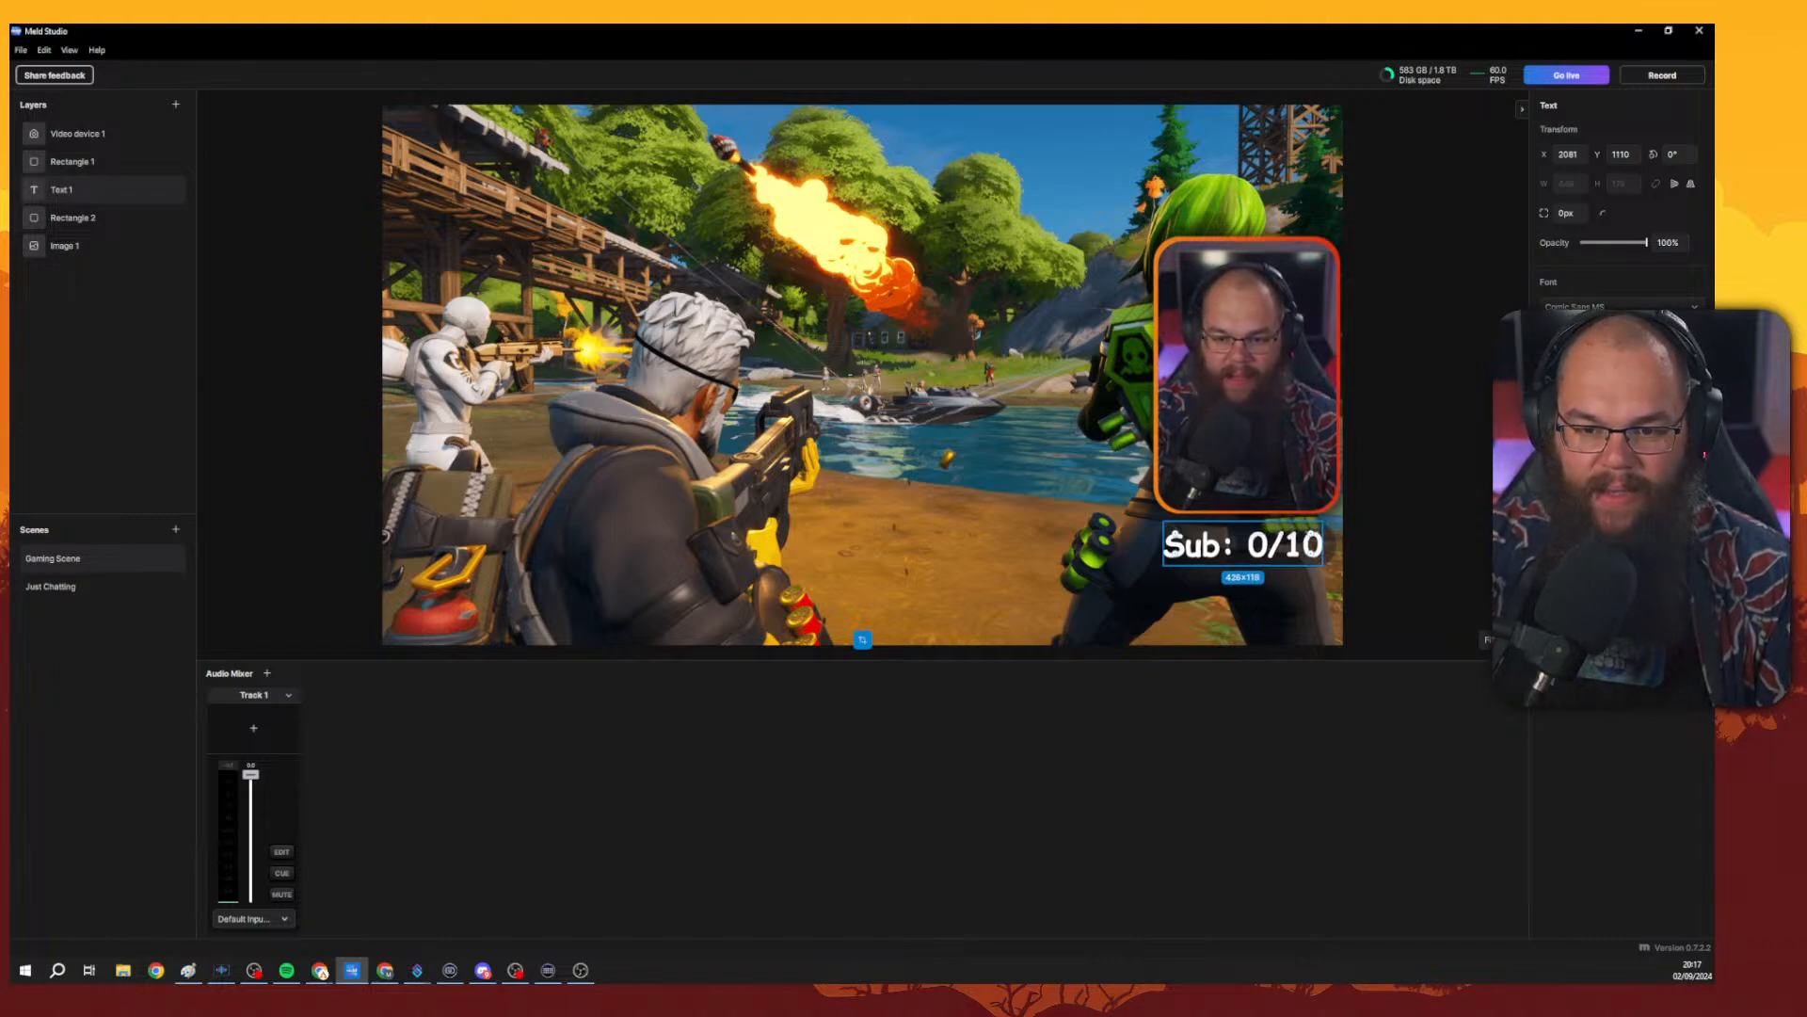
left_click_drag(1257, 555, 1264, 554)
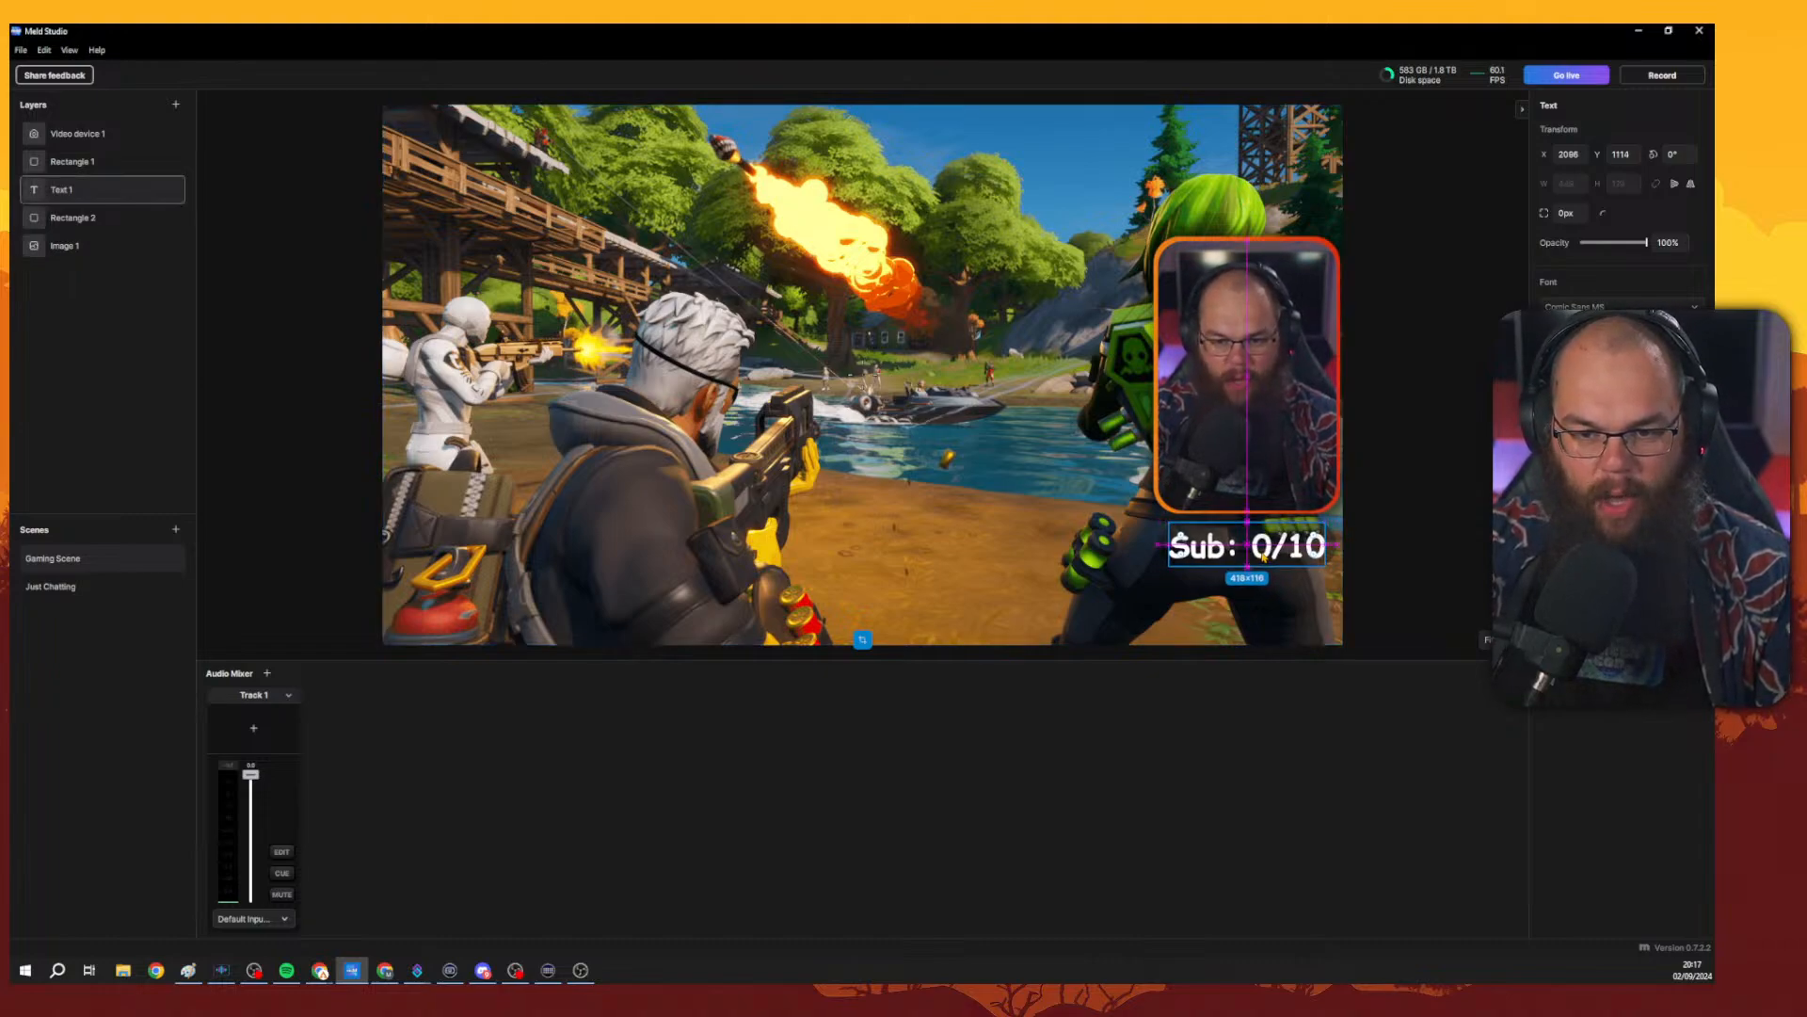
left_click(1367, 545)
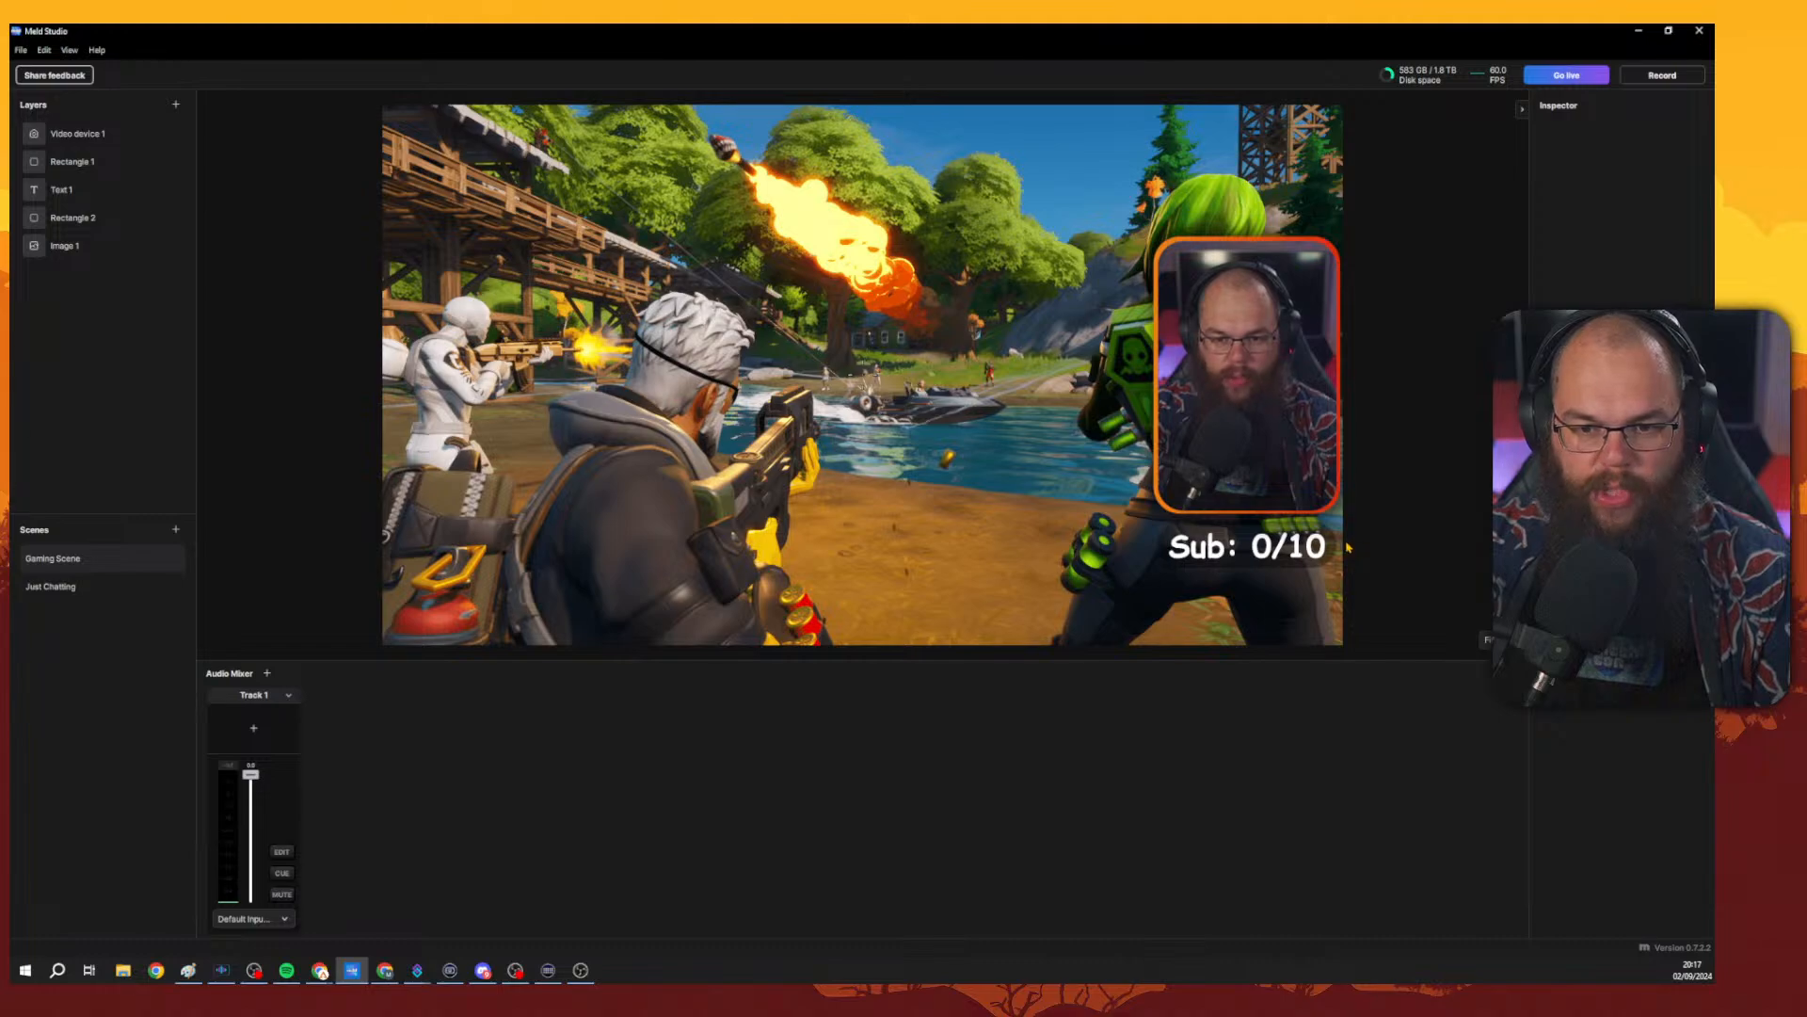
left_click(1335, 542)
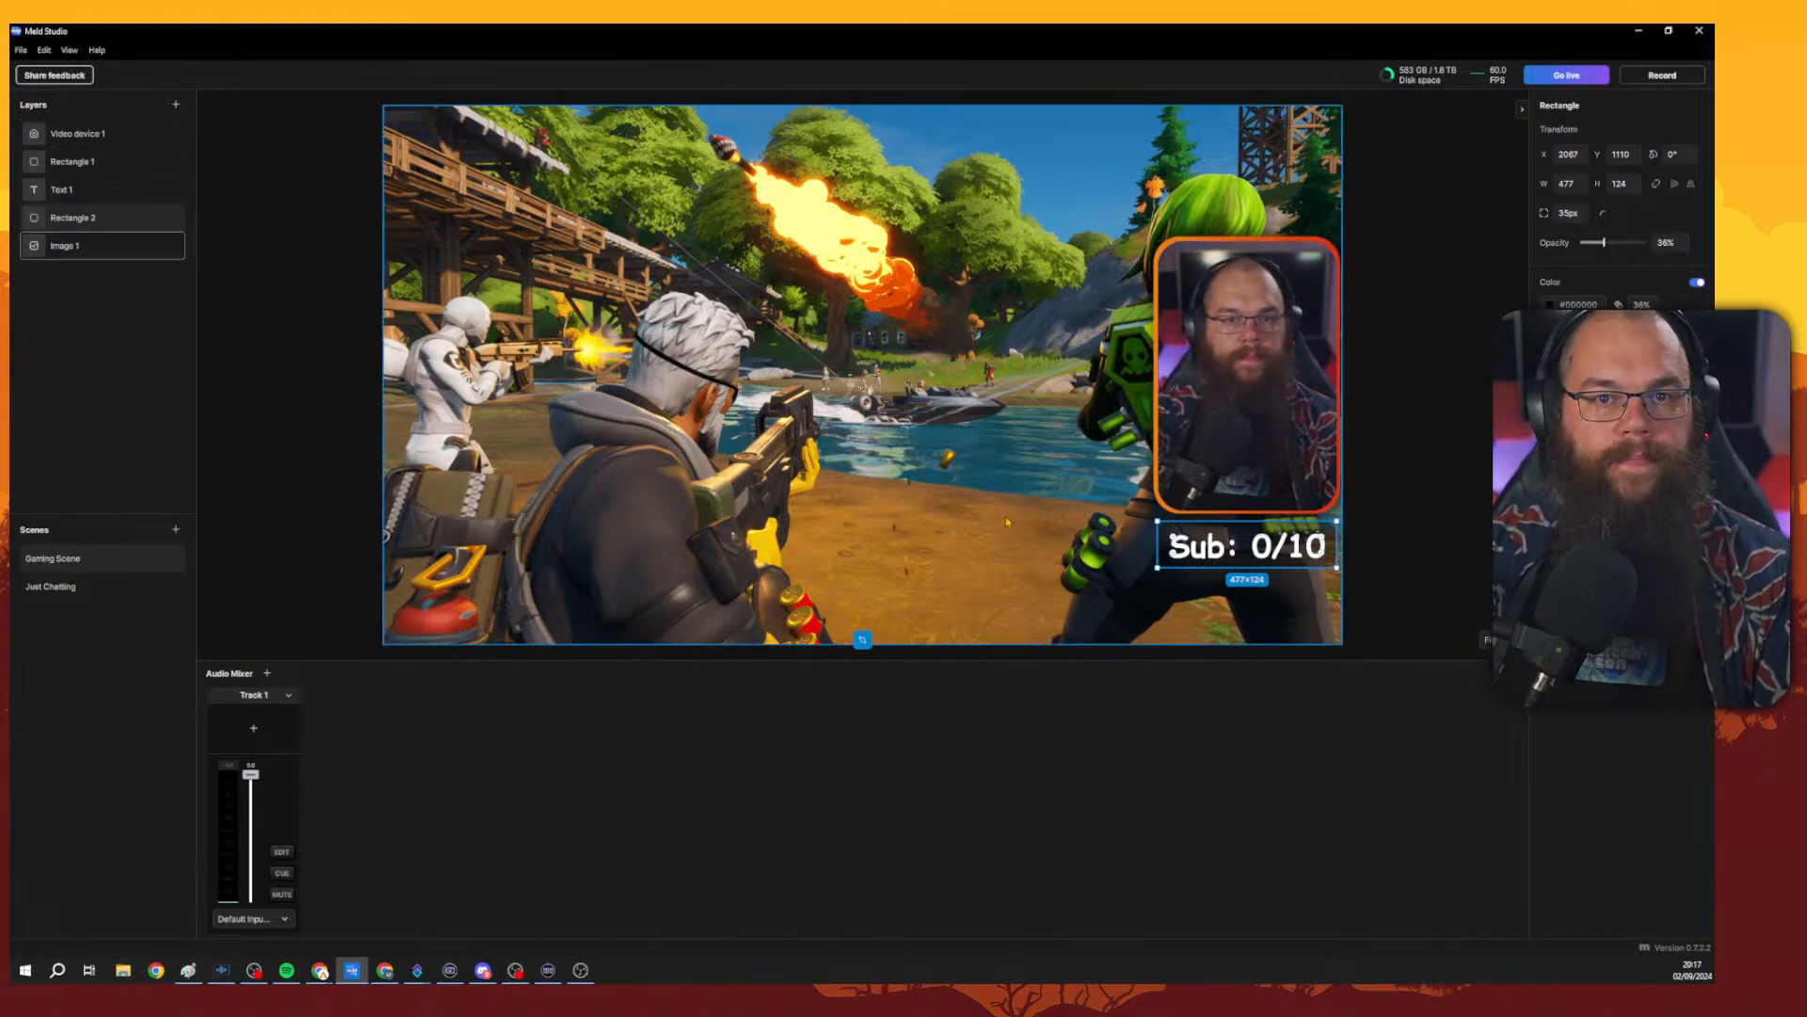
left_click(105, 187)
right_click(107, 181)
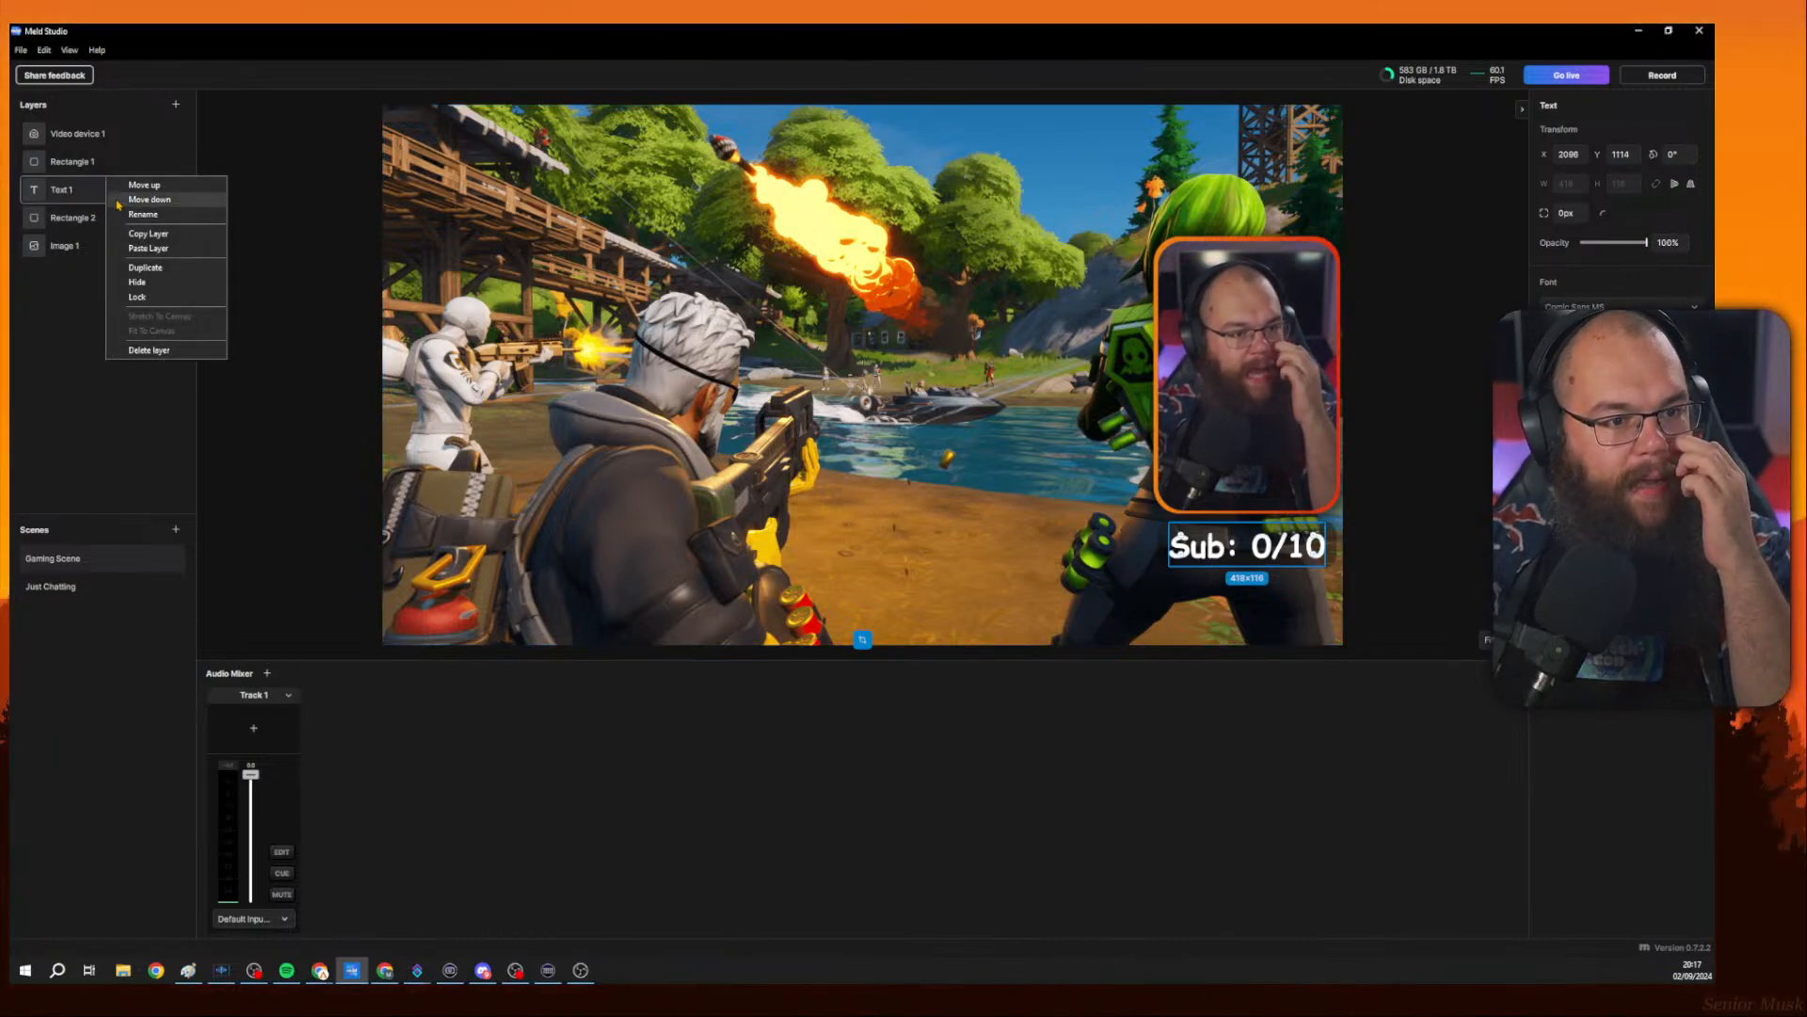
left_click(12, 367)
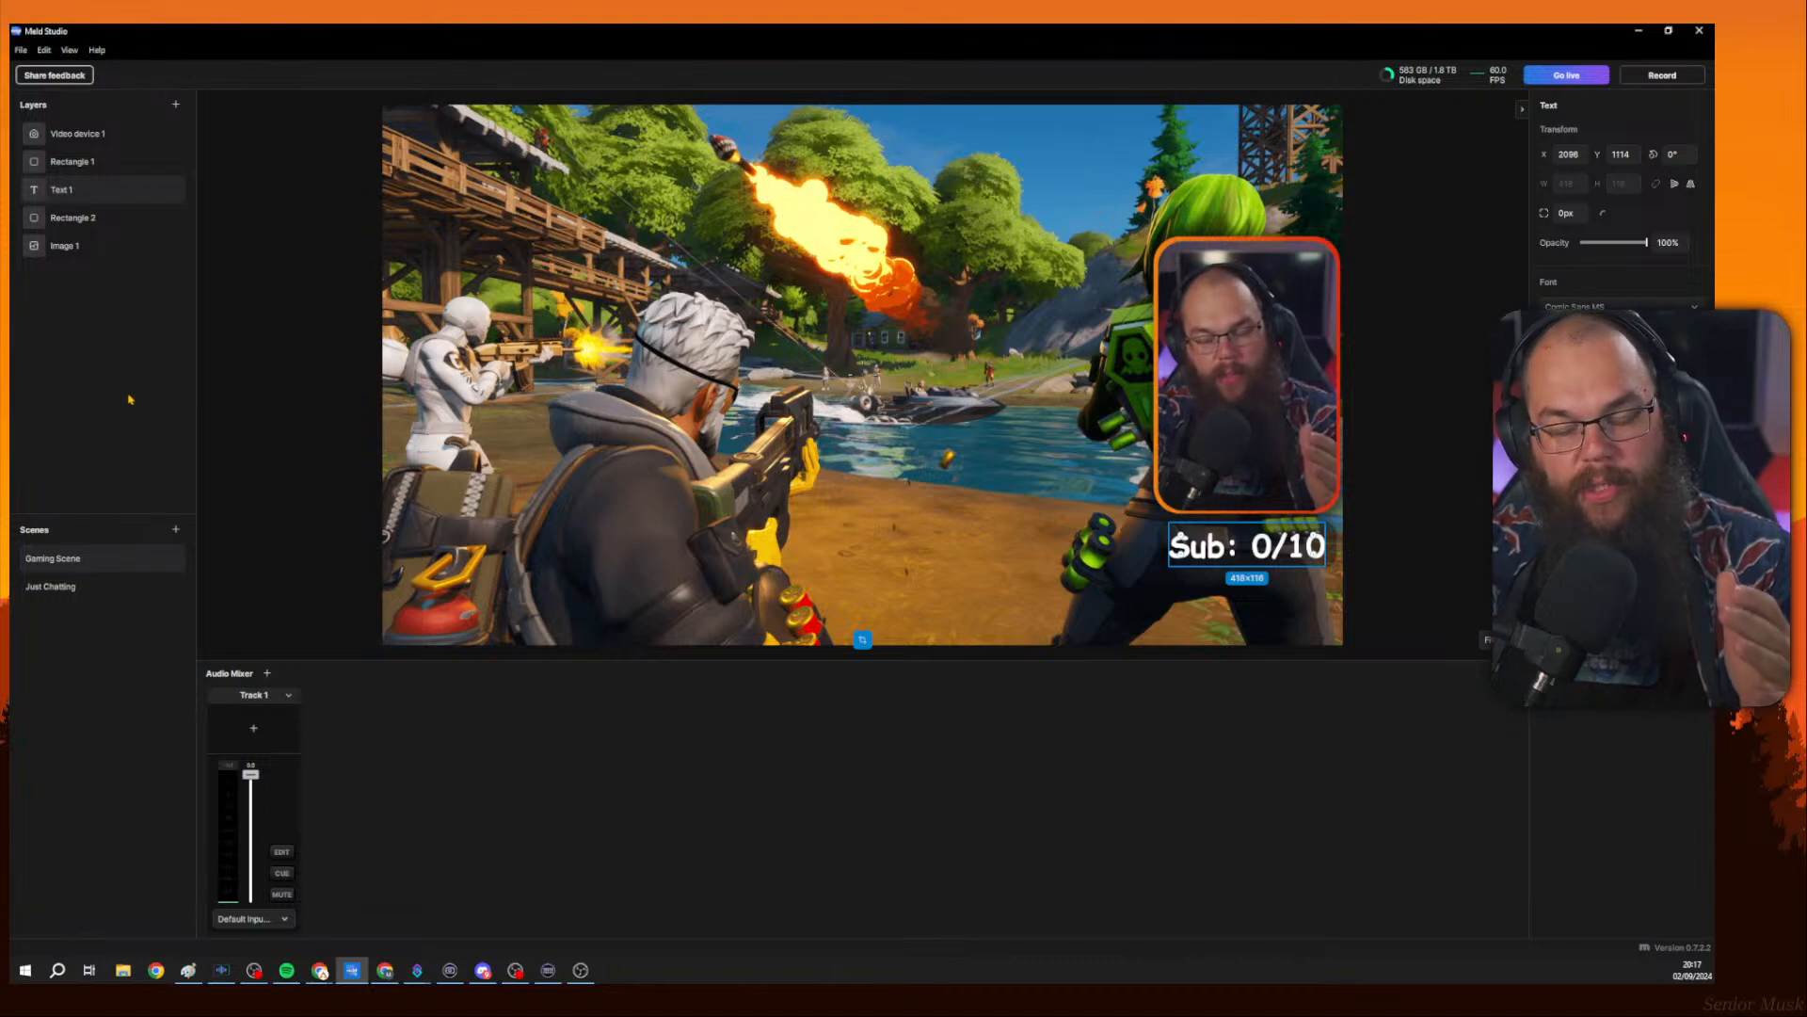
Add a Markdown layer, move it to the canvas centre and set its font size to 347.
left_click(176, 105)
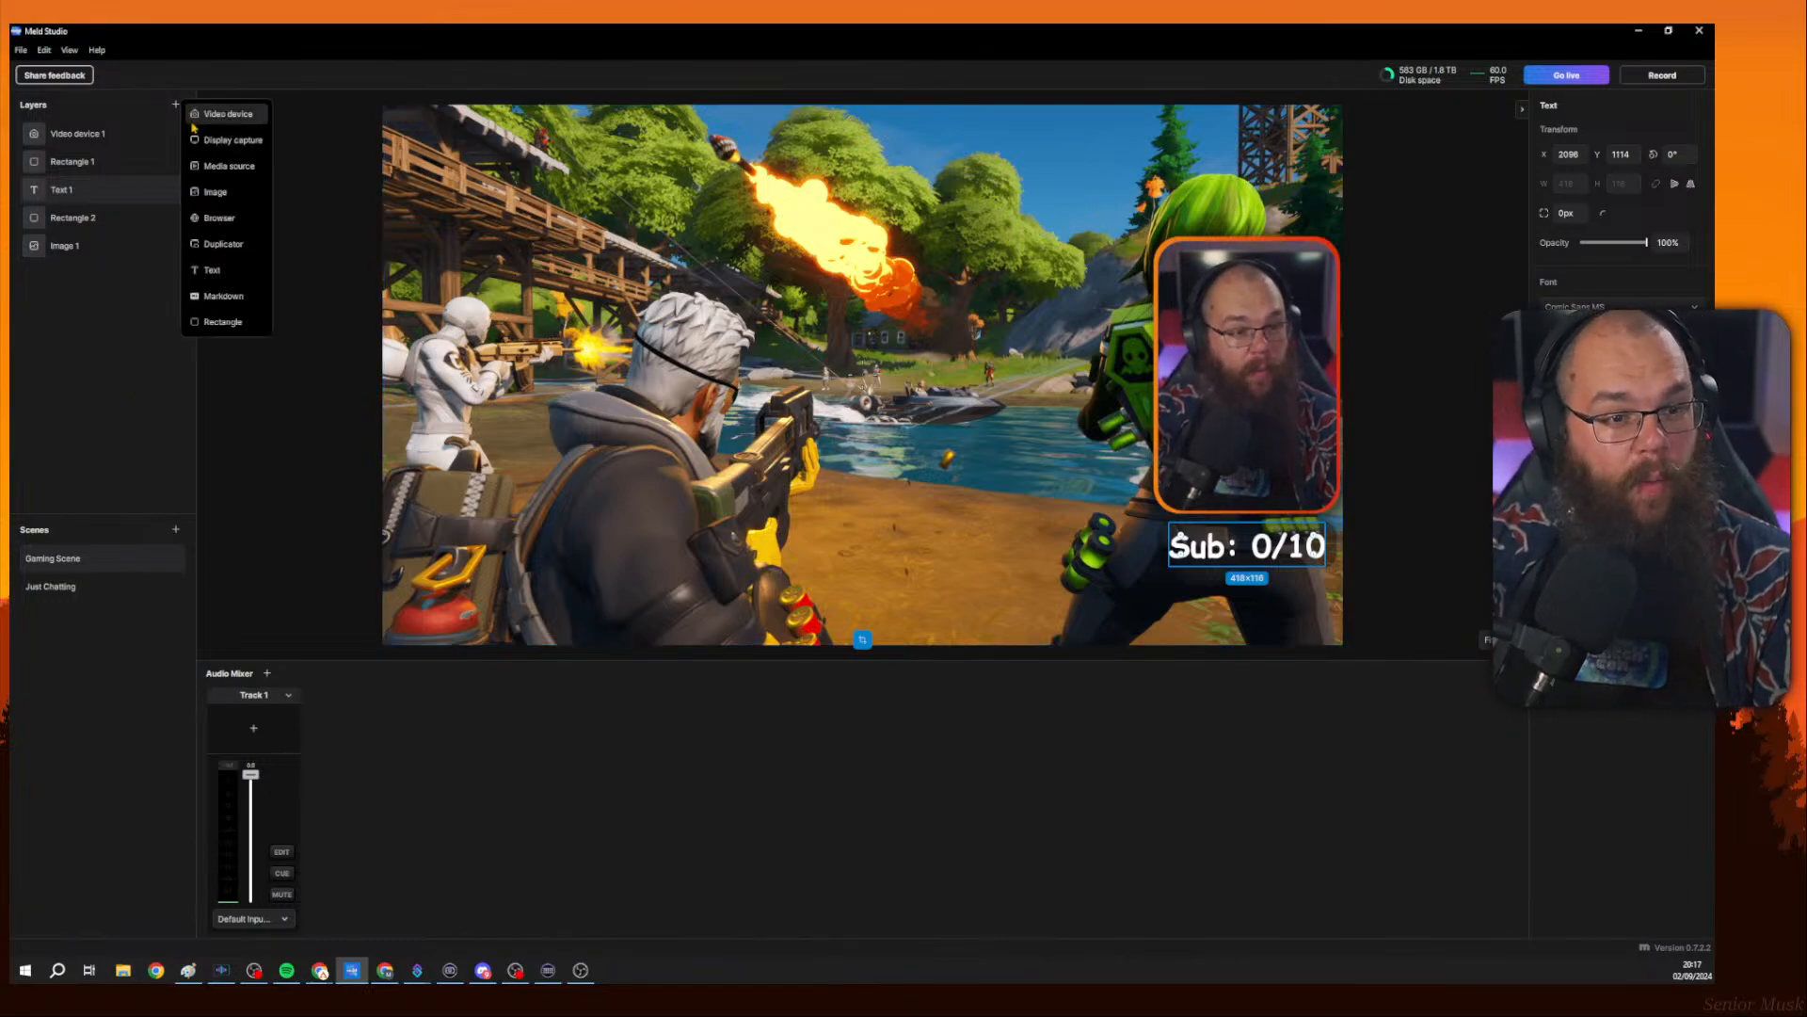
left_click(229, 296)
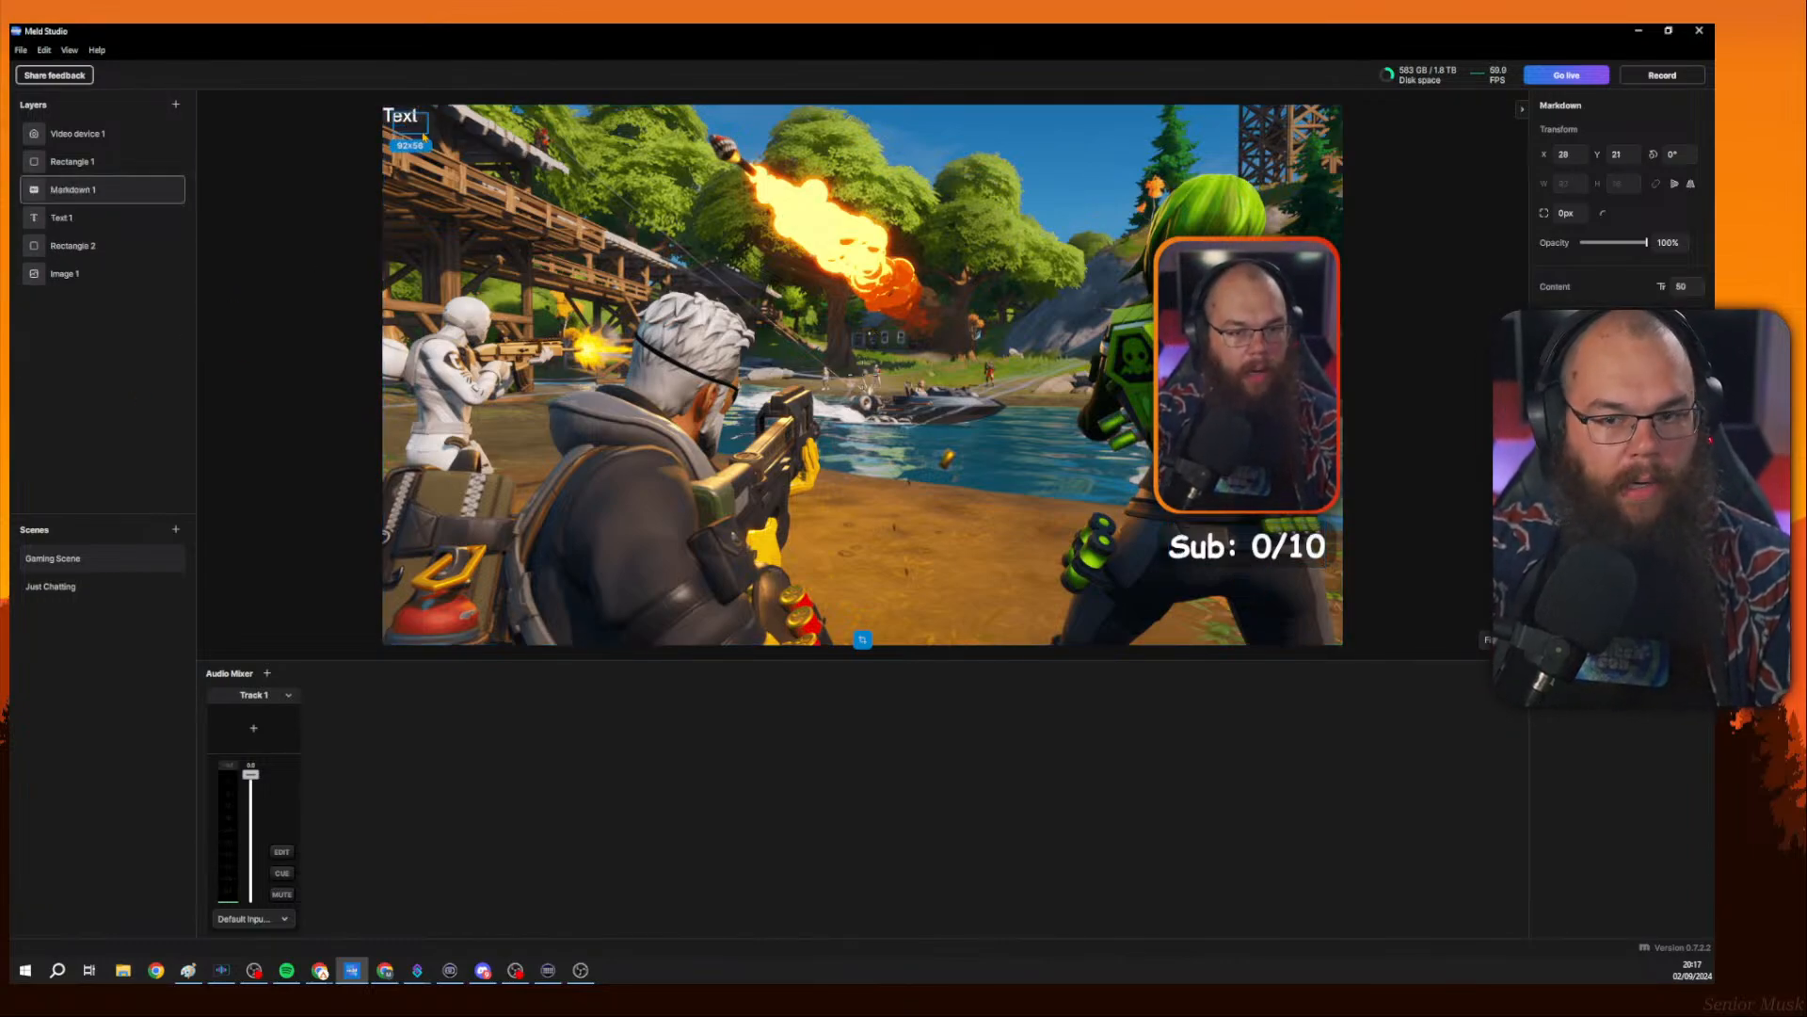
left_click_drag(425, 124, 789, 375)
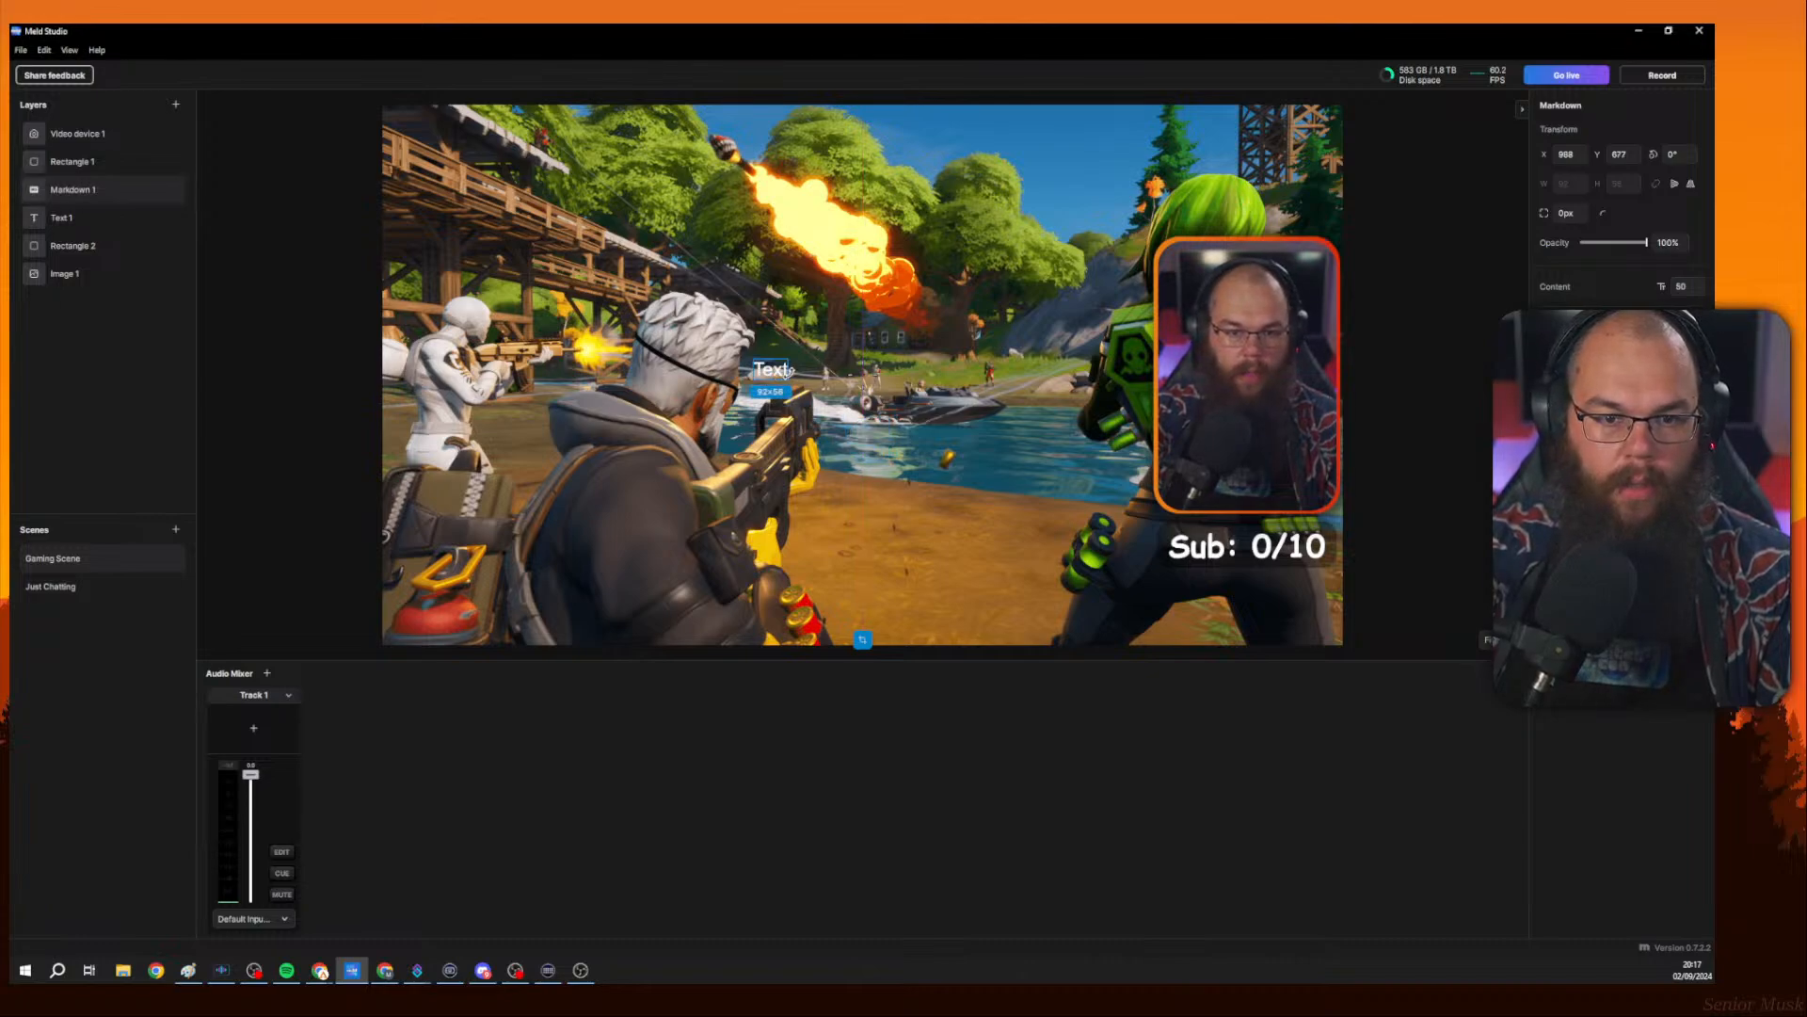
left_click_drag(1684, 283, 242, 283)
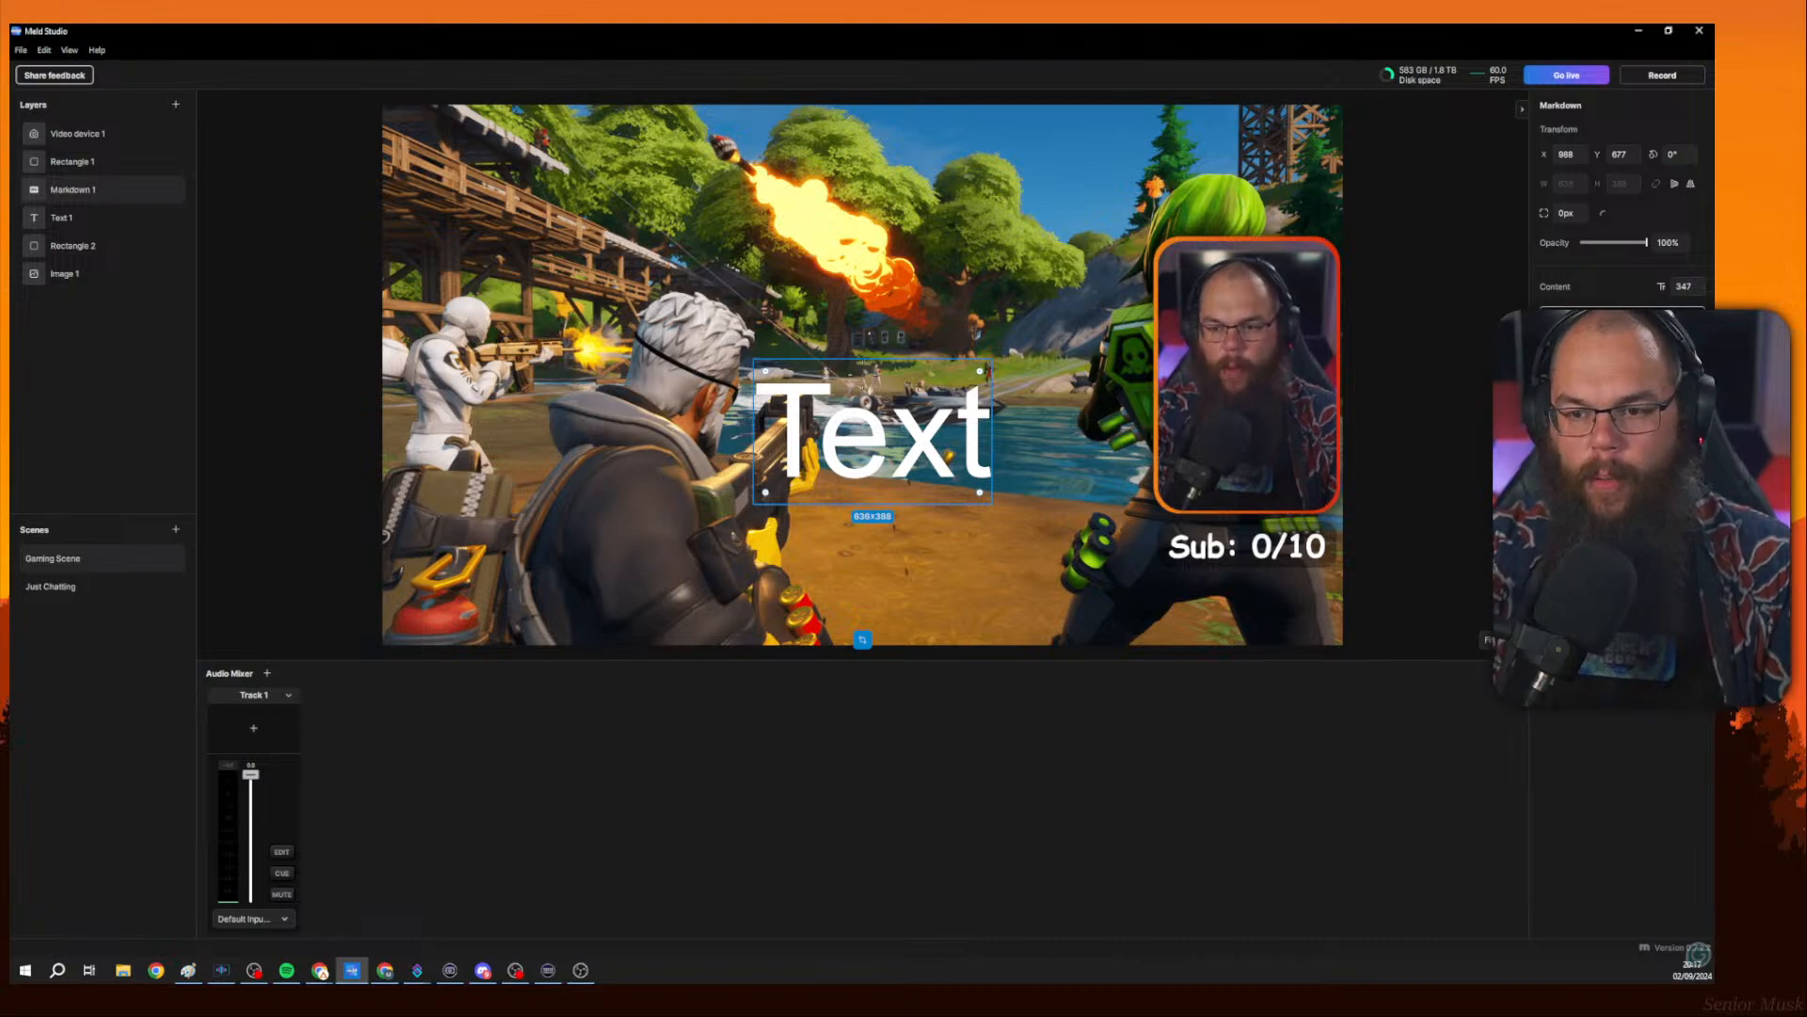
Replace the Markdown content with **Markdown** in bold and move the layer towards the left of the canvas.
key("BackSpace")
key("BackSpace")
key("BackSpace")
key("BackSpace")
type("**")
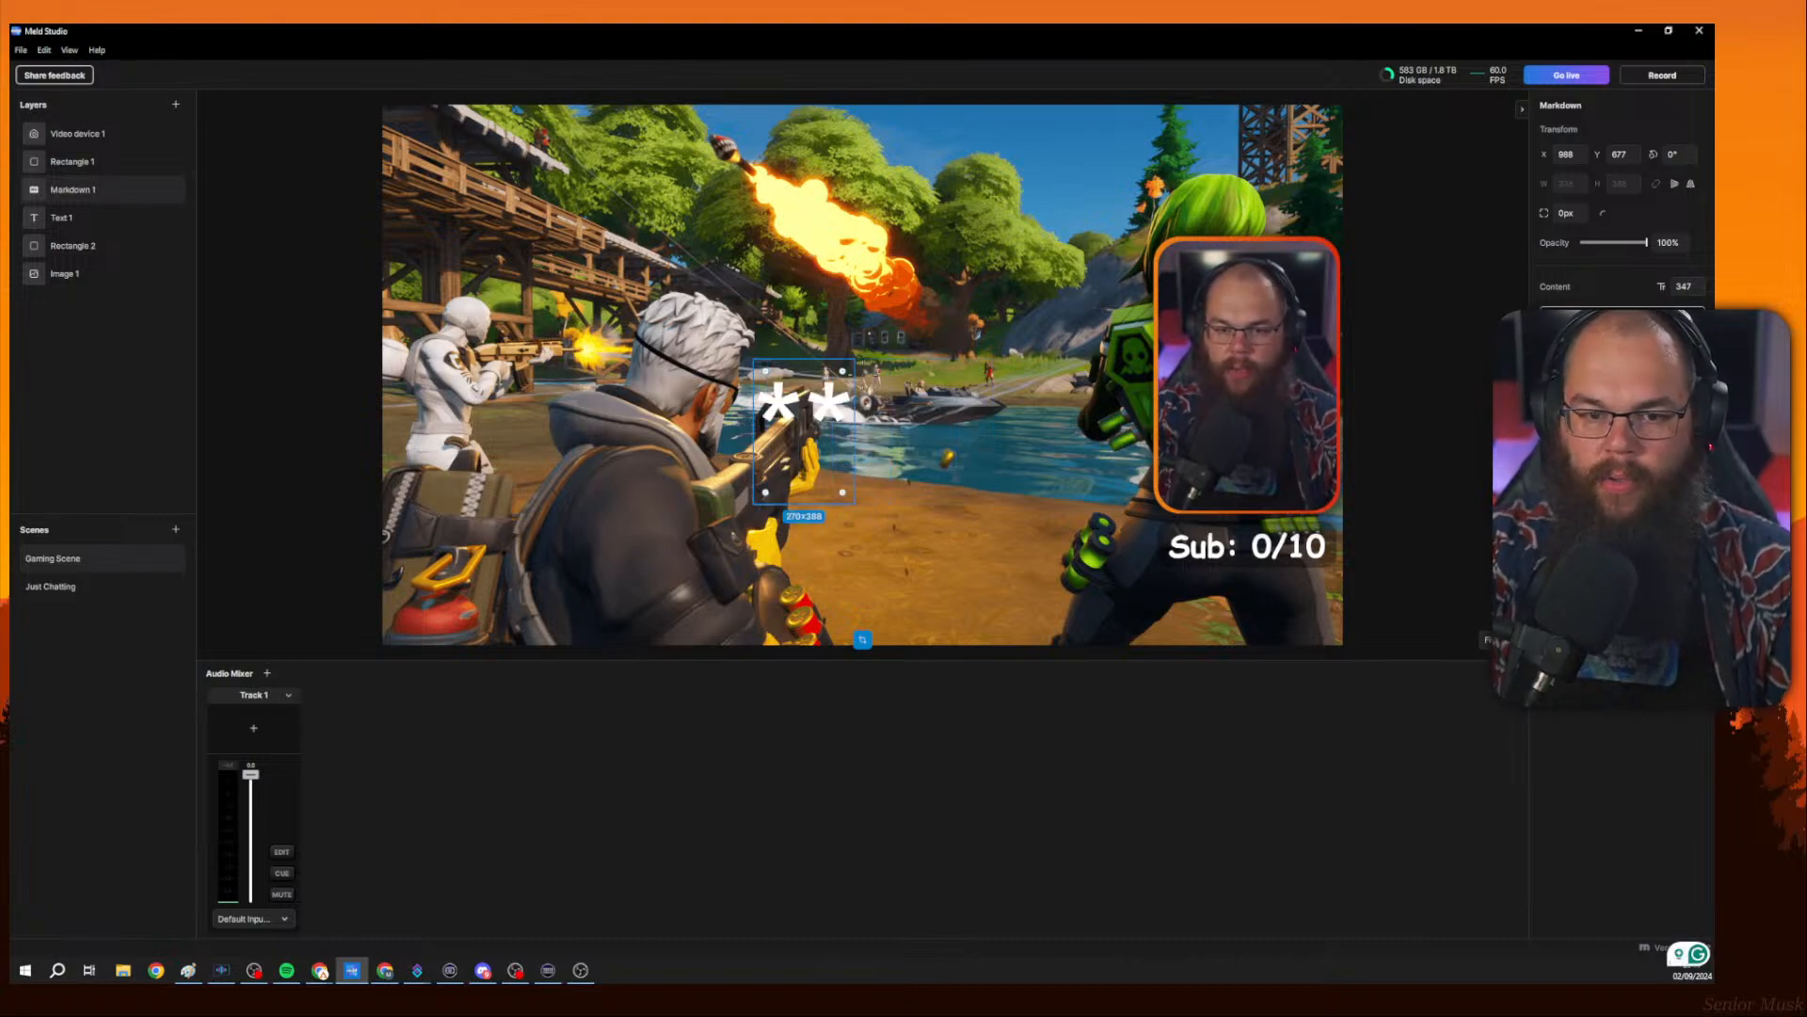
type("Mark")
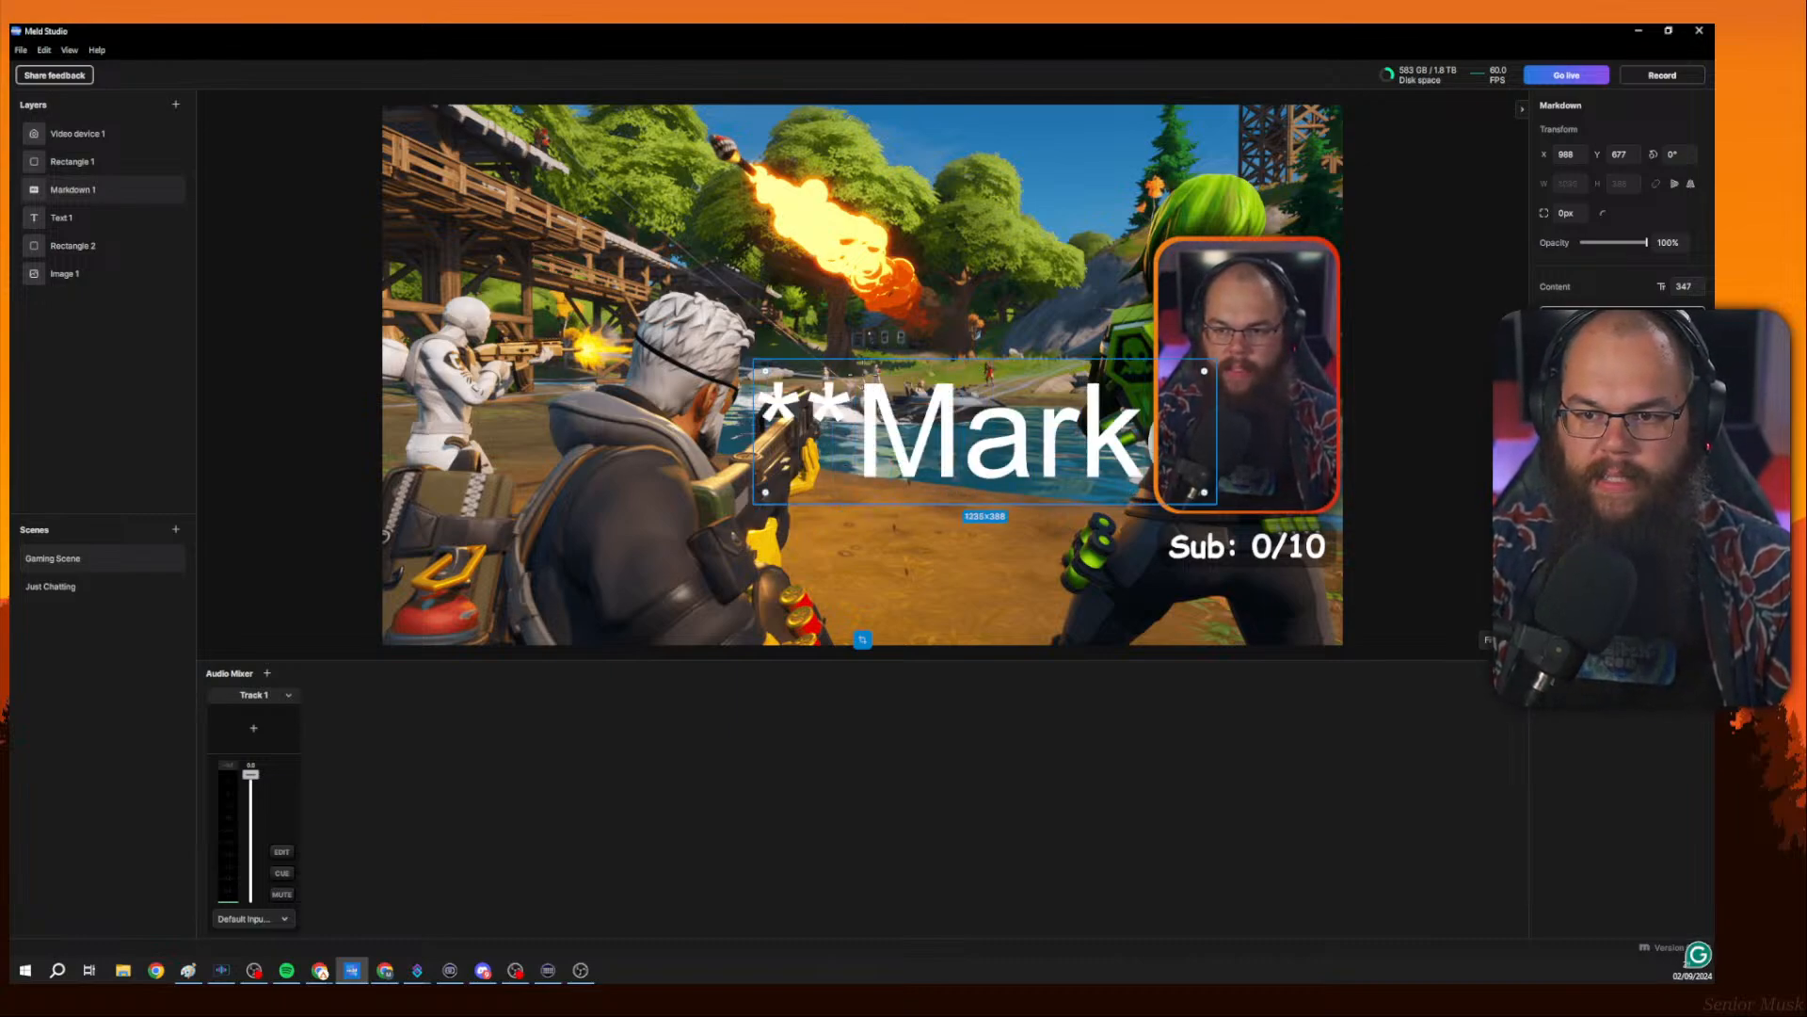
type("down**")
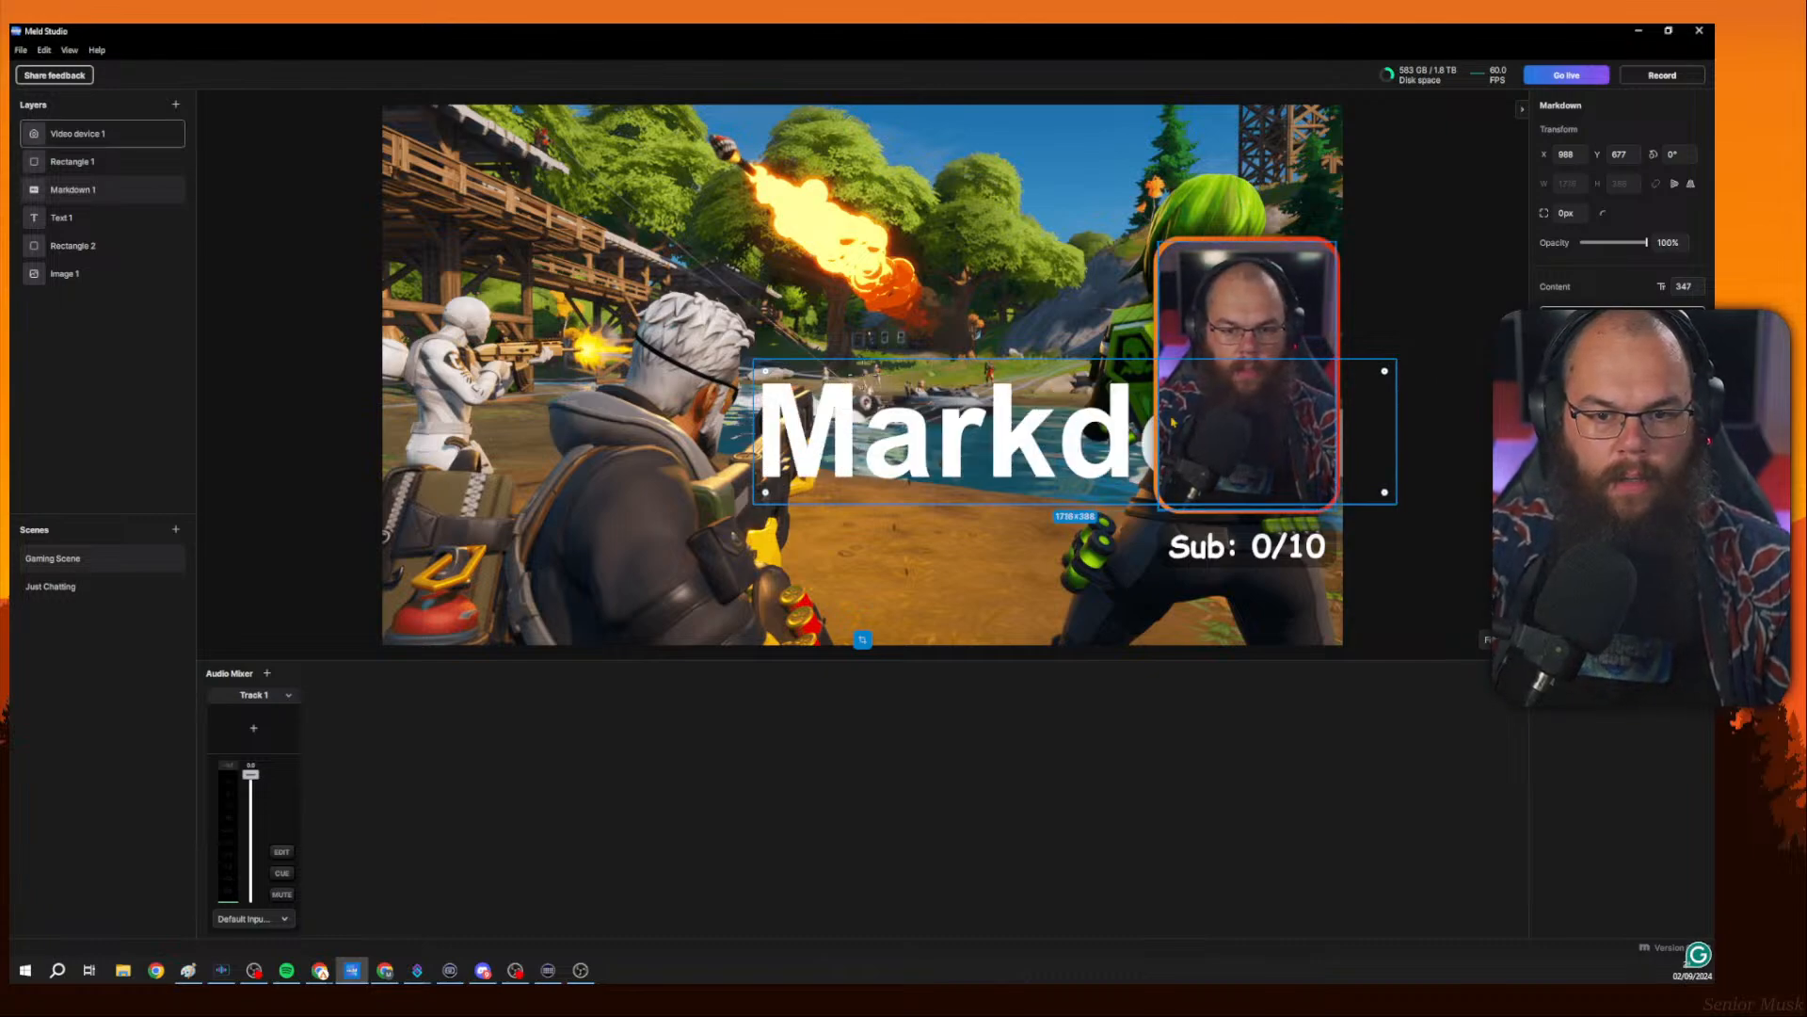
left_click_drag(1171, 422, 797, 389)
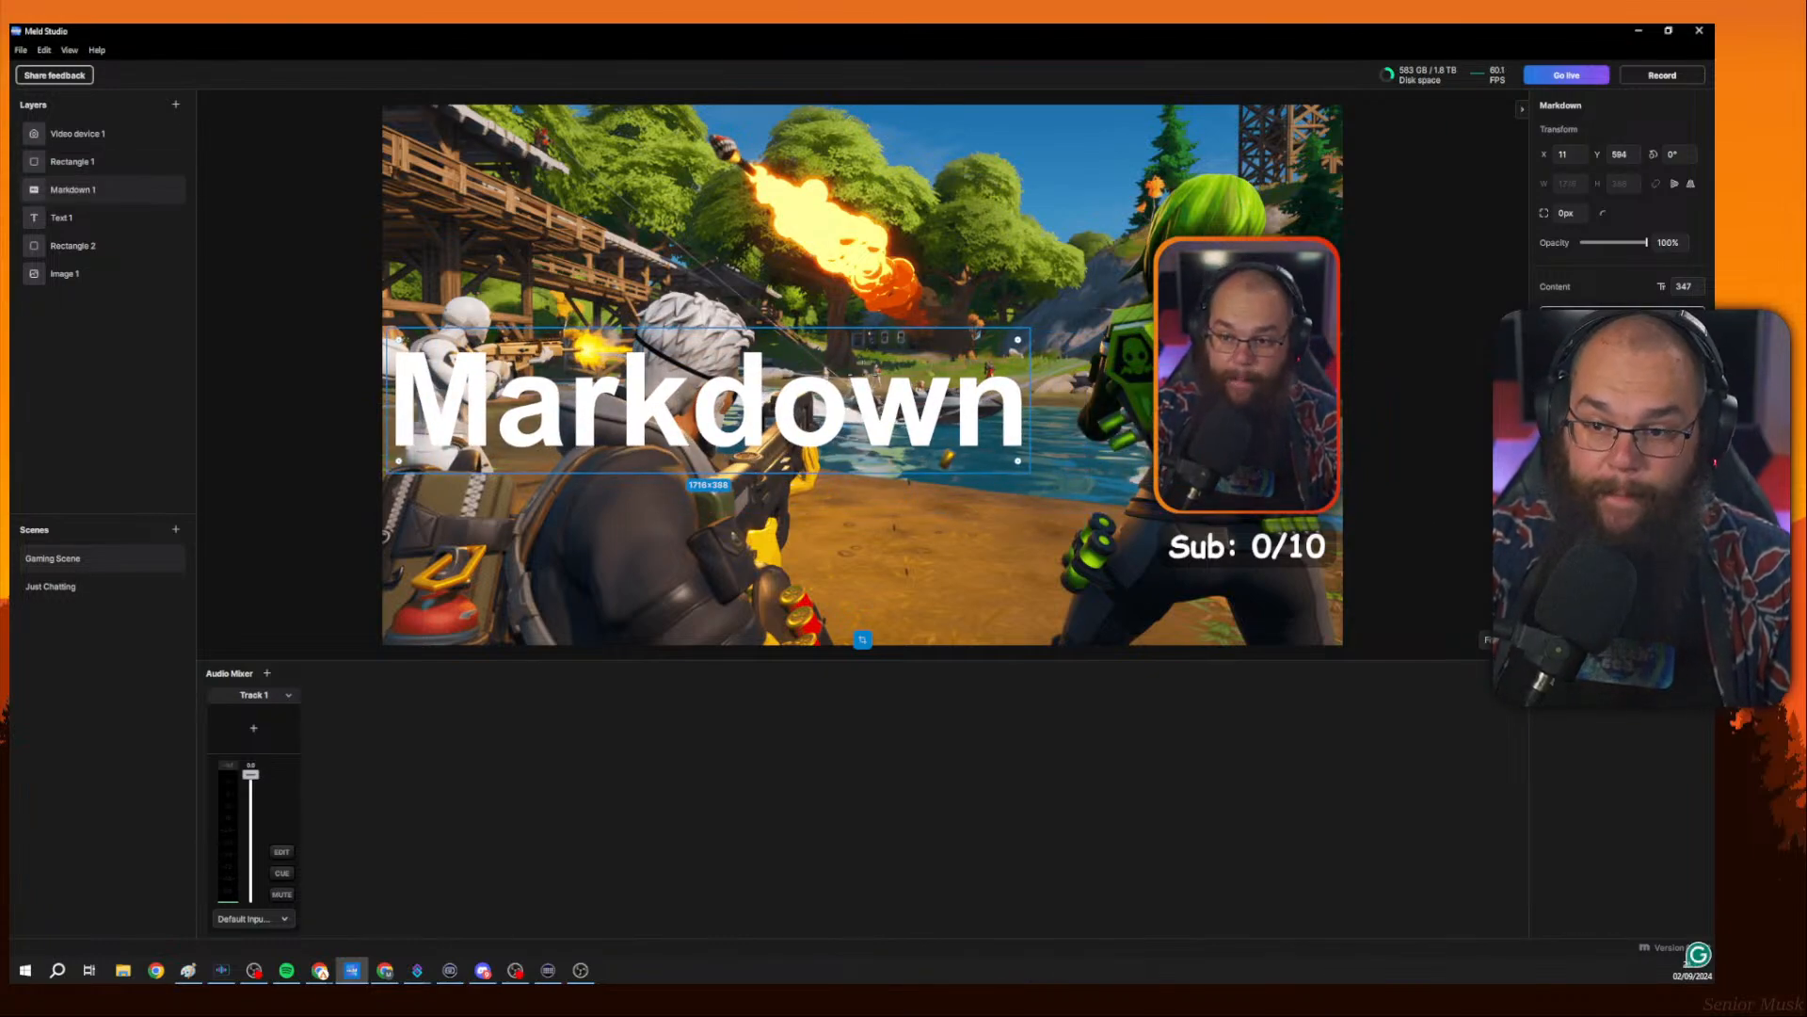
Extend the Markdown content with an italic For and a second line Styling formatted as code.
type("*F")
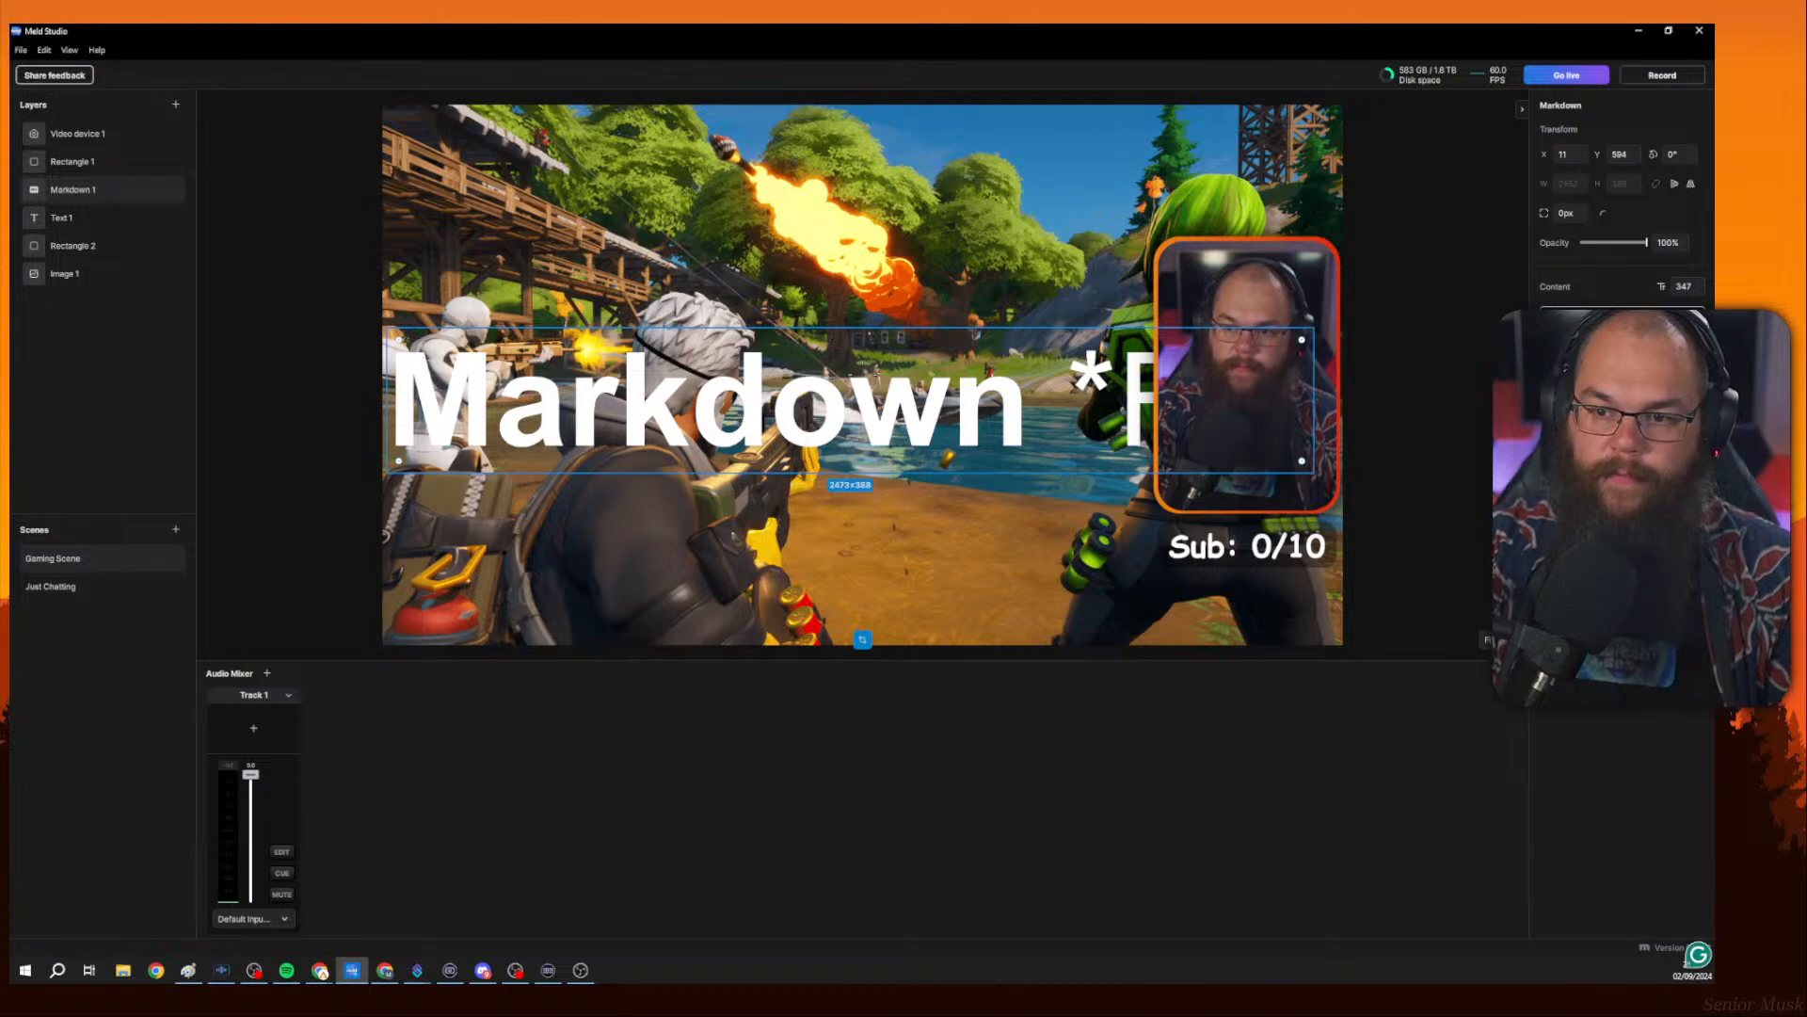
type("*")
key("BackSpace")
key("BackSpace")
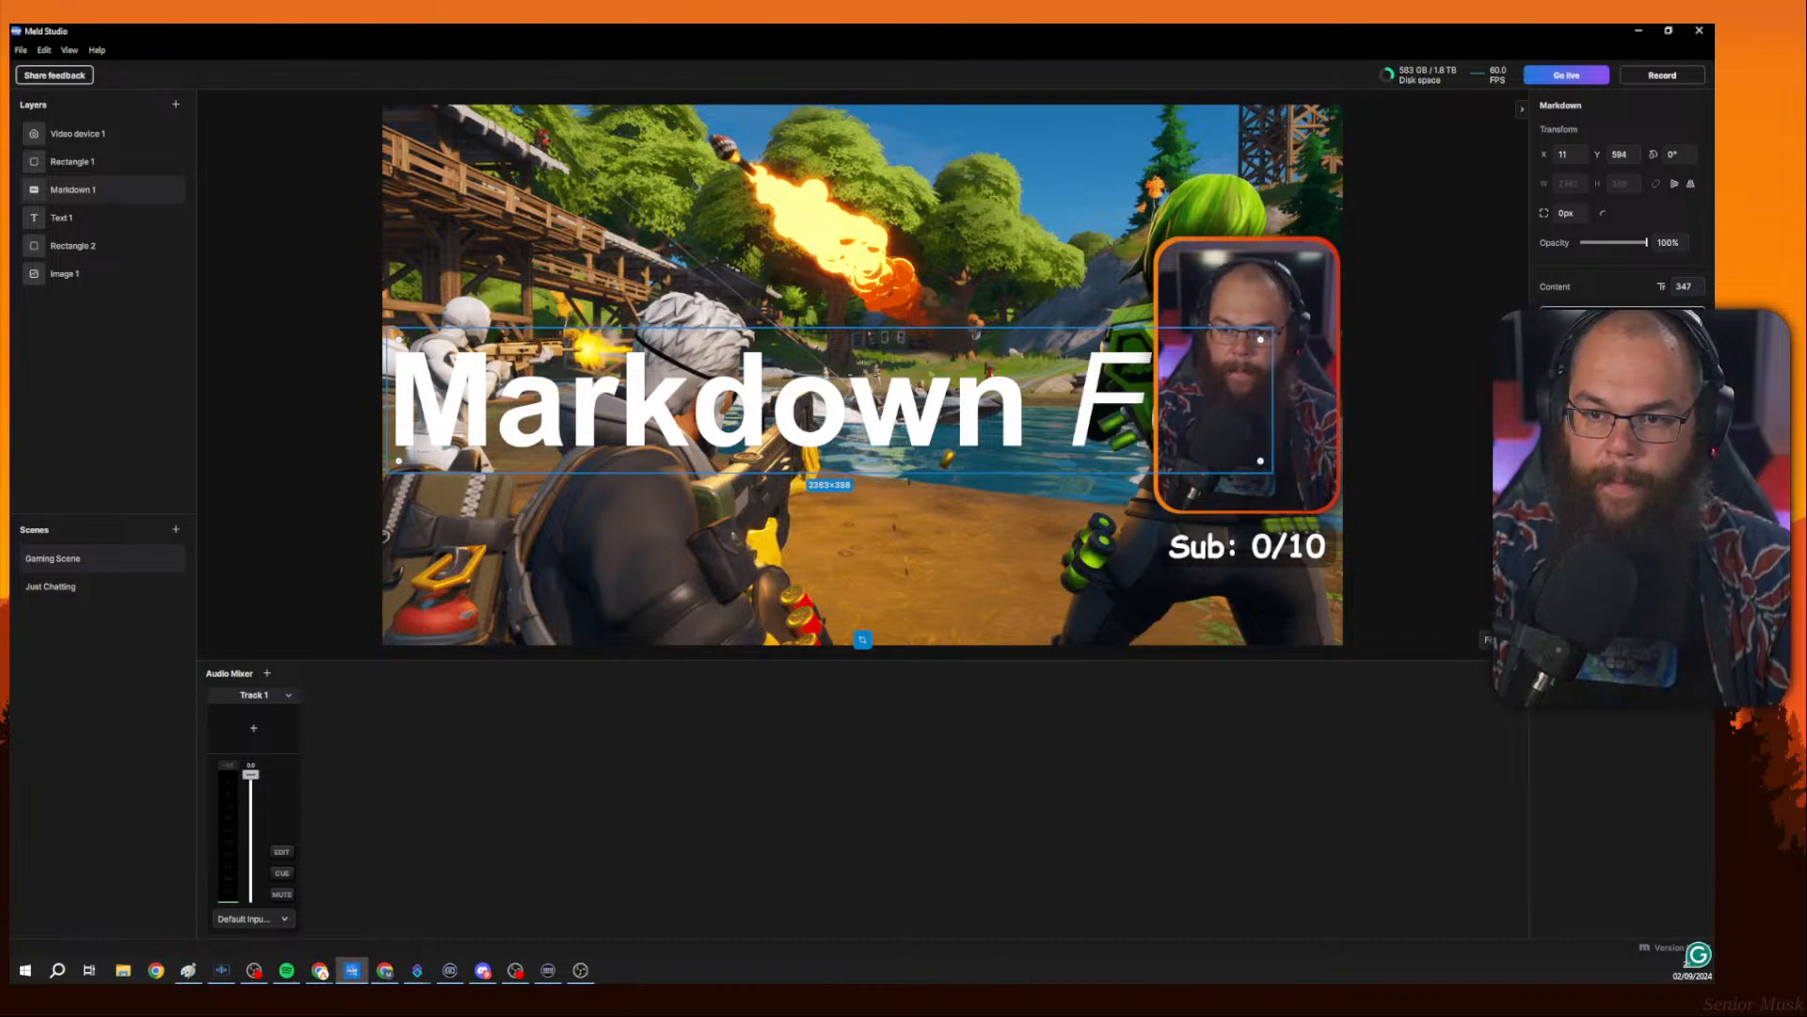
key("Return")
type("Stling")
key("BackSpace")
key("BackSpace")
key("BackSpace")
key("BackSpace")
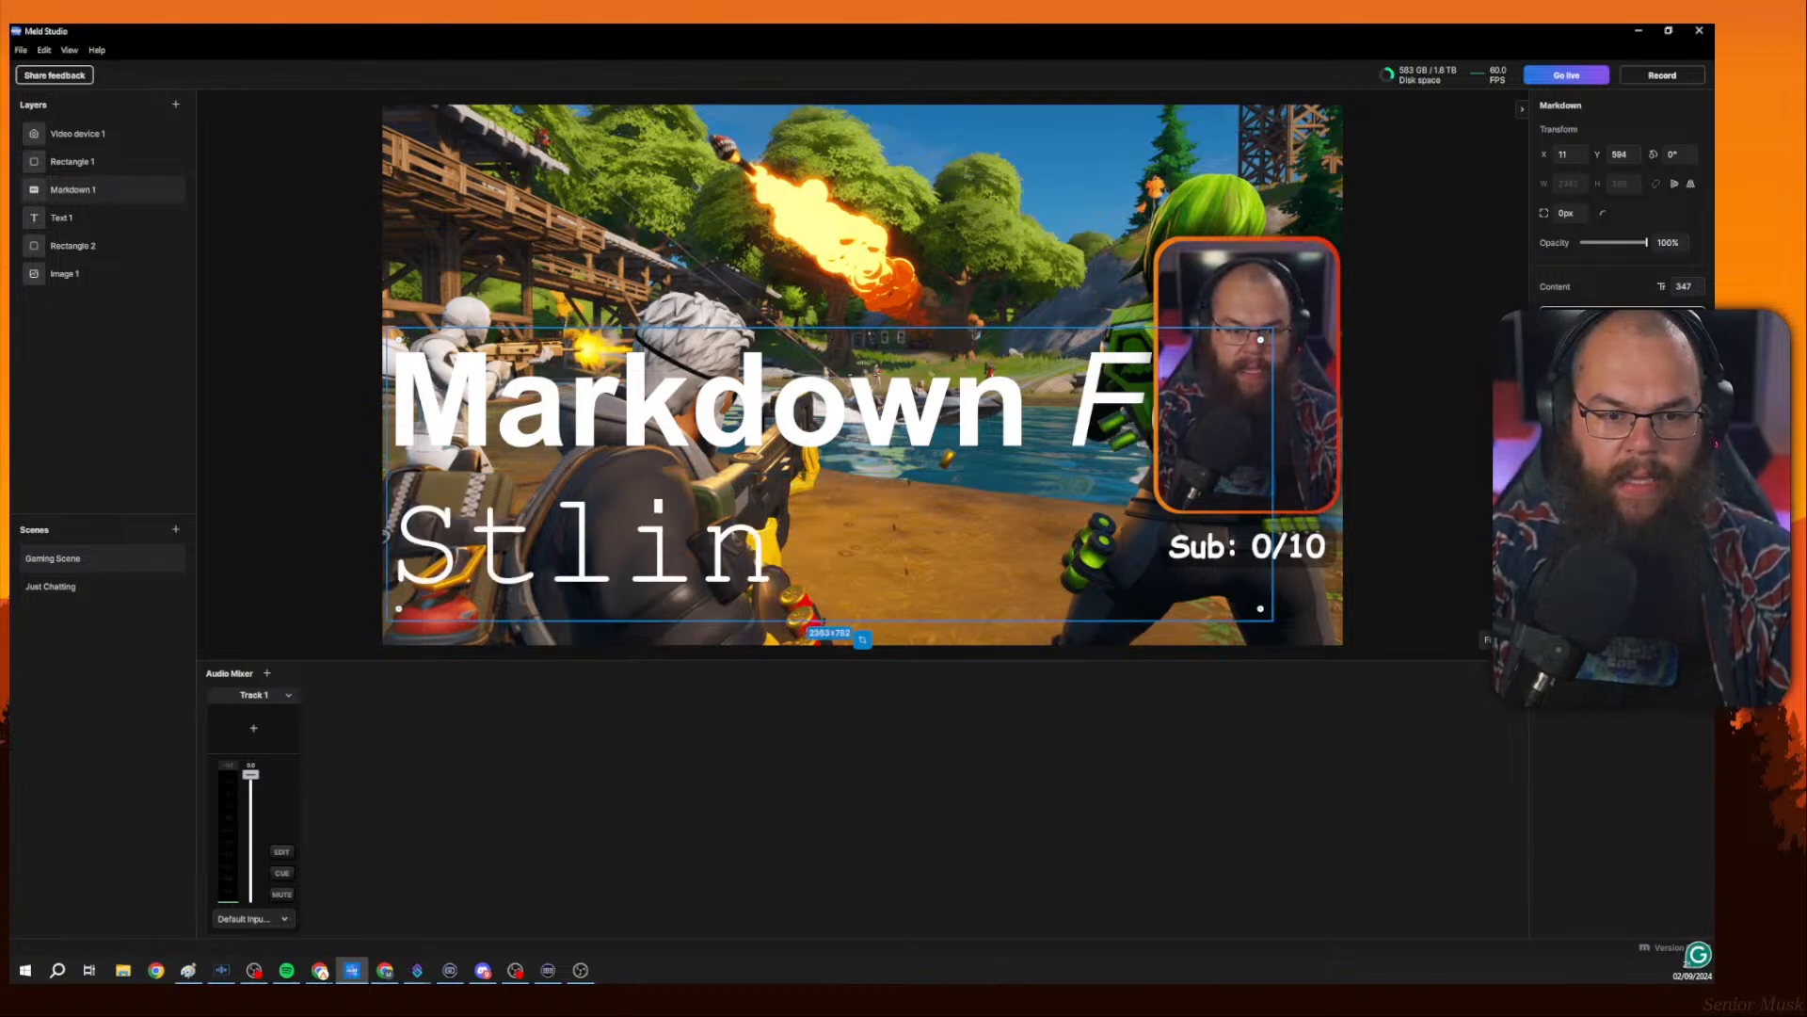
type("ylin`")
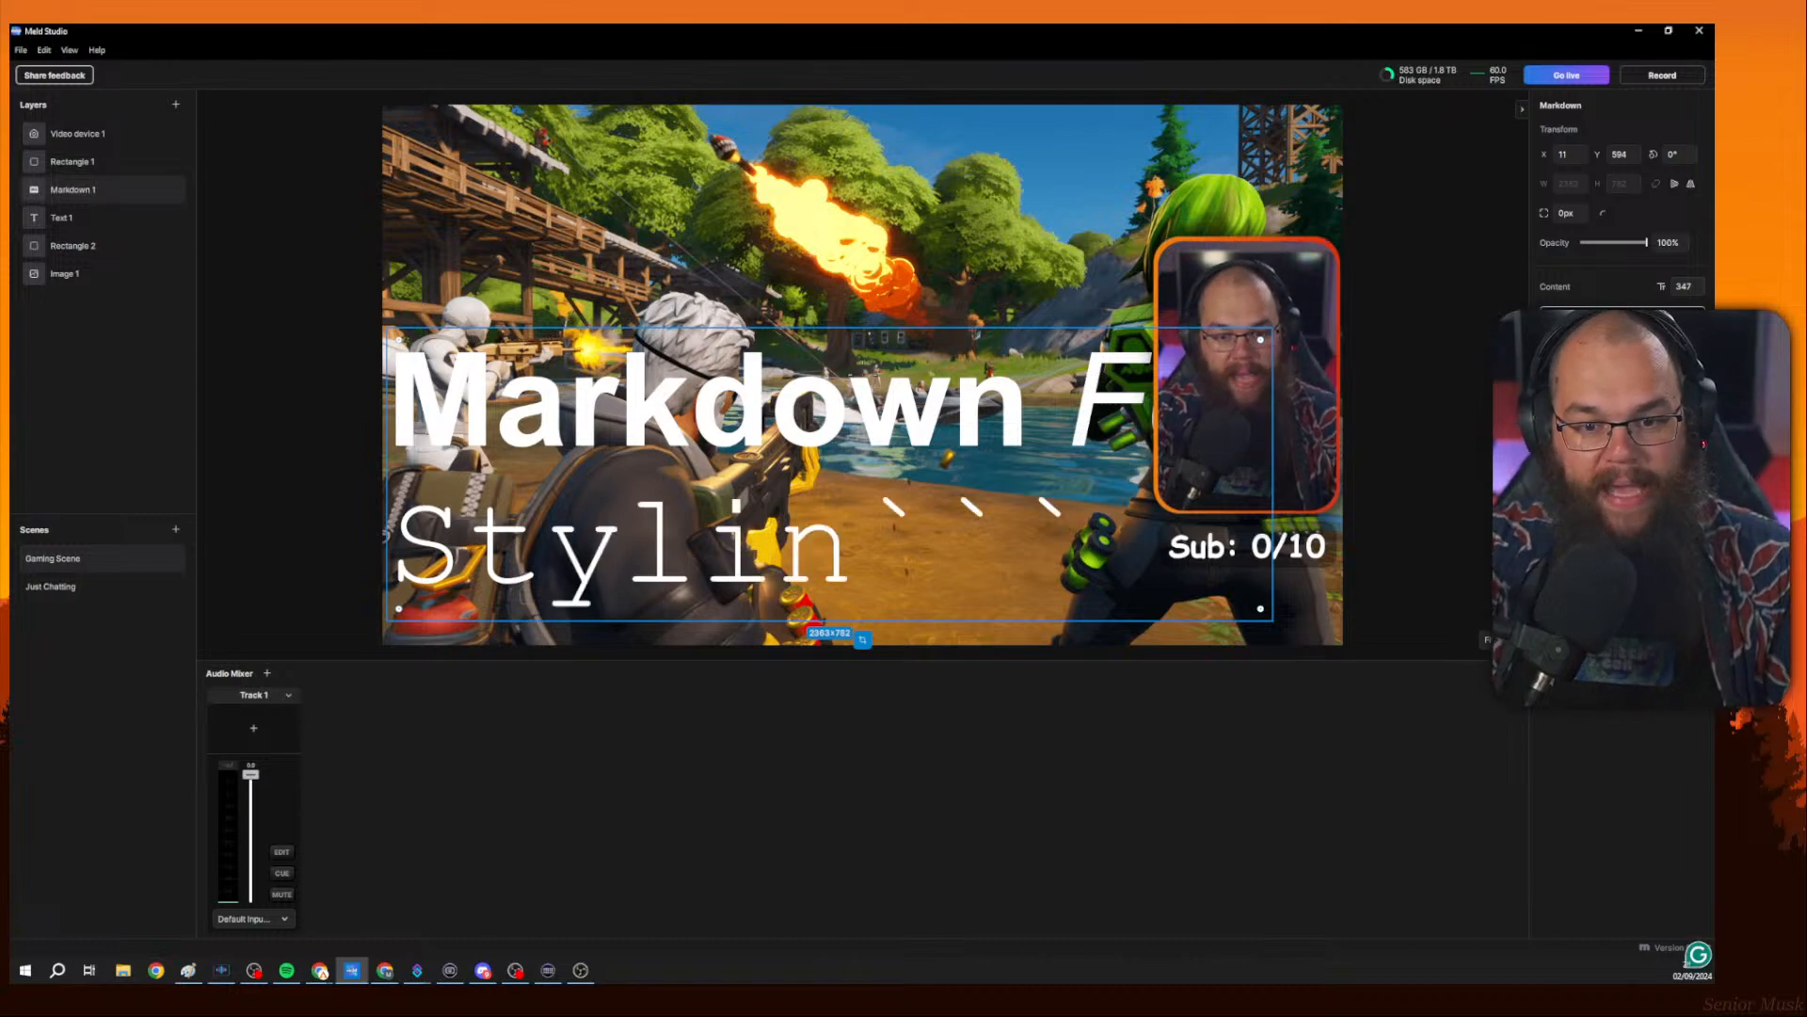
key("BackSpace")
key("BackSpace")
type("g")
key("BackSpace")
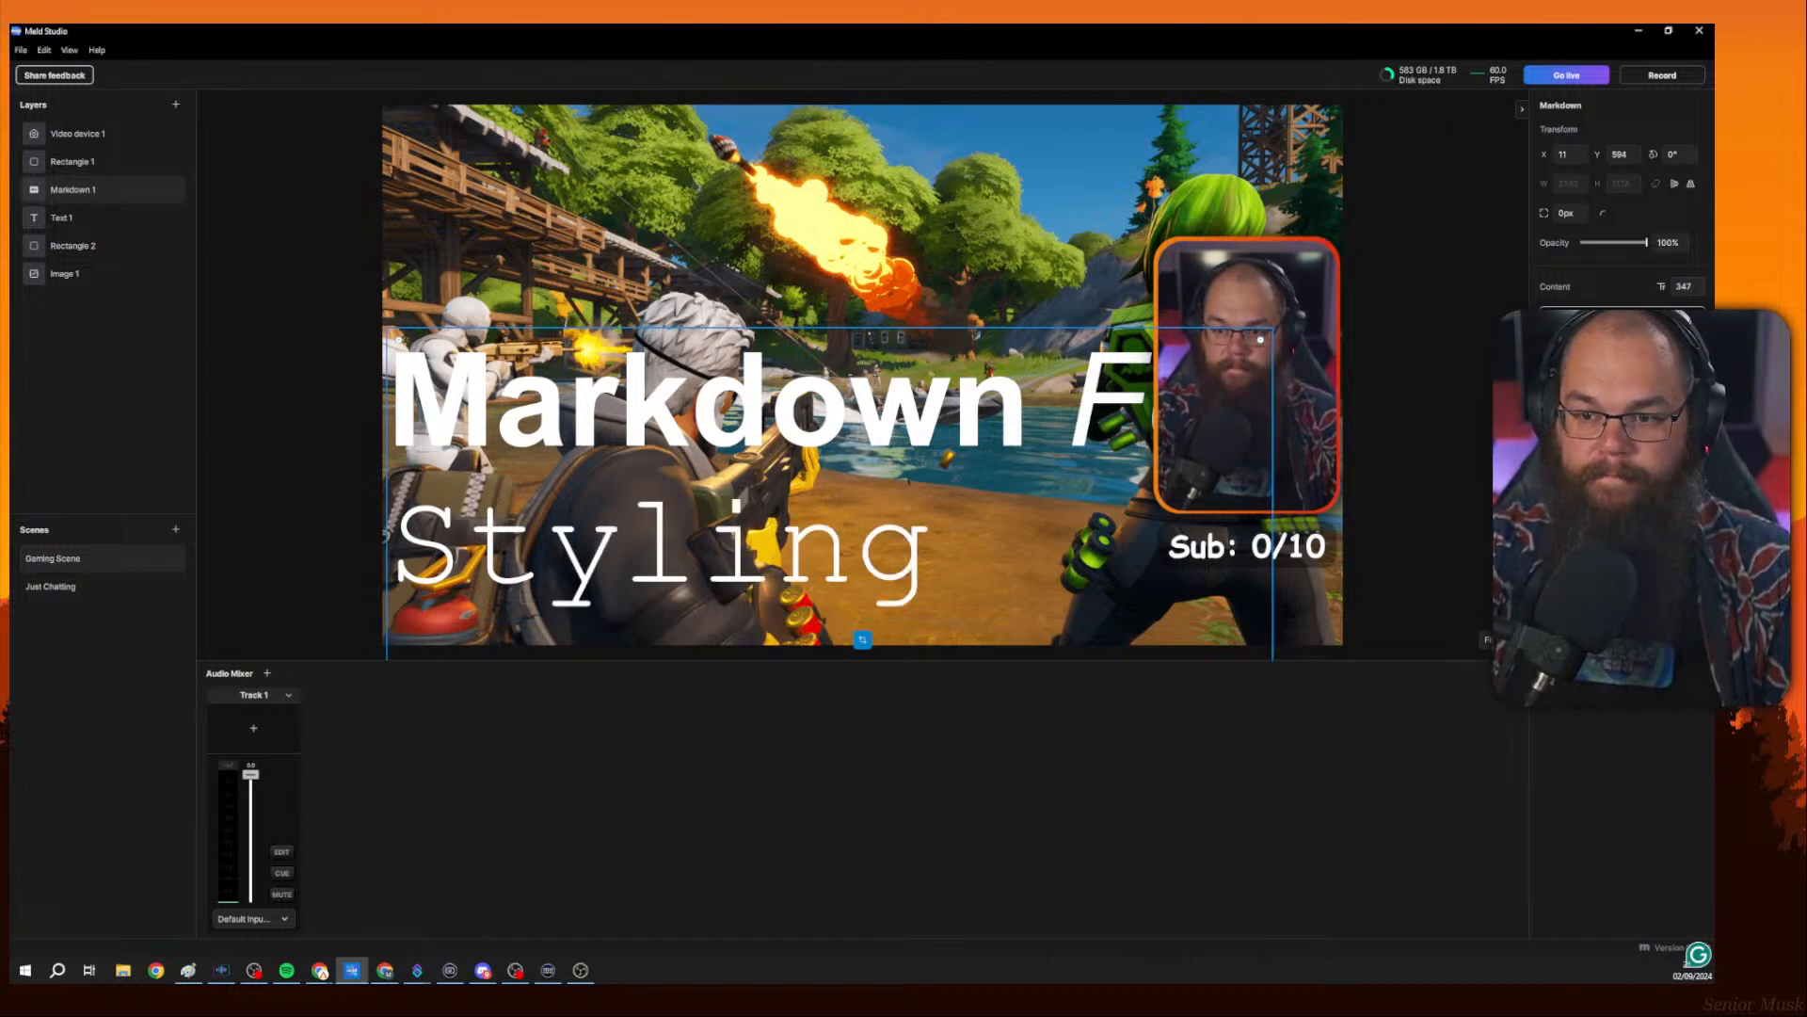
Reduce the Markdown layer's font size to 212 and move it to the centre of the canvas.
left_click_drag(747, 539, 773, 420)
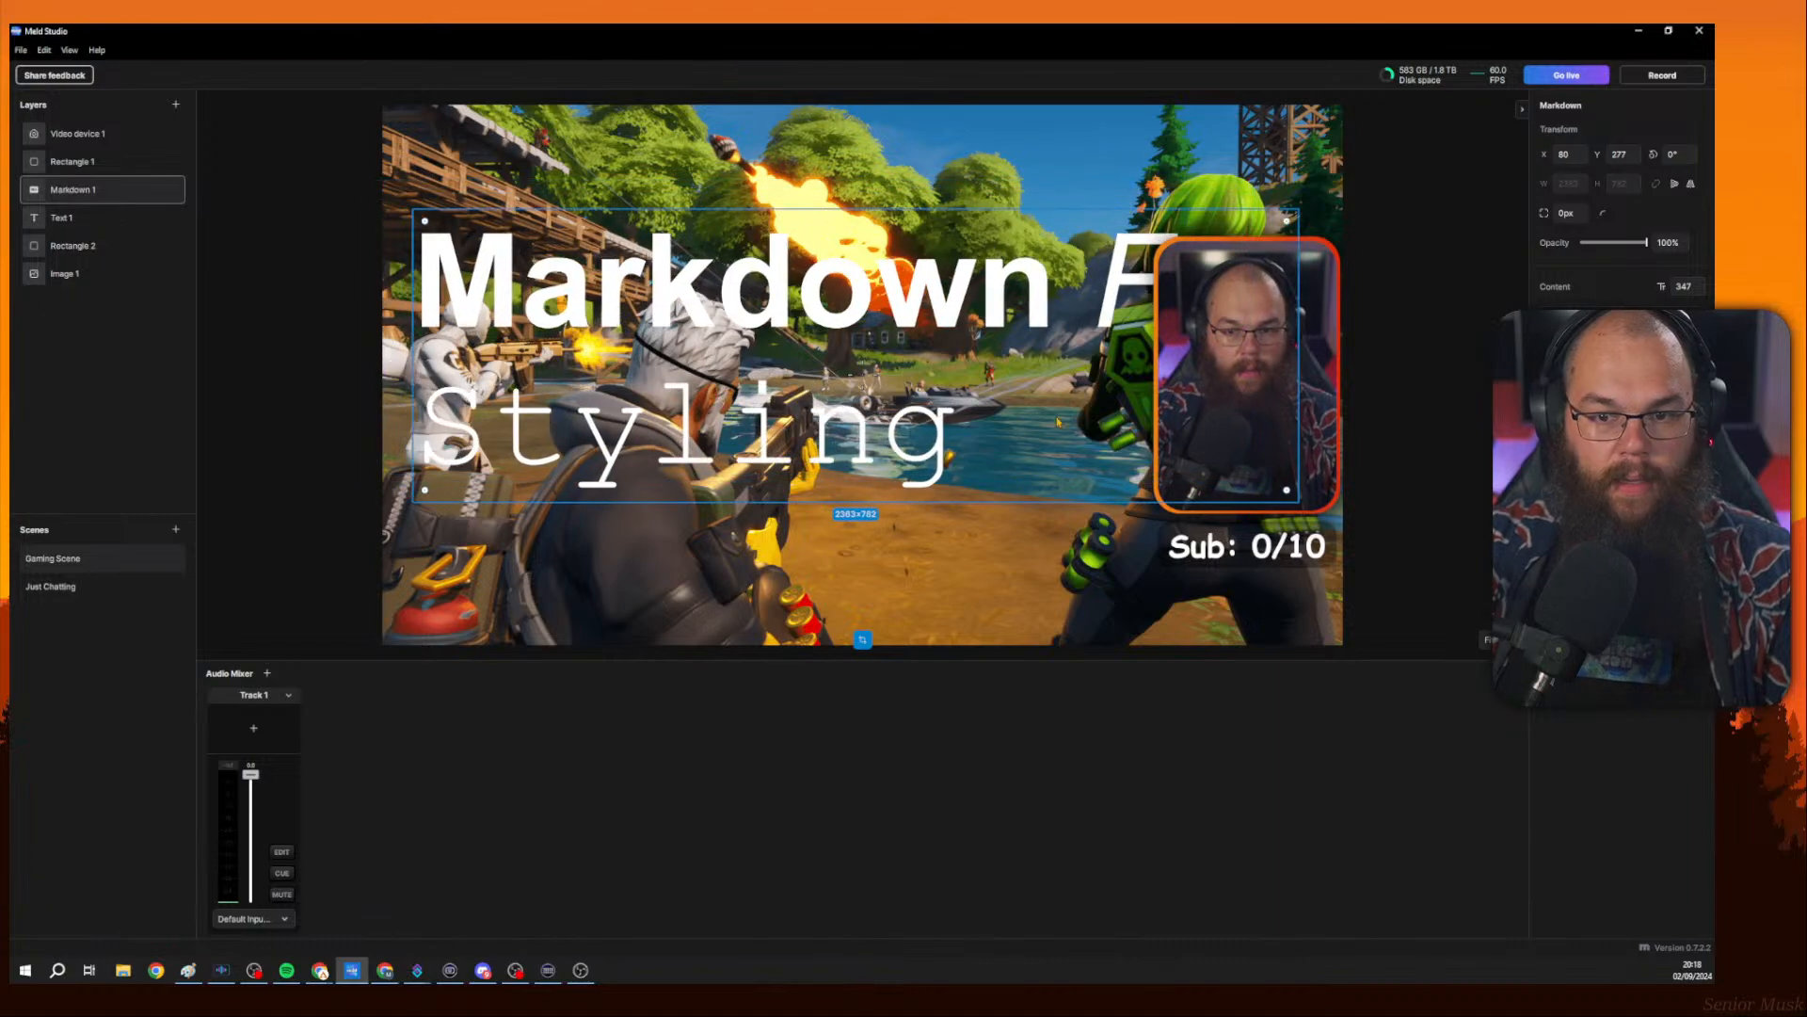
left_click_drag(1297, 385, 1286, 397)
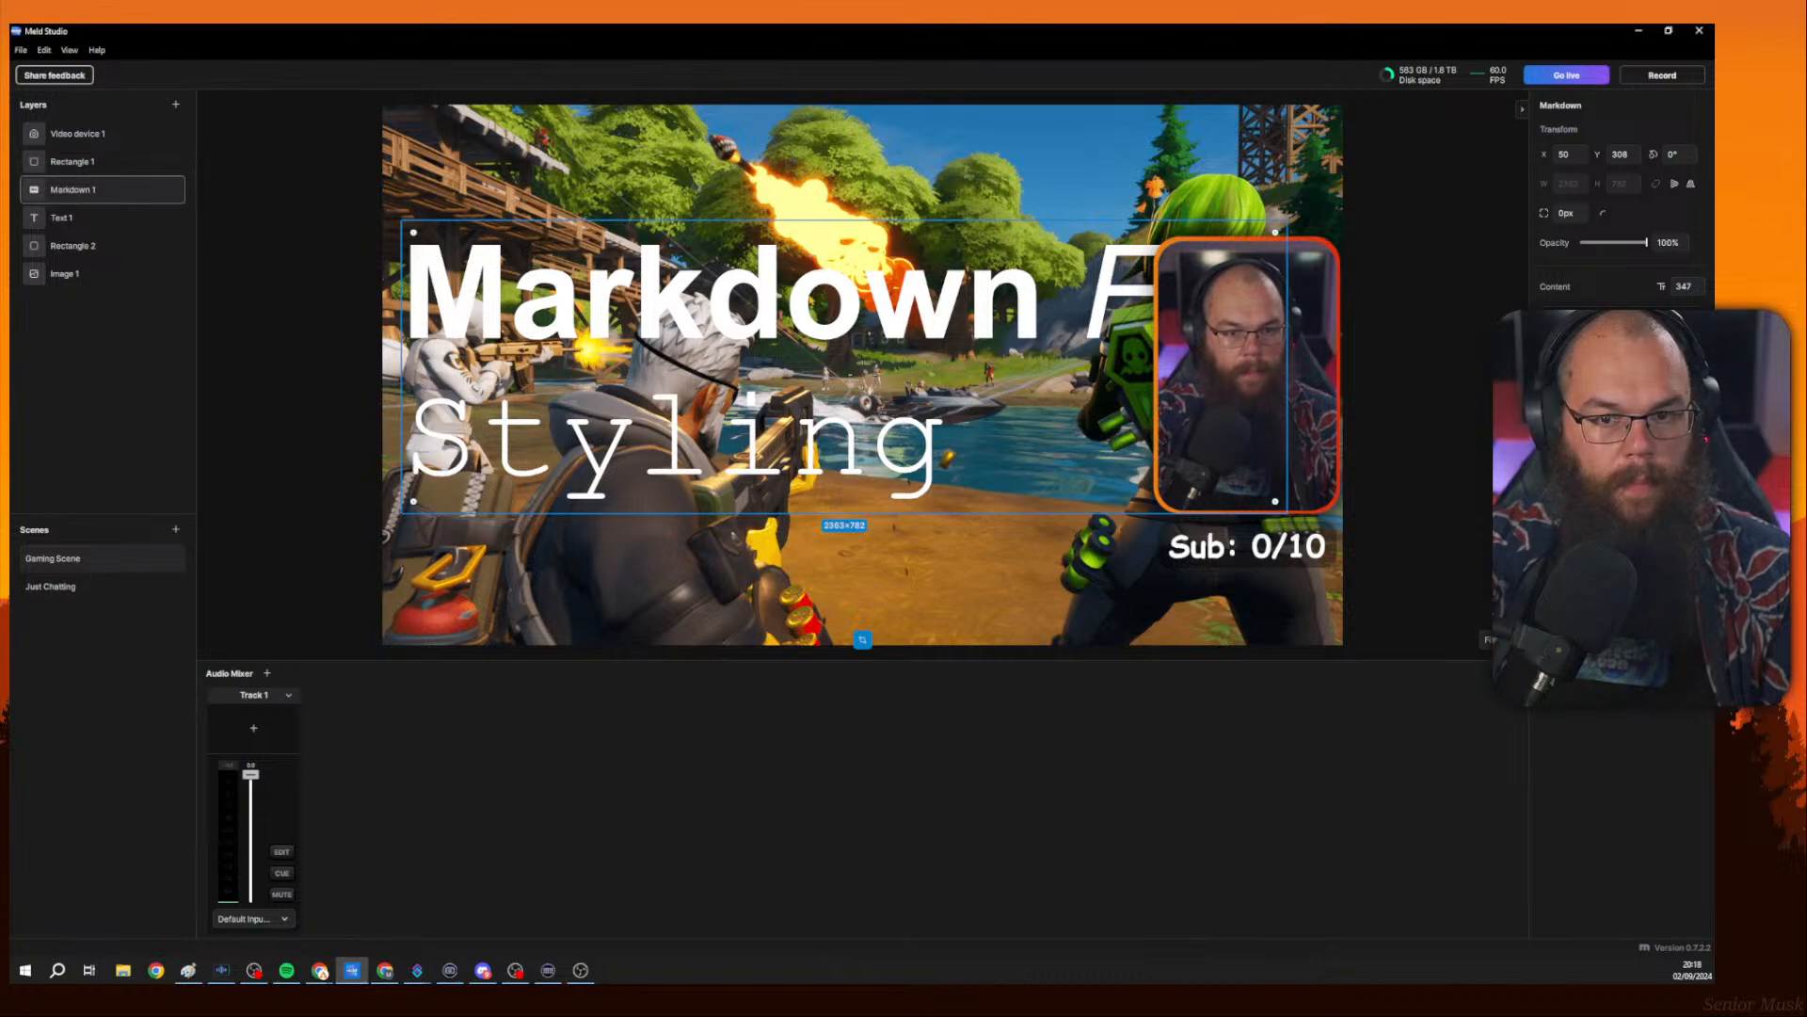
mouse_move(1662, 286)
left_mouse_down()
mouse_move(1605, 298)
mouse_move(1697, 303)
mouse_move(1681, 303)
left_mouse_up()
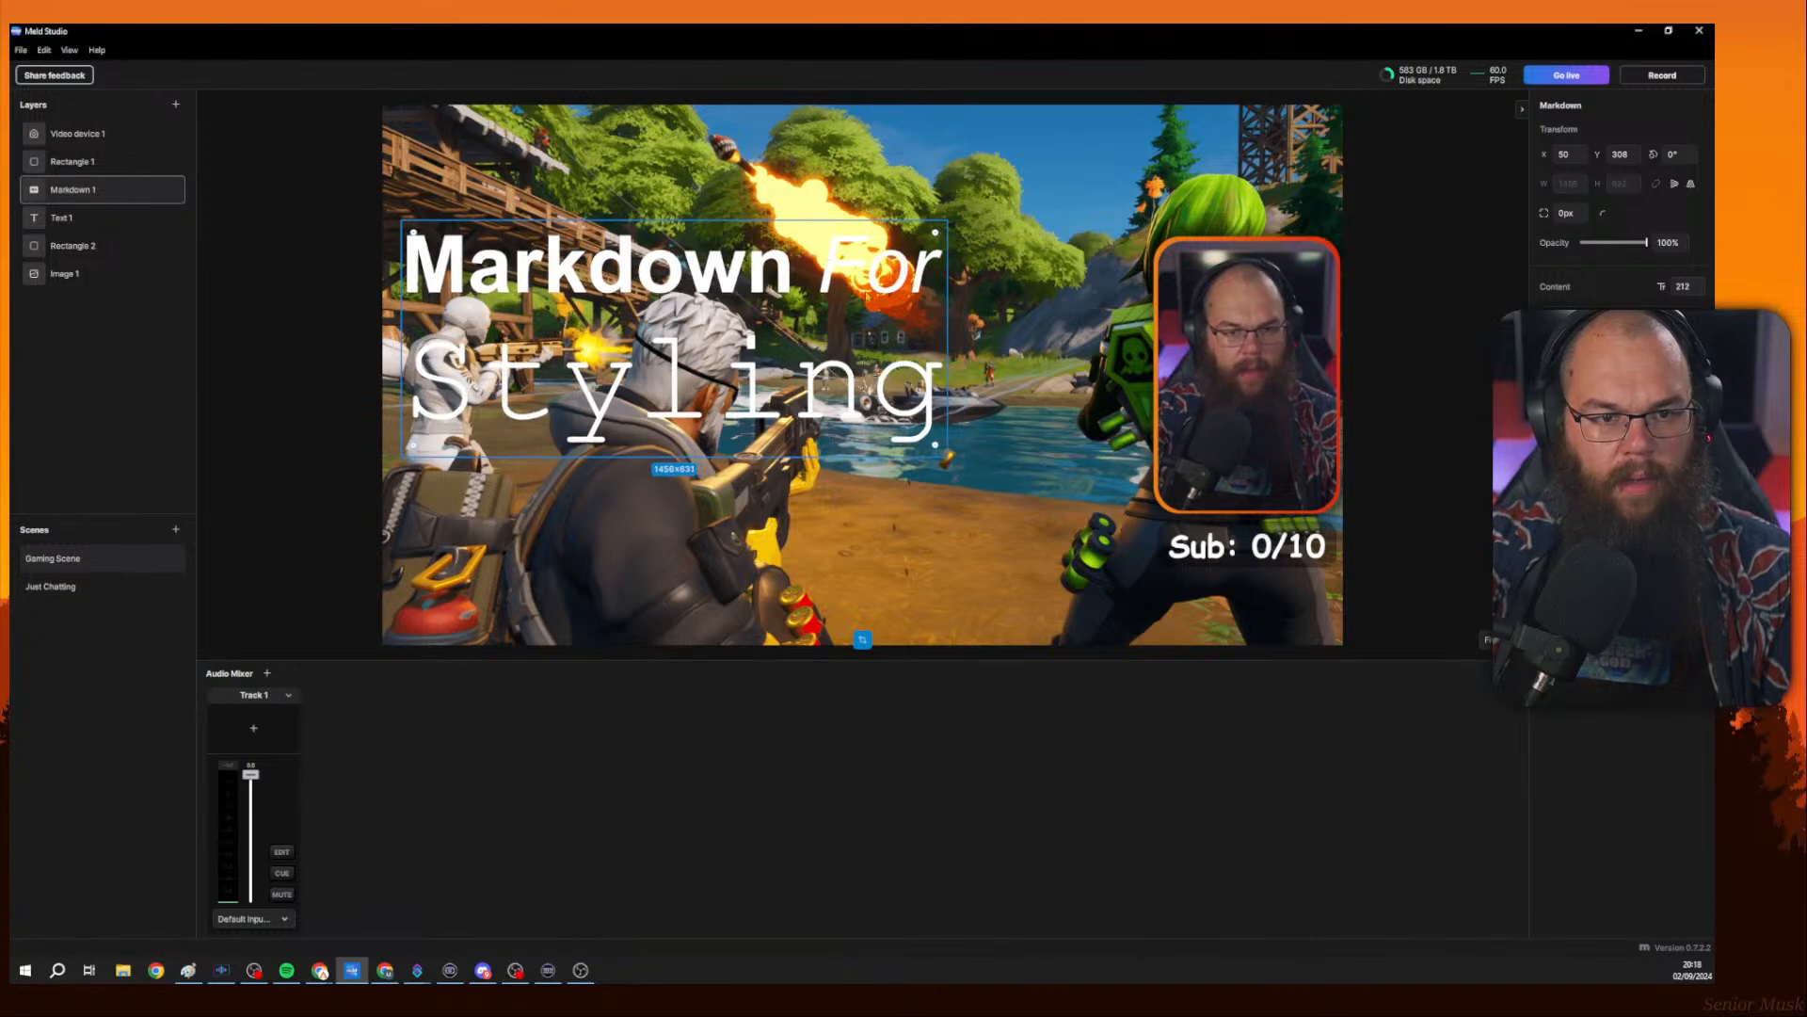
left_click_drag(585, 402, 723, 498)
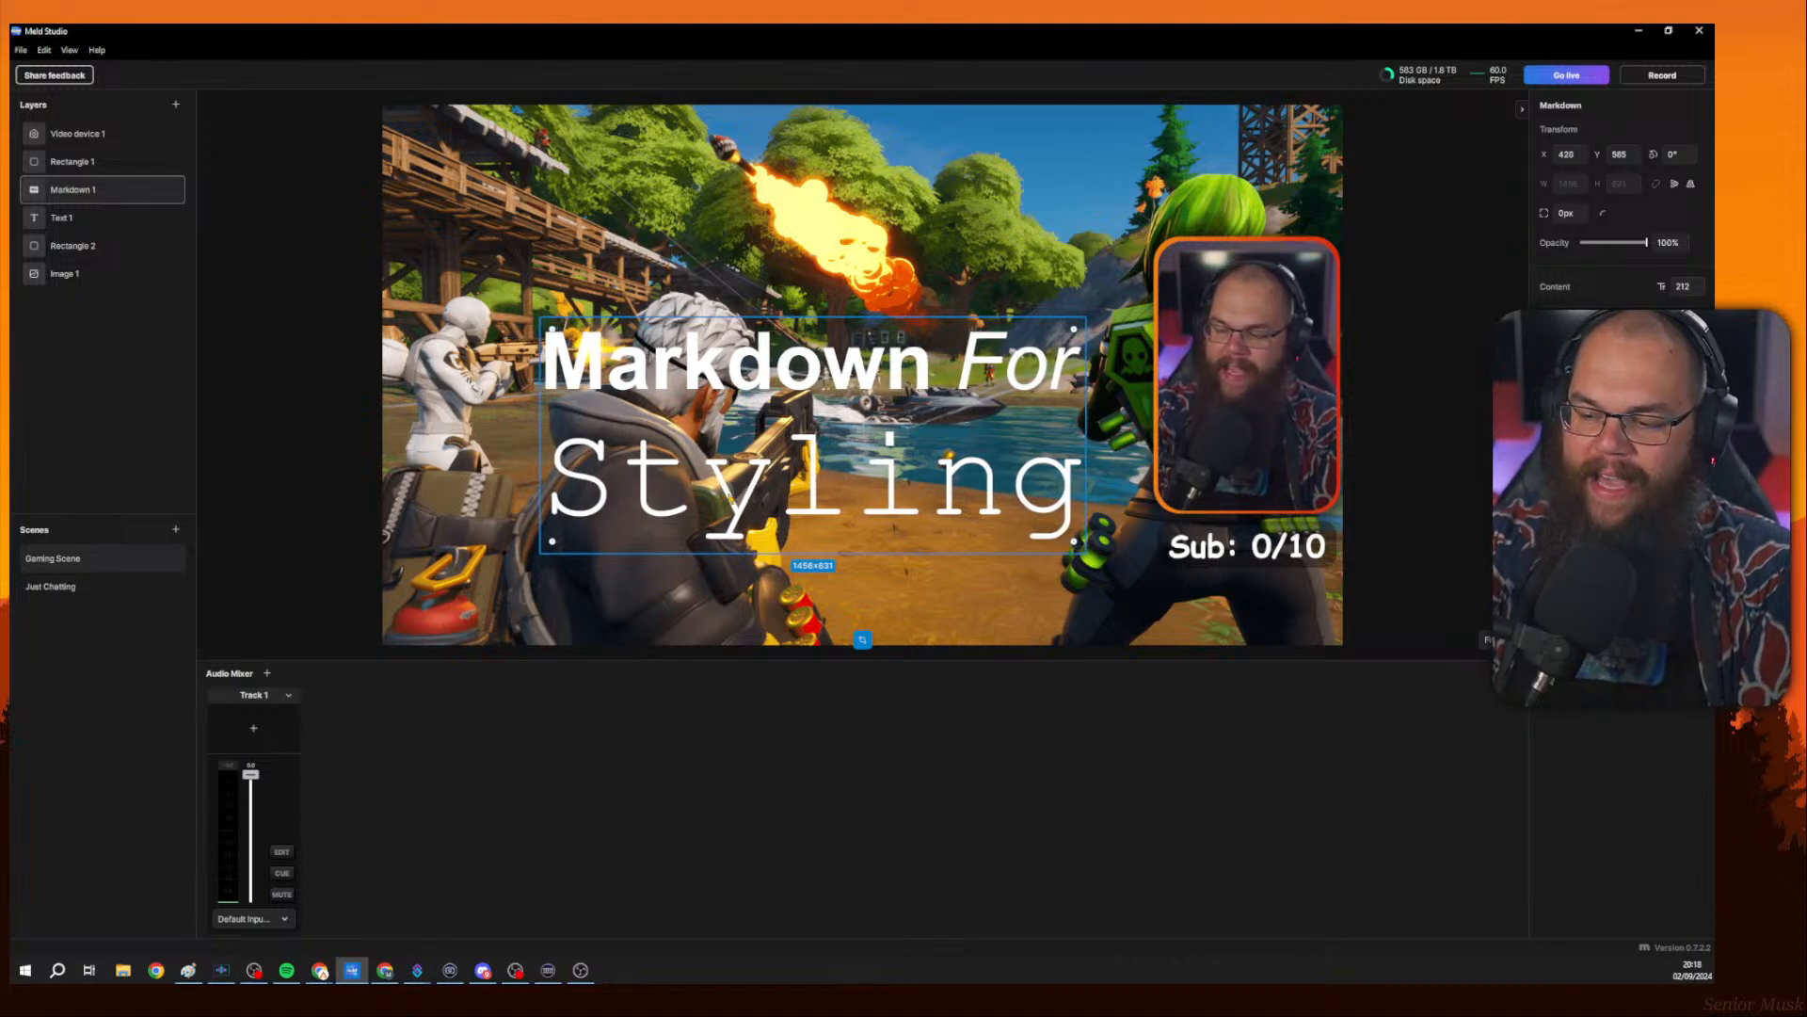
Reselect the Markdown layer and move it down to the bottom-left edge of the canvas.
left_click(833, 586)
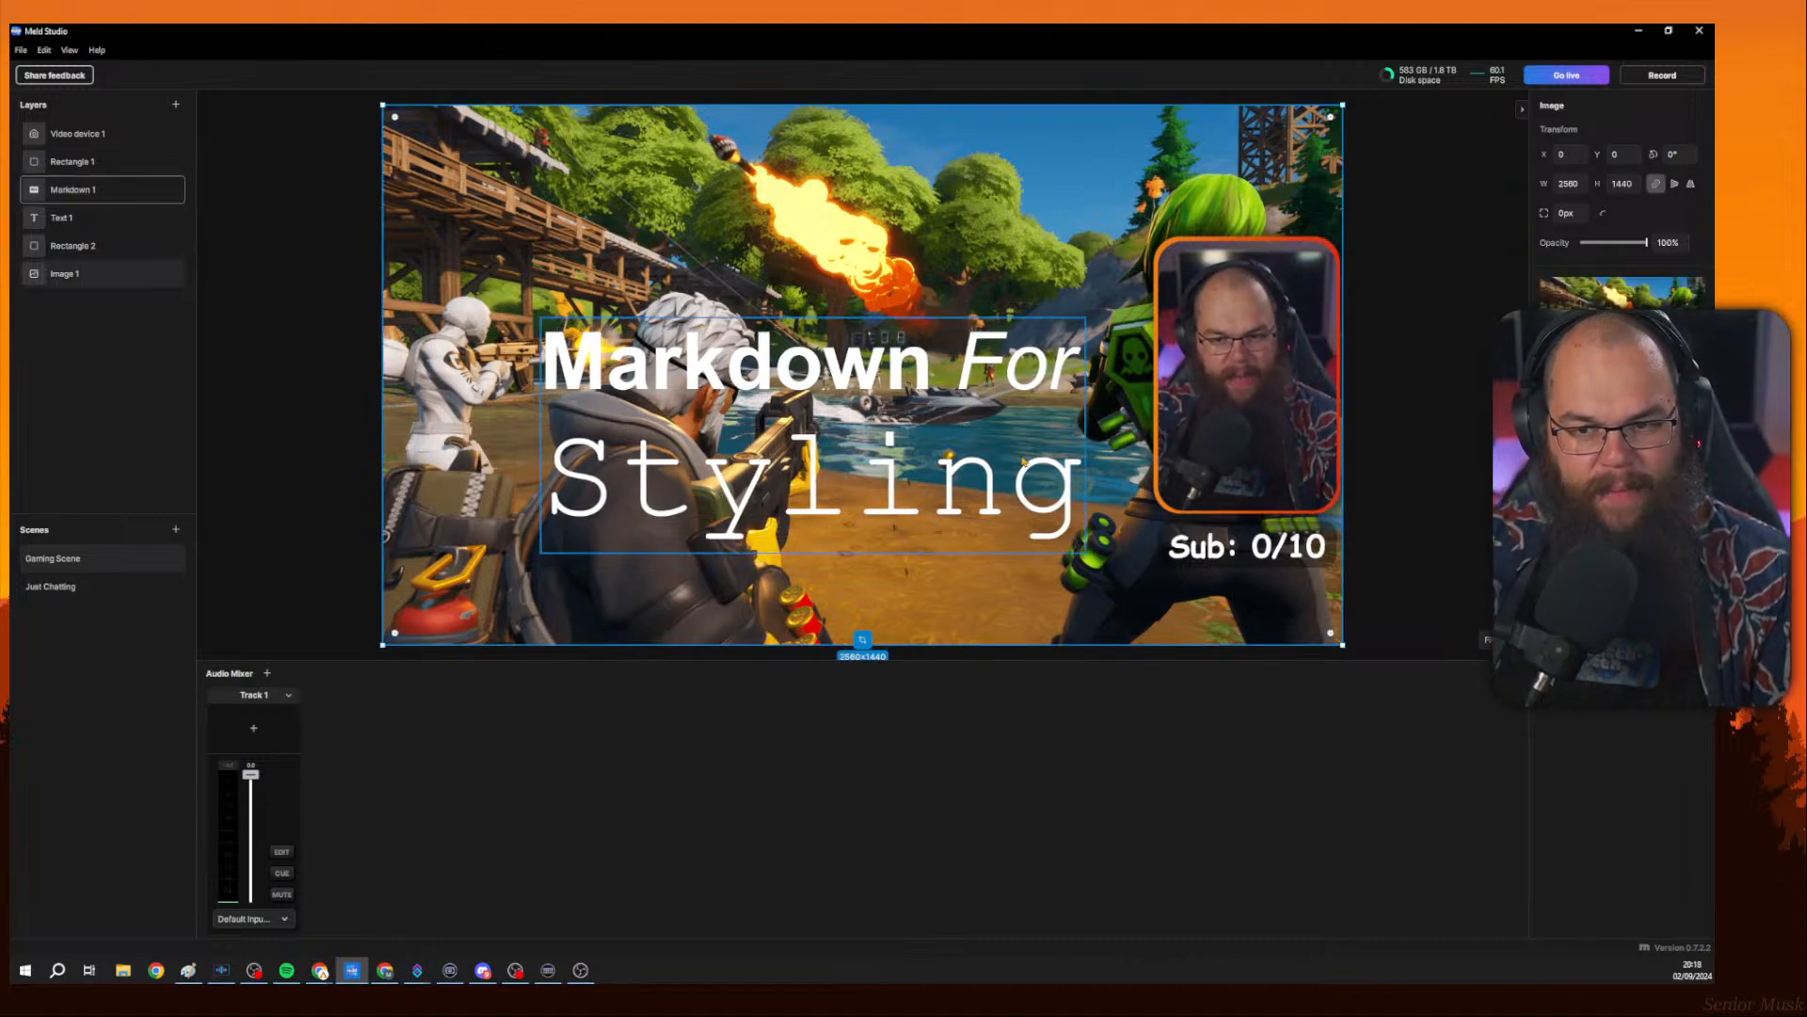
left_click(832, 513)
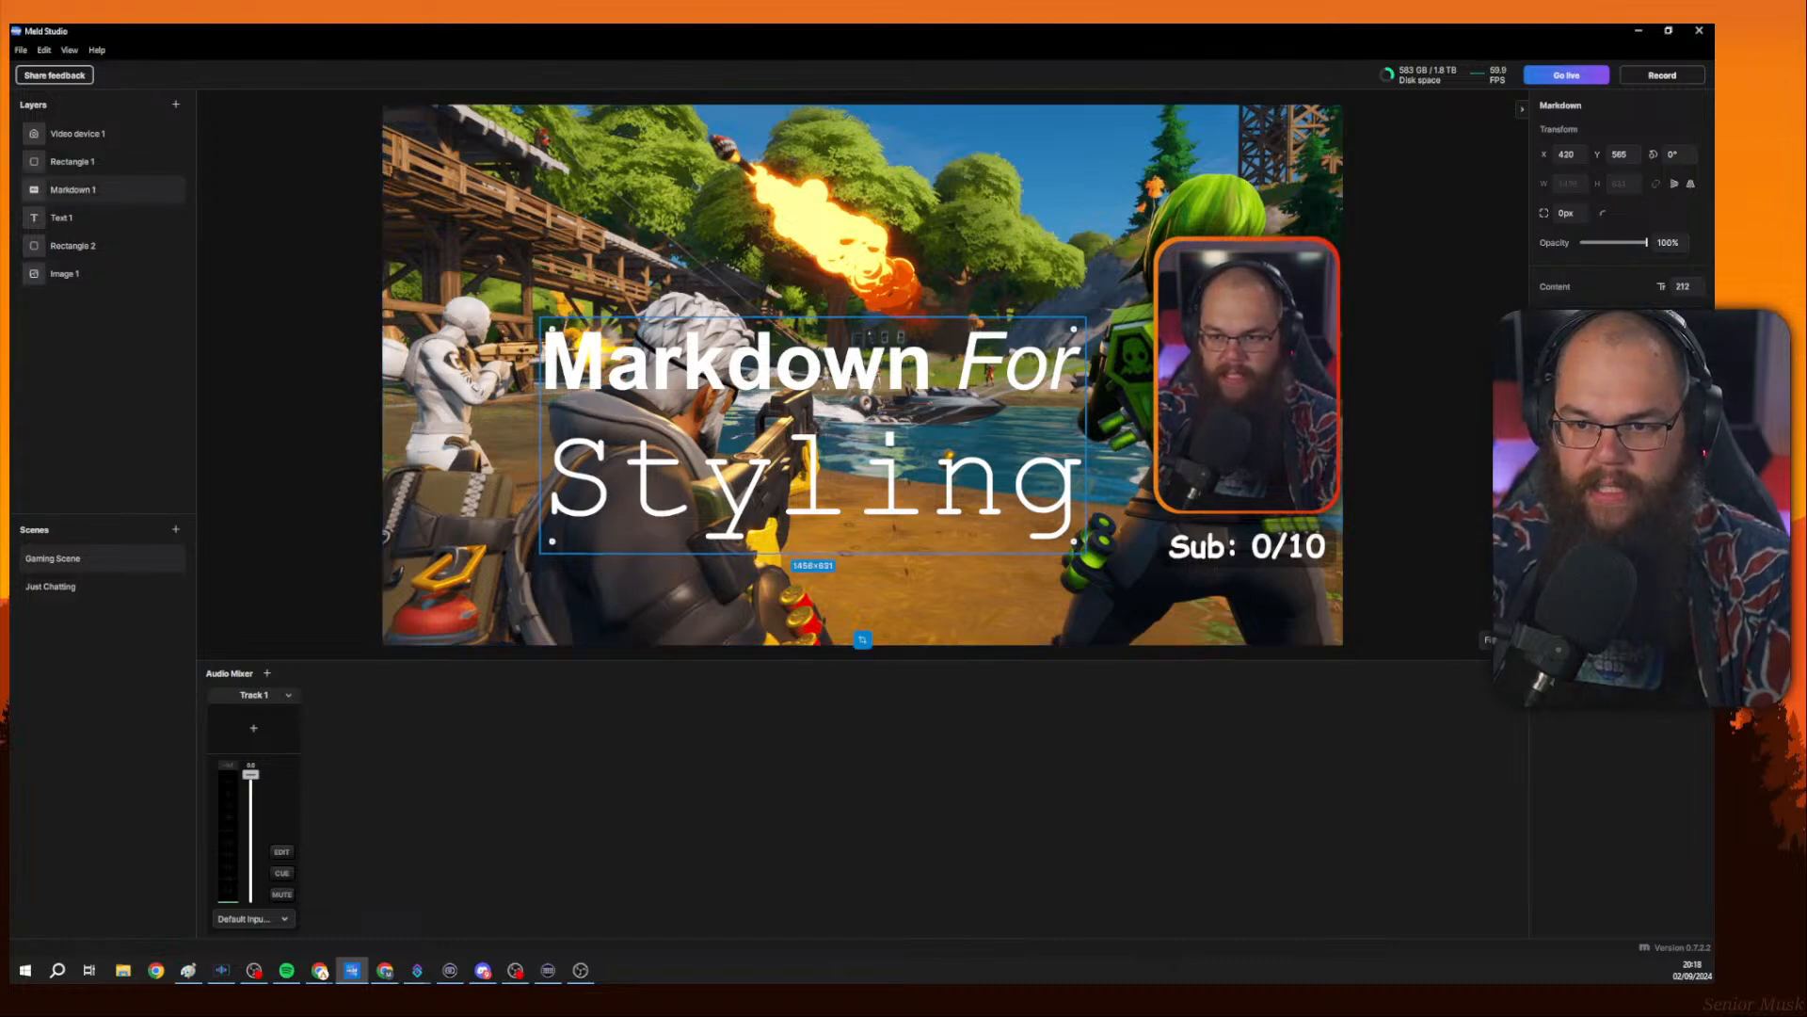
left_click_drag(1074, 542, 1328, 611)
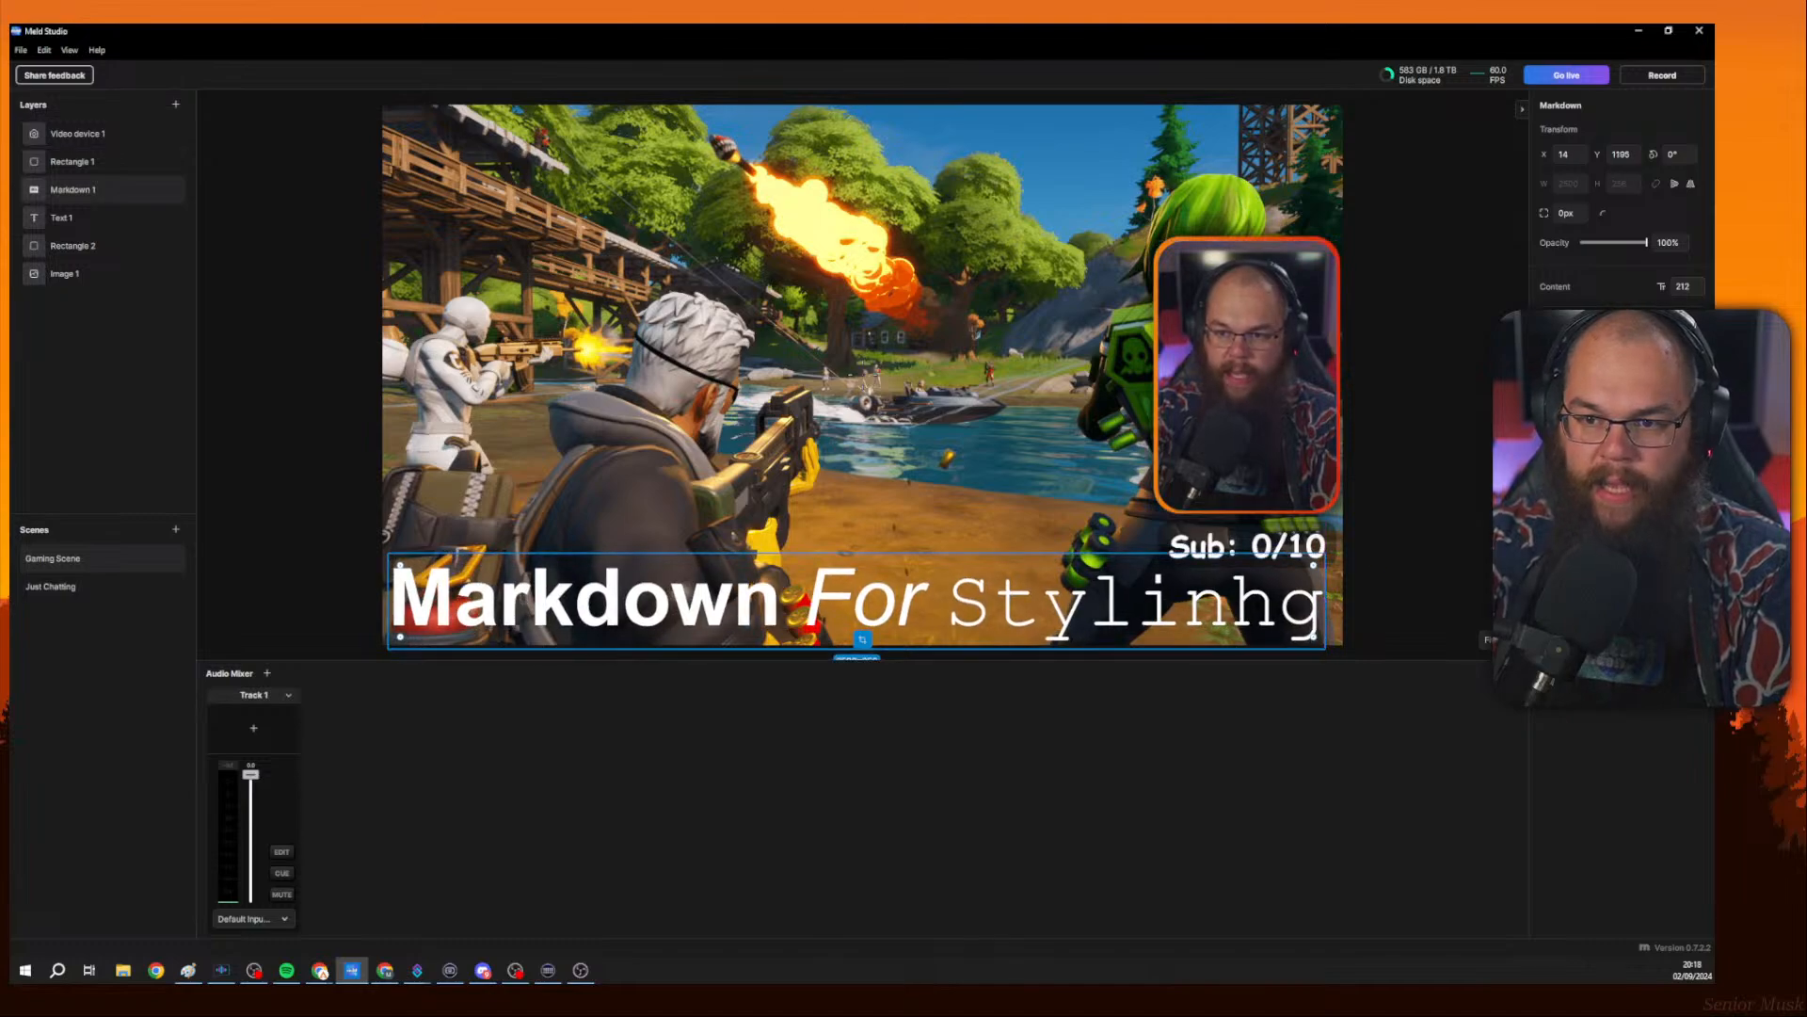
Set the Markdown layer's font size to 108.
left_click(104, 273)
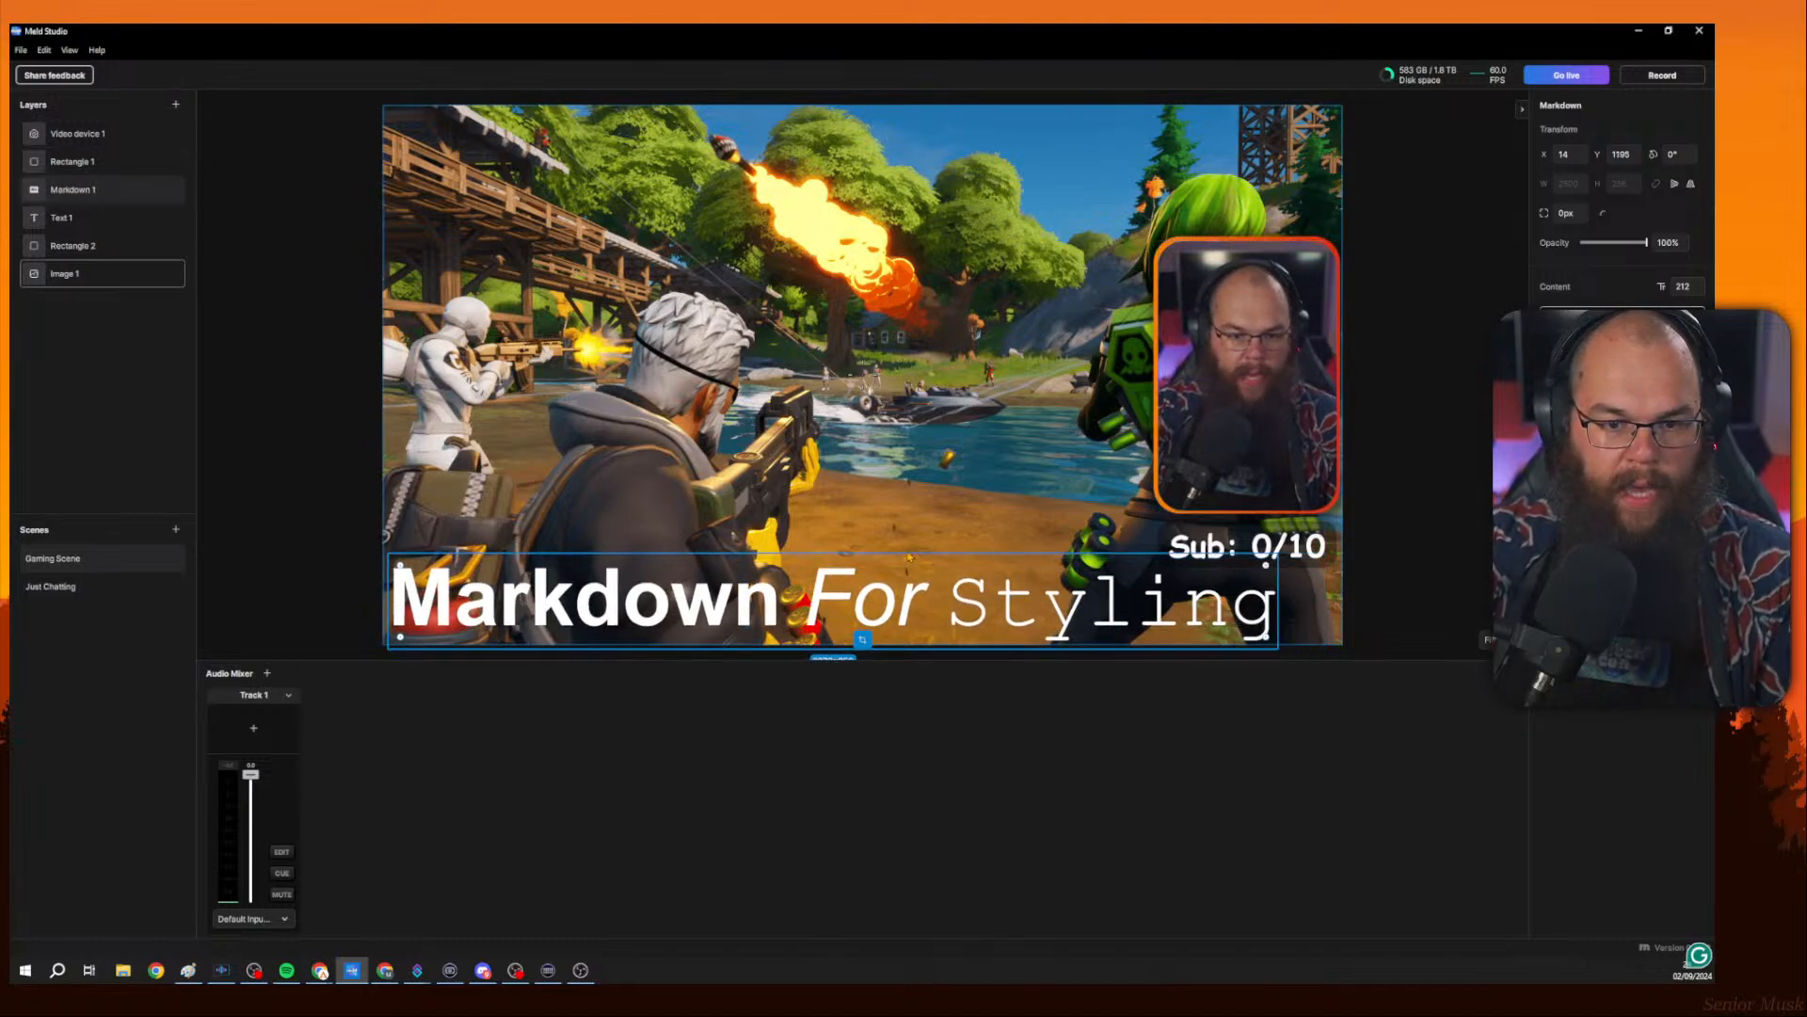
left_click(1082, 591)
left_click_drag(1685, 289, 1605, 289)
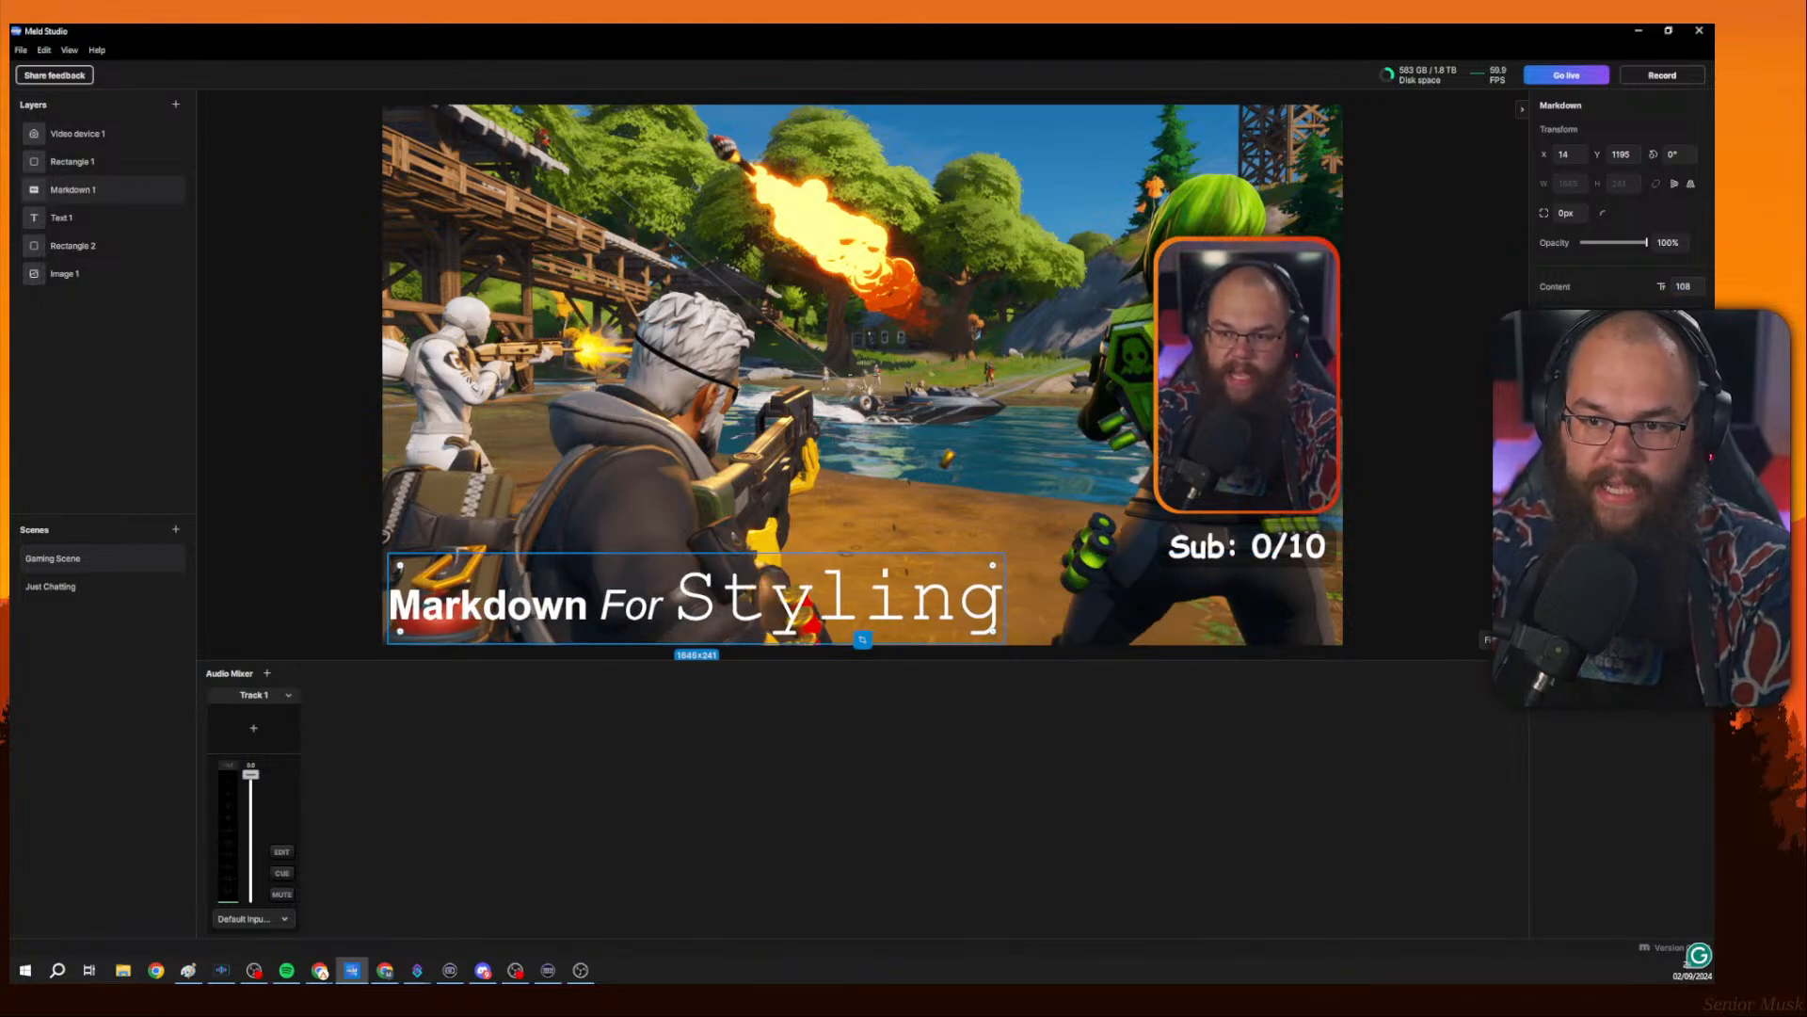
Correct a backtick in the Markdown content and move the text to the bottom centre of the canvas.
left_click(1627, 325)
key("BackSpace")
type("`")
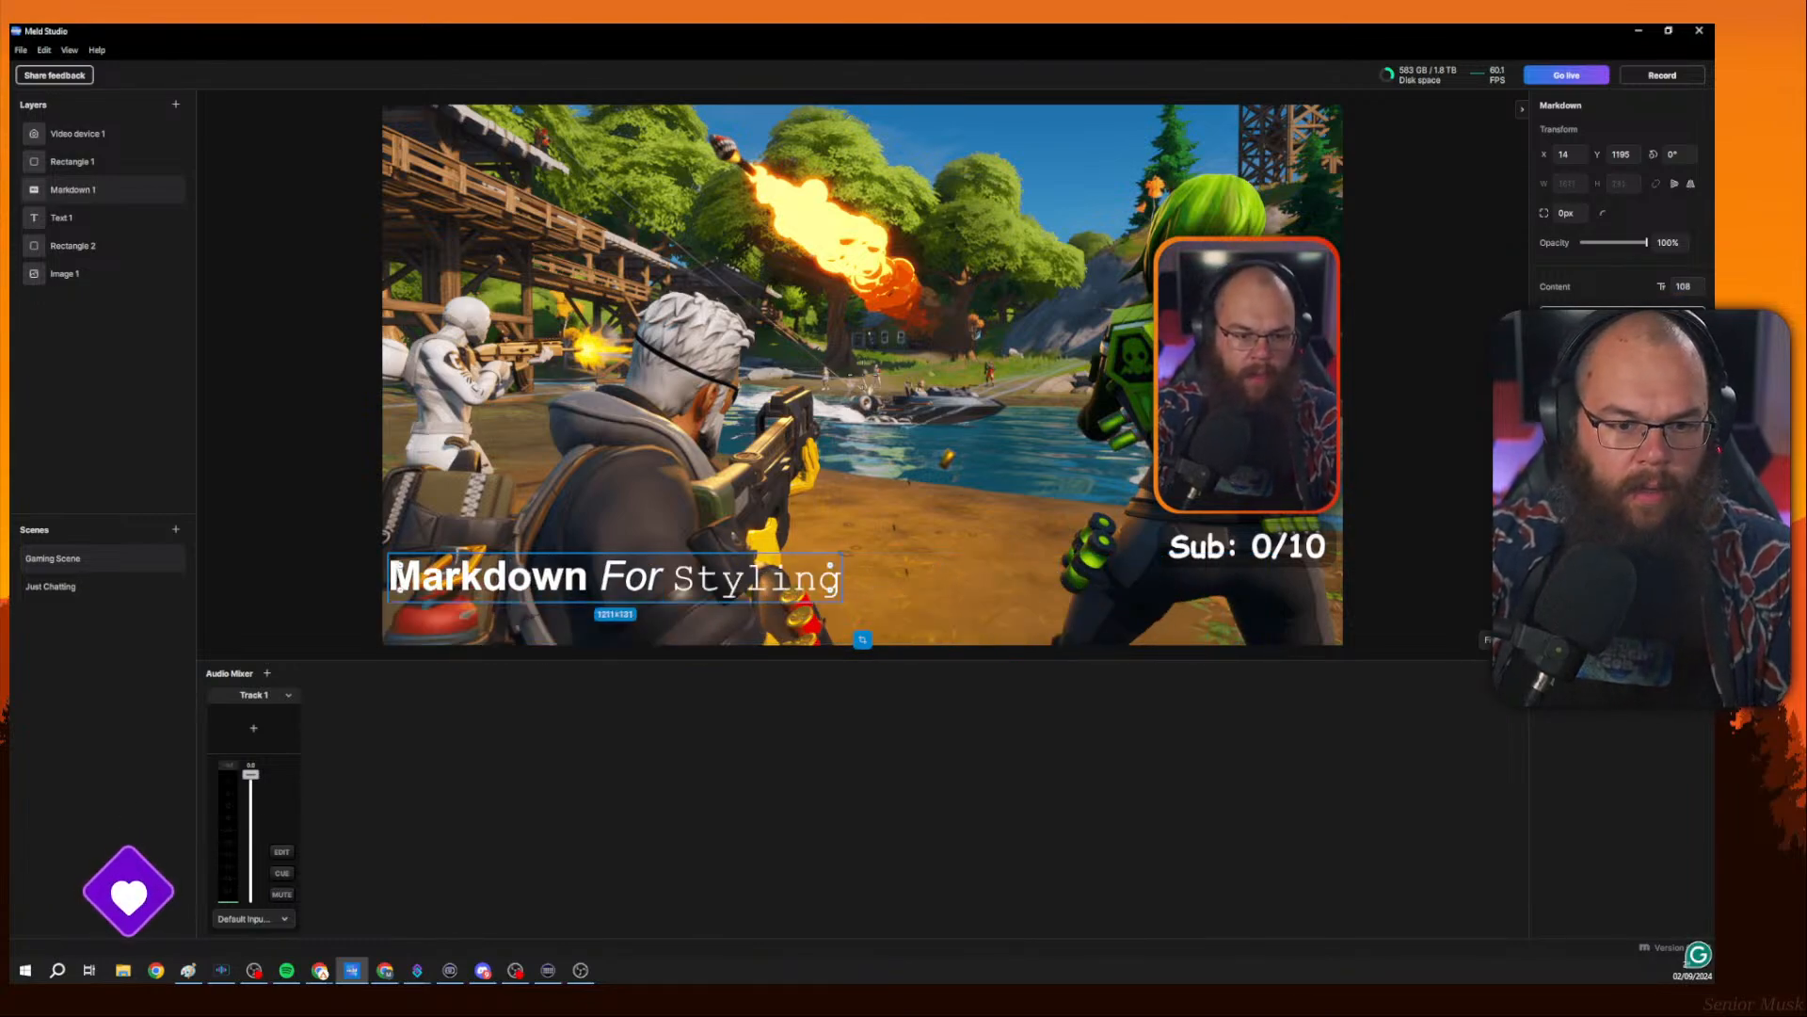
left_click_drag(397, 570, 647, 596)
left_click(1123, 616)
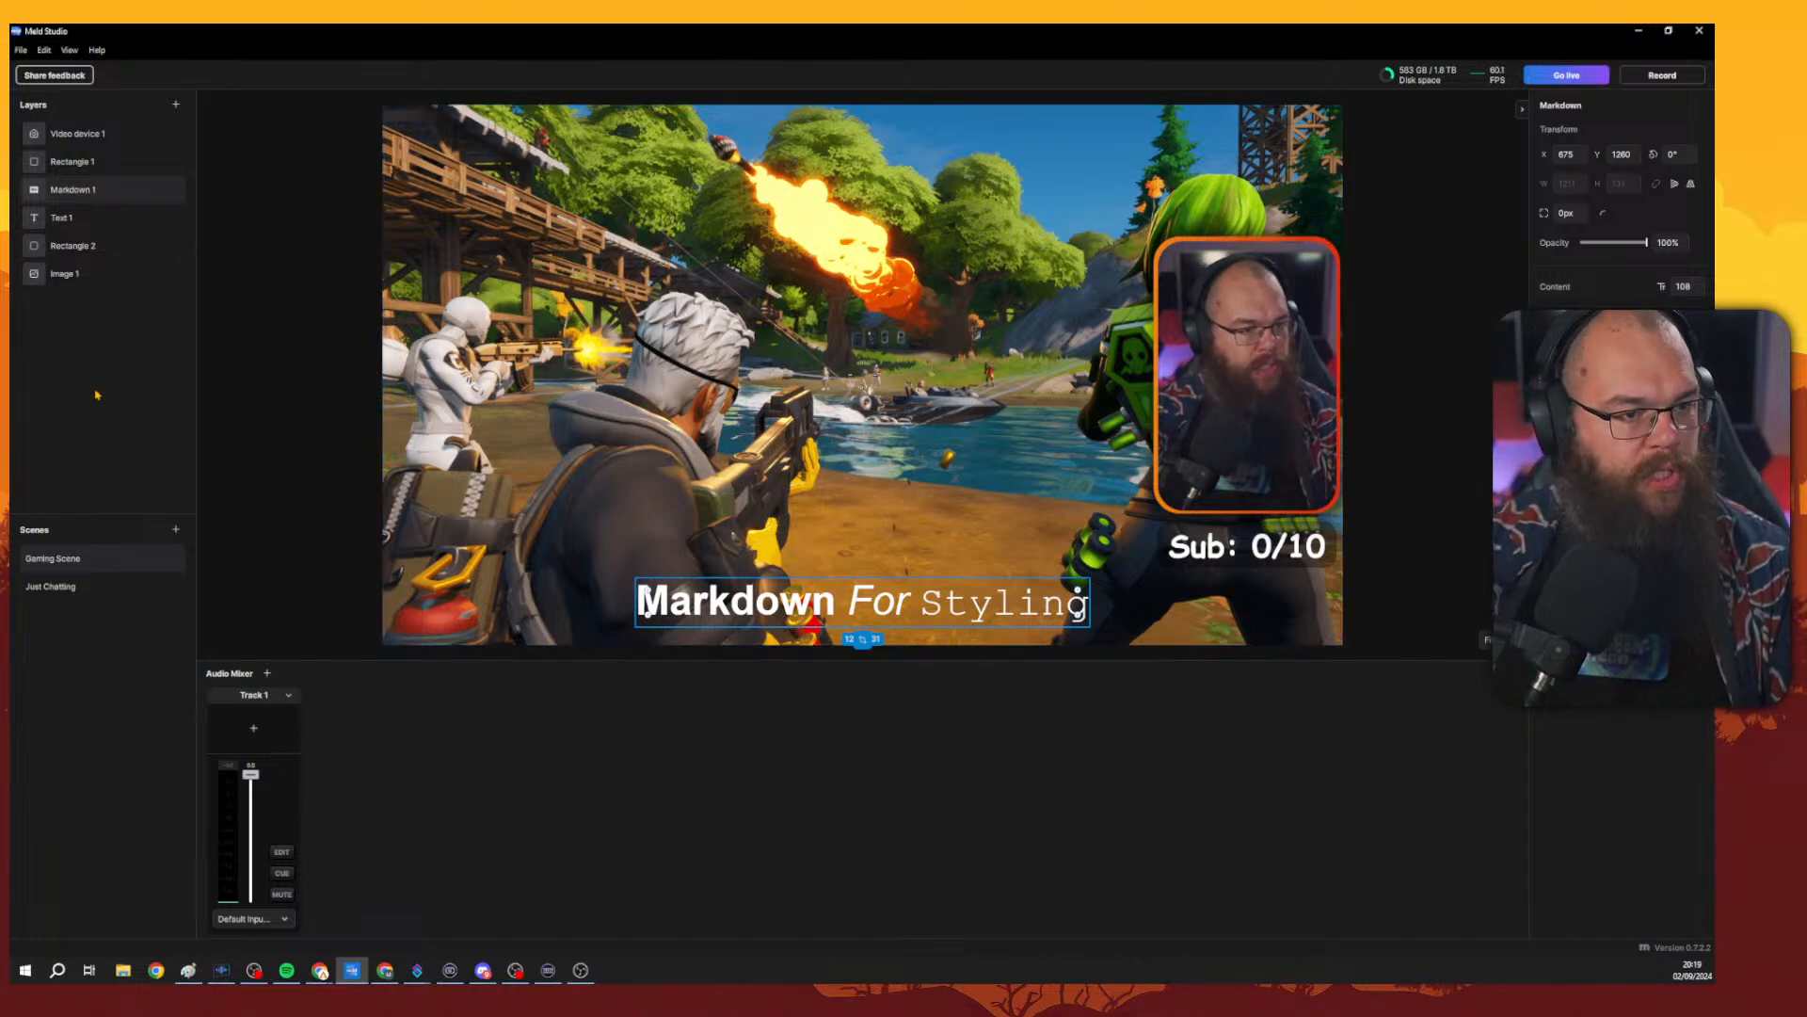
Copy the Sub: 0/10 text layer from Gaming Scene and paste it into the Just Chatting scene.
left_click(66, 586)
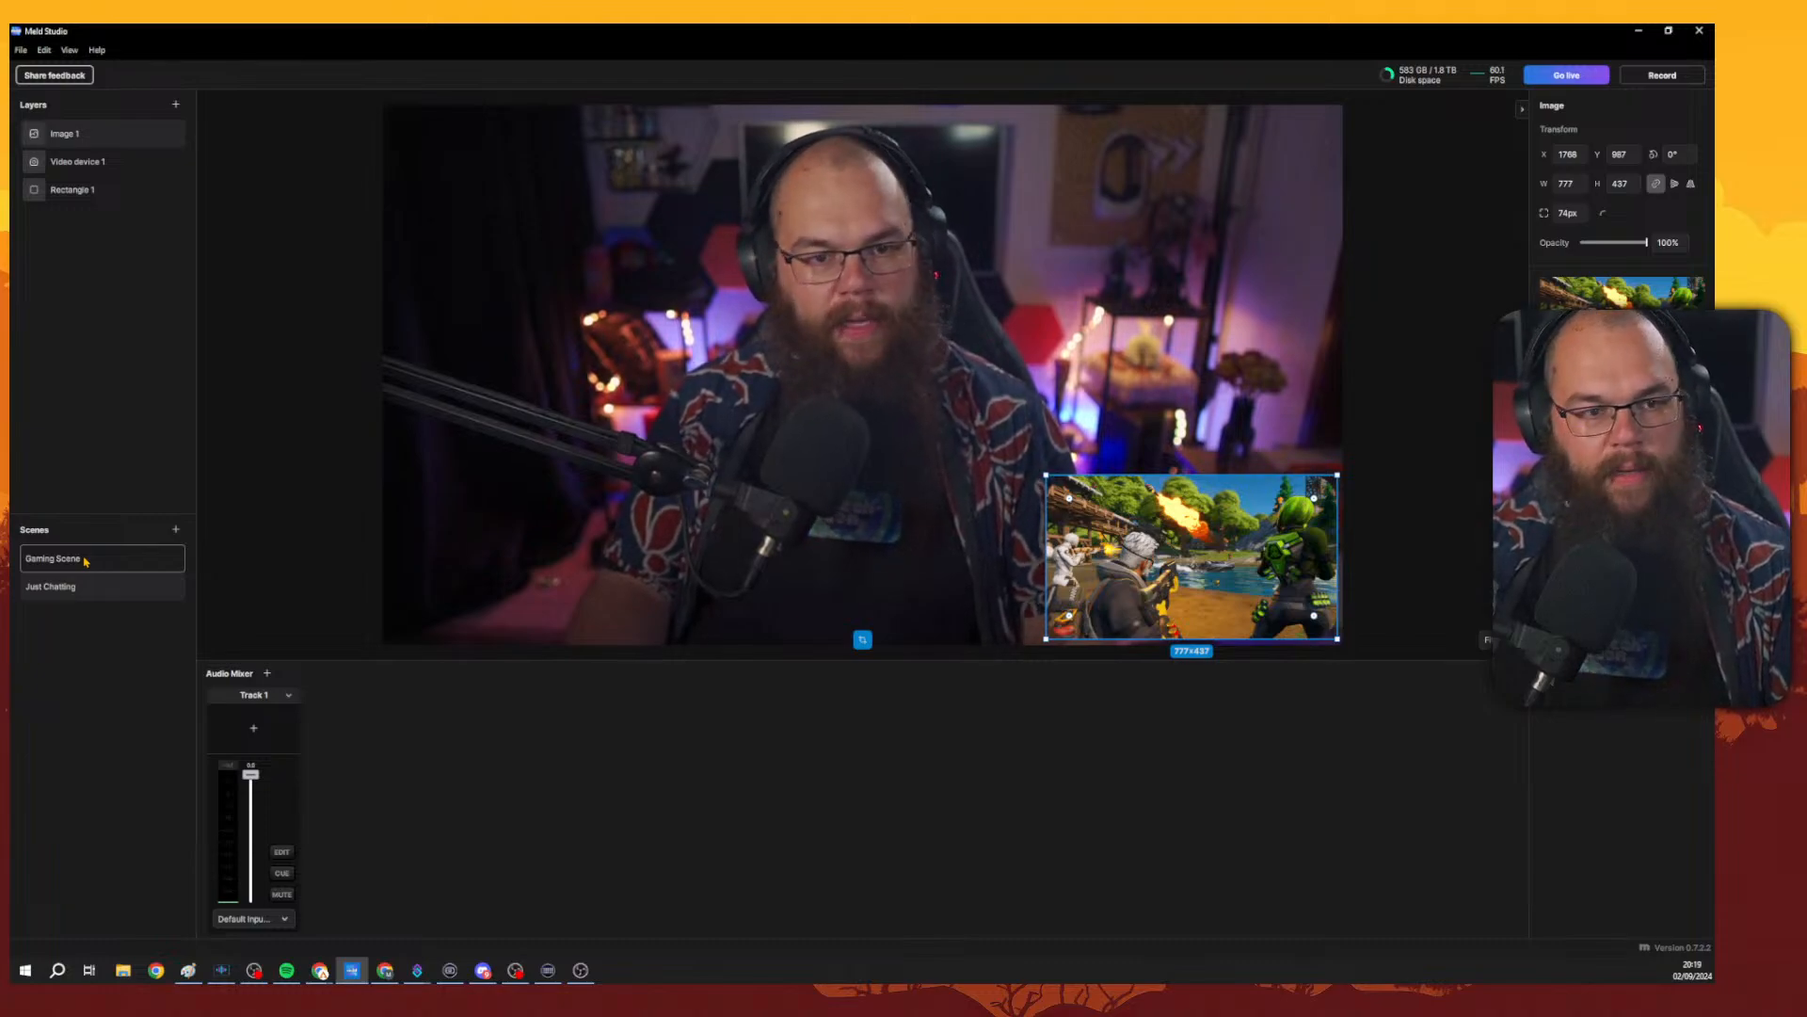
left_click(85, 560)
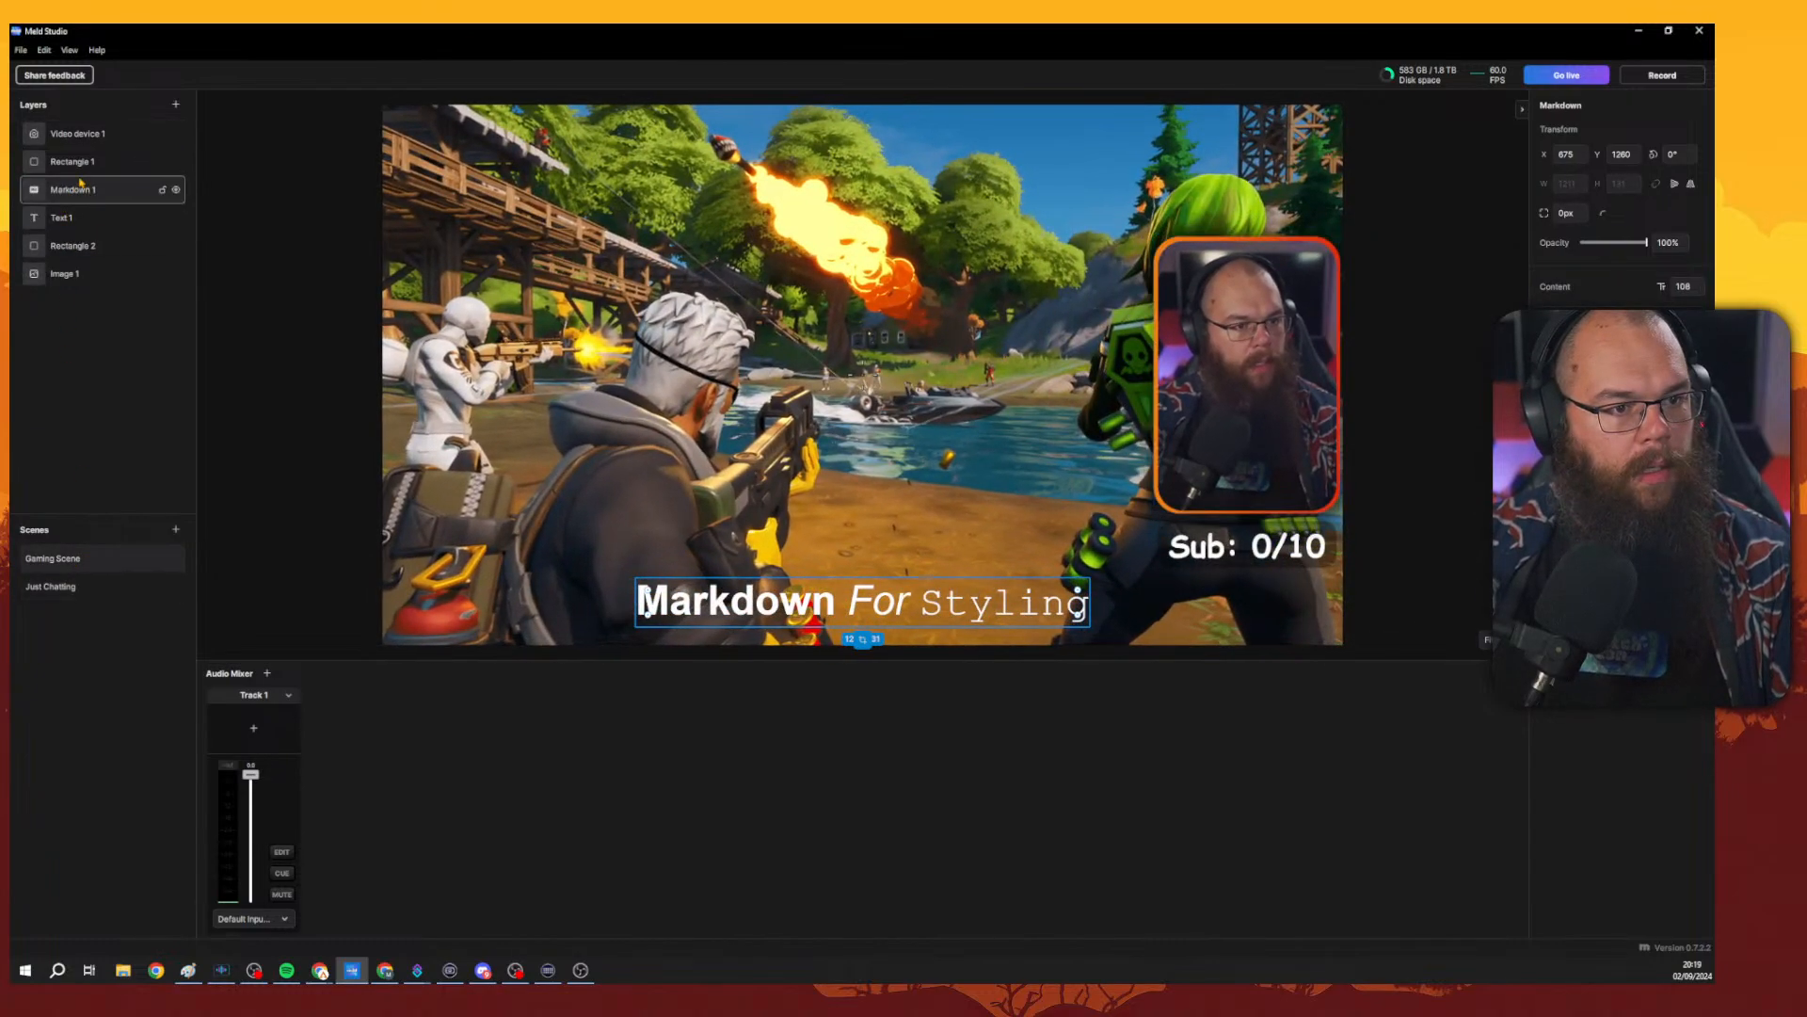
right_click(82, 193)
right_click(61, 213)
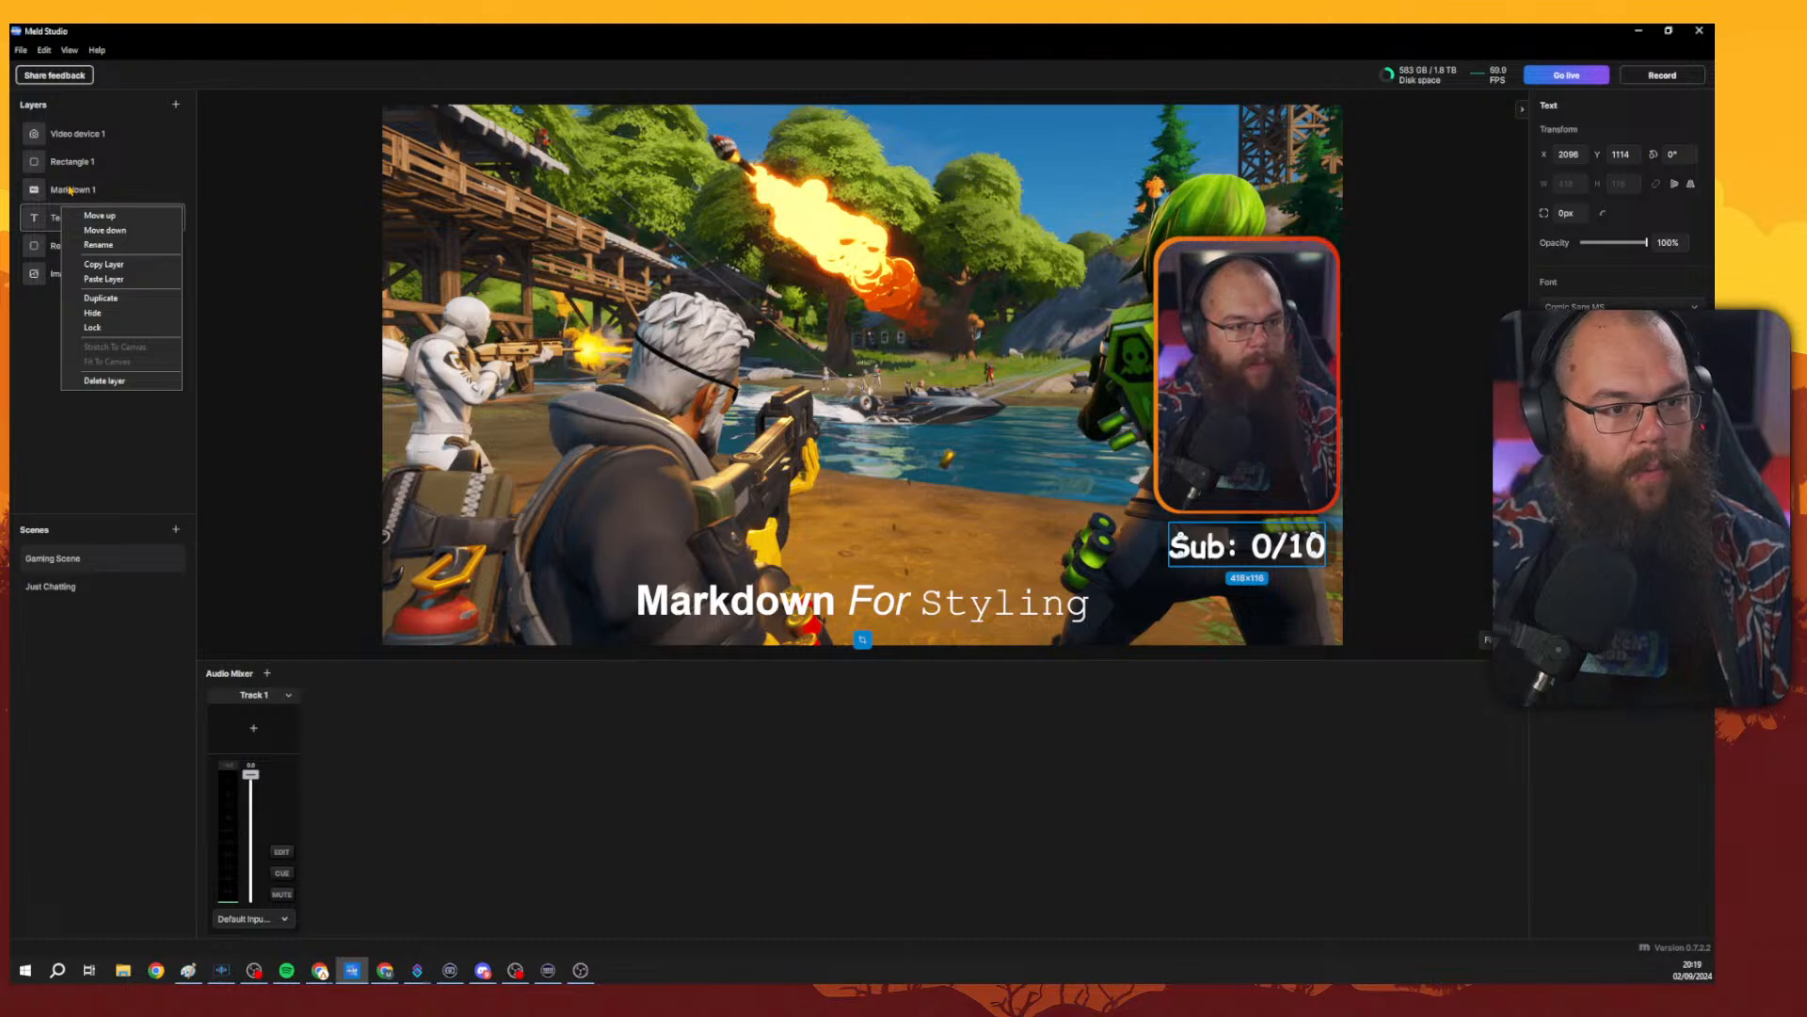
left_click(69, 190)
left_click(87, 218)
right_click(90, 220)
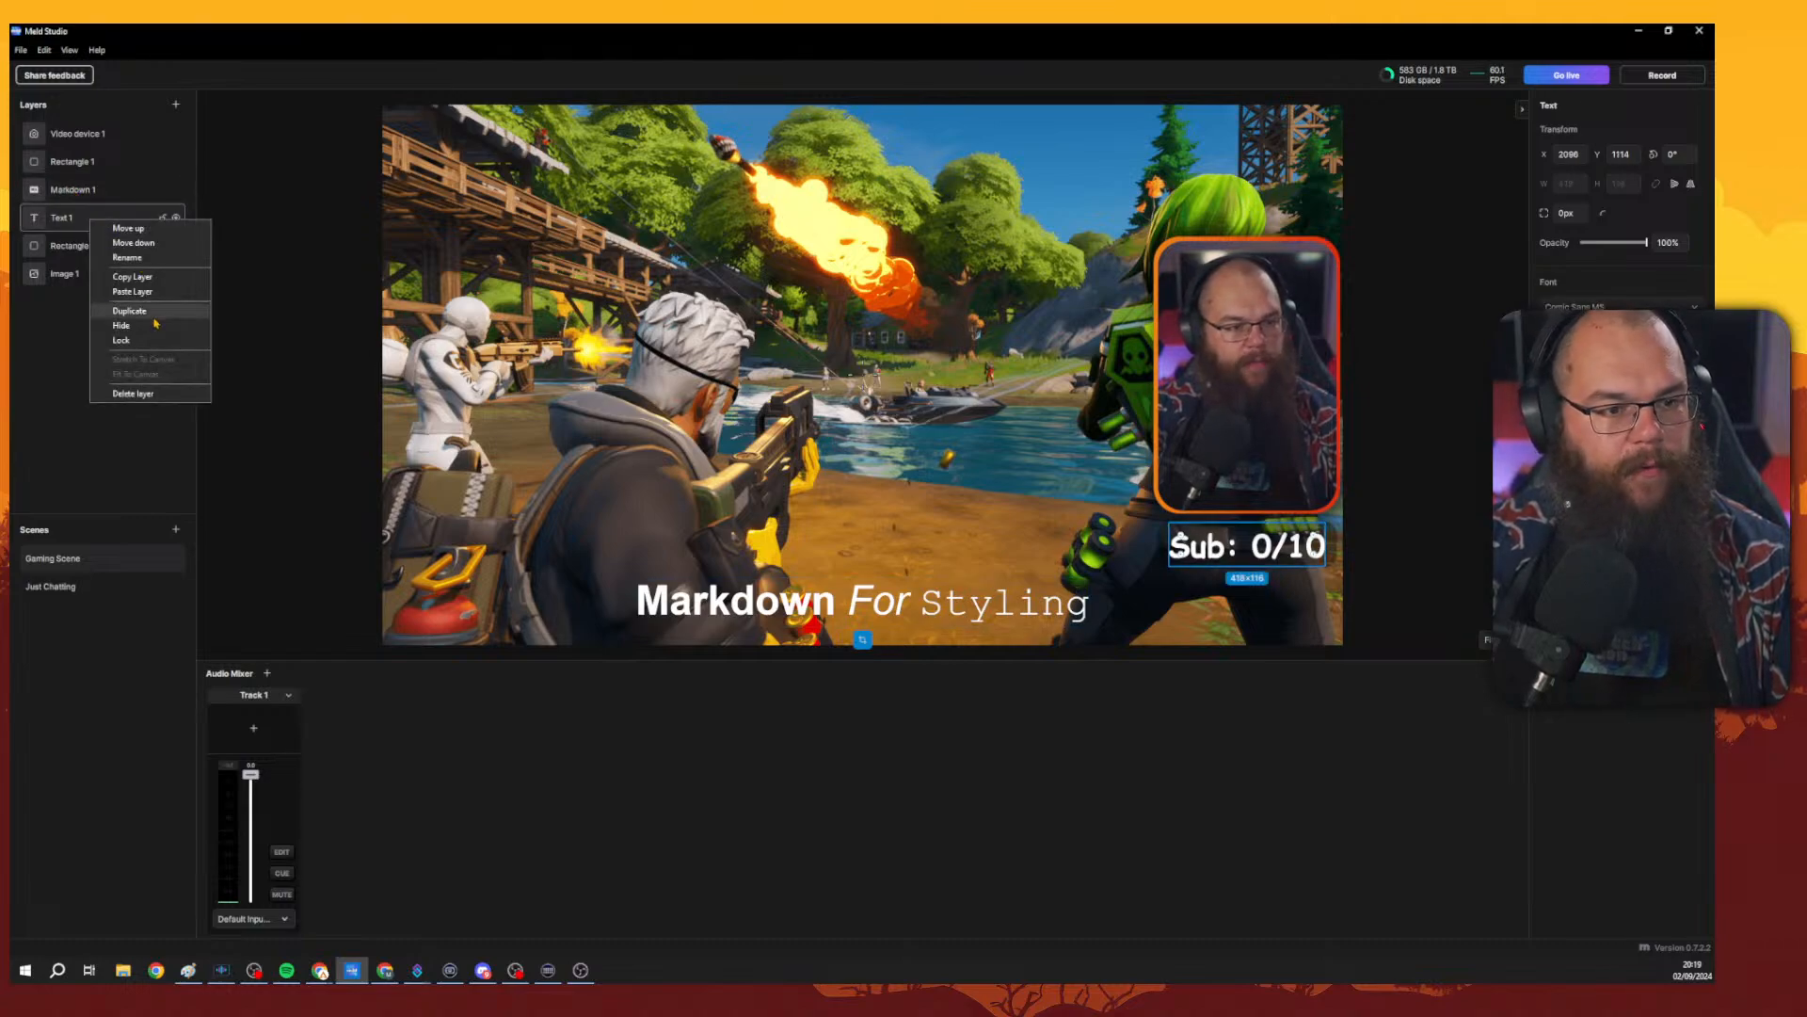
left_click(139, 278)
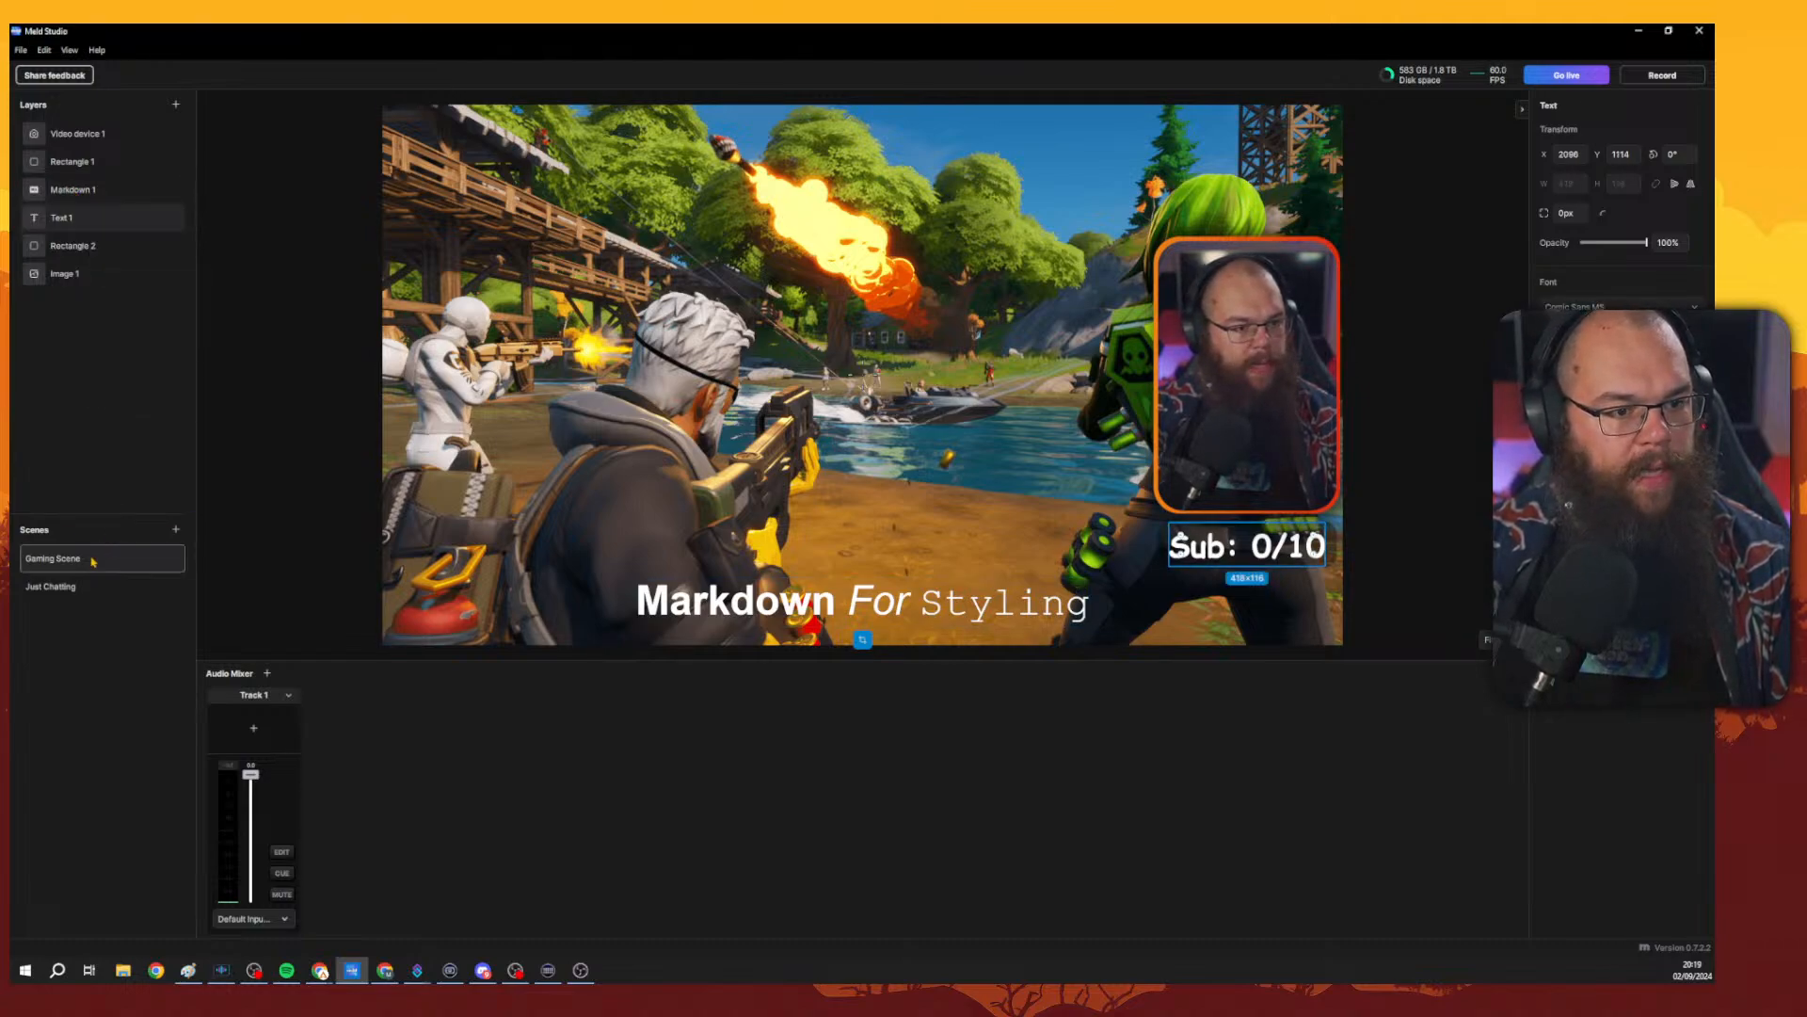
left_click(52, 586)
right_click(68, 269)
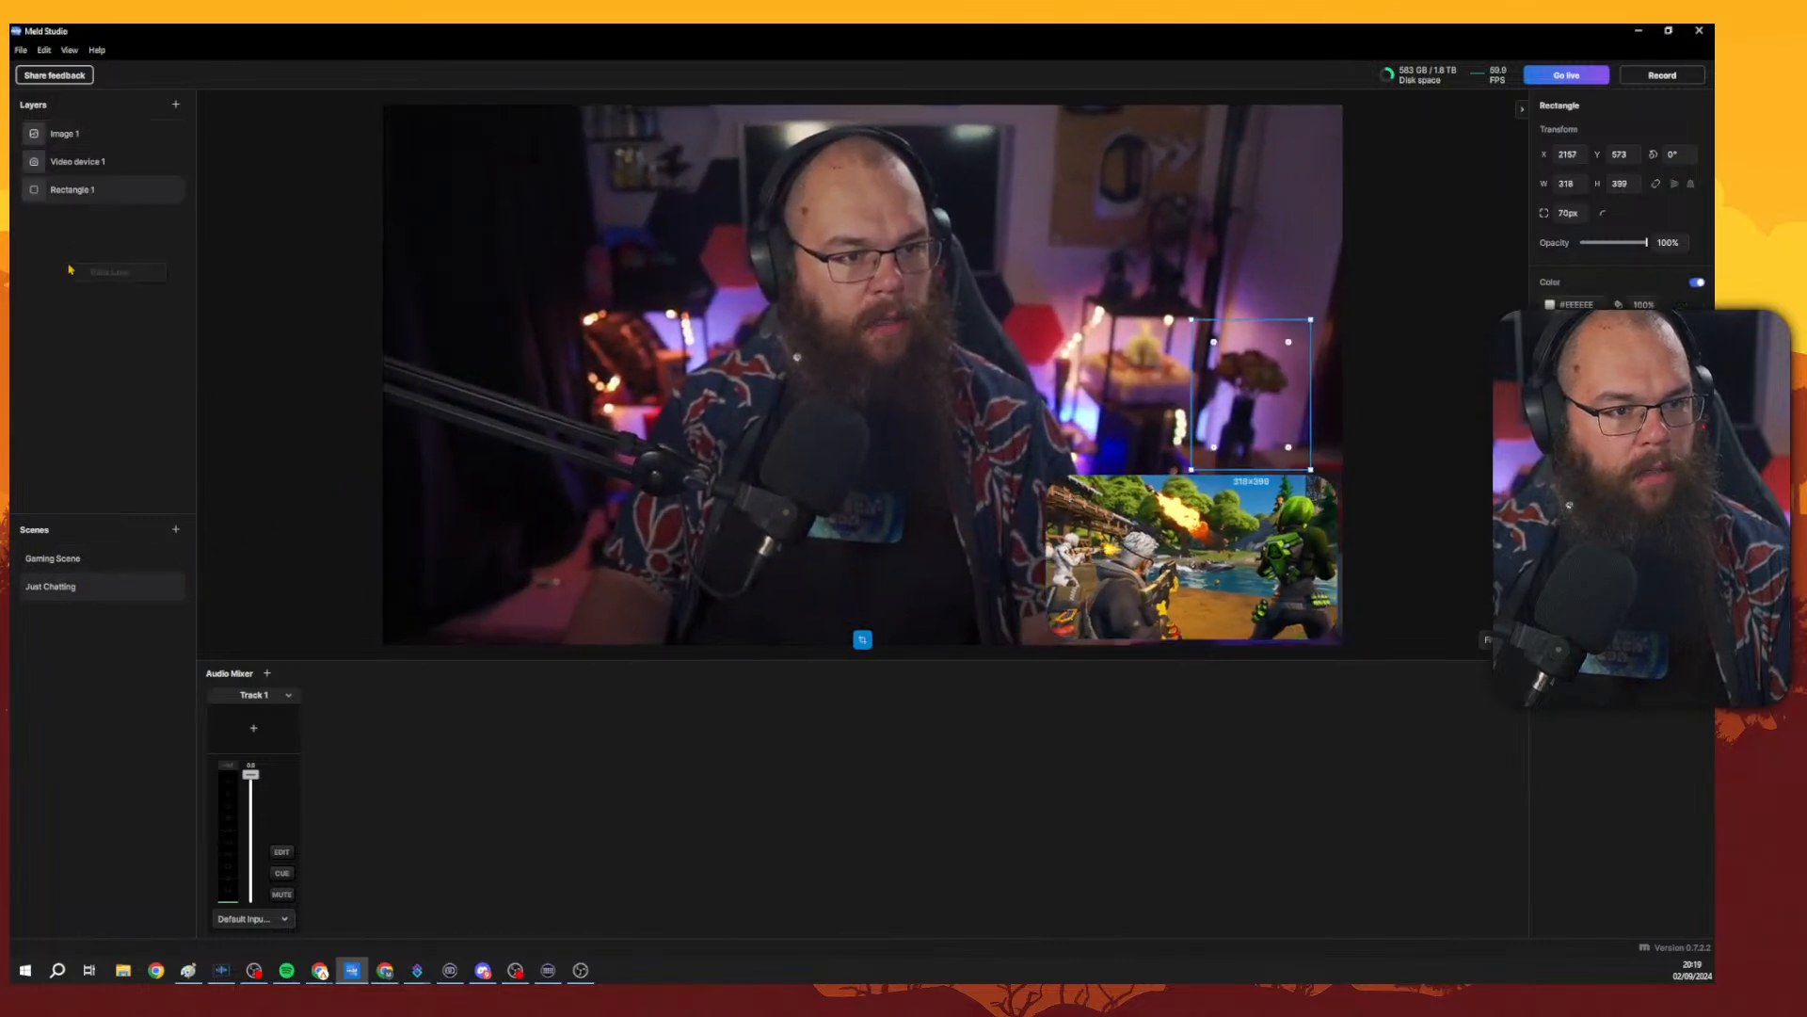
left_click(105, 272)
left_click(78, 561)
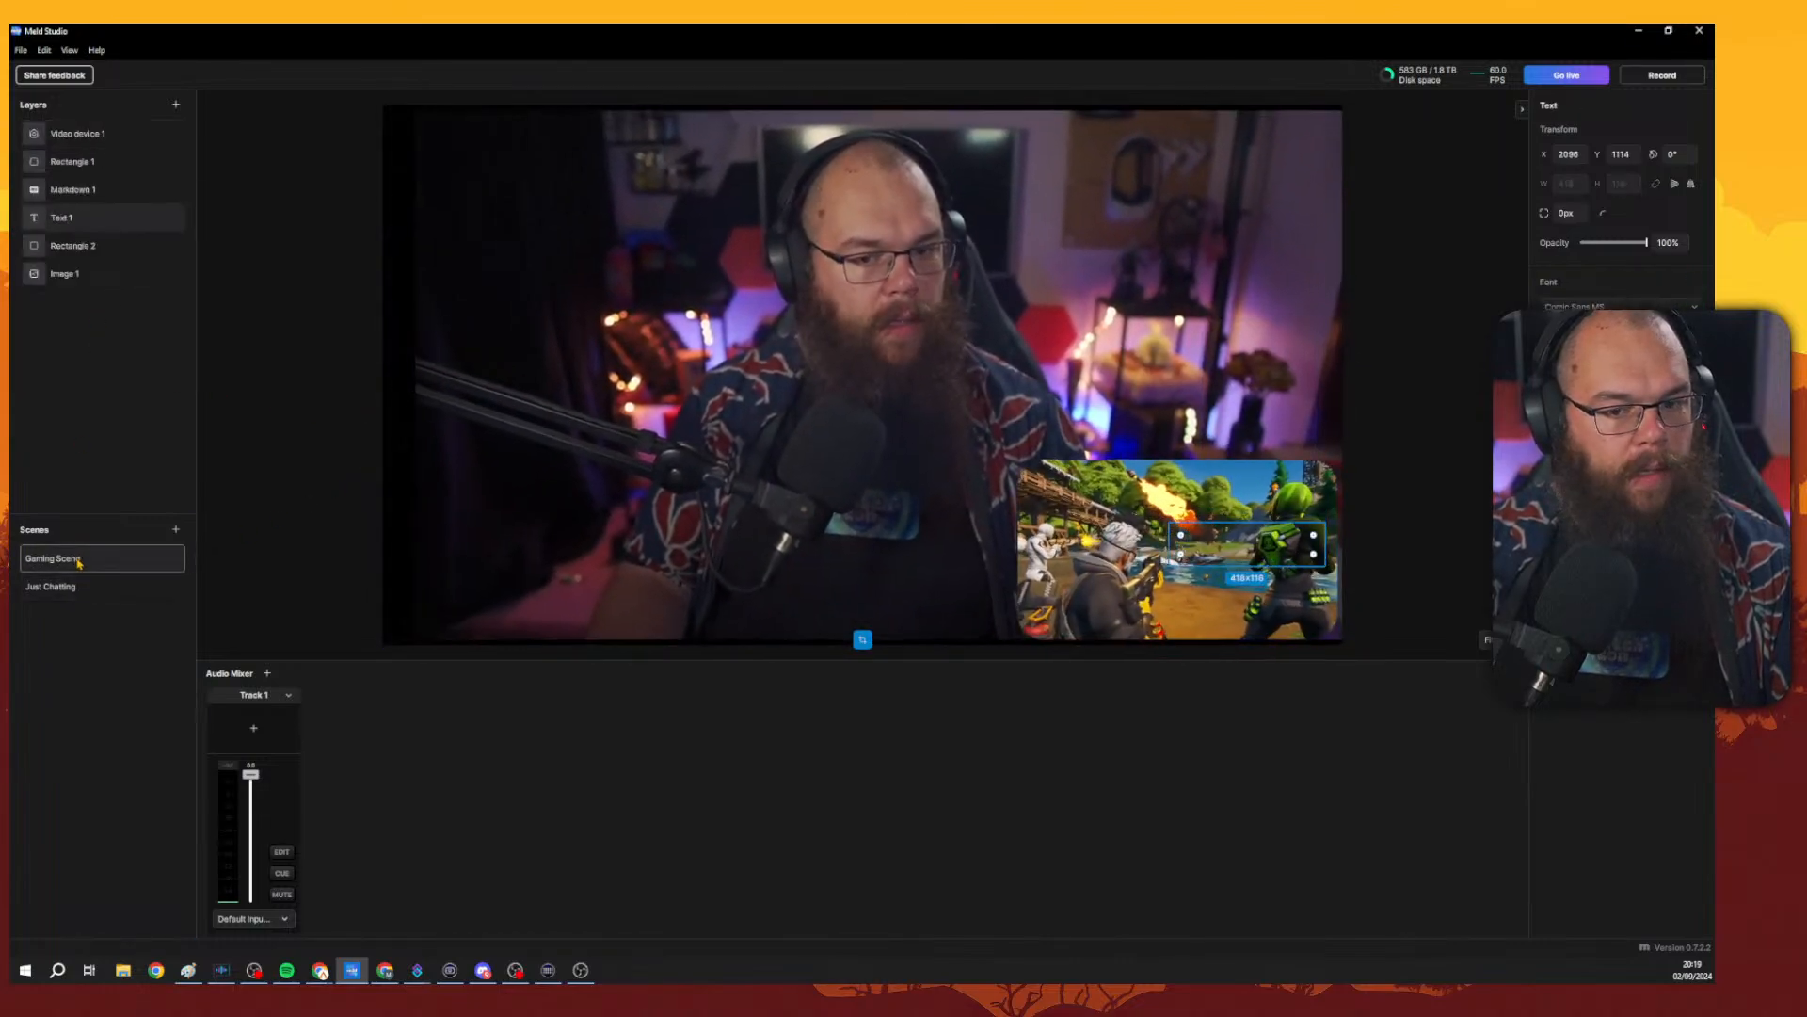
Copy the text's background rectangle from Gaming Scene and paste it into the Just Chatting scene.
left_click(79, 246)
right_click(79, 245)
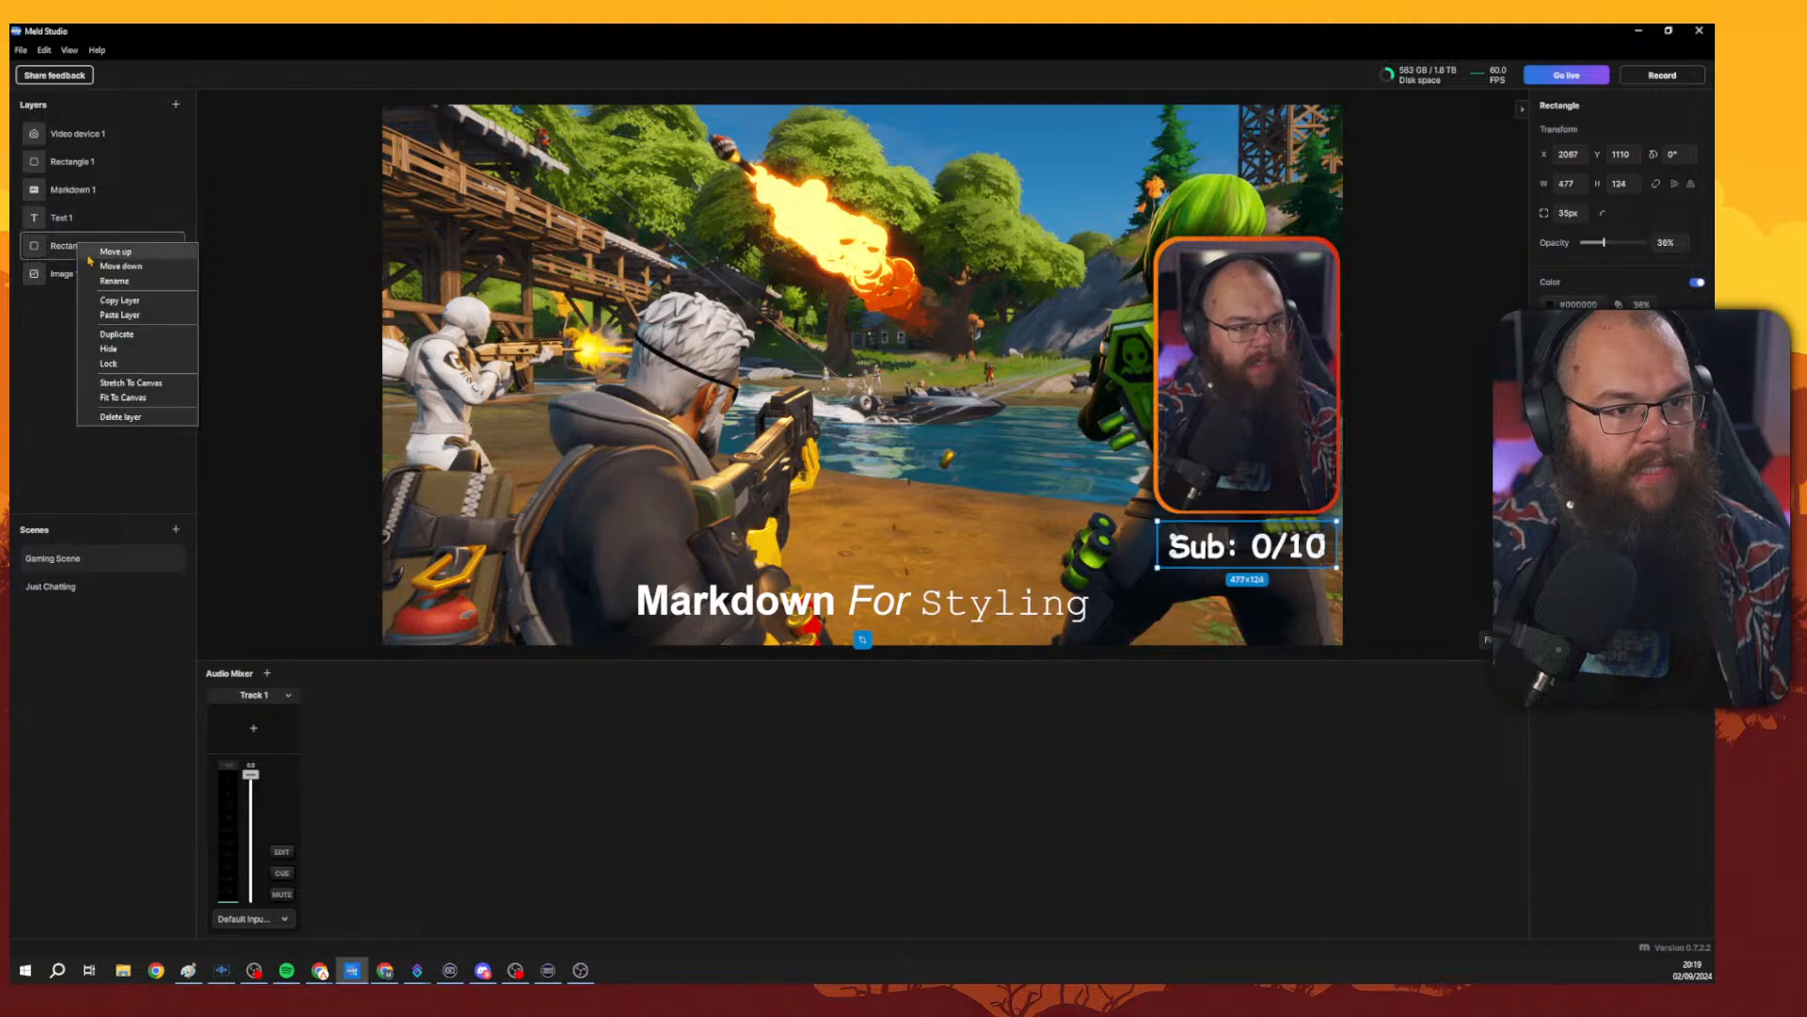
left_click(119, 299)
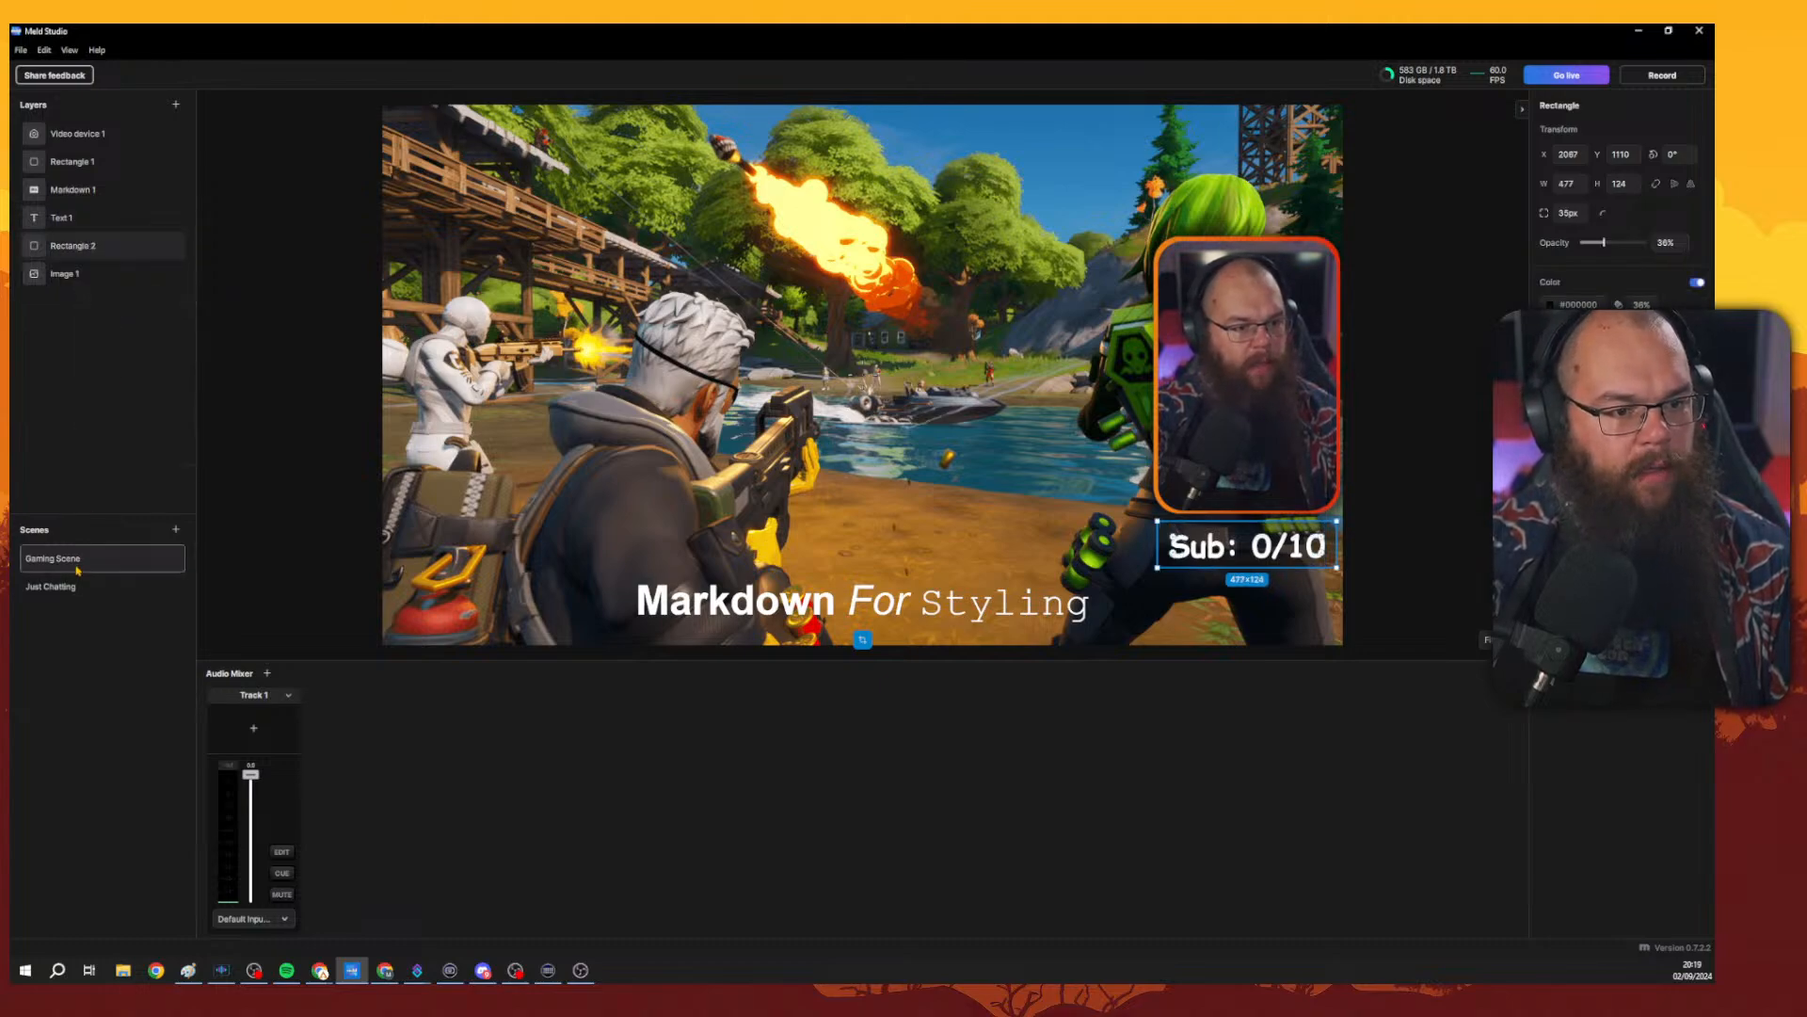
left_click(73, 585)
right_click(118, 329)
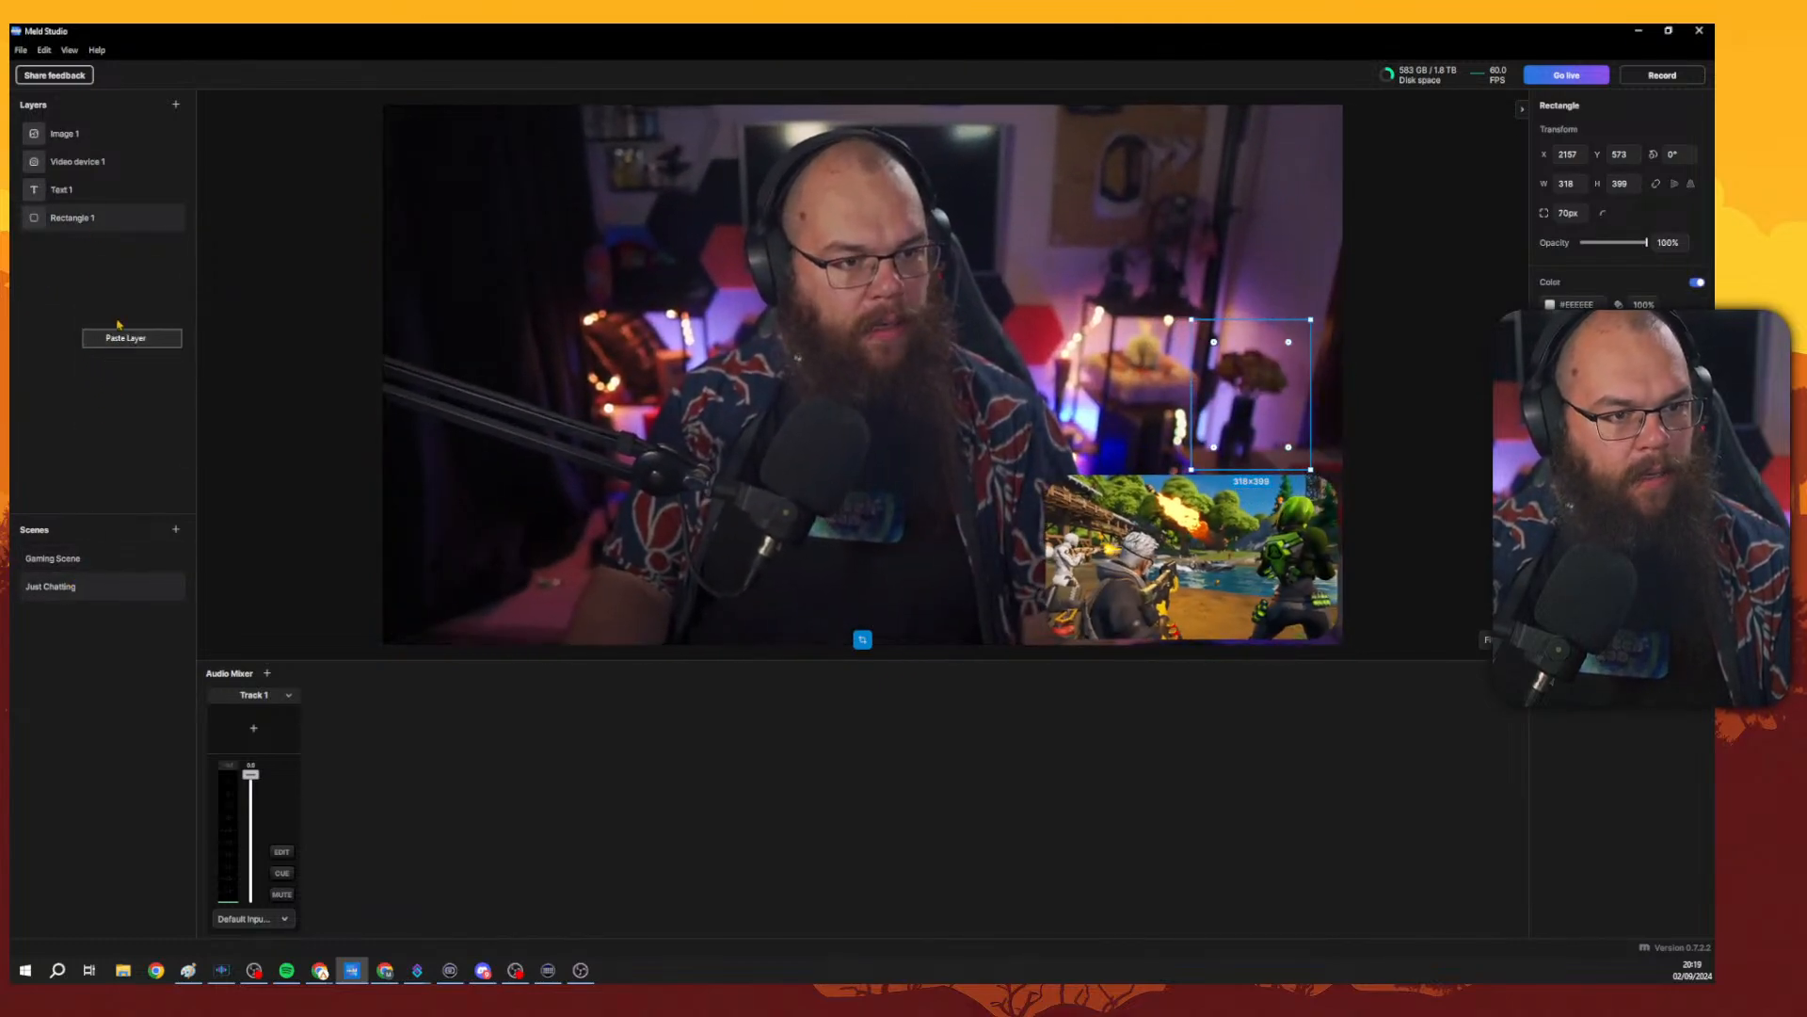
left_click(126, 337)
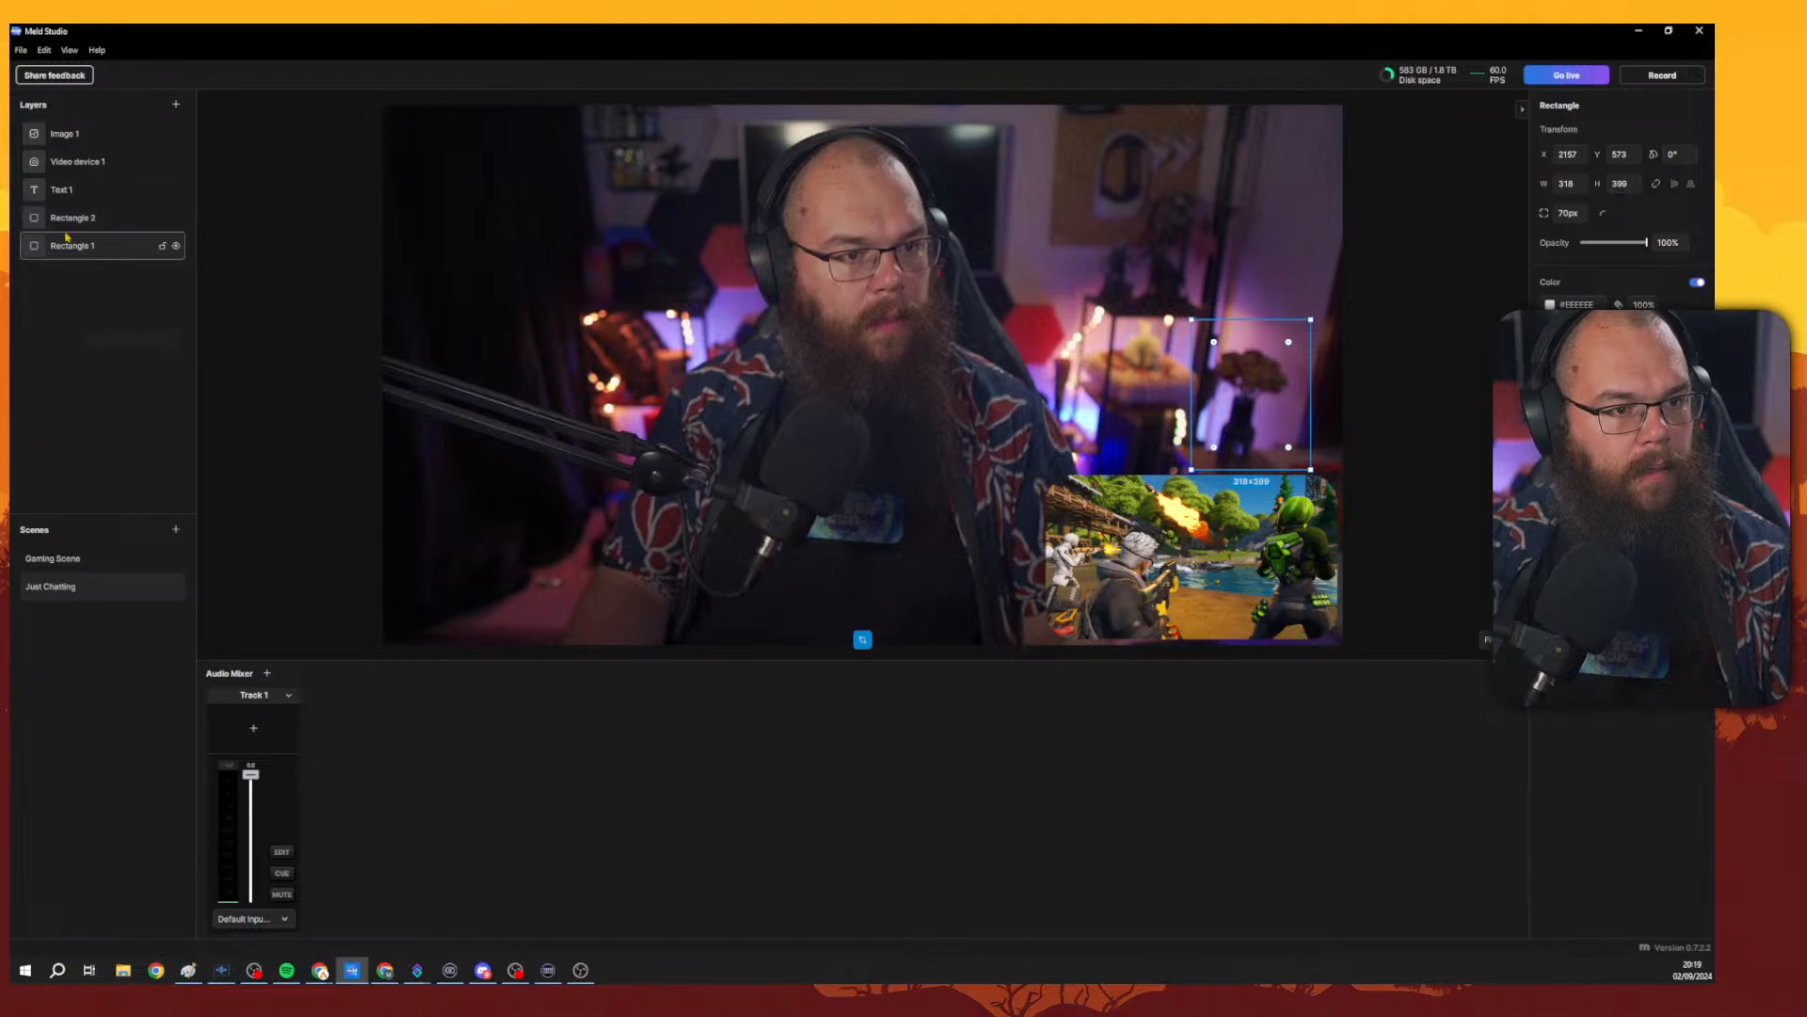
Select the pasted text and rectangle together and move them to the bottom centre of the Just Chatting canvas.
left_click(51, 171, "ctrl")
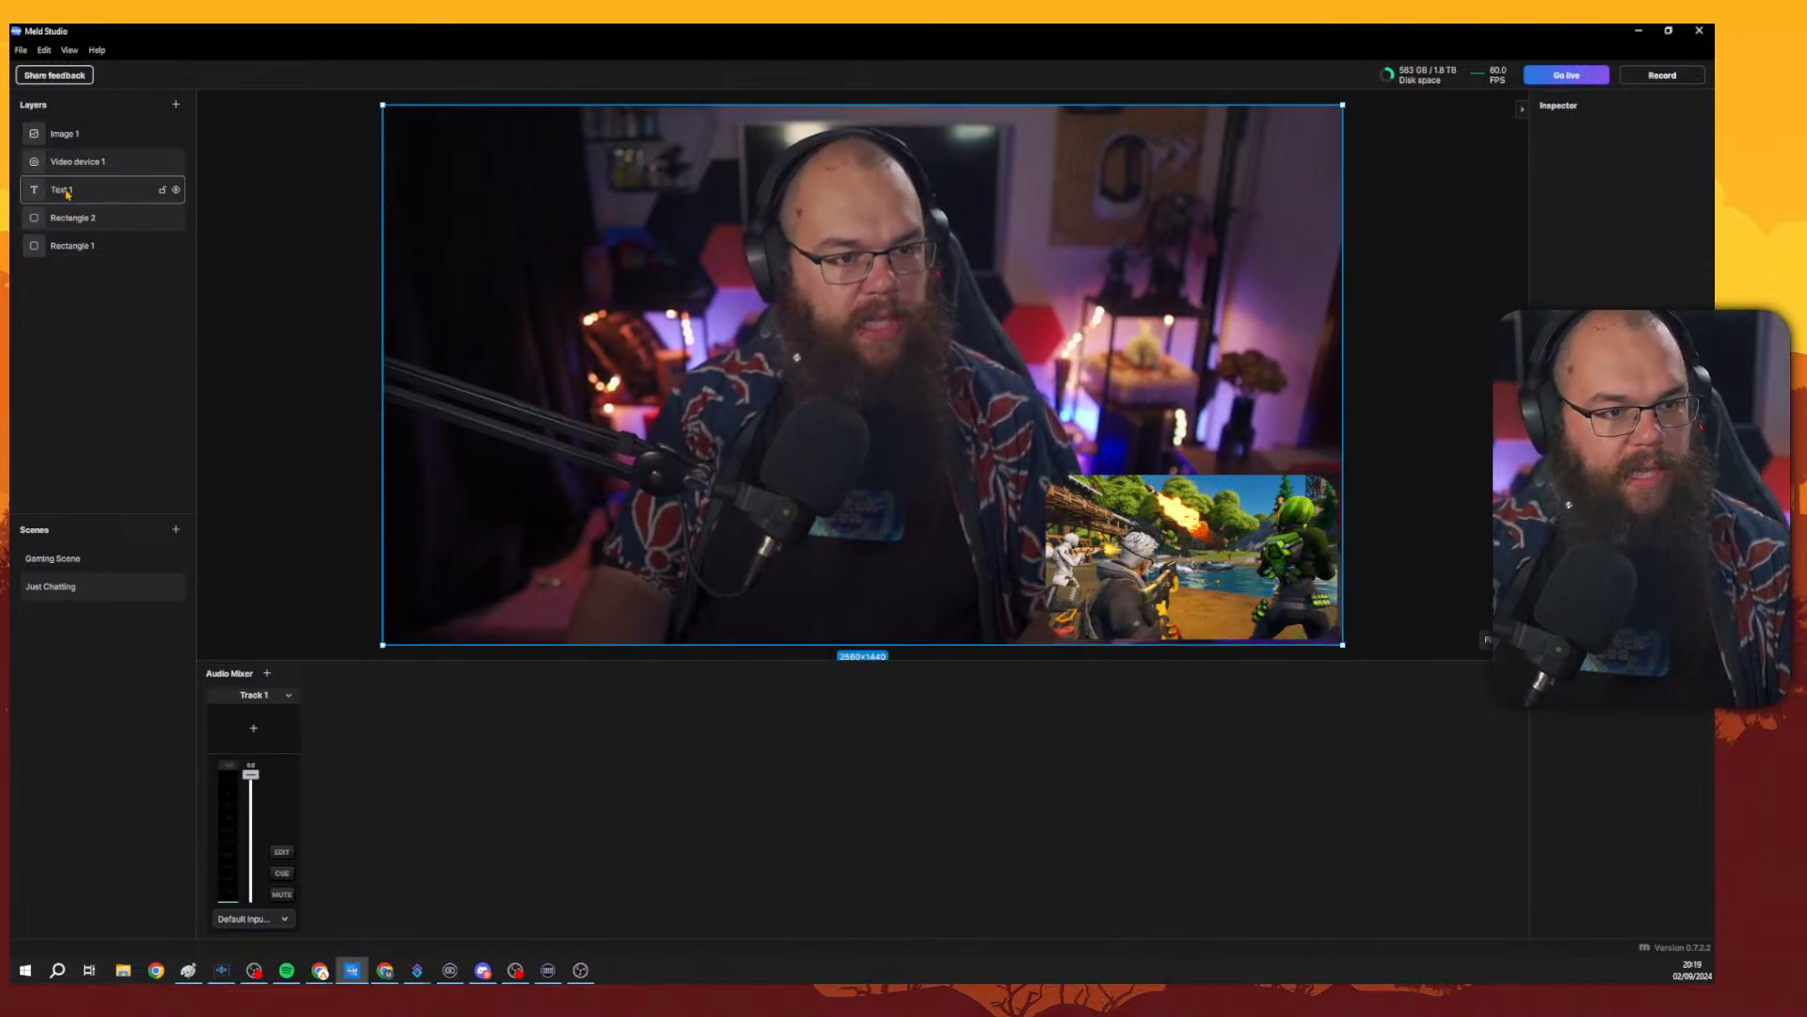
left_click(68, 194)
left_click(76, 216, "ctrl")
left_click_drag(1232, 561, 841, 618)
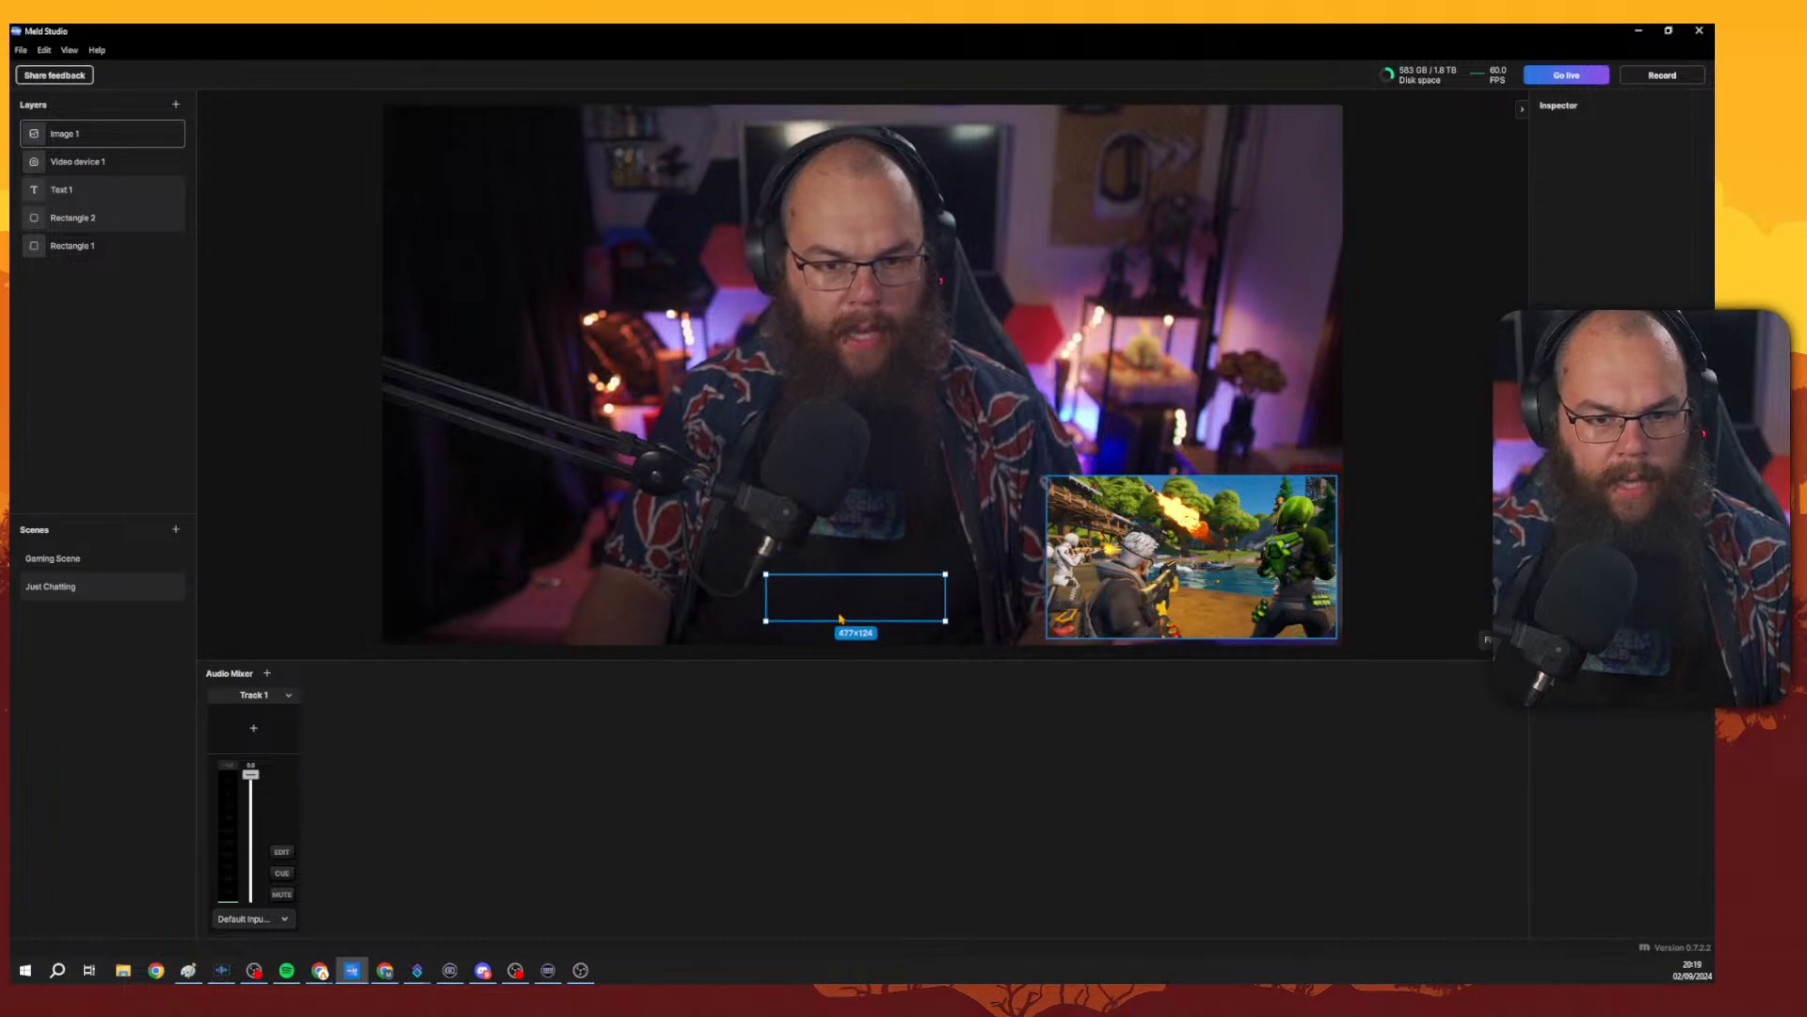
Reorder the layers so the text and its rectangle sit above the video device layer.
left_click_drag(66, 190, 90, 179)
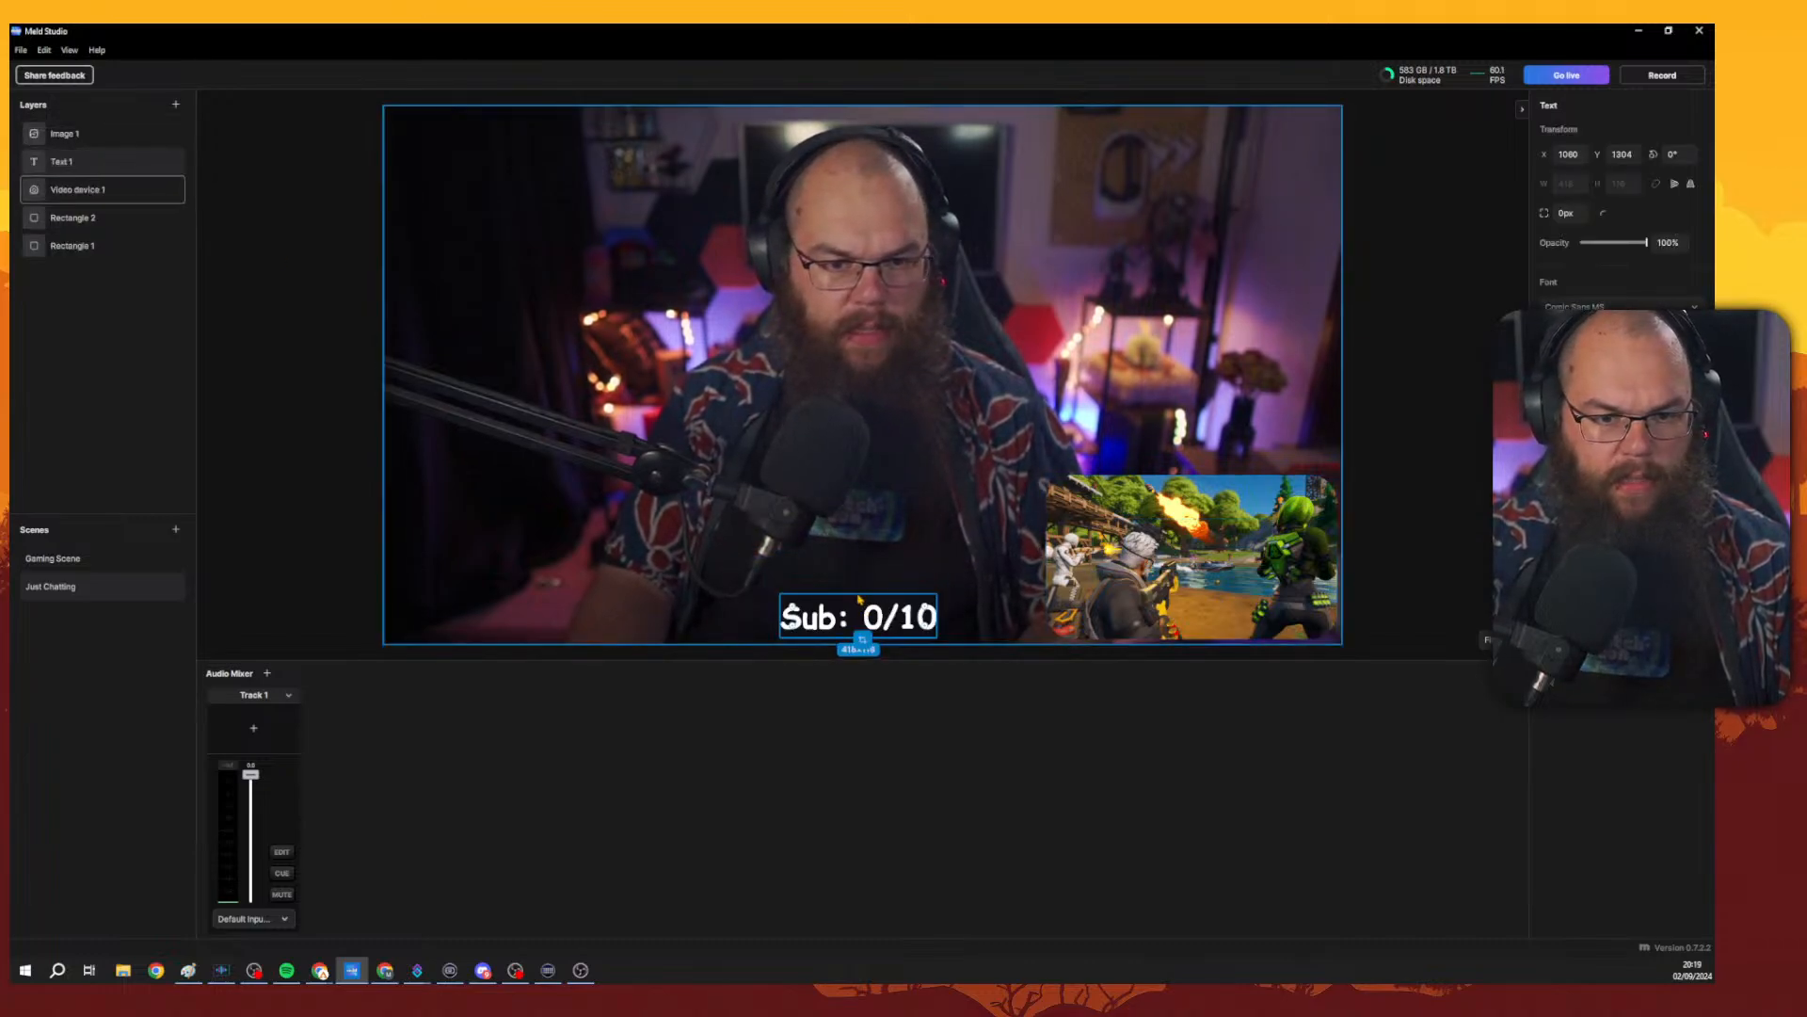
left_click(73, 188)
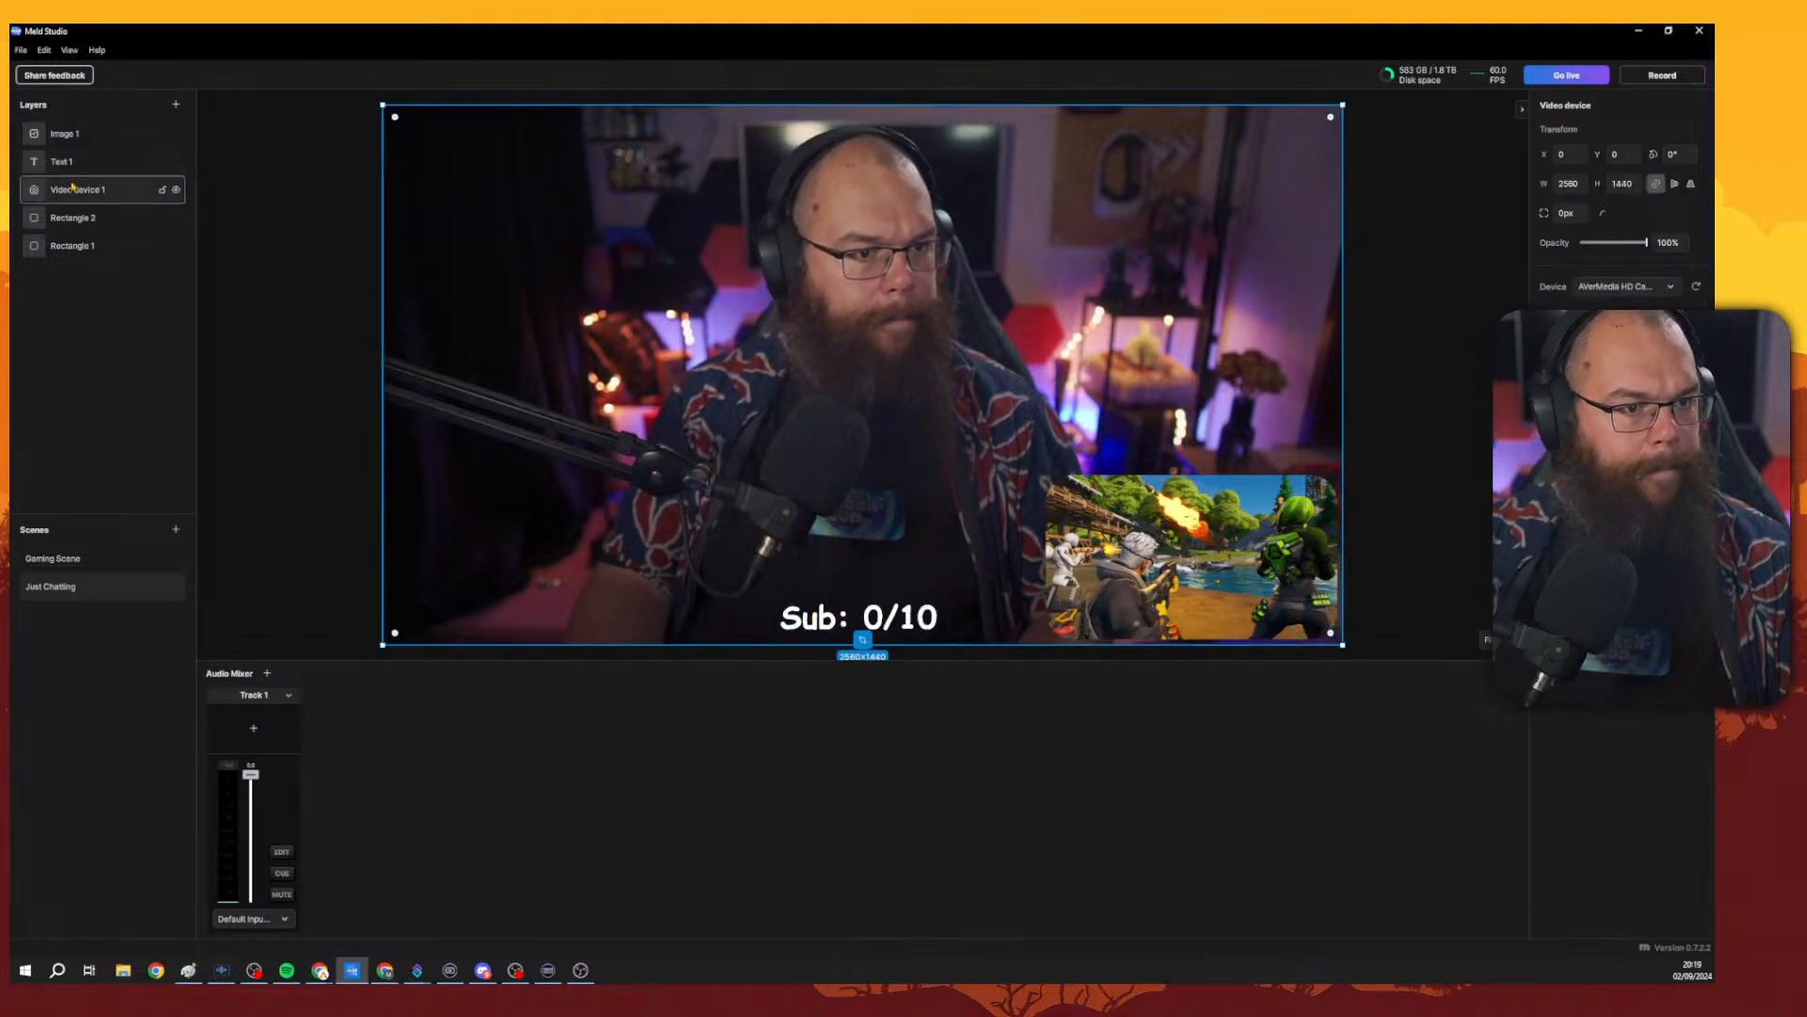
left_click(73, 168)
left_click_drag(81, 217, 81, 180)
left_click(74, 172, "shift")
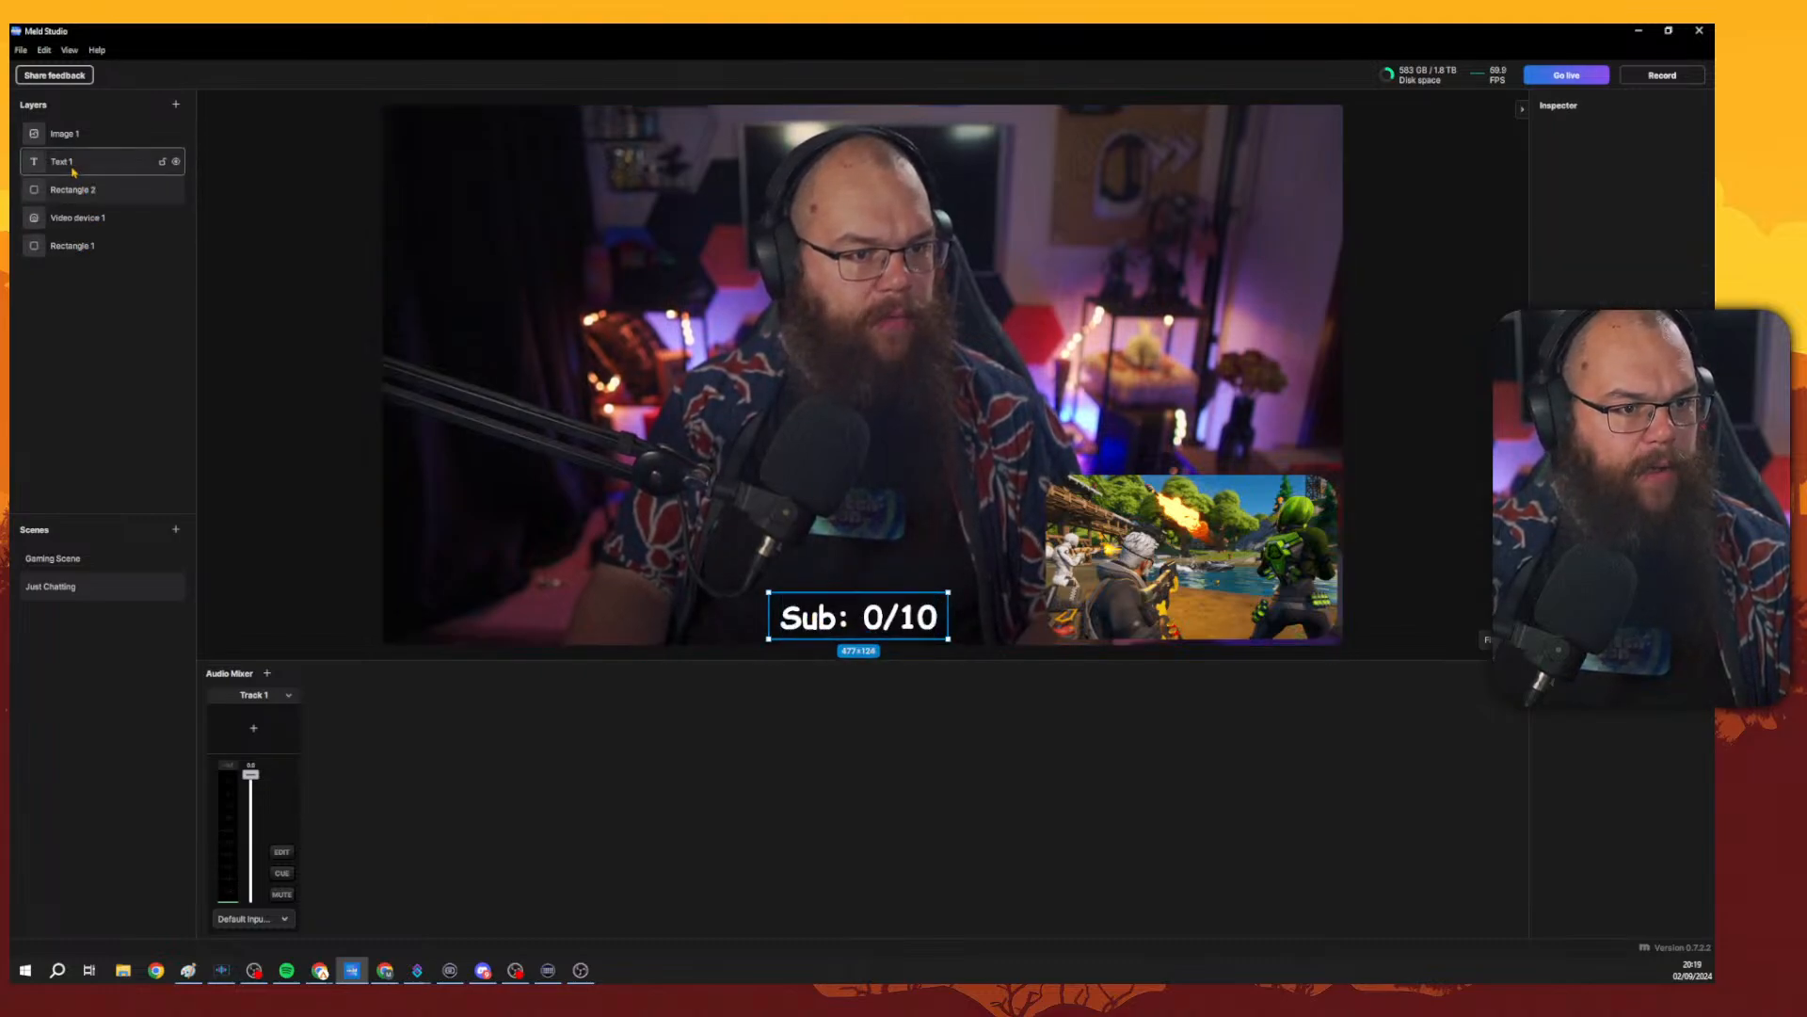
Enlarge the Sub: 0/10 text and rectangle slightly, then switch back to Gaming Scene.
mouse_move(865, 593)
left_mouse_down()
mouse_move(865, 568)
mouse_move(863, 583)
left_mouse_up()
left_click(1465, 569)
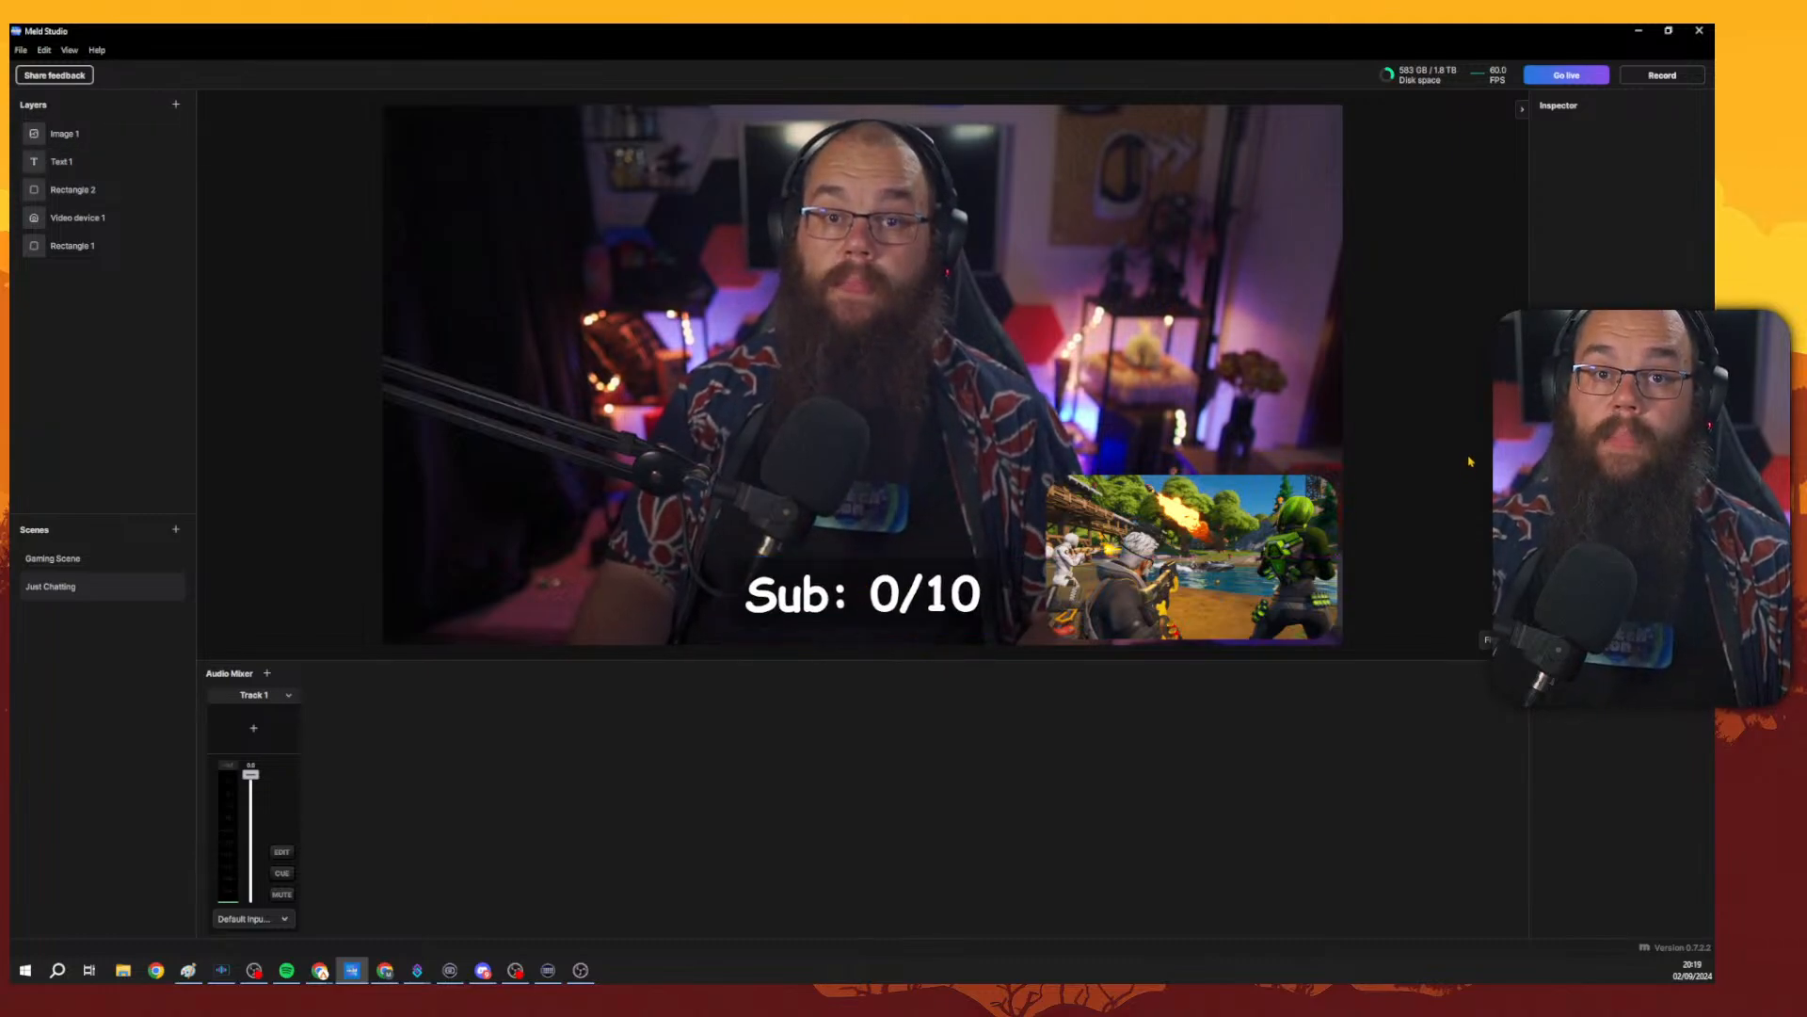
left_click(945, 544)
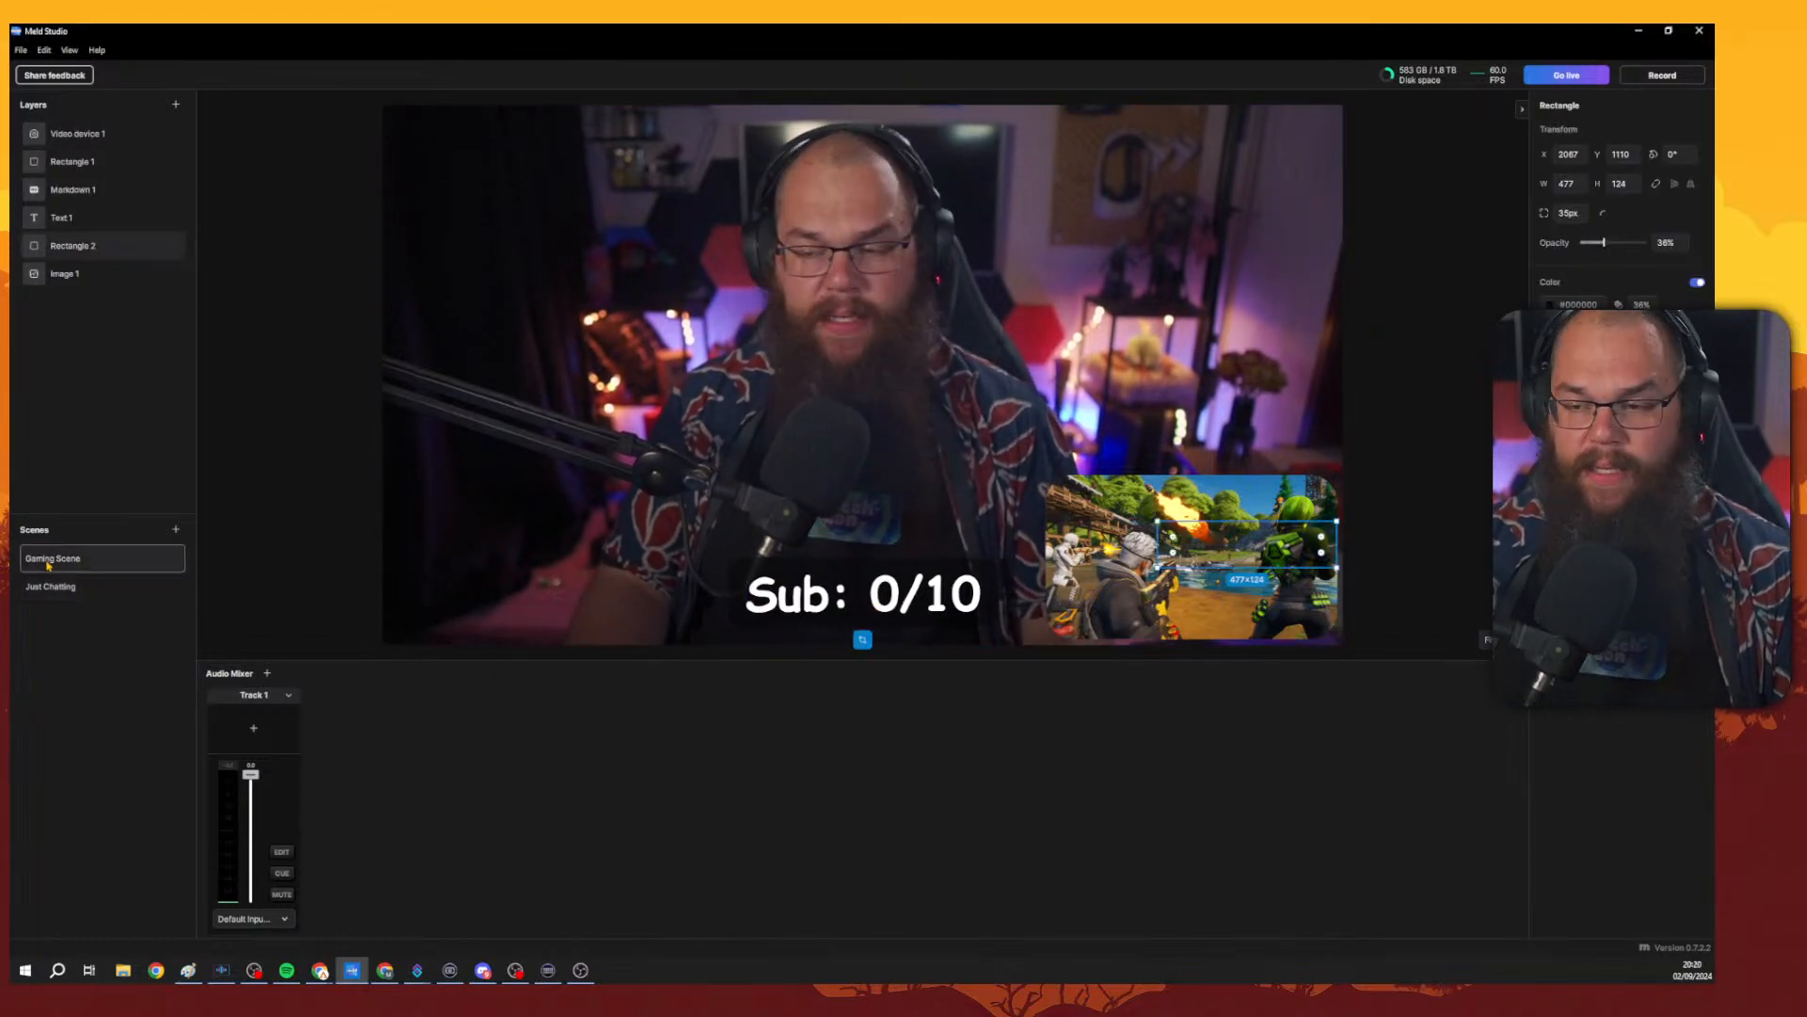
left_click(1396, 456)
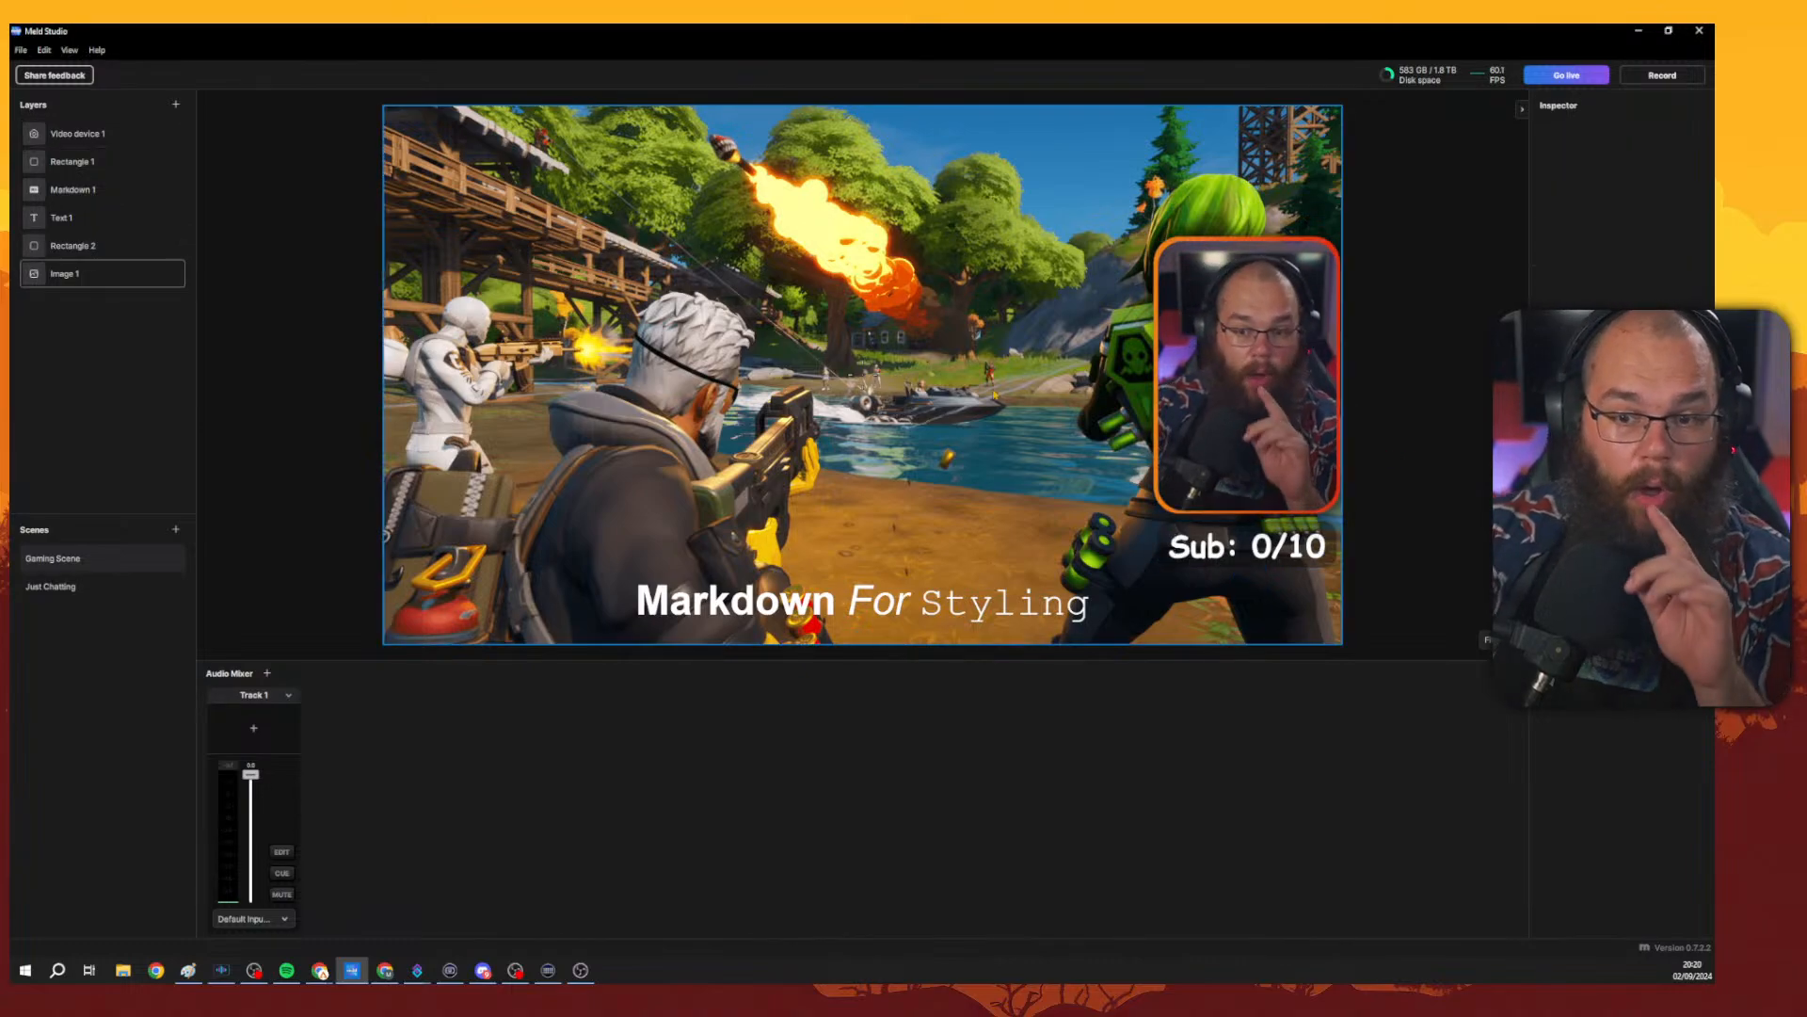
Add a media source layer to Gaming Scene and resize it to about 348 x 348 near the canvas centre.
left_click(175, 105)
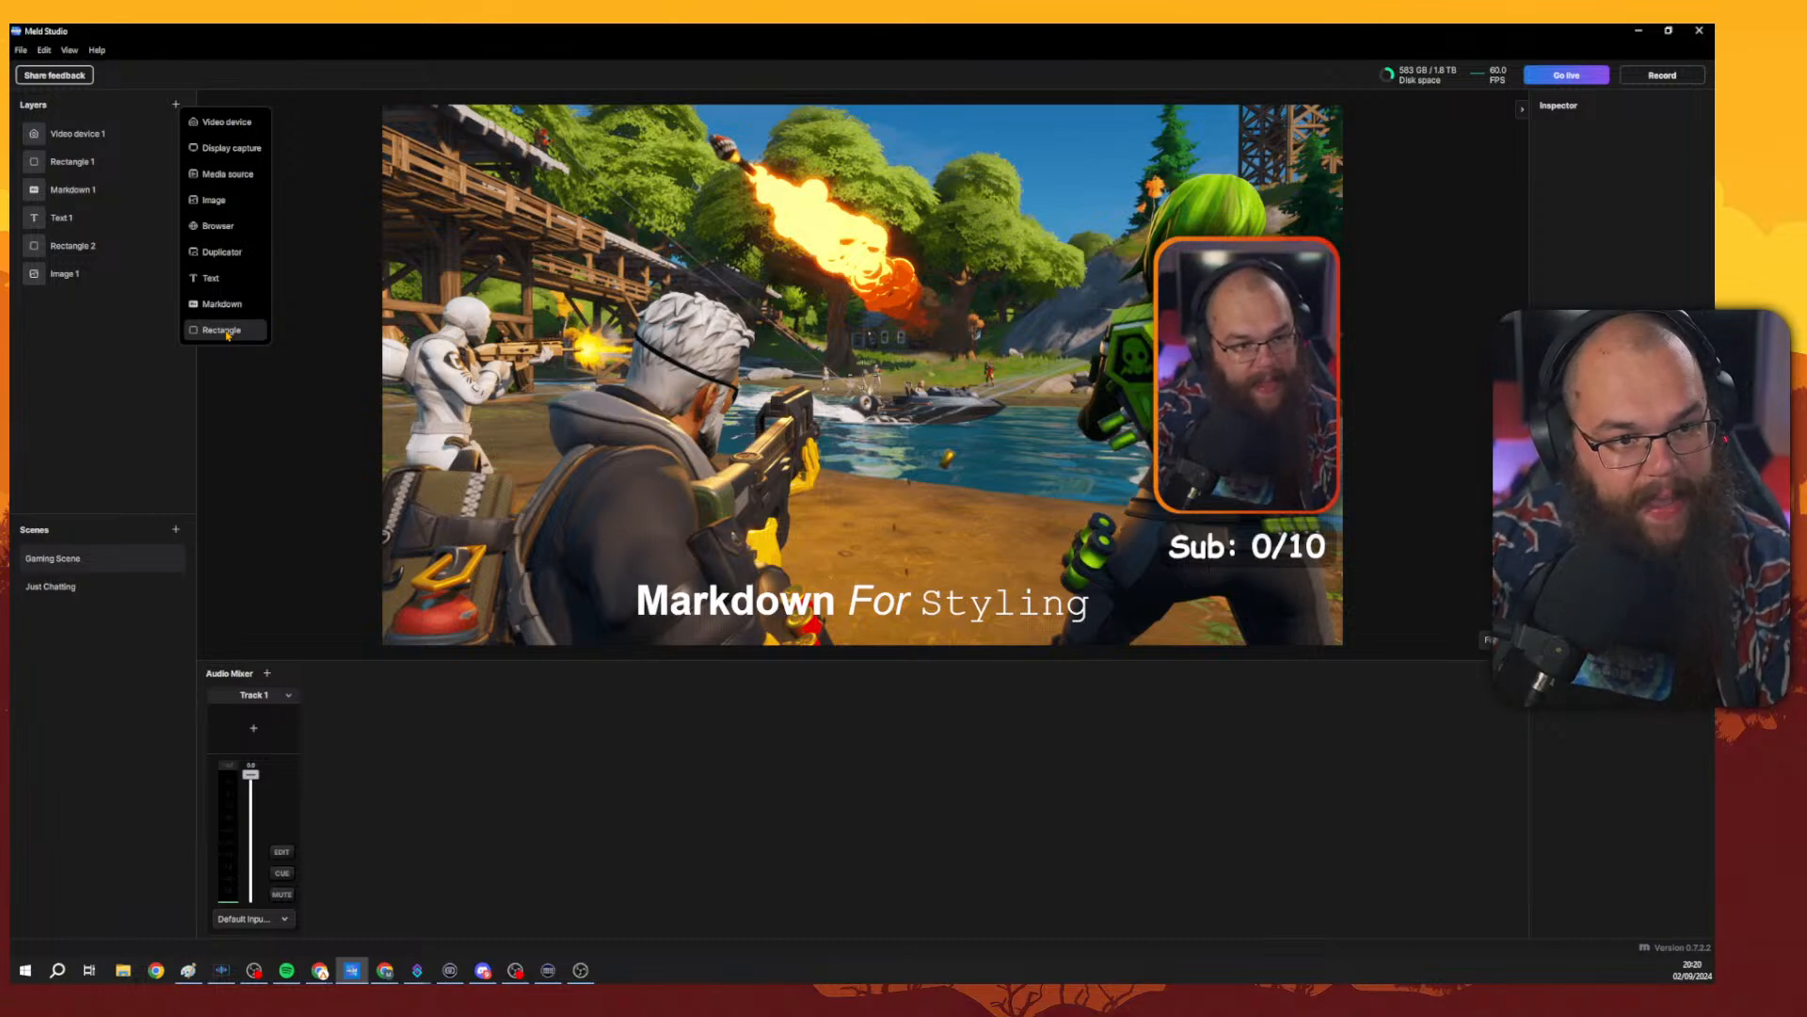
left_click(241, 181)
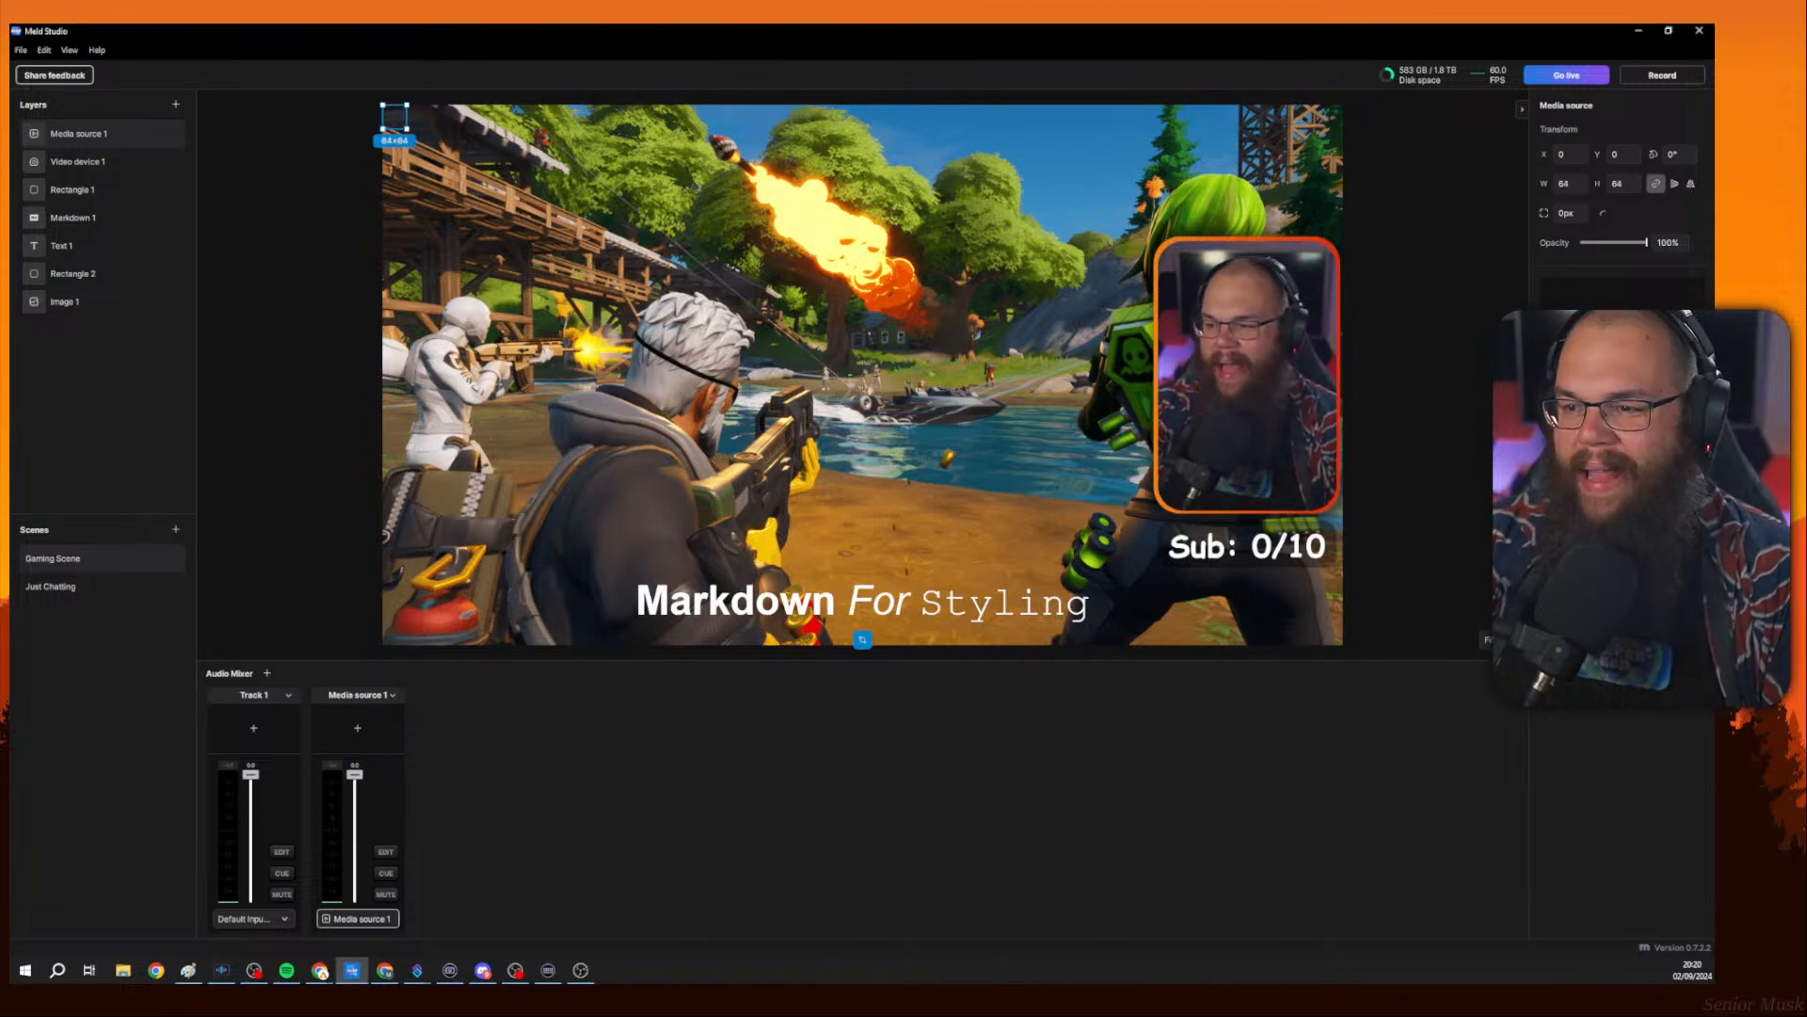
left_click_drag(396, 126, 927, 241)
left_click_drag(857, 356, 836, 414)
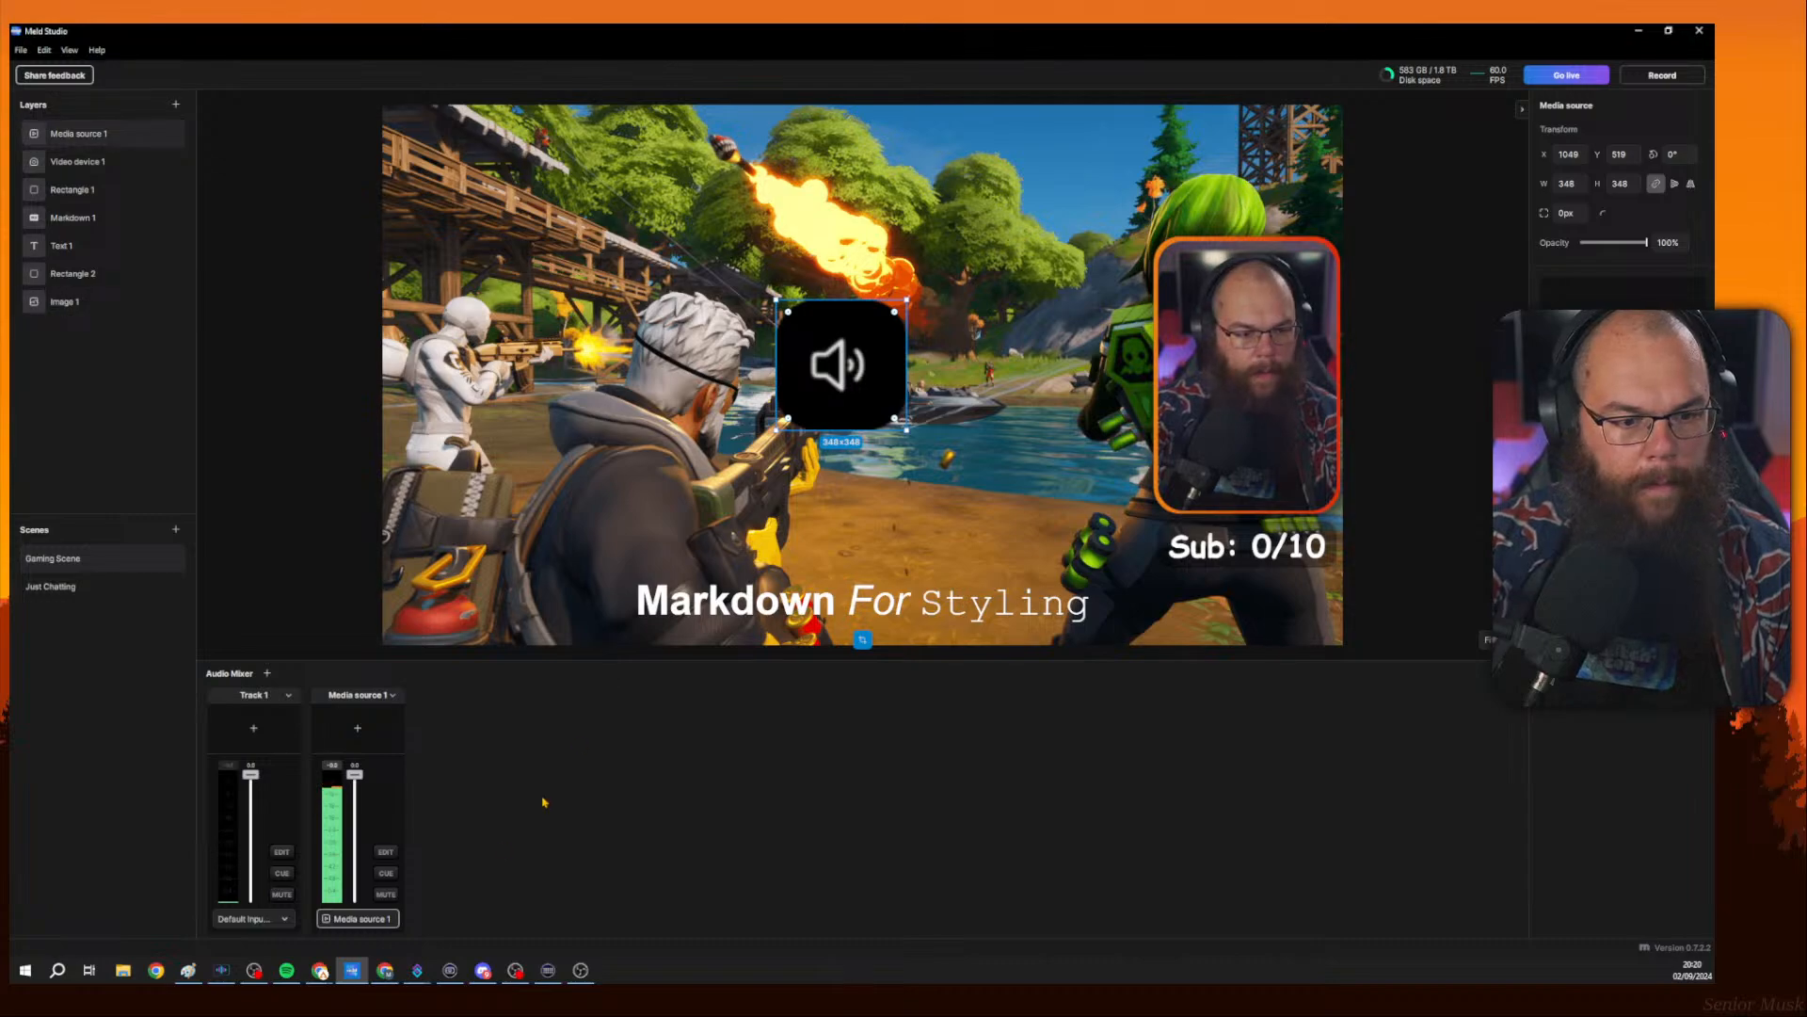
Move the media source layer to the top centre of the canvas.
left_click(386, 852)
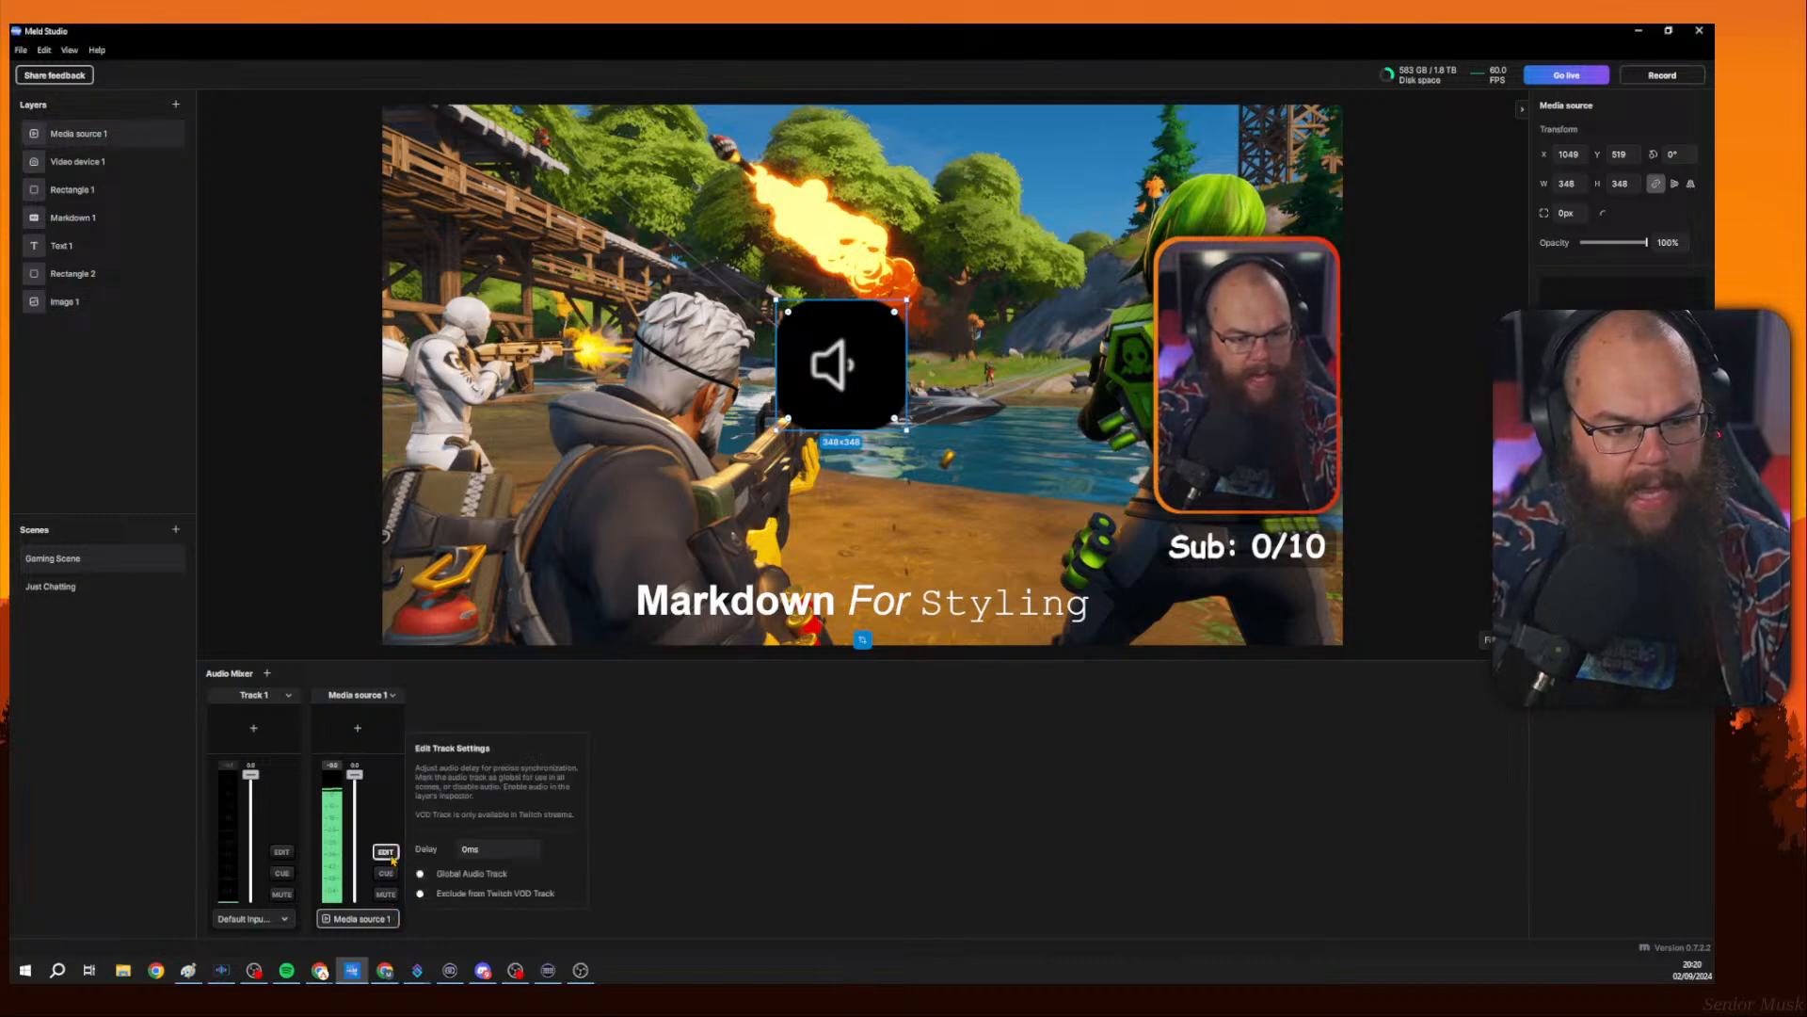
left_click(387, 852)
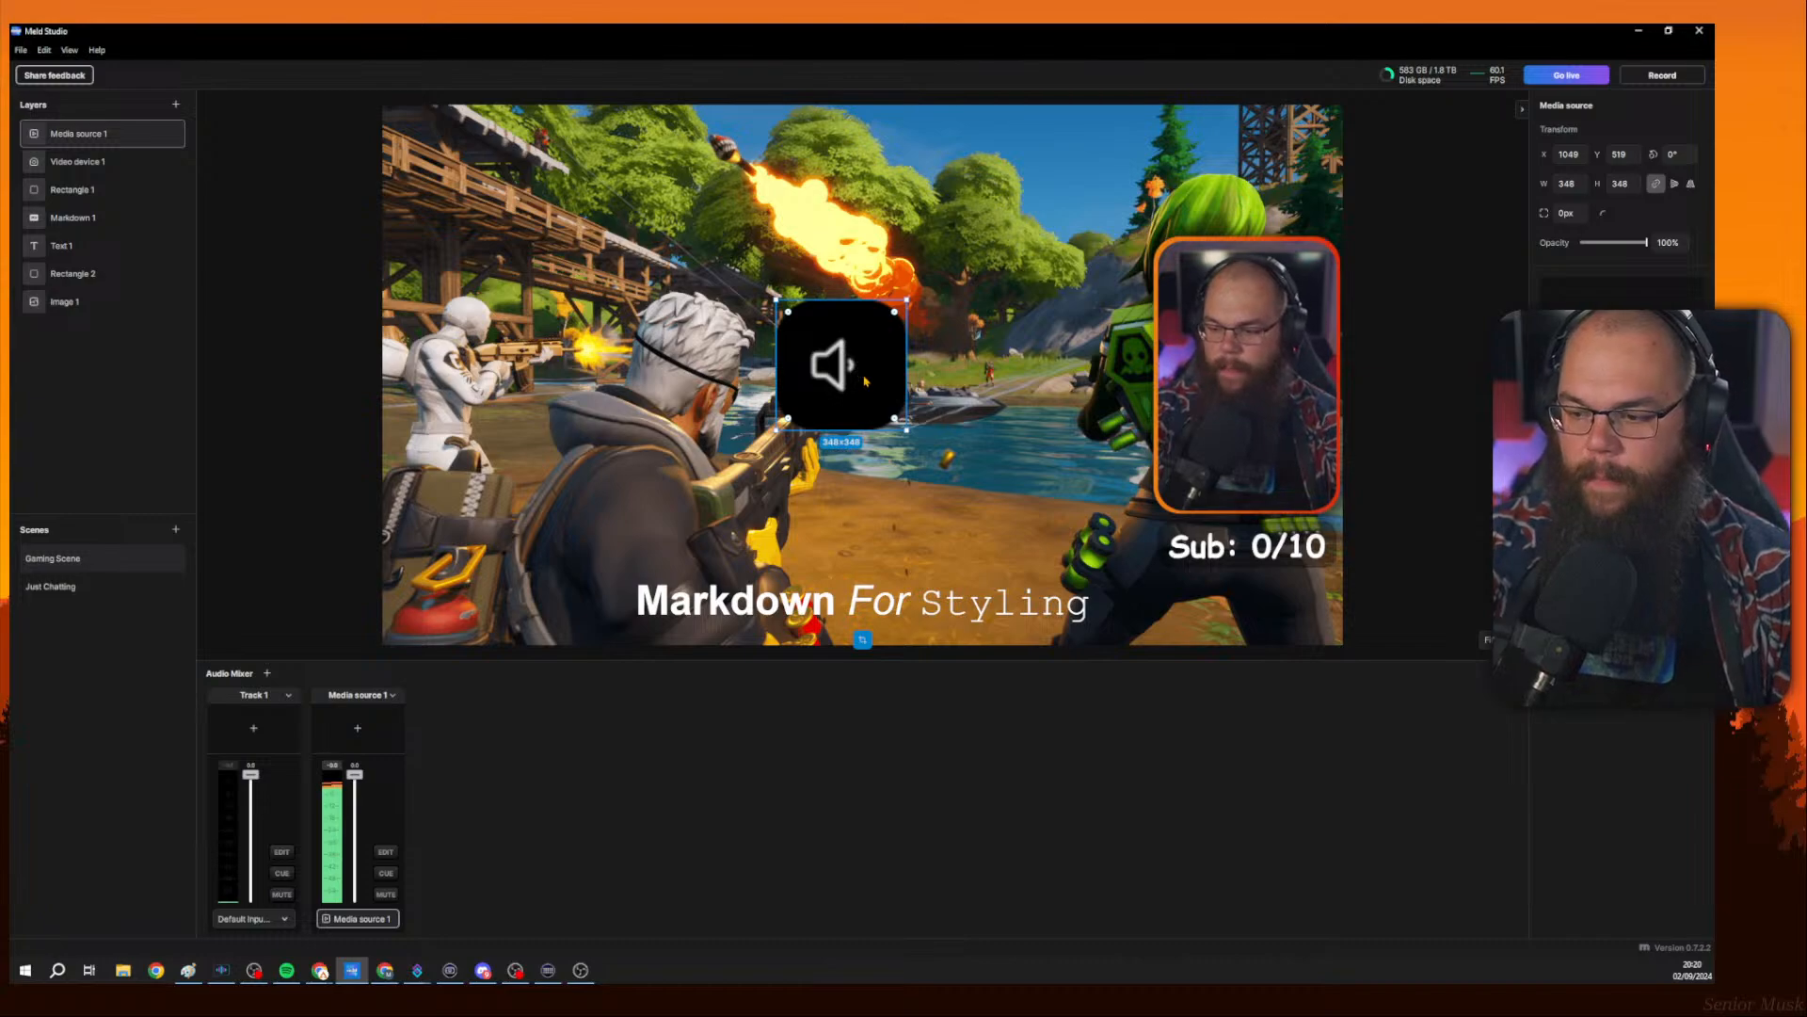
left_click_drag(865, 380, 886, 201)
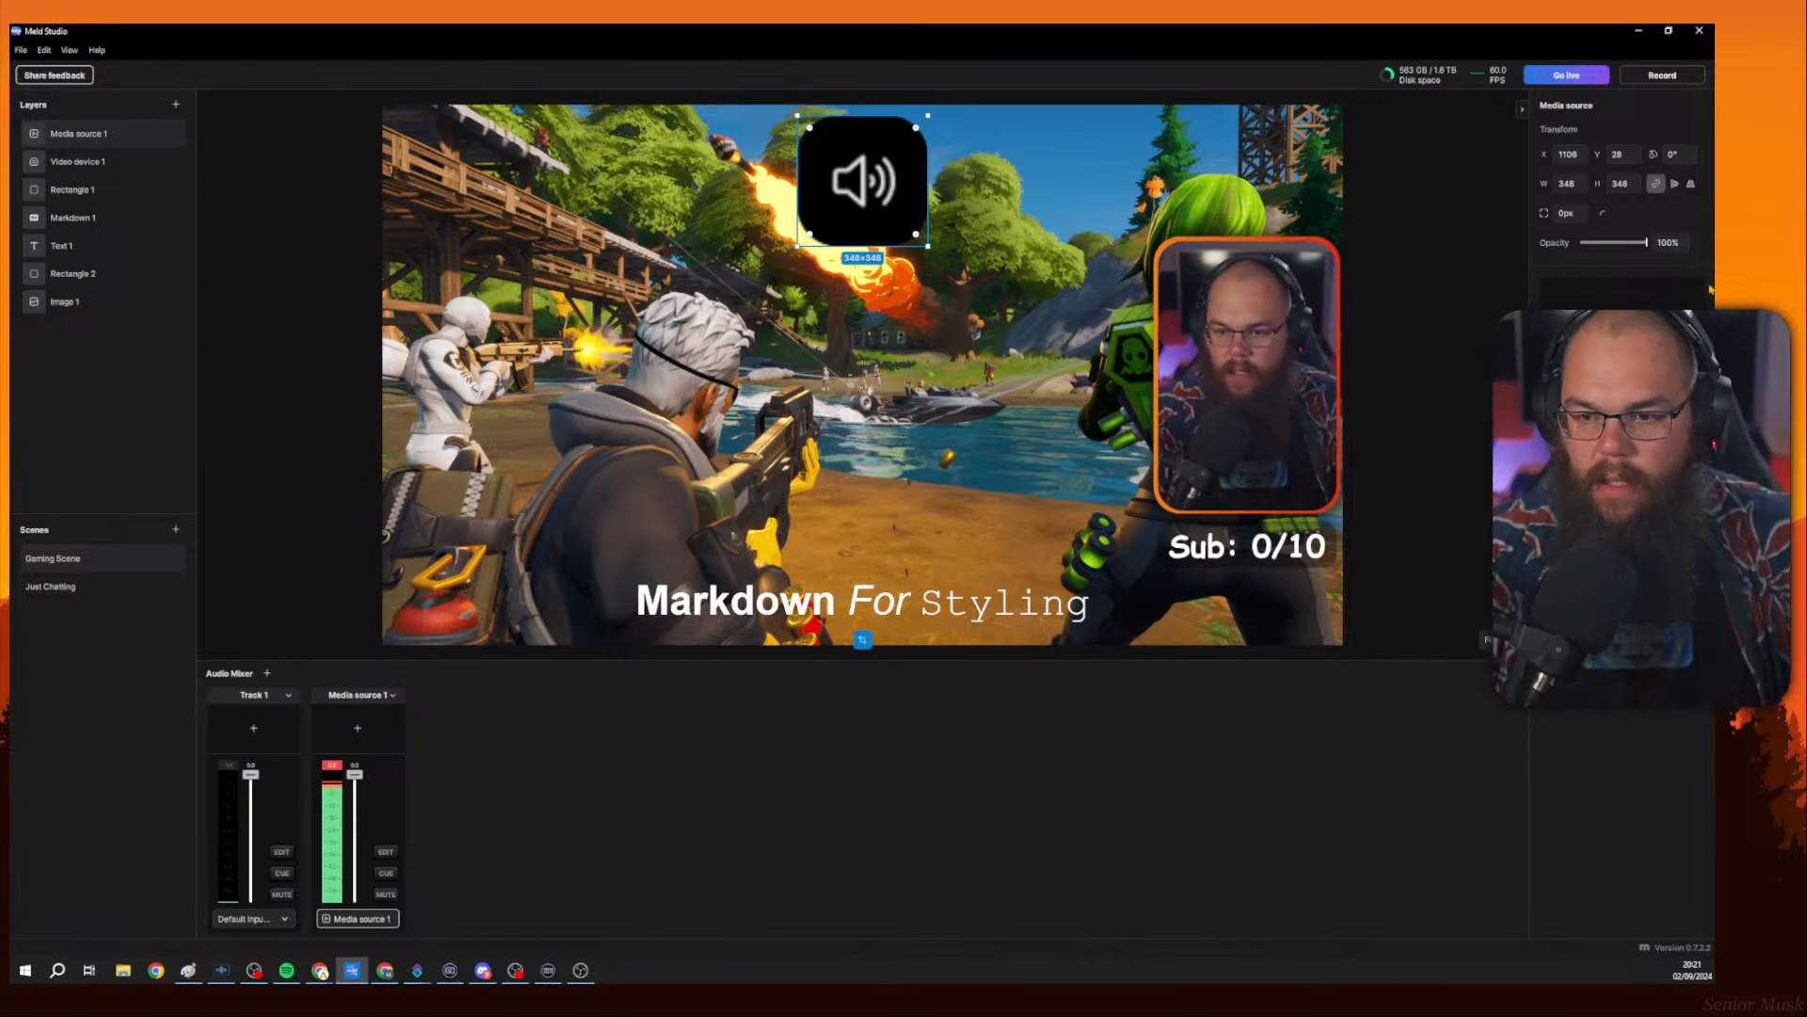
Try setting the media source's opacity to 0%, and undo the opacity change.
left_click_drag(1646, 243, 1580, 243)
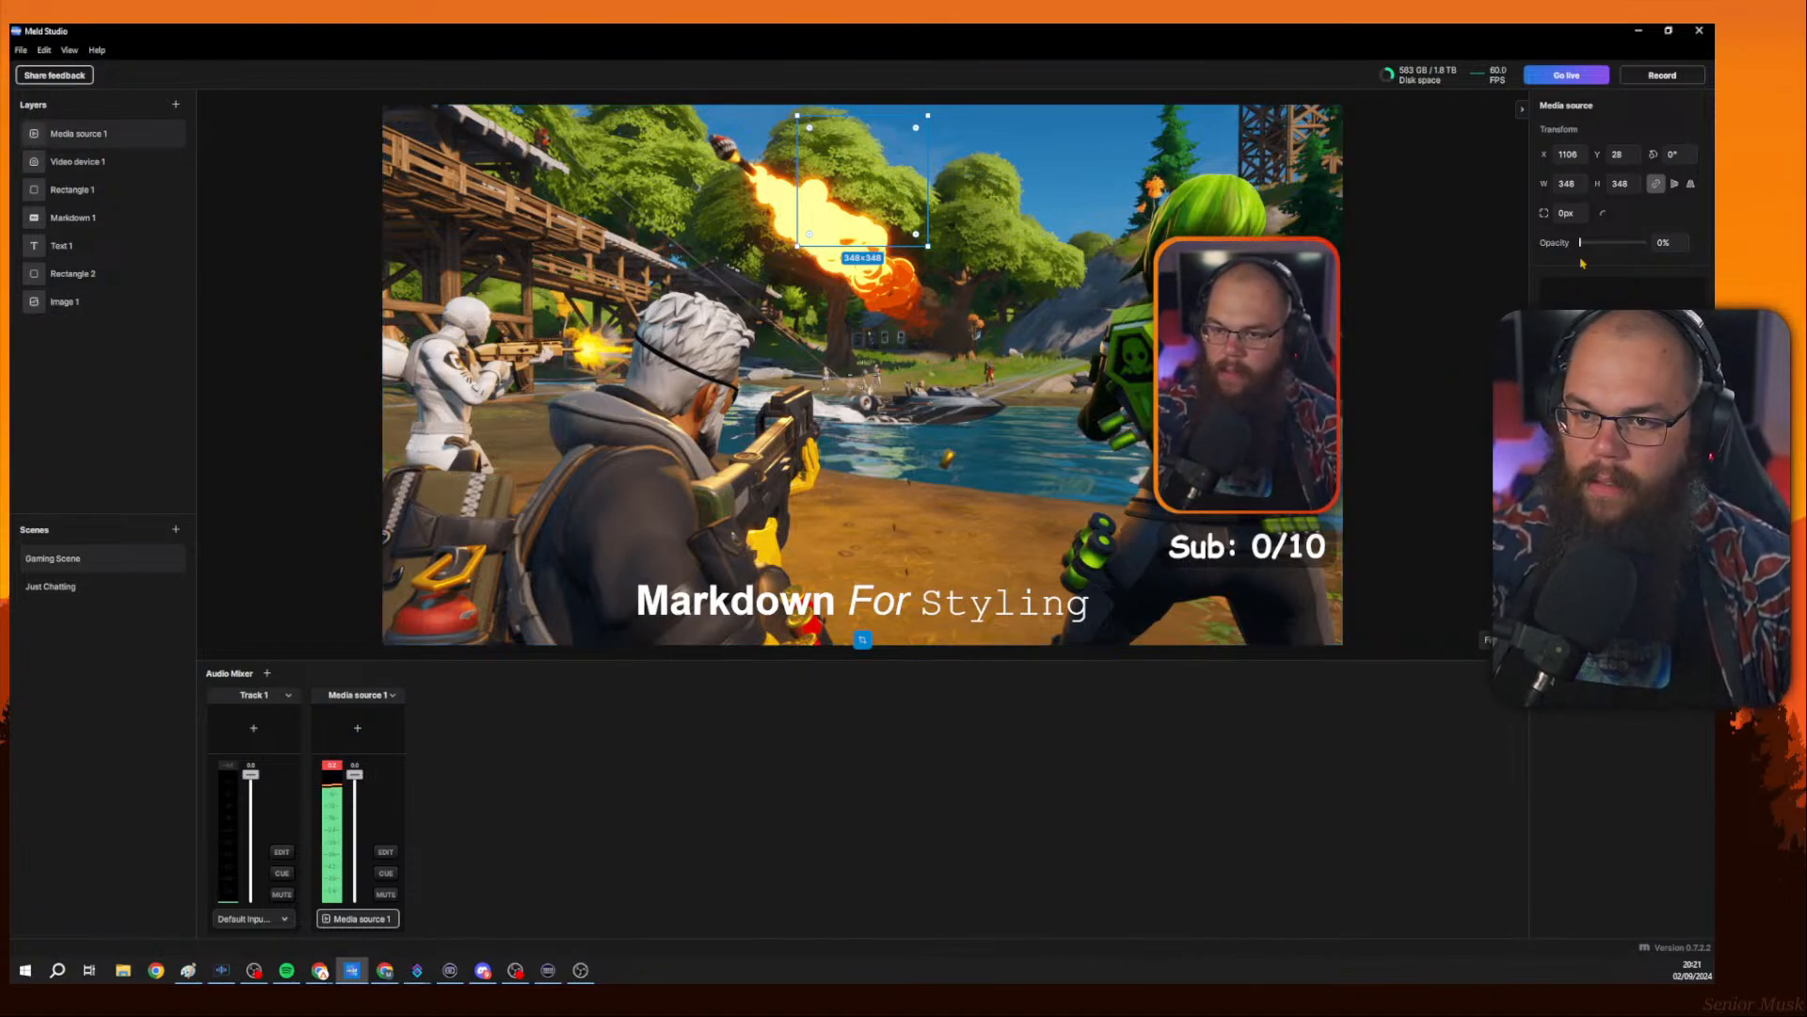
key("ctrl+z")
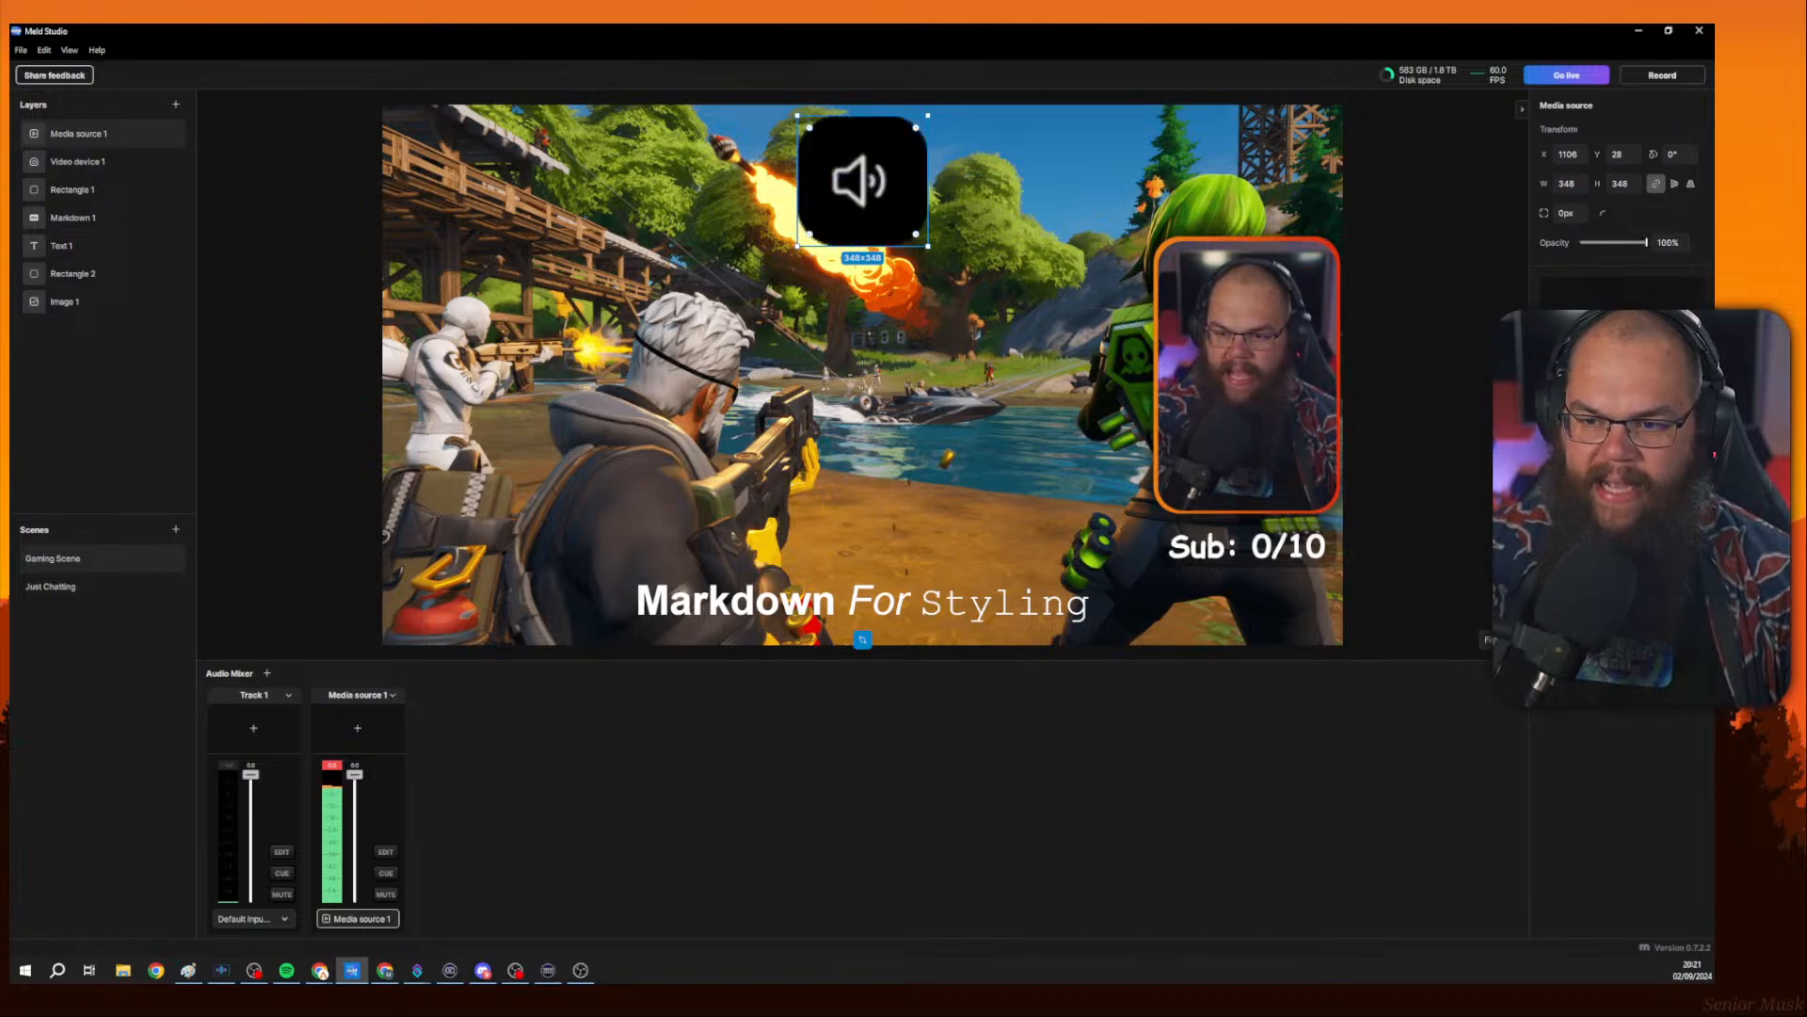
left_click(1695, 565)
key("Escape")
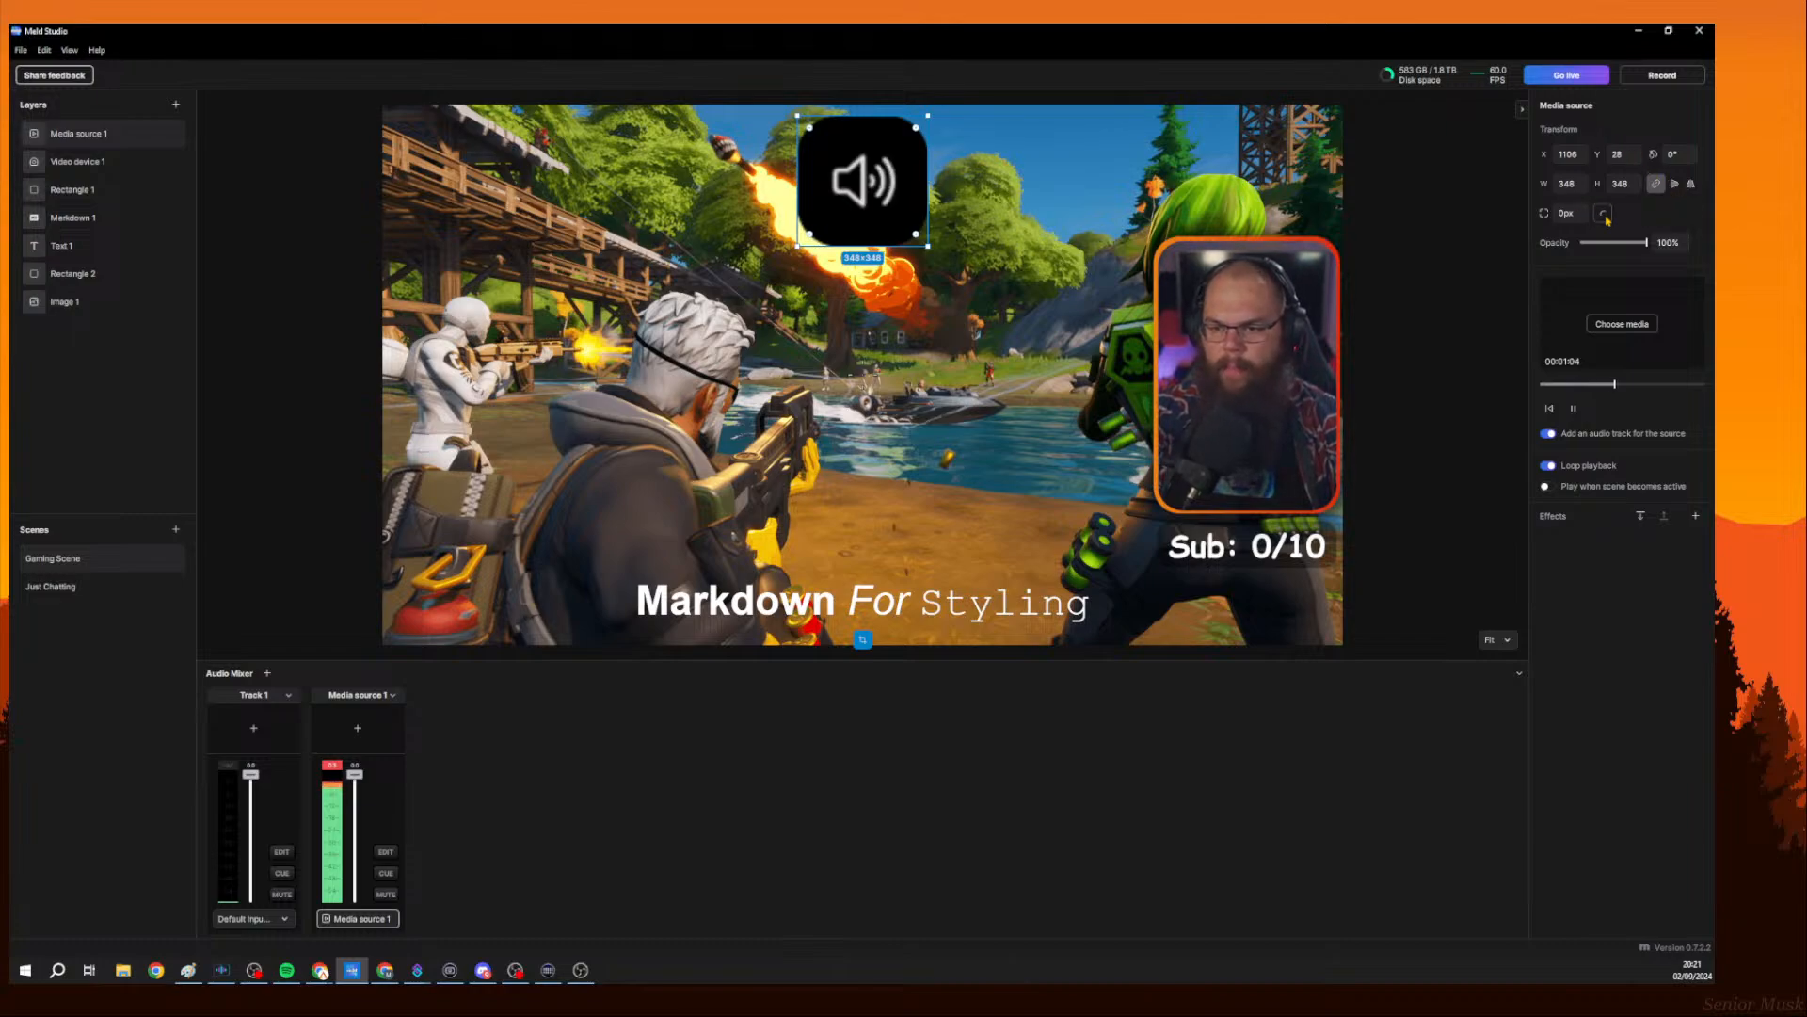
mouse_move(917, 128)
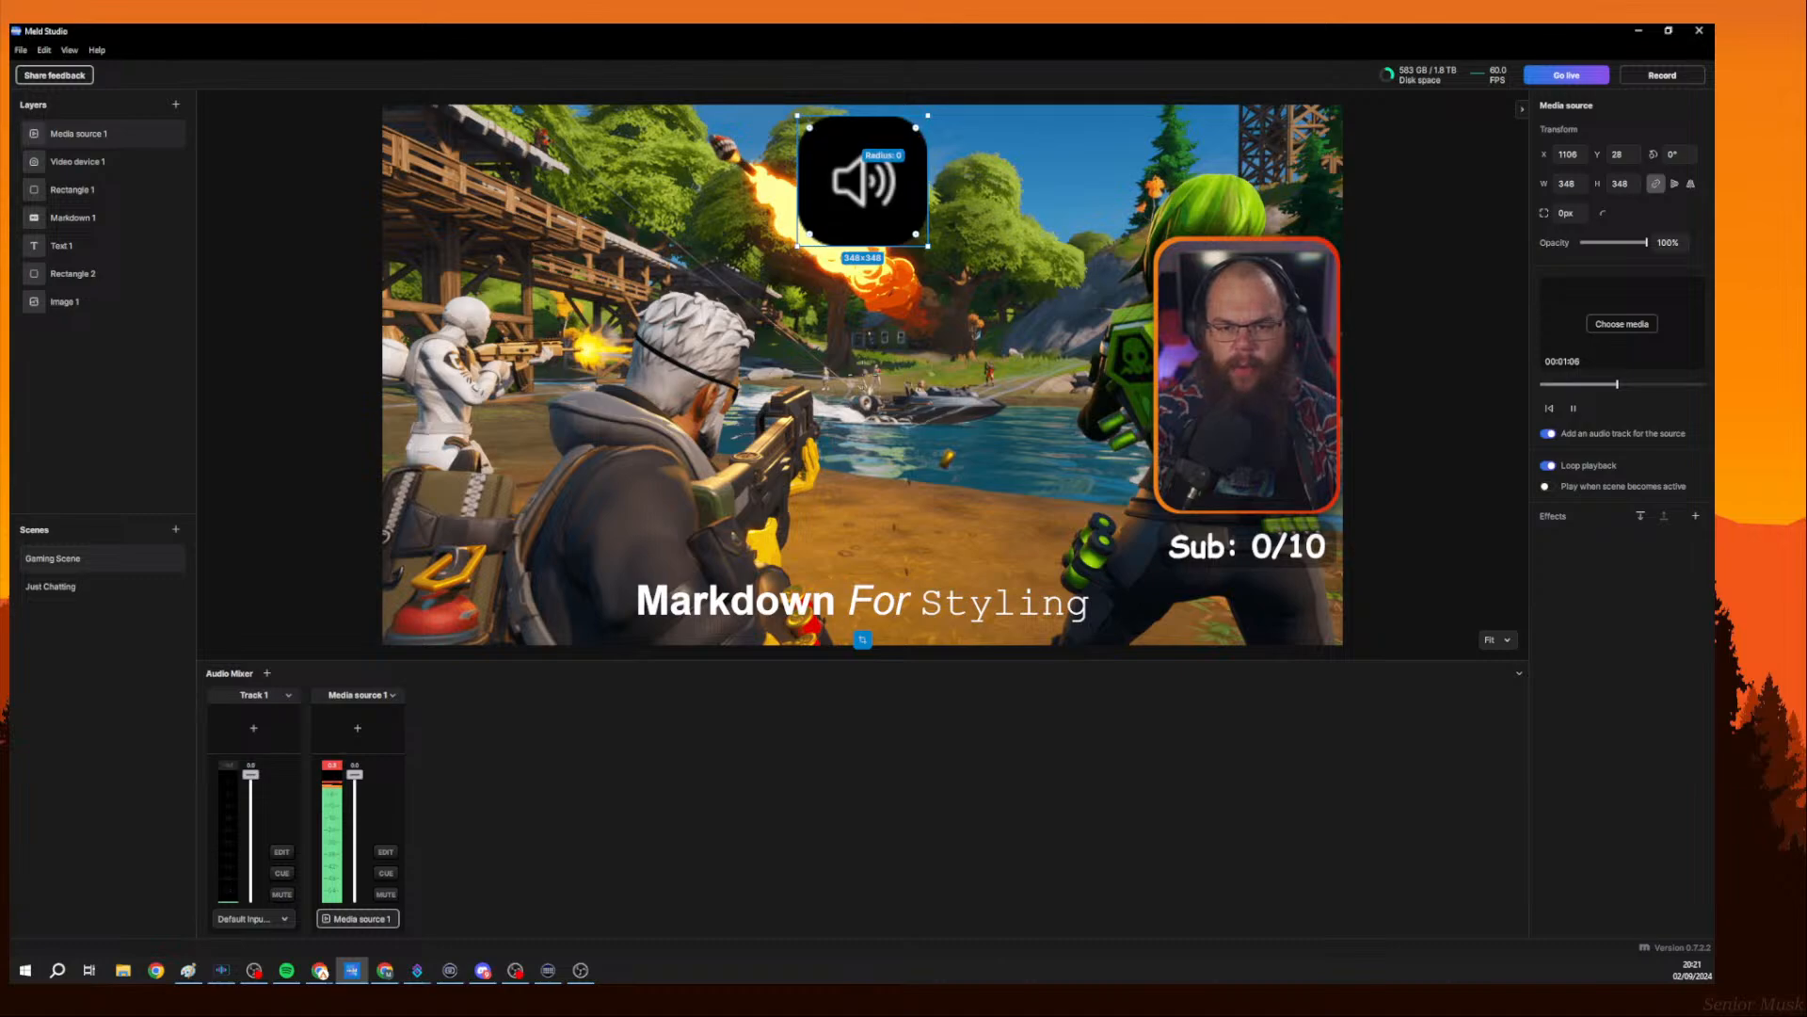
mouse_move(917, 129)
left_mouse_down()
mouse_move(866, 177)
mouse_move(917, 126)
left_mouse_up()
left_click(1431, 241)
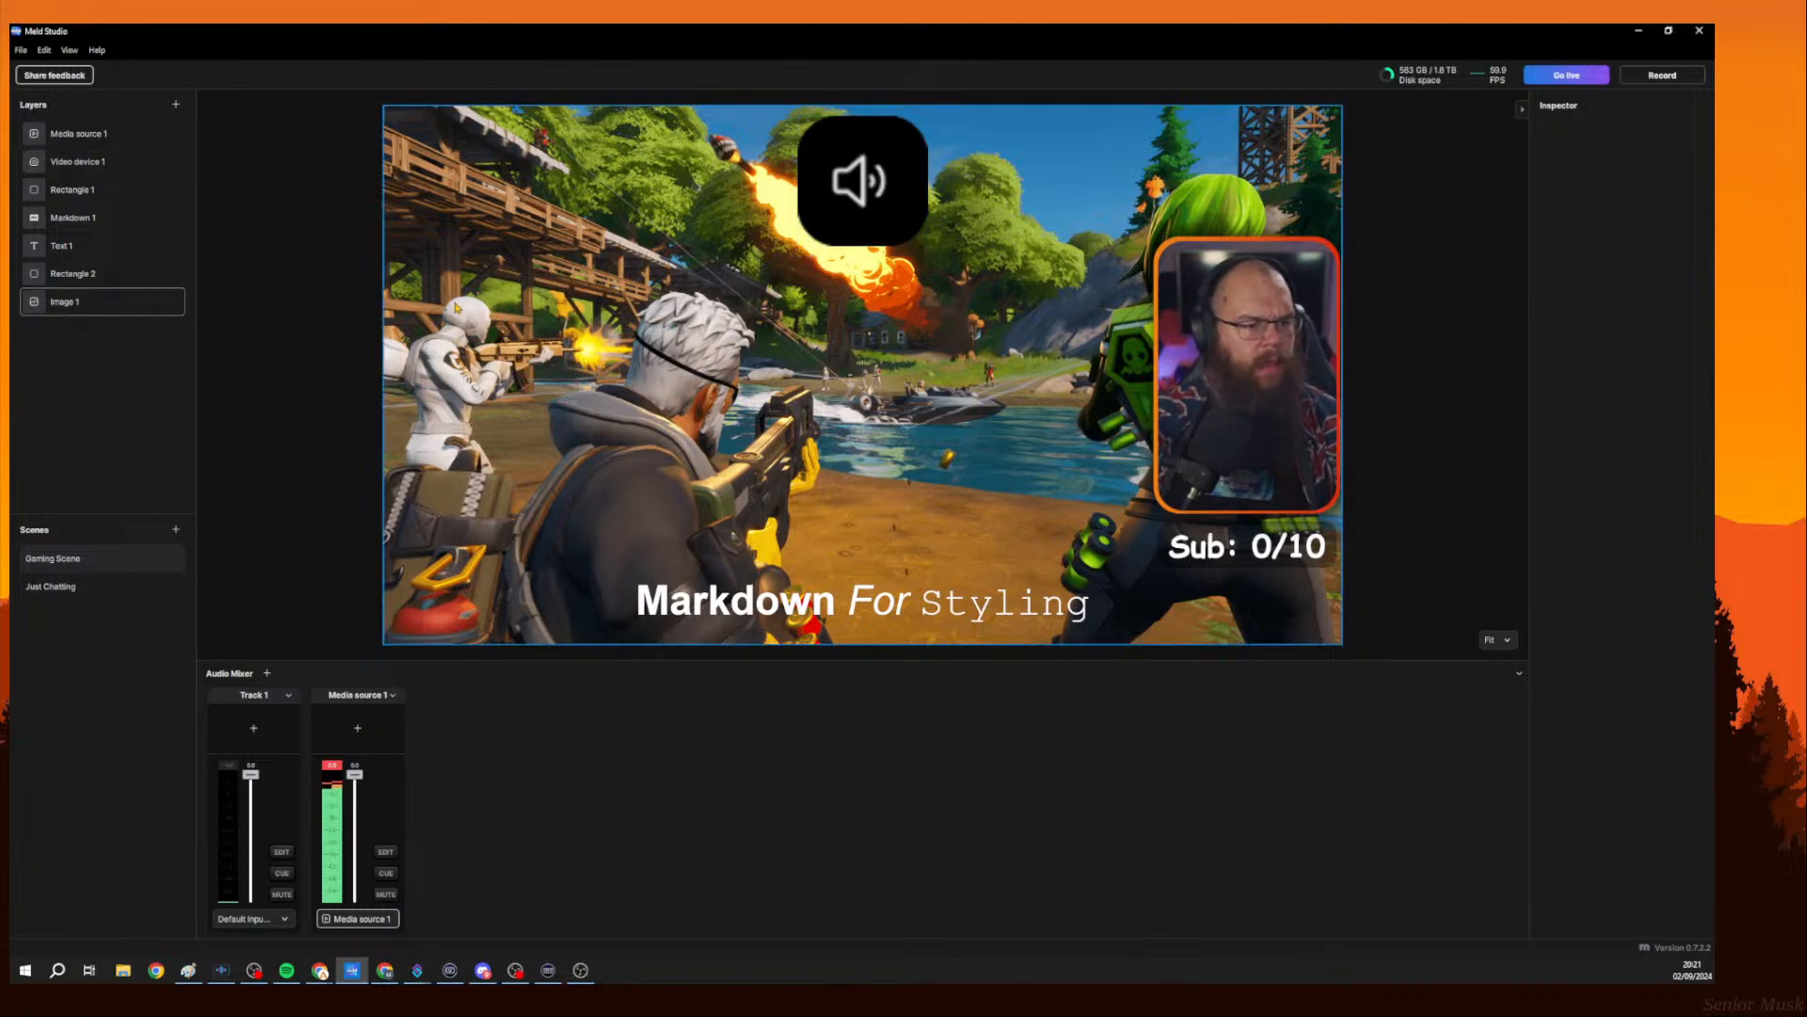
left_click(880, 188)
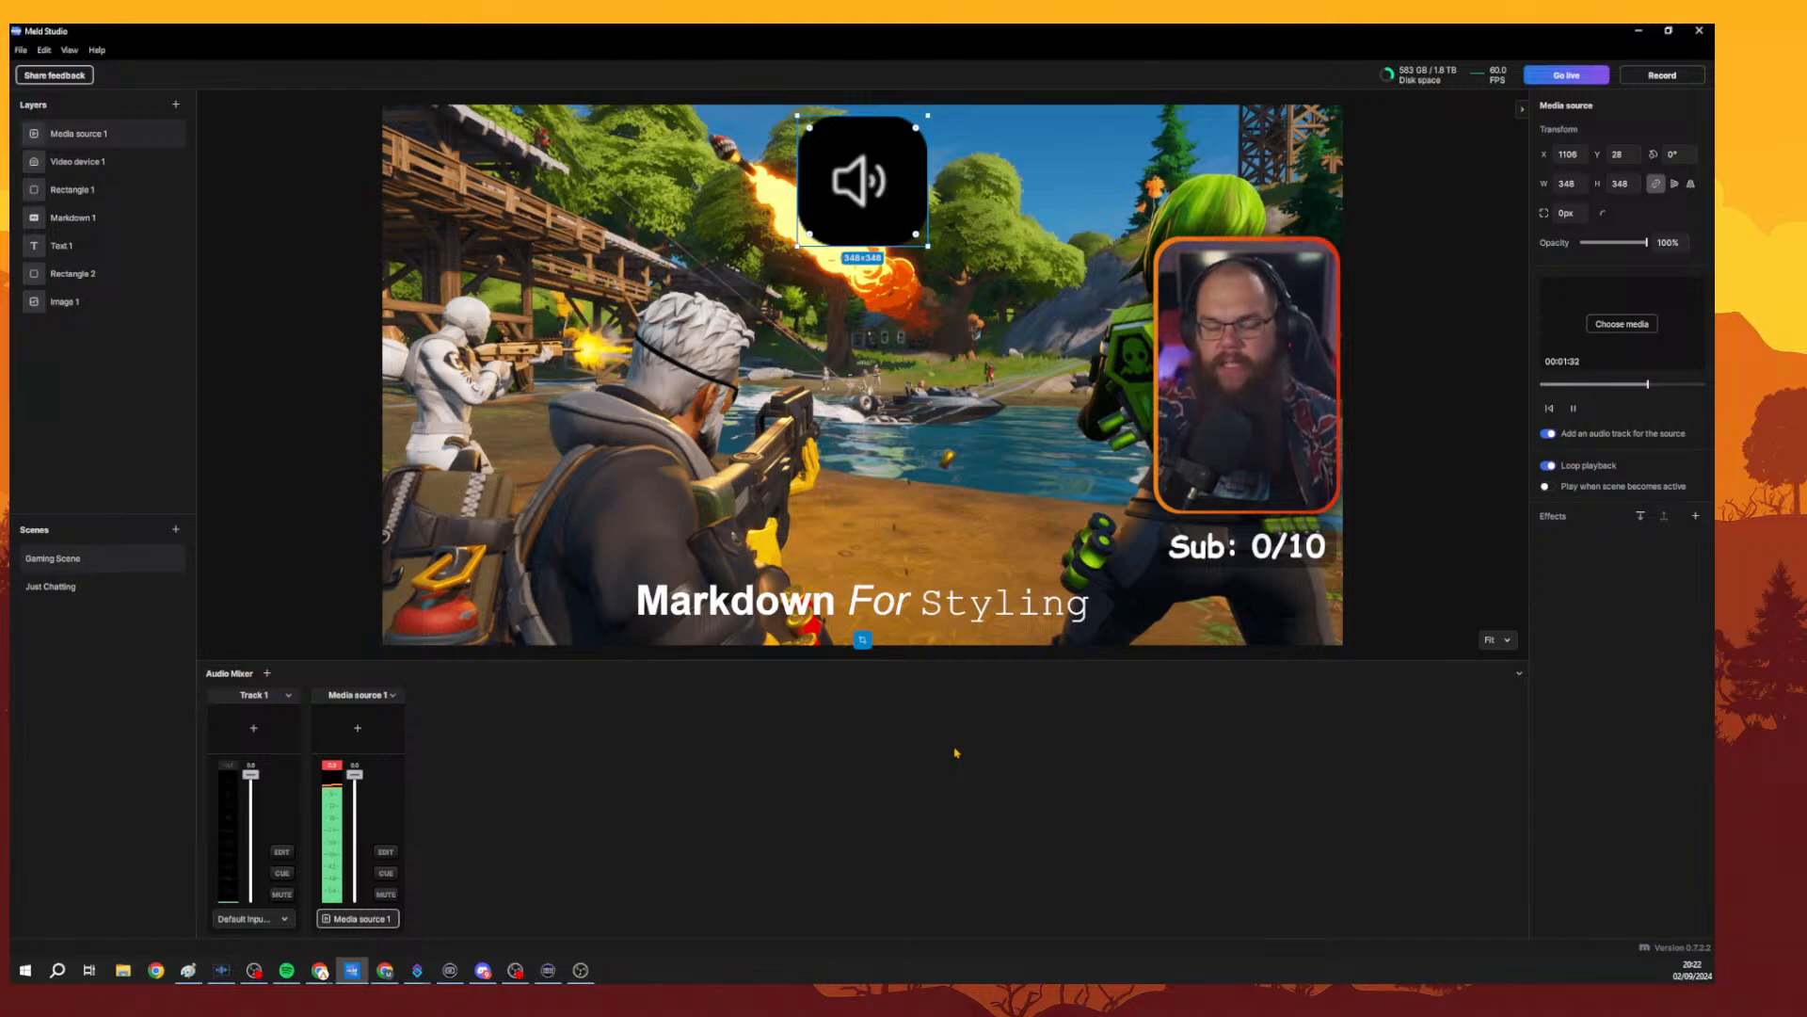
Try recolouring the Markdown text to orange #BC6523, then cancel the colour picker.
left_click(945, 619)
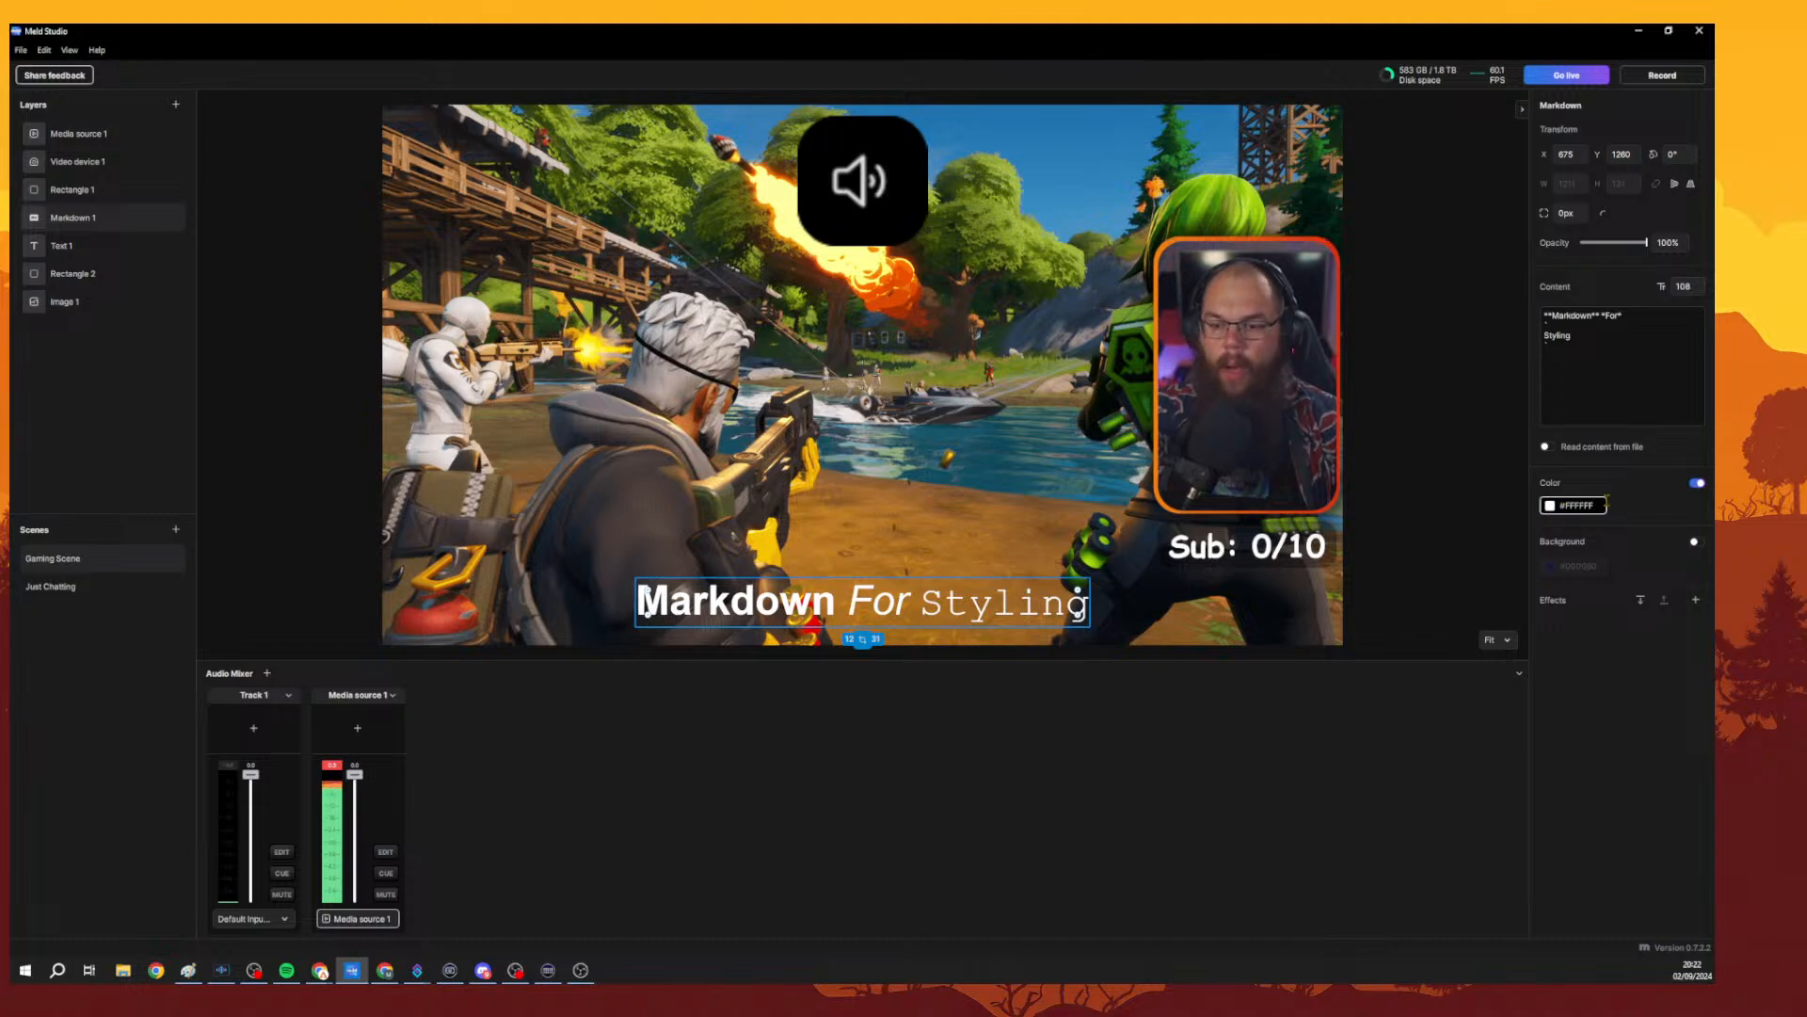
left_click(1550, 506)
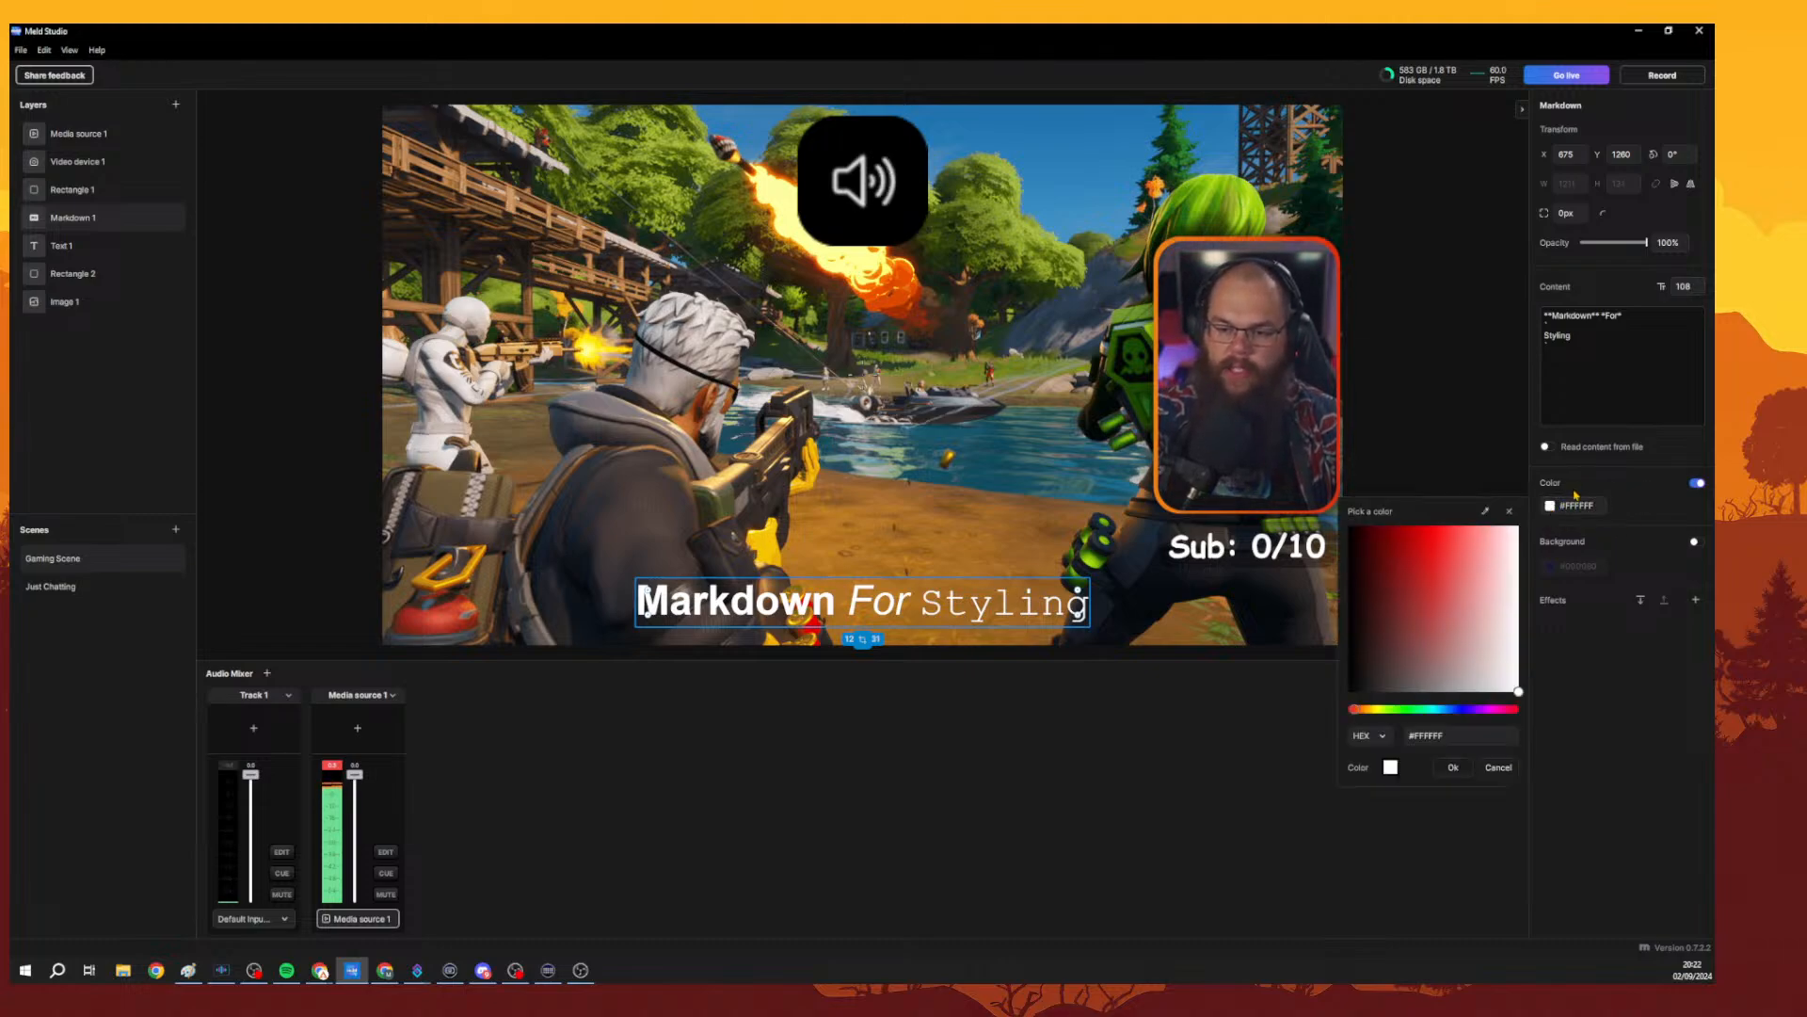
left_click(1373, 709)
left_click_drag(1373, 712, 1365, 712)
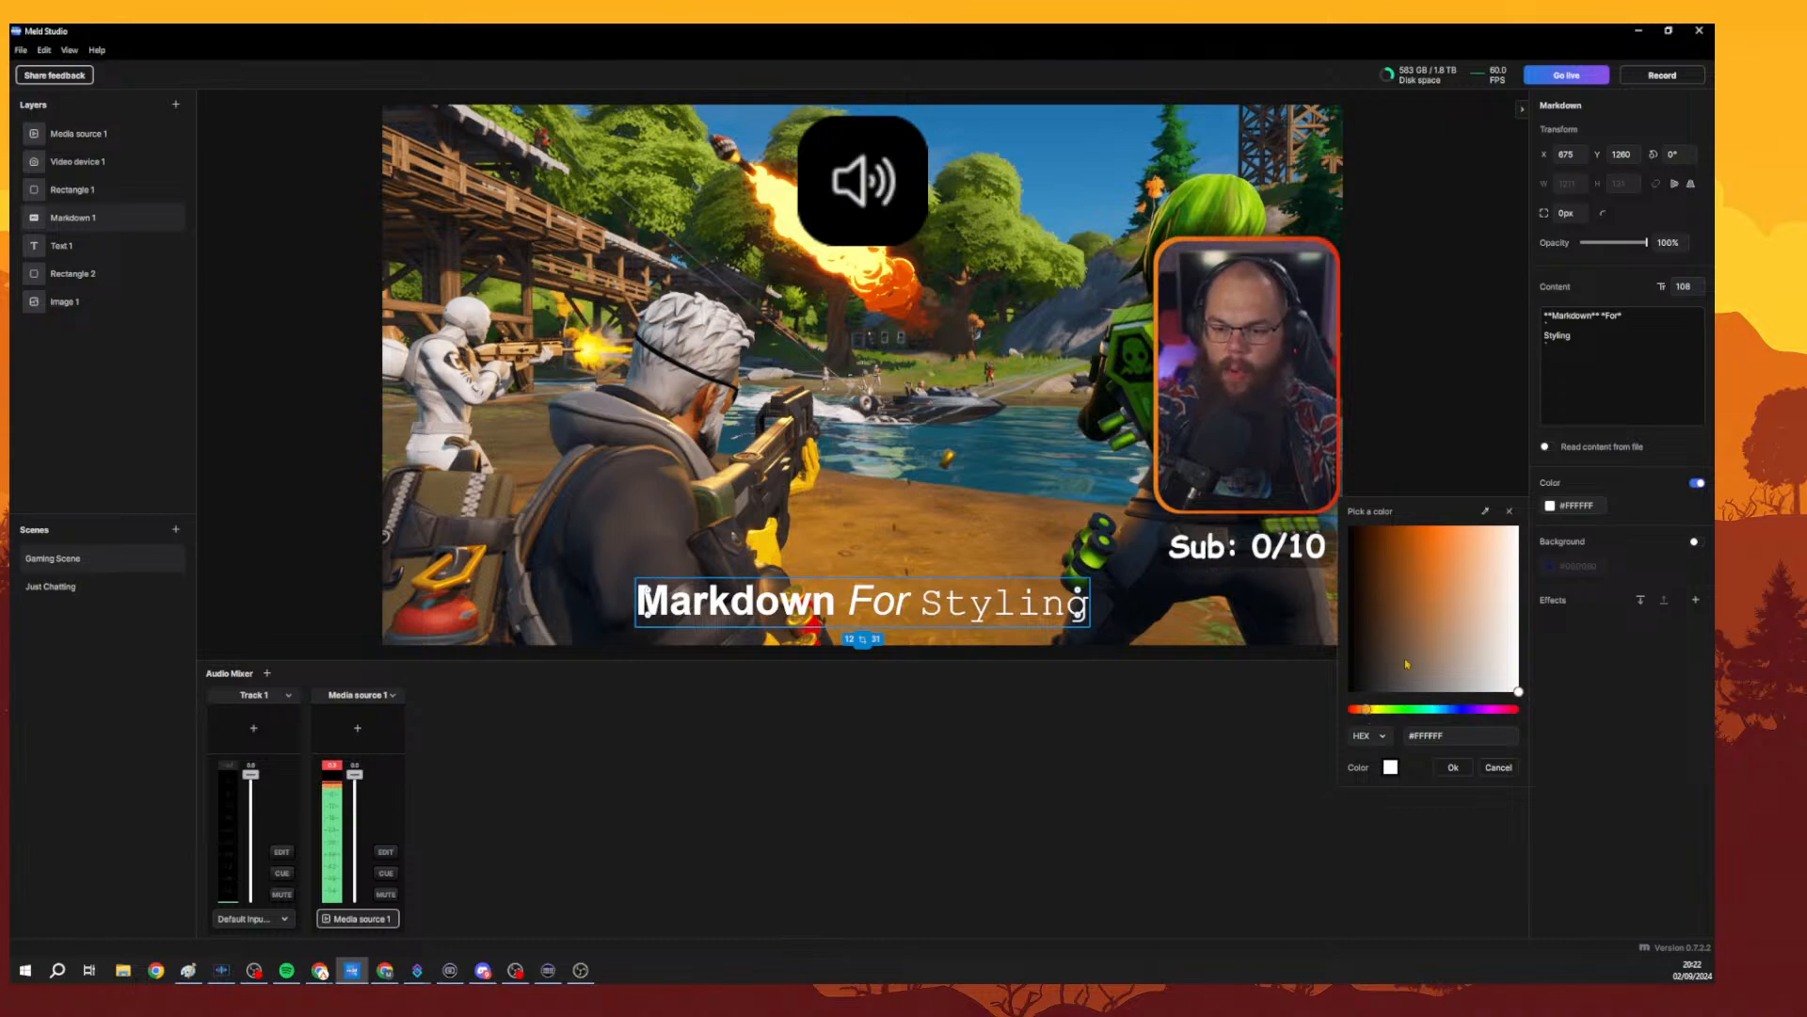
left_click_drag(1404, 658, 1428, 583)
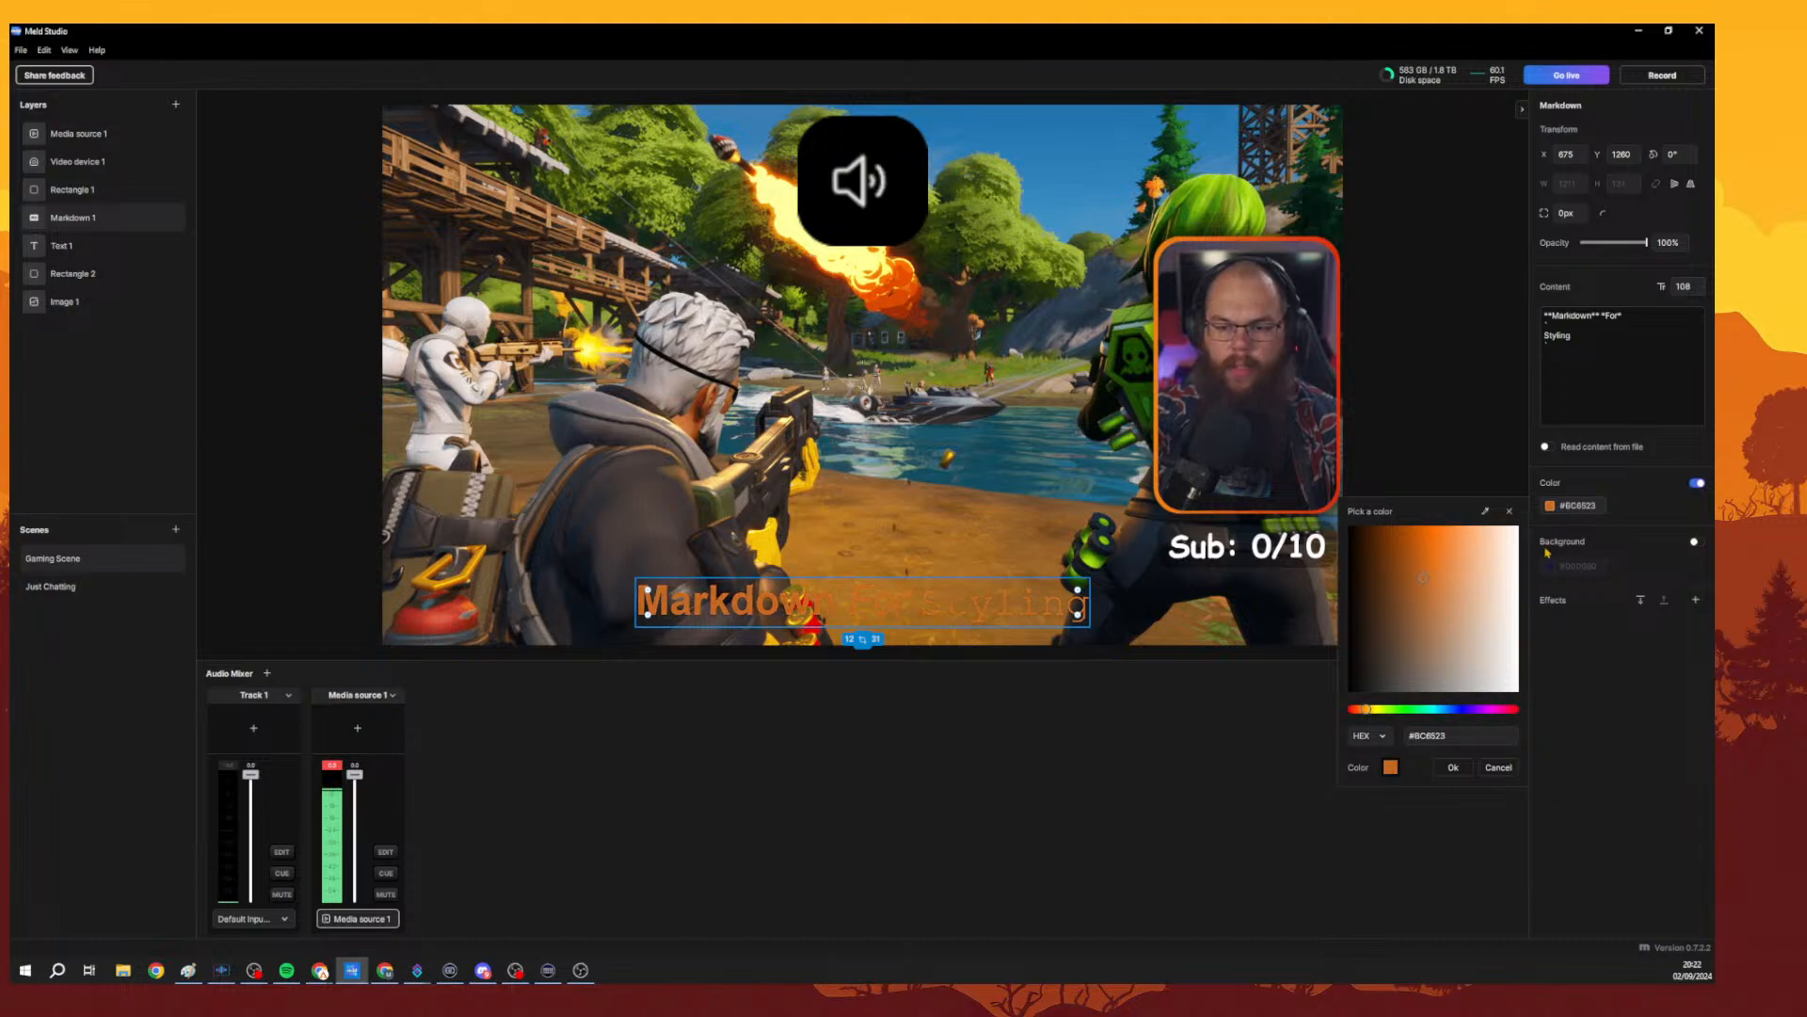
left_click(1621, 518)
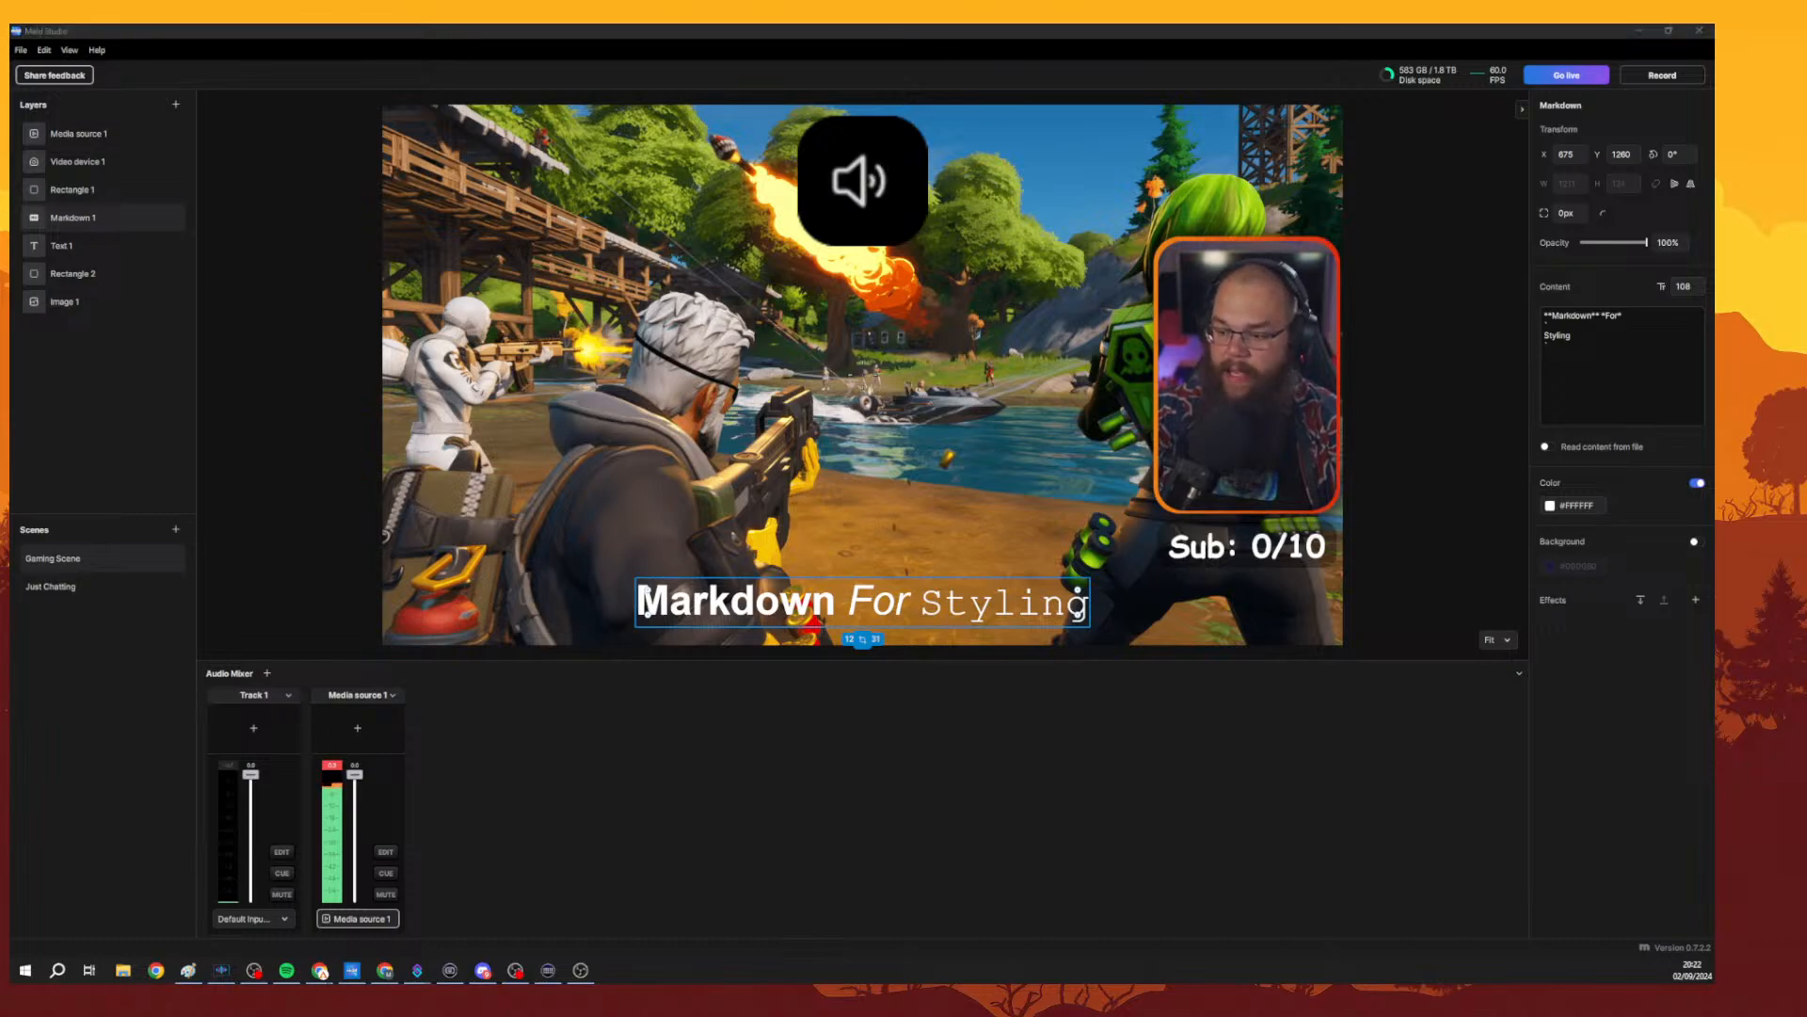
Switch to the browser and read the Meld Studio blog post on C++ undo/redo frameworks, zoomed in.
key("alt+Tab")
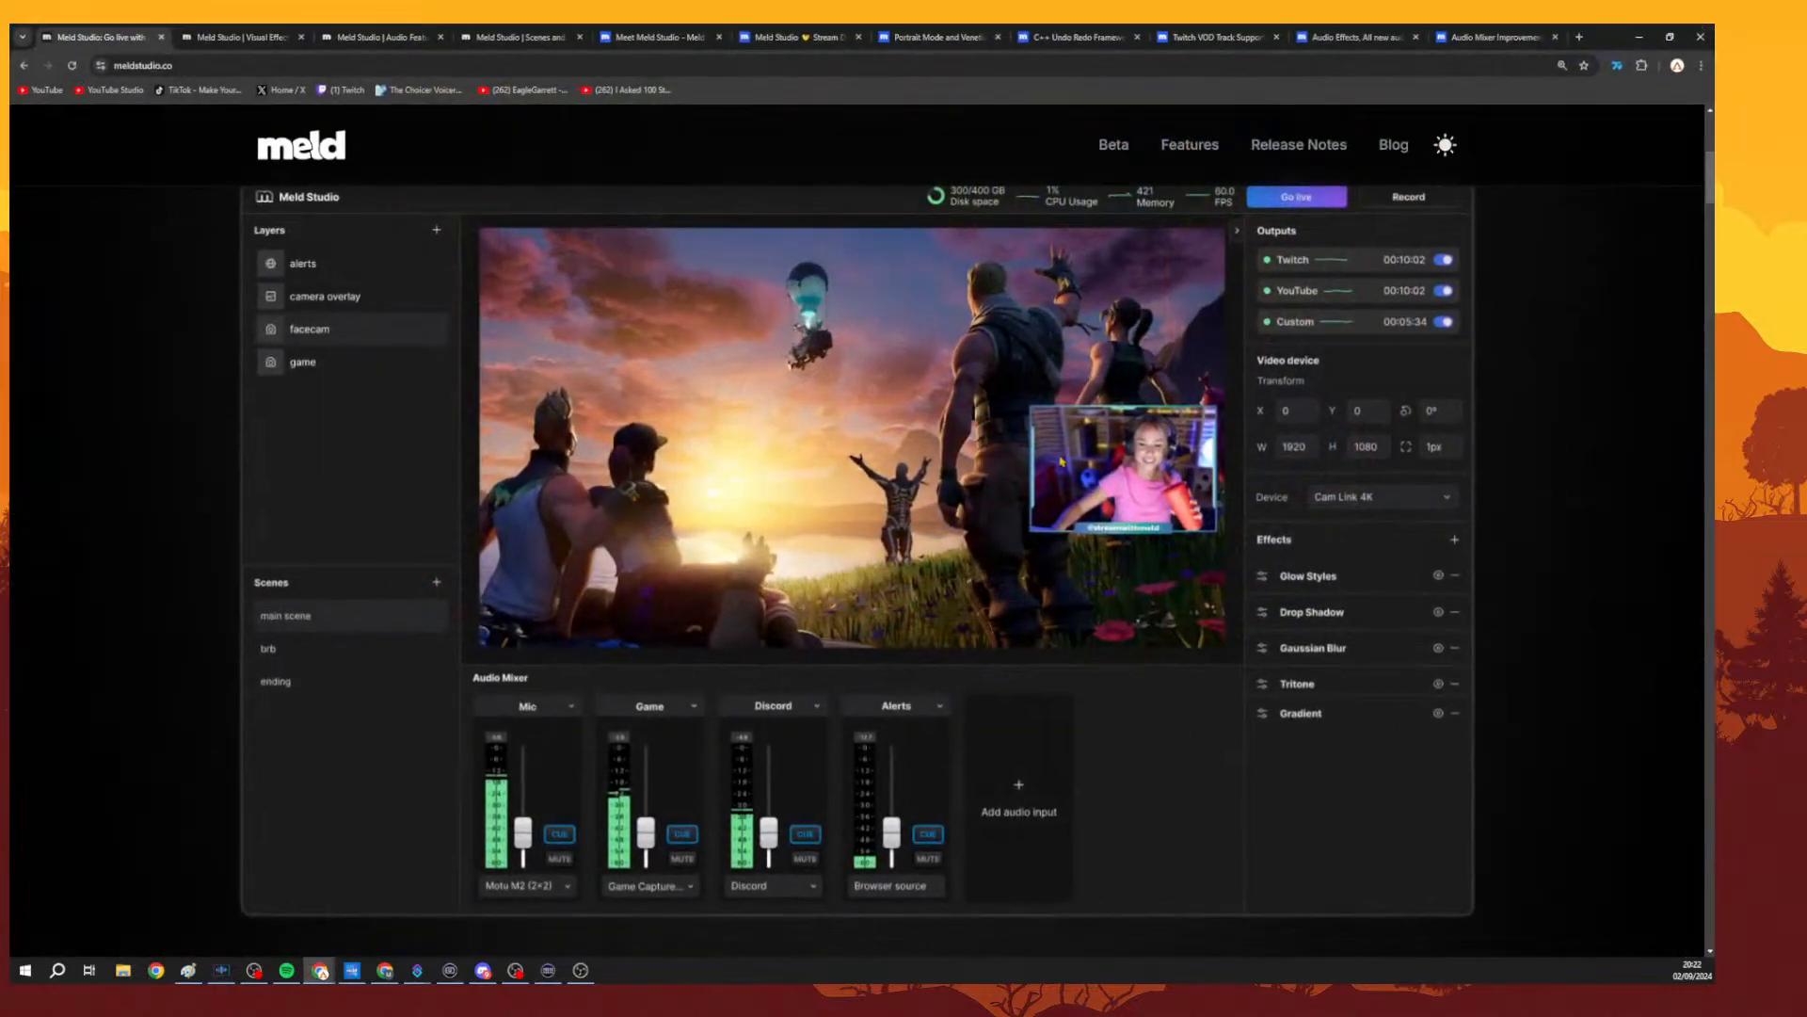
left_click(1096, 40)
middle_click(1182, 272)
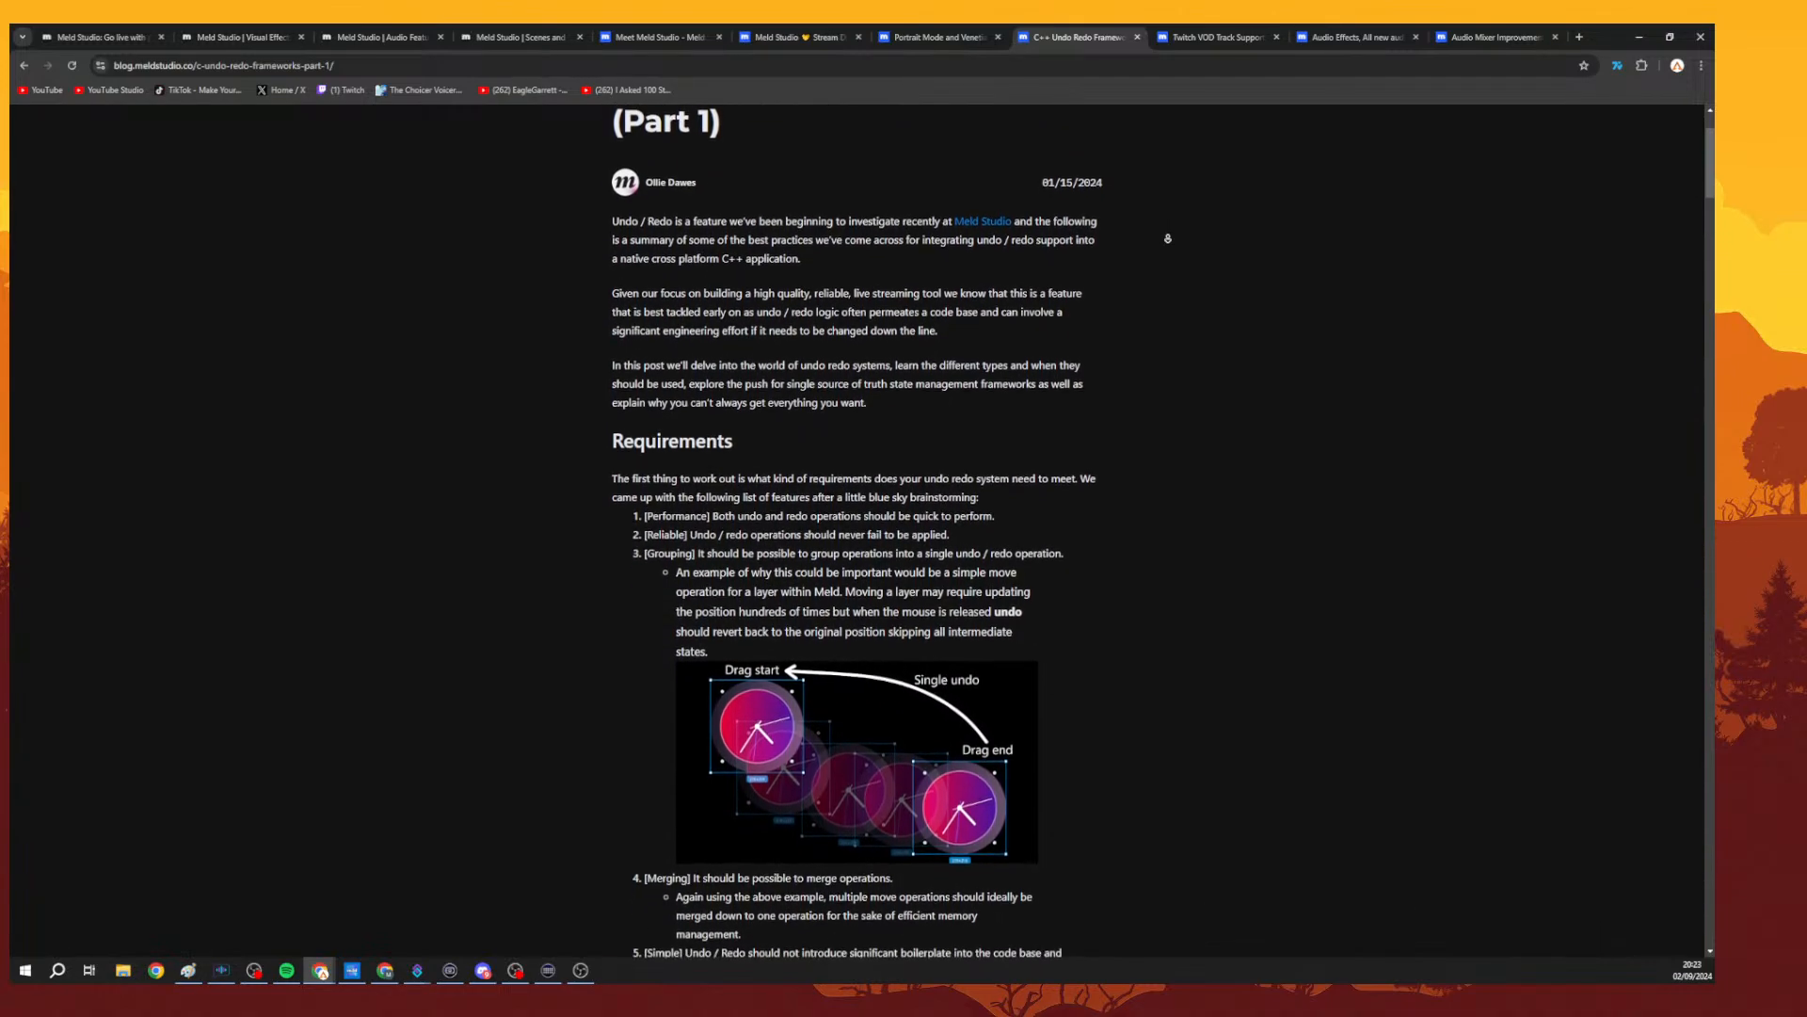
scroll(944, 222, "up", 3, "ctrl")
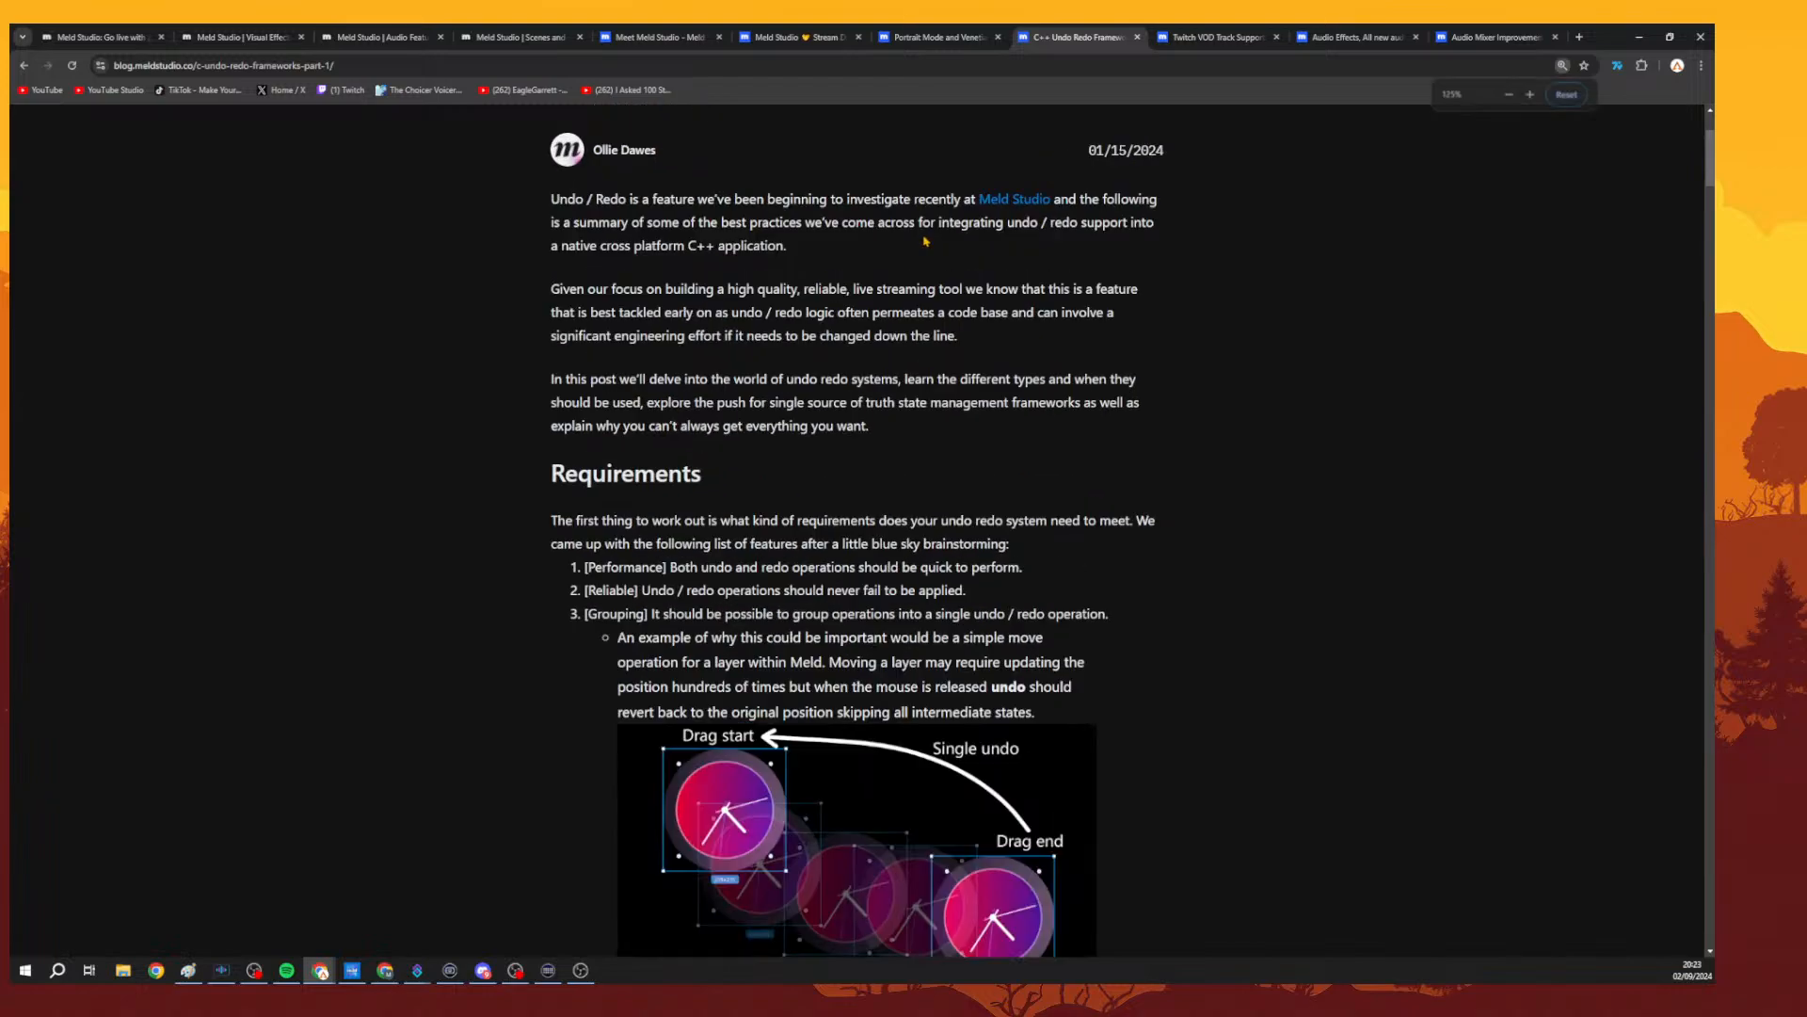
middle_click(1206, 213)
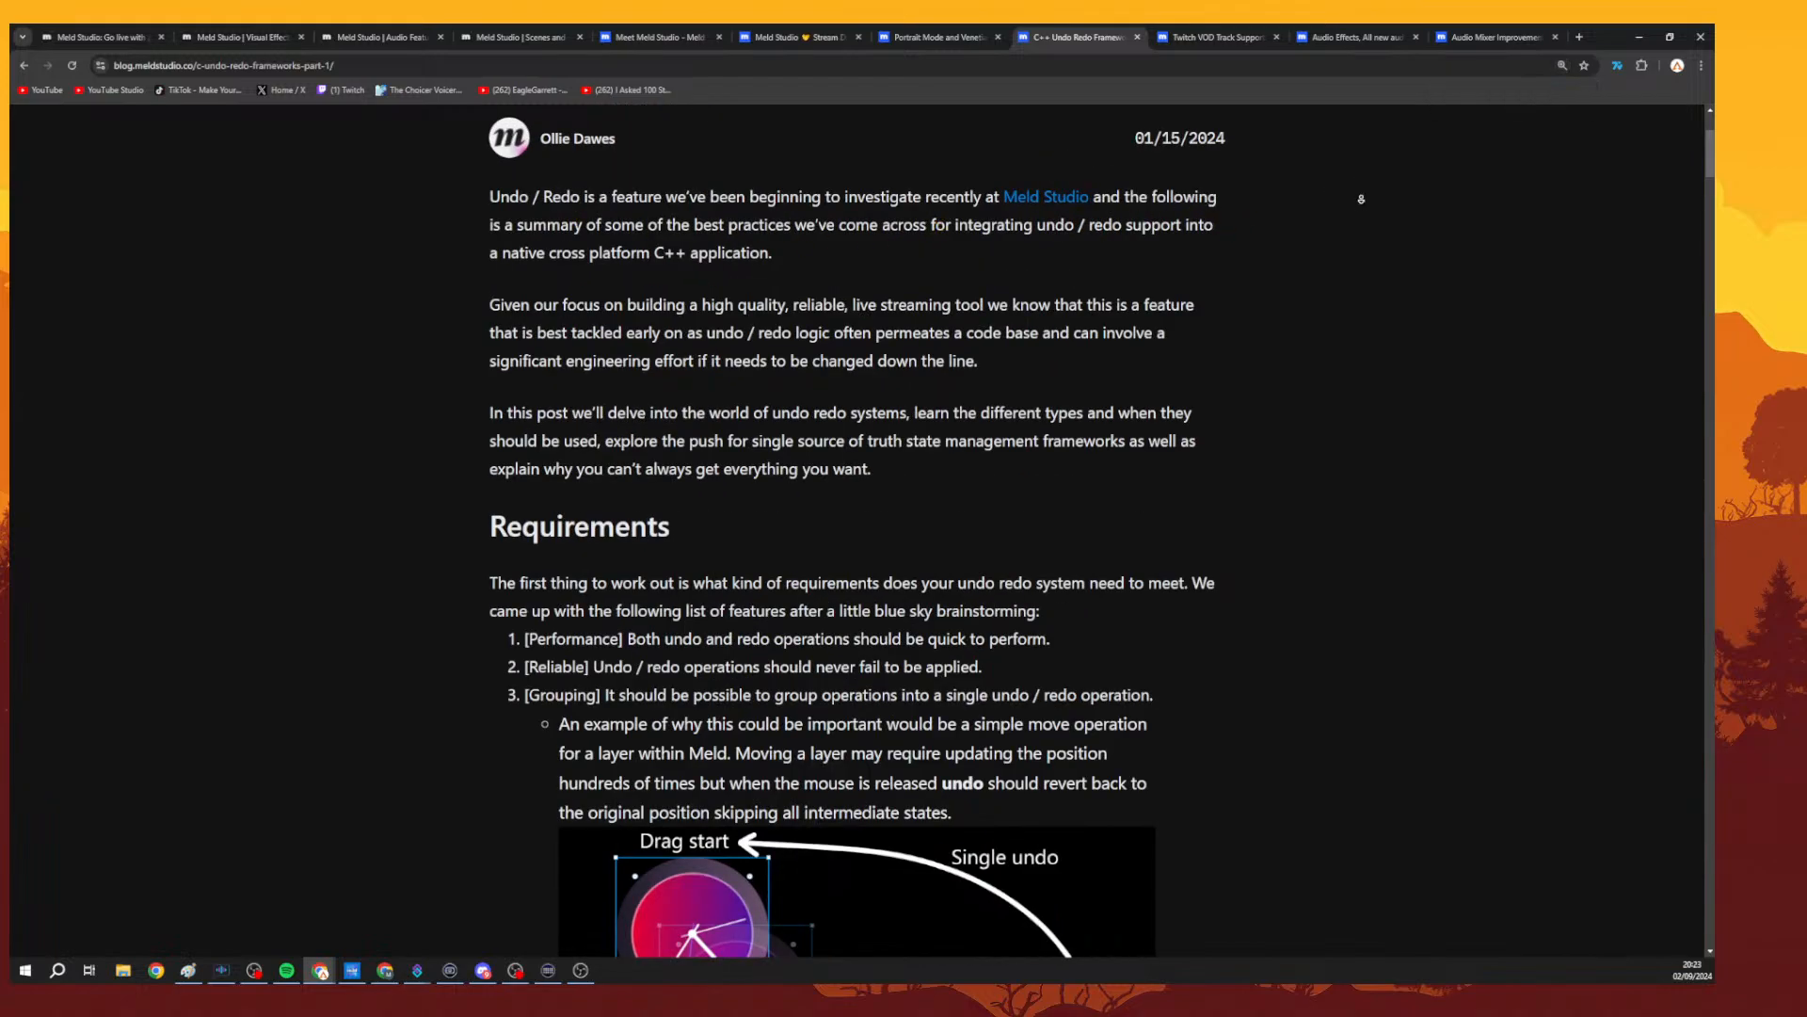
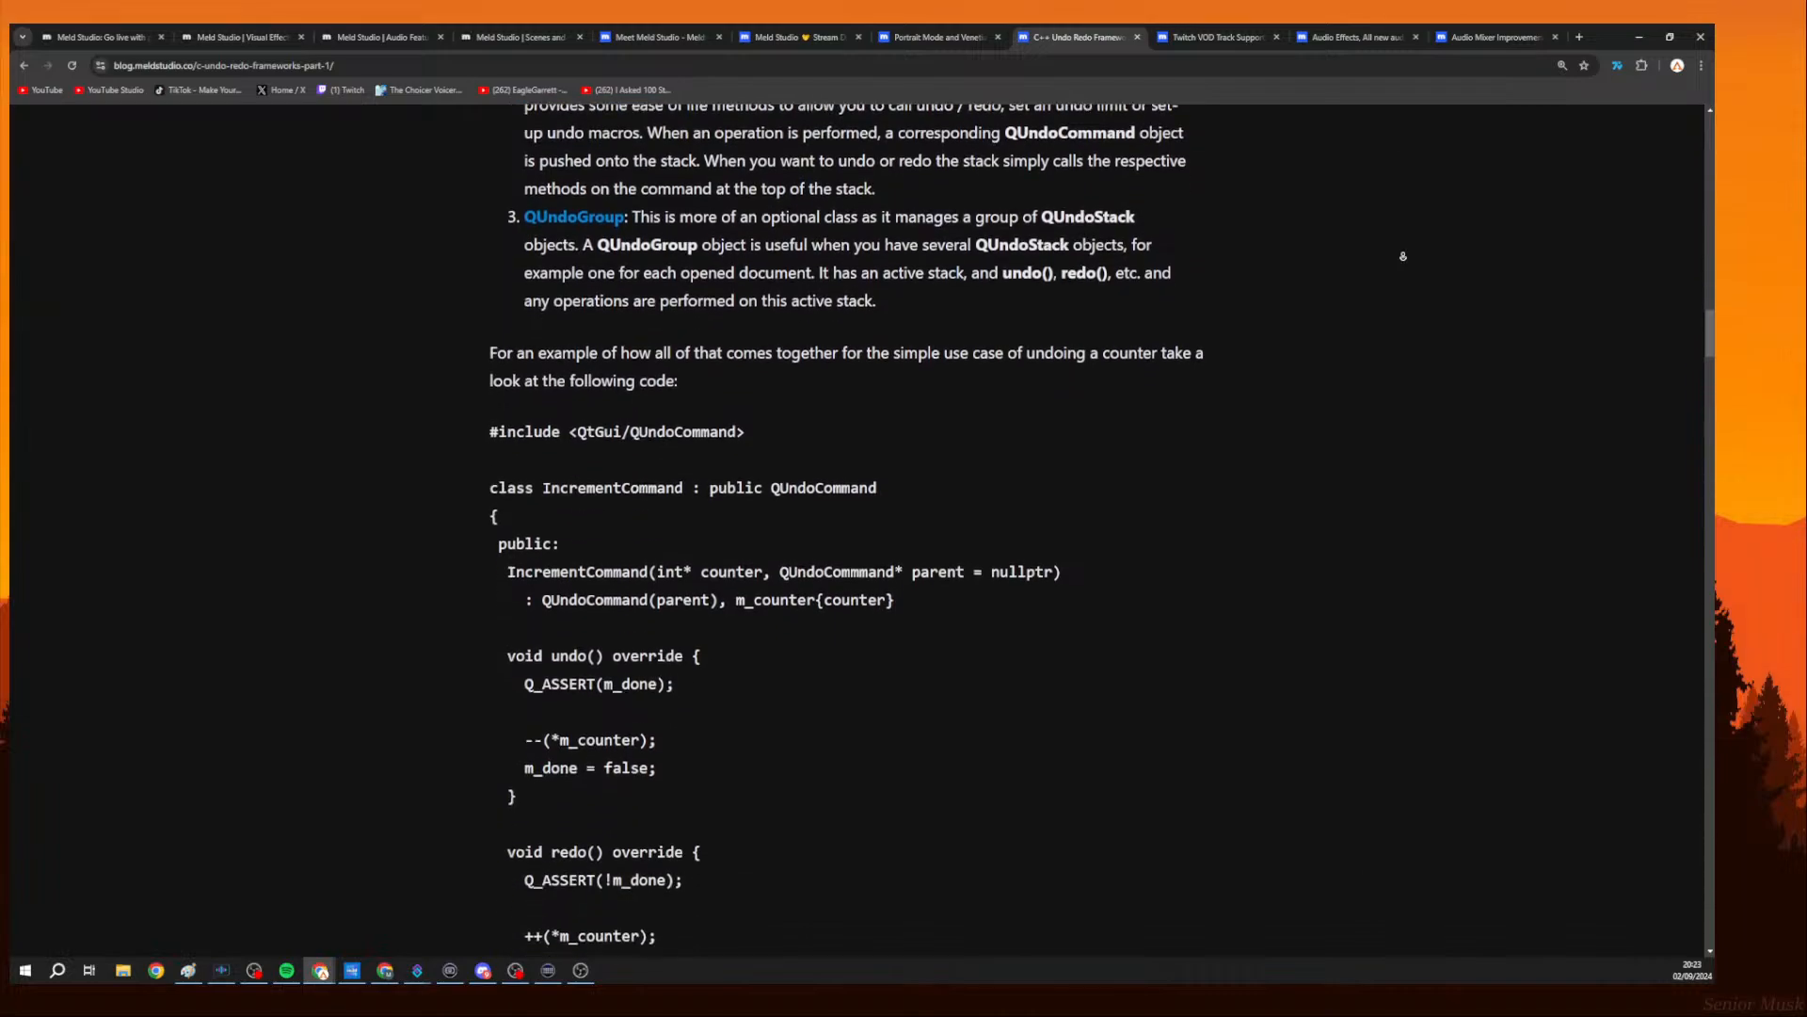
Return from the blog post to Meld Studio and inspect the media source and Markdown layers on the canvas.
middle_click(1403, 256)
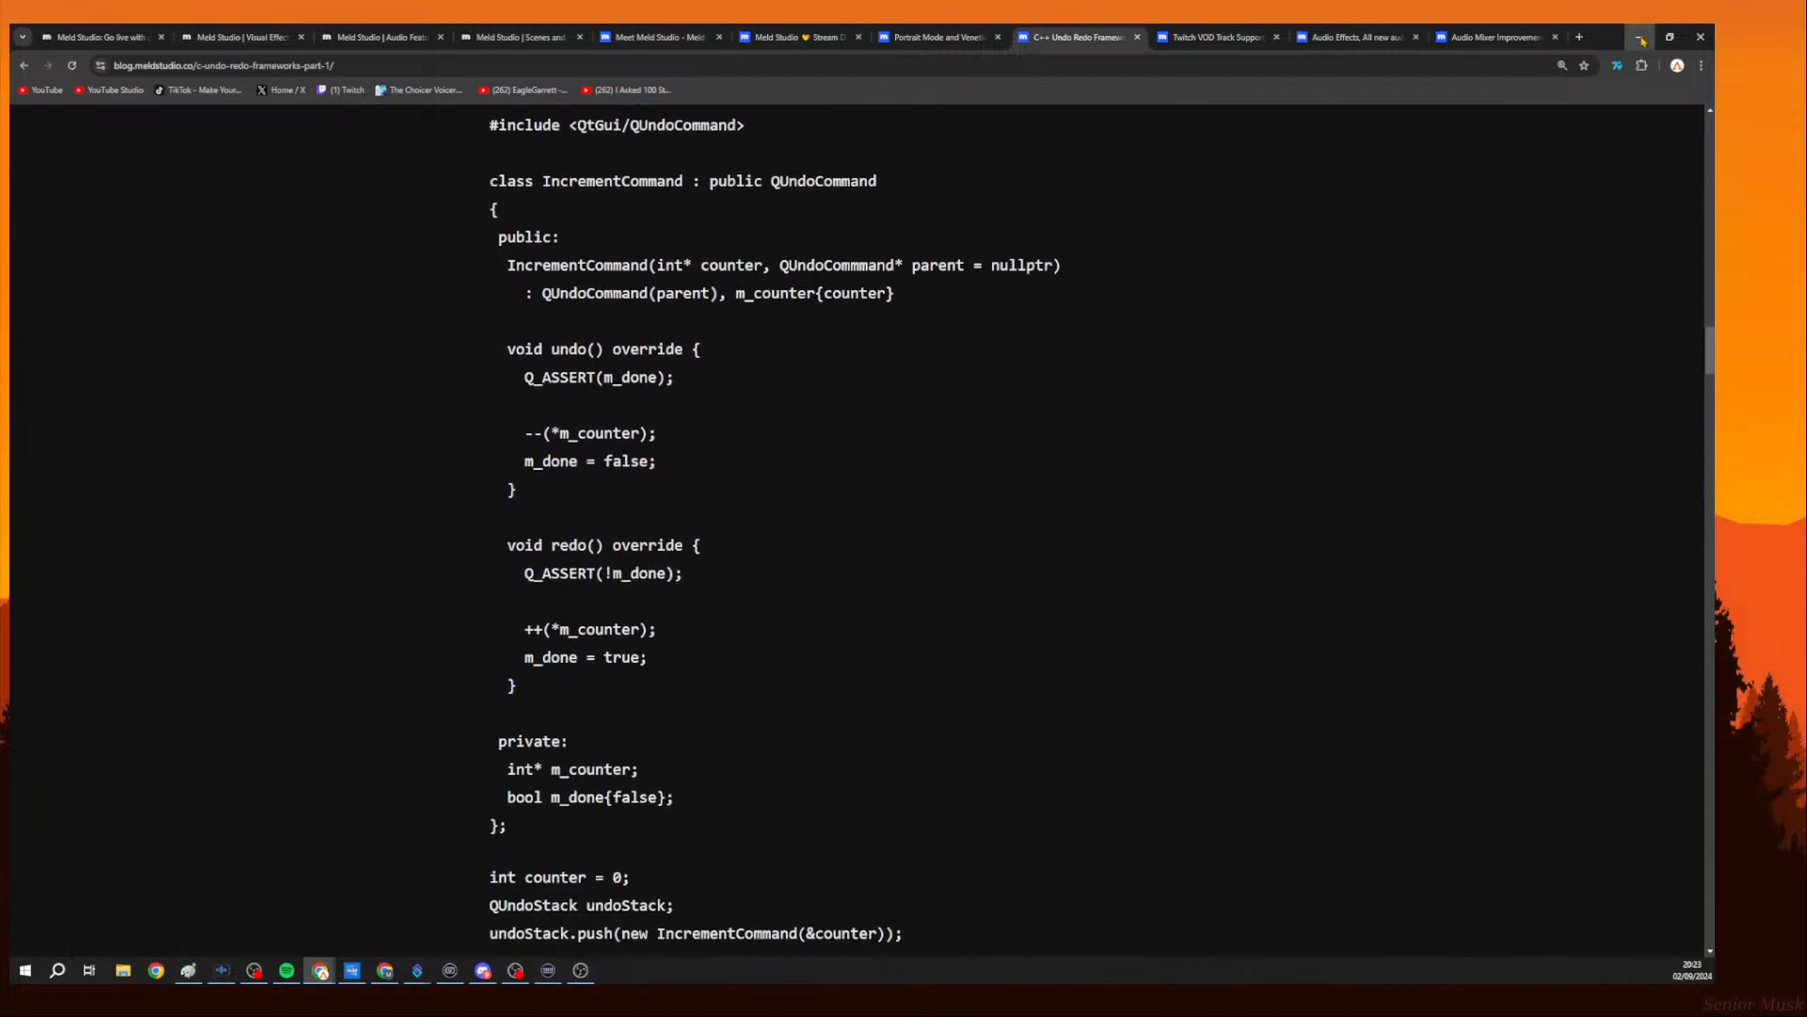
left_click(1639, 38)
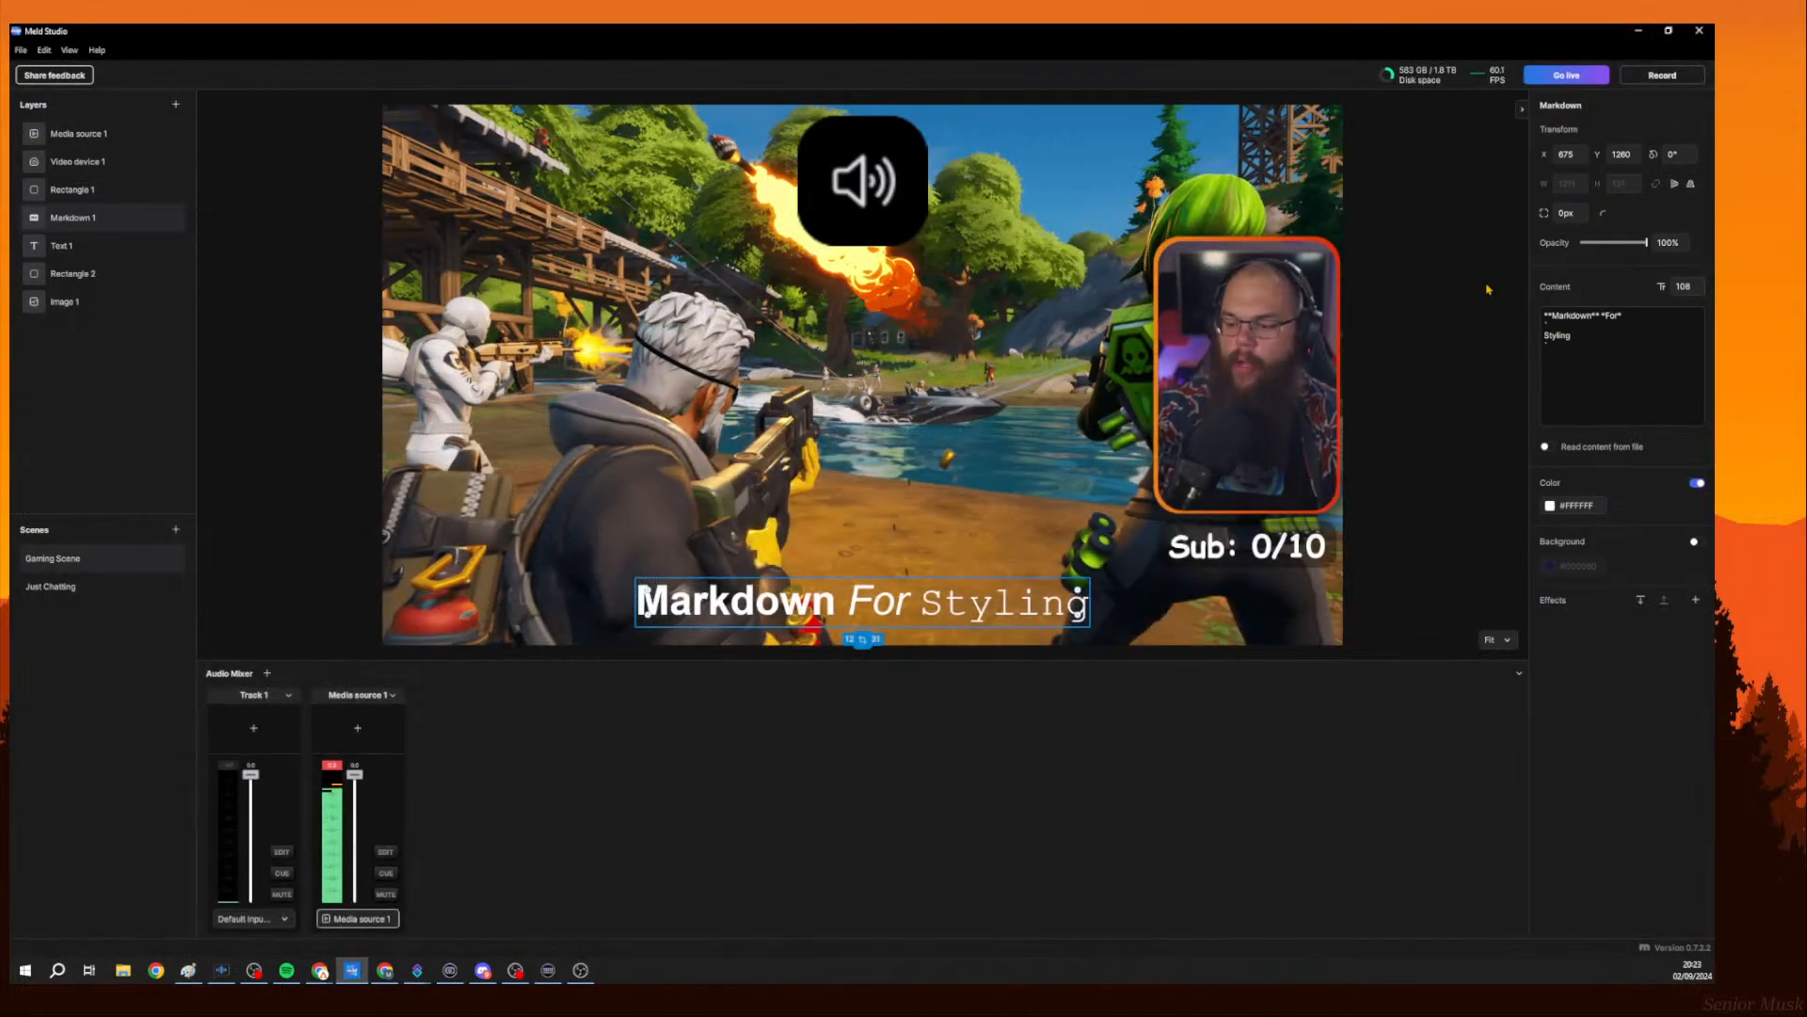
left_click(918, 203)
left_click(912, 598)
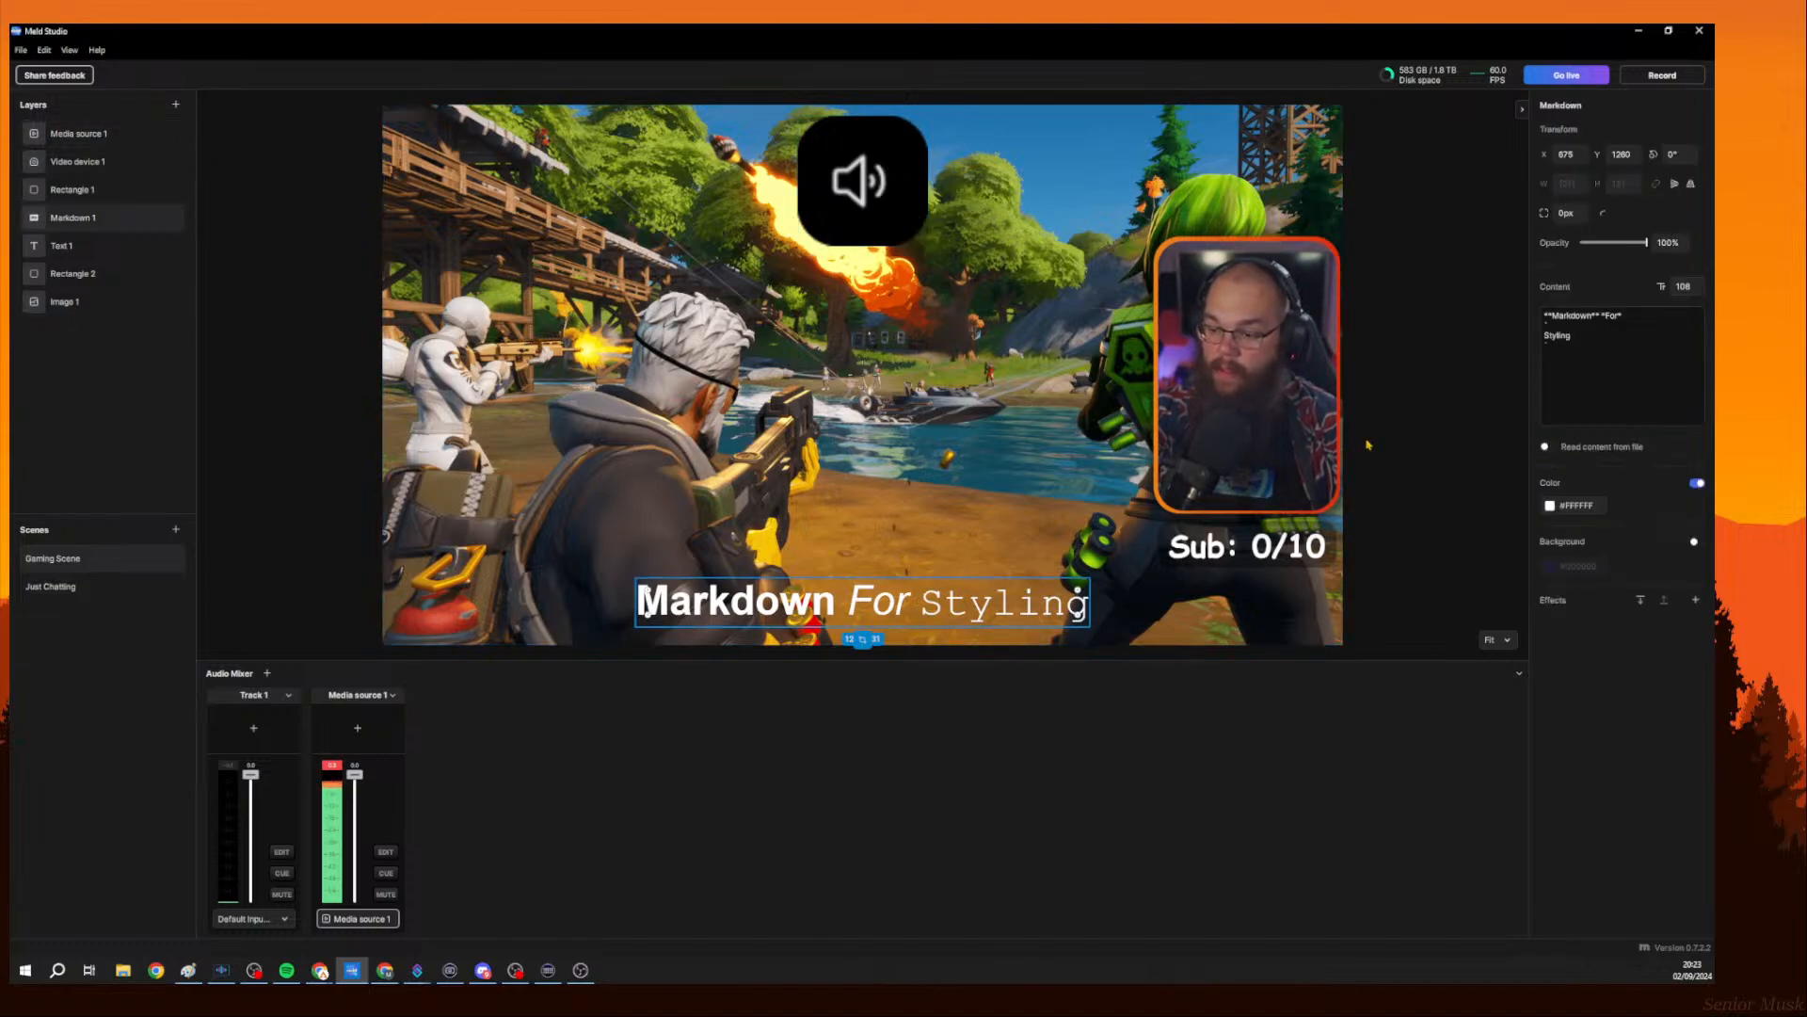
left_click(1387, 280)
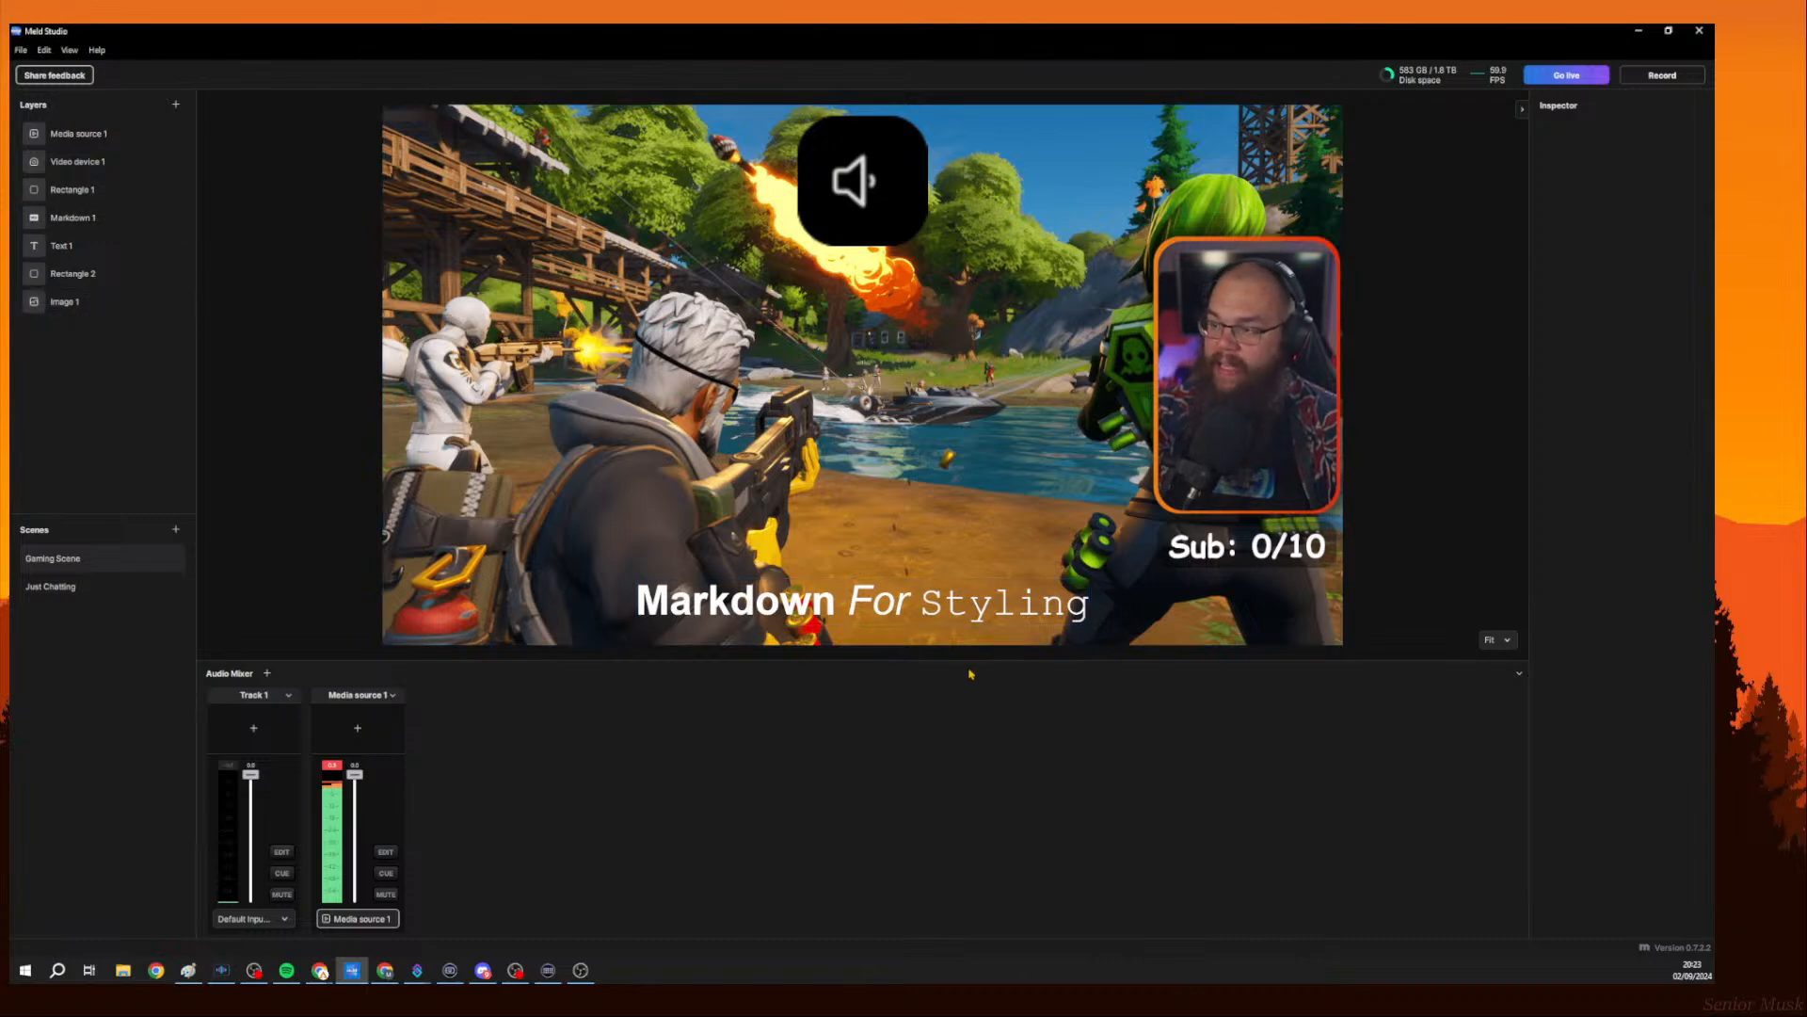
Add a new scene, delete it again, and reopen the Gaming Scene.
left_click(176, 530)
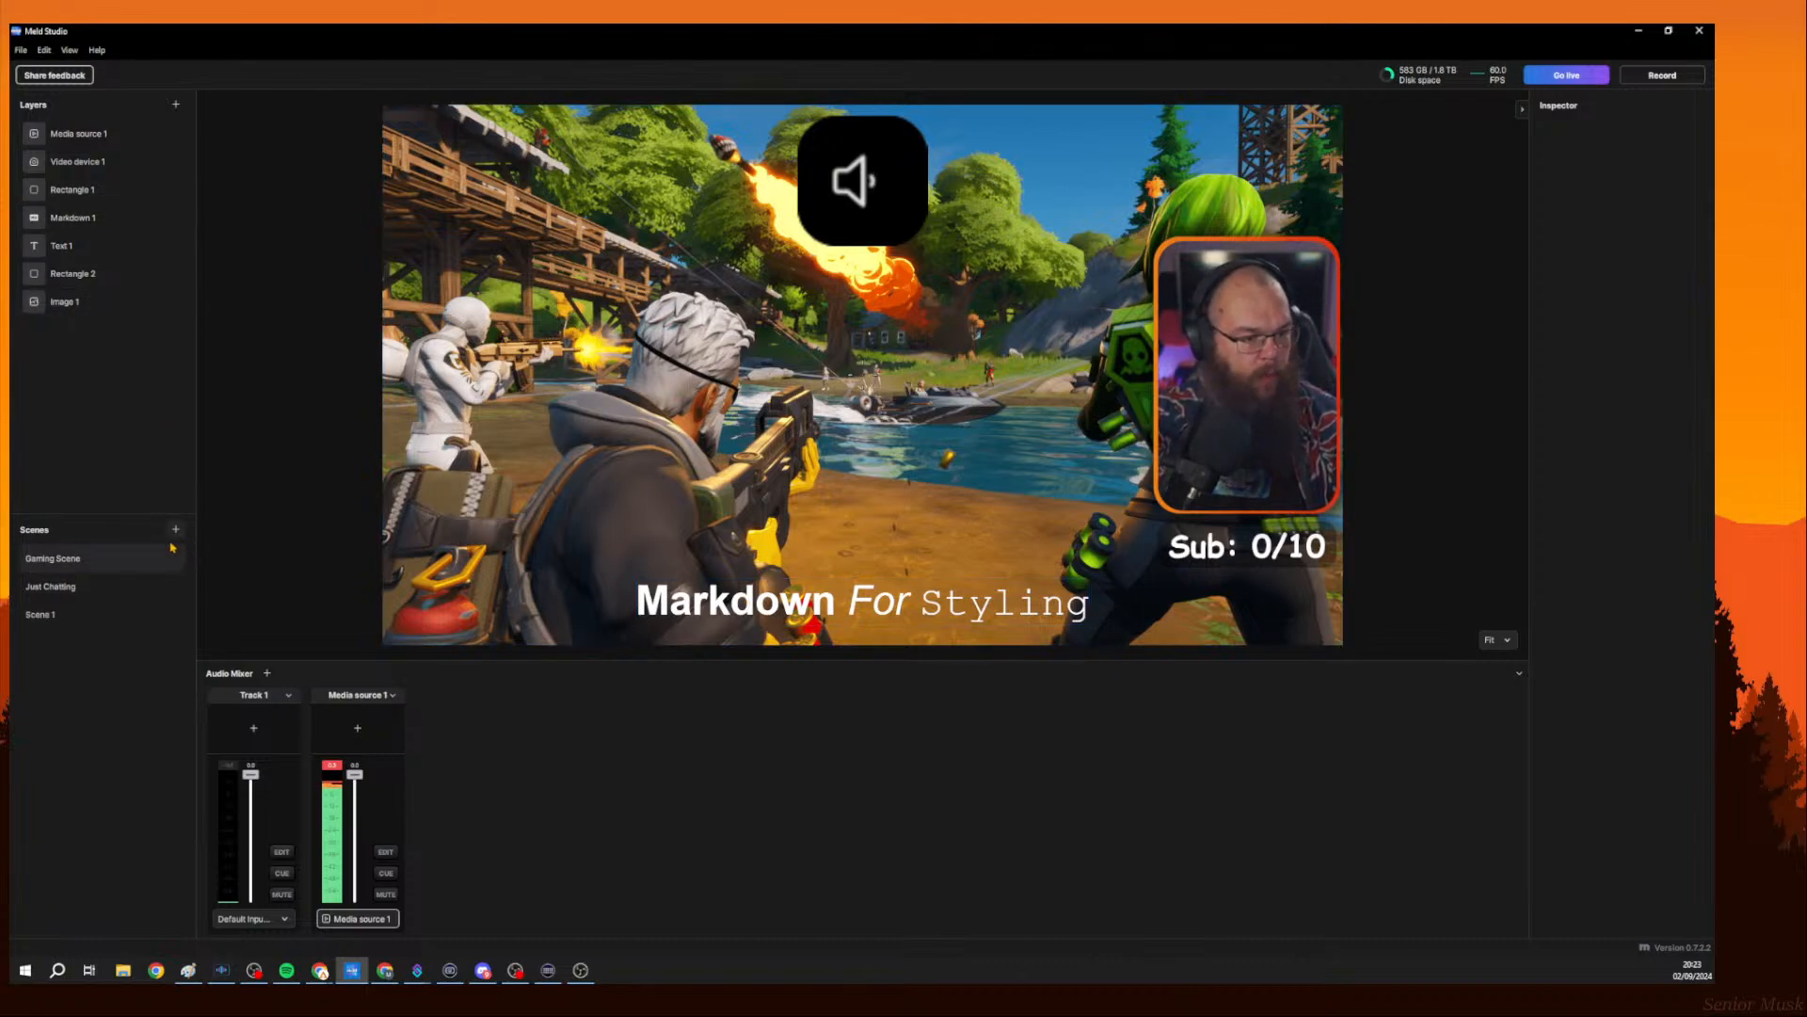
left_click(66, 613)
right_click(66, 614)
left_click(111, 654)
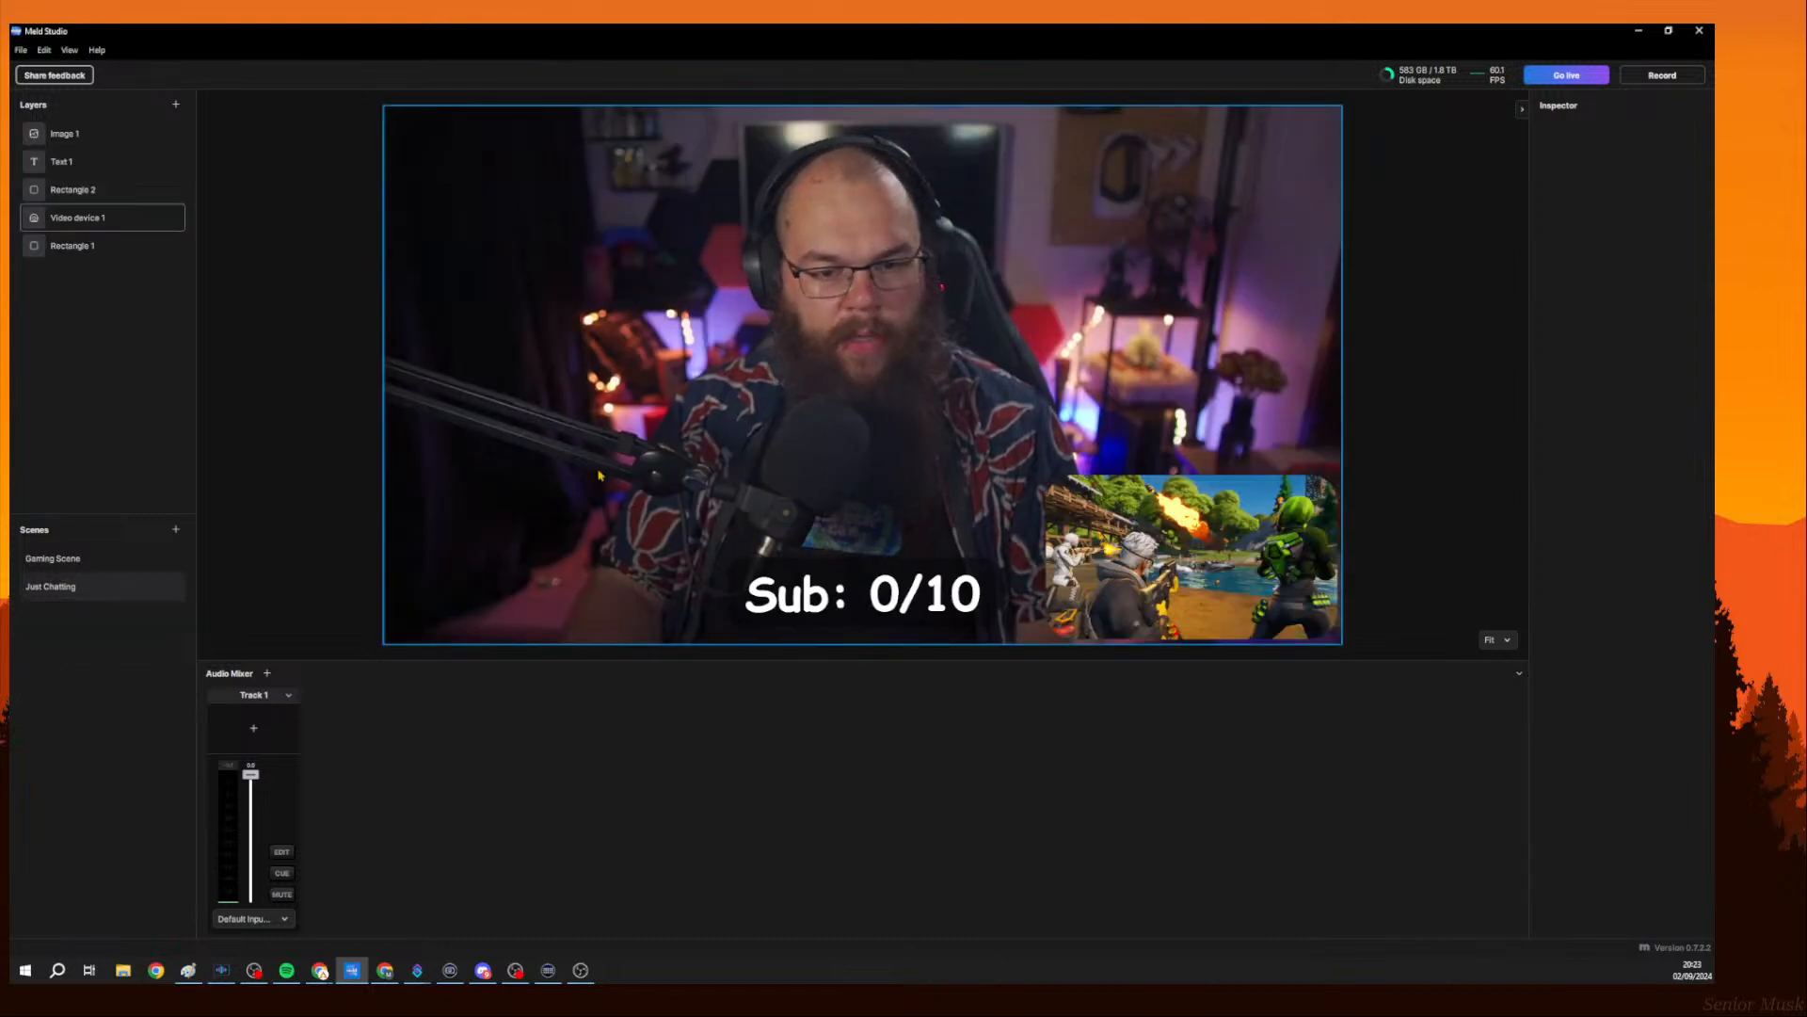
left_click(54, 562)
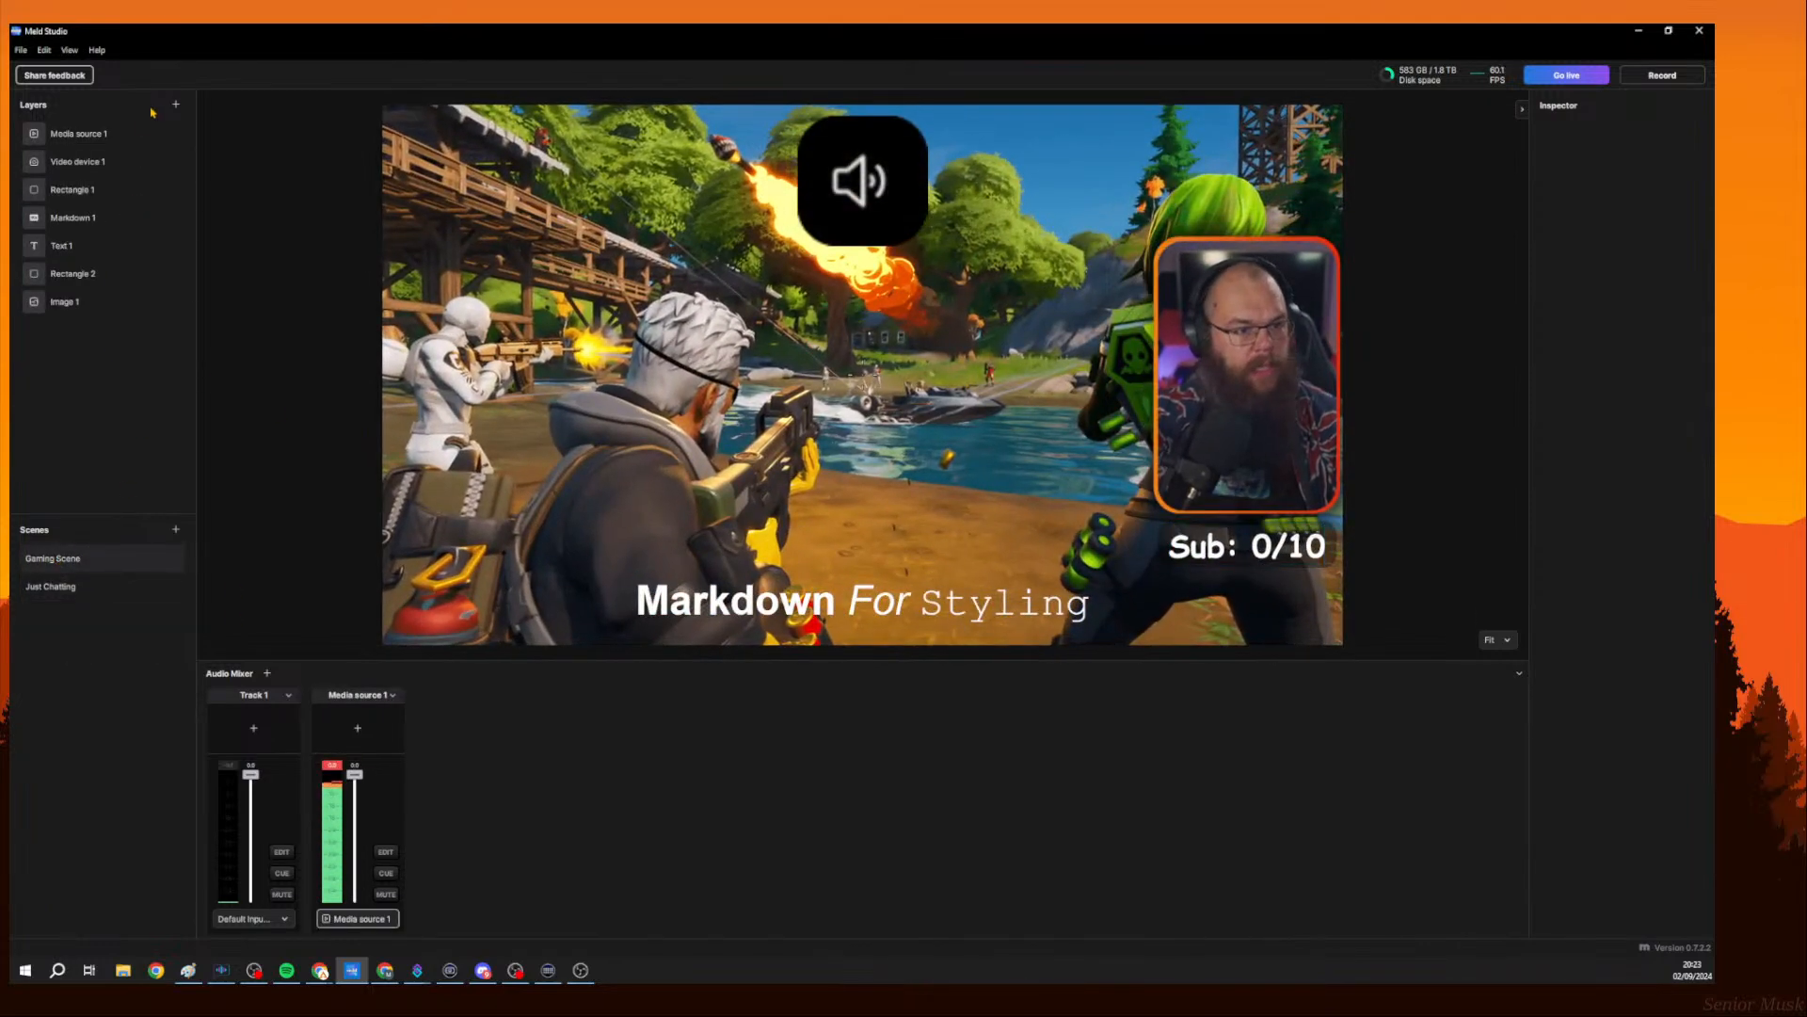
Add a Duplicator layer using the Just Chatting scene, then delete that layer.
left_click(175, 106)
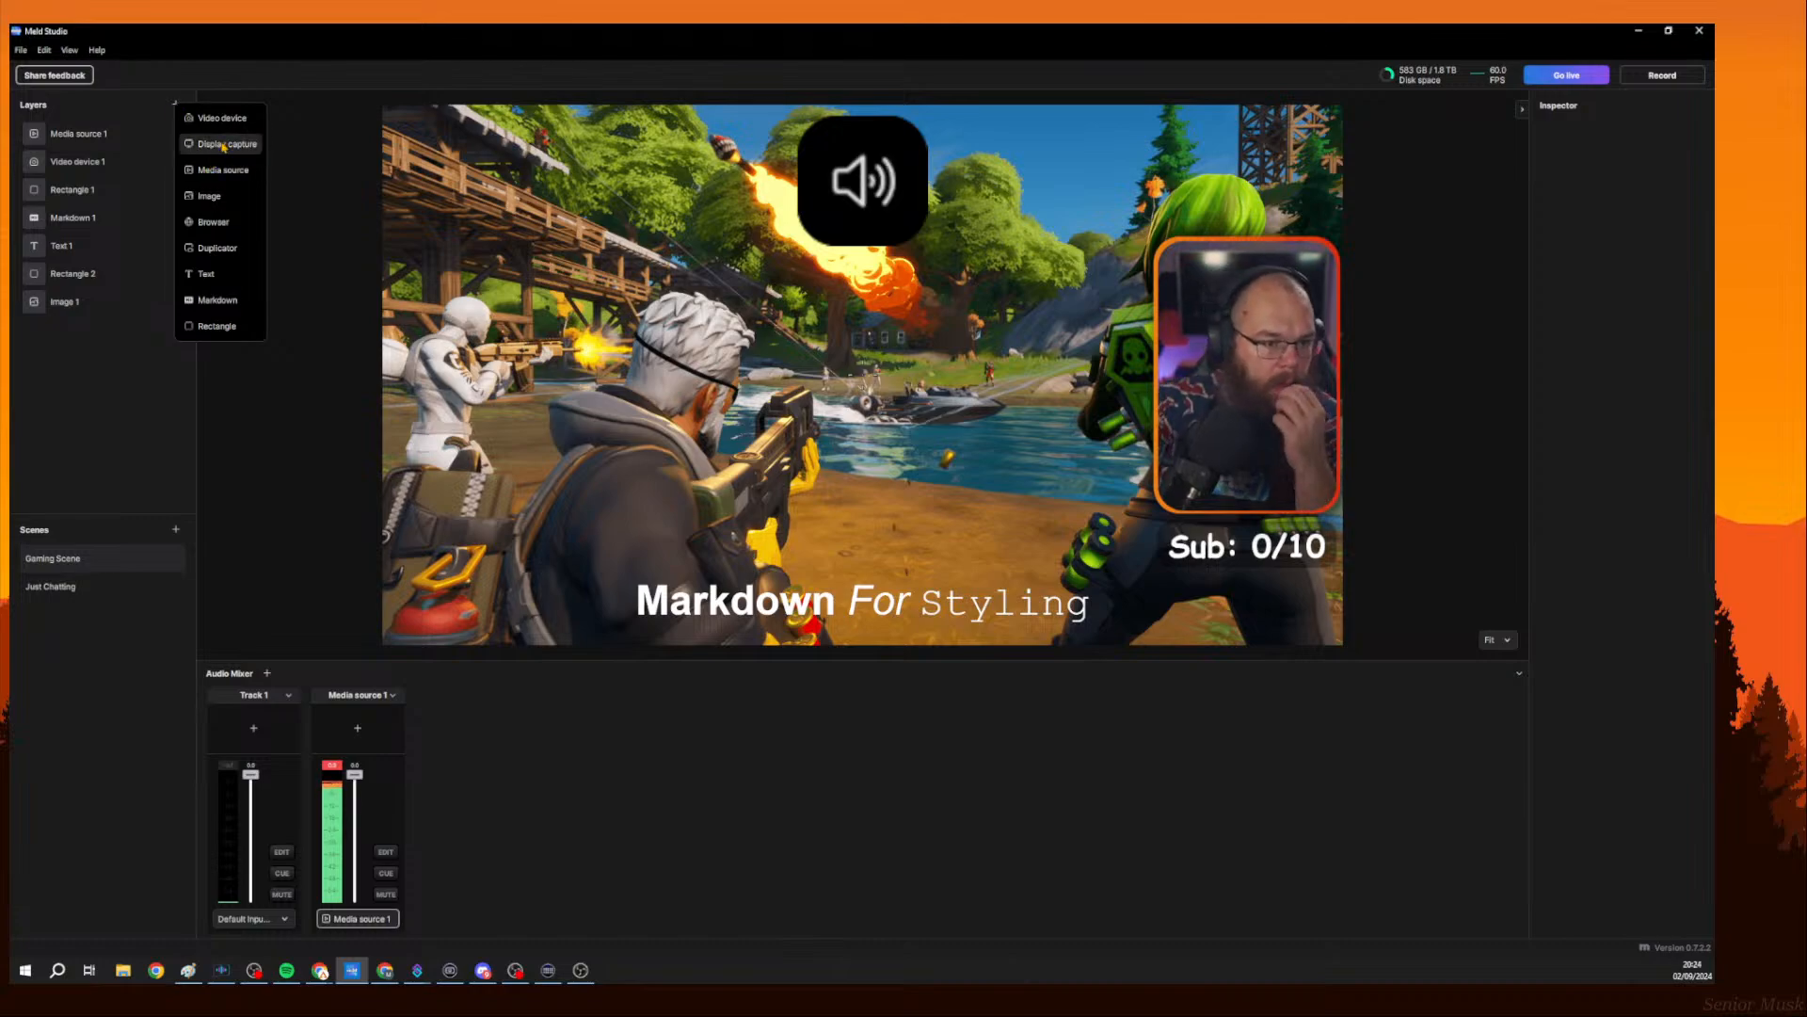
left_click(224, 246)
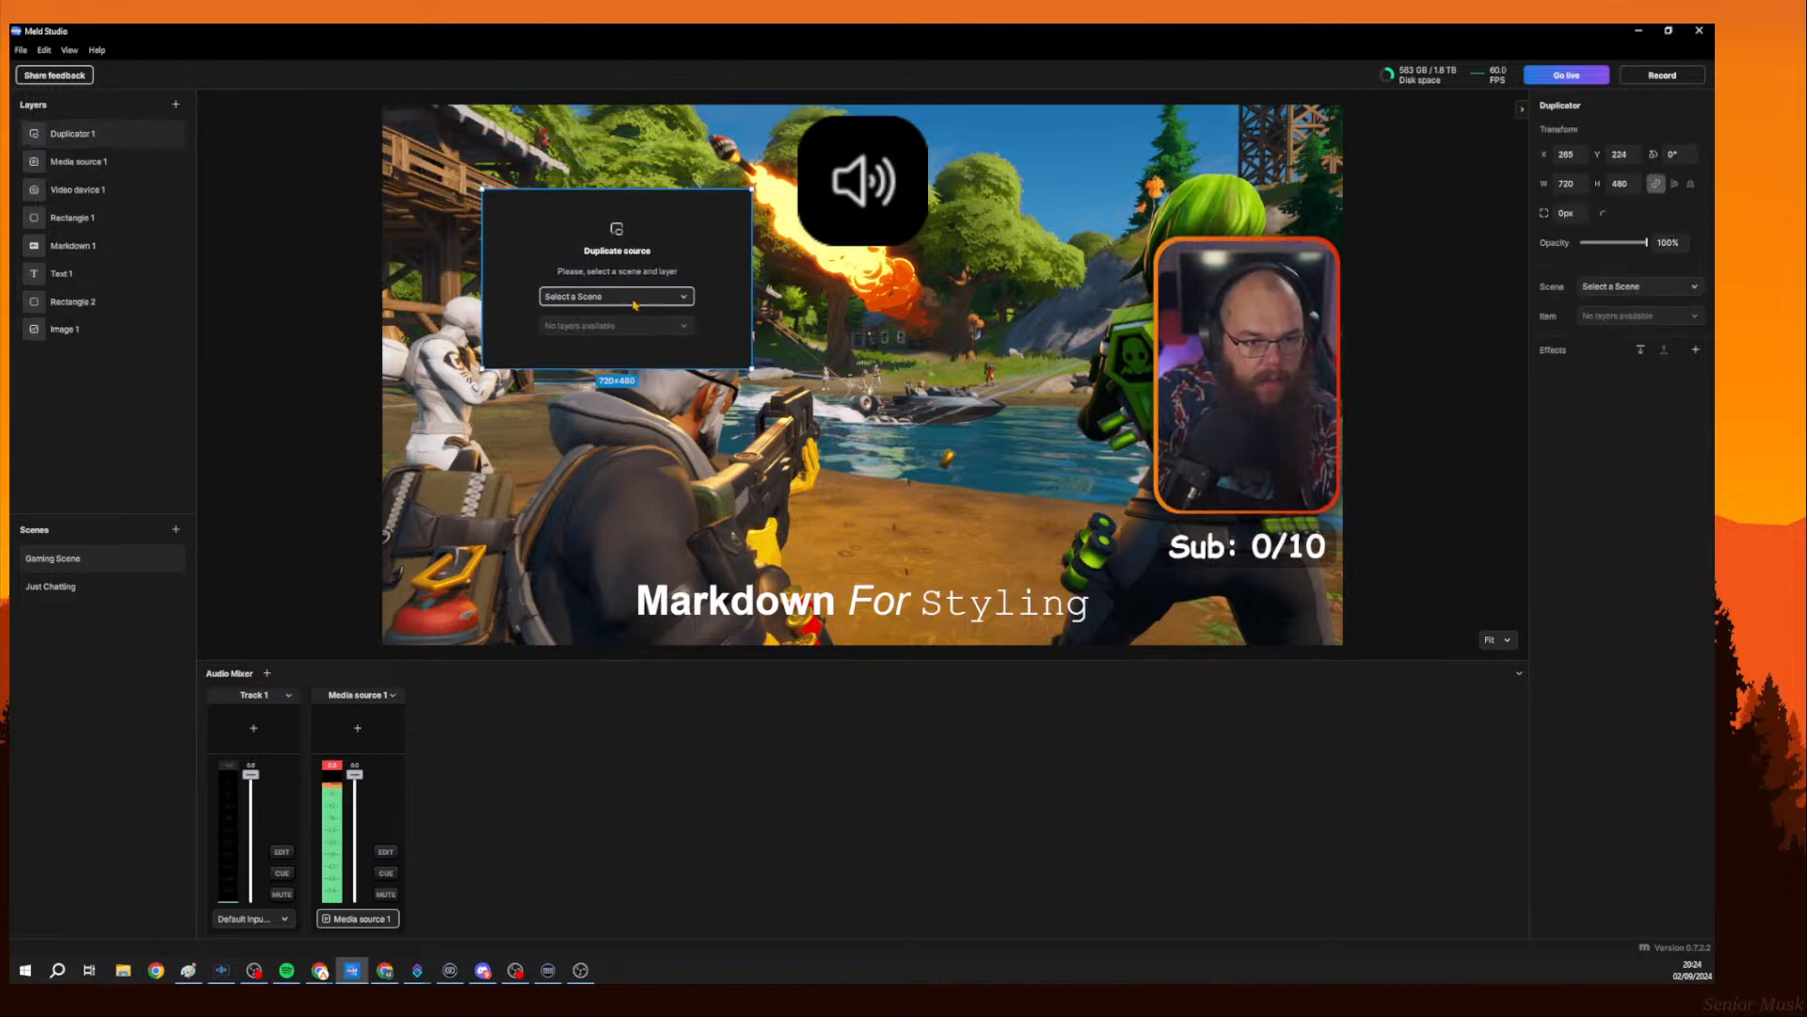
left_click(635, 299)
left_click(613, 342)
left_click(610, 327)
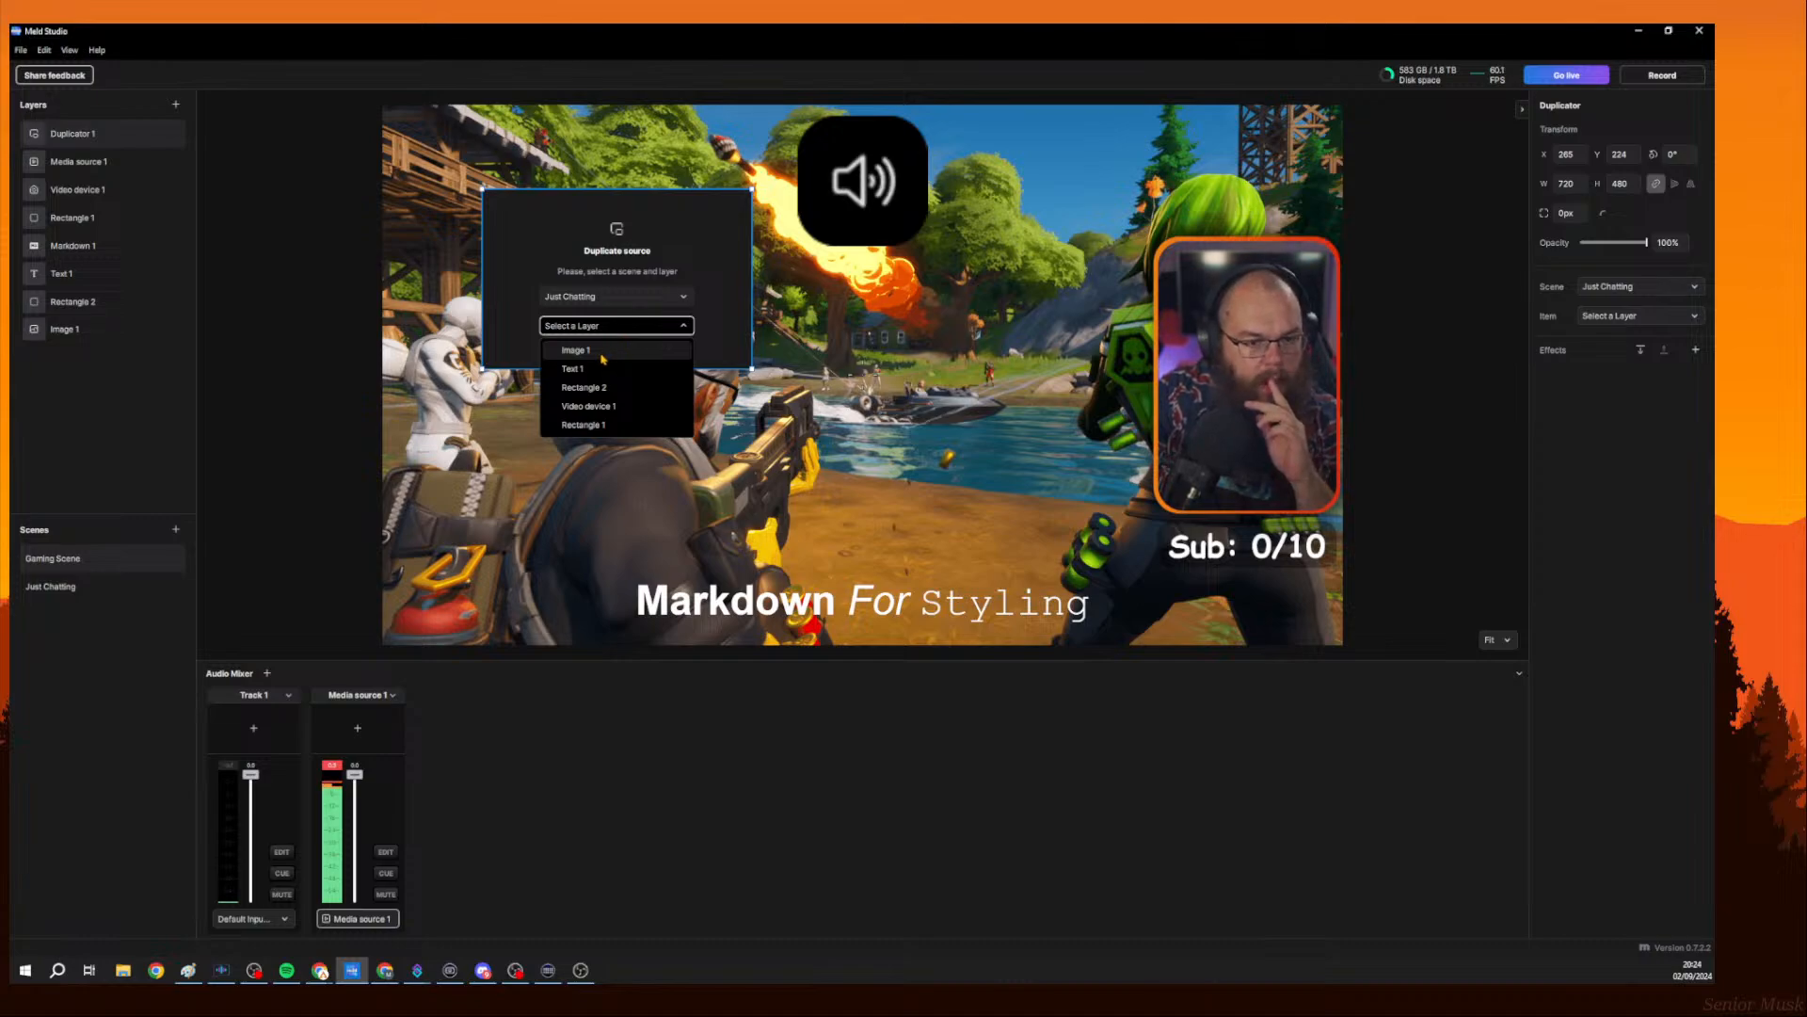
right_click(111, 139)
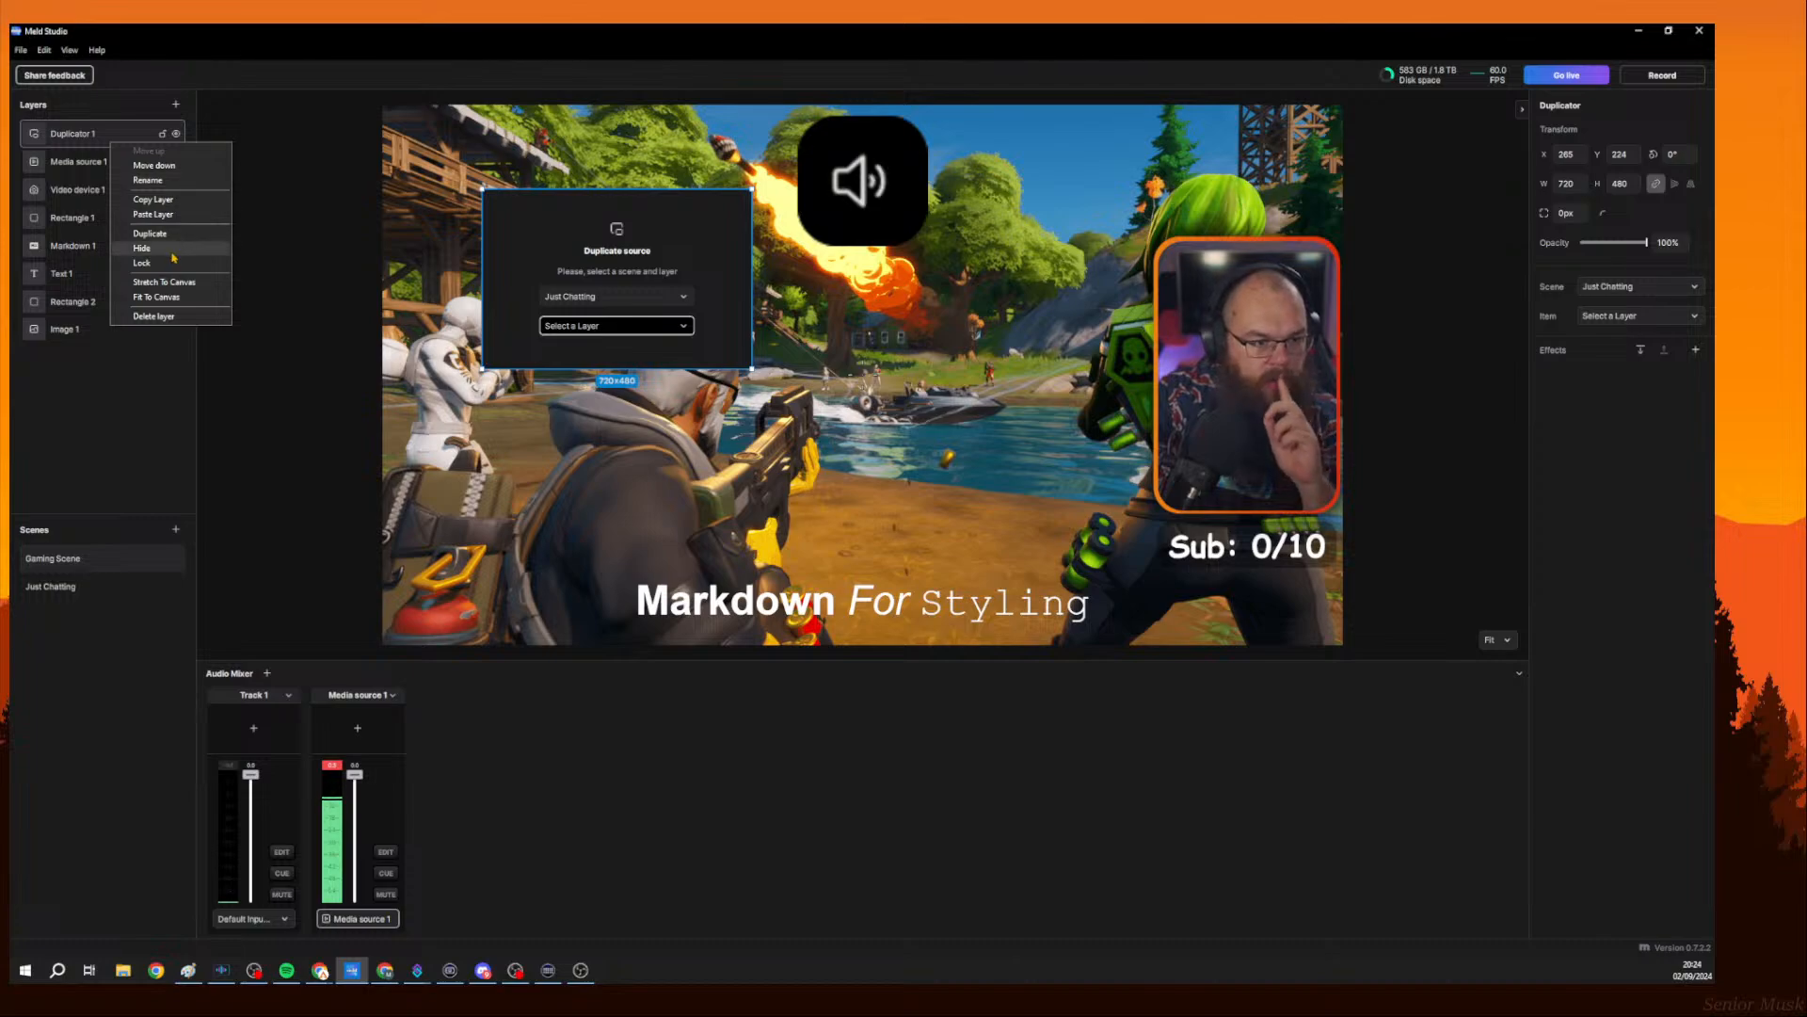
left_click(176, 317)
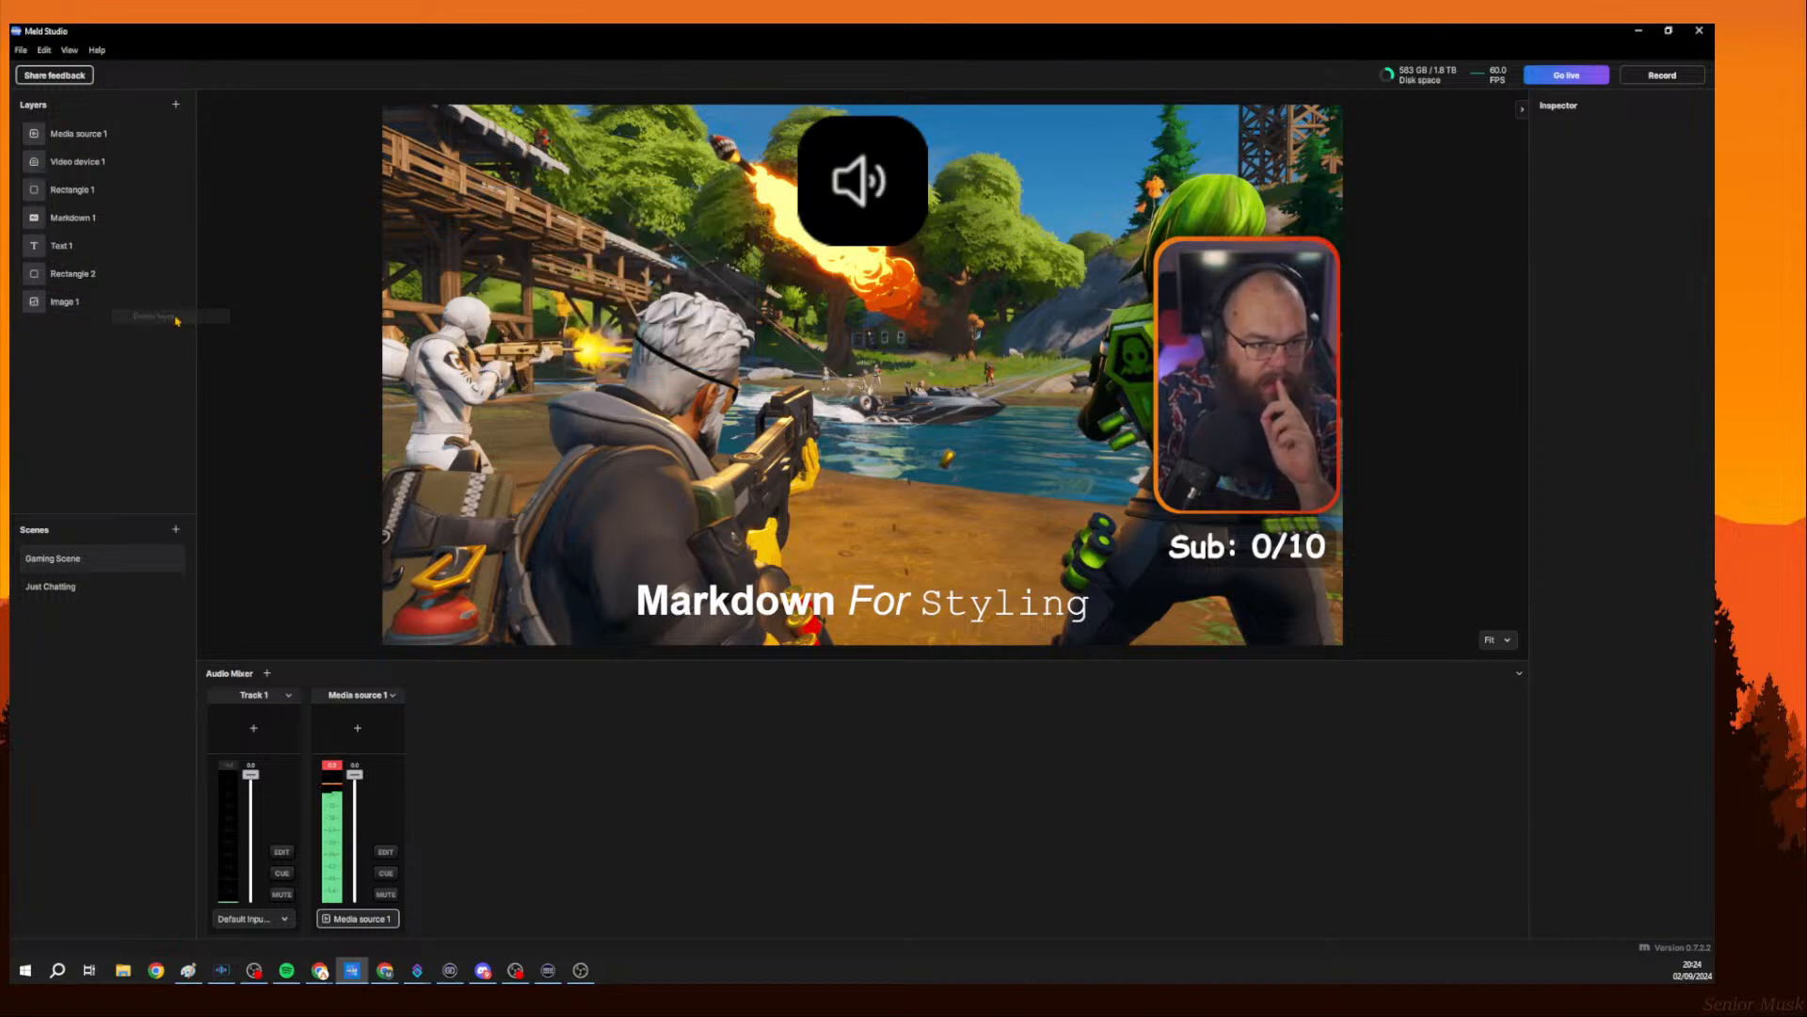
Add a Video device layer to the scene and delete it again.
left_click(175, 105)
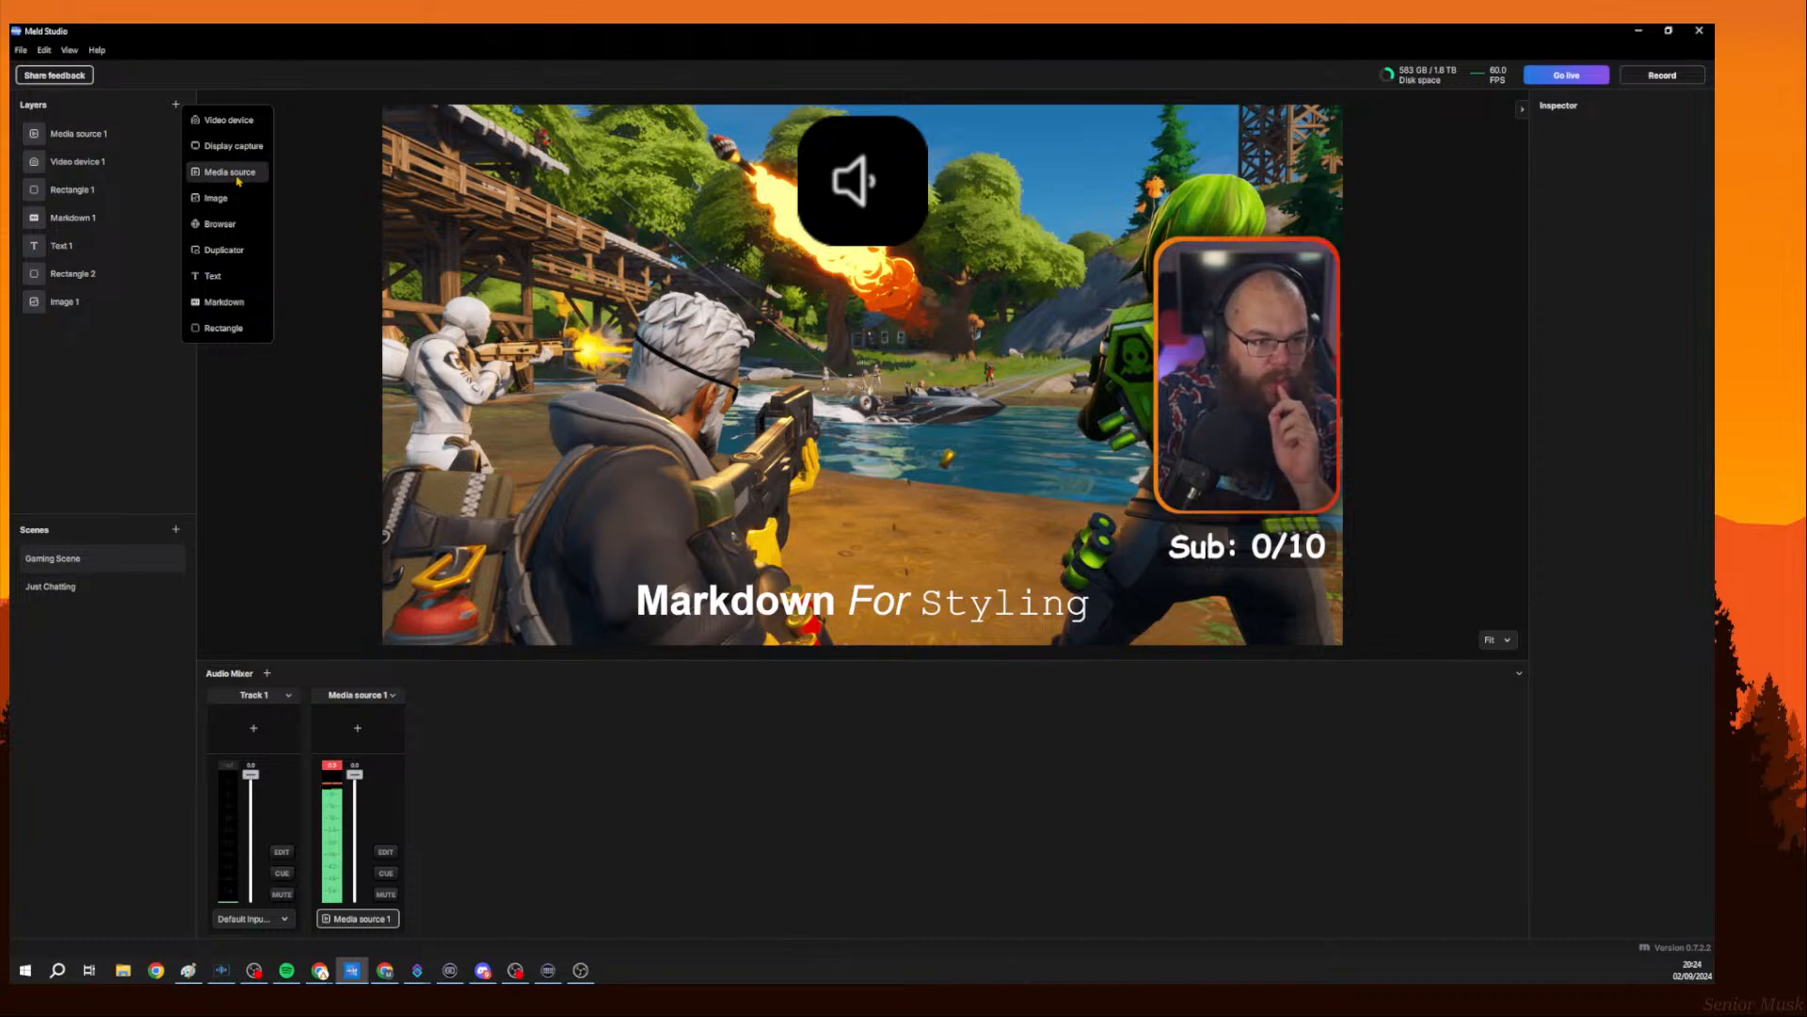
left_click(234, 128)
left_click(511, 203)
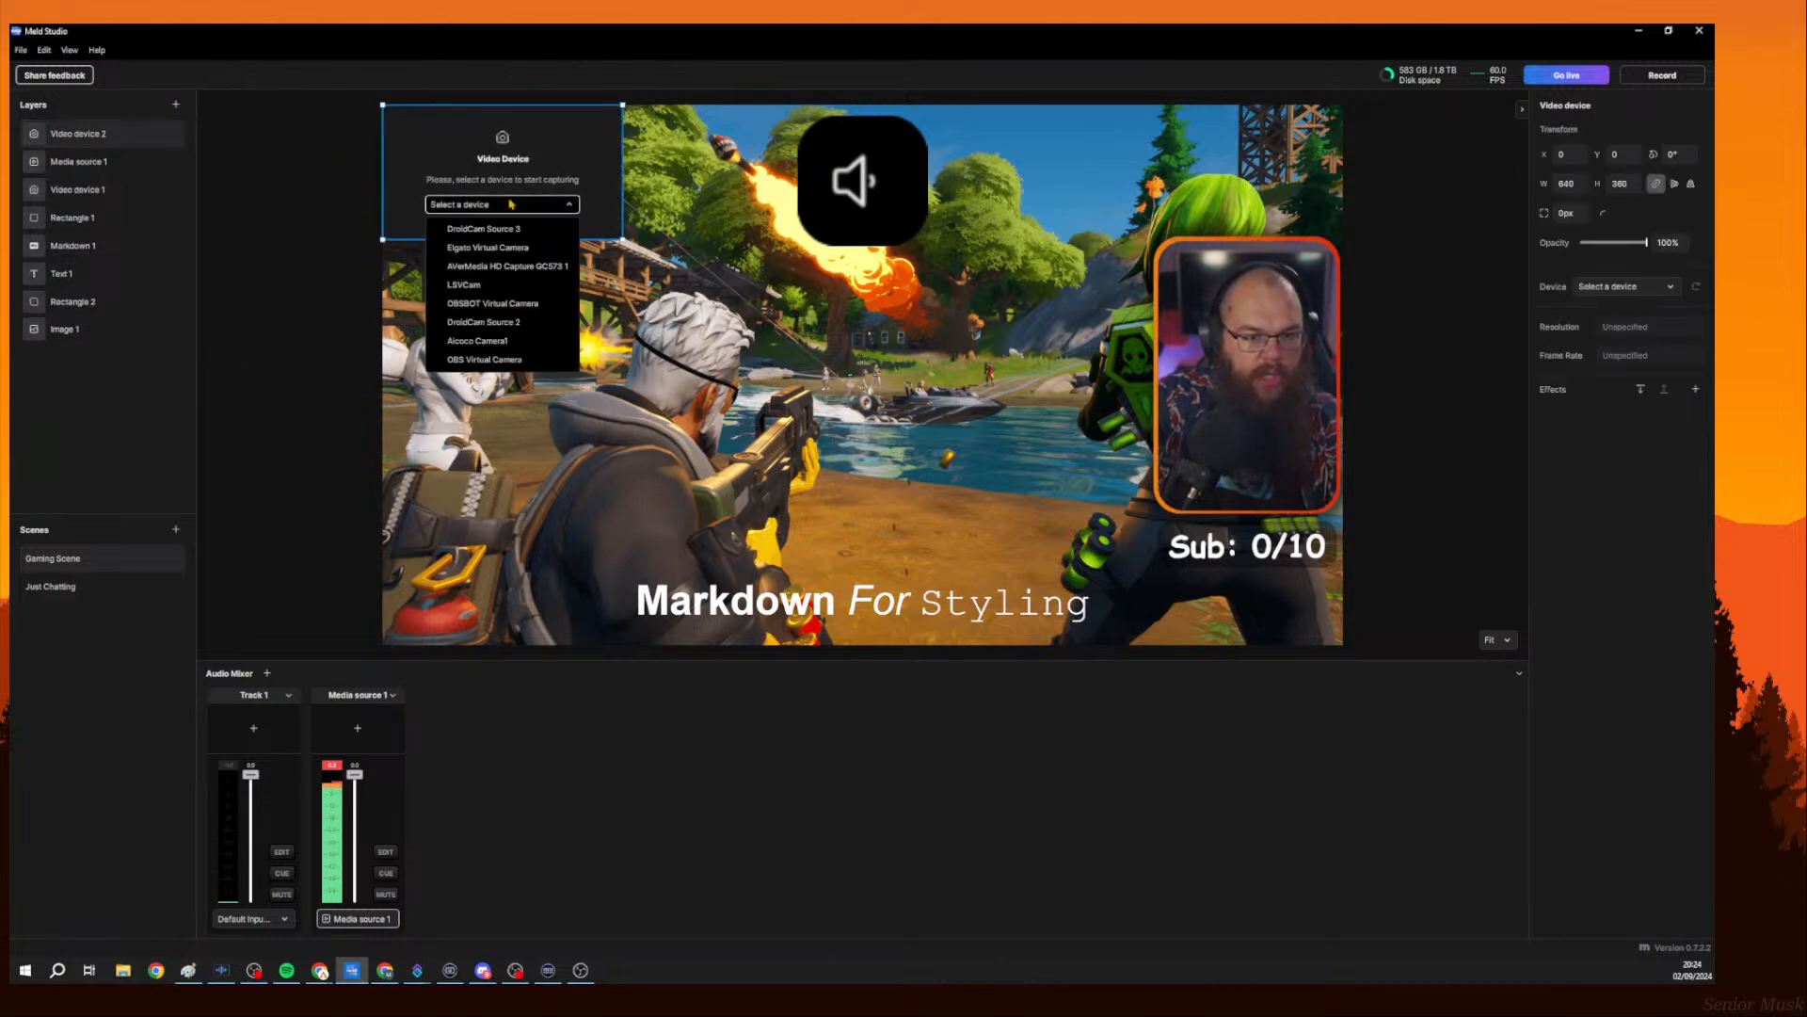
right_click(104, 131)
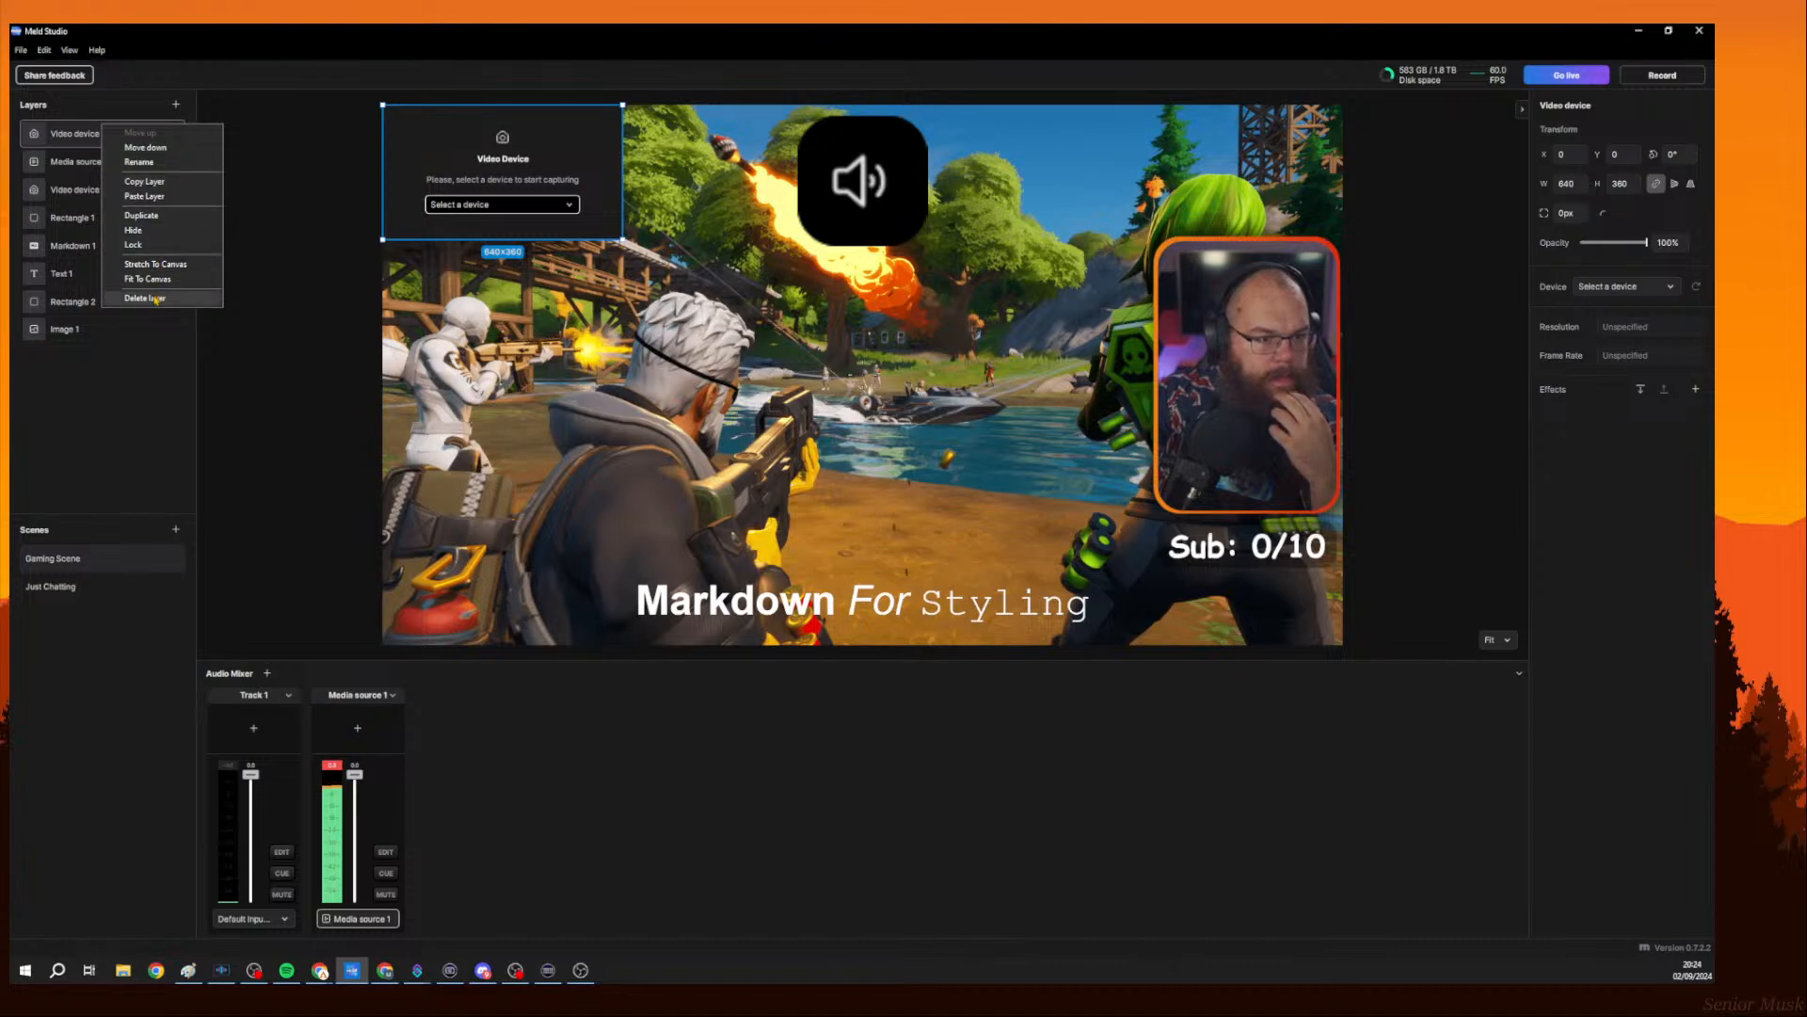
left_click(145, 297)
Add a Browser layer, toggle its audio track option on and off, then delete the layer.
left_click(175, 104)
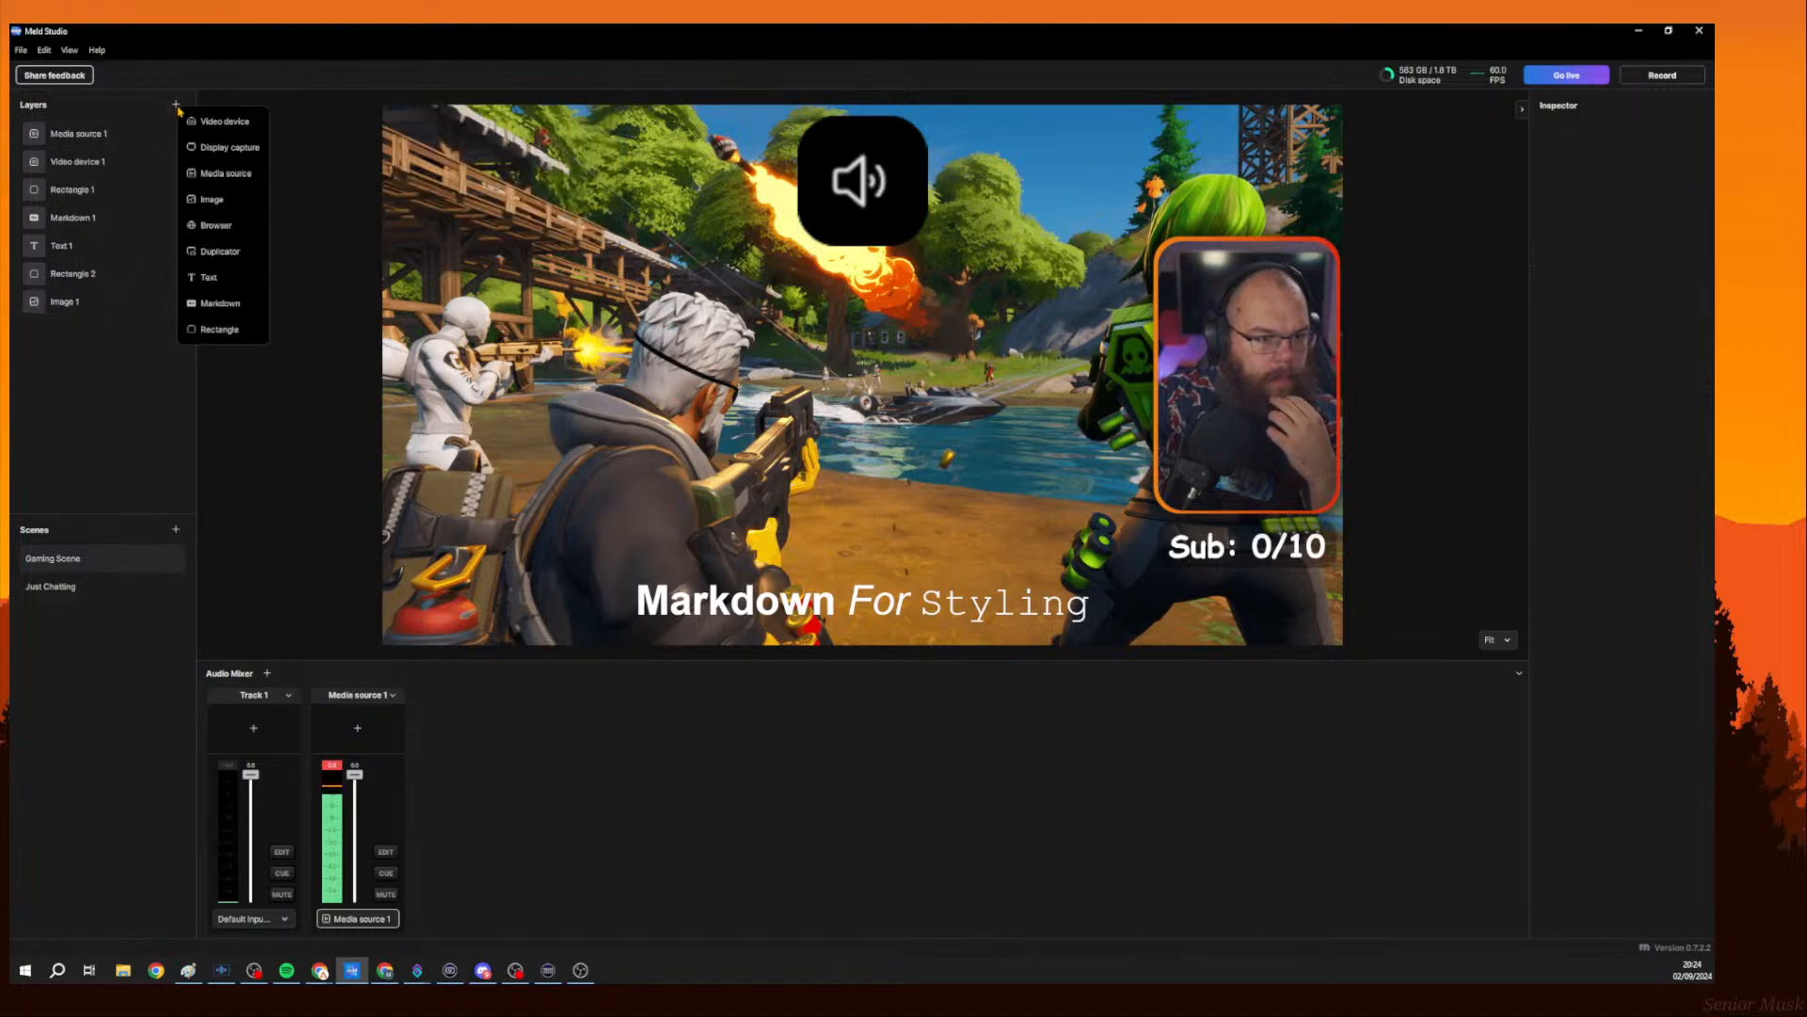
left_click(221, 230)
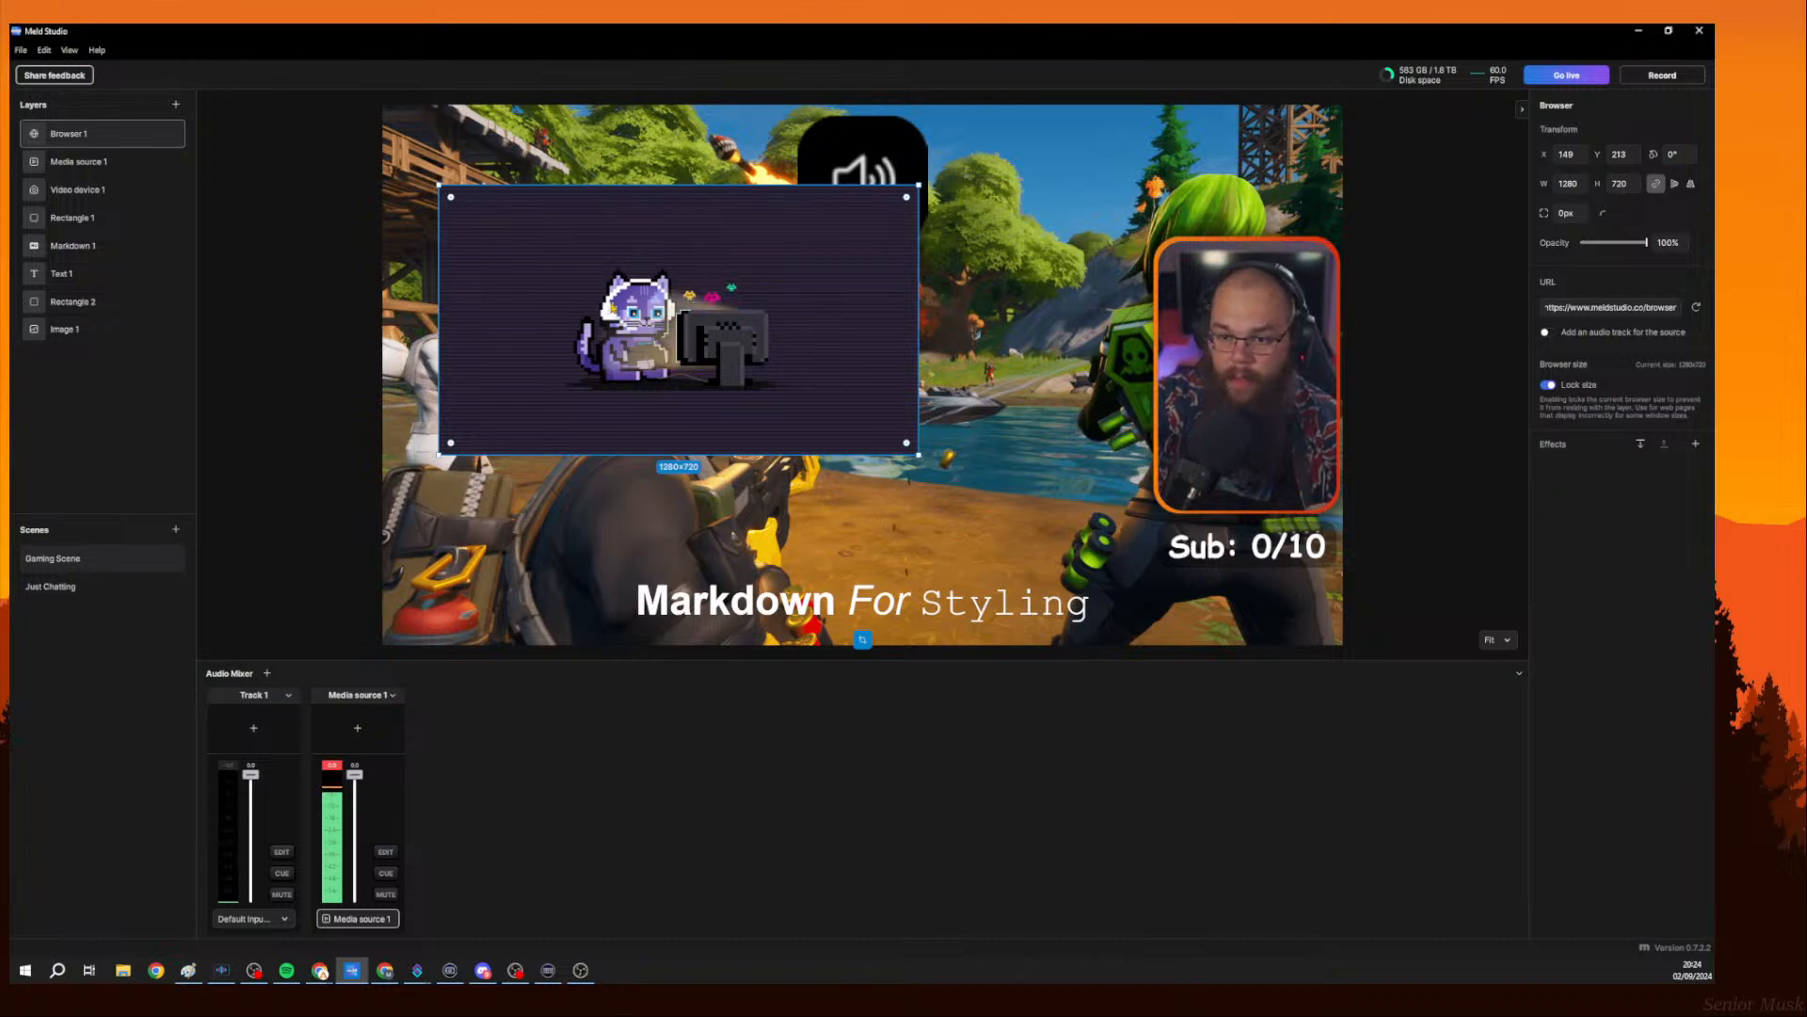
left_click(1544, 333)
left_click(1545, 332)
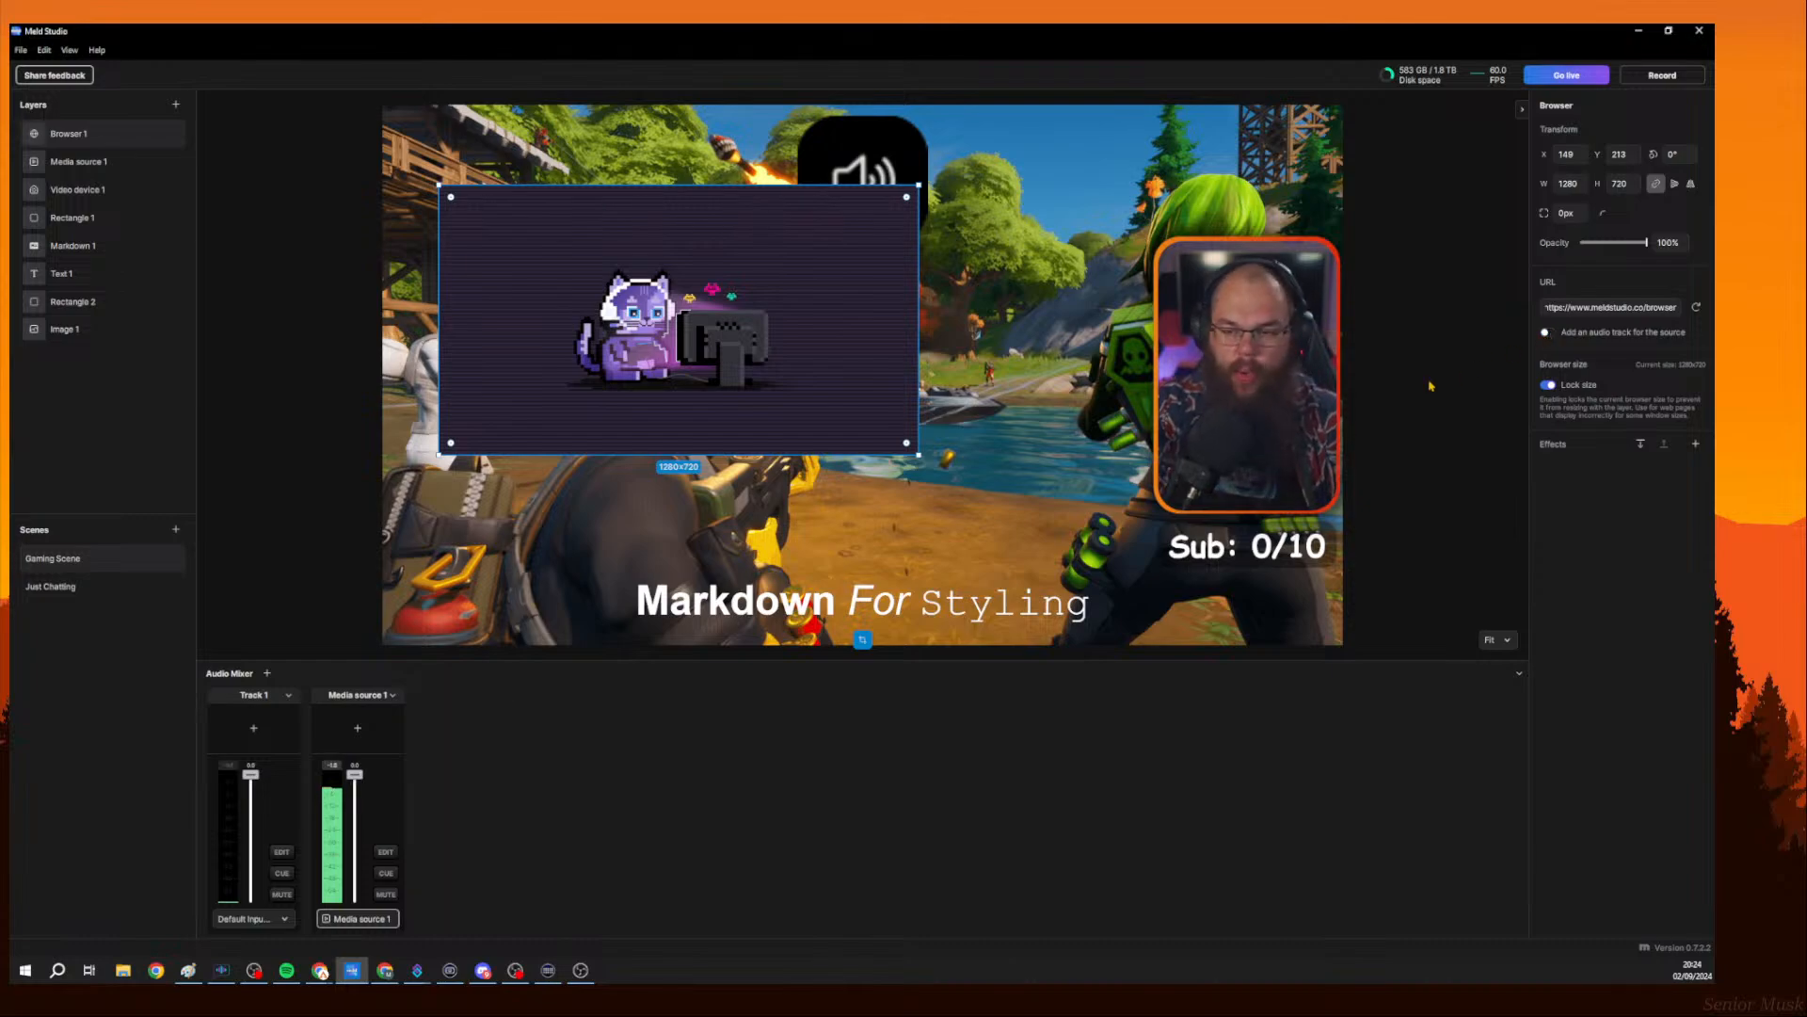
right_click(640, 361)
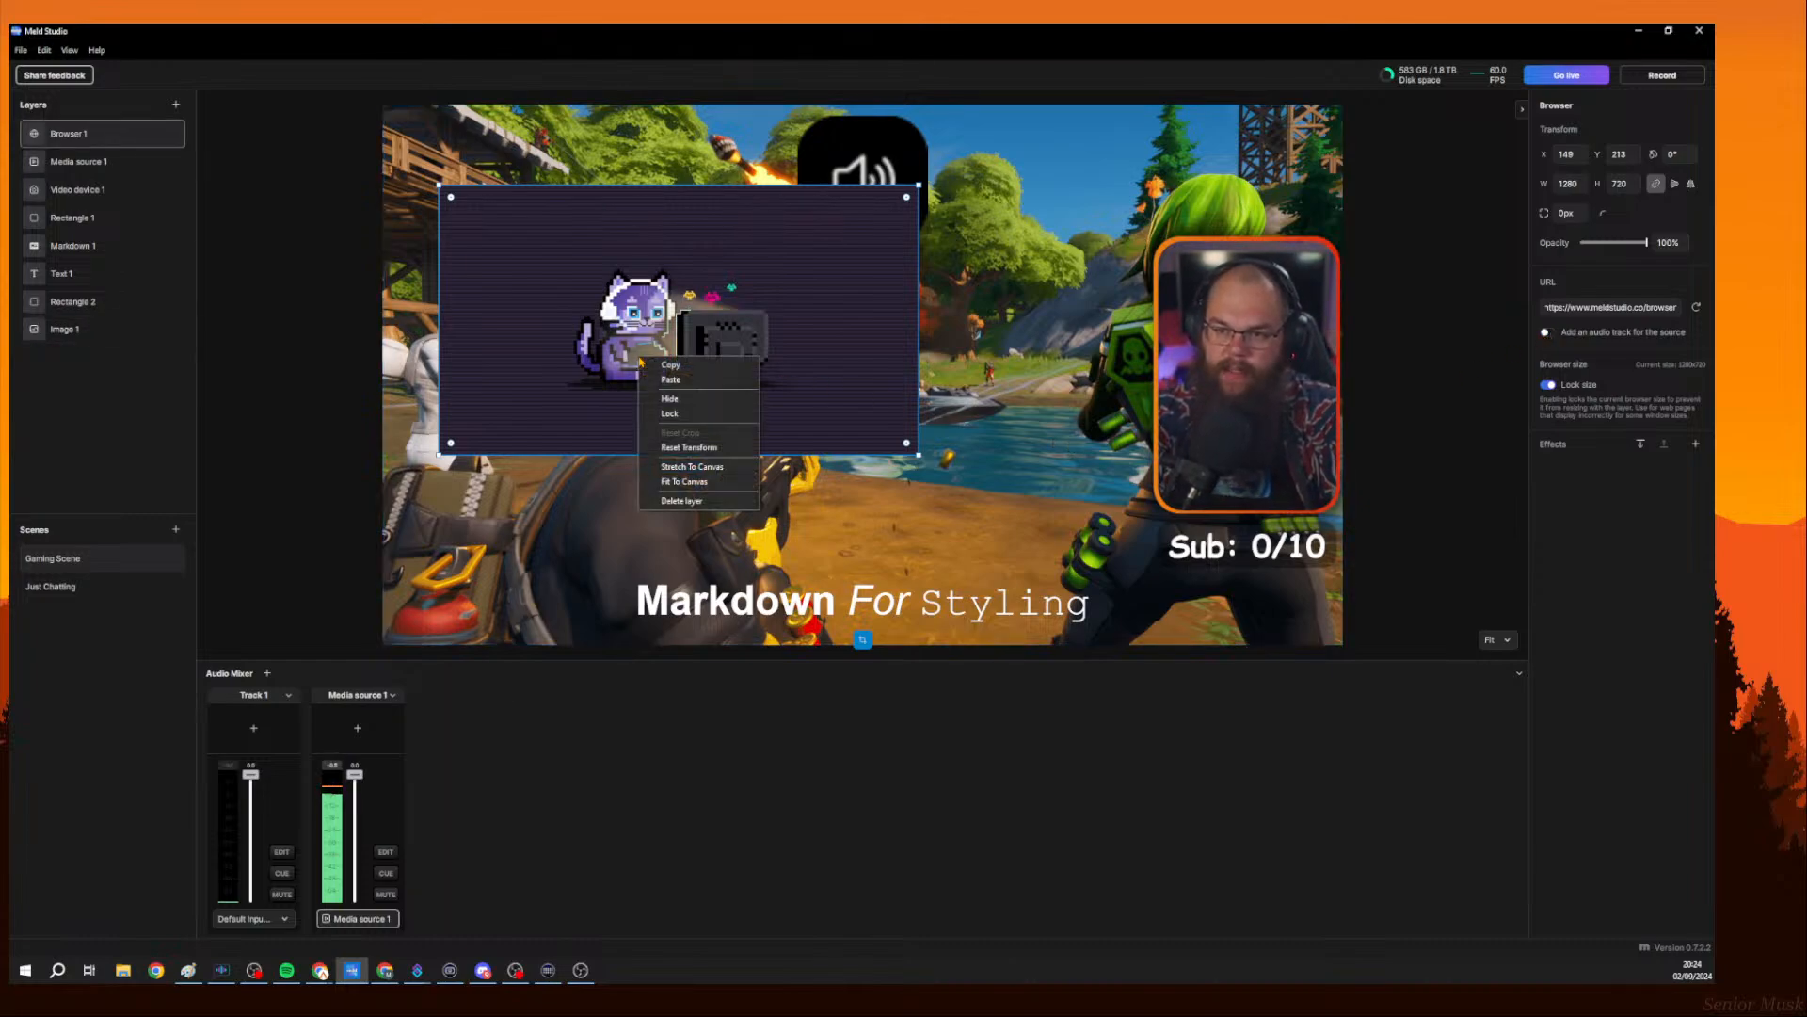
left_click(682, 501)
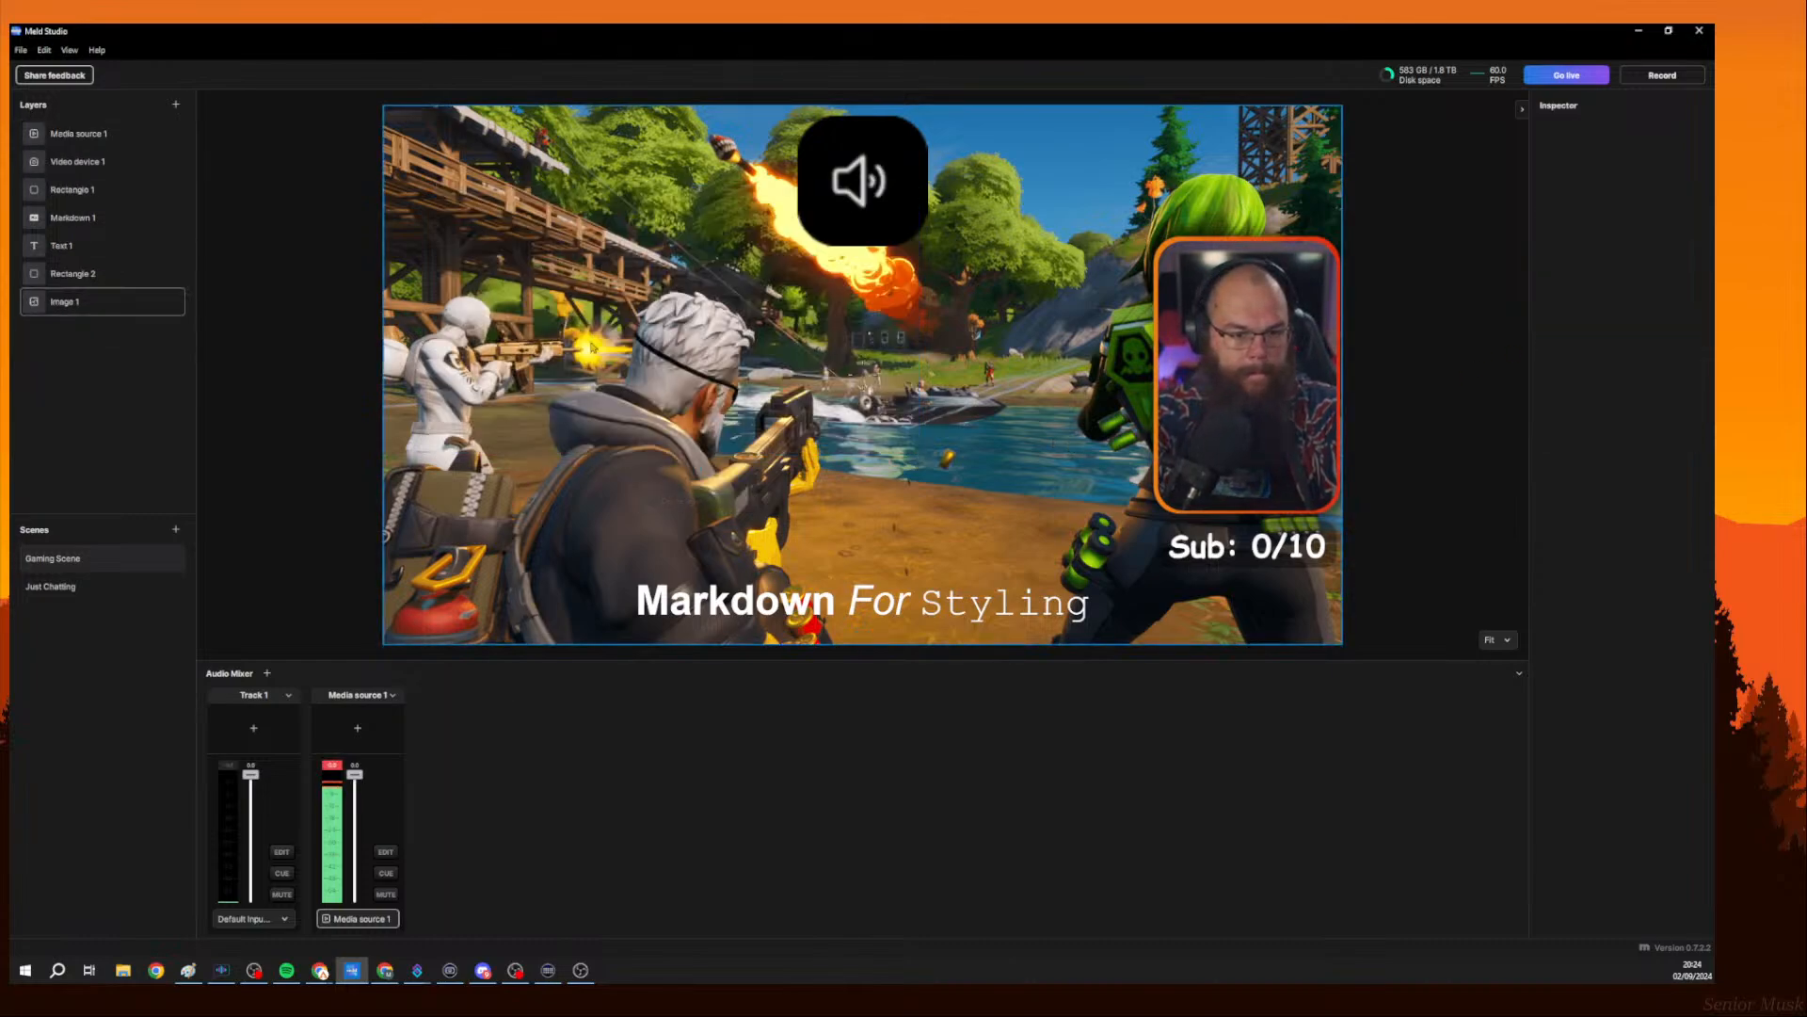
left_click(176, 105)
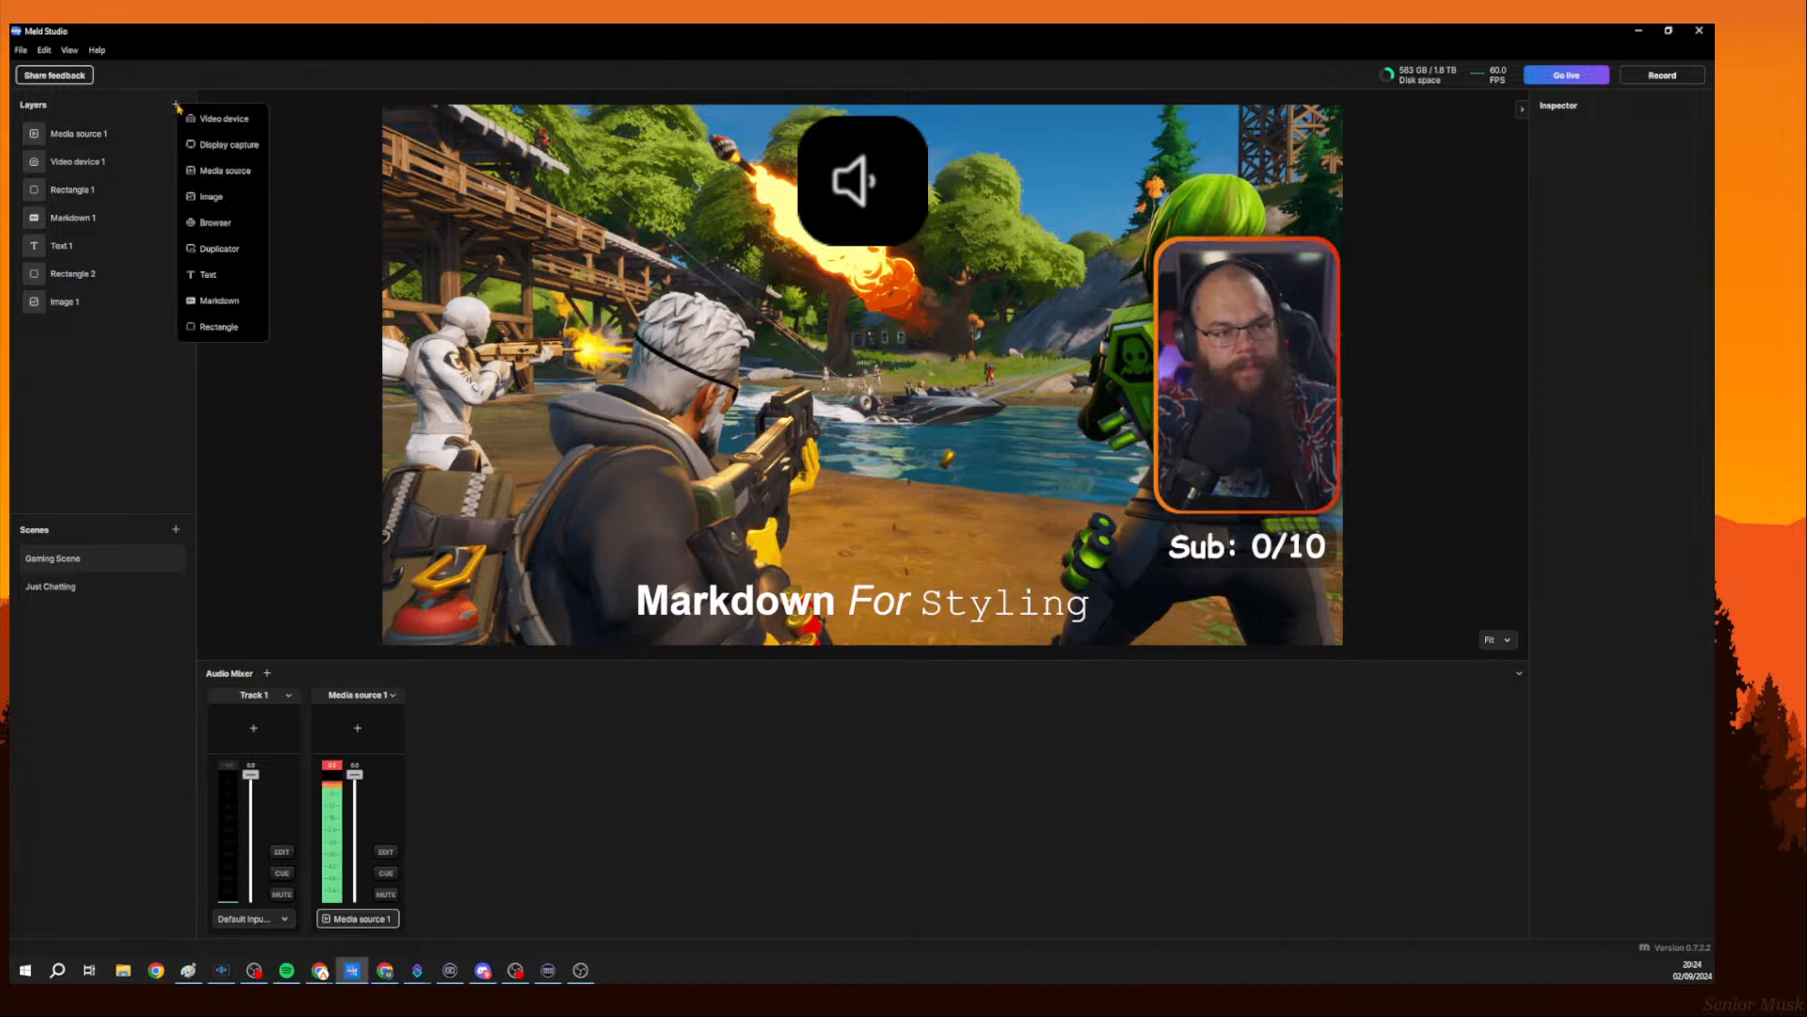
left_click(105, 411)
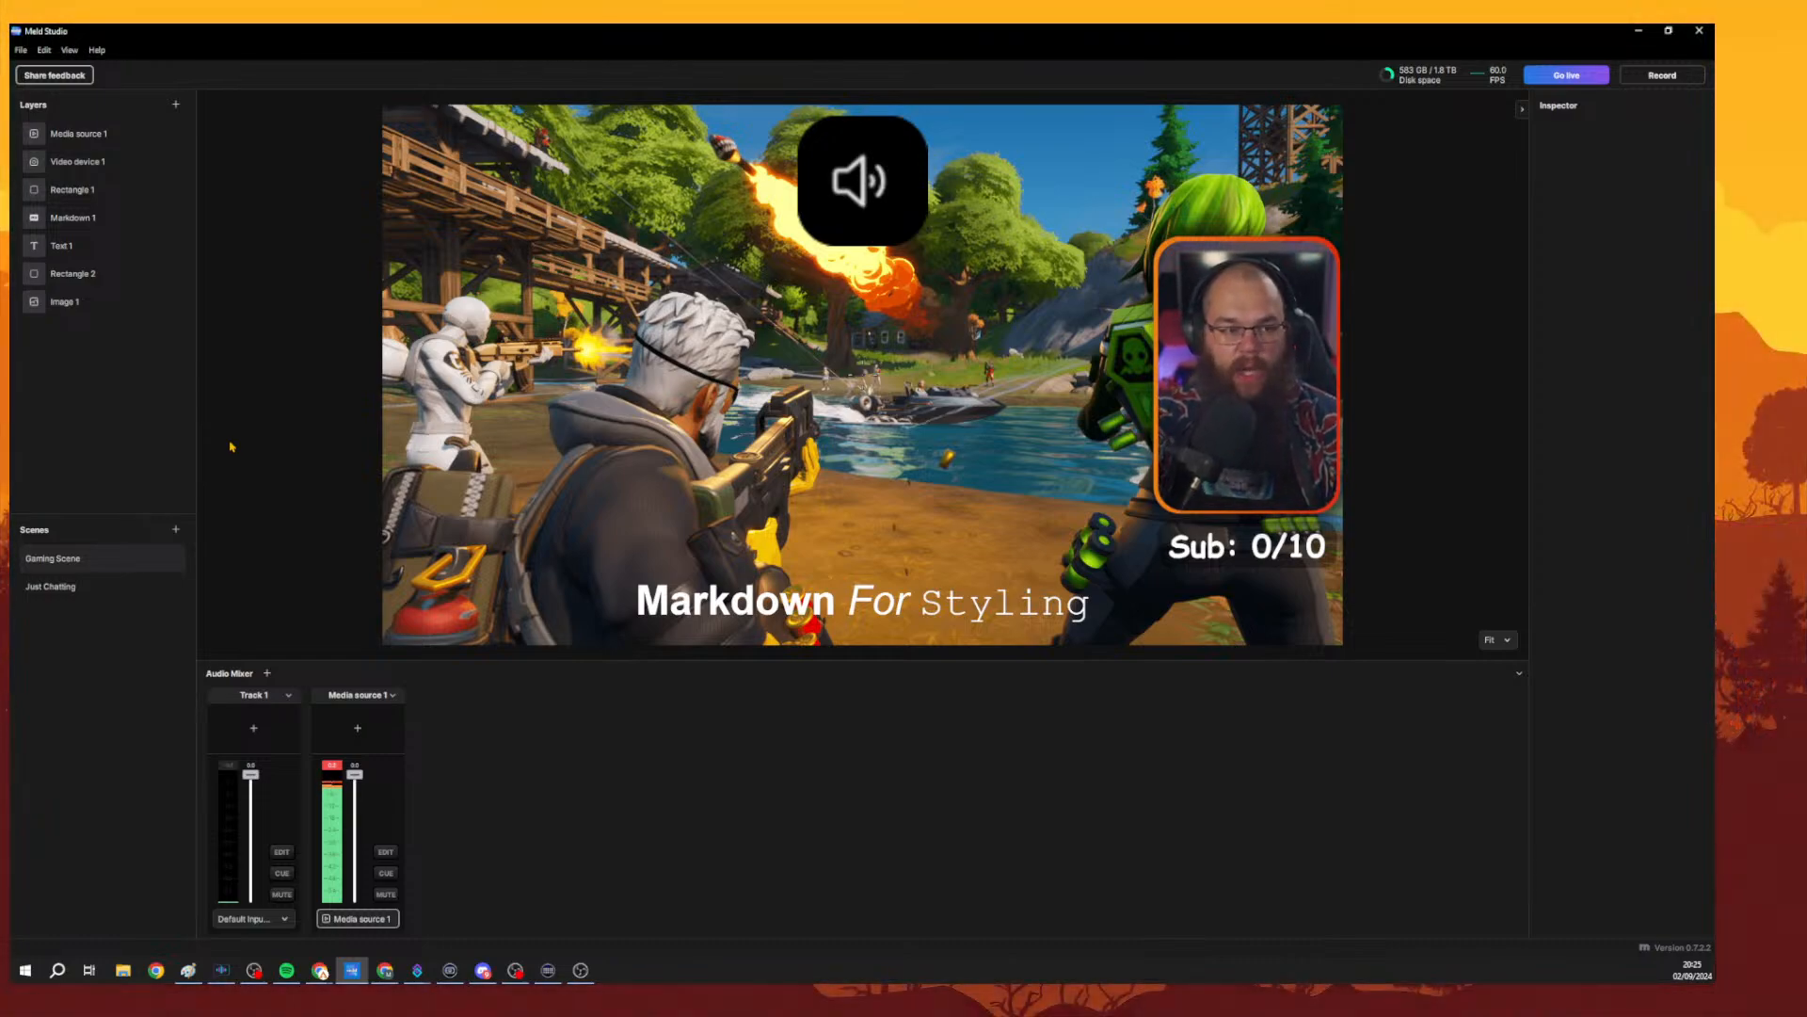
left_click(69, 49)
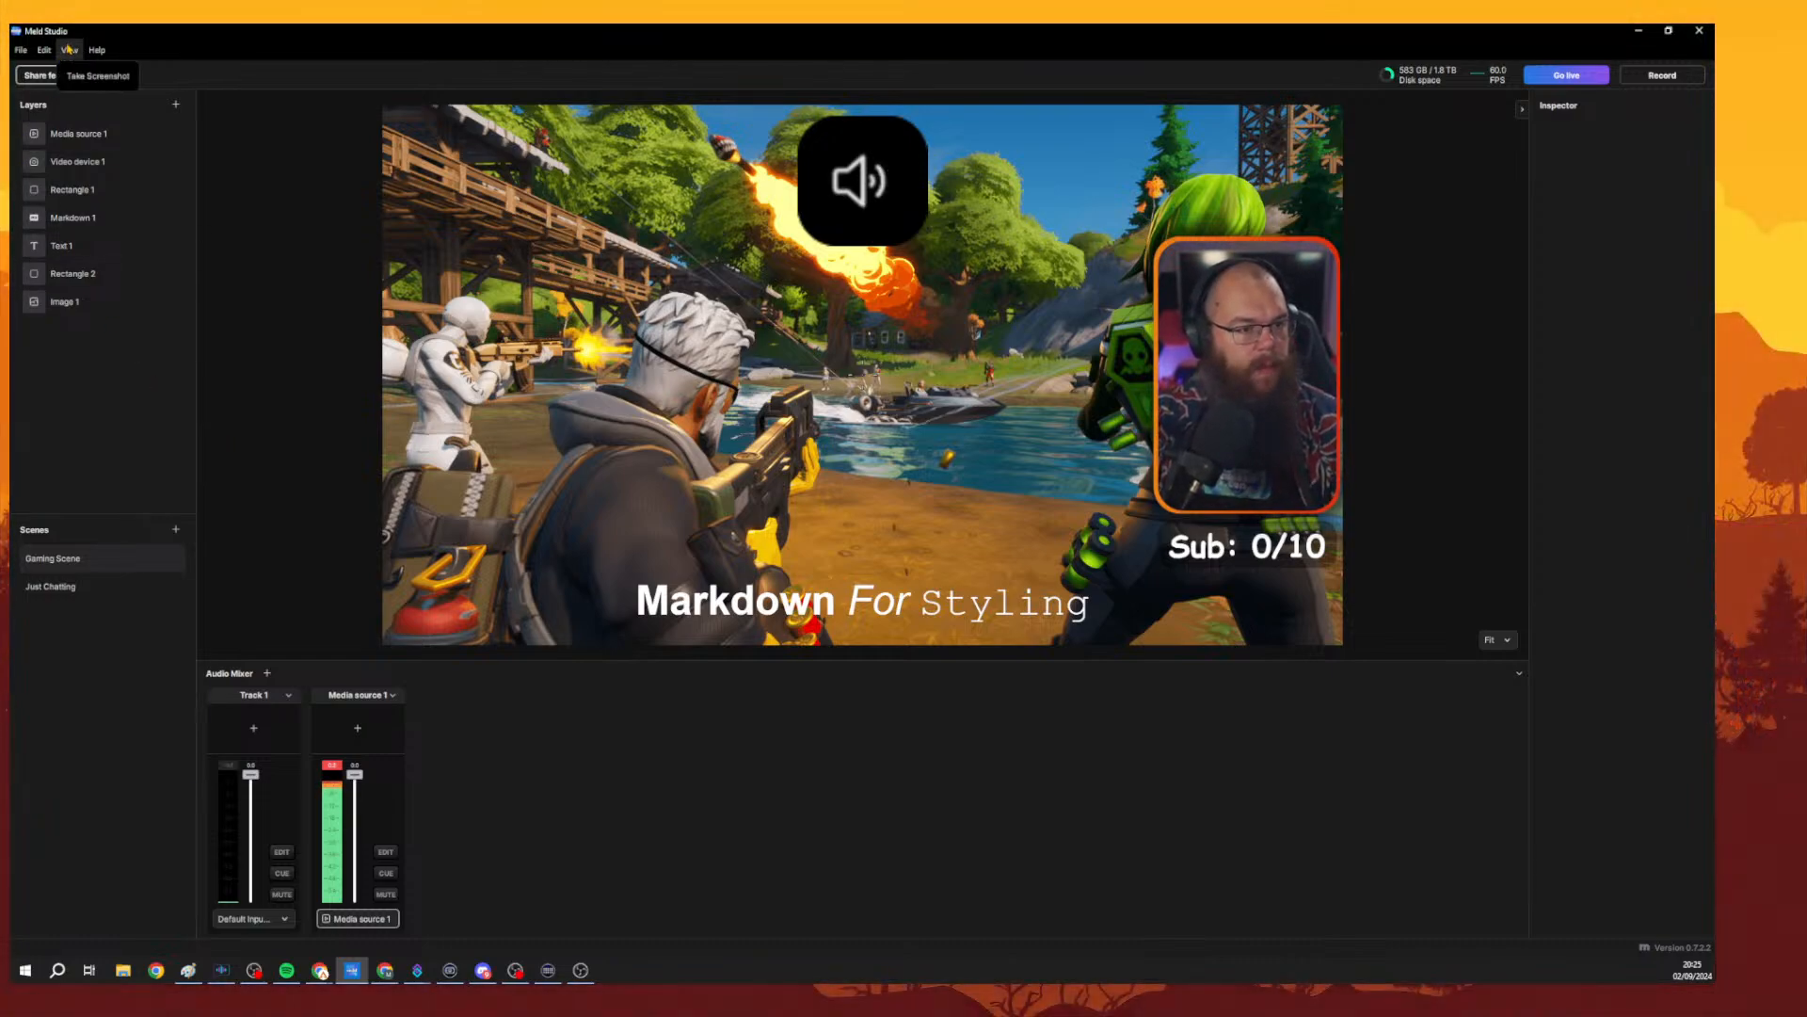
mouse_move(46, 48)
mouse_move(101, 52)
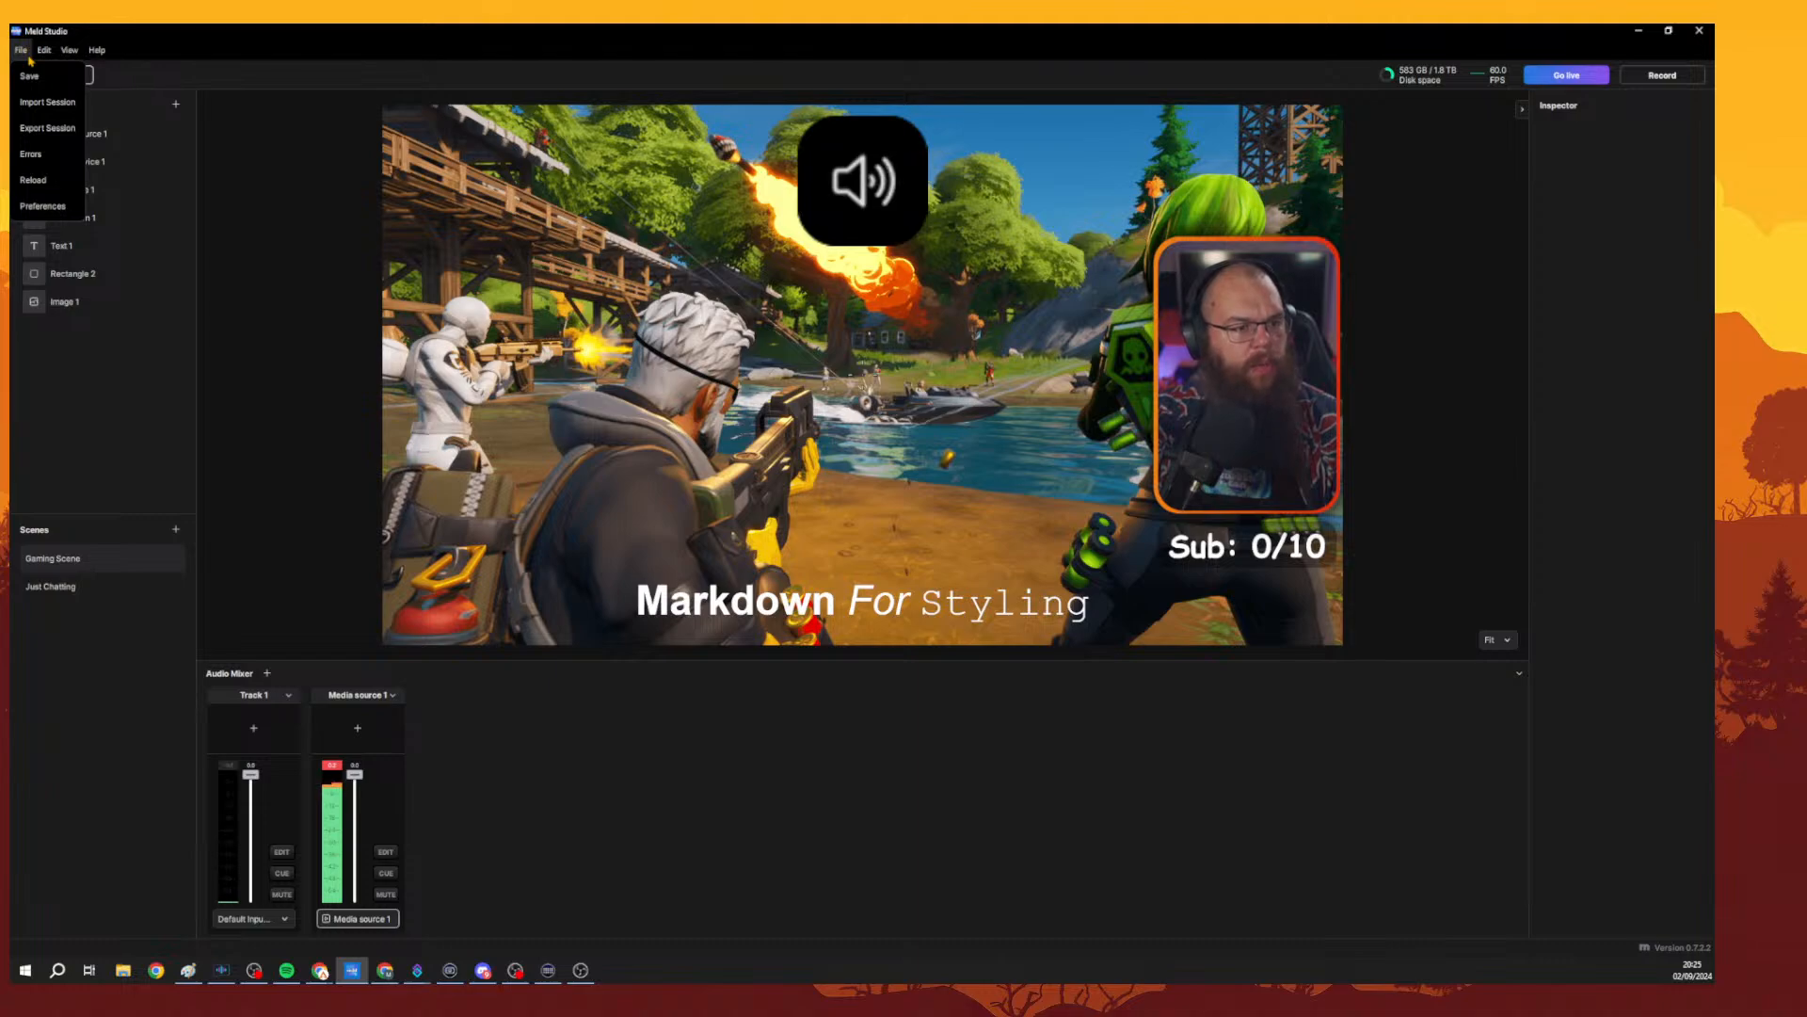
Switch to OBS Studio, open the Game Scene and make its [A] Vertical Camera source visible.
left_click(1297, 215)
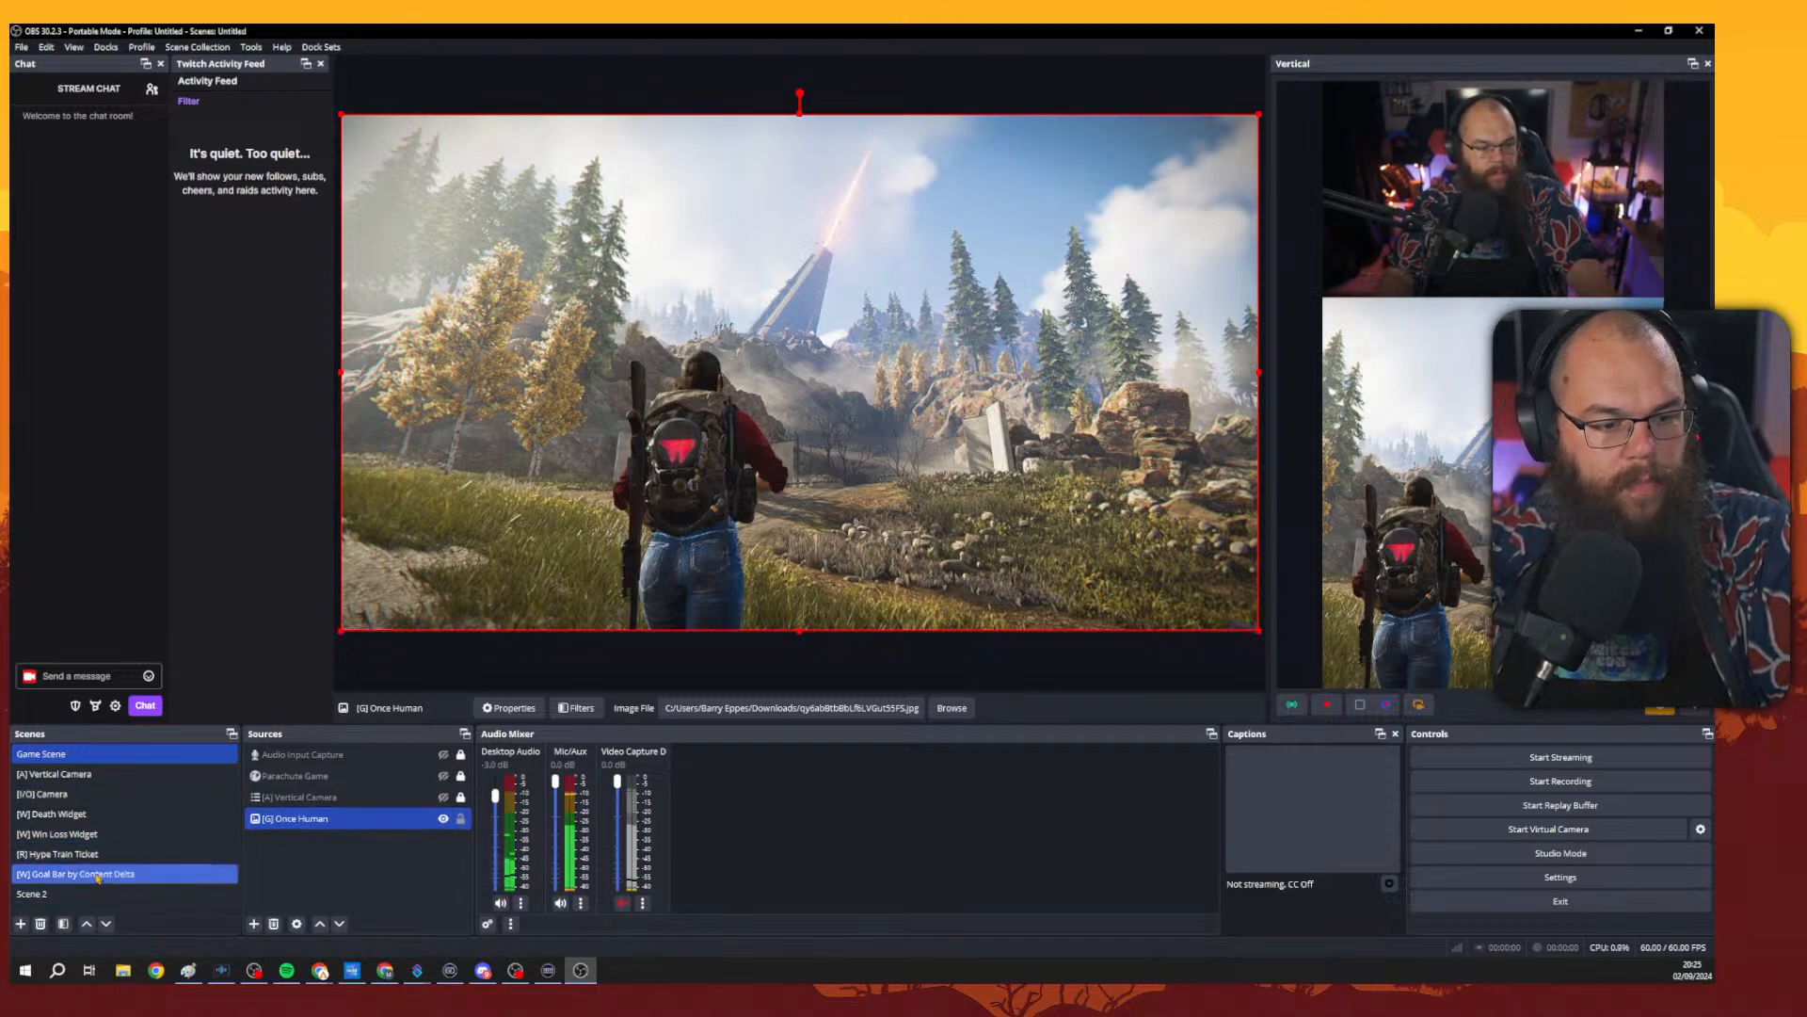
left_click(139, 779)
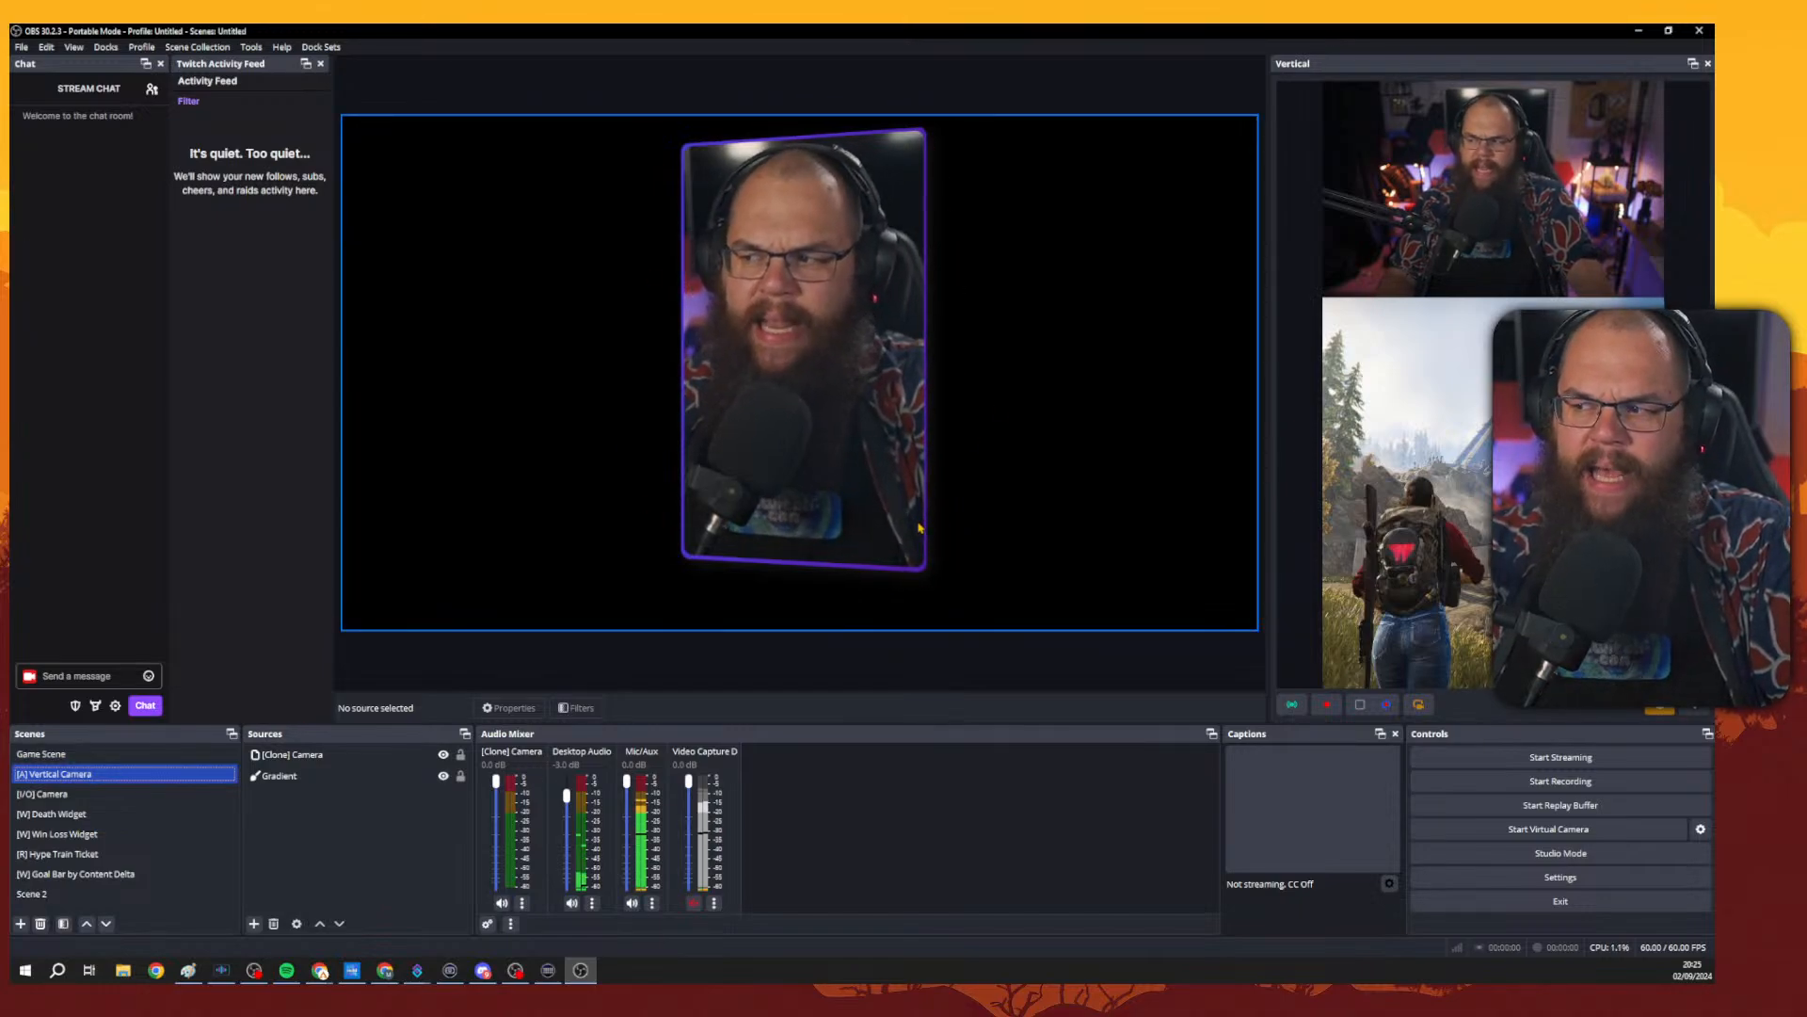
left_click(116, 755)
left_click(419, 799)
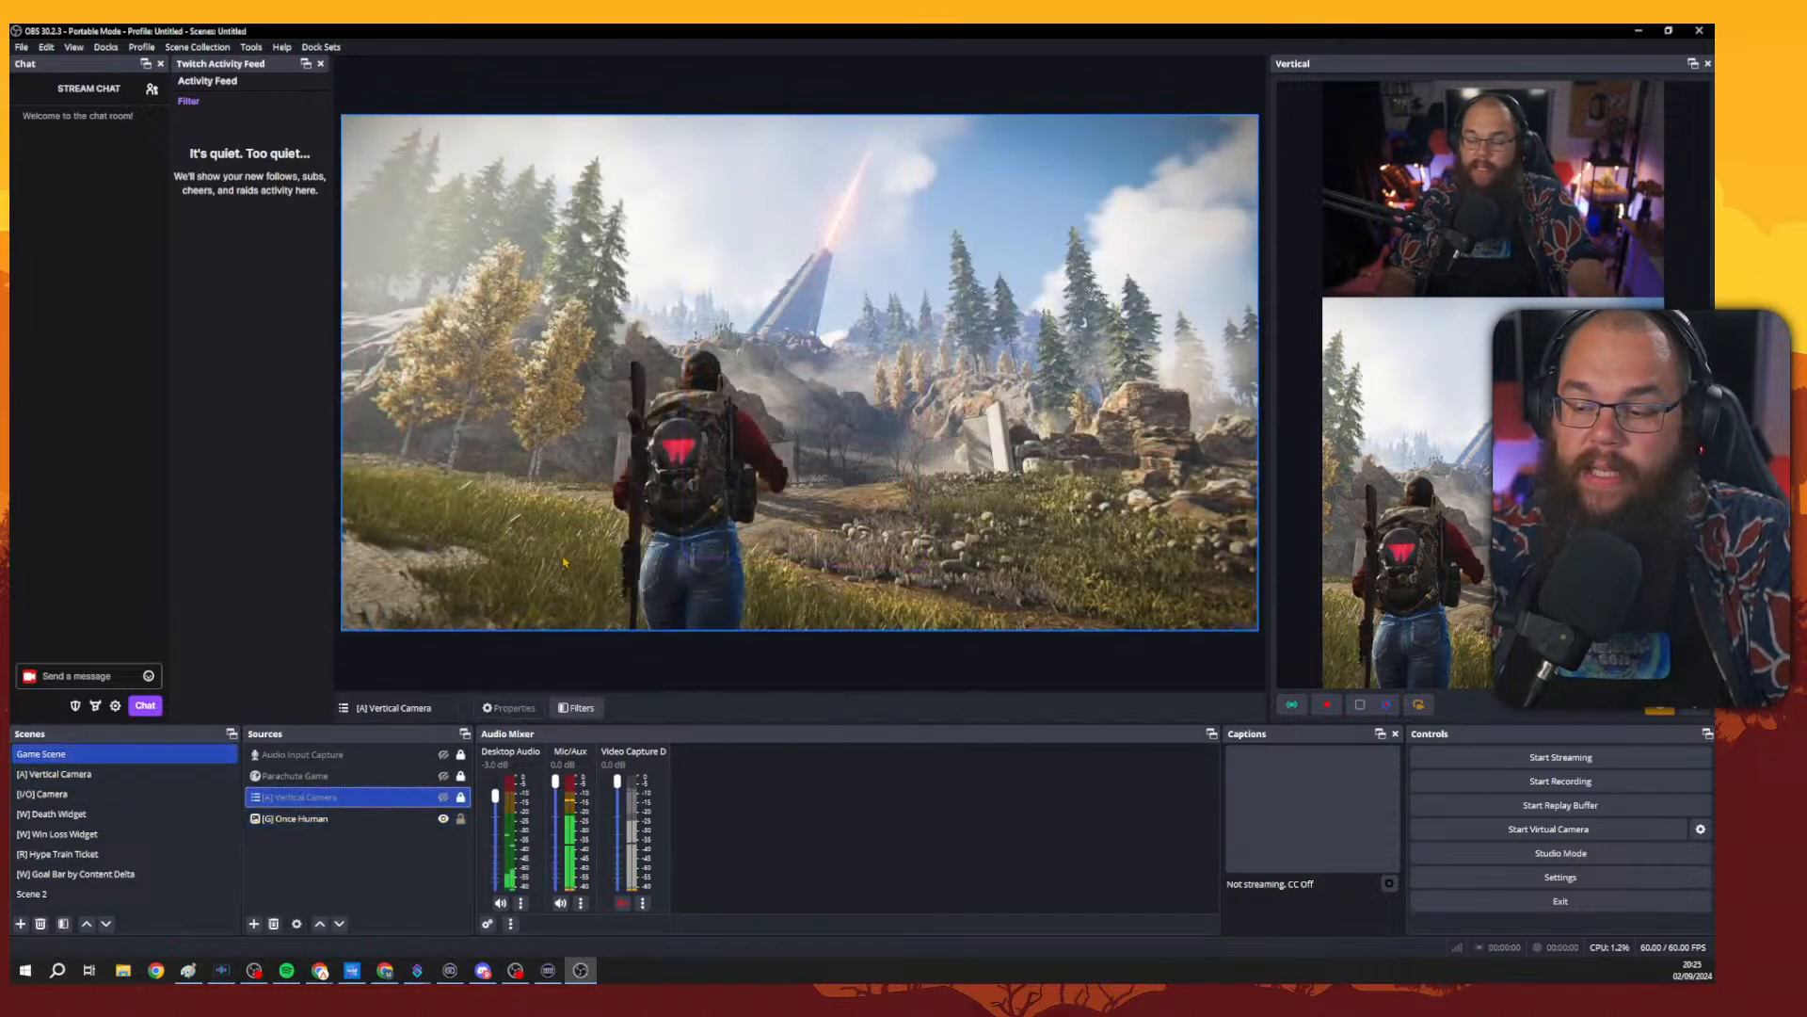
left_click(443, 797)
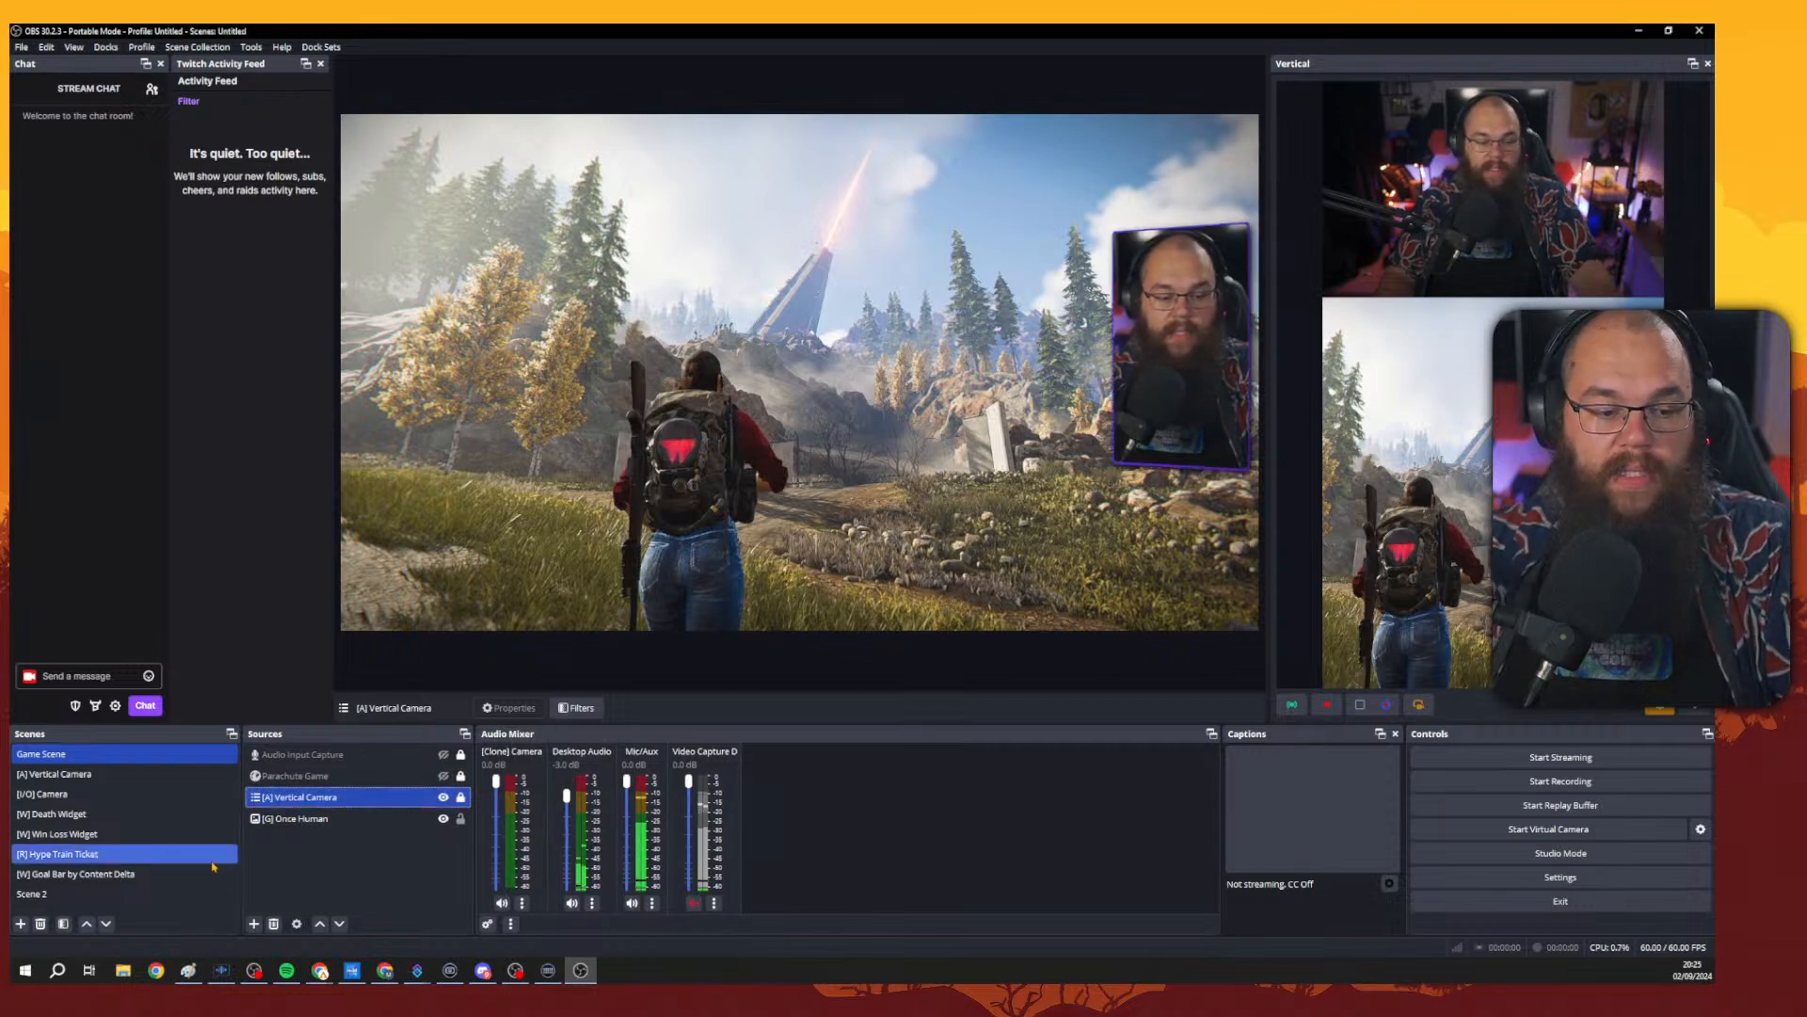
Preview the [W] Goal Bar by Content Delta scene, then return to the Game Scene.
left_click(75, 874)
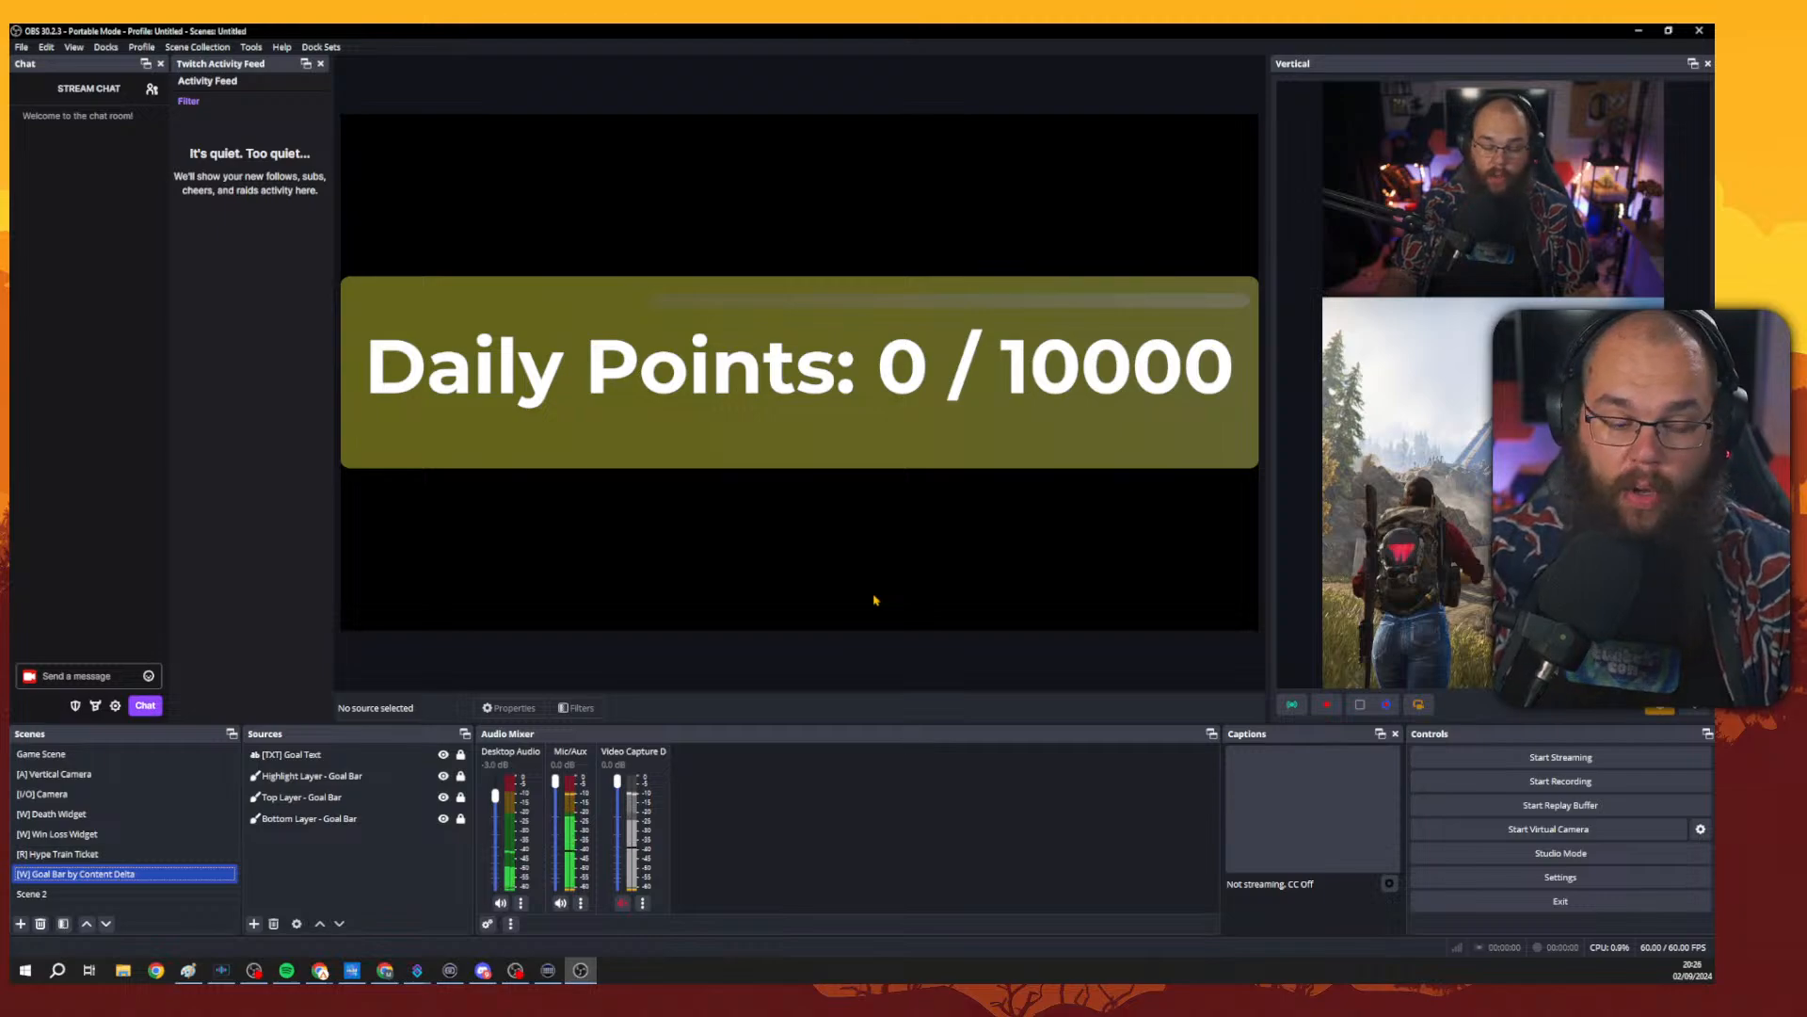
left_click(174, 756)
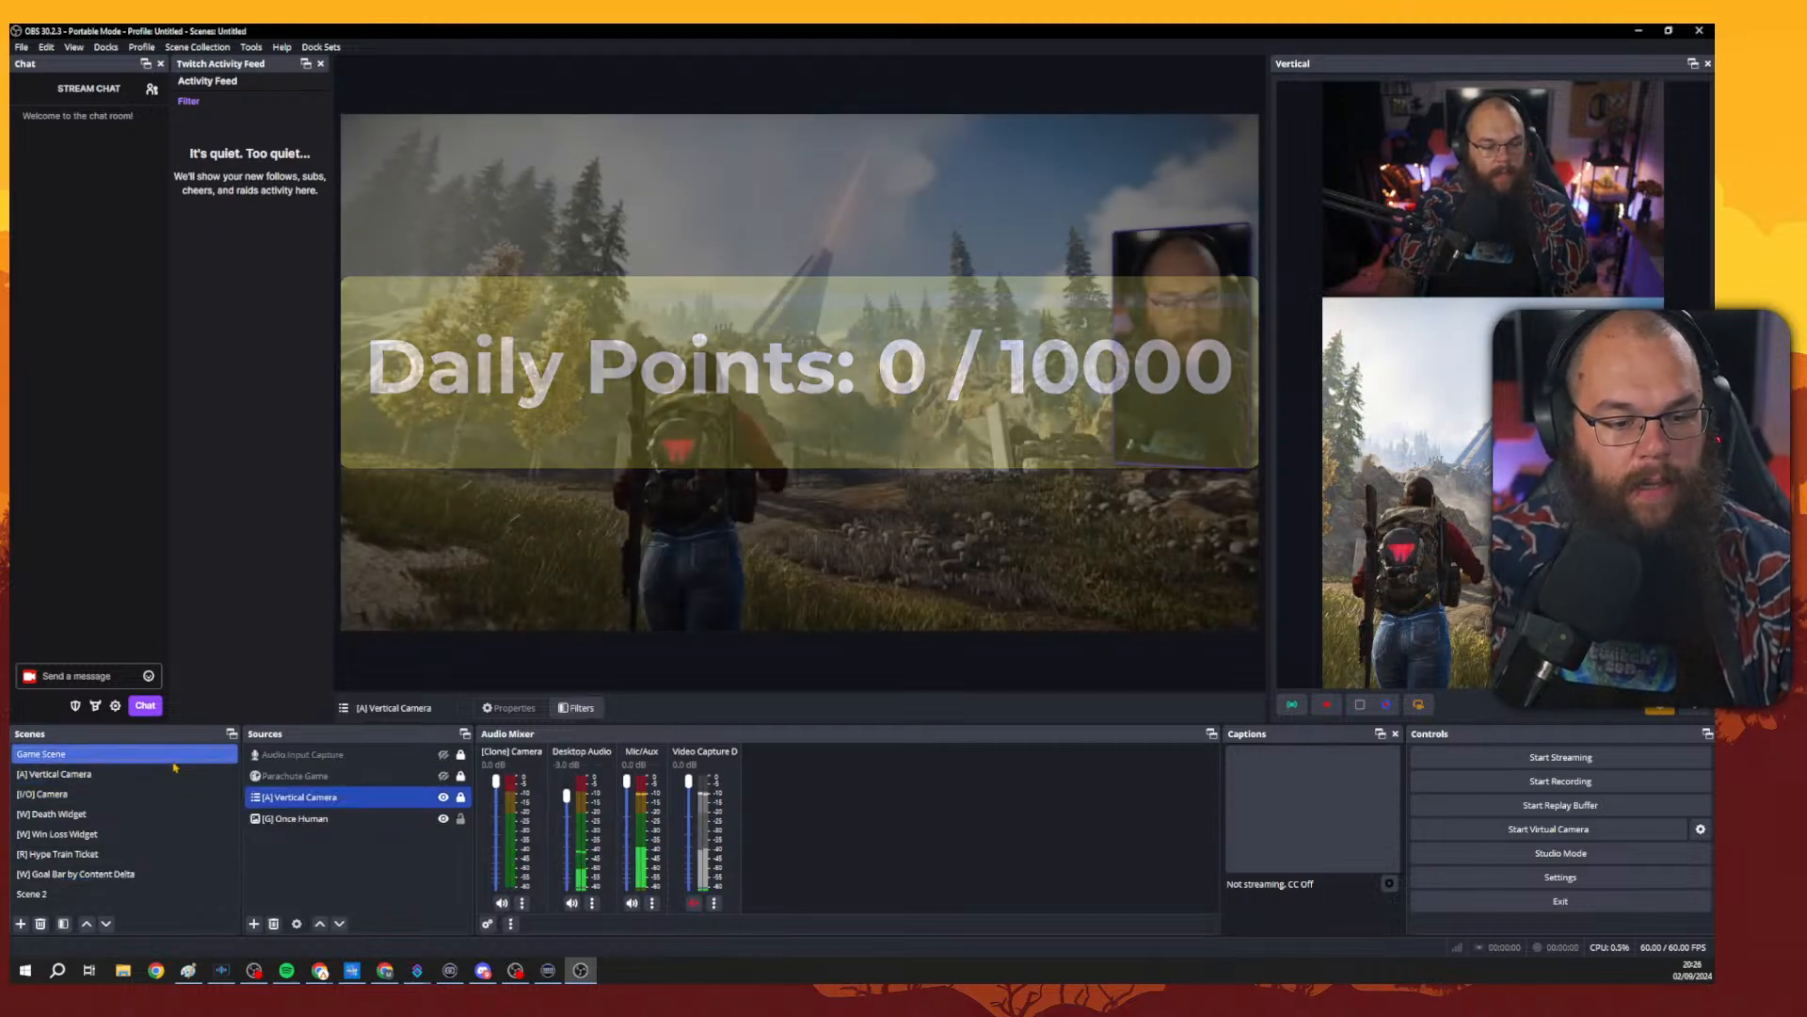
left_click(1217, 401)
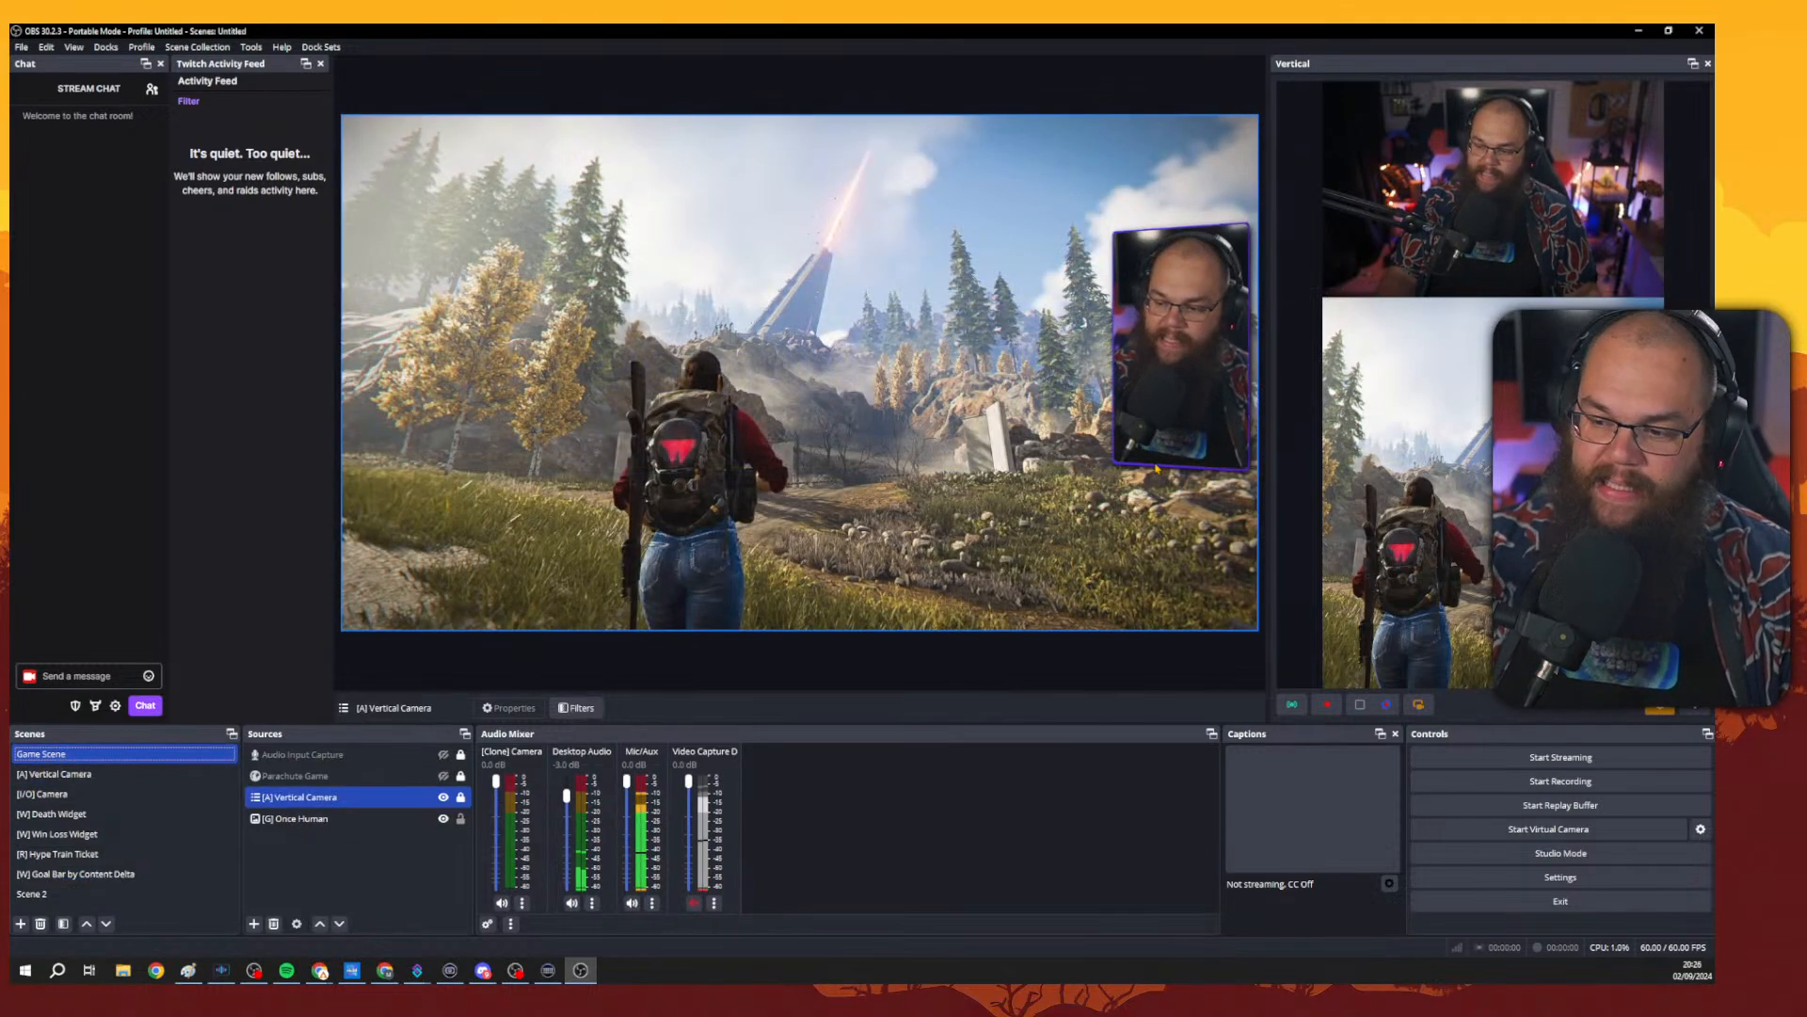
Add the existing [W] Goal Bar by Content Delta scene as a nested scene source in the Game Scene.
left_click(257, 924)
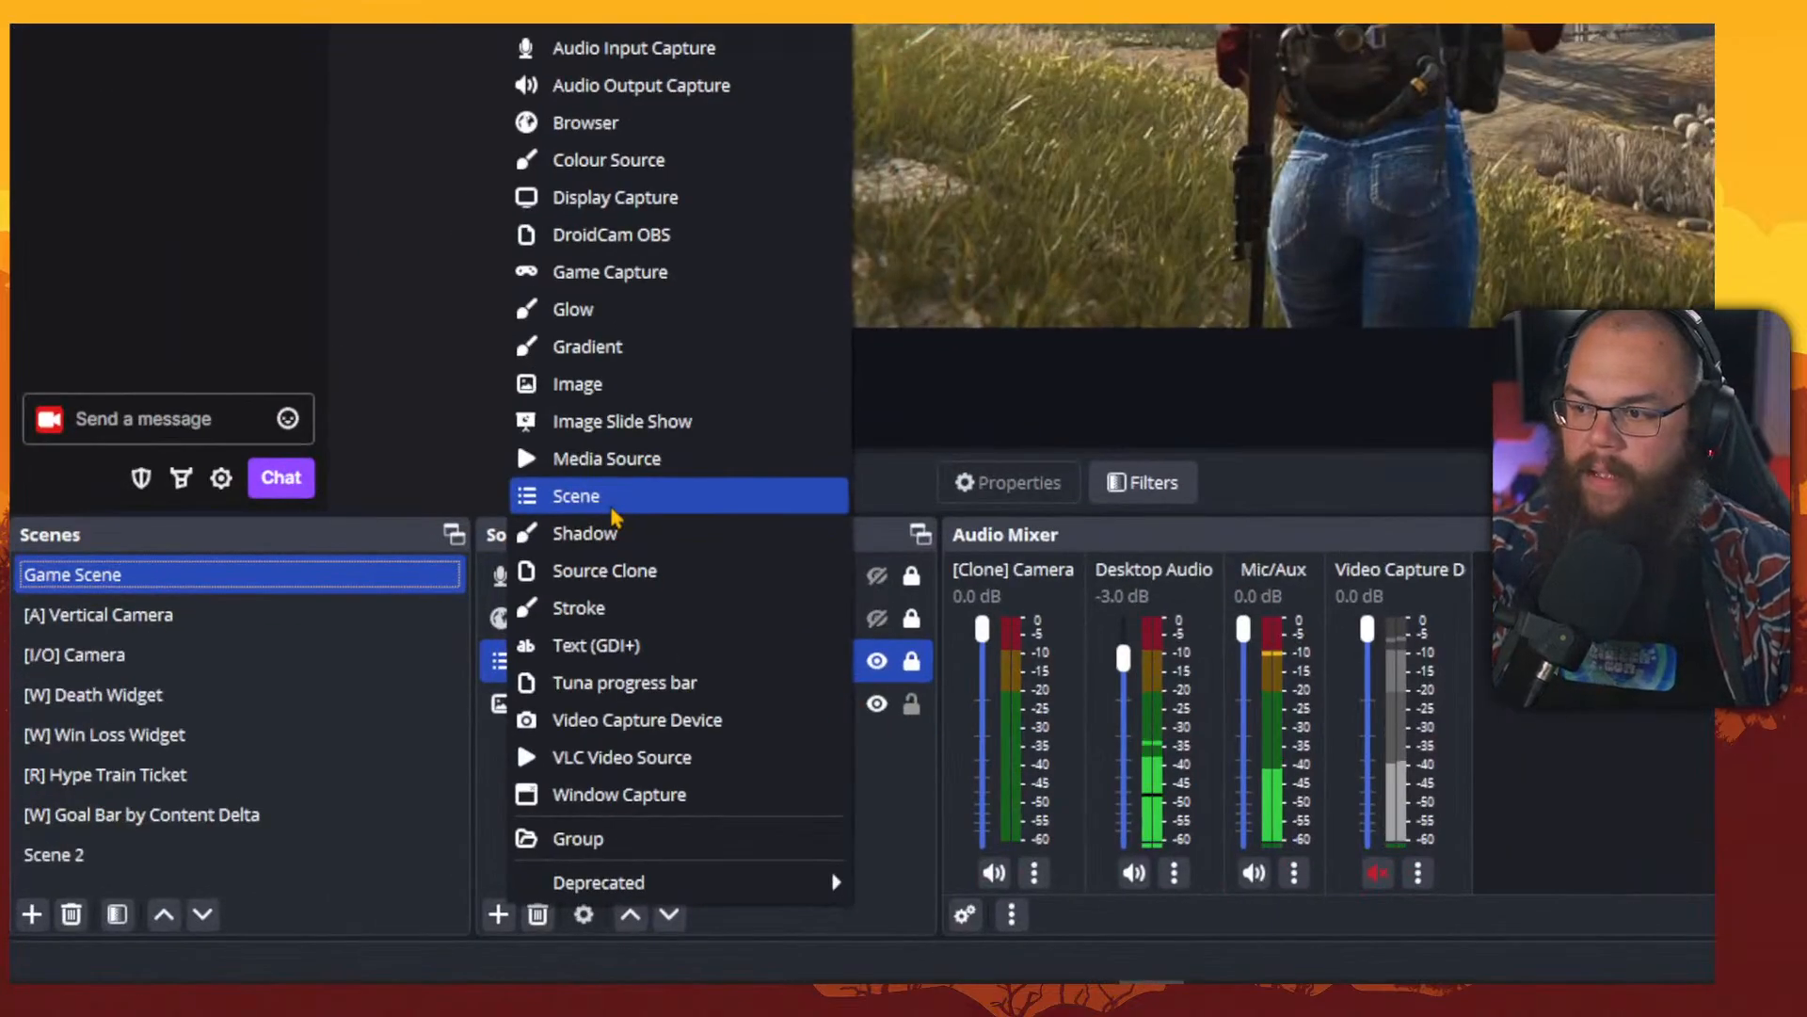
left_click(311, 721)
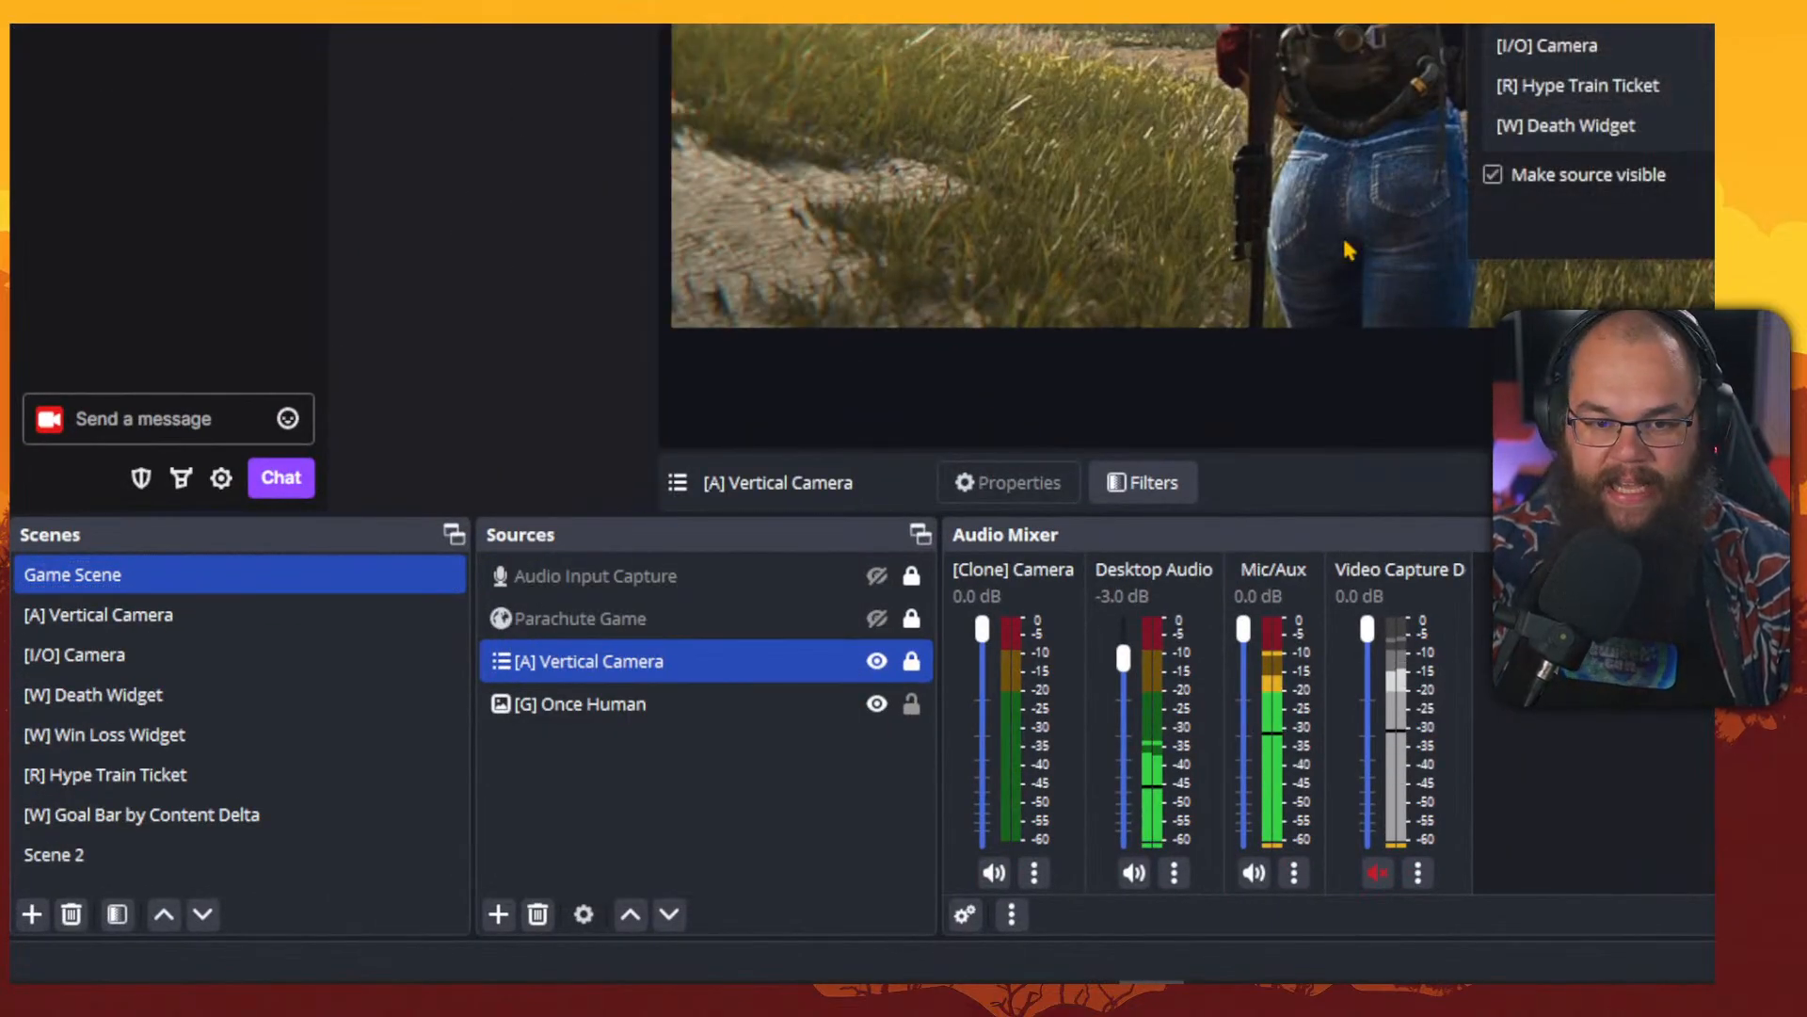
left_click(847, 498)
scroll(1350, 250, "down", 3)
left_click(1295, 205)
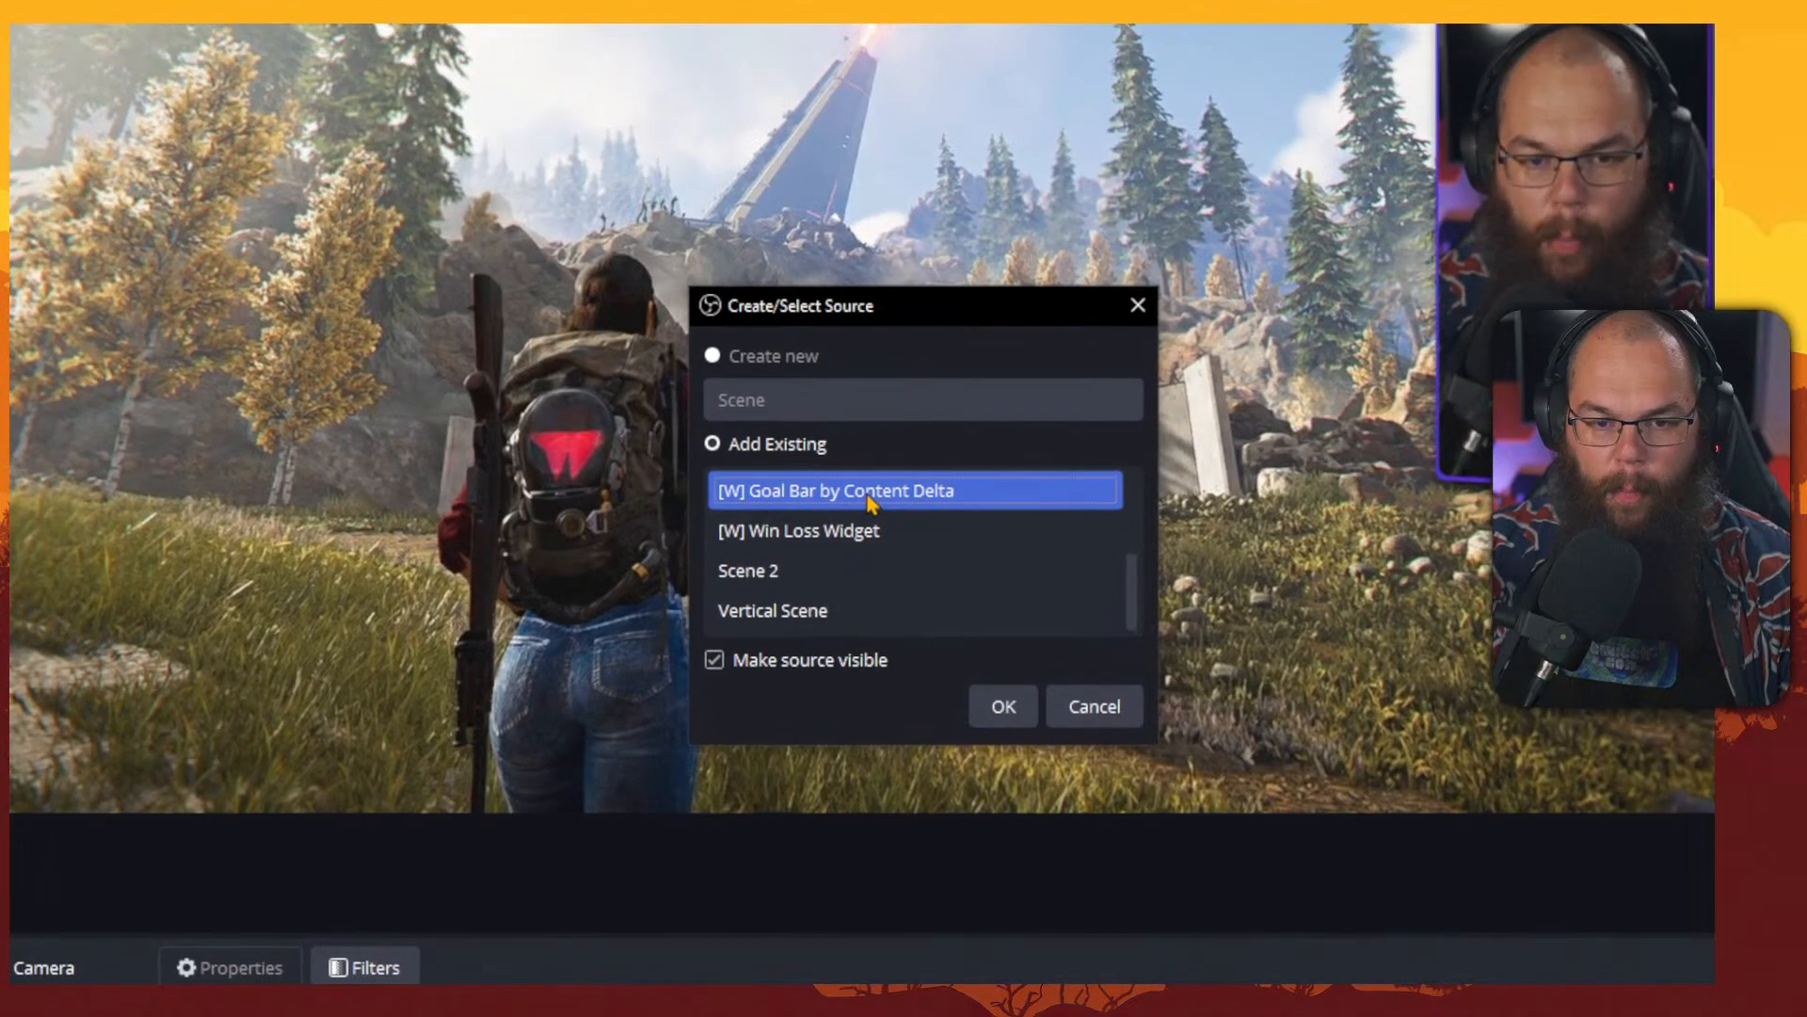
left_click(1001, 706)
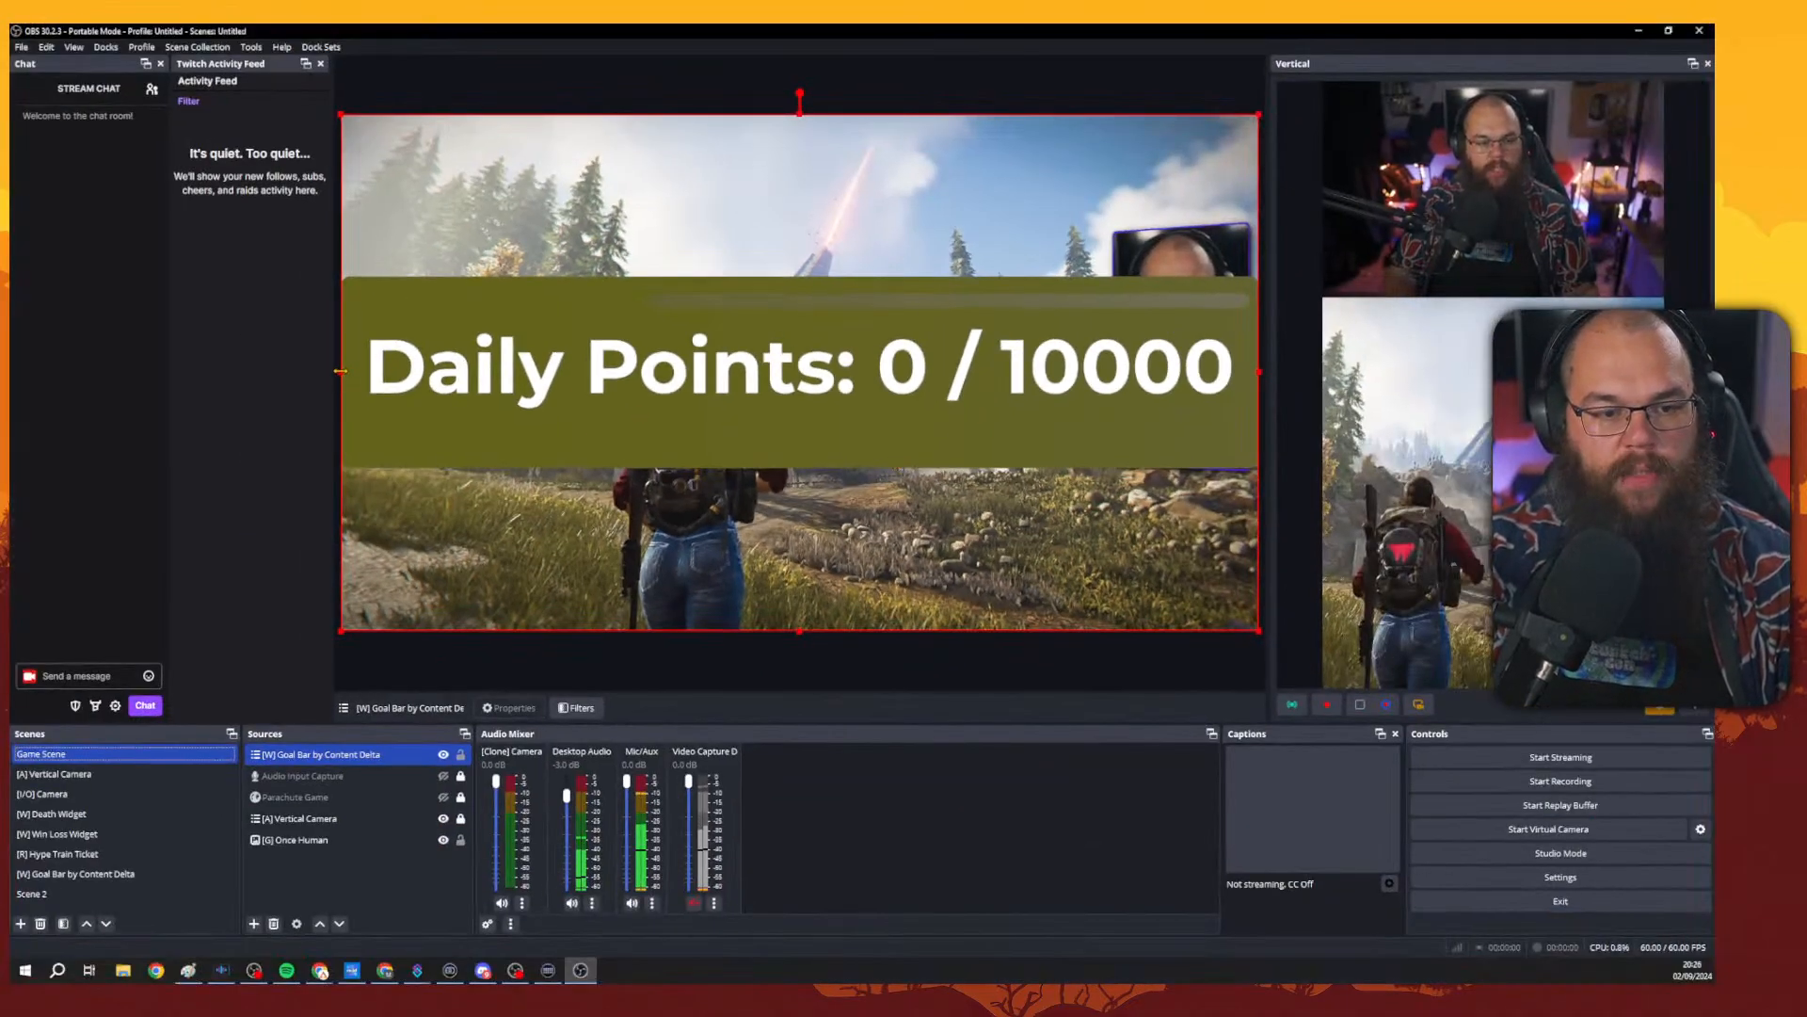
Shrink the nested goal bar scene and move it to the bottom centre of the game canvas.
left_click_drag(340, 371, 937, 205)
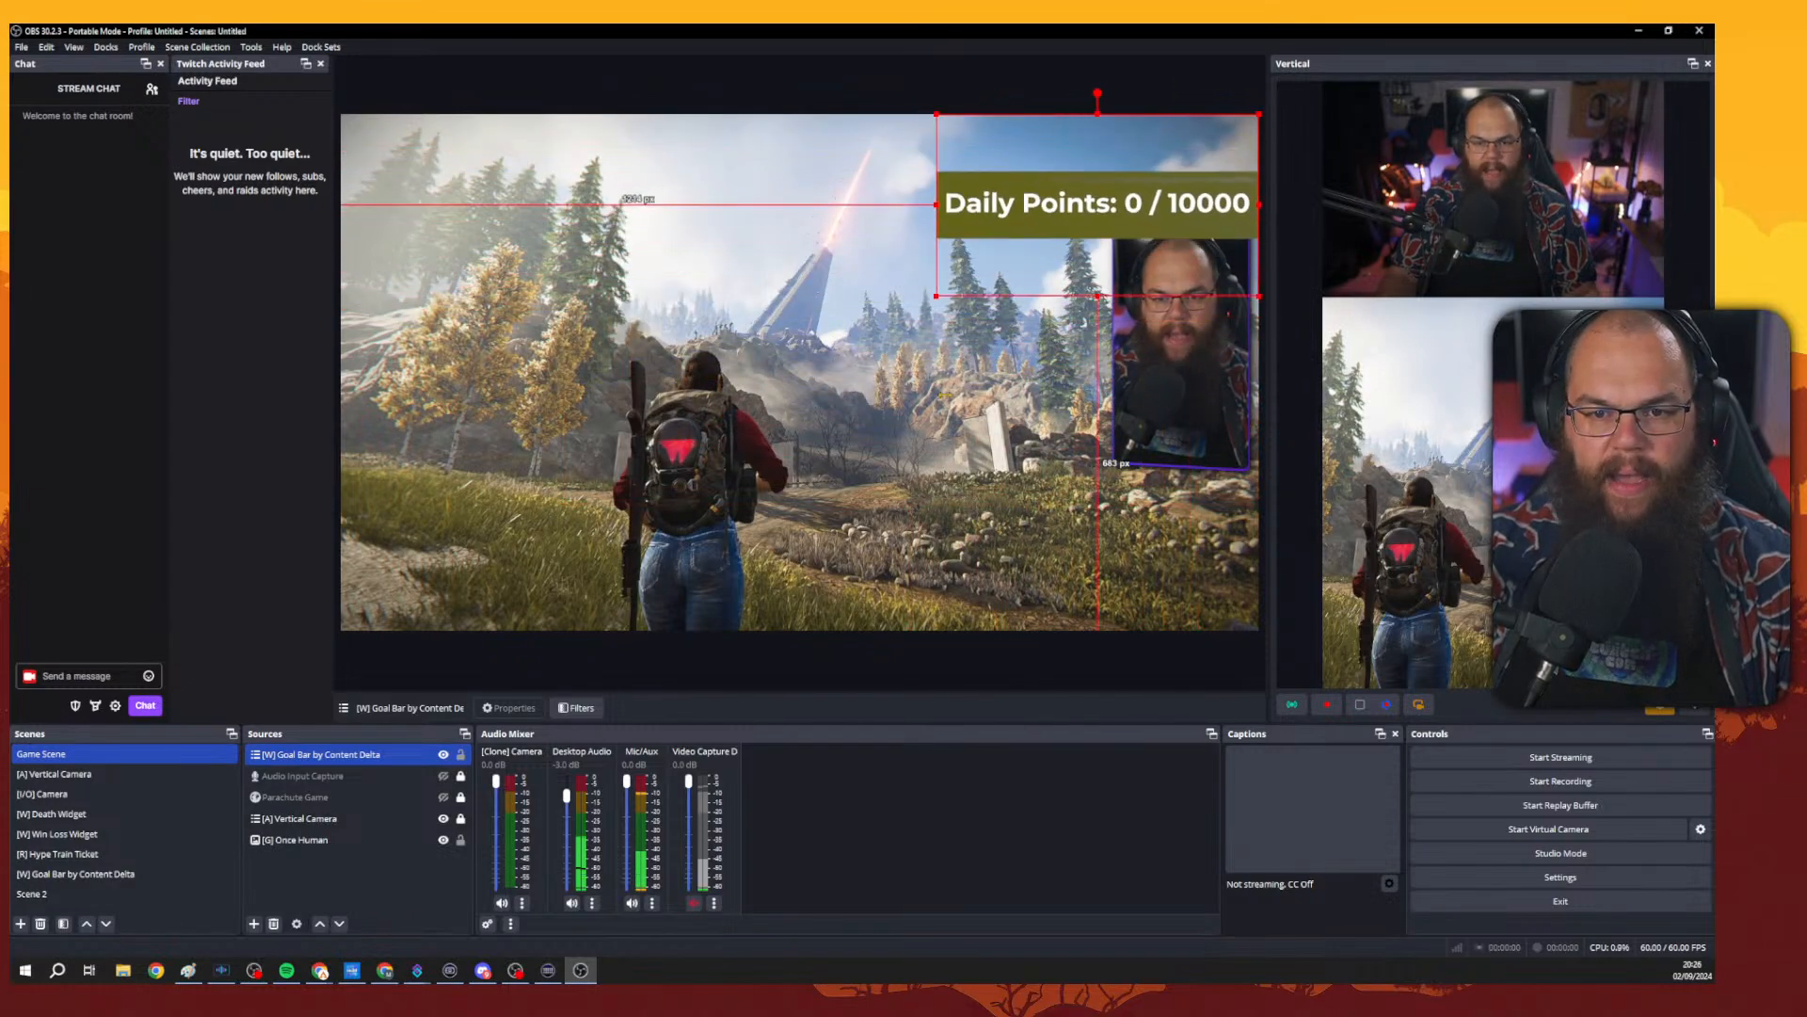
left_click_drag(1045, 273, 755, 660)
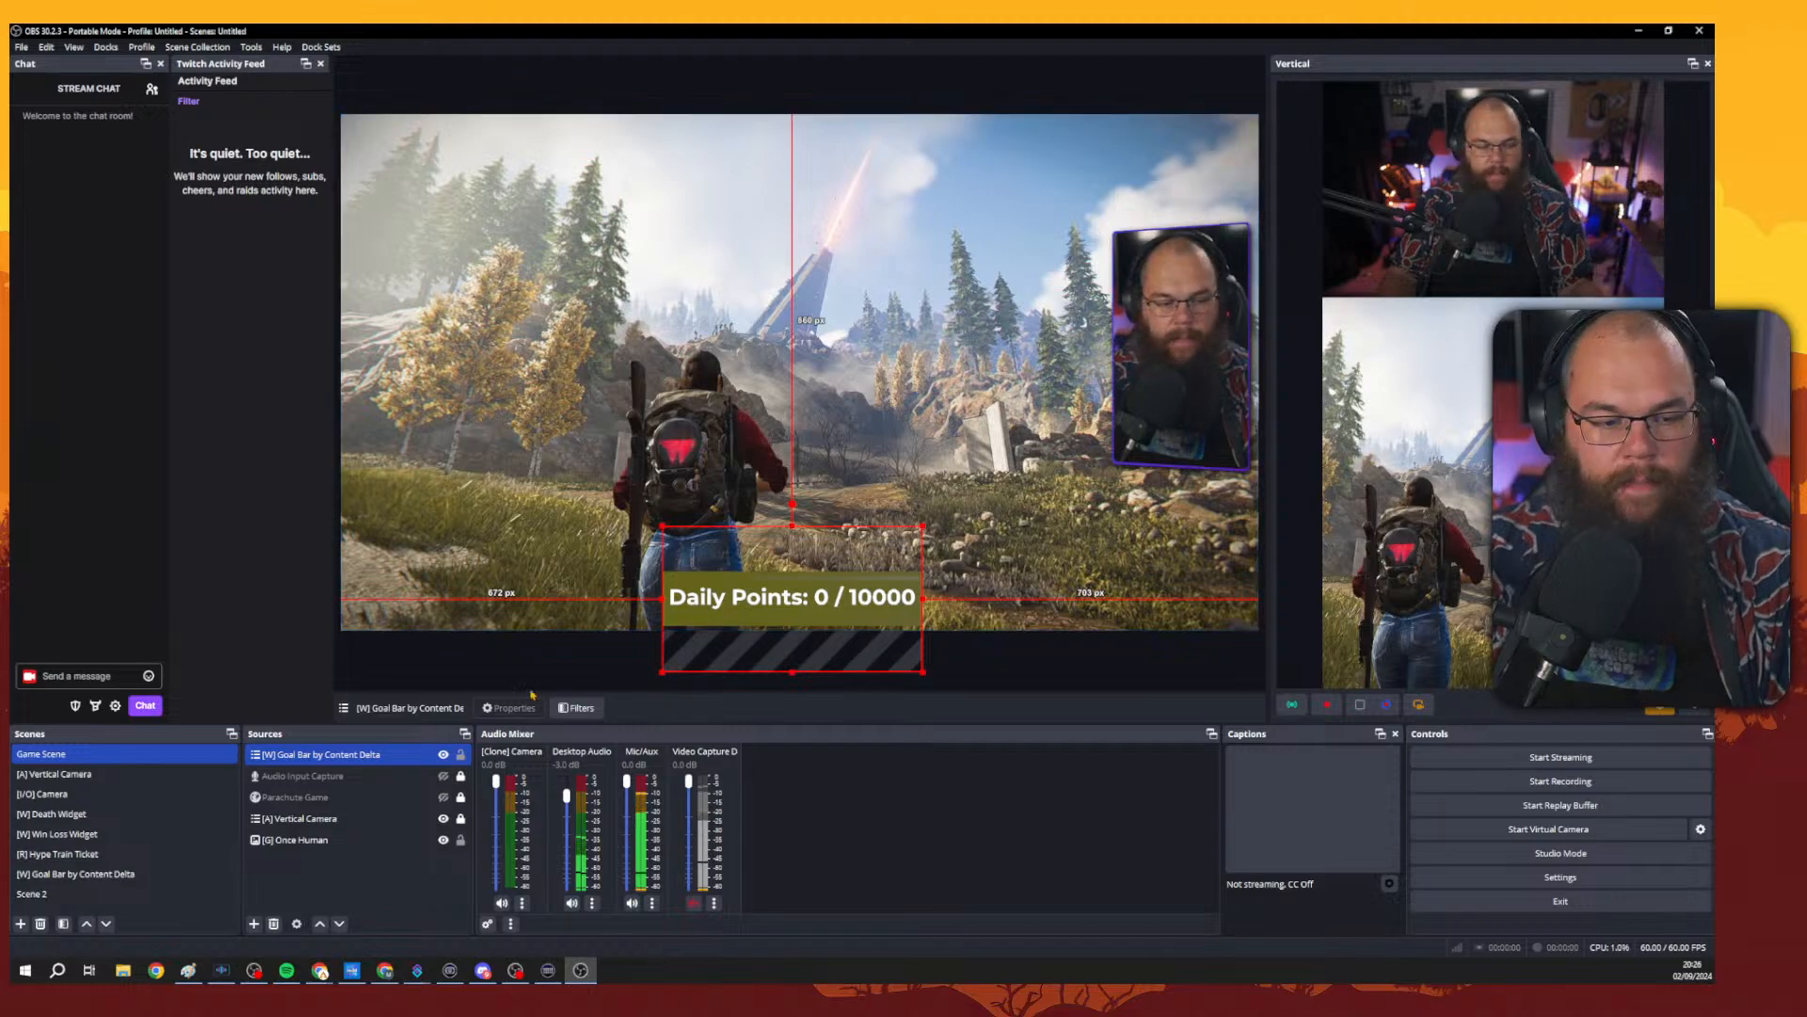
In the [W] Goal Bar by Content Delta scene, edit the goal text source to read Daily Subs: 0 / 10000.
left_click(75, 874)
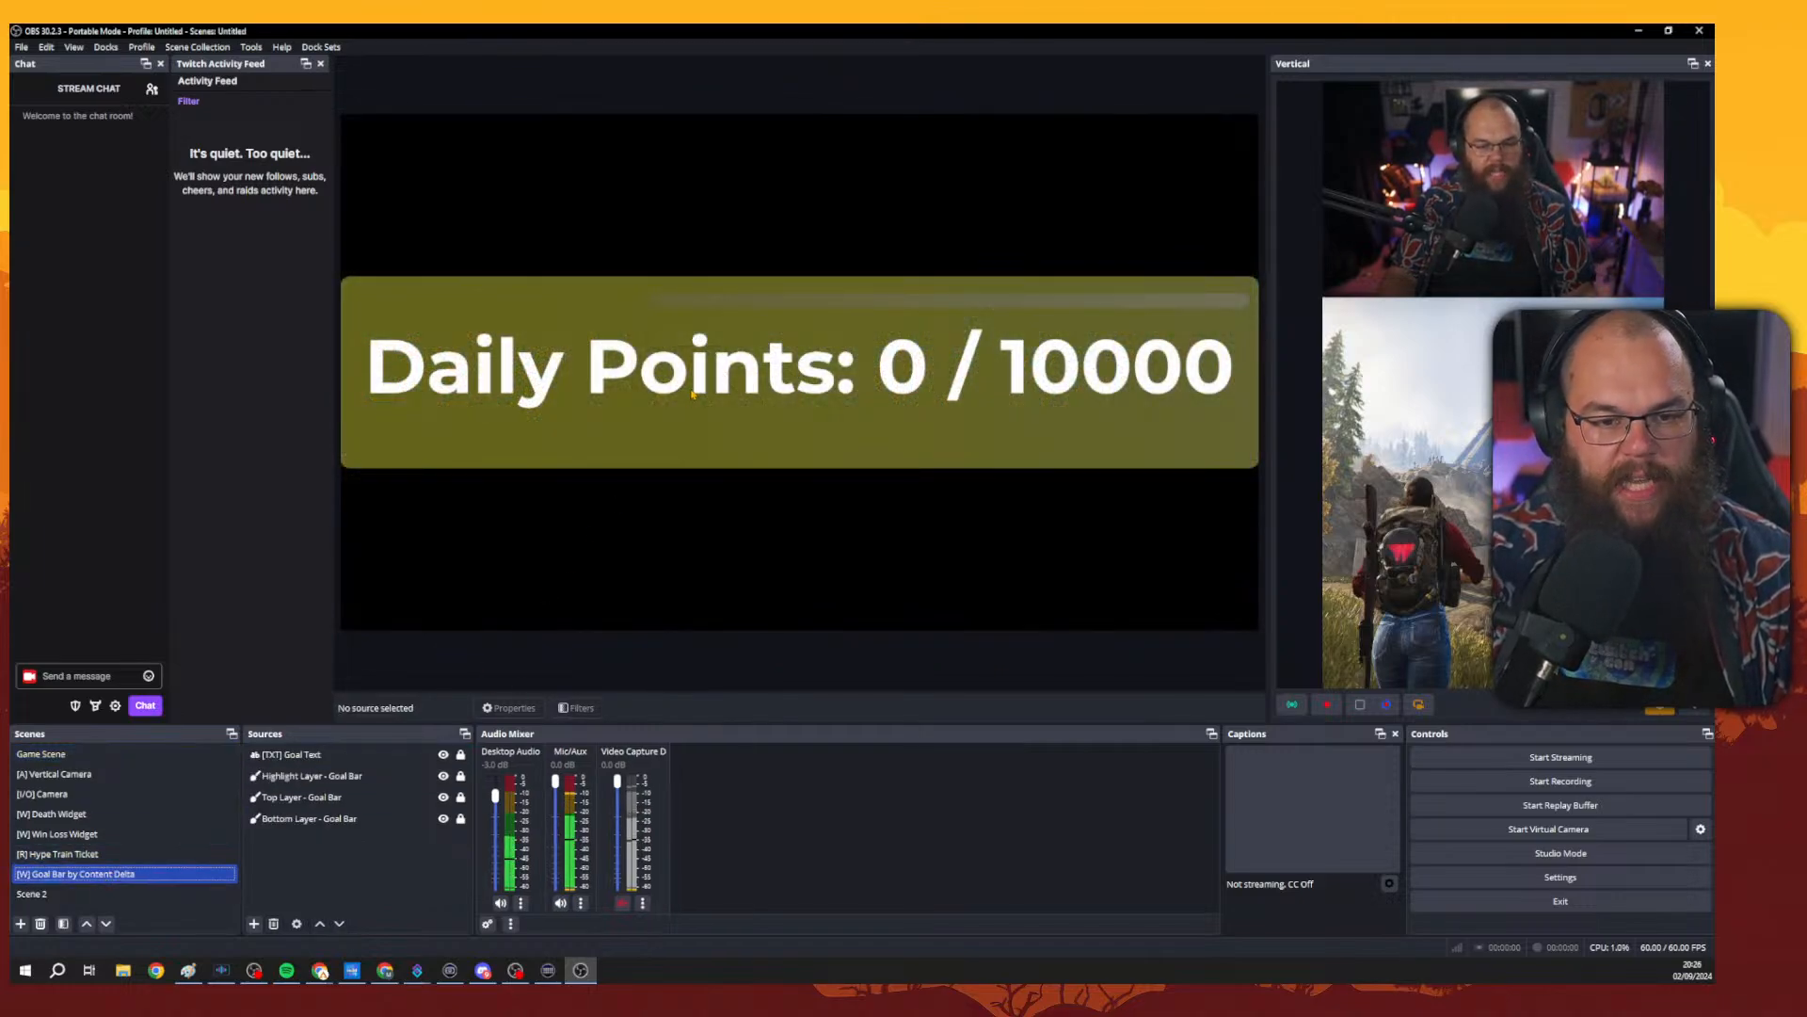
left_click(301, 754)
right_click(305, 753)
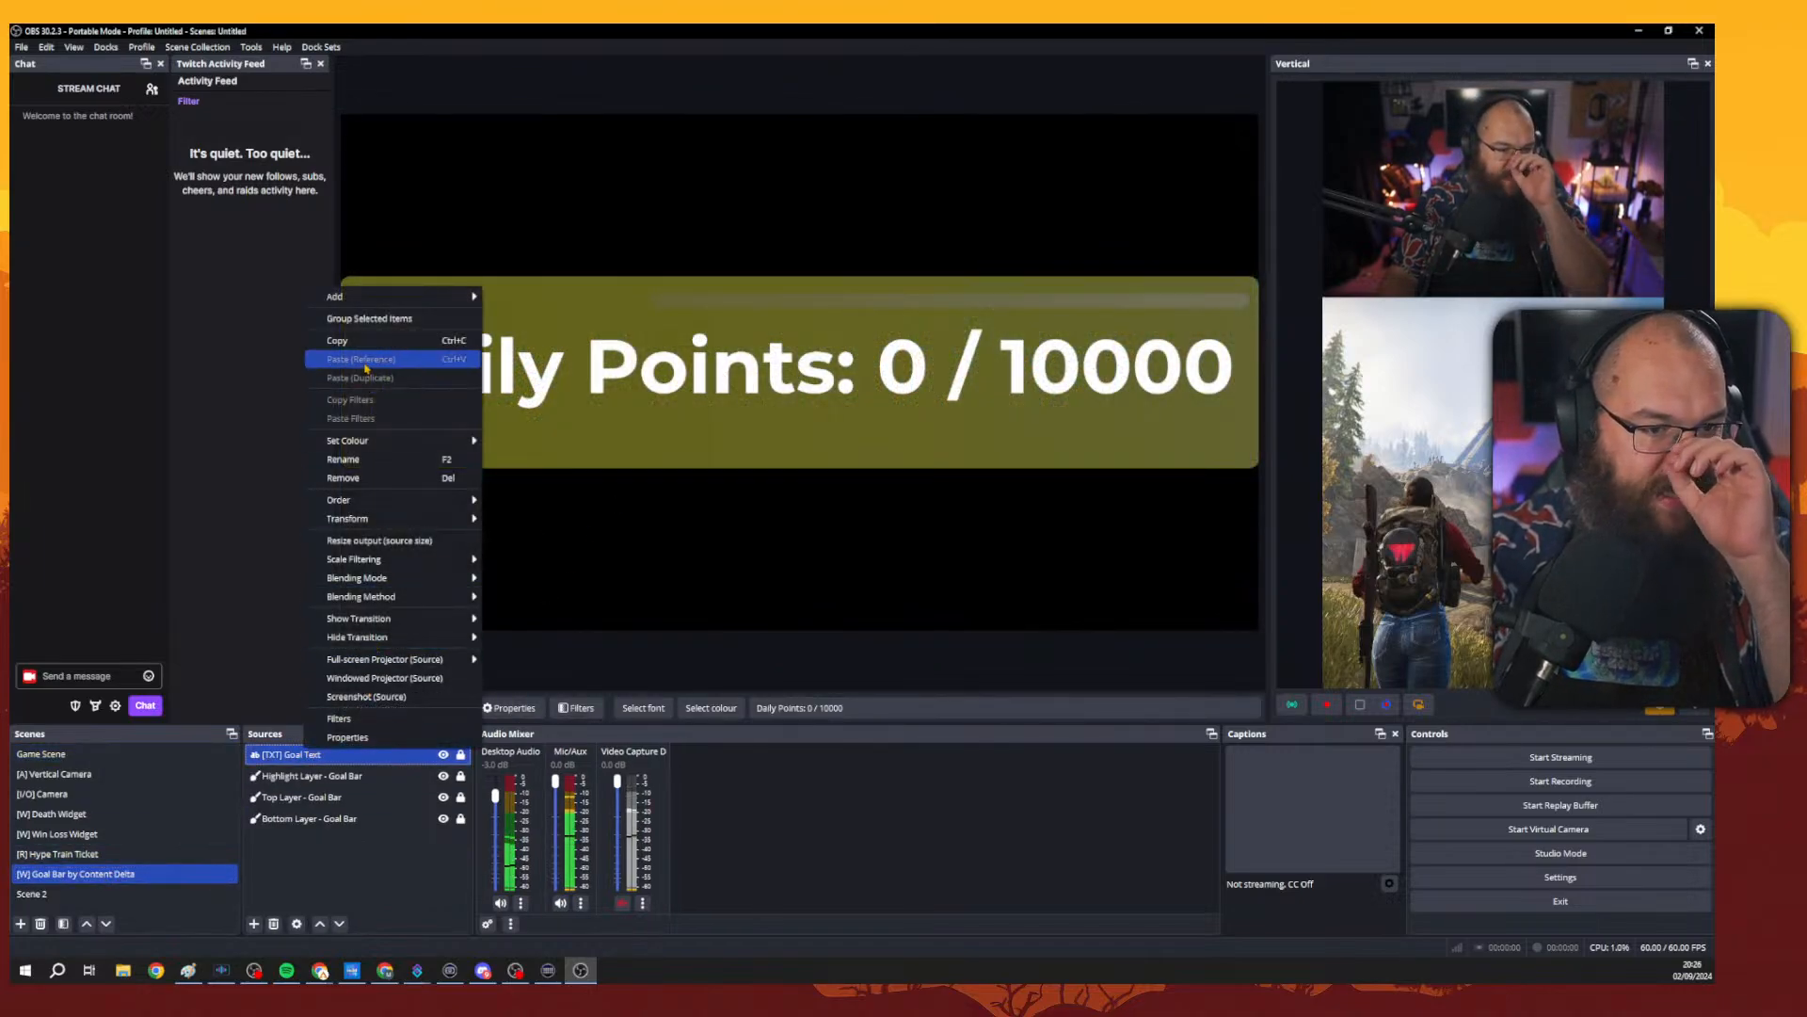
left_click(377, 463)
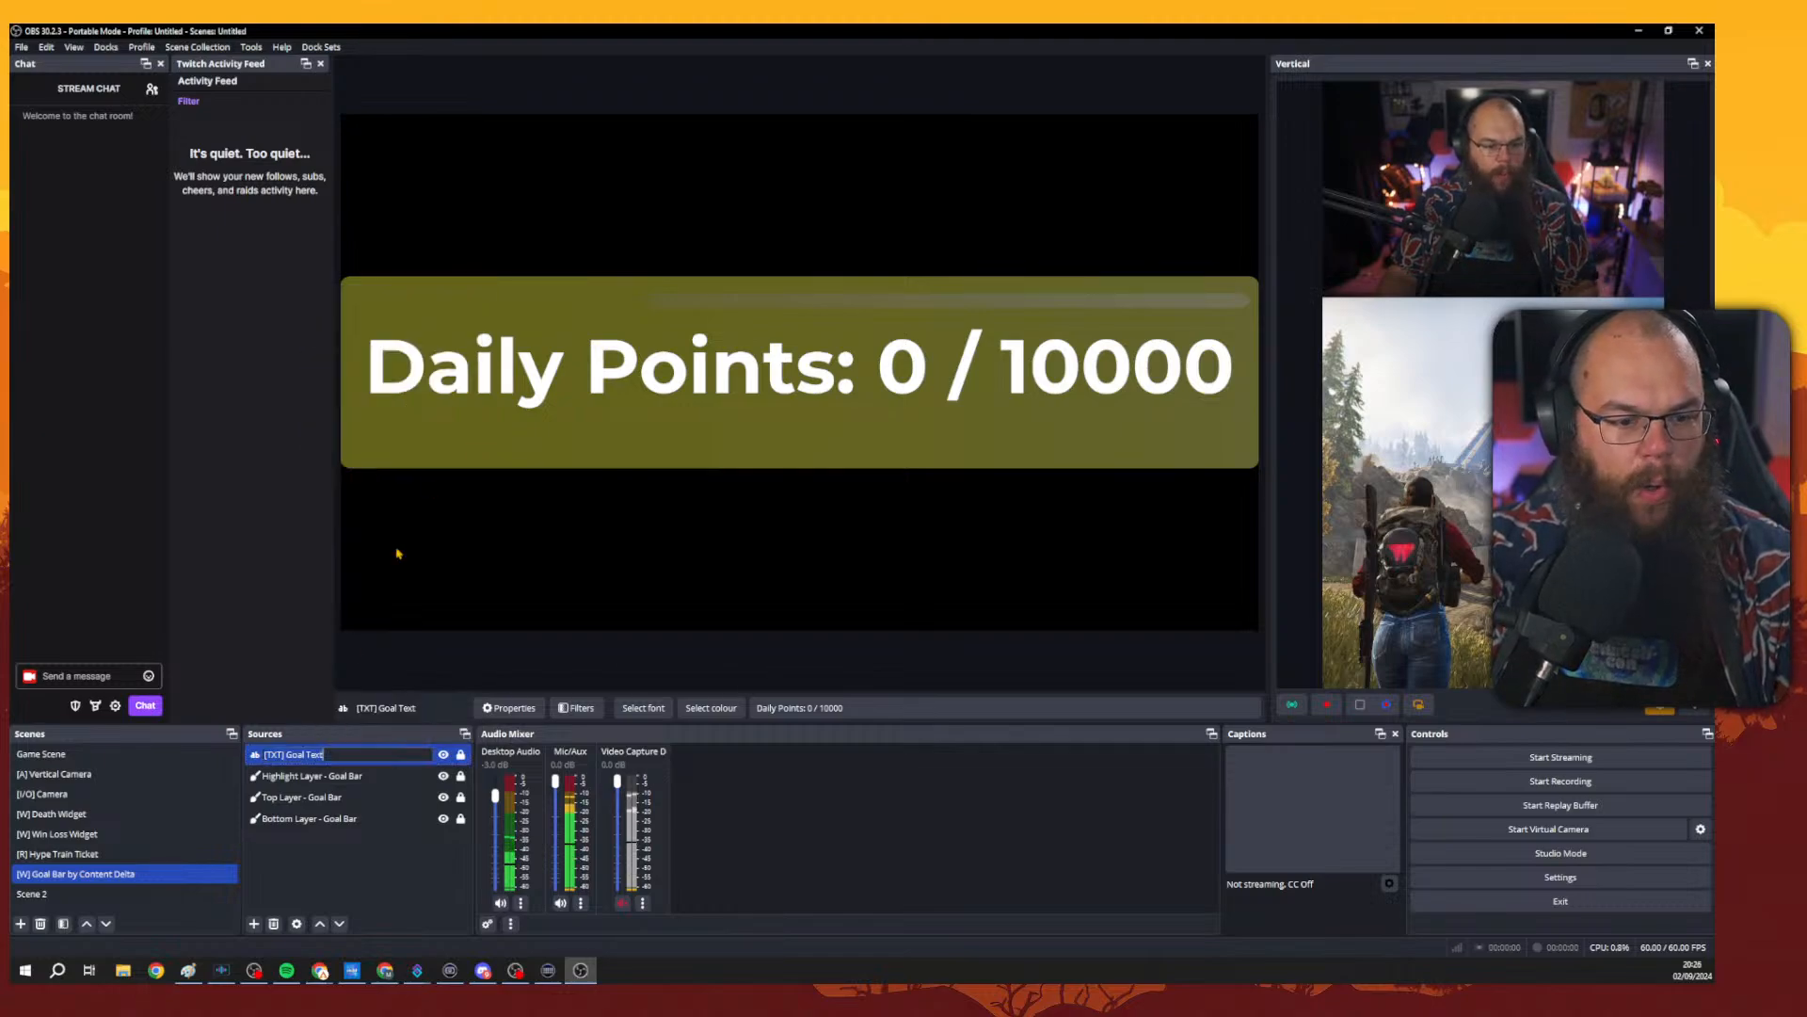
key("Escape")
right_click(355, 752)
left_click(396, 741)
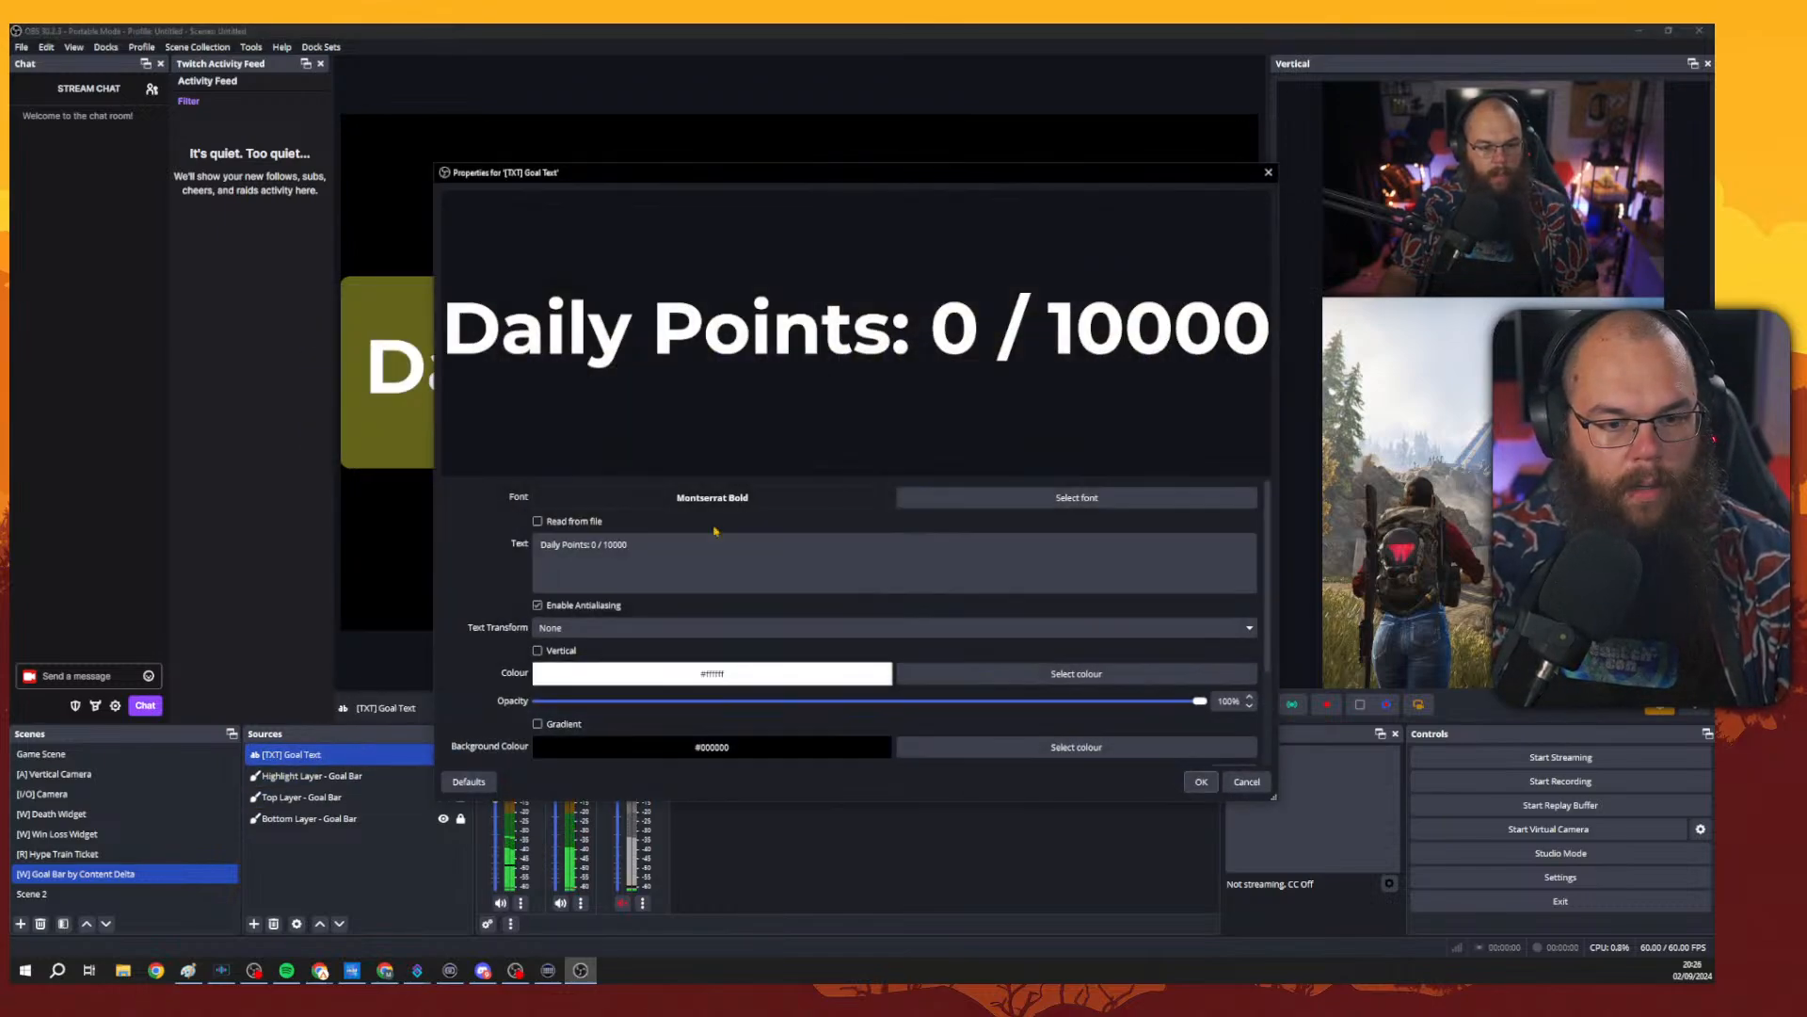
type("Subs")
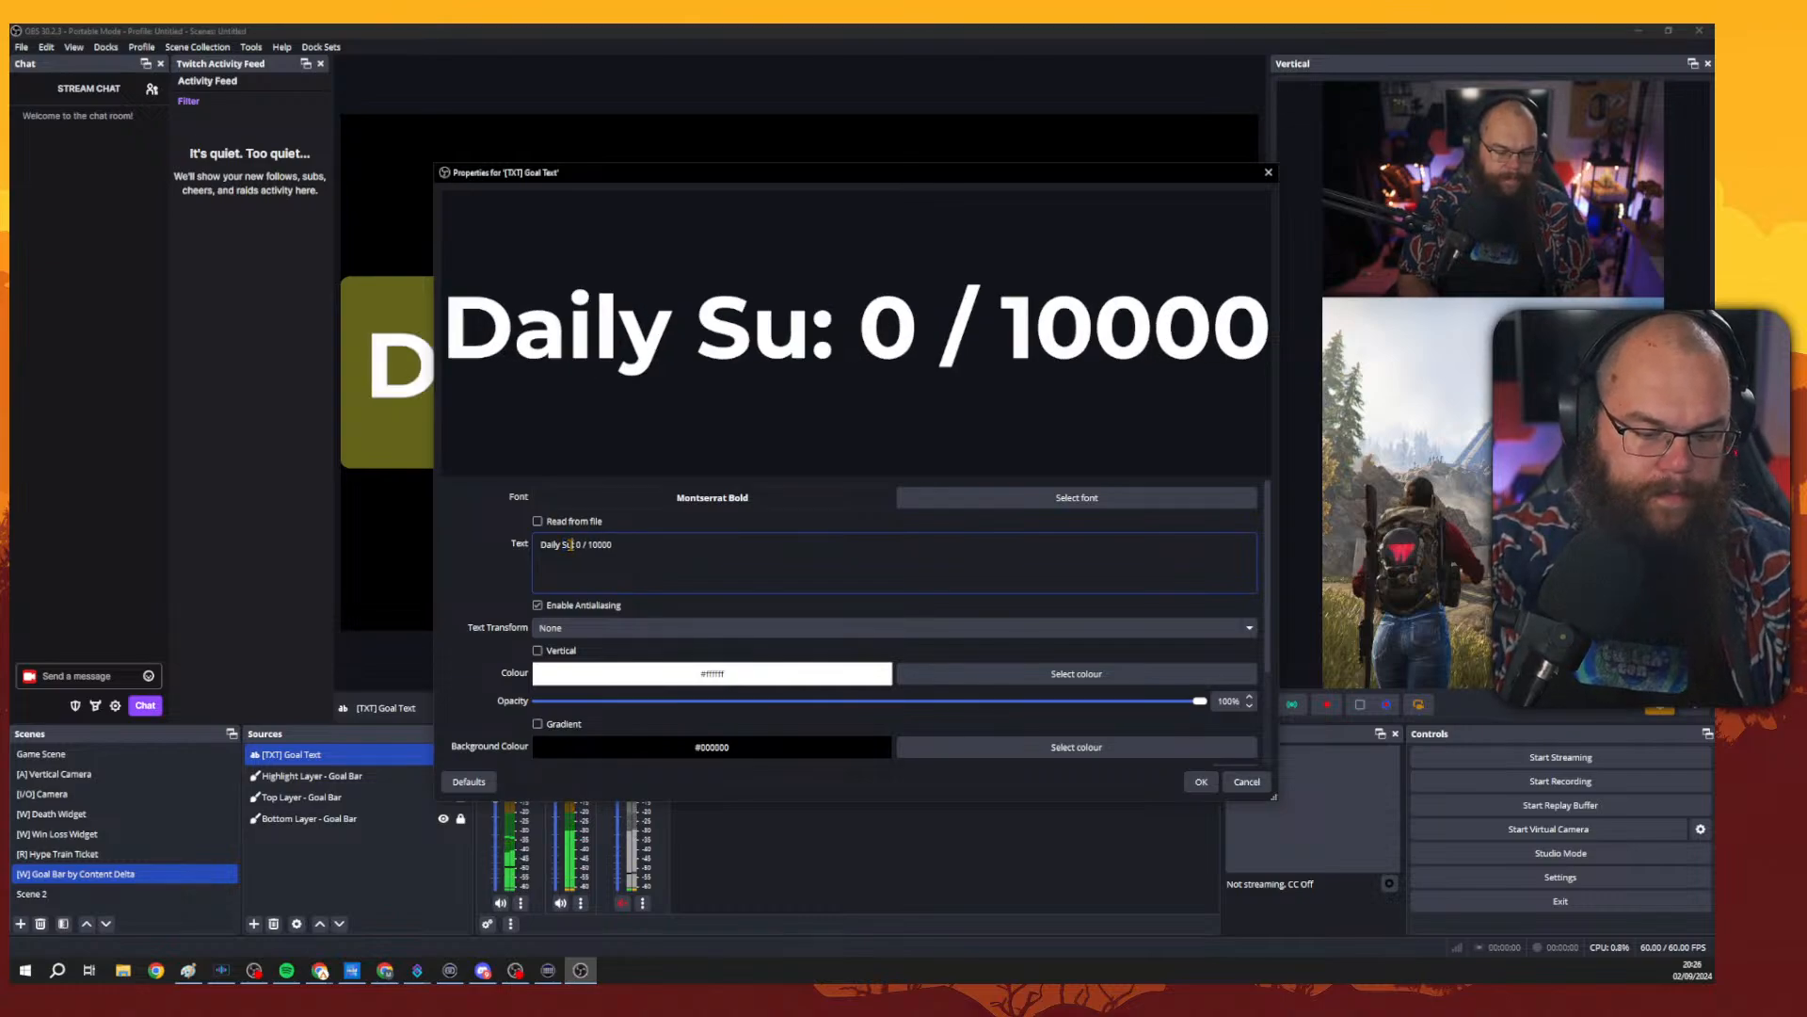
left_click(1195, 782)
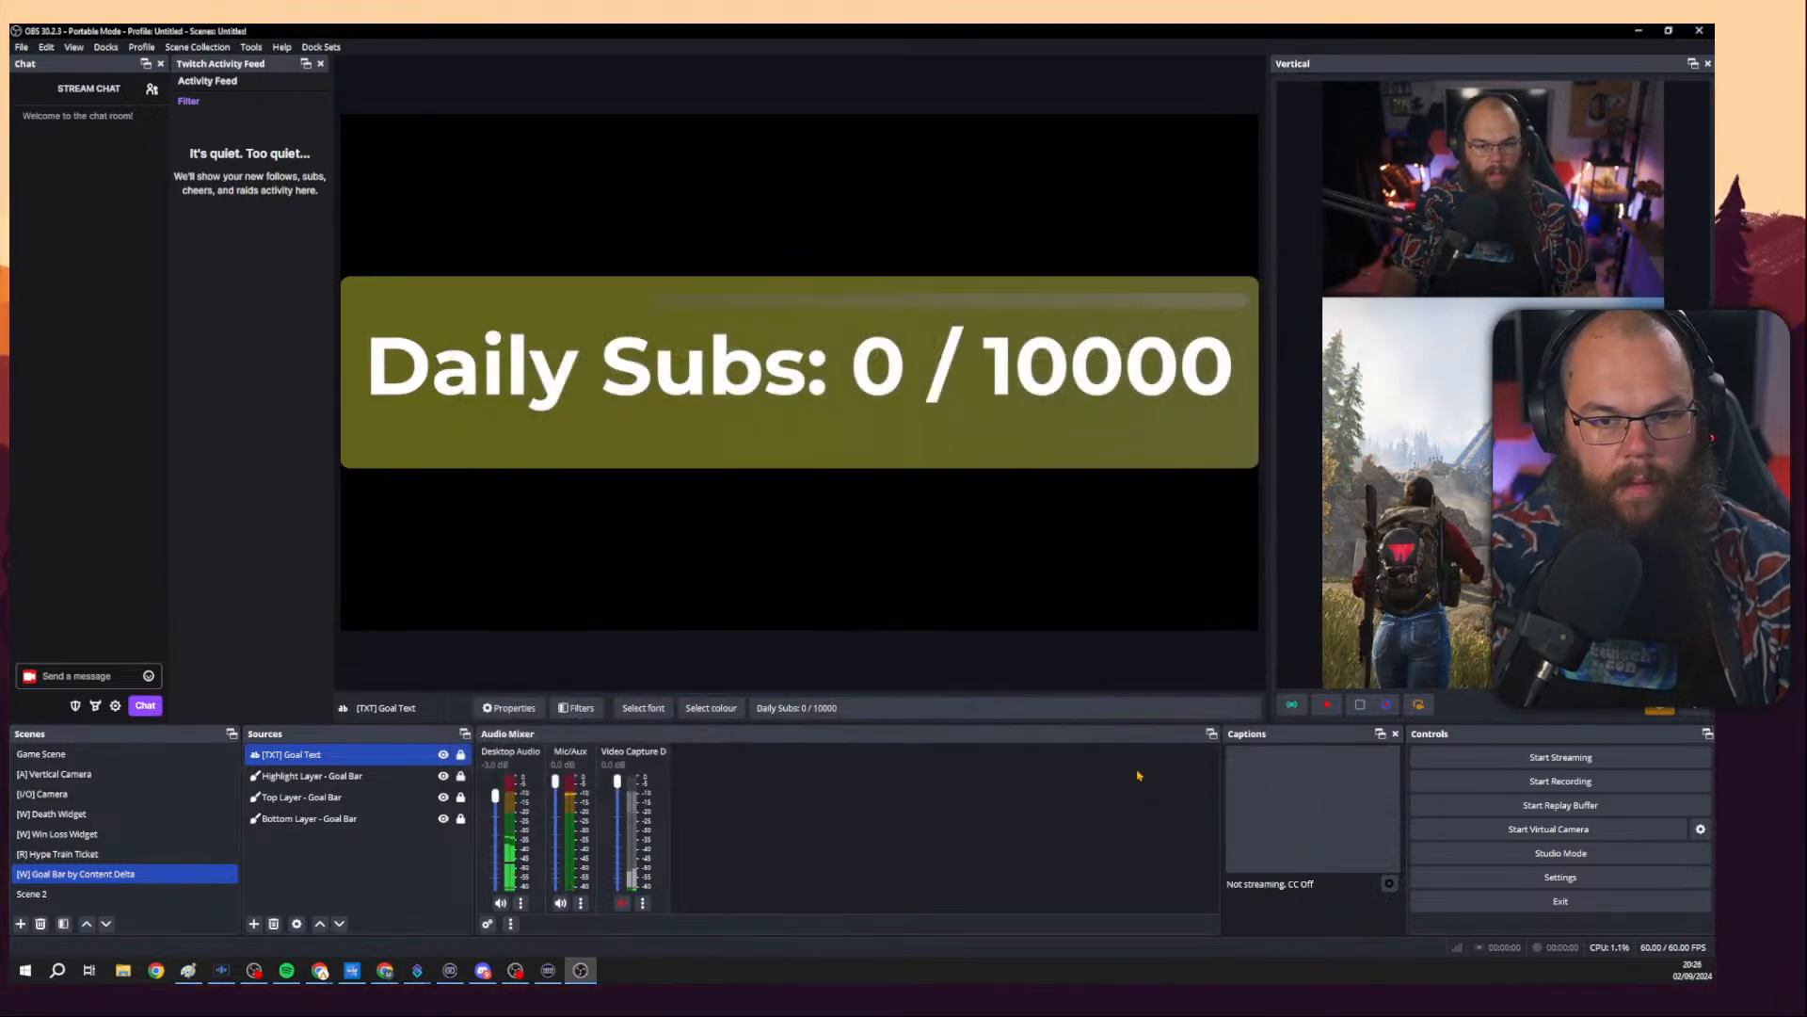
Return to the Game Scene to check the updated goal bar, then switch back to Meld Studio.
left_click(43, 753)
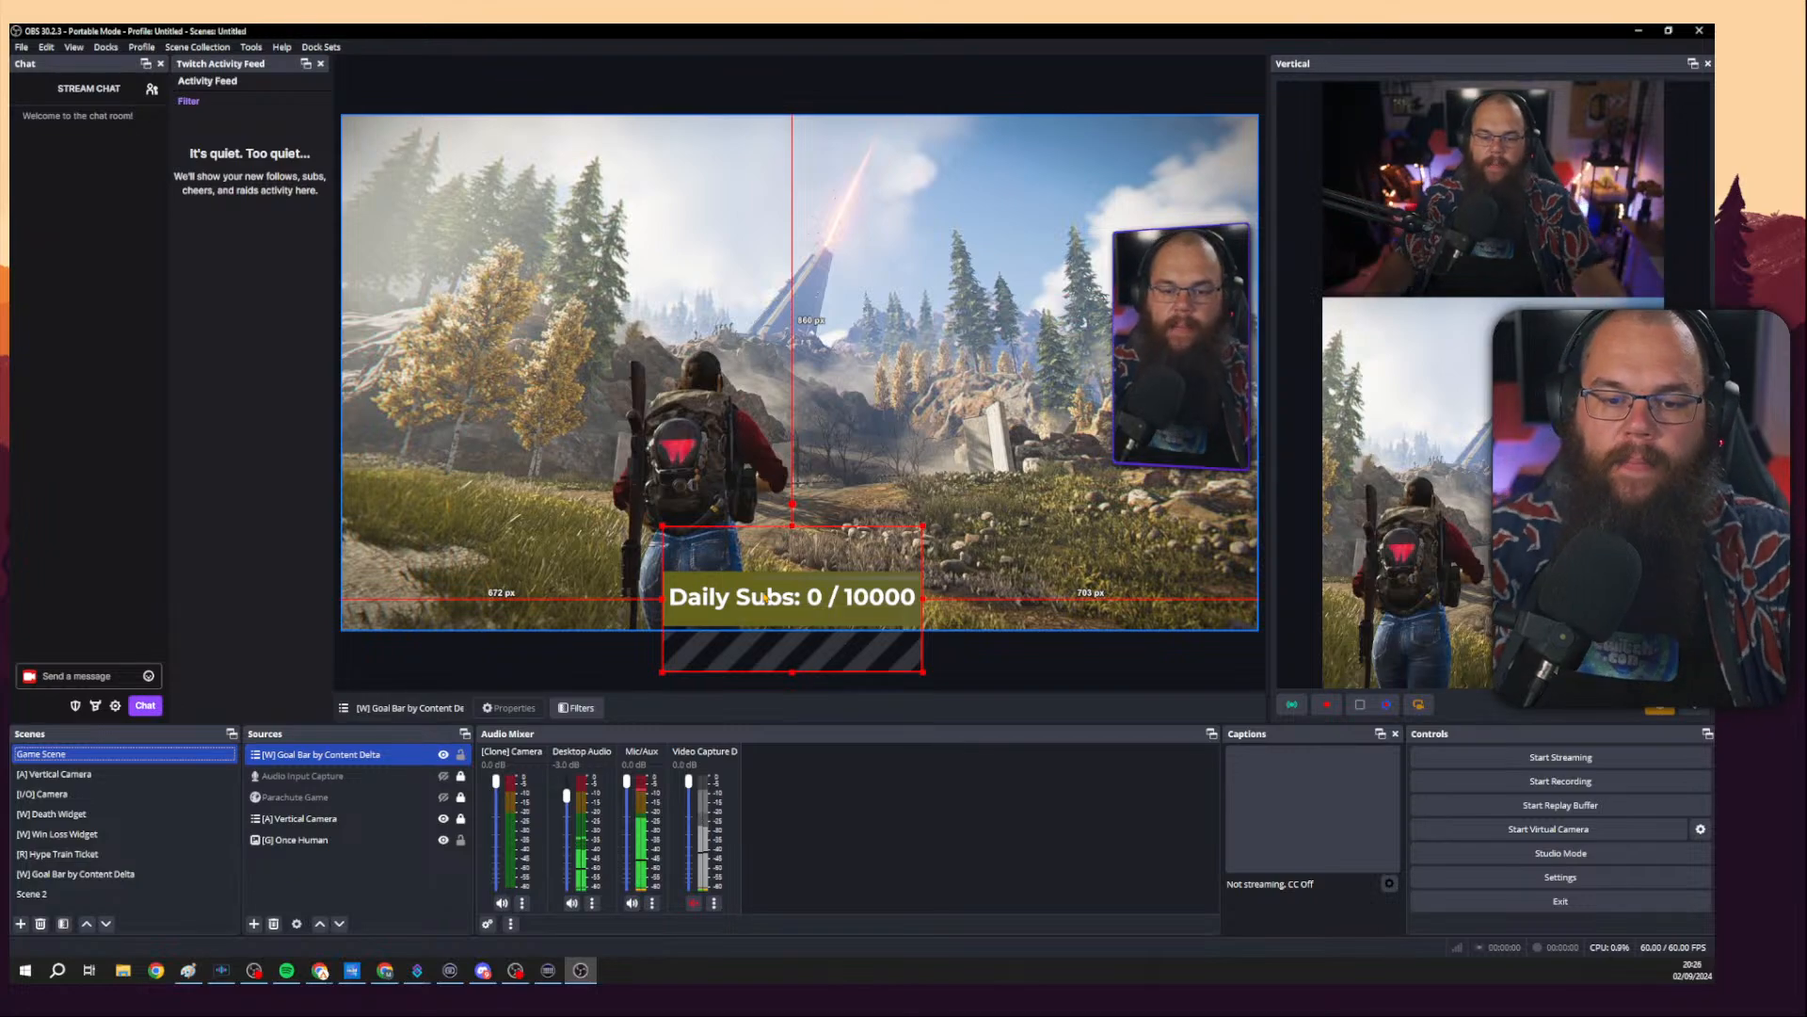
left_click(1638, 31)
left_click(1426, 322)
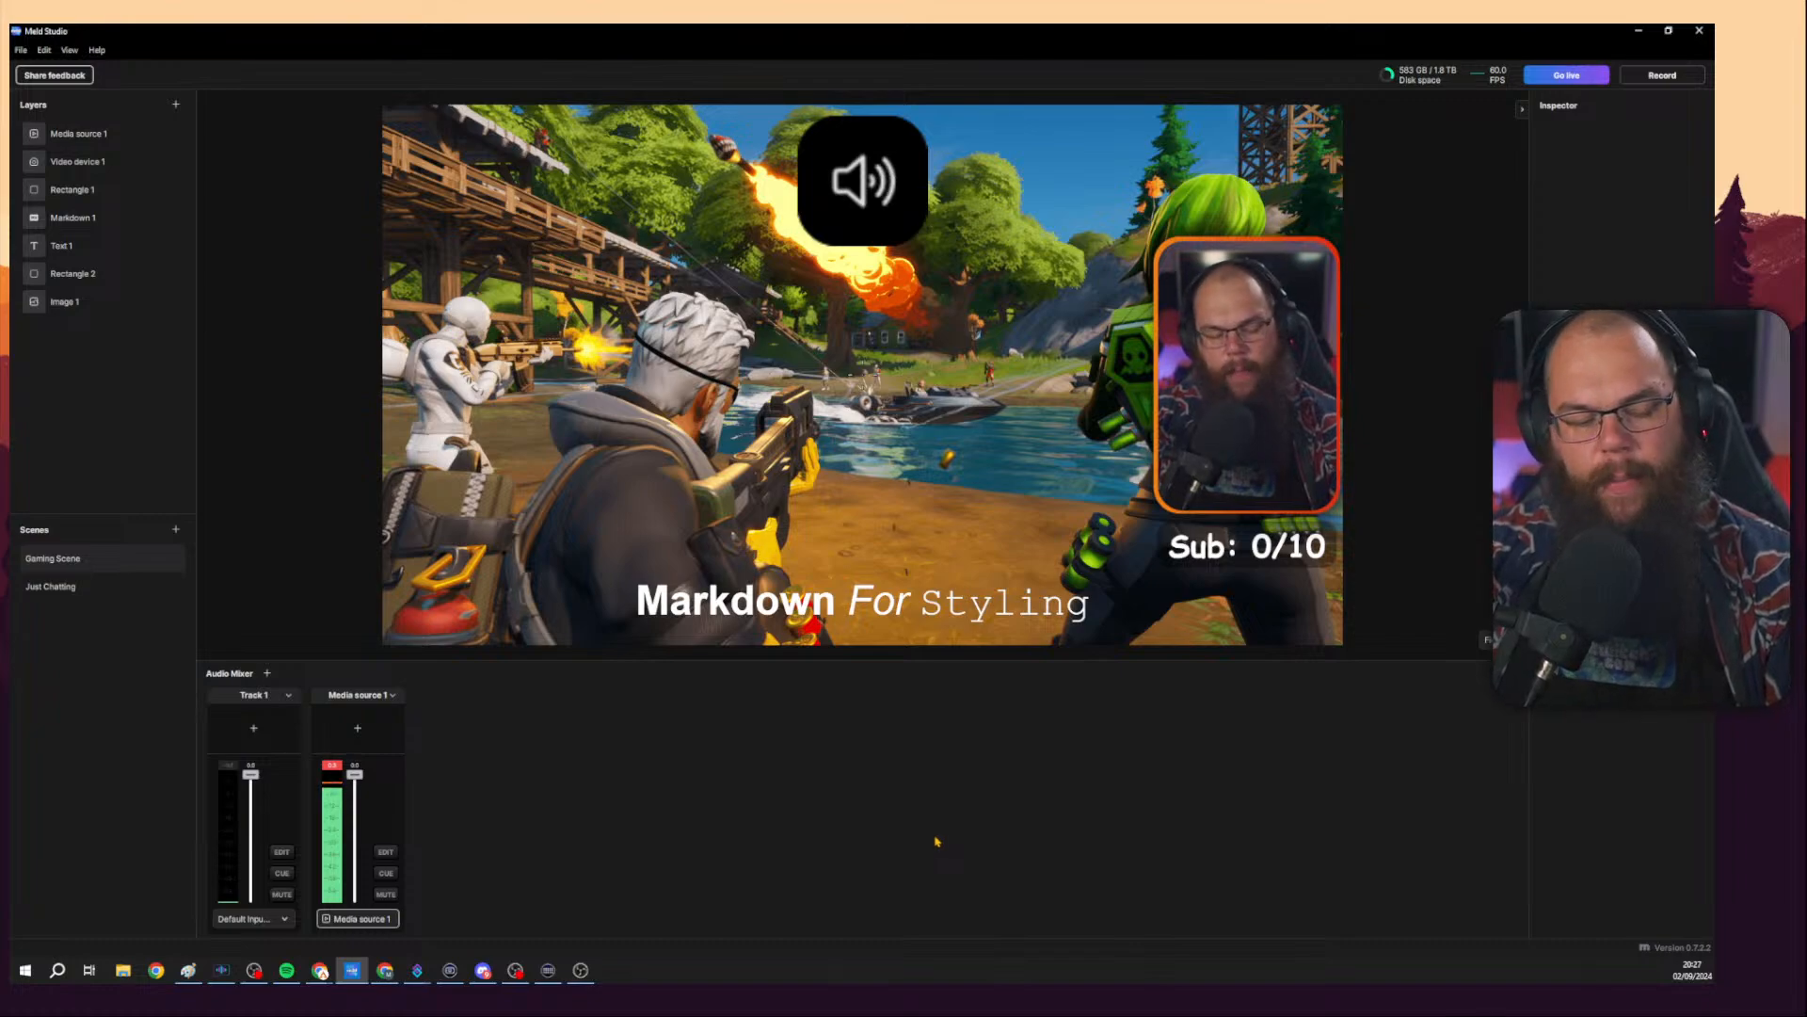
Delete the Track 1 audio track from the audio mixer.
left_click(286, 746)
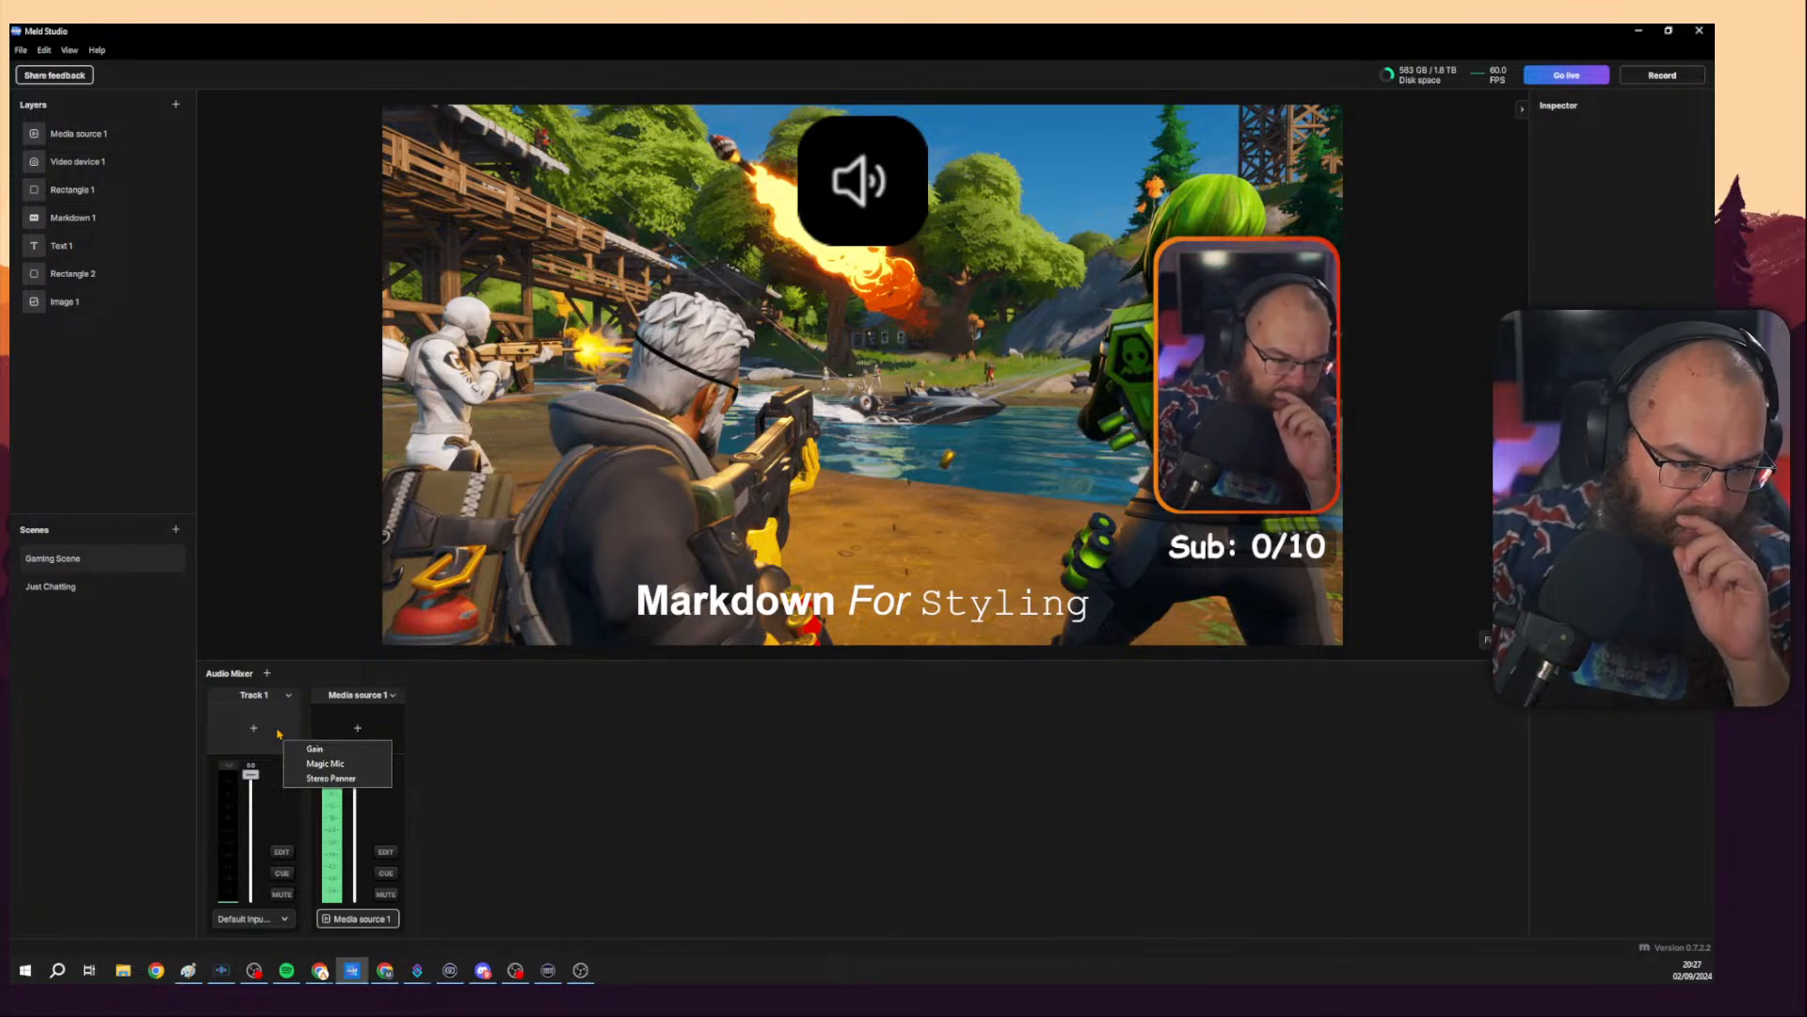
left_click(568, 744)
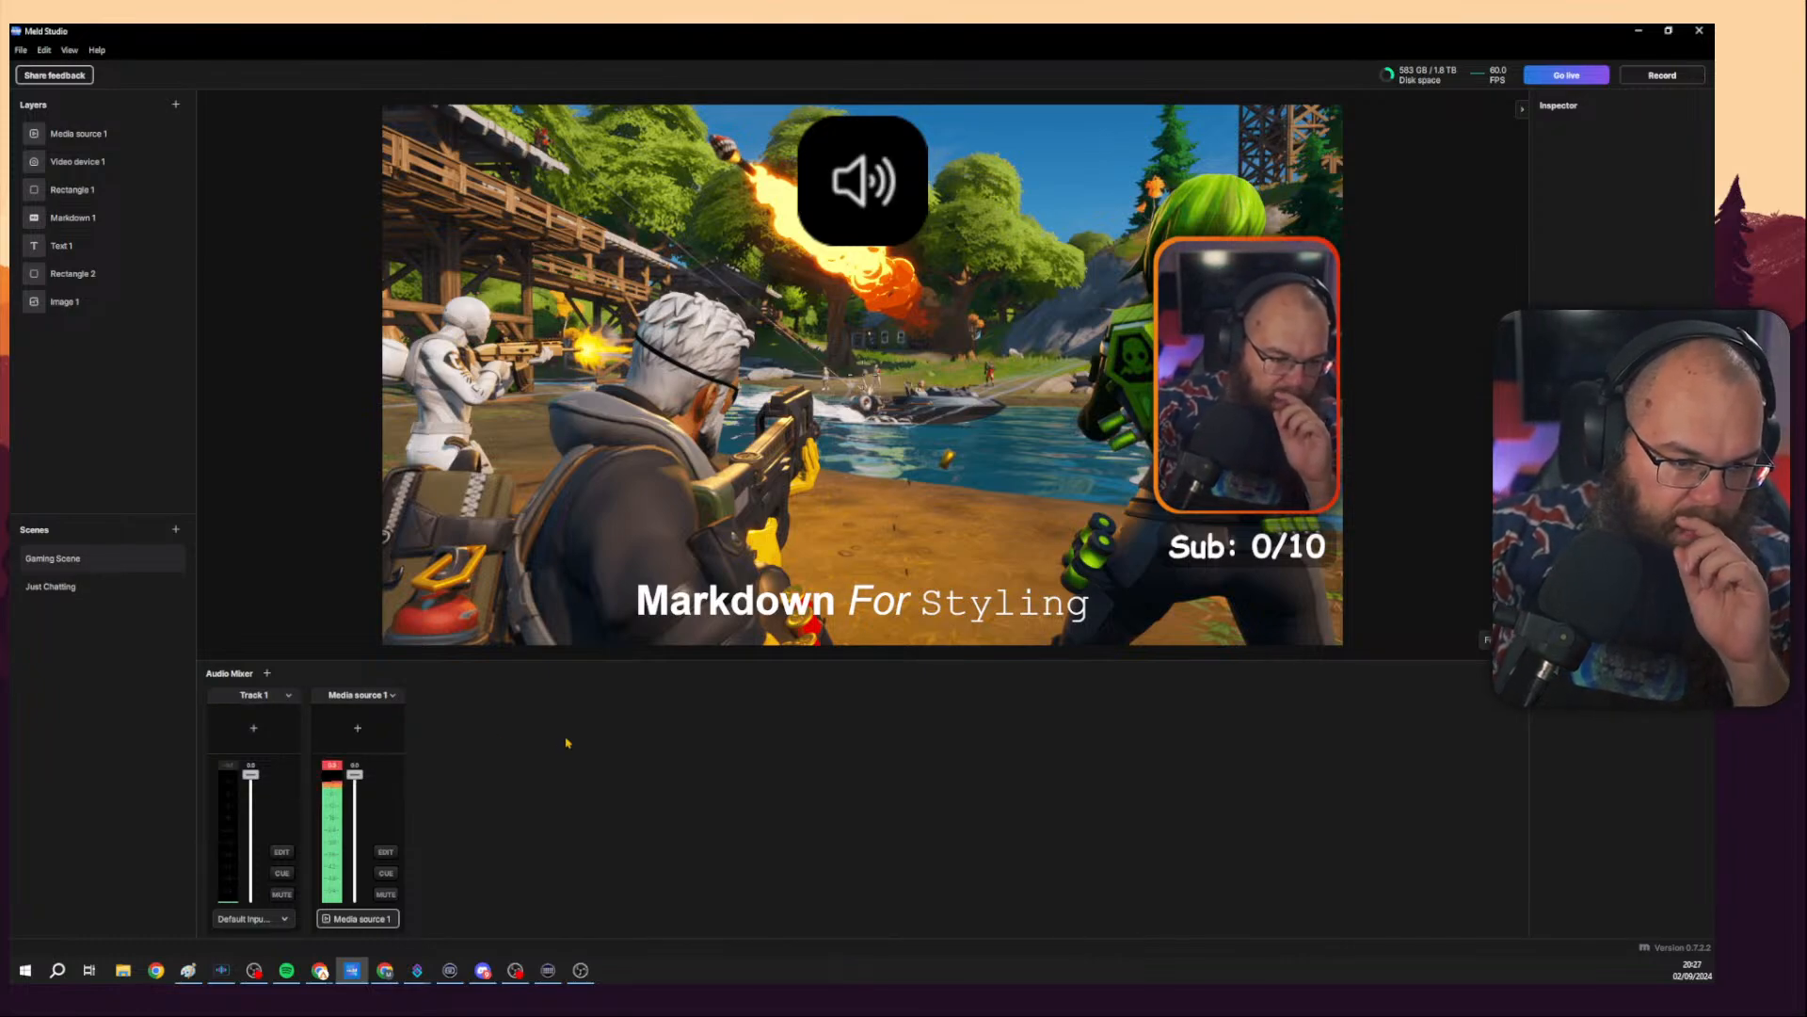
left_click(289, 695)
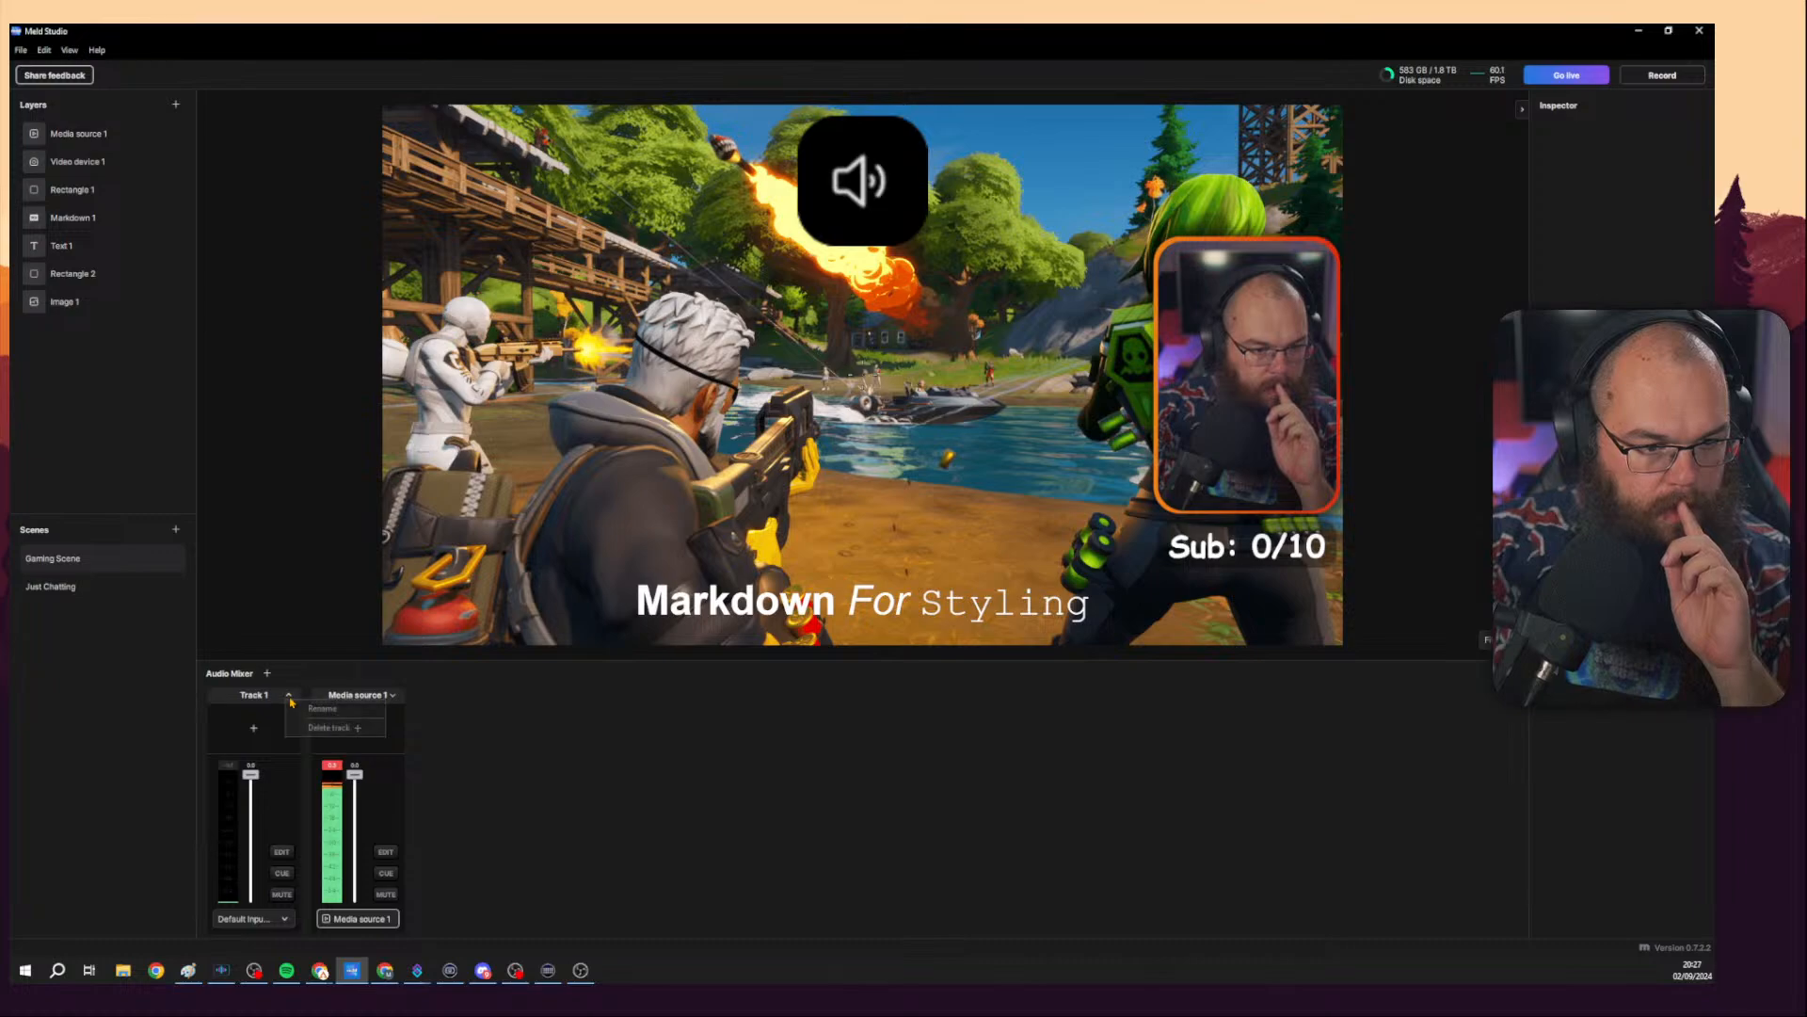
left_click(307, 728)
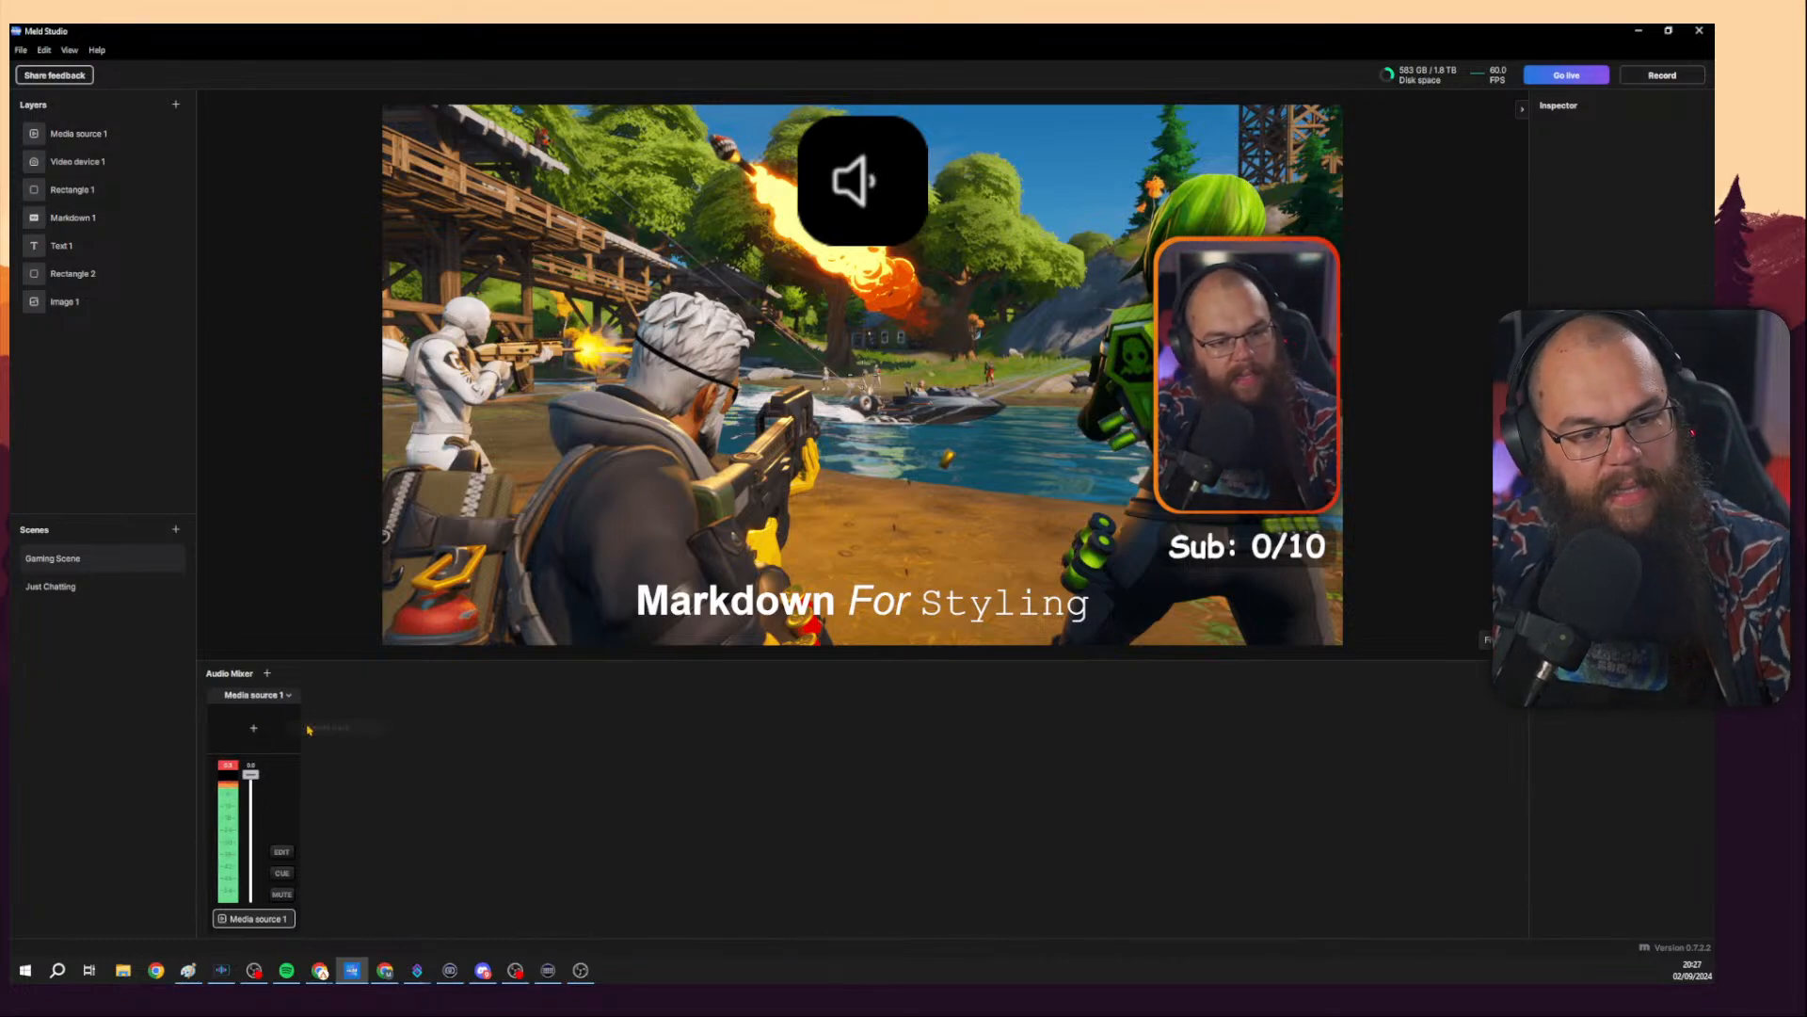
Add a new audio track to the mixer and set its input device to DLZ Creator 1-2.
left_click(267, 674)
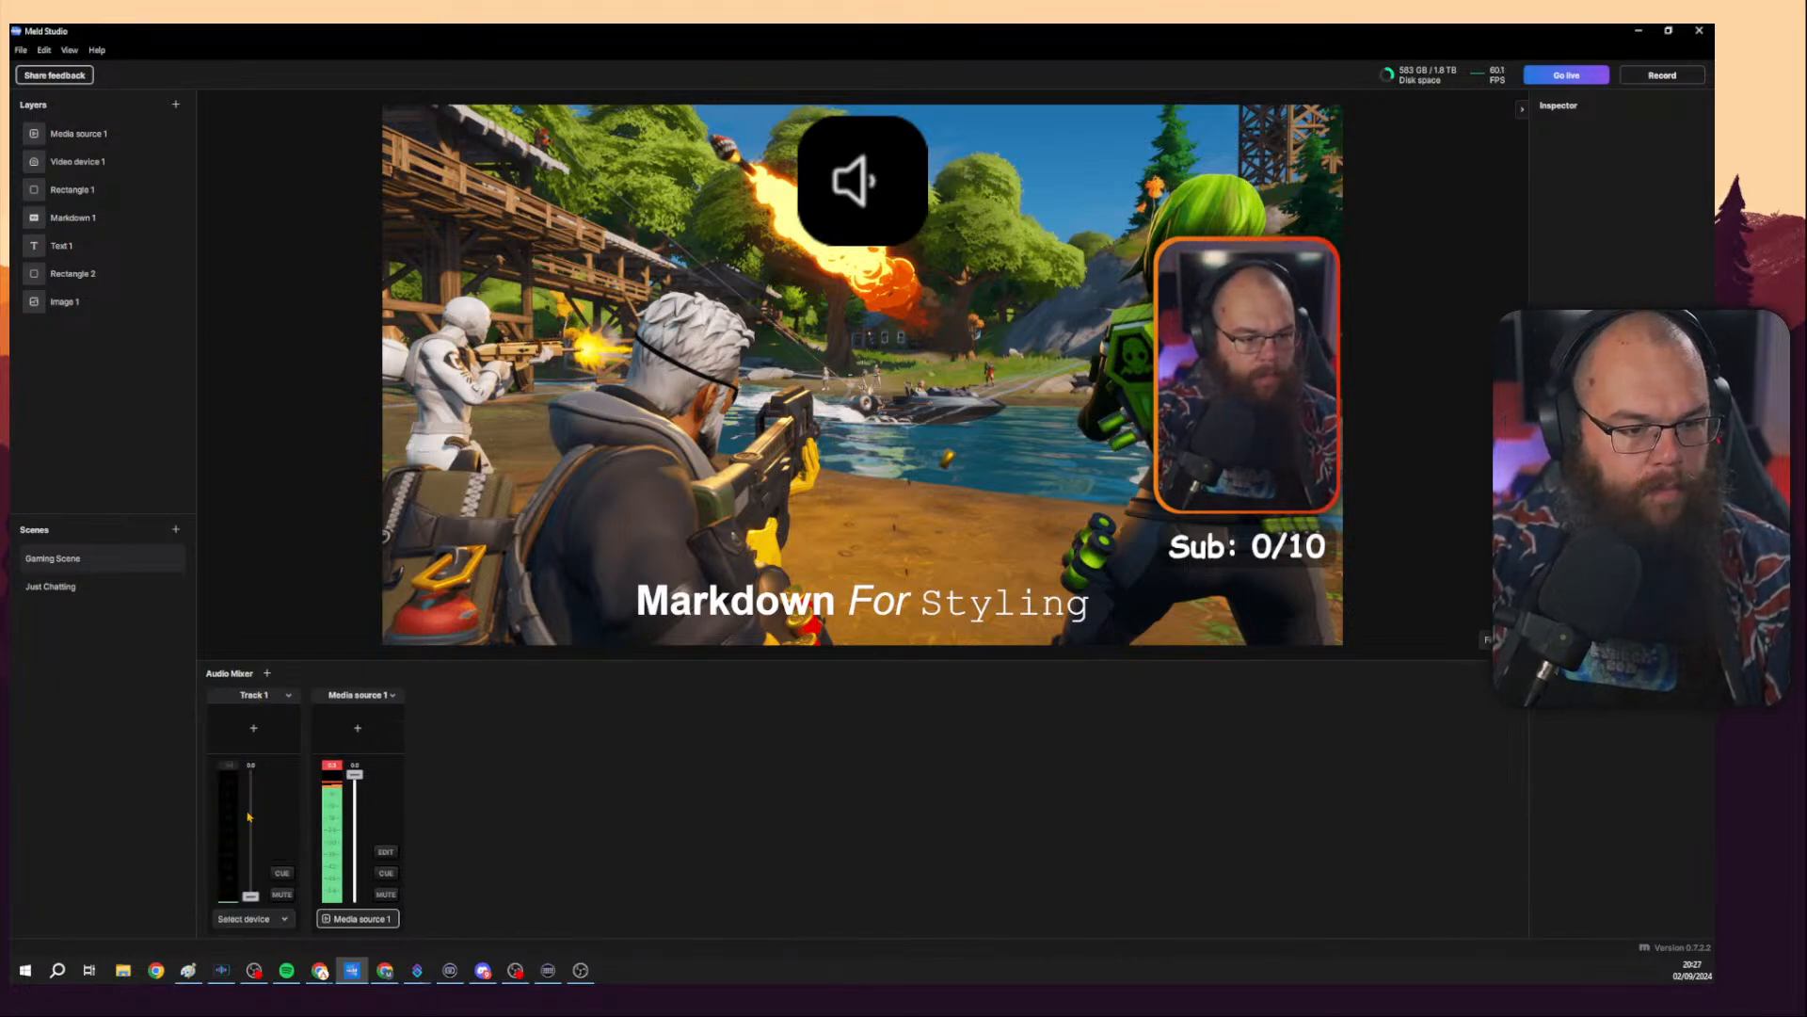
left_click(250, 919)
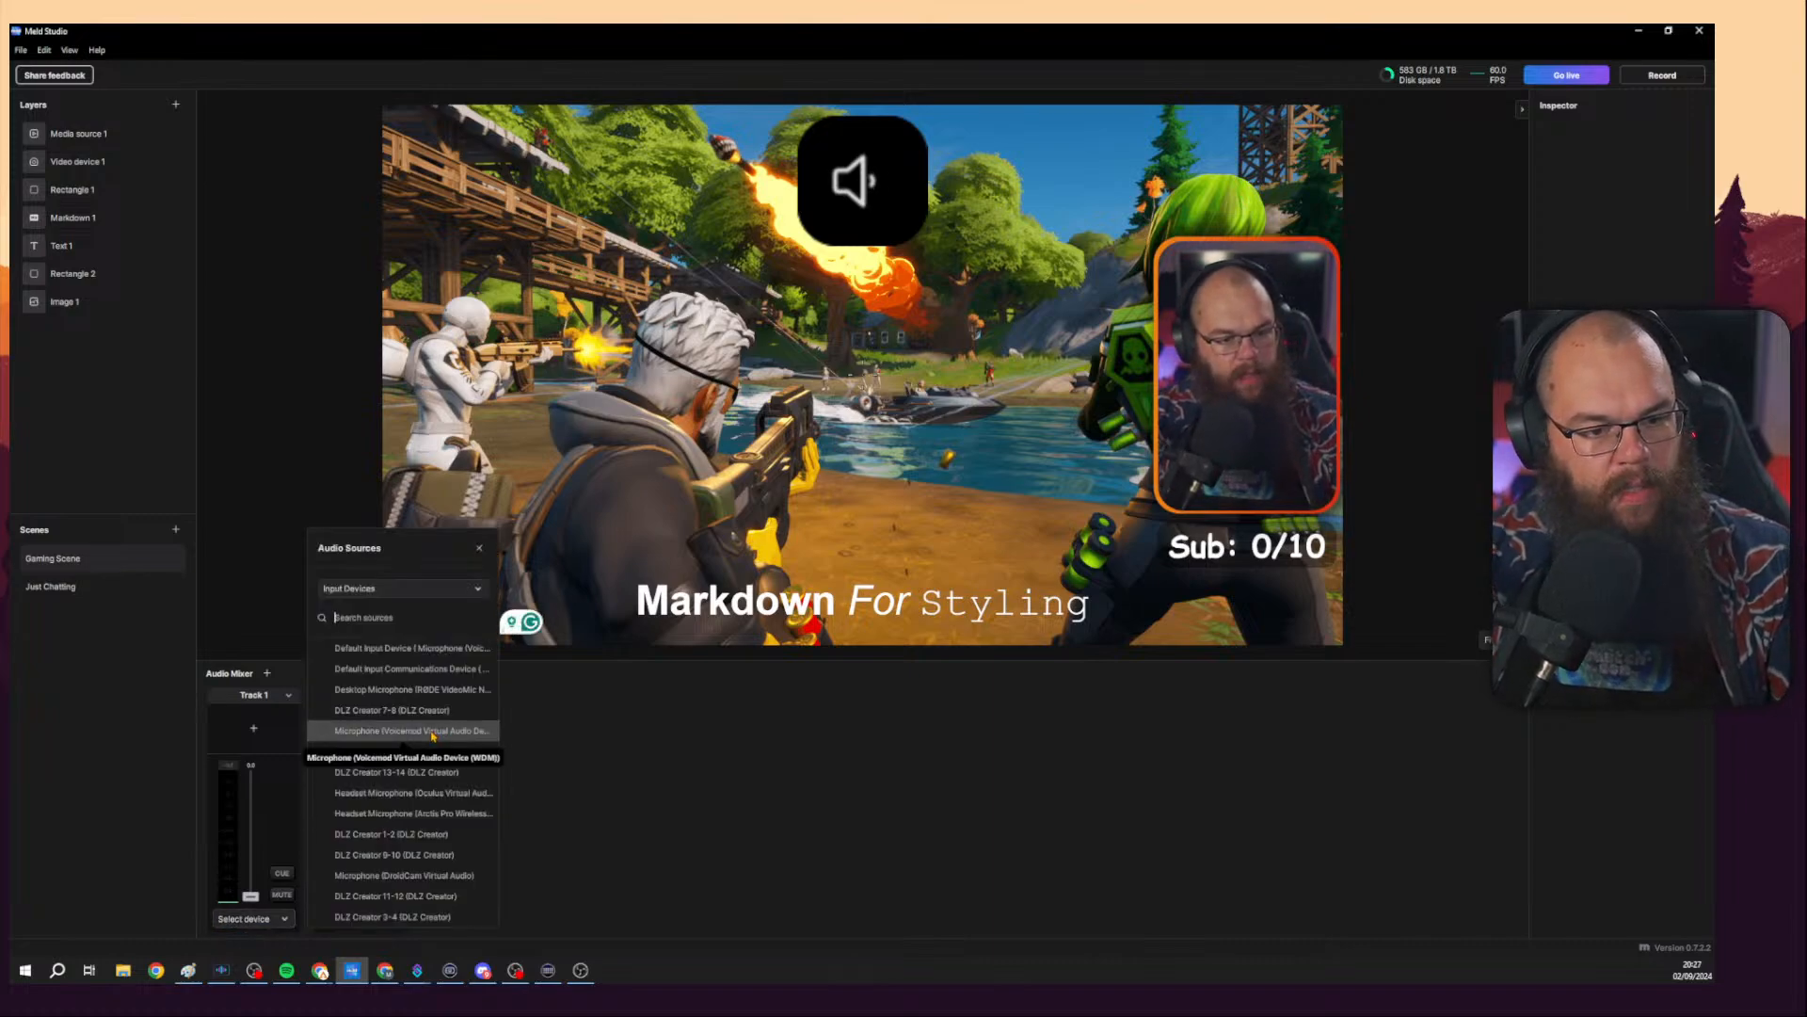
left_click(418, 840)
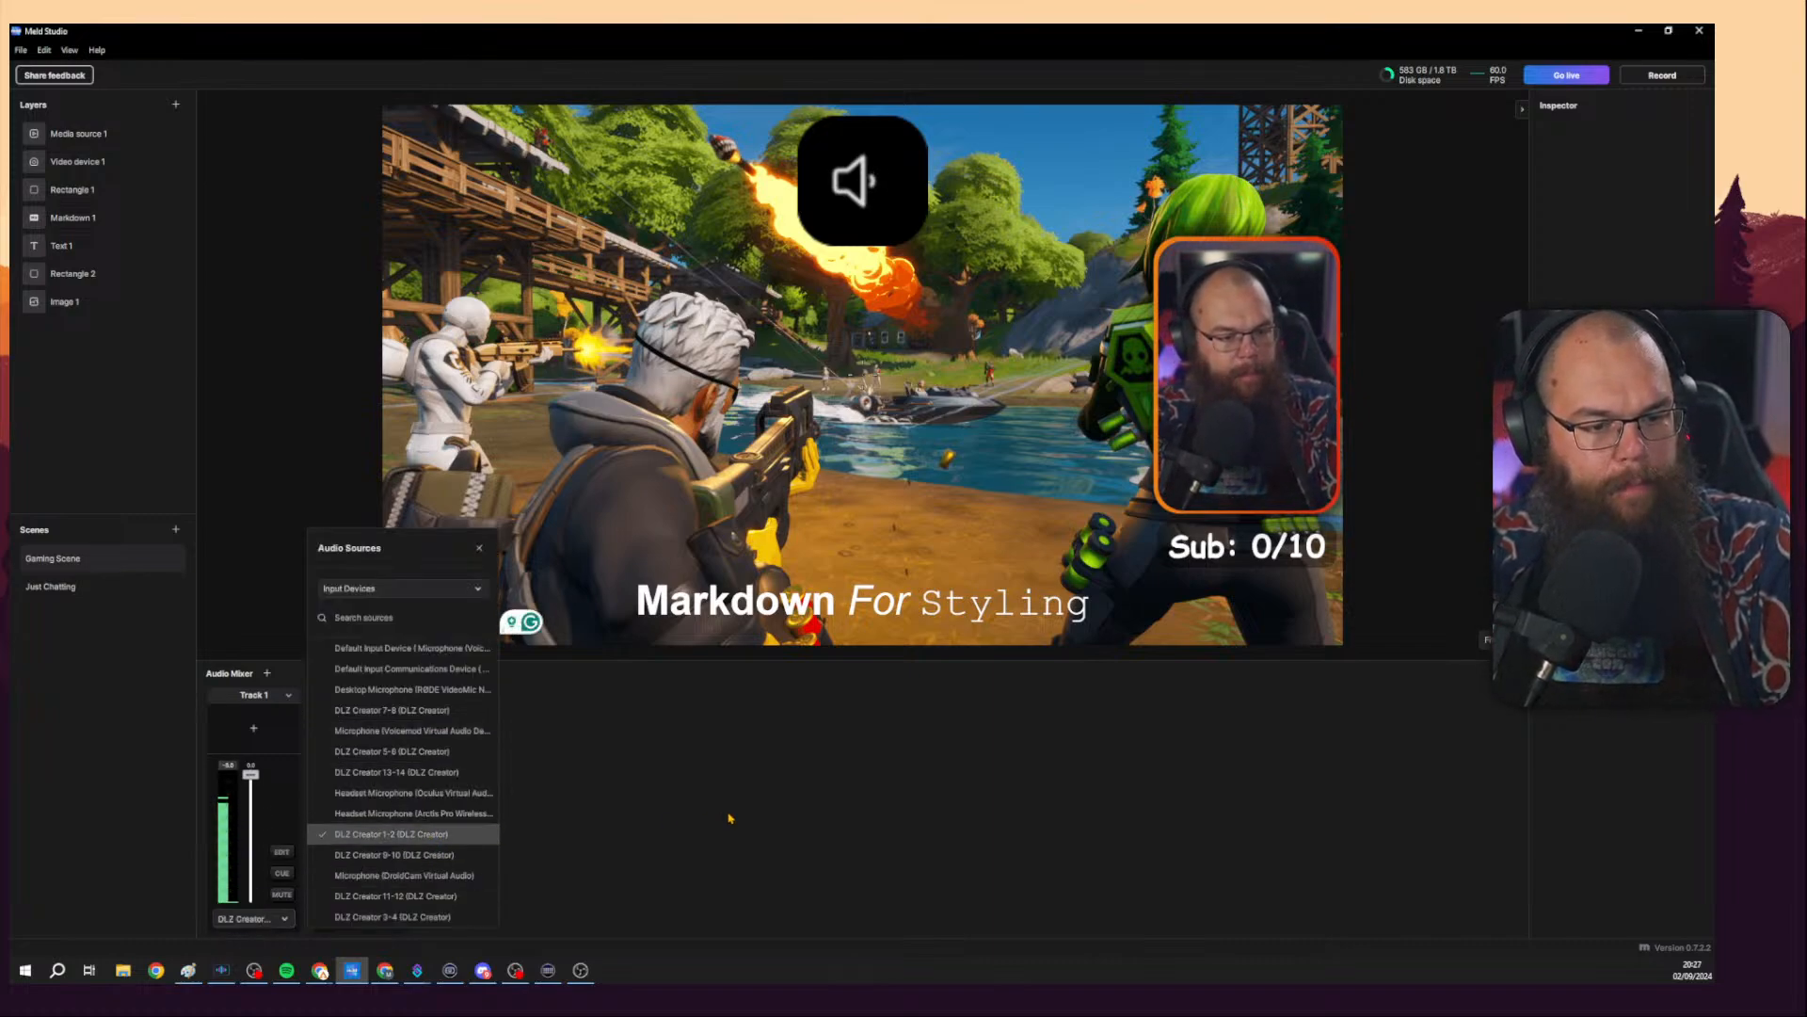
left_click(650, 819)
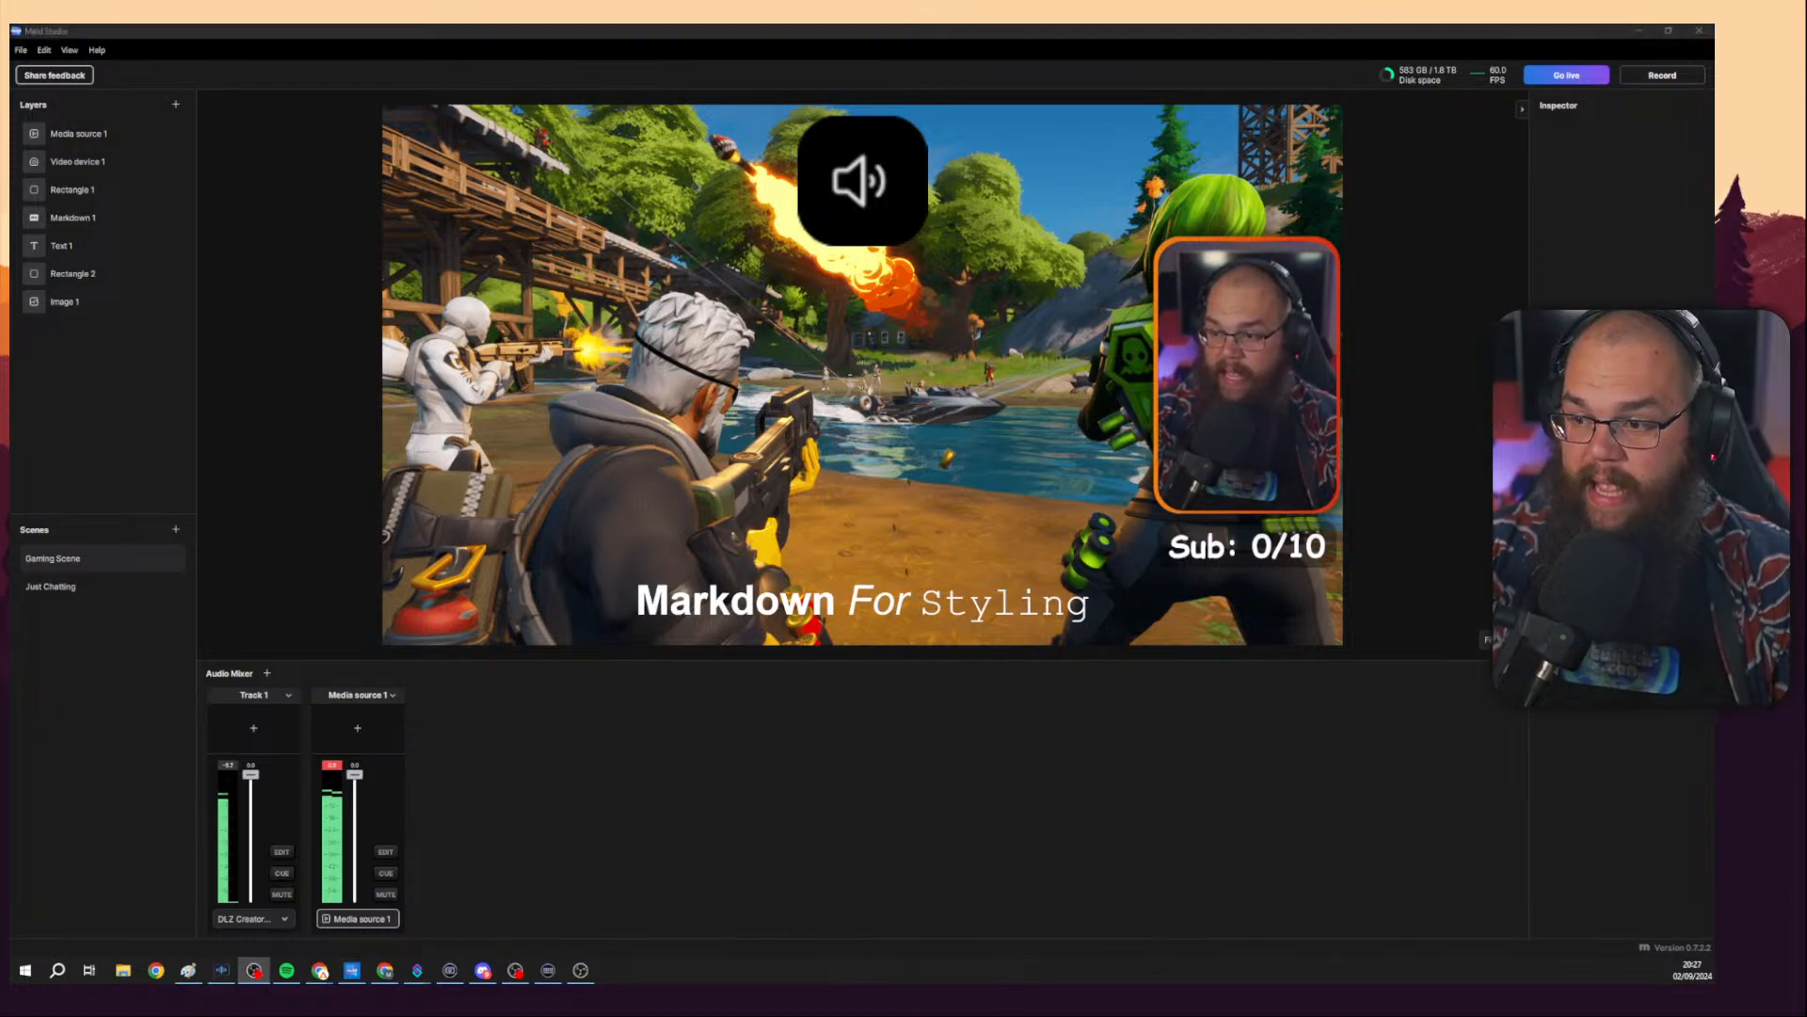
Lower Media source 1's volume to about -13.4 dB and enable cue monitoring for it.
left_click(706, 763)
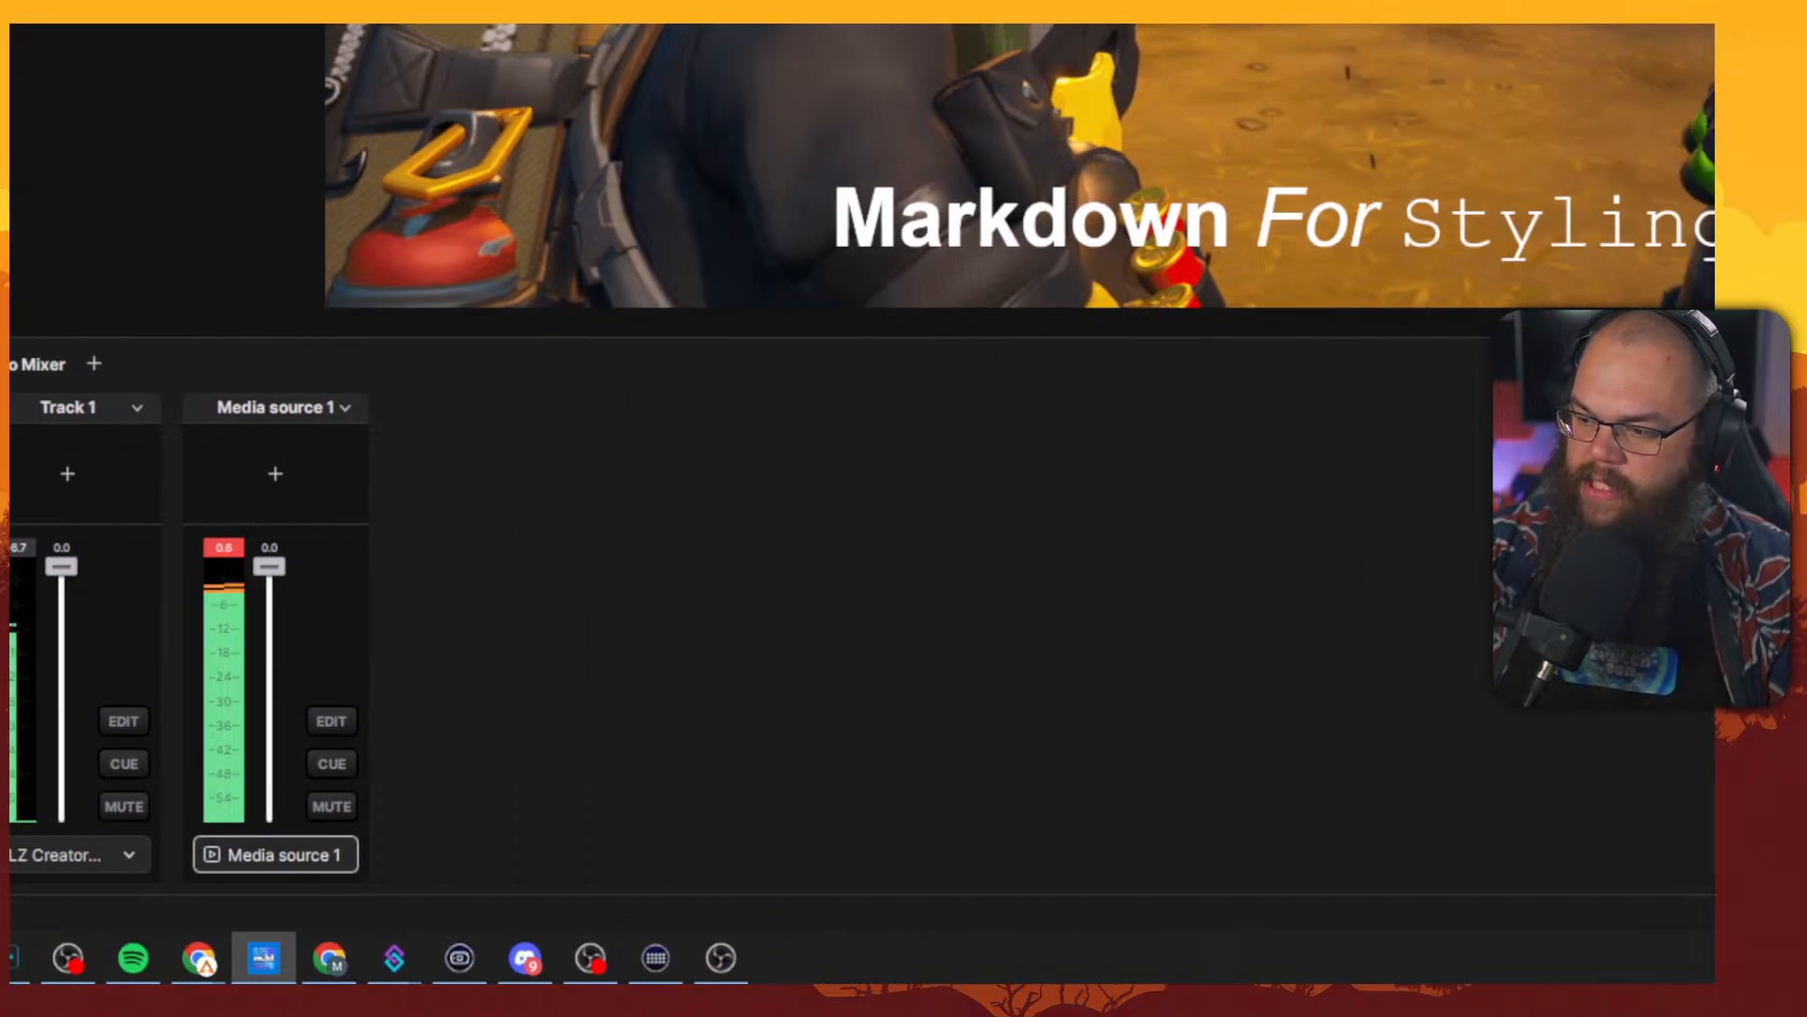
key("alt+Tab")
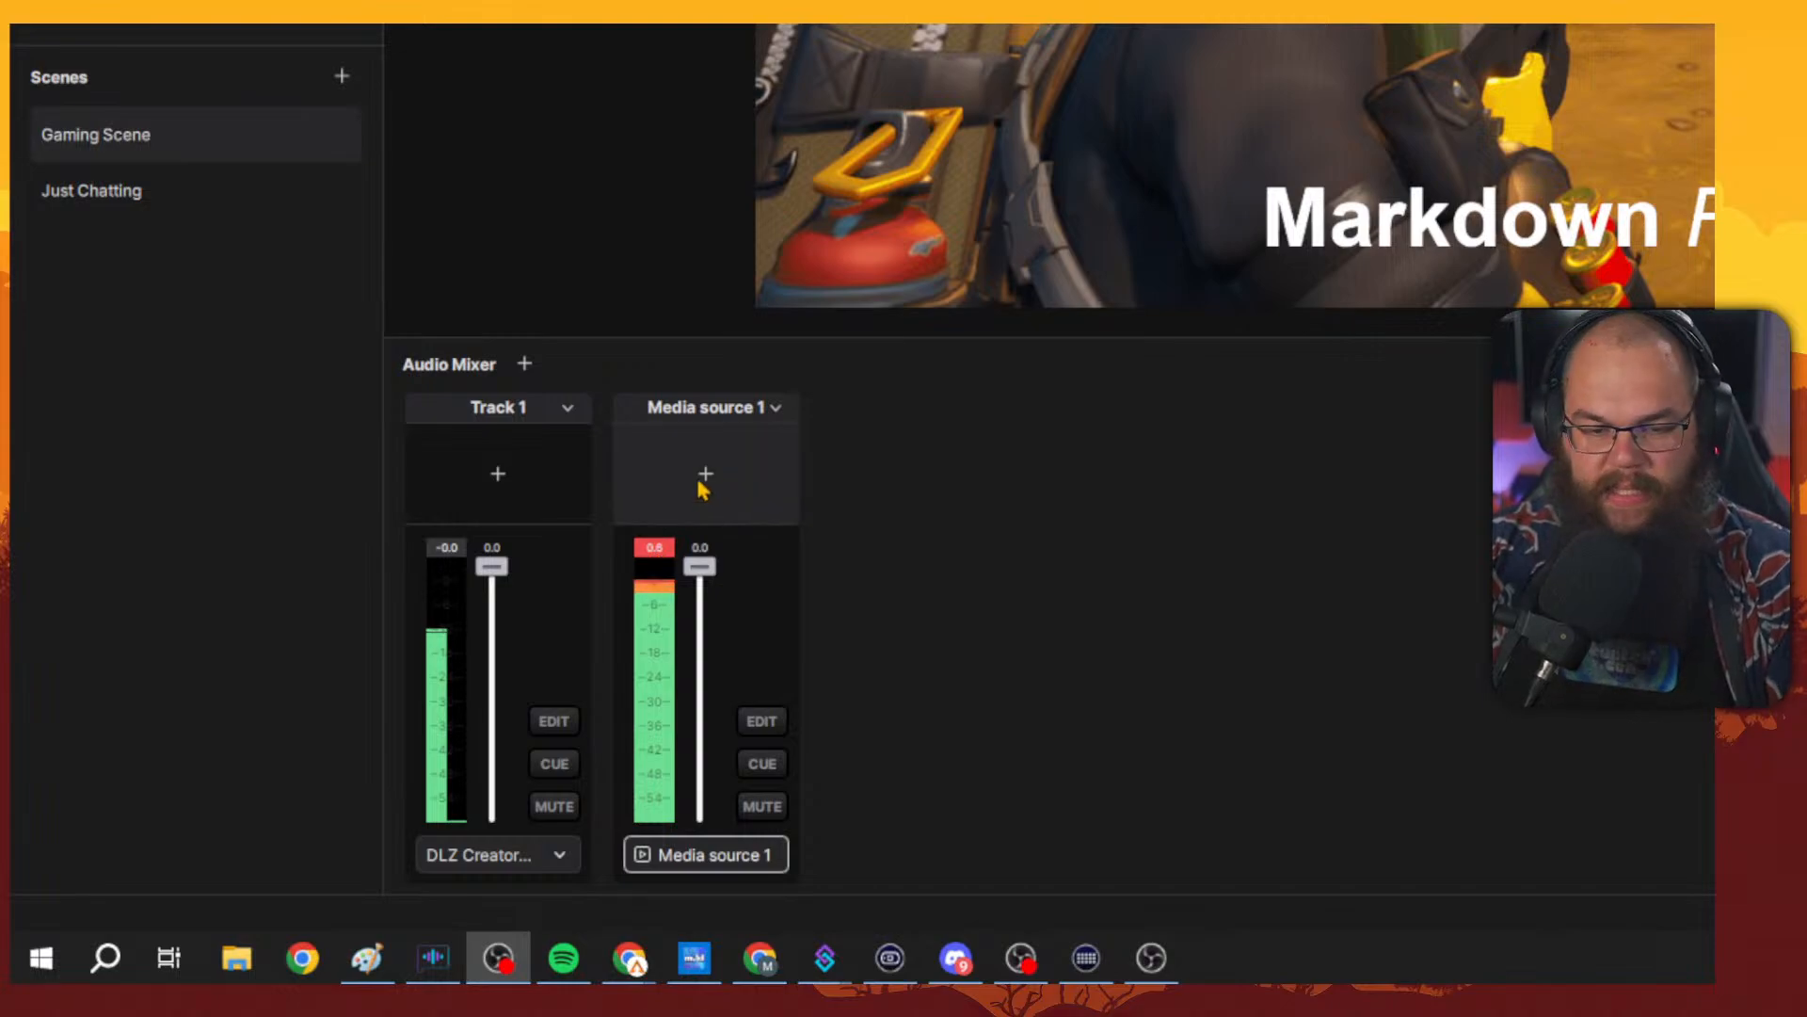
left_click_drag(700, 566, 726, 635)
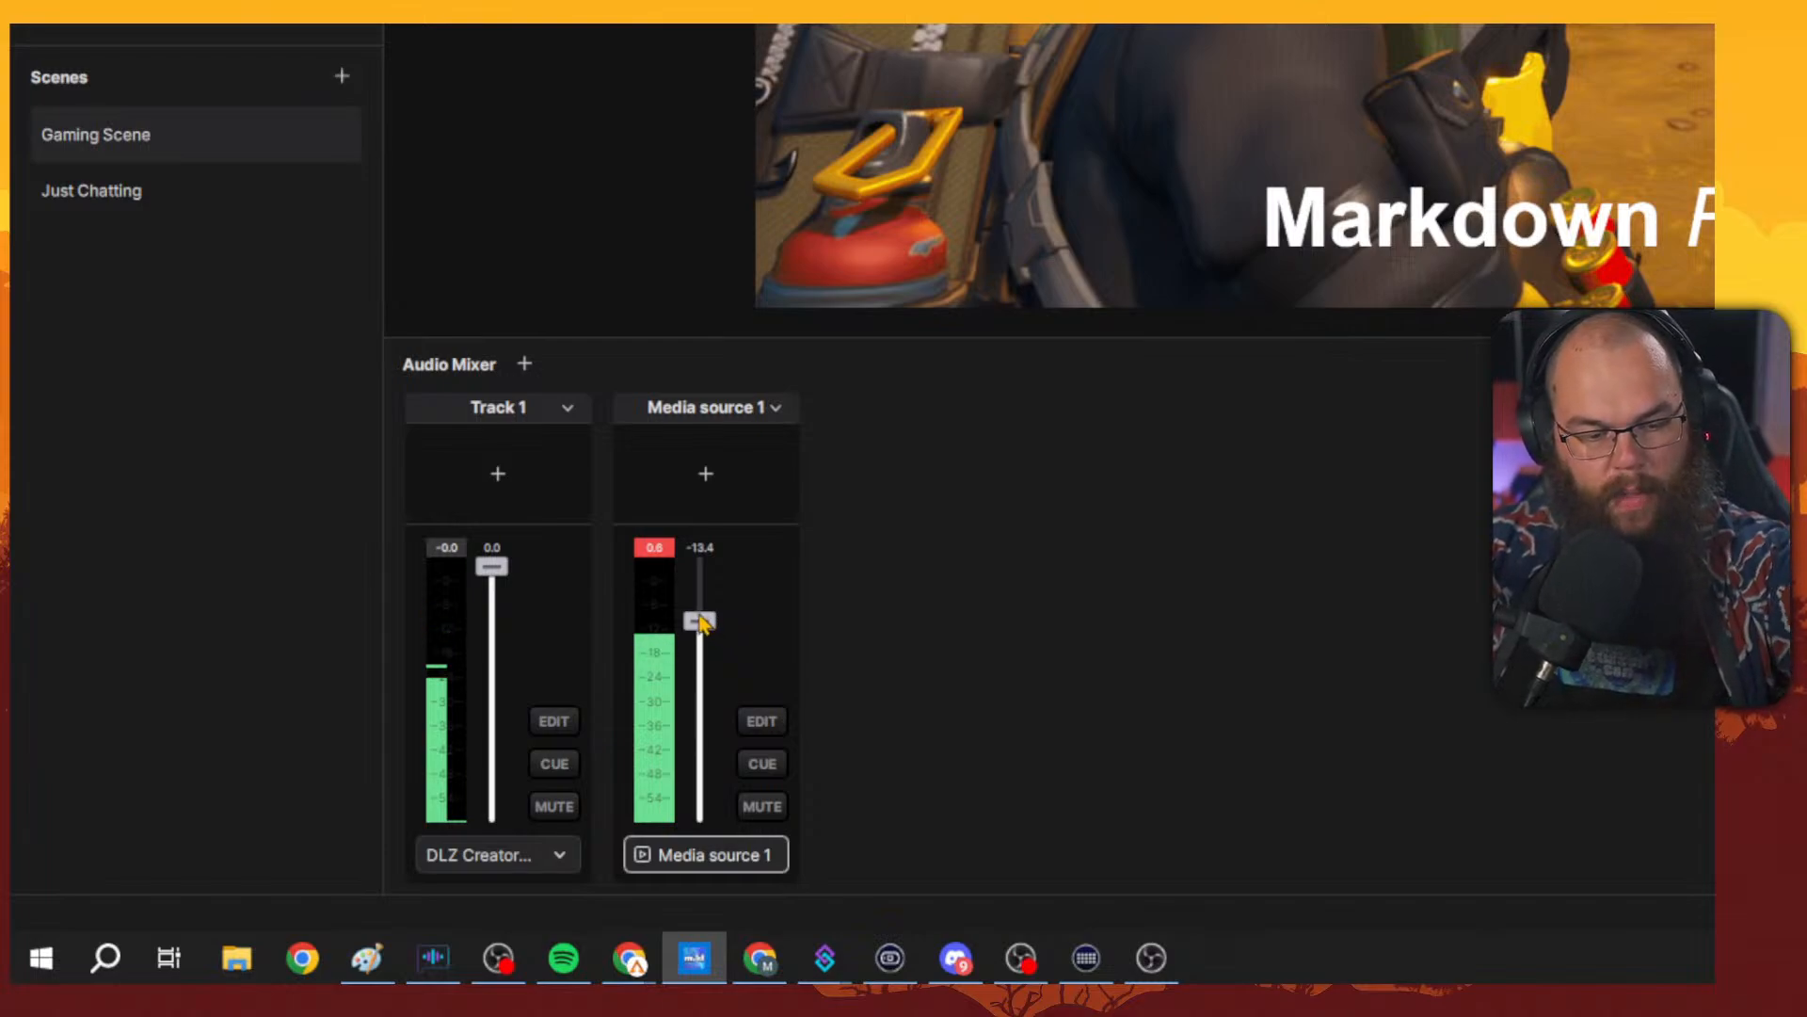
left_click(763, 763)
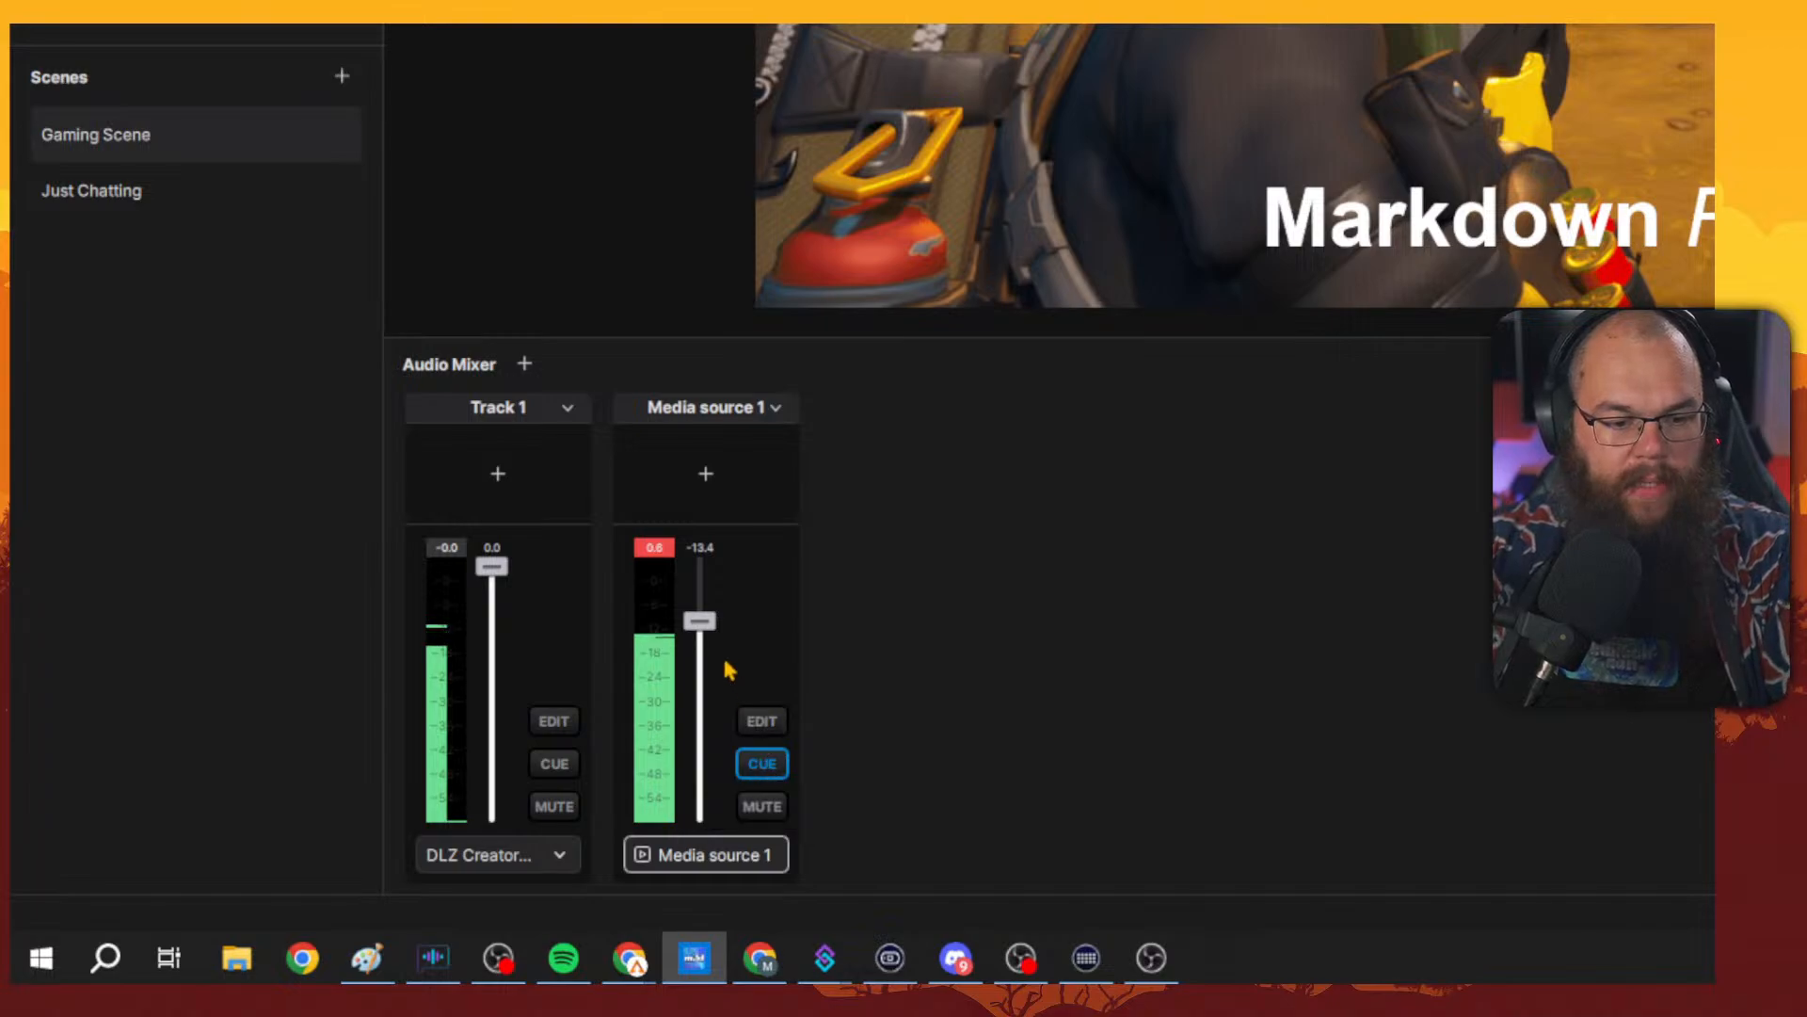
Adjust Media source 1's volume to about -33.4 dB and reset its peak indicator.
scroll(709, 666, "up", 2)
scroll(709, 666, "down", 10)
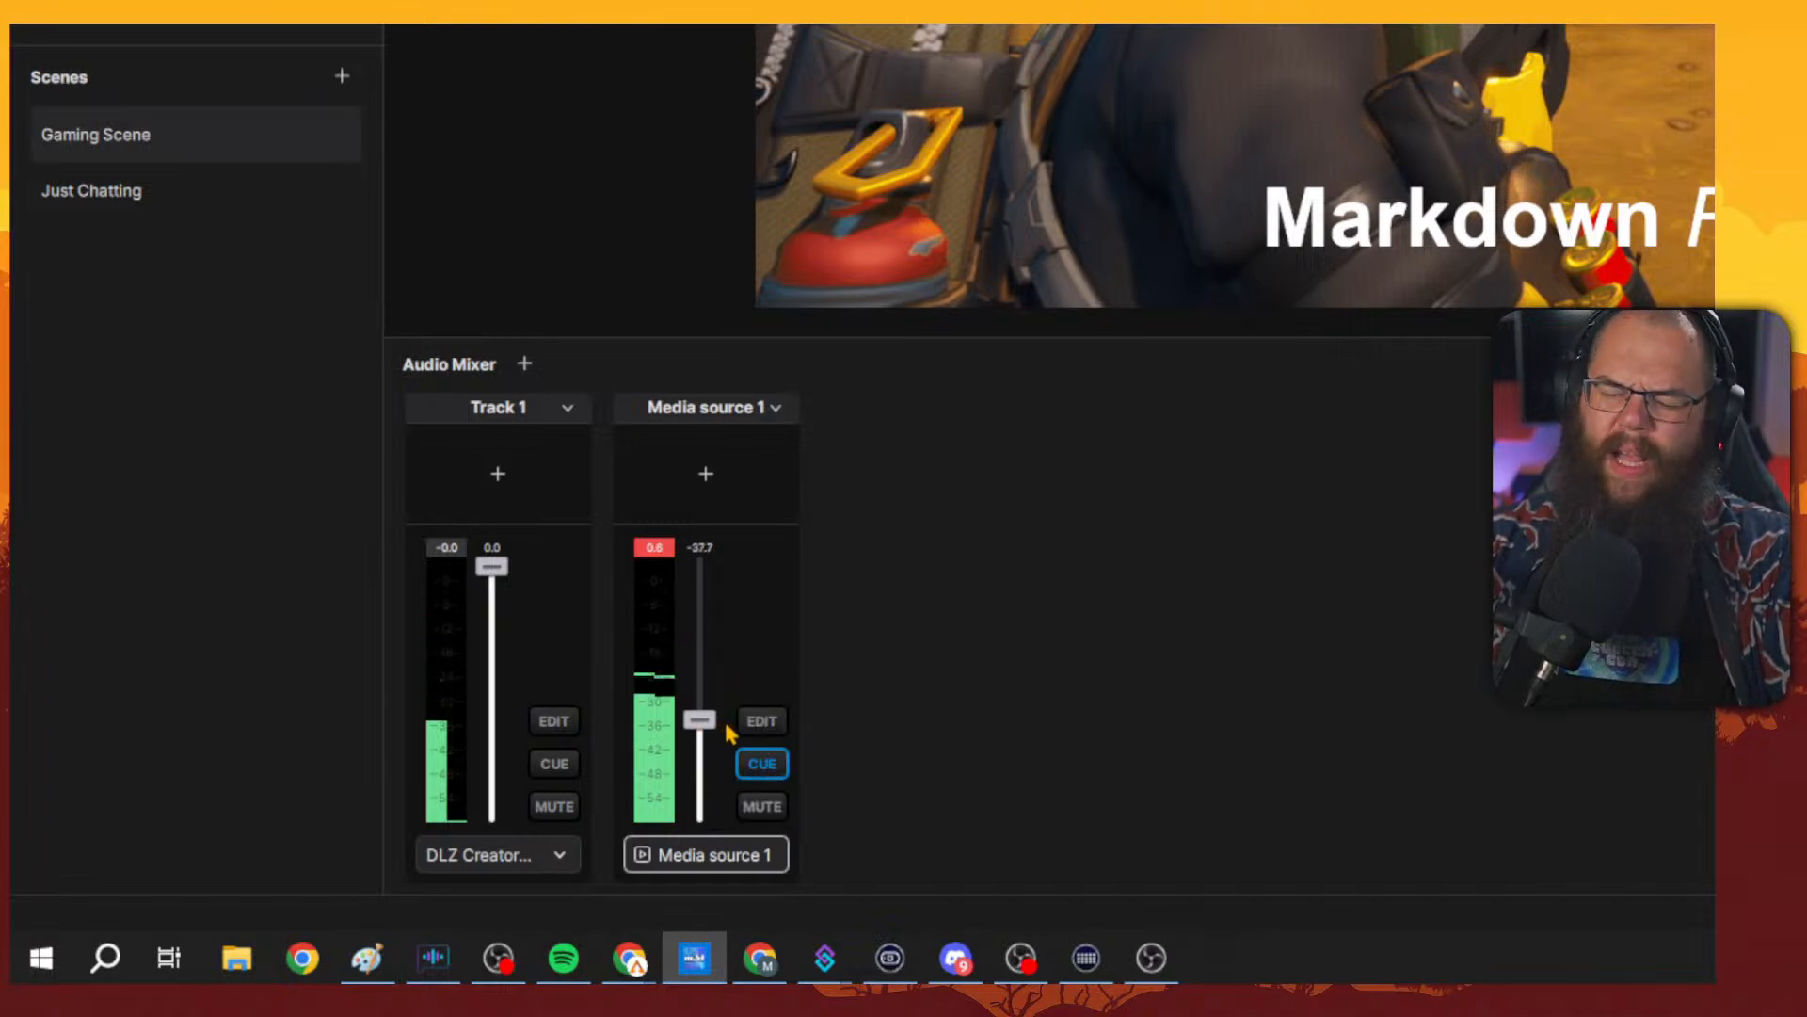
scroll(732, 716, "up", 2)
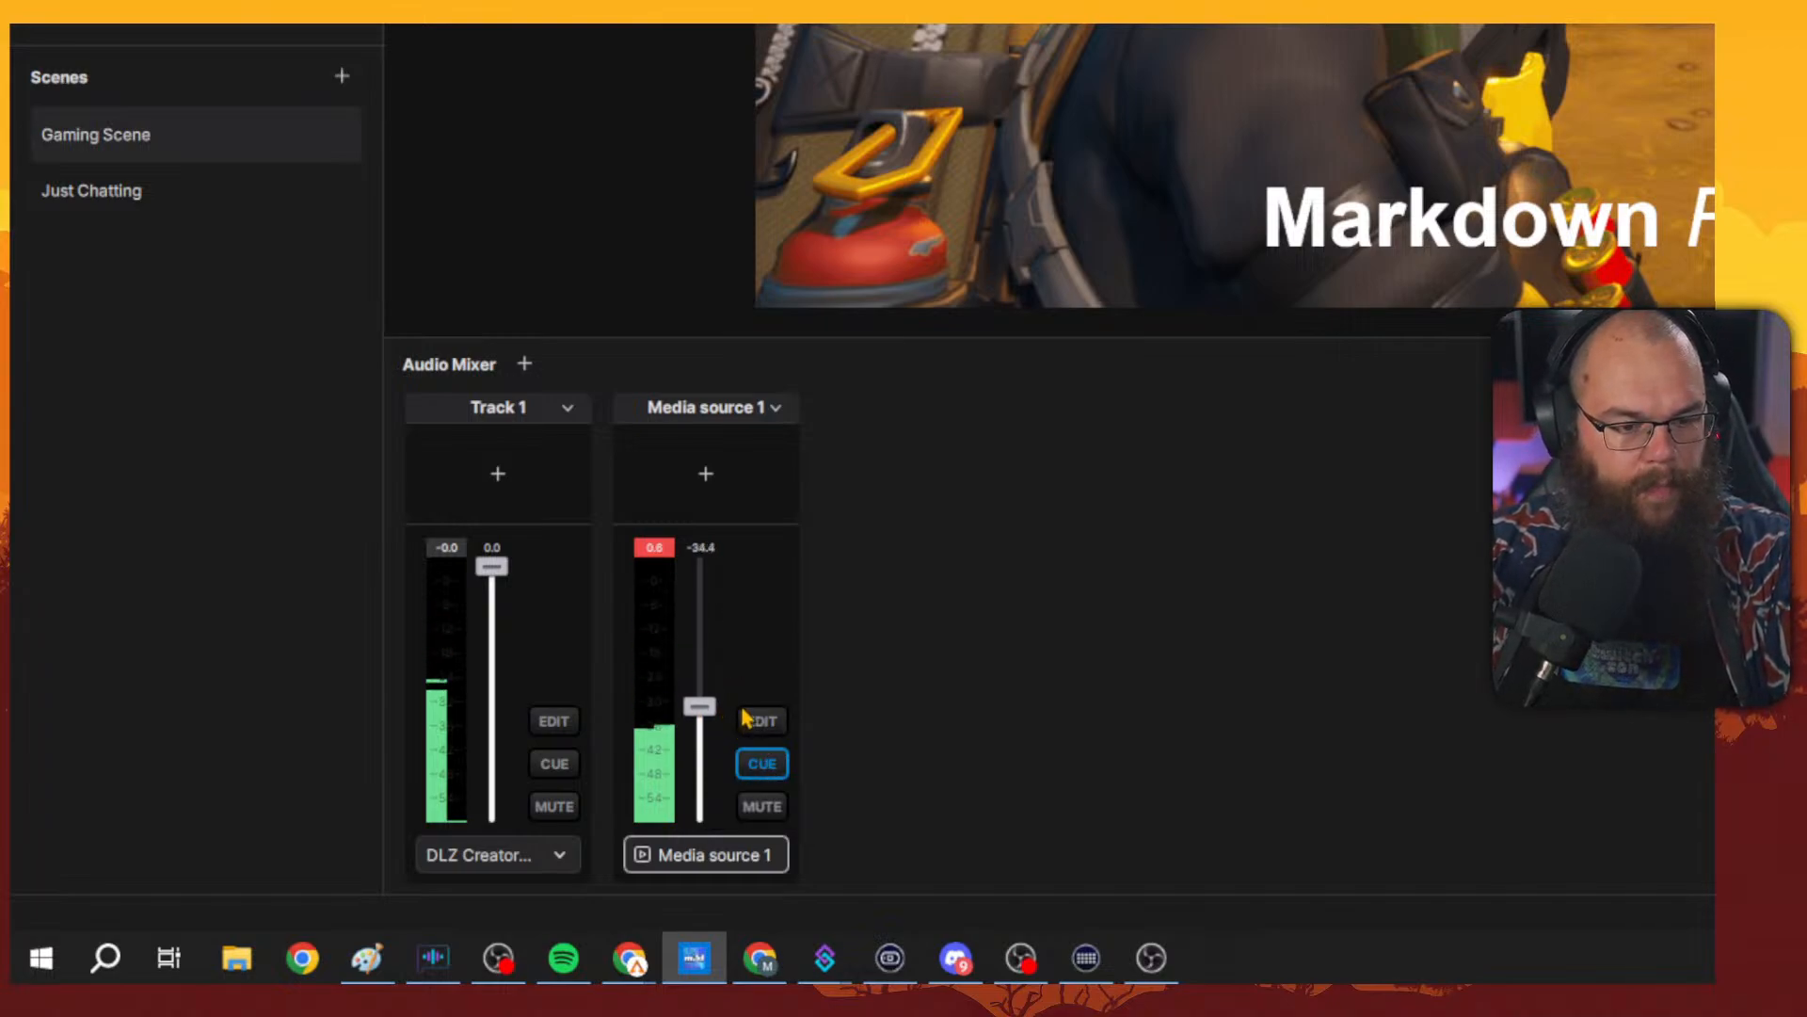
left_click(656, 550)
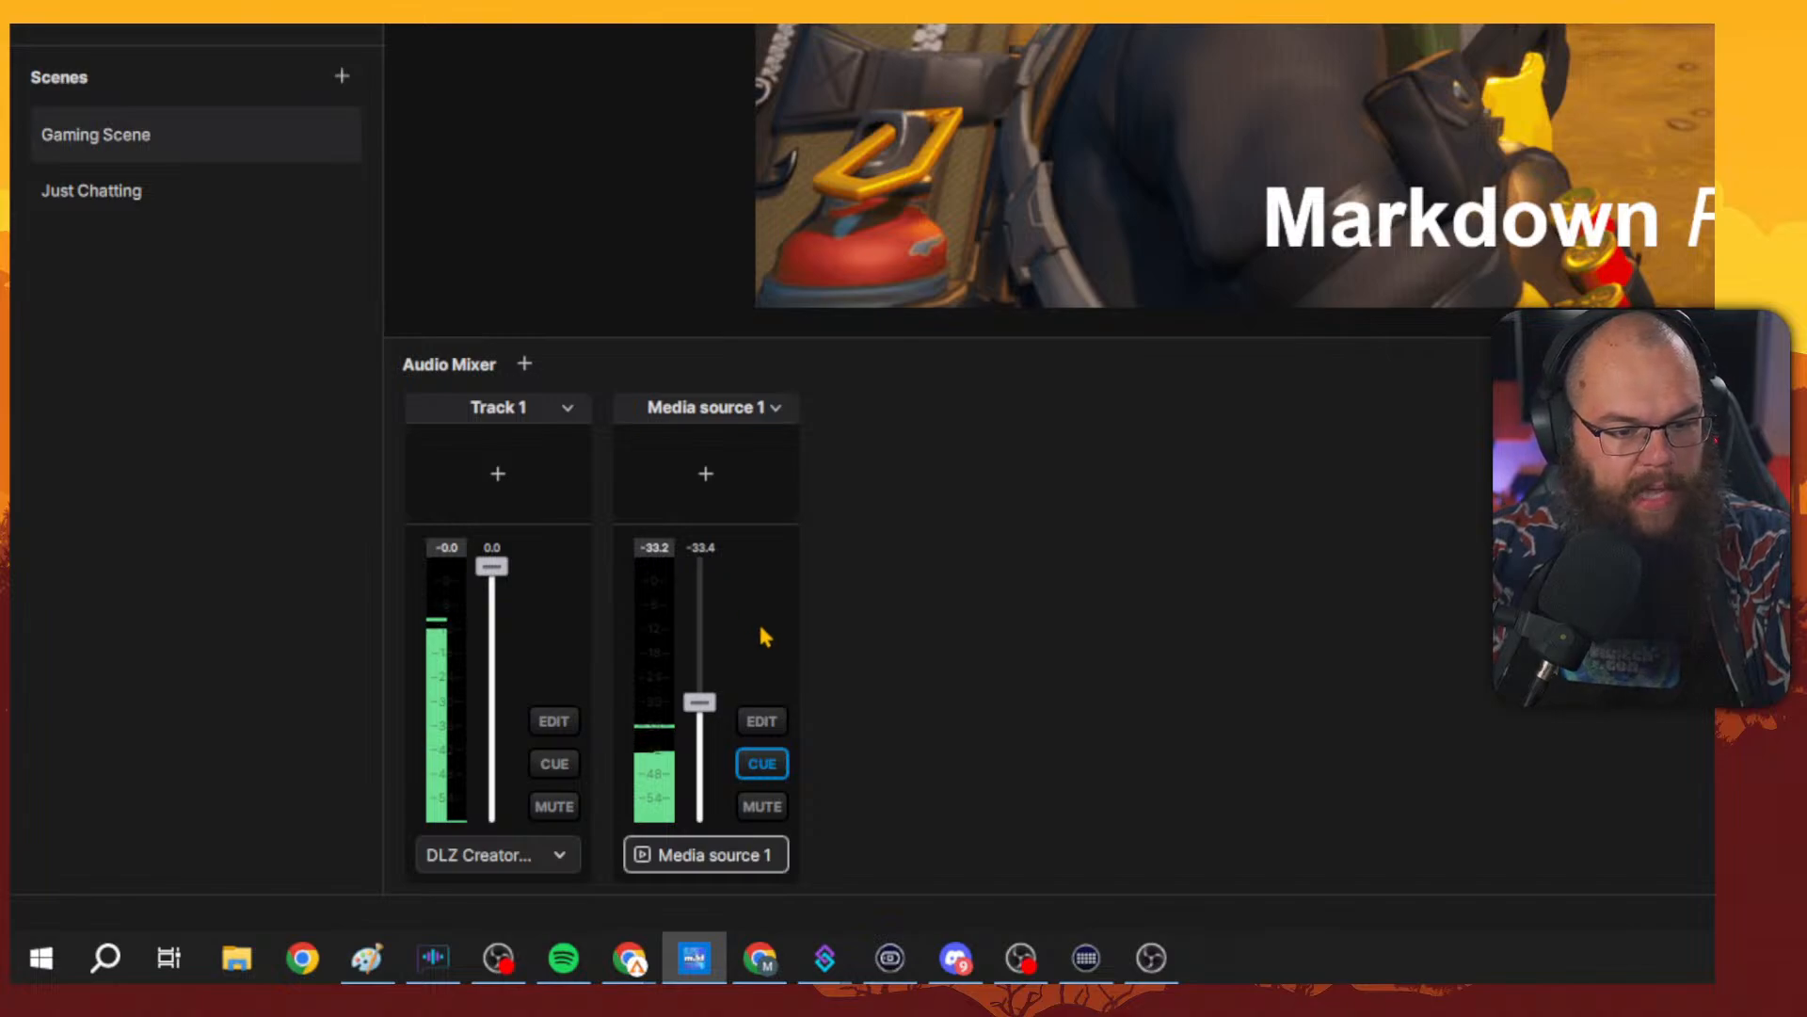
Mute and unmute Media source 1.
left_click(772, 810)
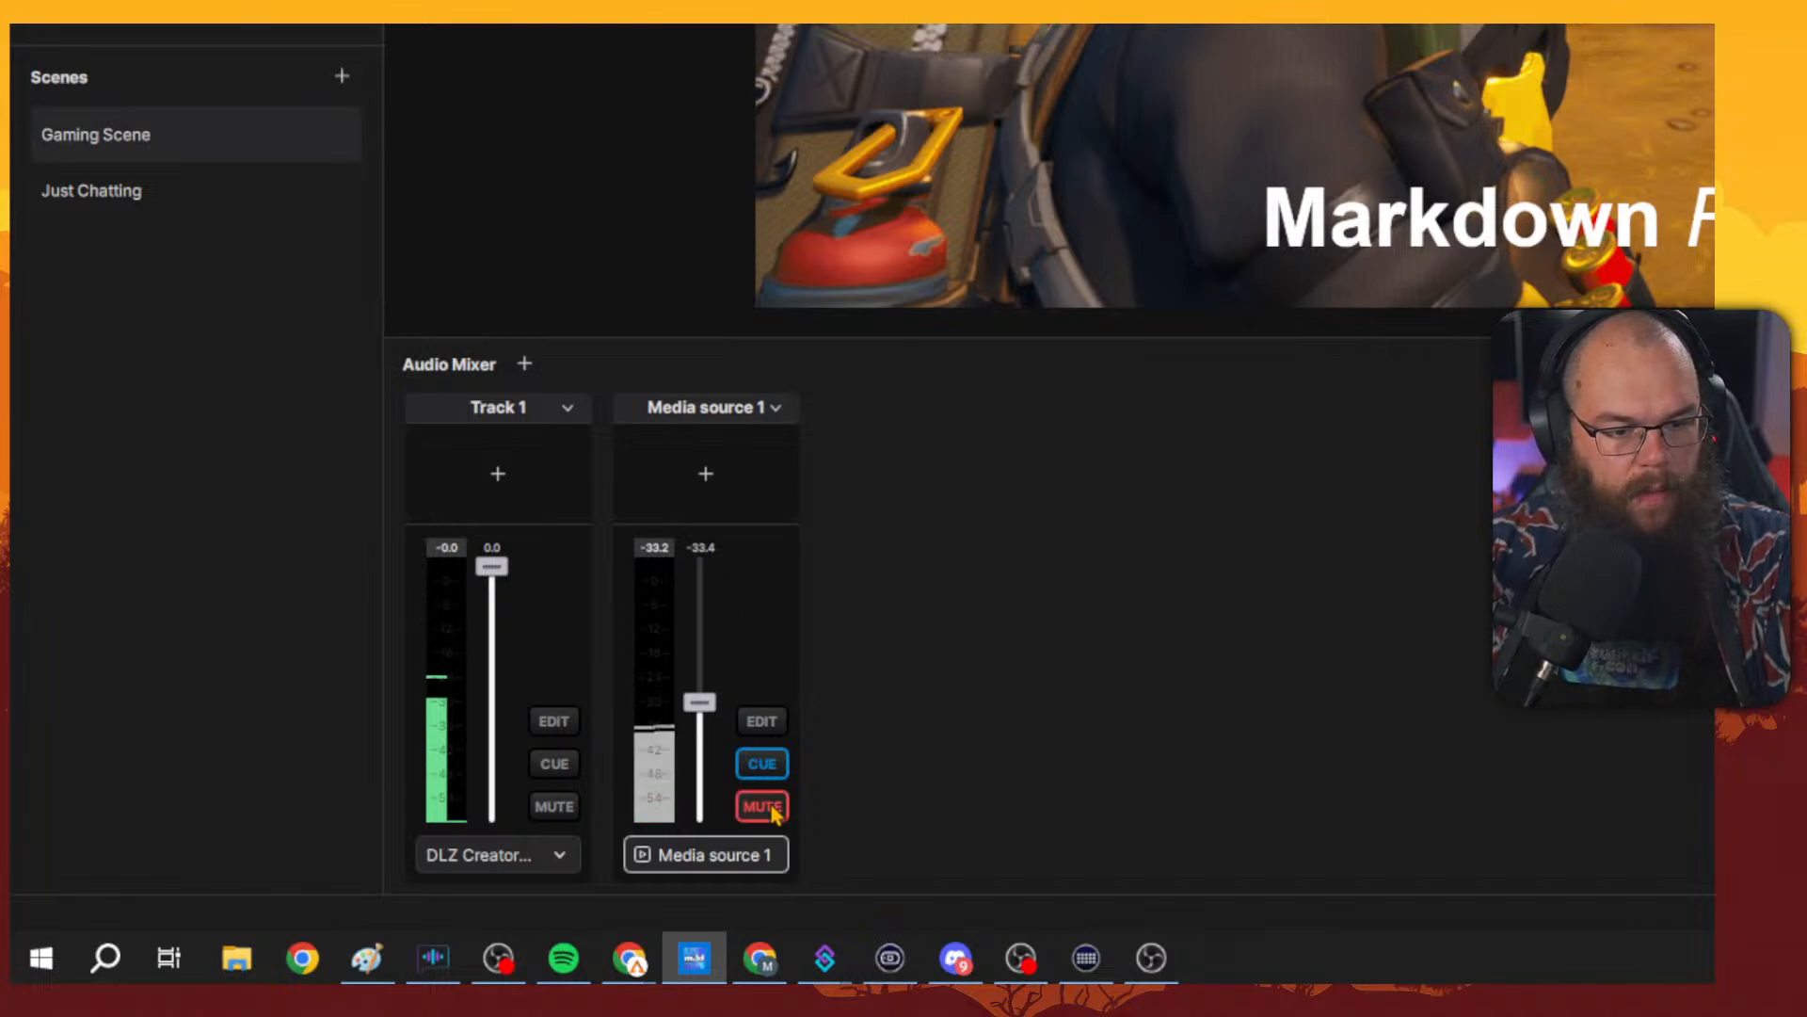
left_click(772, 809)
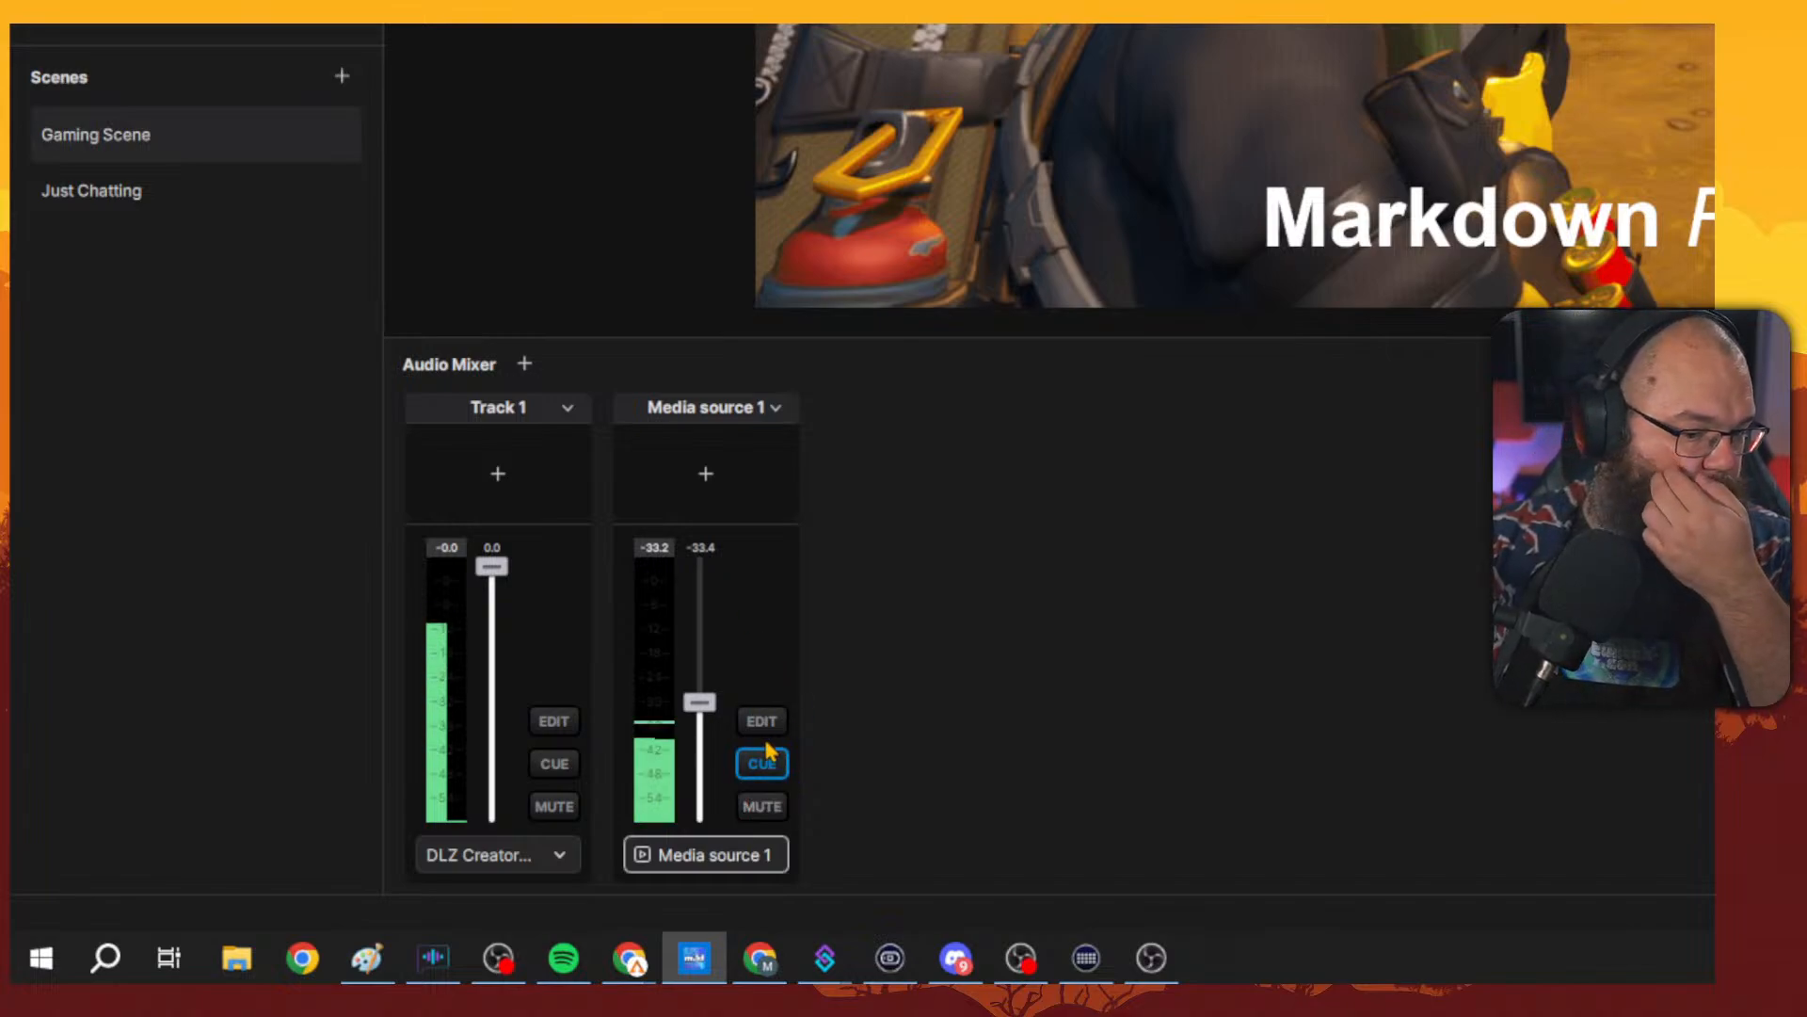
Turn on Global Audio Track in Media source 1's track settings.
left_click(765, 725)
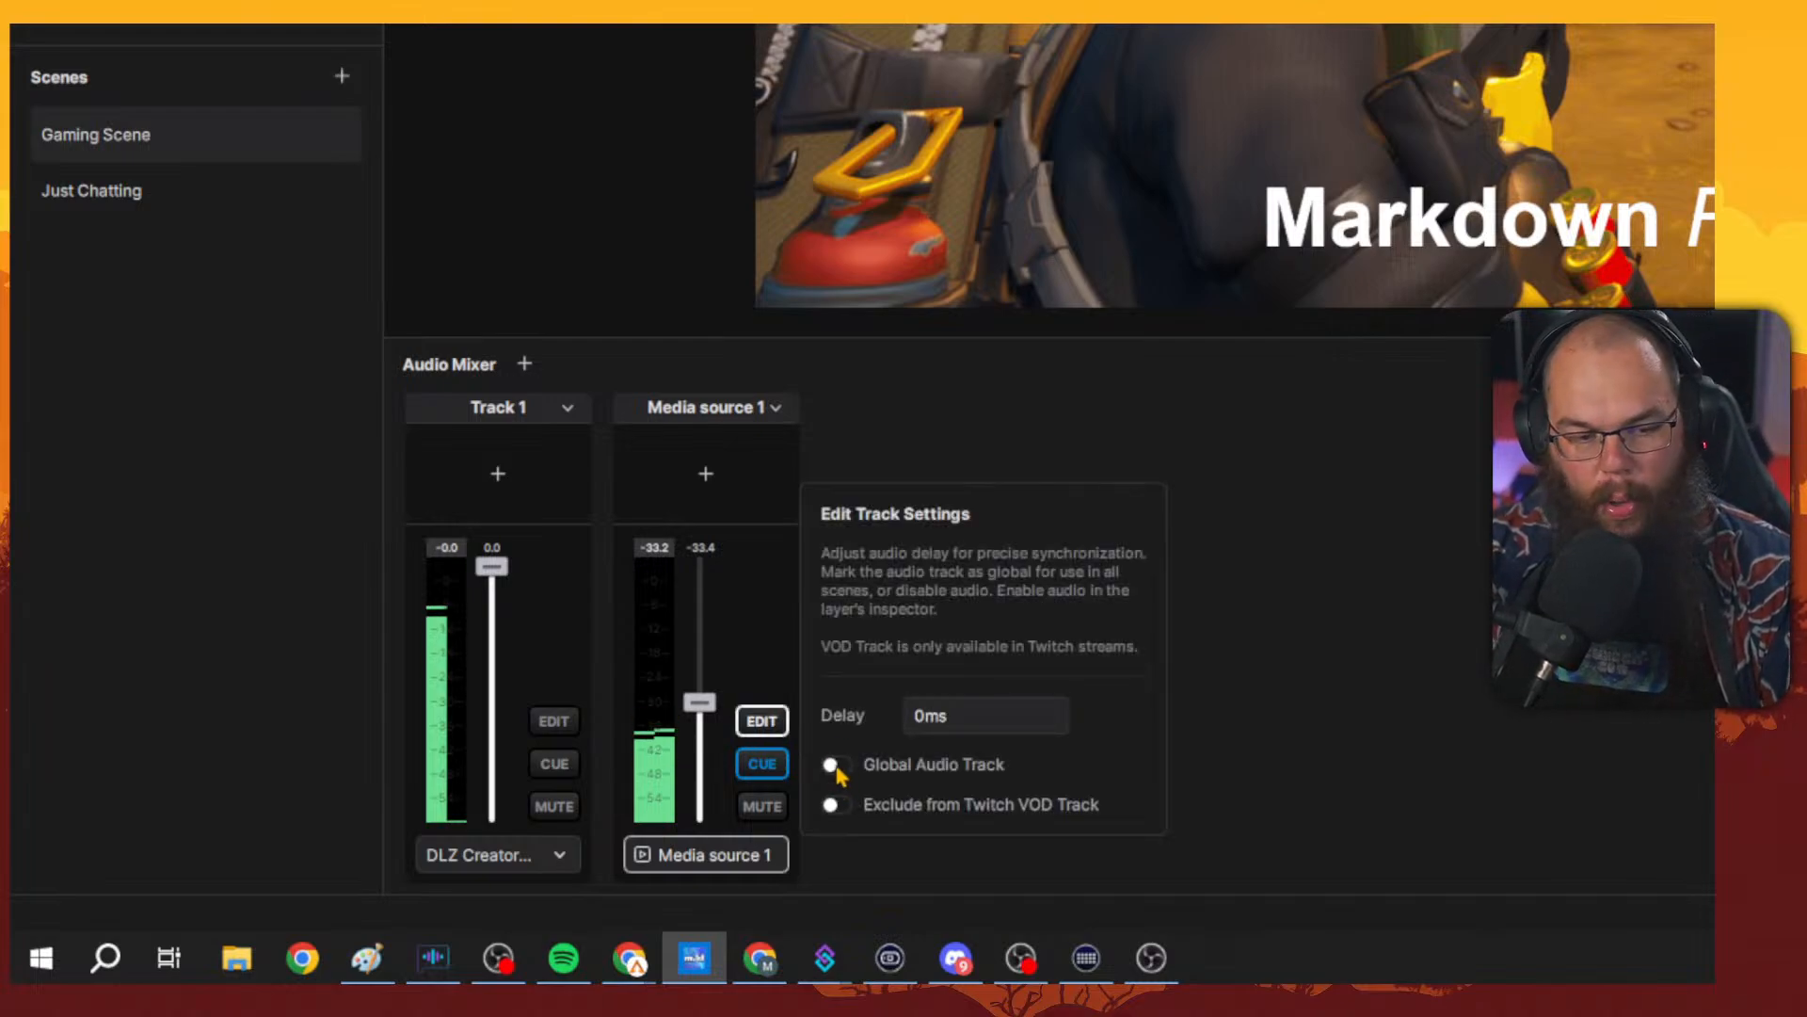
left_click(832, 765)
left_click(760, 720)
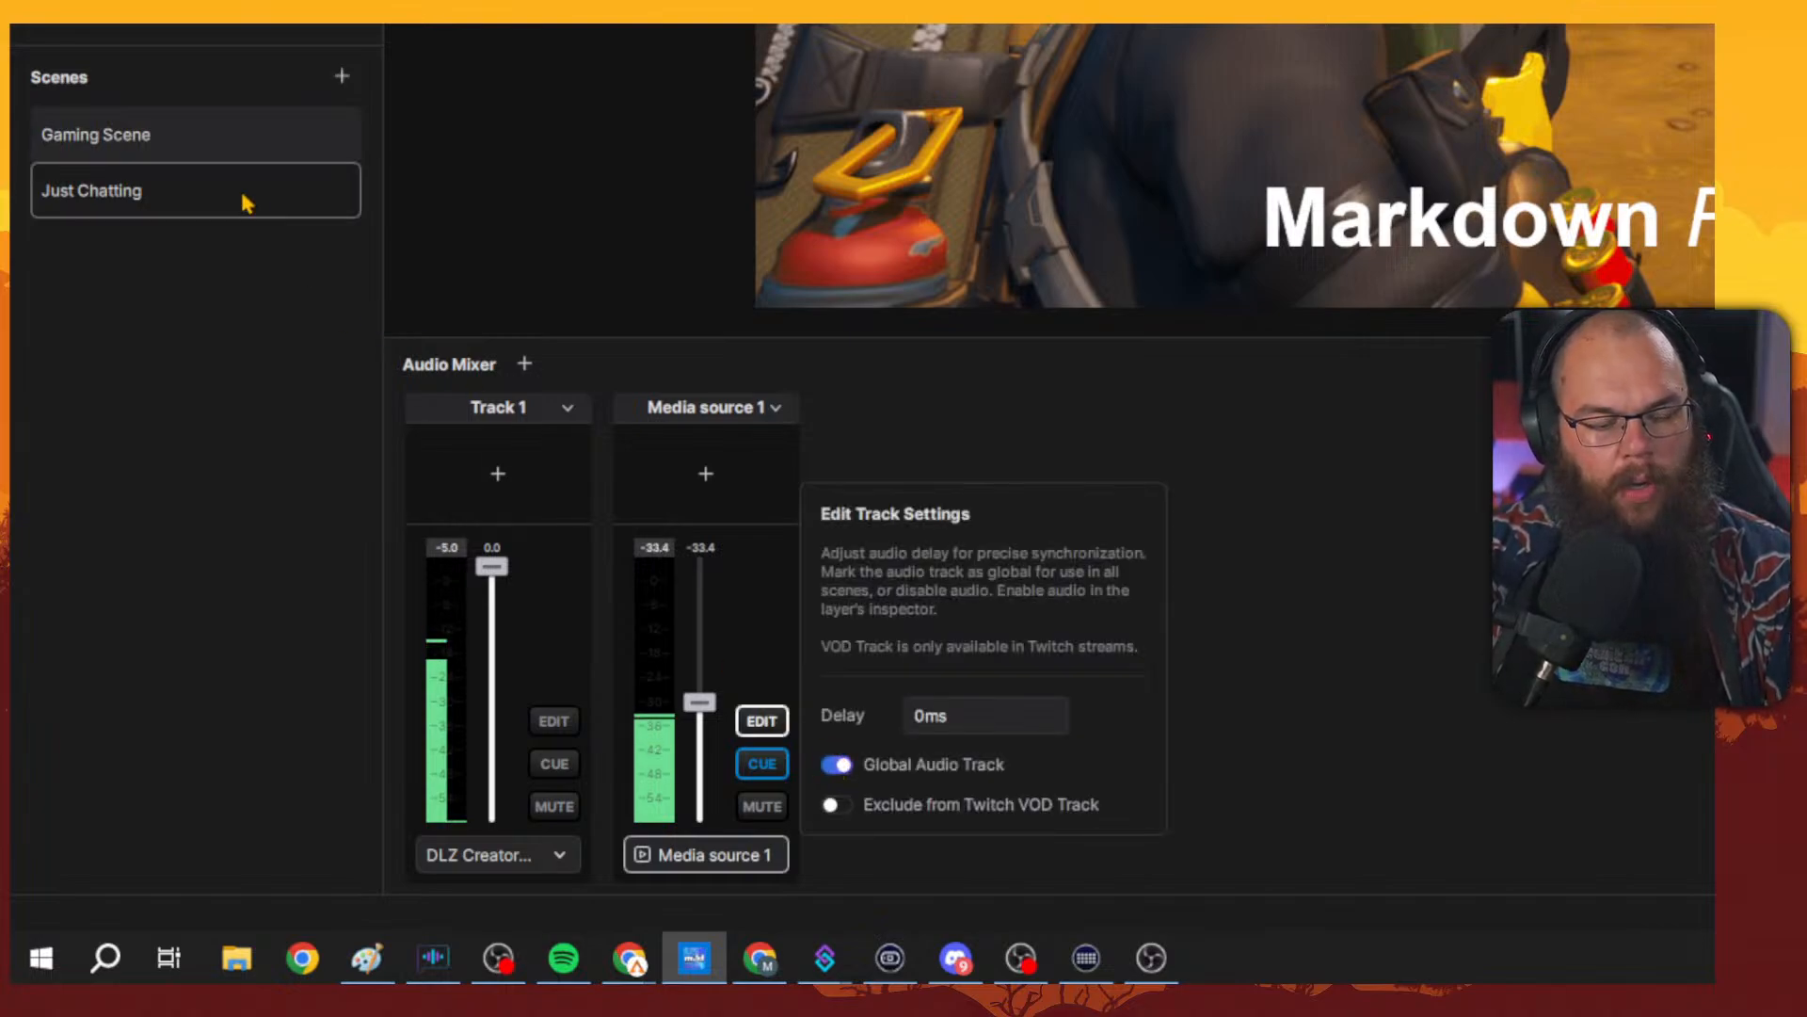
Lower Media source 1's volume slightly to about -39 dB.
left_click(220, 158)
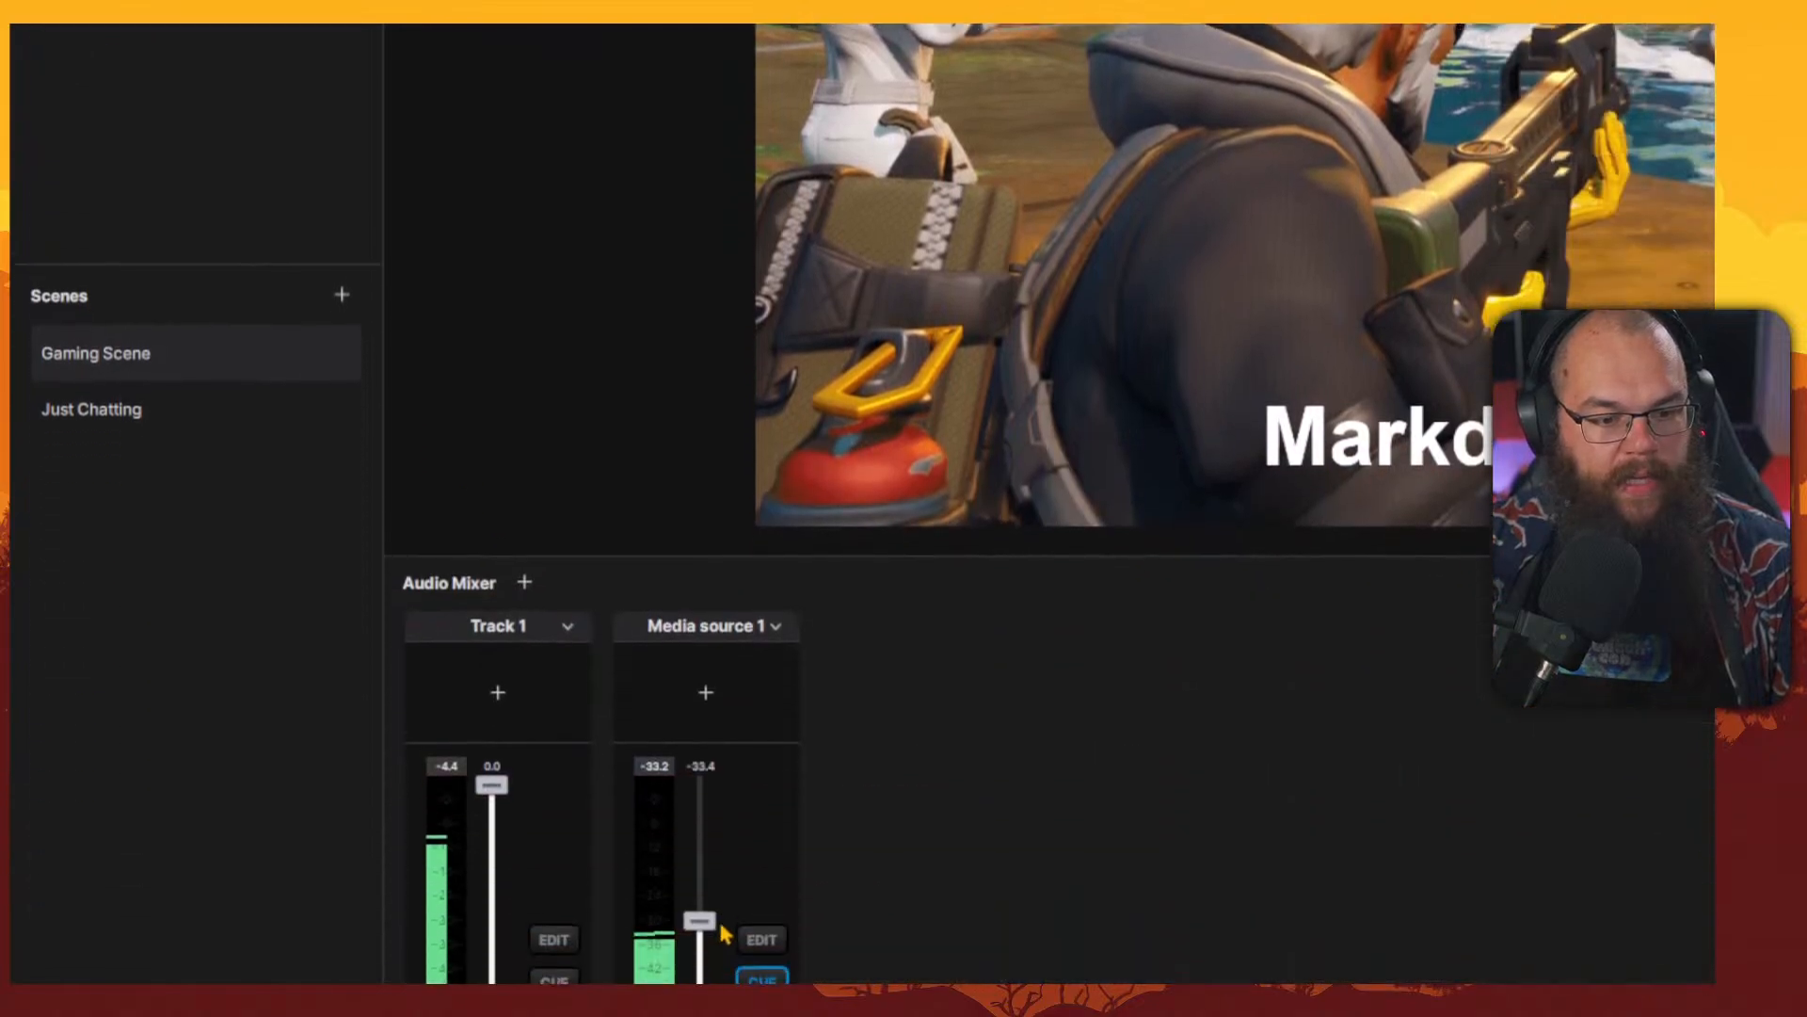
left_click_drag(700, 812, 700, 837)
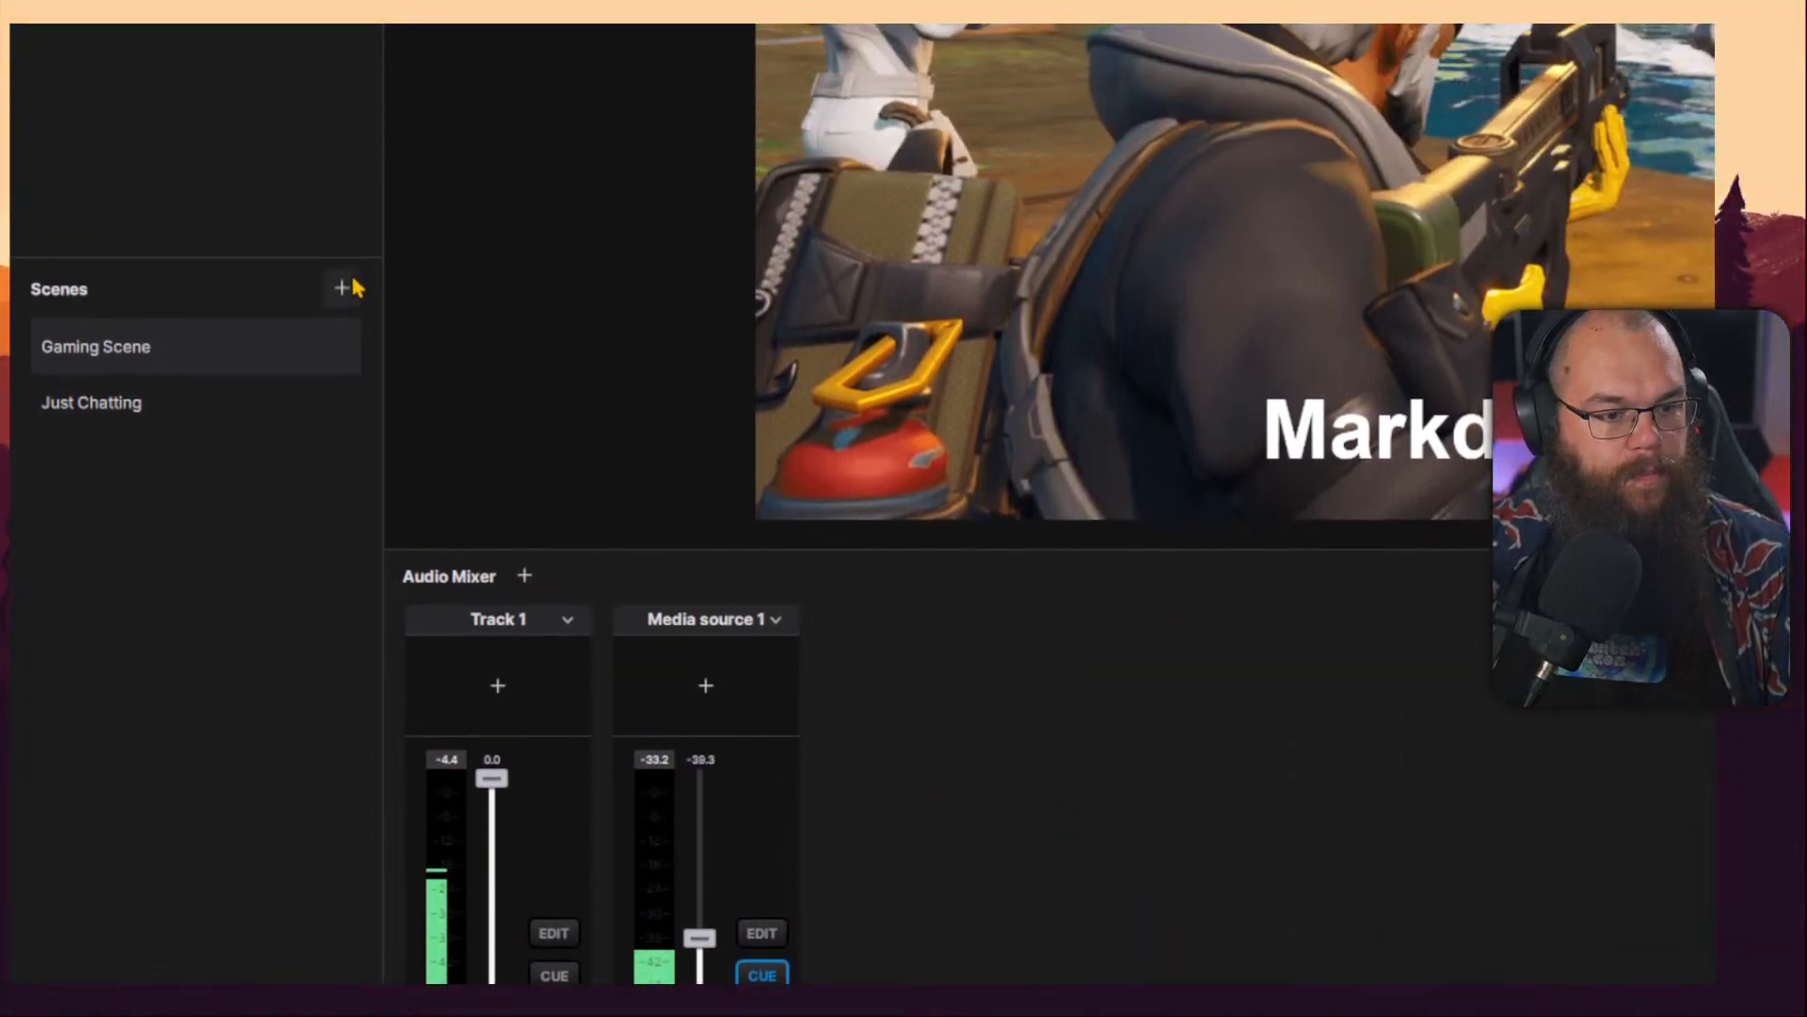
Add a new scene and rename it Audio Scene.
left_click(342, 88)
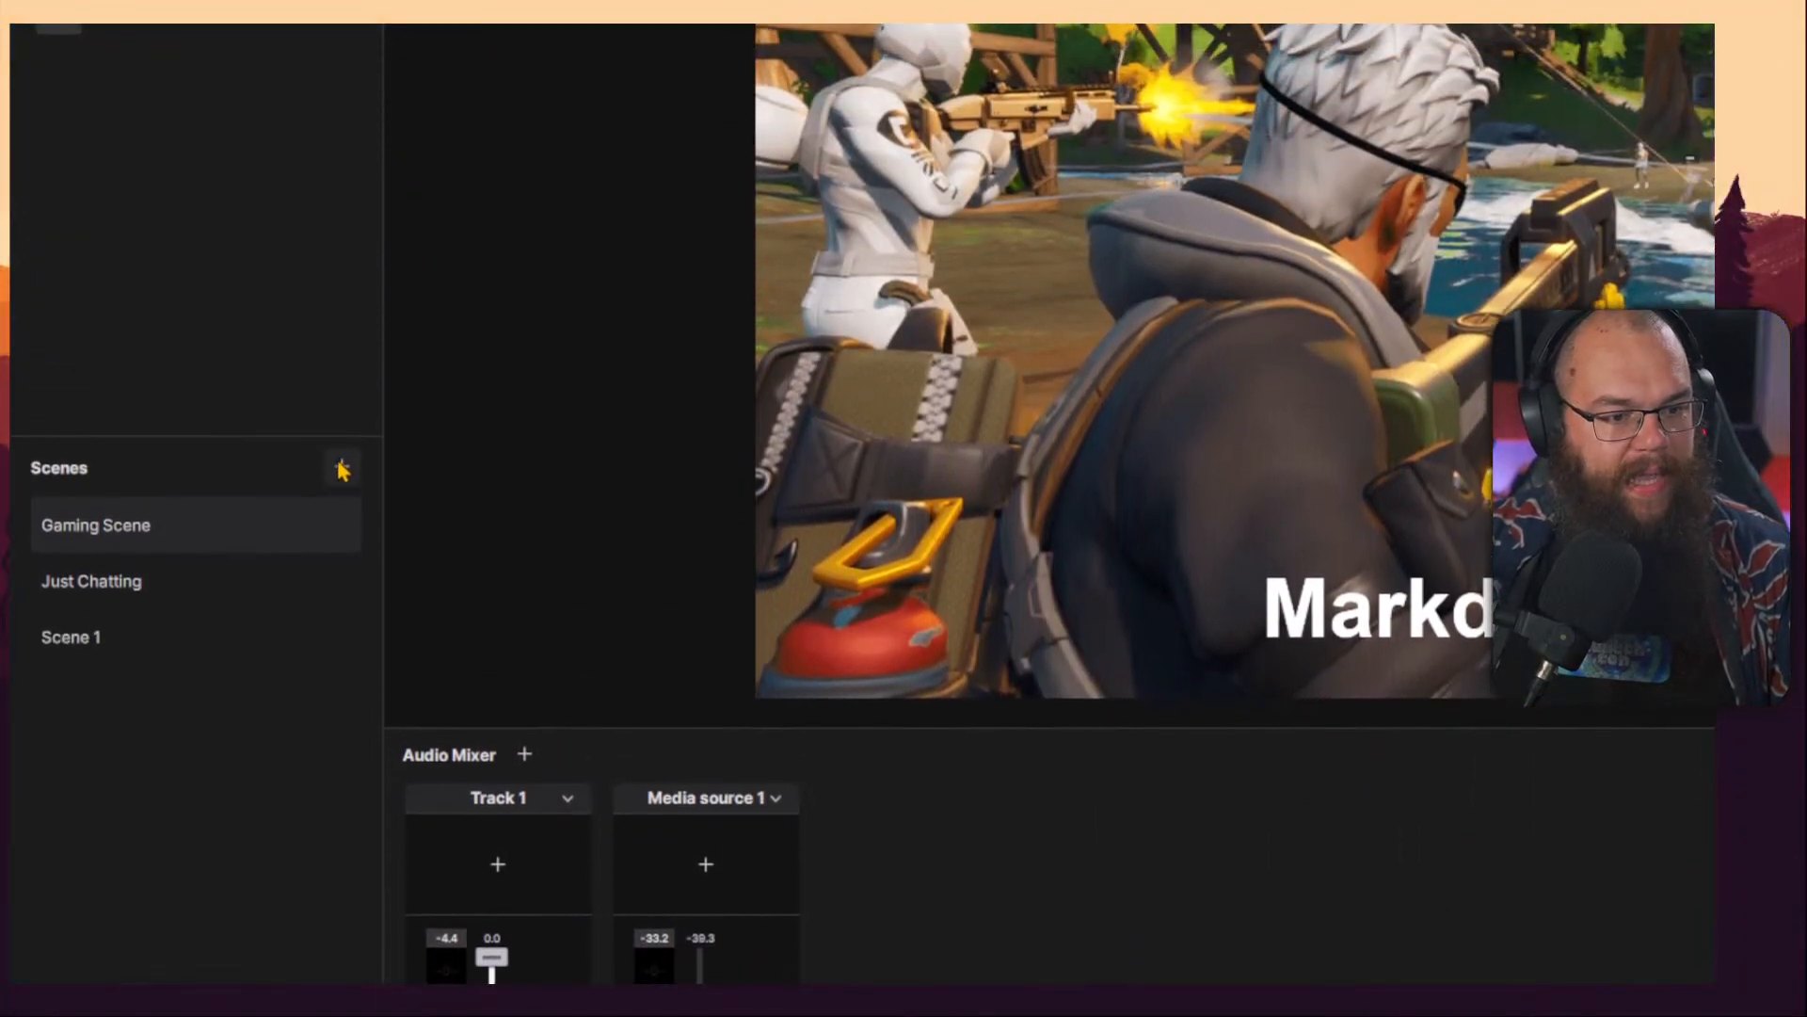
left_click(113, 260)
right_click(113, 259)
left_click(179, 651)
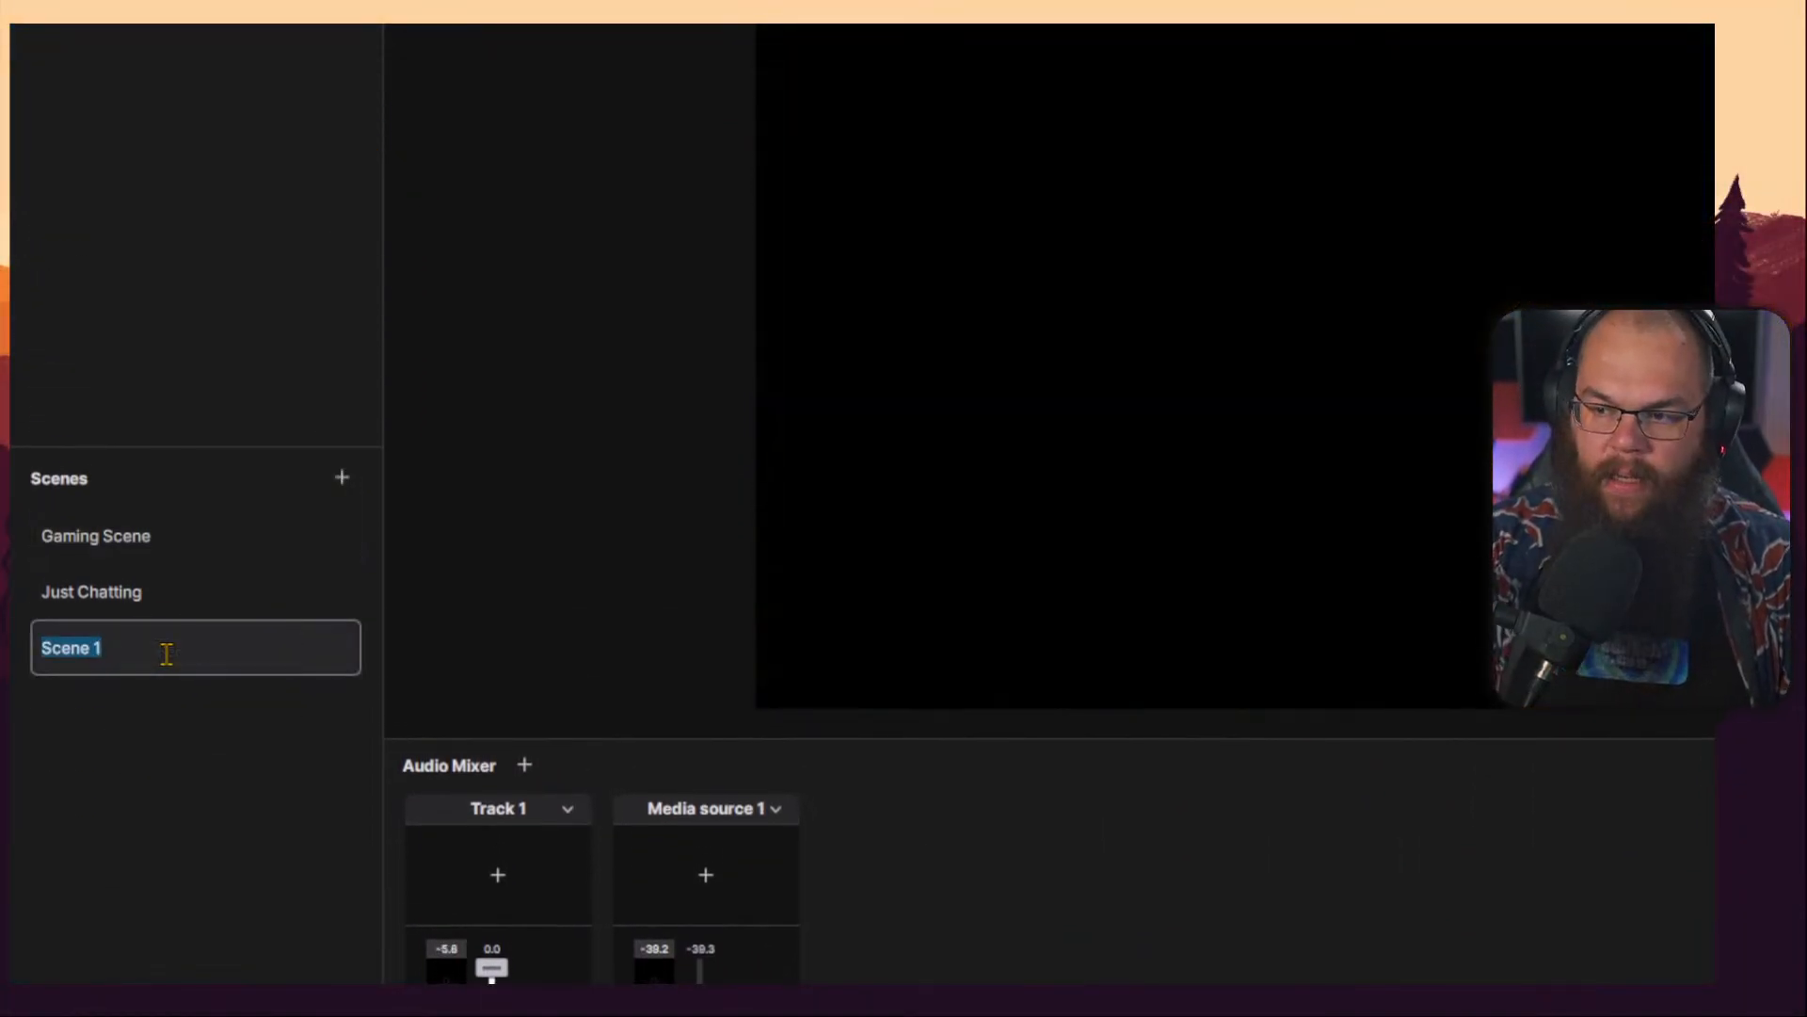
type("Audio")
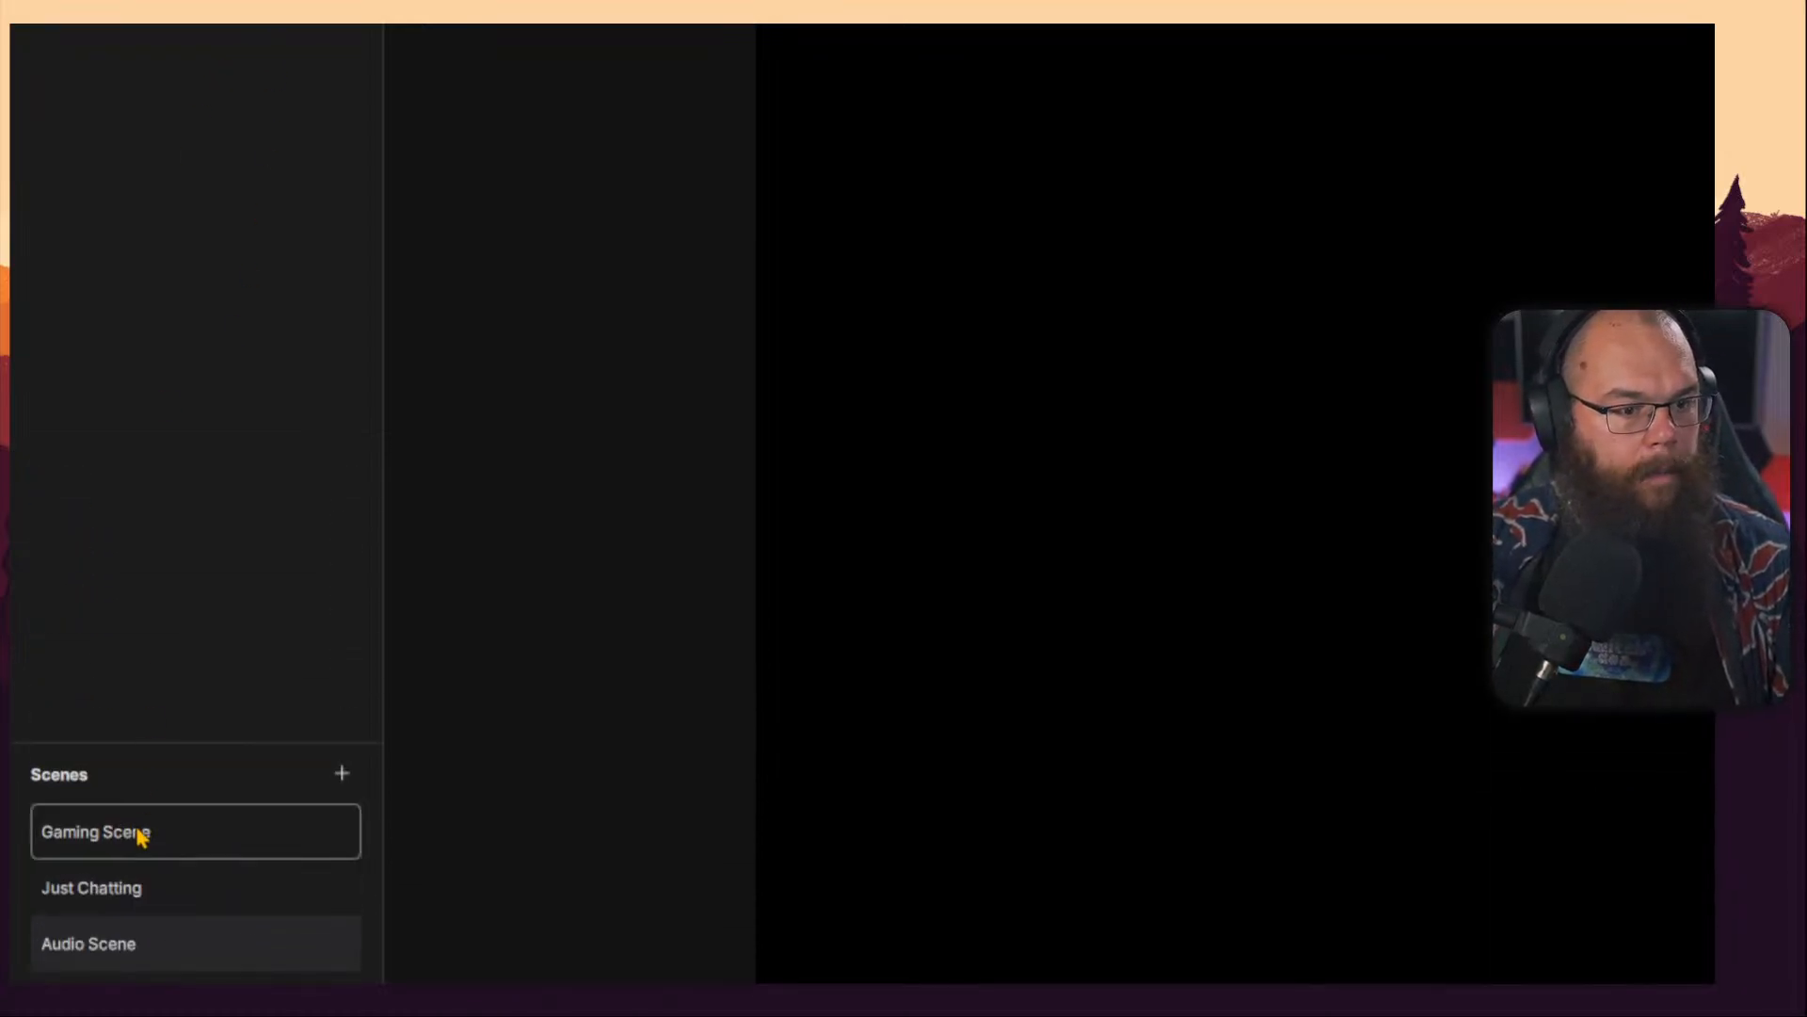
Copy the Media source 1 layer from Gaming Scene and paste it into Audio Scene.
left_click(137, 538)
right_click(156, 111)
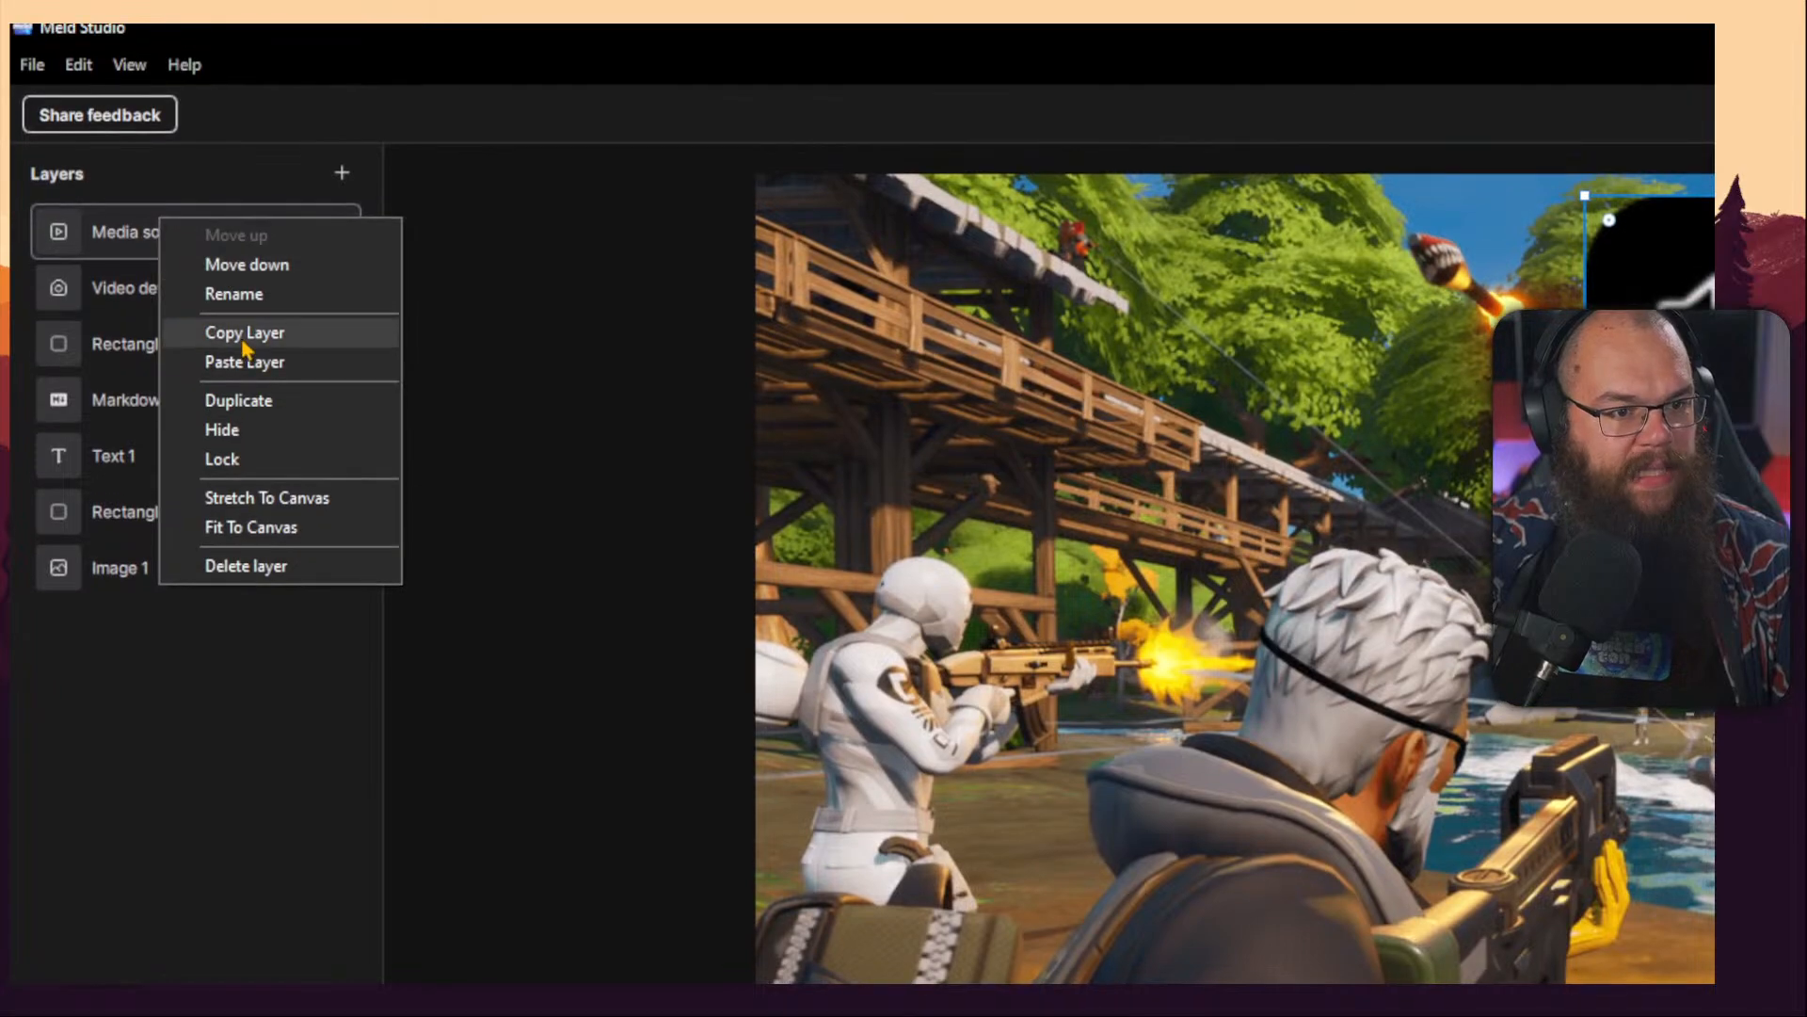
left_click(240, 214)
left_click(155, 925)
right_click(155, 295)
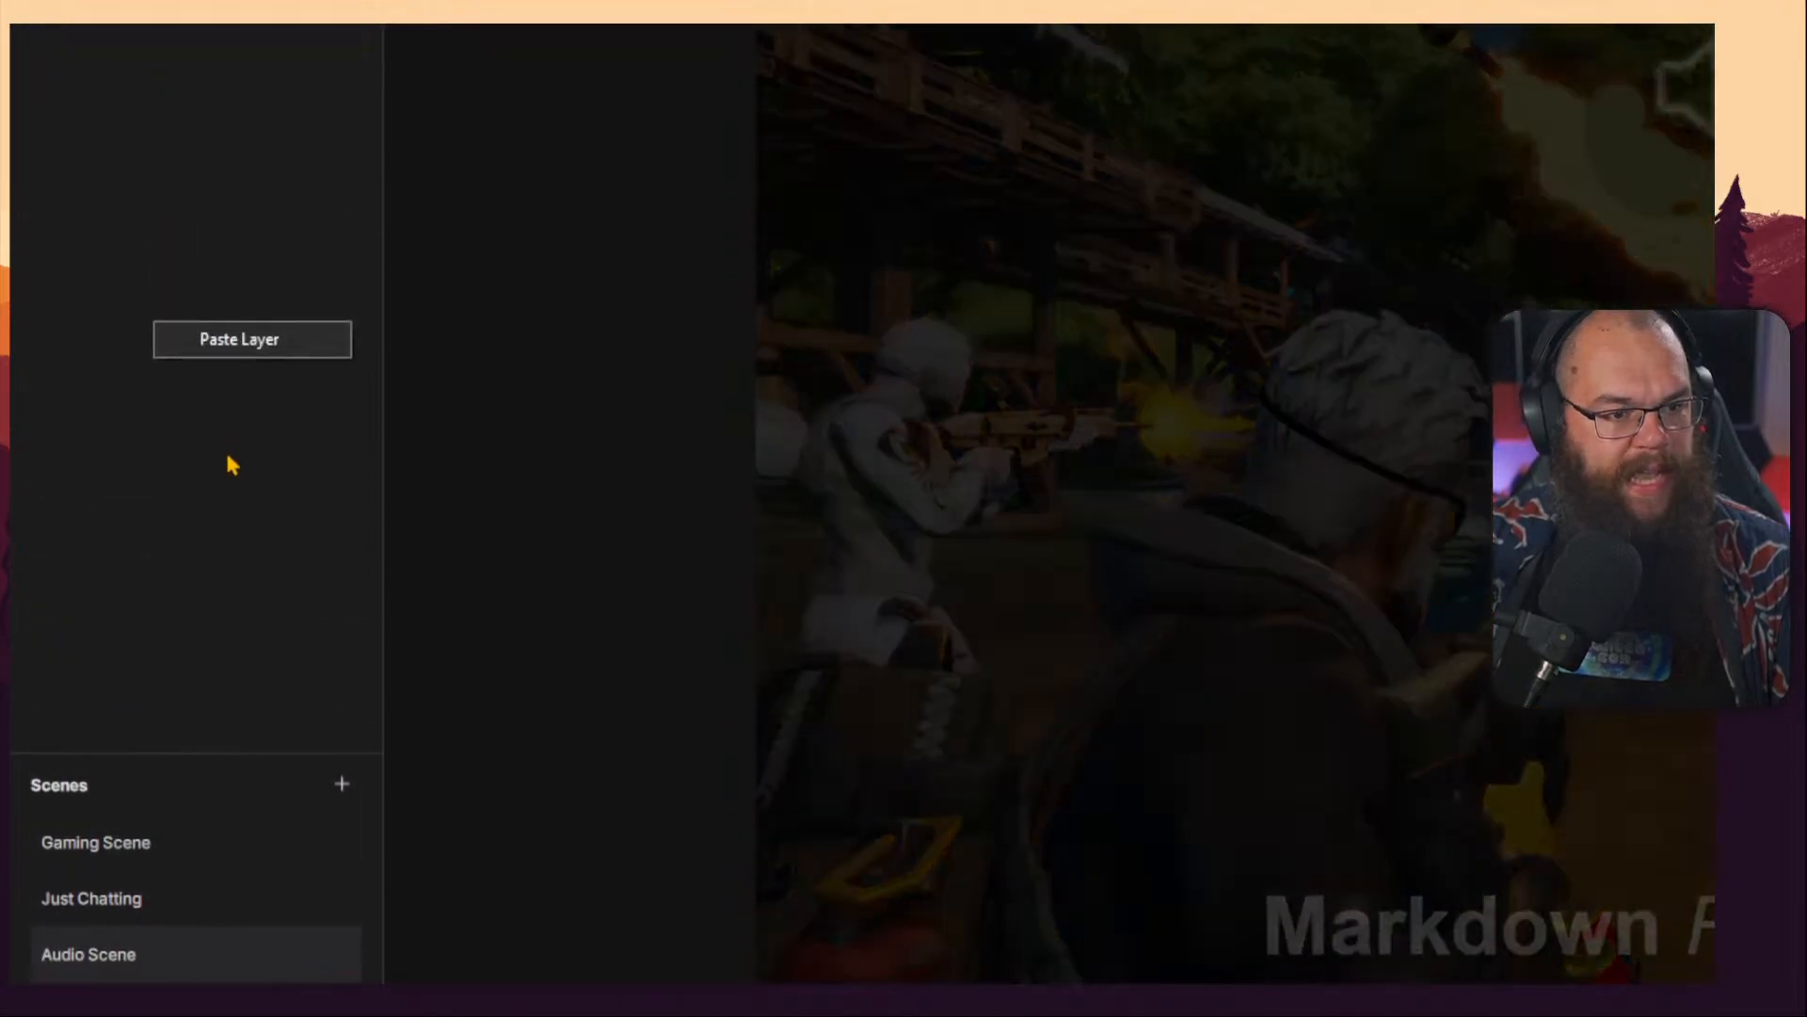
left_click(241, 310)
Delete the Media source 1 layer from Gaming Scene.
left_click(118, 850)
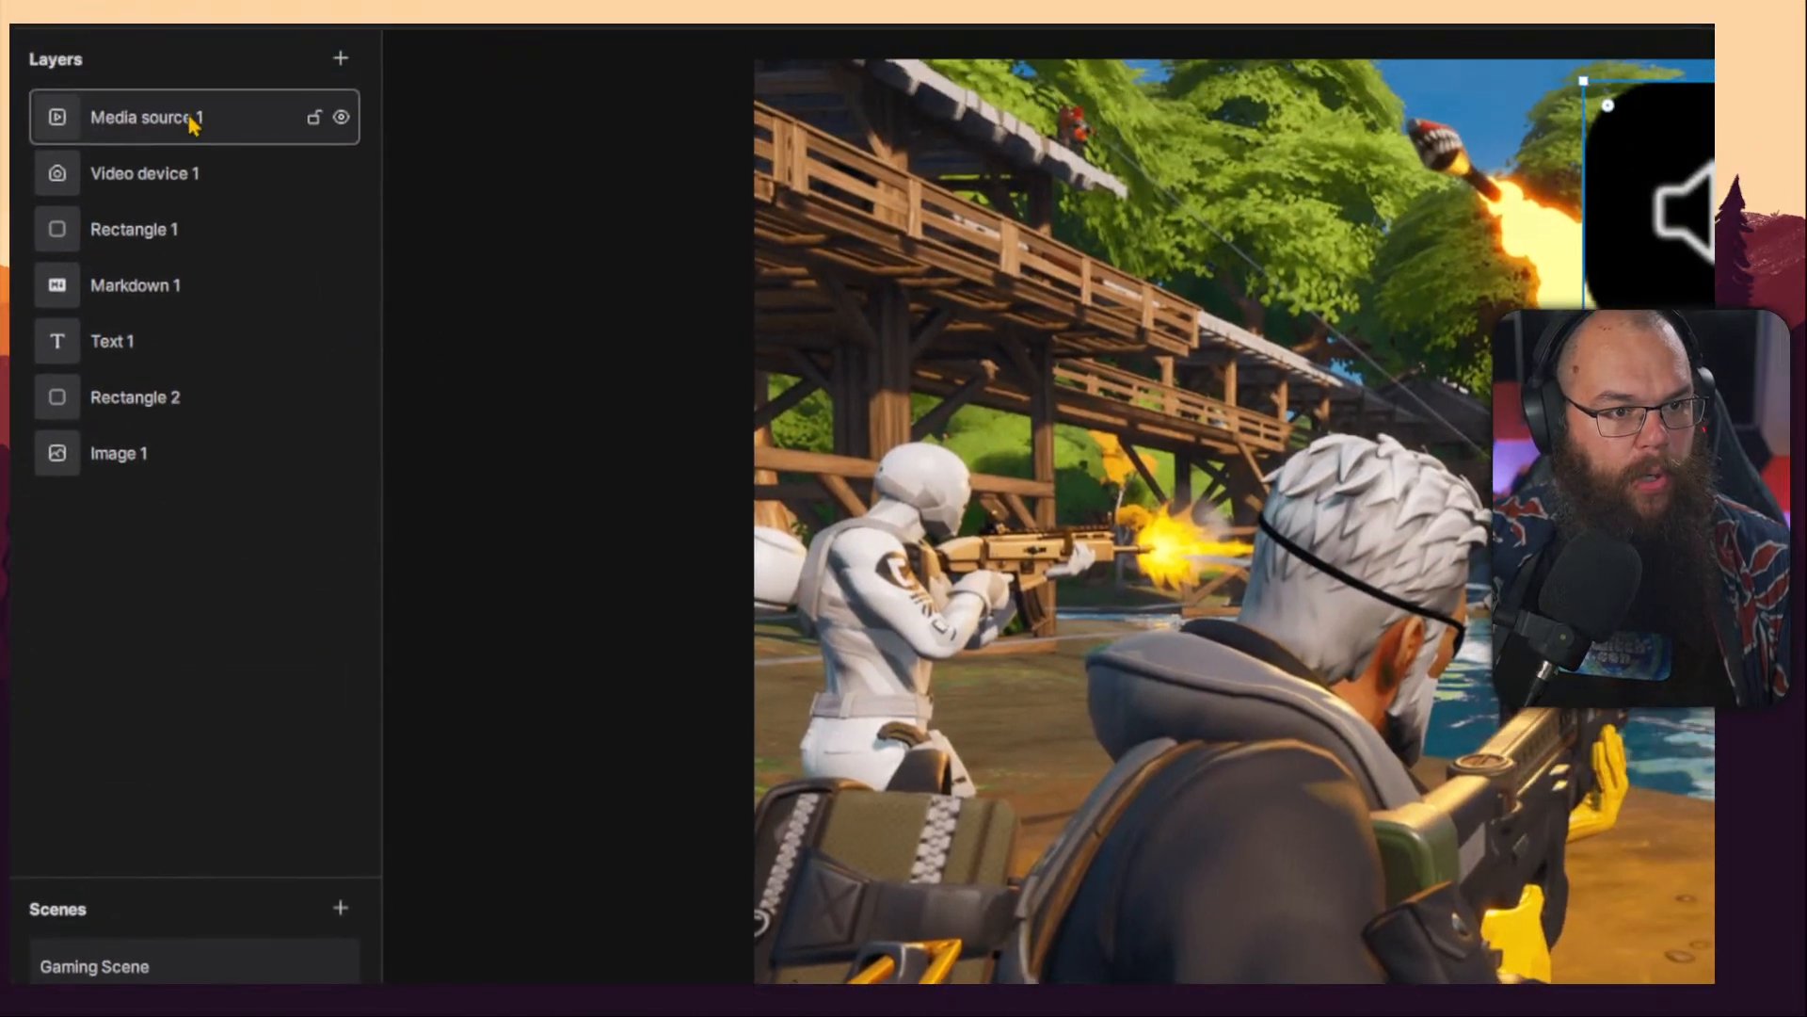
right_click(191, 218)
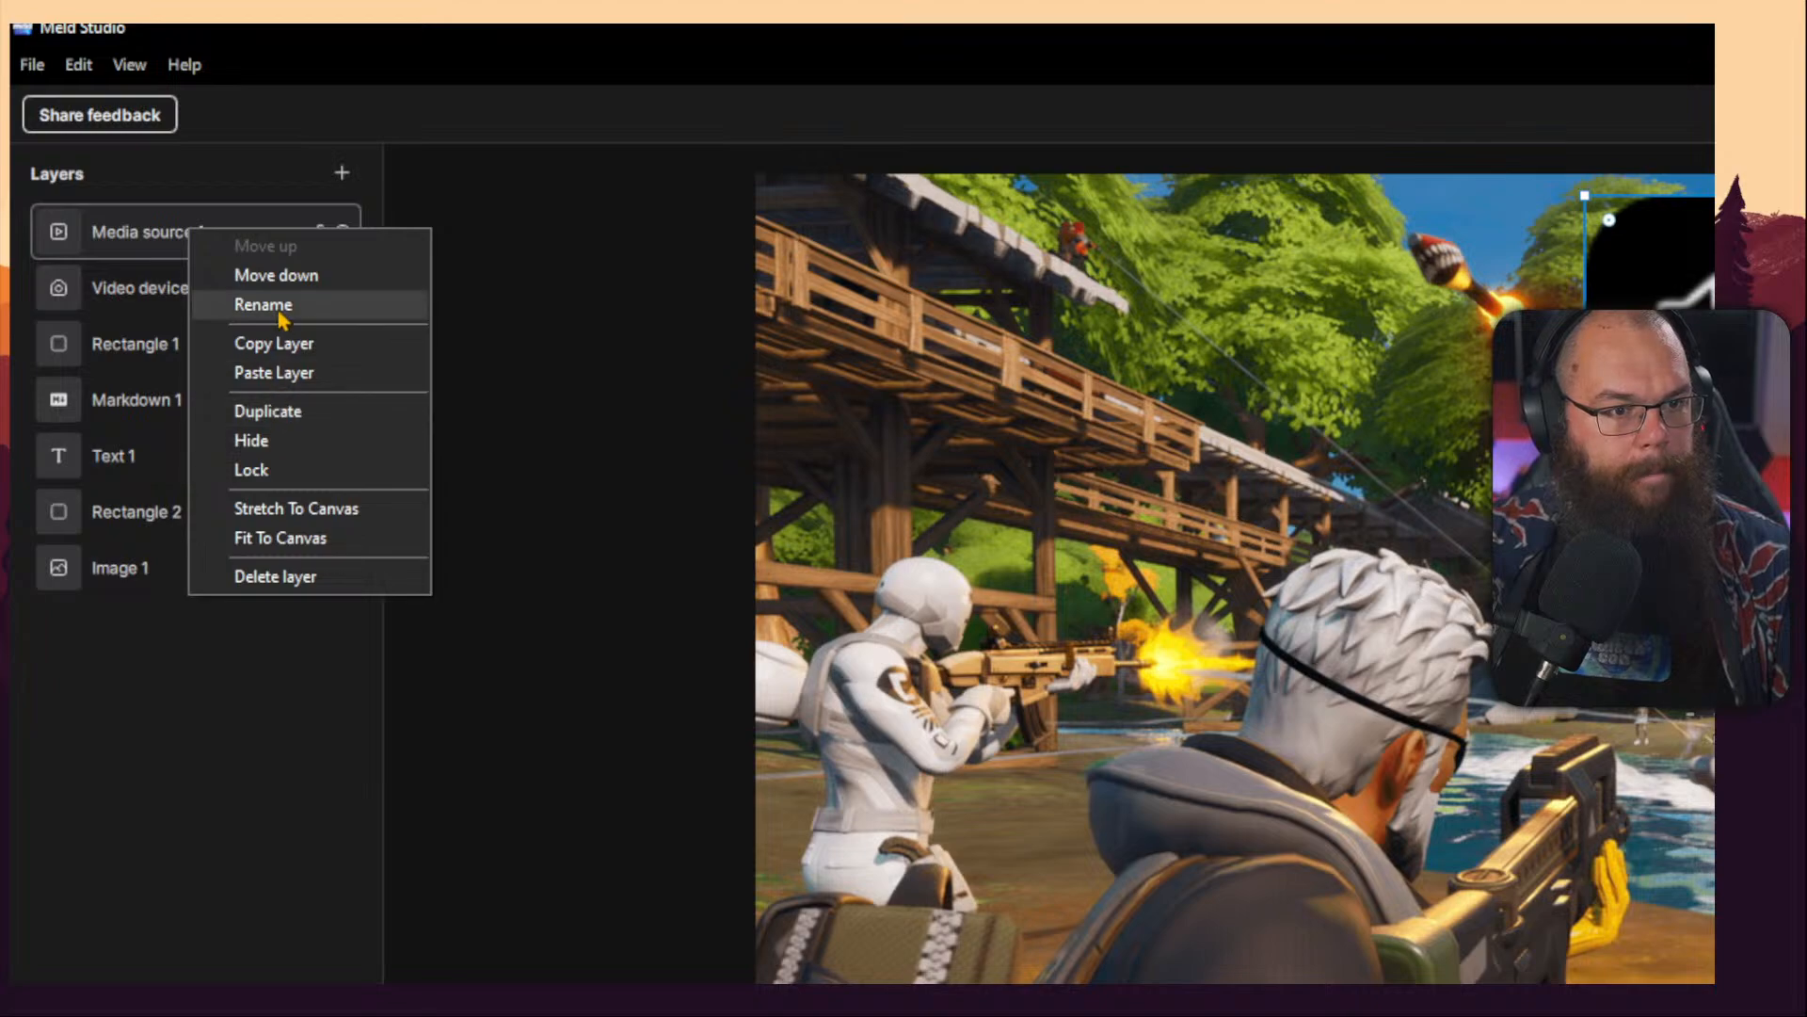
left_click(293, 589)
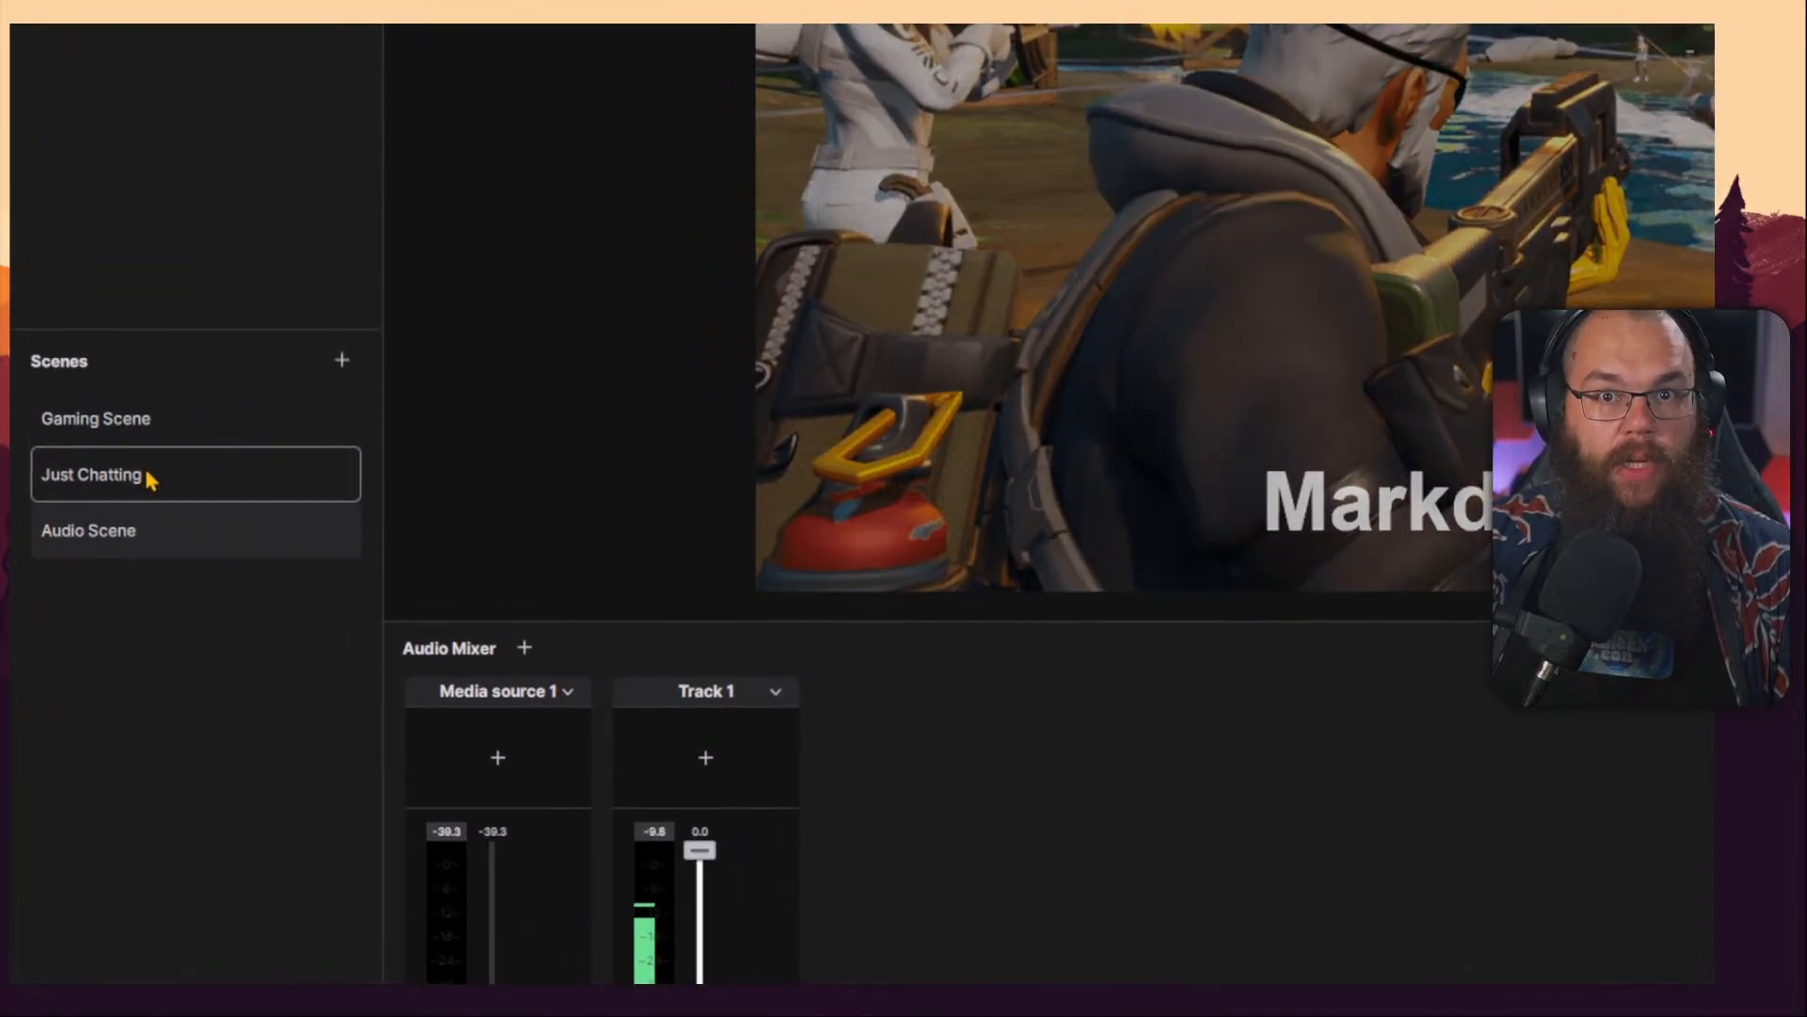
In the Just Chatting scene, turn on Mono in Track 1's track settings.
left_click(138, 210)
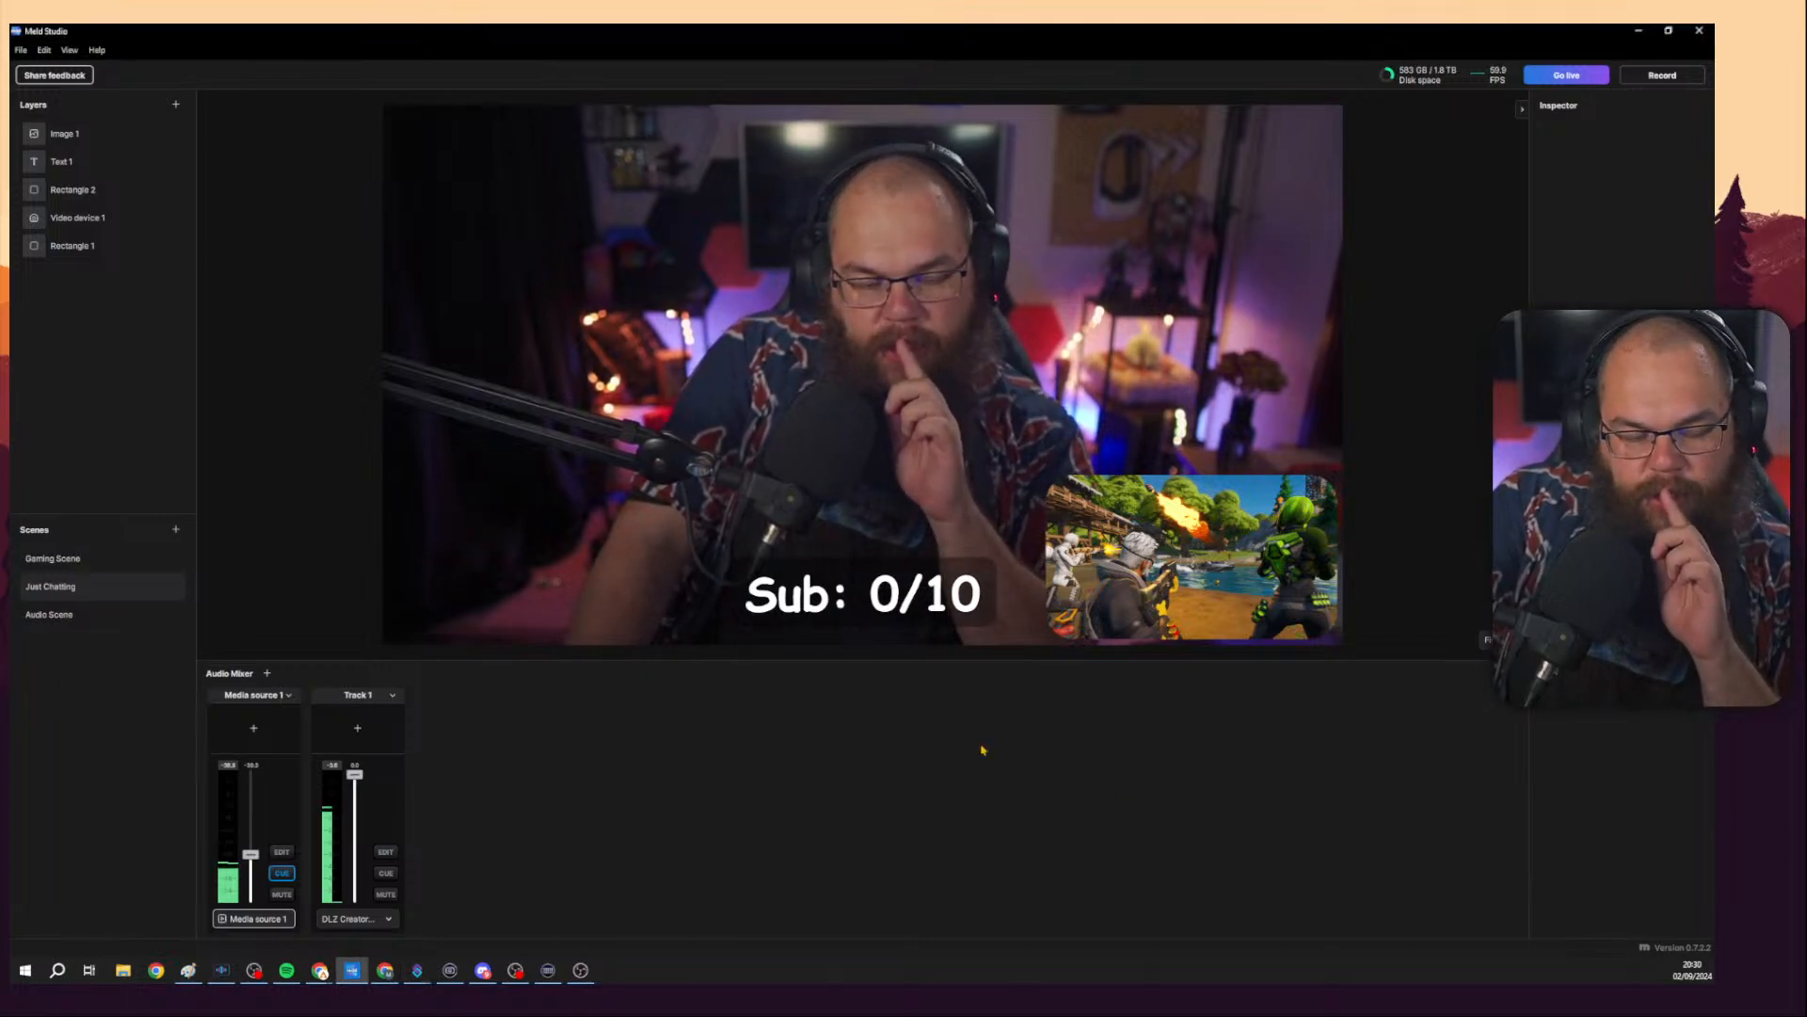
left_click(620, 359)
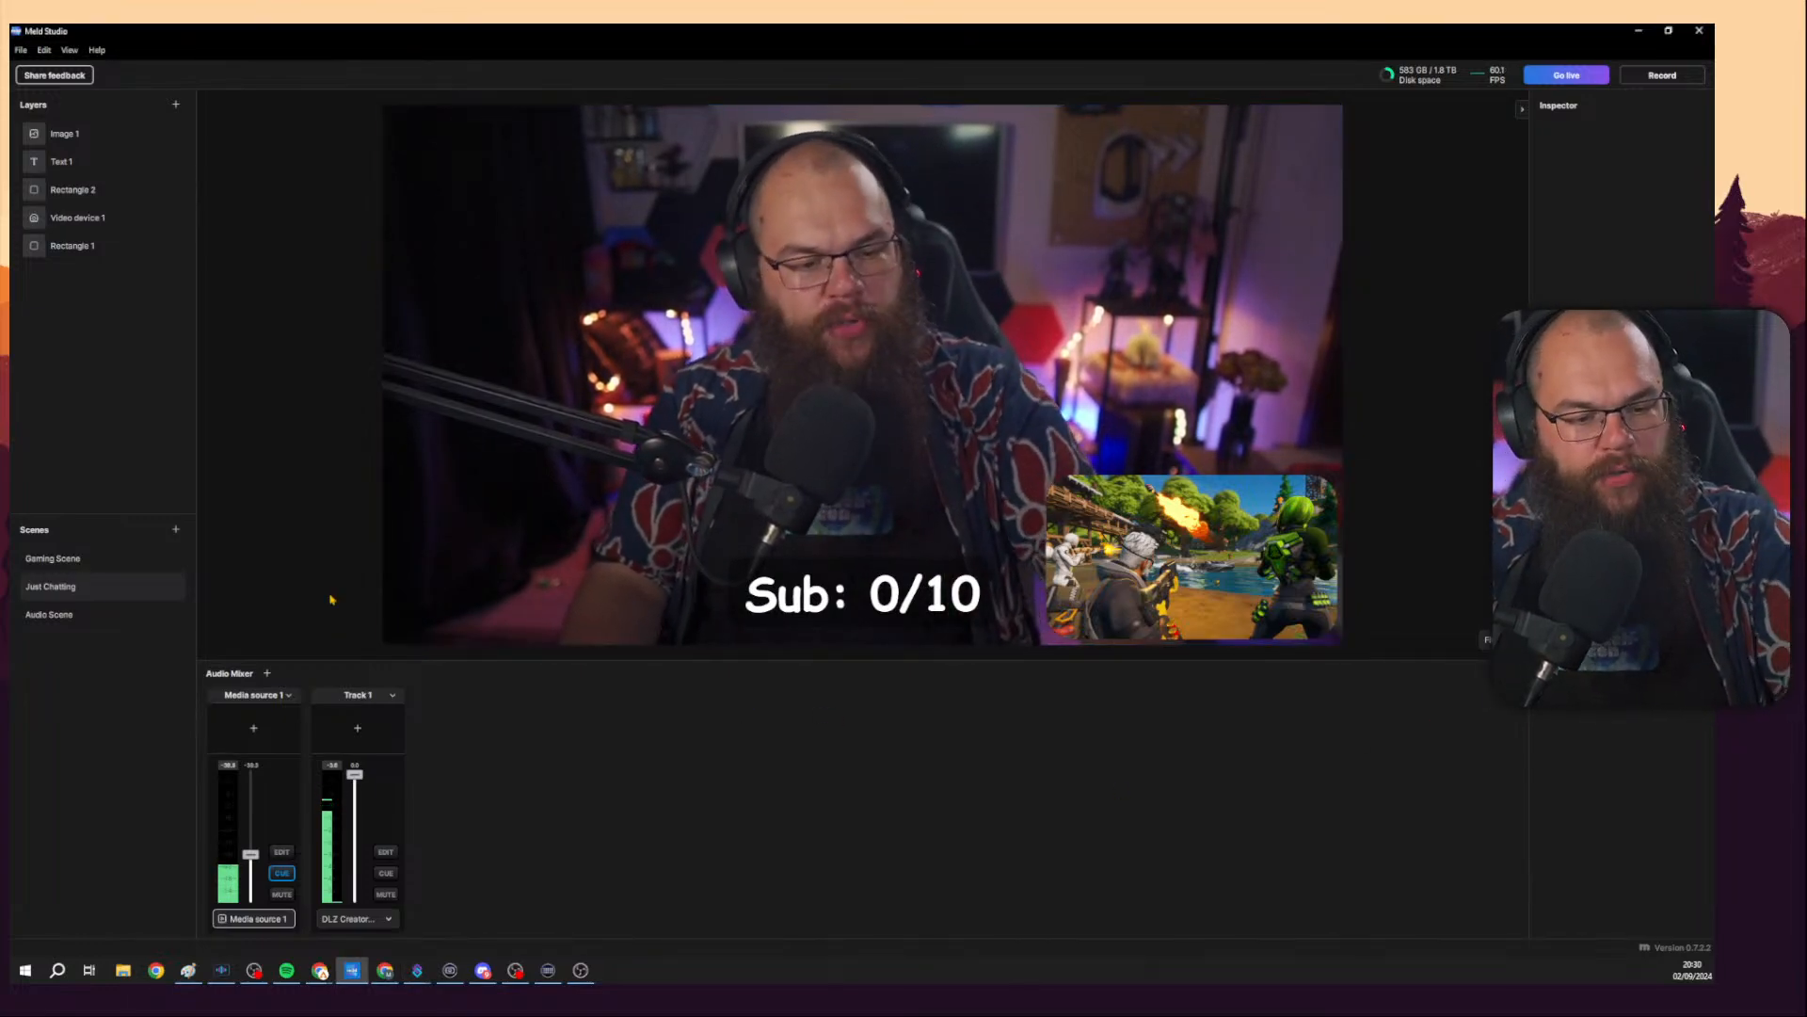
left_click(387, 852)
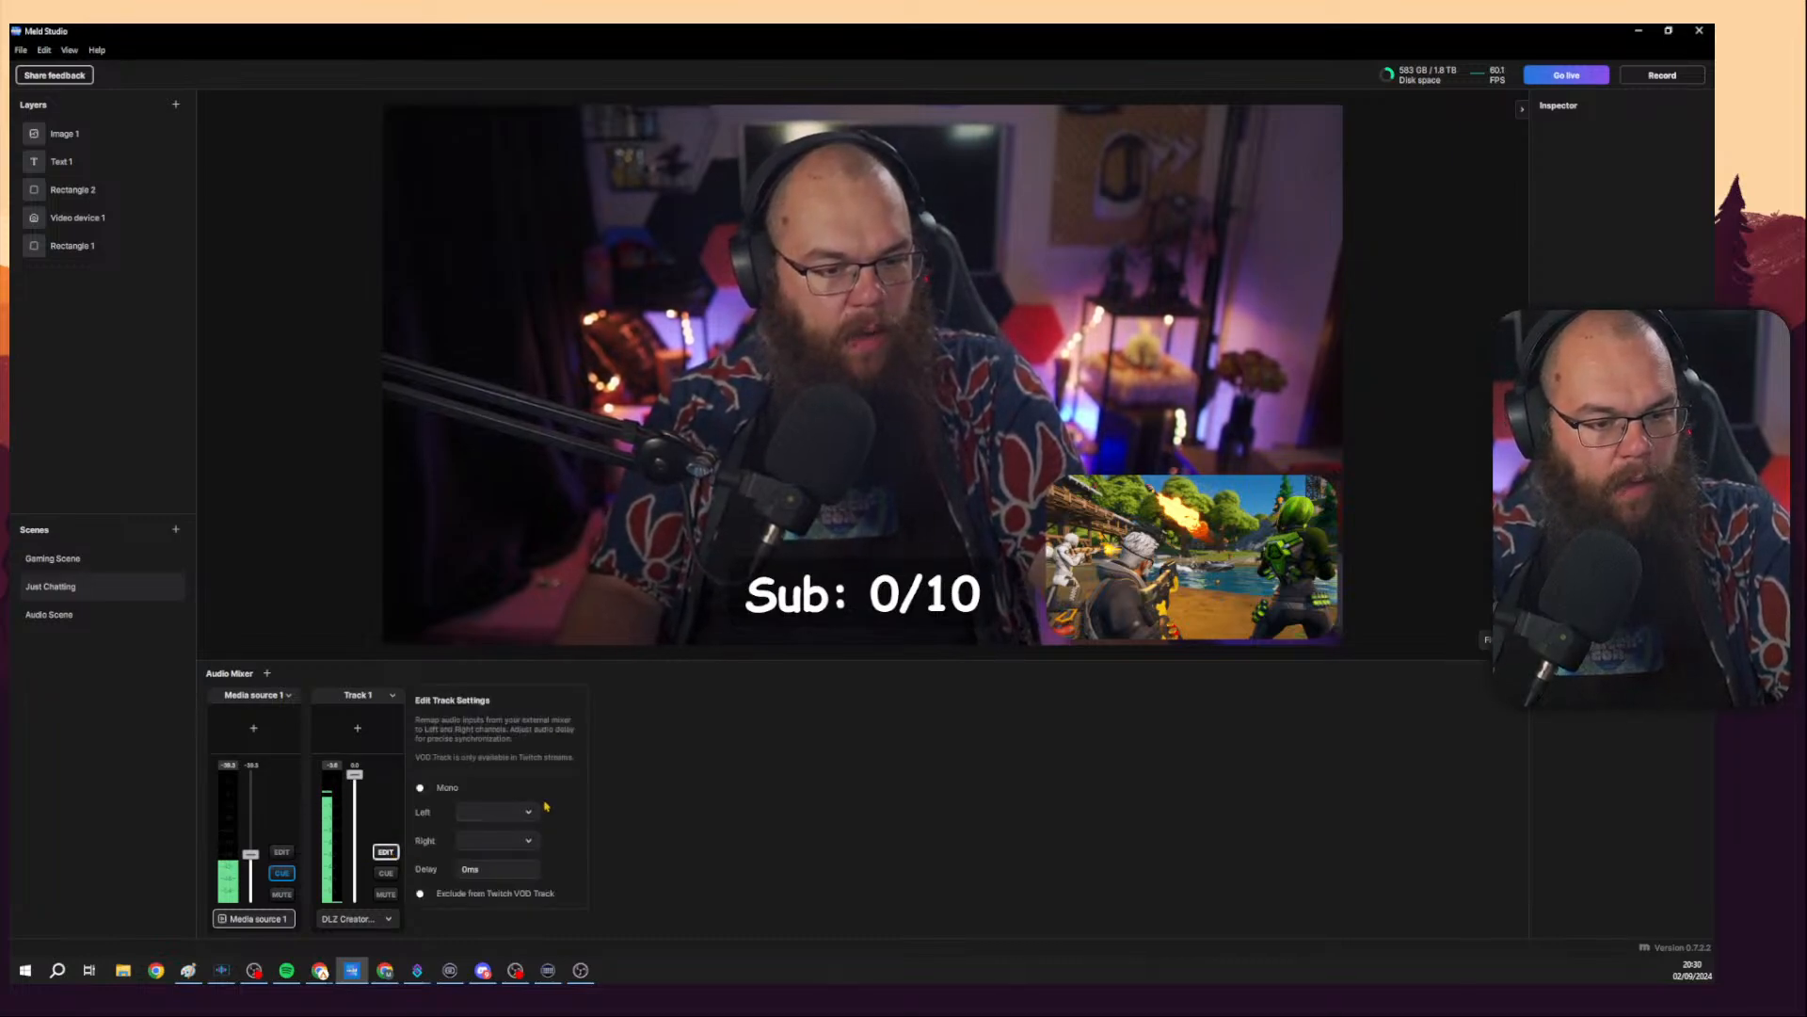
left_click(421, 788)
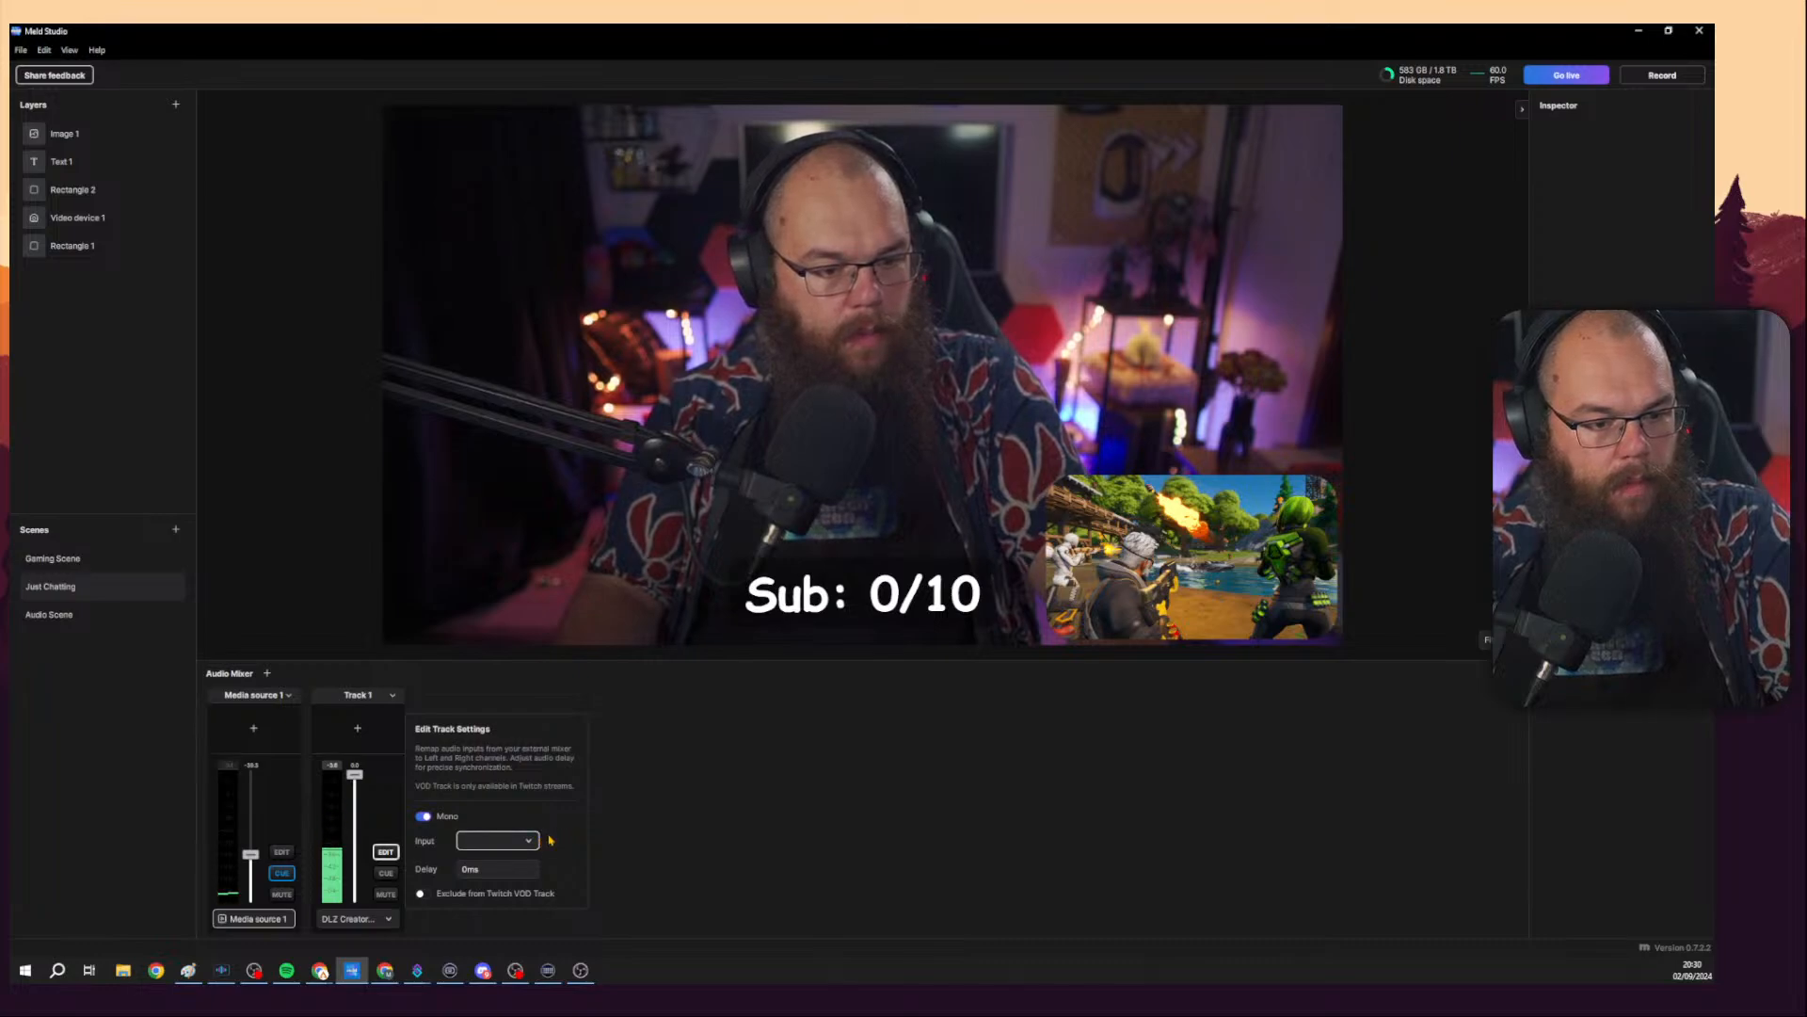
left_click(621, 840)
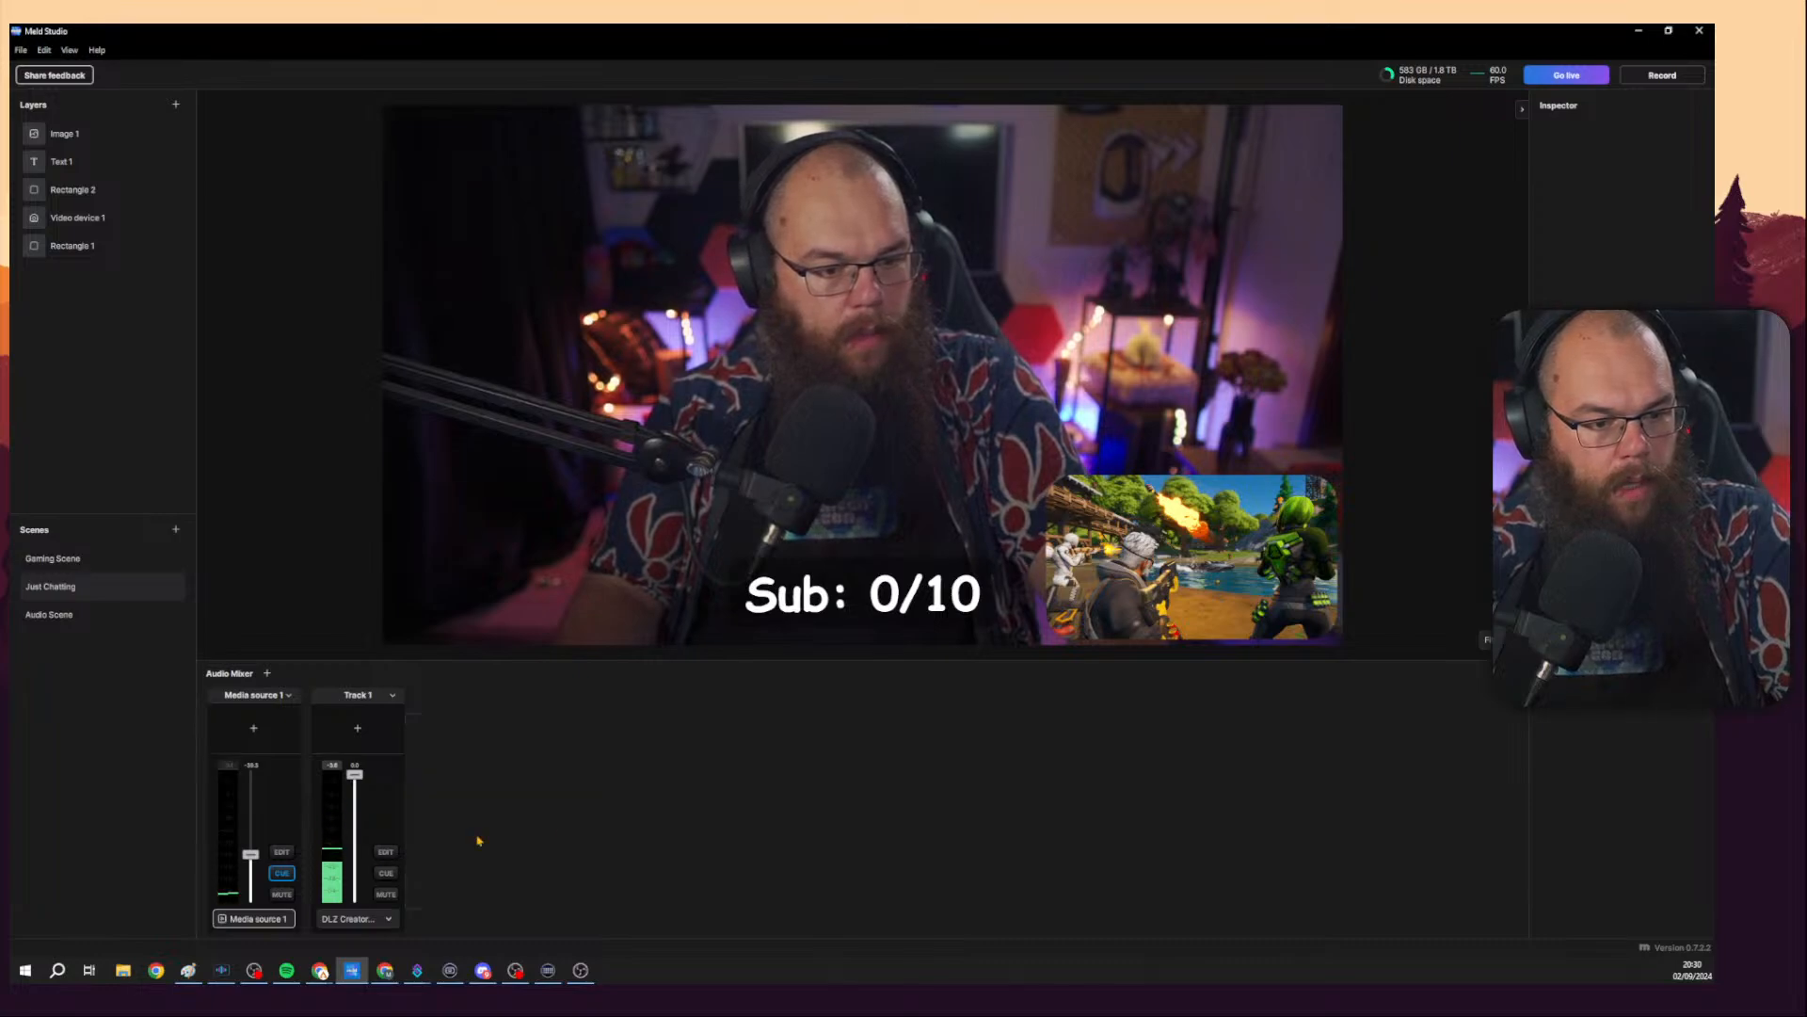
Switch through Audio Scene, Just Chatting and Gaming Scene, and review Track 1's audio source list.
left_click(74, 614)
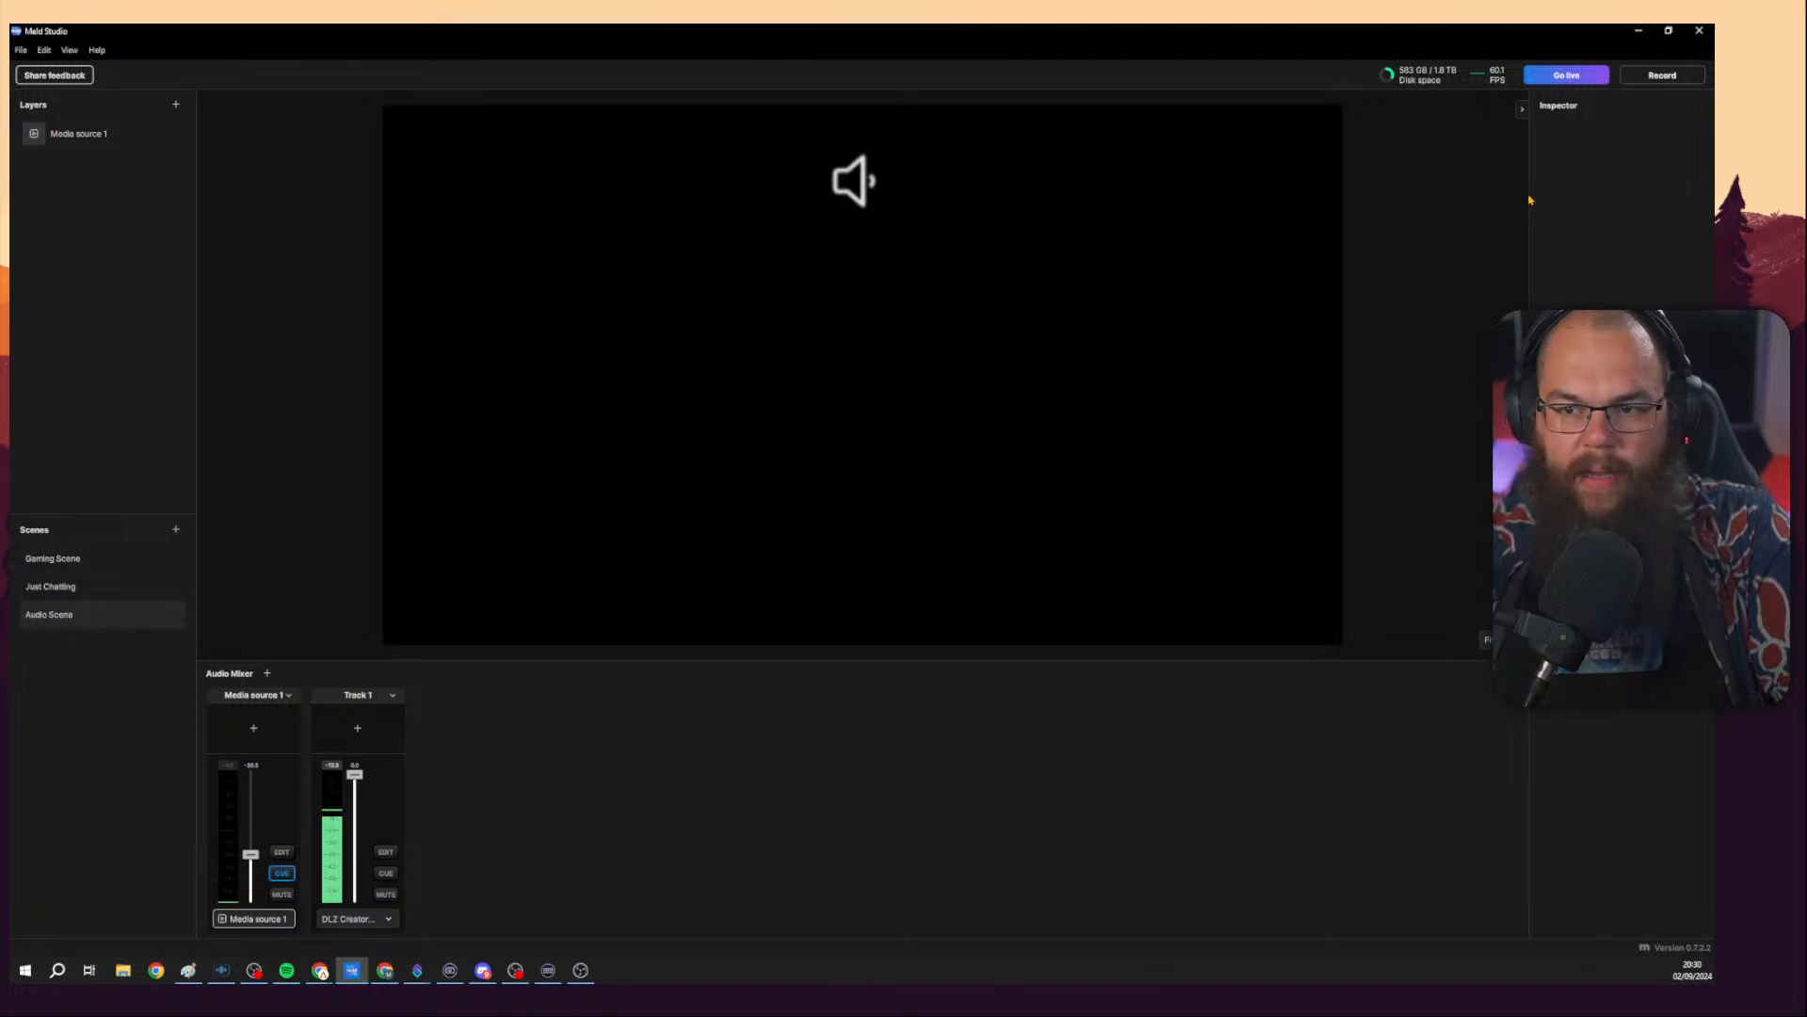
left_click(80, 134)
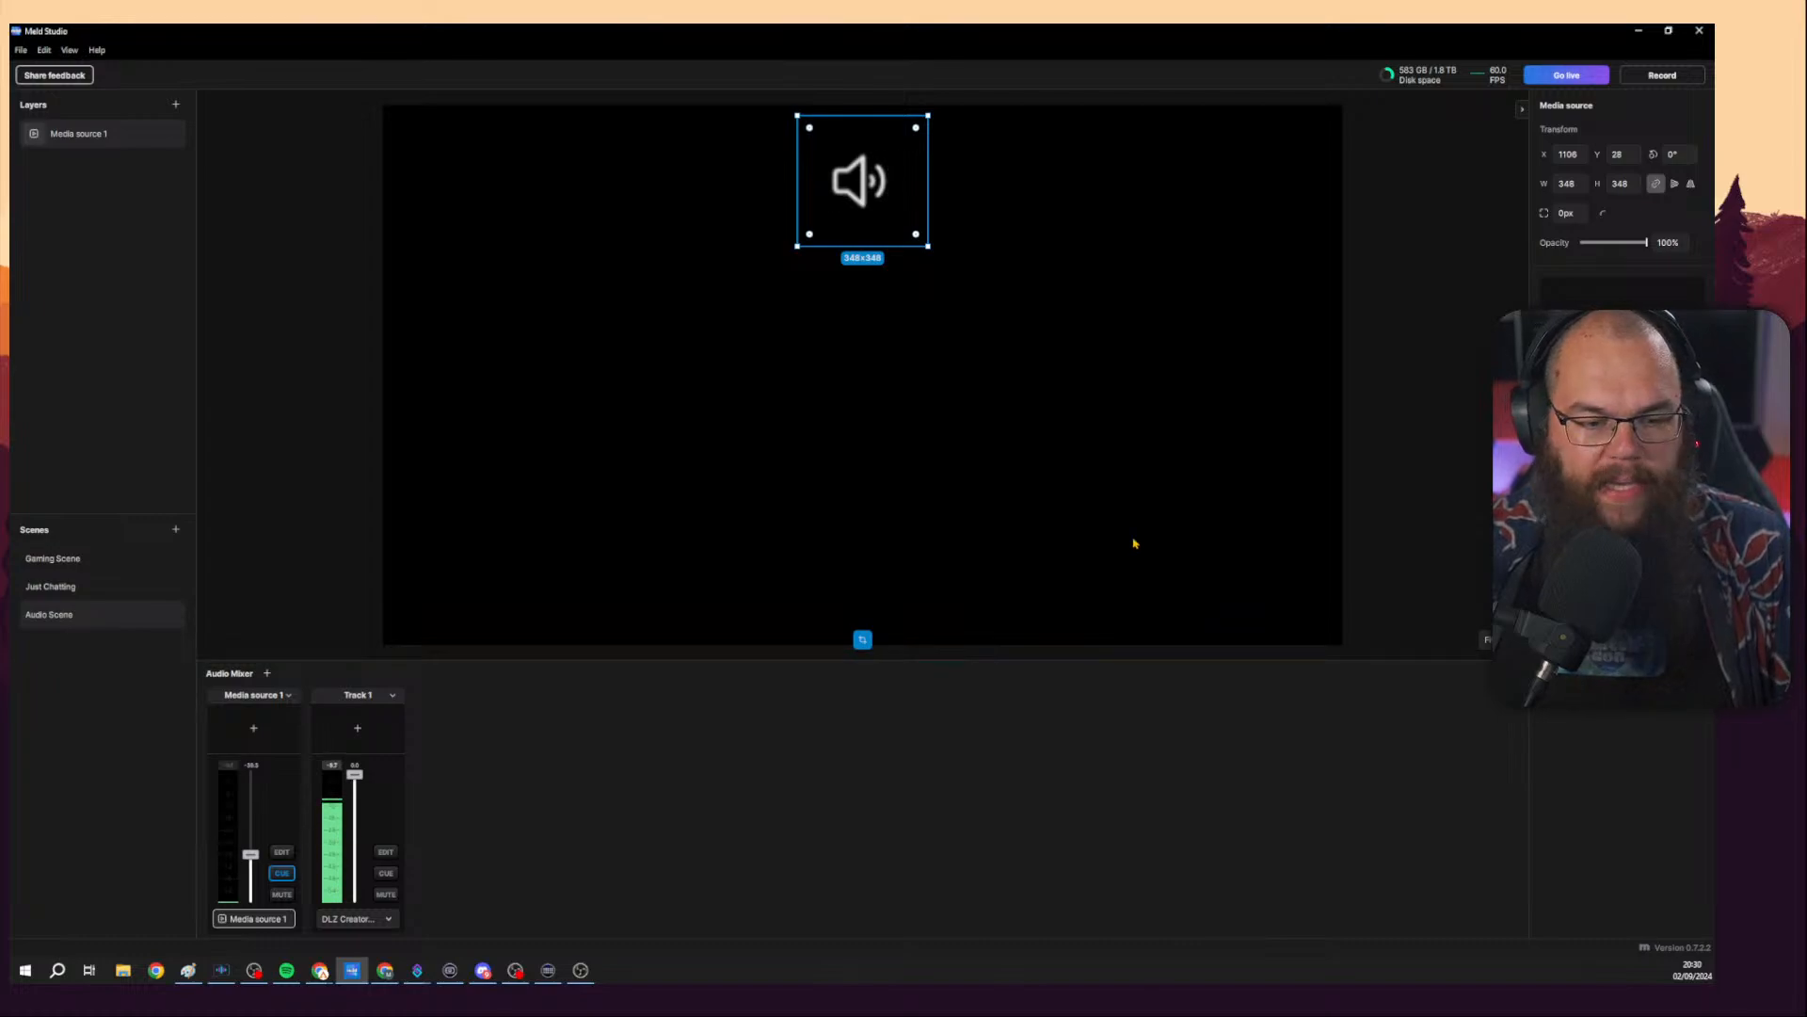
left_click(104, 586)
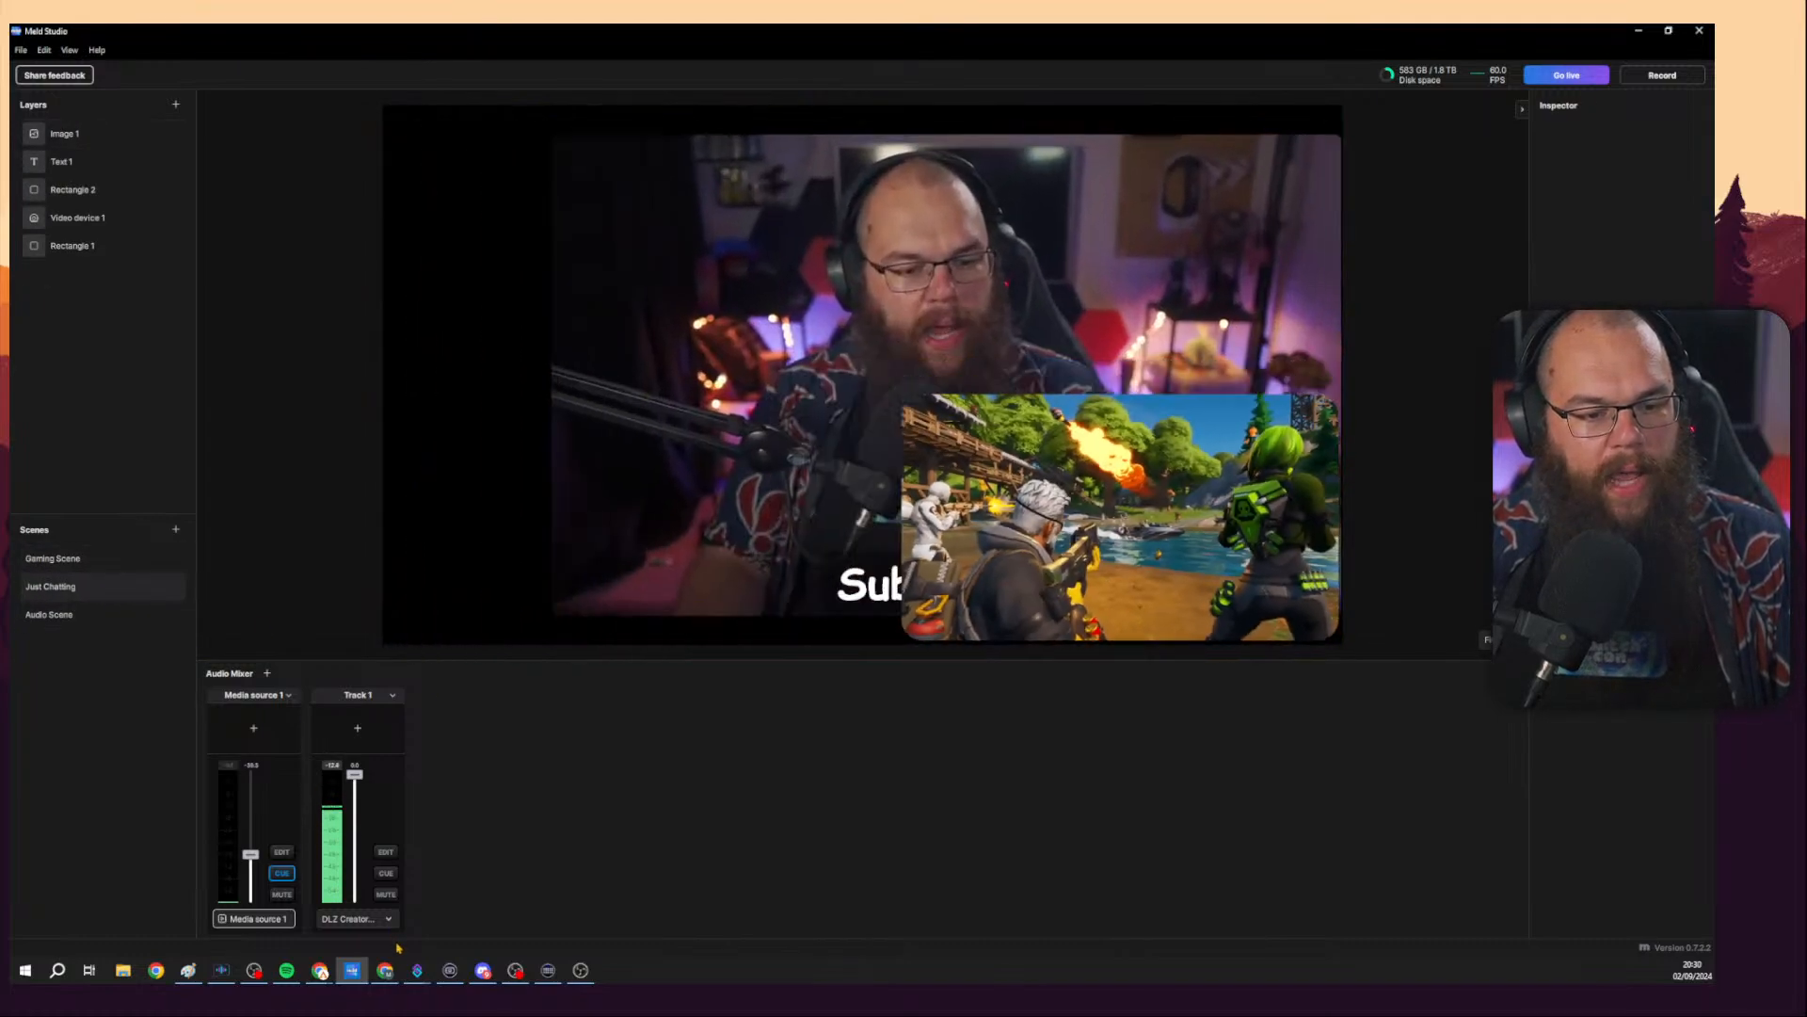
left_click(108, 567)
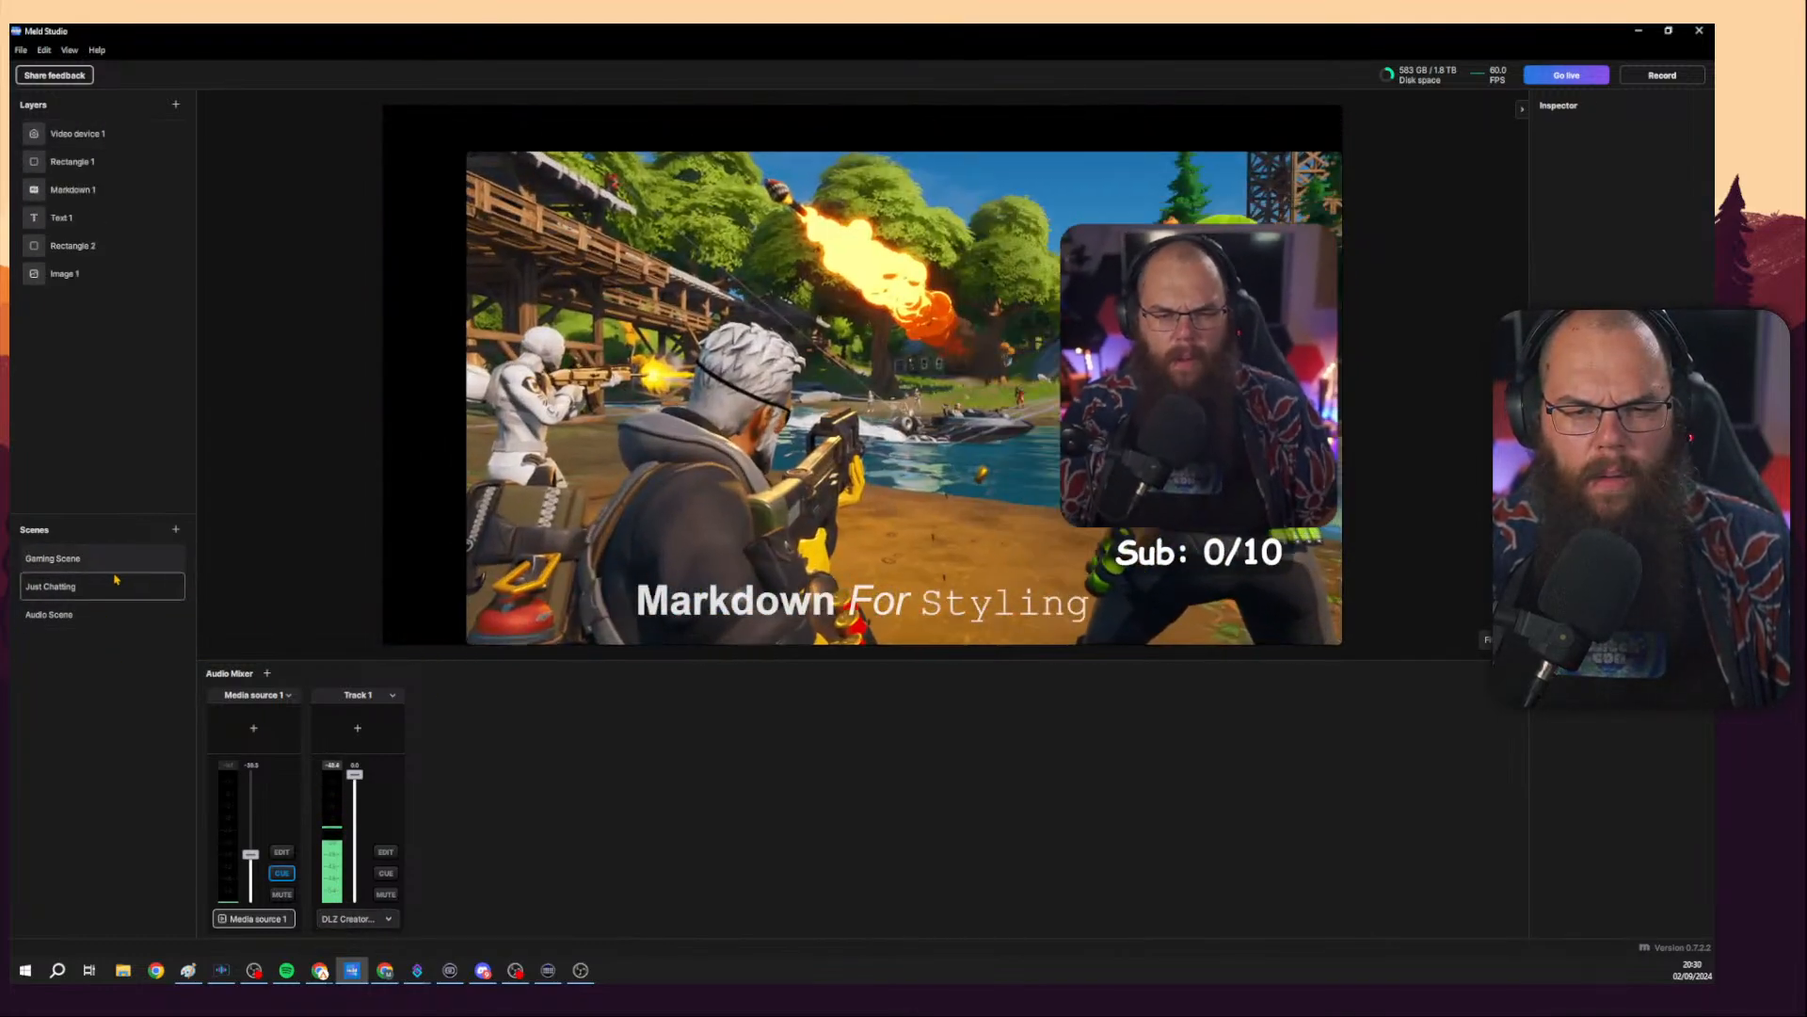
left_click(116, 579)
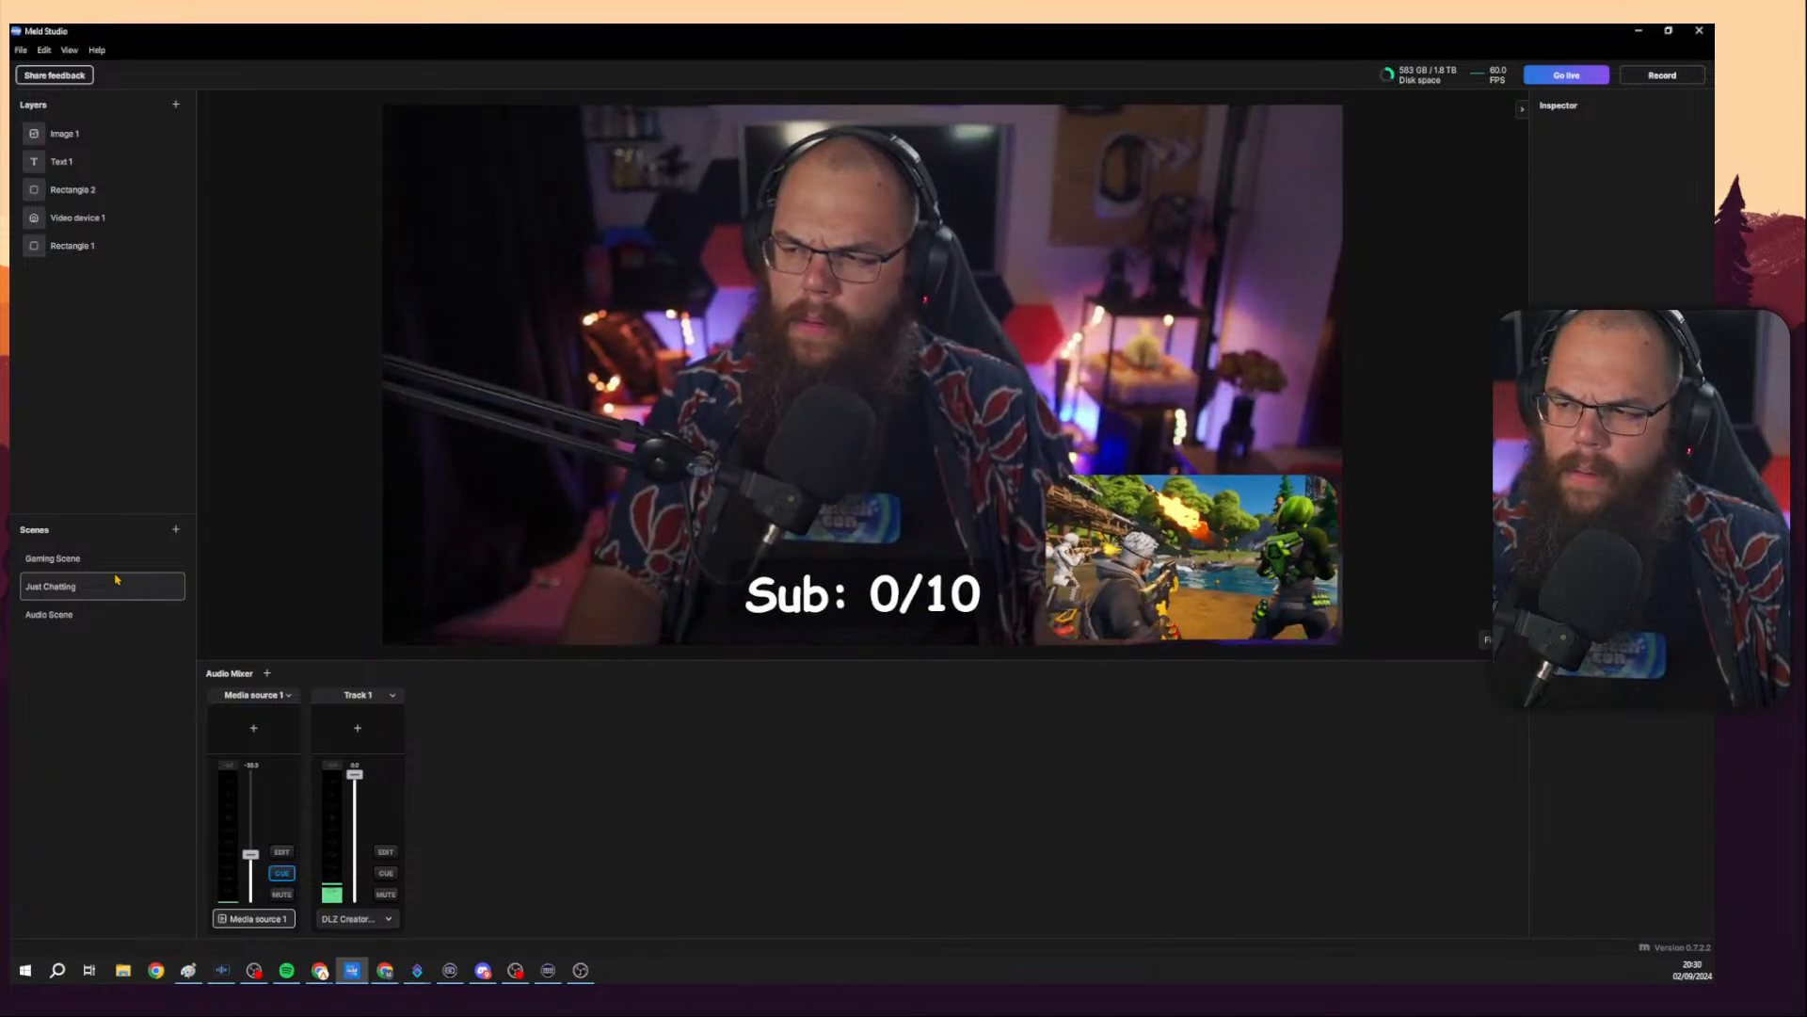
left_click(387, 918)
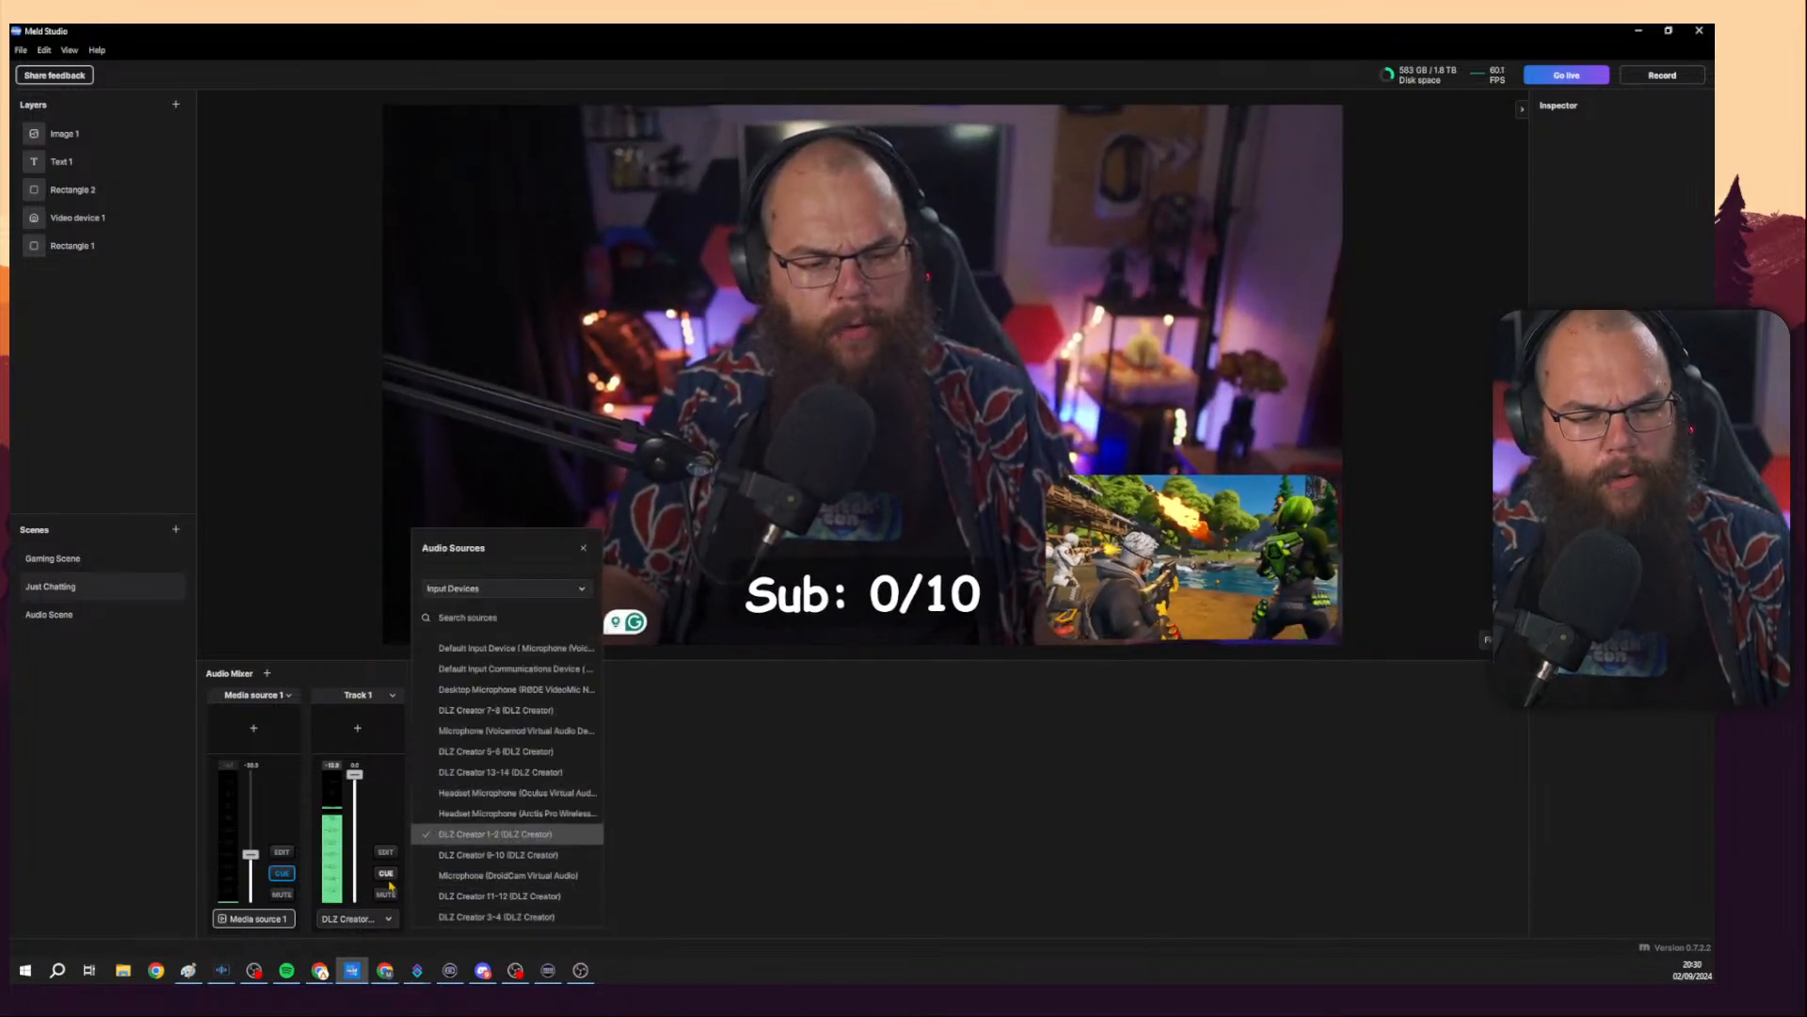
left_click(621, 834)
Set Track 1's input to Channel 1 in its track settings.
left_click(386, 851)
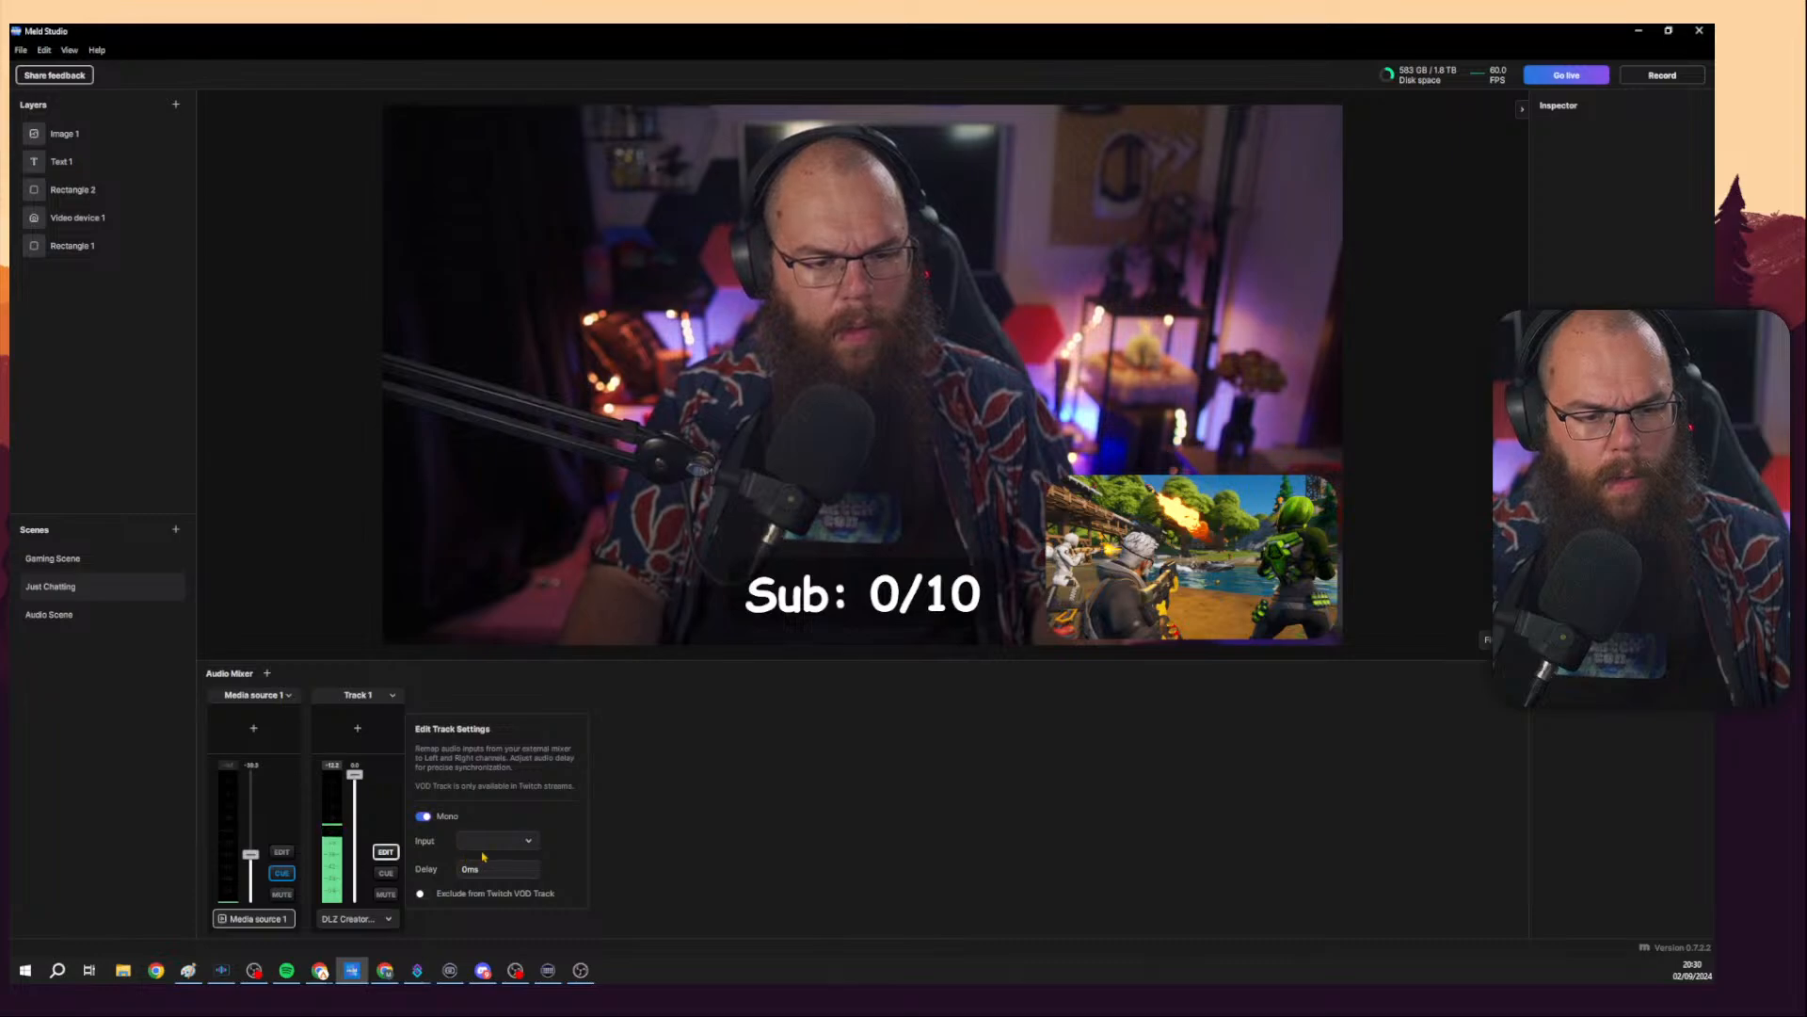
left_click(423, 817)
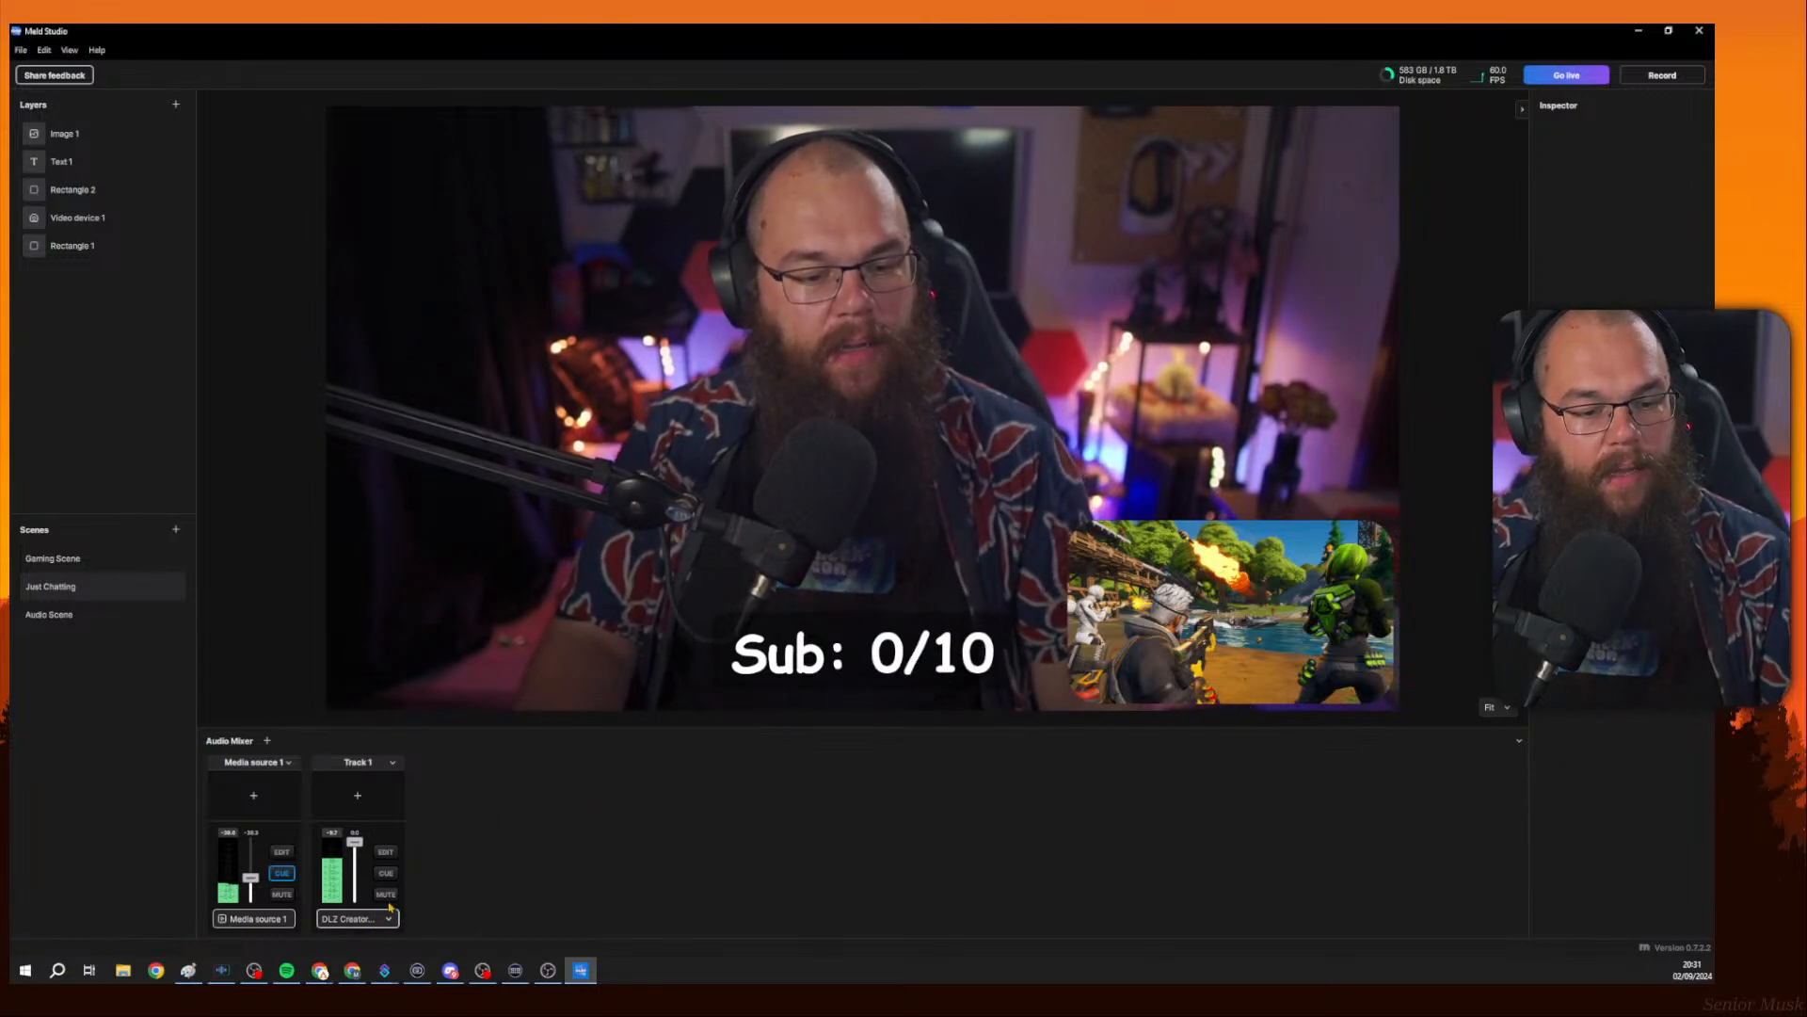
left_click(384, 852)
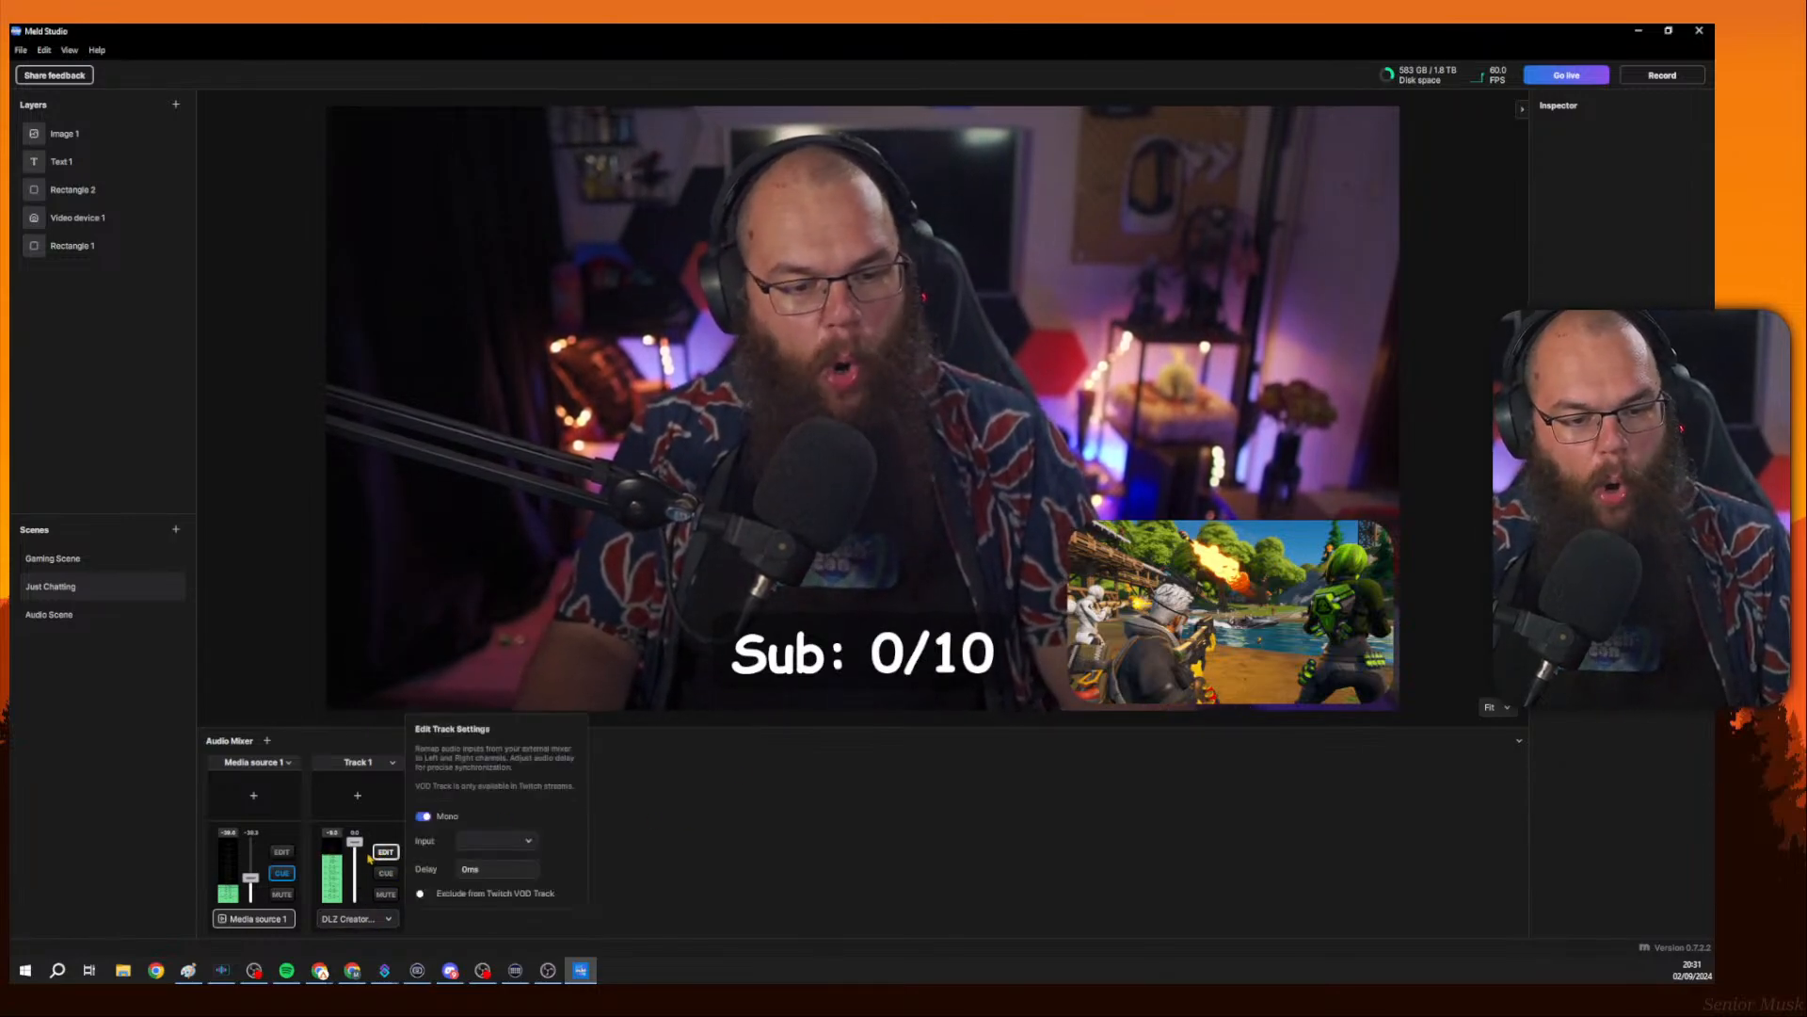
left_click(529, 841)
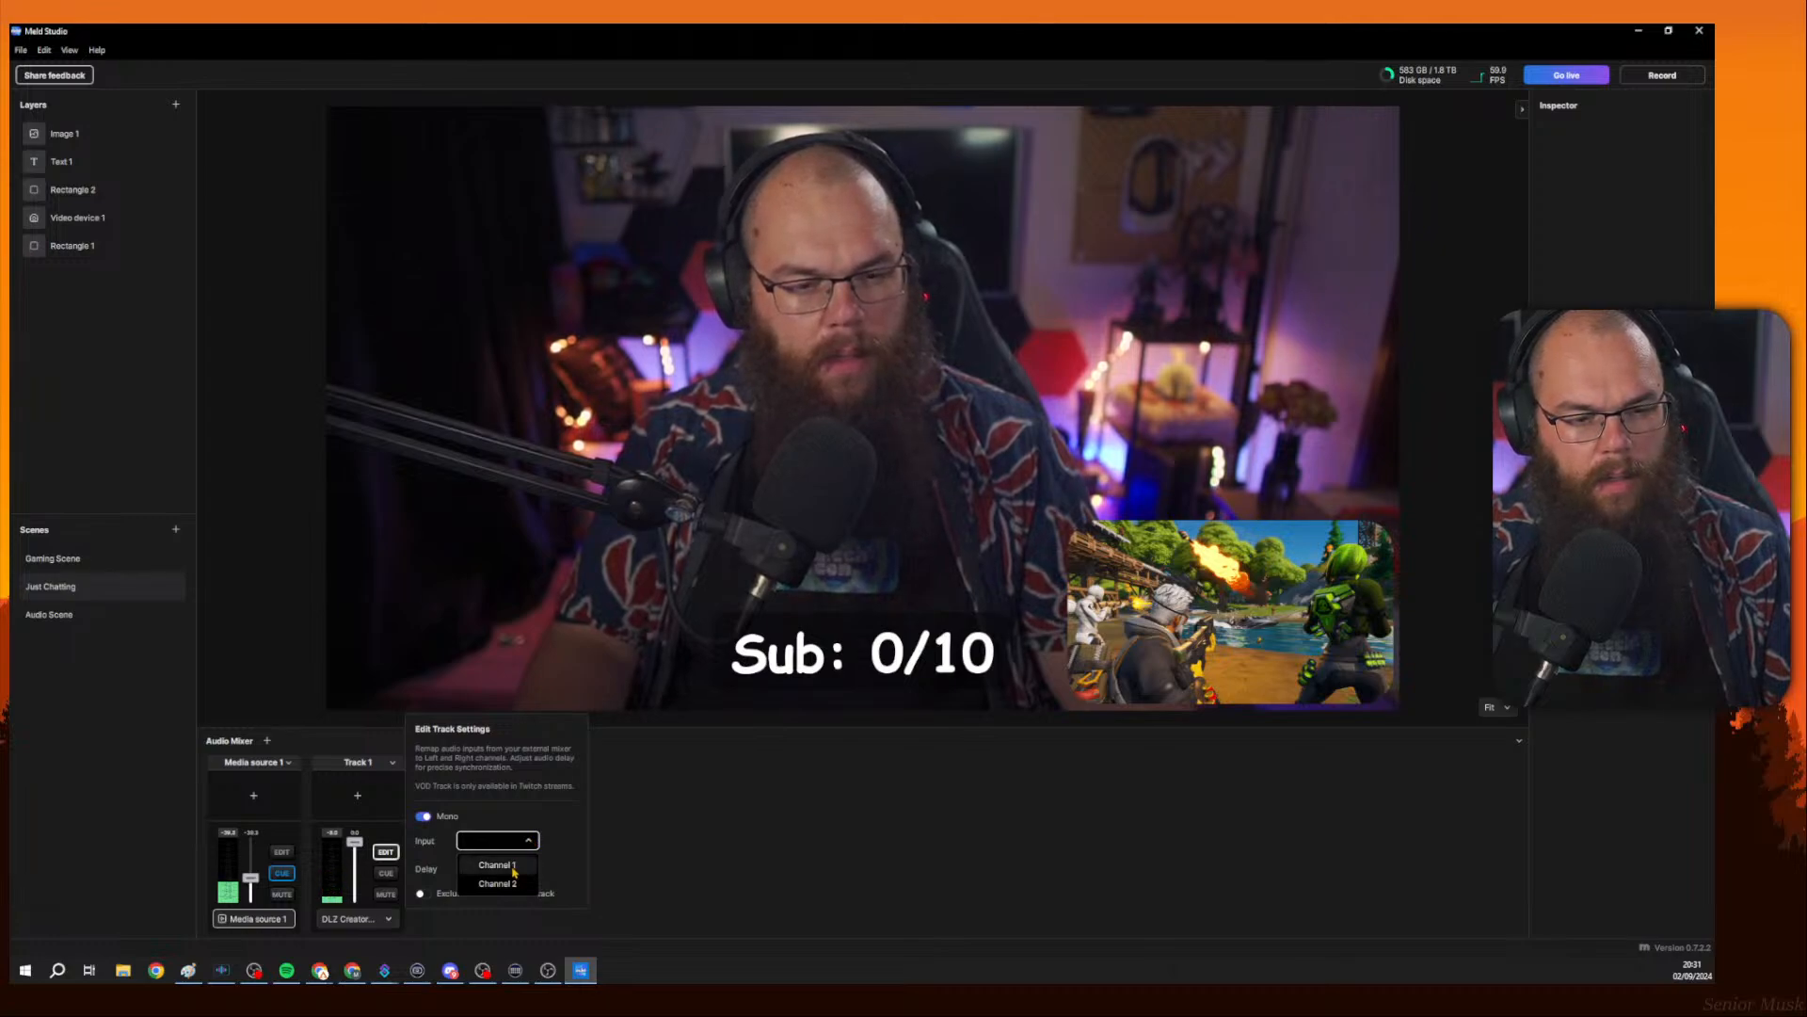
left_click(514, 871)
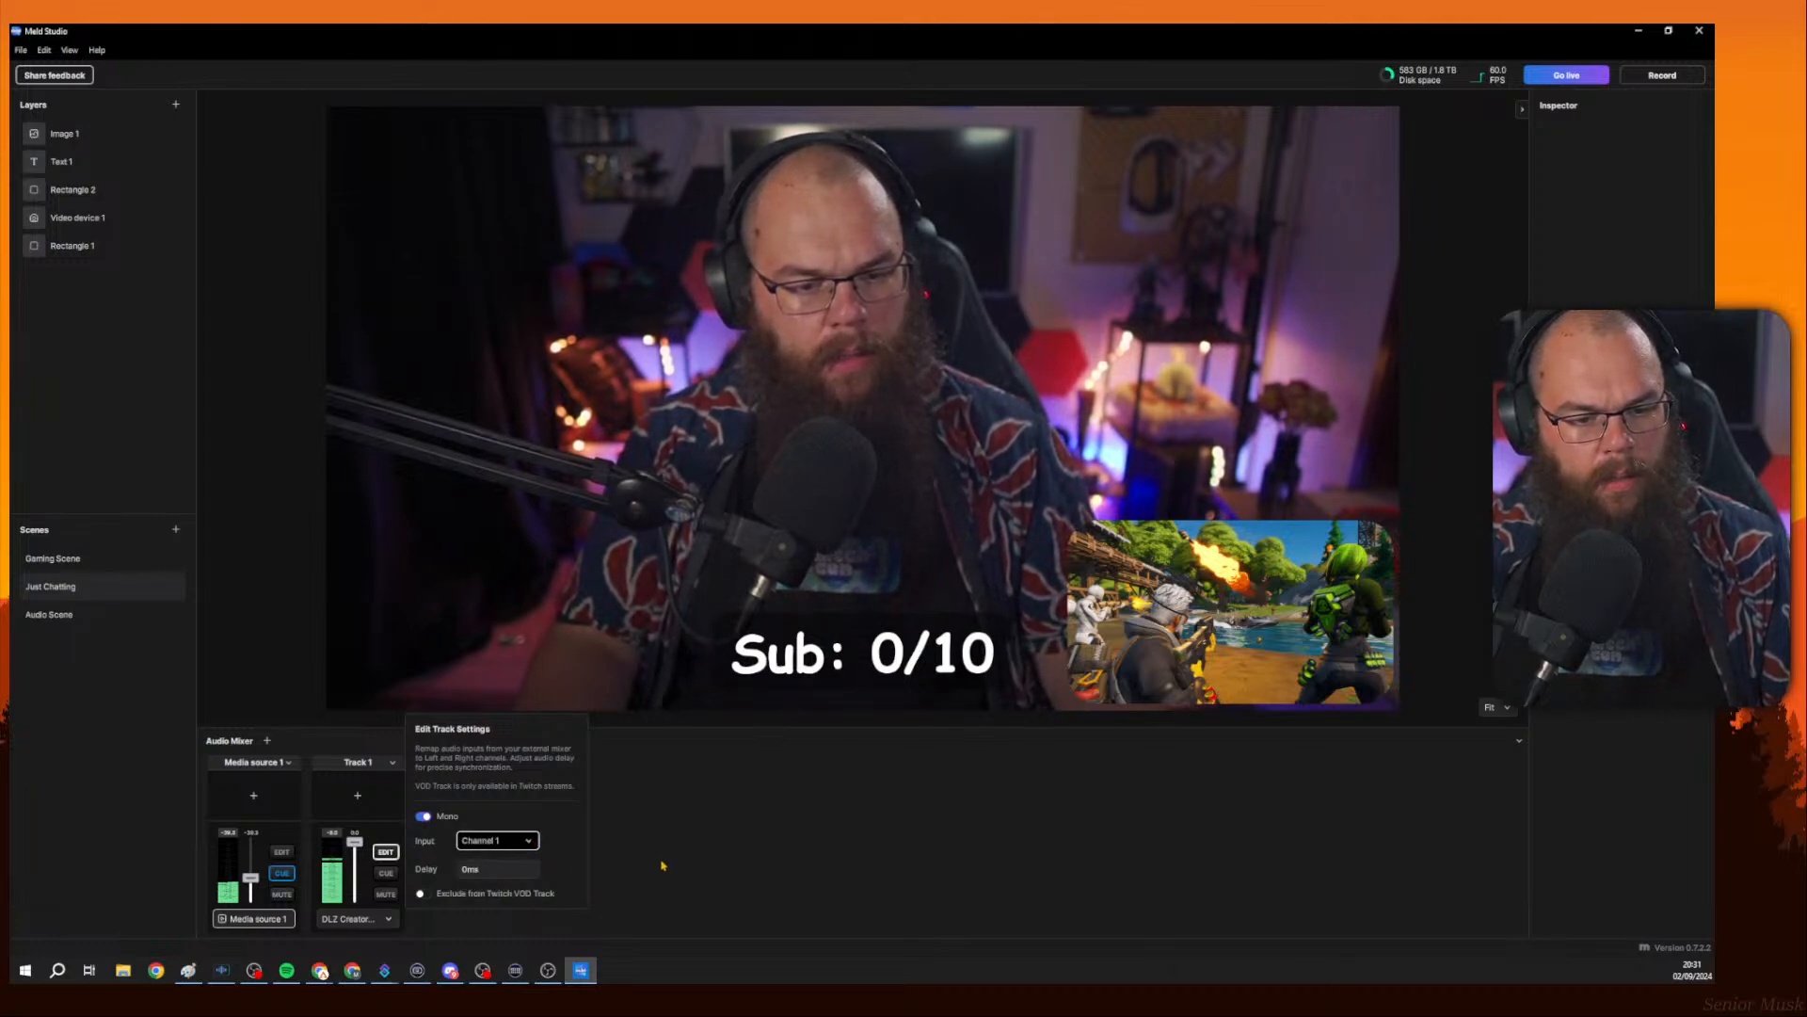
left_click(662, 865)
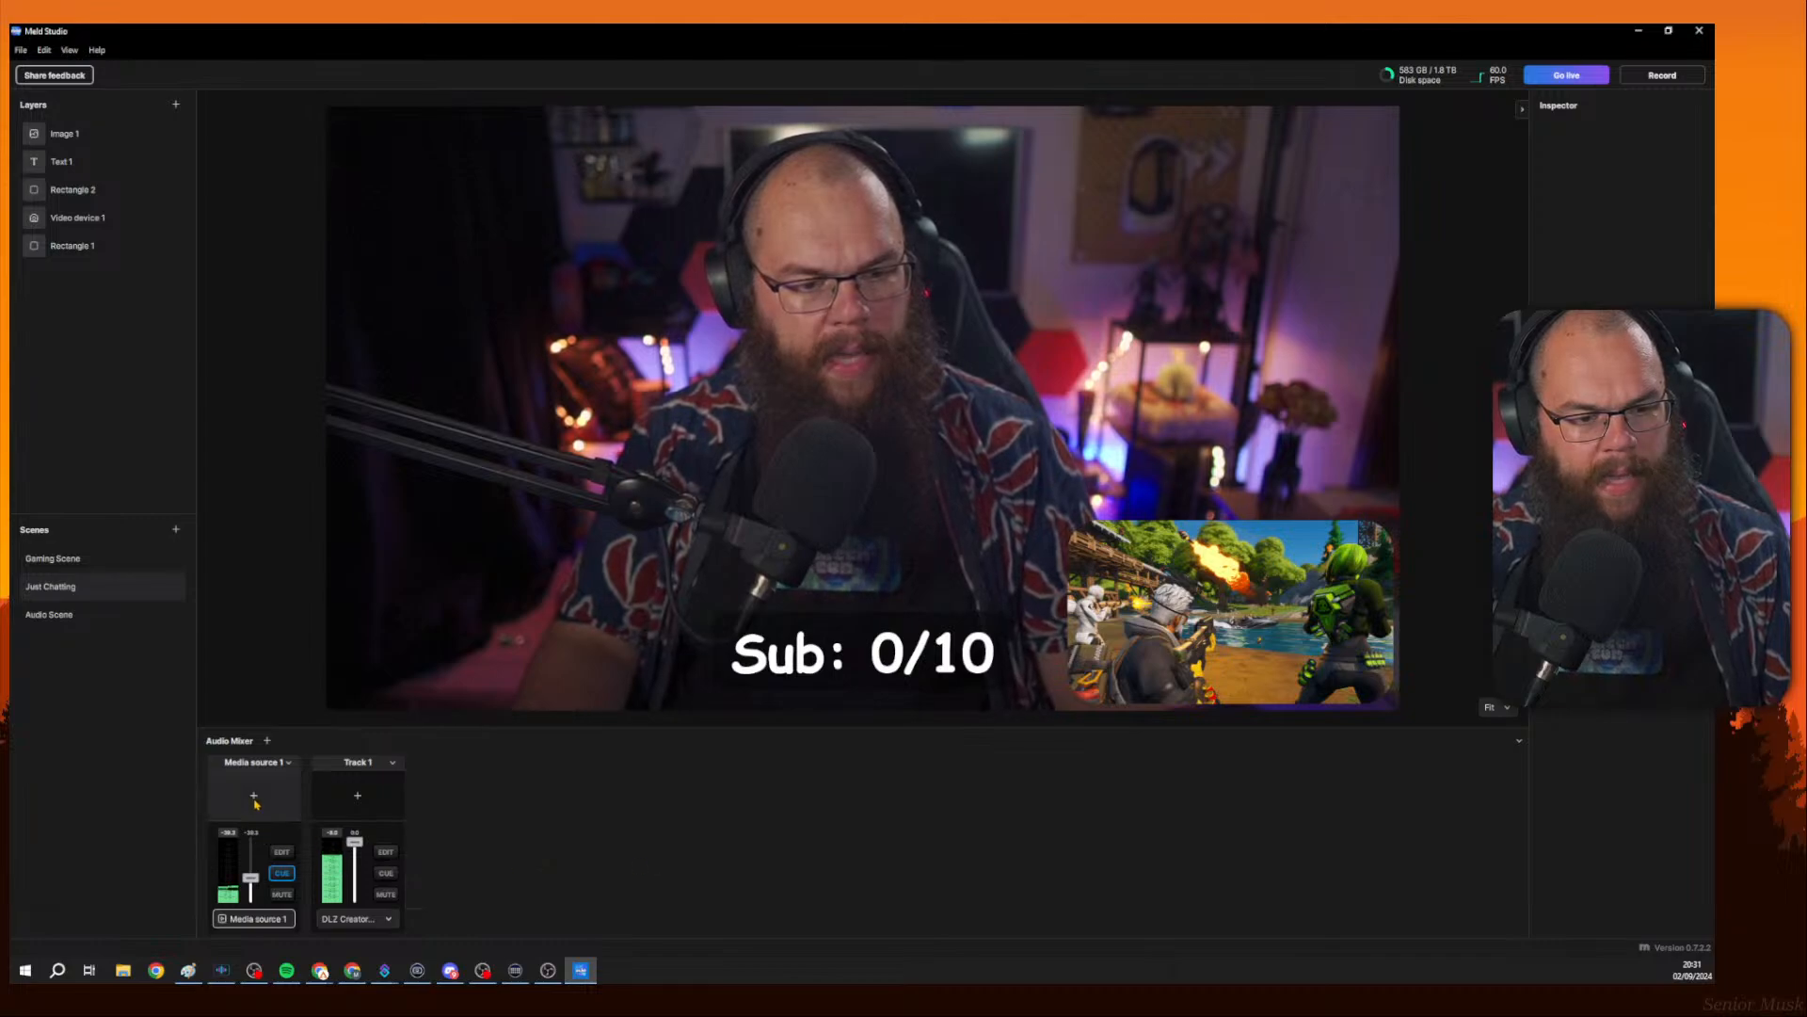
Review the track settings of Media source 1 and Track 1 in the audio mixer.
left_click(281, 851)
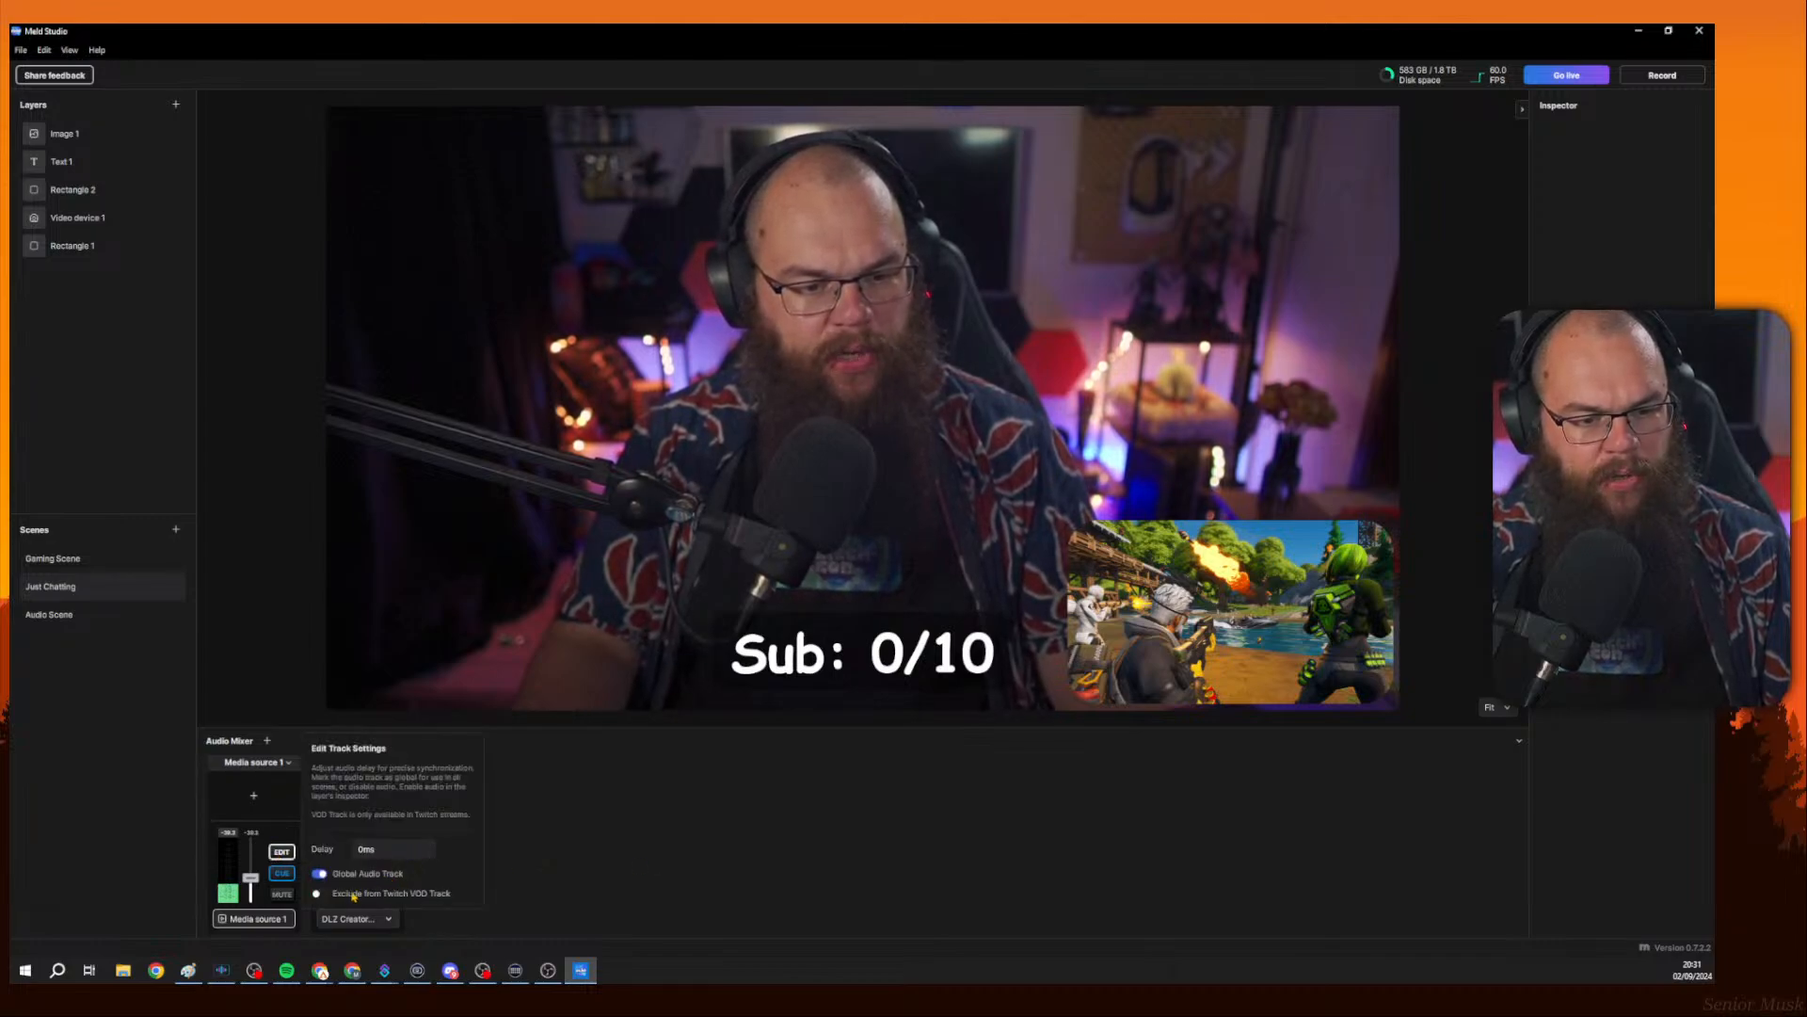
left_click(577, 860)
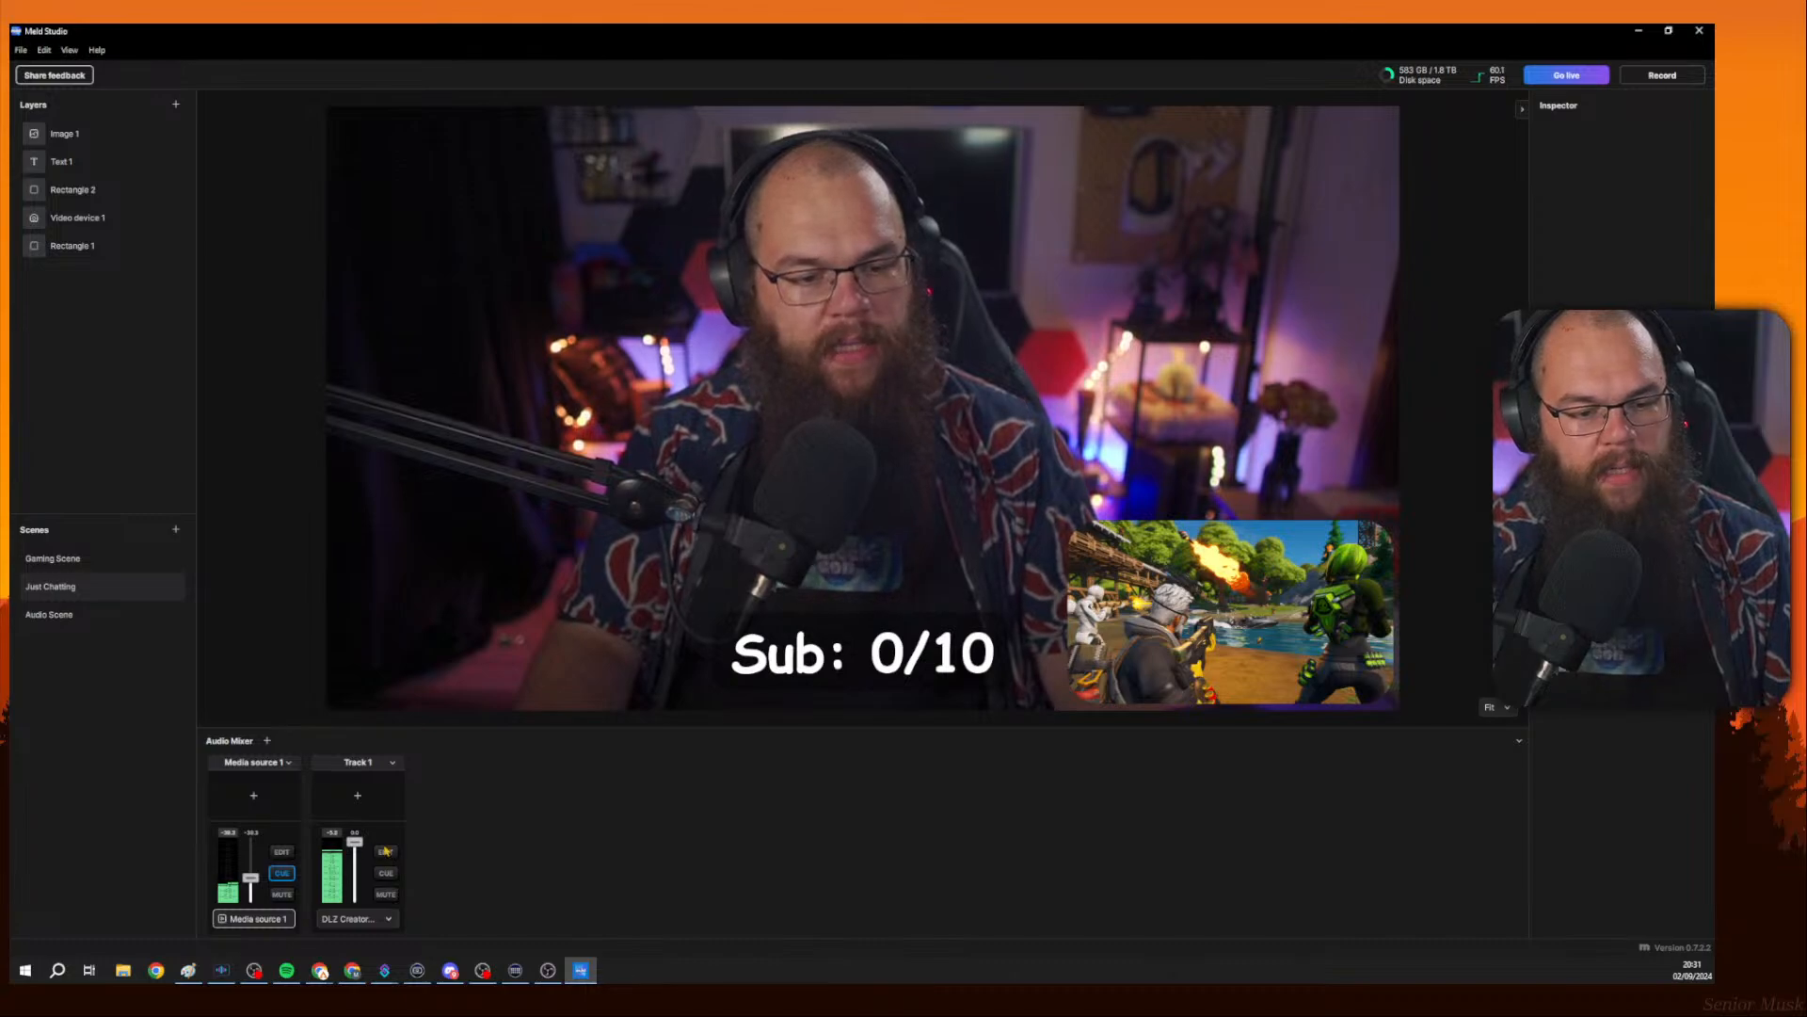
left_click(387, 853)
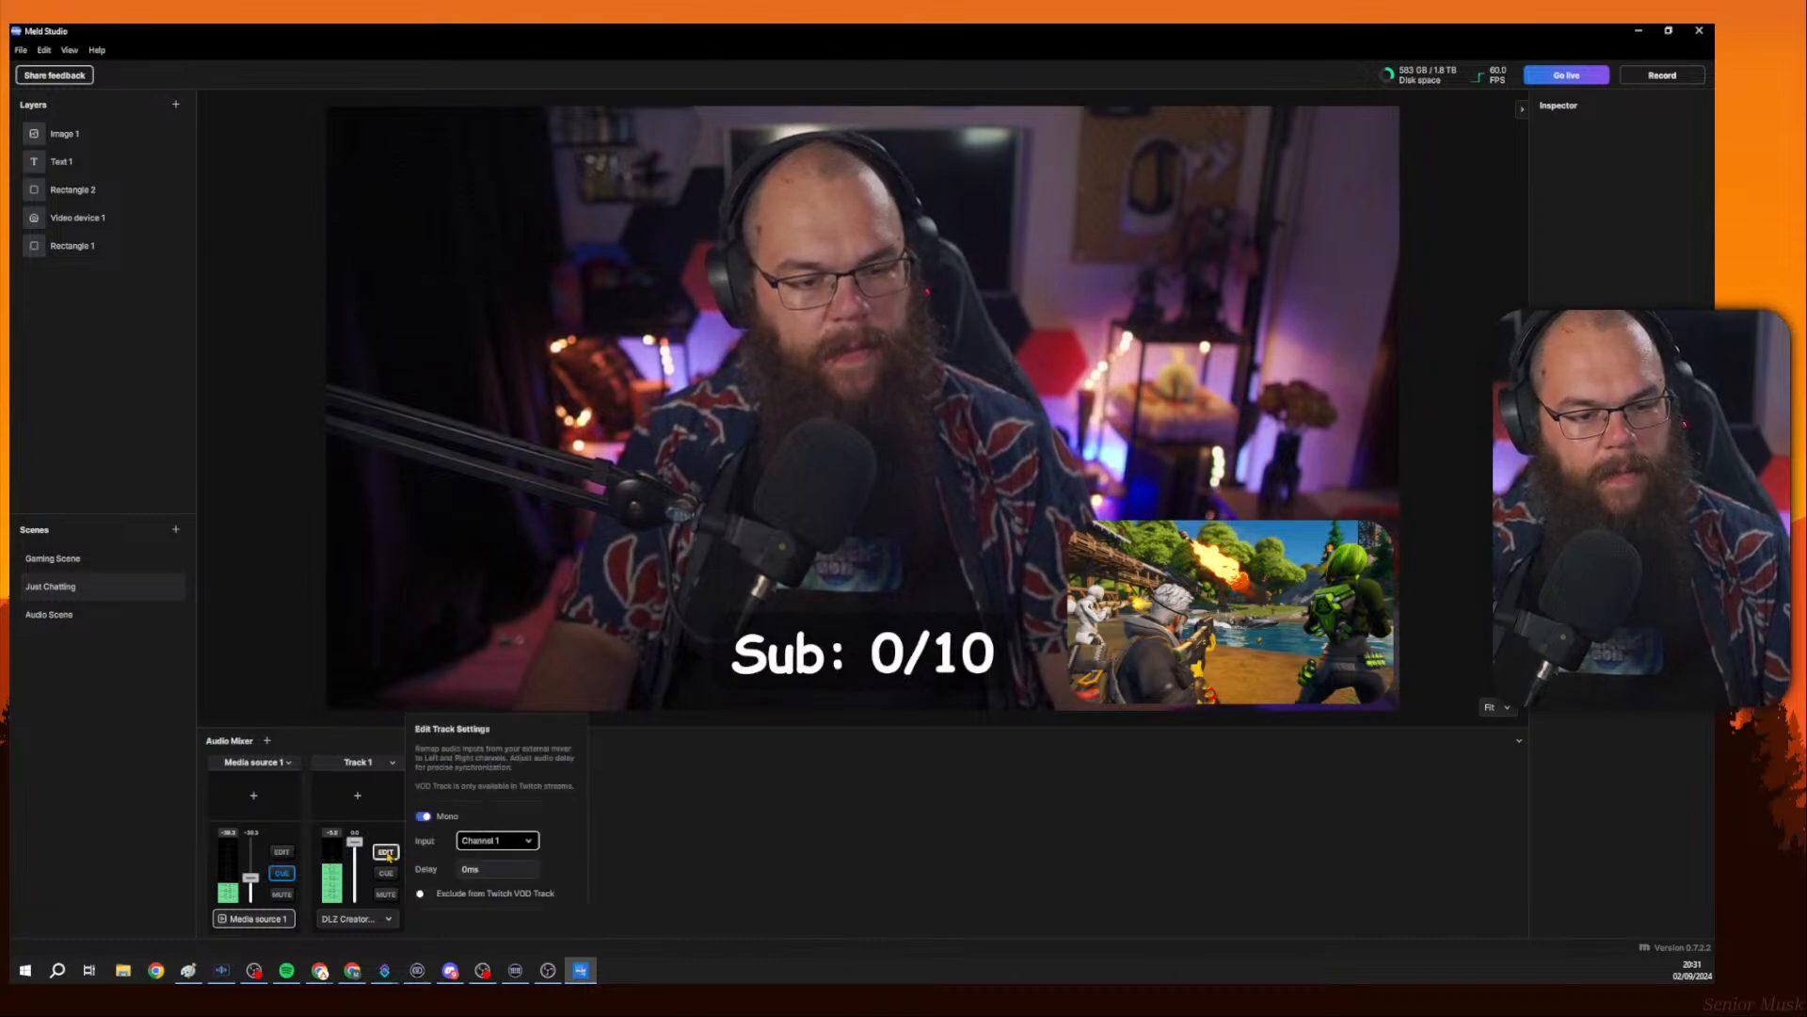
left_click(279, 853)
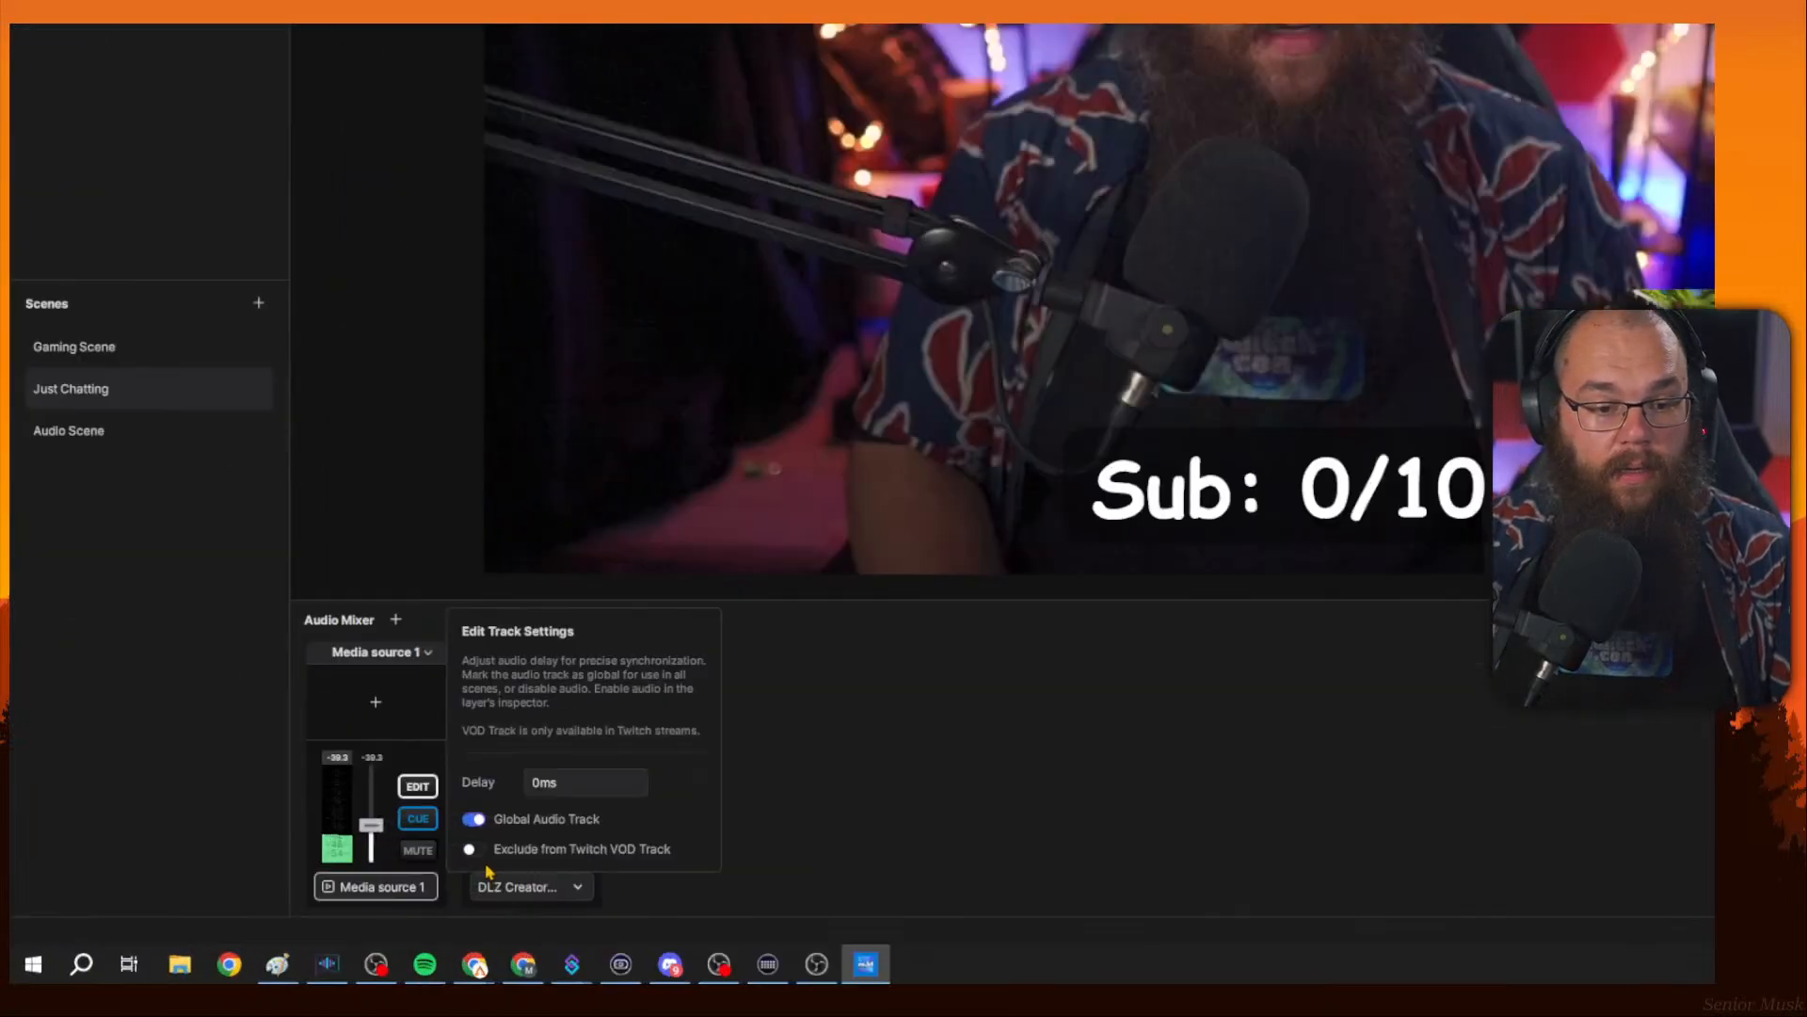
left_click(811, 828)
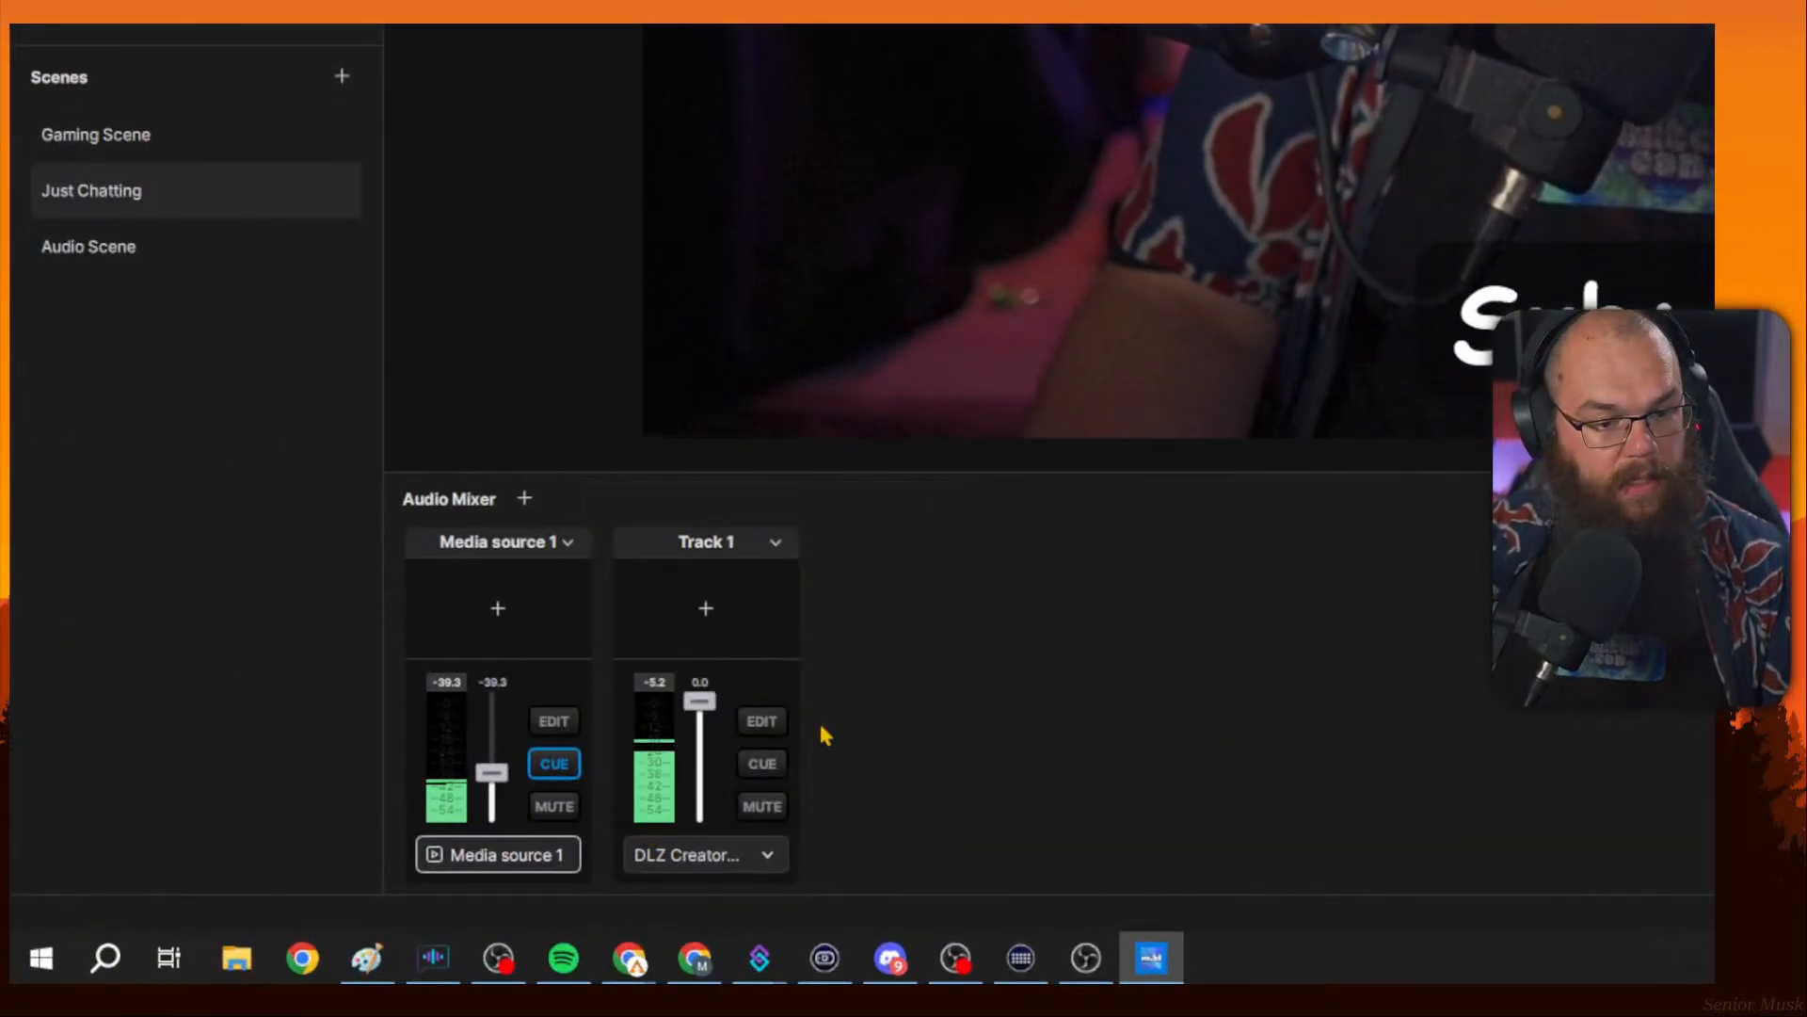
left_click(758, 722)
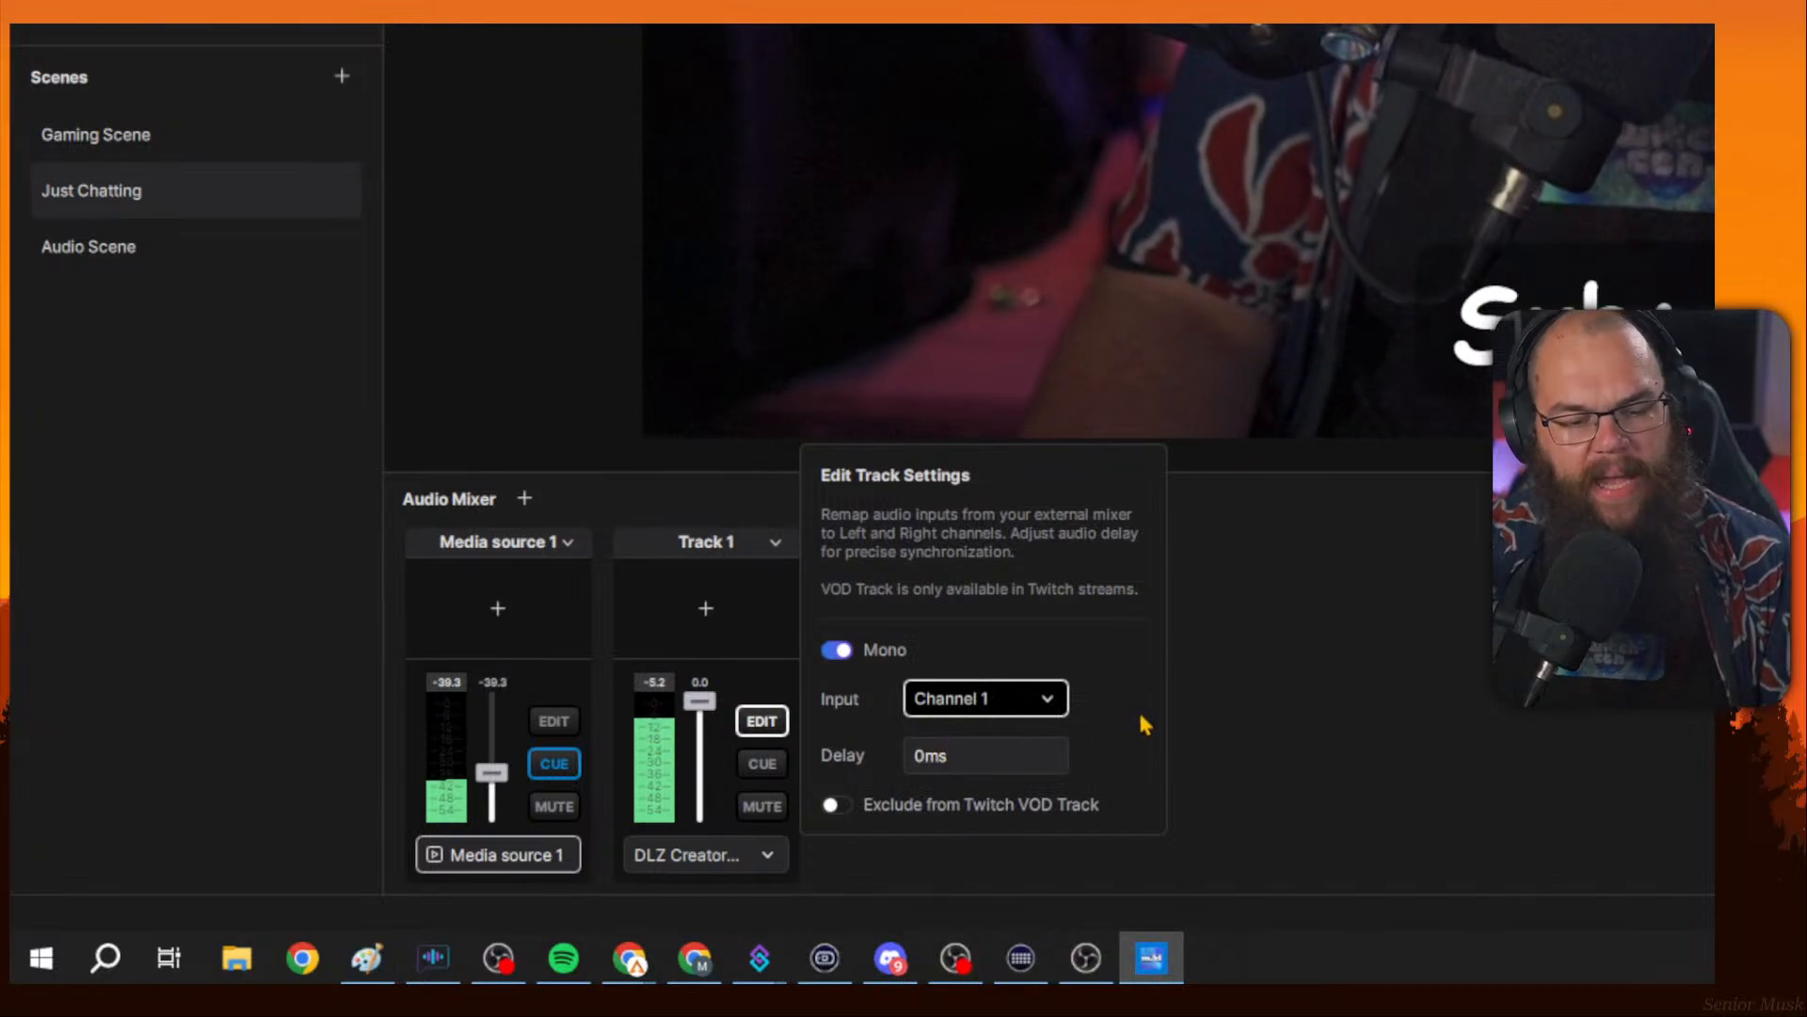
left_click(1184, 680)
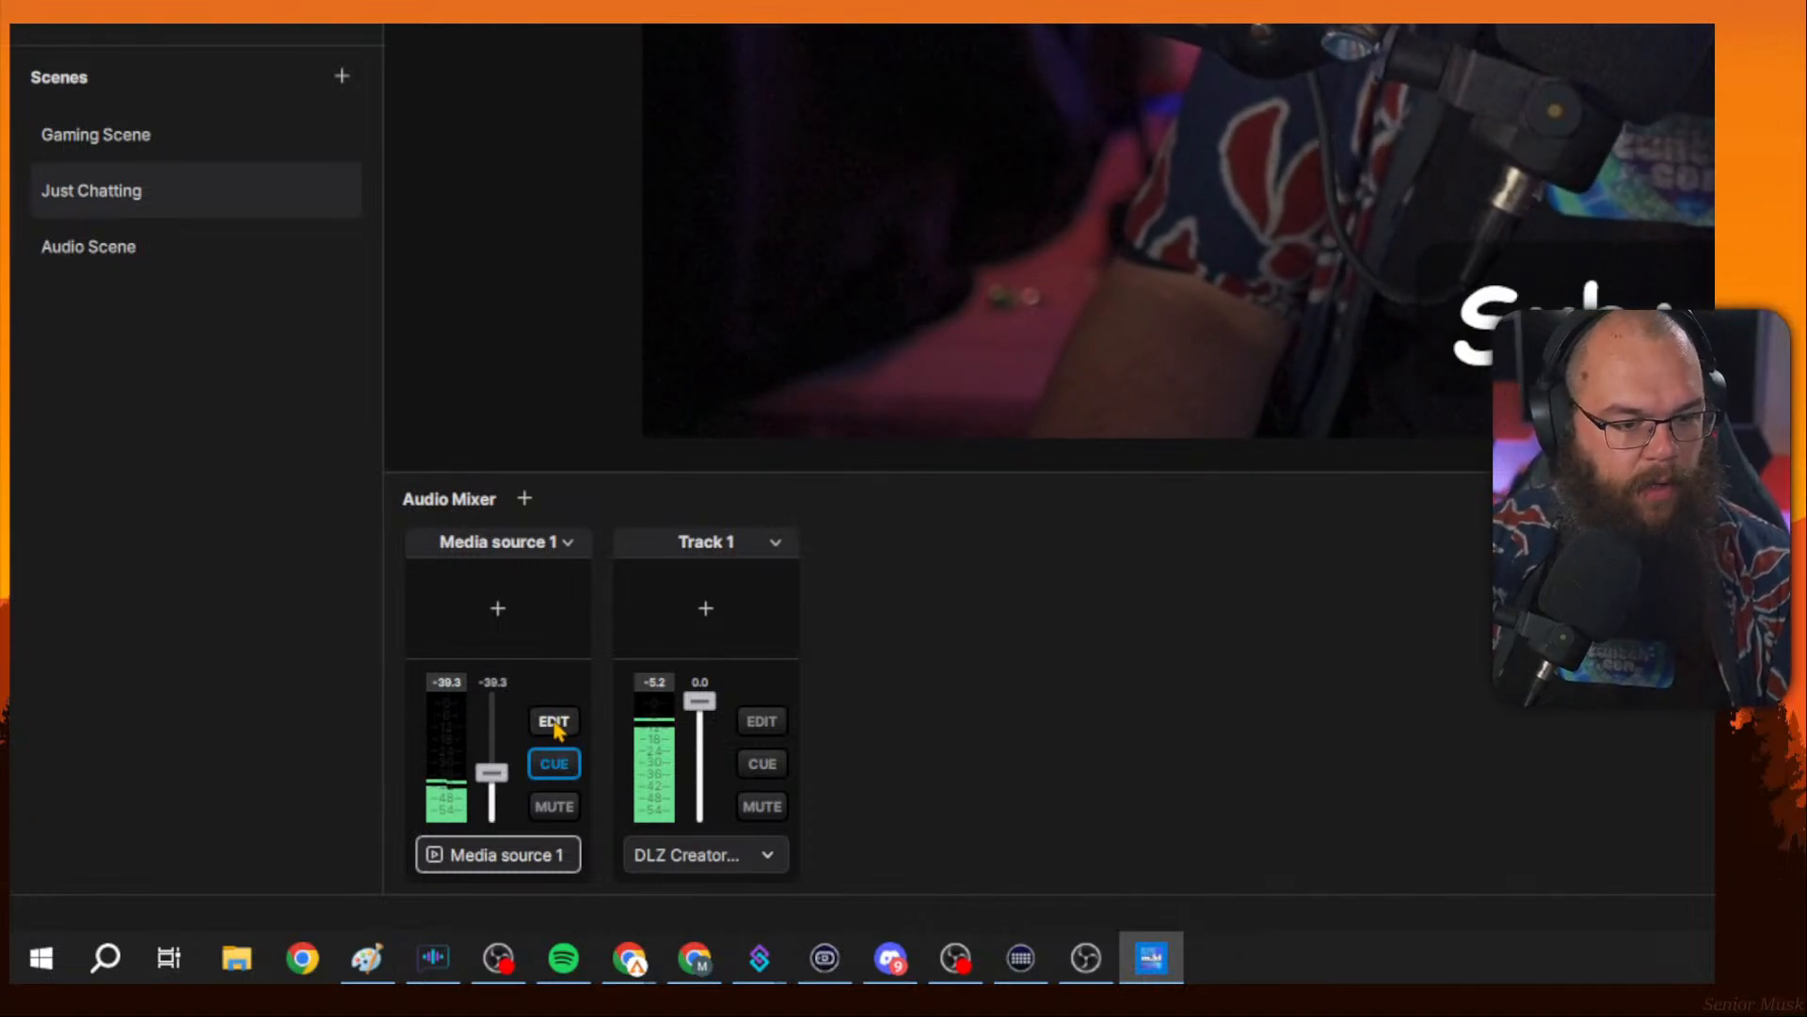
Open Track 1's add-effect list to view the available audio effects.
left_click(555, 764)
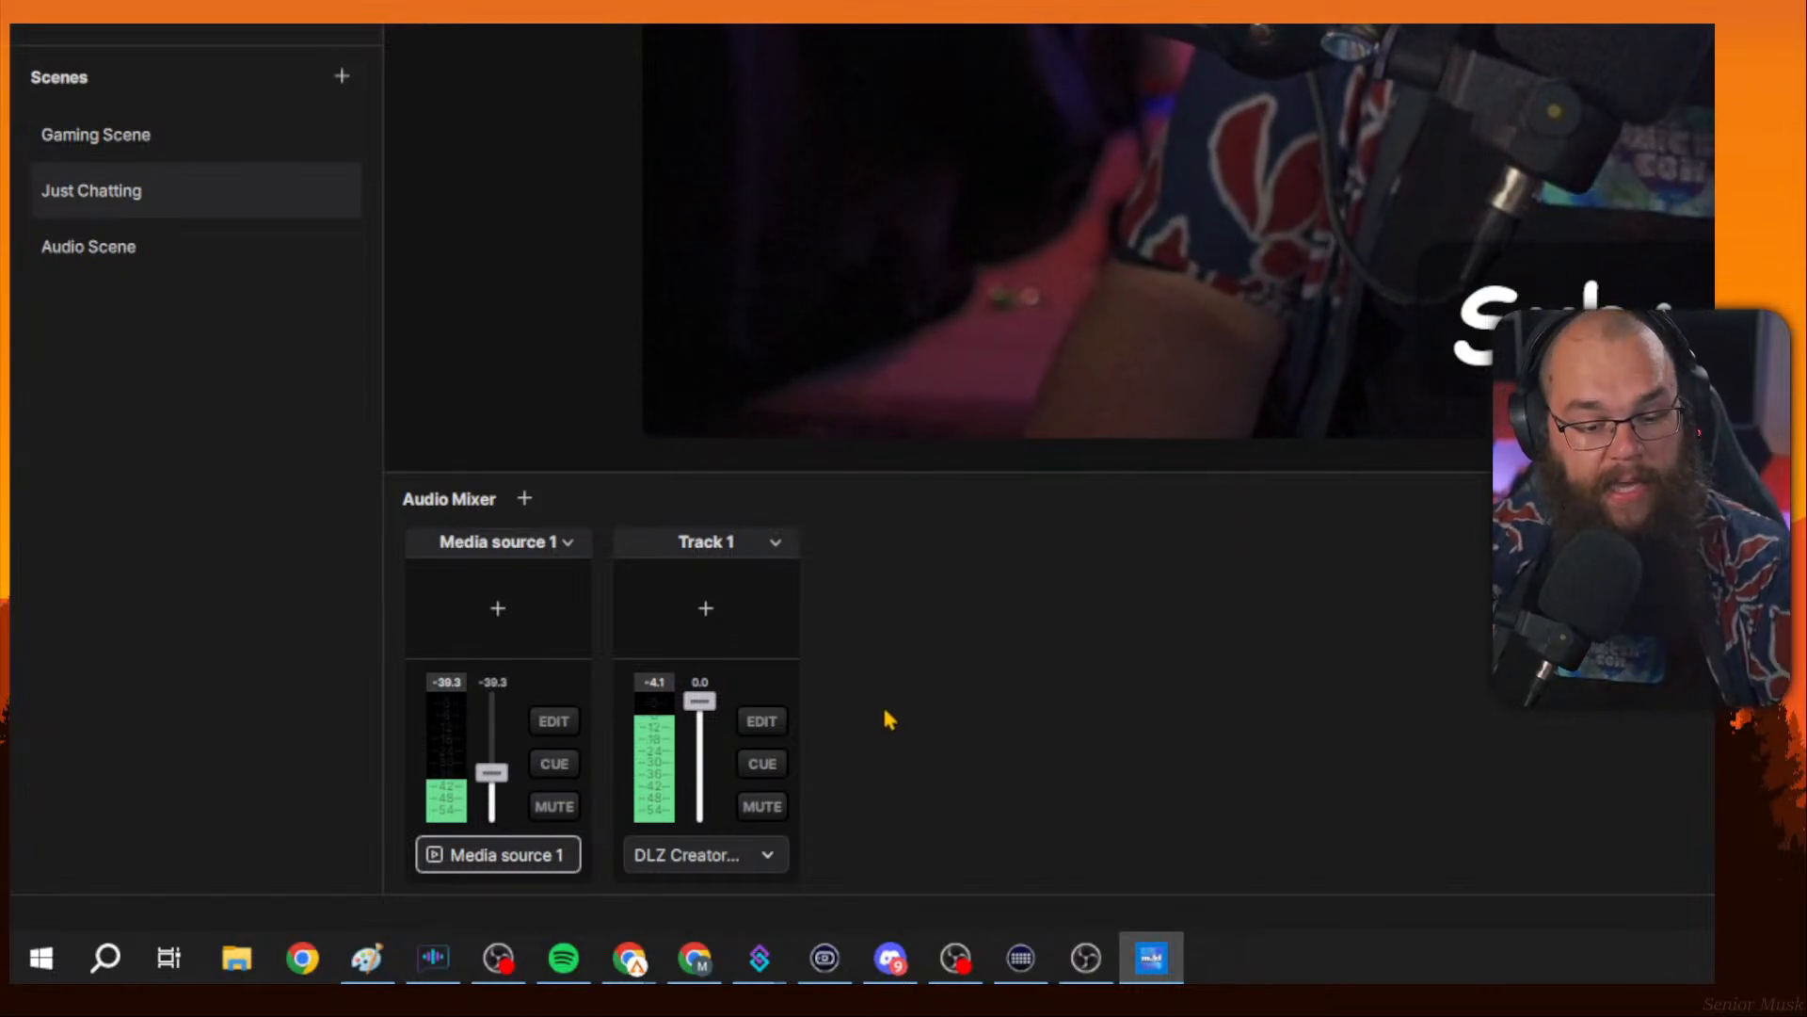
left_click(712, 651)
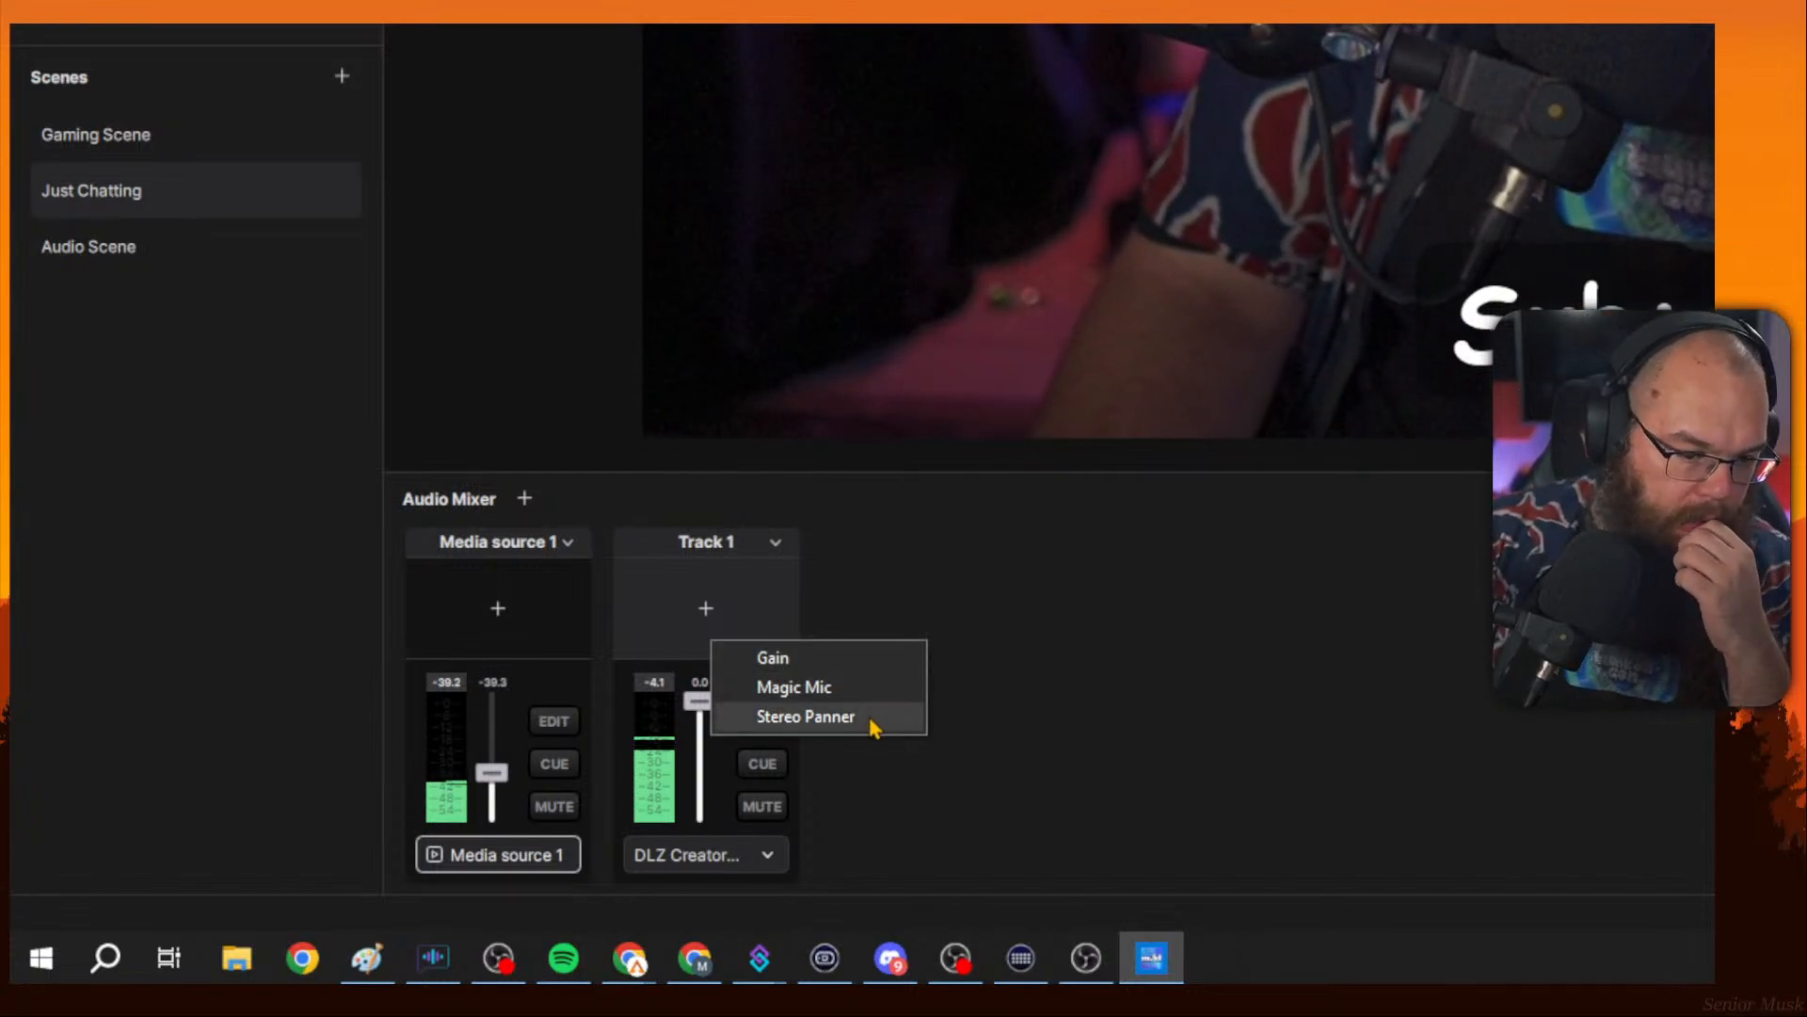
left_click(1069, 680)
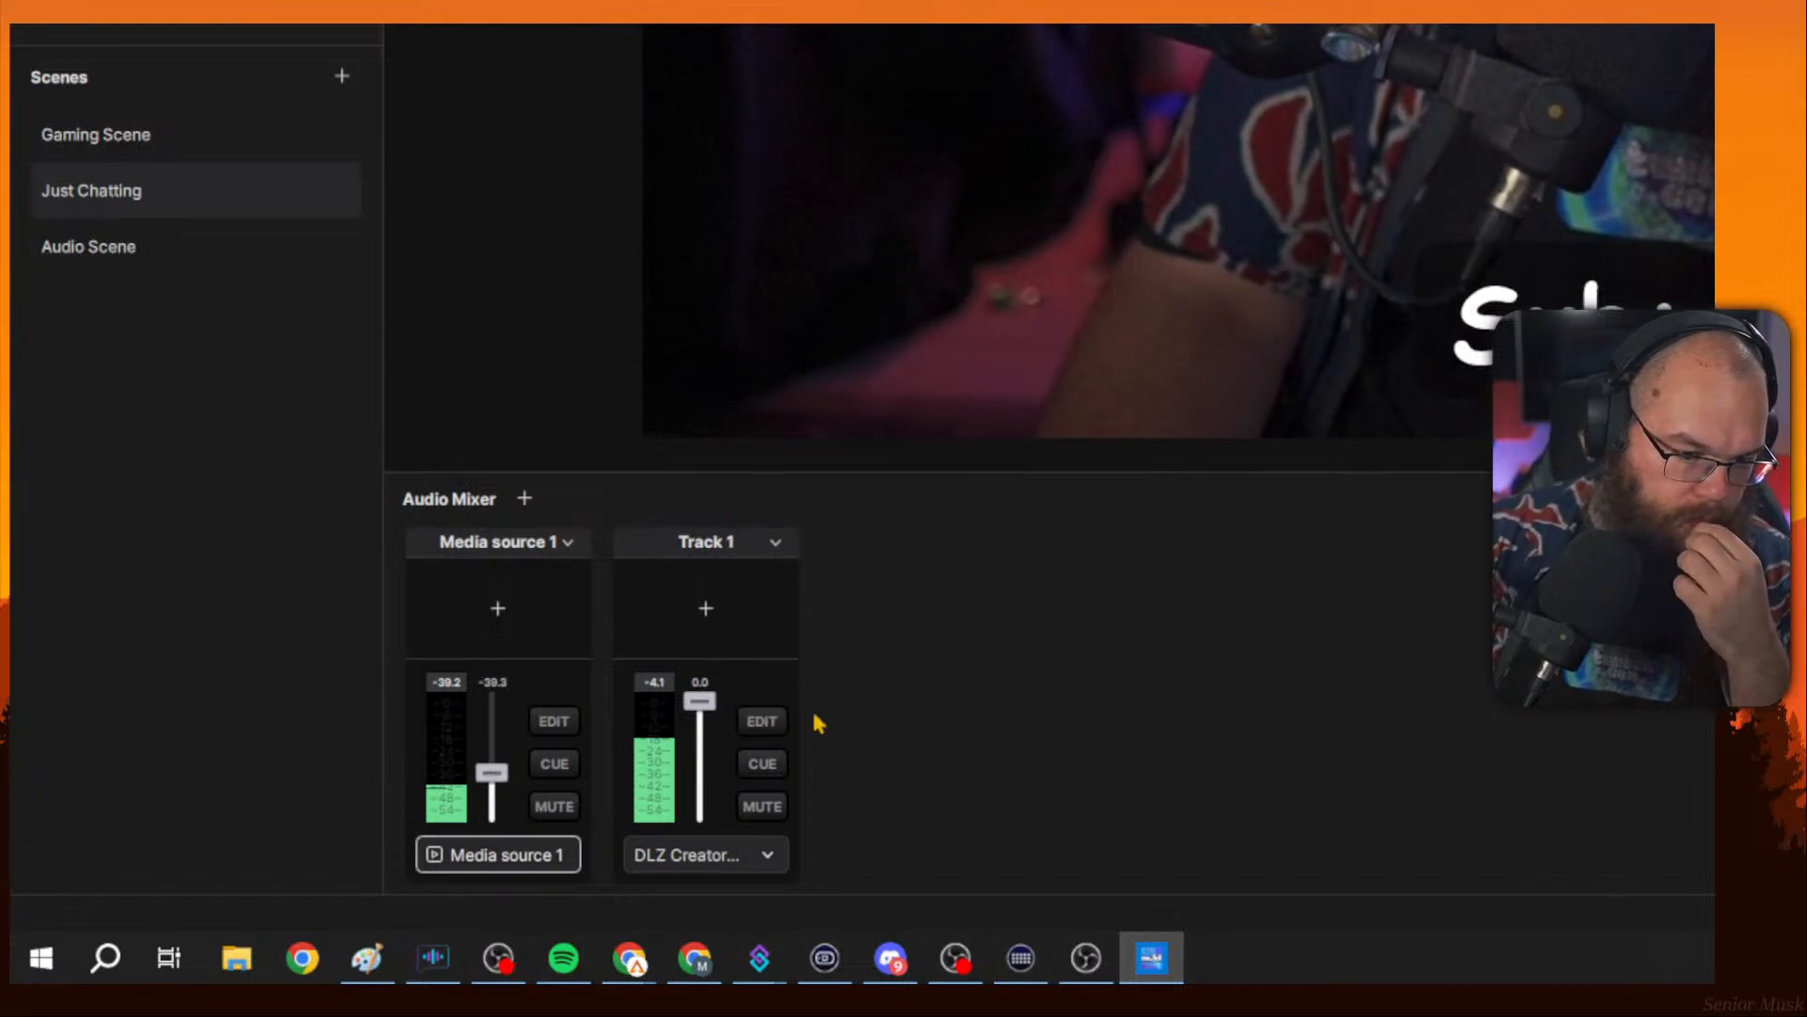
left_click(729, 623)
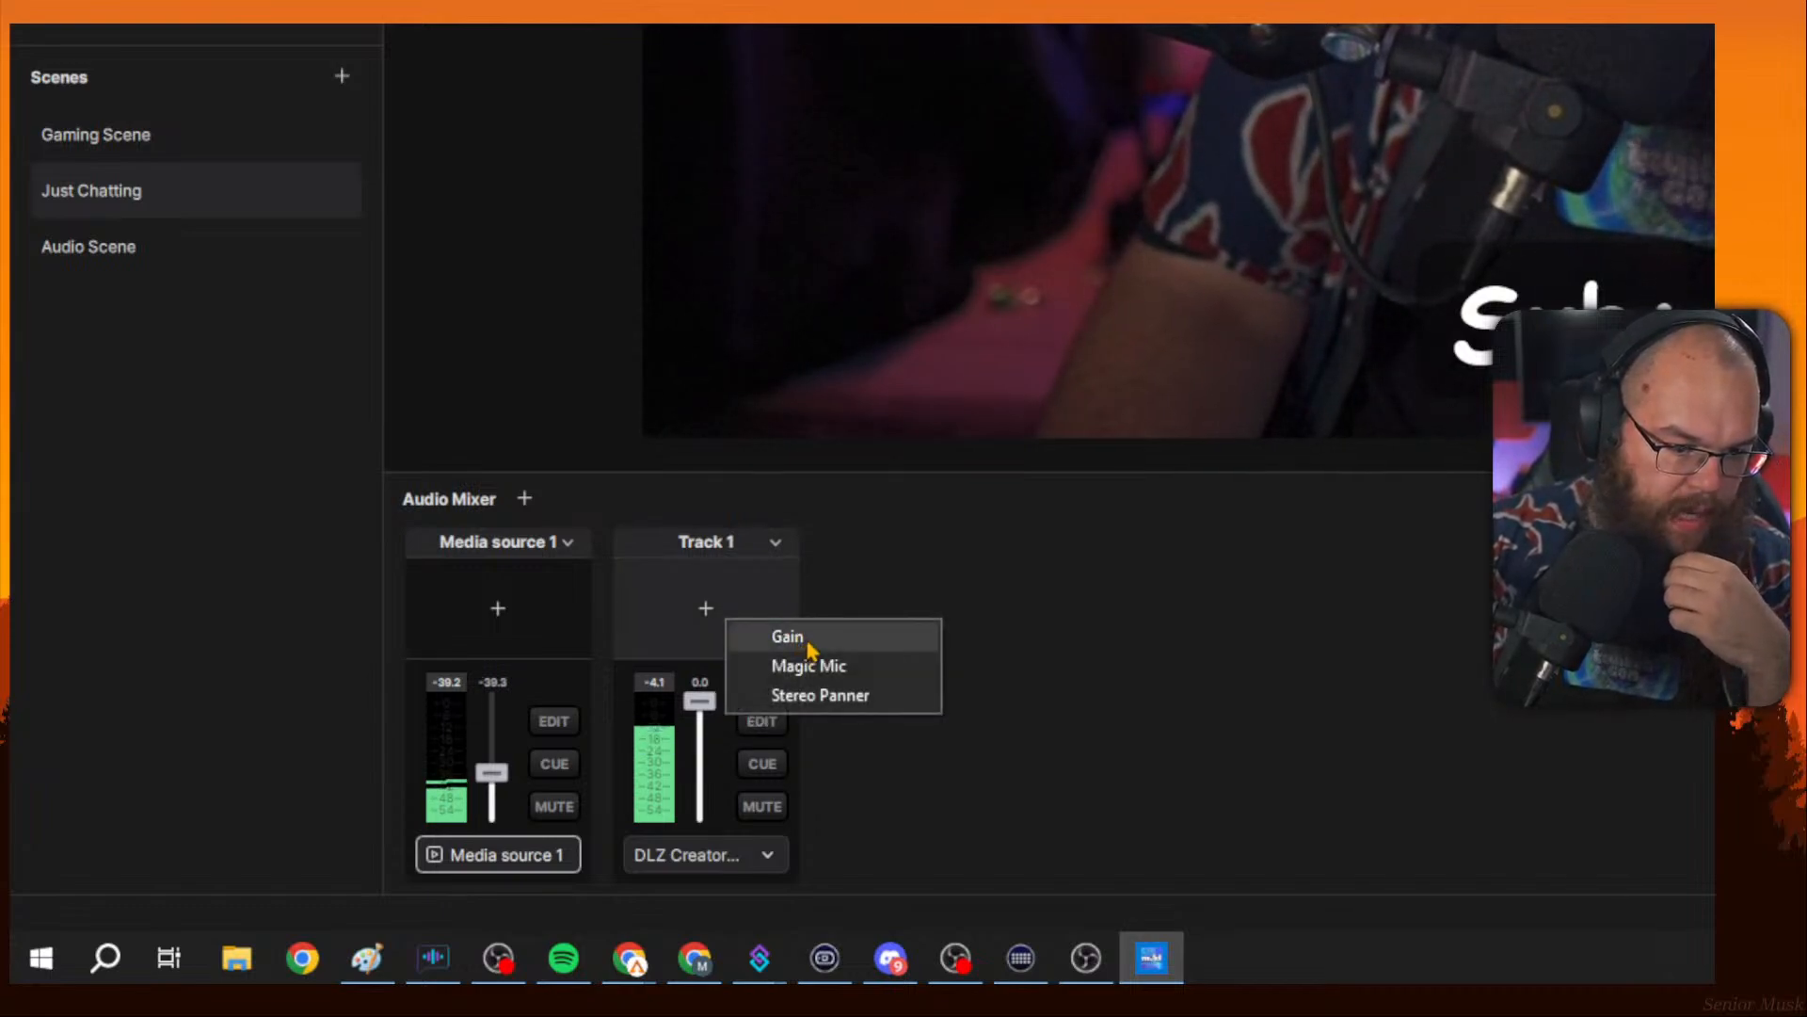
left_click(877, 778)
left_click(706, 598)
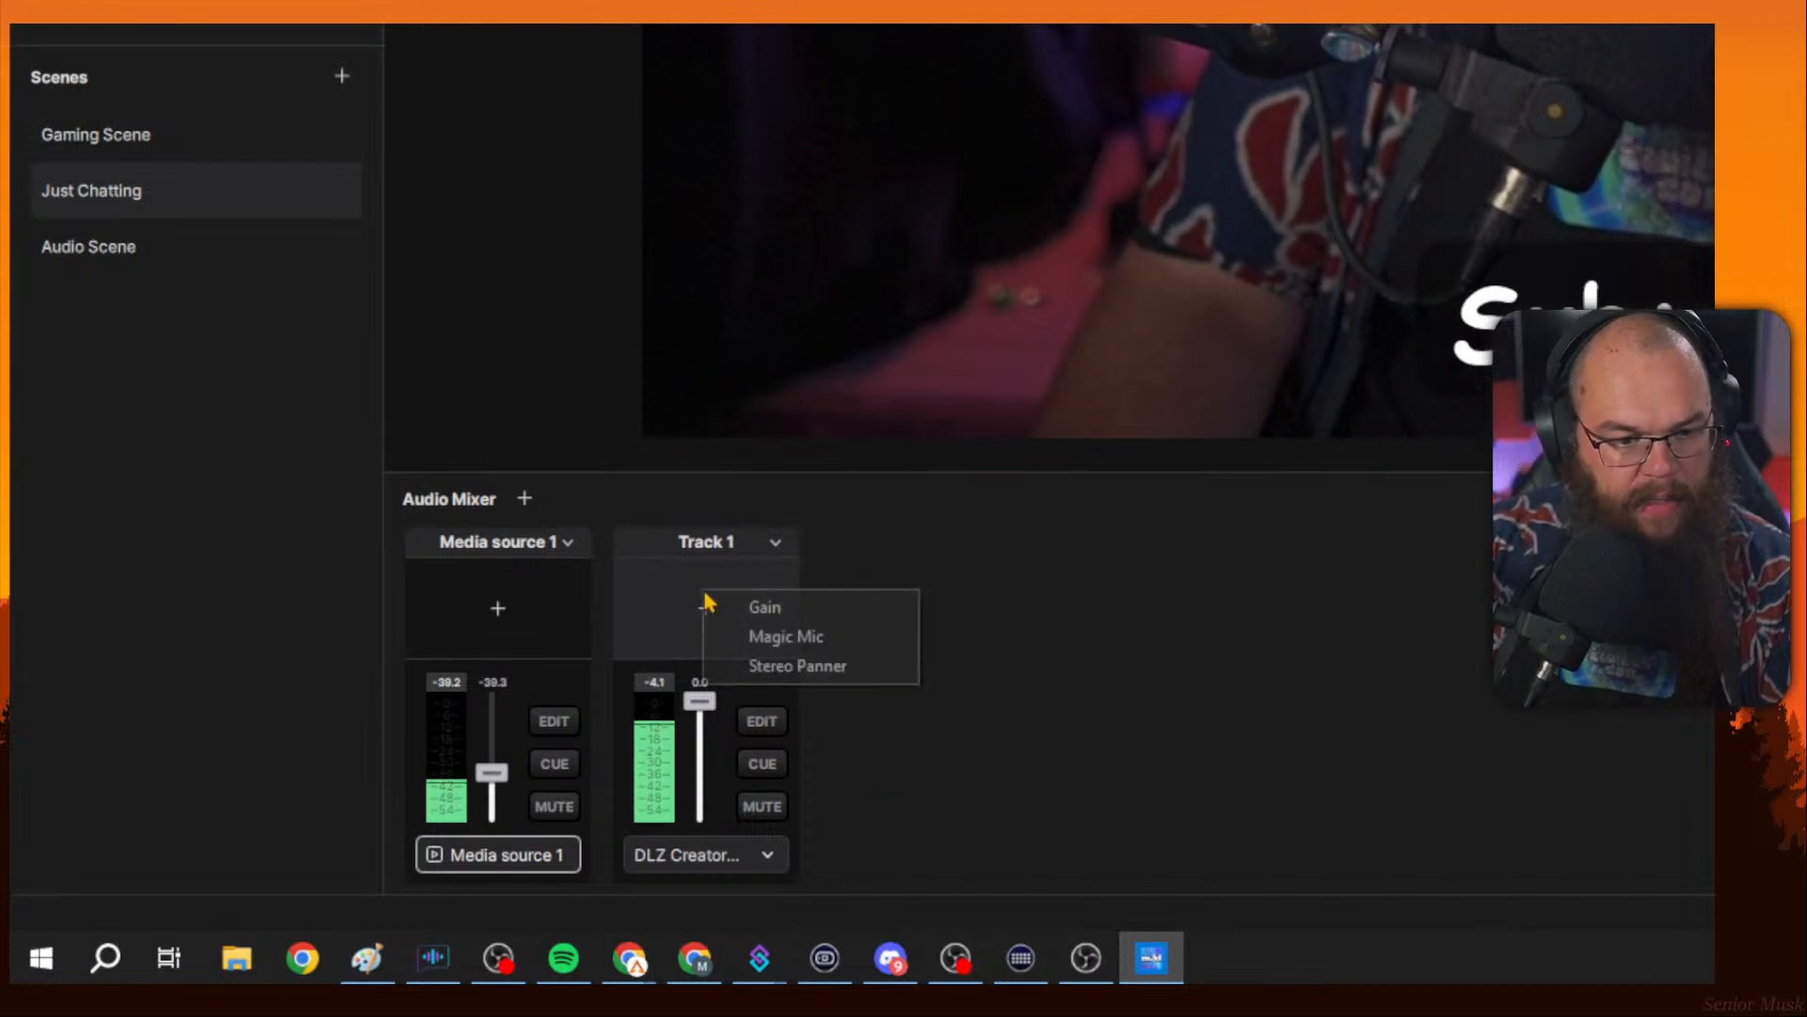
Turn cue monitoring back on for Media source 1 and add a Gain effect to it.
left_click(554, 765)
left_click(498, 610)
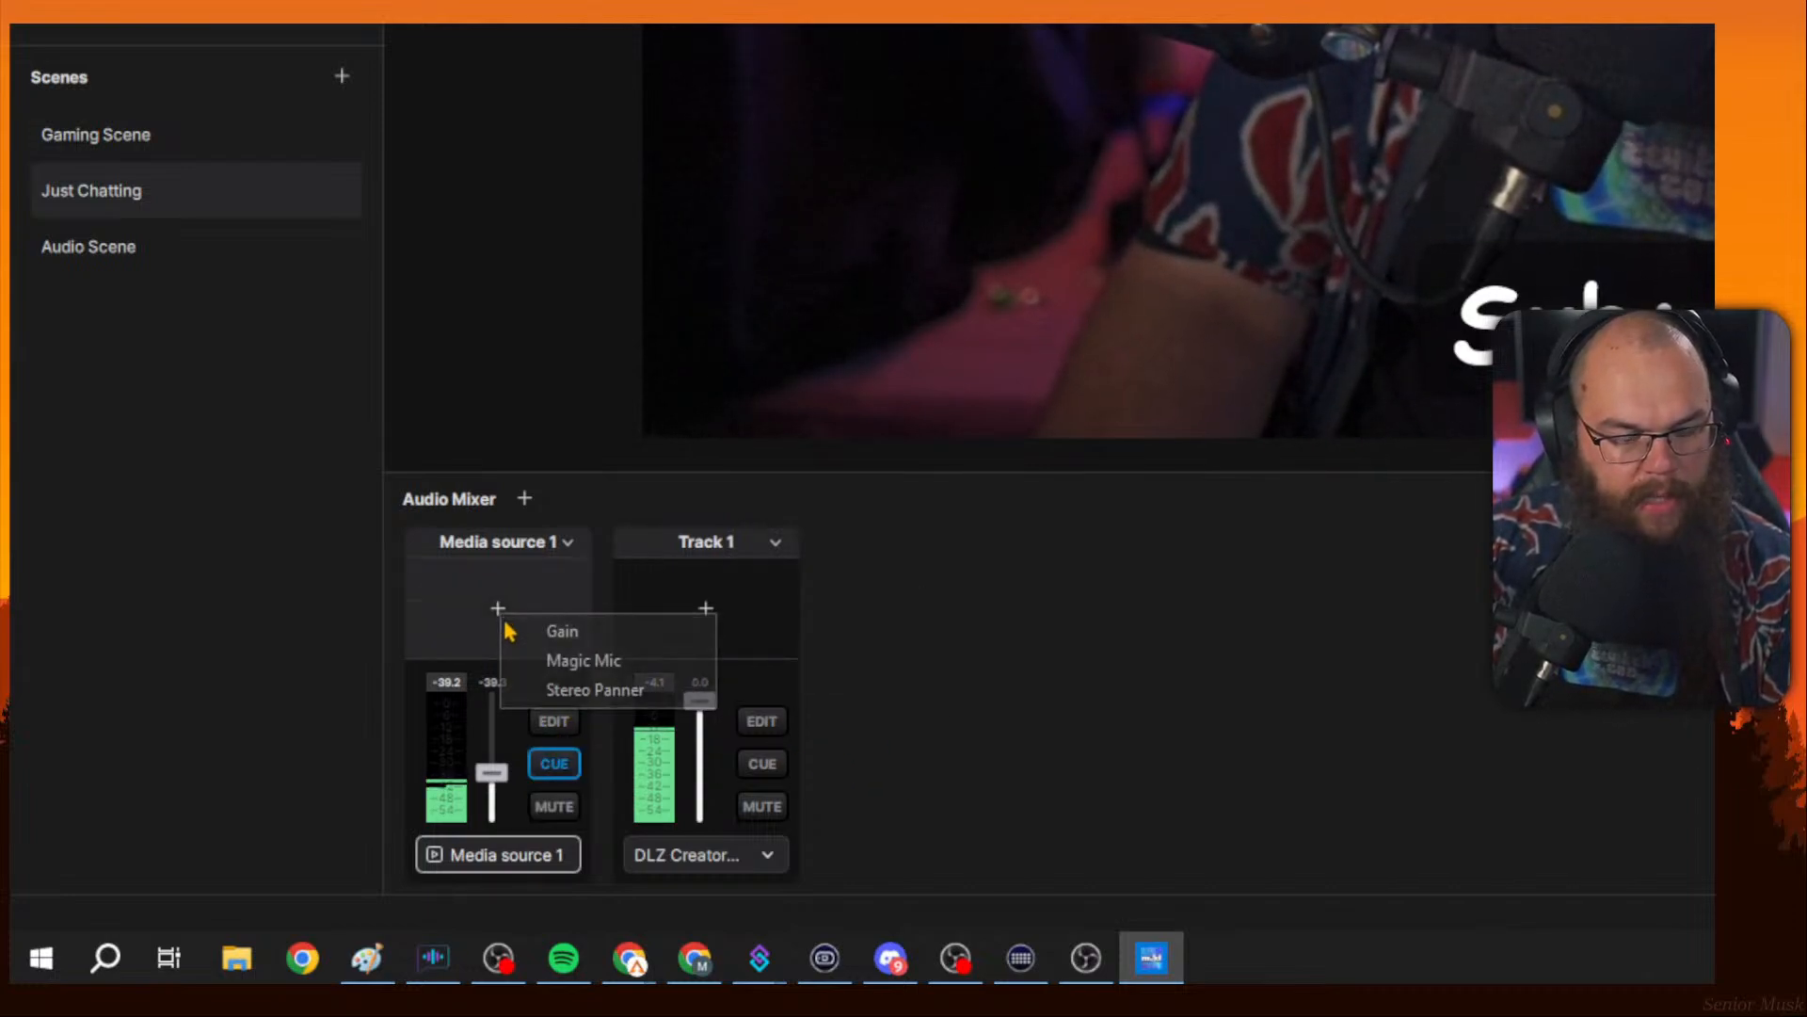
left_click(565, 629)
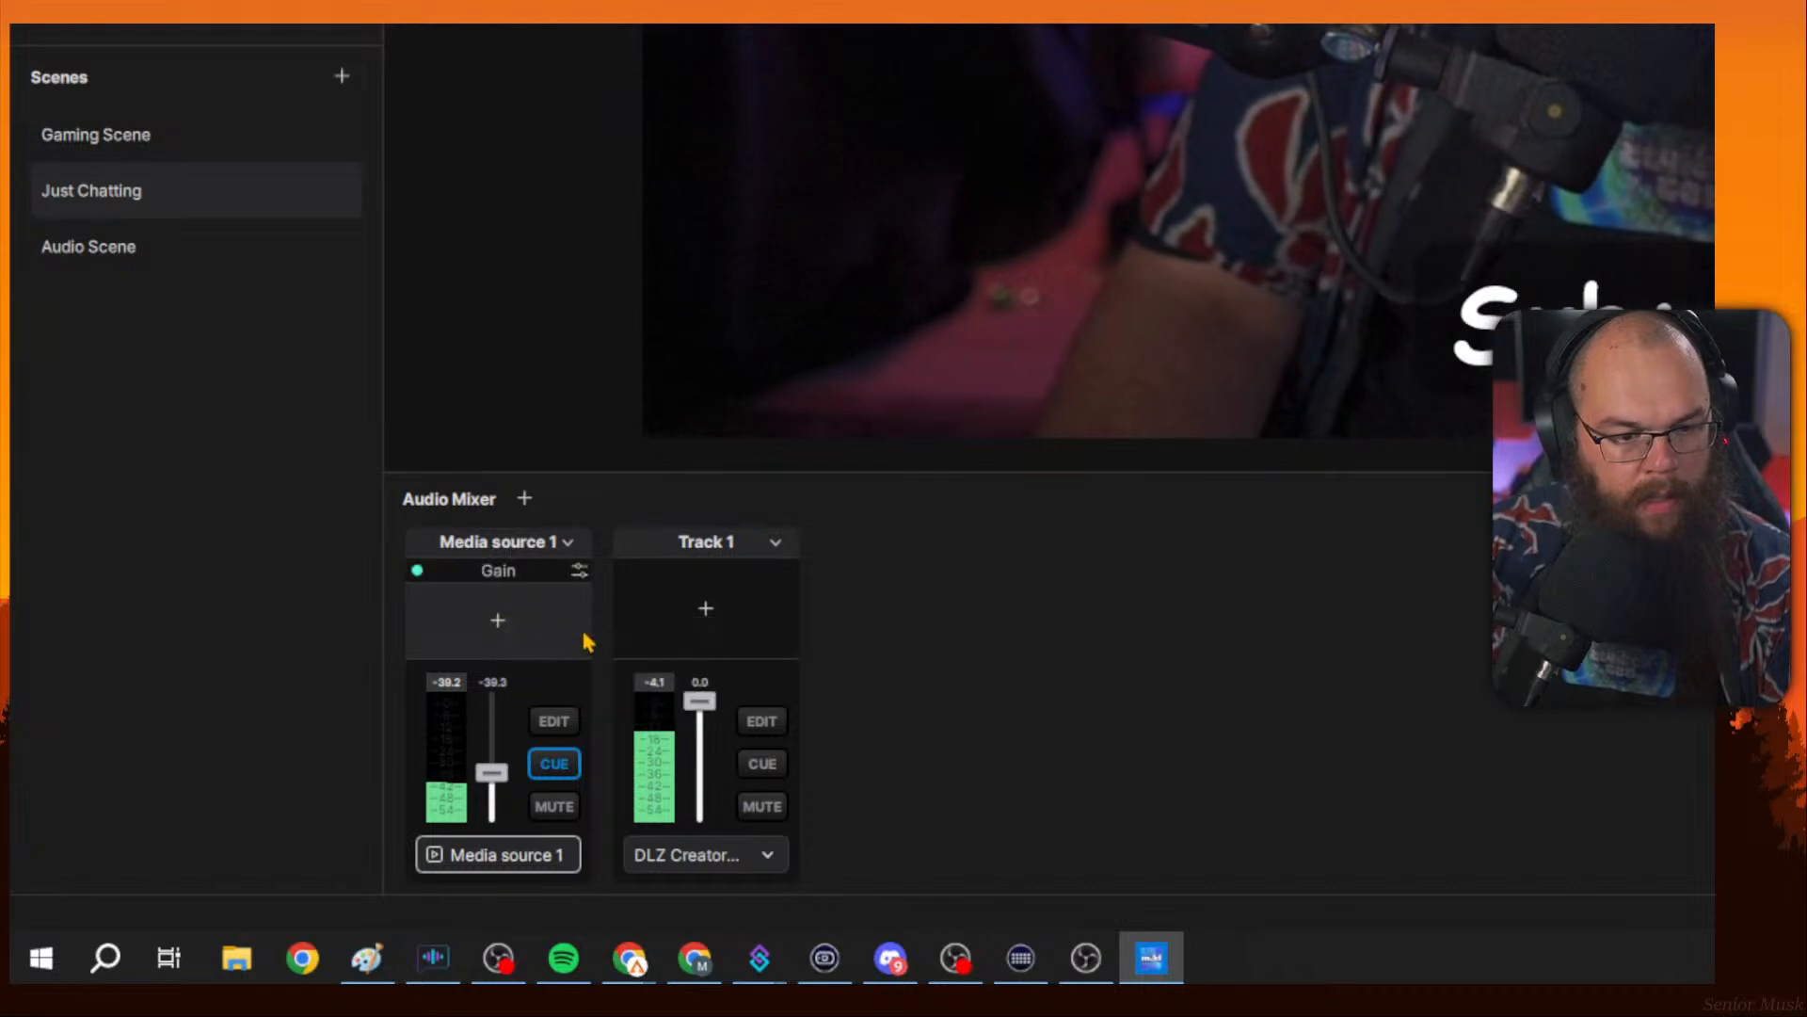
Try adjusting the Gain knob on Media source 1, then reset it to 100%.
left_click(579, 571)
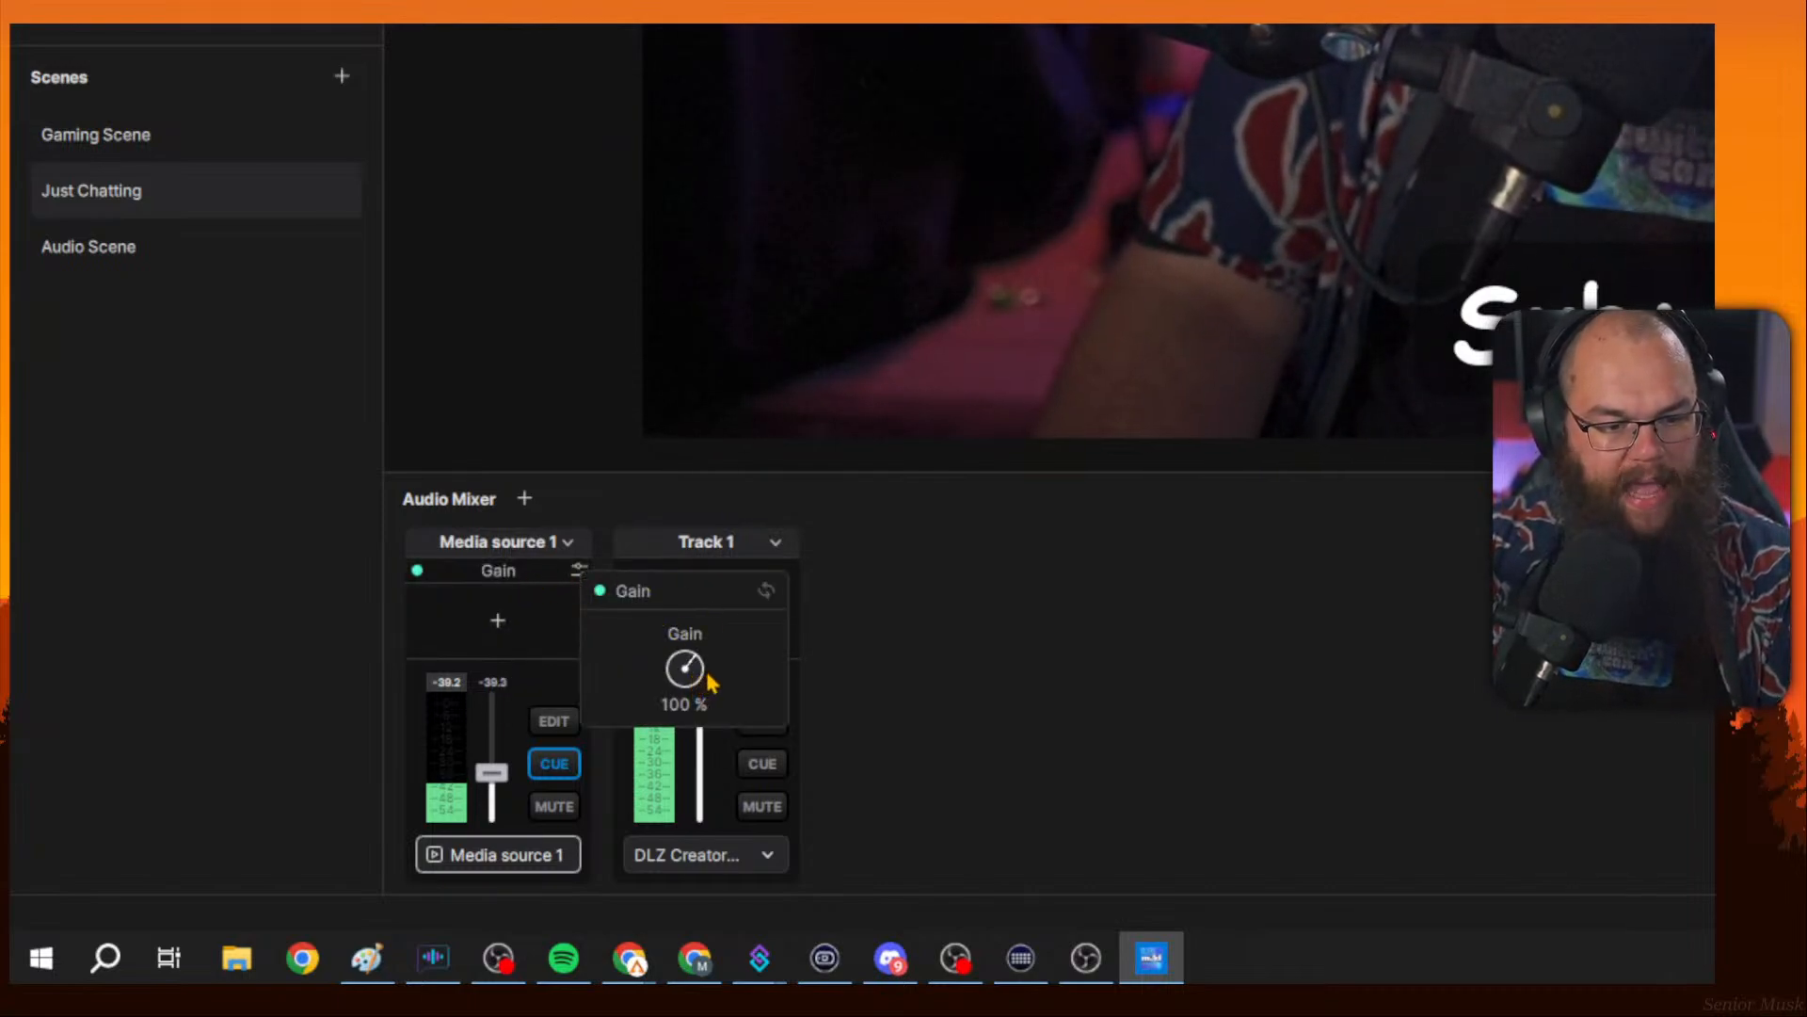
left_click_drag(709, 686, 715, 665)
mouse_move(712, 666)
left_mouse_down()
mouse_move(694, 669)
mouse_move(702, 698)
mouse_move(712, 671)
left_mouse_up()
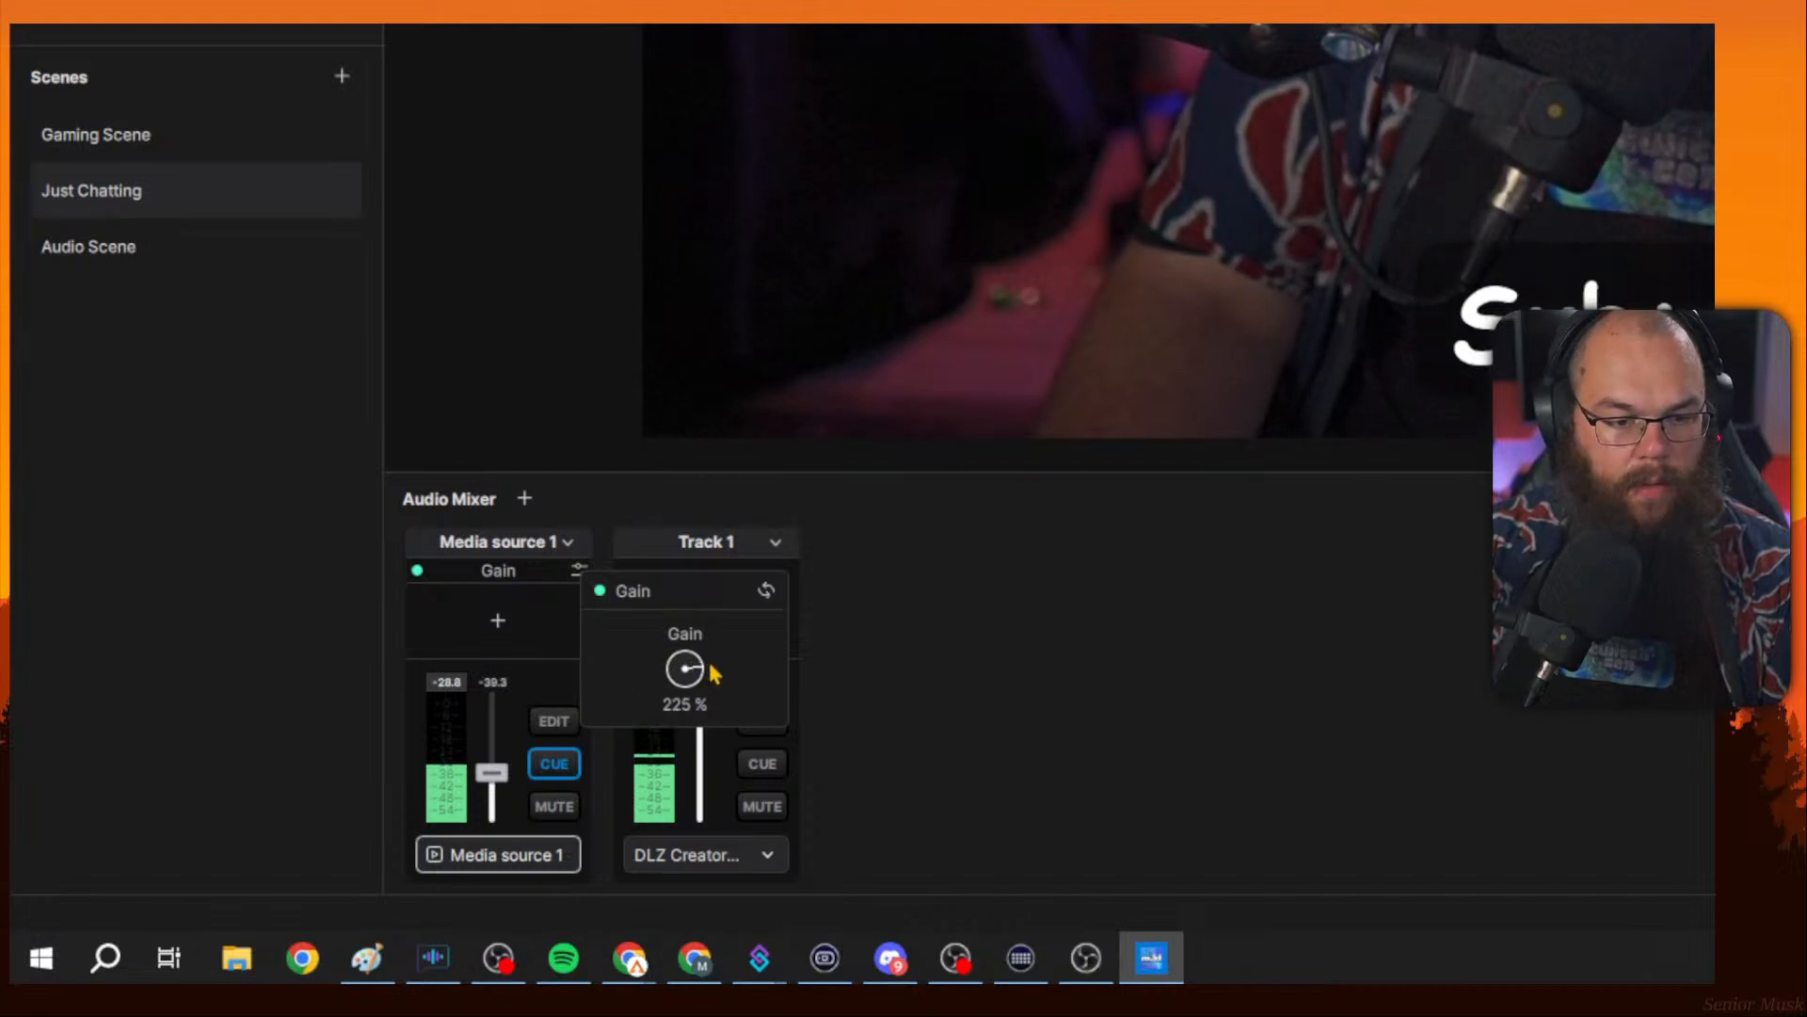
scroll(713, 668, "down", 10)
double_click(714, 668)
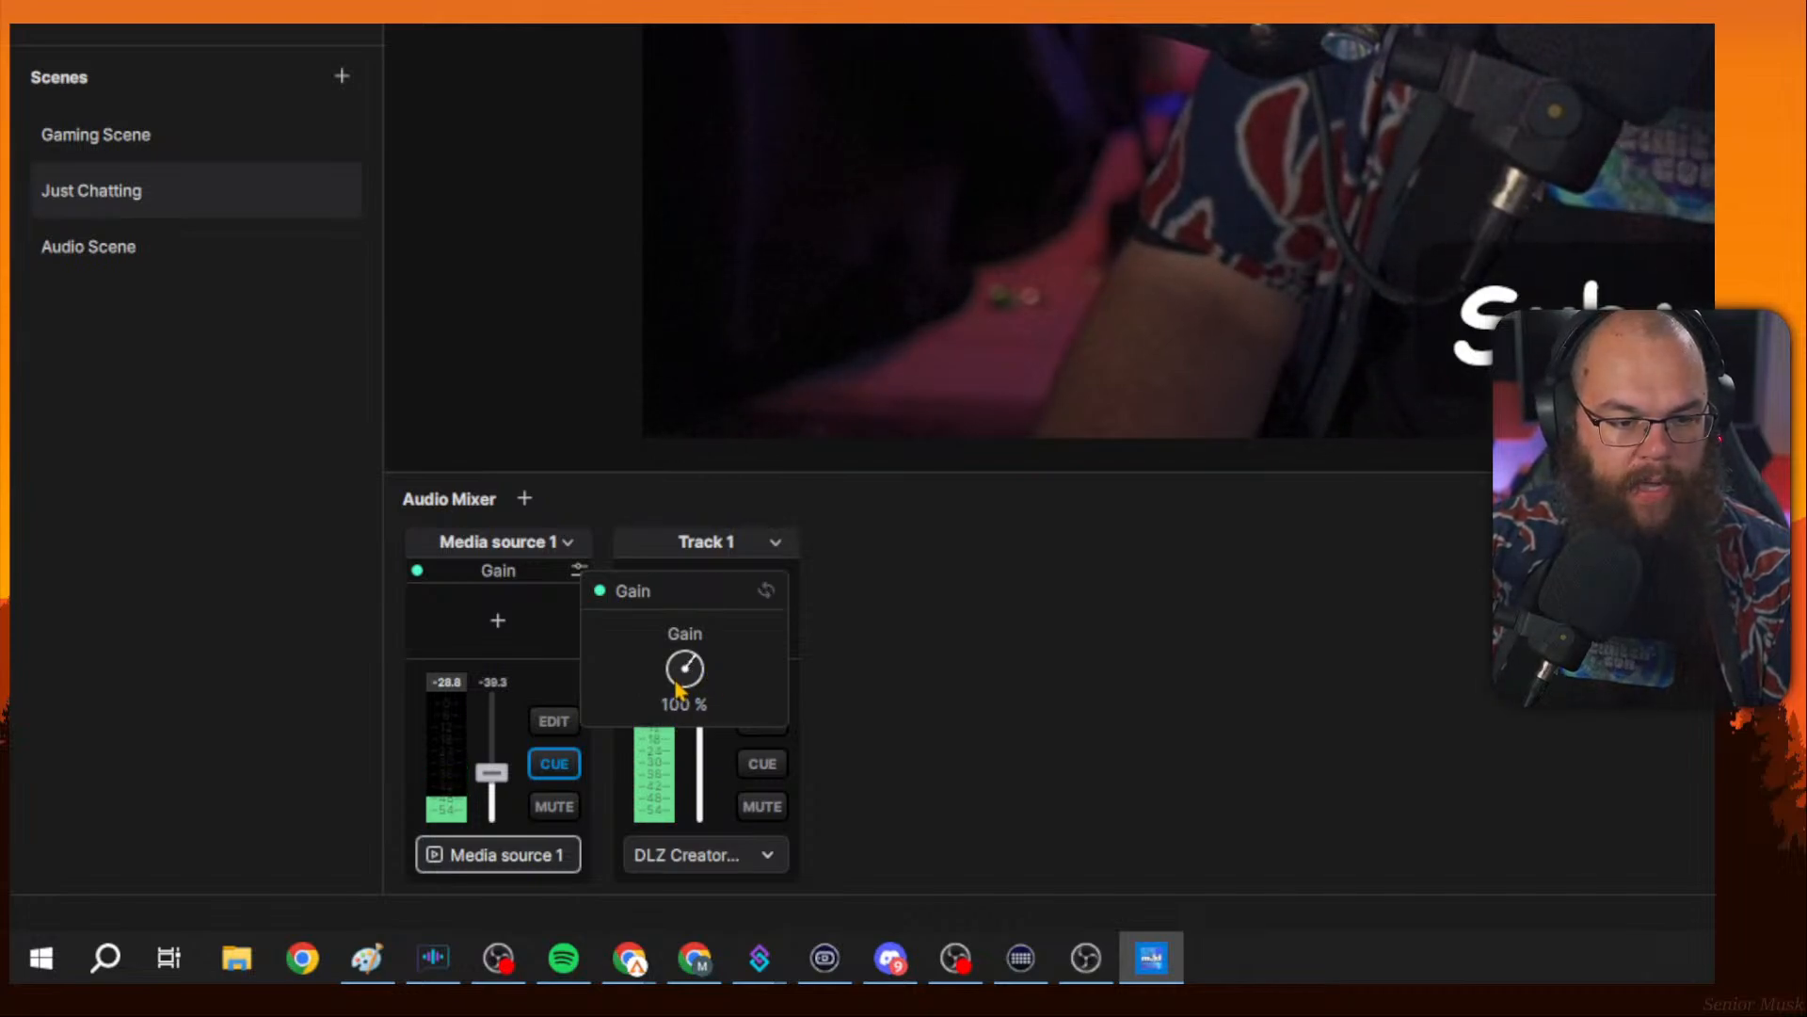
left_click_drag(679, 679, 699, 680)
scroll(702, 690, "up", 3)
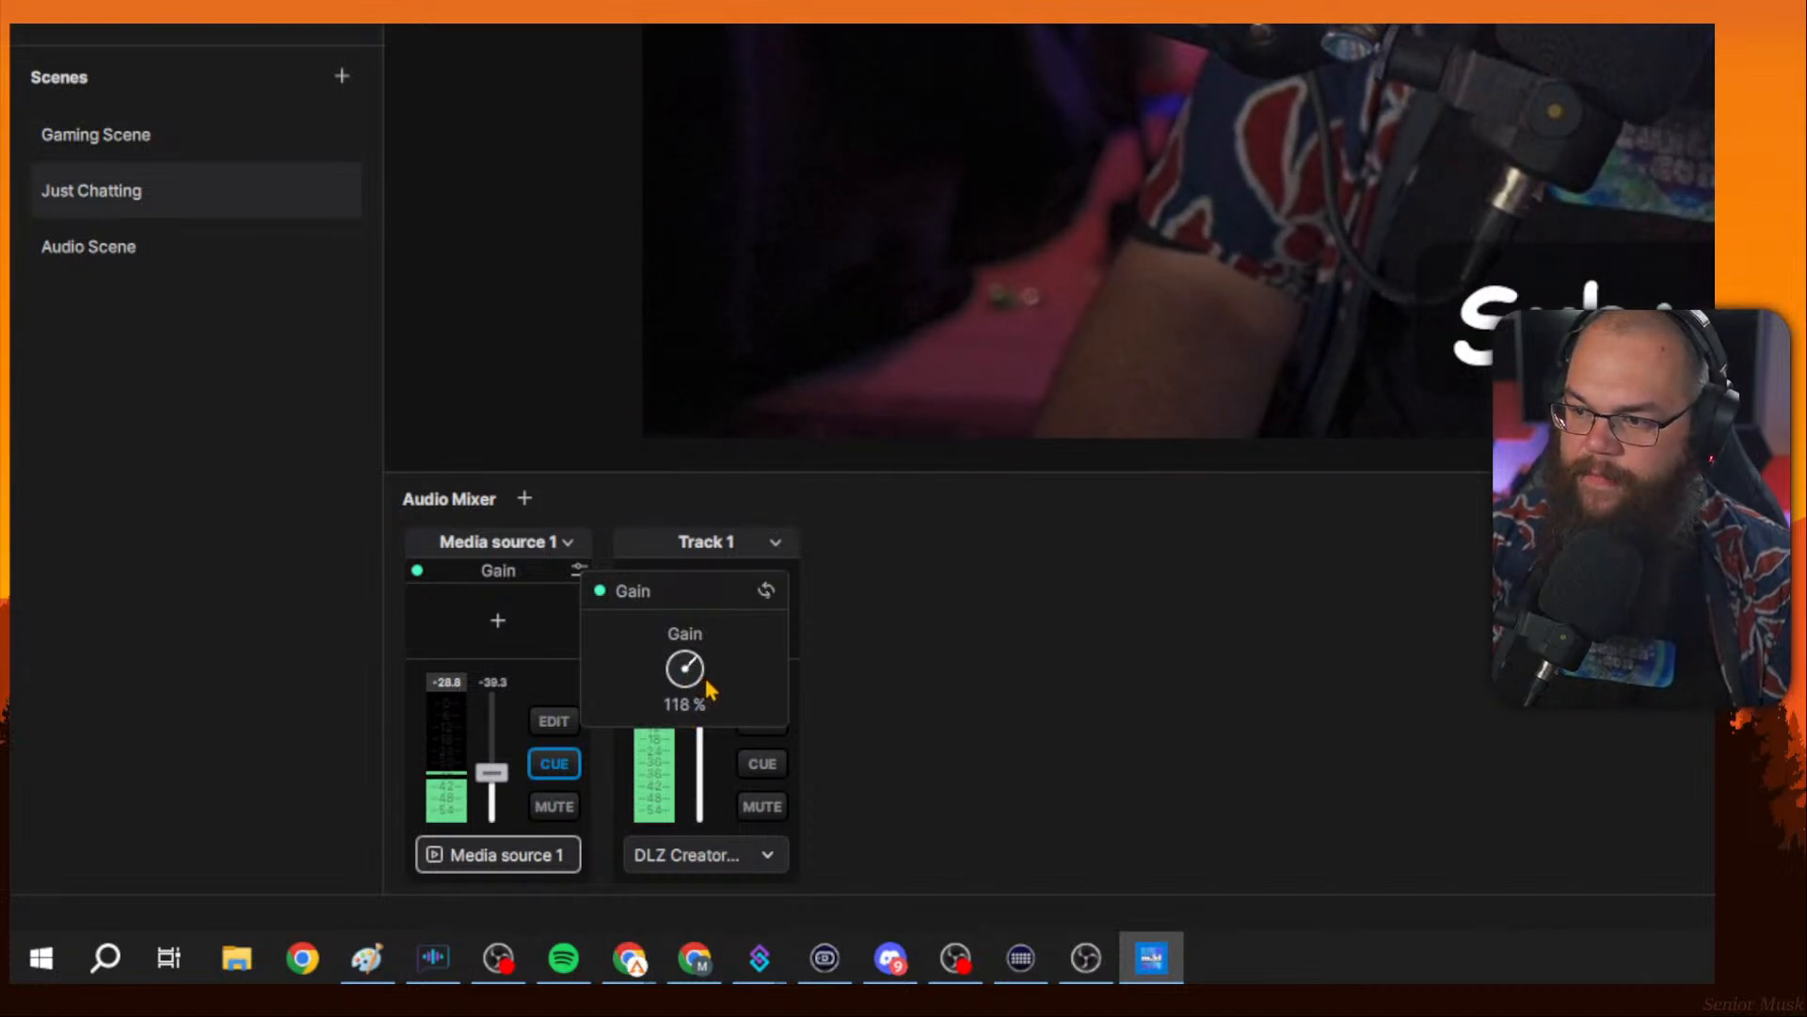
scroll(710, 692, "down", 3)
scroll(710, 692, "up", 6)
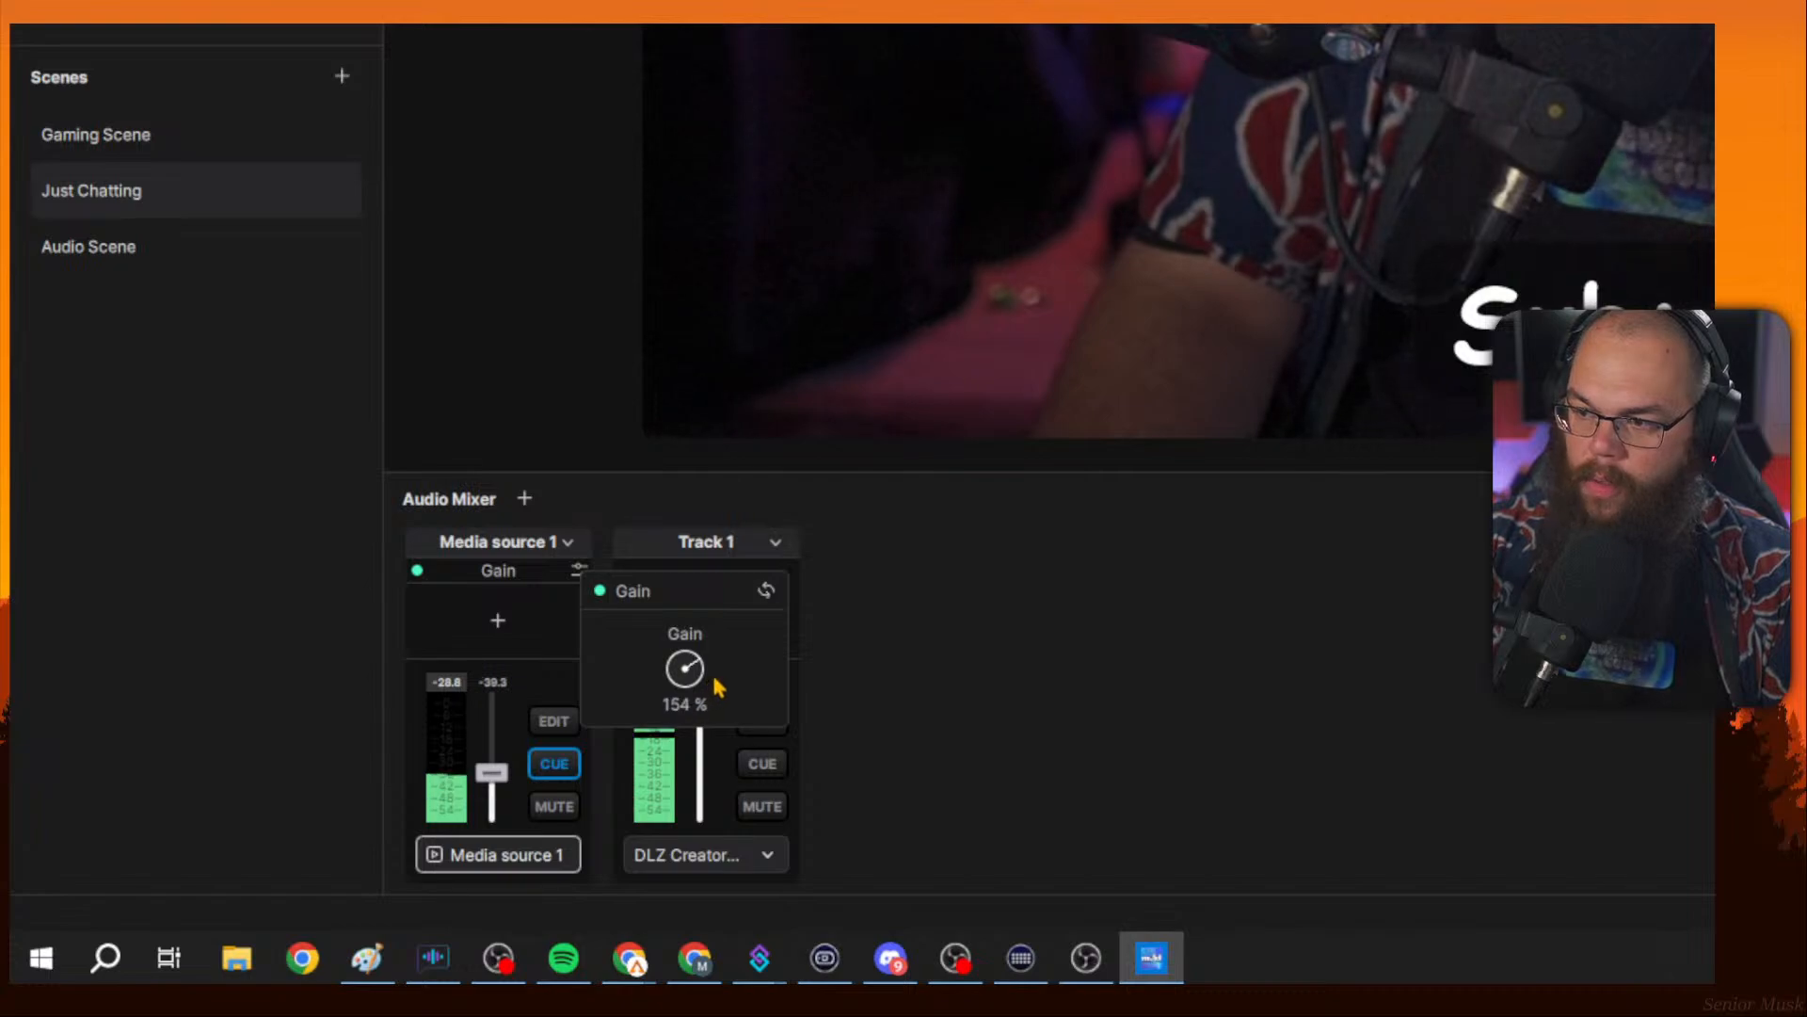
scroll(722, 686, "up", 4)
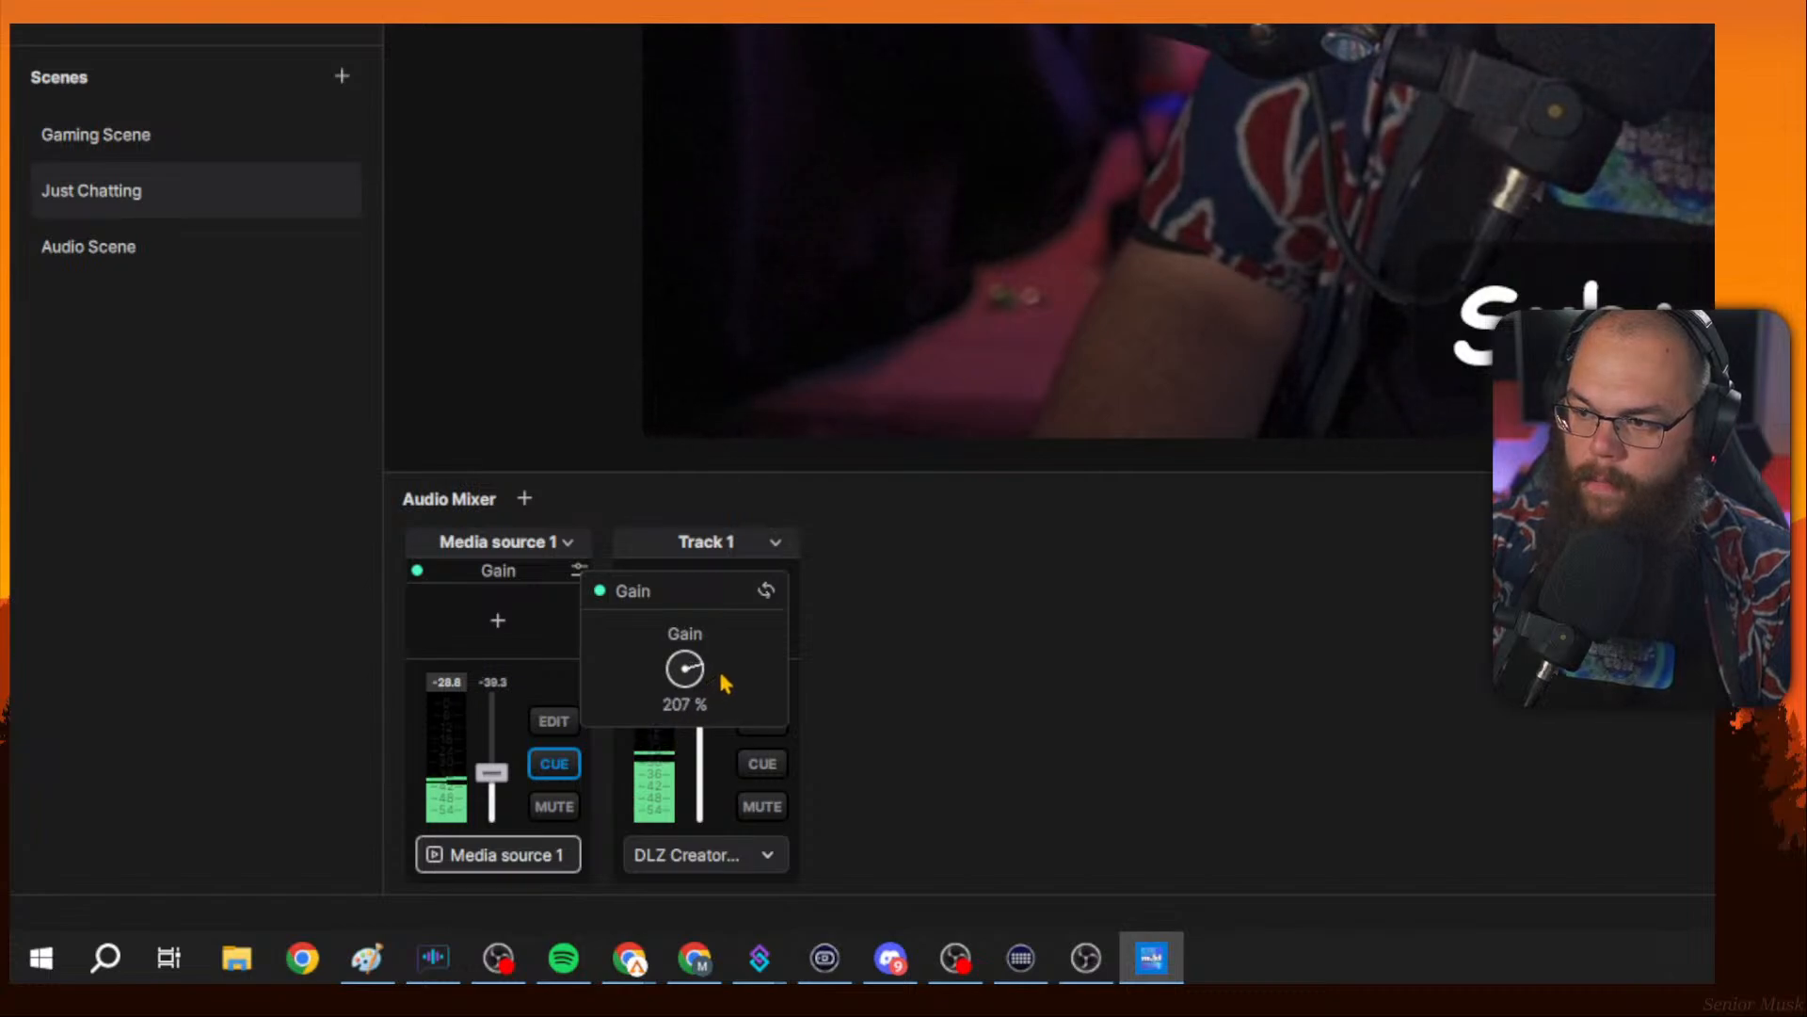
left_click(765, 590)
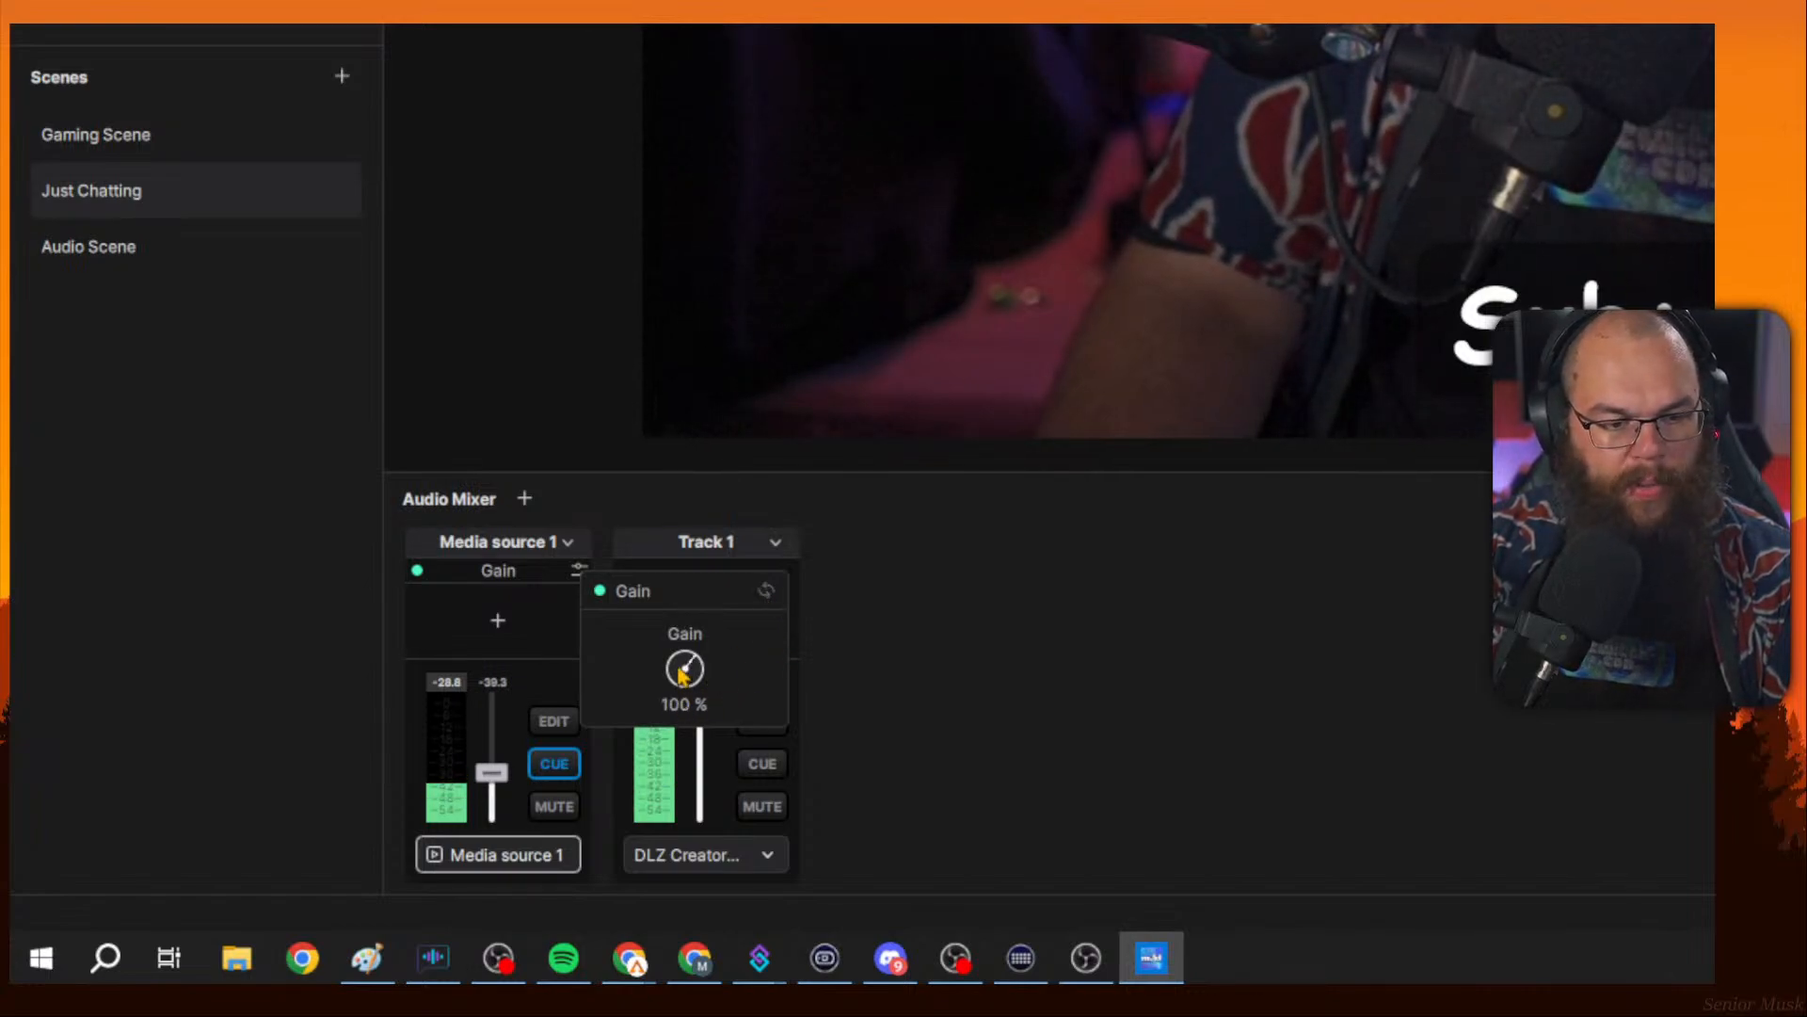
left_click(903, 641)
Add a Magic Mic effect to Media source 1 and turn off its Automatic Gain Control.
left_click(467, 636)
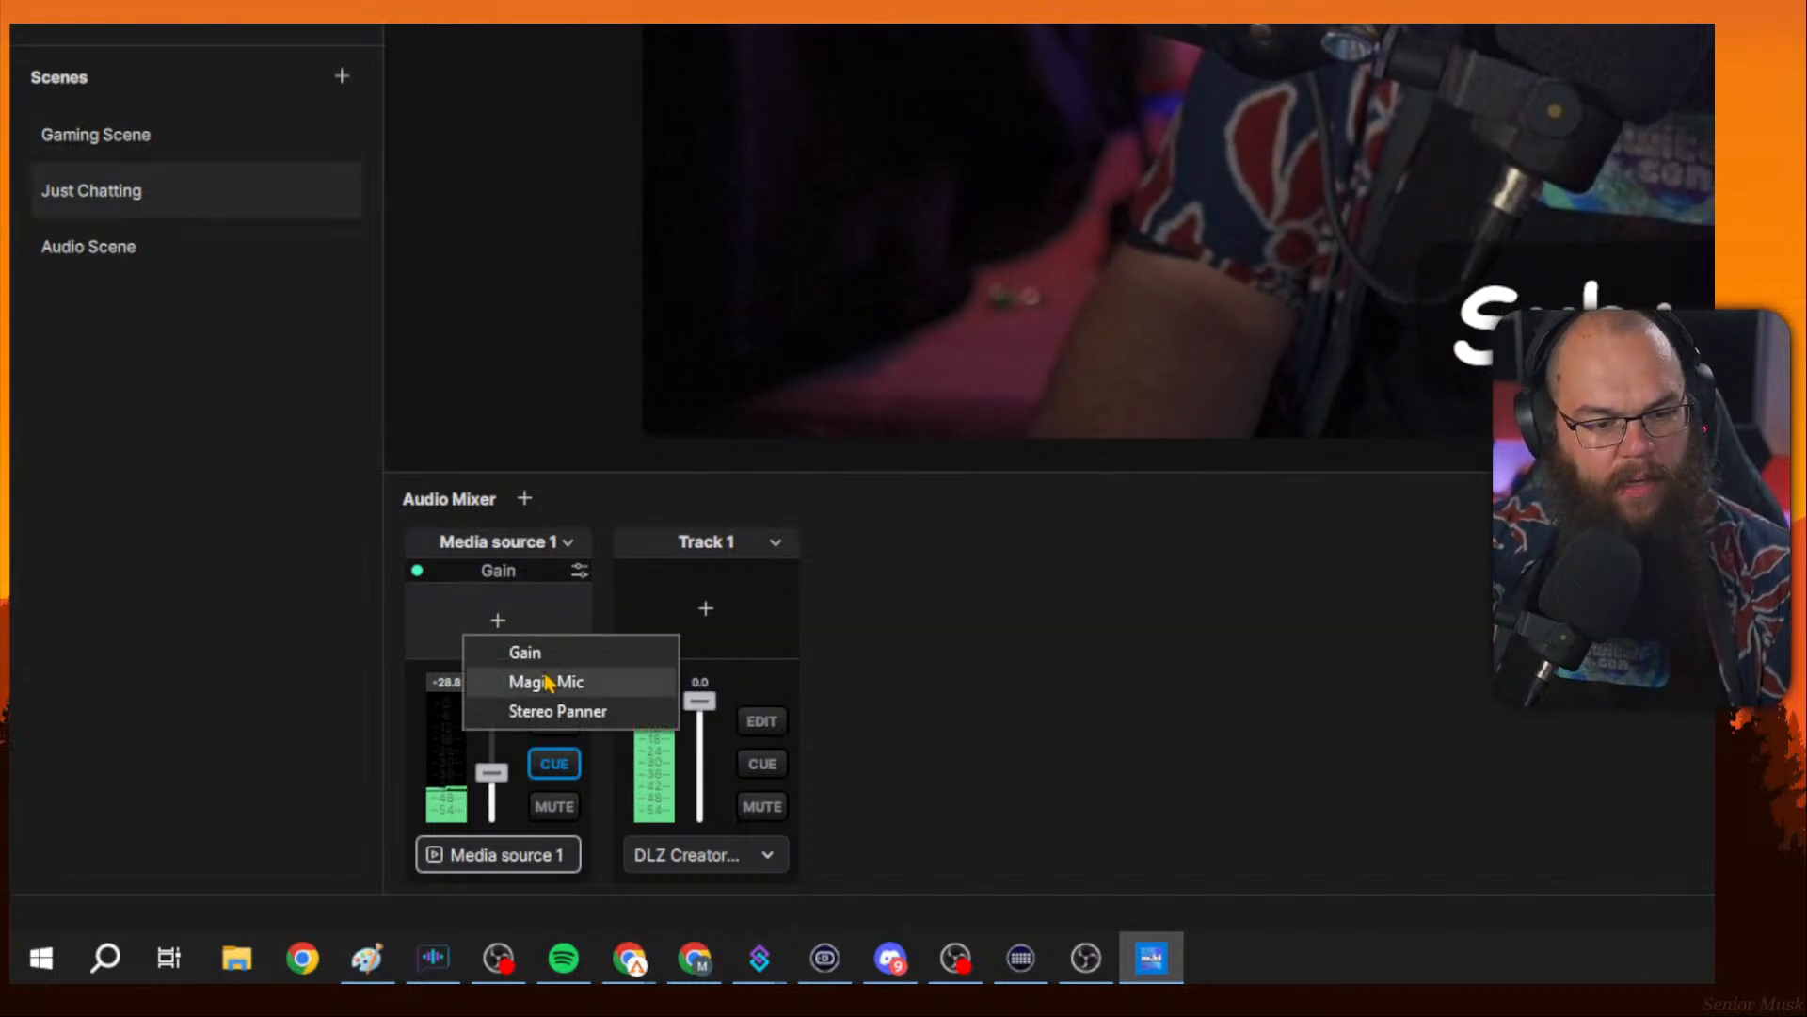
left_click(546, 681)
left_click(579, 595)
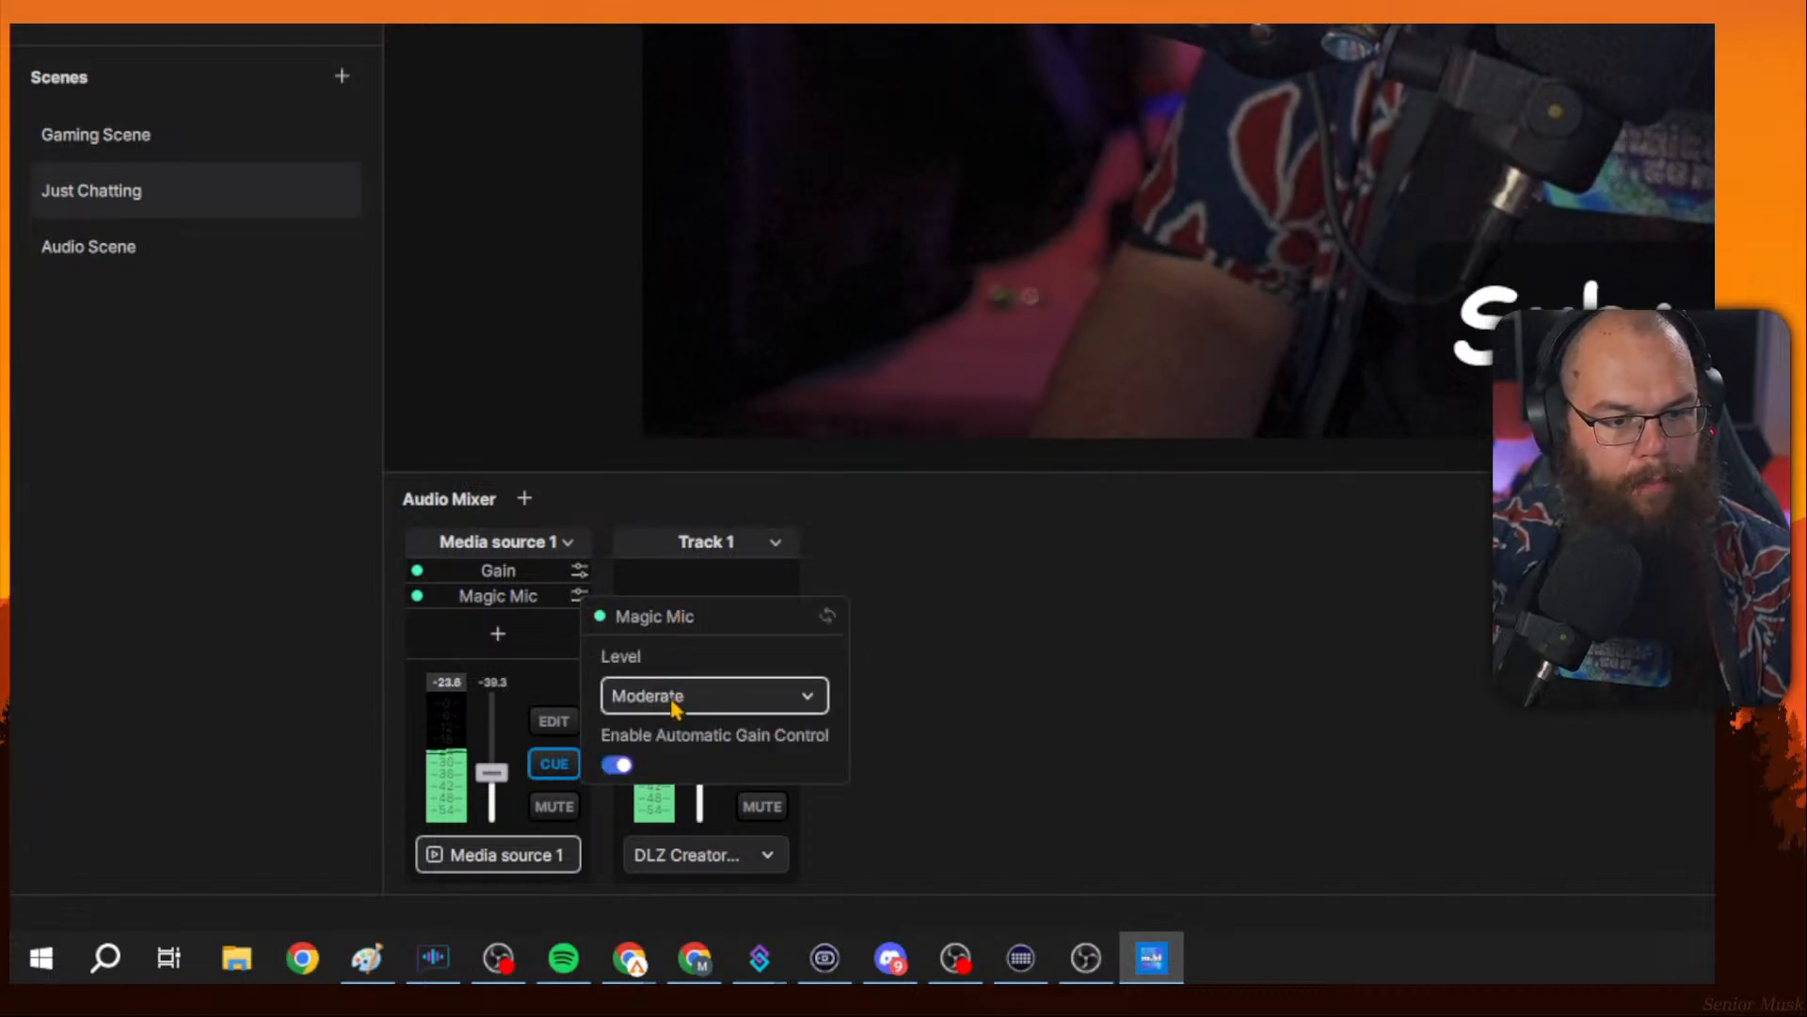
left_click(618, 764)
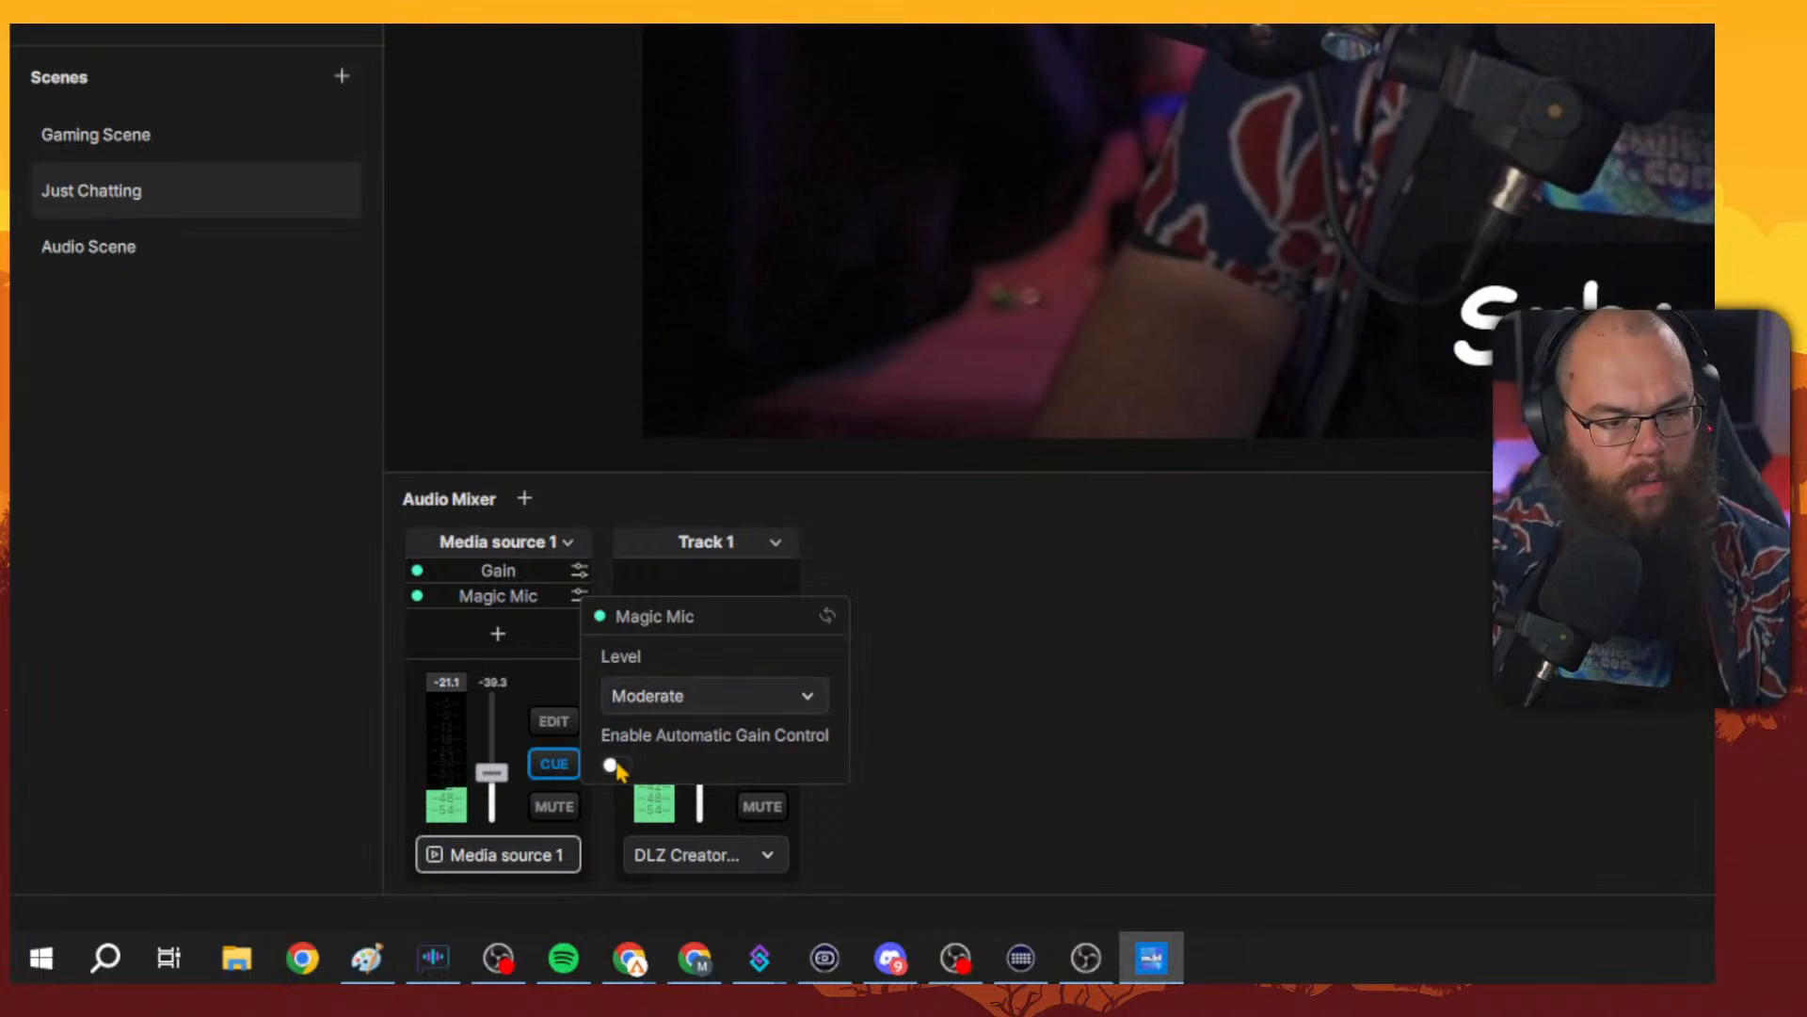
left_click(666, 701)
left_click(669, 698)
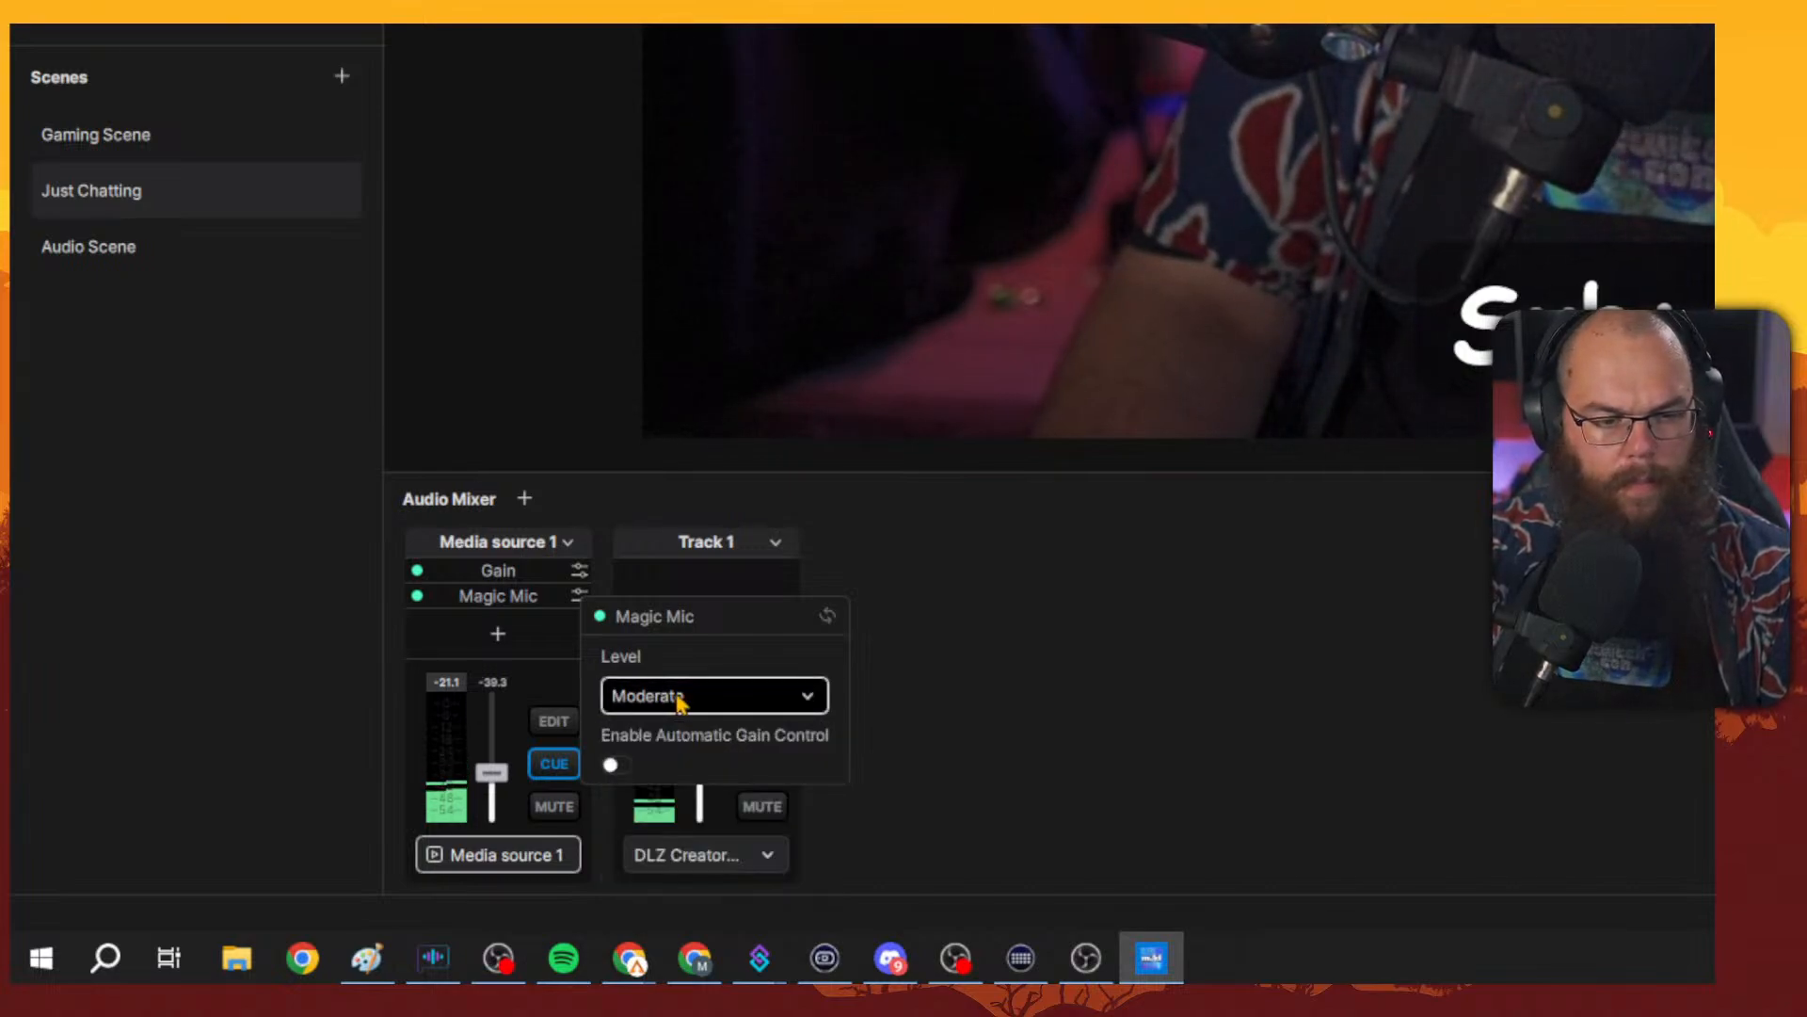
Reset Media source 1's Gain to 100% and disable its Gain and Magic Mic effects.
left_click(579, 571)
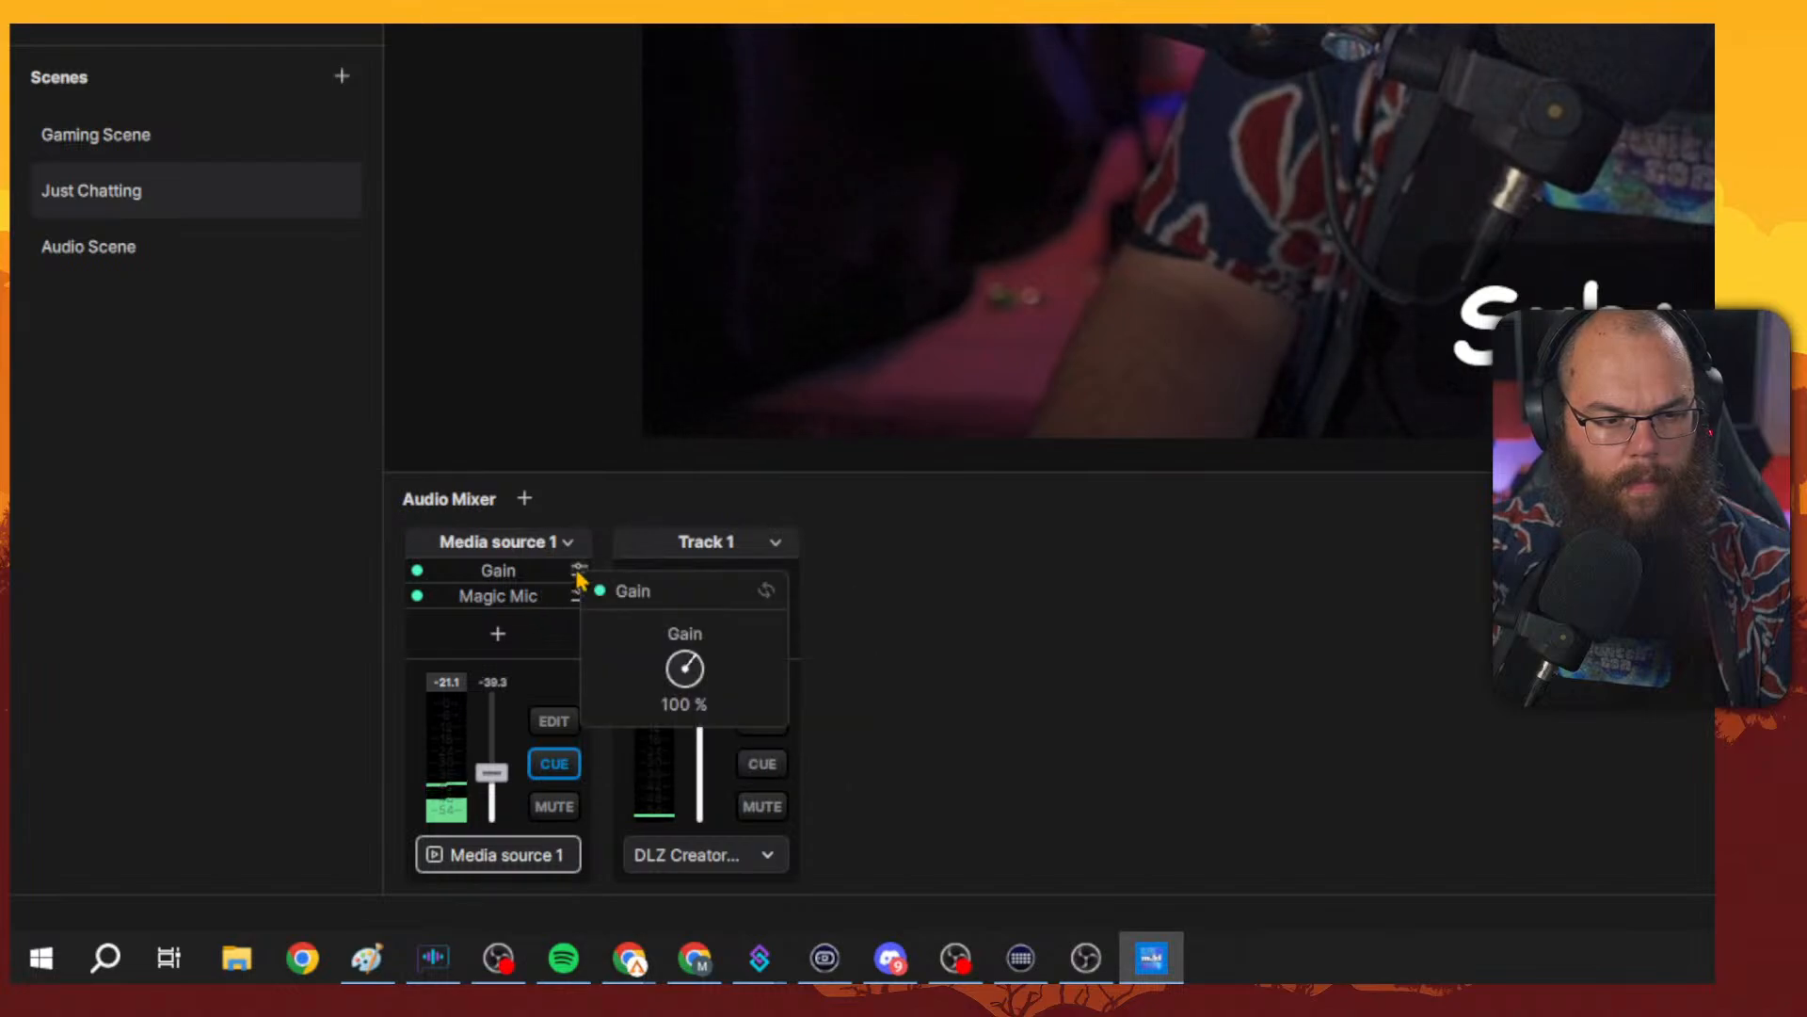
double_click(693, 661)
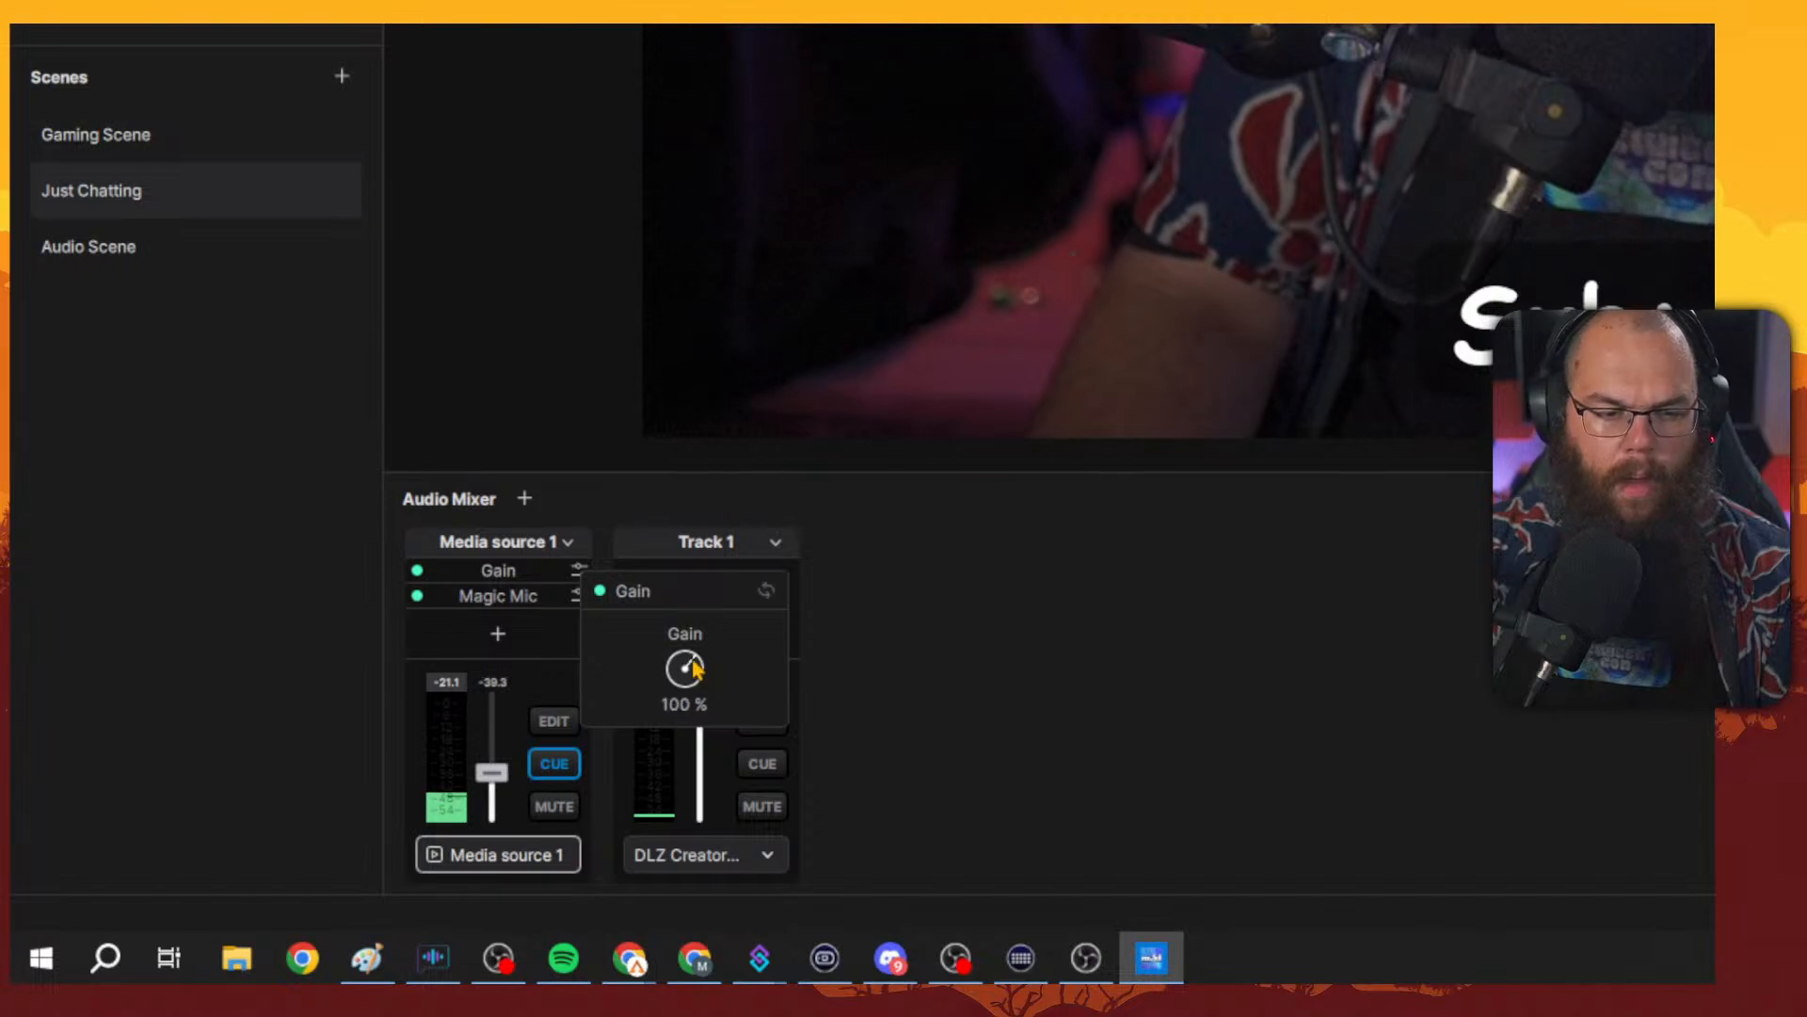
left_click(468, 595)
left_click(417, 596)
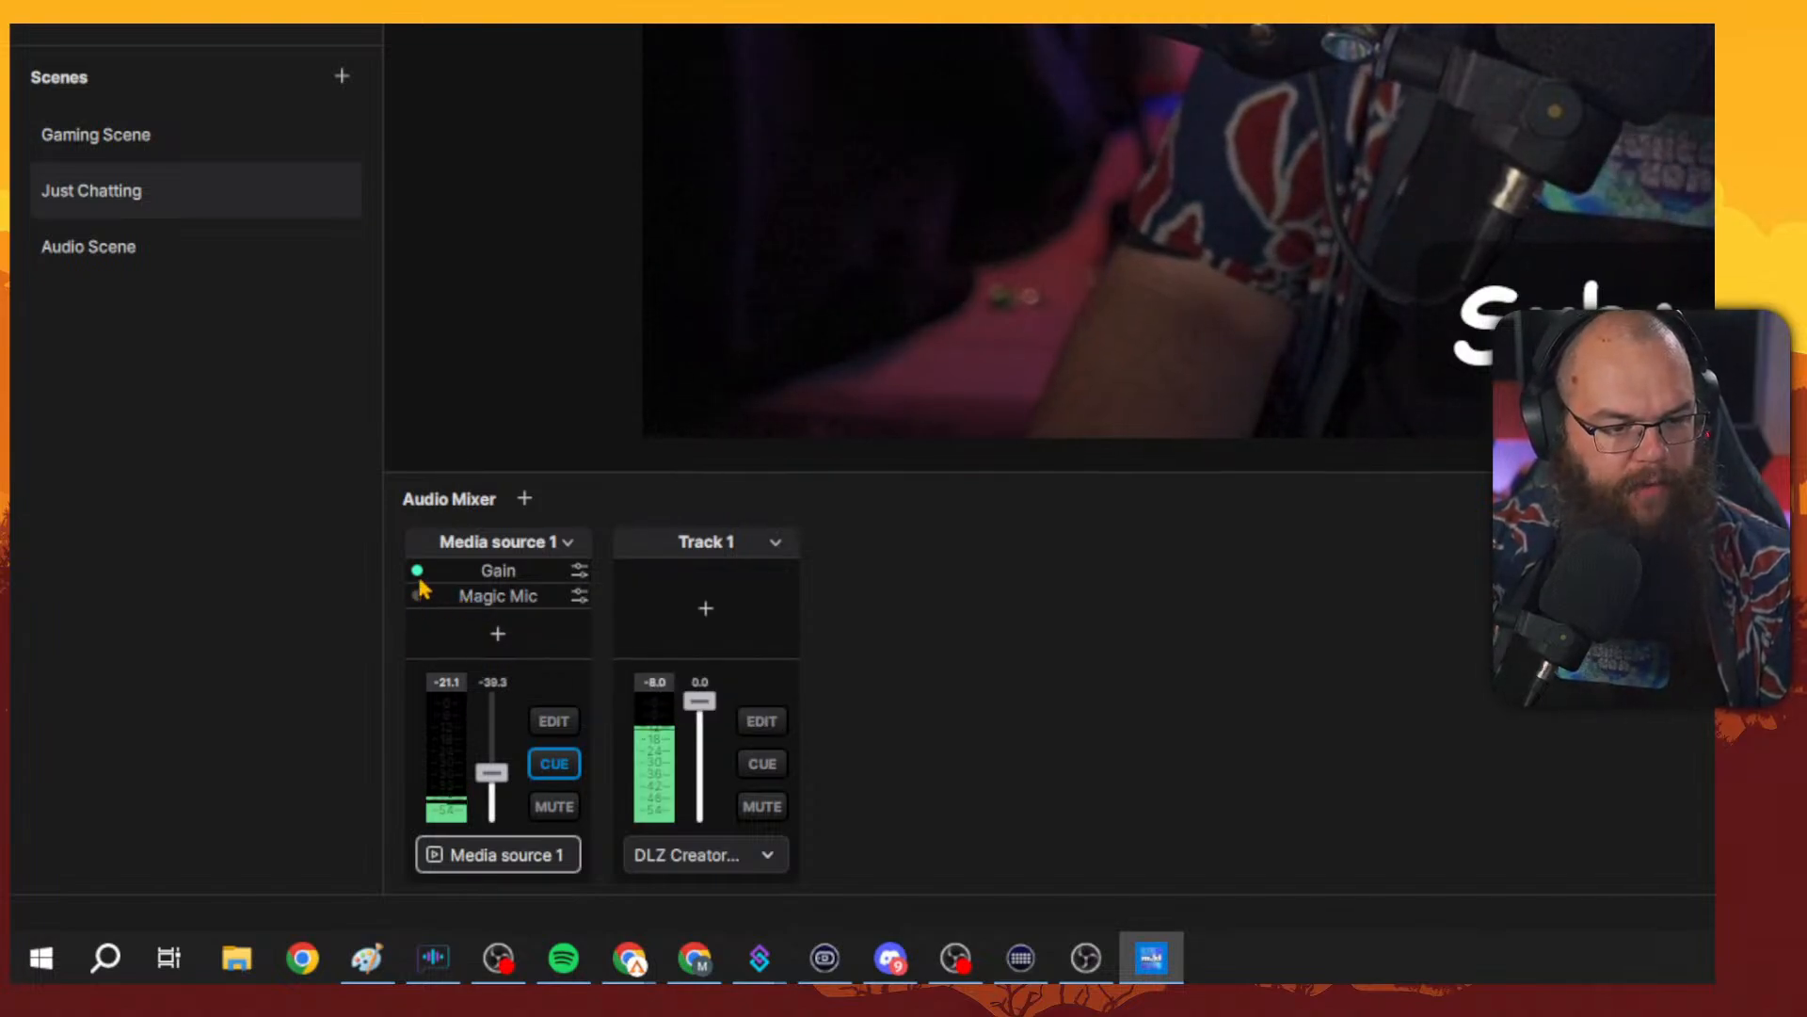
Move cue monitoring from Media source 1 to Track 1.
left_click(704, 610)
left_click(555, 763)
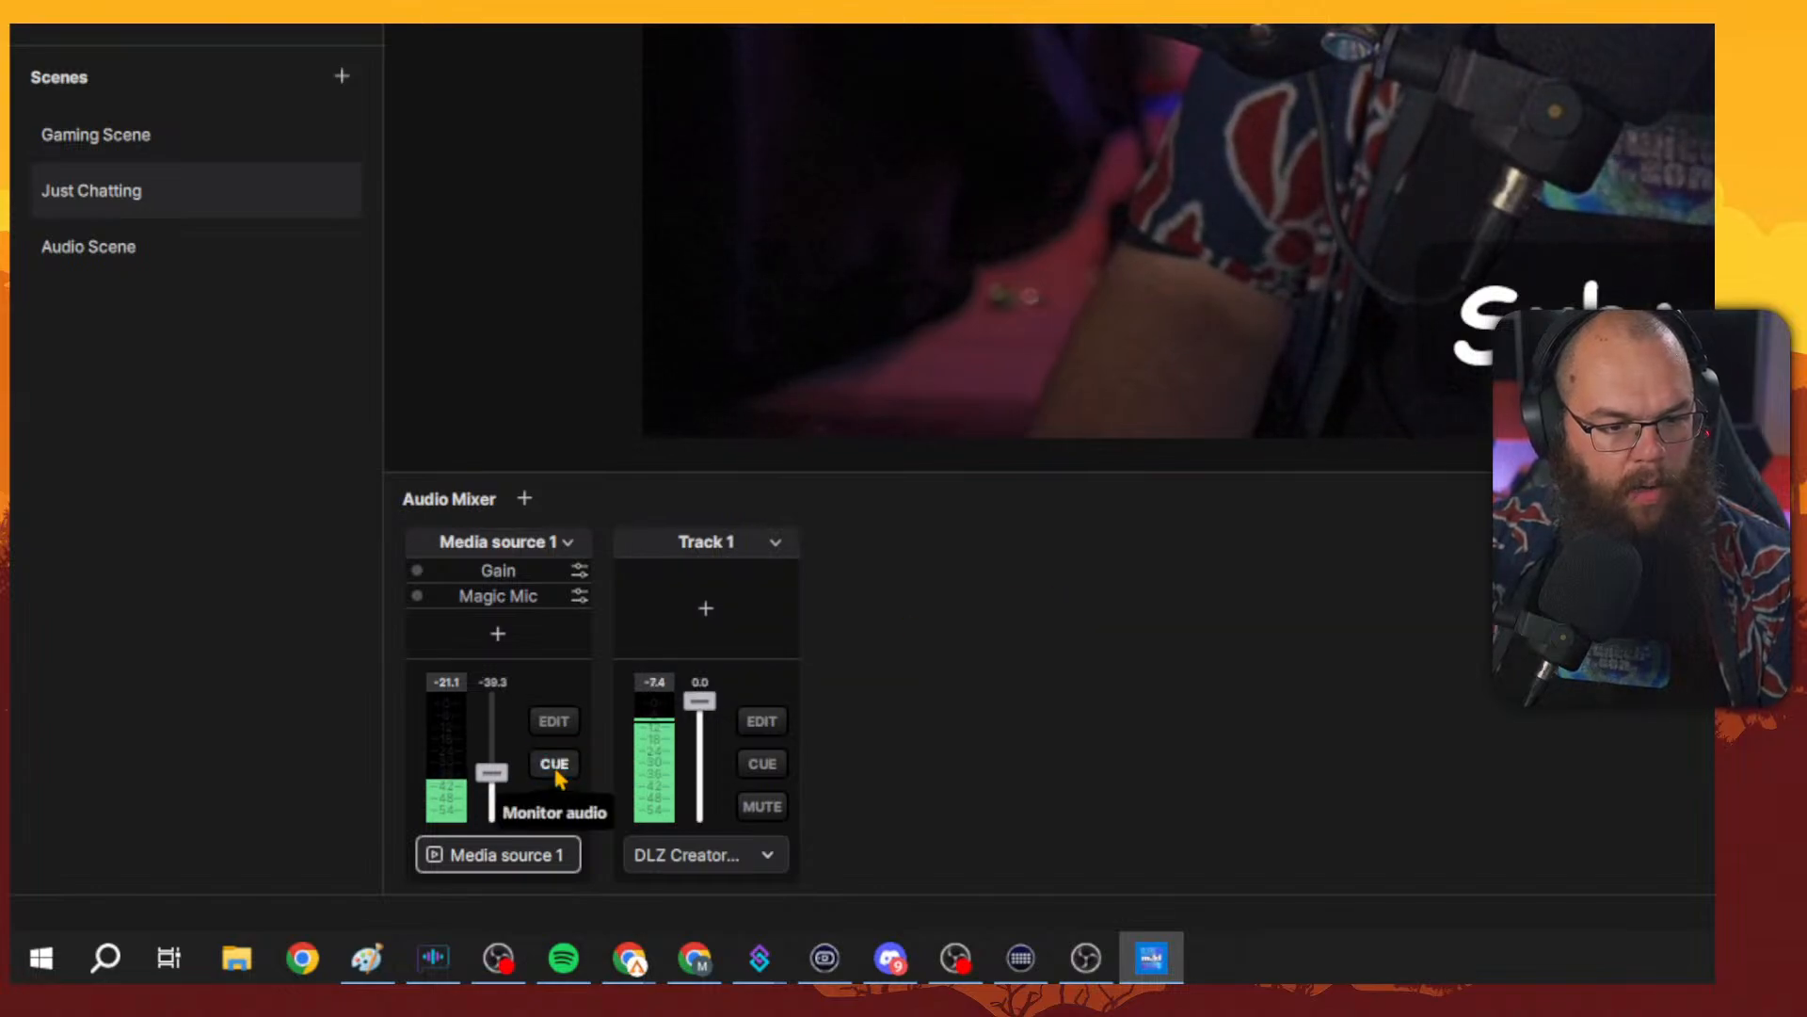
left_click(768, 776)
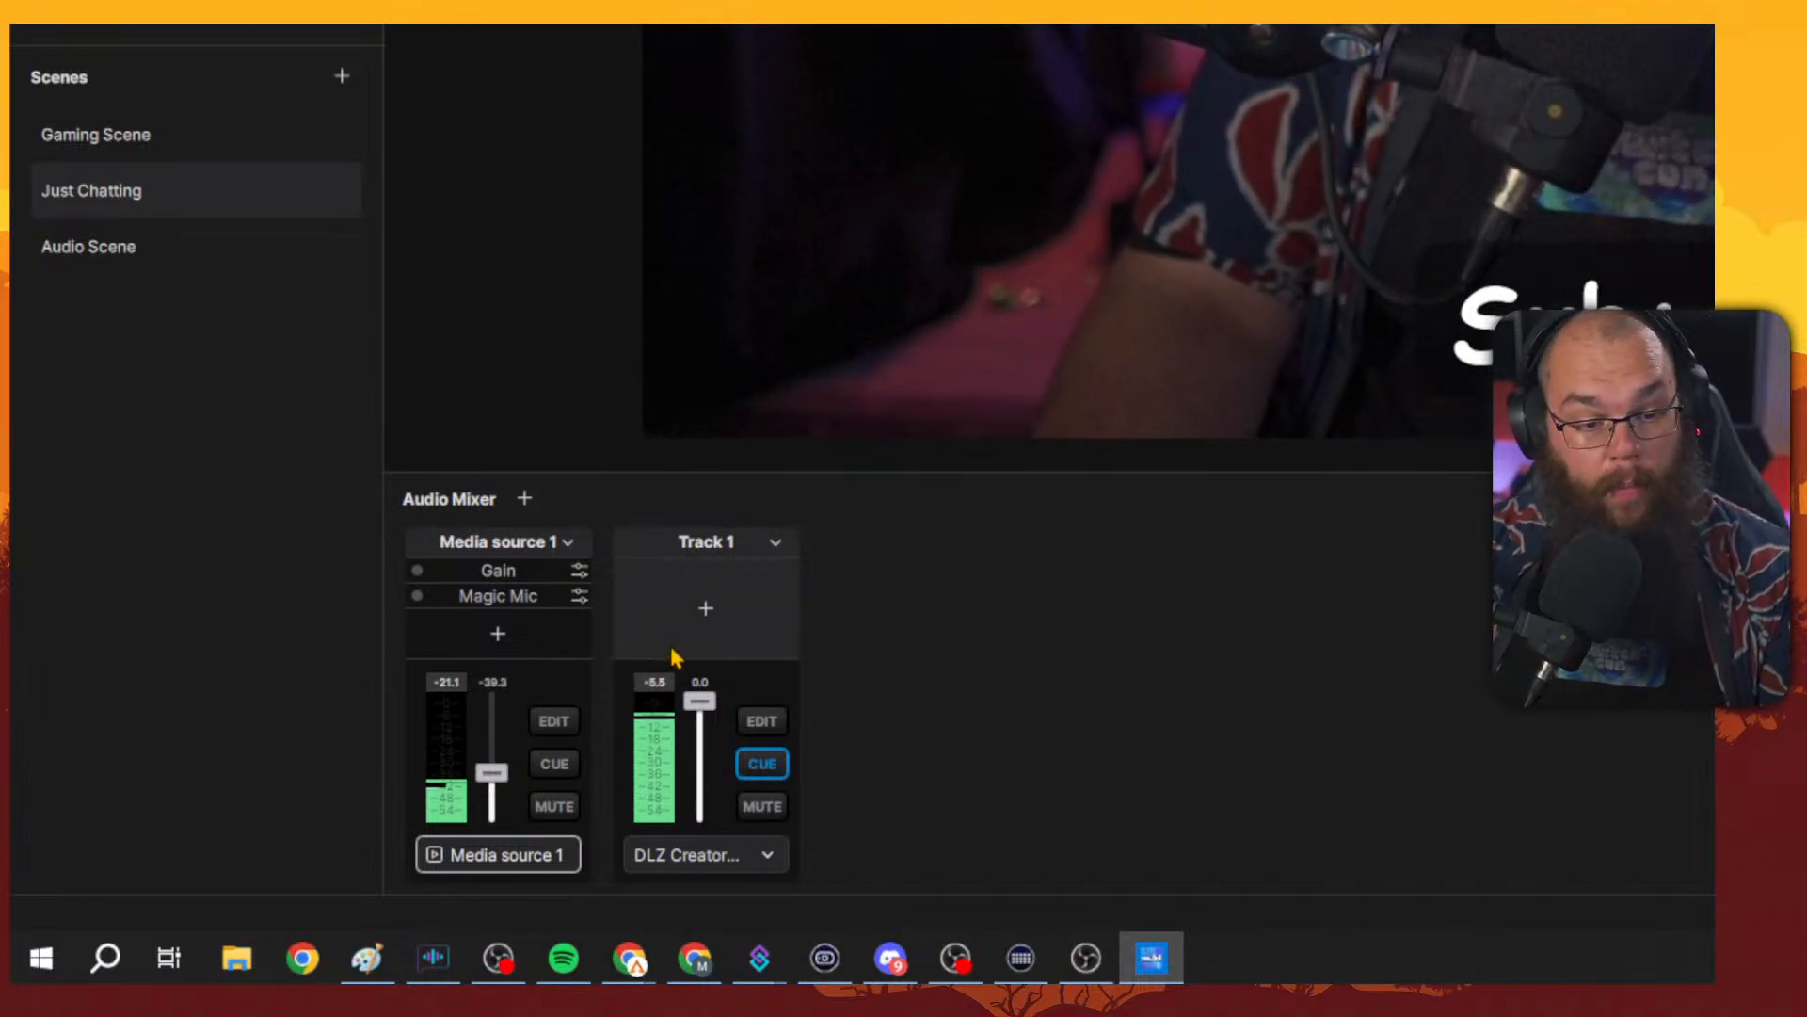
Add a Magic Mic effect to Track 1 and turn off its Automatic Gain Control.
left_click(704, 610)
left_click(770, 648)
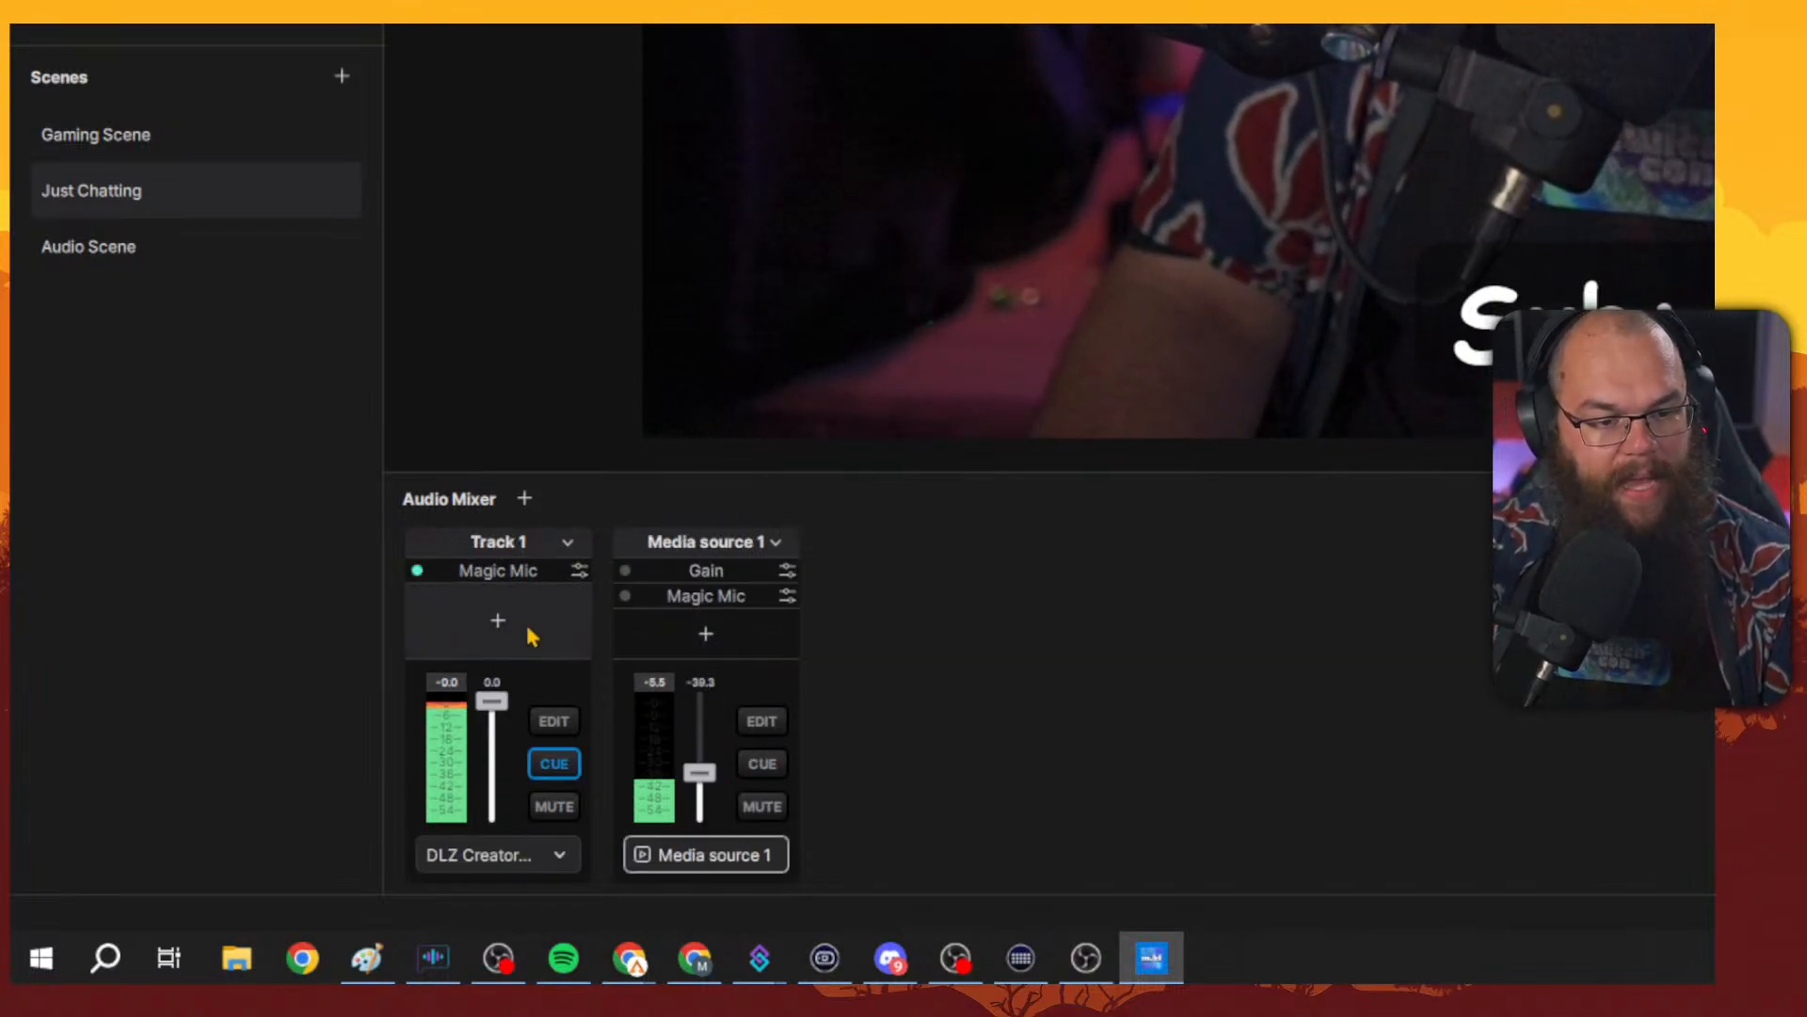
left_click(580, 571)
left_click(612, 740)
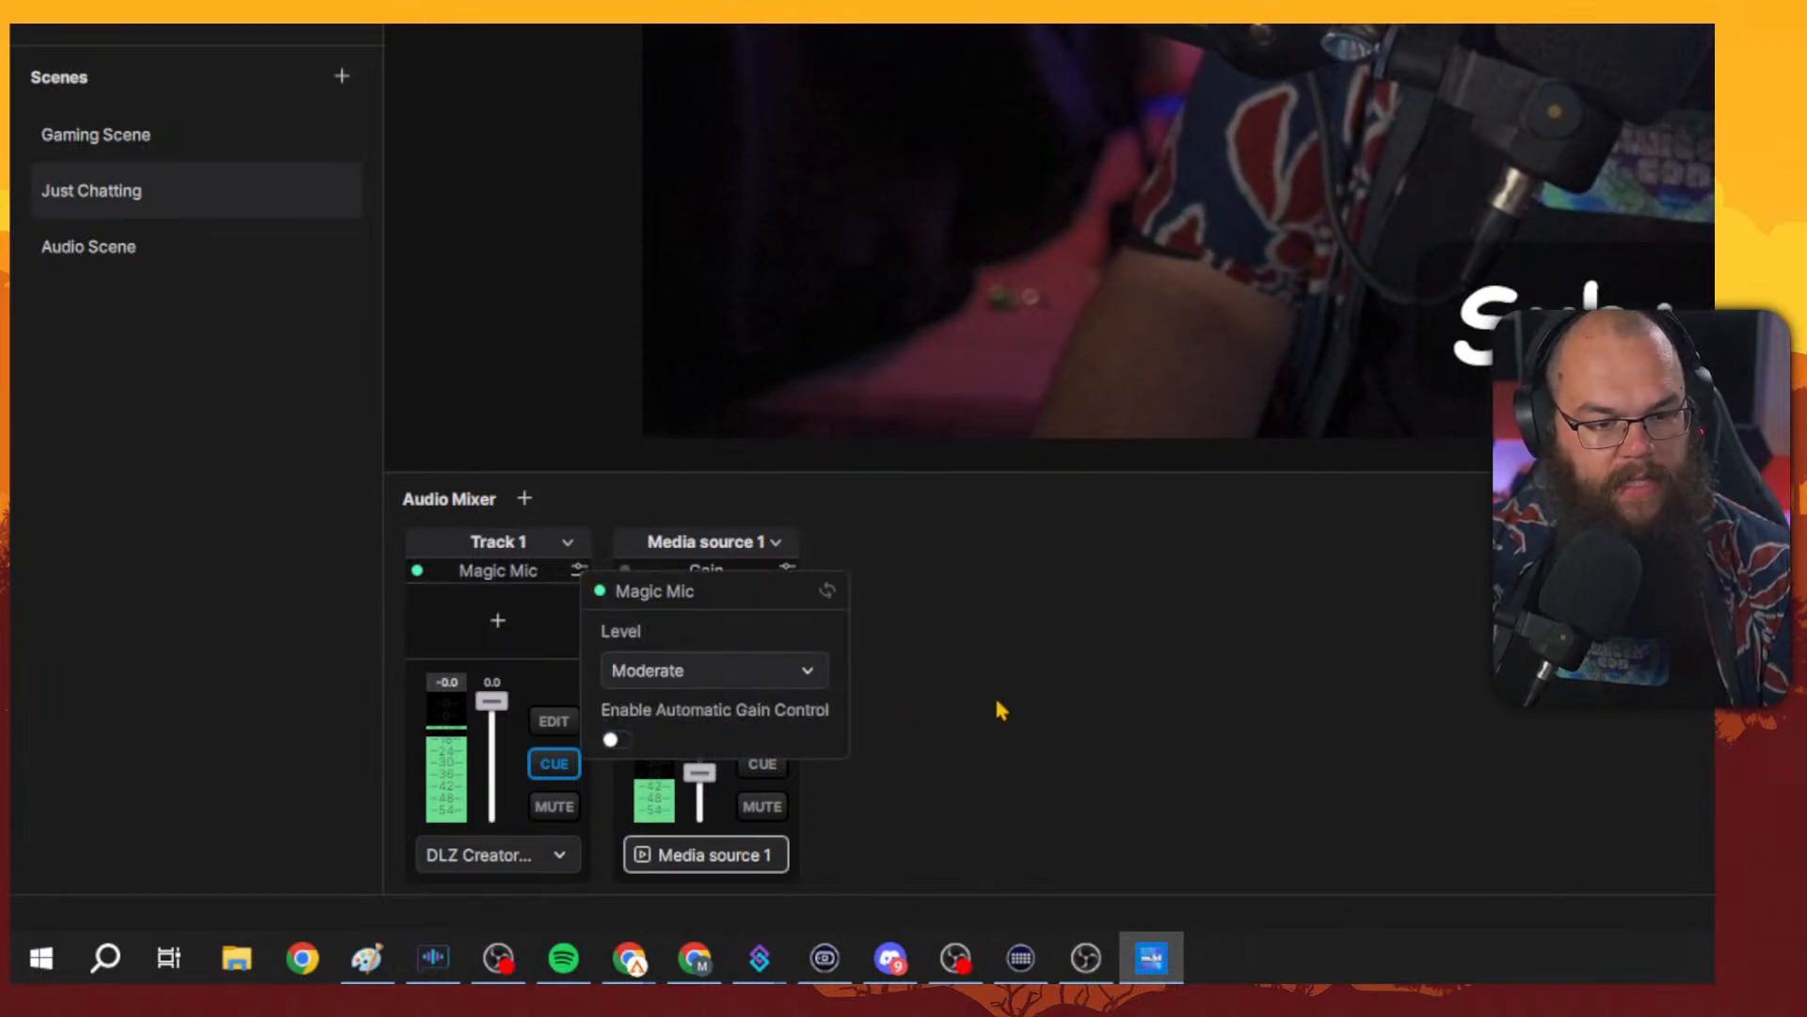
Set the Magic Mic level on Track 1 to Very High.
left_click(759, 683)
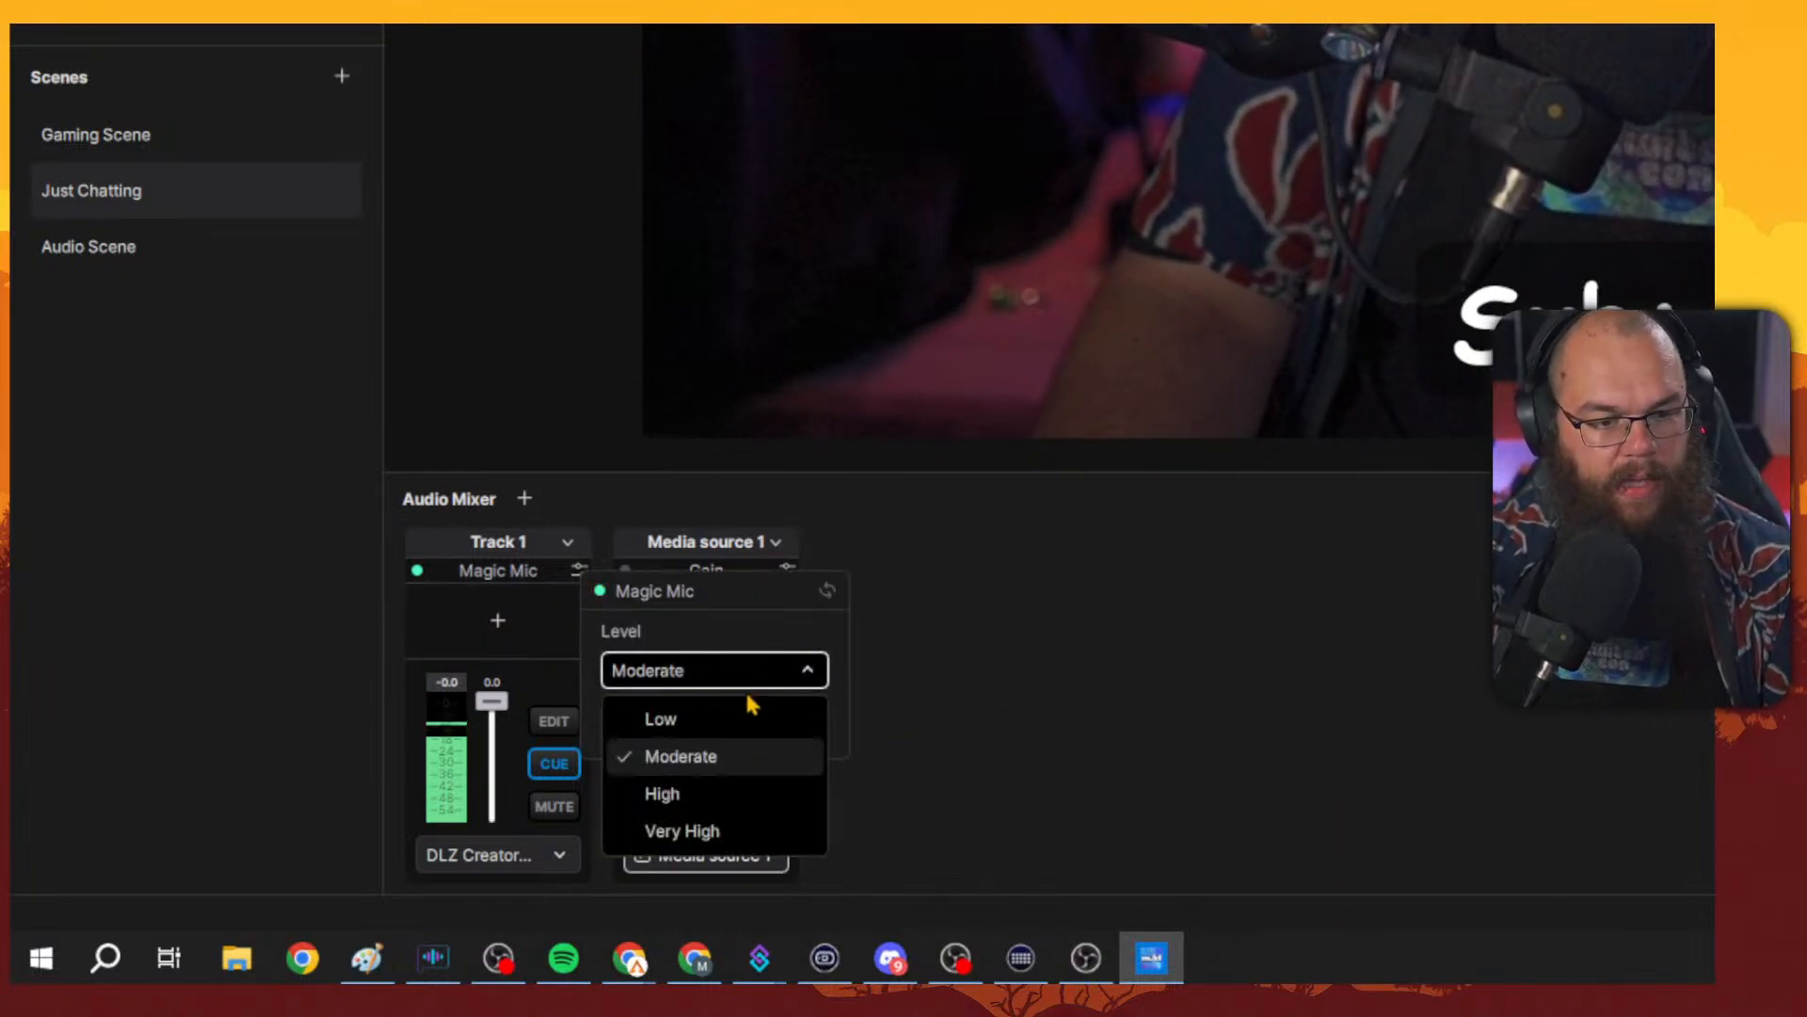
left_click(708, 833)
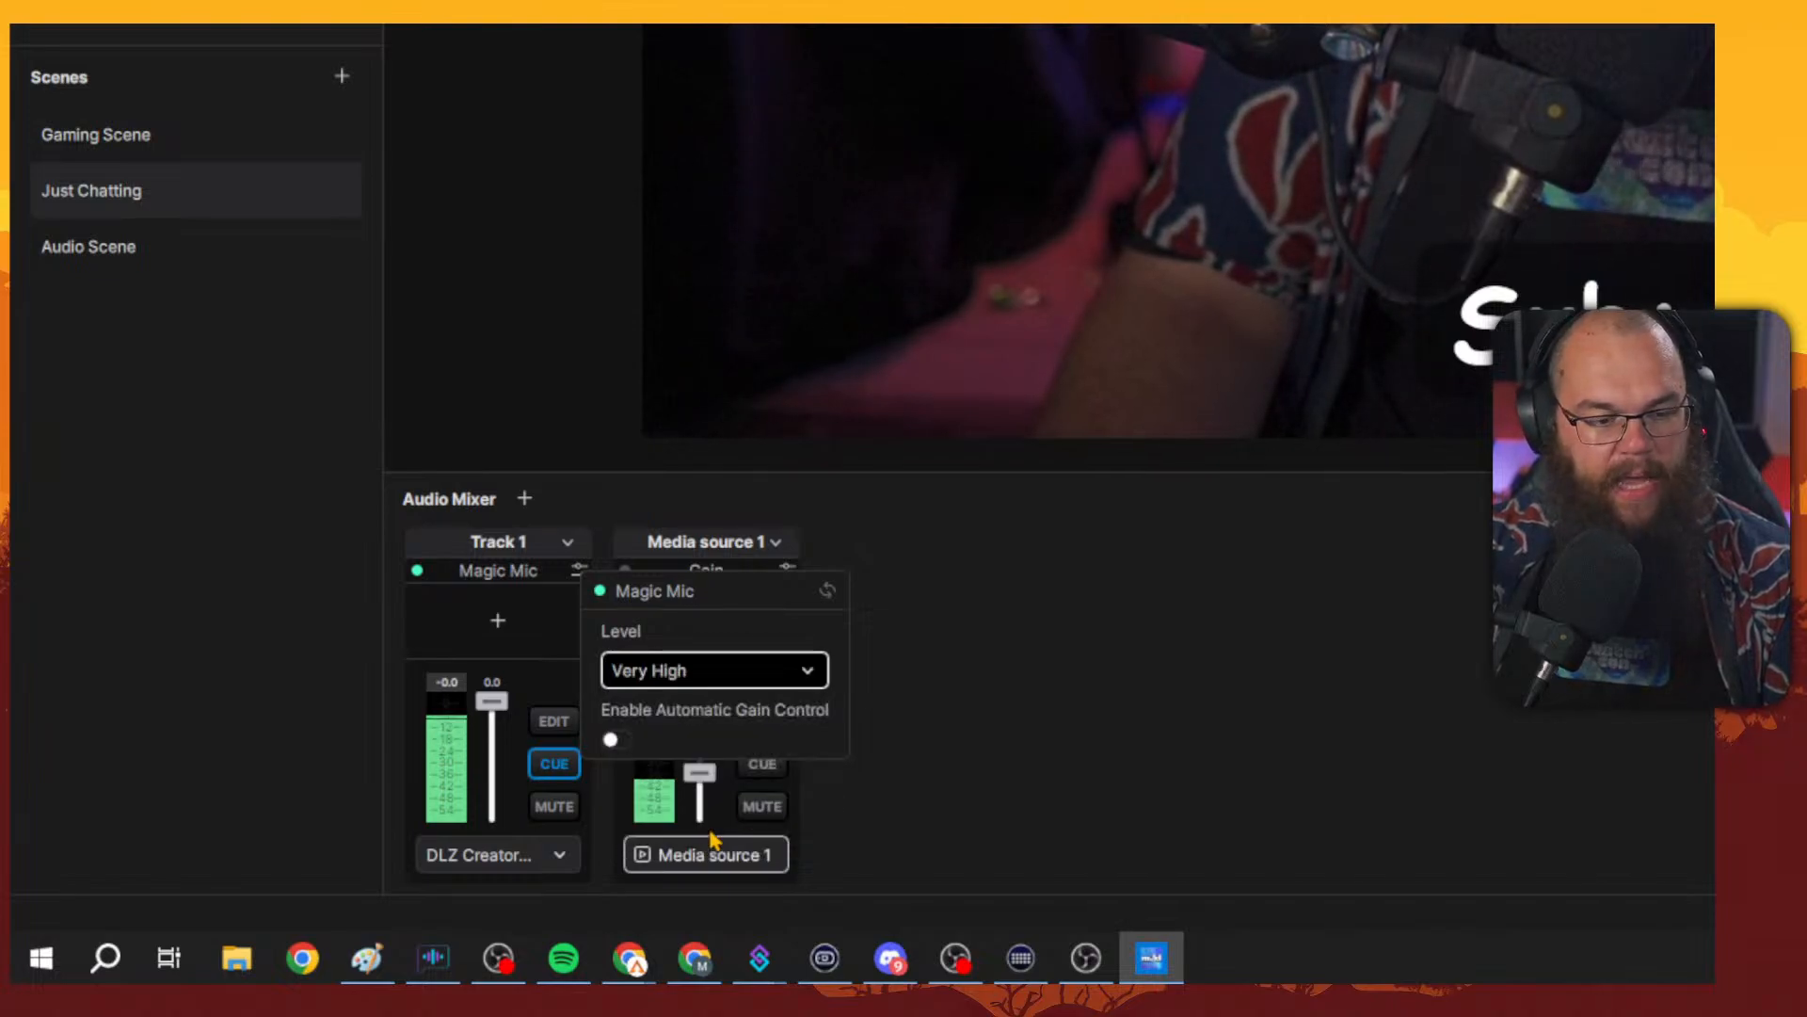
left_click(777, 686)
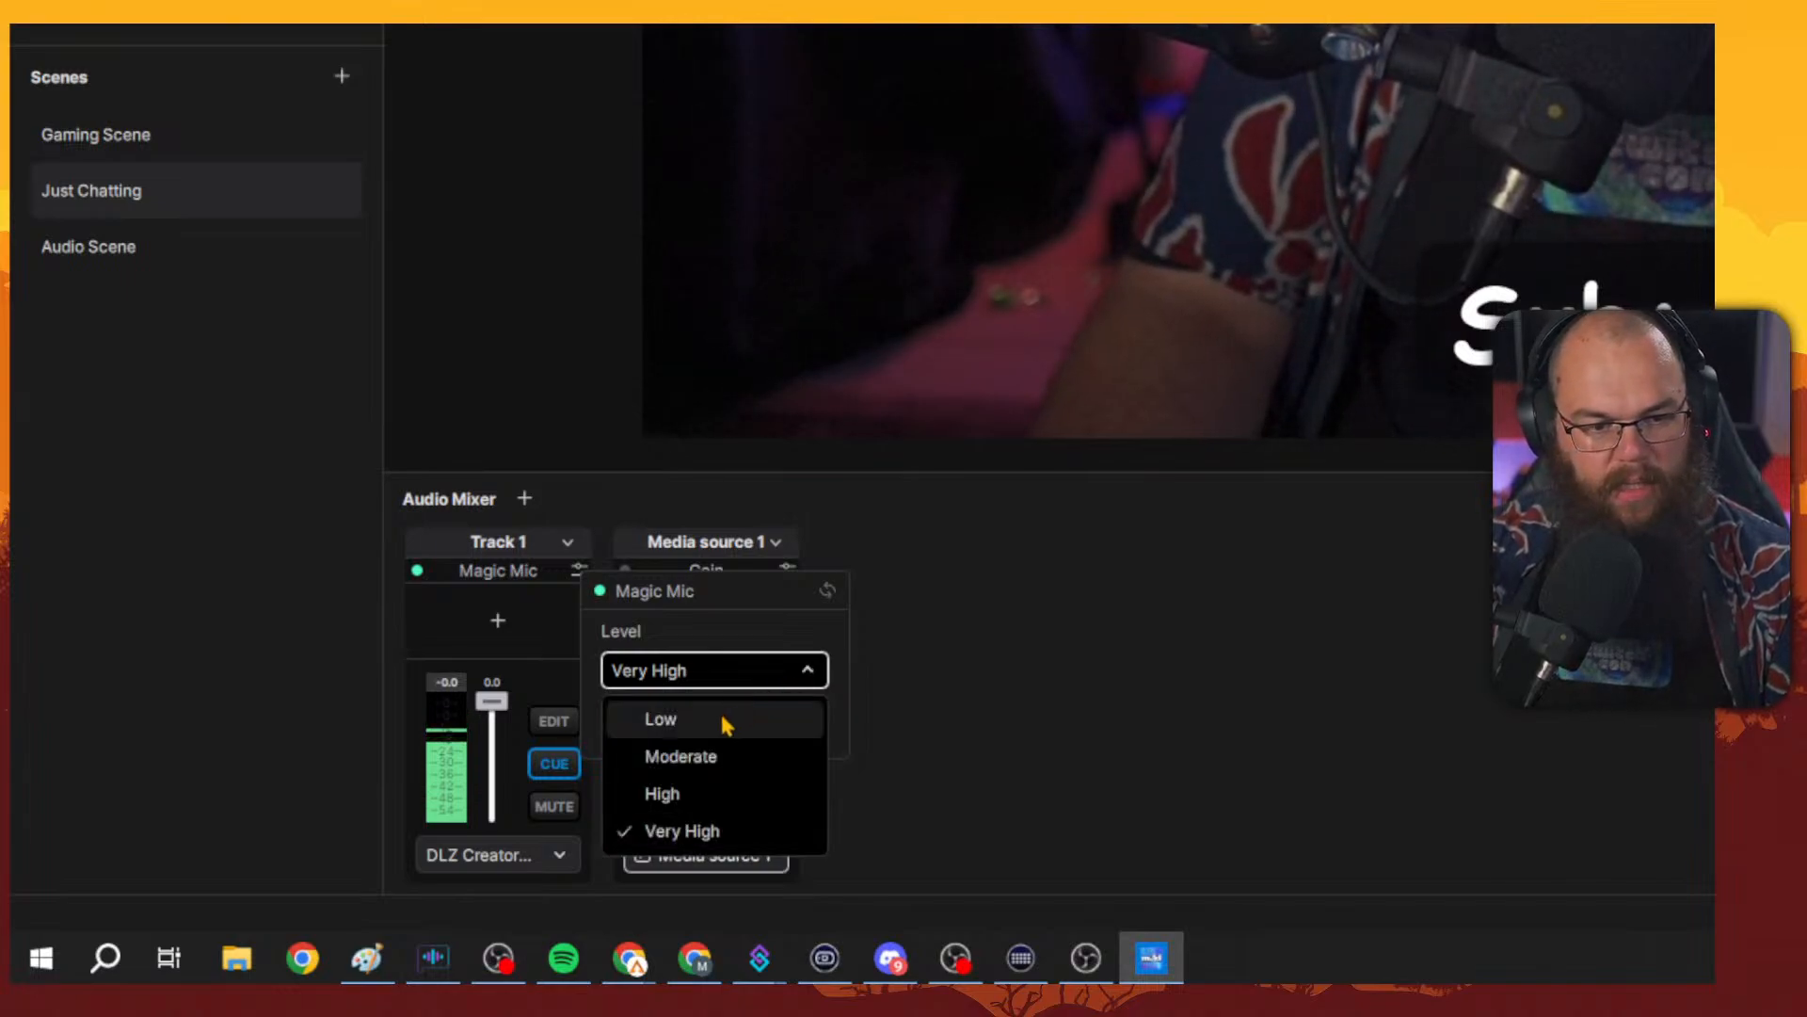
left_click(726, 718)
left_click(735, 676)
left_click(719, 826)
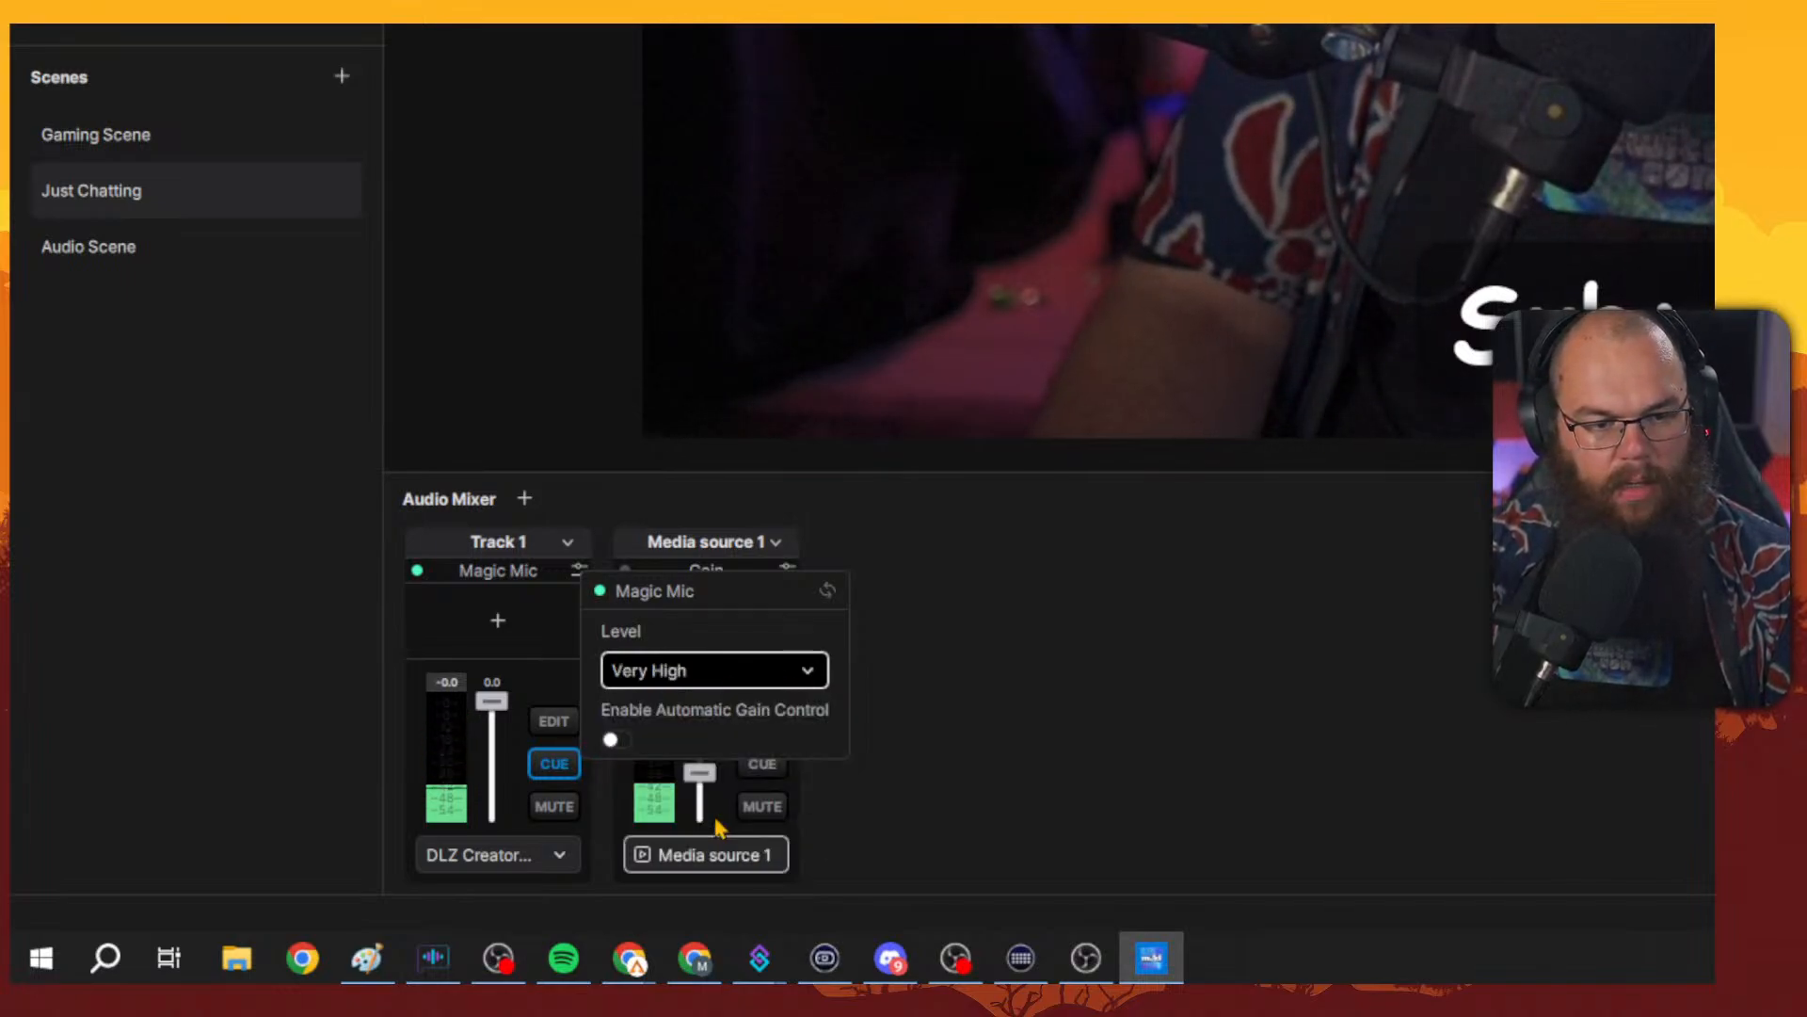
Compare Track 1 with its Magic Mic bypassed and enabled while toggling cue monitoring, then reopen the Magic Mic settings.
left_click(751, 680)
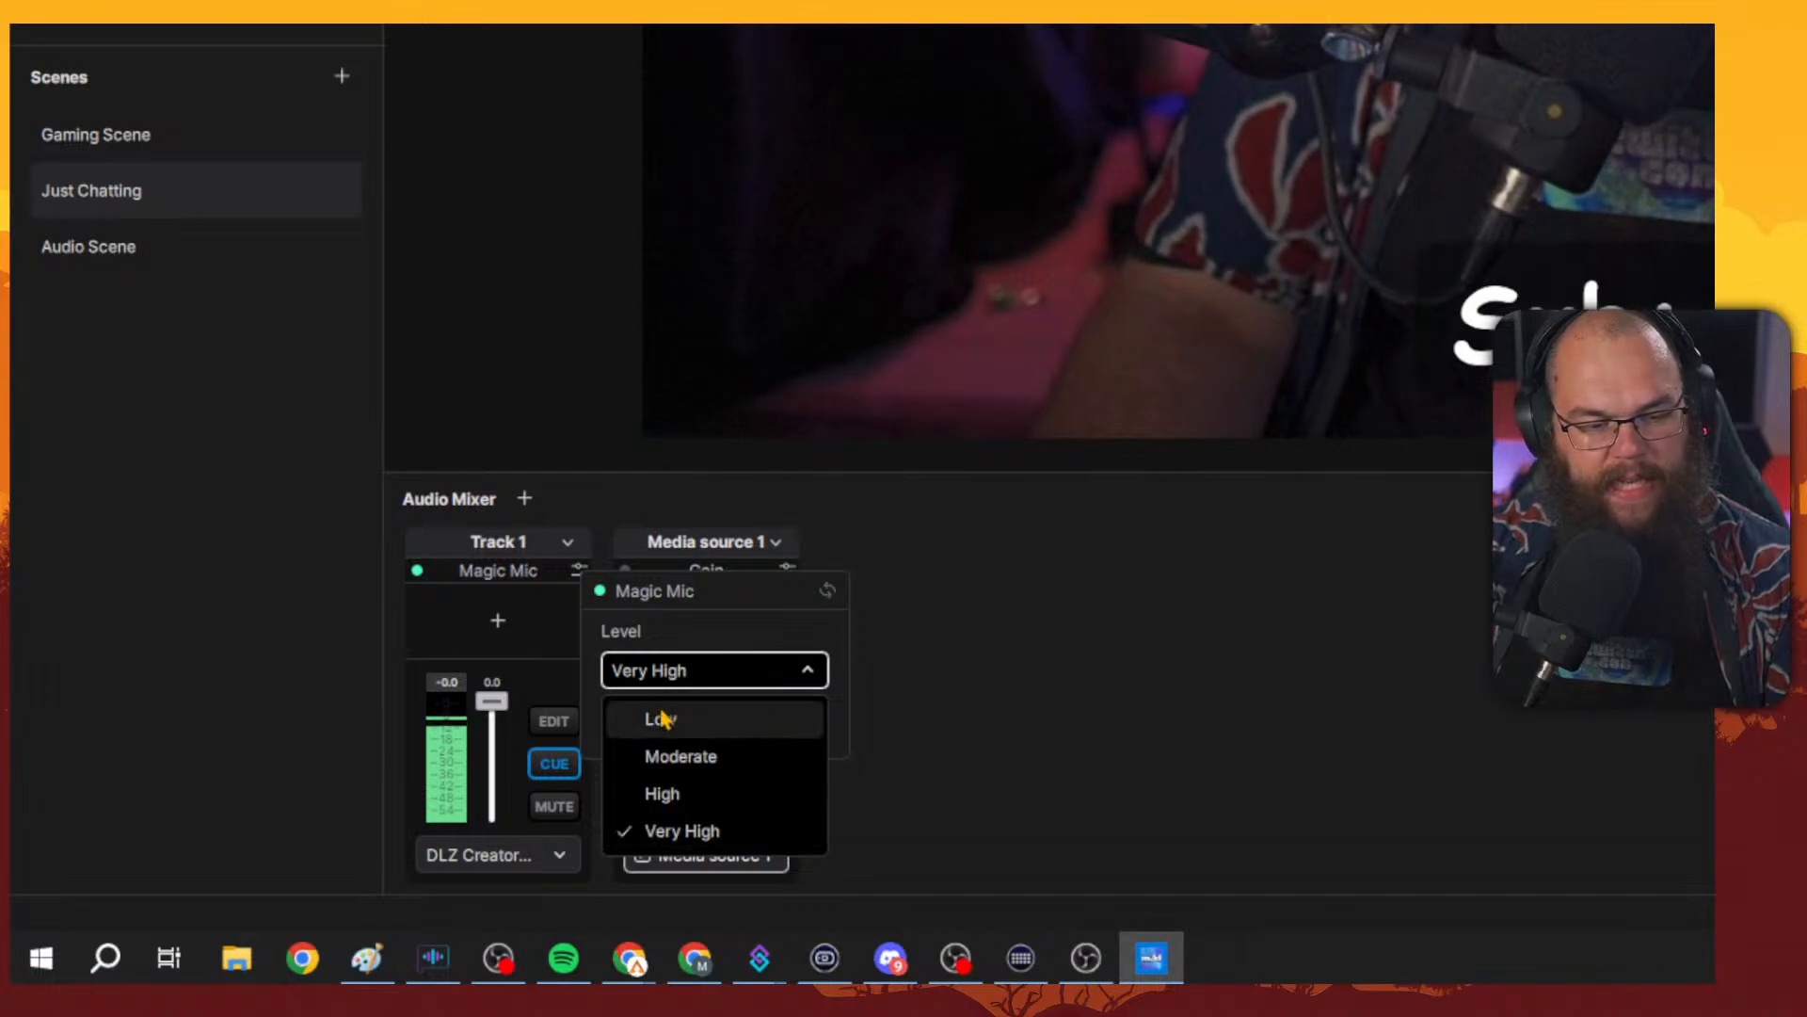
left_click(415, 572)
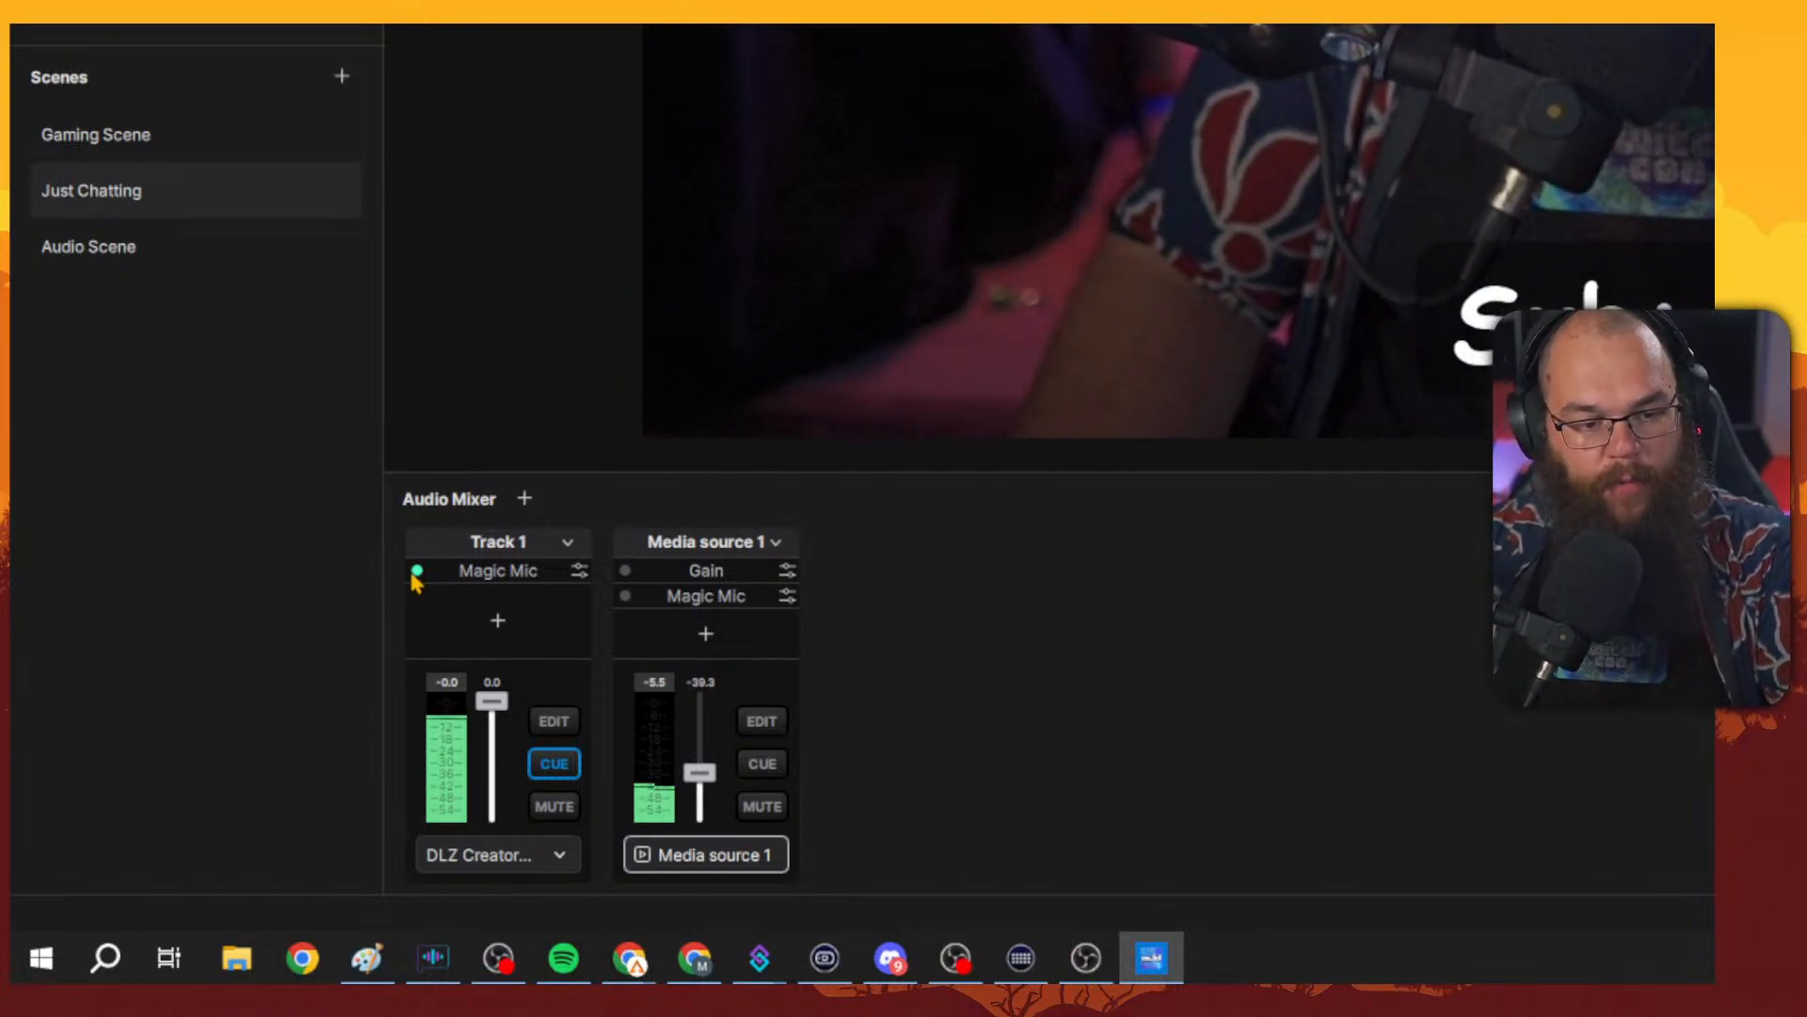
left_click(553, 764)
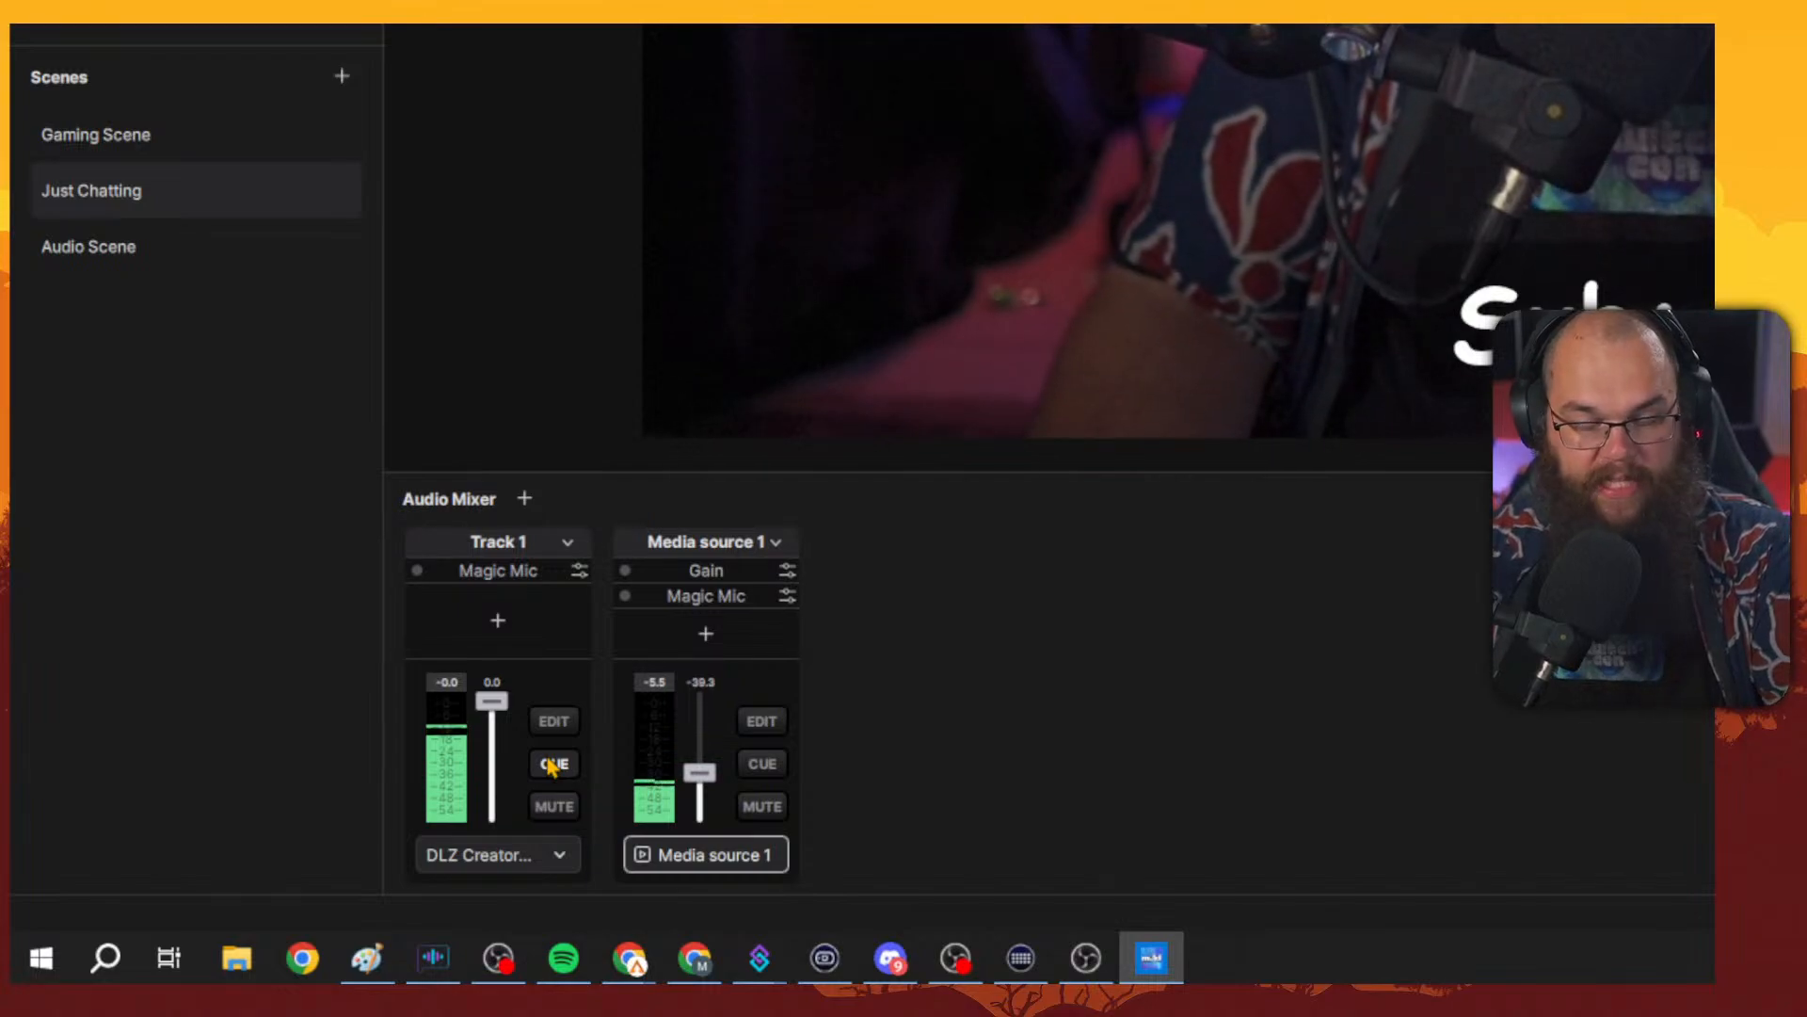
left_click(552, 767)
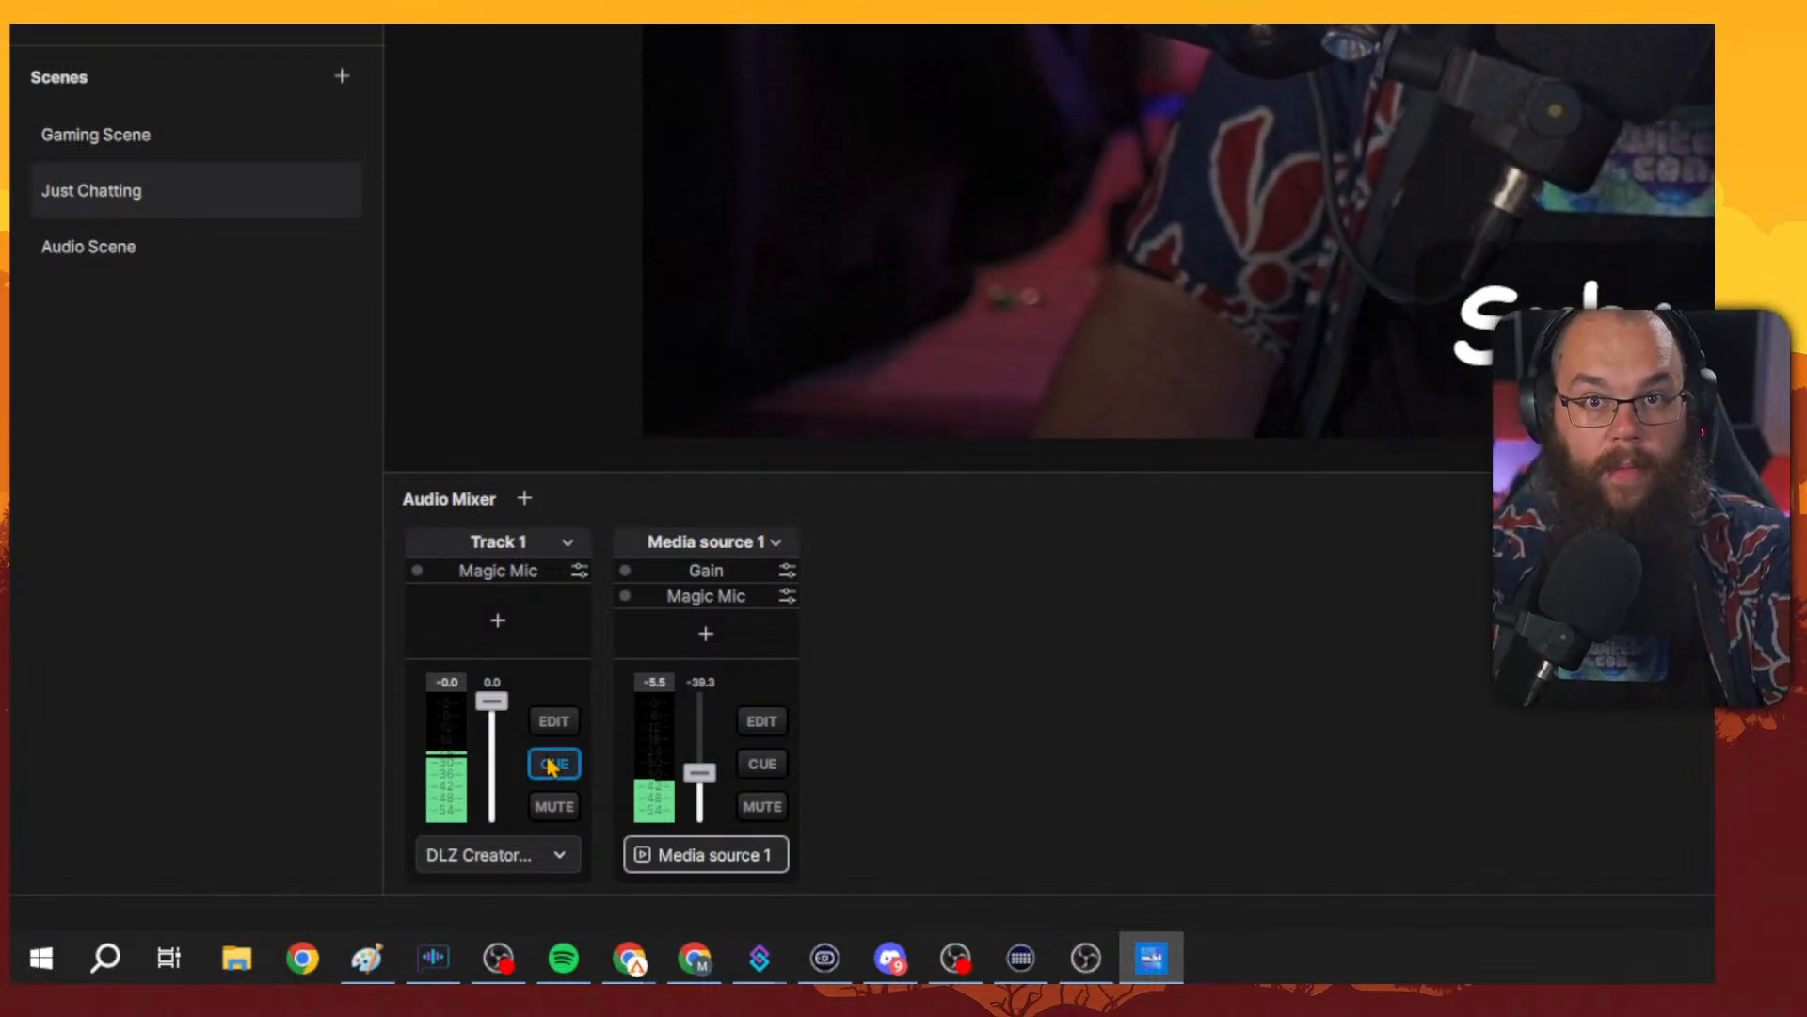
left_click(418, 571)
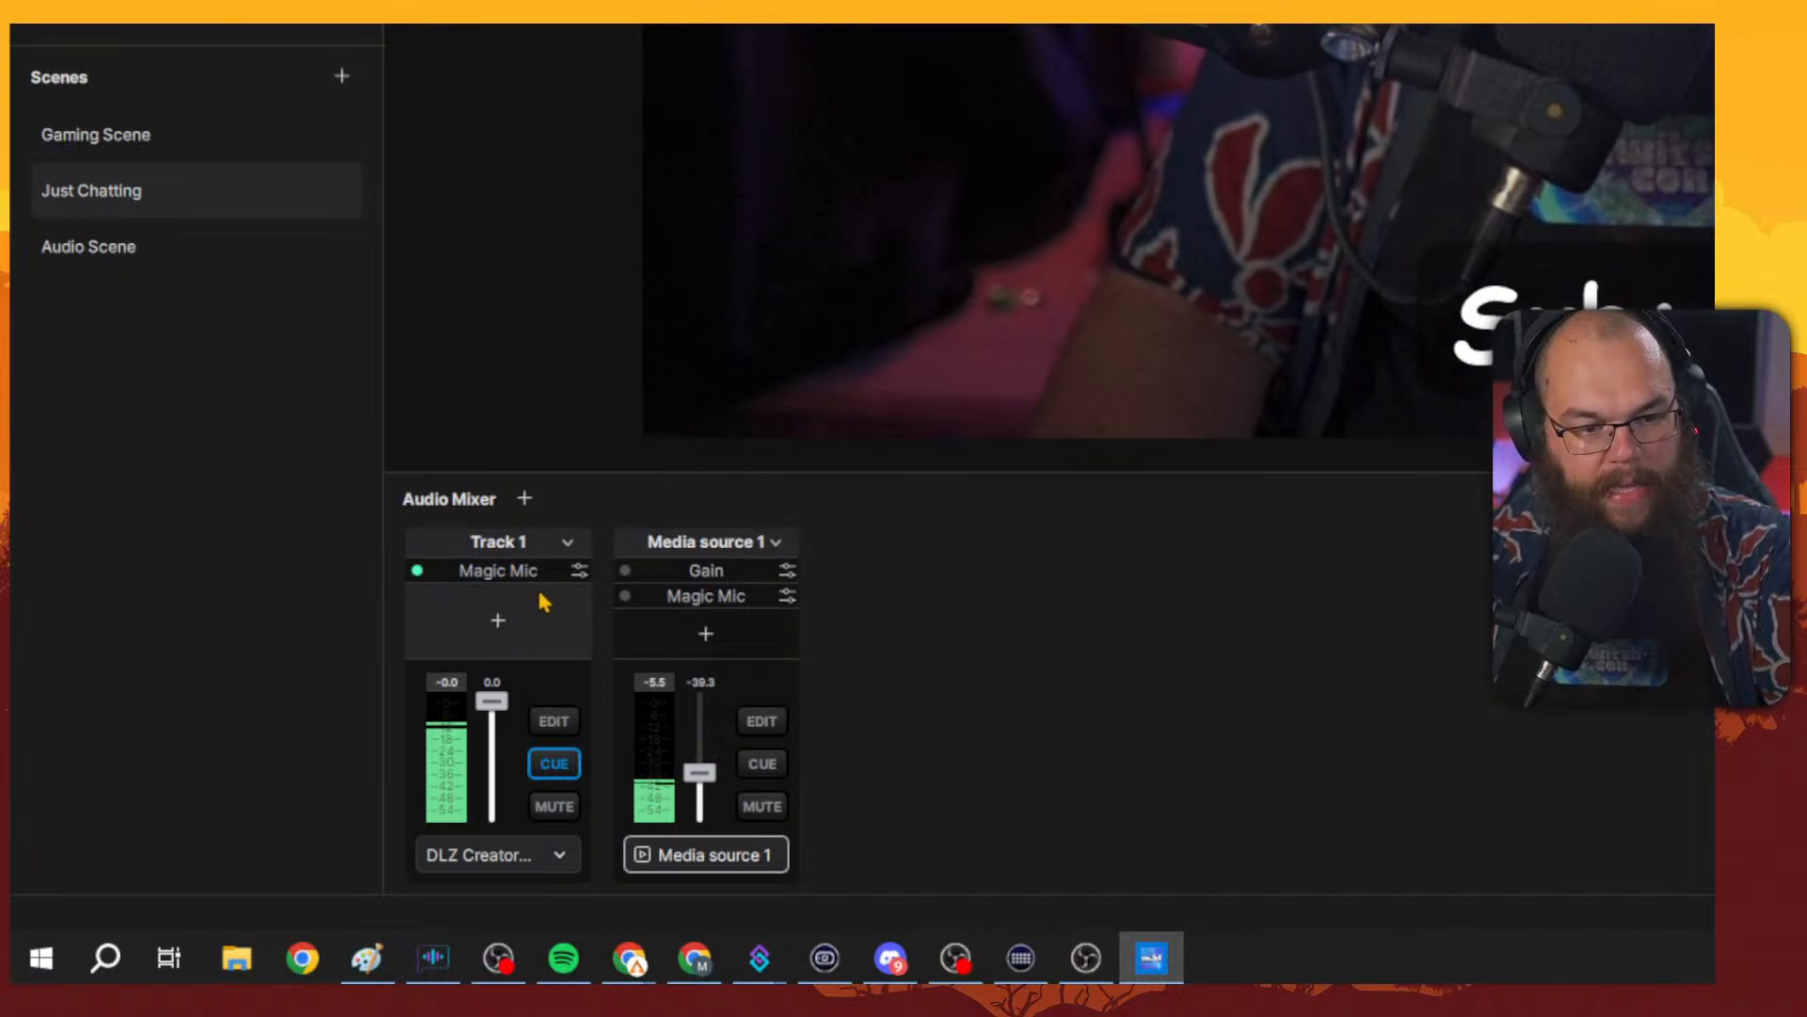
left_click(578, 570)
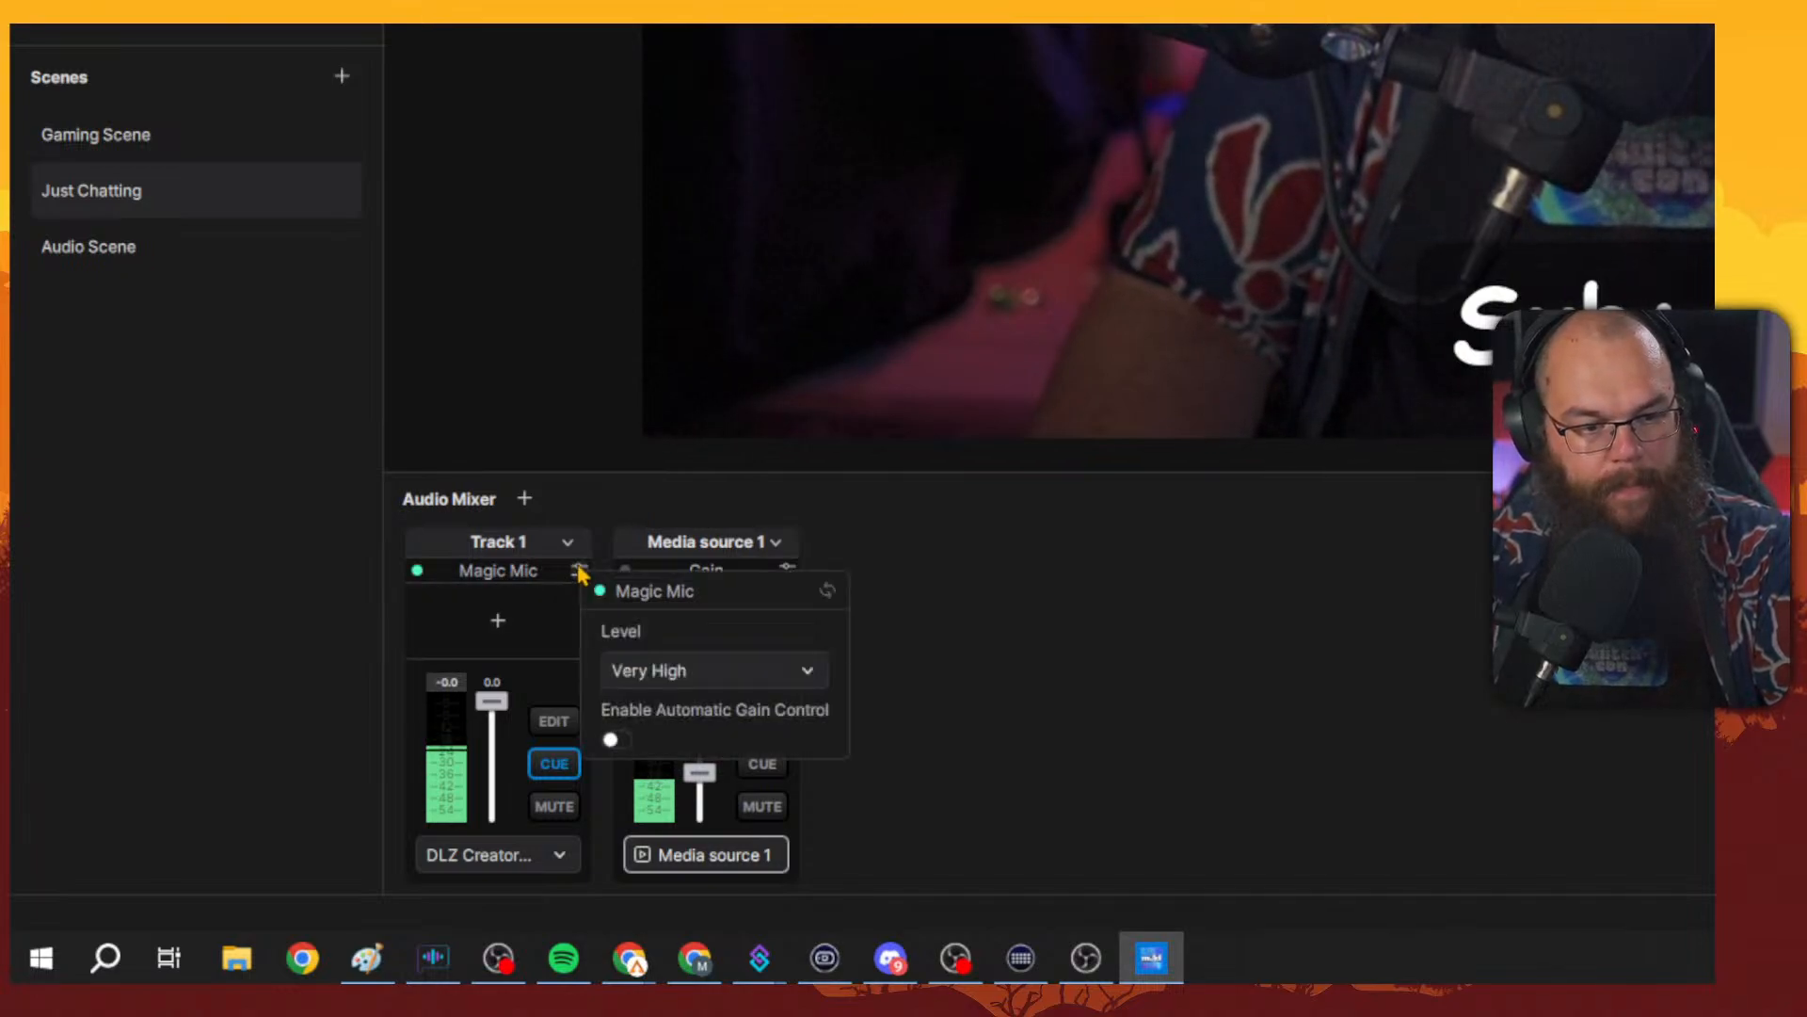
Try the Magic Mic levels Moderate, High and Very High on Track 1, settling on Low.
left_click(693, 670)
left_click(697, 754)
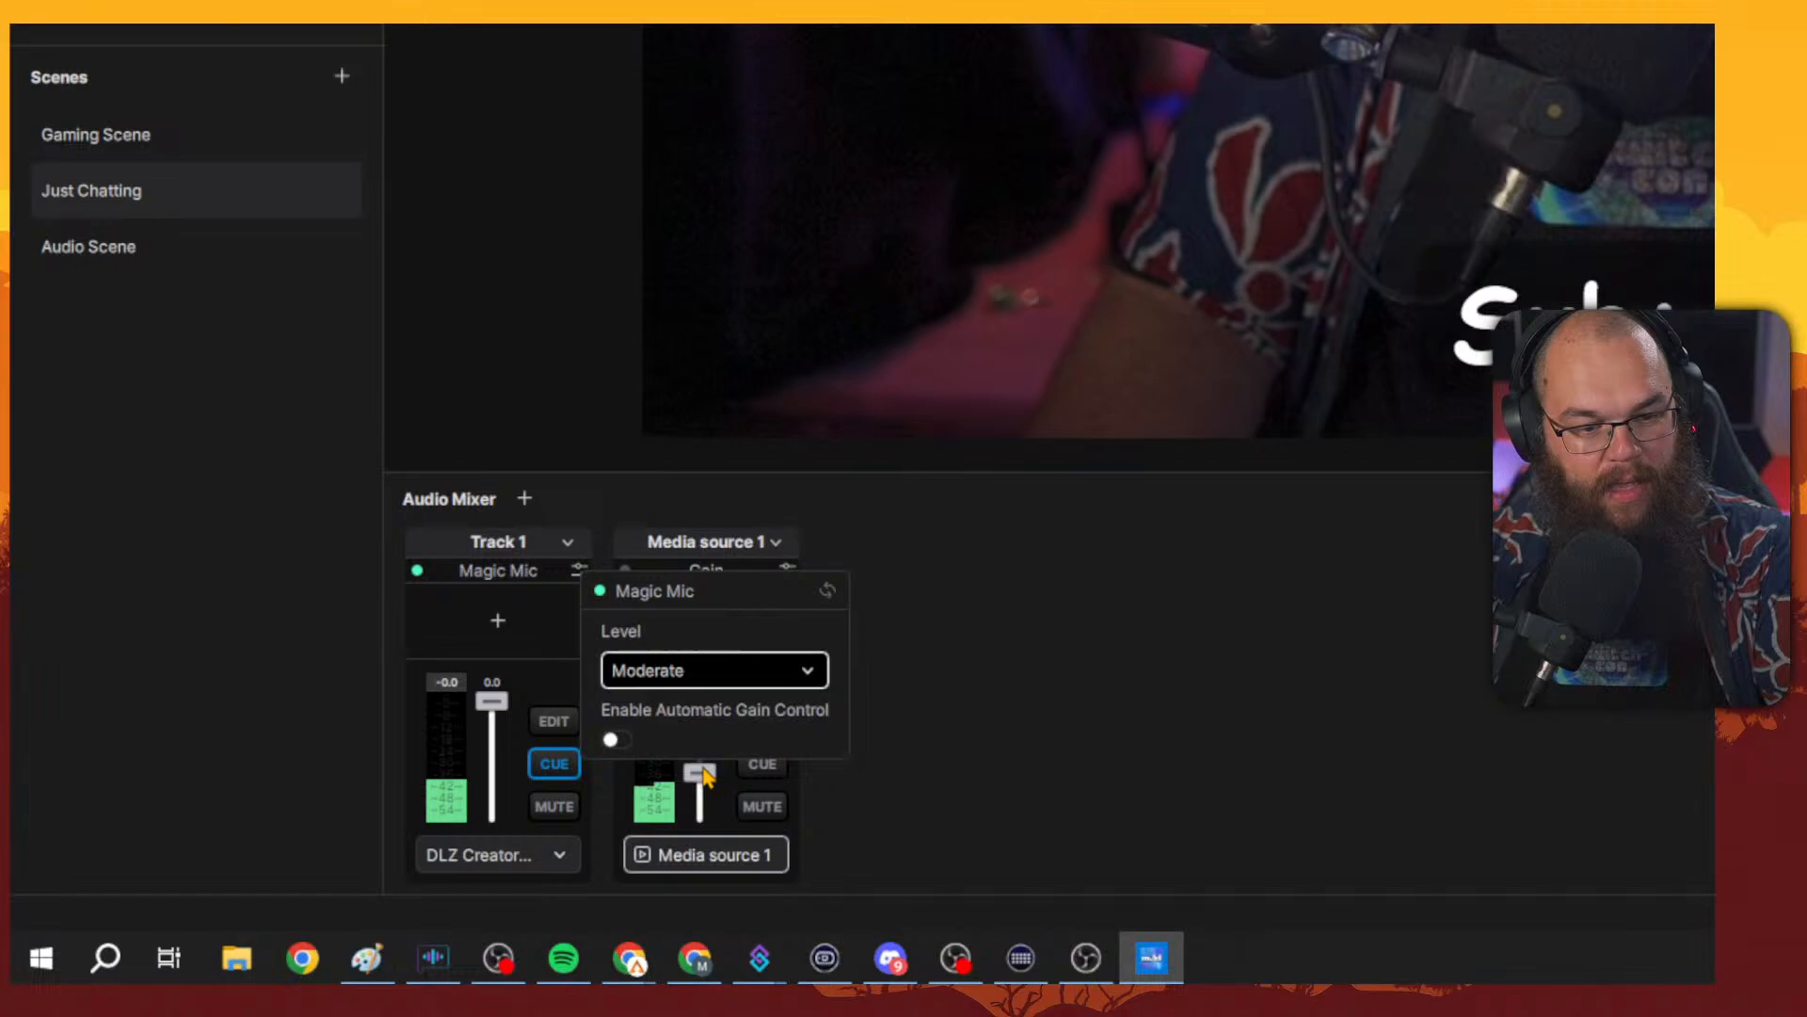
left_click(731, 685)
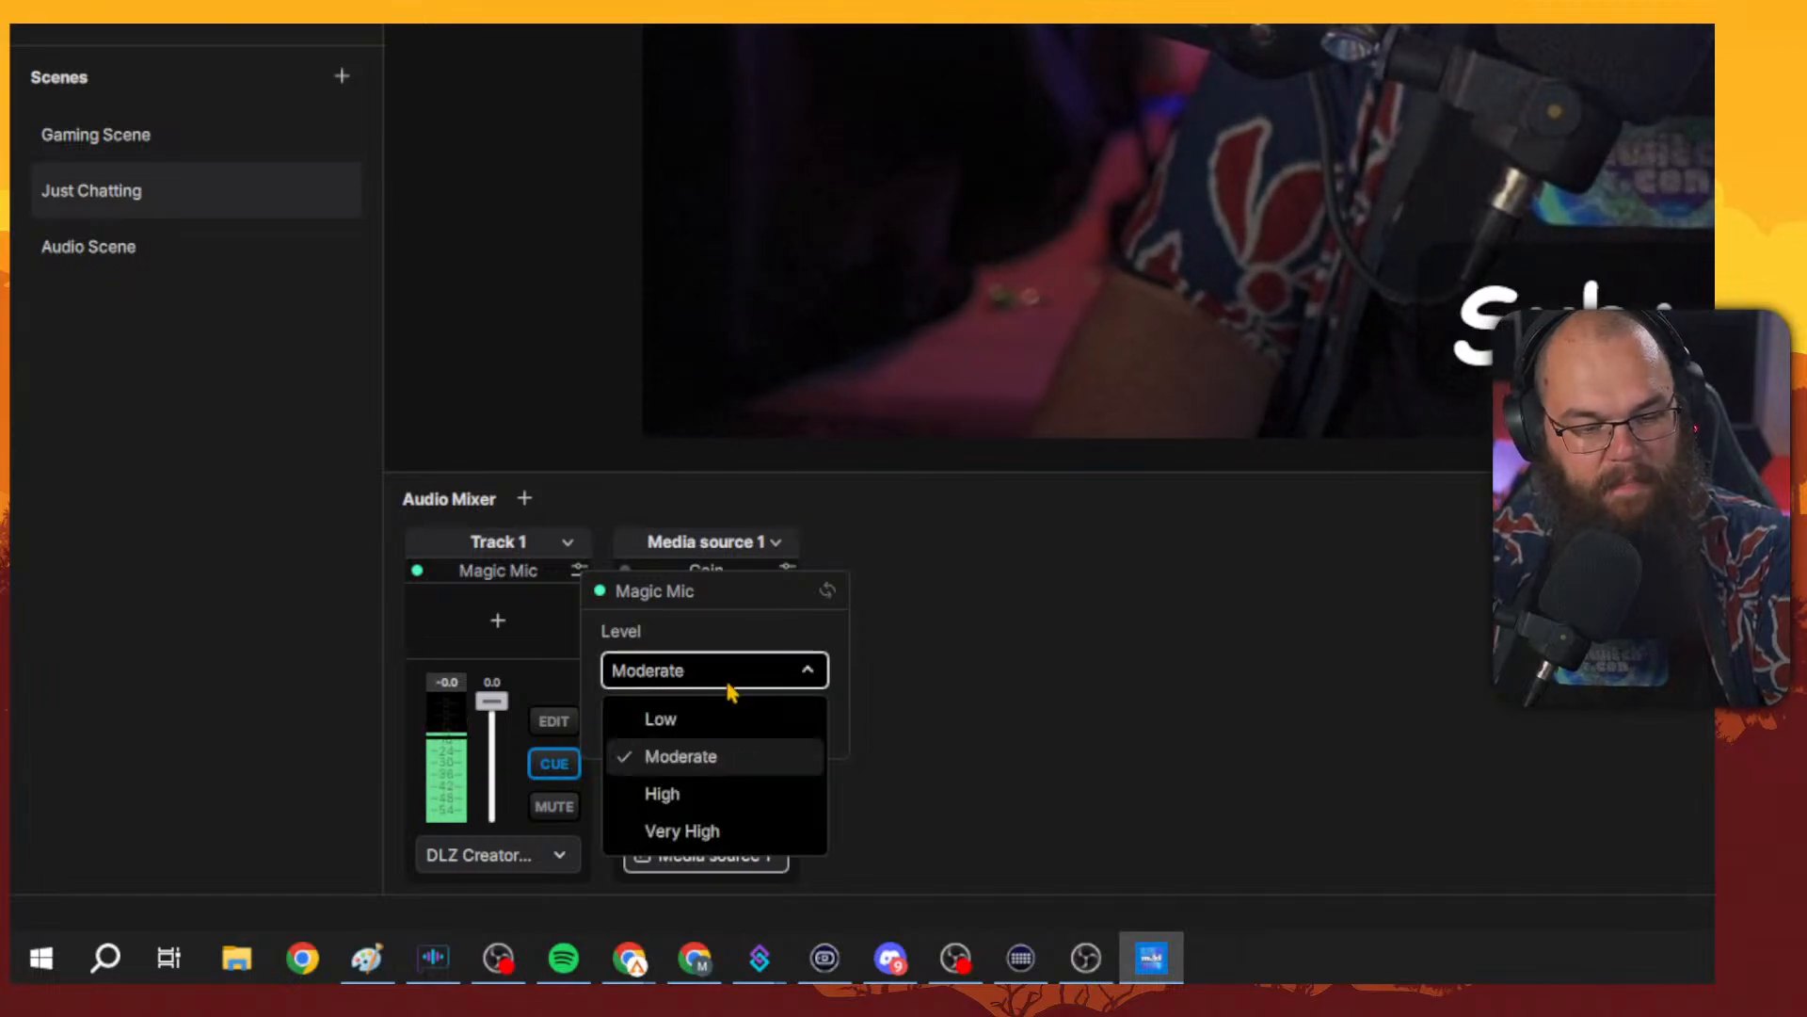
left_click(732, 791)
left_click(714, 676)
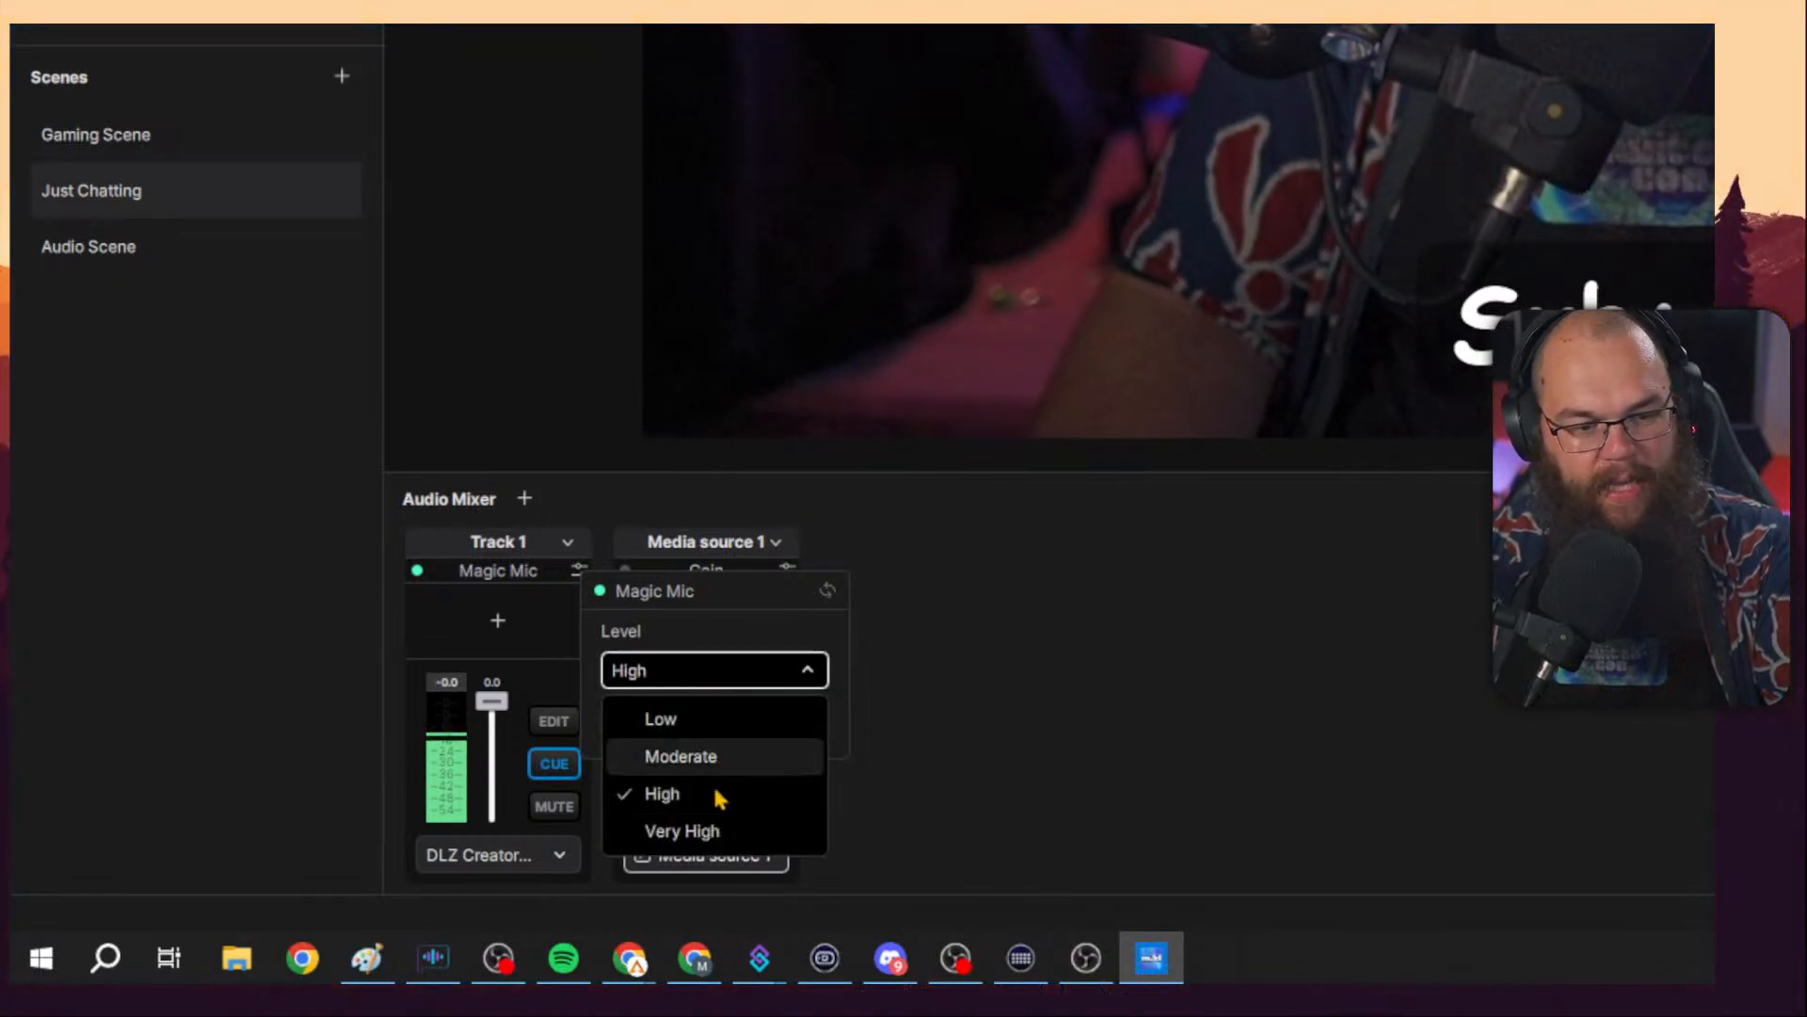
left_click(712, 829)
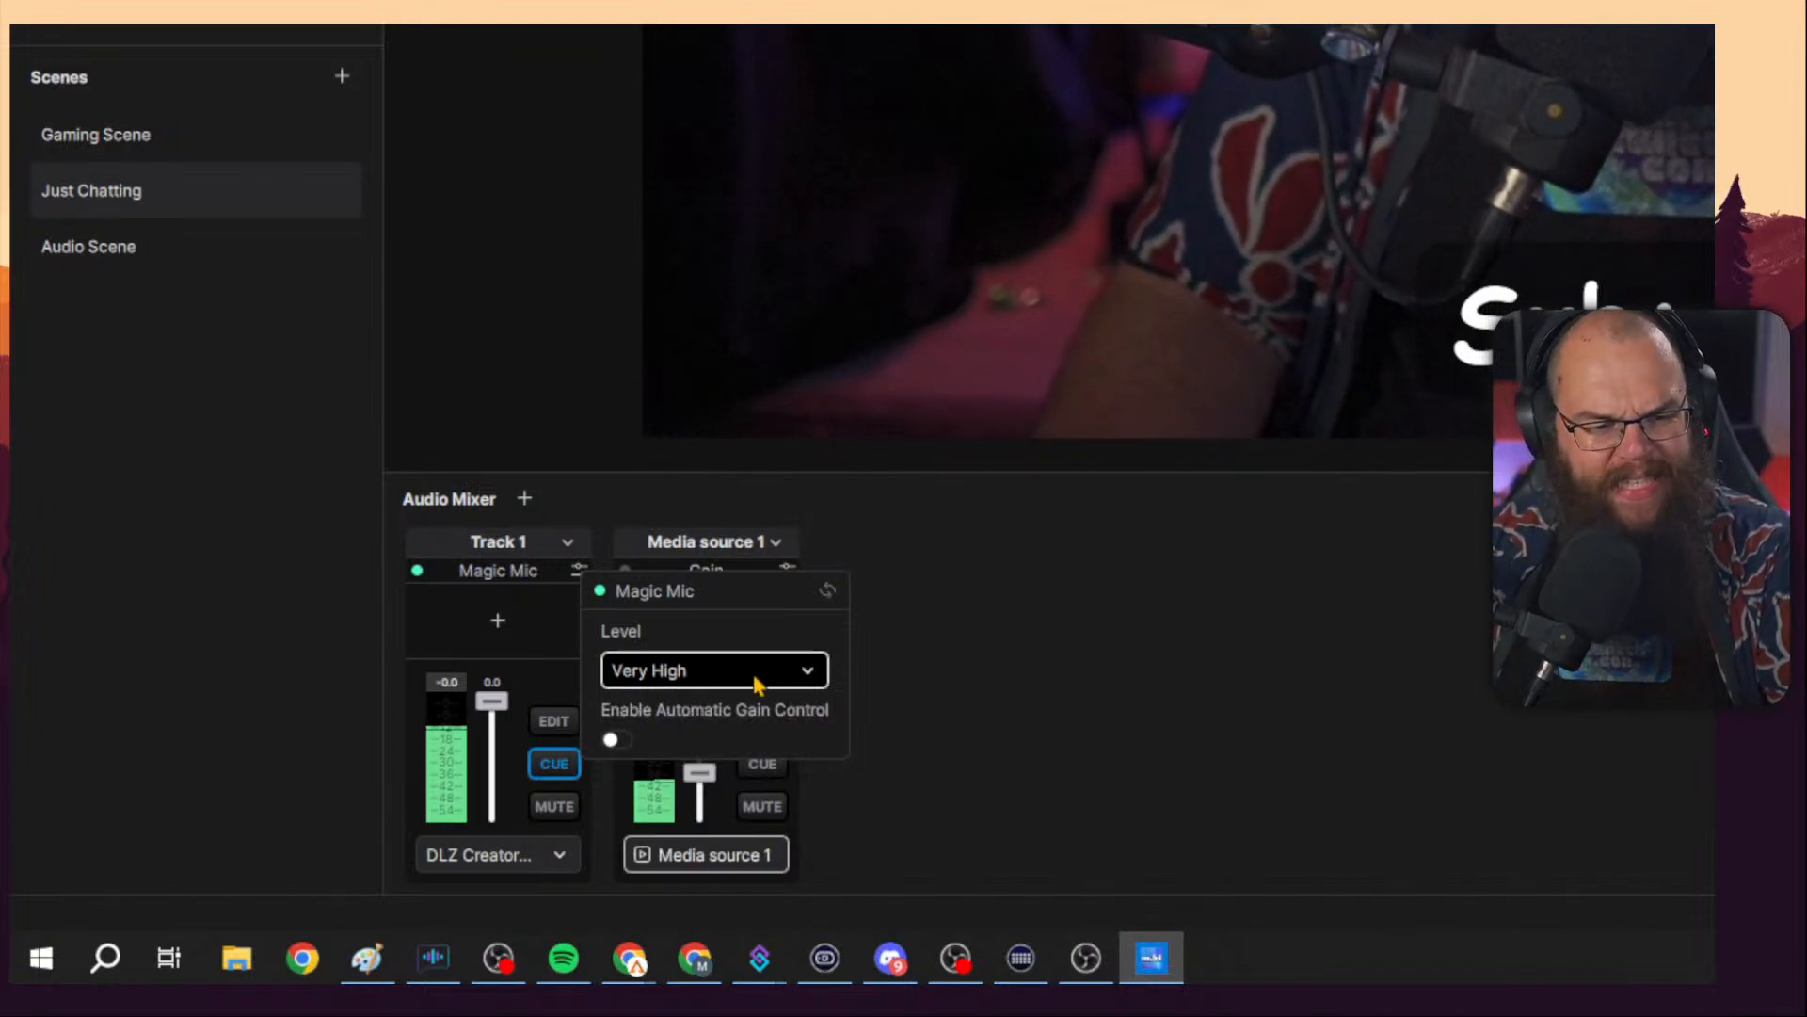
left_click(754, 683)
left_click(754, 723)
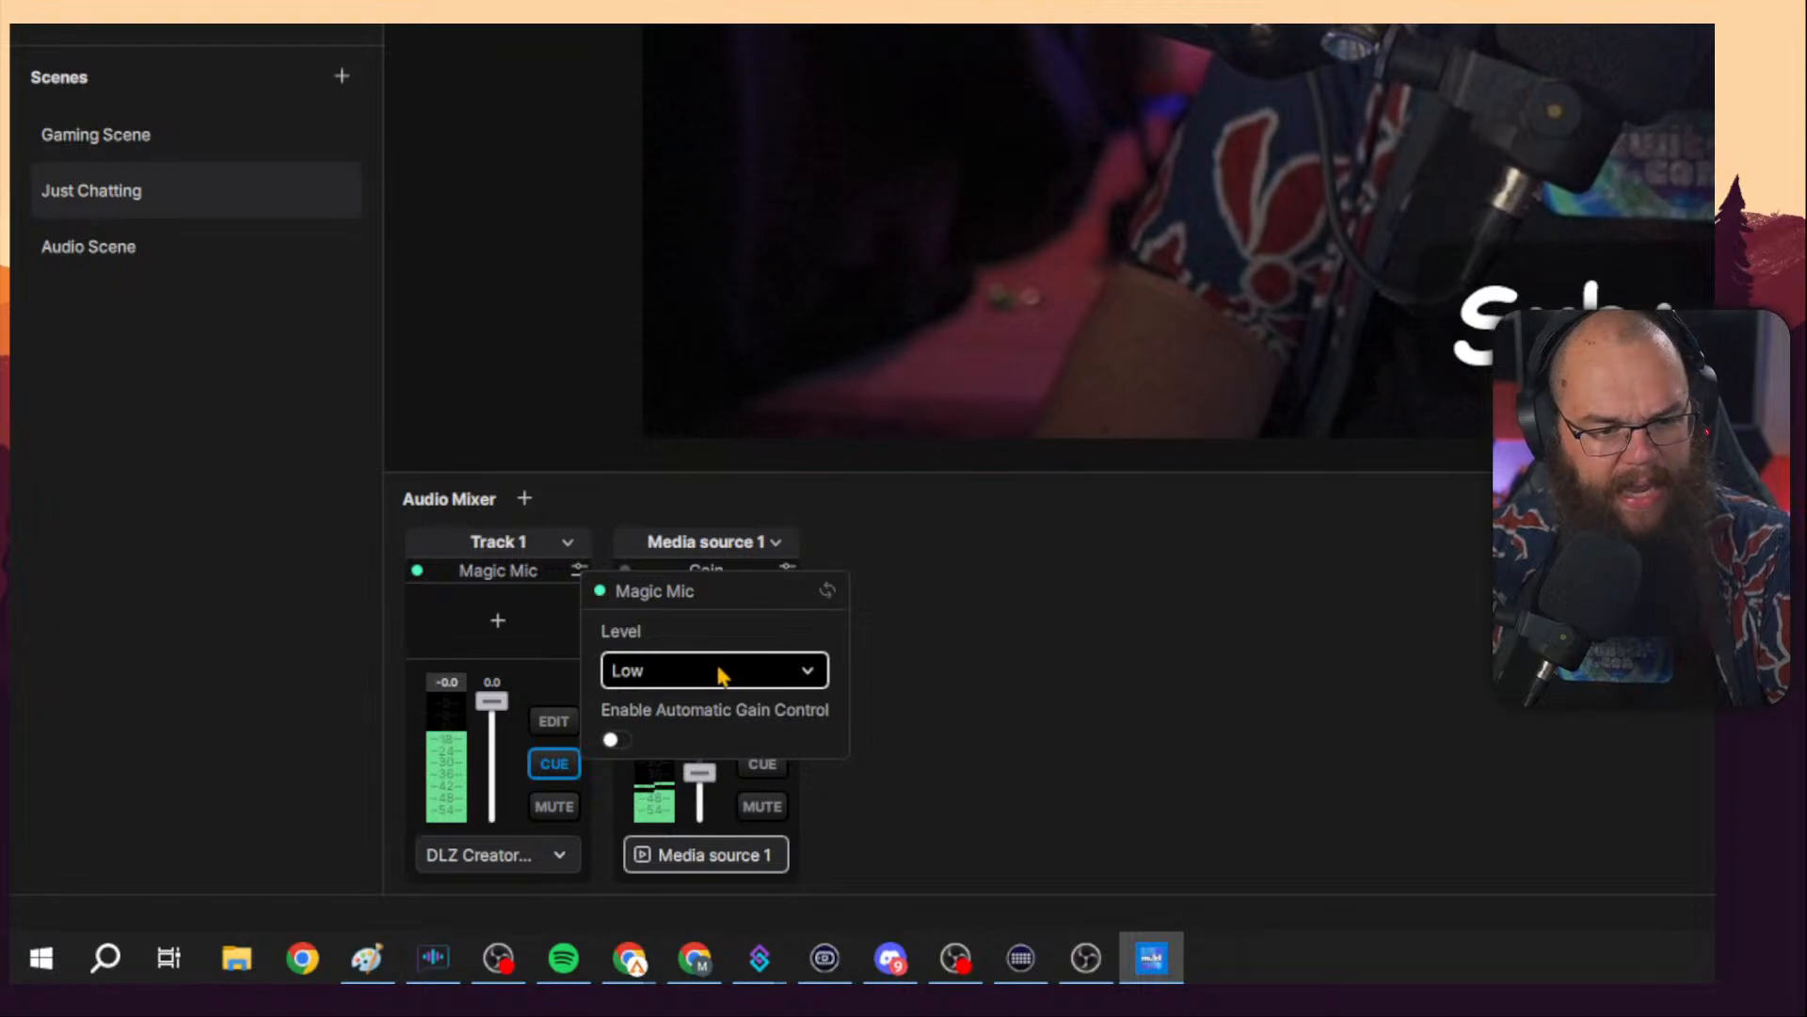
Disable the Magic Mic effect on Track 1 and turn off Track 1's cue monitoring.
left_click(417, 572)
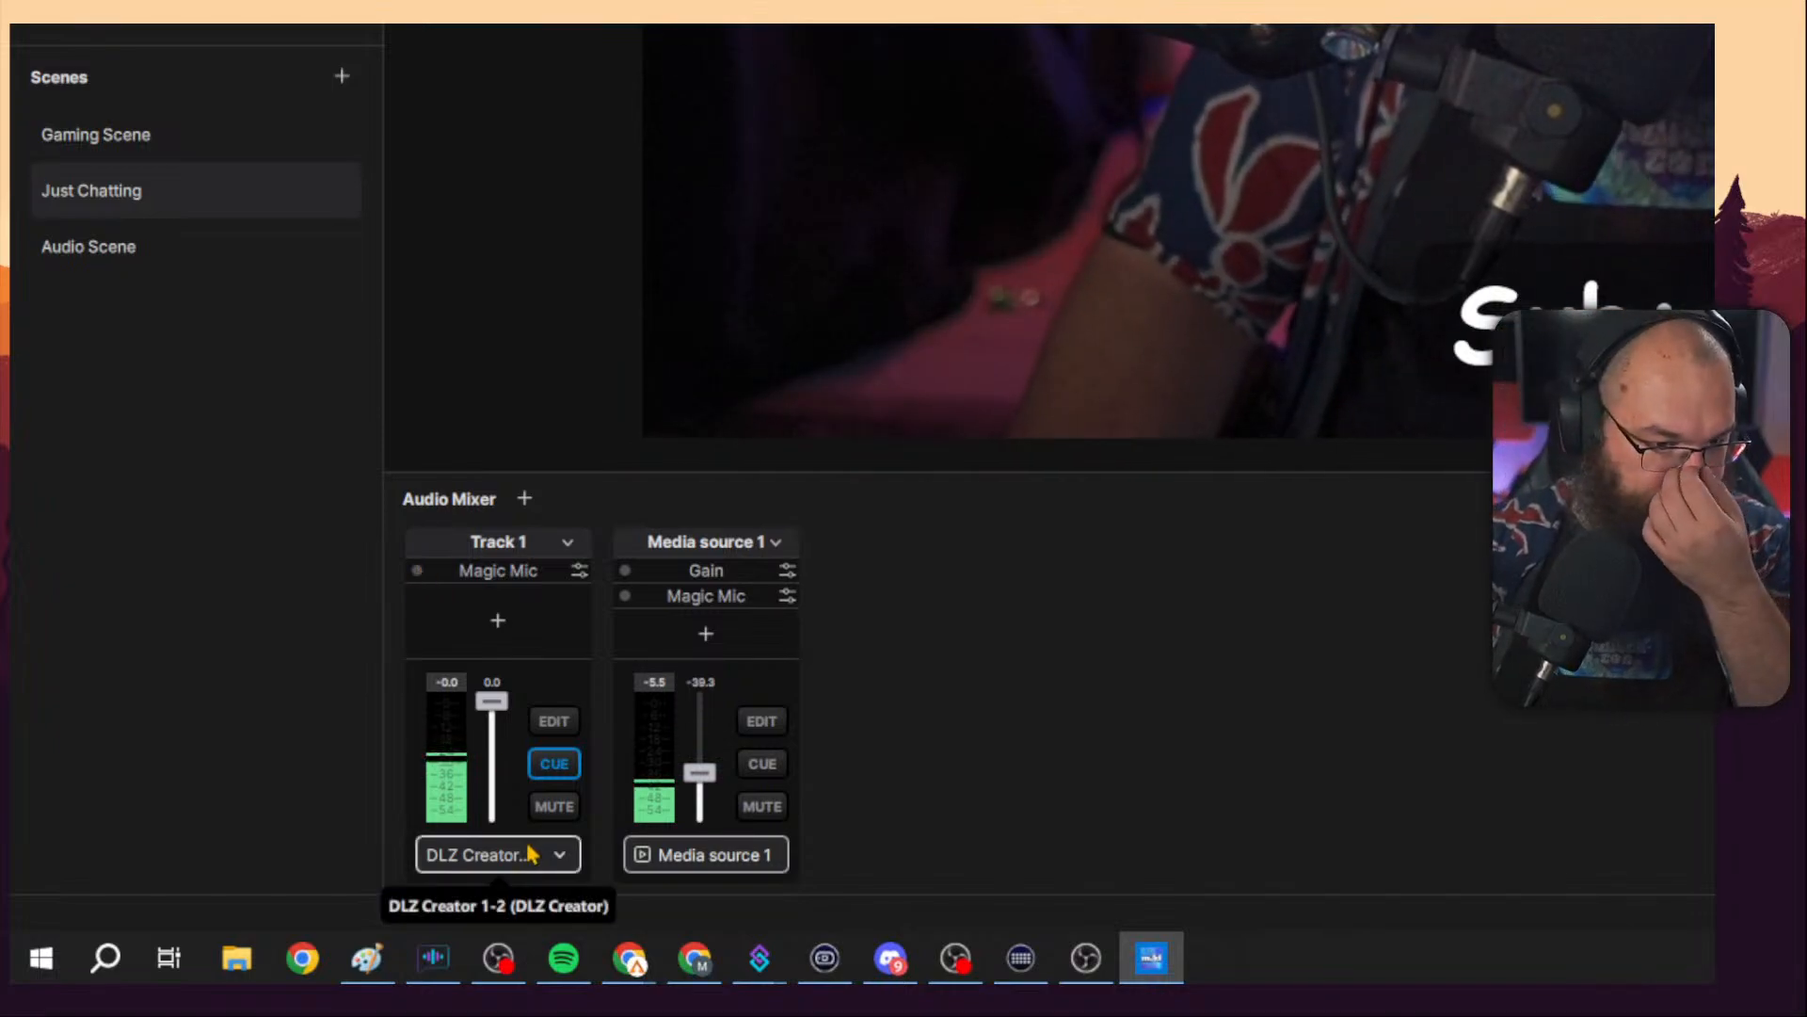
left_click(554, 763)
Add a Stereo Panner effect to Track 1 and glance at its settings.
left_click(533, 622)
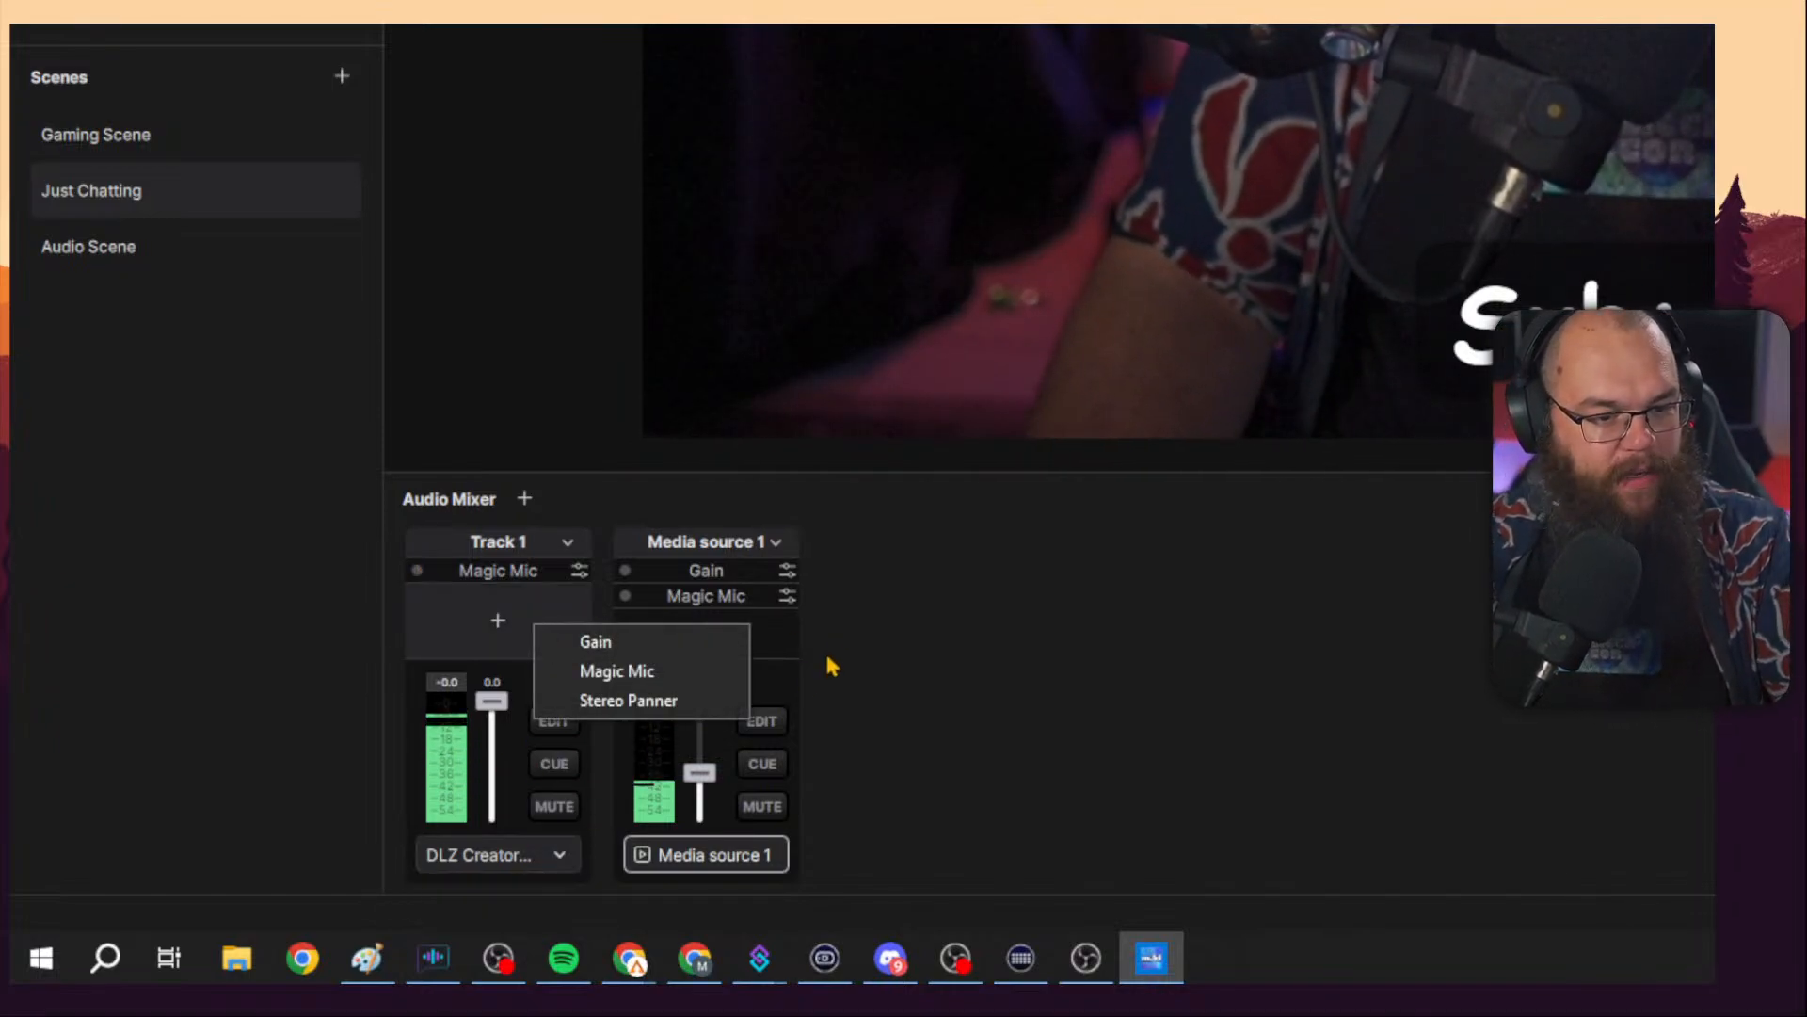
left_click(664, 701)
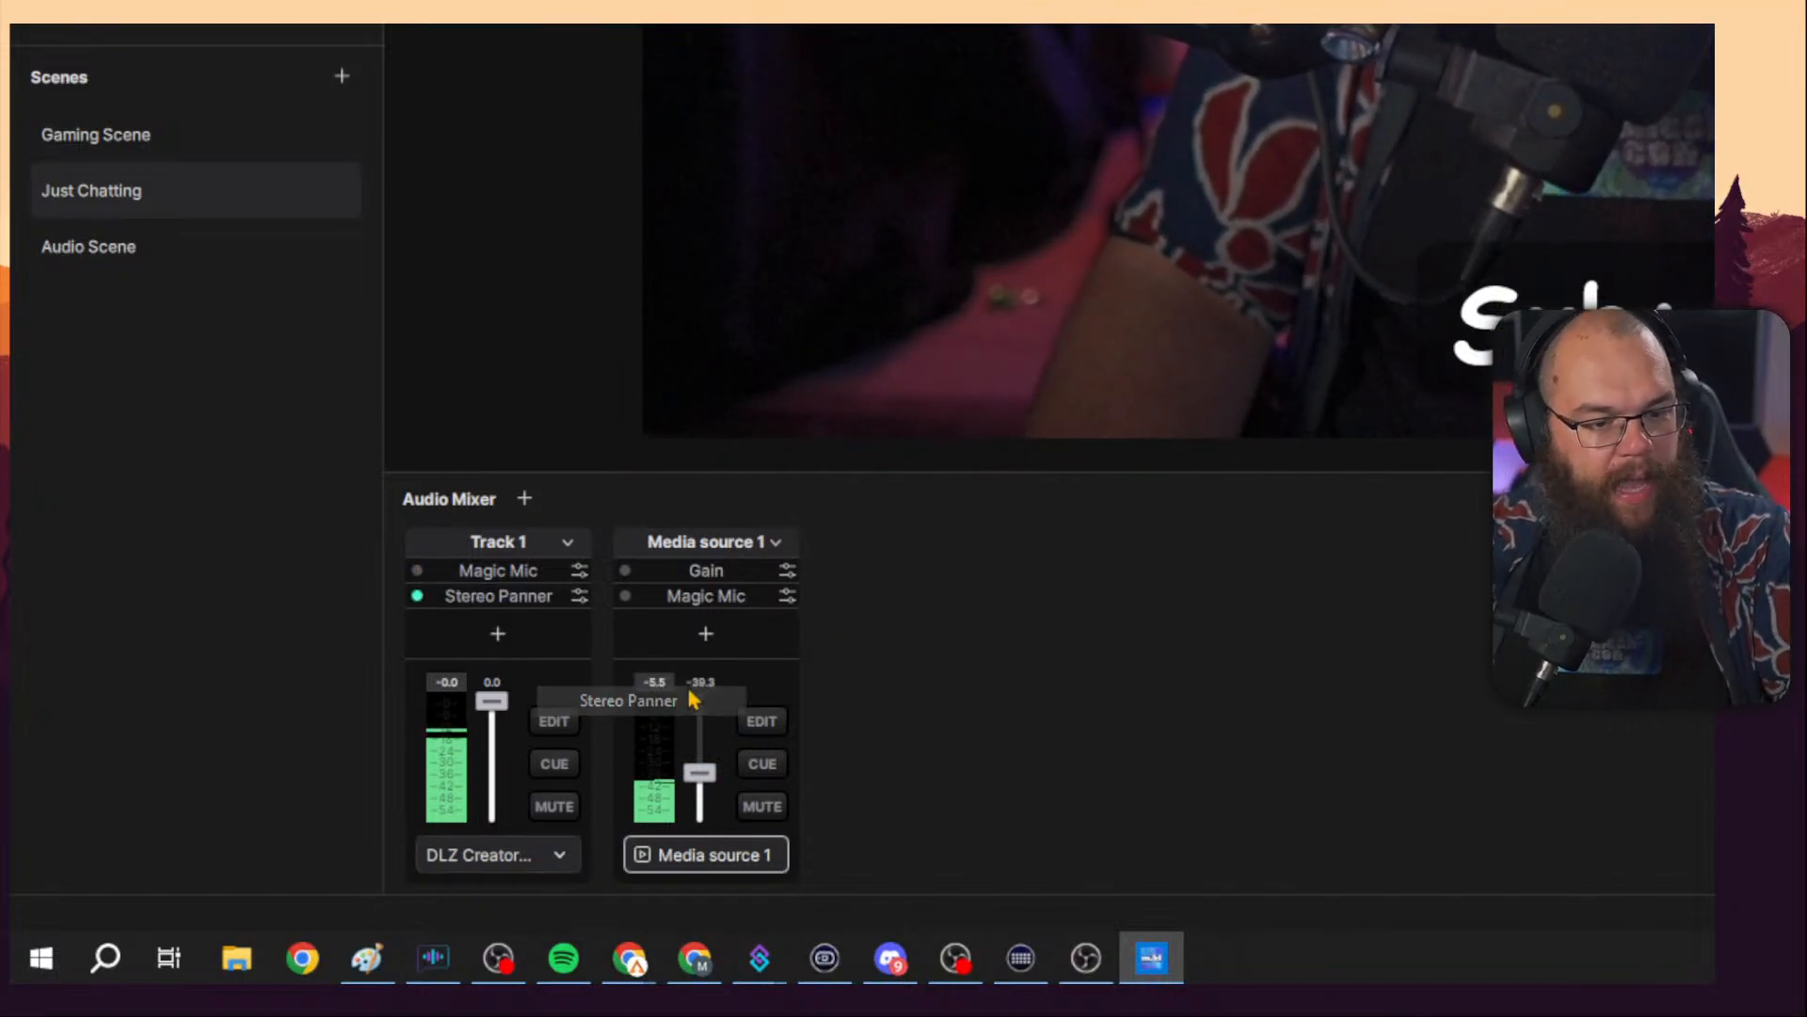
left_click(580, 595)
left_click(1060, 621)
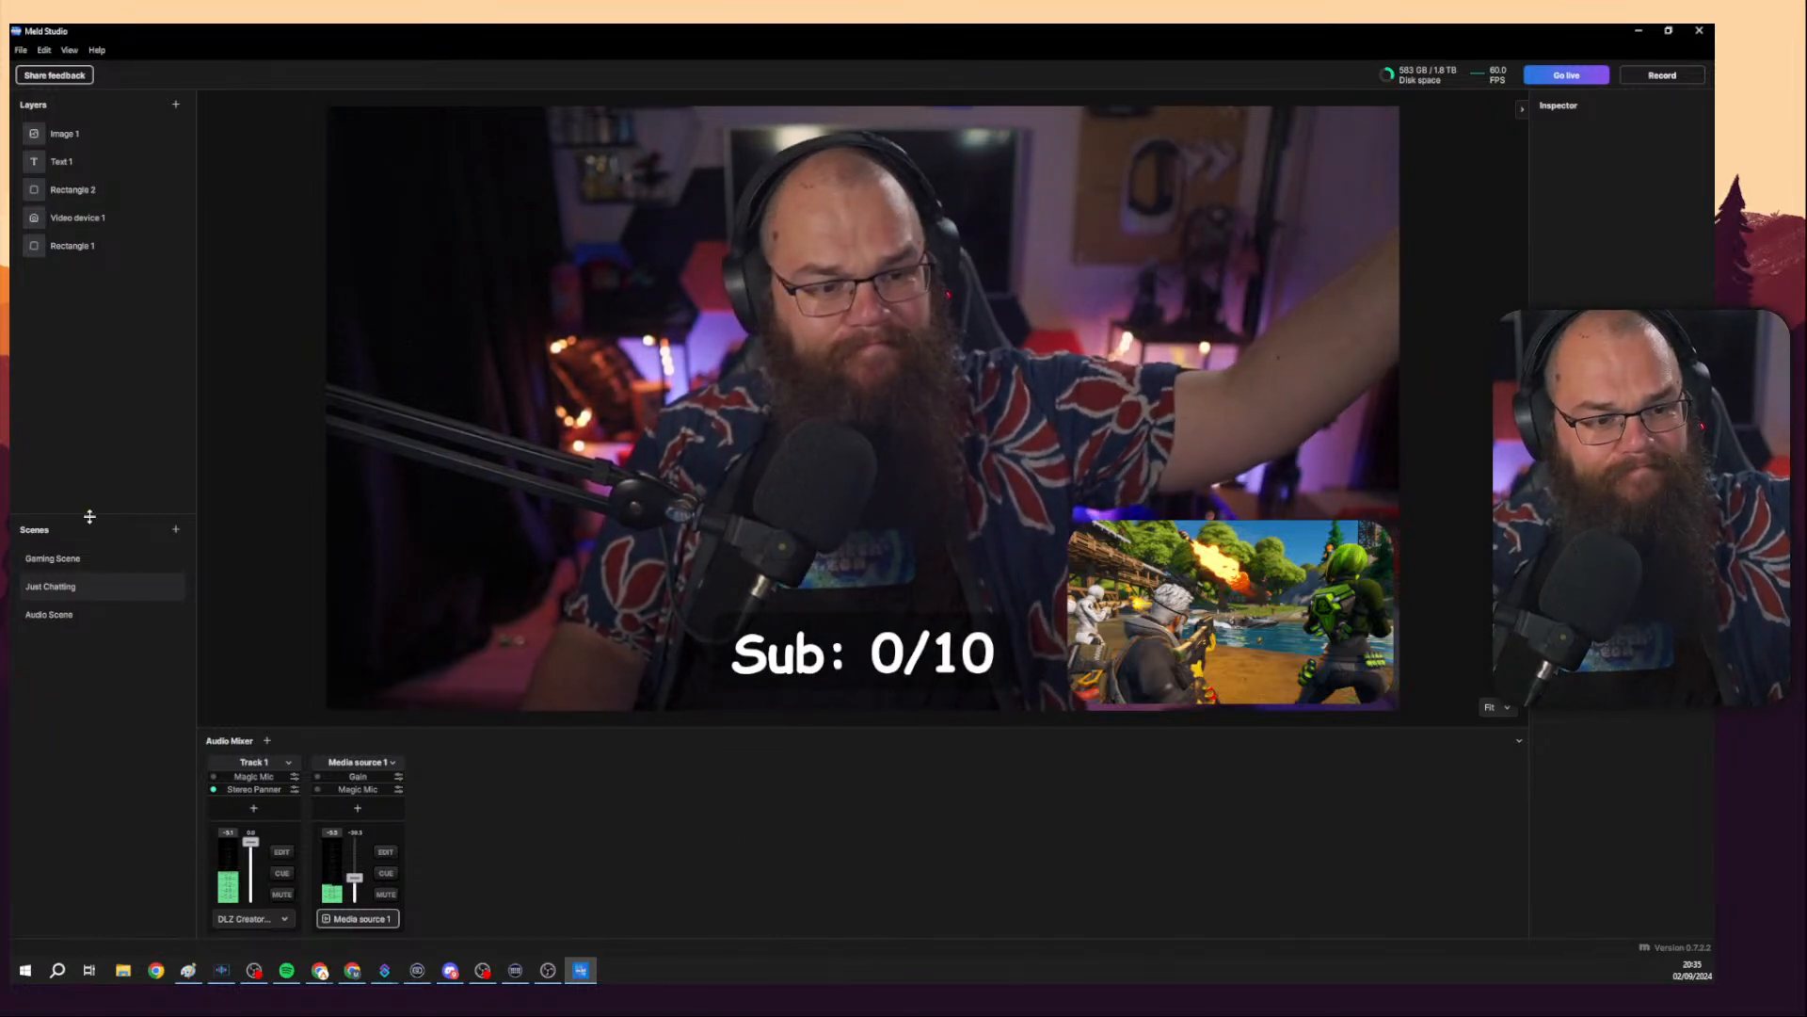
Switch from Gaming Scene to Just Chatting and back to Gaming Scene.
left_click(94, 561)
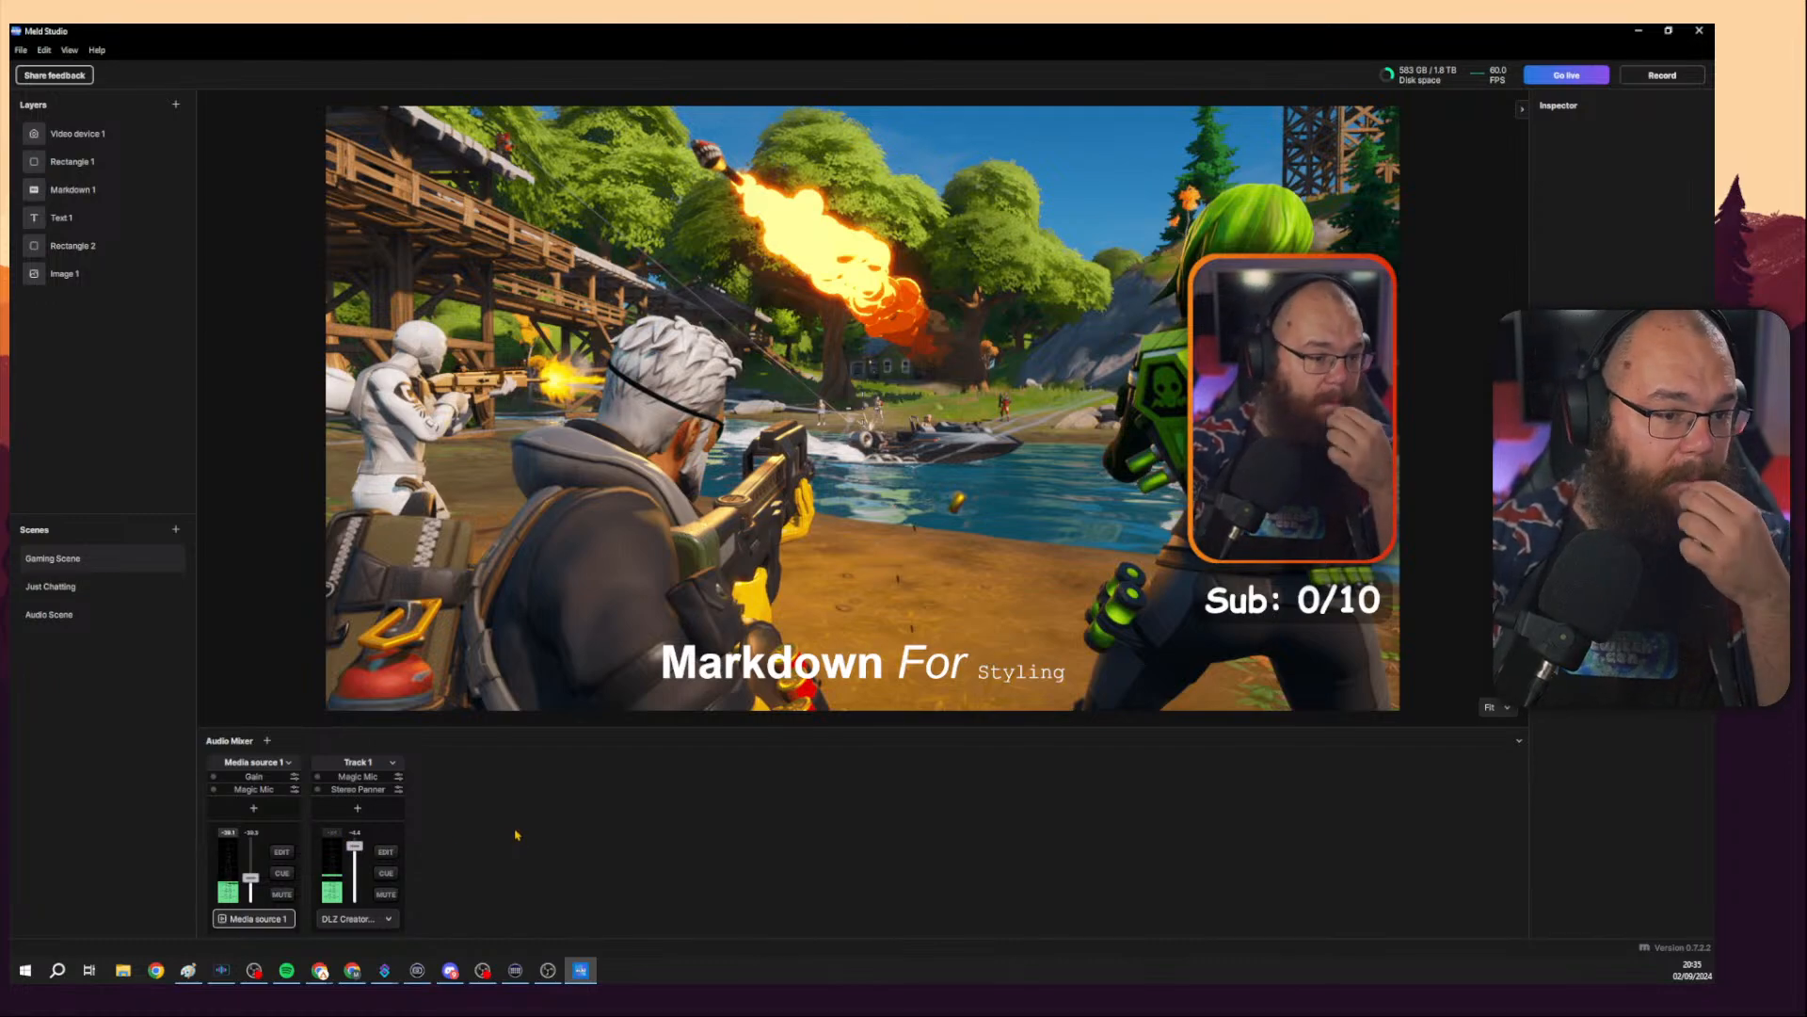
left_click(151, 588)
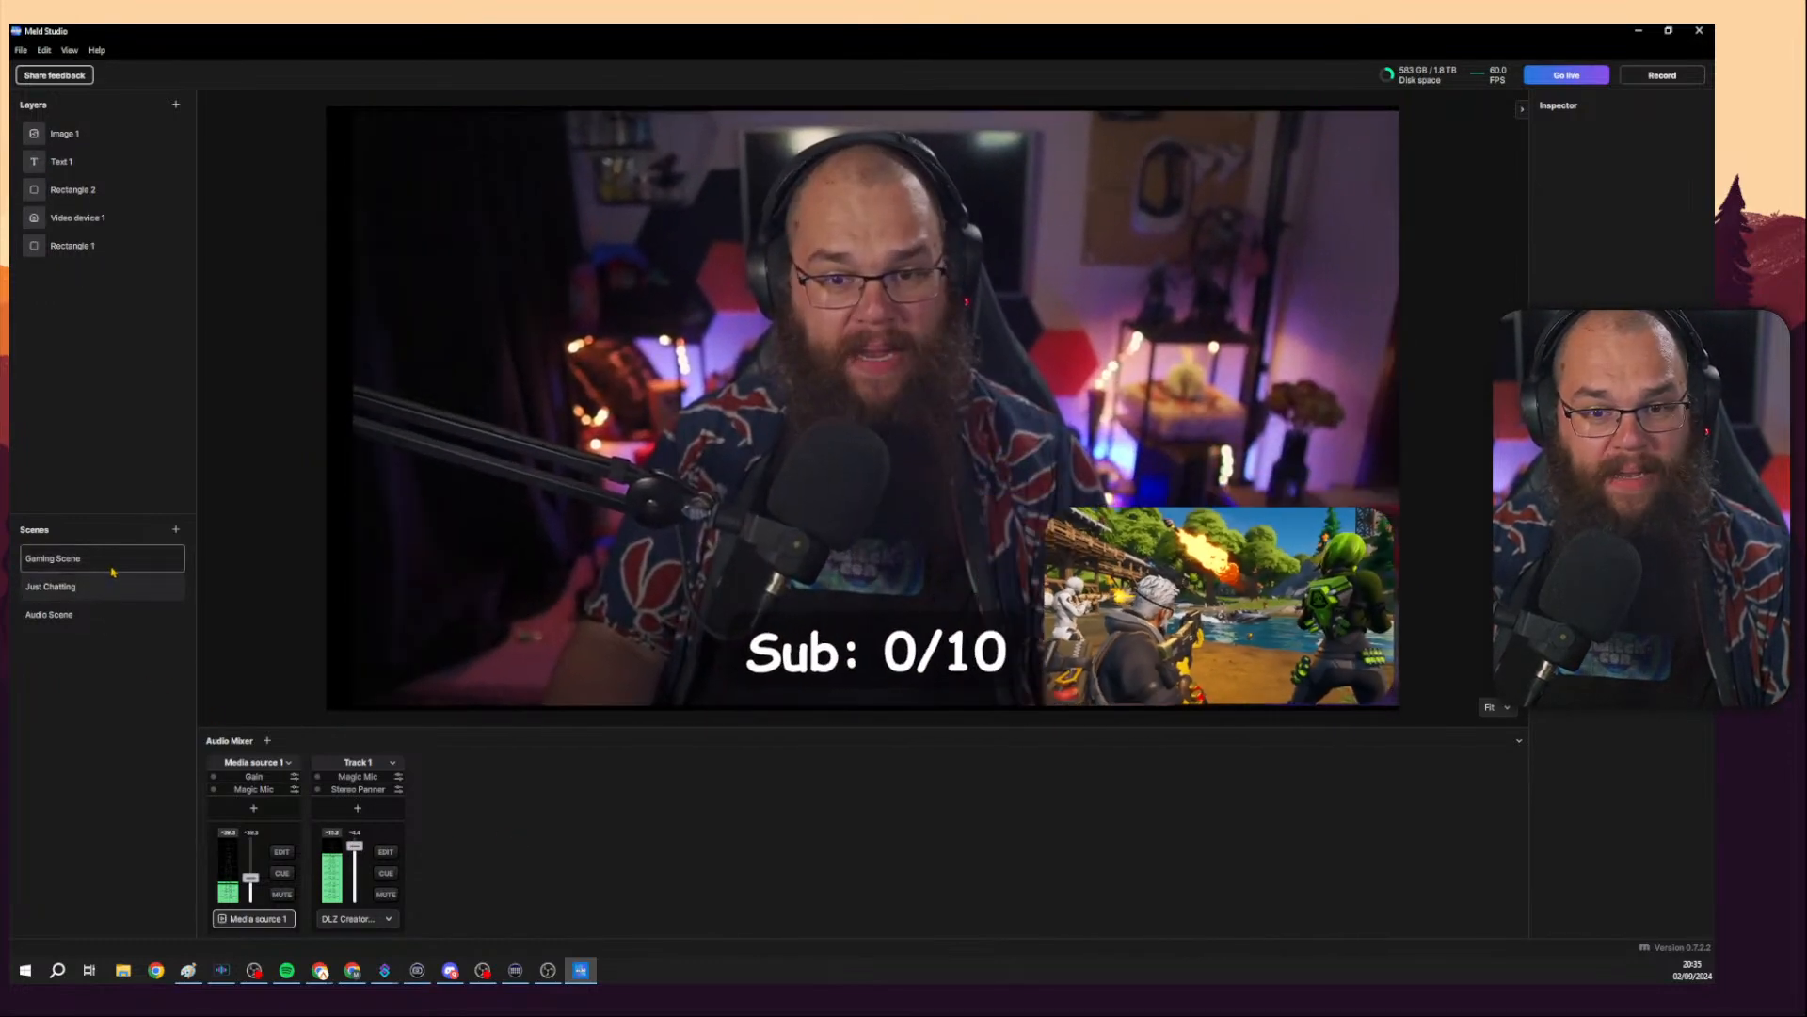
left_click(113, 568)
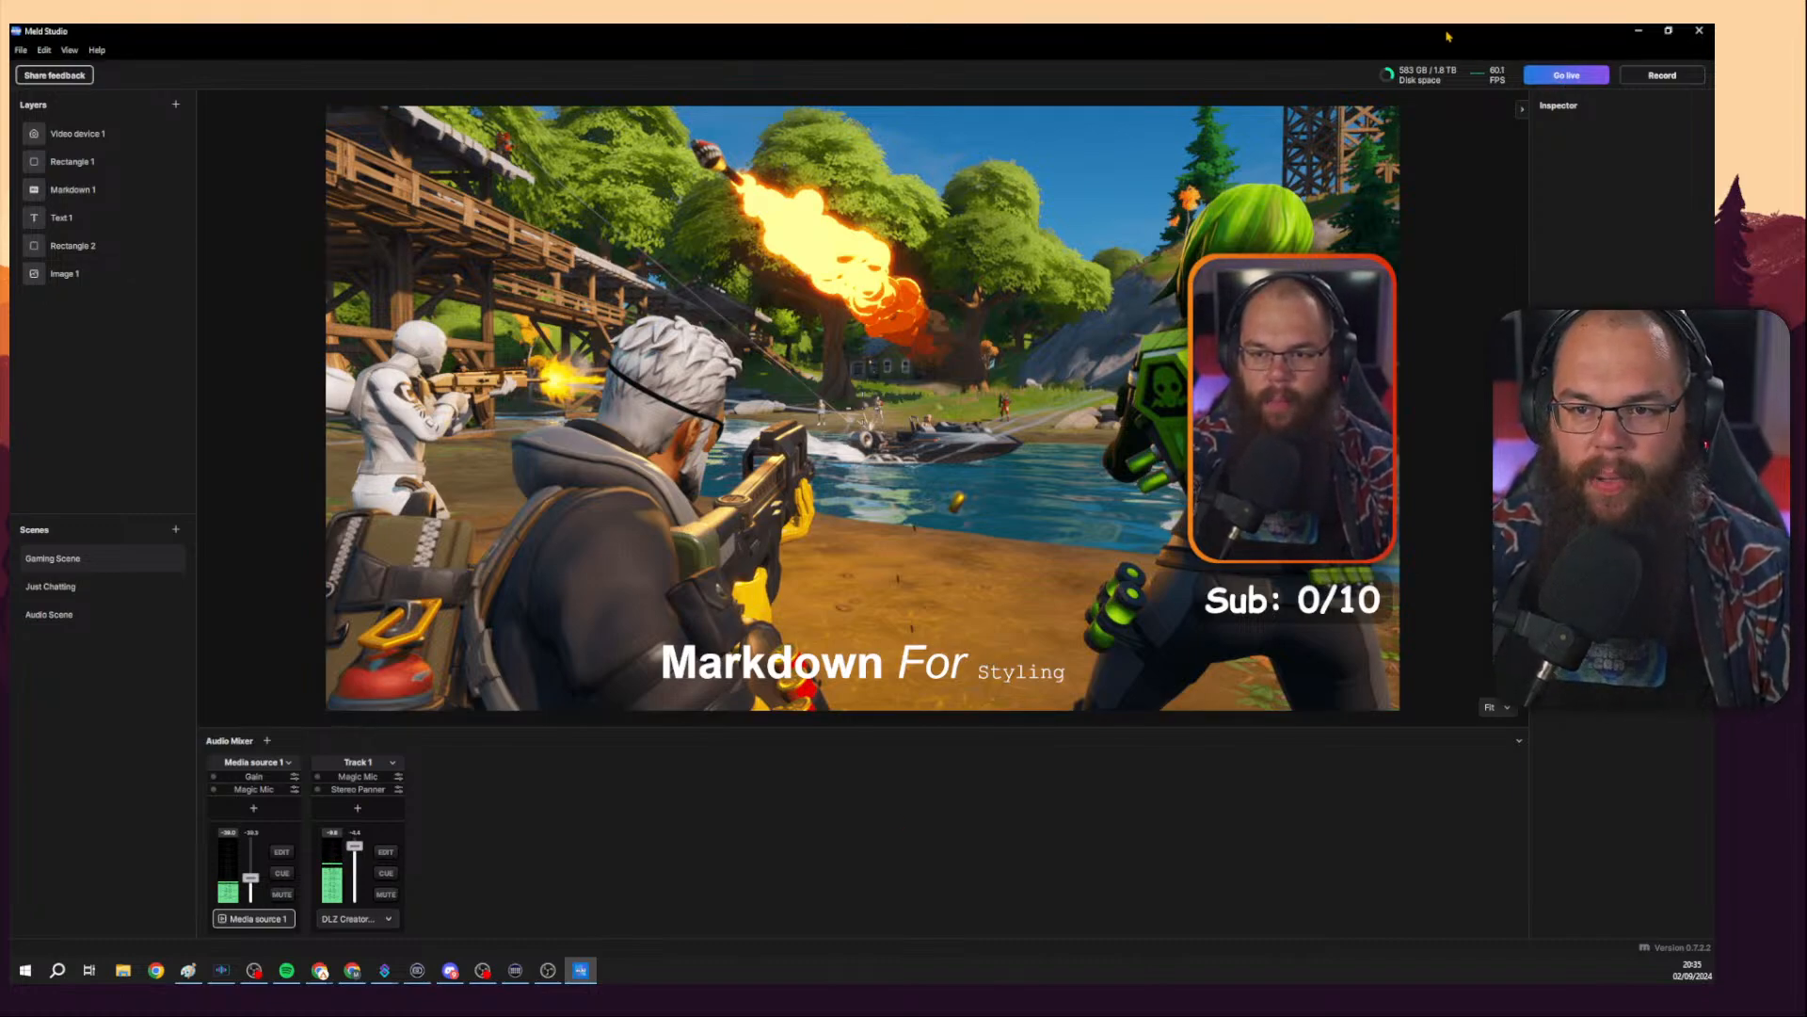
left_click_drag(1444, 35, 1713, 209)
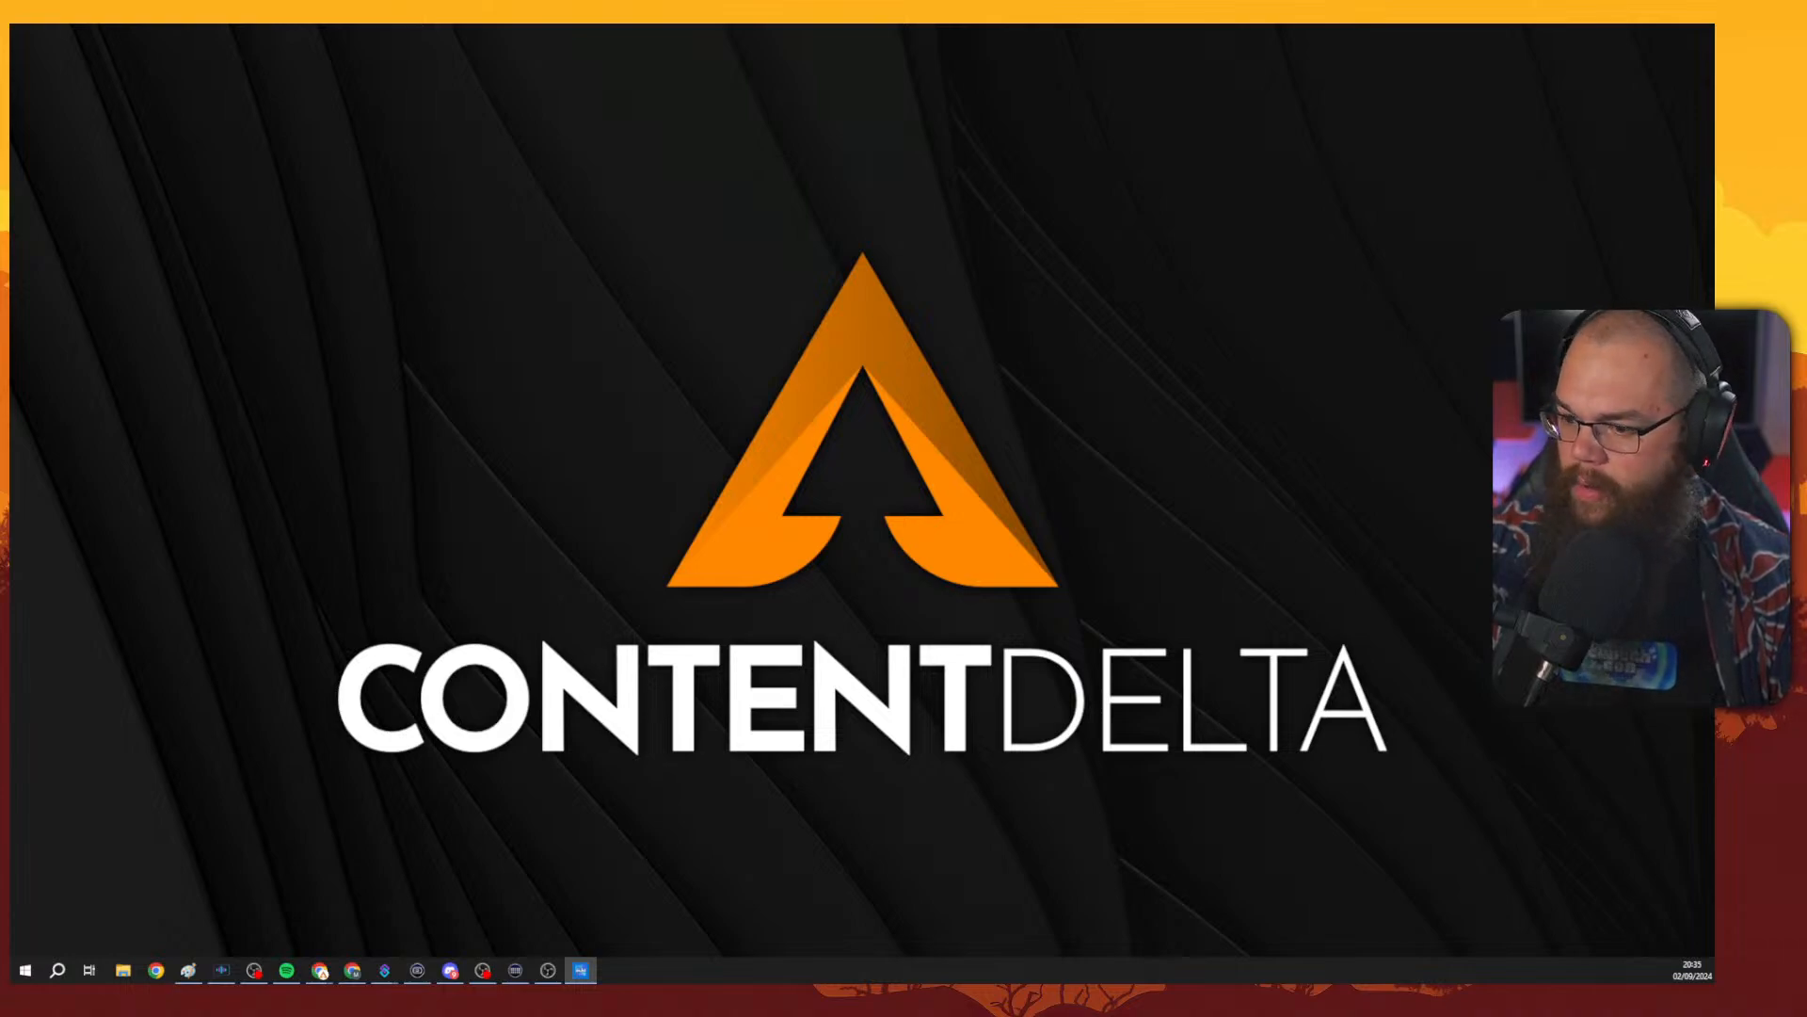
left_click(352, 969)
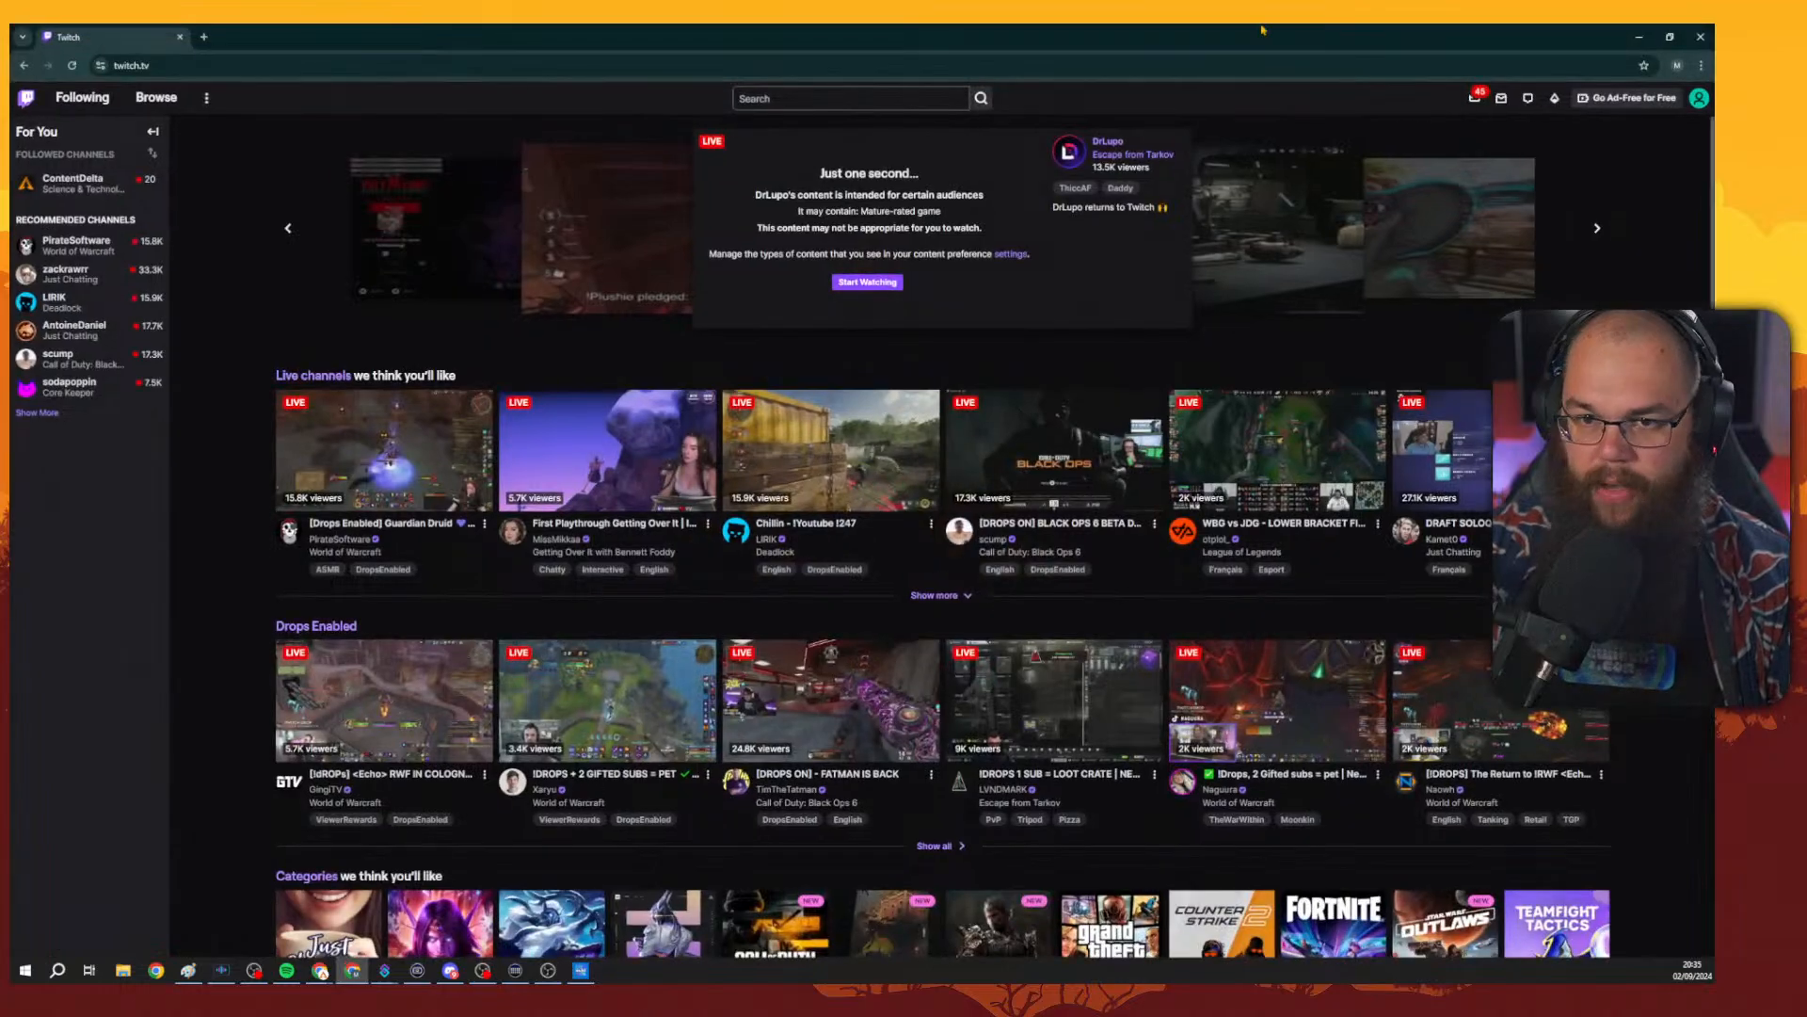
left_click(352, 969)
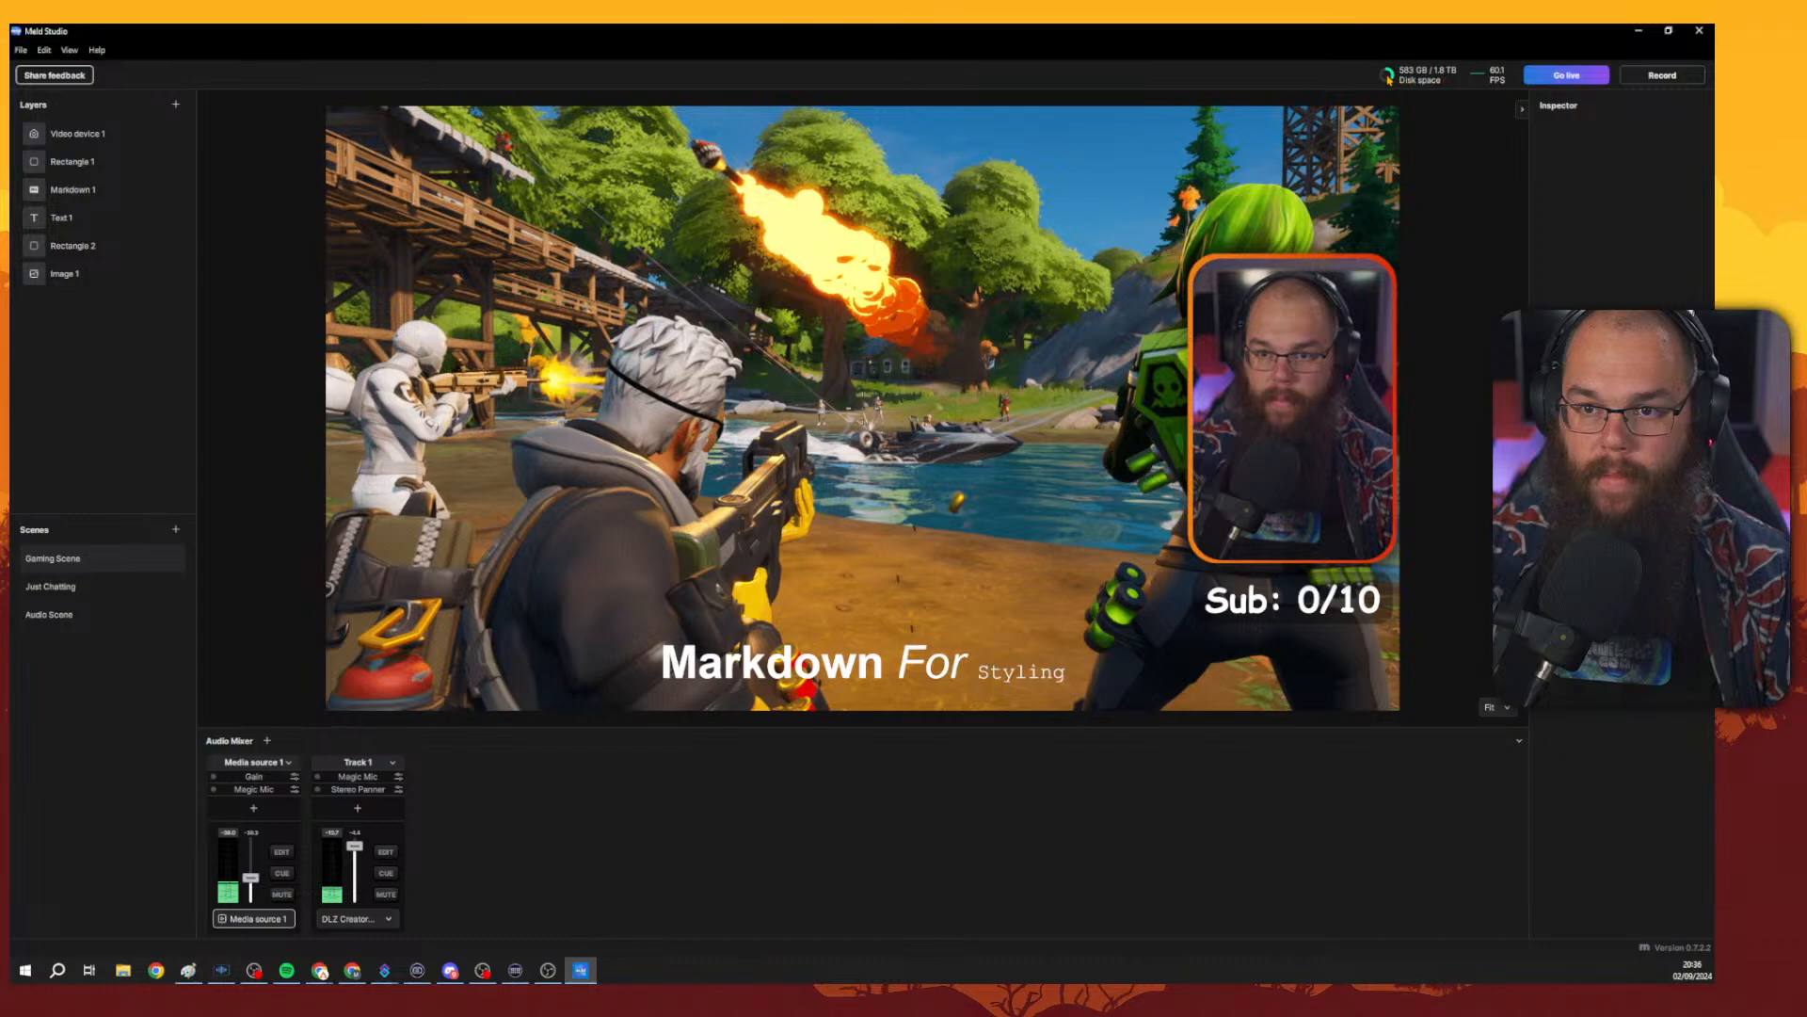
Open Preferences and browse its General, Plugins, Advanced, Audio, Smart Guides and Transition pages, then close it.
left_click(21, 52)
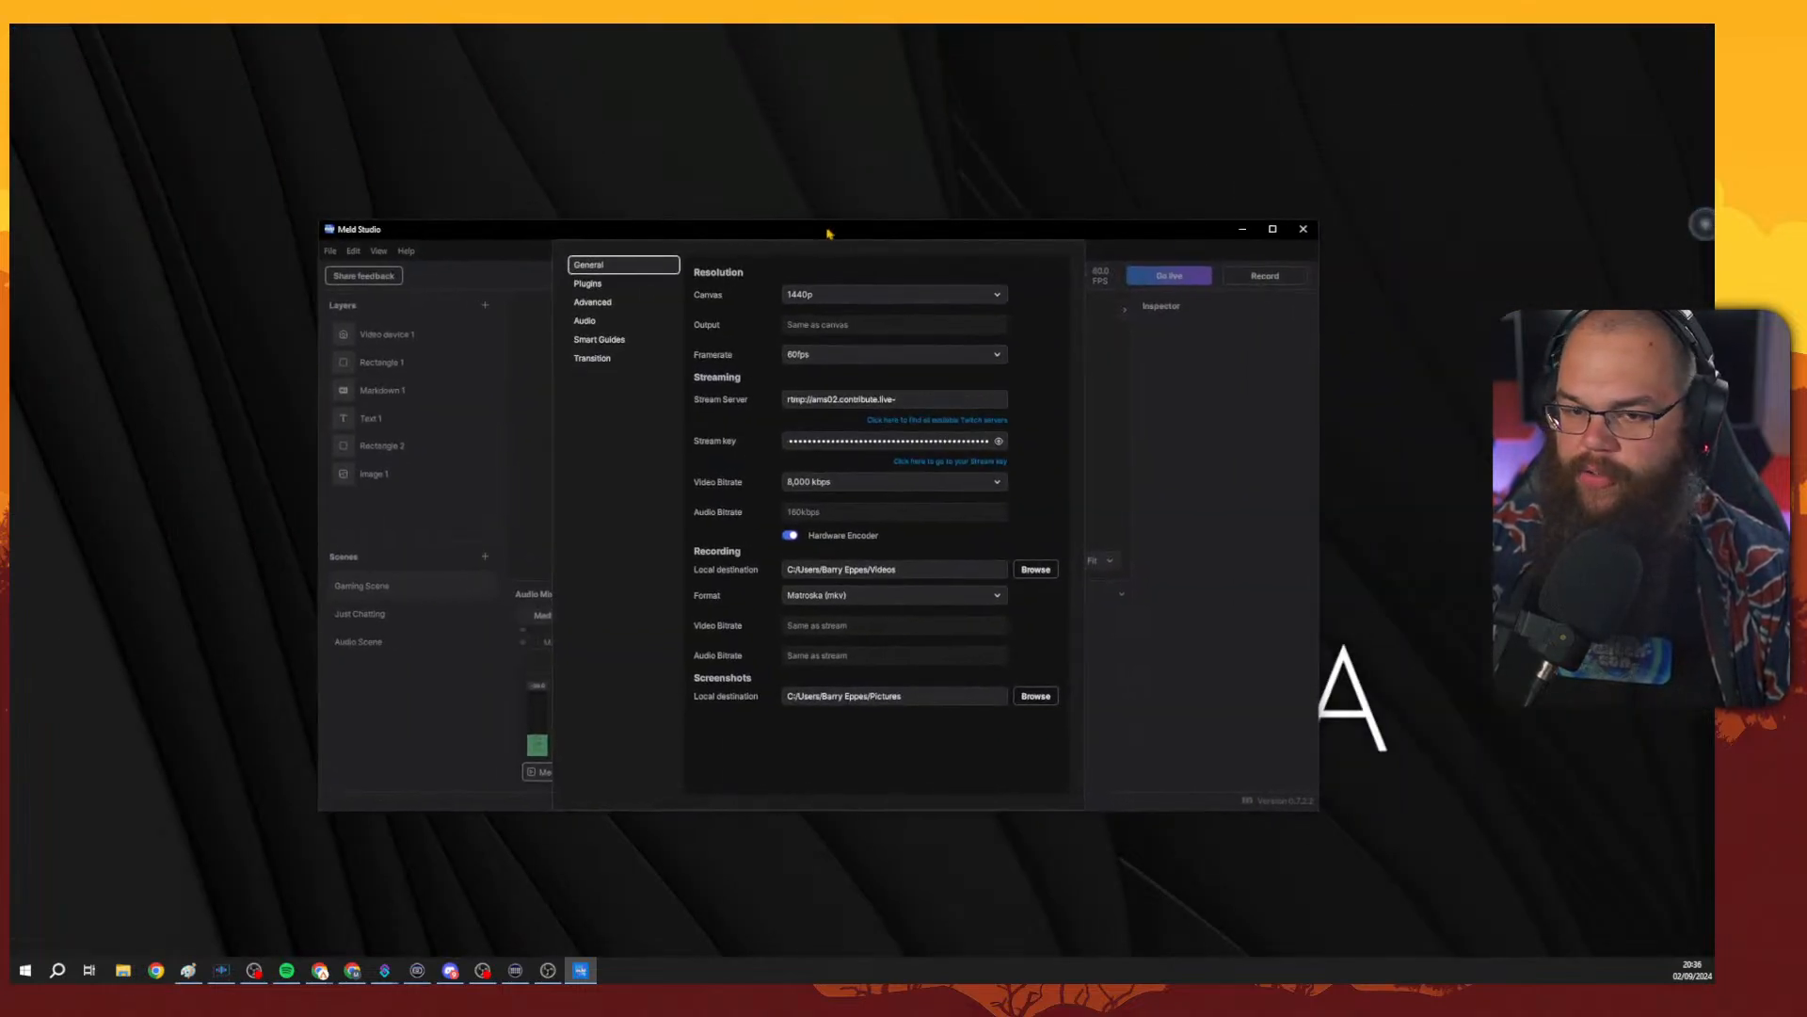
double_click(829, 233)
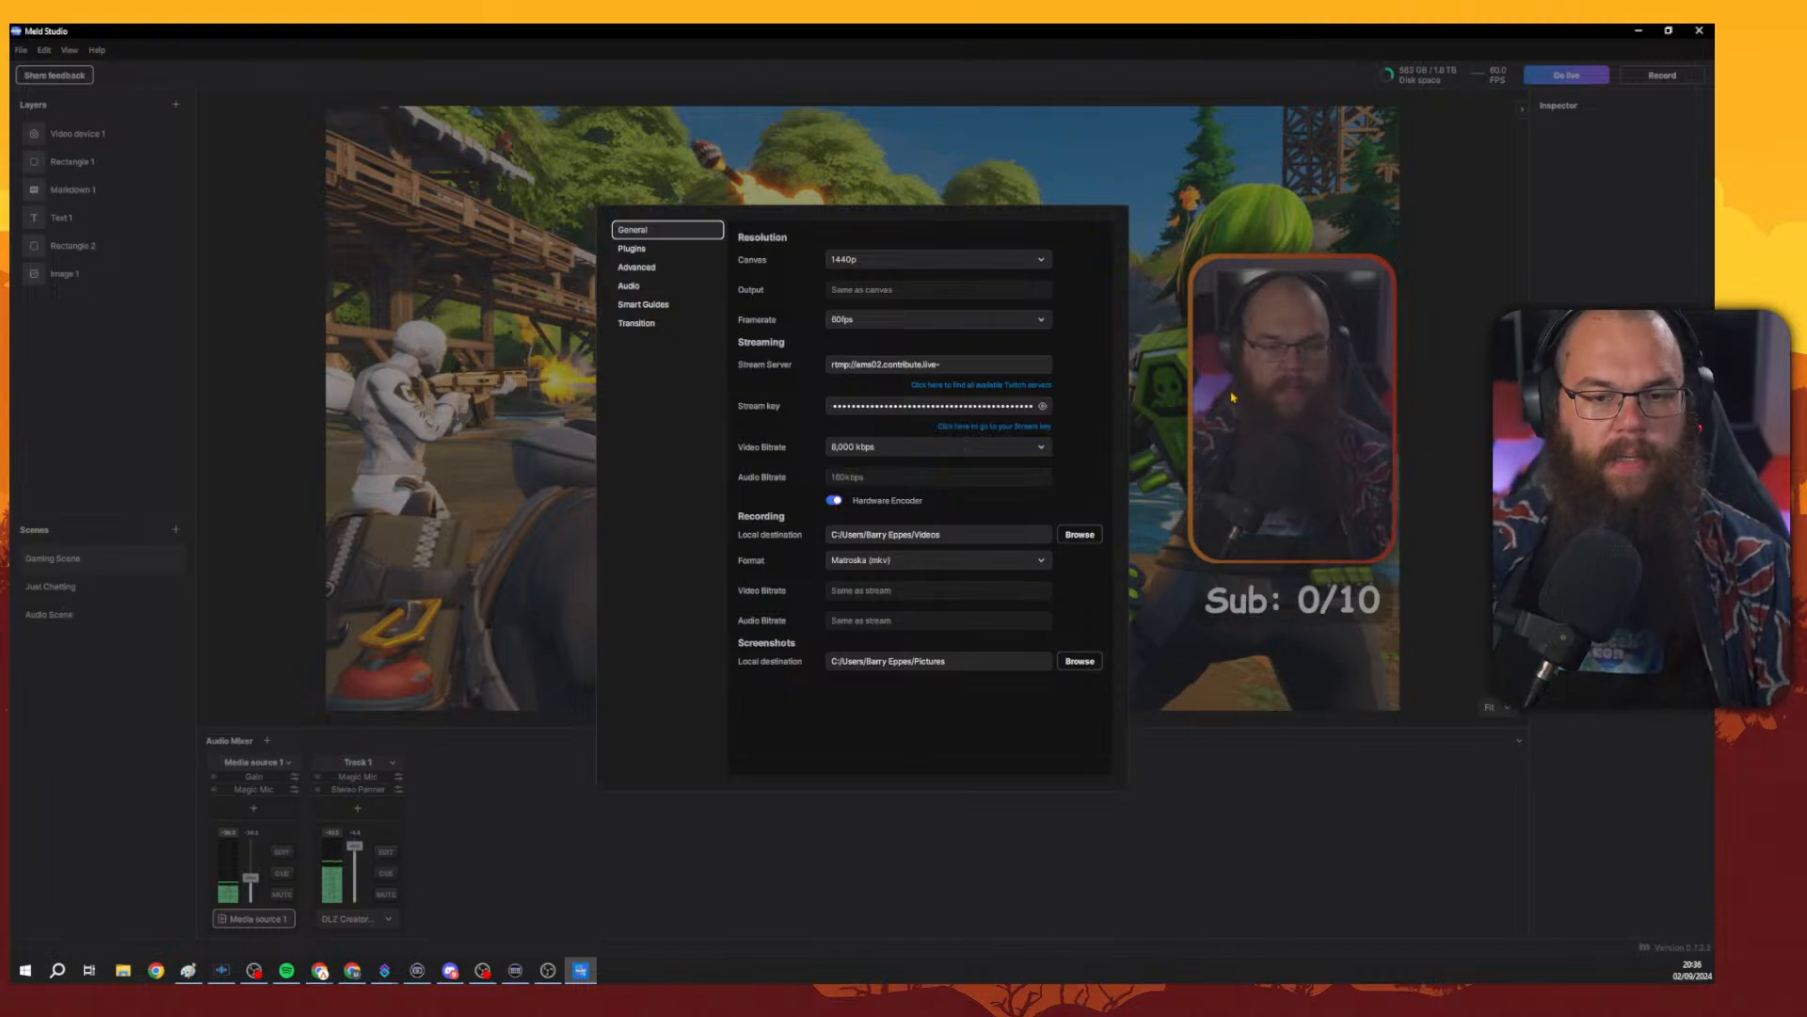
left_click(1005, 369)
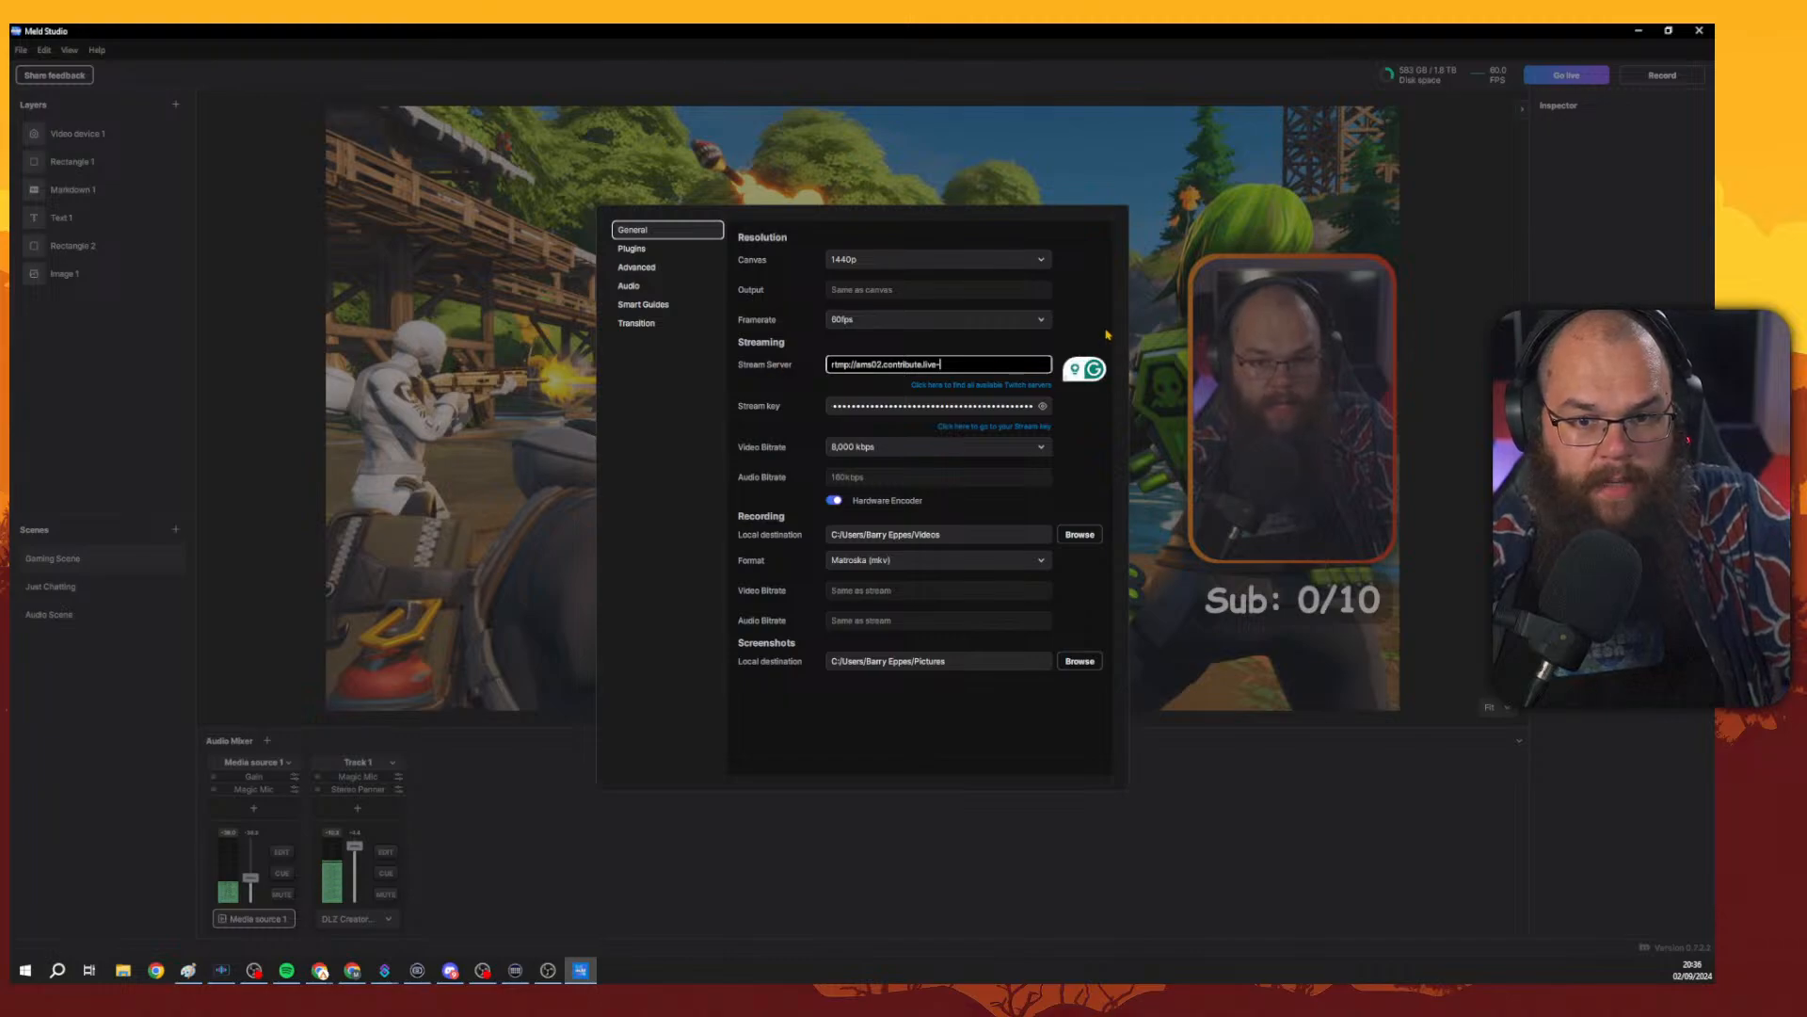
left_click(1020, 352)
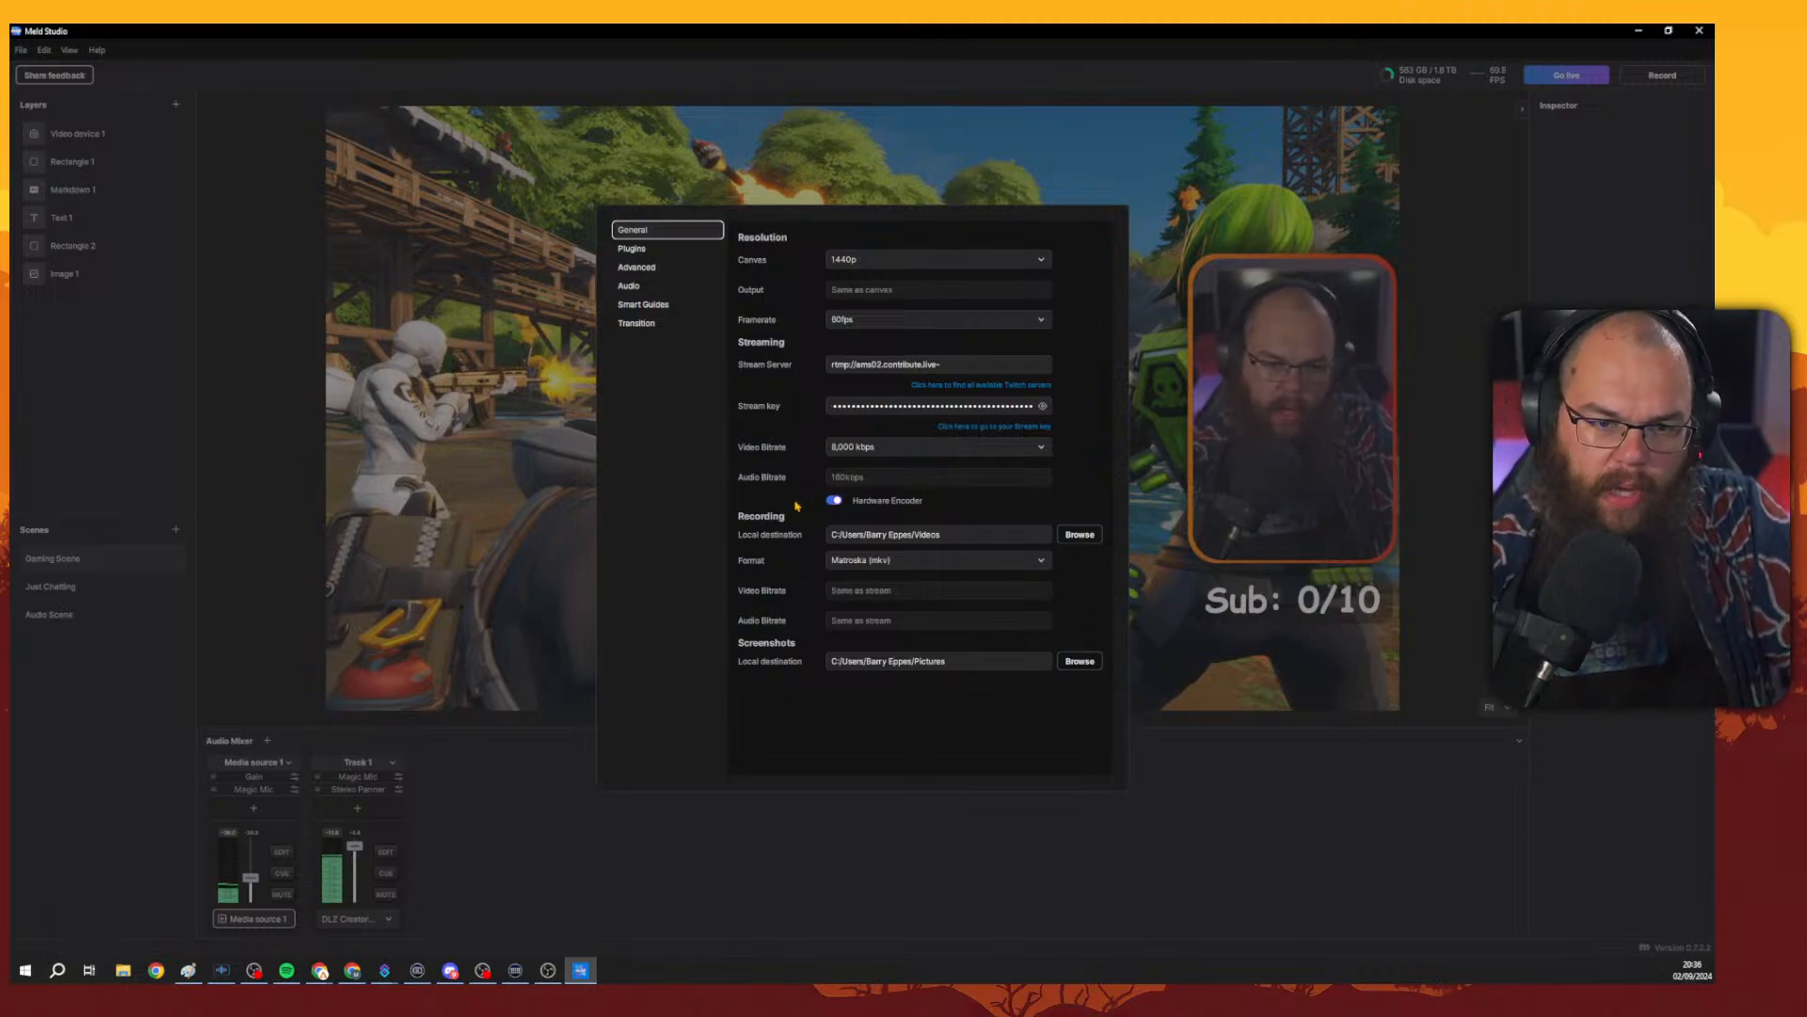
left_click(640, 249)
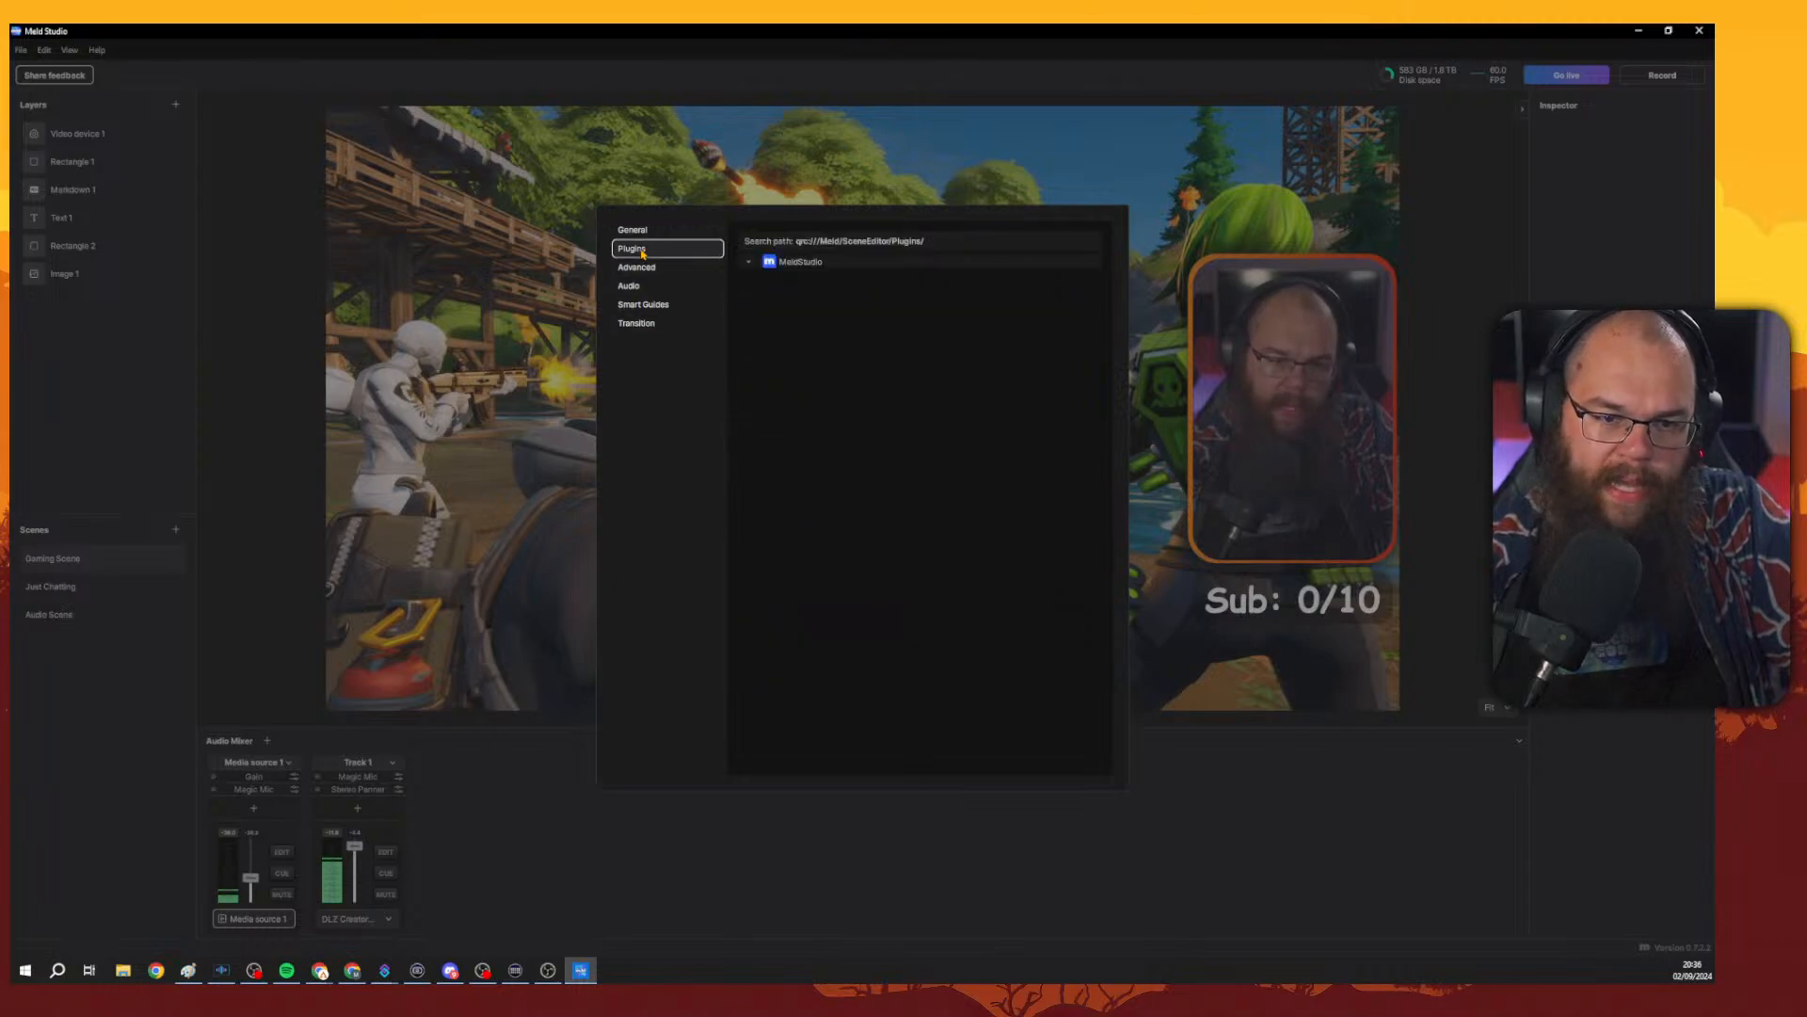
left_click(644, 268)
left_click(649, 287)
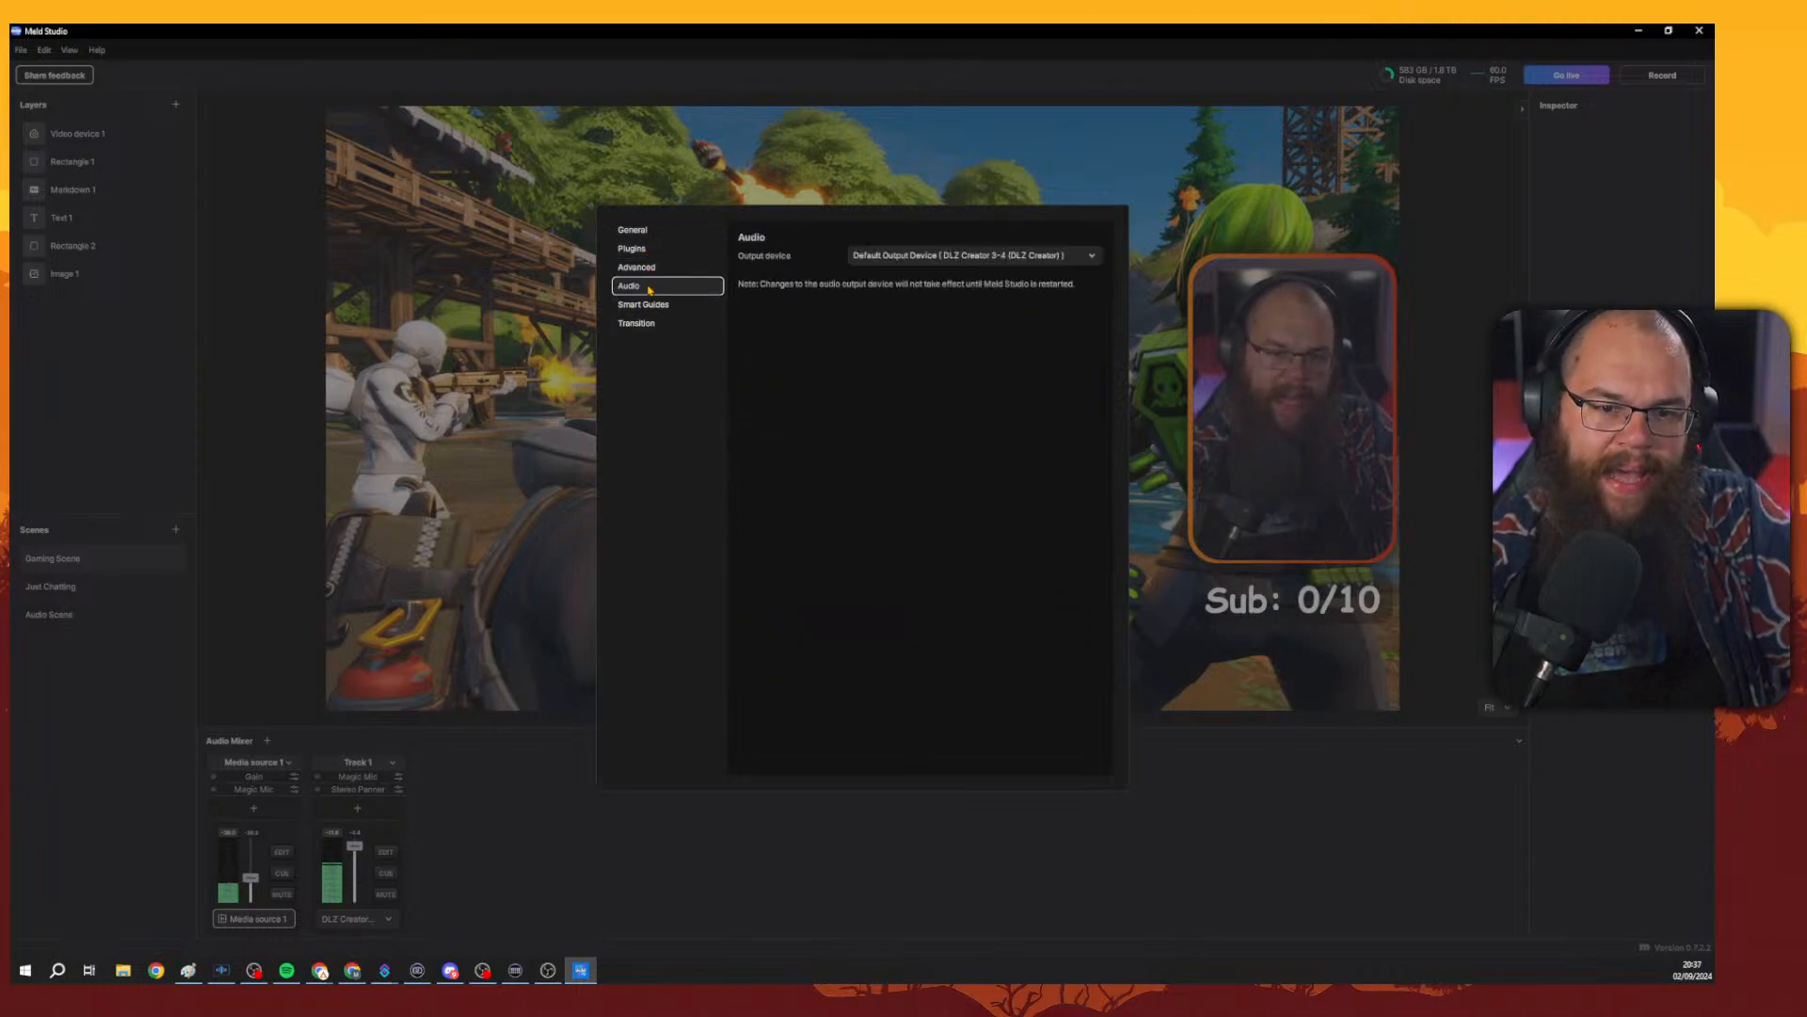
left_click(663, 304)
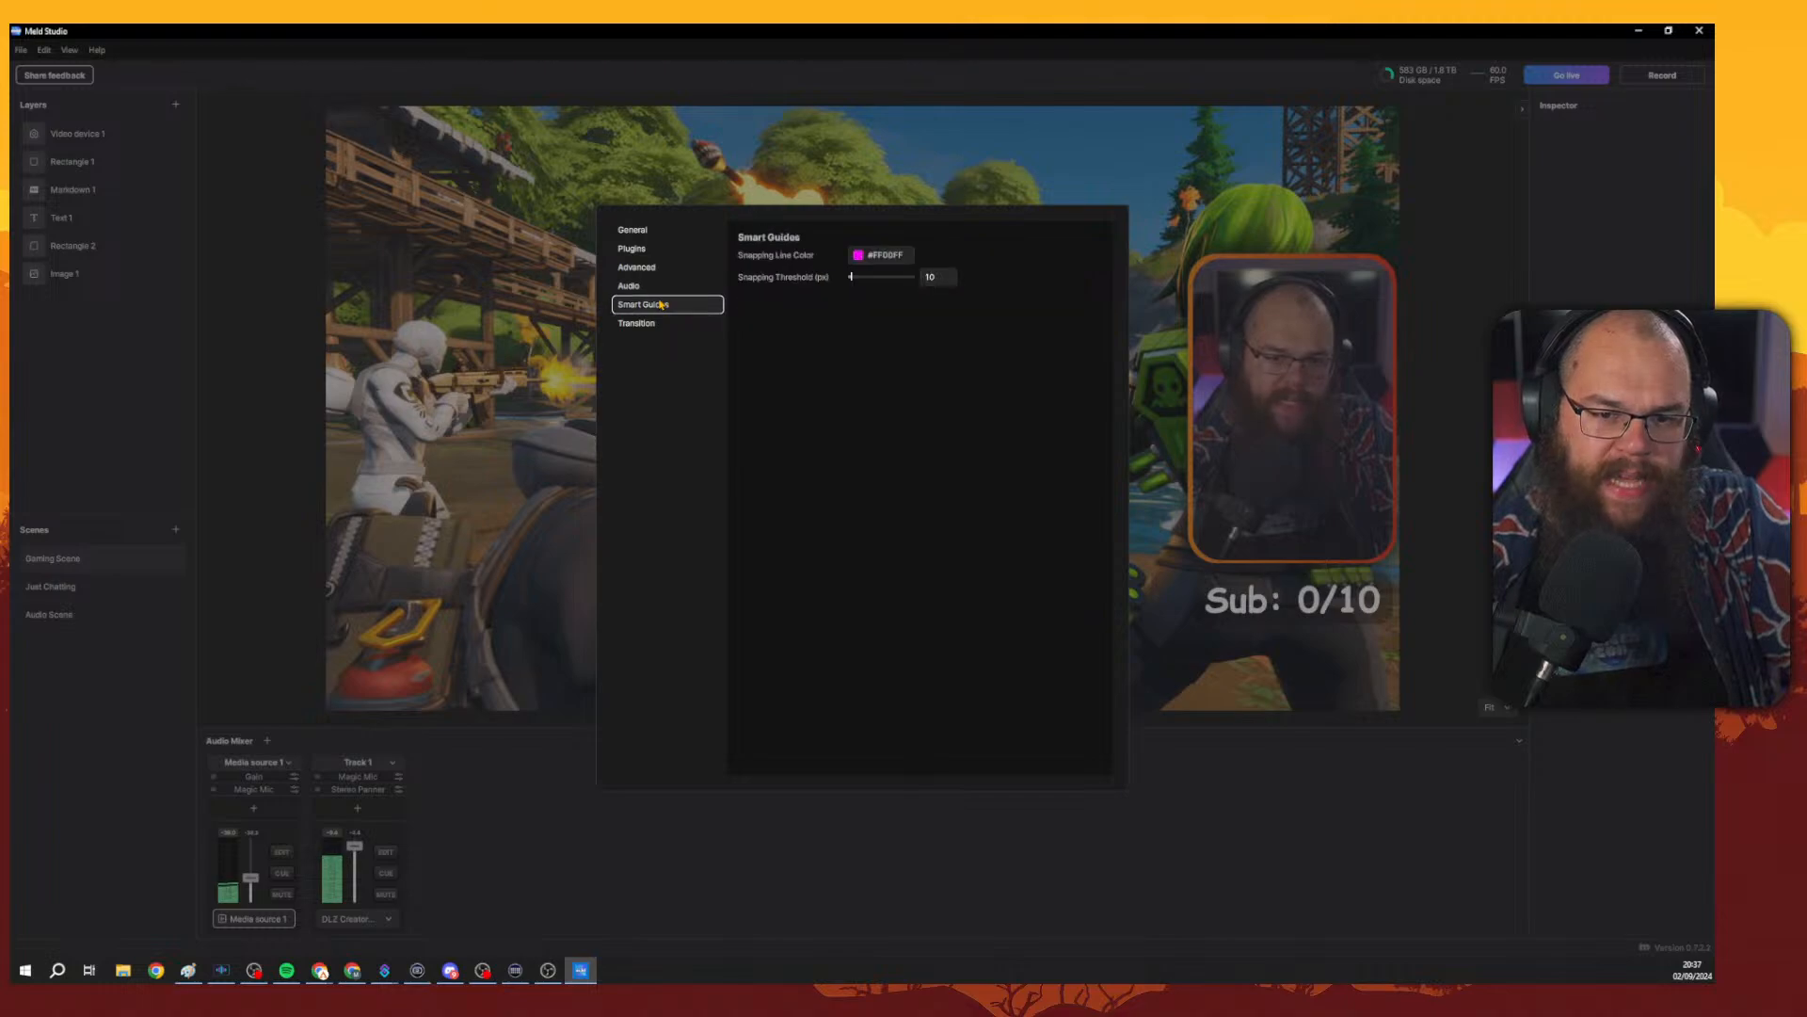
left_click(659, 323)
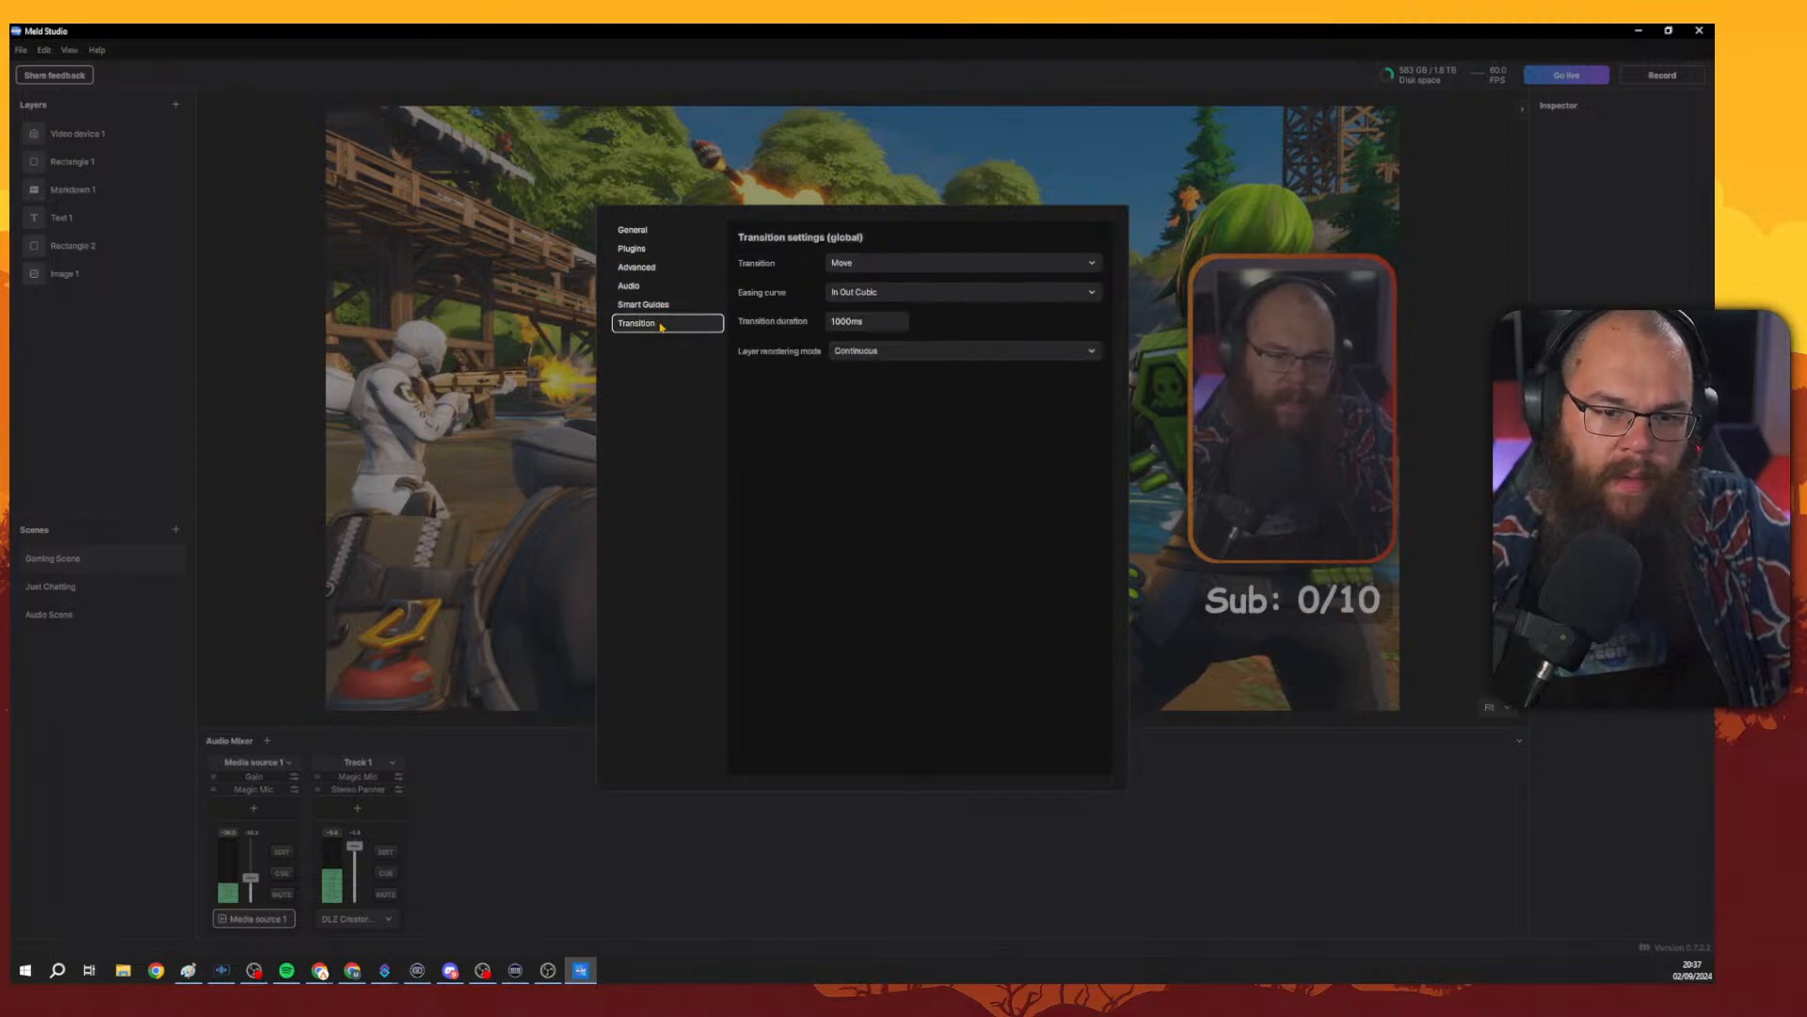
left_click(665, 250)
left_click(667, 233)
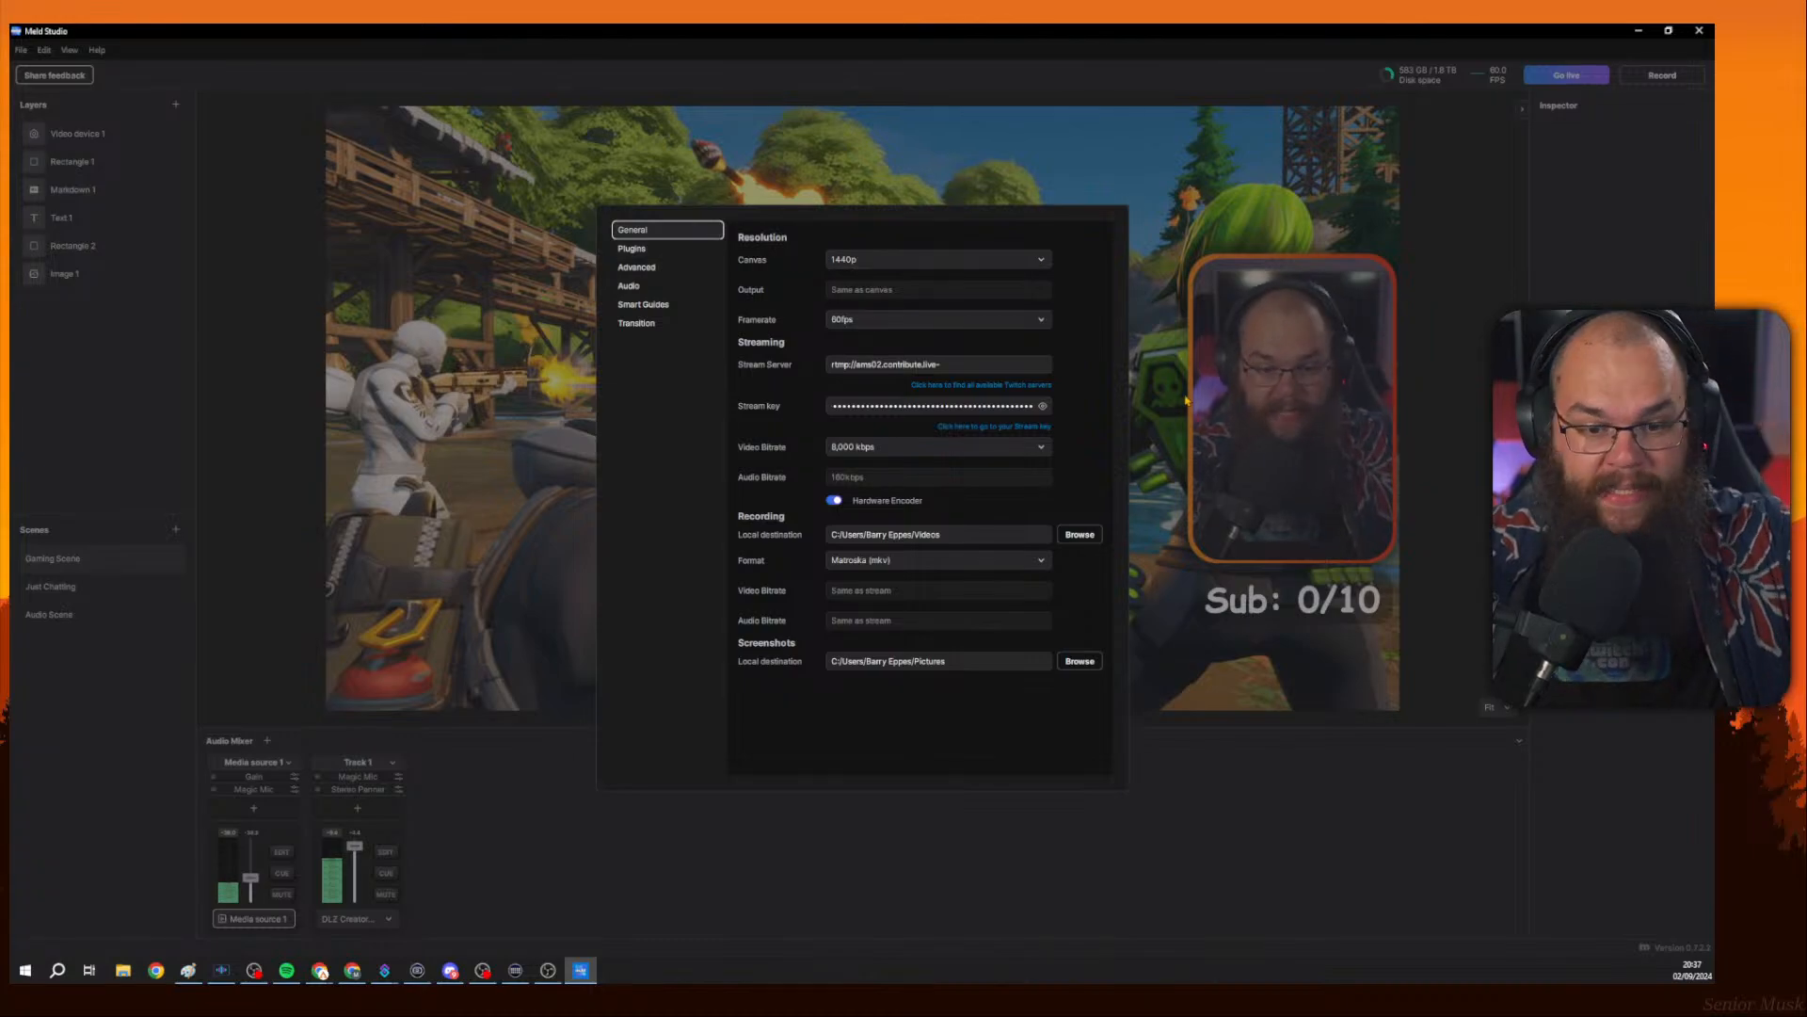
left_click(1332, 397)
left_click(1339, 193)
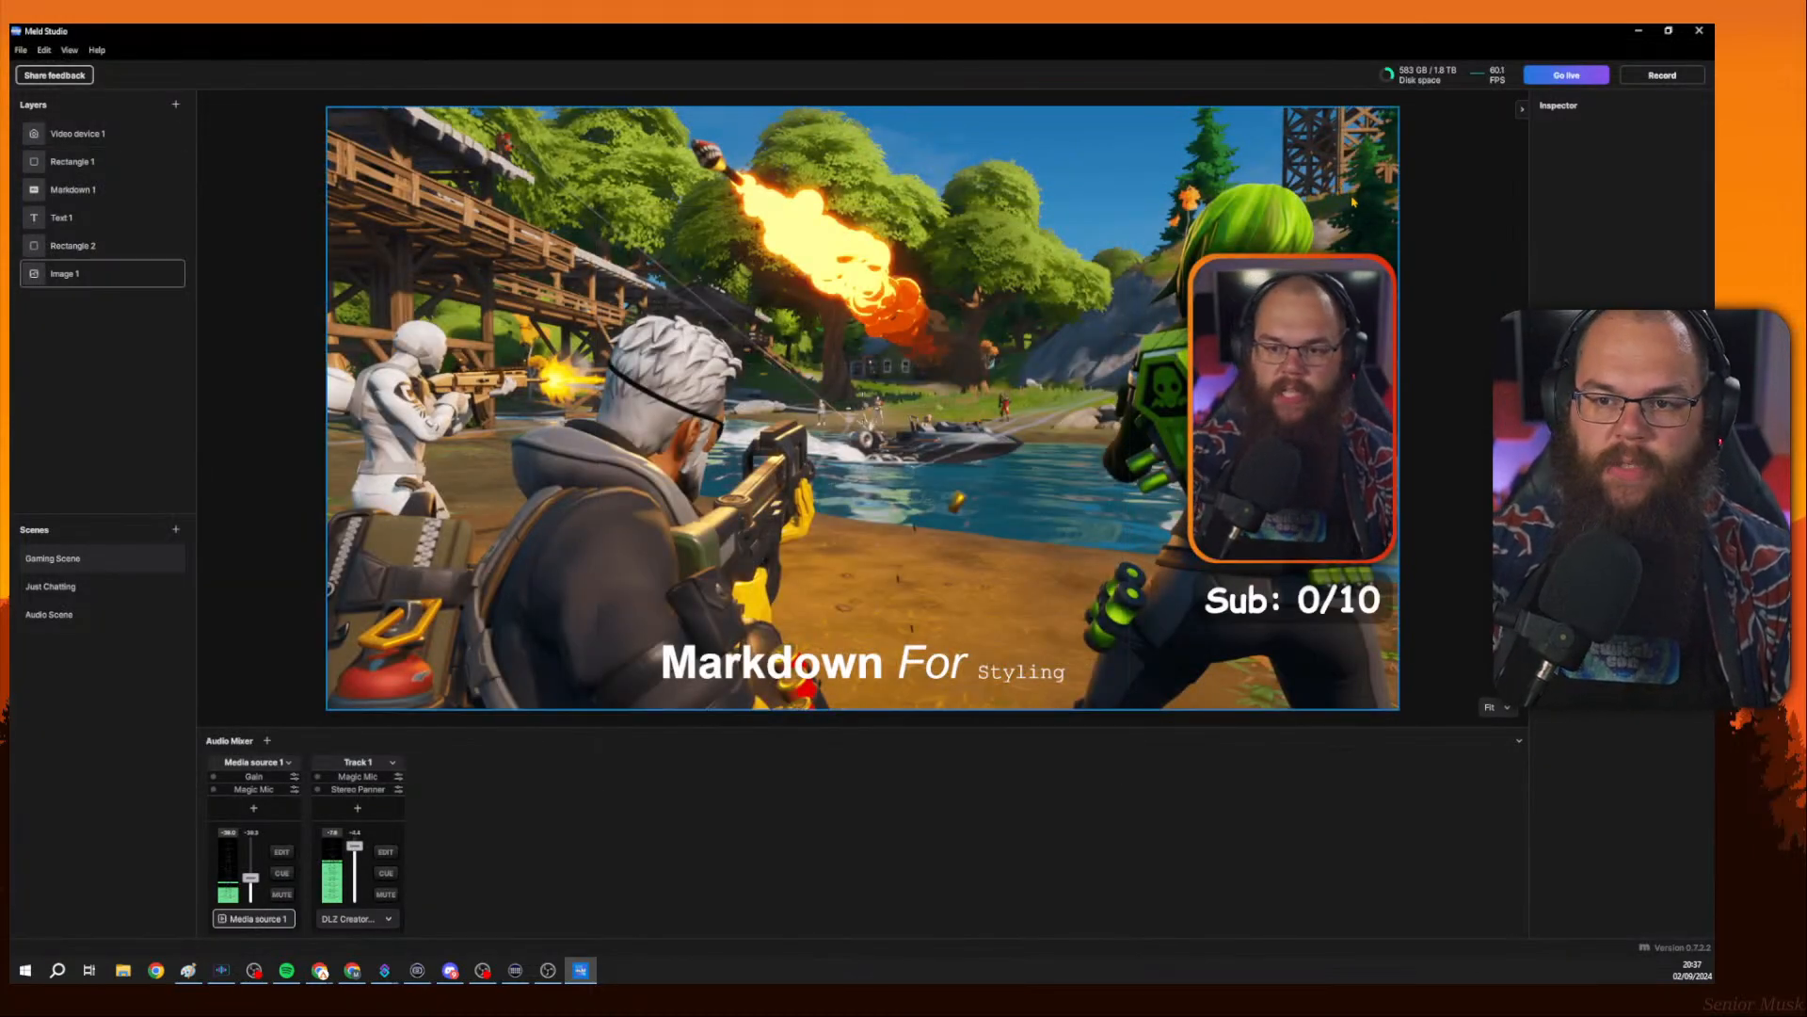
Reopen Preferences and follow the link listing all available Twitch ingest servers.
left_click(1499, 211)
left_click(21, 50)
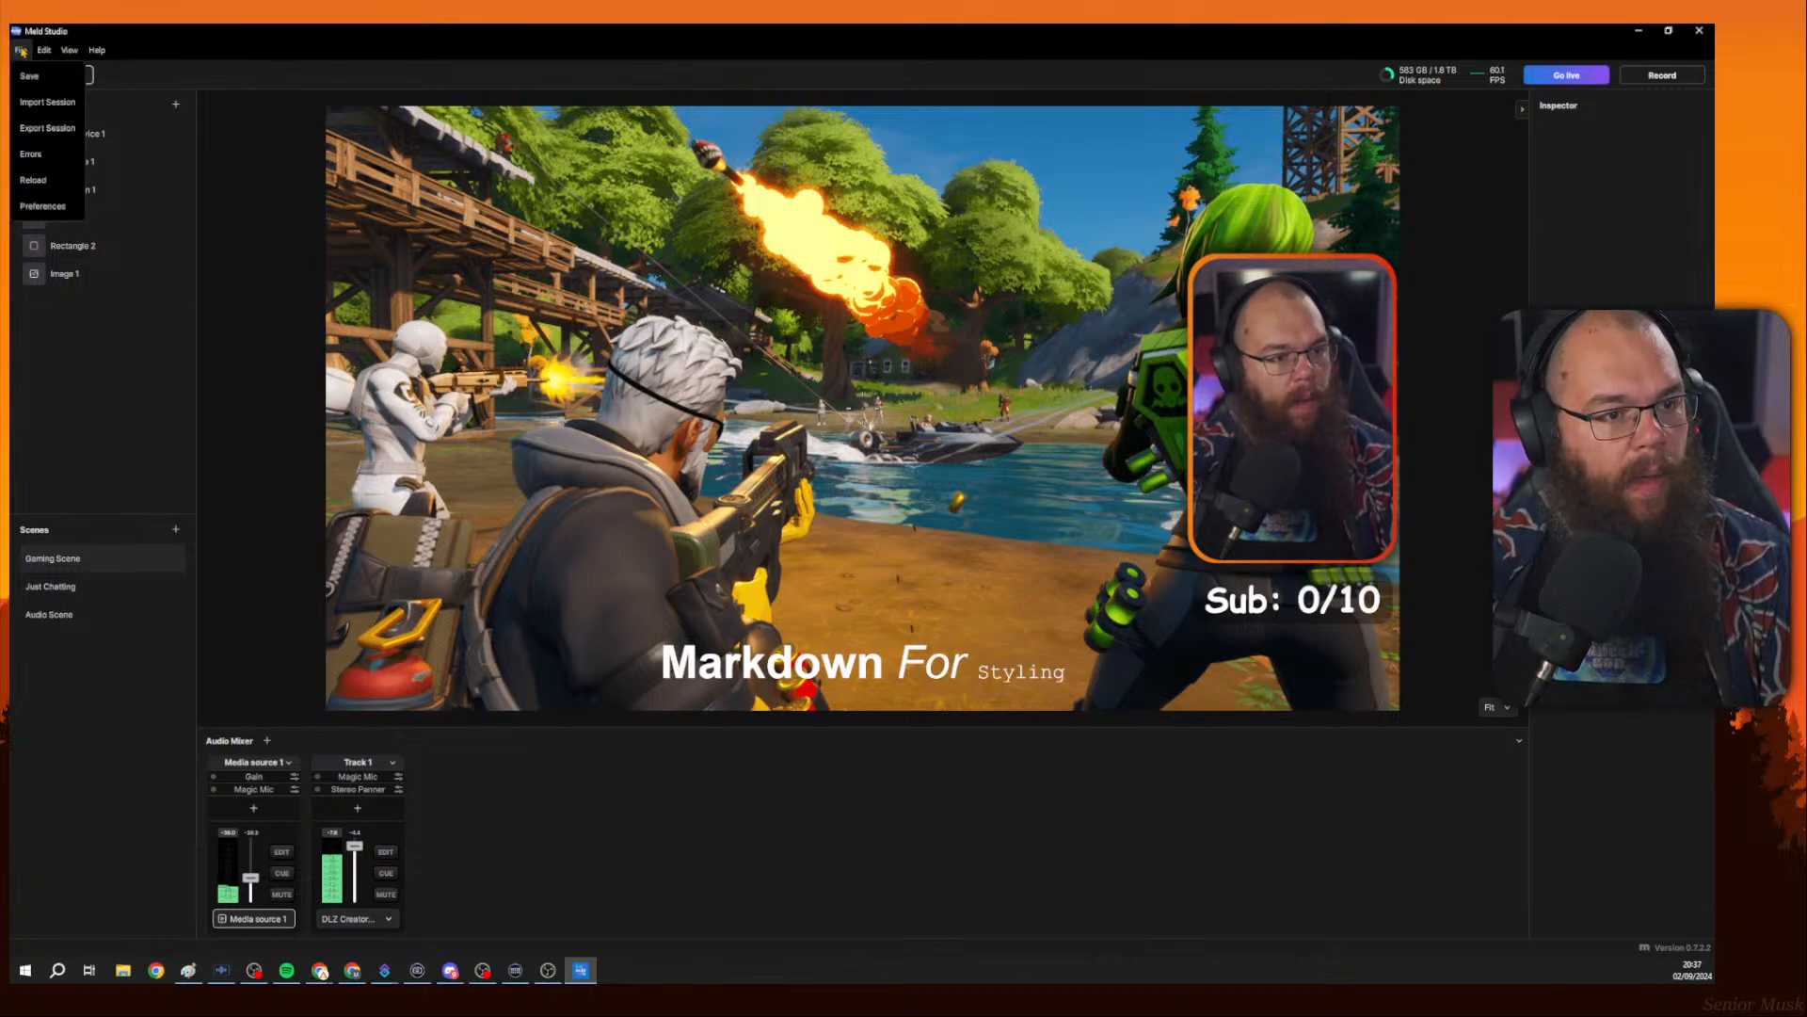
left_click(39, 205)
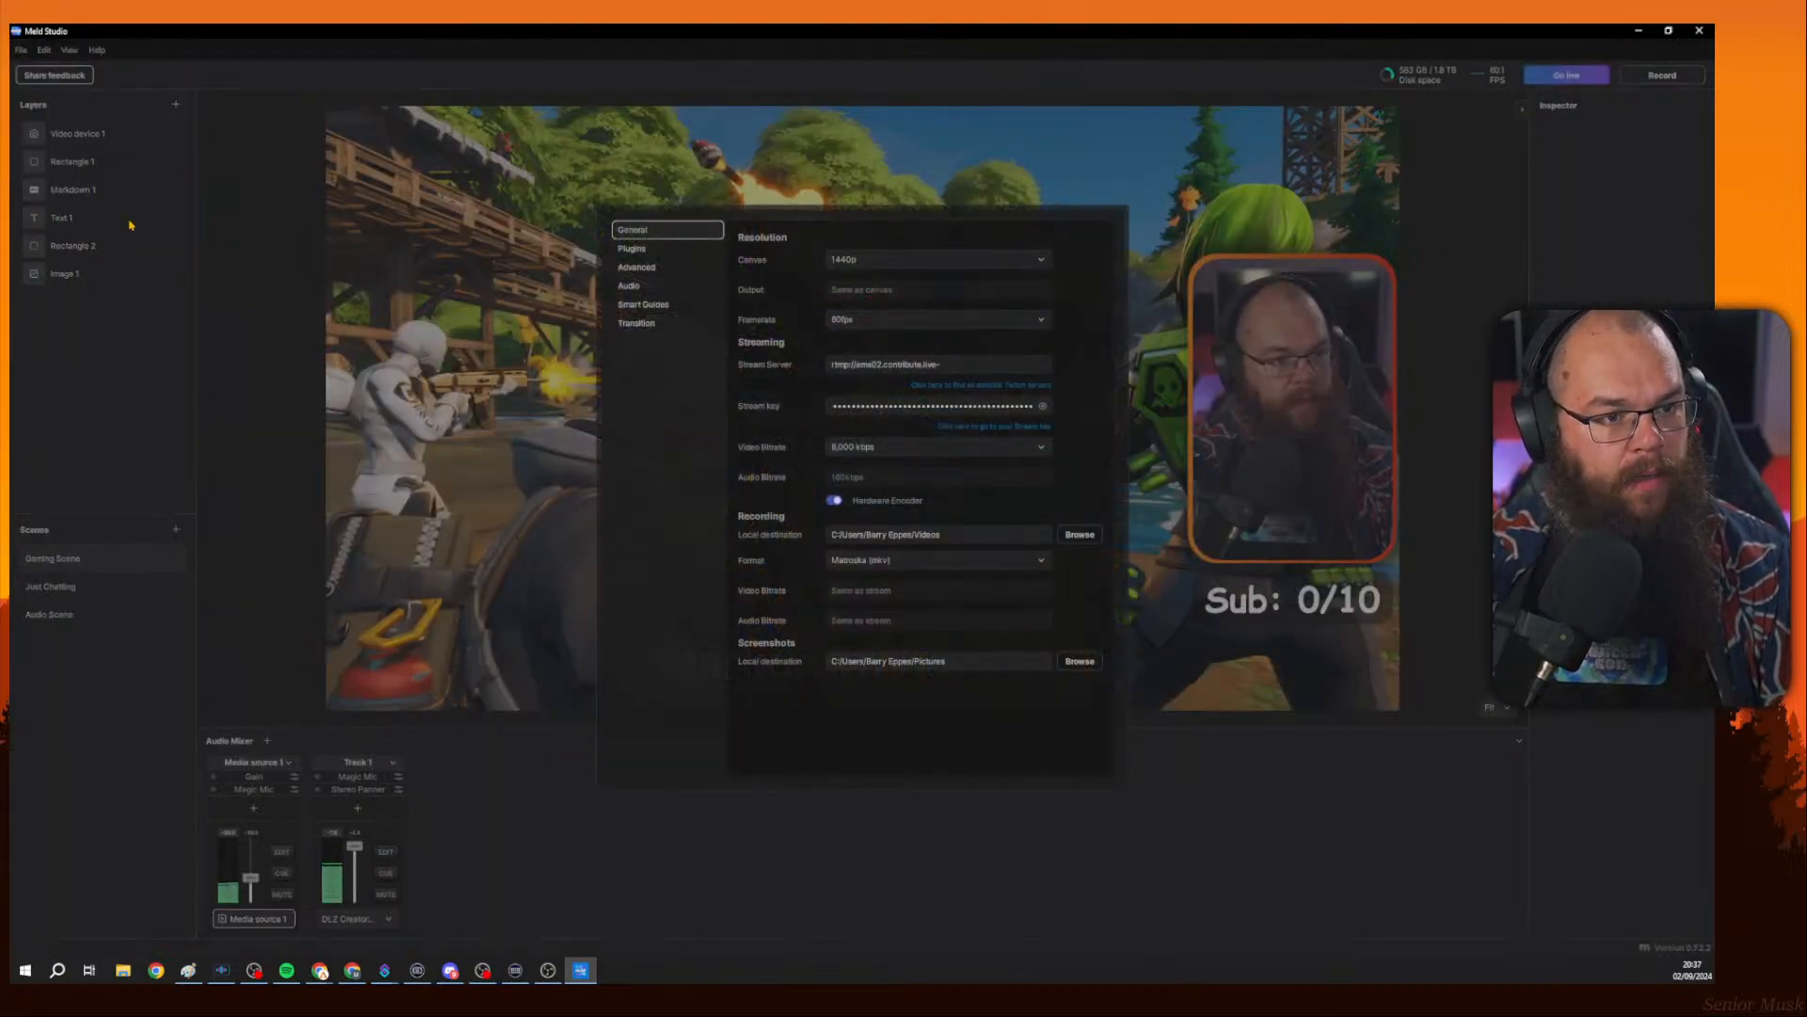
left_click(932, 366)
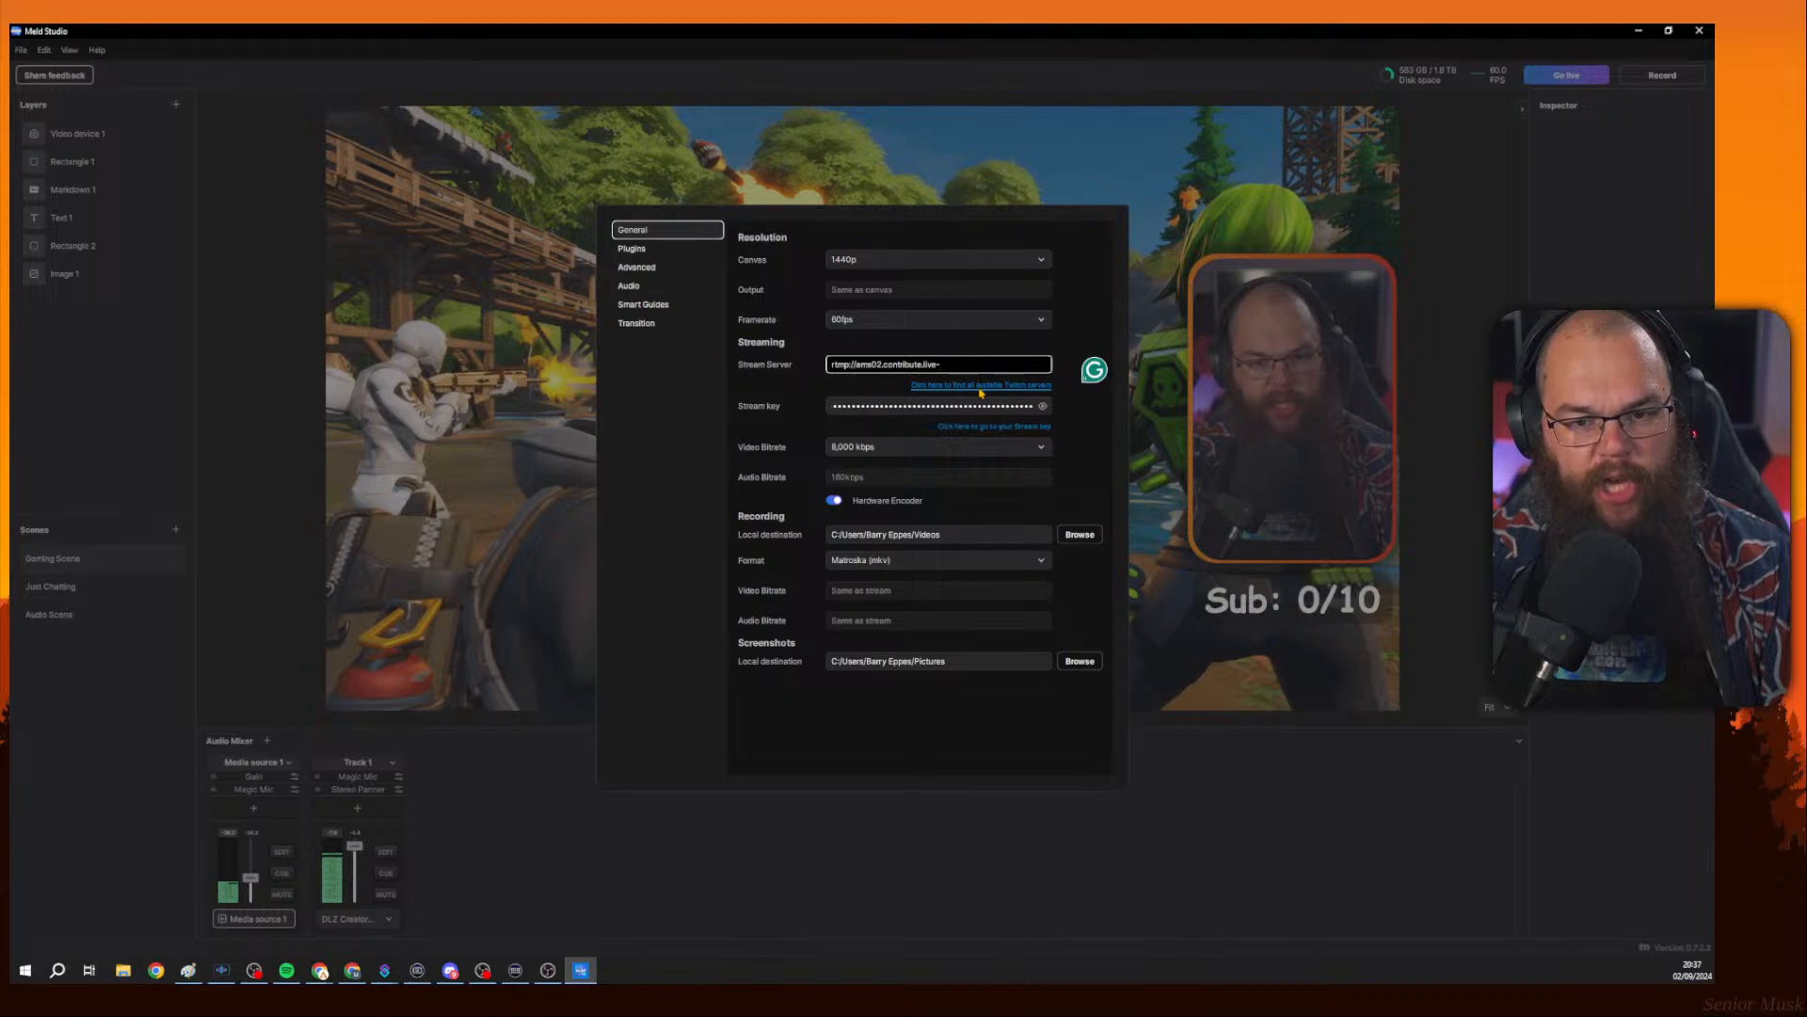
left_click(980, 386)
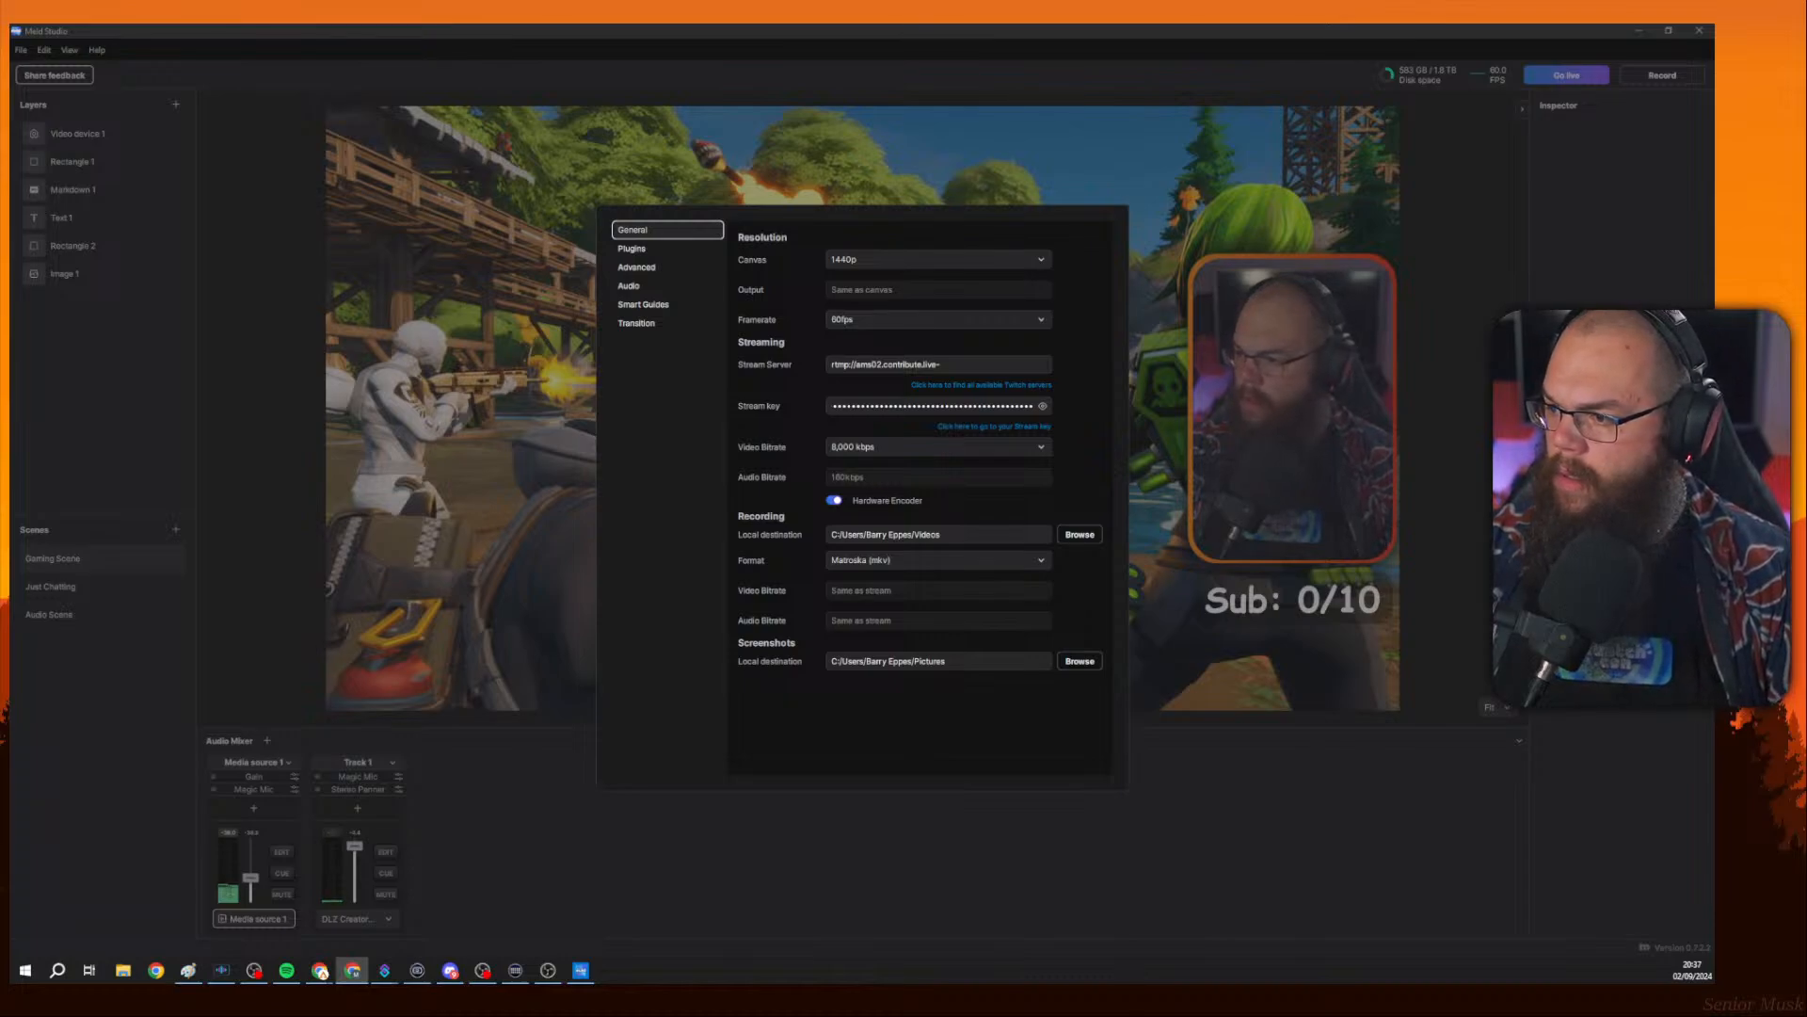
Paste rtmp://ams02.contribute.live-video.net/app as the Stream Server and close Preferences.
left_click(974, 367)
key("ctrl+a")
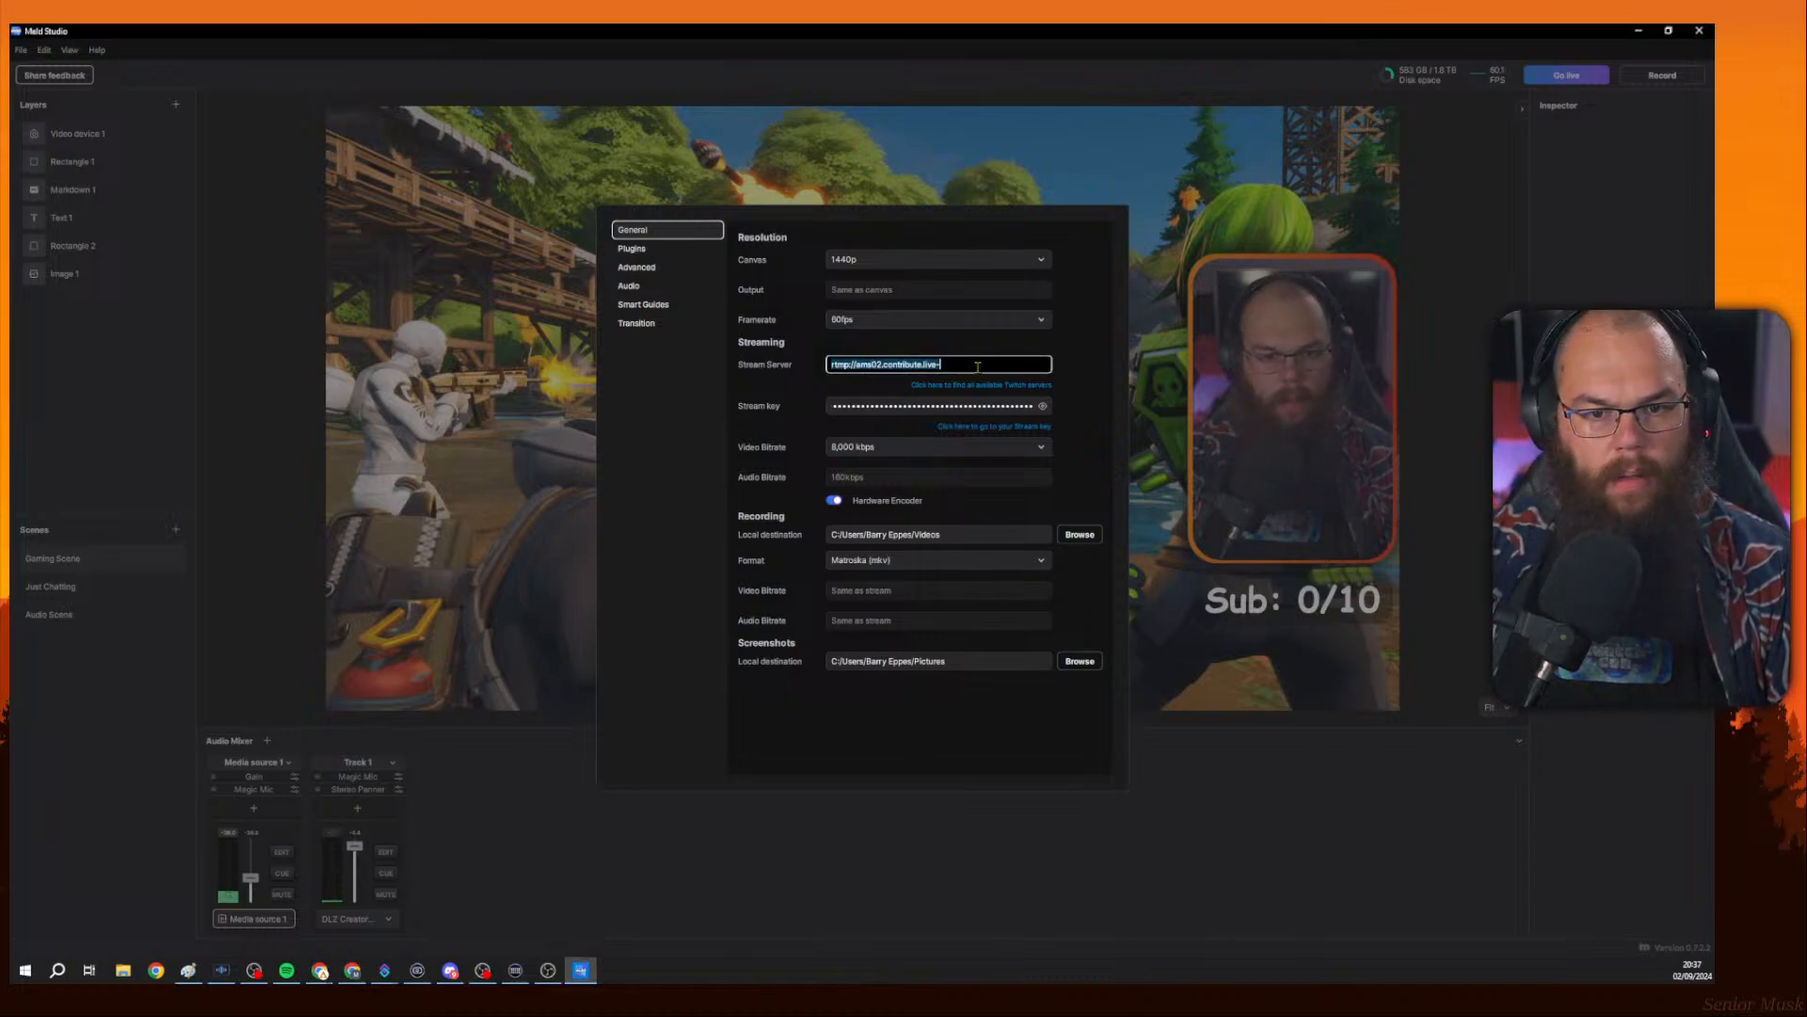
type("rtmp://ams02.contribute.live-video.net/app/{stream_key}")
left_click(1080, 319)
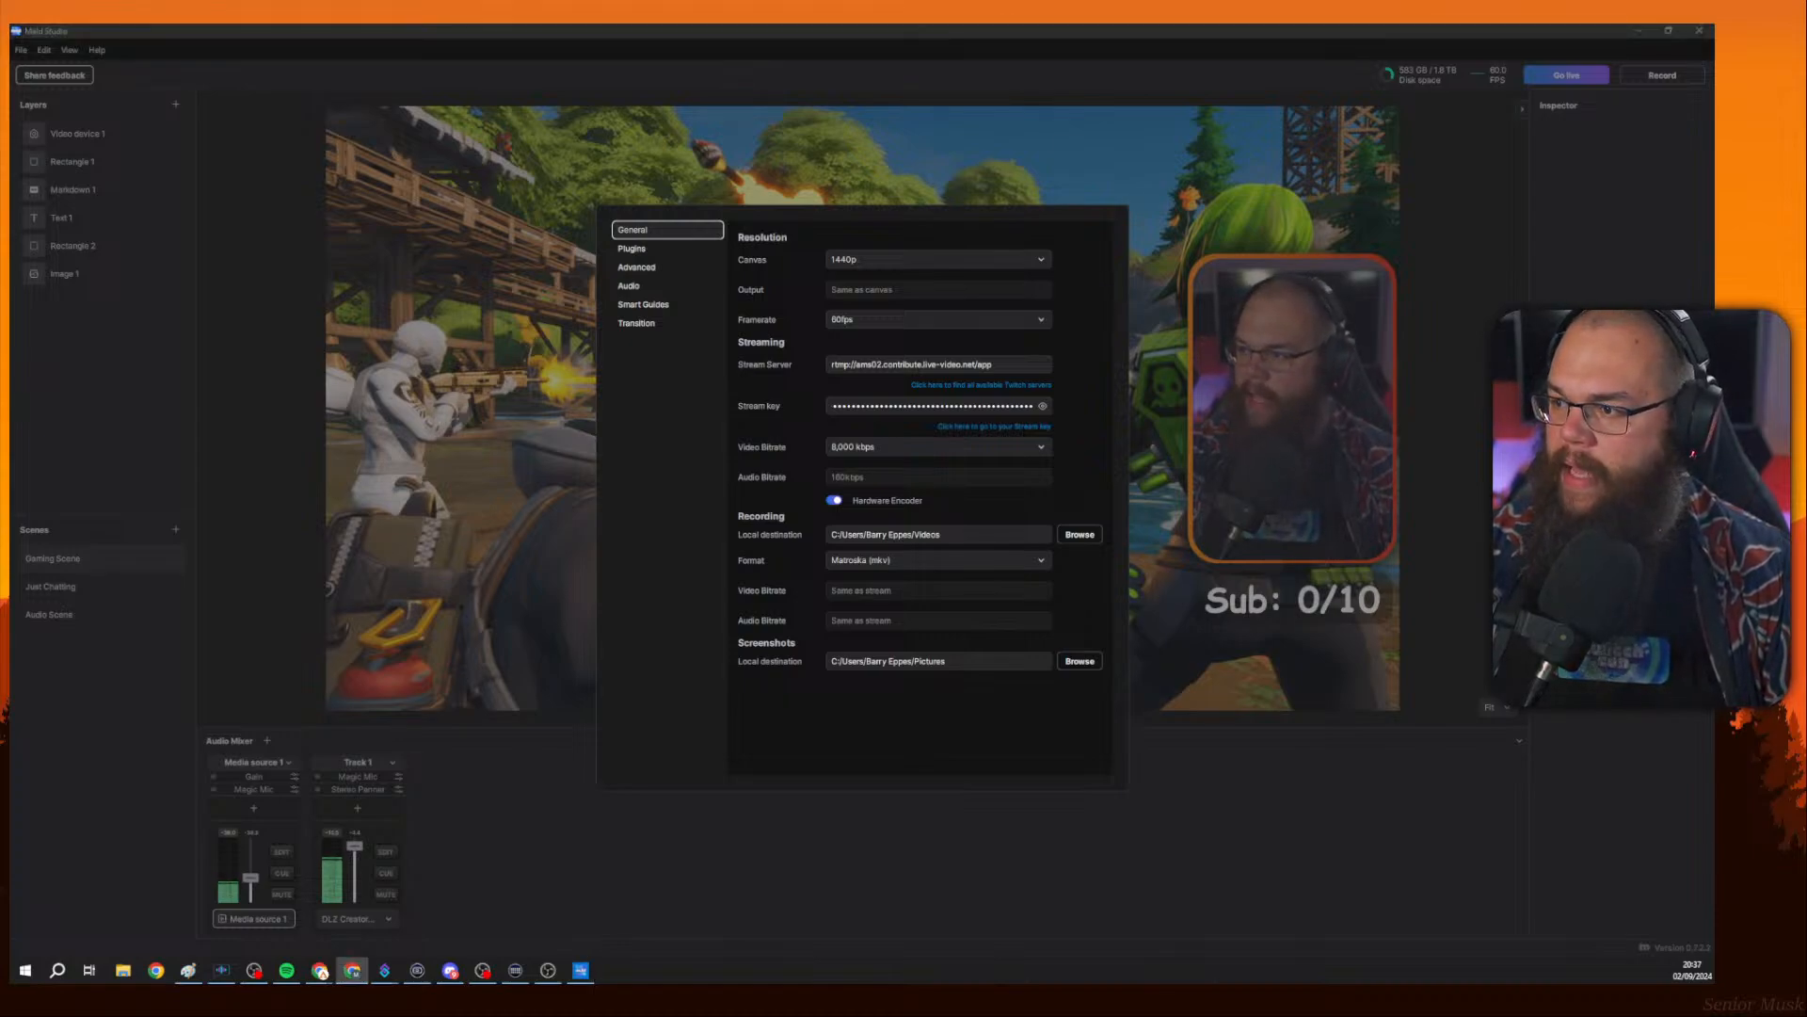
left_click(1317, 325)
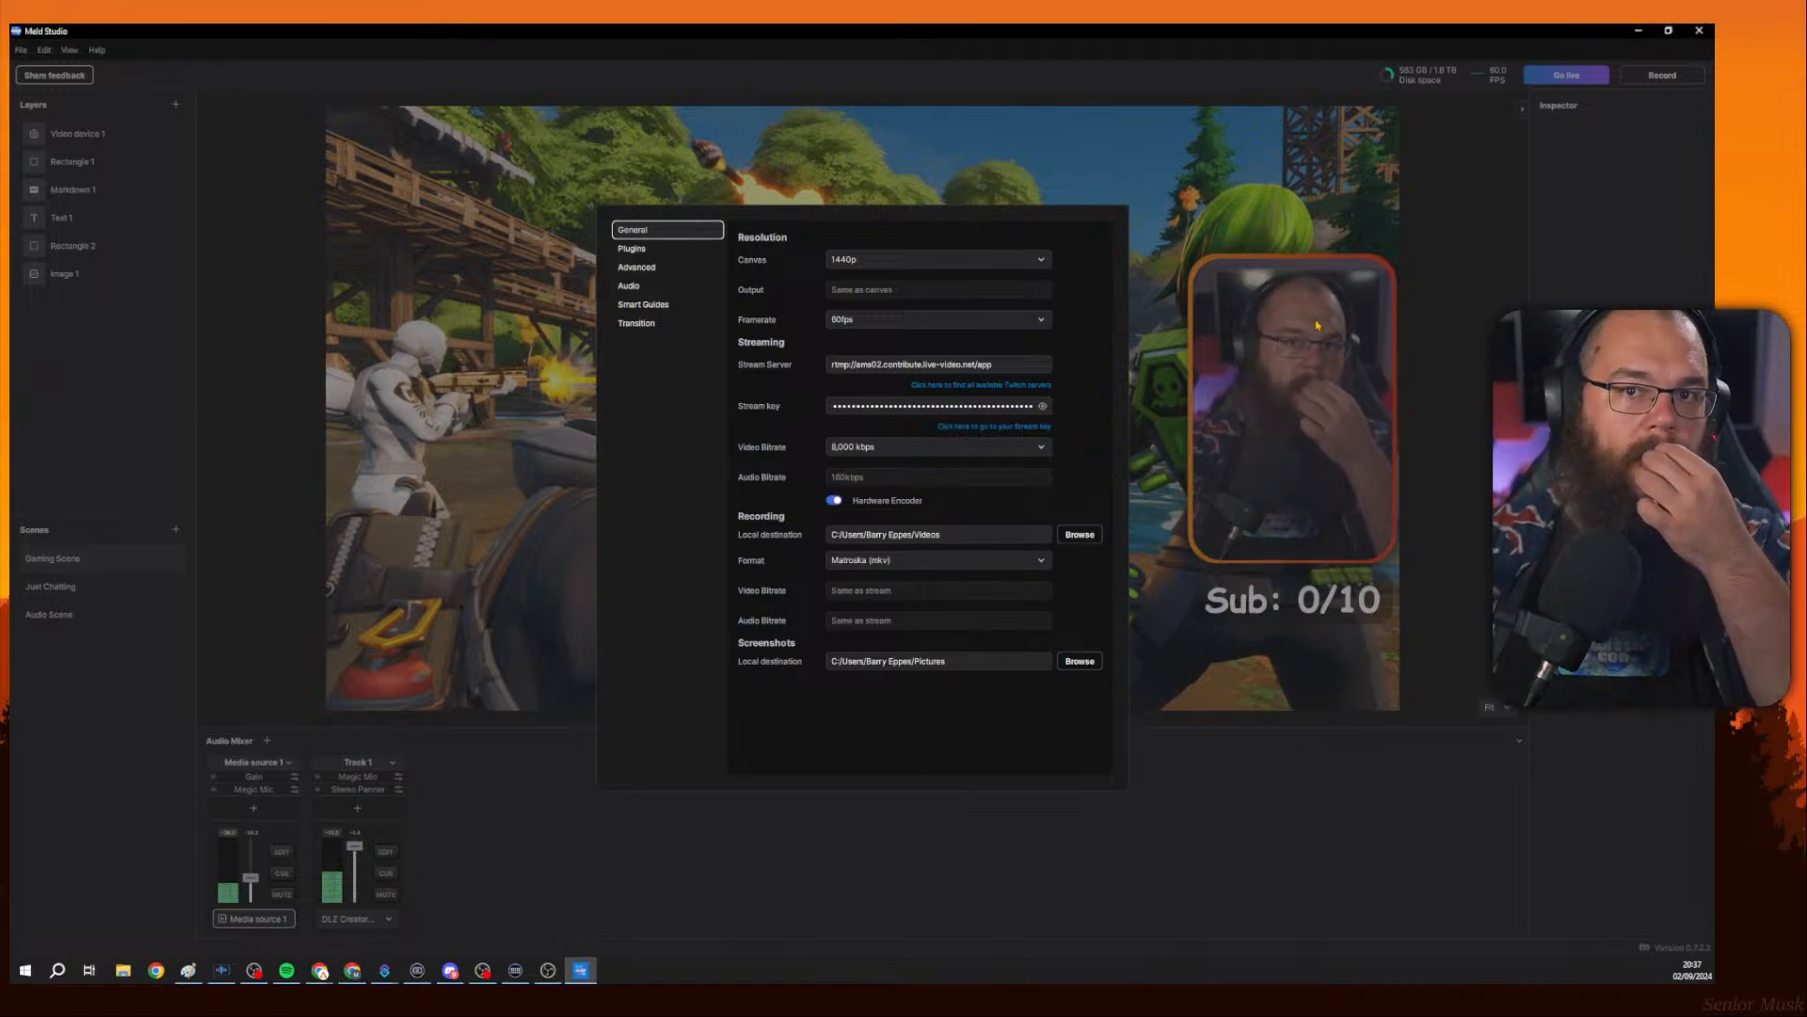
left_click(1327, 267)
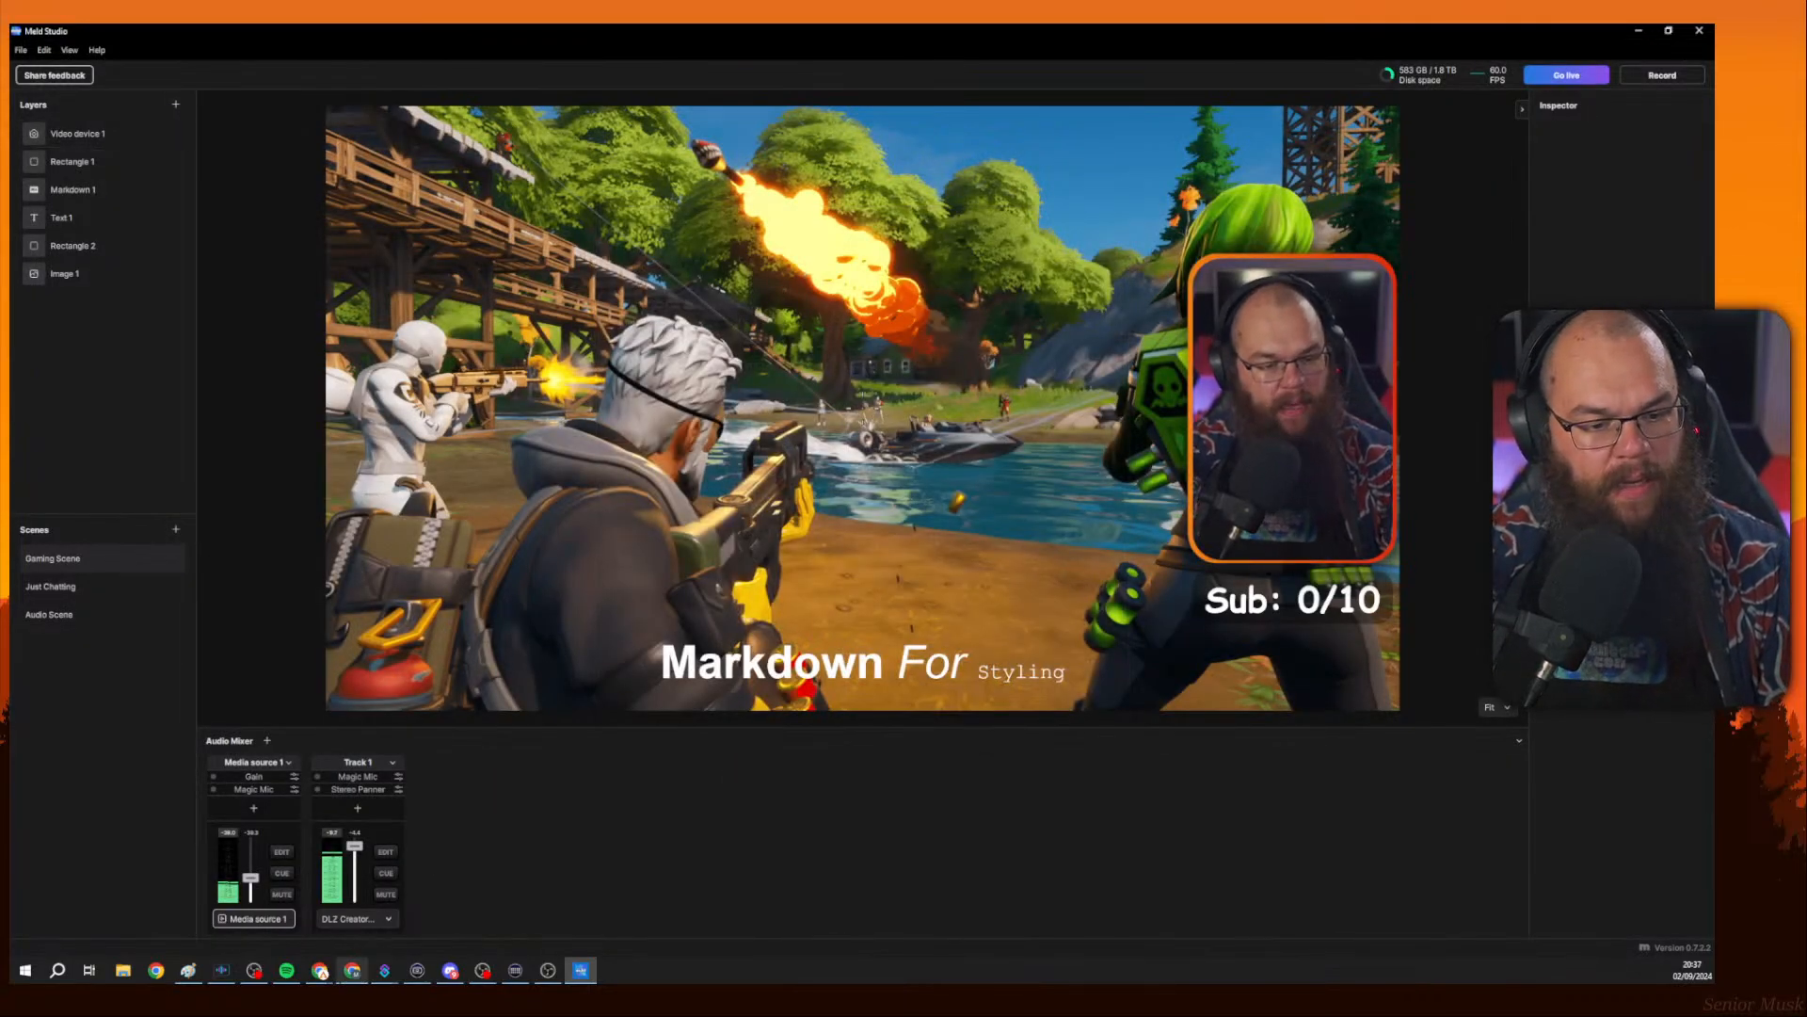
Switch to the browser window showing the Meld Studio C++ Undo Redo blog post.
left_click(320, 970)
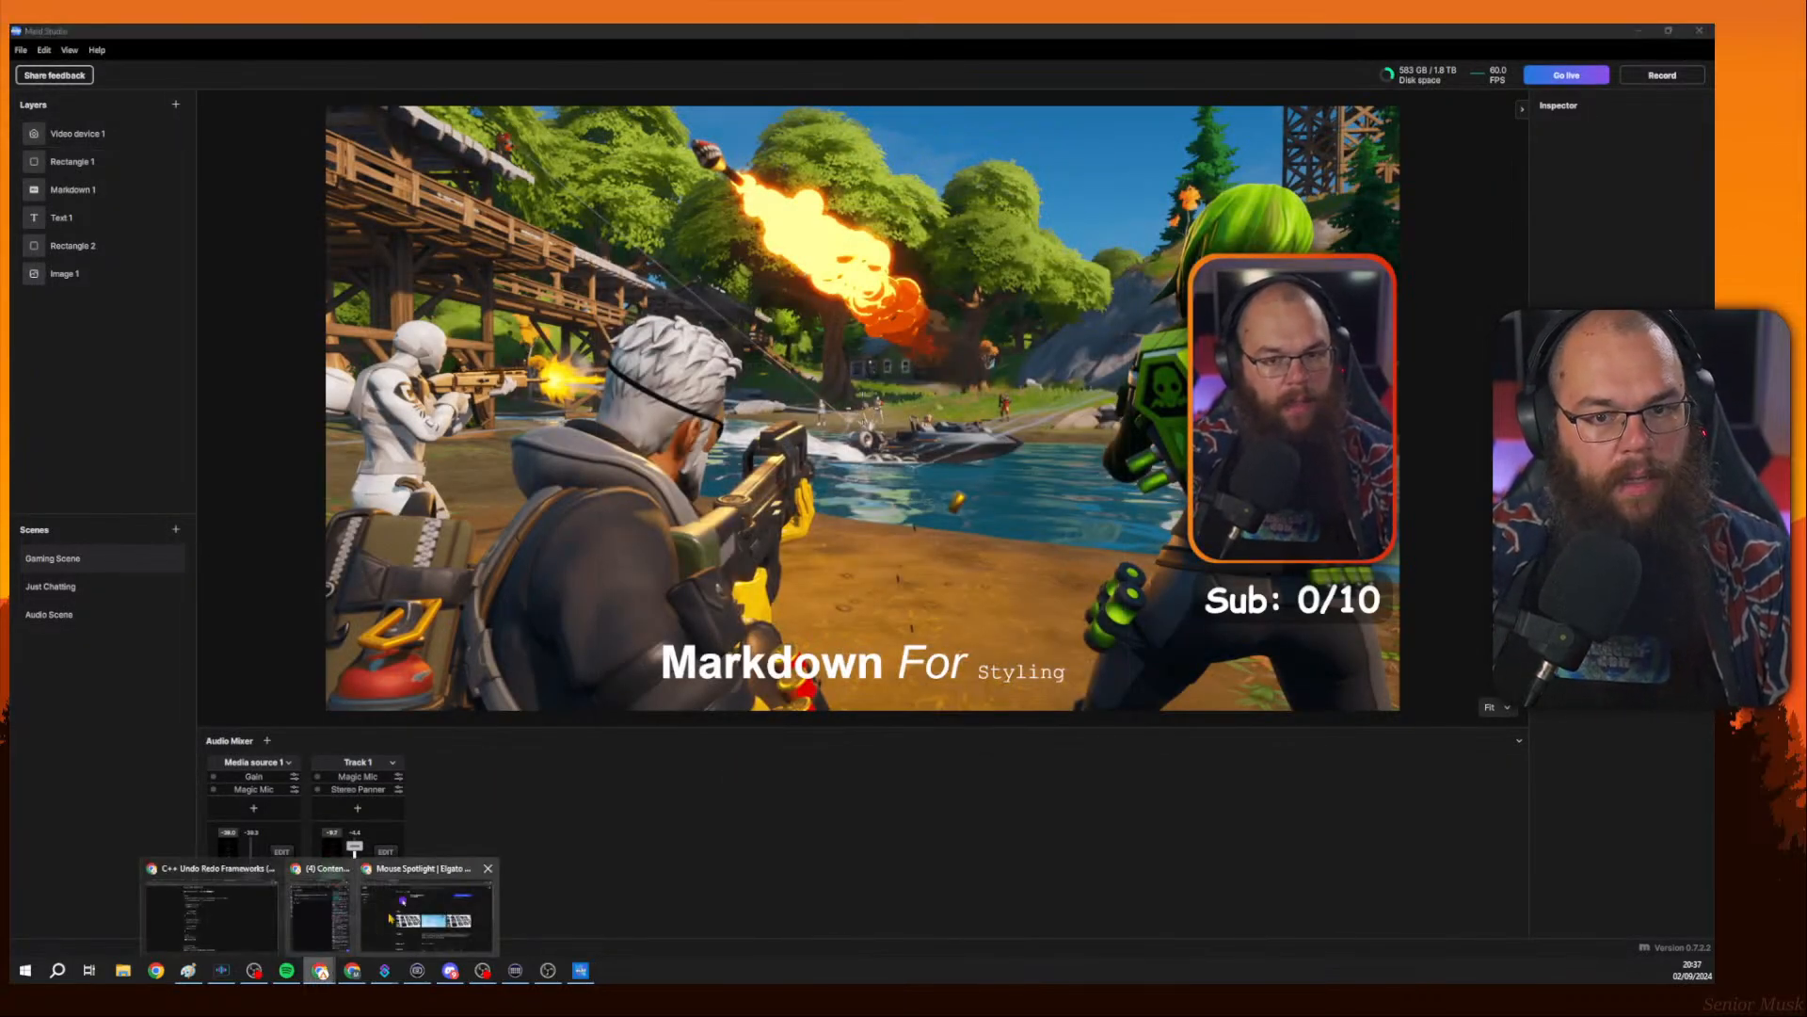
left_click(283, 930)
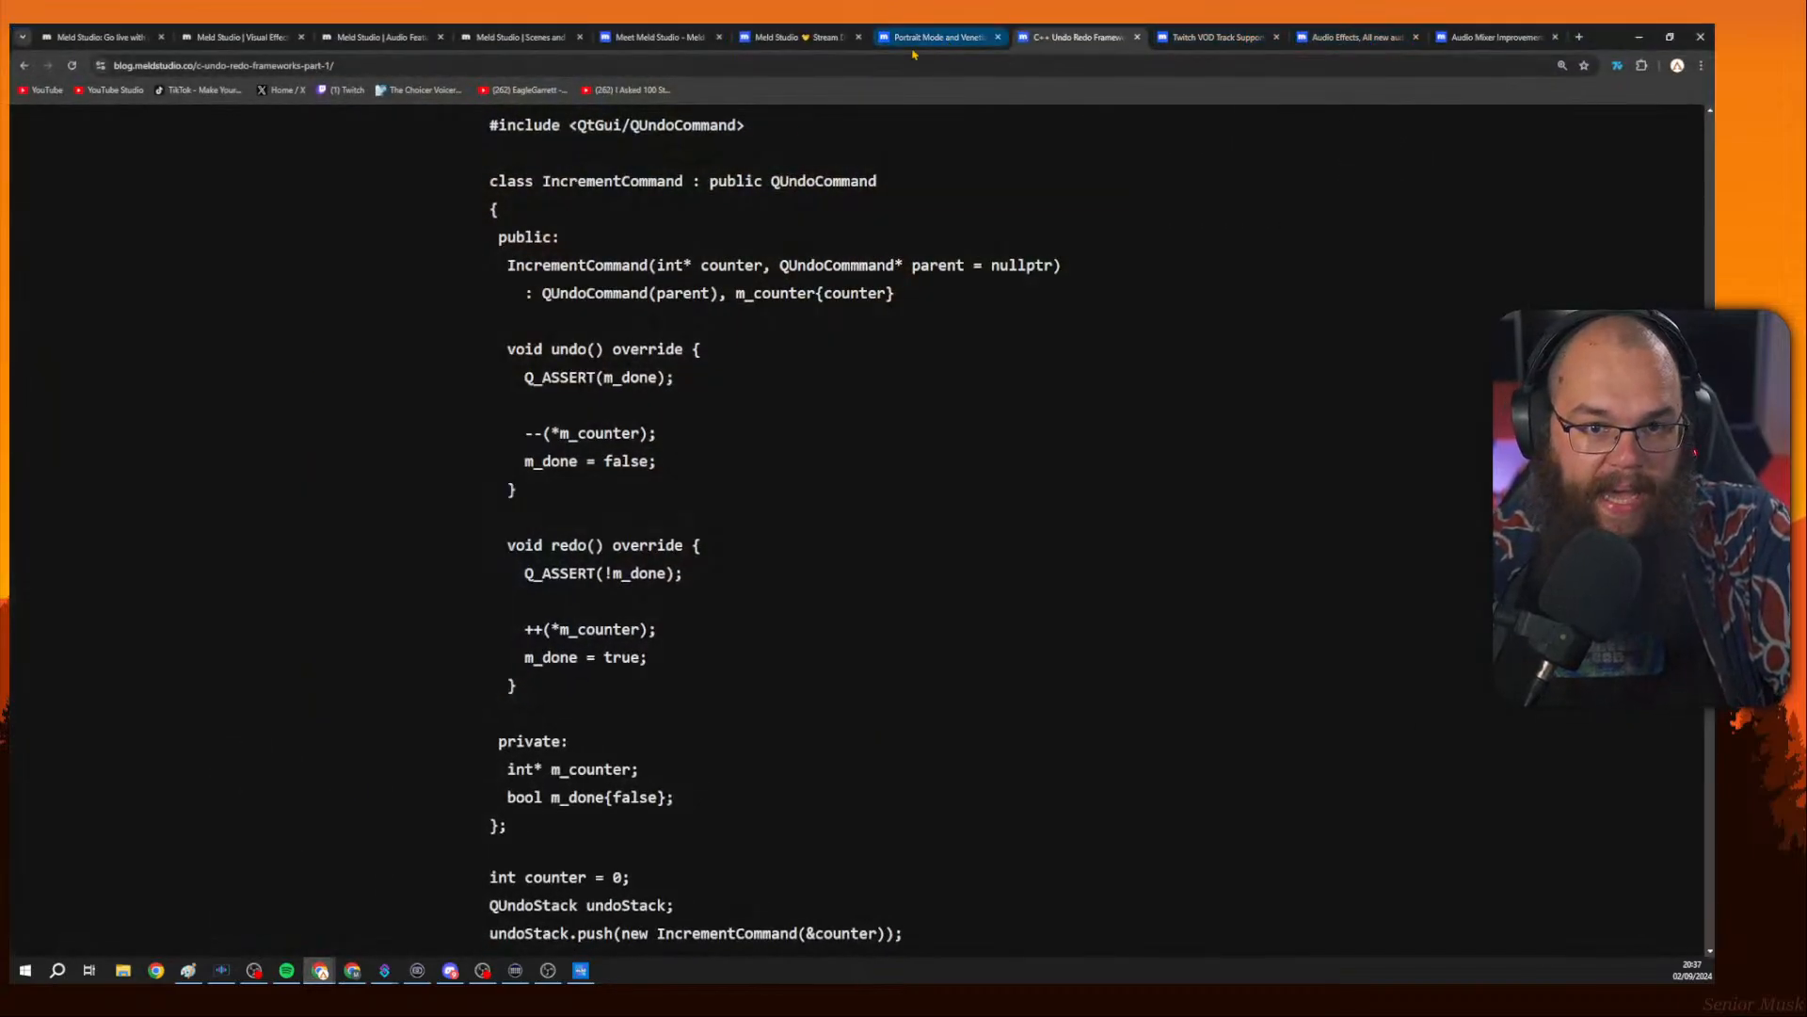
Browse the Portrait Mode release post and the C++ Undo Redo Frameworks blog post.
left_click(781, 38)
left_click(936, 38)
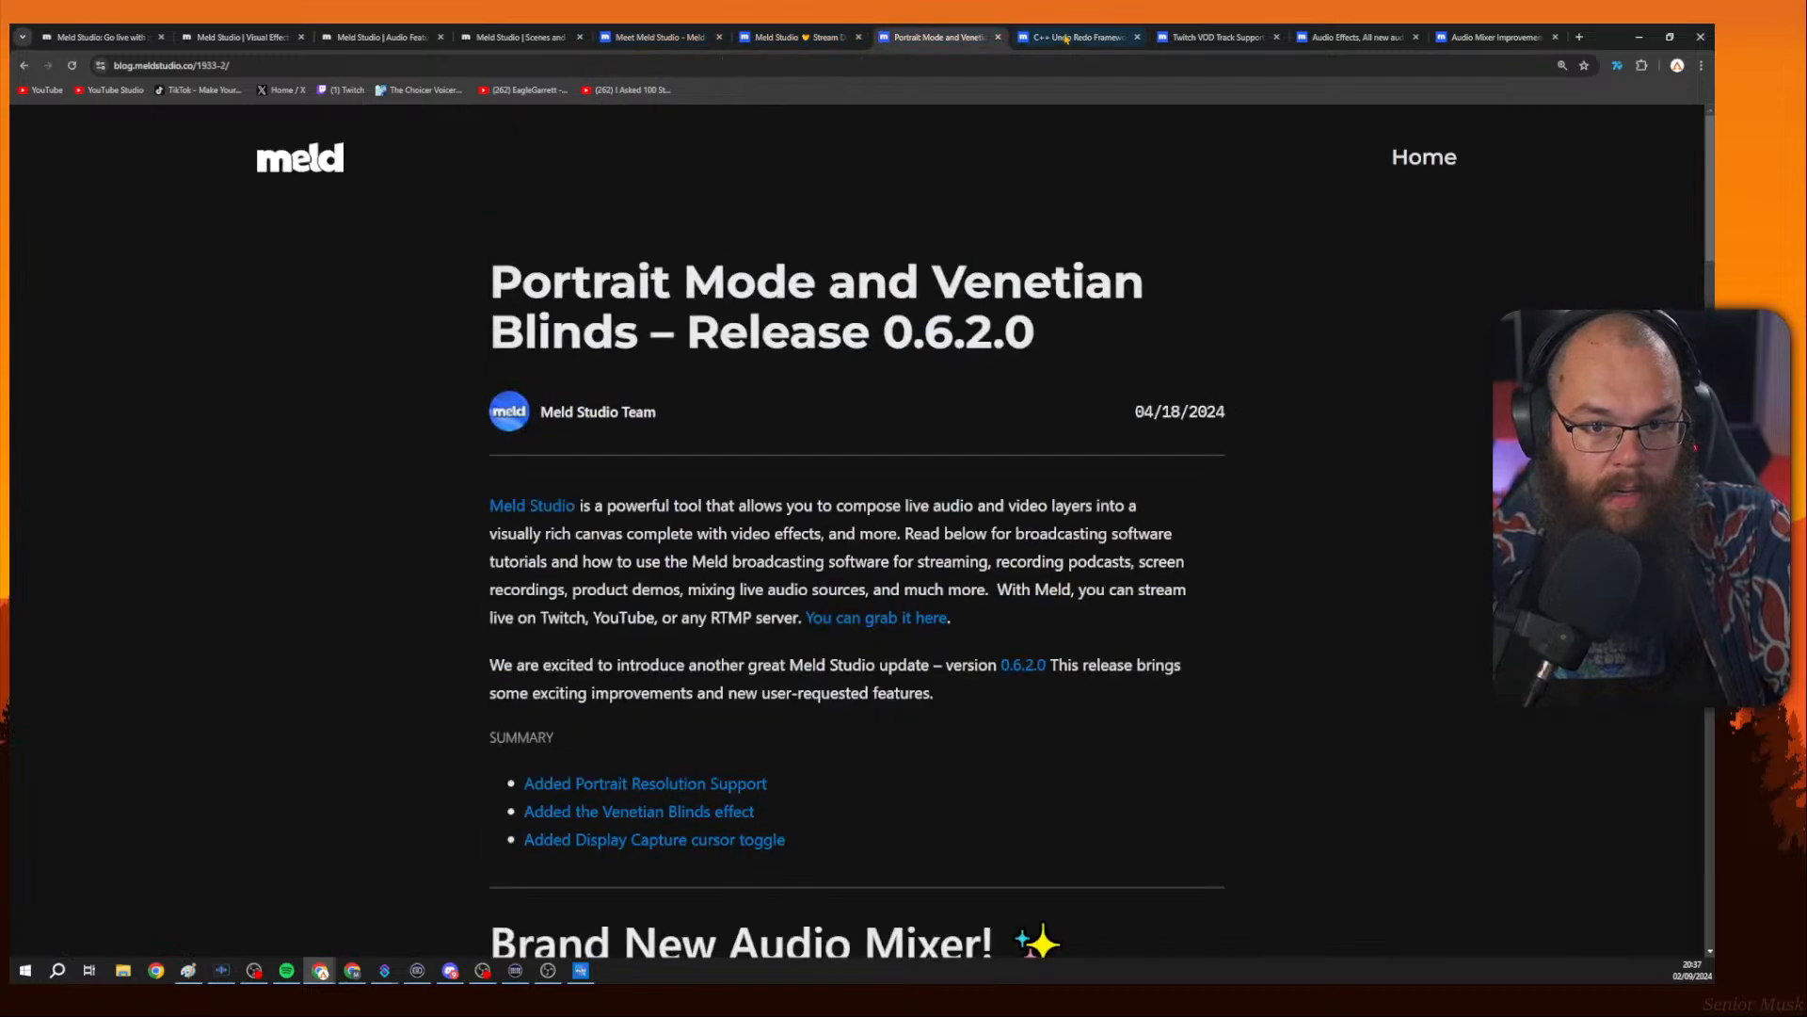
left_click(1067, 38)
left_click(936, 38)
left_click(1072, 37)
scroll(1047, 212, "up", 5)
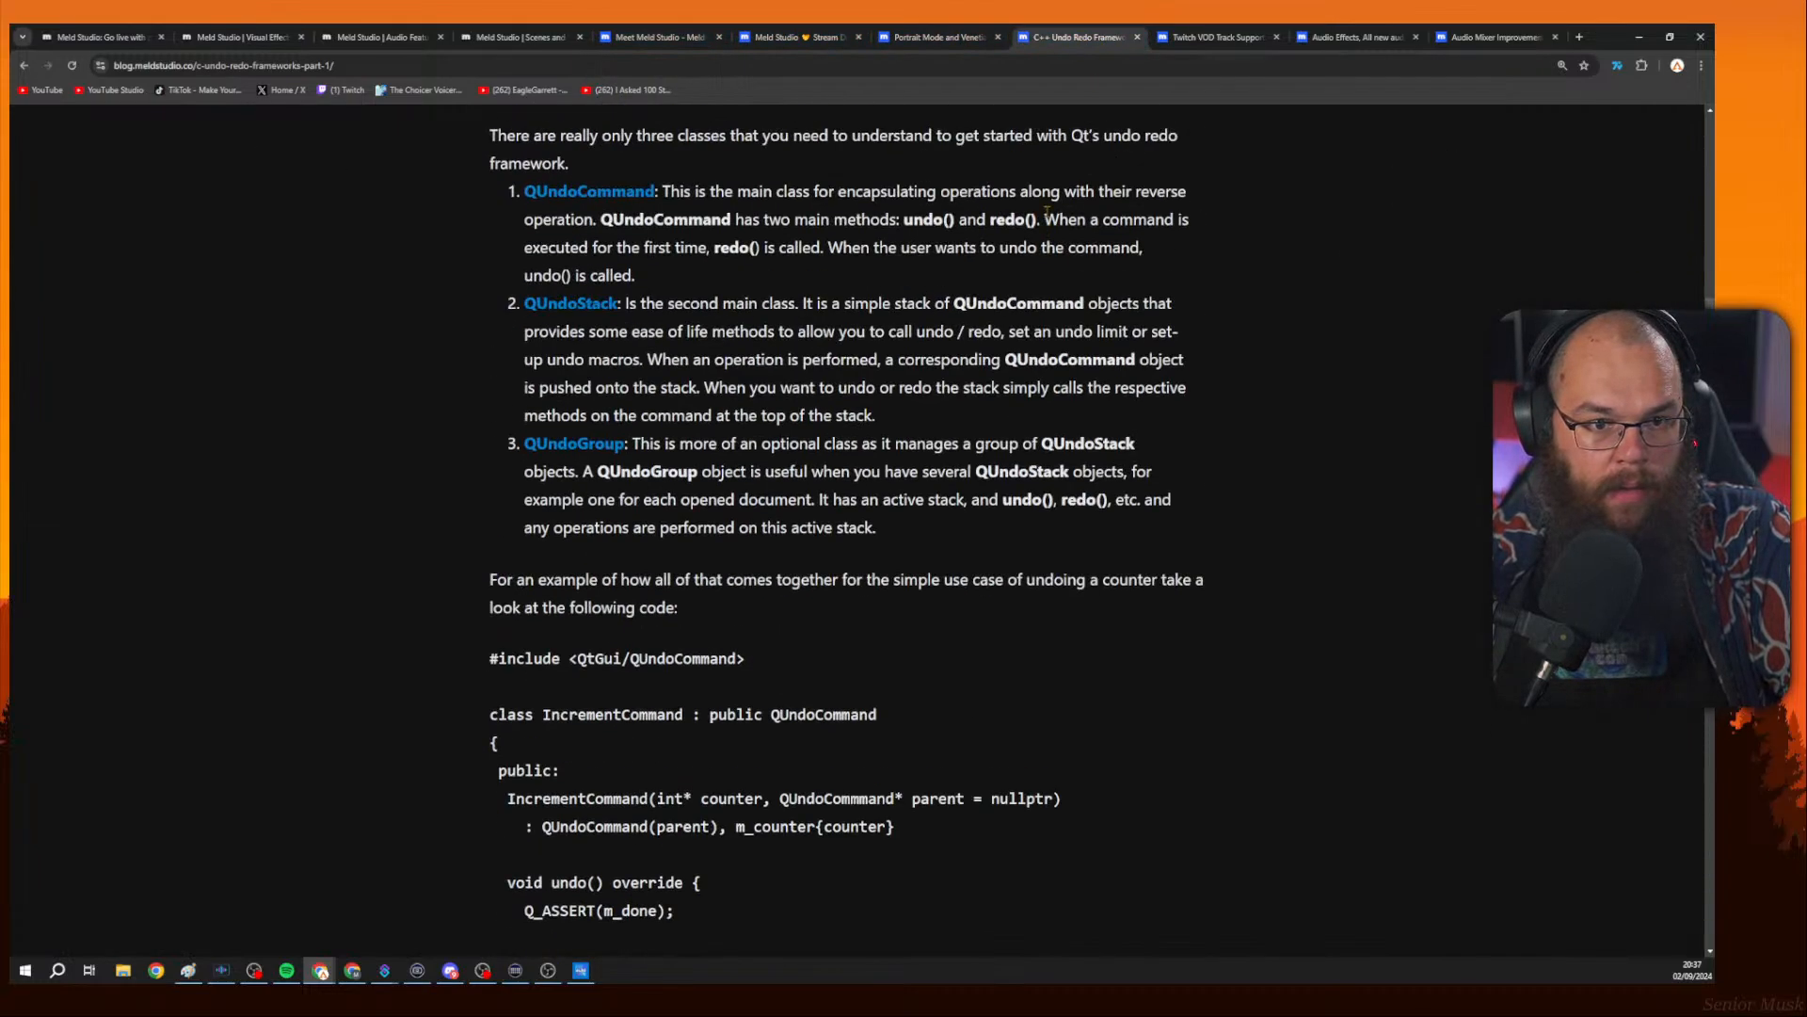
scroll(1046, 212, "up", 15)
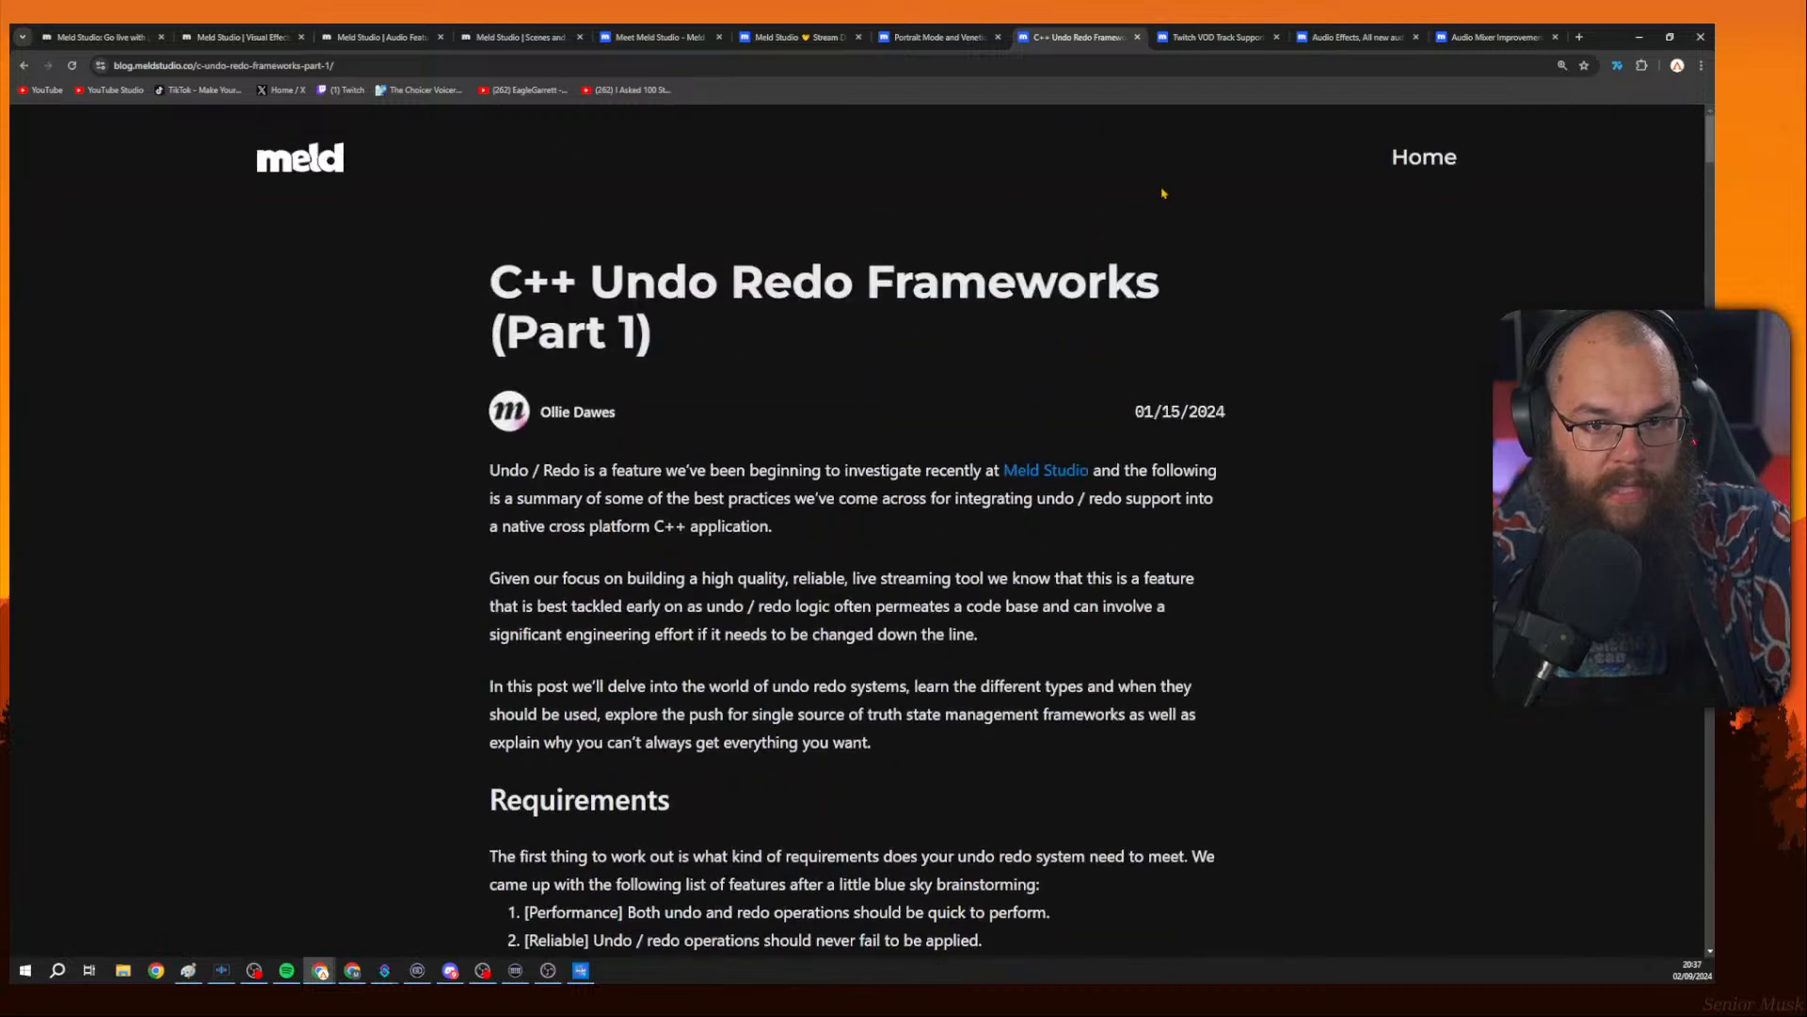
Open the Audio Mixer Improvements release post and read through its RTMPs Support section.
key("ctrl+Tab")
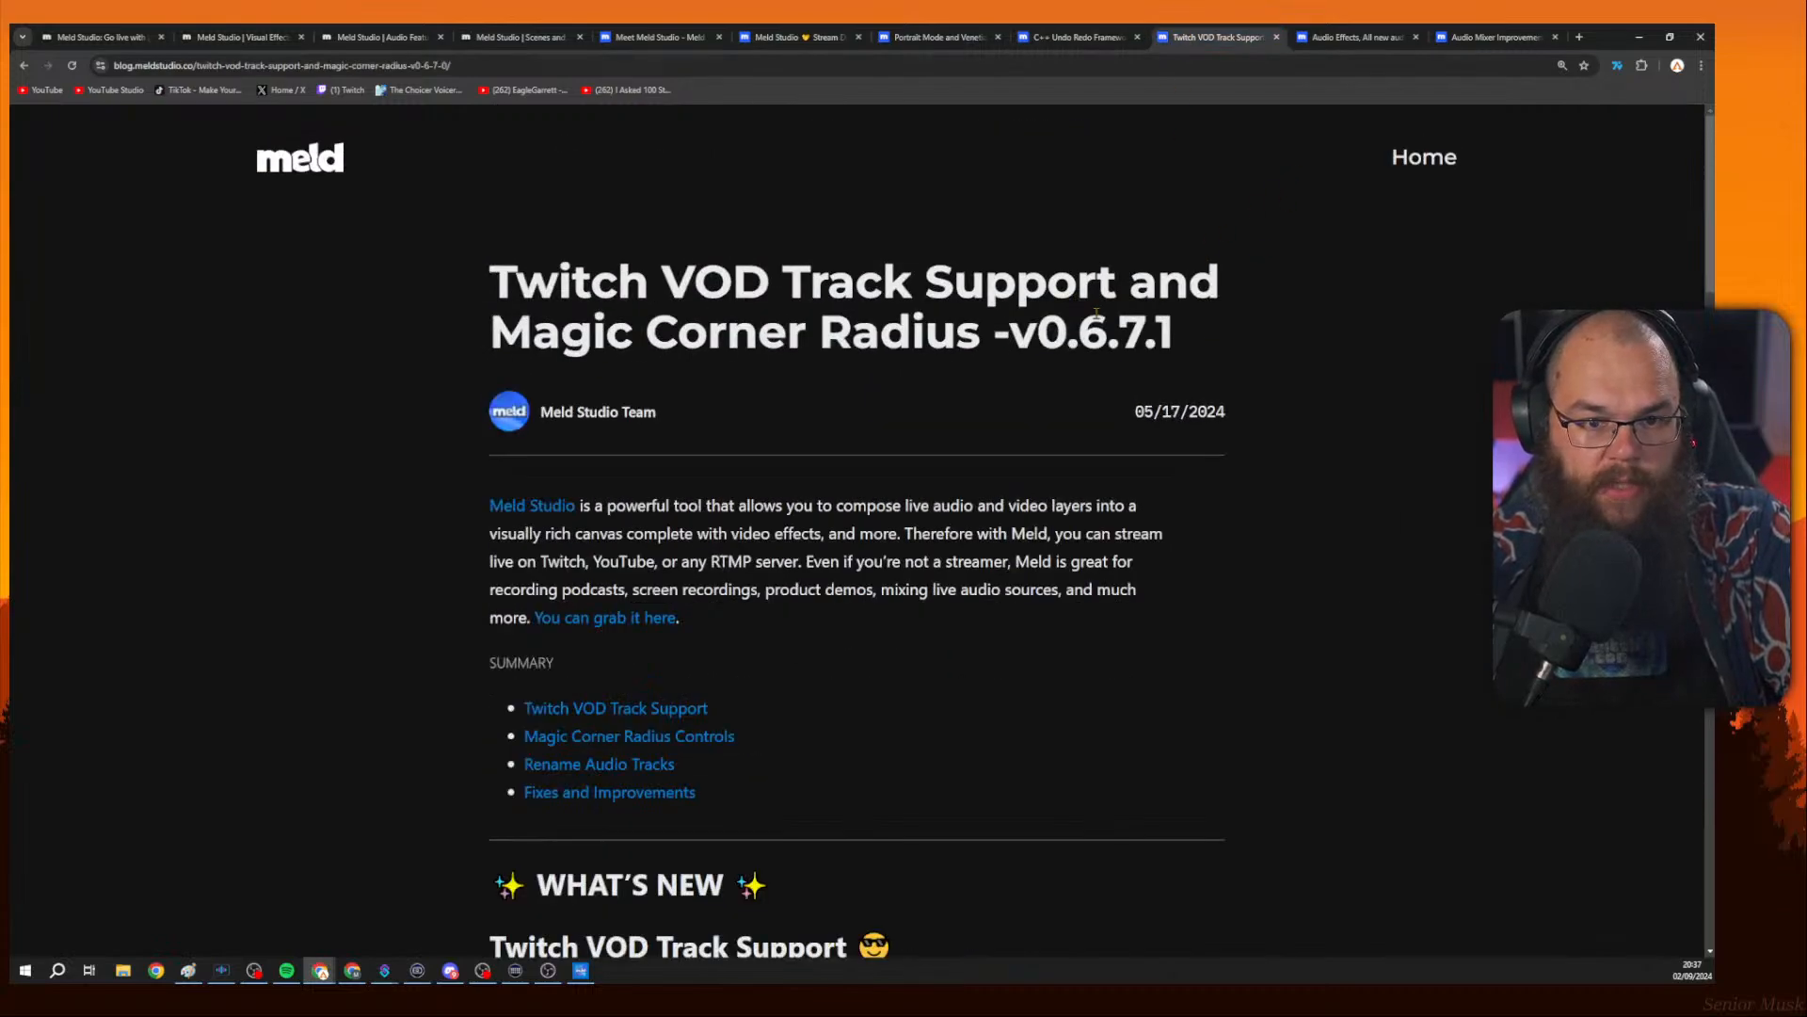
key("ctrl+Tab")
key("ctrl+Tab")
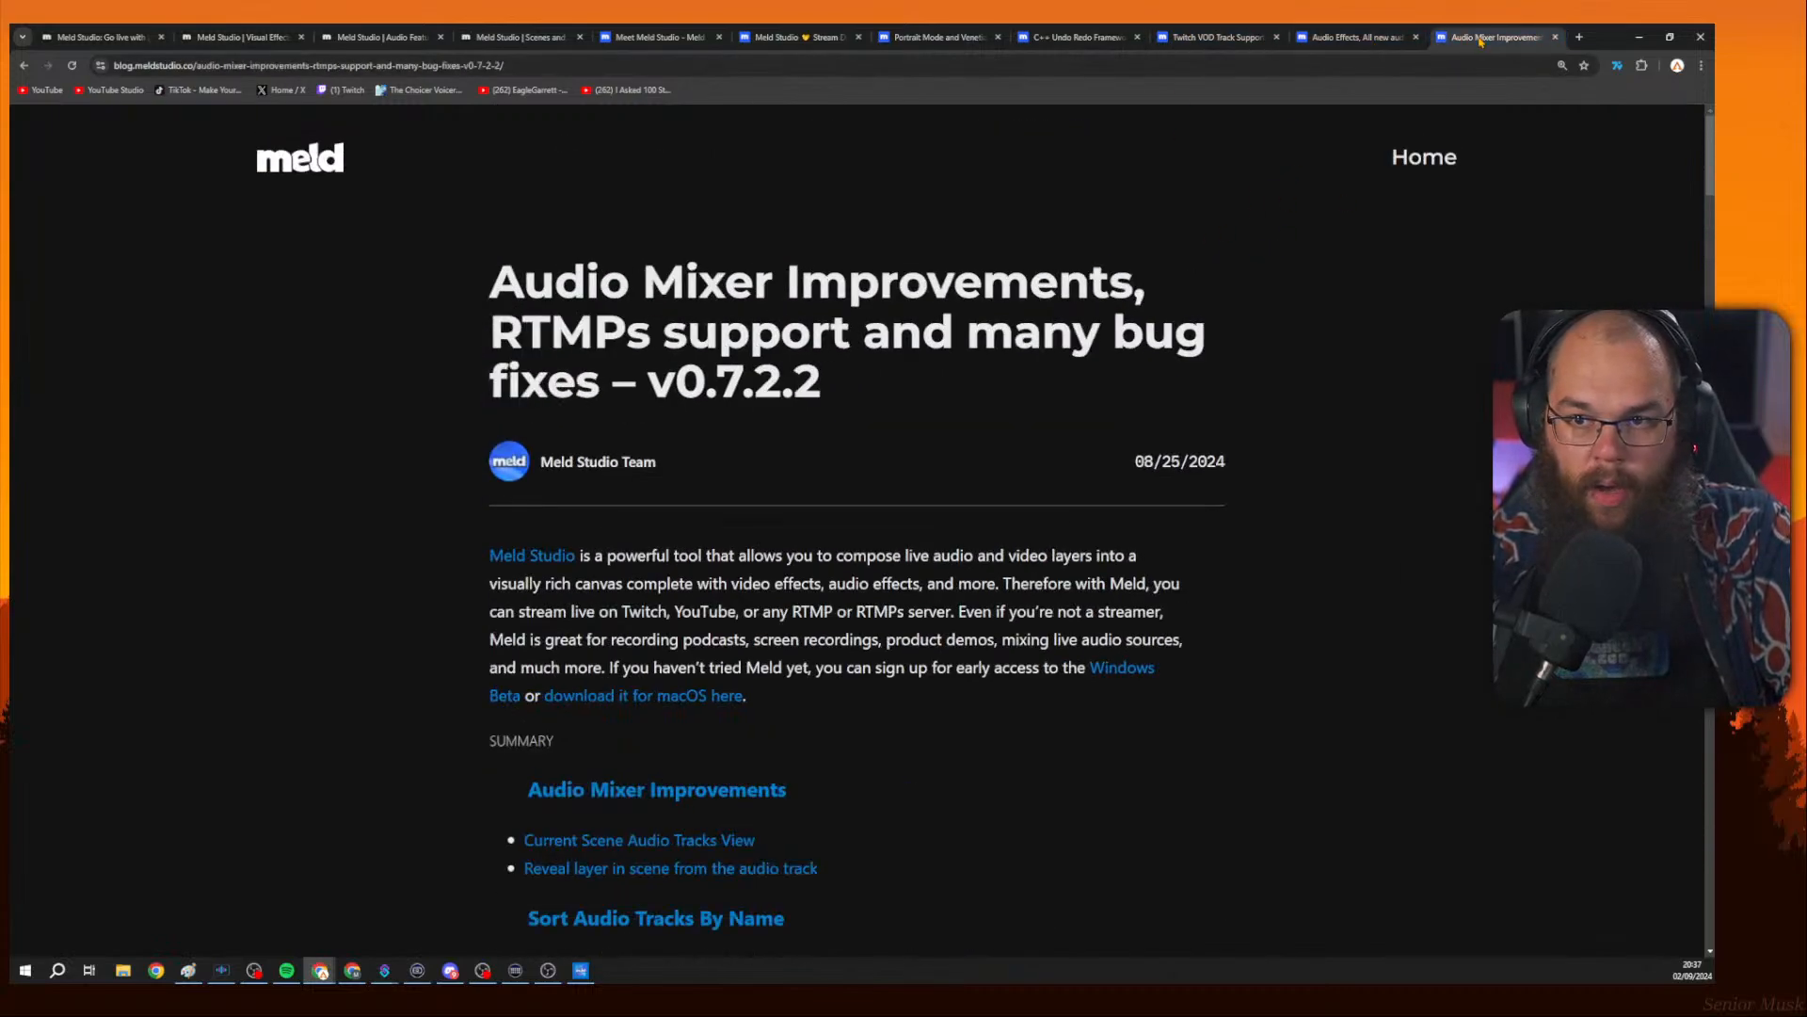
left_click_drag(489, 342, 854, 343)
scroll(1330, 350, "down", 2)
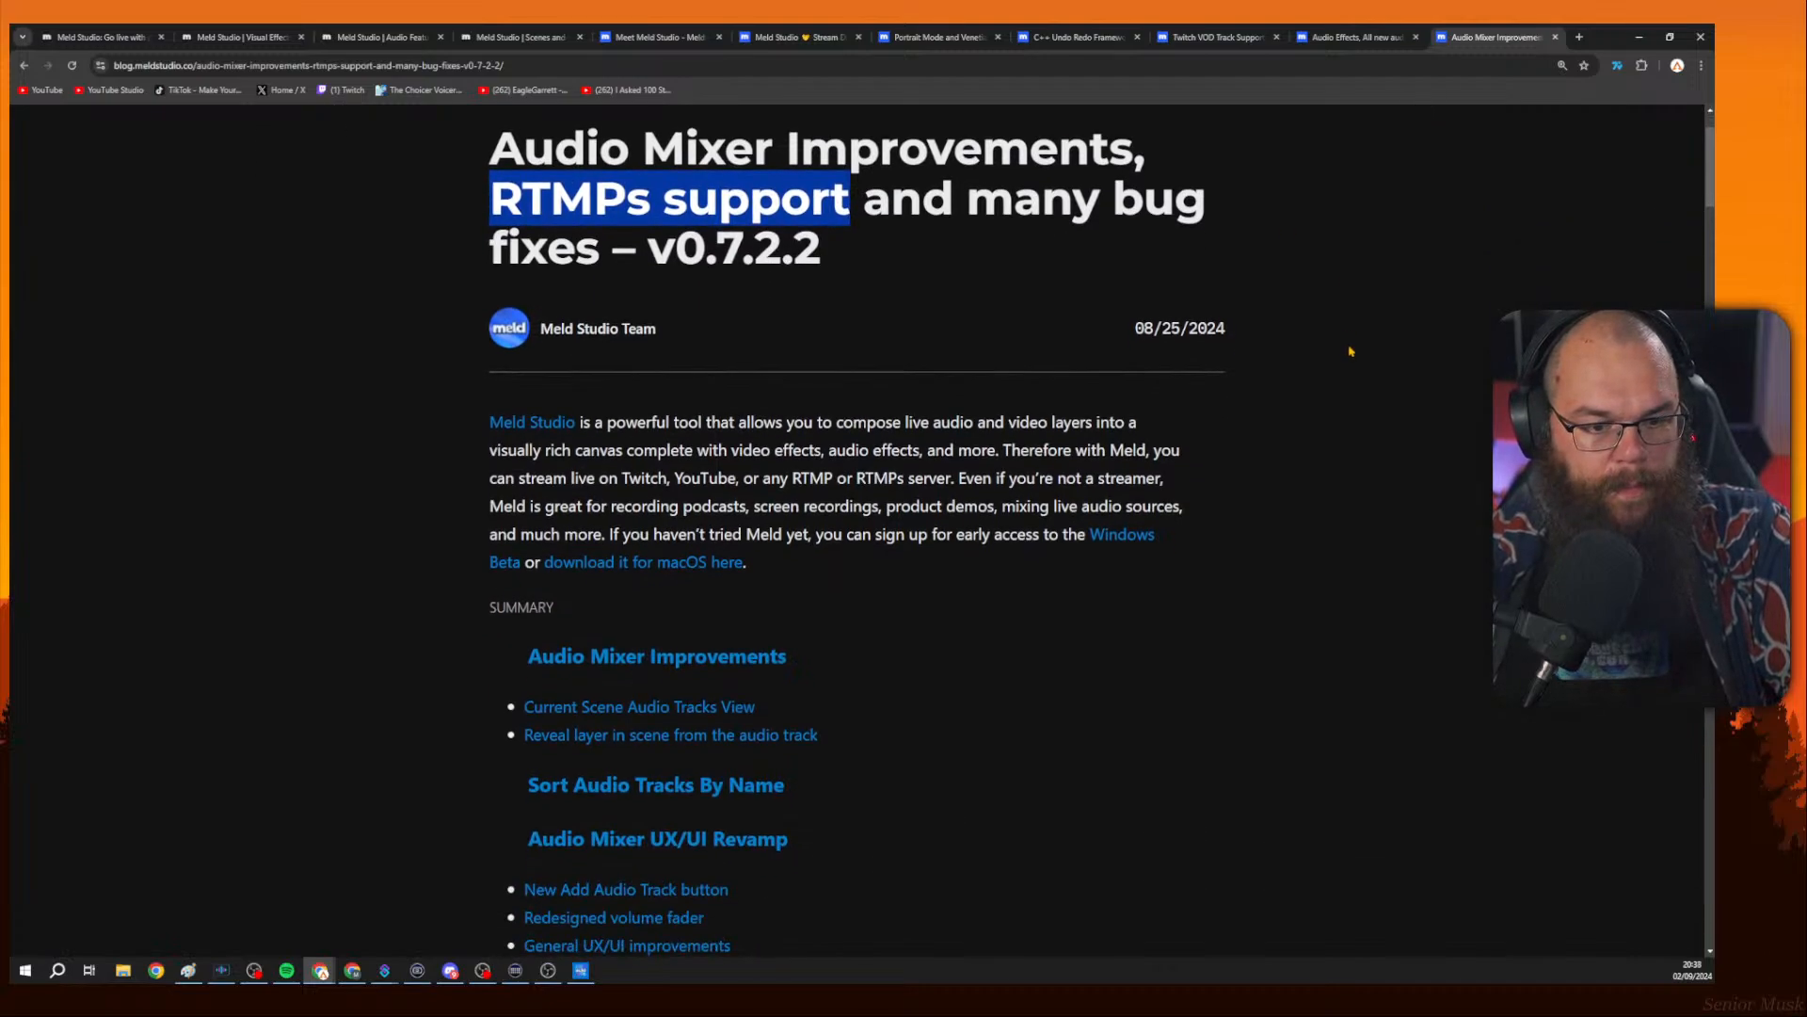
scroll(1337, 351, "down", 4)
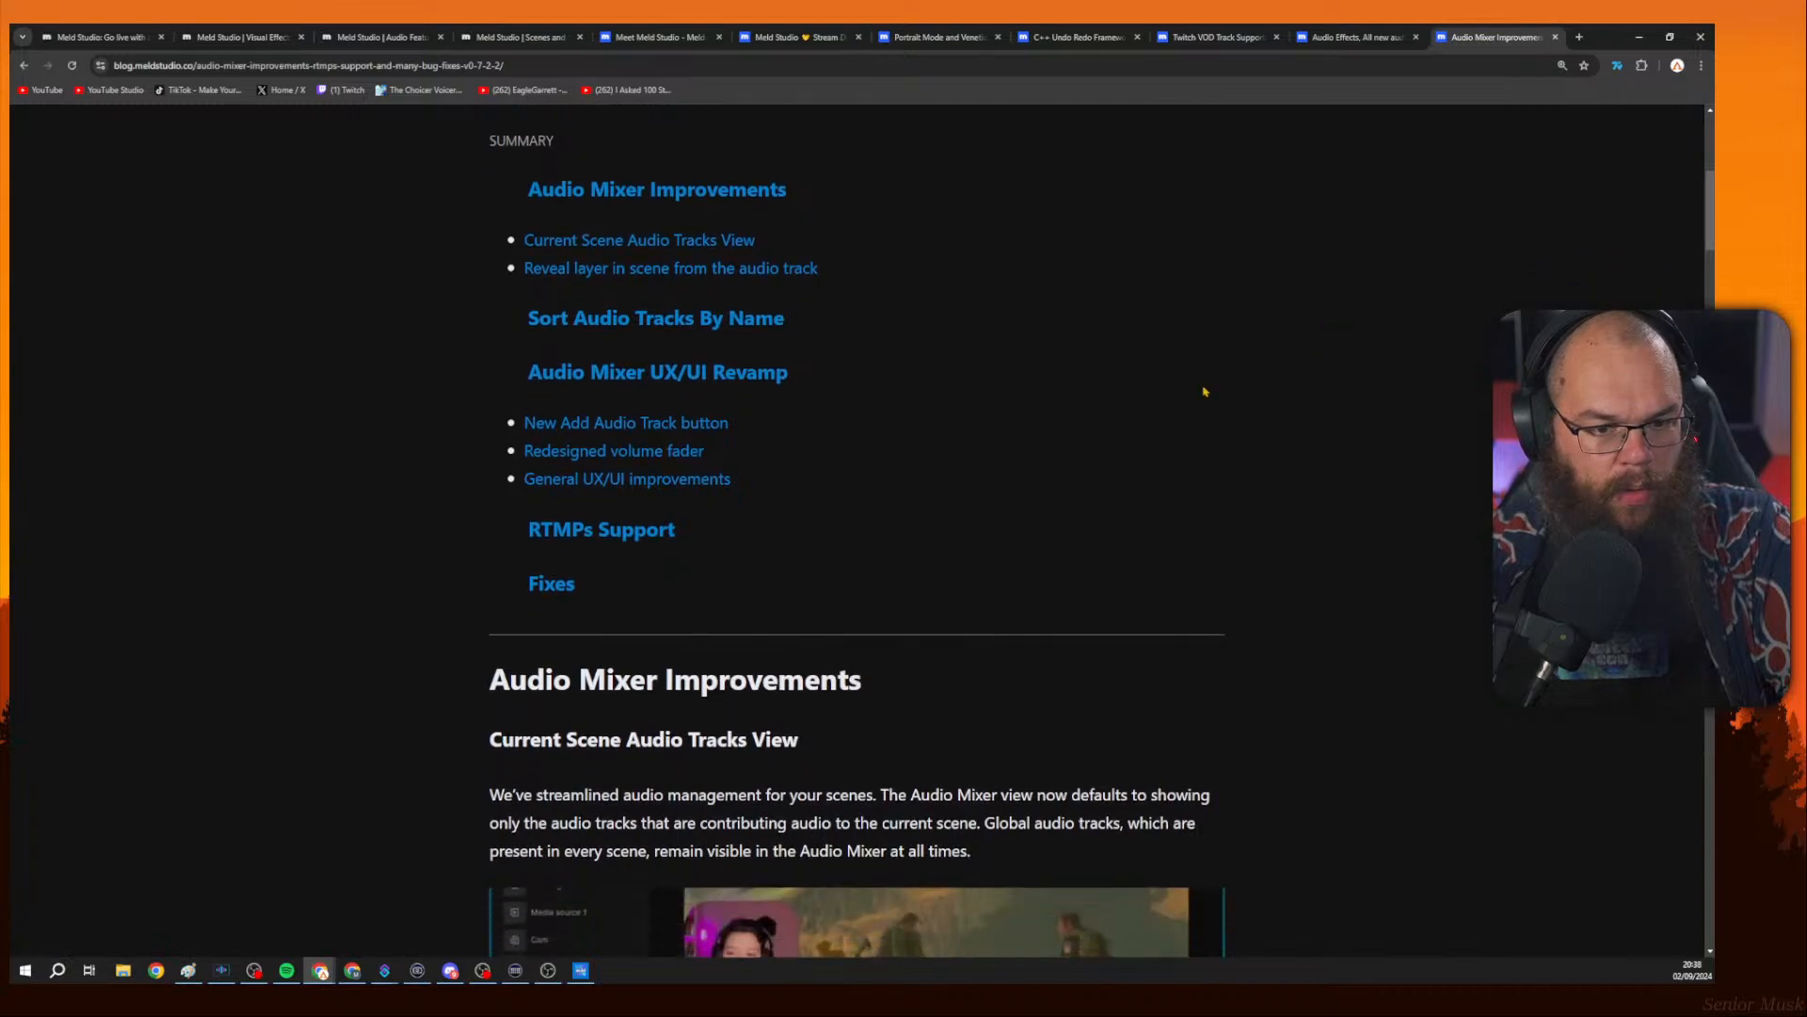
left_click(626, 533)
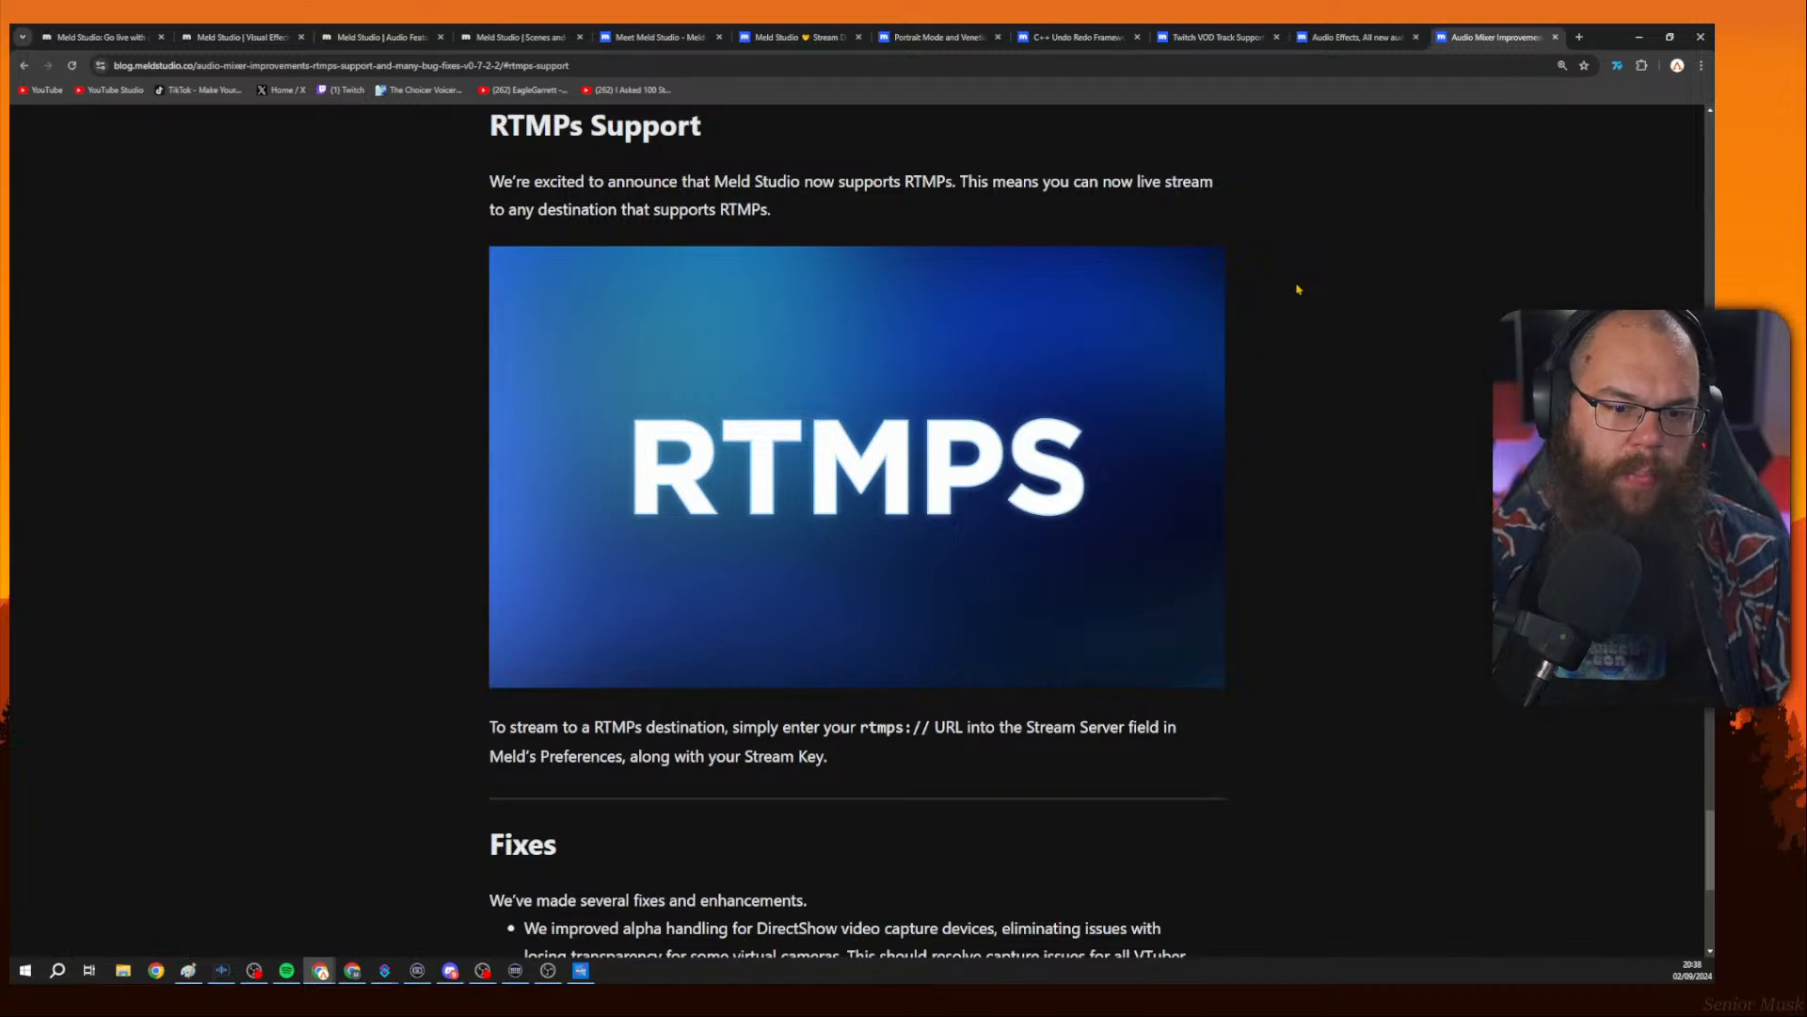
scroll(1284, 339, "down", 1)
scroll(1284, 340, "down", 1)
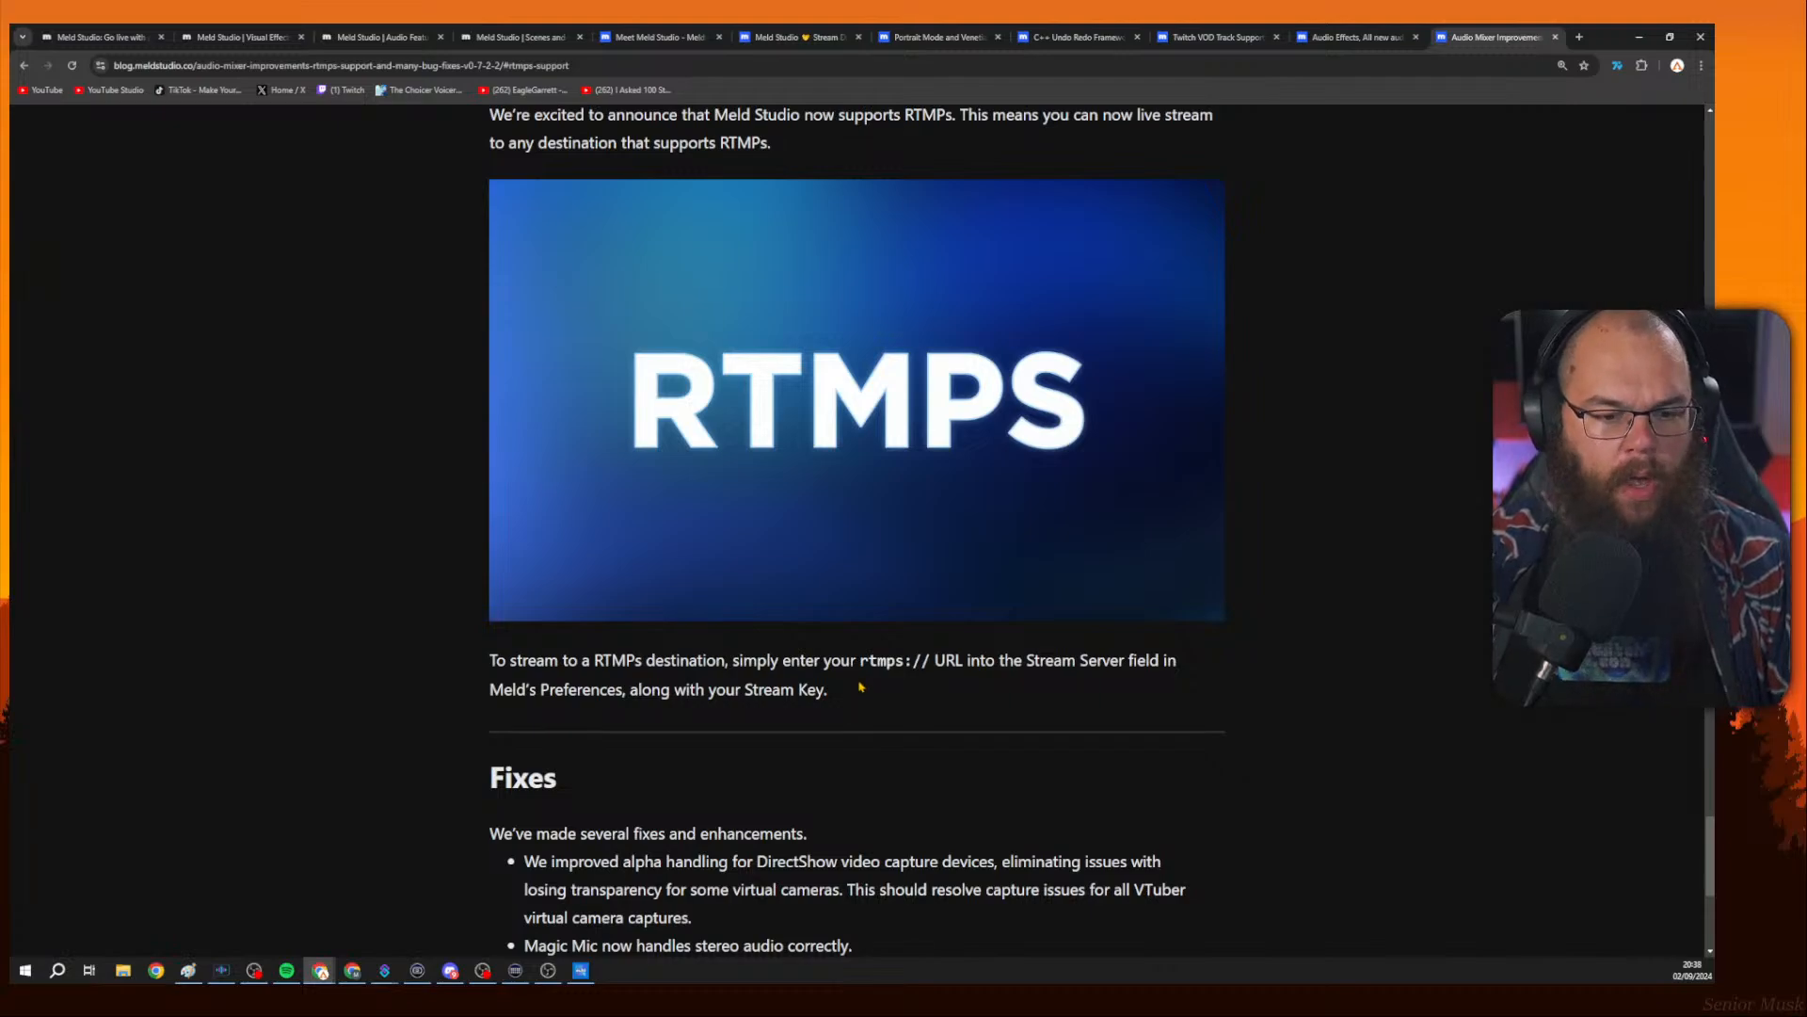
scroll(860, 686, "down", 3)
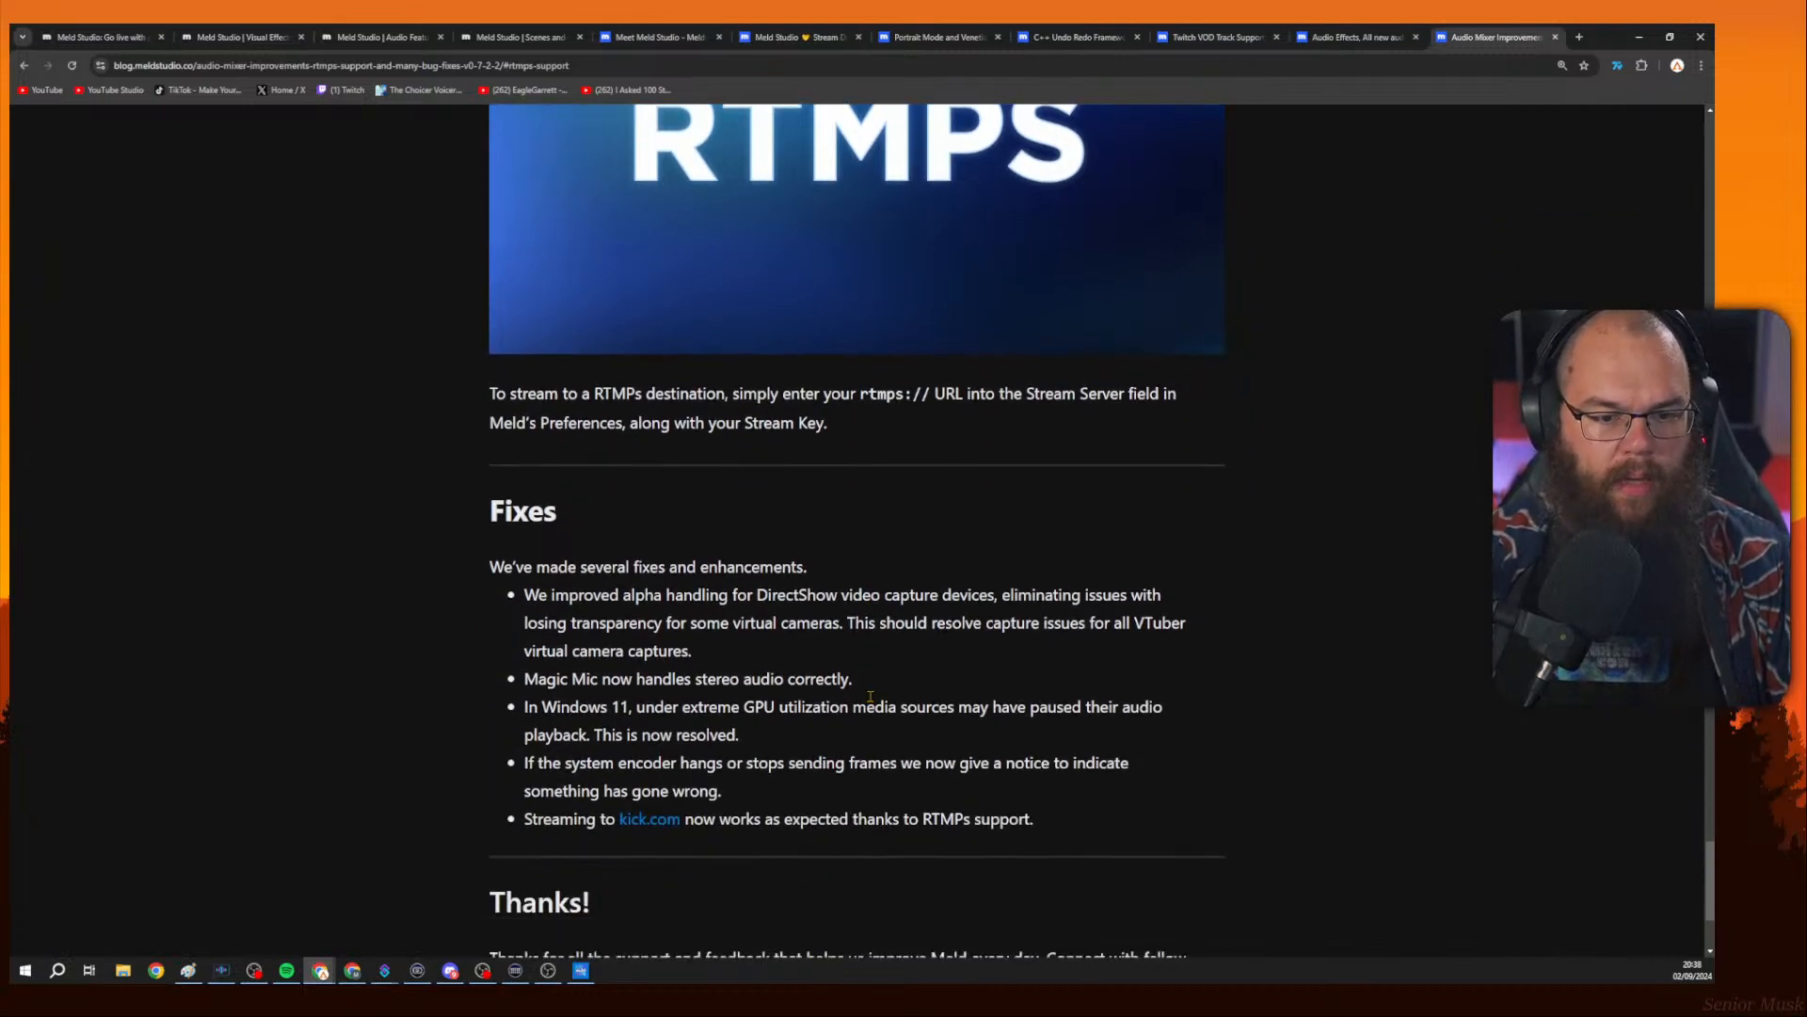
scroll(870, 697, "down", 2)
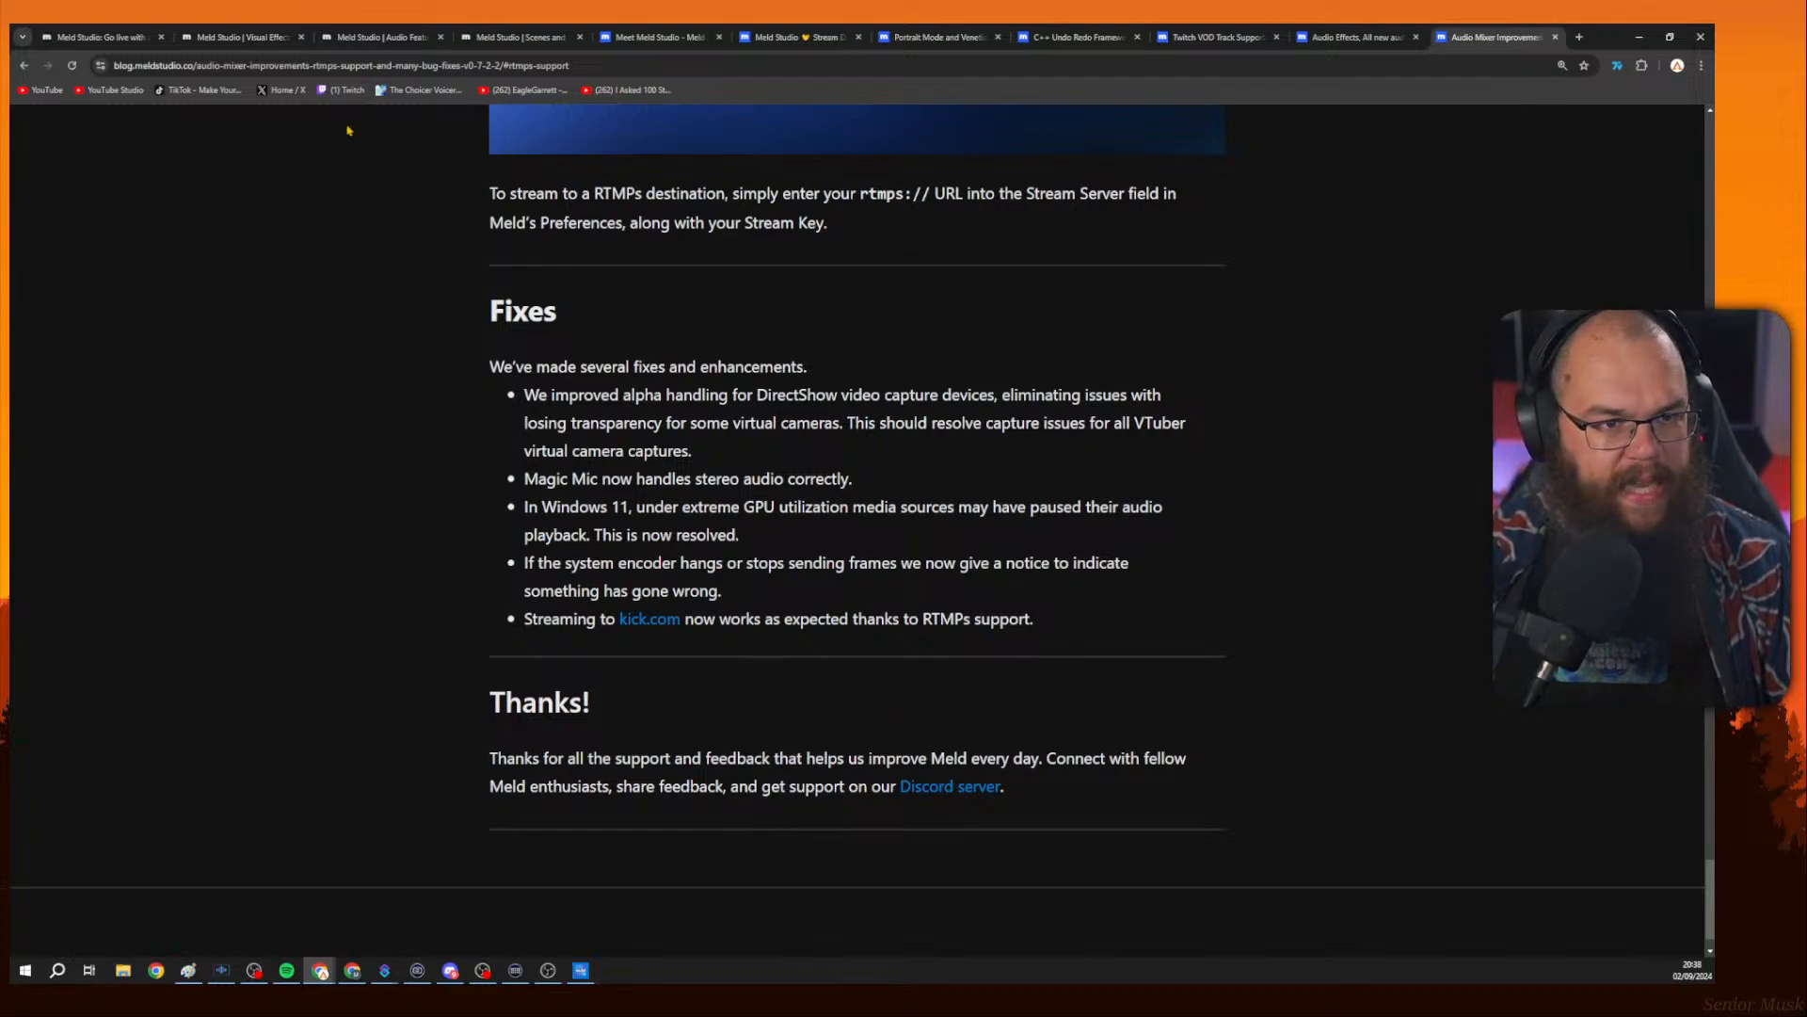
View the Meld Studio home page with its interface preview.
left_click(129, 31)
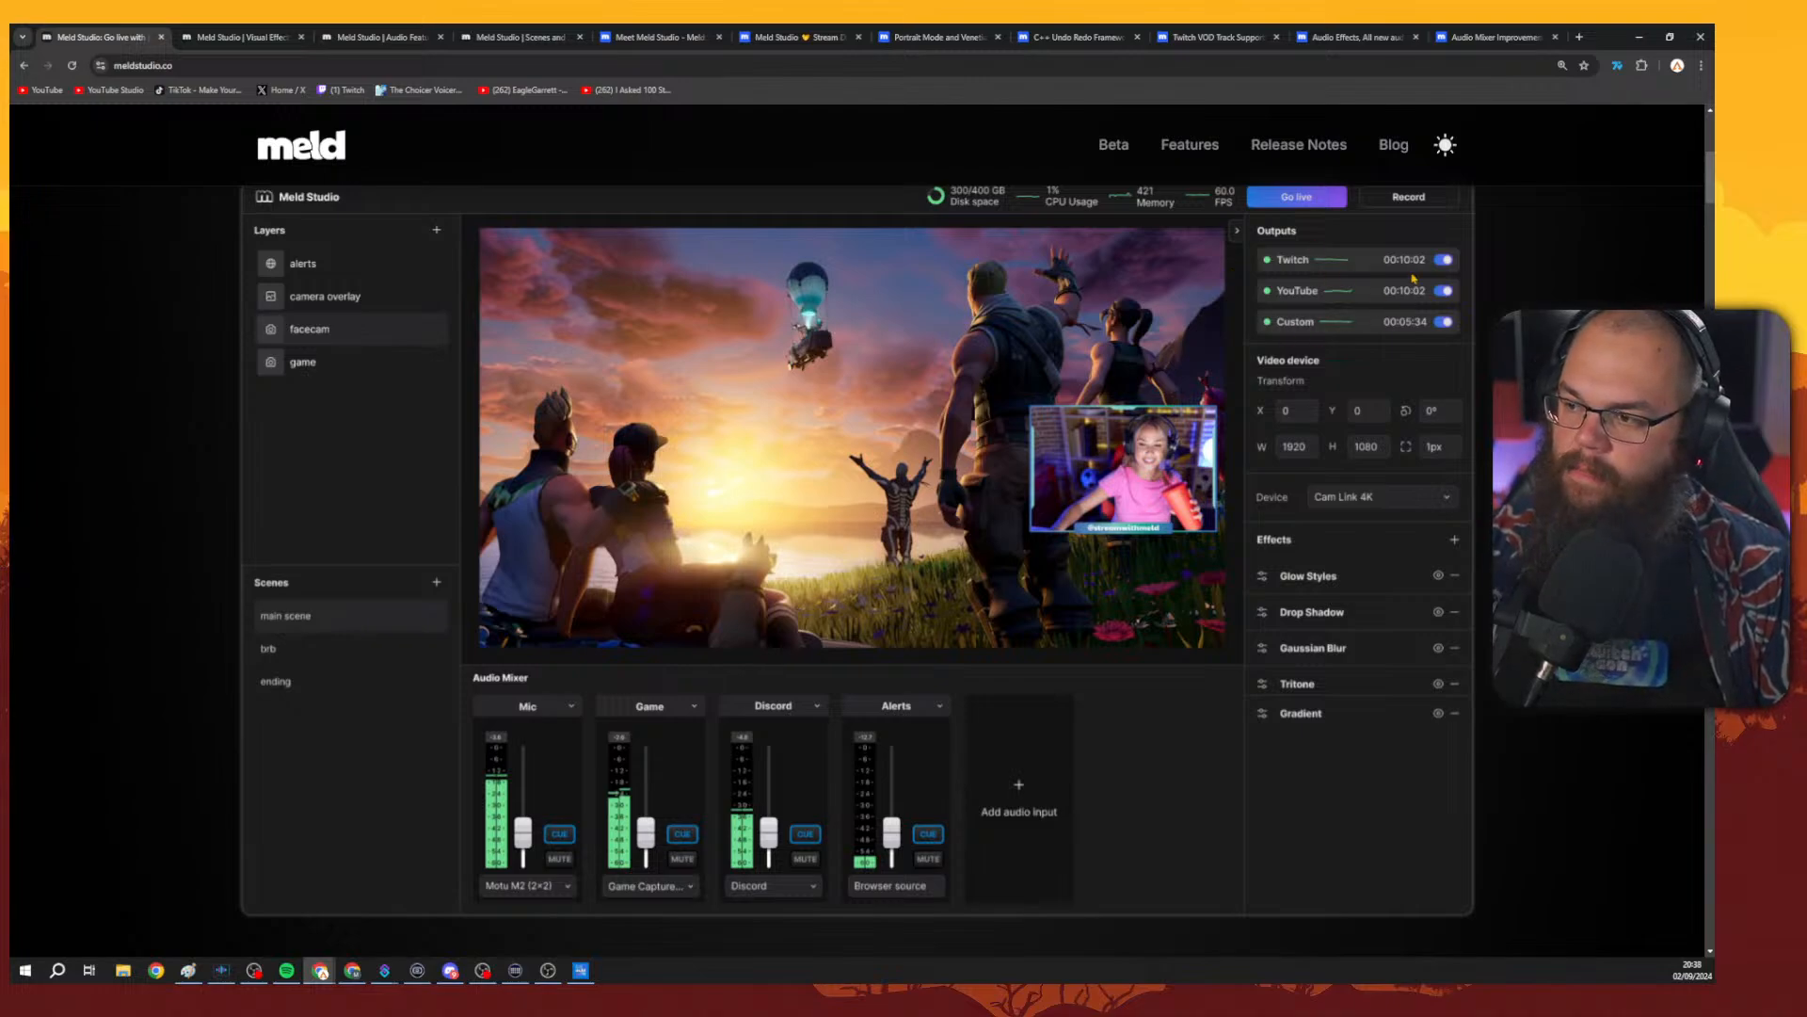
scroll(1360, 320, "up", 2)
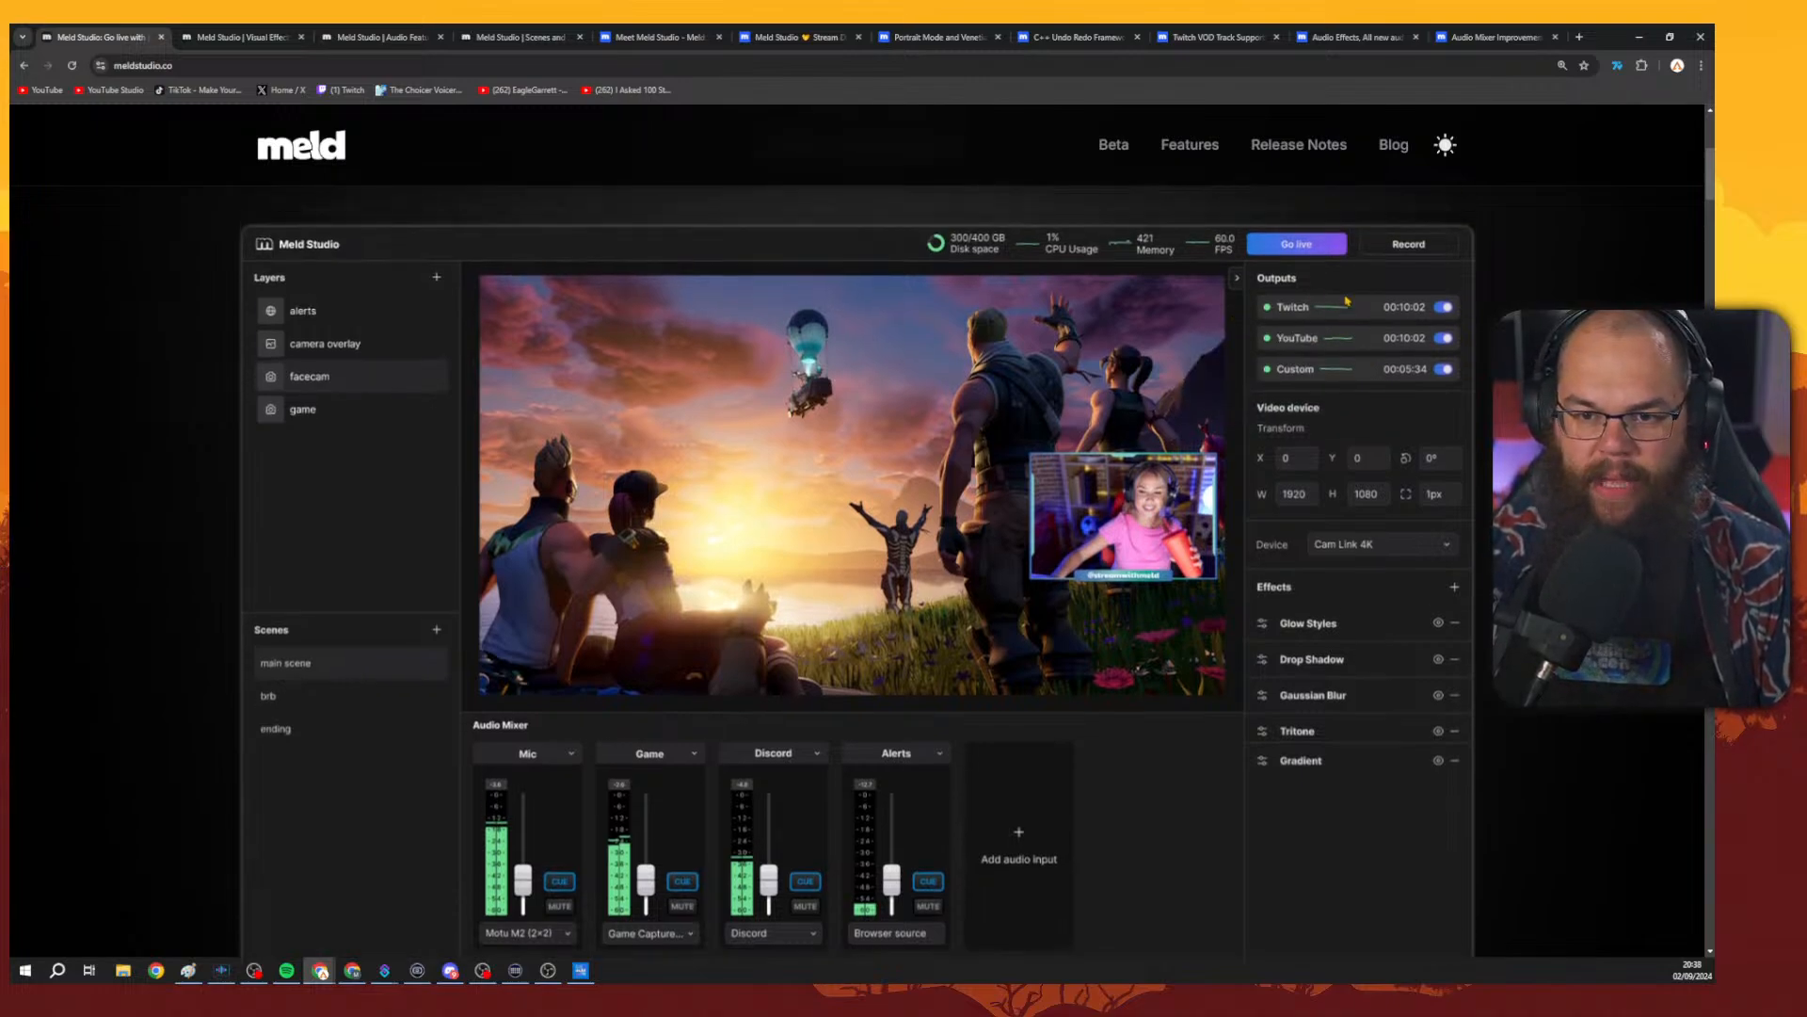
scroll(1364, 332, "down", 1)
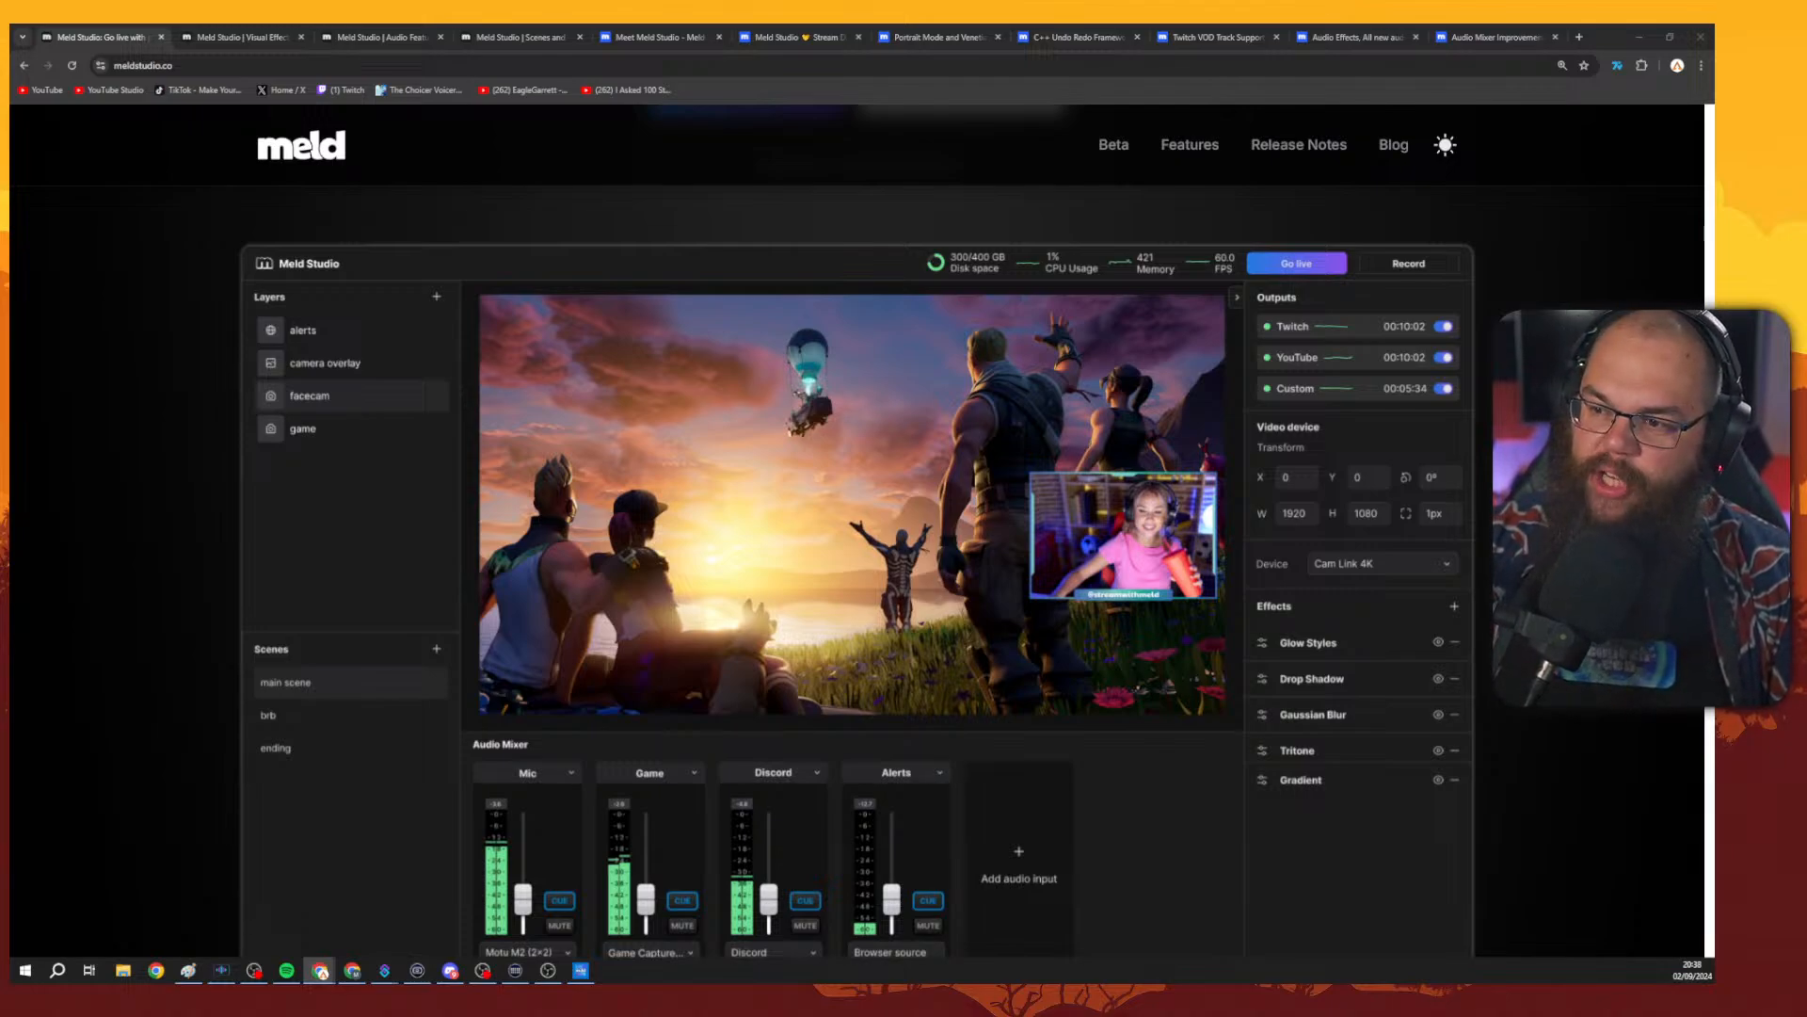
key("alt+Tab")
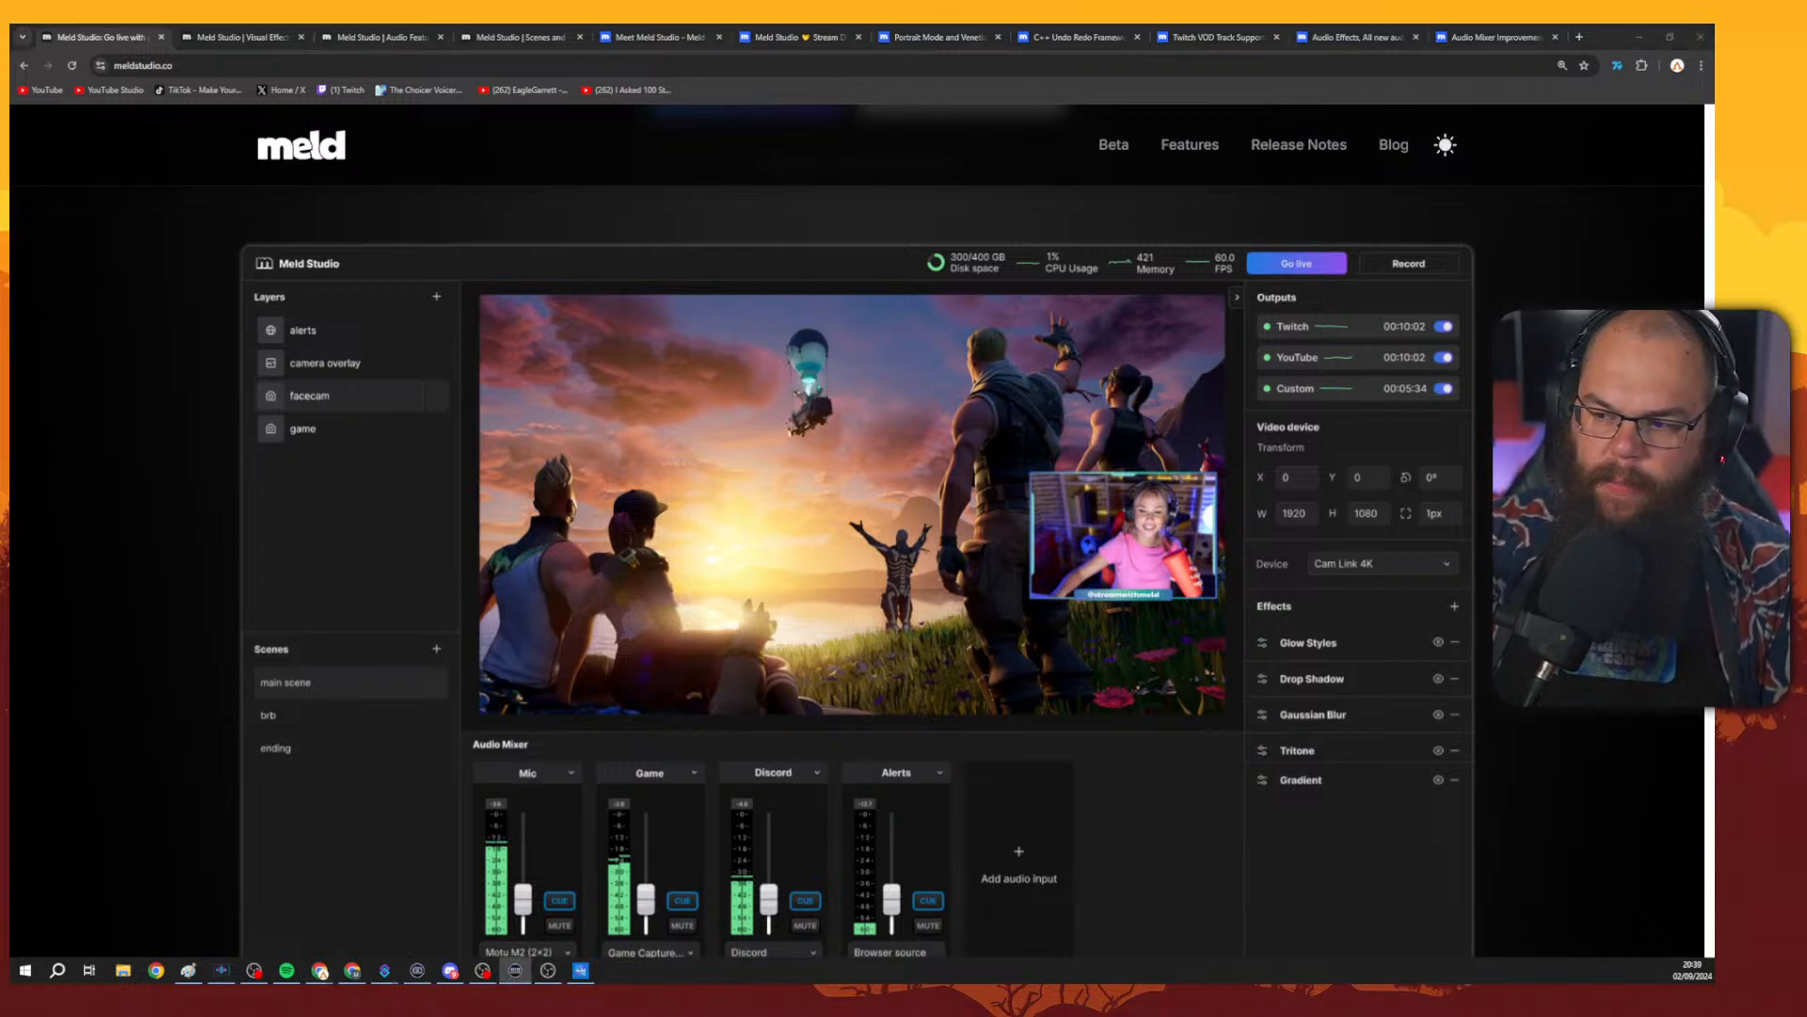
key("alt+Tab")
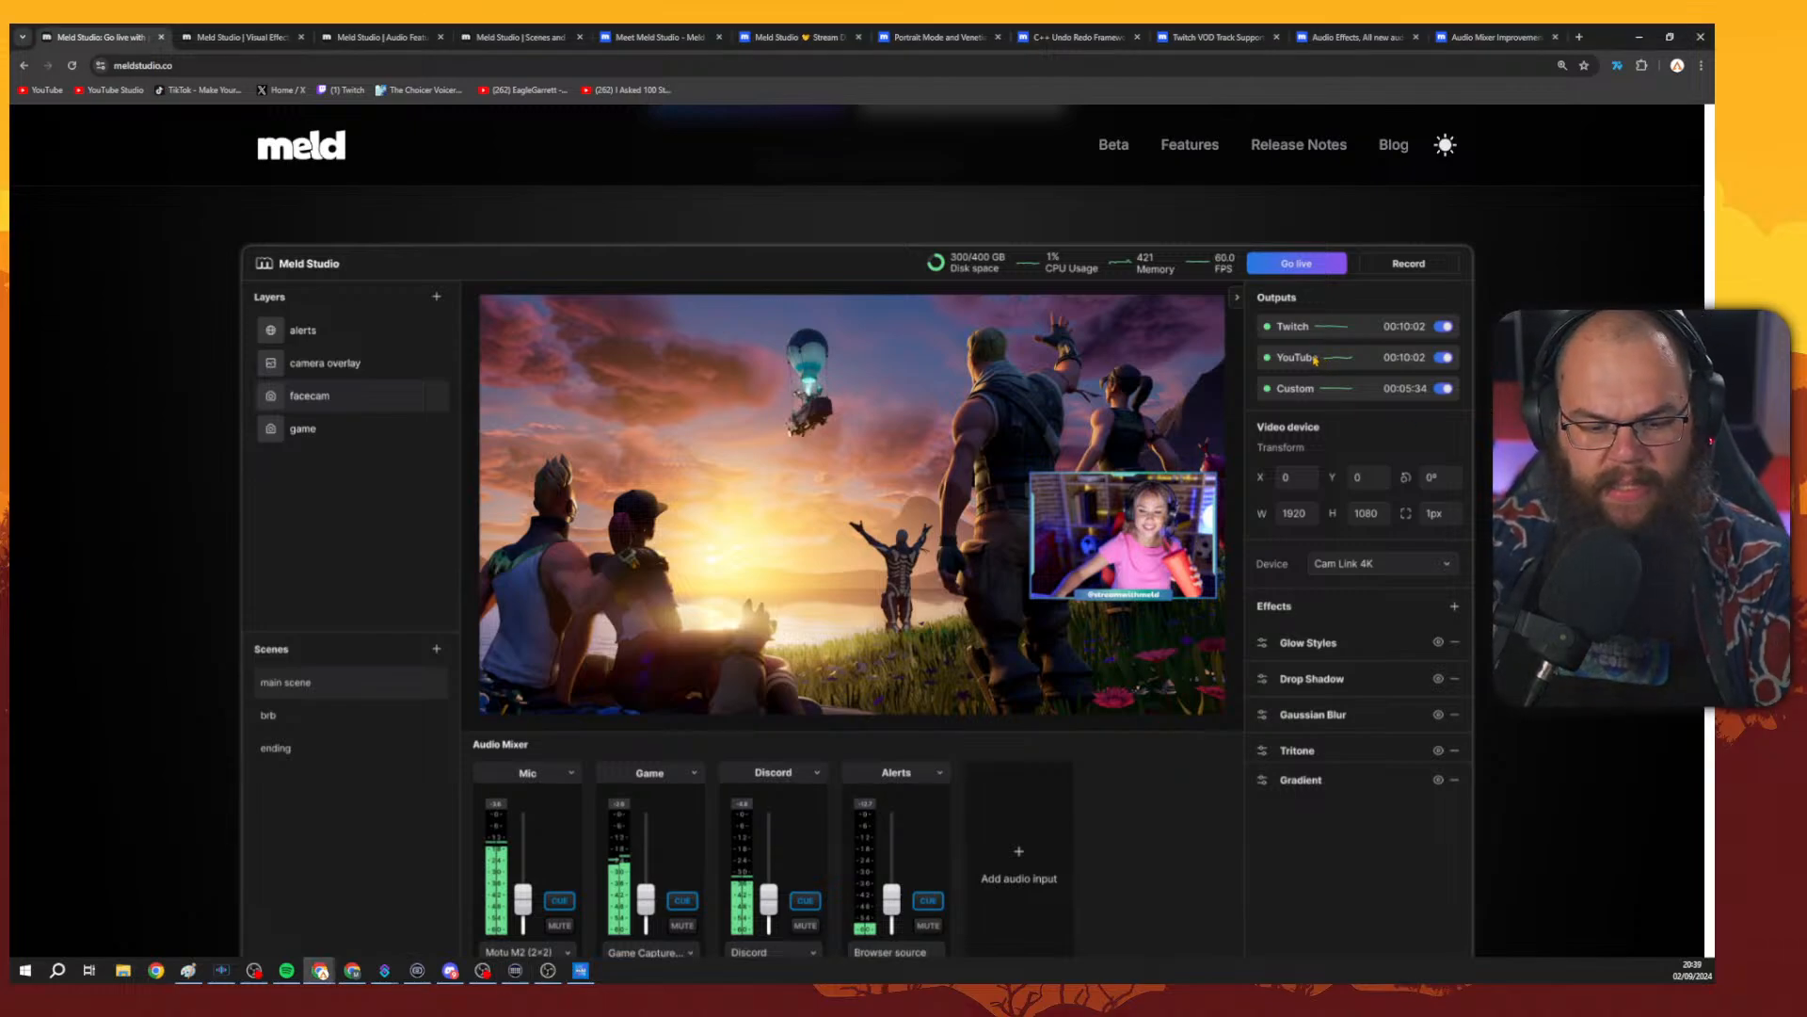
key("super+shift+h")
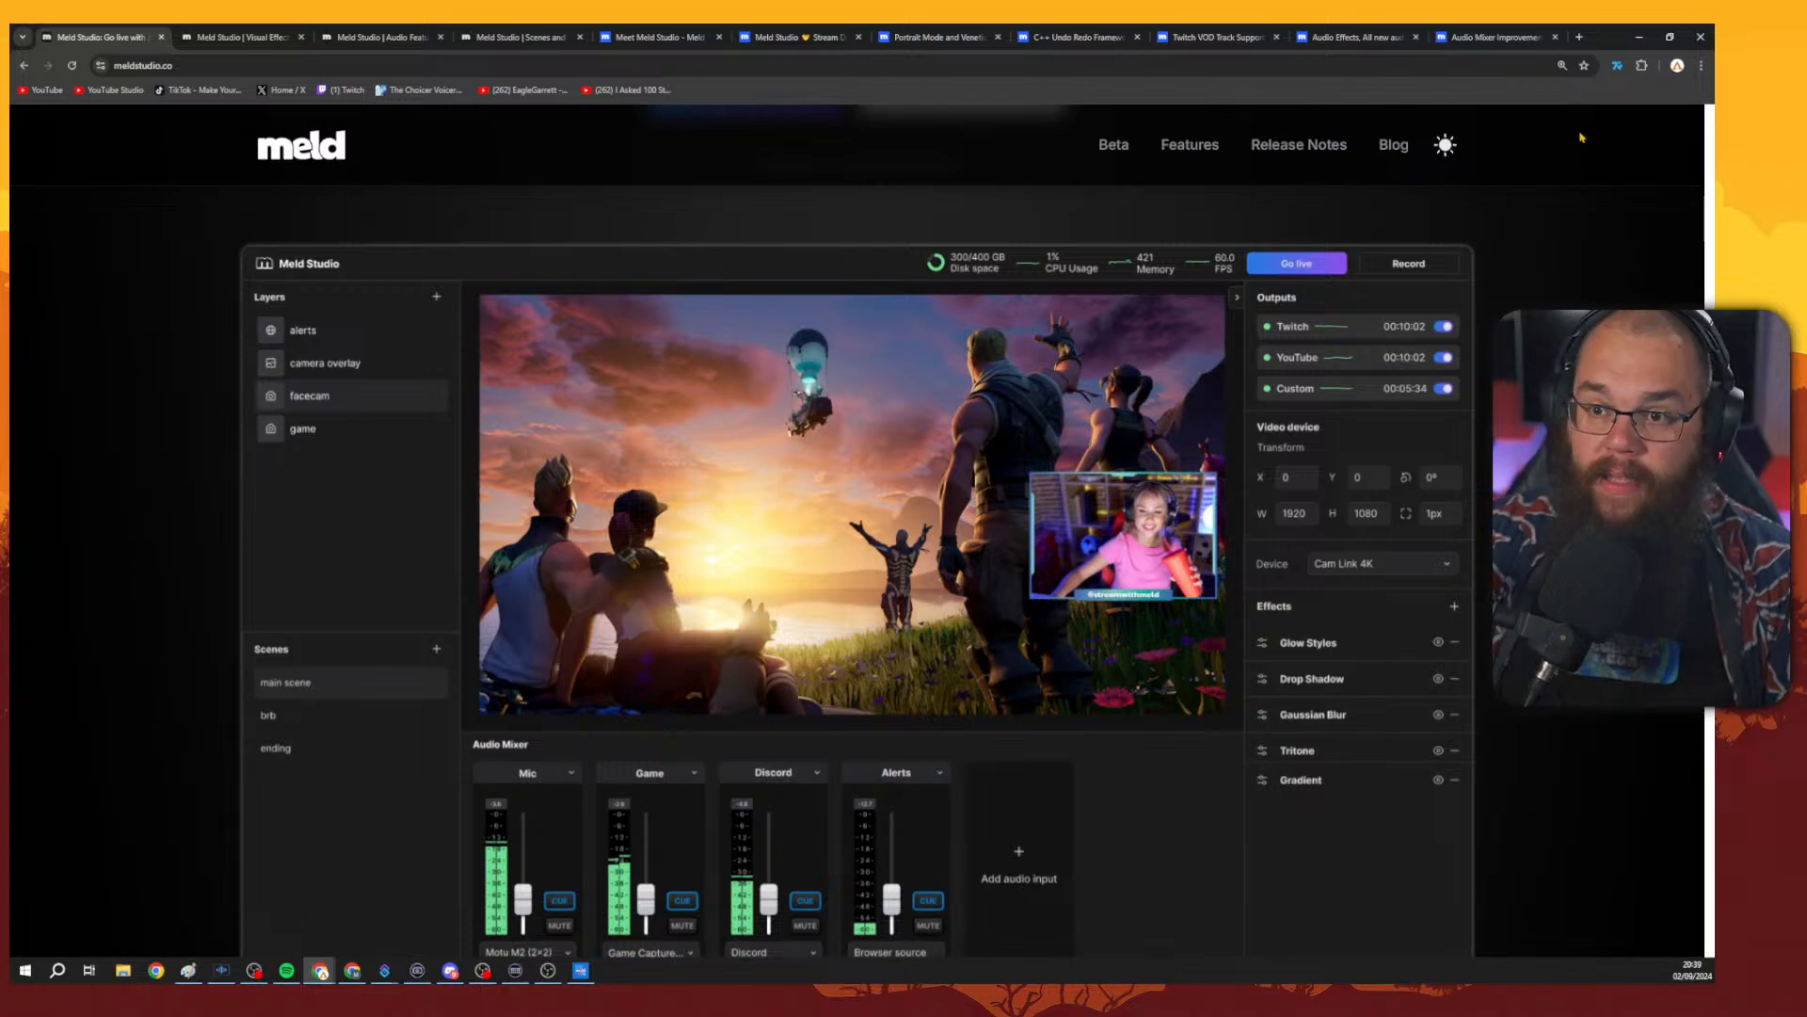
Switch to Meld Studio and add a Browser layer to the scene.
left_click(1640, 39)
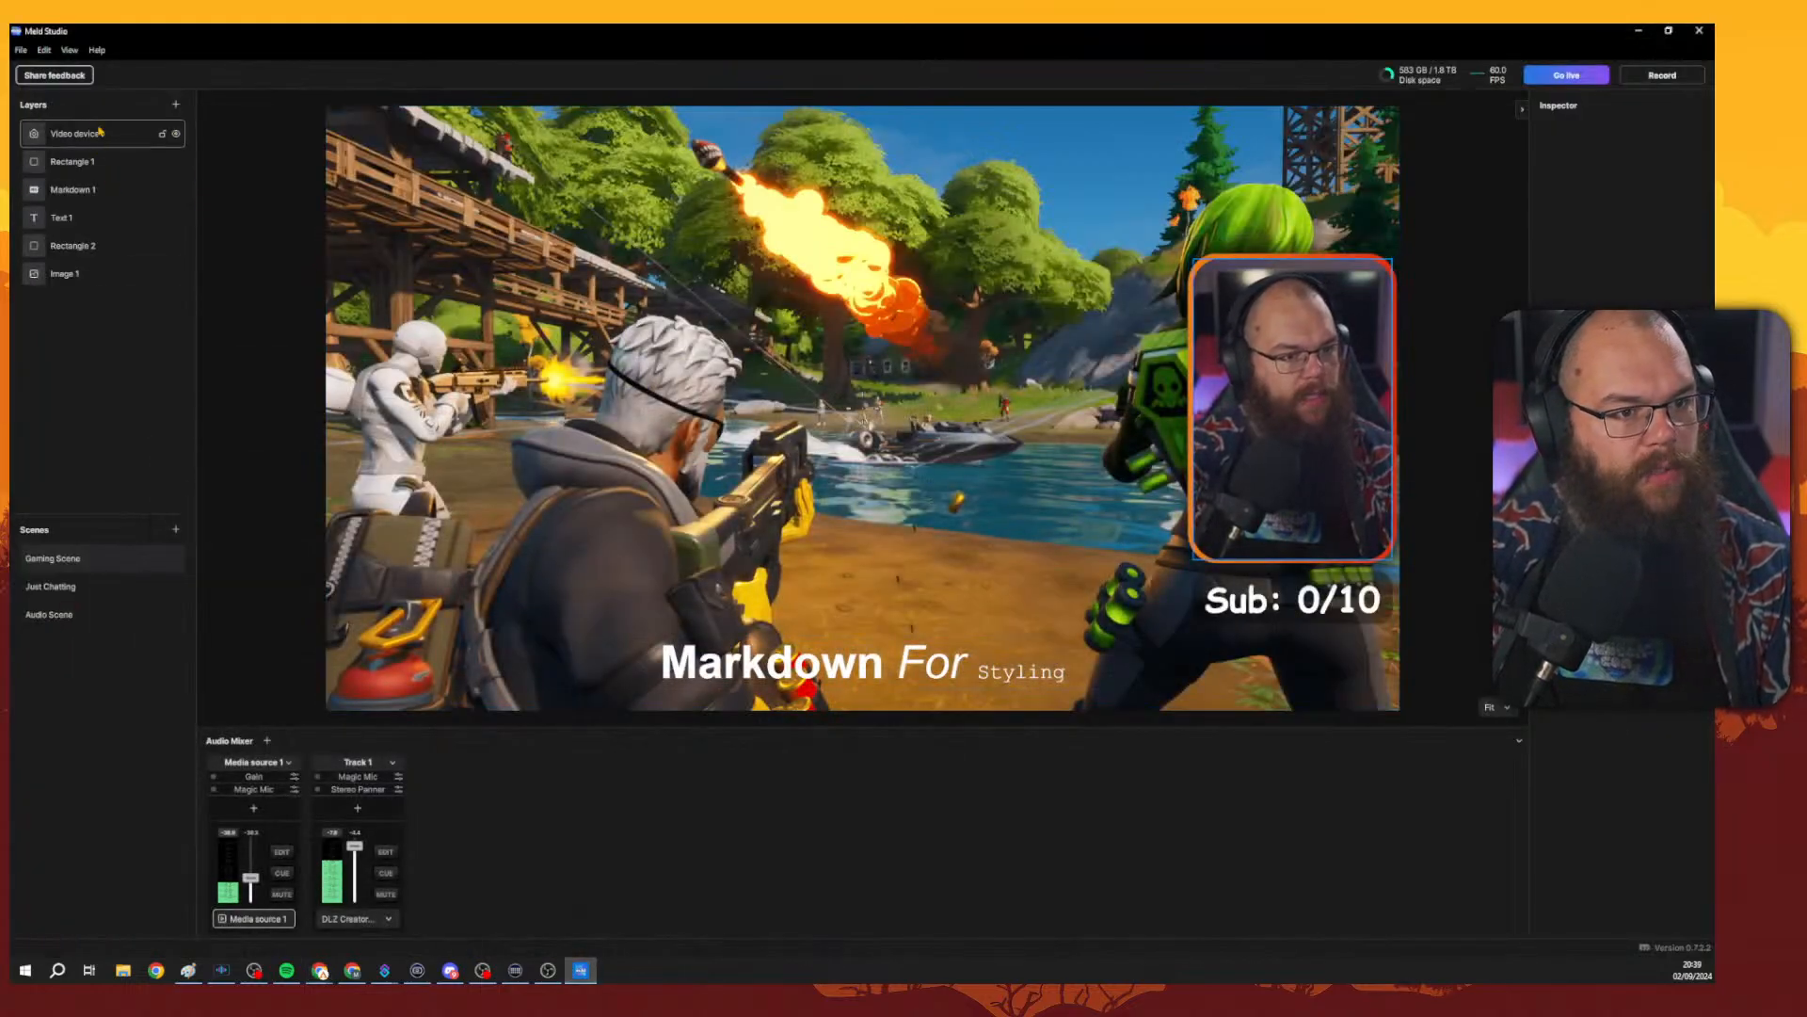
left_click(175, 103)
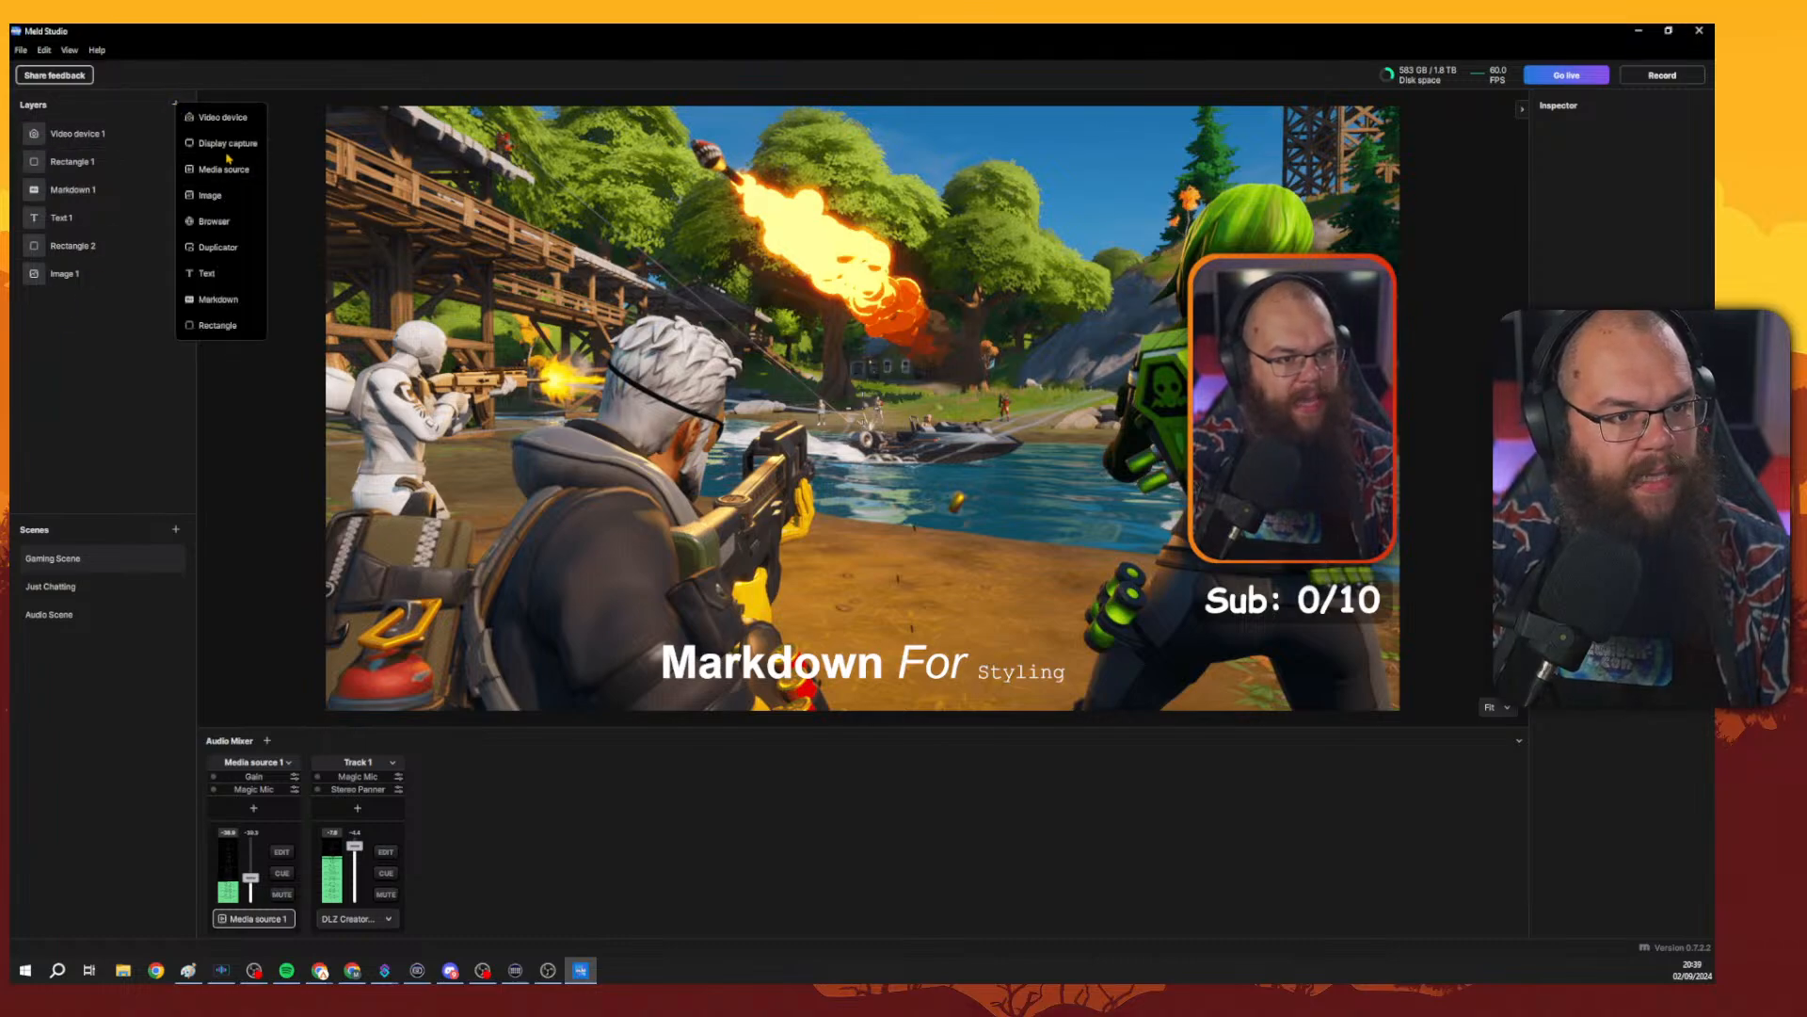
left_click(218, 226)
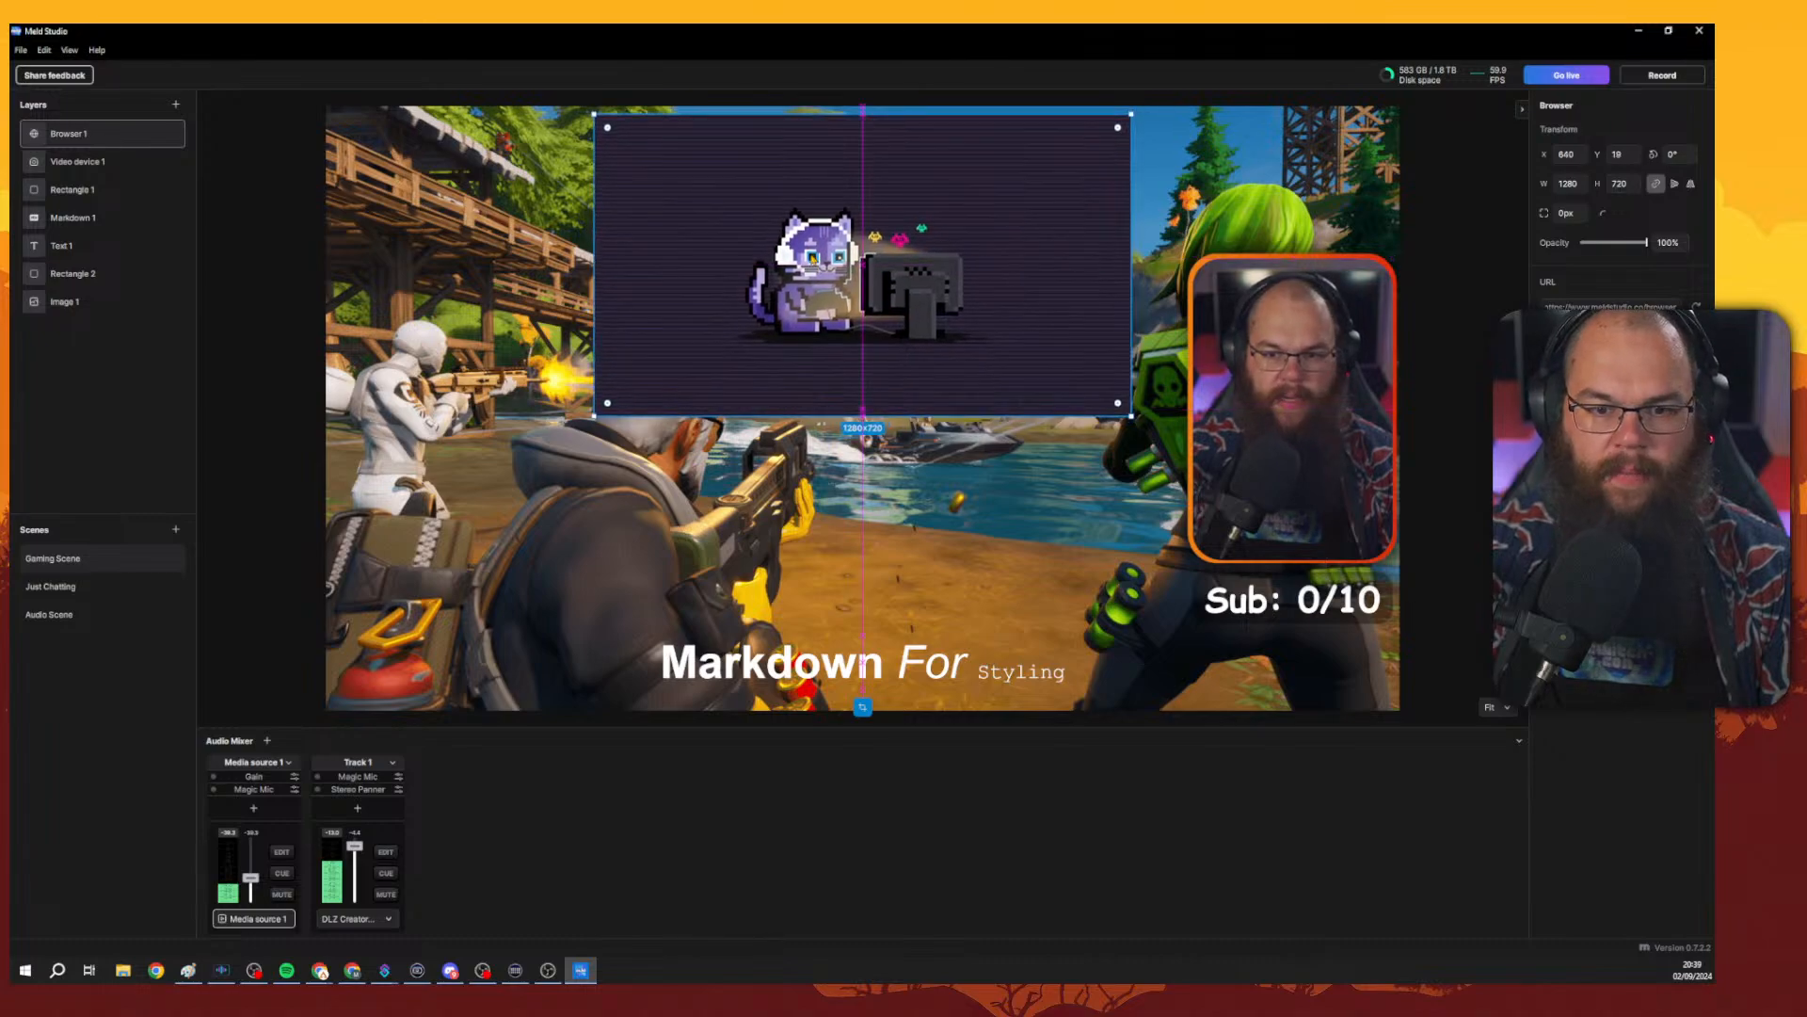
Nudge the Browser layer and paste a new web address into its URL field.
left_click_drag(813, 259, 828, 256)
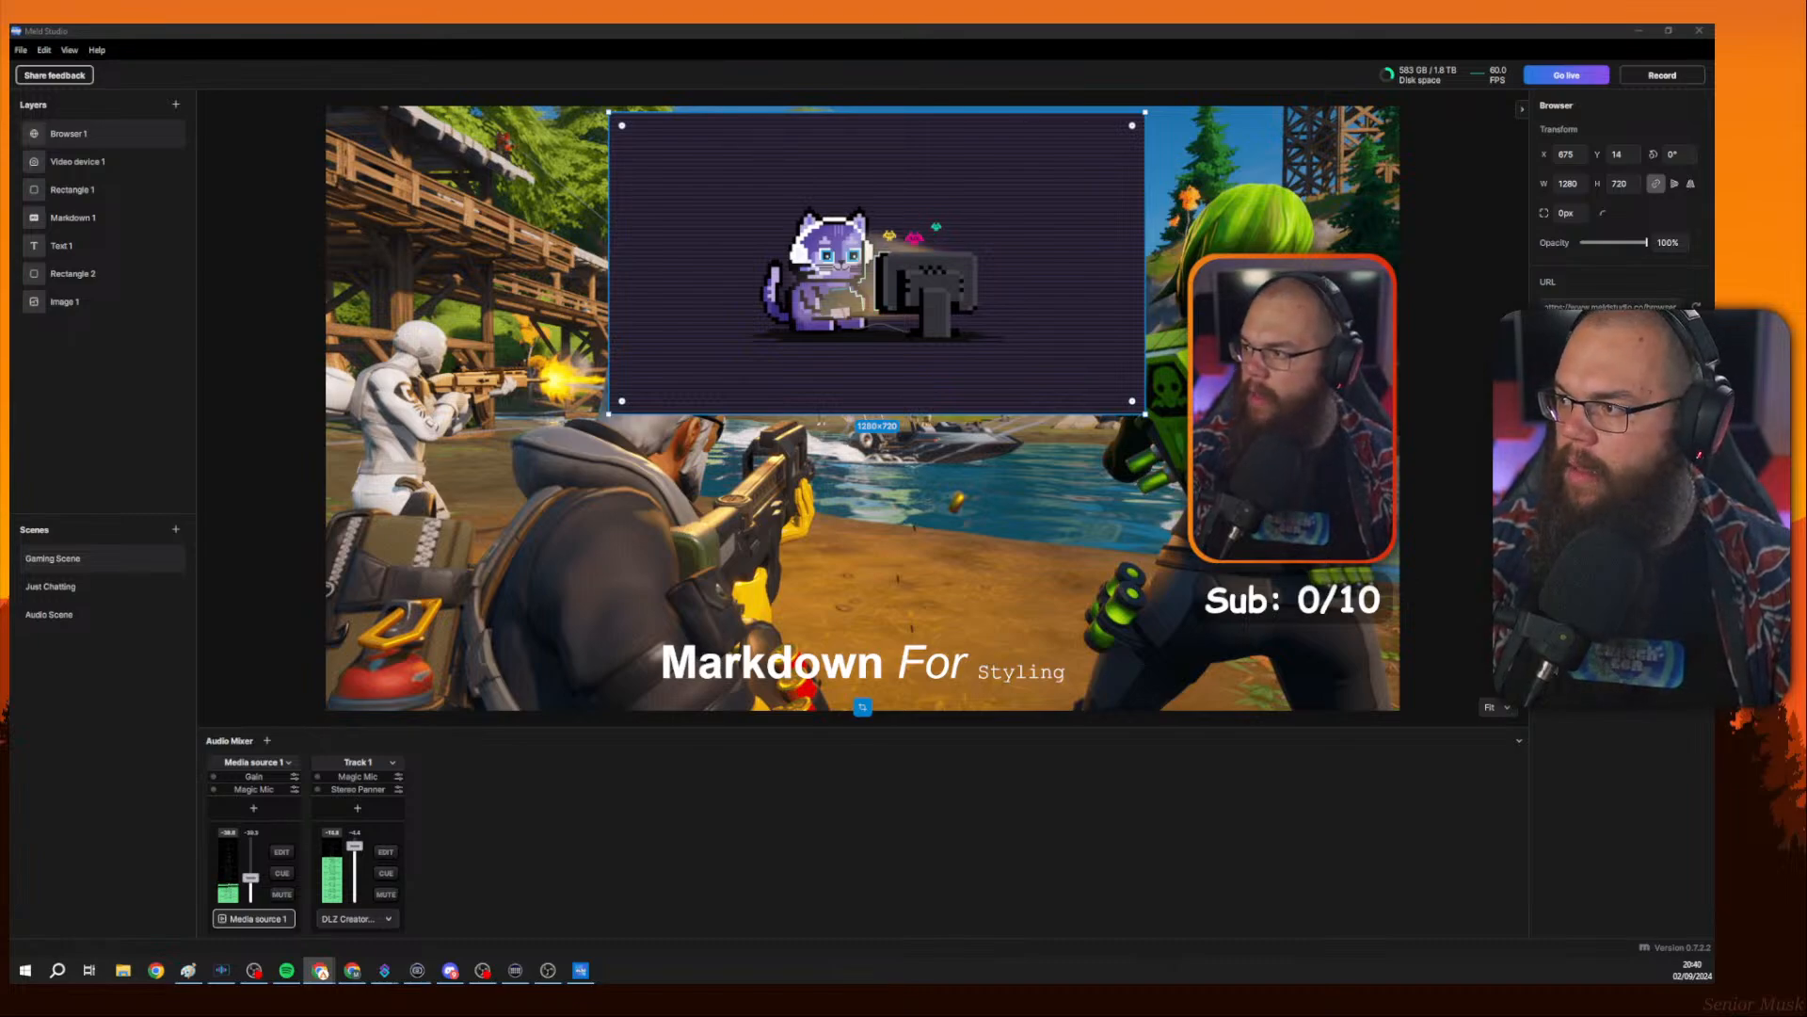
left_click(1105, 298)
left_click(1626, 306)
key("ctrl+a")
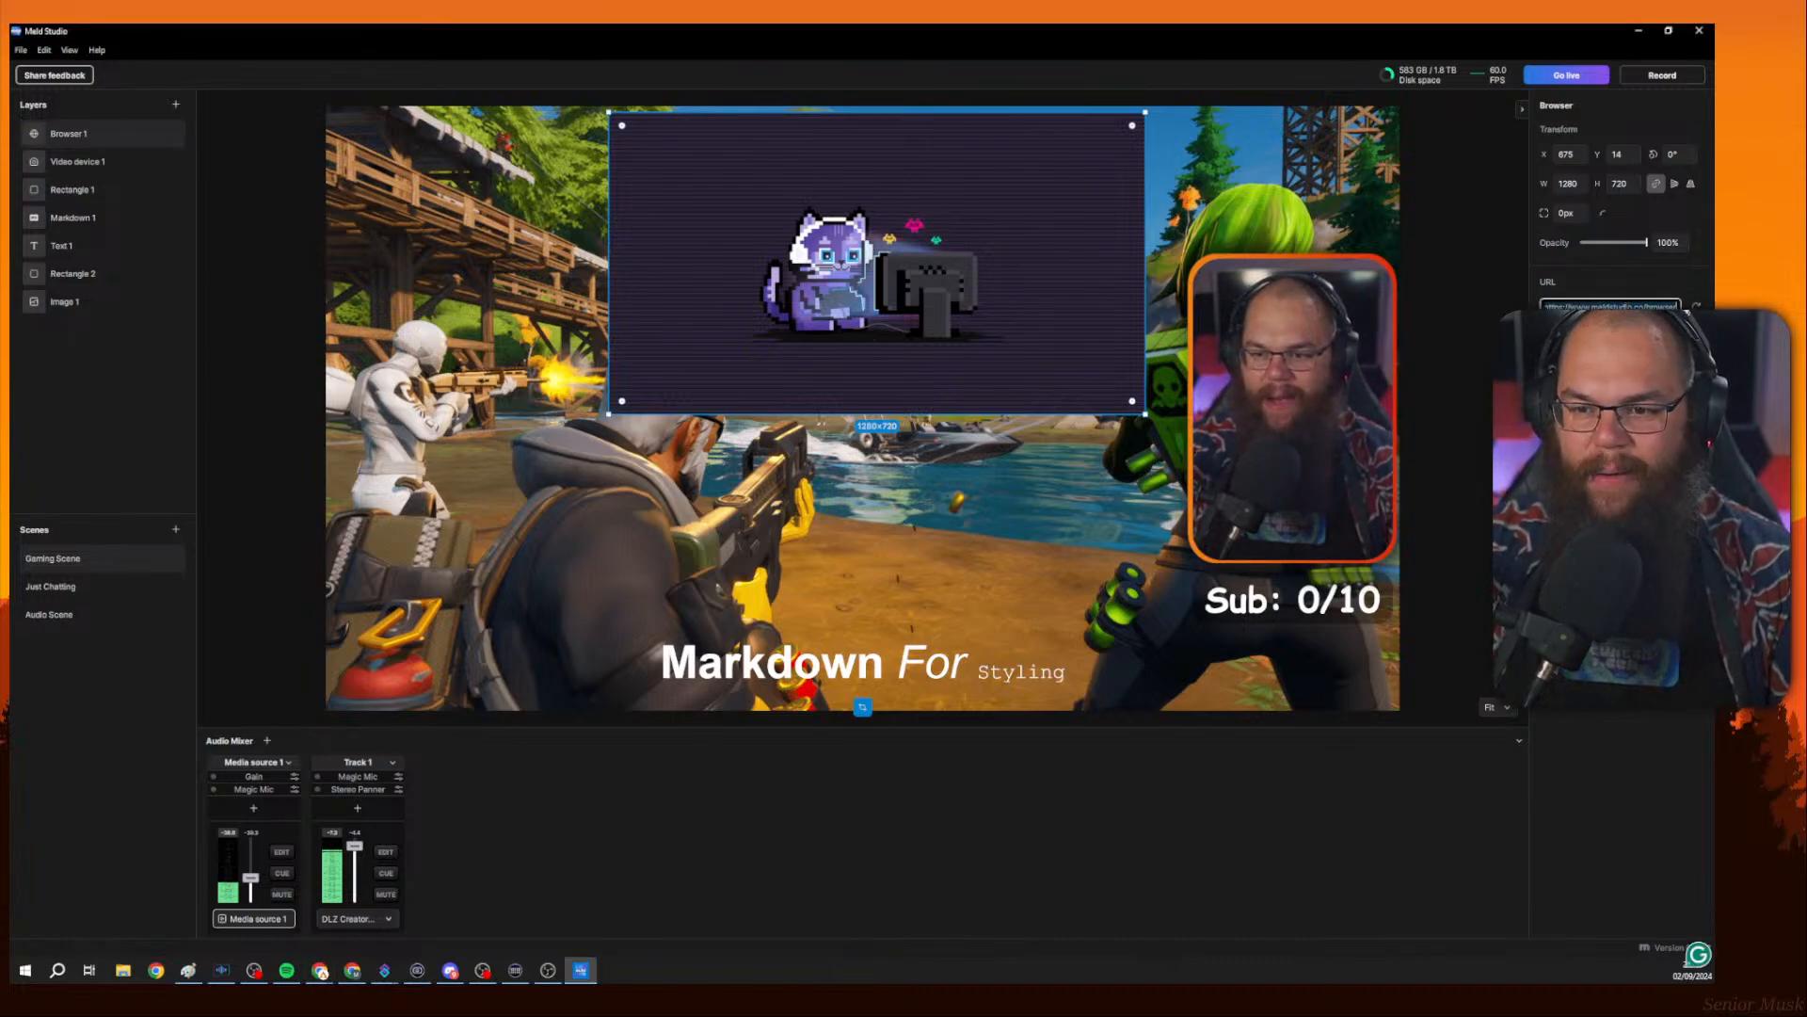
key("ctrl+v")
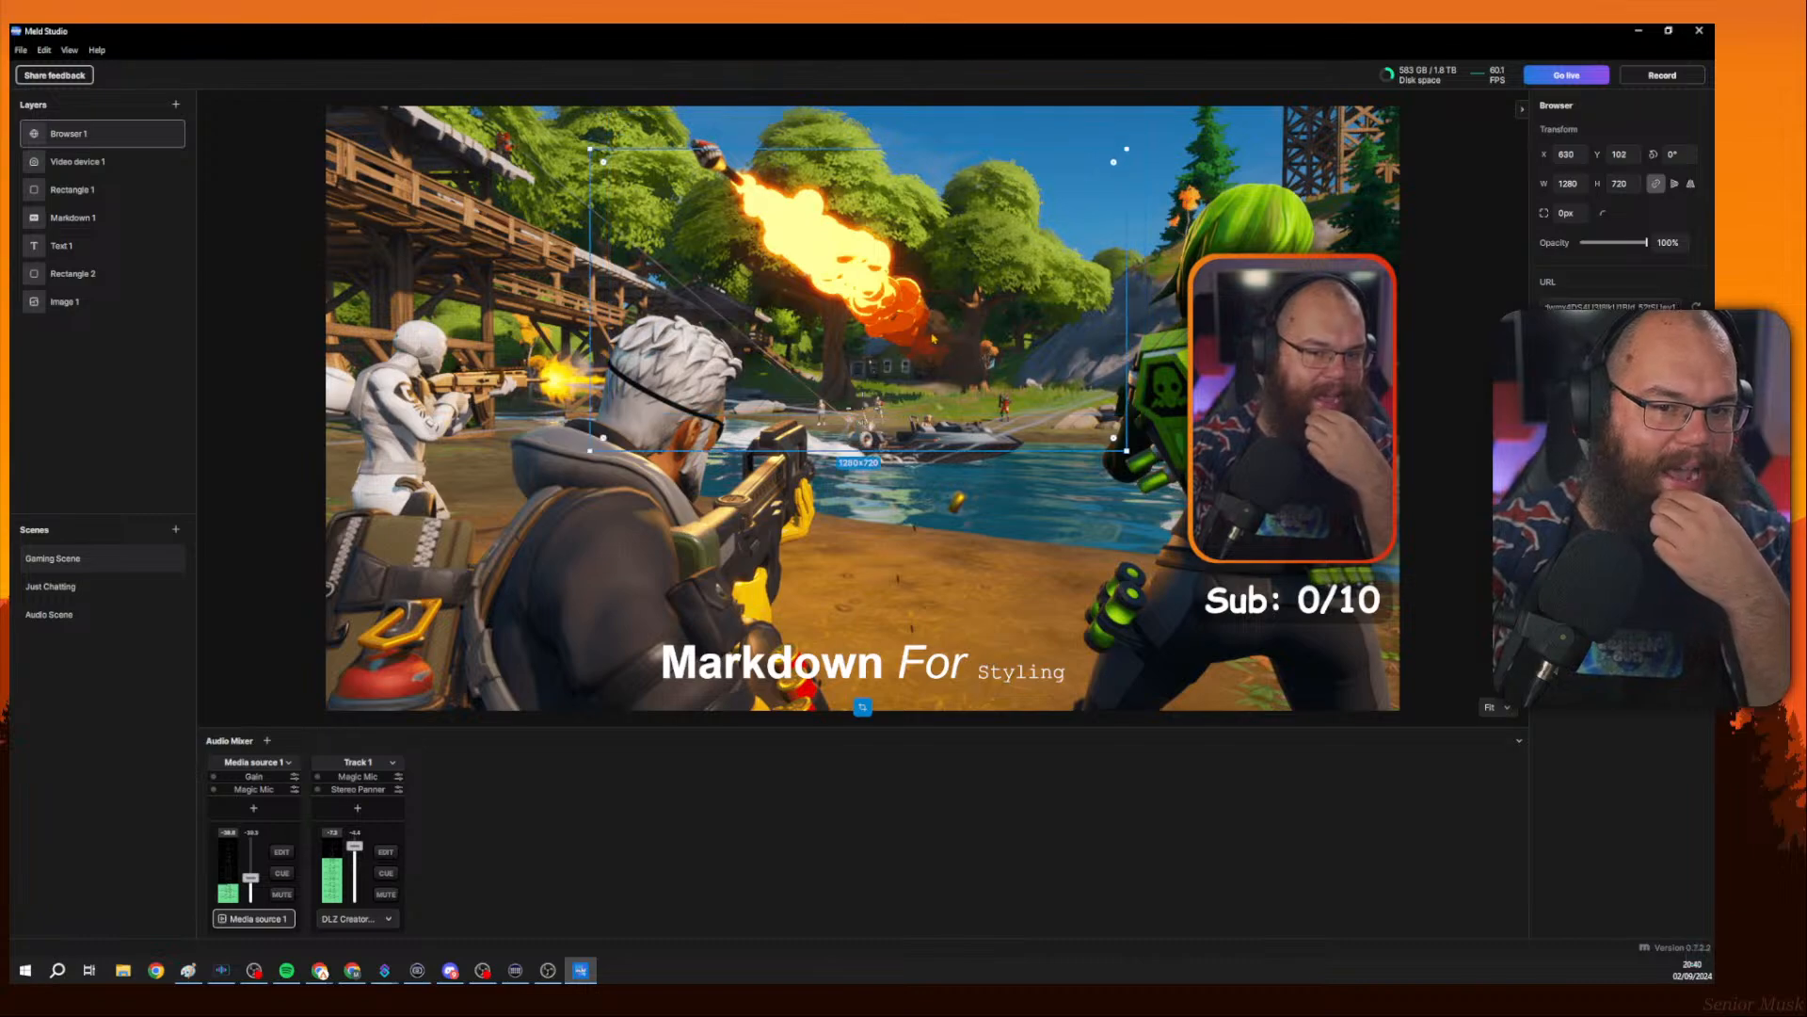
Move the Browser layer and set its size to 1920 by 1080.
left_click_drag(970, 320, 875, 359)
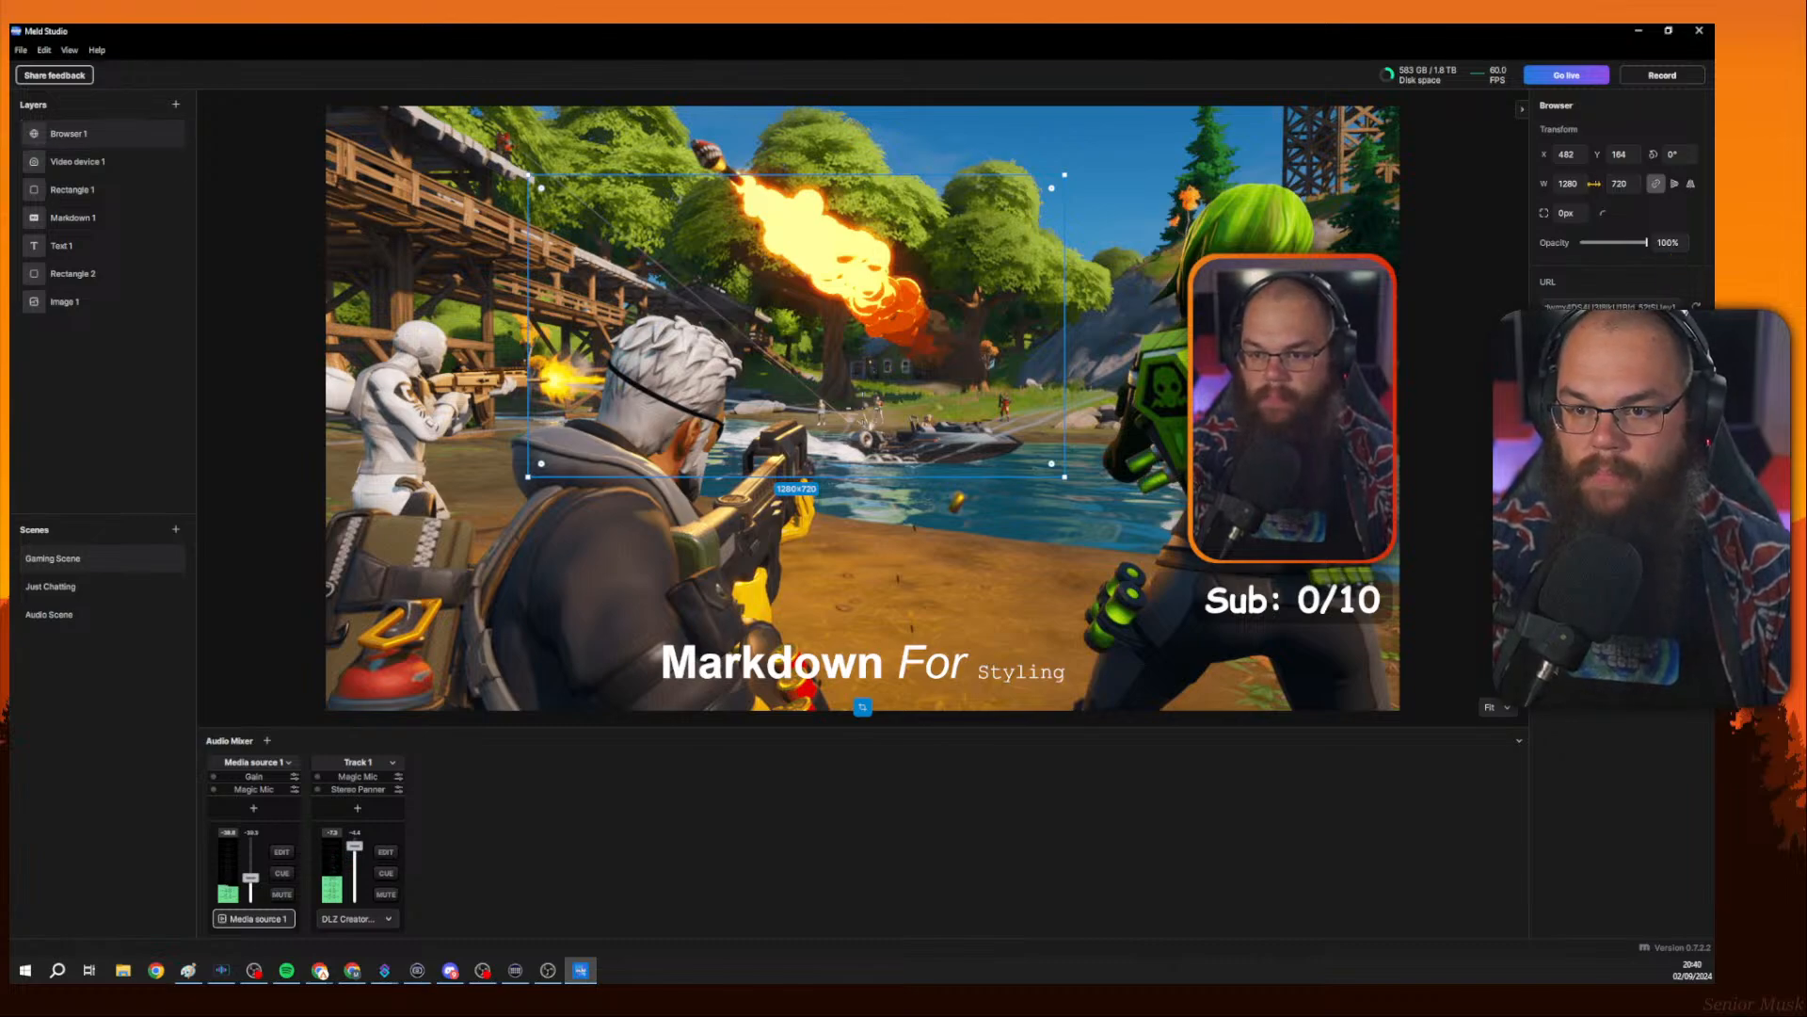
left_click(1570, 183)
type("192")
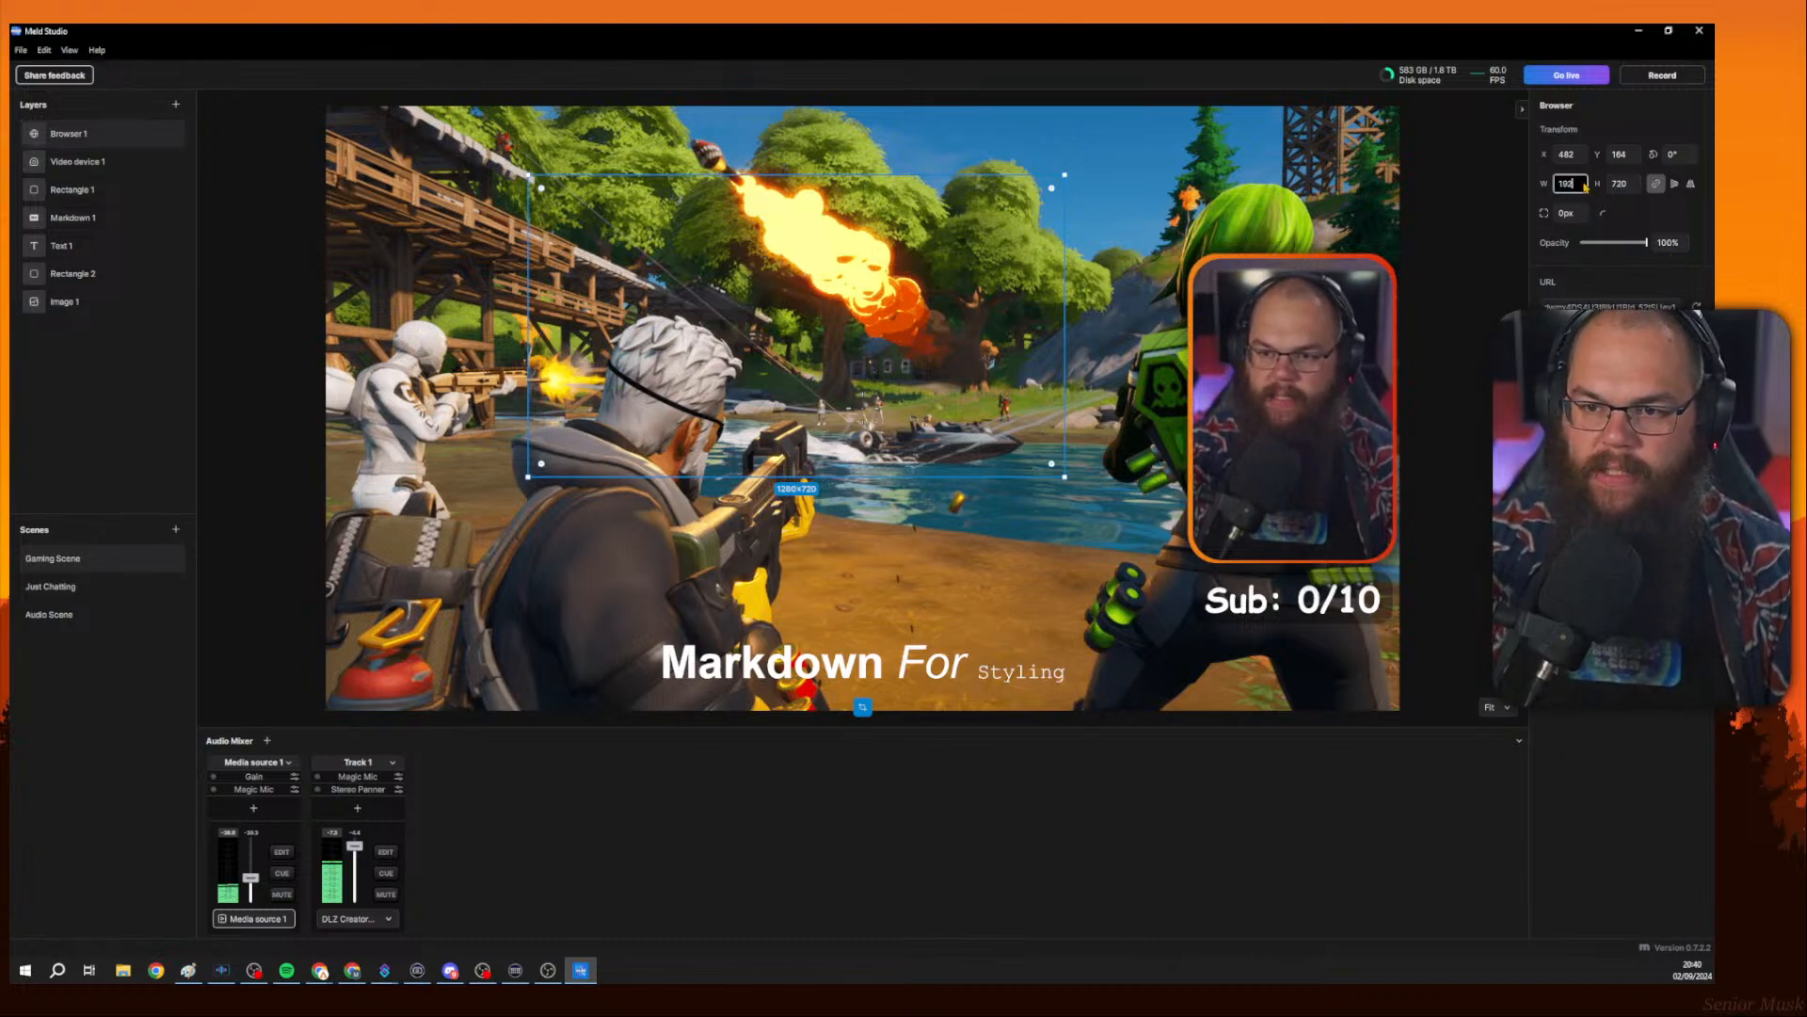
type("0")
key("Tab")
type("1080")
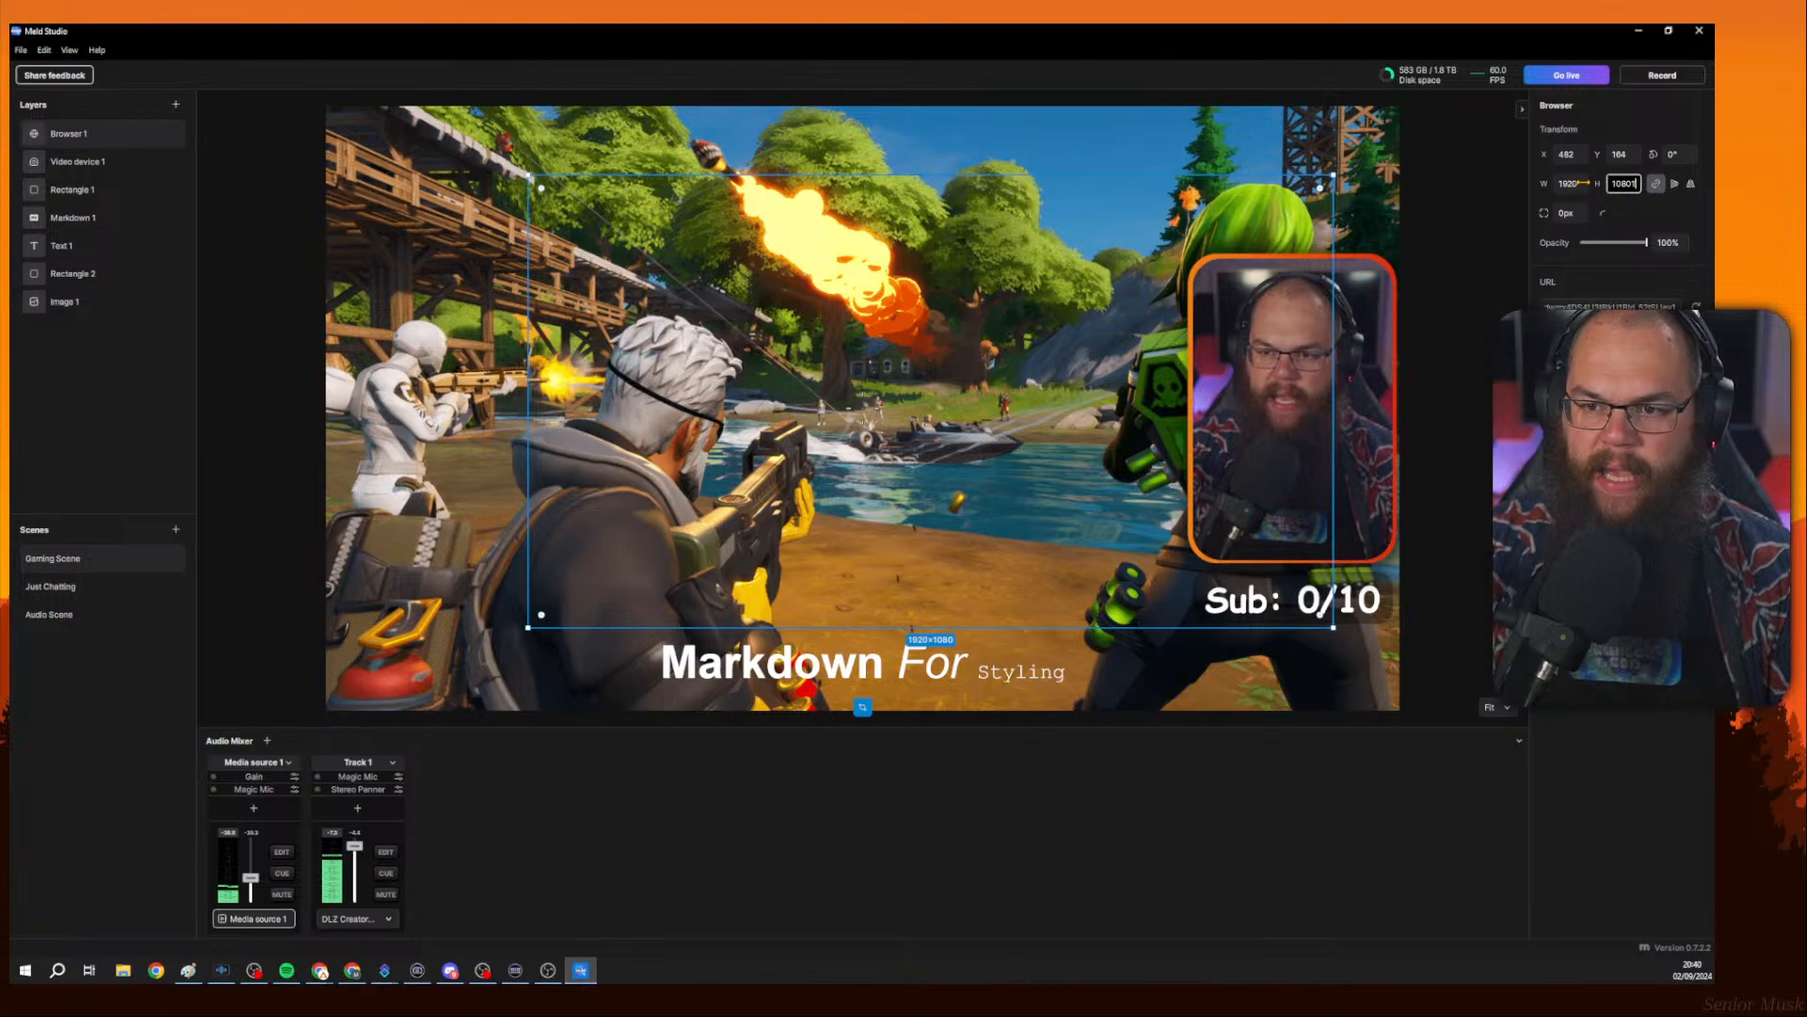
Reposition the Browser layer toward the upper left of the canvas.
left_click(988, 348)
left_click(970, 144)
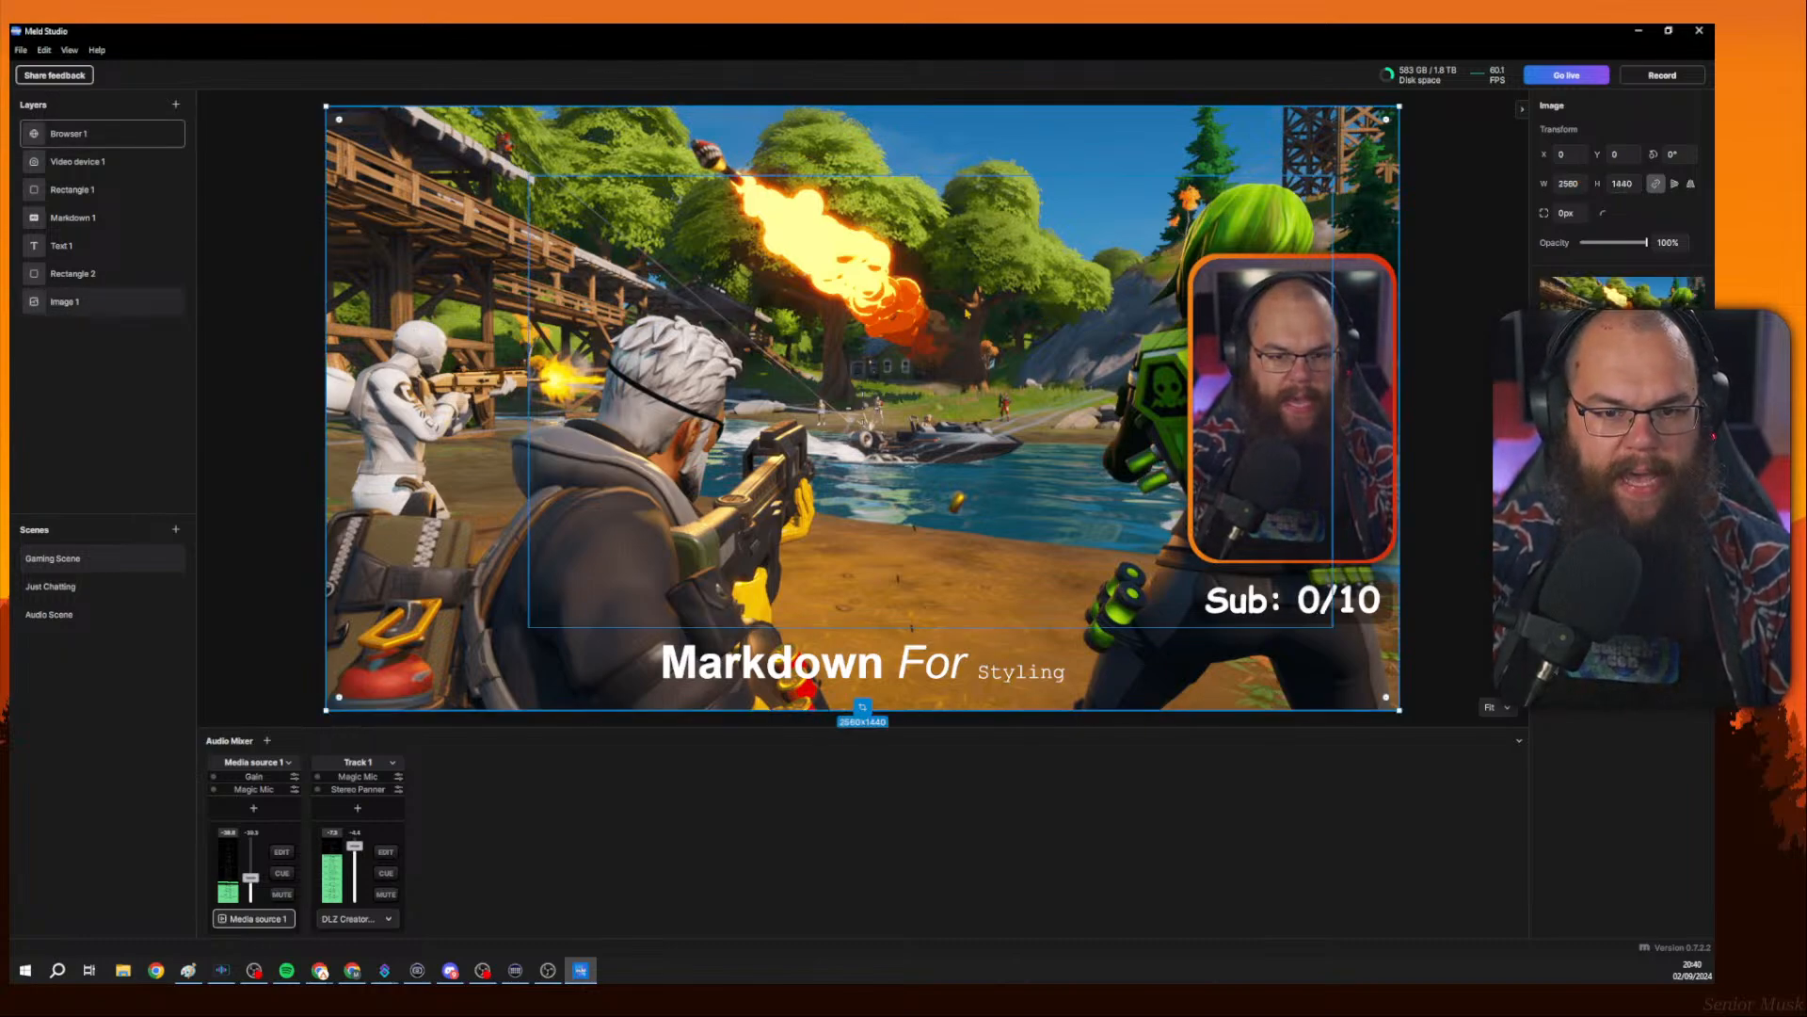
left_click(968, 355)
left_click_drag(969, 354, 802, 325)
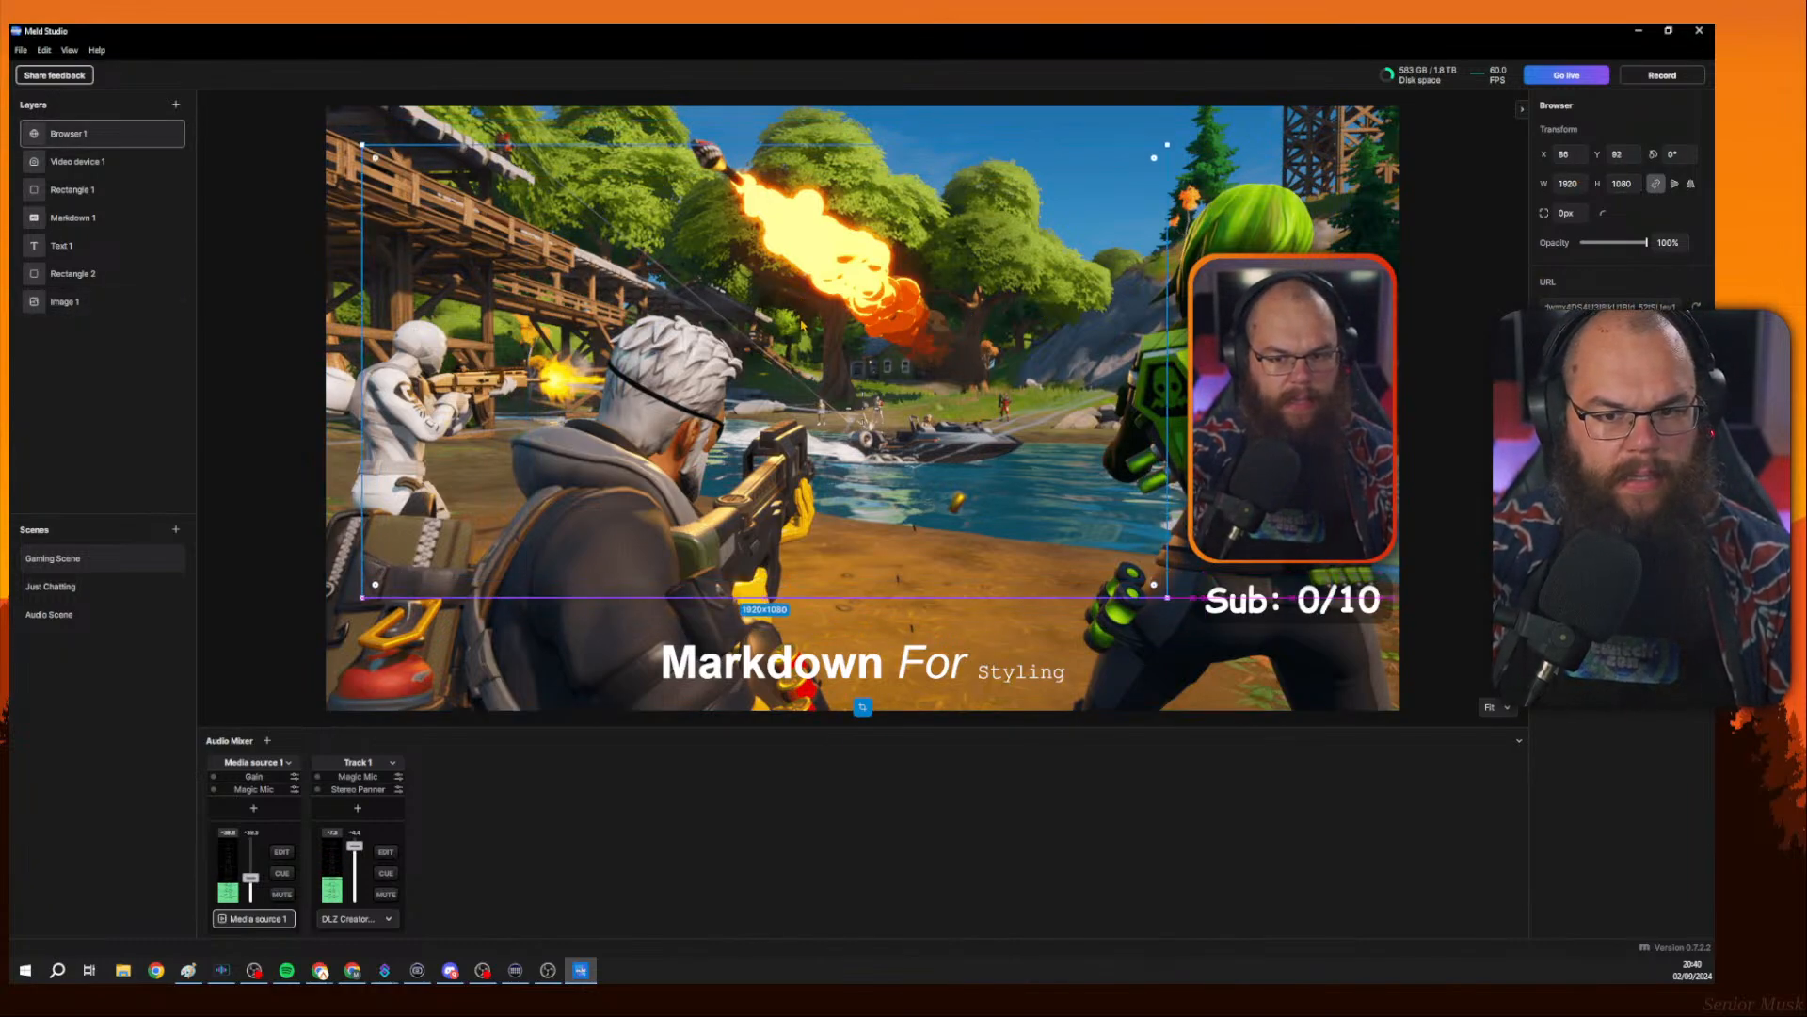
Deselect the layer and start the live stream.
left_click(1428, 194)
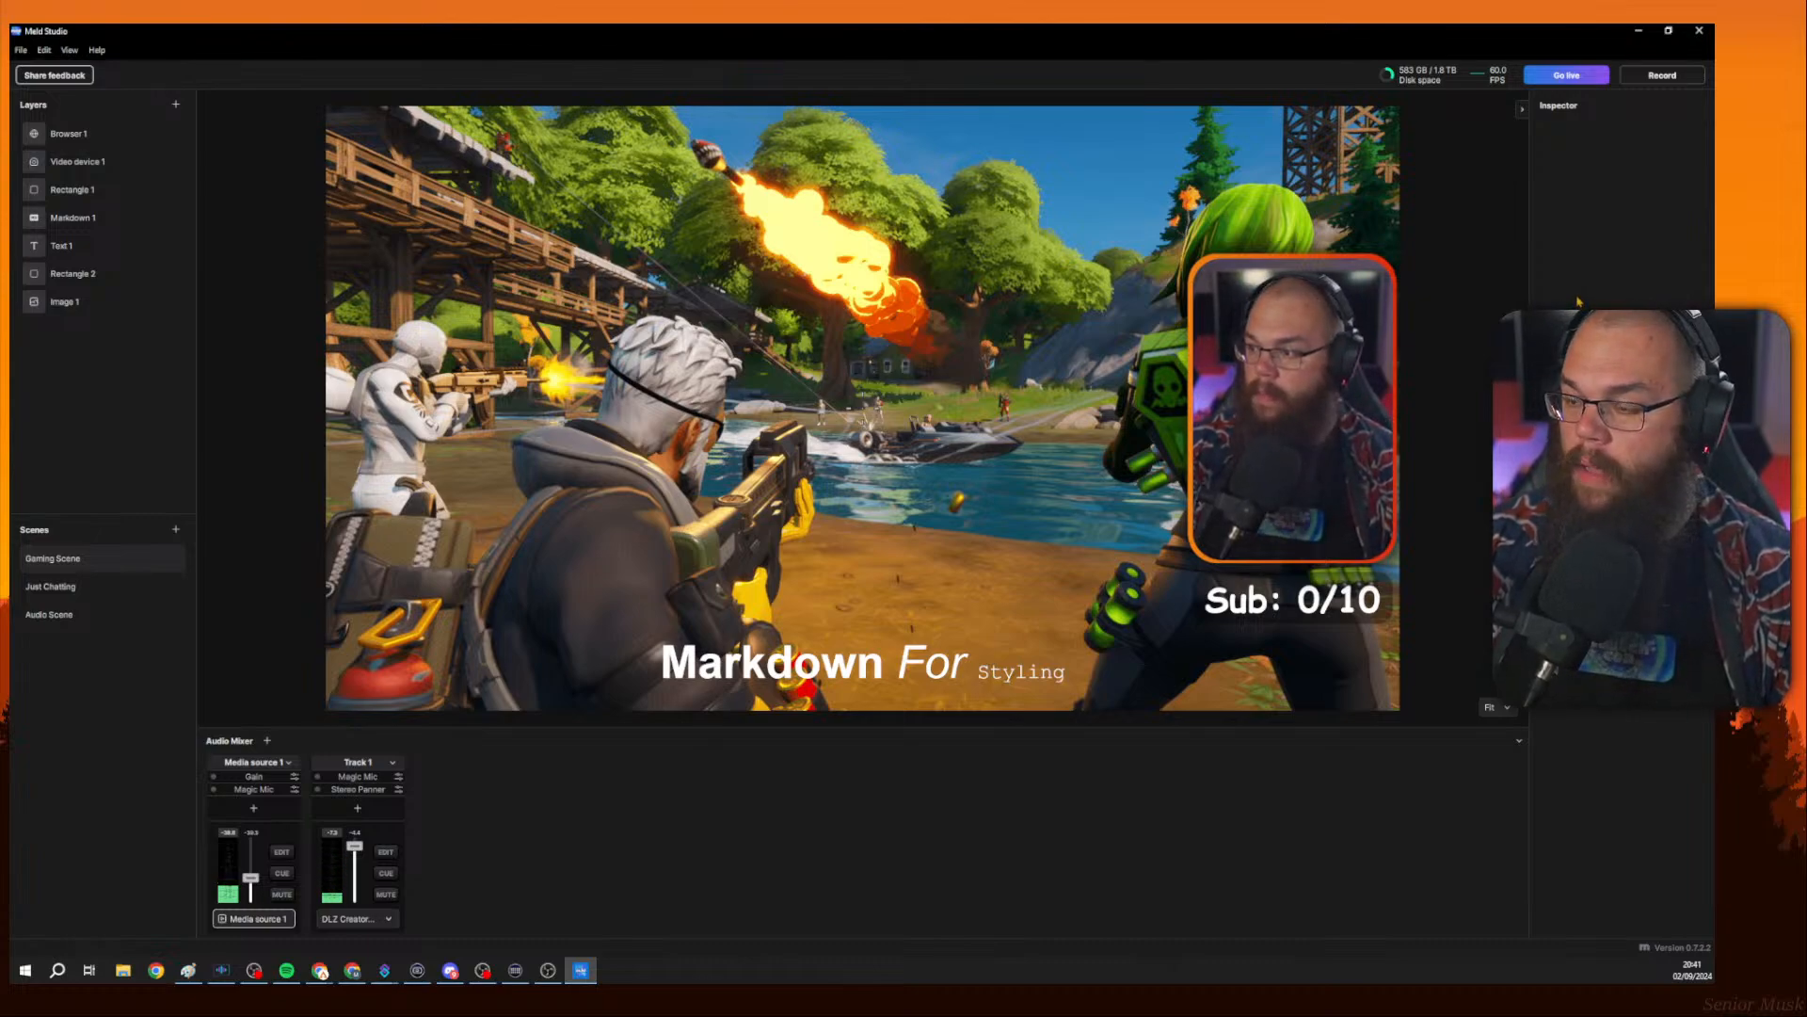
left_click(1557, 75)
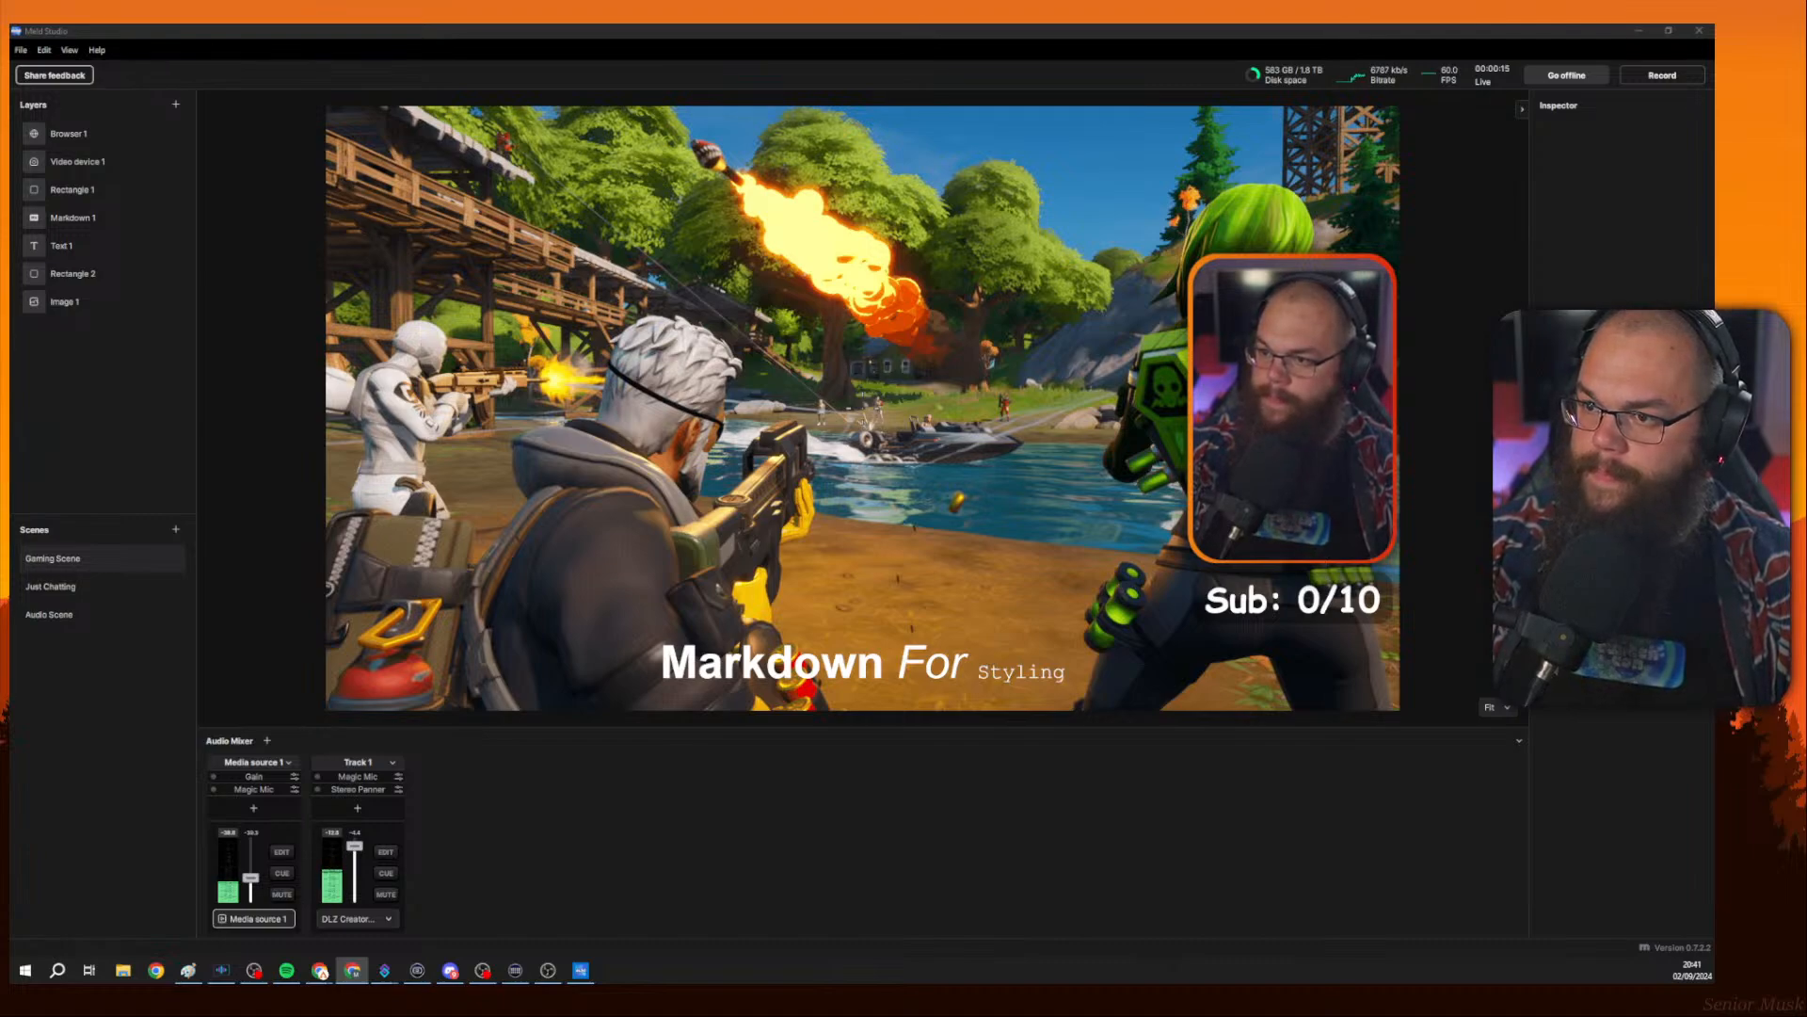
Check the live stream and chat on the Twitch channel page, then return to Meld Studio.
key("alt+Tab")
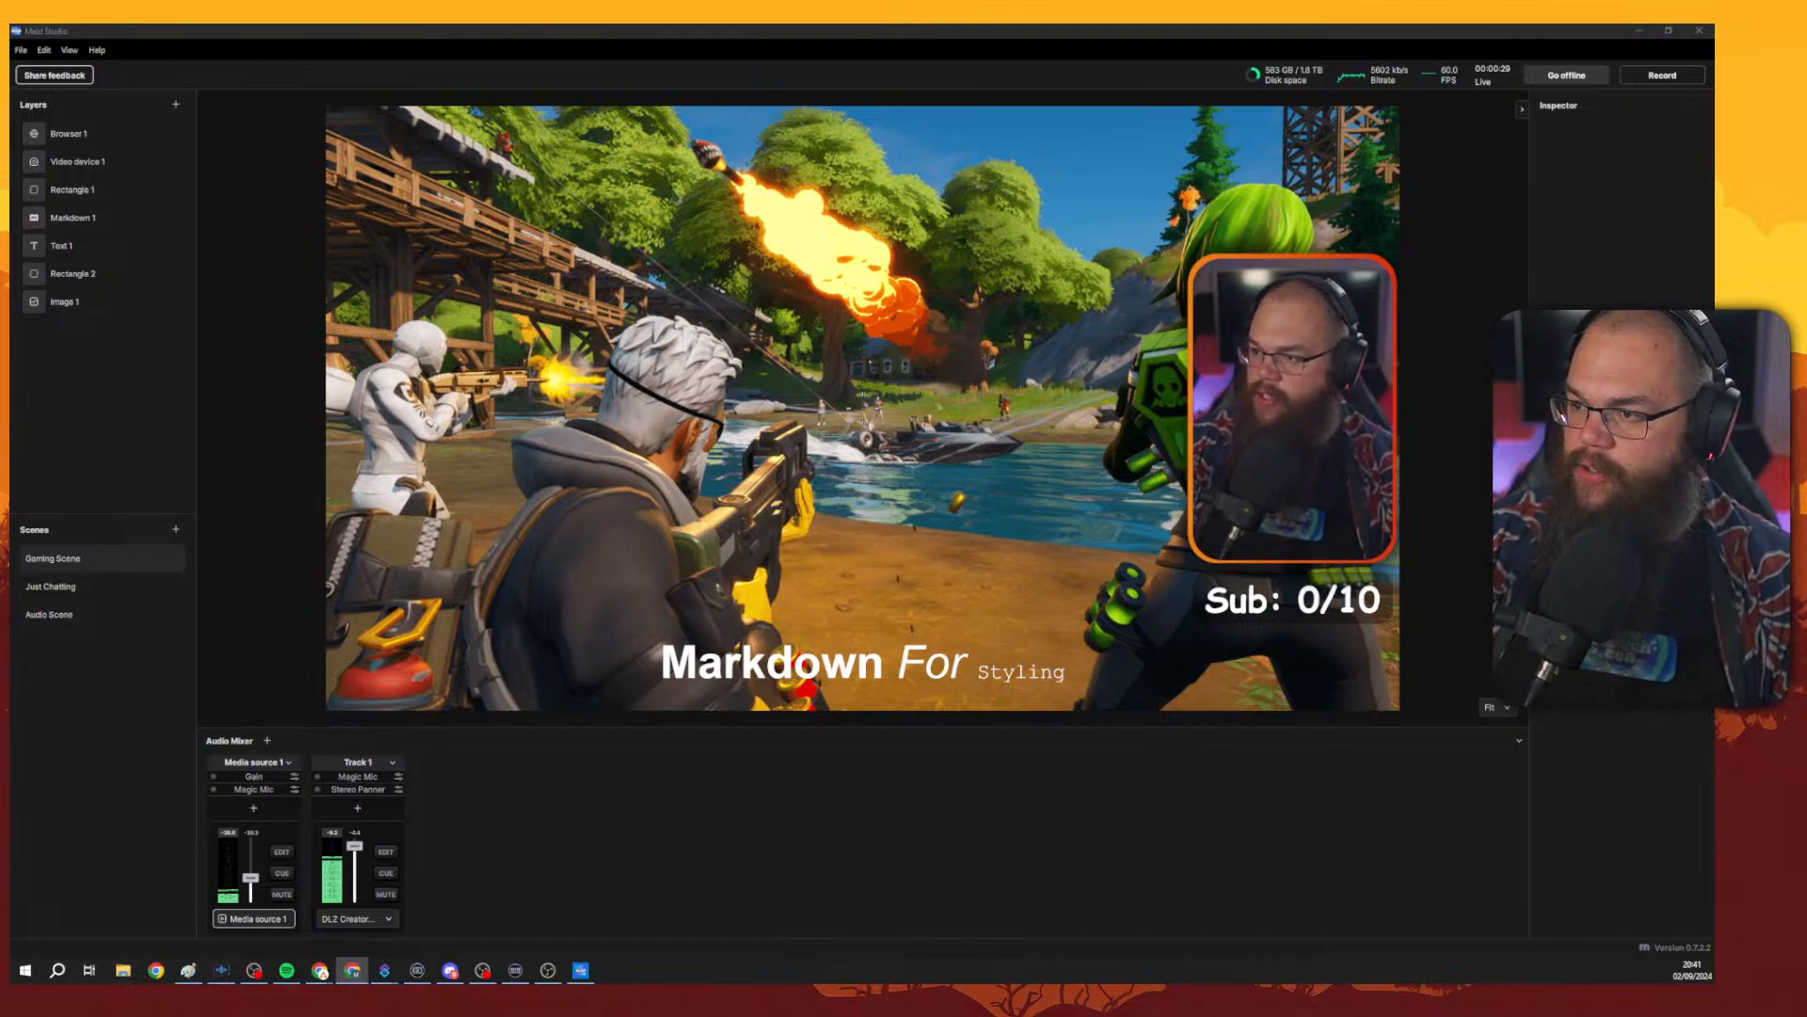
left_click_drag(1713, 574, 781, 27)
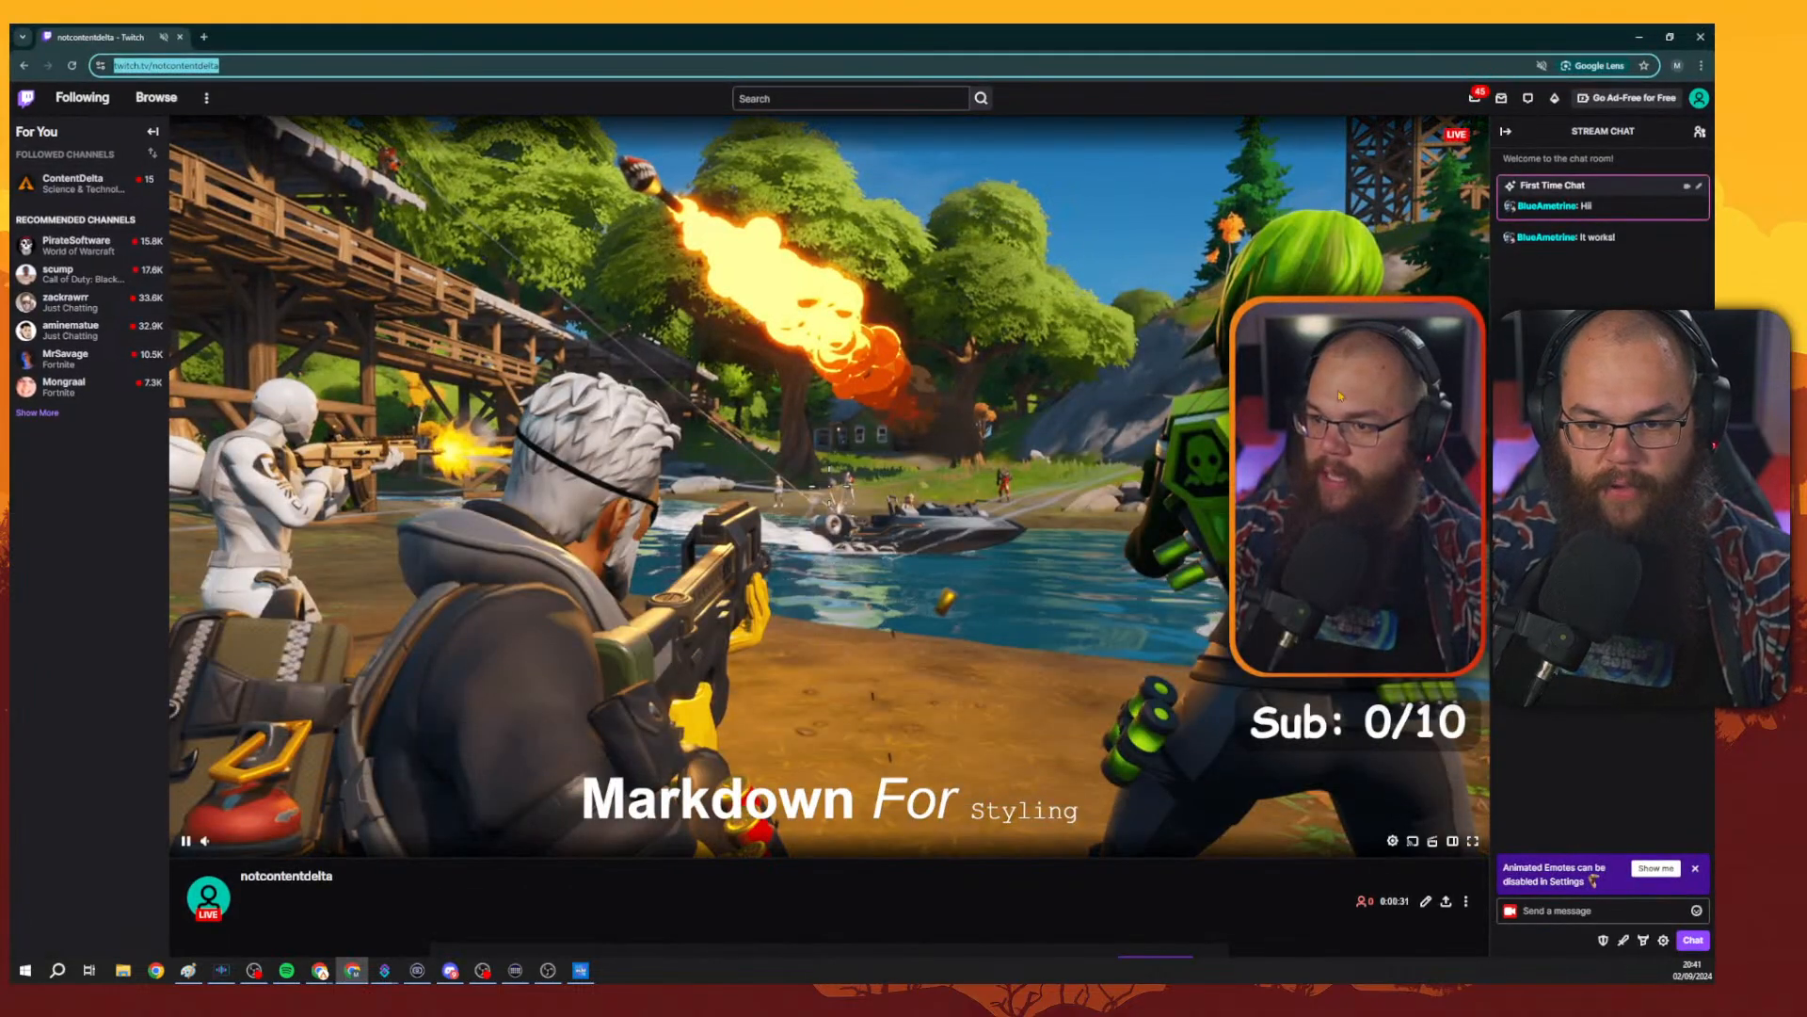
left_click(1600, 565)
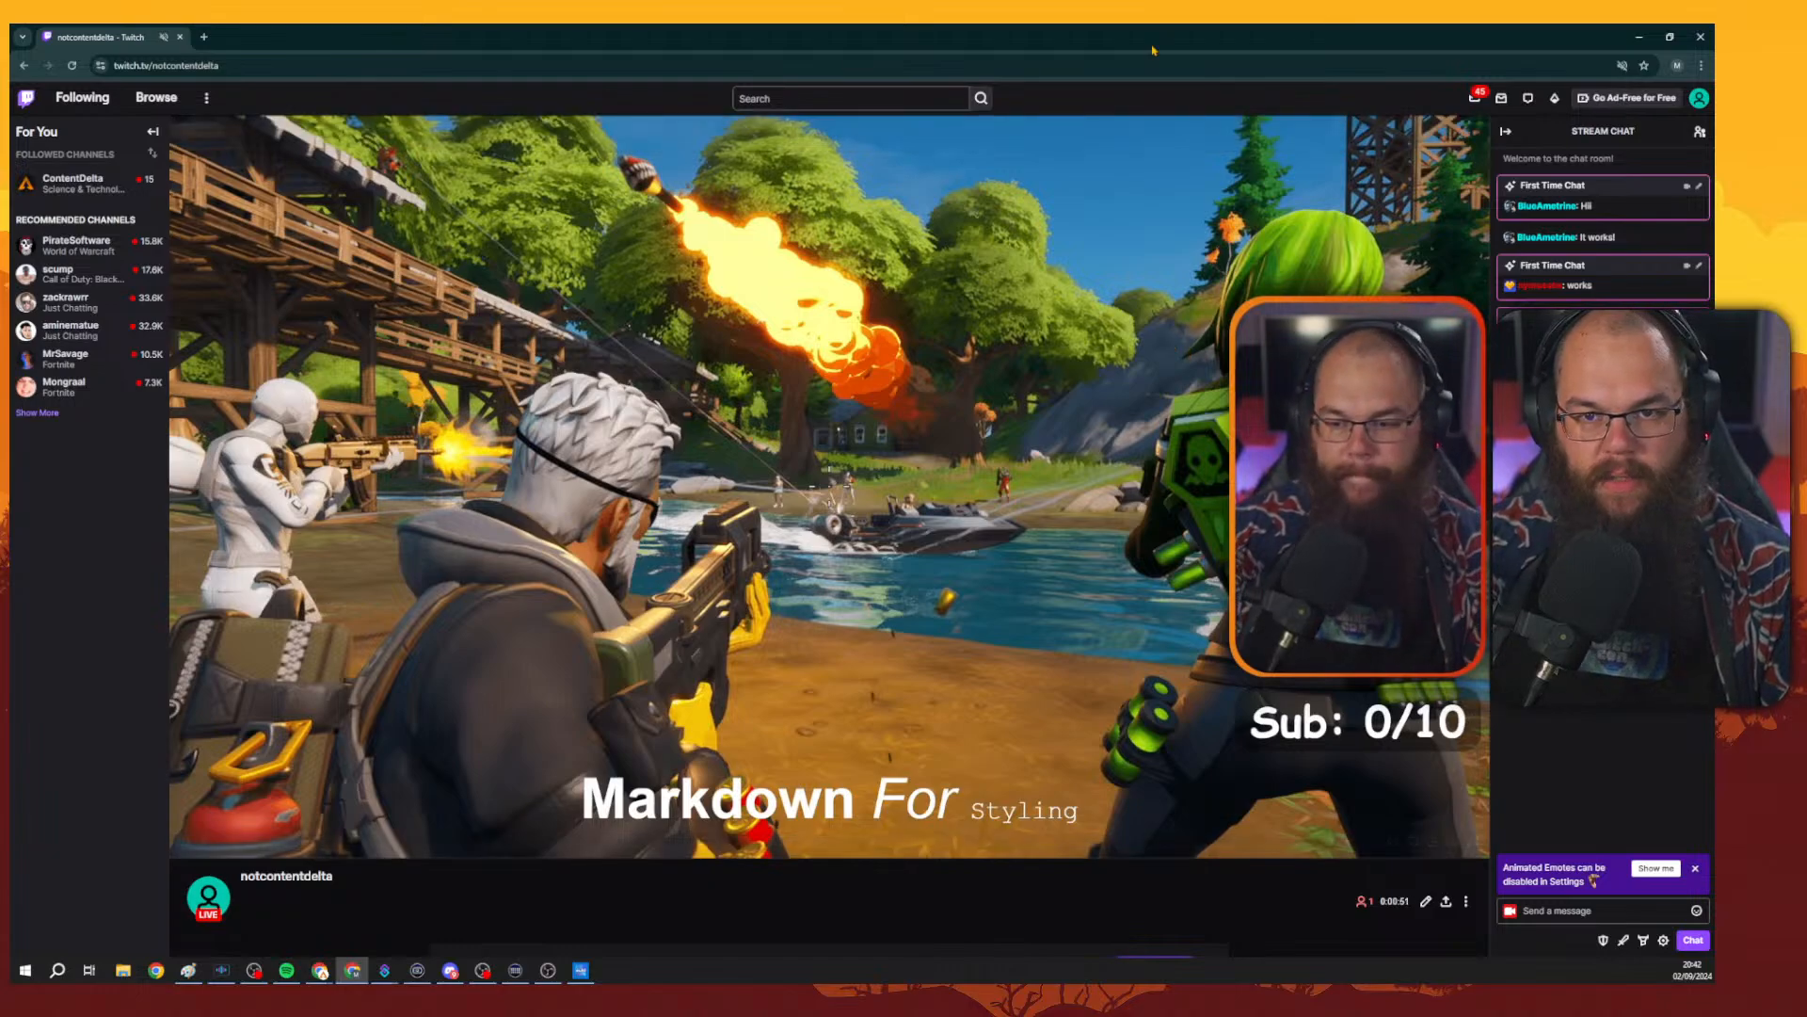
left_click_drag(1154, 46, 1713, 94)
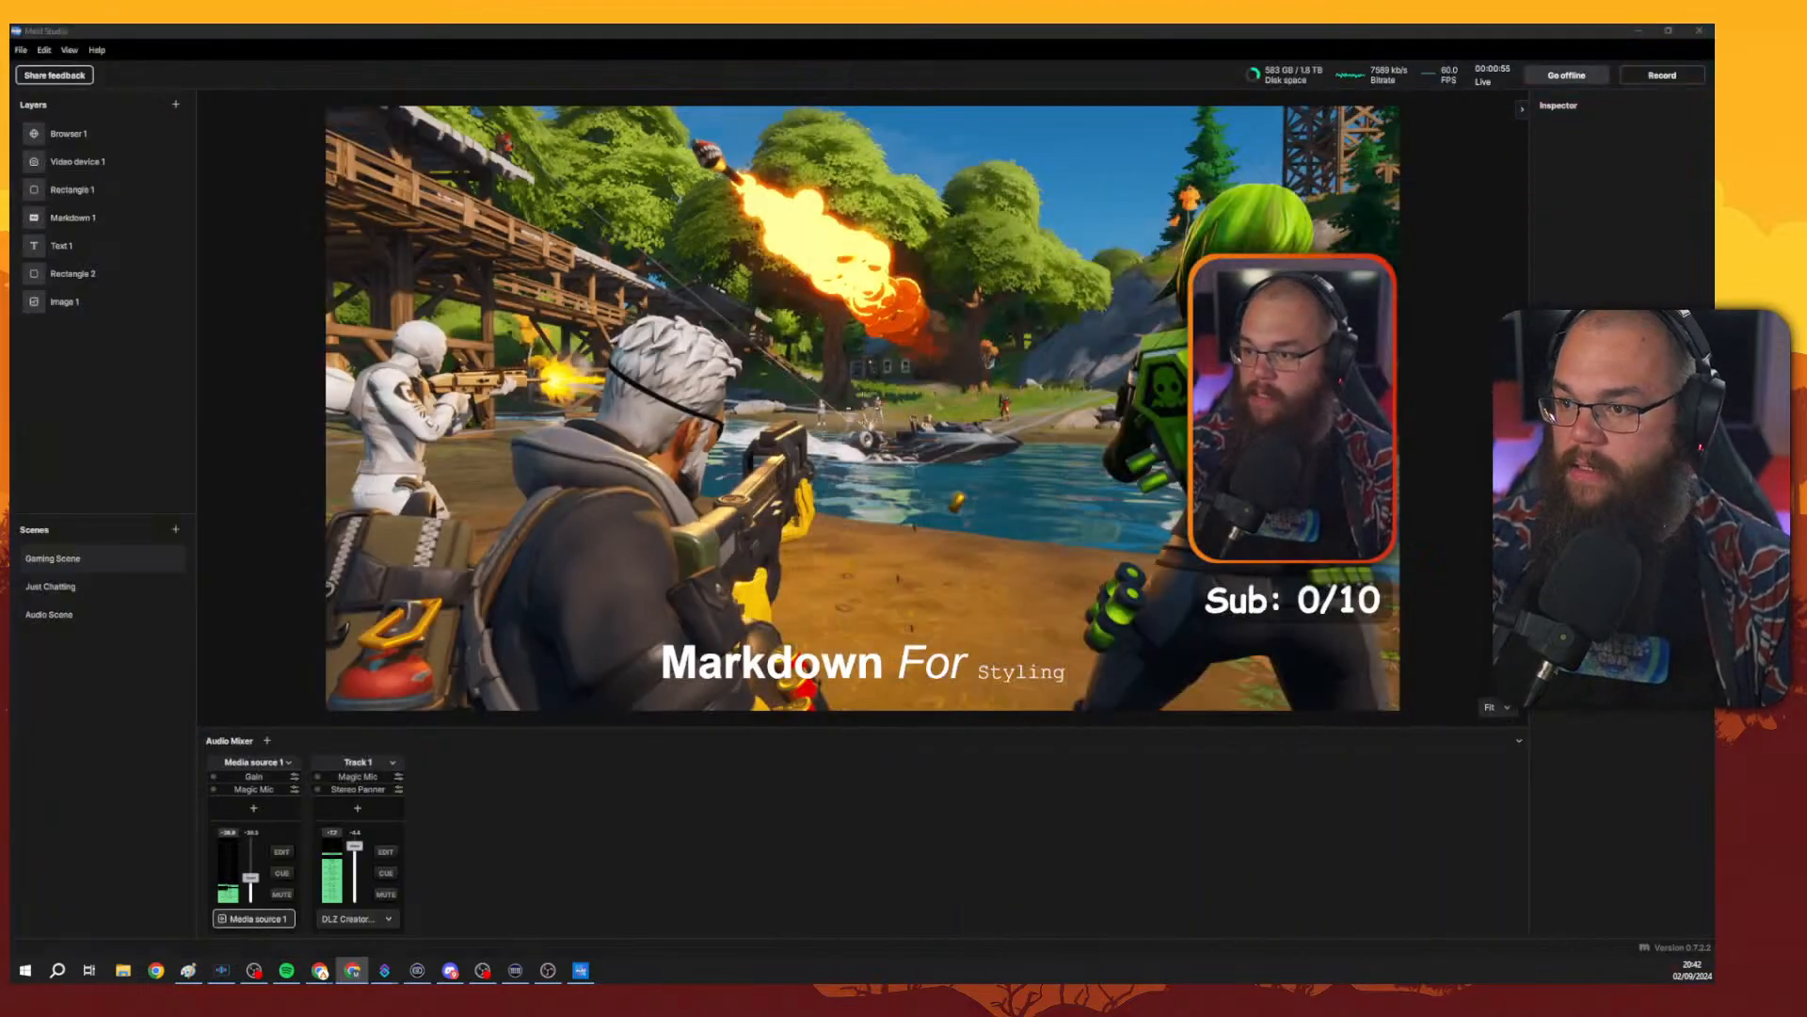
left_click(920, 450)
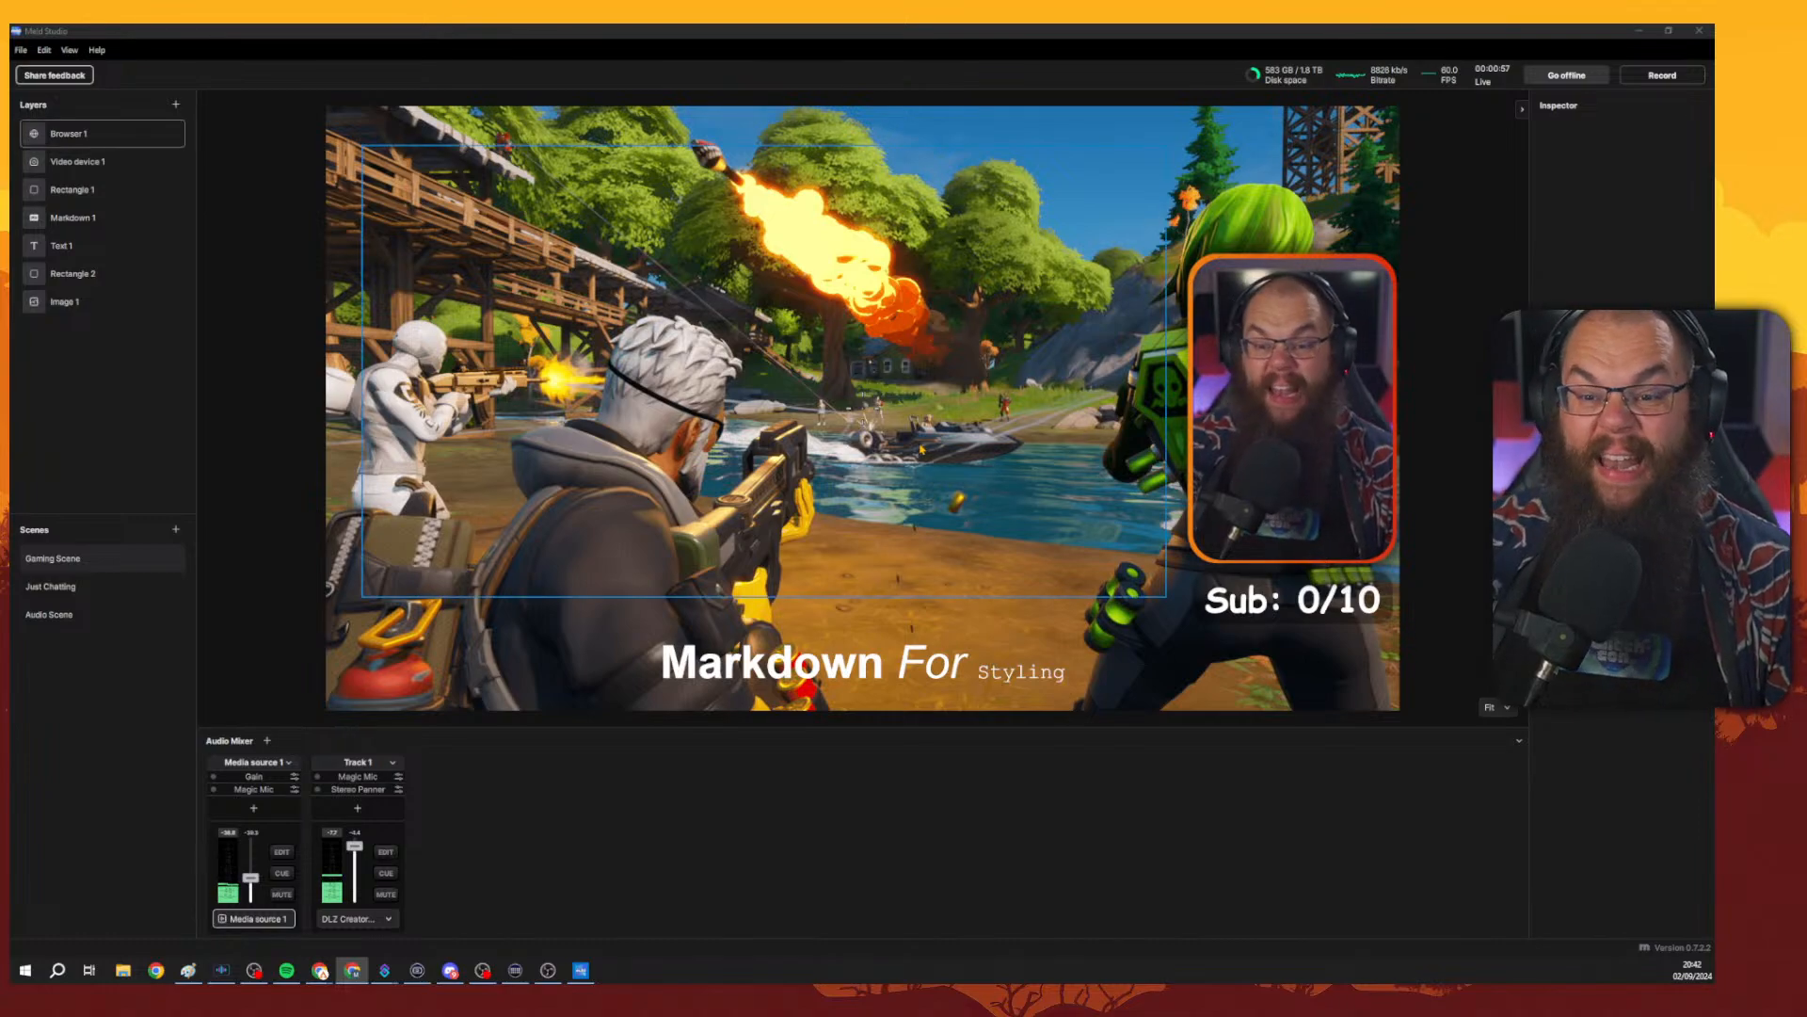
Hide the Image 1 layer.
left_click(74, 303)
right_click(74, 303)
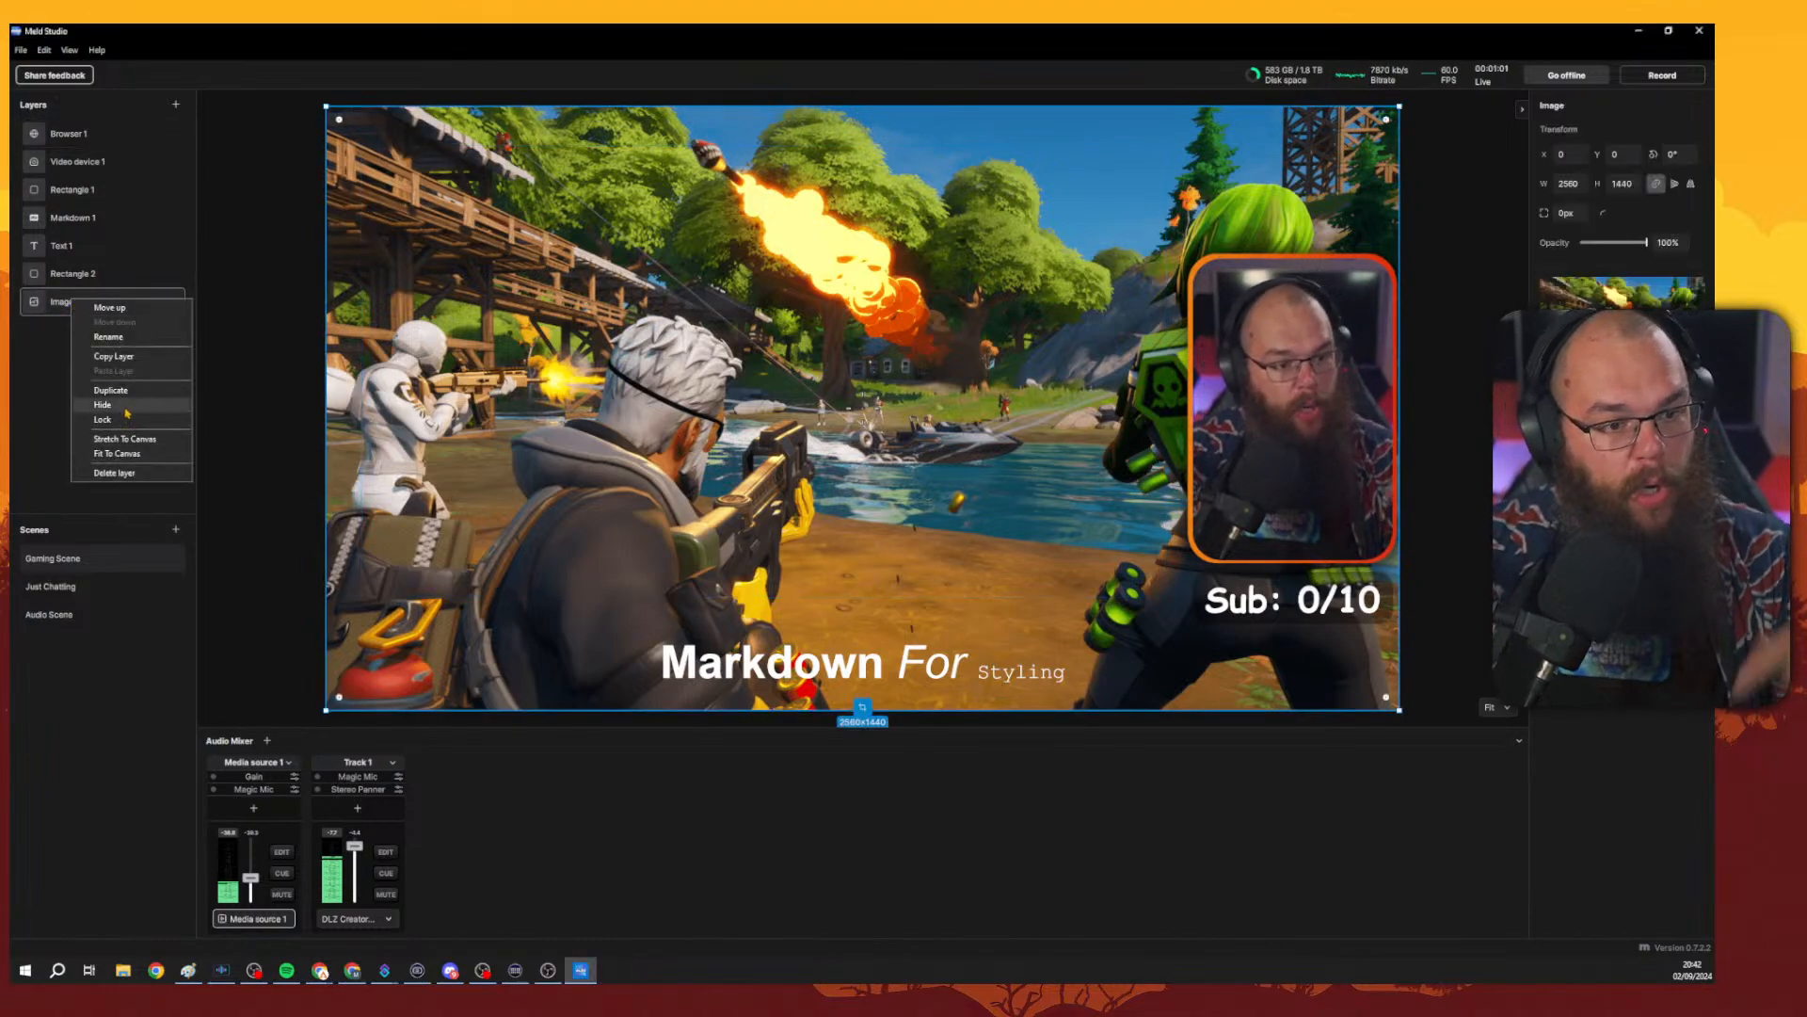
left_click(105, 295)
left_click(176, 302)
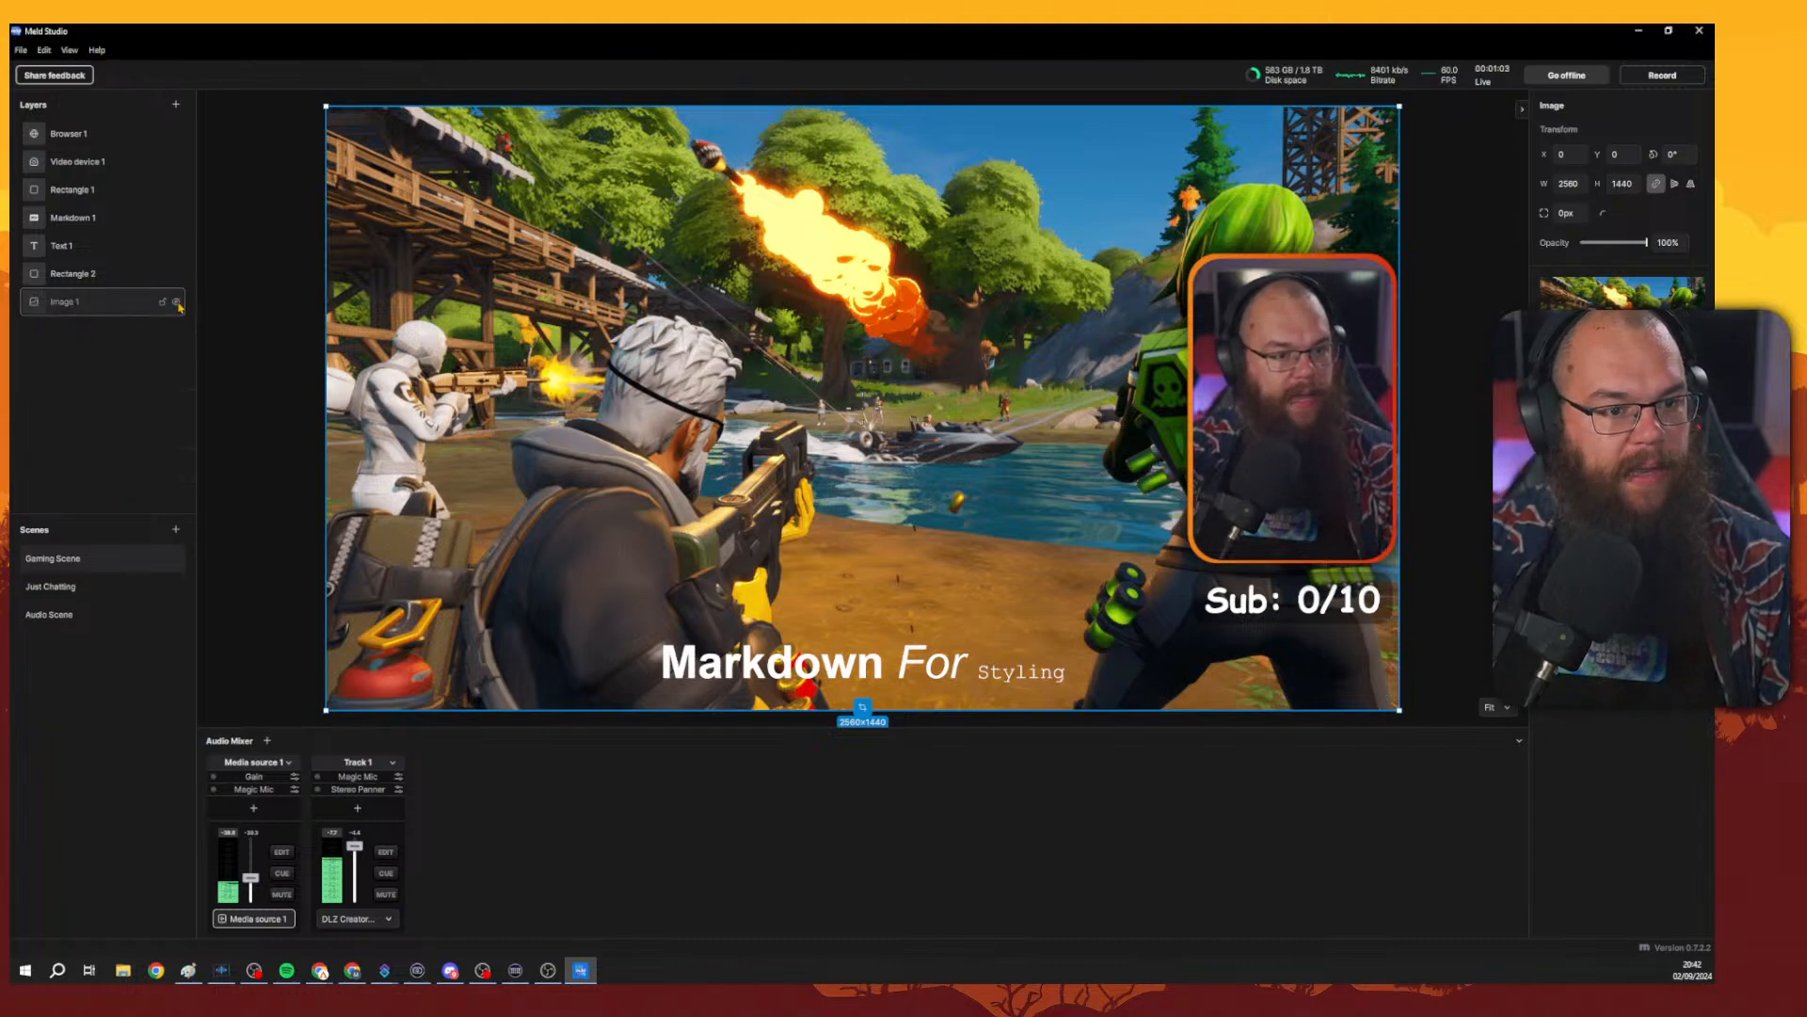
left_click(176, 106)
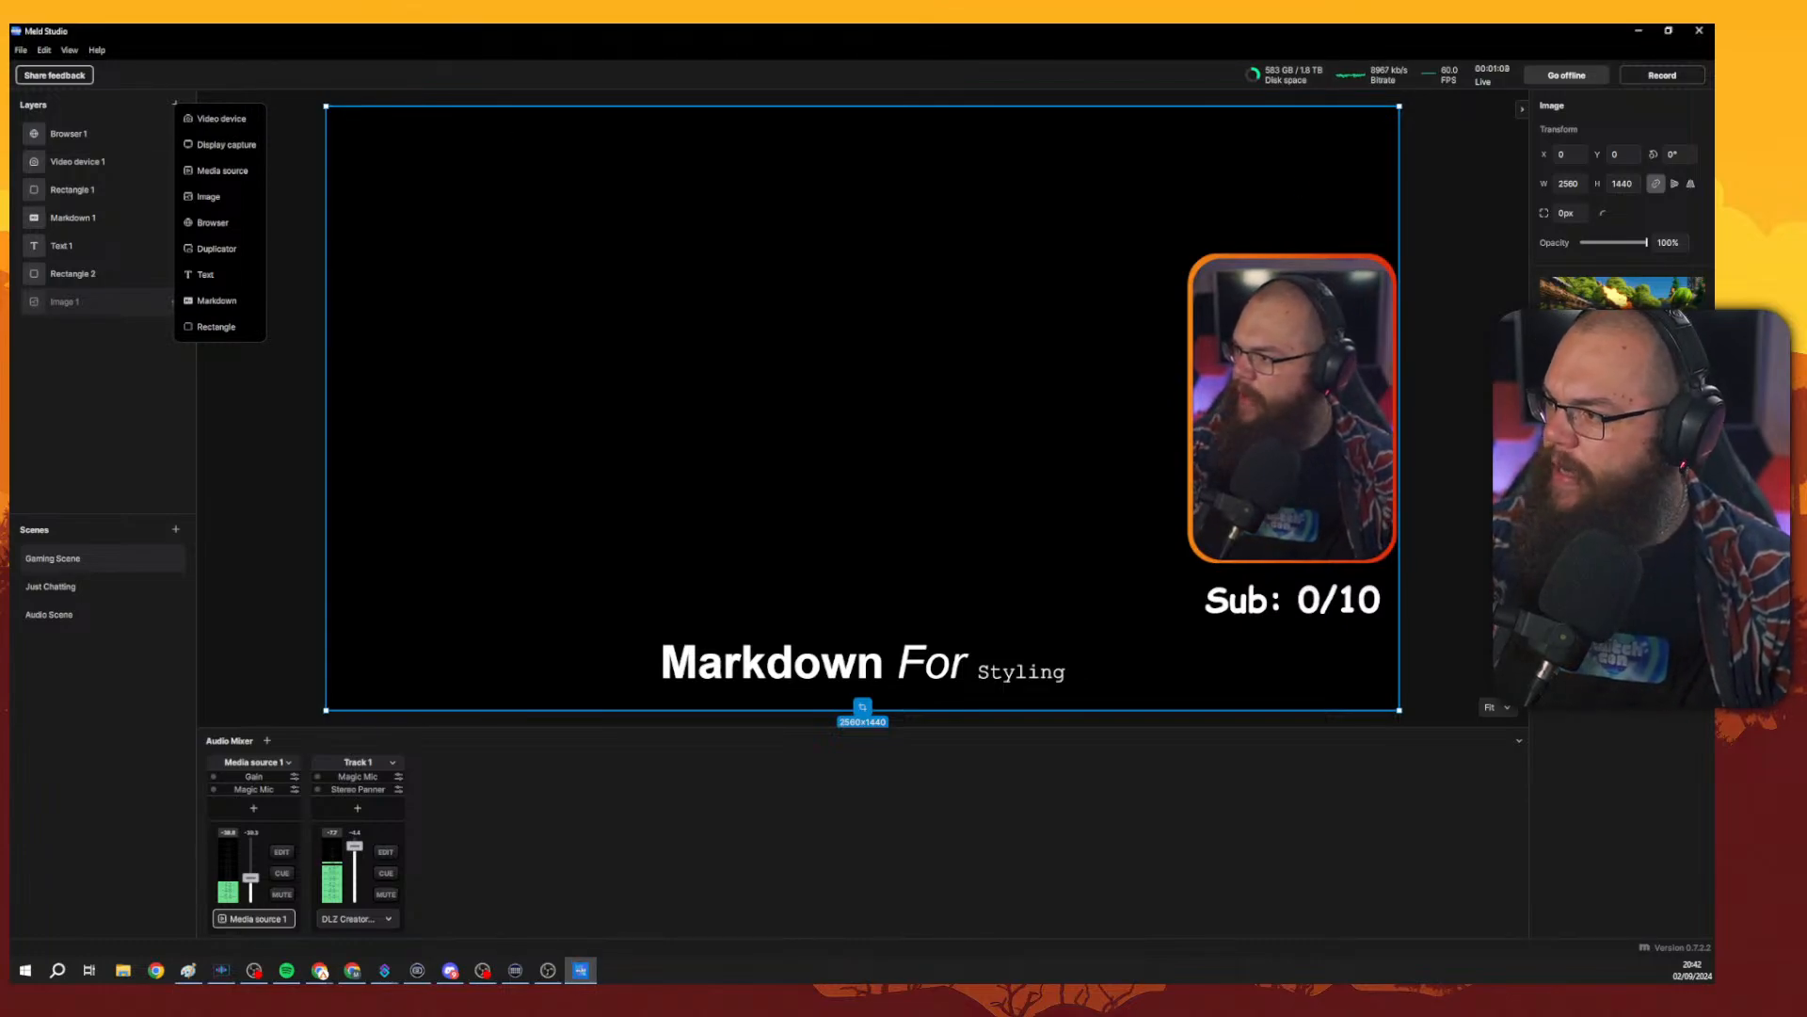
left_click(224, 176)
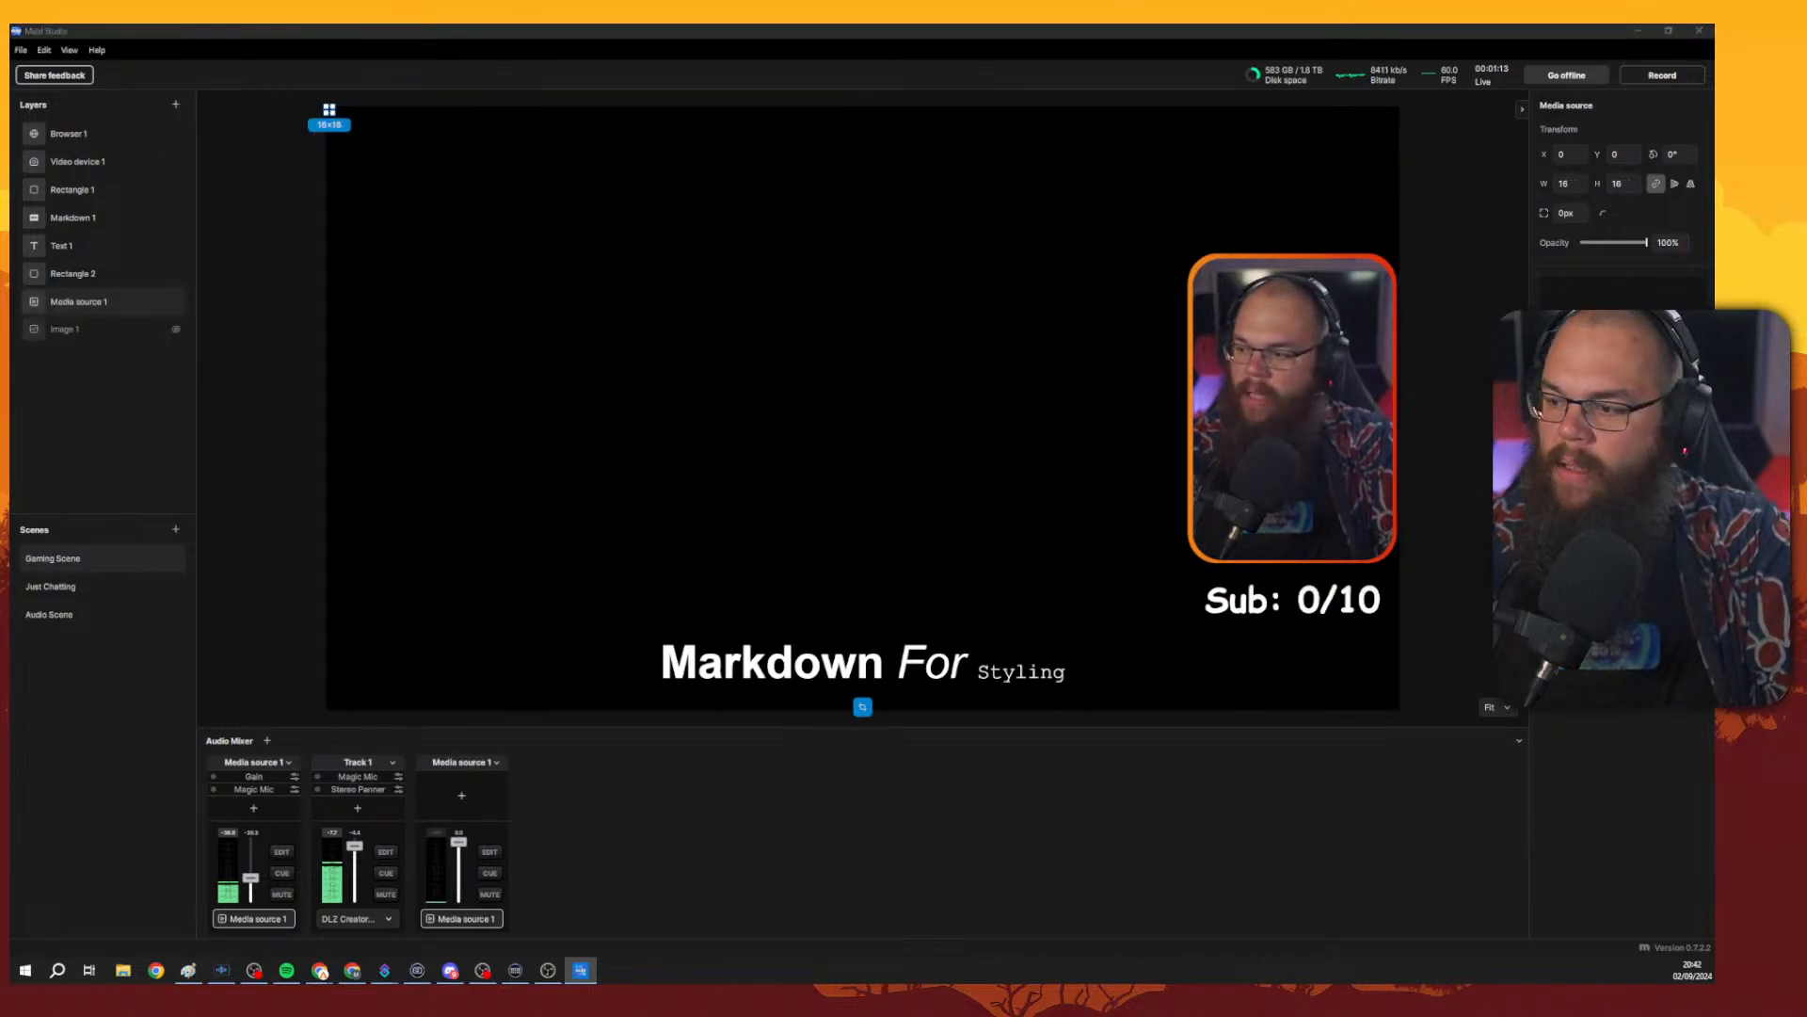
key("Delete")
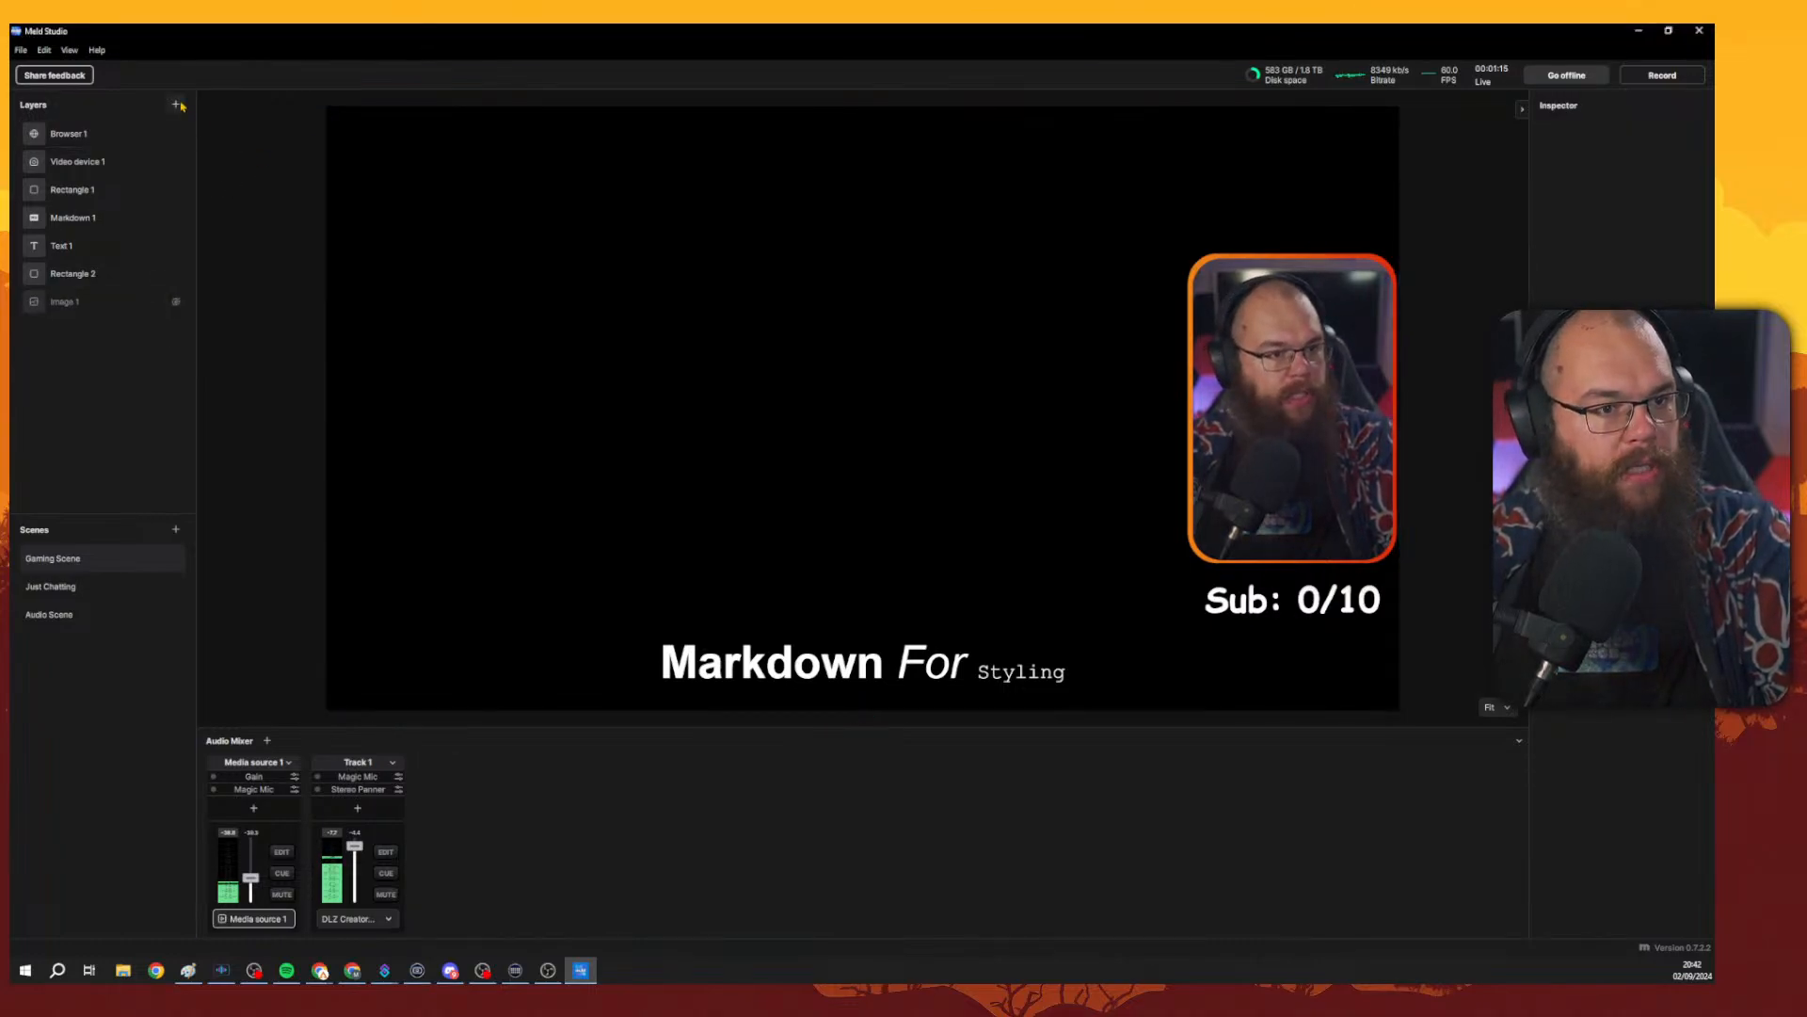
Add a Display capture layer and enlarge it to about 1545 by 869 on the canvas.
left_click(176, 104)
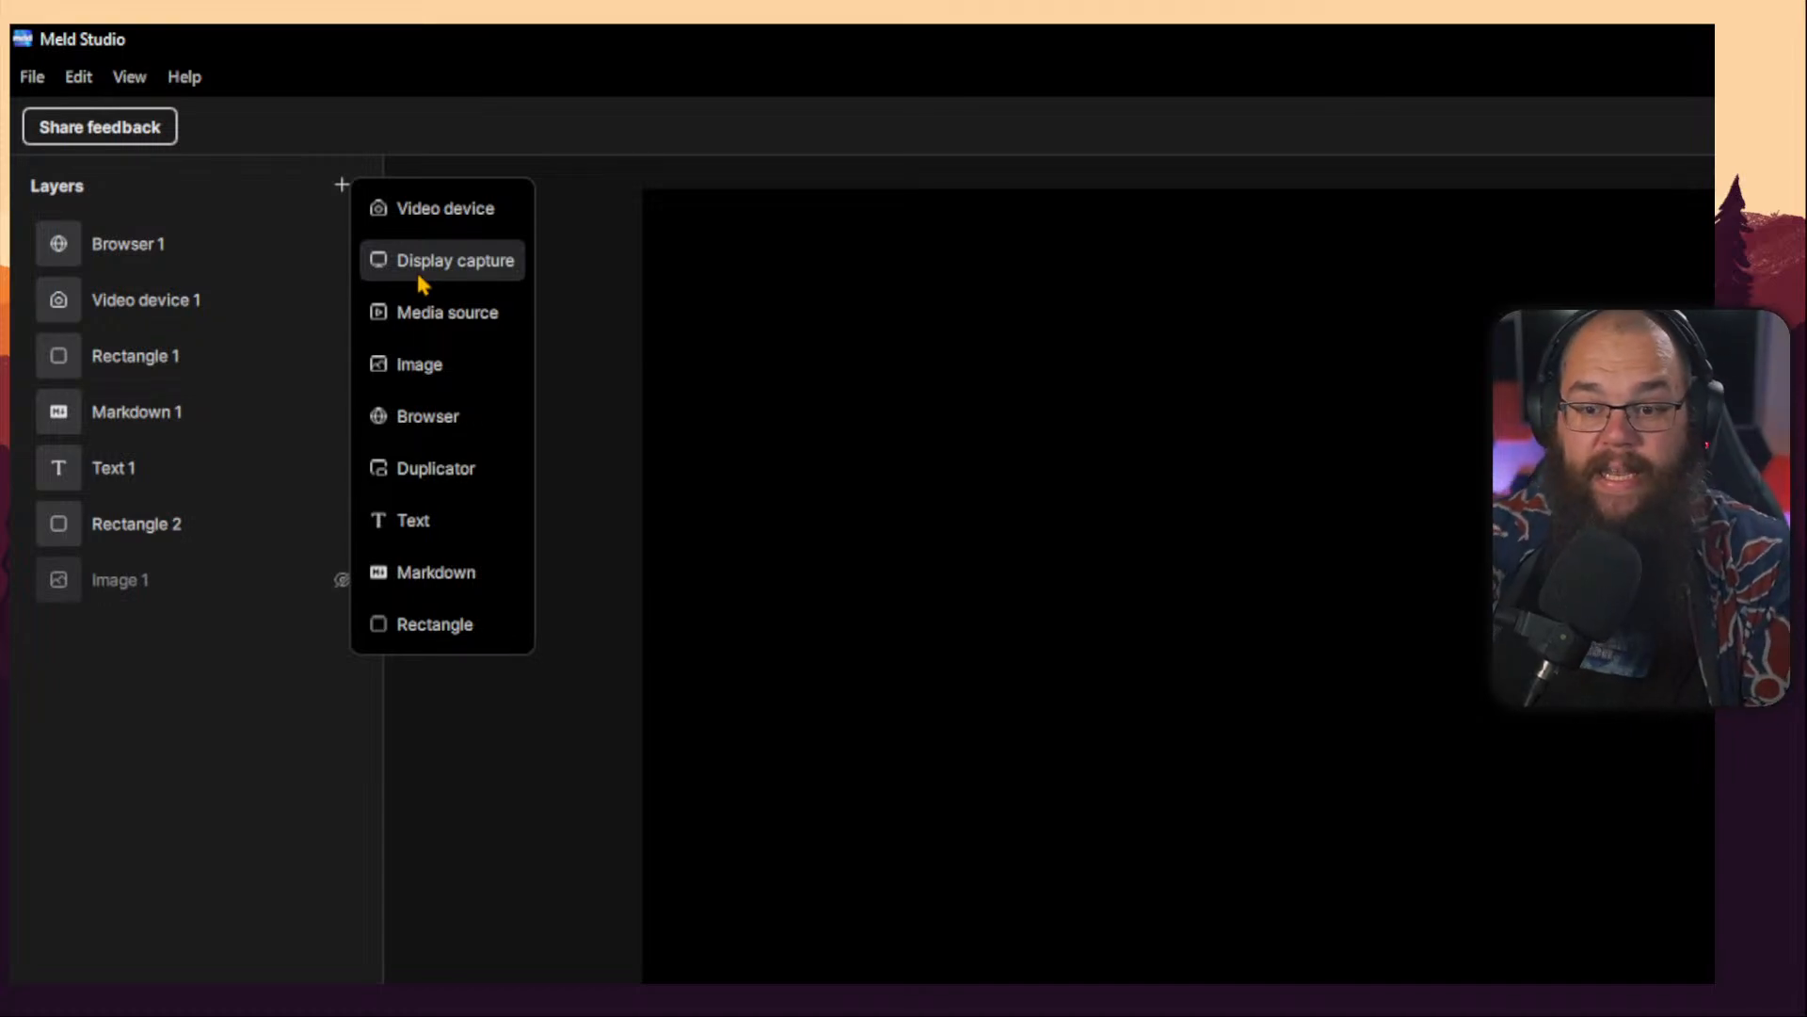
left_click(420, 273)
left_click_drag(1022, 386, 1537, 648)
left_click(1537, 652)
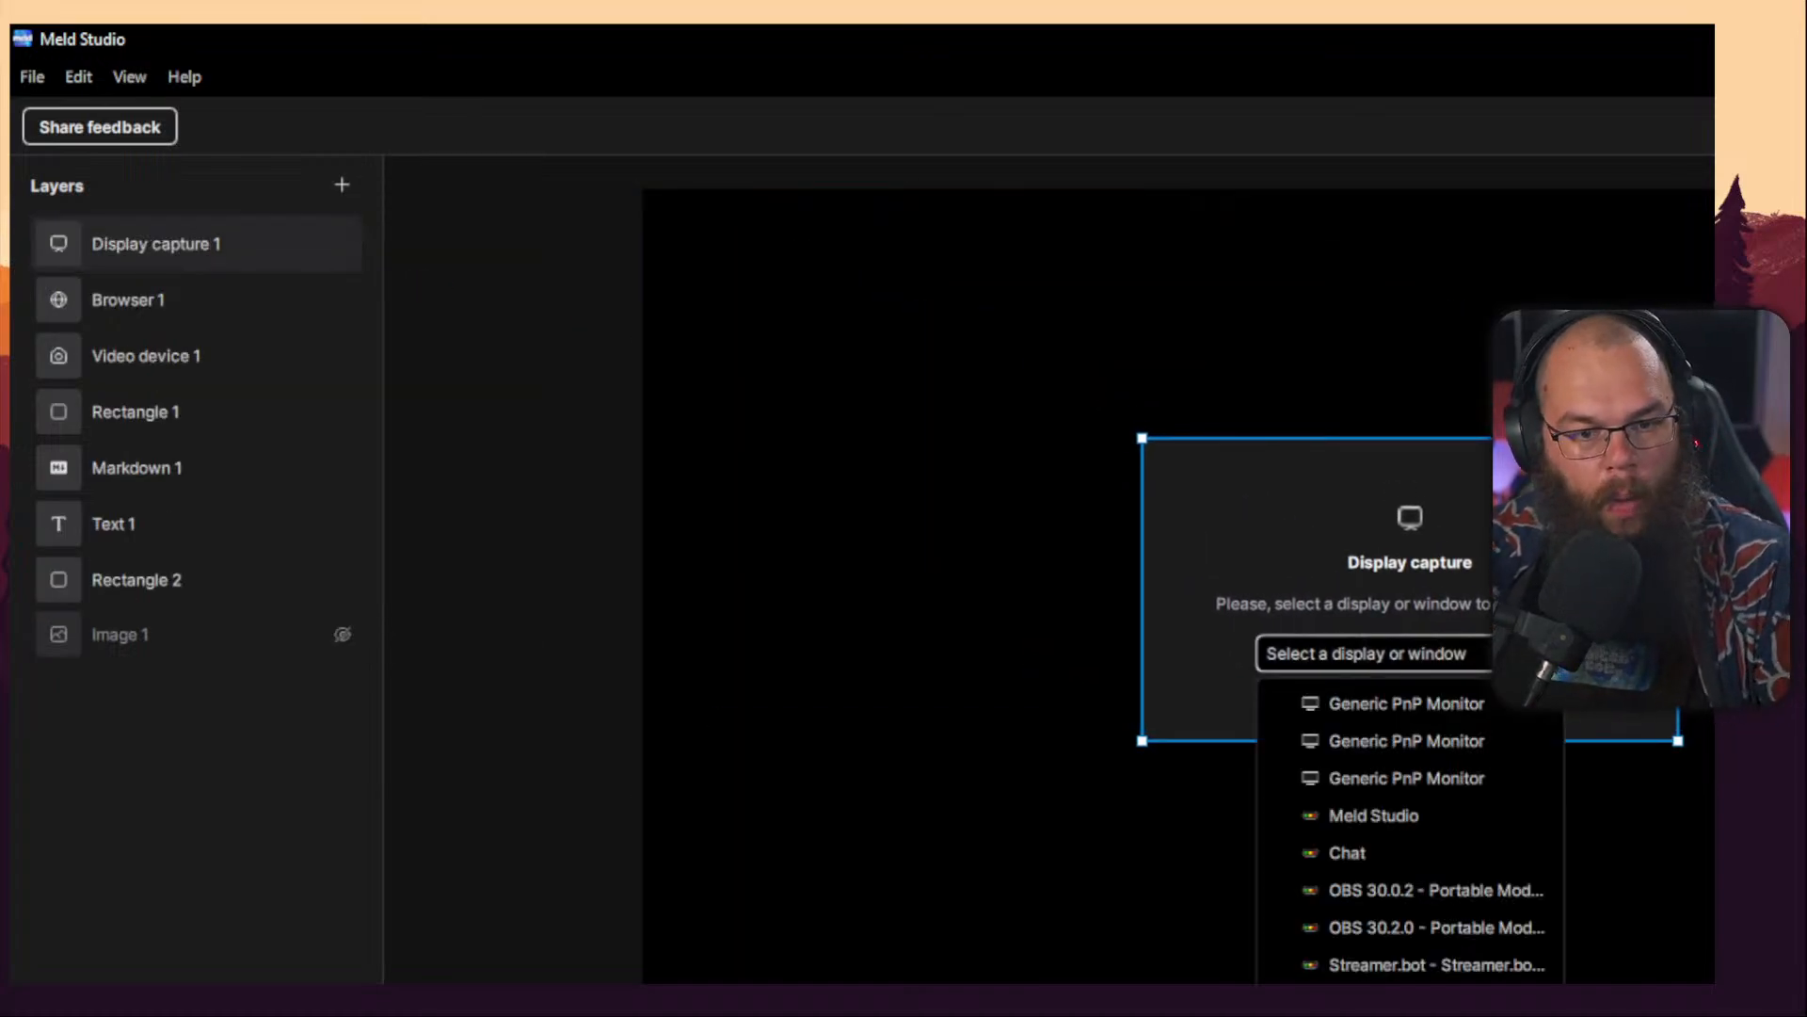
left_click(1605, 622)
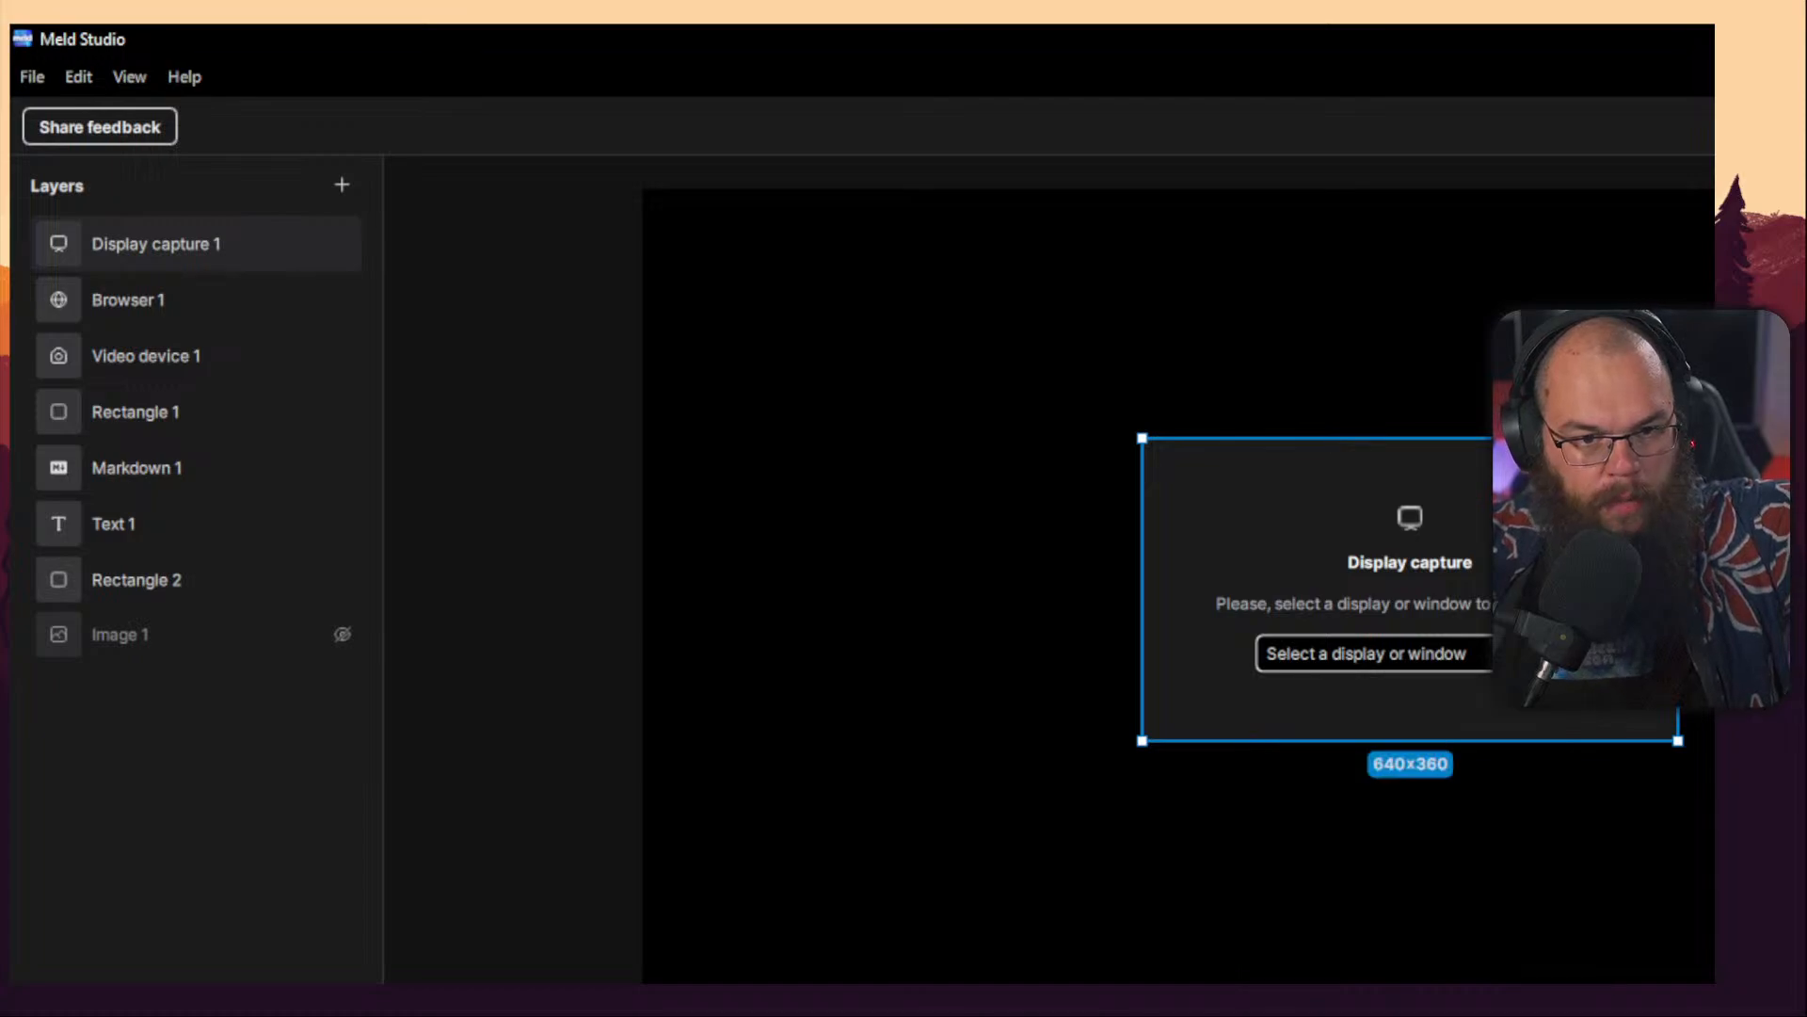
left_click_drag(1605, 612, 1508, 516)
left_click_drag(1582, 644, 873, 510)
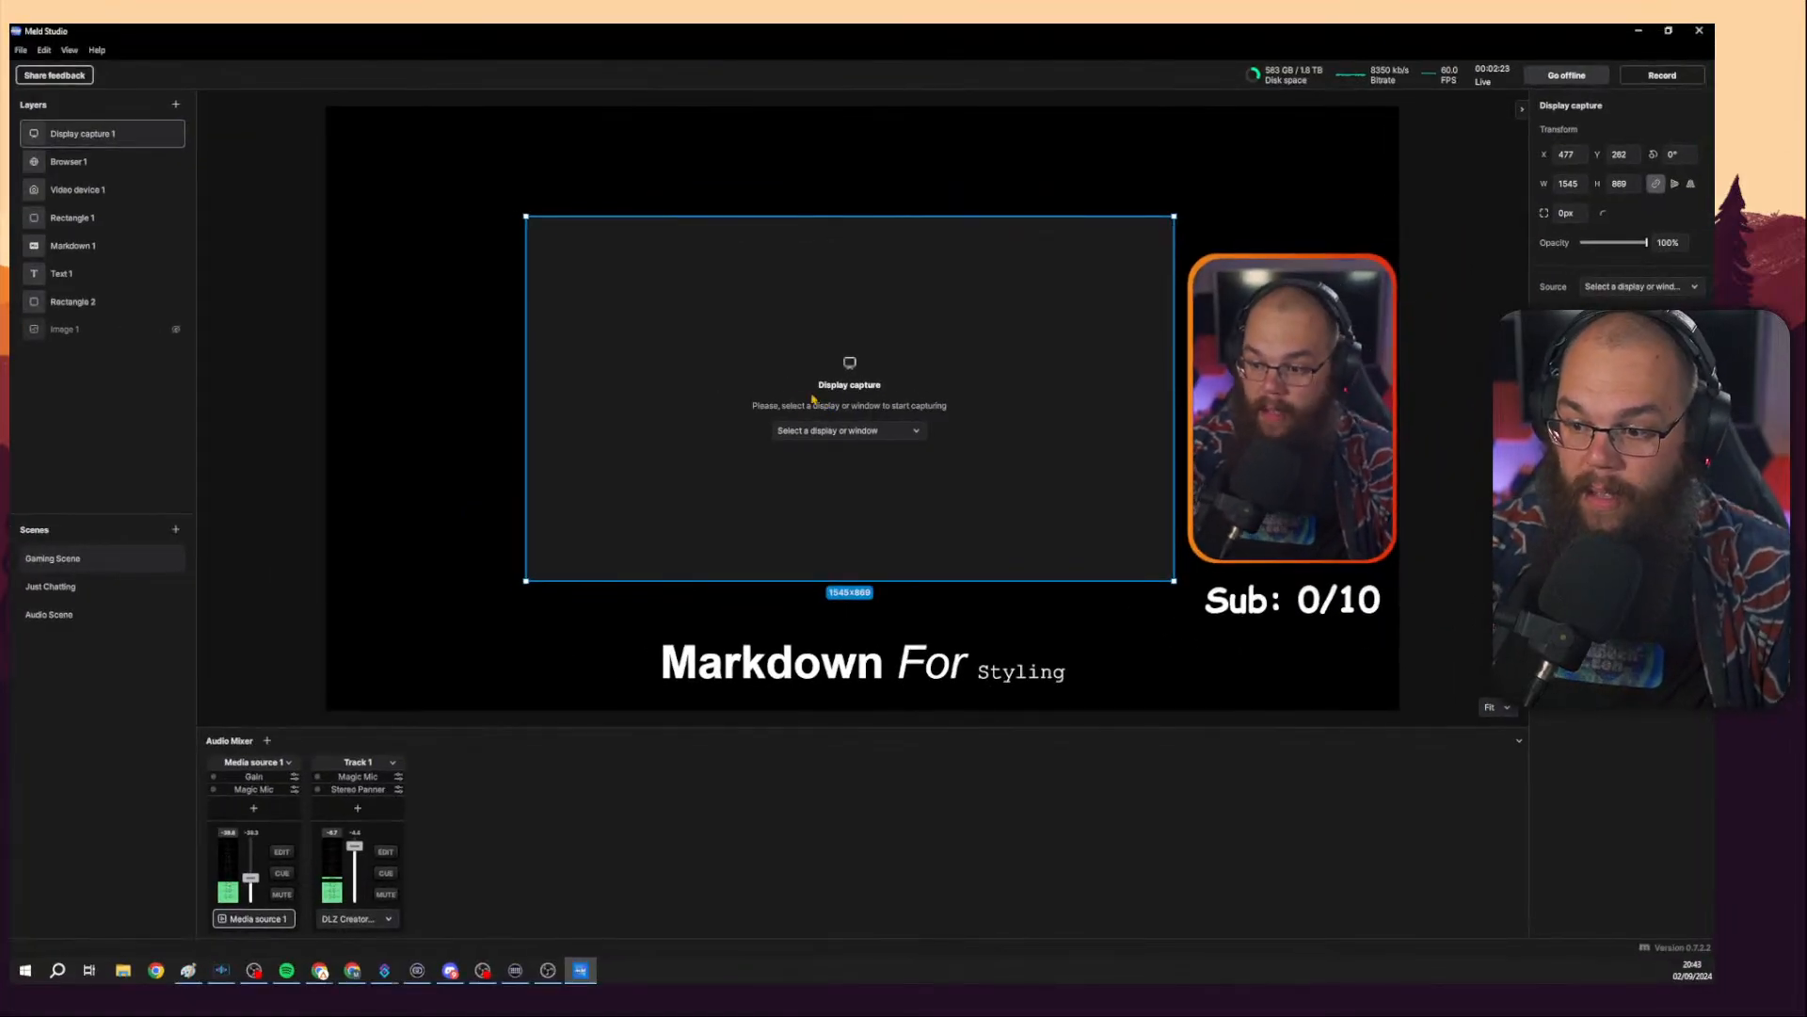
Open the display capture's source list to review the available displays and windows, dismissing the Steam popup.
left_click(831, 430)
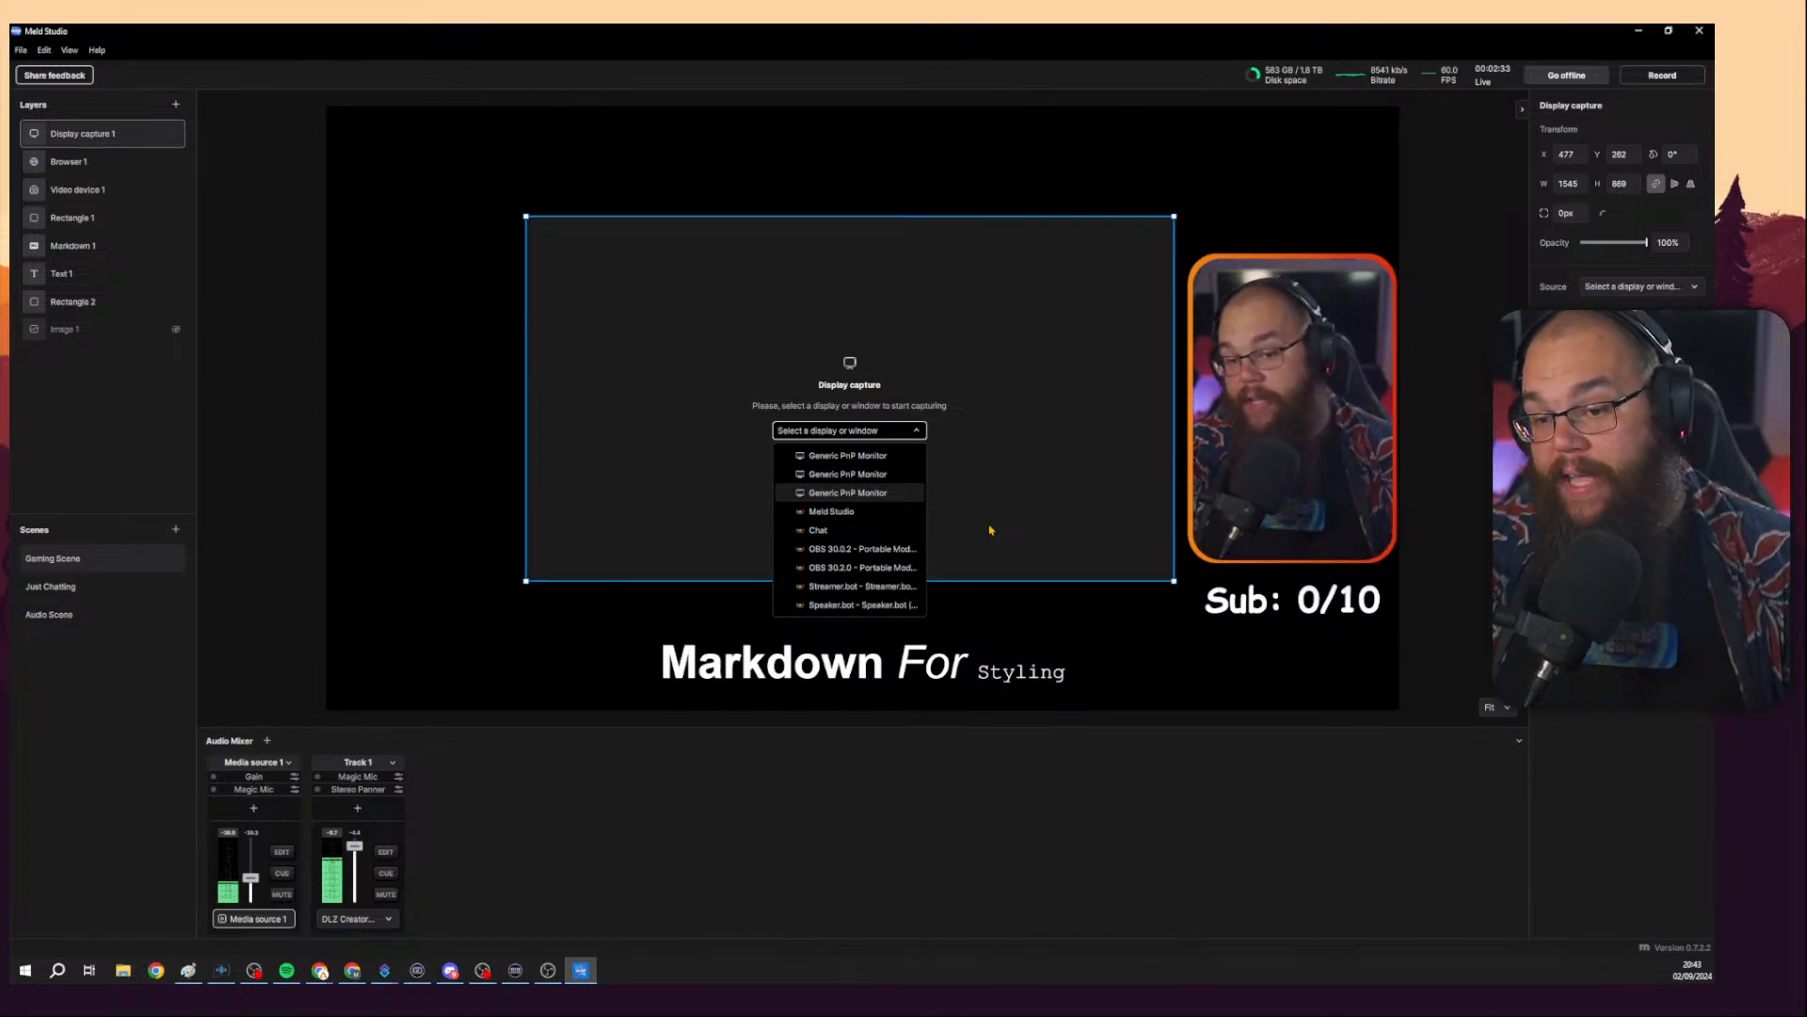
left_click(1103, 379)
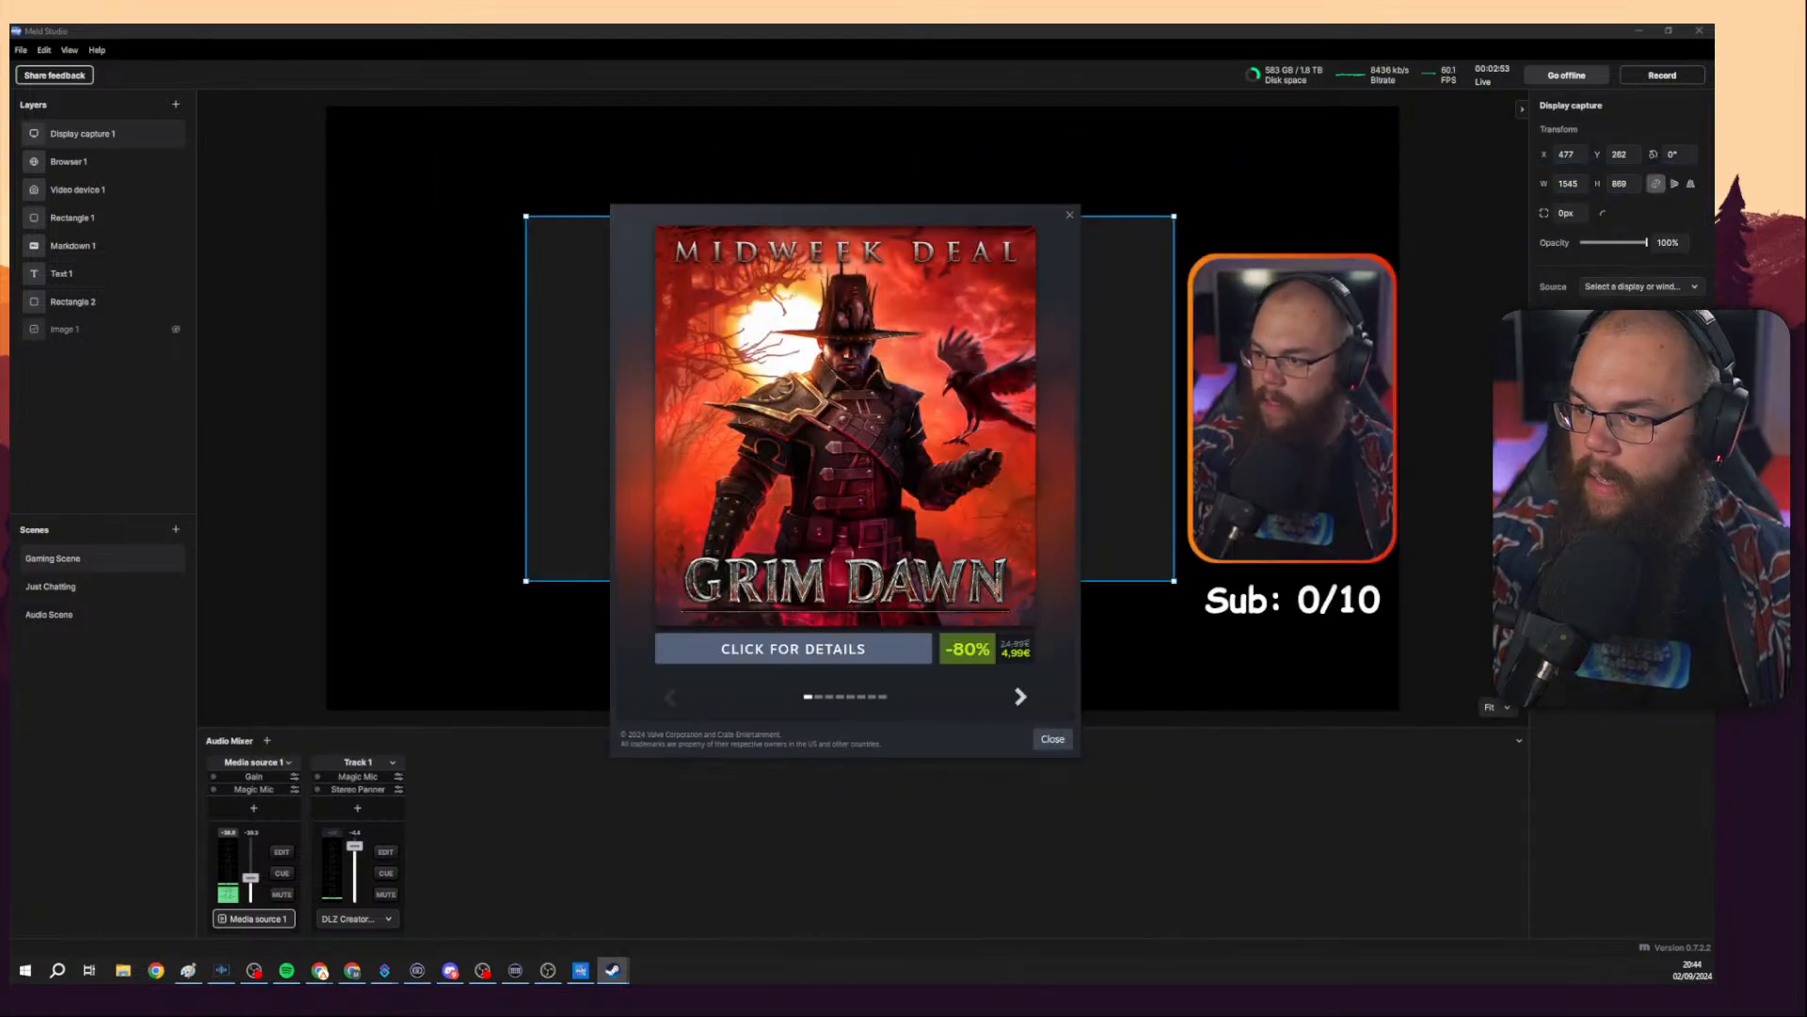
left_click(1070, 215)
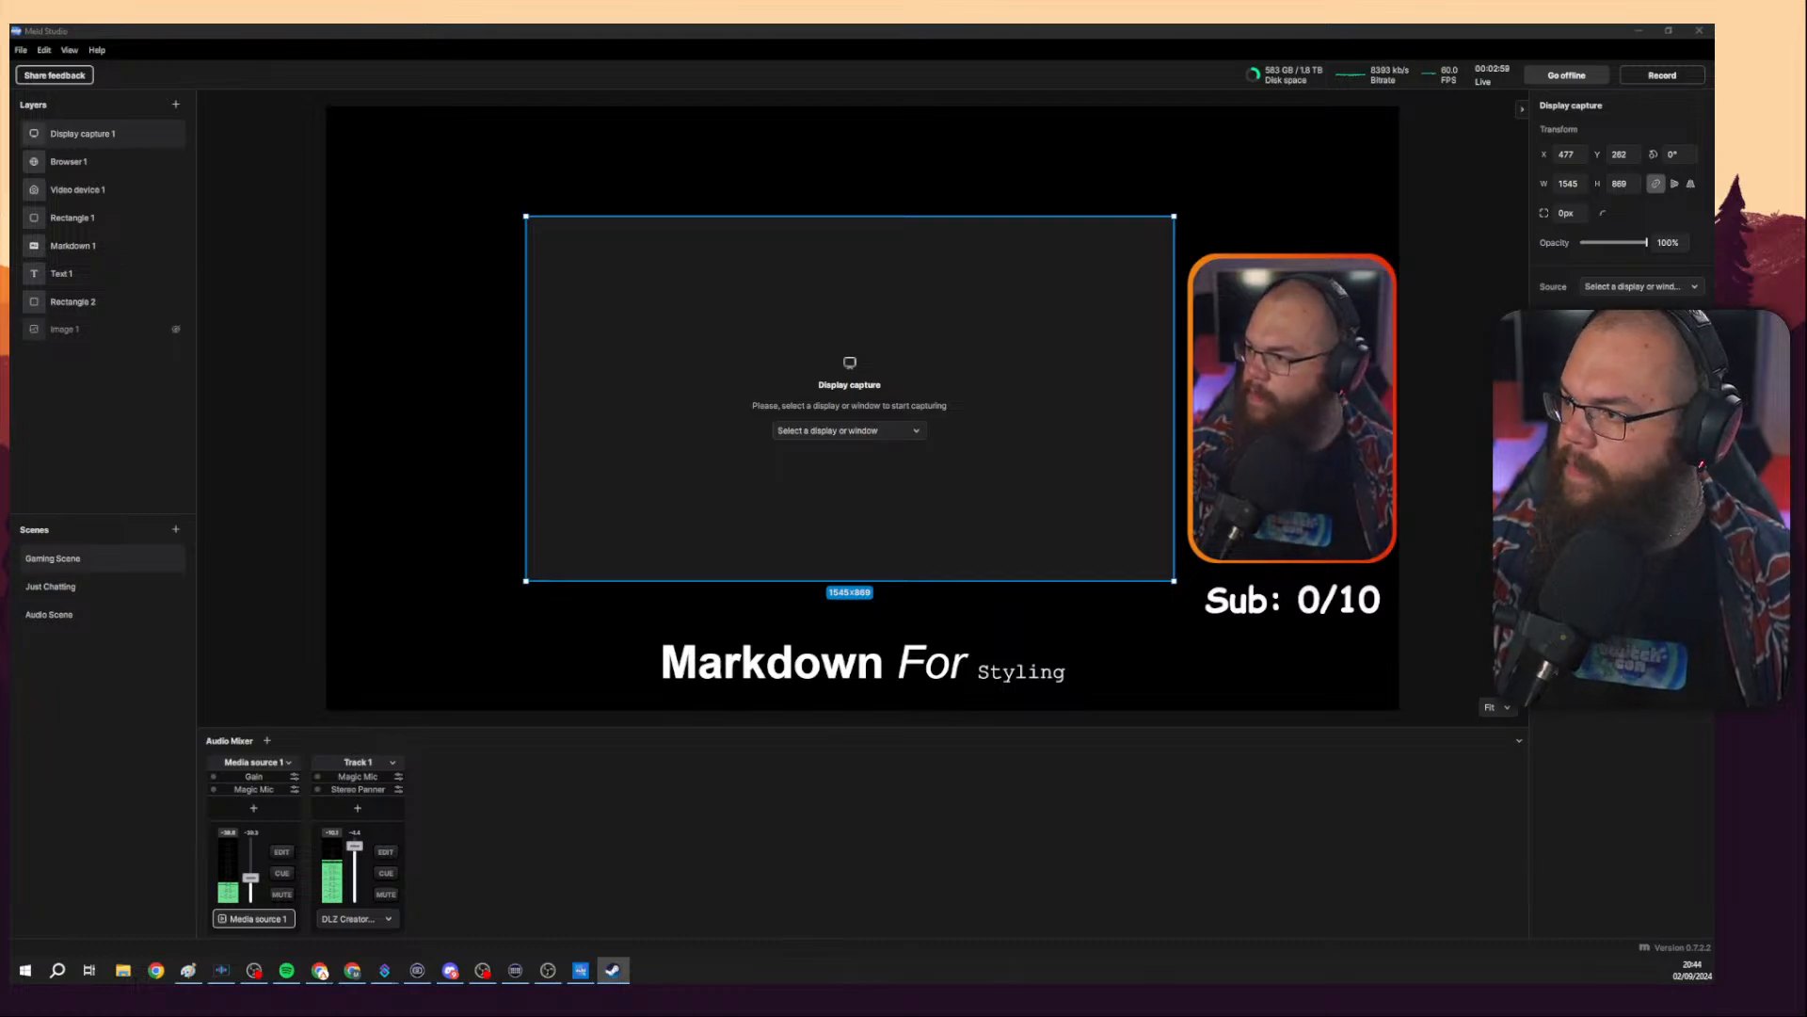
Switch to Noita and turn its music volume down to 0 in the audio options, then return.
key("alt+Tab")
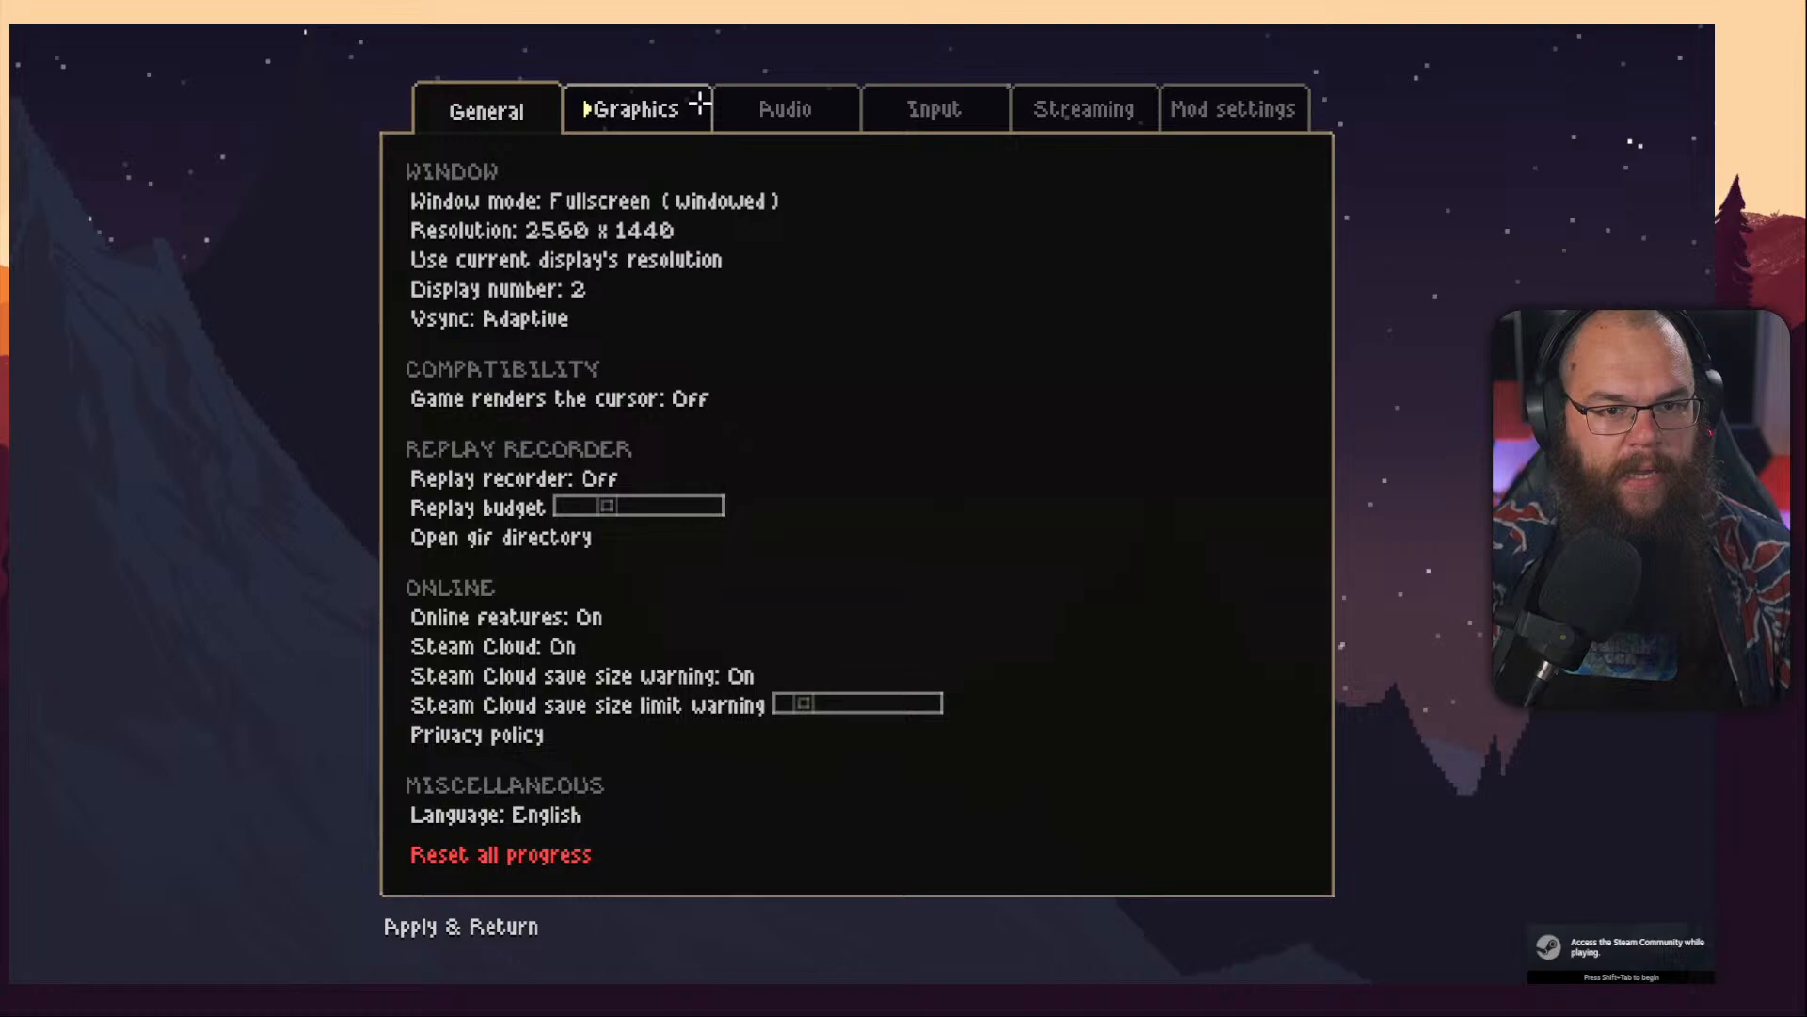
left_click(785, 110)
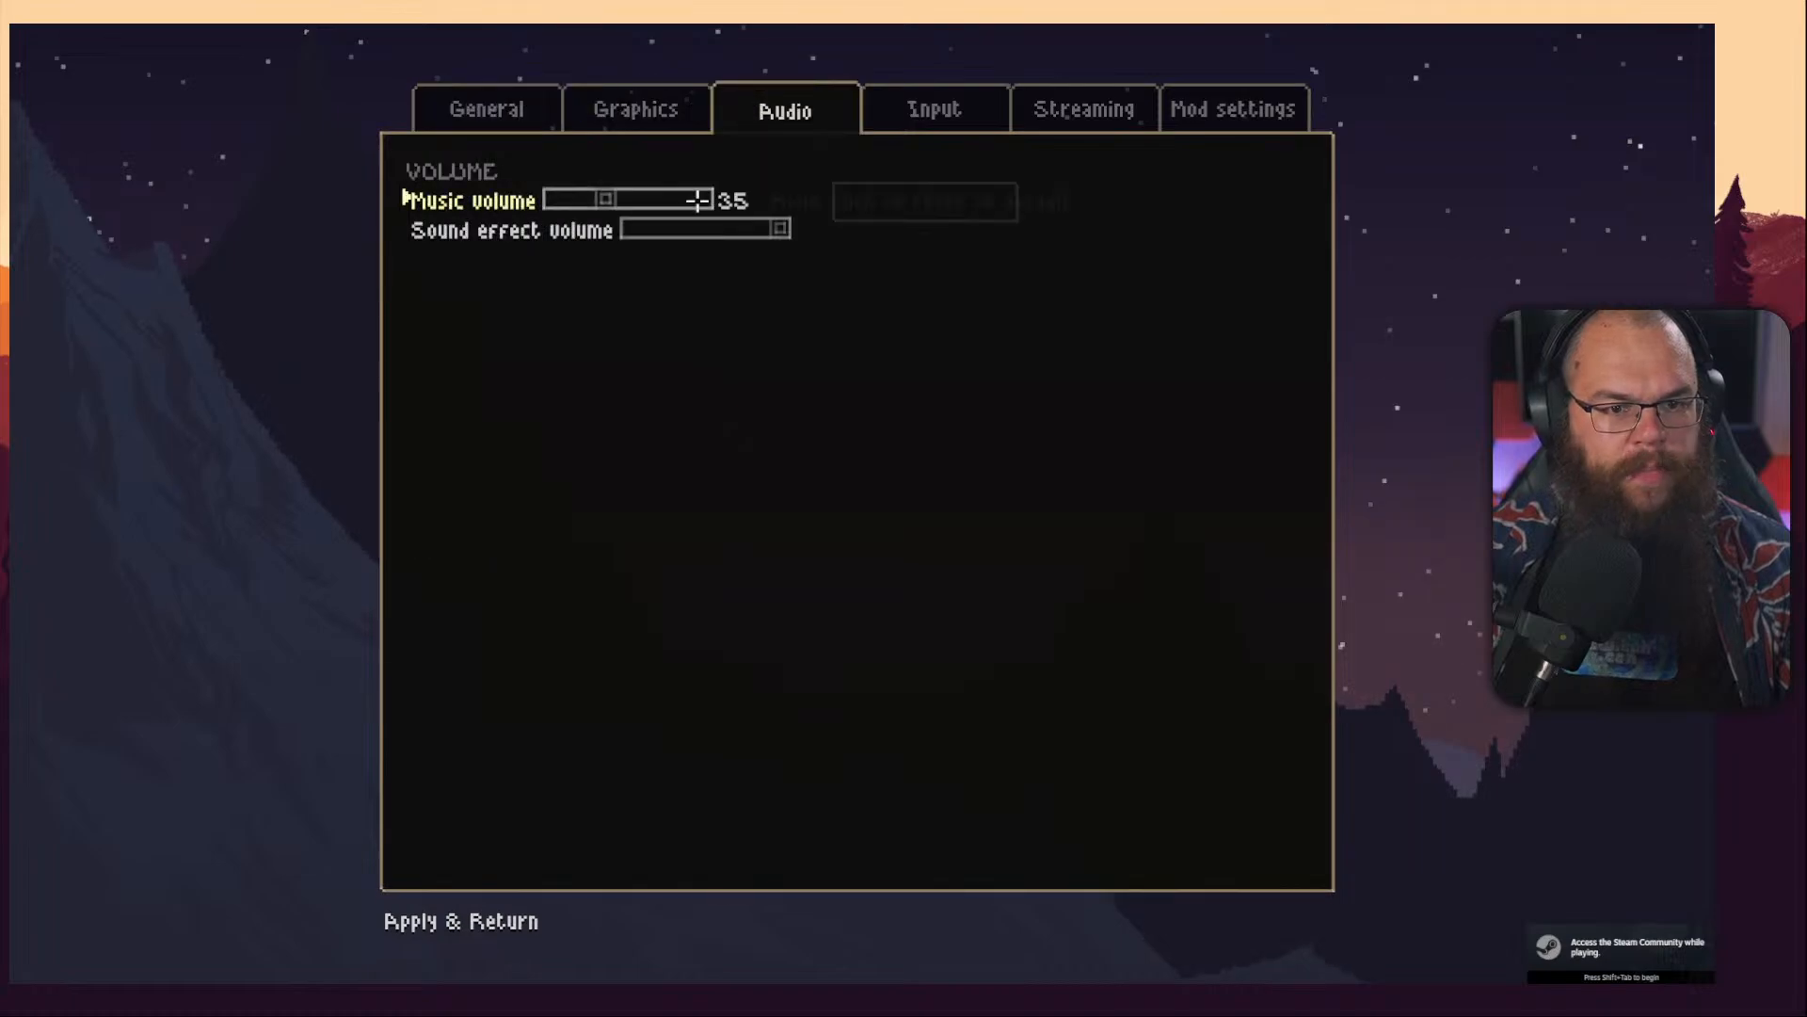
left_click(577, 199)
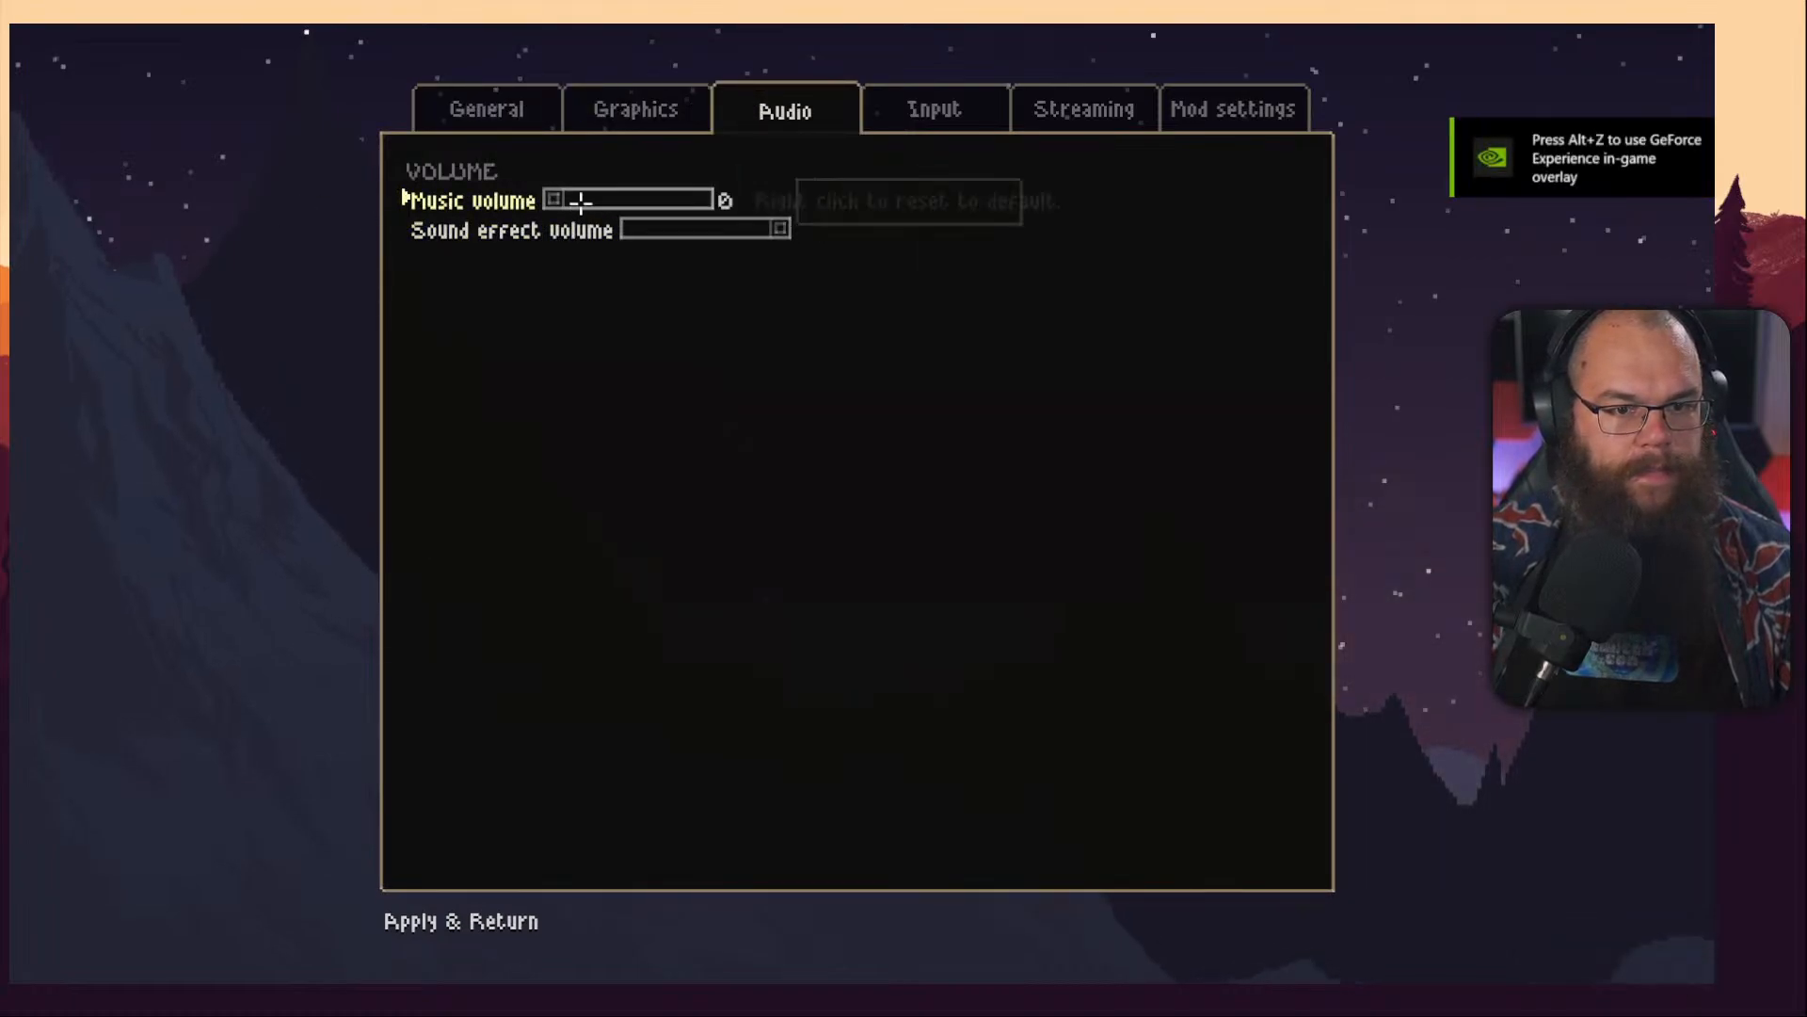
left_click_drag(588, 201, 612, 203)
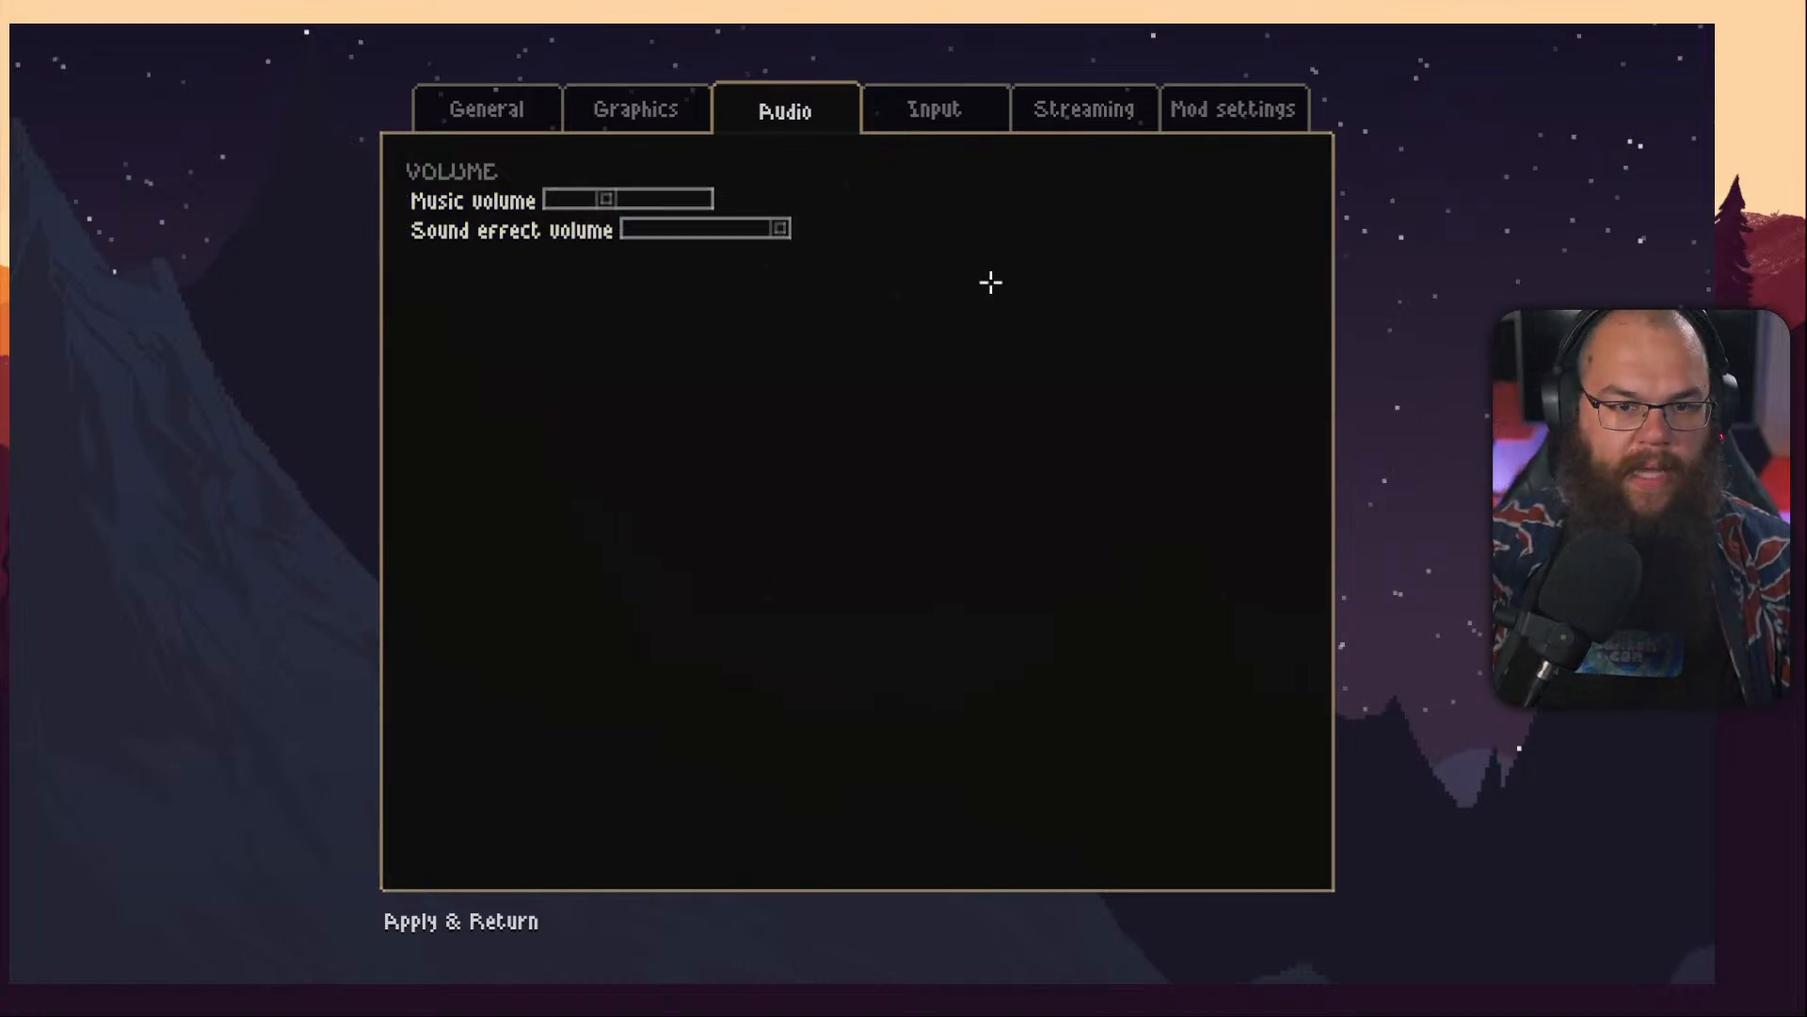
key("Escape")
left_click(868, 634)
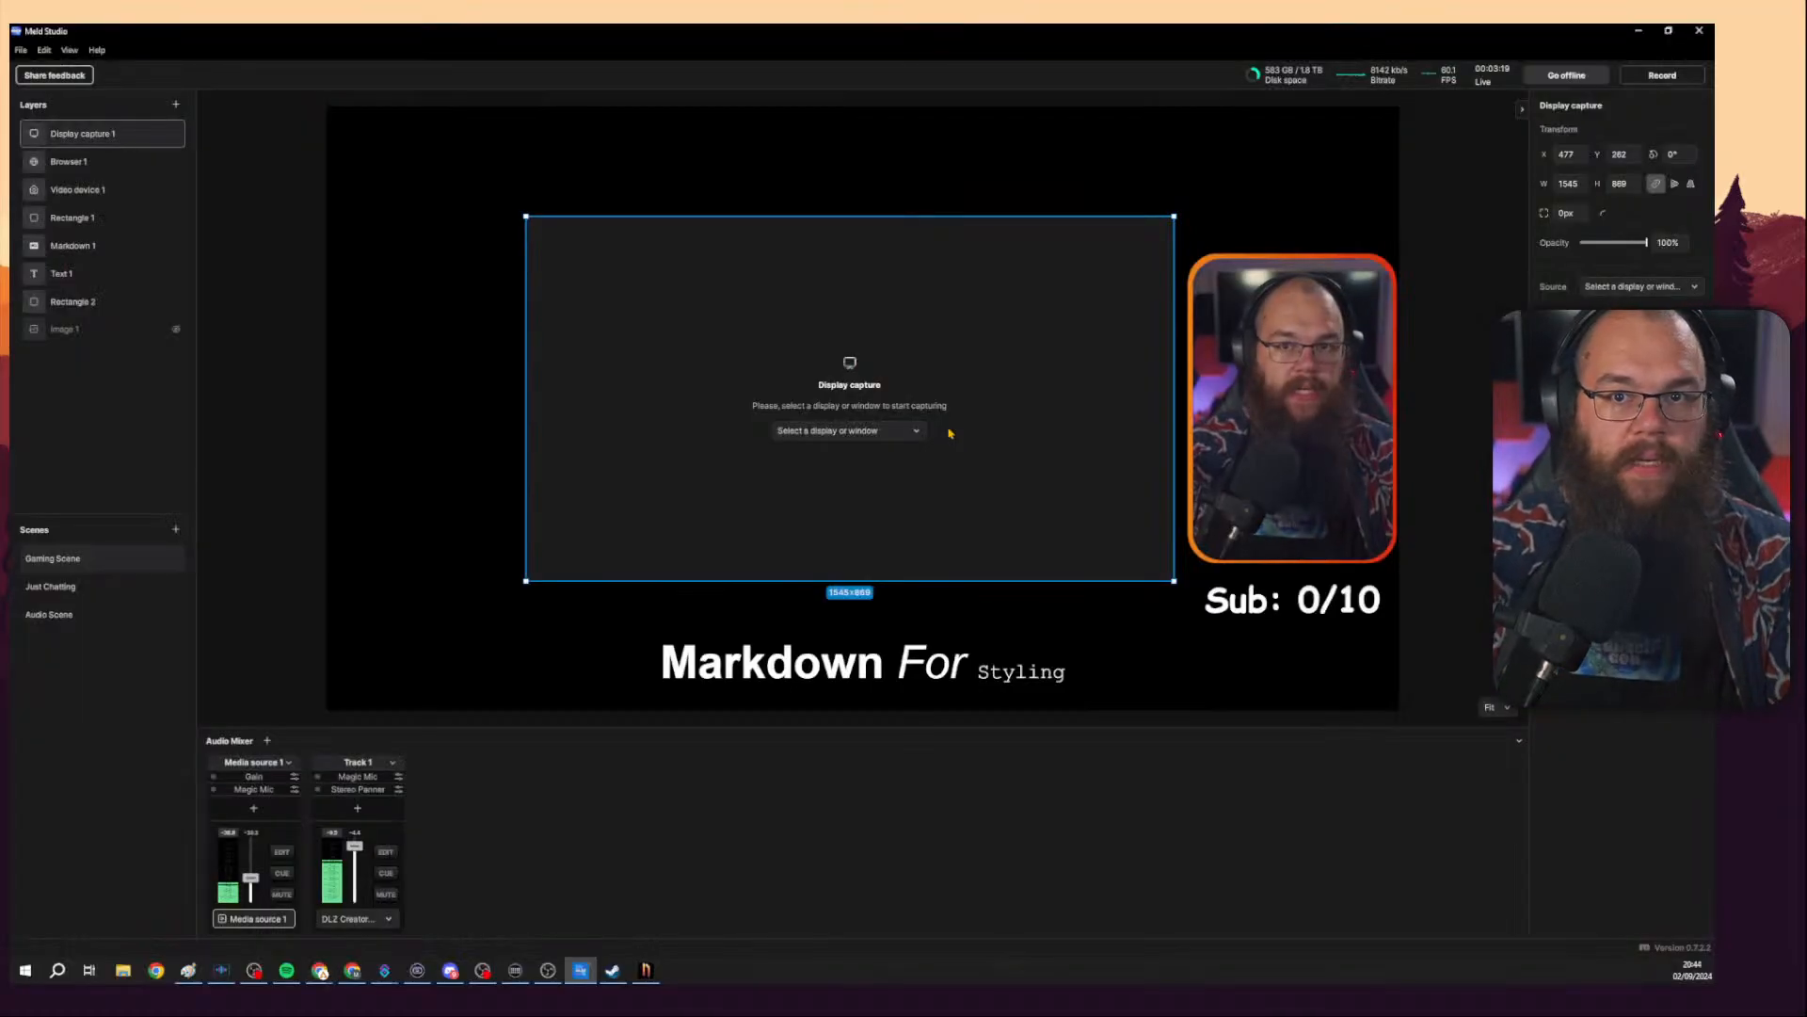
Try to open the display capture's source list again.
left_click(893, 431)
left_click(892, 431)
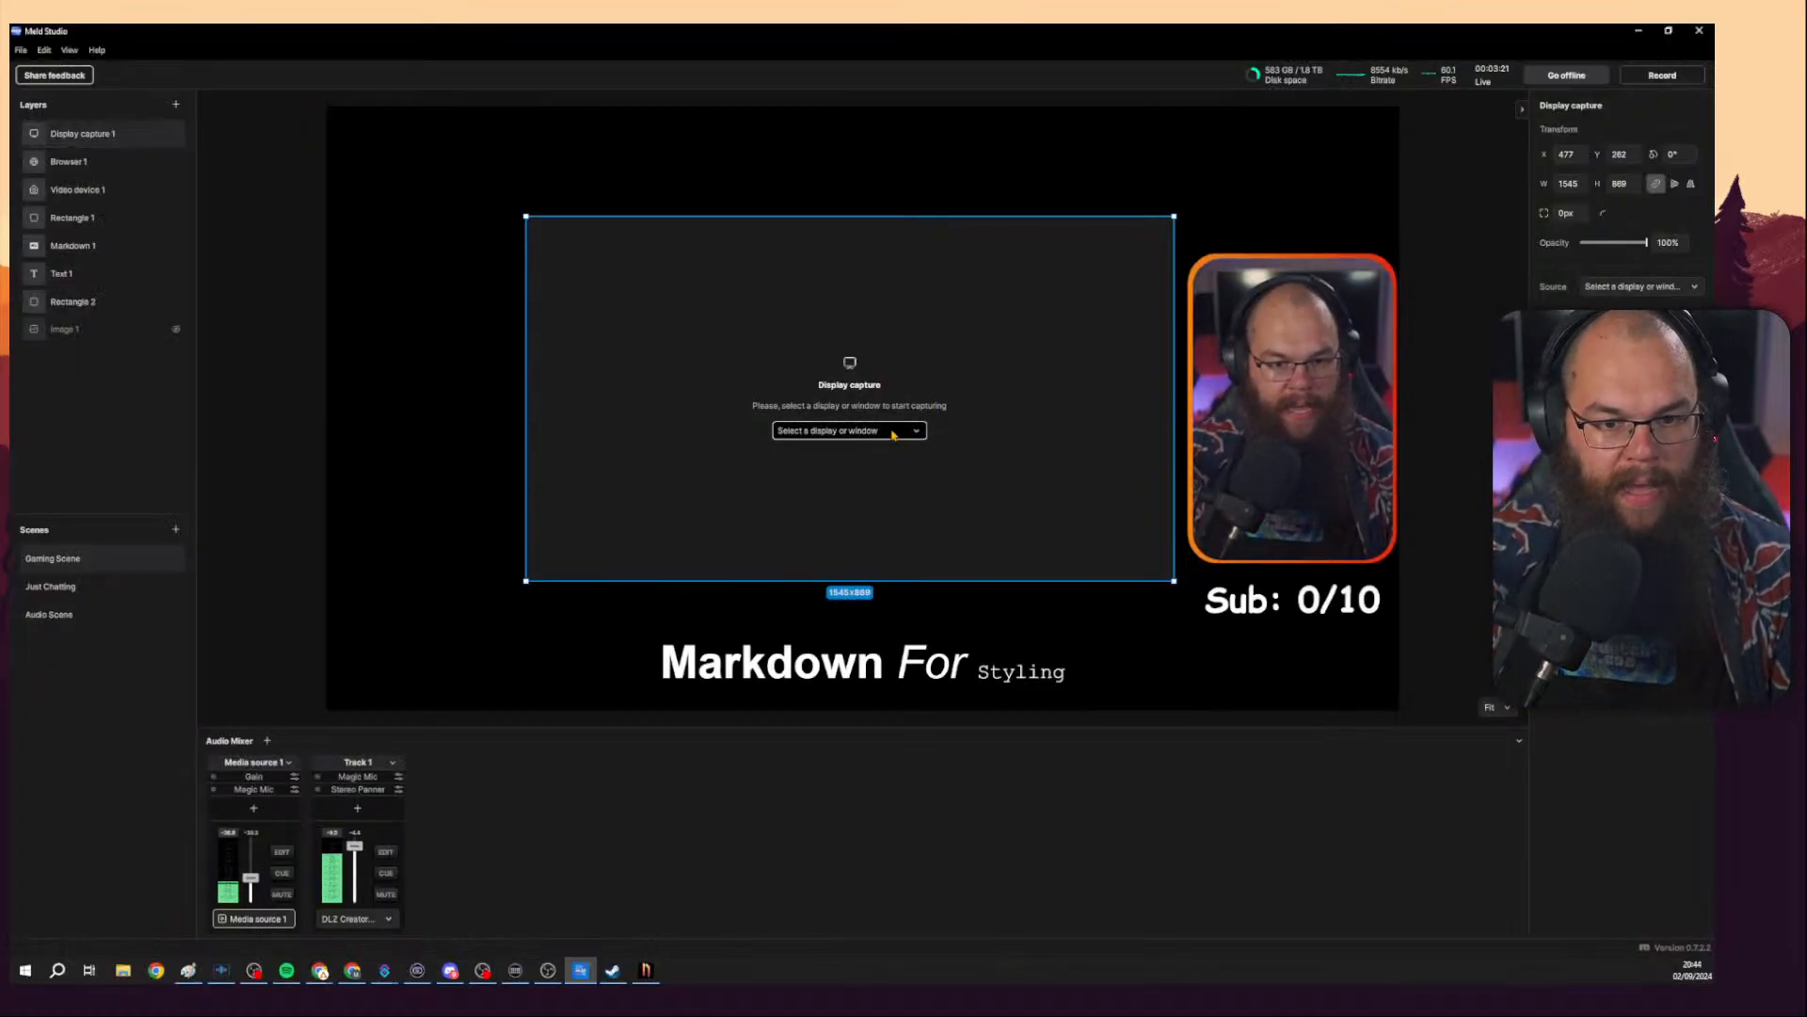
left_click(889, 431)
left_click(601, 371)
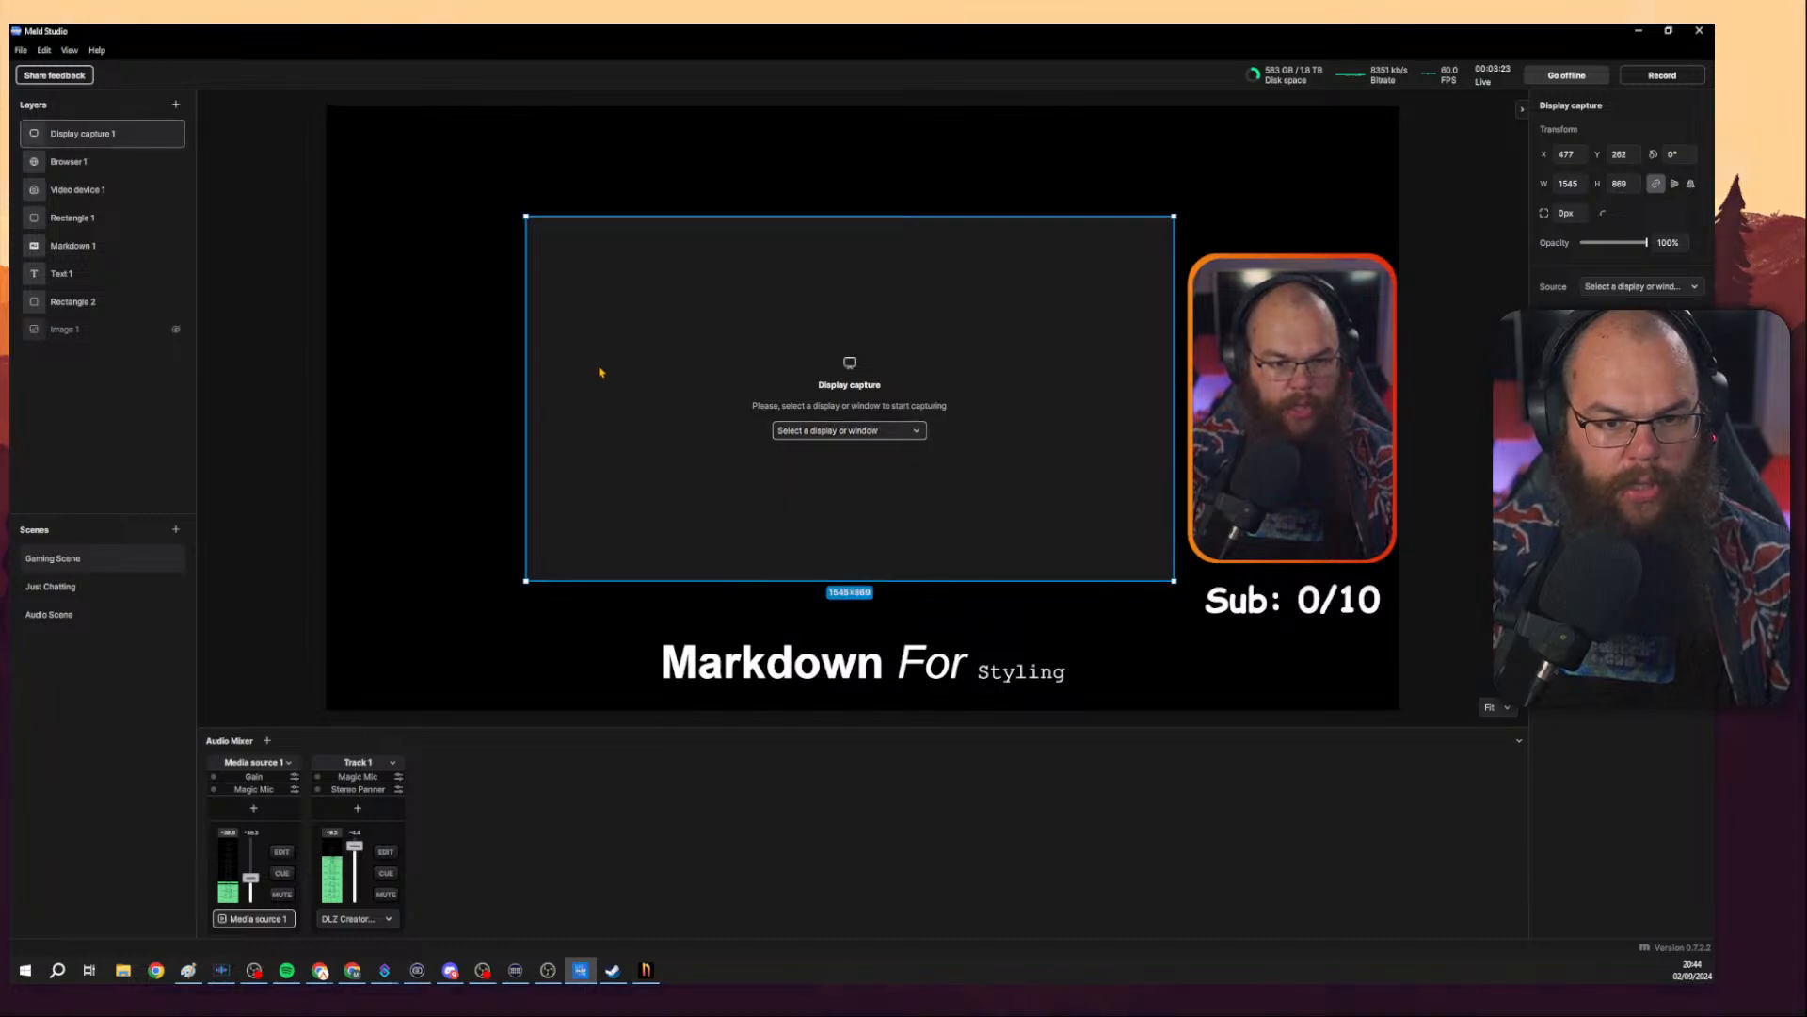
left_click(594, 360)
left_click(896, 352)
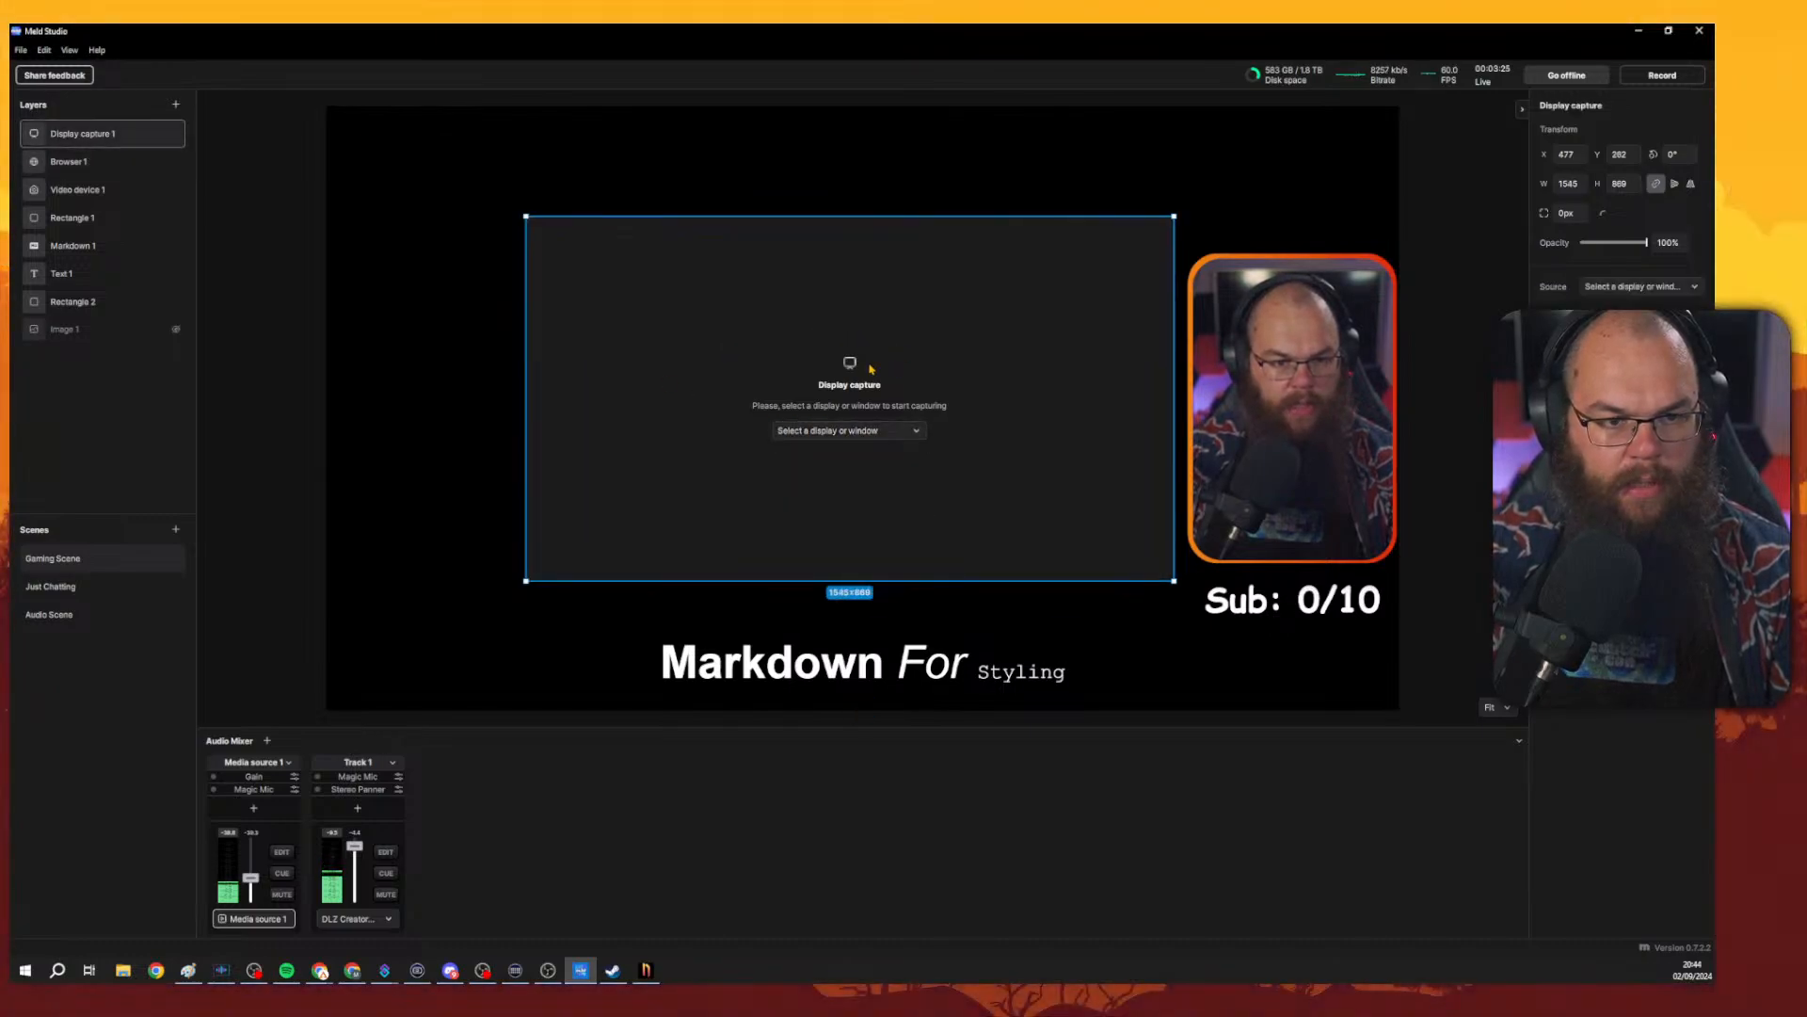
Lock the Browser 1 layer and delete the Display capture layer.
left_click(163, 163)
left_click(837, 437)
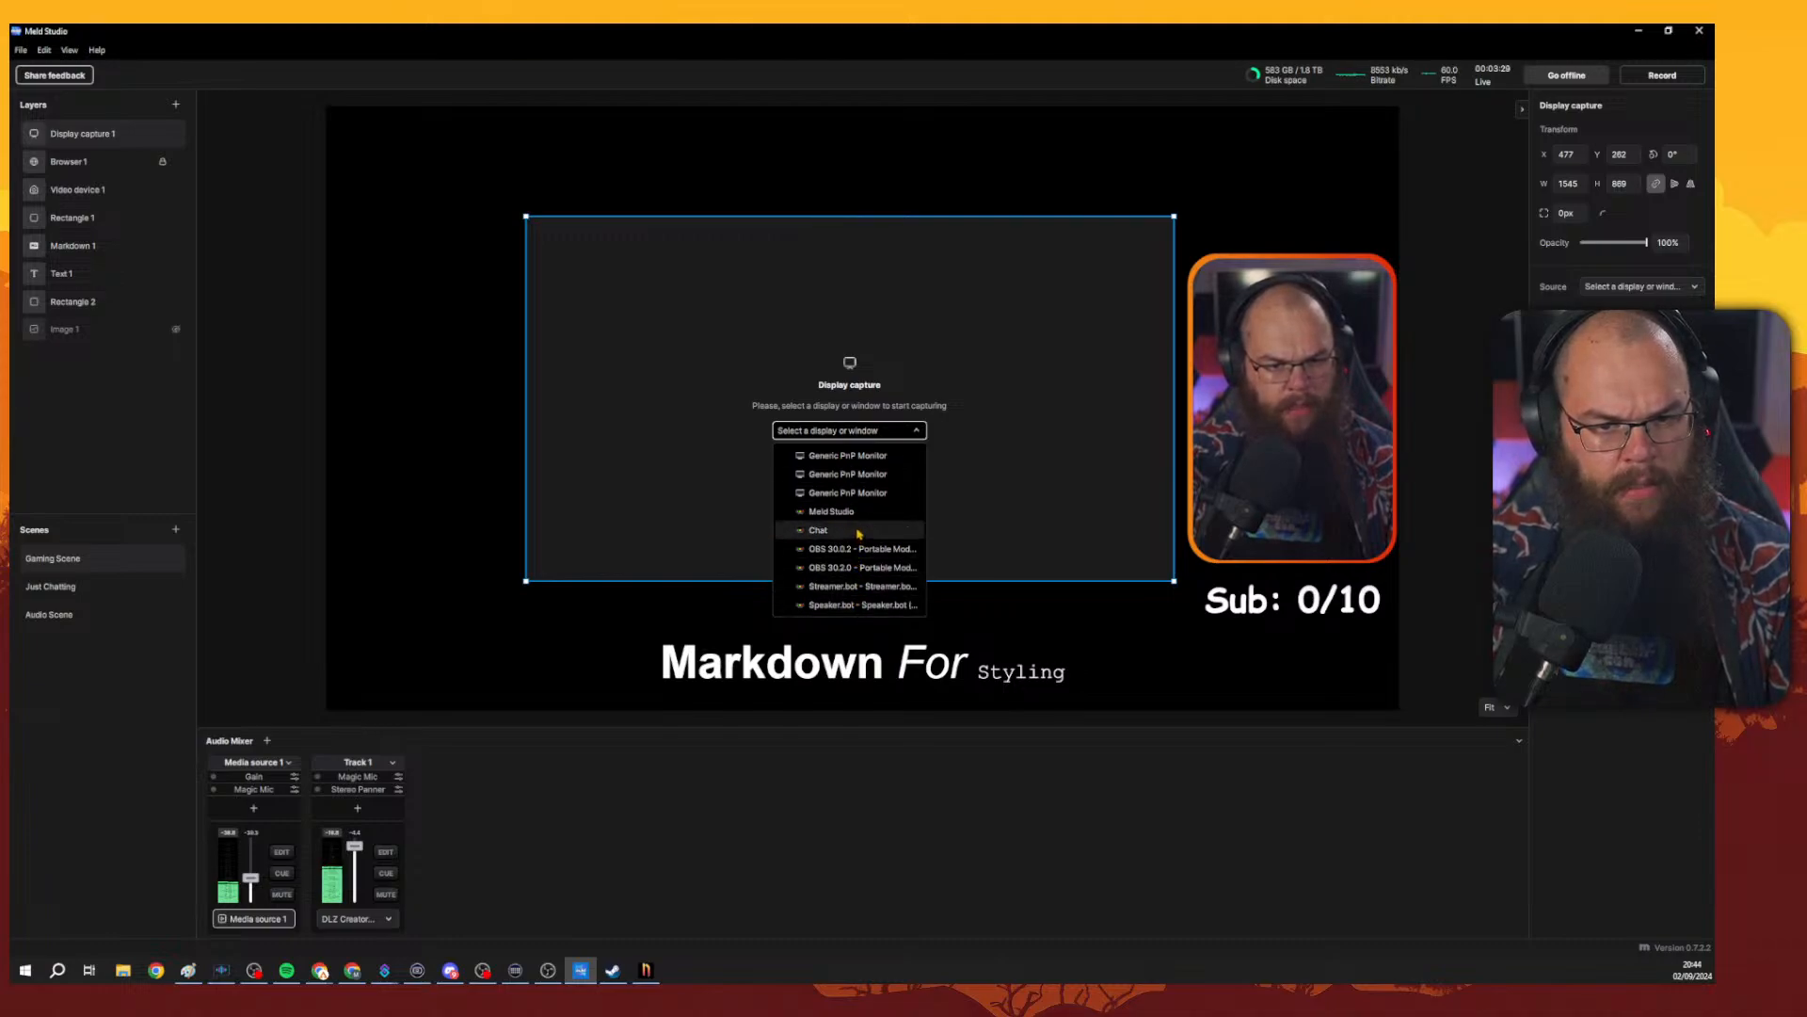
left_click(1029, 302)
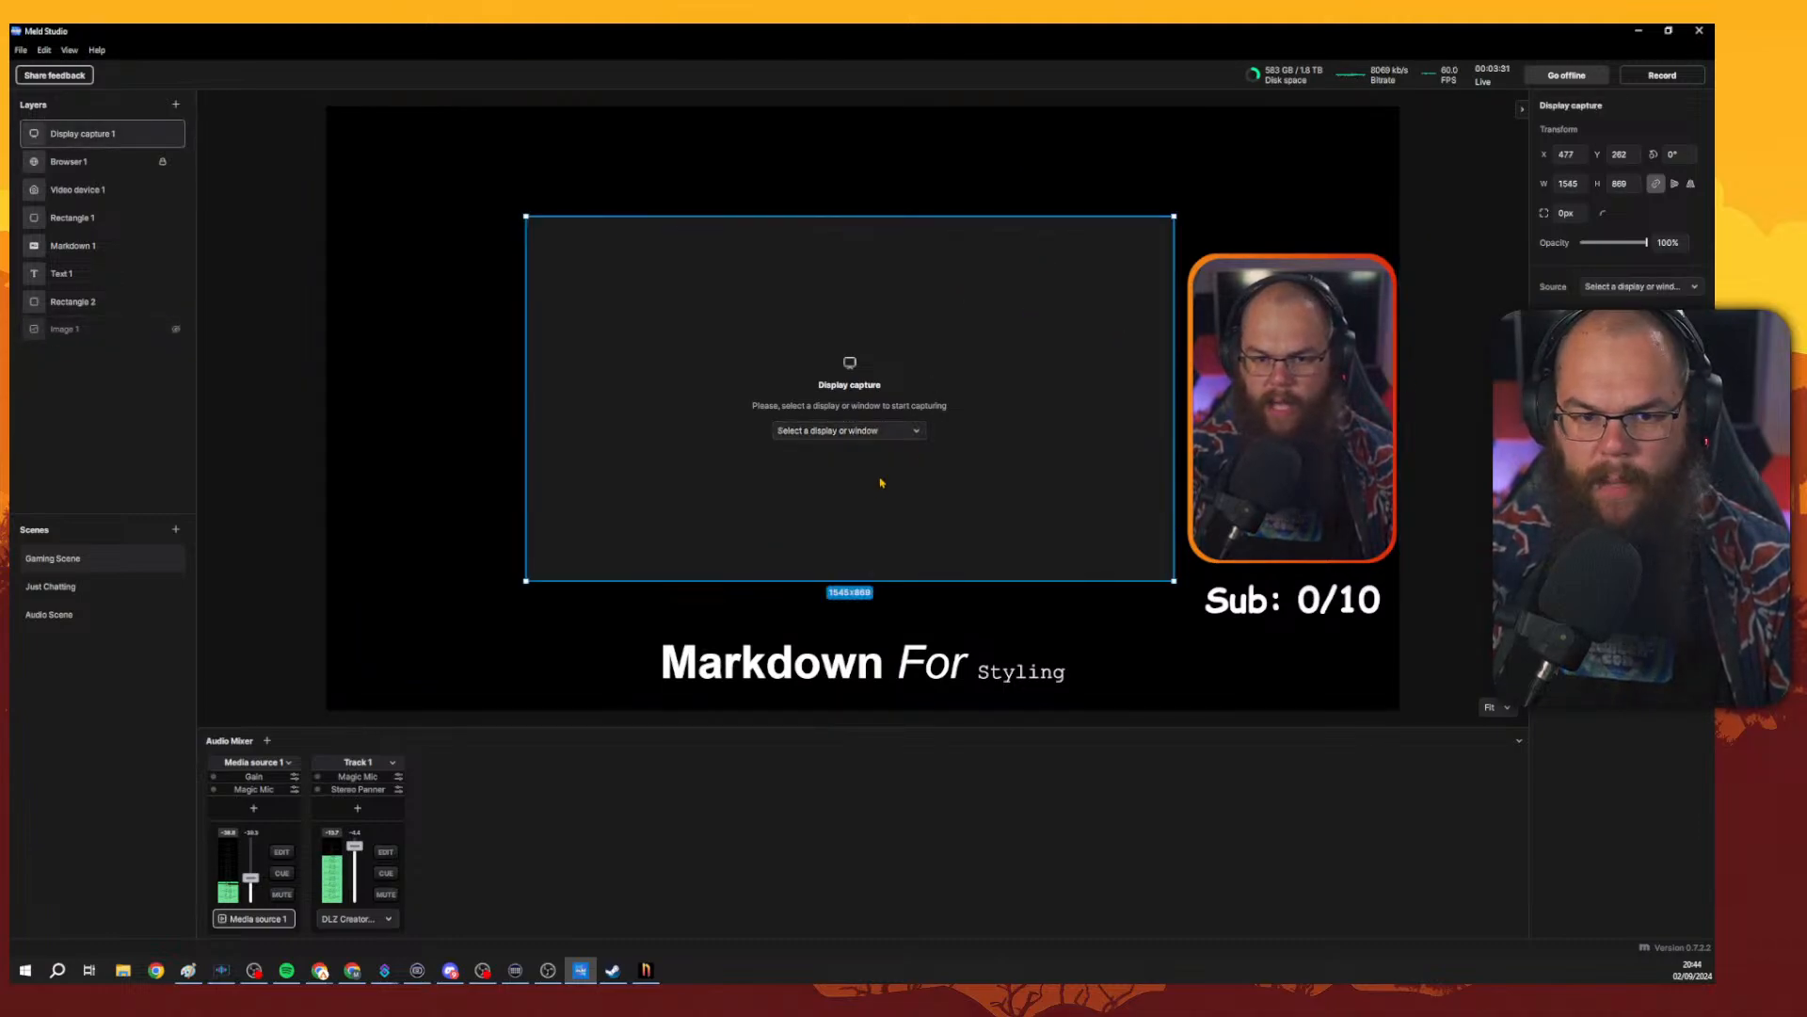
left_click(847, 430)
right_click(62, 138)
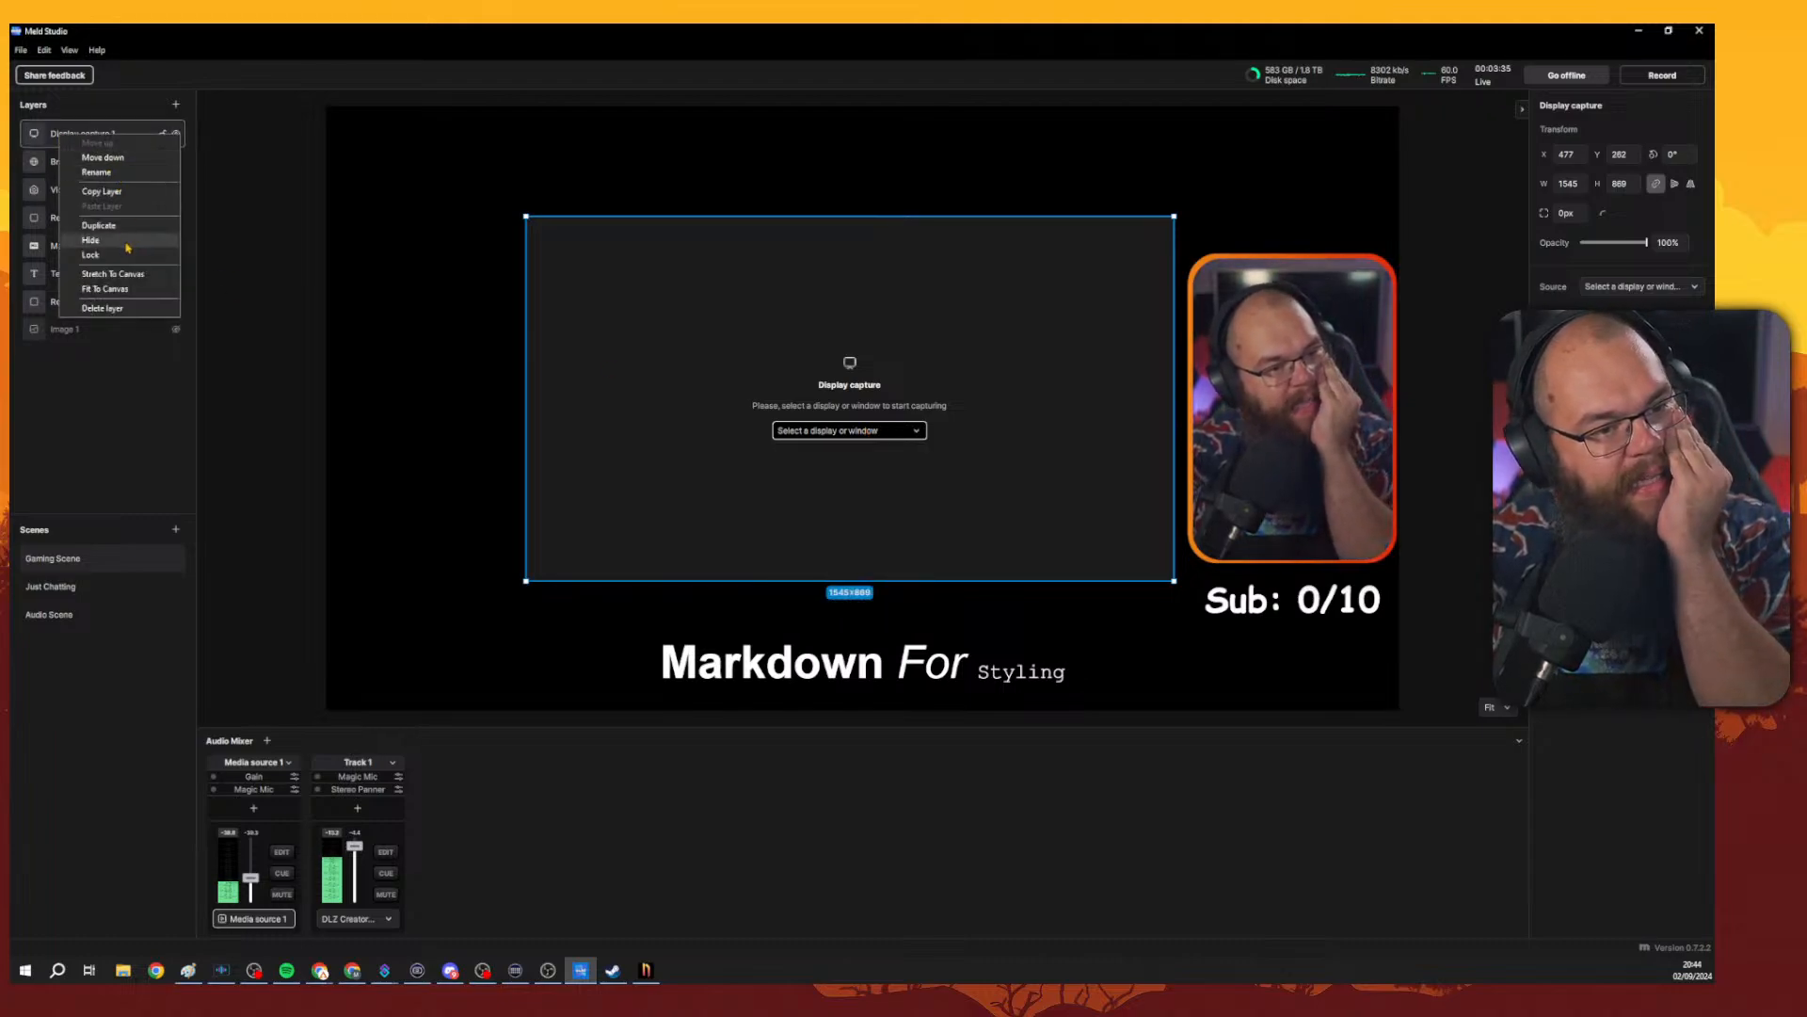
left_click(101, 309)
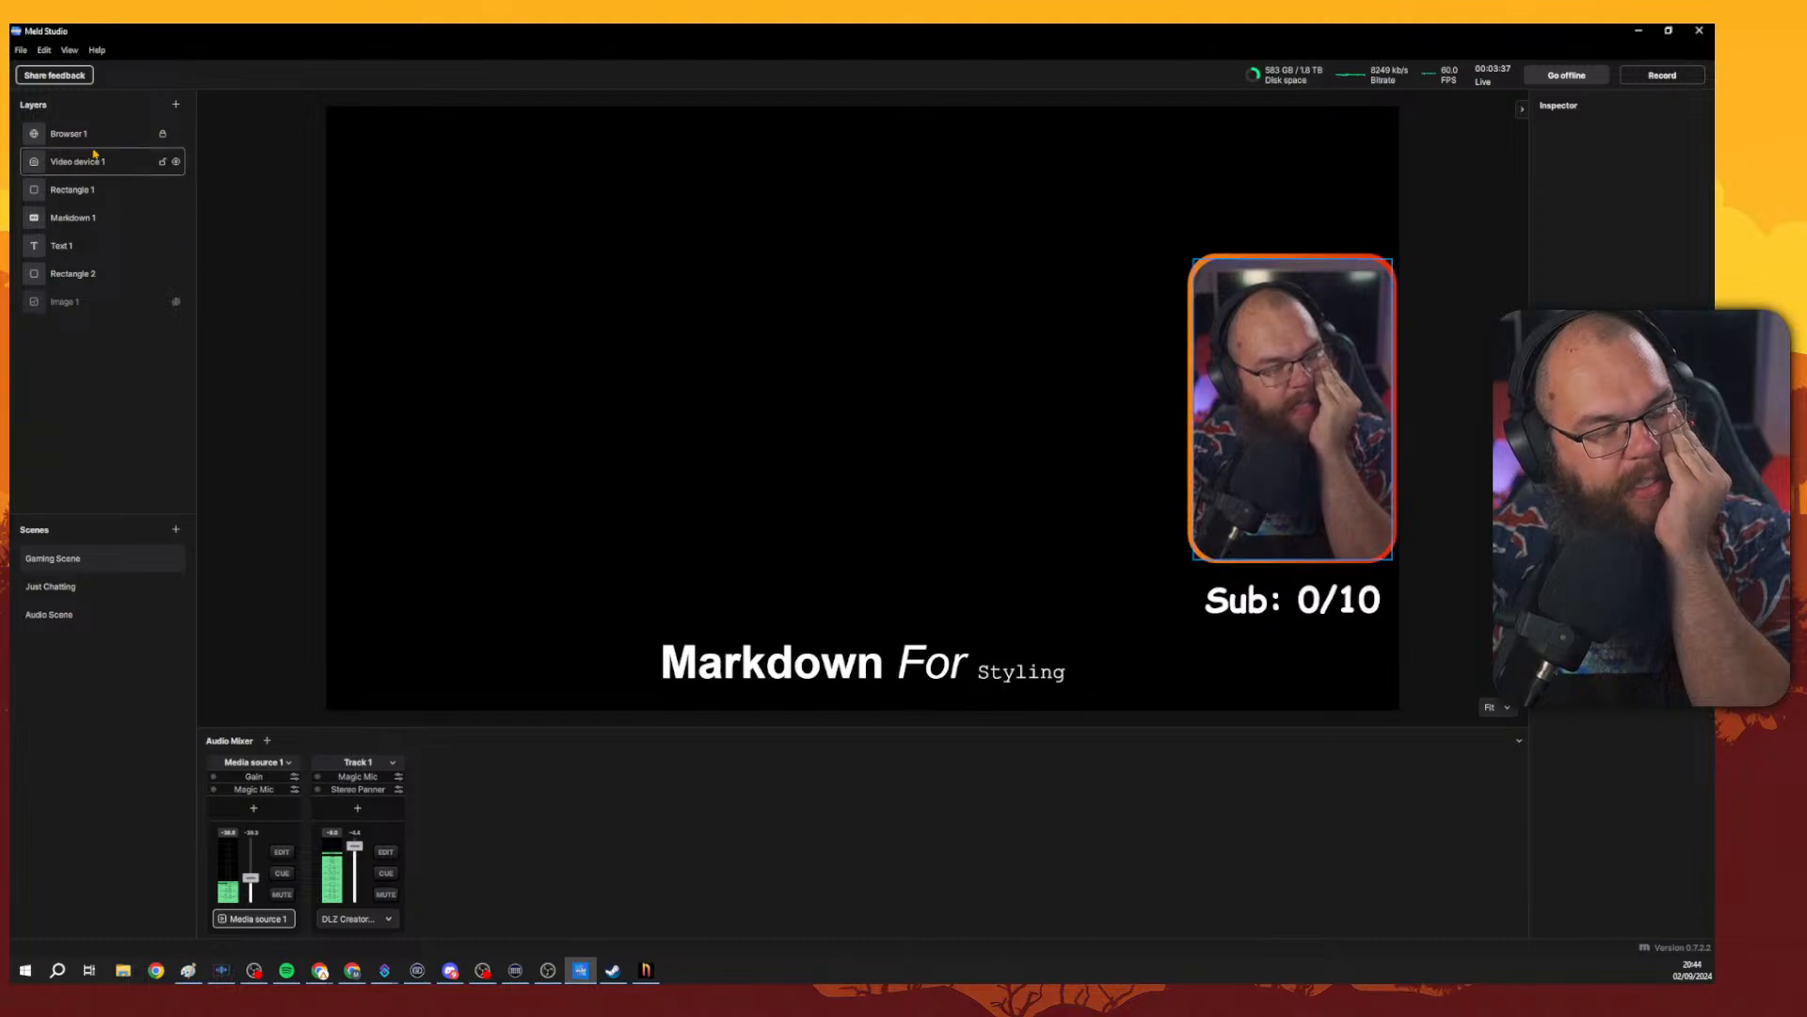
Add a new Display capture layer about 640 by 360 near the top of the canvas and open its source list.
left_click(175, 105)
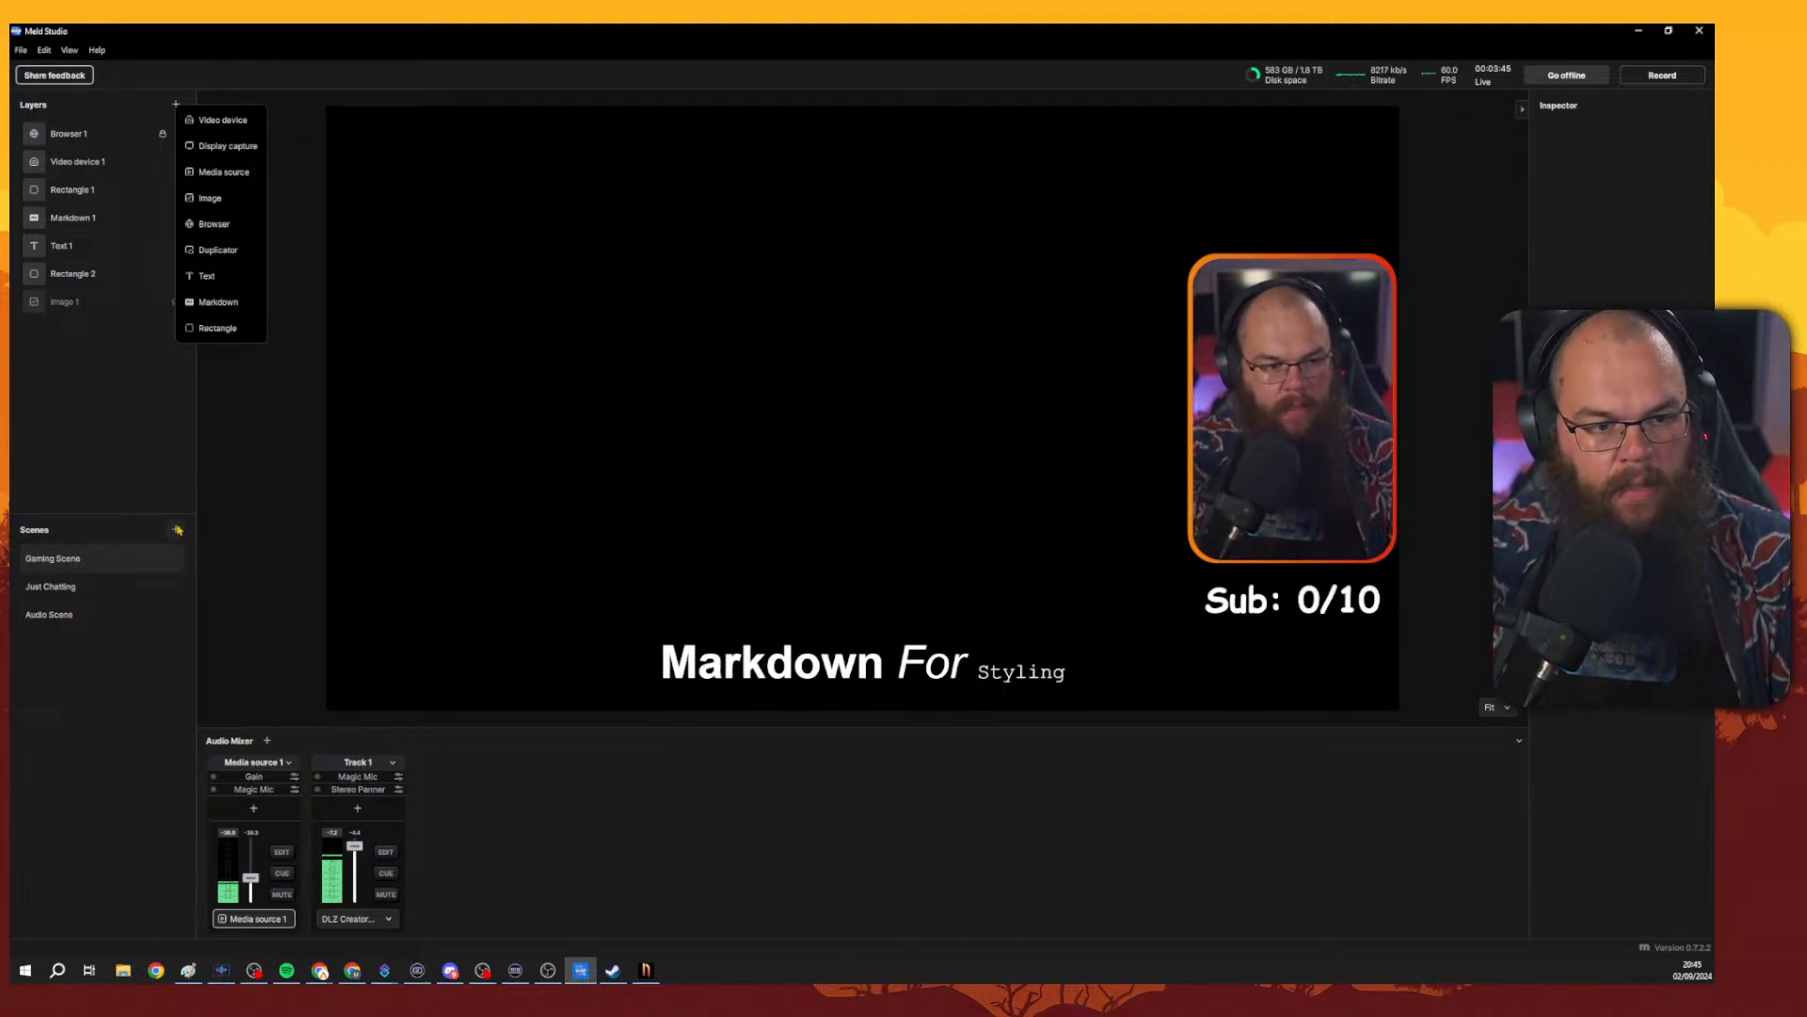
left_click(93, 355)
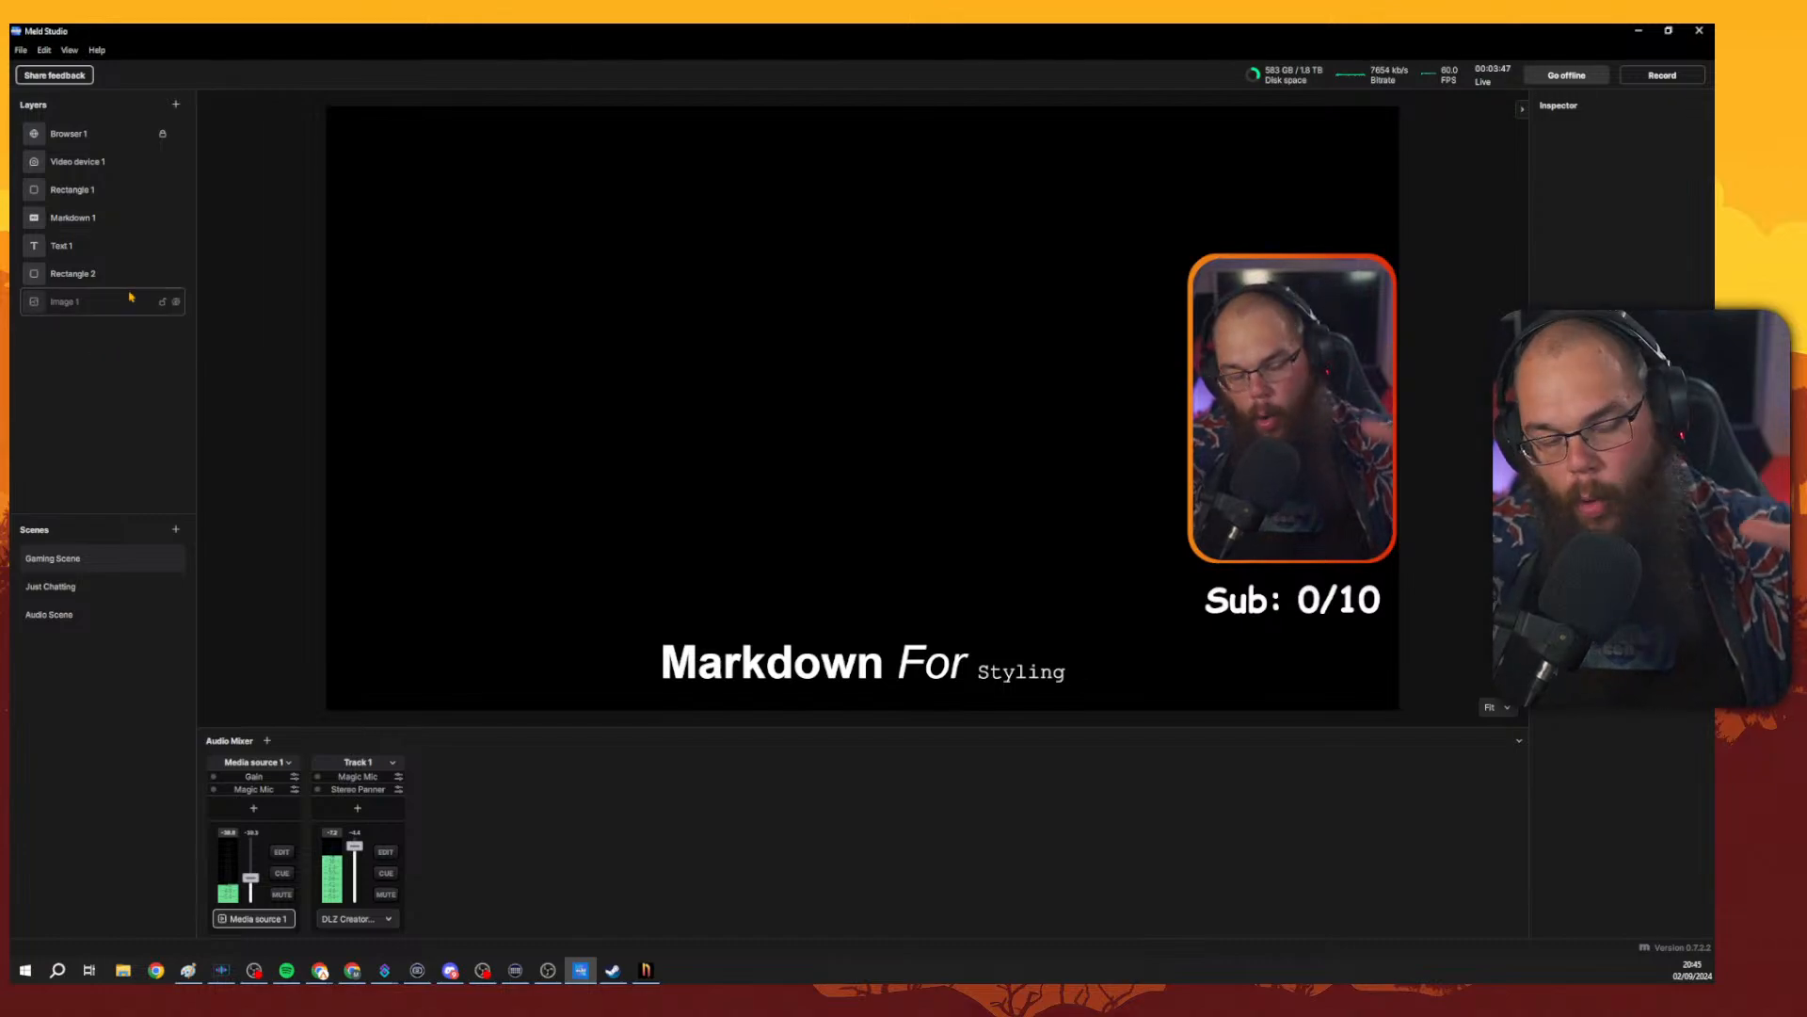
left_click(174, 104)
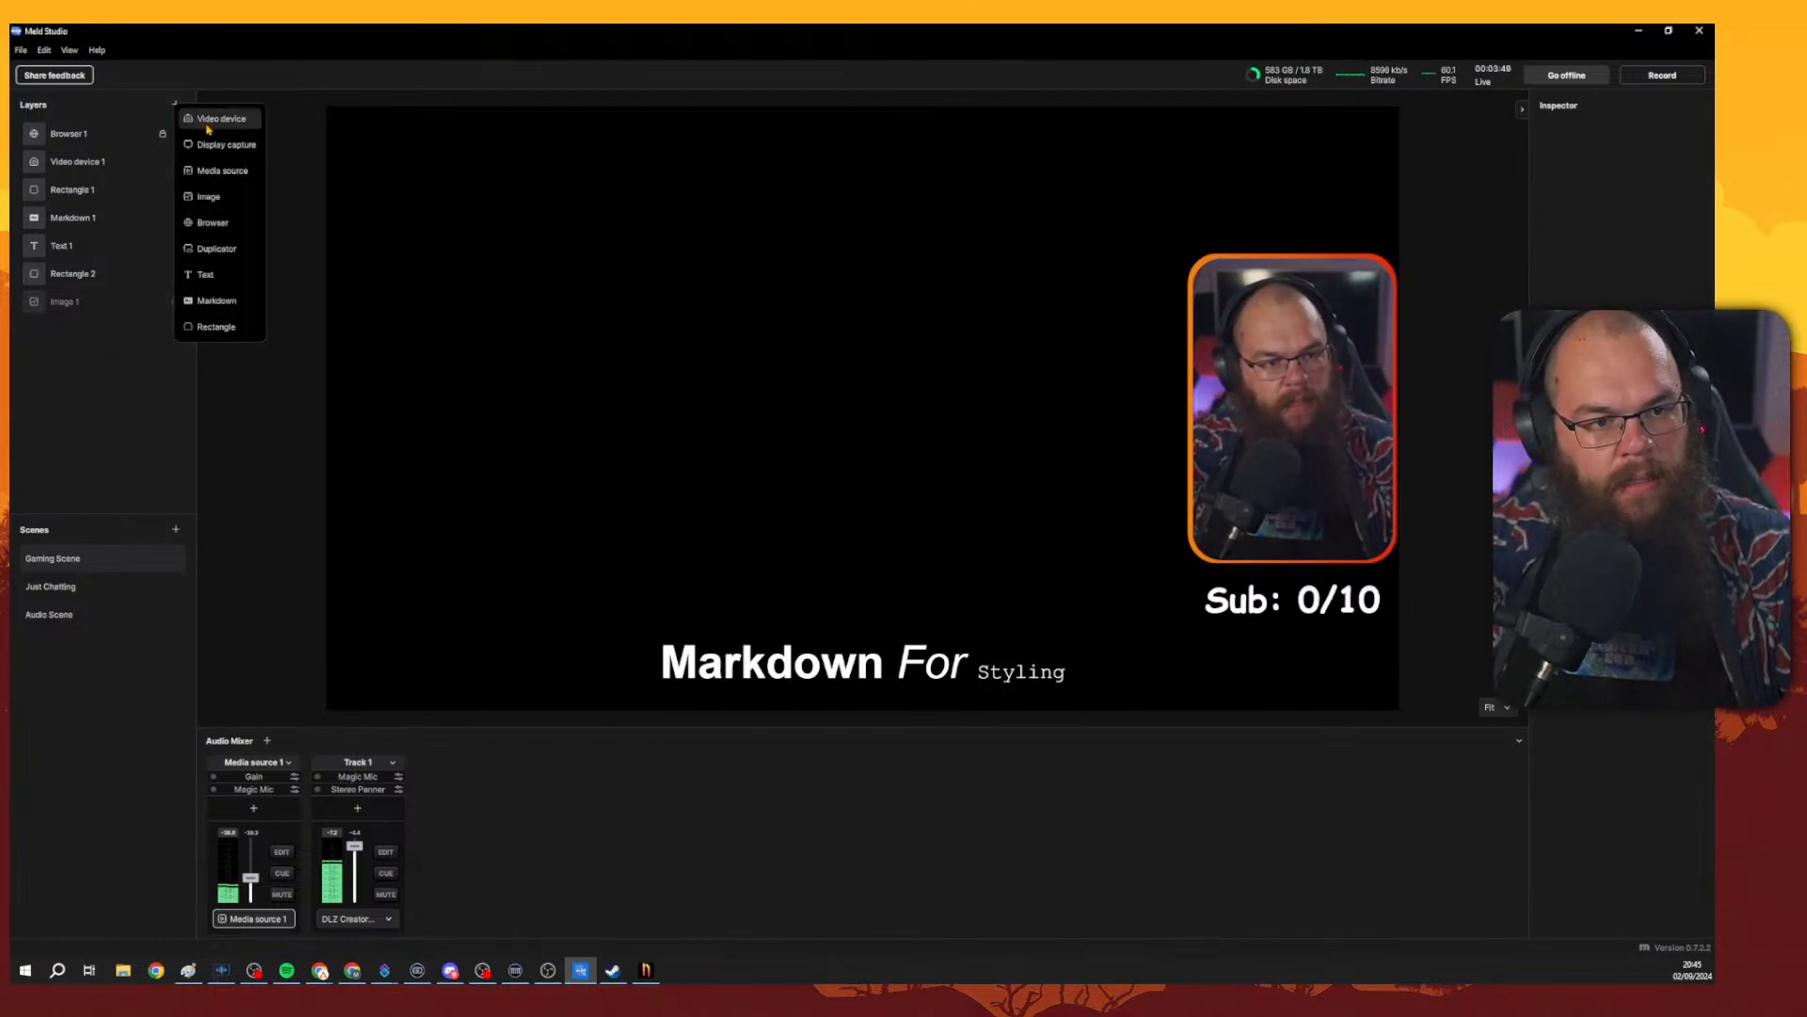
left_click(220, 142)
left_click_drag(500, 223, 783, 307)
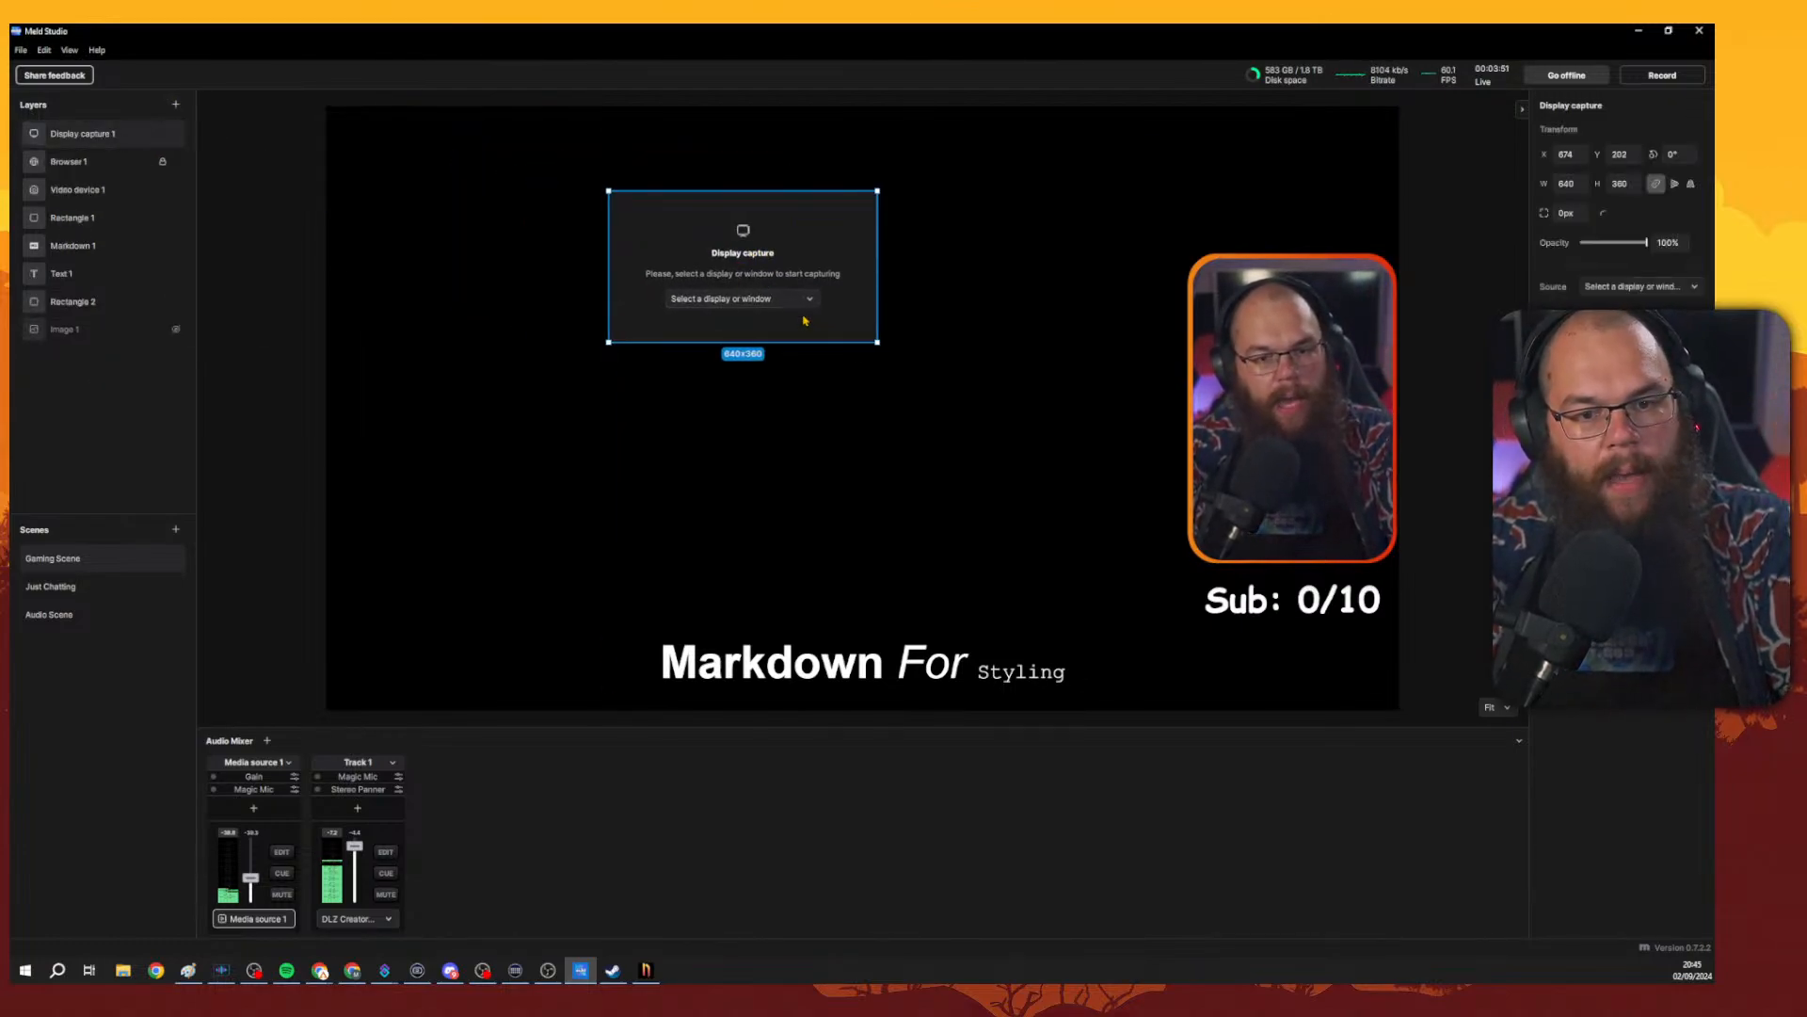
left_click(783, 302)
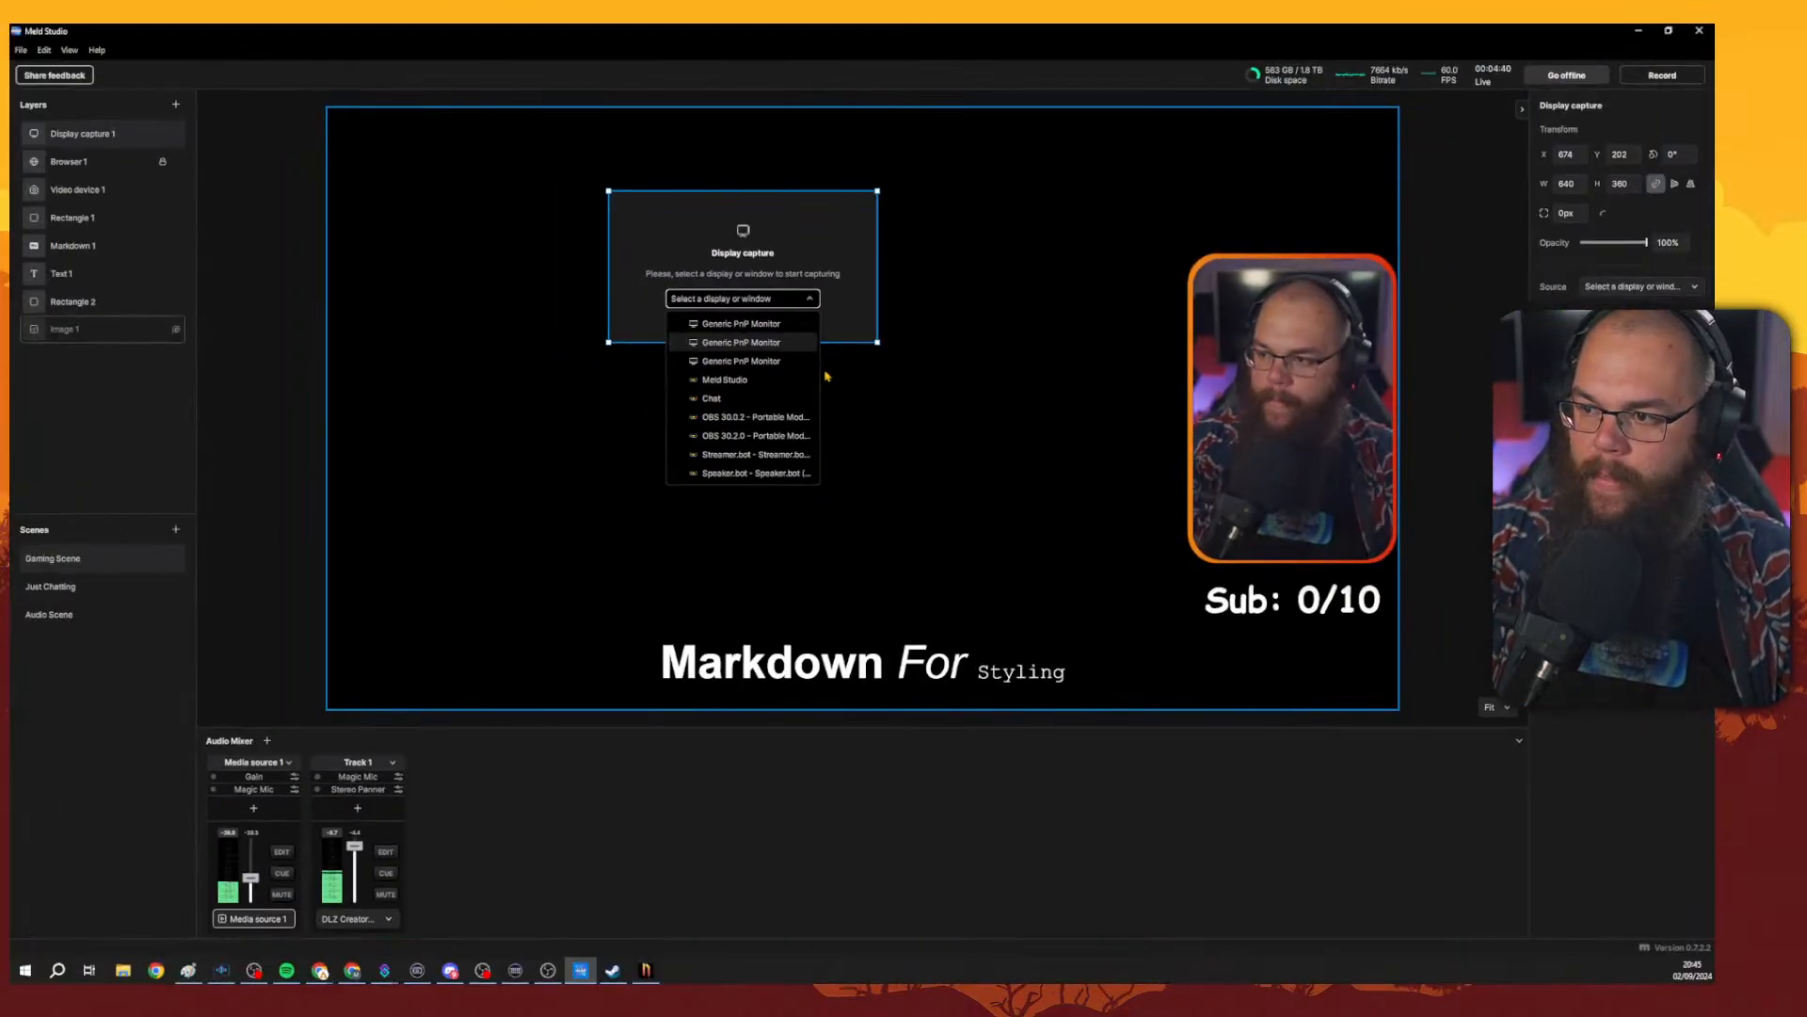
left_click(814, 382)
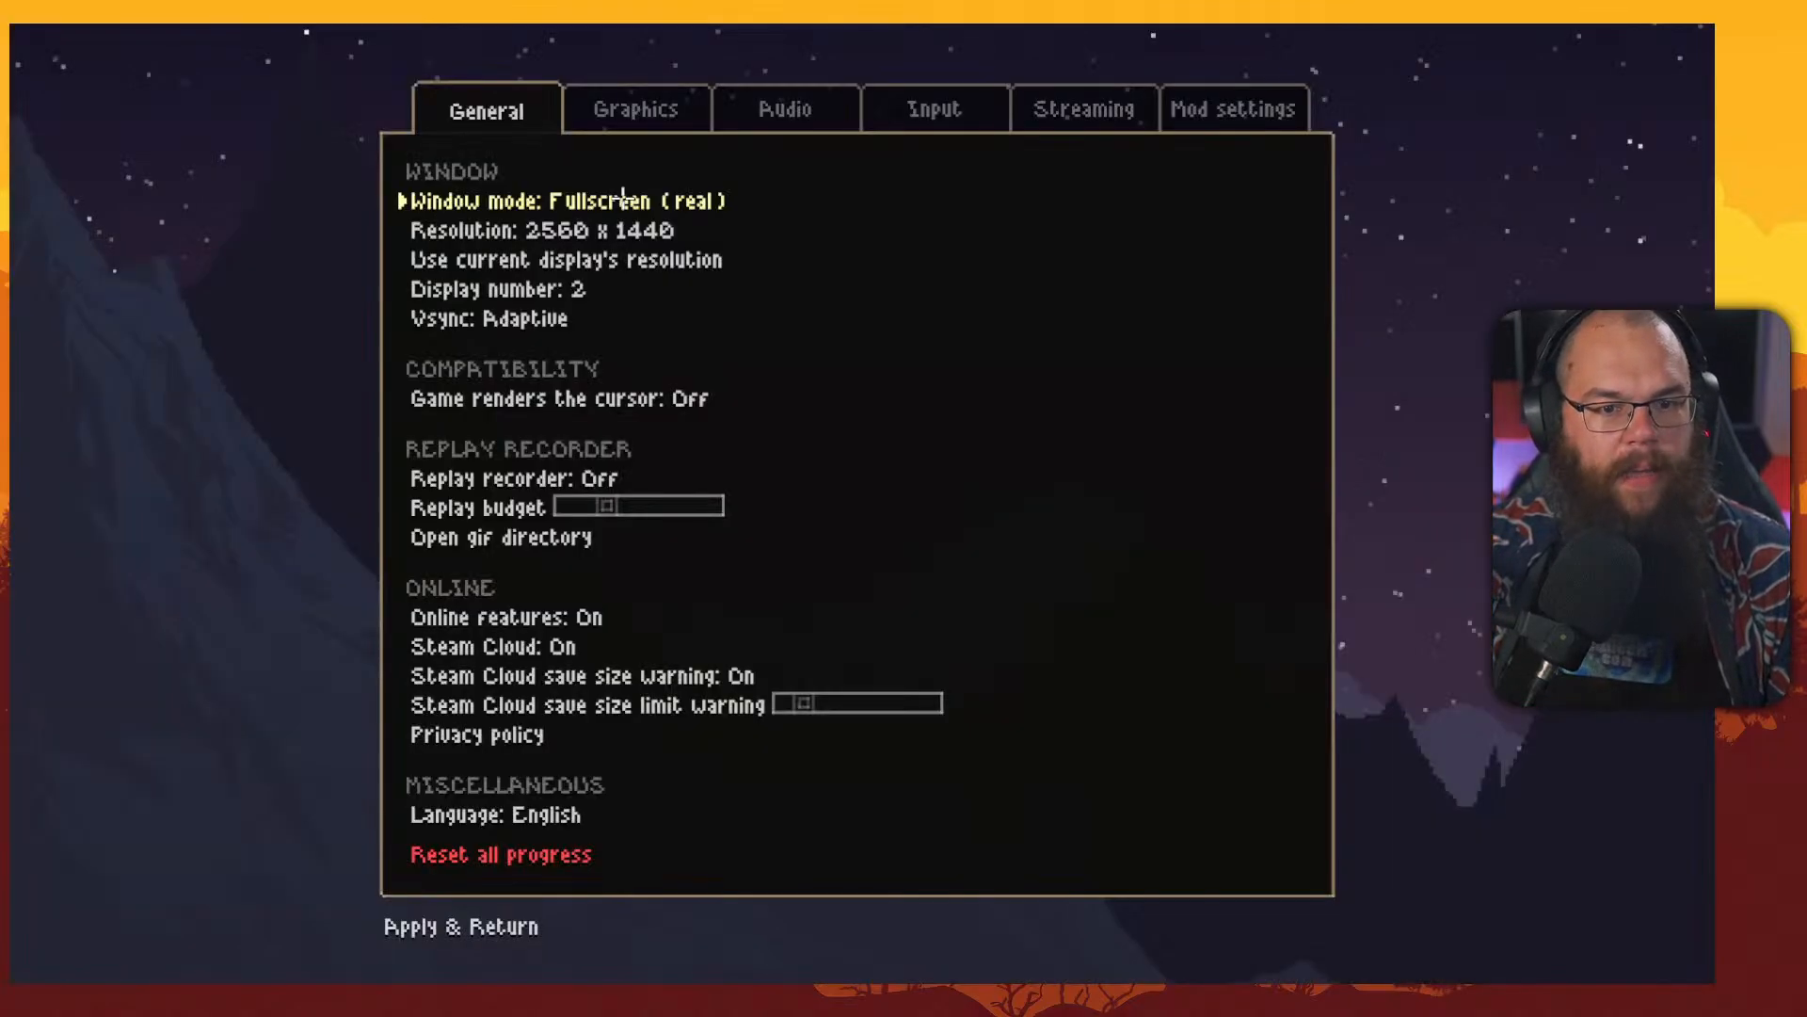
Set Noita's window mode to Fullscreen (windowed), apply it, and switch back to Meld Studio.
left_click(625, 199)
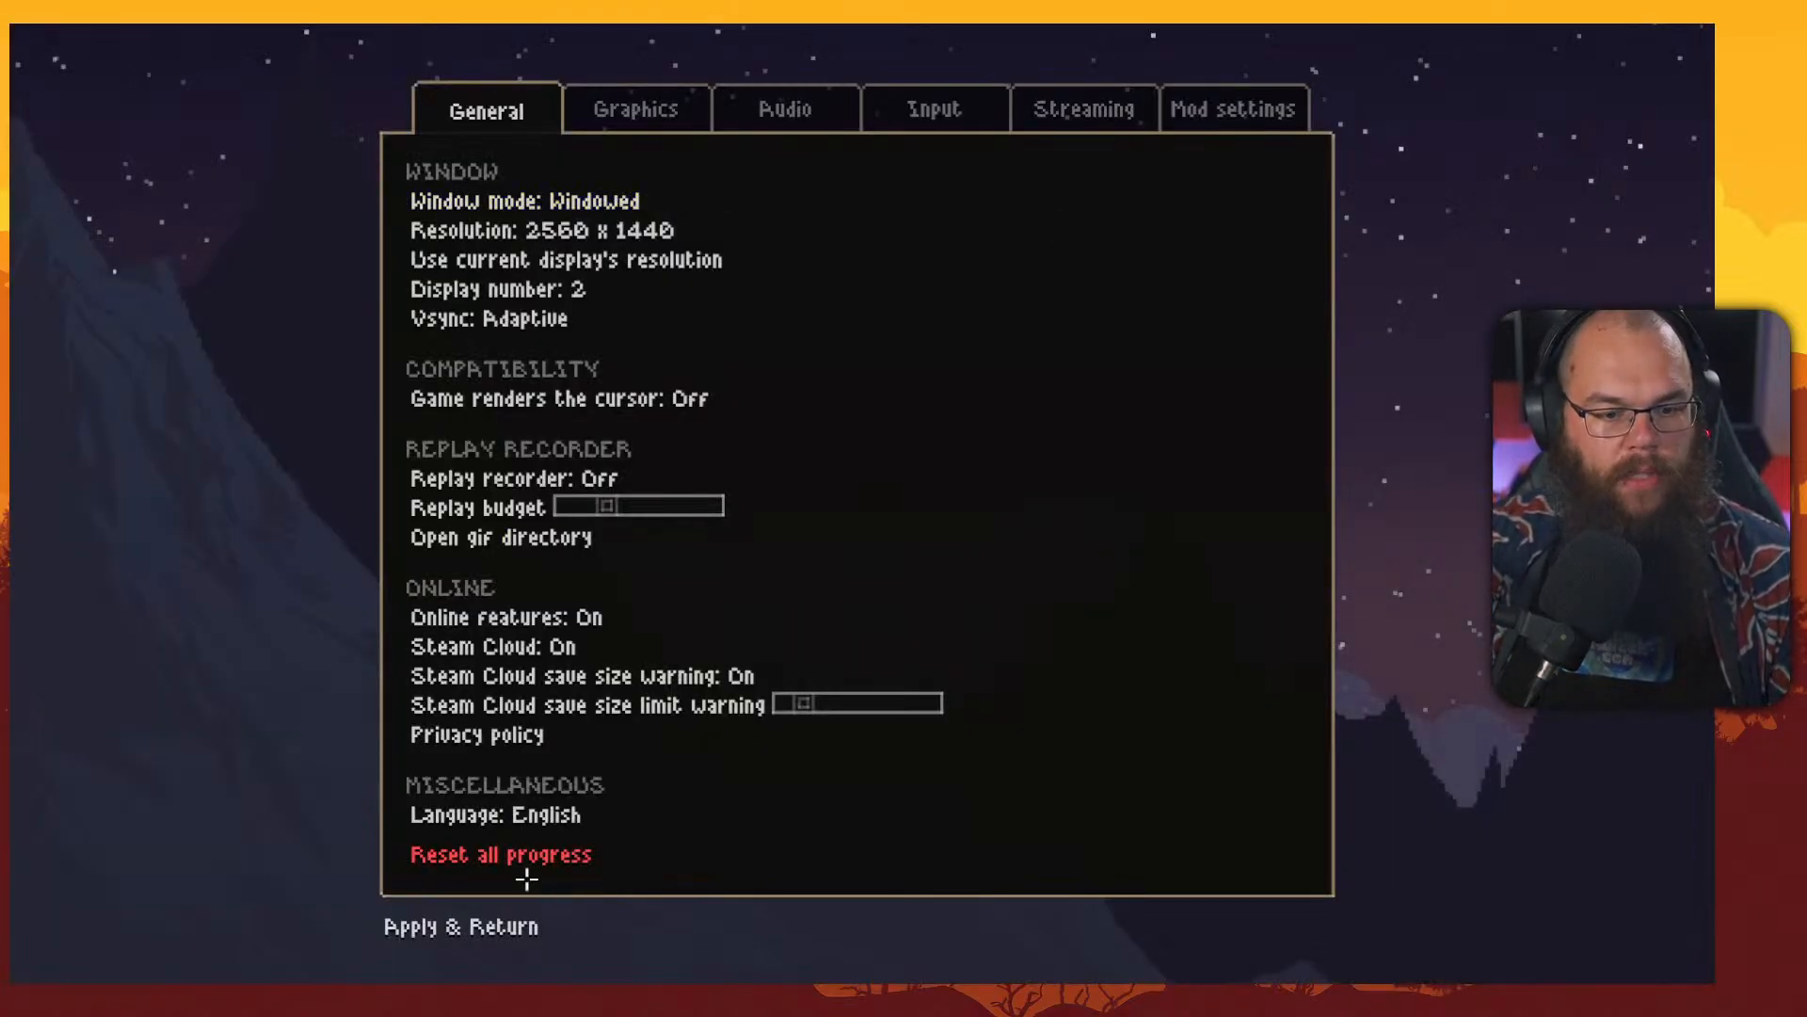
left_click(377, 926)
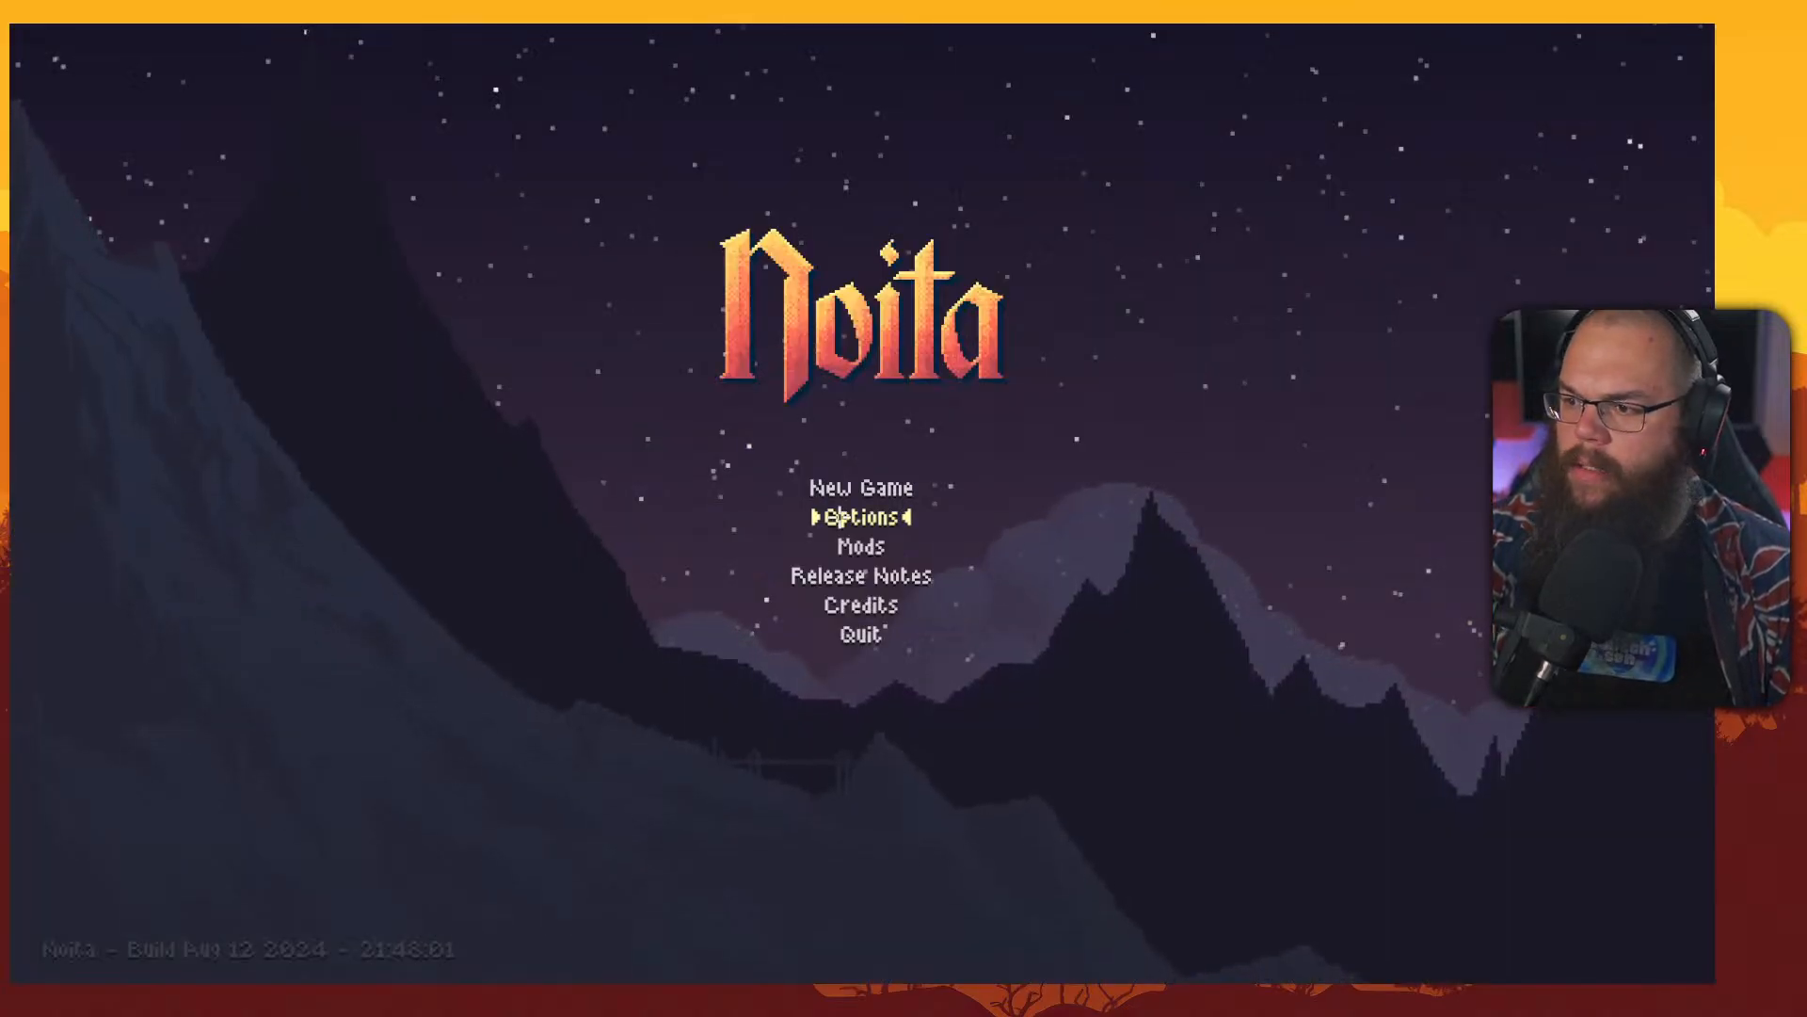
left_click(833, 517)
left_click(638, 200)
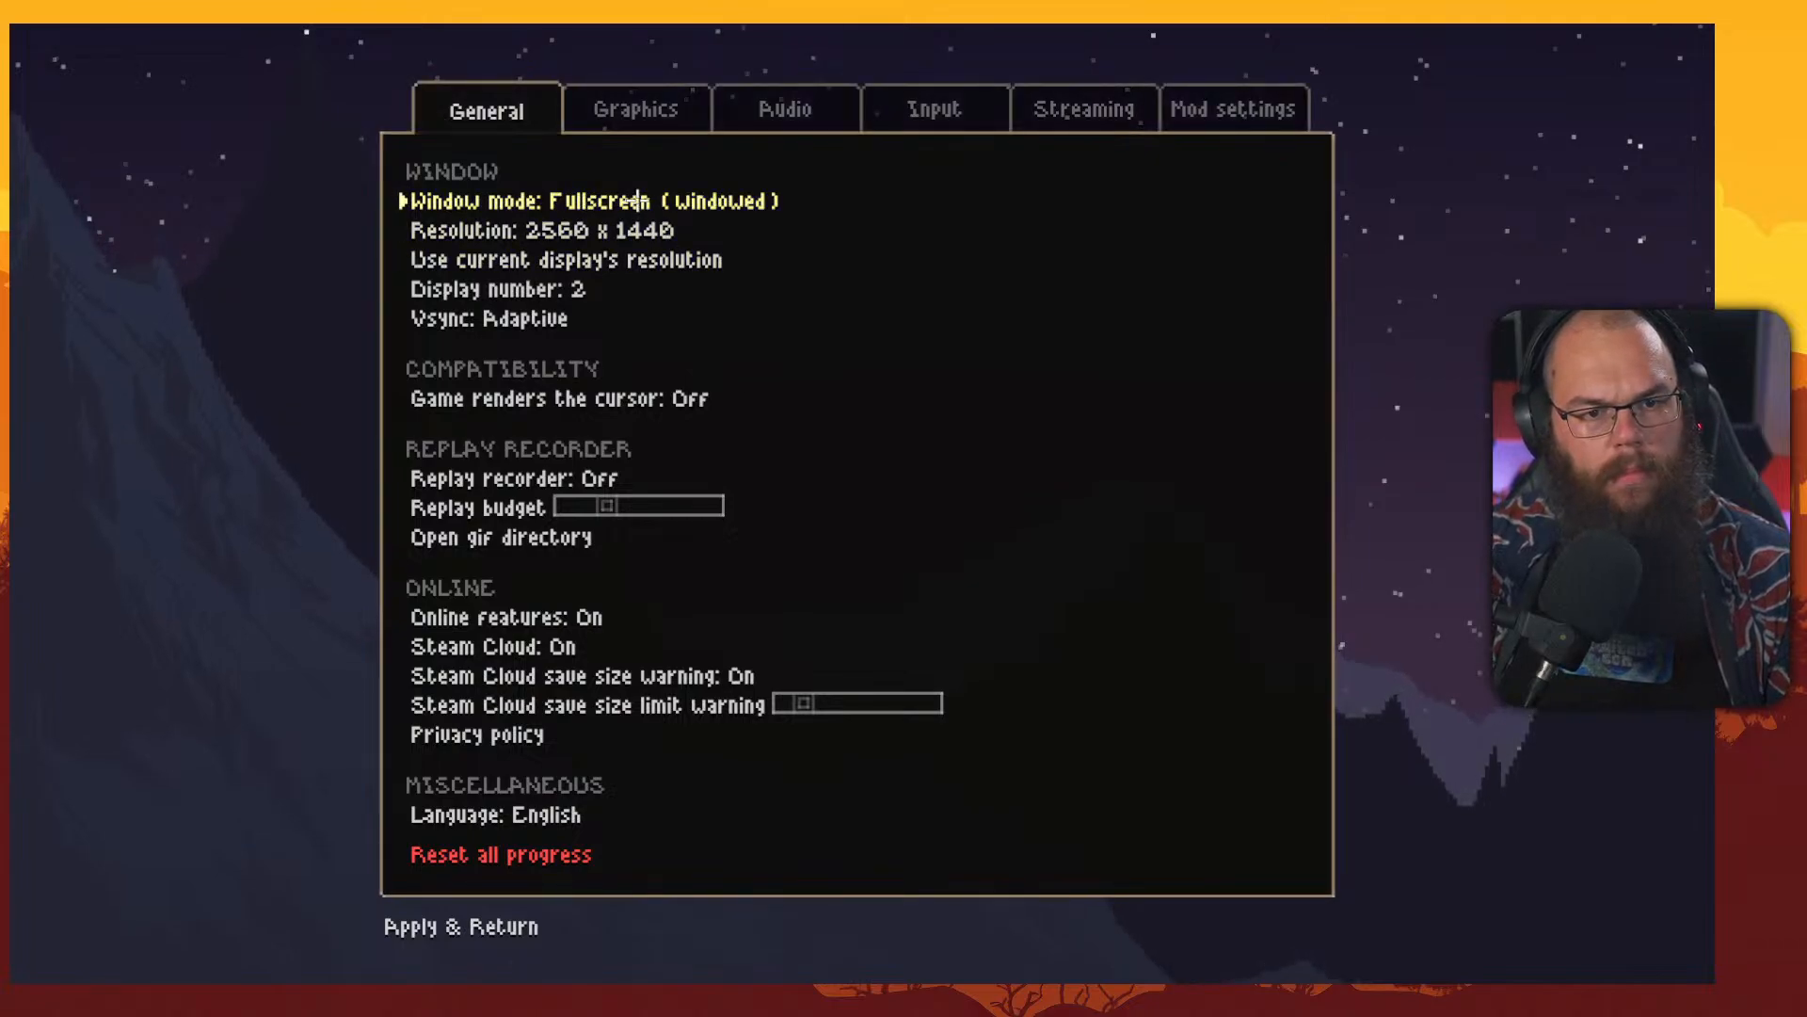
left_click(476, 926)
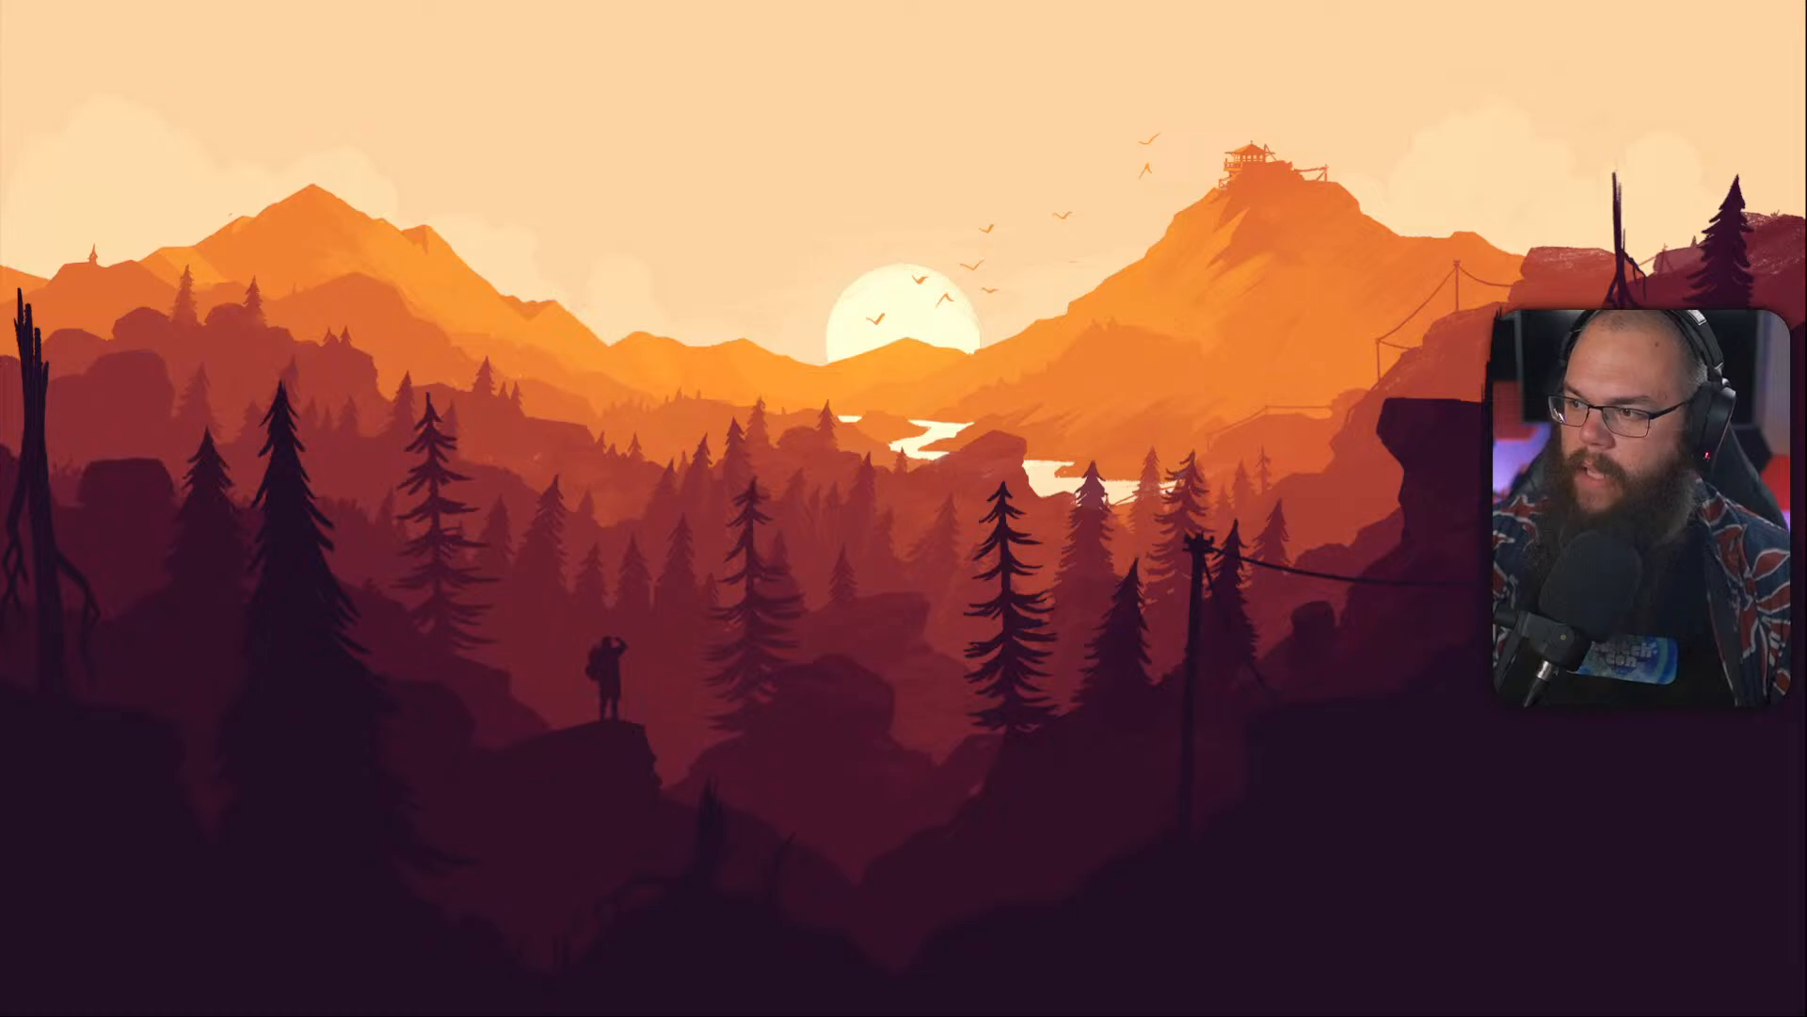
key("alt+Tab")
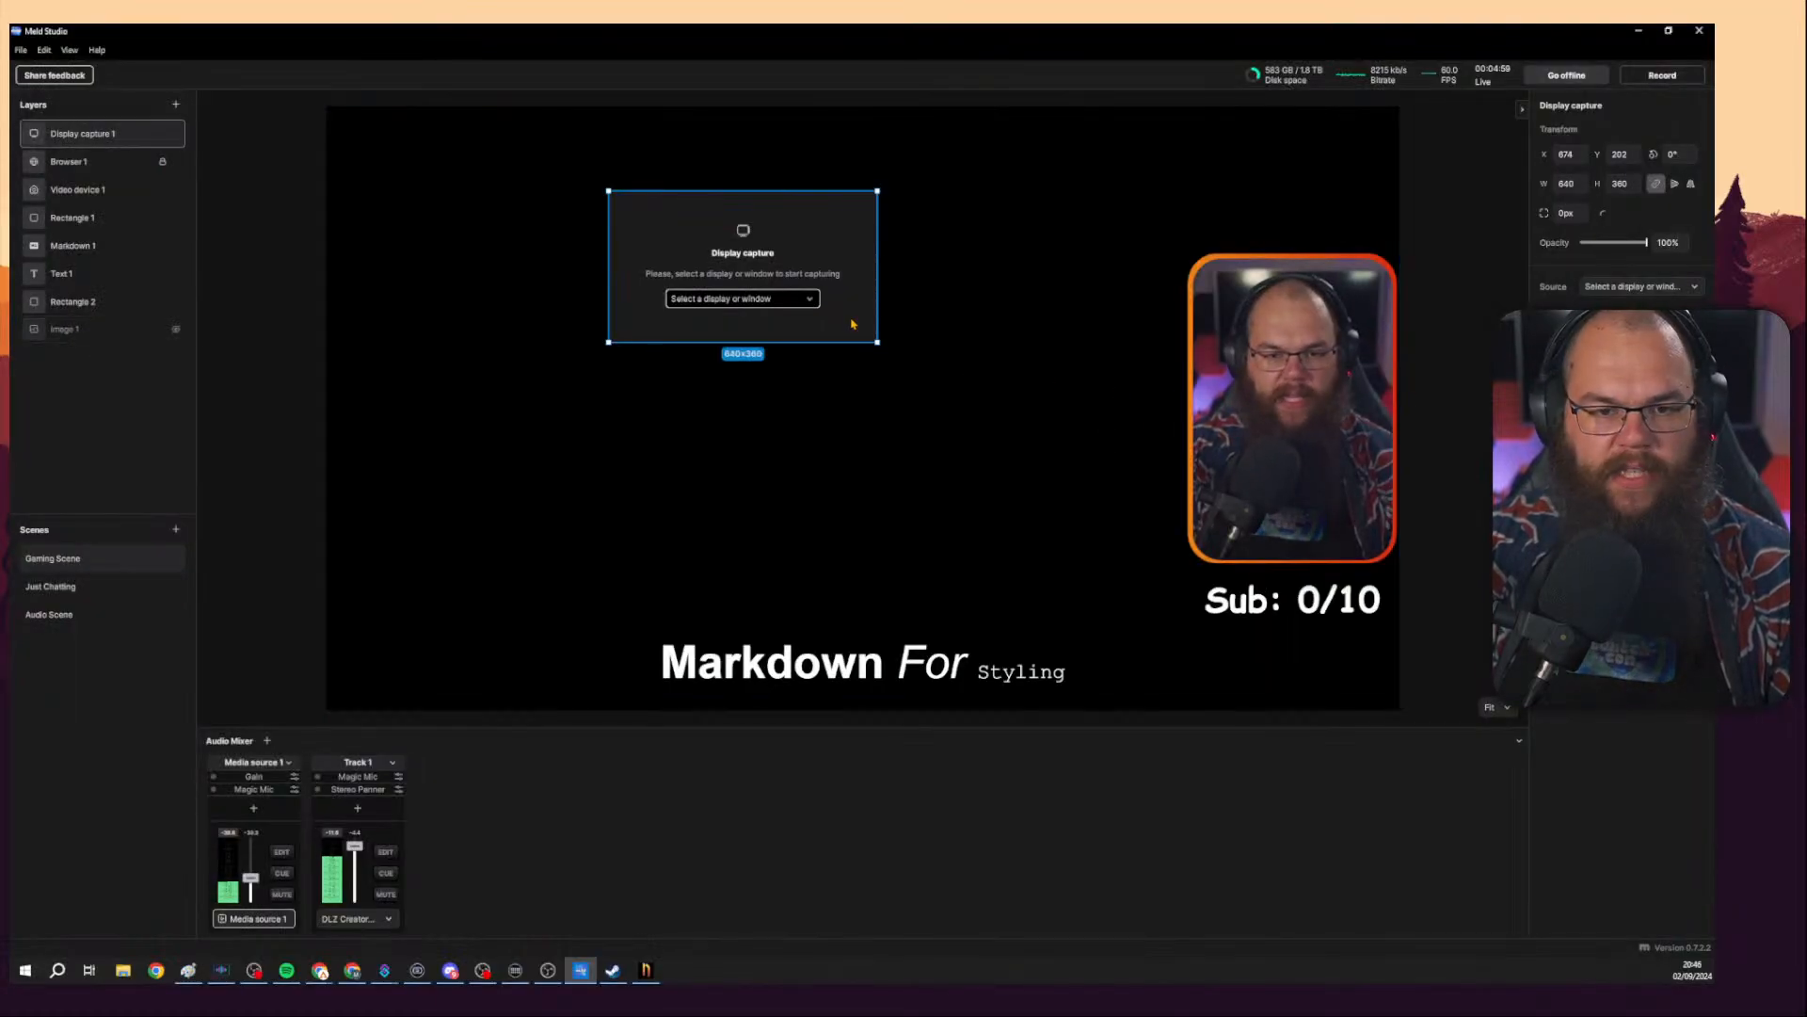
Apply and return from Noita's General options, then switch back to Meld Studio.
left_click(786, 299)
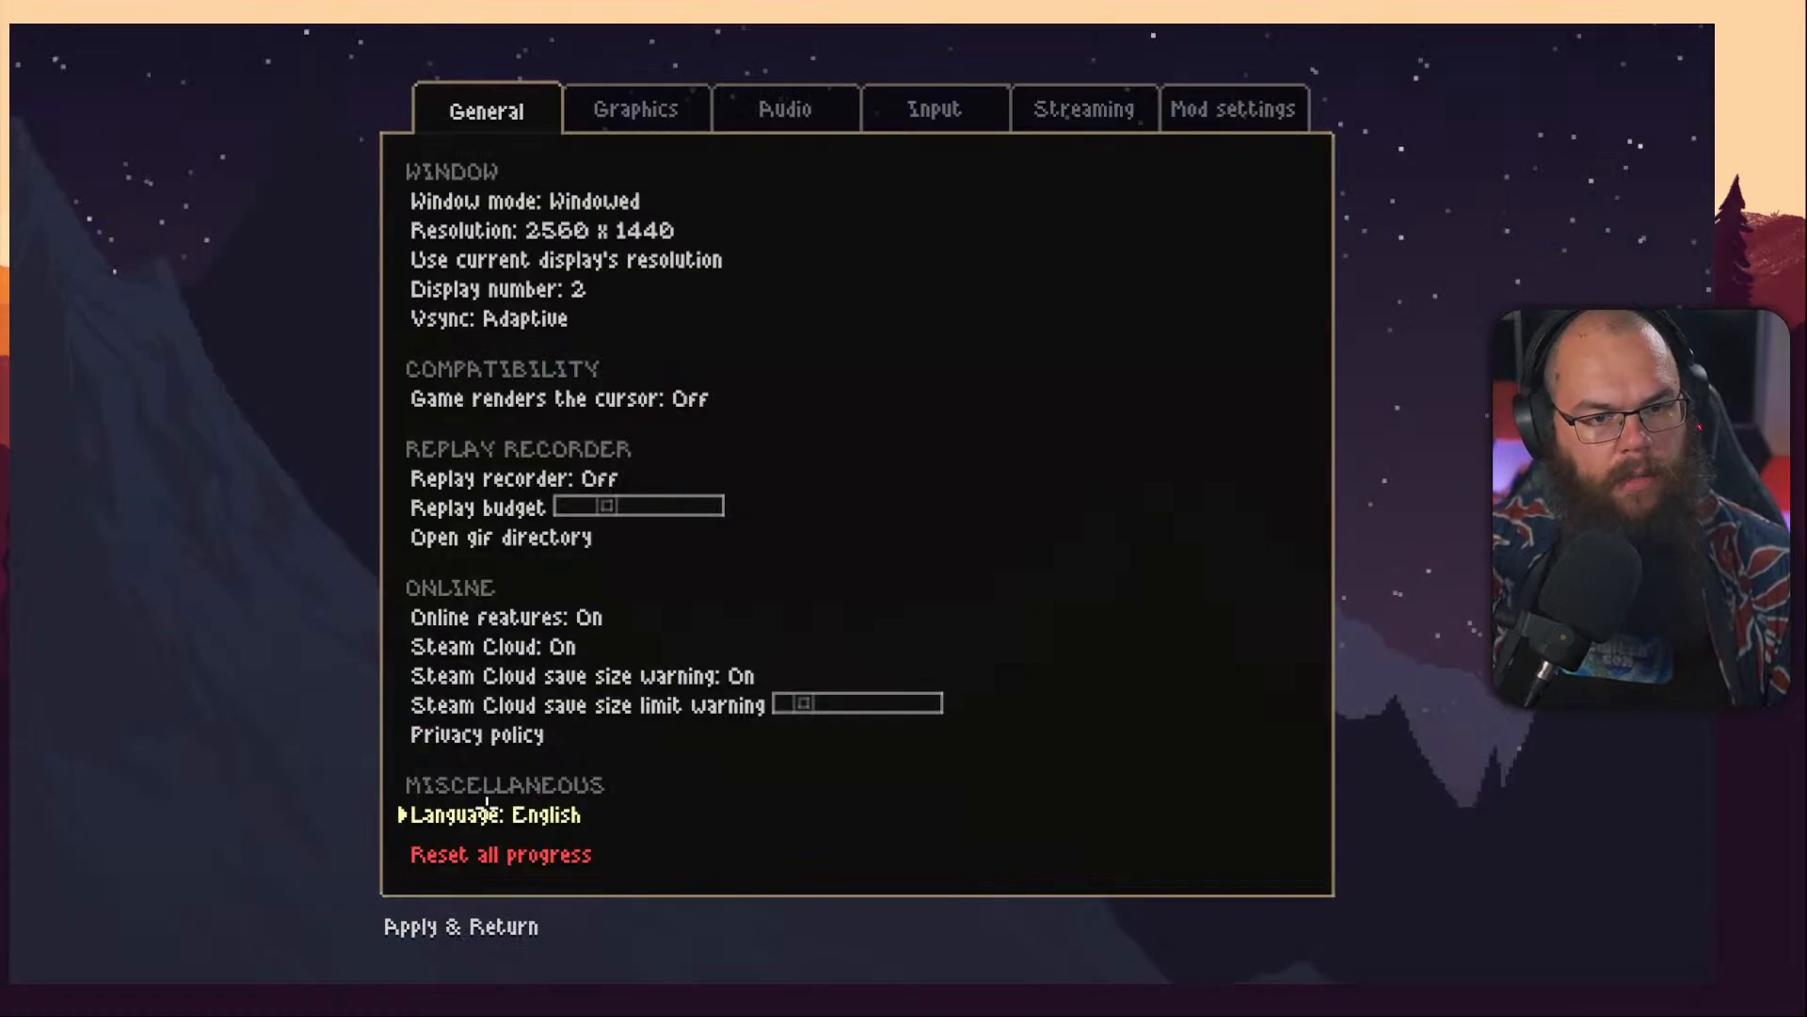
left_click(506, 924)
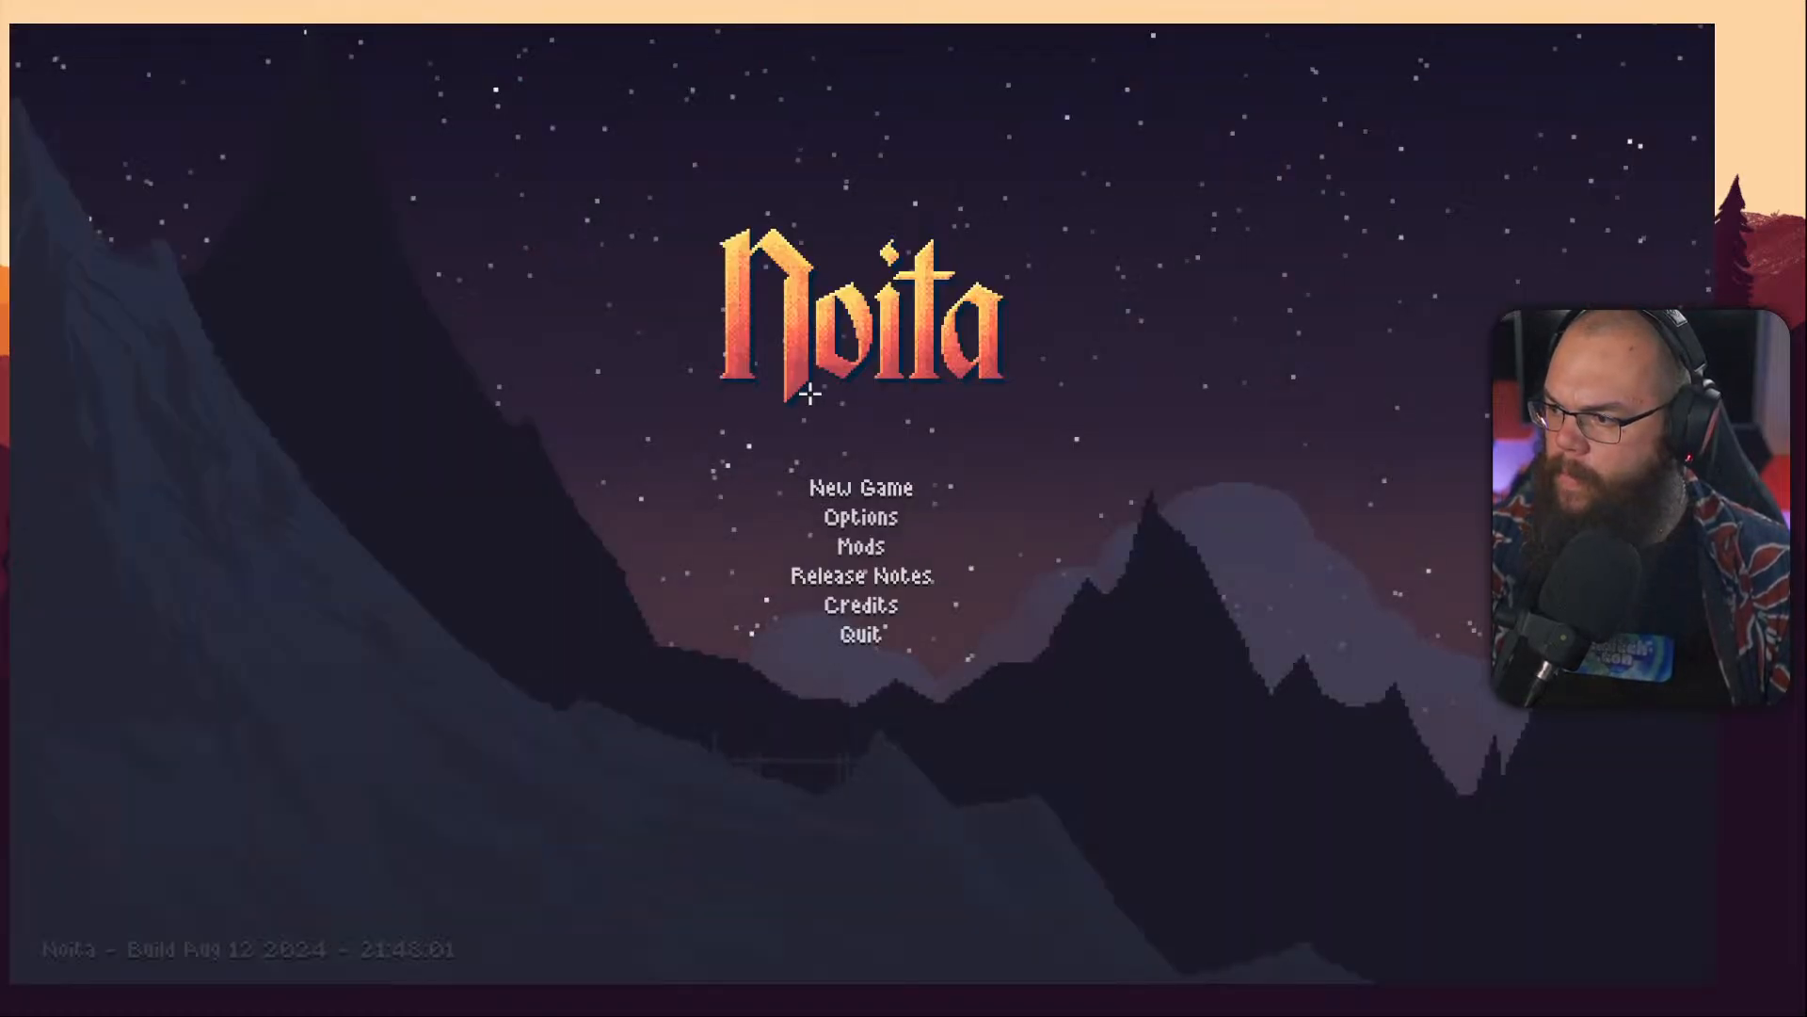
key("alt+Tab")
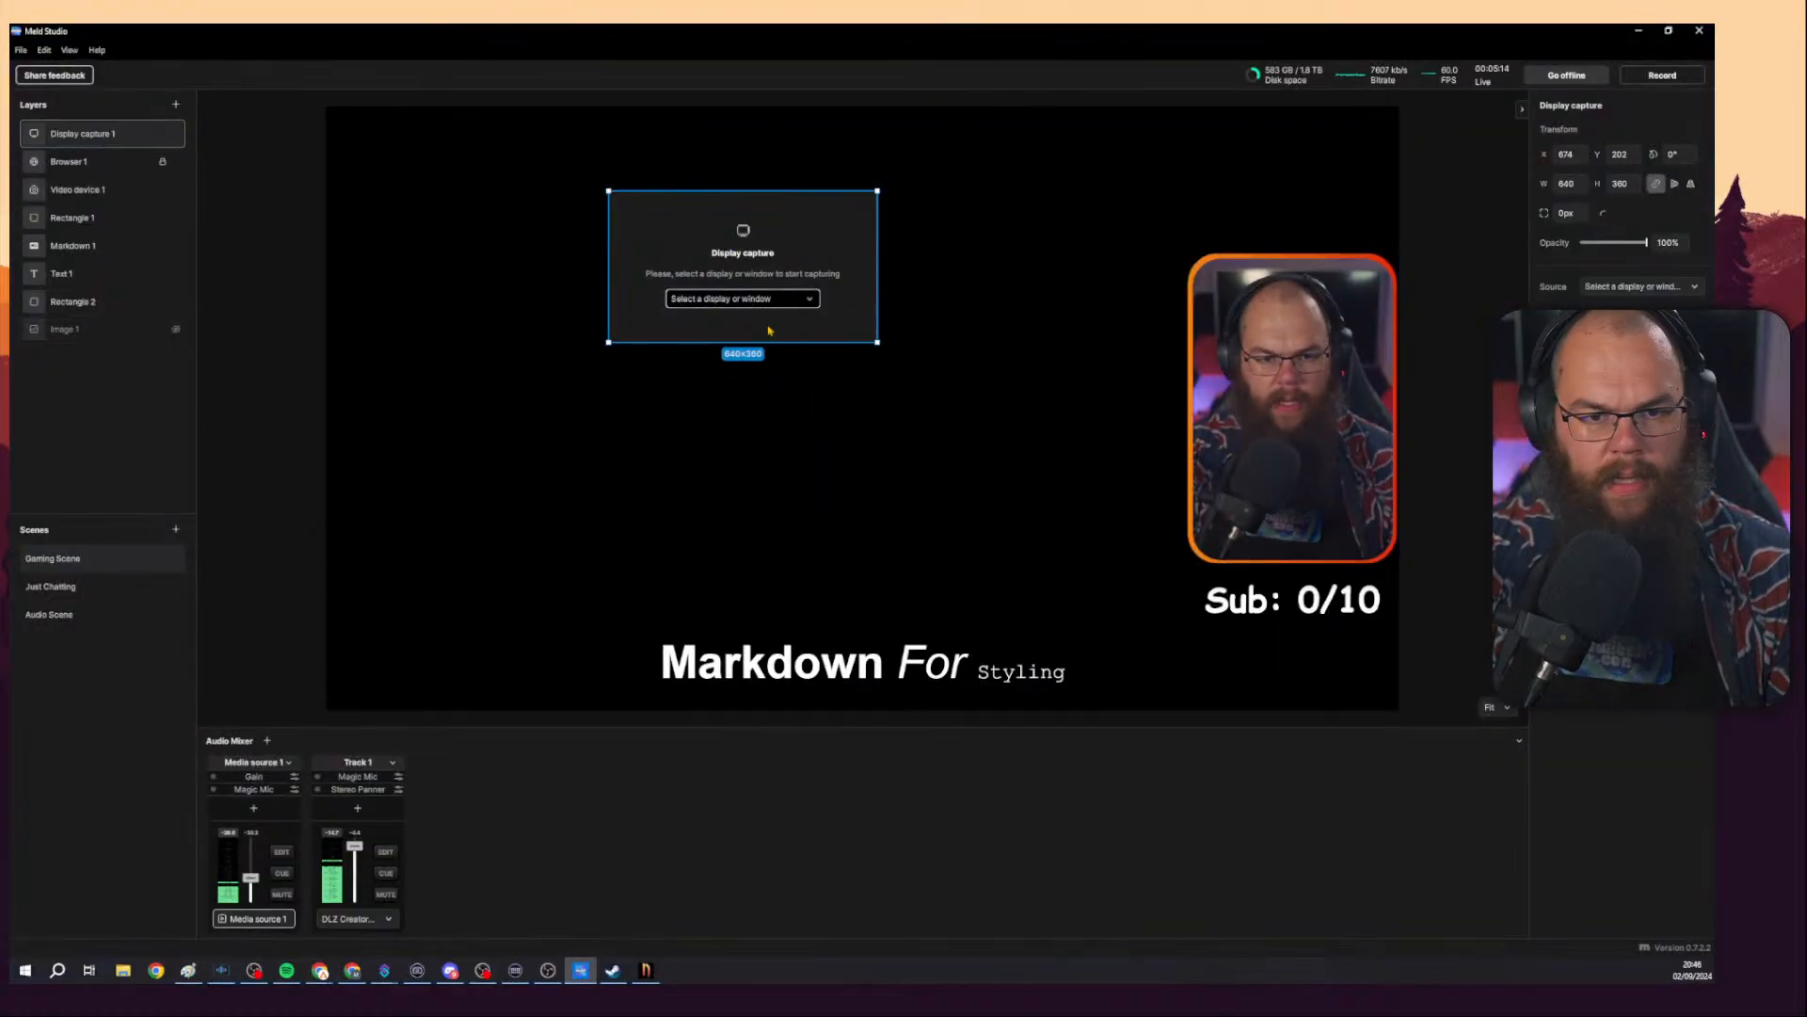
Set the display capture's source to the Noita window and stretch it to fill the canvas, about 2560 by 1471.
left_click(742, 299)
left_click(775, 398)
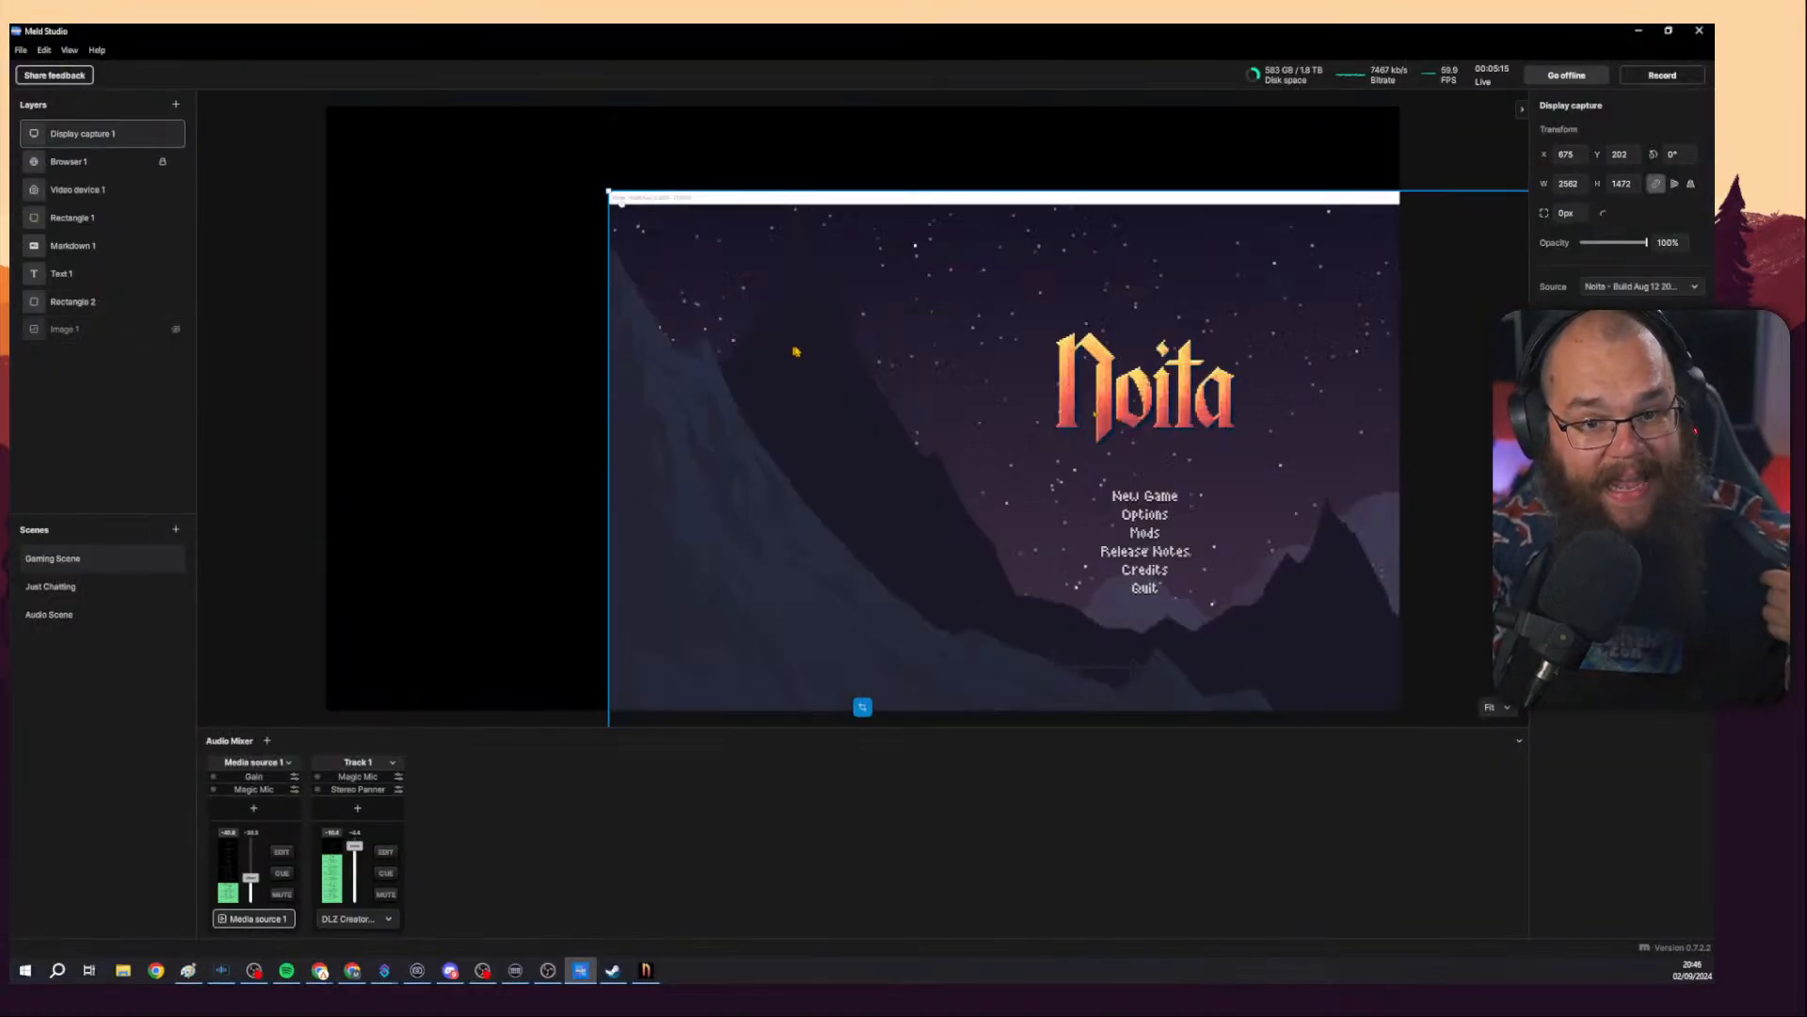
left_click_drag(784, 330, 714, 319)
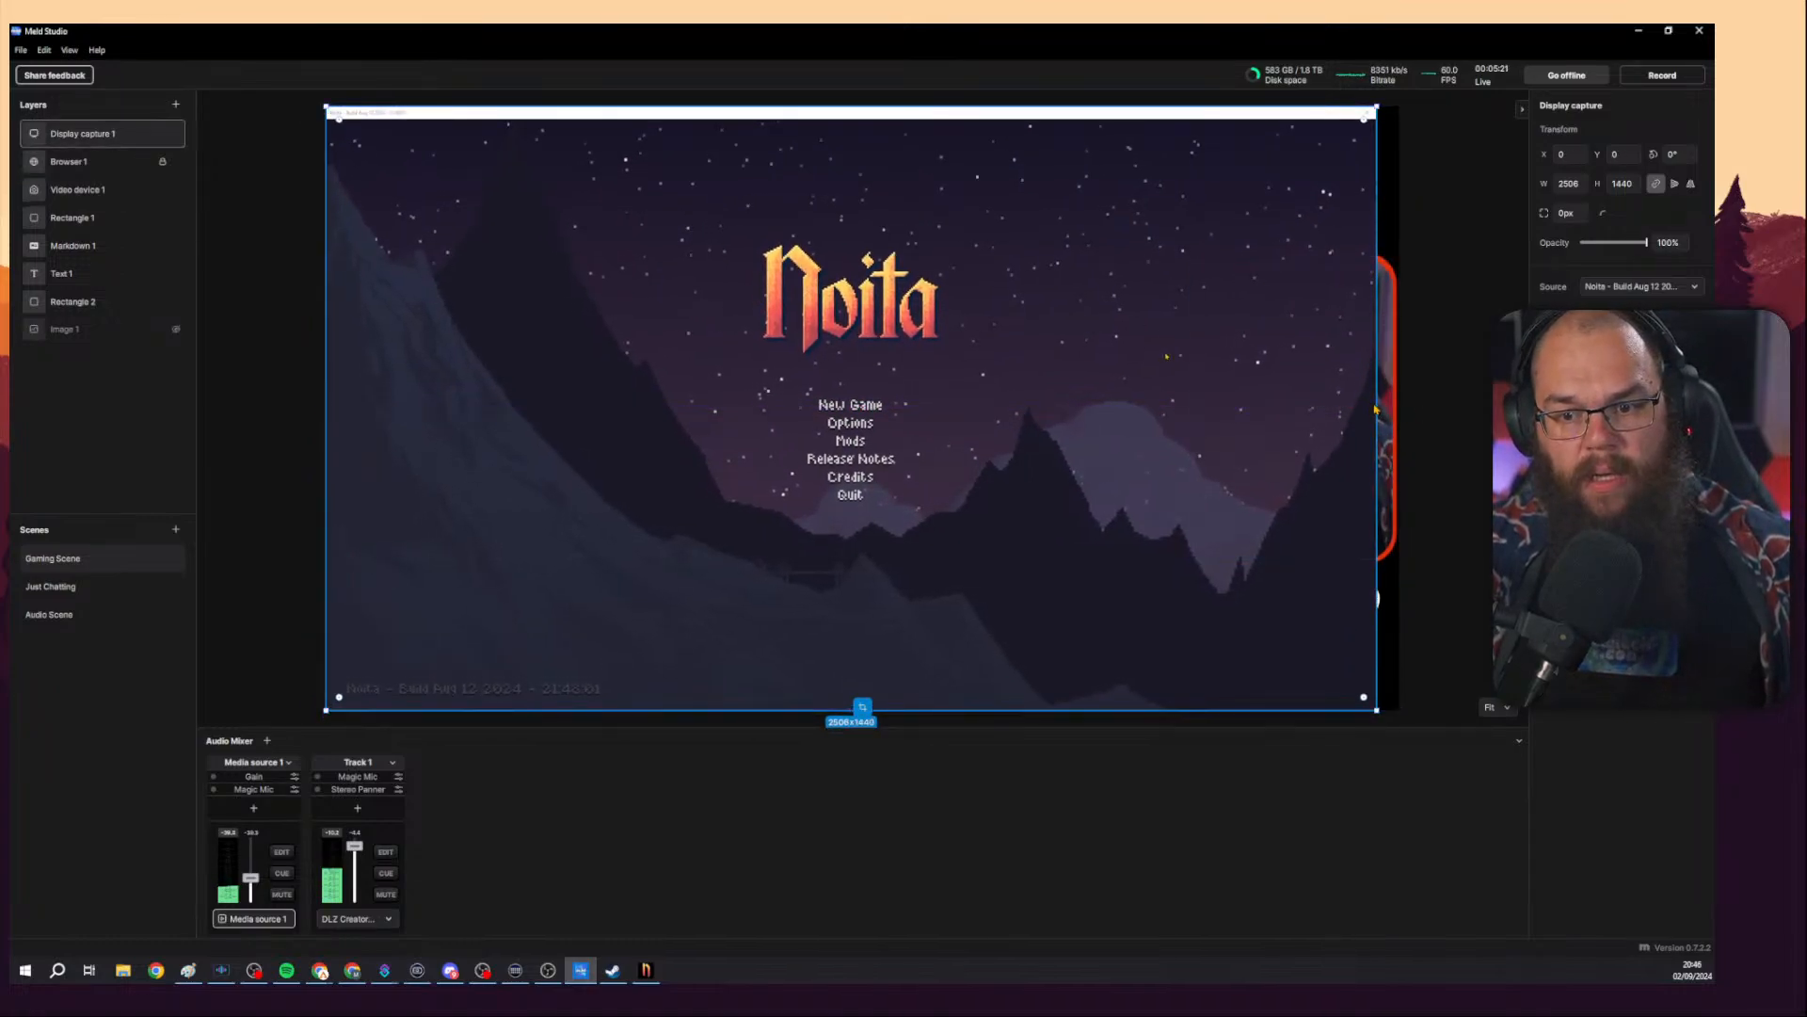
left_click_drag(1055, 411, 1067, 411)
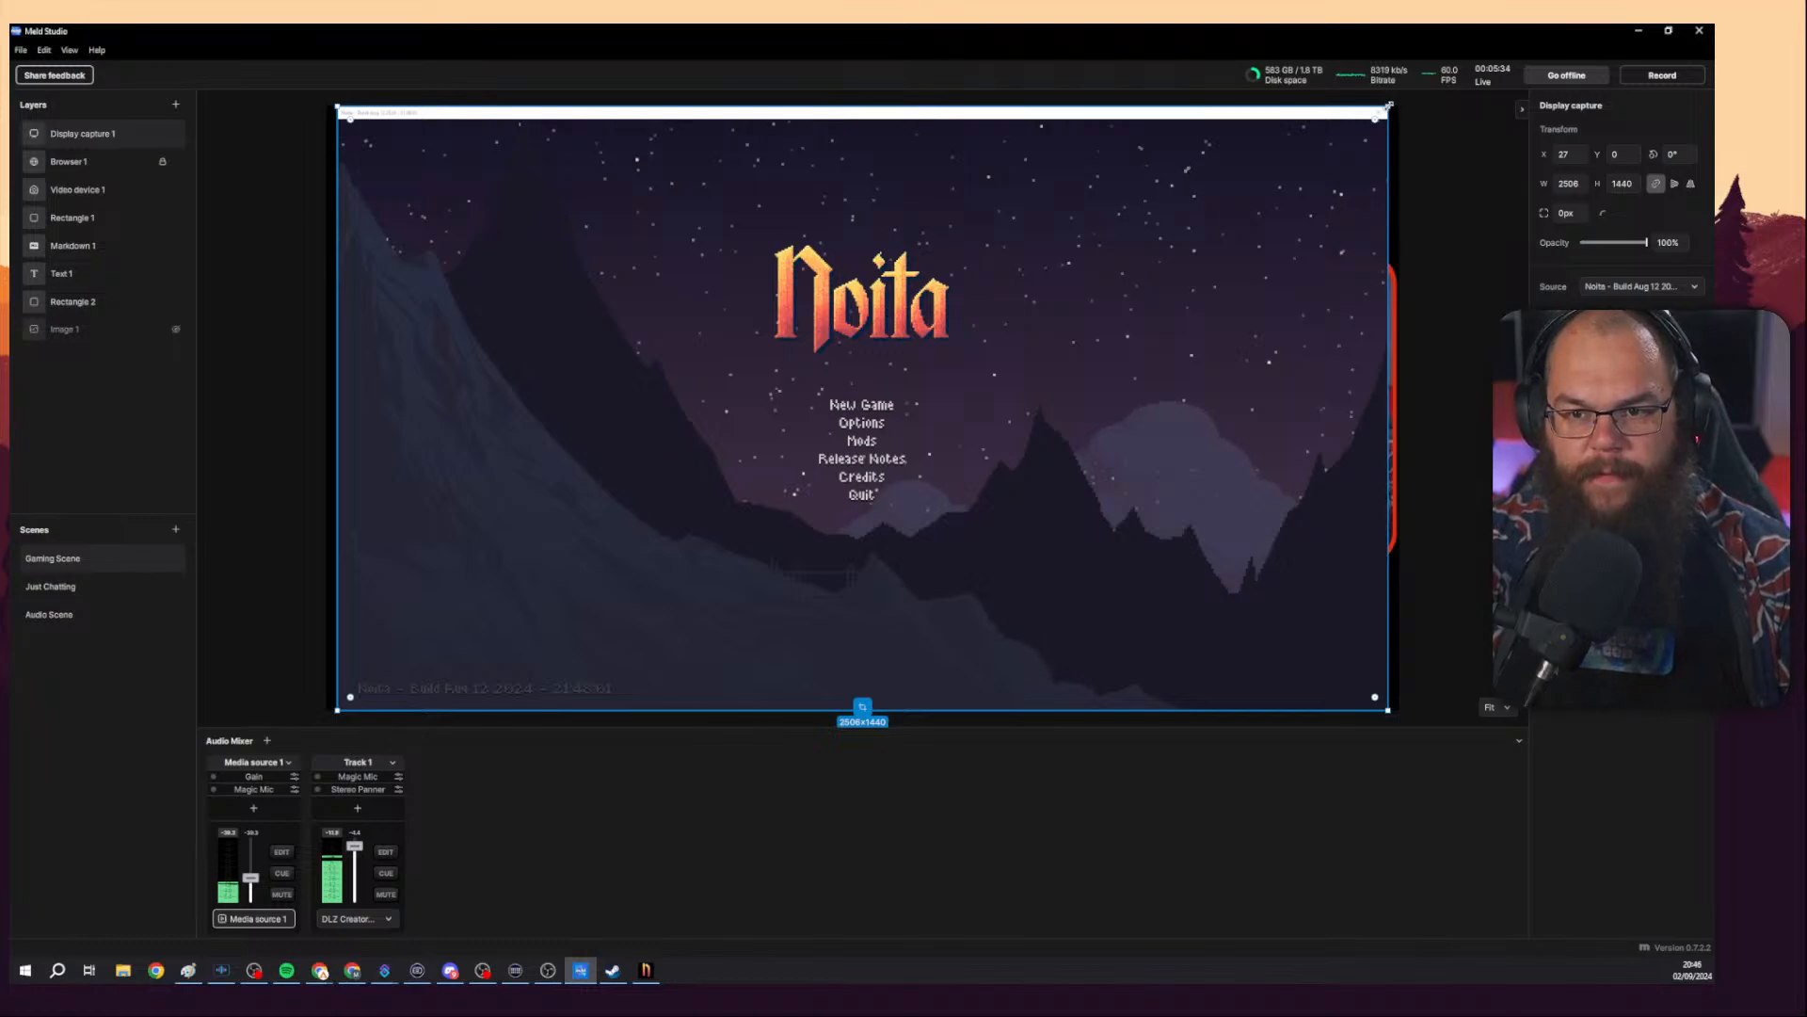
left_click_drag(1388, 105, 1400, 99)
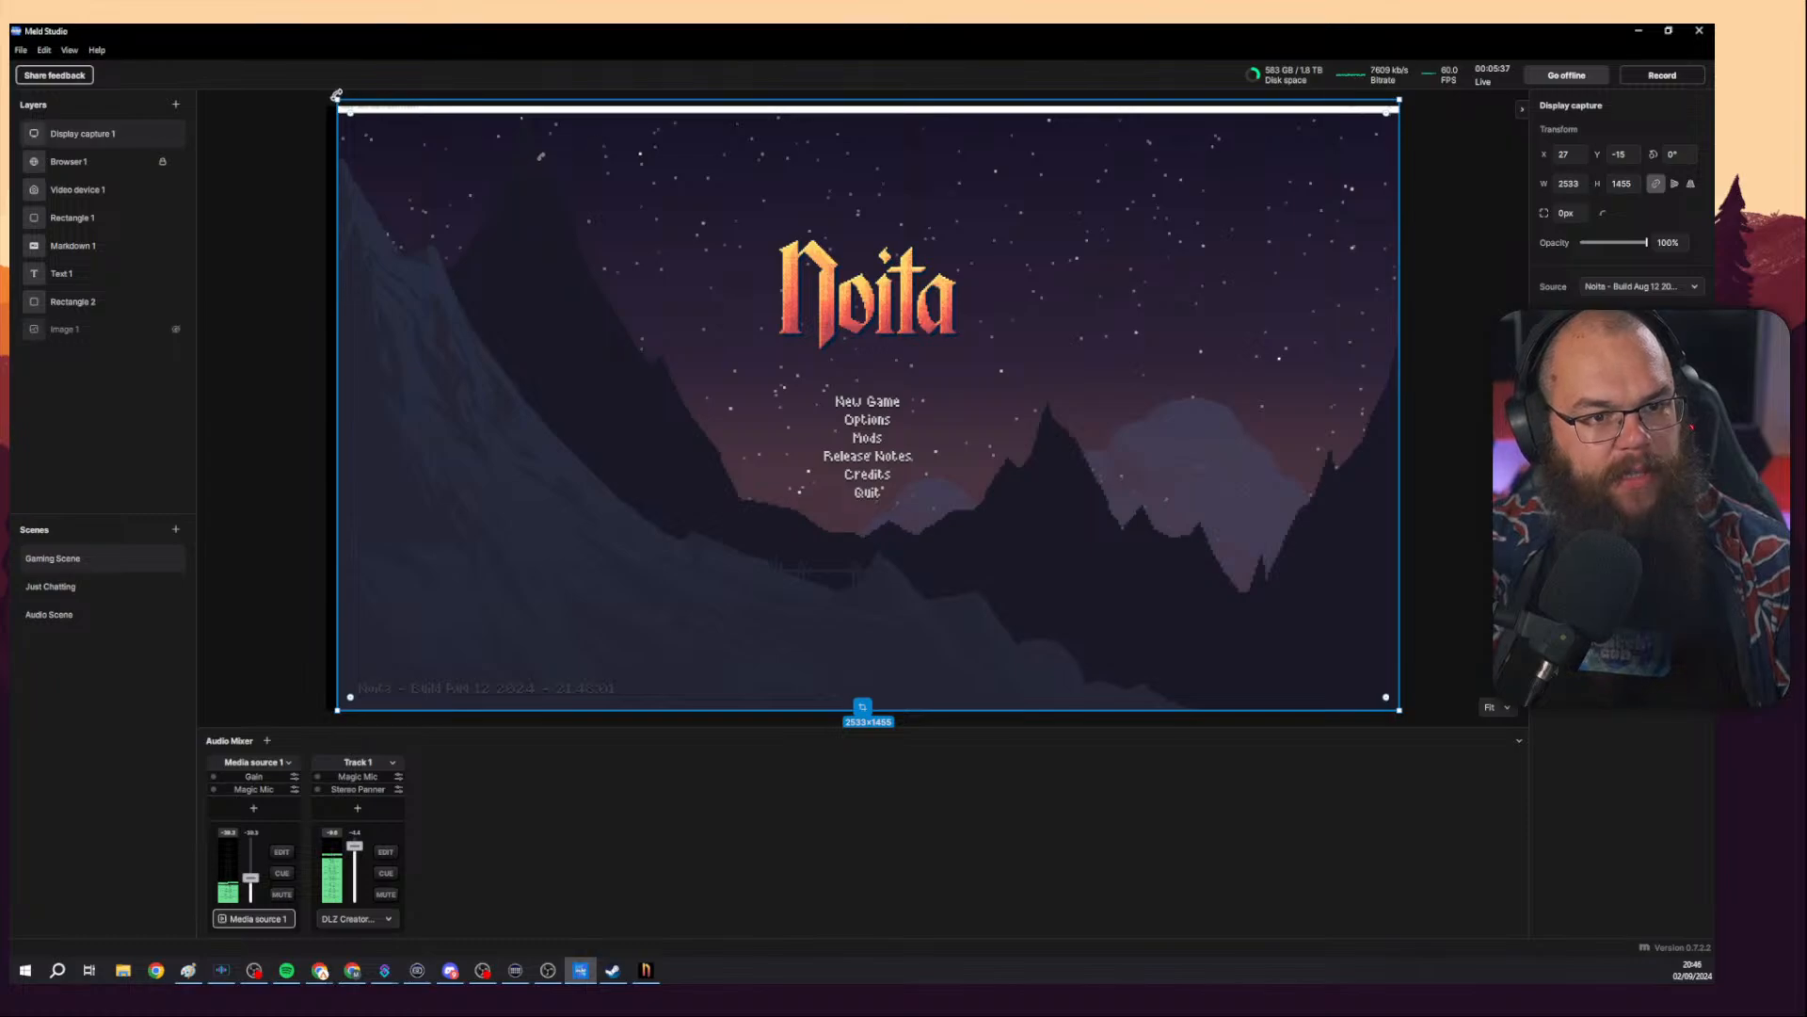
left_click_drag(338, 97, 326, 94)
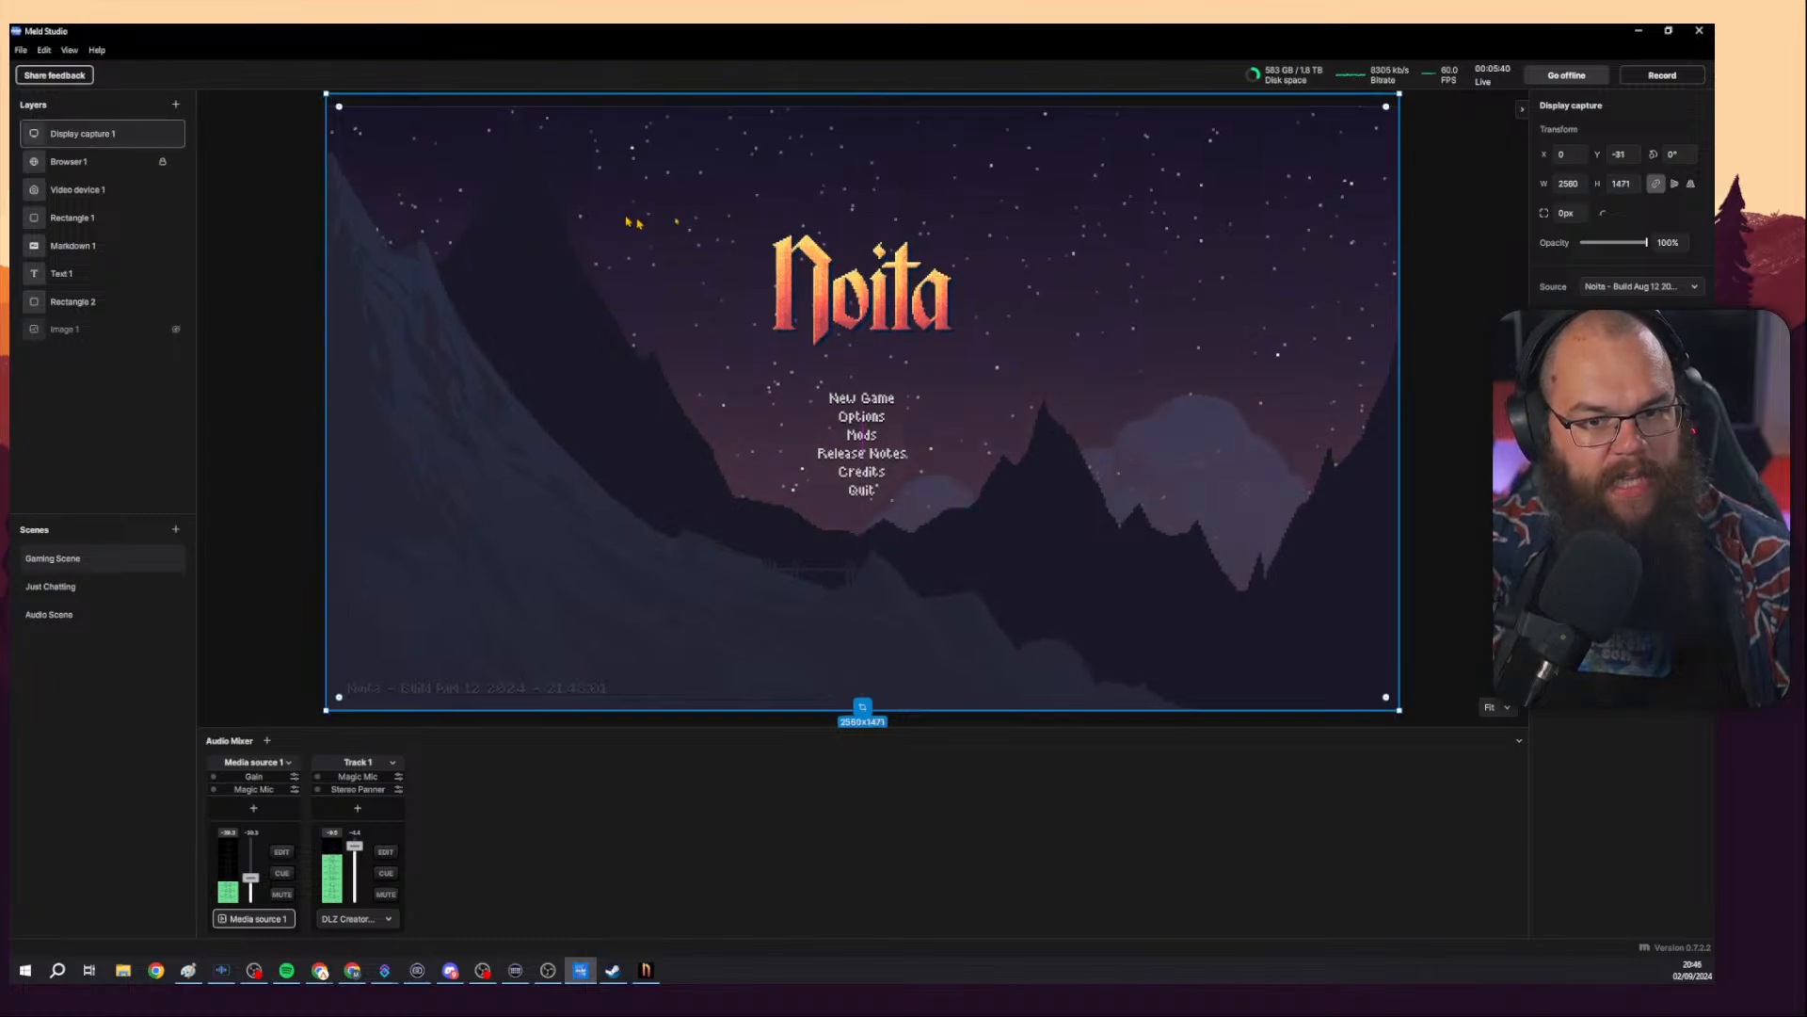
Move the Display capture 1 layer below Rectangle 2 in the layer order and deselect it.
left_click_drag(72, 138, 106, 285)
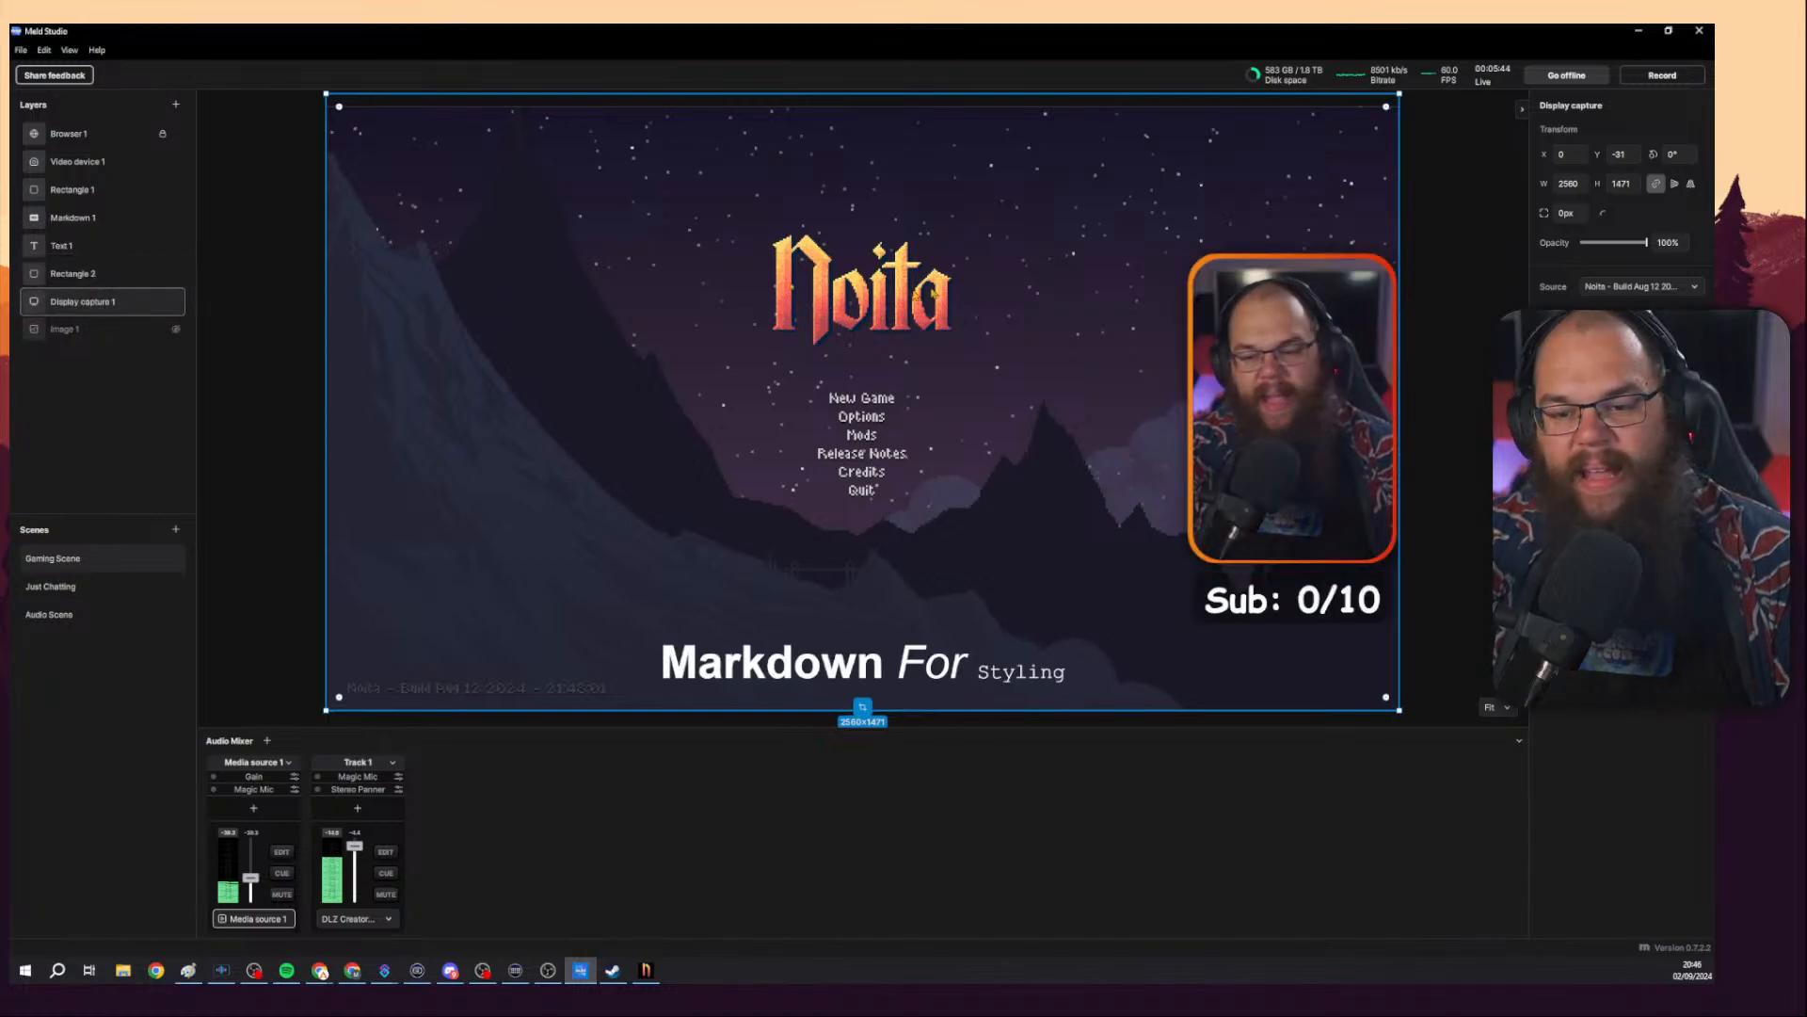
key("Escape")
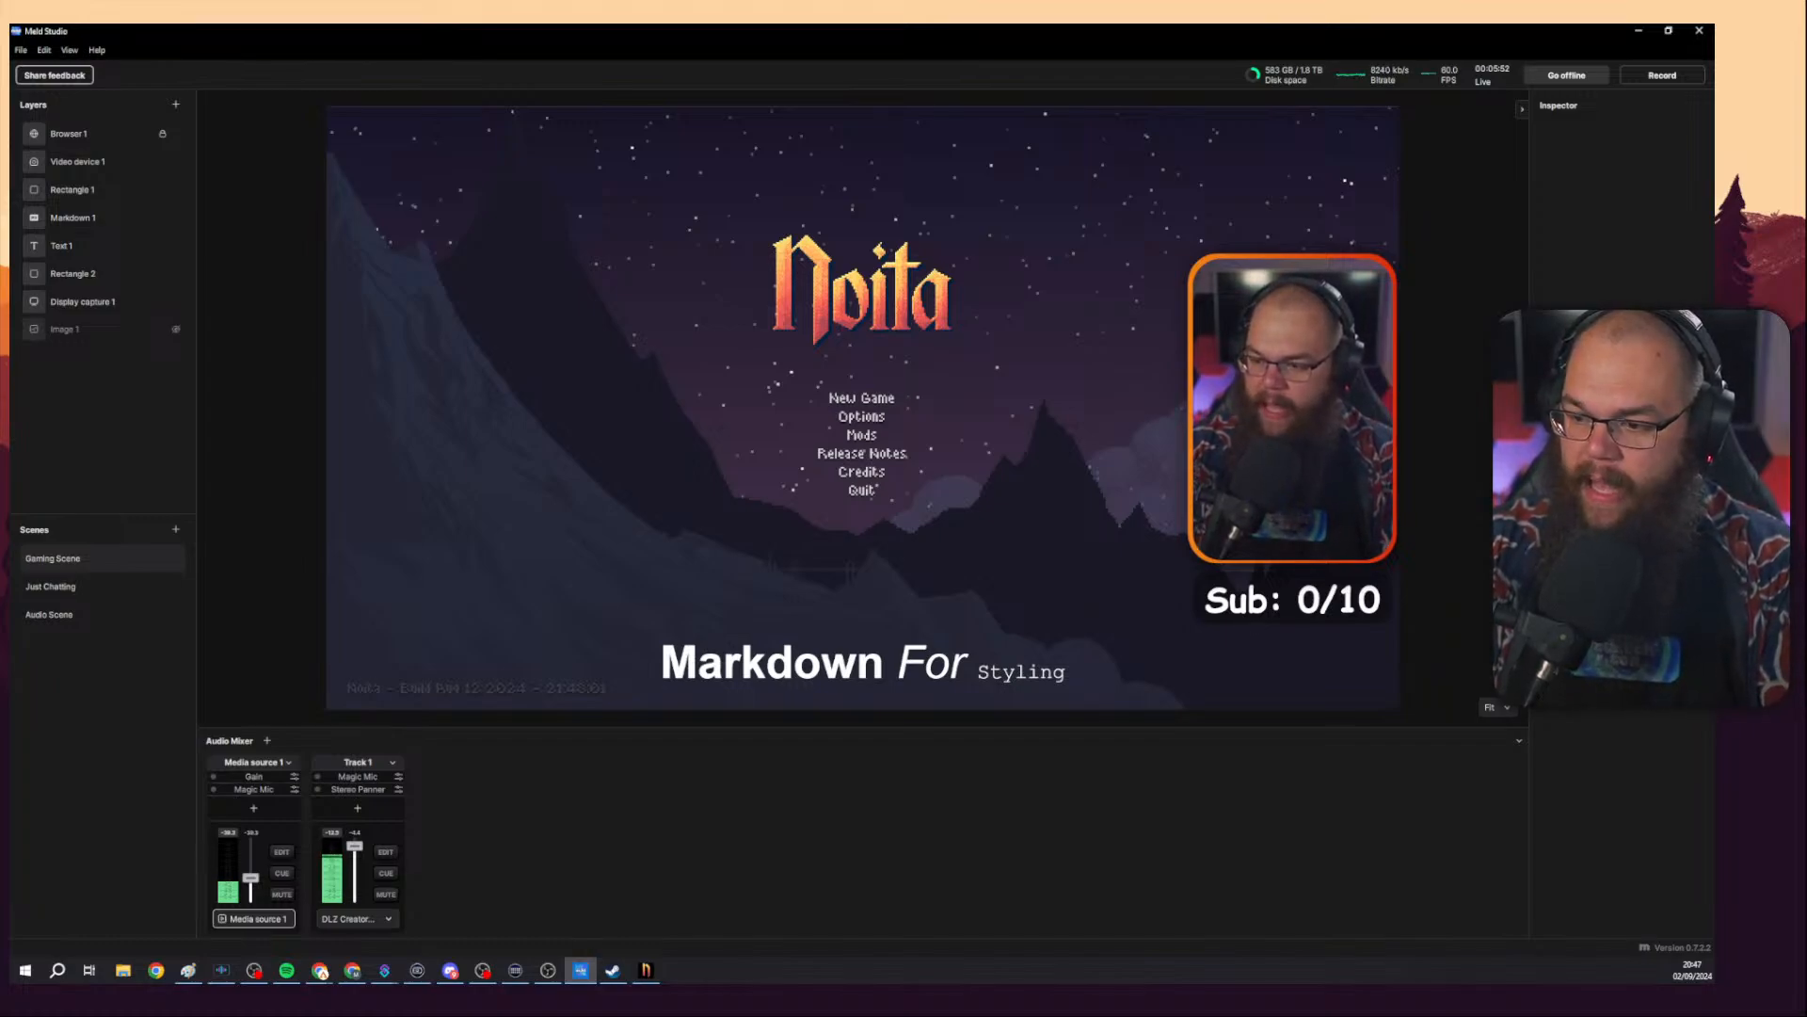
Add a second display capture layer, enlarge it to about 1280 by 720, open its source list, and delete that layer.
left_click(176, 104)
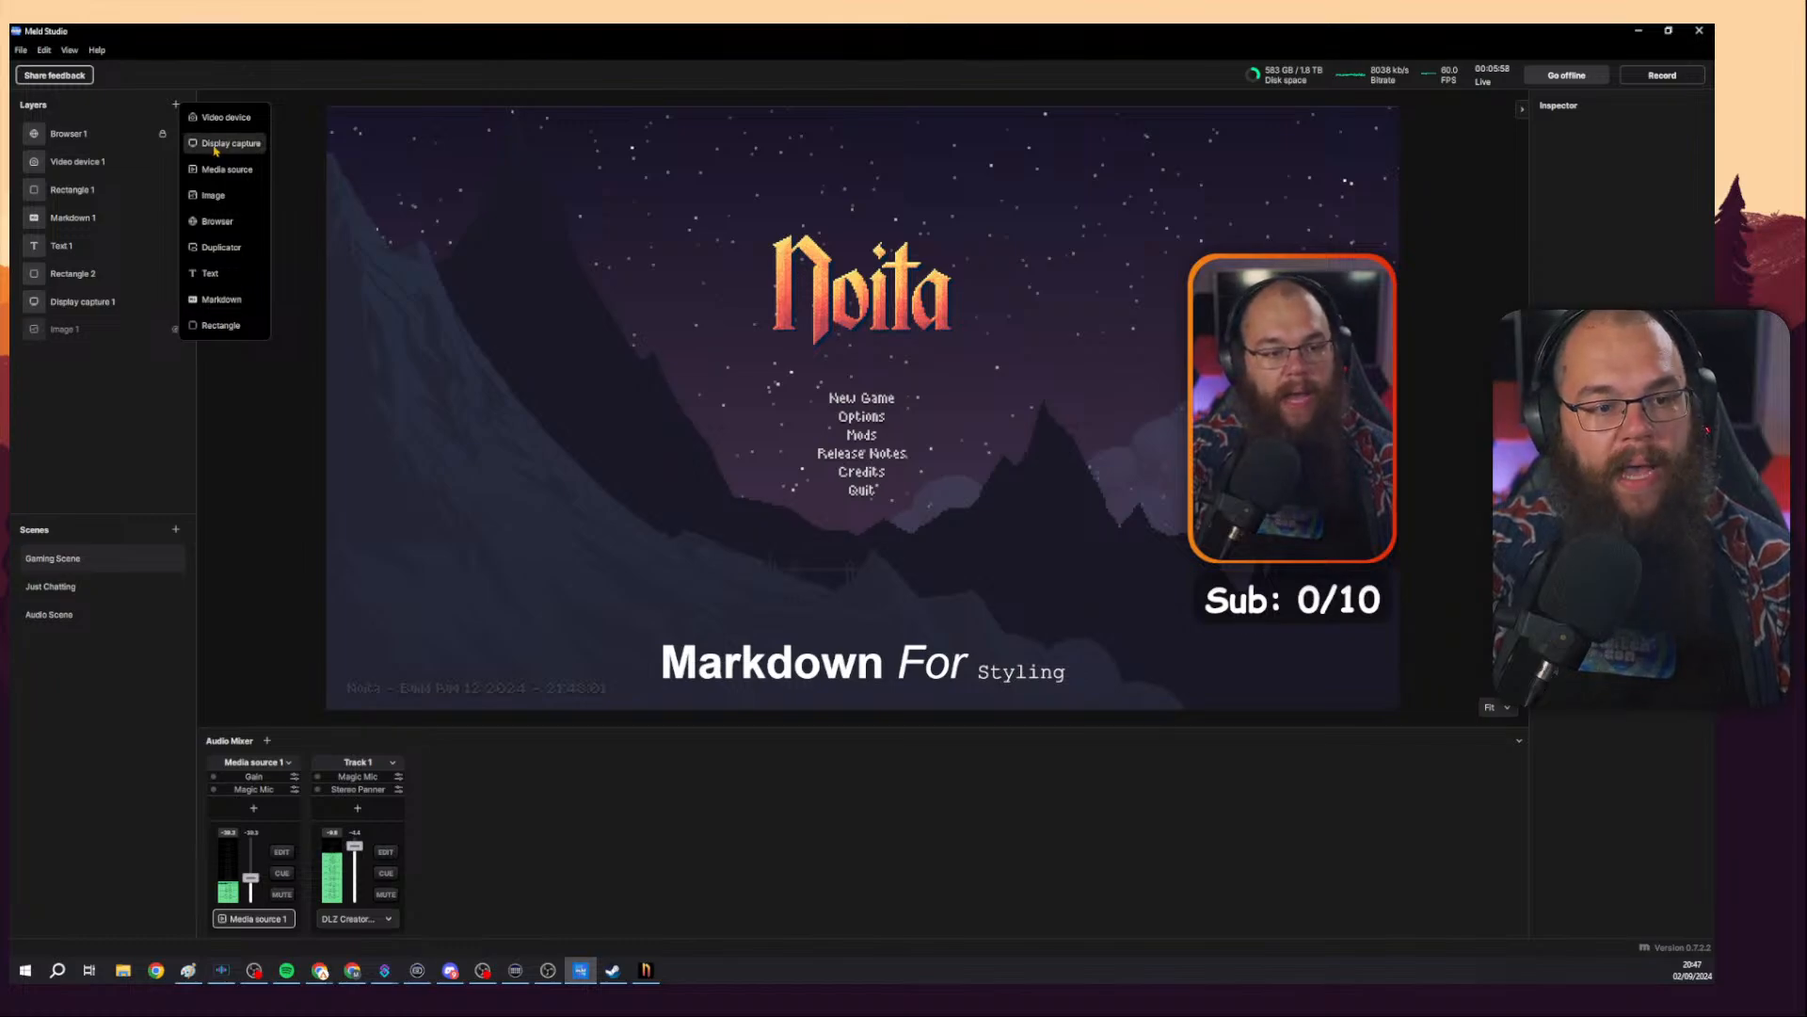
left_click(216, 146)
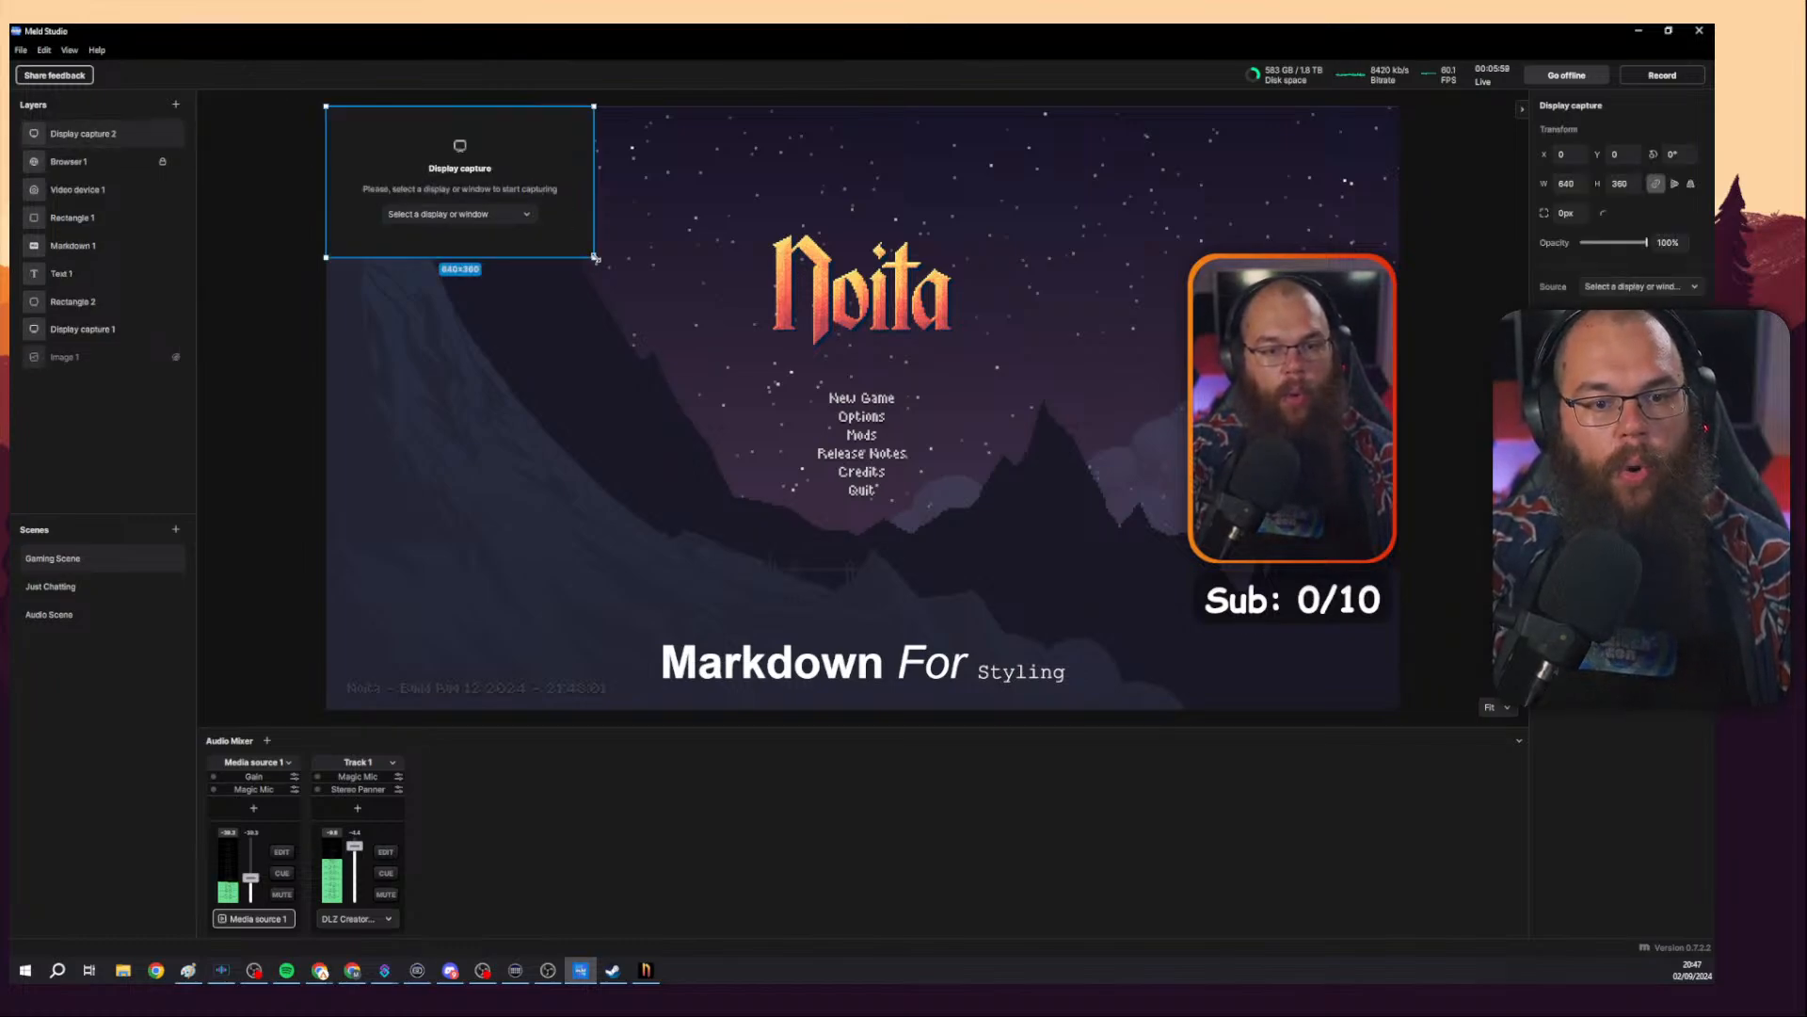
left_click_drag(595, 257, 860, 403)
left_click_drag(747, 253, 957, 339)
left_click(843, 377)
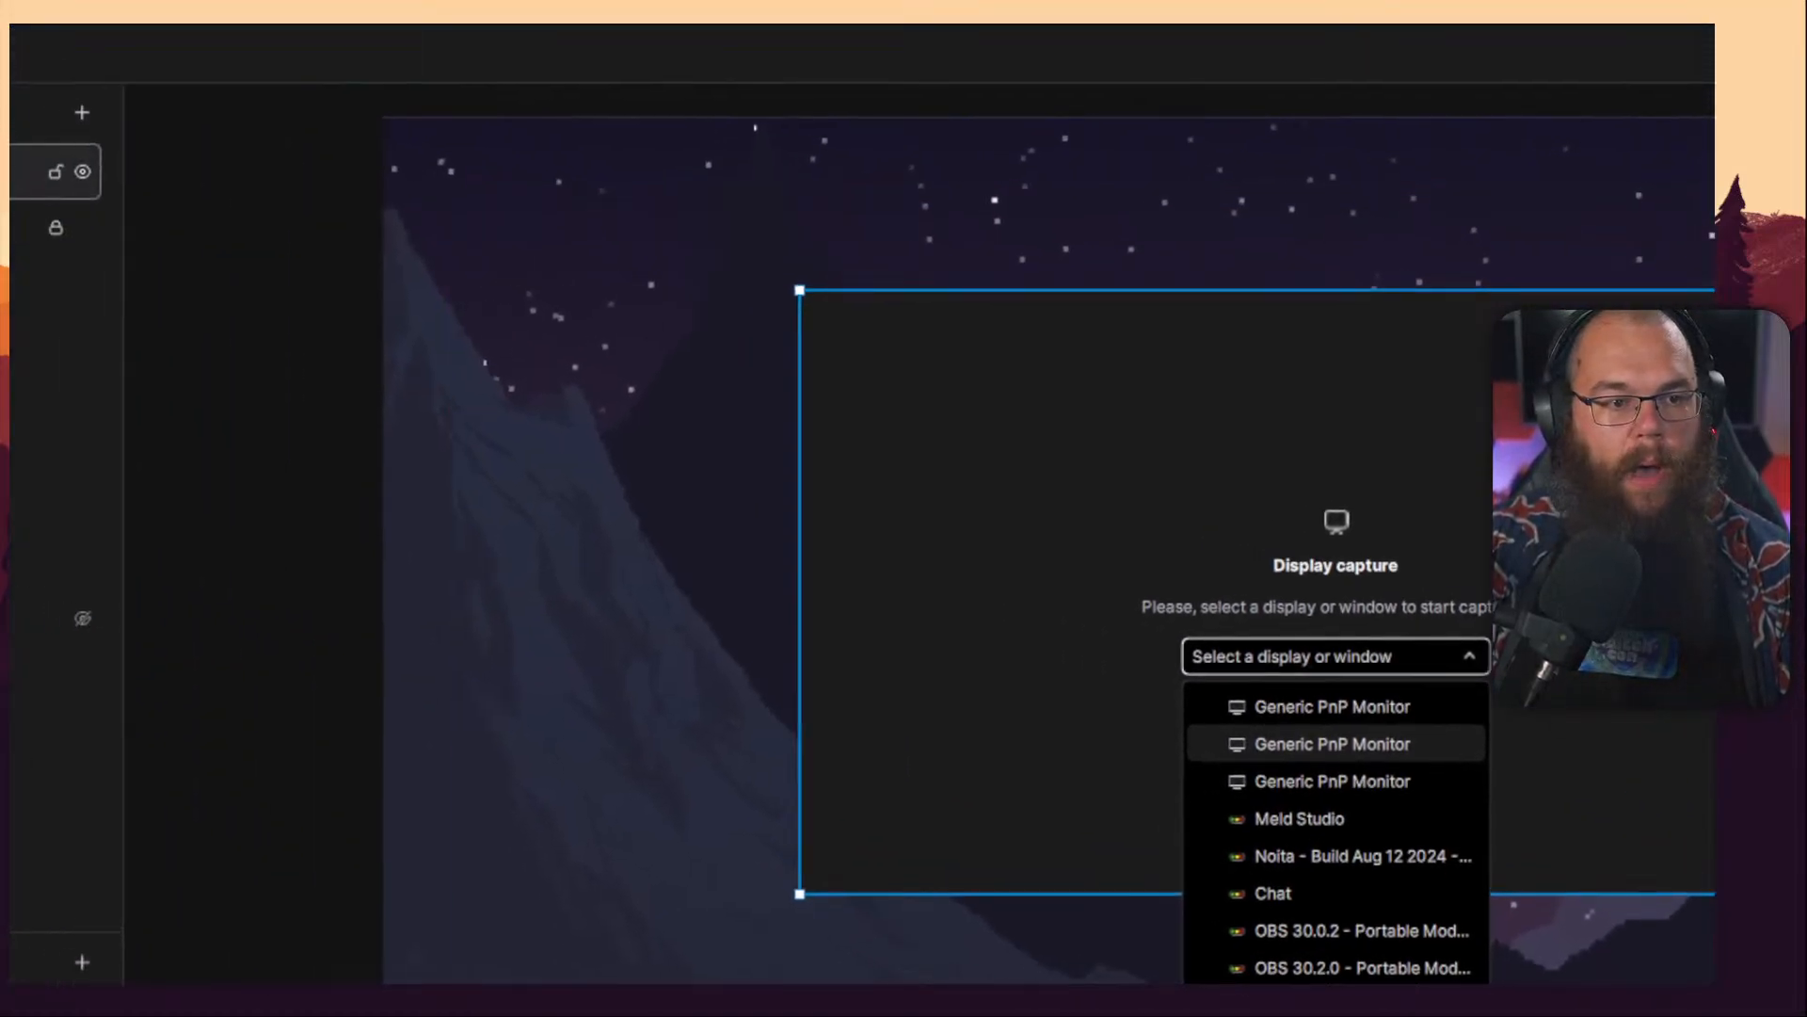
right_click(141, 228)
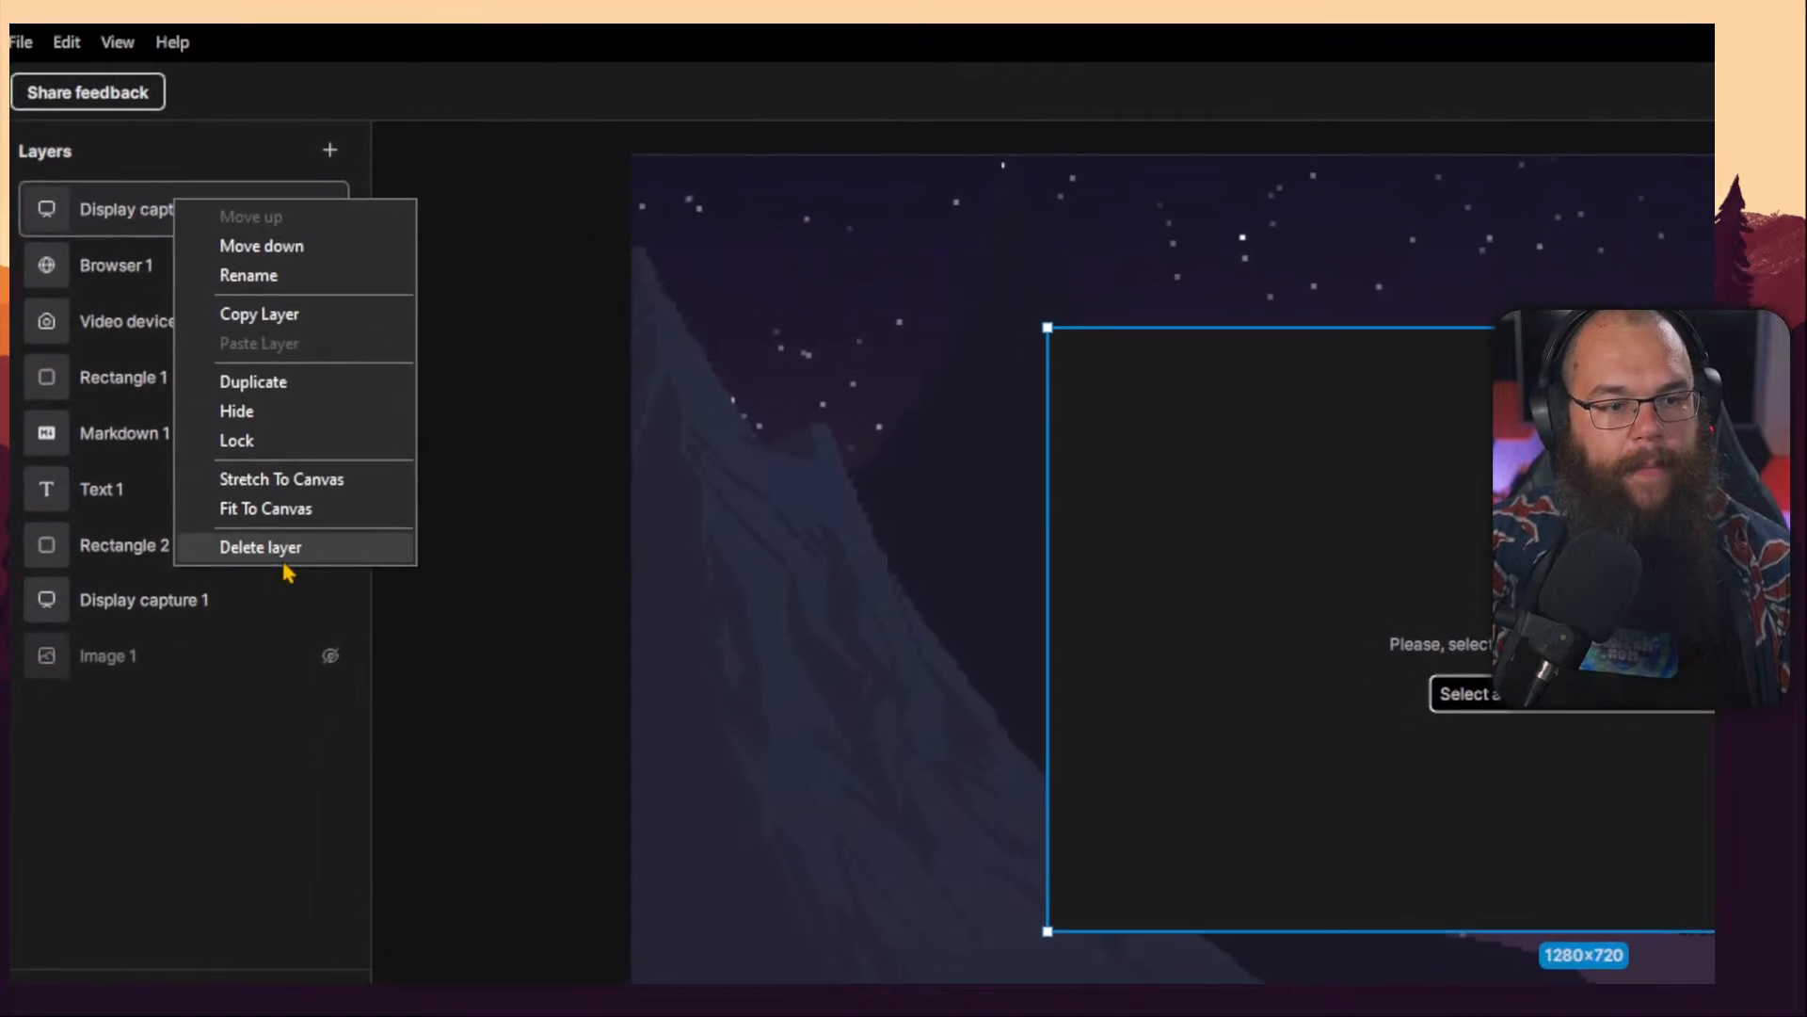
left_click(285, 563)
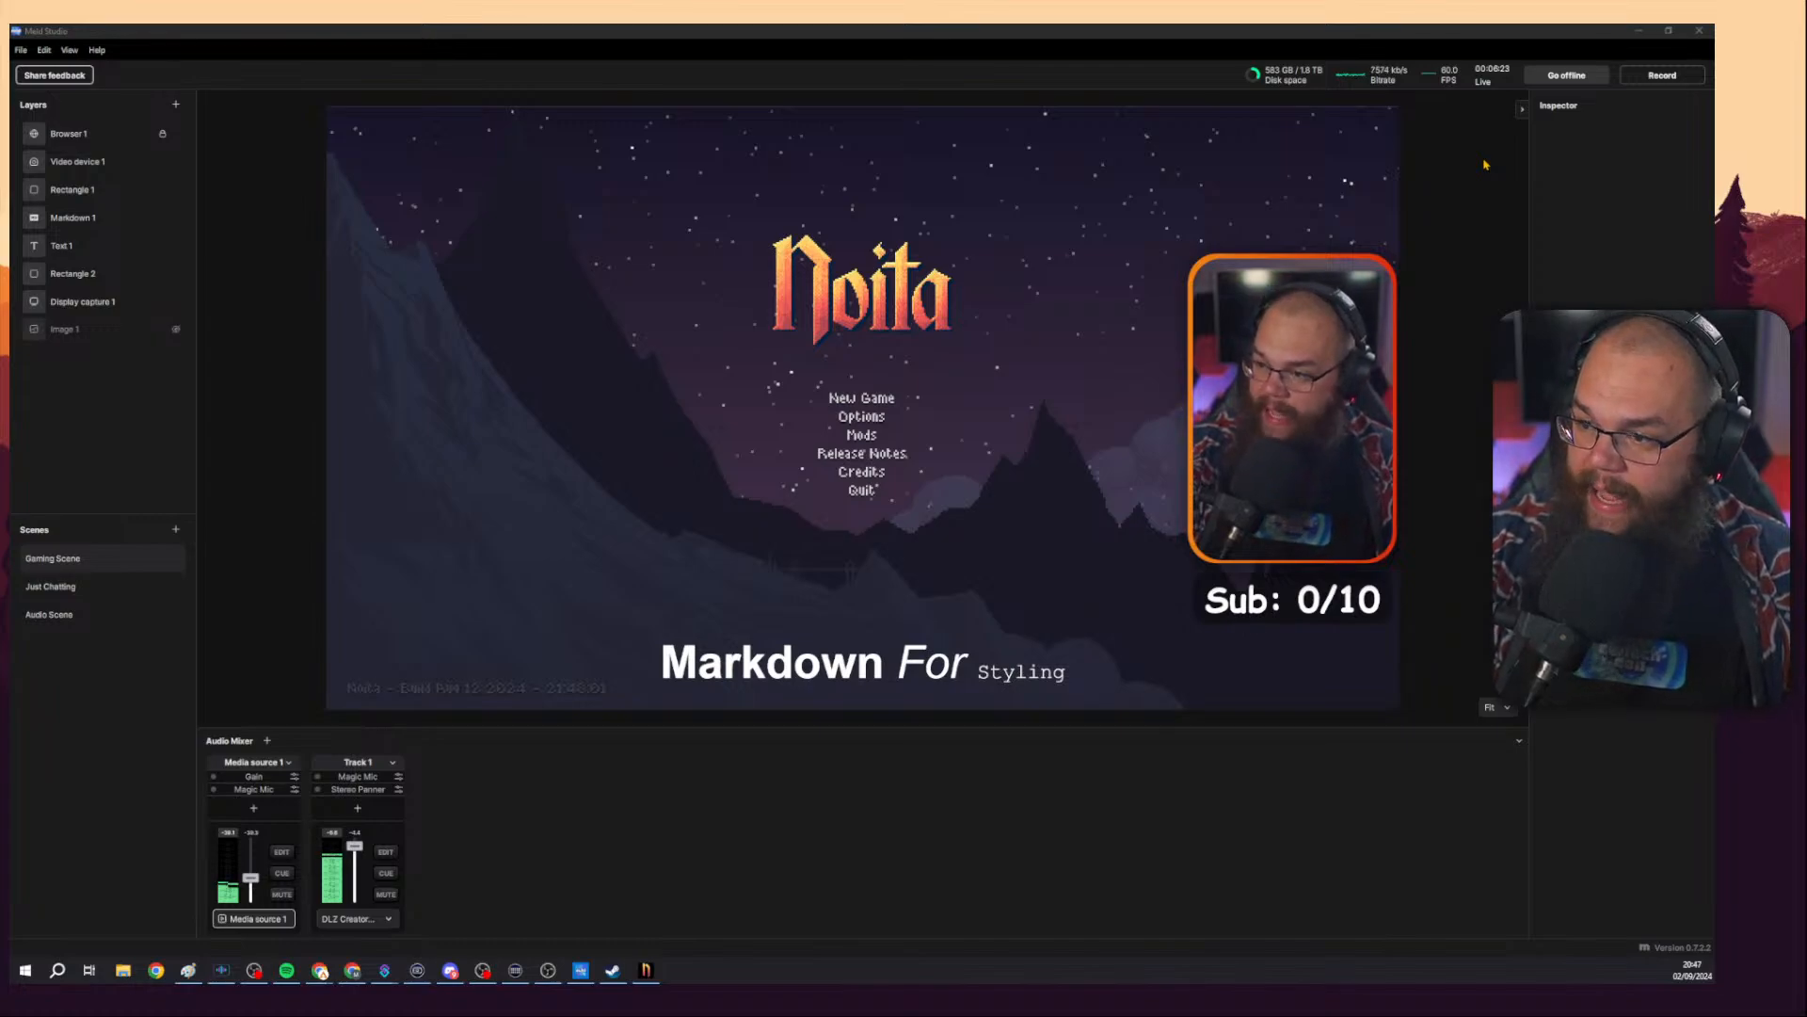
Examine the Meld Studio website's interface preview in the browser, then return to Meld Studio.
key("alt+Tab")
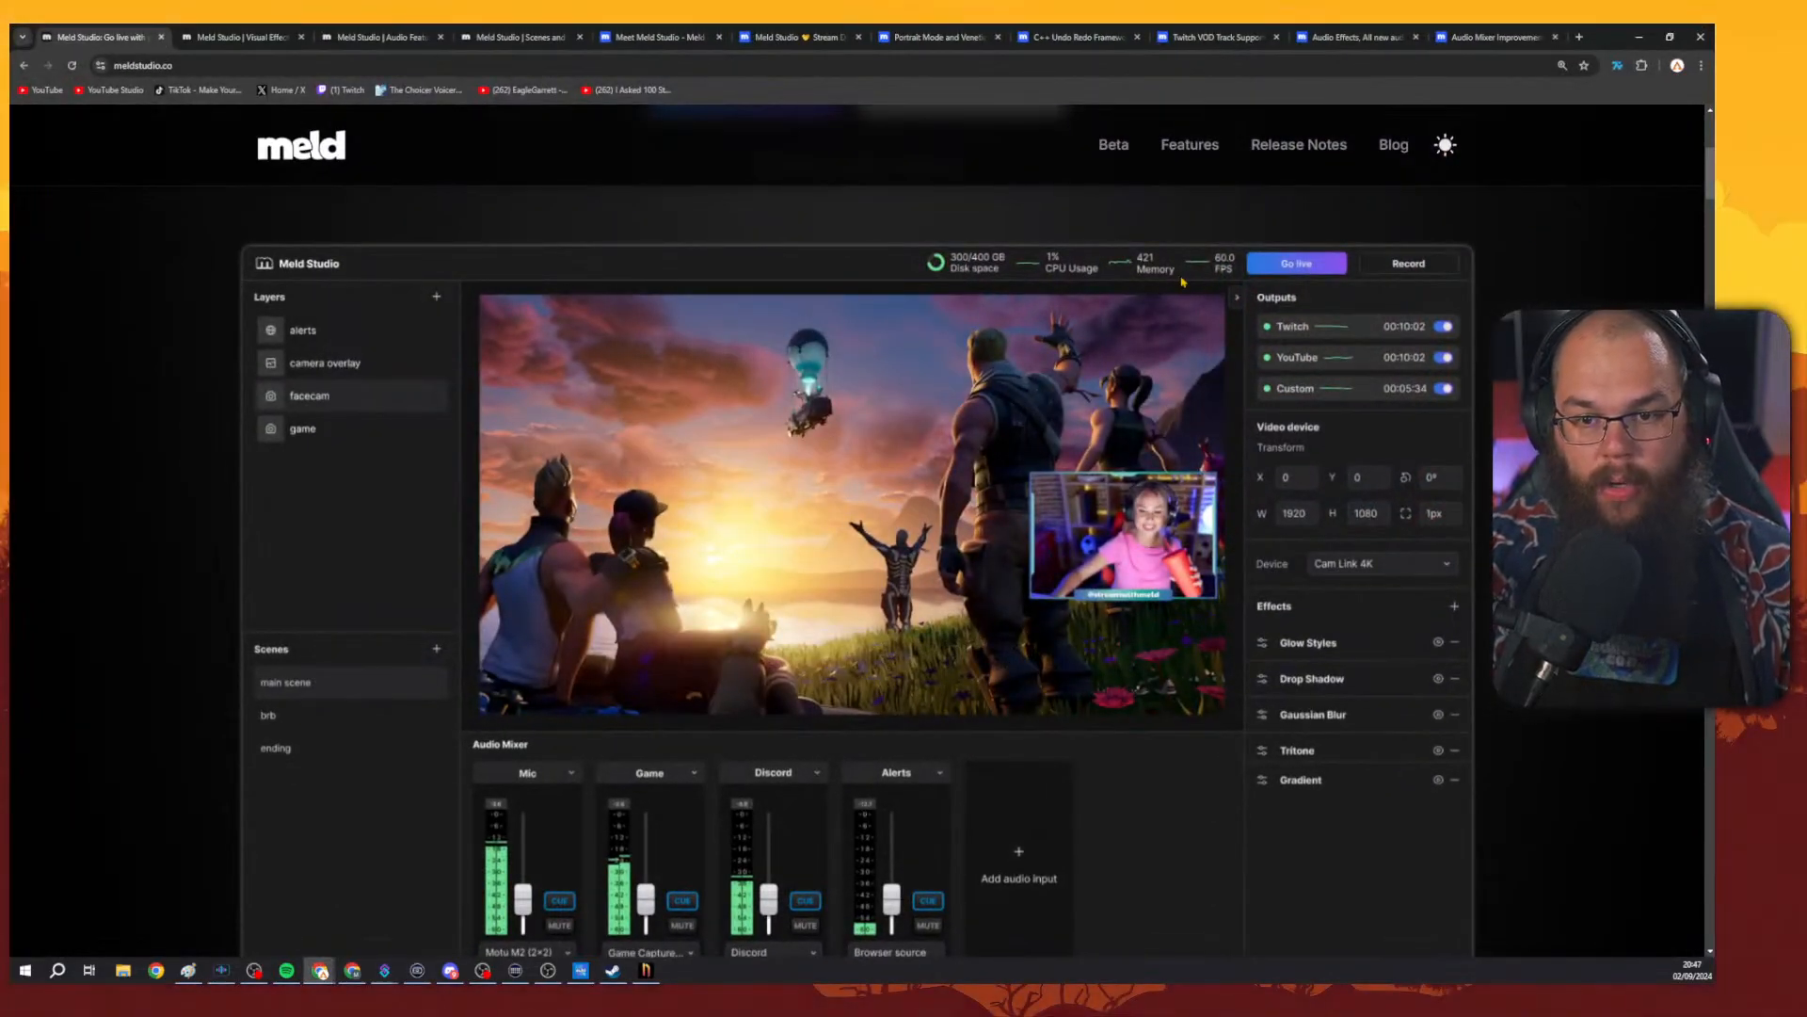
double_click(1050, 271)
left_click(1056, 270)
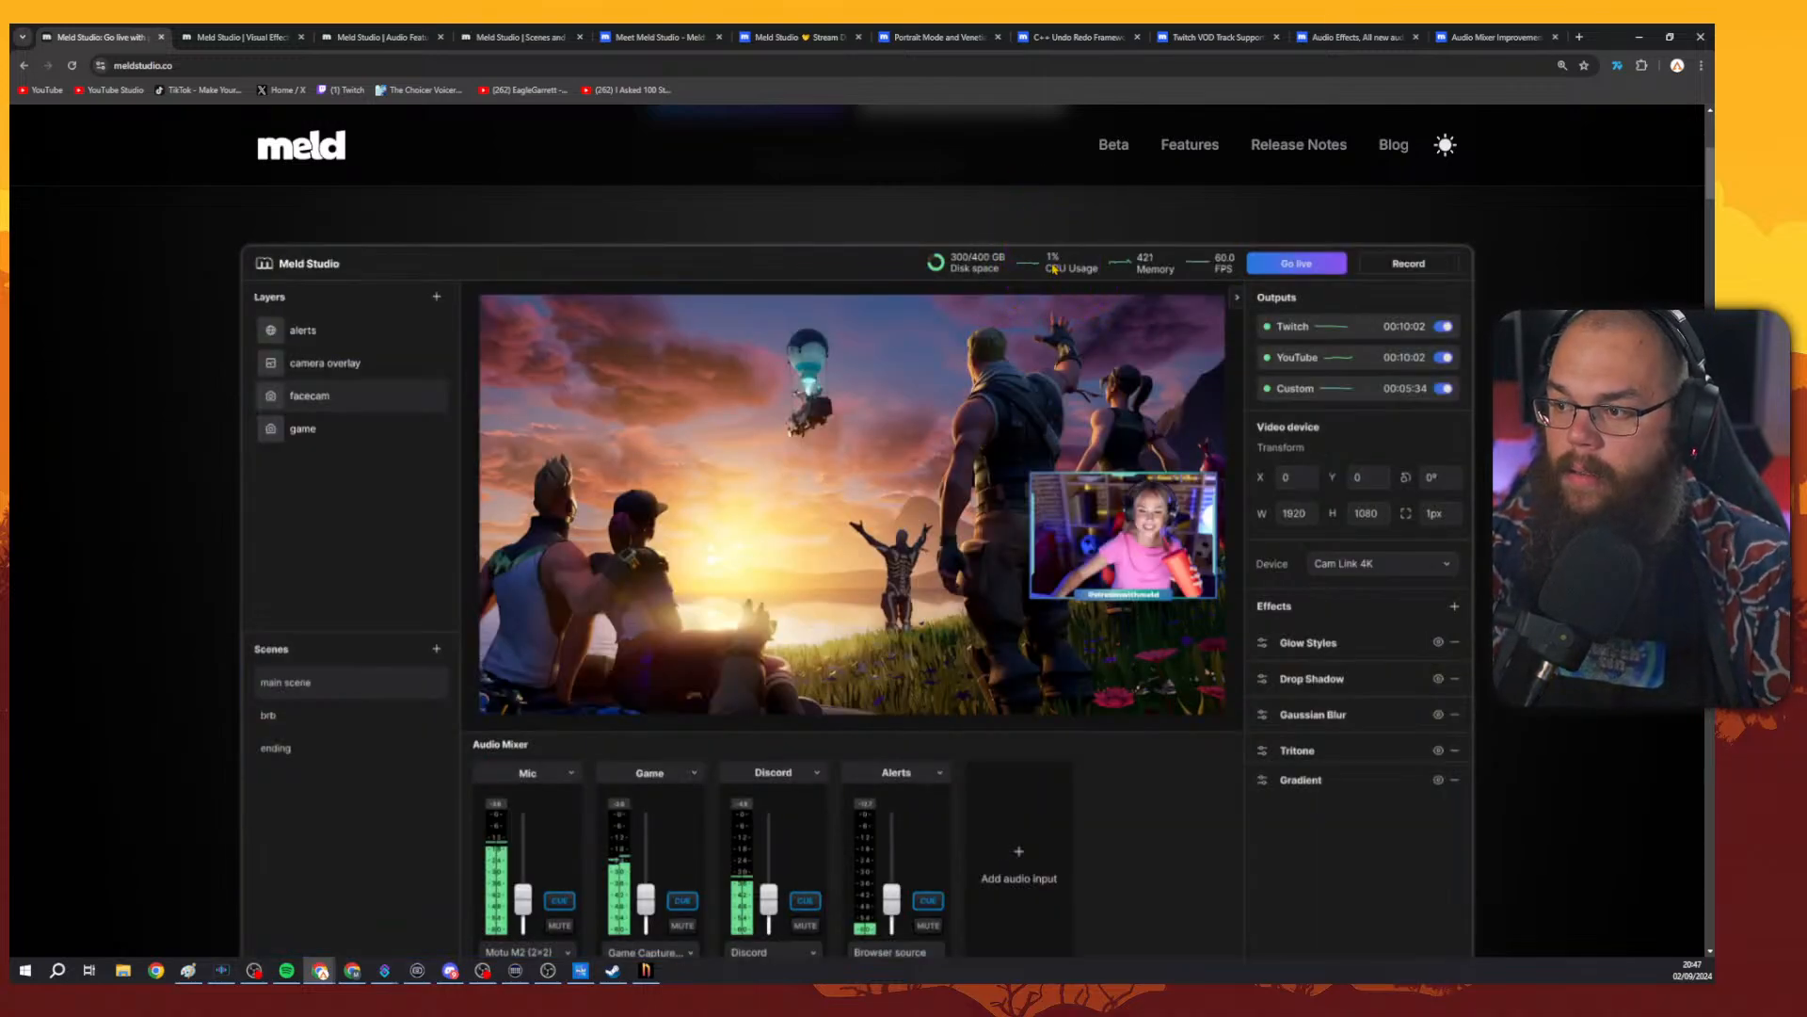
left_click(1639, 36)
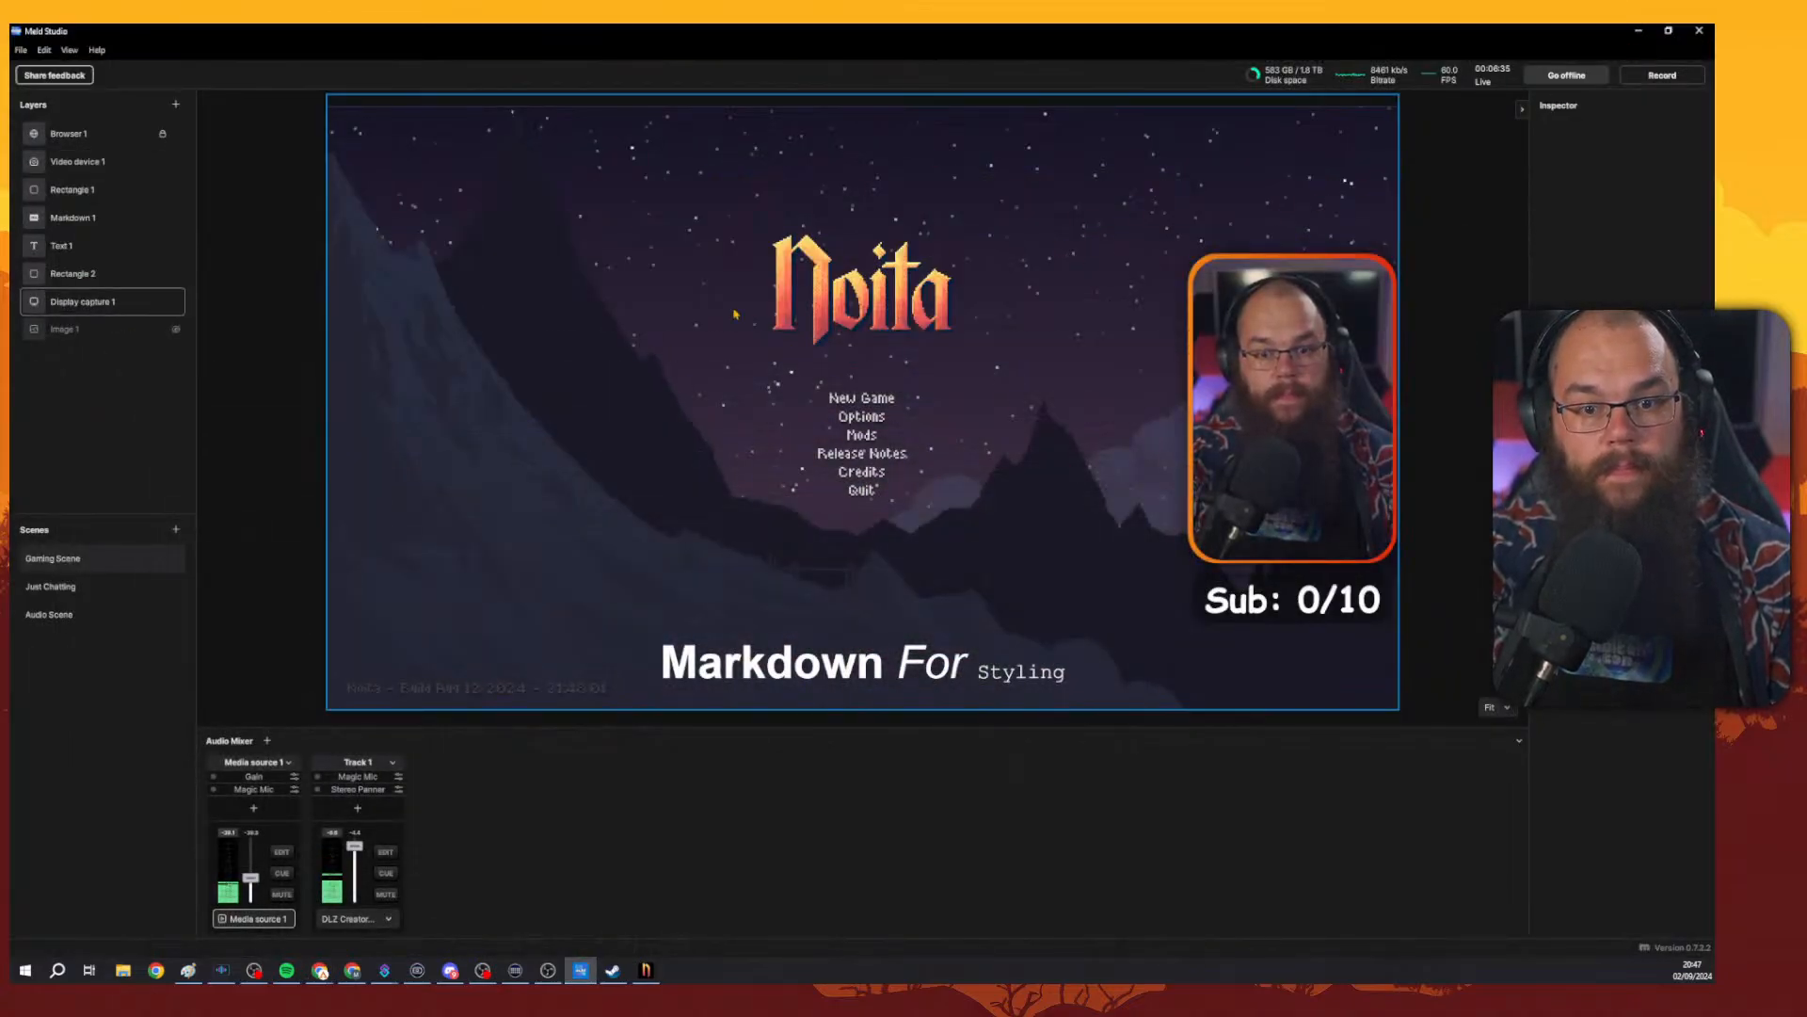
left_click(1487, 317)
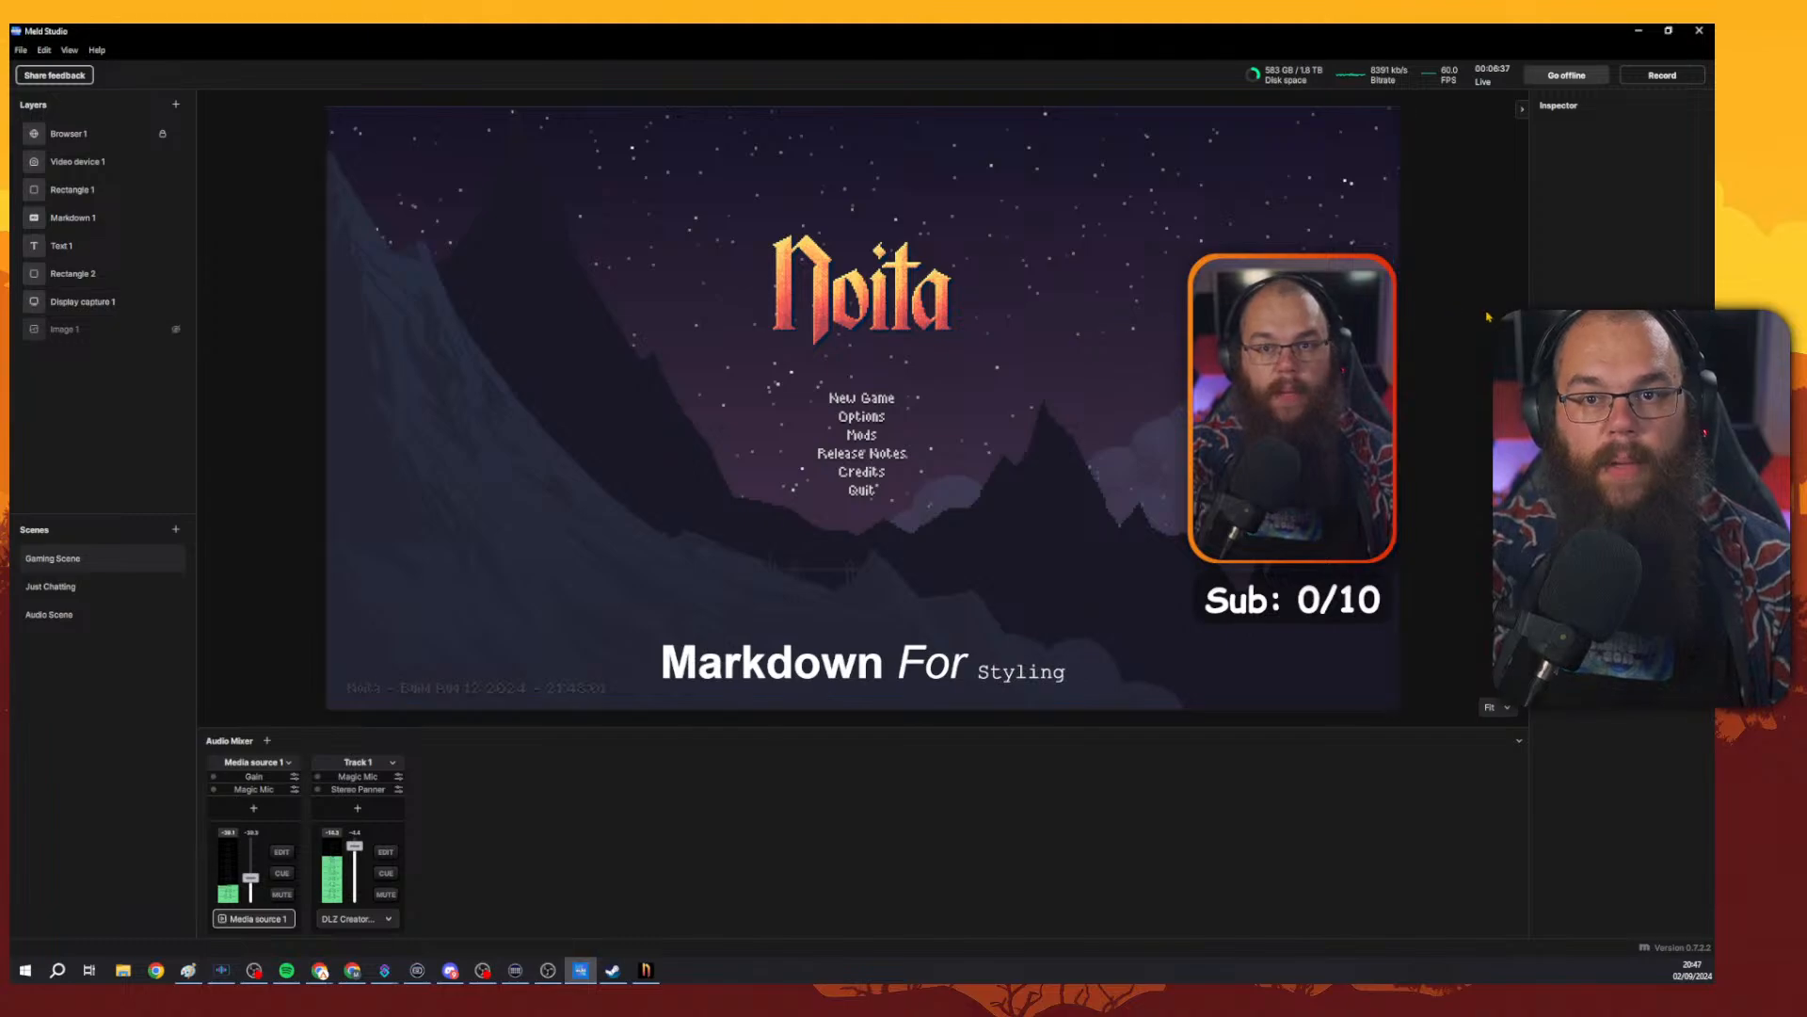
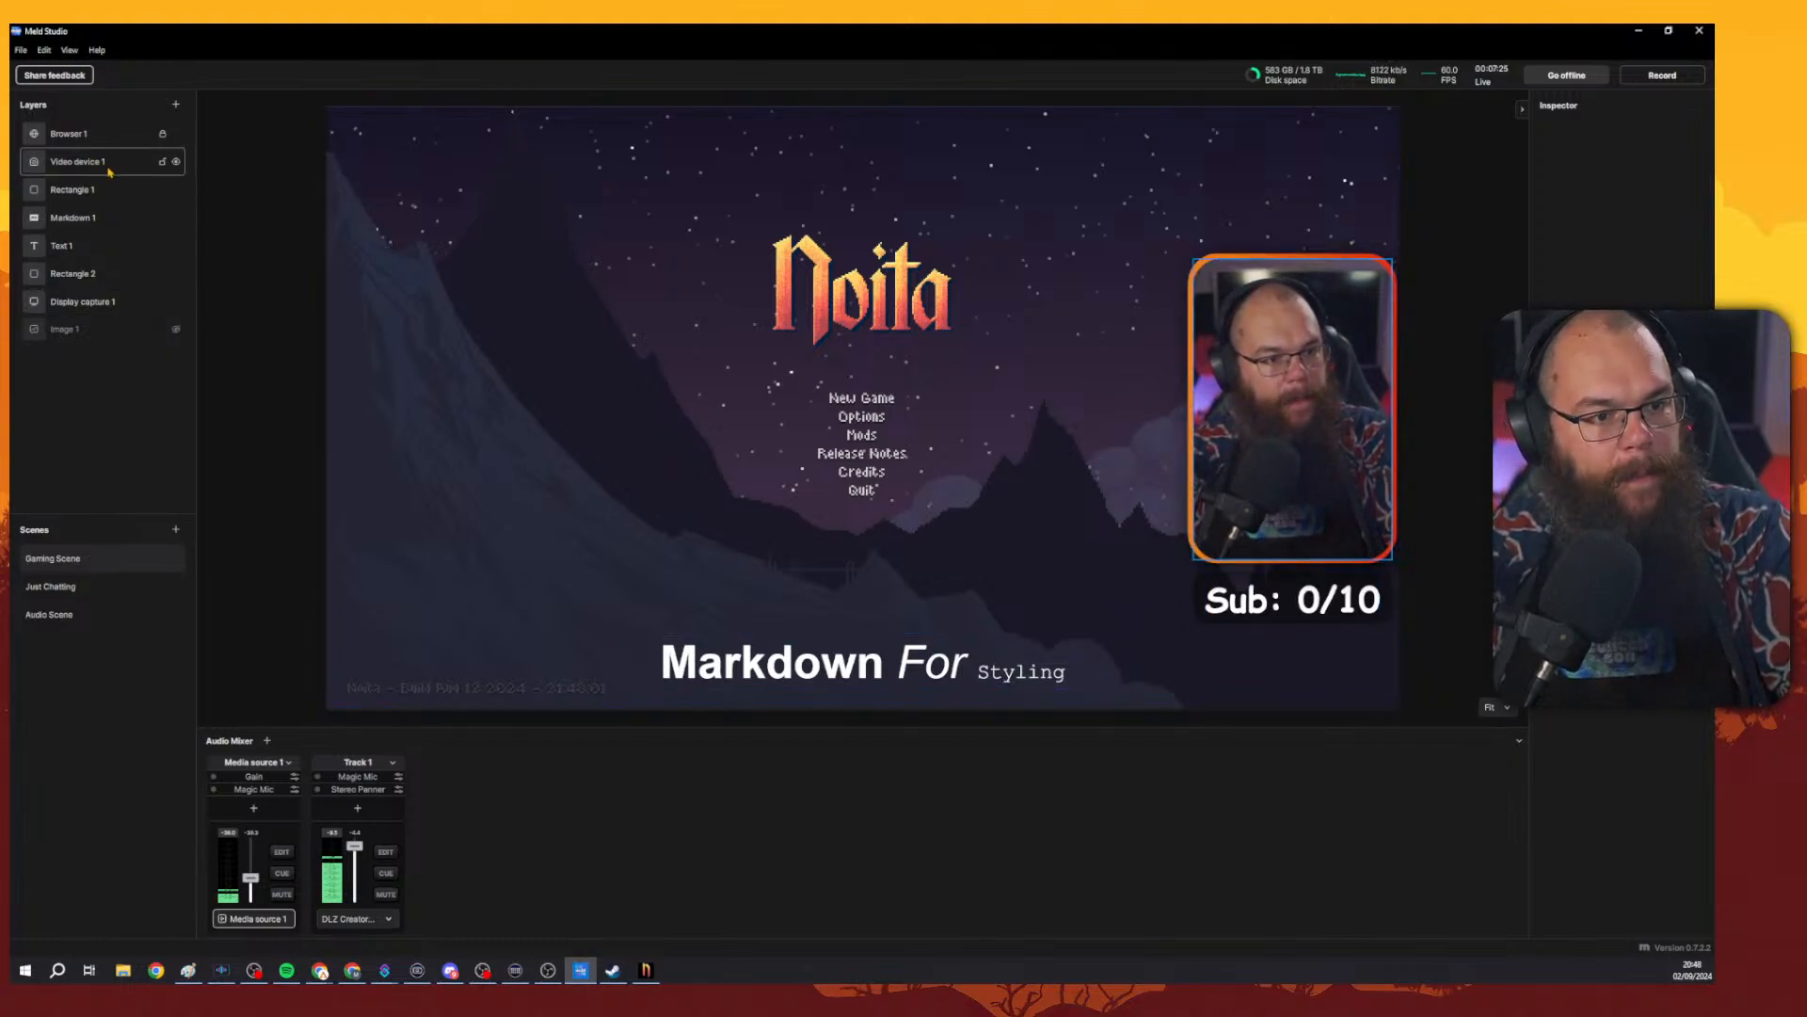
Add a new media source layer and move it below Rectangle 2 in the layer list.
left_click(176, 106)
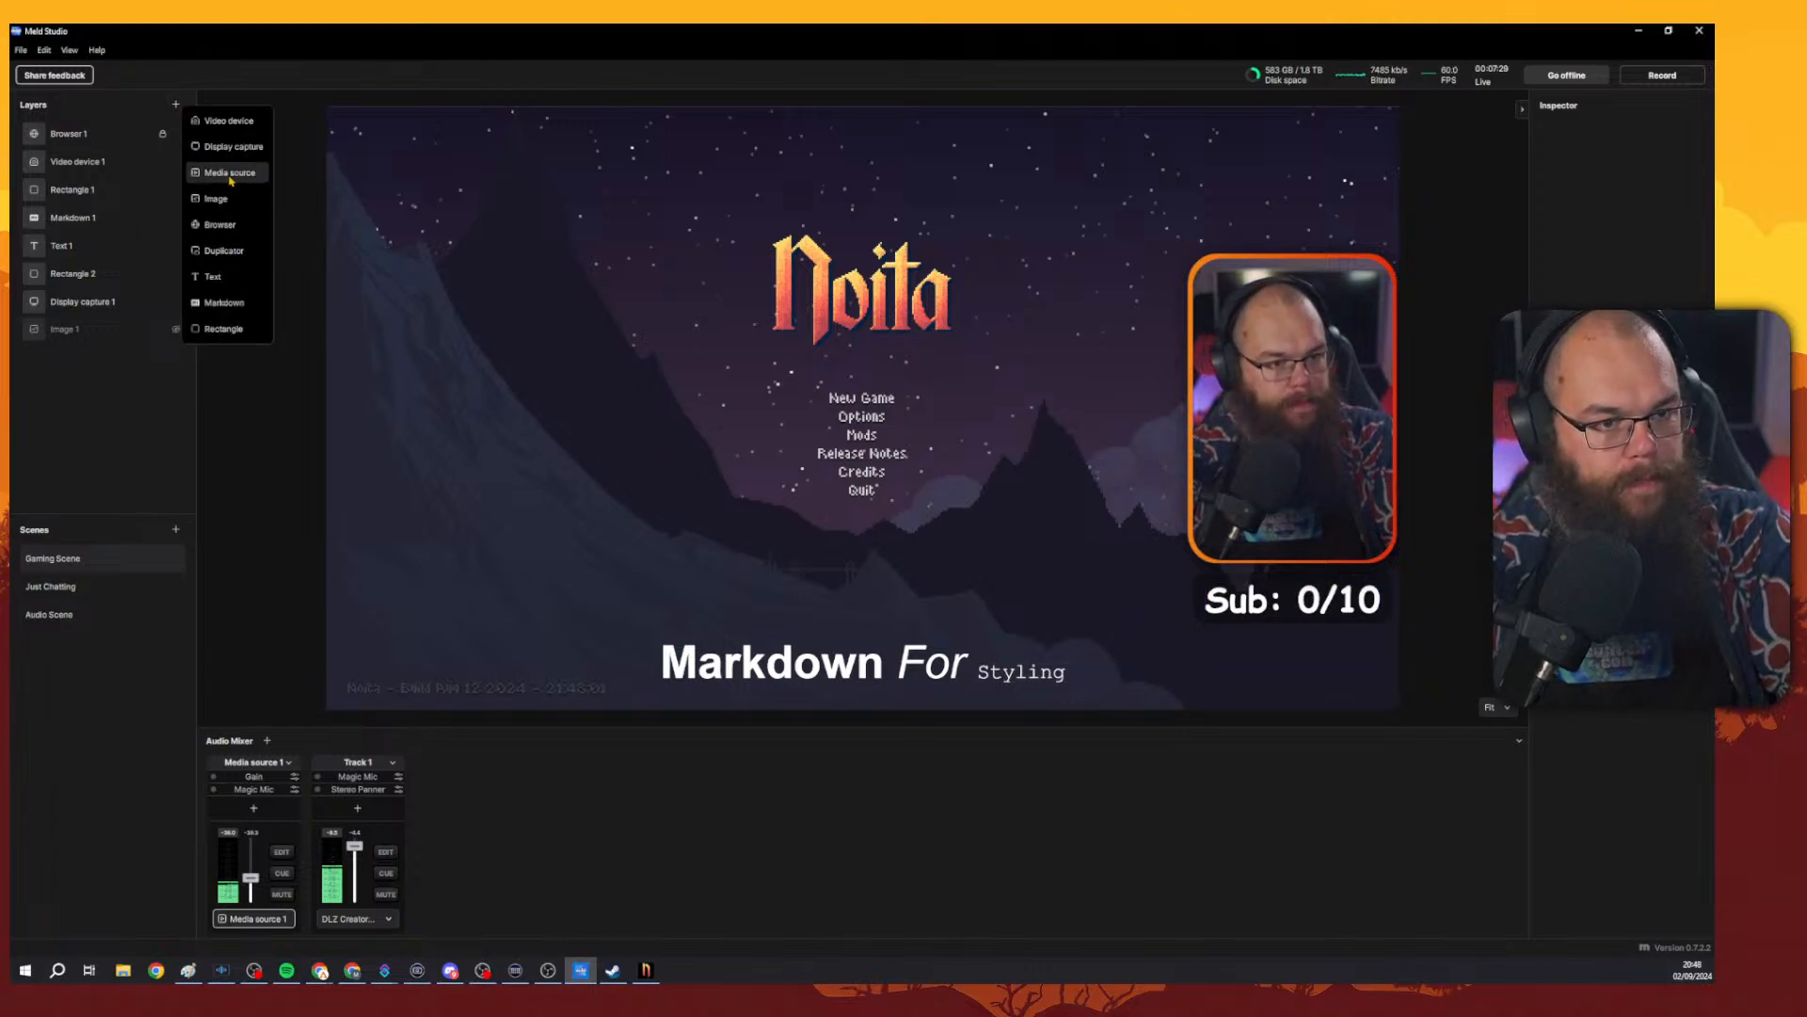
left_click(234, 174)
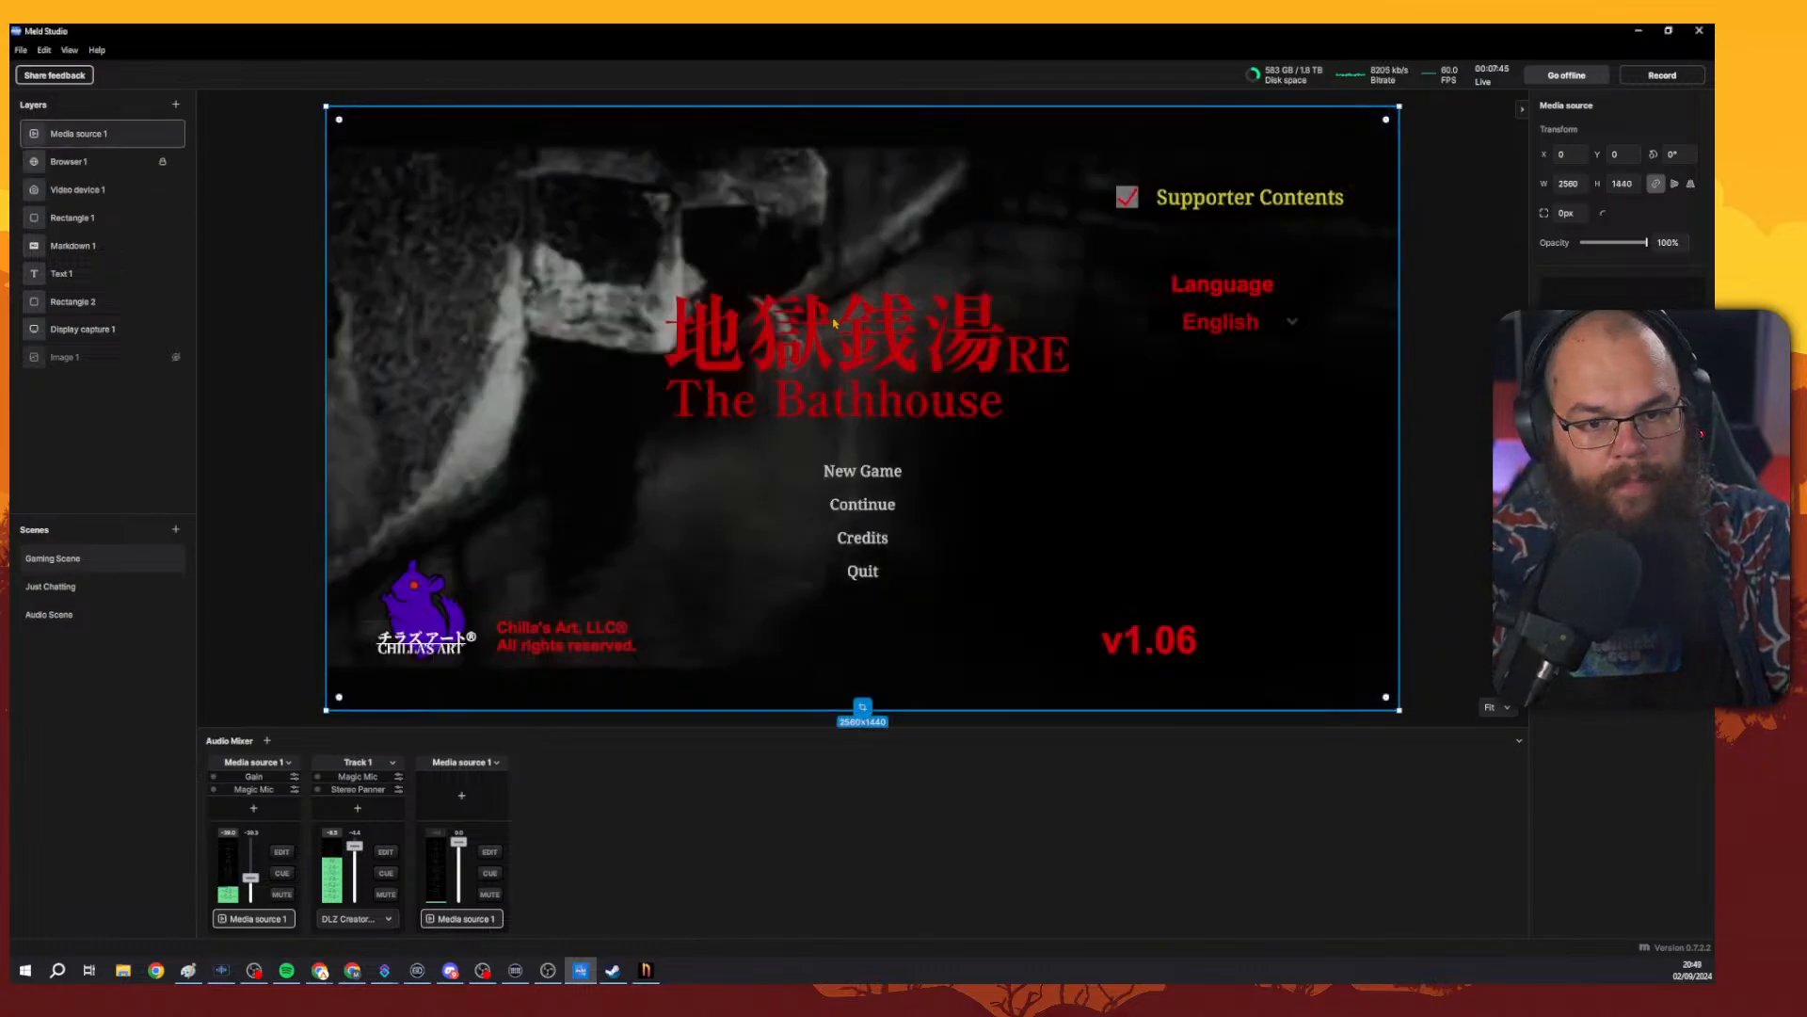
left_click_drag(160, 137, 167, 288)
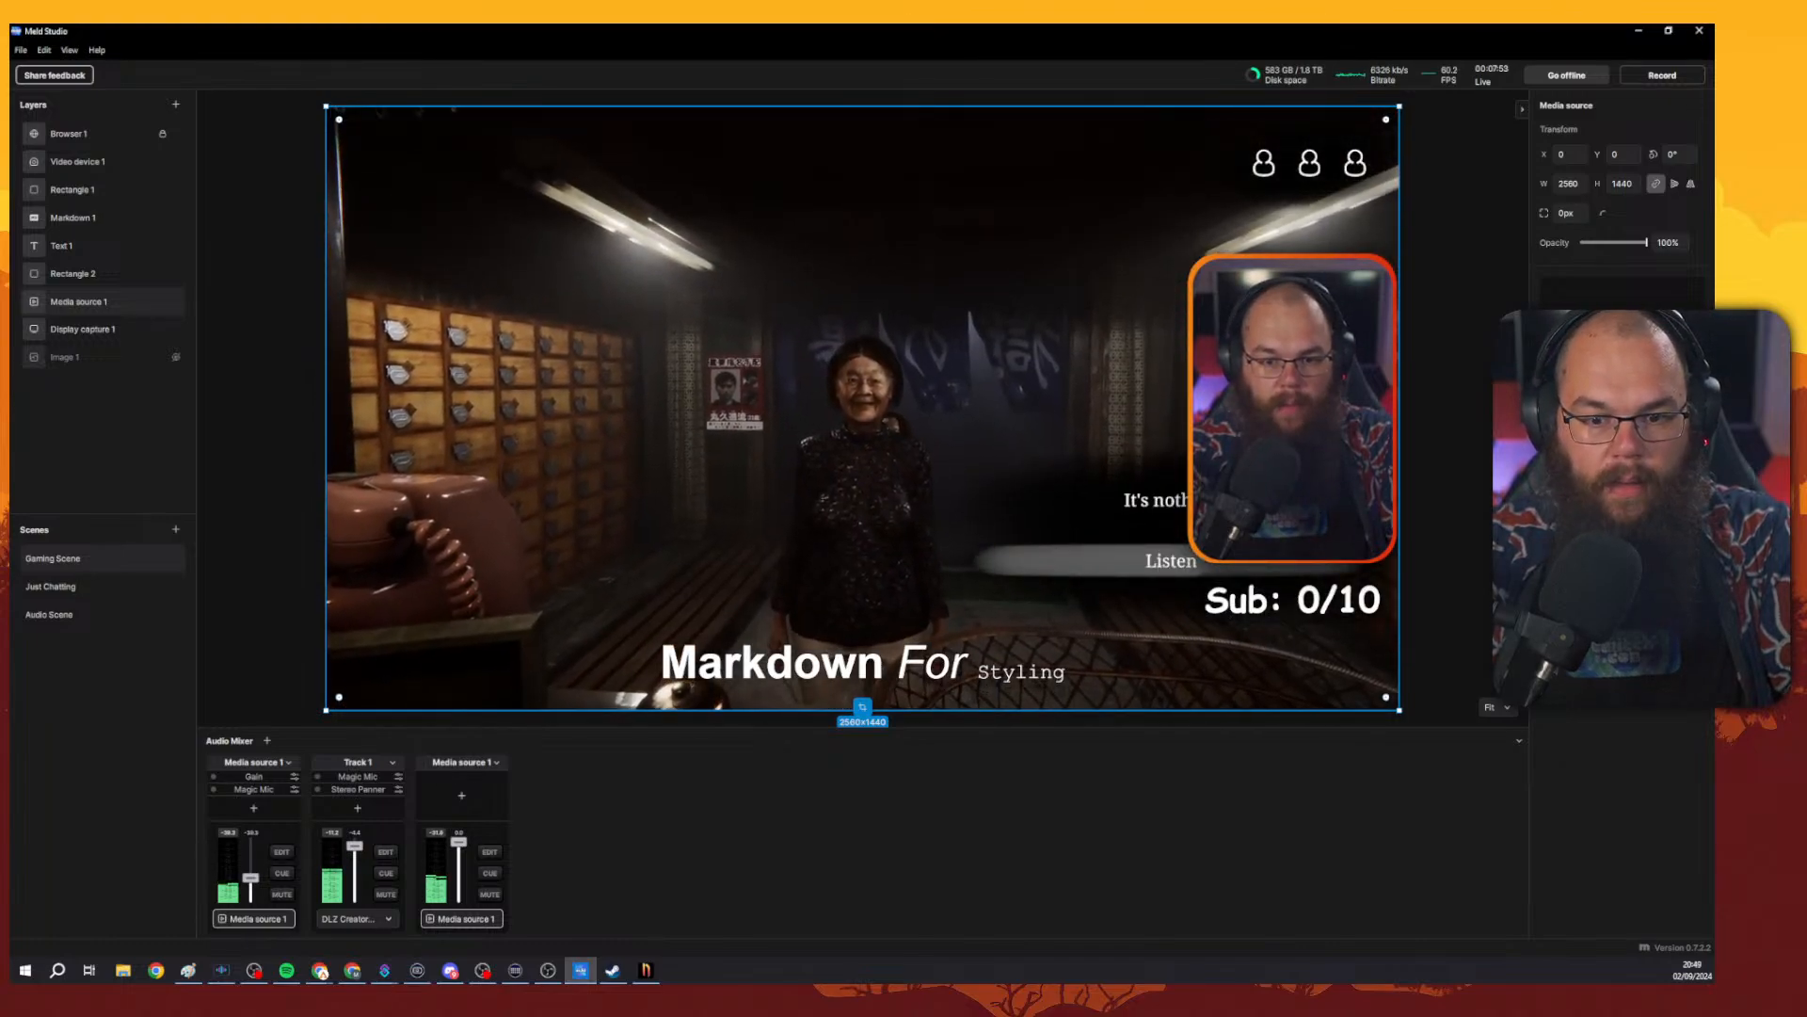
key("Escape")
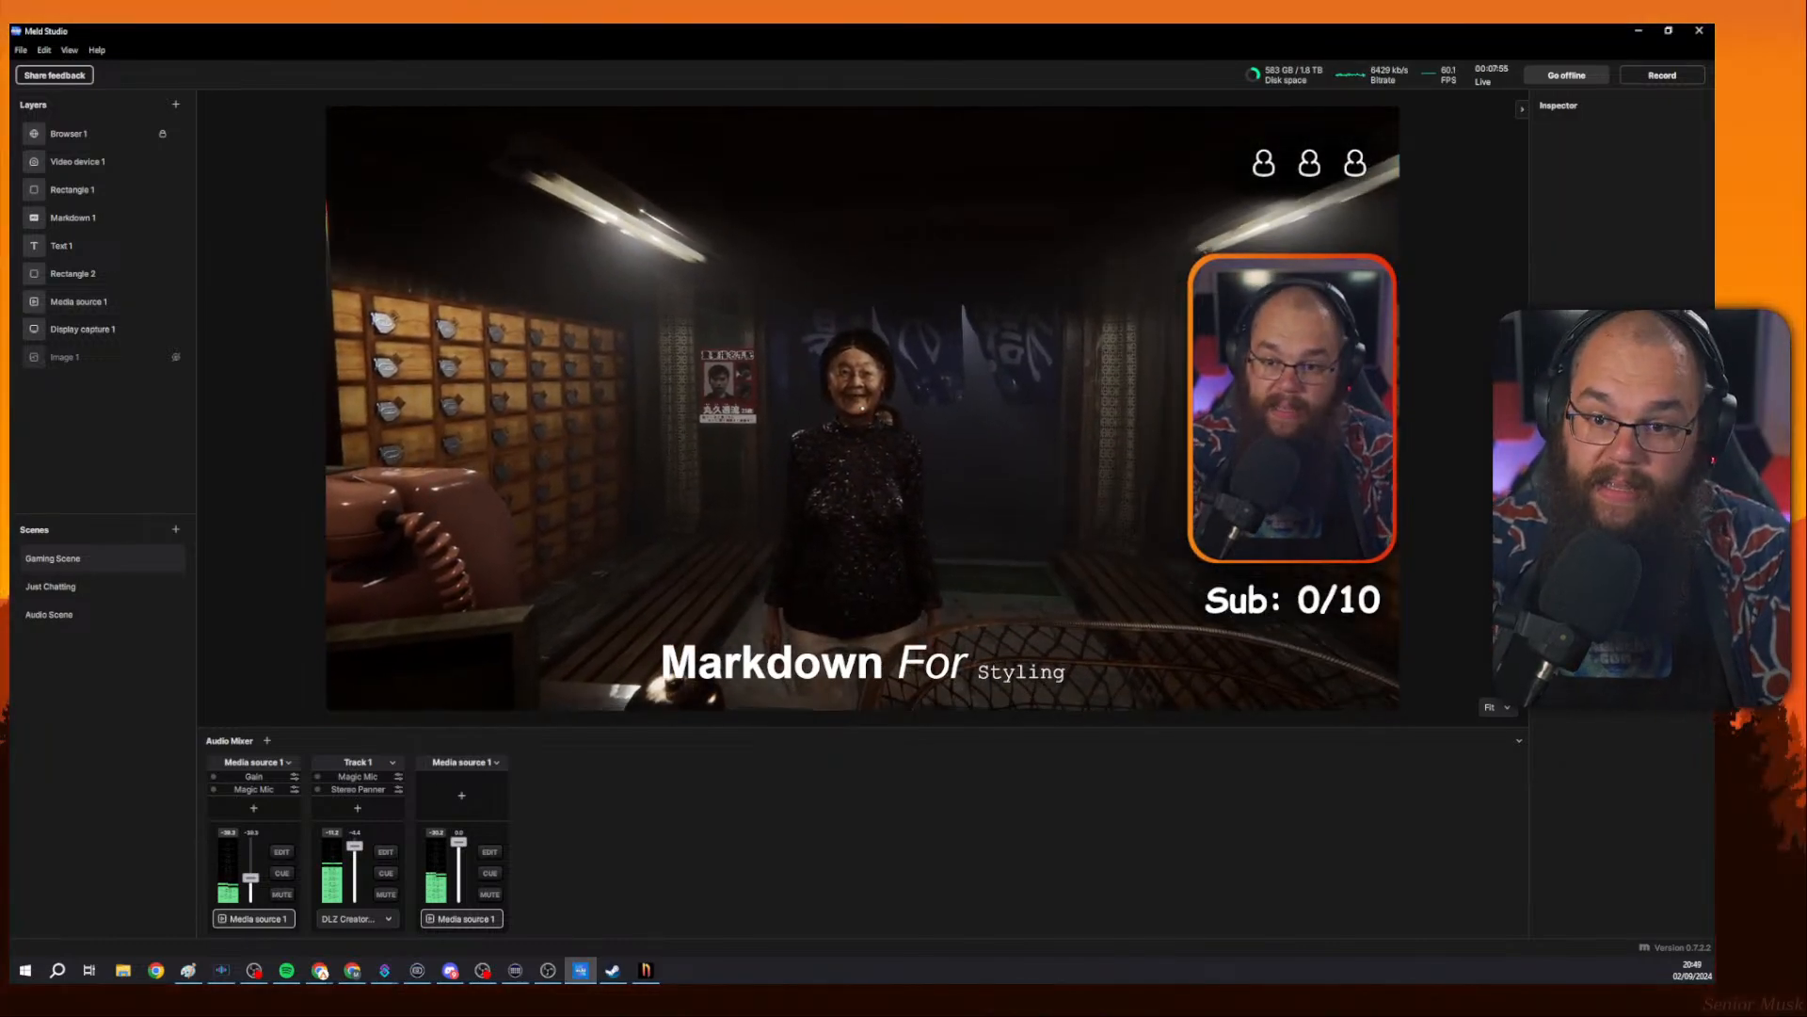
Check the media source playback in the canvas preview and on the live stream page.
left_click(785, 392)
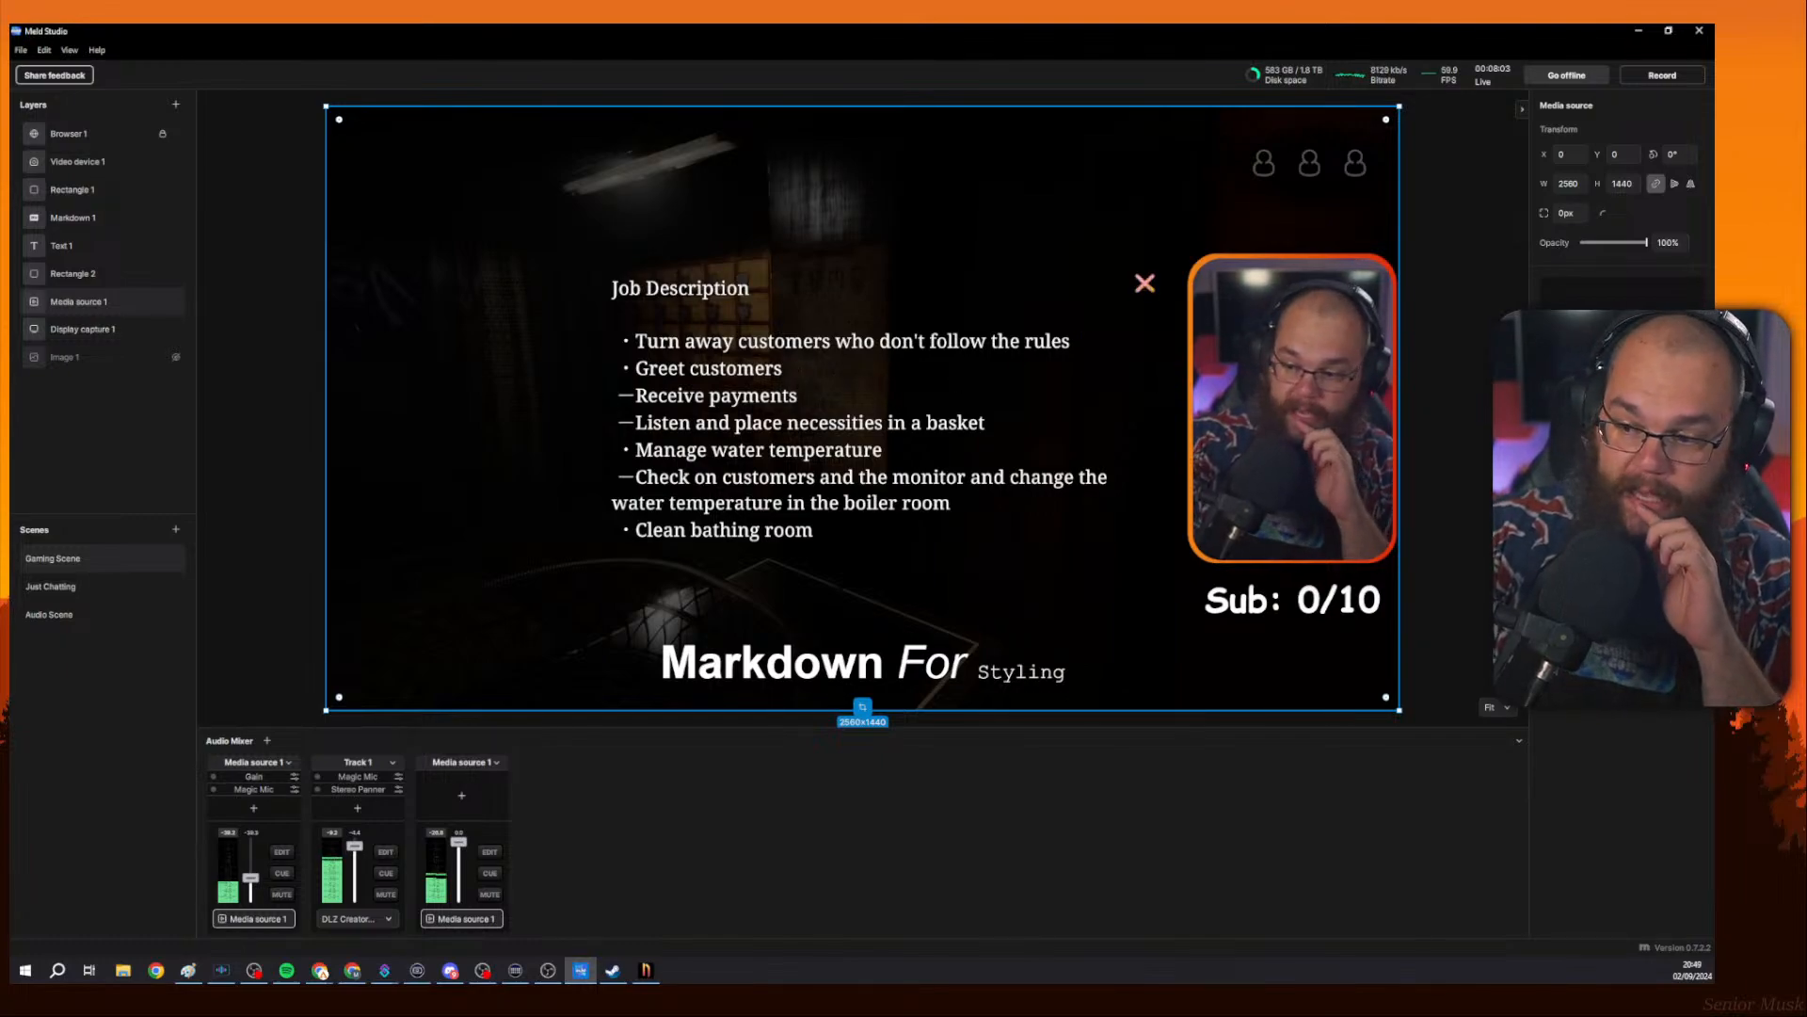
left_click(1437, 111)
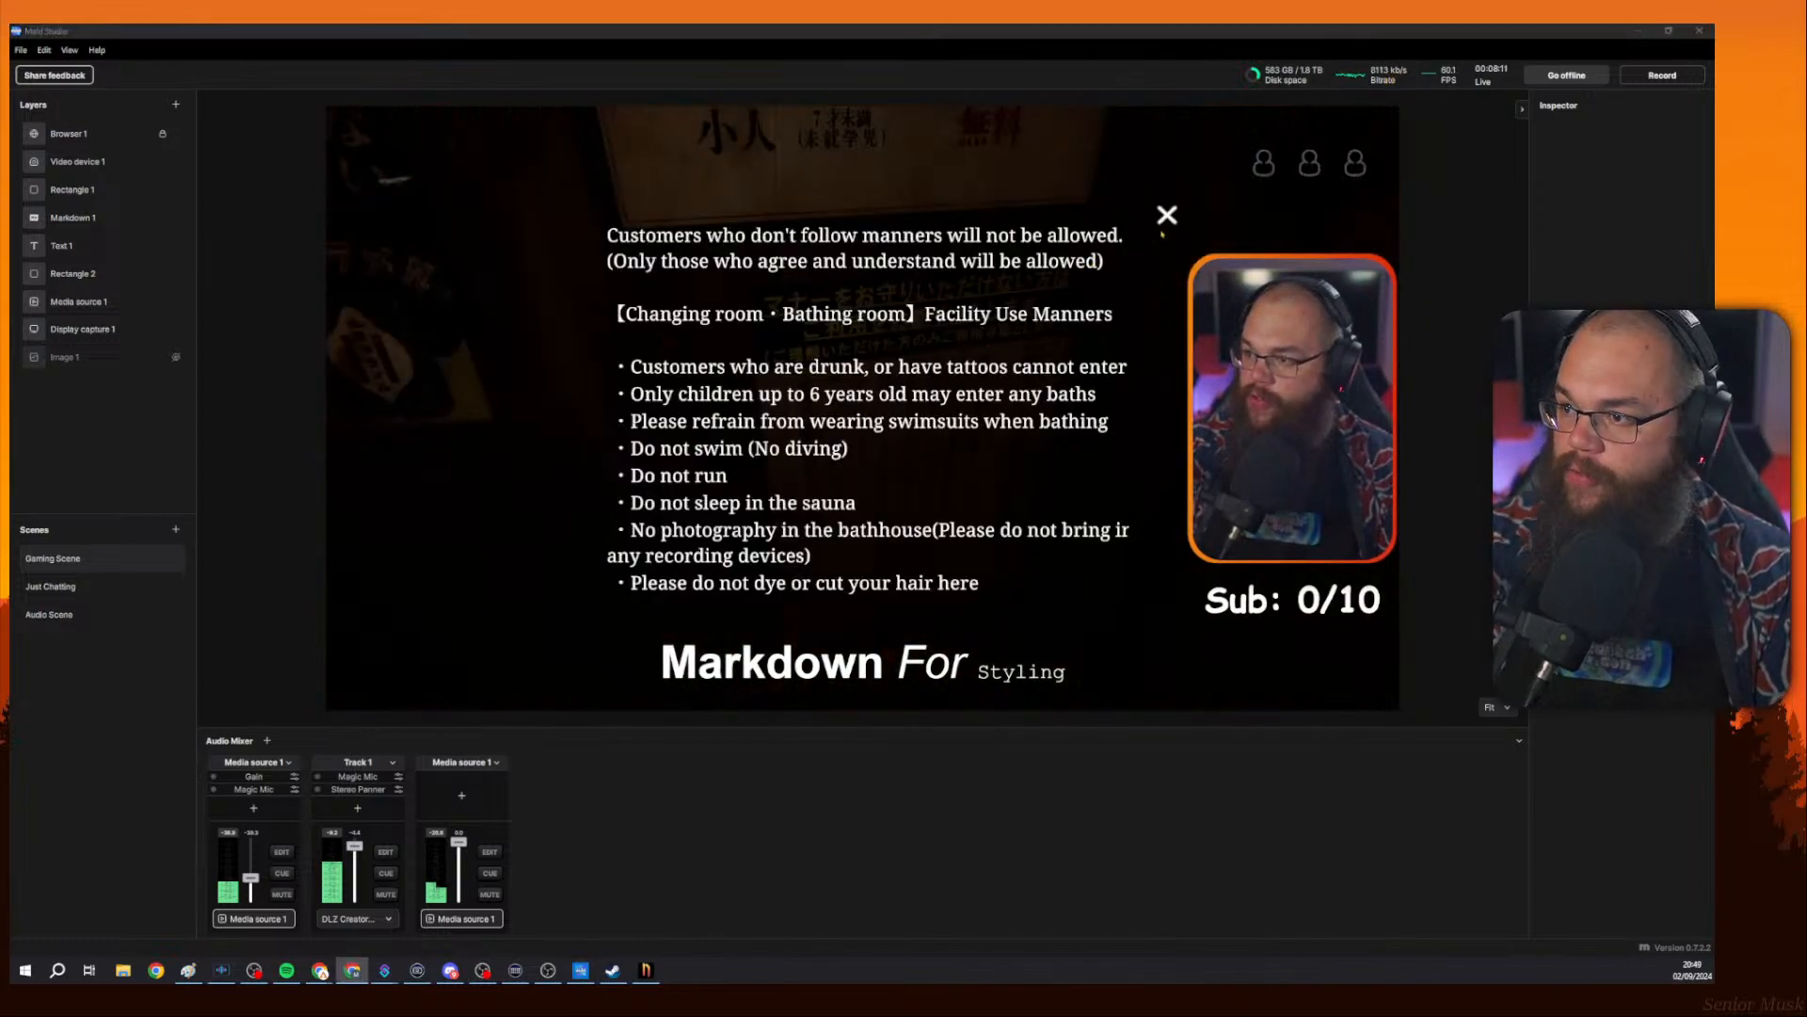
double_click(841, 354)
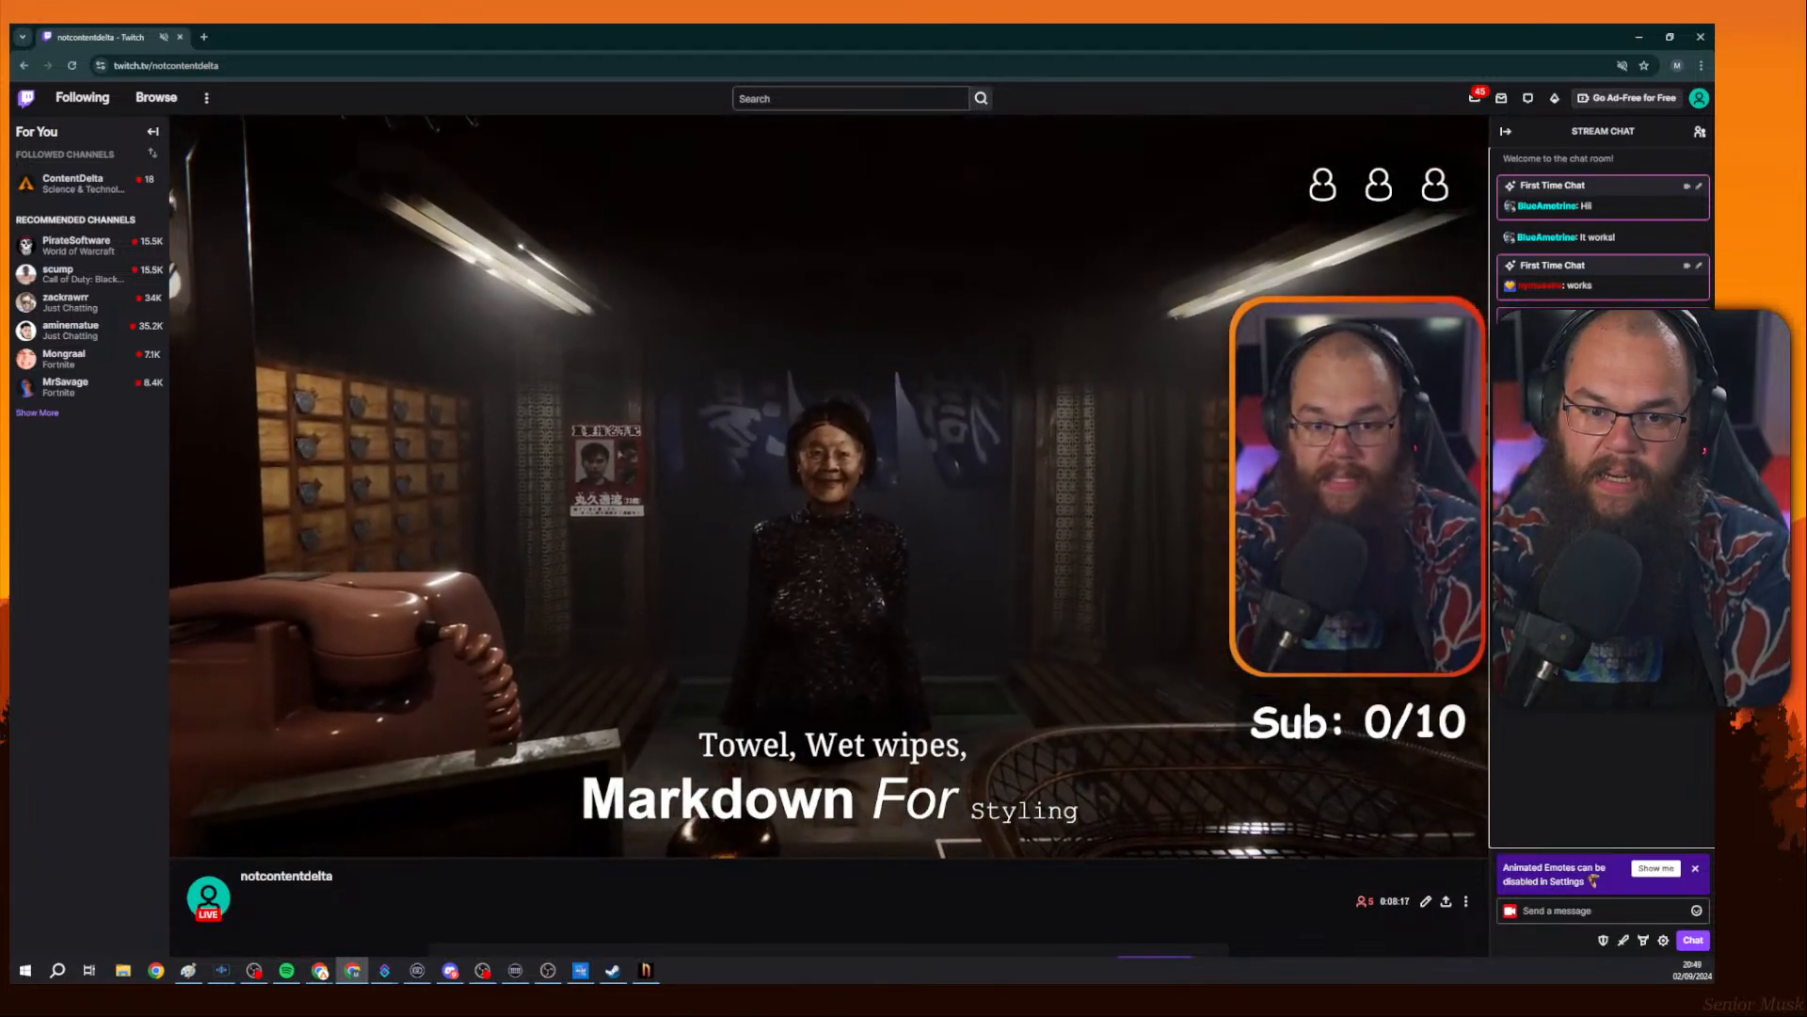
key("alt+Tab")
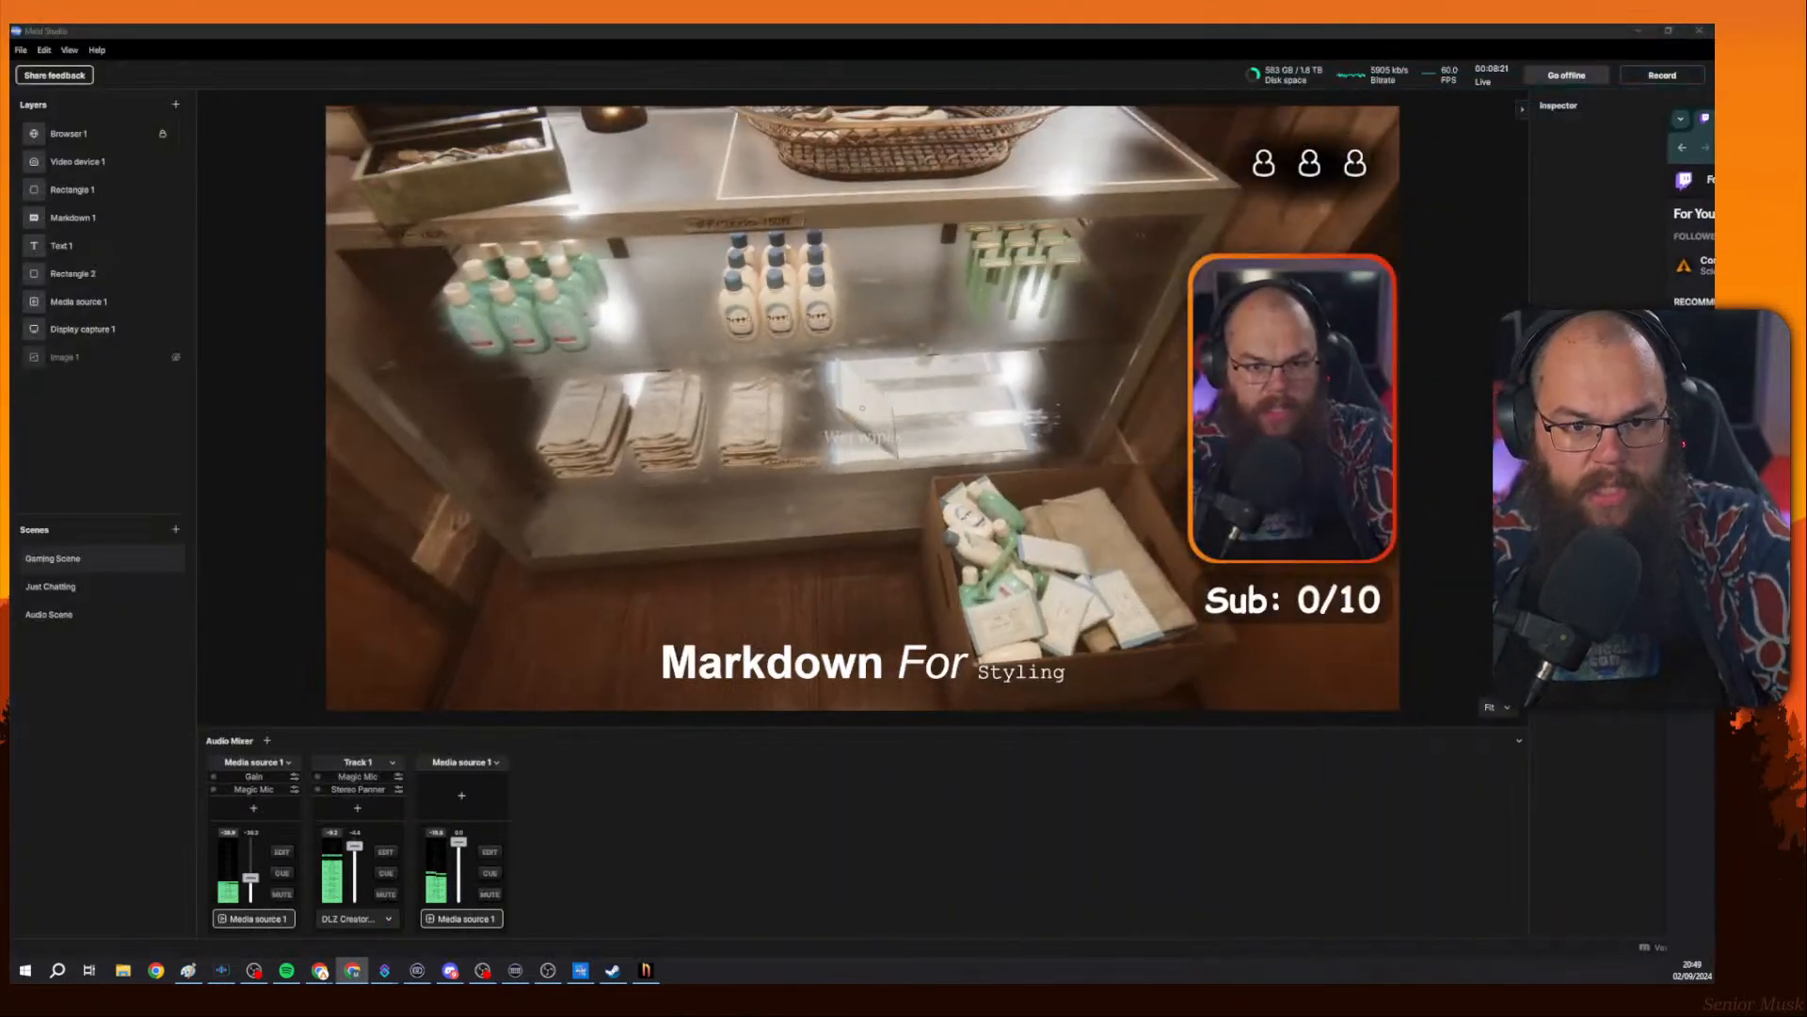
left_click(1036, 371)
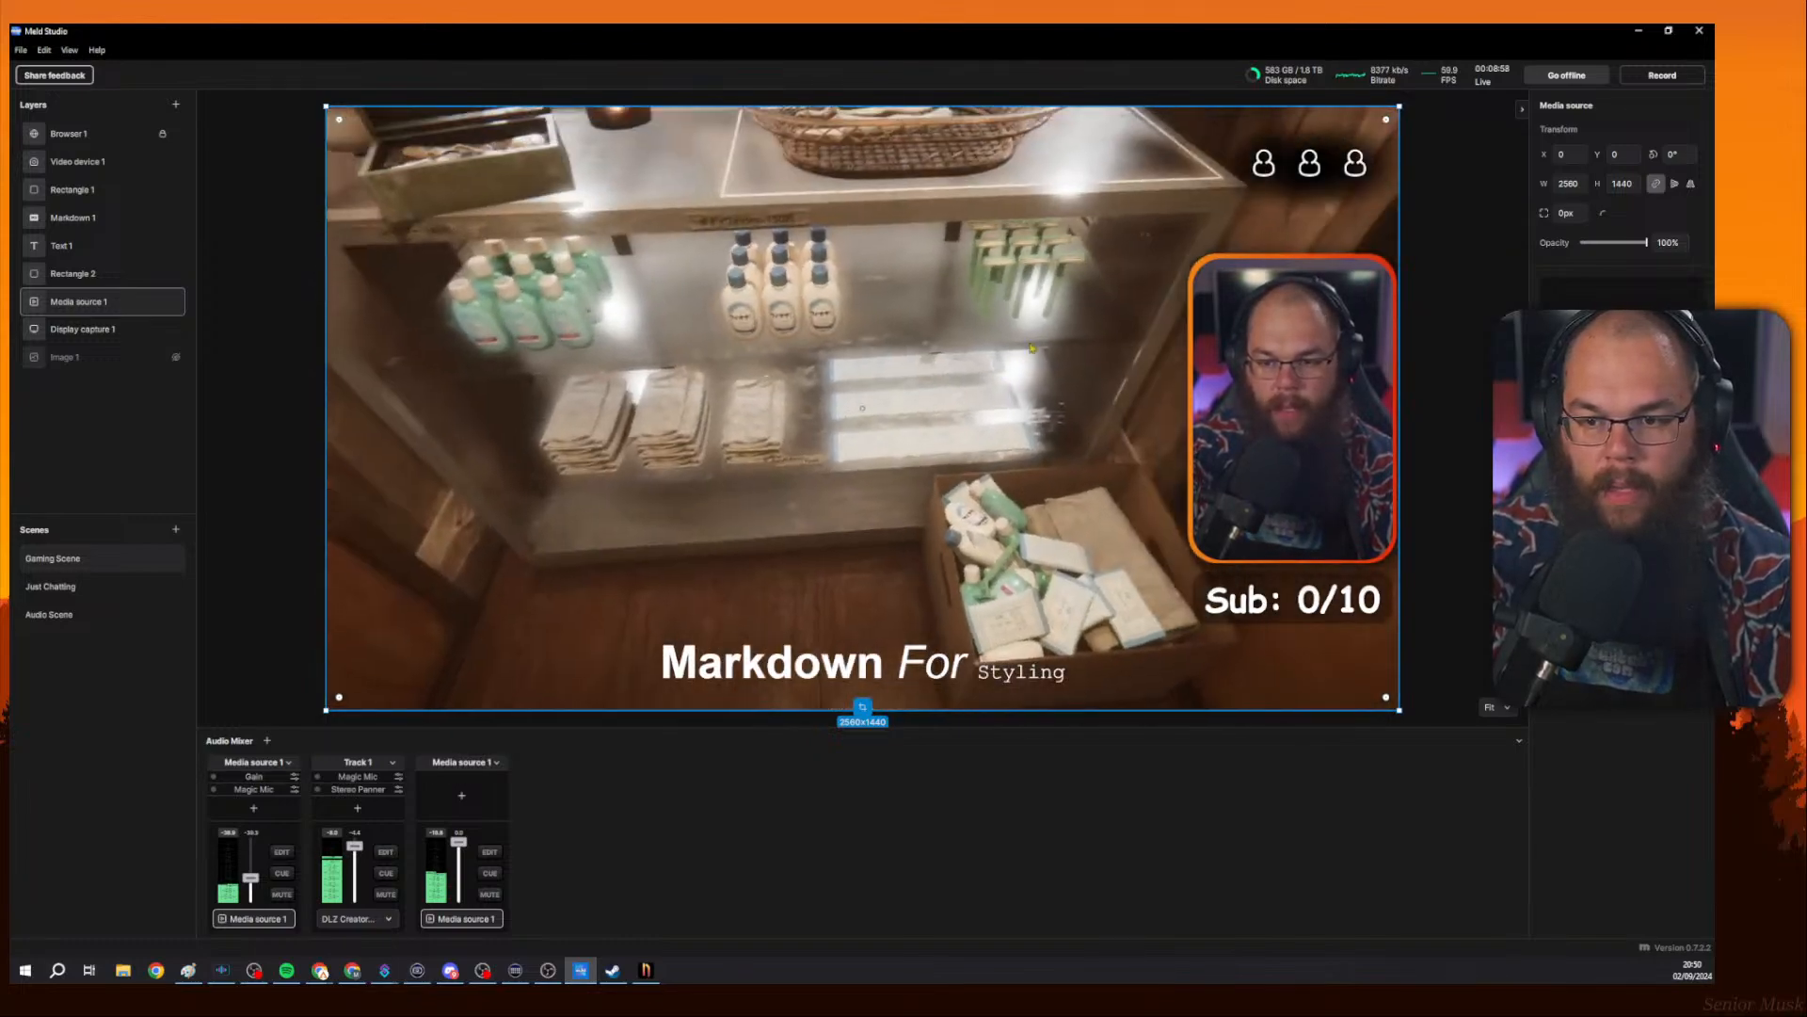
right_click(1025, 327)
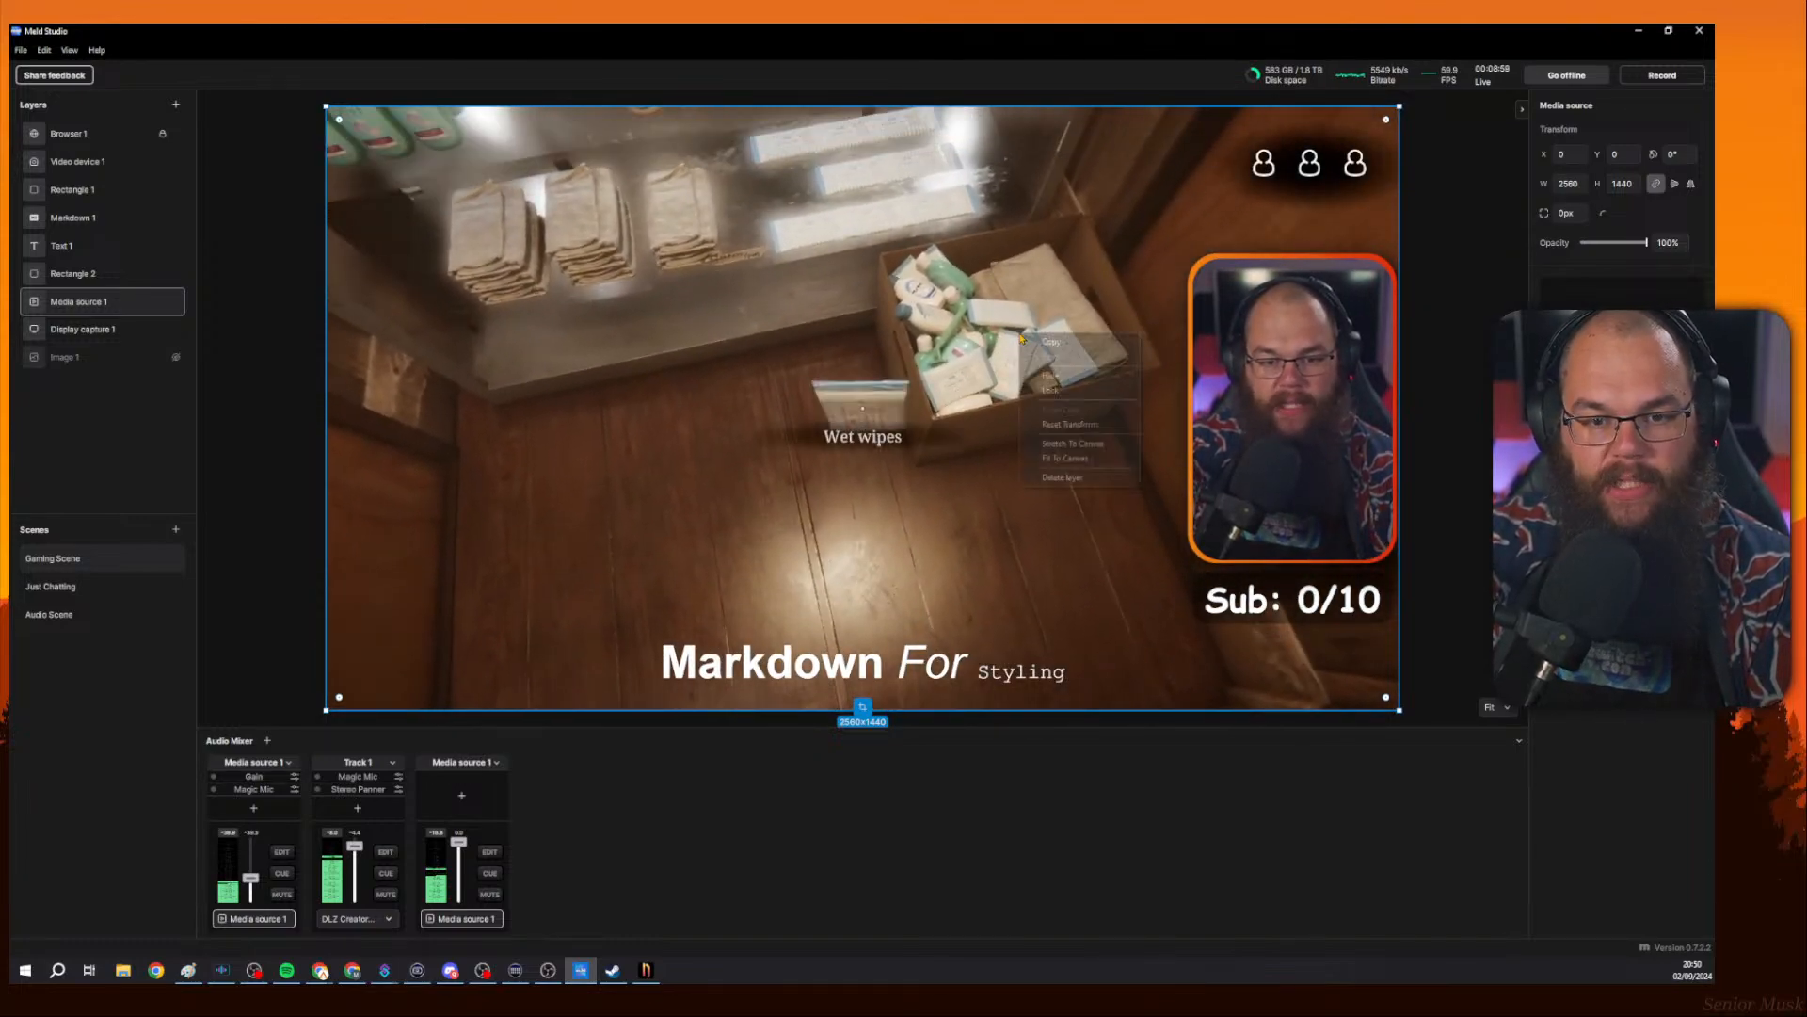
left_click(1029, 323)
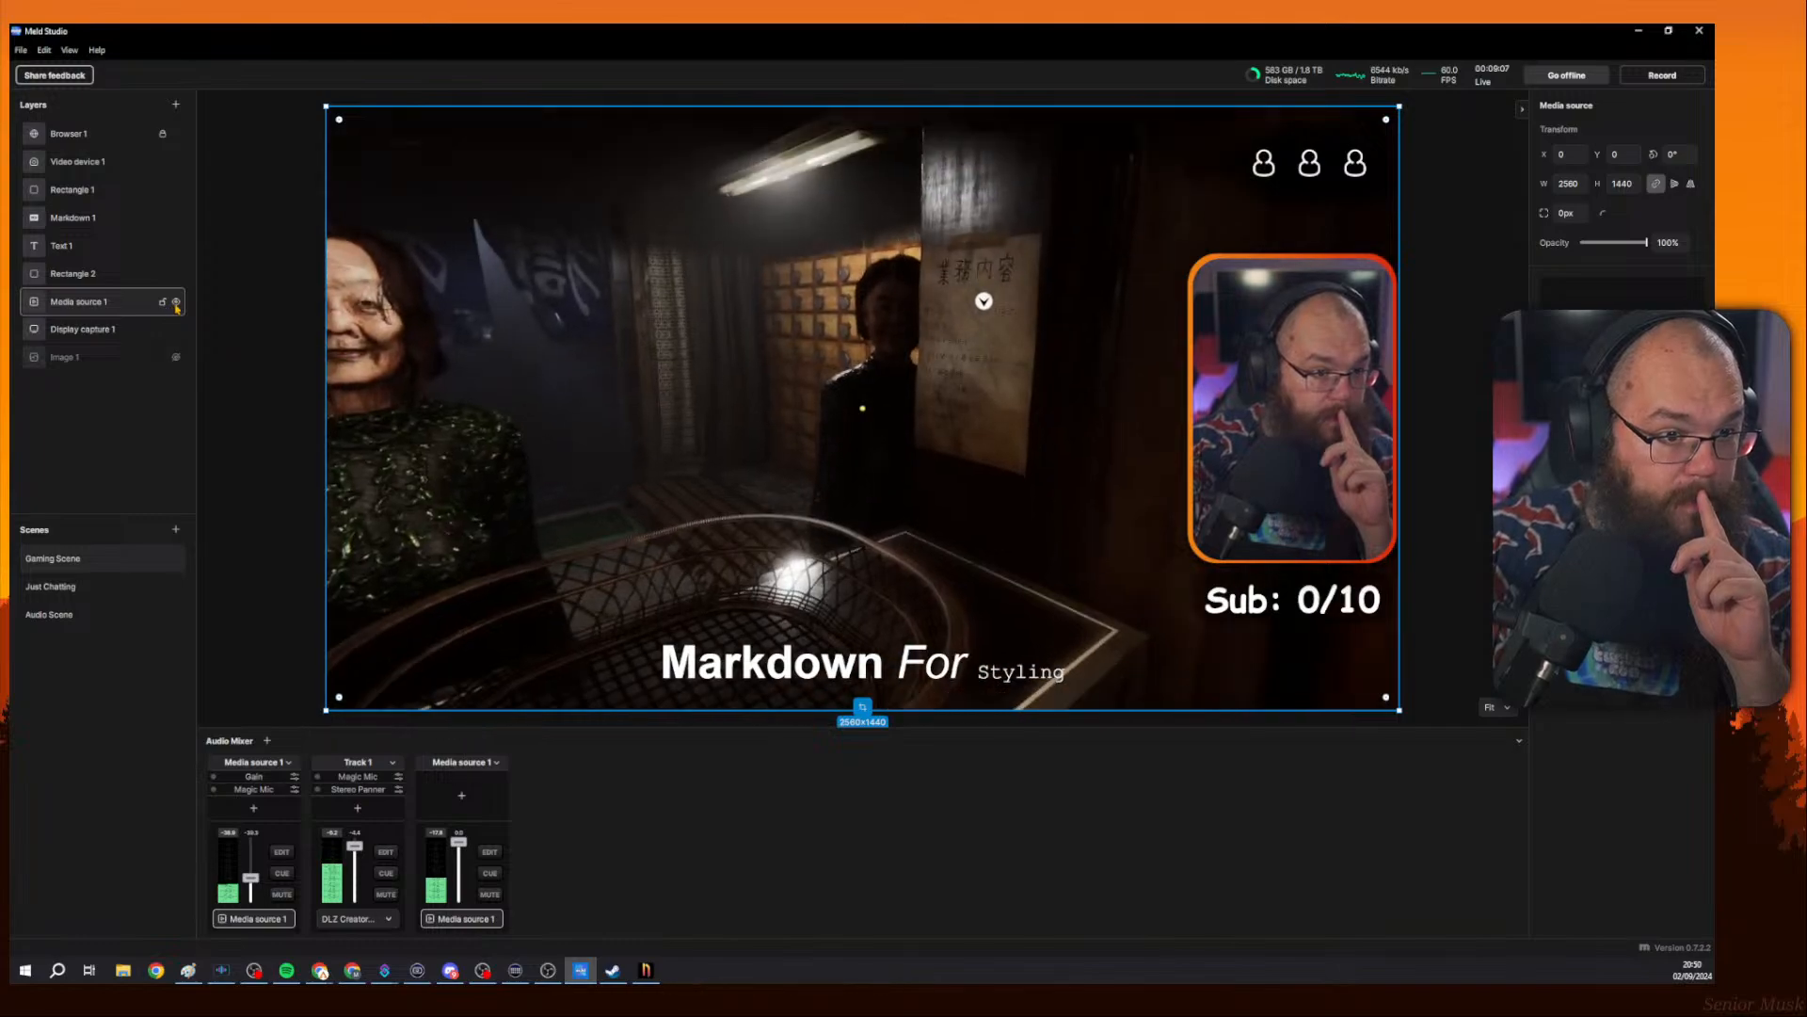
right_click(120, 305)
key("Escape")
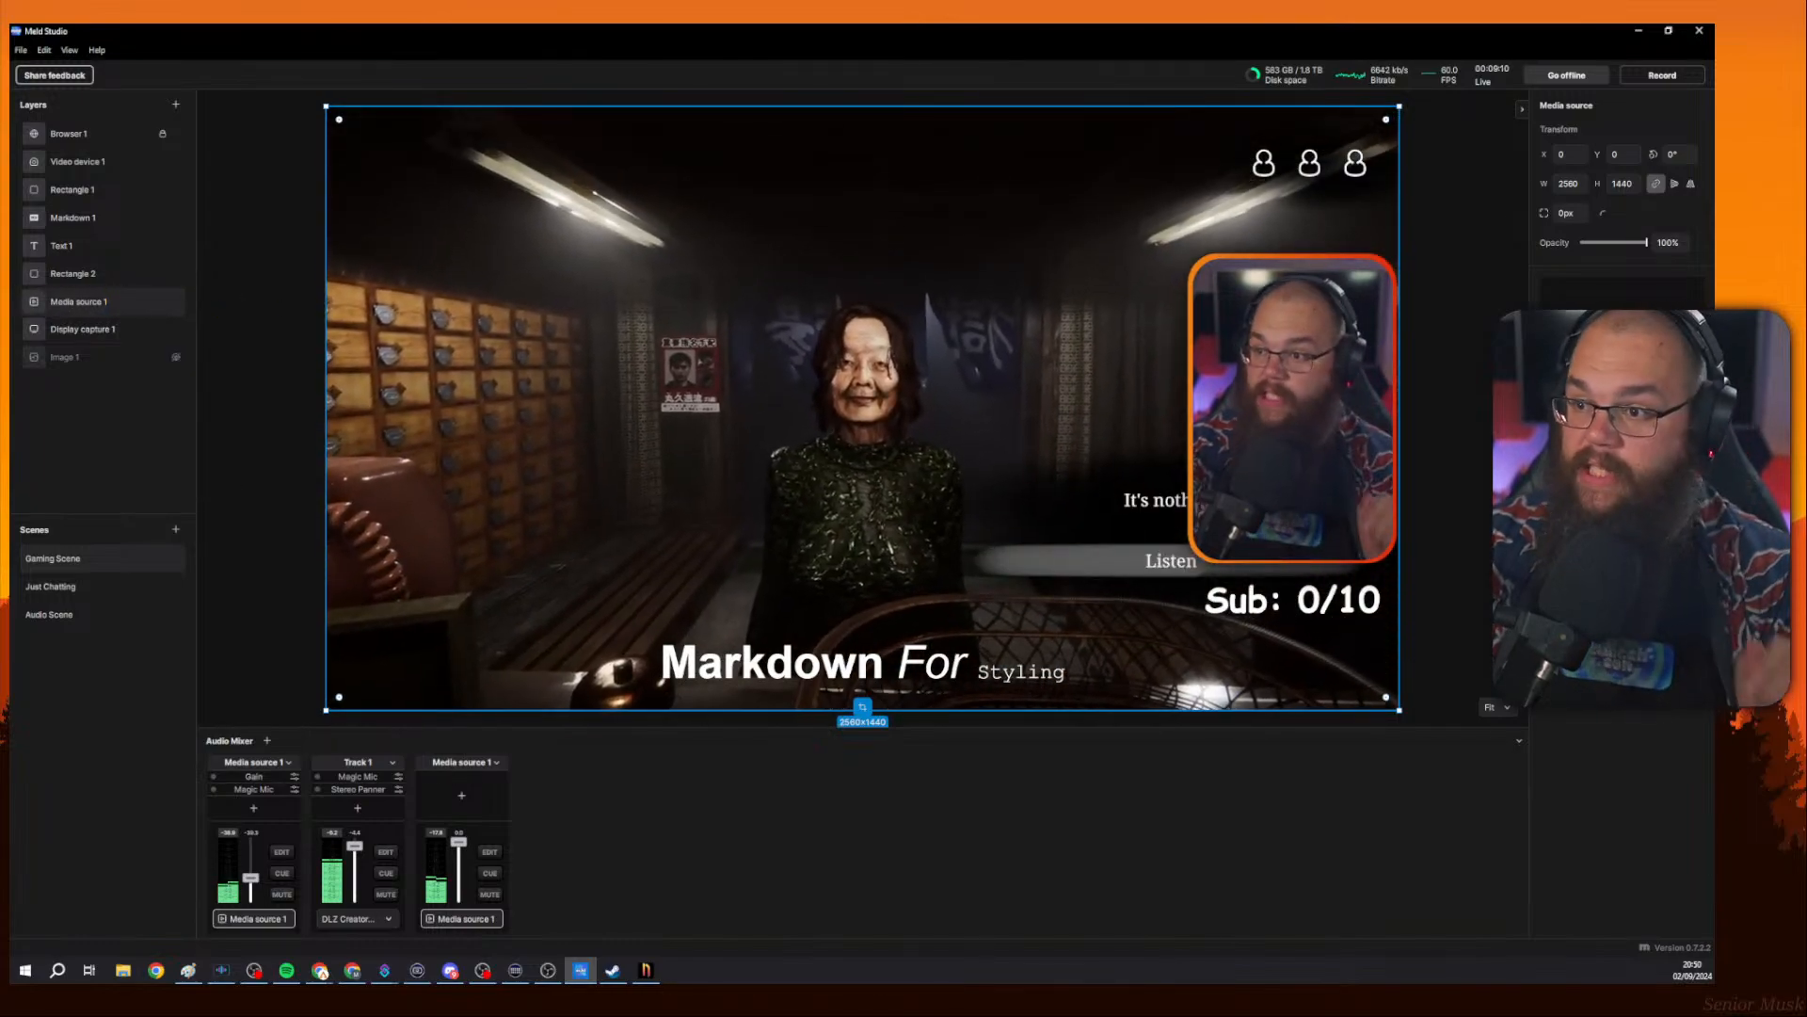
Close the browser window showing the live stream.
left_click_drag(866, 173, 867, 26)
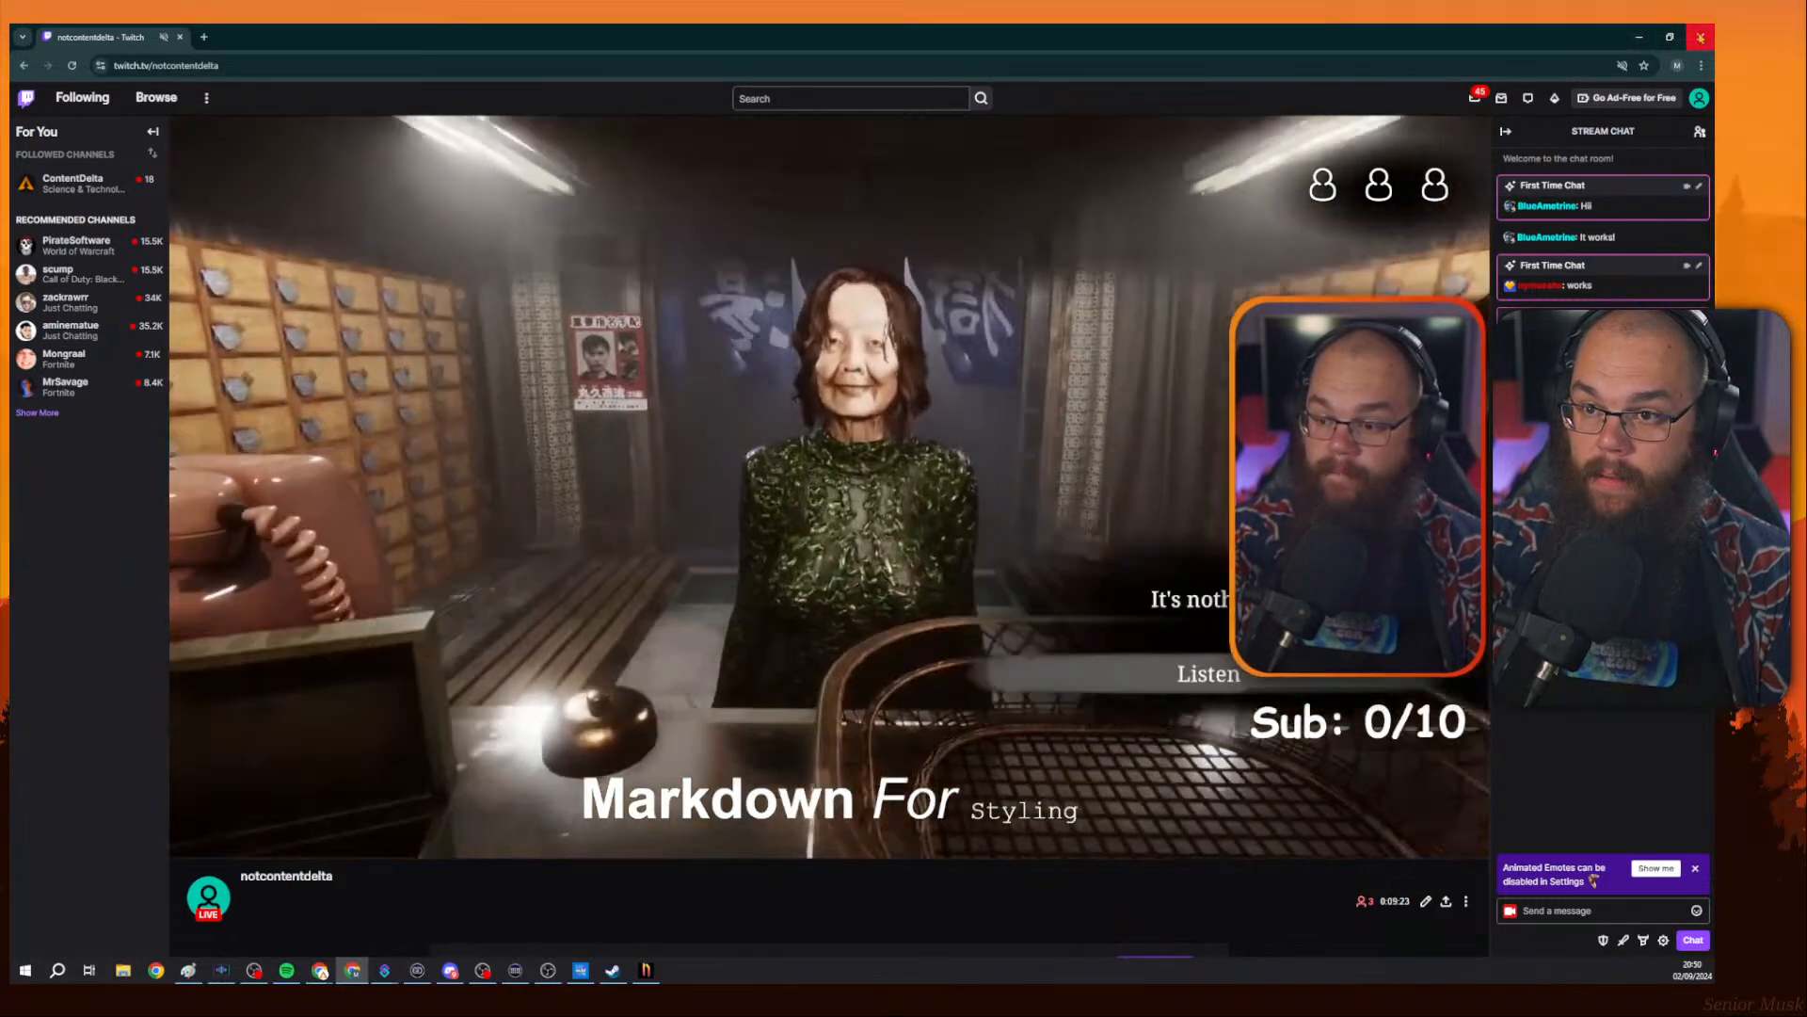
left_click(1700, 36)
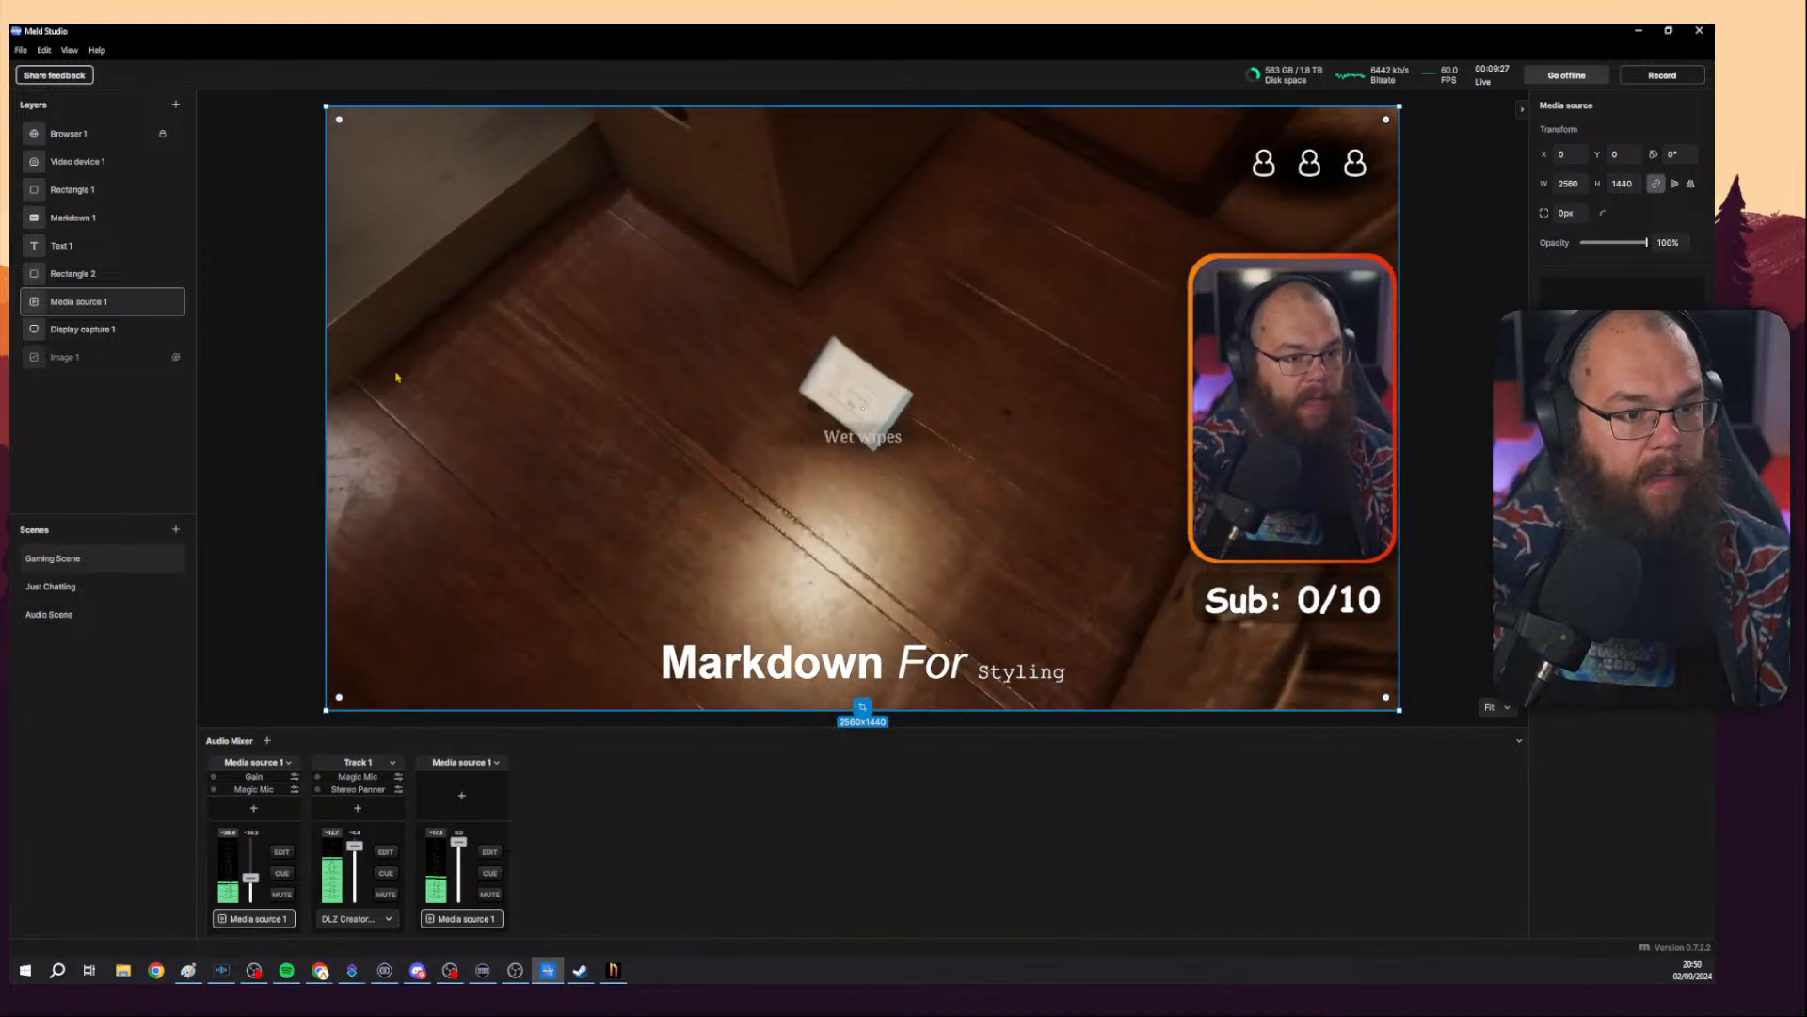
Delete the Media source 1 layer.
right_click(107, 303)
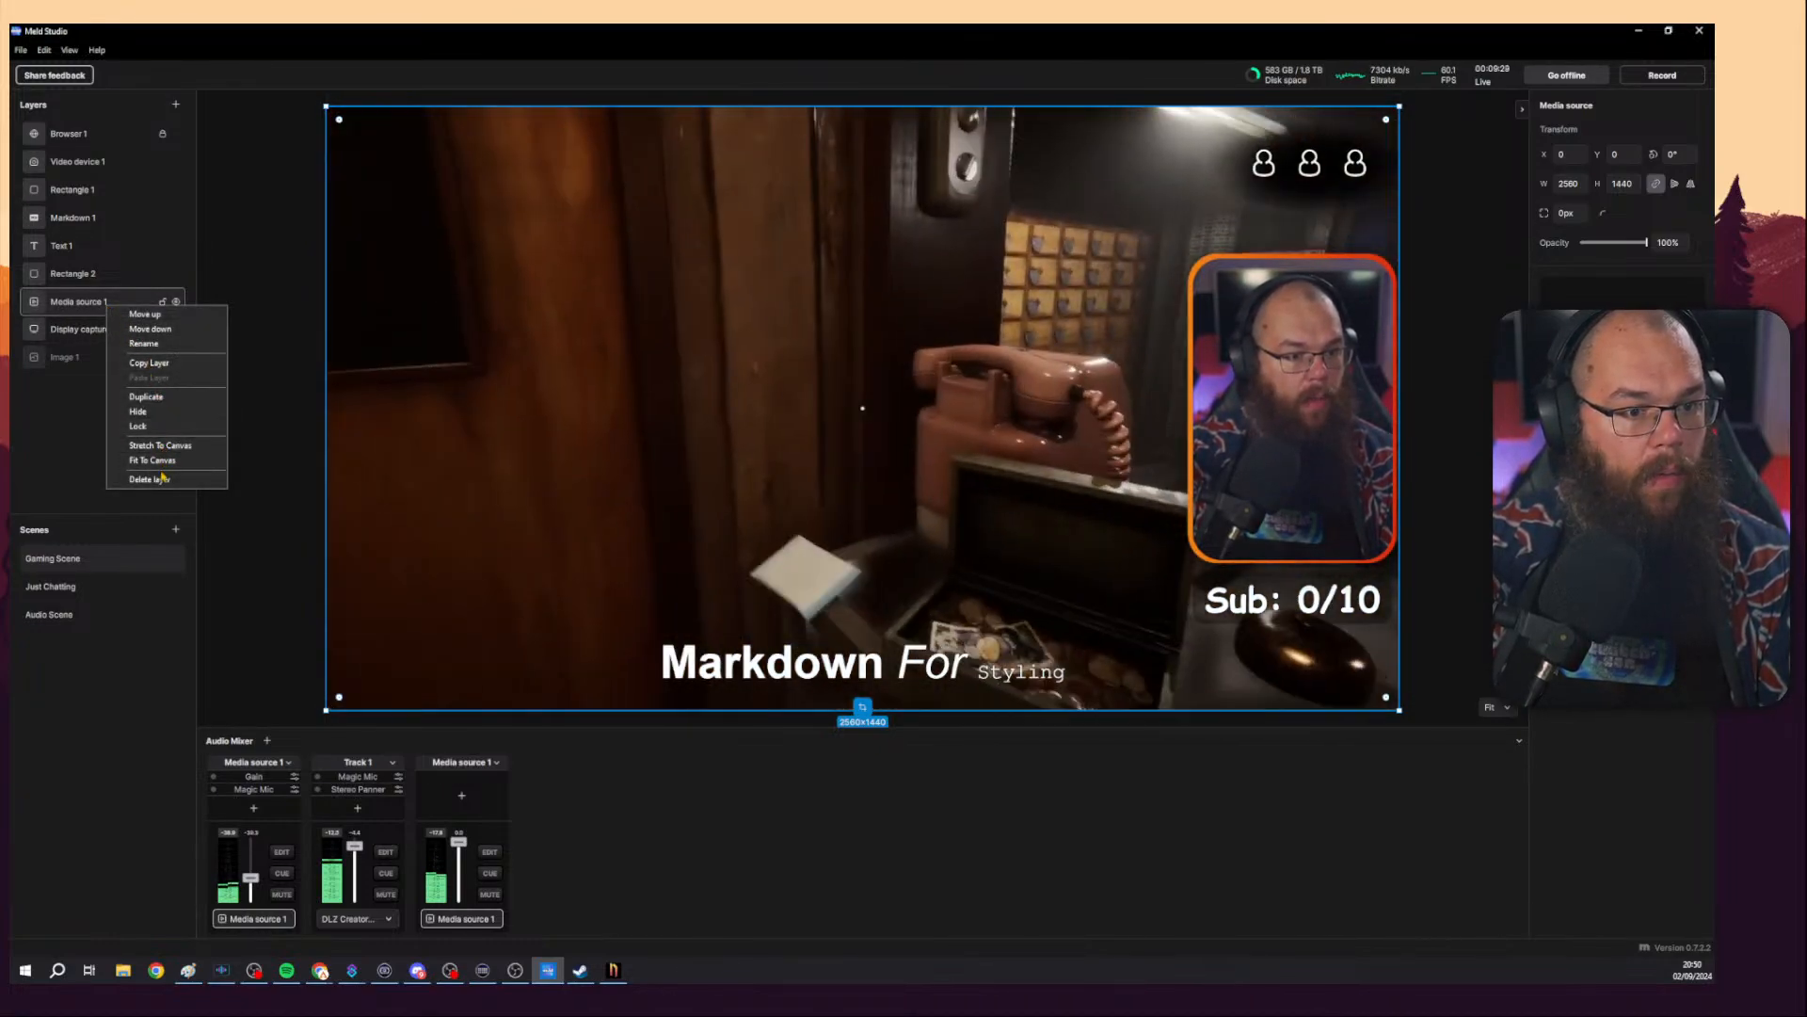
left_click(163, 478)
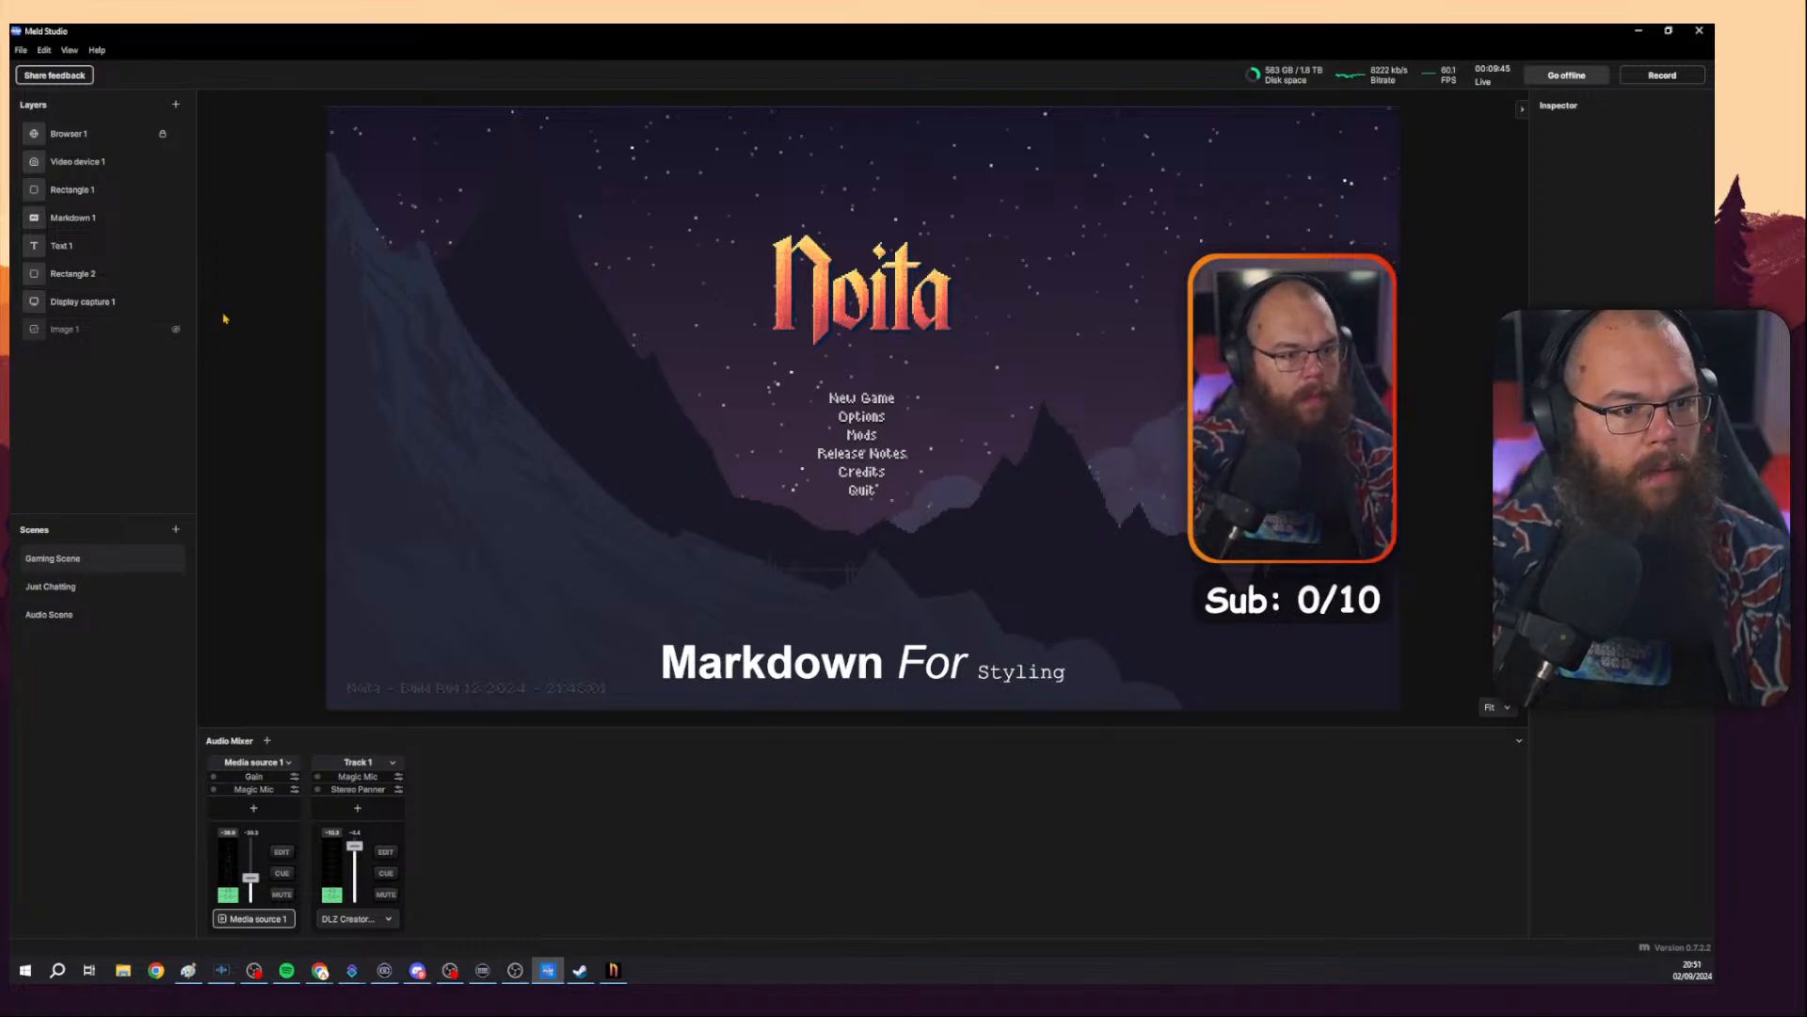
Select the display capture layer, switch to Noita, and change its window mode in Options.
right_click(94, 304)
left_click(576, 316)
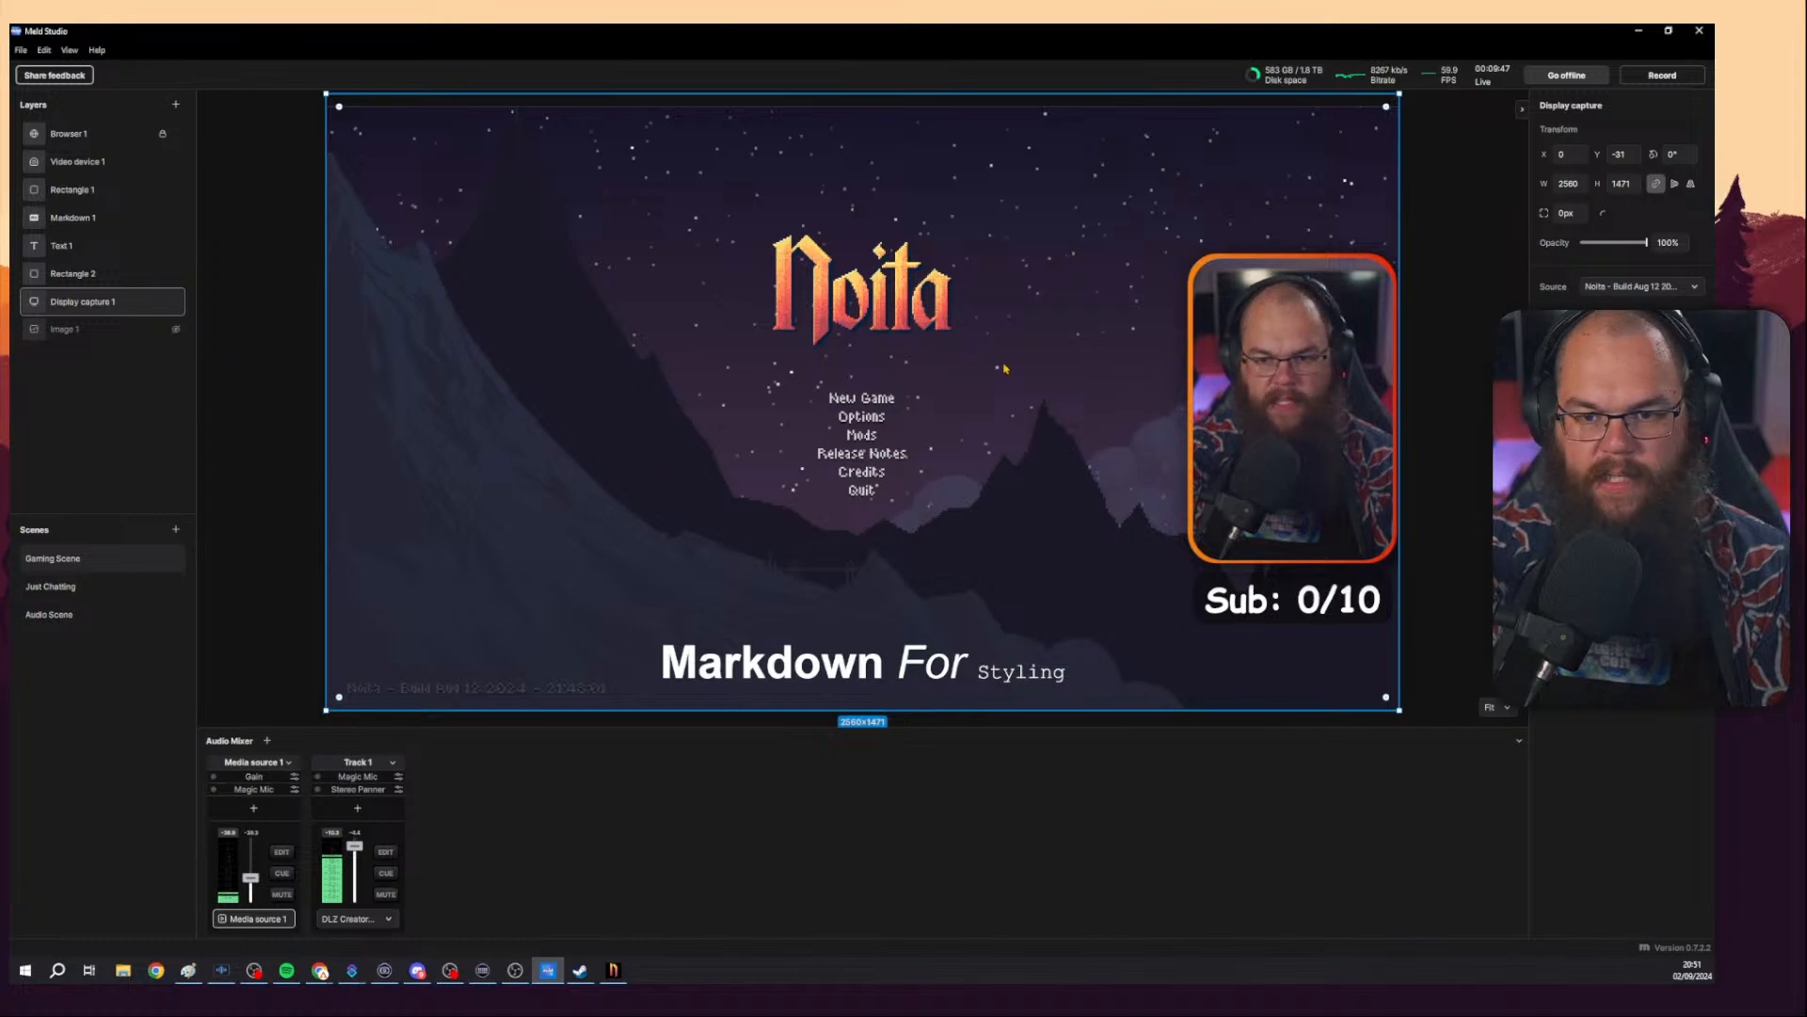
key("alt+Tab")
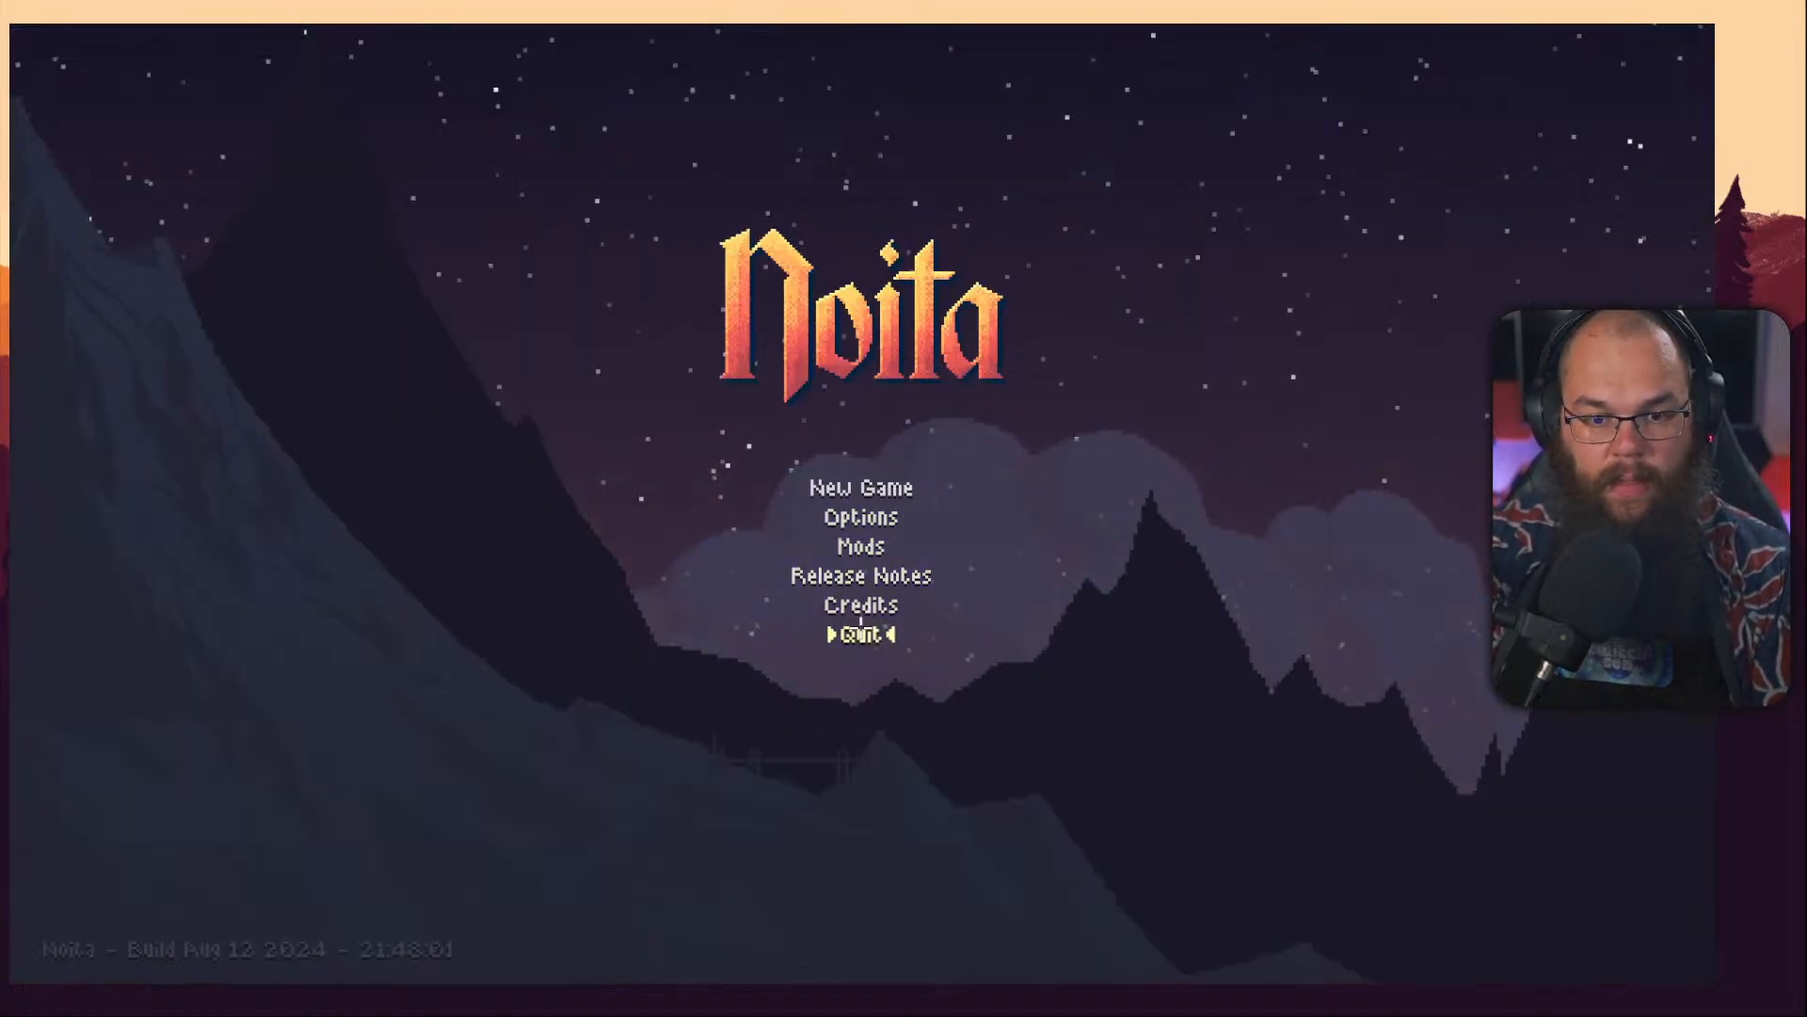
left_click(860, 517)
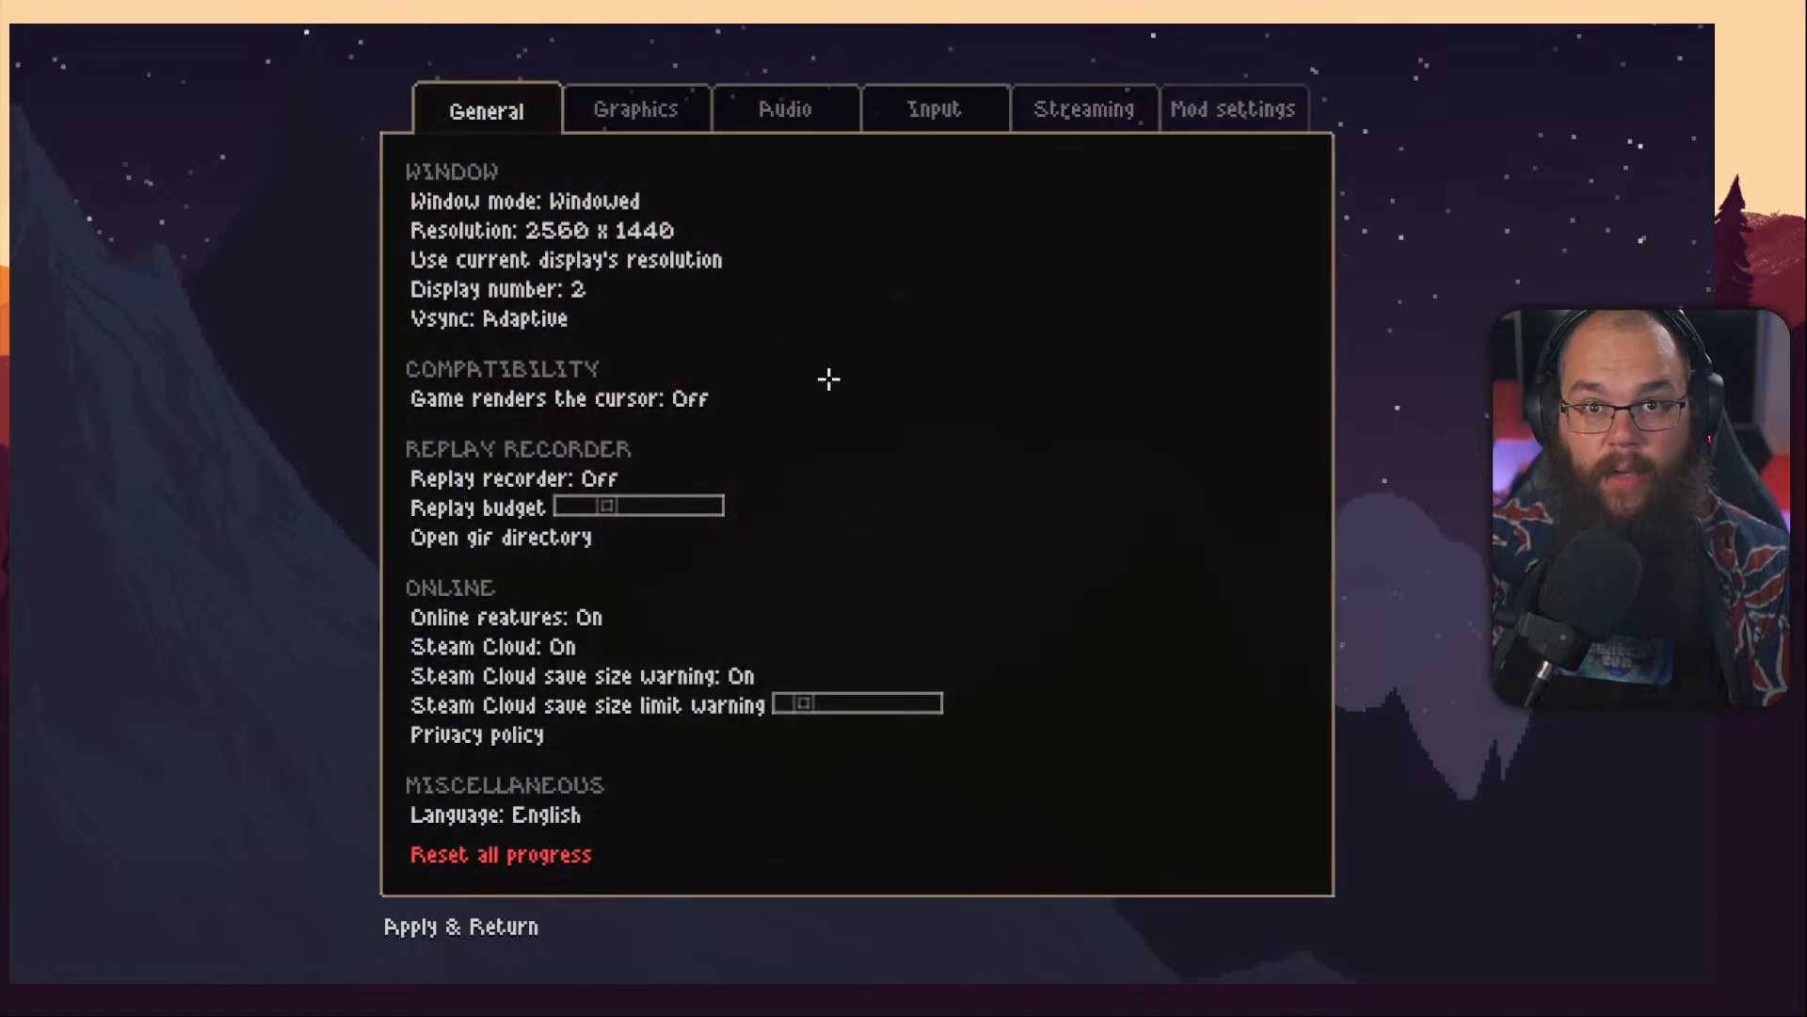
left_click(617, 202)
left_click(619, 203)
left_click(618, 204)
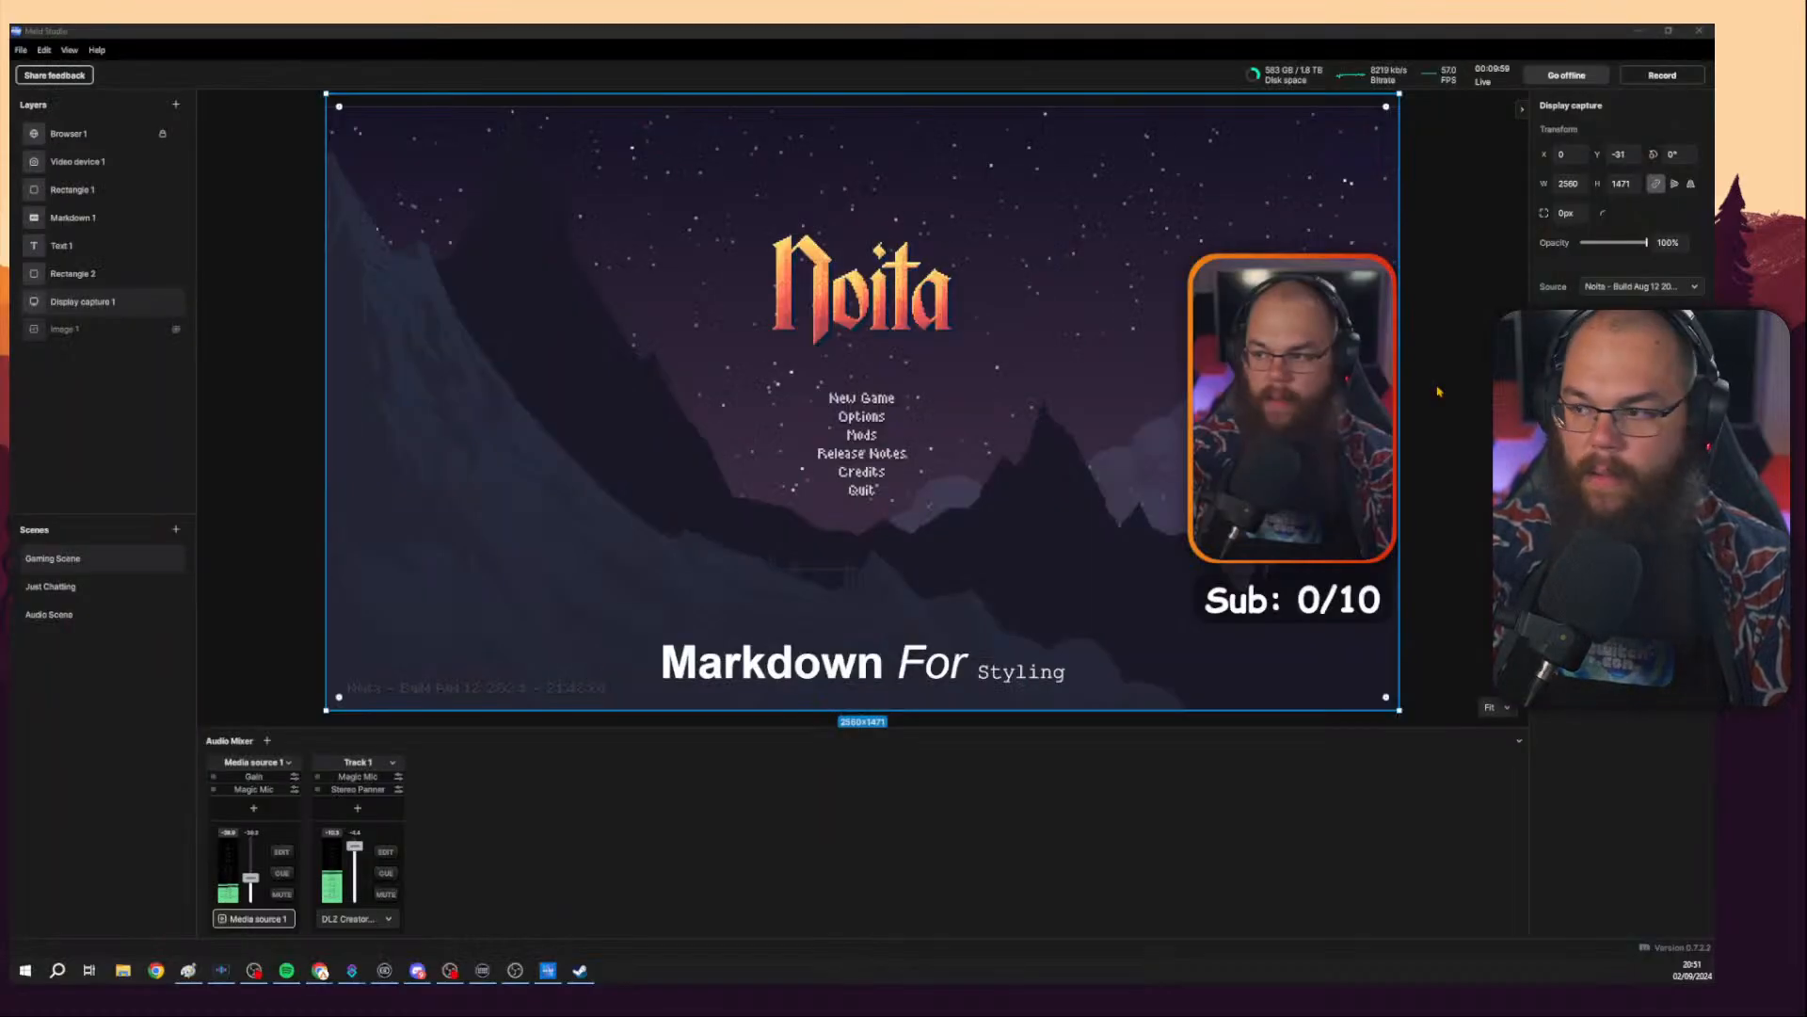
left_click(1415, 434)
left_click(95, 304)
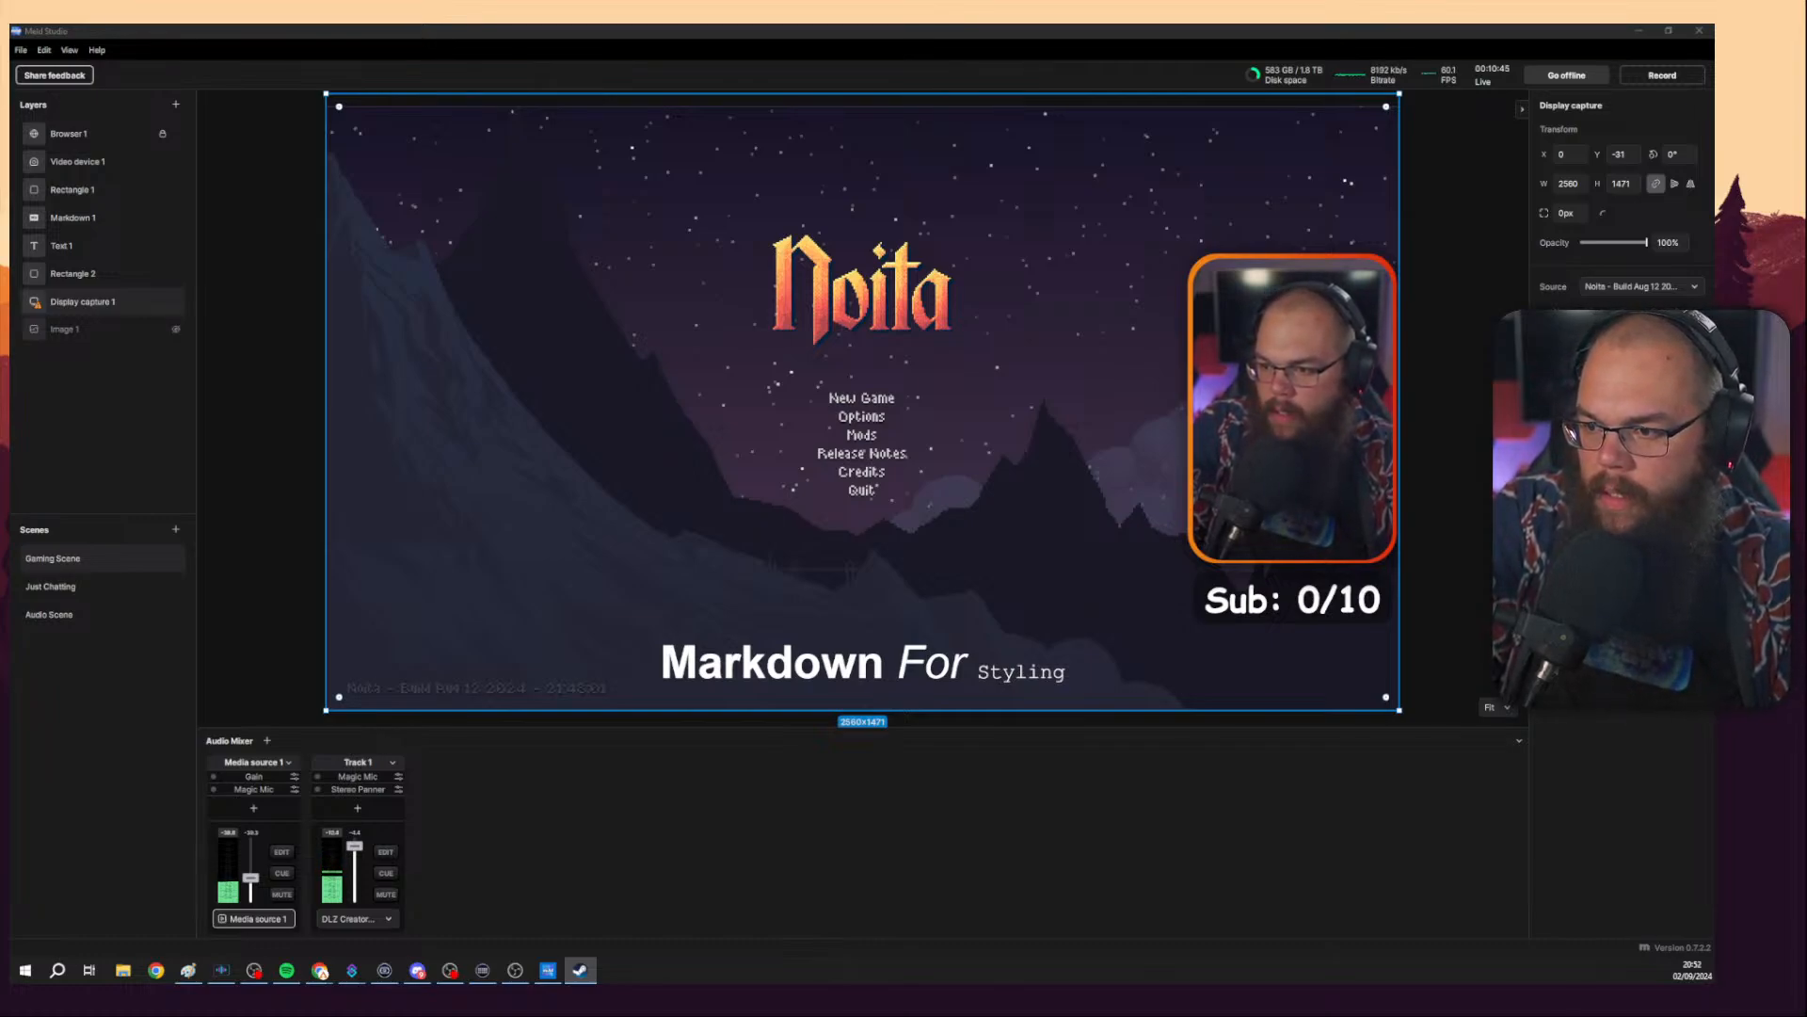
key("alt+Tab")
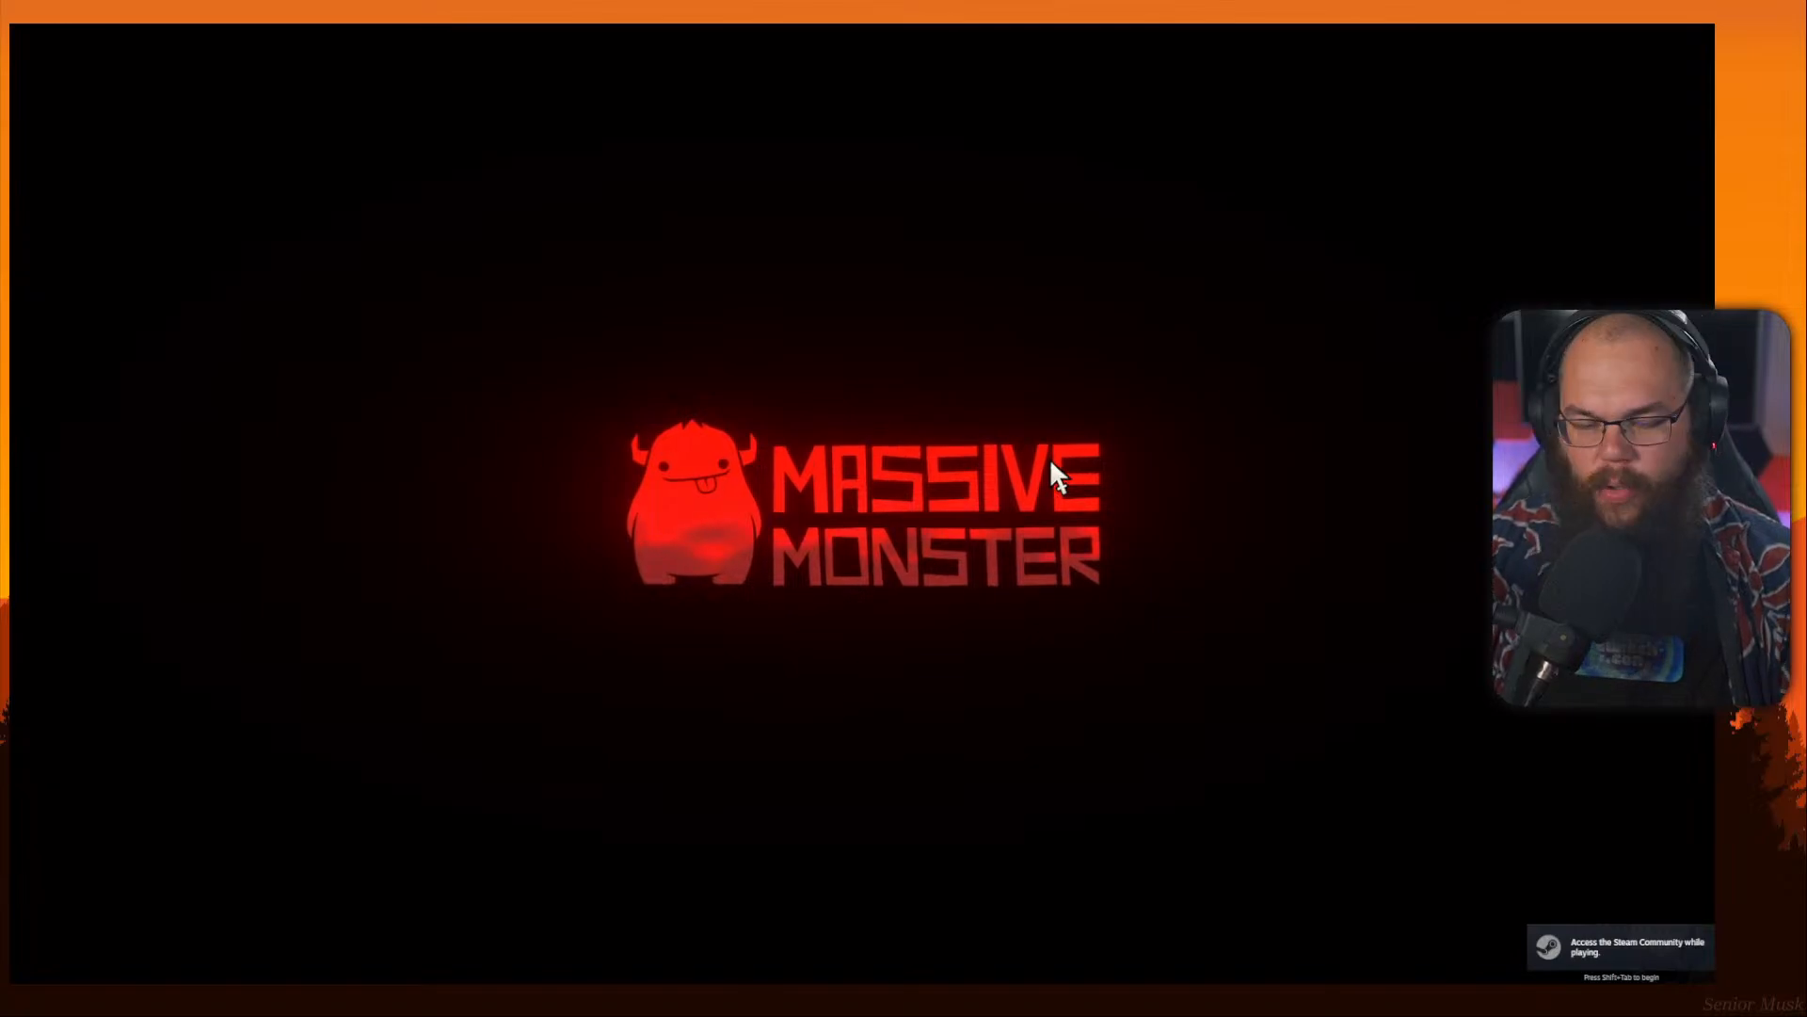
key("alt+Tab")
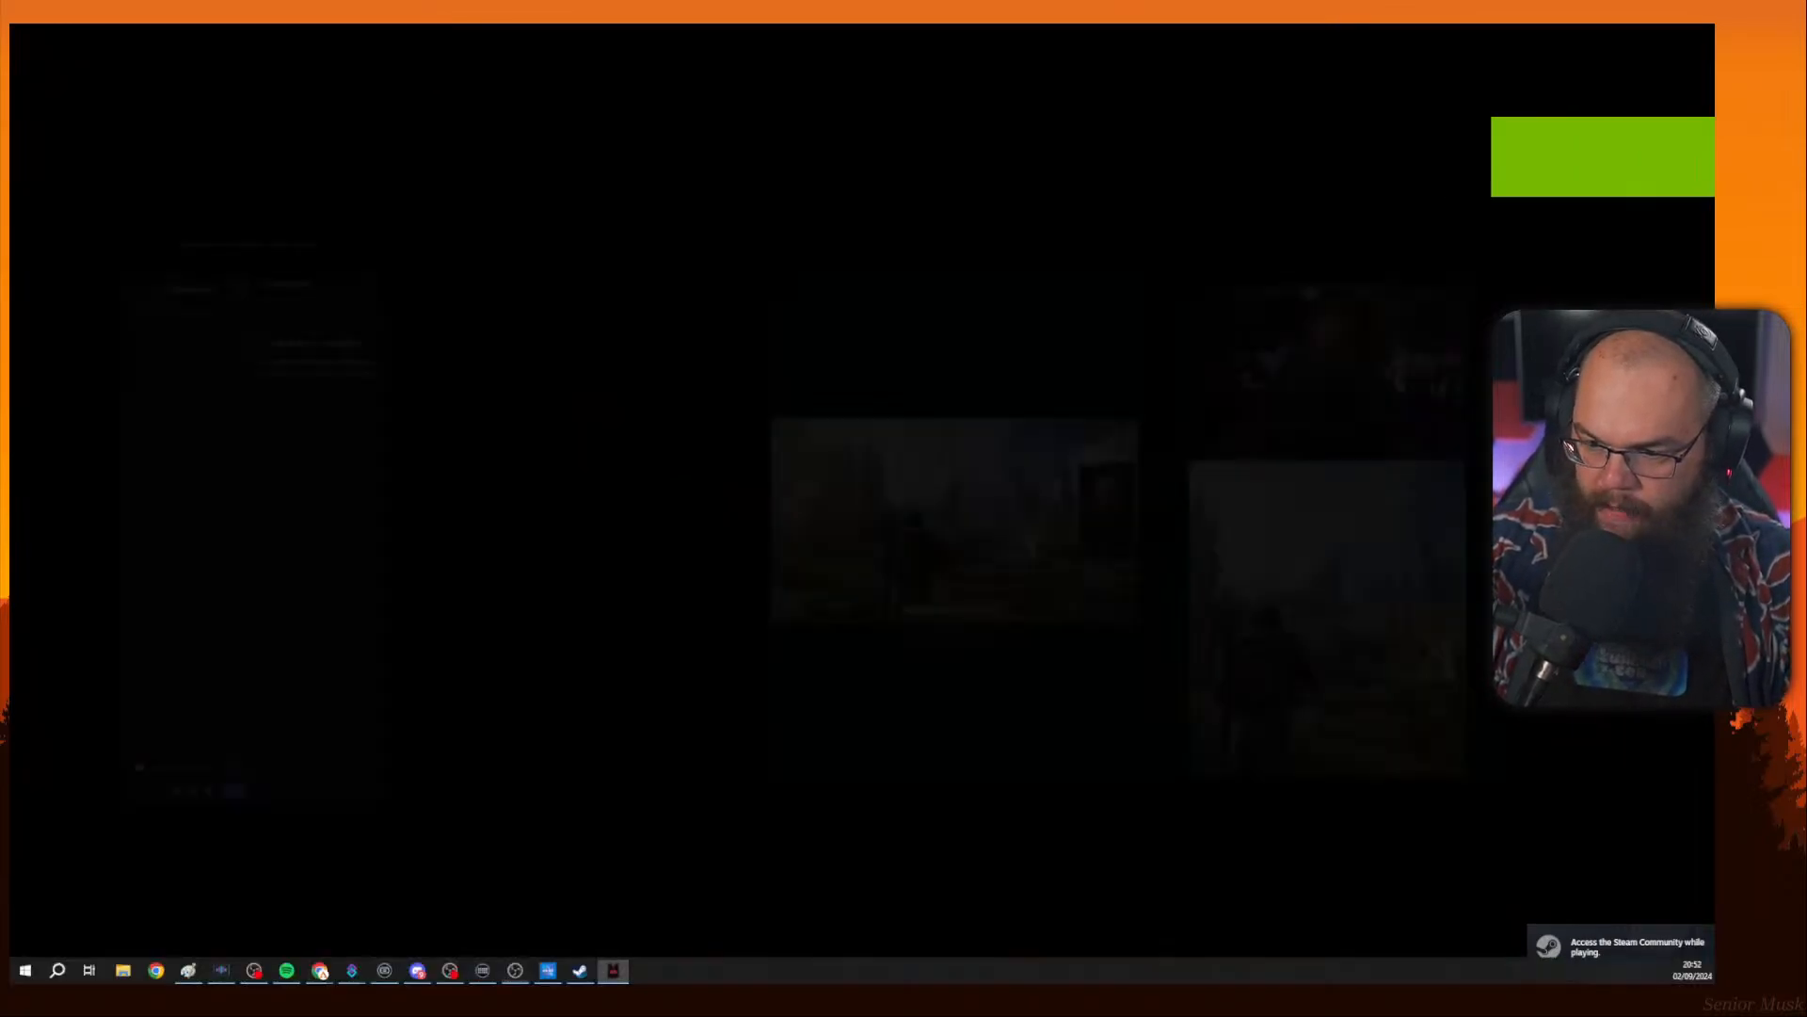
key("alt+Tab")
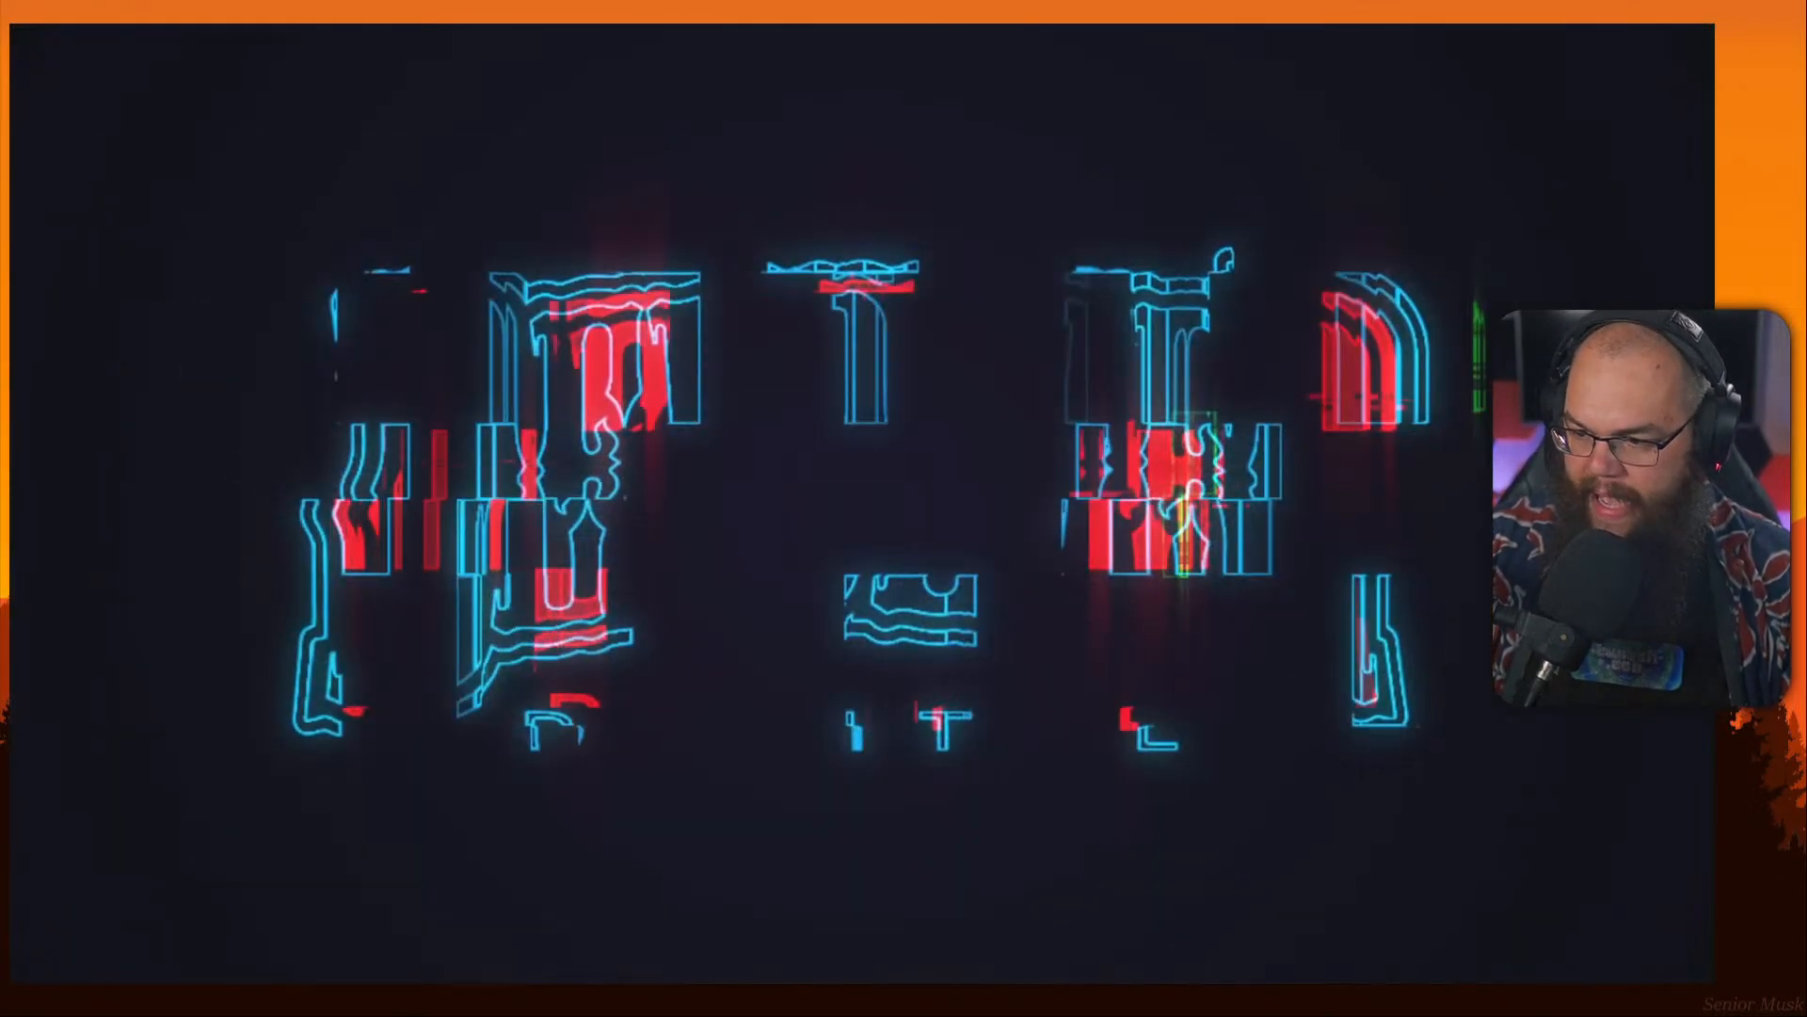
key("alt+Tab")
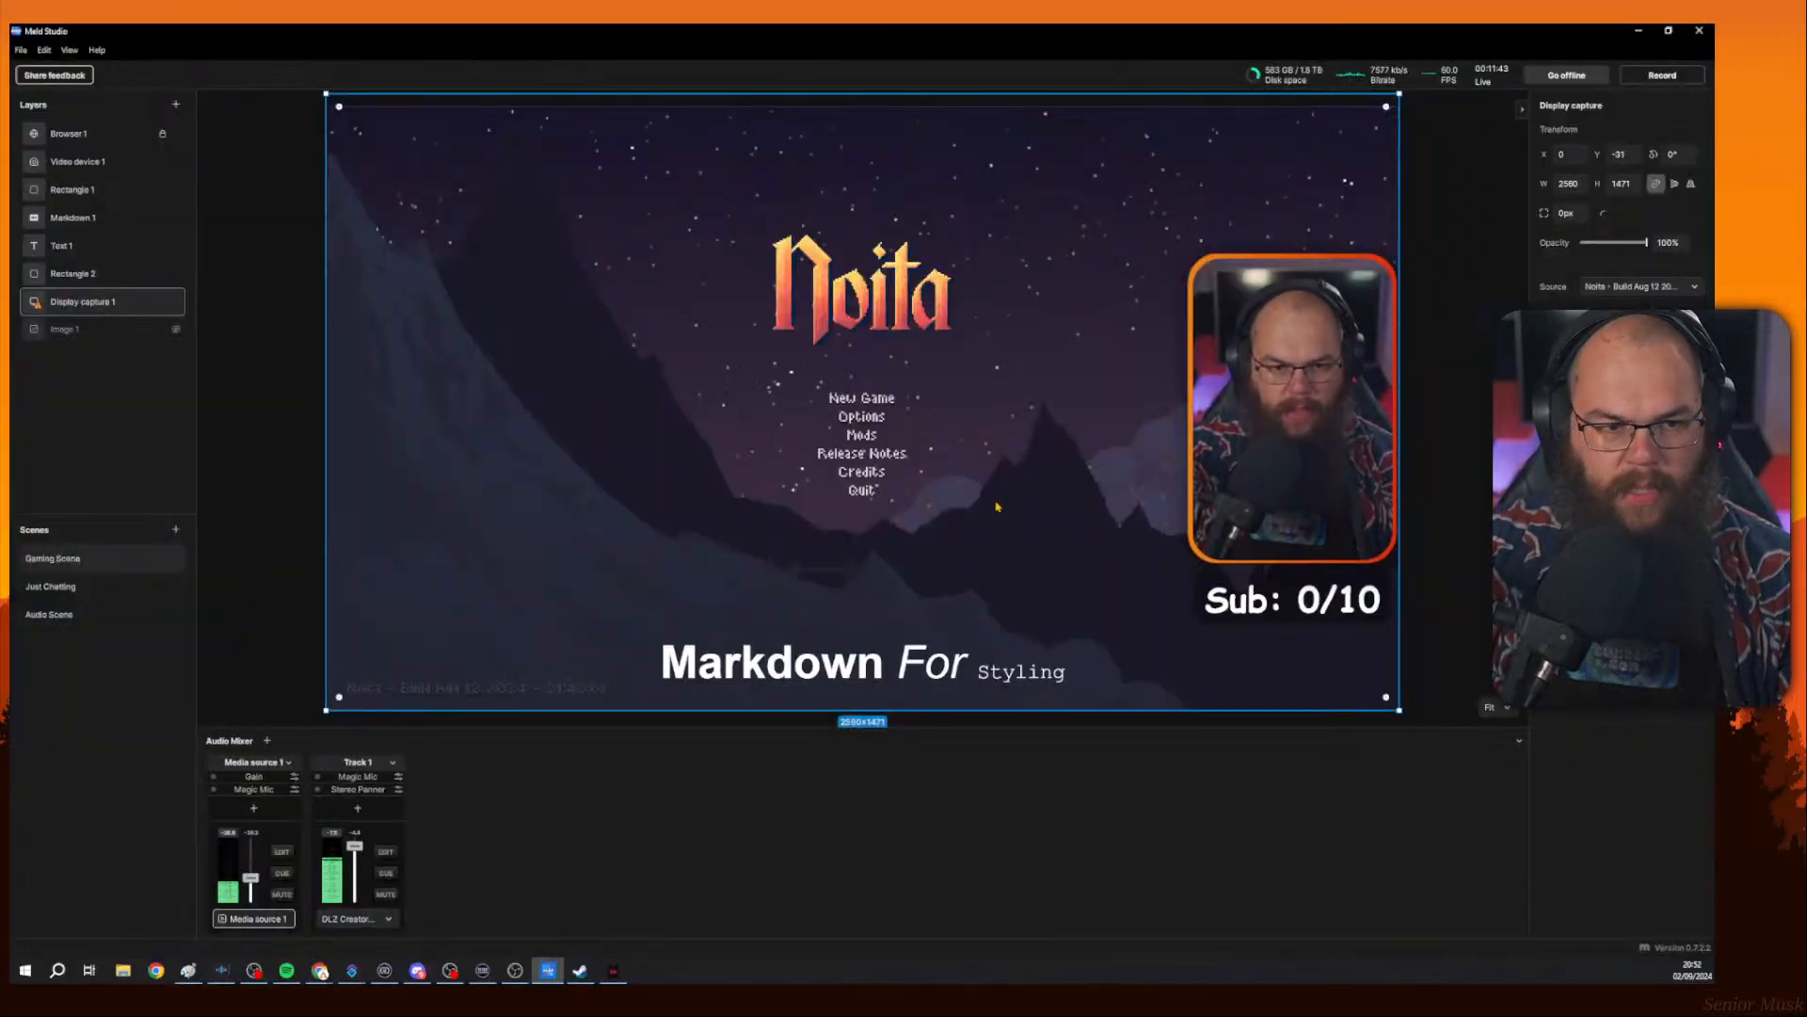
key("Escape")
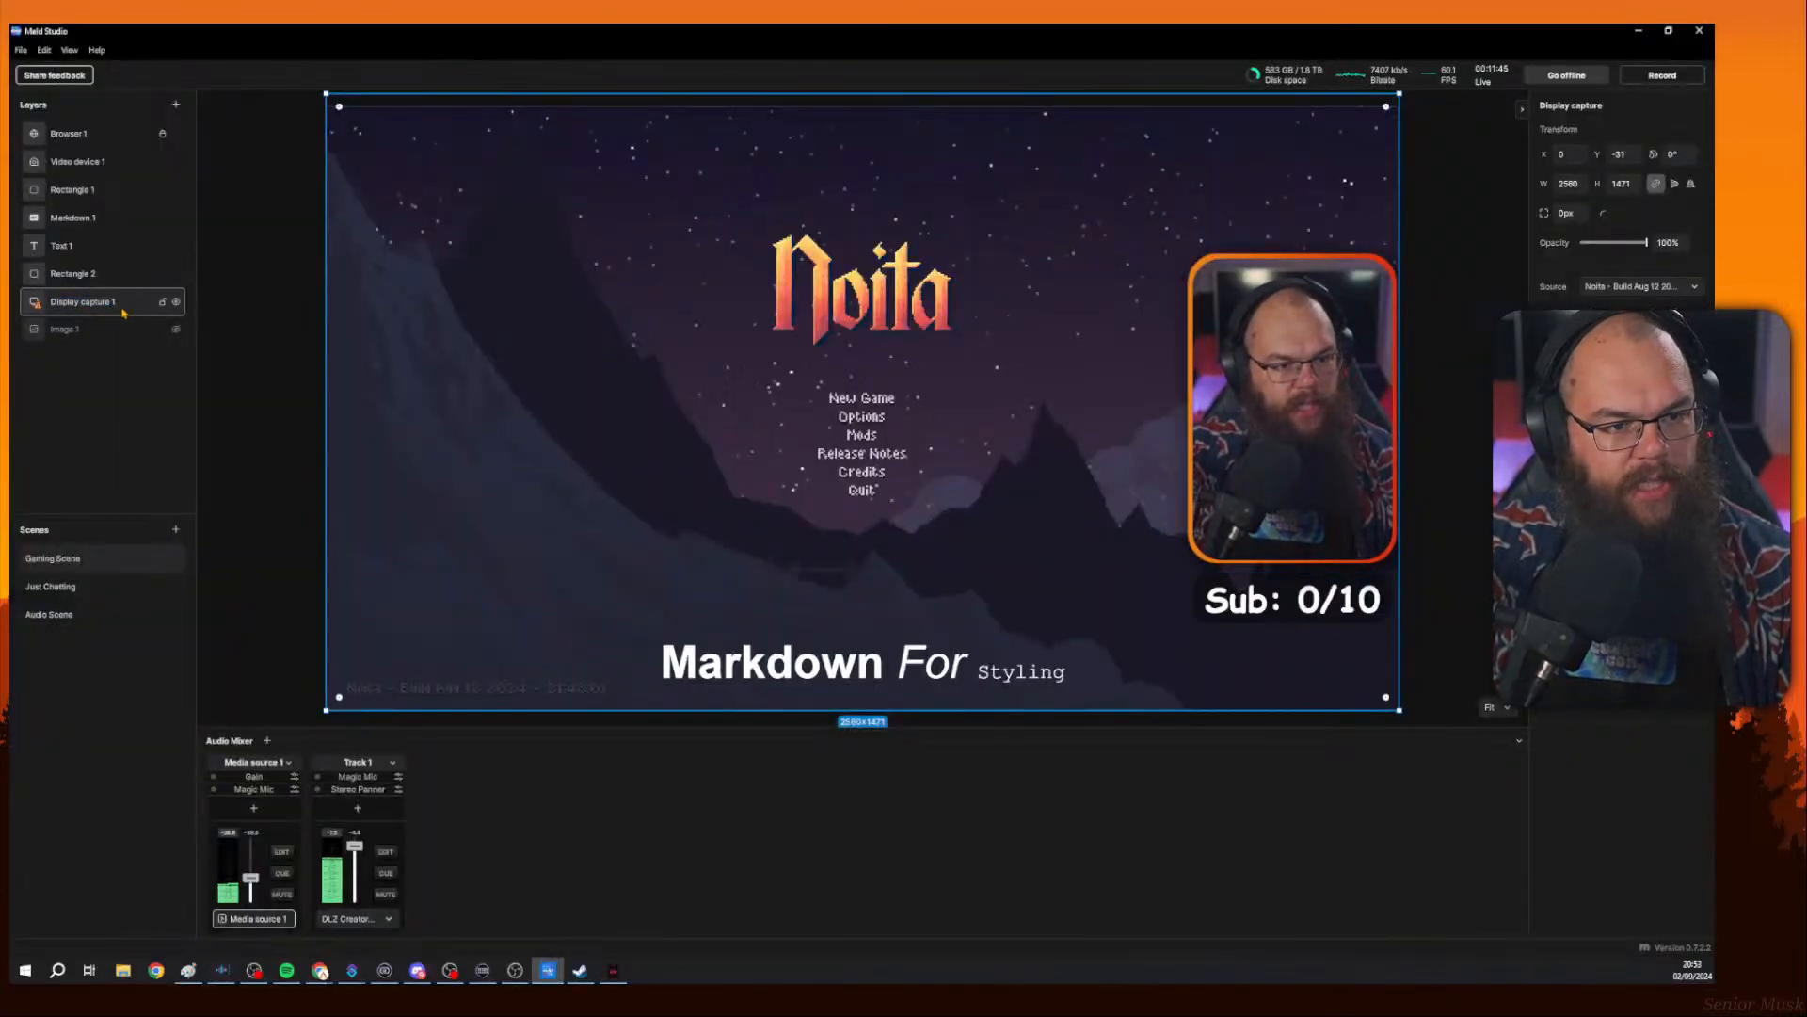
Set the display capture's source to the Cult Of The Lamb window.
right_click(120, 306)
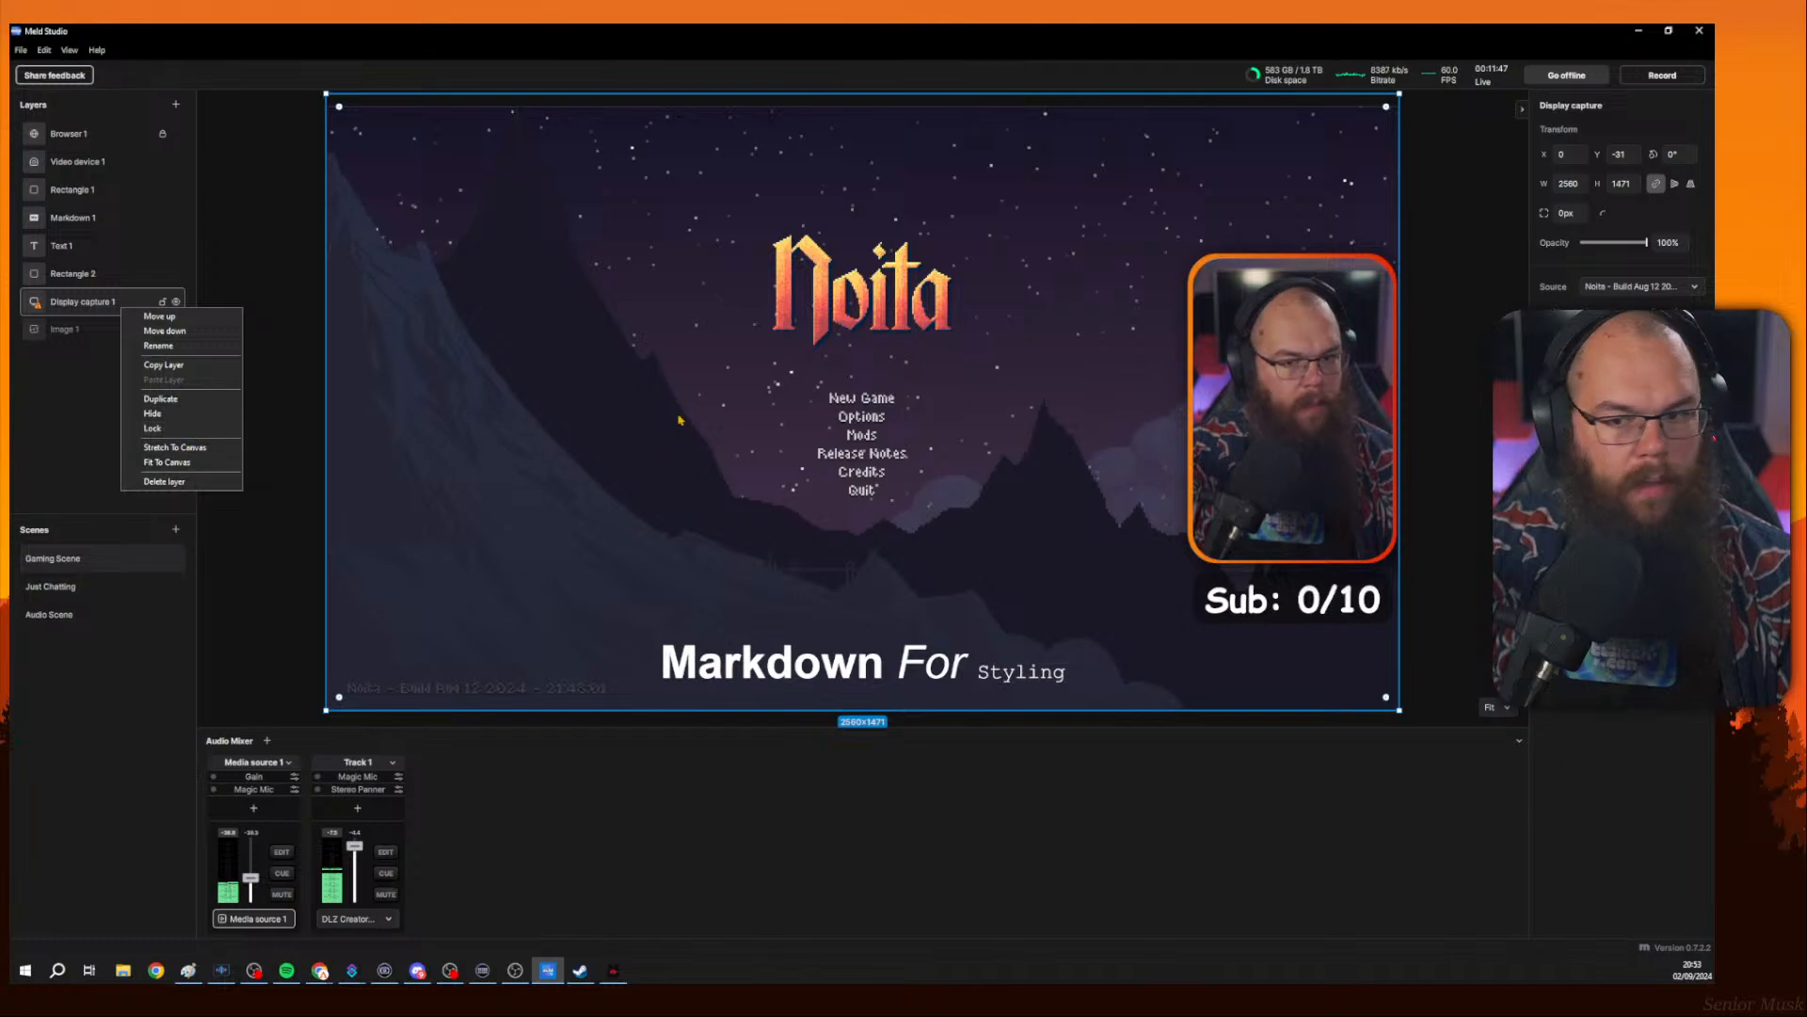
left_click(1620, 287)
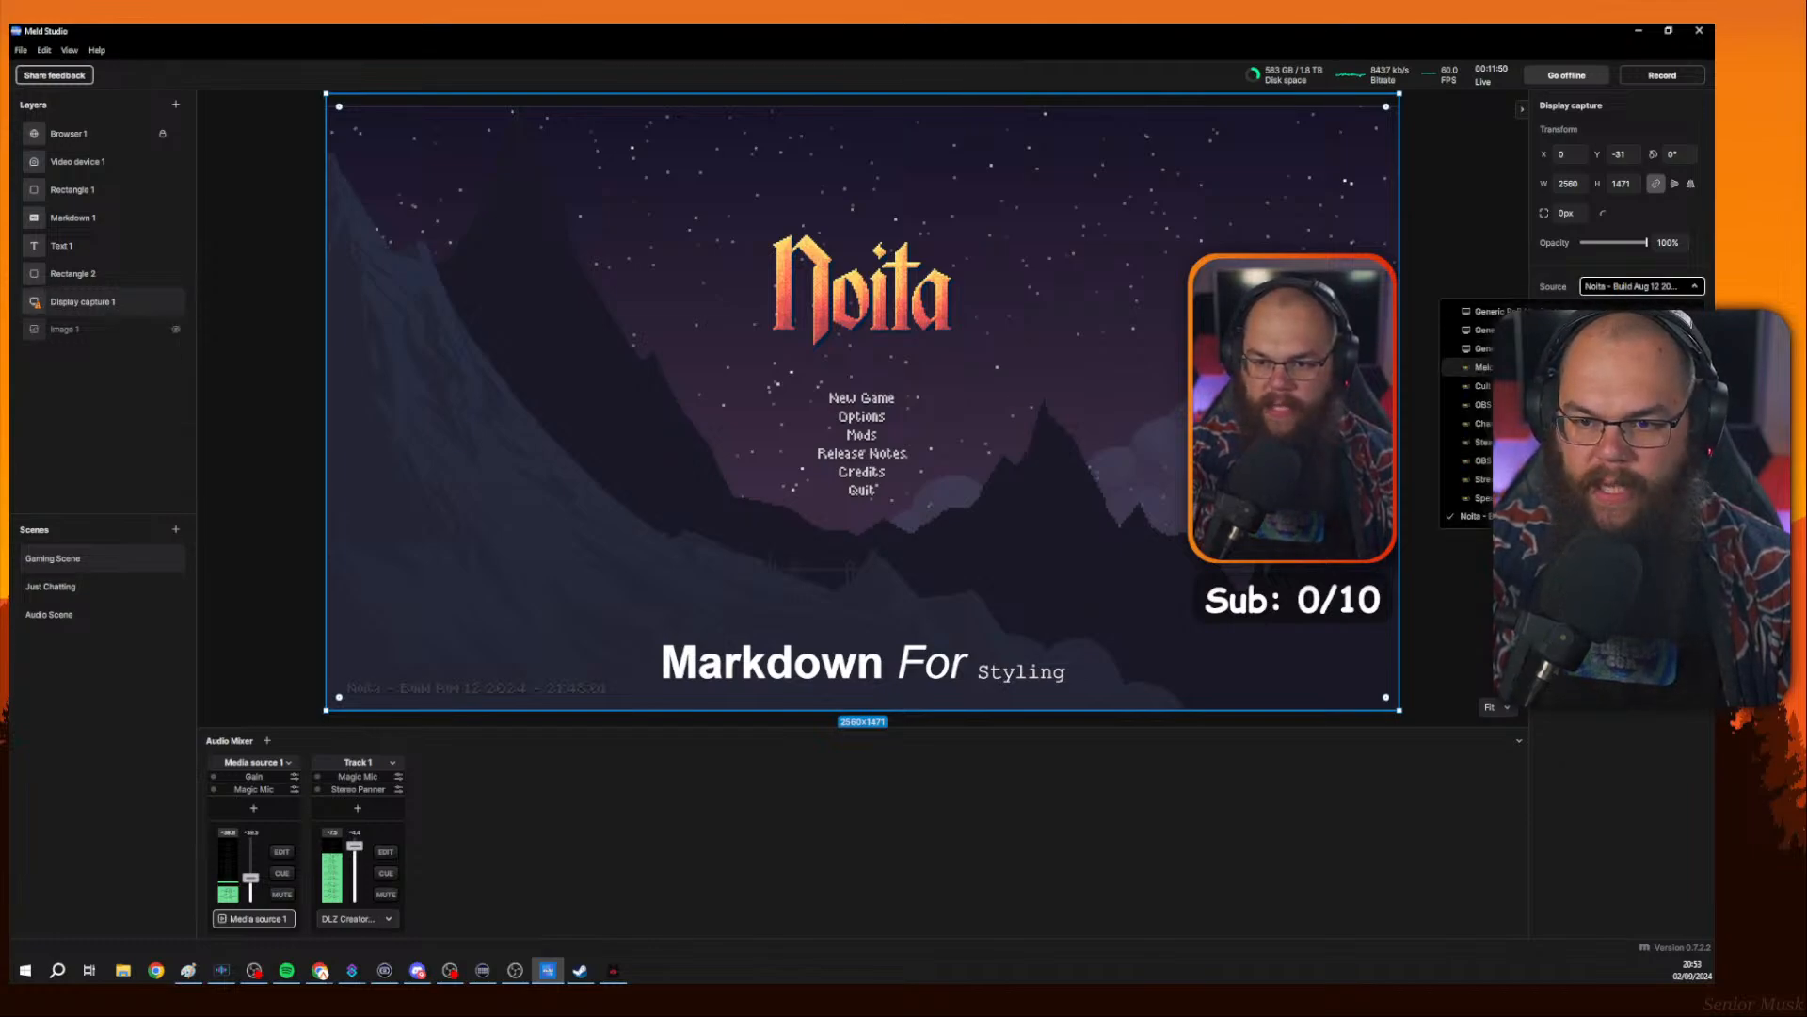
left_click(1474, 387)
left_click(1453, 388)
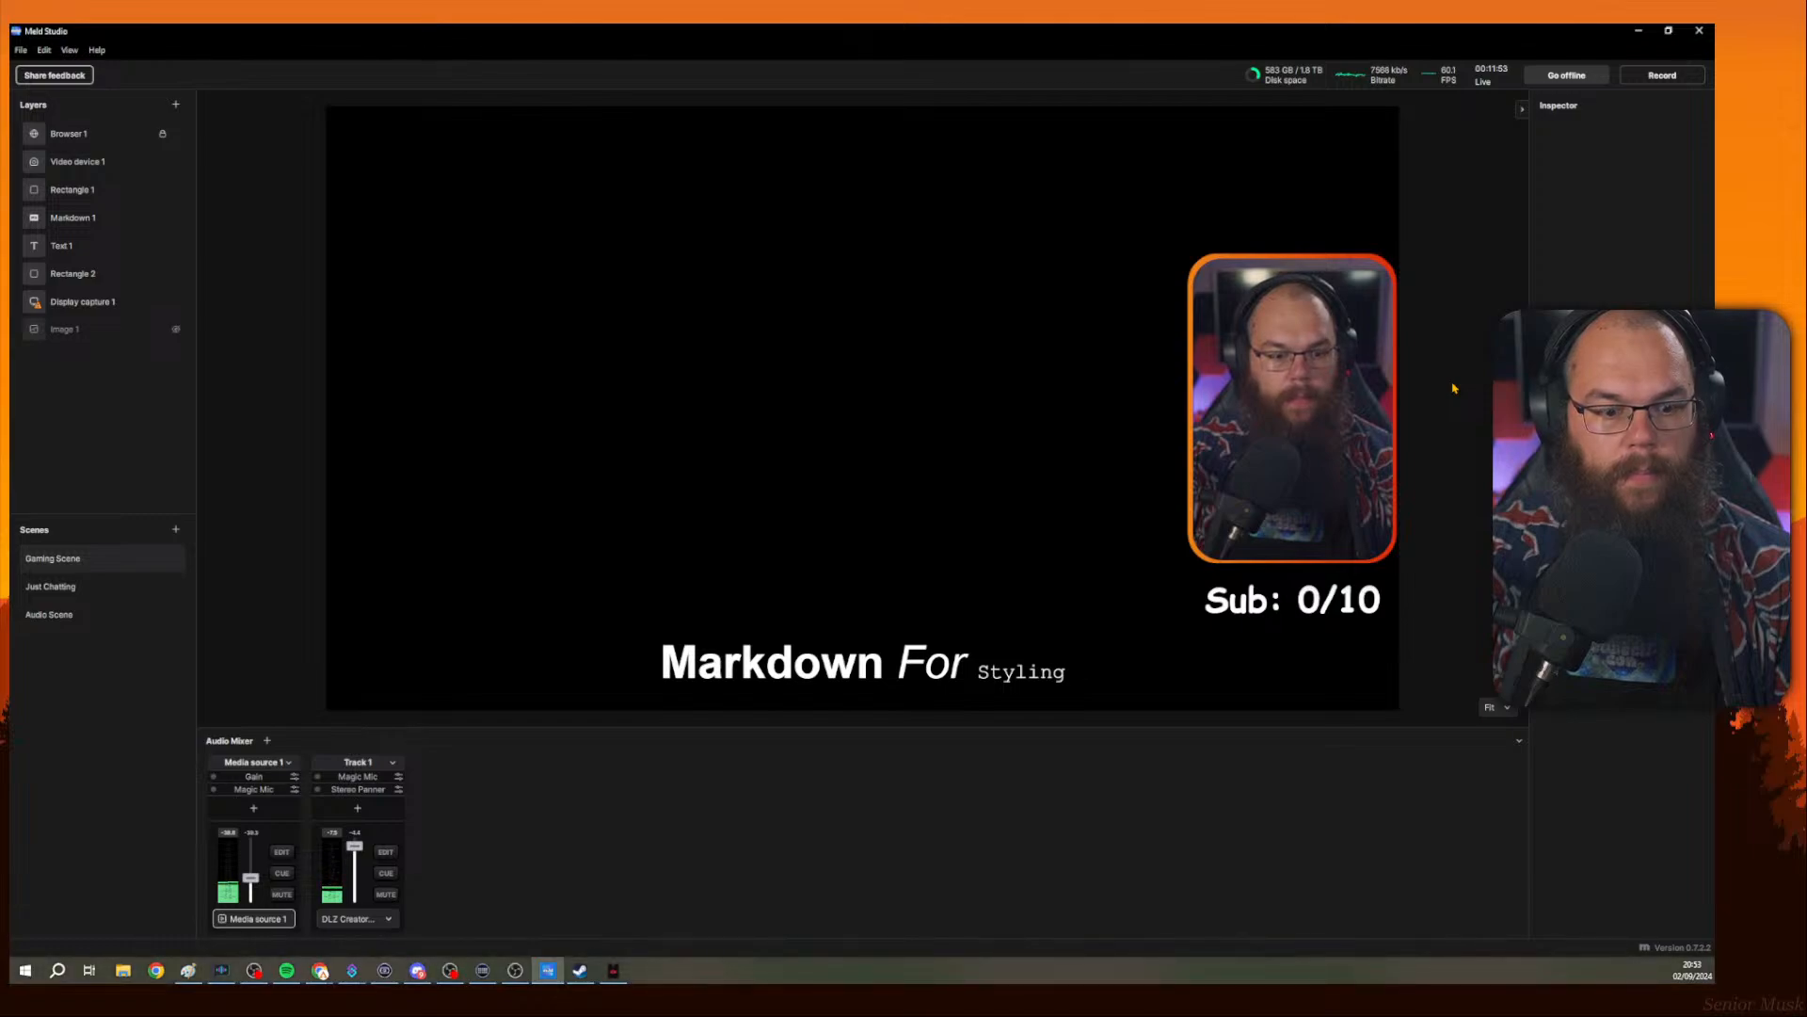
left_click(1022, 339)
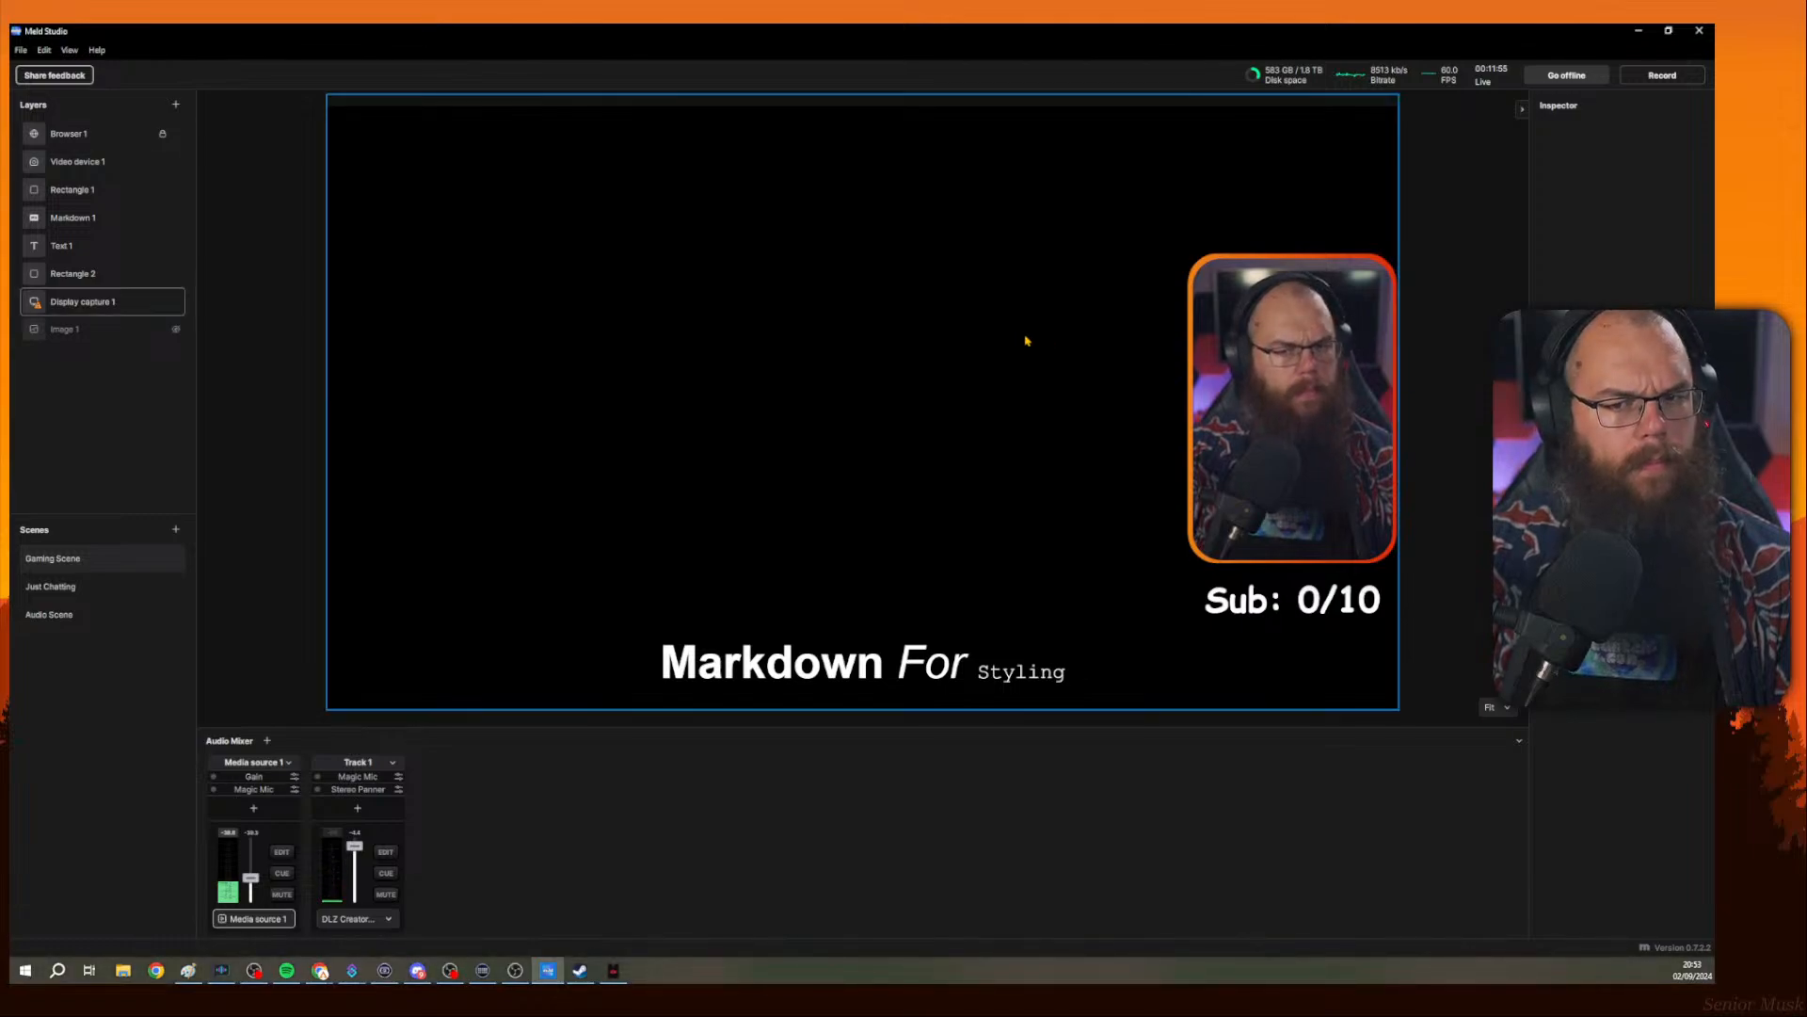
Bring Cult of the Lamb to the front, pass its title screen, and return to the studio.
left_click(612, 973)
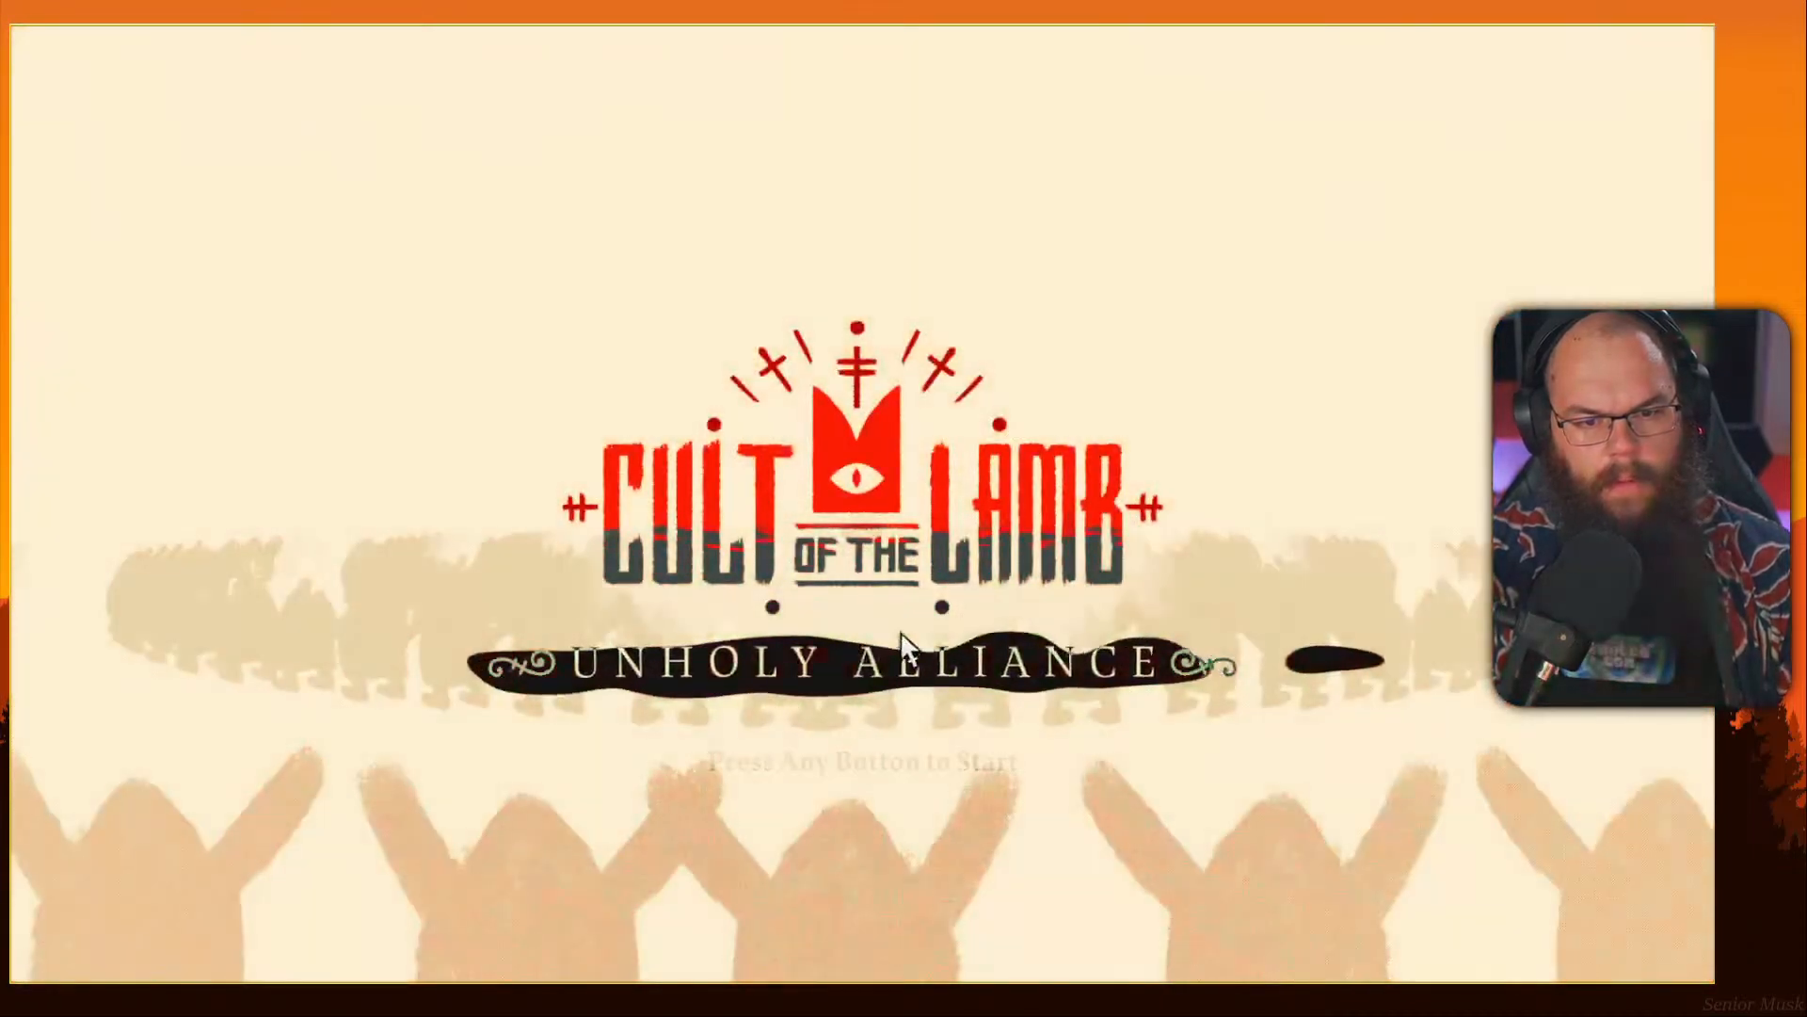
left_click(956, 768)
key("alt+Tab")
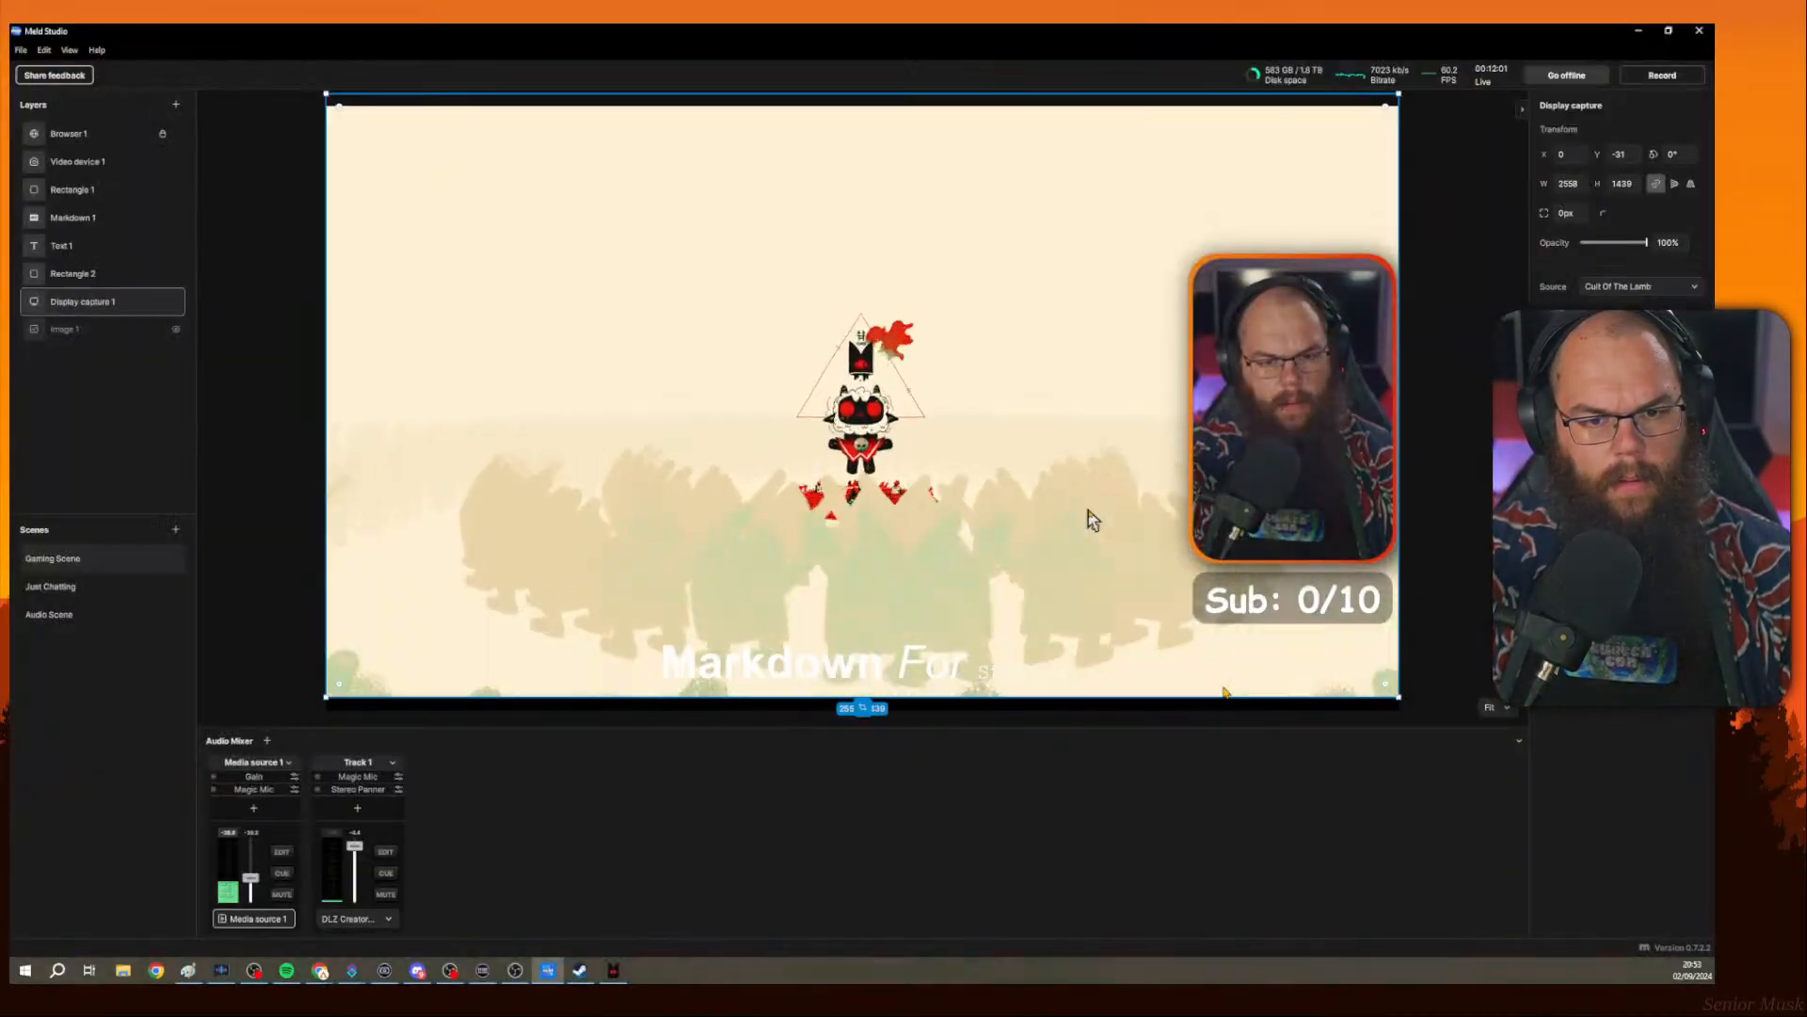
Resize the display capture from its top-left corner to about 2503 × 1408.
left_click(1503, 424)
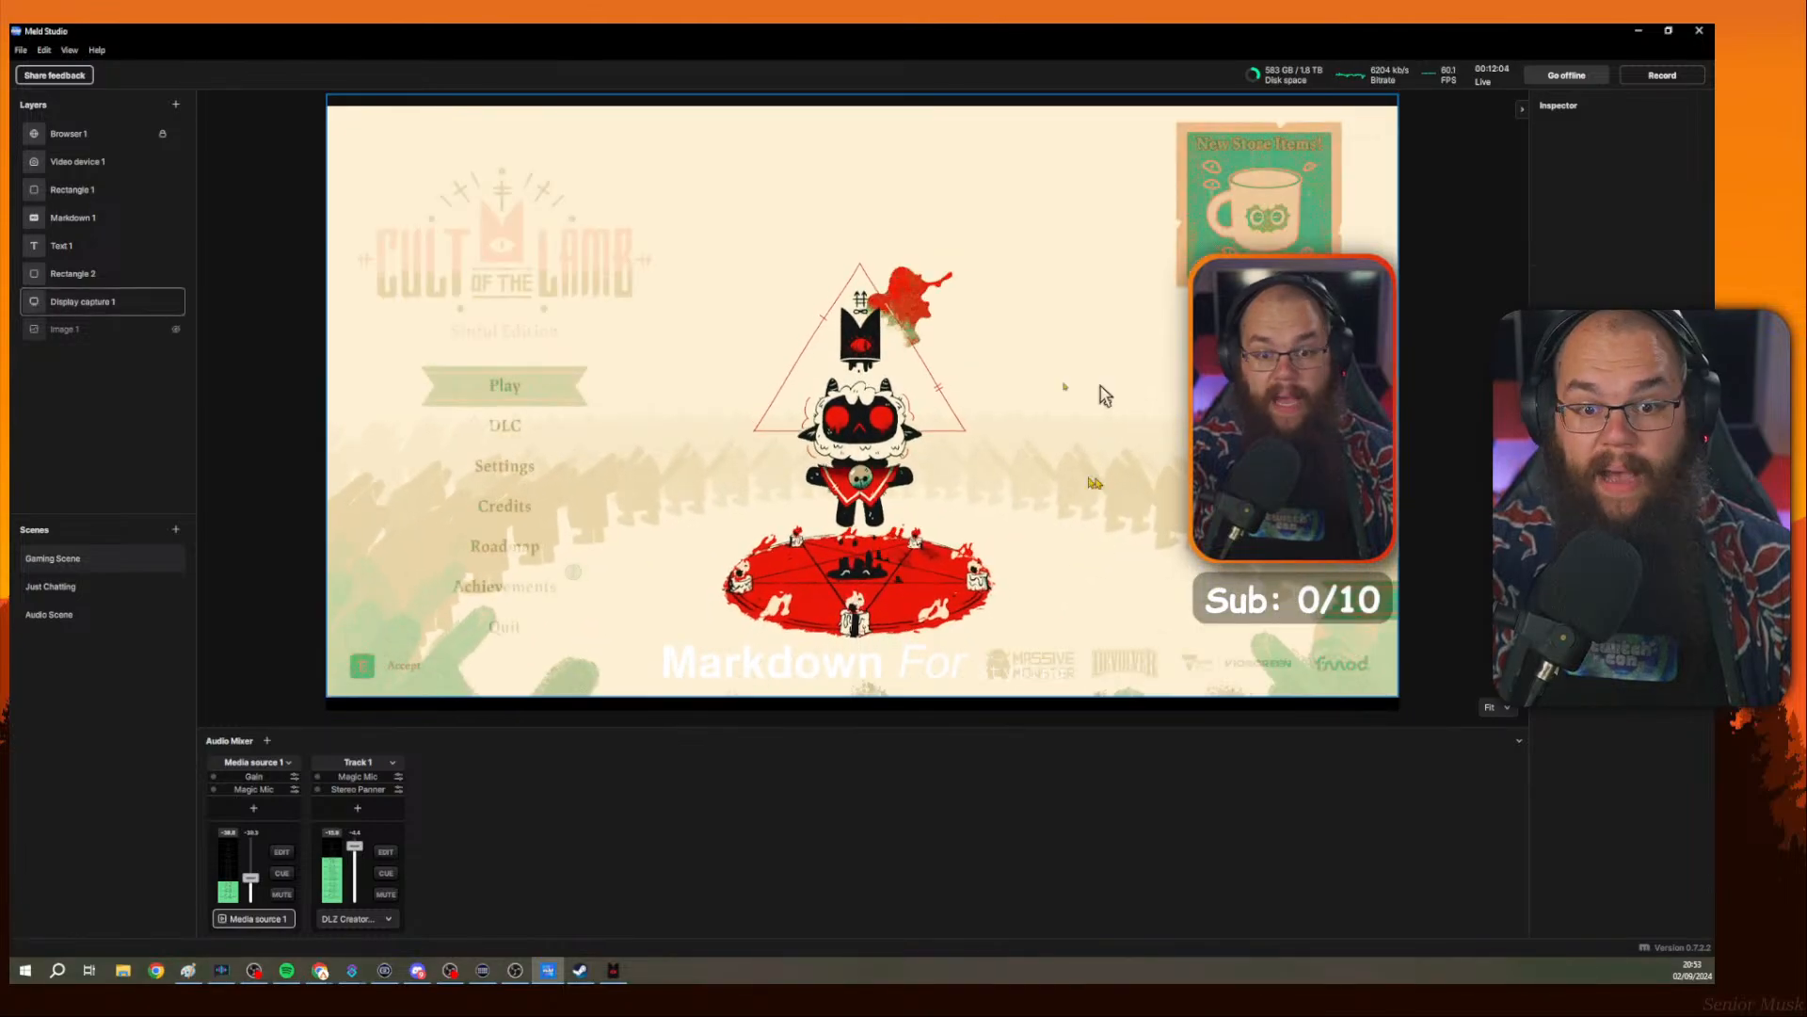
left_click(973, 386)
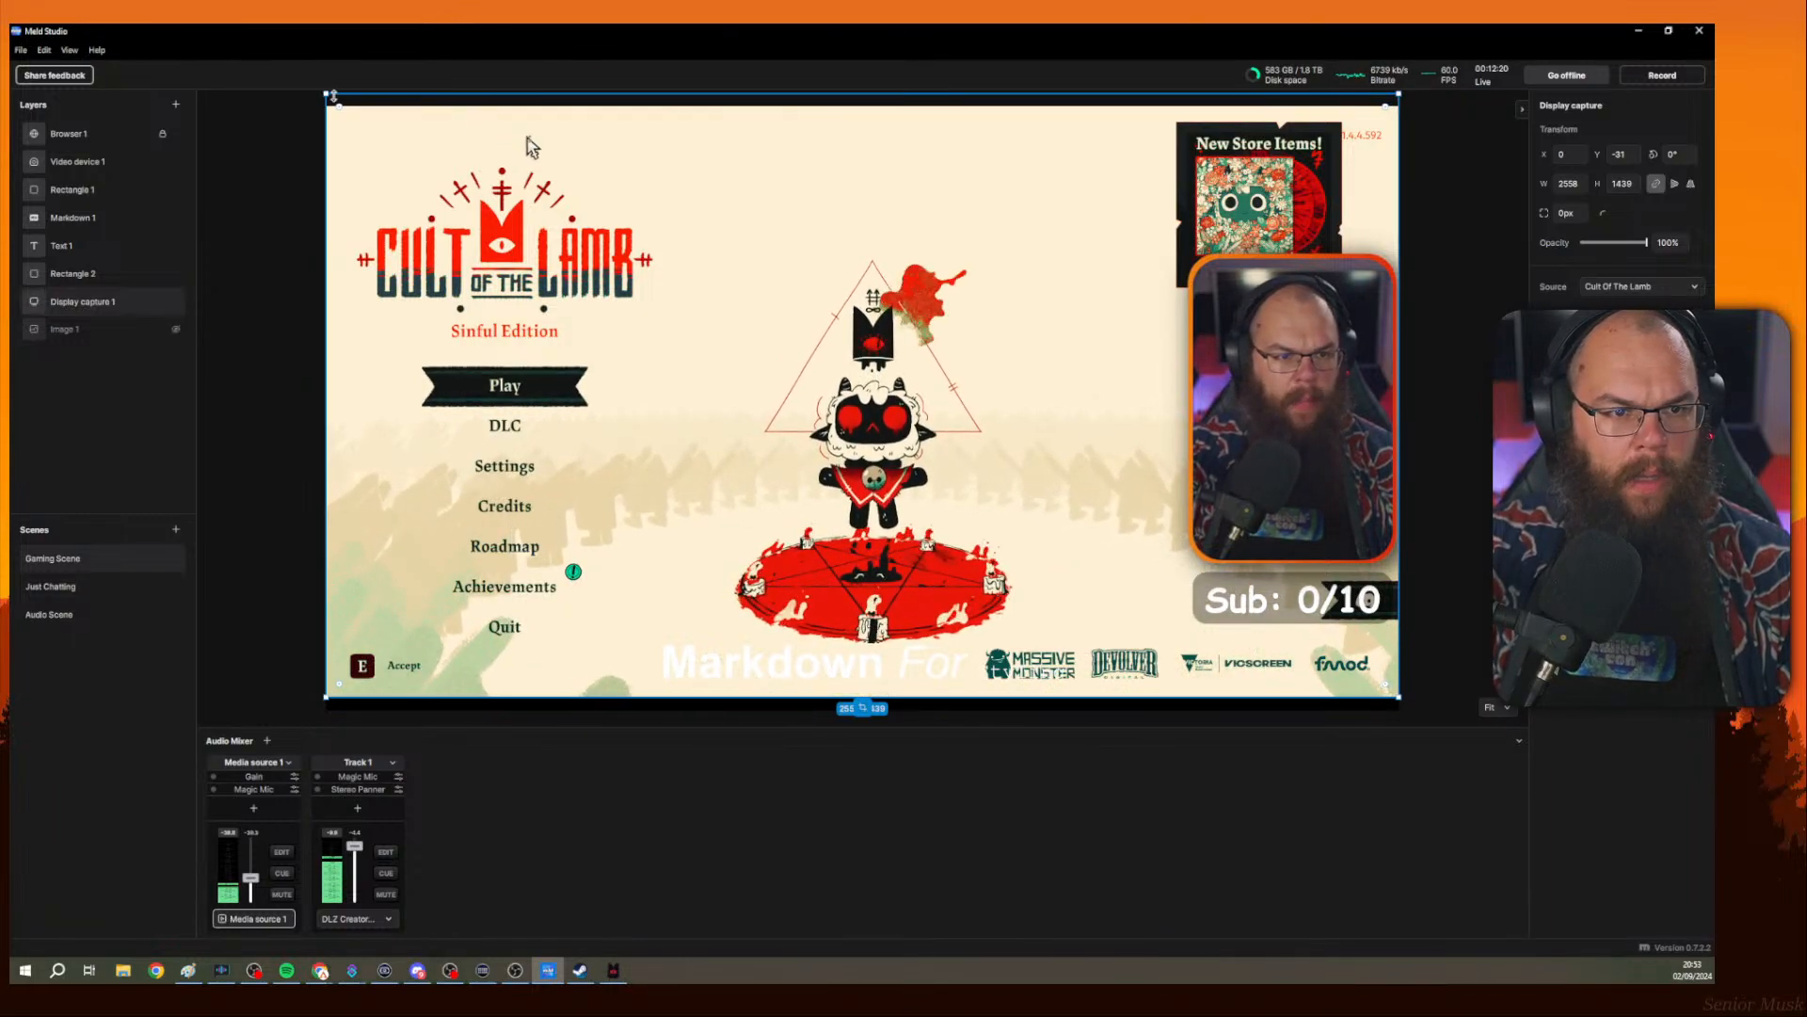
left_click_drag(326, 94, 347, 117)
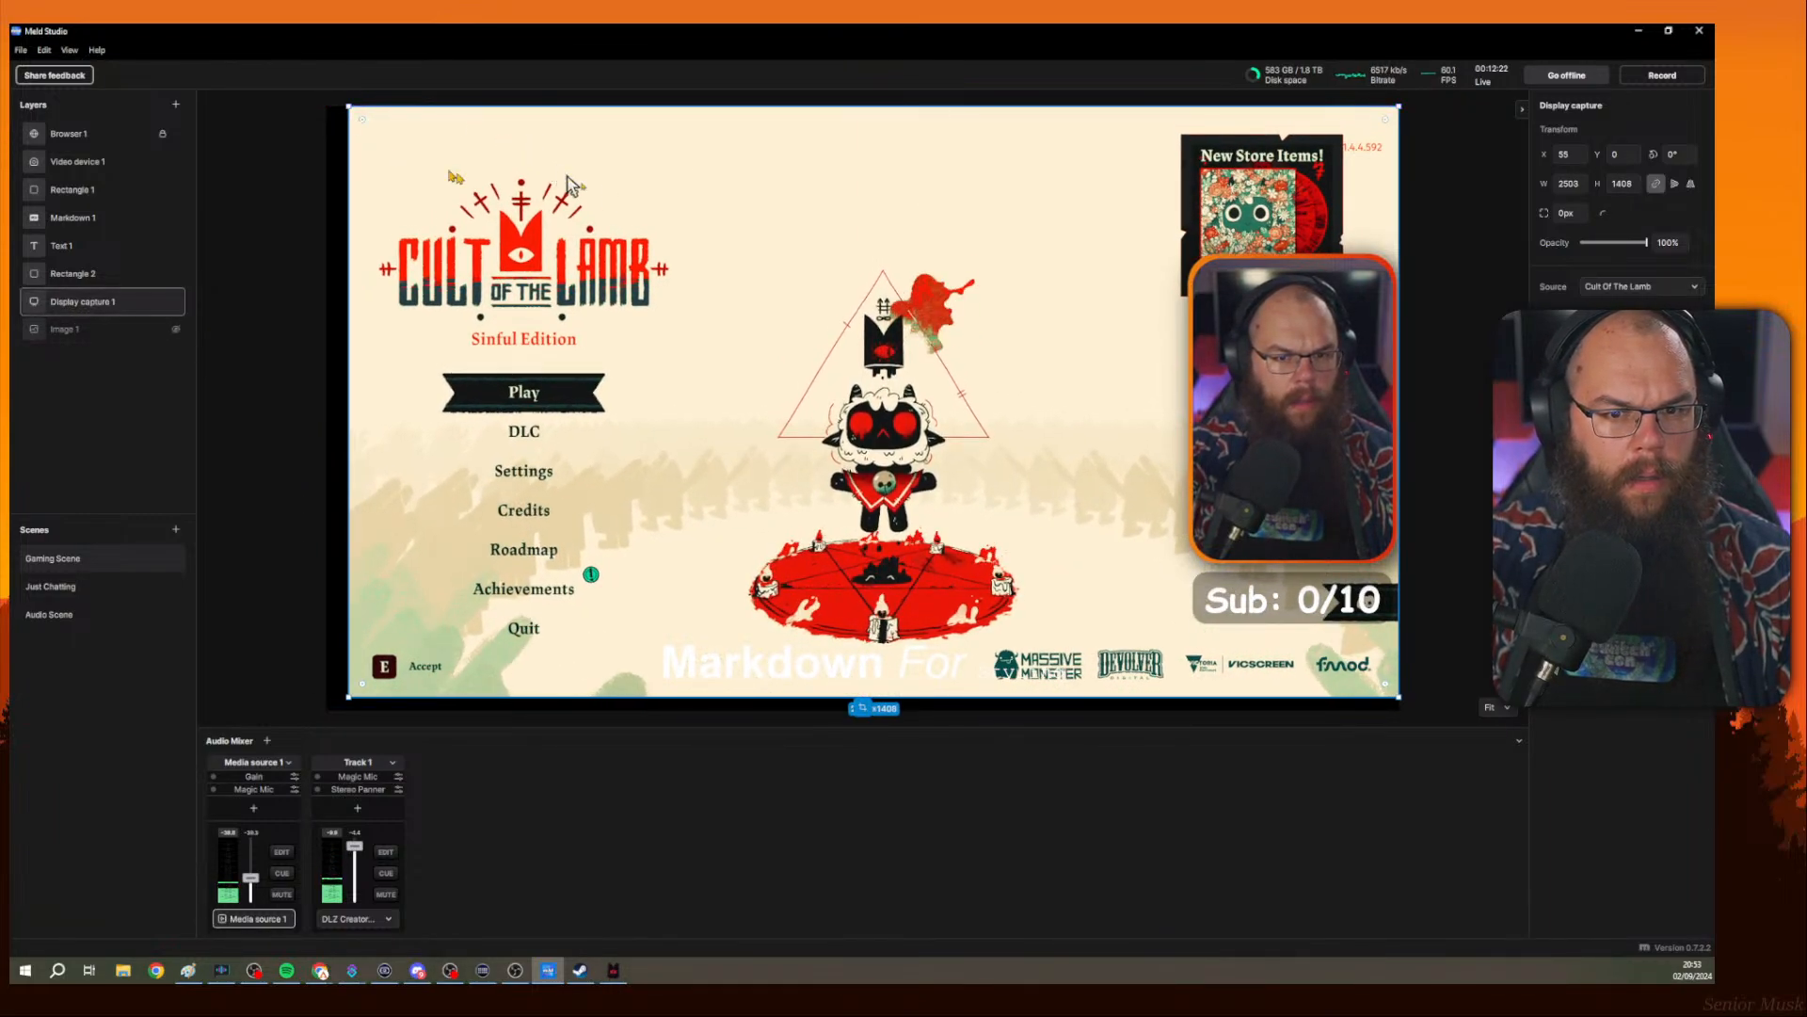
Nudge the display capture toward the canvas's top-left corner and undo a stray edge resize.
left_click_drag(643, 235, 715, 247)
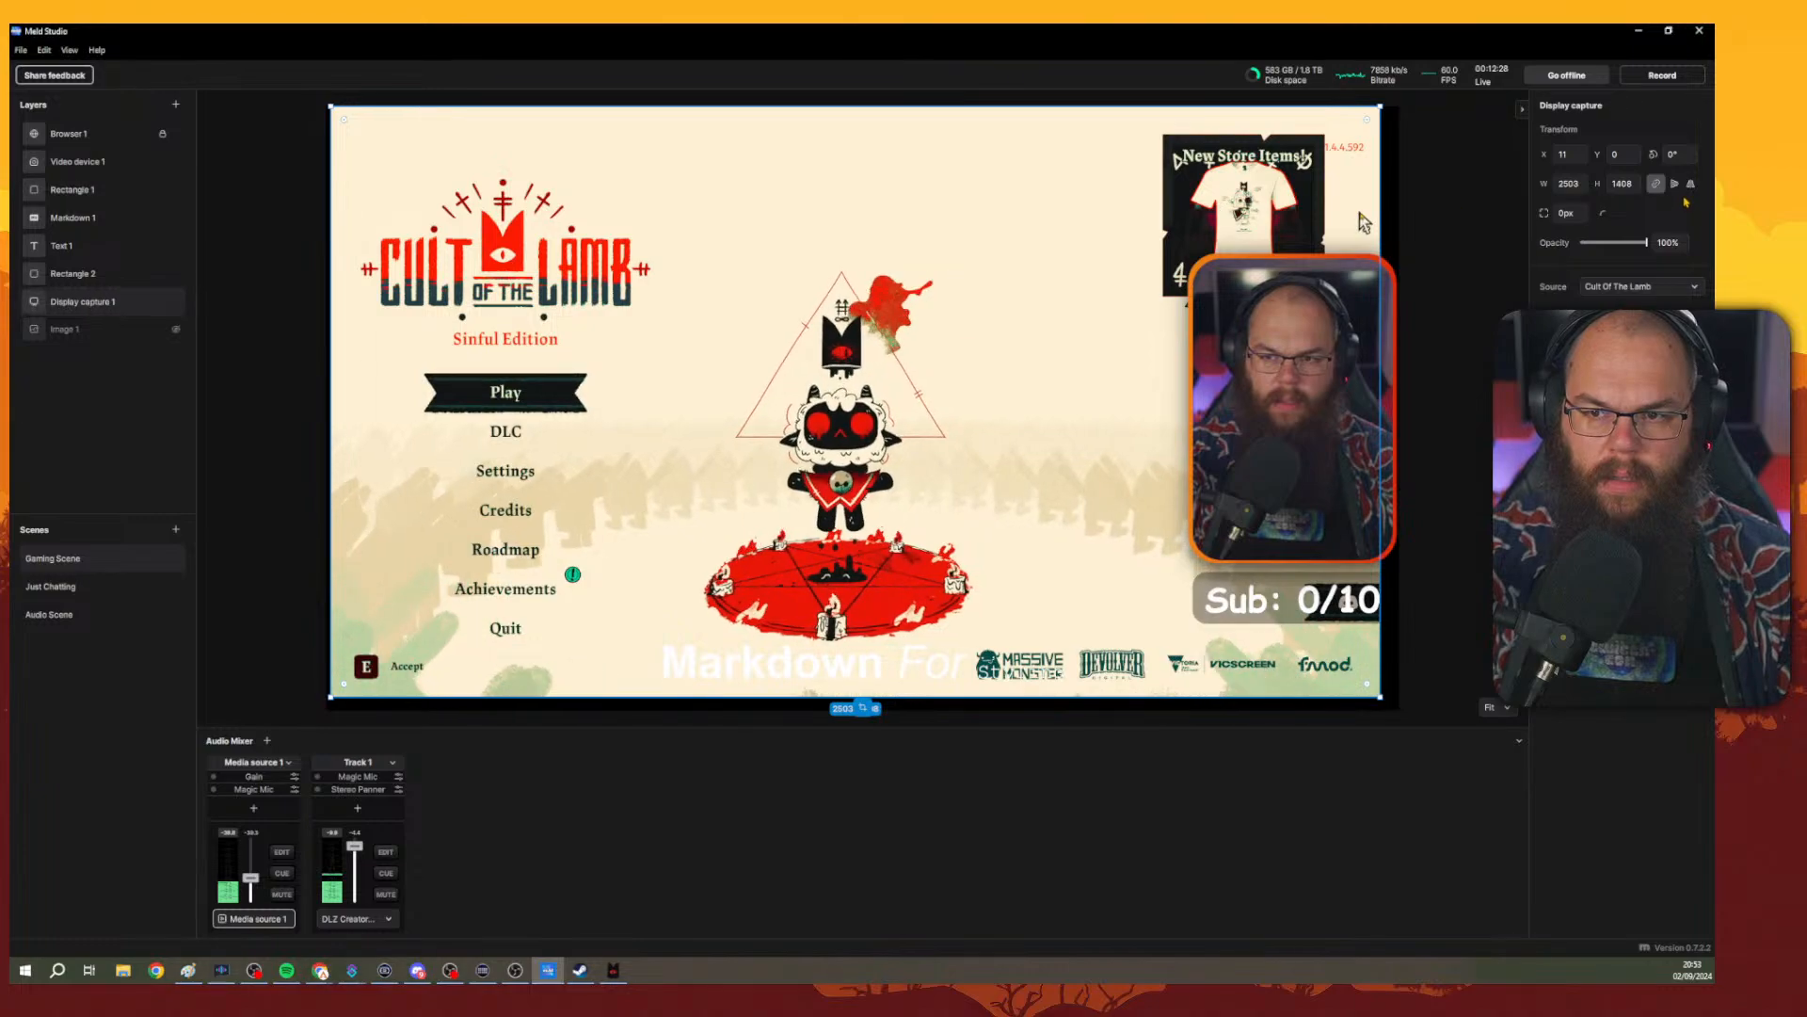
left_click(1573, 187)
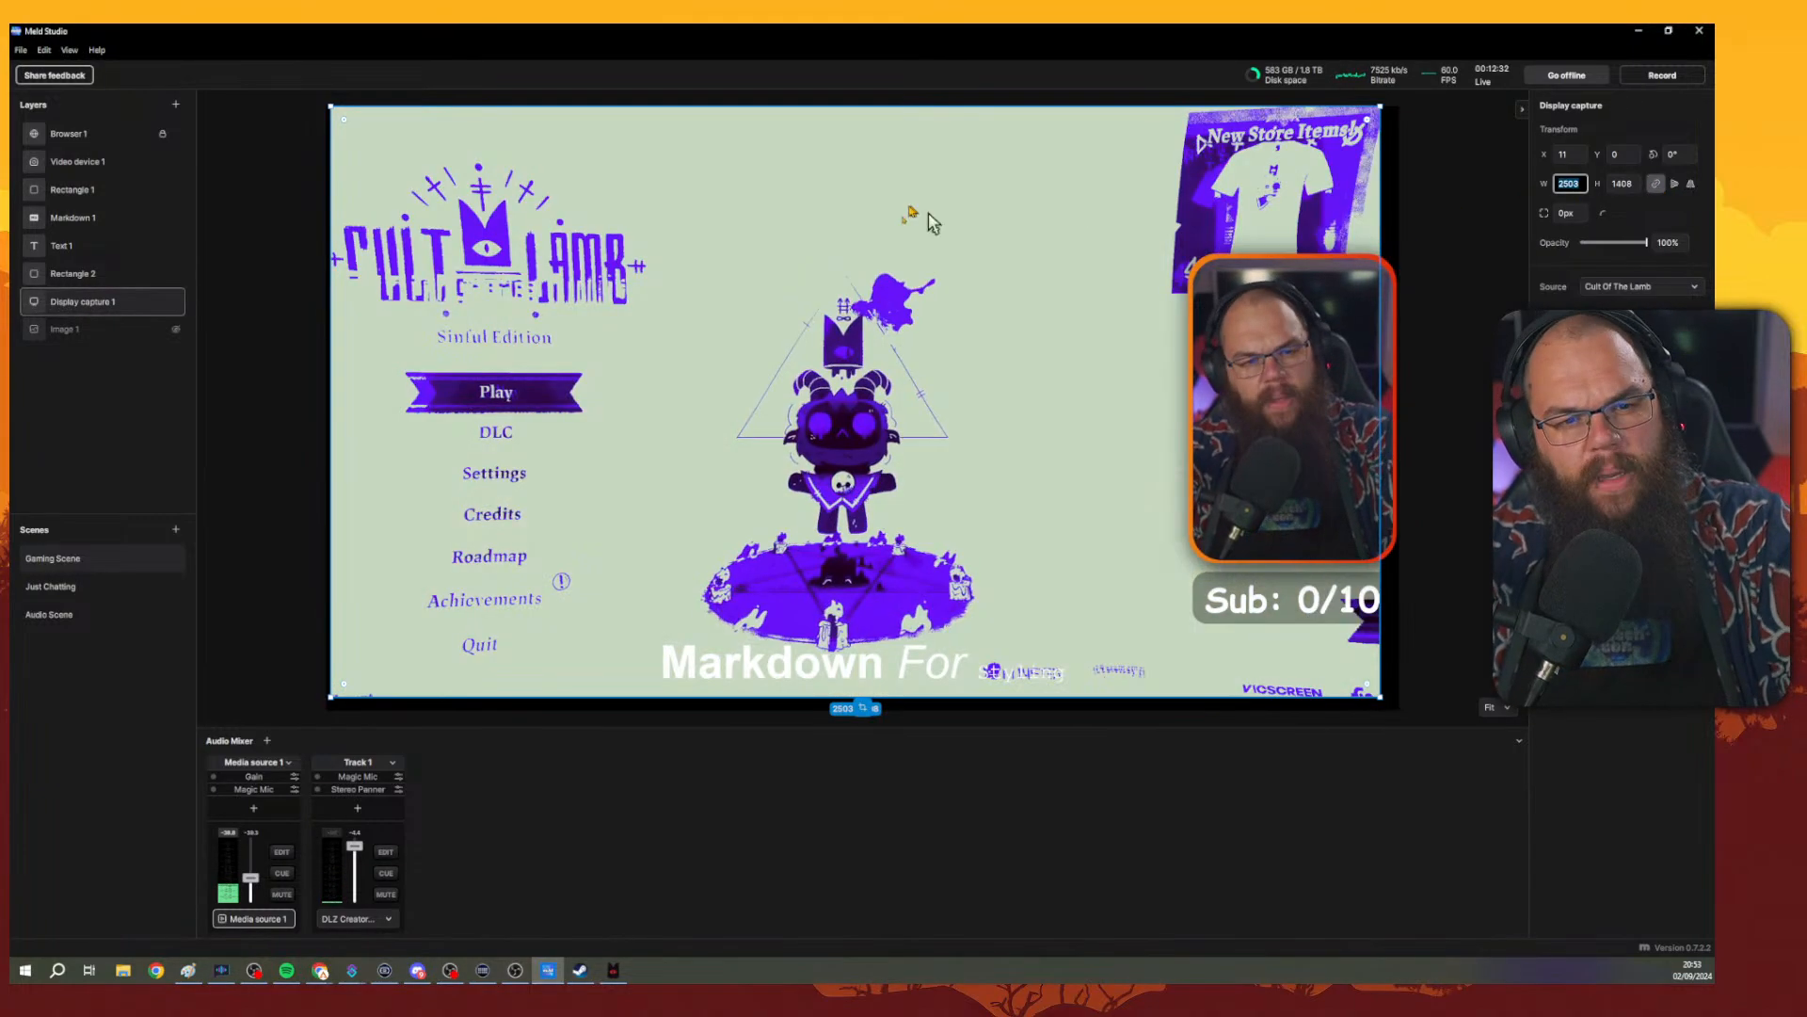
left_click_drag(902, 213, 866, 228)
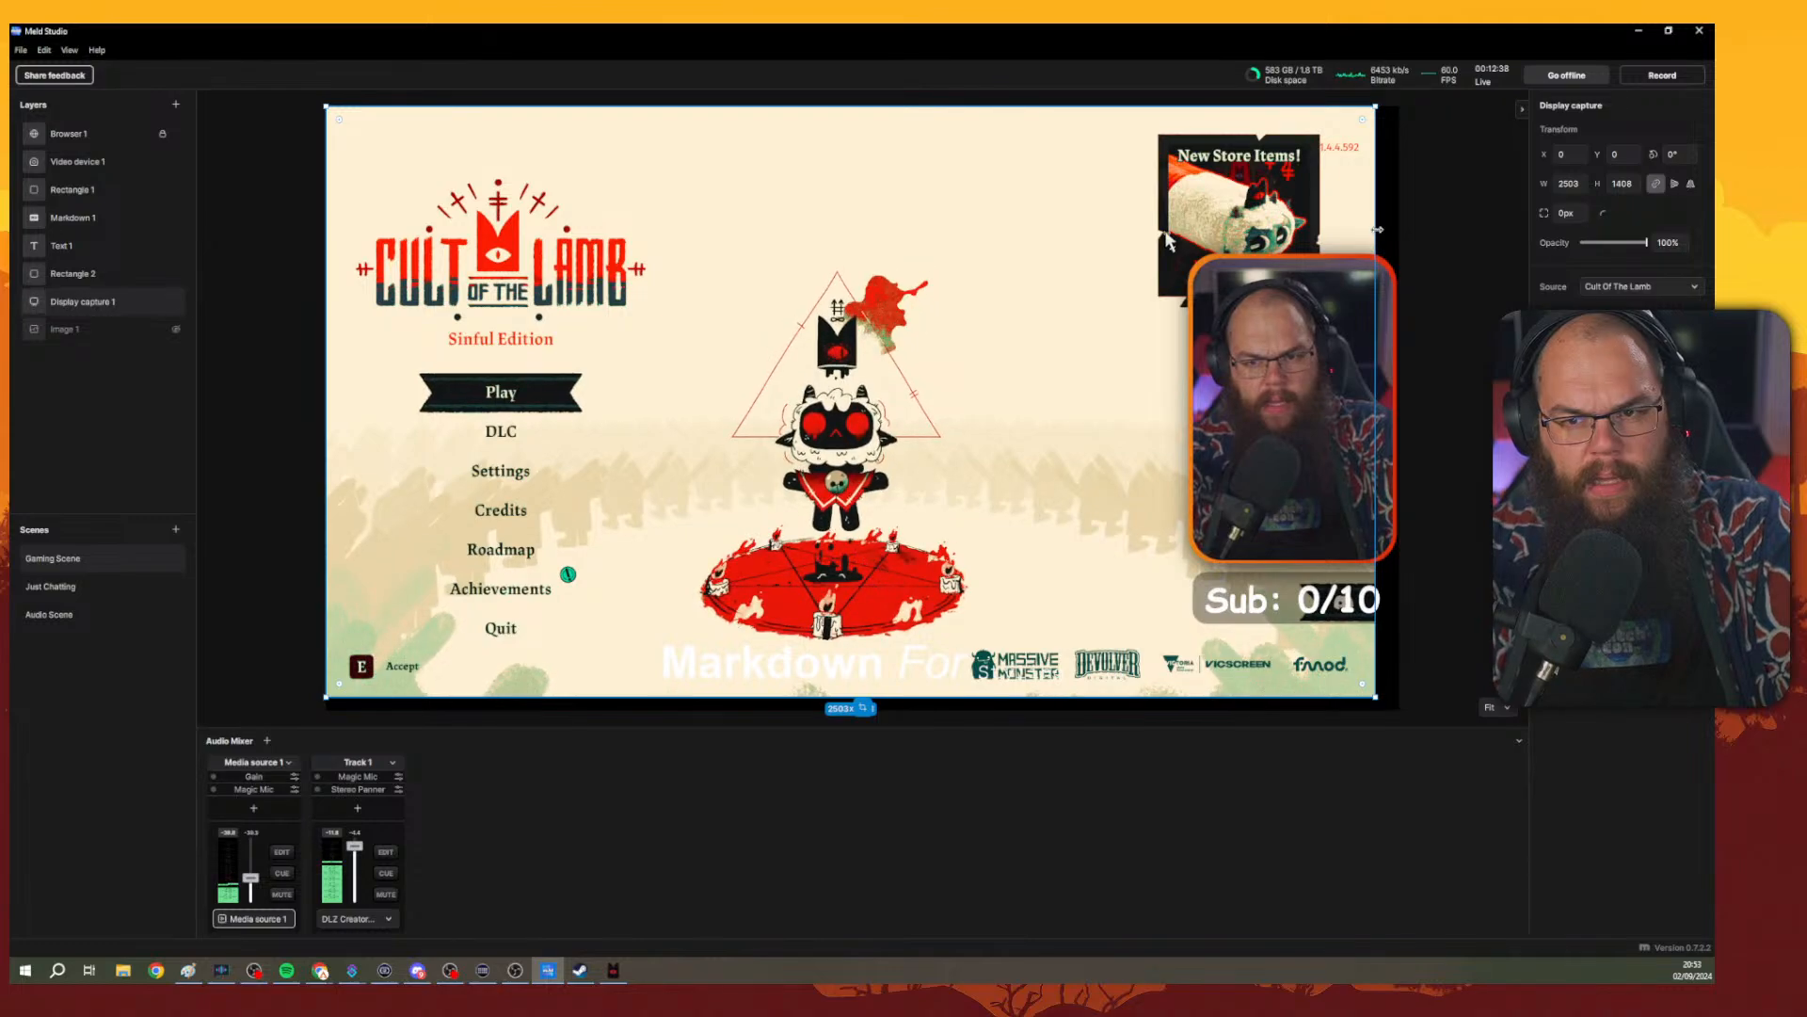
left_click_drag(1377, 228, 1394, 229)
key("ctrl+z")
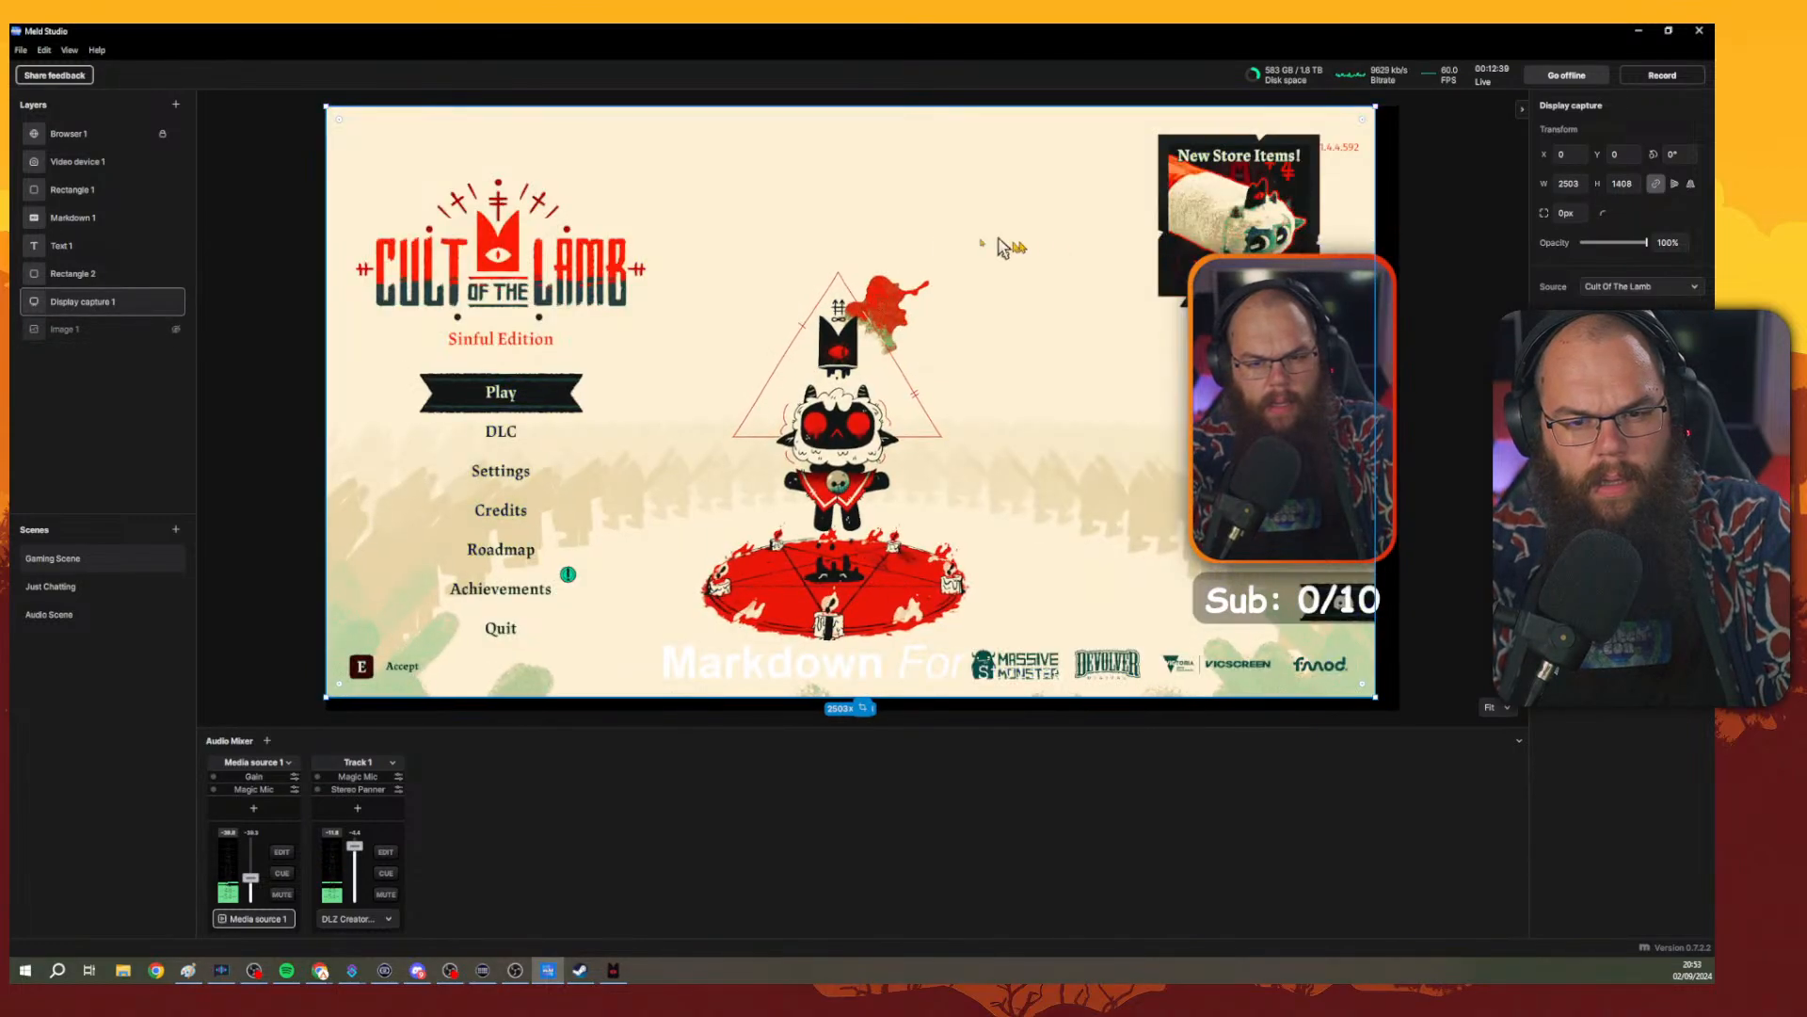
Fit the display capture layer to the canvas at 2560 × 1440.
right_click(999, 244)
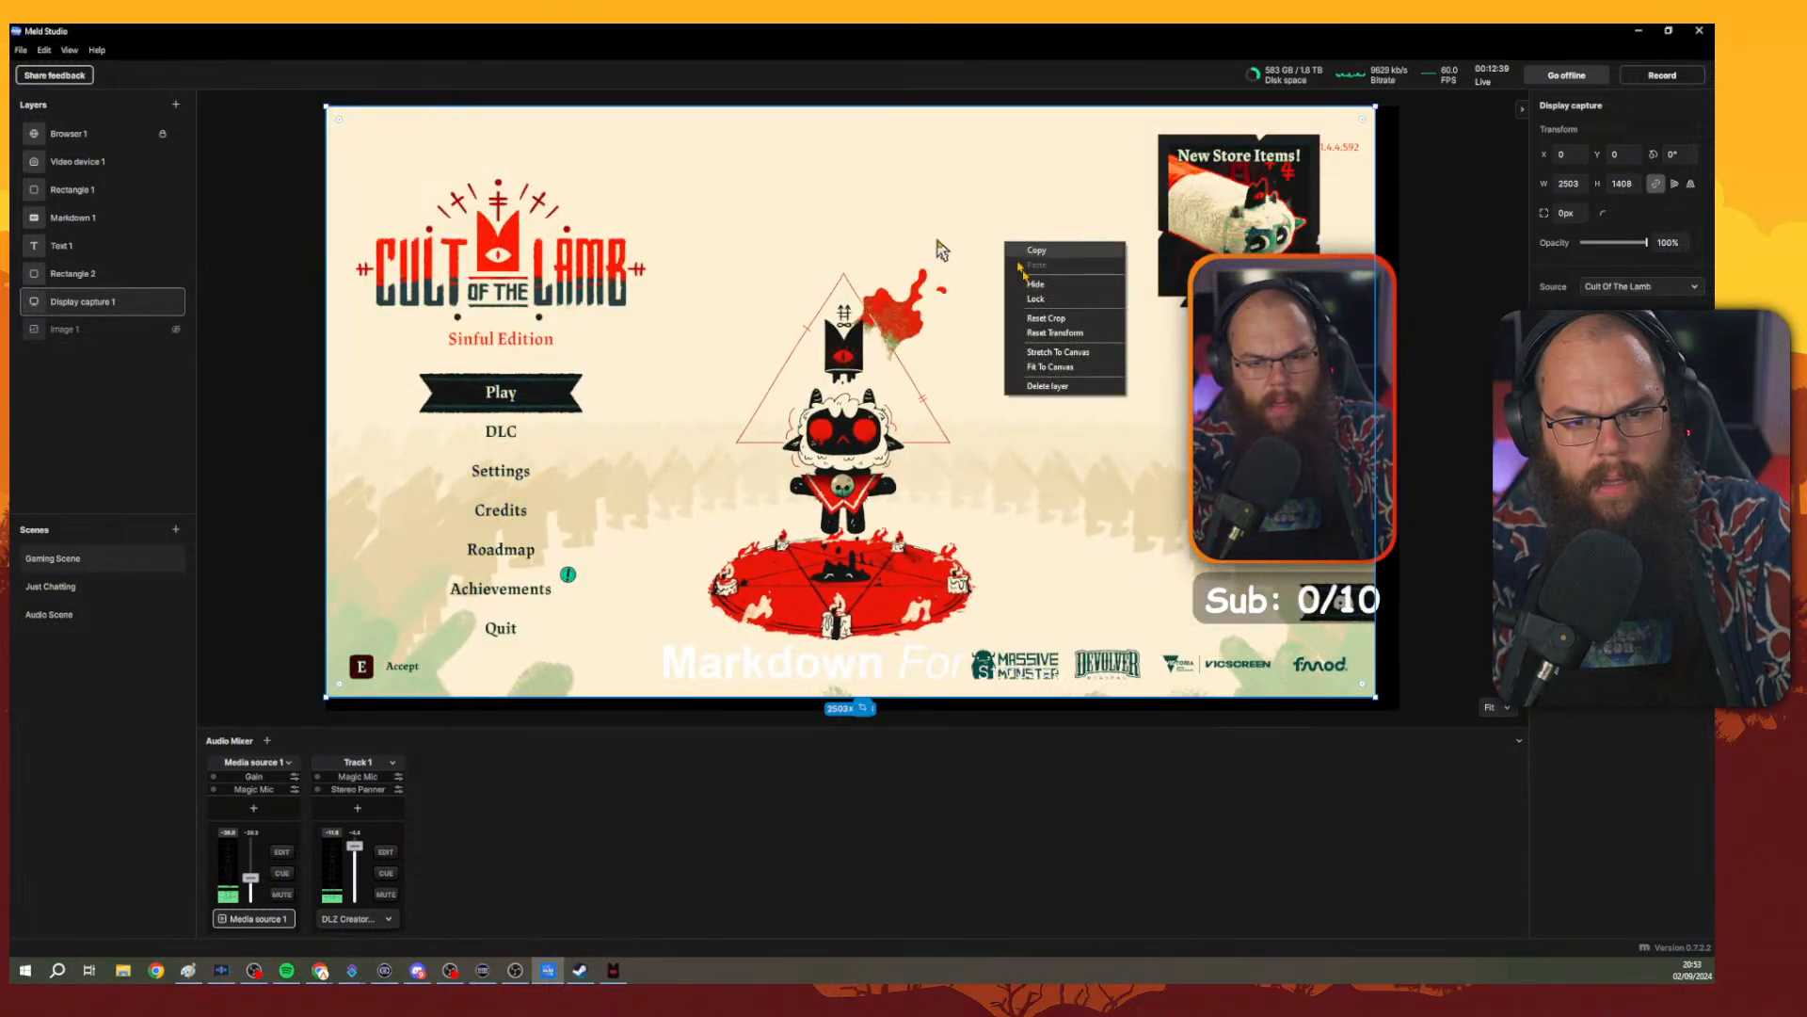
left_click(1059, 366)
left_click(1476, 336)
left_click(1082, 379)
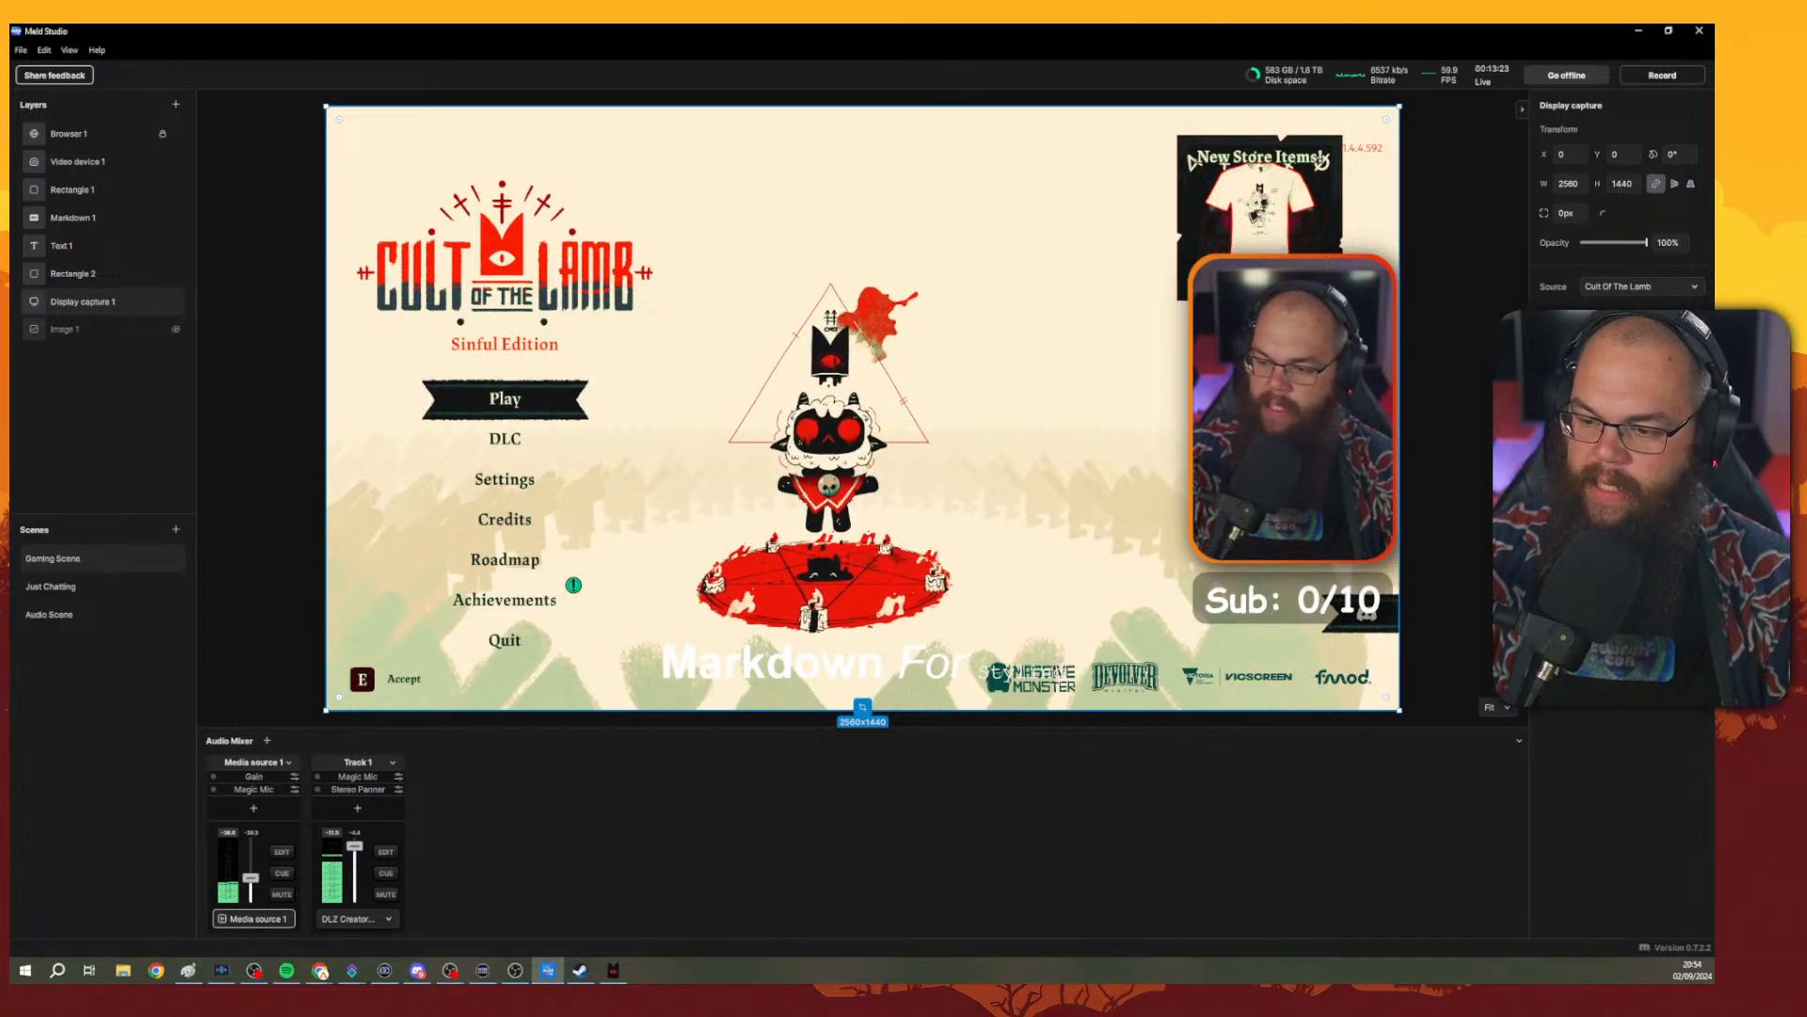
Open a browser window to check the live Twitch stream output, then close it.
left_click(155, 971)
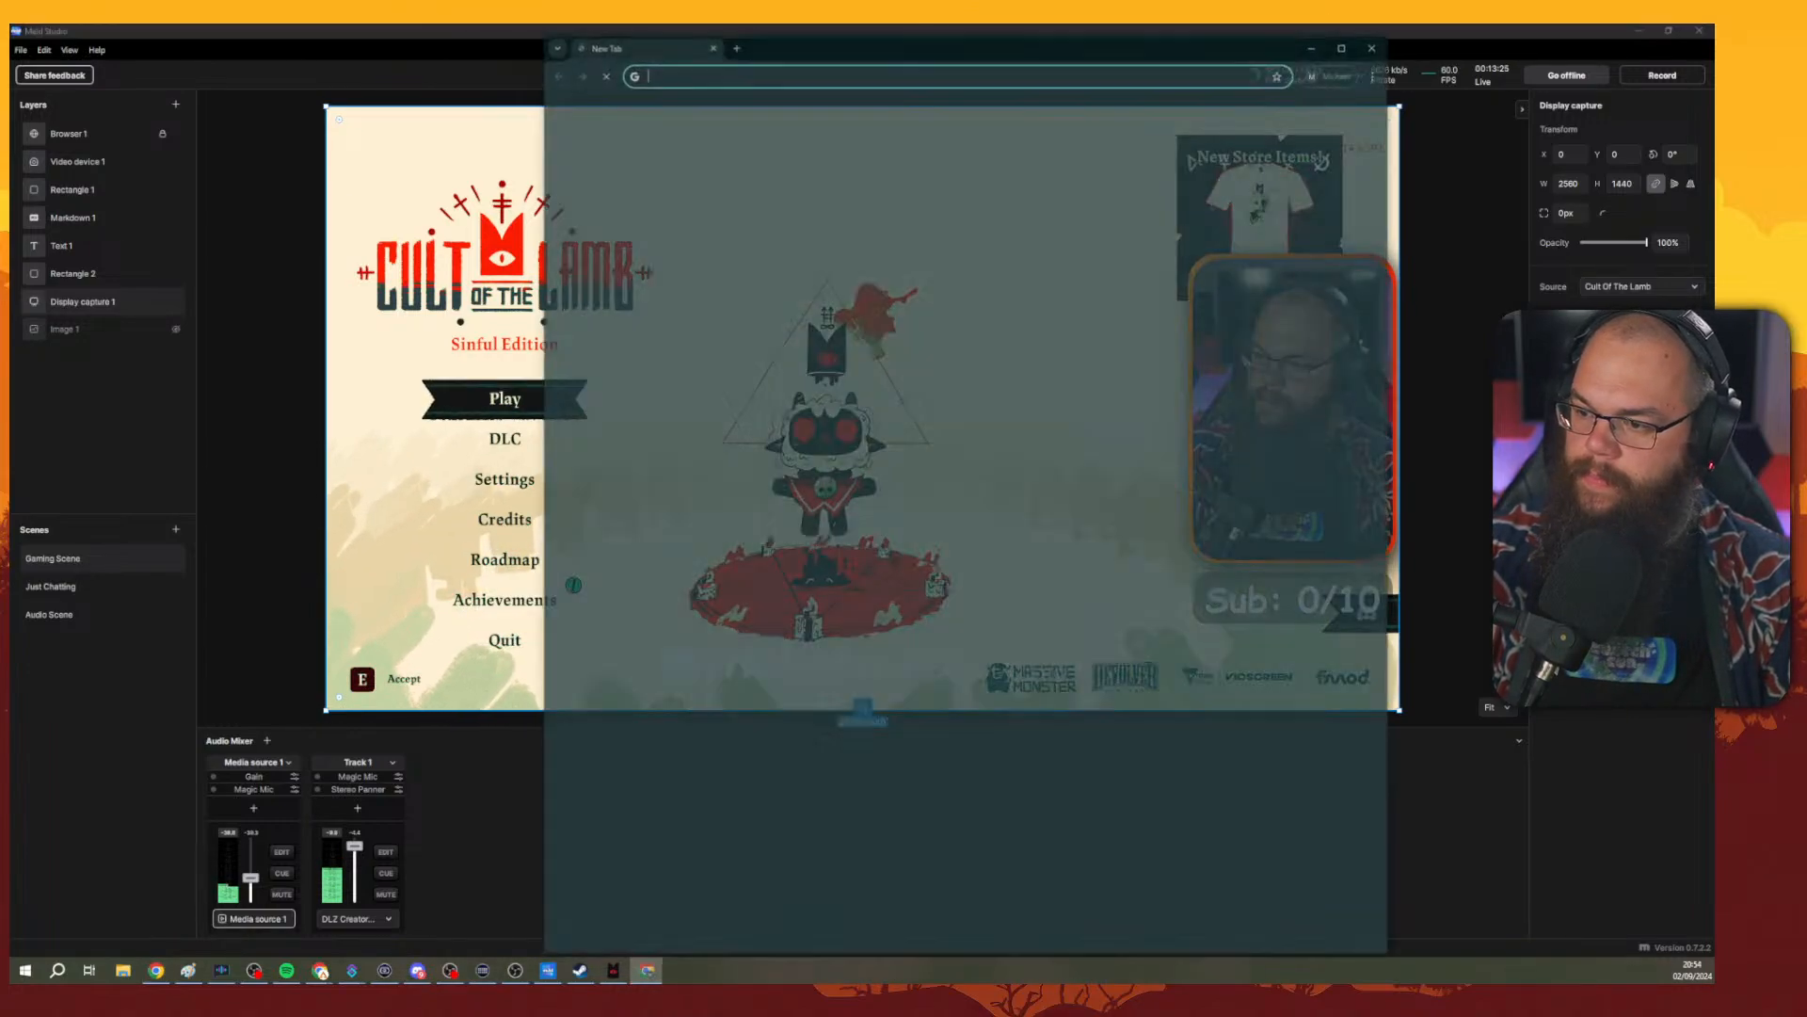
left_click_drag(1132, 60, 1713, 68)
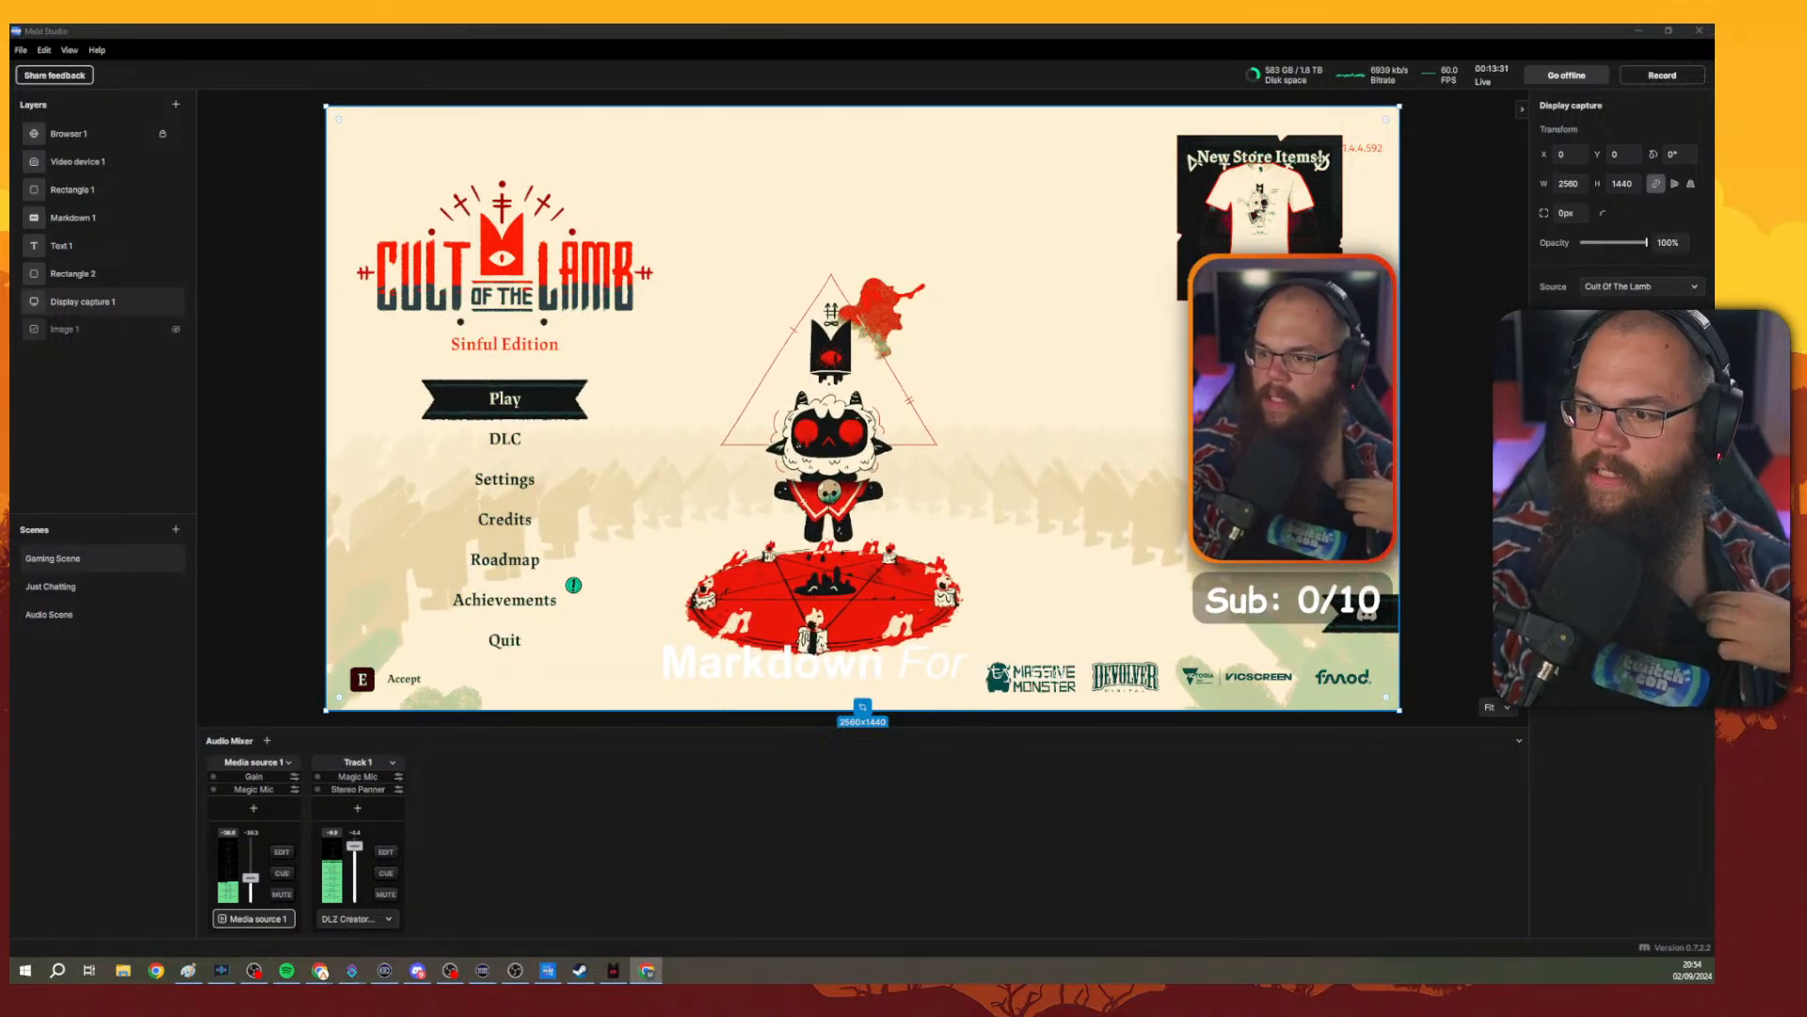
left_click_drag(1713, 94, 612, 29)
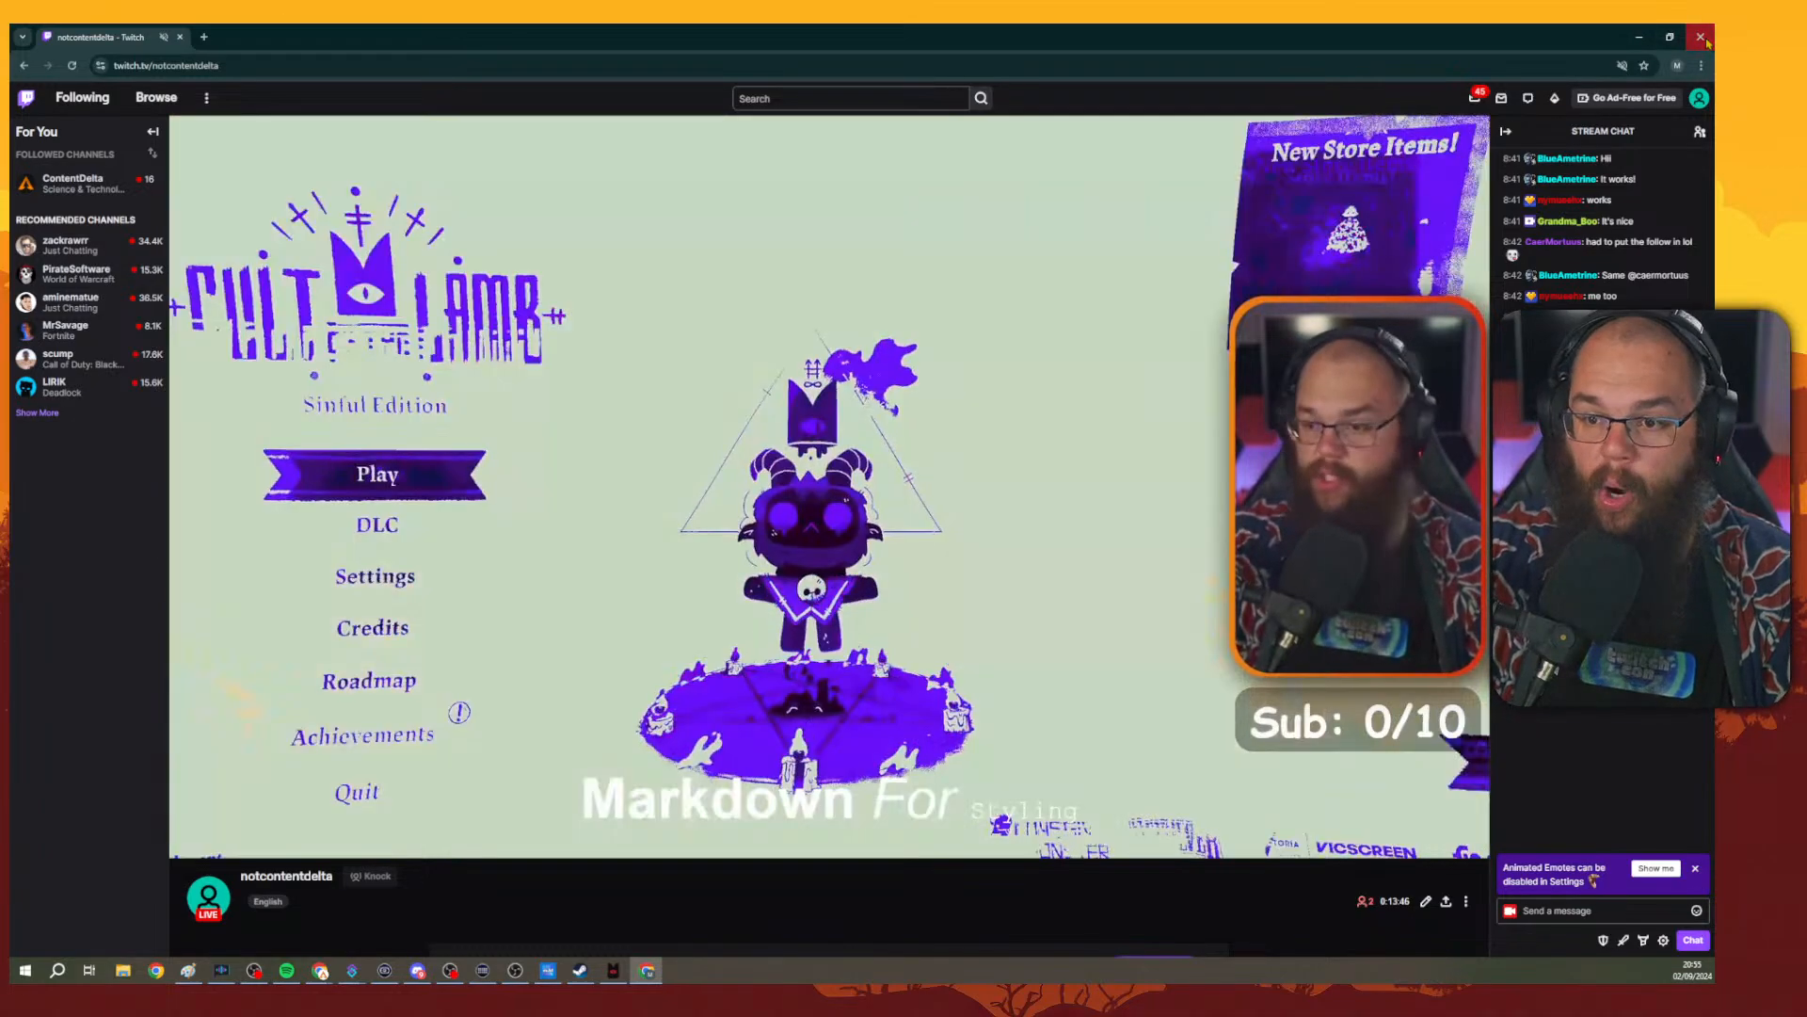
left_click(1702, 38)
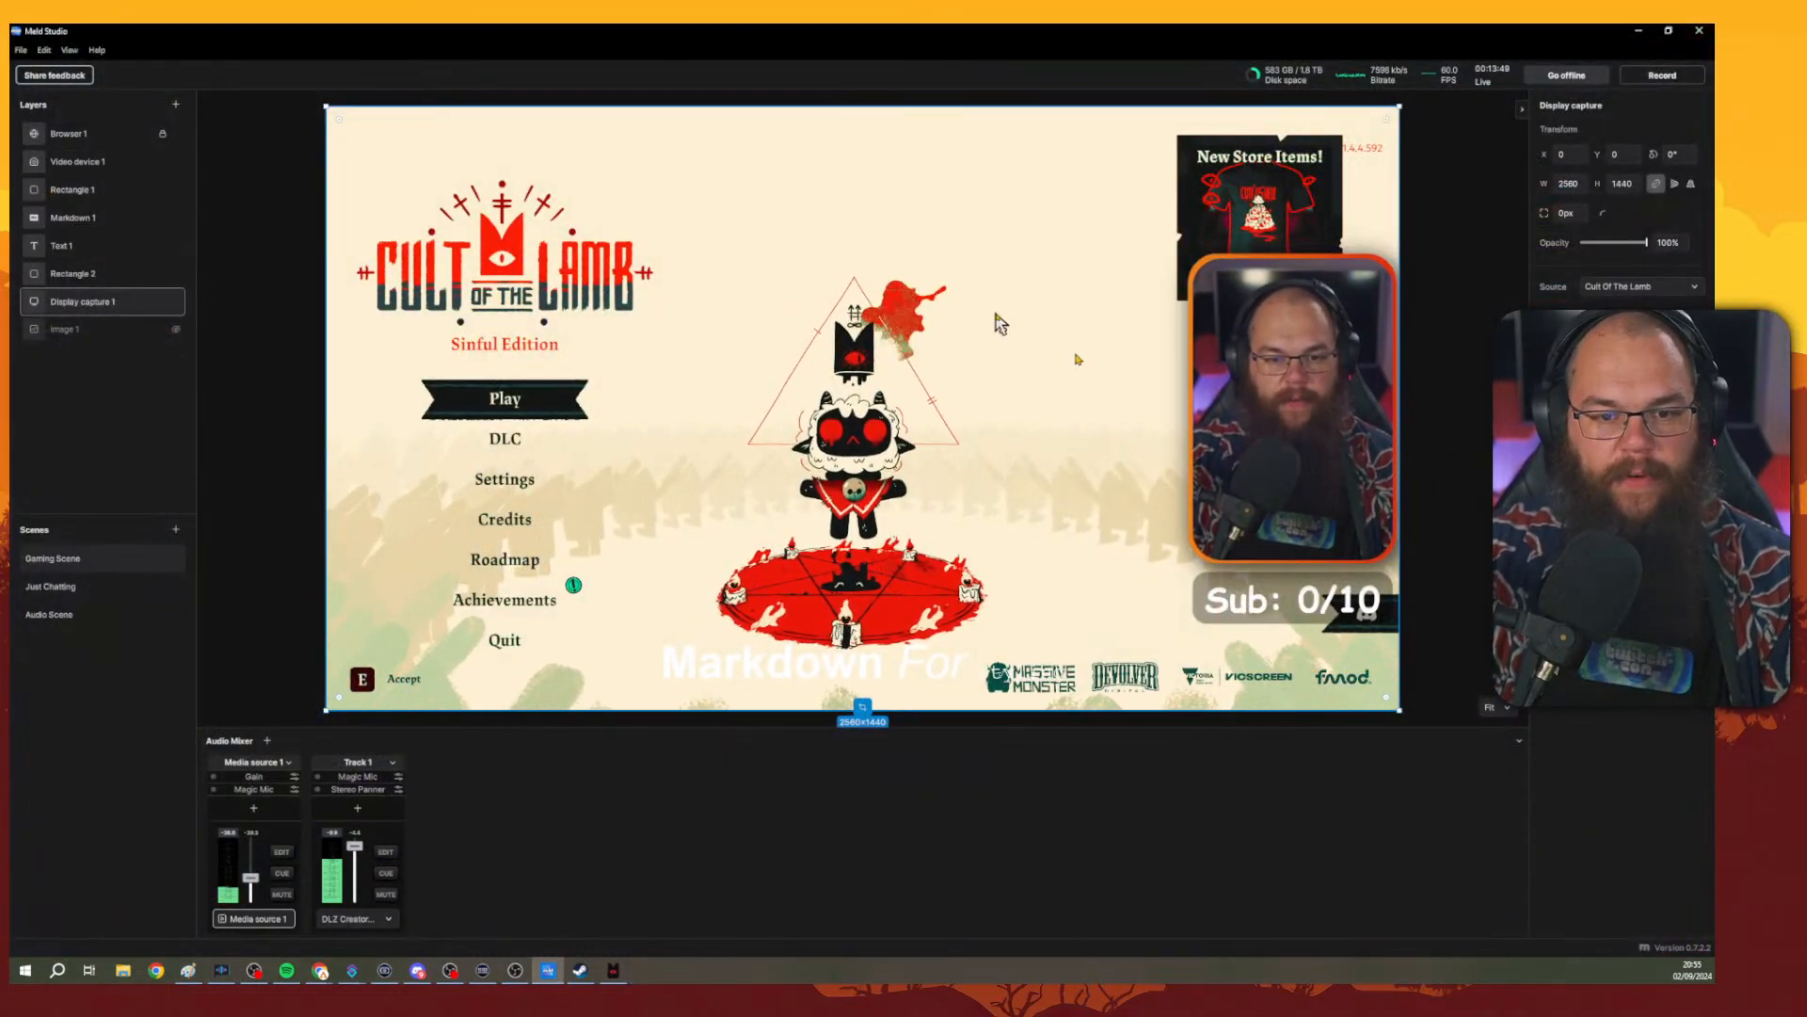
left_click(1480, 252)
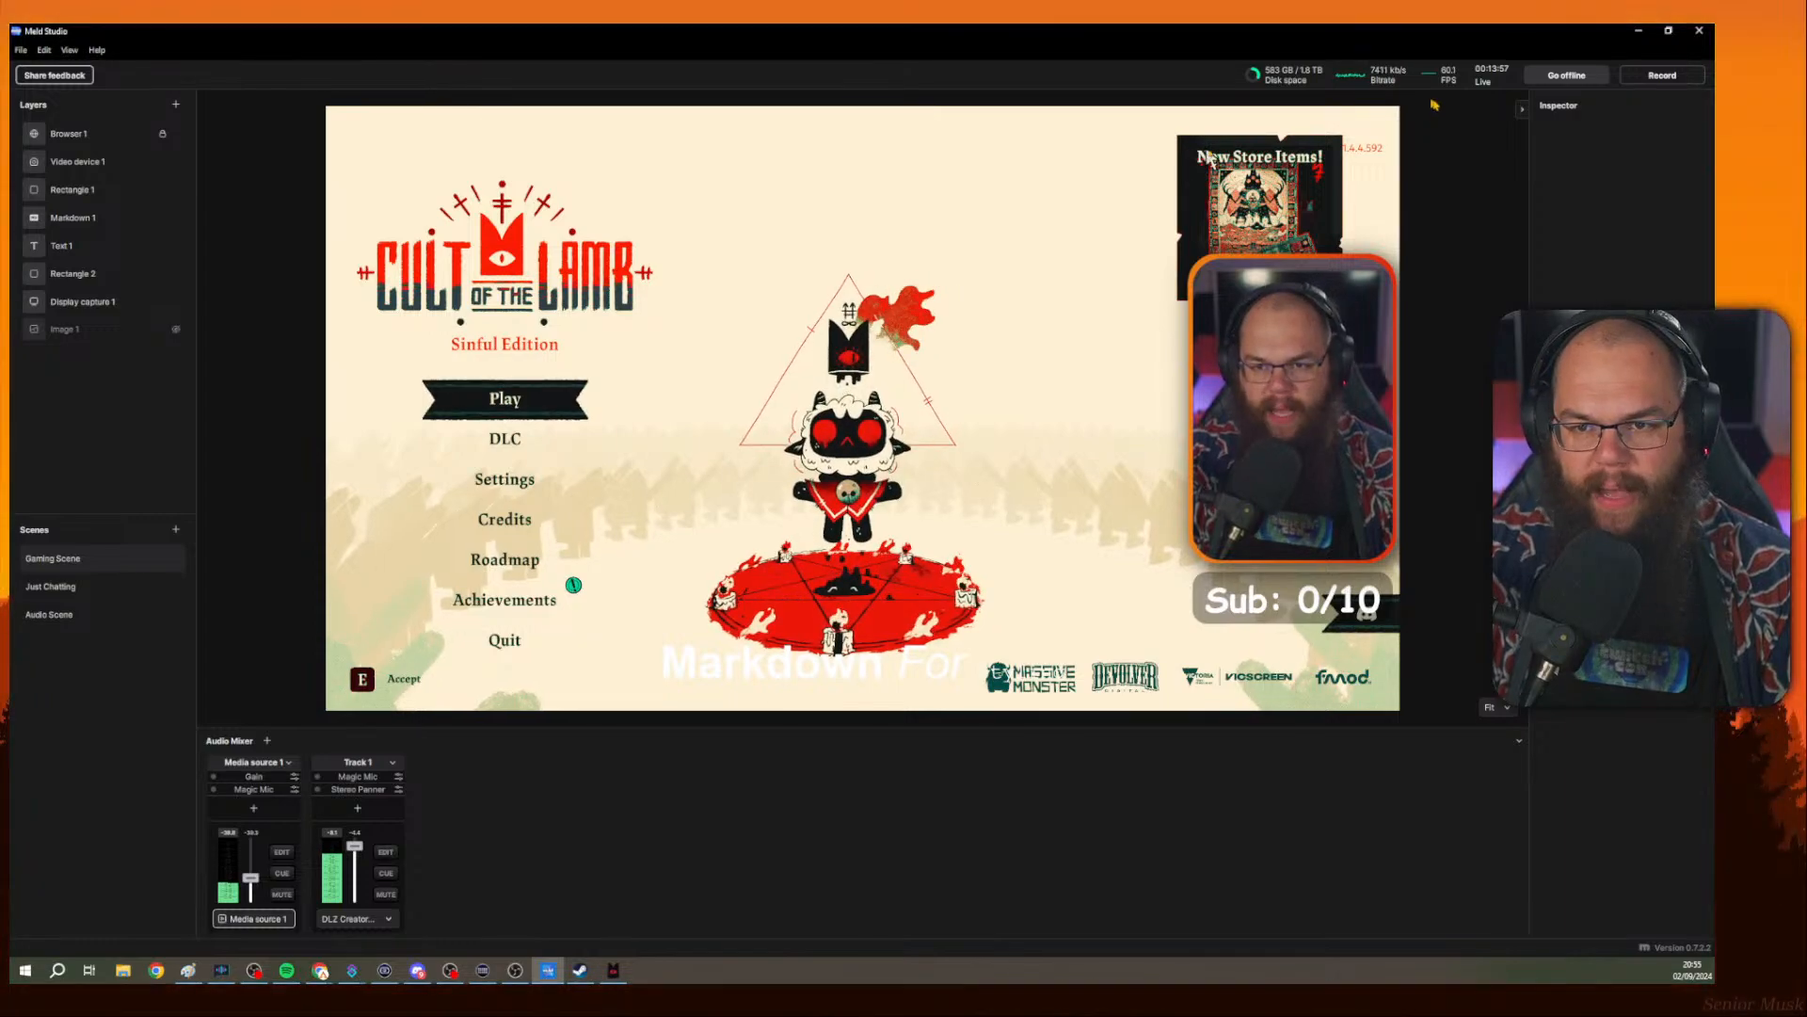
right_click(1503, 188)
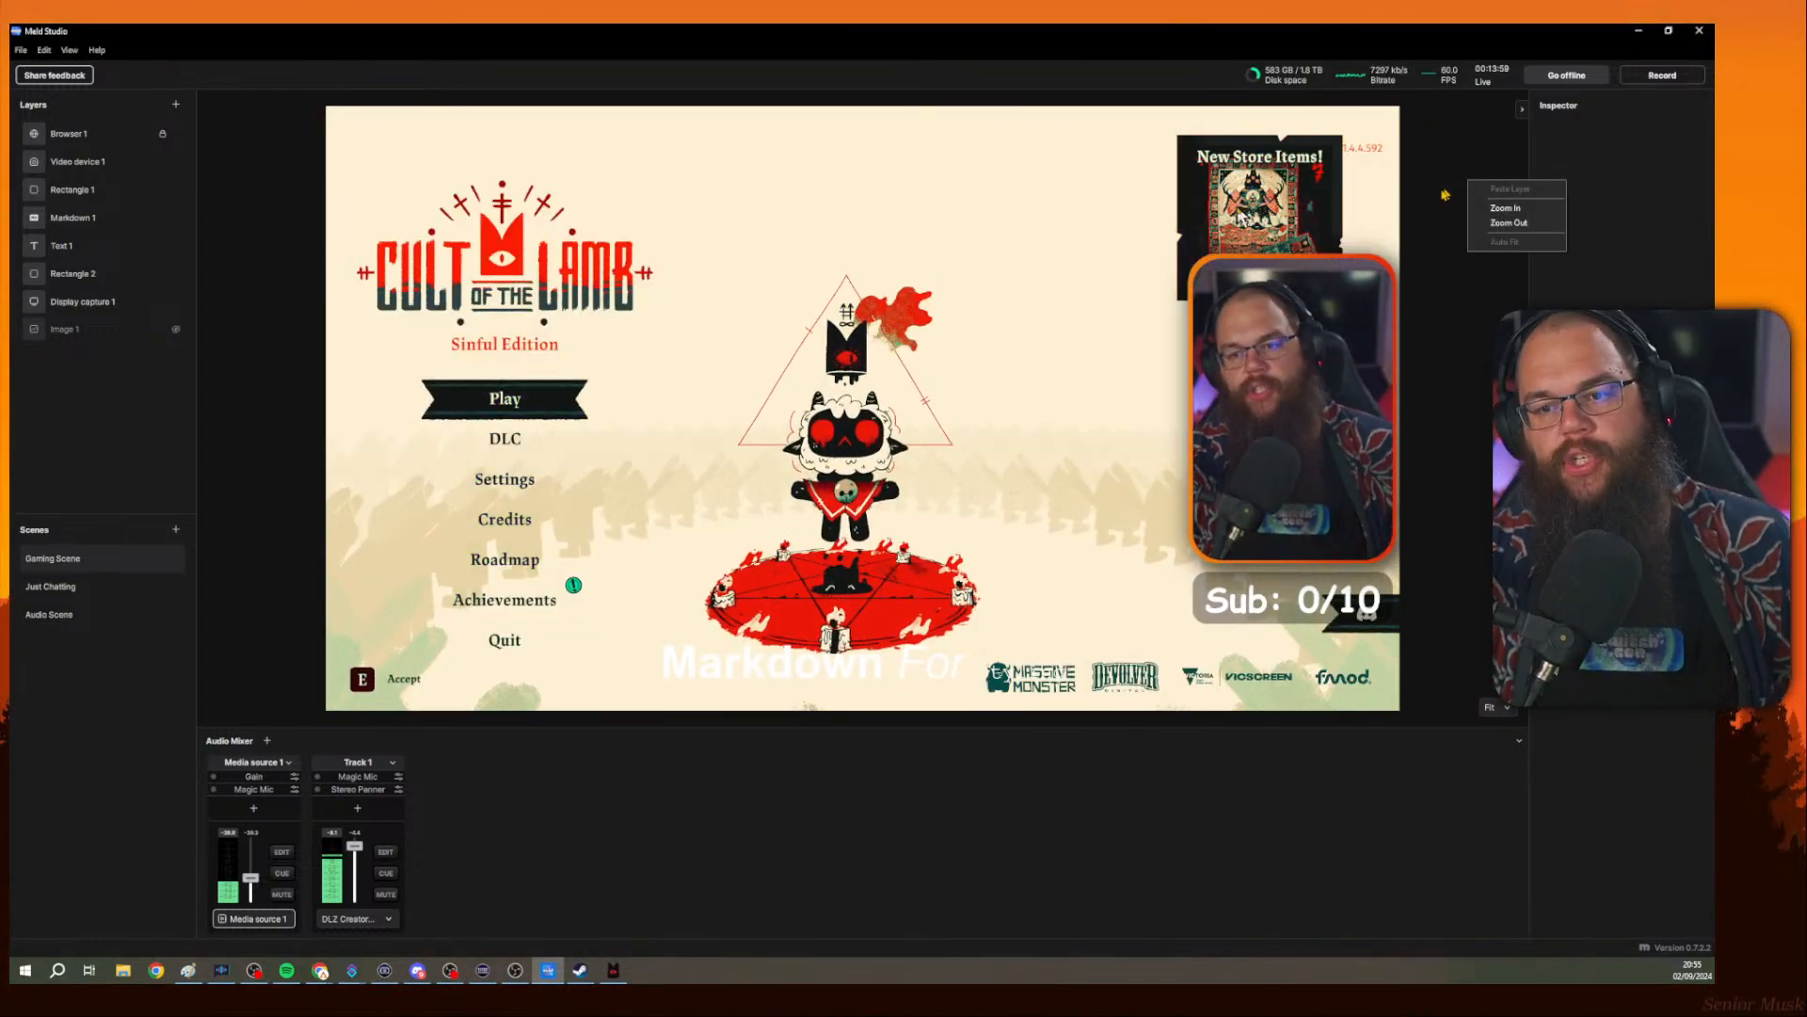
left_click(1263, 372)
left_click(1212, 791)
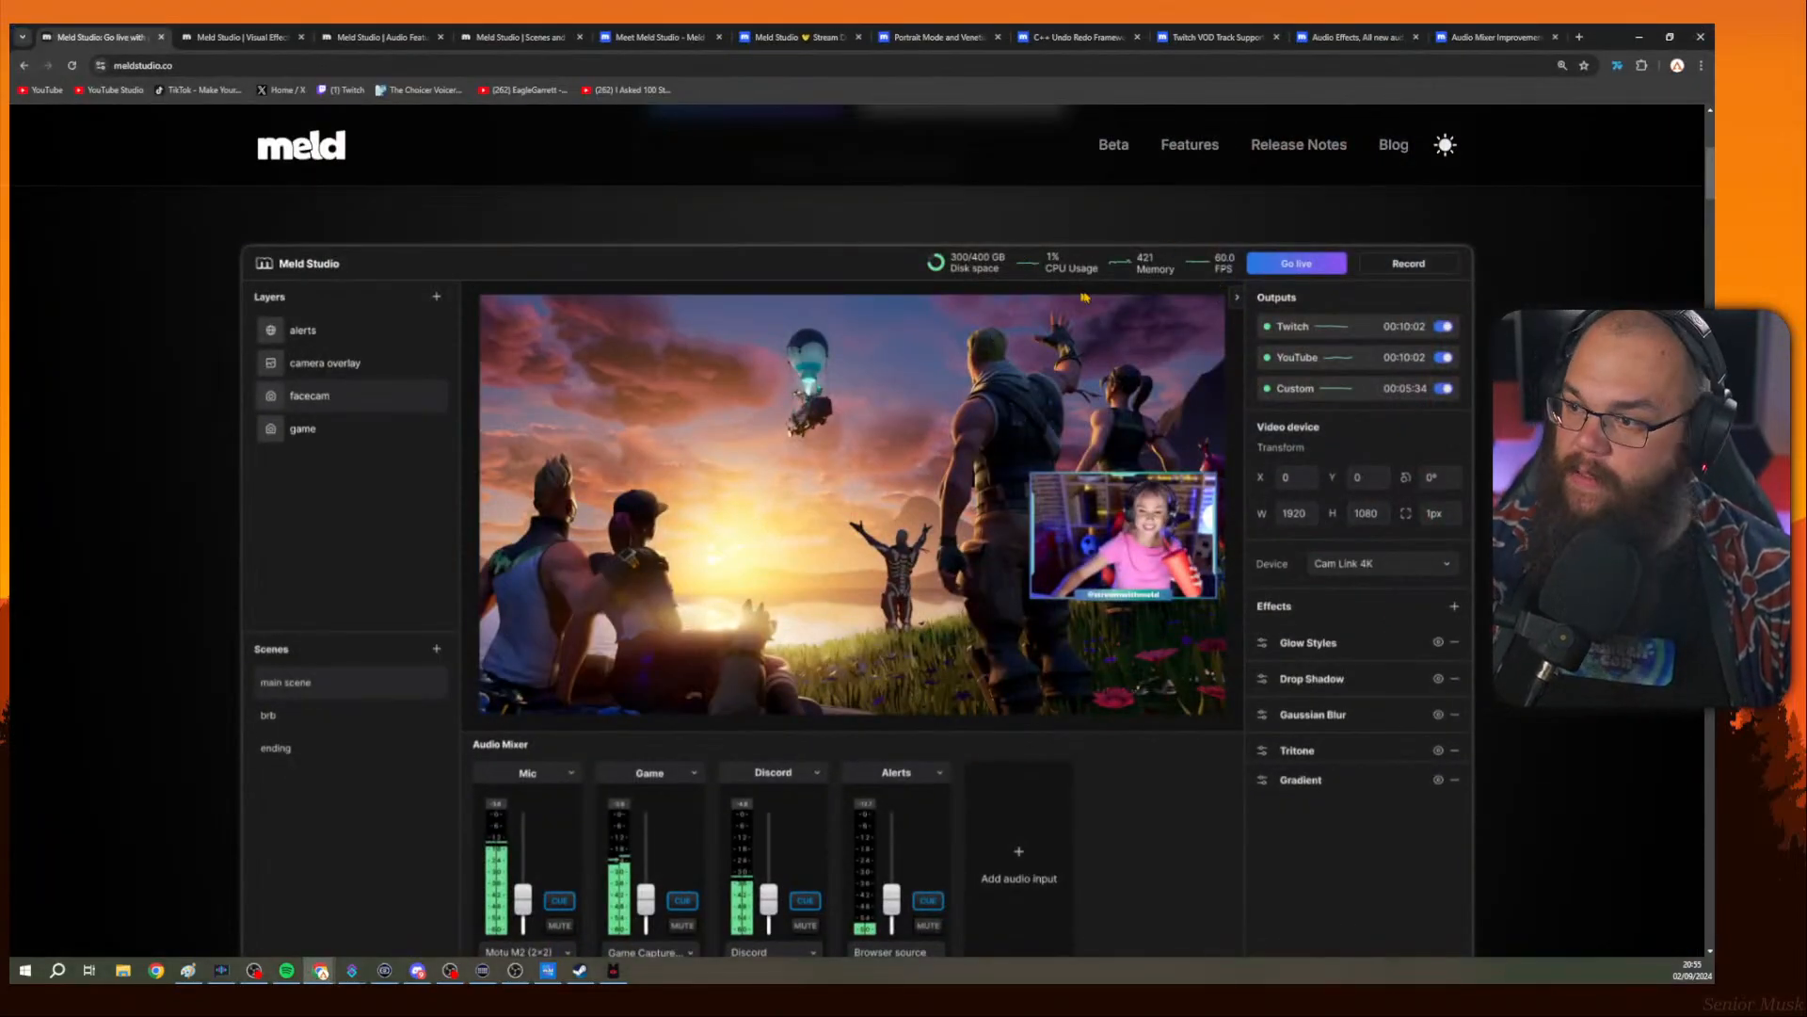
left_click(1639, 37)
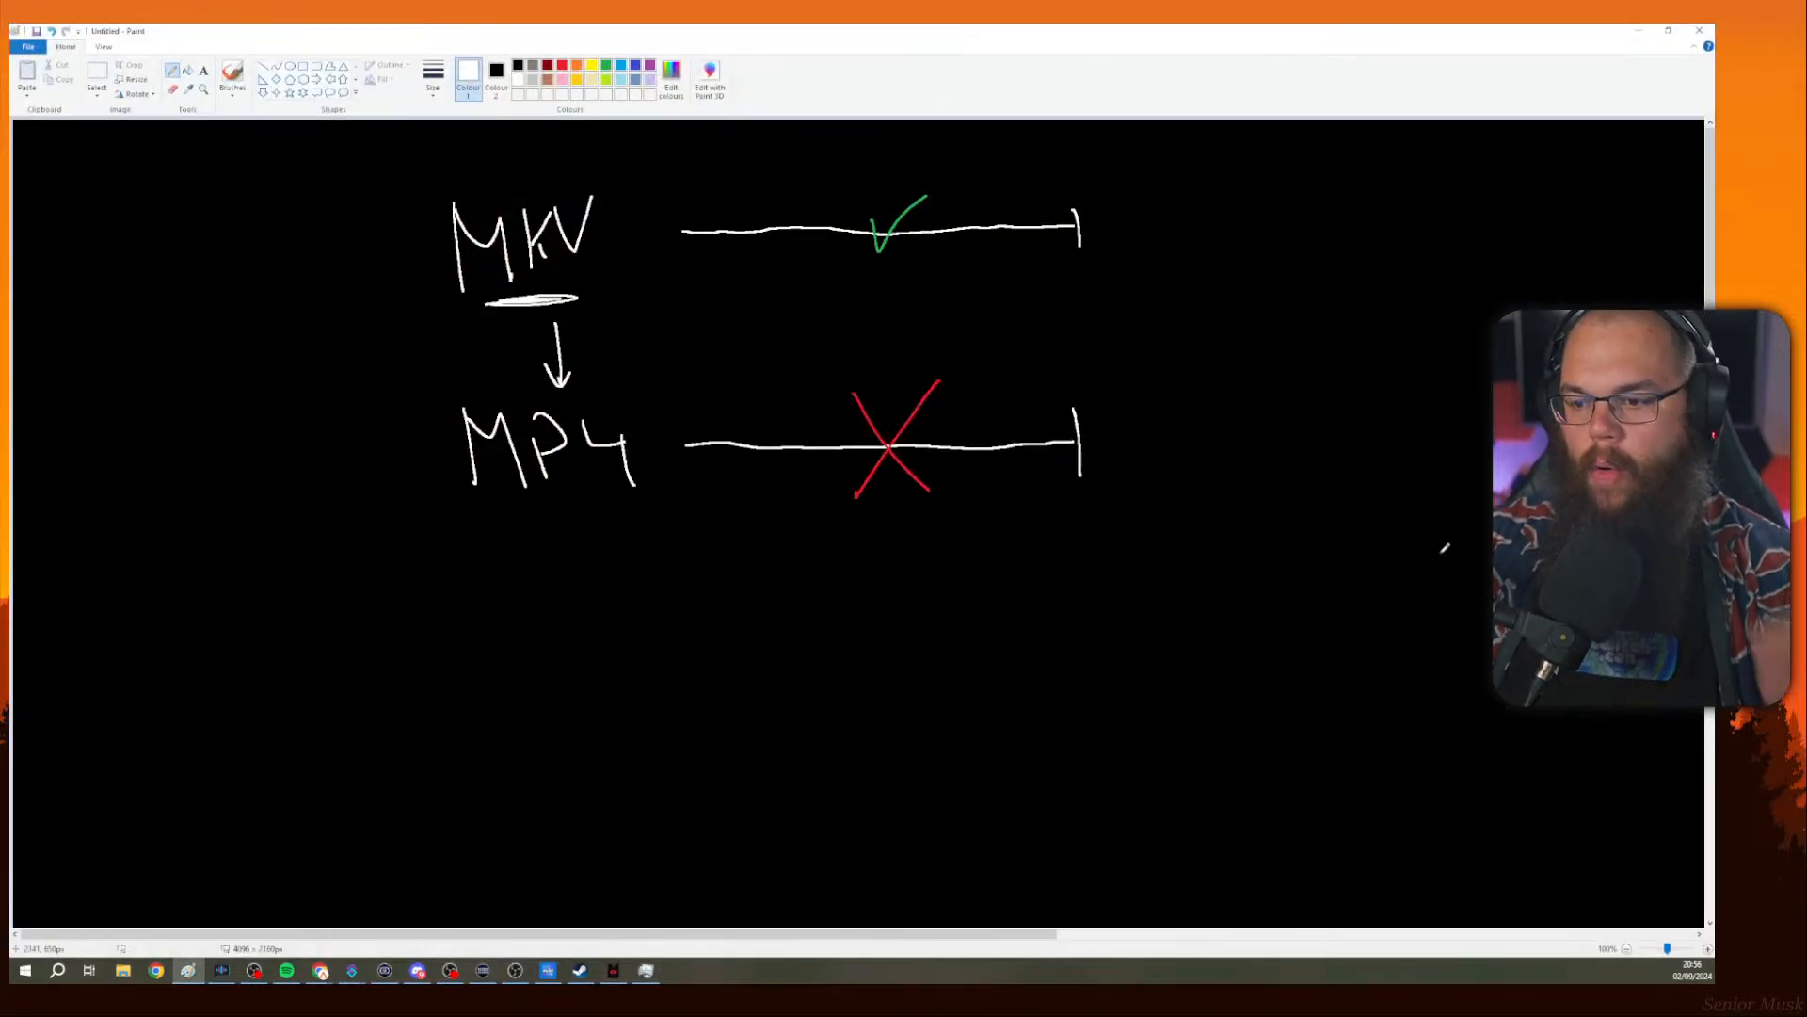
In Paint, clear the canvas and handwrite the labels OBS and MELD with the brush.
key("ctrl+a")
key("Delete")
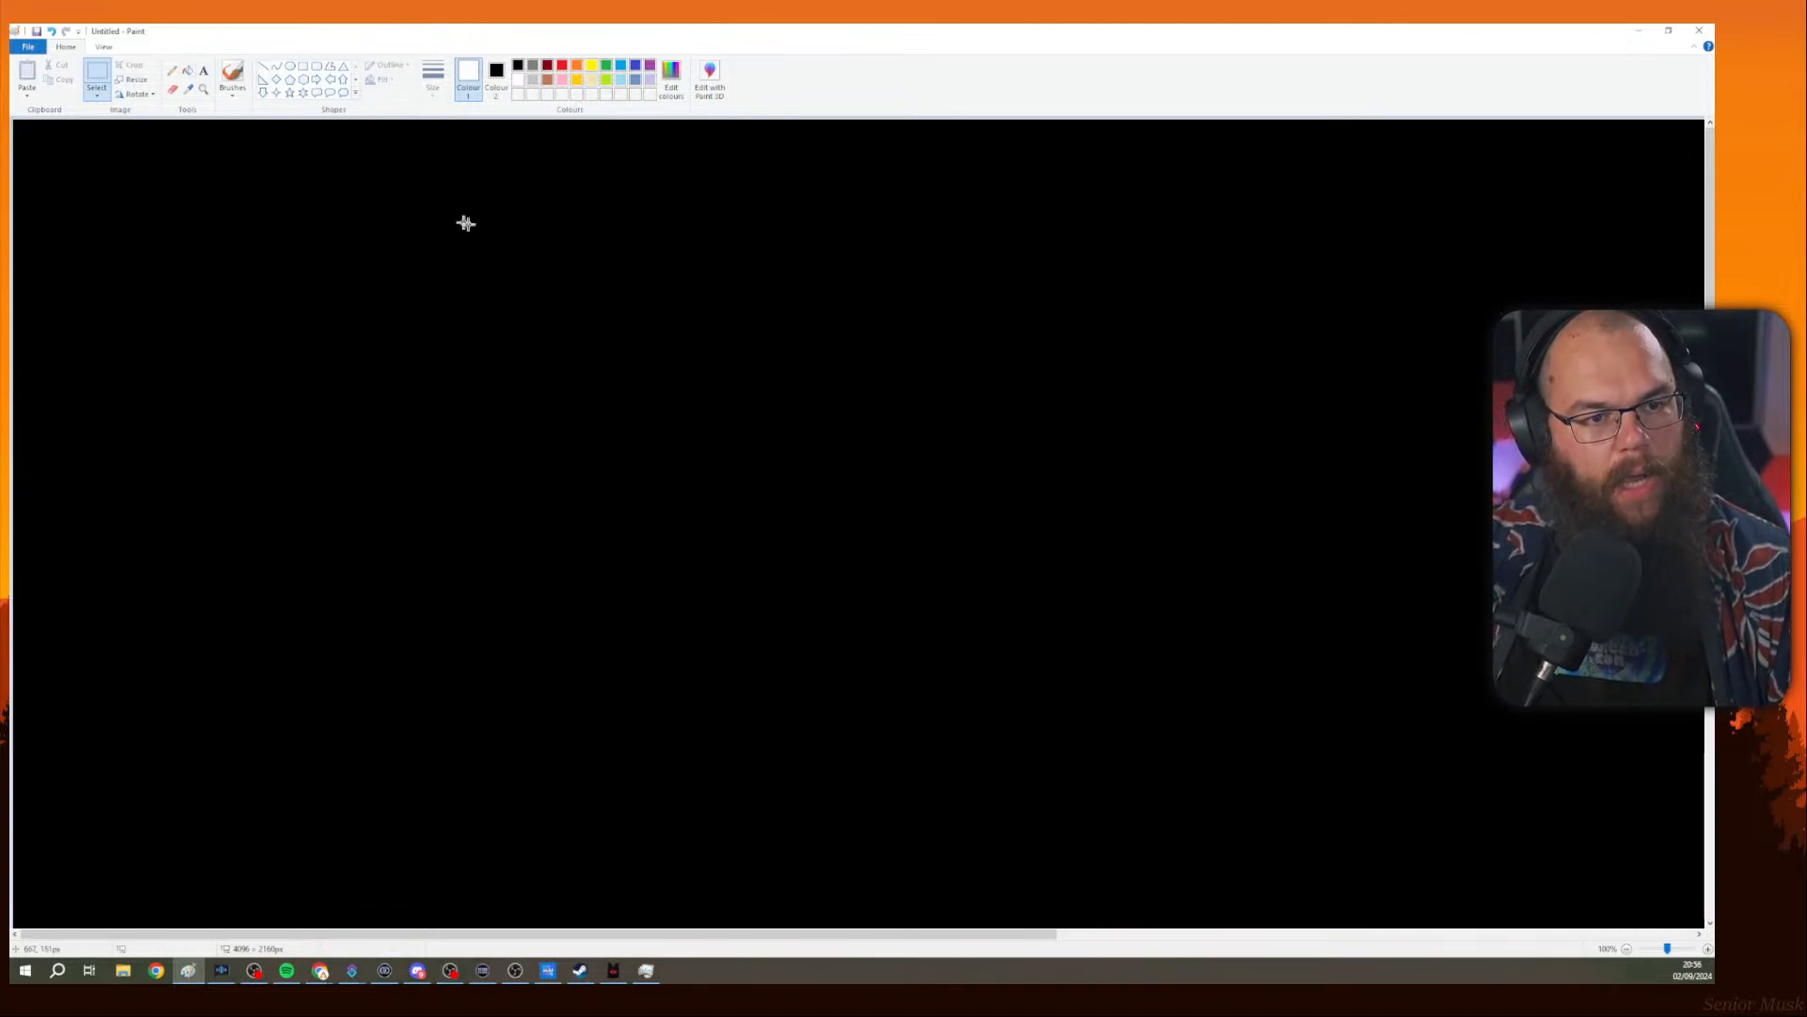
left_click(170, 73)
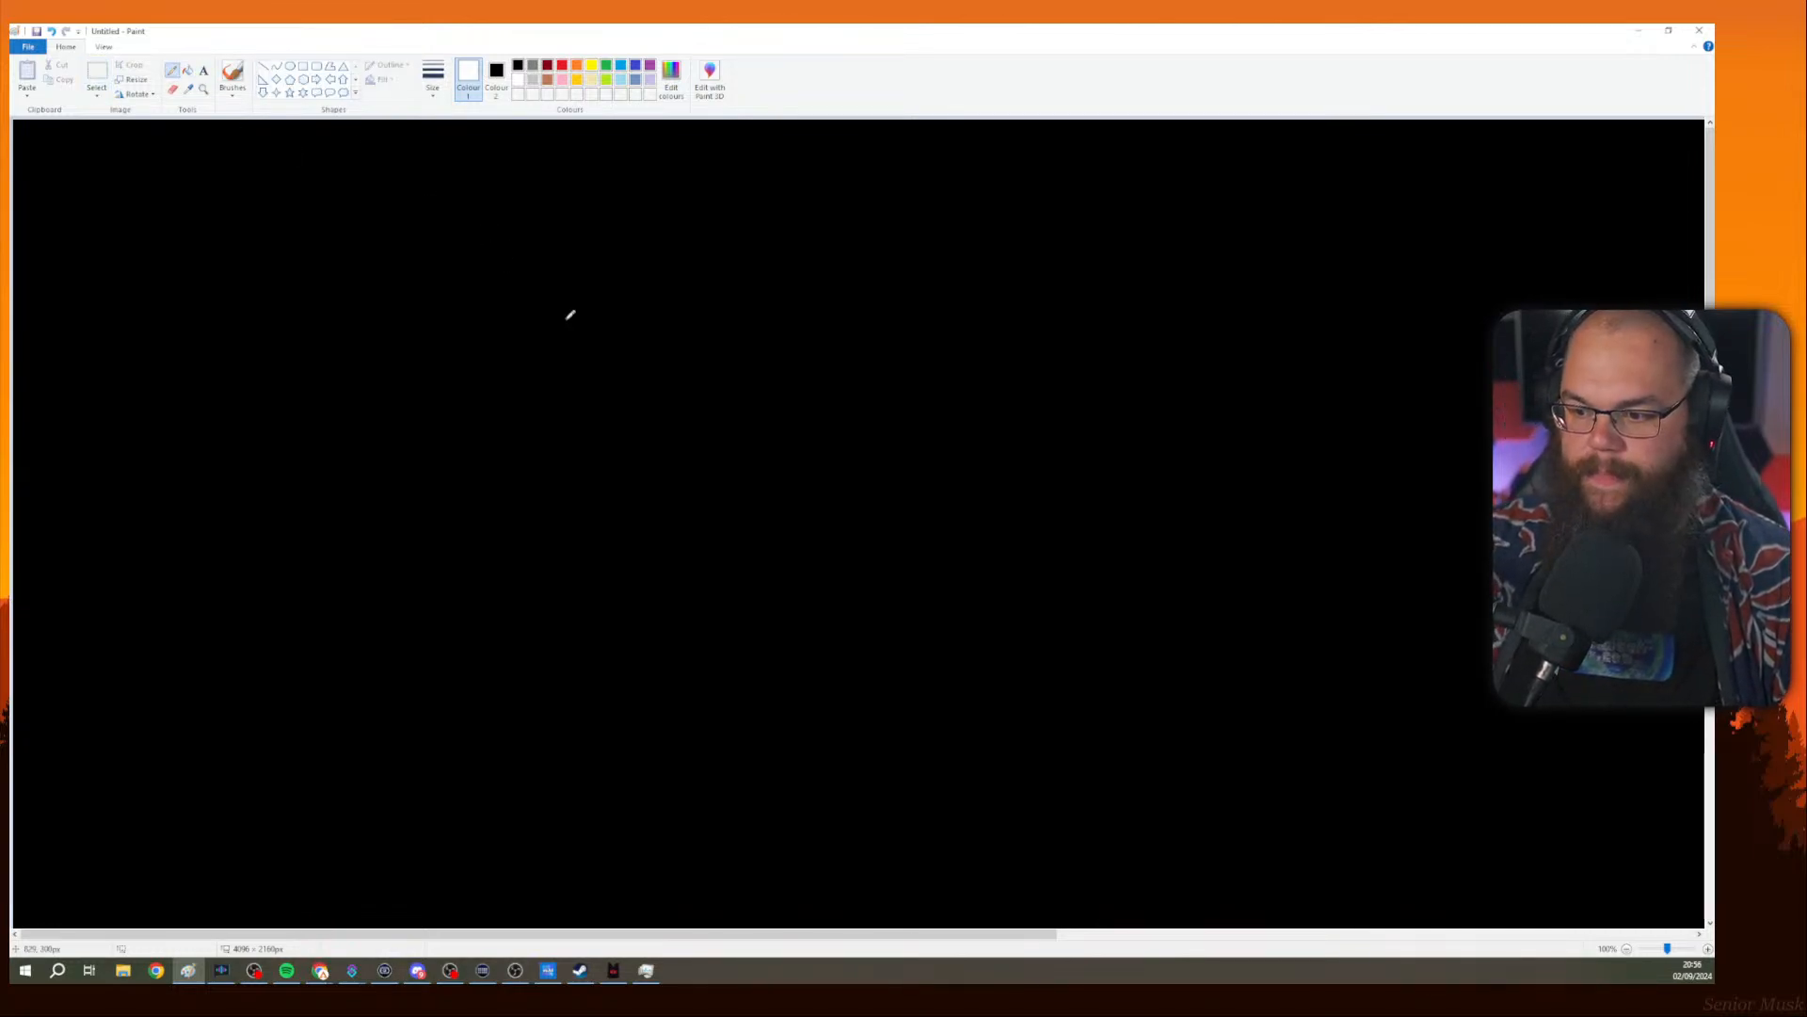
mouse_move(544, 228)
left_mouse_down()
mouse_move(558, 331)
mouse_move(544, 229)
mouse_move(608, 322)
left_mouse_up()
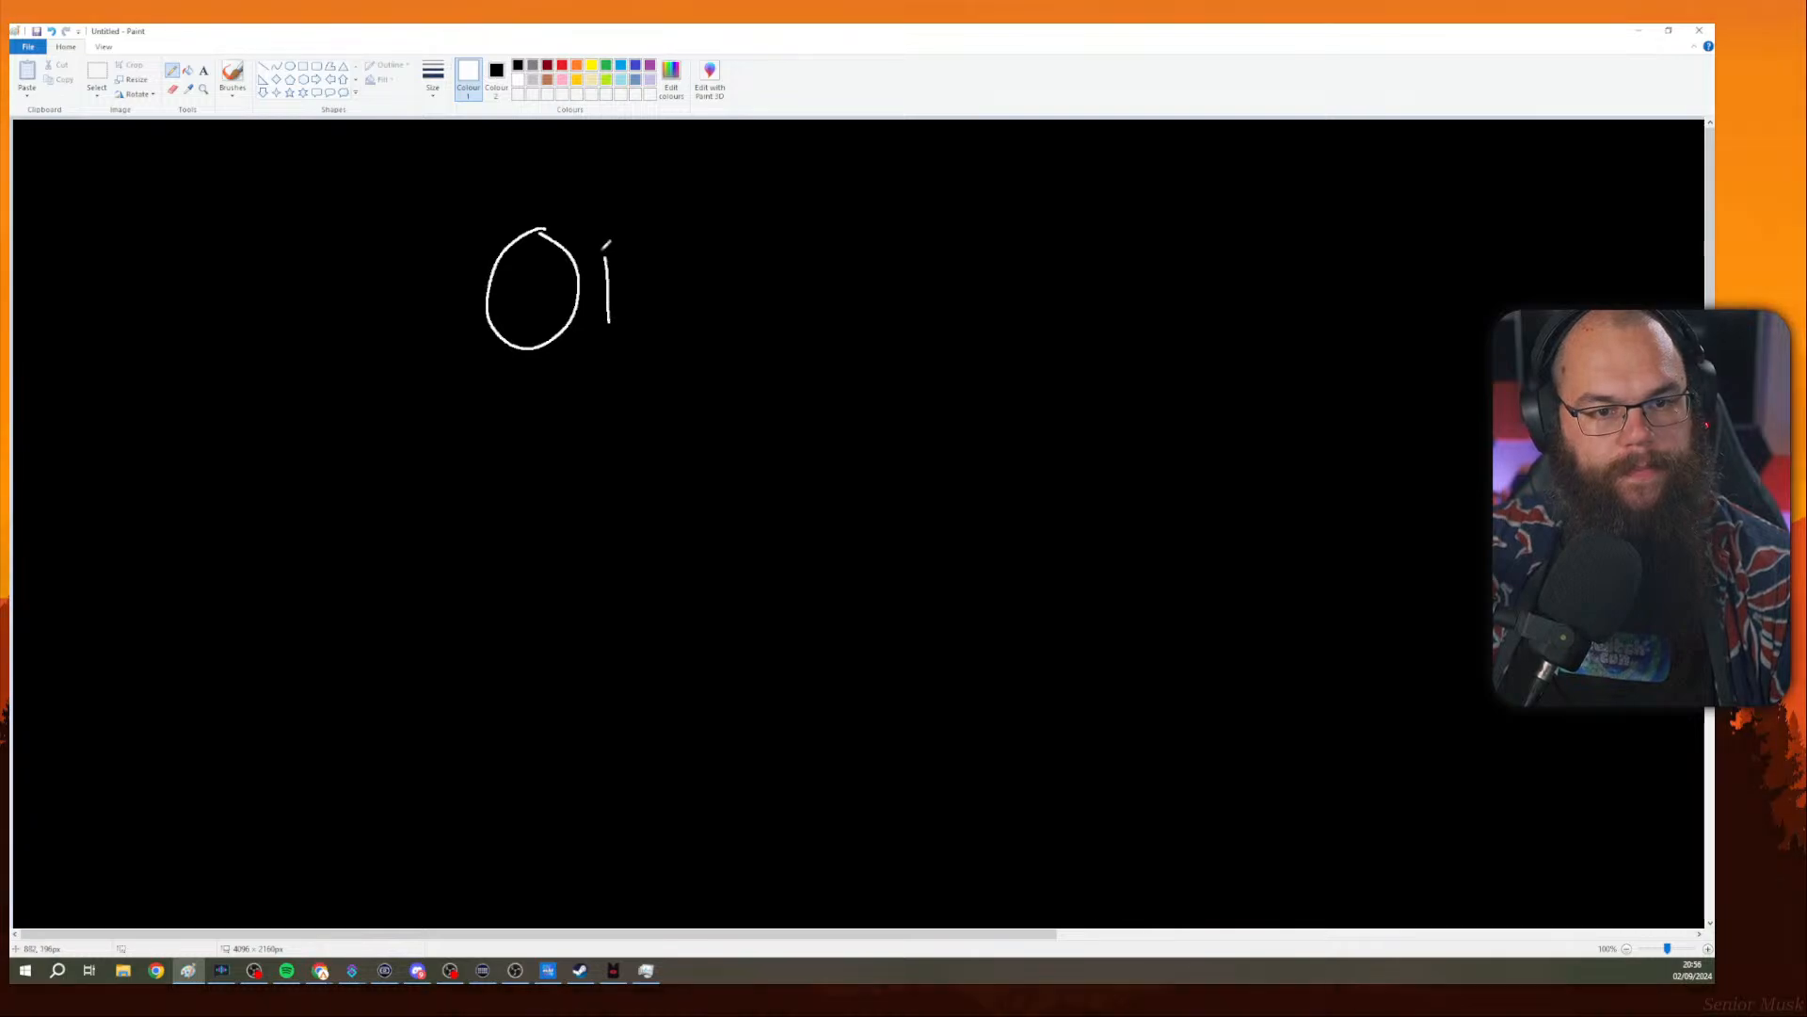
mouse_move(602, 241)
left_mouse_down()
mouse_move(623, 340)
mouse_move(607, 322)
left_mouse_up()
mouse_move(697, 248)
left_mouse_down()
mouse_move(724, 320)
mouse_move(684, 346)
left_mouse_up()
mouse_move(490, 544)
left_mouse_down()
mouse_move(494, 589)
mouse_move(539, 587)
mouse_move(562, 637)
left_mouse_up()
mouse_move(577, 563)
left_mouse_down()
mouse_move(584, 642)
mouse_move(610, 556)
left_mouse_up()
mouse_move(582, 593)
left_mouse_down()
mouse_move(614, 591)
mouse_move(617, 641)
left_mouse_up()
left_click_drag(633, 548, 676, 637)
left_click_drag(693, 563, 701, 627)
left_click_drag(690, 563, 707, 616)
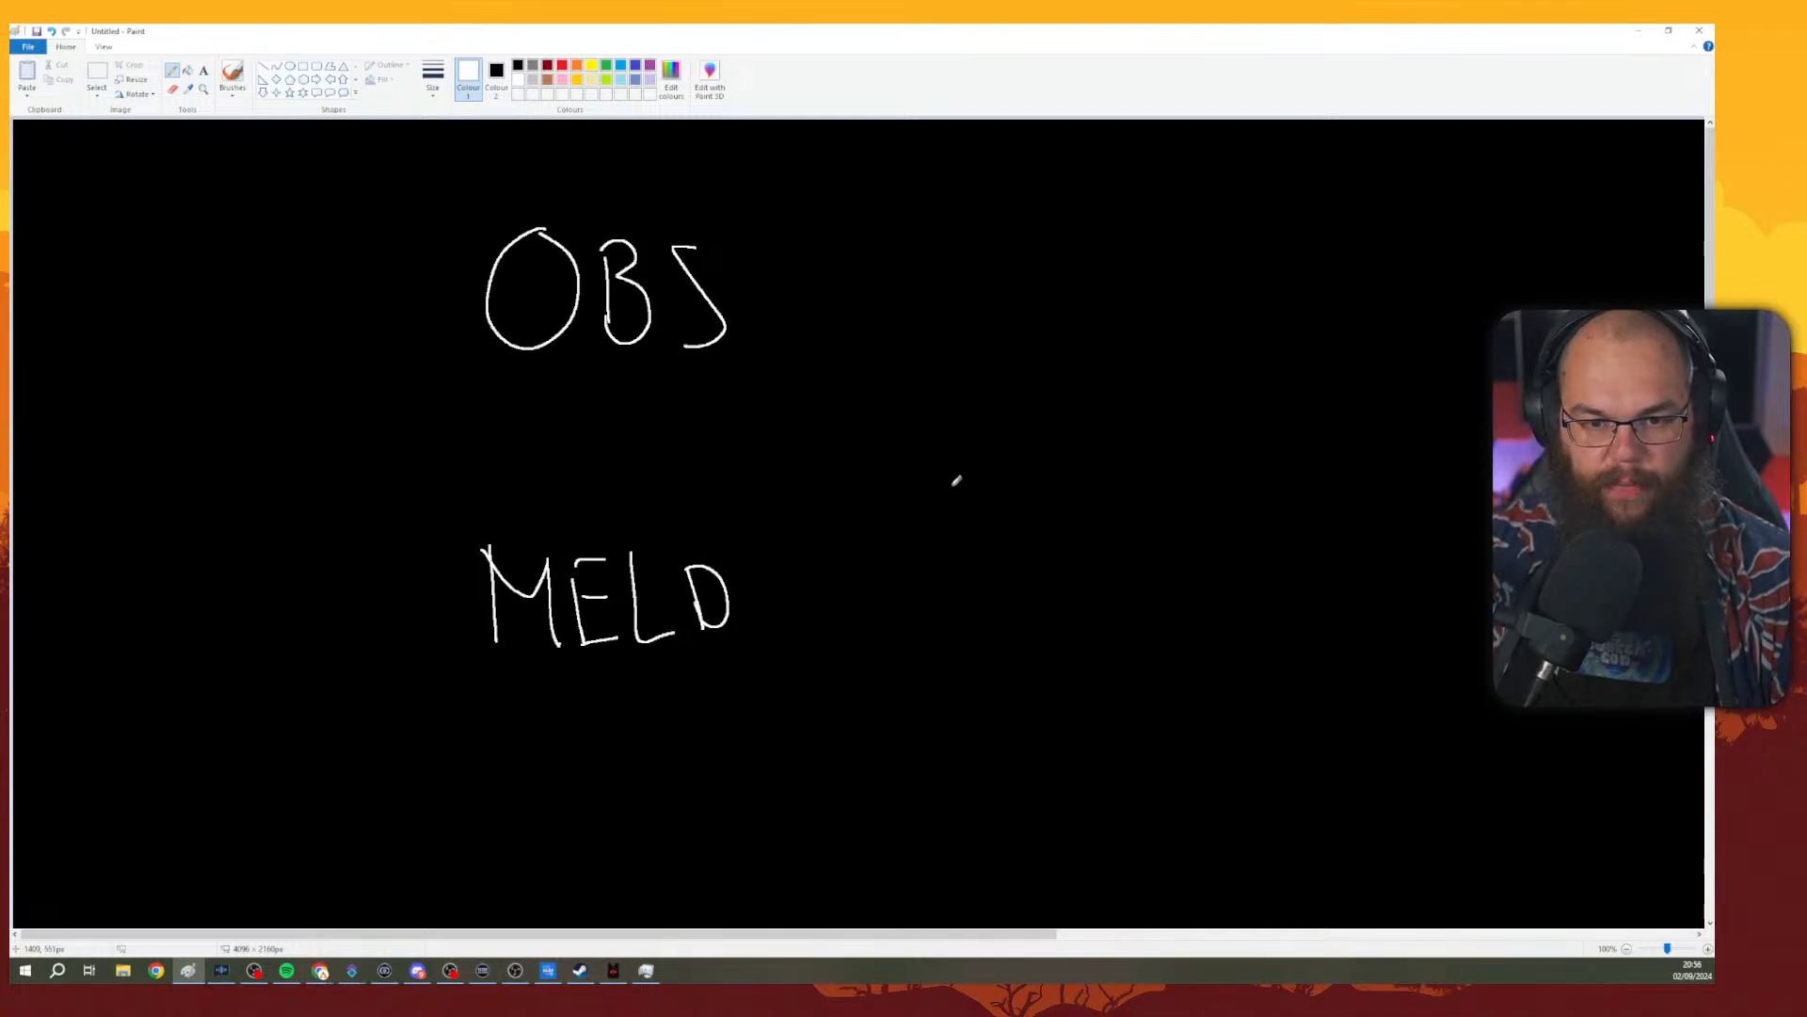
Handwrite 'Tw' beside MELD and 'YT TW + Replay' across the top, undoing a few stray strokes.
mouse_move(954, 484)
left_mouse_down()
mouse_move(956, 522)
mouse_move(985, 482)
left_mouse_up()
mouse_move(974, 492)
left_mouse_down()
mouse_move(991, 503)
mouse_move(1017, 482)
left_mouse_up()
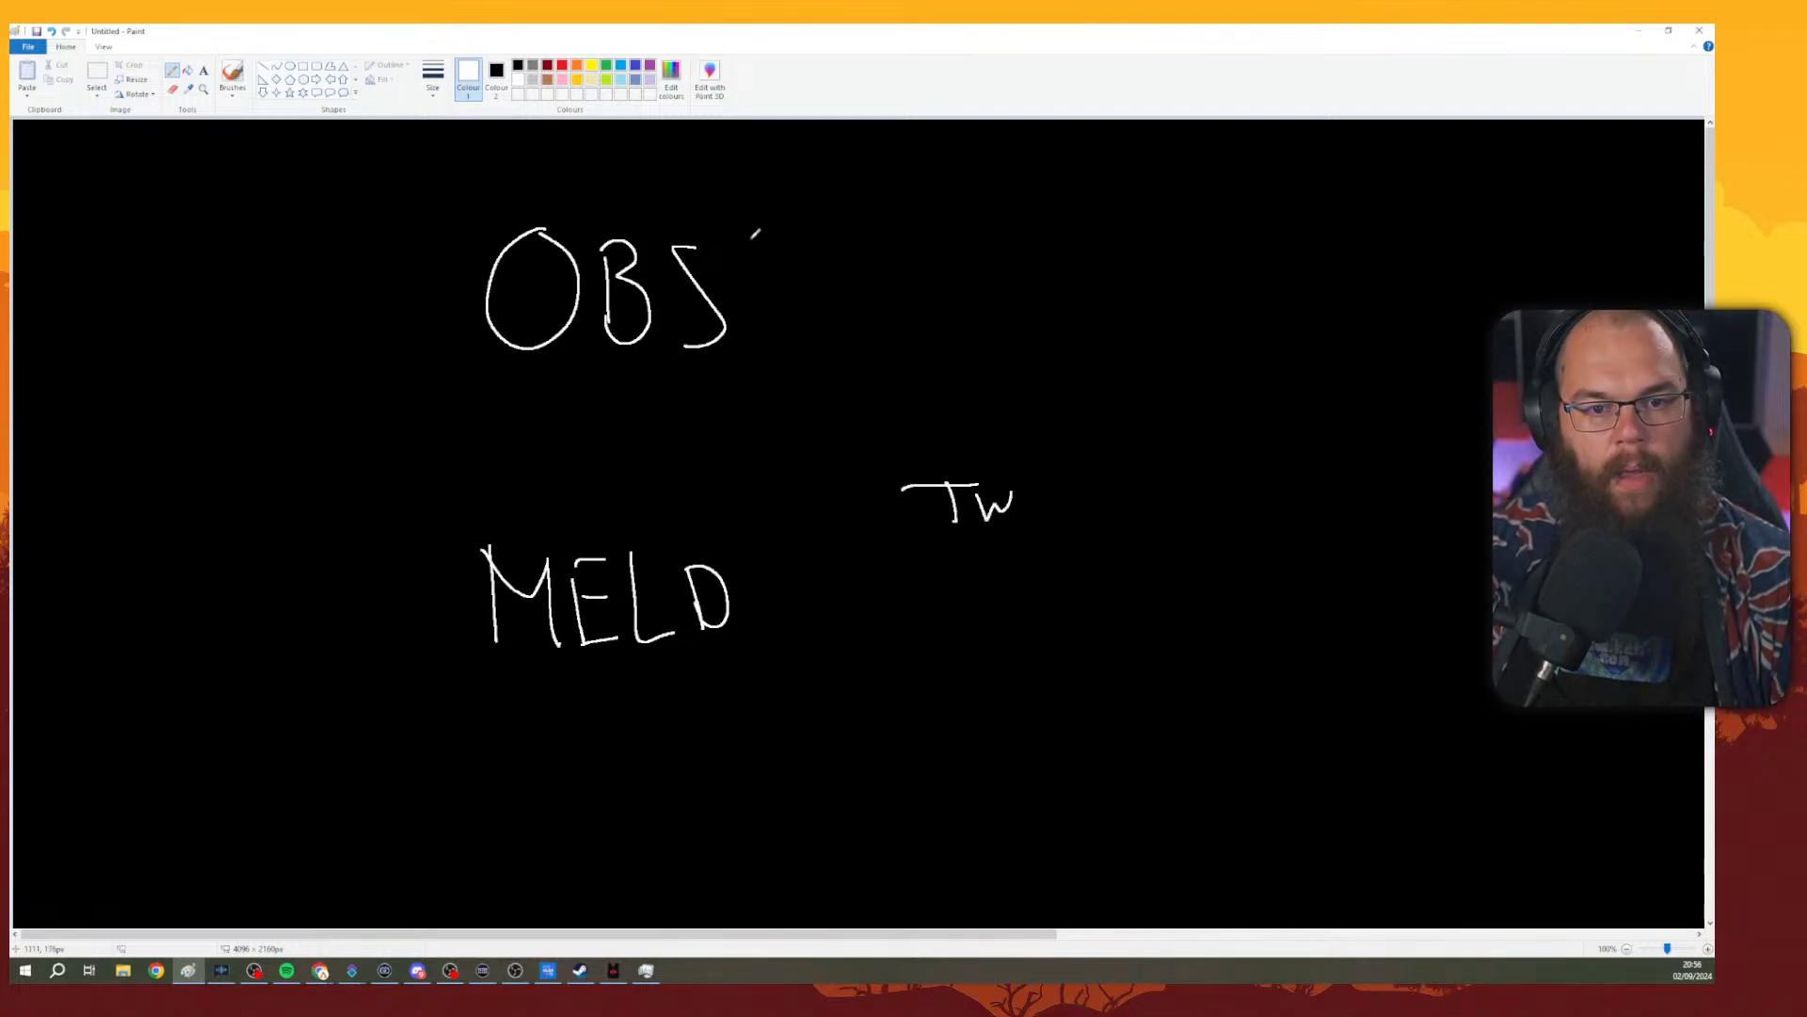
mouse_move(891, 160)
left_mouse_down()
mouse_move(938, 155)
mouse_move(912, 205)
mouse_move(941, 203)
left_mouse_up()
mouse_move(927, 185)
left_mouse_down()
mouse_move(1038, 195)
mouse_move(1060, 155)
left_mouse_up()
mouse_move(1058, 169)
left_mouse_down()
mouse_move(1183, 189)
mouse_move(1221, 173)
mouse_move(1308, 205)
left_mouse_up()
left_click_drag(1323, 162, 1329, 196)
mouse_move(1348, 178)
left_mouse_down()
mouse_move(1338, 195)
mouse_move(1352, 181)
left_mouse_up()
mouse_move(1354, 179)
left_mouse_down()
mouse_move(1362, 221)
mouse_move(1438, 169)
left_mouse_up()
left_click(1397, 178)
left_click_drag(1425, 177, 1463, 171)
key("ctrl+z")
key("ctrl+z")
key("ctrl+z")
key("ctrl+z")
key("ctrl+z")
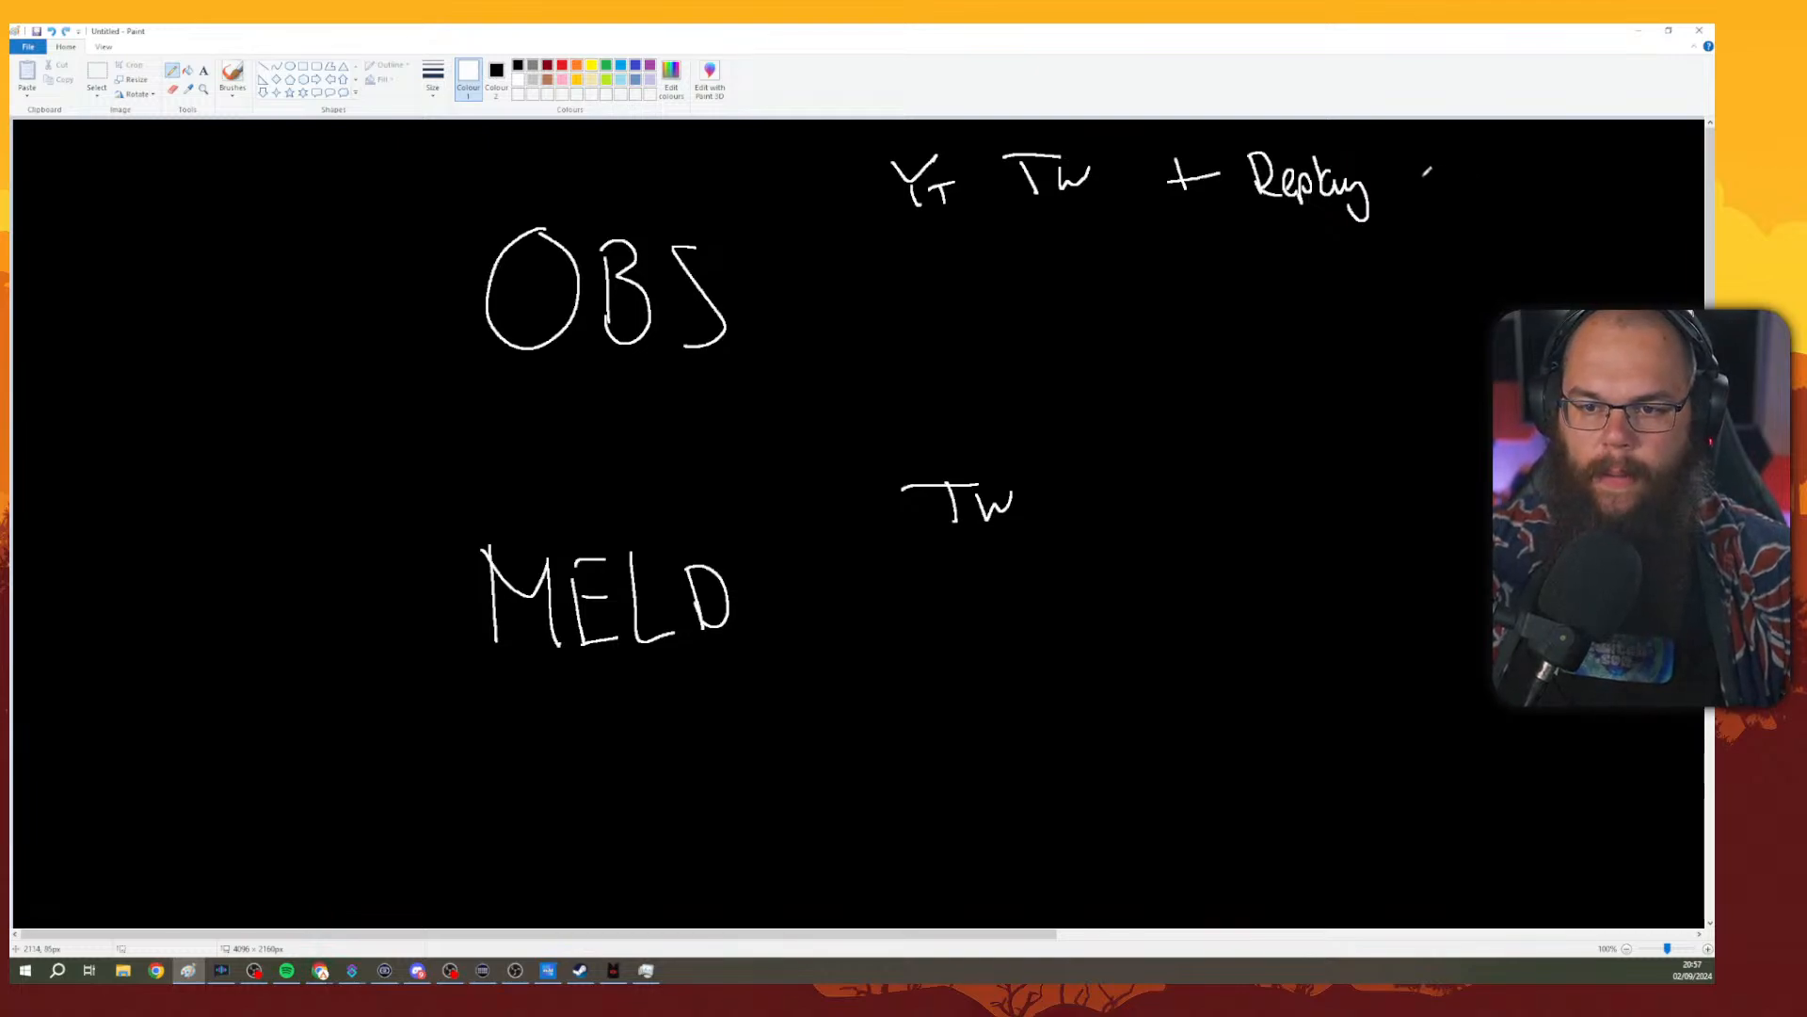
Finish the top note with 'RAM 300mb' after Replay.
mouse_move(1348, 179)
left_mouse_down()
mouse_move(1365, 179)
mouse_move(1347, 213)
left_mouse_up()
mouse_move(1391, 143)
left_mouse_down()
mouse_move(1393, 181)
mouse_move(1412, 181)
left_mouse_up()
mouse_move(1415, 182)
left_mouse_down()
mouse_move(1427, 143)
mouse_move(1440, 179)
left_mouse_up()
mouse_move(1419, 167)
left_mouse_down()
mouse_move(1512, 166)
mouse_move(1496, 186)
left_mouse_up()
mouse_move(1543, 151)
left_mouse_down()
mouse_move(1540, 185)
mouse_move(1636, 173)
left_mouse_up()
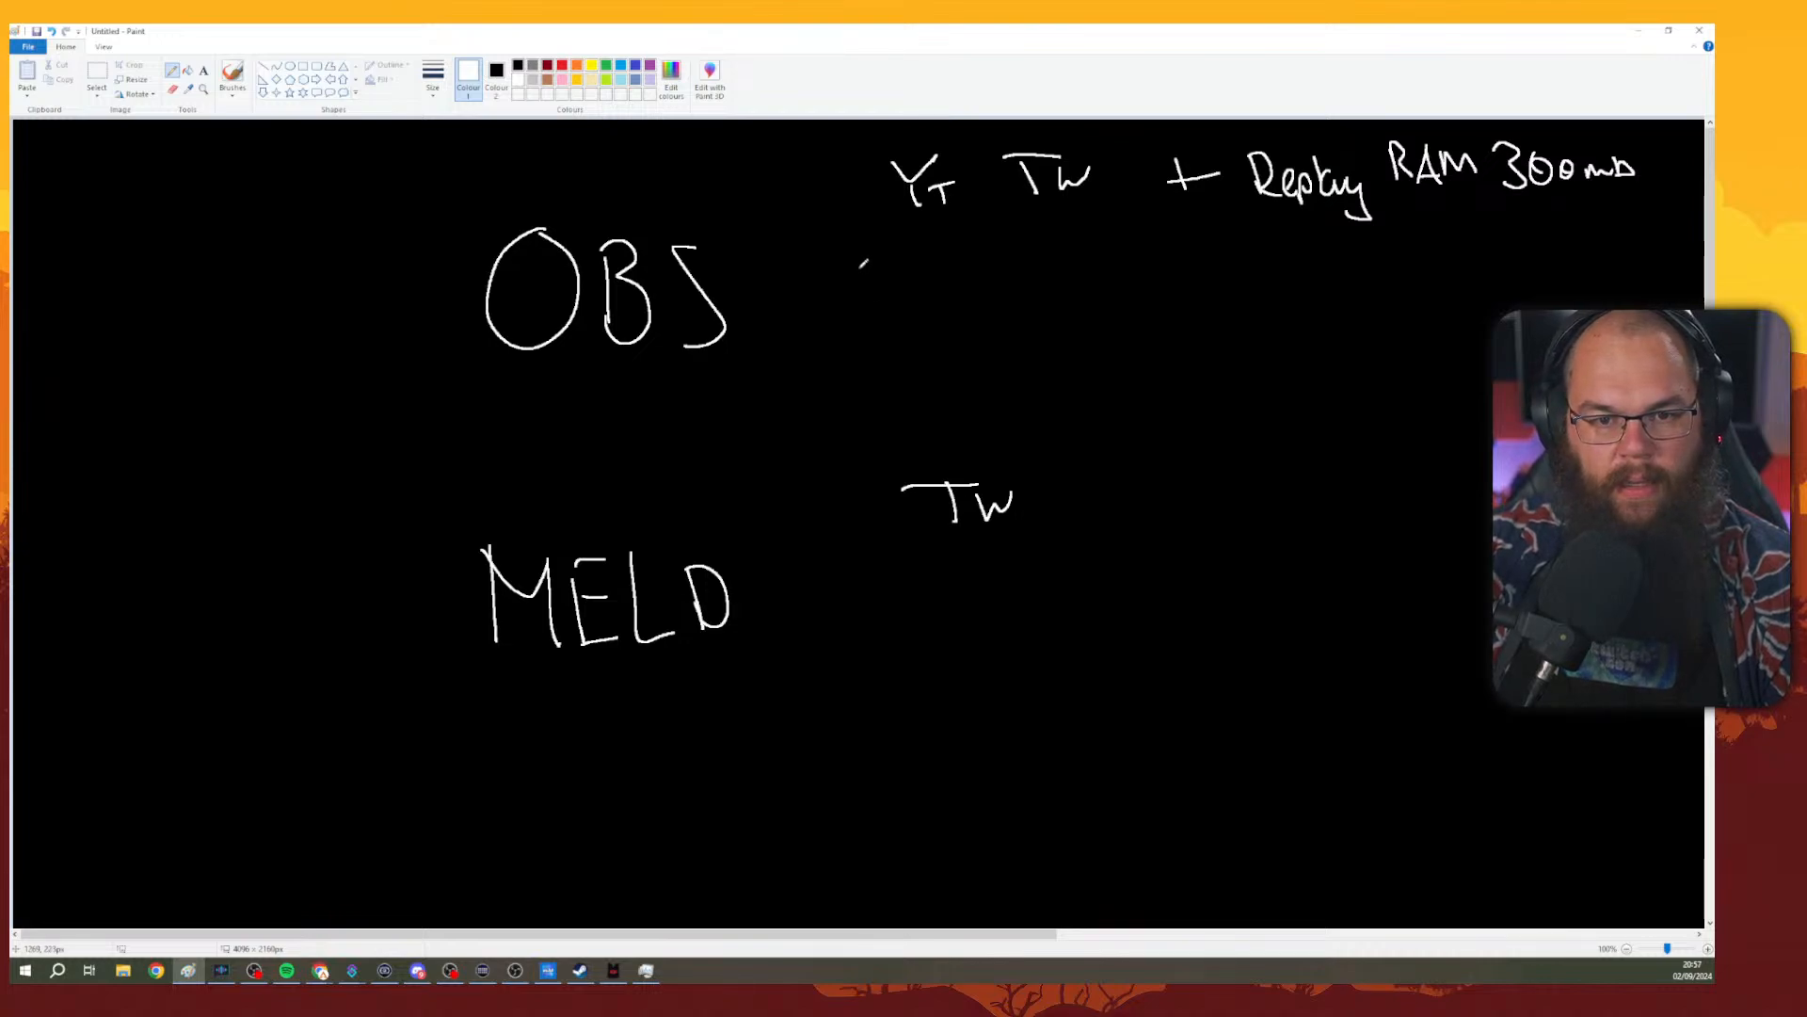
Write '2.6-3.8% CPU' beside the OBS label.
mouse_move(850, 279)
left_mouse_down()
mouse_move(855, 324)
mouse_move(889, 333)
left_mouse_up()
left_click(906, 324)
mouse_move(953, 254)
left_mouse_down()
mouse_move(947, 312)
mouse_move(1022, 294)
left_mouse_up()
mouse_move(1037, 263)
left_mouse_down()
mouse_move(1071, 301)
mouse_move(1050, 315)
mouse_move(1150, 270)
mouse_move(1159, 325)
mouse_move(1192, 320)
left_mouse_up()
left_click(1088, 322)
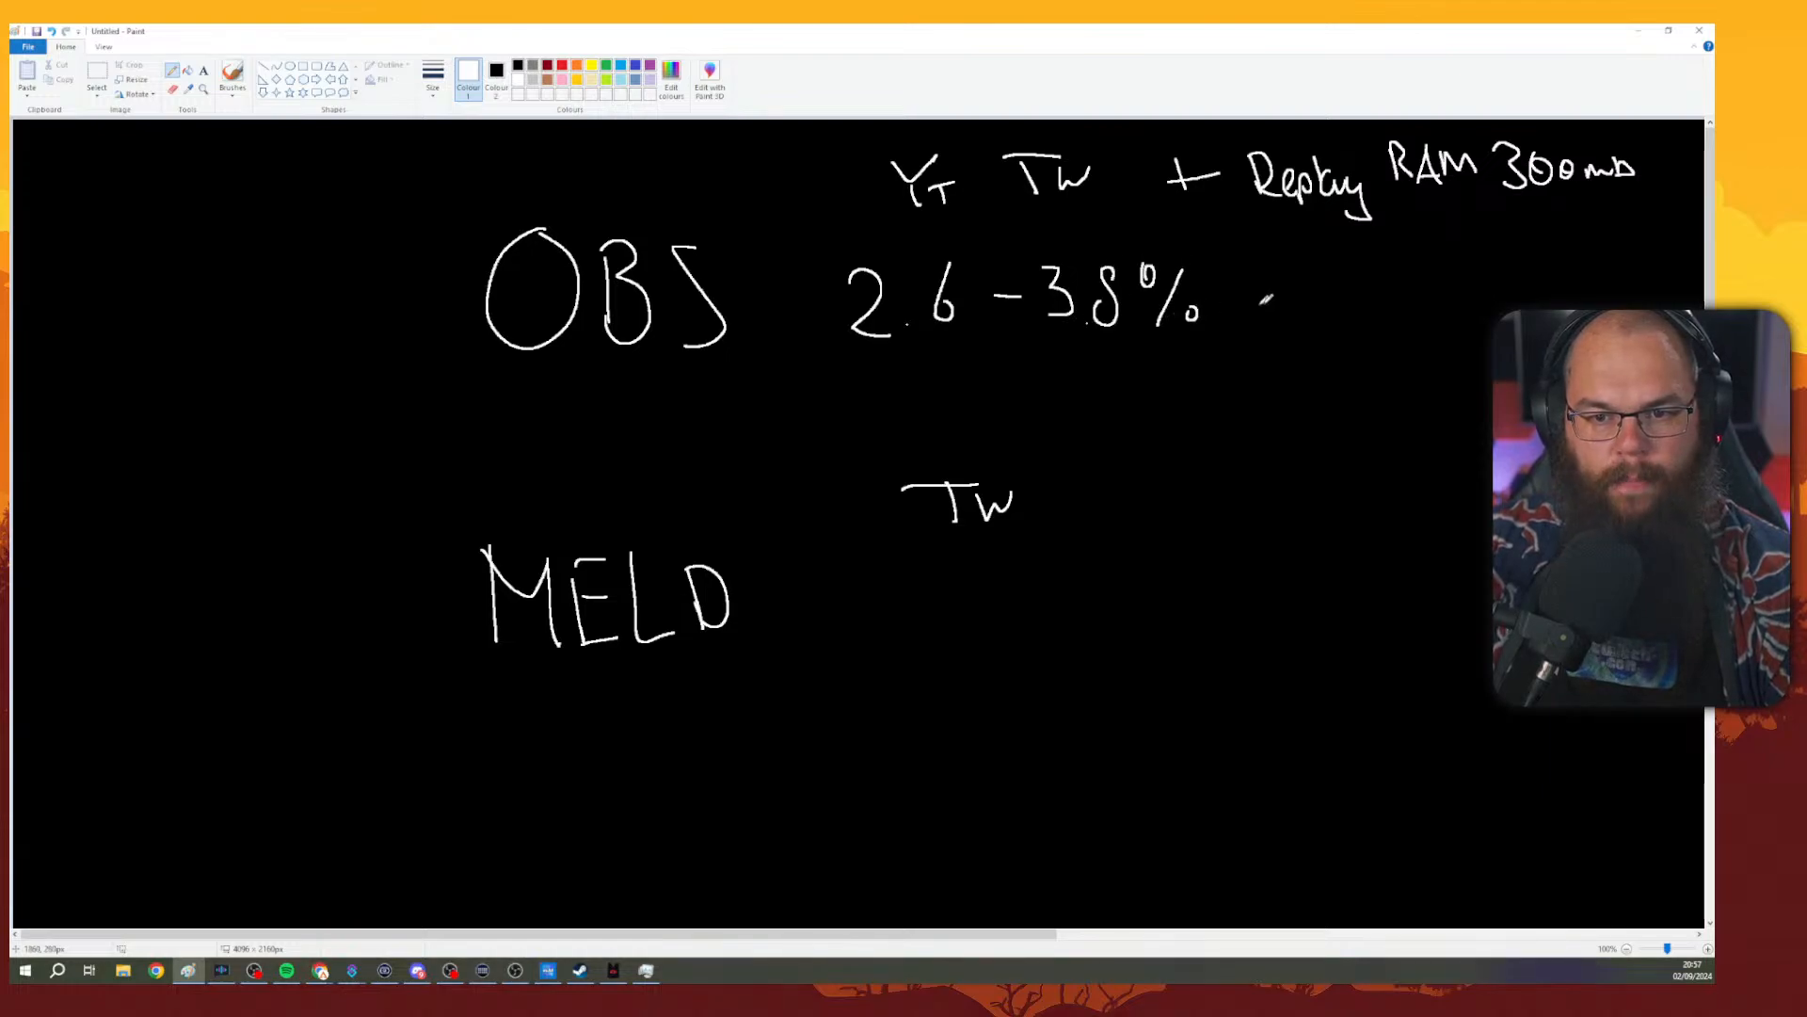
left_click_drag(1299, 266, 1346, 320)
mouse_move(1346, 273)
left_mouse_down()
mouse_move(1367, 268)
mouse_move(1354, 290)
left_mouse_up()
mouse_move(1382, 273)
left_mouse_down()
mouse_move(1401, 322)
mouse_move(1415, 275)
left_mouse_up()
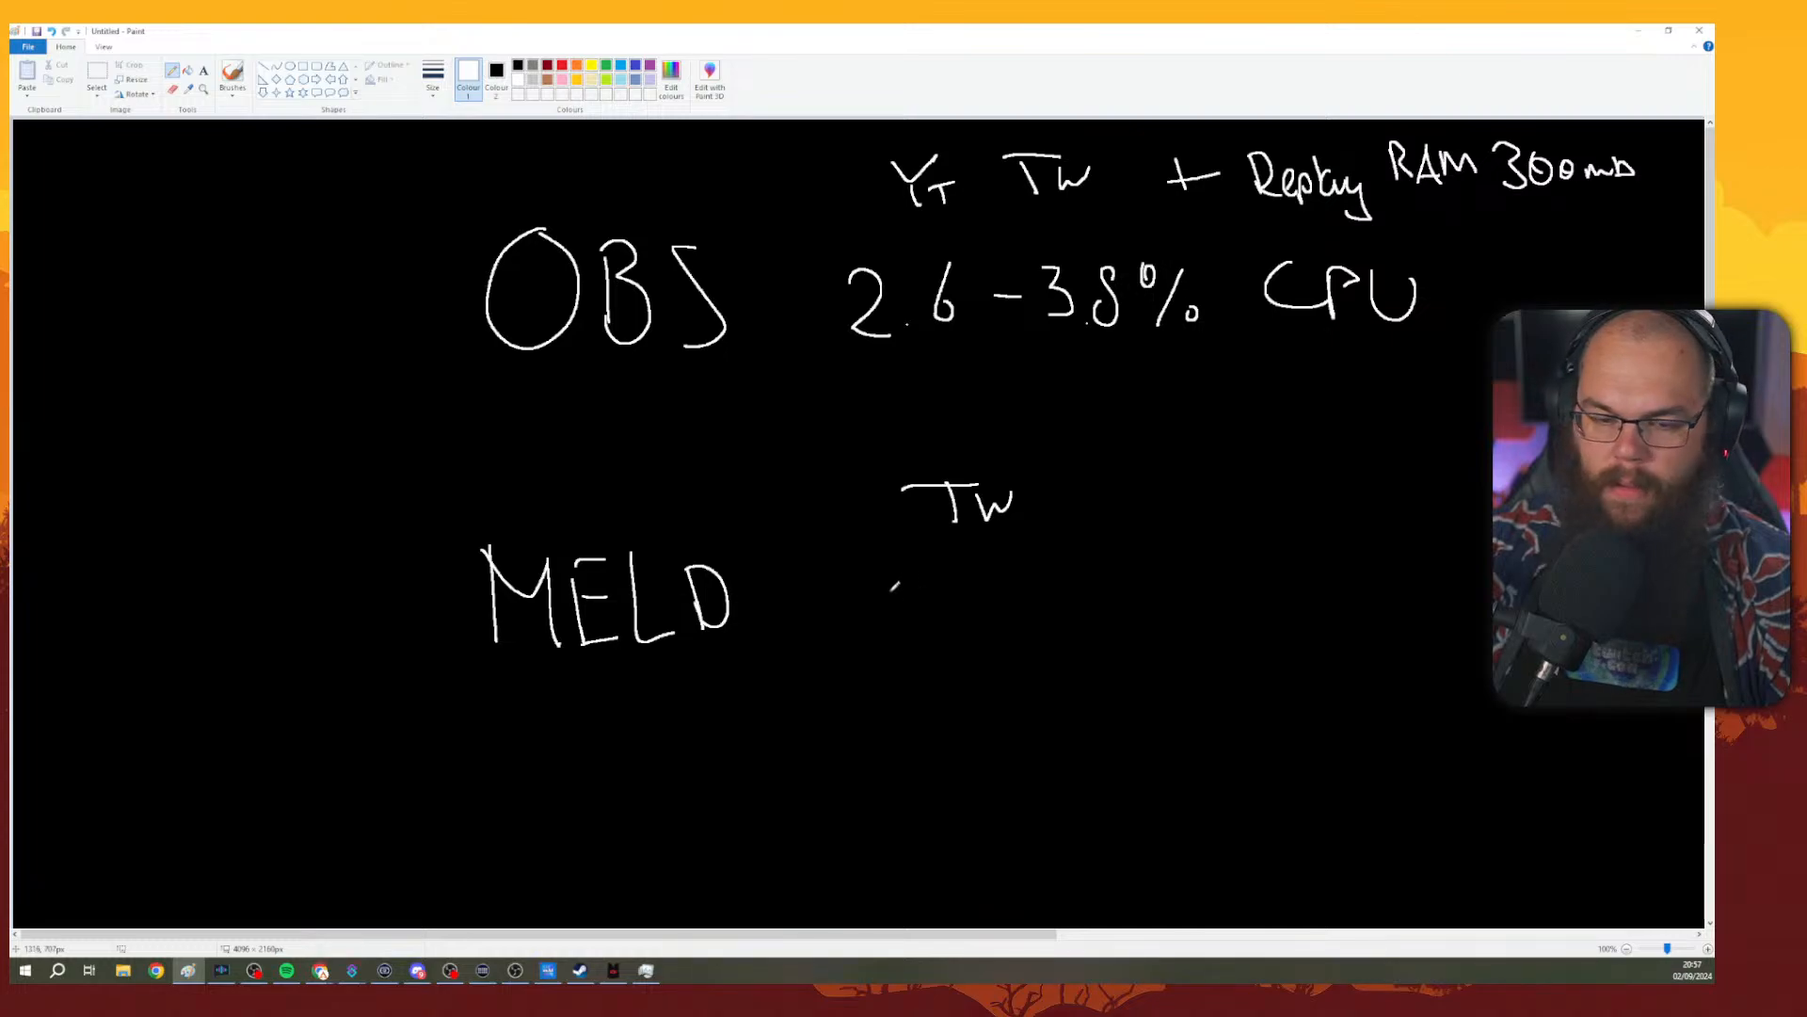
Write '2.5-3.3%' beside the MELD label.
mouse_move(864, 576)
left_mouse_down()
mouse_move(868, 635)
mouse_move(922, 640)
left_mouse_up()
left_click(918, 638)
left_click_drag(936, 574, 936, 642)
mouse_move(942, 565)
left_mouse_down()
mouse_move(939, 622)
mouse_move(977, 558)
mouse_move(1045, 599)
mouse_move(1110, 577)
mouse_move(1130, 618)
mouse_move(1082, 640)
left_mouse_up()
left_click(1144, 623)
mouse_move(1144, 558)
left_mouse_down()
mouse_move(1181, 565)
mouse_move(1167, 623)
left_mouse_up()
mouse_move(1202, 558)
left_mouse_down()
mouse_move(1239, 558)
mouse_move(1220, 618)
left_mouse_up()
left_click_drag(1231, 602, 1237, 617)
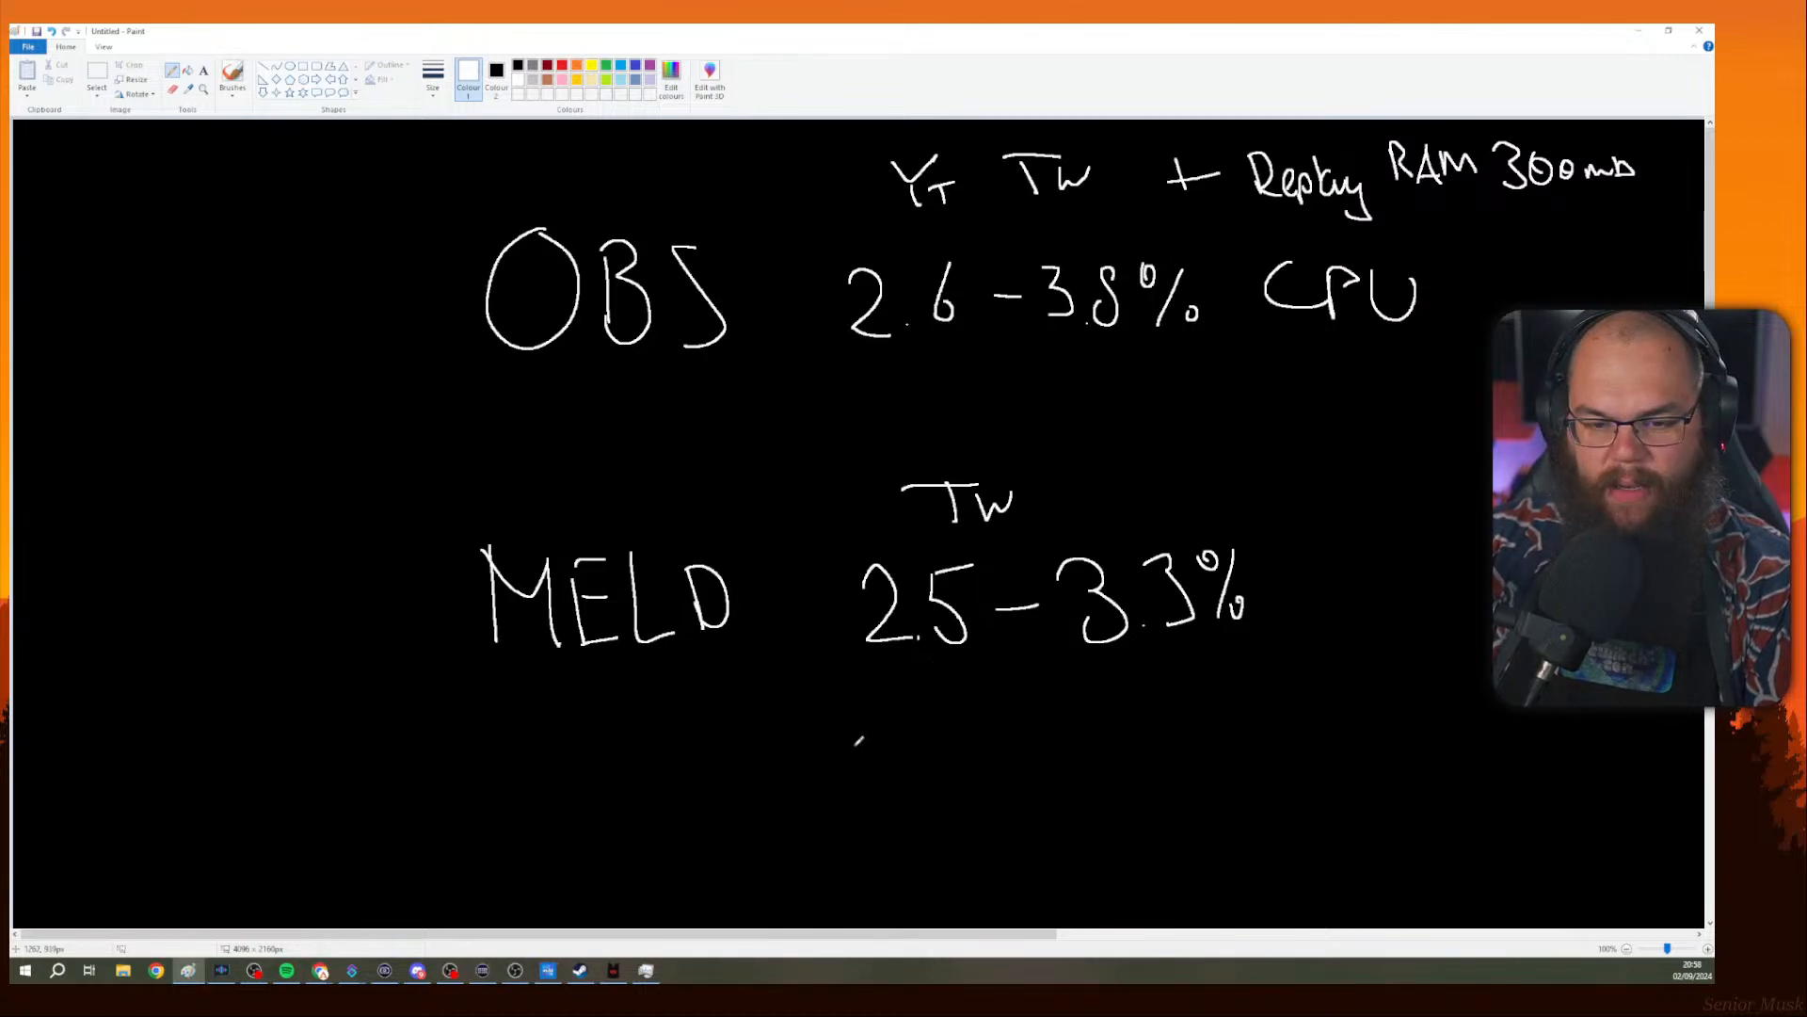
Write '±850 mb' beneath the MELD CPU figure.
mouse_move(880, 711)
left_mouse_down()
mouse_move(868, 748)
mouse_move(896, 683)
mouse_move(932, 730)
mouse_move(908, 753)
left_mouse_up()
left_click_drag(919, 696, 990, 695)
left_click_drag(844, 685, 842, 720)
left_click_drag(834, 702, 858, 700)
left_click_drag(834, 775, 863, 767)
left_click_drag(1054, 758, 1124, 761)
left_click_drag(1132, 687, 1162, 753)
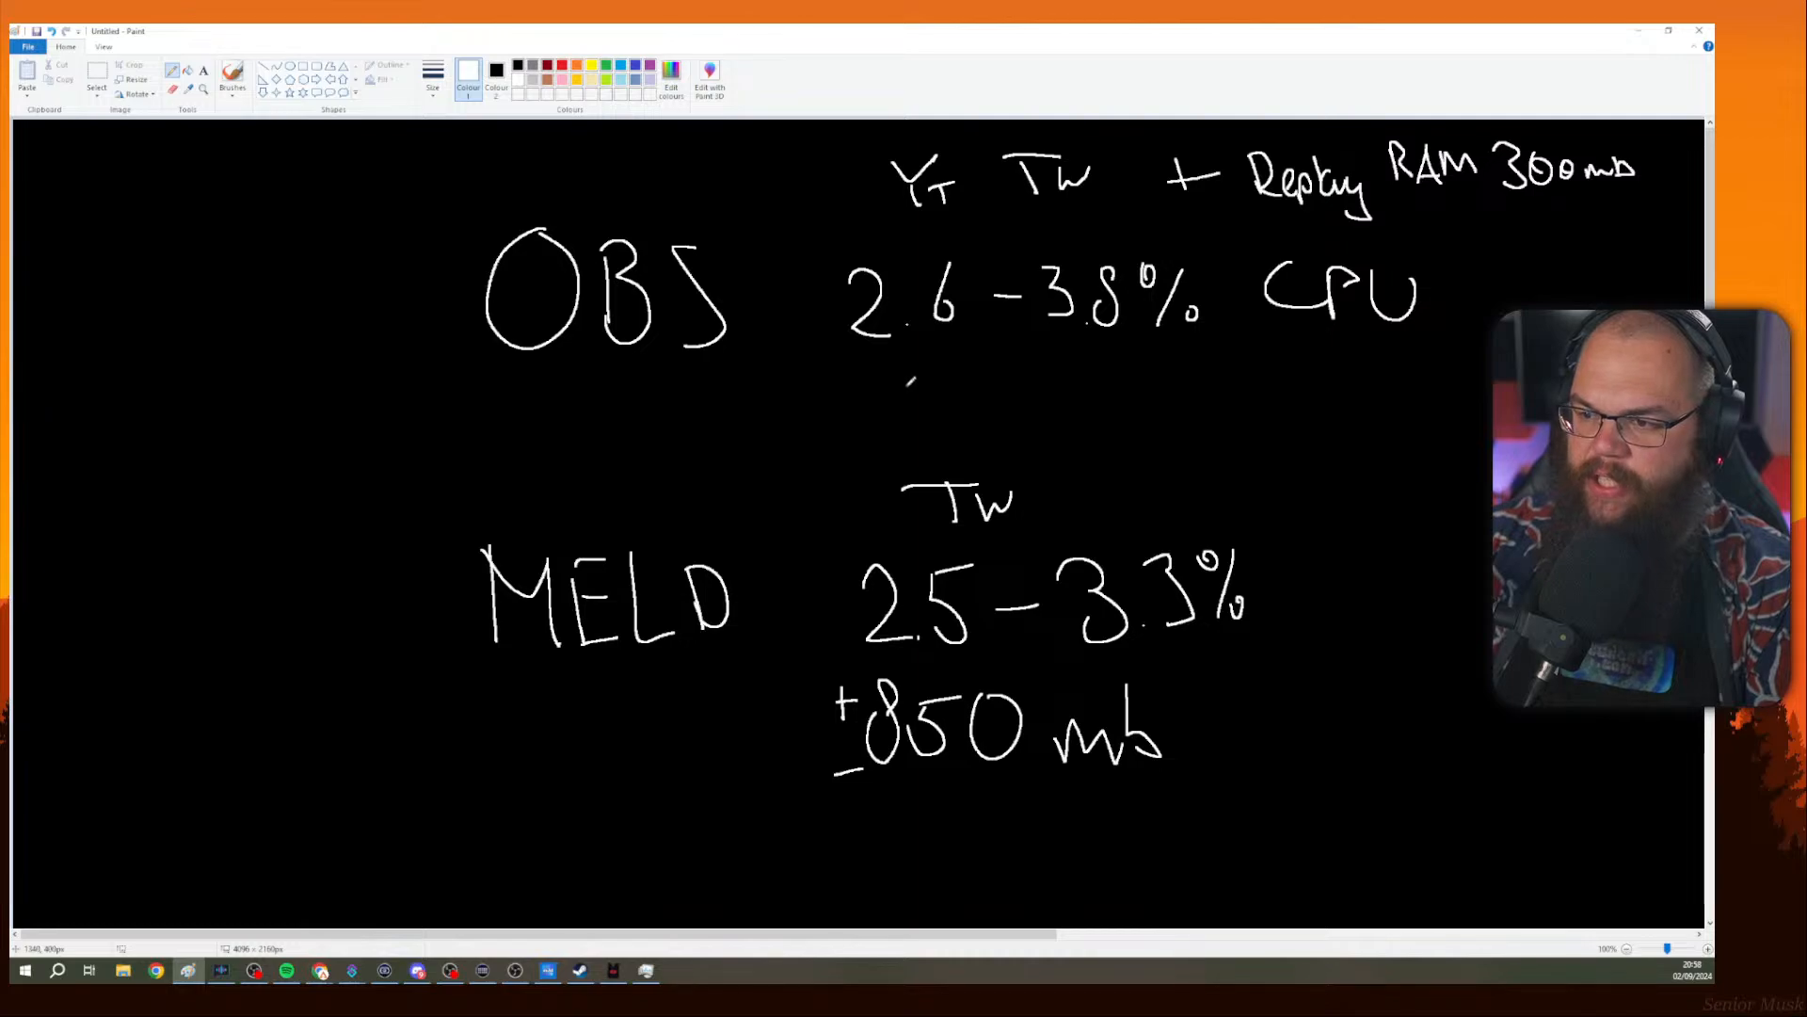
Write '1.383 mb' beneath the OBS CPU figure.
left_click(898, 398)
mouse_move(870, 361)
left_mouse_down()
mouse_move(883, 405)
mouse_move(920, 352)
mouse_move(926, 412)
left_mouse_up()
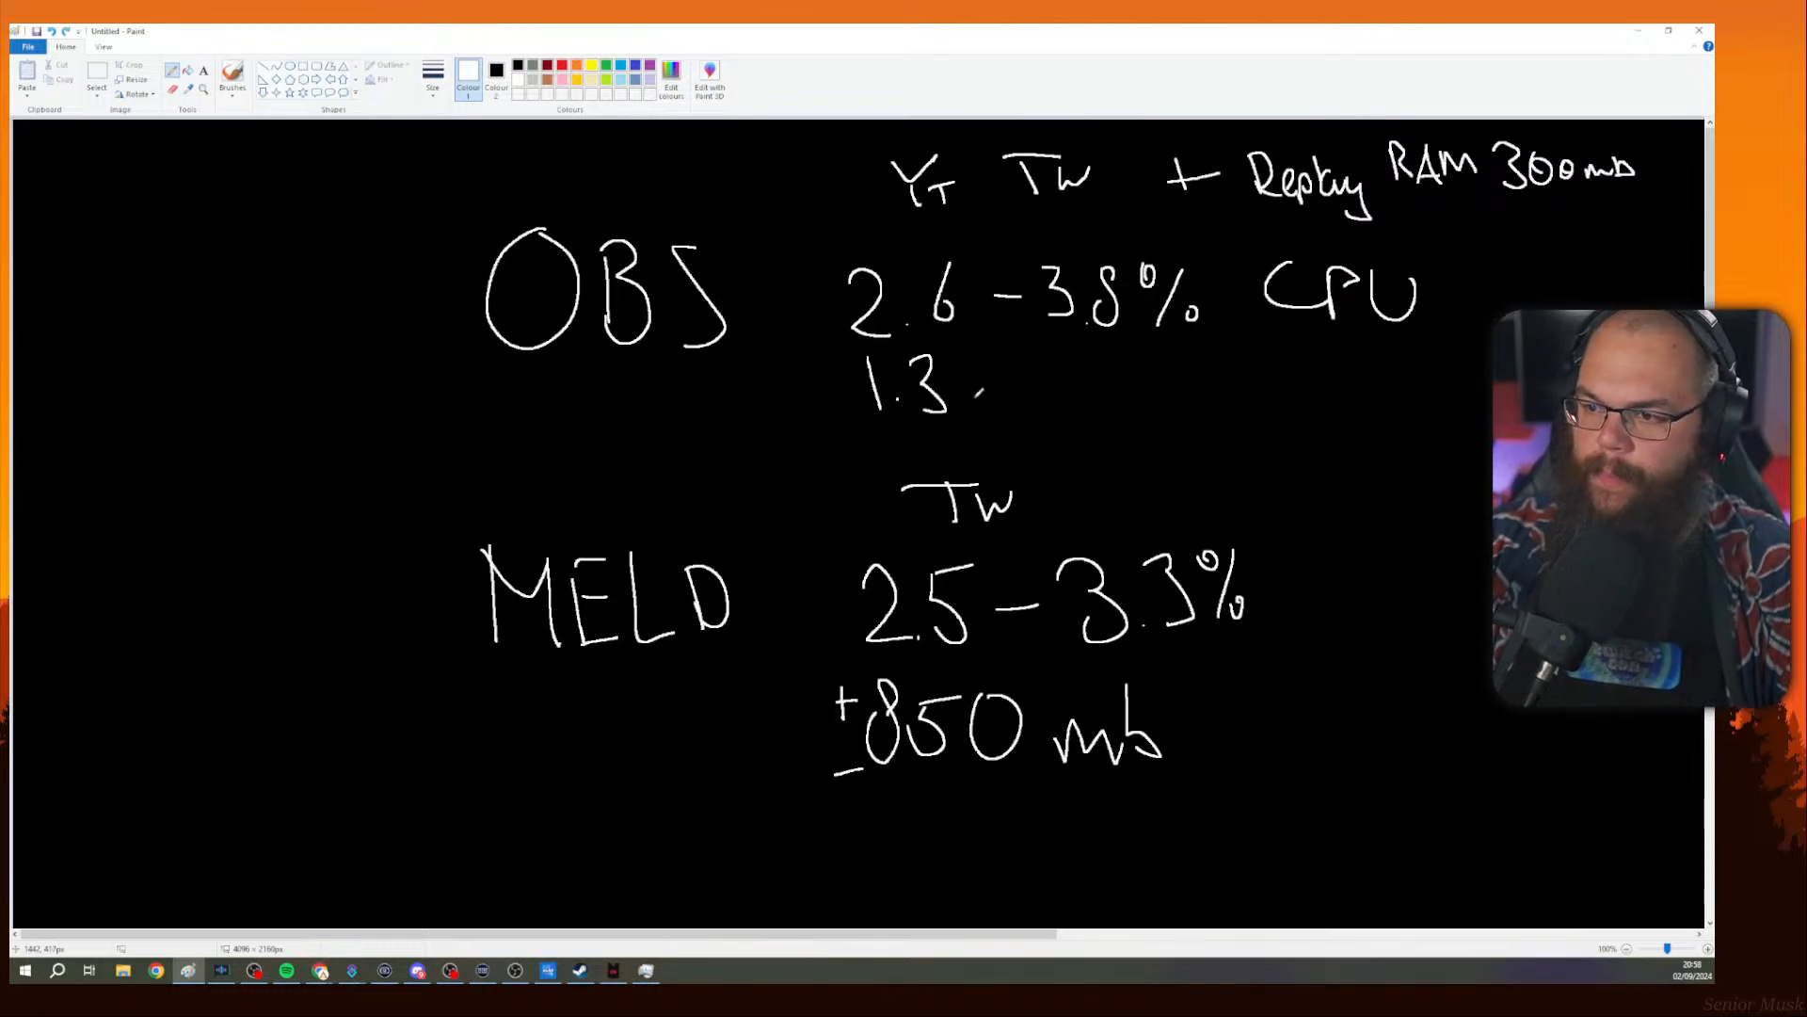
mouse_move(973, 374)
left_mouse_down()
mouse_move(956, 407)
mouse_move(969, 362)
mouse_move(982, 412)
left_mouse_up()
left_click_drag(1056, 414, 1084, 399)
left_click_drag(1110, 379, 1123, 398)
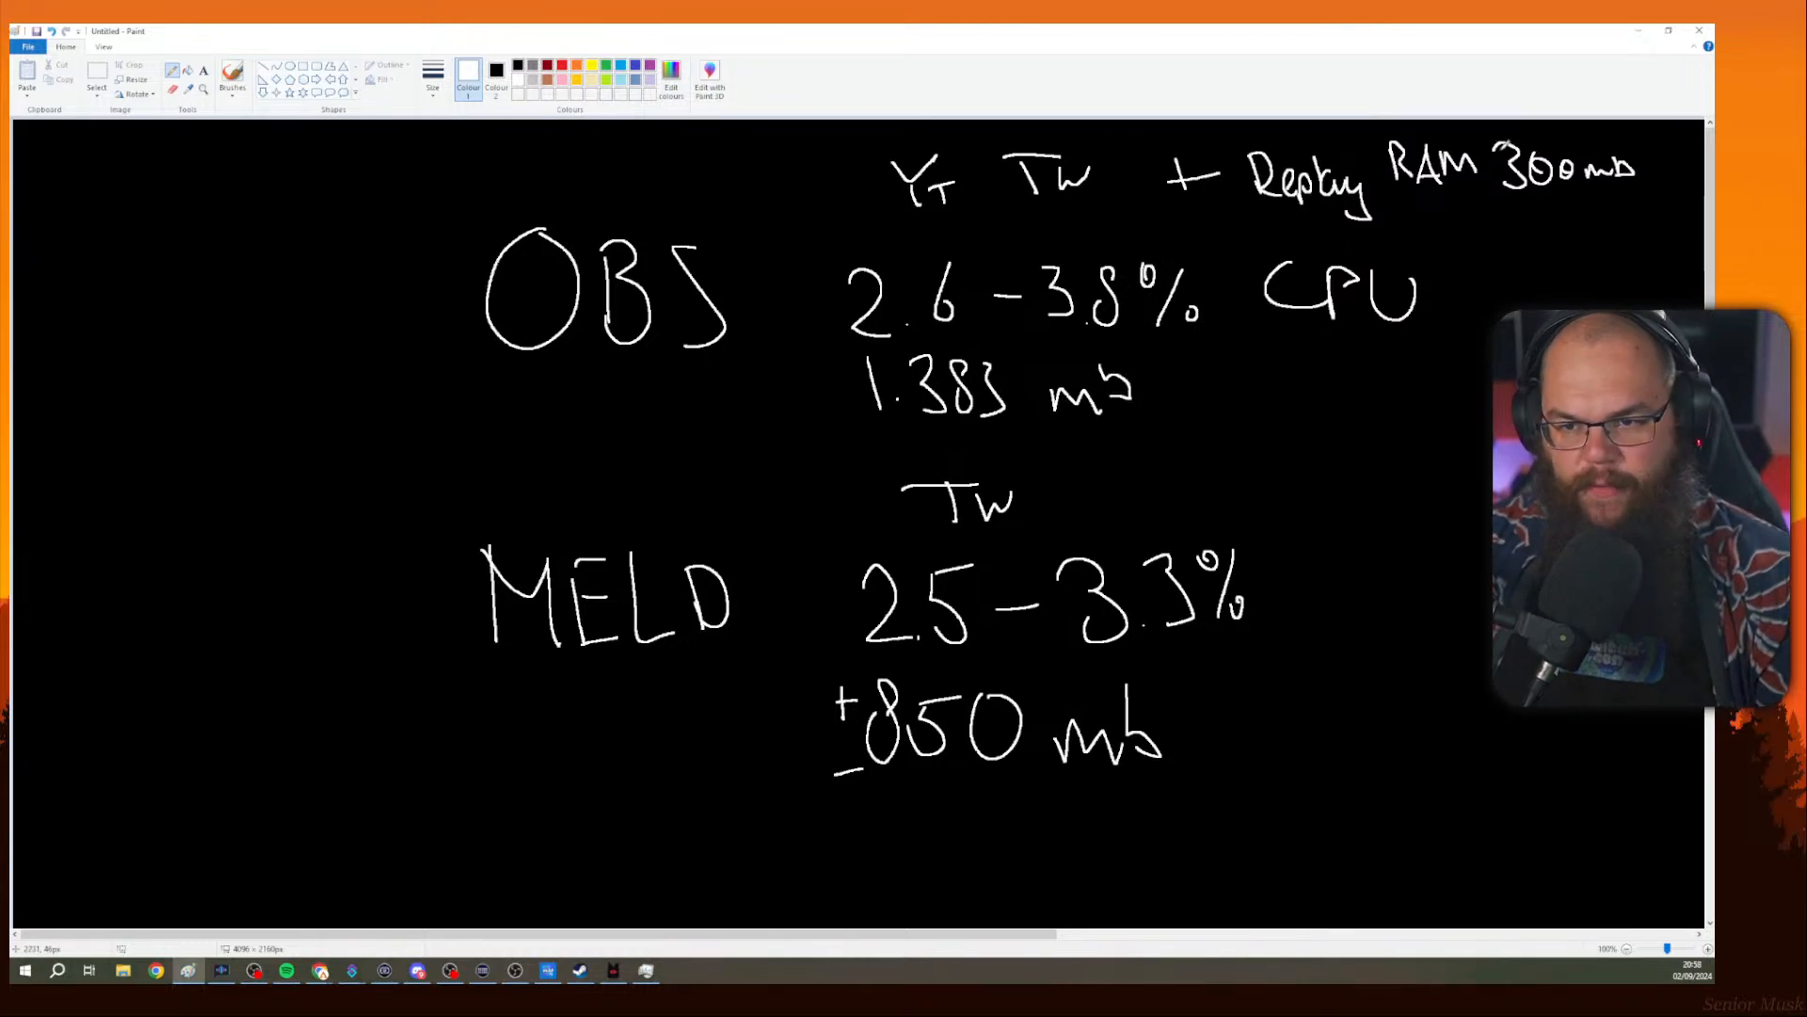
Underline the 300mb note and write '= 1083 mb' after the OBS memory figure.
mouse_move(1504, 201)
left_mouse_down()
mouse_move(1570, 204)
mouse_move(1548, 209)
left_mouse_up()
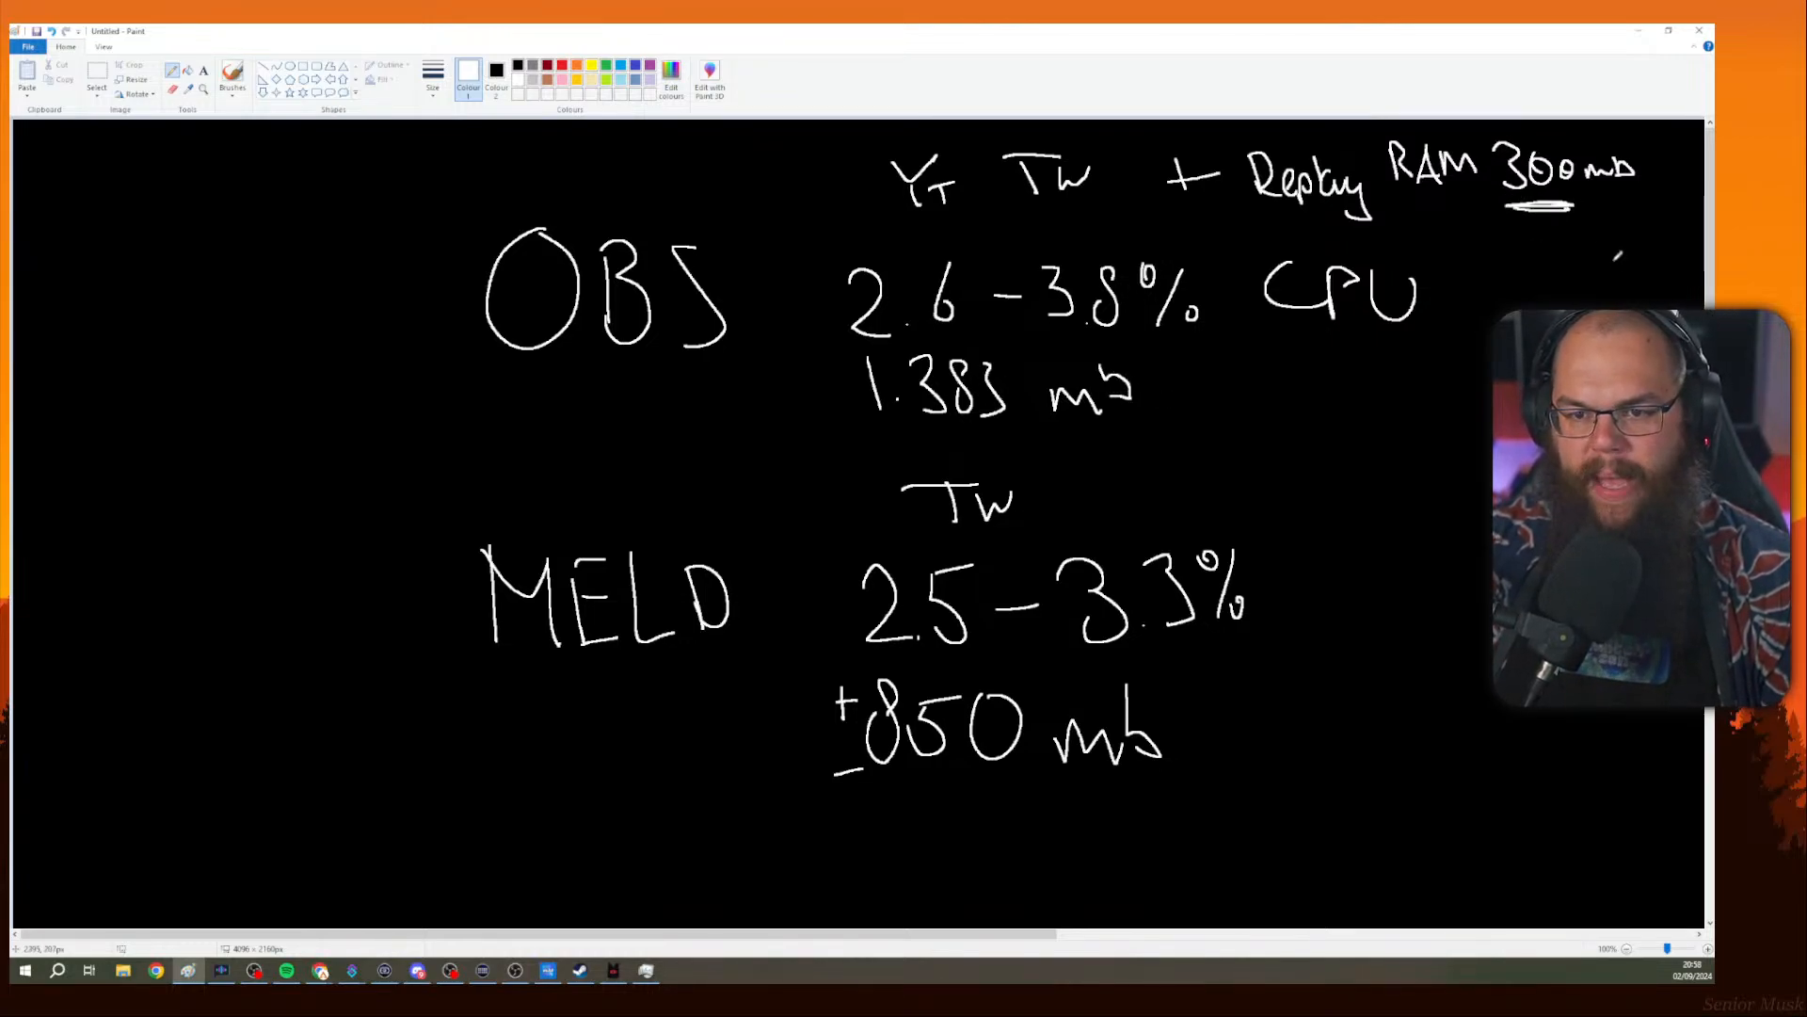
left_click_drag(1158, 401, 1269, 405)
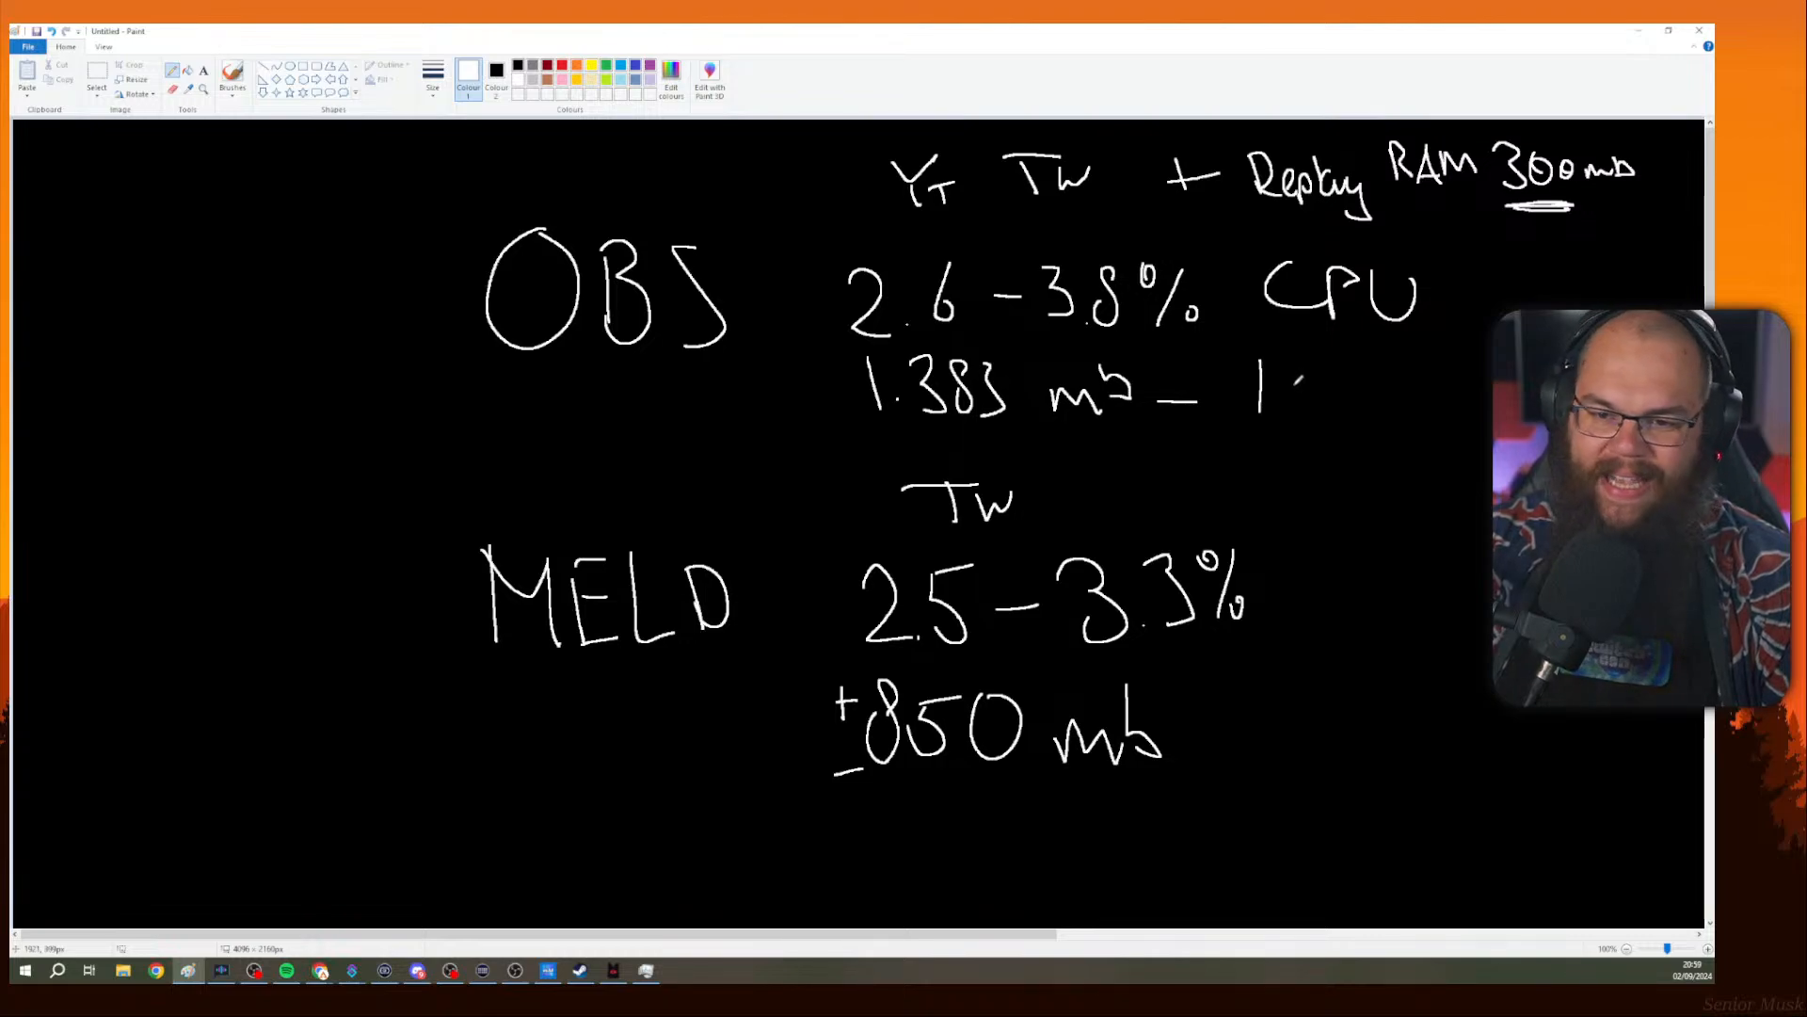
mouse_move(1297, 365)
left_mouse_down()
mouse_move(1310, 403)
mouse_move(1304, 370)
mouse_move(1355, 369)
mouse_move(1384, 411)
mouse_move(1431, 407)
left_mouse_up()
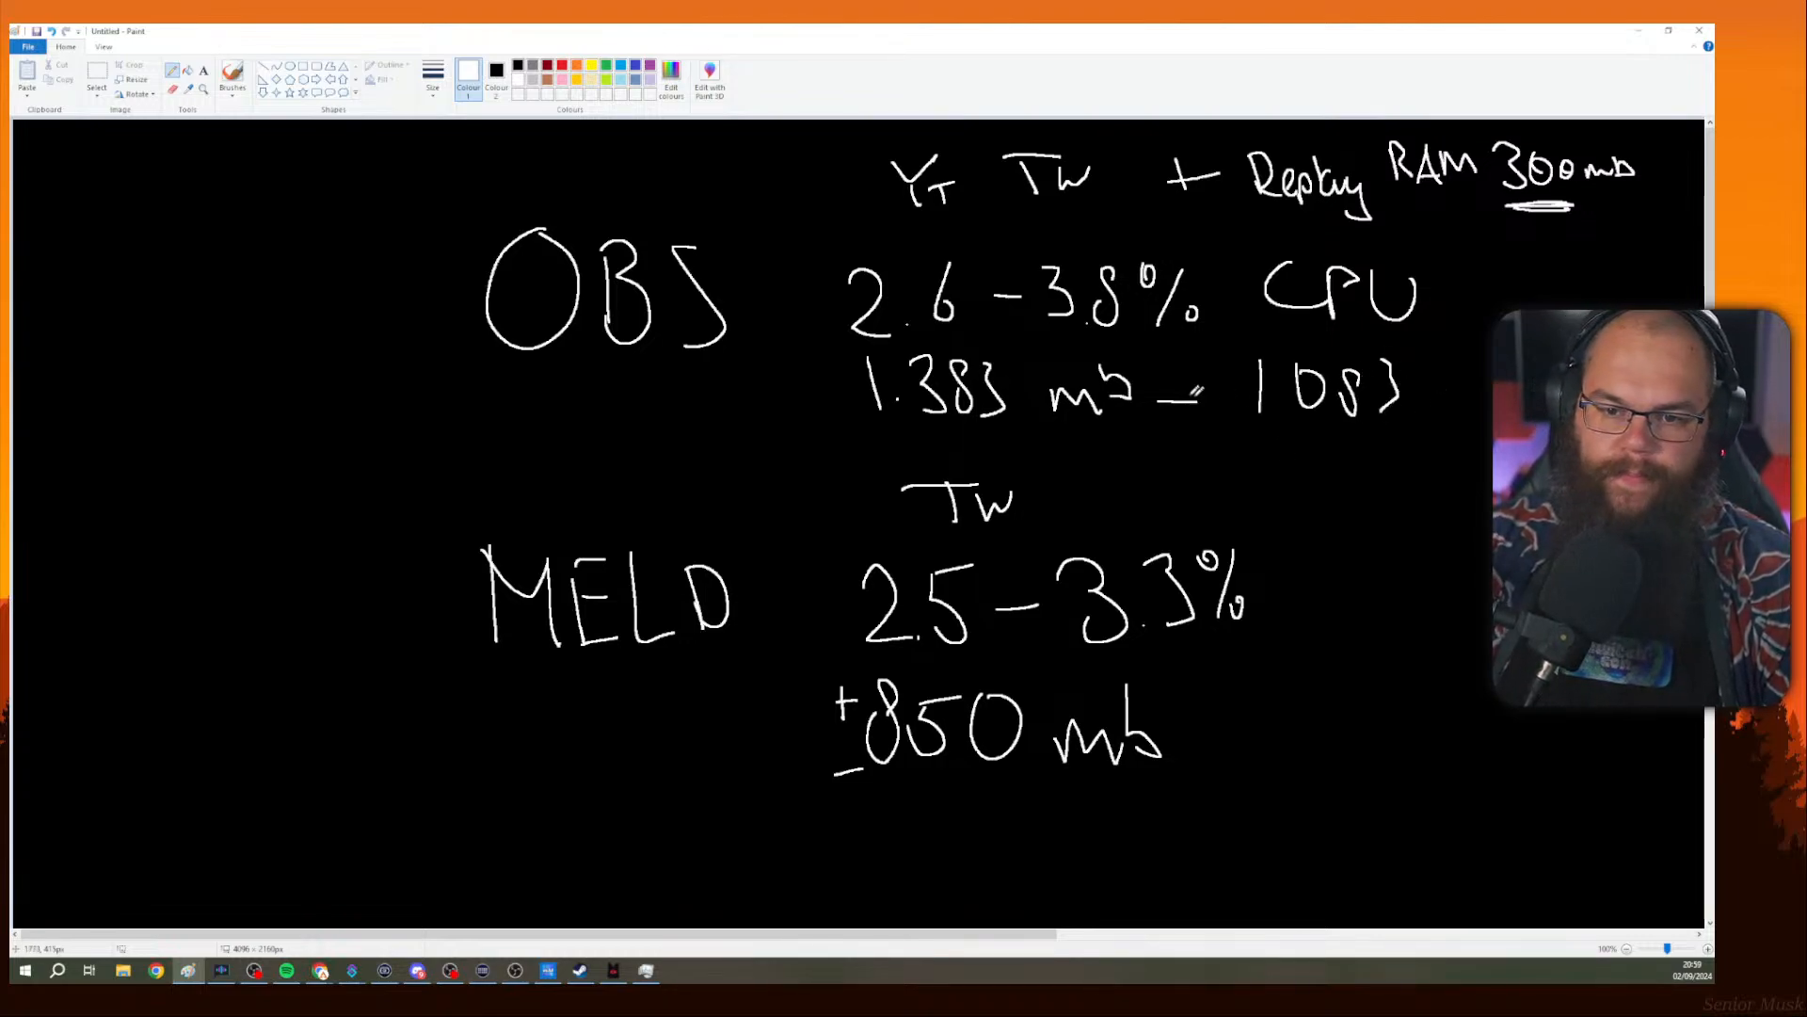
left_click_drag(1157, 386, 1197, 384)
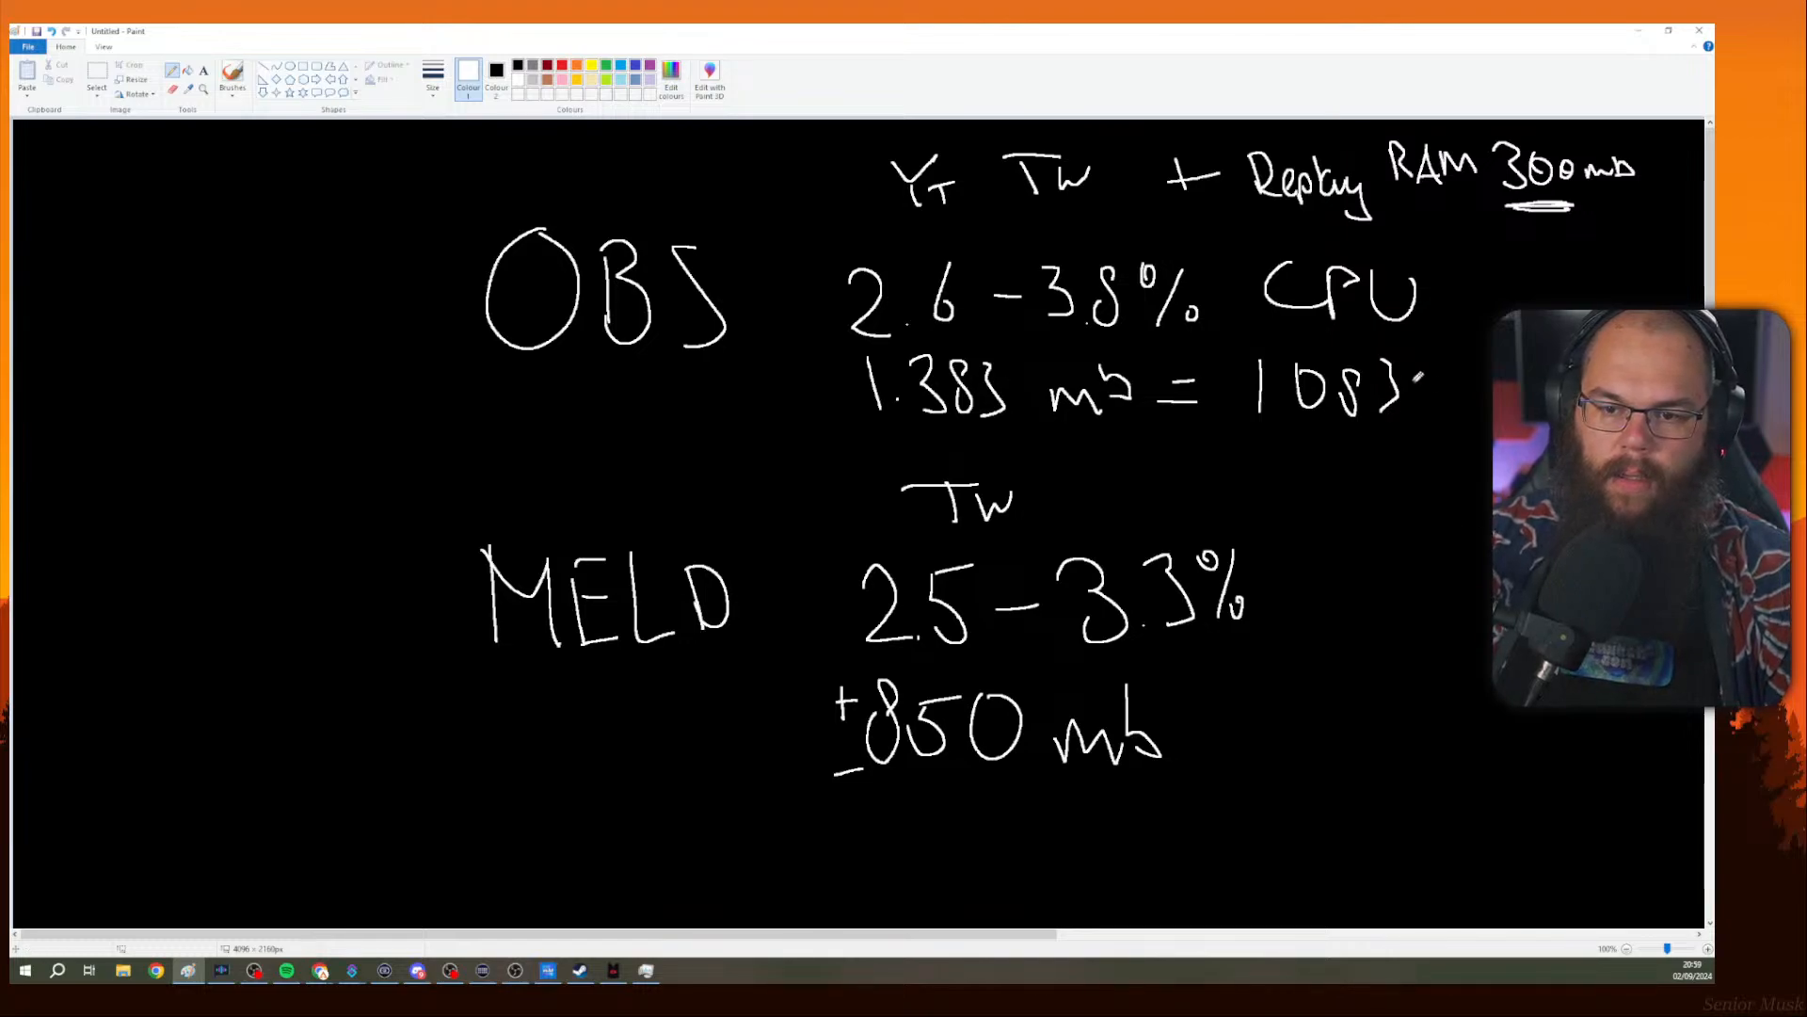
mouse_move(1428, 402)
left_mouse_down()
mouse_move(1442, 380)
mouse_move(1461, 402)
mouse_move(1483, 395)
left_mouse_up()
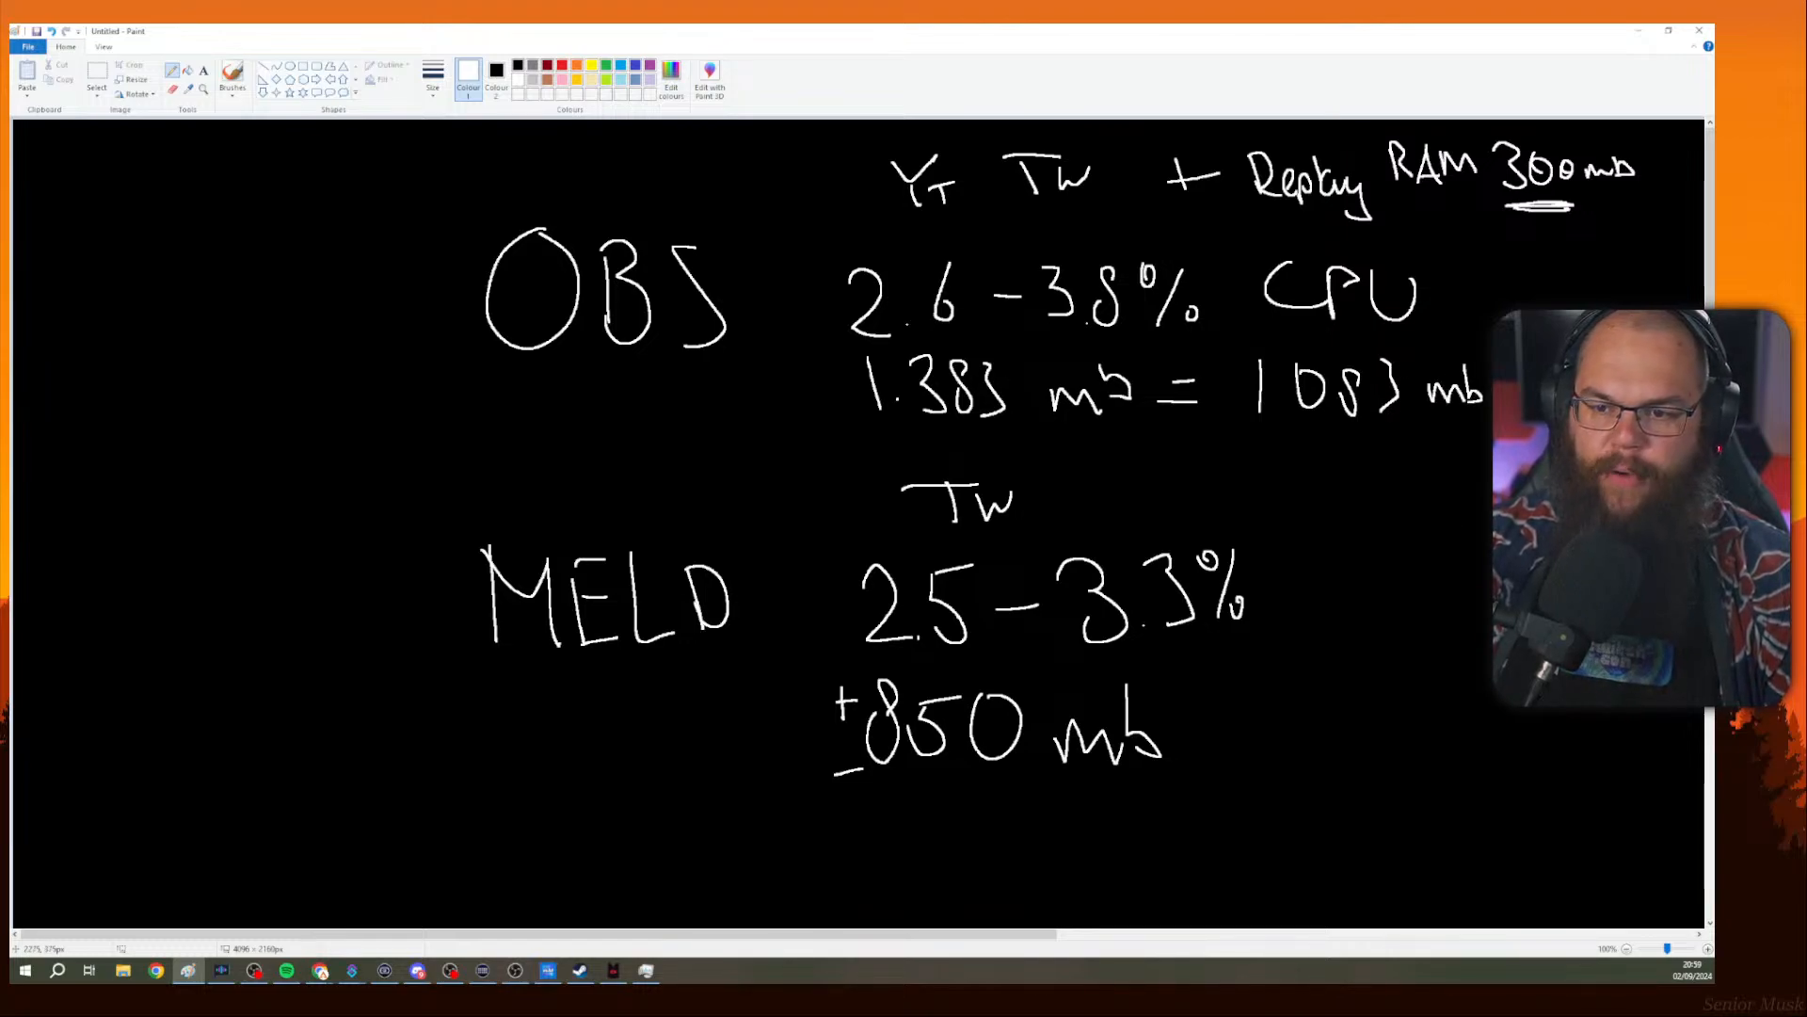
left_click_drag(1154, 706, 1161, 701)
left_click_drag(1177, 700, 1184, 696)
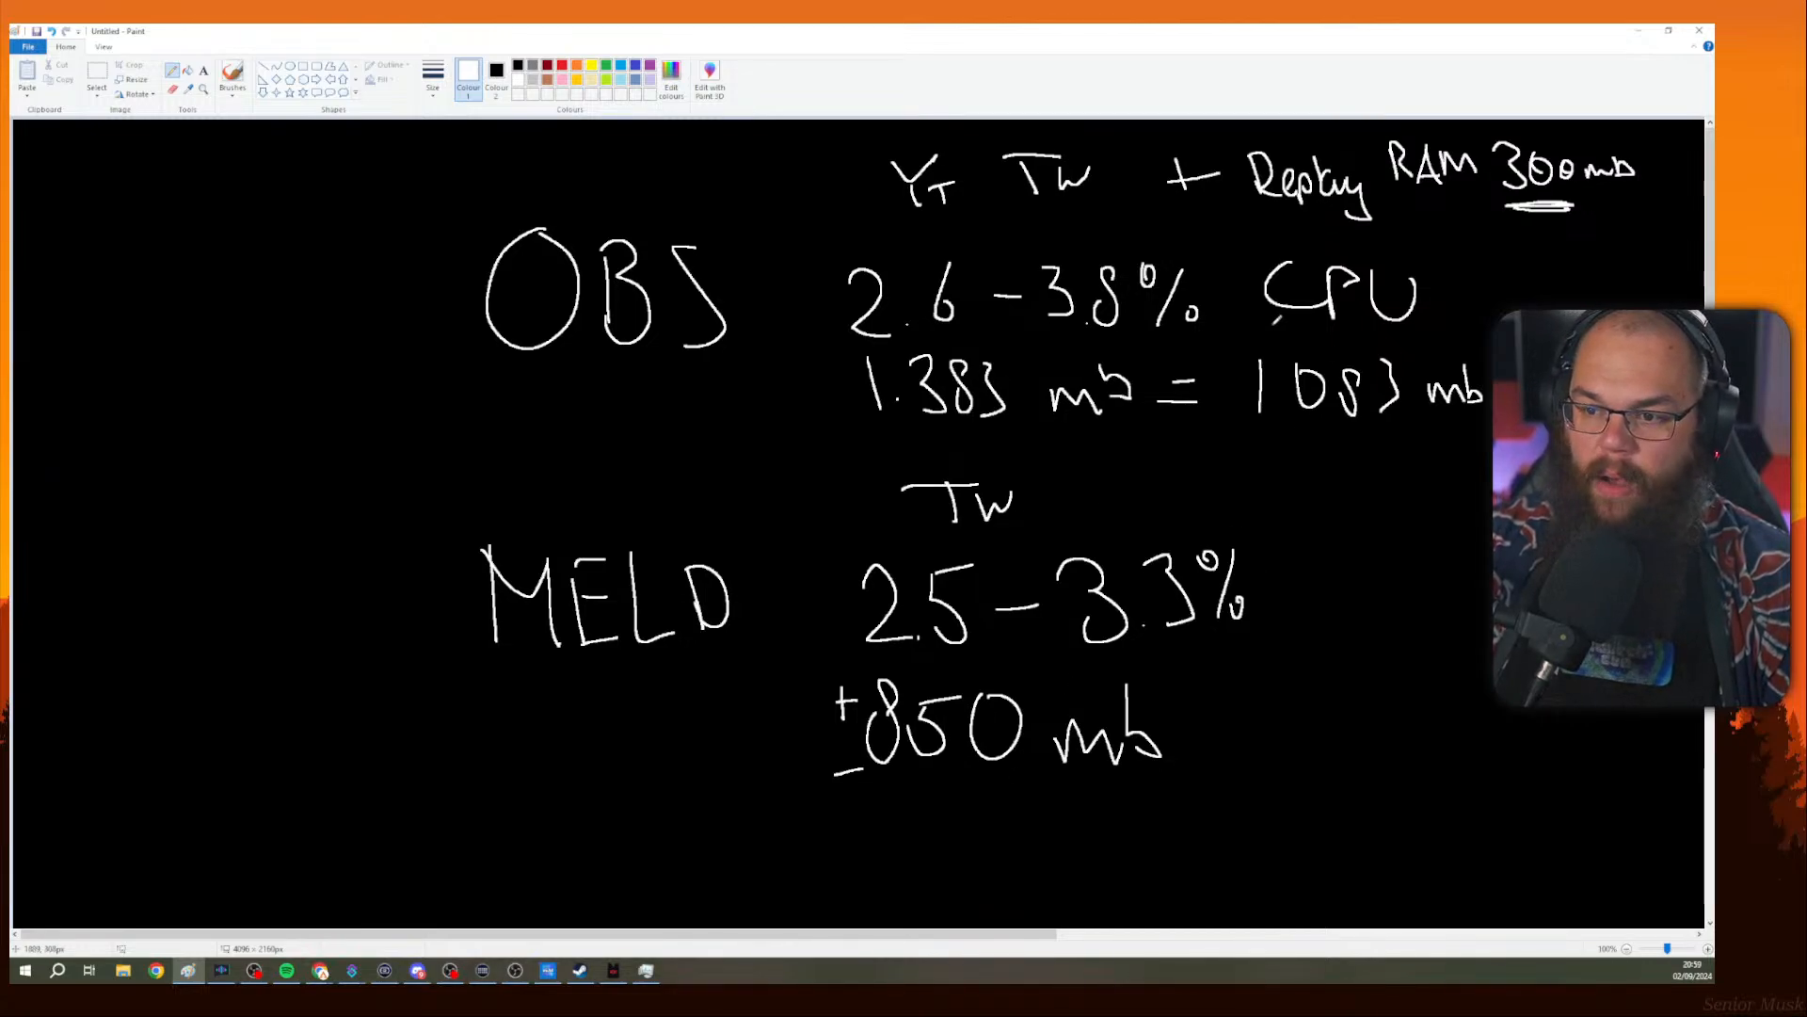
left_click(1278, 398)
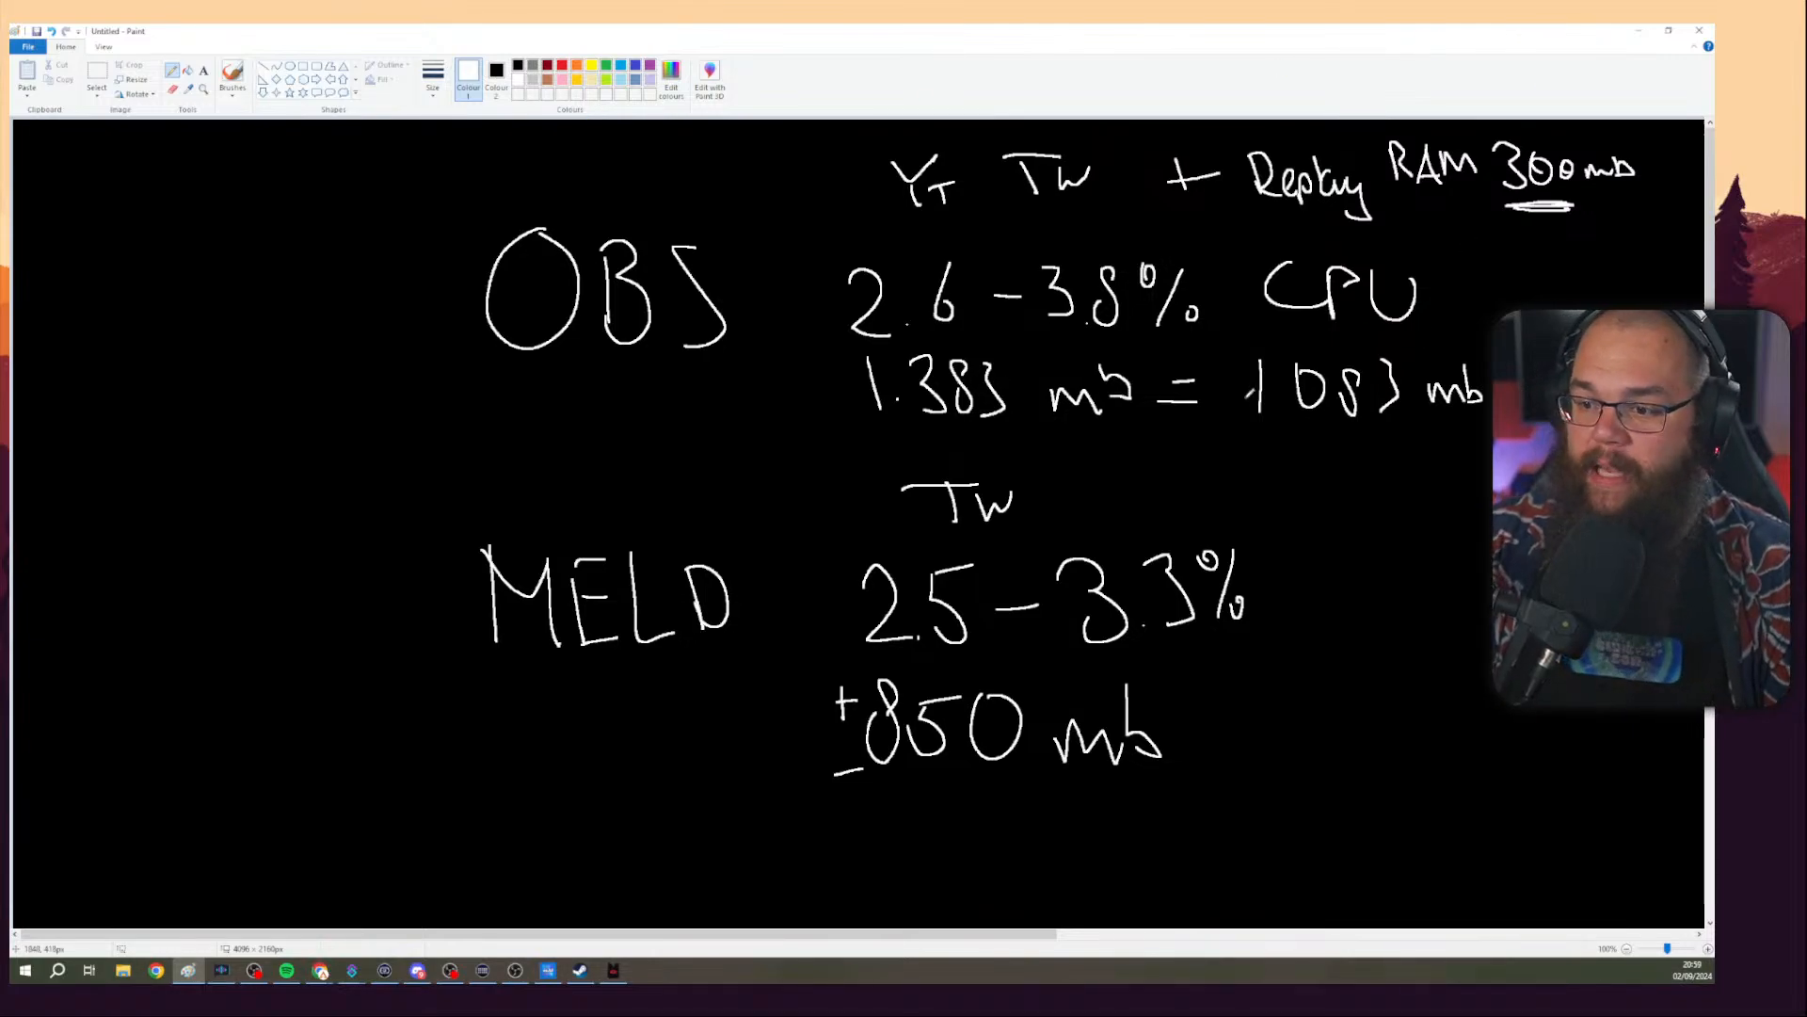
Clear the whole canvas of the comparison notes.
key("ctrl+a")
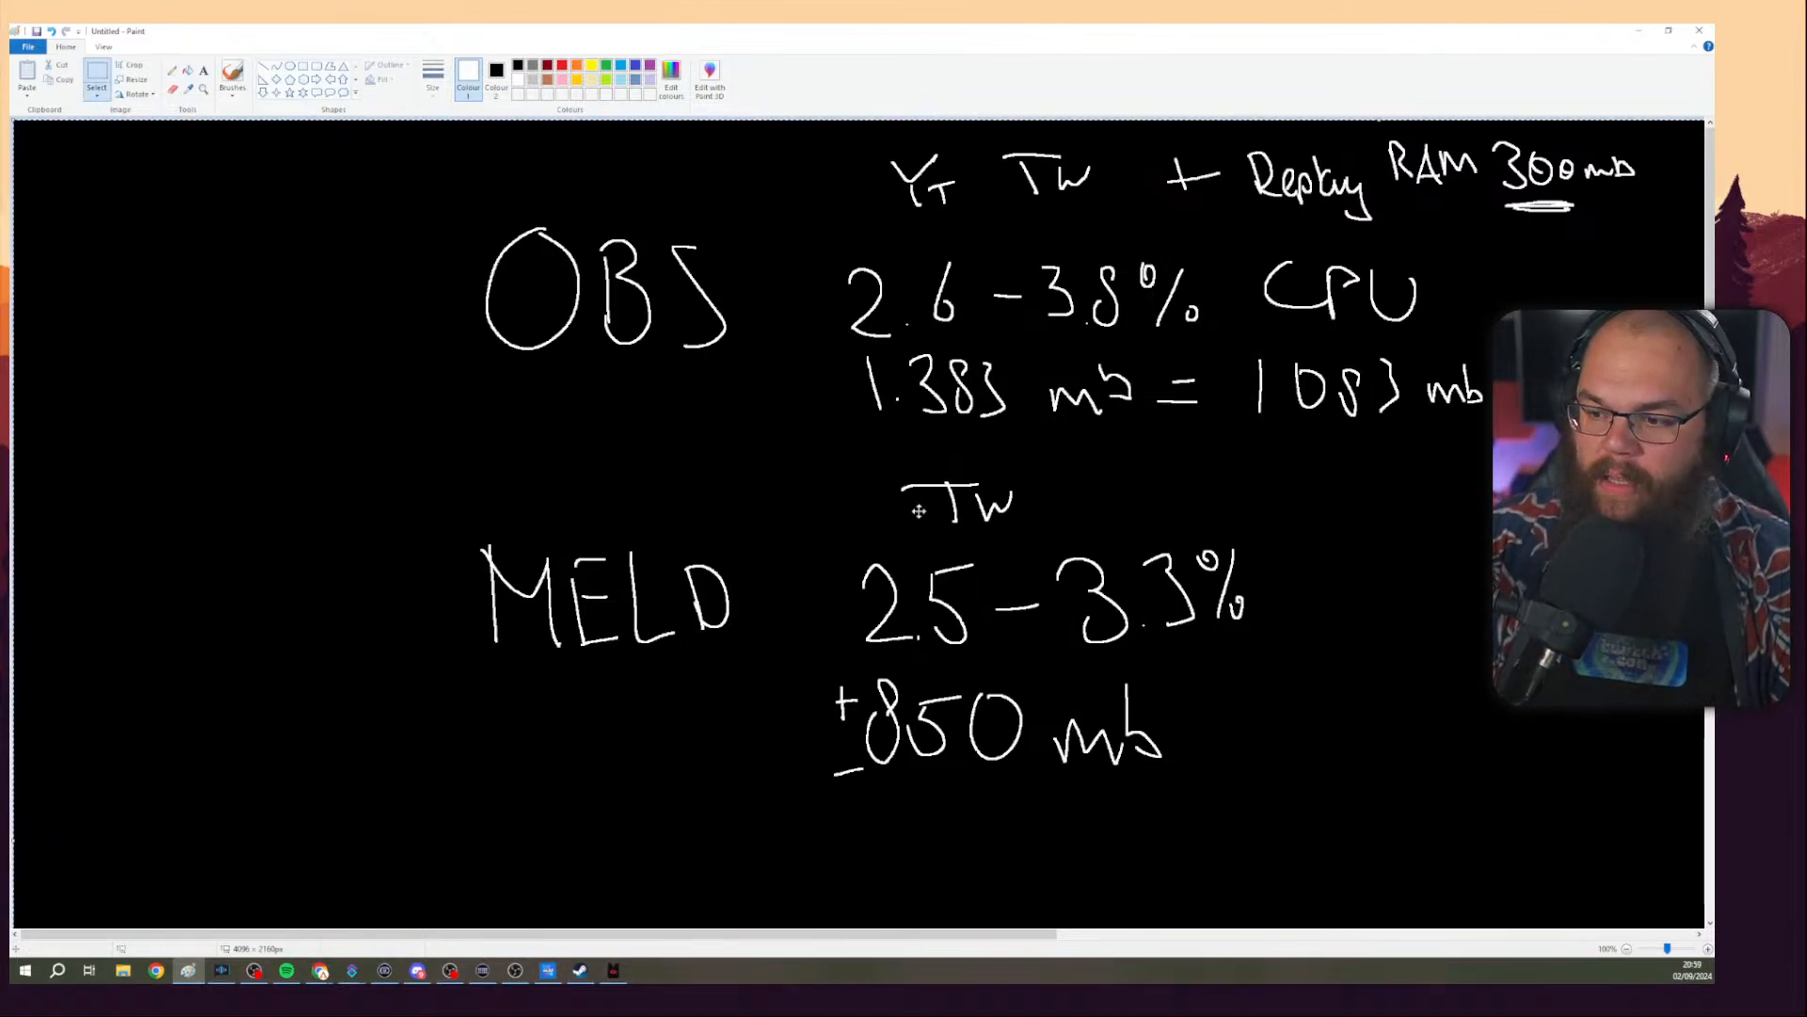
left_click_drag(919, 510, 851, 521)
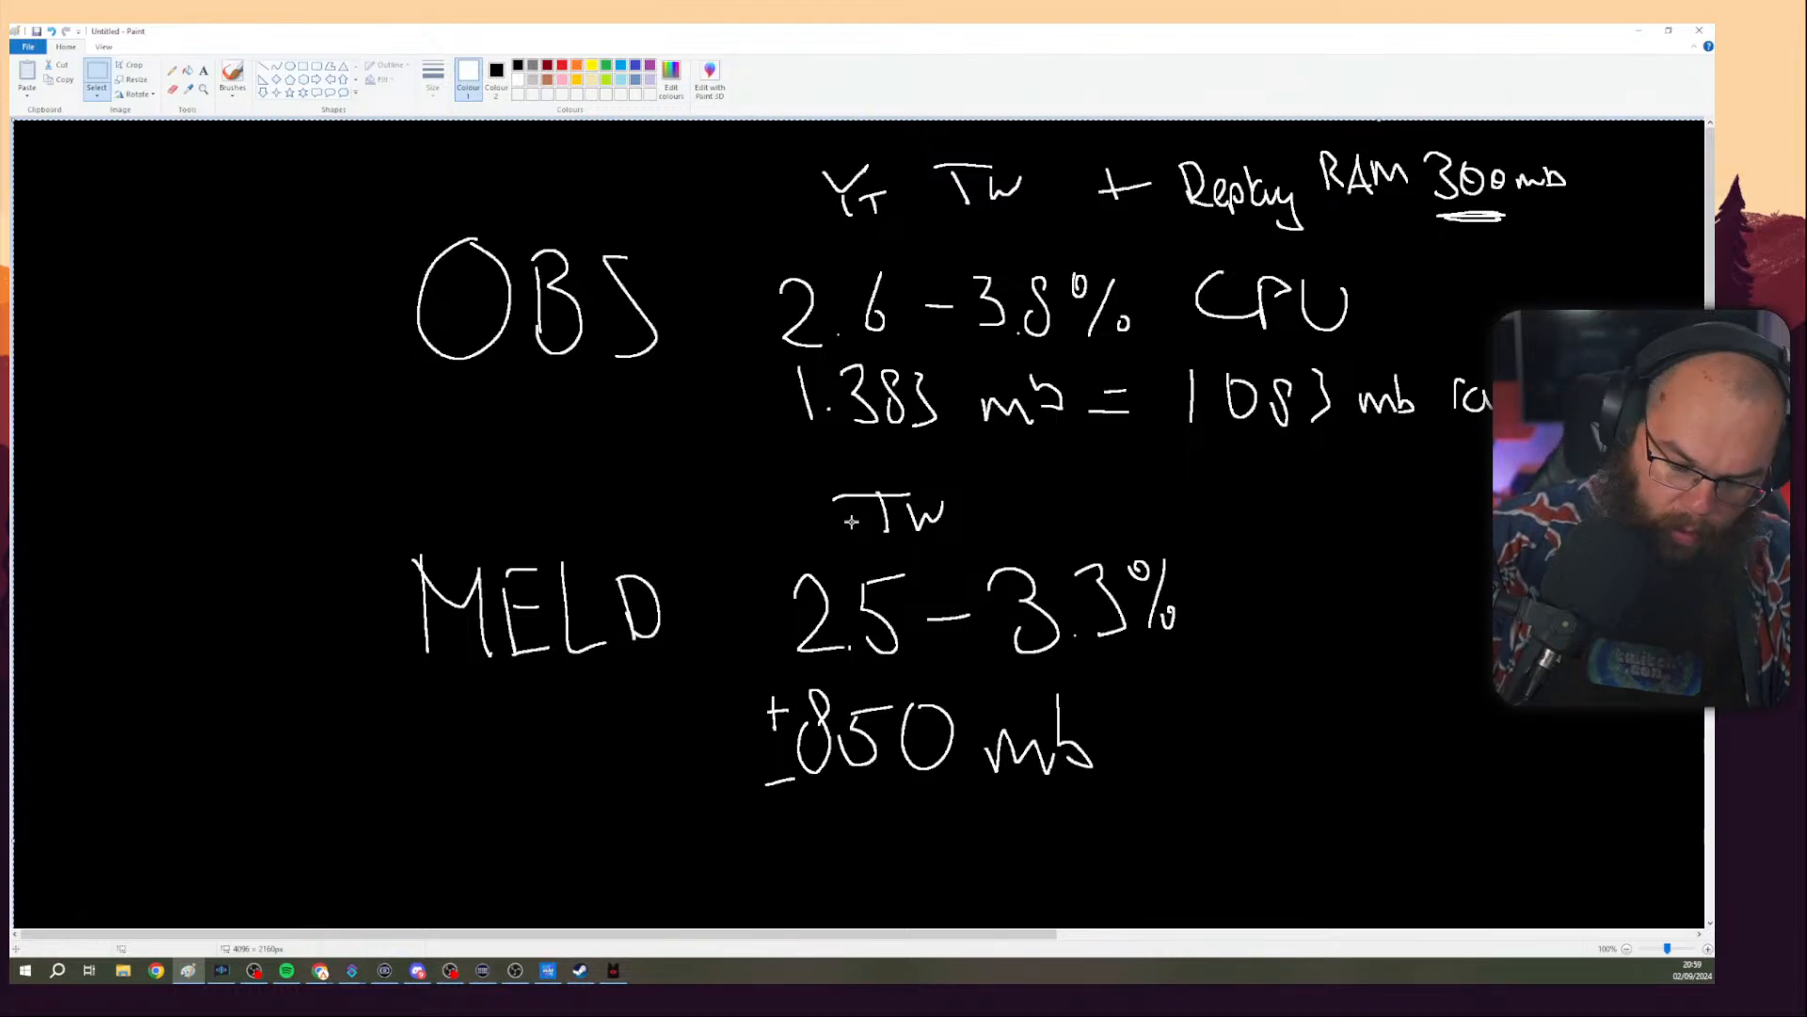
key("Delete")
left_click(1638, 30)
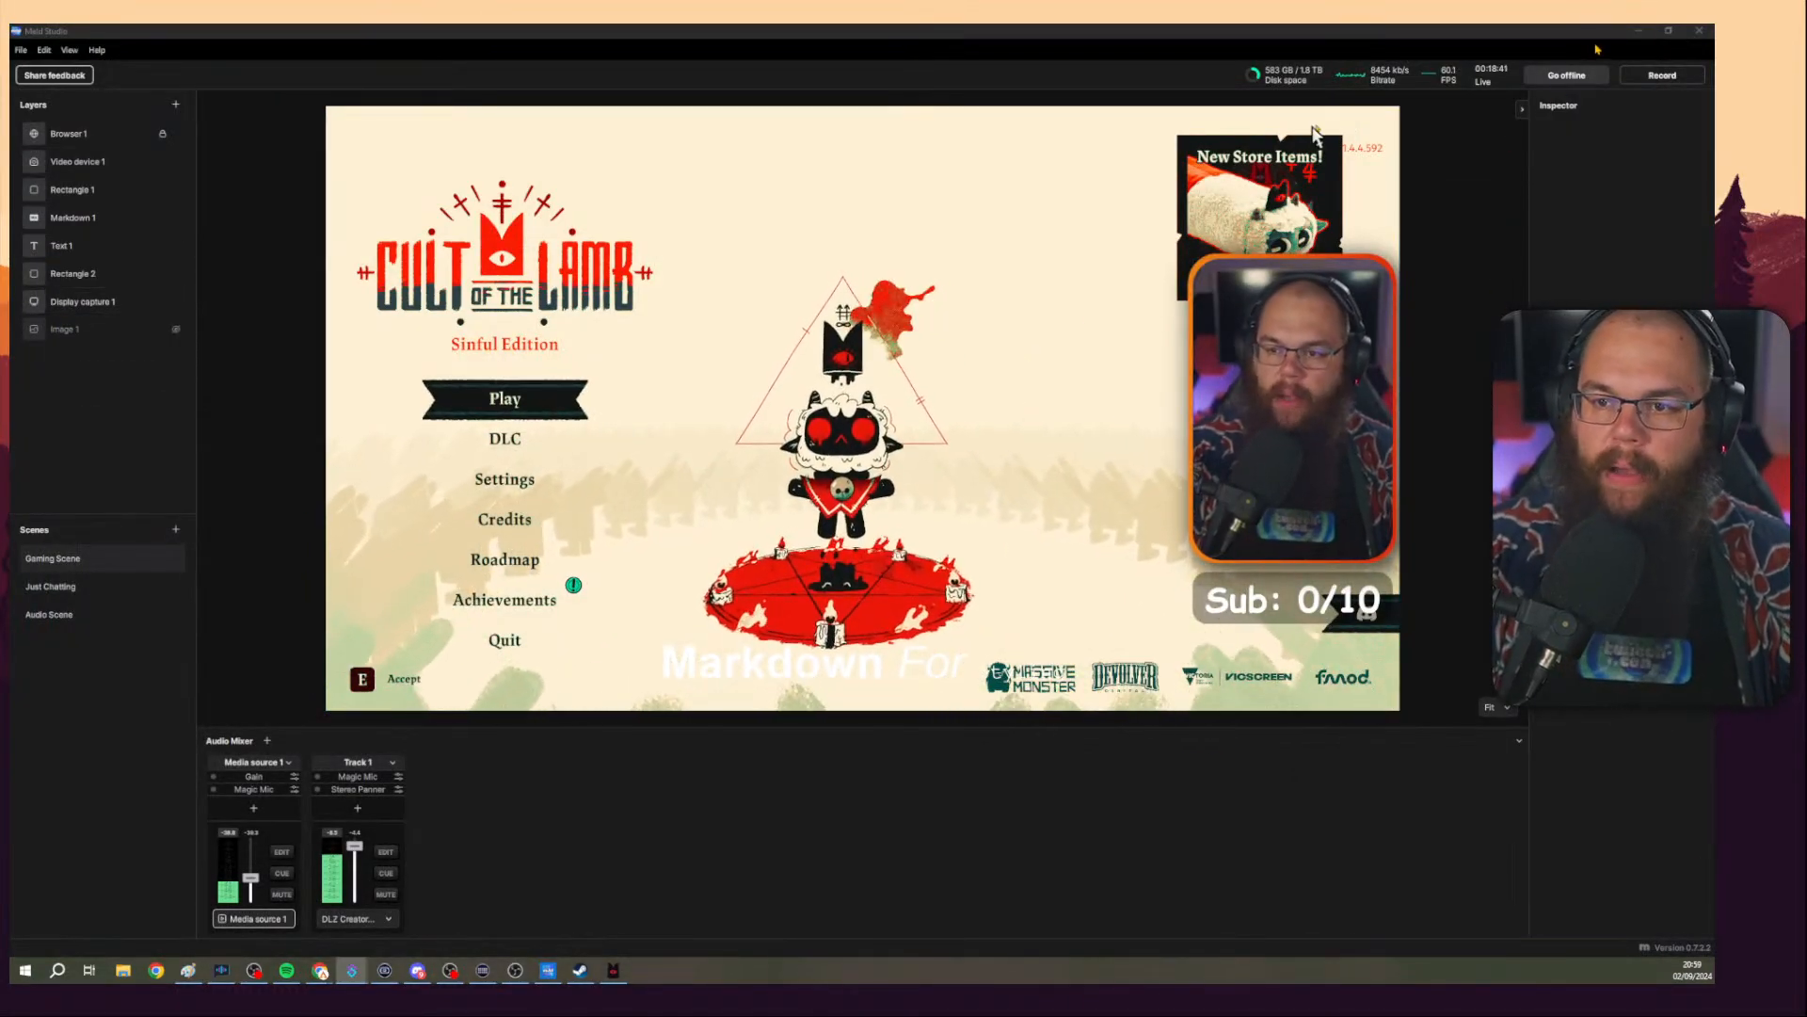
left_click(1626, 194)
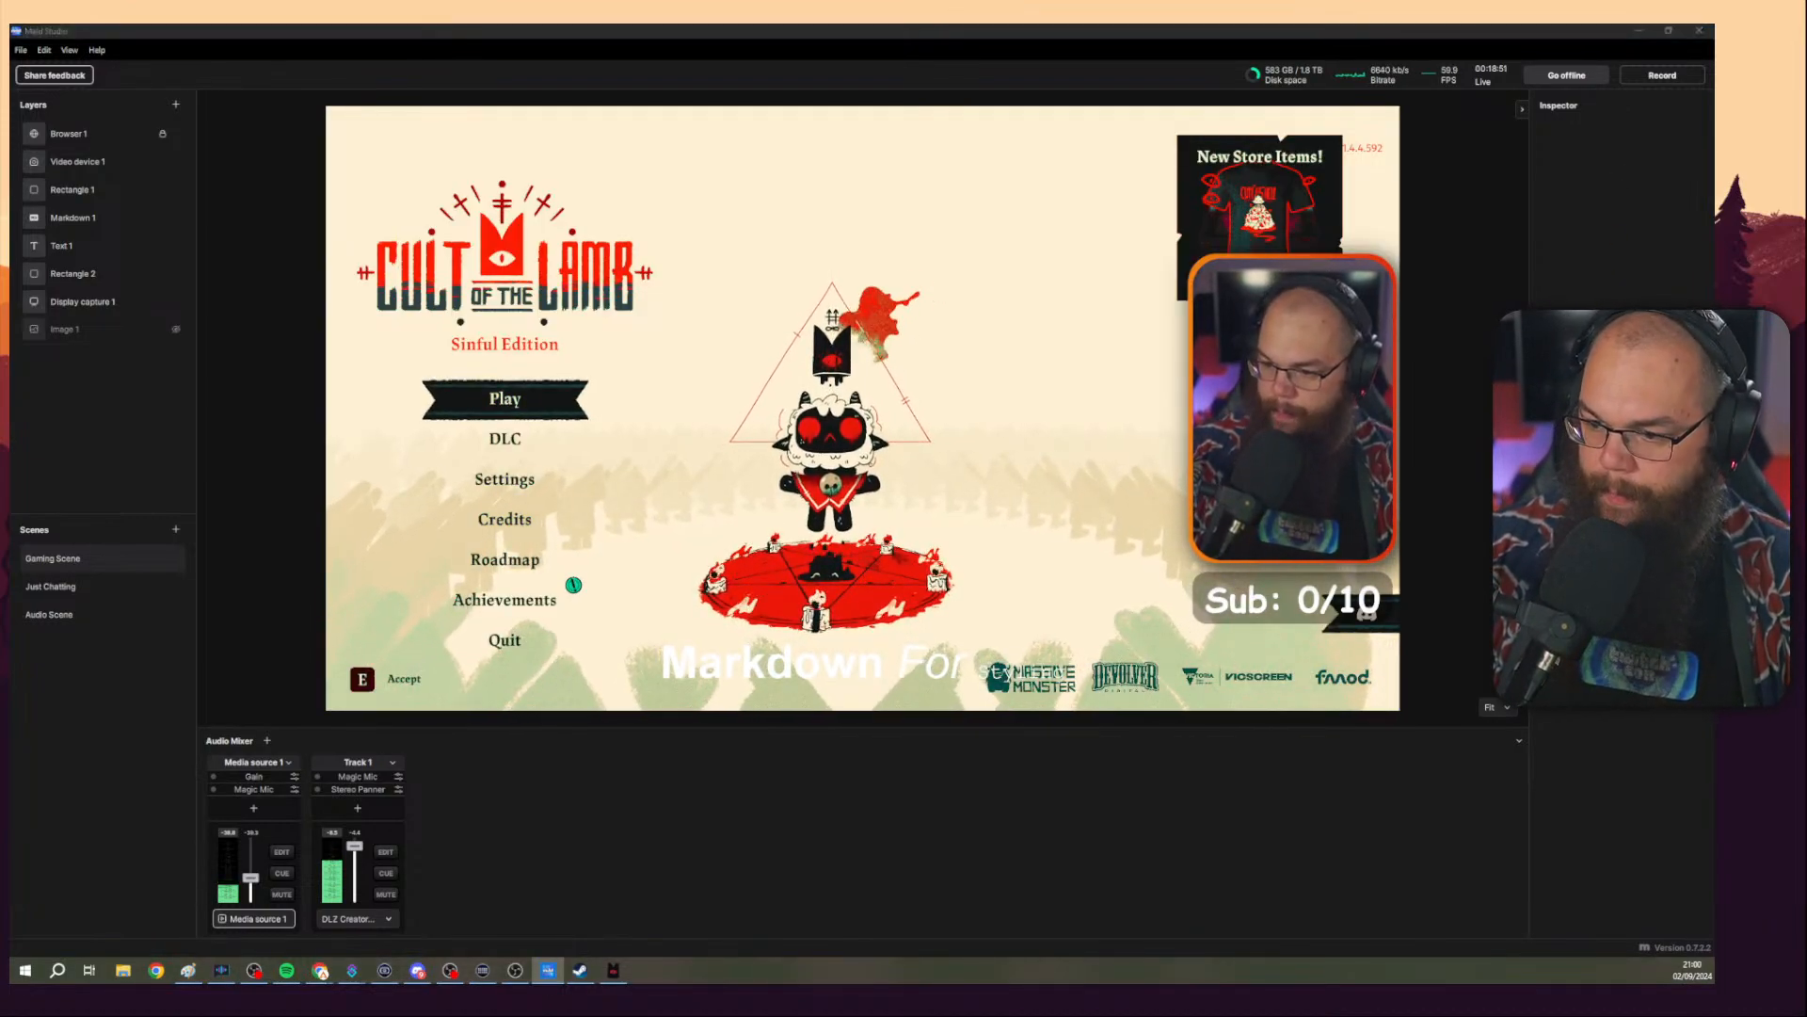
key("alt+Tab")
left_click(1636, 33)
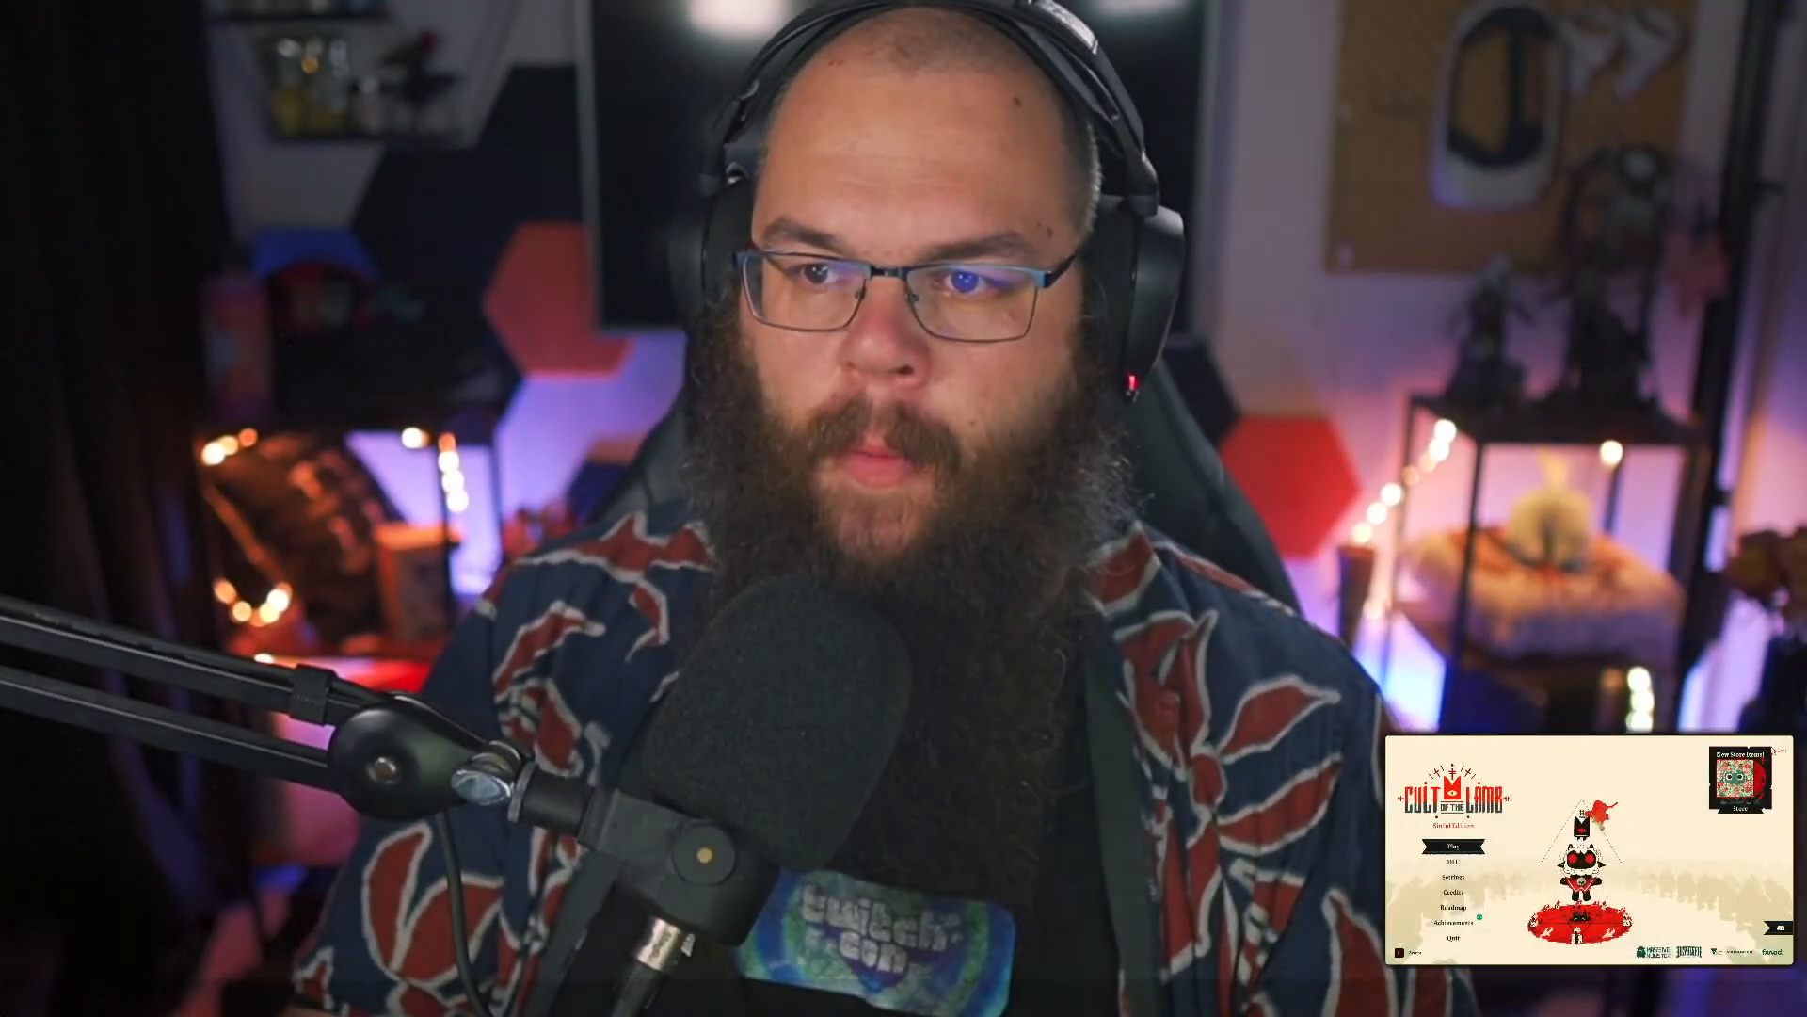
left_click(1456, 938)
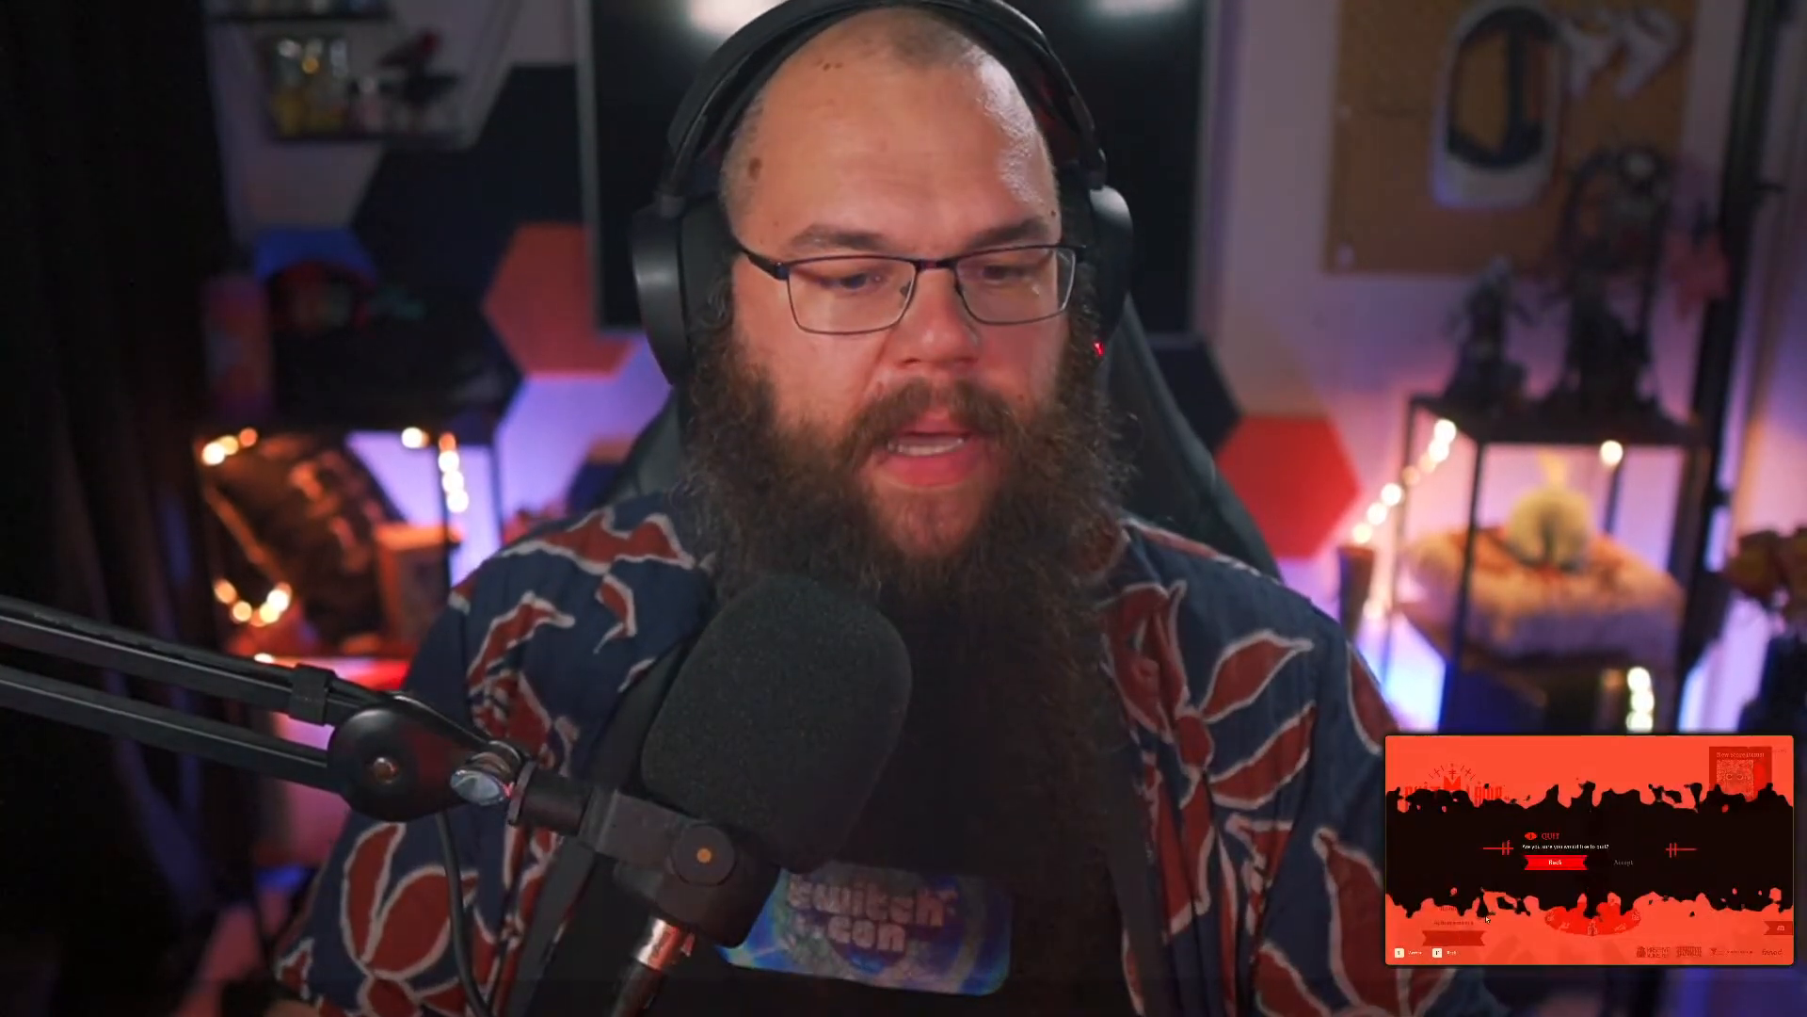
left_click(1623, 863)
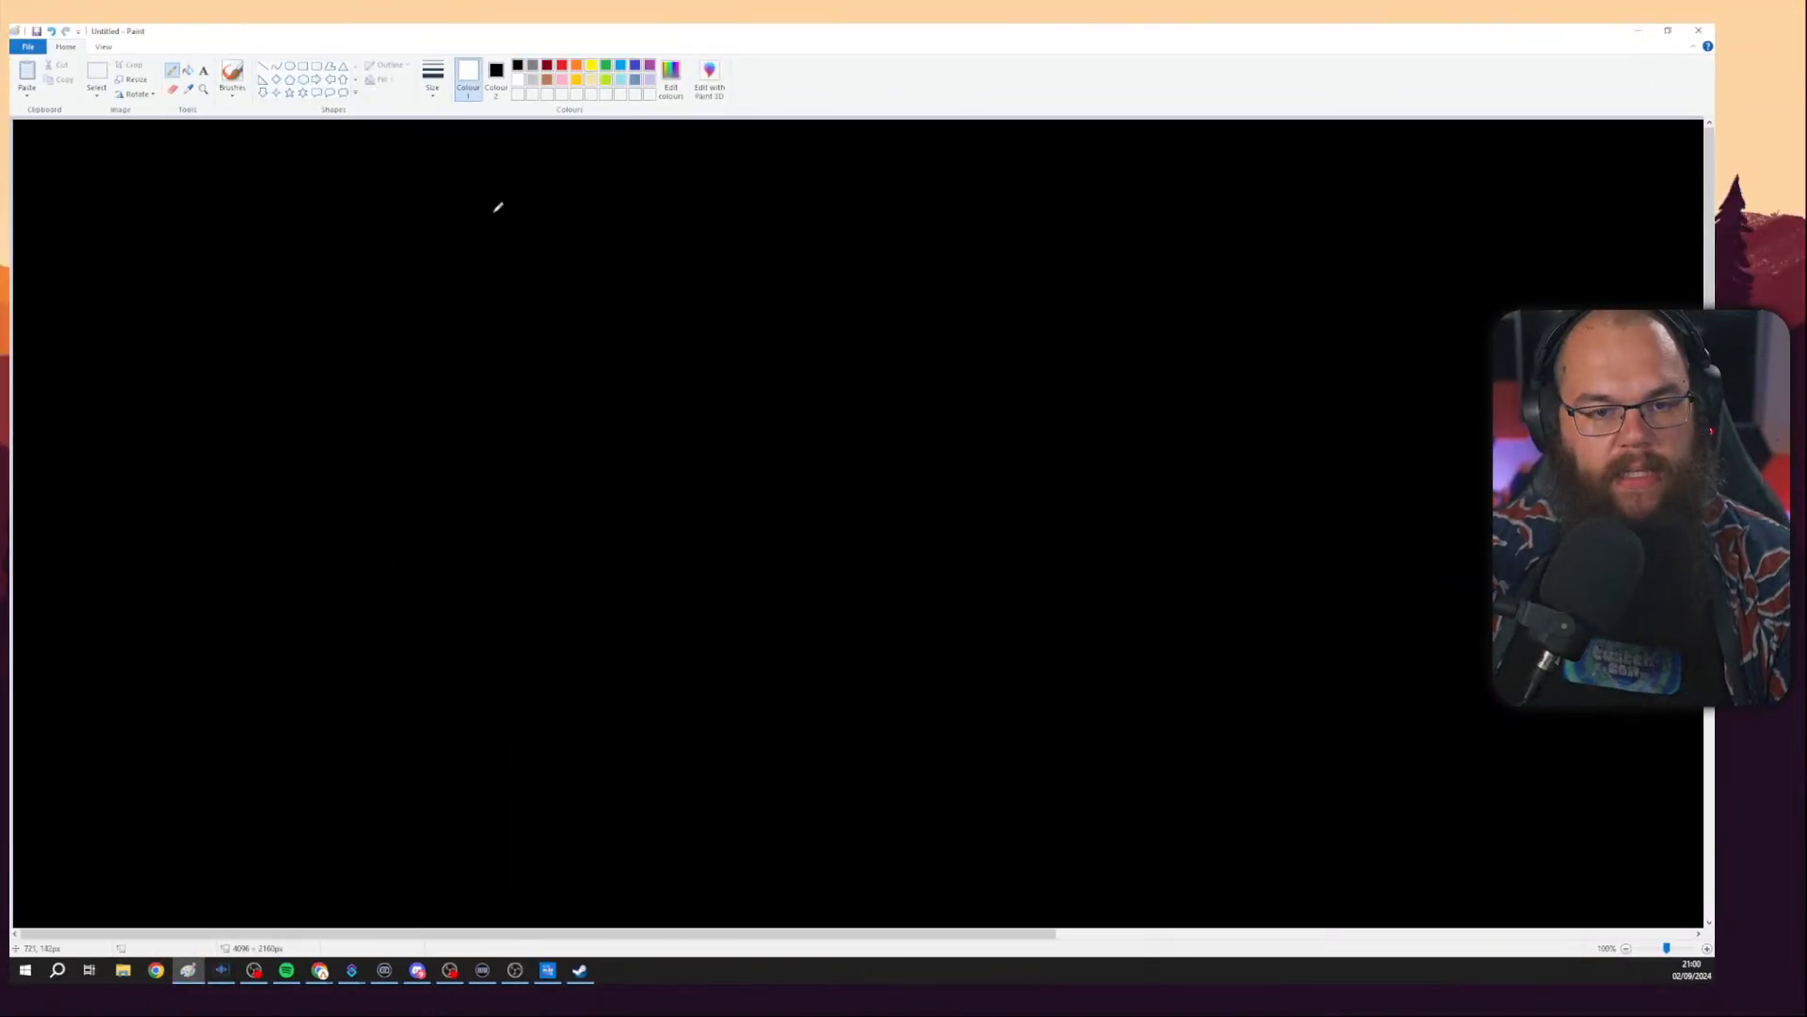
Write 'Alternative ≠ replacement' across the top of the blank canvas.
mouse_move(533, 224)
left_mouse_down()
mouse_move(564, 190)
mouse_move(563, 224)
left_mouse_up()
mouse_move(535, 200)
left_mouse_down()
mouse_move(599, 208)
mouse_move(682, 176)
mouse_move(746, 201)
mouse_move(764, 176)
mouse_move(769, 199)
mouse_move(795, 172)
mouse_move(810, 197)
mouse_move(832, 178)
mouse_move(853, 210)
mouse_move(979, 190)
left_mouse_up()
left_click(789, 176)
mouse_move(919, 207)
left_mouse_down()
mouse_move(990, 204)
mouse_move(944, 228)
mouse_move(1005, 216)
left_mouse_up()
mouse_move(1001, 191)
left_mouse_down()
mouse_move(1016, 181)
mouse_move(1045, 220)
left_mouse_up()
left_click_drag(1047, 209, 1052, 239)
left_click_drag(1052, 193, 1082, 216)
mouse_move(1102, 193)
left_mouse_down()
mouse_move(1104, 216)
mouse_move(1144, 214)
left_mouse_up()
left_click_drag(1148, 203, 1244, 214)
left_click_drag(1234, 197, 1259, 186)
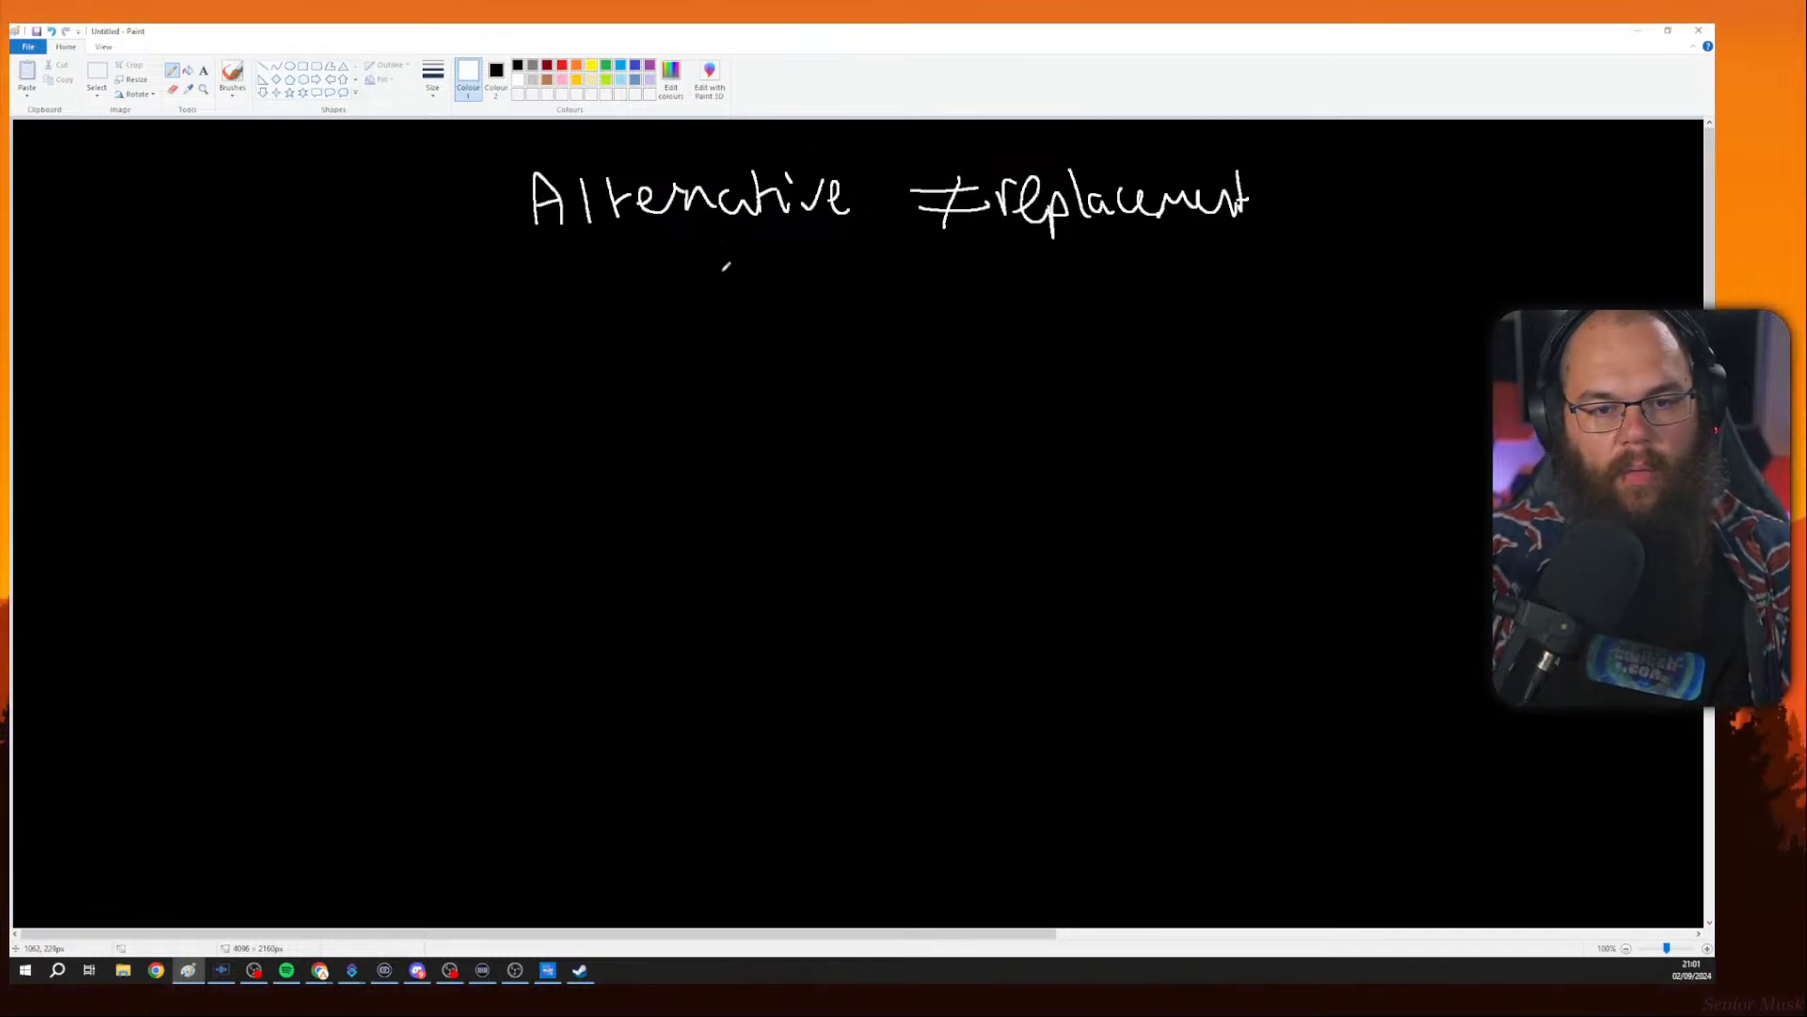
Write 'Open Source' beneath the heading.
mouse_move(725, 285)
left_mouse_down()
mouse_move(748, 304)
mouse_move(727, 273)
left_mouse_up()
mouse_move(758, 303)
left_mouse_down()
mouse_move(763, 343)
mouse_move(770, 310)
mouse_move(833, 290)
mouse_move(845, 316)
left_mouse_up()
mouse_move(911, 262)
left_mouse_down()
mouse_move(881, 318)
mouse_move(944, 300)
mouse_move(979, 316)
left_mouse_up()
left_click_drag(987, 320, 1008, 293)
mouse_move(1037, 287)
left_mouse_down()
mouse_move(1038, 320)
mouse_move(1074, 320)
left_mouse_up()
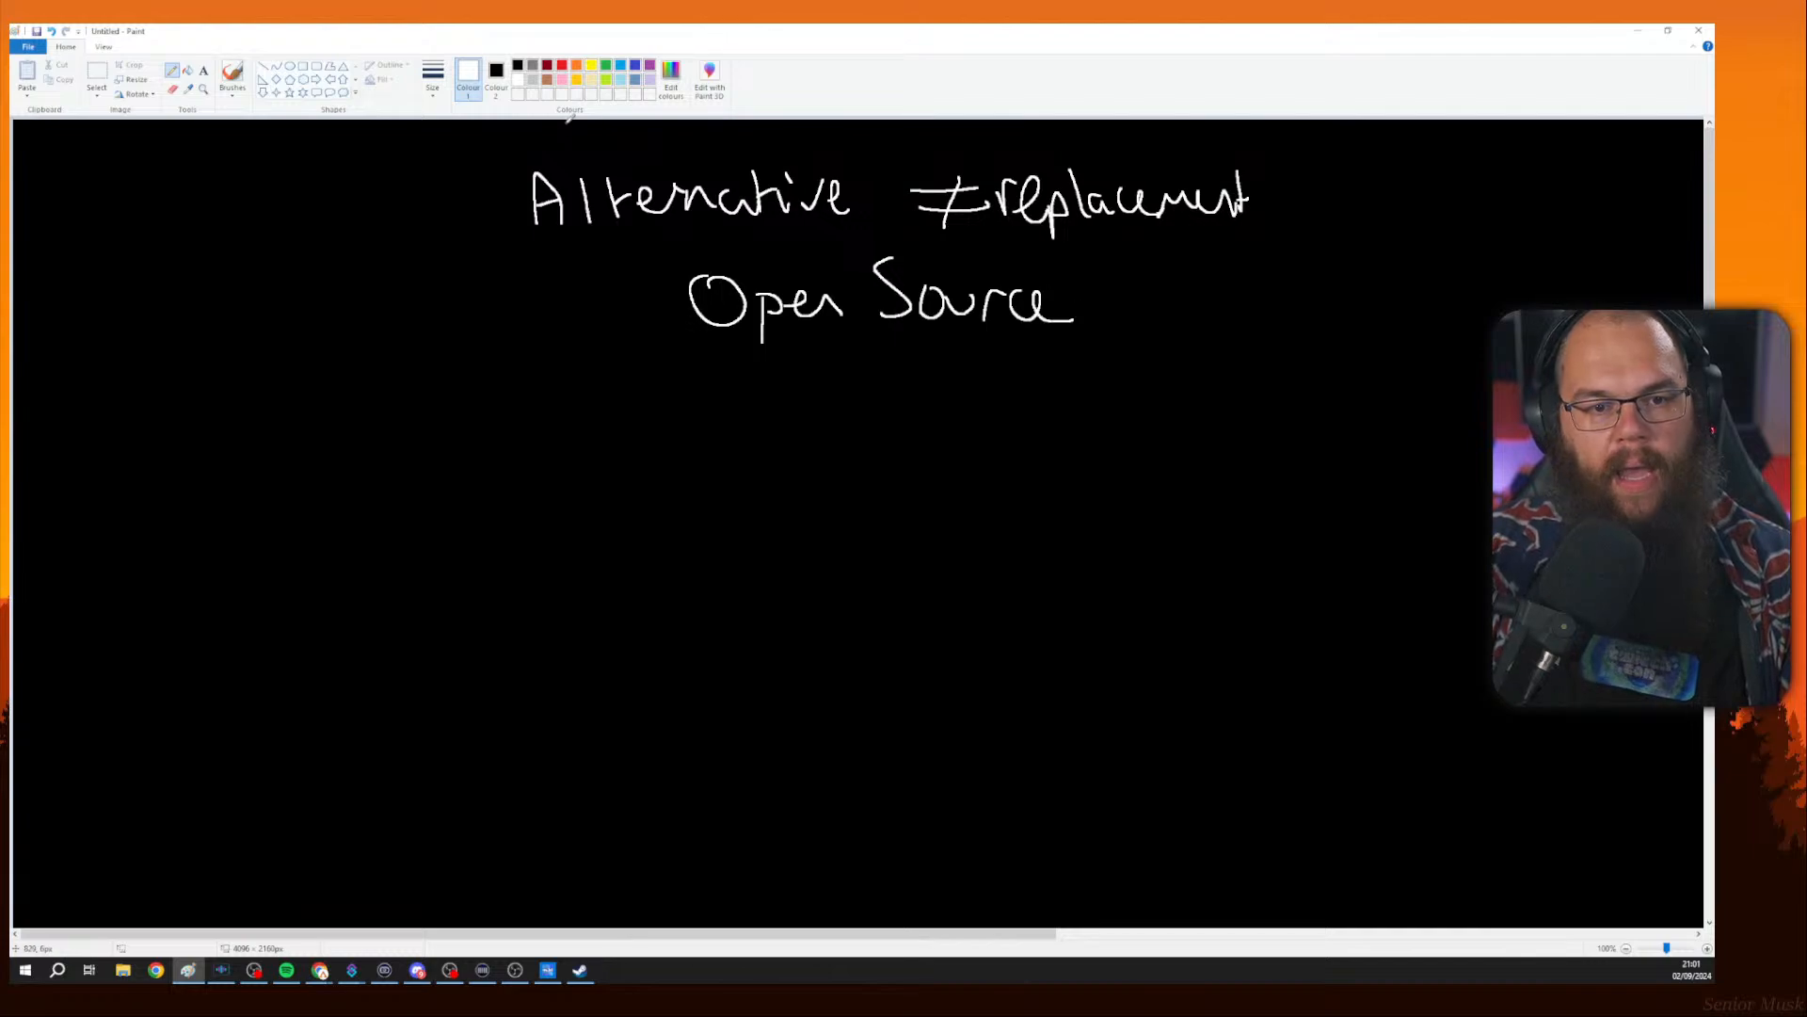
Strike through 'Open Source' with a red line and return to white ink.
left_click(562, 65)
left_click_drag(687, 310, 1067, 298)
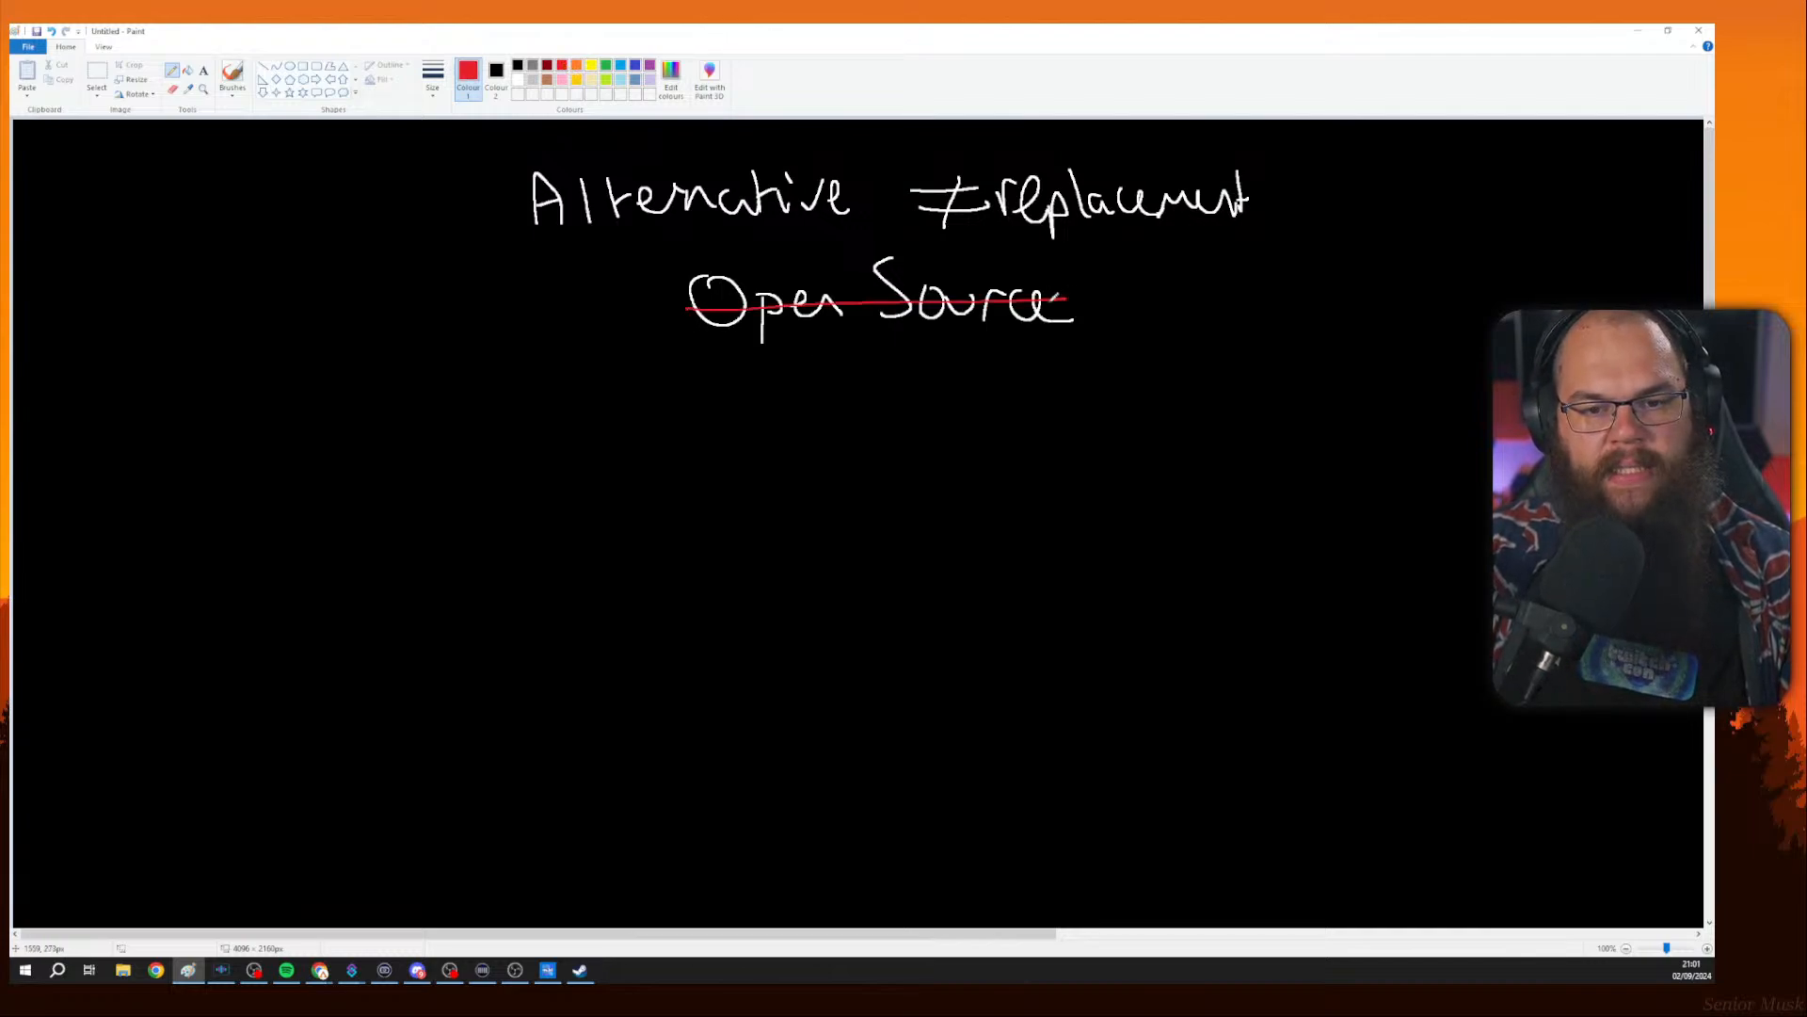
left_click(519, 81)
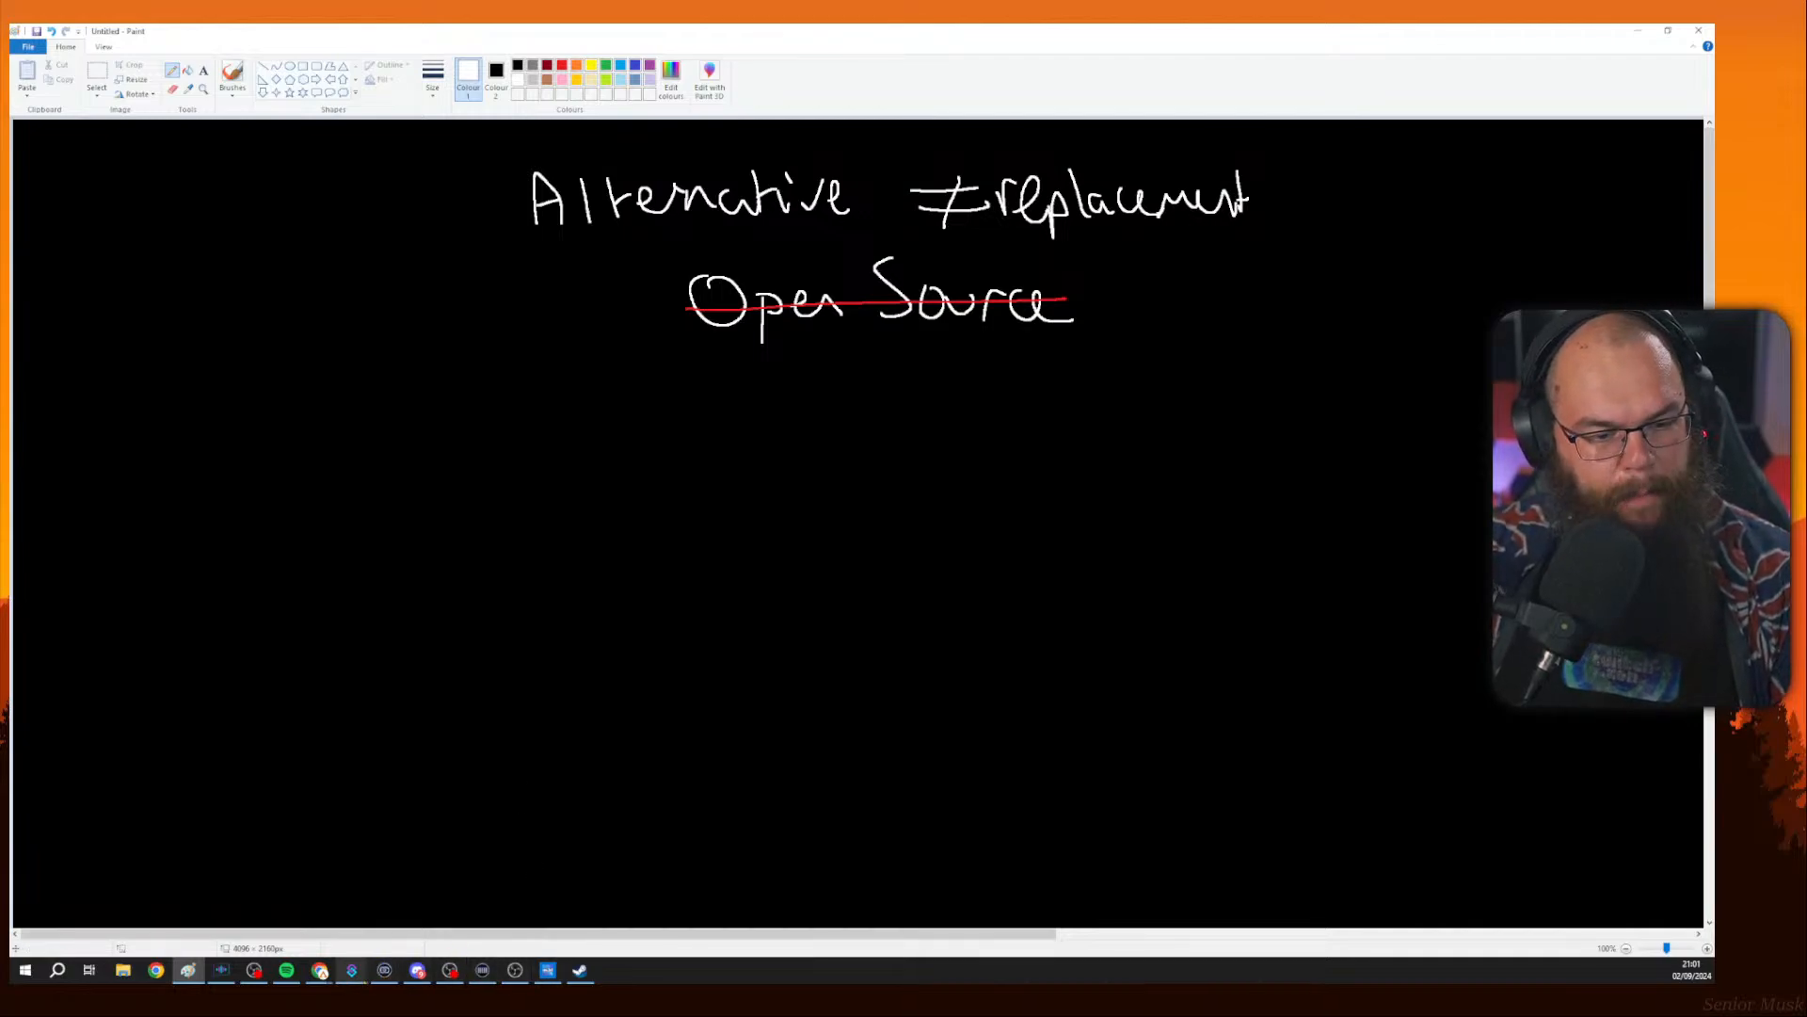
Hide the display capture and show Image 1 in the Gaming Scene.
left_click(537, 979)
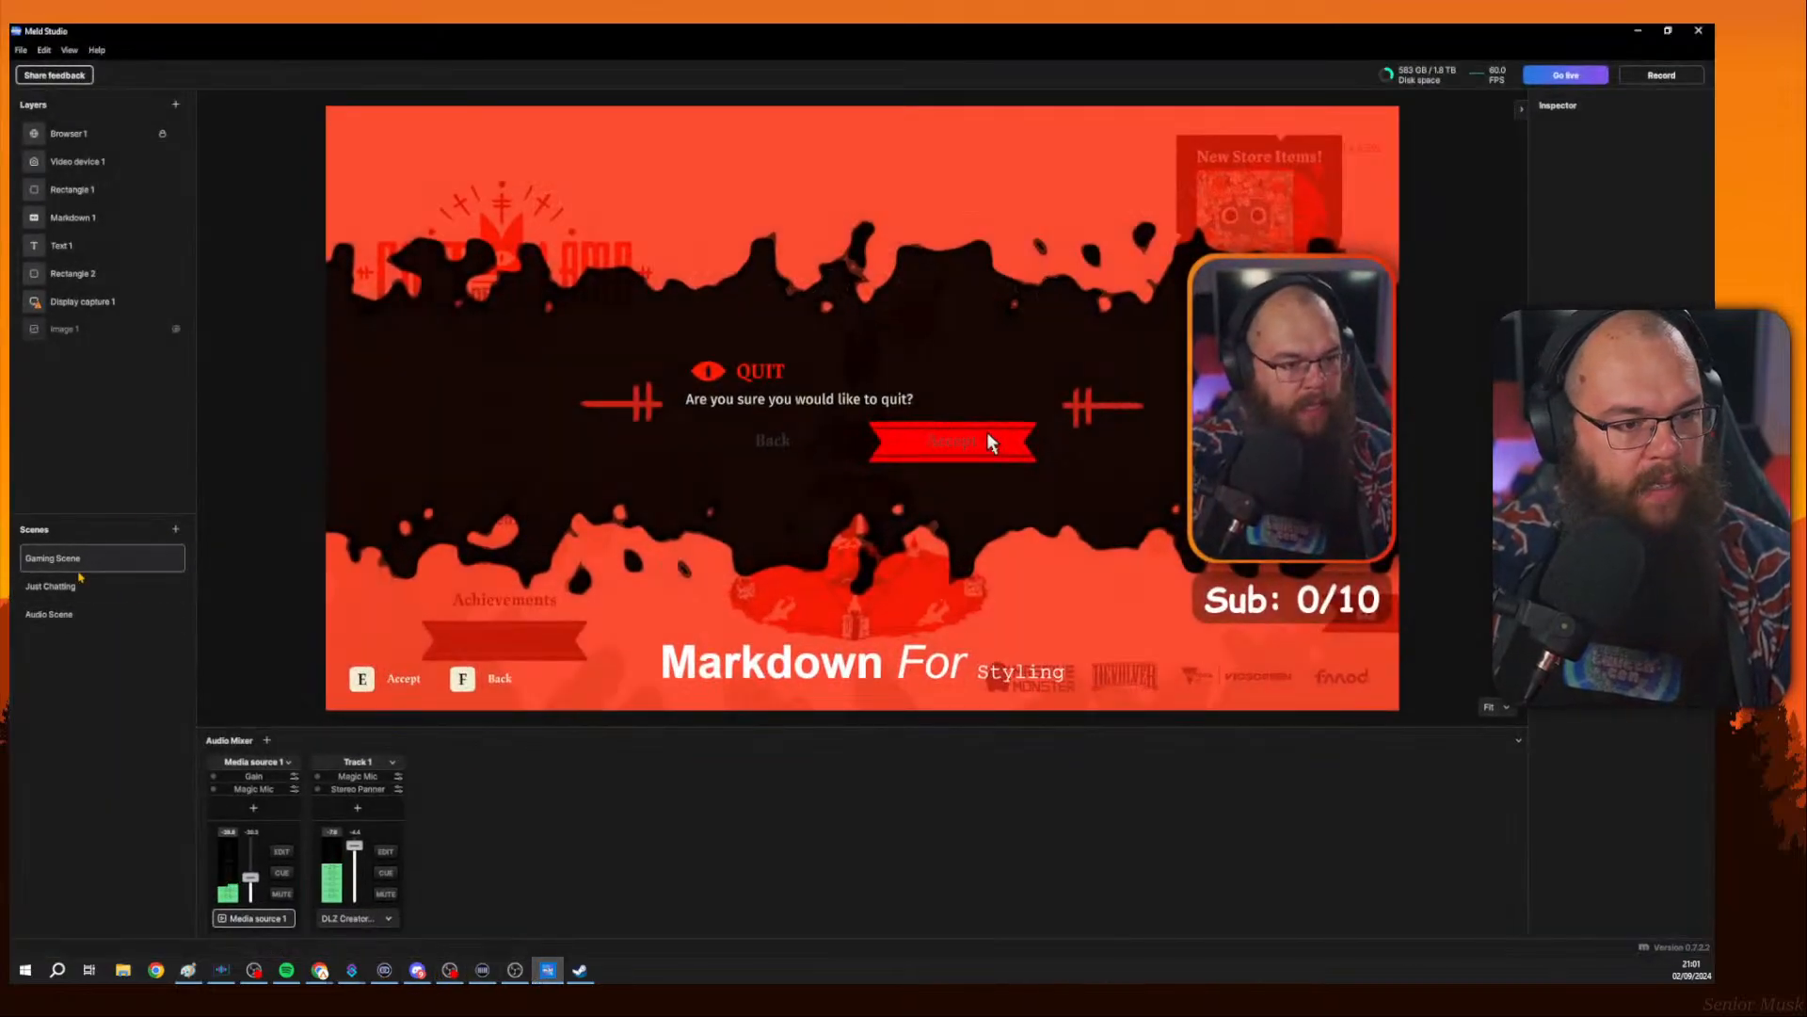
left_click(87, 584)
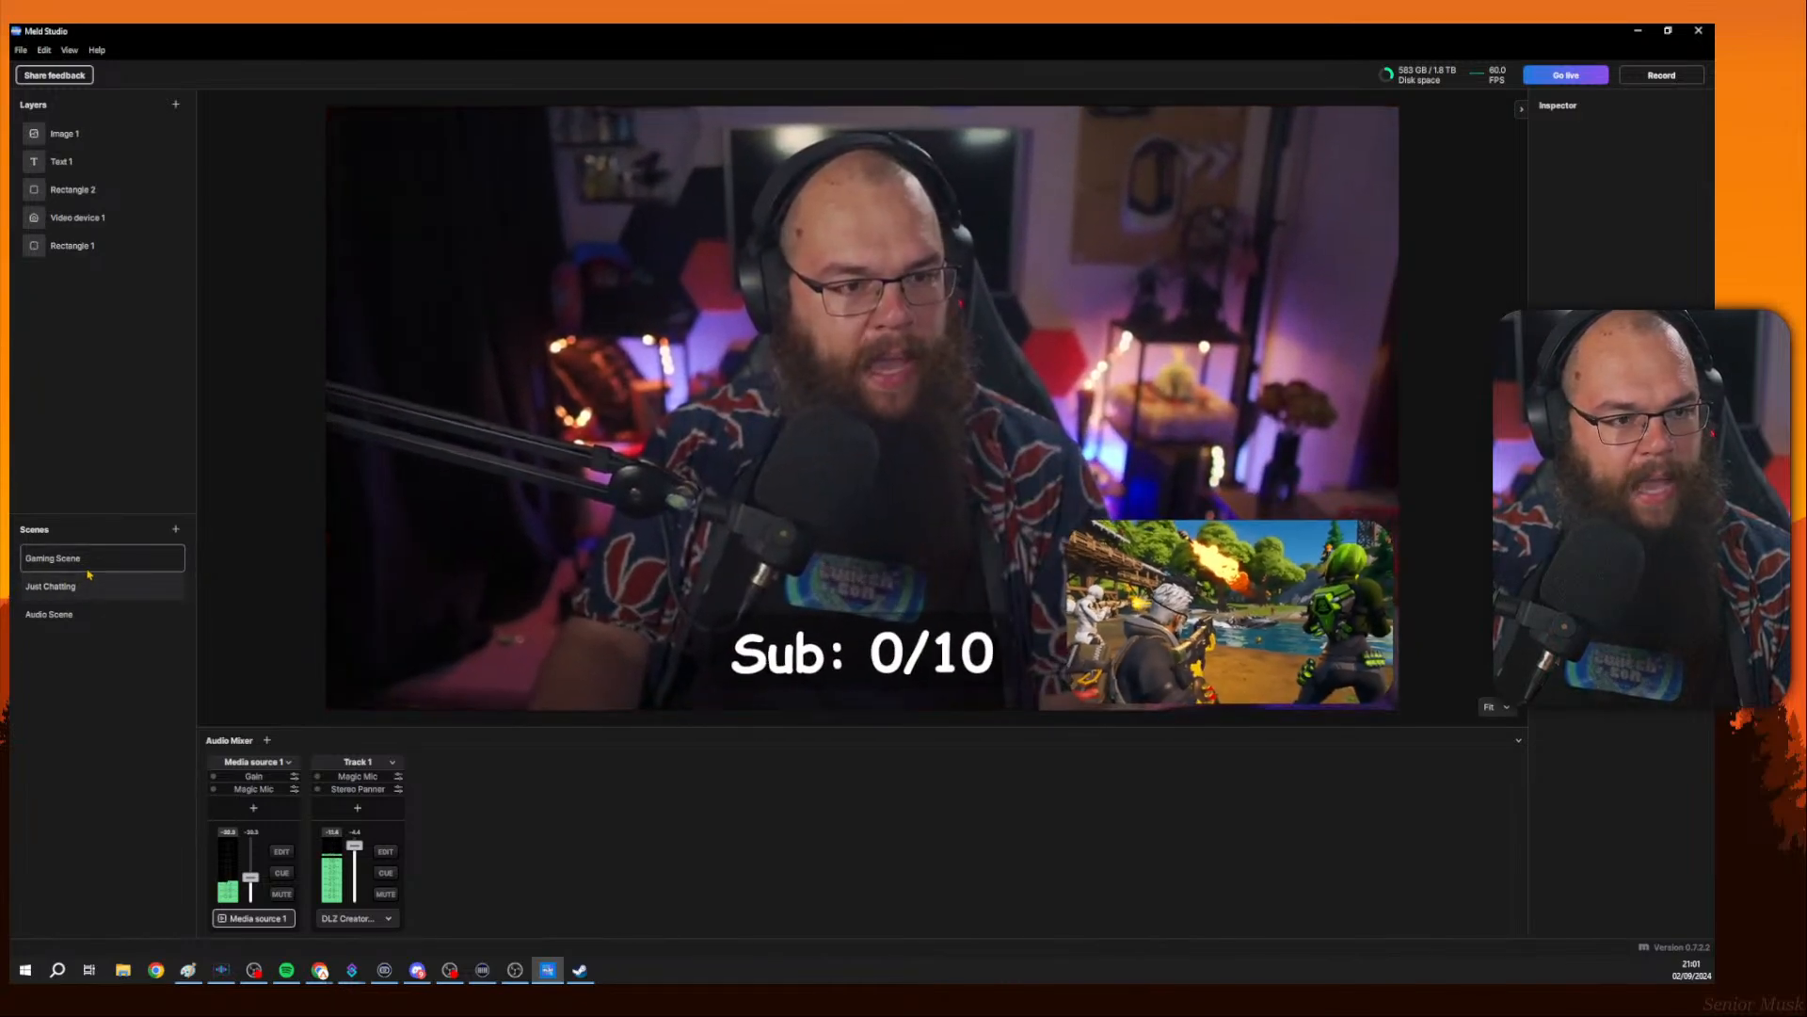
left_click(56, 558)
left_click(176, 302)
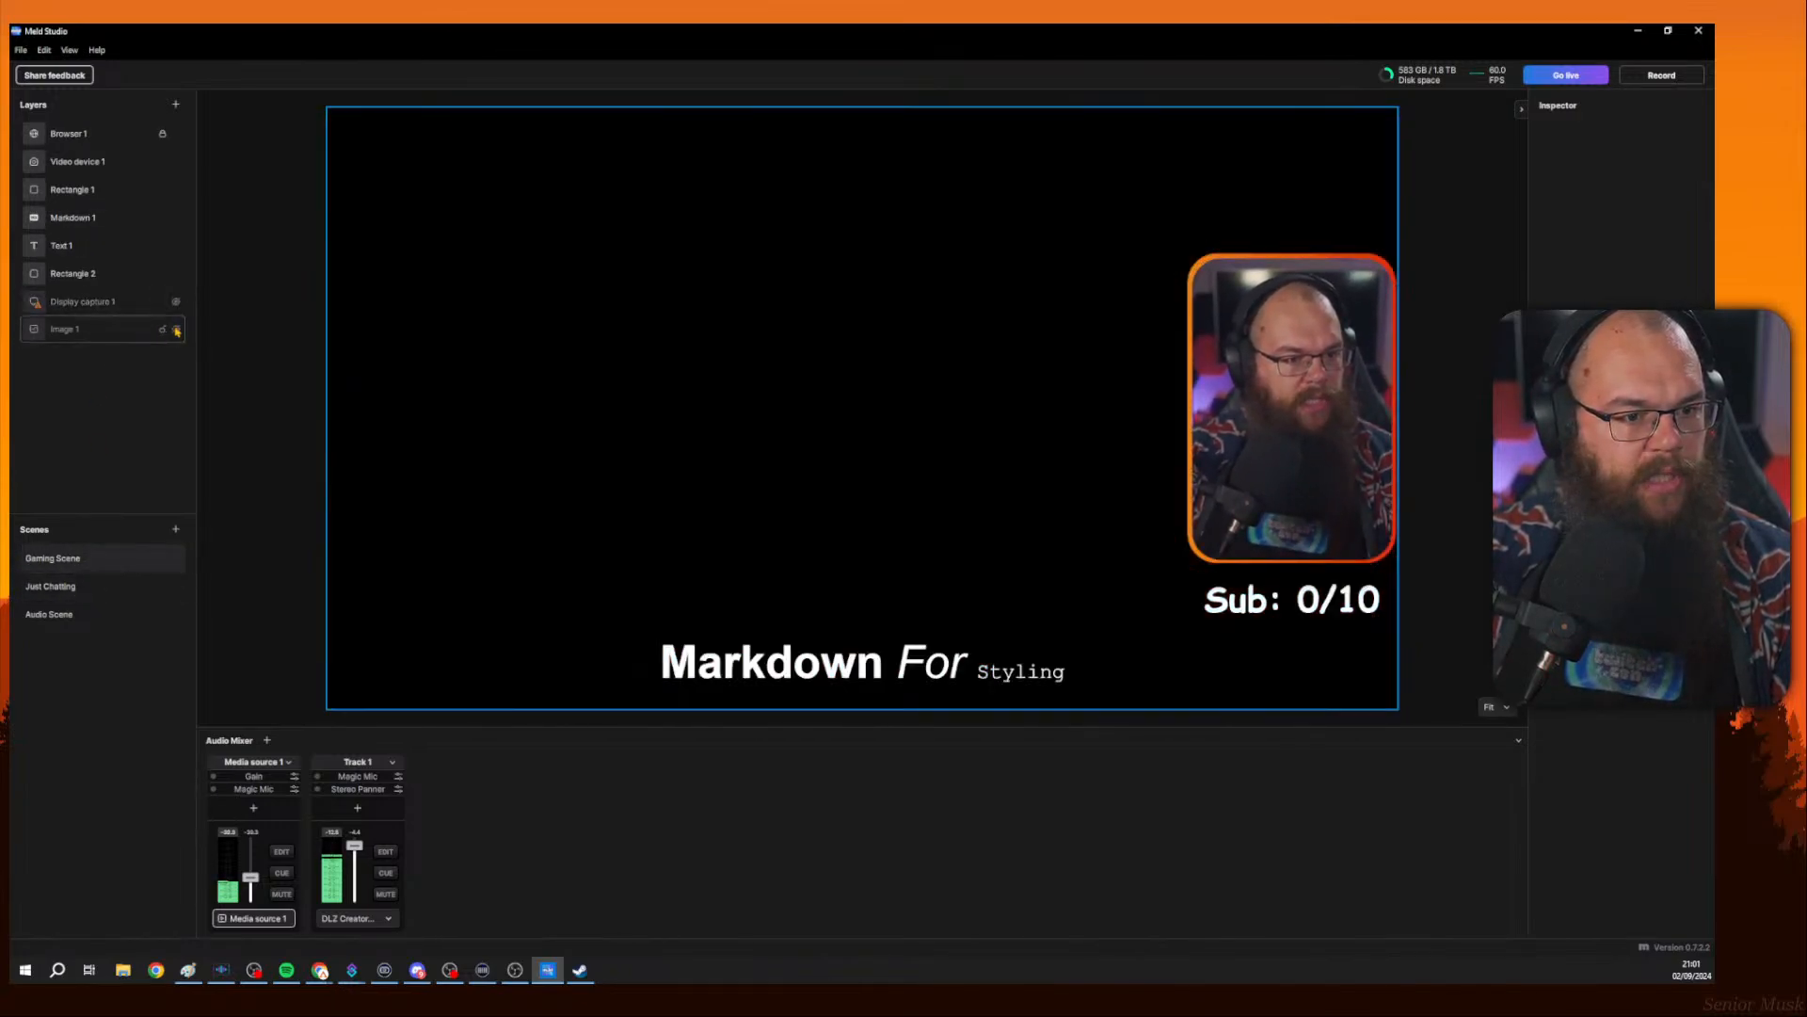
left_click(176, 329)
Switch between Just Chatting and Gaming Scene to preview the scene transition.
left_click(101, 584)
left_click(105, 565)
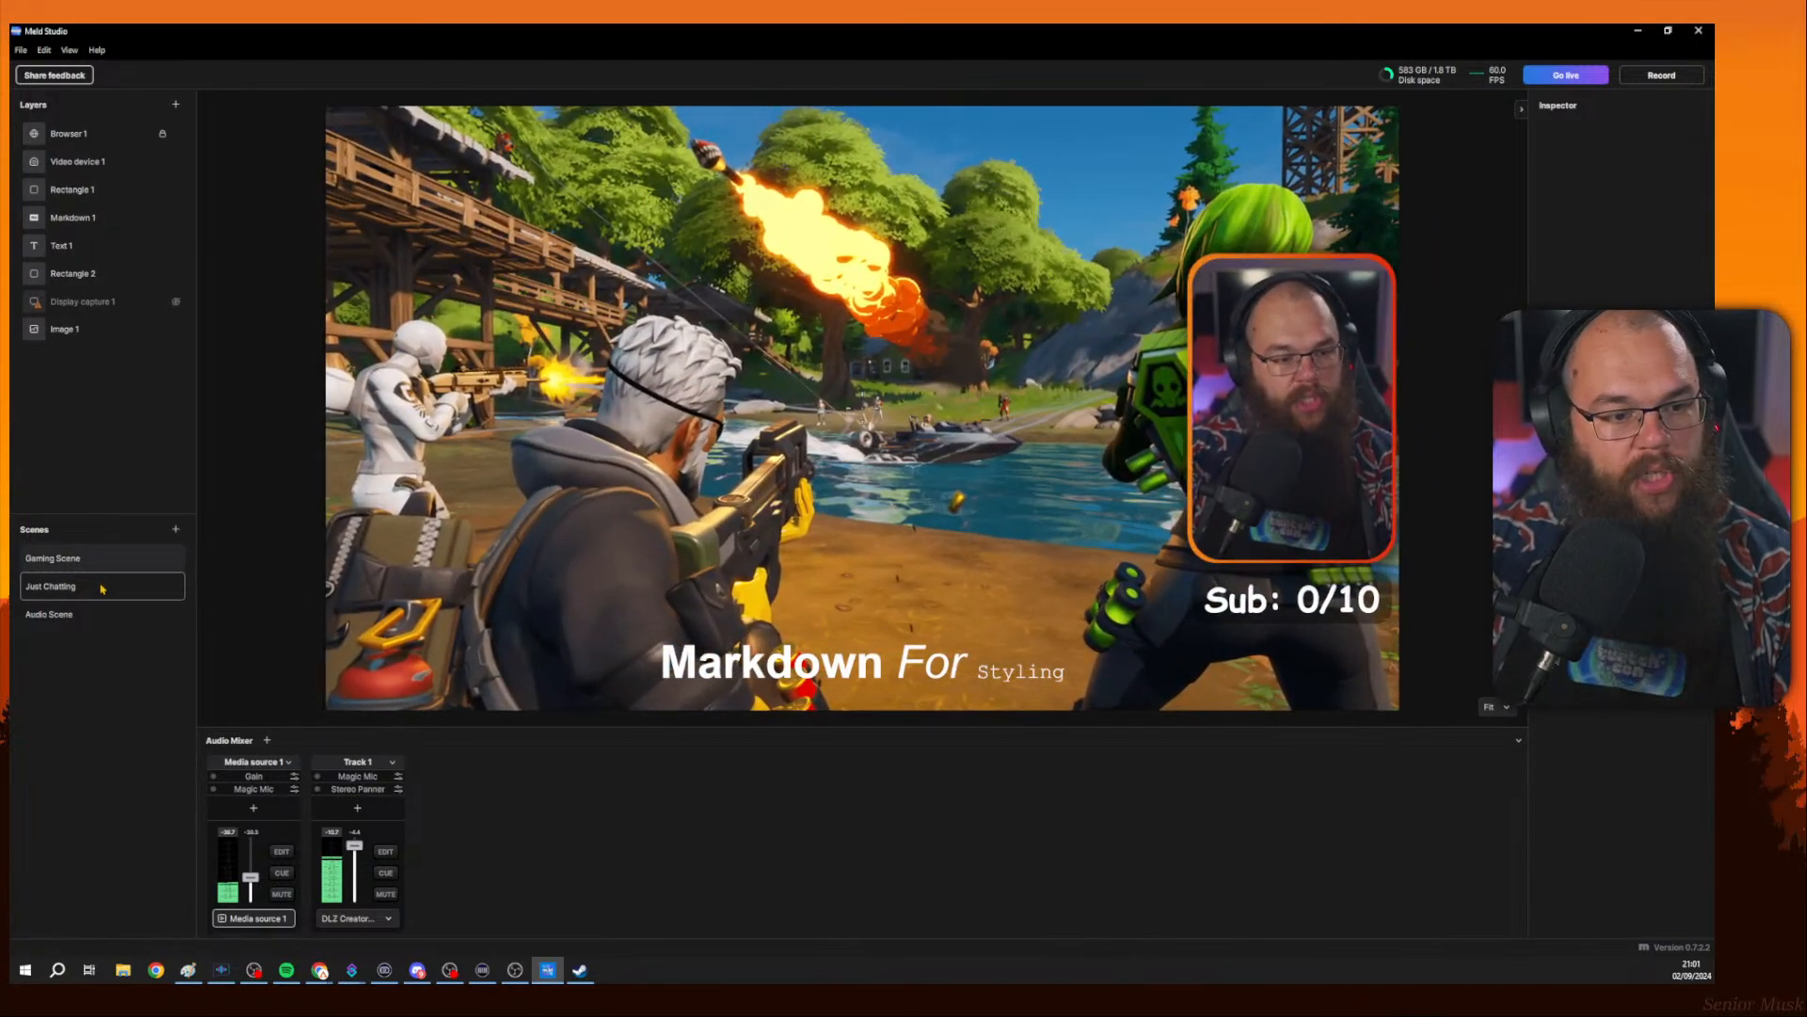
left_click(103, 586)
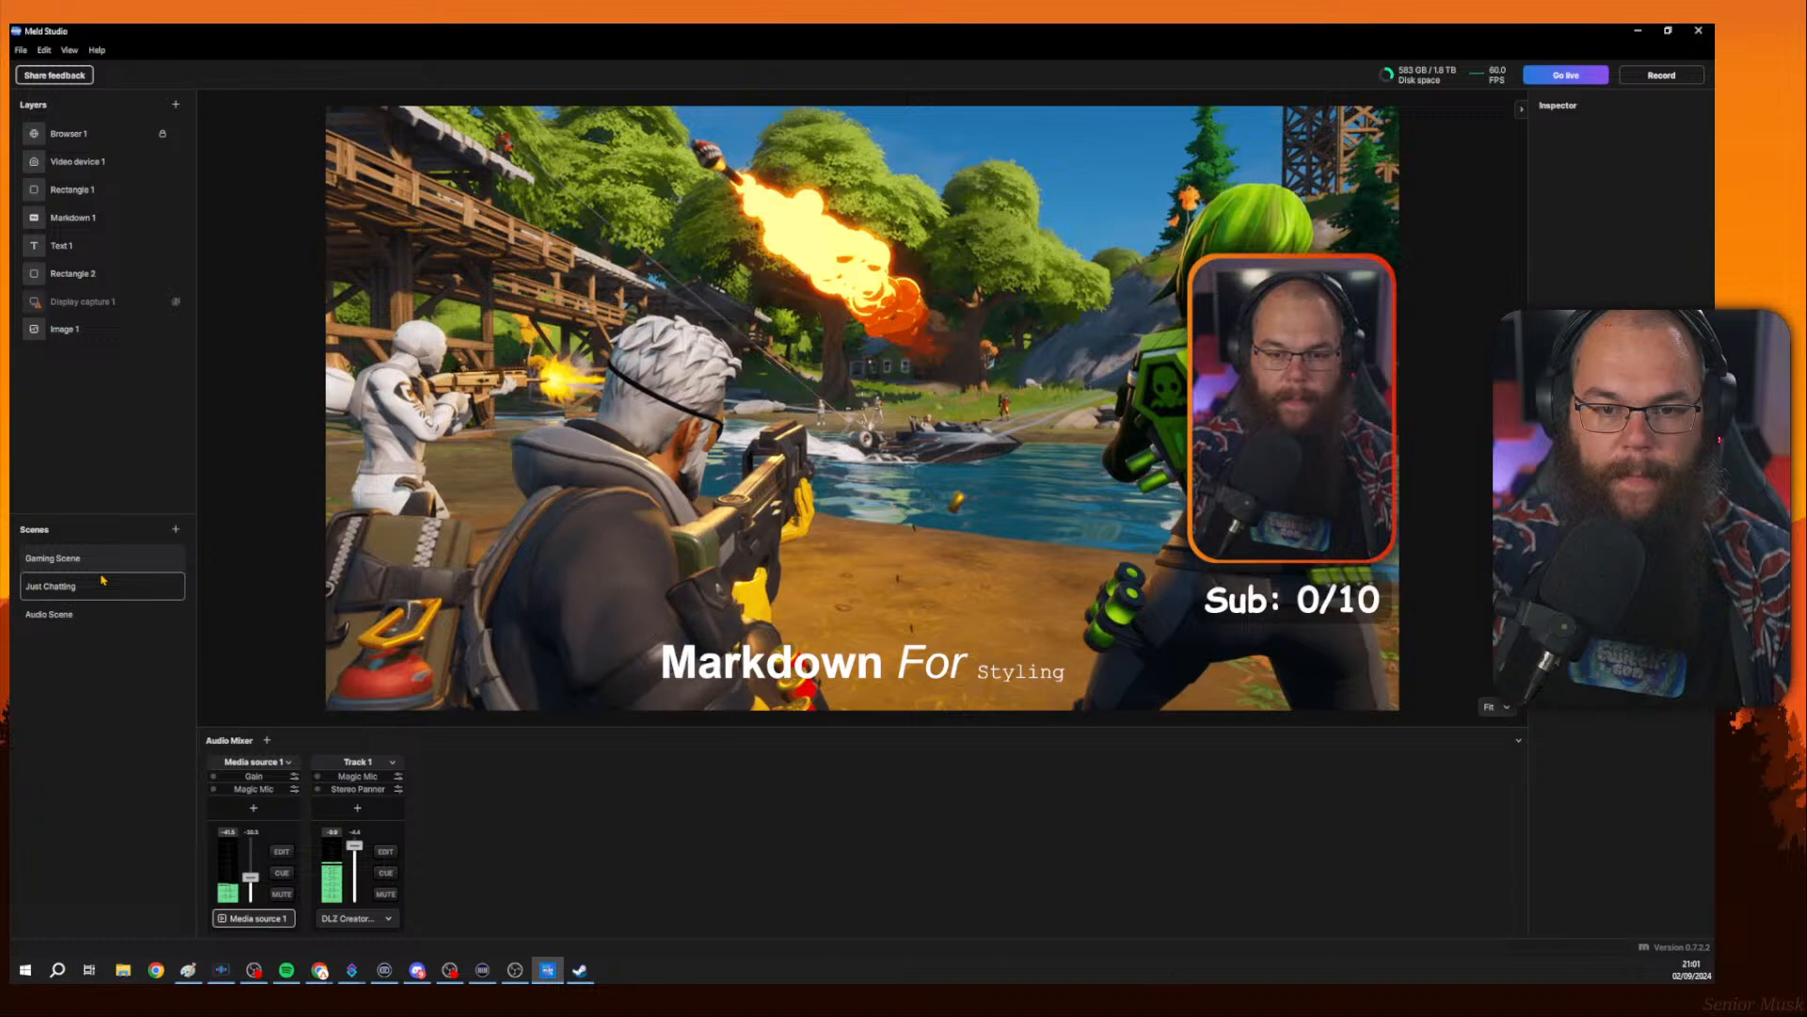
left_click(103, 582)
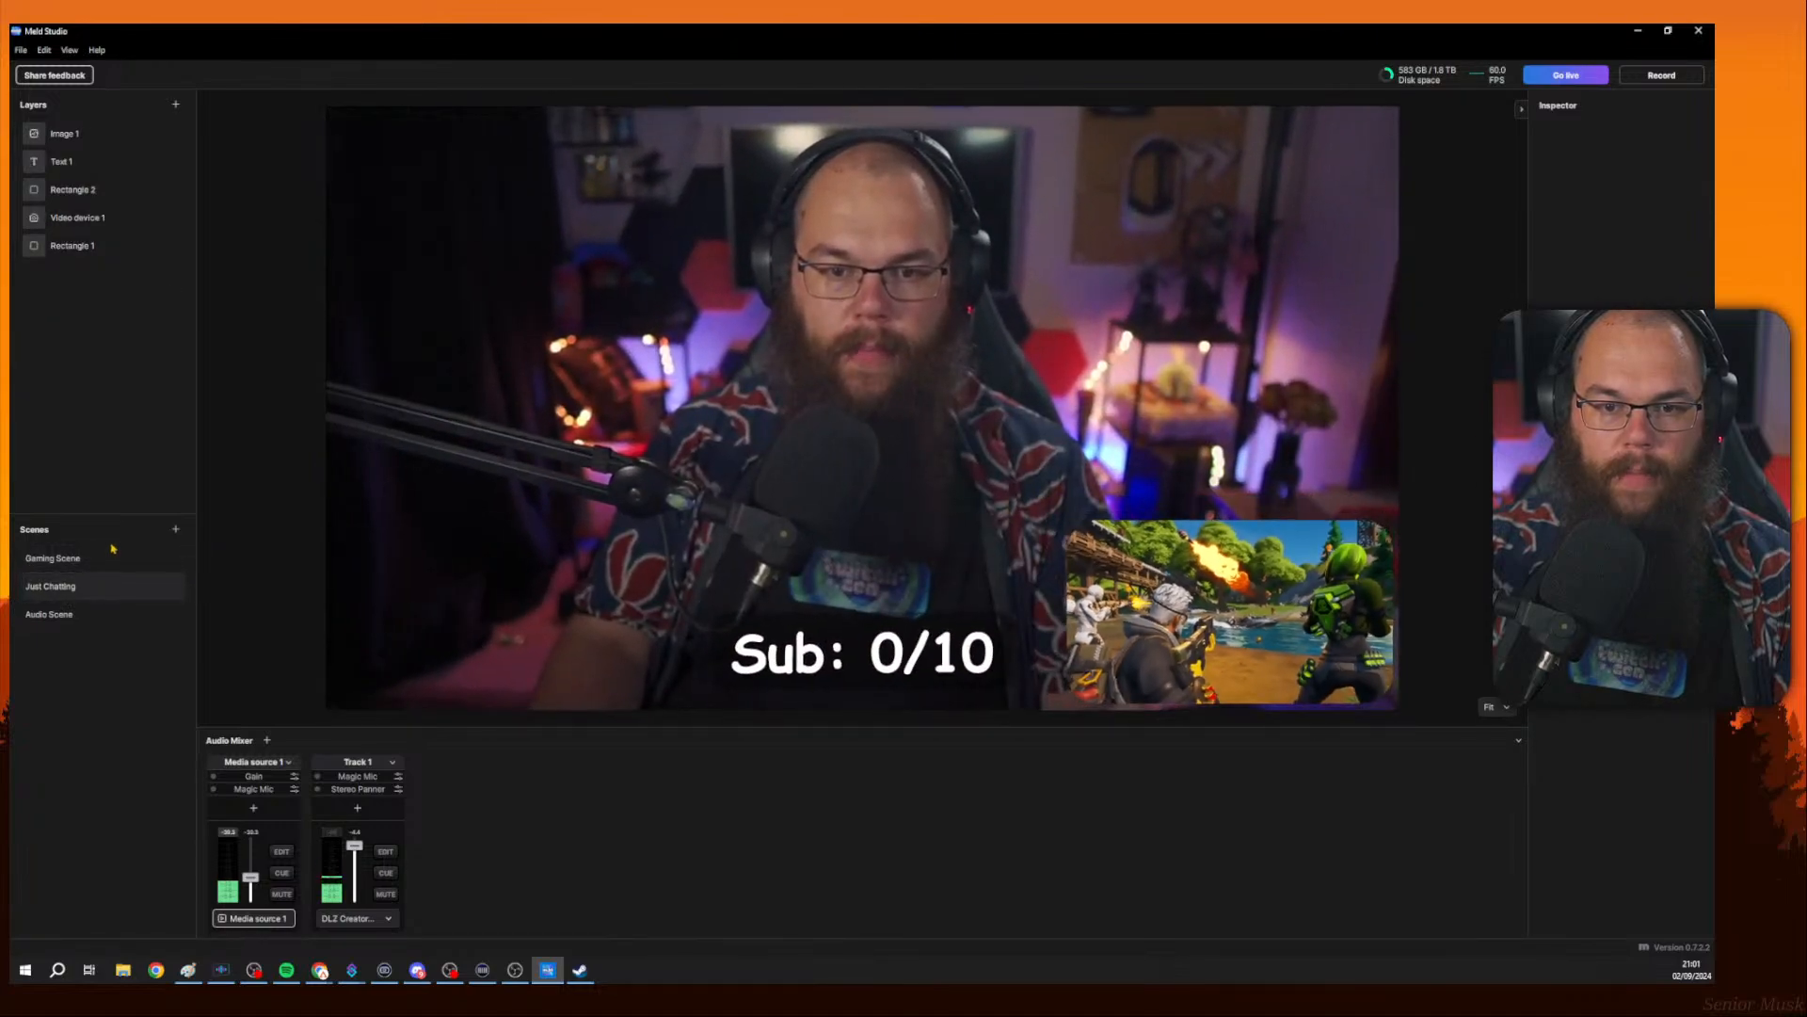
left_click(110, 556)
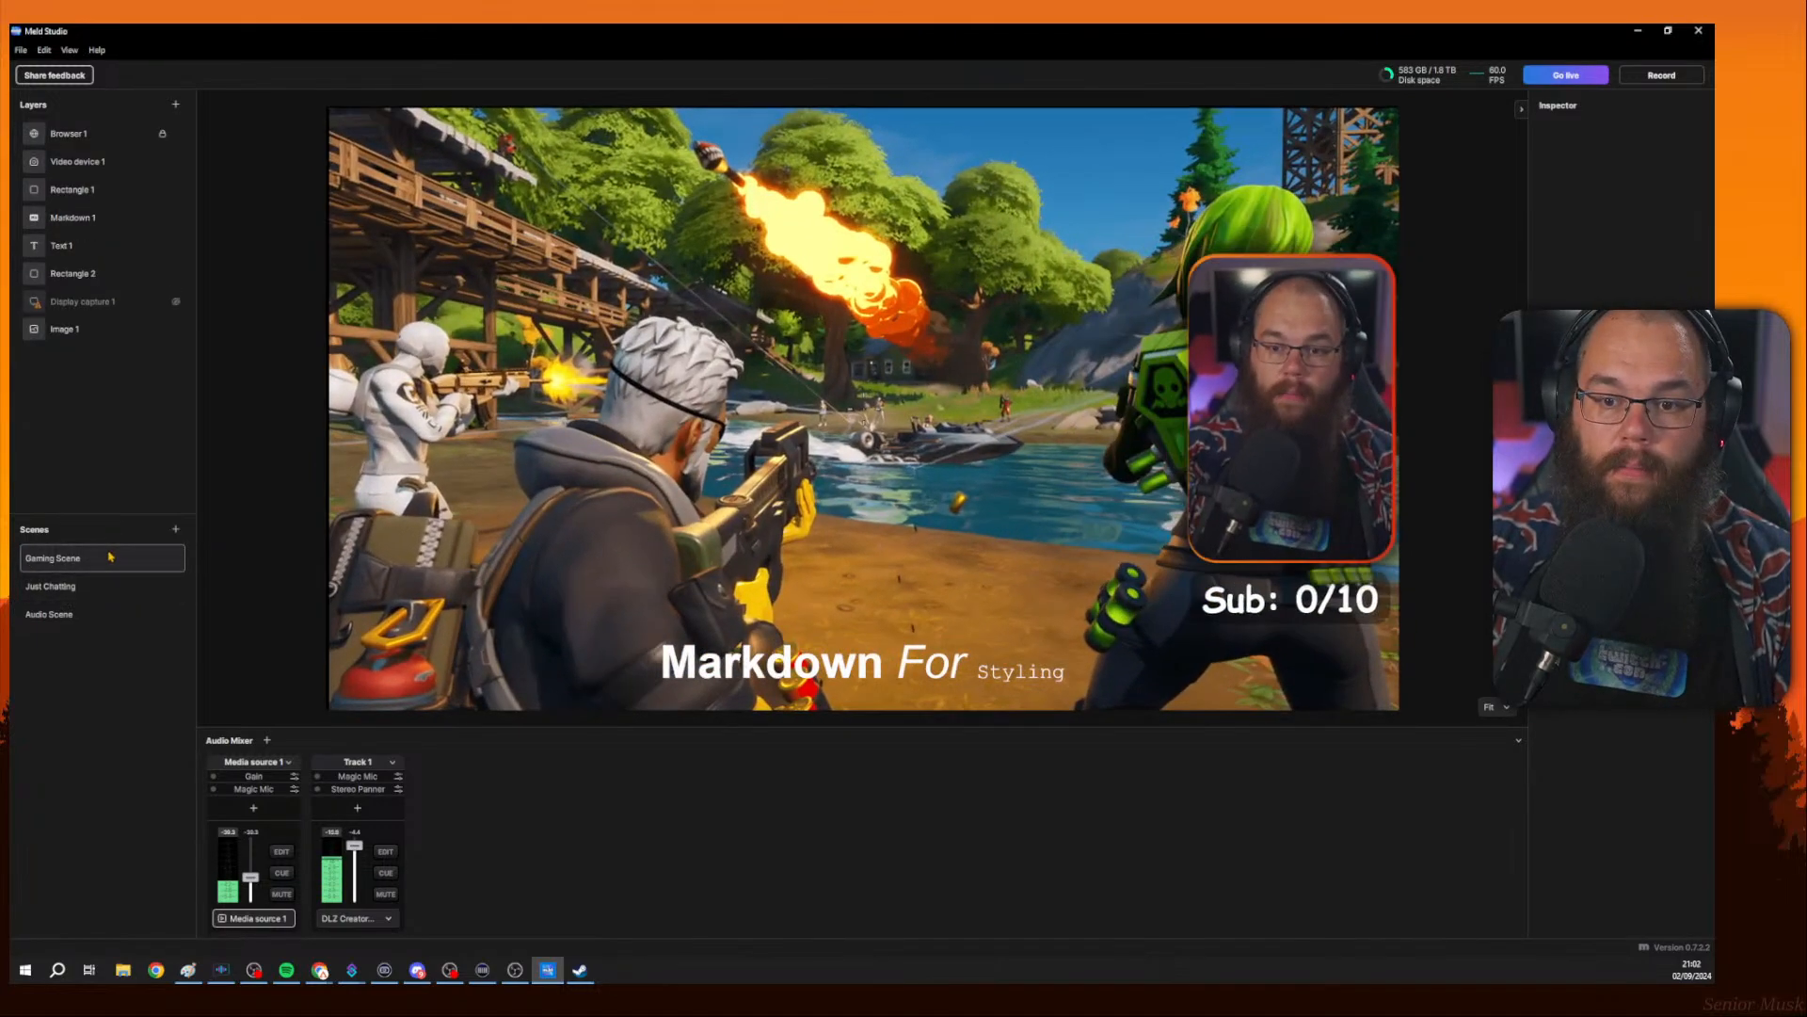
Try applying visual effects to the webcam video device layer, then deselect it.
left_click(1285, 316)
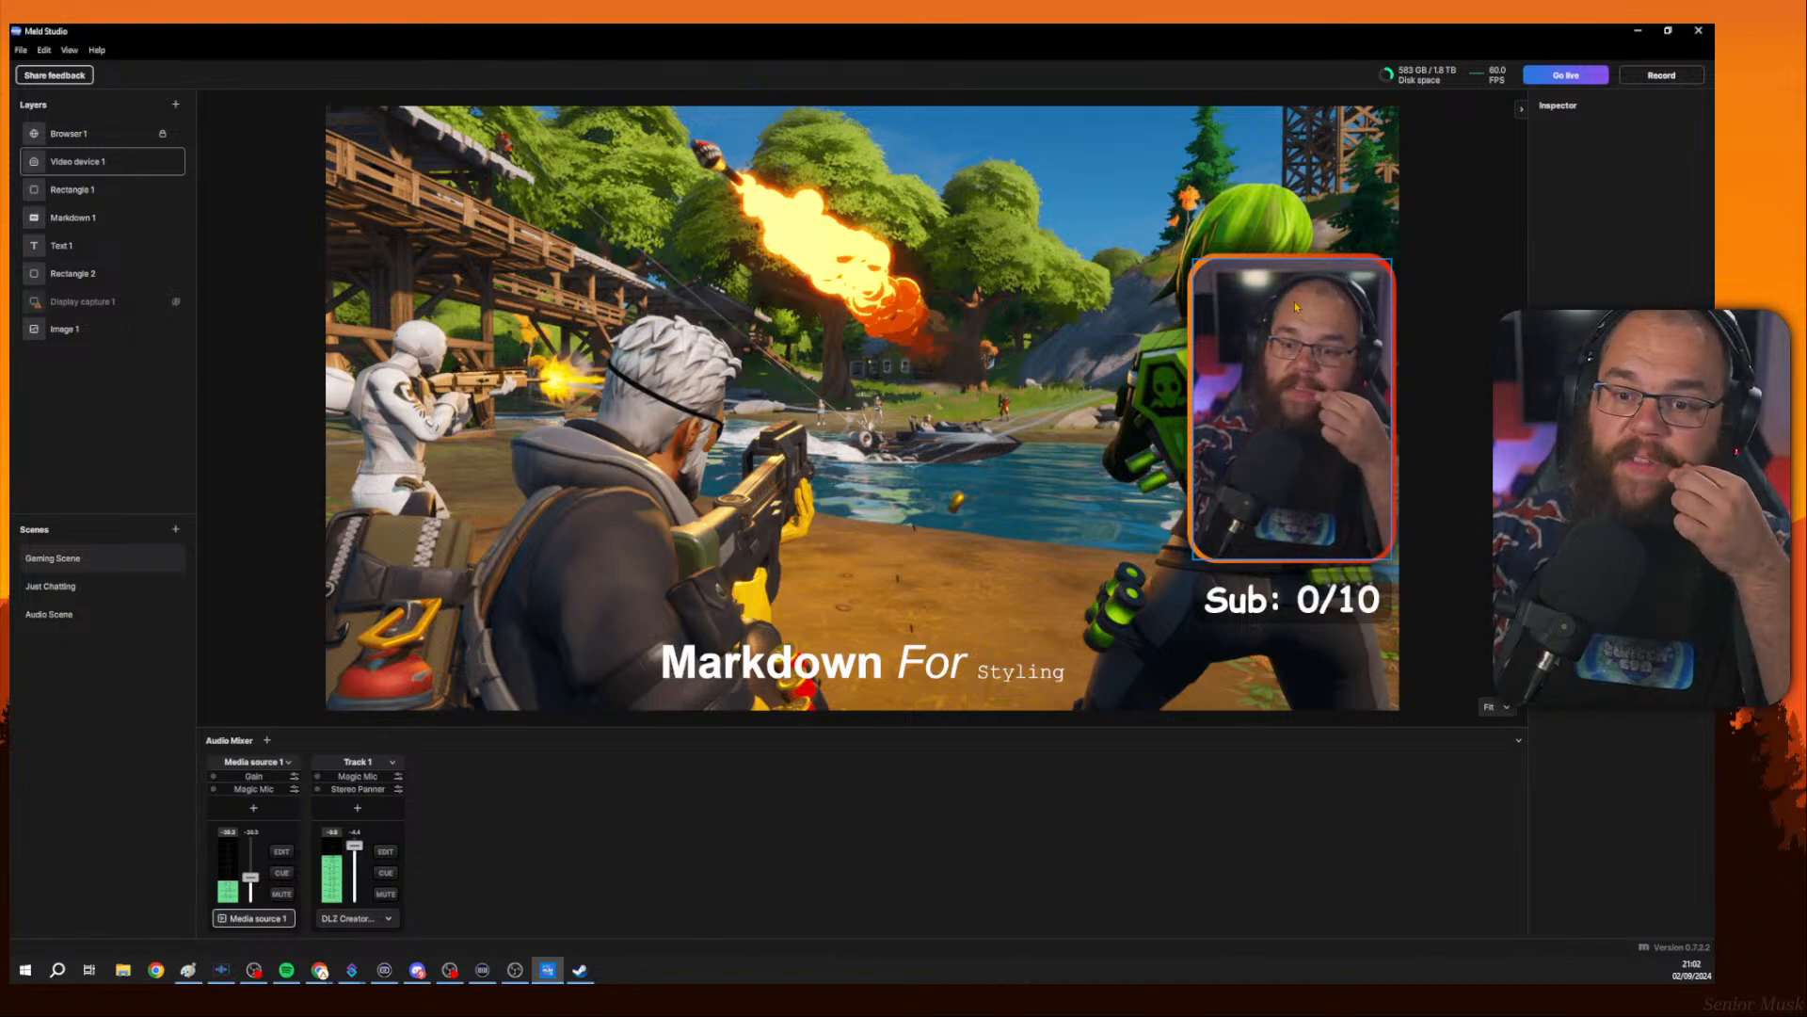
left_click(344, 263)
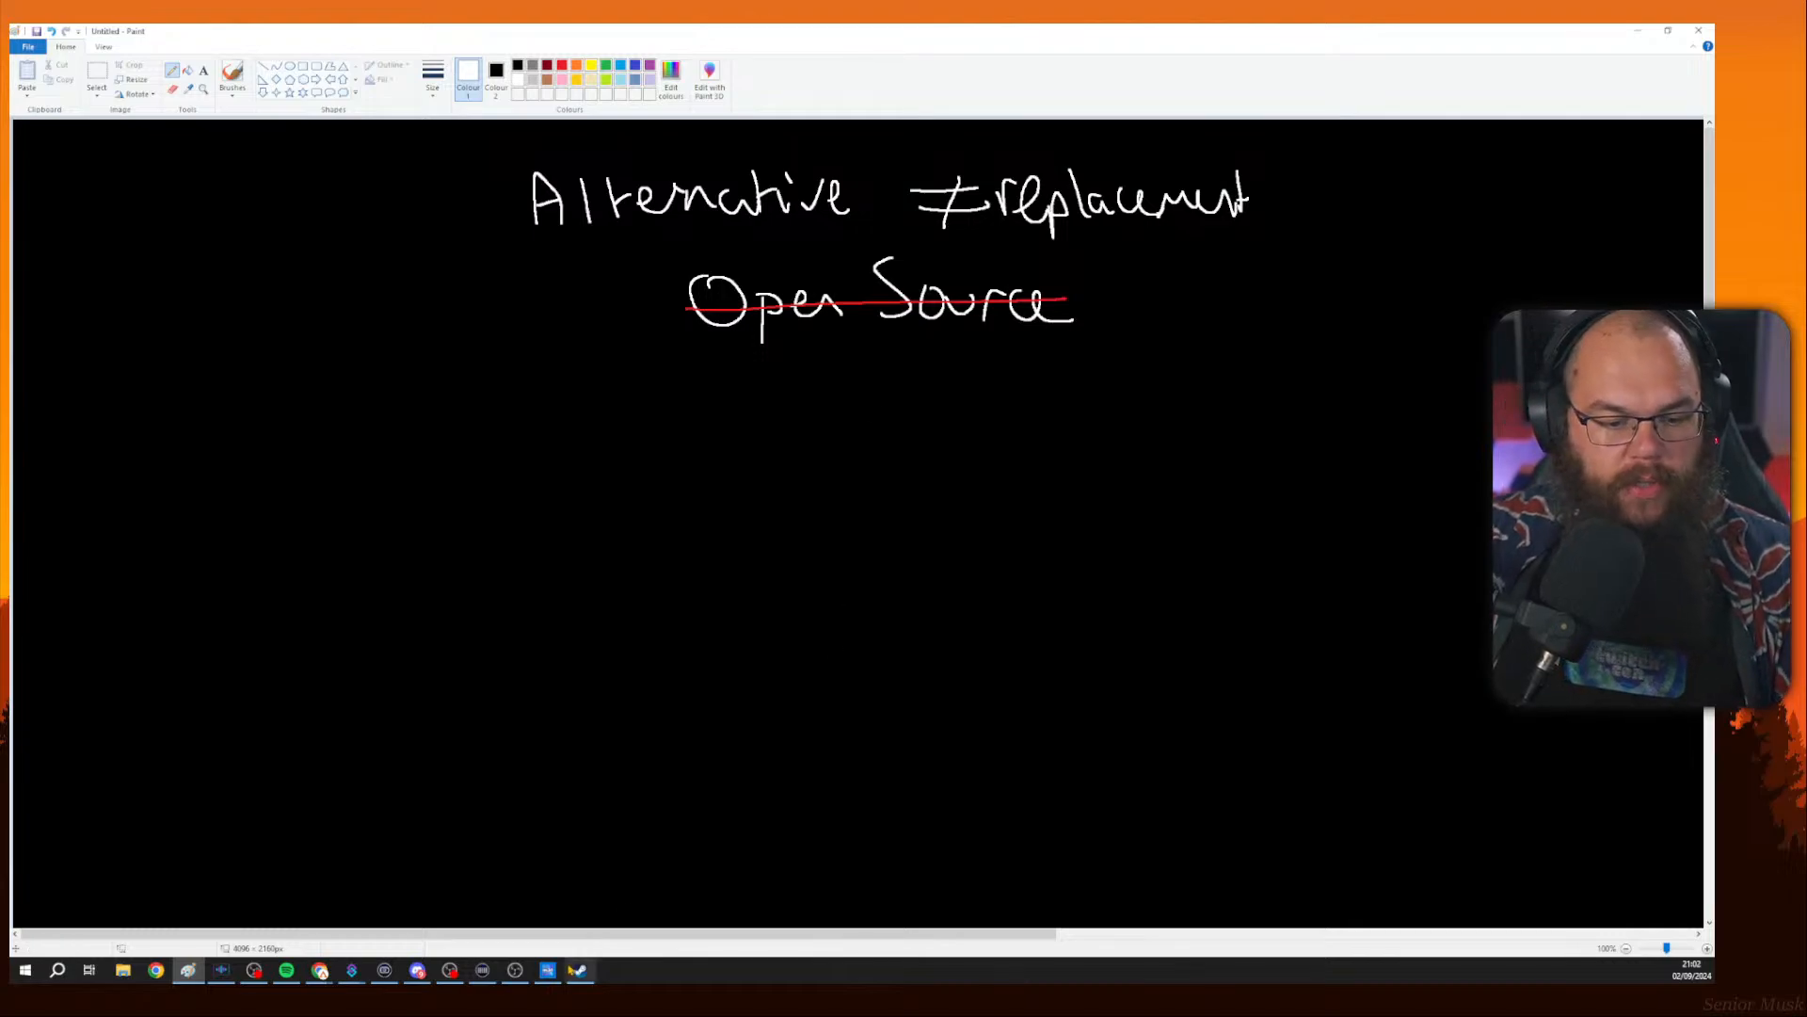
left_click(547, 969)
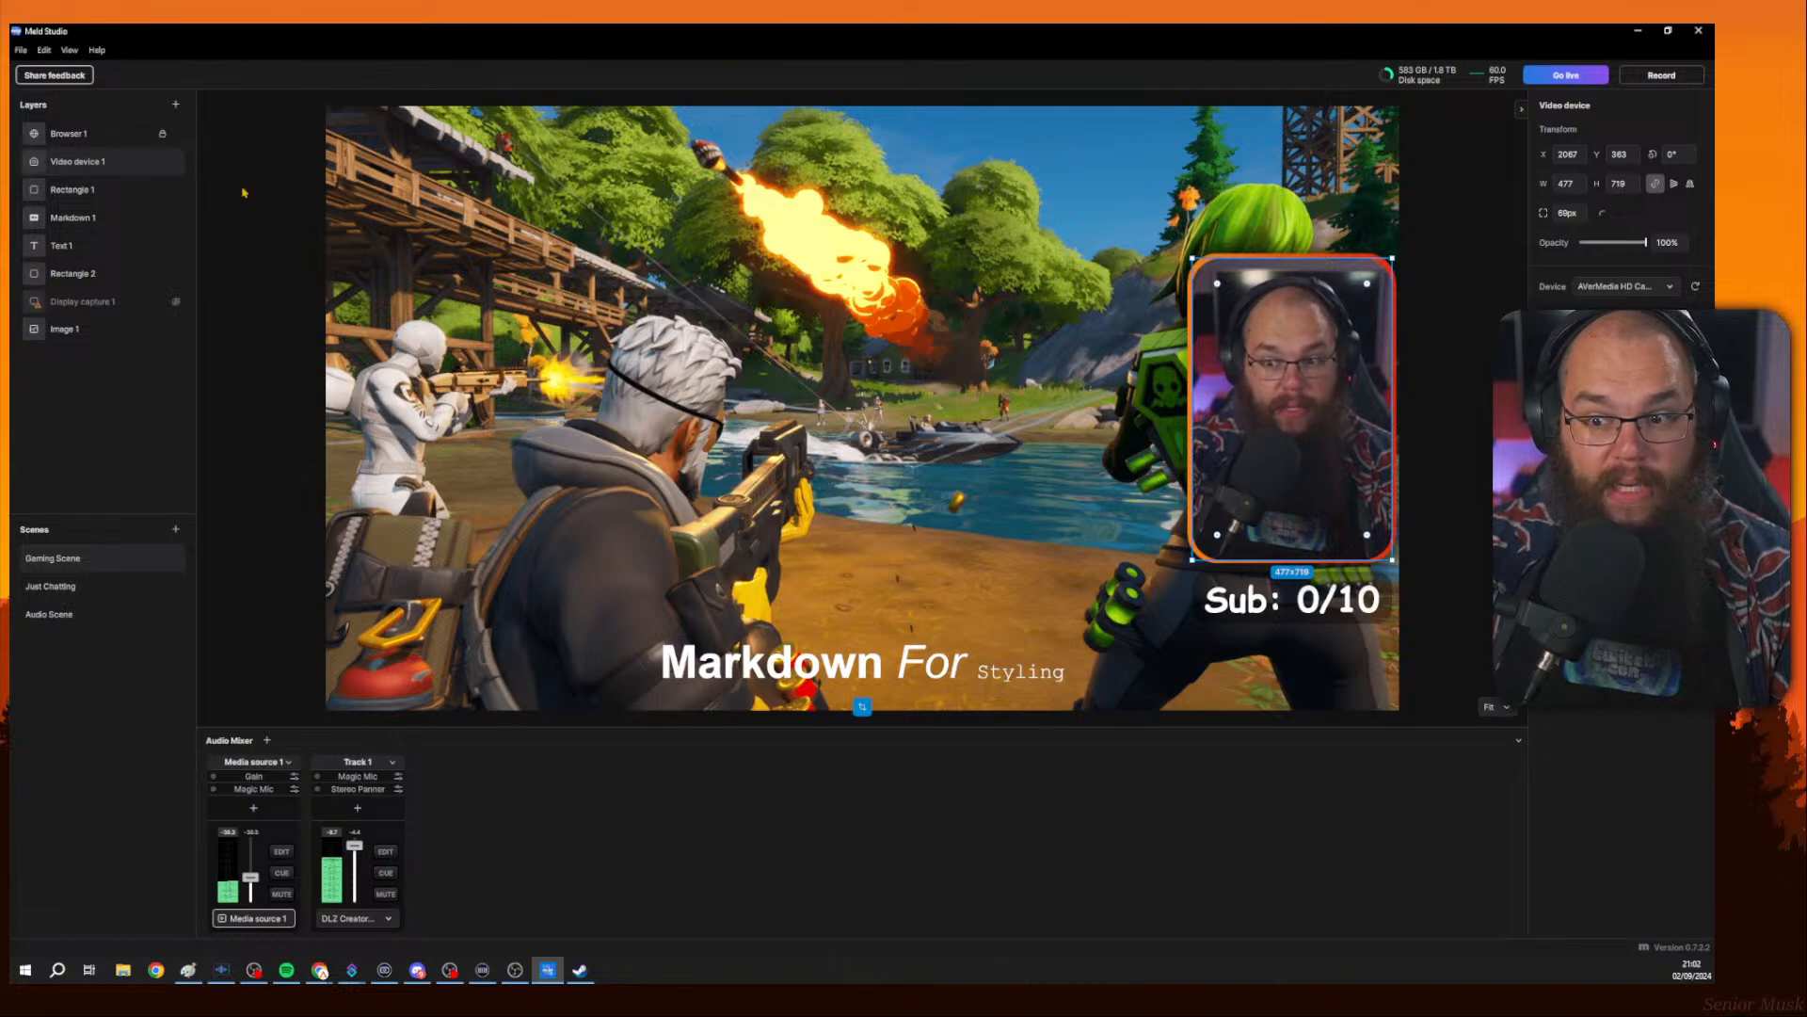
left_click(1620, 452)
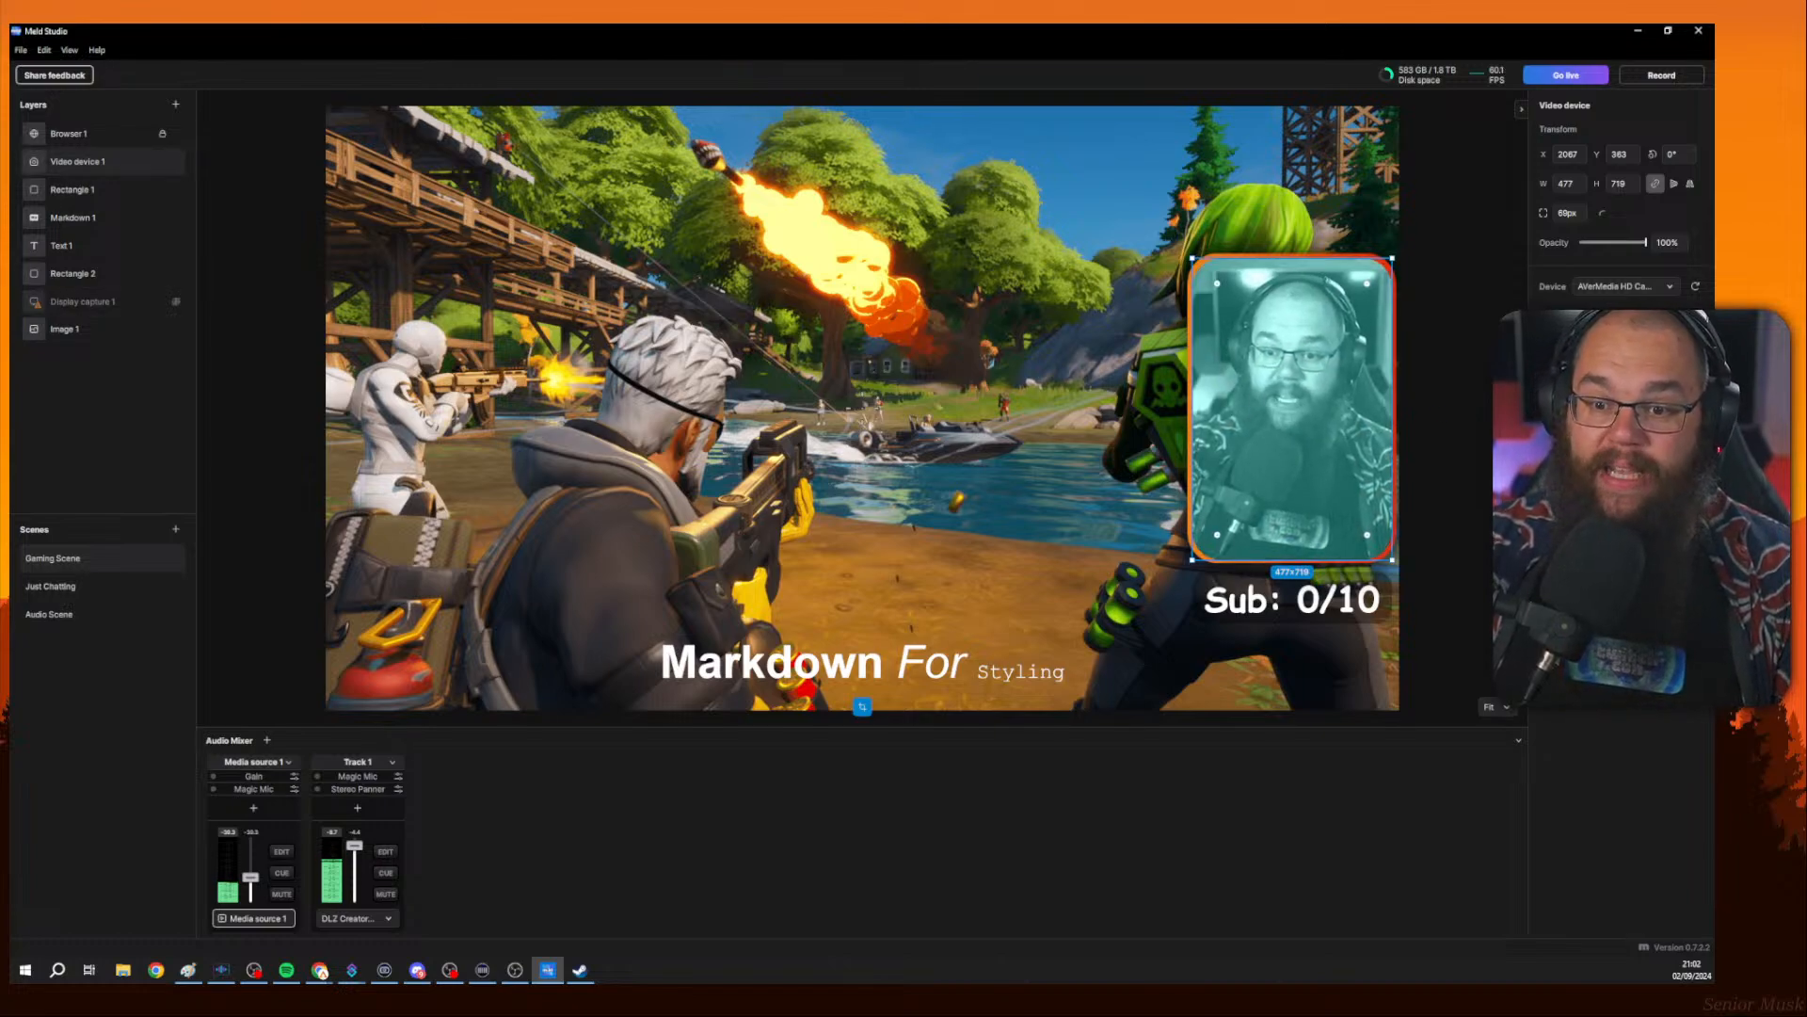
left_click(1619, 471)
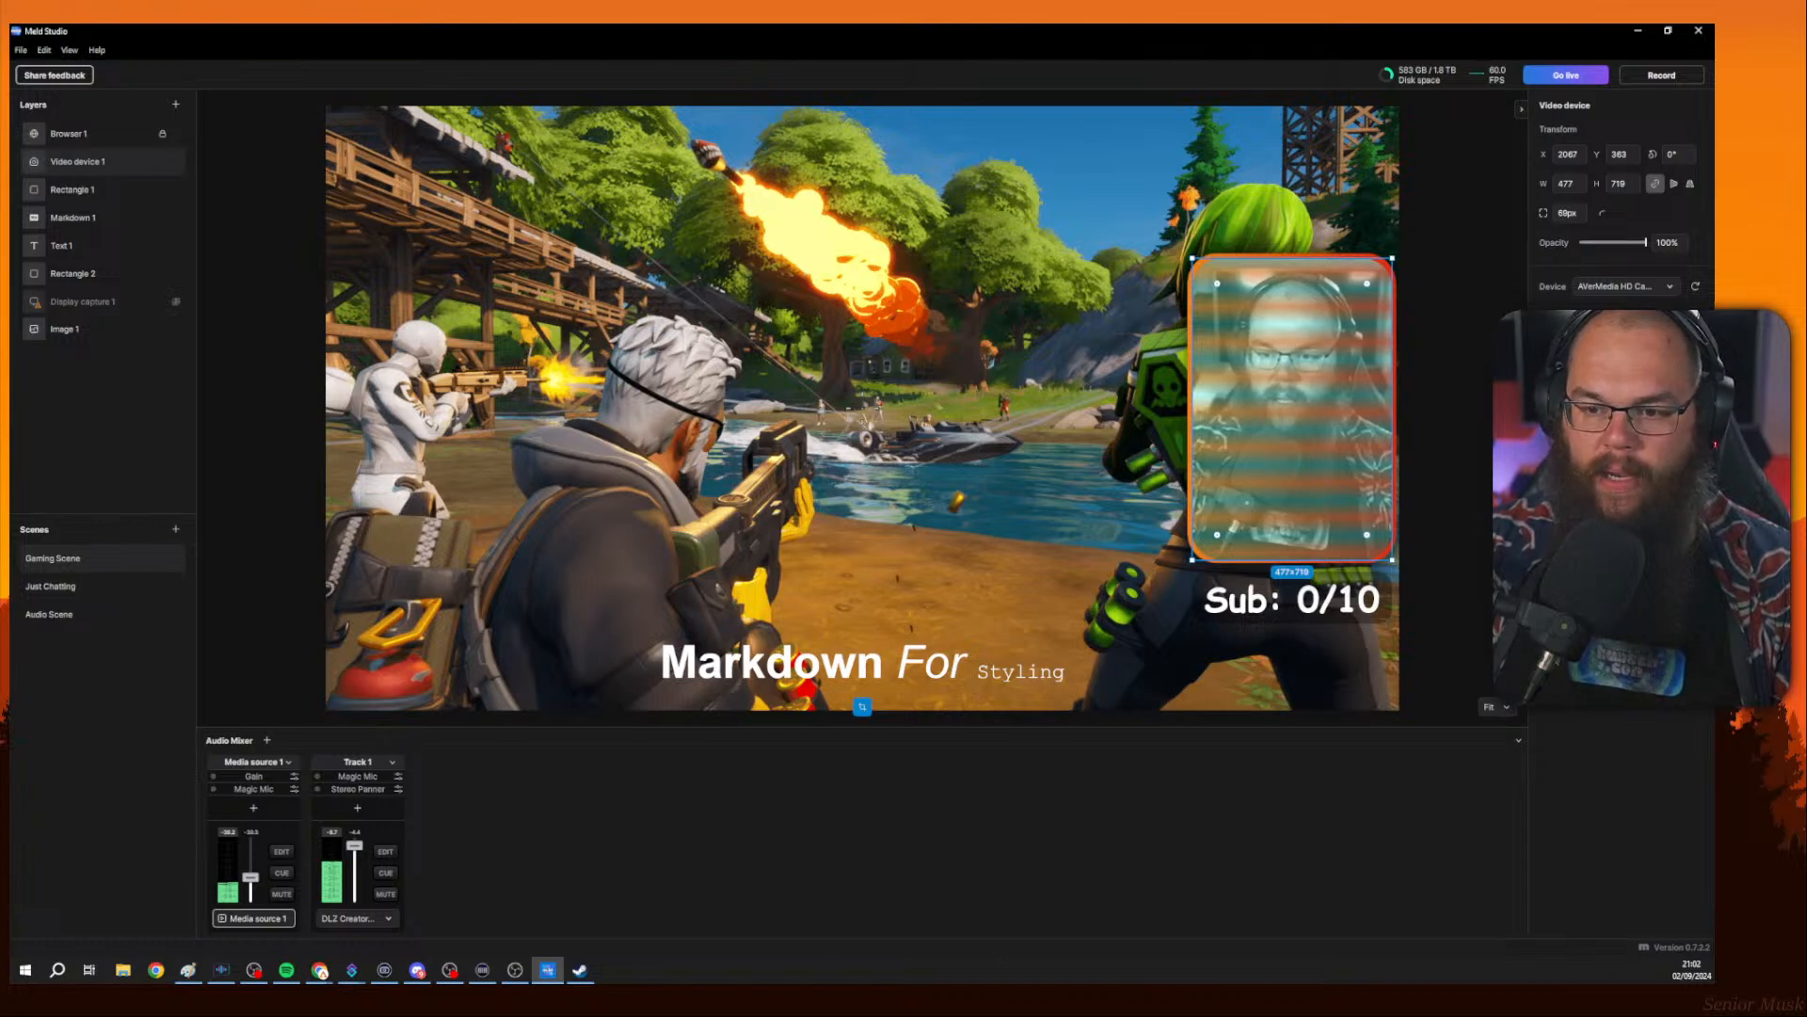
left_click(1675, 473)
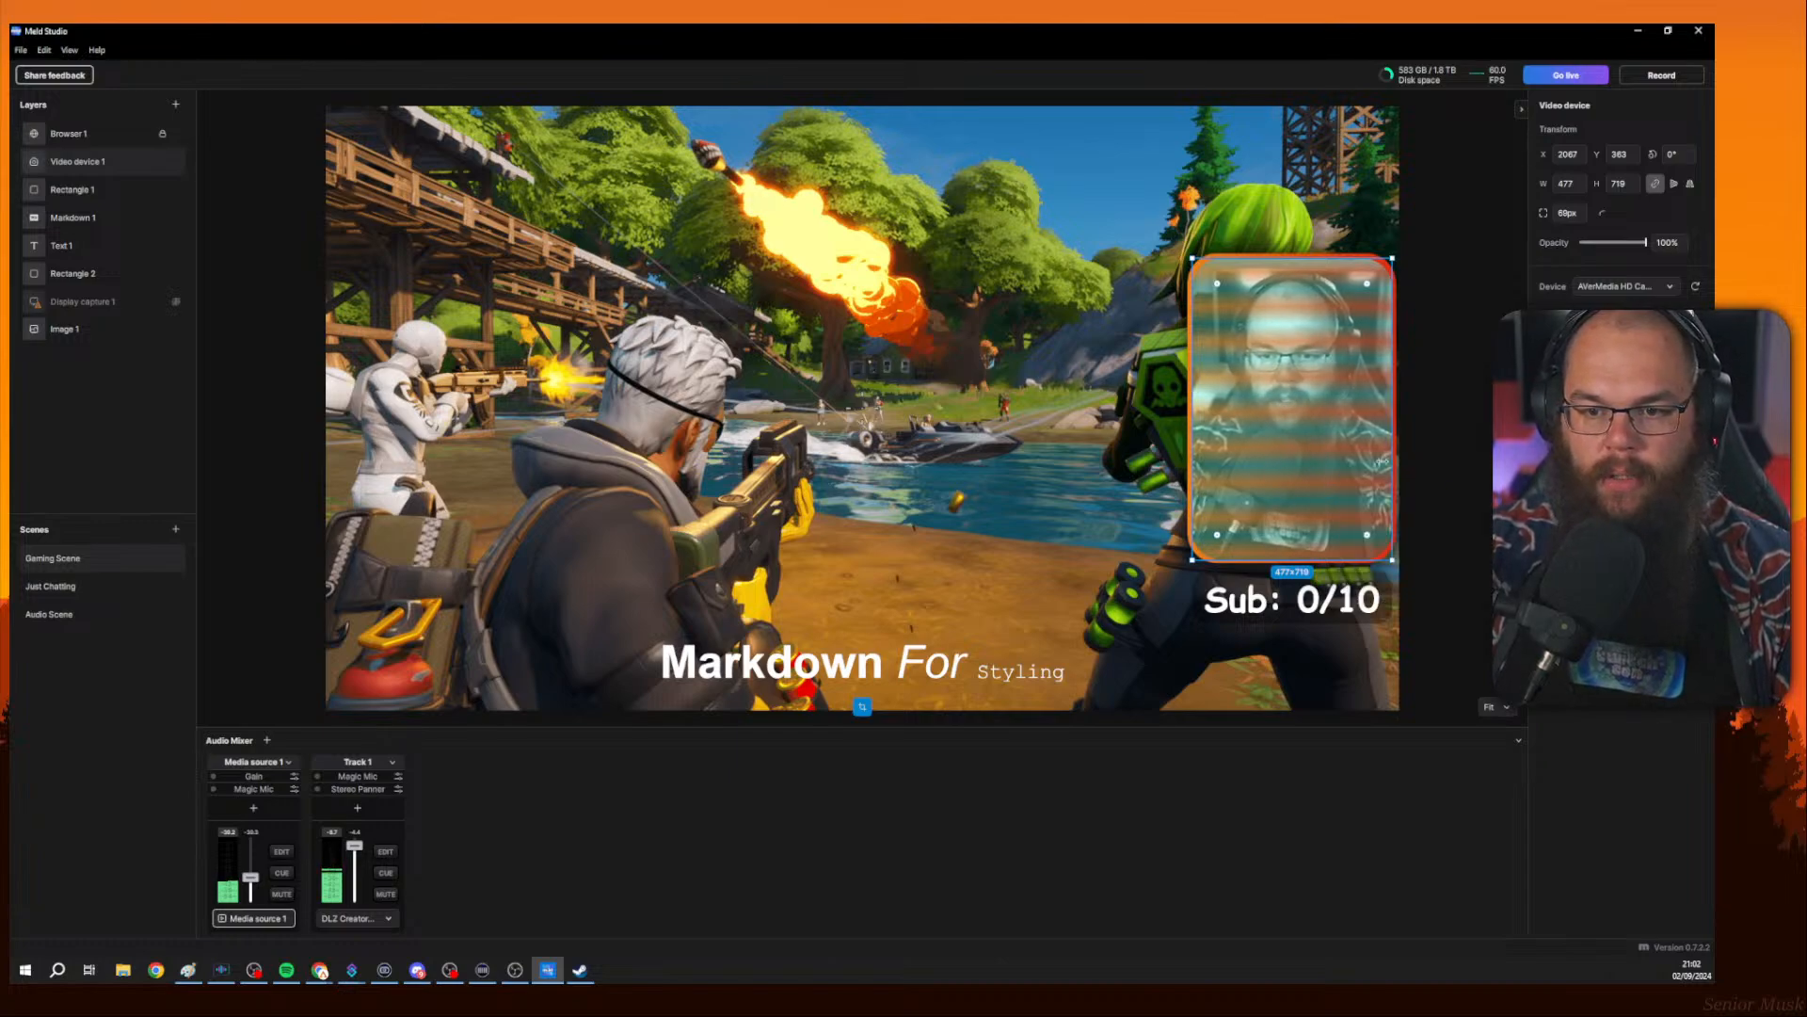
left_click(1326, 403)
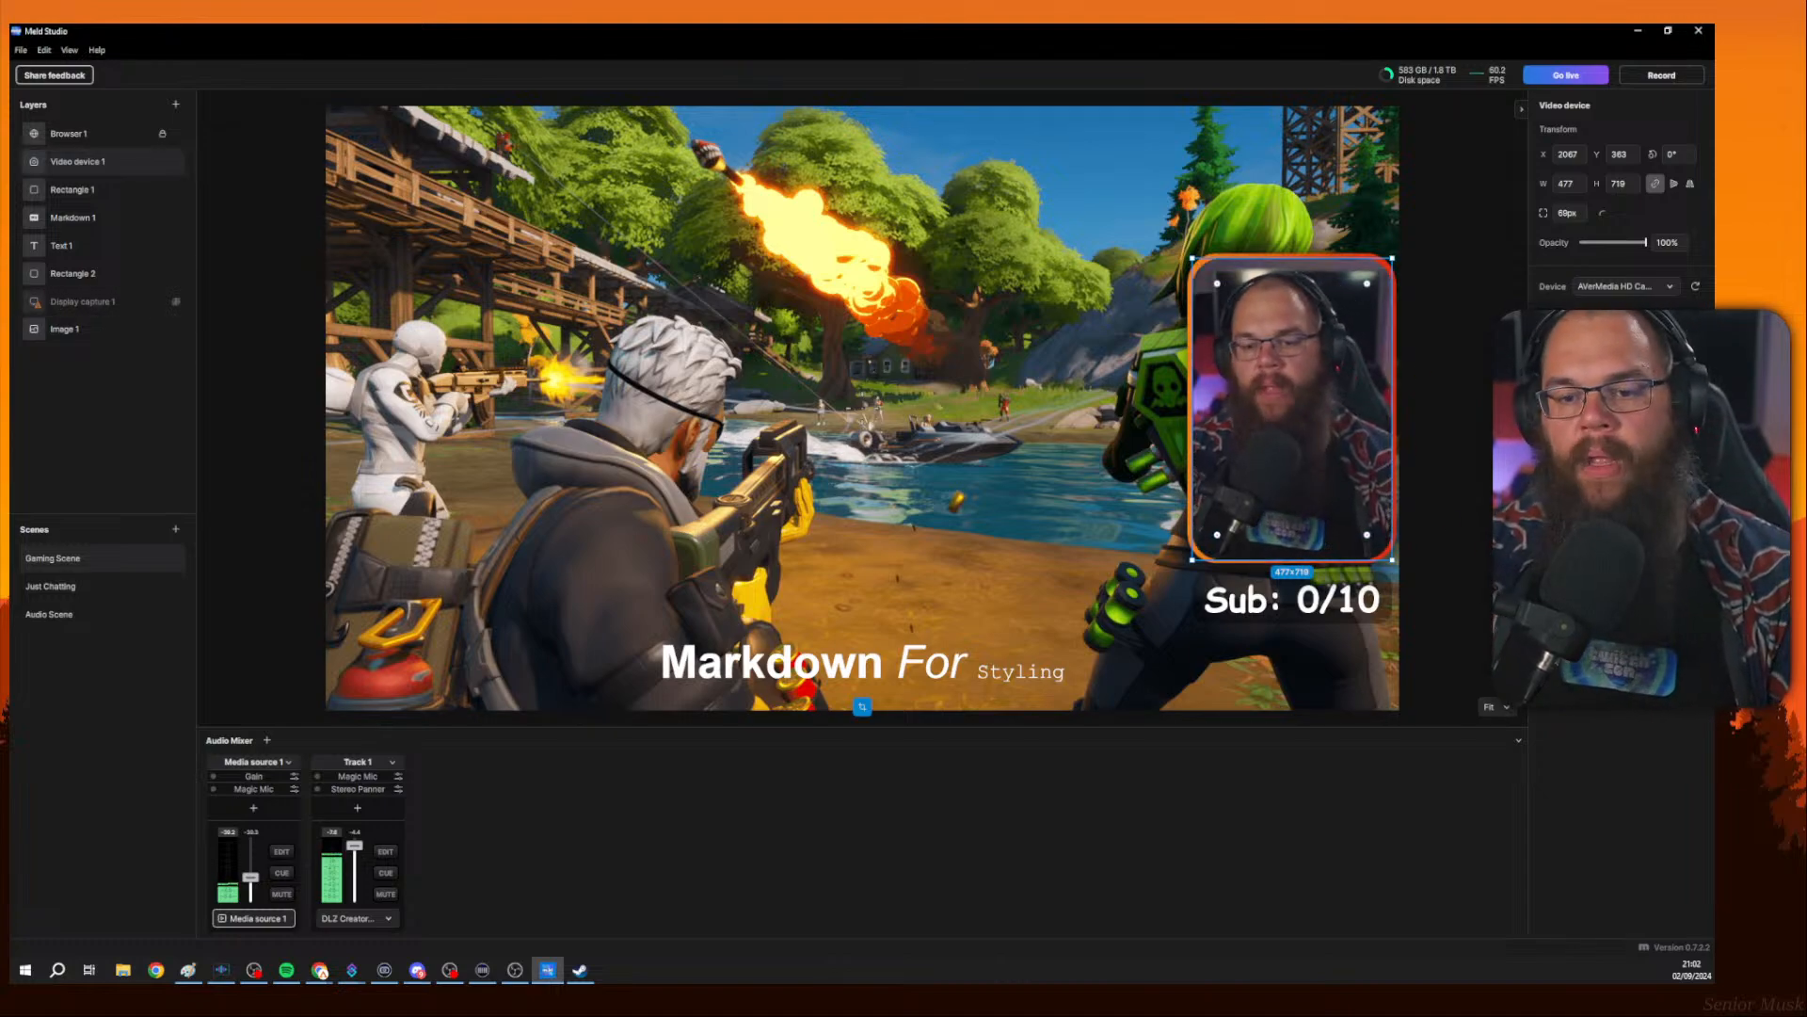
left_click(1411, 419)
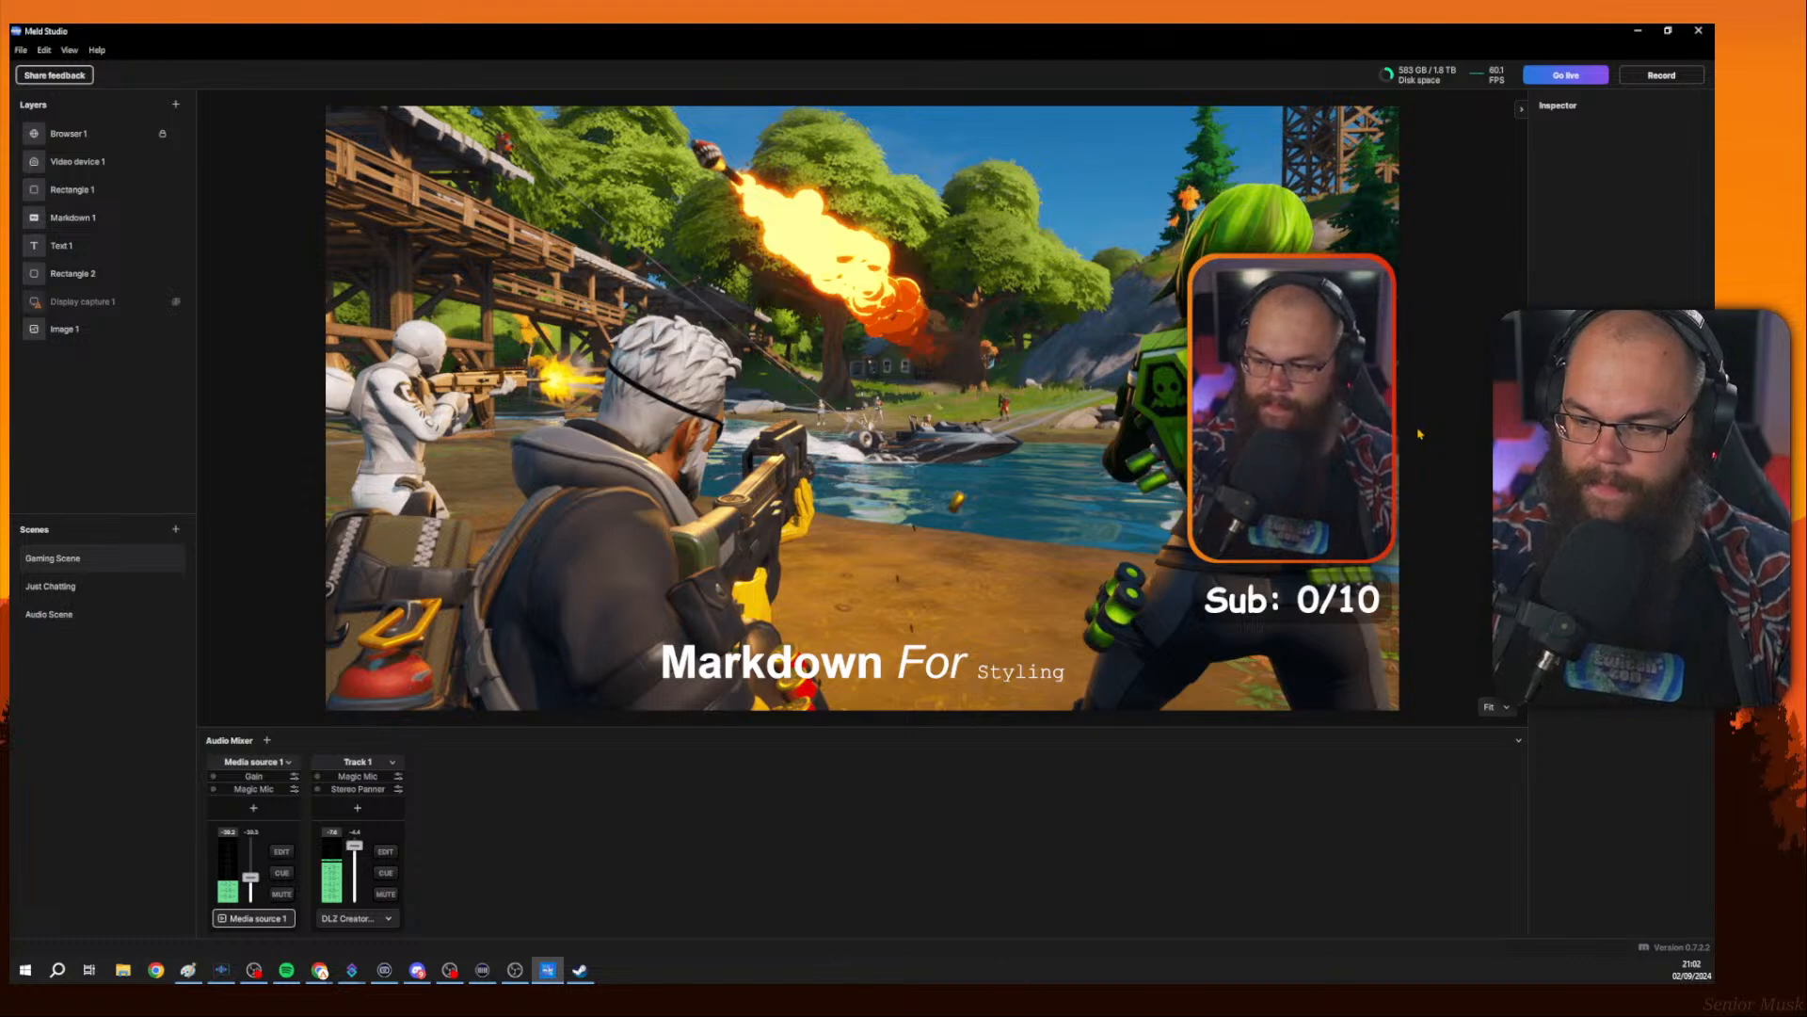
Write 'Move Trans.' with a check mark below the struck-out line.
left_click(1638, 32)
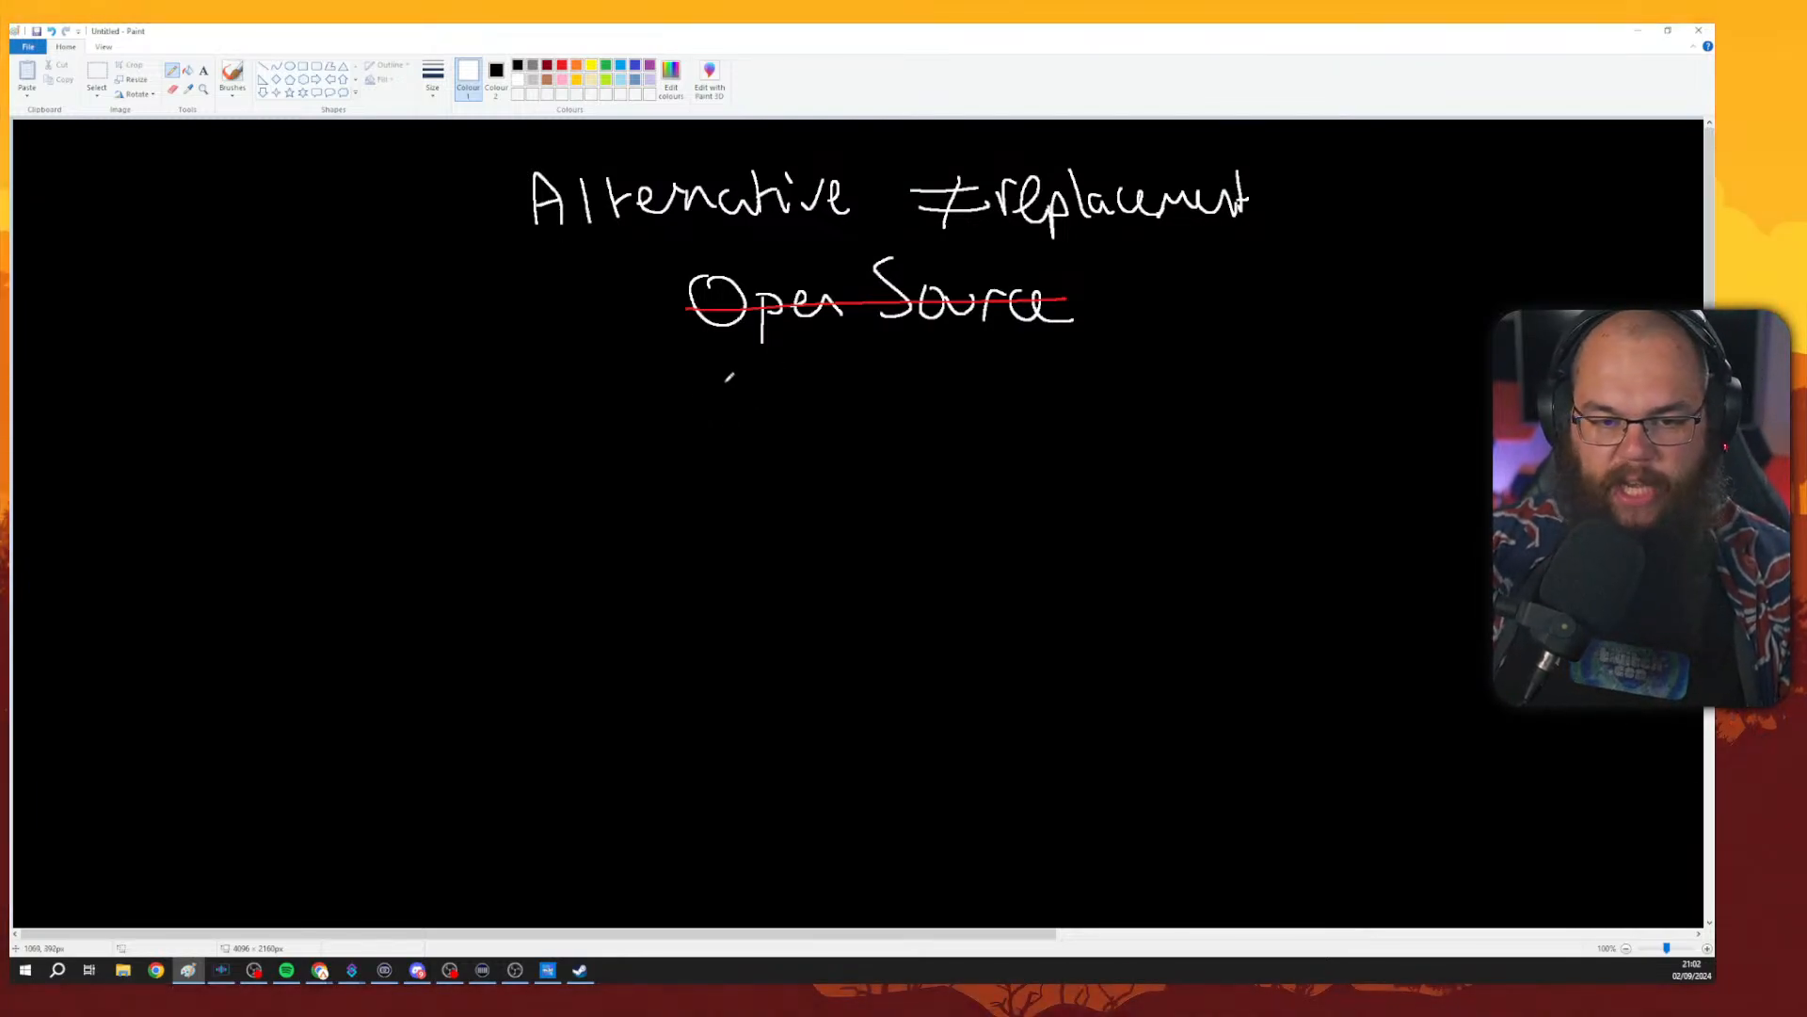
left_click_drag(701, 377, 705, 418)
mouse_move(712, 387)
left_mouse_down()
mouse_move(725, 377)
mouse_move(768, 431)
mouse_move(850, 388)
mouse_move(868, 426)
left_mouse_up()
mouse_move(936, 363)
left_mouse_down()
mouse_move(947, 416)
mouse_move(947, 362)
mouse_move(975, 417)
mouse_move(995, 379)
left_mouse_up()
mouse_move(1024, 388)
left_mouse_down()
mouse_move(1019, 406)
mouse_move(1066, 382)
mouse_move(1077, 405)
left_mouse_up()
left_click_drag(1088, 368, 1088, 408)
mouse_move(1154, 345)
left_mouse_down()
mouse_move(1184, 393)
mouse_move(1222, 317)
left_mouse_up()
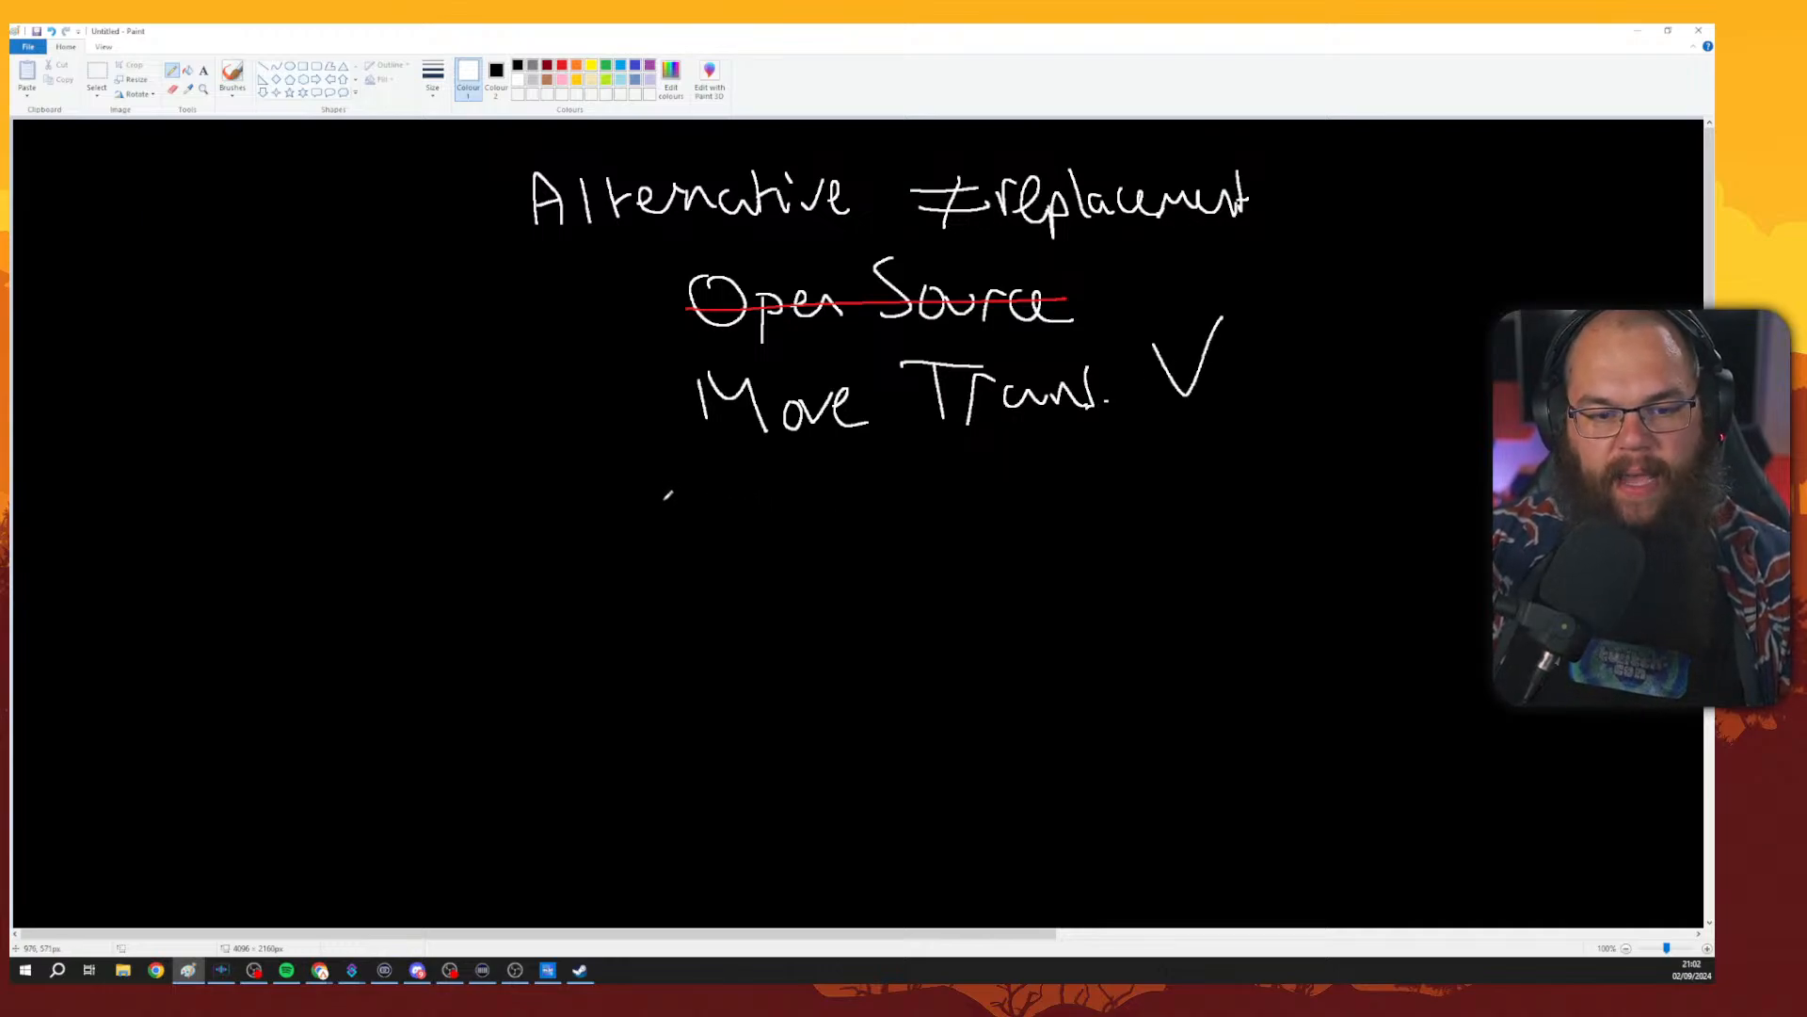
Write 'Plugins' and 'Sources remem' on the next lines, each with a check mark.
left_click_drag(667, 476, 678, 533)
mouse_move(667, 478)
left_mouse_down()
mouse_move(679, 530)
mouse_move(681, 513)
mouse_move(740, 527)
left_mouse_up()
mouse_move(732, 508)
left_mouse_down()
mouse_move(803, 503)
mouse_move(817, 551)
left_mouse_up()
mouse_move(821, 514)
left_mouse_down()
mouse_move(907, 519)
mouse_move(1073, 462)
left_mouse_up()
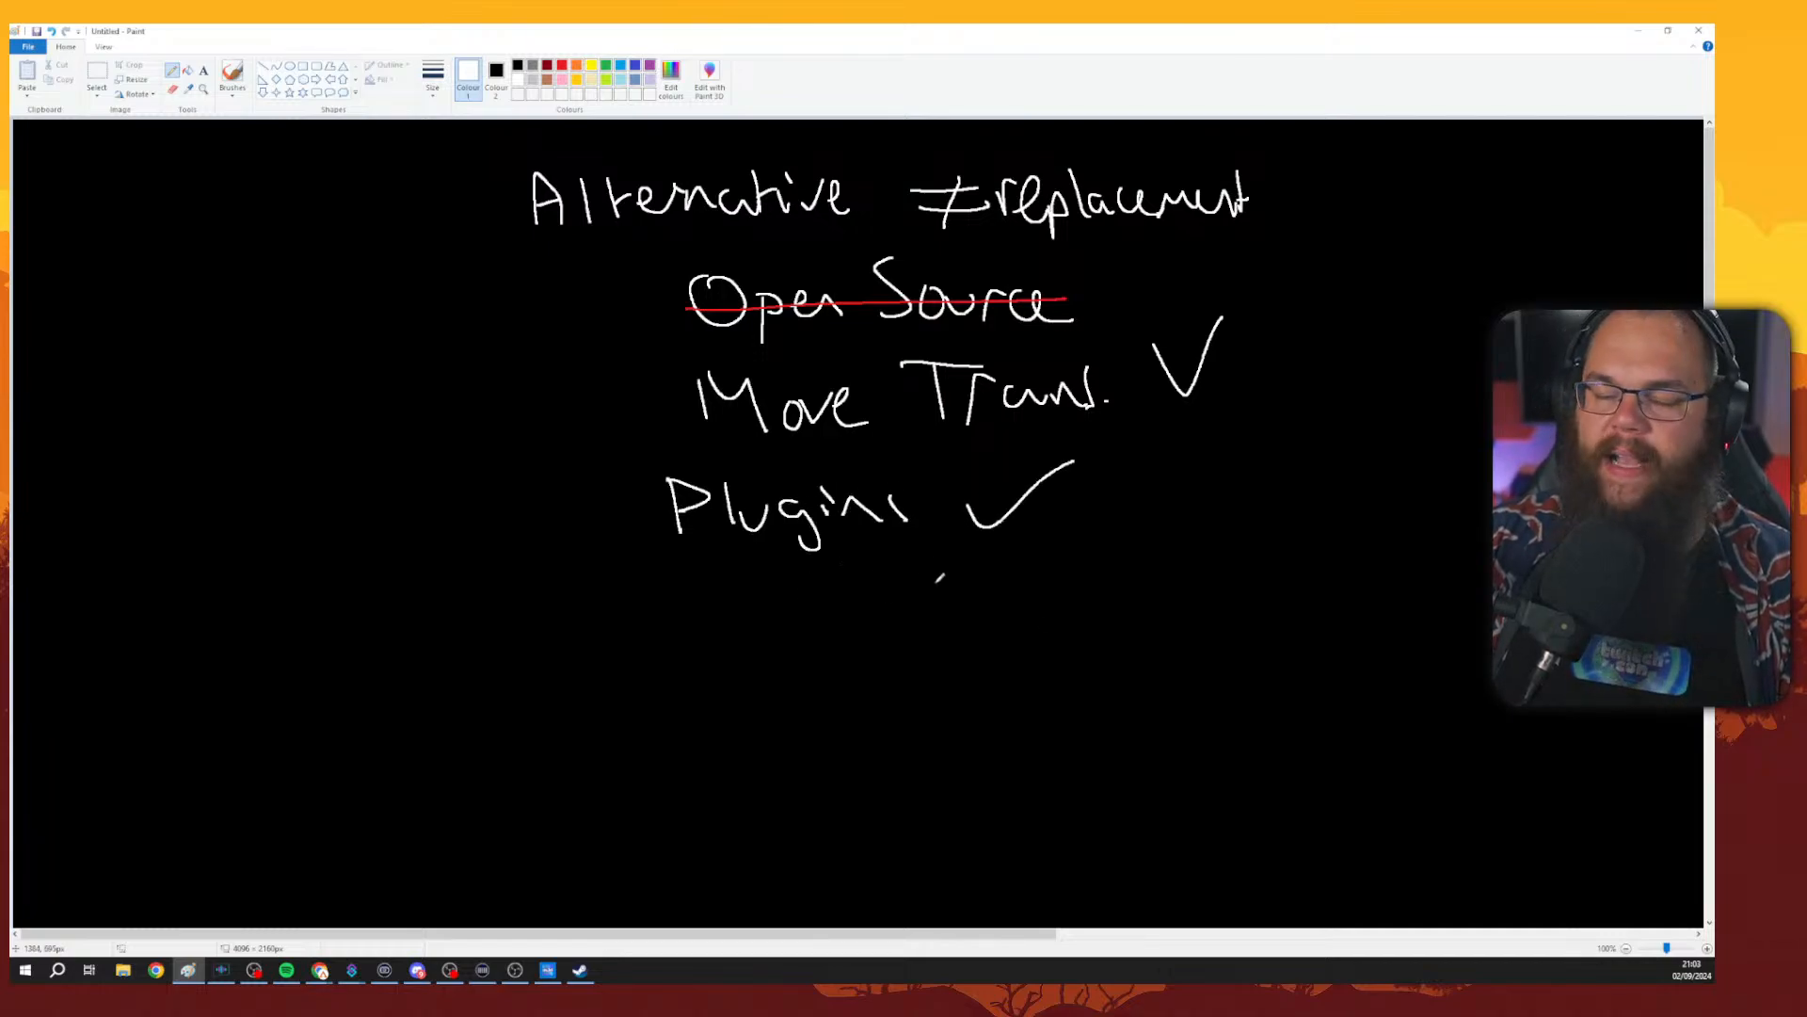
mouse_move(735, 571)
left_mouse_down()
mouse_move(712, 628)
mouse_move(787, 601)
mouse_move(913, 623)
mouse_move(1012, 596)
mouse_move(1152, 617)
mouse_move(1279, 501)
left_mouse_up()
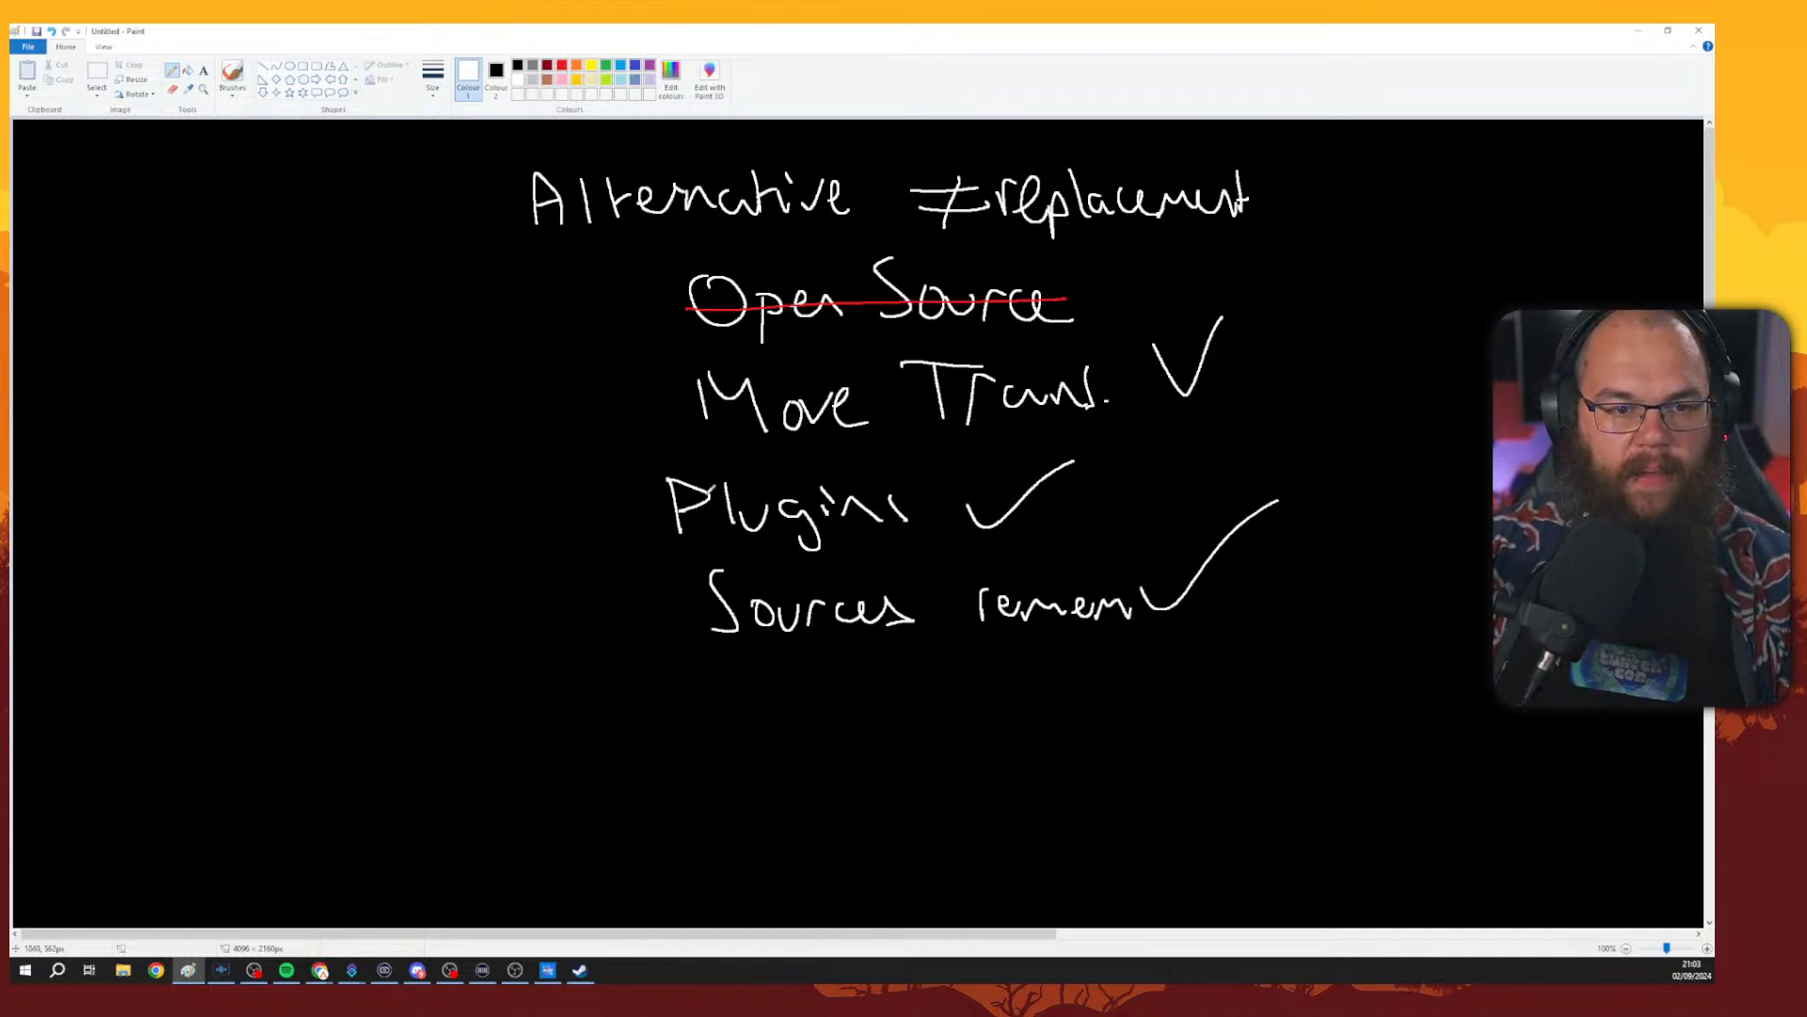
Add a second red strike line through 'Open Source' and return to white ink.
left_click(562, 65)
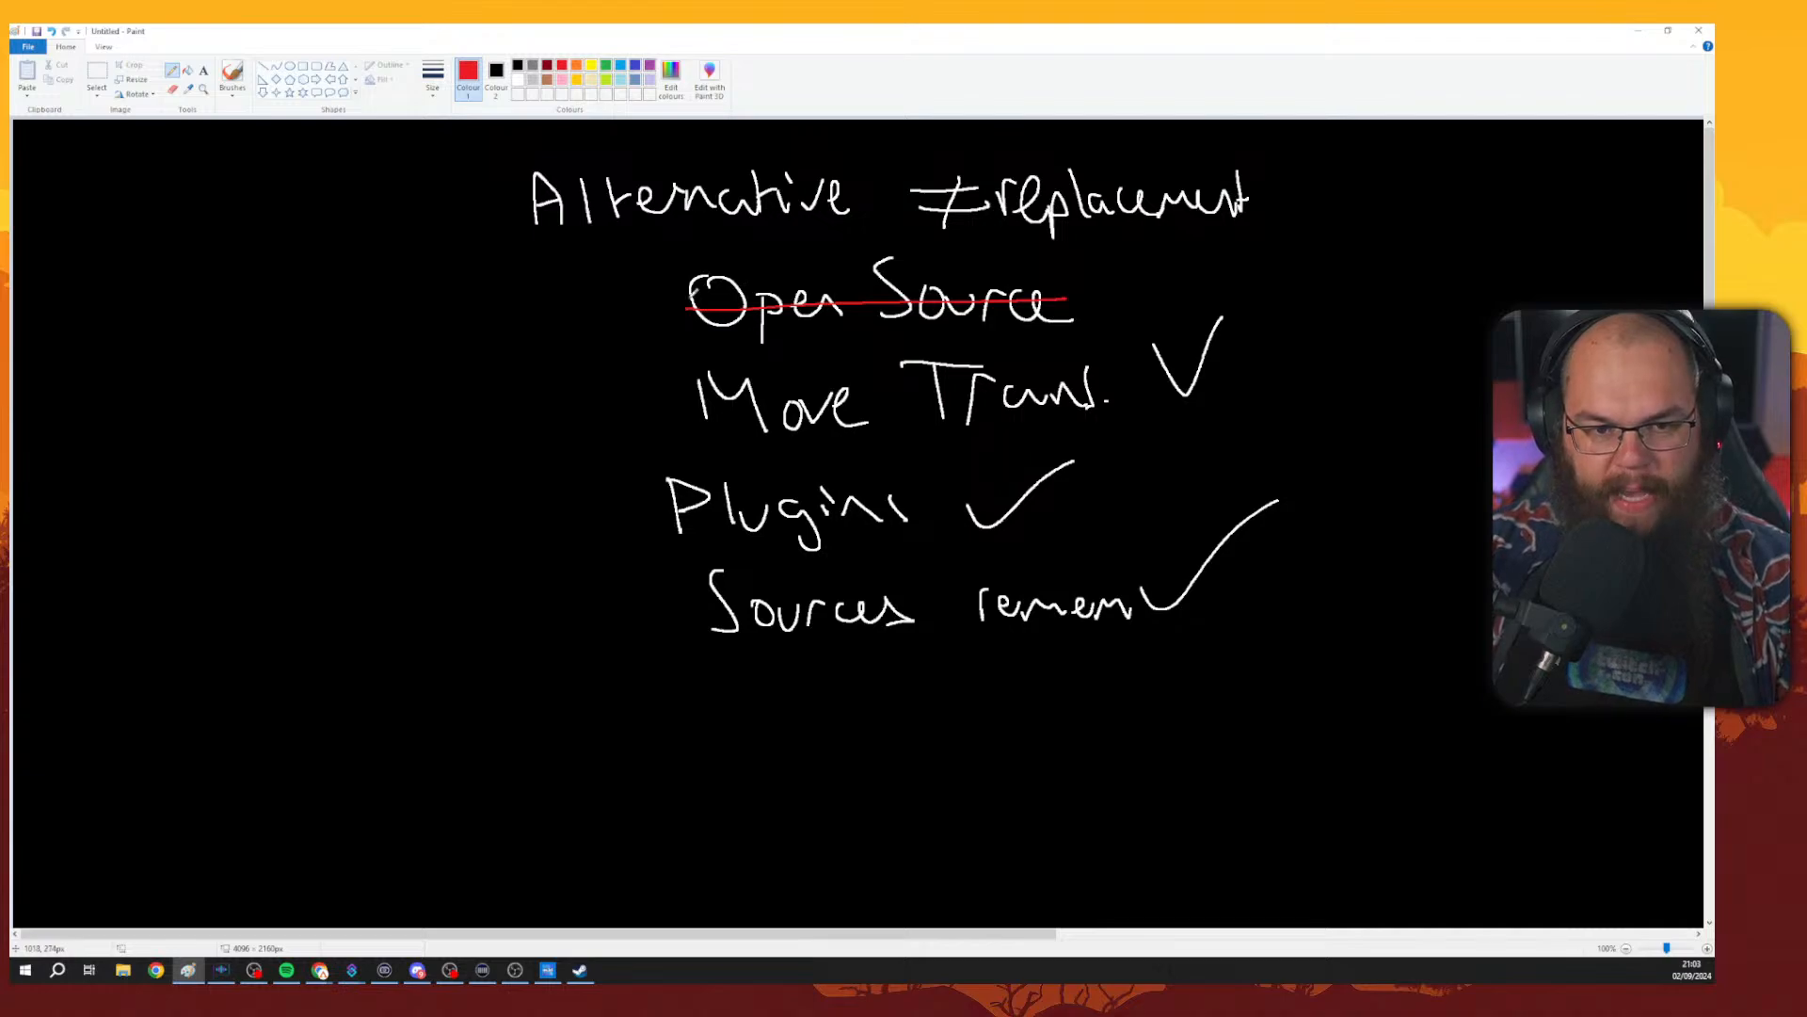
left_click_drag(689, 292, 1120, 268)
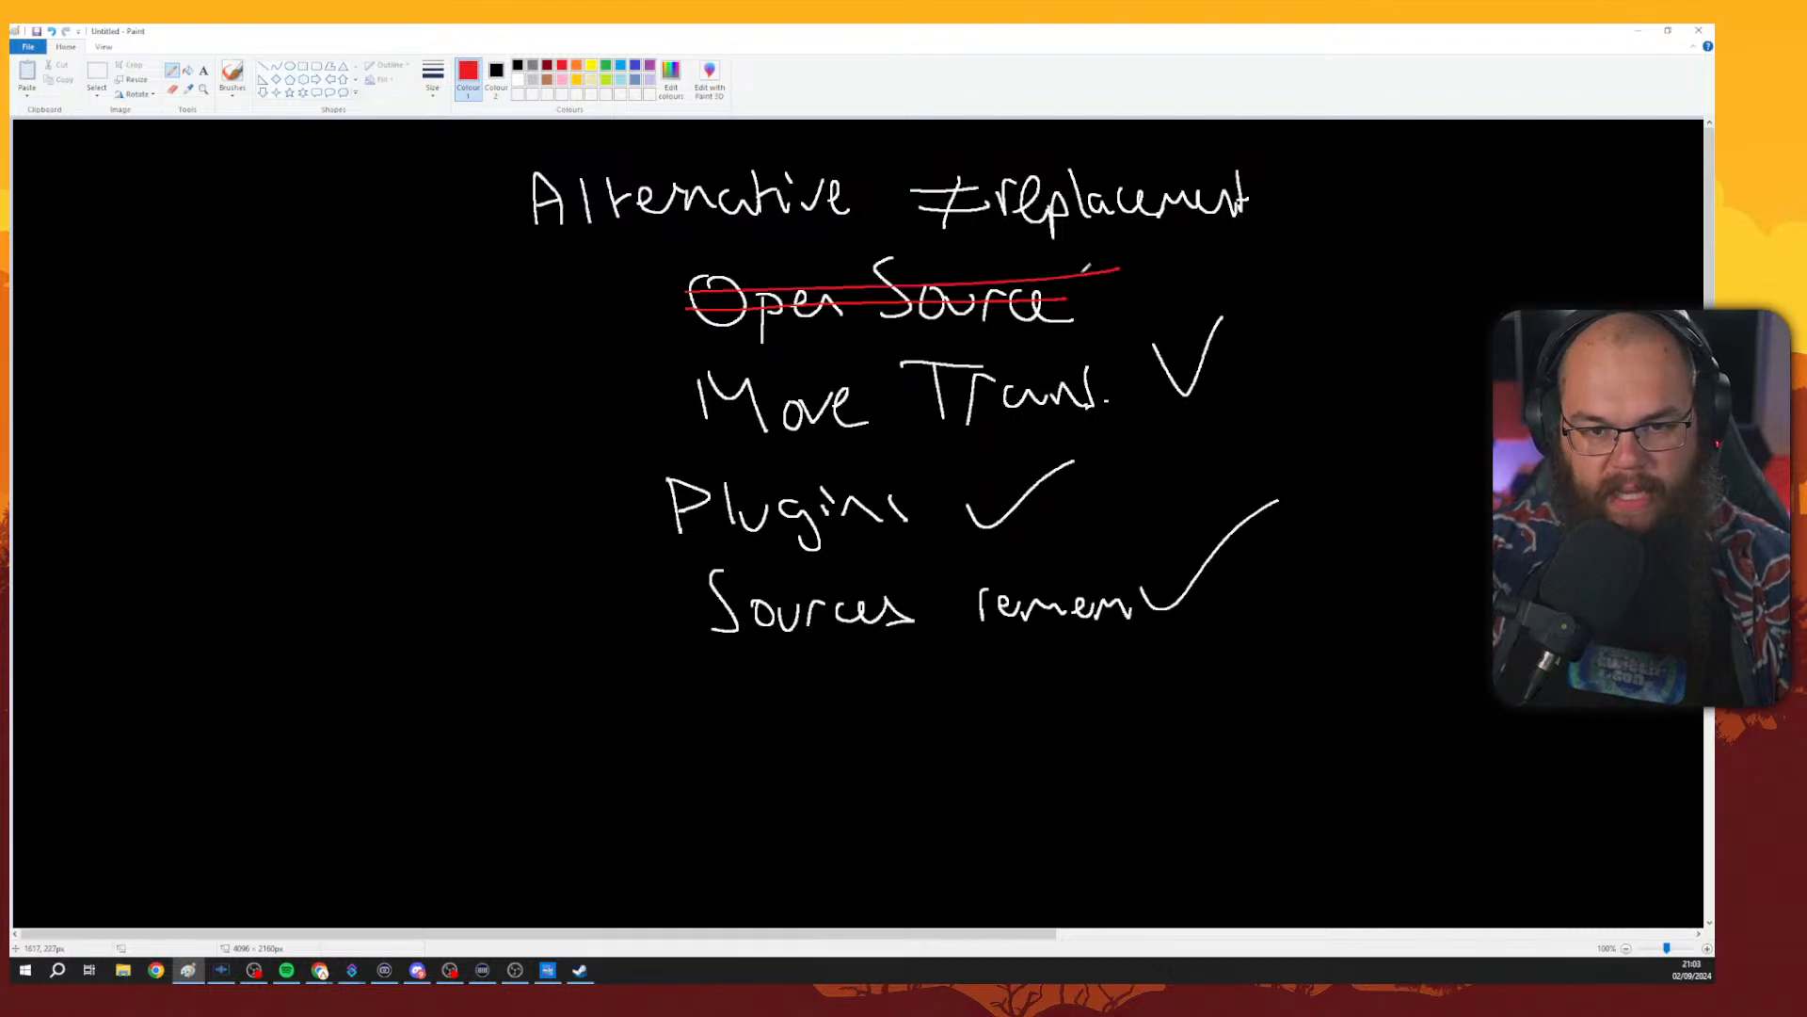
left_click(518, 80)
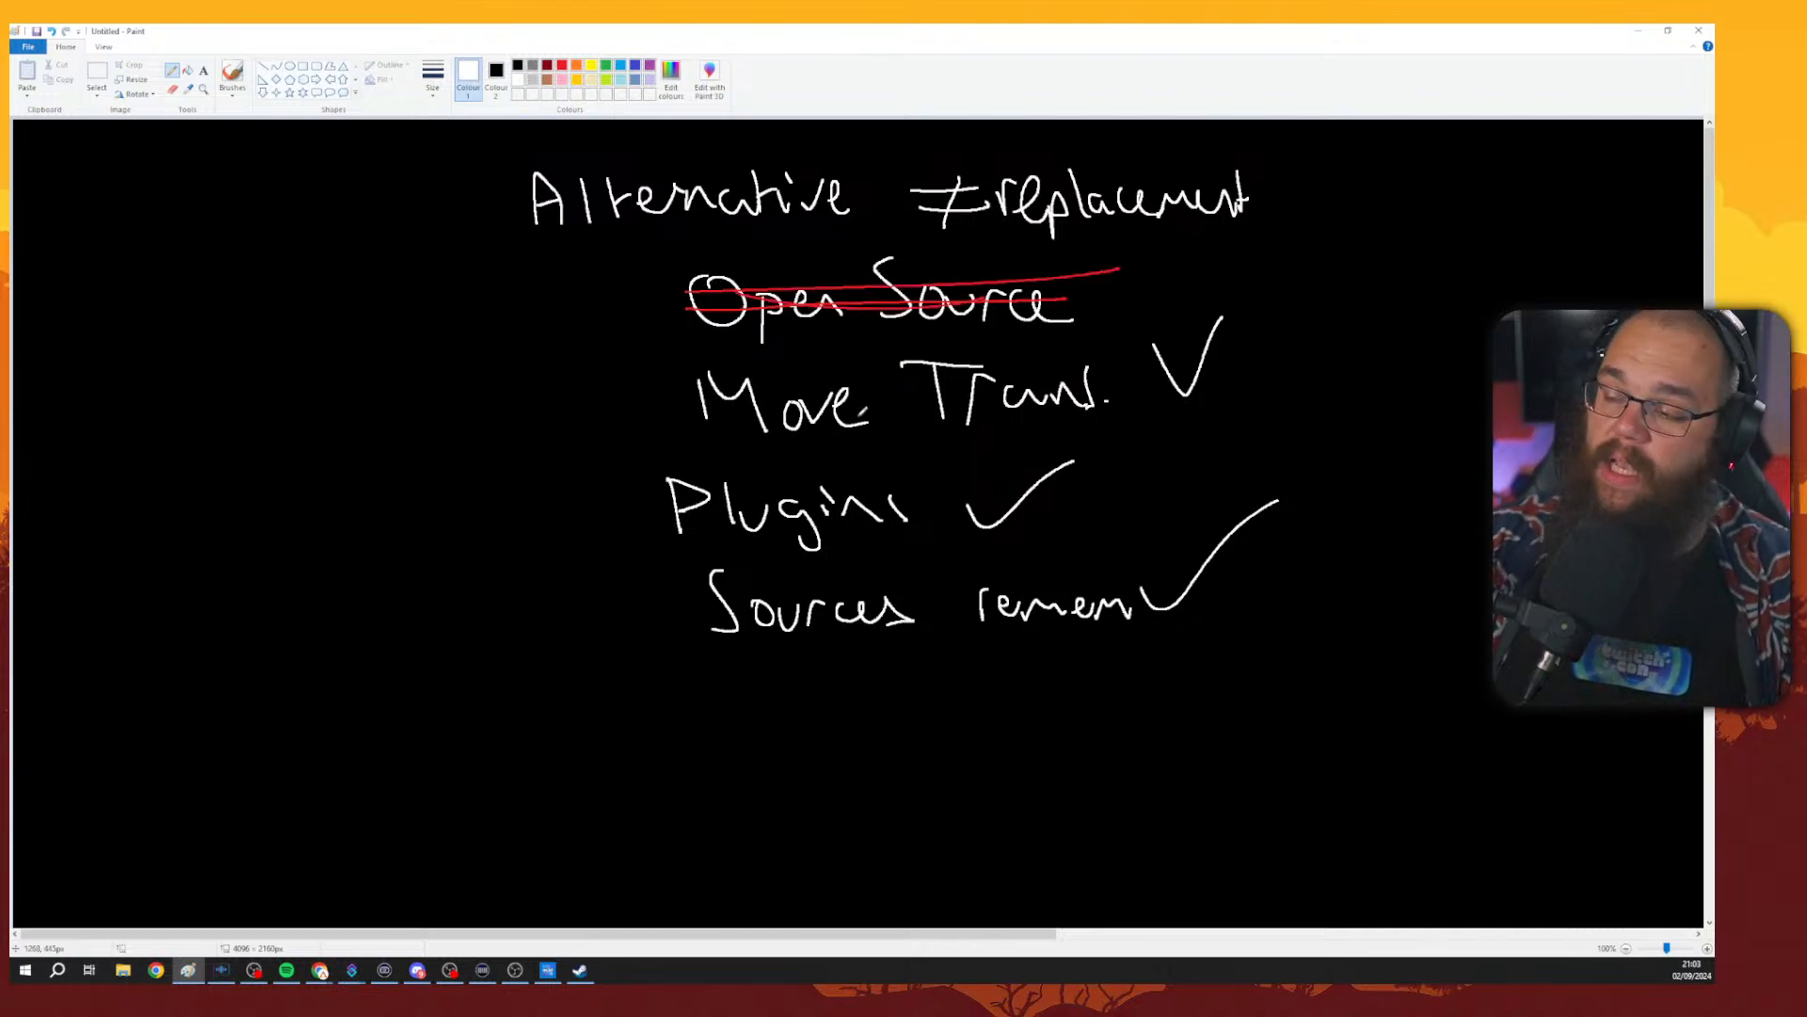
Write 'Plugins for Meld' on a new line below the list.
left_click_drag(701, 688, 708, 679)
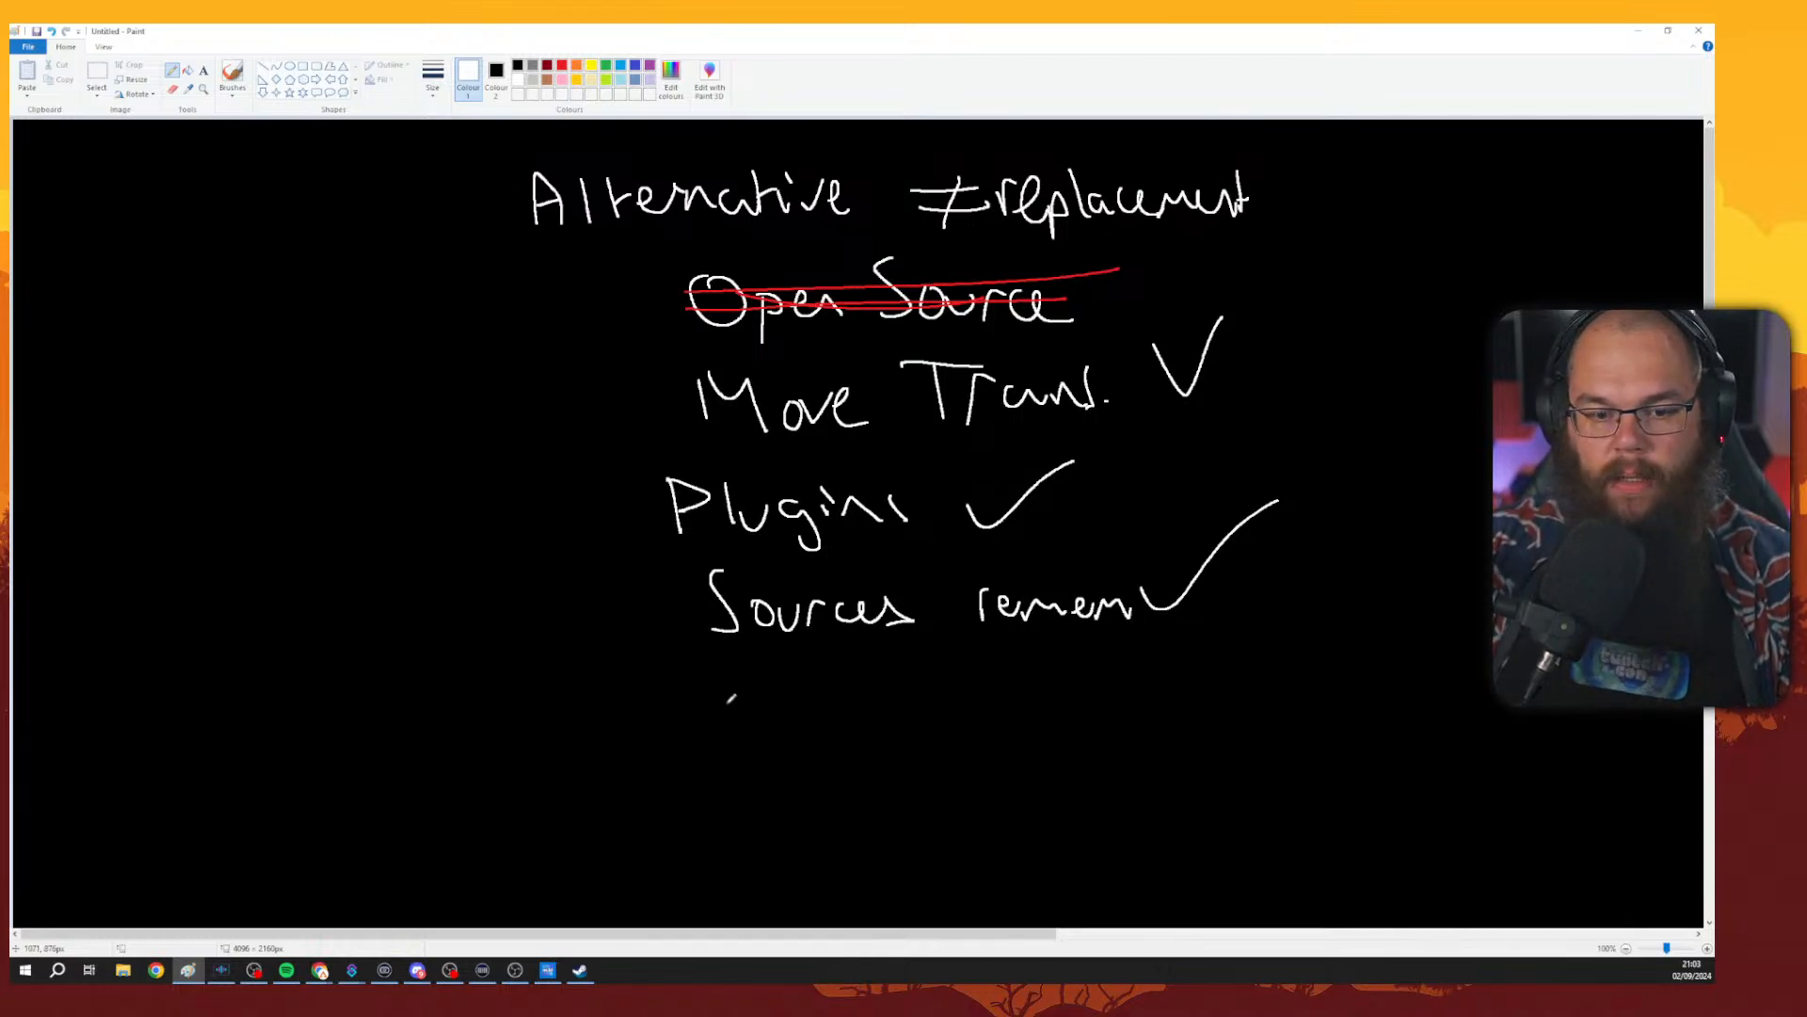
mouse_move(730, 674)
left_mouse_down()
mouse_move(757, 732)
mouse_move(720, 679)
mouse_move(811, 723)
mouse_move(850, 703)
mouse_move(875, 735)
mouse_move(842, 758)
mouse_move(885, 694)
mouse_move(913, 715)
mouse_move(922, 699)
mouse_move(925, 720)
mouse_move(982, 672)
mouse_move(965, 737)
mouse_move(1033, 709)
mouse_move(1037, 672)
mouse_move(1082, 716)
mouse_move(1151, 684)
mouse_move(1153, 713)
mouse_move(1177, 663)
mouse_move(1184, 707)
left_mouse_up()
left_click(882, 697)
left_click(1038, 670)
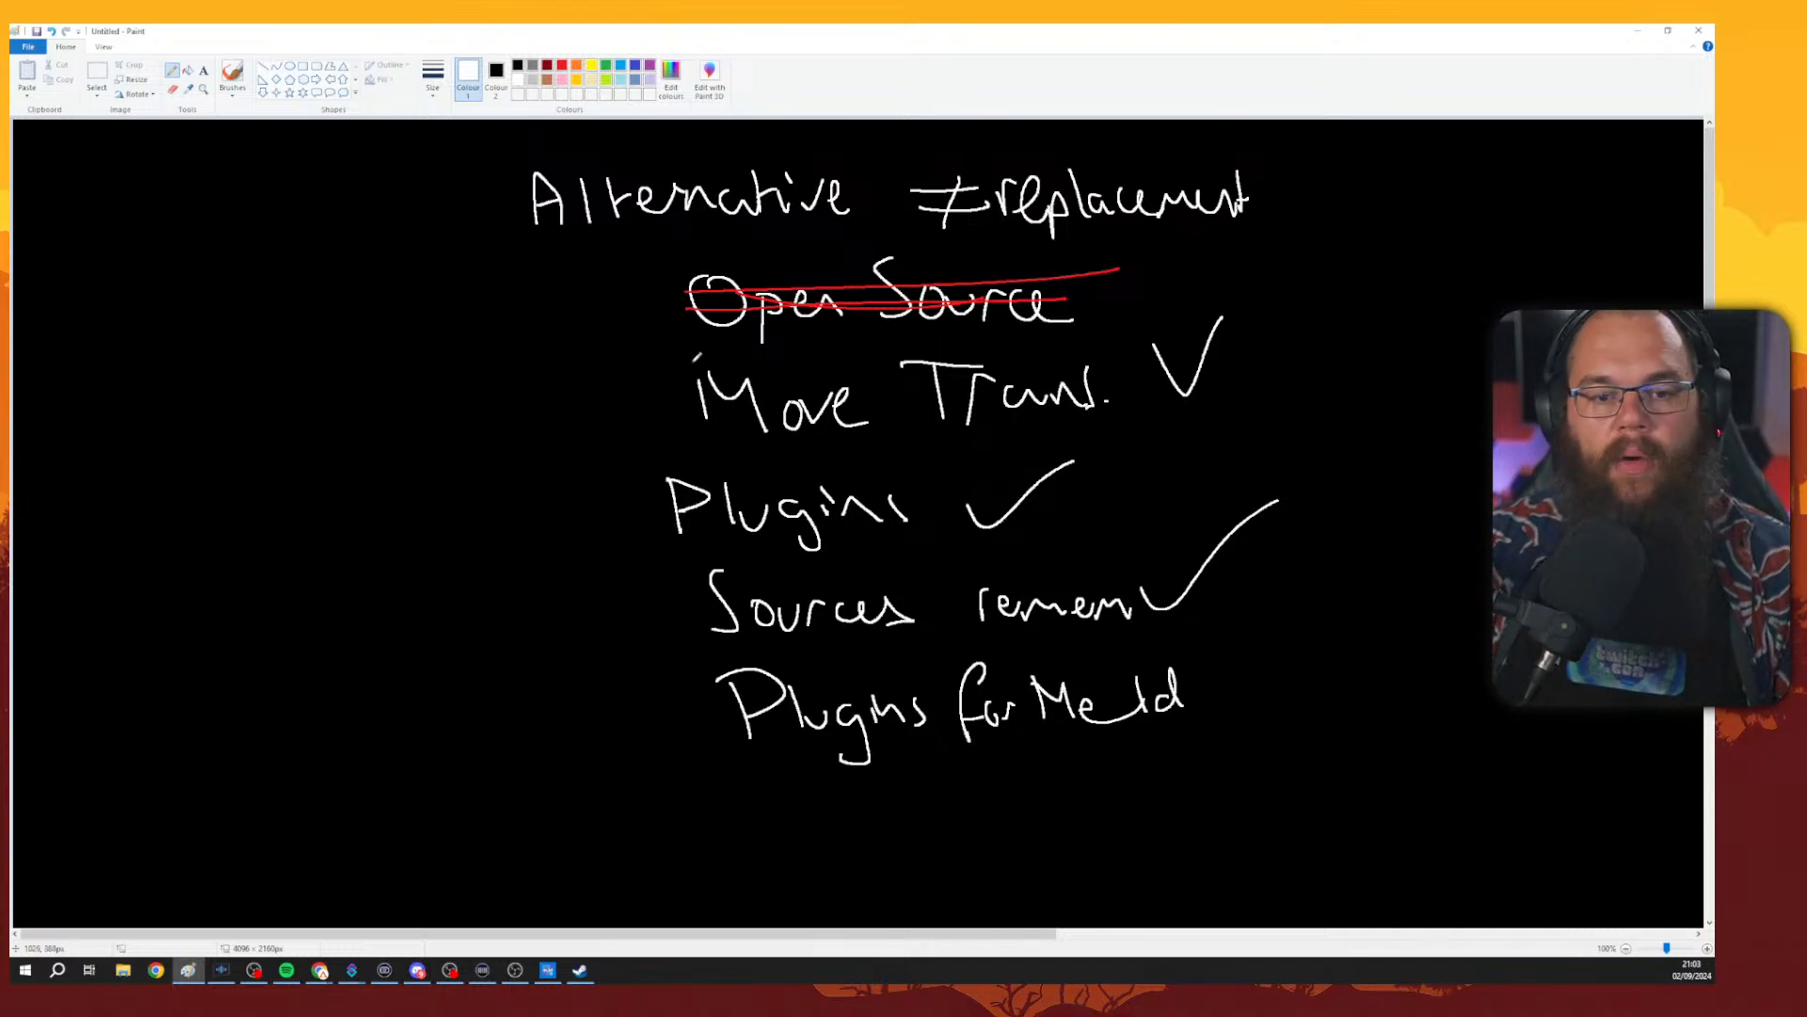
Draw a curved arrow from 'Open Source' down to 'Plugins for Meld' and three dollar signs beneath it.
mouse_move(641, 299)
left_mouse_down()
mouse_move(599, 365)
mouse_move(593, 580)
mouse_move(711, 701)
mouse_move(694, 710)
left_mouse_up()
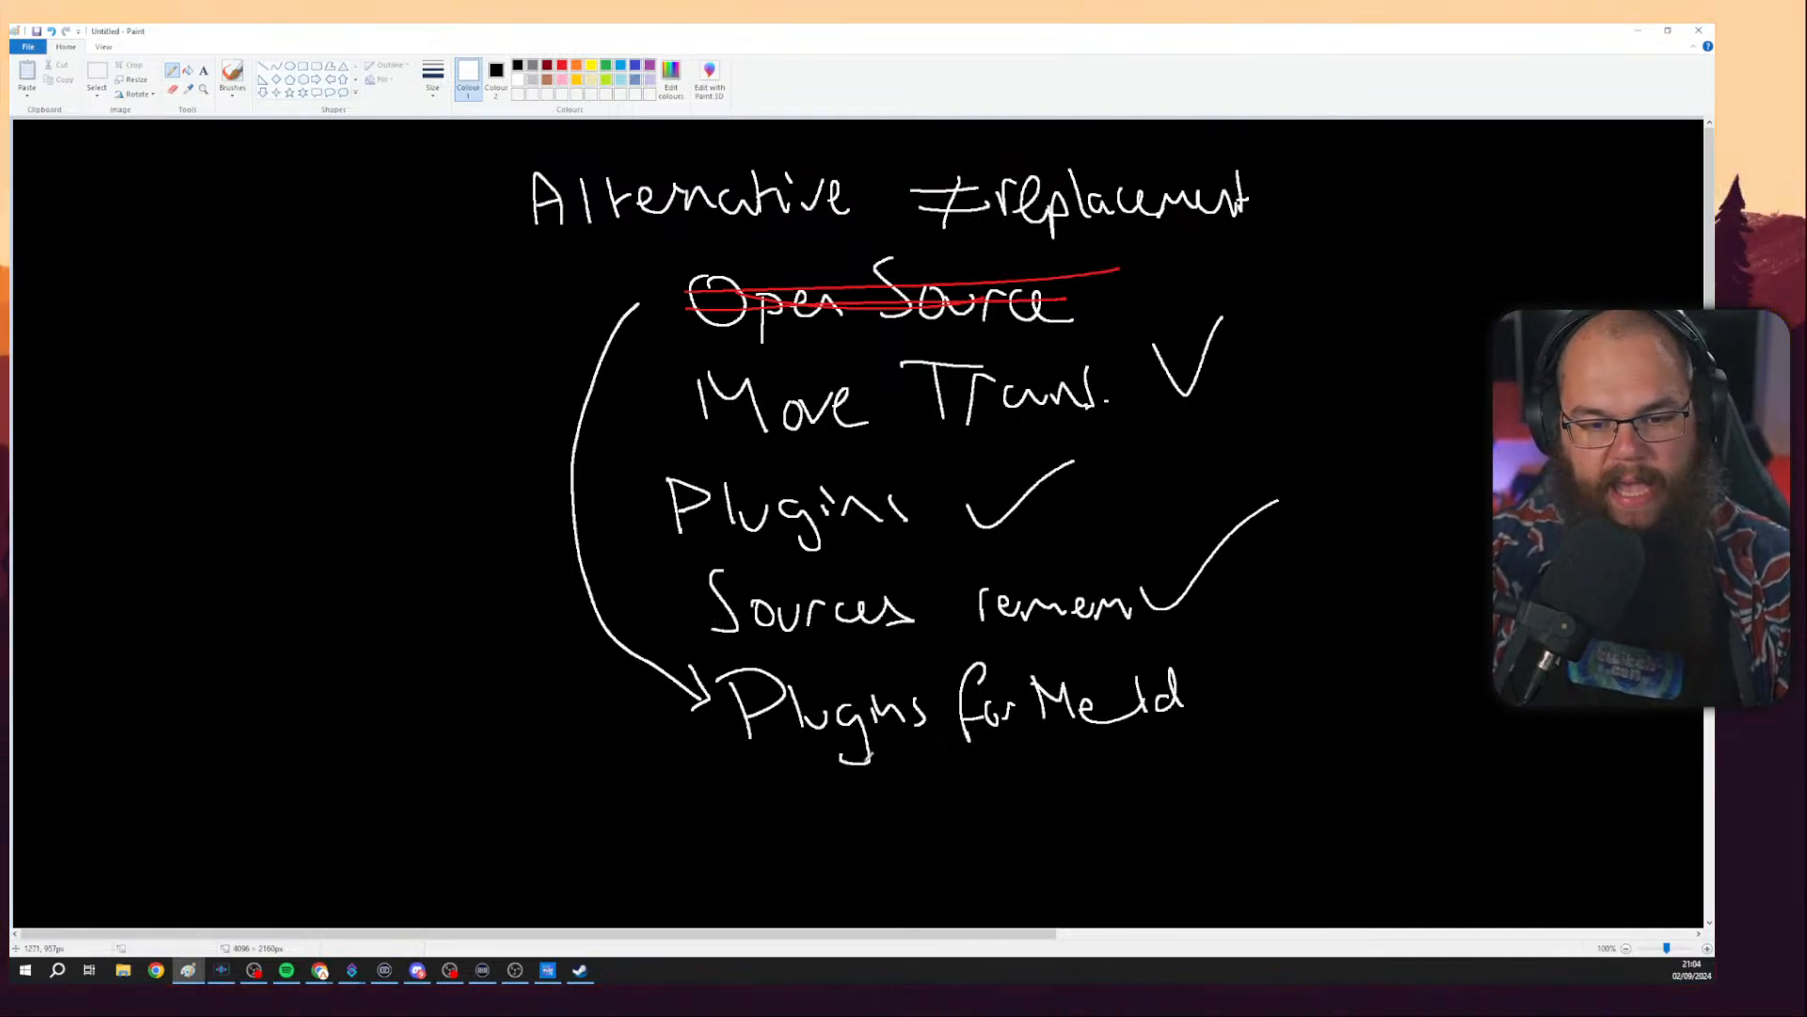
mouse_move(869, 793)
left_mouse_down()
mouse_move(825, 784)
mouse_move(815, 859)
mouse_move(837, 780)
mouse_move(850, 881)
left_mouse_up()
left_click_drag(852, 783, 866, 877)
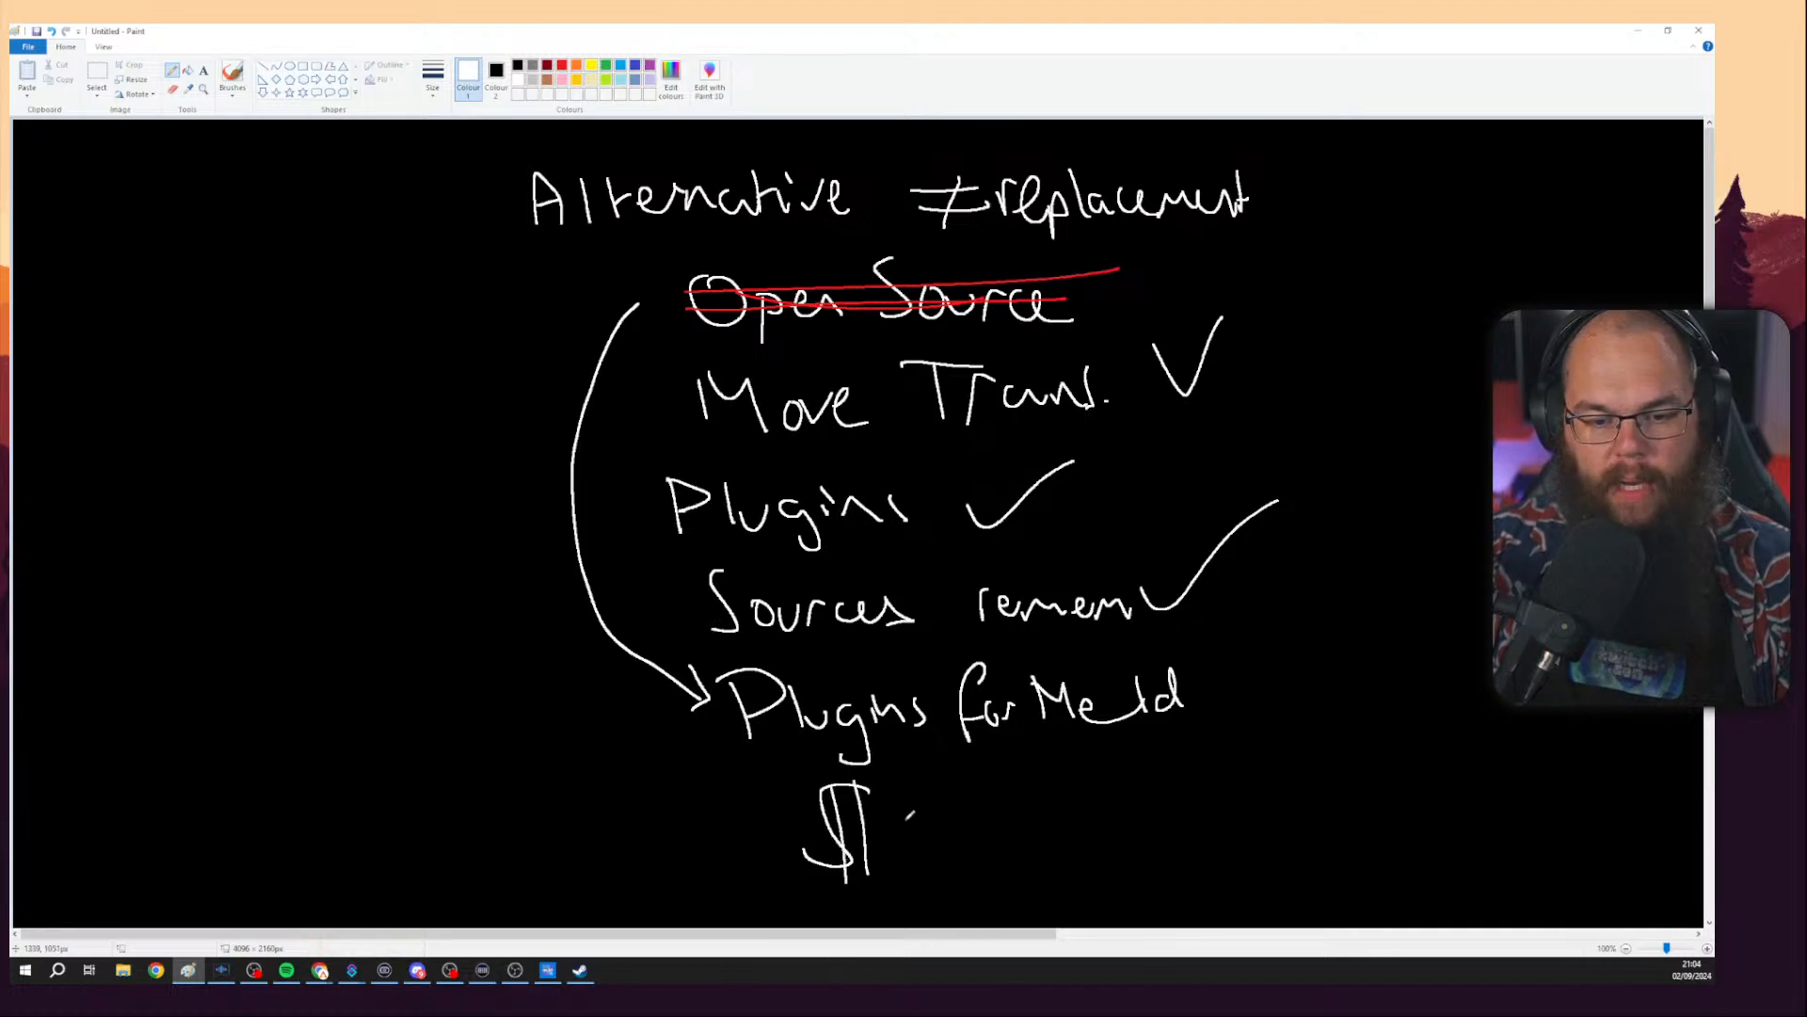
left_click_drag(979, 787, 926, 868)
mouse_move(934, 773)
left_mouse_down()
mouse_move(949, 875)
mouse_move(970, 876)
left_mouse_up()
mouse_move(1049, 774)
left_mouse_down()
mouse_move(1095, 858)
mouse_move(1026, 875)
left_mouse_up()
left_click_drag(1052, 787, 1062, 878)
left_click_drag(1064, 772, 1082, 878)
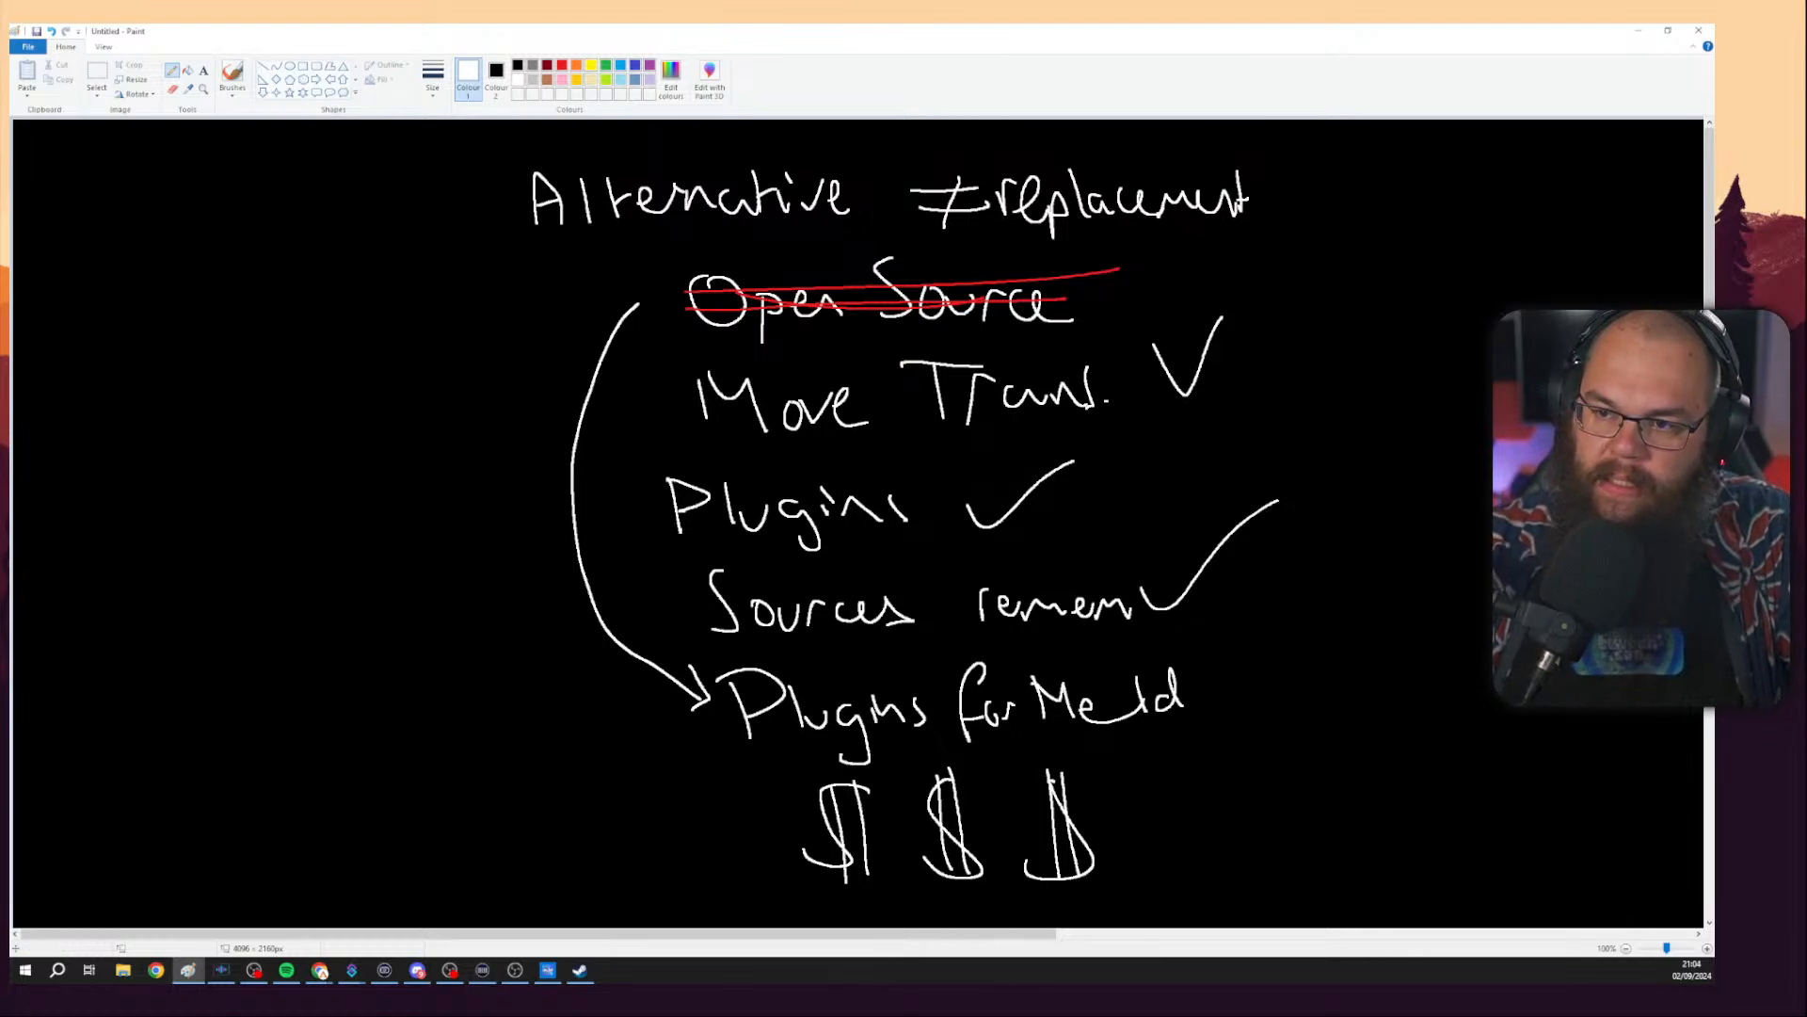
Switch to the browser and look over the Meld Studio homepage and the audio mixer release notes tab.
key("alt+Tab")
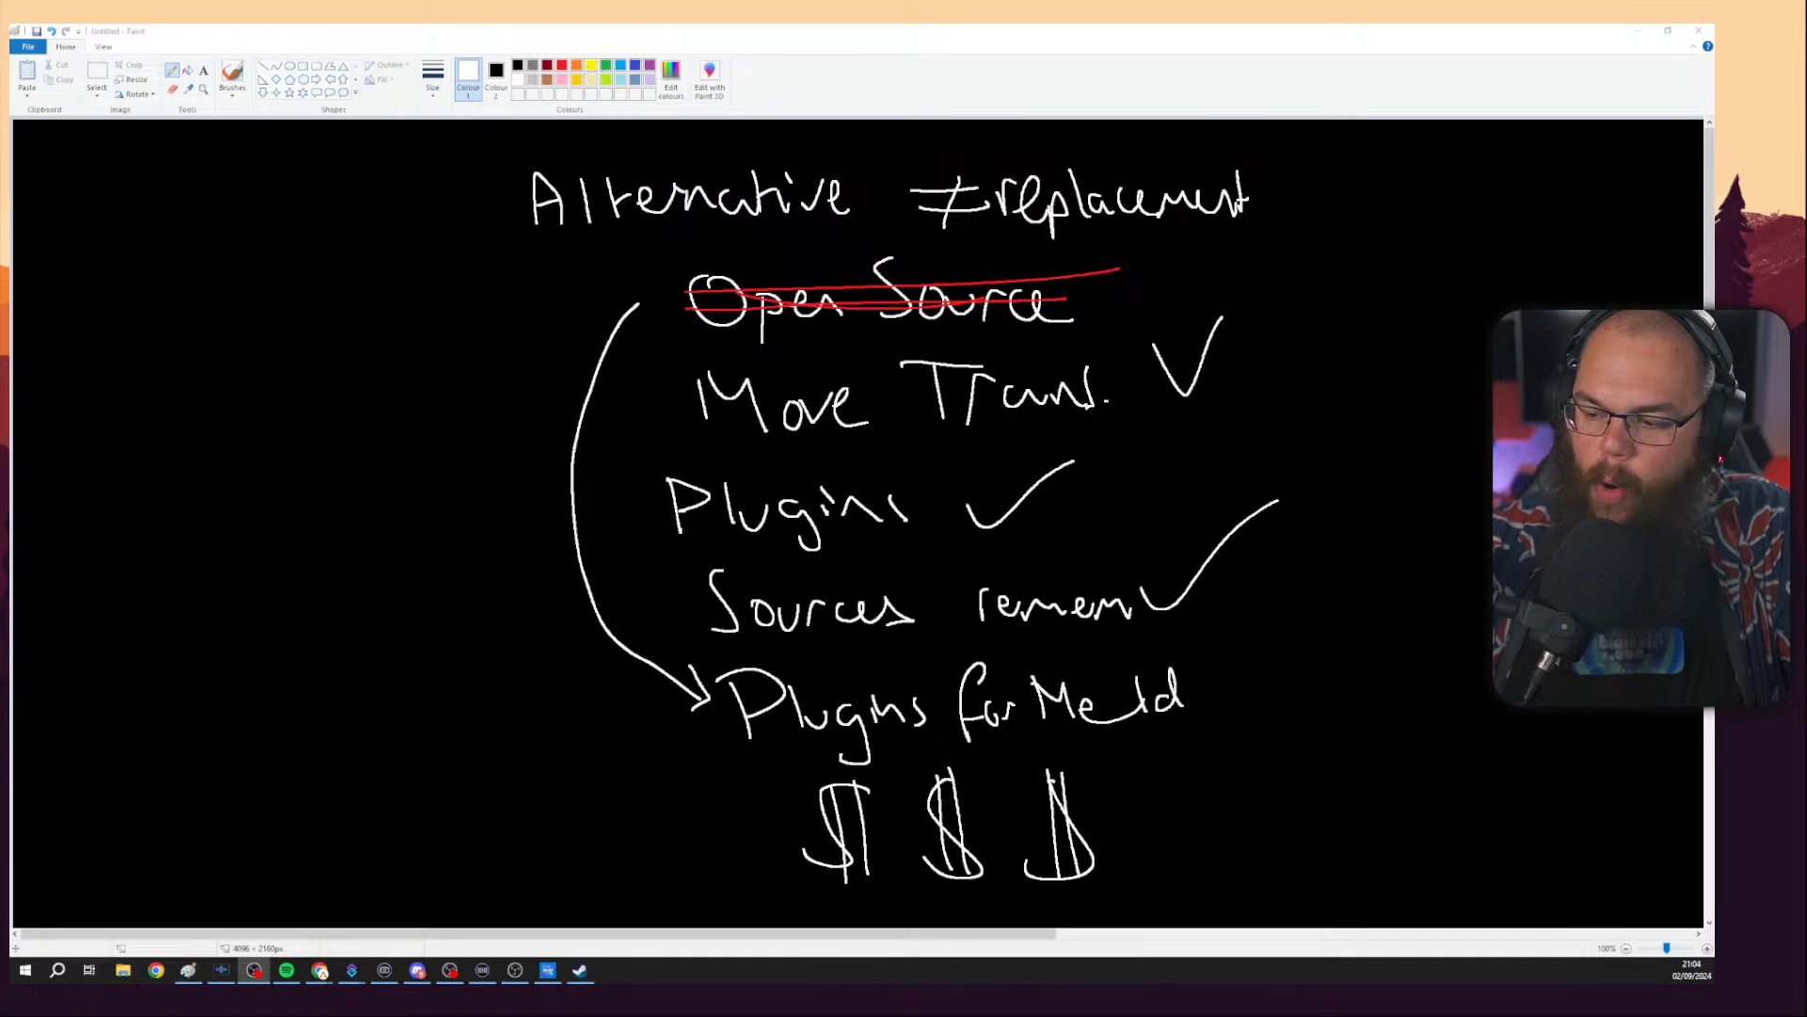
left_click(548, 970)
left_click(548, 970)
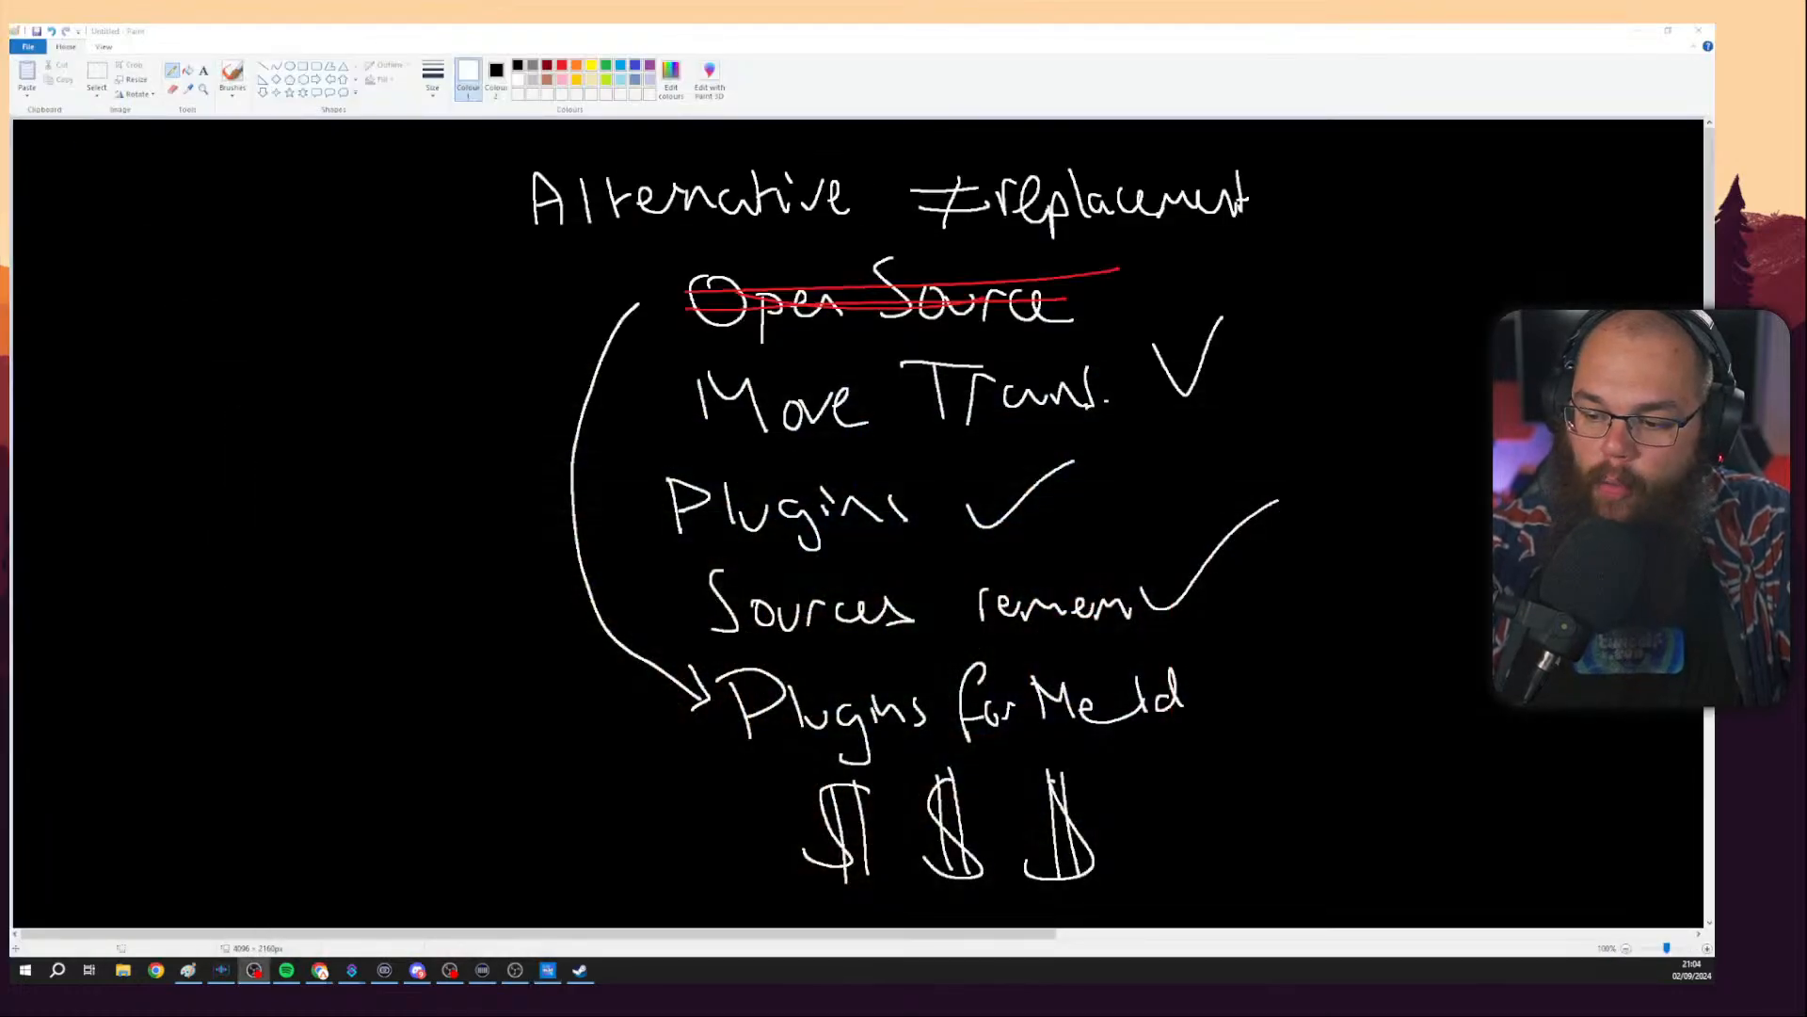
key("alt+Tab")
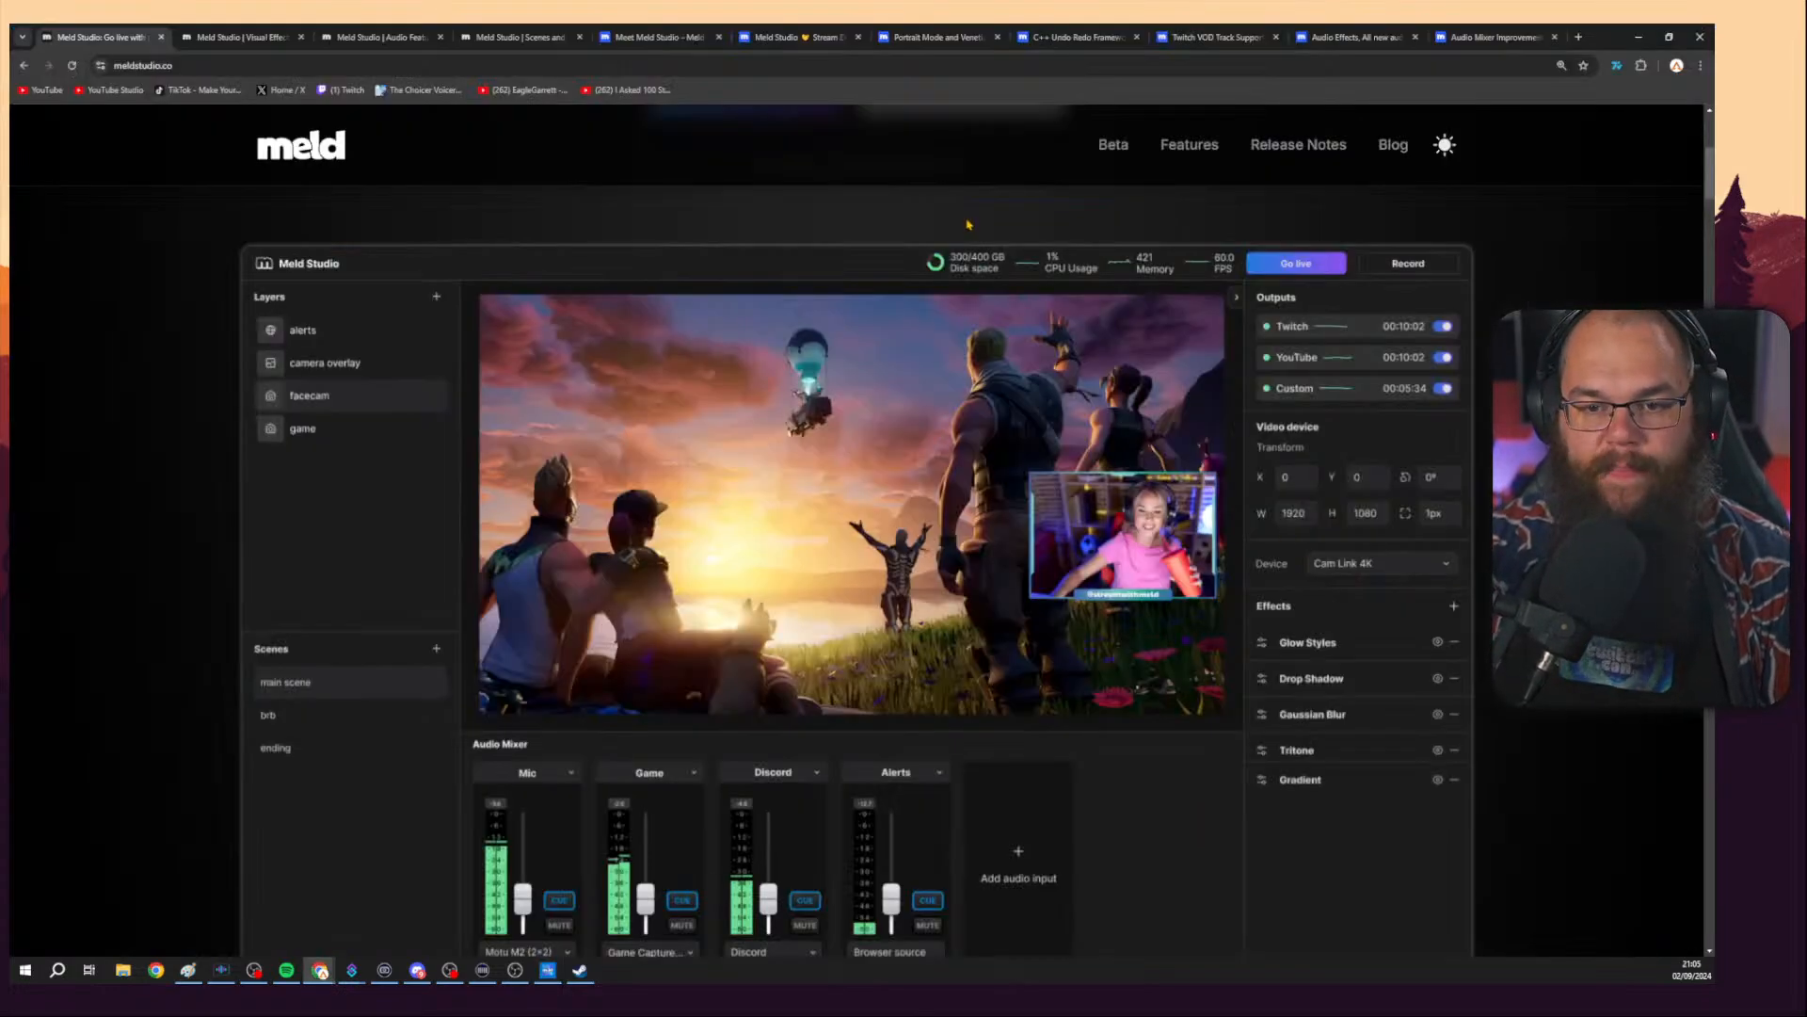
scroll(968, 224, "up", 5)
scroll(1040, 333, "down", 4)
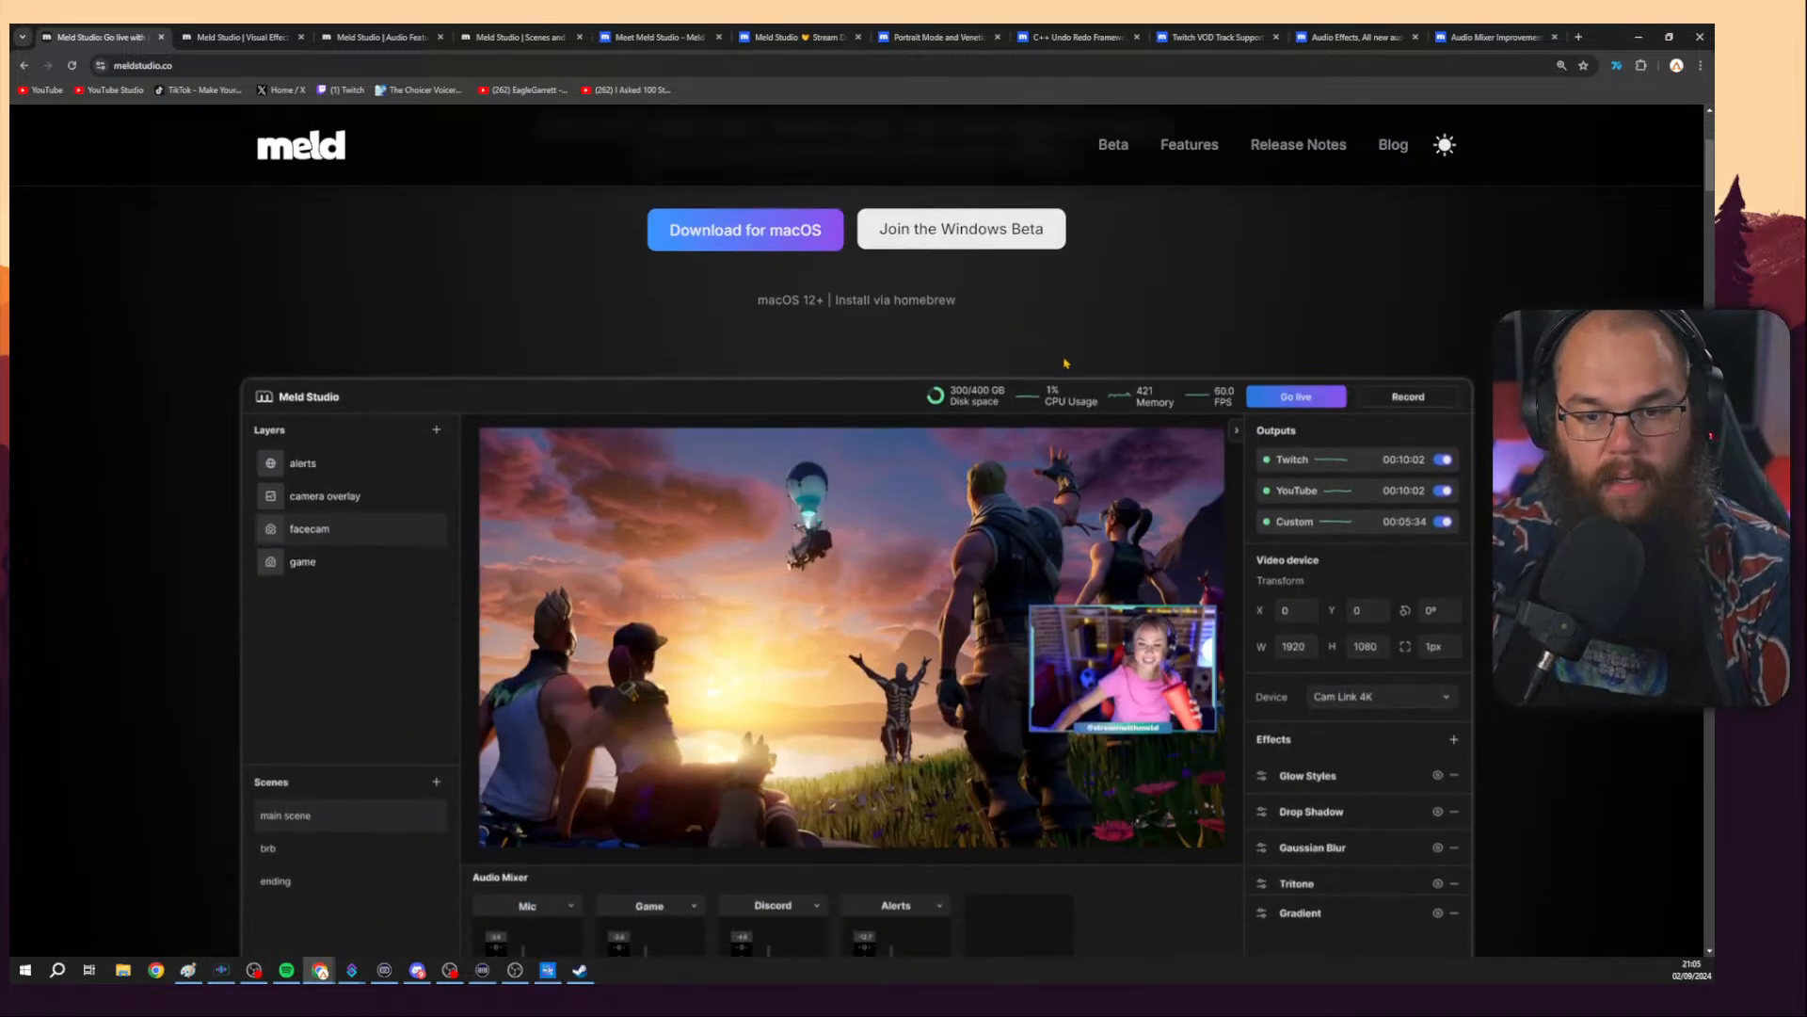
key("super+shift+h")
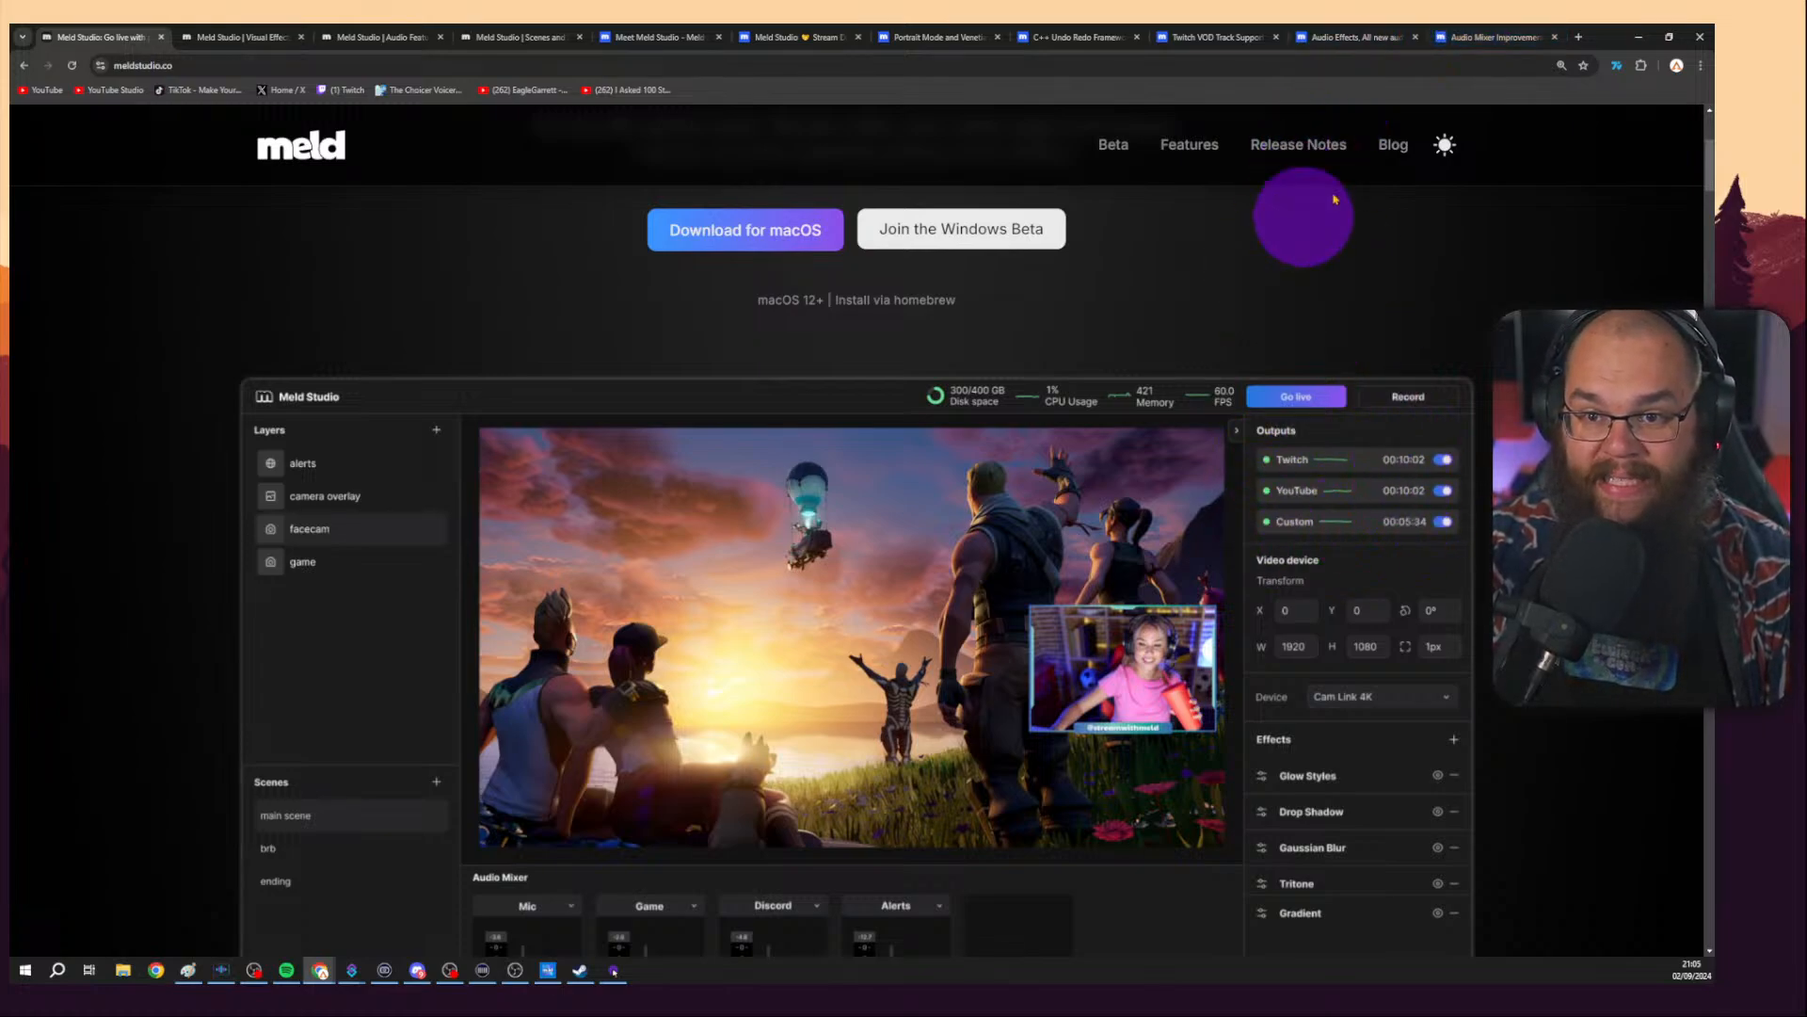
left_click(1494, 37)
scroll(1405, 565, "up", 2)
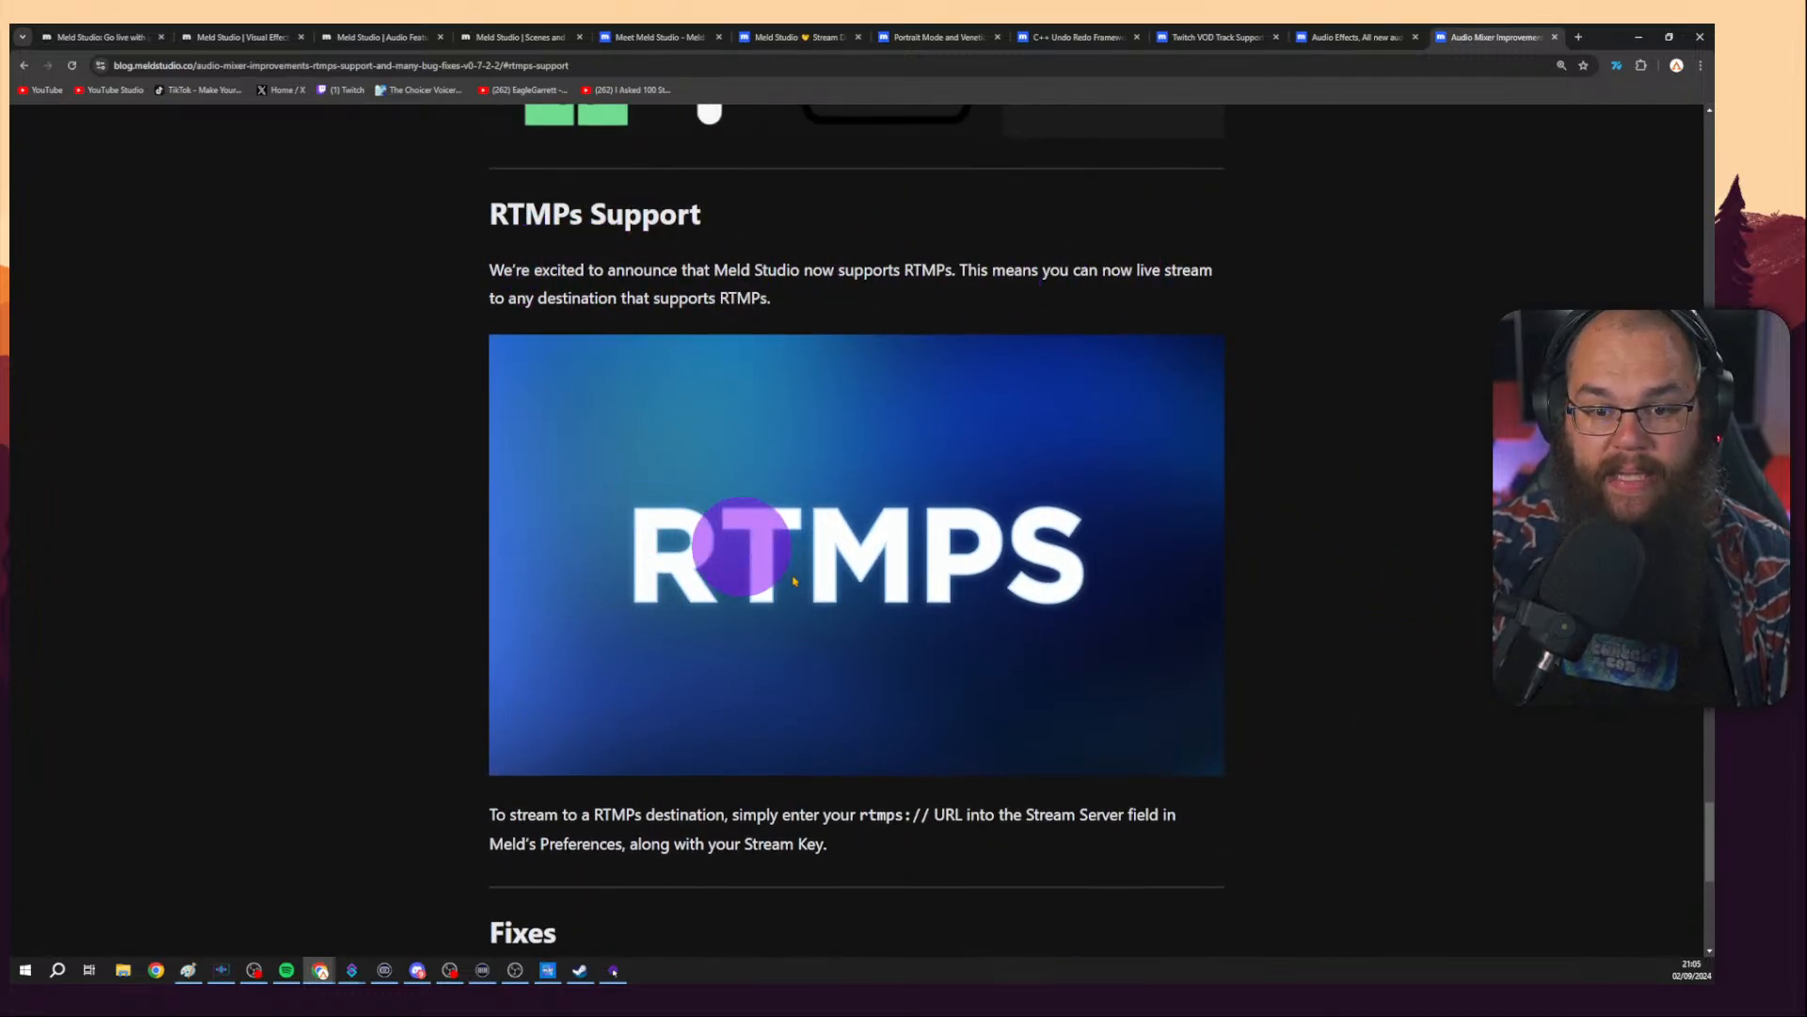
Scroll through the feature sections of the Meld Studio homepage.
left_click(100, 43)
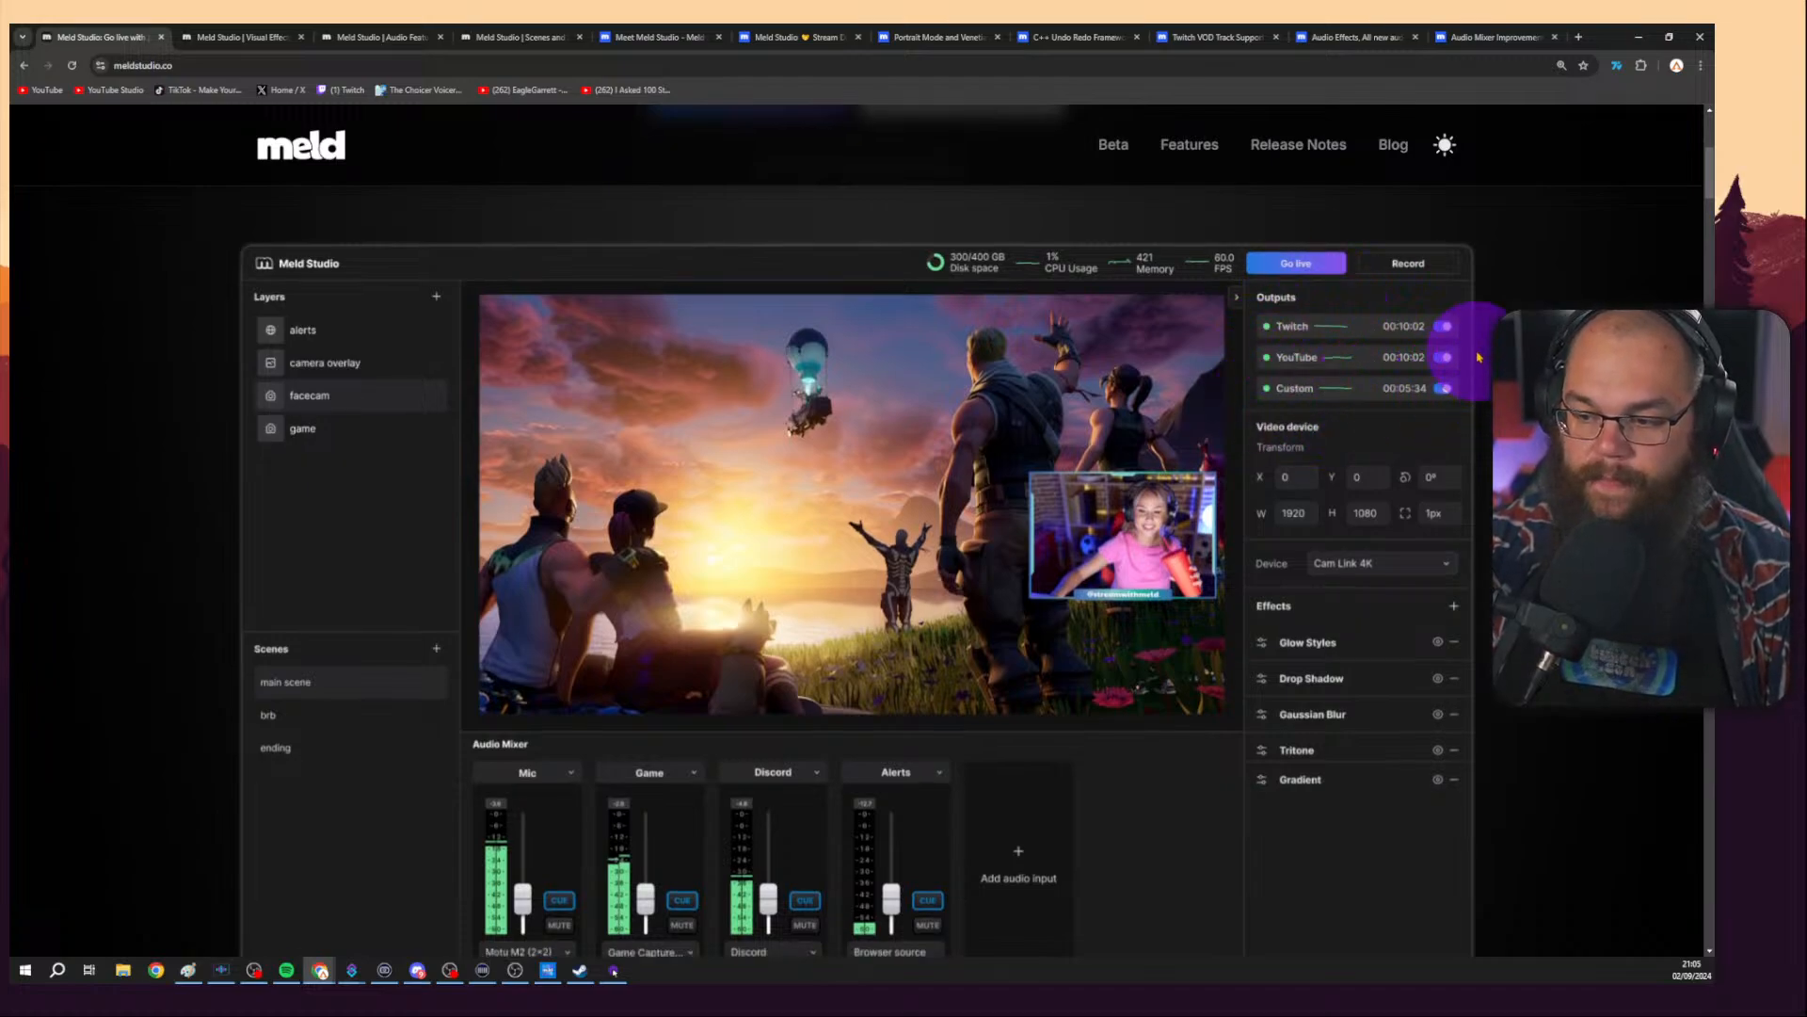
scroll(1479, 357, "down", 2)
scroll(856, 527, "down", 5)
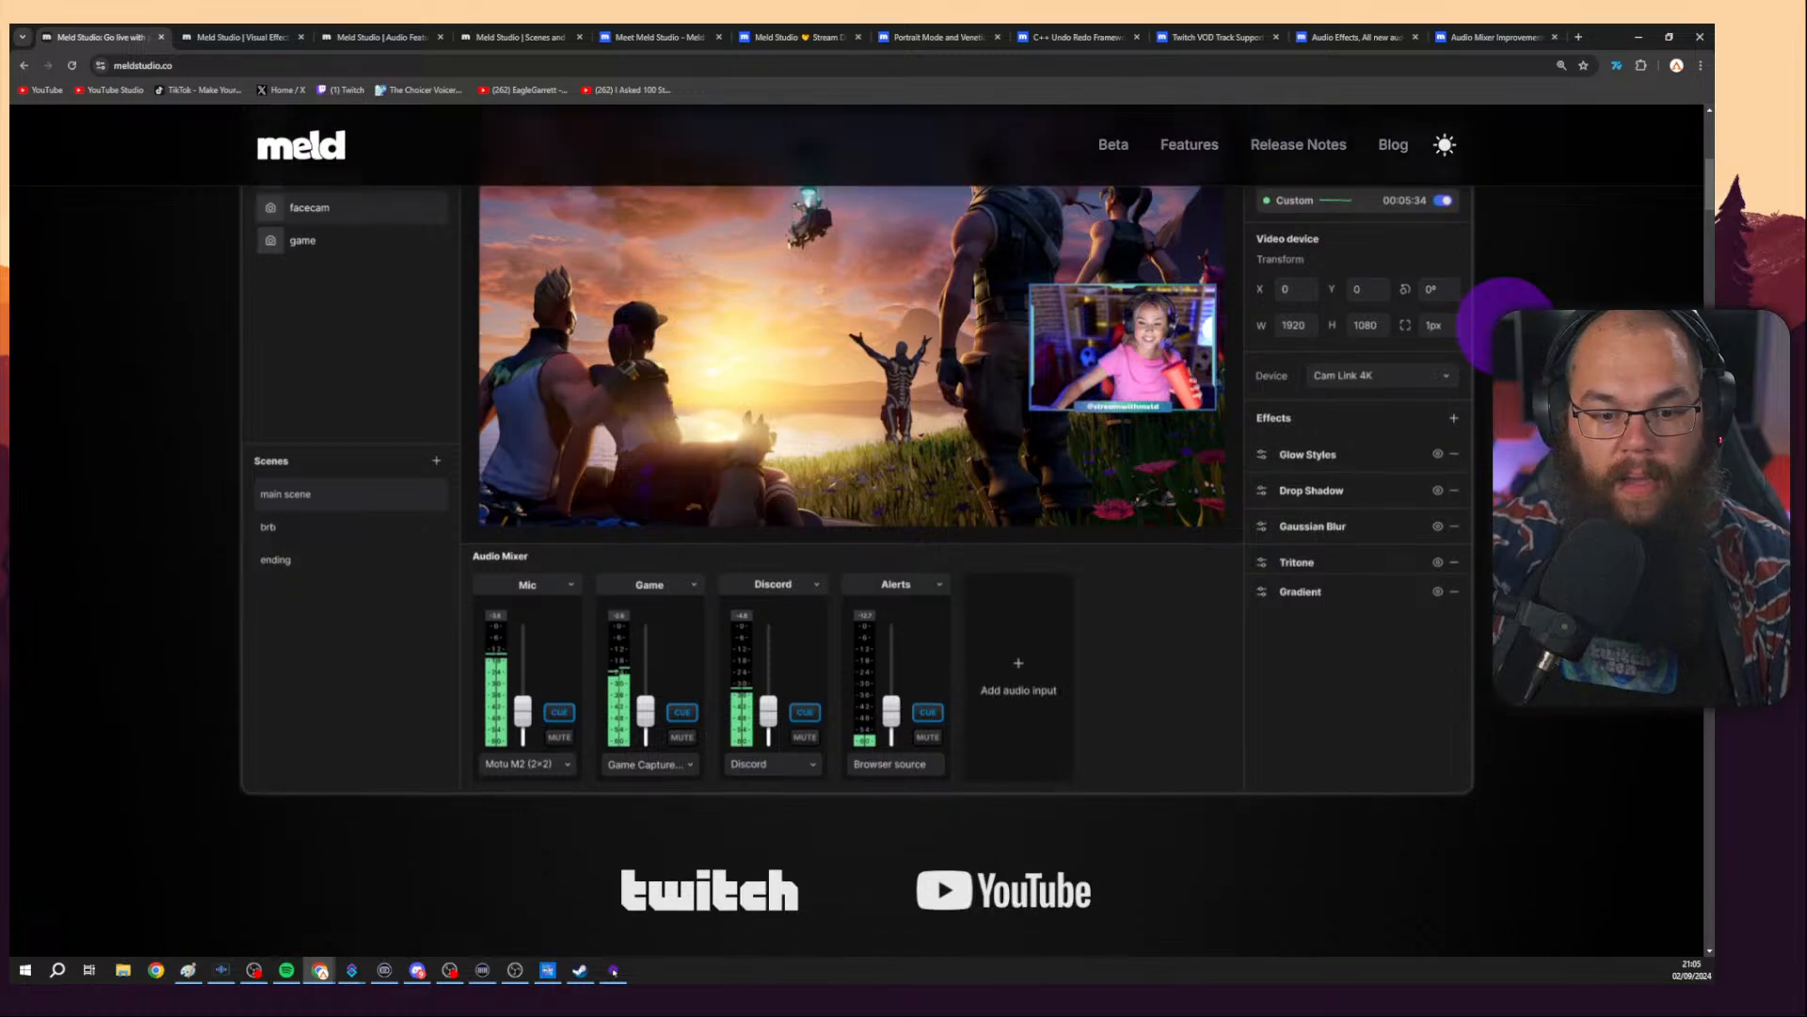
scroll(856, 527, "down", 9)
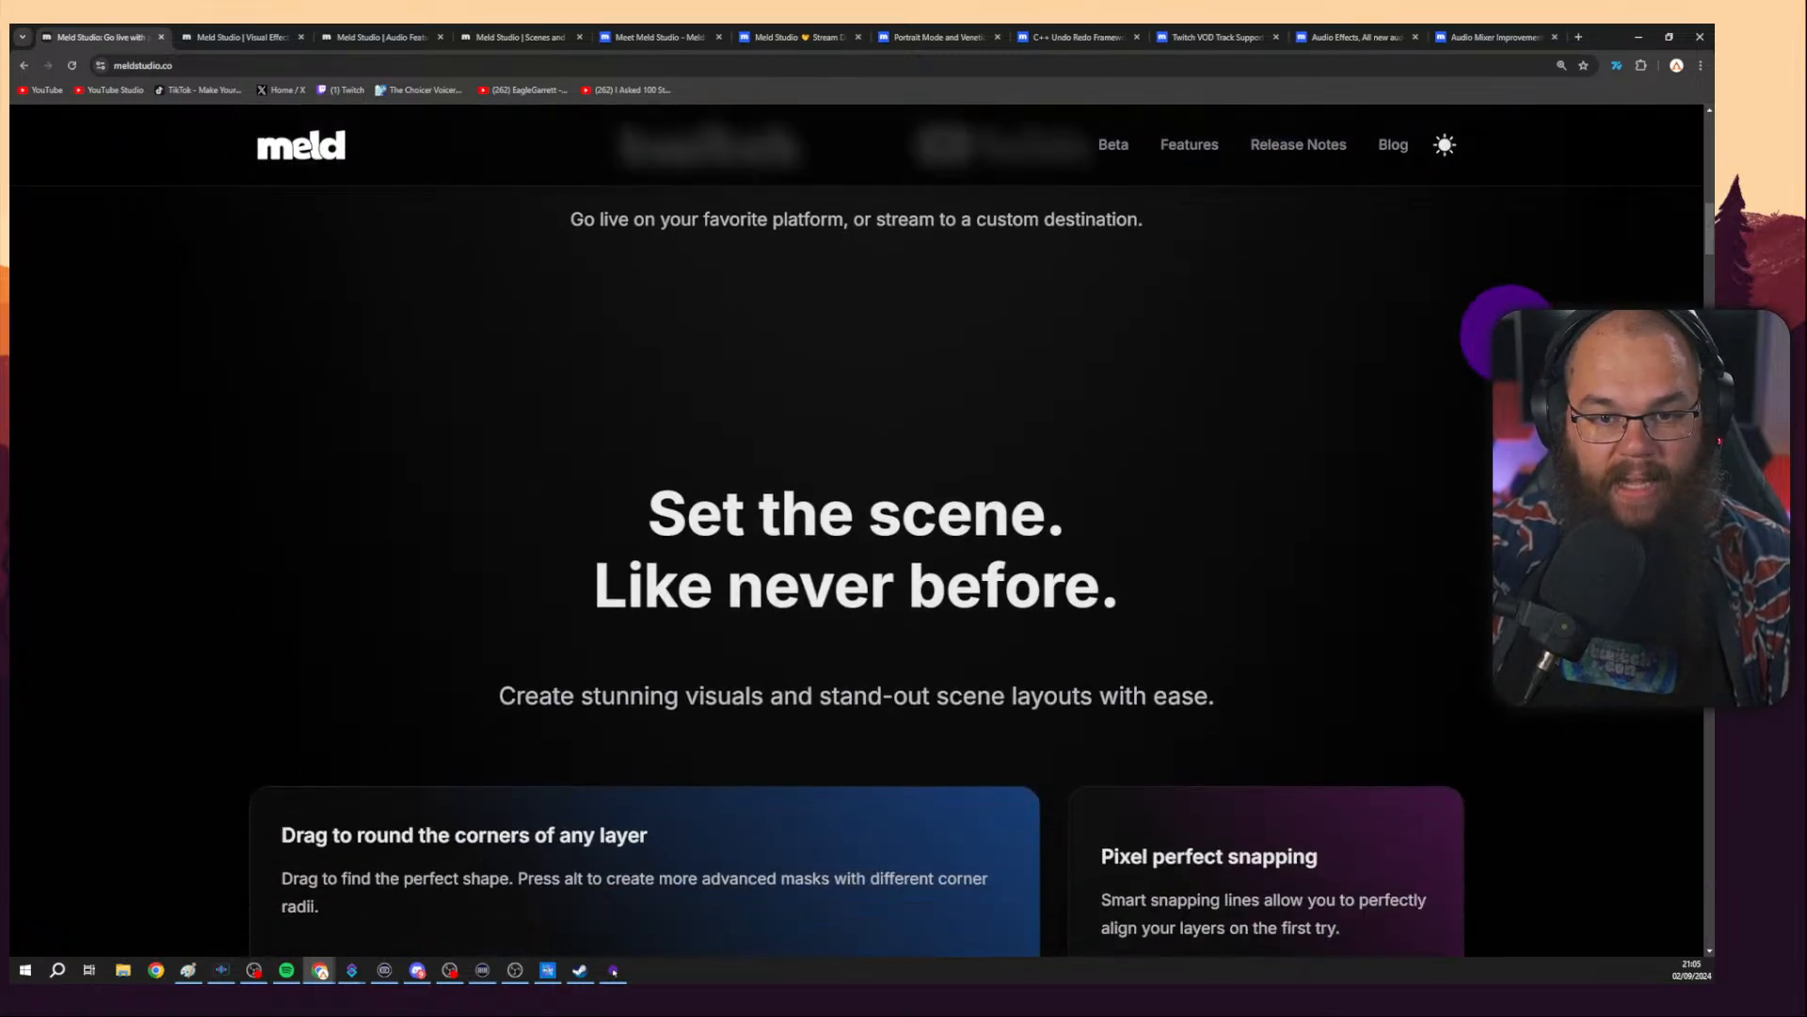
scroll(857, 527, "down", 1)
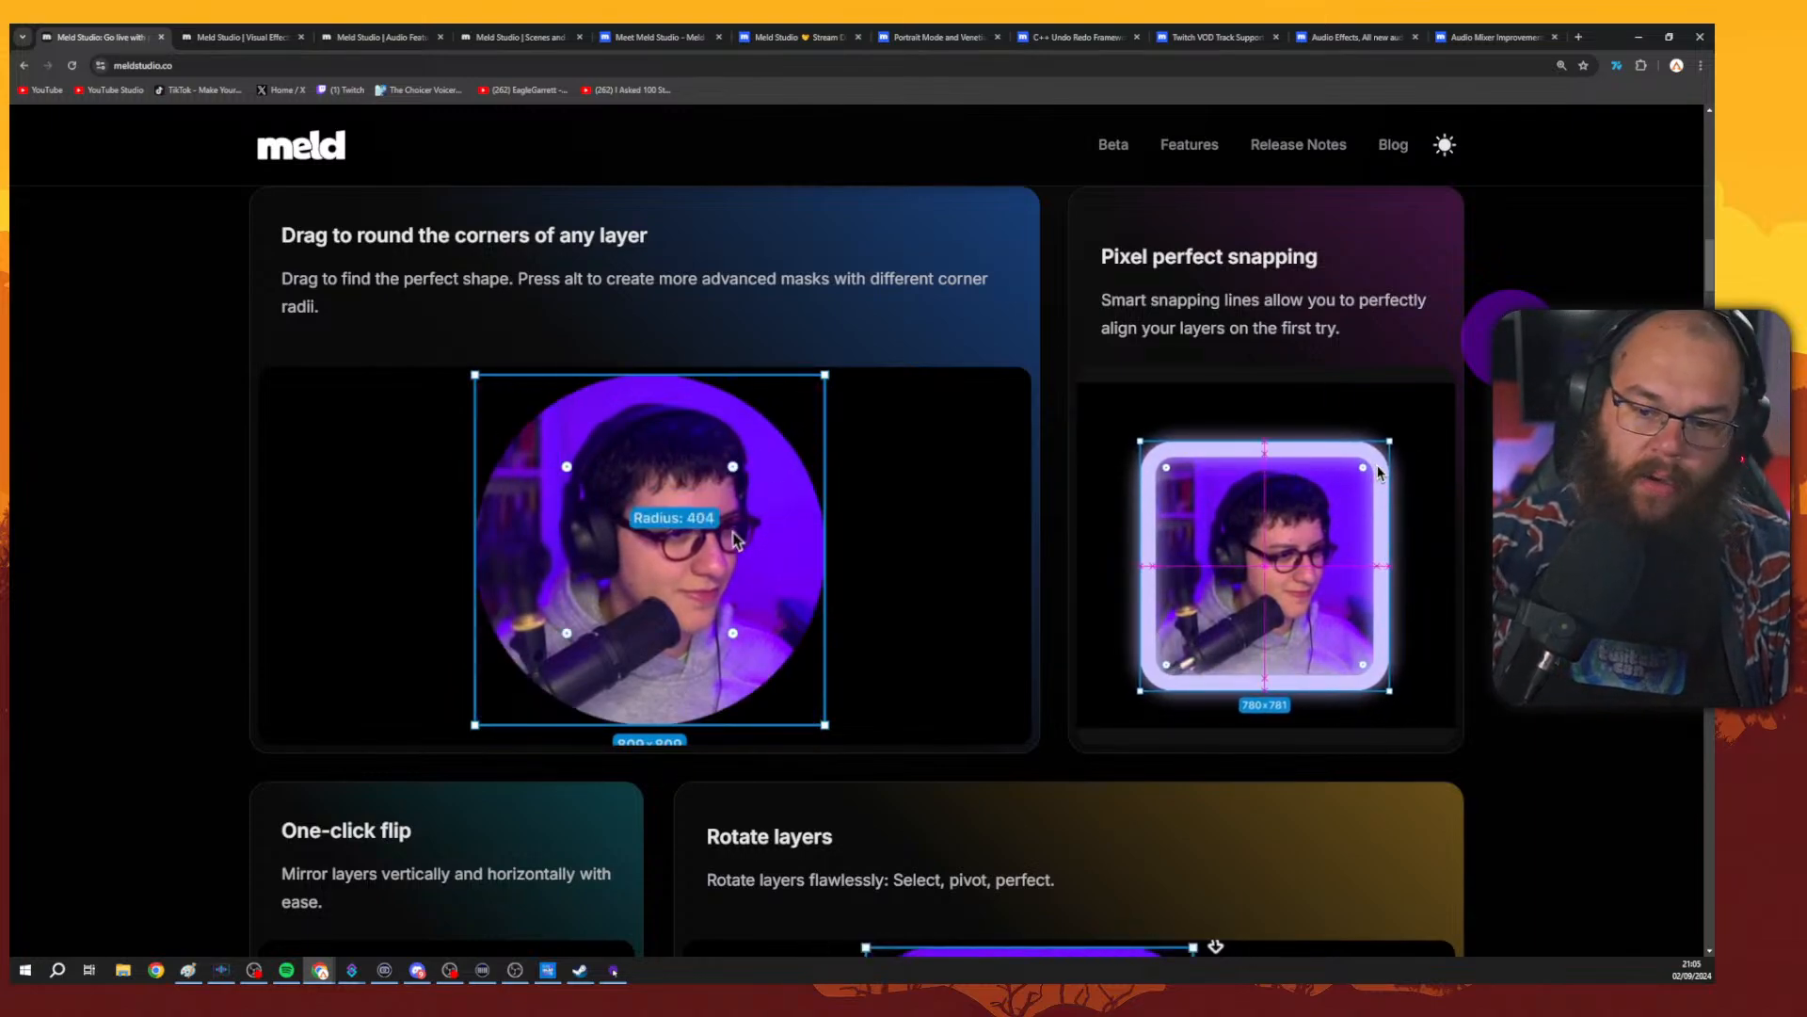
scroll(857, 527, "down", 1)
scroll(857, 527, "down", 10)
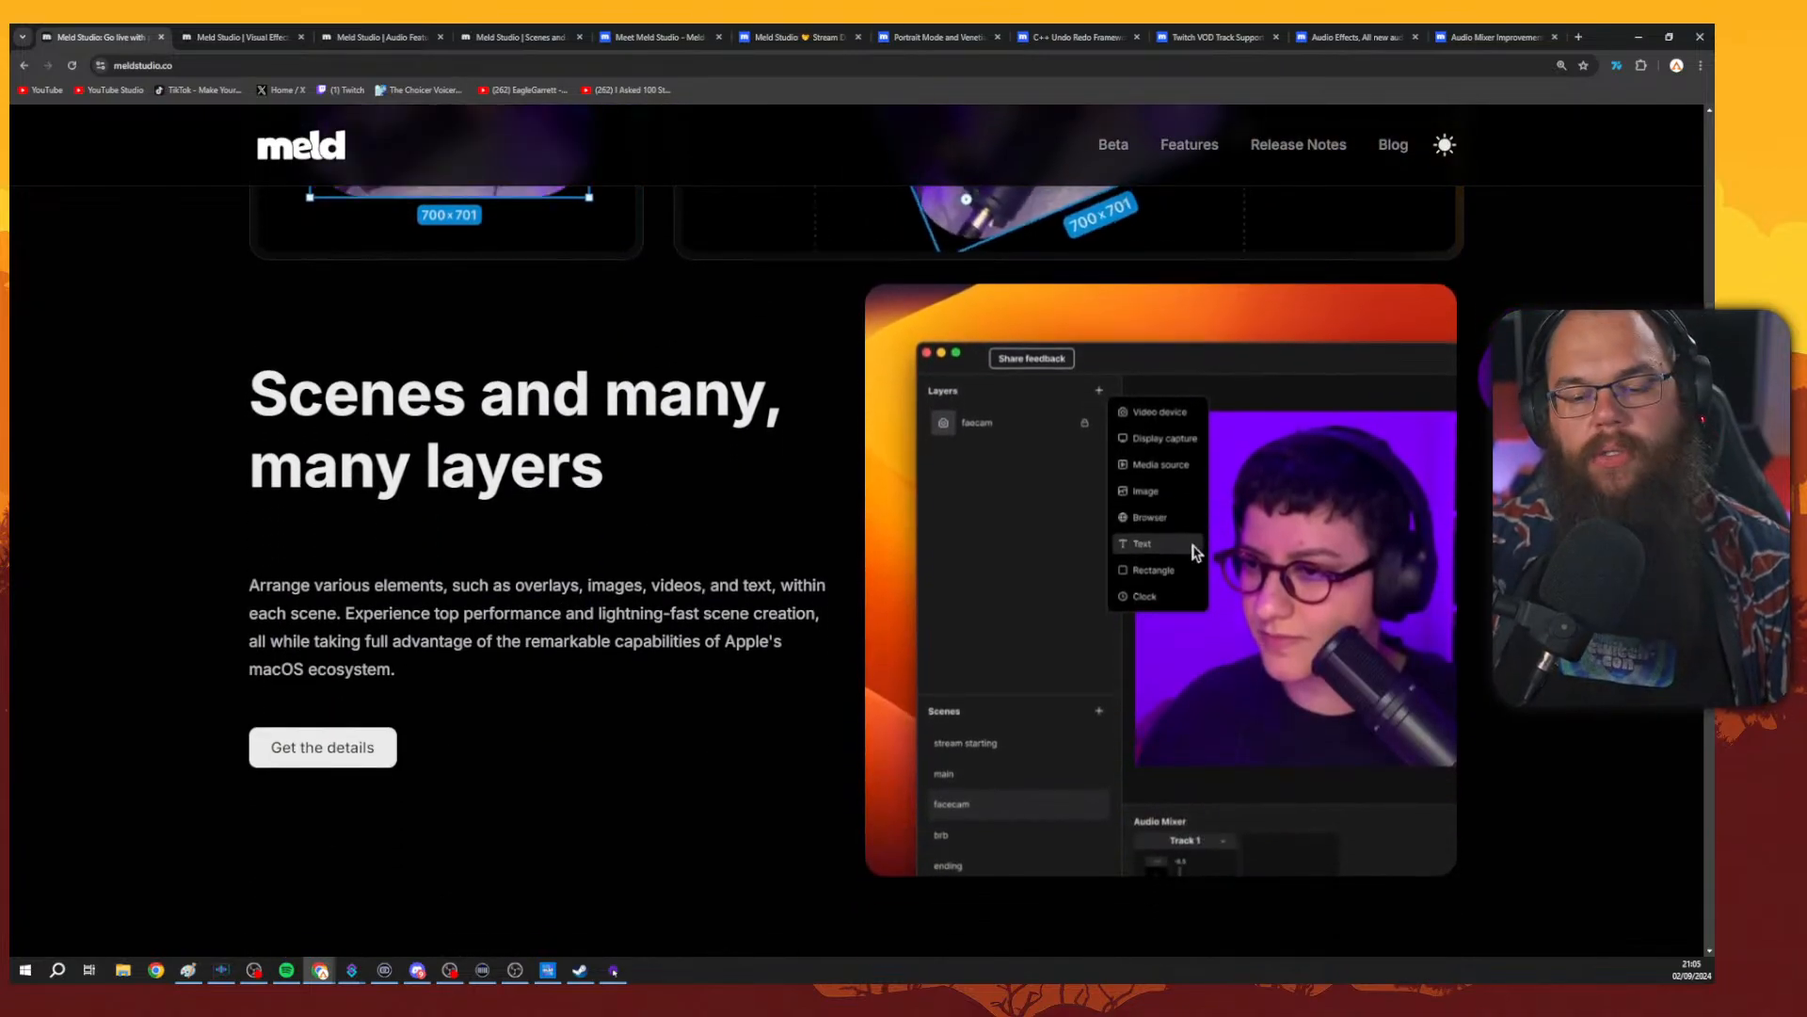
scroll(857, 527, "down", 3)
scroll(524, 176, "down", 14)
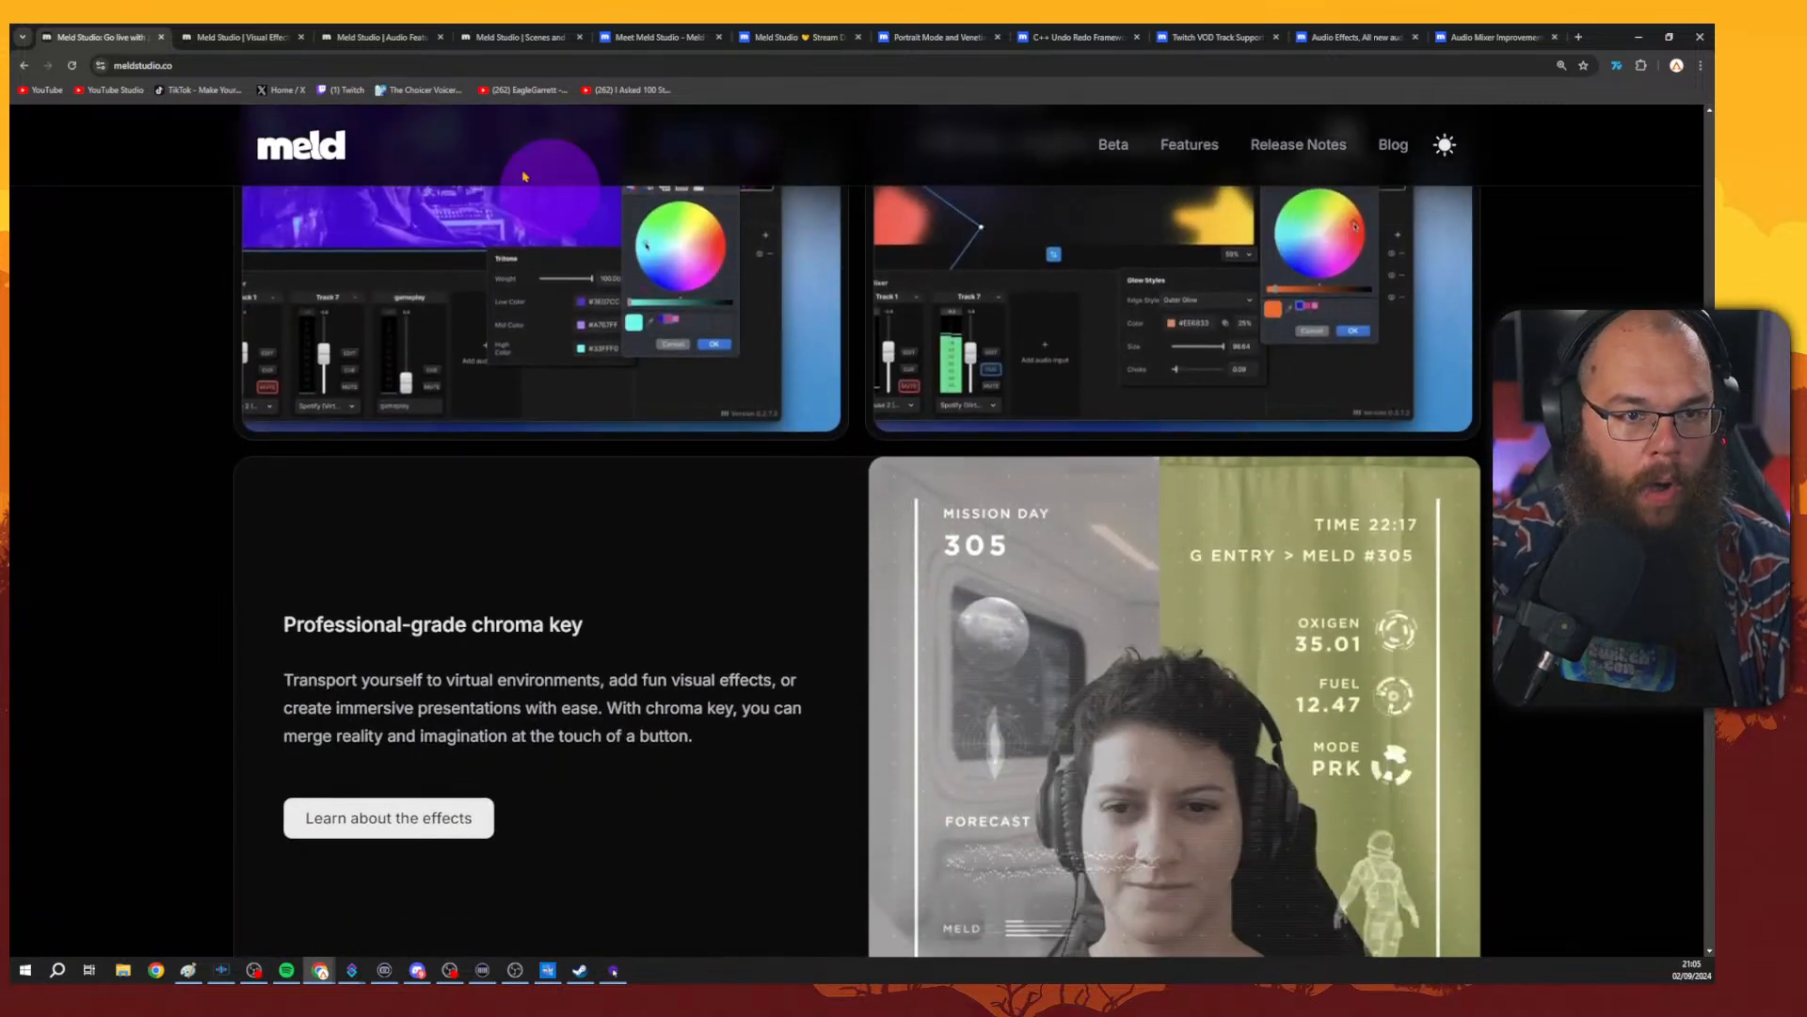
Browse the Meld Studio Audio Features page from top to bottom.
left_click(381, 37)
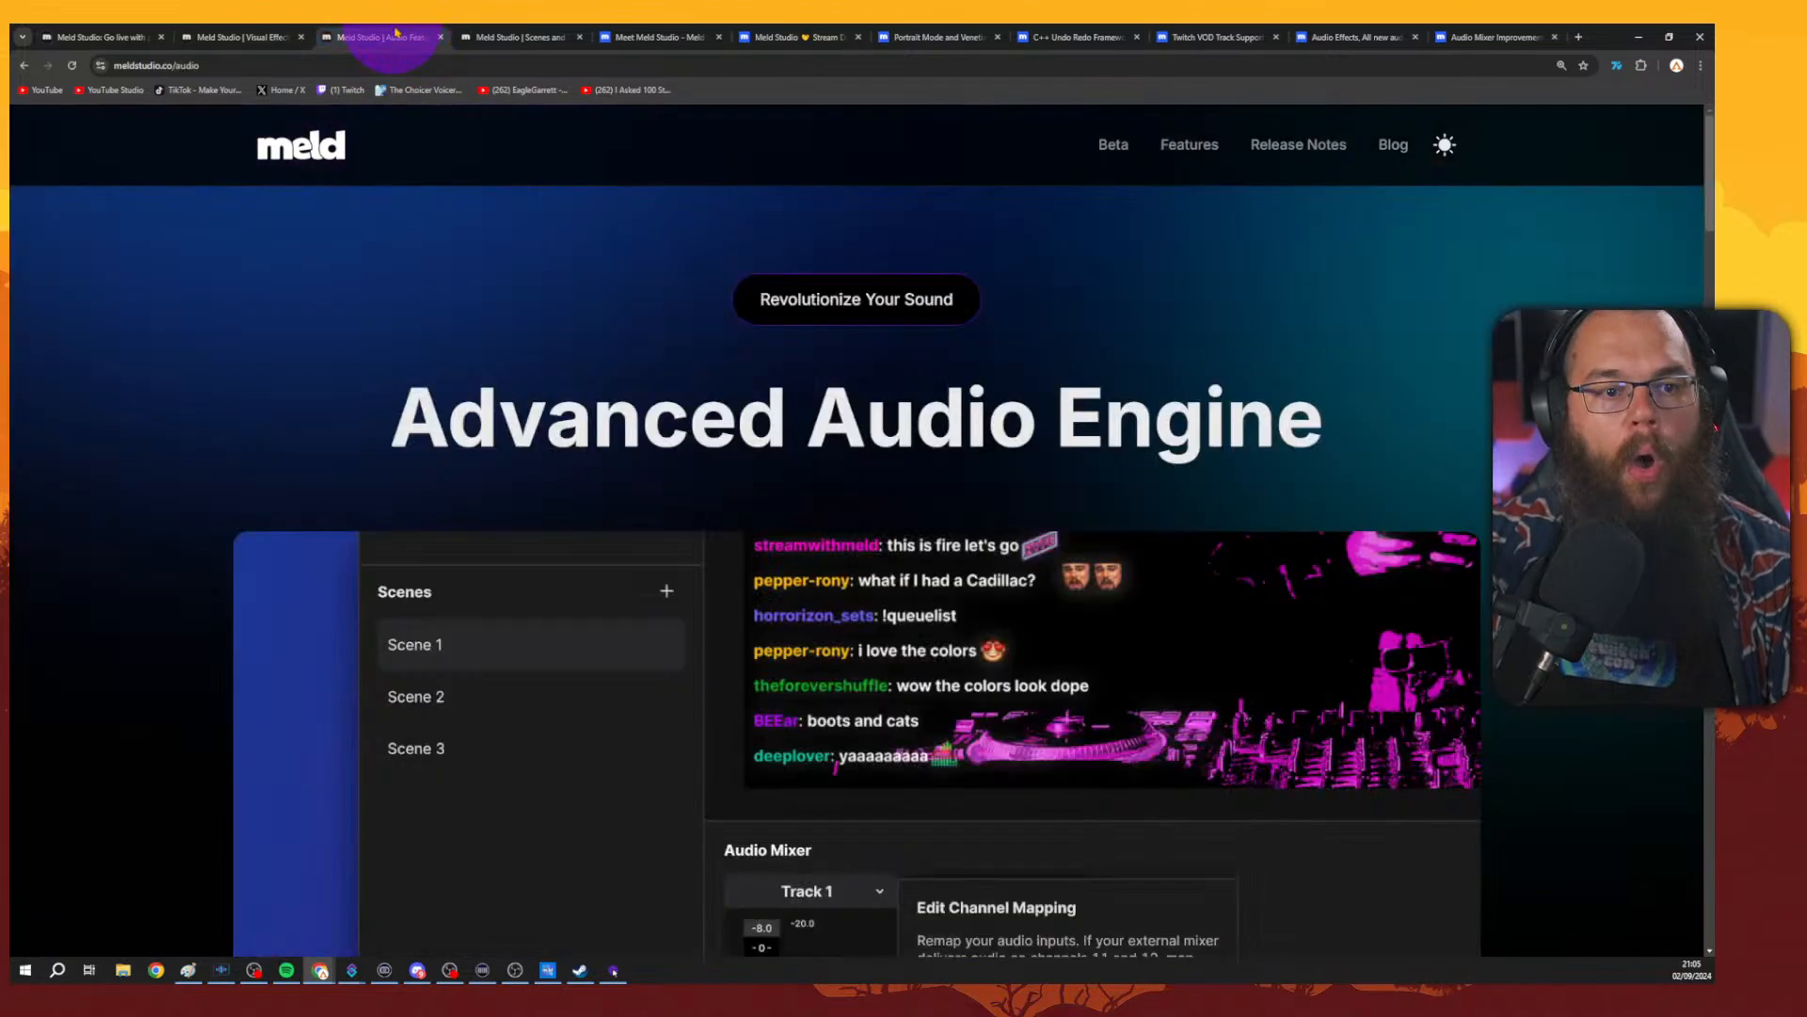
scroll(1214, 414, "down", 12)
scroll(1218, 425, "down", 5)
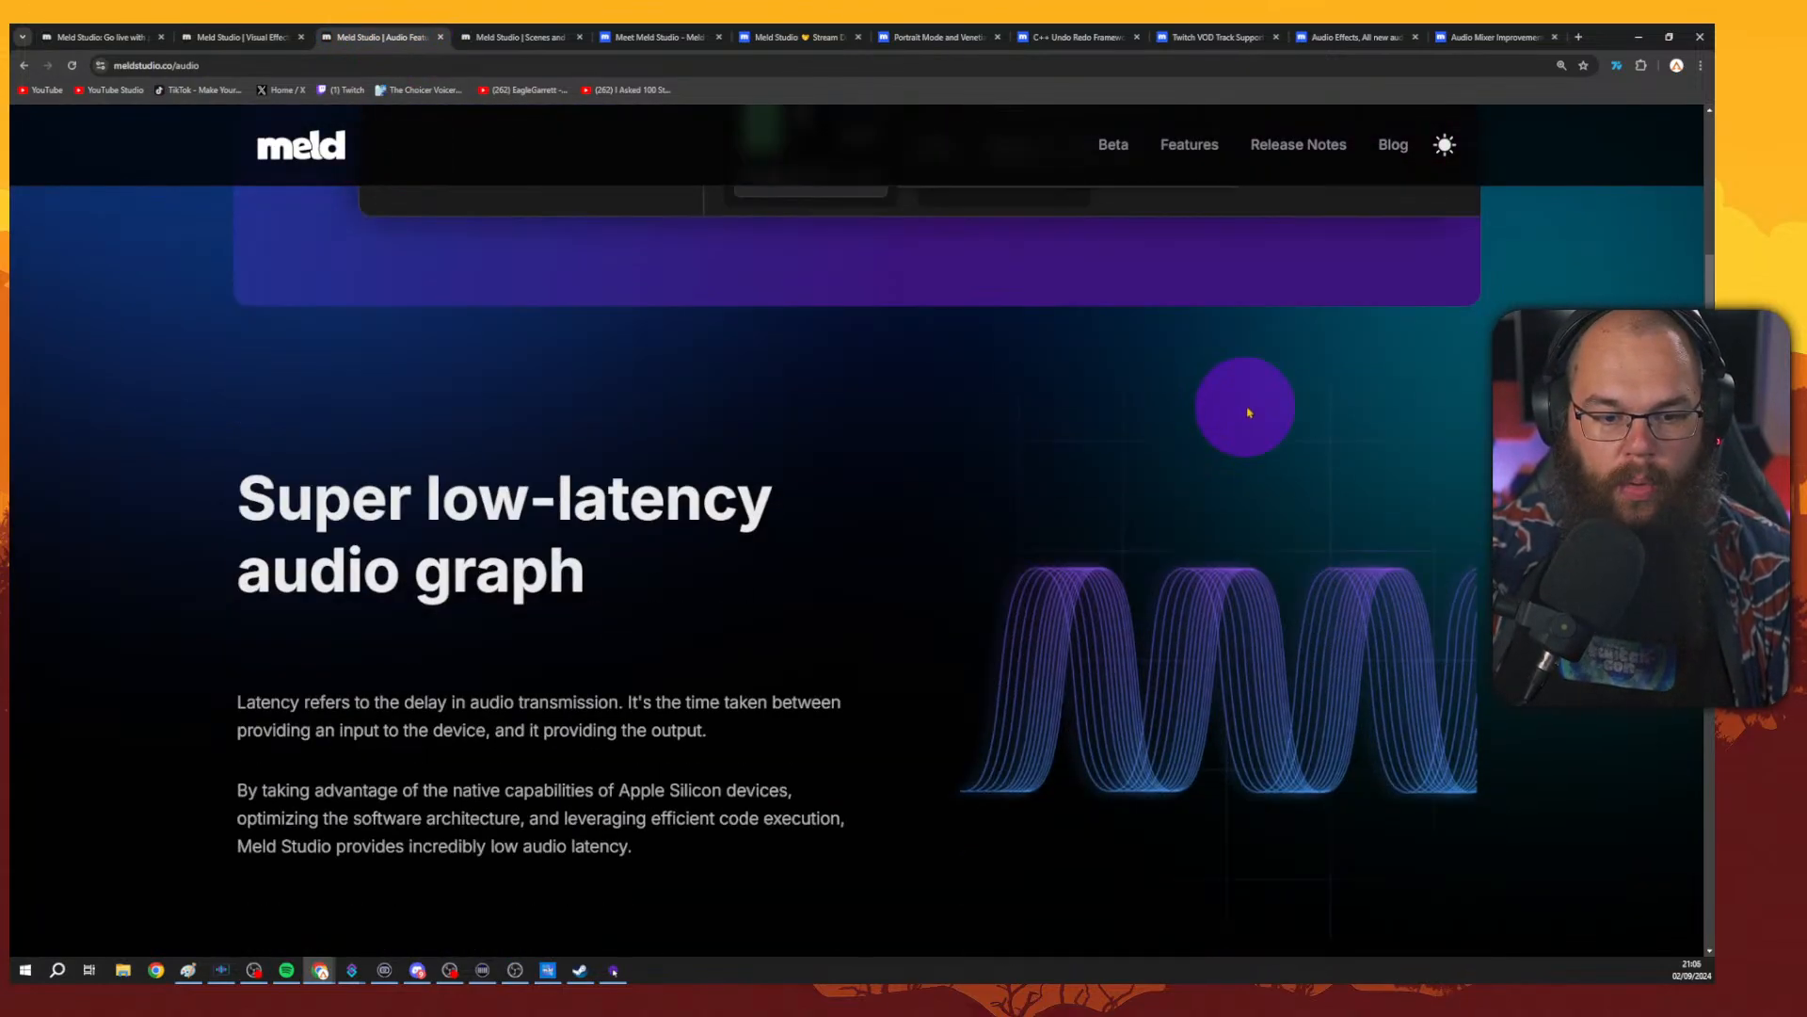
scroll(1218, 425, "down", 9)
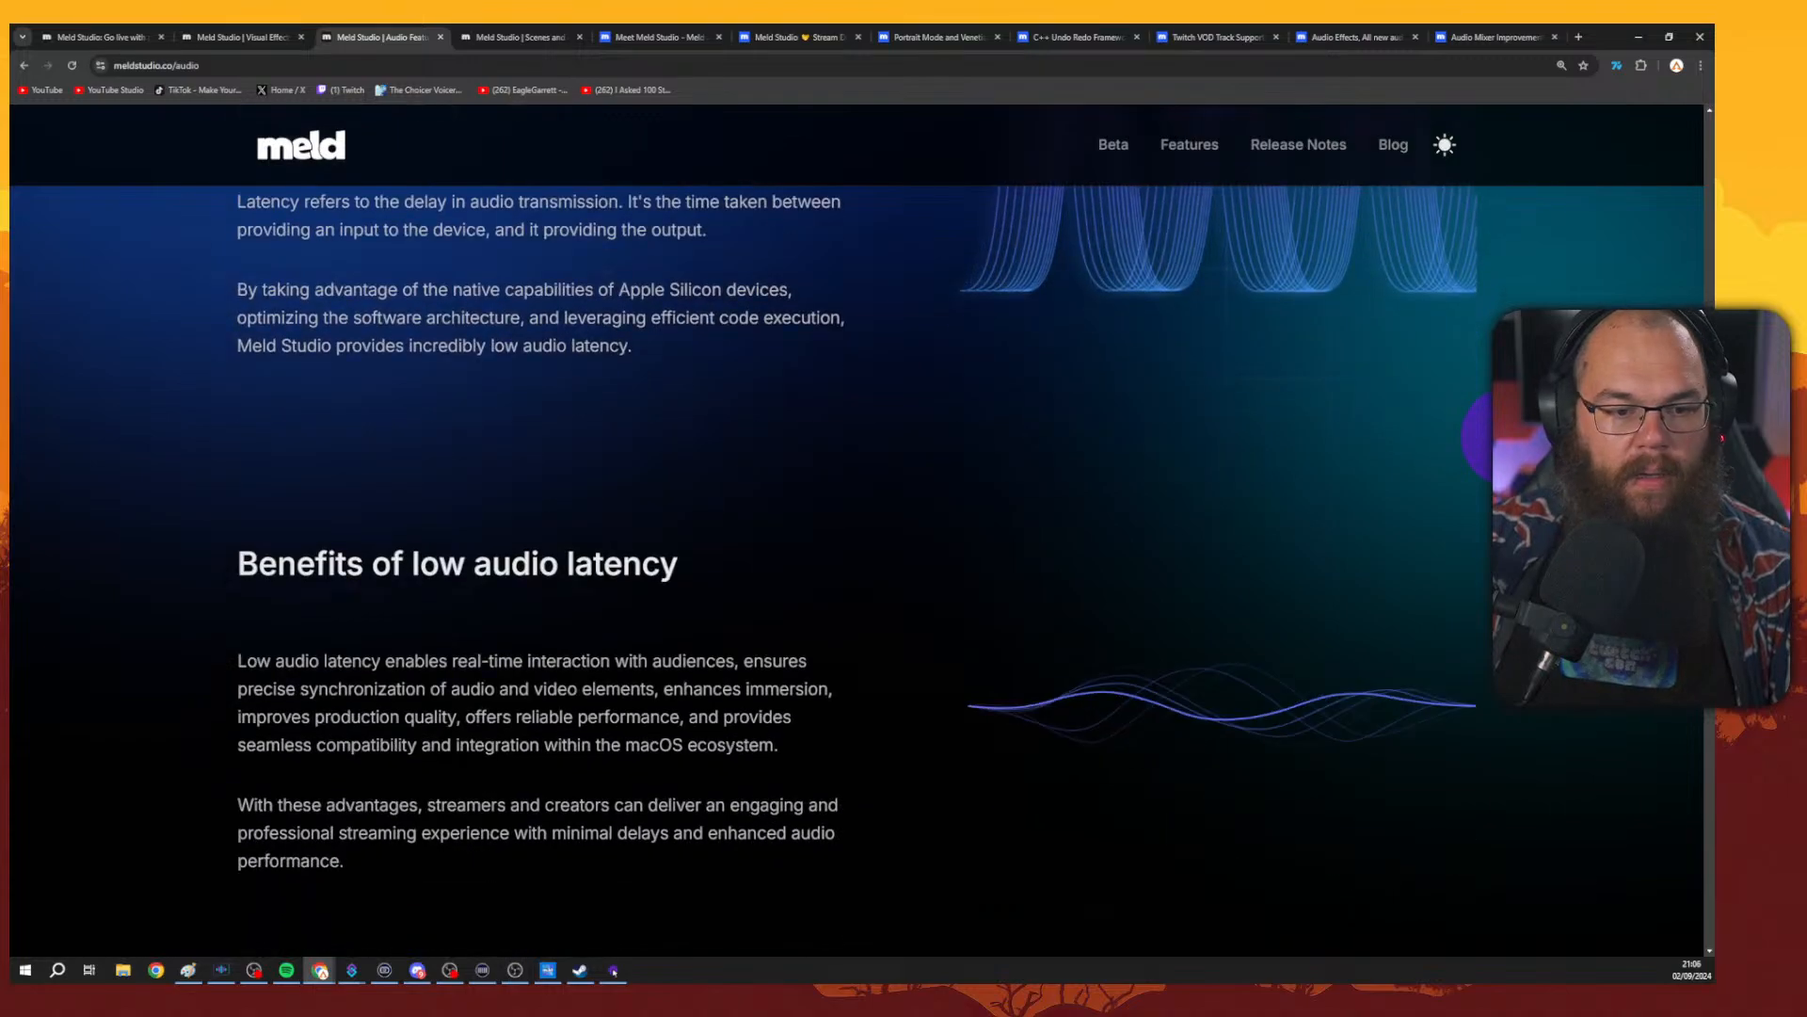
scroll(1218, 425, "up", 1)
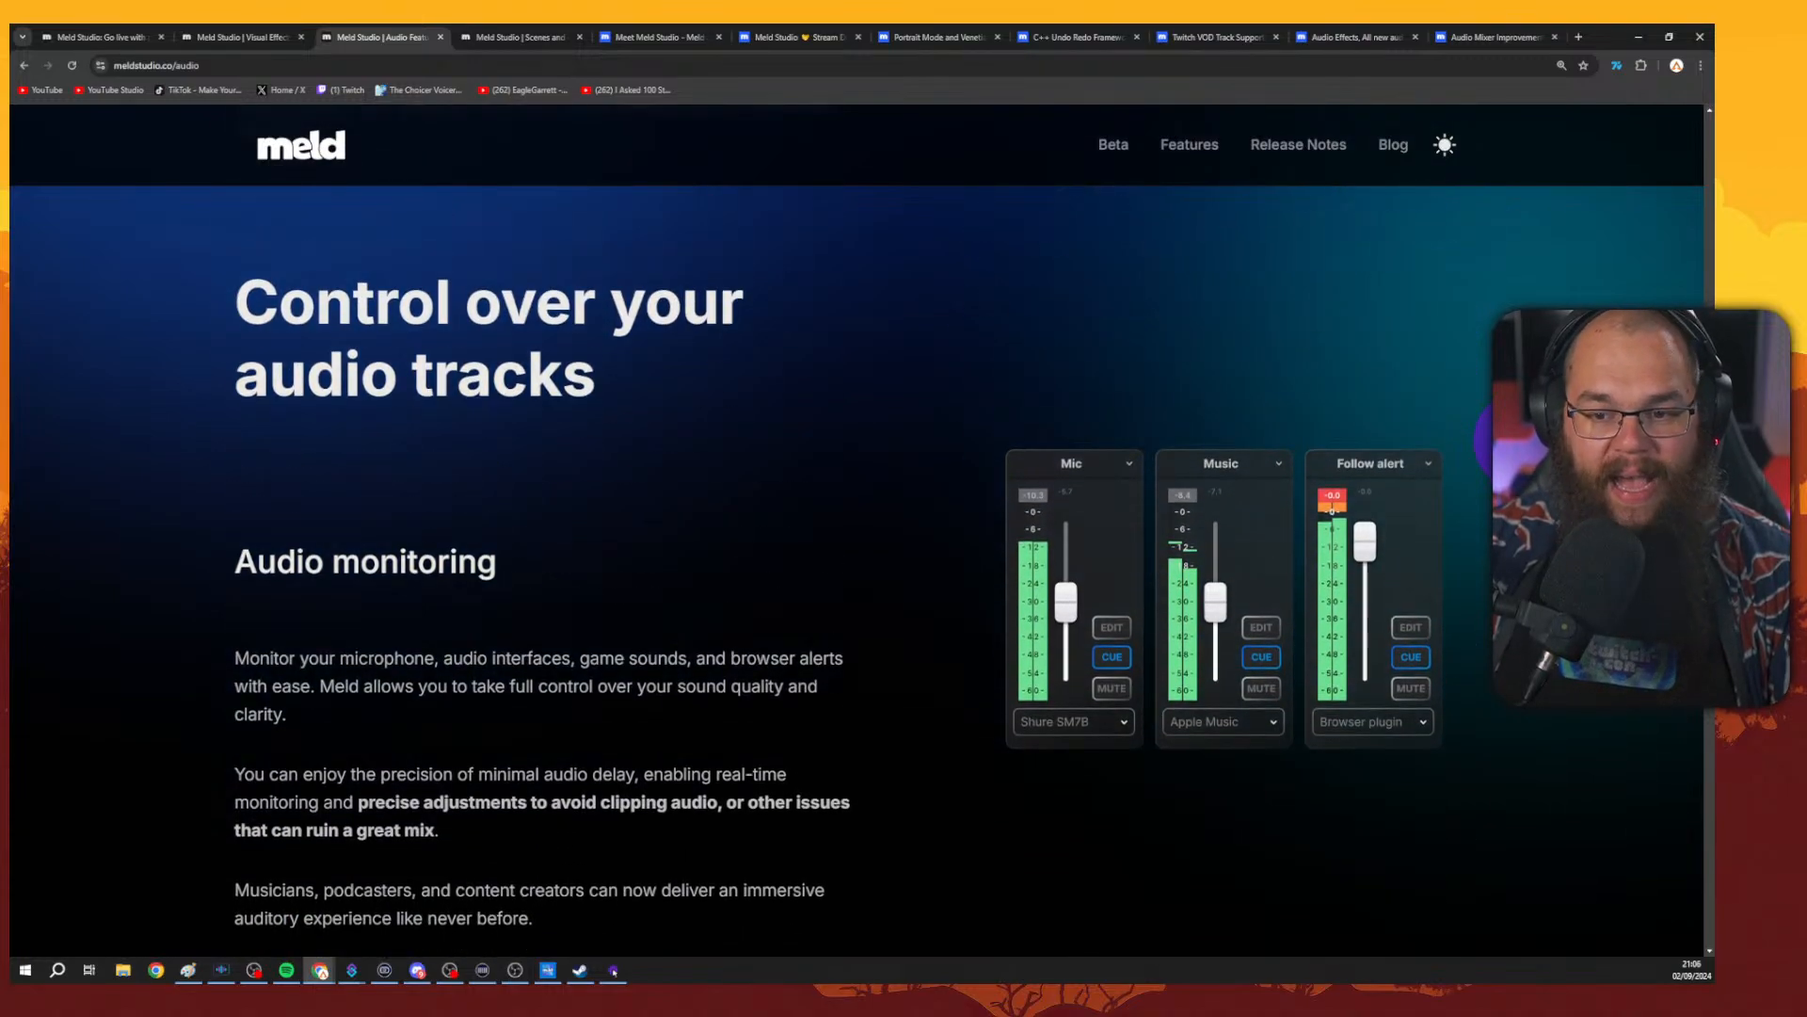
scroll(1218, 424, "down", 1)
scroll(838, 501, "down", 6)
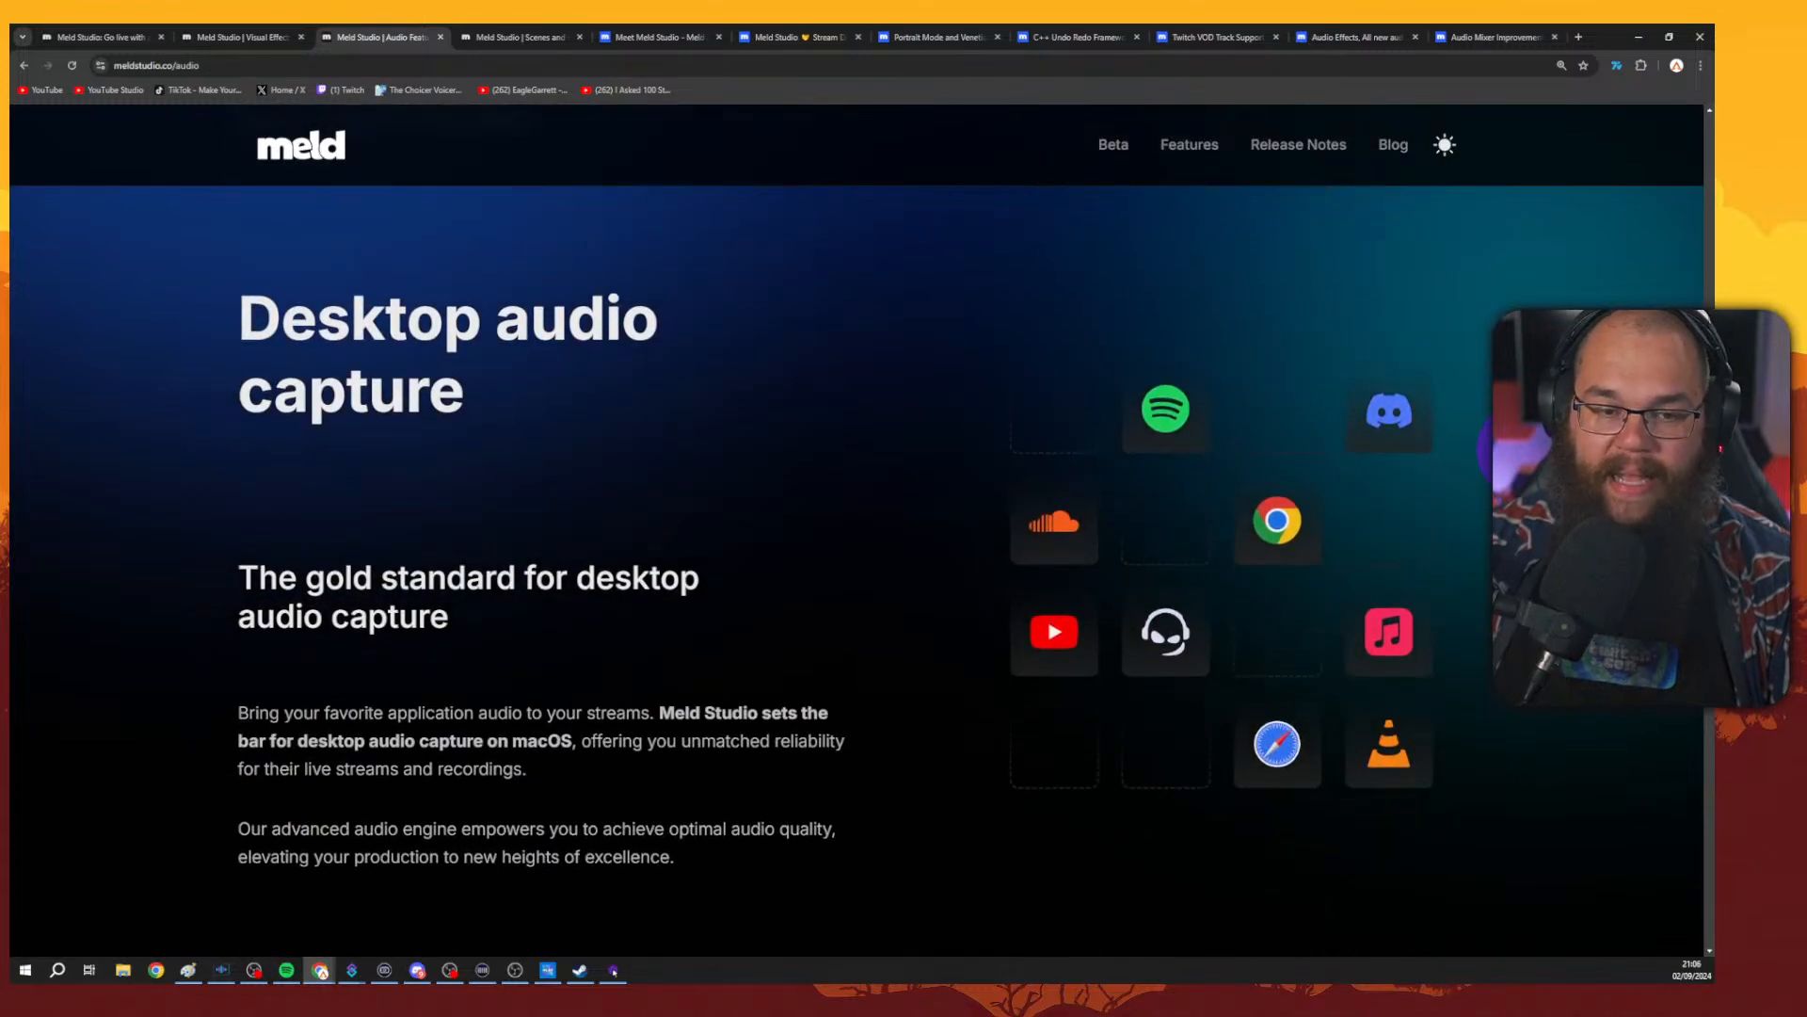
scroll(838, 501, "down", 3)
scroll(1406, 516, "down", 4)
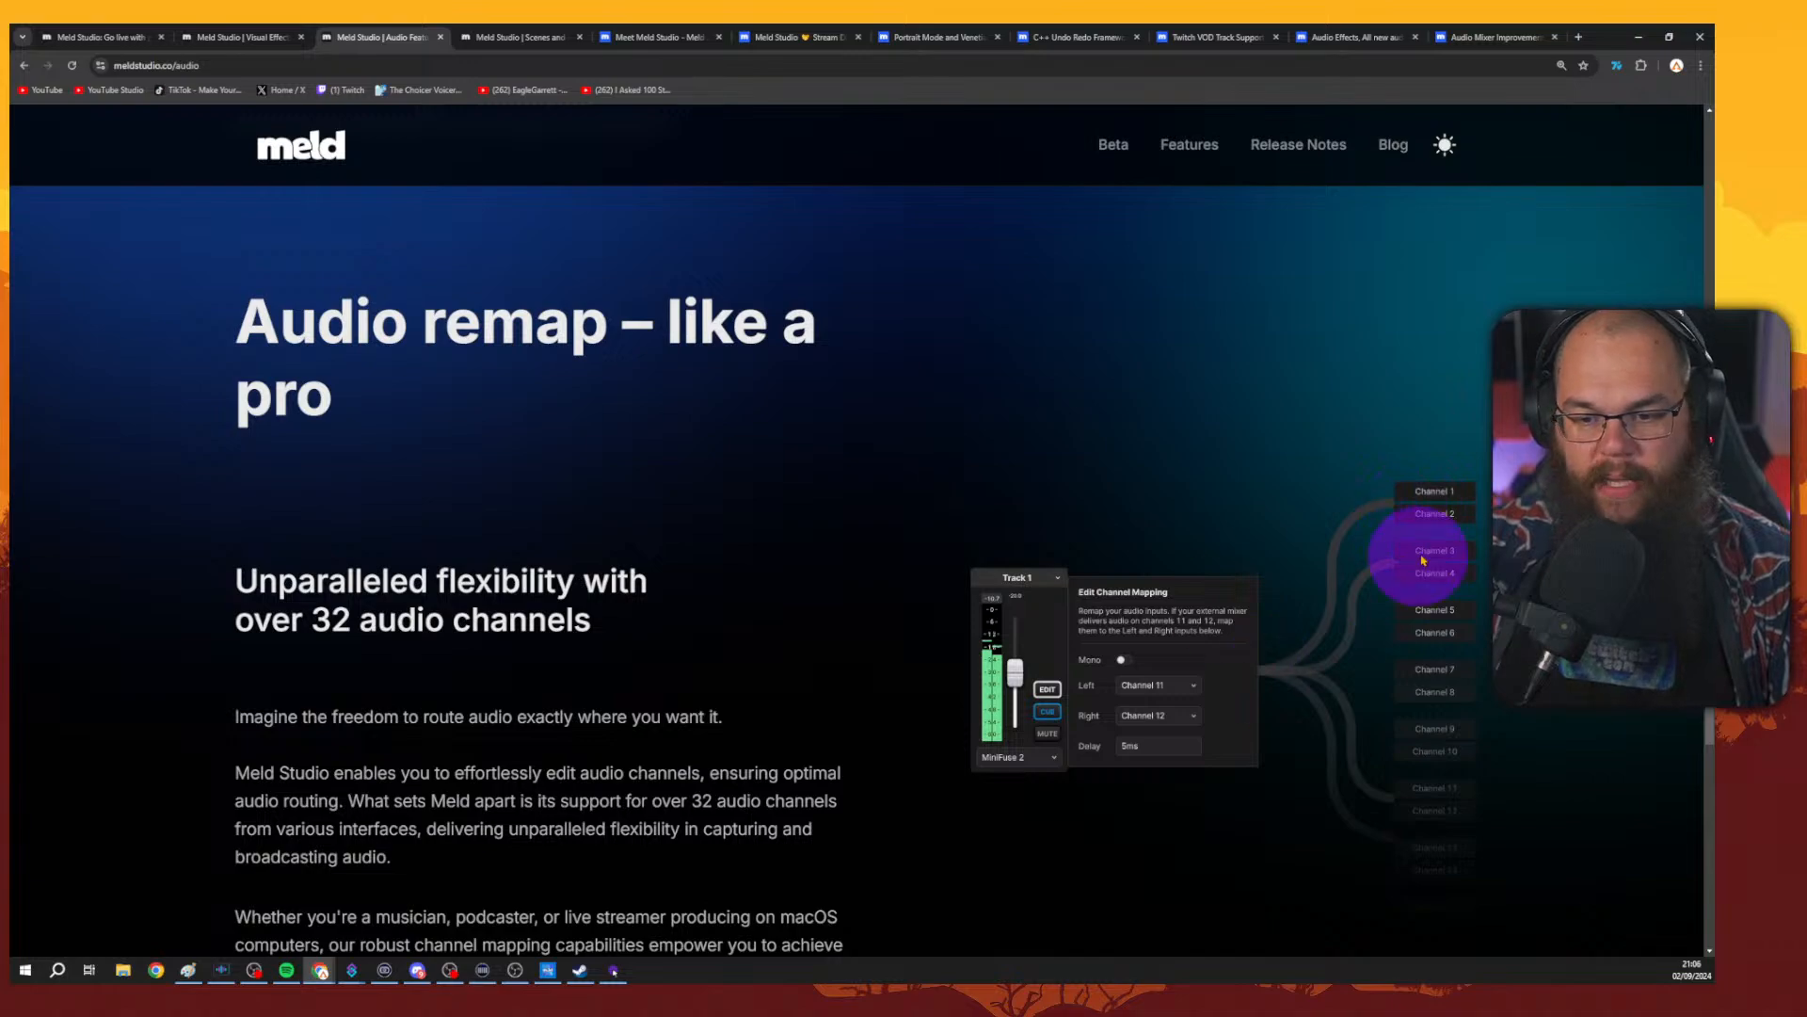
scroll(1422, 559, "down", 13)
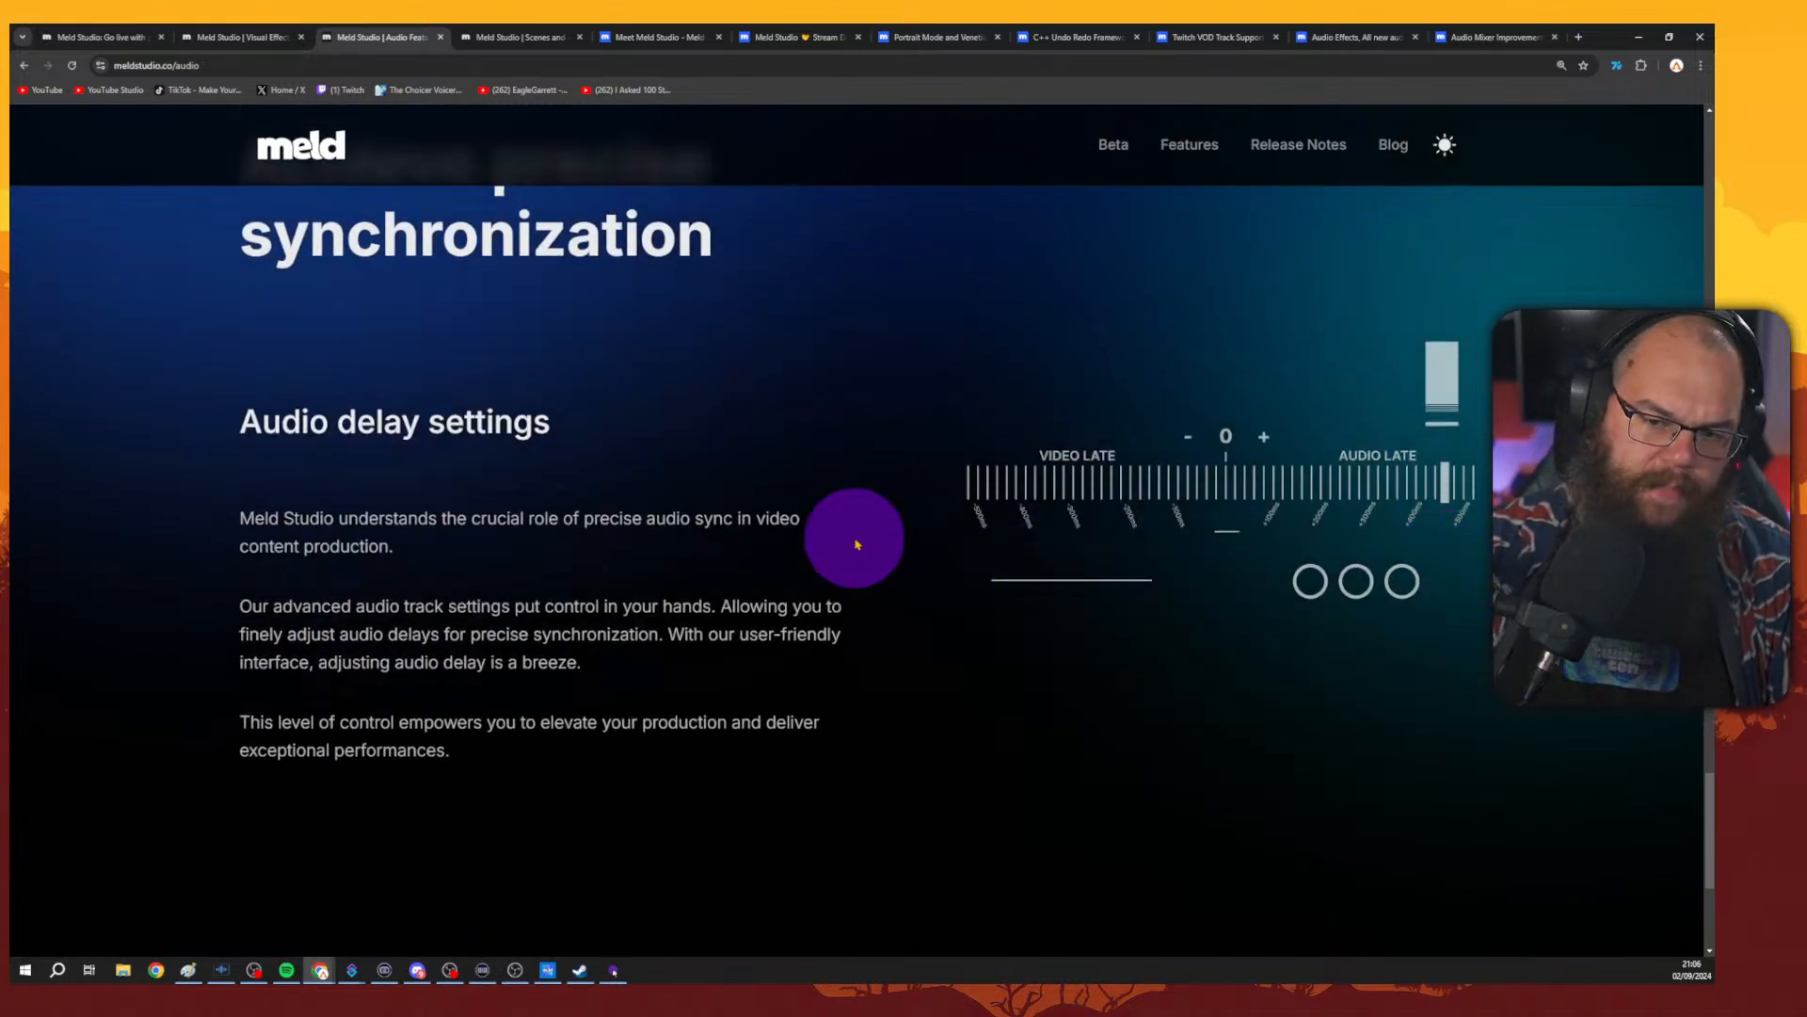
scroll(880, 490, "down", 3)
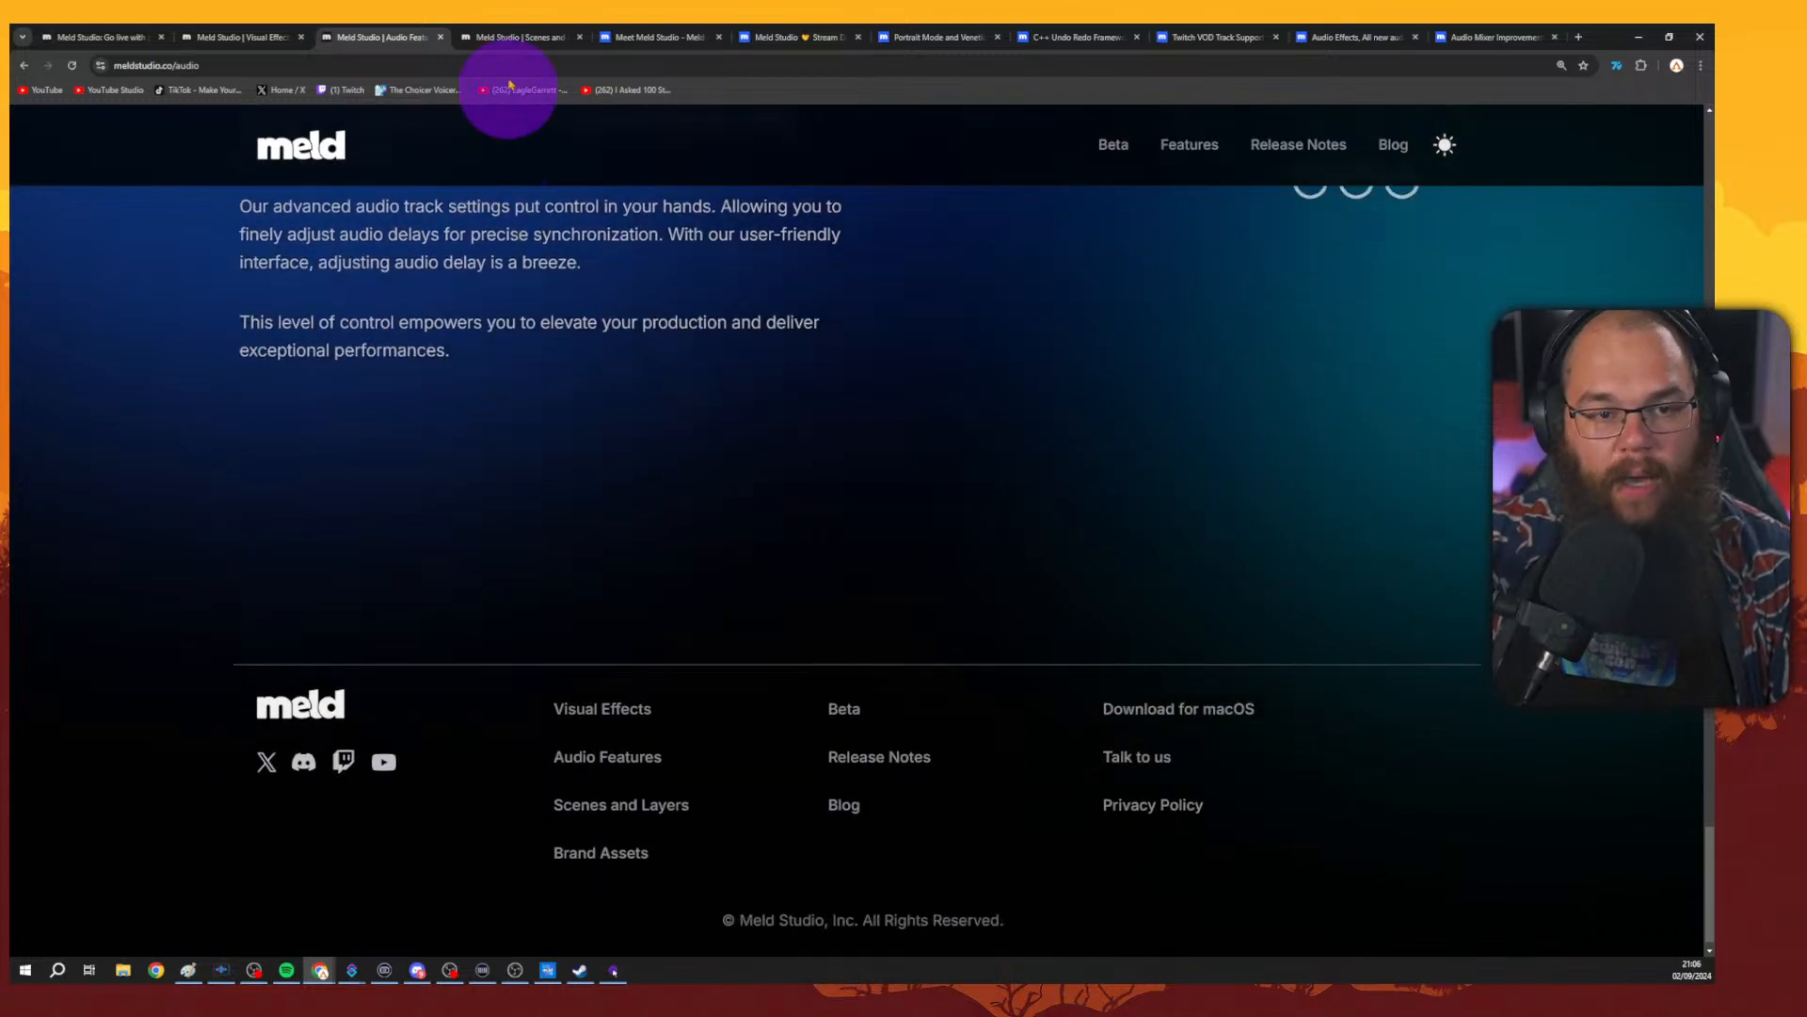
Browse the Meld Studio Scenes and Layers page and its source types.
left_click(516, 37)
scroll(1432, 404, "down", 2)
scroll(857, 531, "down", 2)
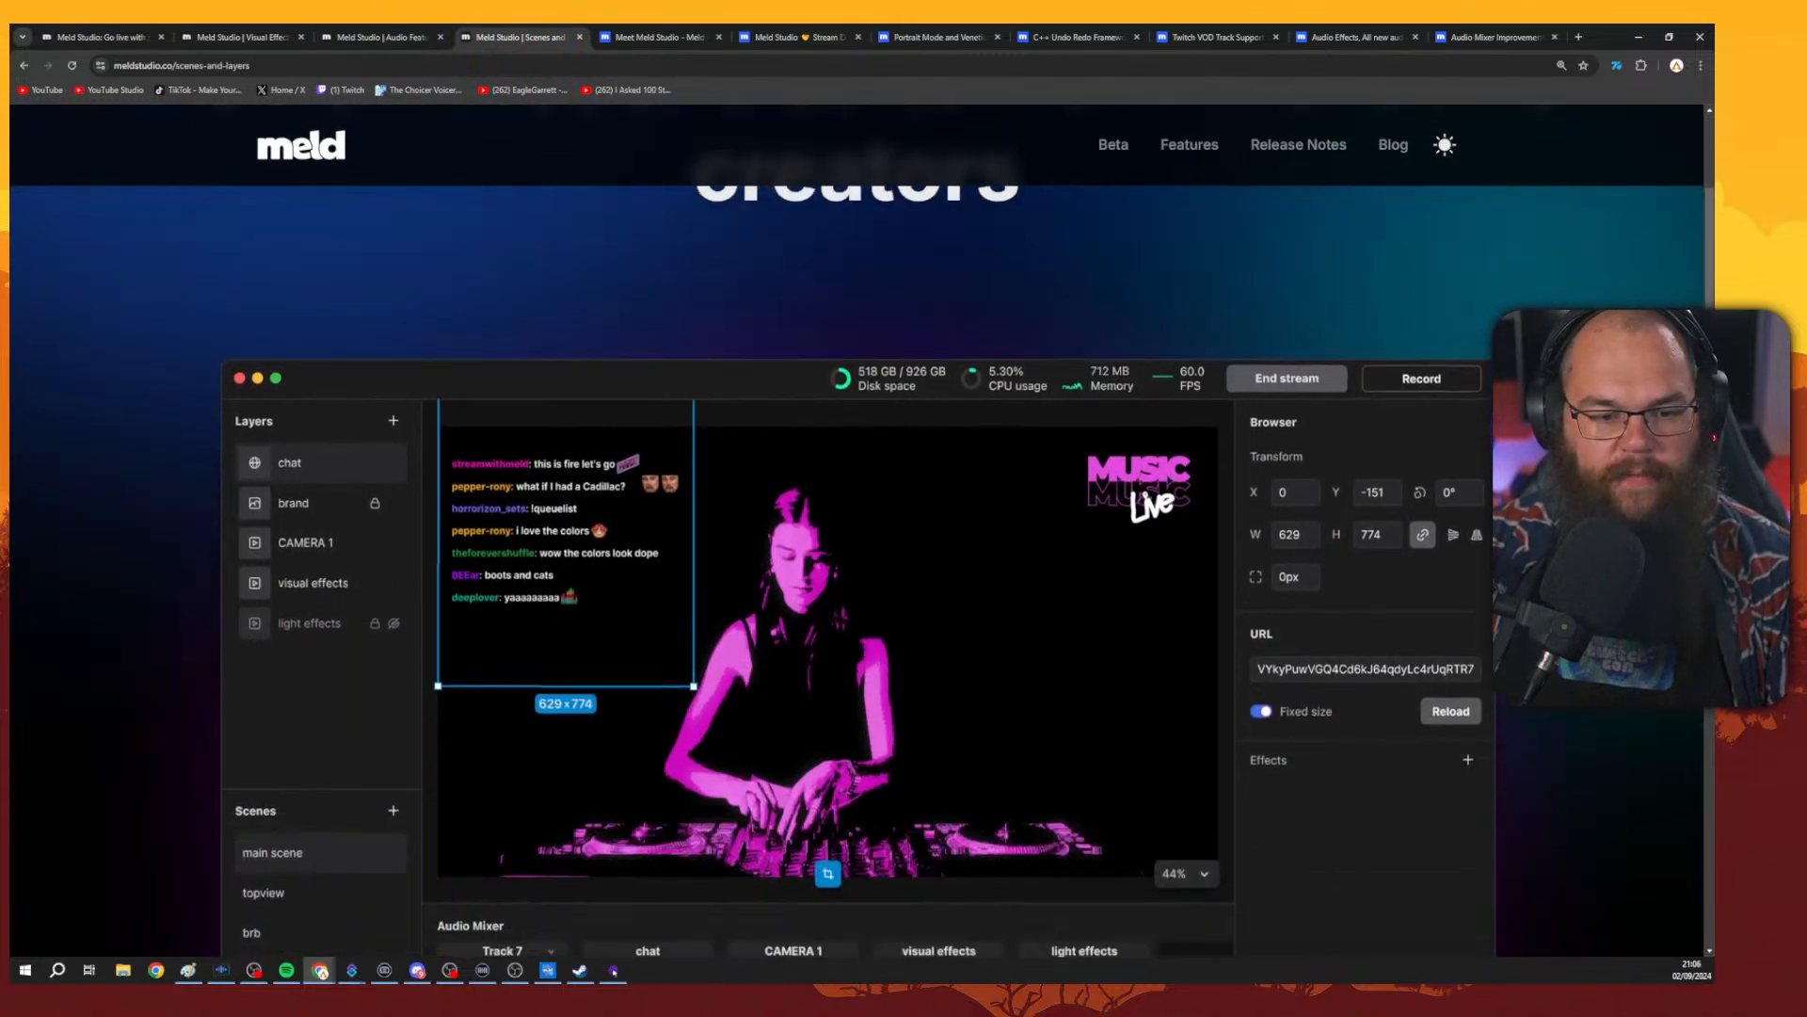
scroll(857, 532, "up", 2)
scroll(856, 532, "down", 3)
scroll(856, 532, "down", 4)
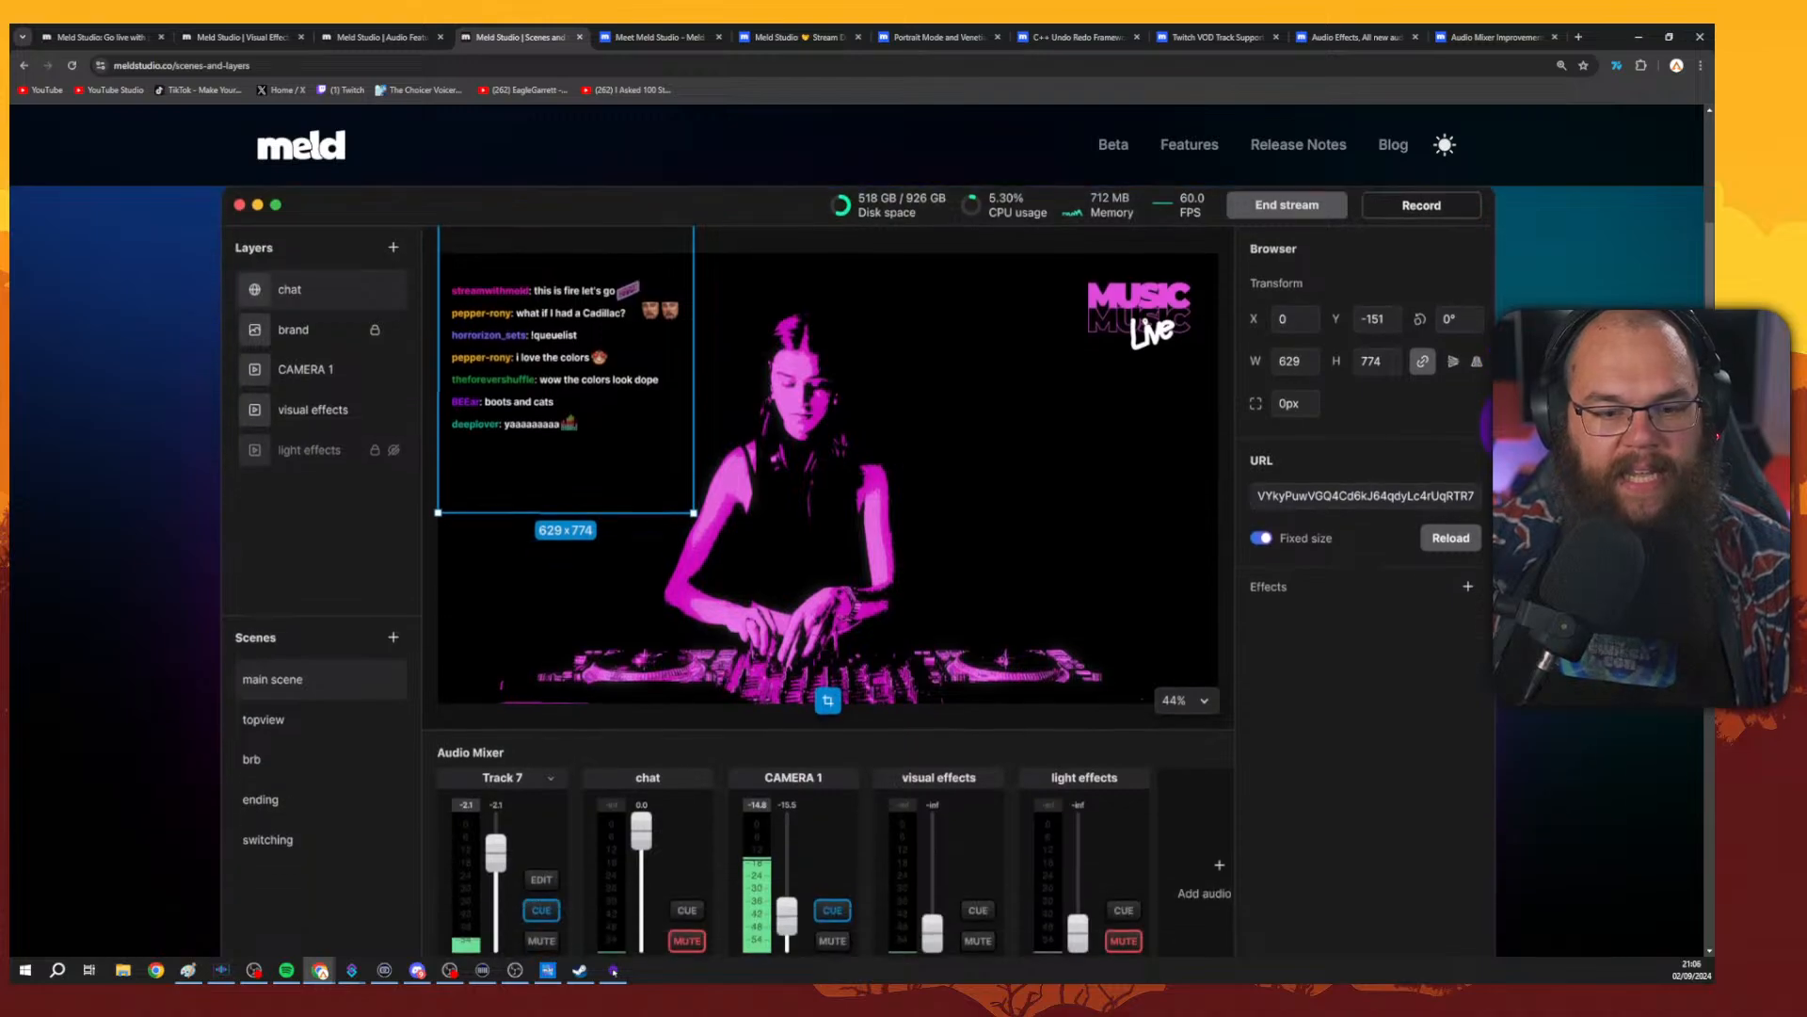
scroll(856, 532, "up", 2)
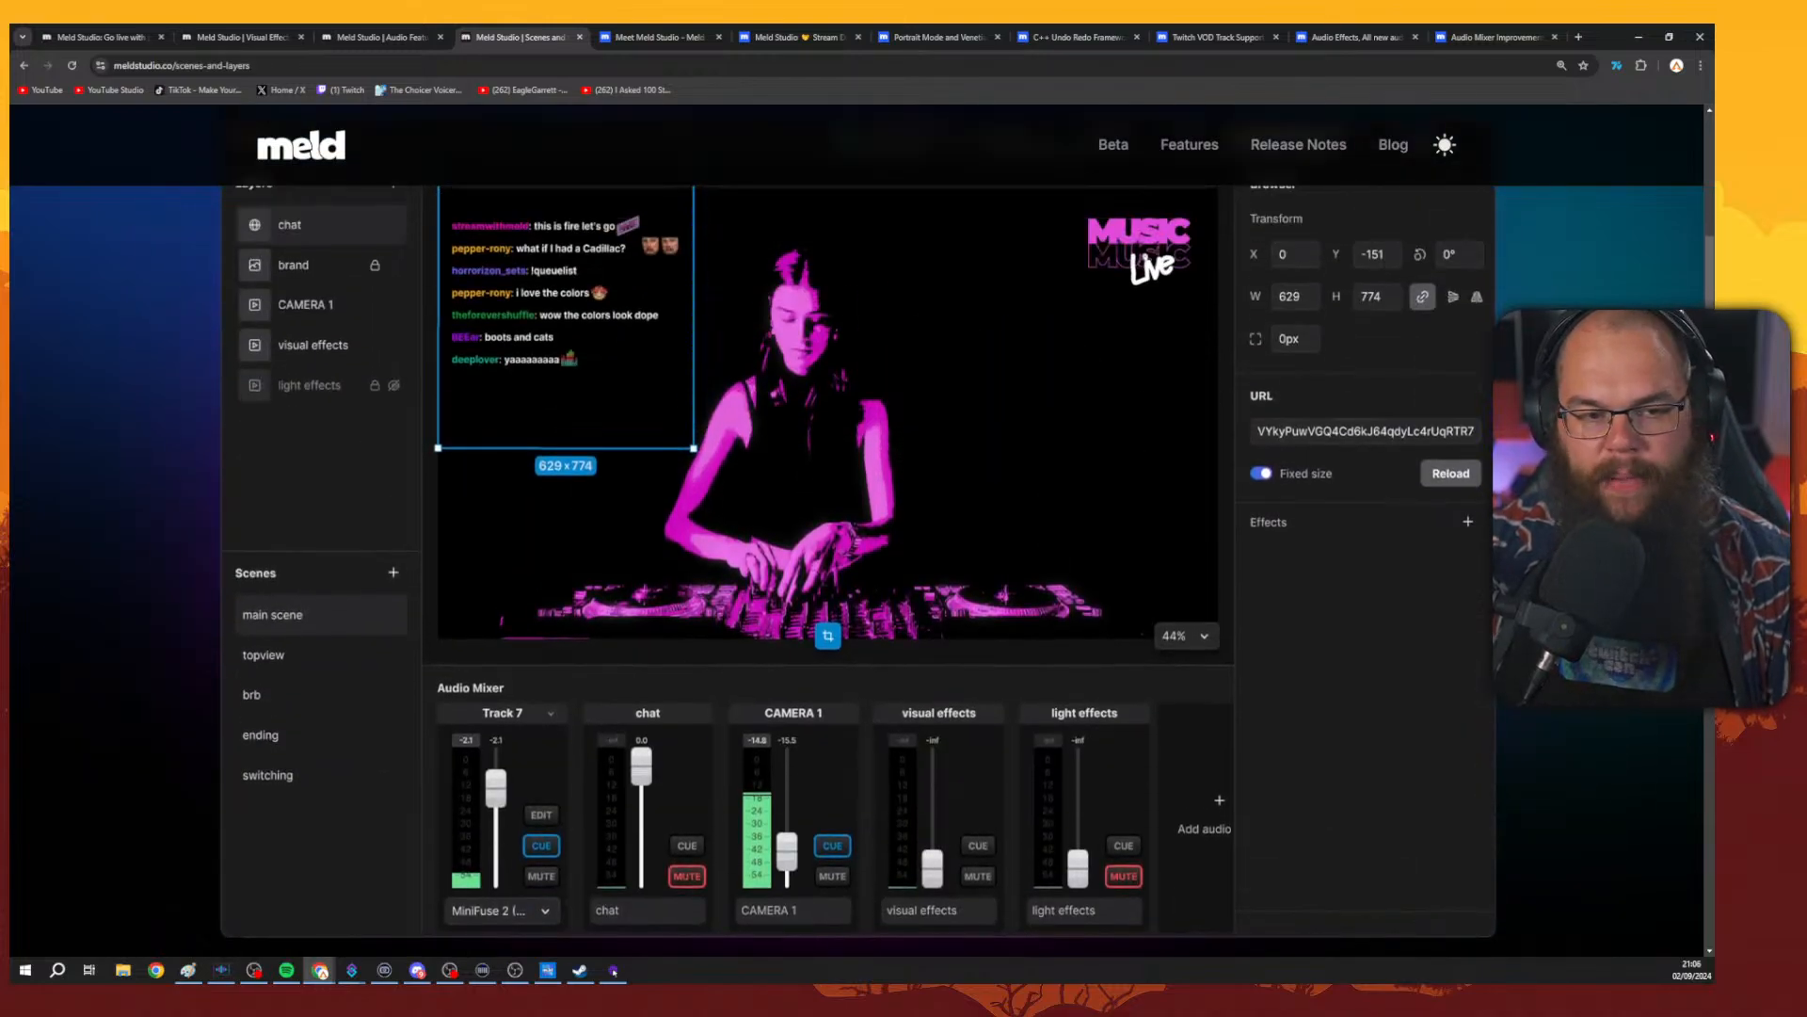
scroll(856, 531, "down", 10)
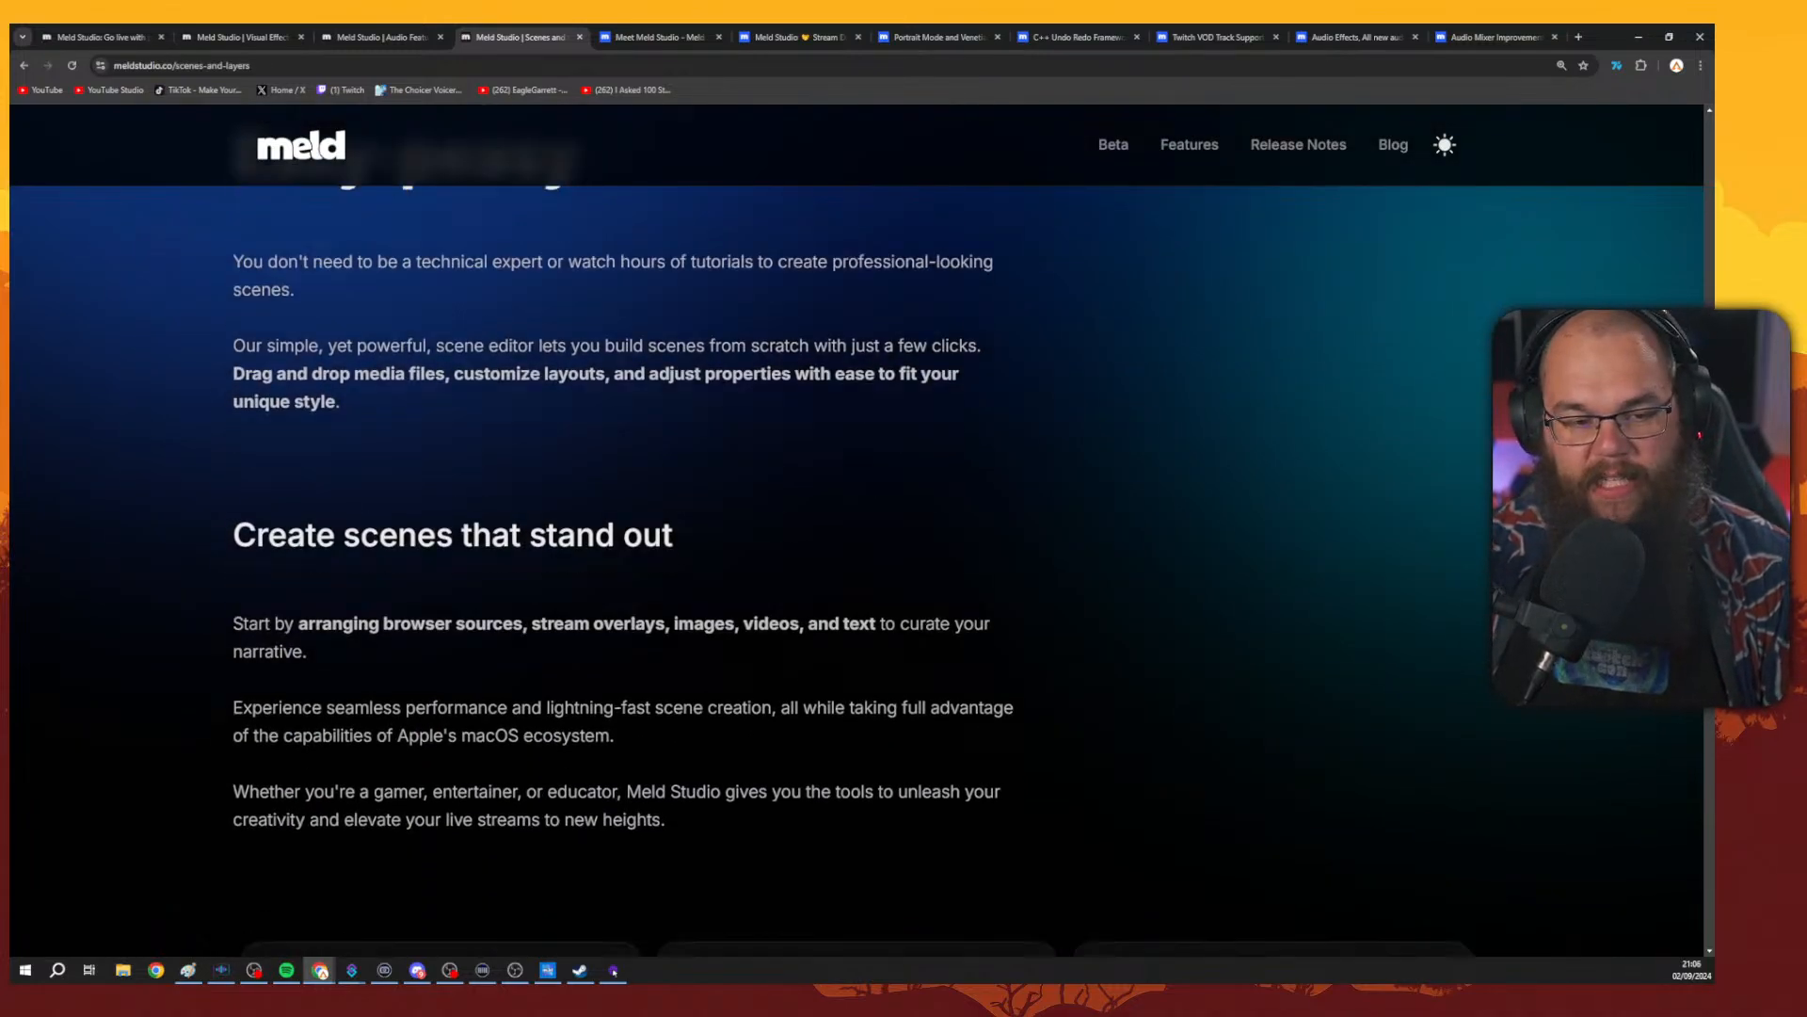
scroll(857, 531, "down", 9)
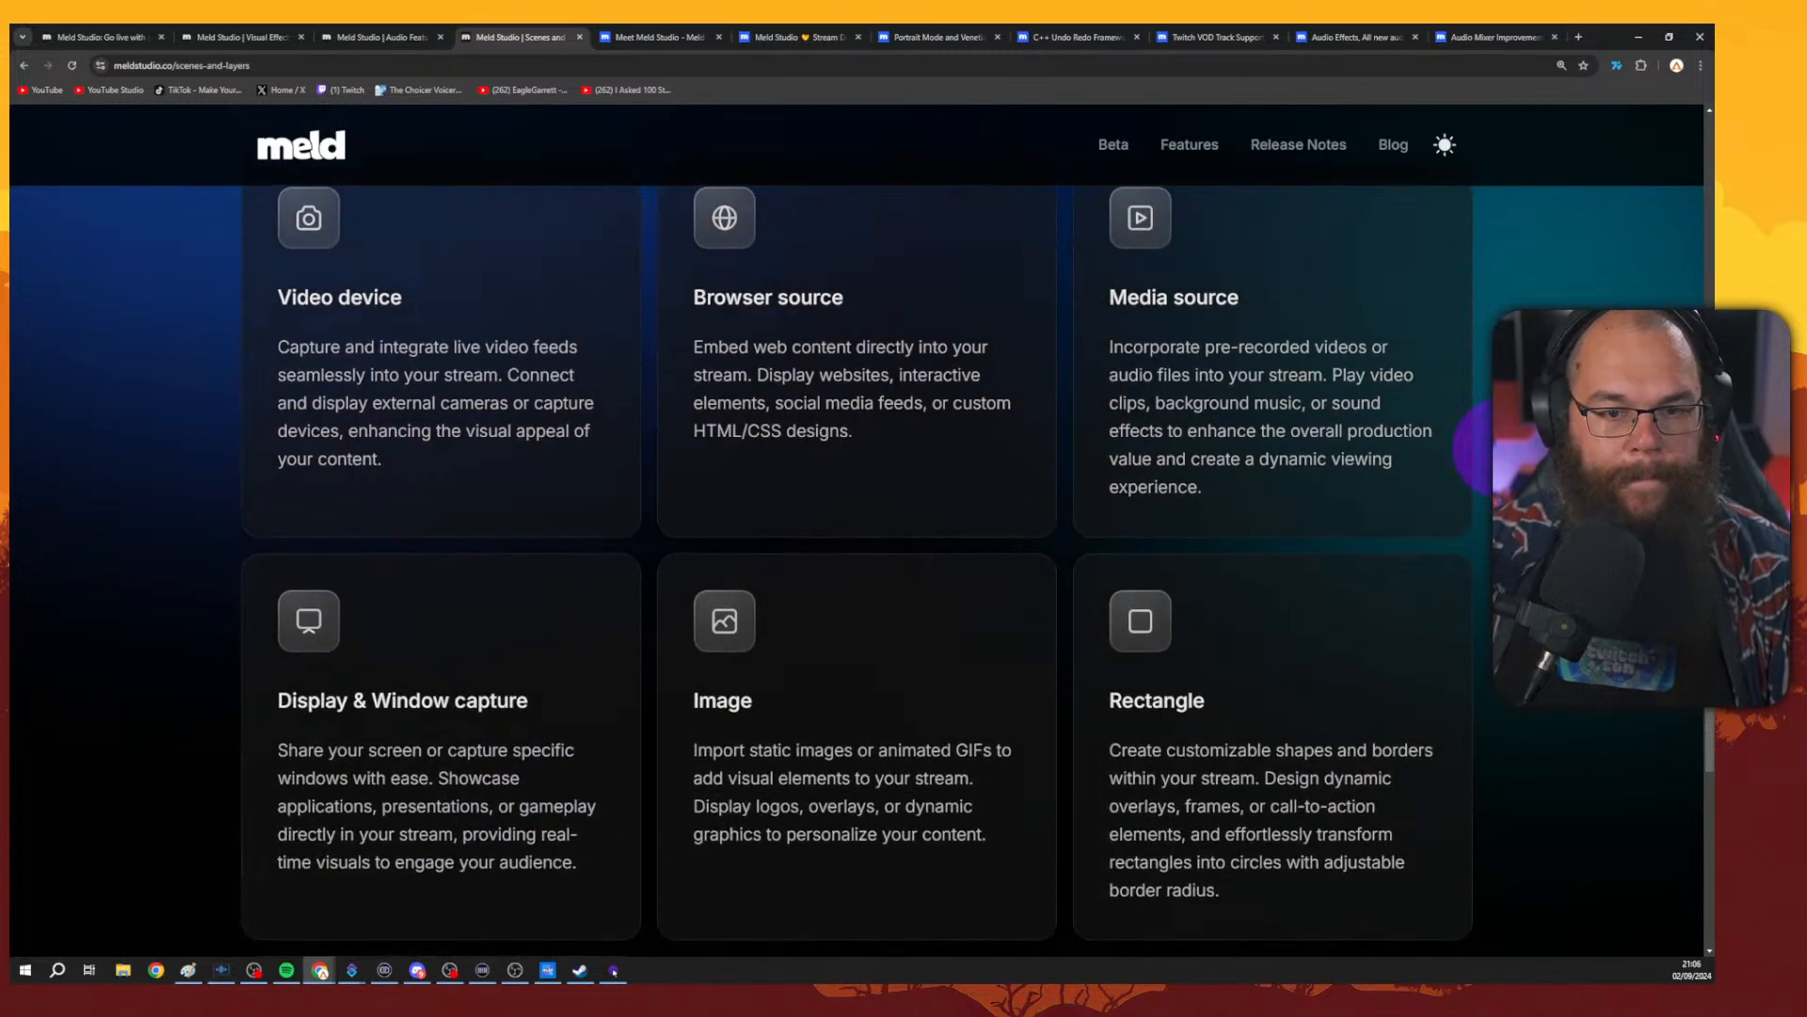
scroll(857, 532, "down", 5)
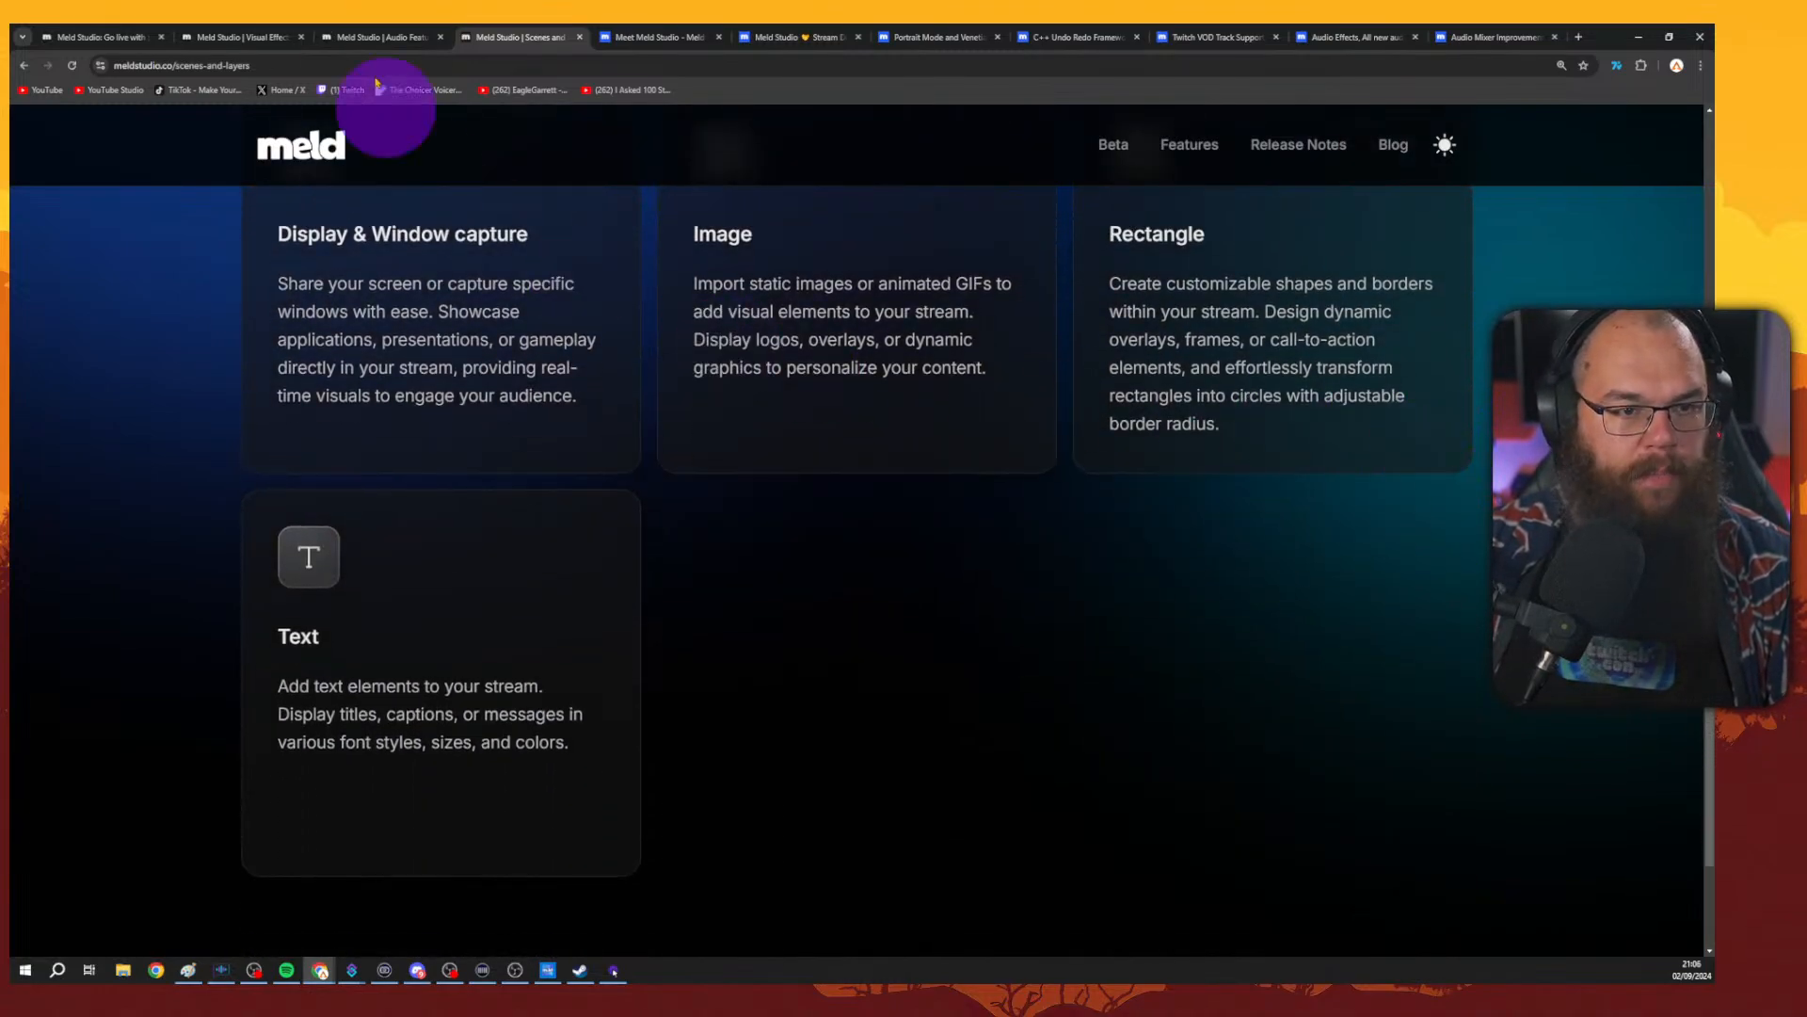
Browse the Meld Studio Visual Effects page.
left_click(240, 37)
scroll(1516, 320, "down", 3)
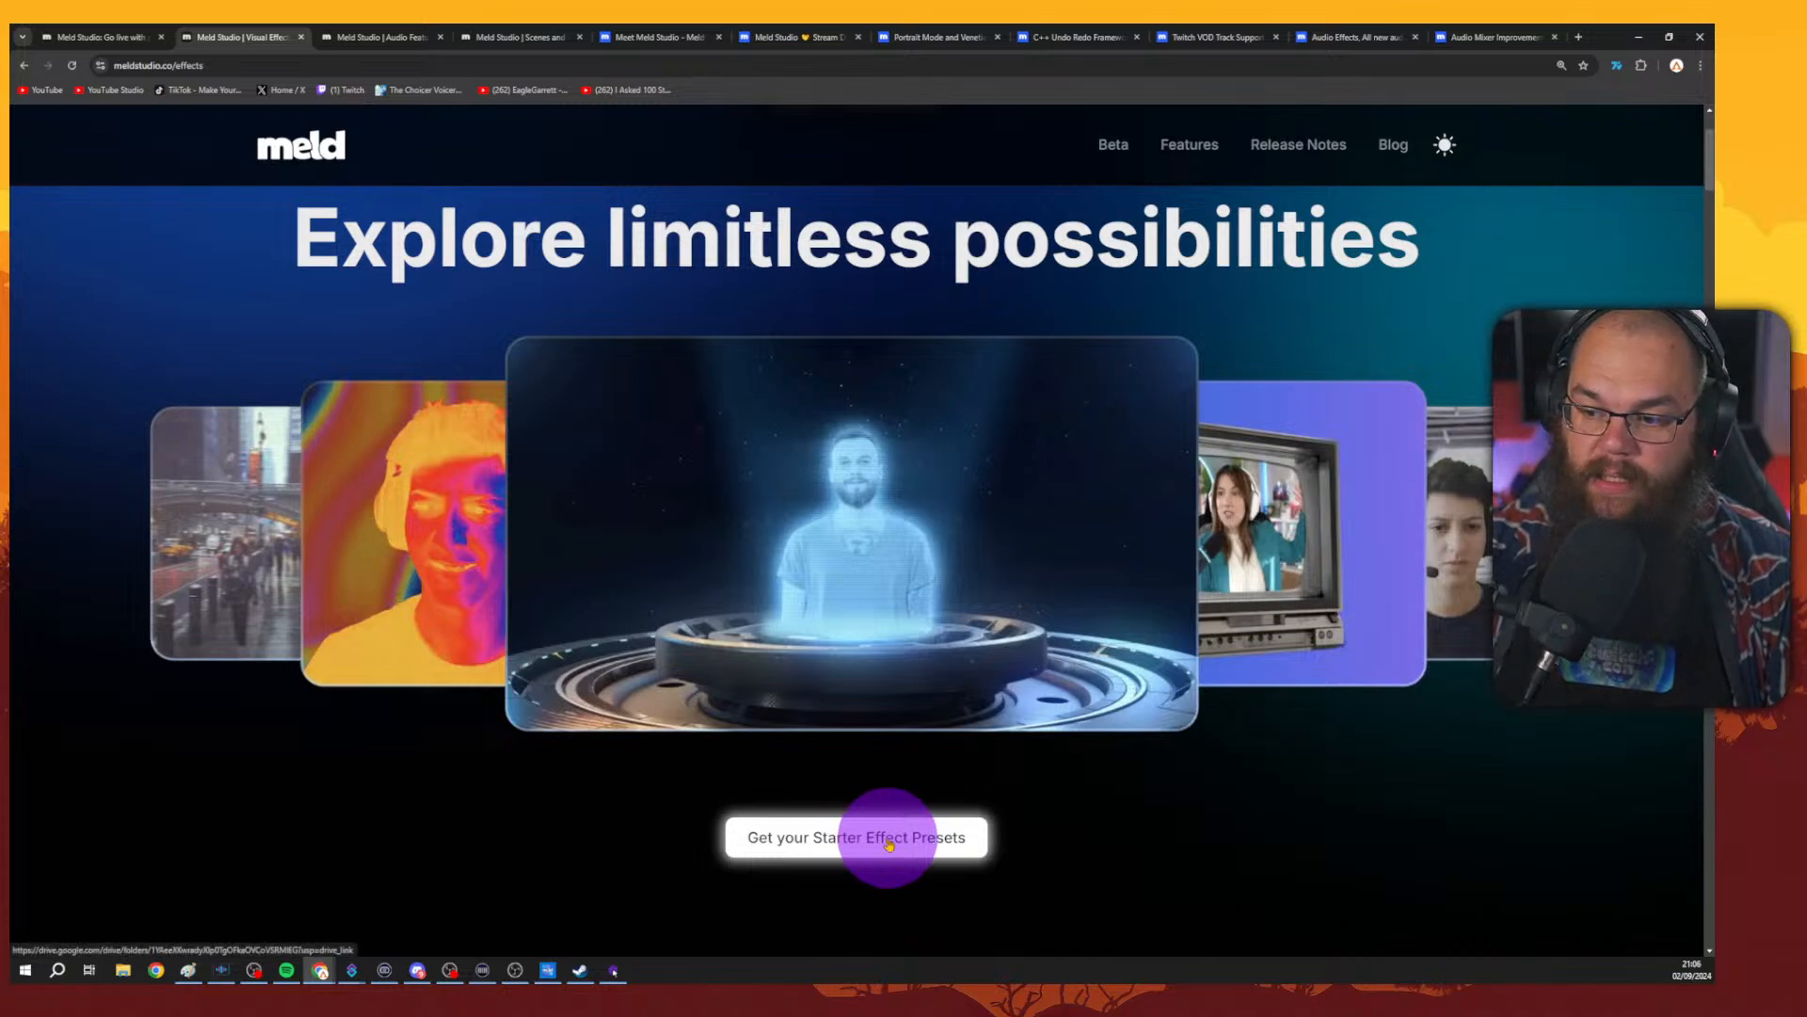
scroll(980, 383, "down", 3)
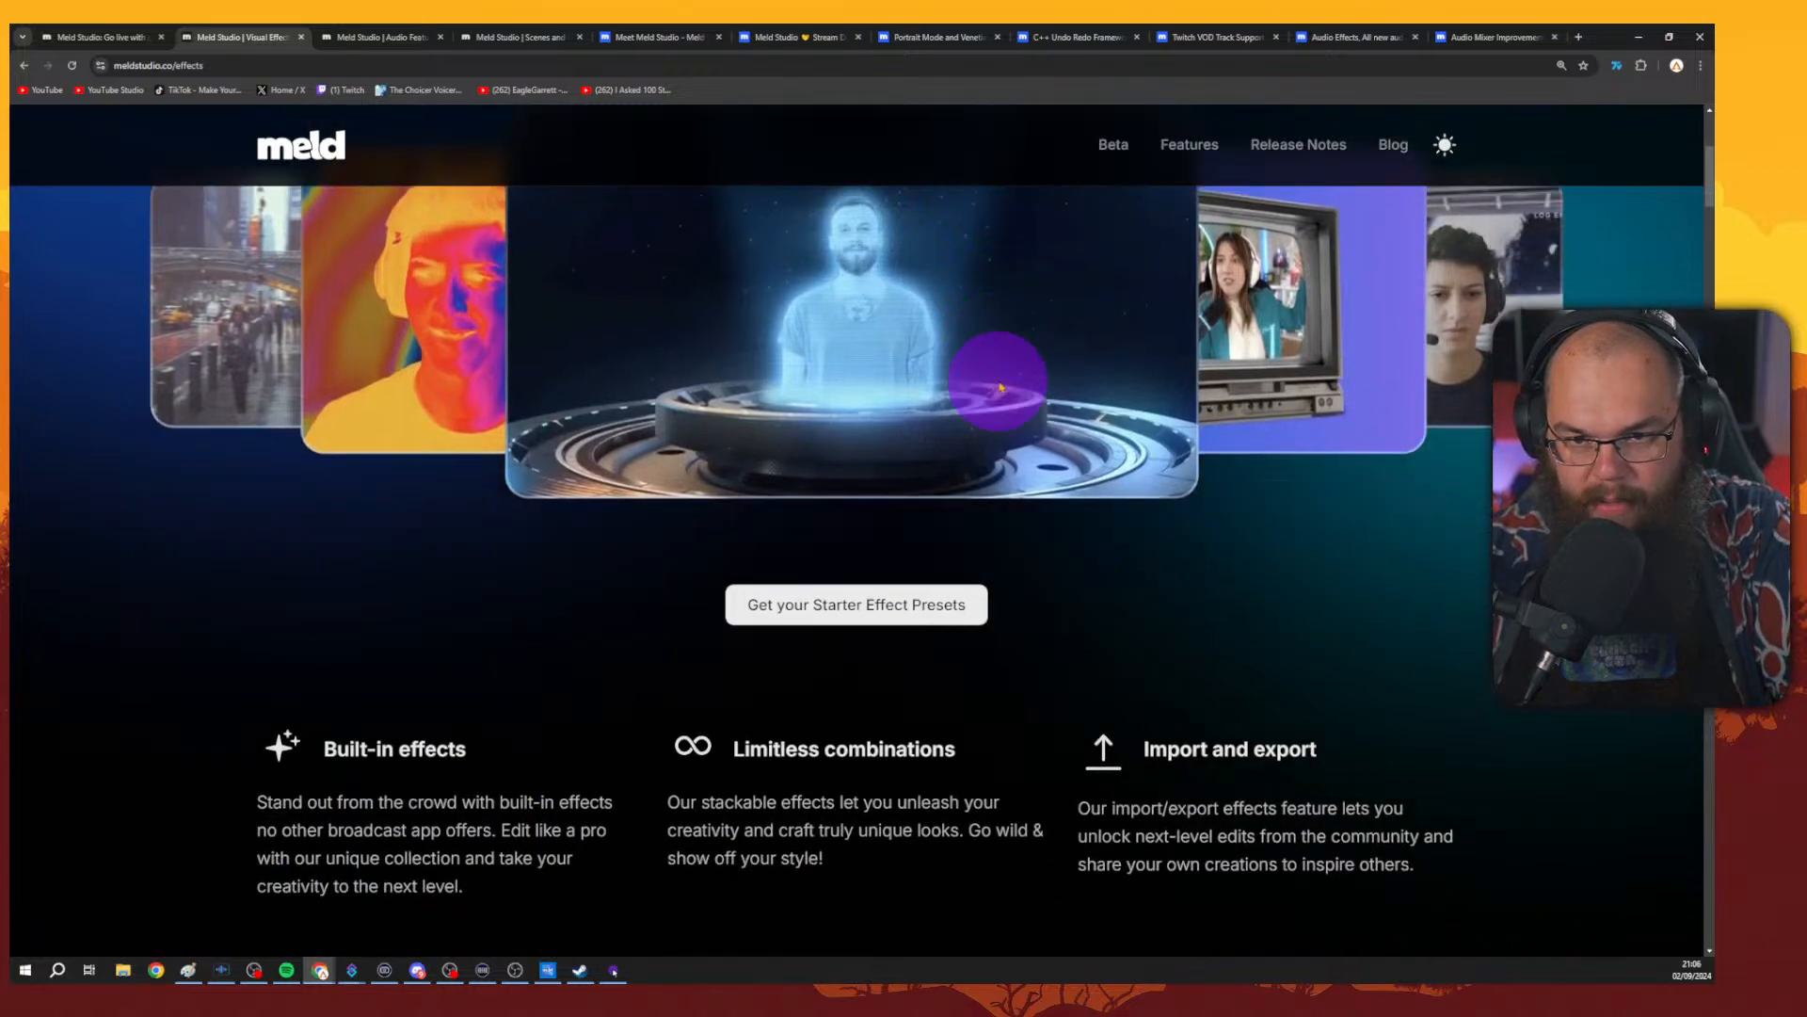
scroll(847, 564, "up", 2)
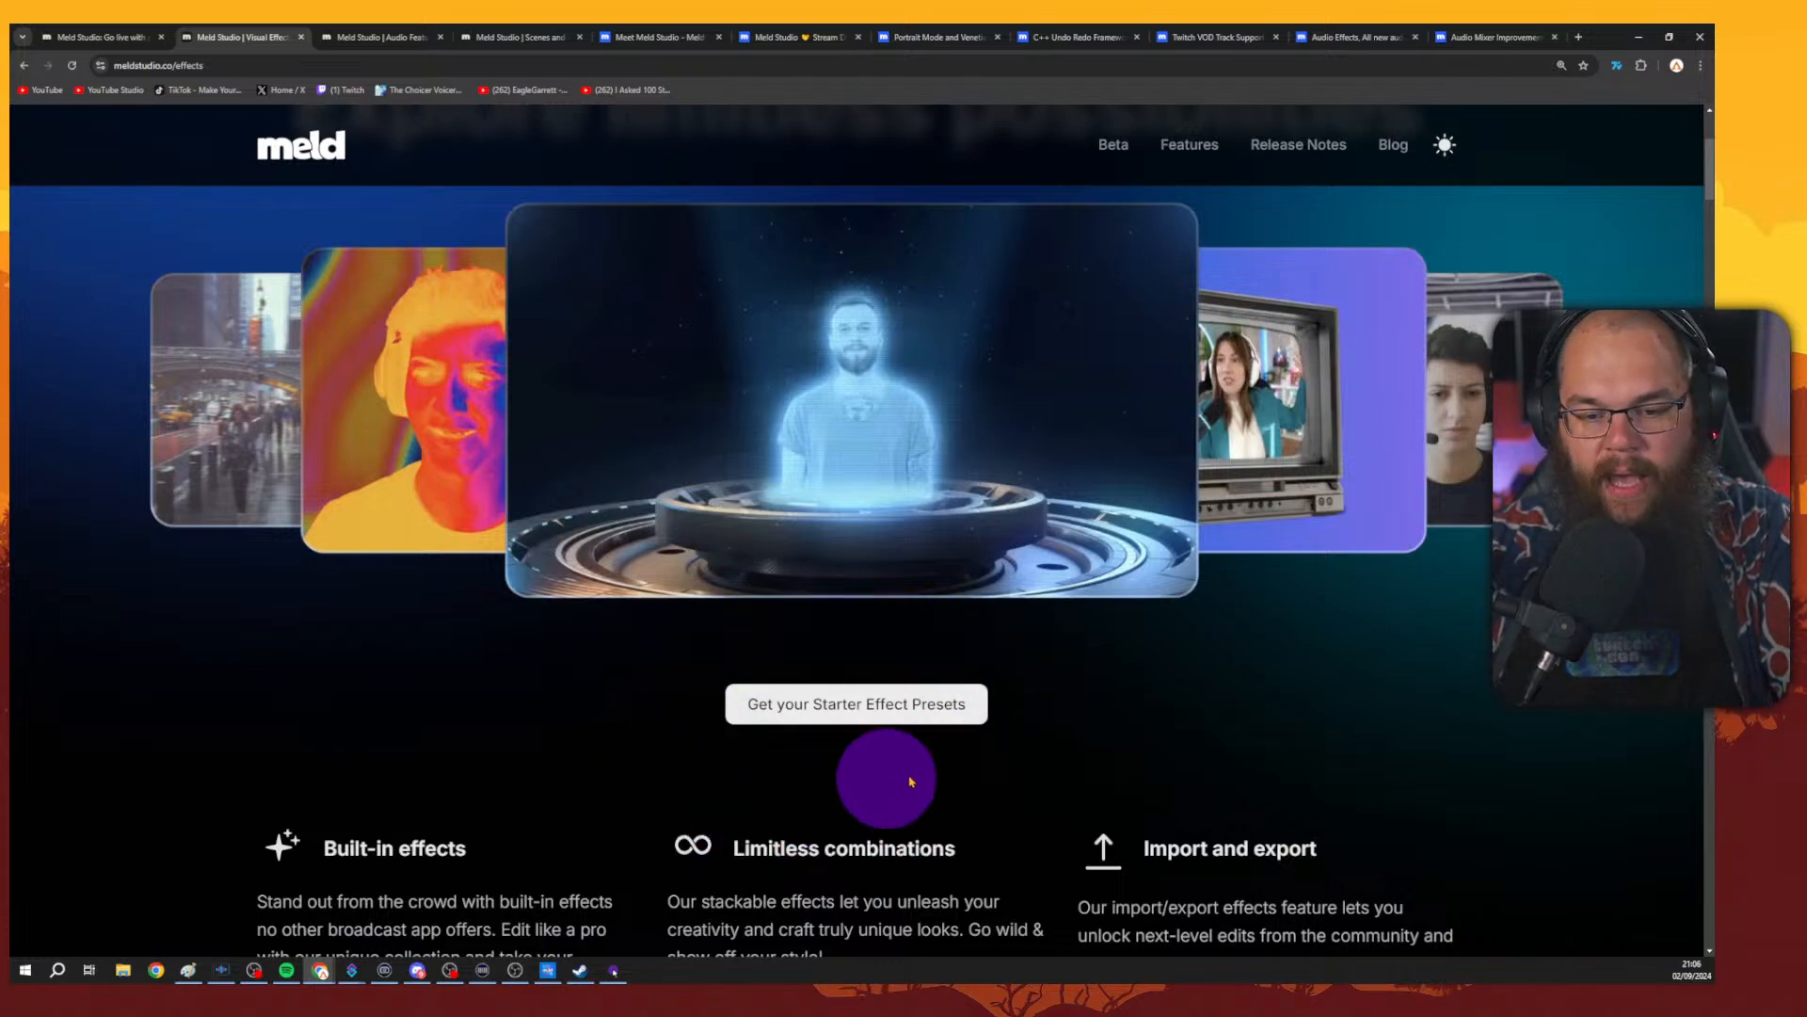
scroll(1035, 678, "down", 4)
scroll(1372, 524, "down", 4)
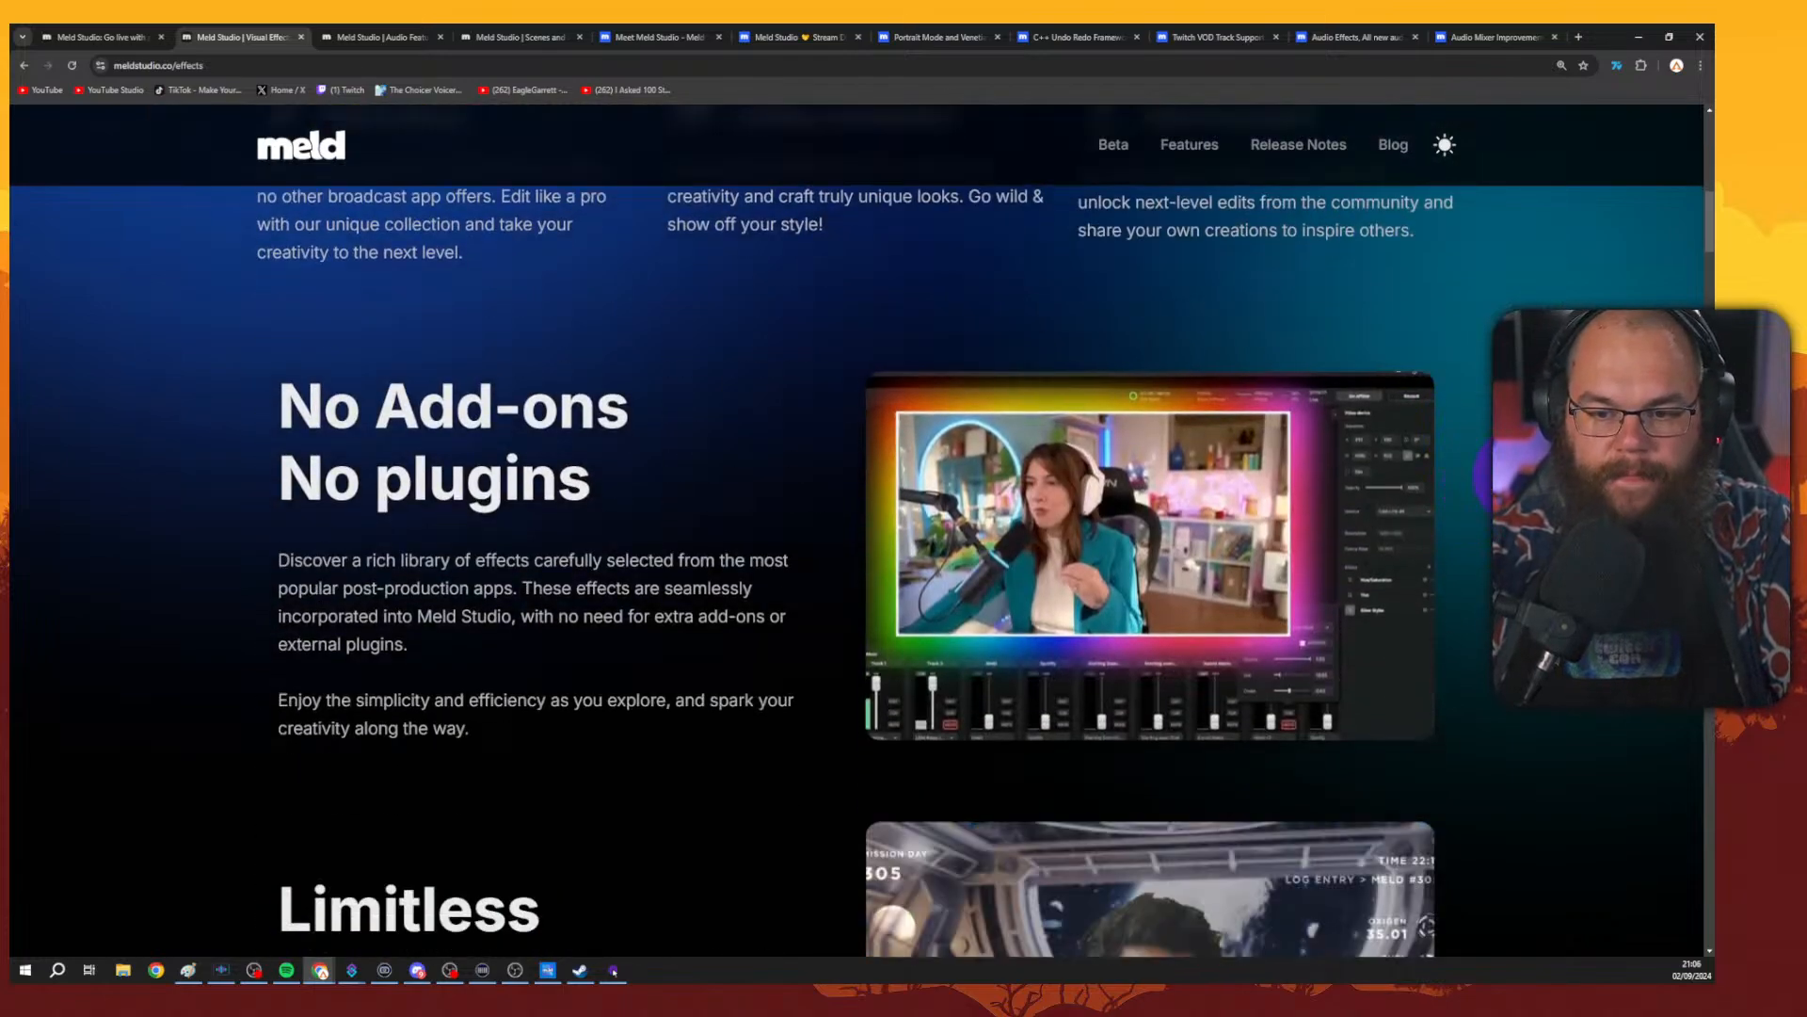
scroll(1479, 478, "down", 4)
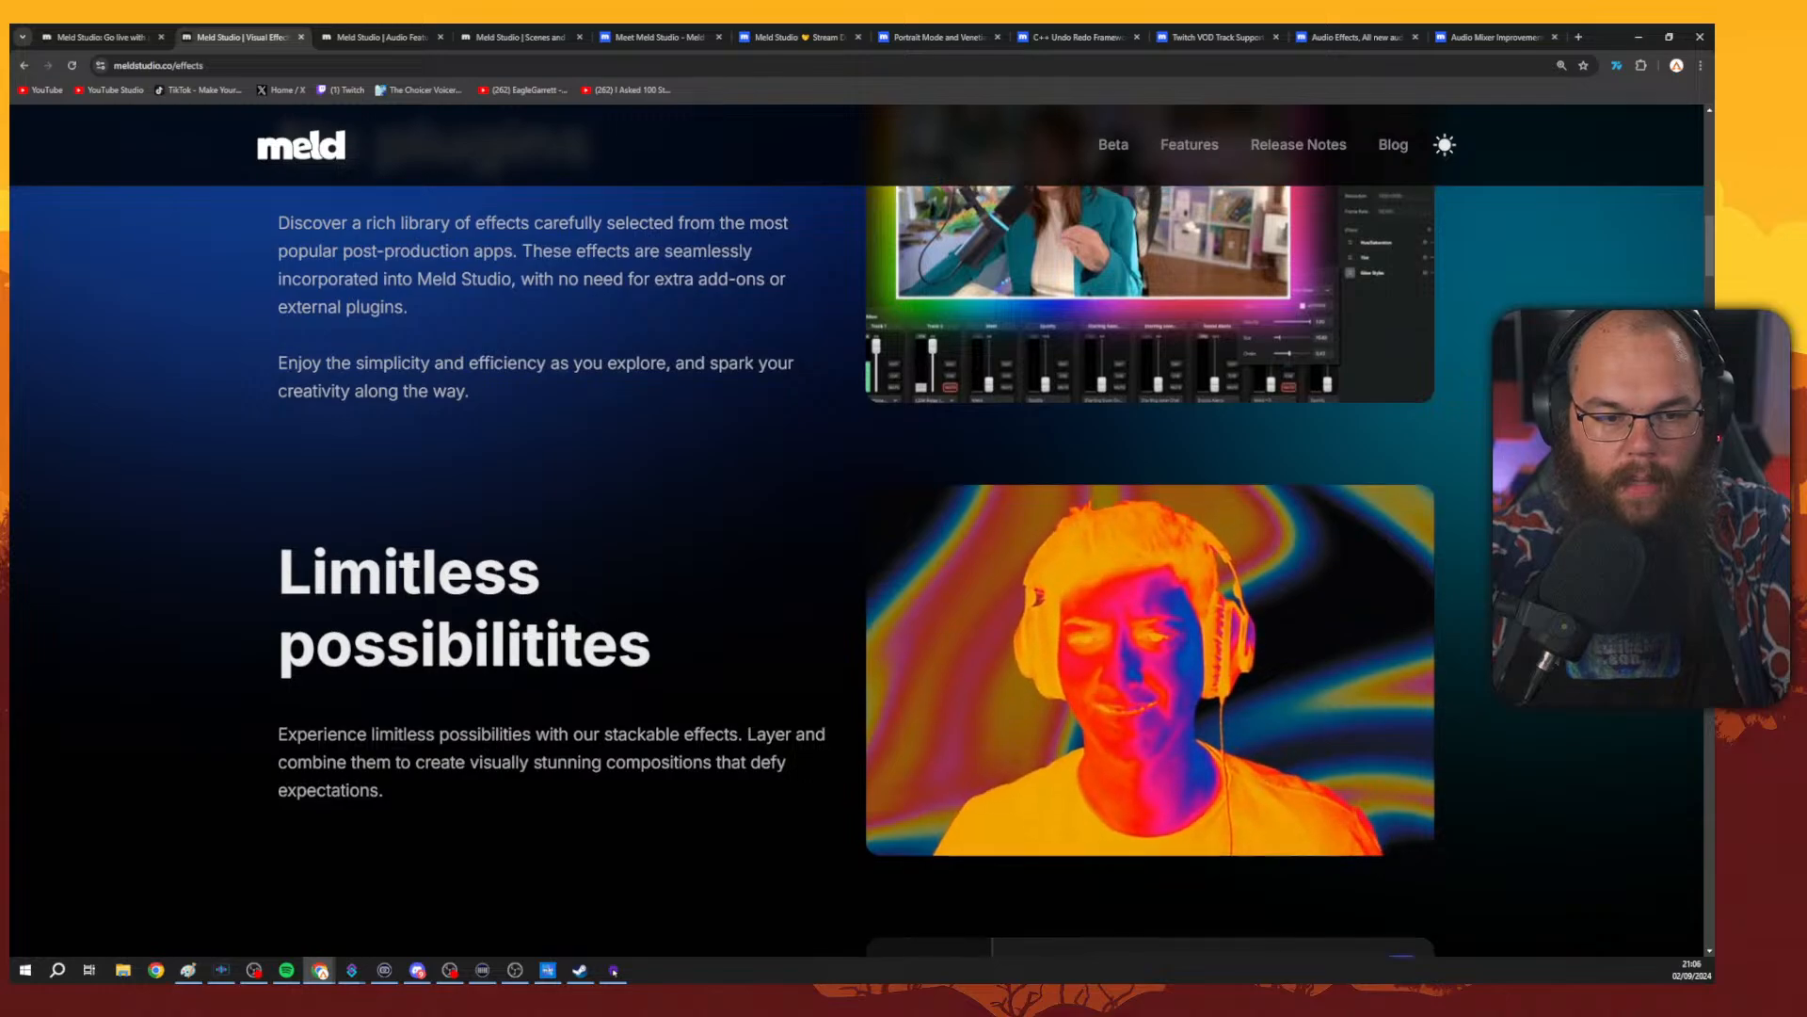
scroll(857, 527, "down", 12)
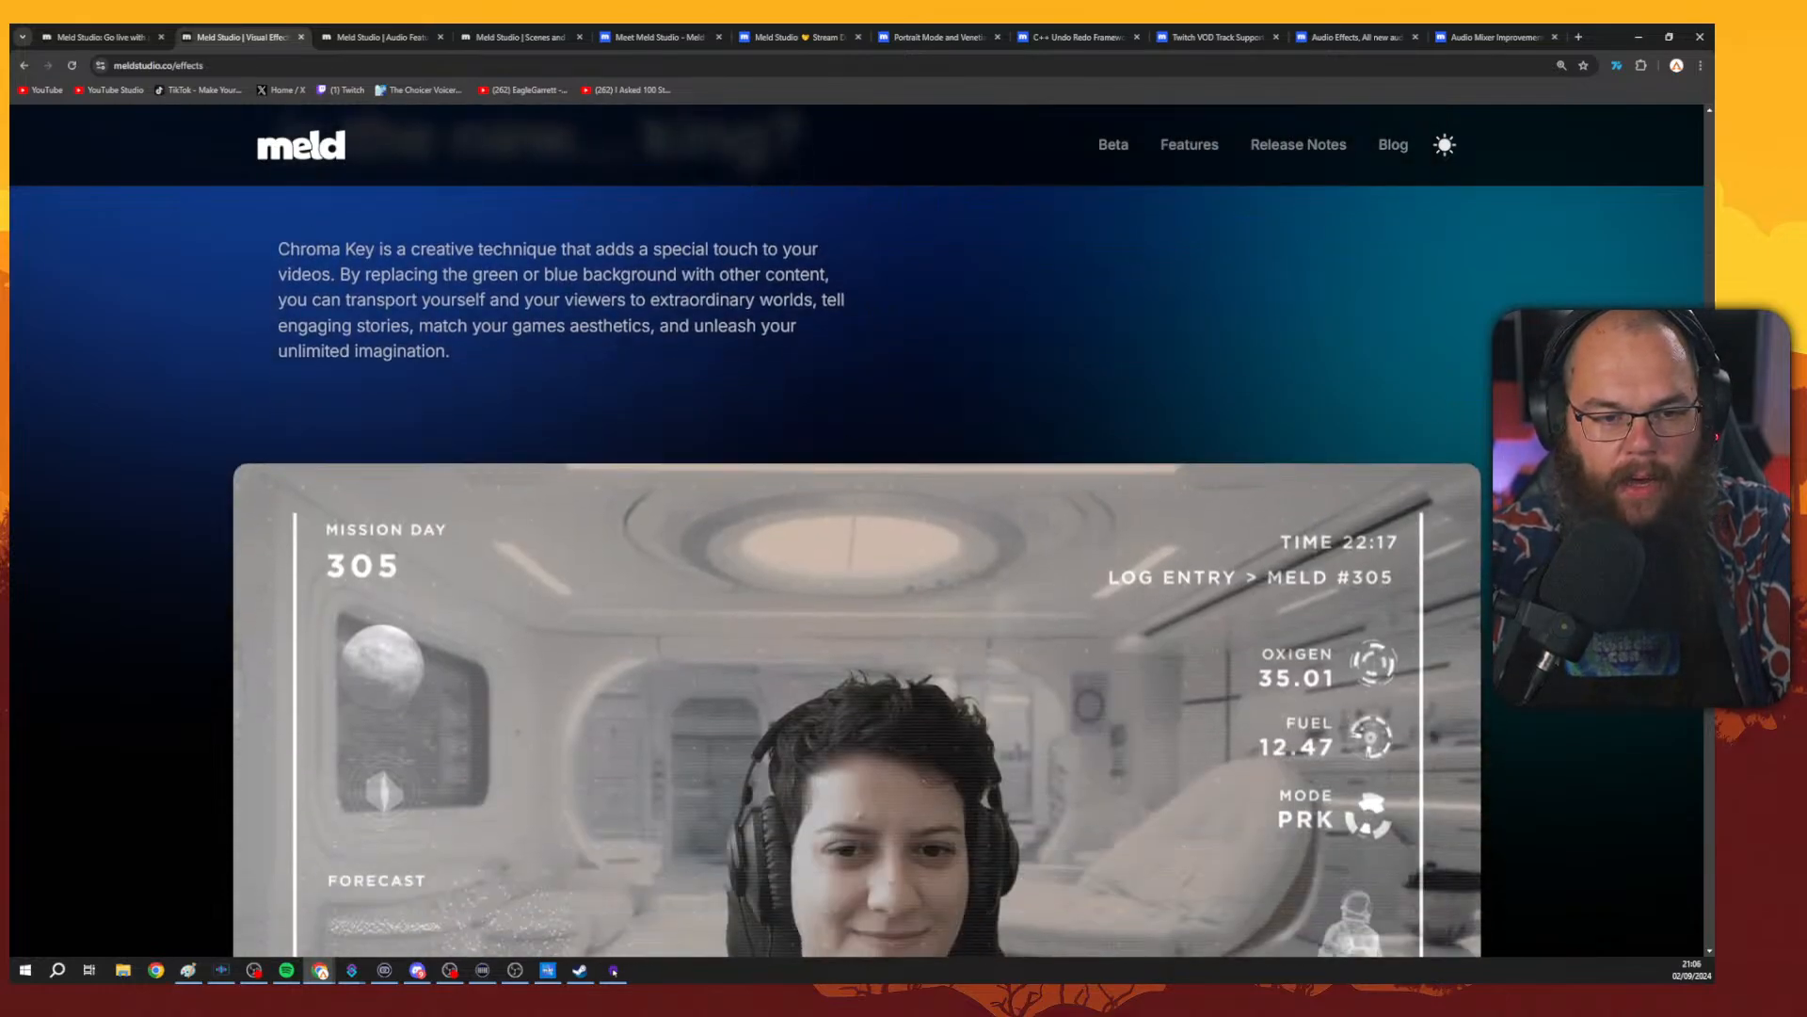
Scroll through the Visual Effects page's effect cards down to the distortion effects.
scroll(857, 527, "down", 15)
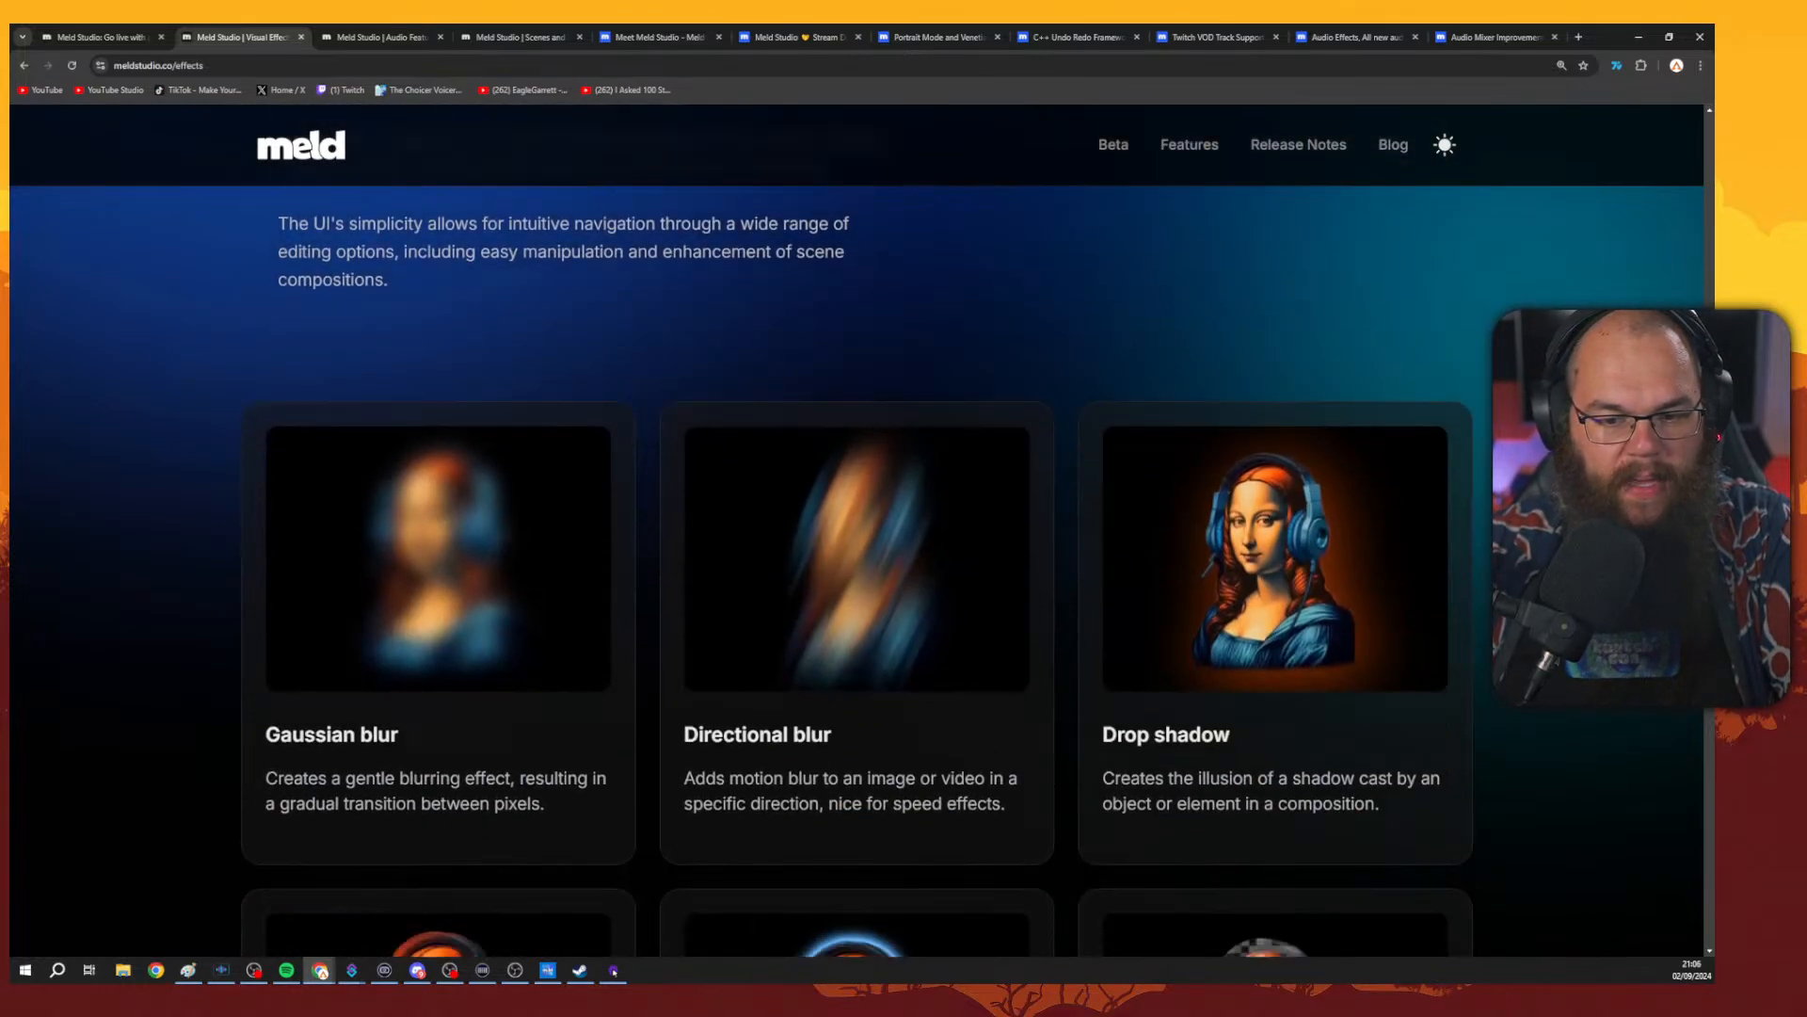
scroll(856, 527, "down", 15)
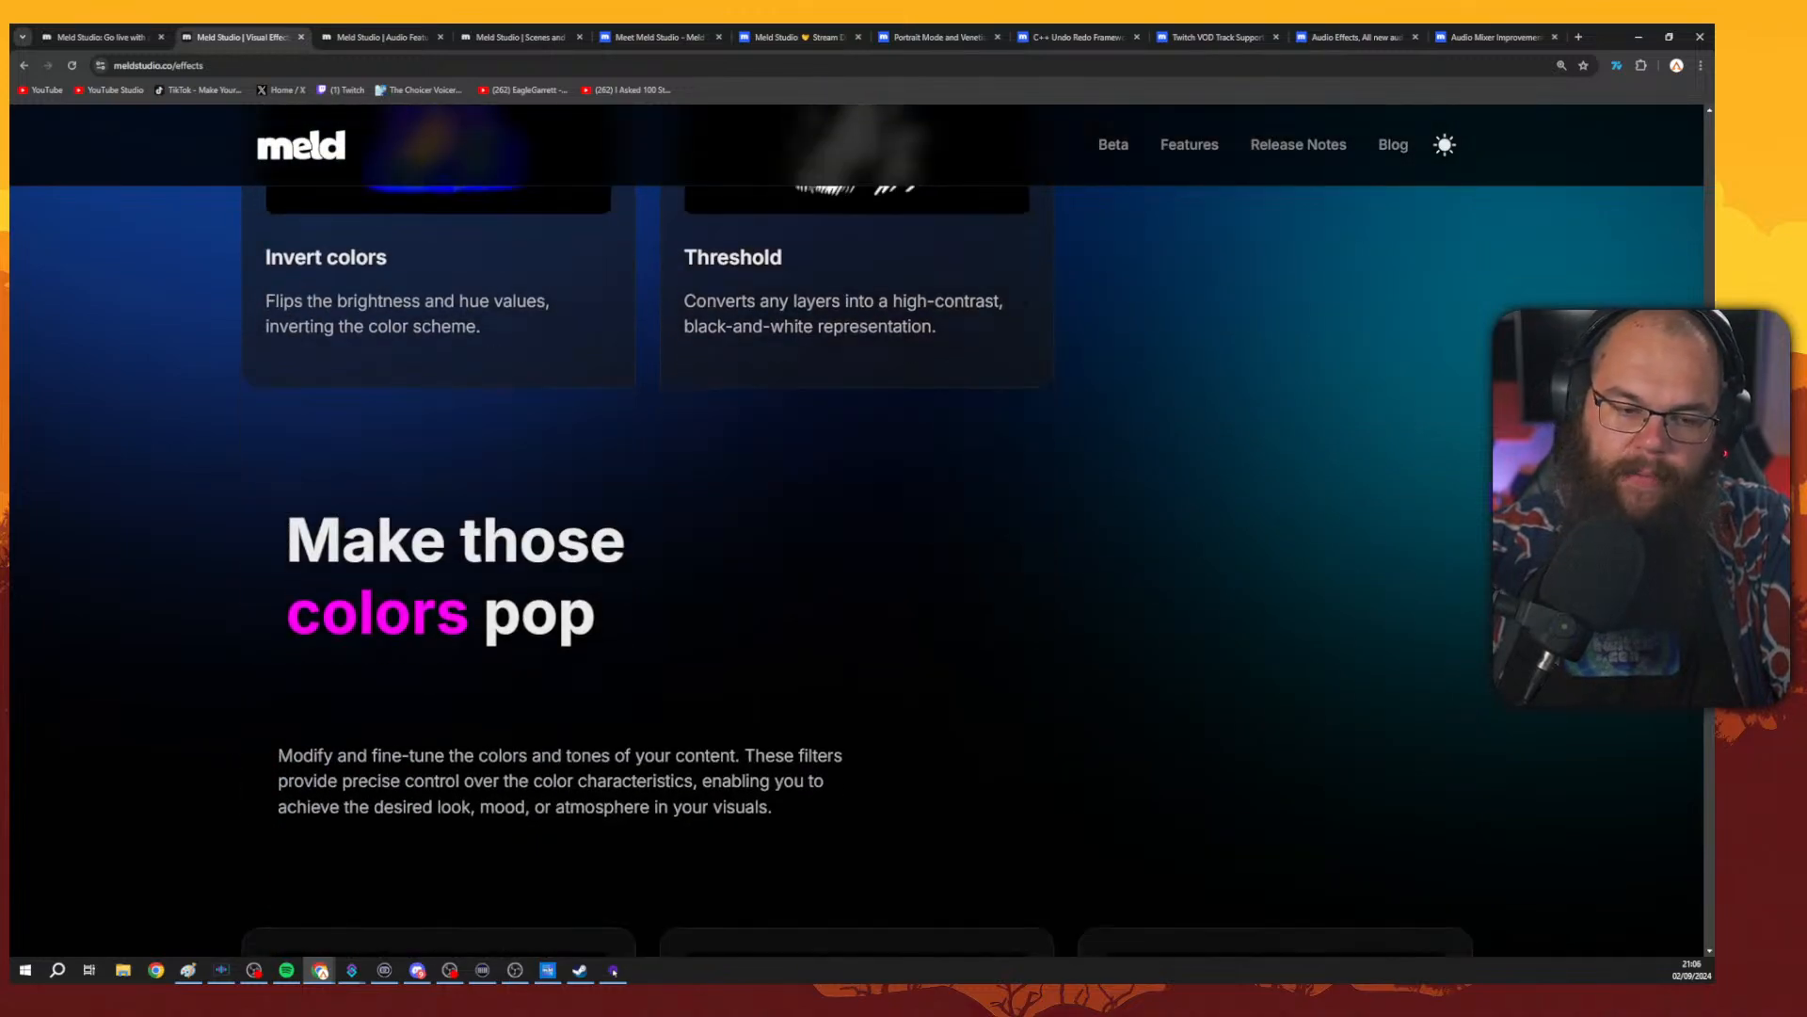
scroll(856, 527, "down", 15)
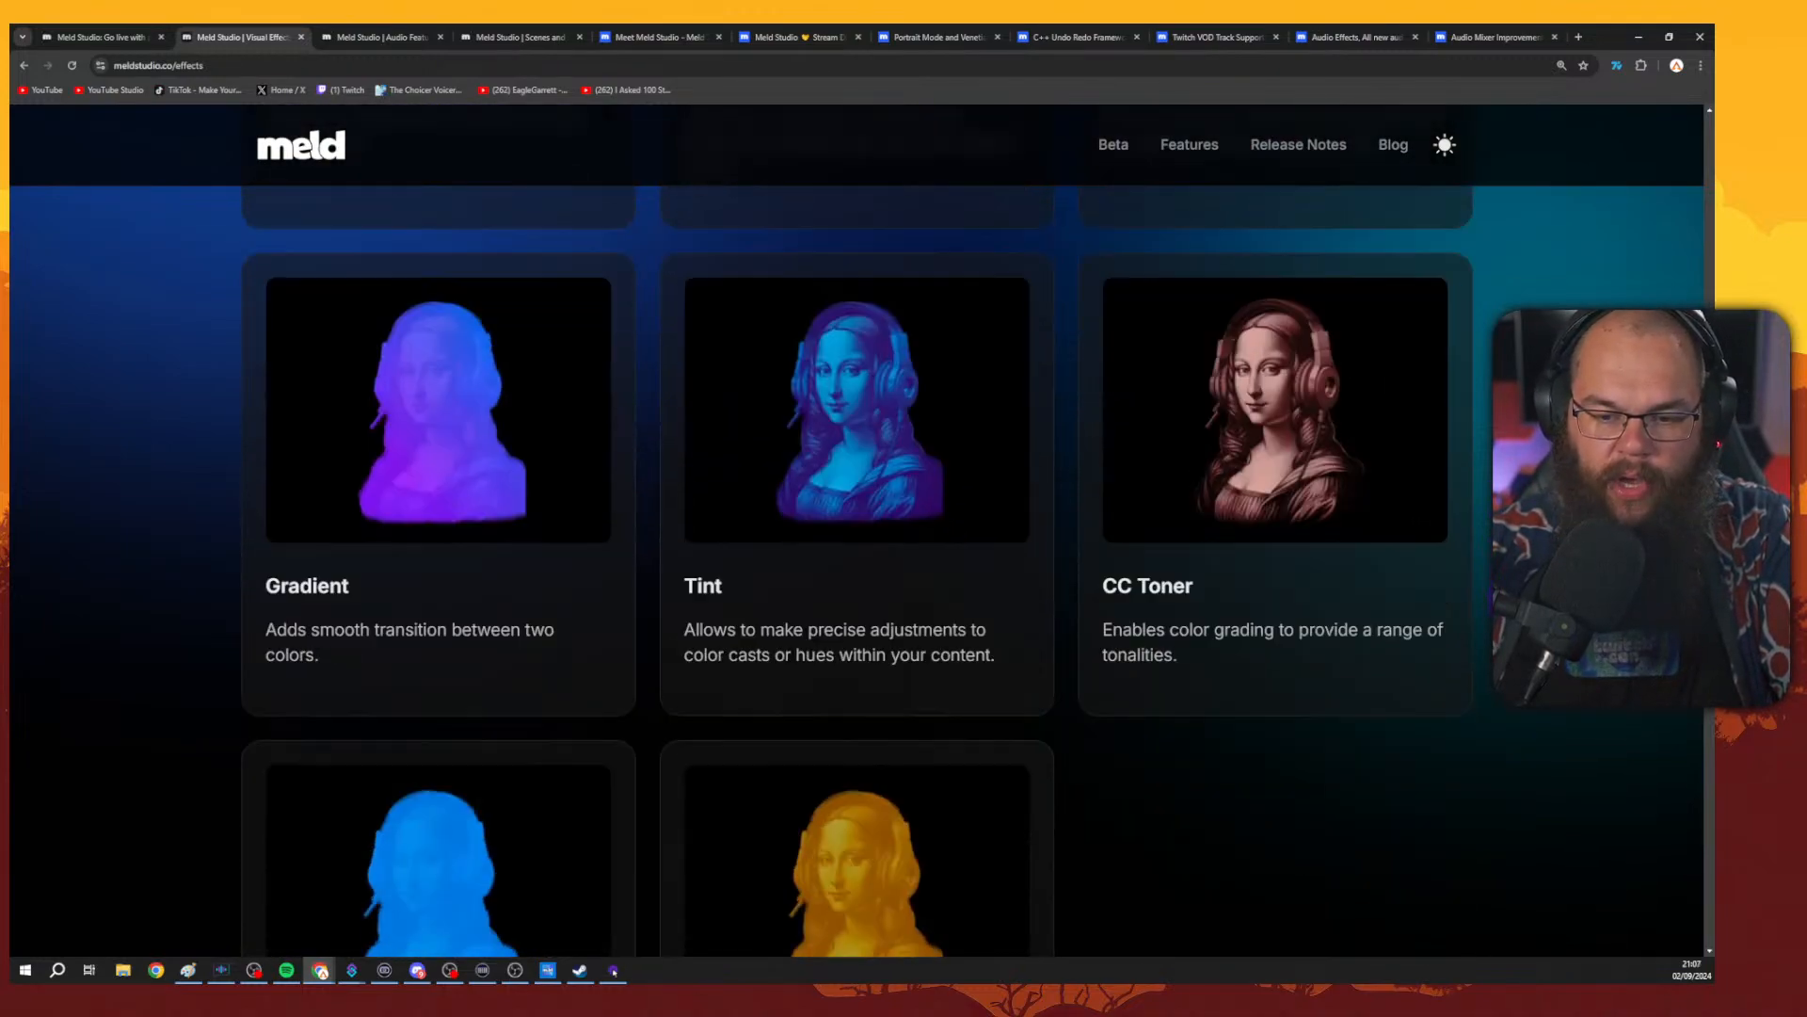
scroll(857, 527, "down", 8)
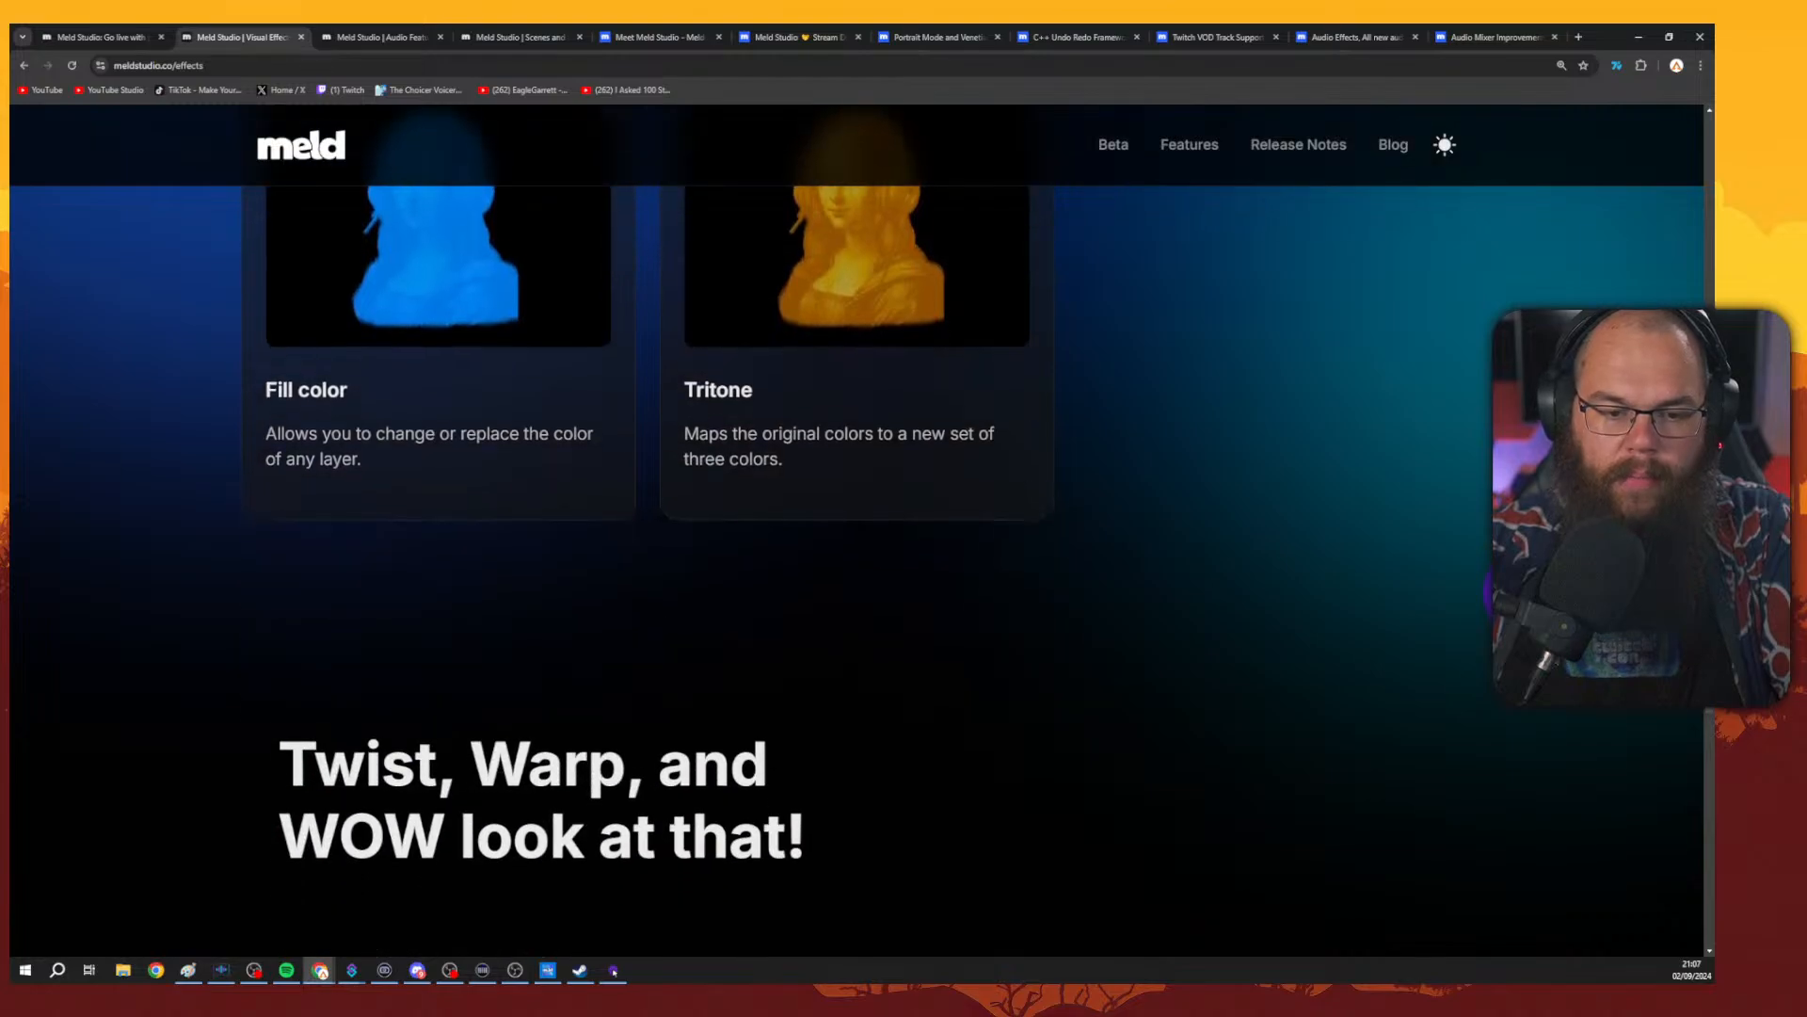
scroll(857, 528, "down", 8)
scroll(856, 527, "down", 3)
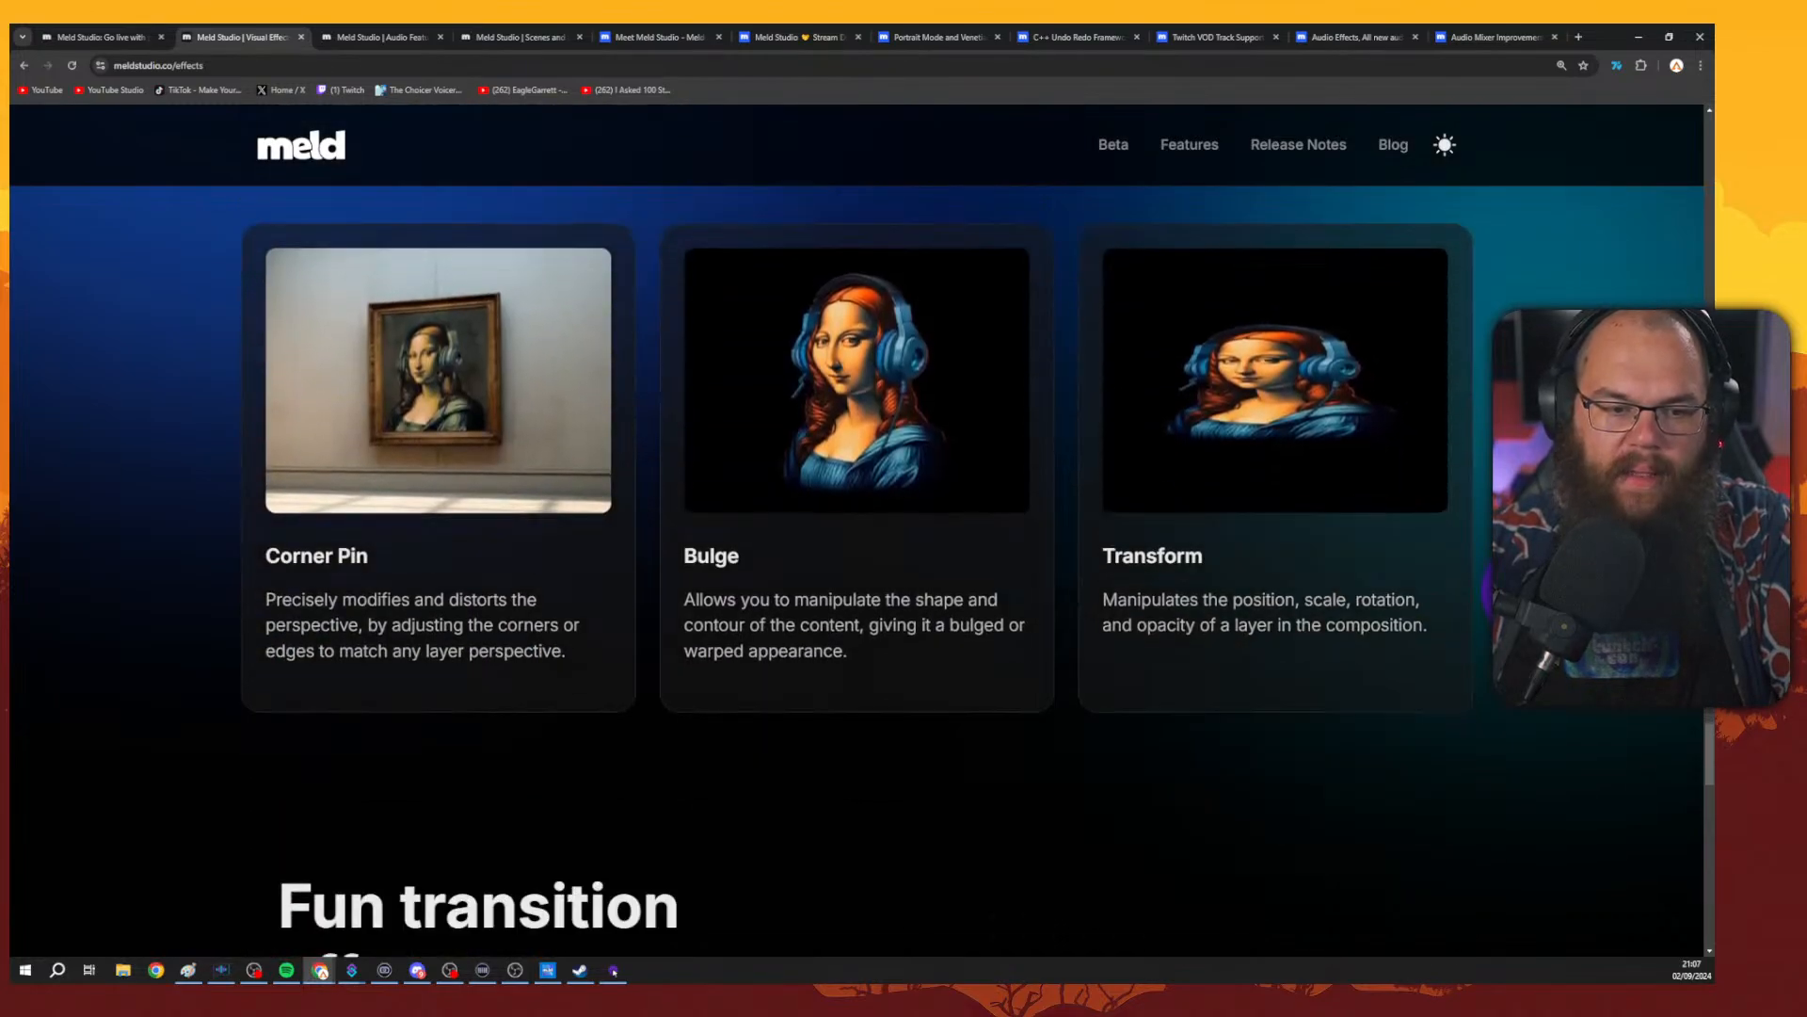
scroll(856, 527, "up", 1)
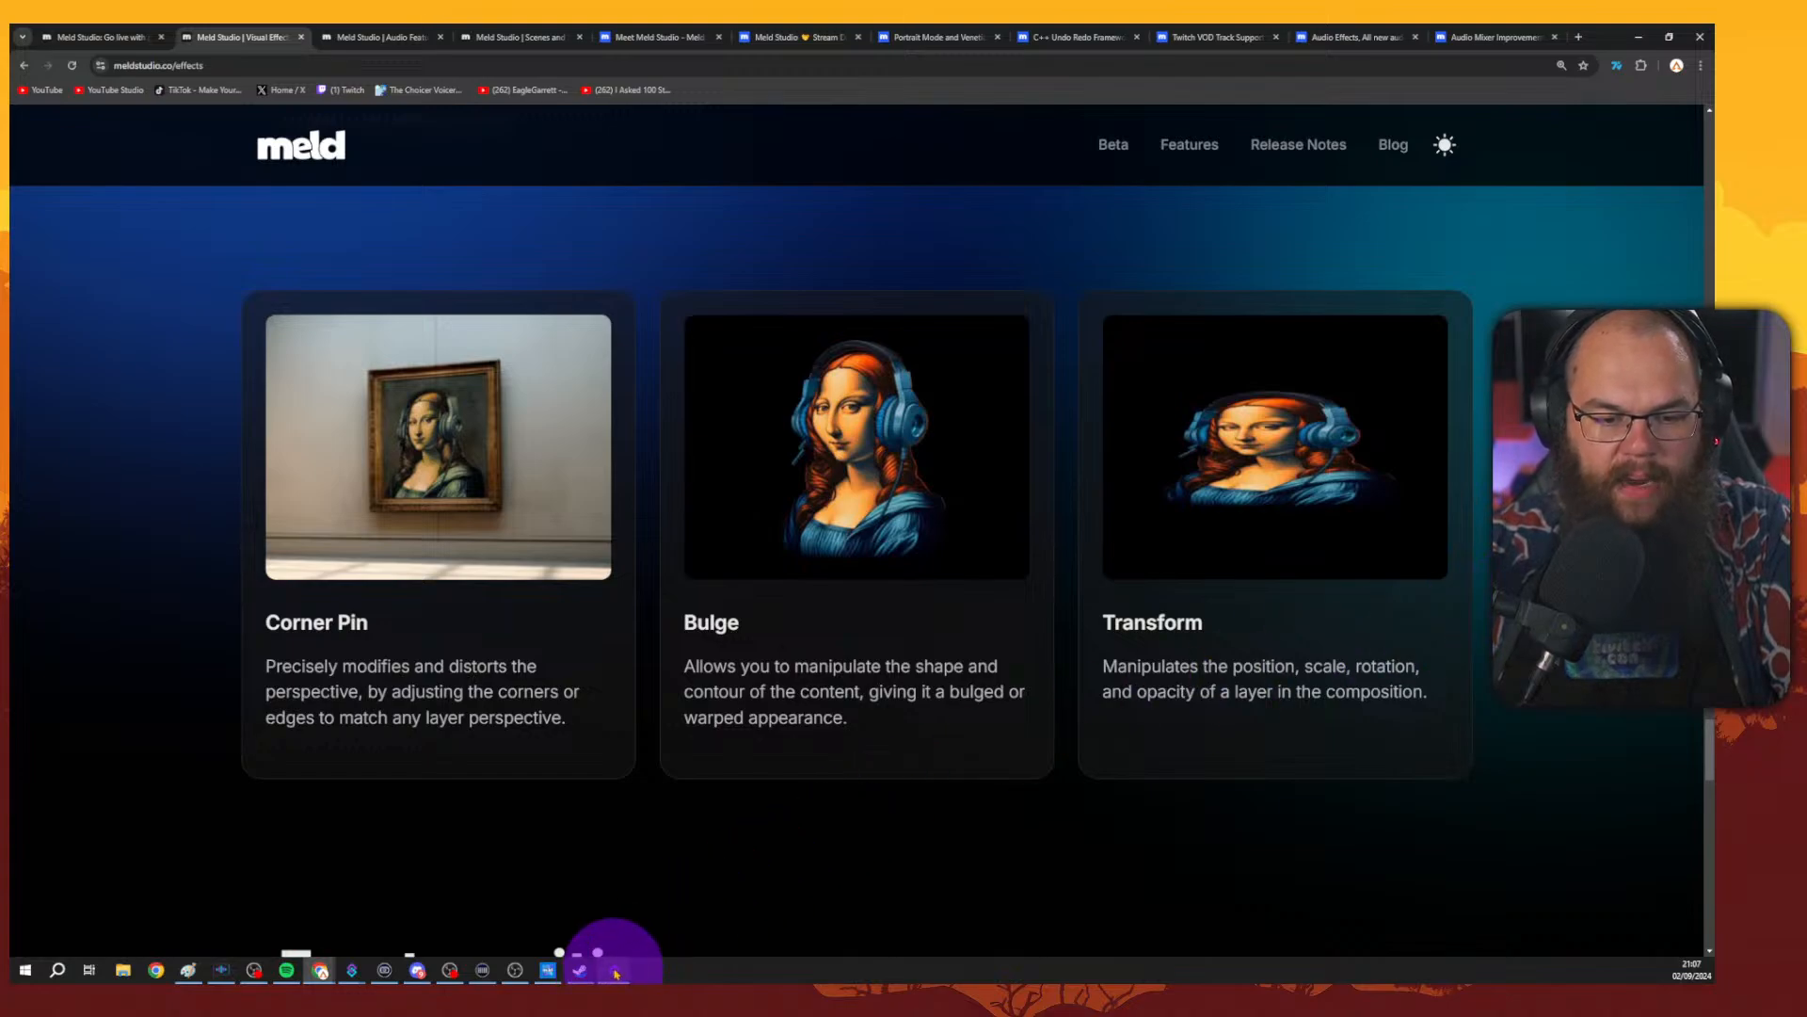
Switch to Meld Studio and open the video device layer's effects list and its Corner Pin settings.
left_click(547, 970)
left_click(1350, 447)
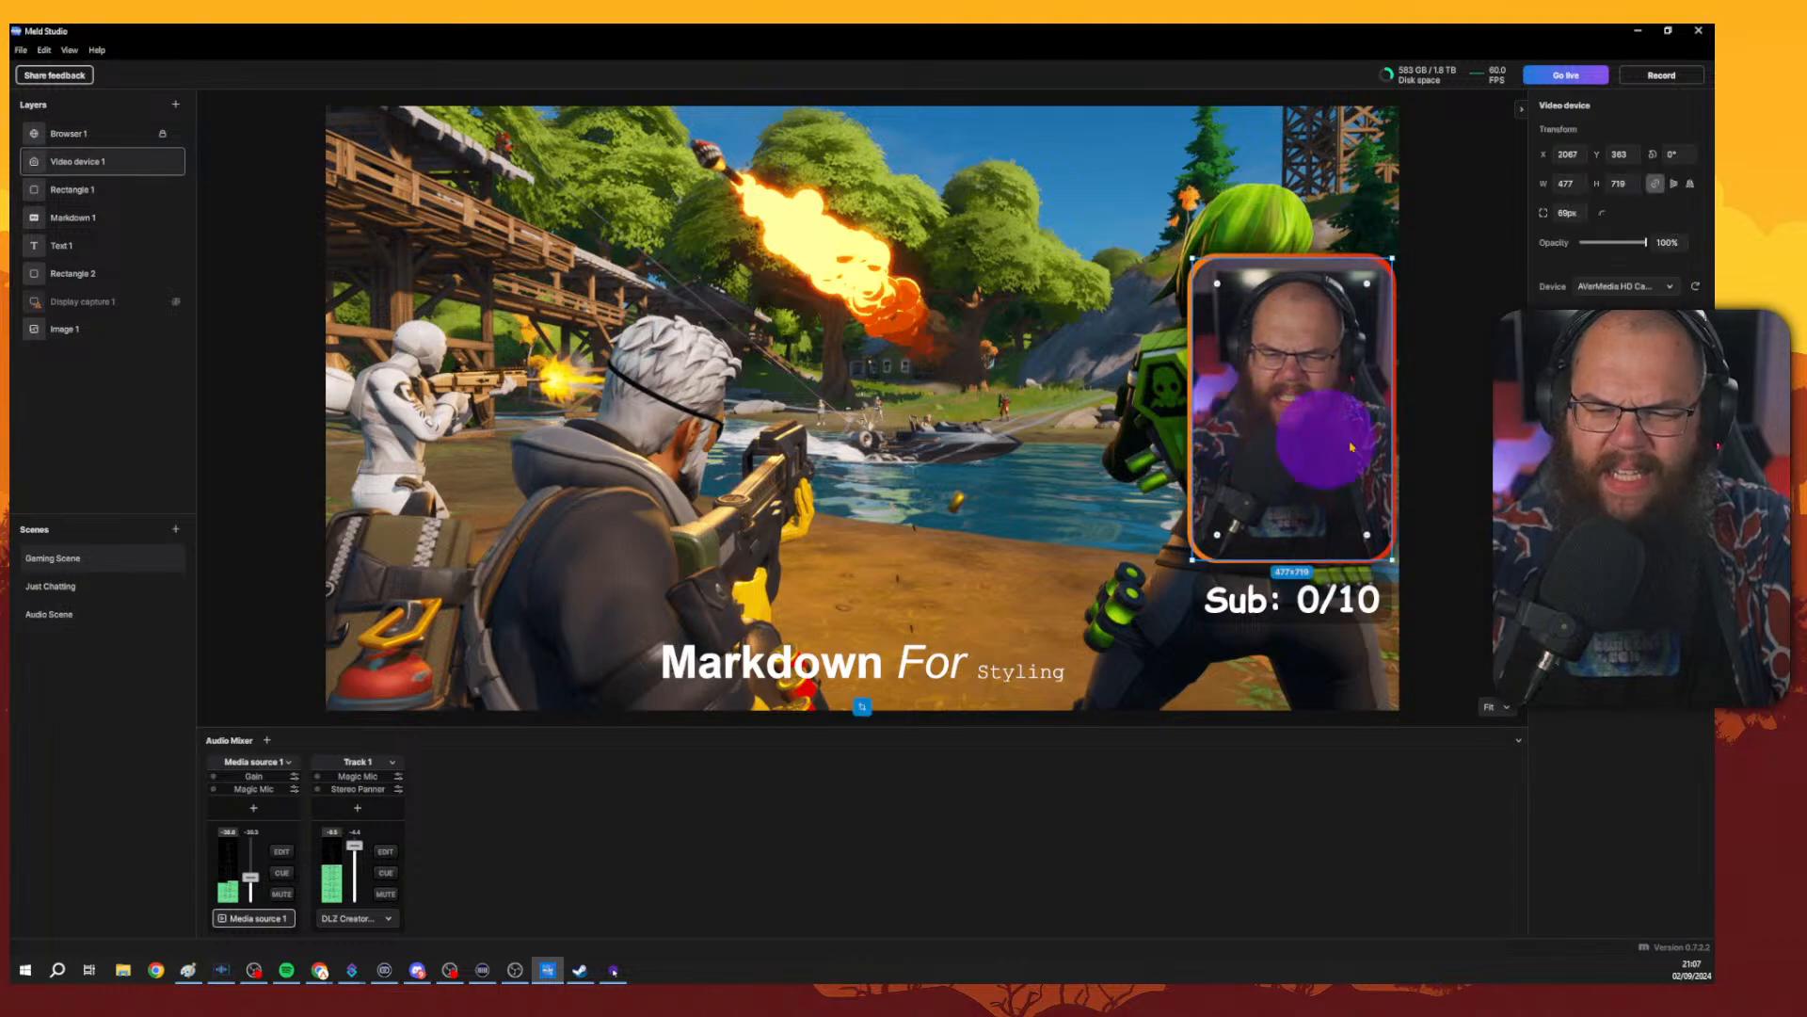
left_click(1696, 424)
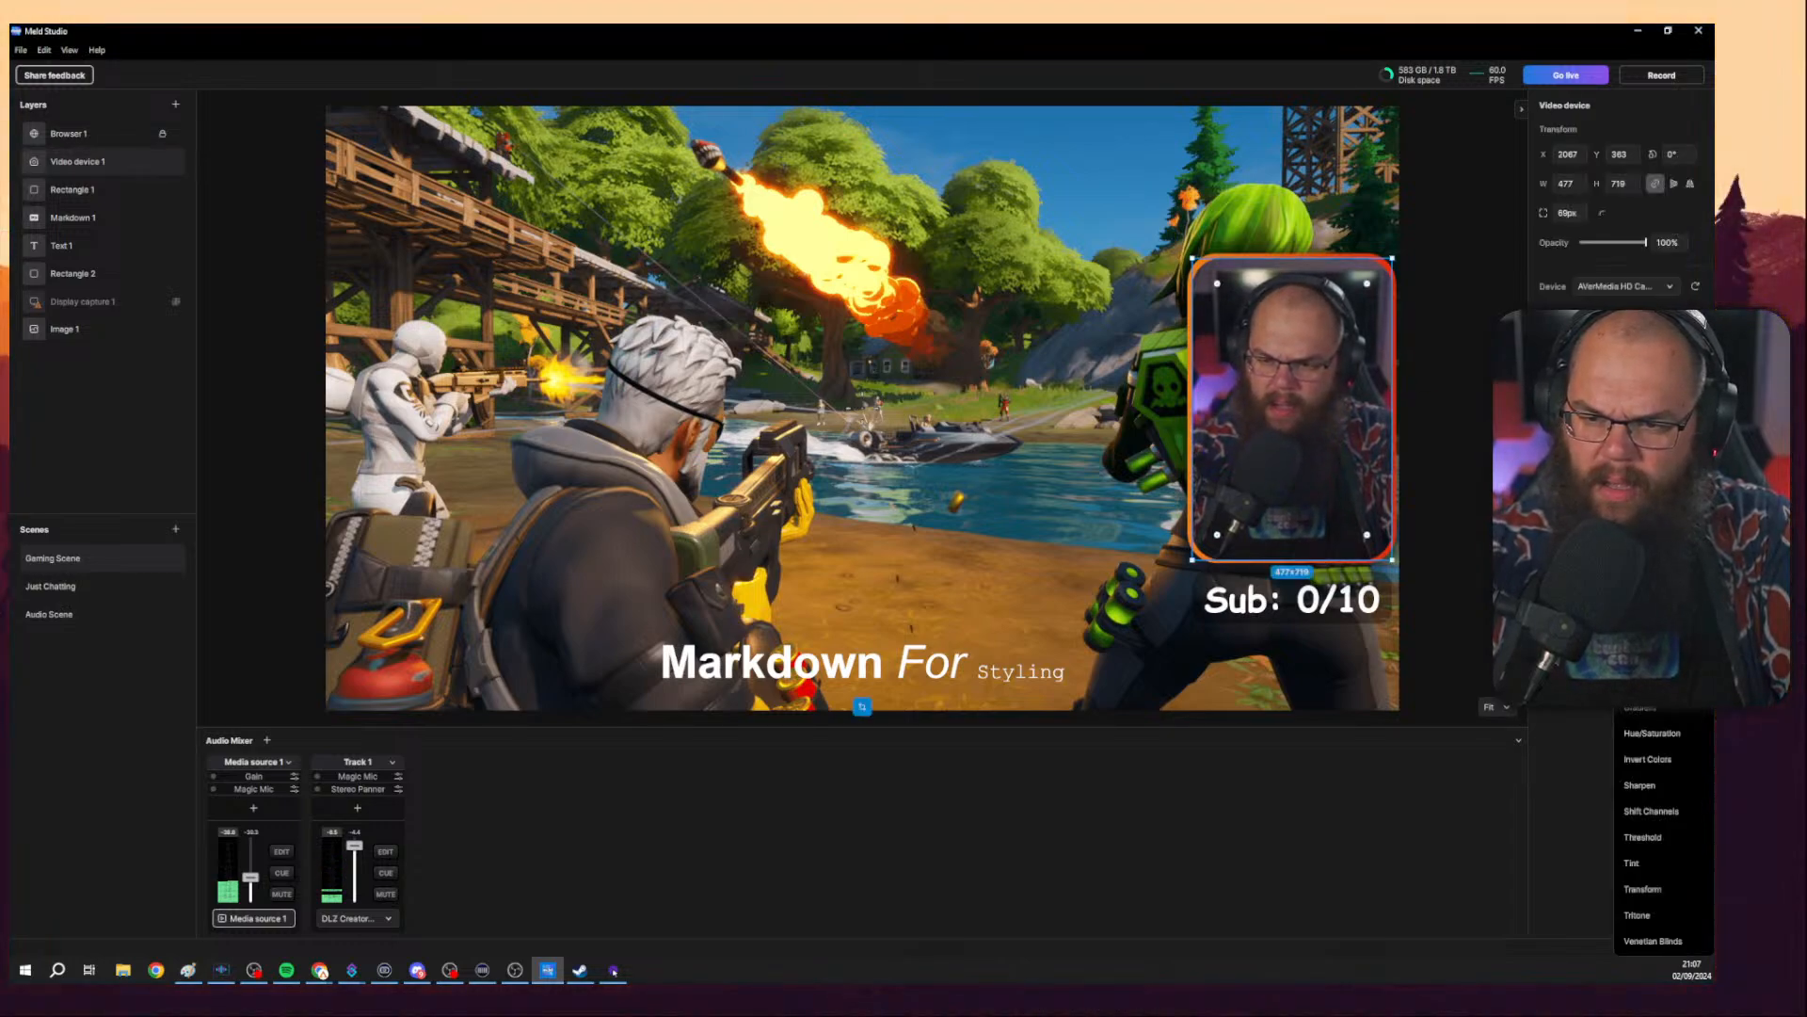
key("Escape")
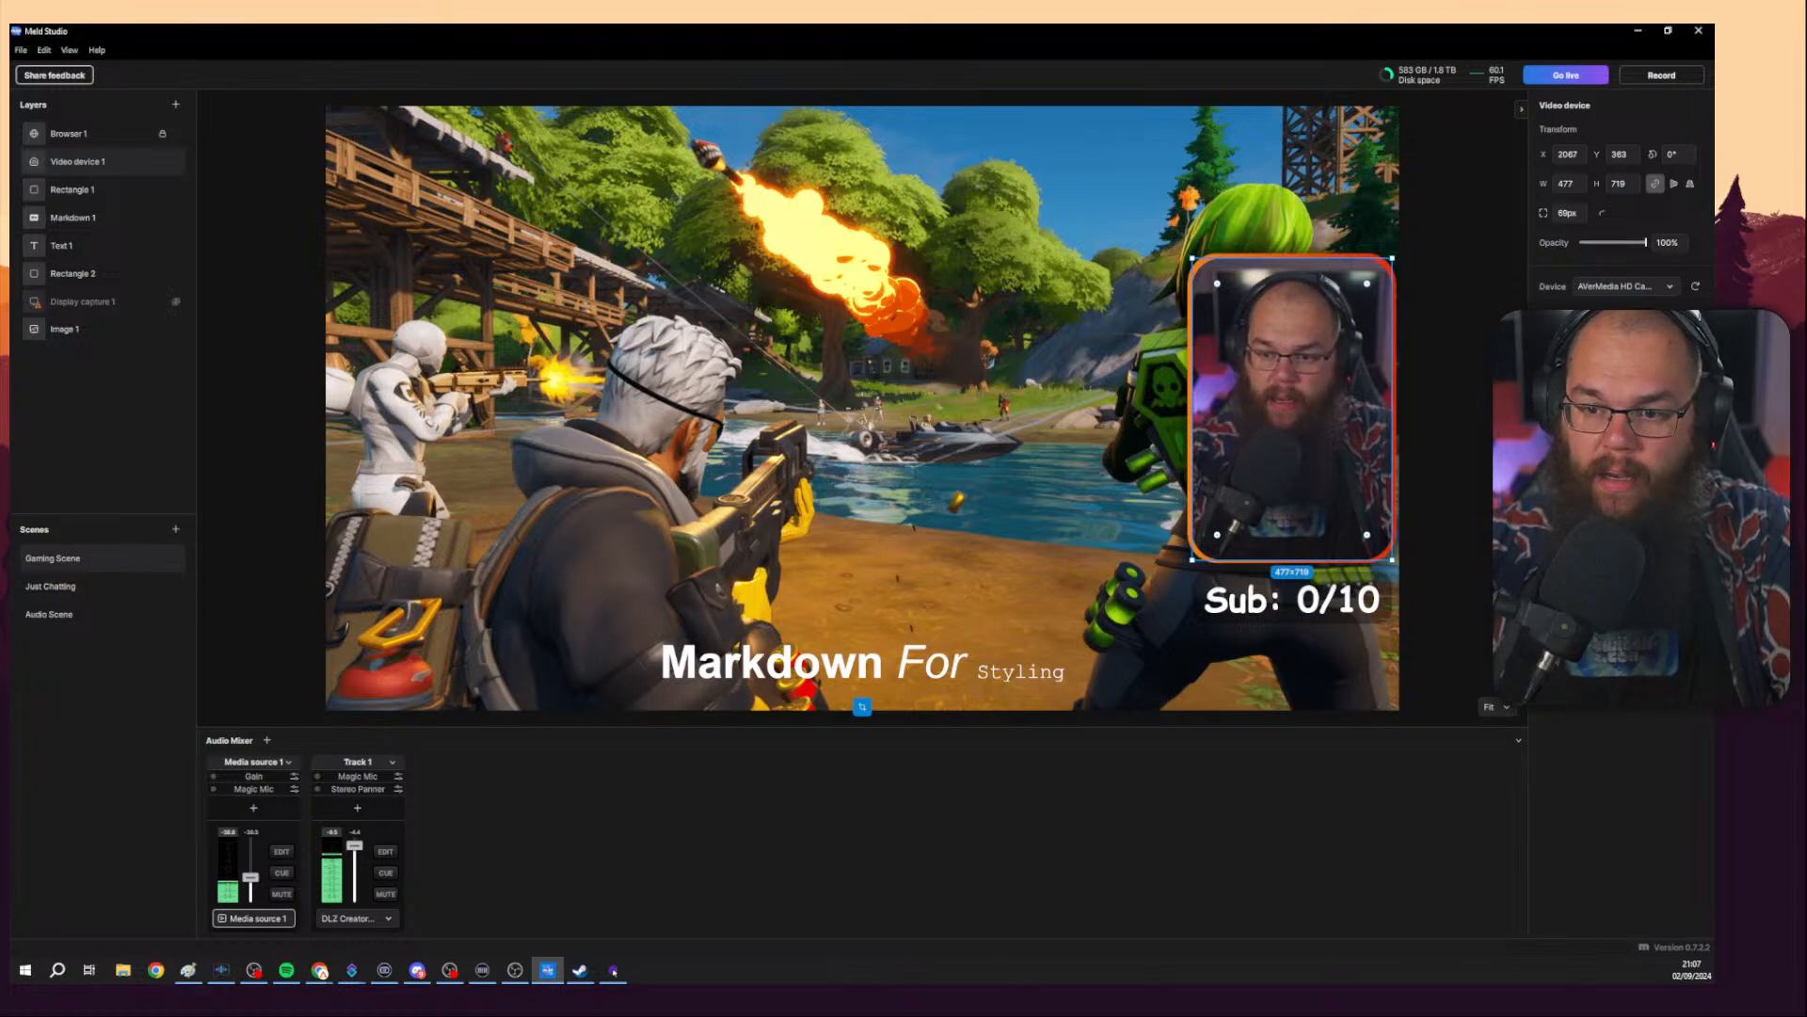
left_click(1678, 501)
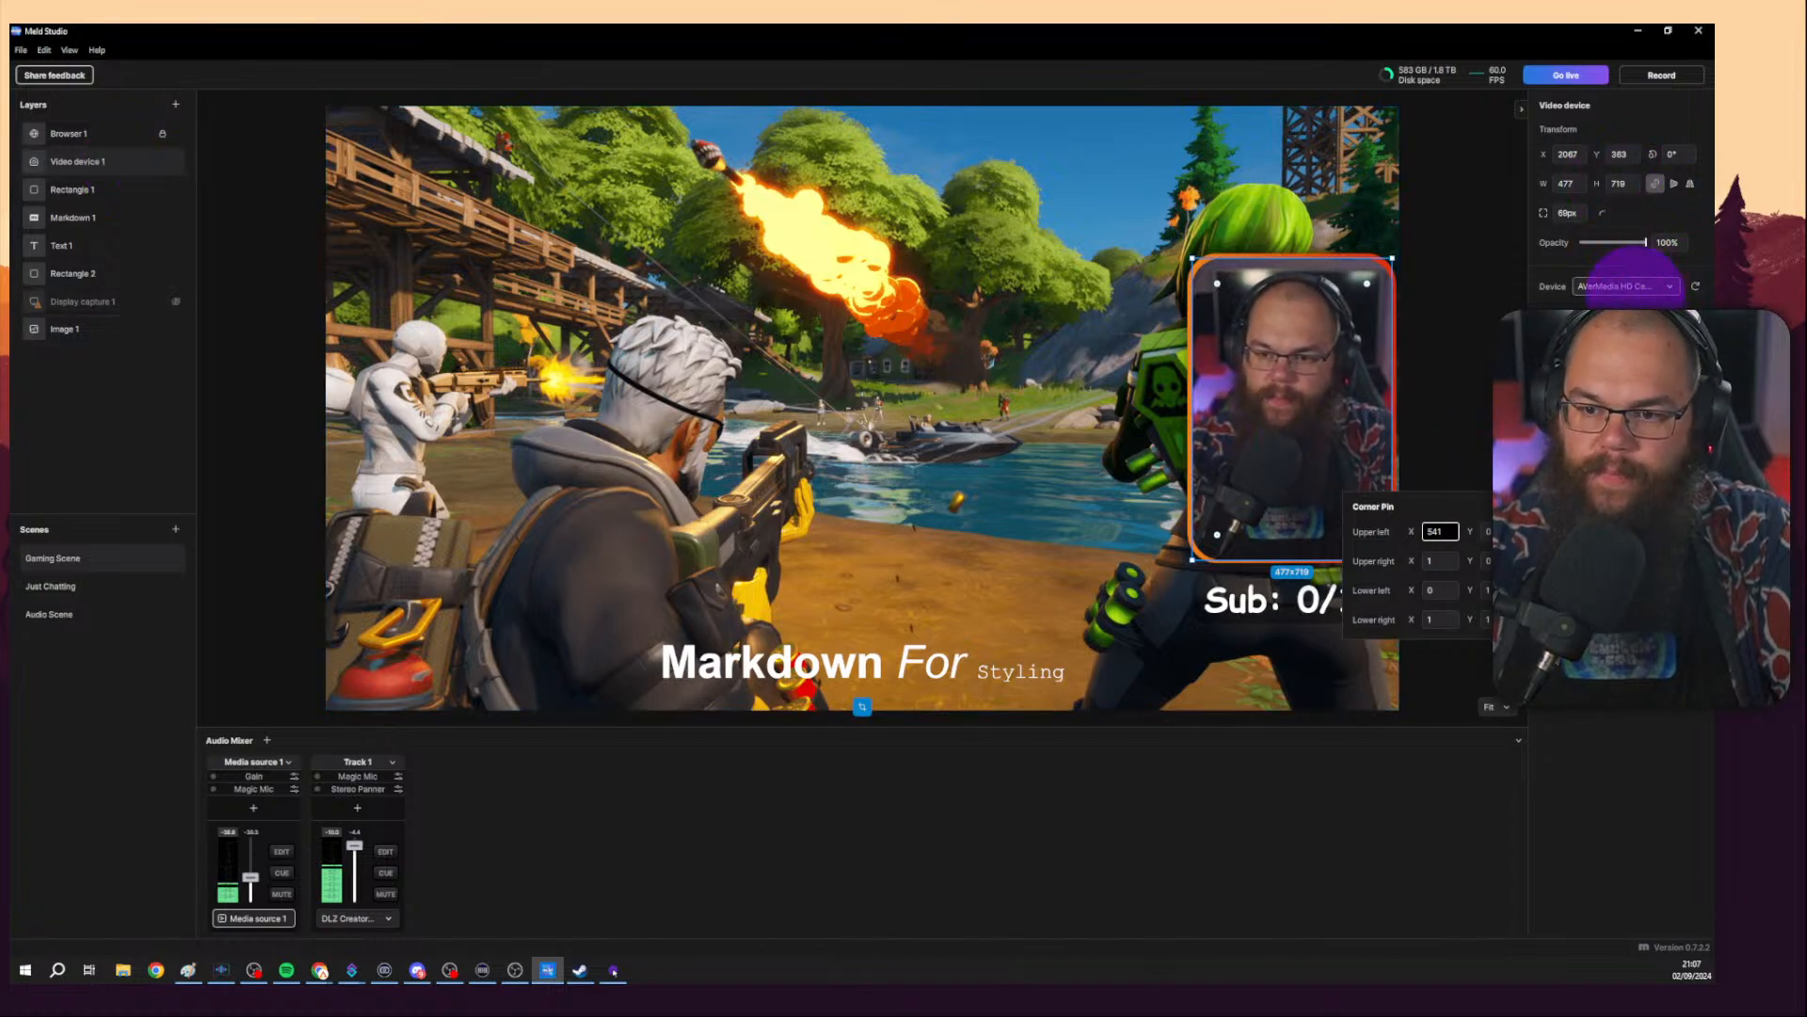
key("Return")
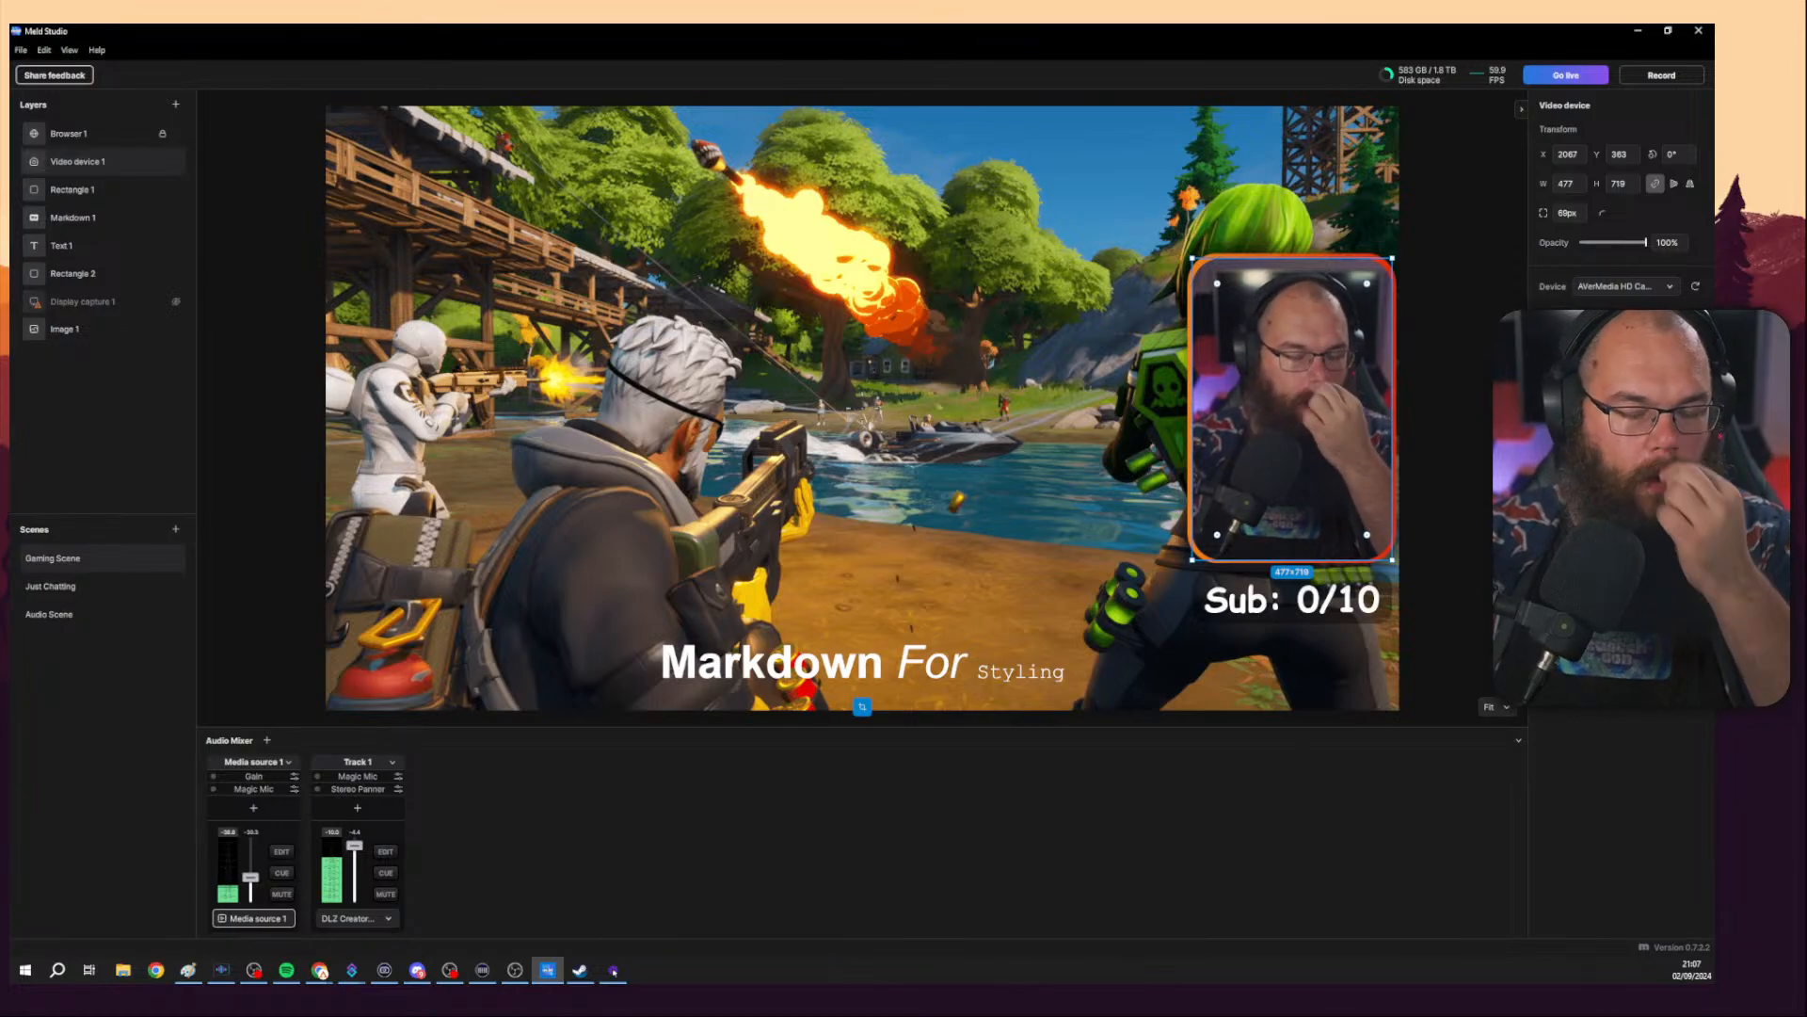
Return to the browser and browse the transition, green-screen and background blur sections of the Visual Effects page.
left_click(1639, 32)
scroll(1283, 444, "down", 10)
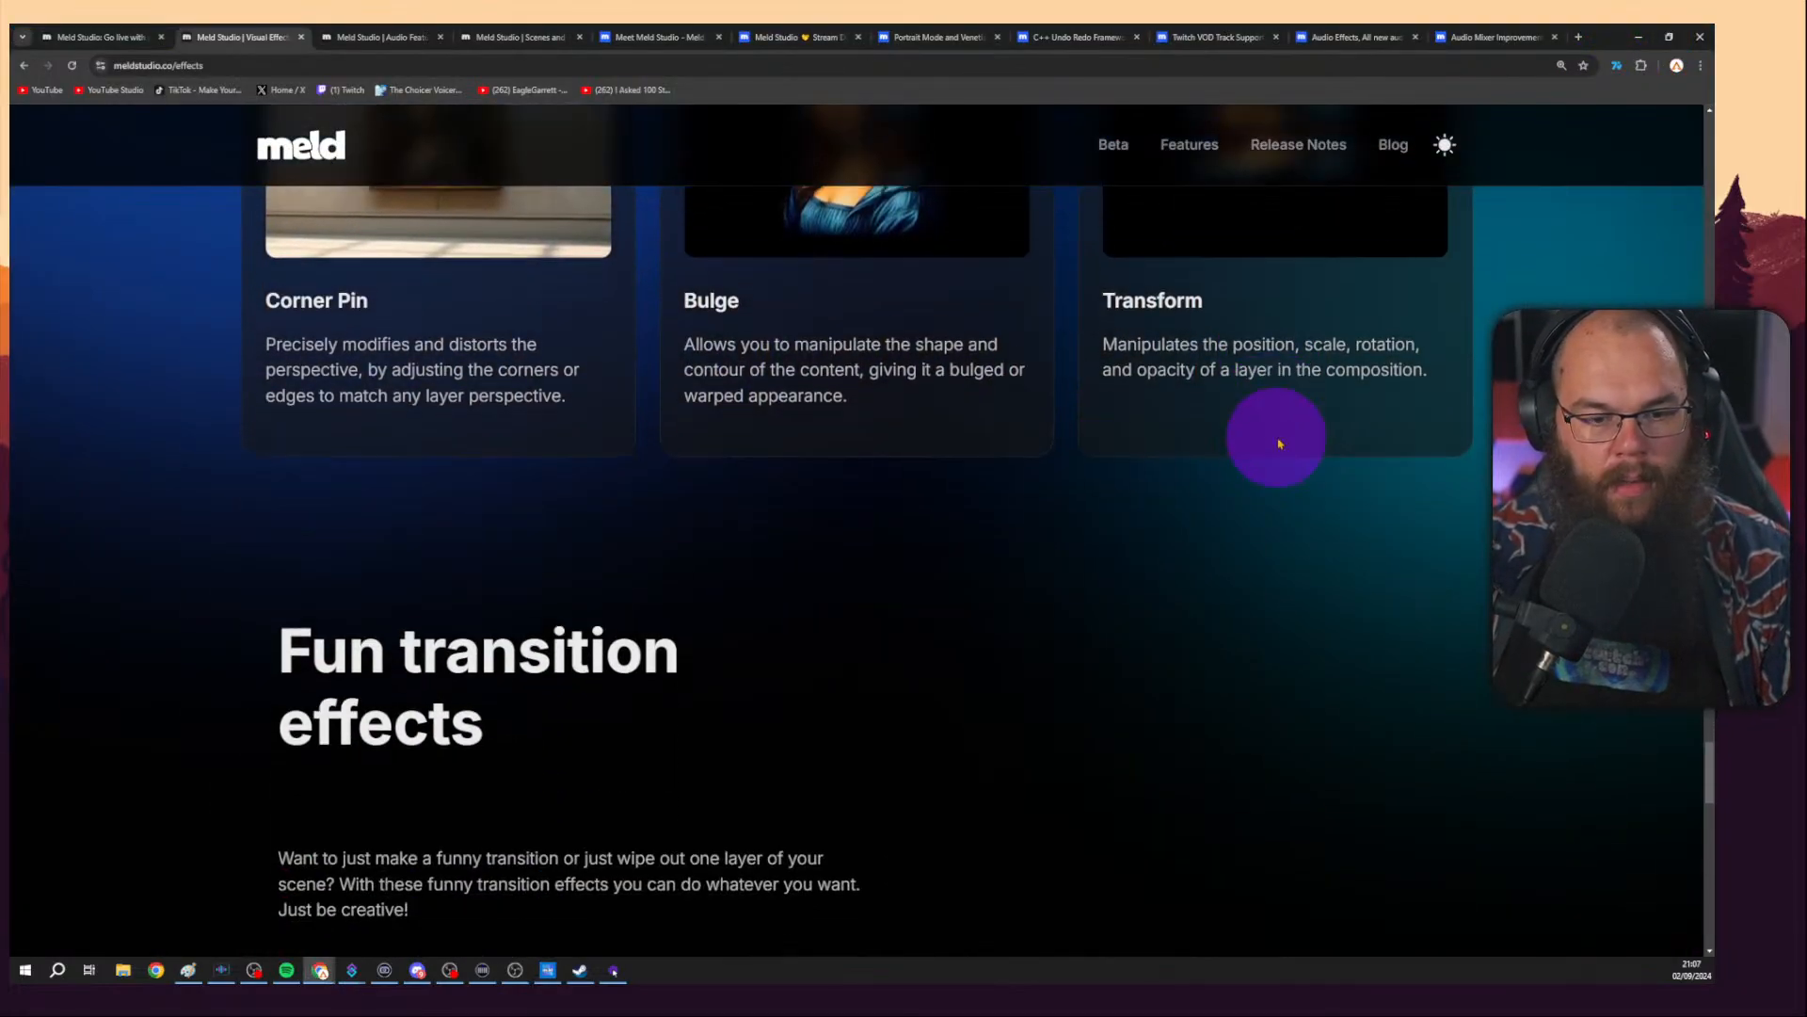
scroll(1387, 455, "down", 2)
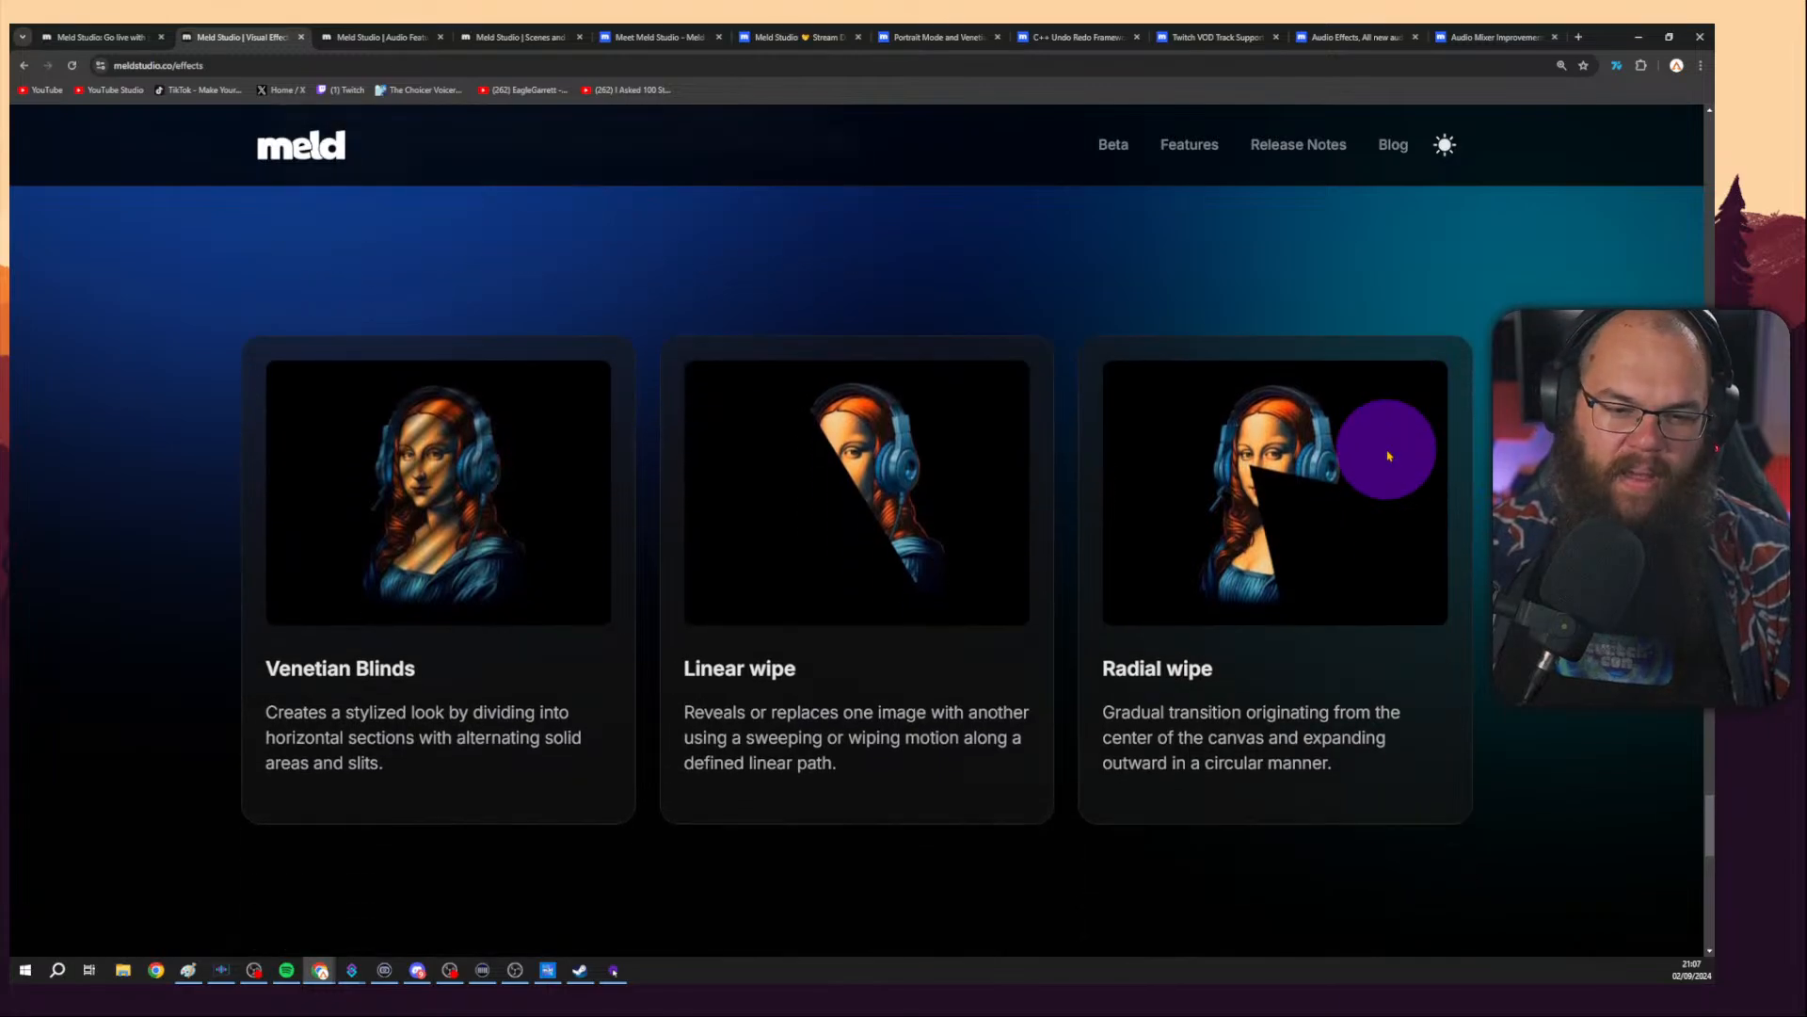
scroll(853, 580, "down", 7)
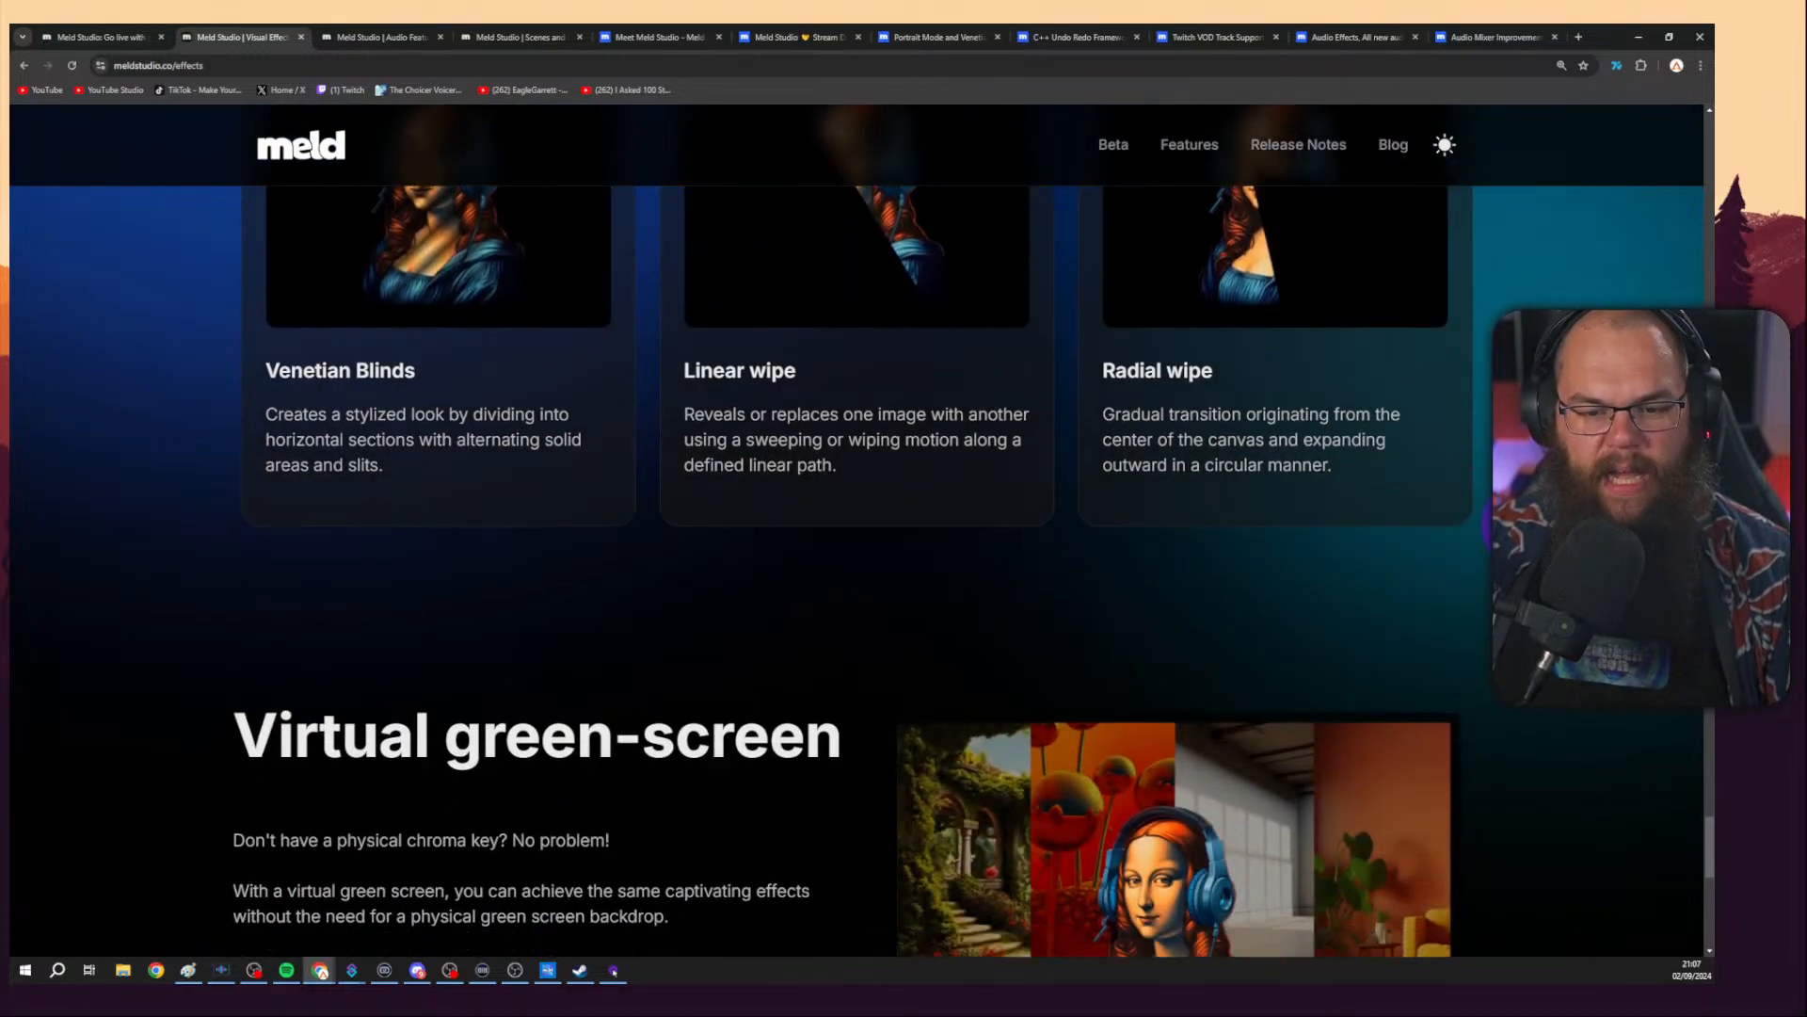
scroll(852, 579, "down", 2)
scroll(853, 580, "up", 2)
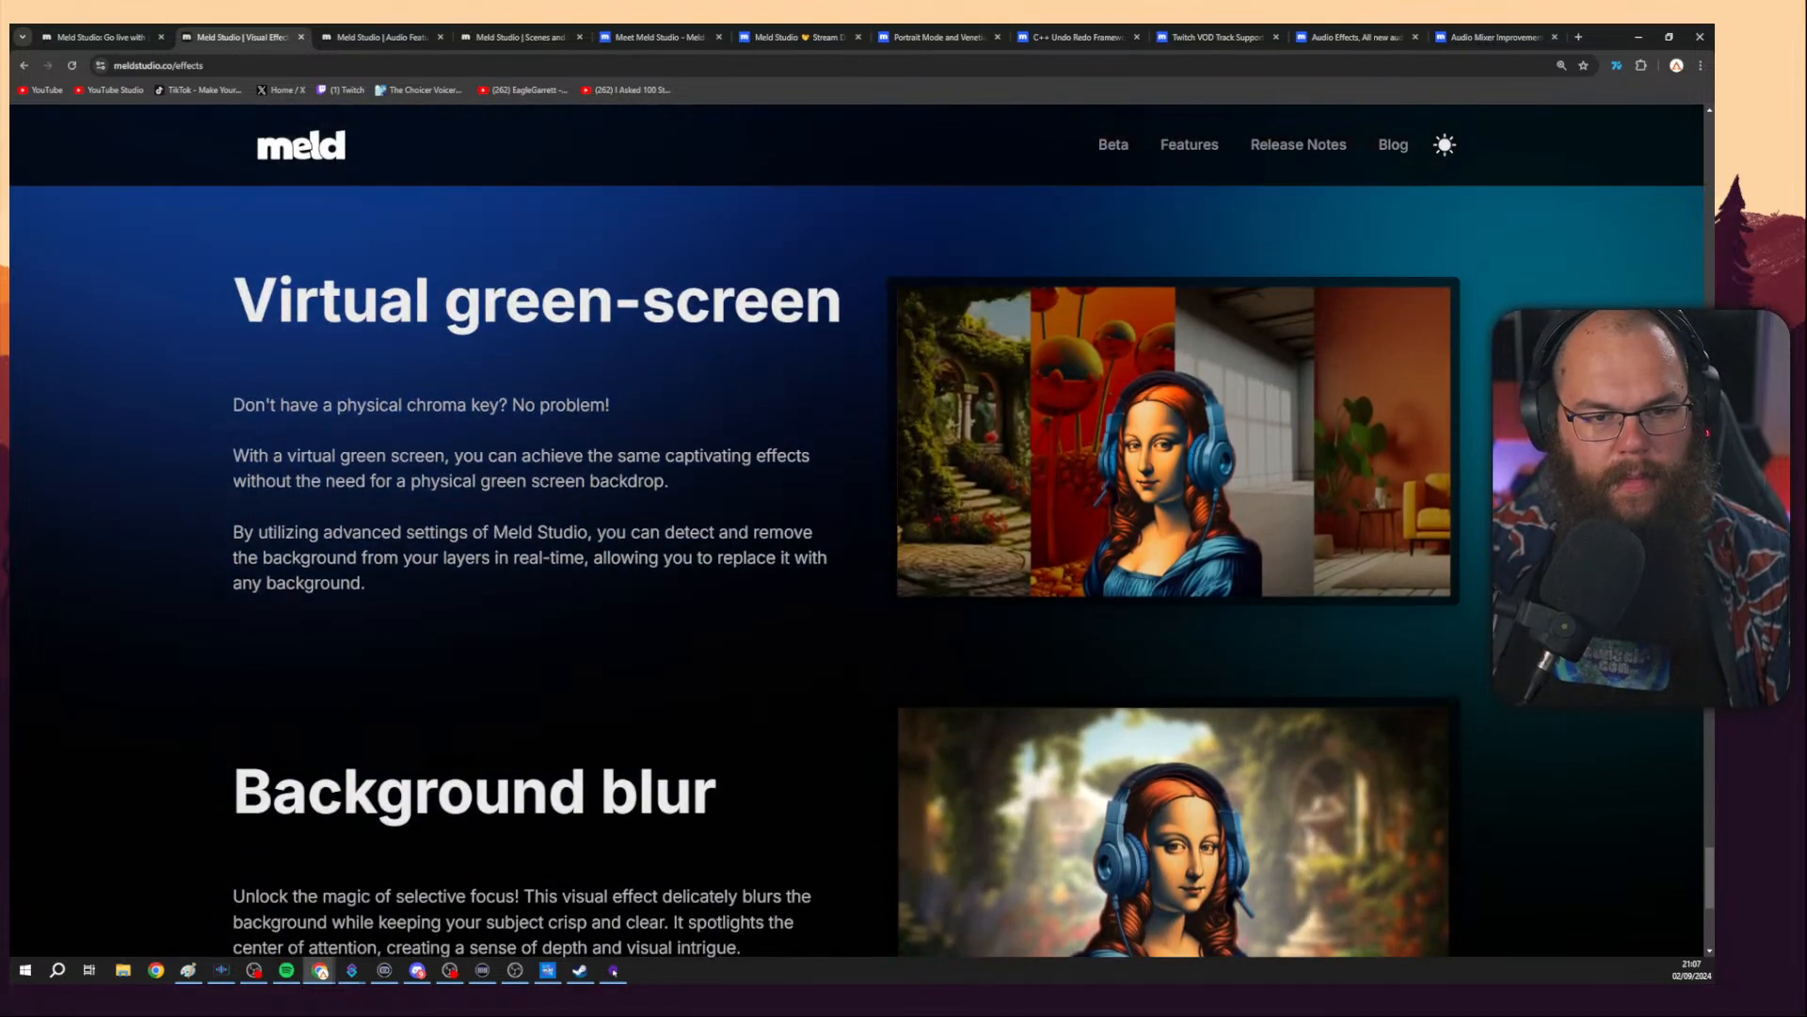
scroll(841, 527, "down", 2)
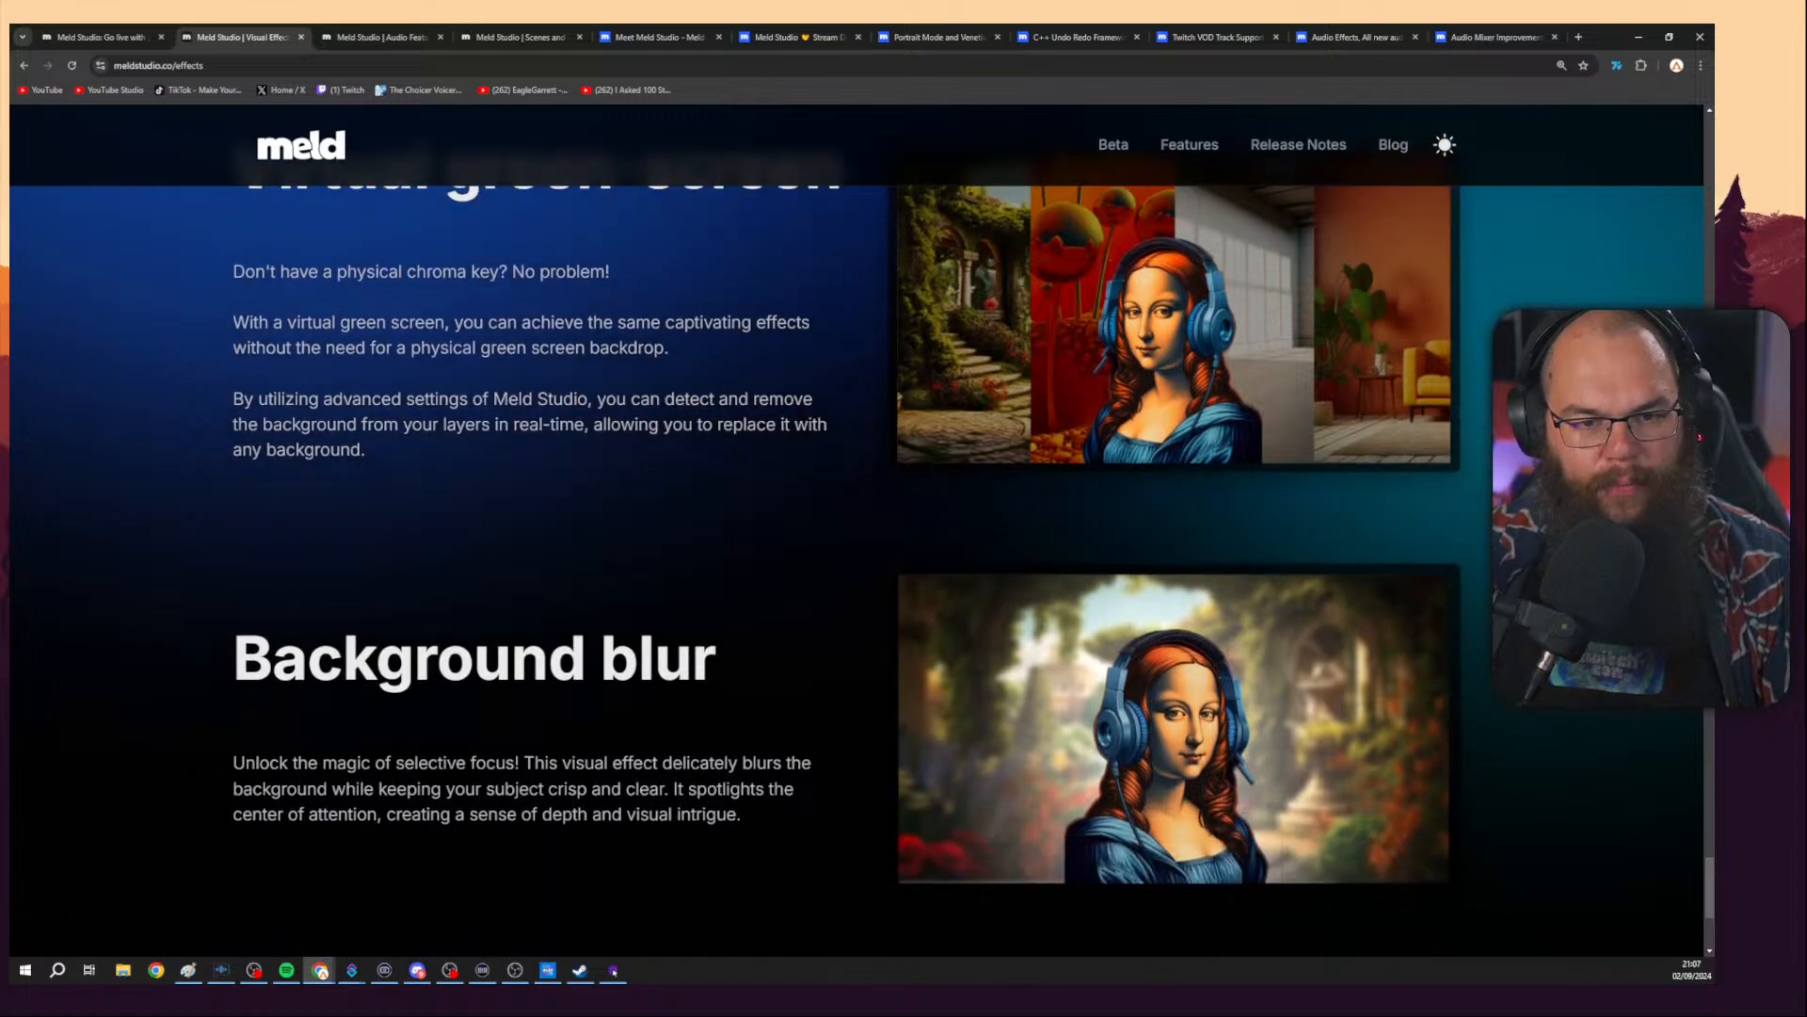
scroll(842, 527, "down", 4)
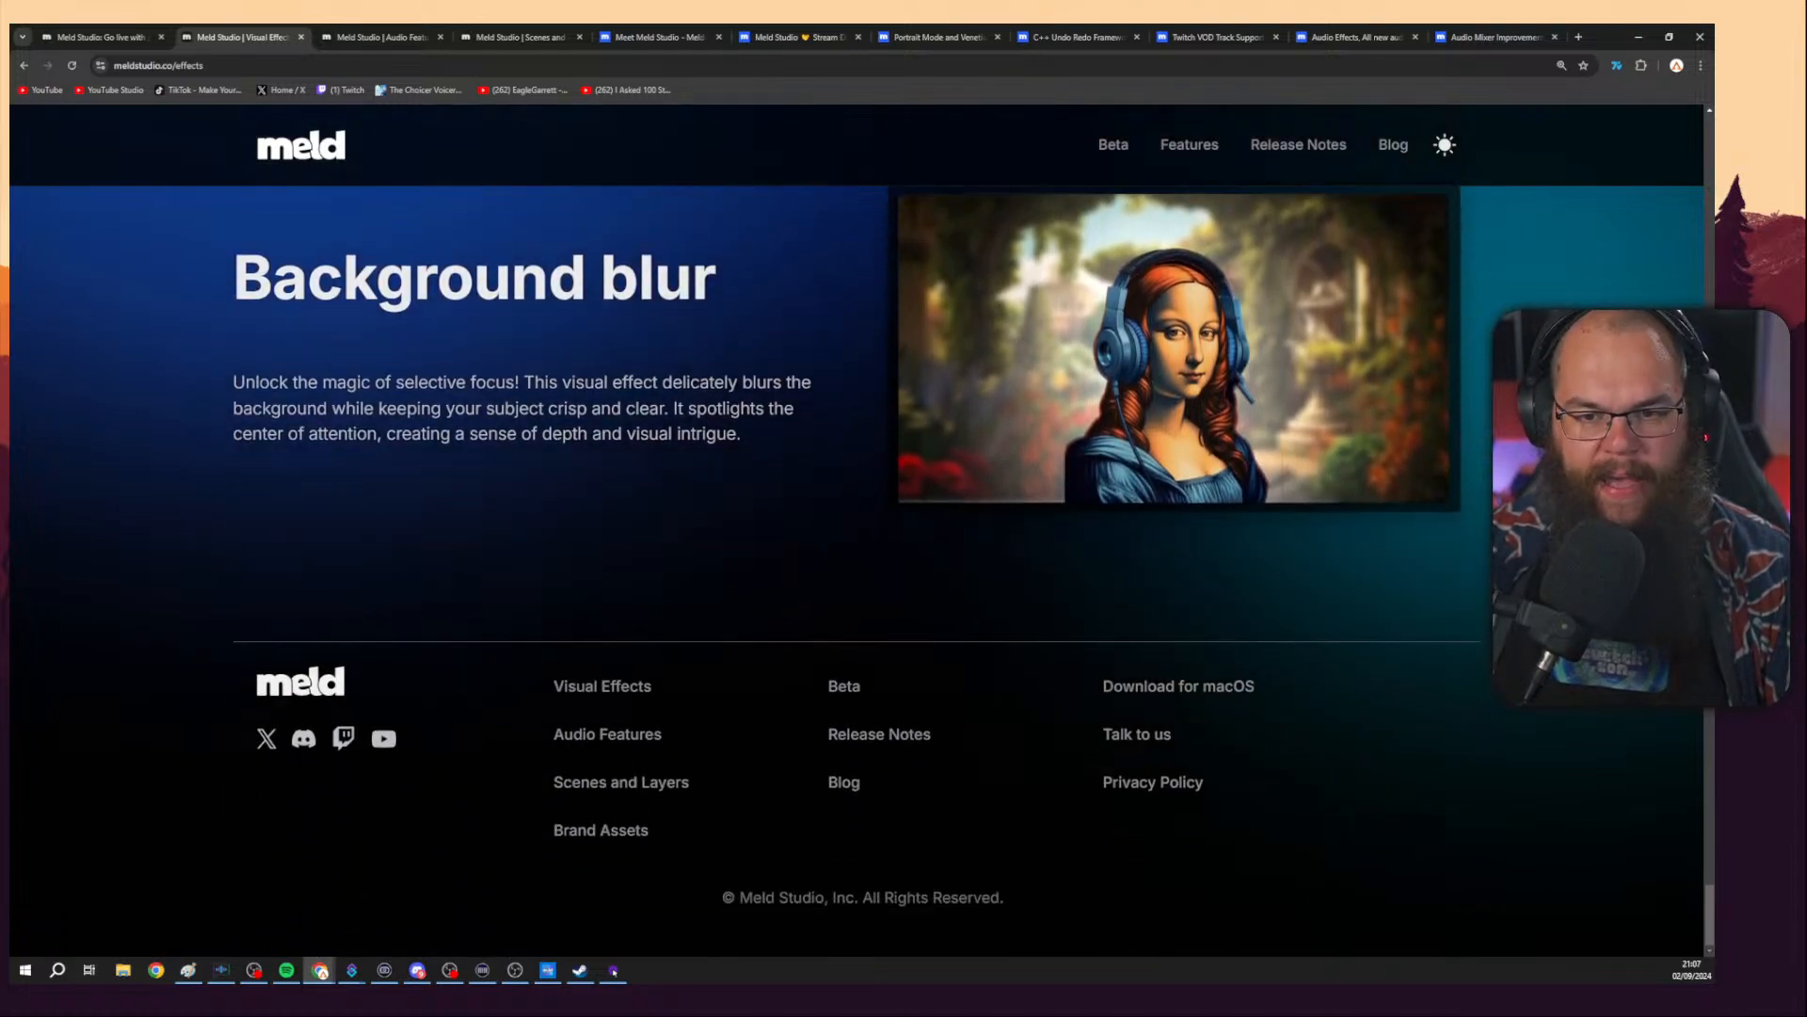
scroll(856, 523, "up", 10)
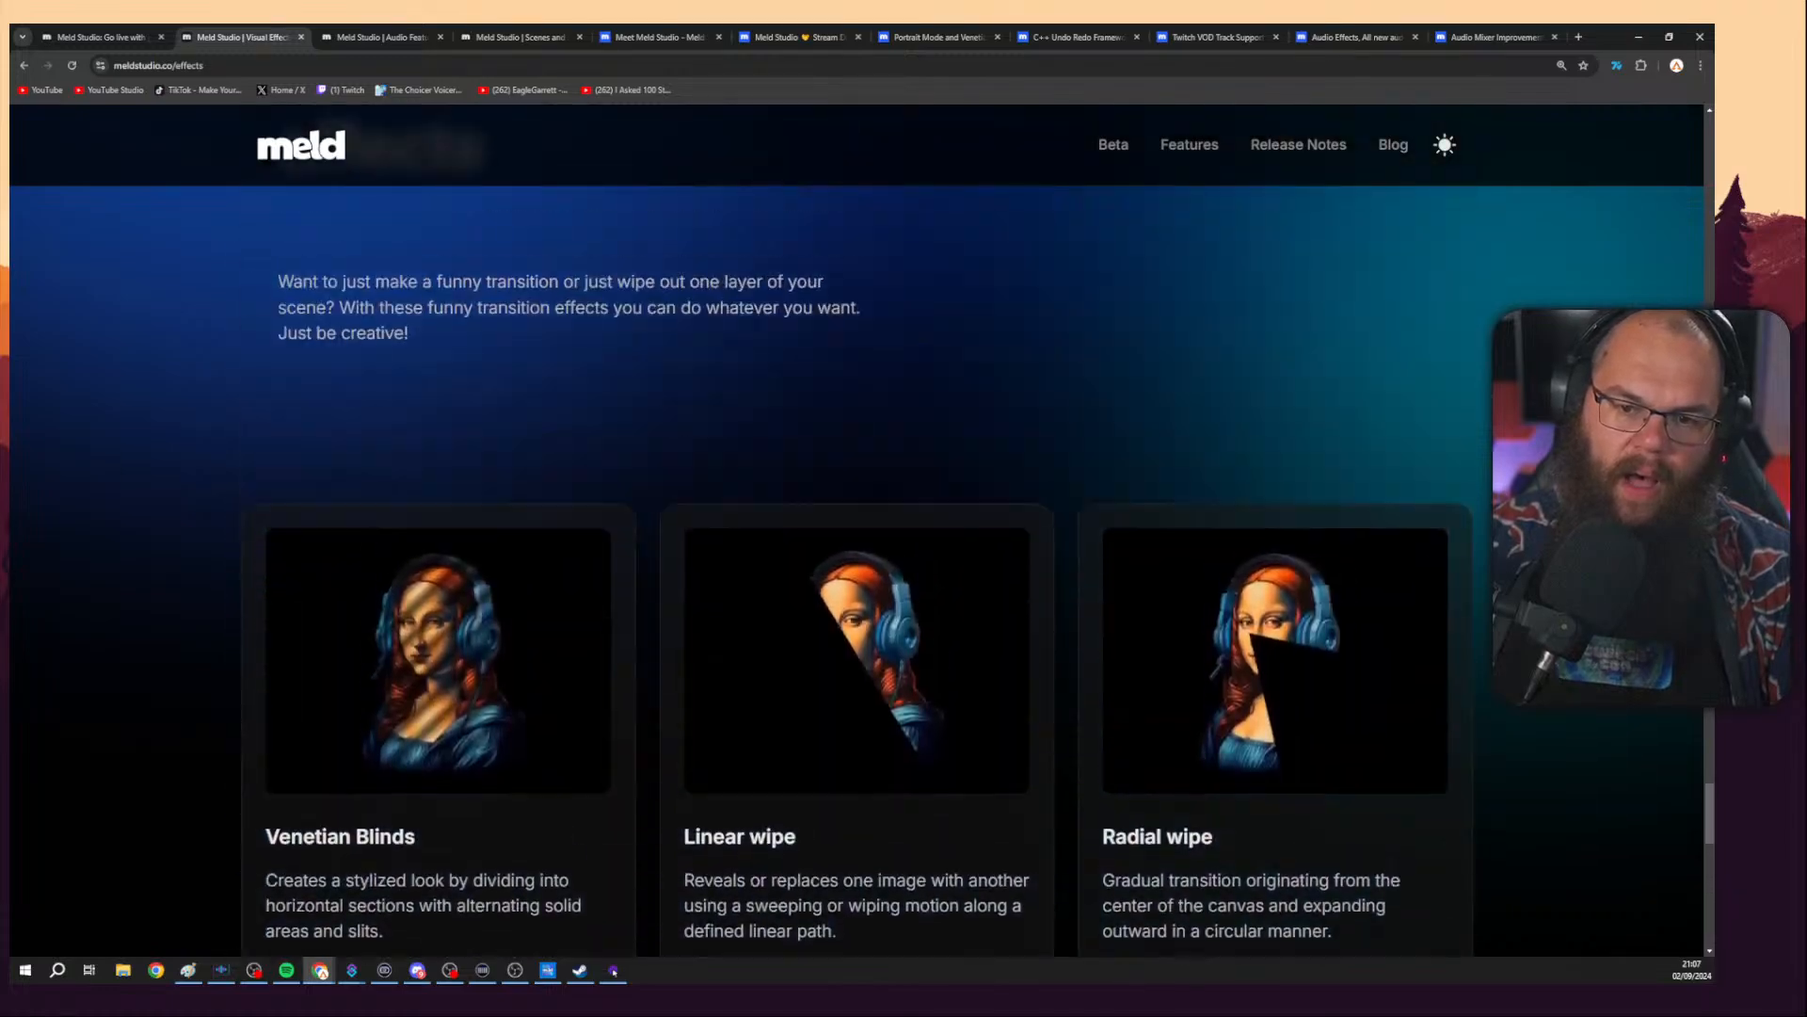
scroll(856, 523, "up", 20)
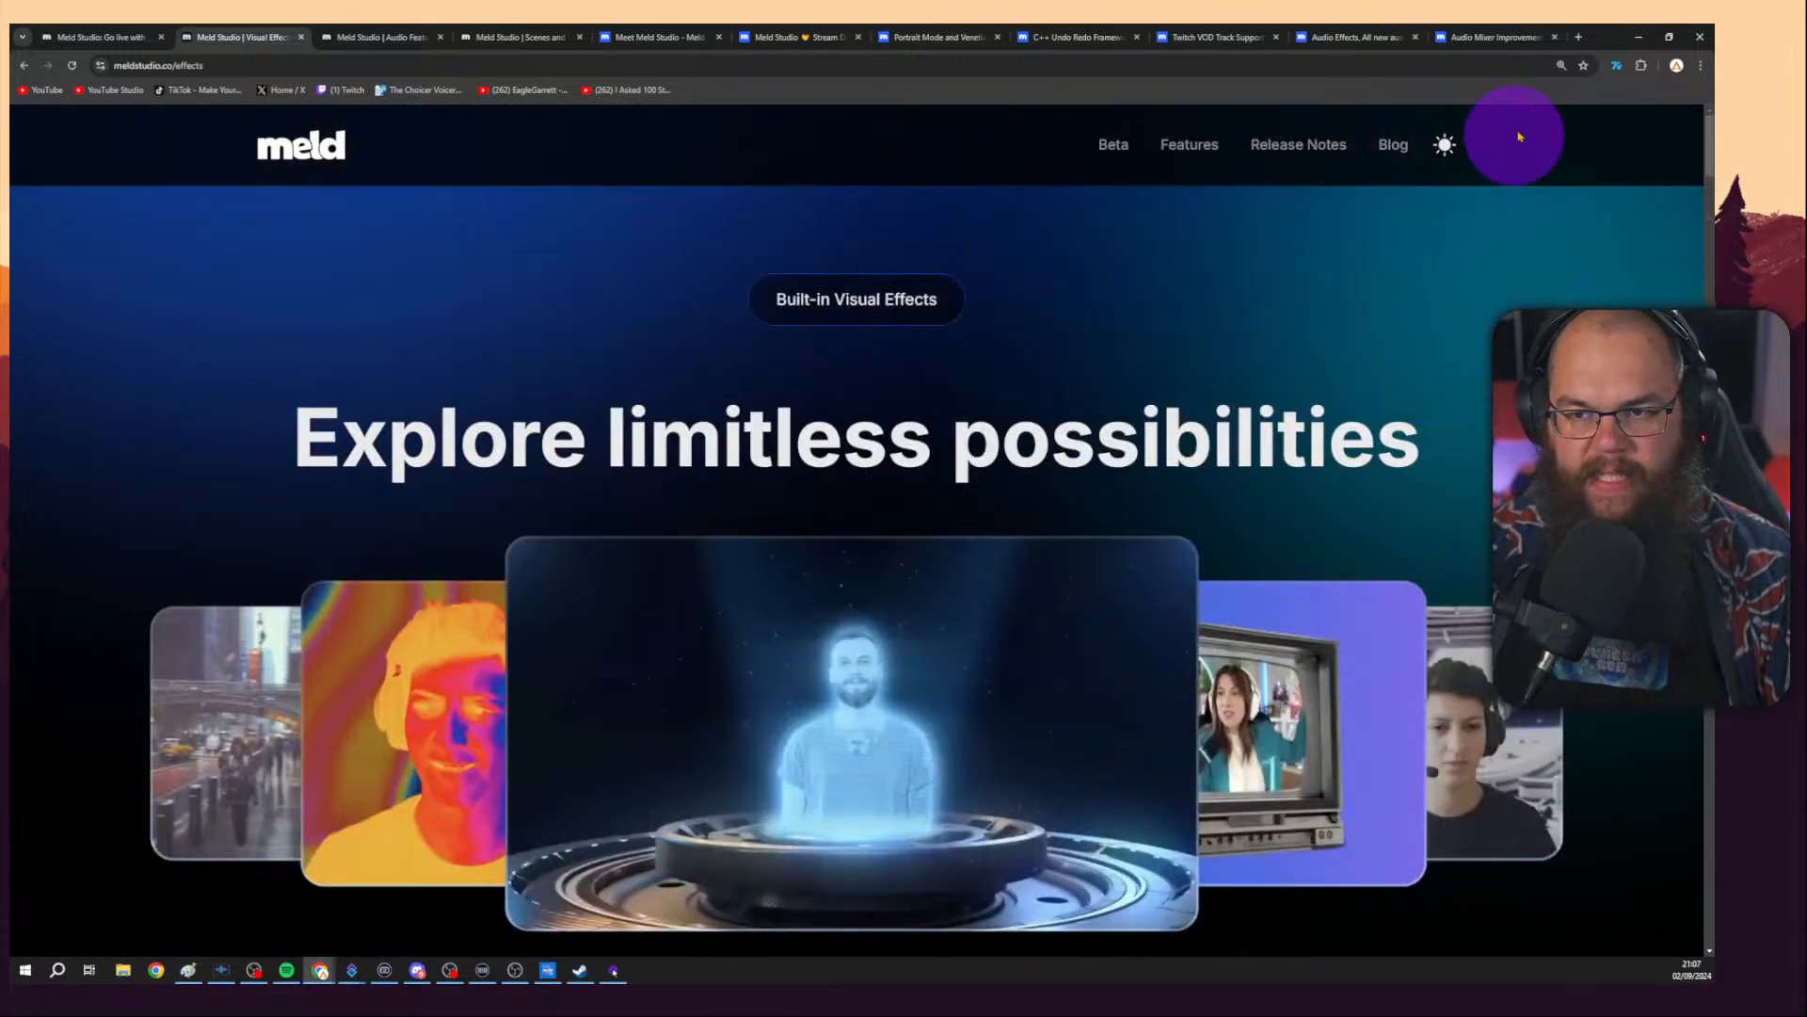
Glance at the Paint notes, then scroll through the Visual Effects page once more from top to bottom.
left_click(1636, 40)
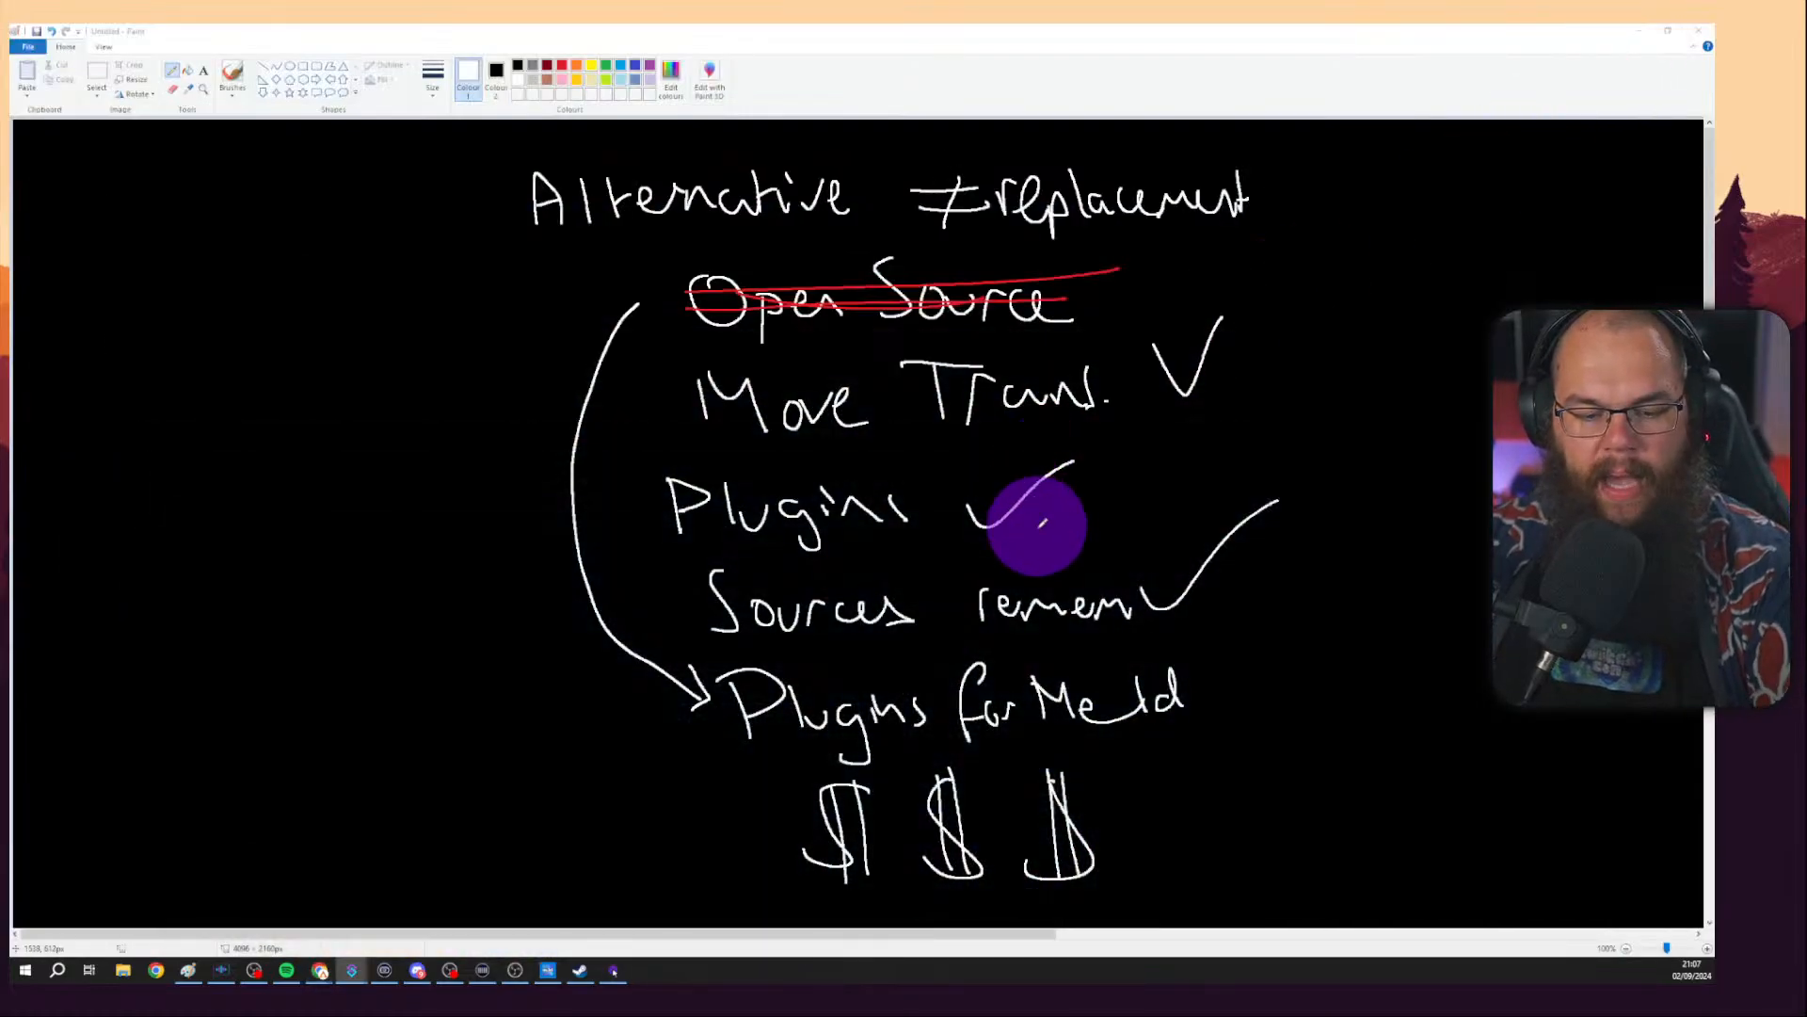
key("alt+Tab")
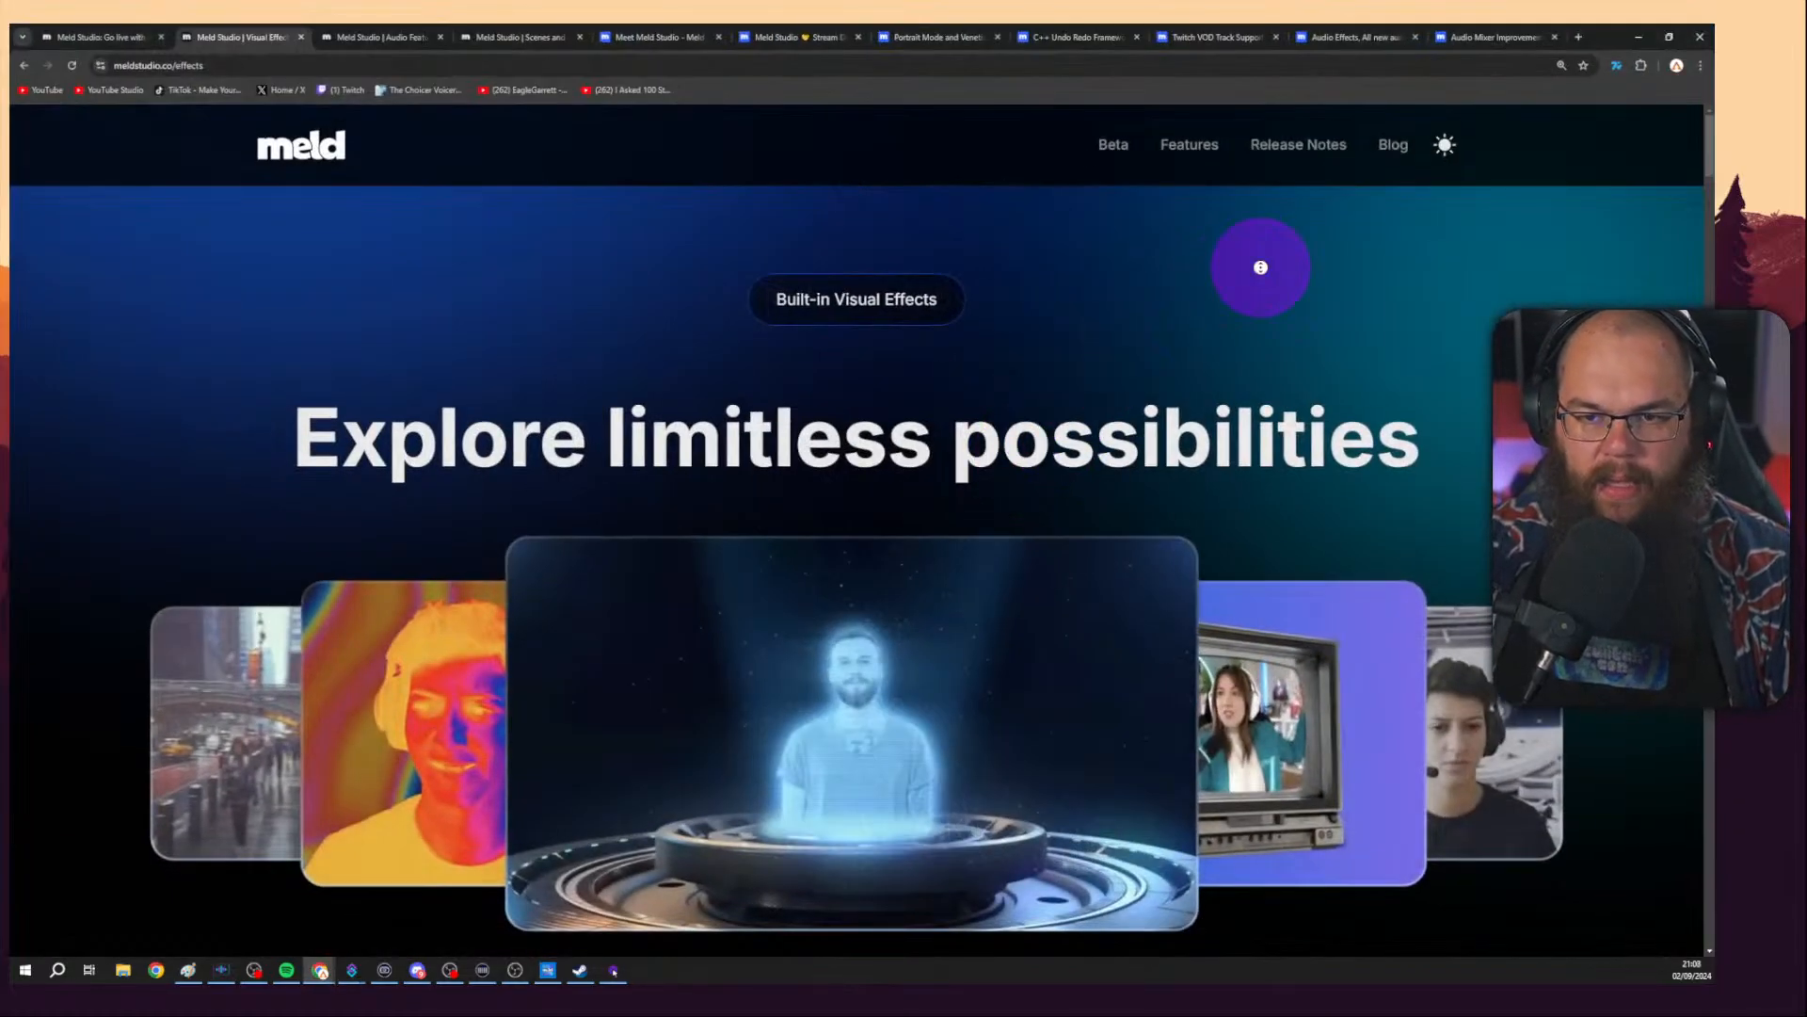
scroll(1262, 299, "down", 15)
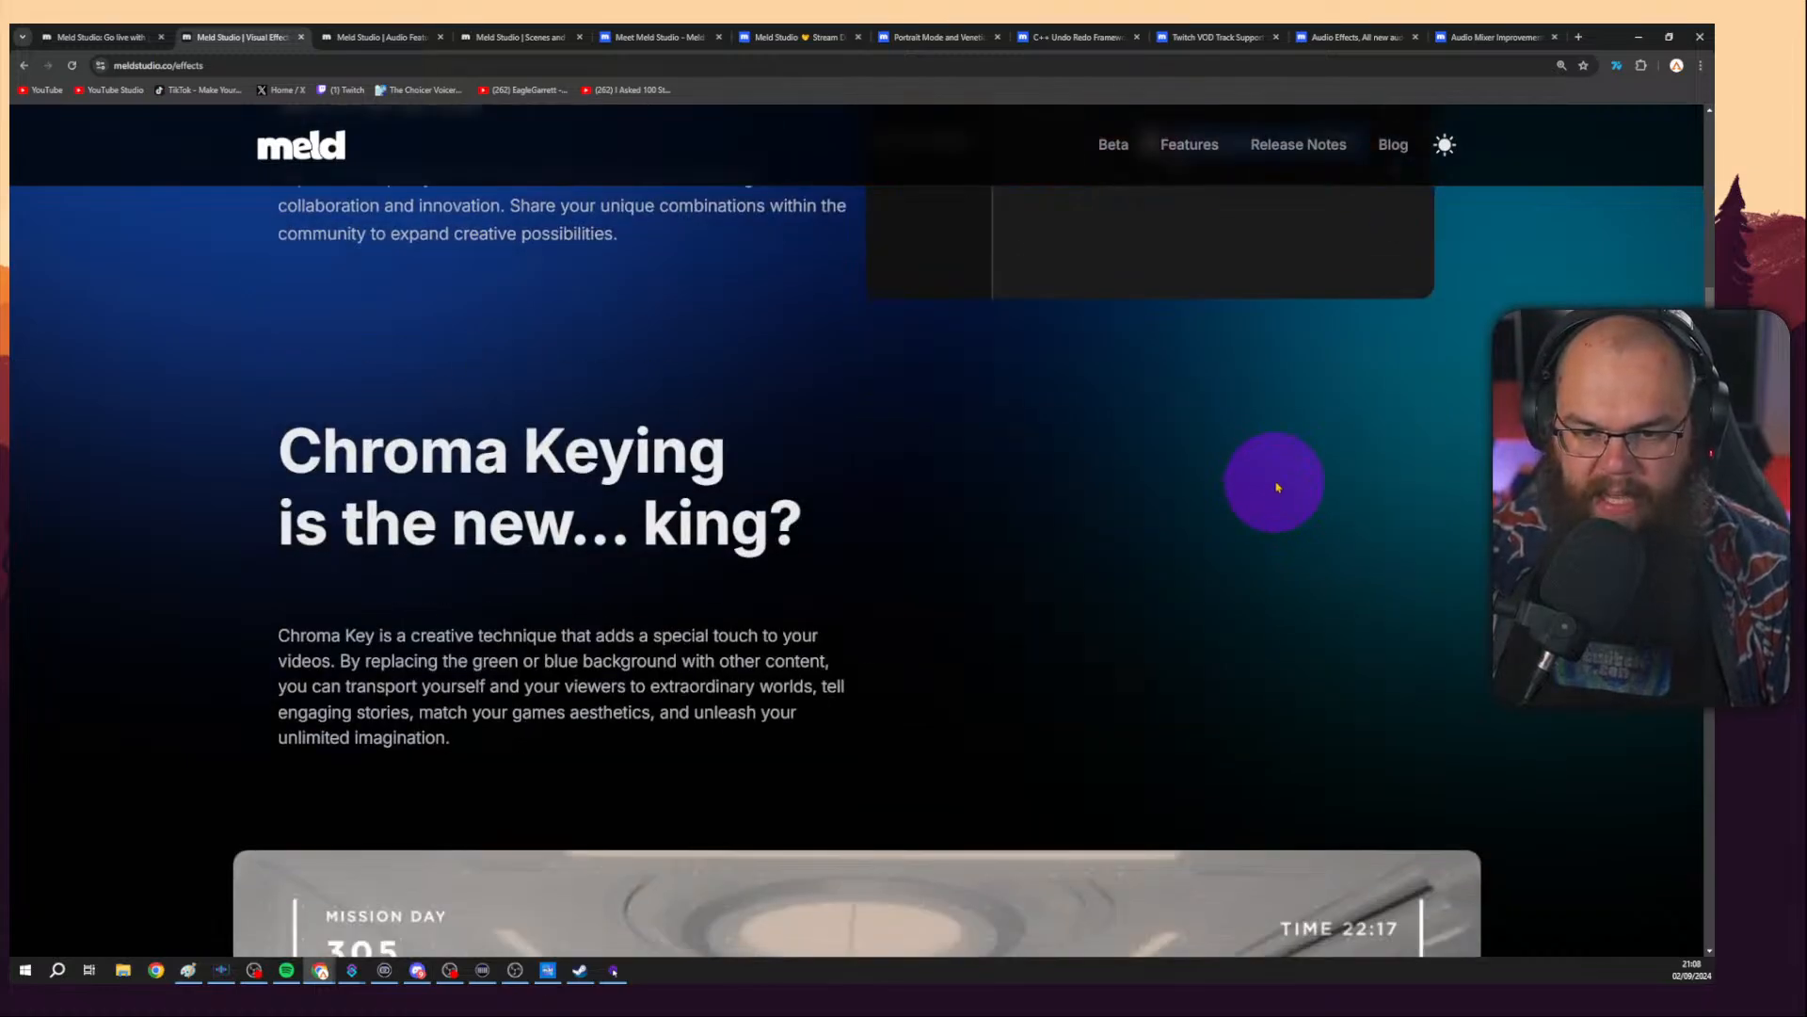
scroll(1277, 487, "down", 20)
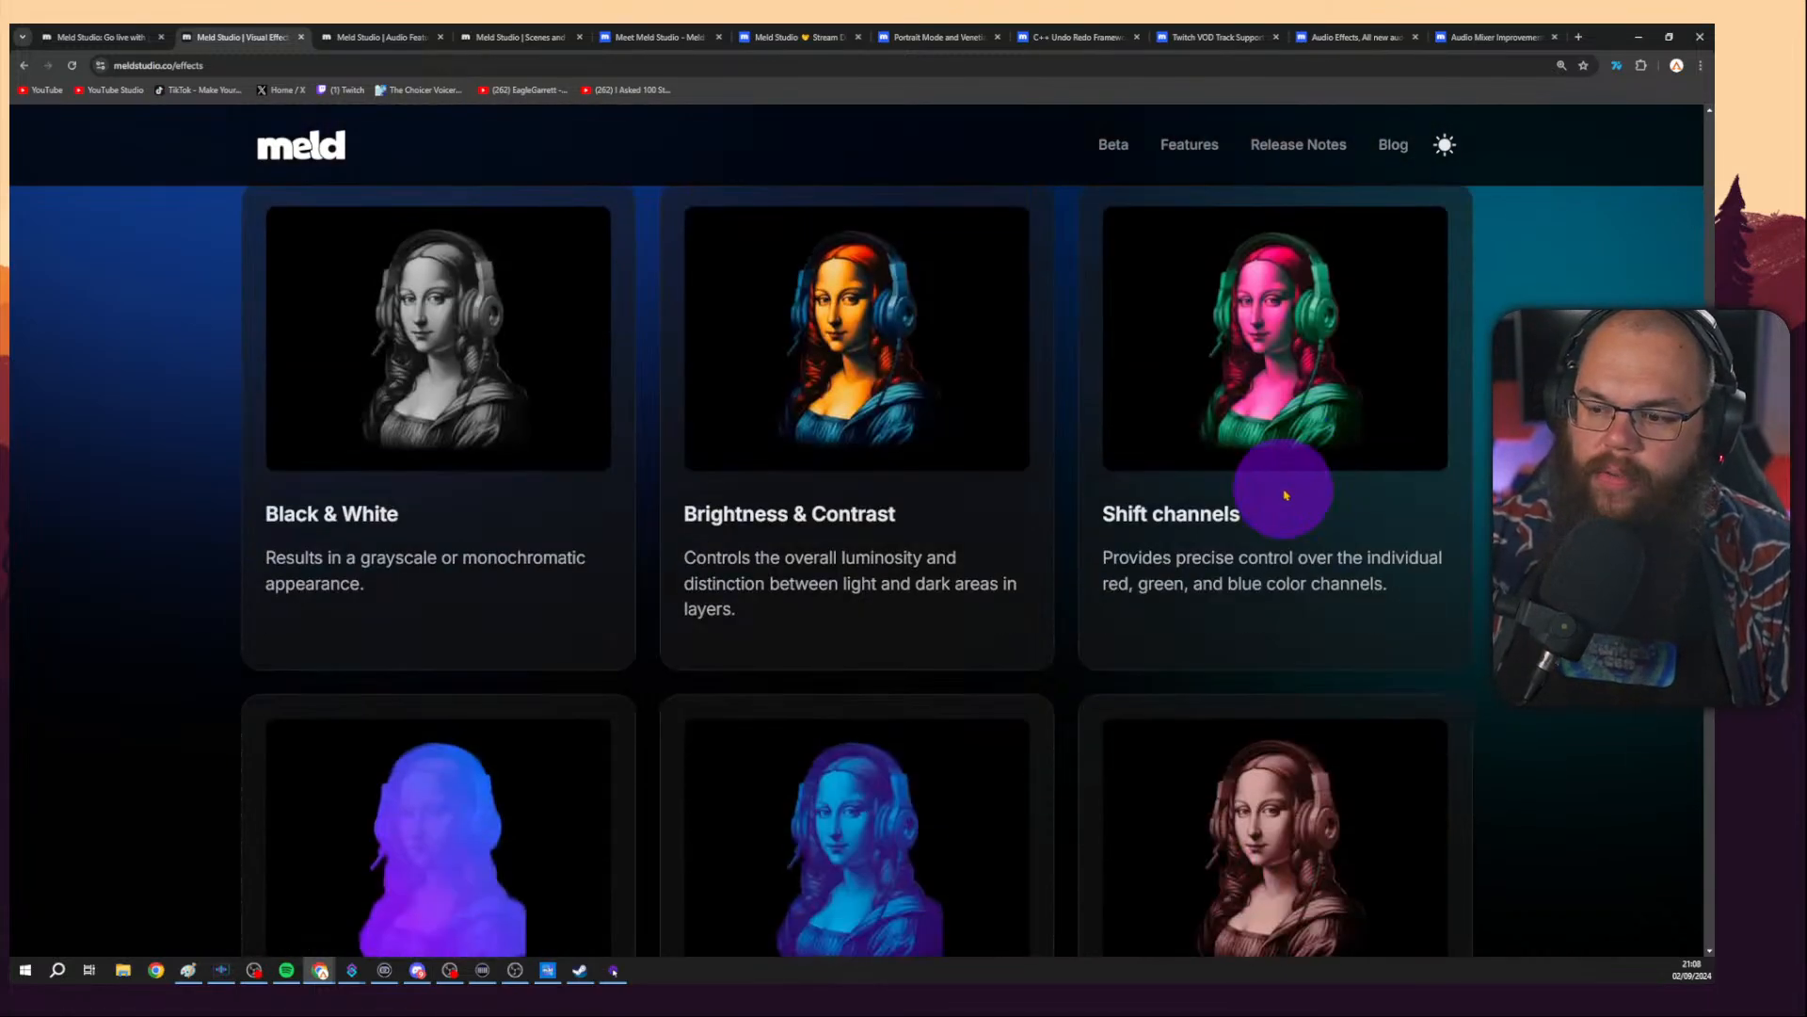
scroll(1285, 494, "down", 20)
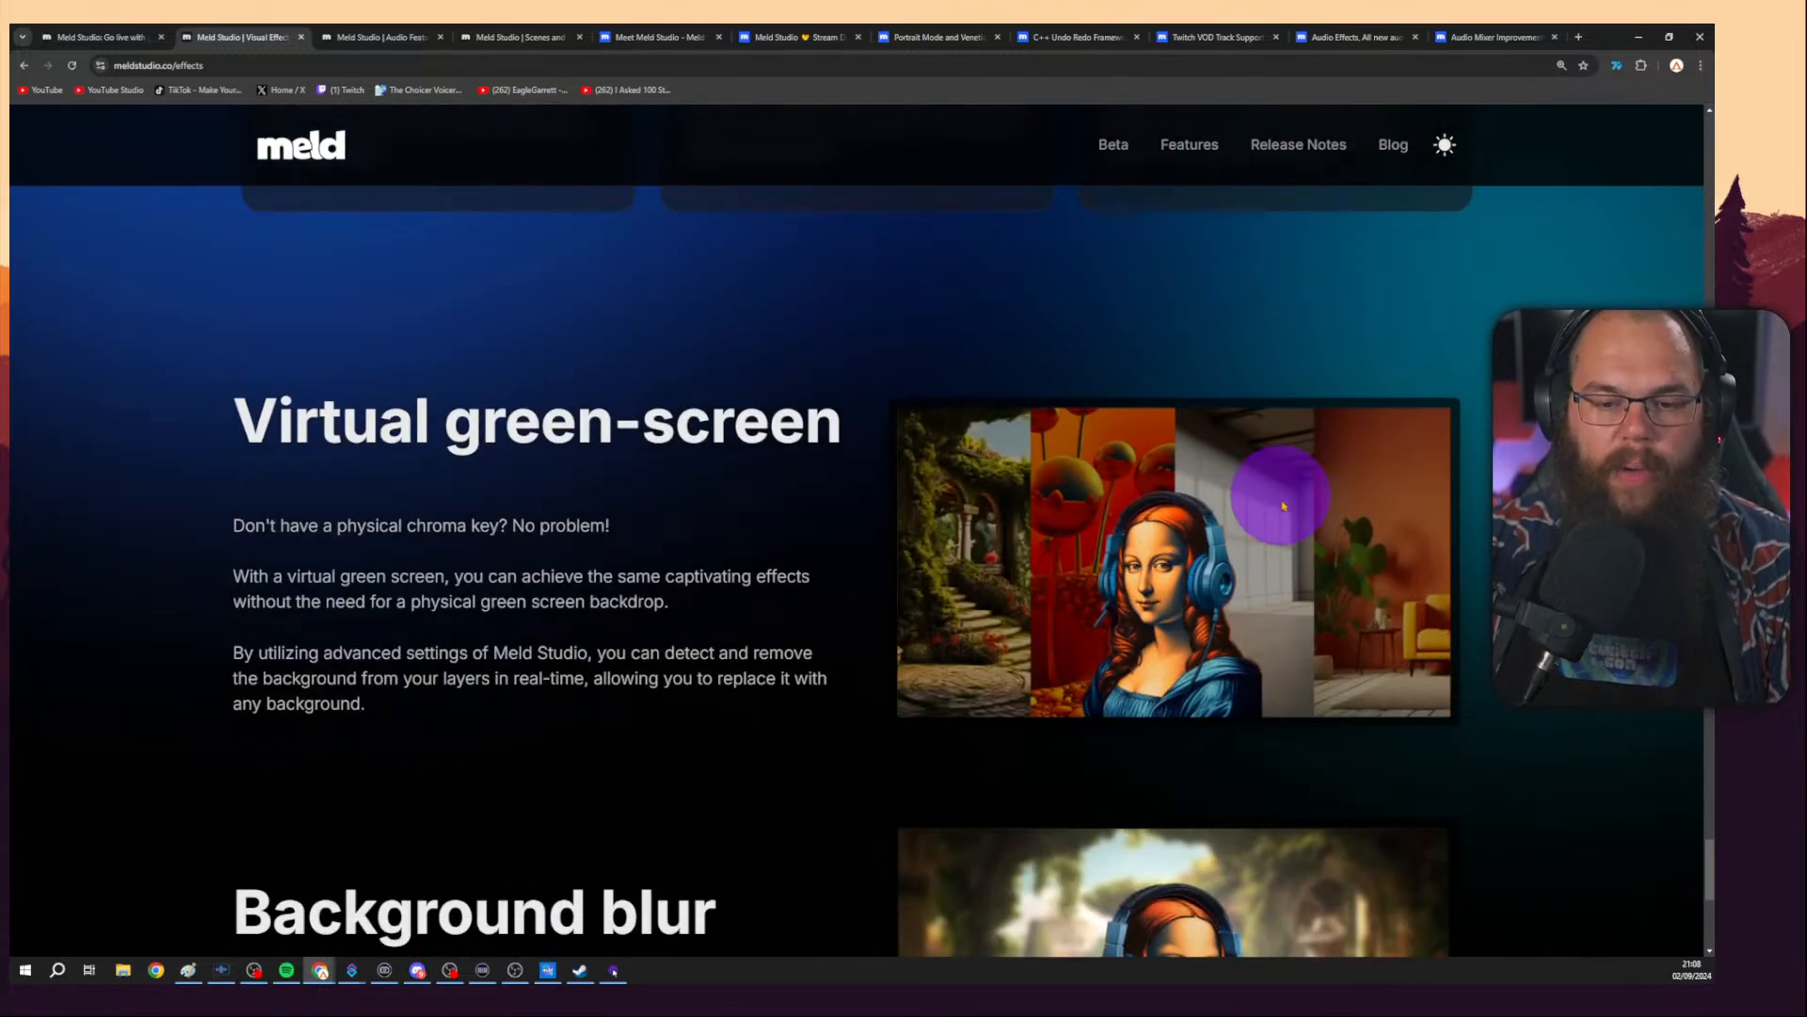
scroll(1283, 507, "down", 6)
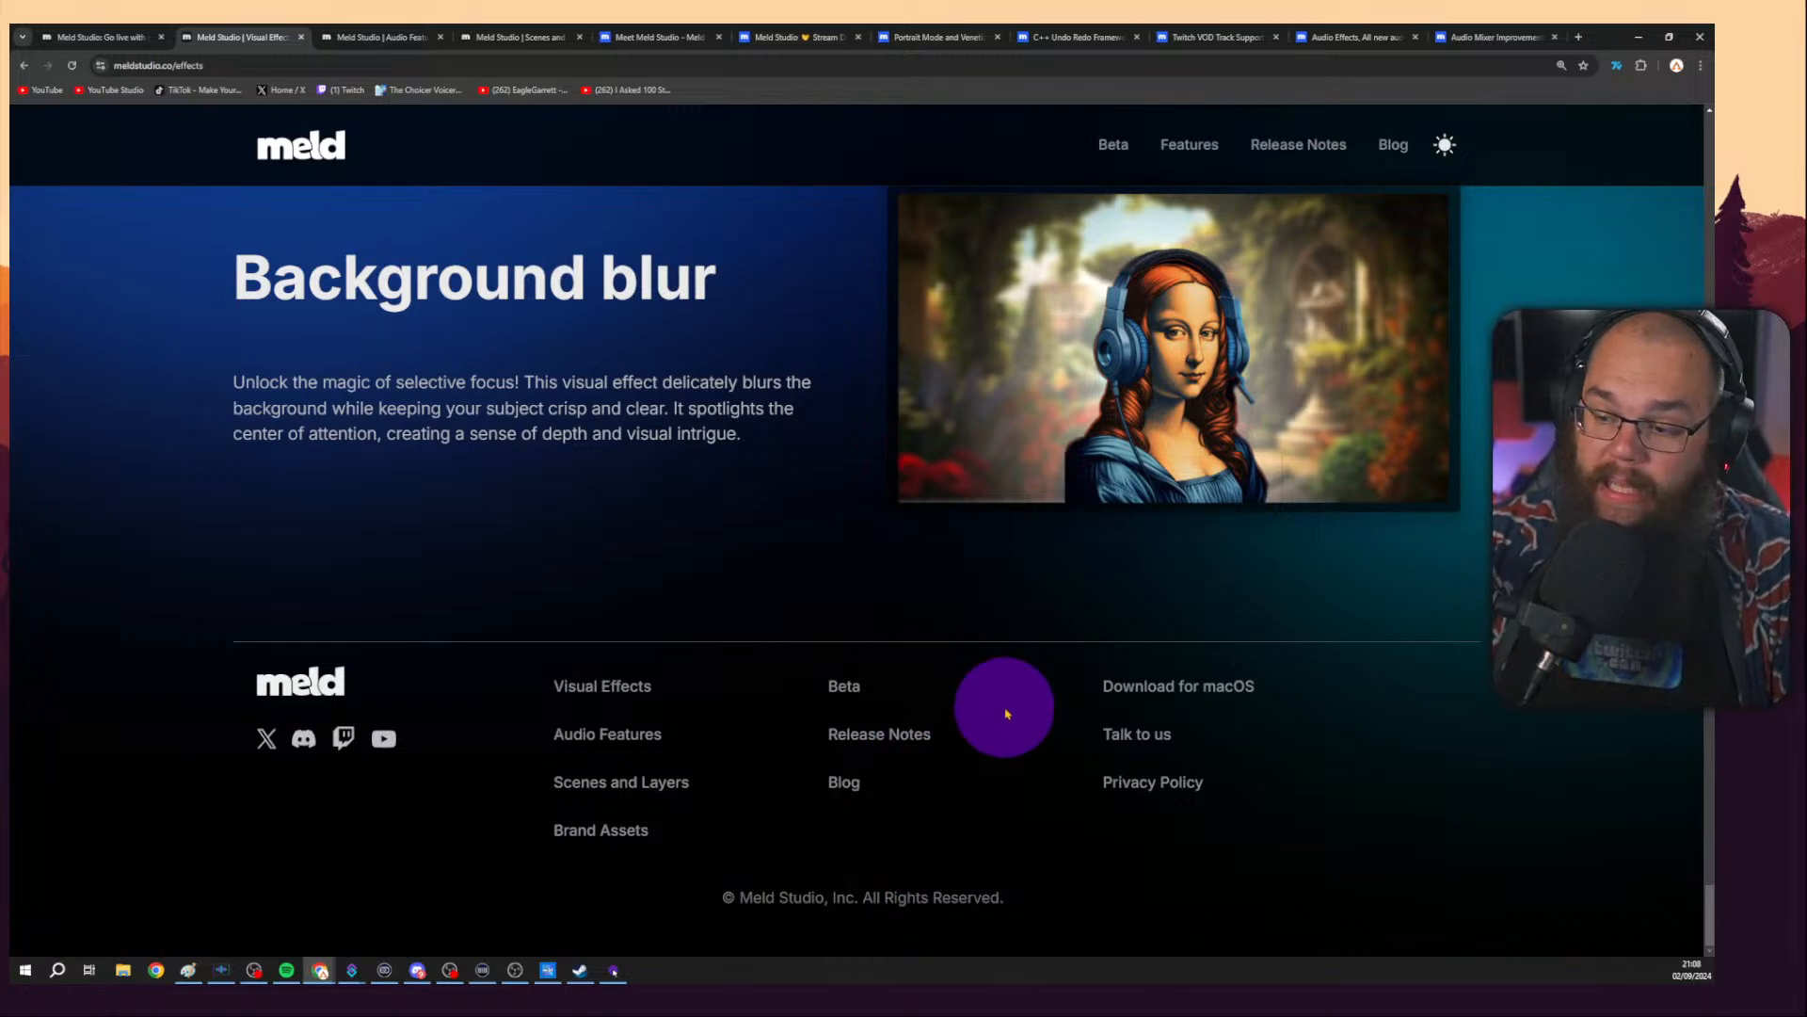
scroll(1000, 659, "up", 15)
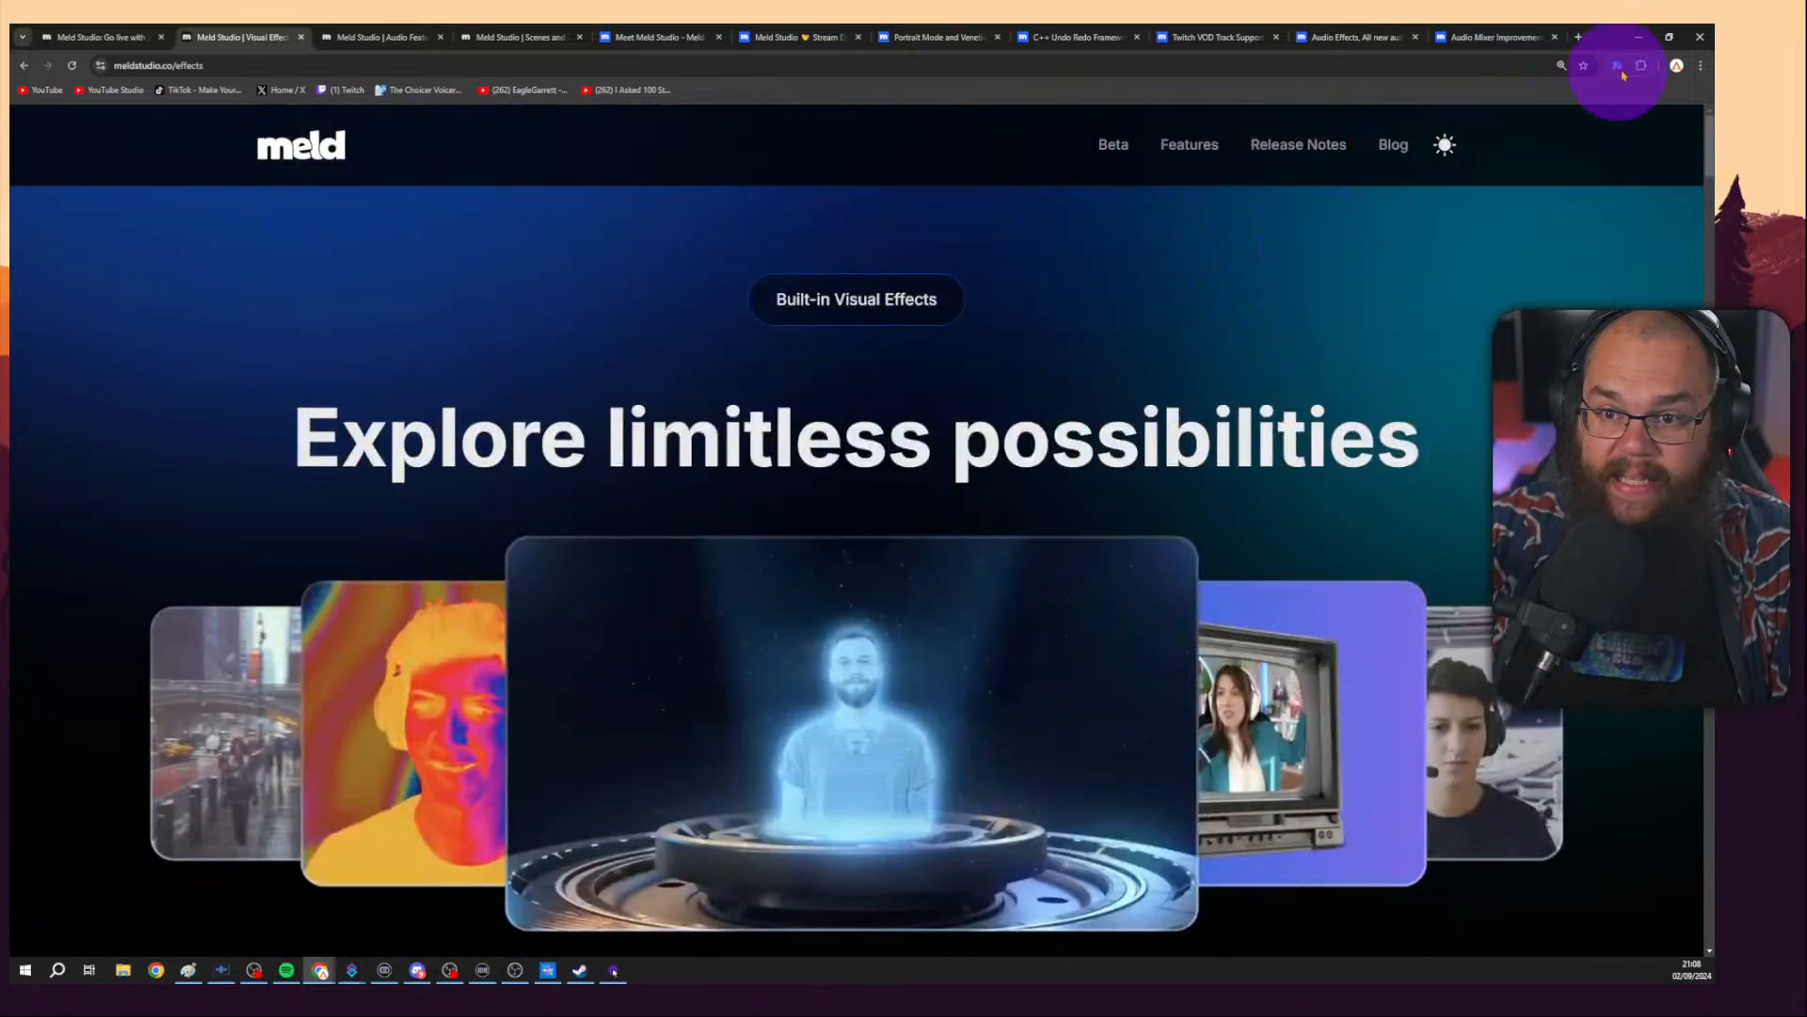
Switch to Meld Studio and view the Advanced WebSocket Server settings in its settings dialog.
left_click(1640, 42)
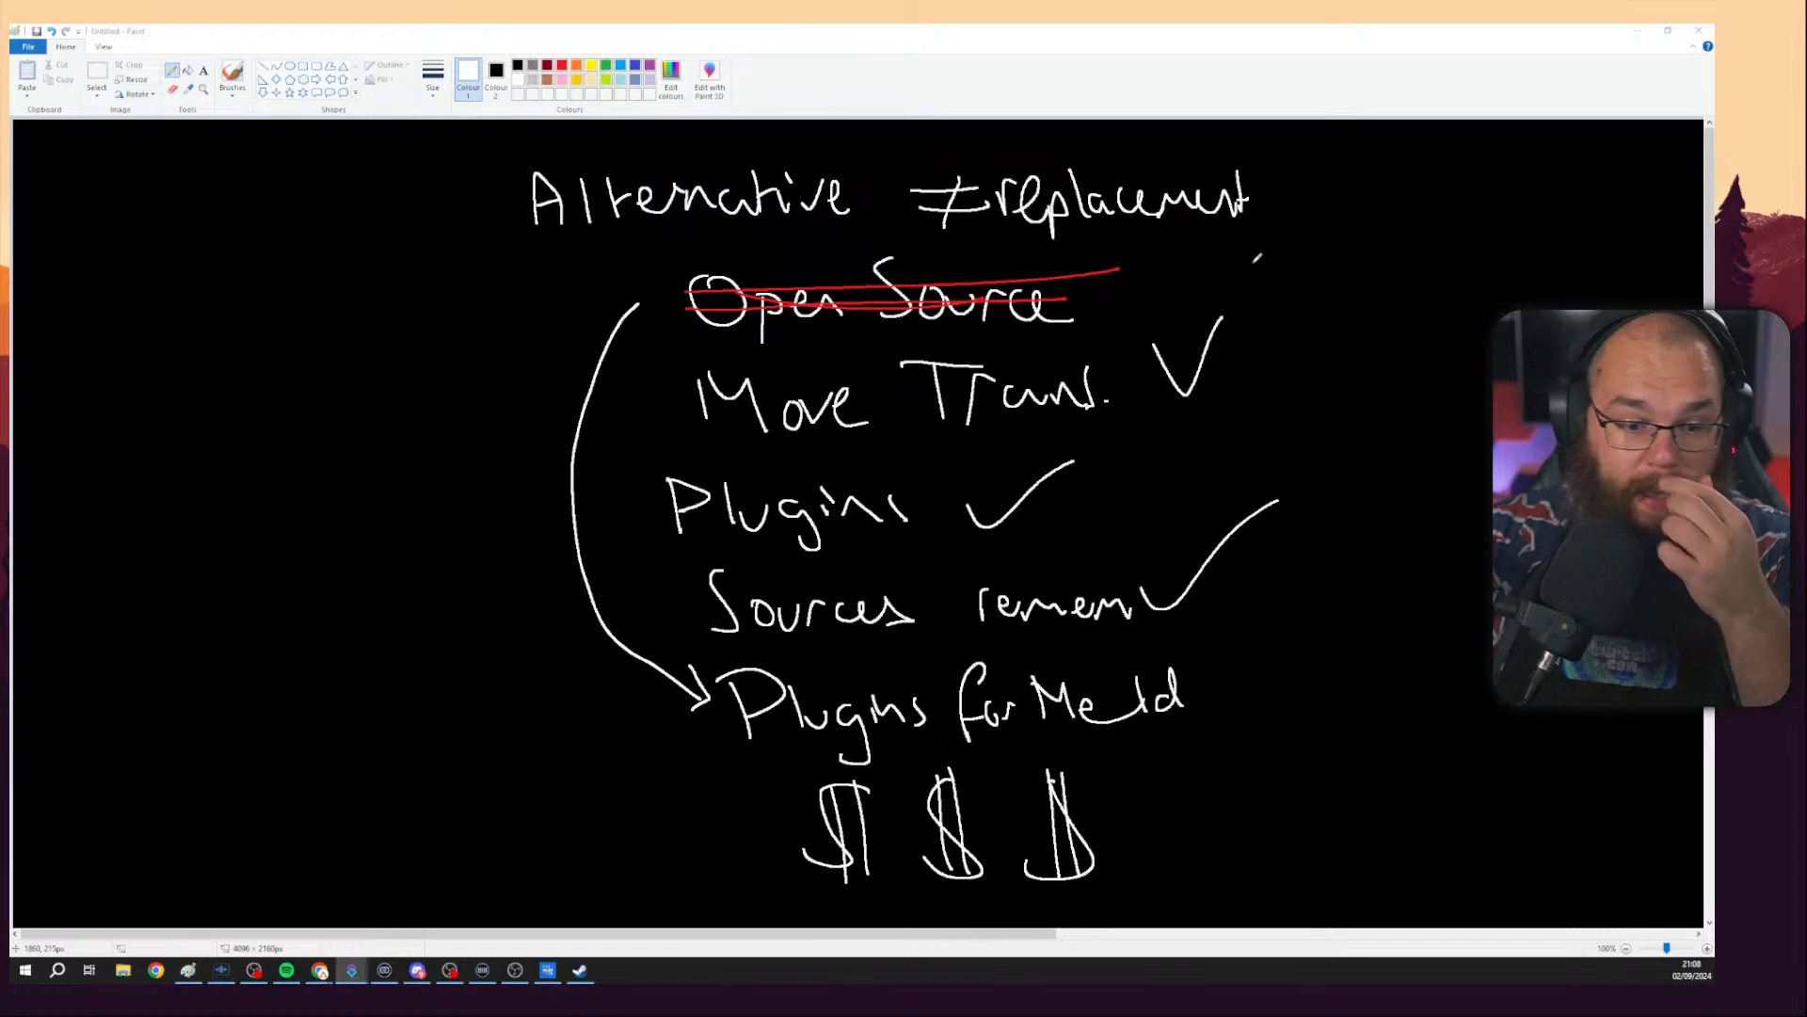
left_click(1638, 32)
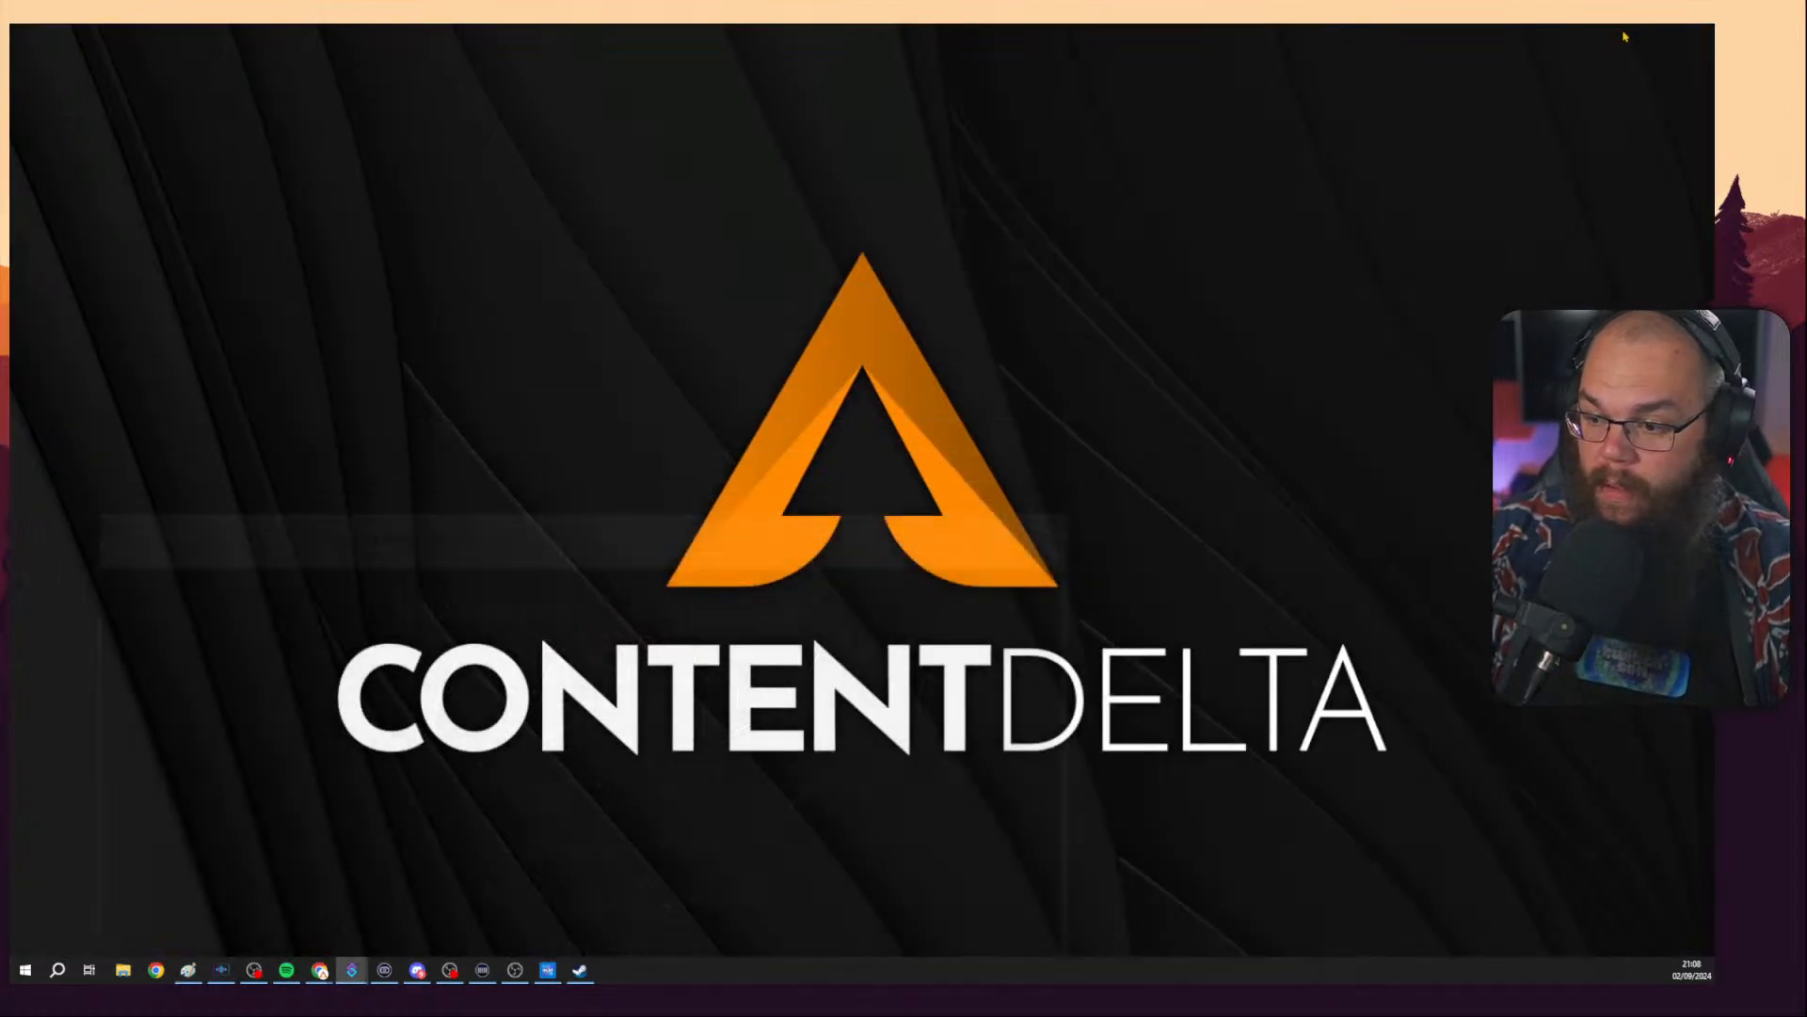
left_click(547, 969)
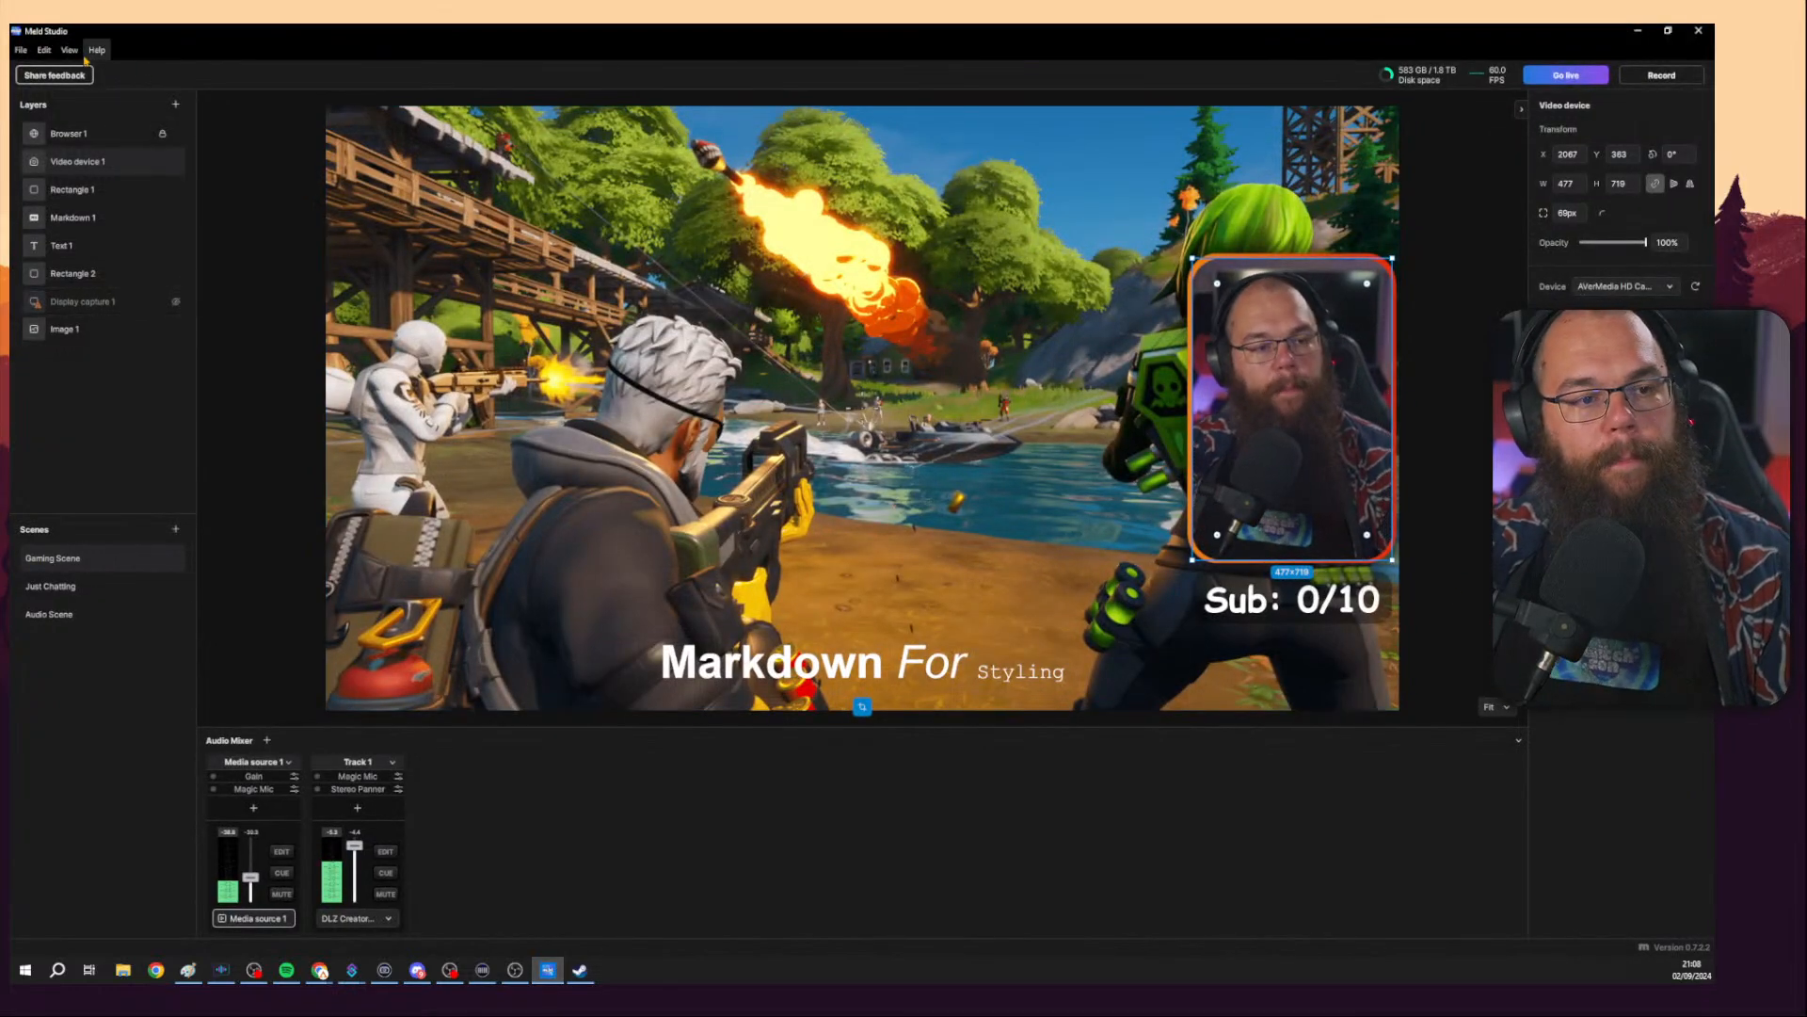
left_click(29, 53)
left_click(57, 204)
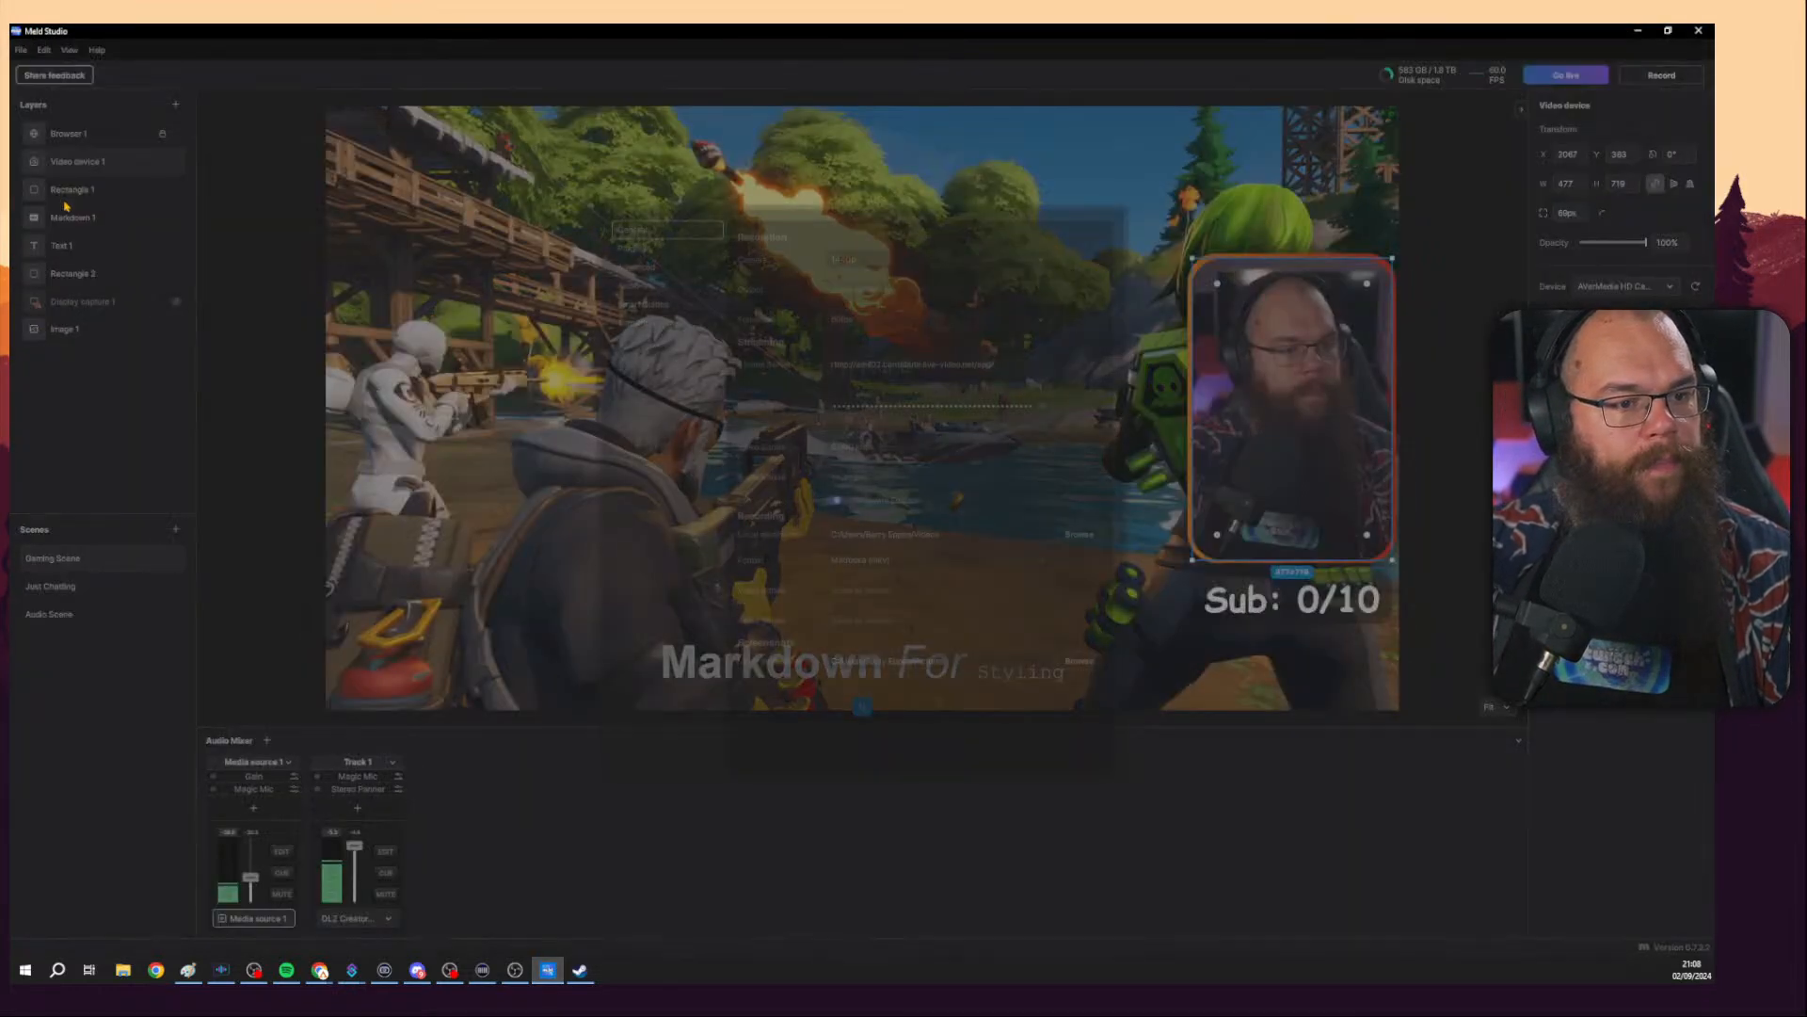
left_click(637, 267)
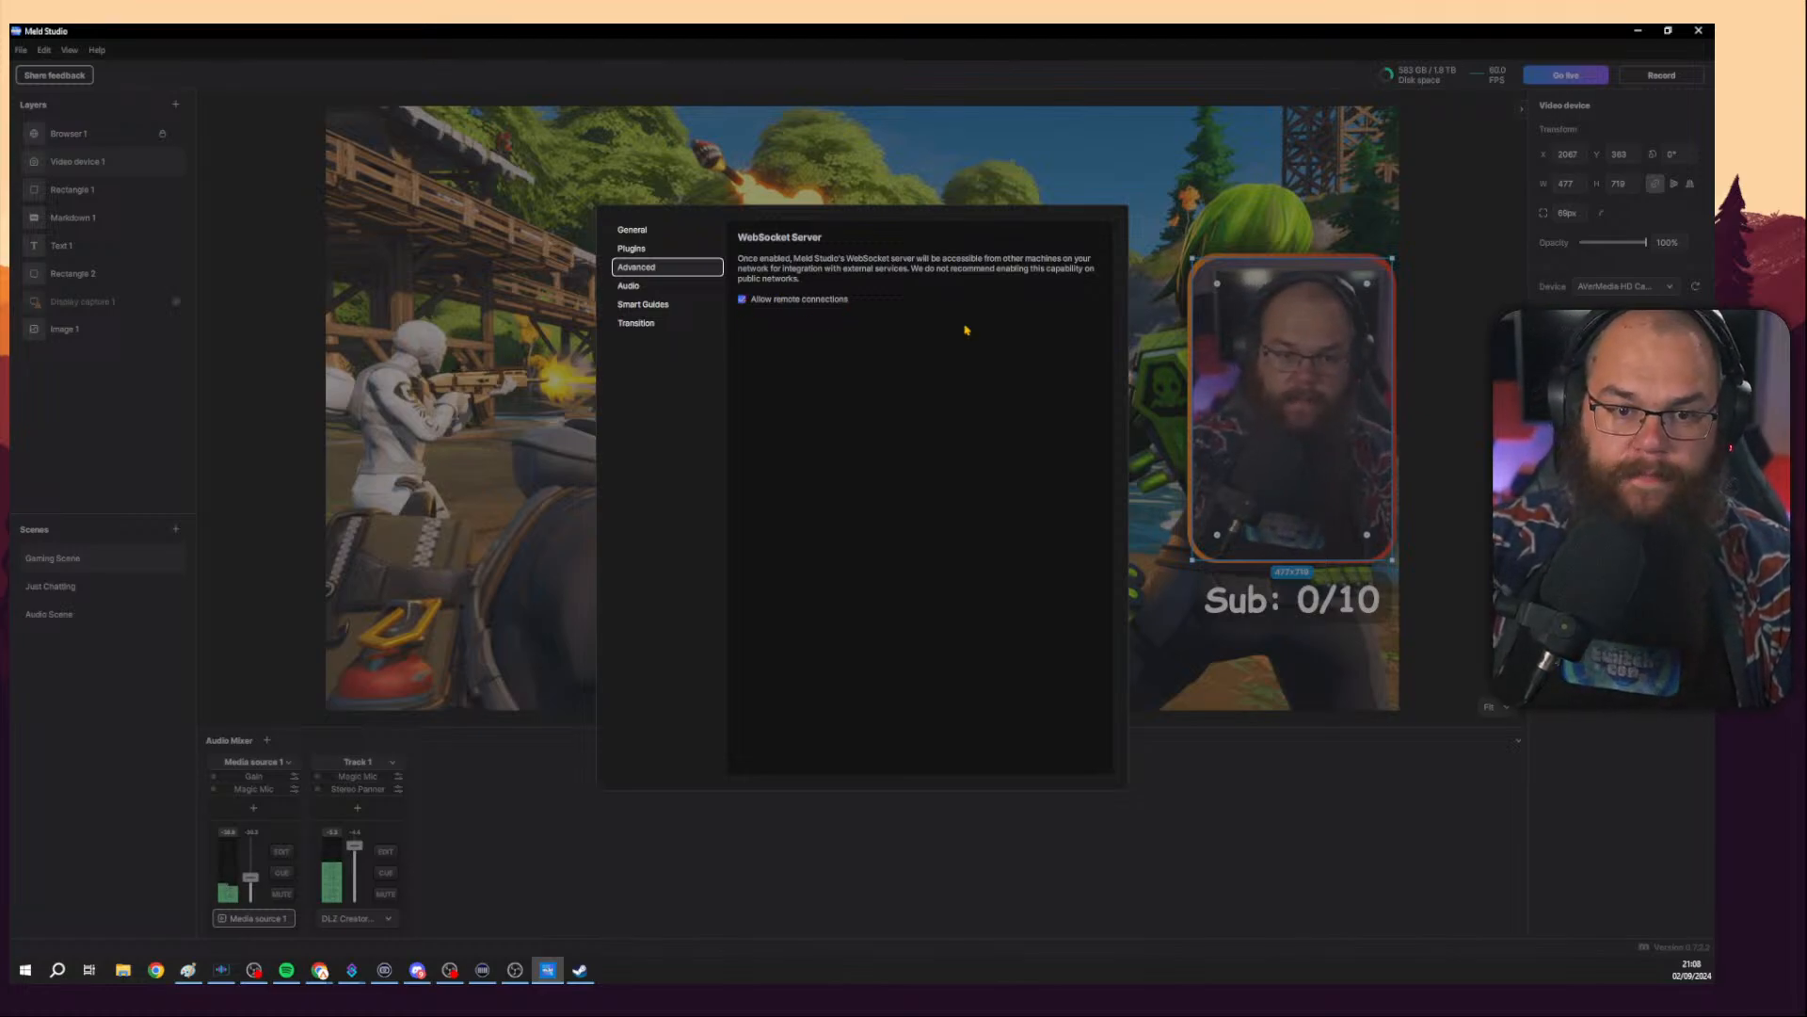
left_click(1330, 170)
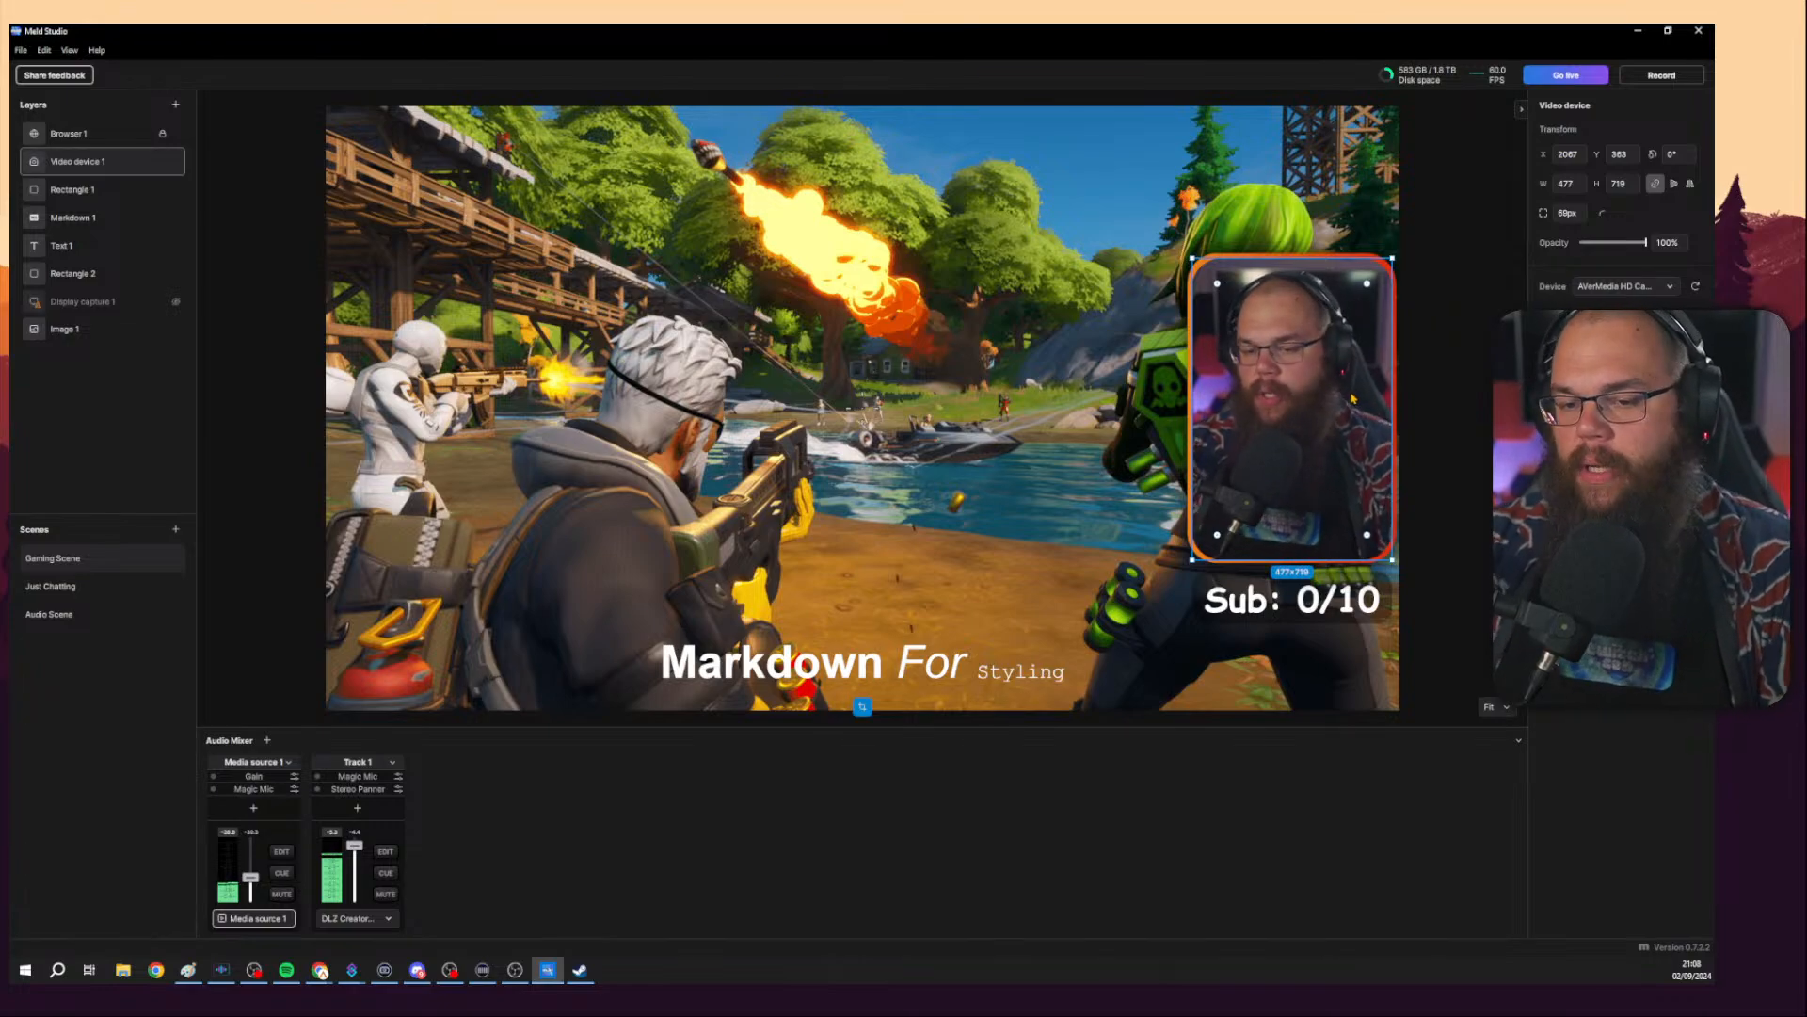
Open the display capture layer's effects list, then switch to the Just Chatting scene.
left_click(965, 421)
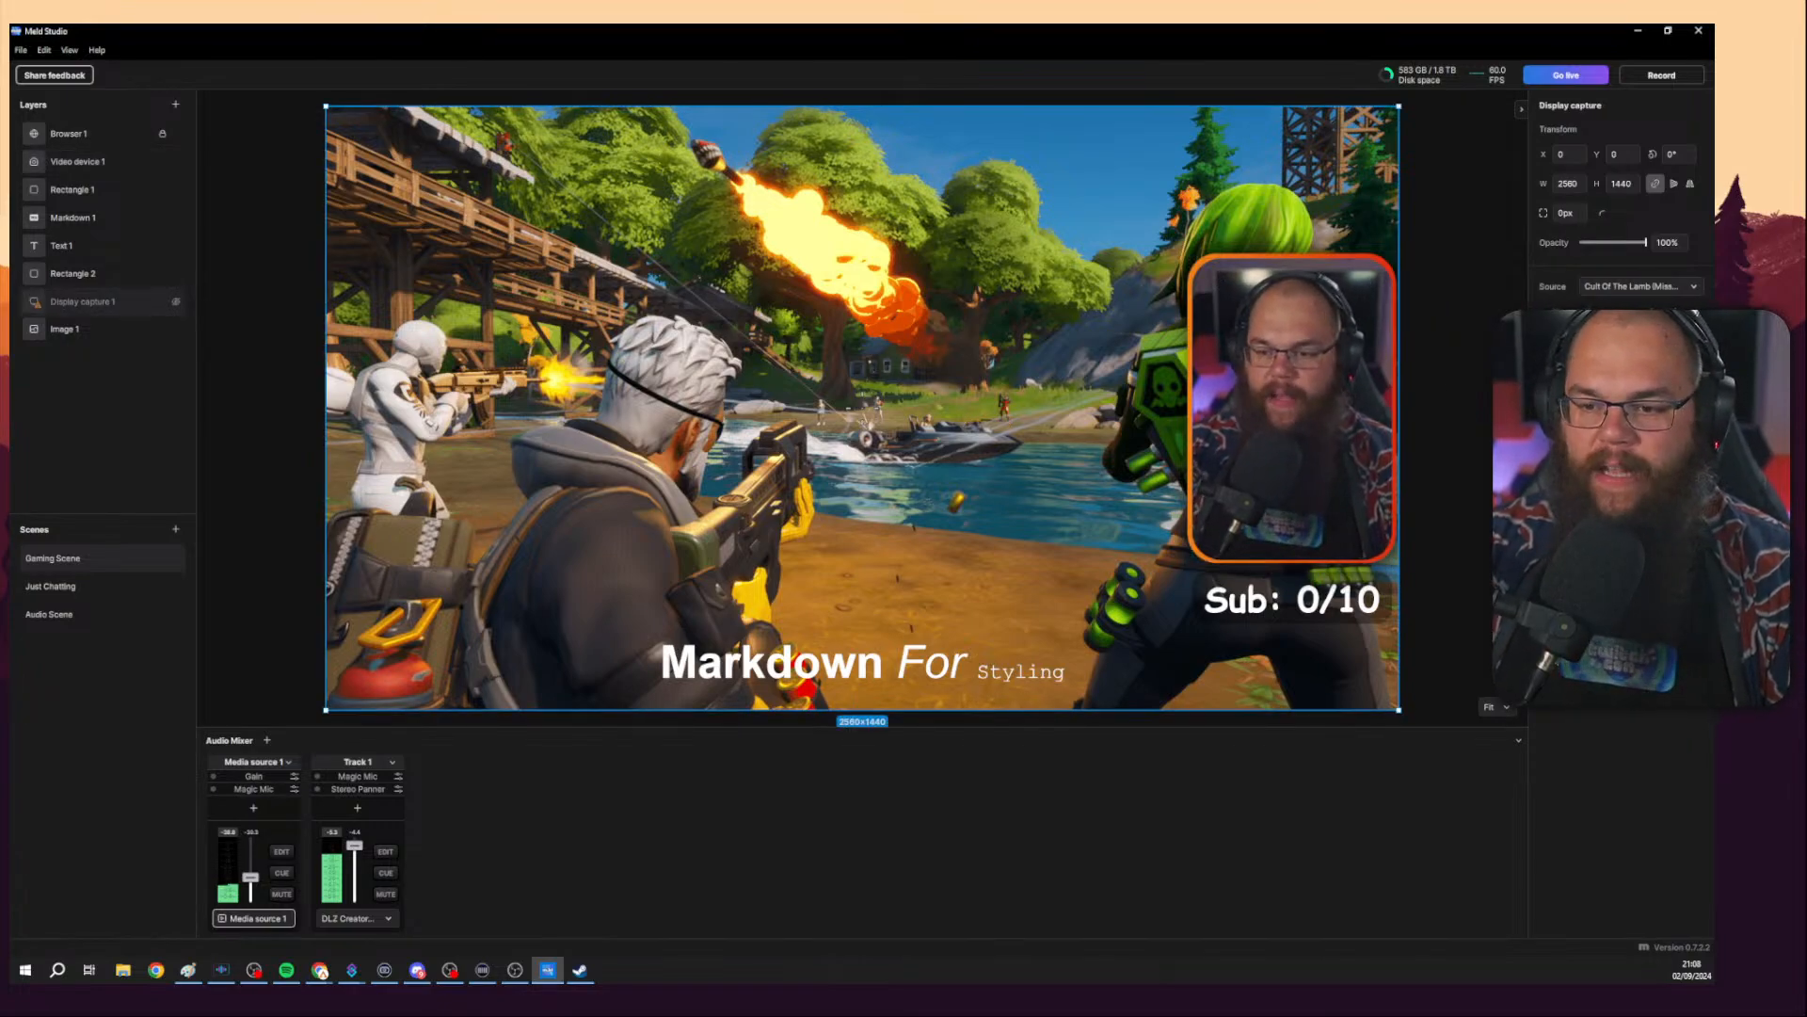
left_click(1695, 359)
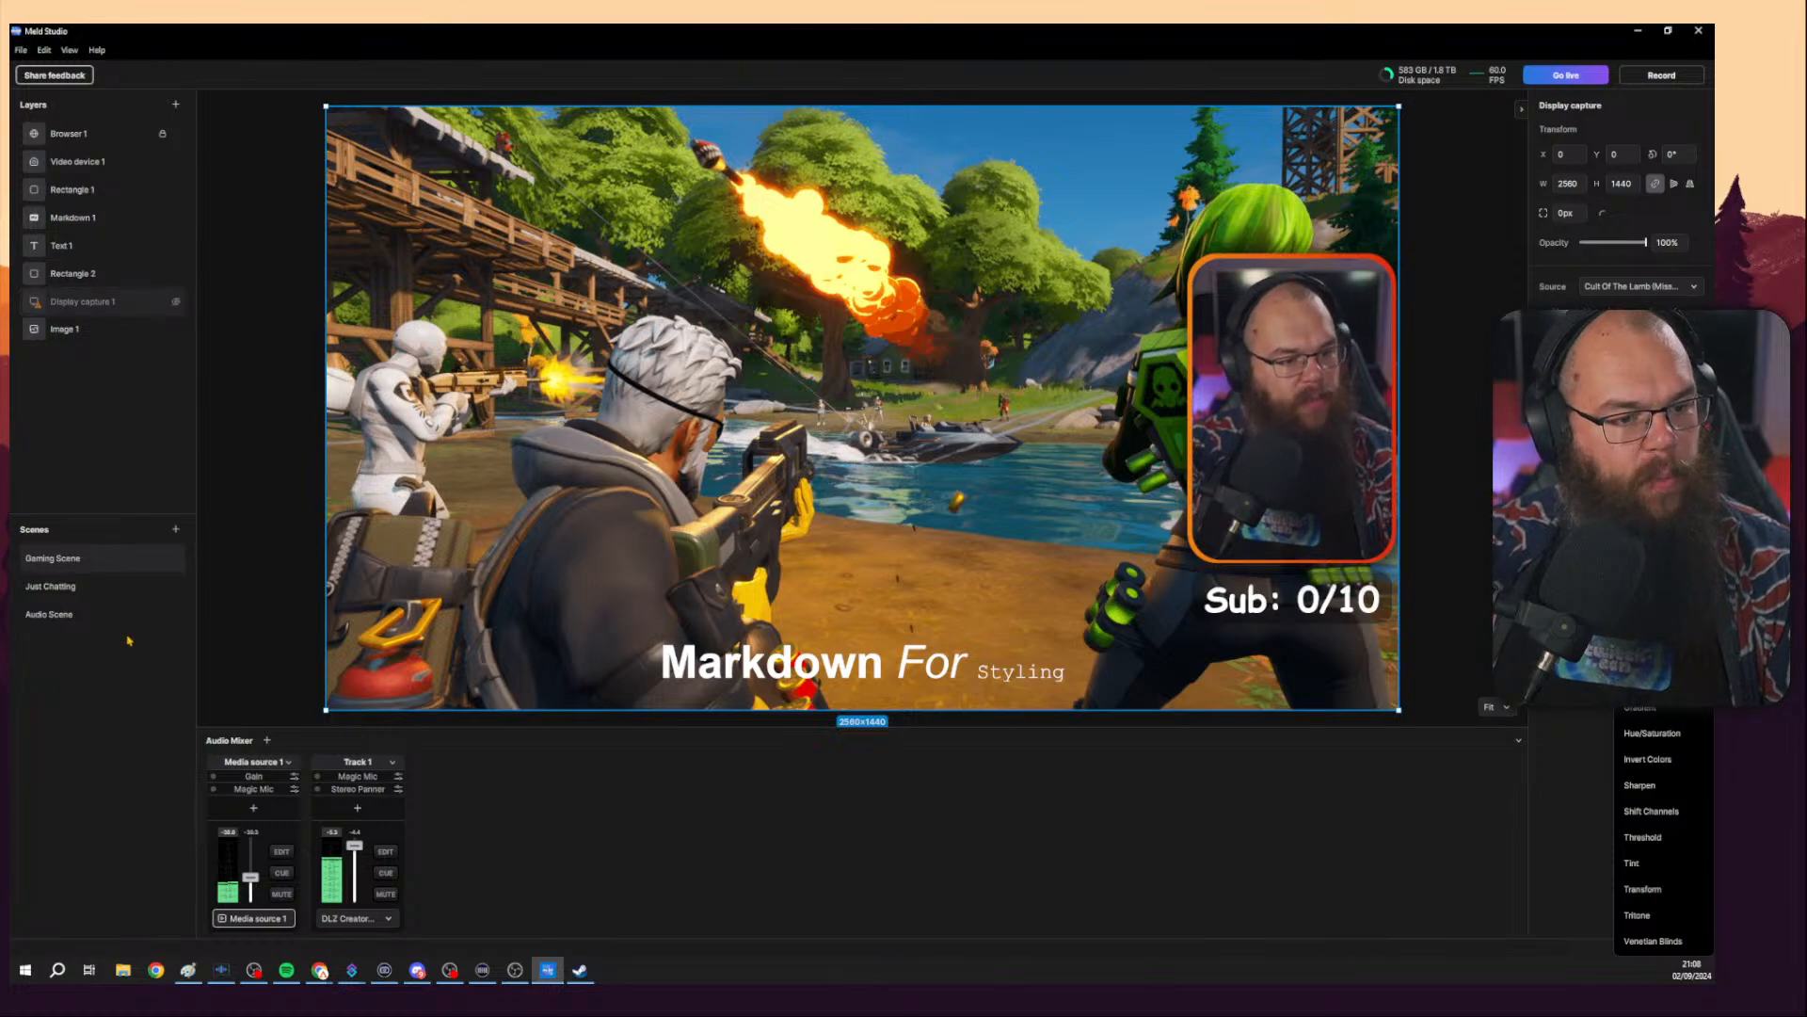
left_click(109, 587)
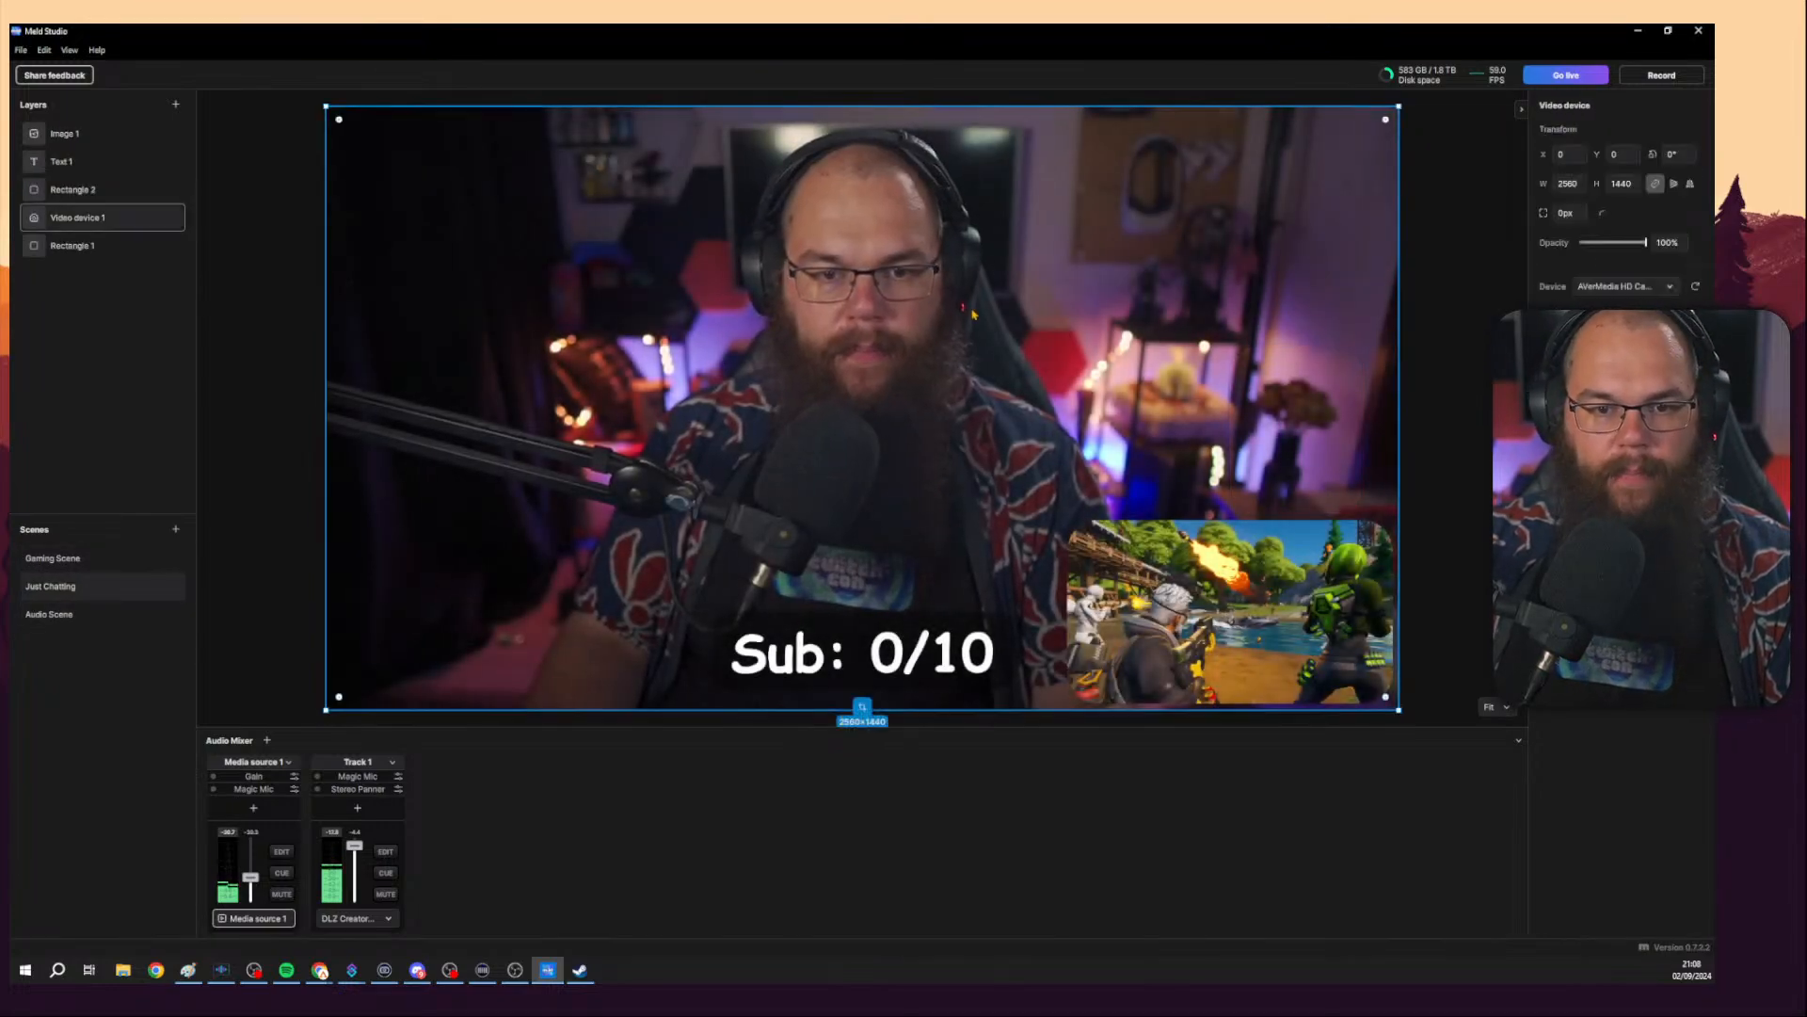
Browse the video device layer's effects list, then open its Chroma Key settings and key colour picker.
left_click(1695, 379)
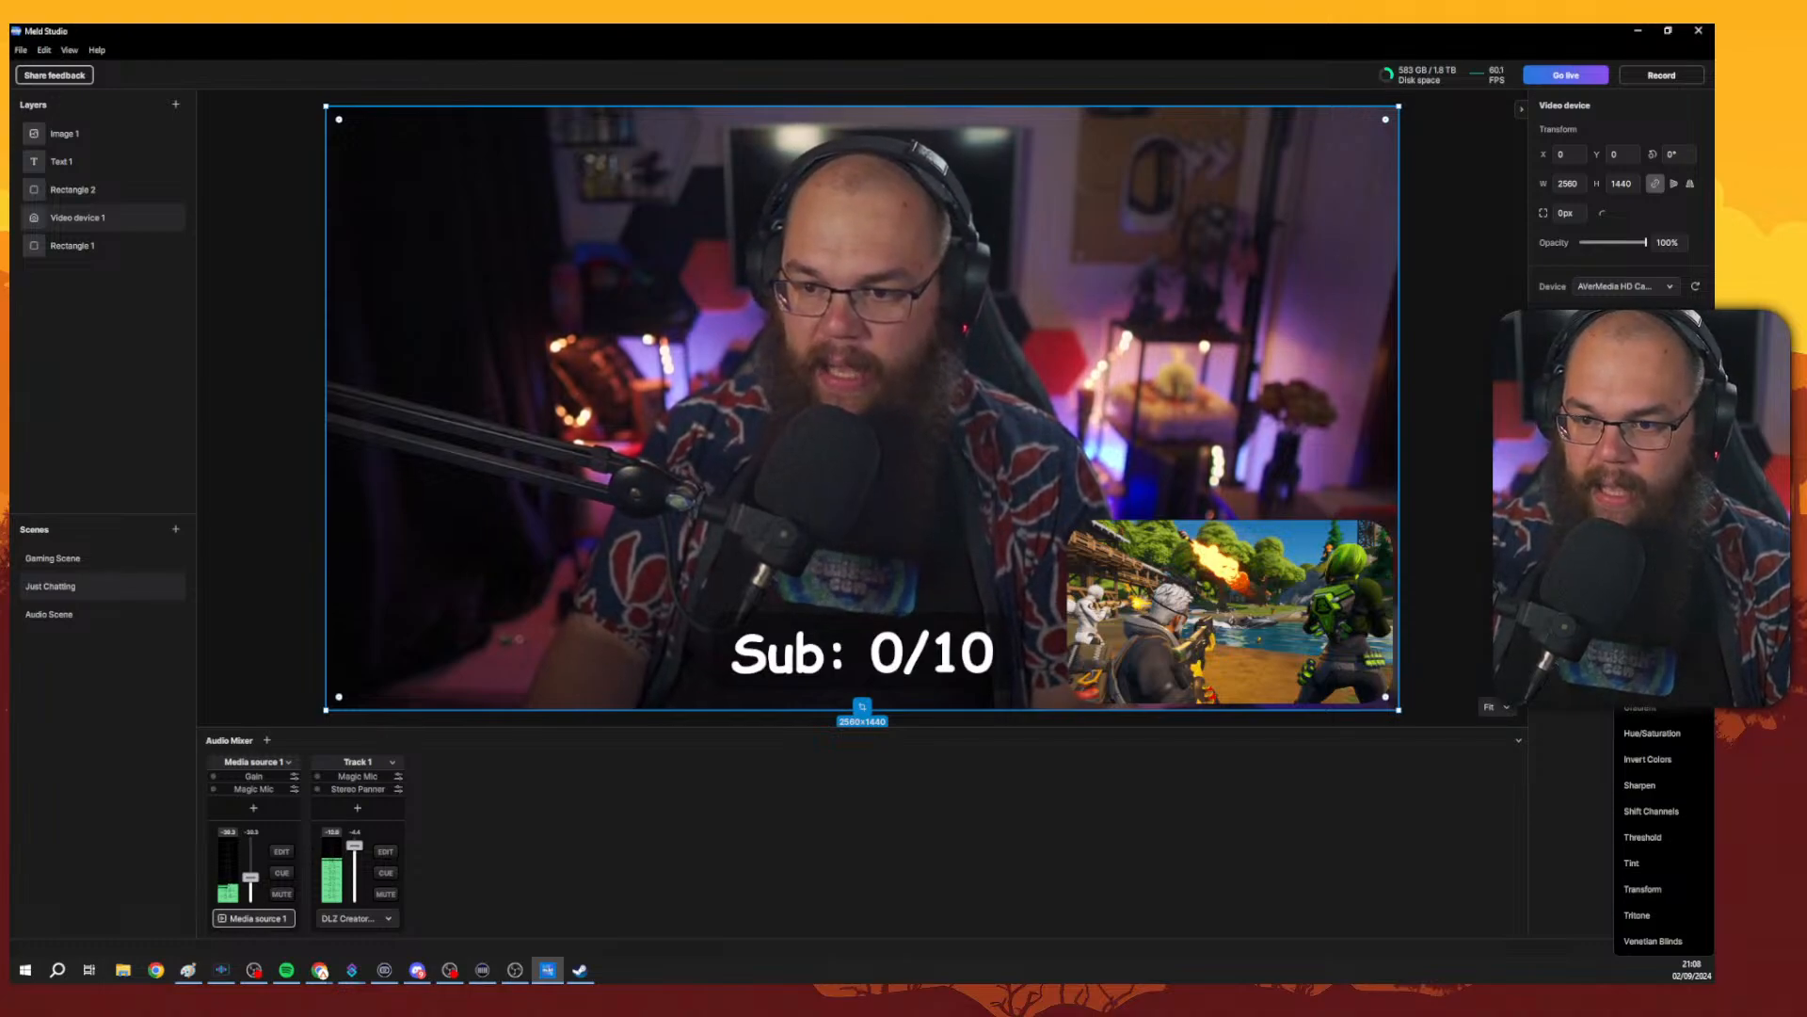
key("Escape")
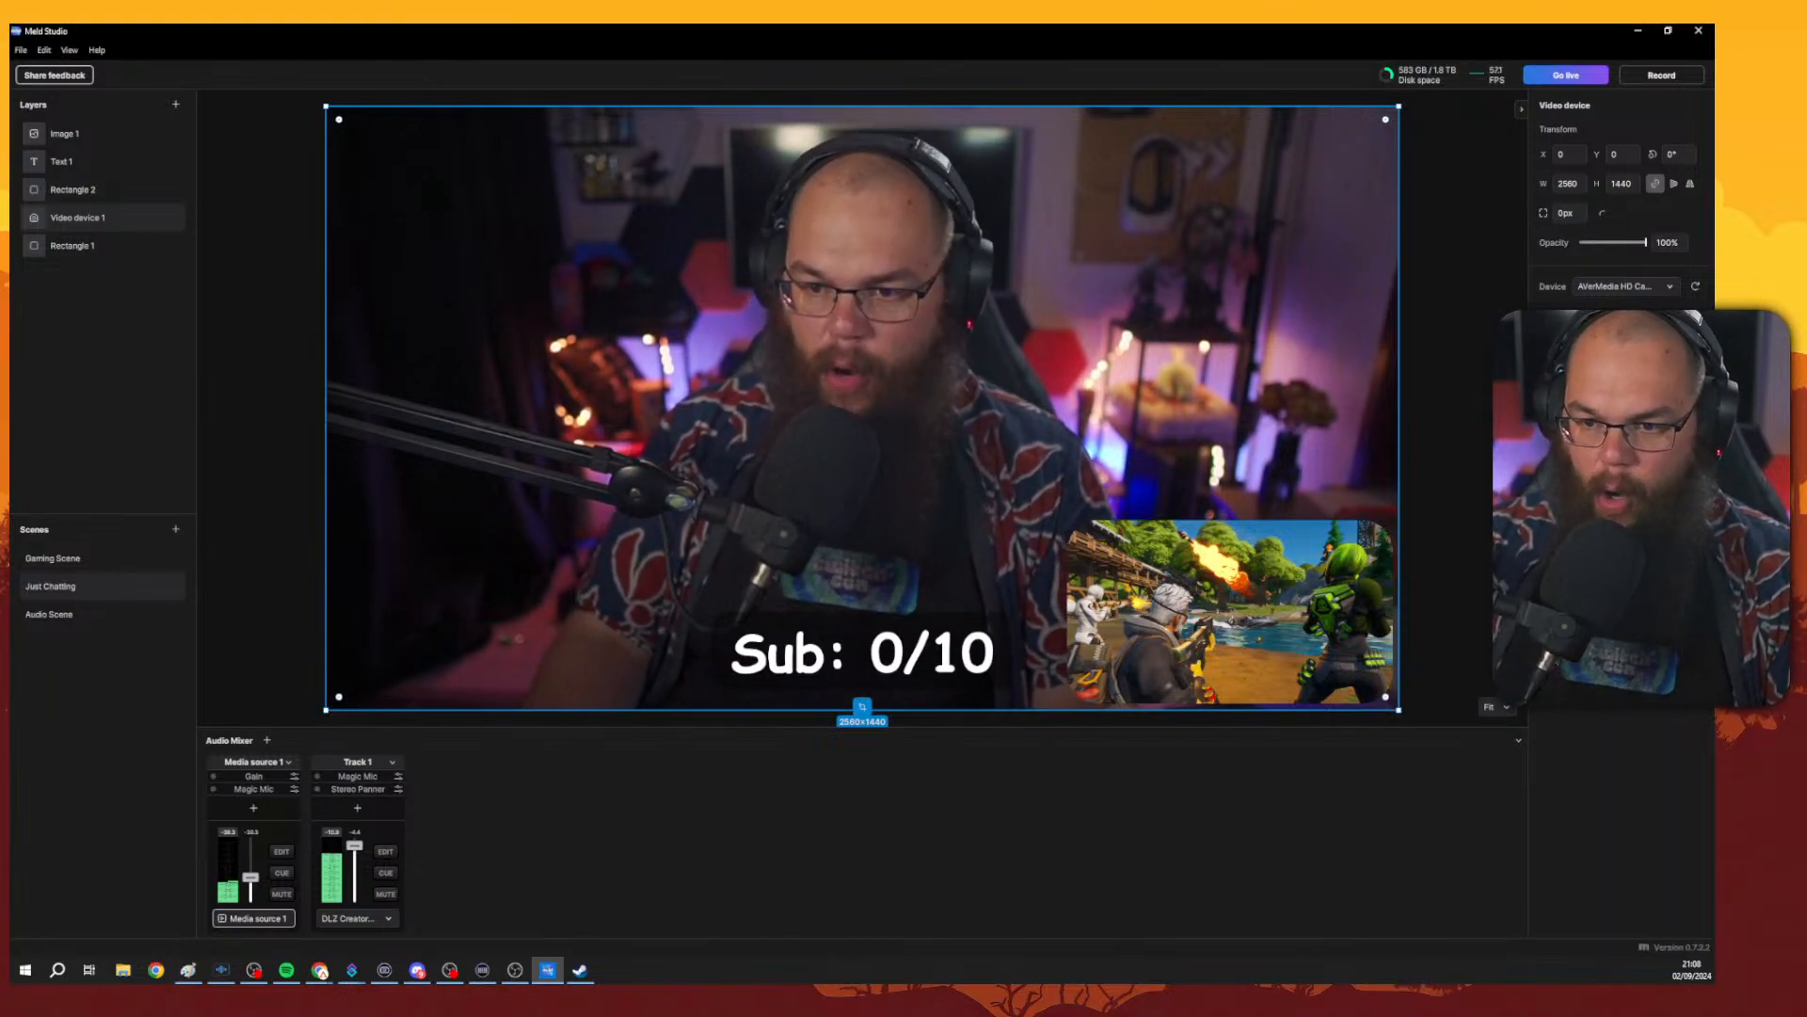
left_click(1676, 506)
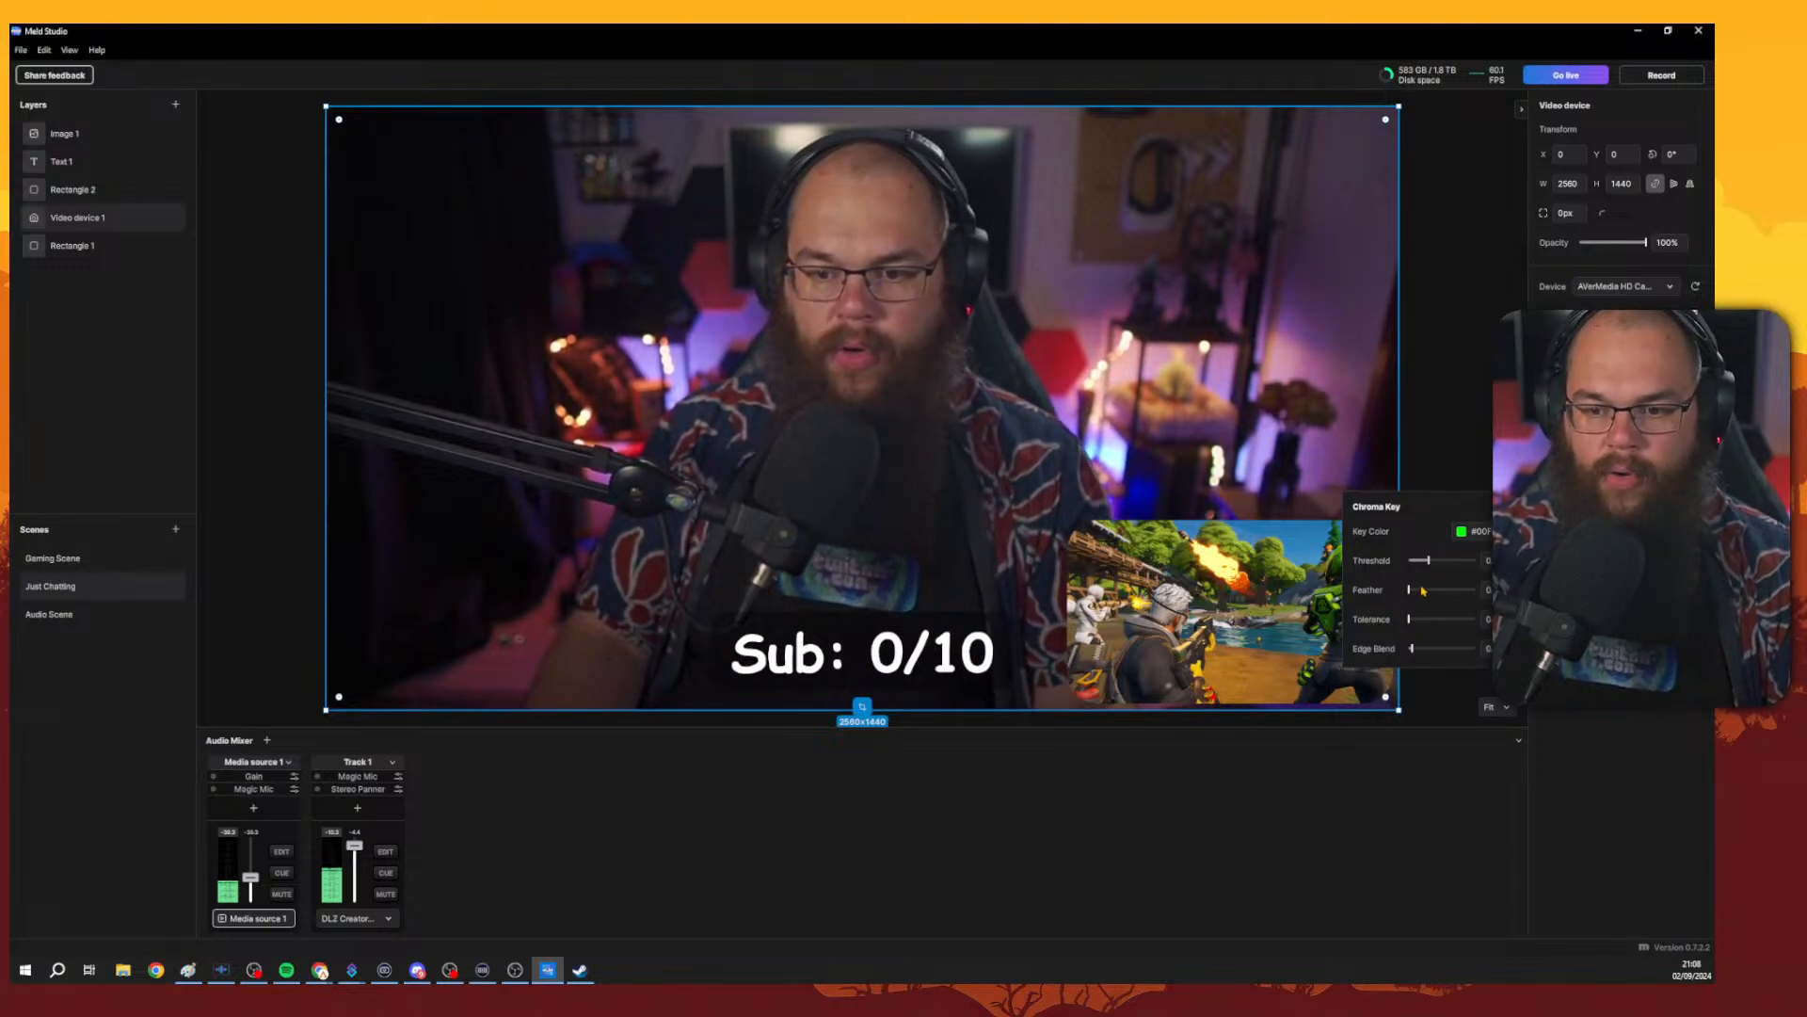
left_click(1460, 530)
left_click(1460, 530)
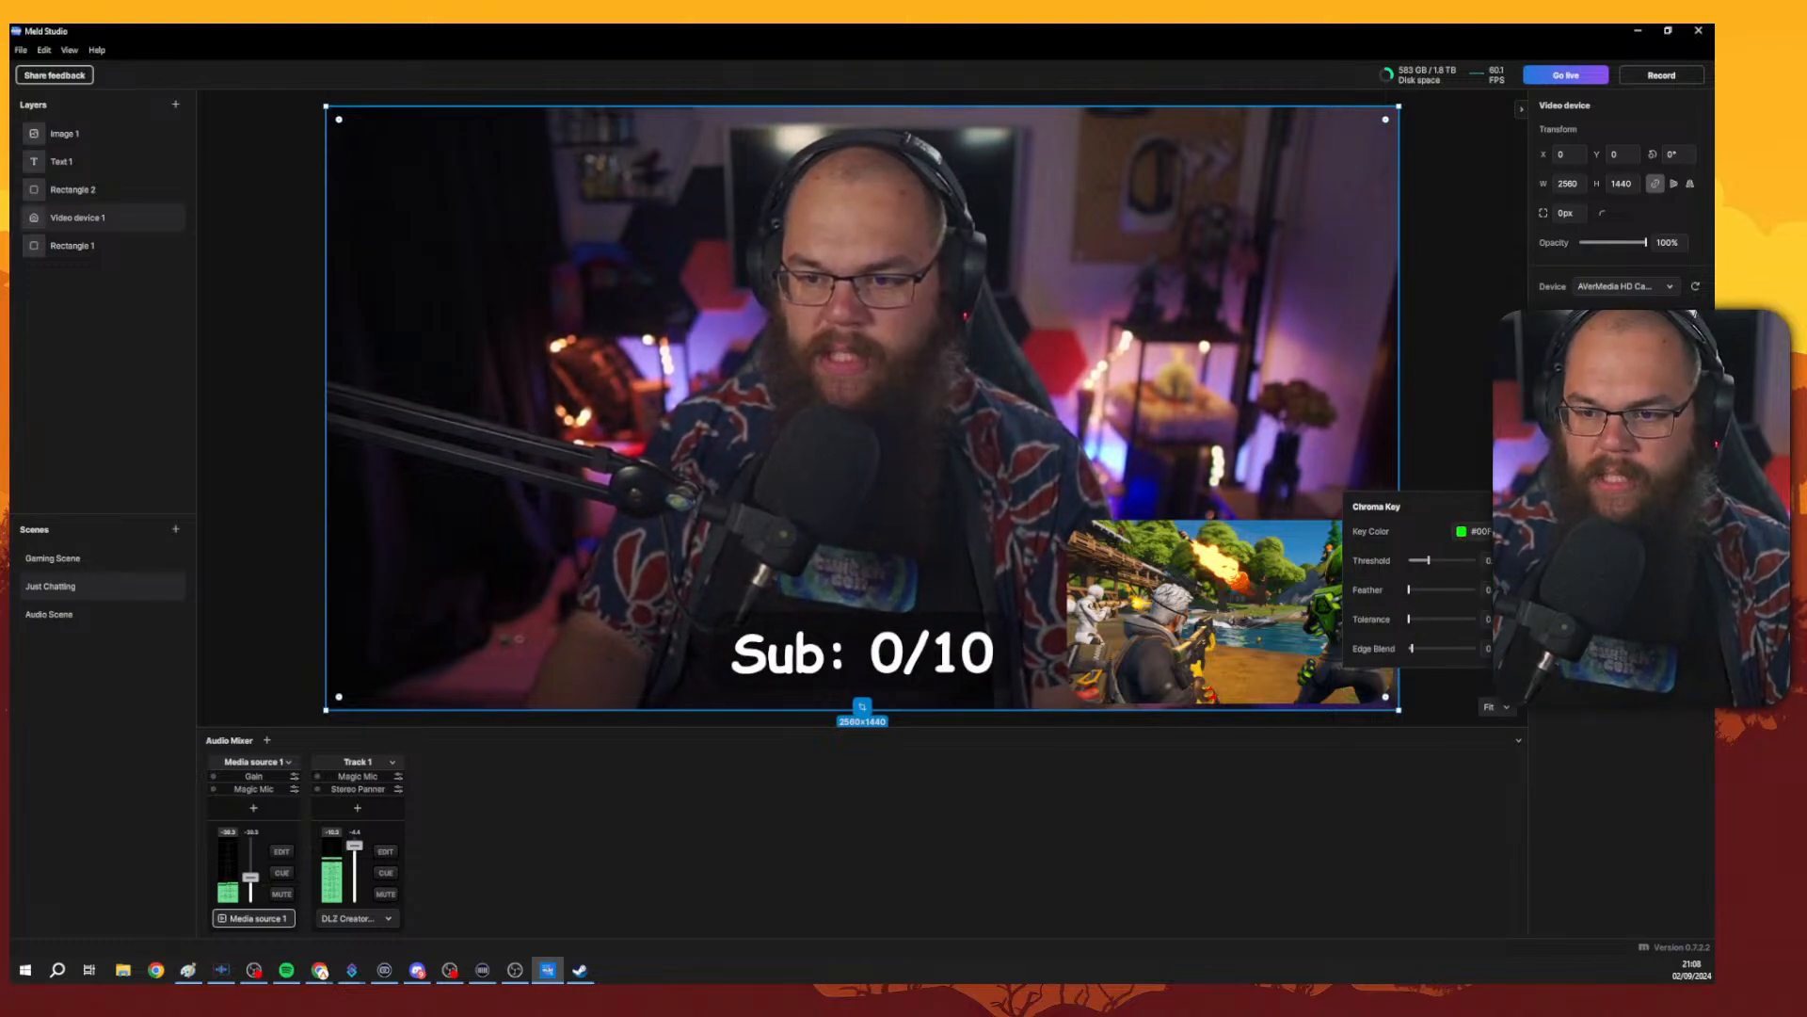
key("Escape")
Reopen the effects list and view the Chroma Key effect settings once more.
left_click(1695, 442)
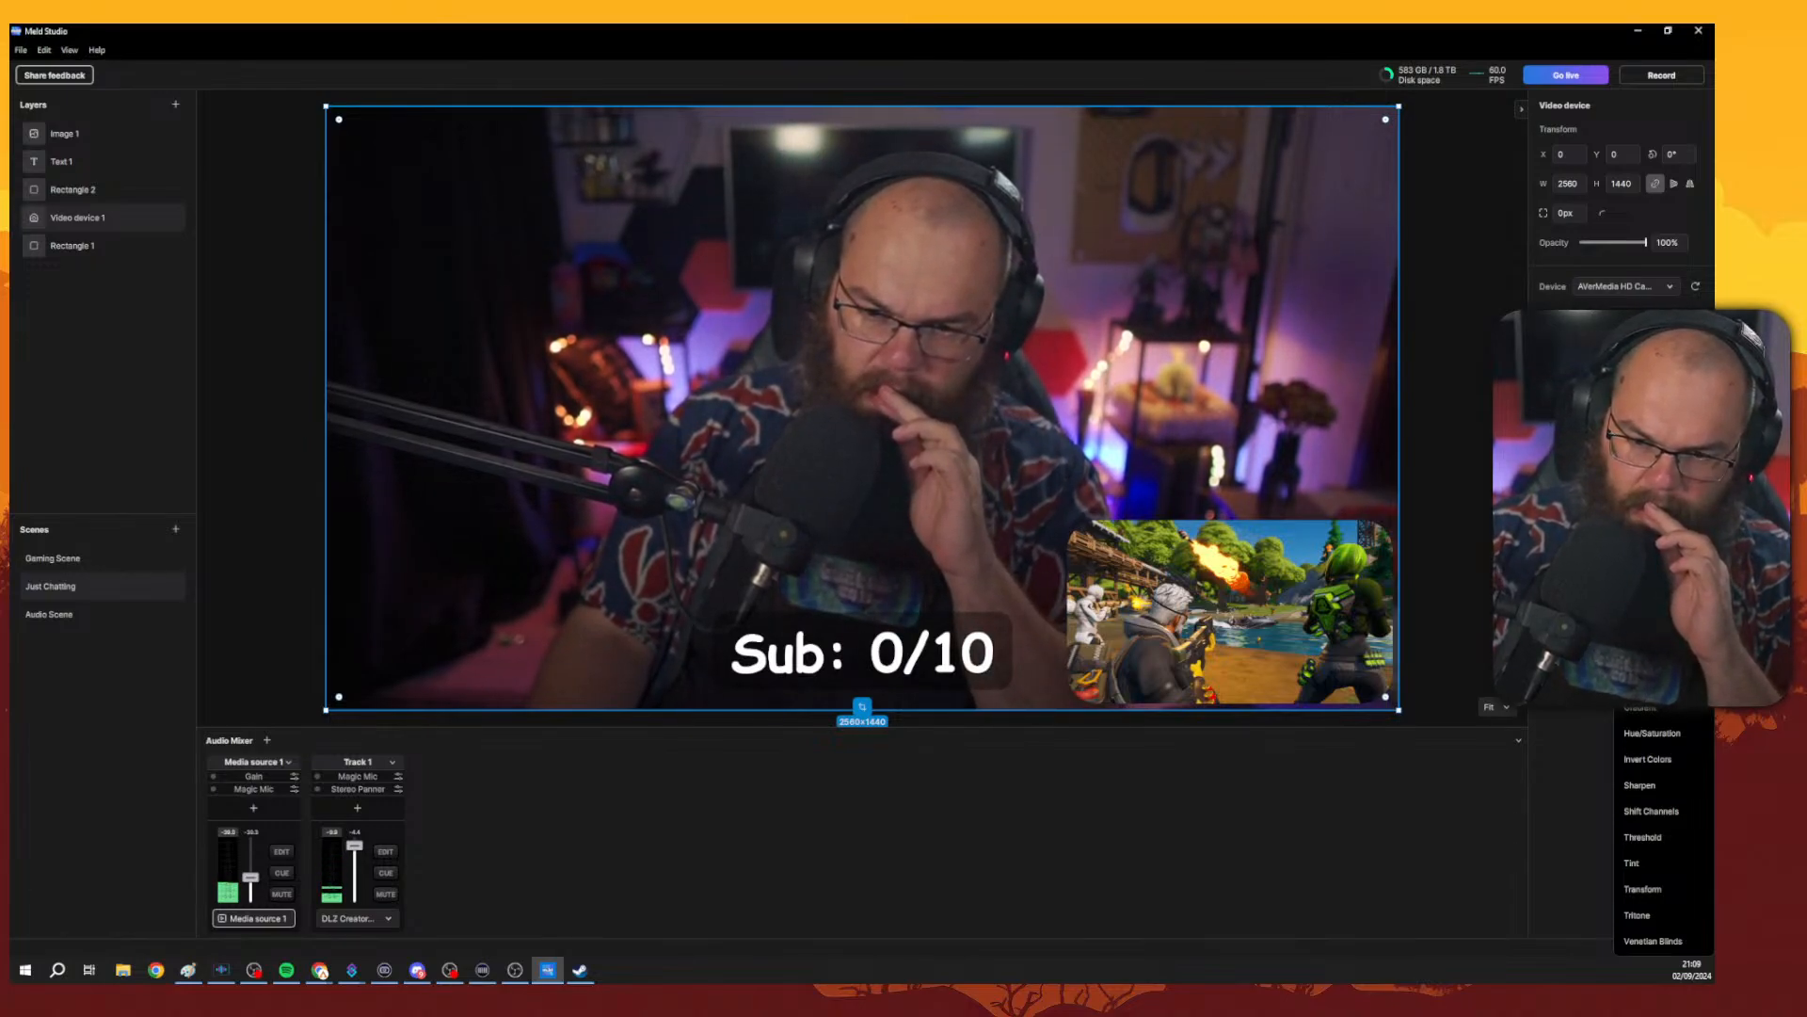
left_click(1646, 577)
left_click(1675, 580)
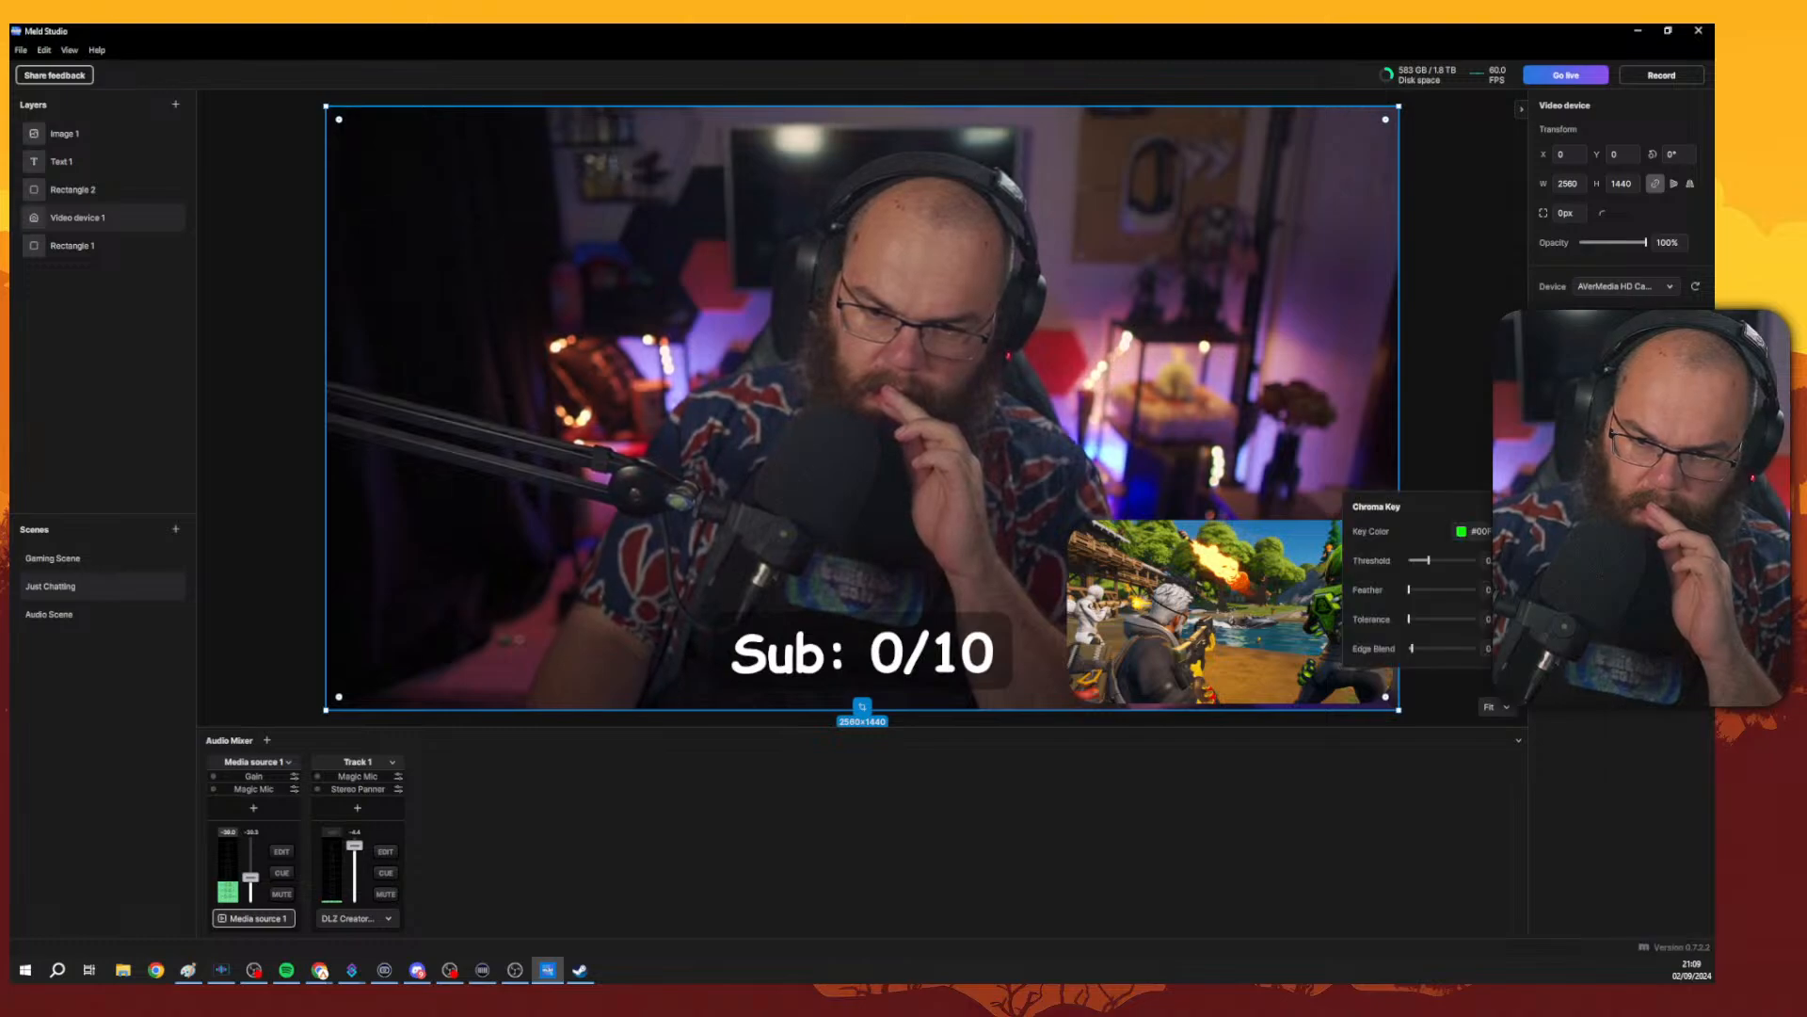
left_click(1676, 580)
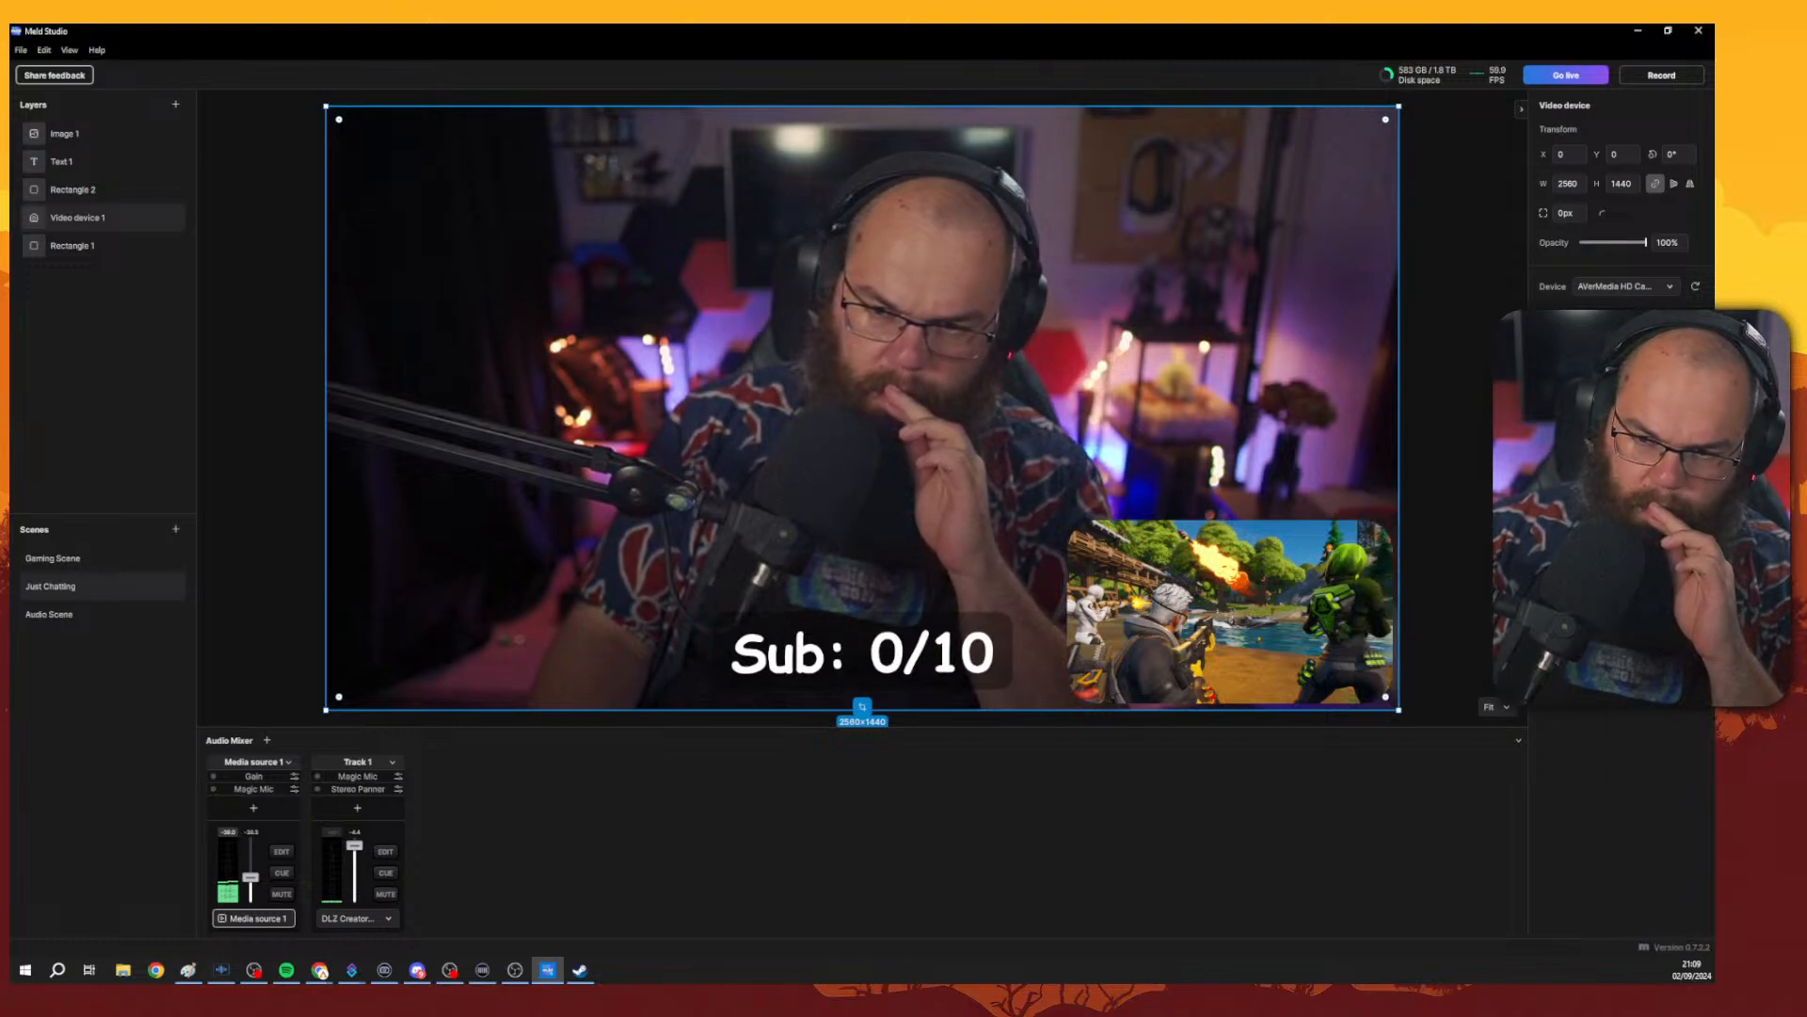
Switch to the browser to view the Virtual green-screen section of the Visual Effects page, then return to Meld Studio.
left_click(1694, 552)
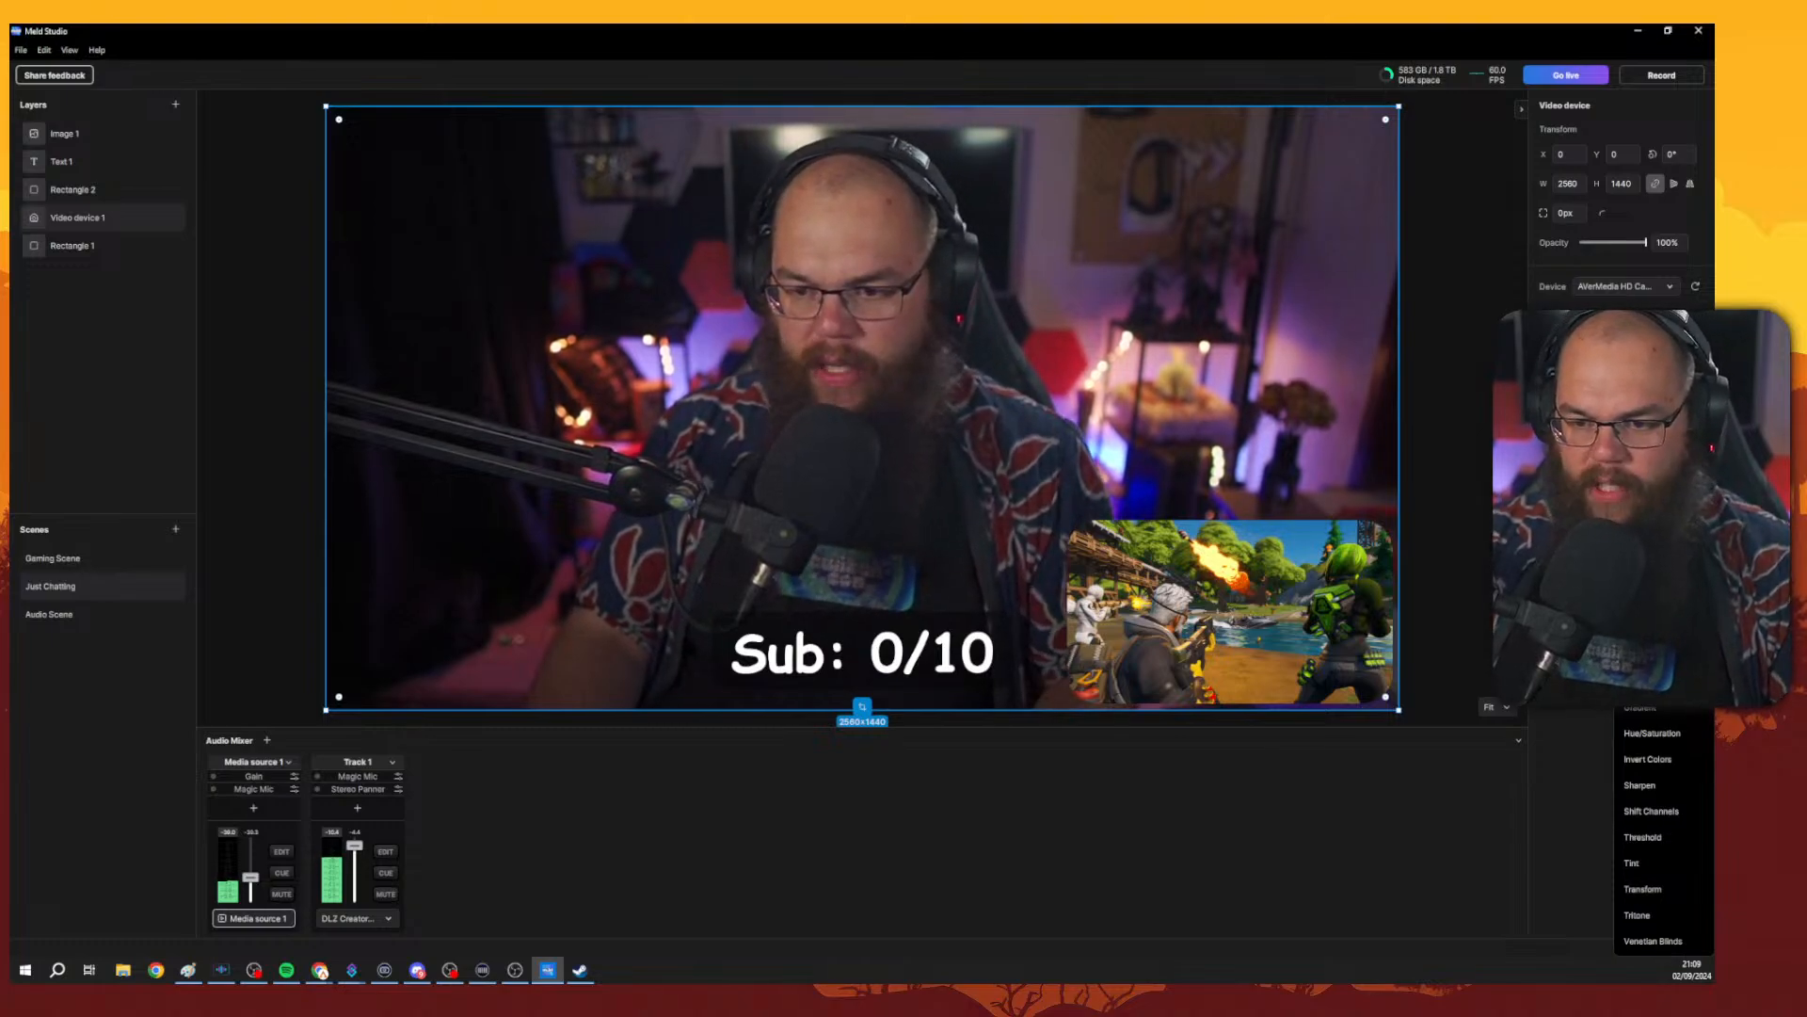
key("alt+Tab")
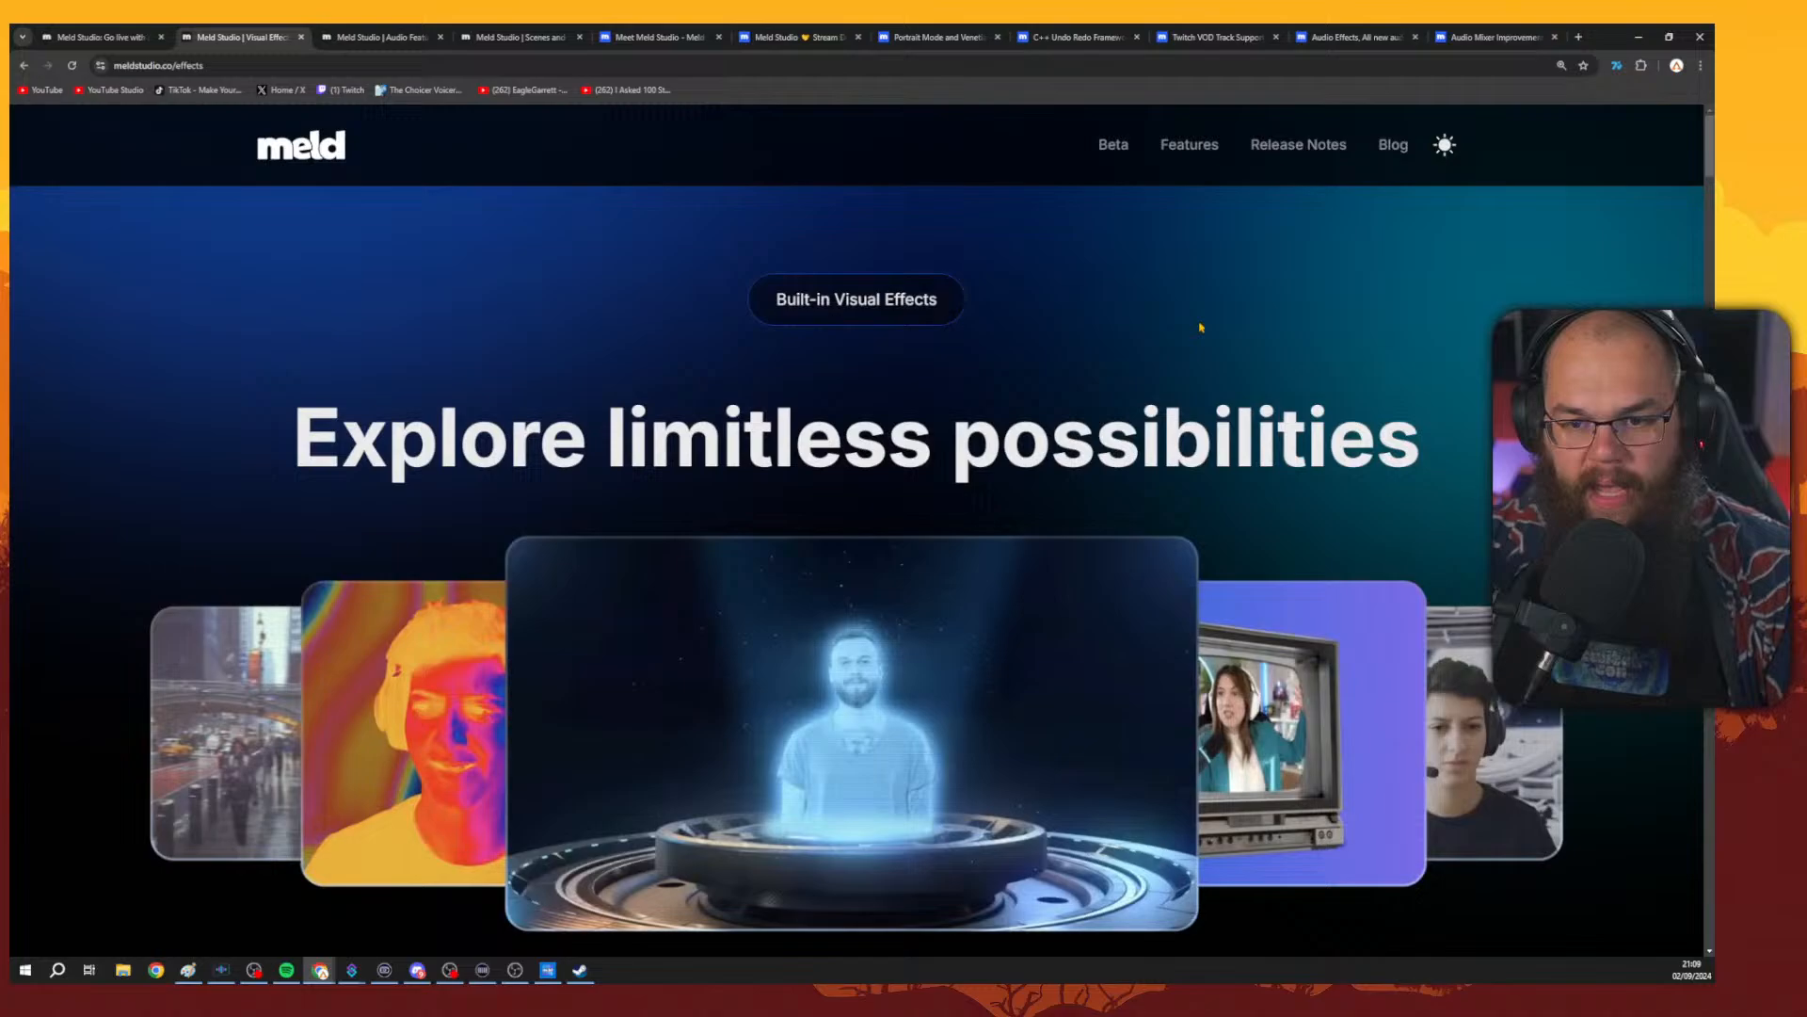
scroll(1202, 326, "down", 12)
scroll(1245, 779, "down", 20)
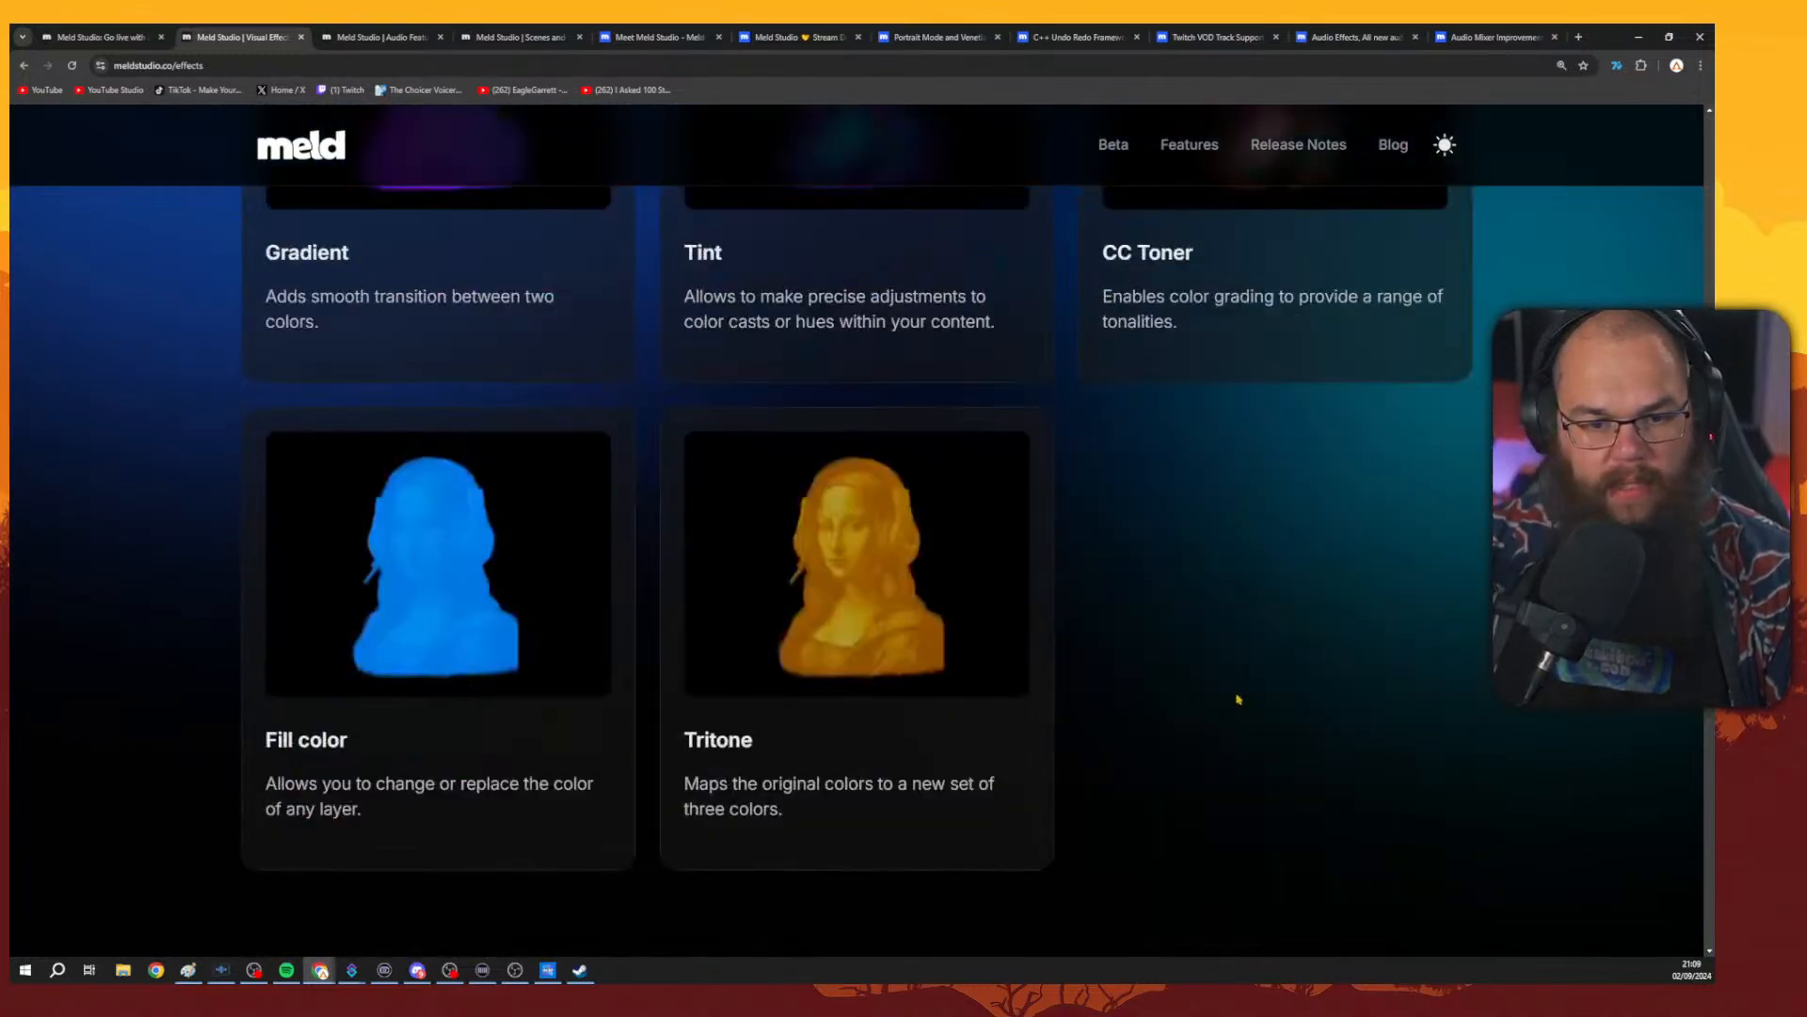
scroll(1158, 546, "down", 16)
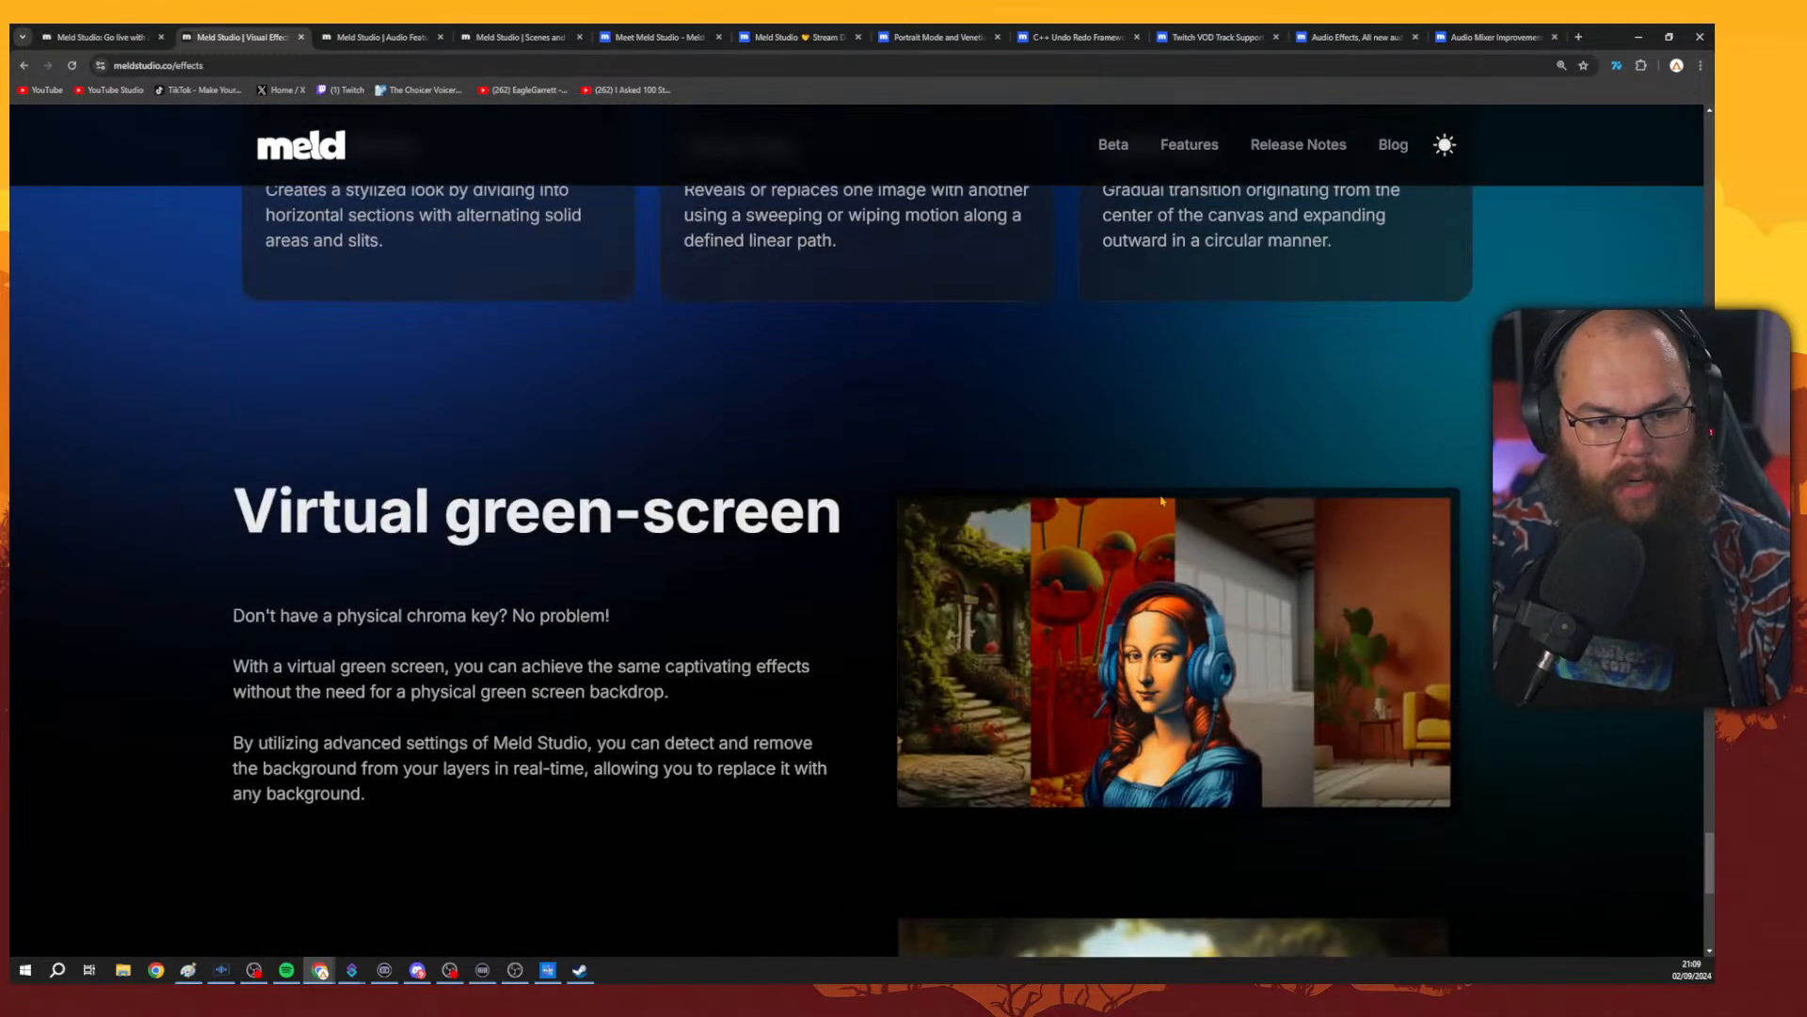
scroll(843, 292, "up", 4)
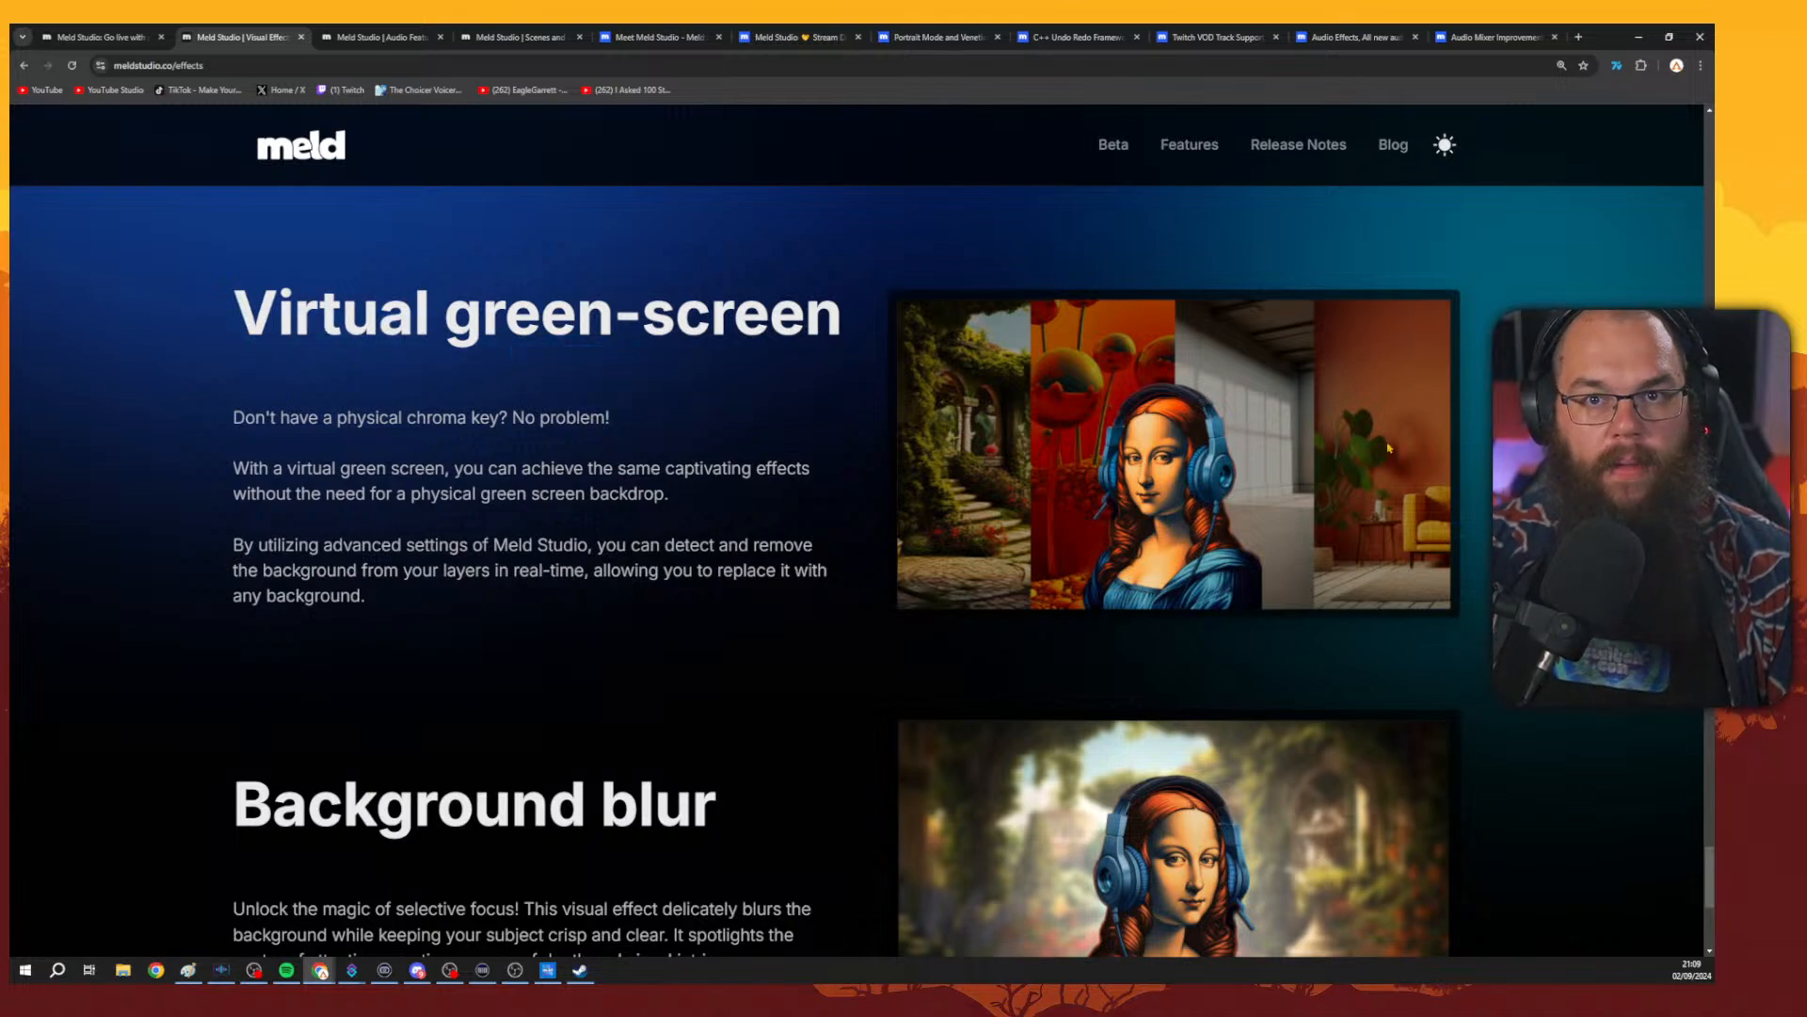
key("alt+Tab")
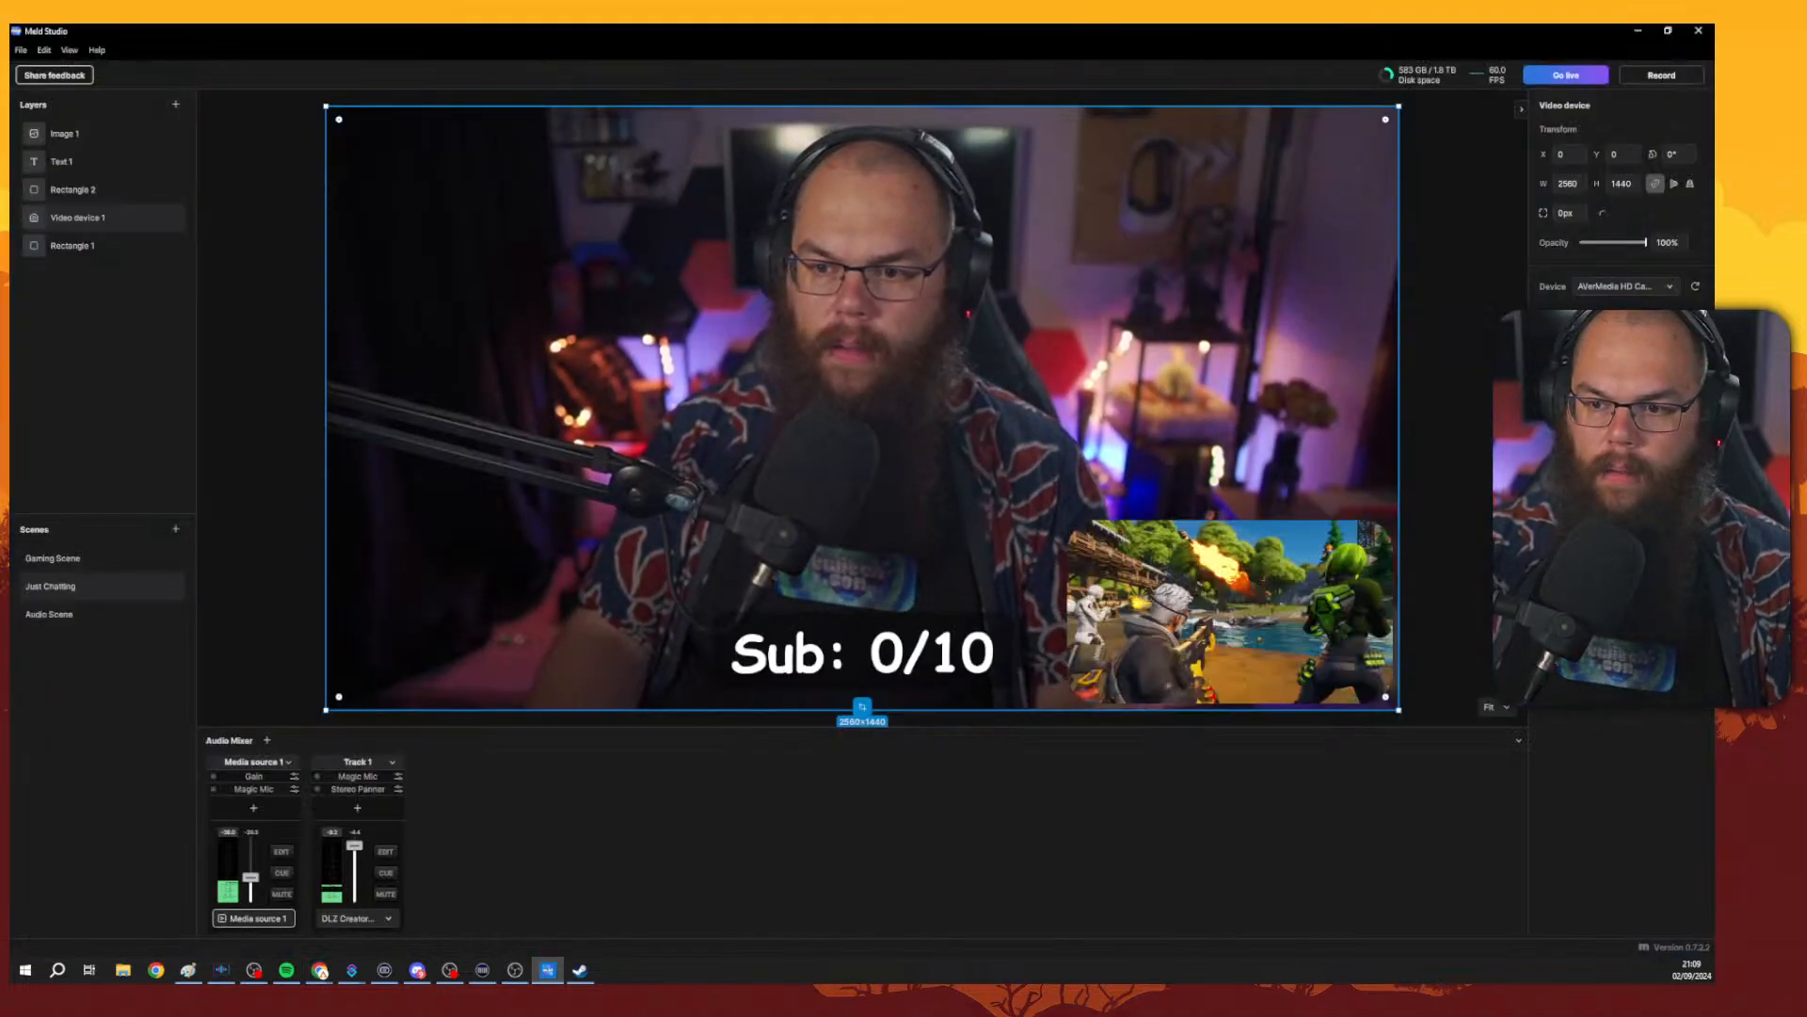
left_click(1695, 451)
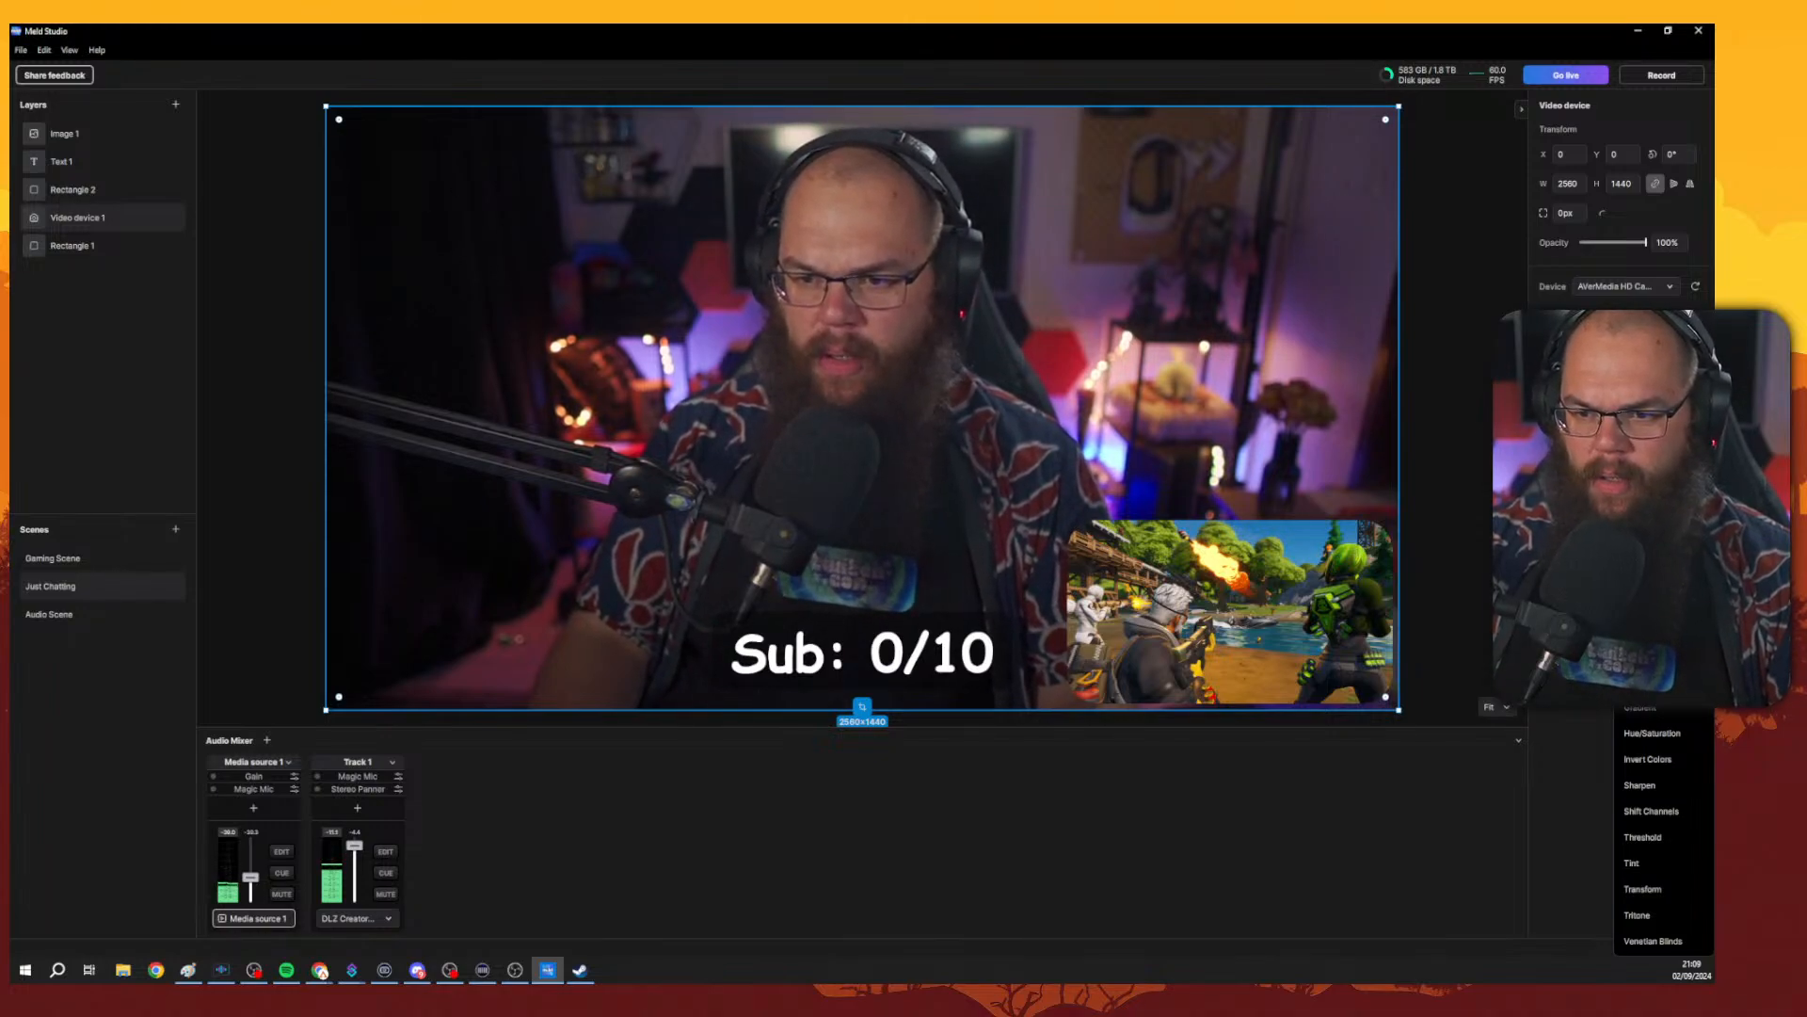
key("Escape")
key("alt+Tab")
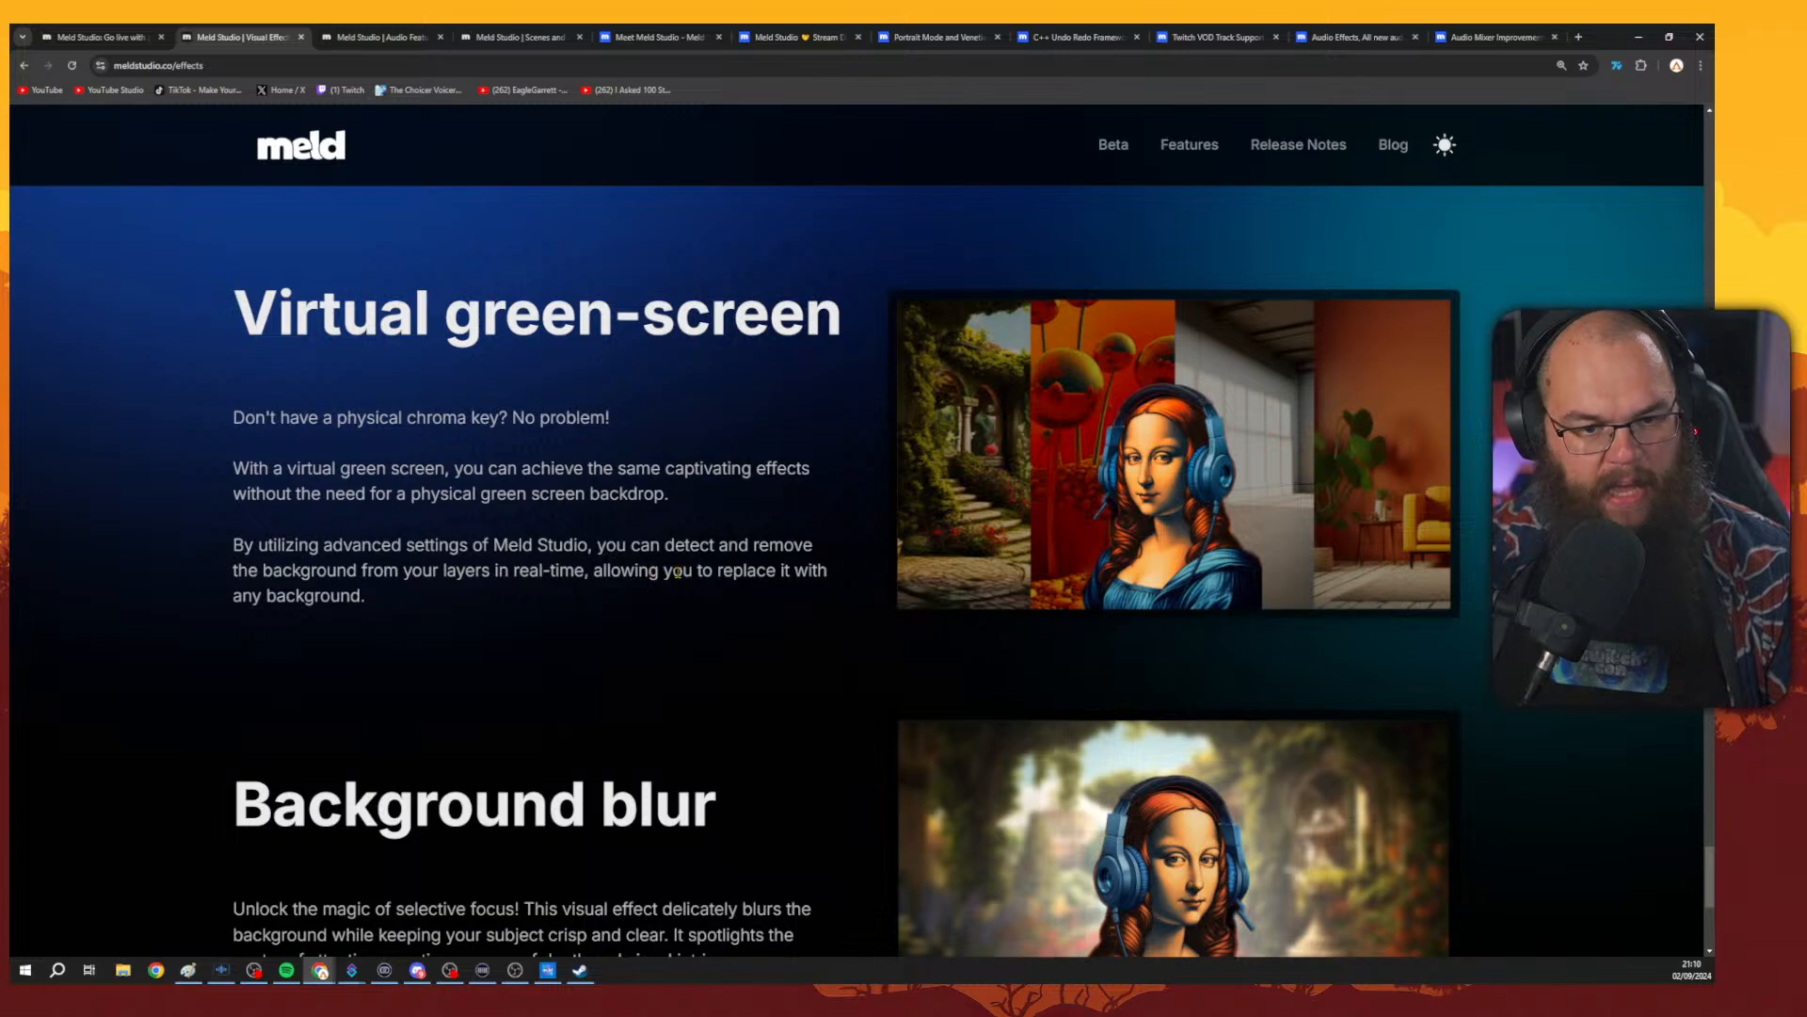
key("alt+Tab")
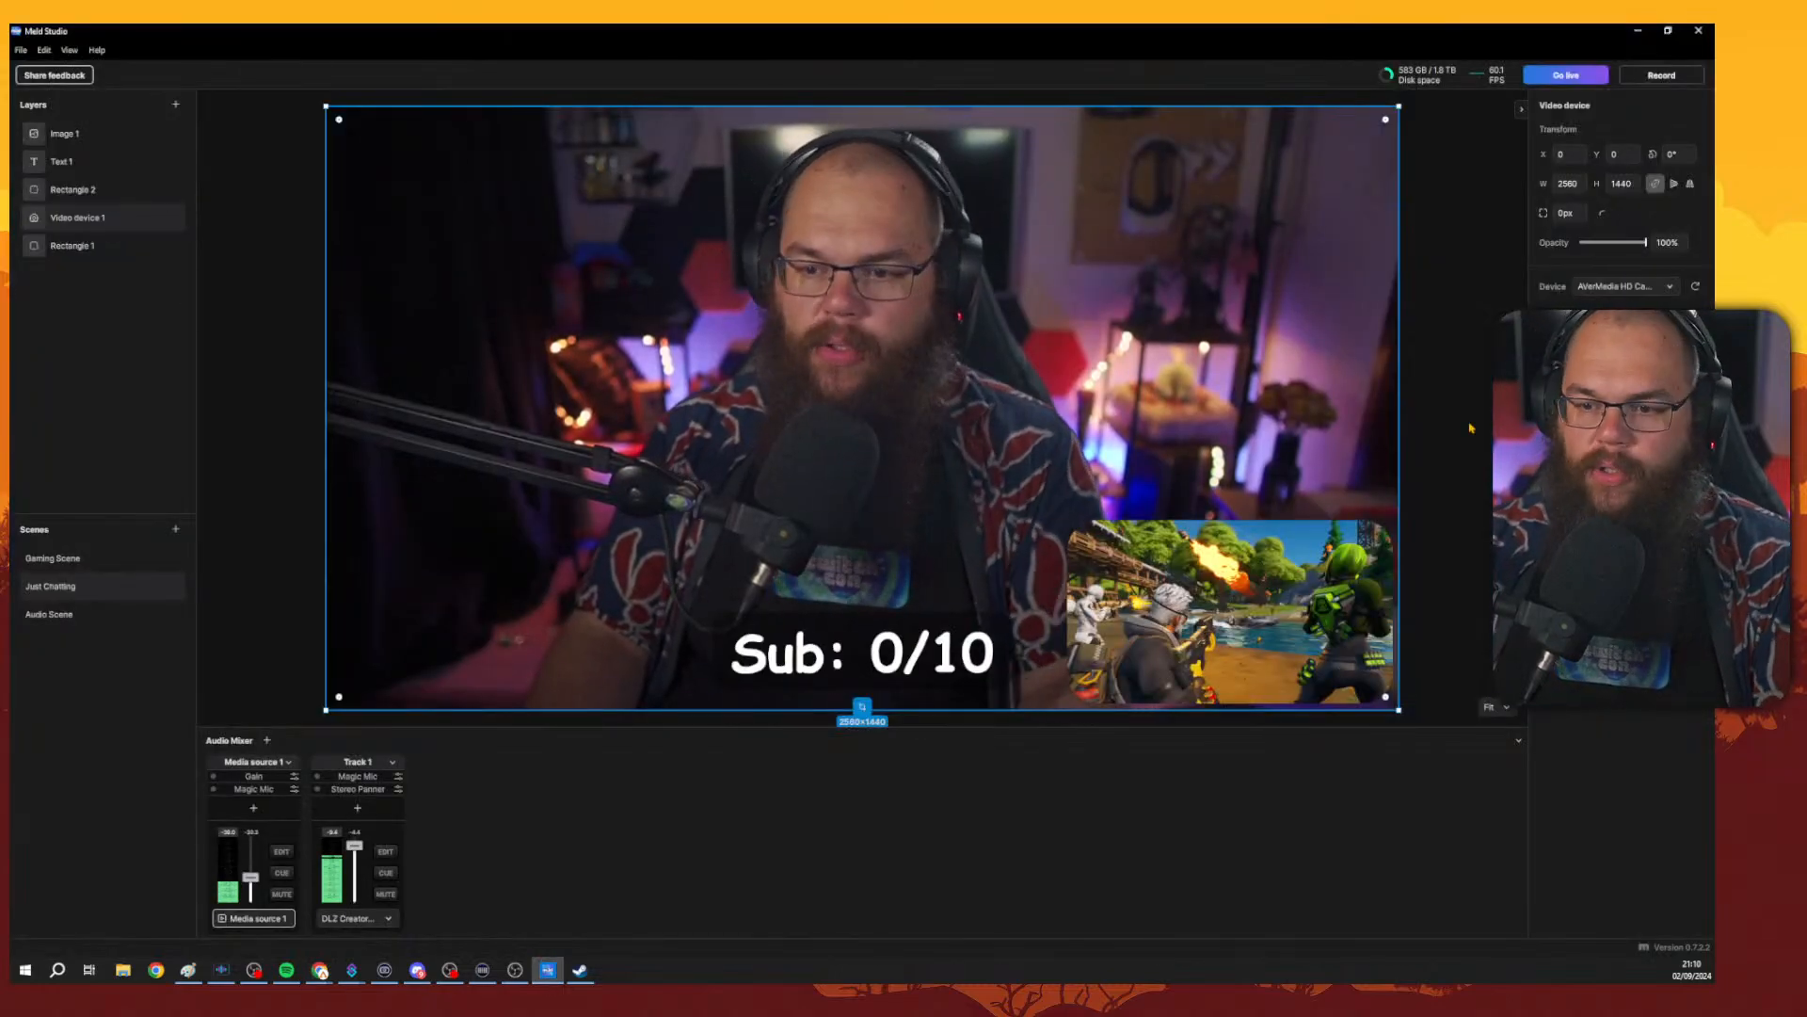
Add a Black and White effect to the video device layer, view its sliders, then remove it.
left_click(1695, 406)
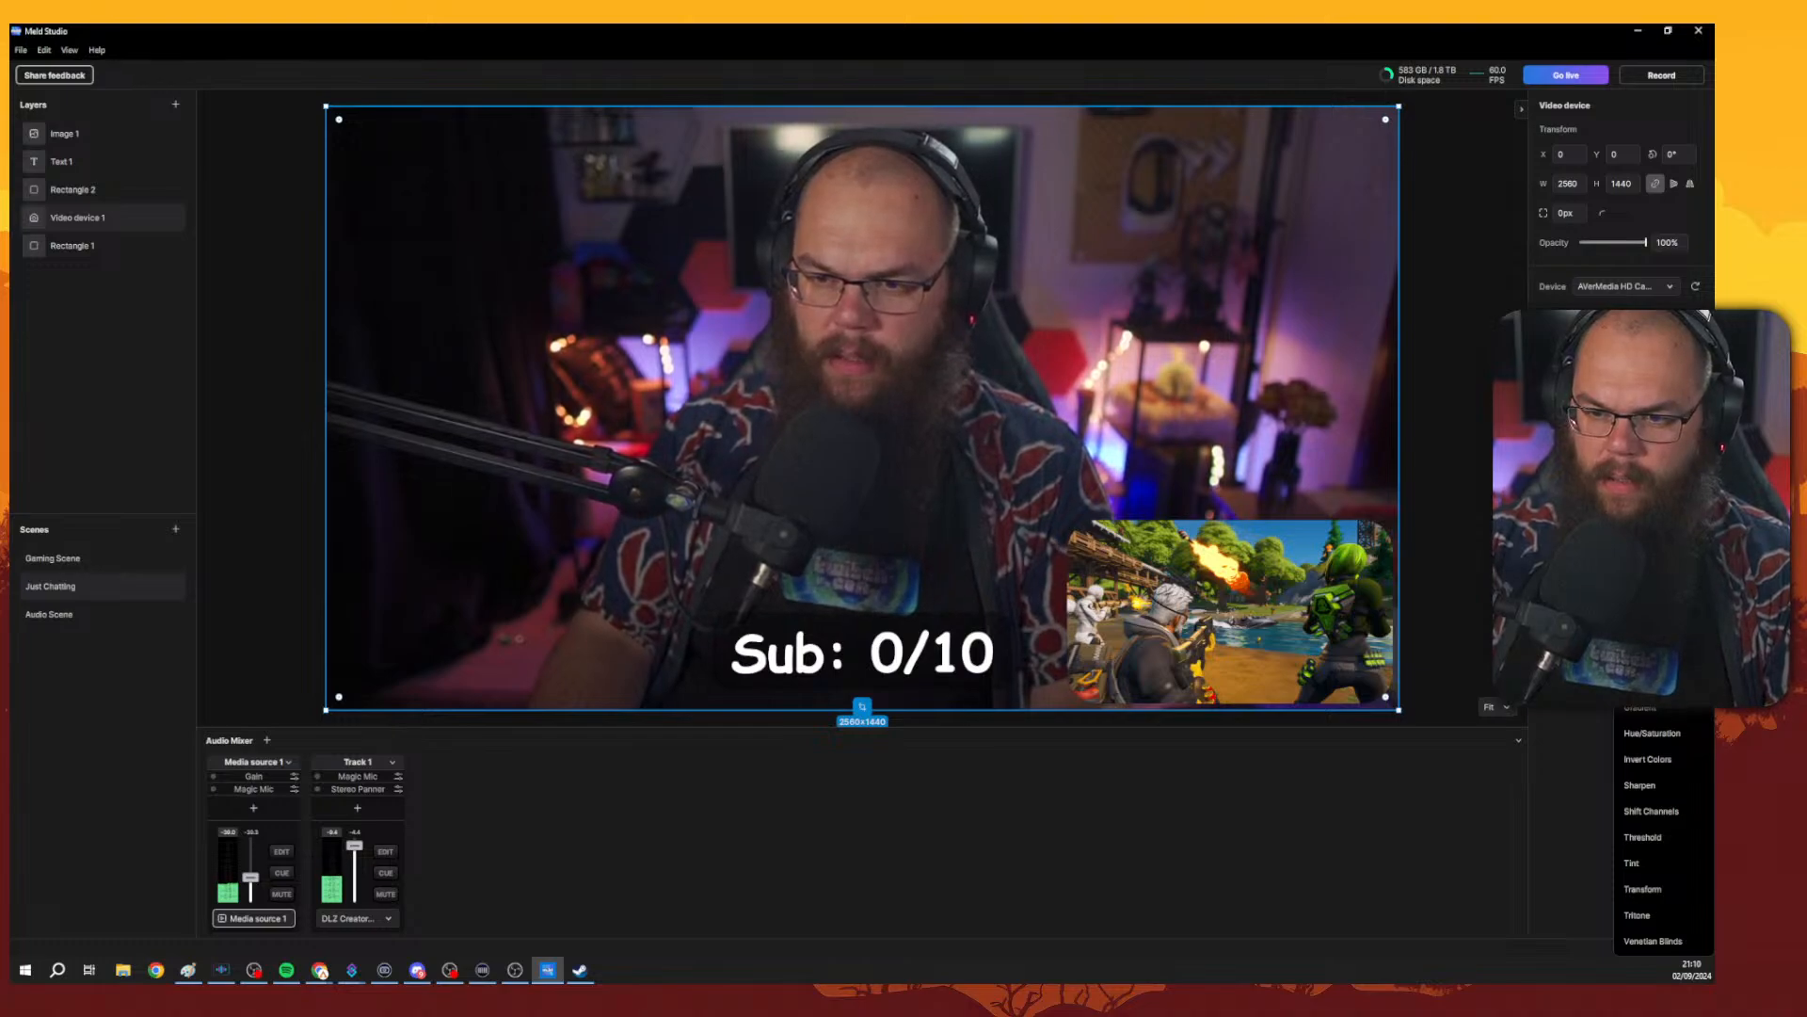
left_click(1650, 474)
left_click(1674, 436)
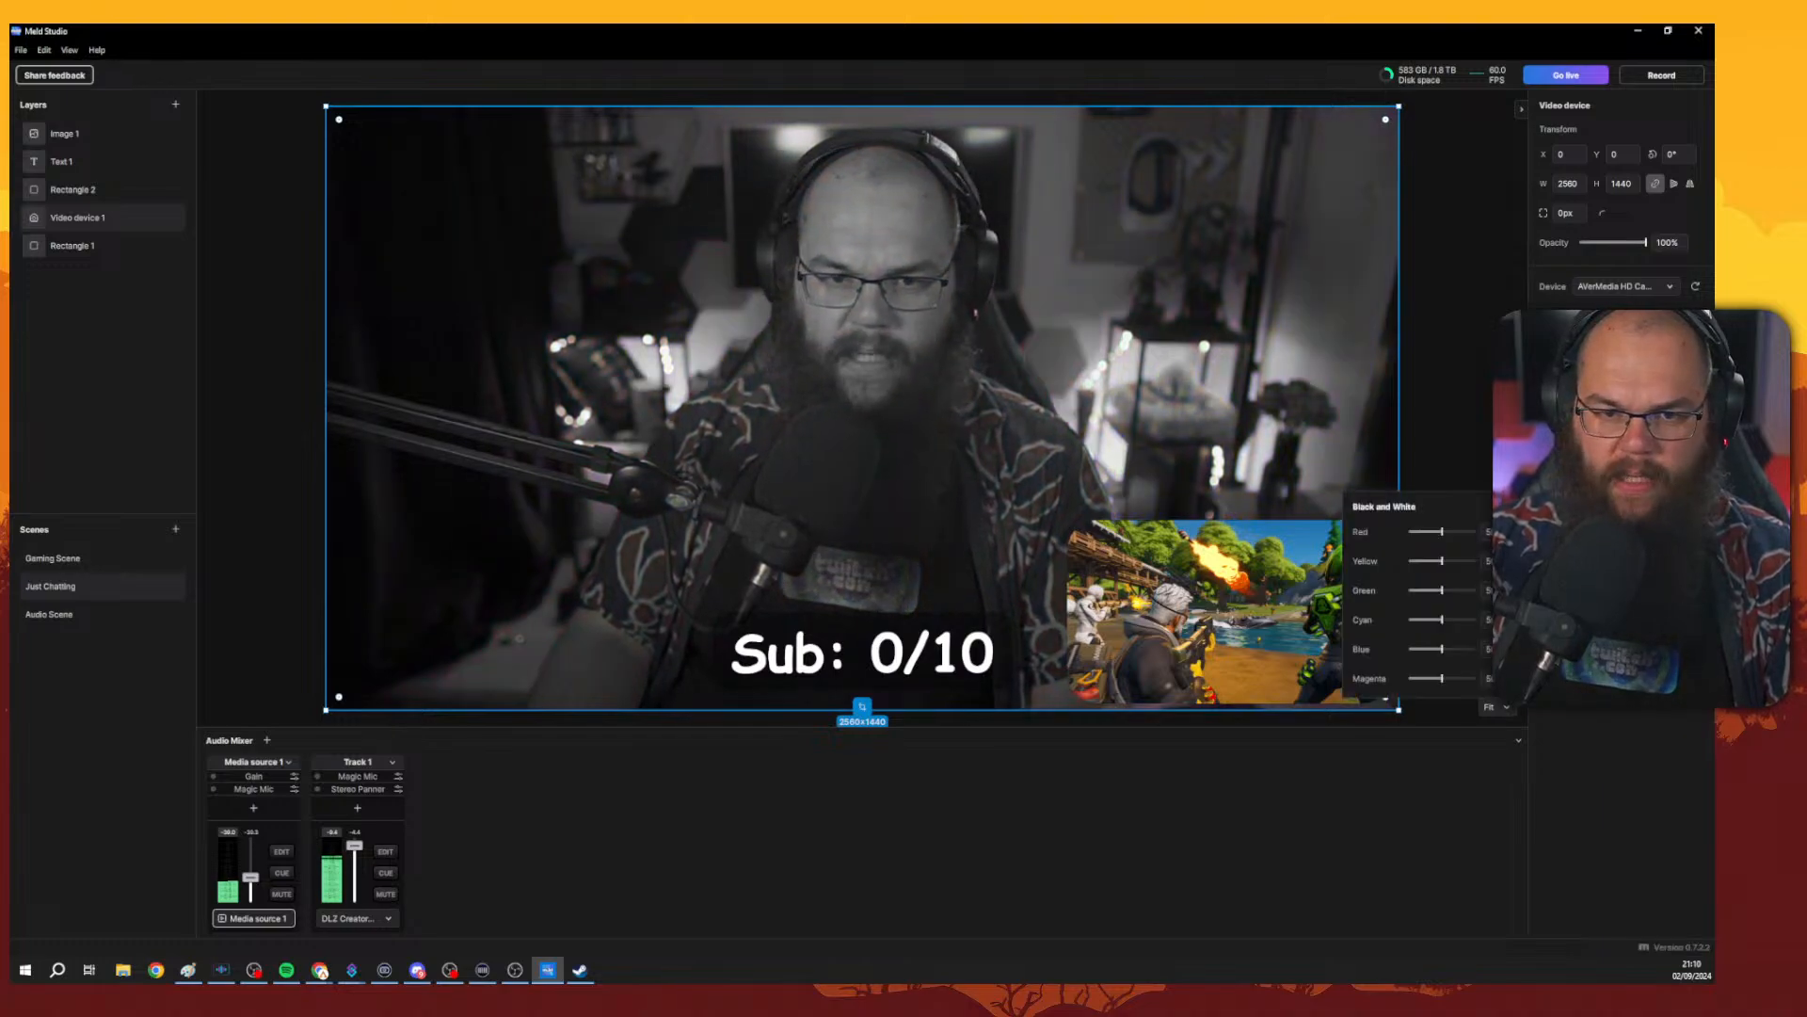
left_click(1673, 436)
left_click(1695, 436)
Add a Brightness & Contrast effect to the video device layer, view its sliders, then remove it.
left_click(1695, 412)
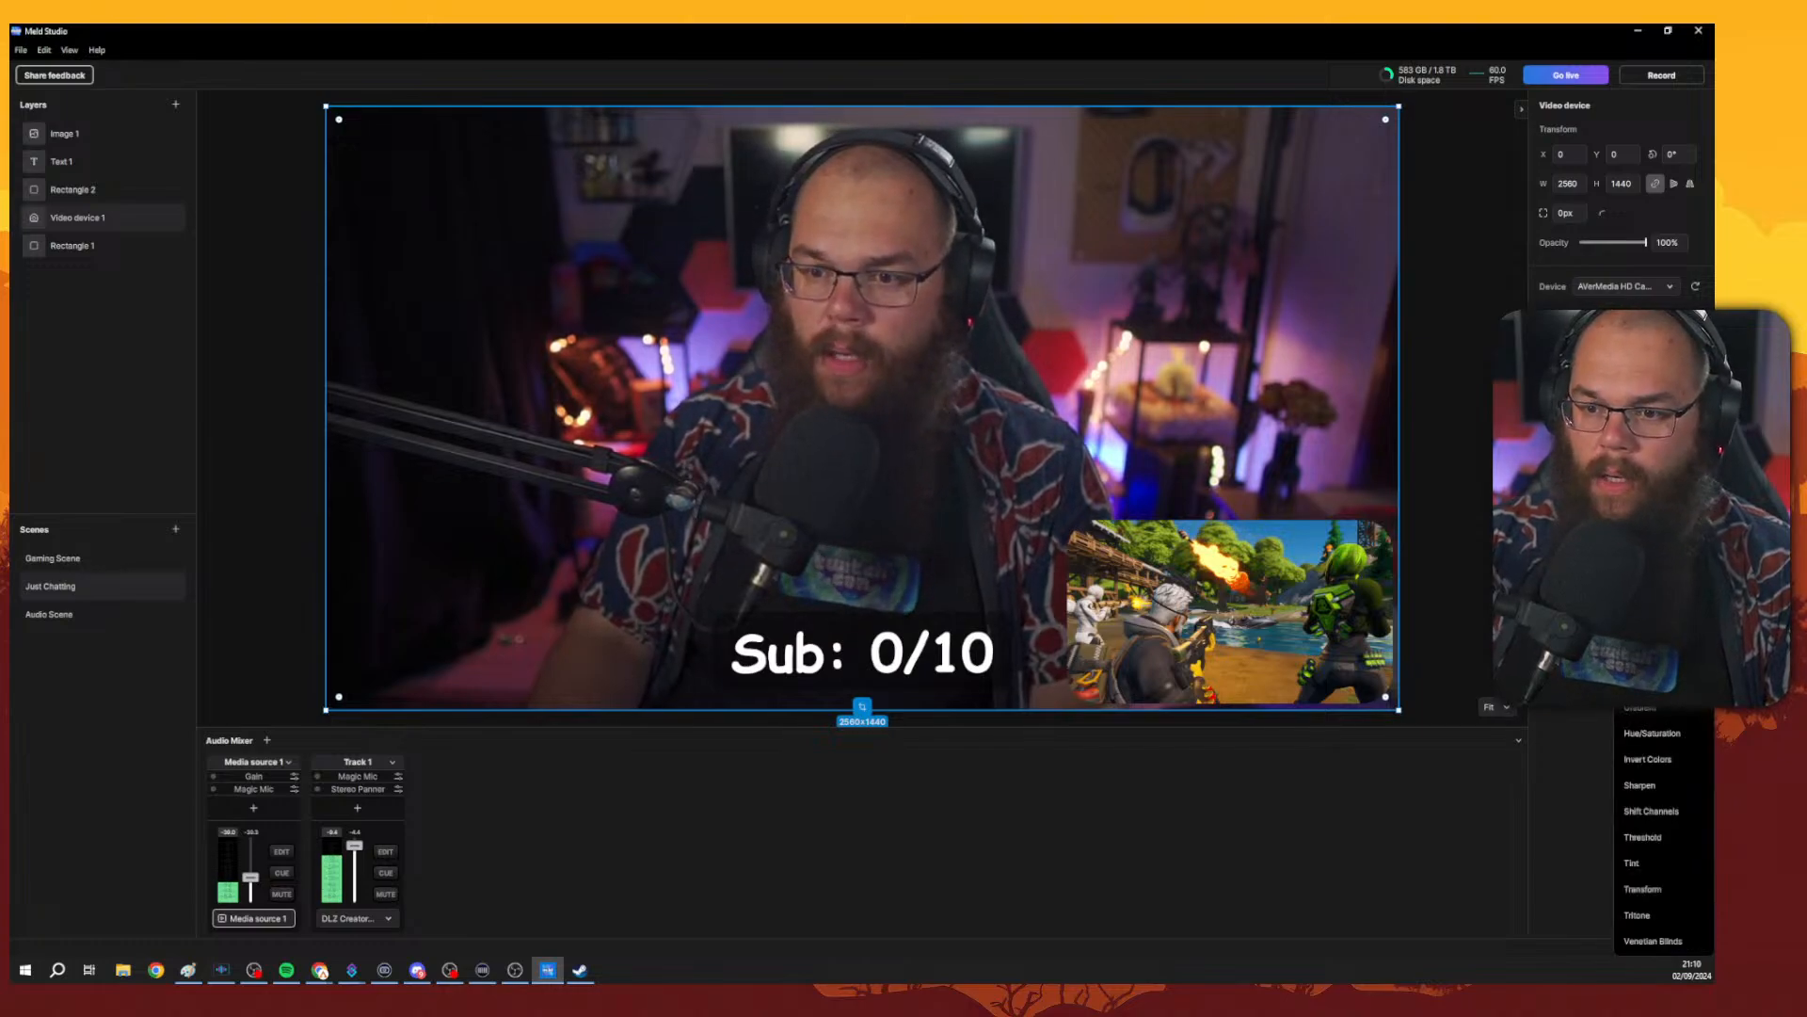
left_click(1654, 499)
left_click(1674, 527)
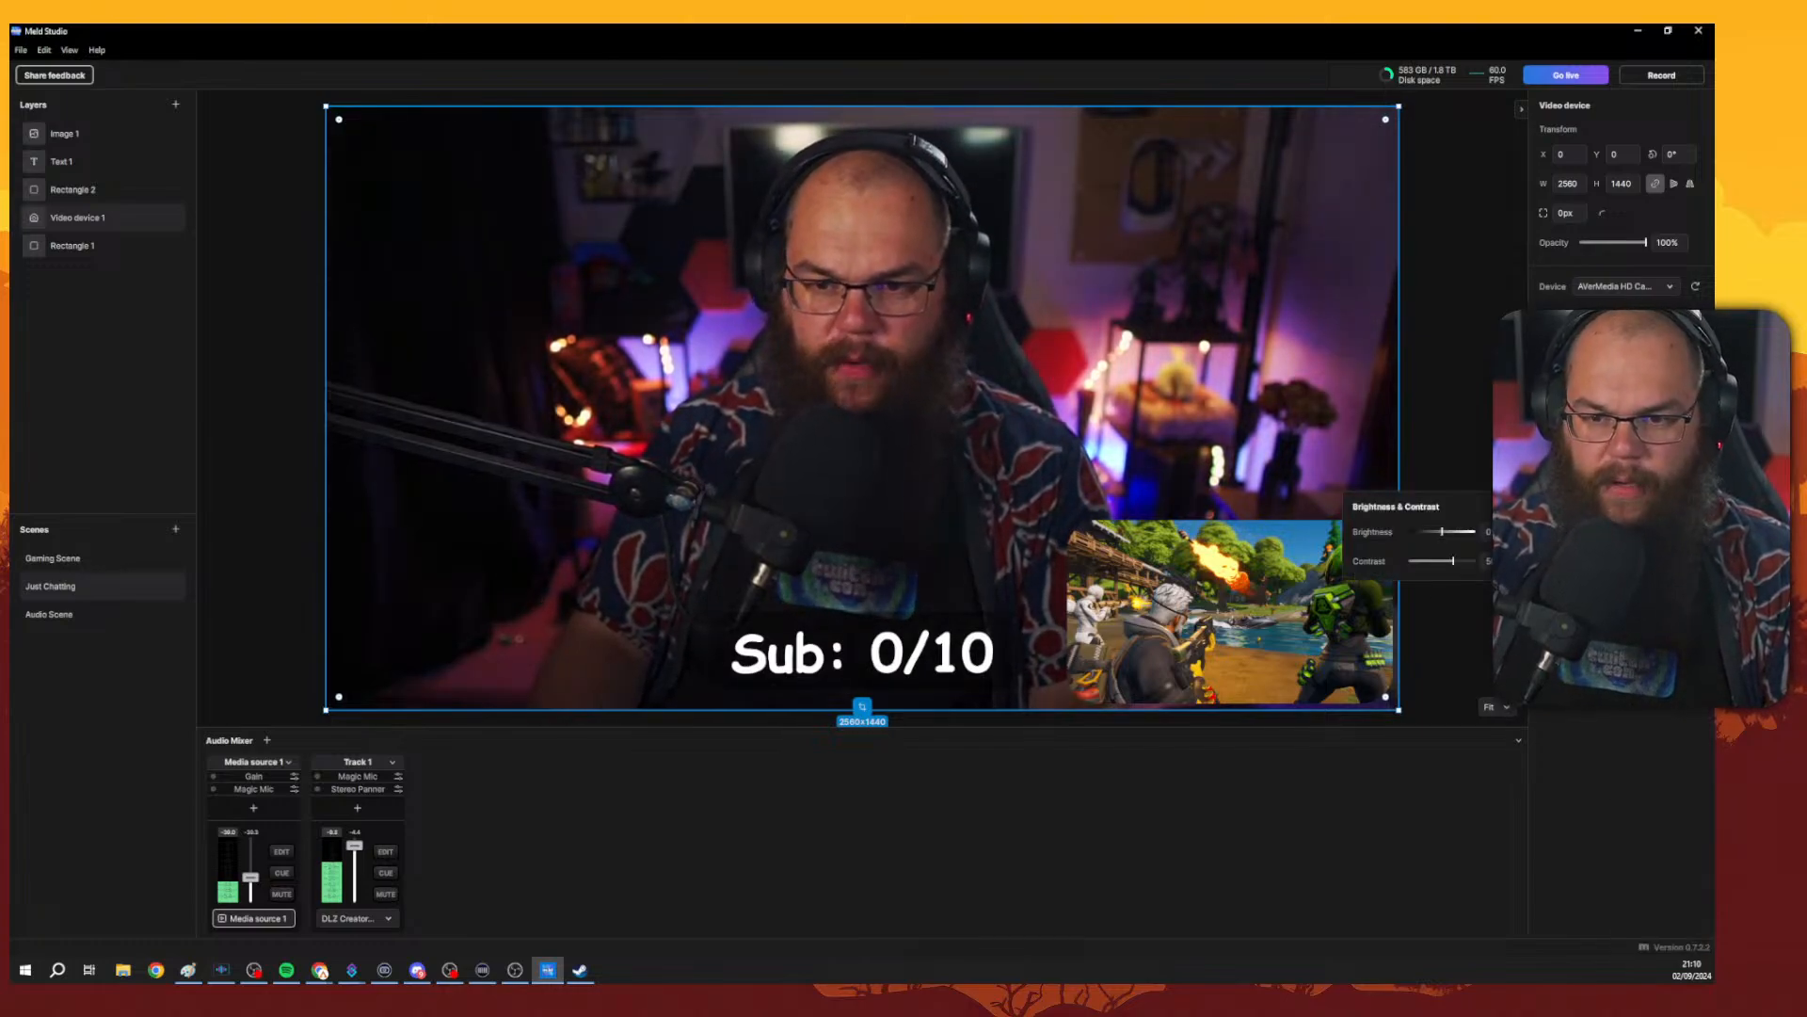
left_click(1695, 528)
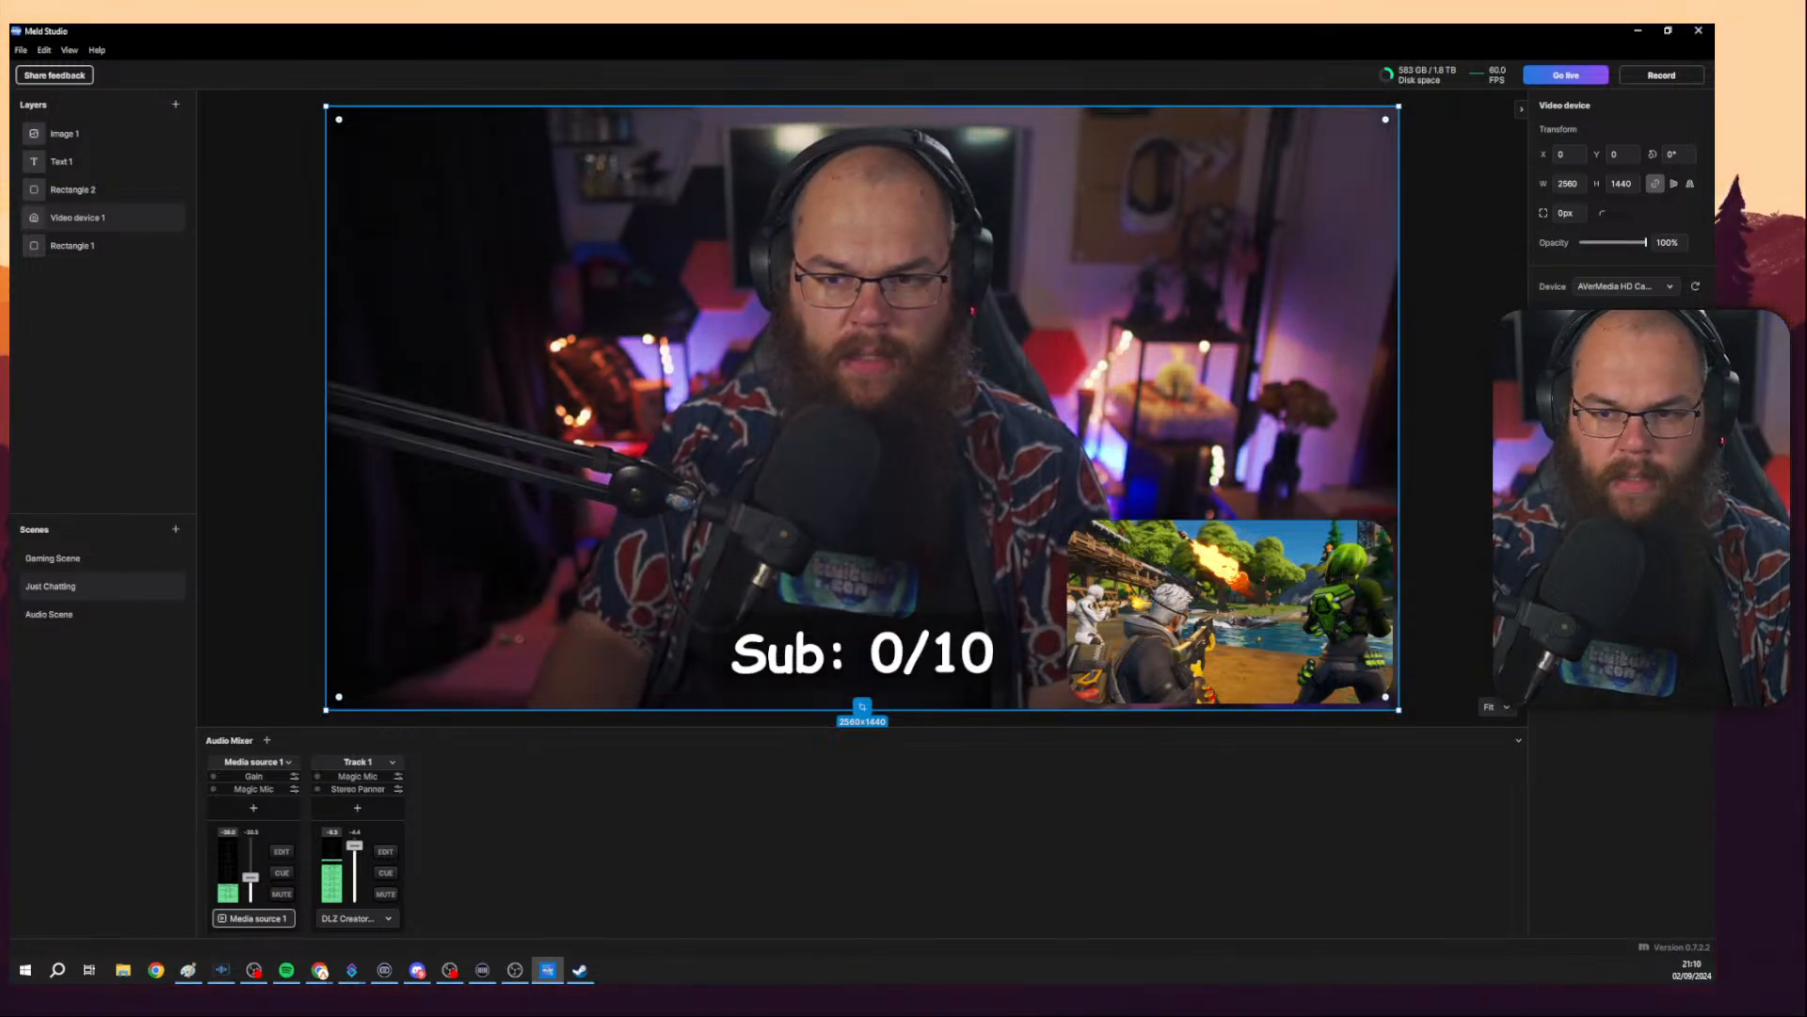
Add the Brightness & Contrast effect a second time, open its settings, and remove it again.
left_click(1695, 411)
left_click(1654, 499)
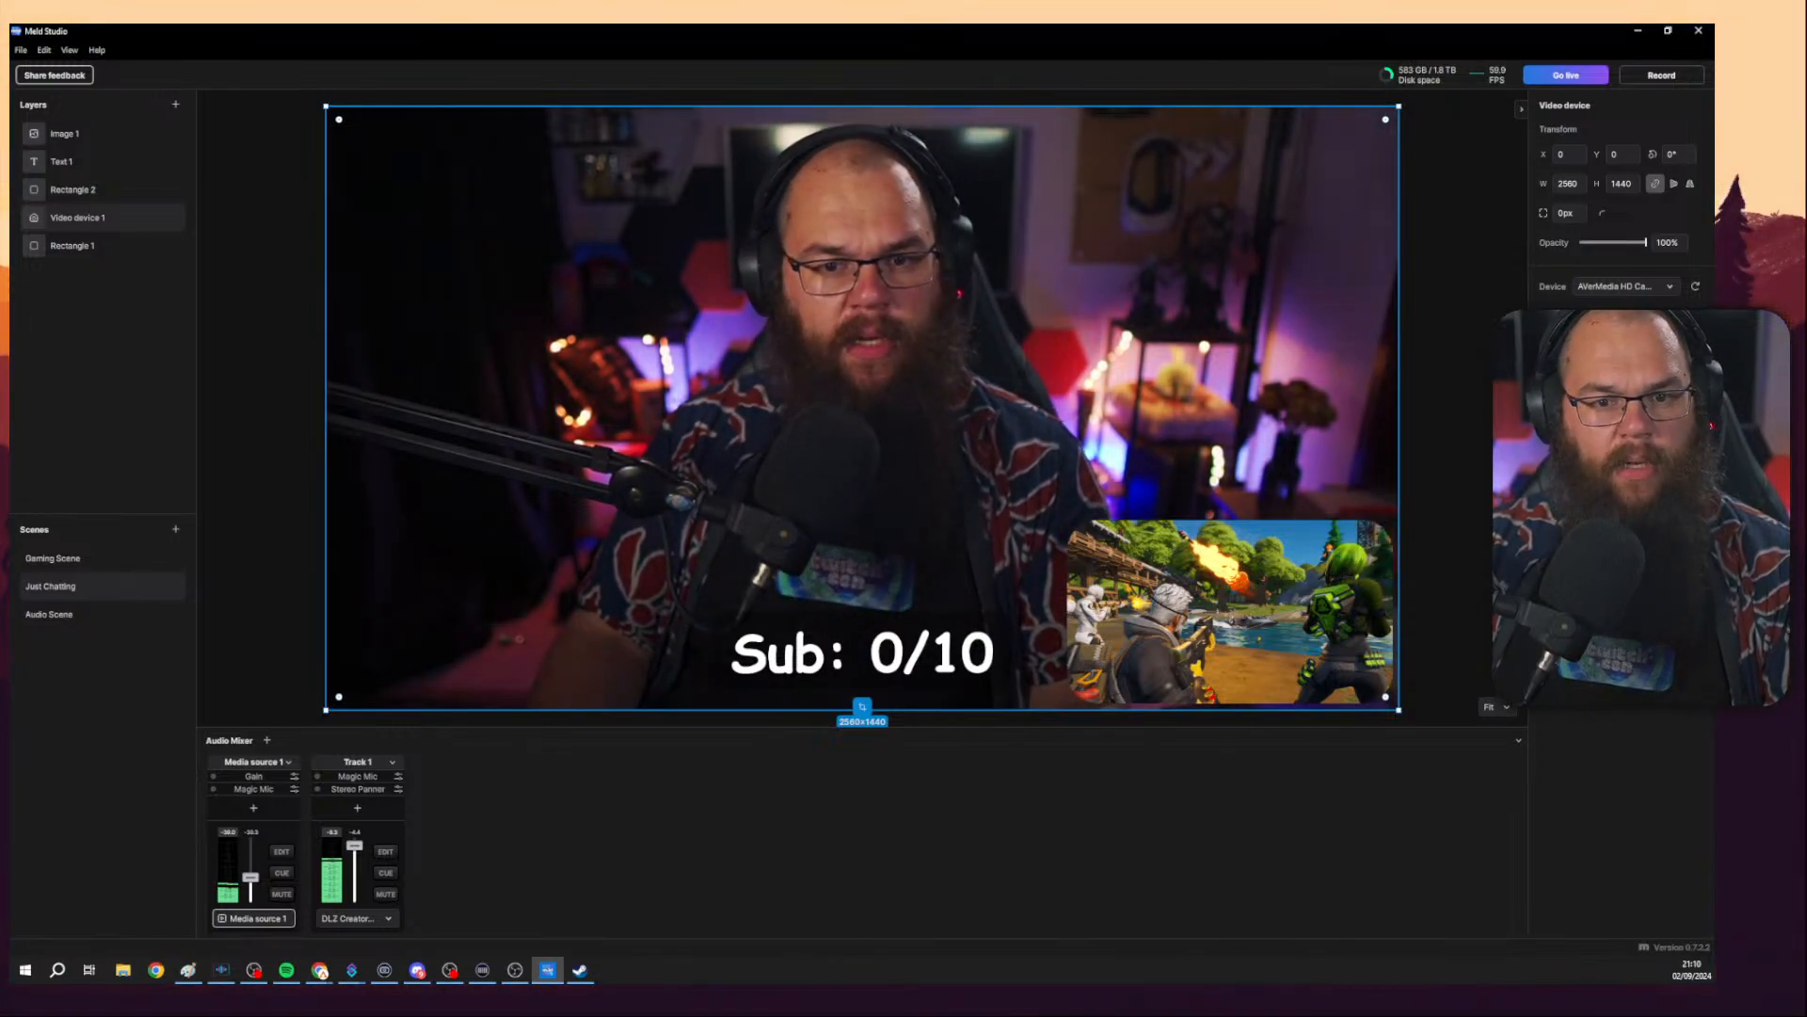
left_click(1673, 527)
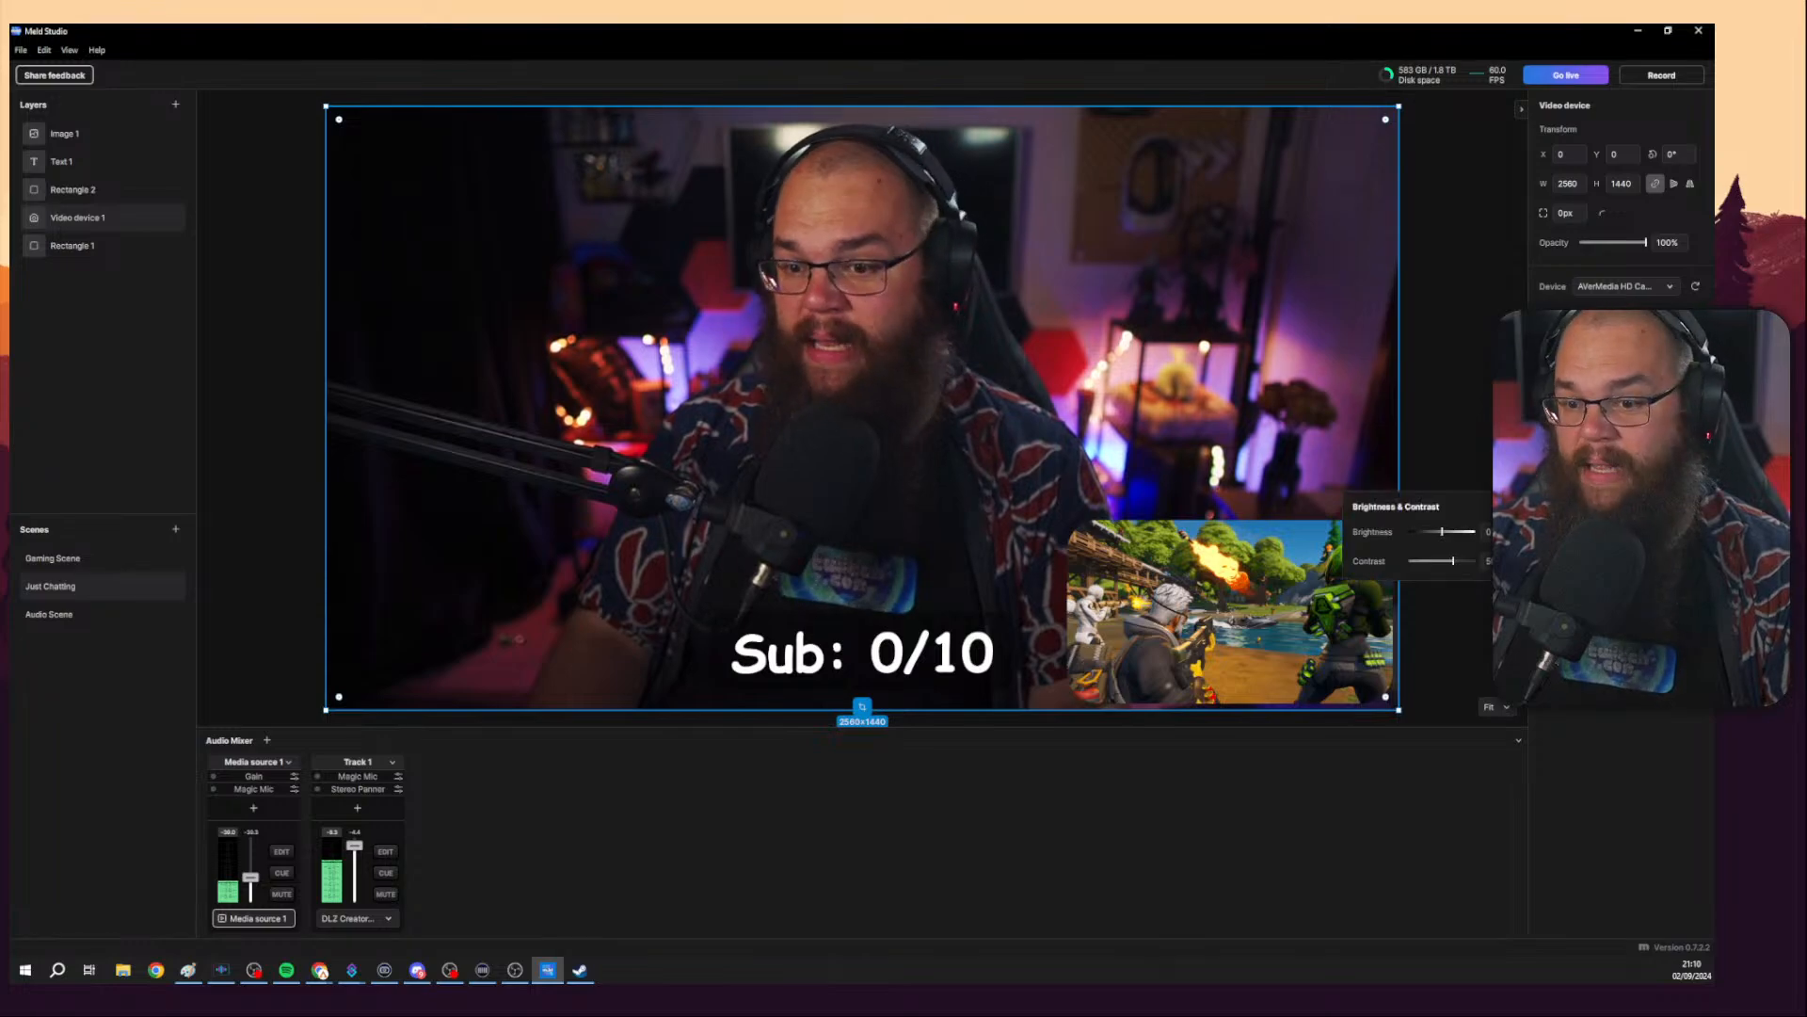
left_click(1695, 528)
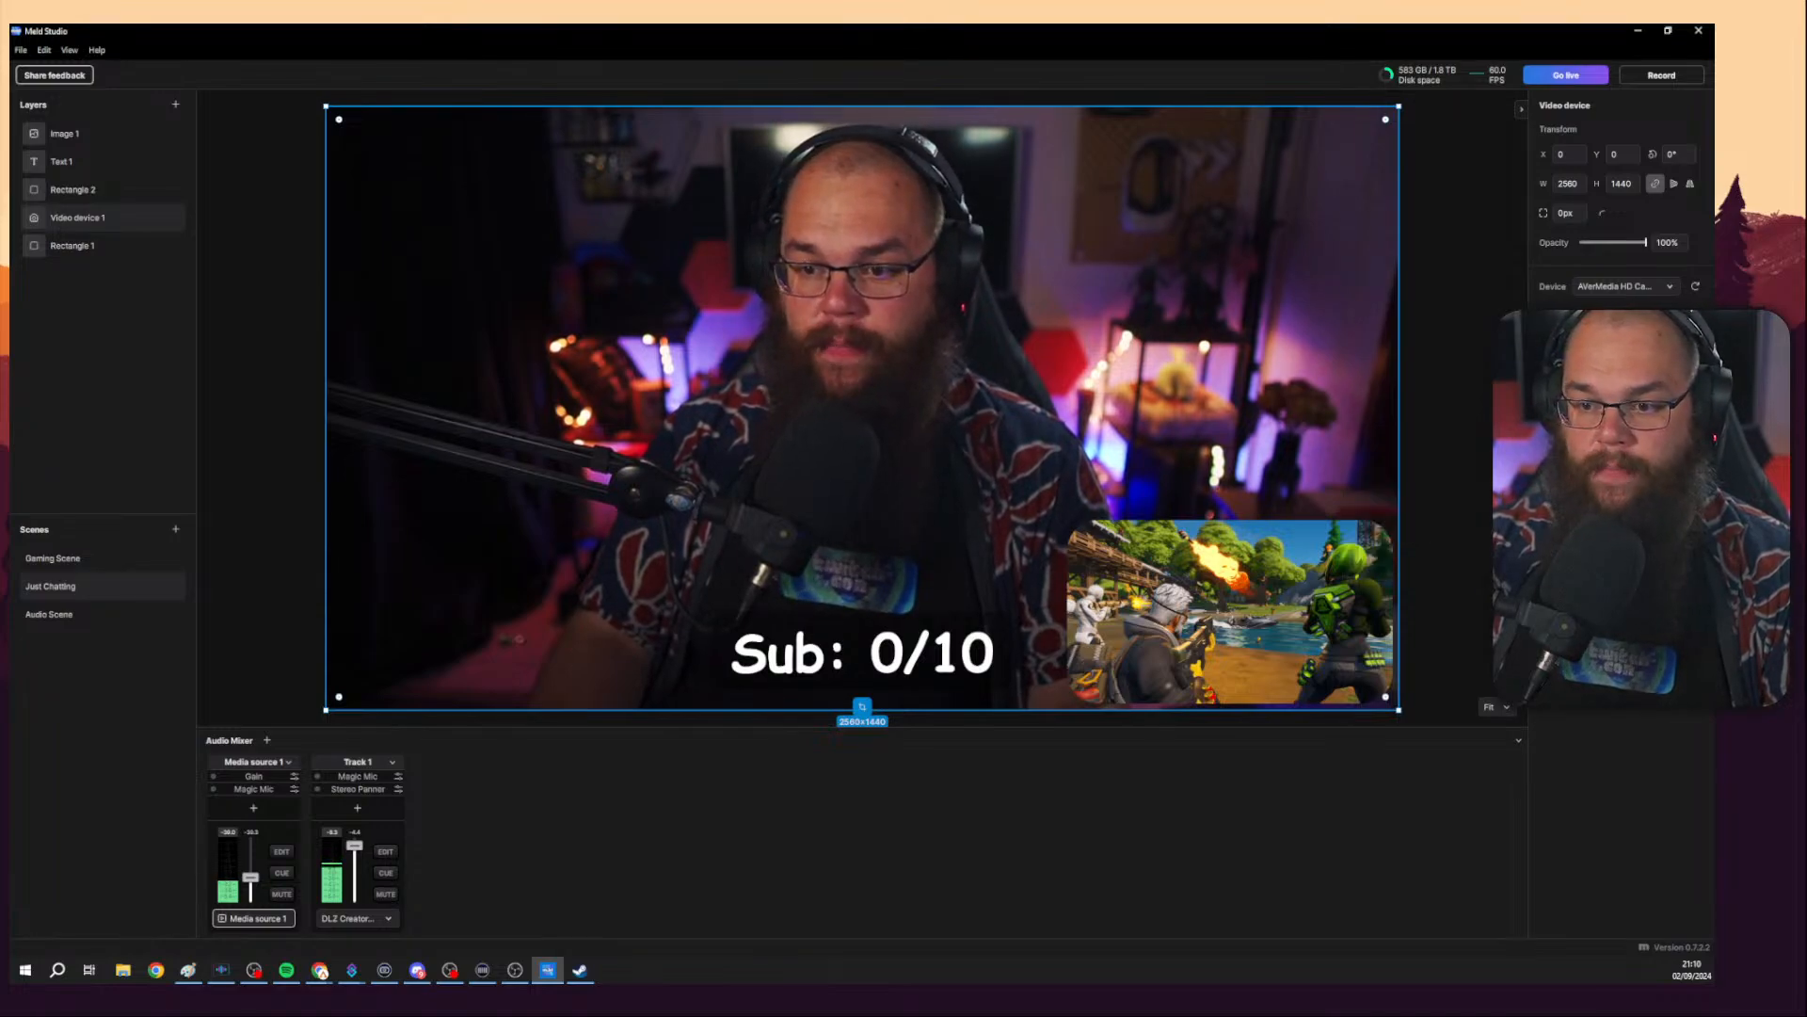
left_click(1695, 527)
Add a Fractal Noise effect to the video device layer and adjust its filter type, angle and scale settings.
left_click(1696, 411)
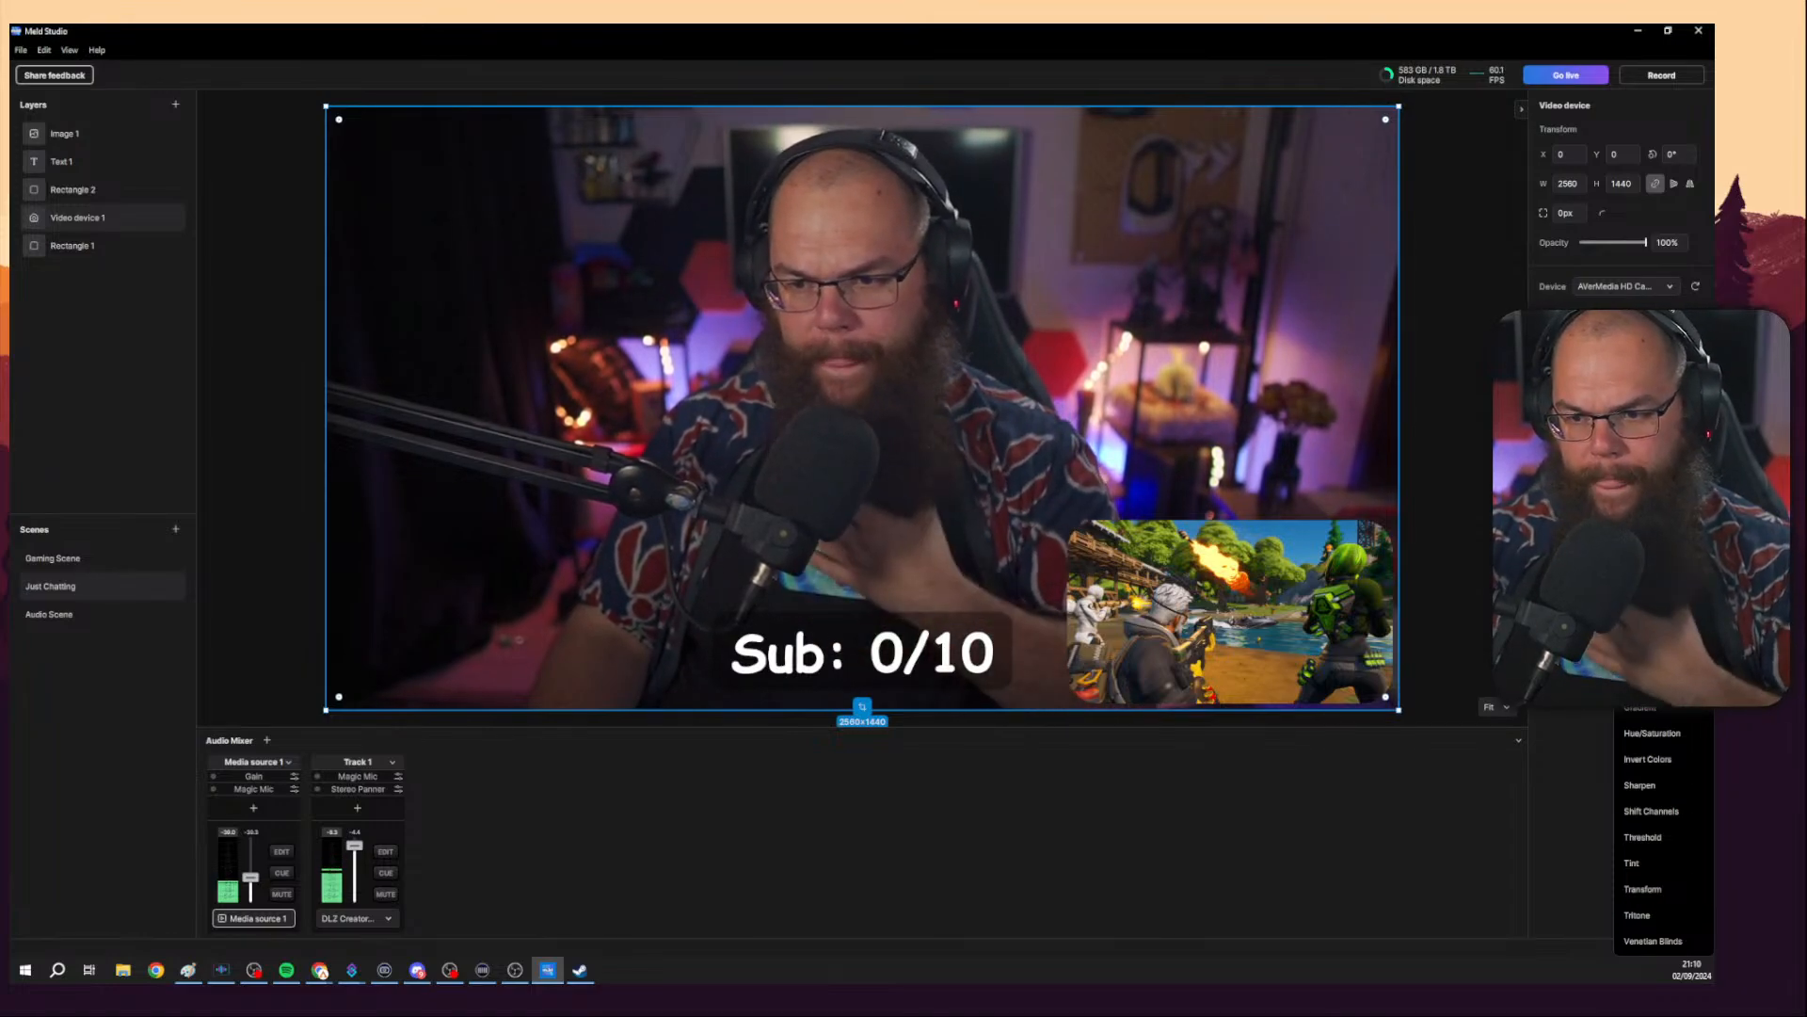
left_click(1695, 411)
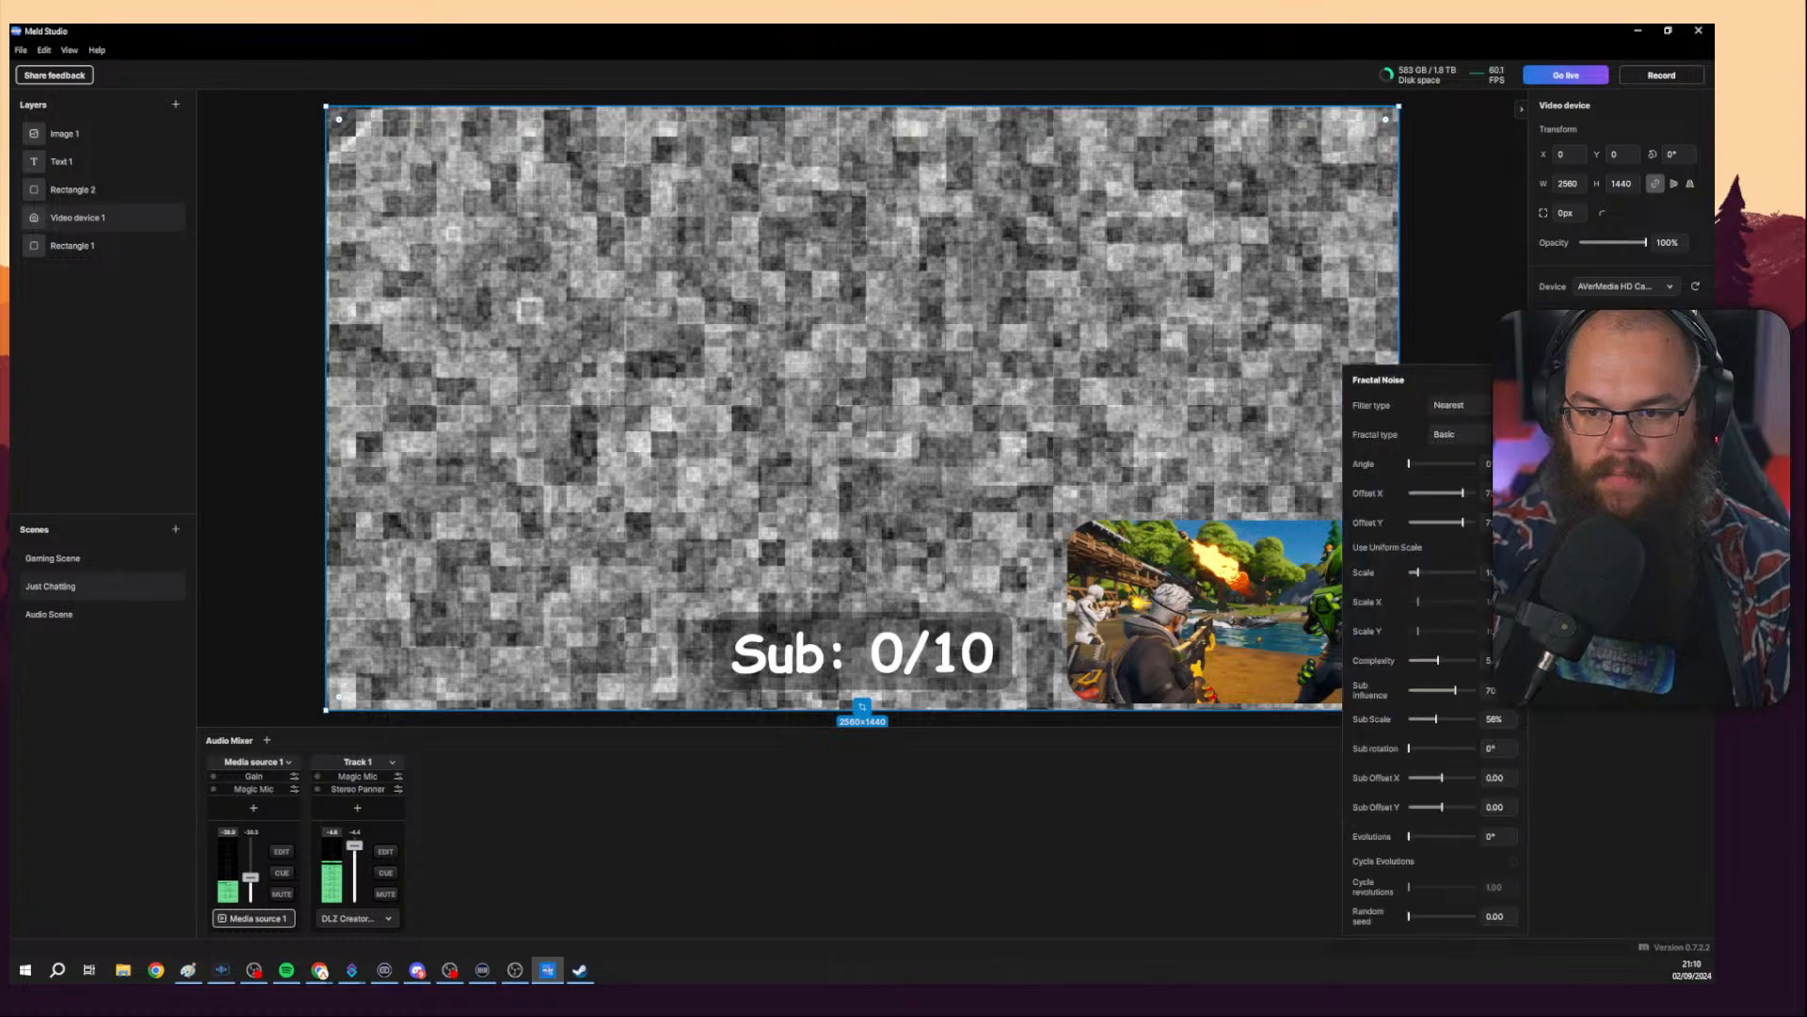
left_click(1459, 404)
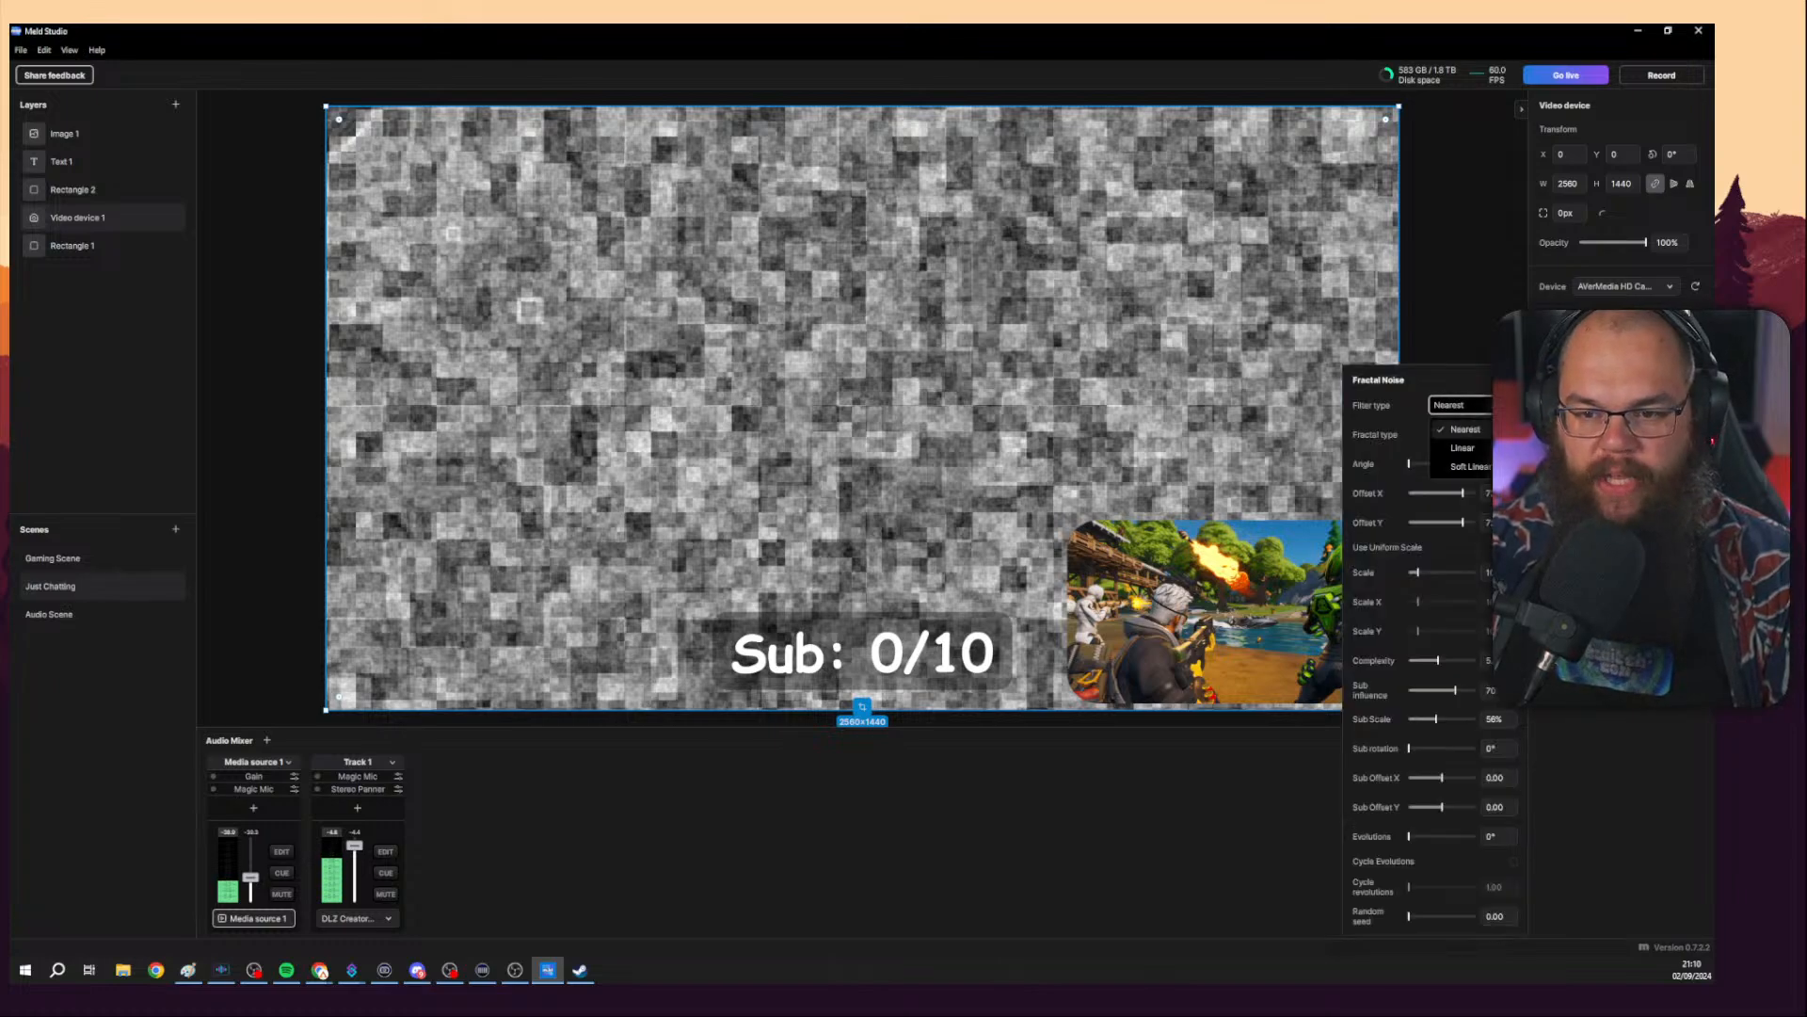
left_click(1479, 417)
left_click(1474, 406)
left_click(1482, 438)
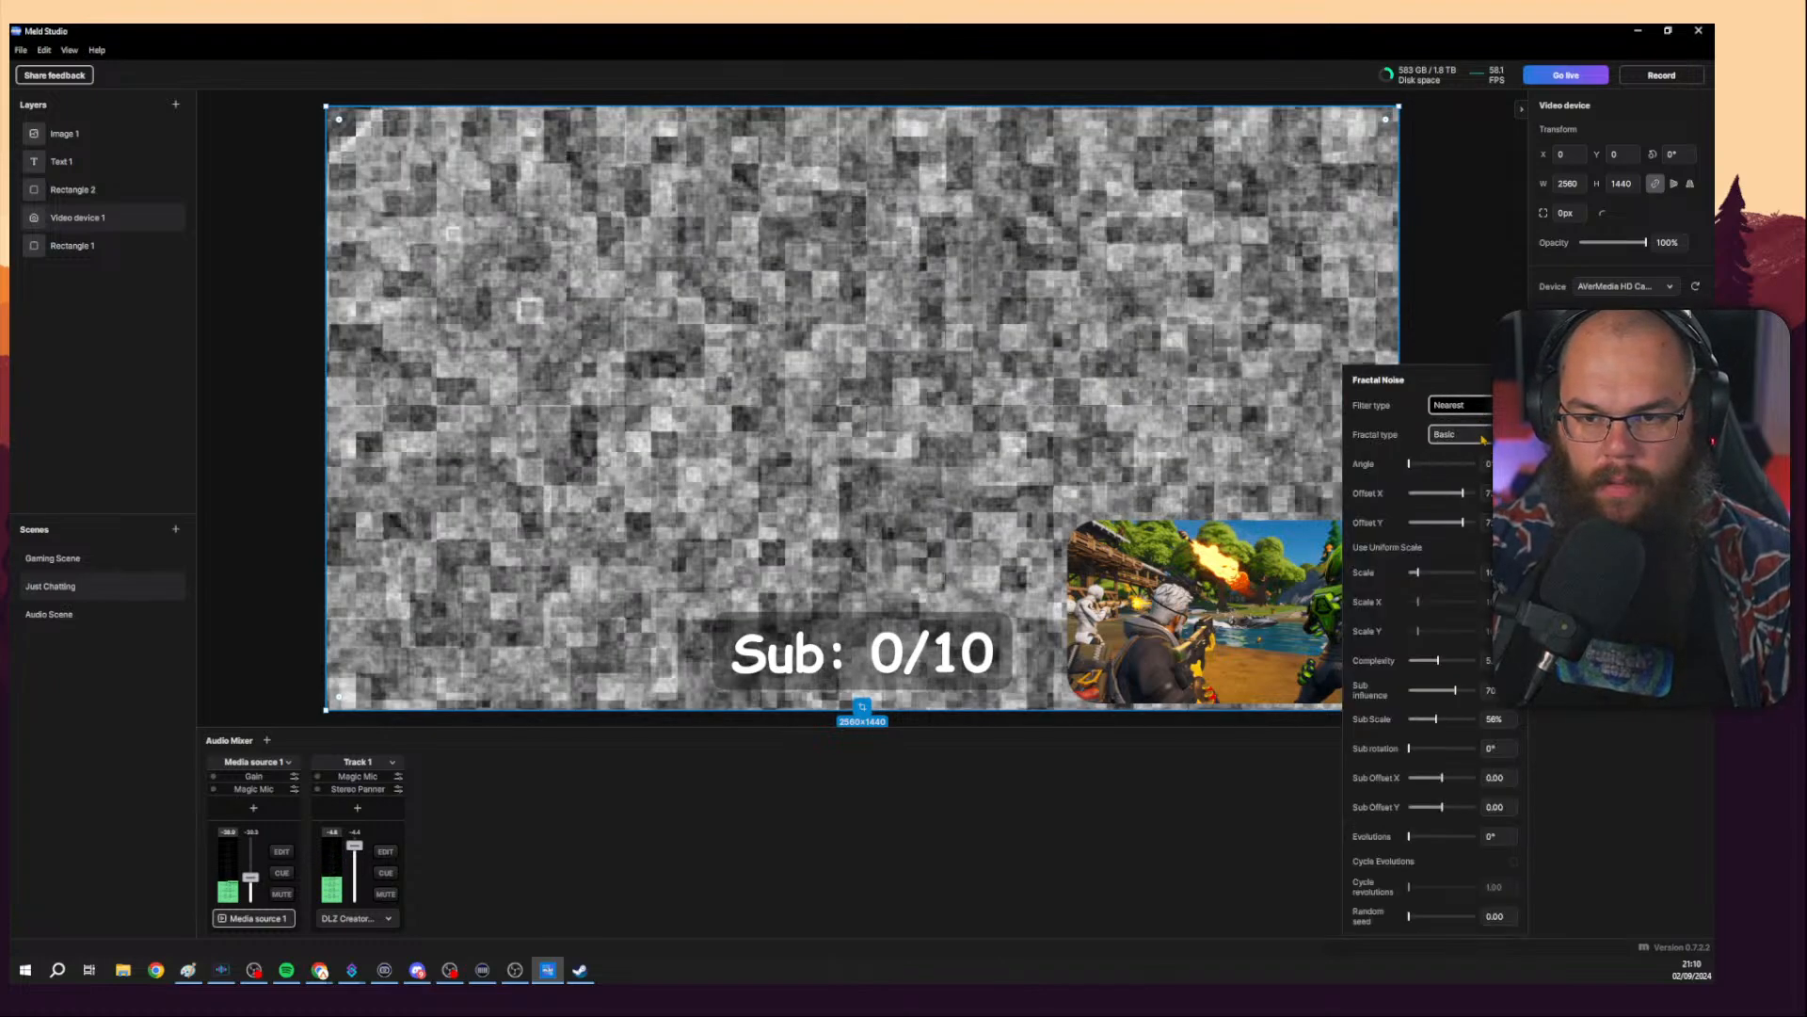
left_click_drag(1409, 464, 1400, 473)
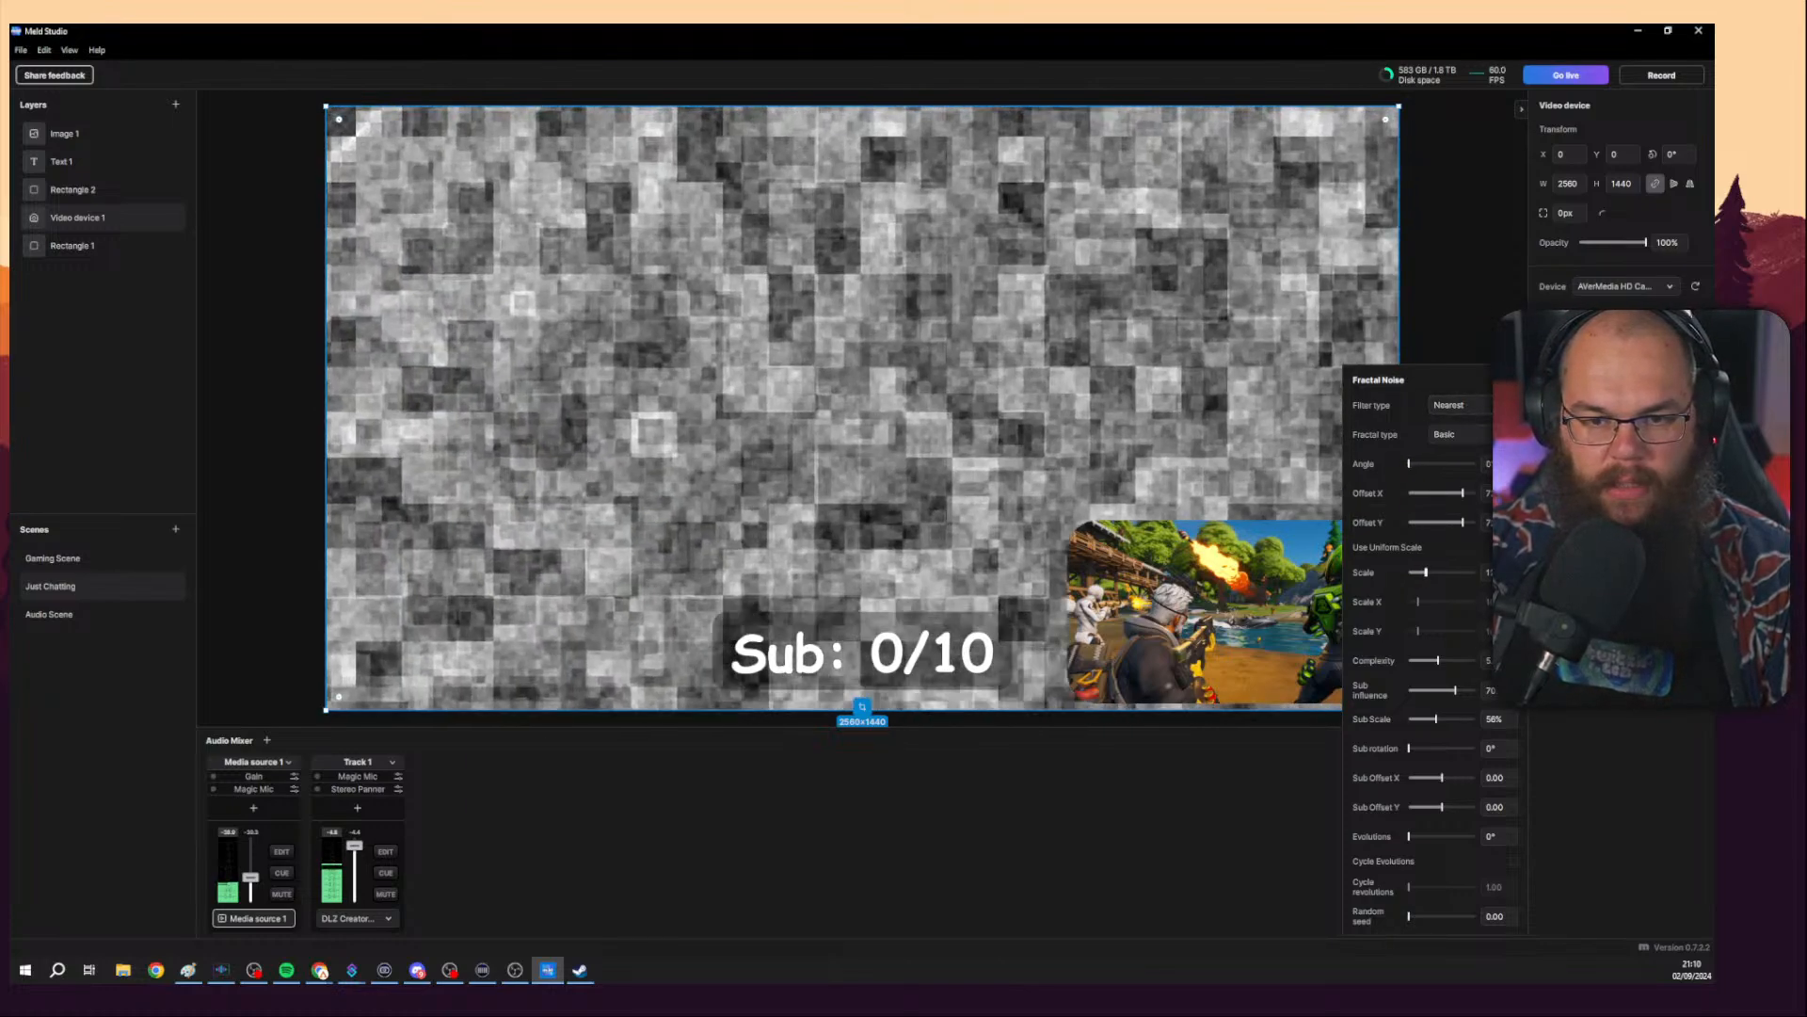
left_click_drag(1416, 573, 1408, 573)
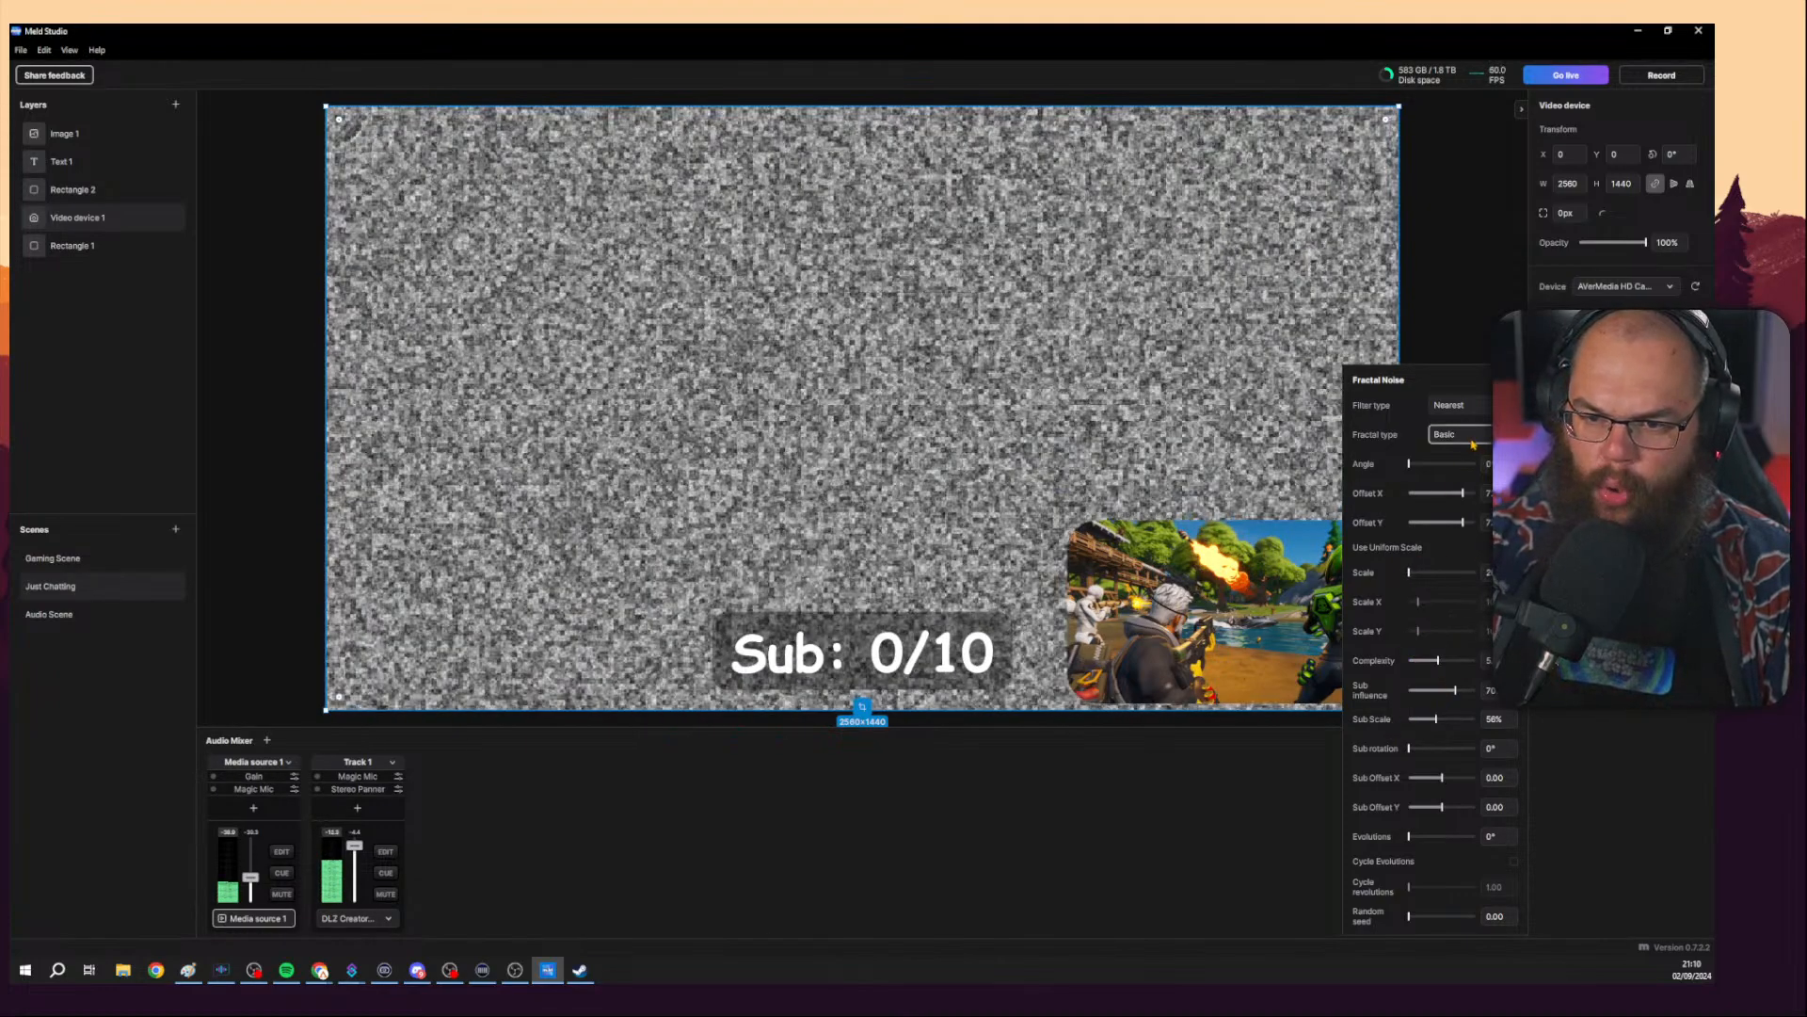
Cycle the Fractal Noise type through Turbulent Basic, Turbulent Smooth and Turbulent Sharp, then back to Basic.
left_click(1472, 443)
left_click(1467, 477)
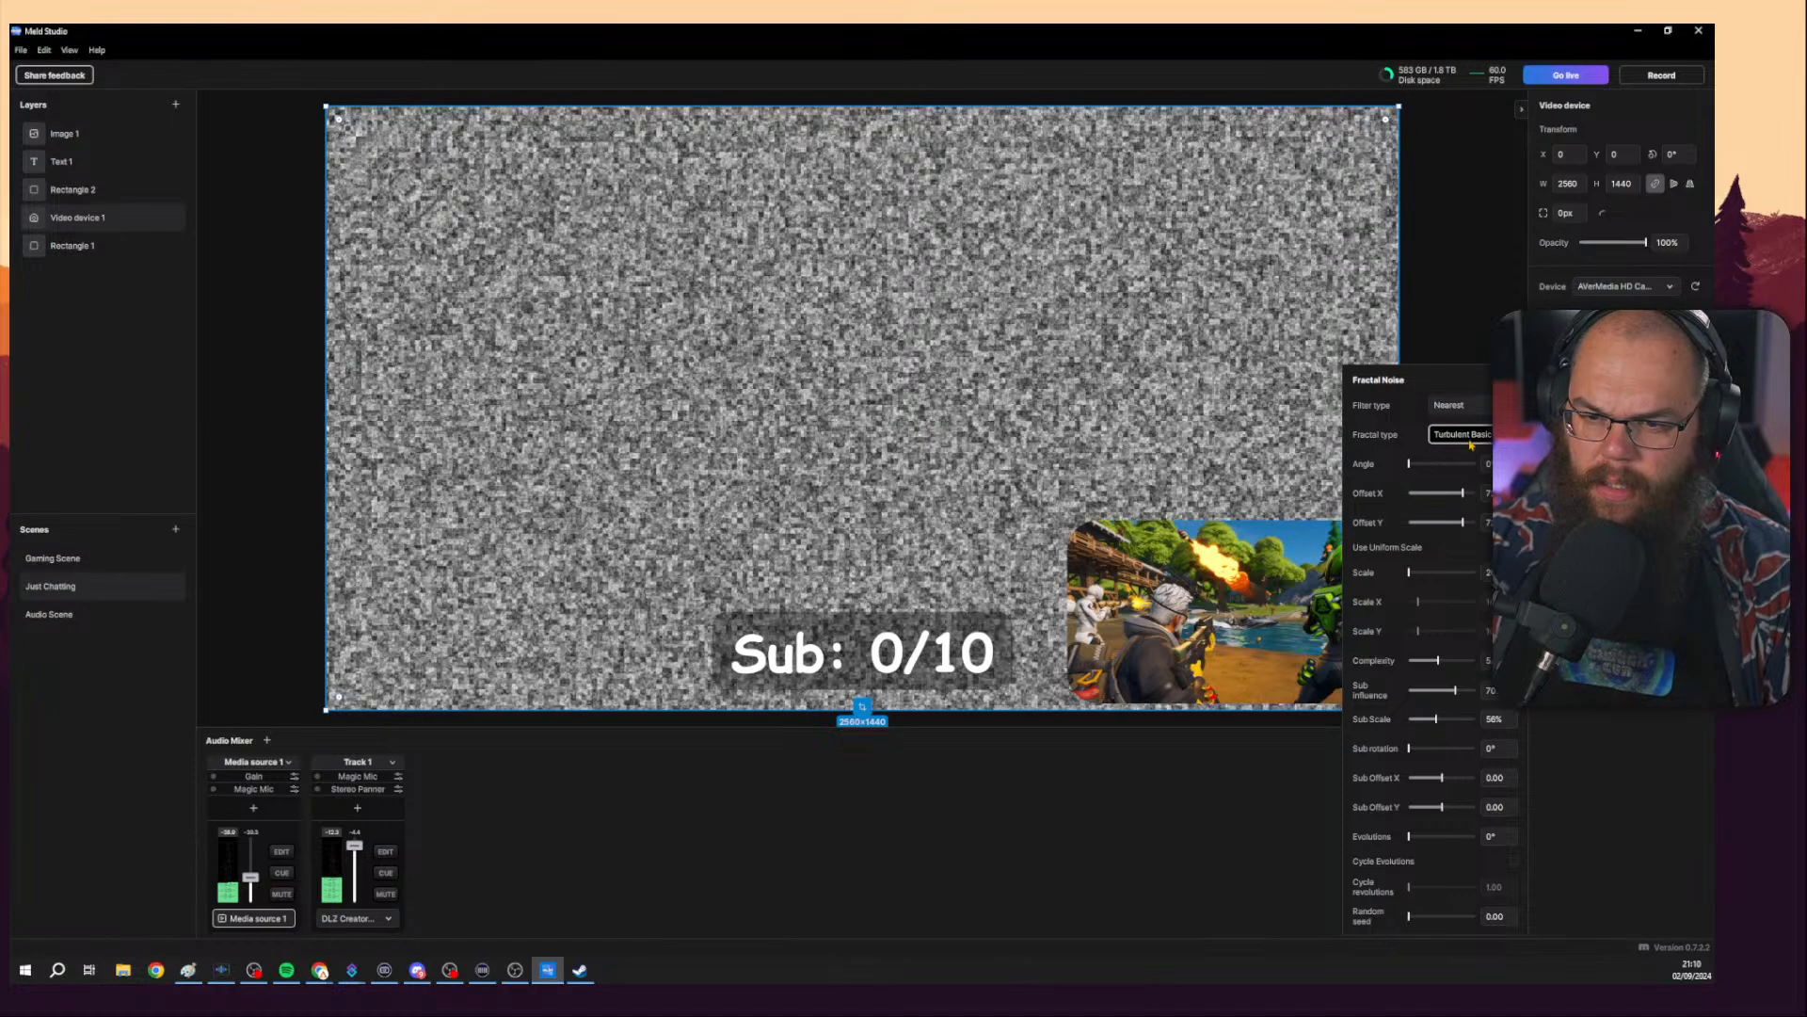
left_click(1476, 479)
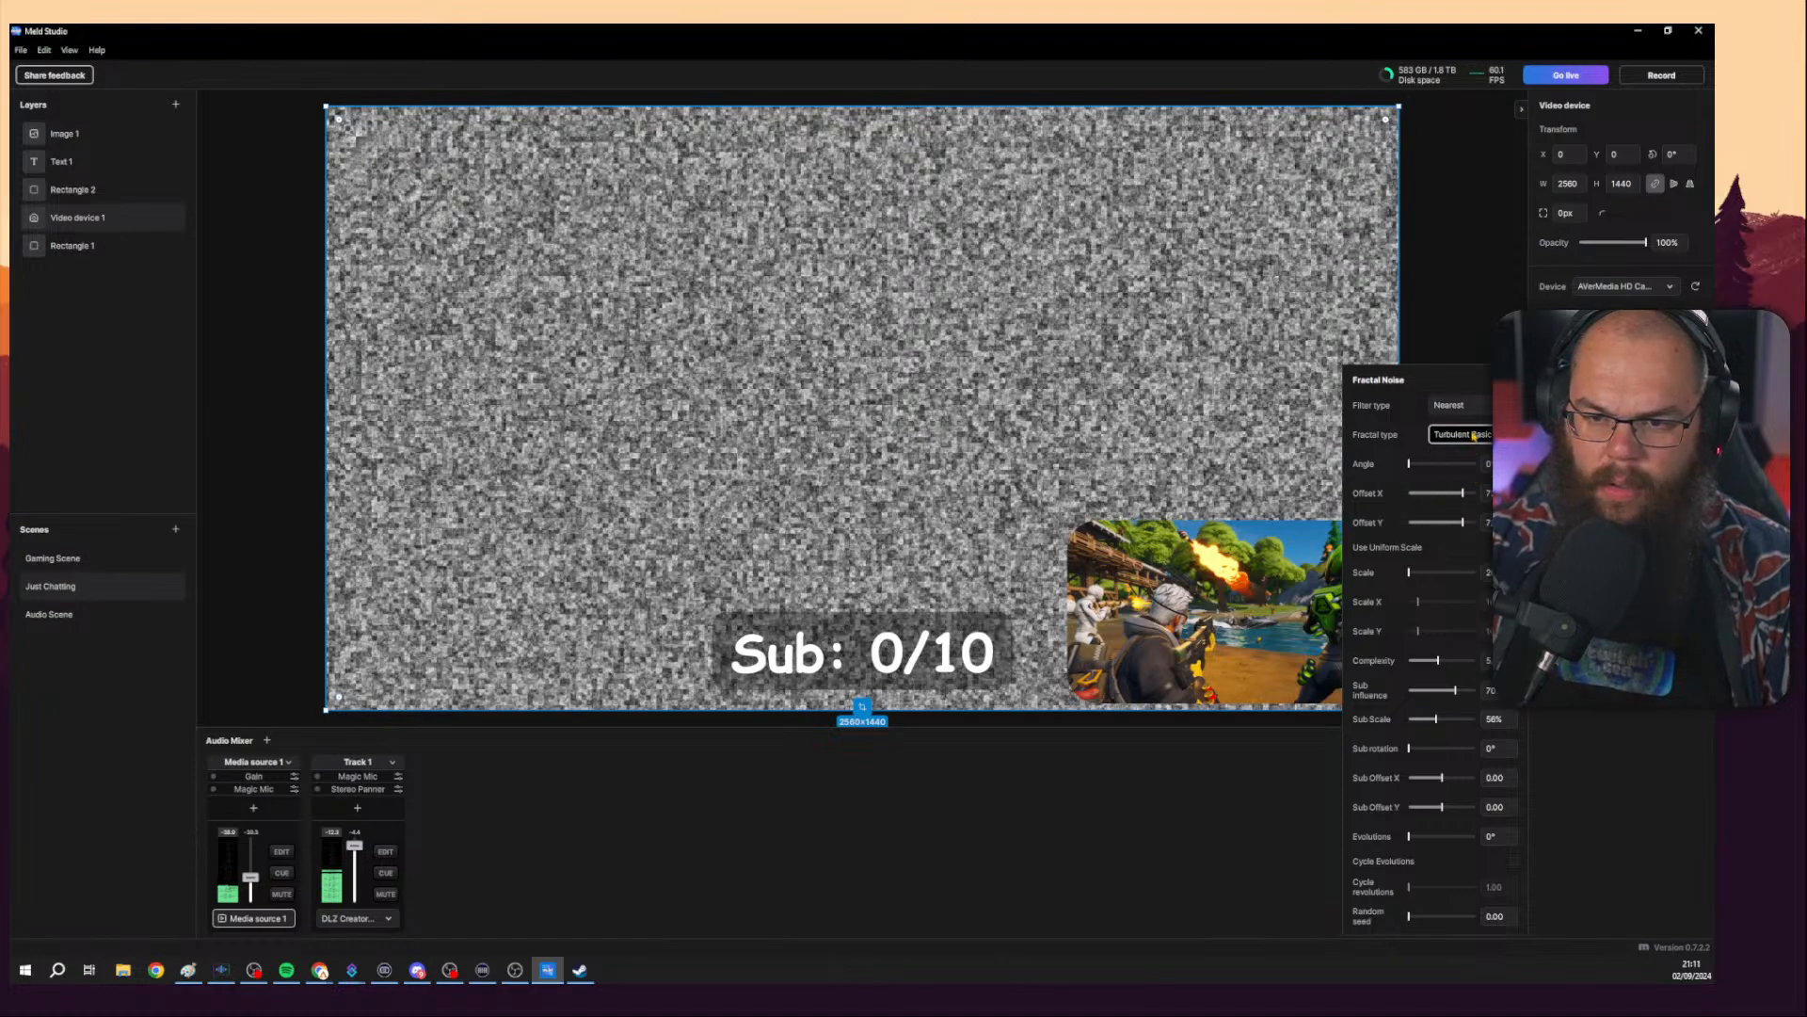
left_click(1475, 438)
left_click(1475, 495)
left_click(1473, 443)
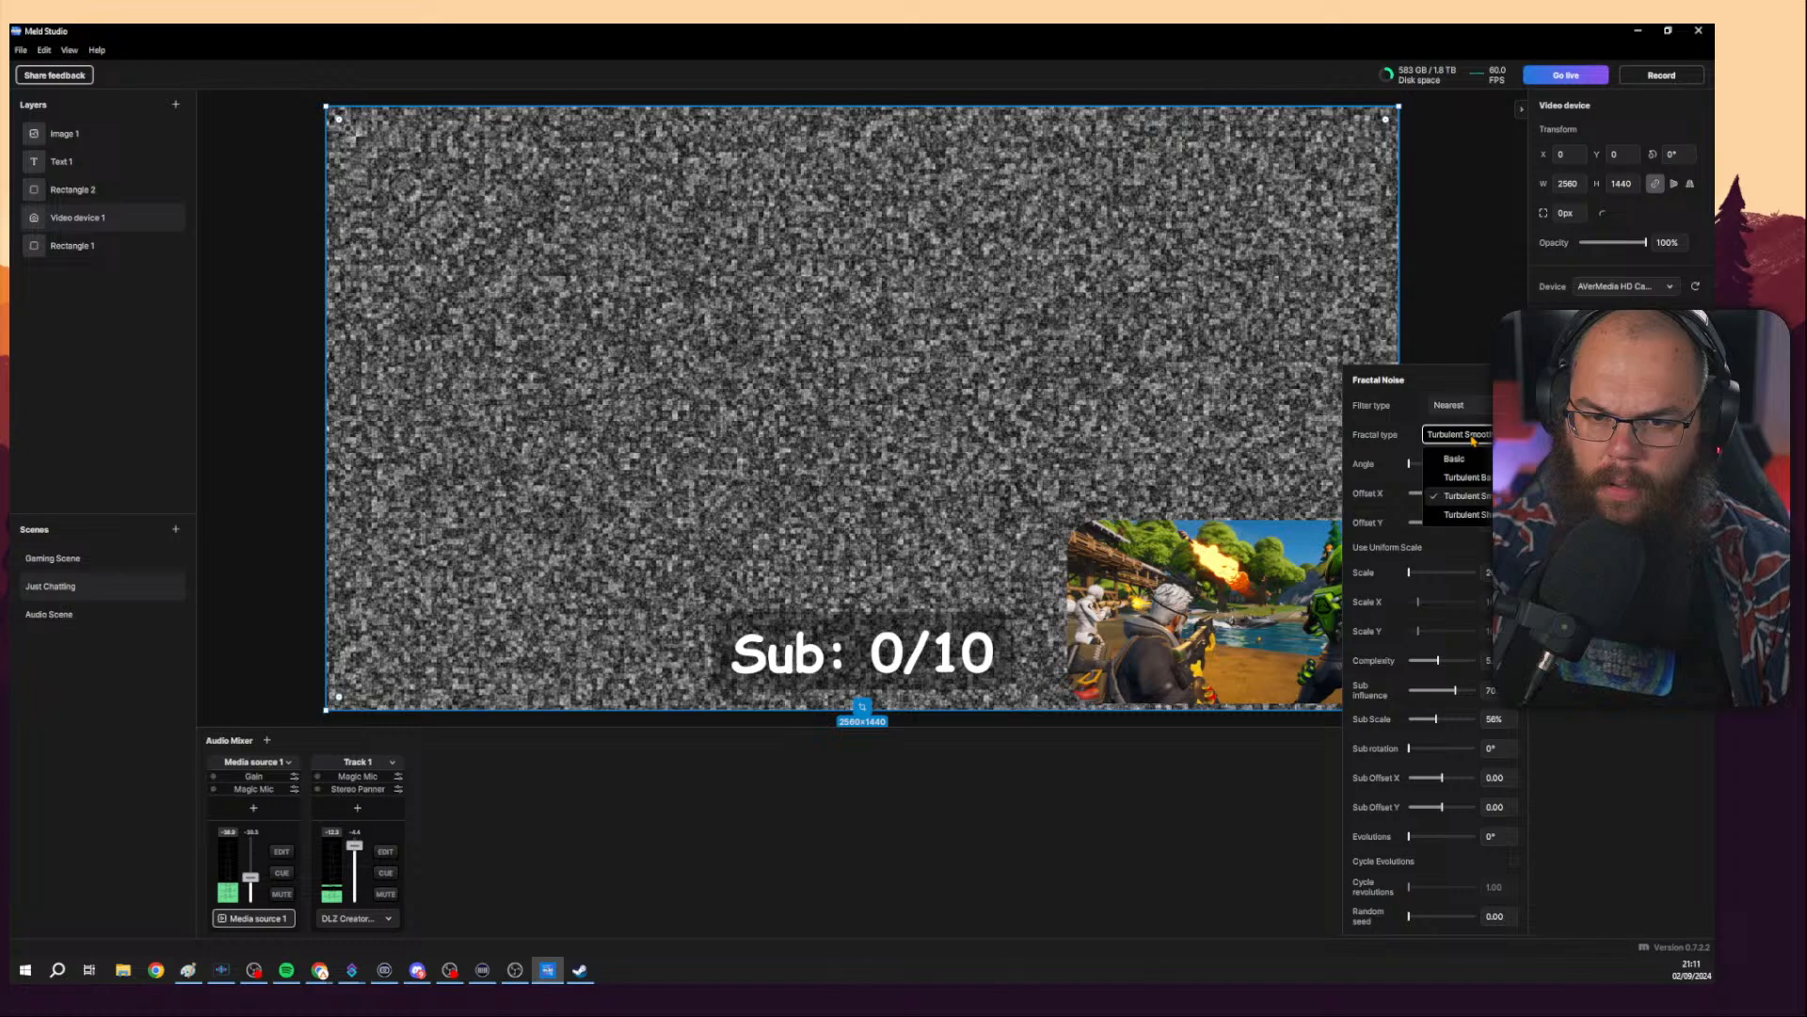
left_click(1477, 514)
left_click(1473, 443)
left_click(1467, 458)
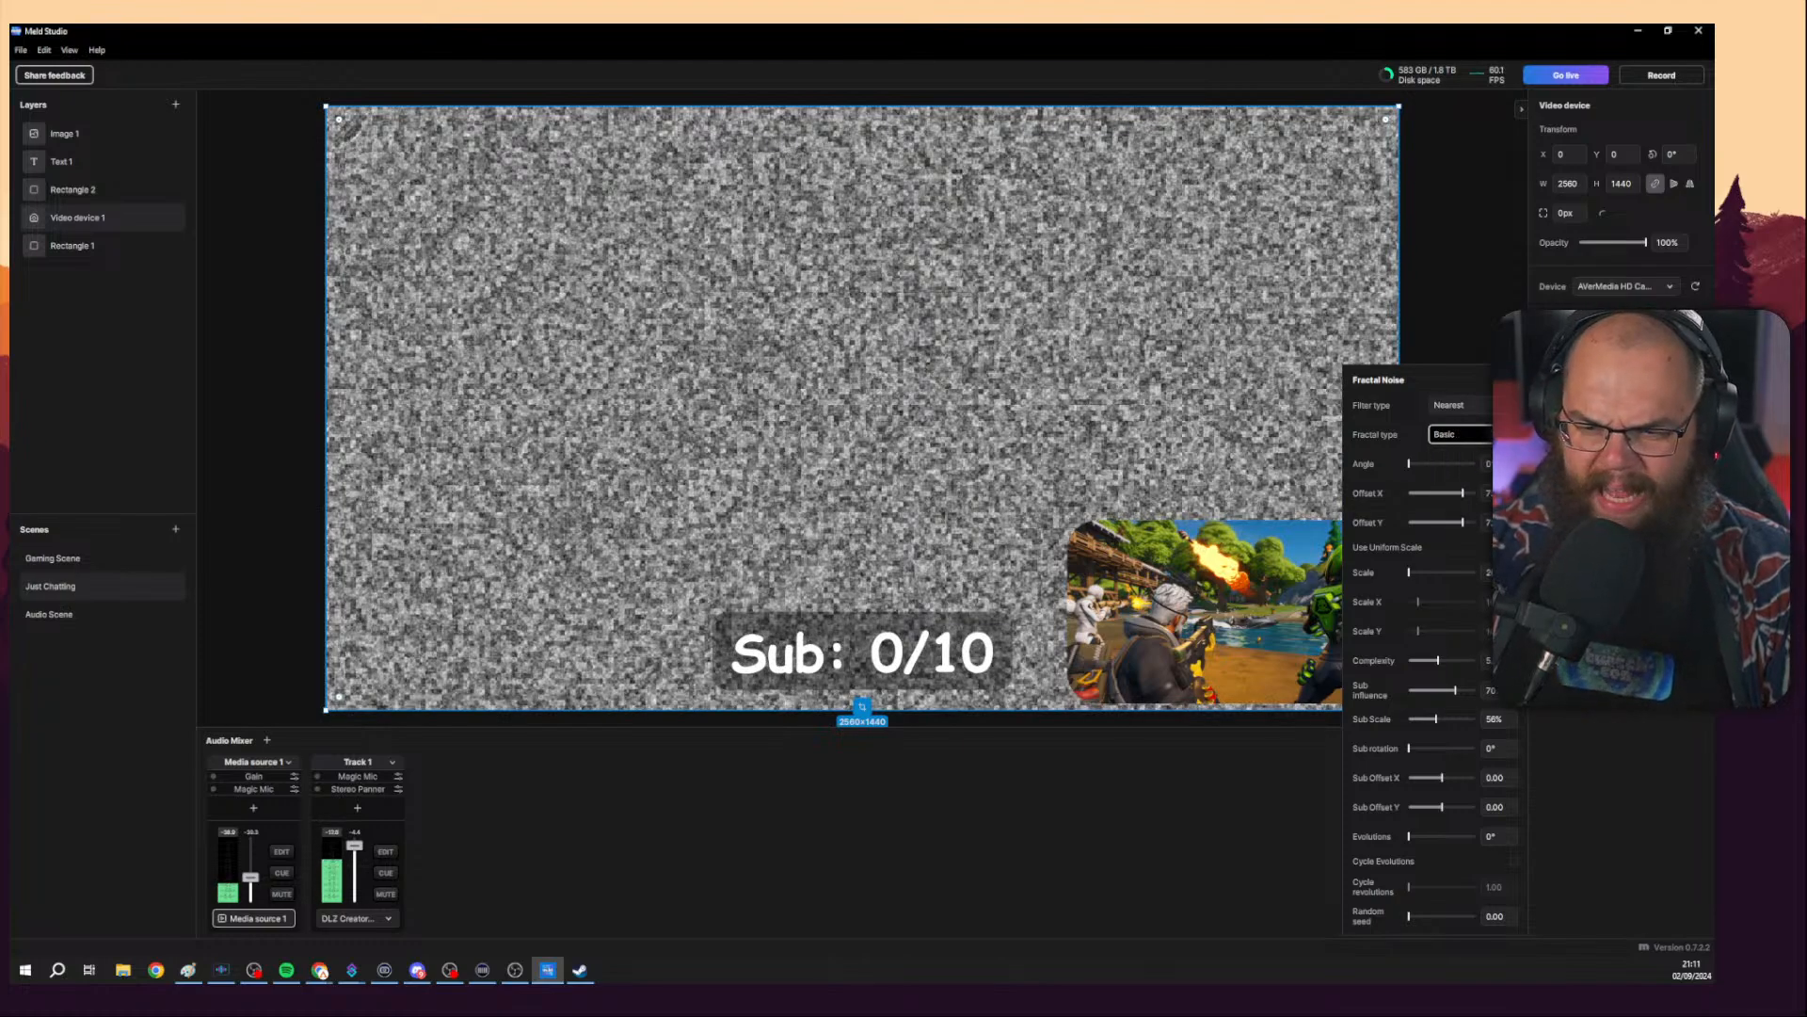
Remove the Fractal Noise effect and reopen the effects list.
left_click(1691, 452)
left_click(1693, 428)
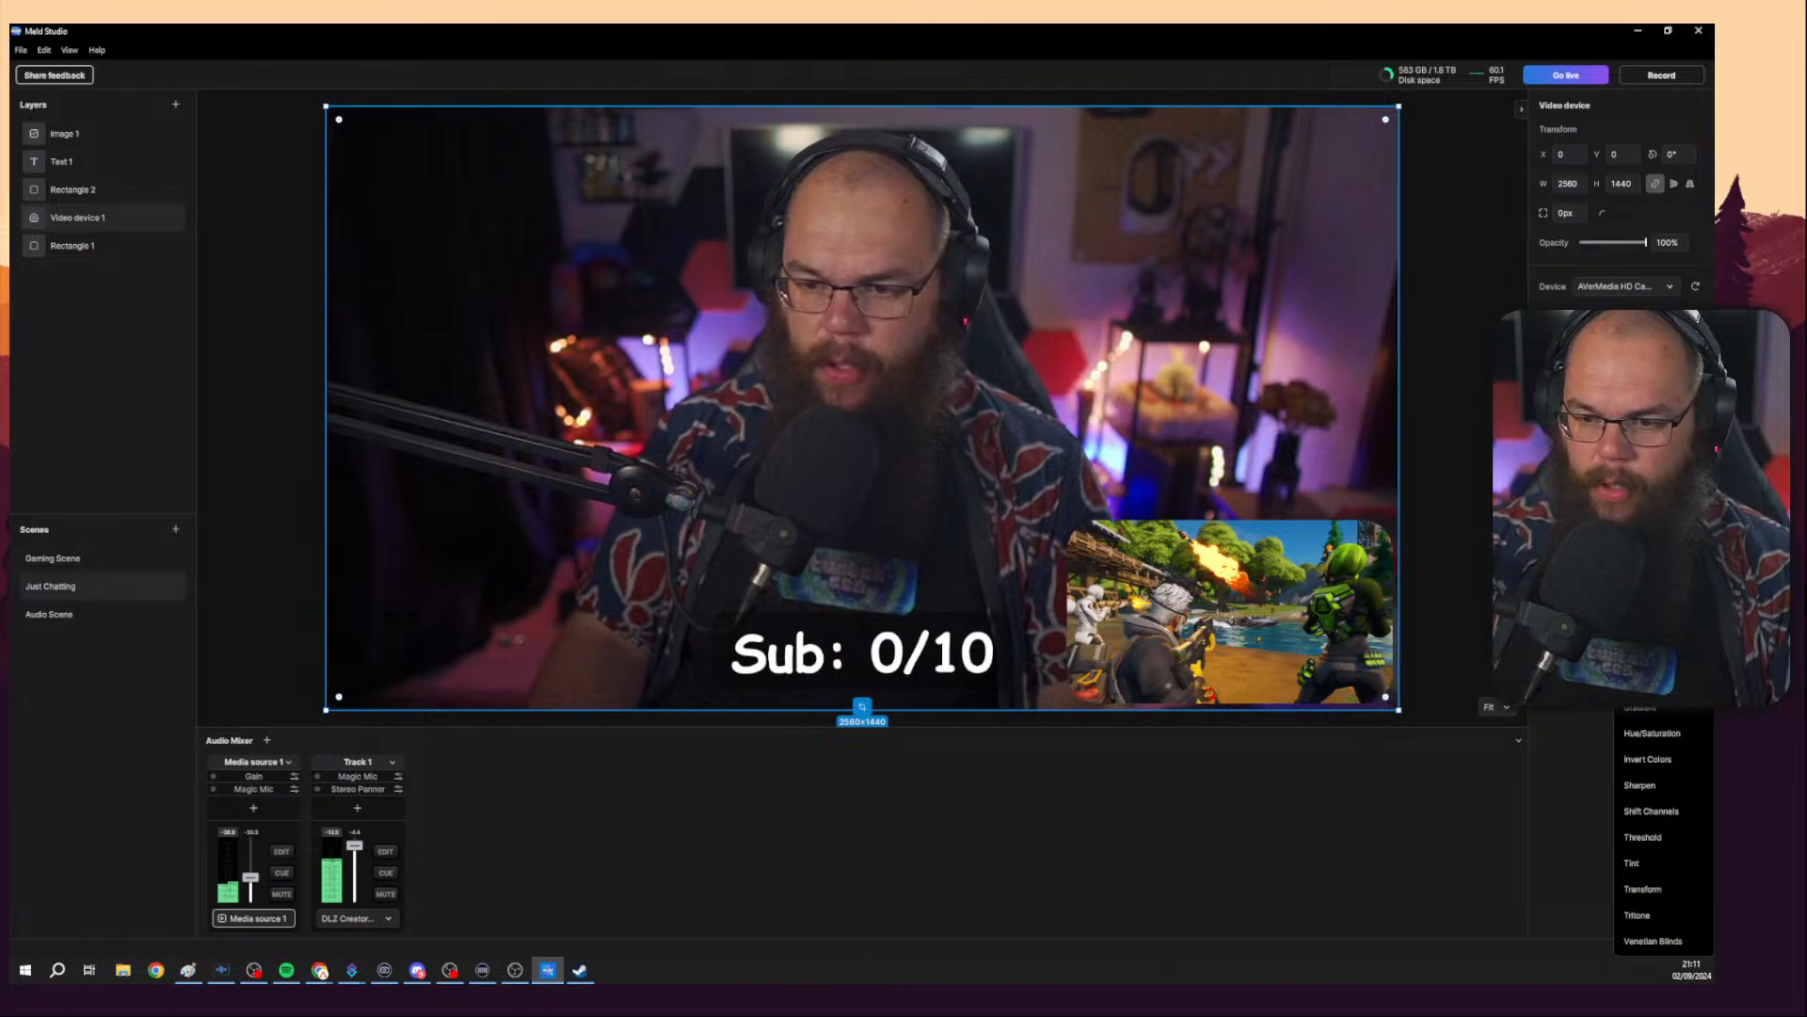
Add a Gradient effect to the video device layer and undo it.
left_click(1675, 710)
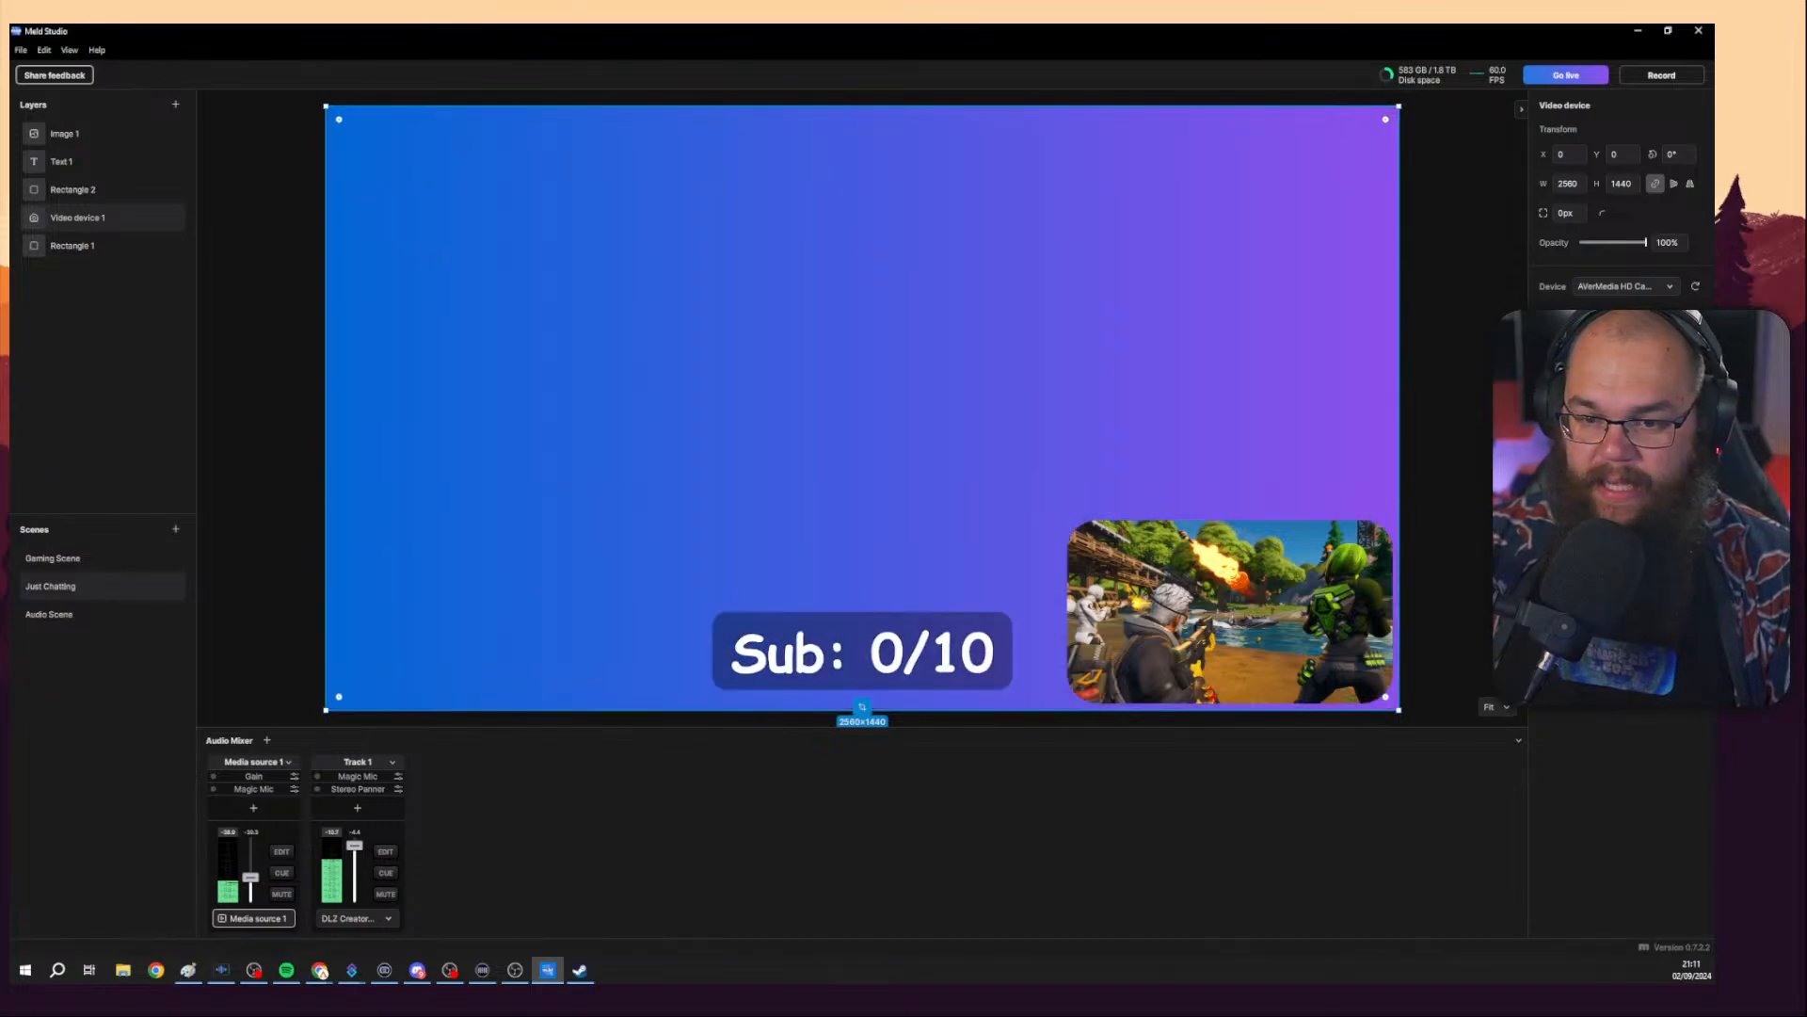
key("ctrl+z")
Add a Hue/Saturation effect to the video device layer, open its settings and toggle Colorize on and off.
left_click(1695, 424)
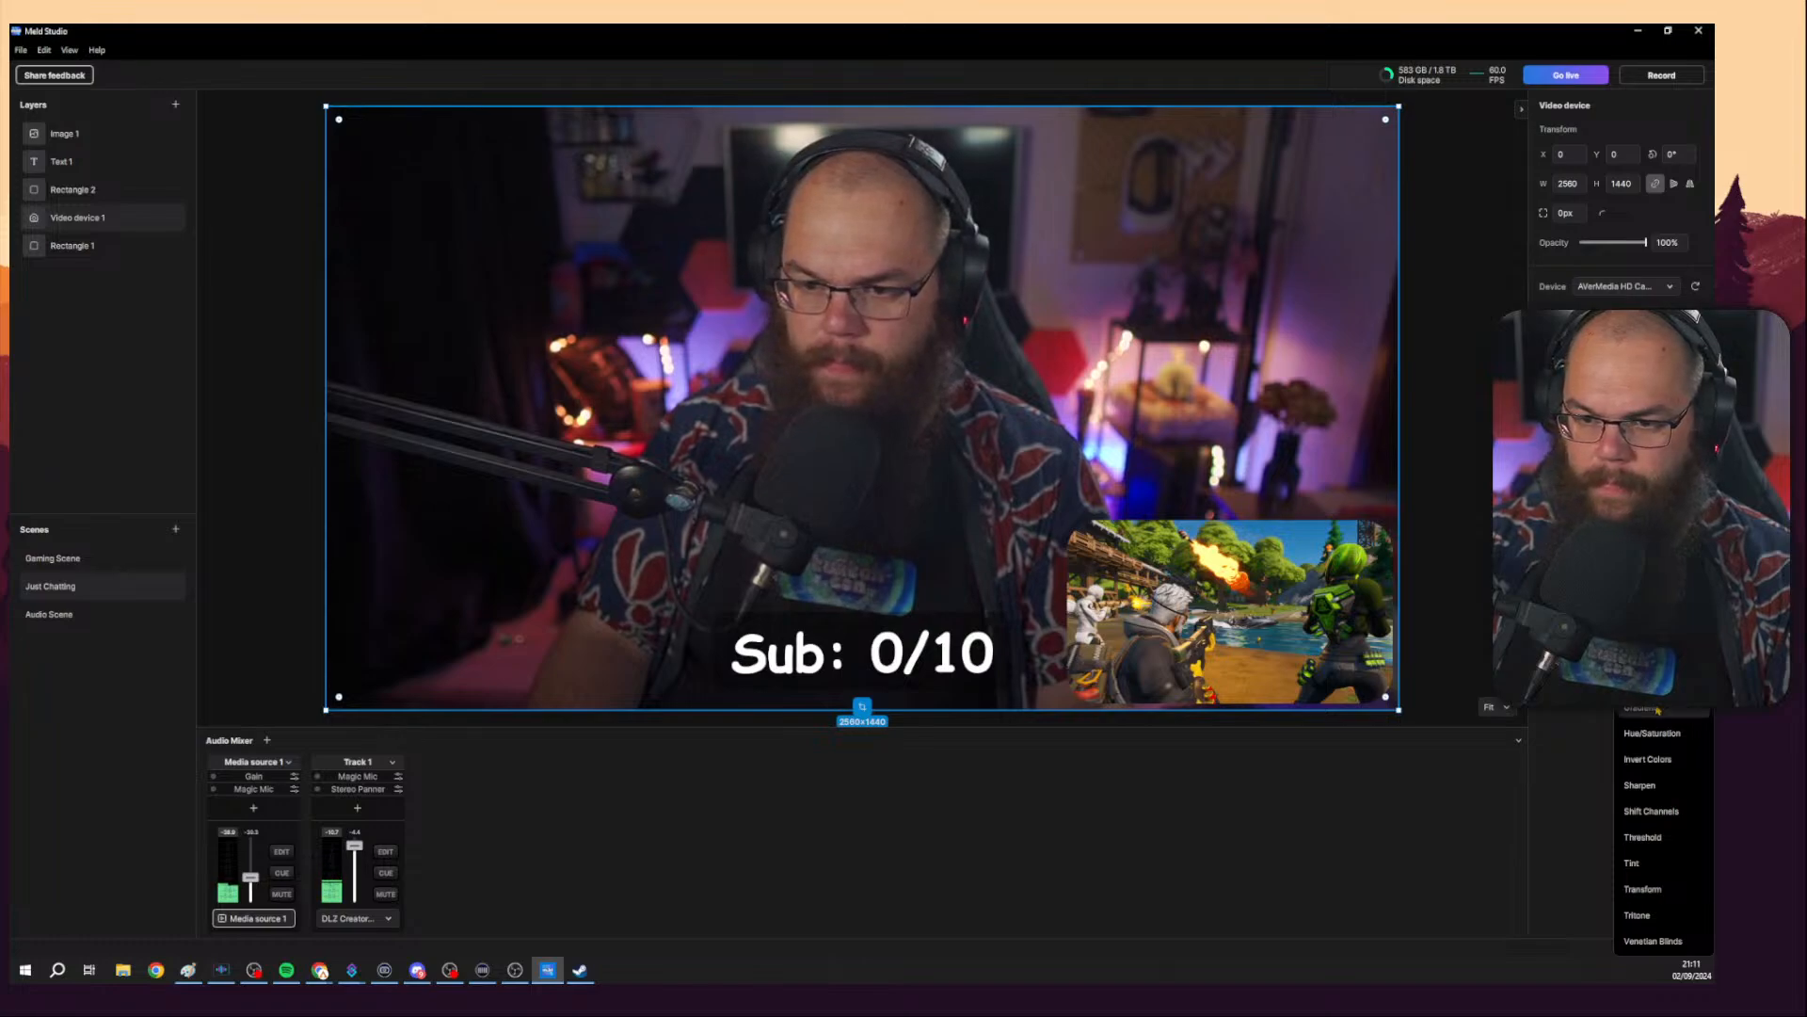
left_click(1661, 734)
left_click(1676, 500)
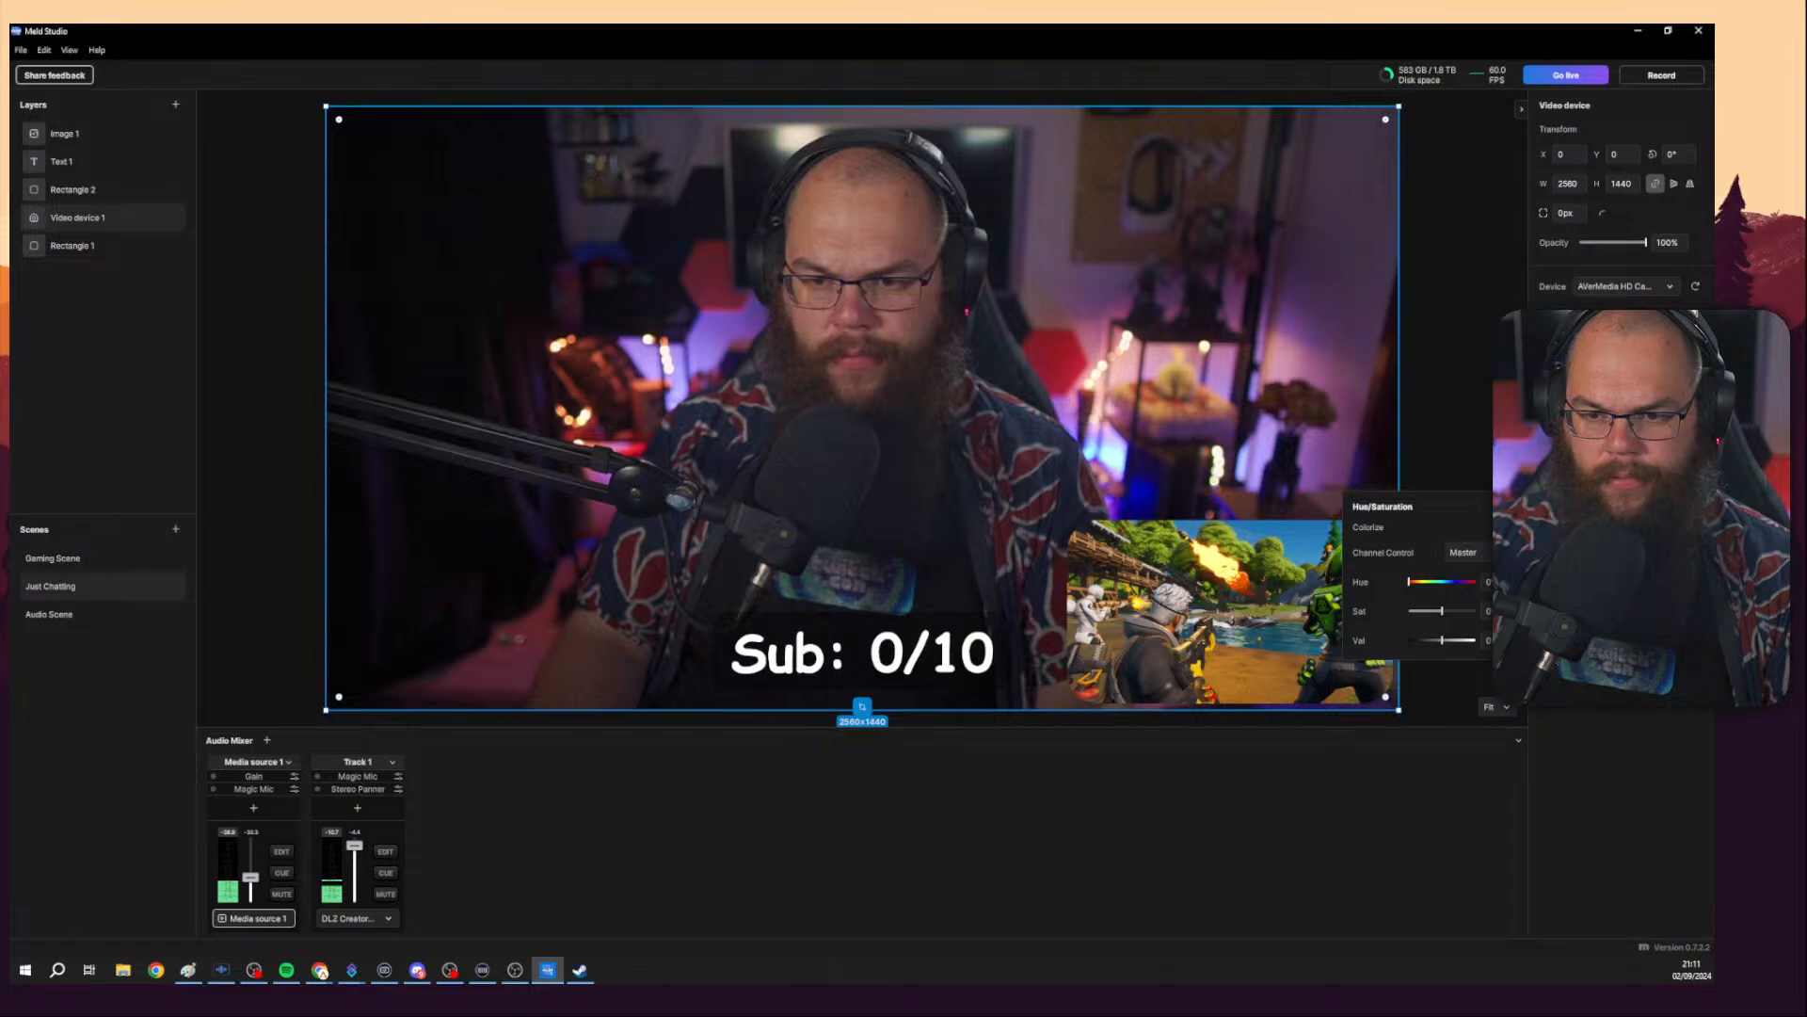
left_click(1507, 527)
left_click(1506, 527)
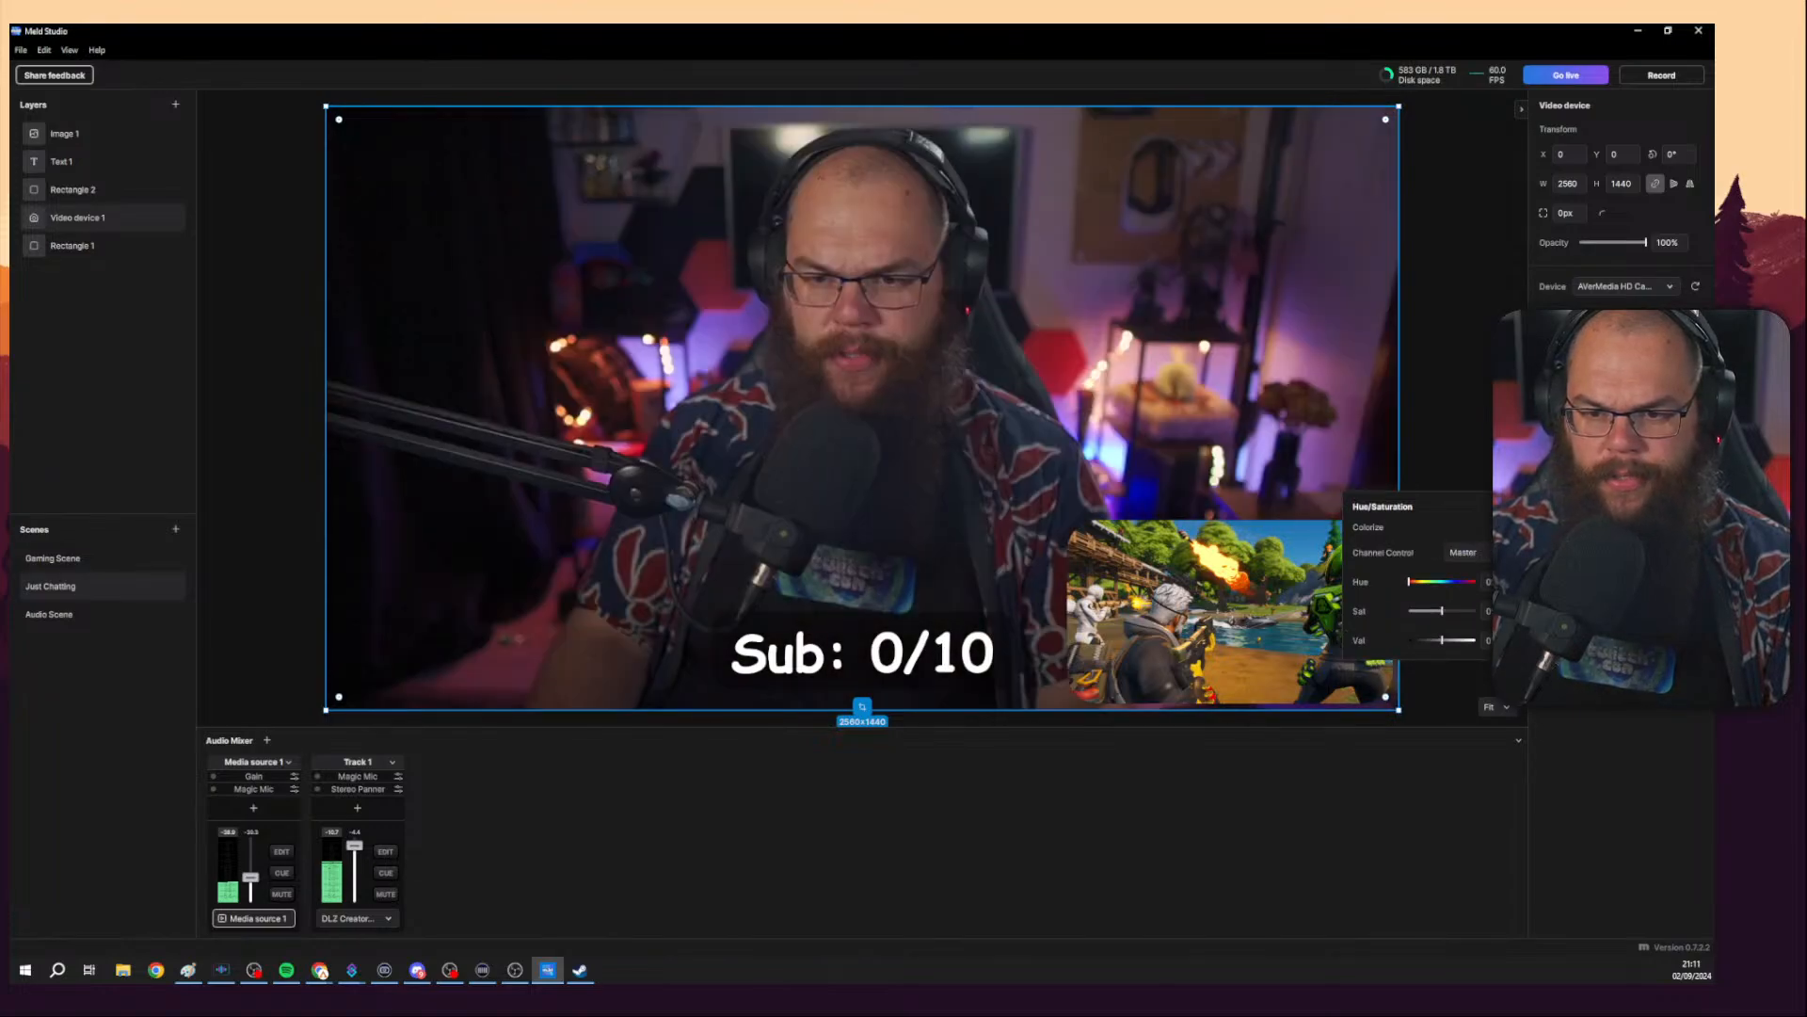
left_click(1676, 501)
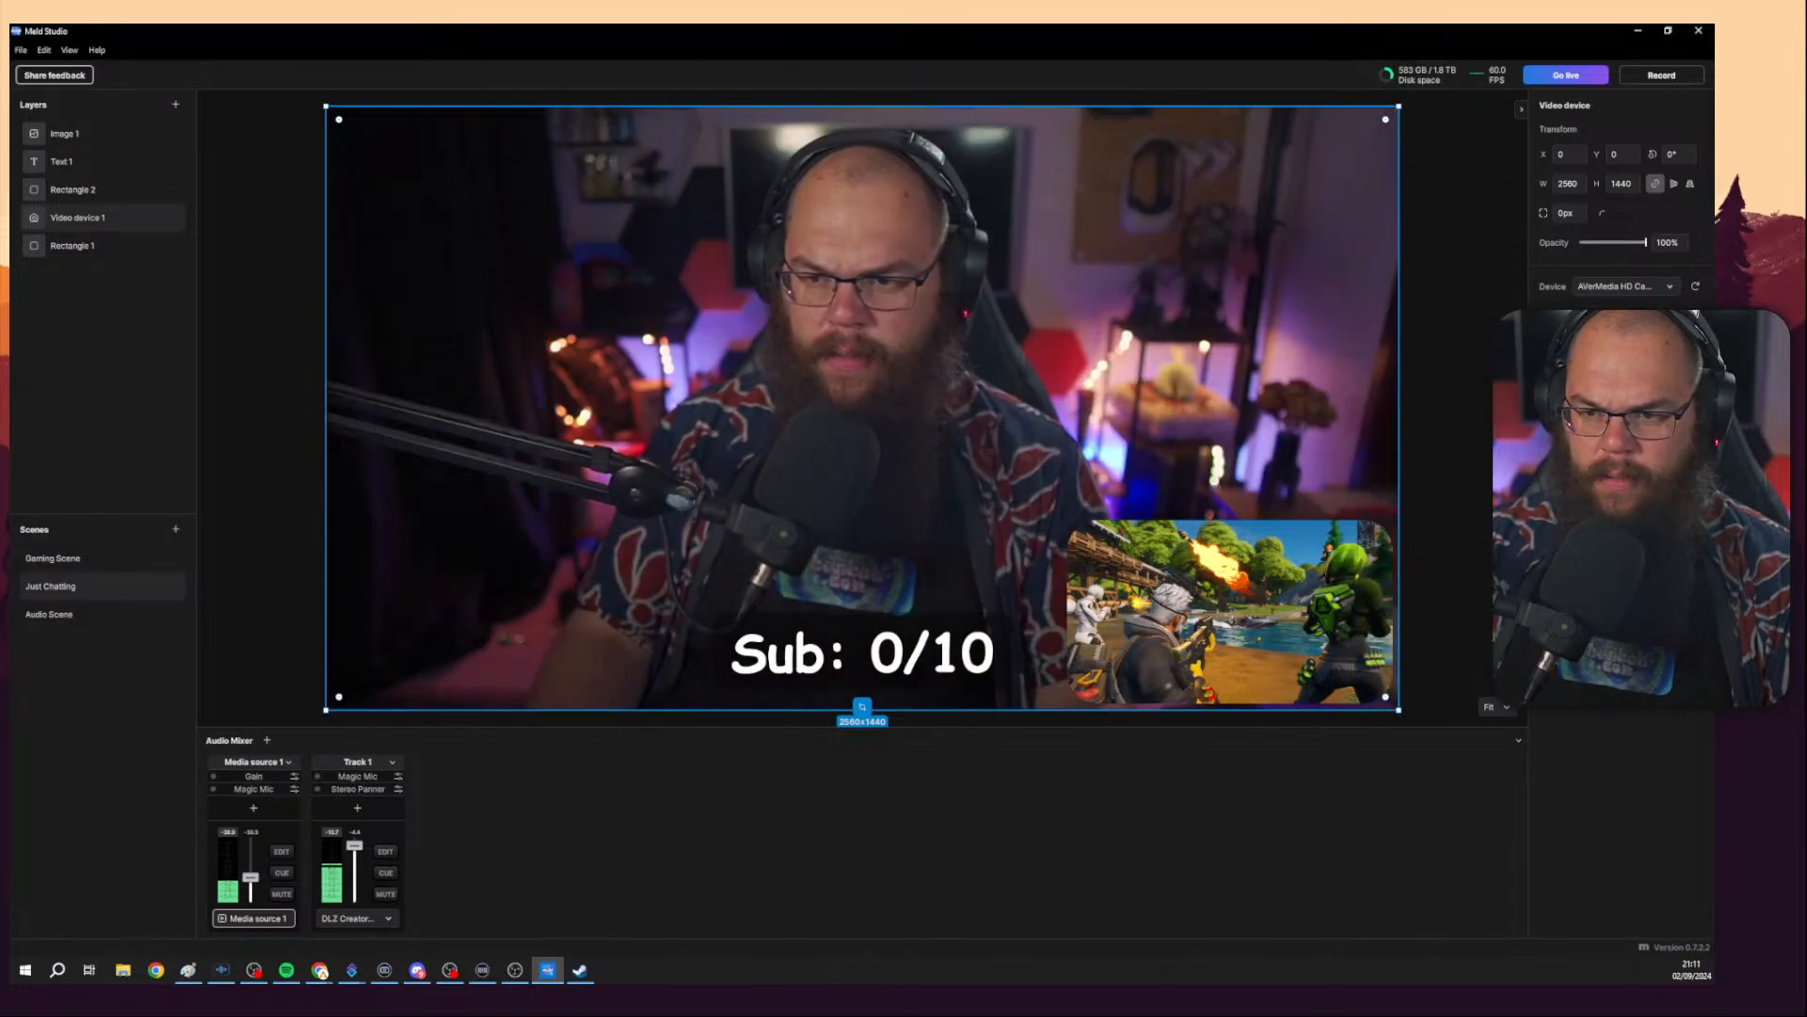
left_click(1695, 472)
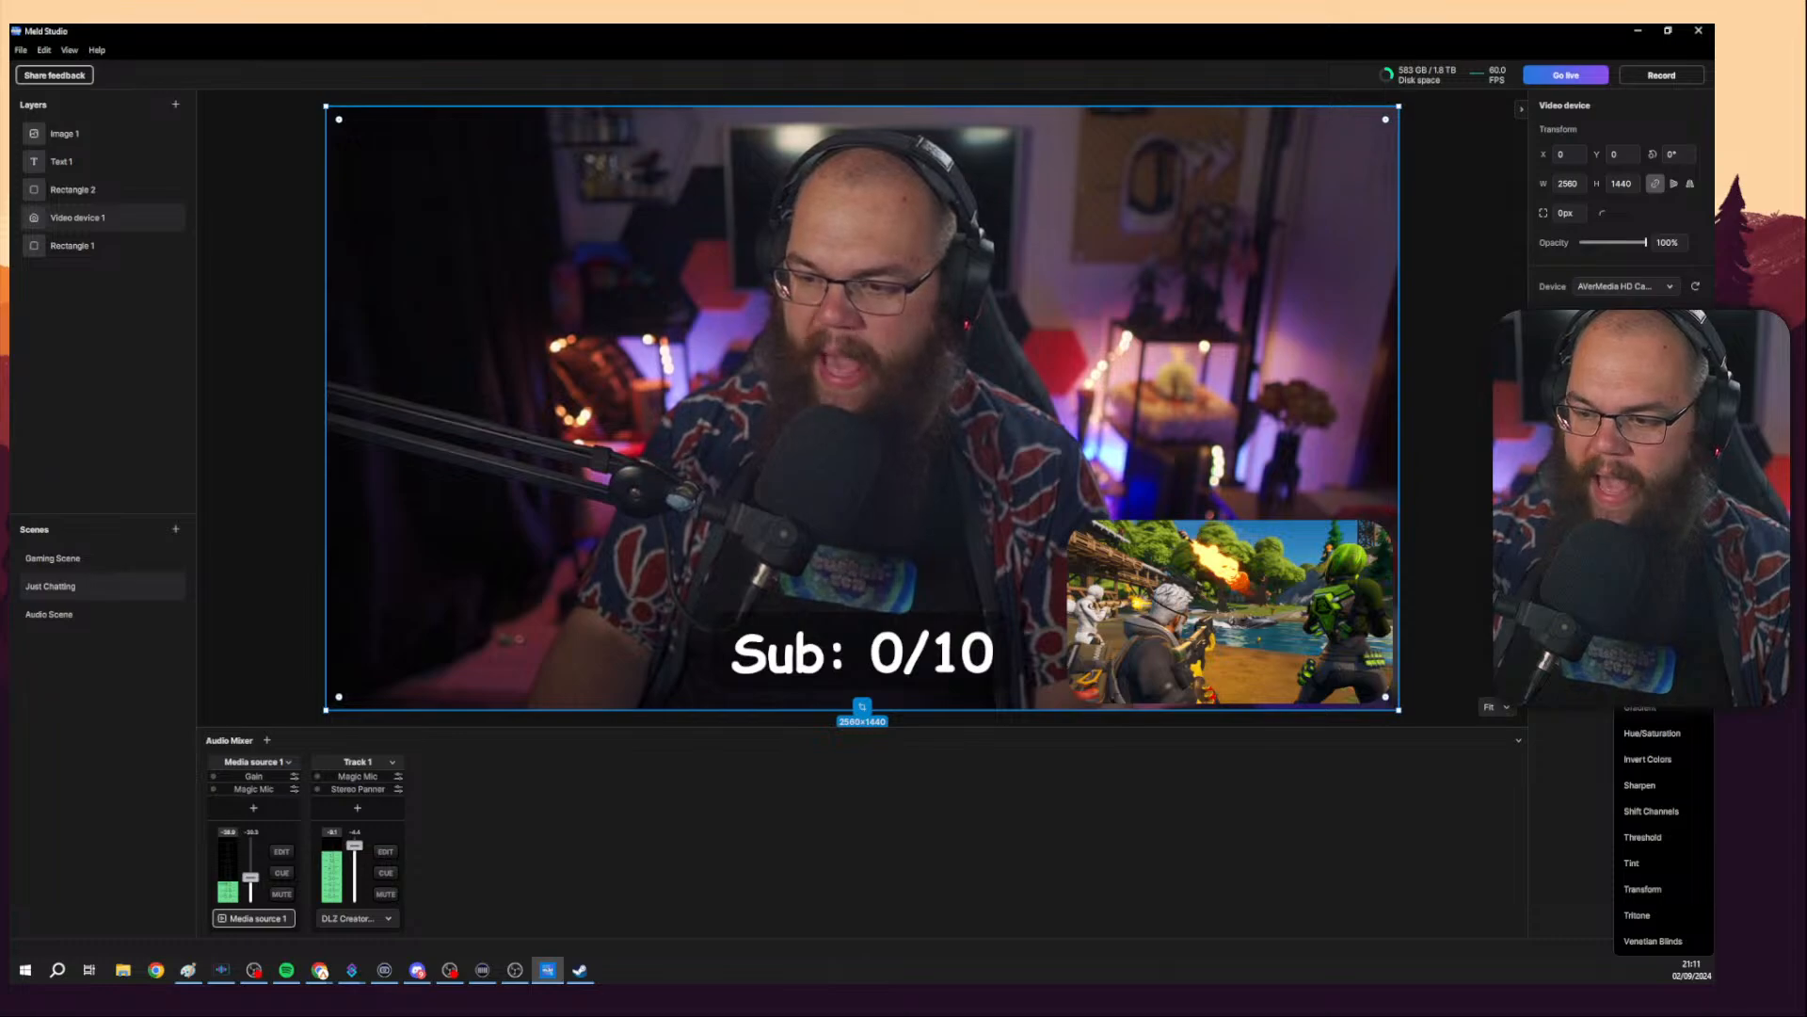
key("Escape")
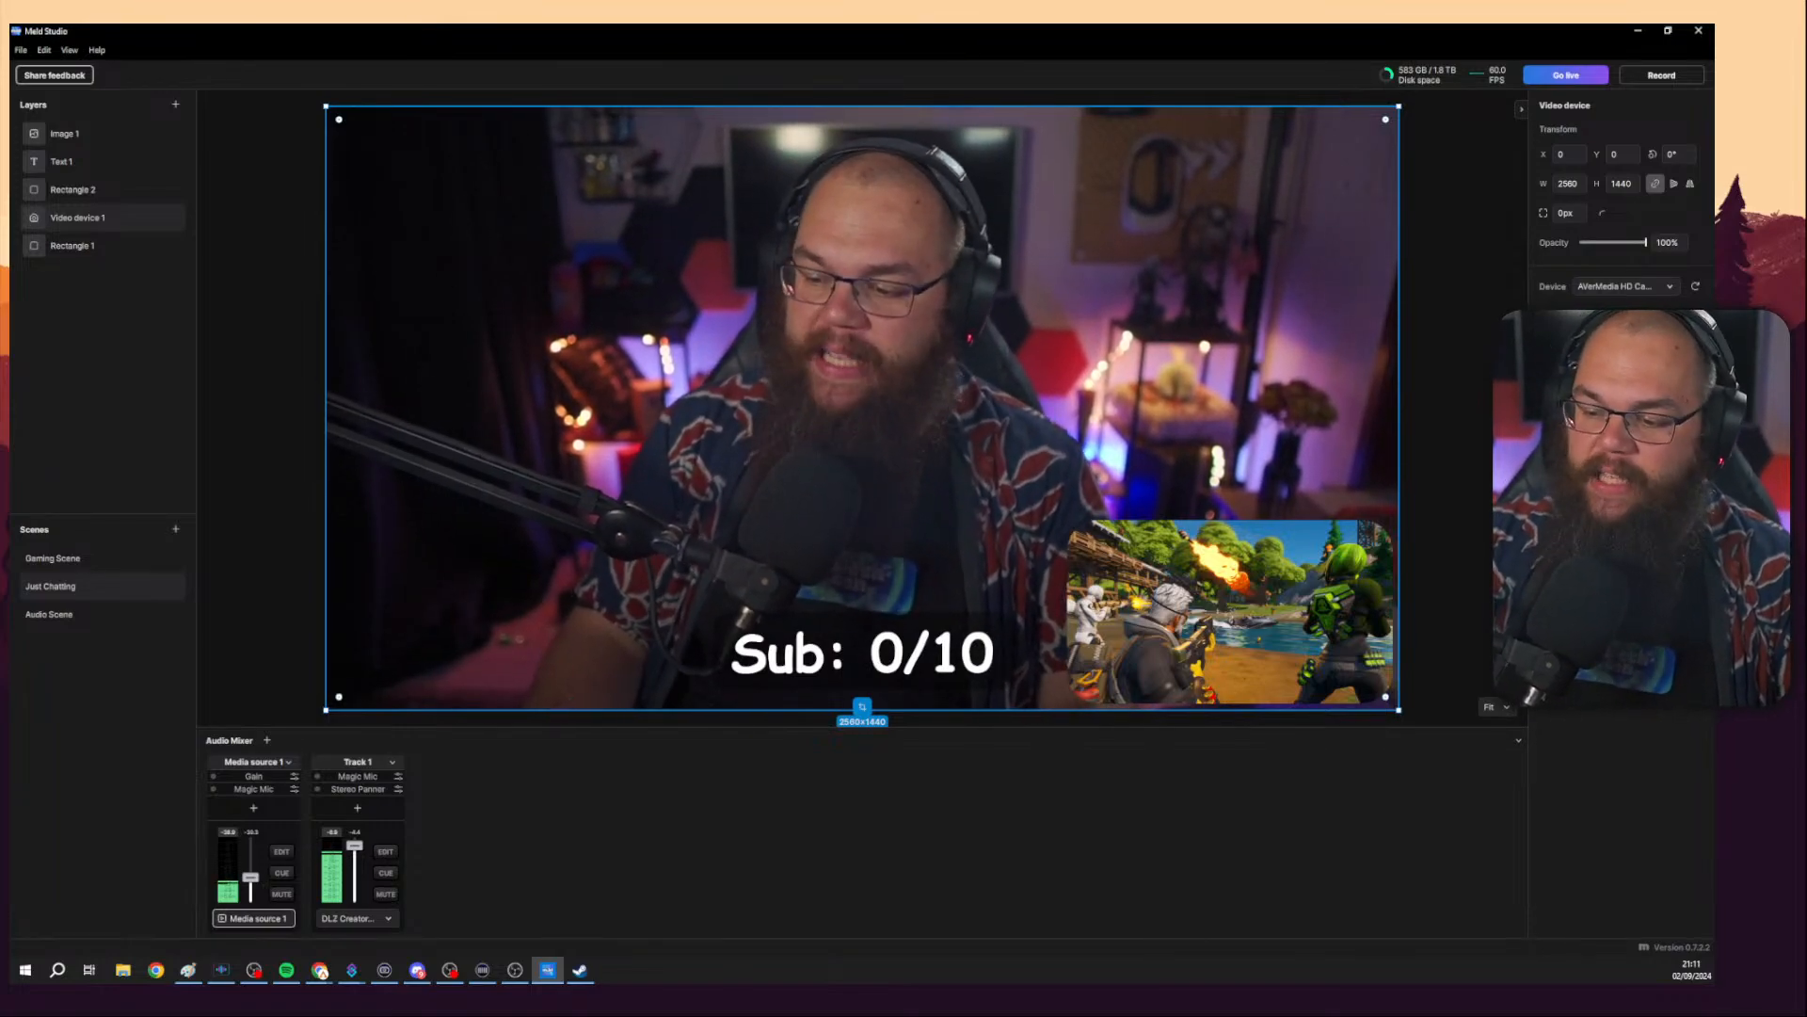
Switch to the browser and scroll through the Meld Studio visual effects page.
key("alt+Tab")
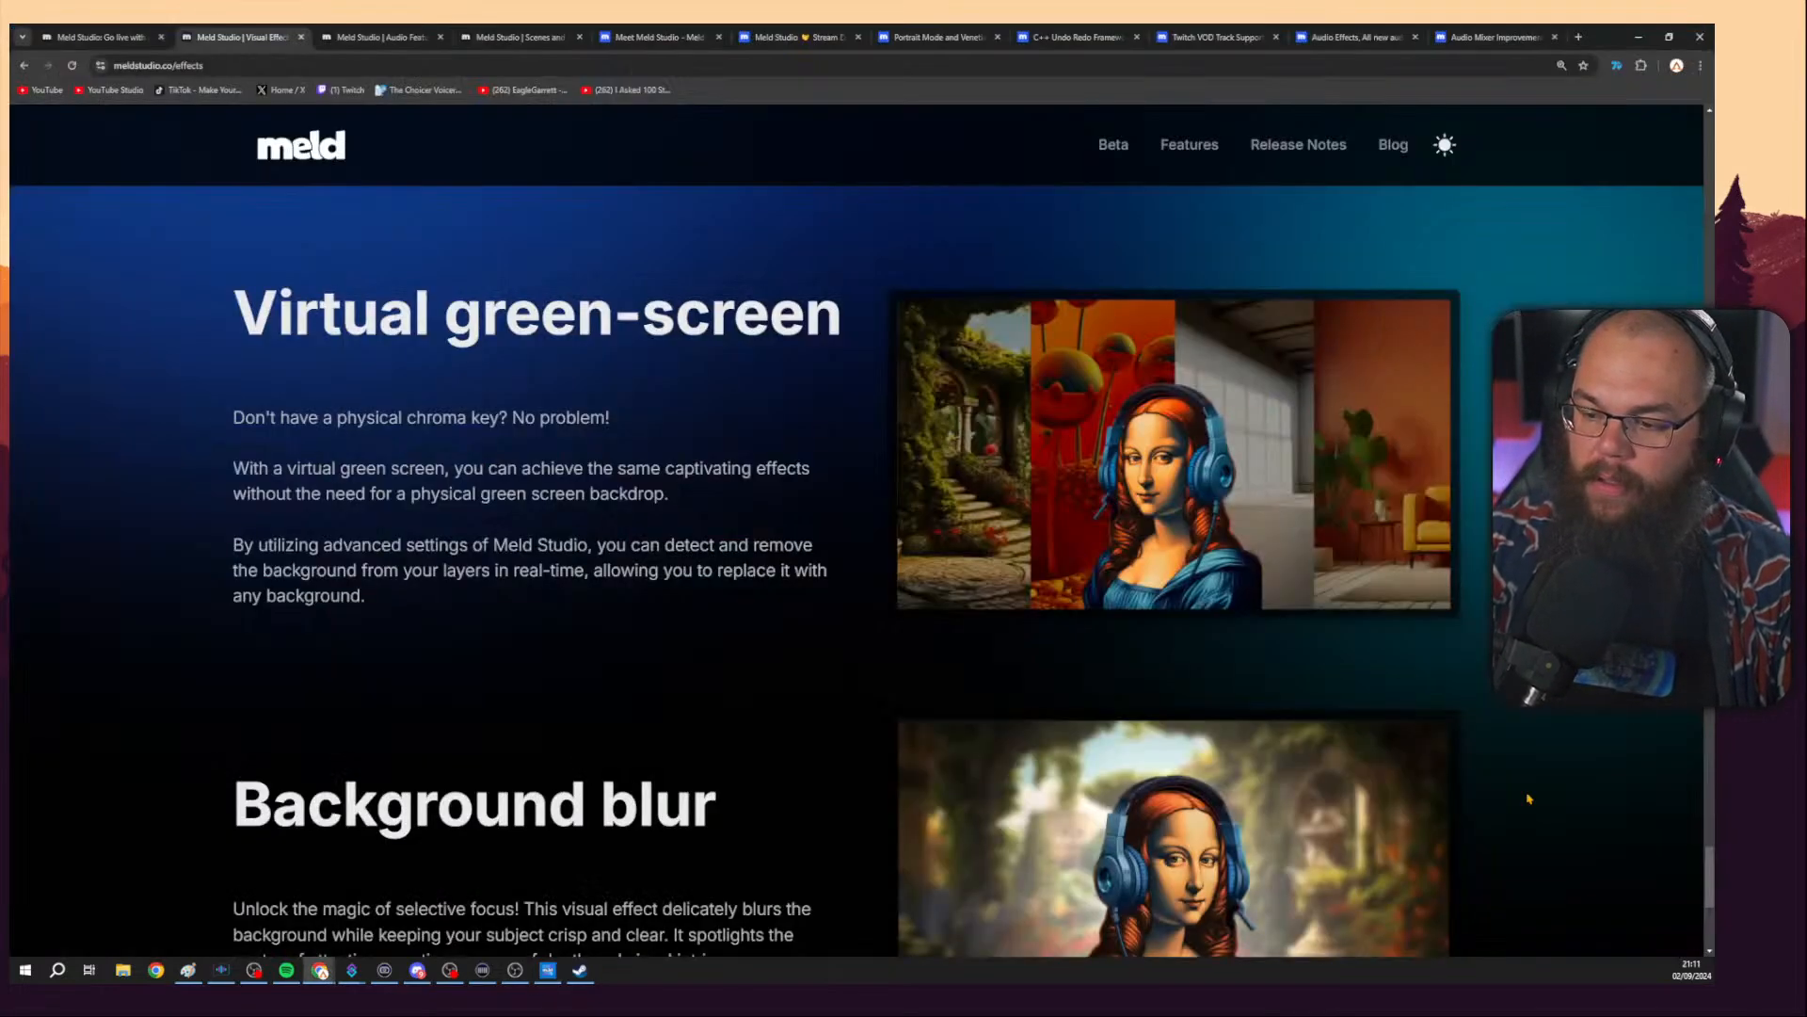
scroll(1321, 620, "down", 2)
scroll(1320, 620, "up", 3)
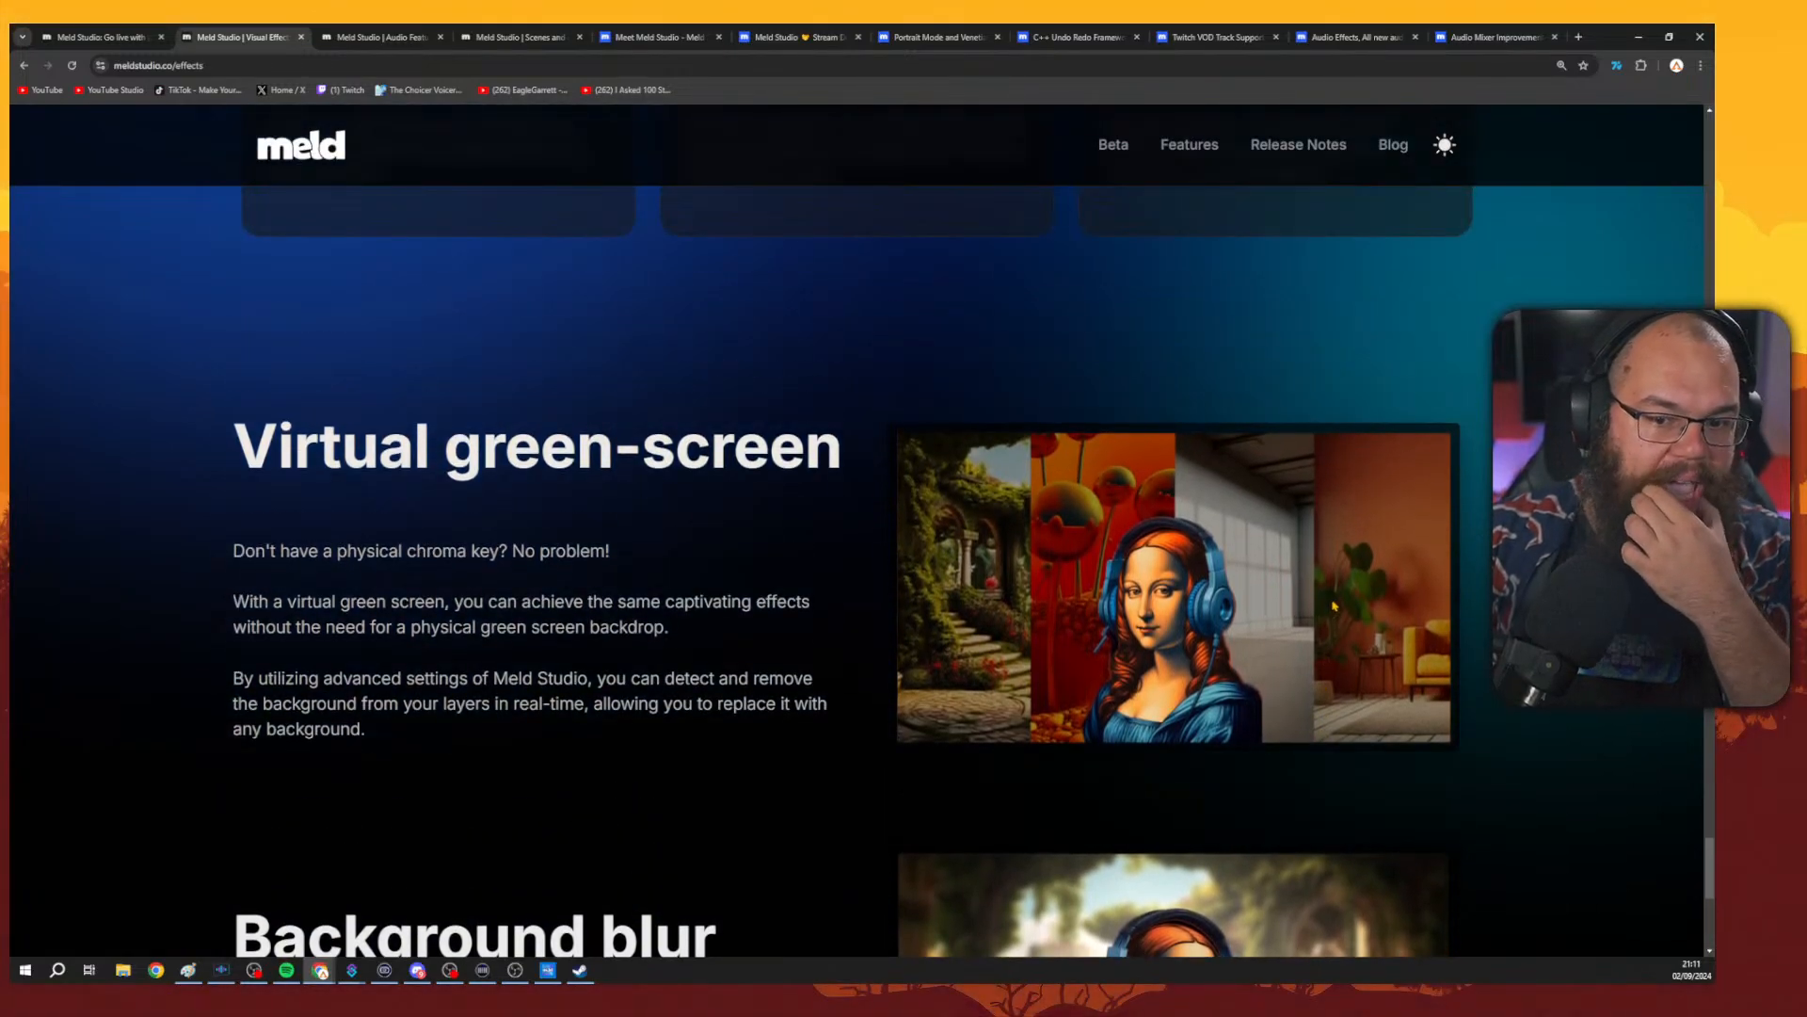
scroll(1349, 600, "down", 1)
scroll(1353, 610, "down", 5)
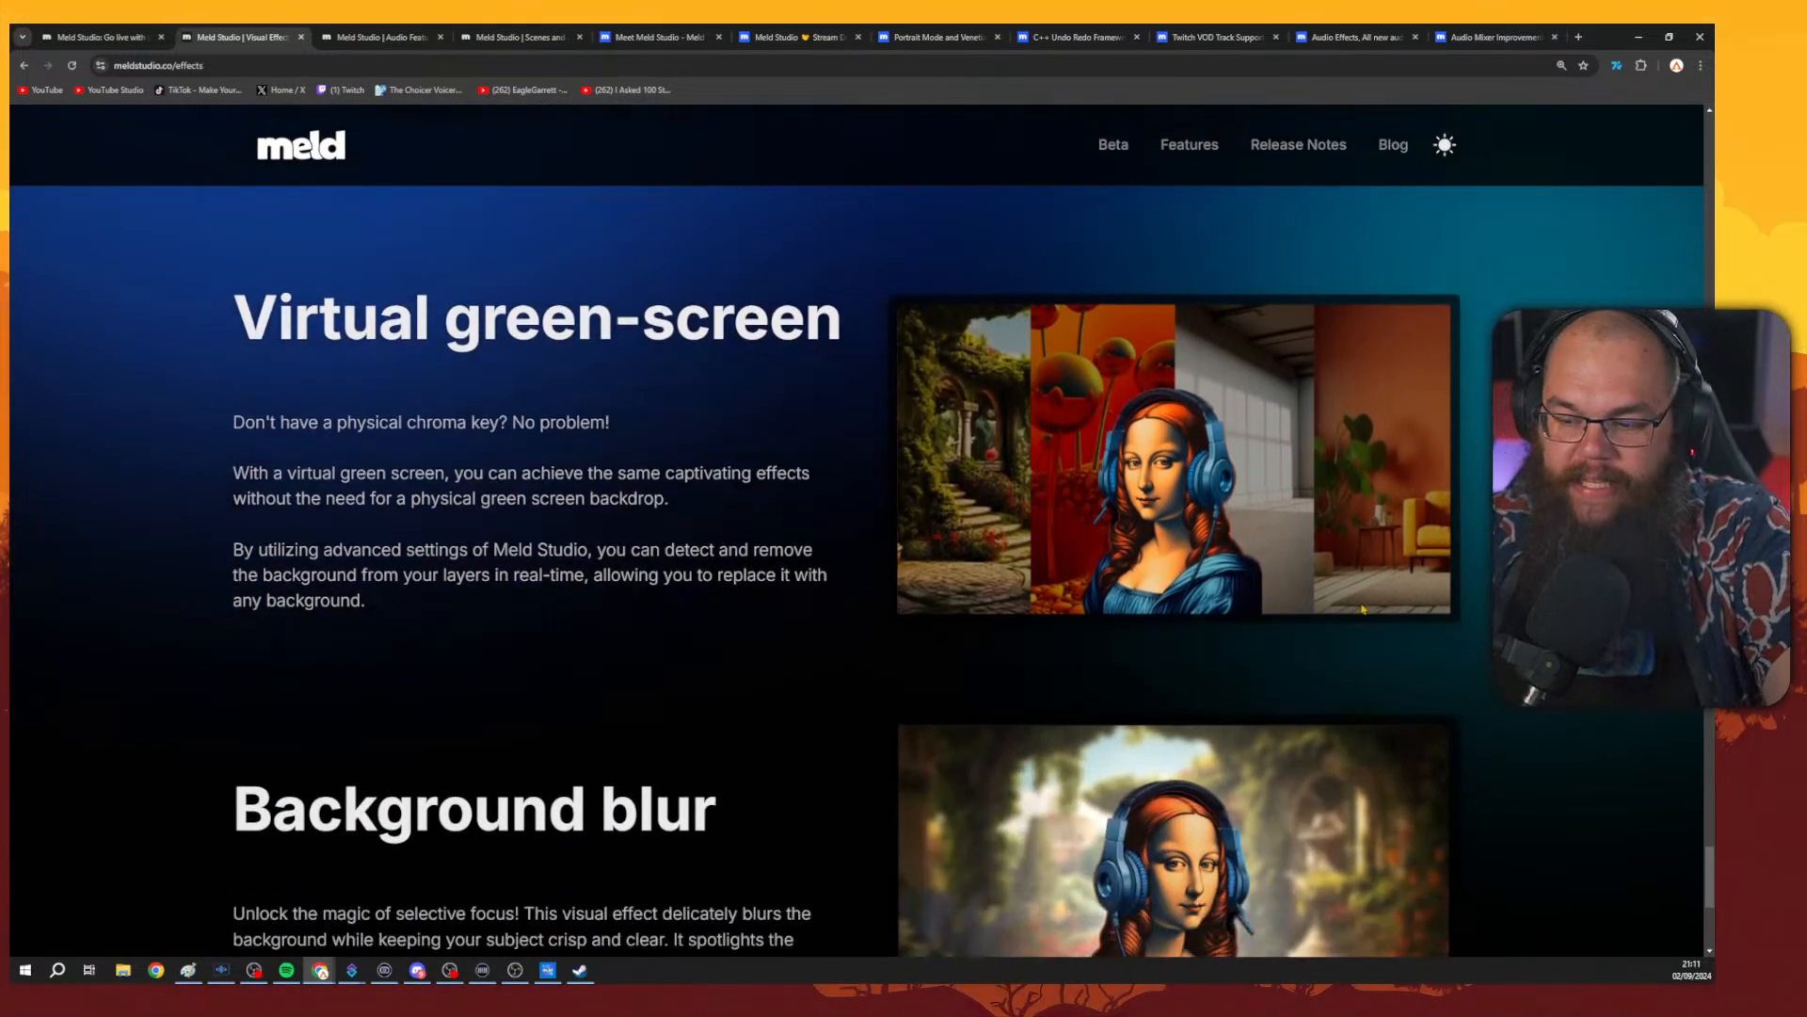
scroll(753, 518, "up", 4)
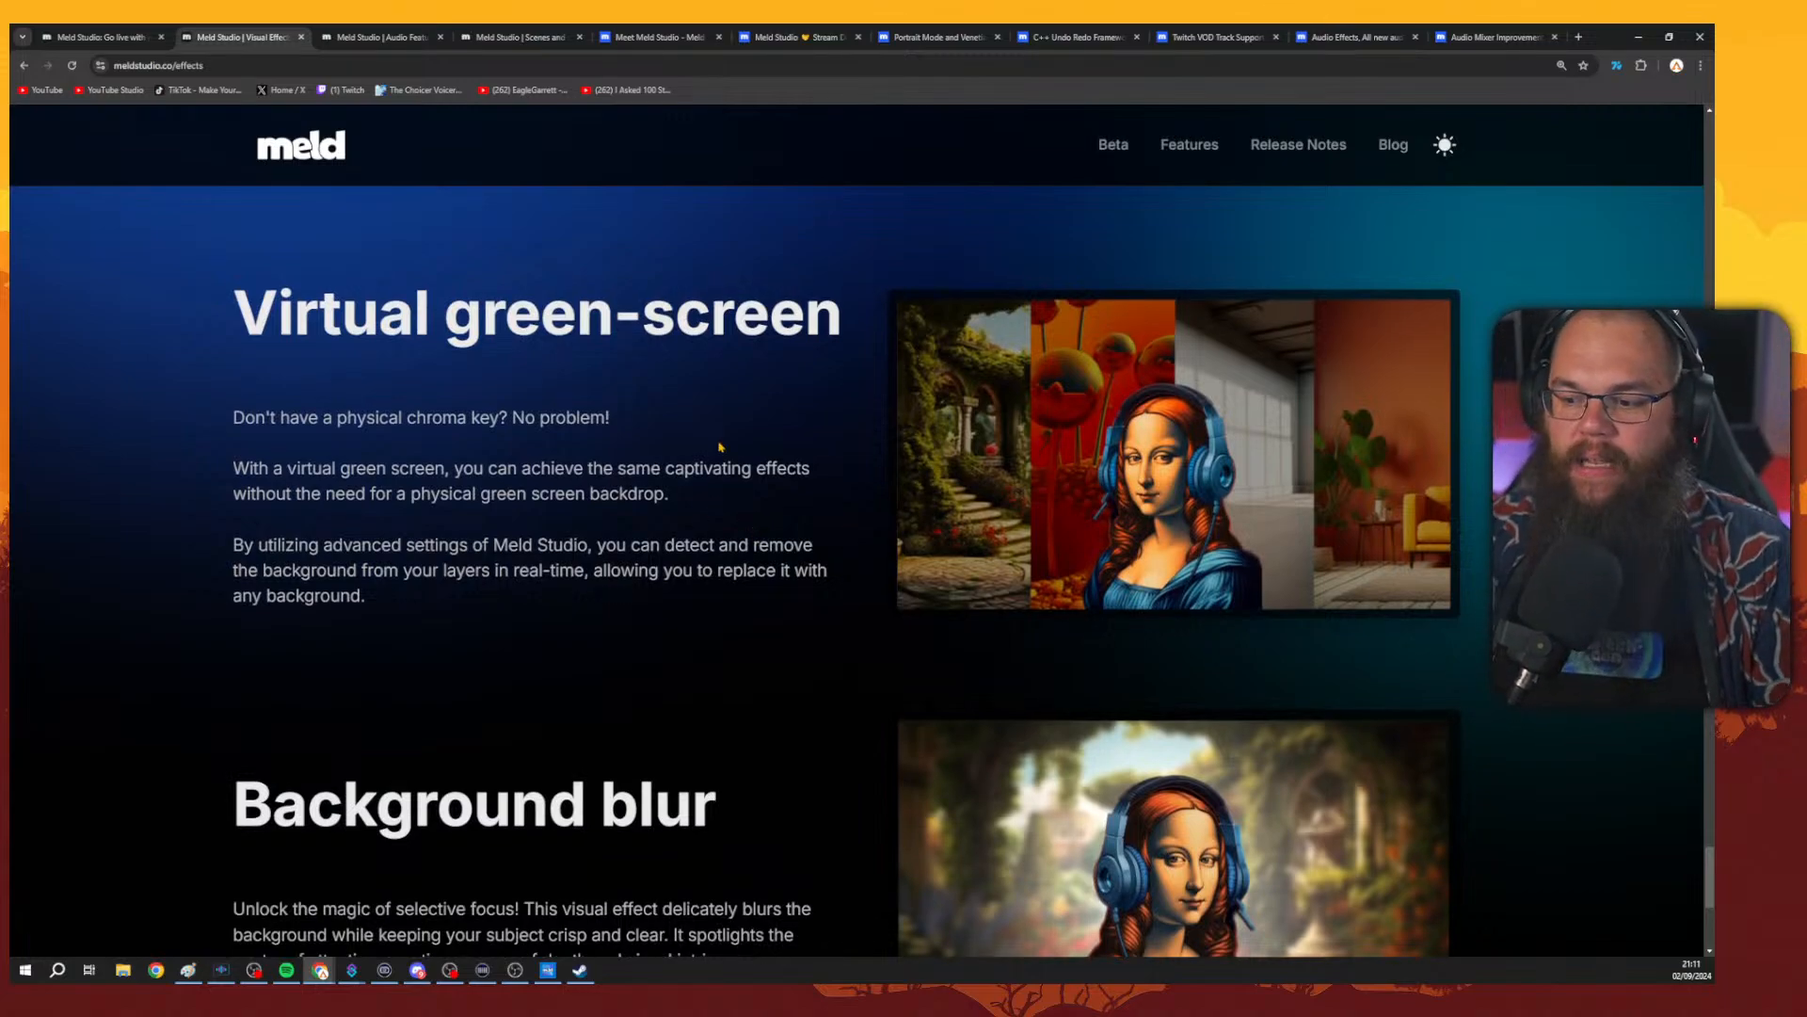
scroll(721, 448, "up", 10)
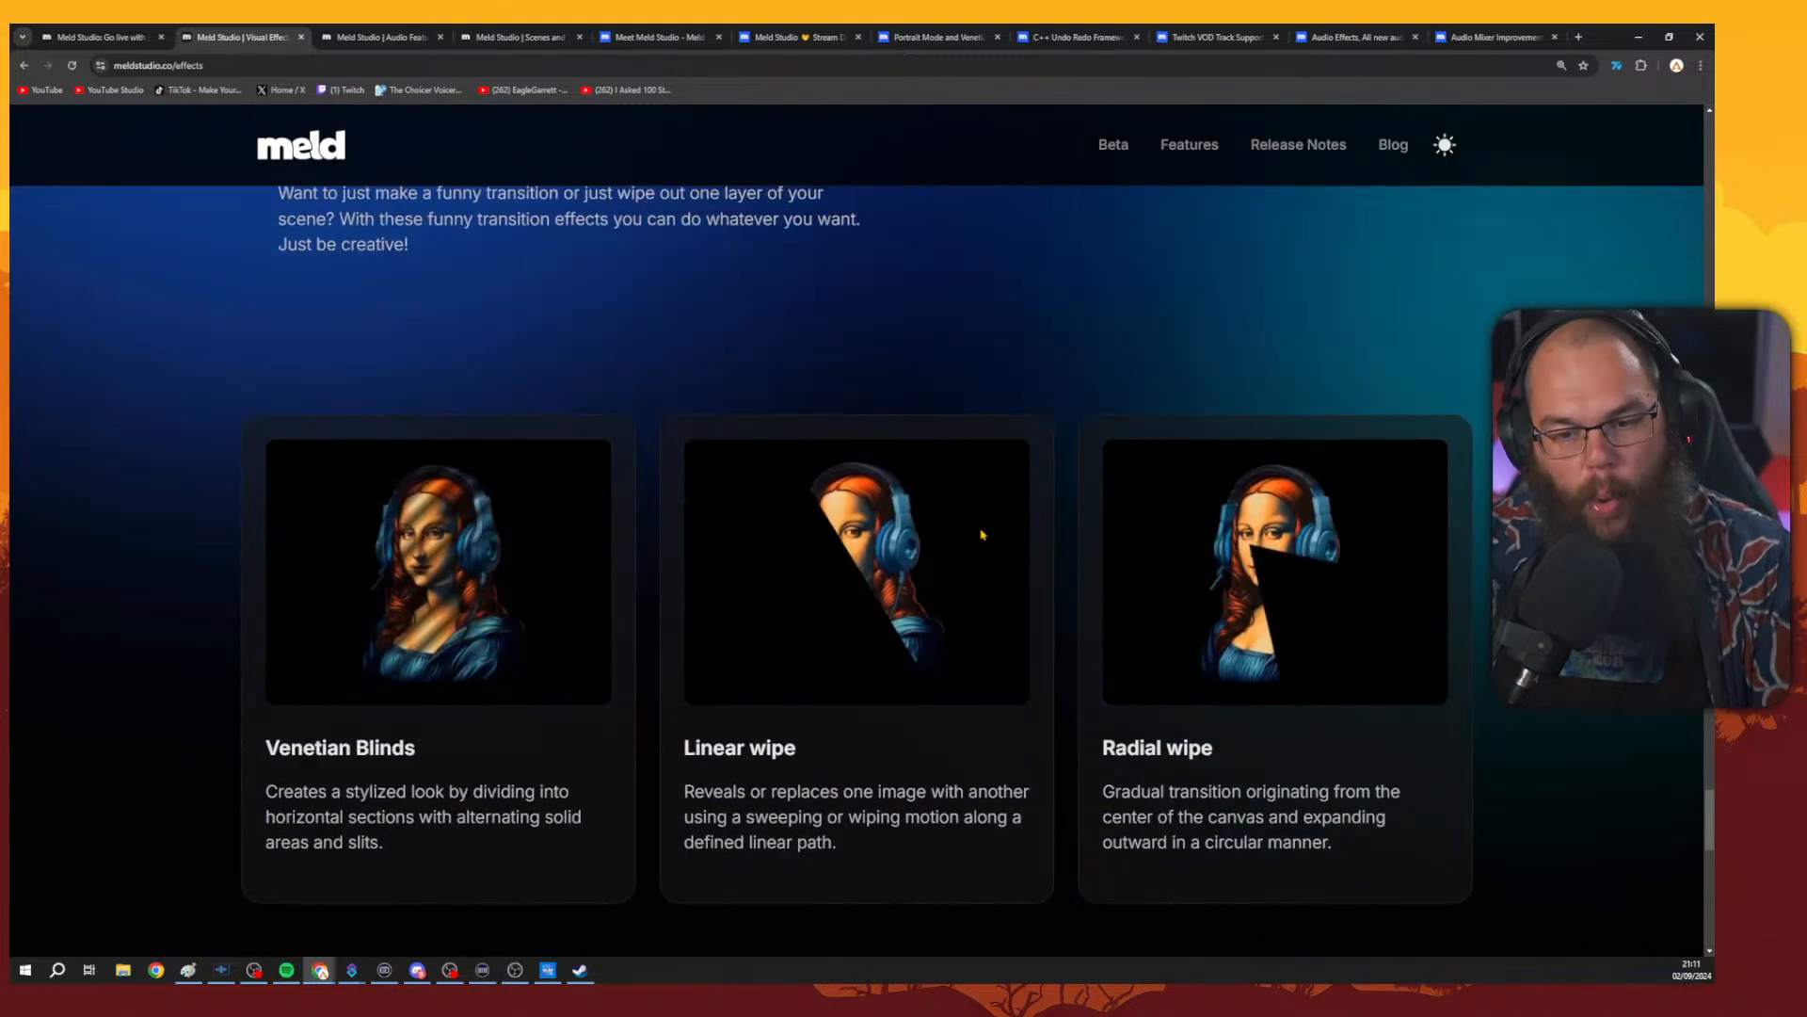
scroll(981, 529, "down", 3)
scroll(994, 533, "up", 12)
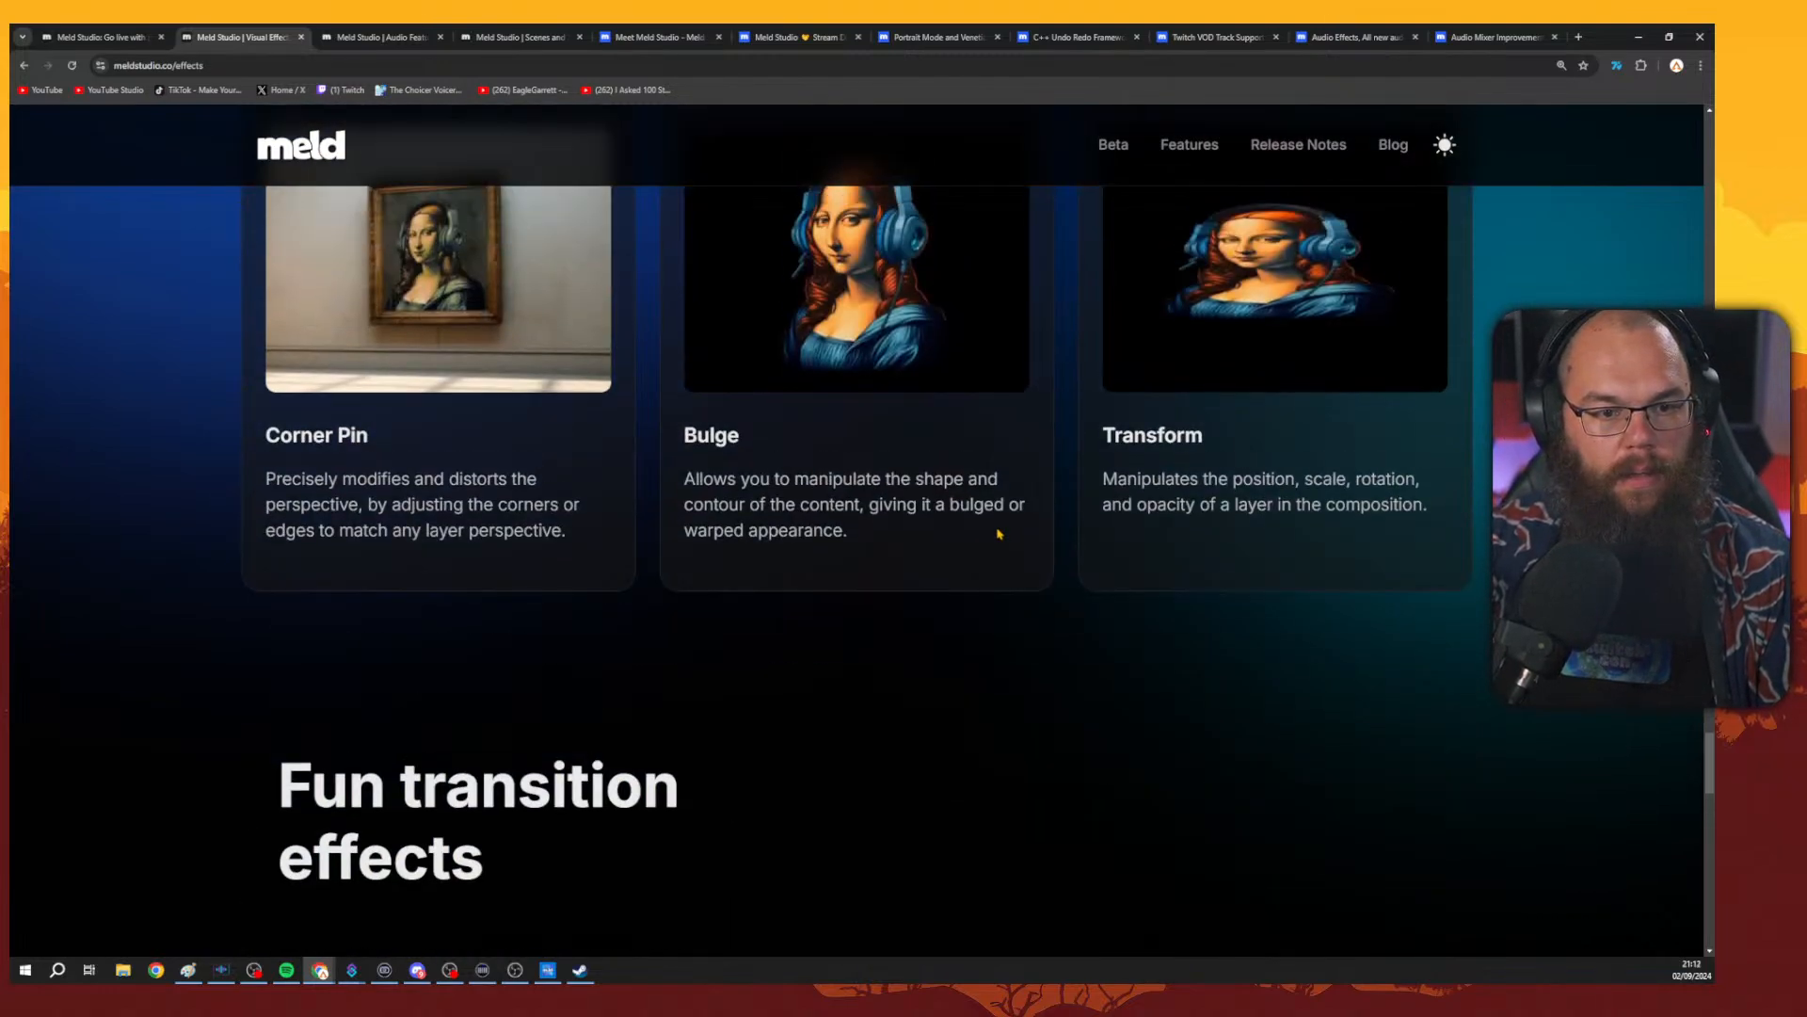
scroll(999, 533, "up", 1)
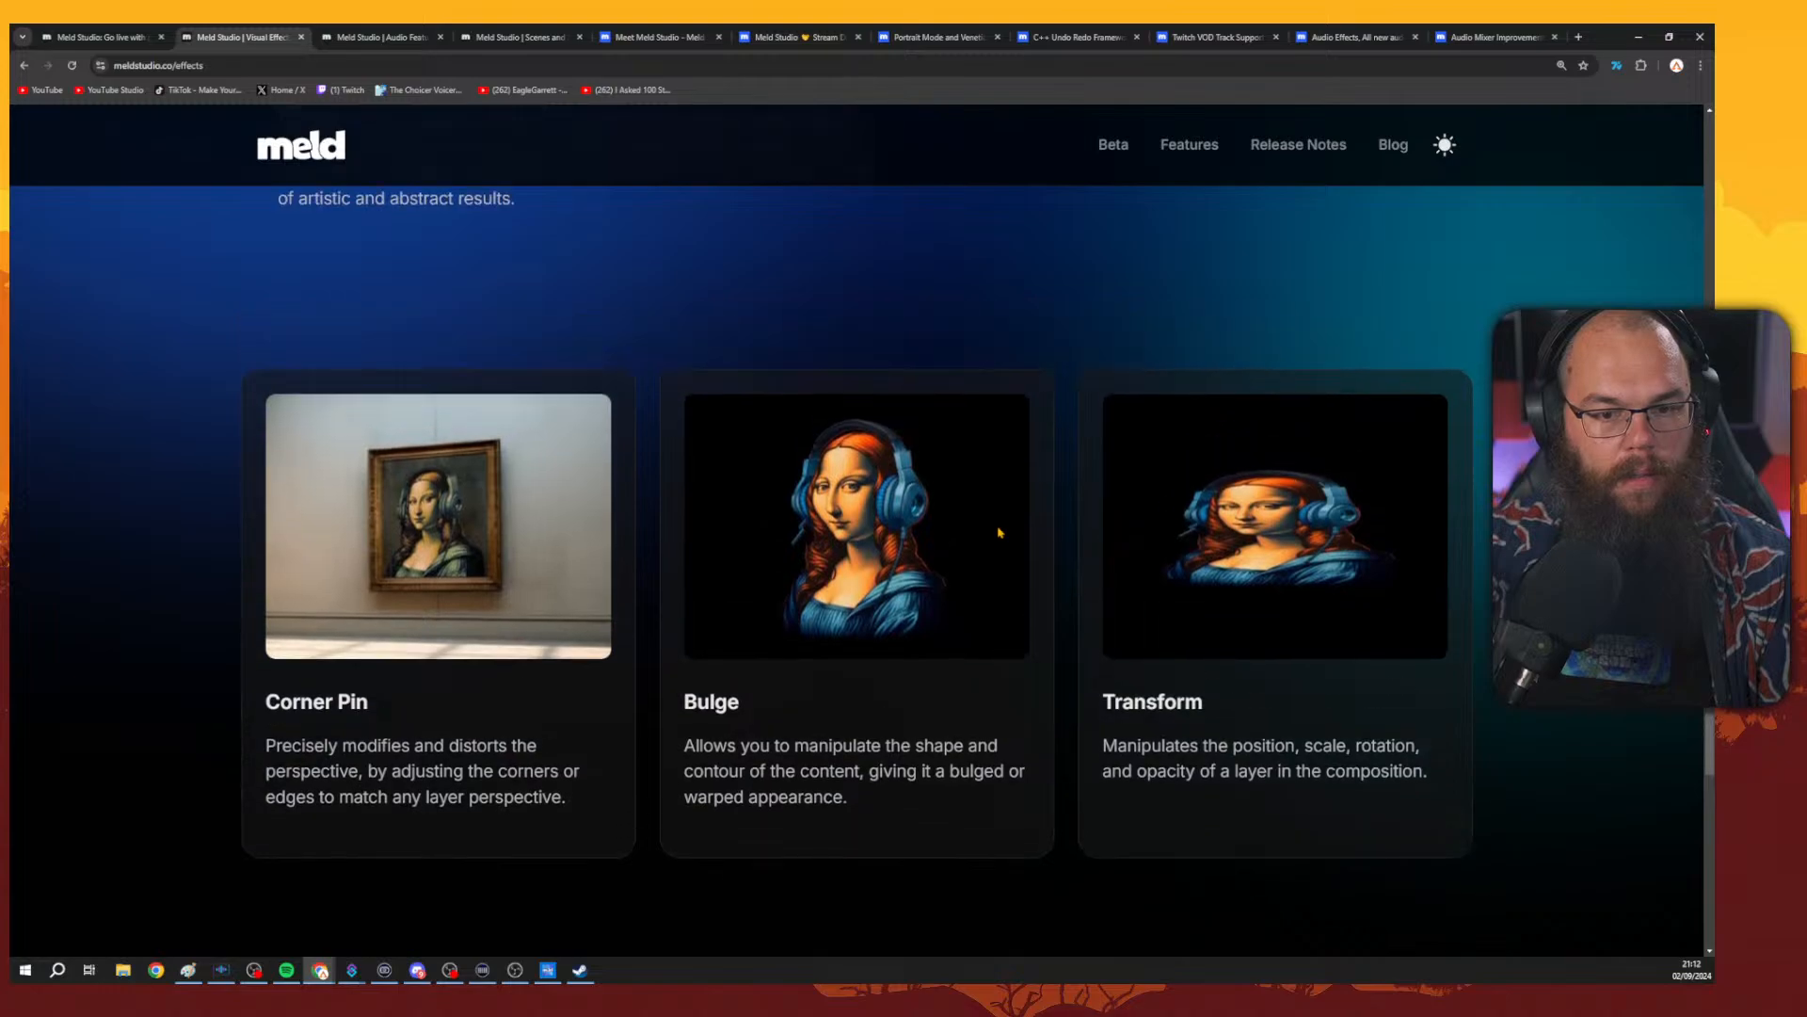
scroll(999, 533, "up", 4)
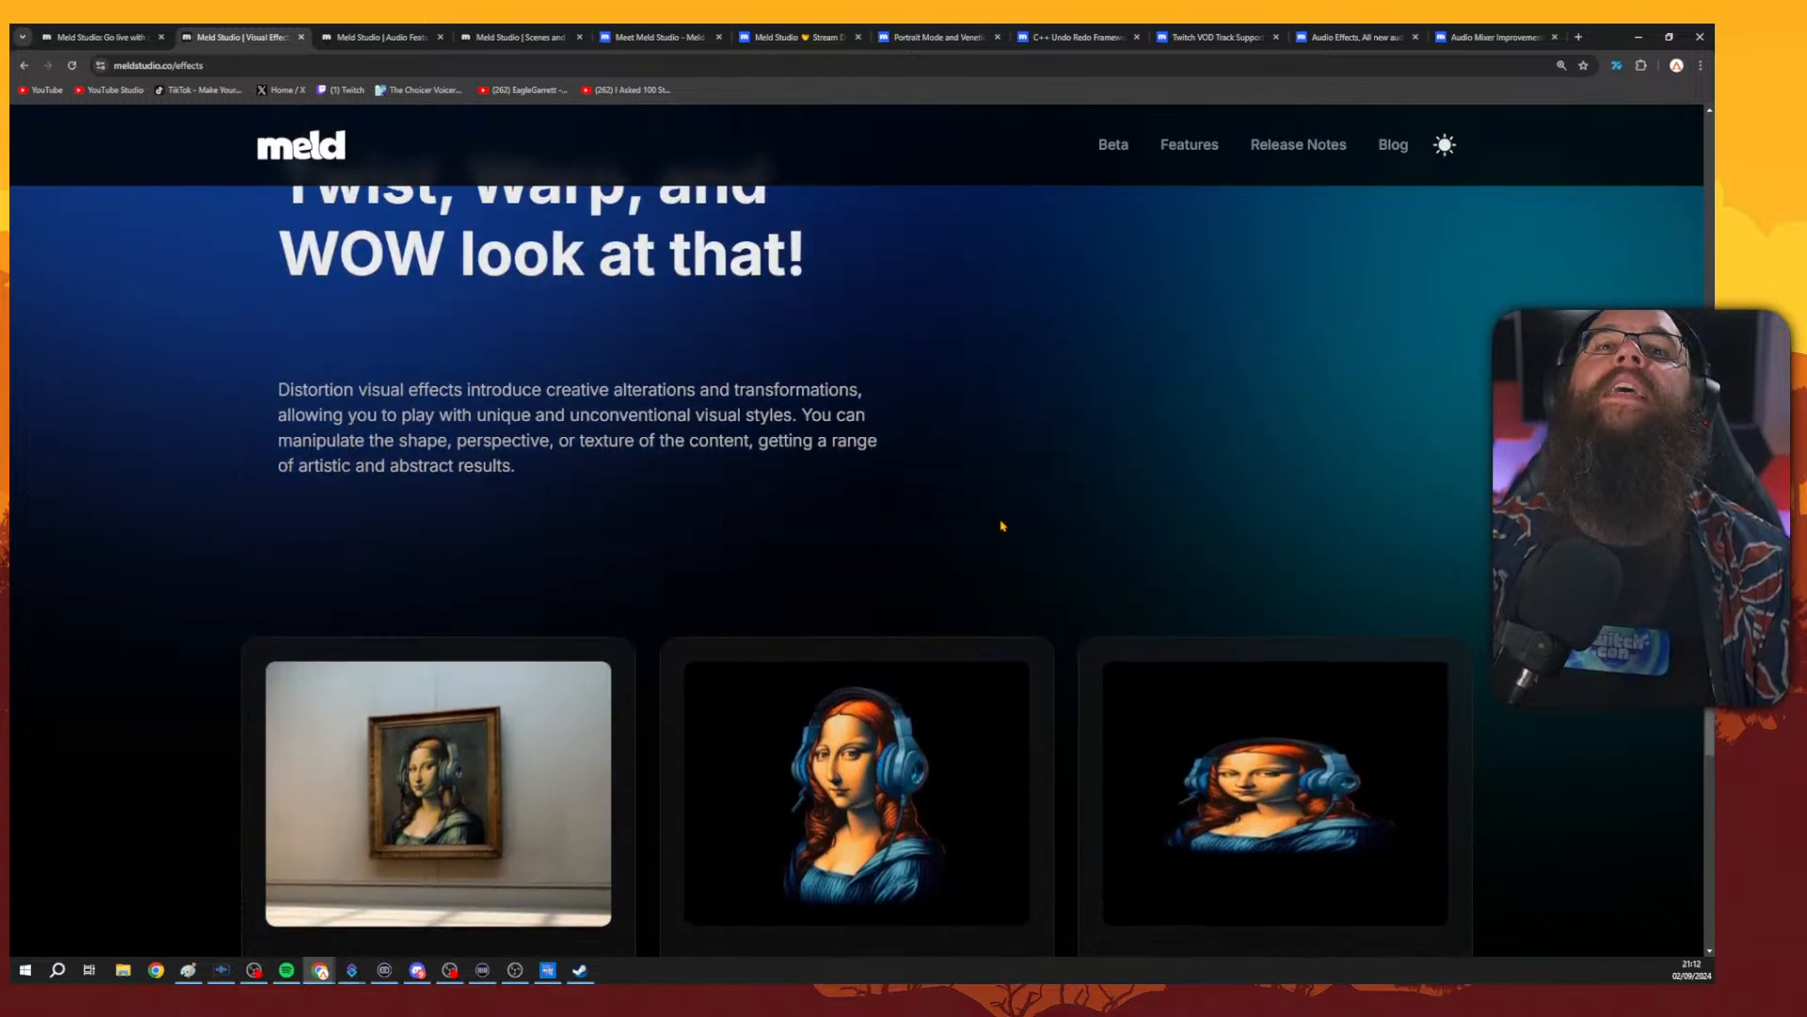
scroll(1002, 527, "up", 4)
scroll(1003, 528, "up", 14)
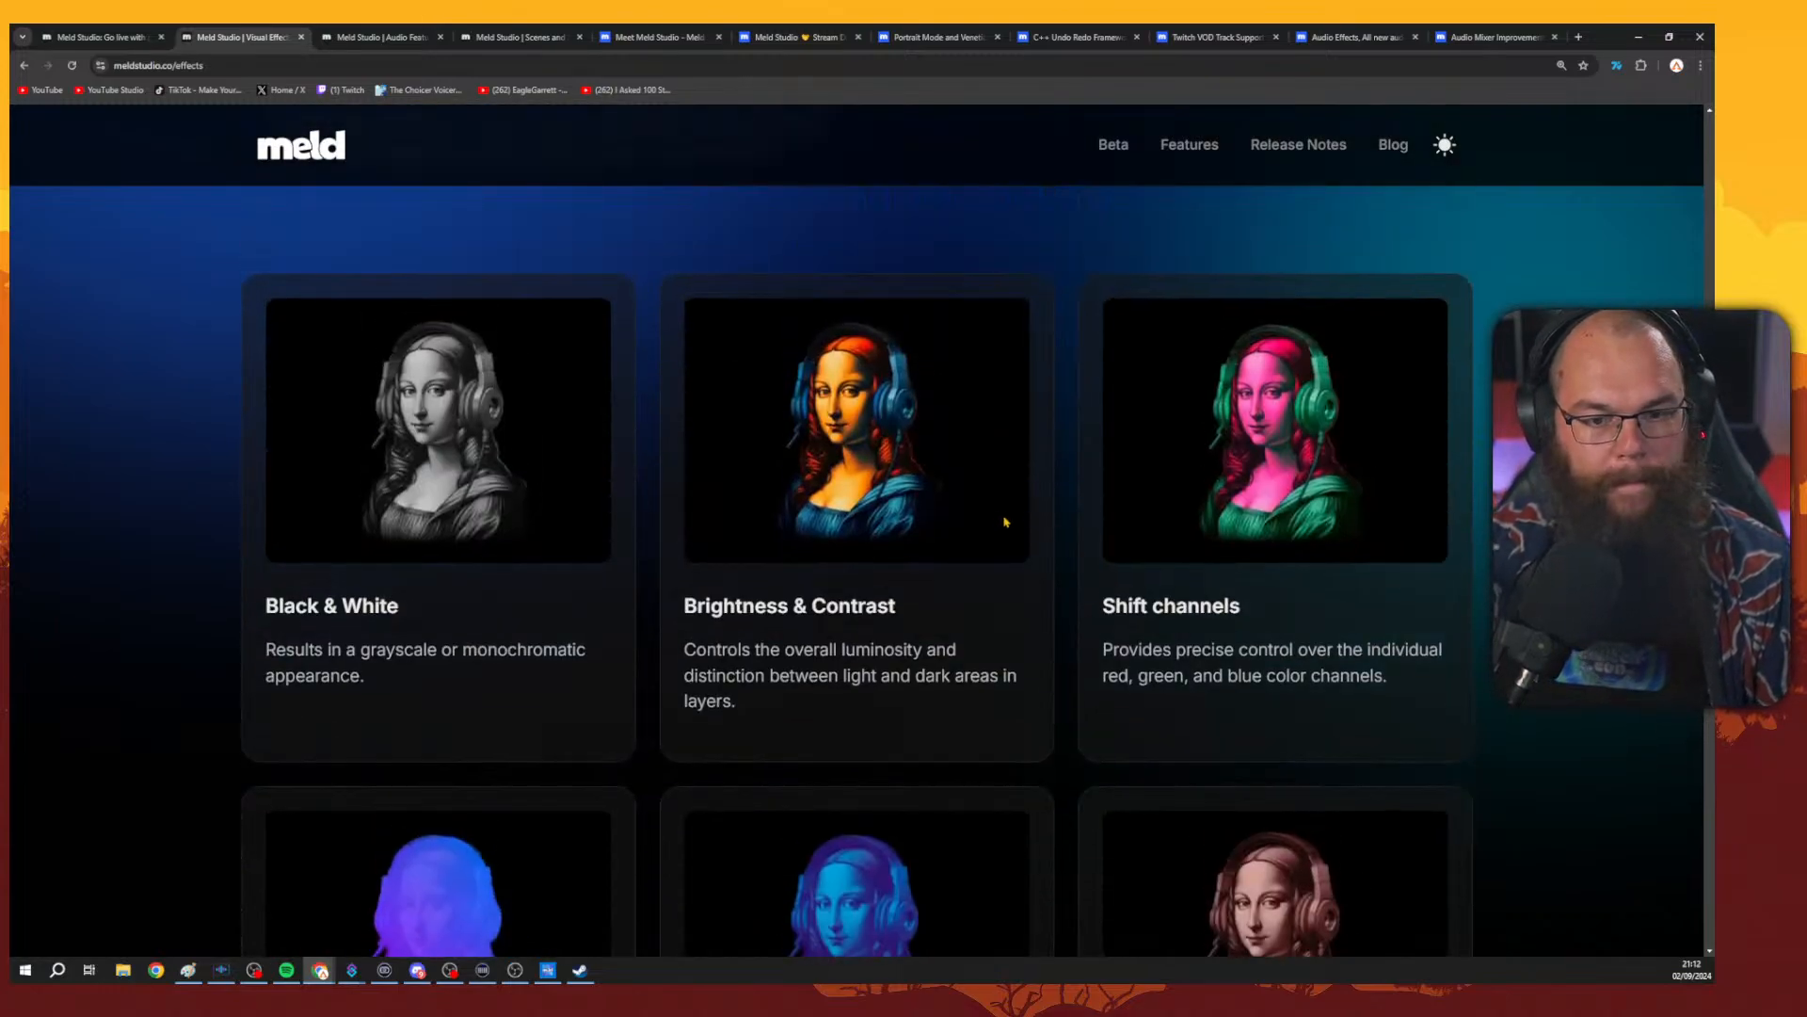
scroll(1003, 534, "up", 17)
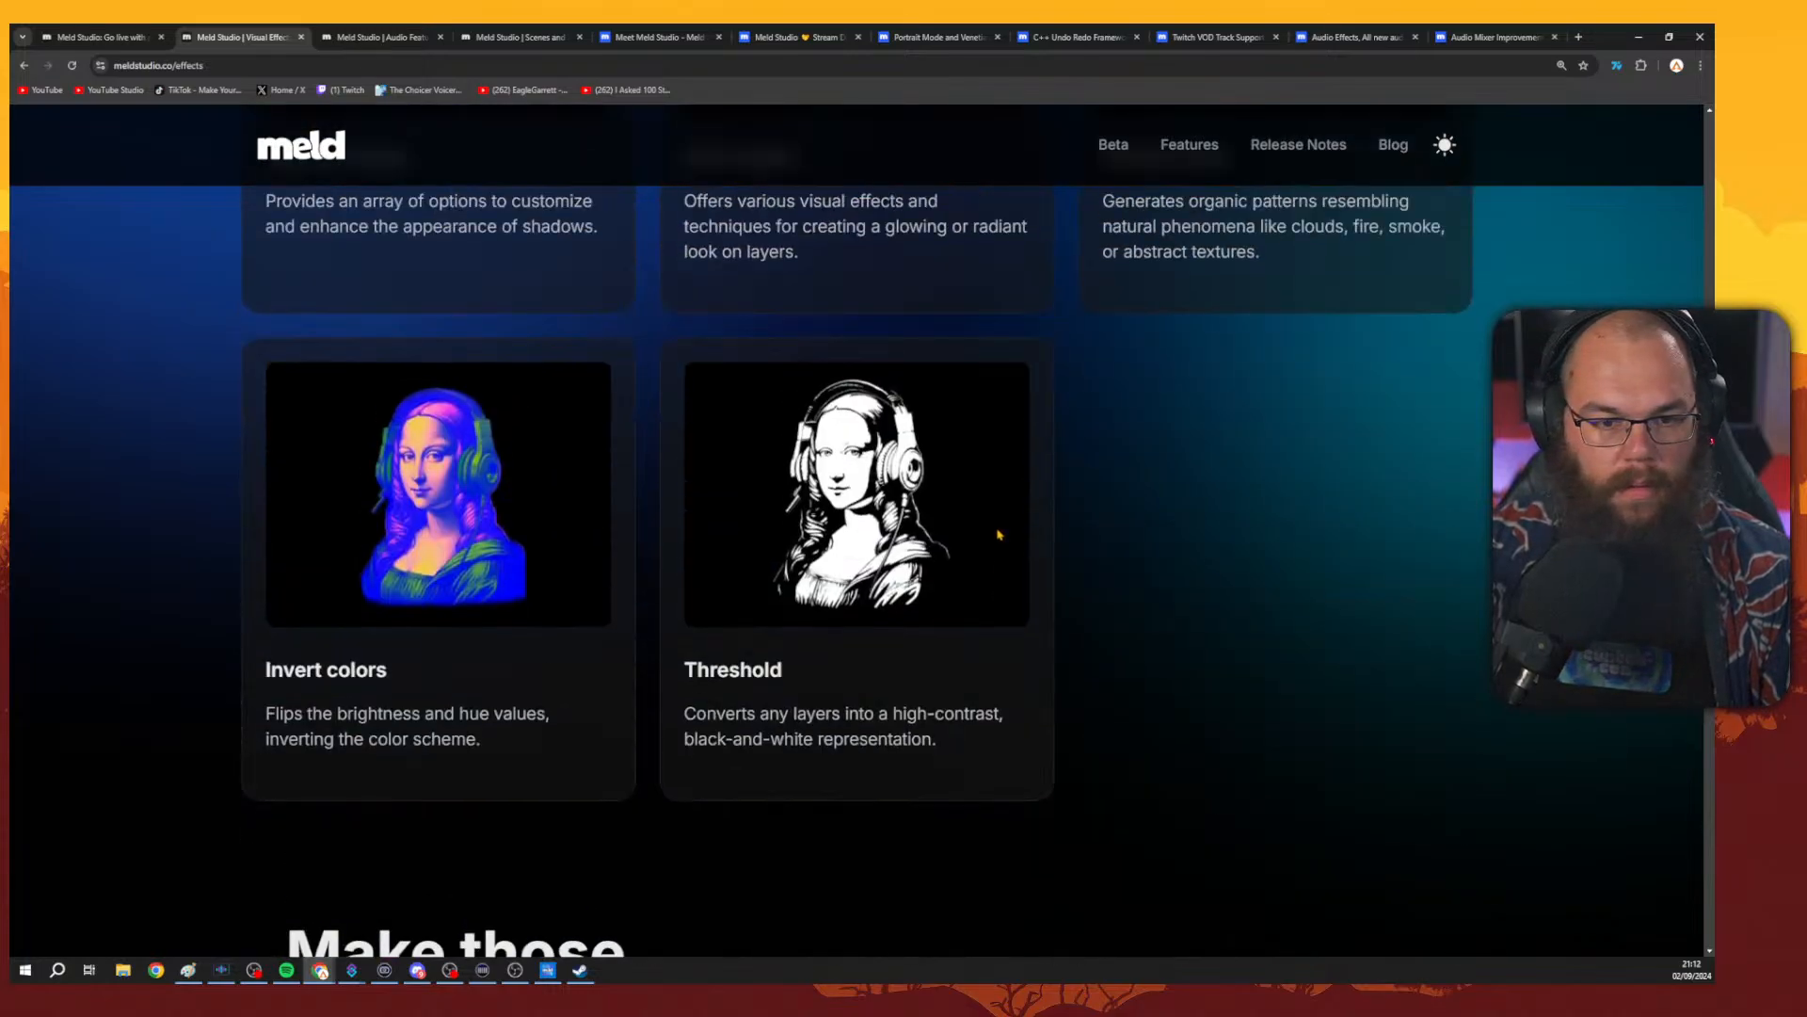
scroll(1000, 534, "up", 20)
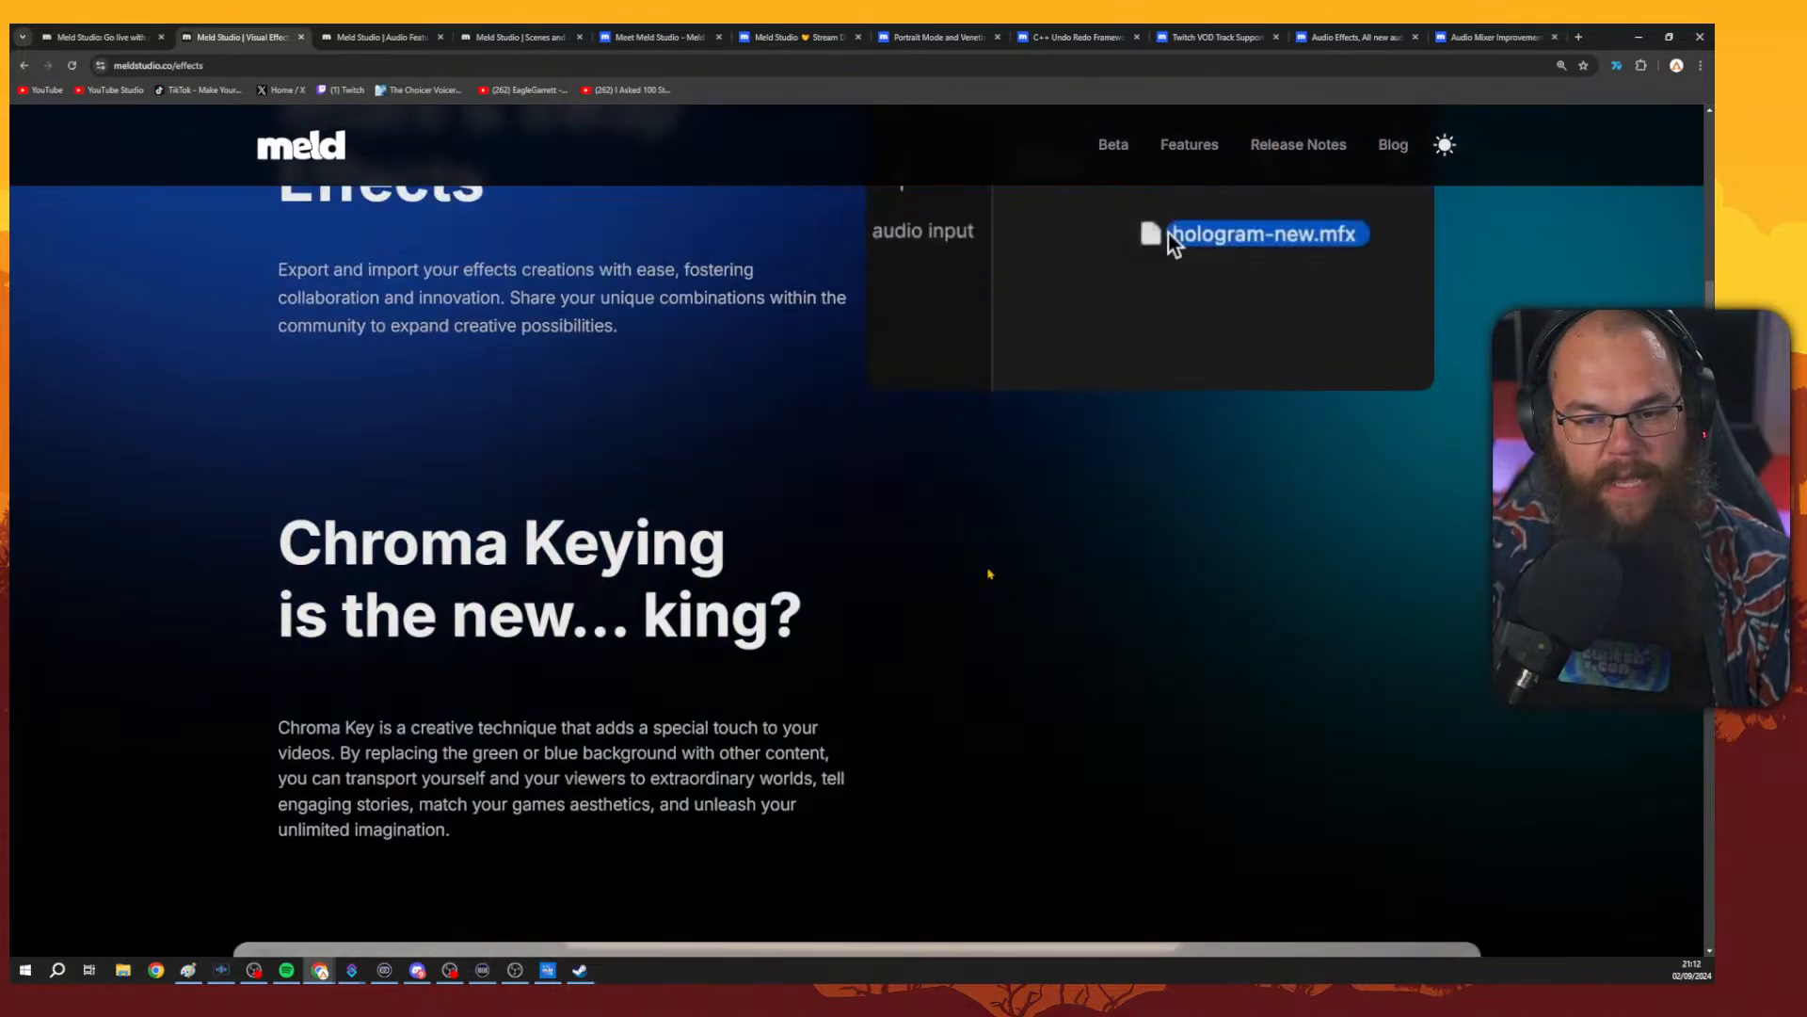
scroll(982, 675, "up", 4)
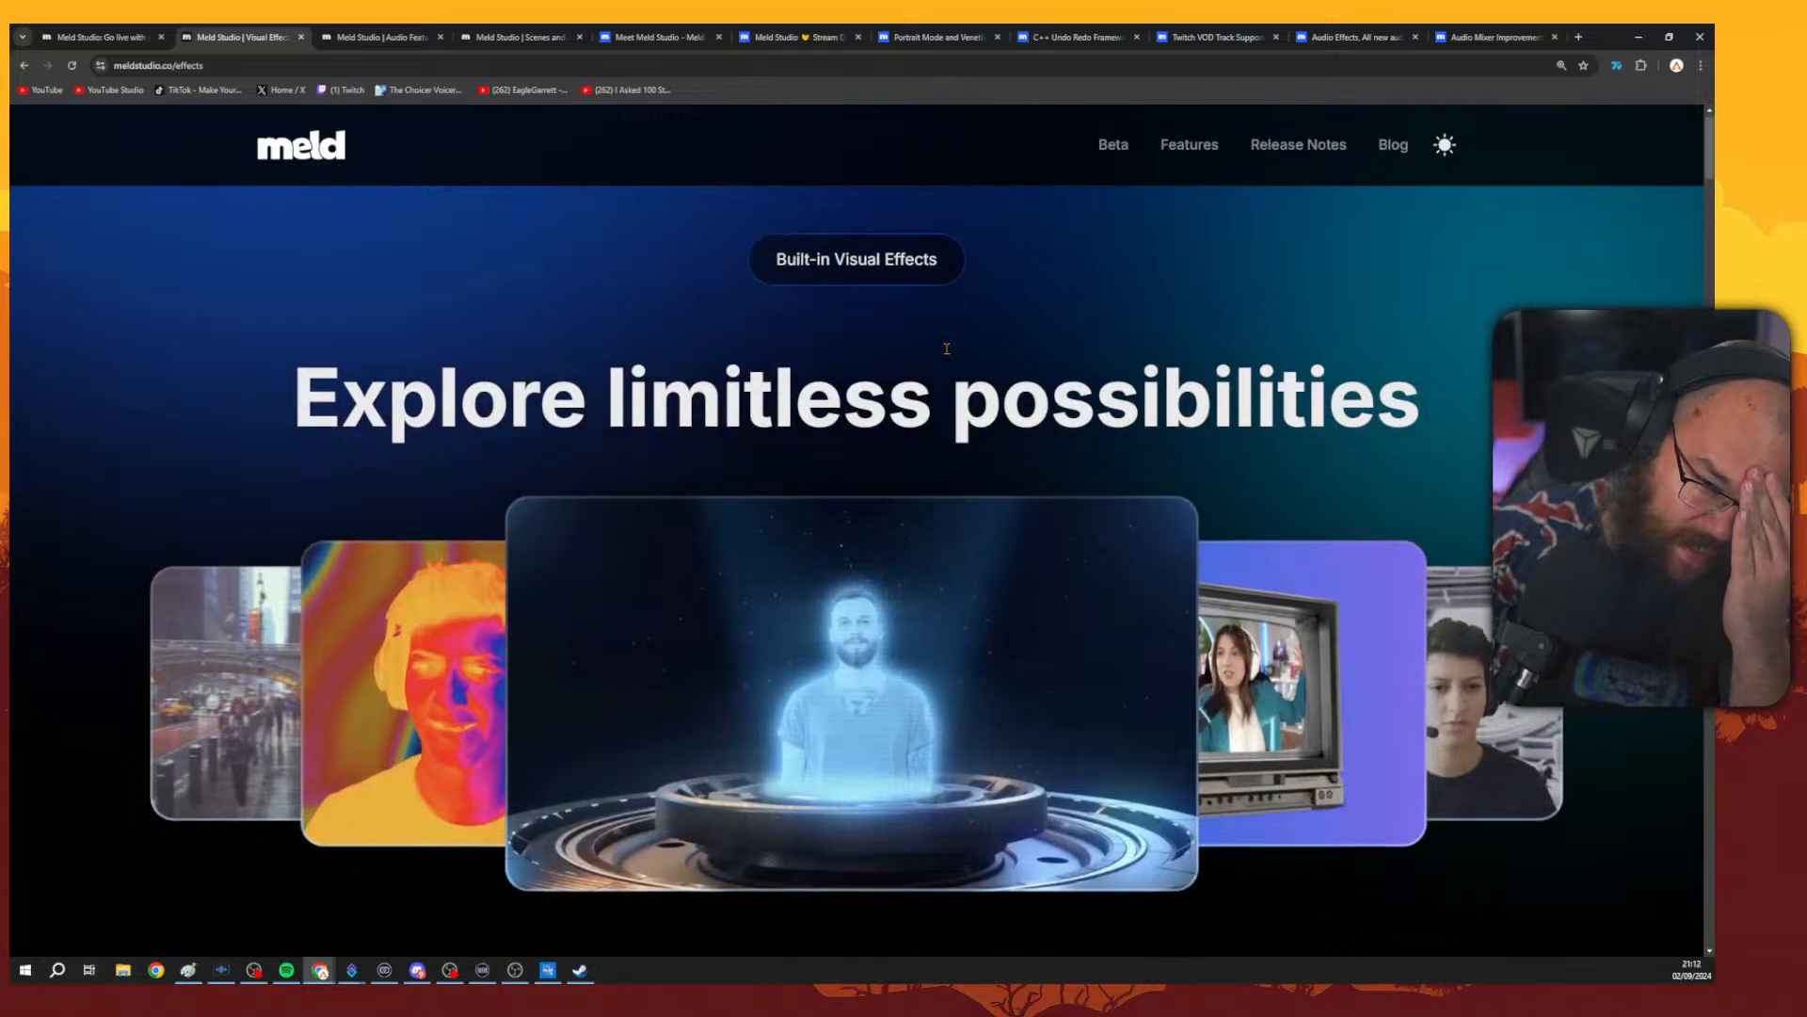
Open the audio features page and scroll through its sections.
left_click(388, 39)
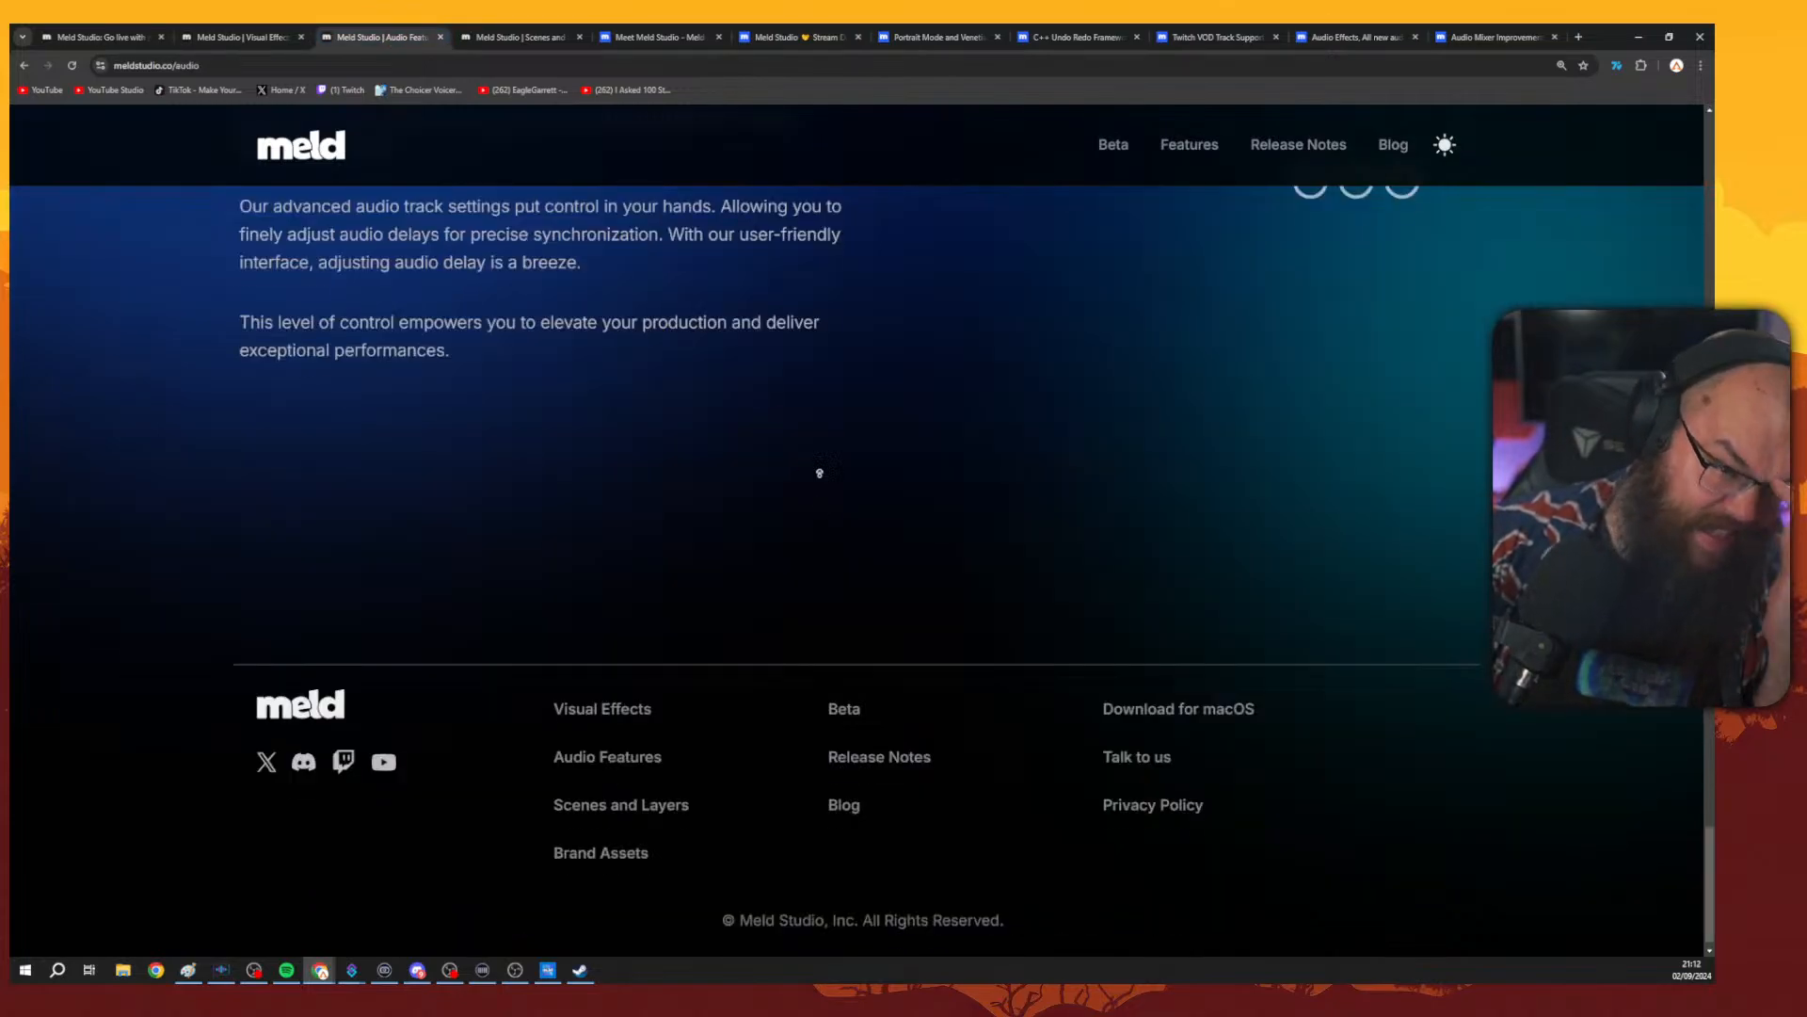
scroll(819, 473, "up", 15)
scroll(883, 250, "down", 2)
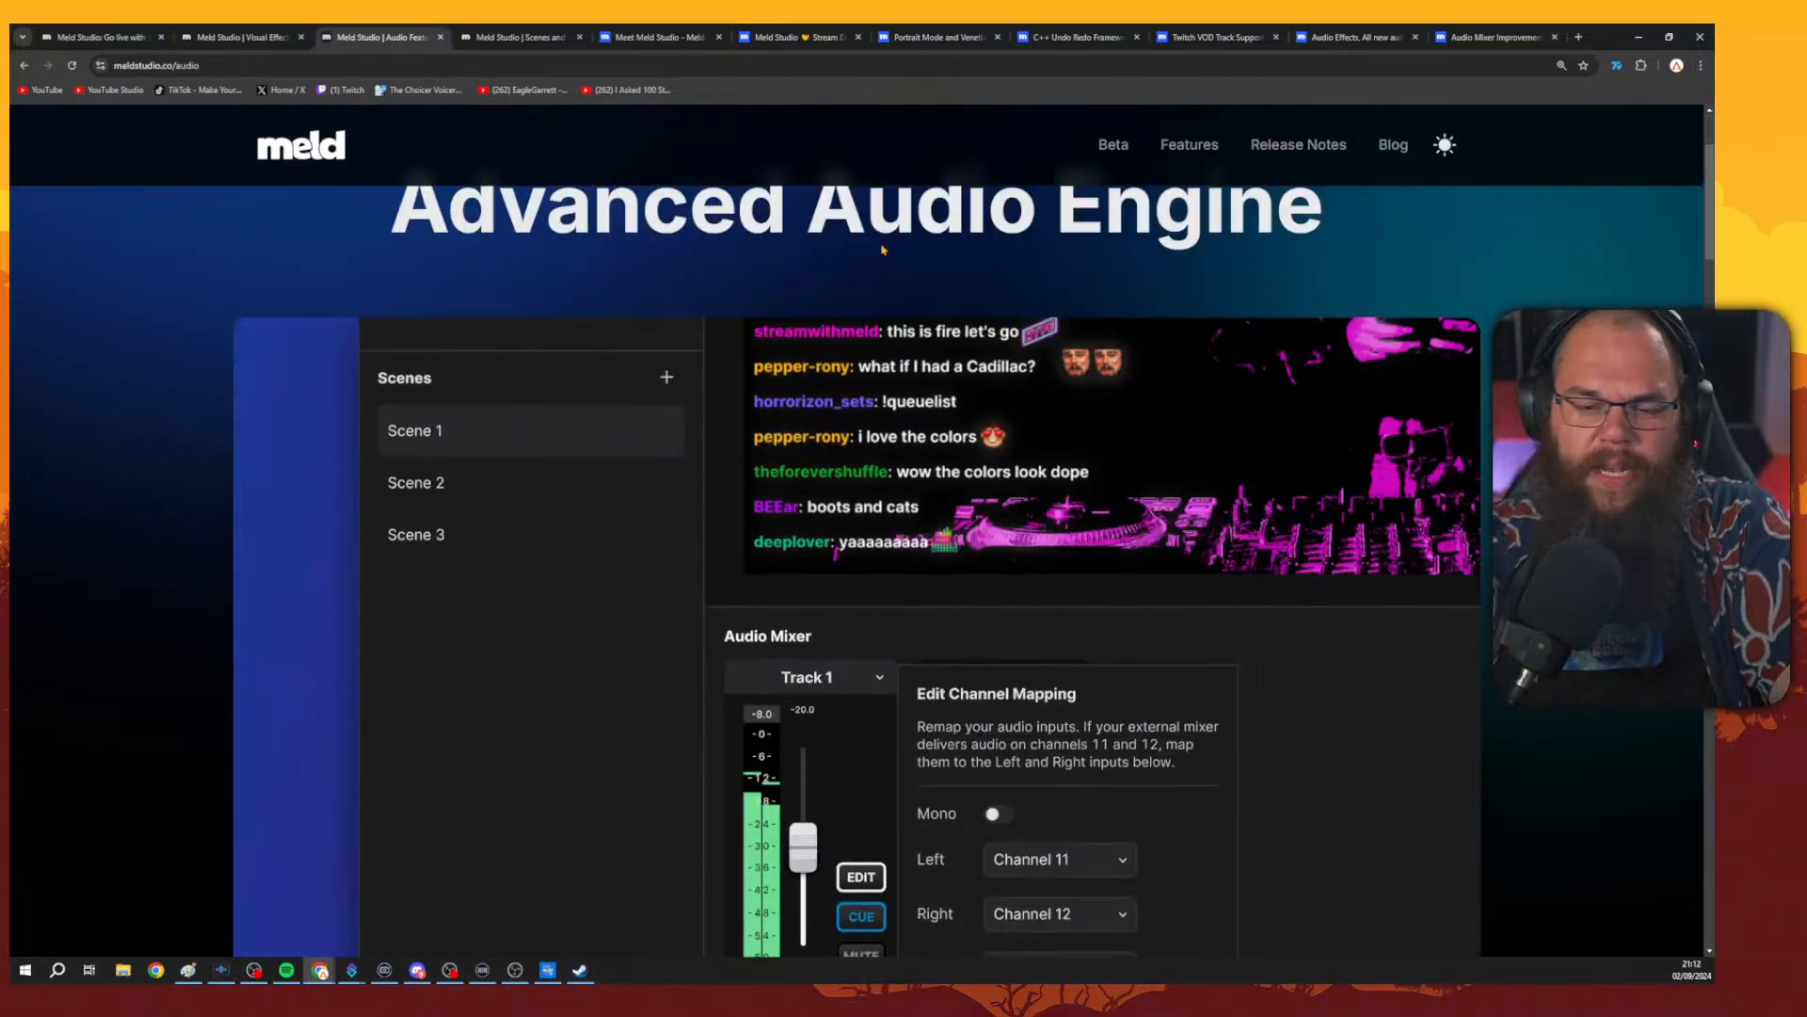
scroll(883, 250, "down", 2)
scroll(1224, 364, "down", 15)
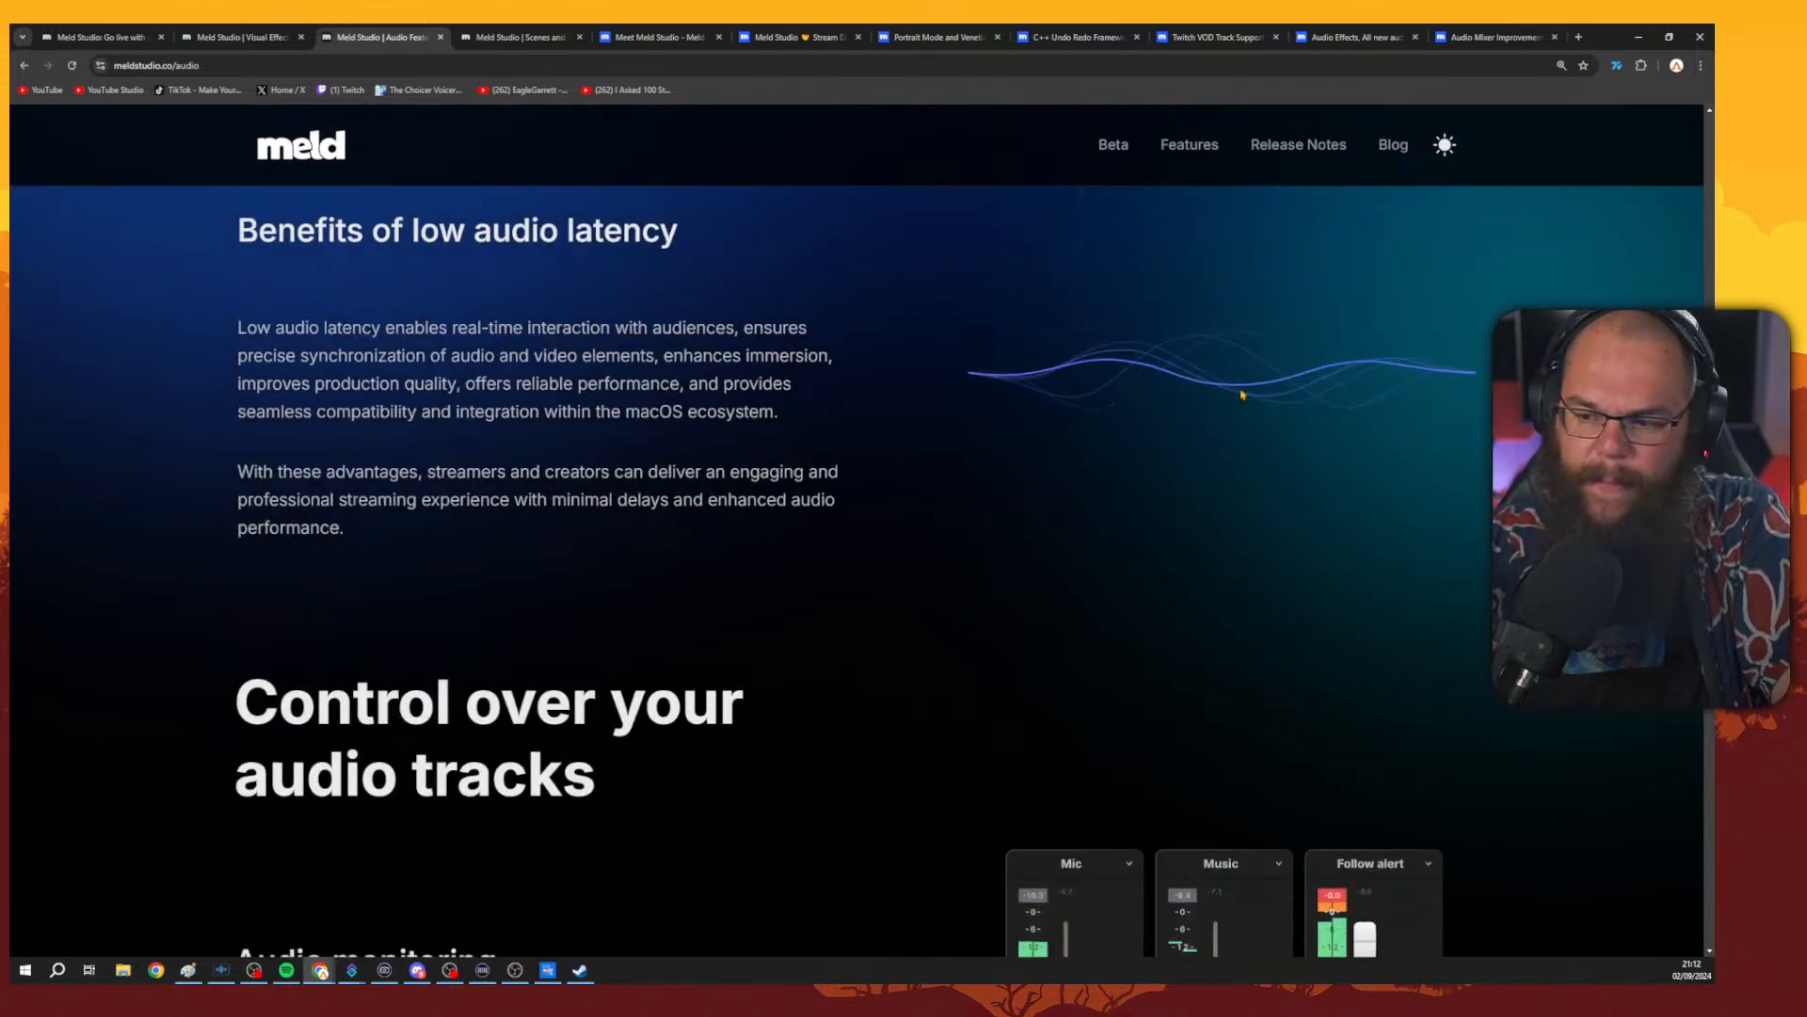
scroll(1211, 553, "down", 4)
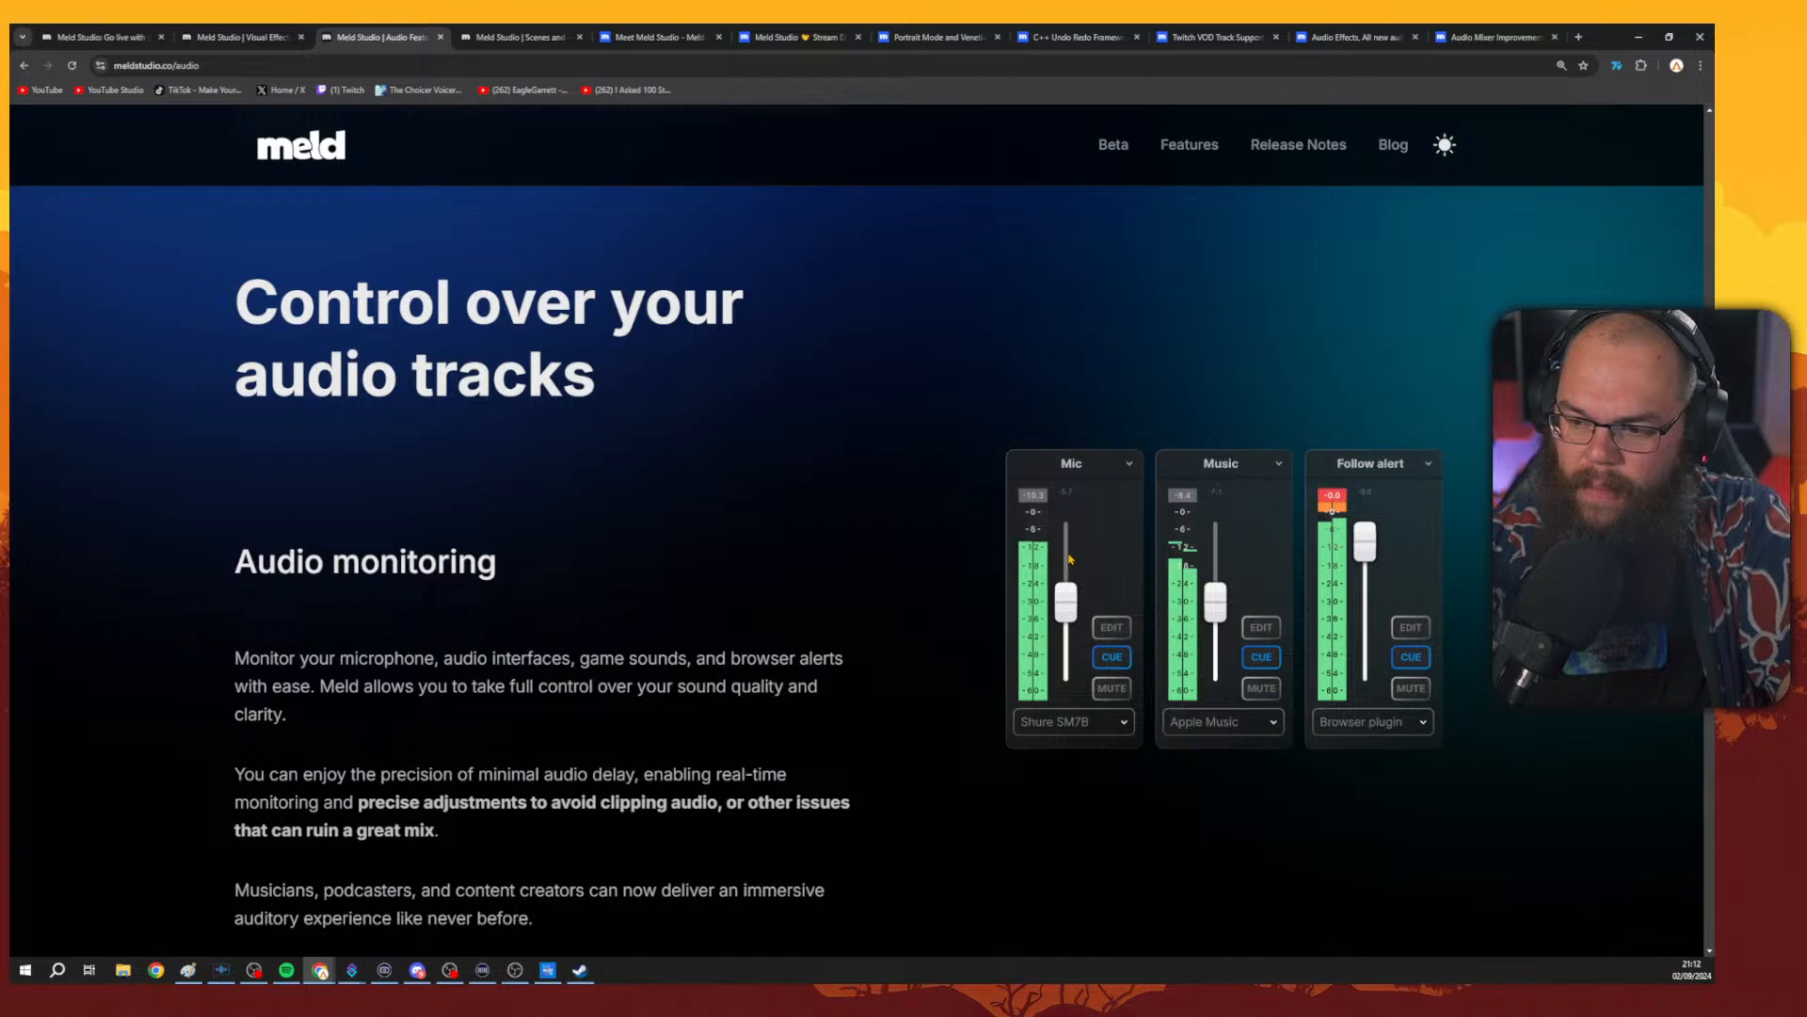
scroll(1069, 565, "down", 8)
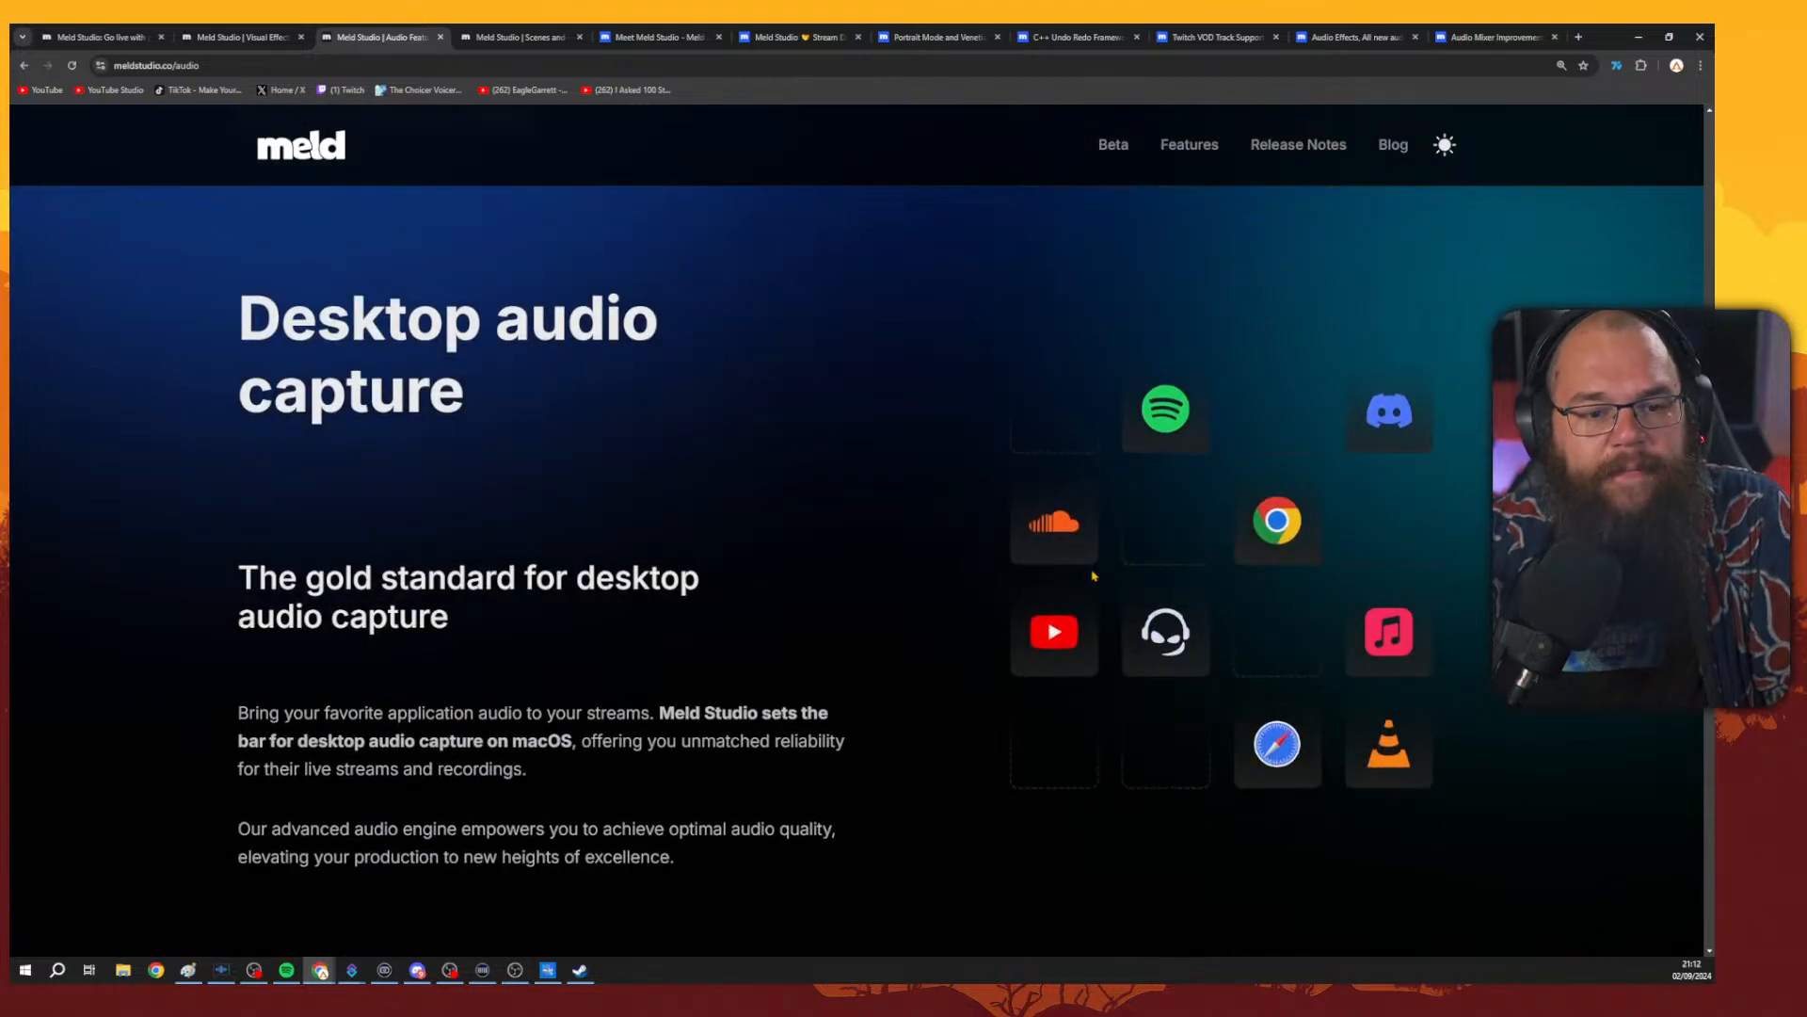
scroll(1094, 575, "down", 1)
scroll(1462, 619, "down", 12)
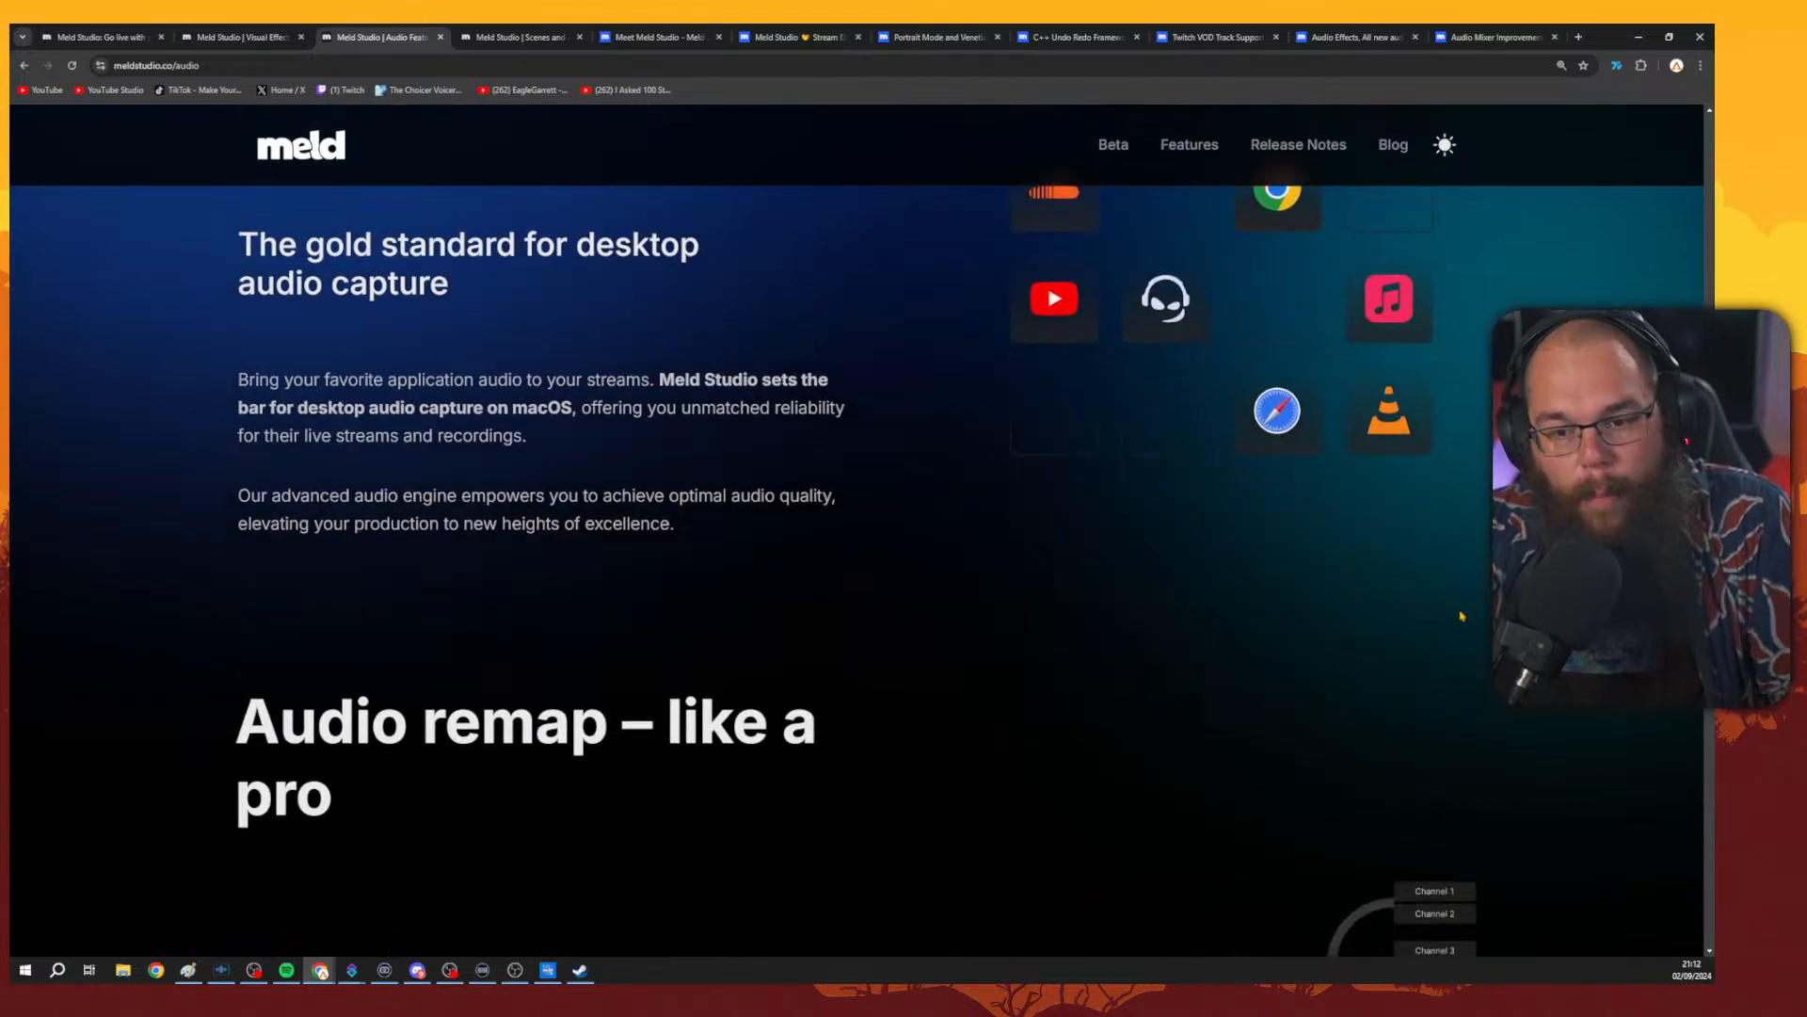
scroll(1482, 583, "down", 8)
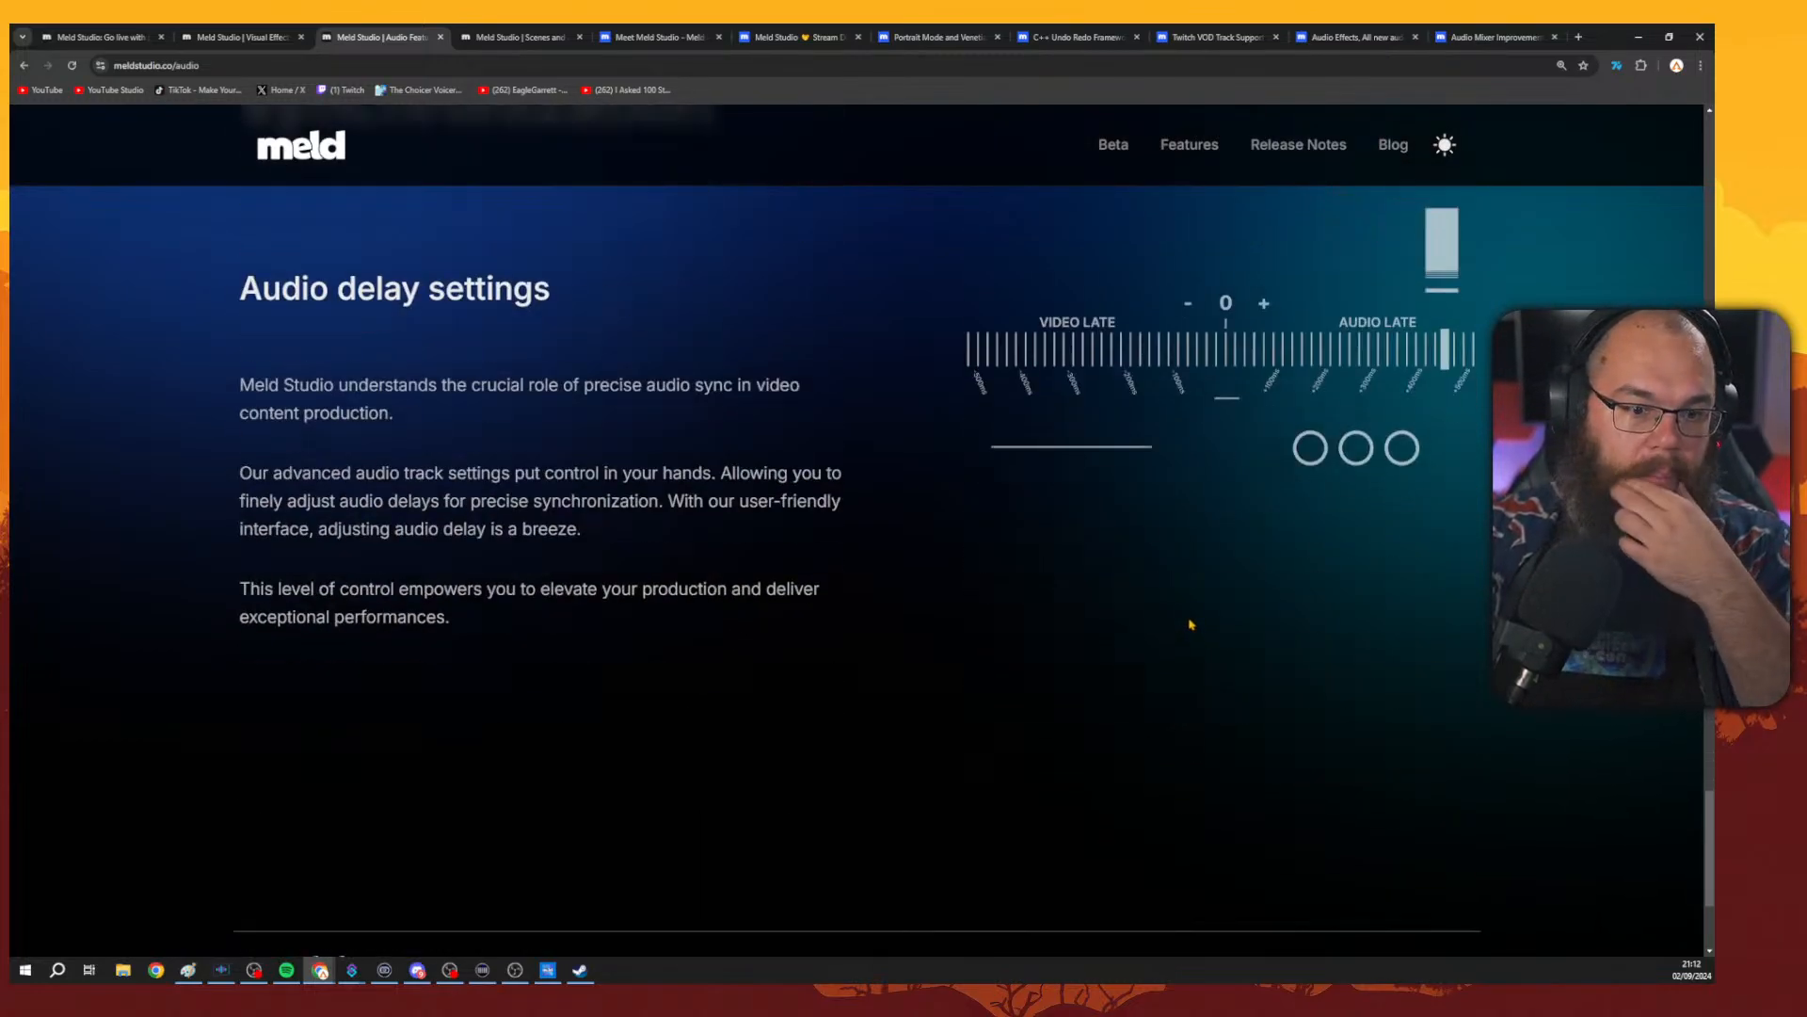
scroll(1181, 624, "up", 20)
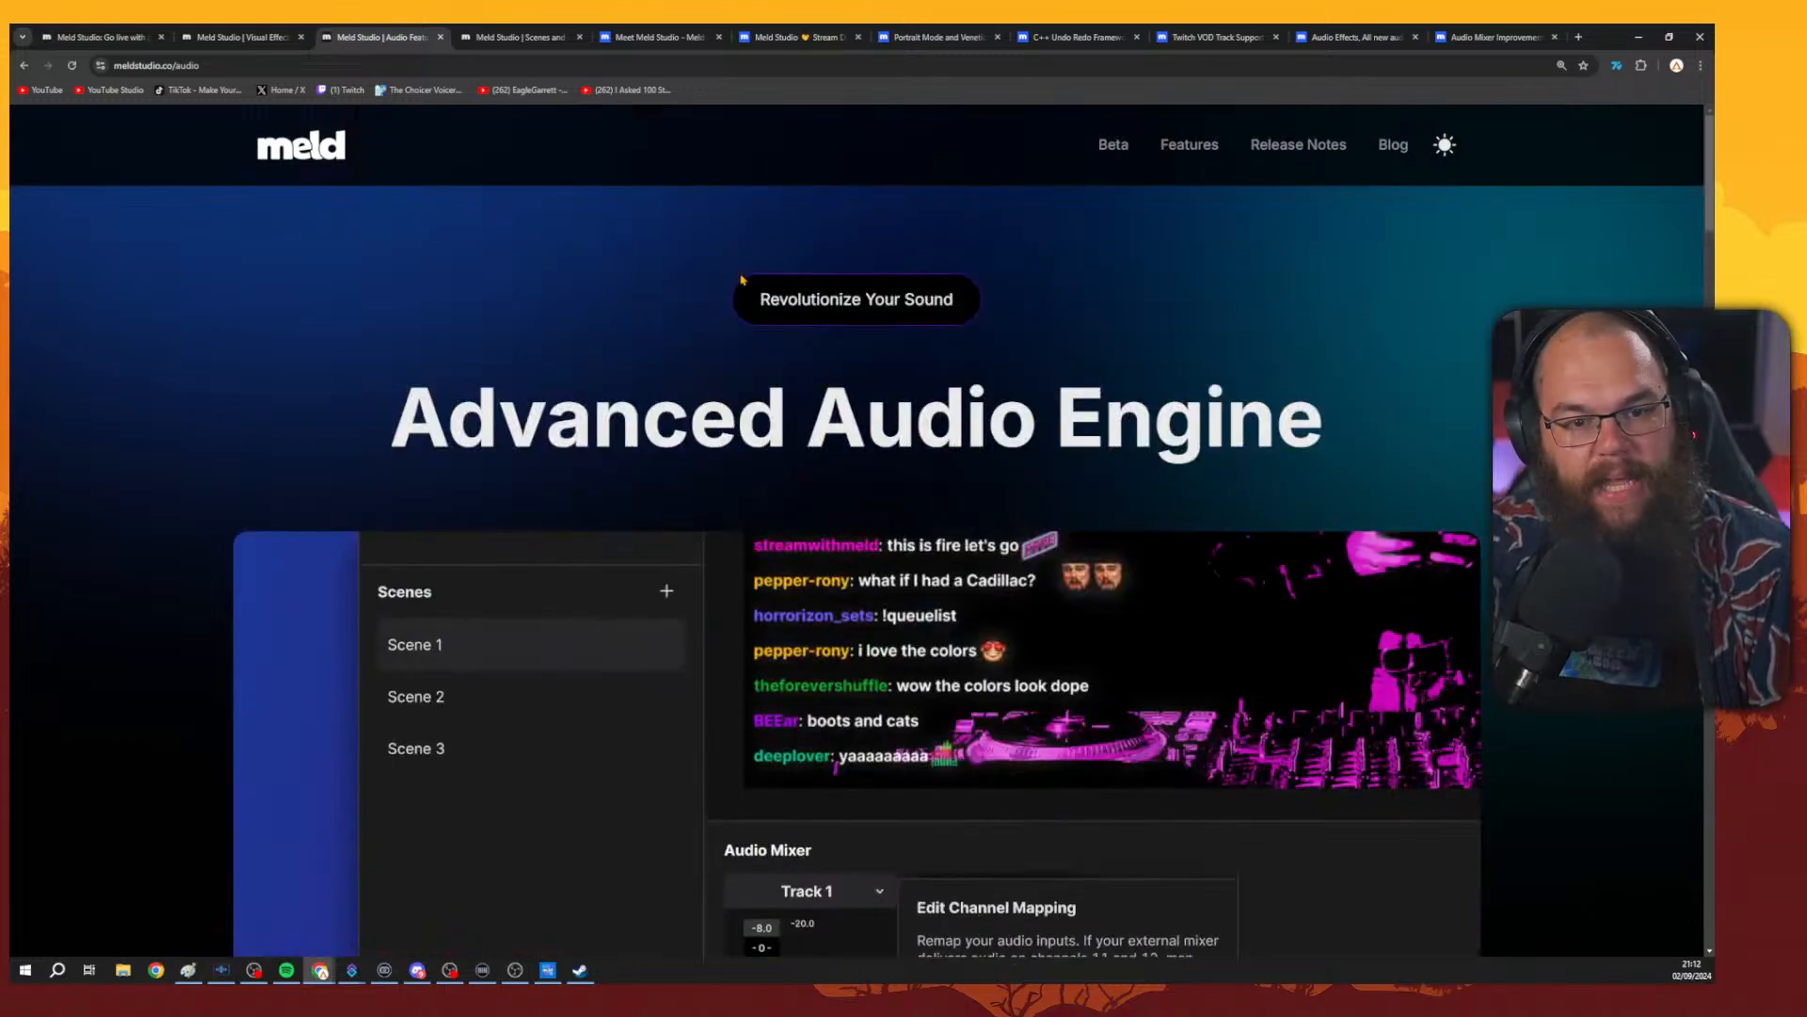
Open the scenes and layers page and scroll through its layer types and scene editor.
left_click(482, 33)
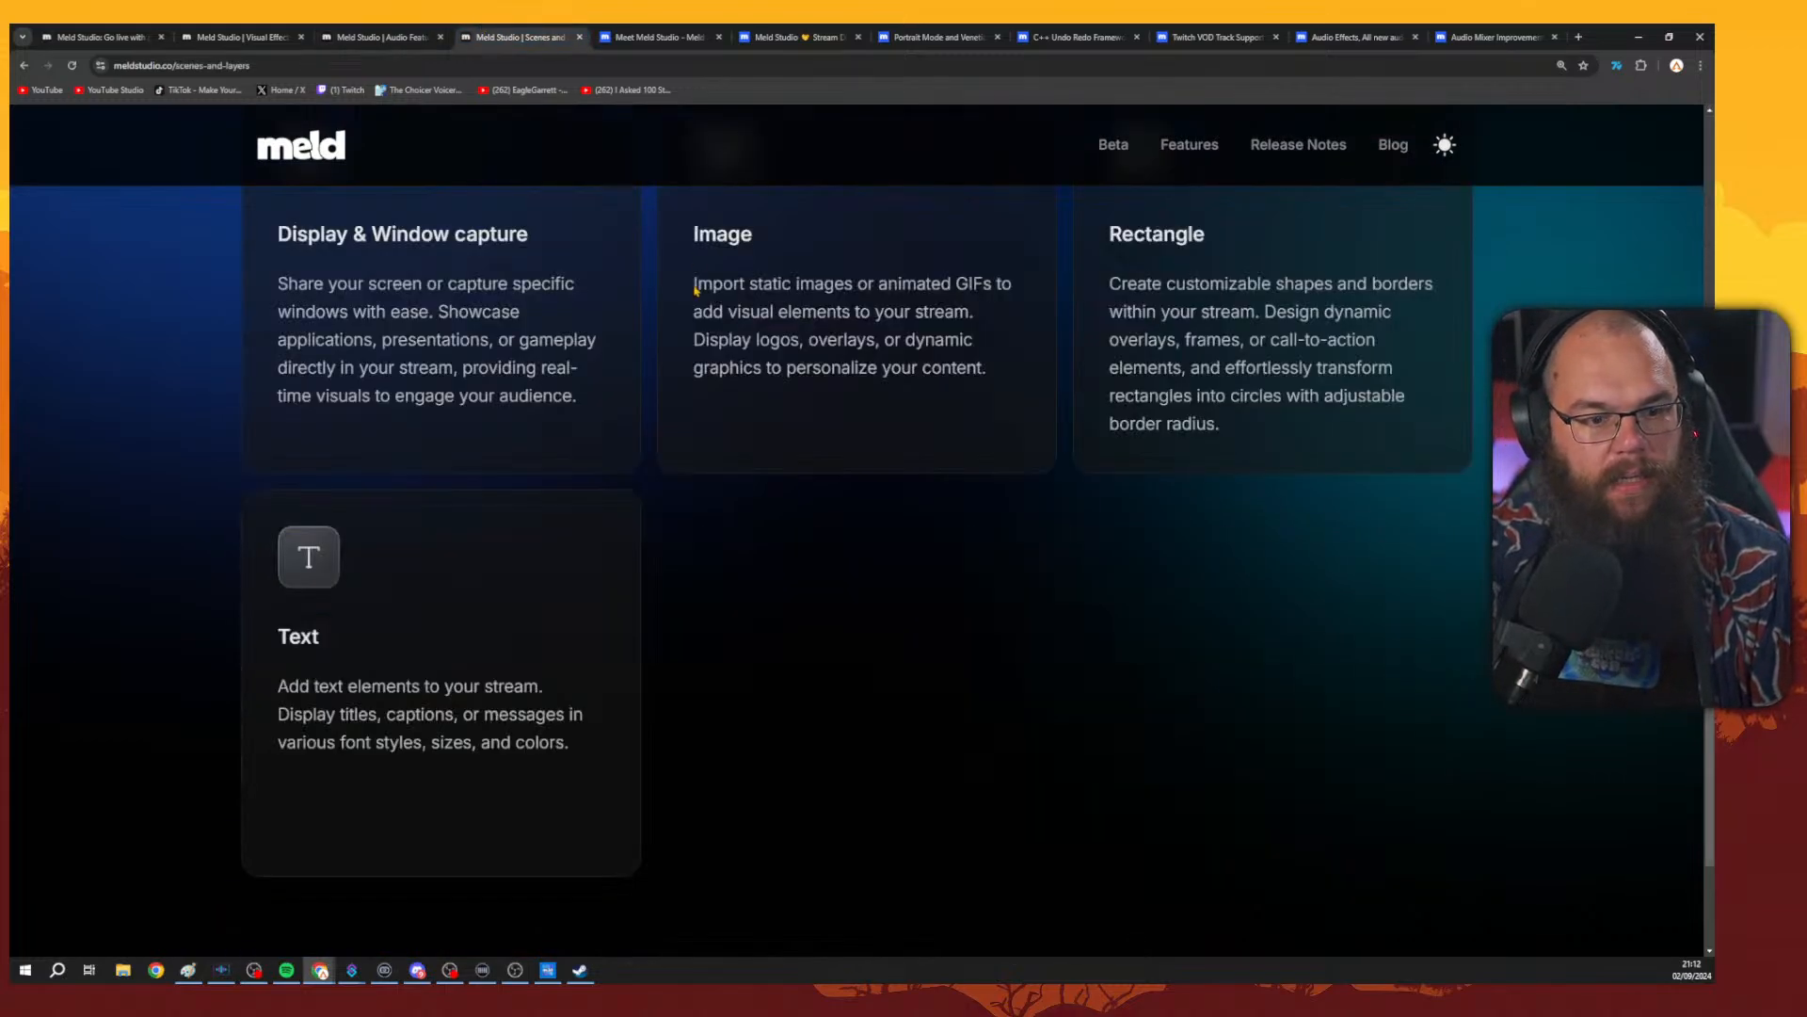
scroll(908, 686, "up", 7)
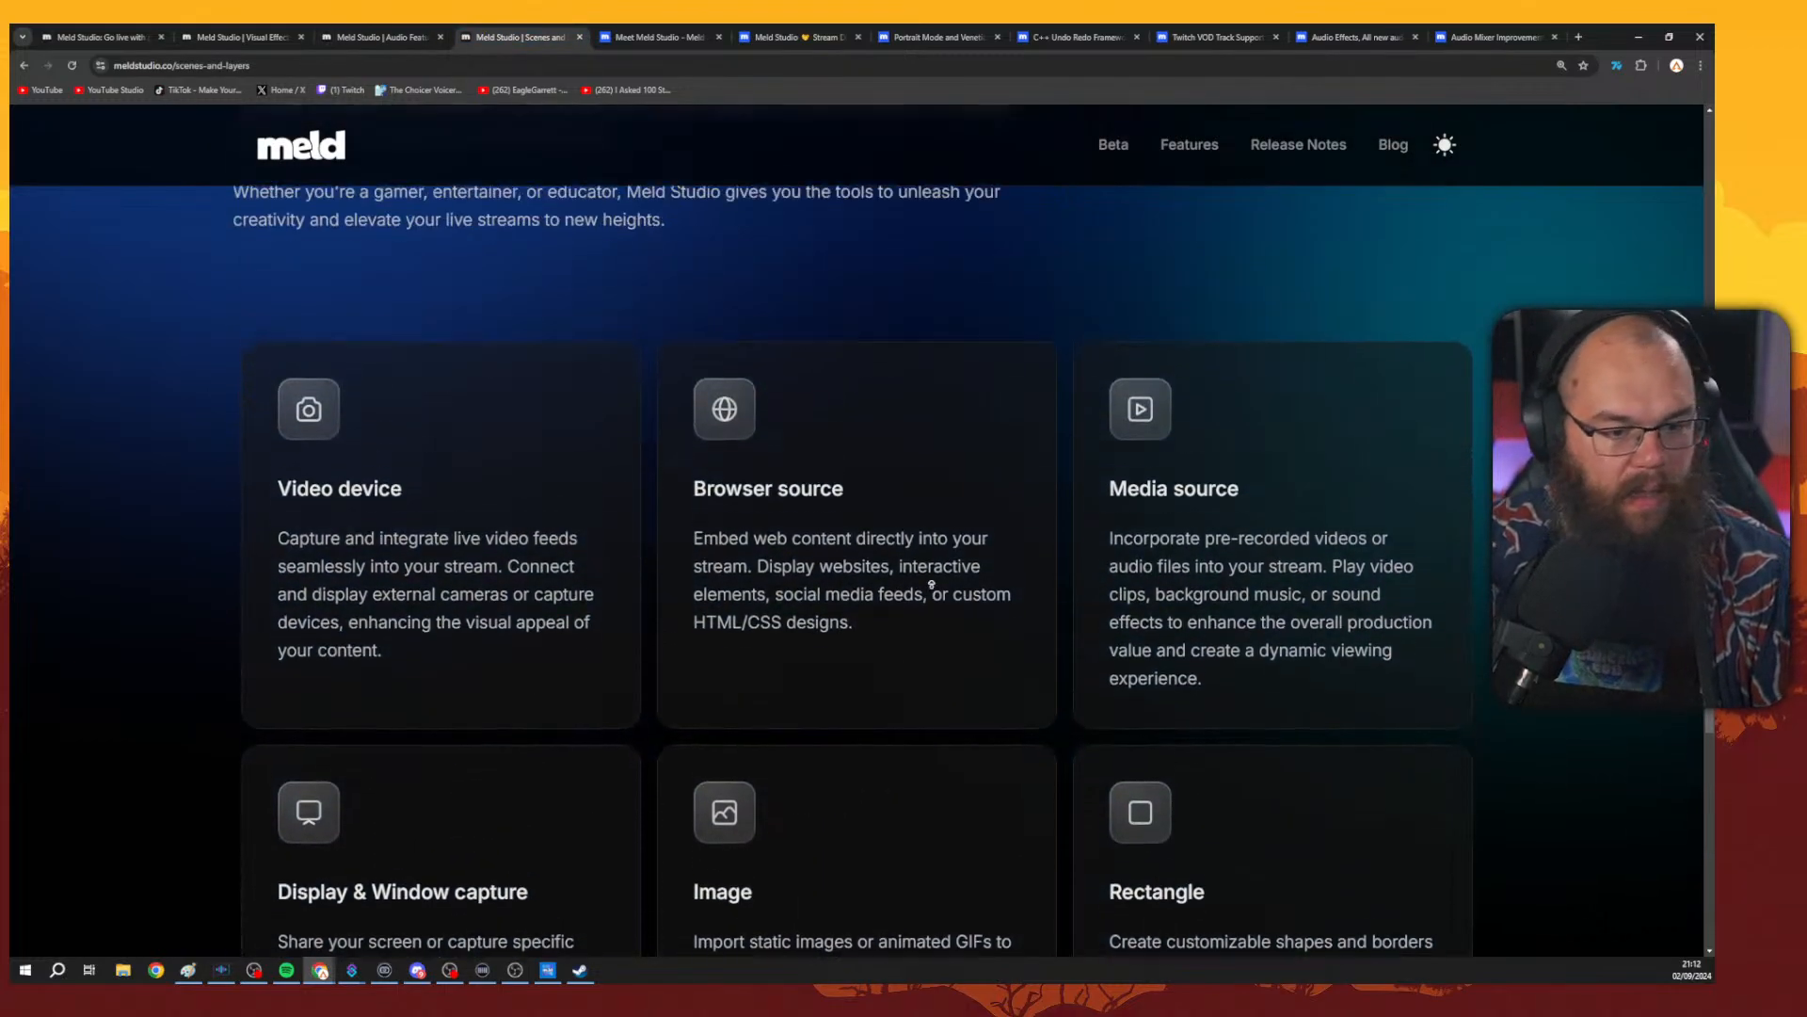
scroll(932, 584, "up", 10)
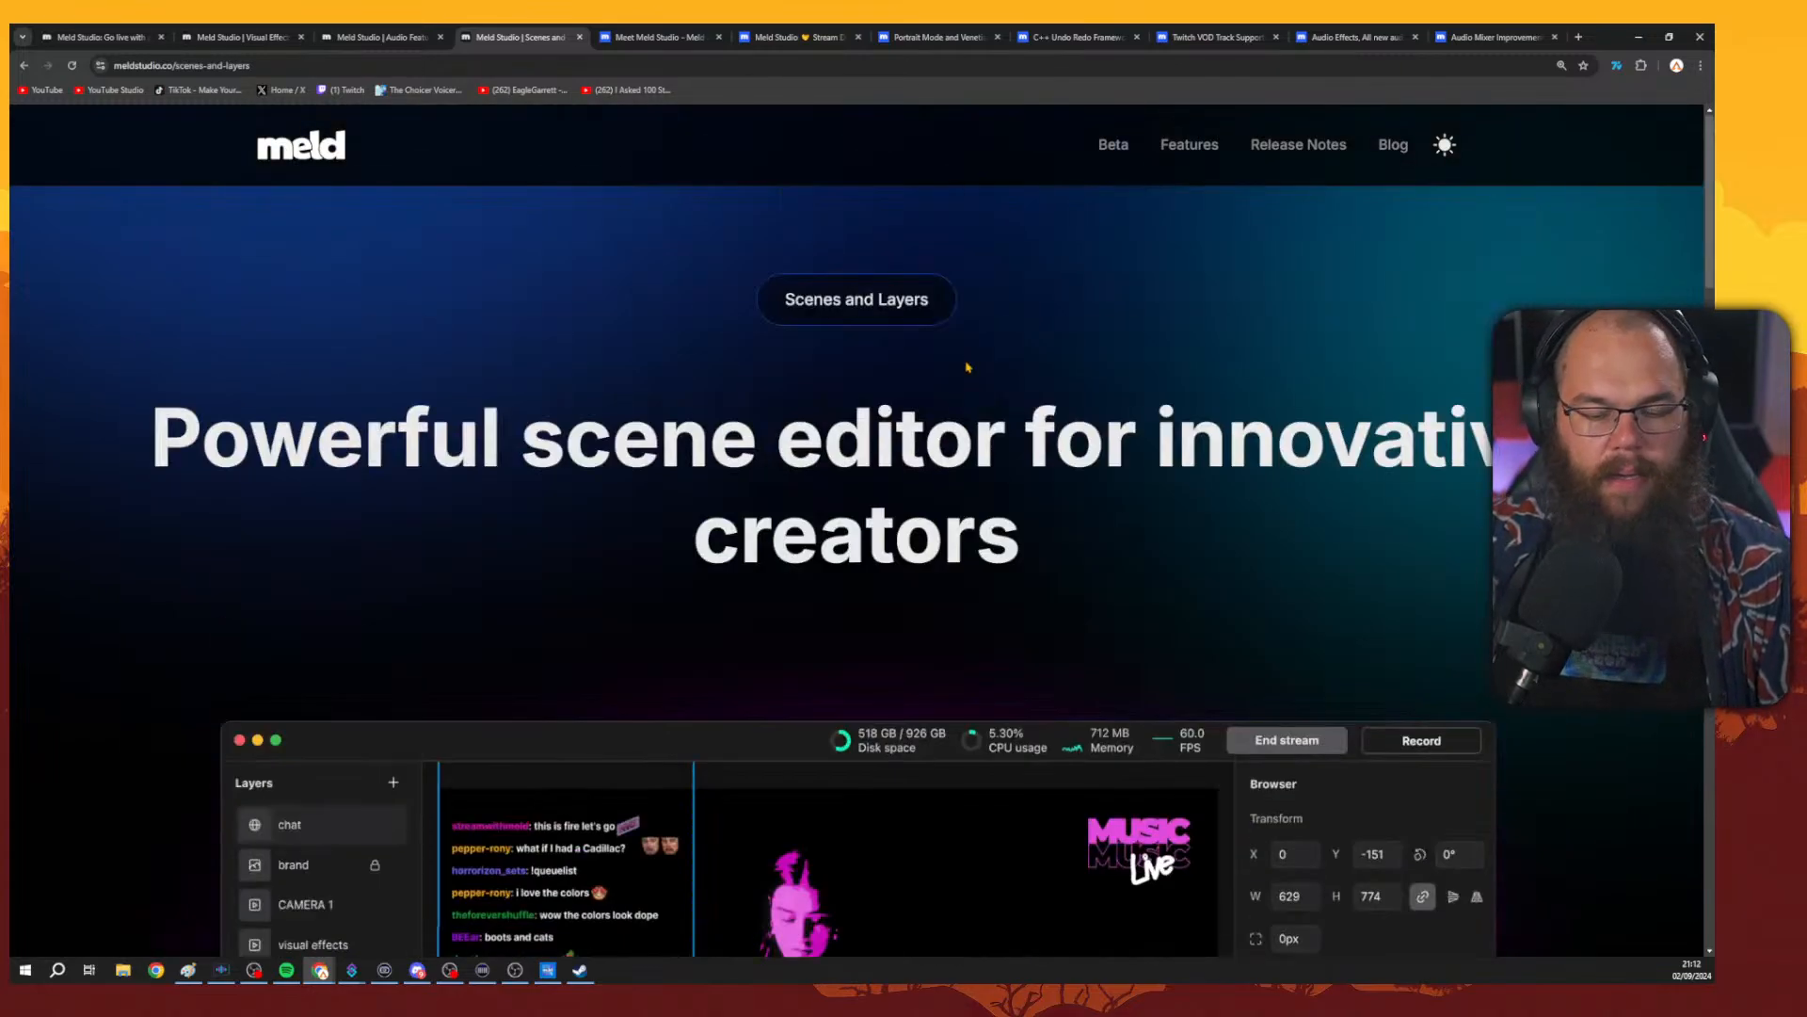
scroll(998, 386, "down", 5)
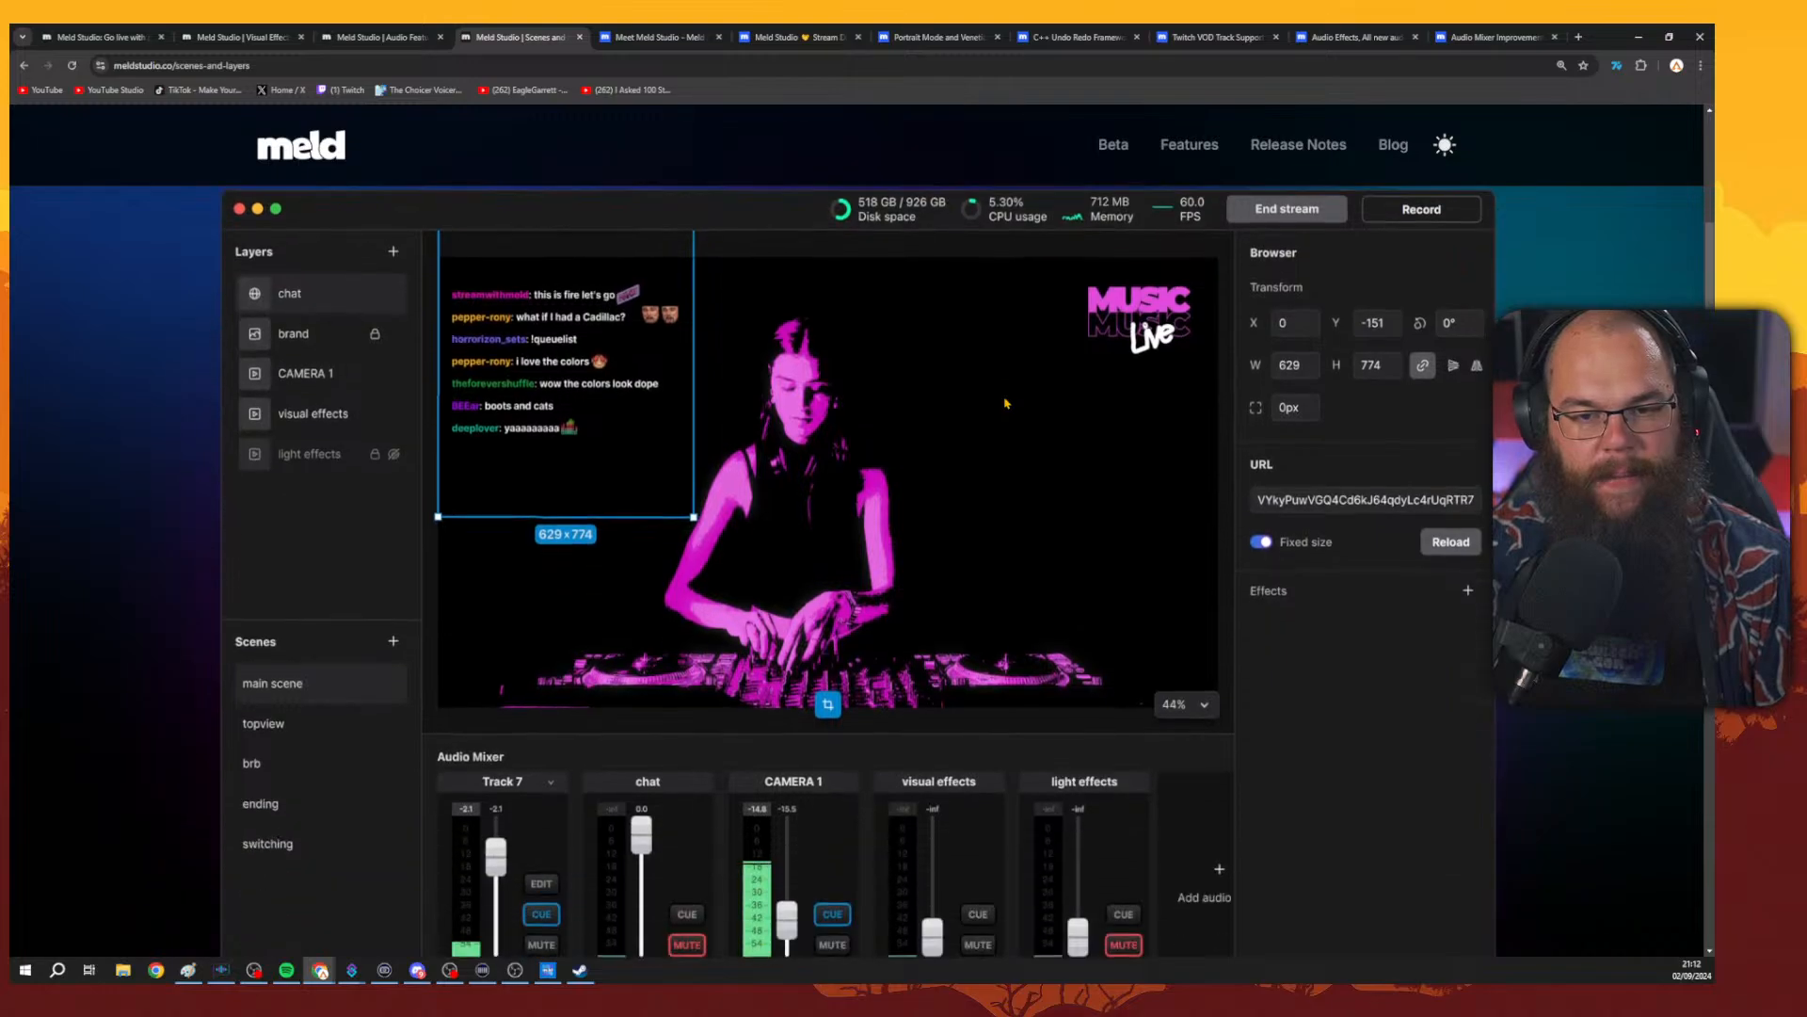
scroll(1007, 403, "up", 3)
scroll(1146, 475, "up", 3)
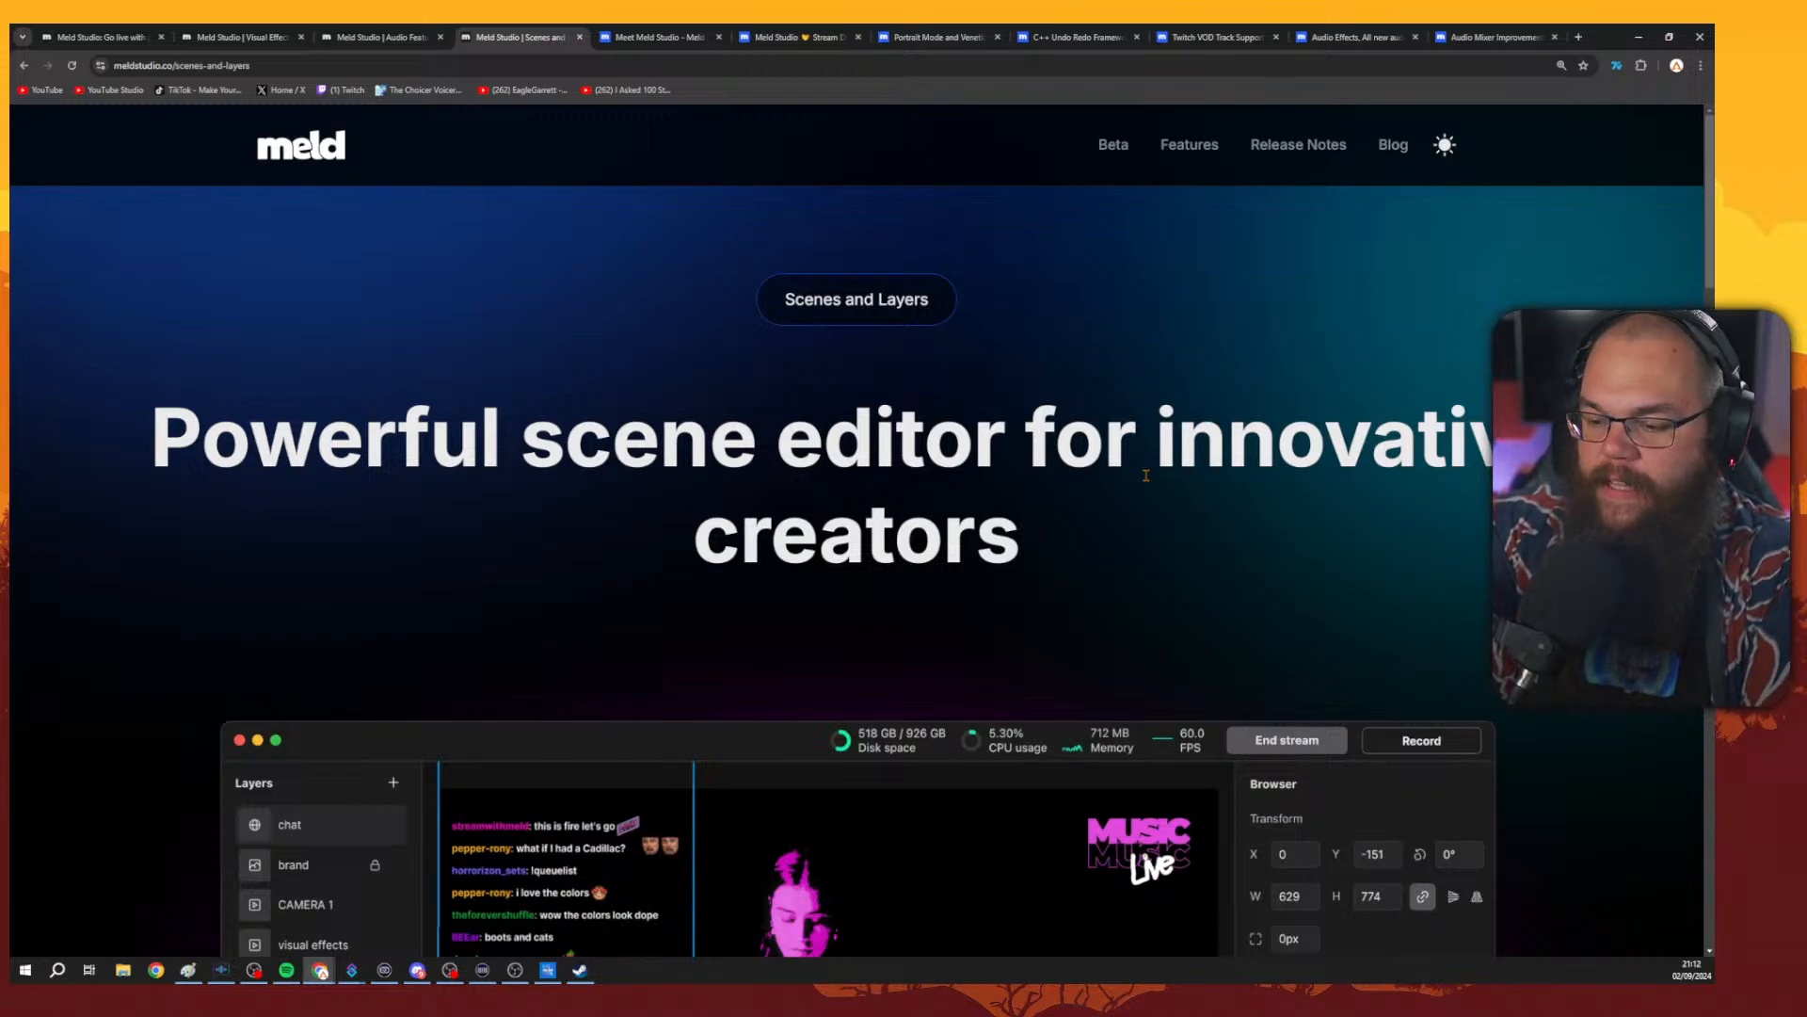
Open the Meld Studio home page and scroll through its overview.
left_click(100, 38)
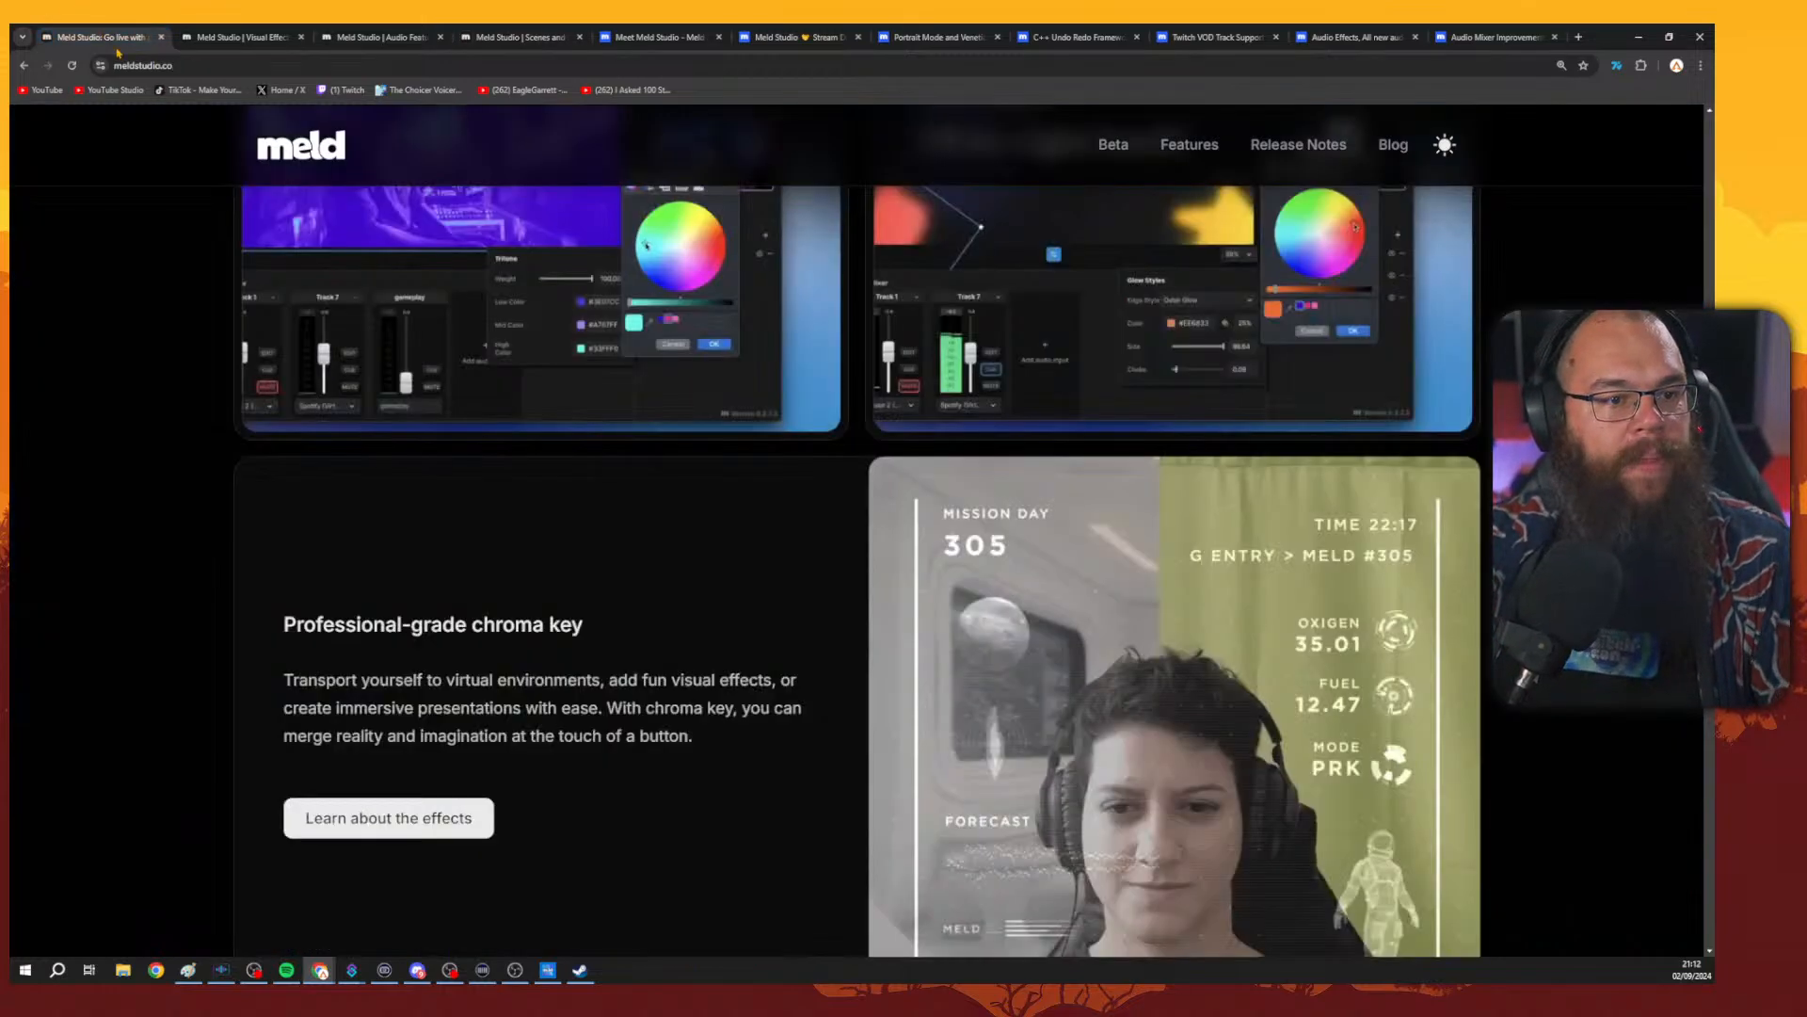
scroll(1057, 595, "up", 4)
middle_click(1057, 596)
scroll(960, 314, "up", 2)
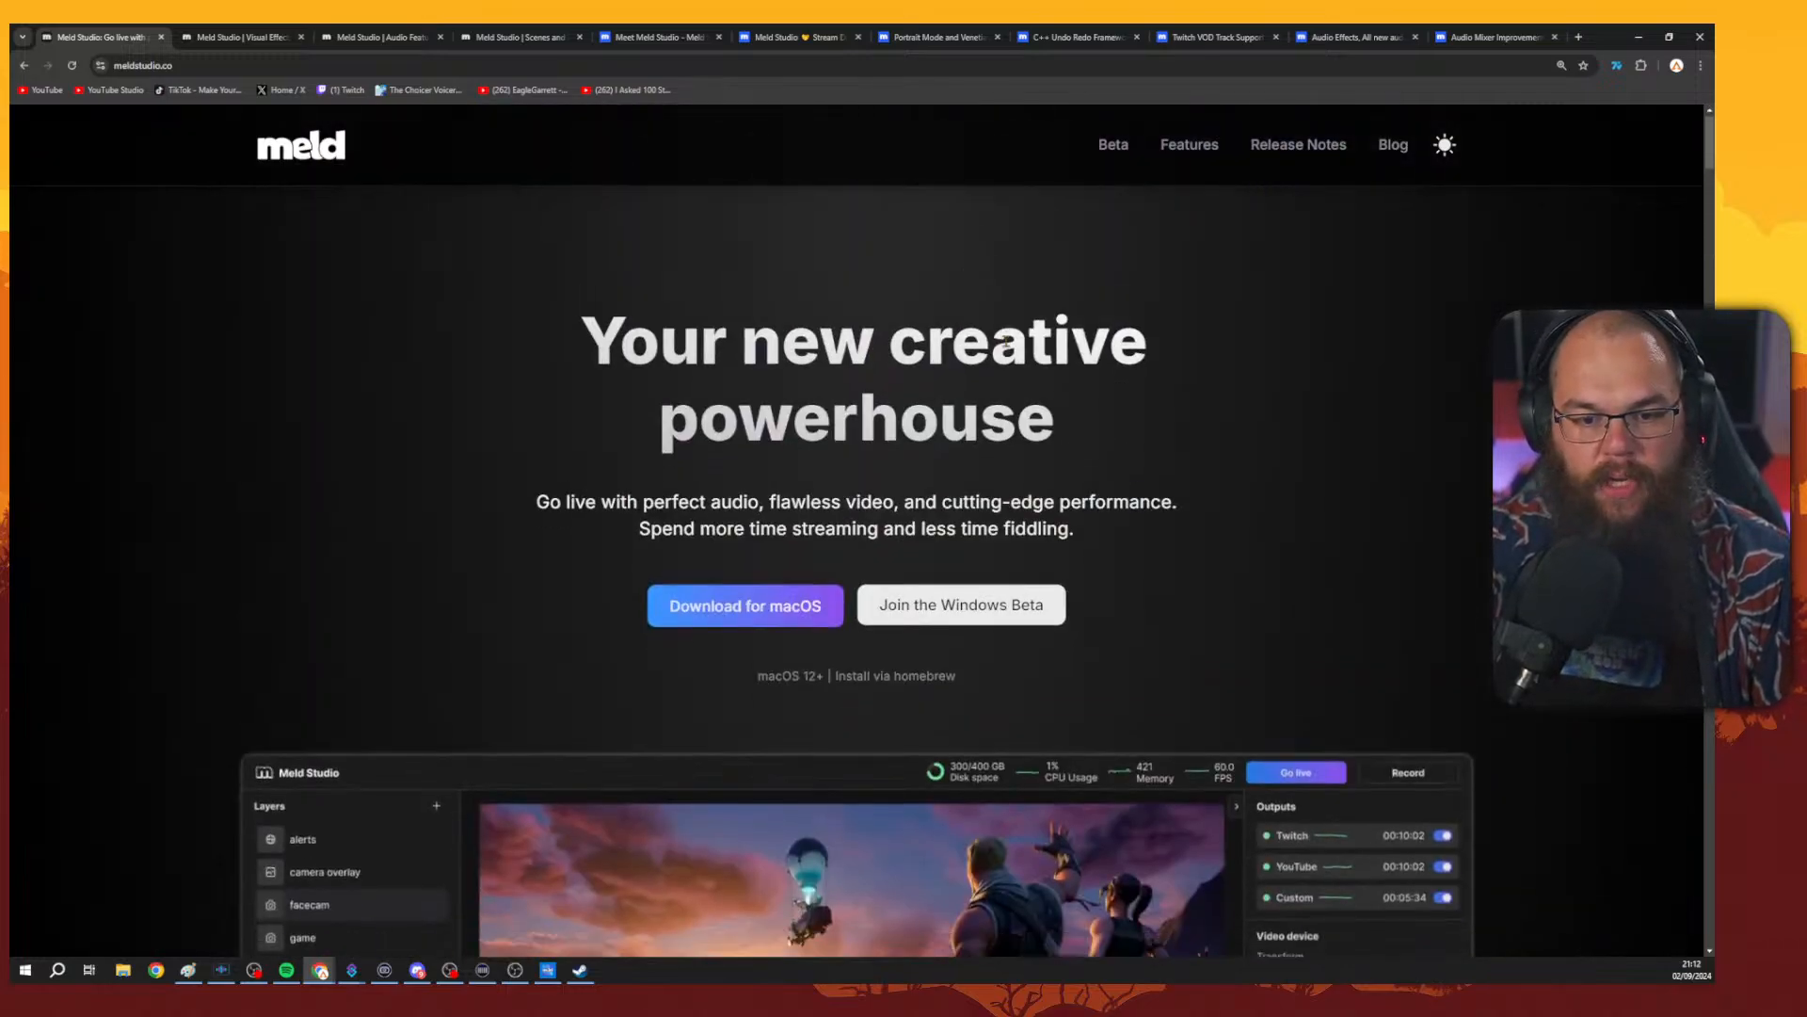
scroll(1139, 267, "down", 7)
scroll(1139, 266, "up", 2)
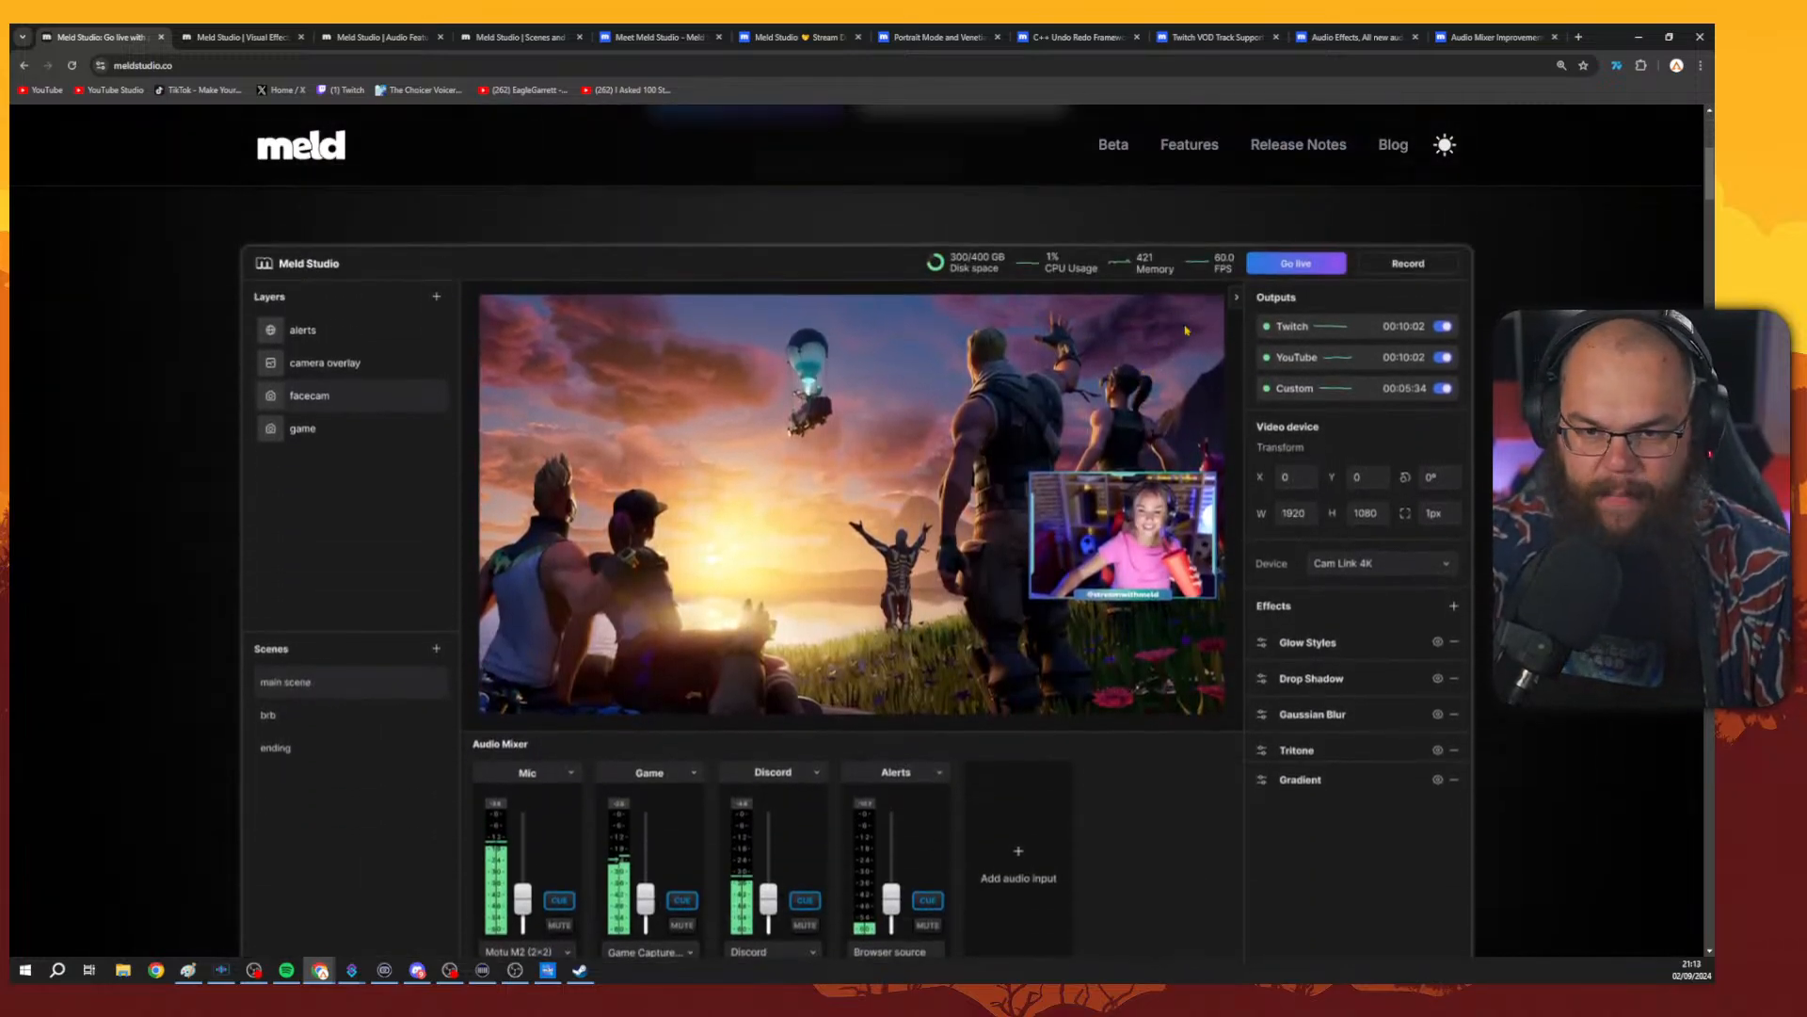
Examine the home page's hero section and app preview, zooming the page out and back in.
scroll(1208, 335, "down", 1)
scroll(1207, 335, "up", 1)
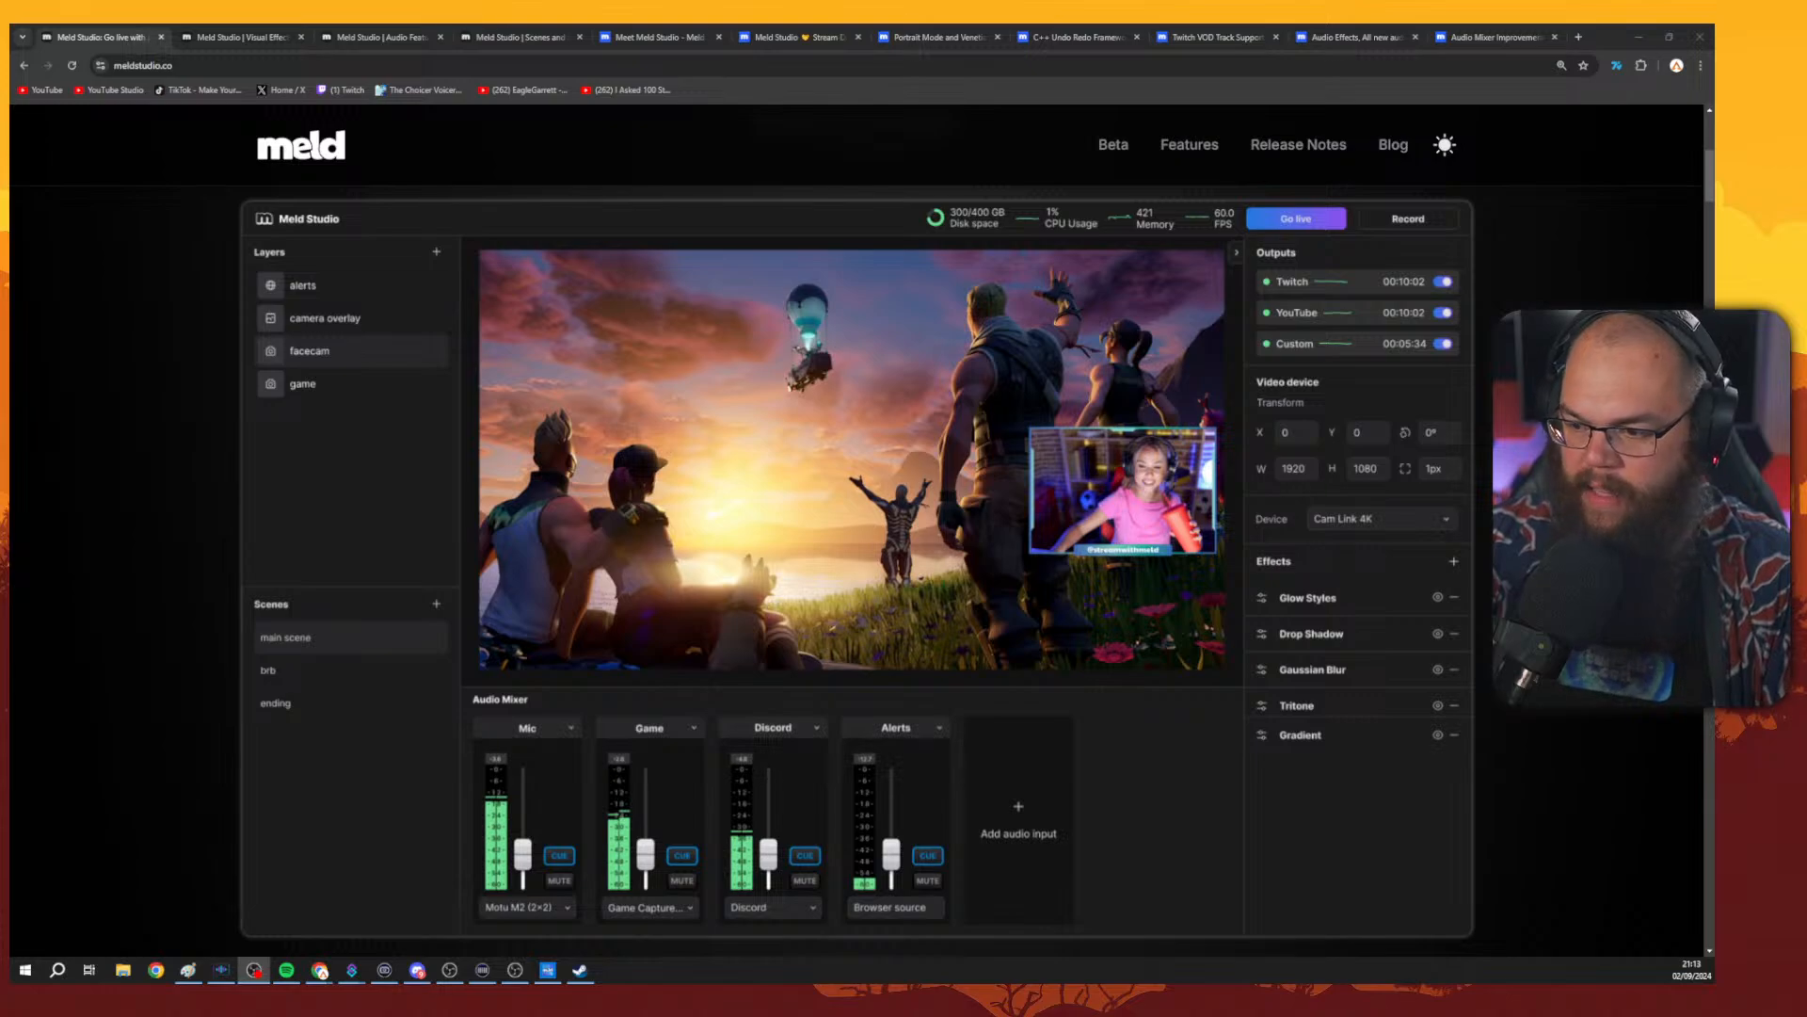
left_click(1610, 744)
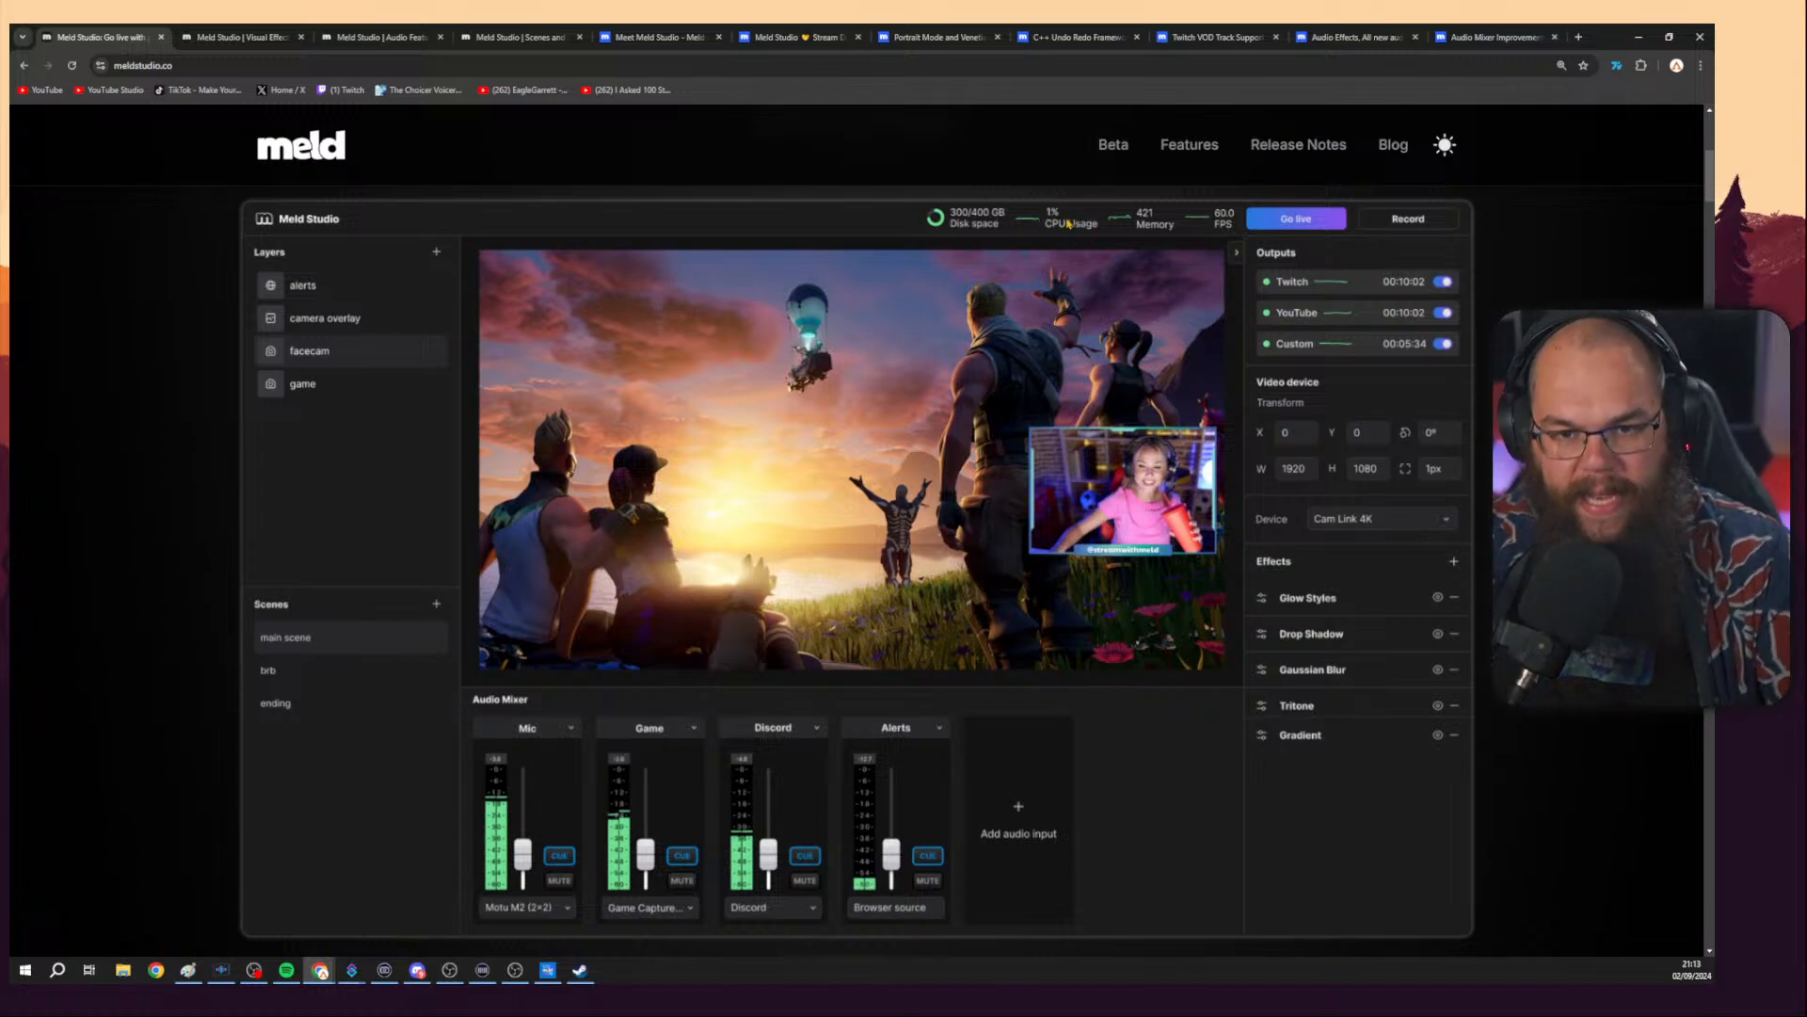
scroll(1070, 227, "up", 2)
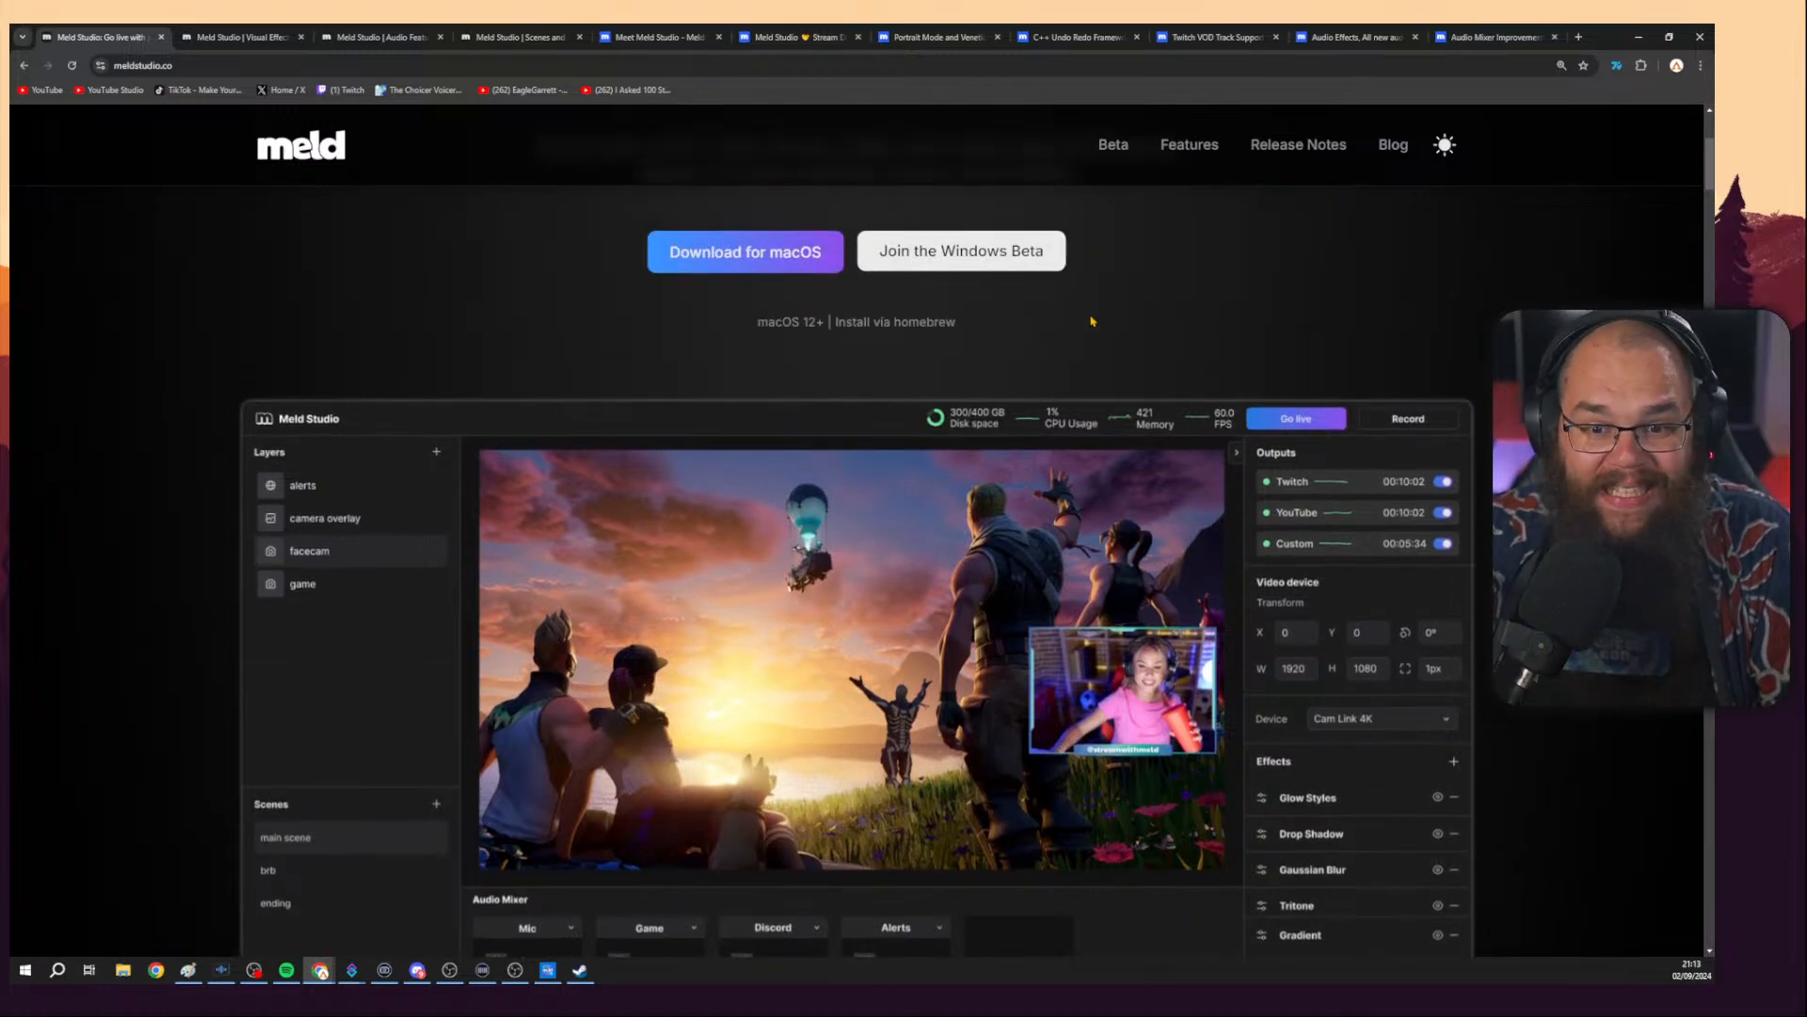
scroll(1097, 330, "down", 2)
scroll(1106, 353, "down", 3)
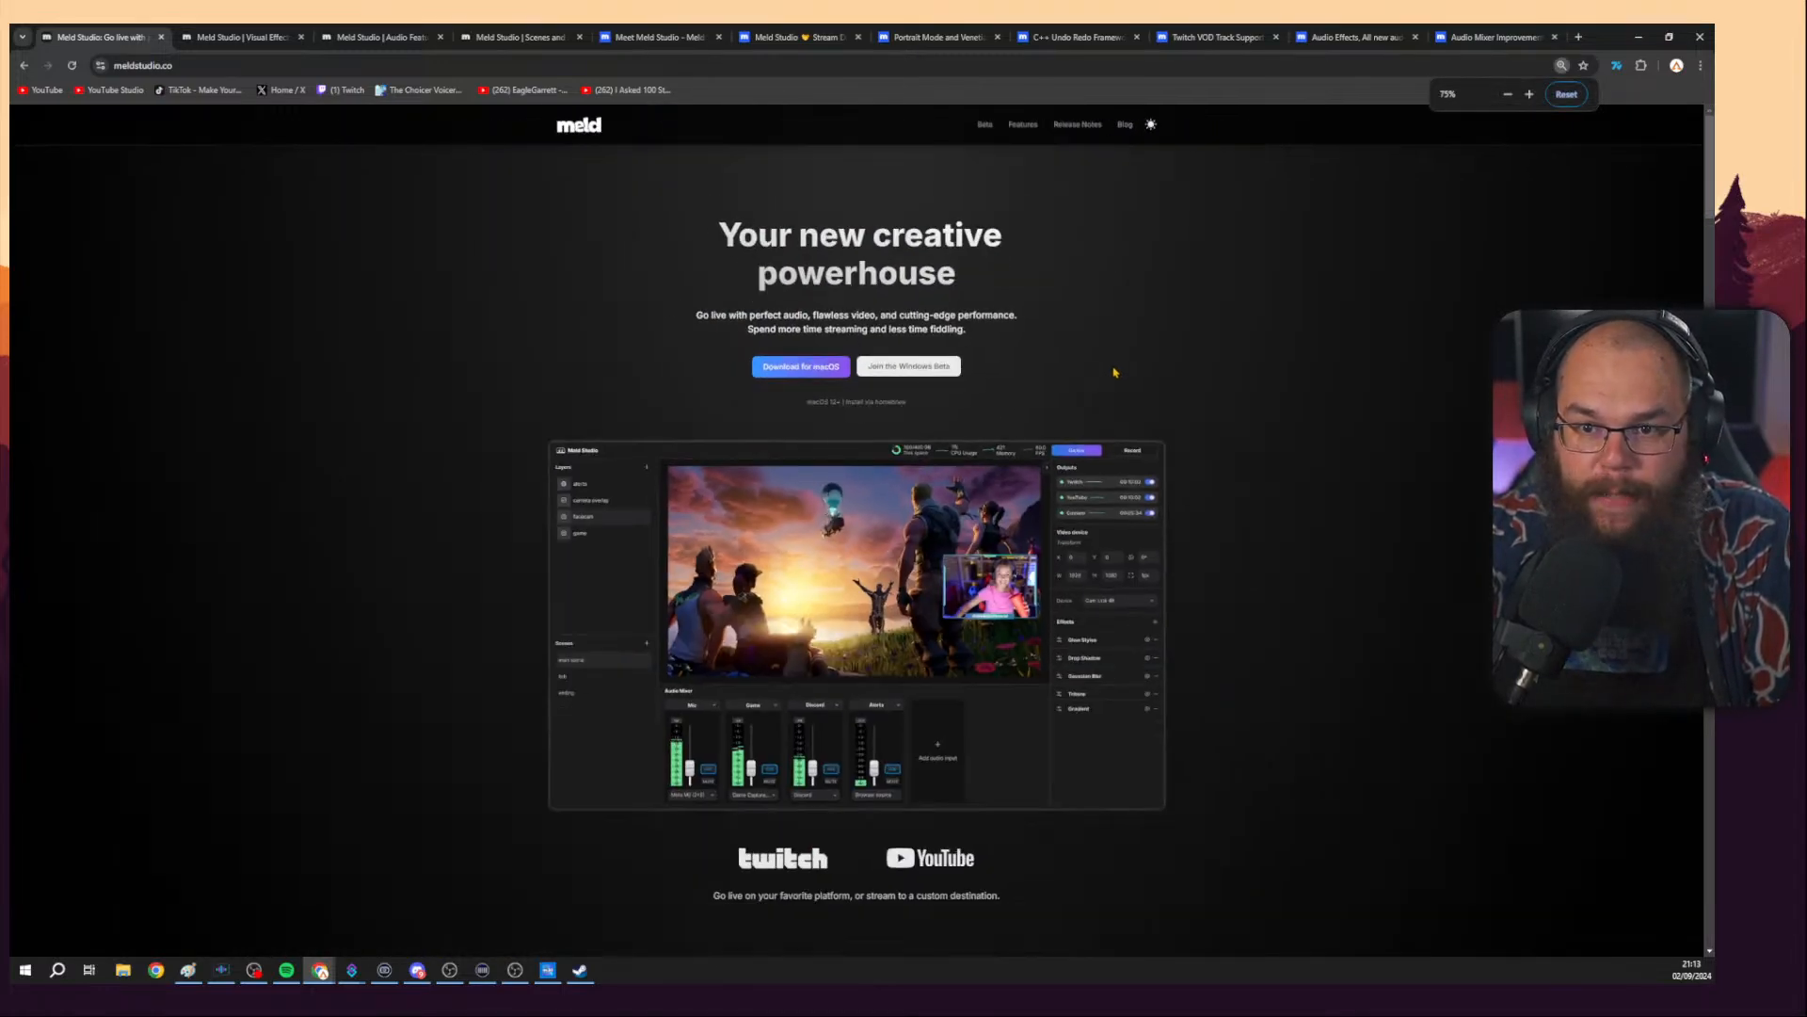
scroll(1114, 372, "down", 2)
scroll(1114, 372, "up", 2)
scroll(1101, 470, "up", 6)
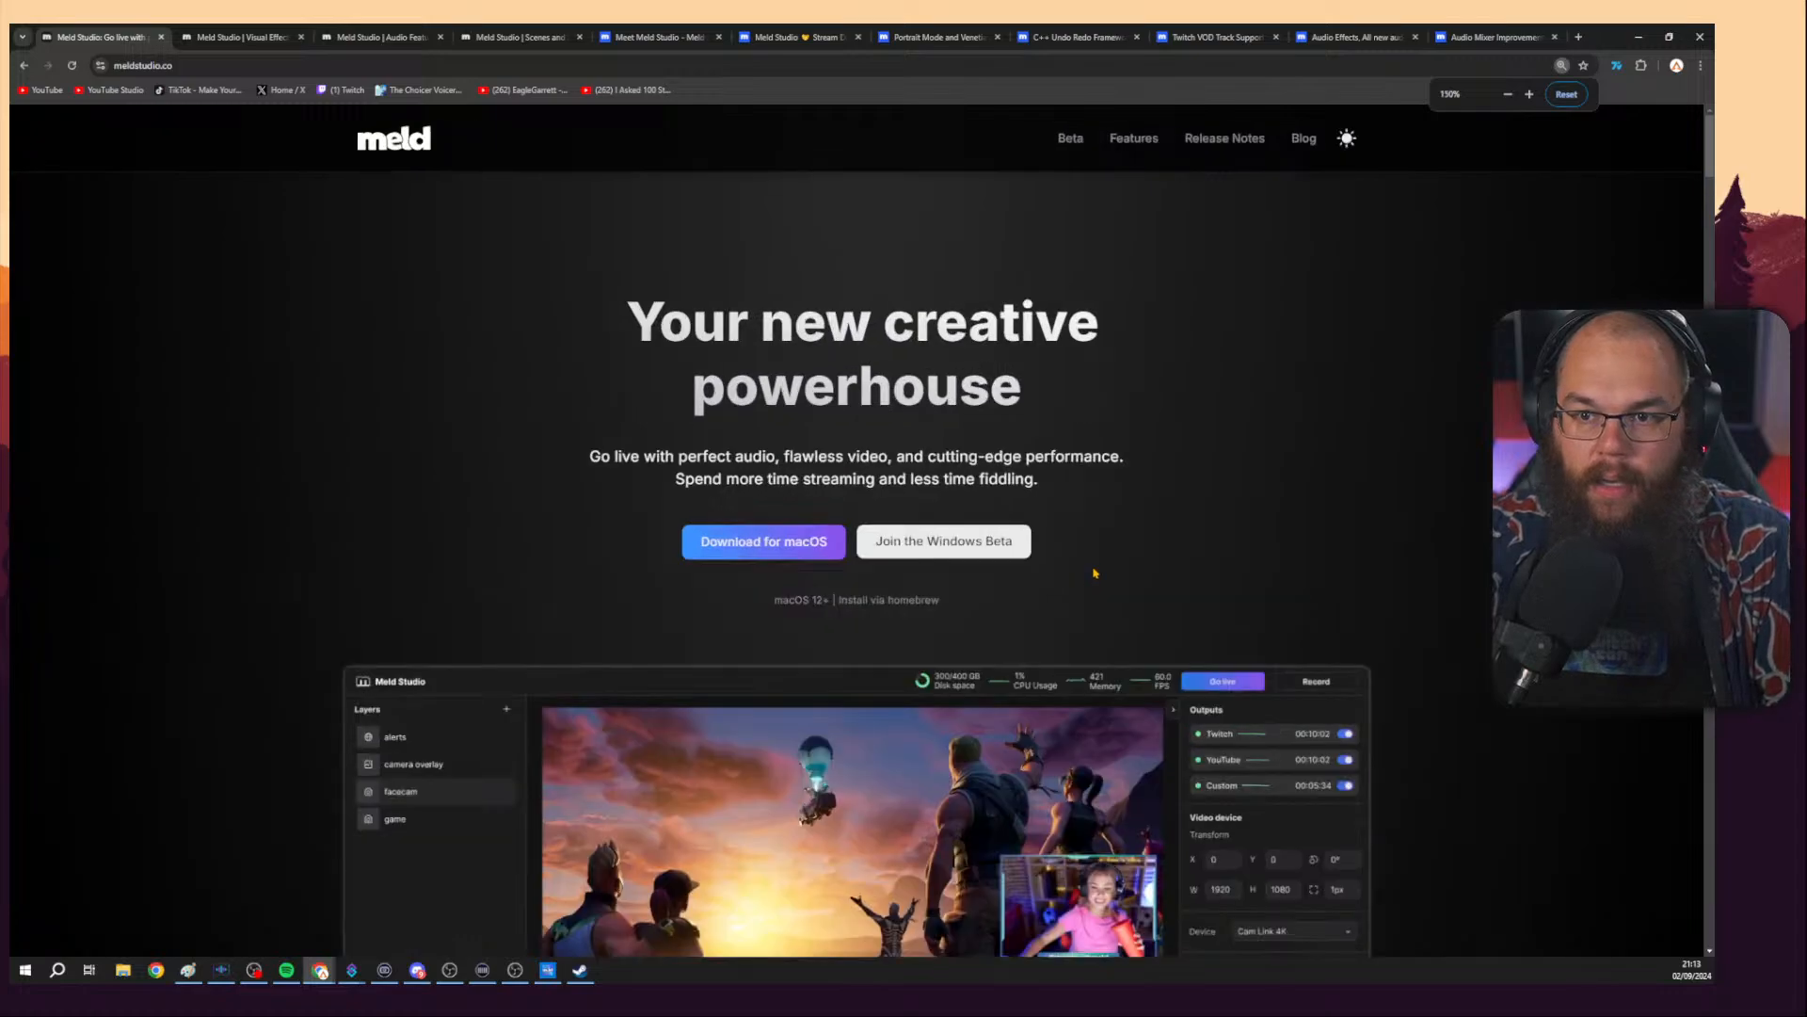
scroll(1094, 571, "down", 9)
scroll(1108, 530, "up", 2)
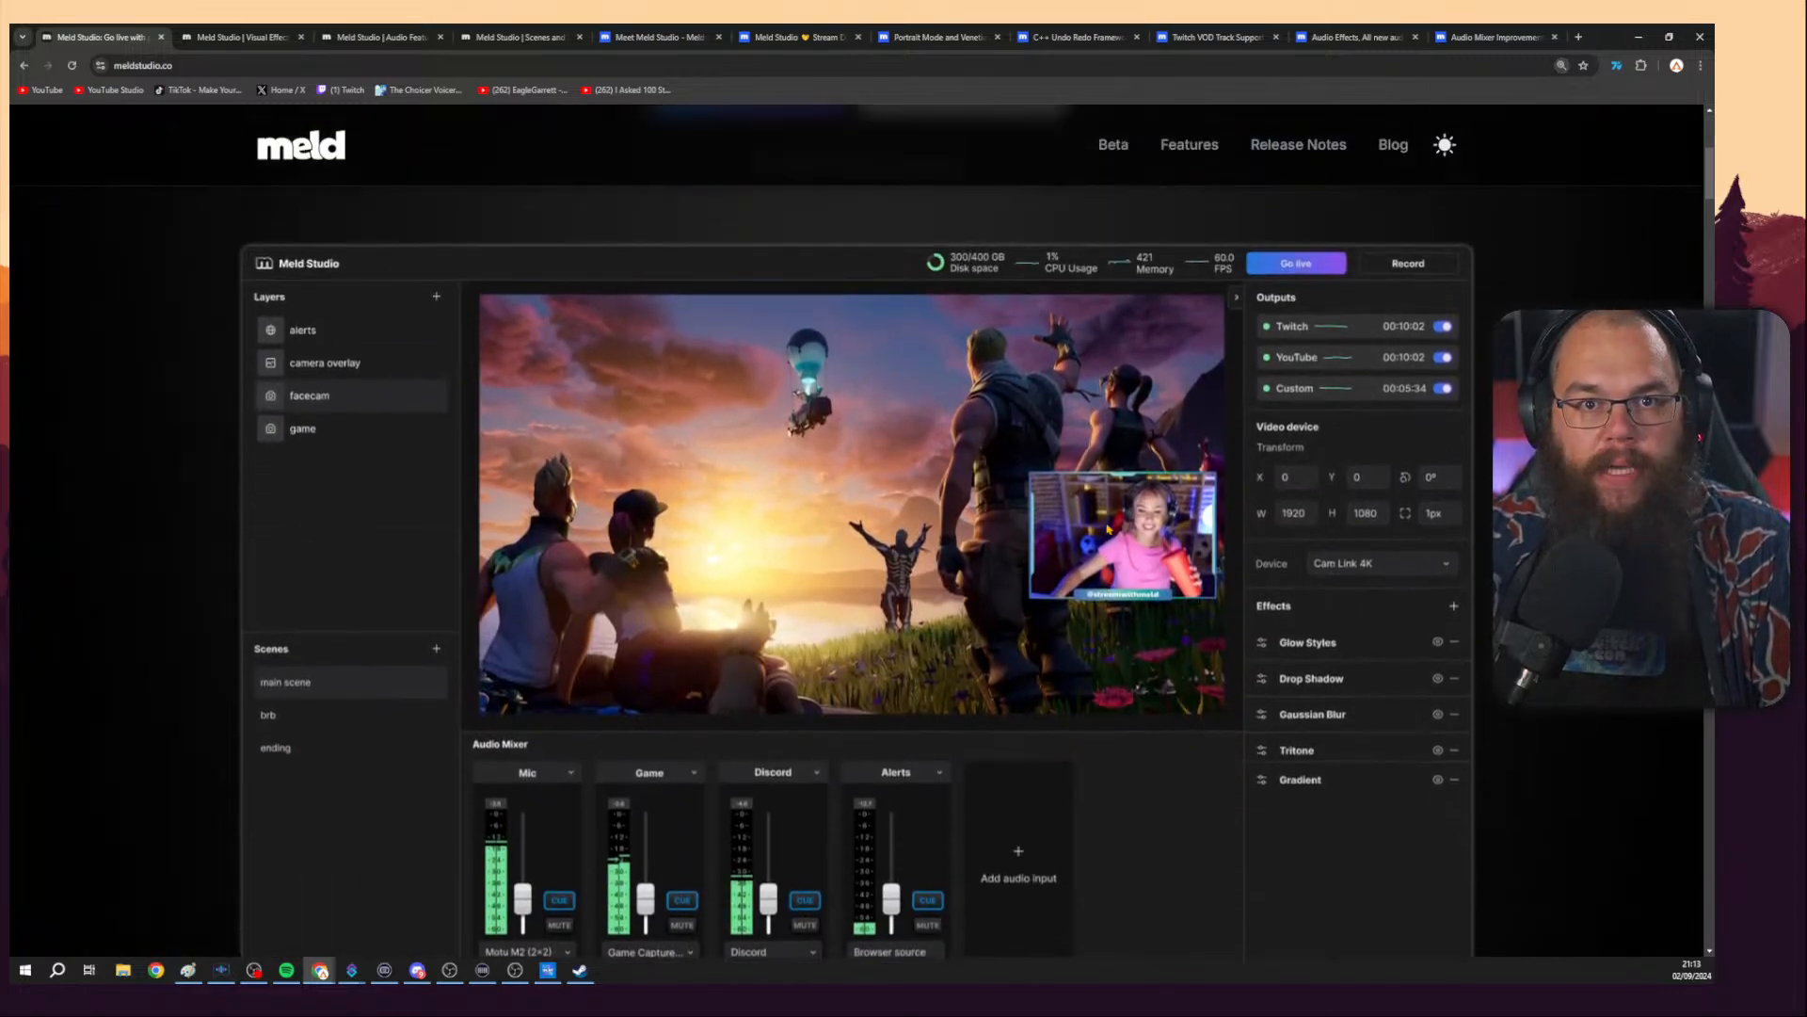
scroll(1108, 530, "down", 1)
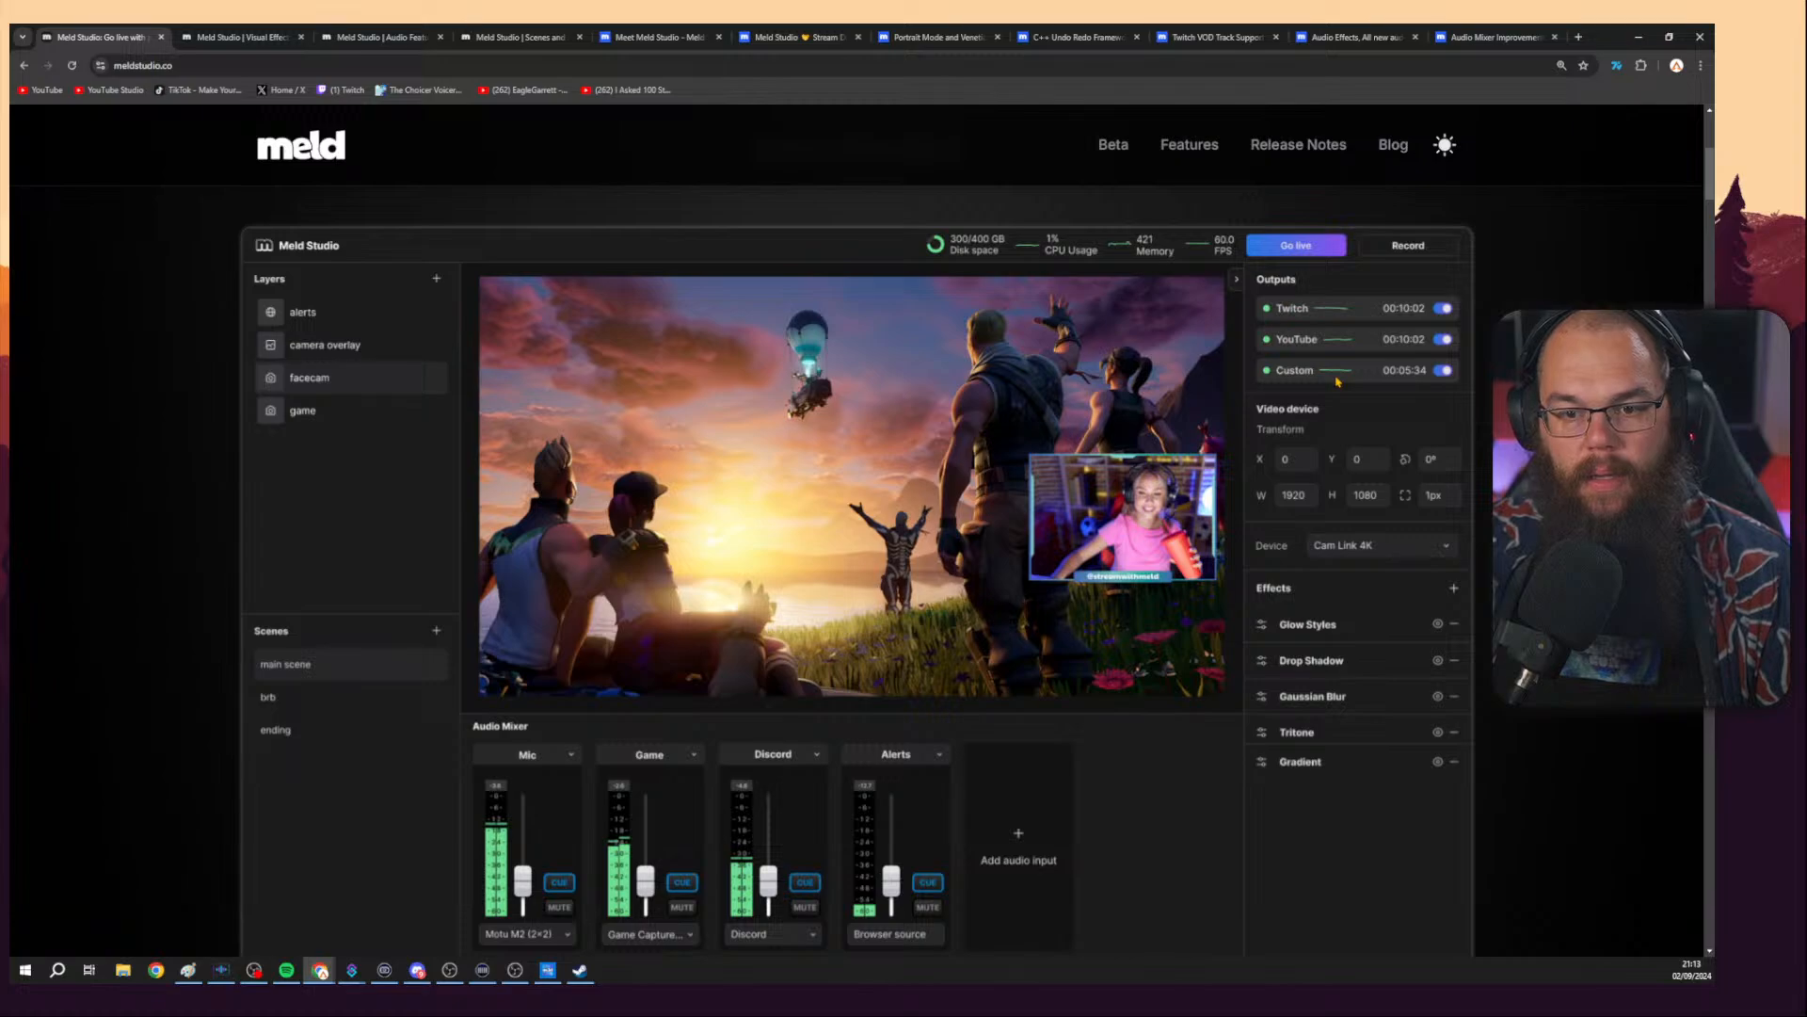
Scroll through the home page's layer editing, transitions and effects, and chroma key sections.
scroll(1334, 357, "down", 4)
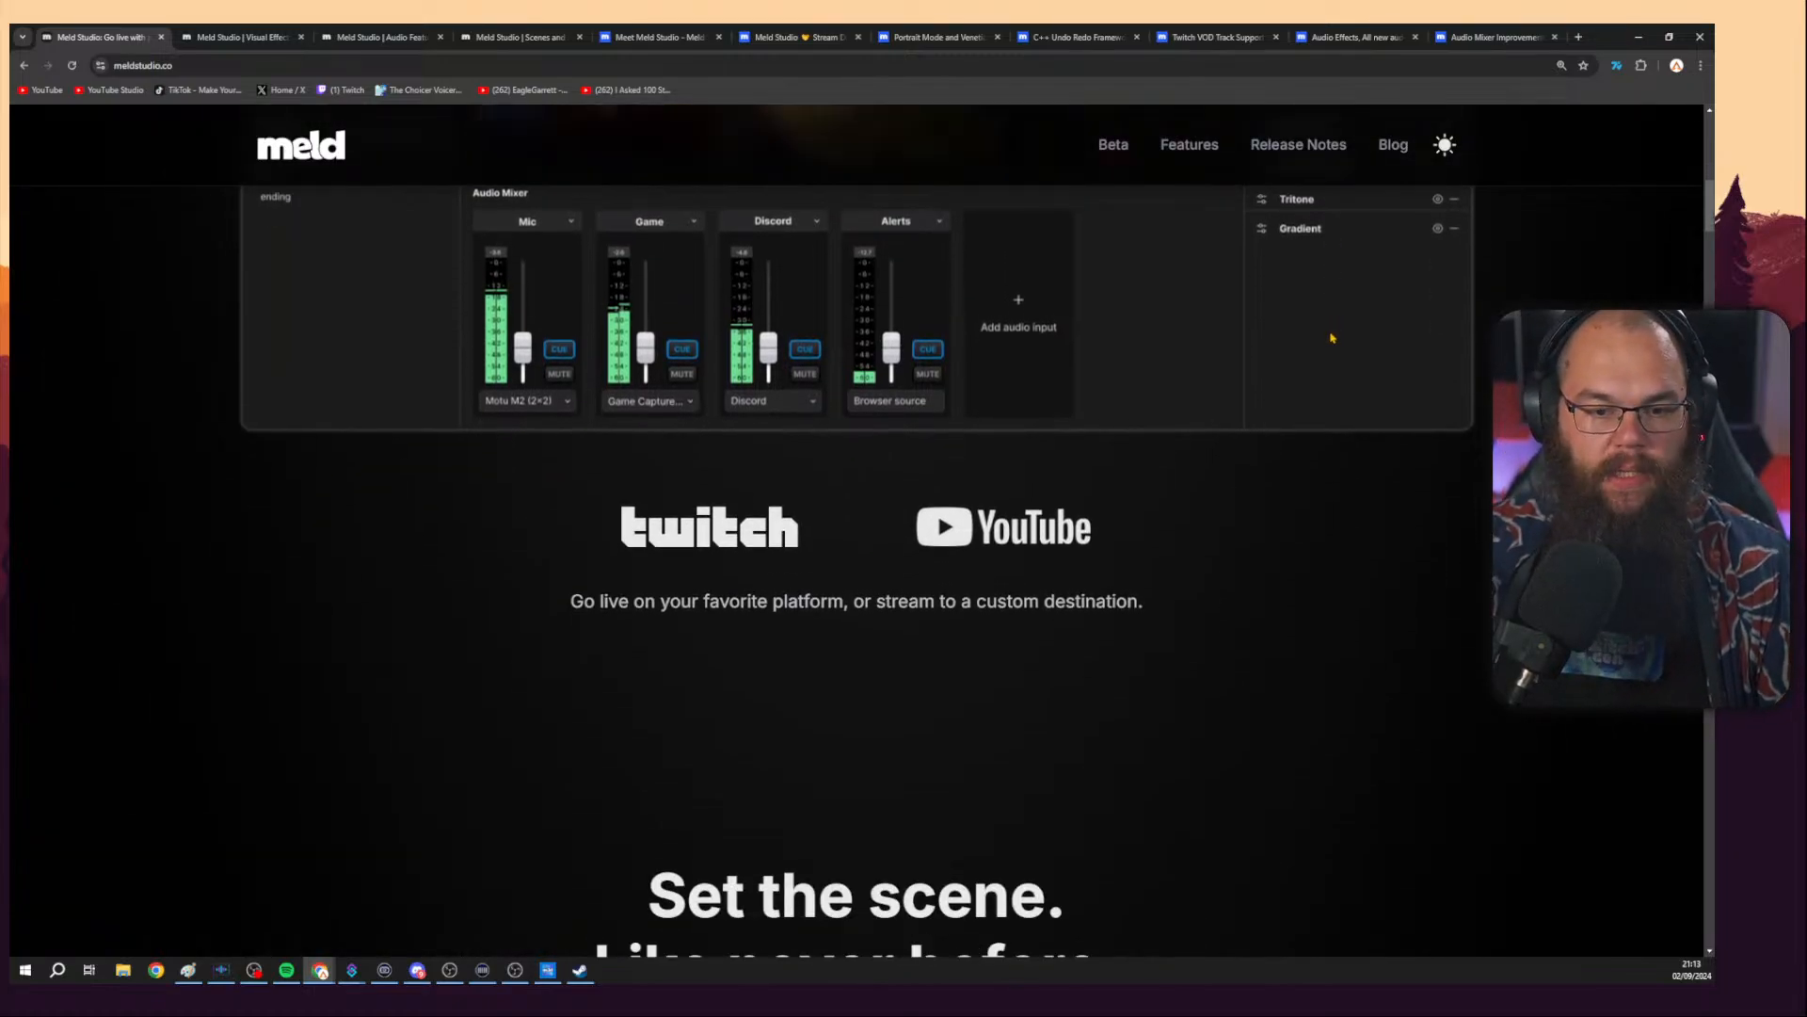
scroll(1332, 337, "down", 8)
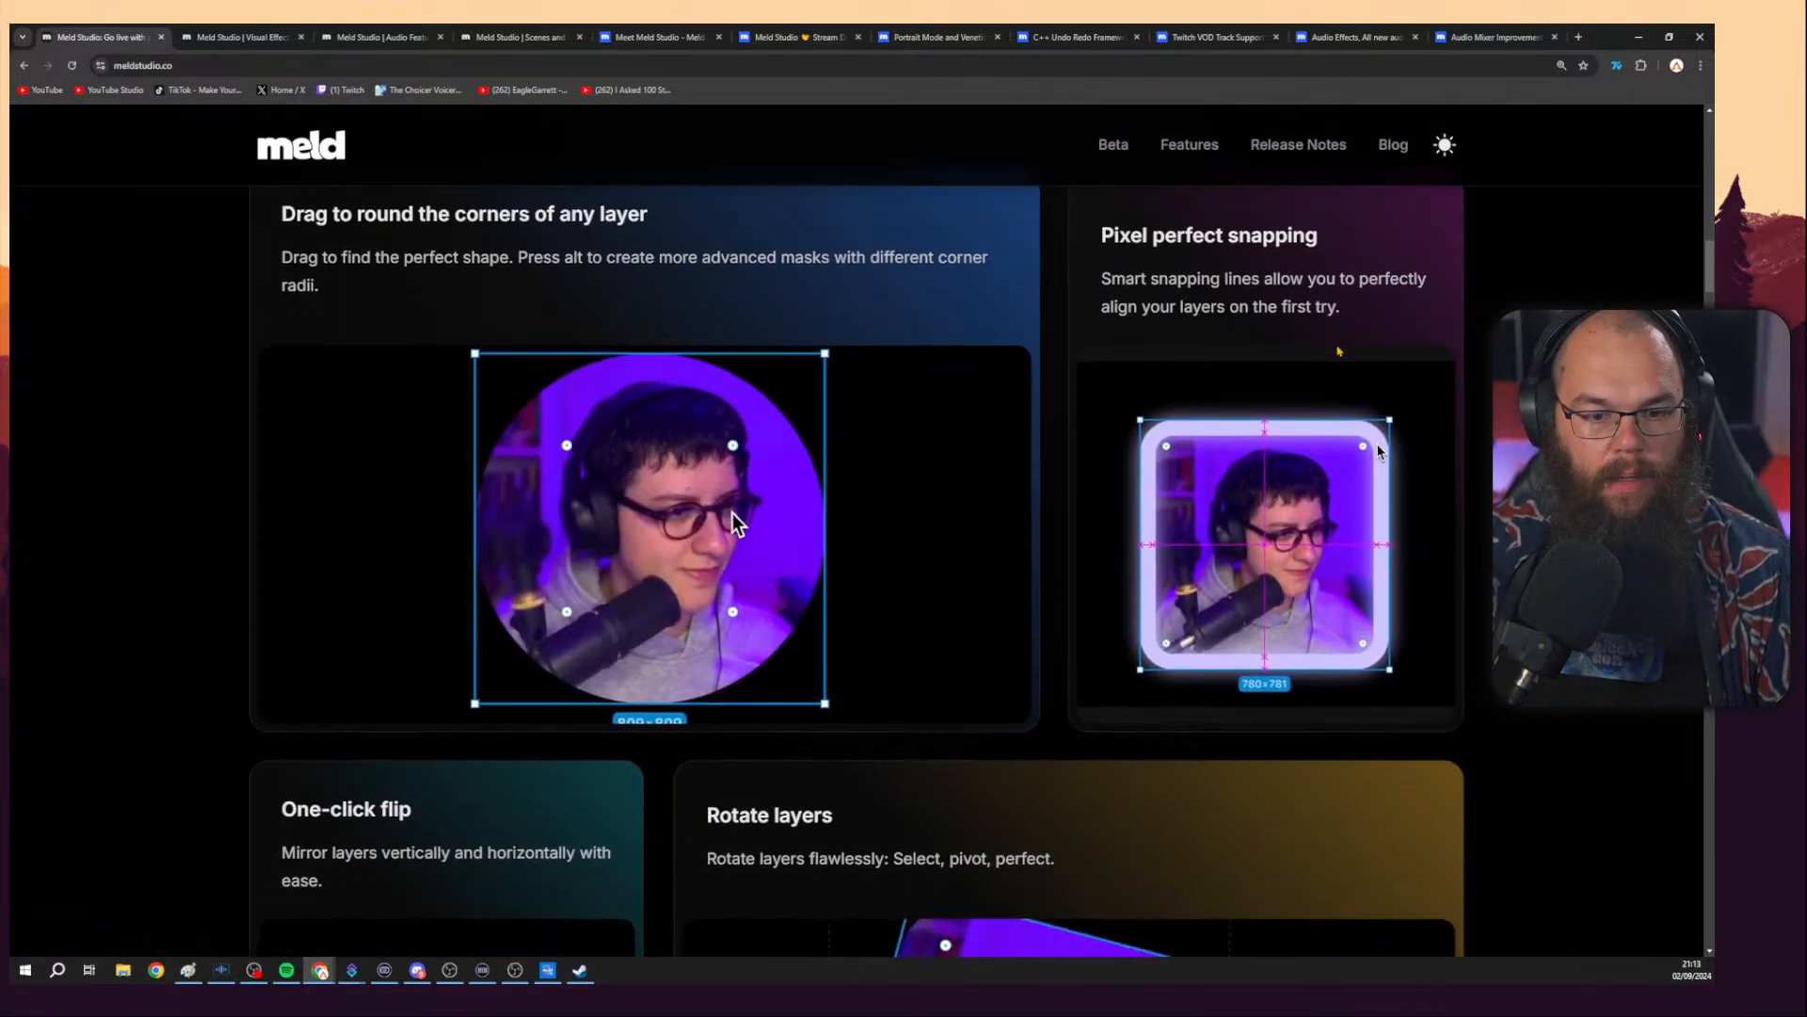
scroll(1338, 351, "down", 12)
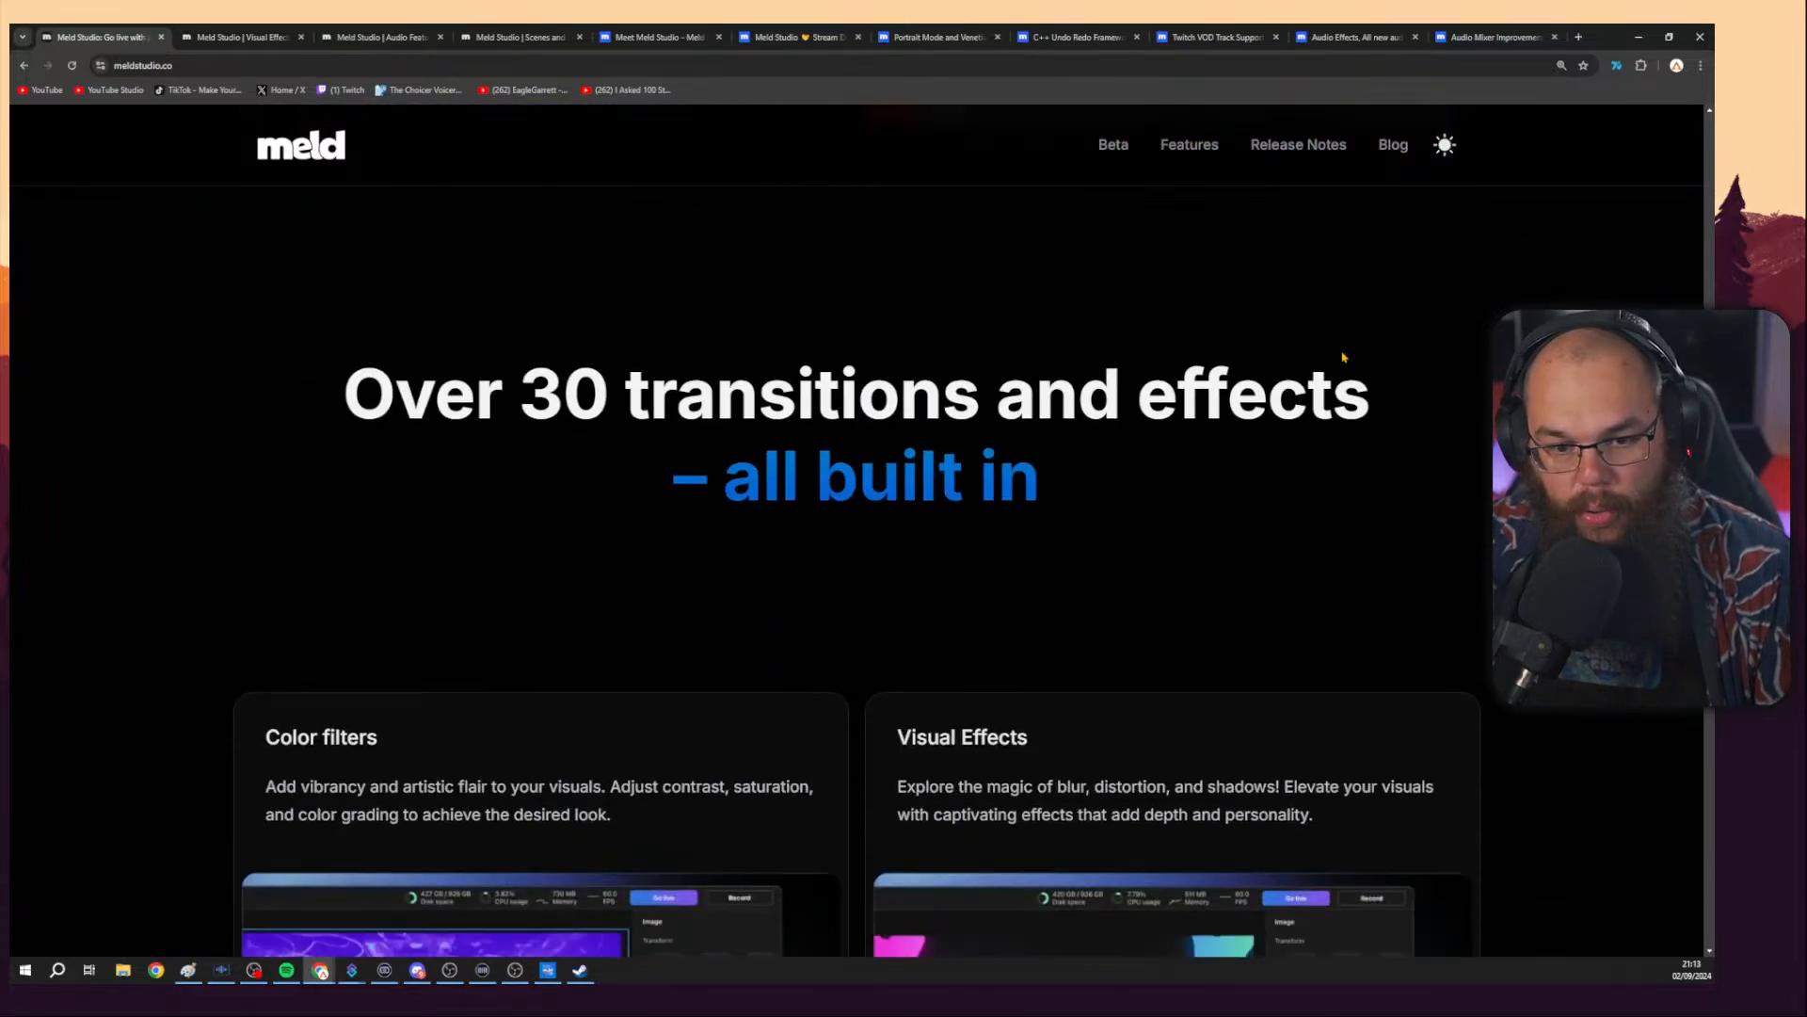
scroll(1340, 356, "down", 2)
scroll(1338, 357, "up", 2)
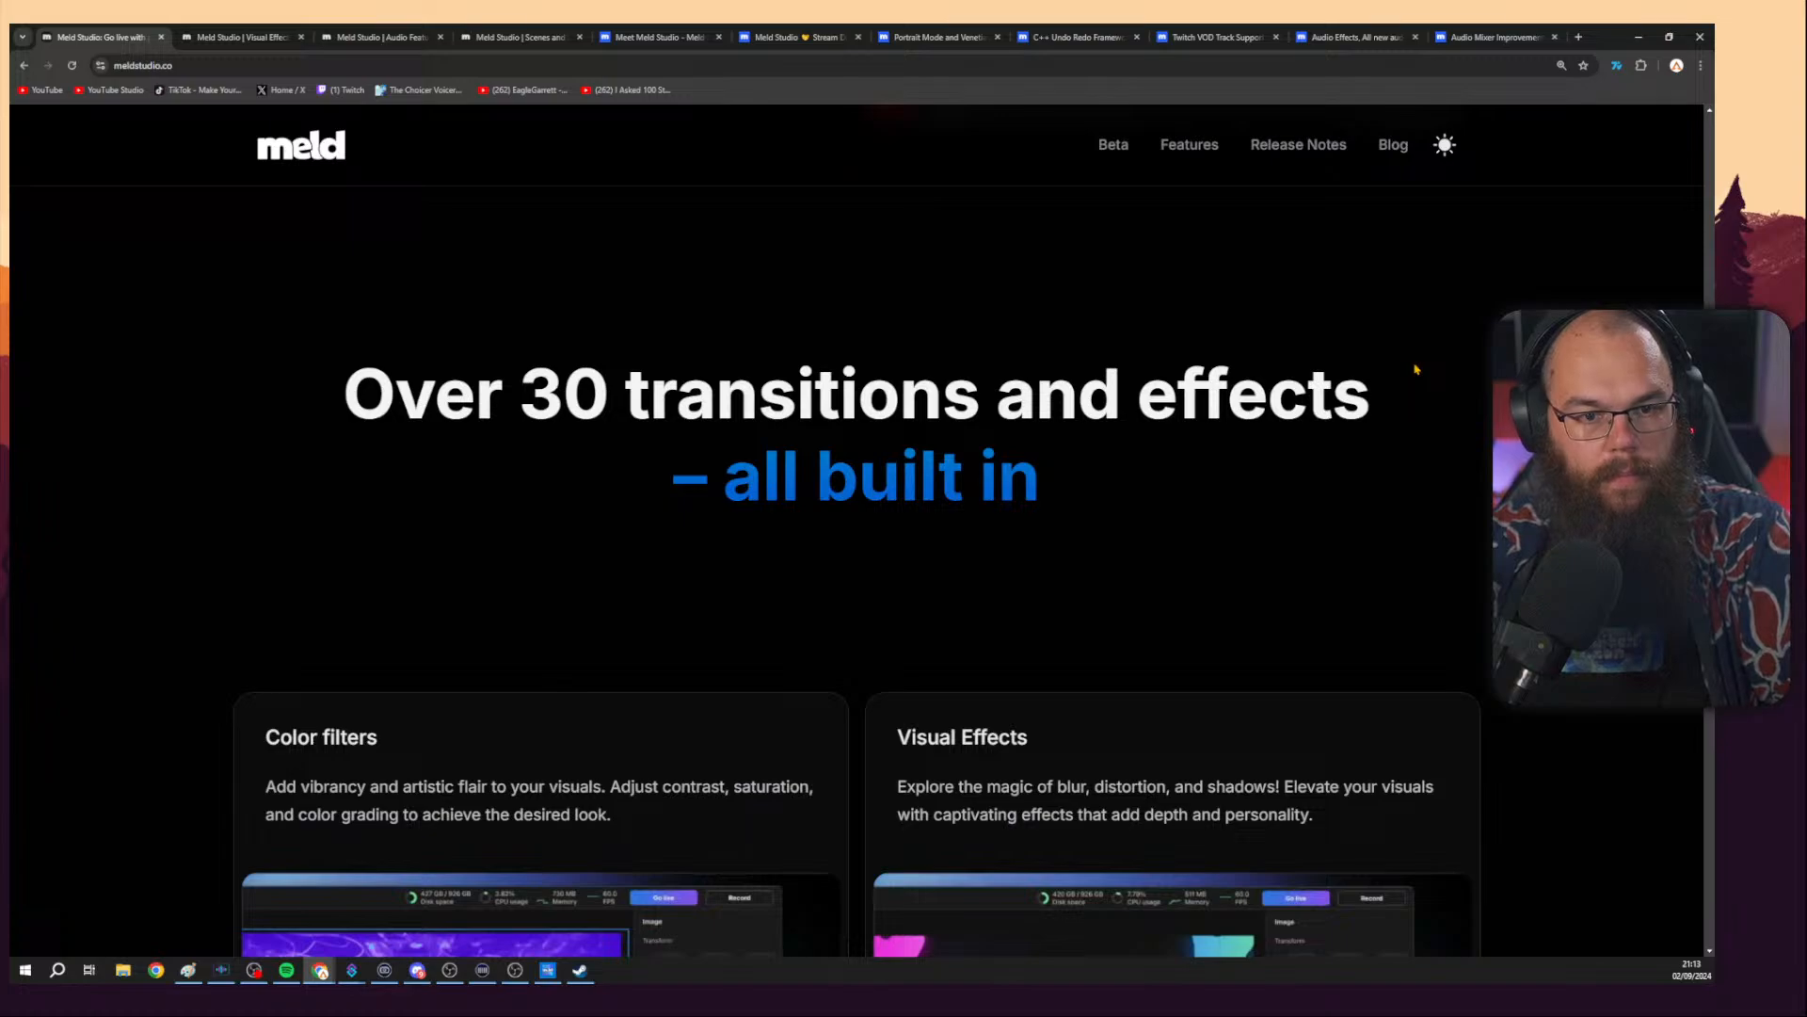
scroll(1415, 369, "down", 5)
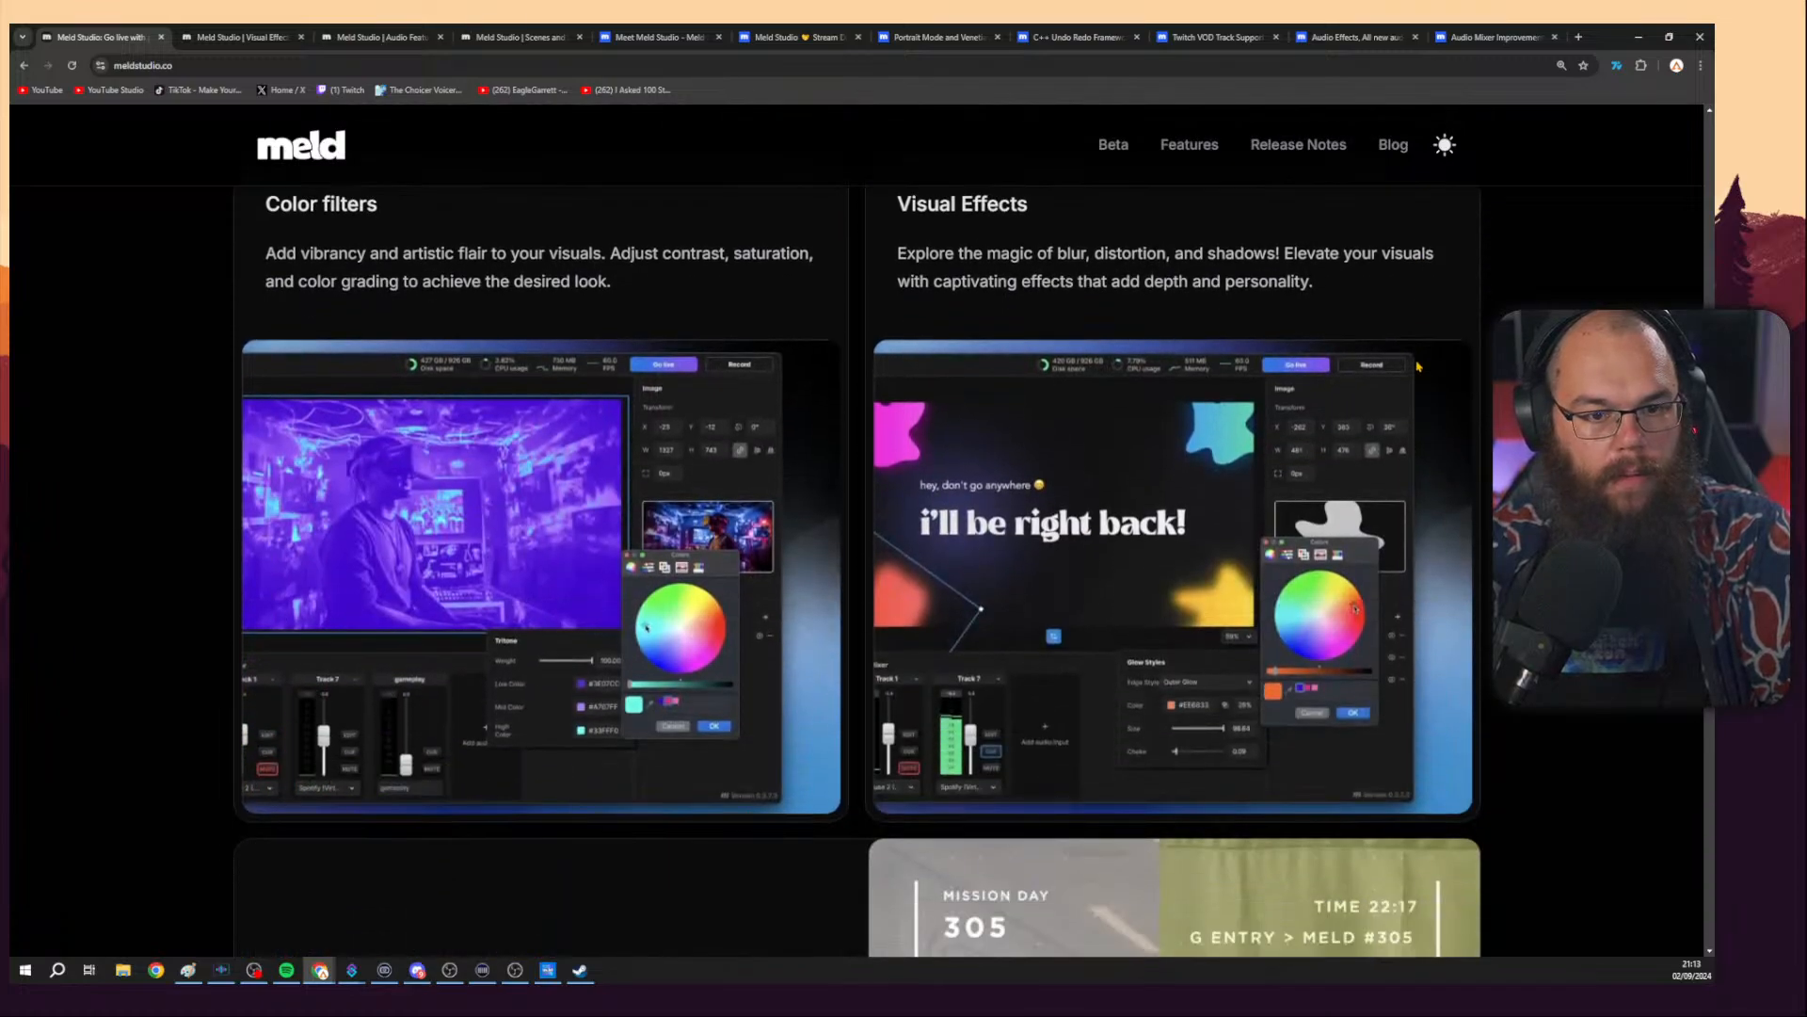
scroll(1419, 366, "down", 3)
scroll(1434, 364, "up", 2)
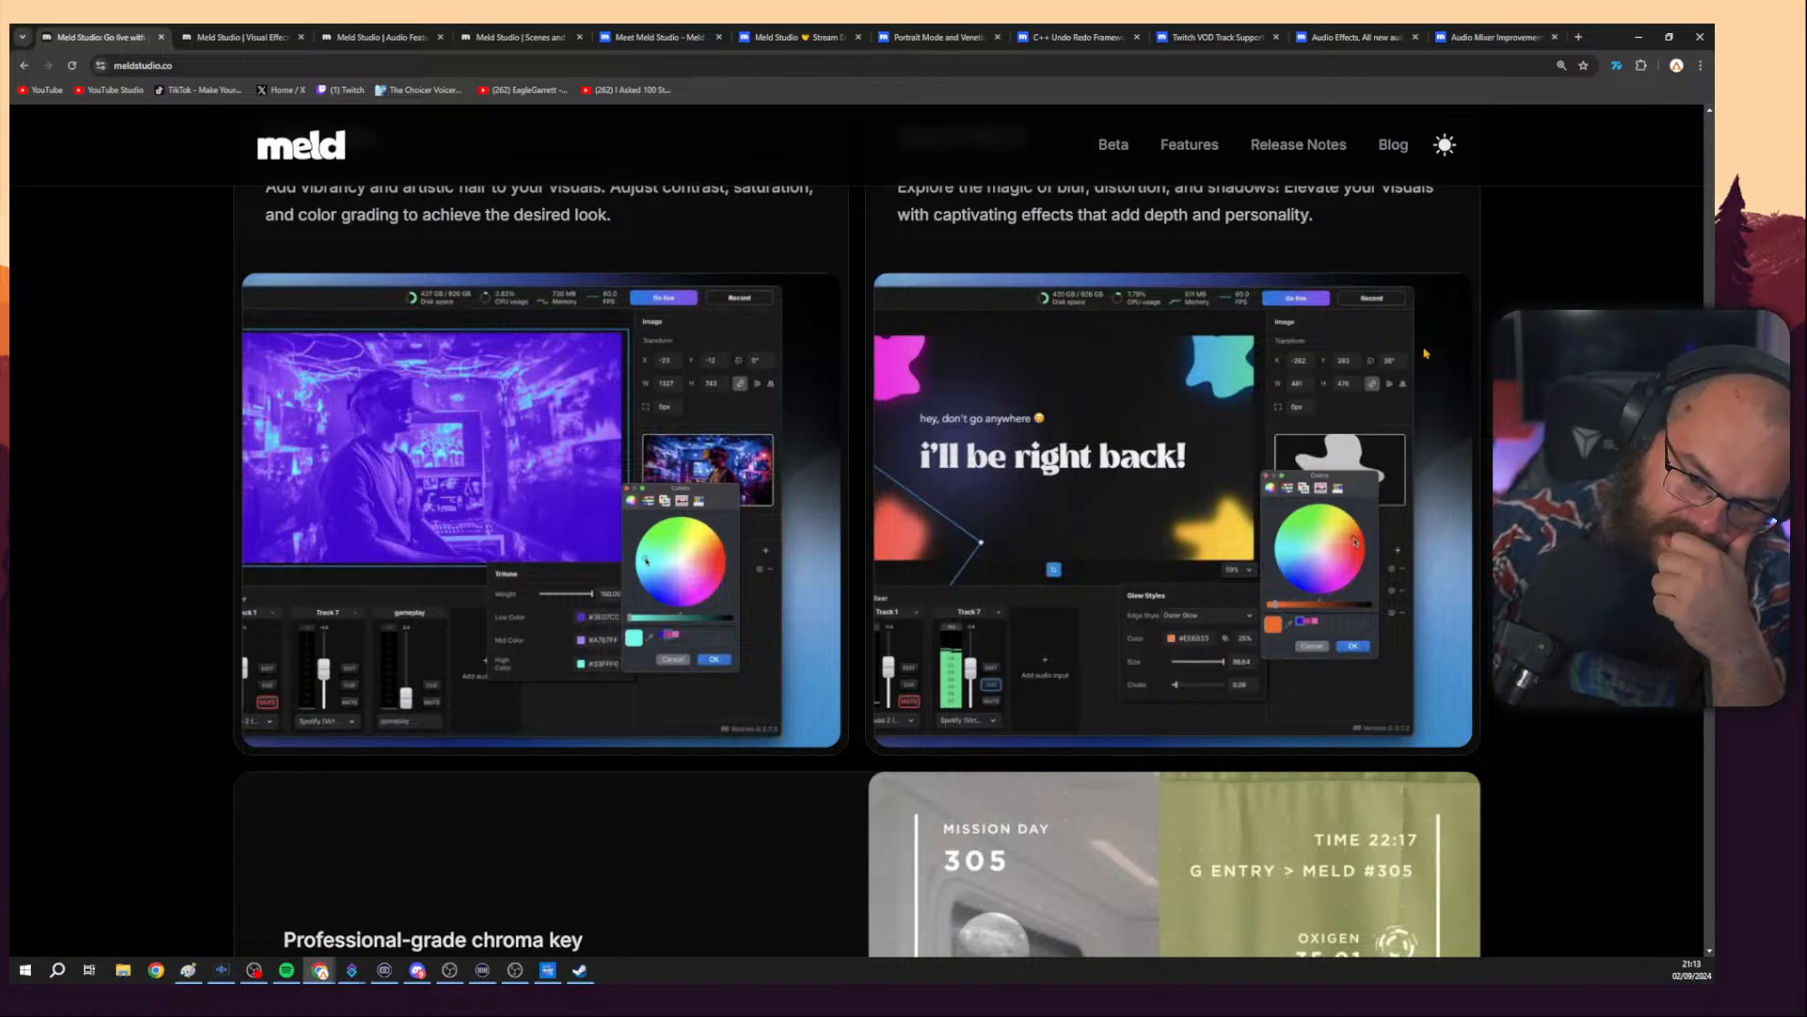
scroll(1428, 351, "down", 2)
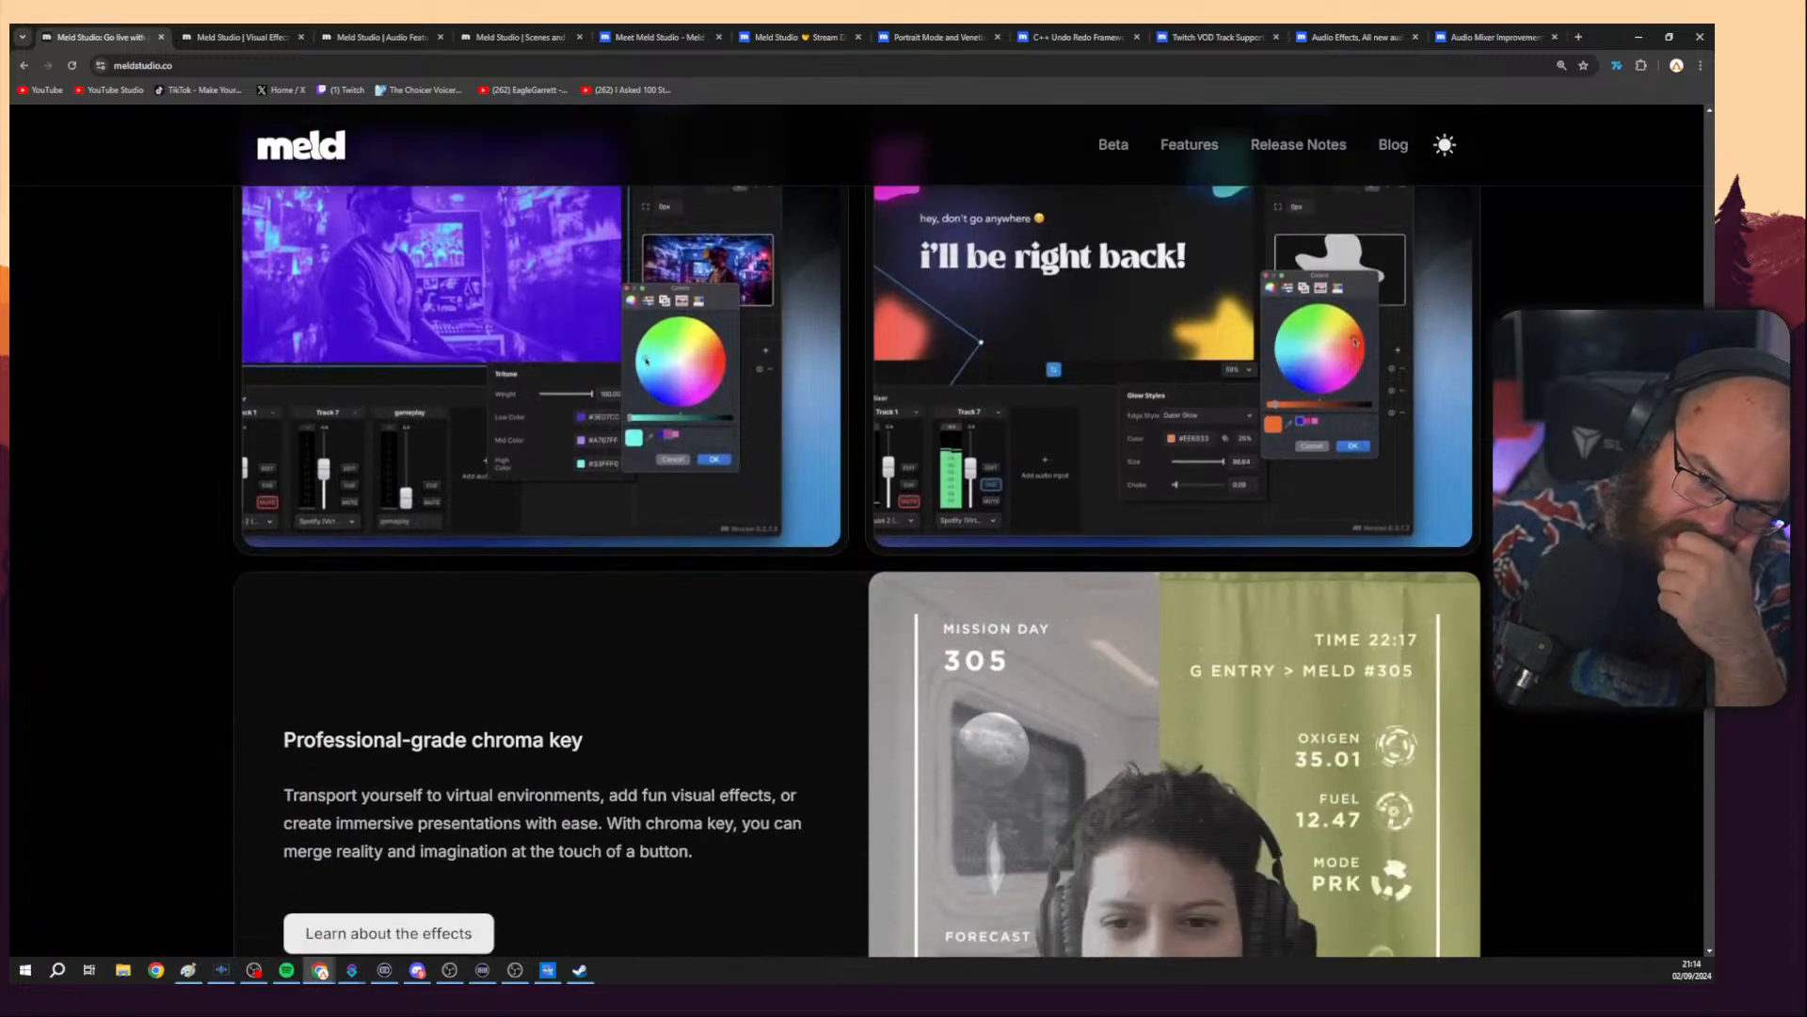
scroll(1428, 351, "up", 2)
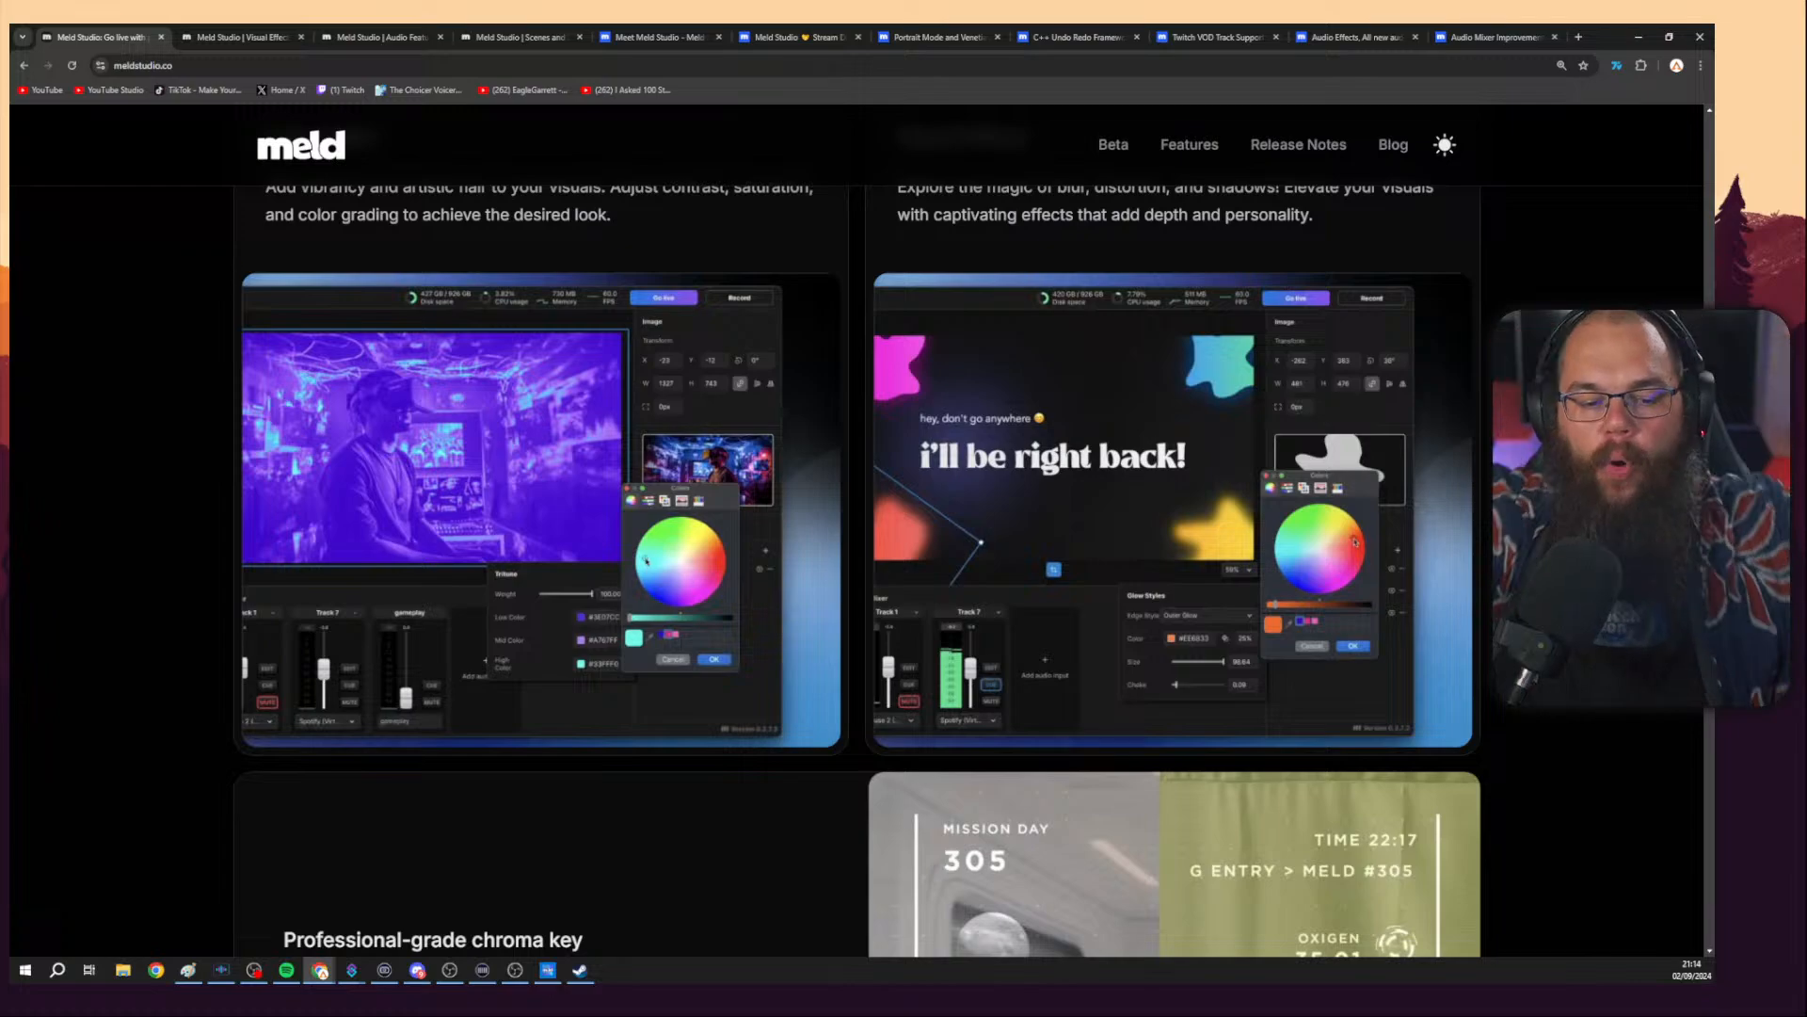
scroll(857, 528, "down", 6)
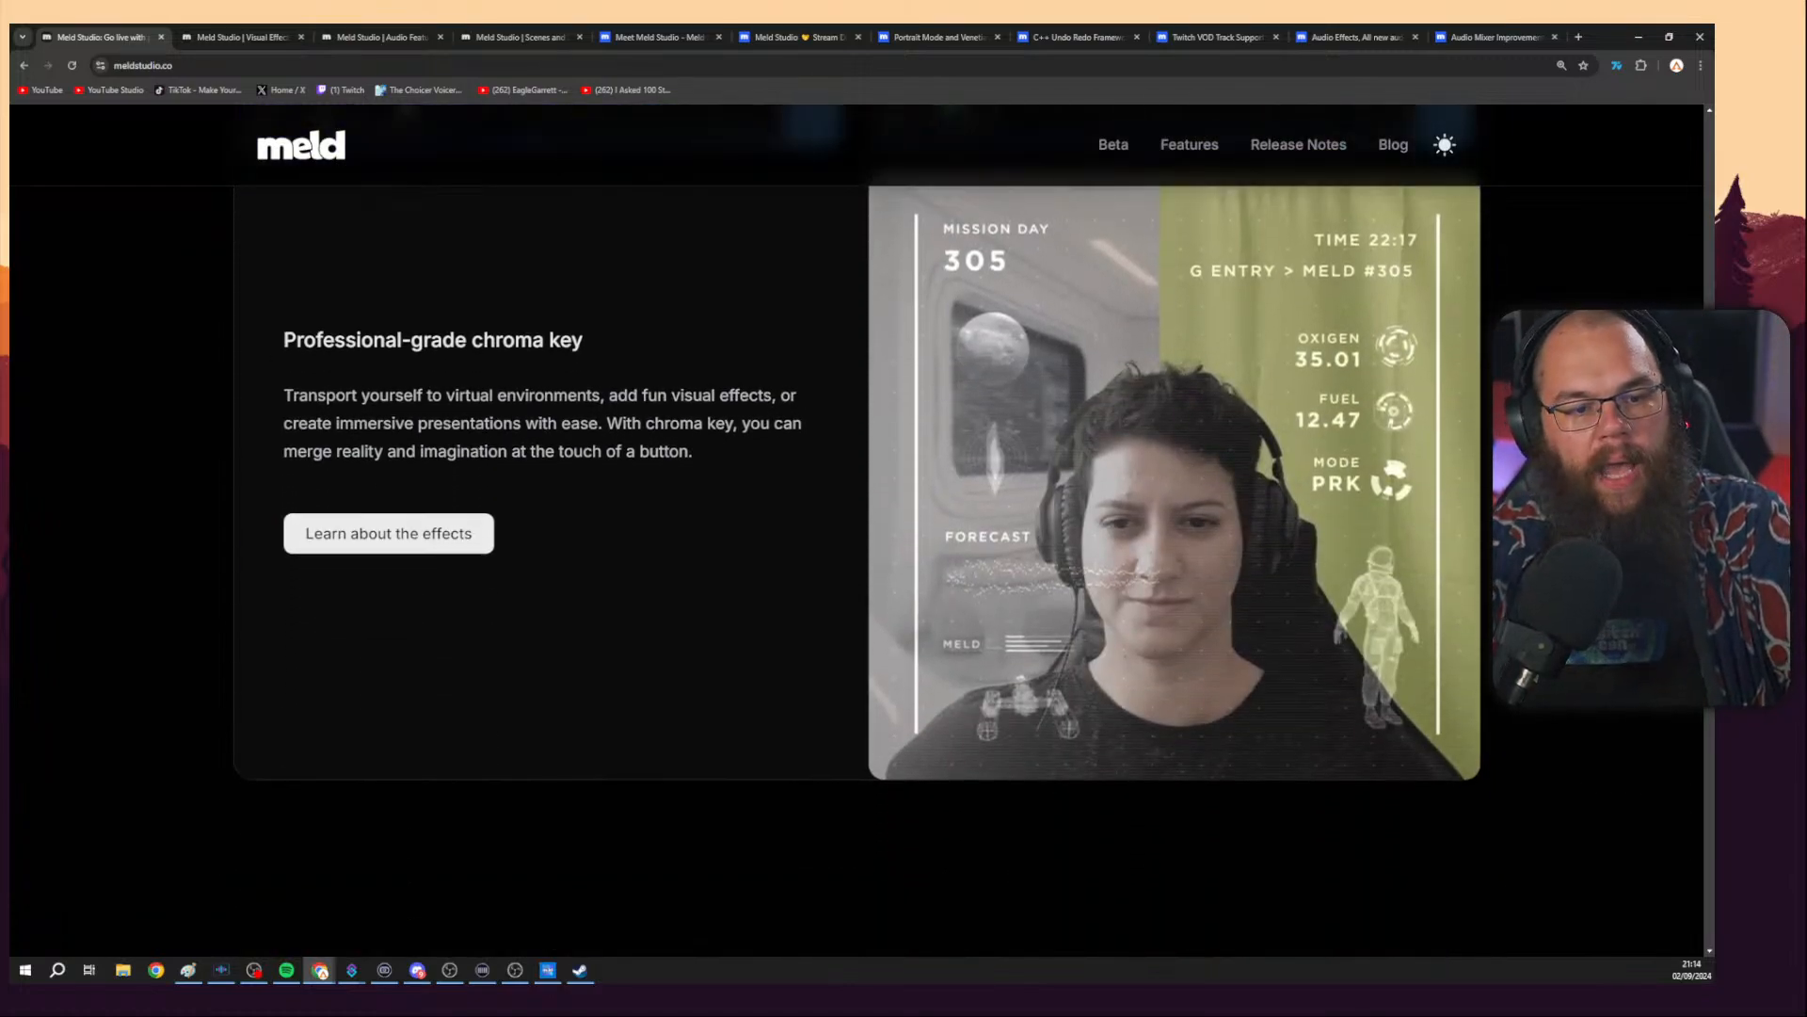
scroll(697, 516, "down", 10)
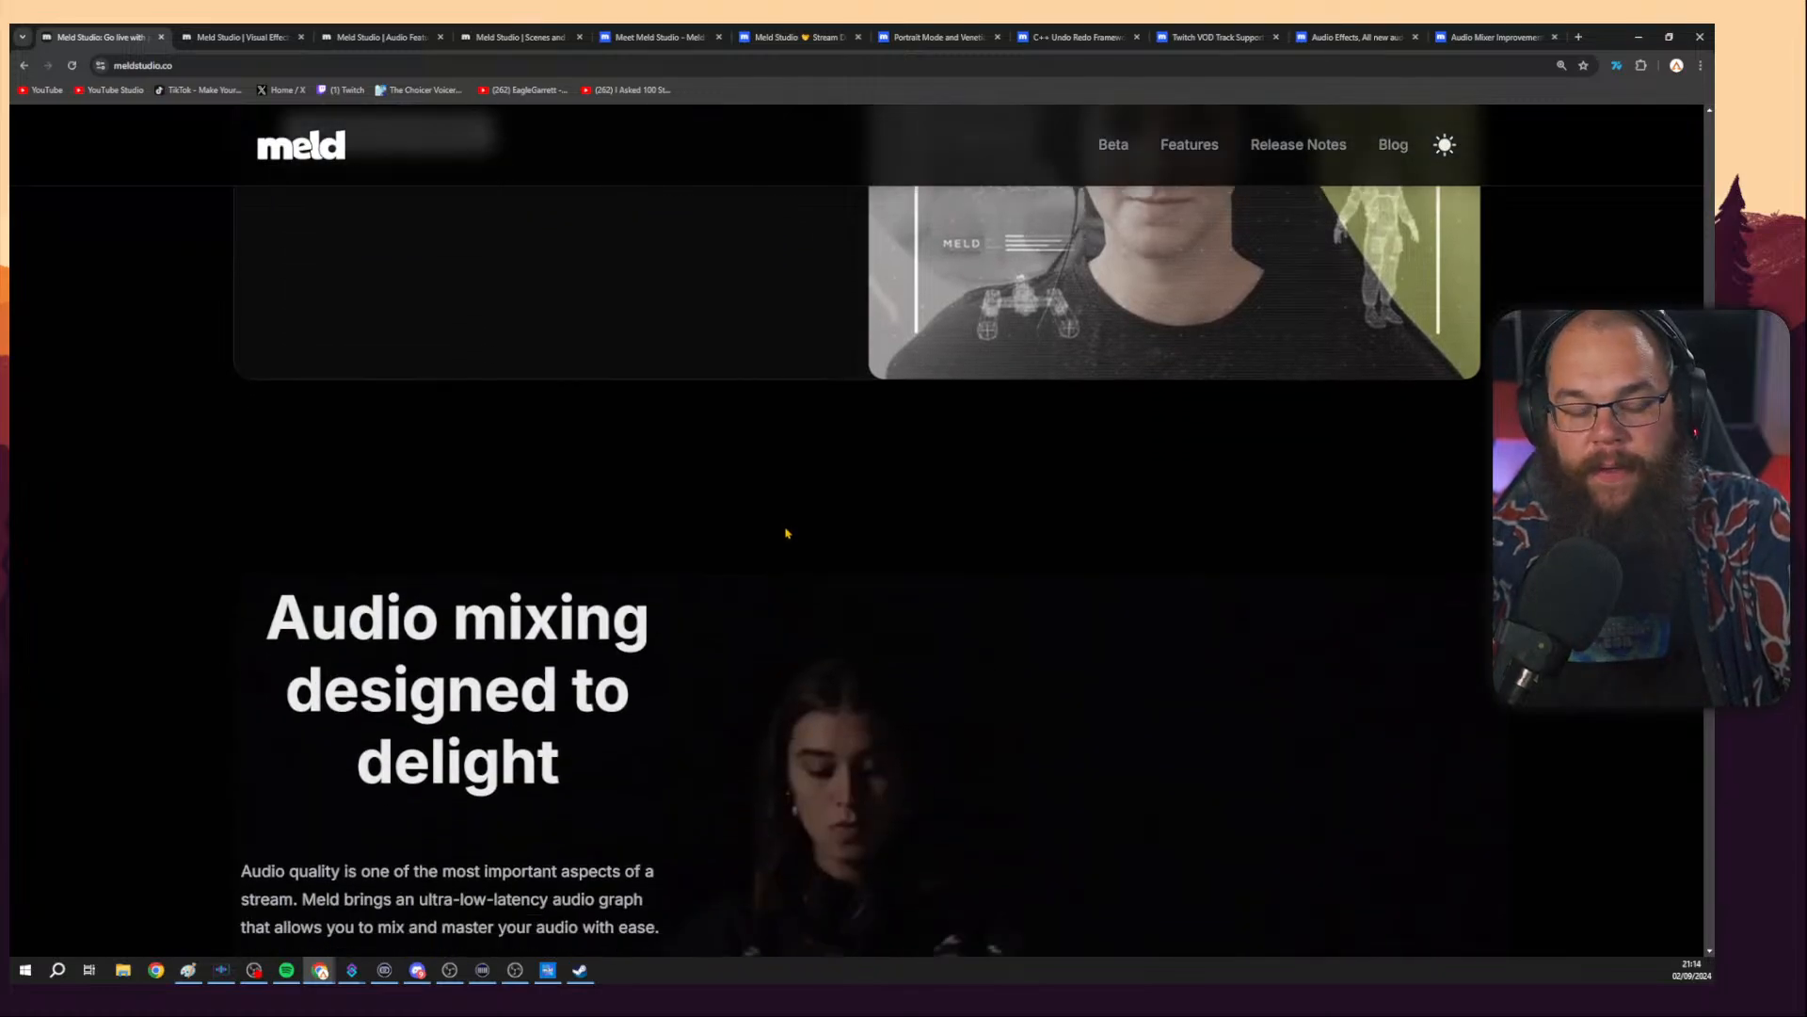
Scroll through the audio mixing, performance, streamer testimonials and Stream Deck integration sections.
scroll(1122, 519, "down", 12)
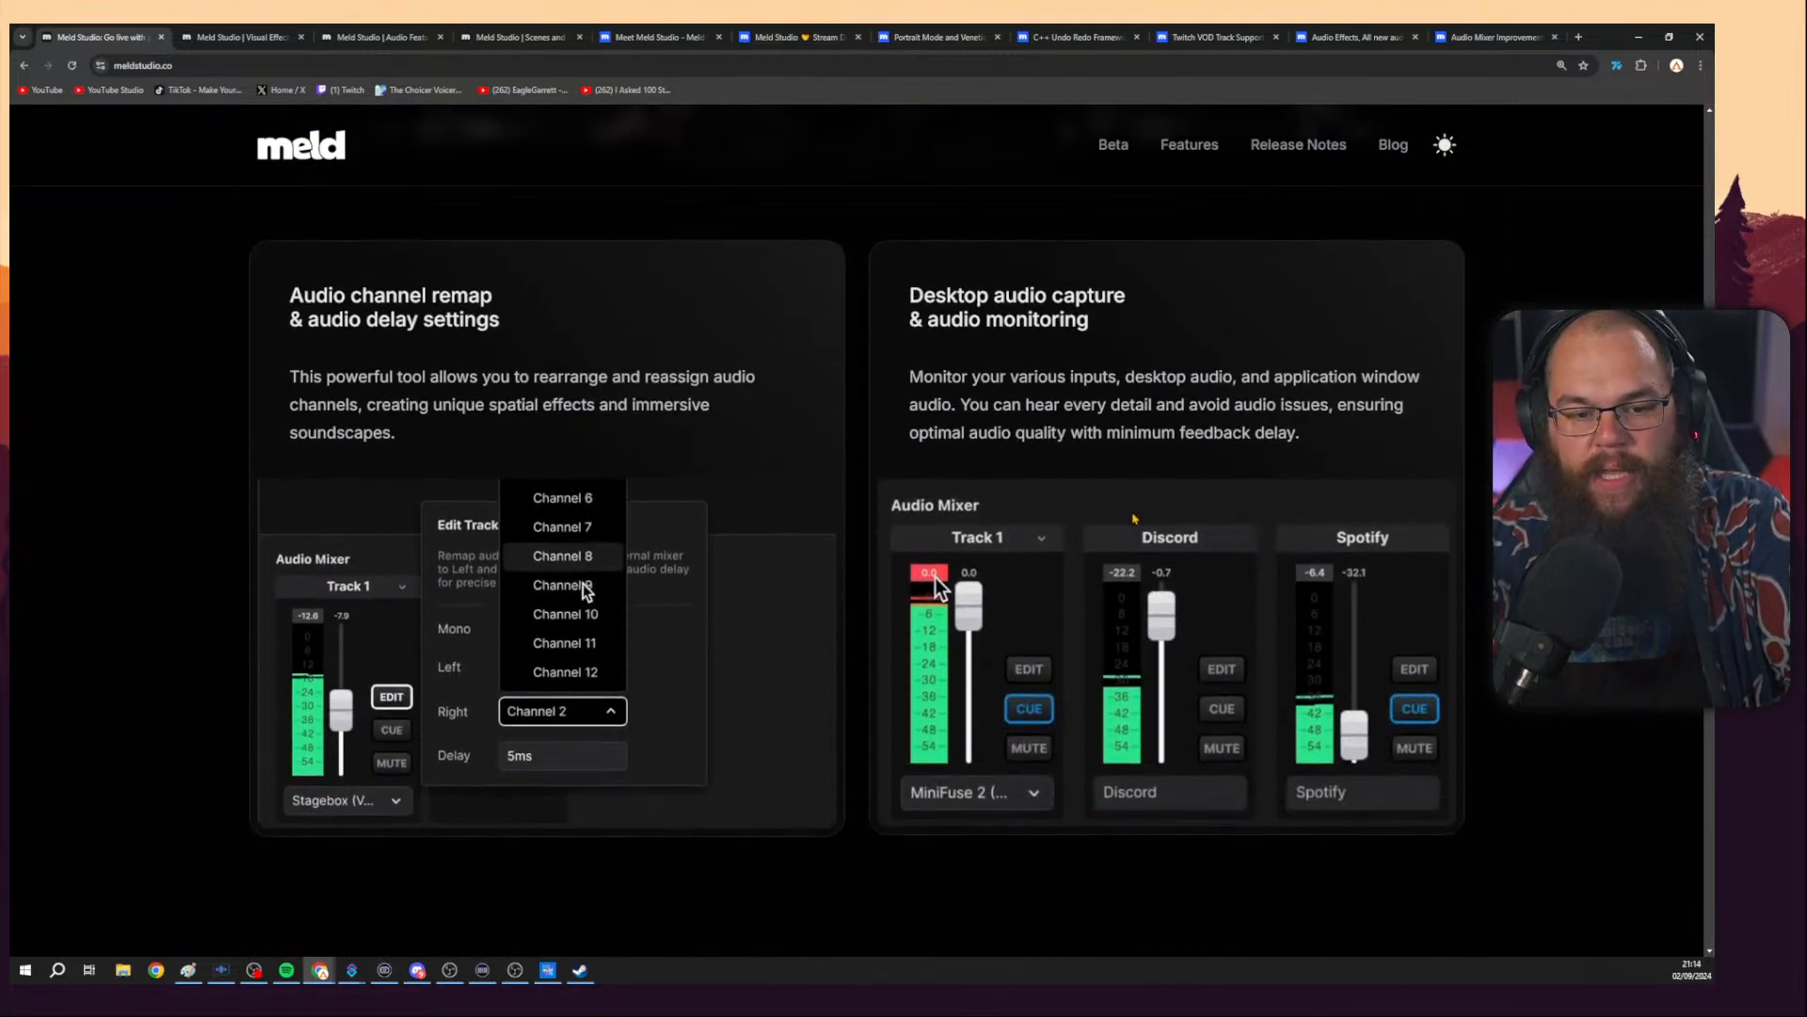
scroll(1136, 519, "down", 11)
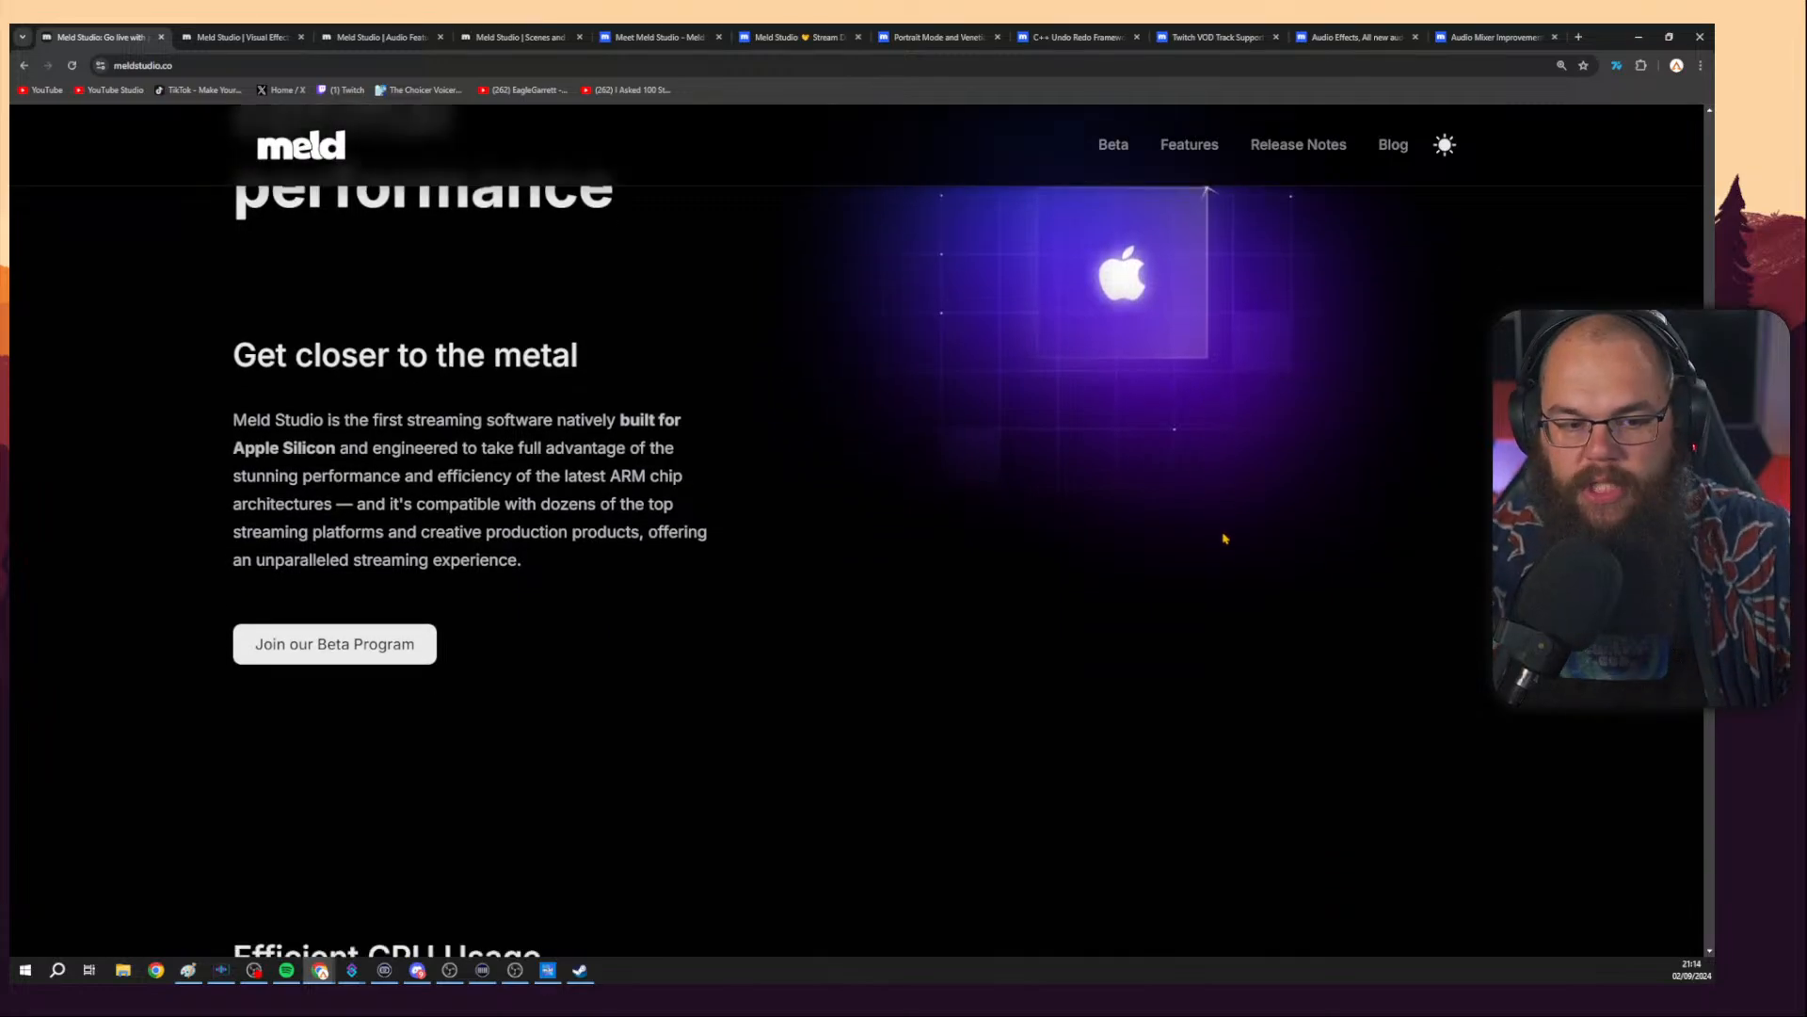
scroll(1249, 508, "down", 8)
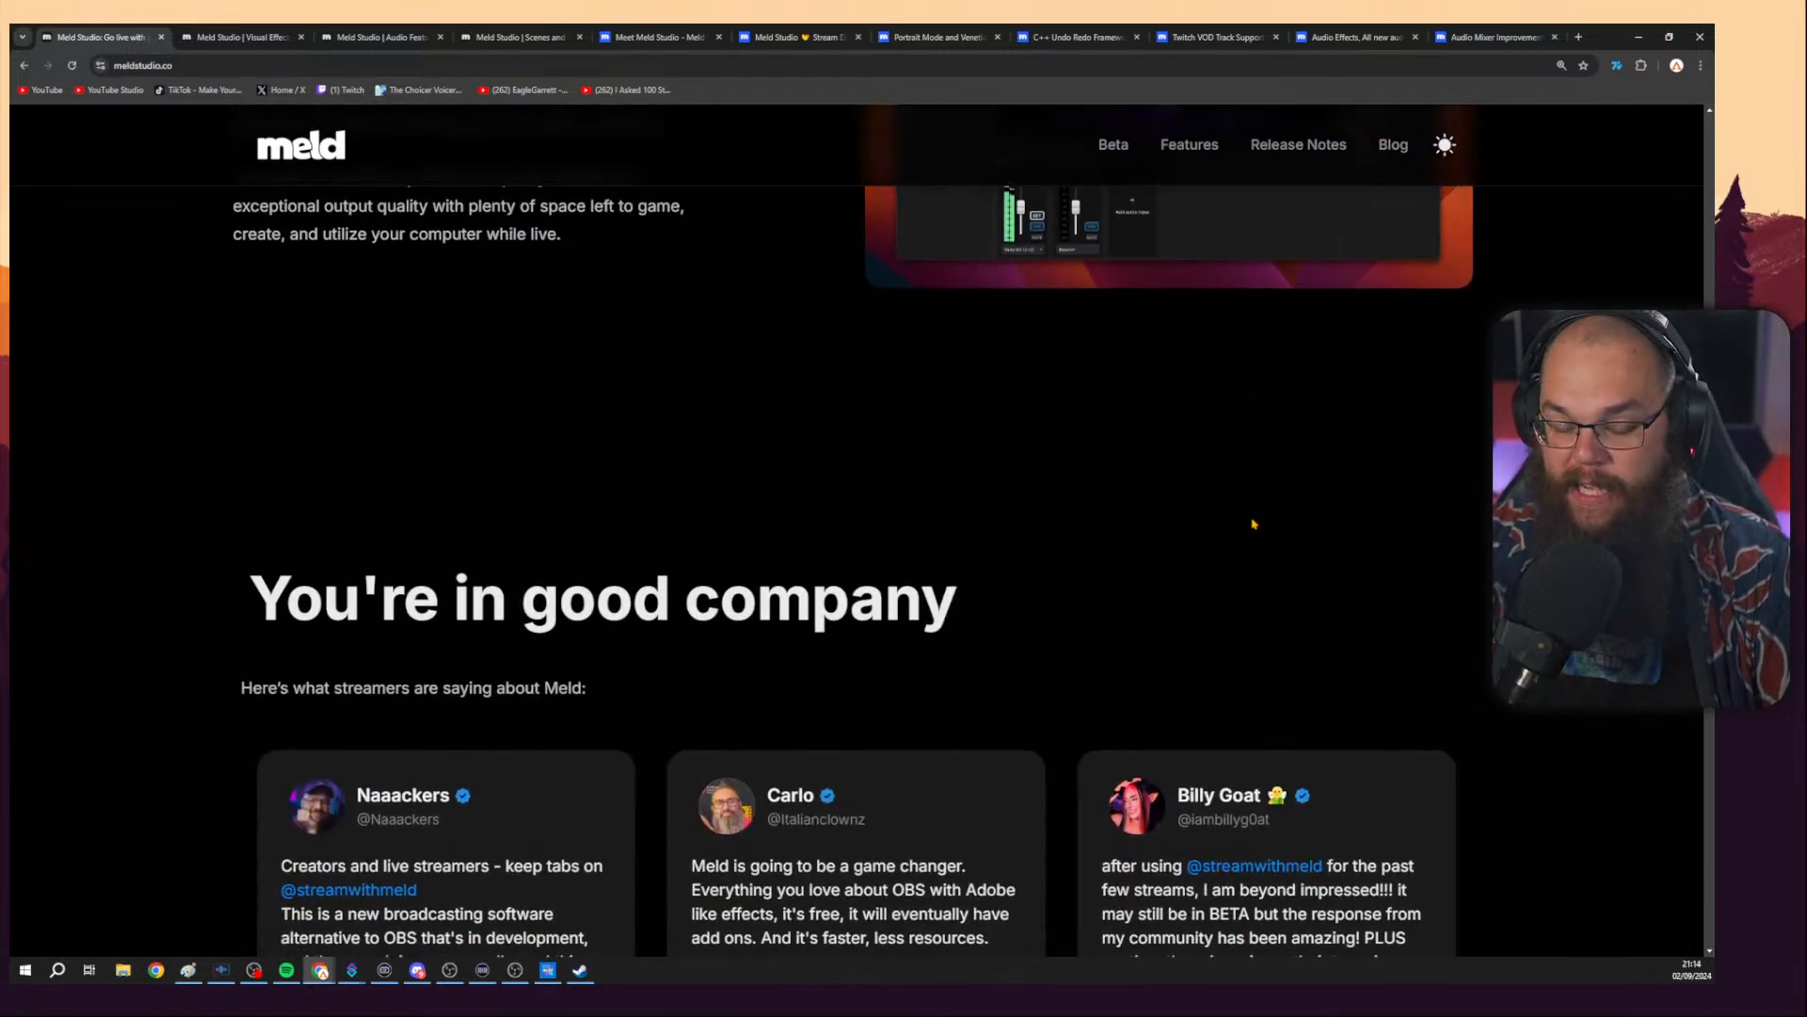
scroll(1460, 462, "down", 3)
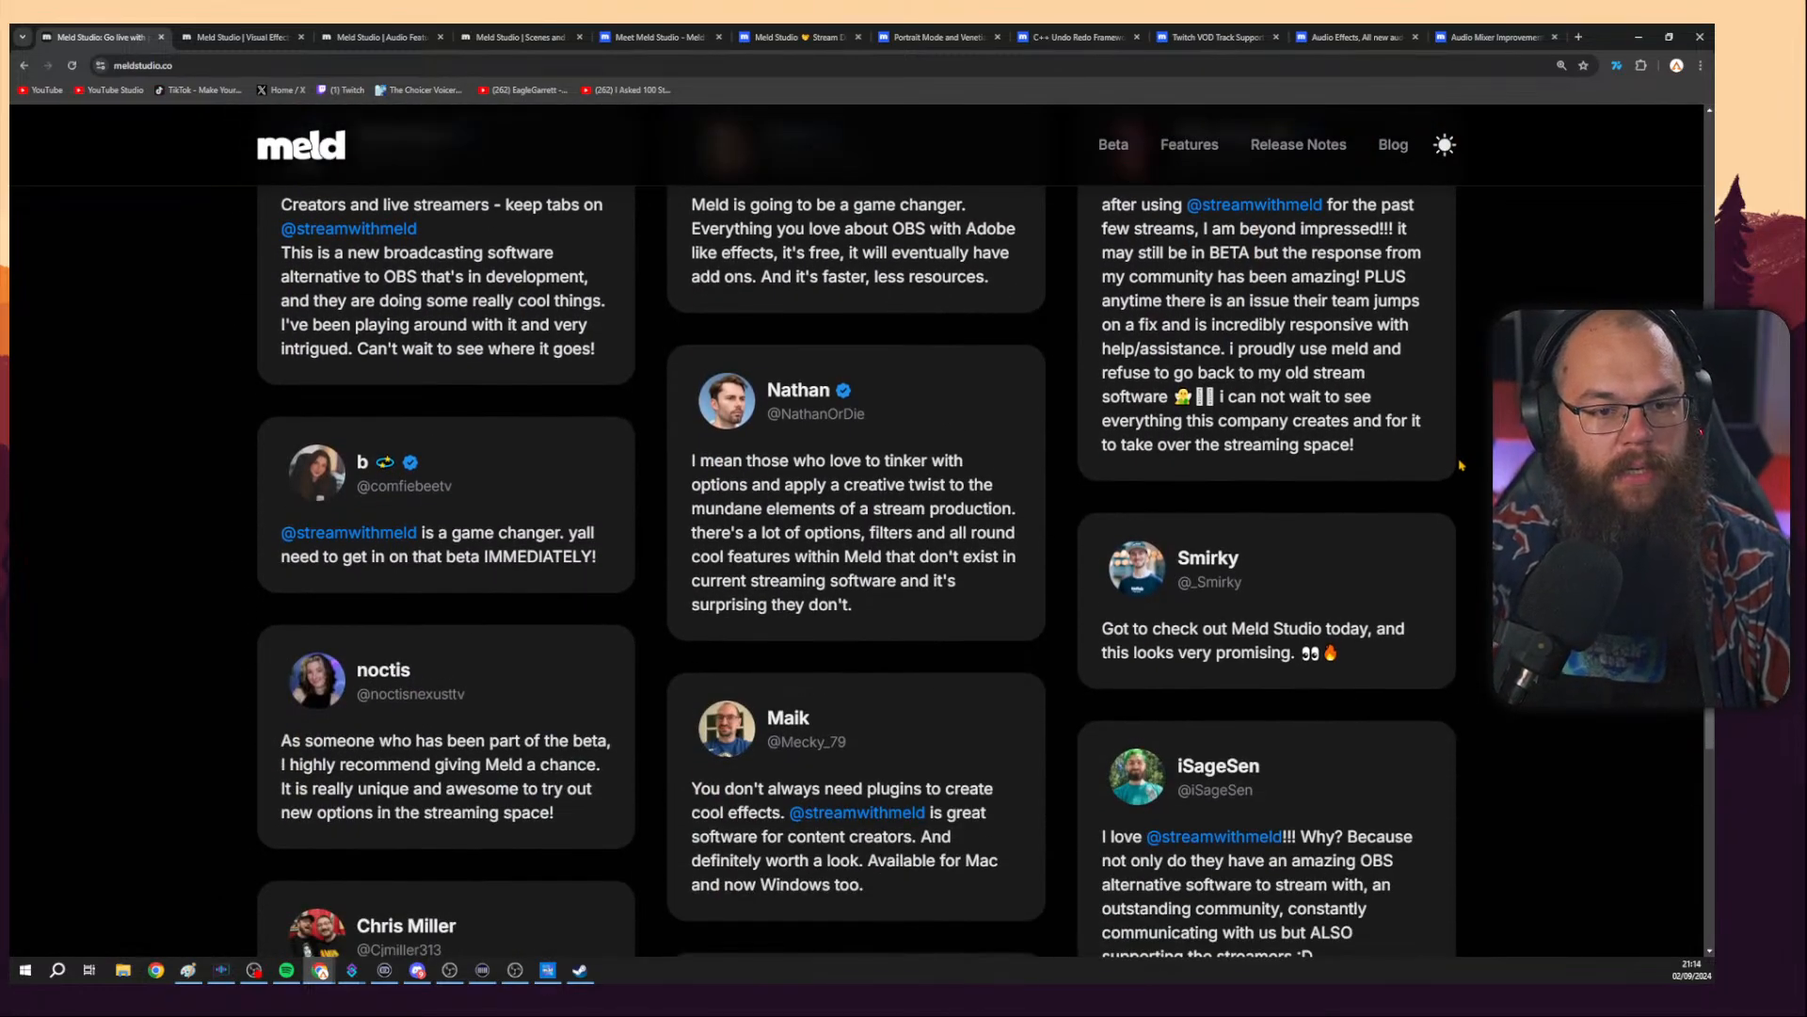
scroll(1461, 464, "down", 2)
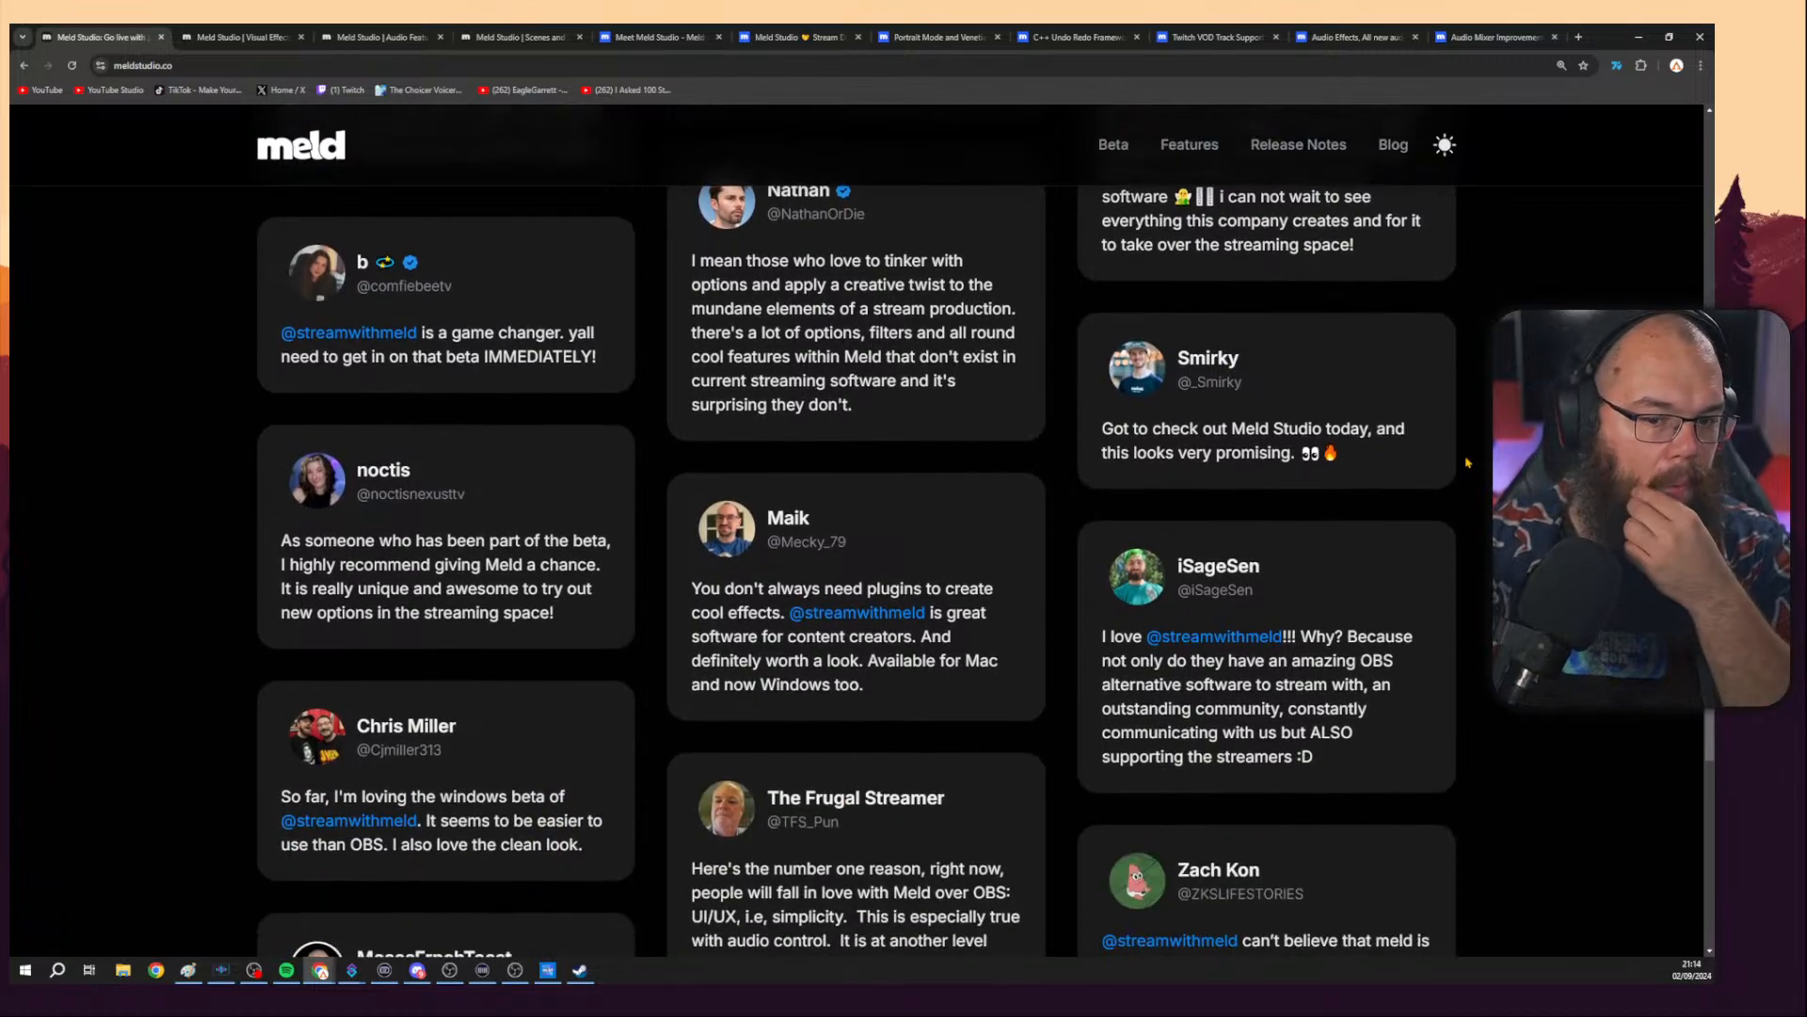
scroll(1465, 462, "down", 3)
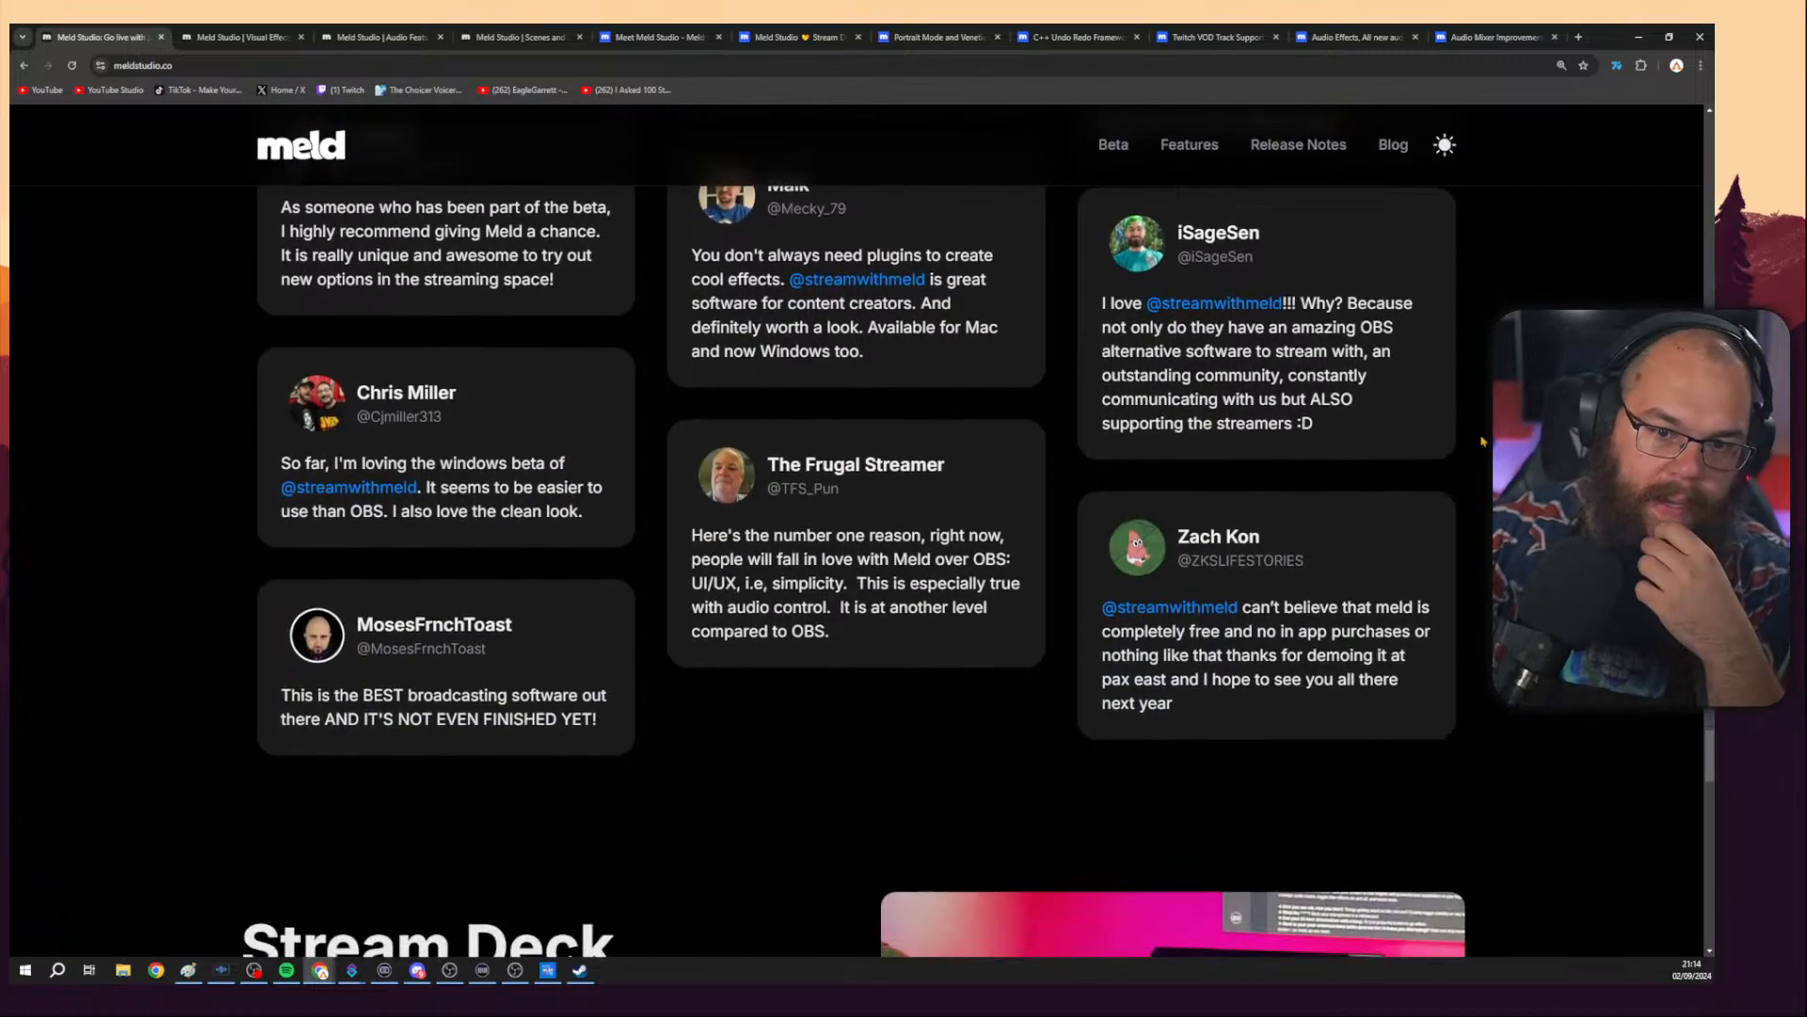
scroll(1482, 440, "down", 1)
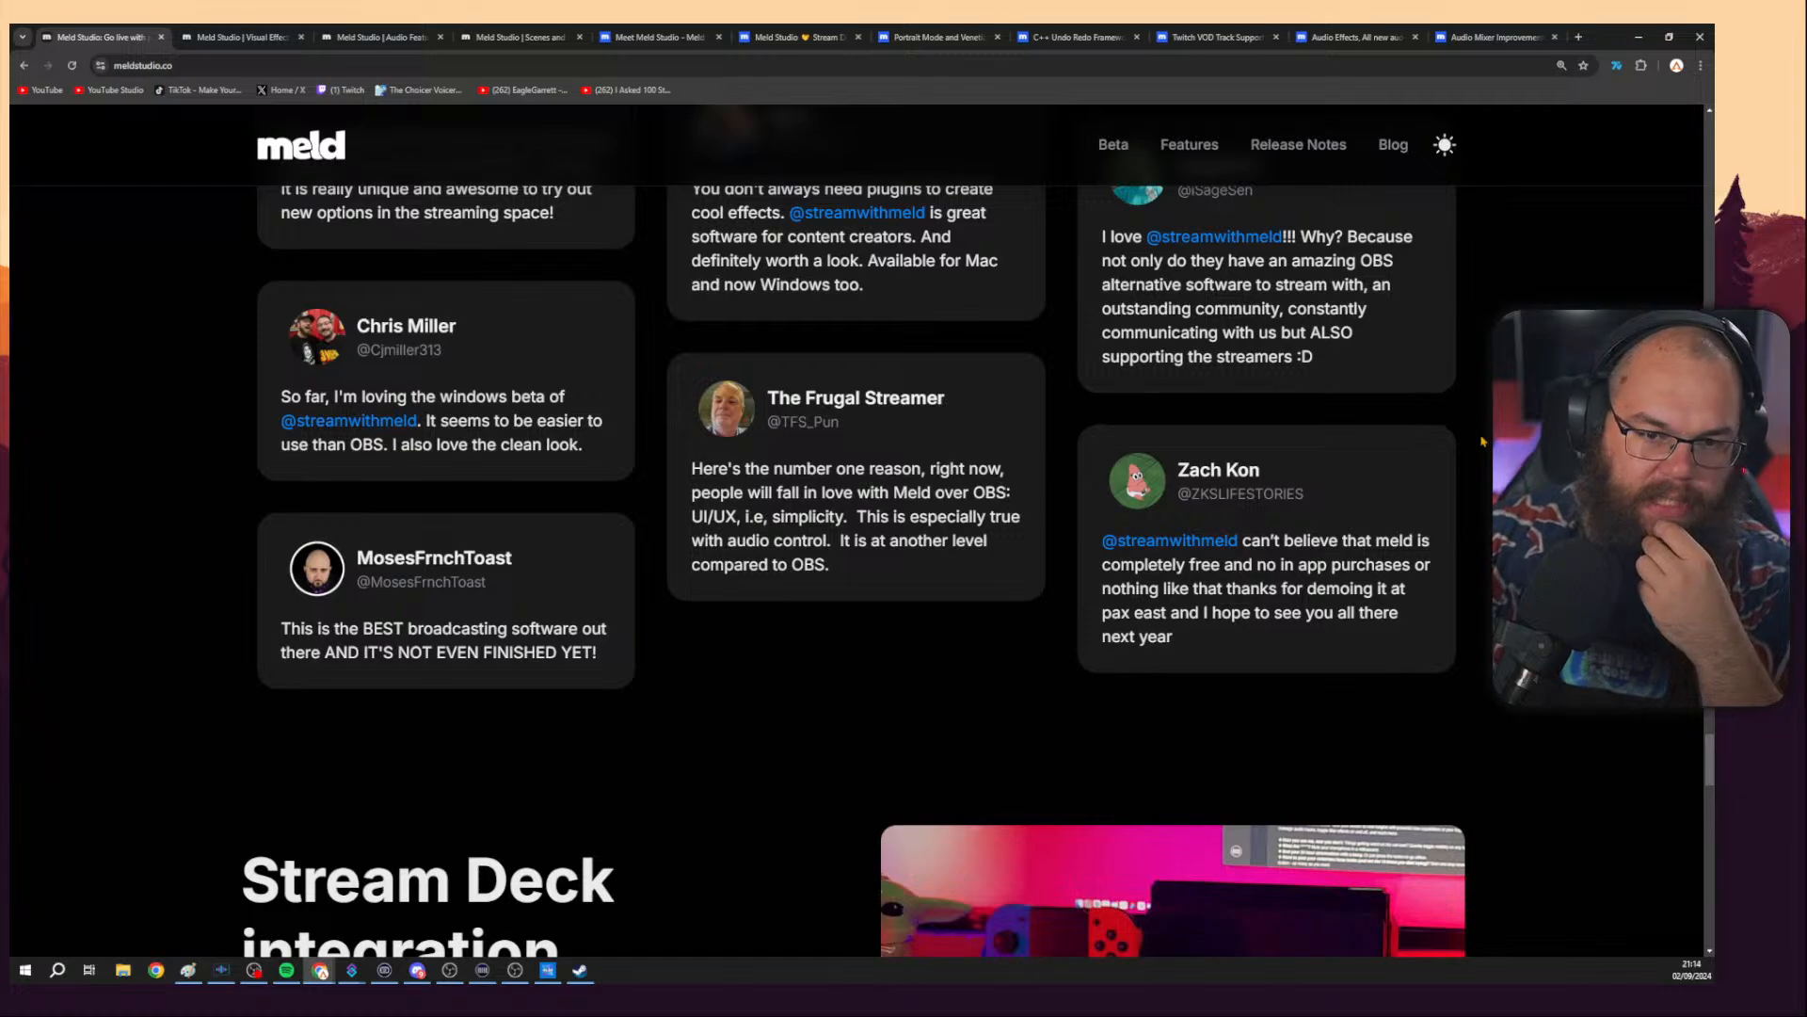
scroll(1484, 439, "down", 1)
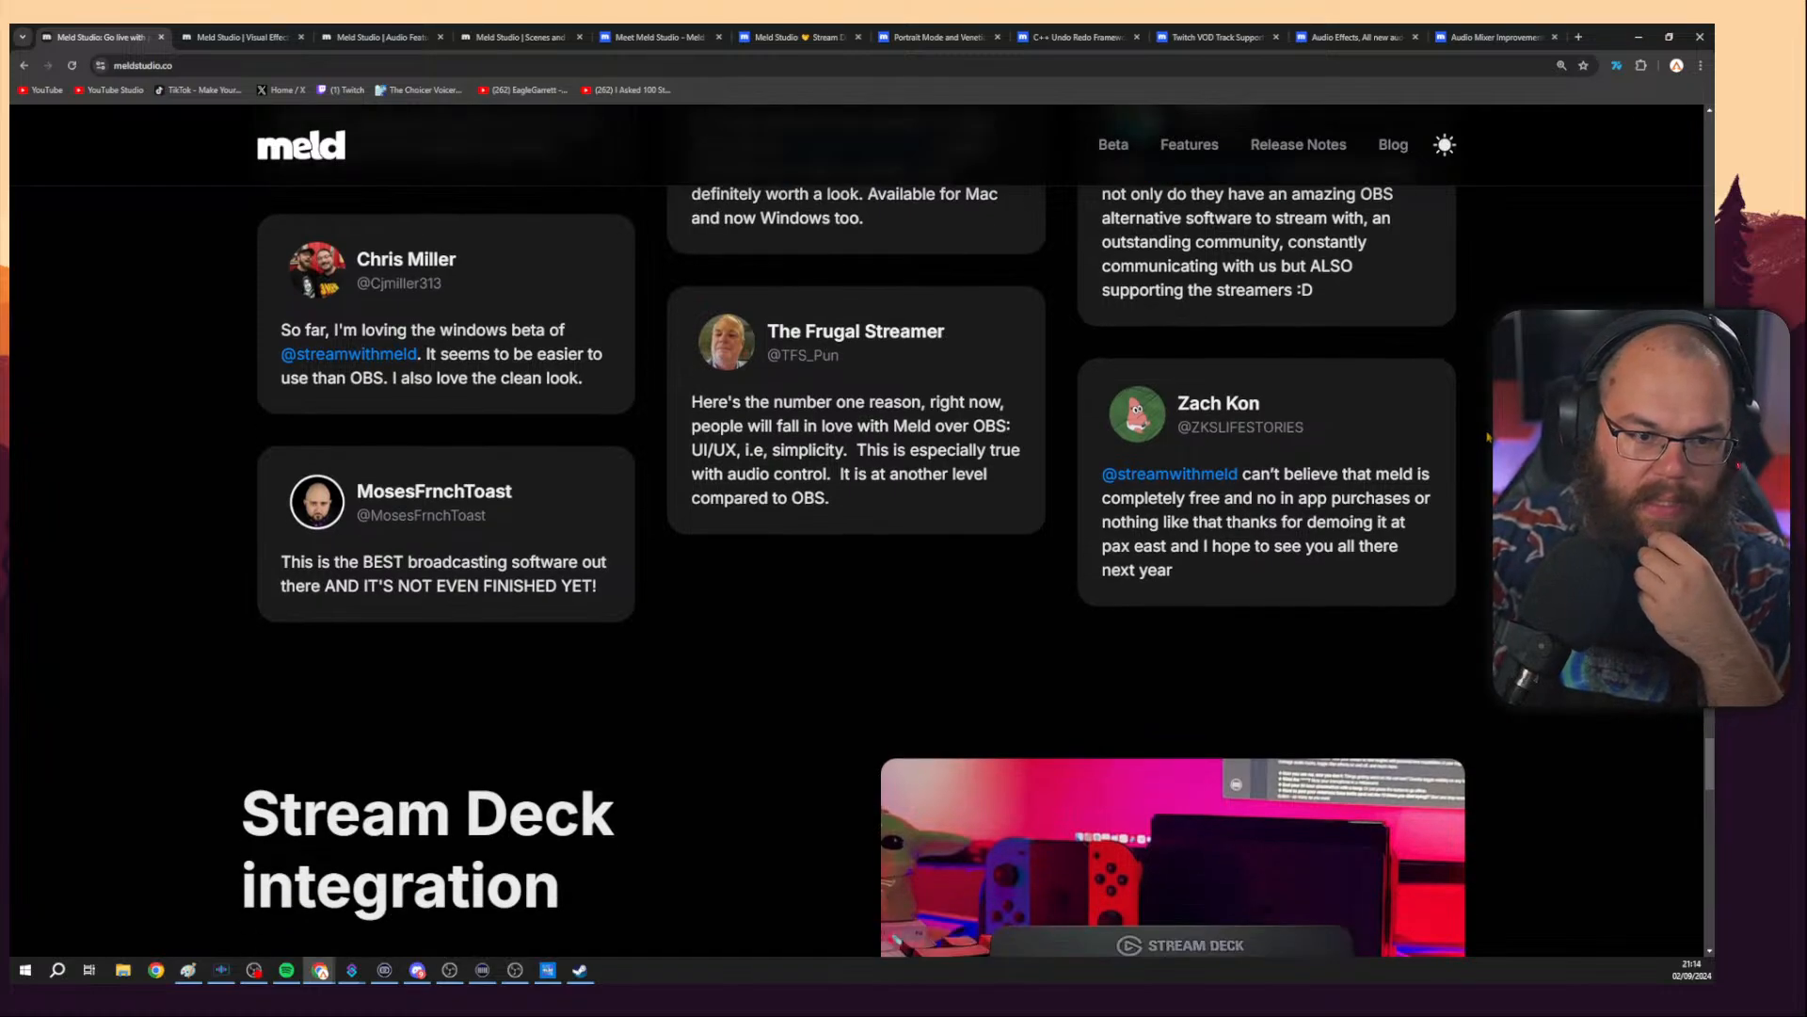
scroll(1487, 438, "down", 2)
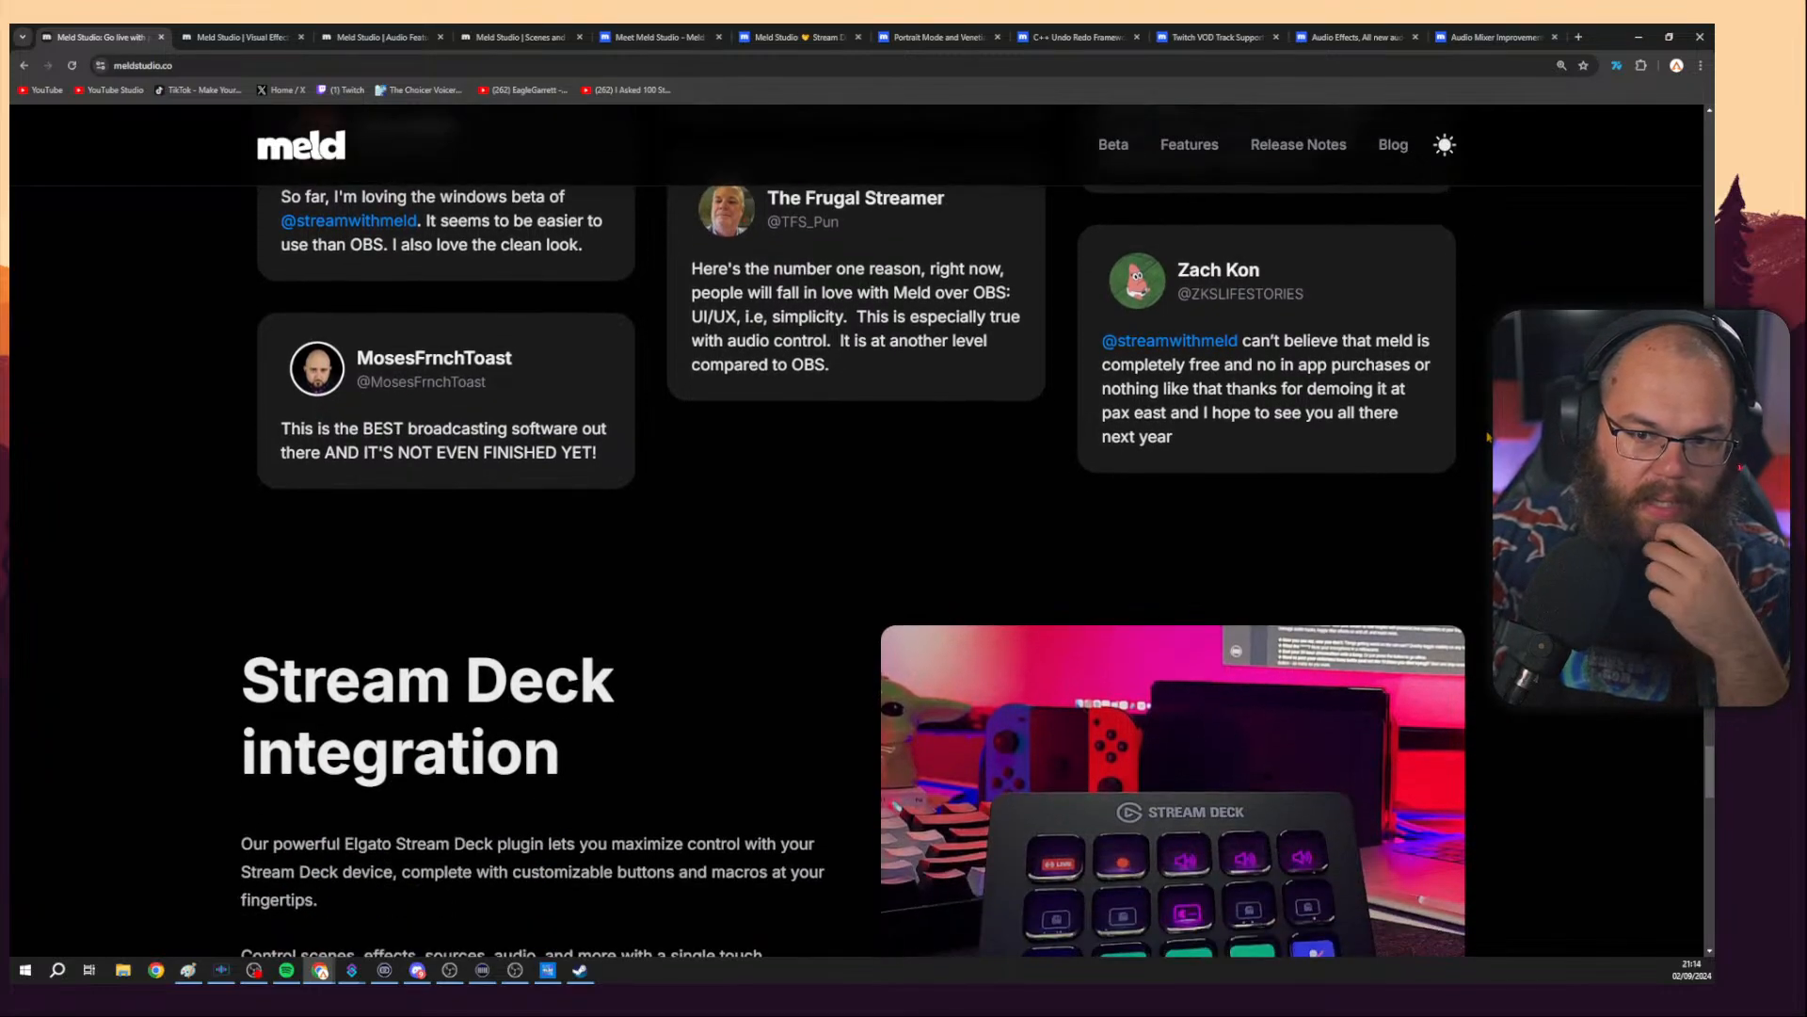
Scroll back through the streamer testimonials on the home page to reread them.
scroll(1487, 438, "up", 15)
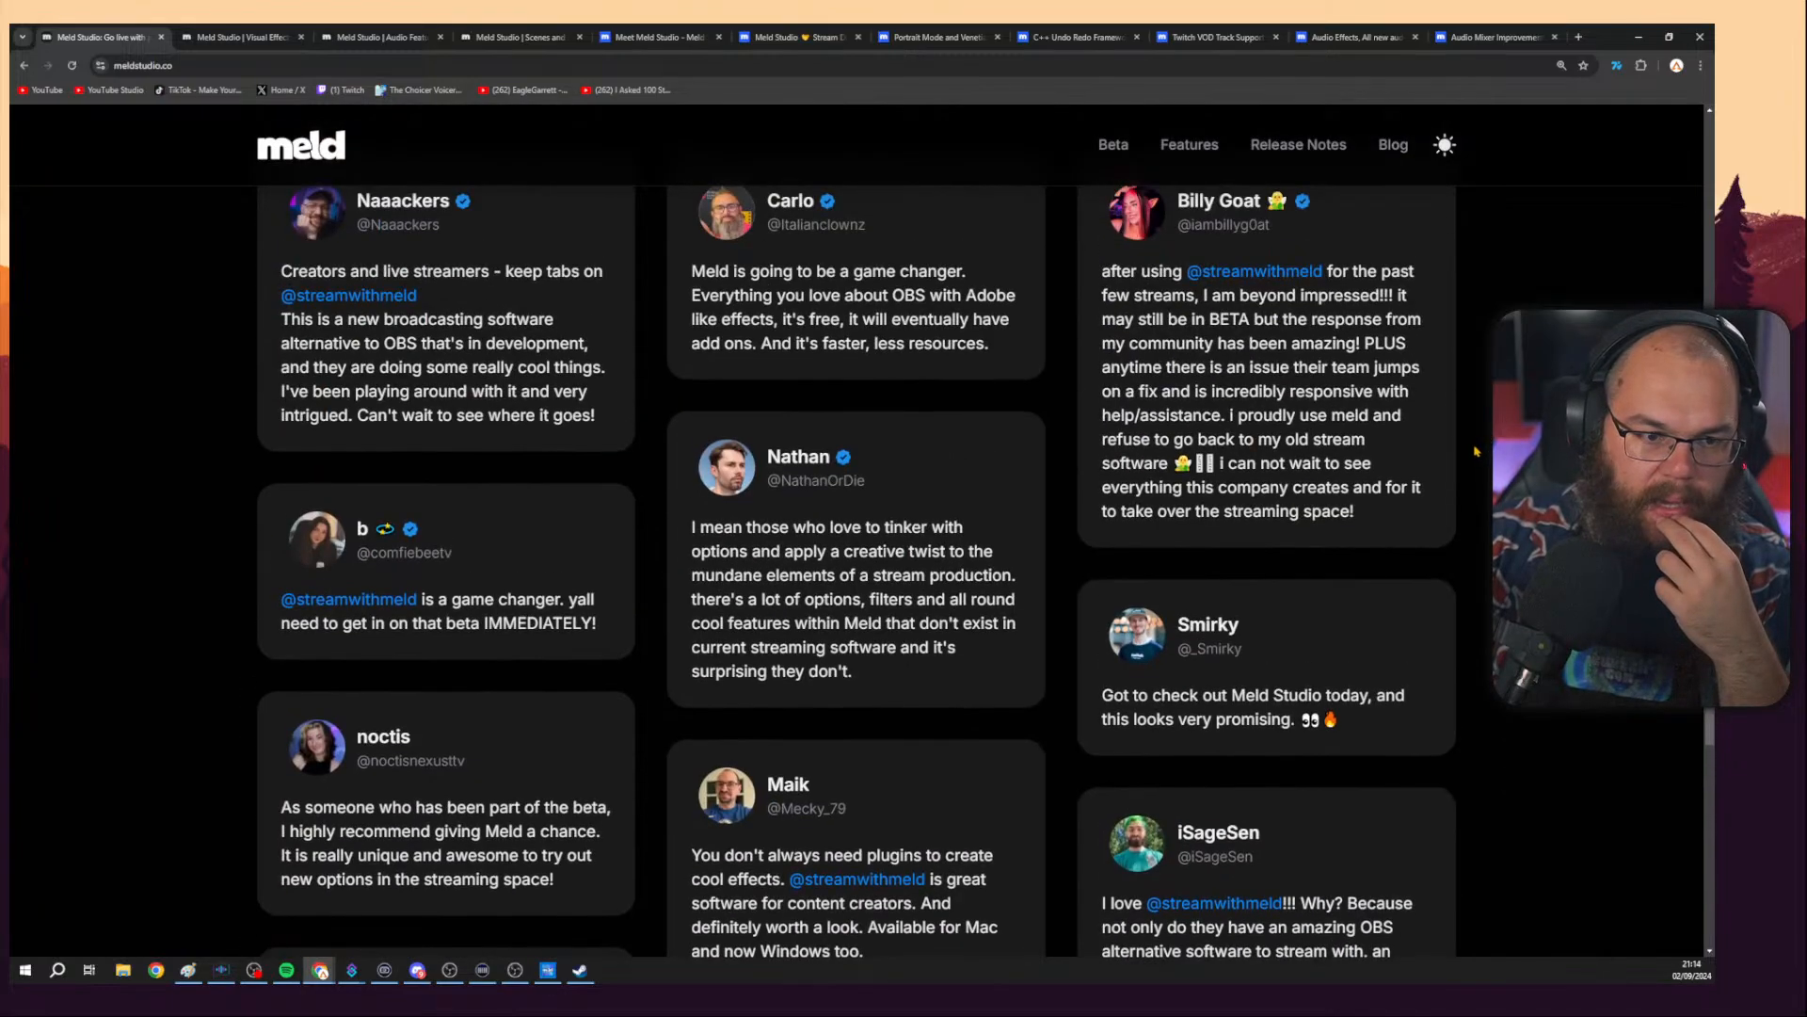
scroll(1472, 458, "down", 1)
scroll(1472, 461, "down", 2)
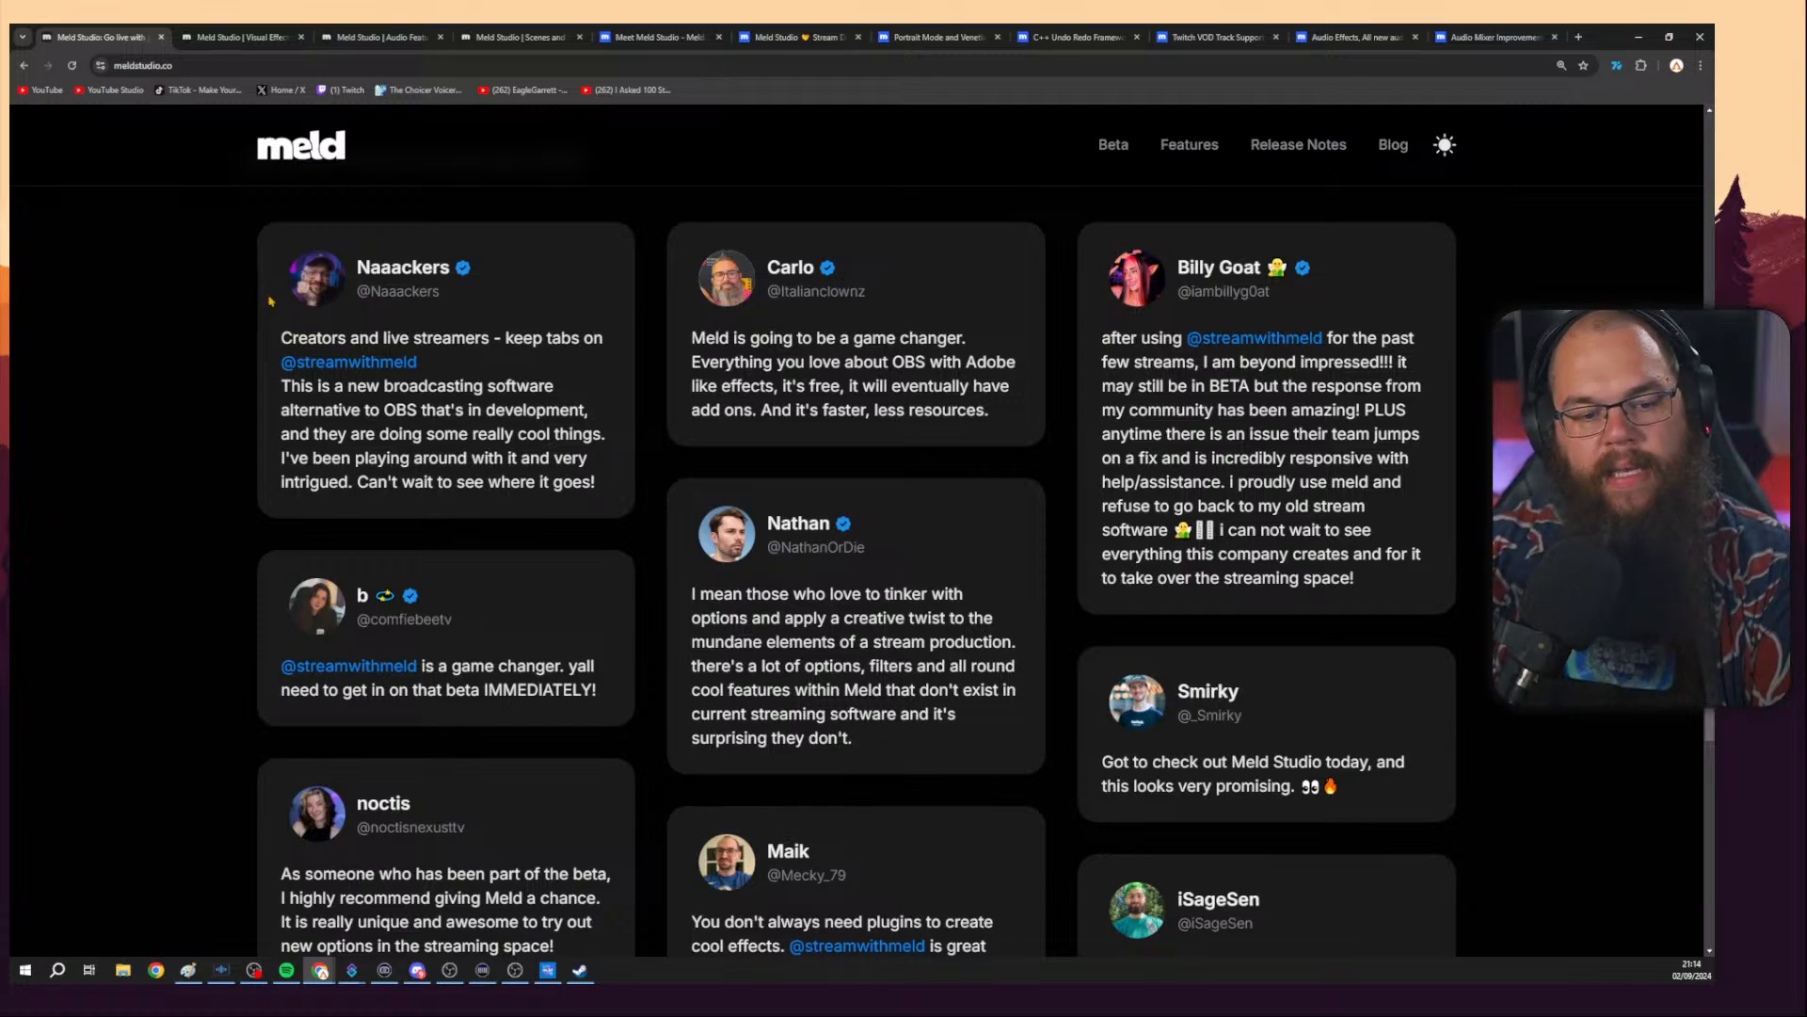
scroll(240, 329, "down", 3)
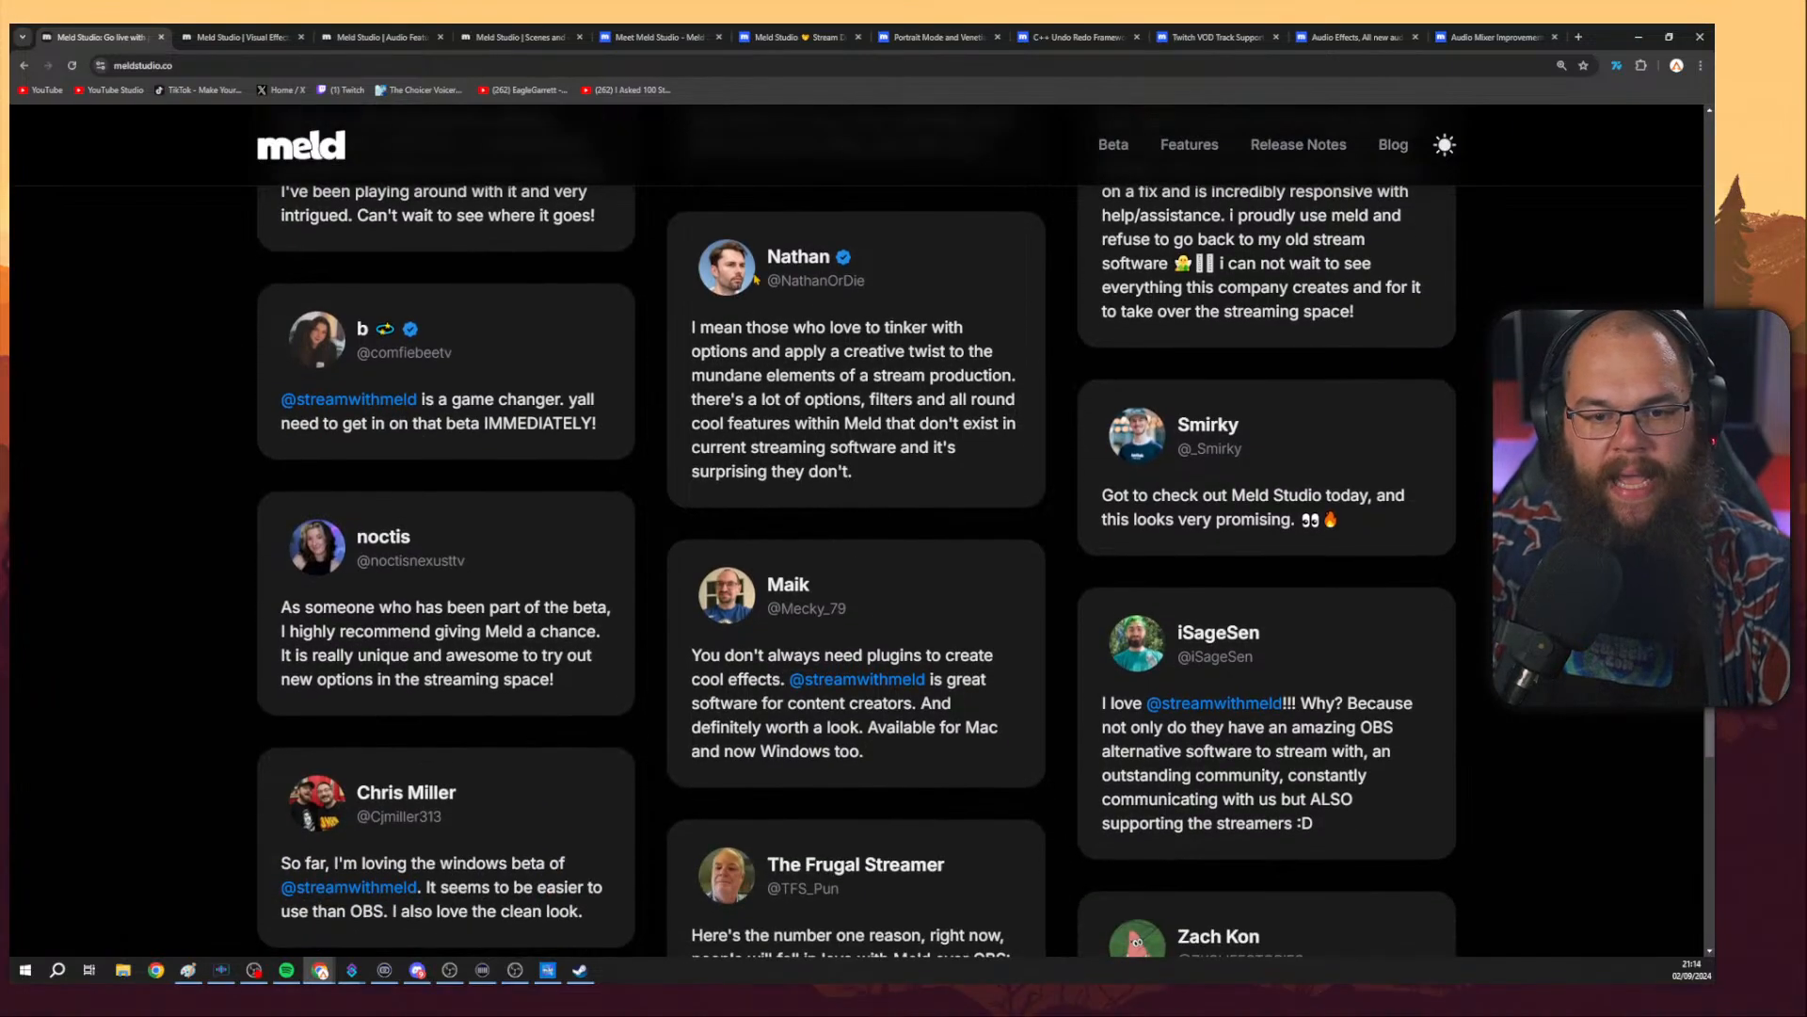
scroll(217, 339, "down", 1)
scroll(203, 339, "down", 3)
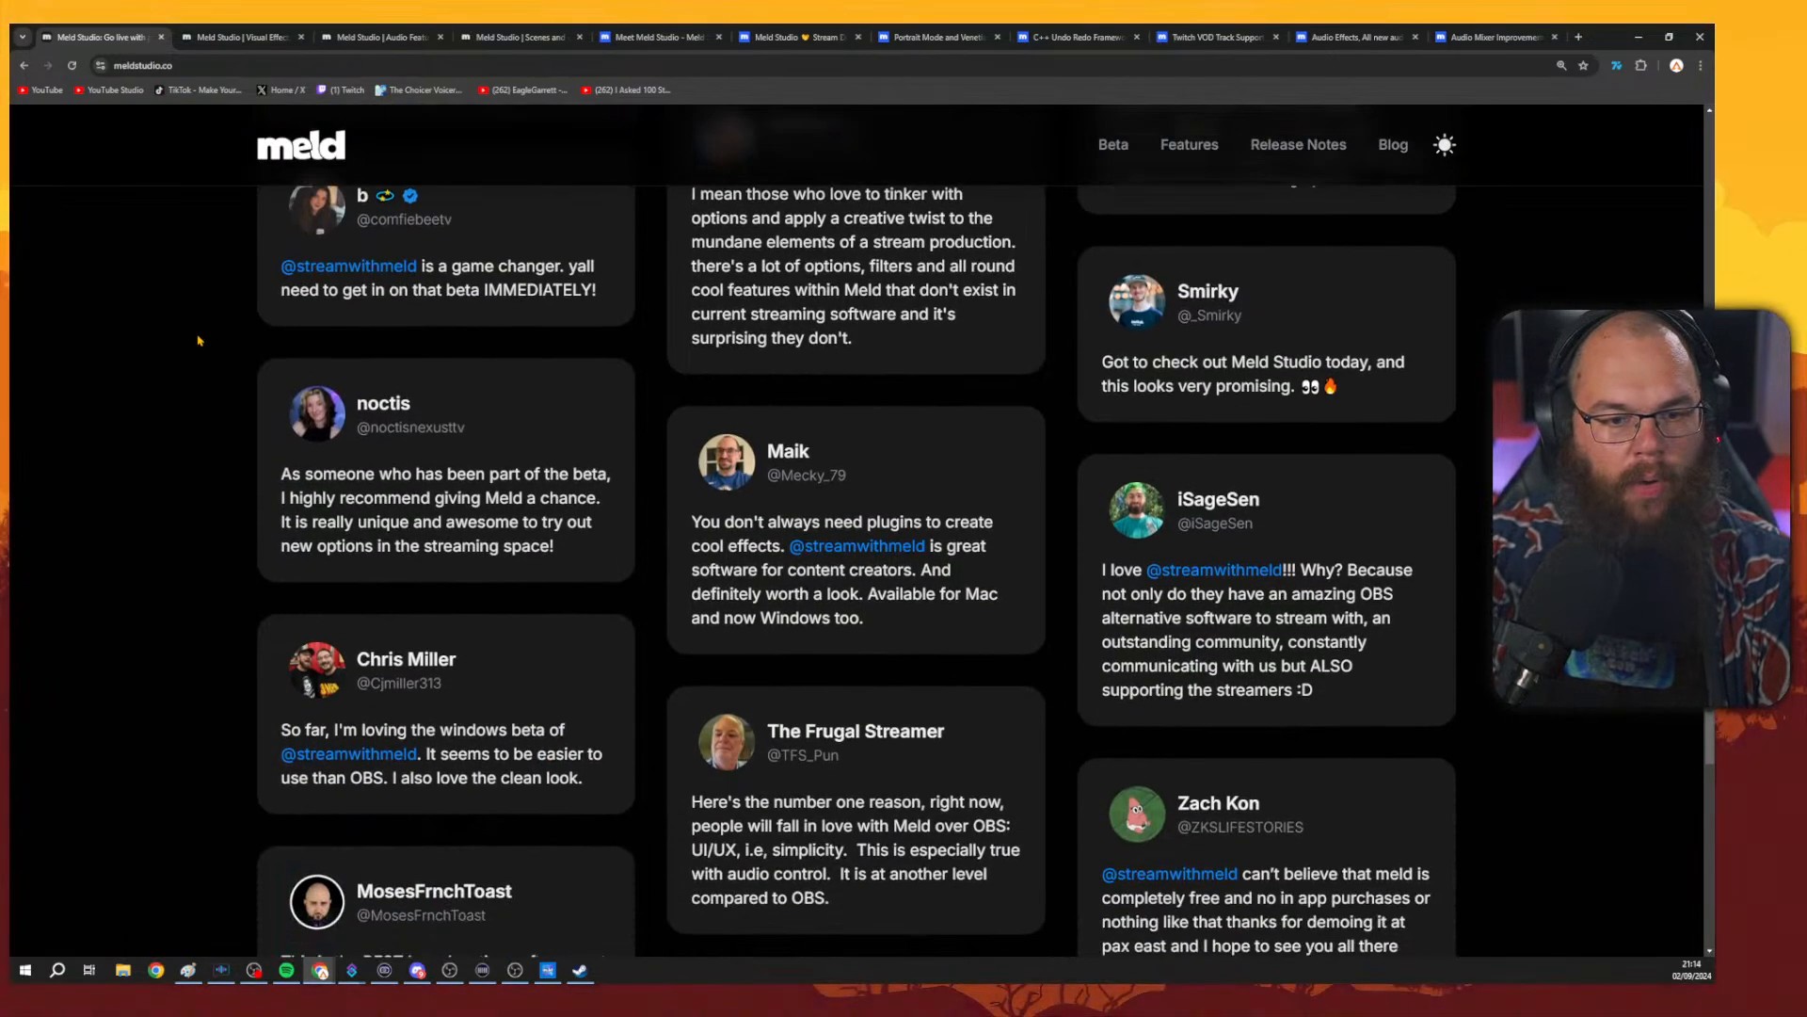
scroll(212, 339, "down", 2)
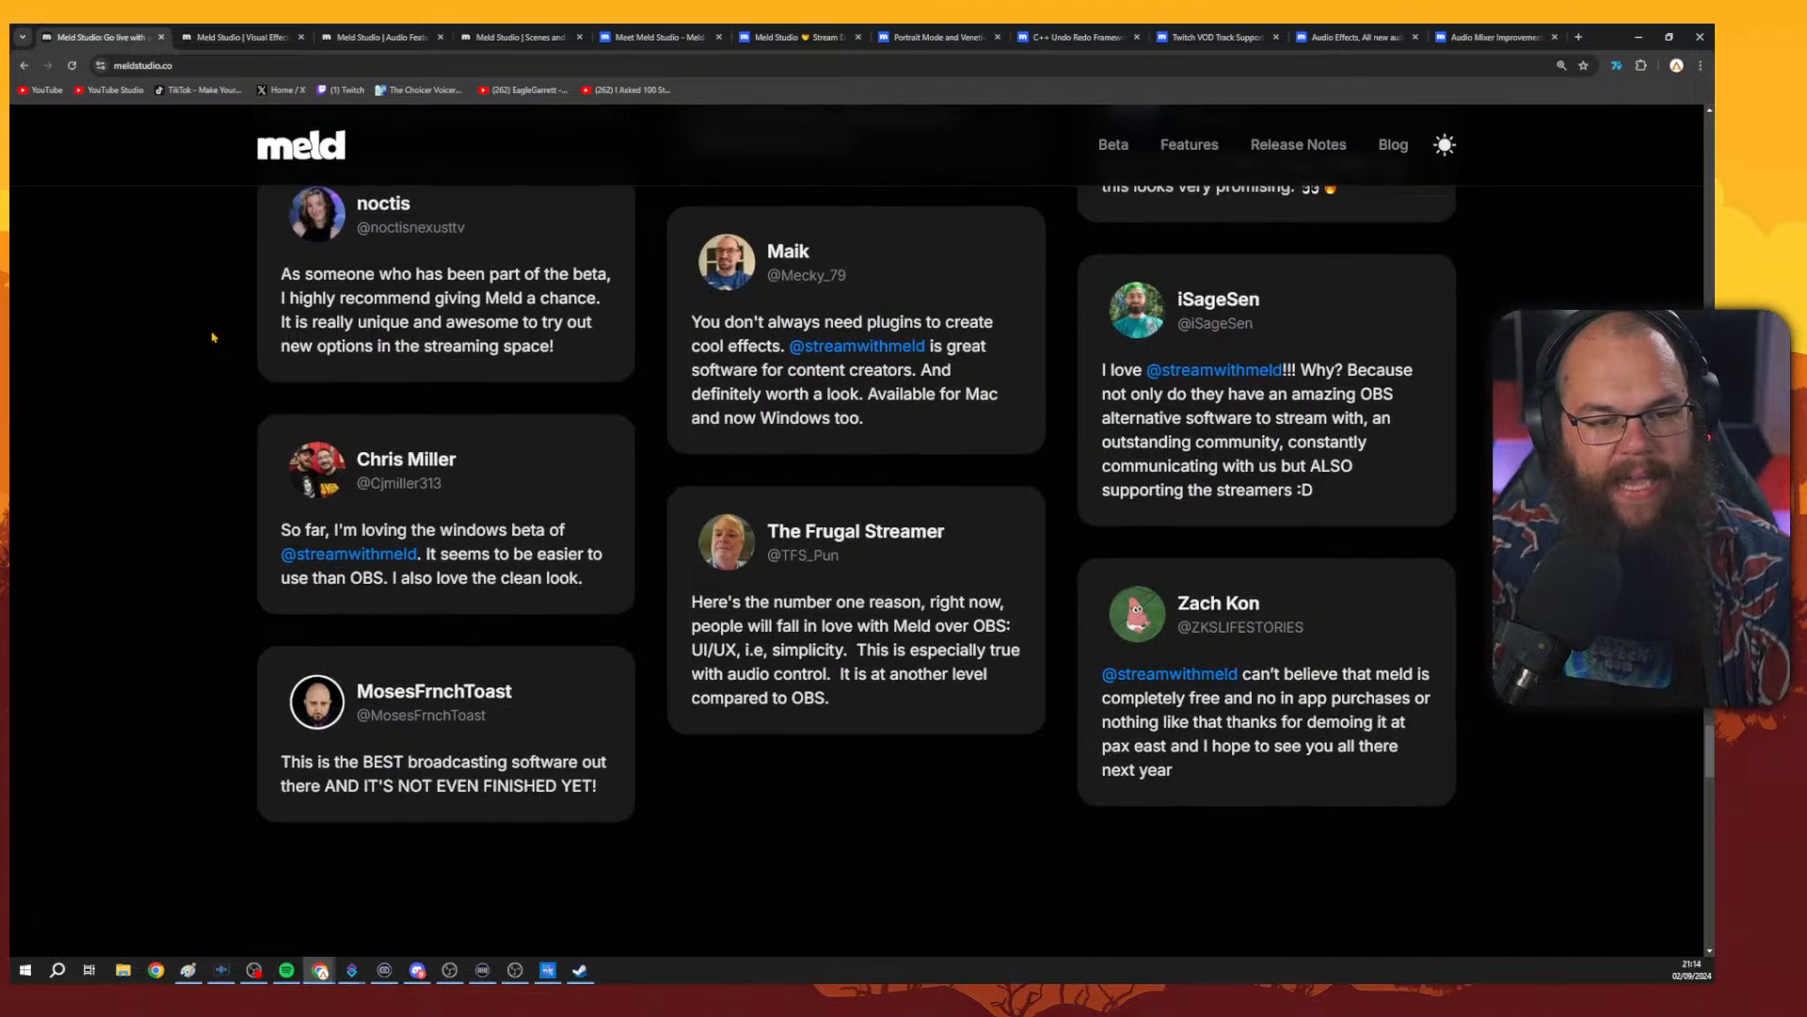
scroll(224, 339, "down", 1)
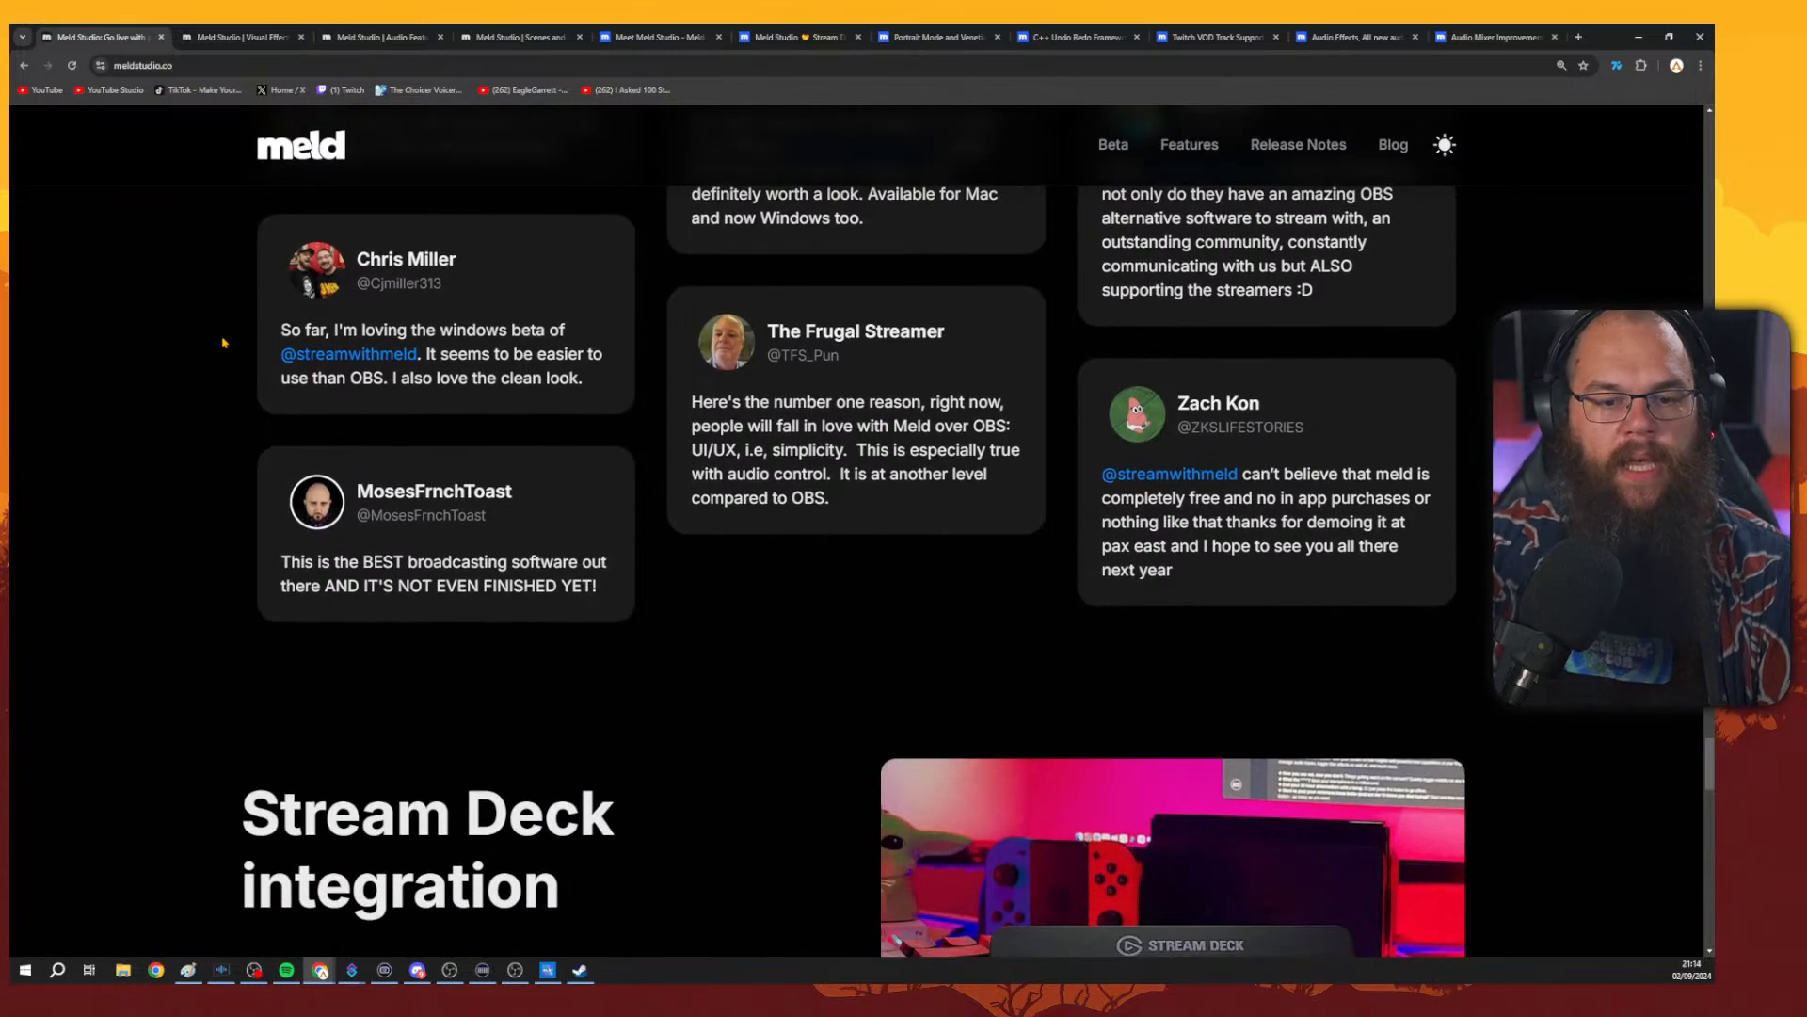
scroll(230, 339, "down", 3)
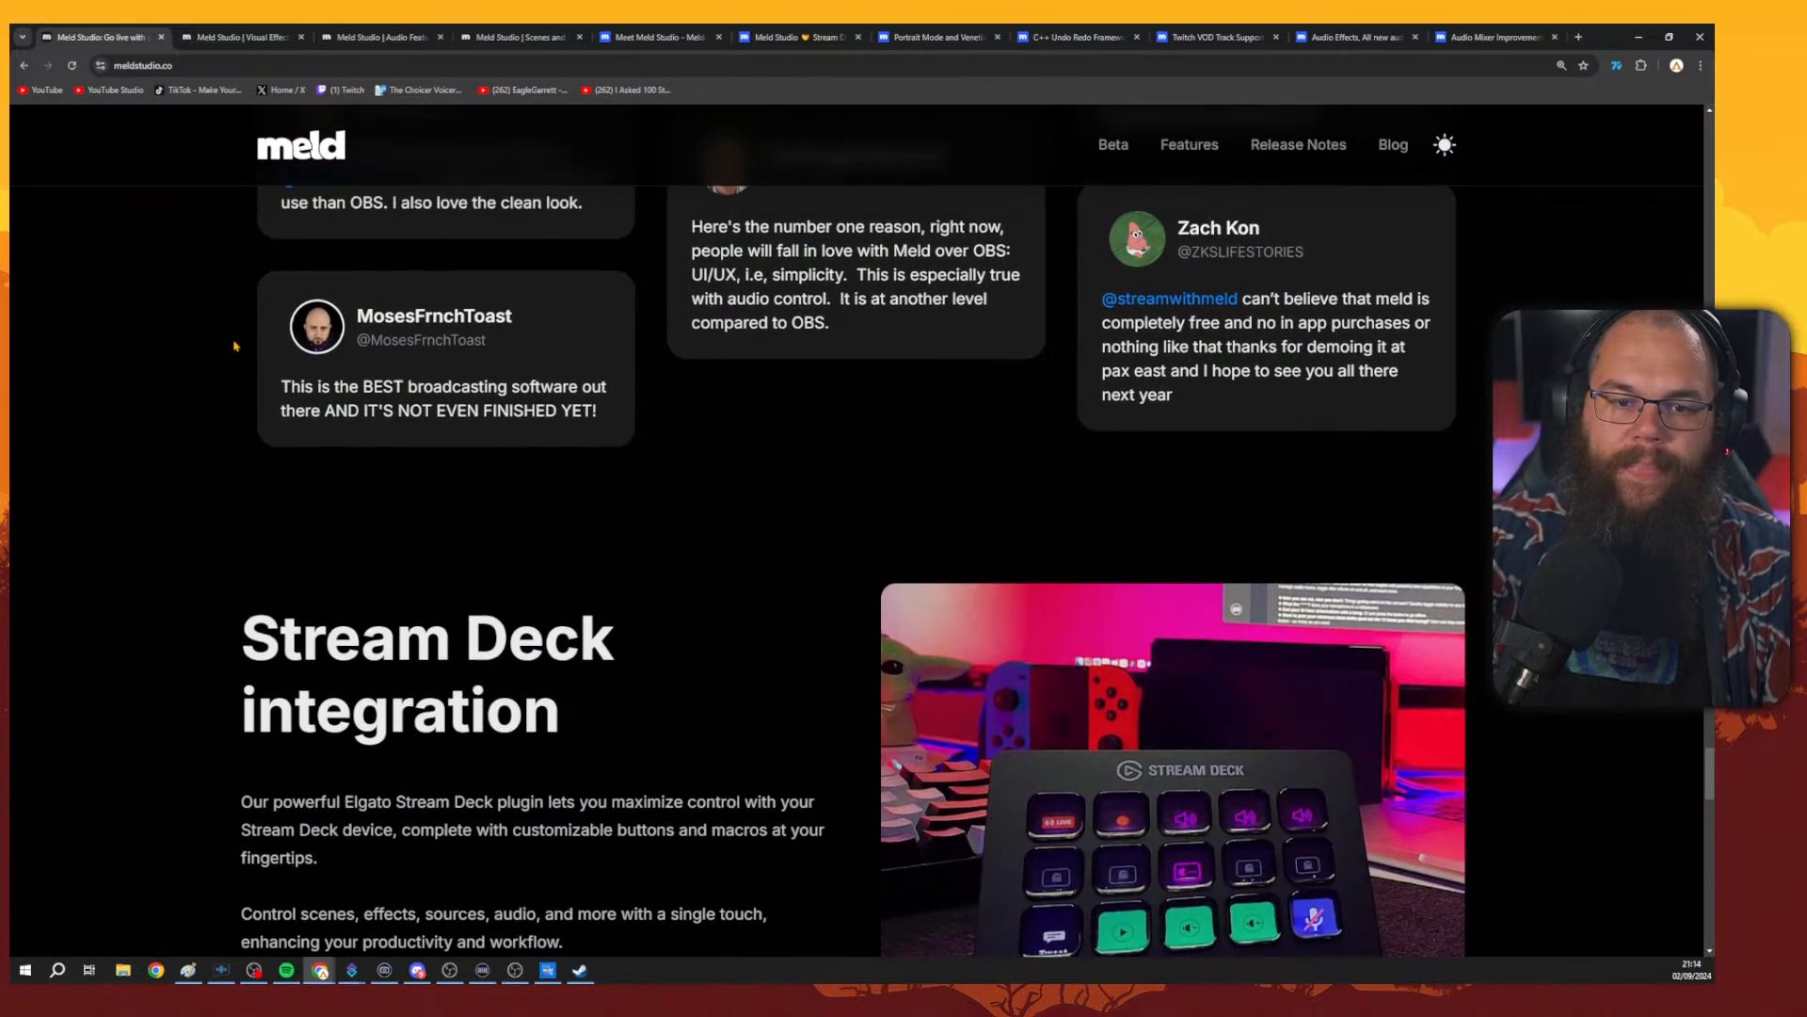
scroll(240, 367, "up", 3)
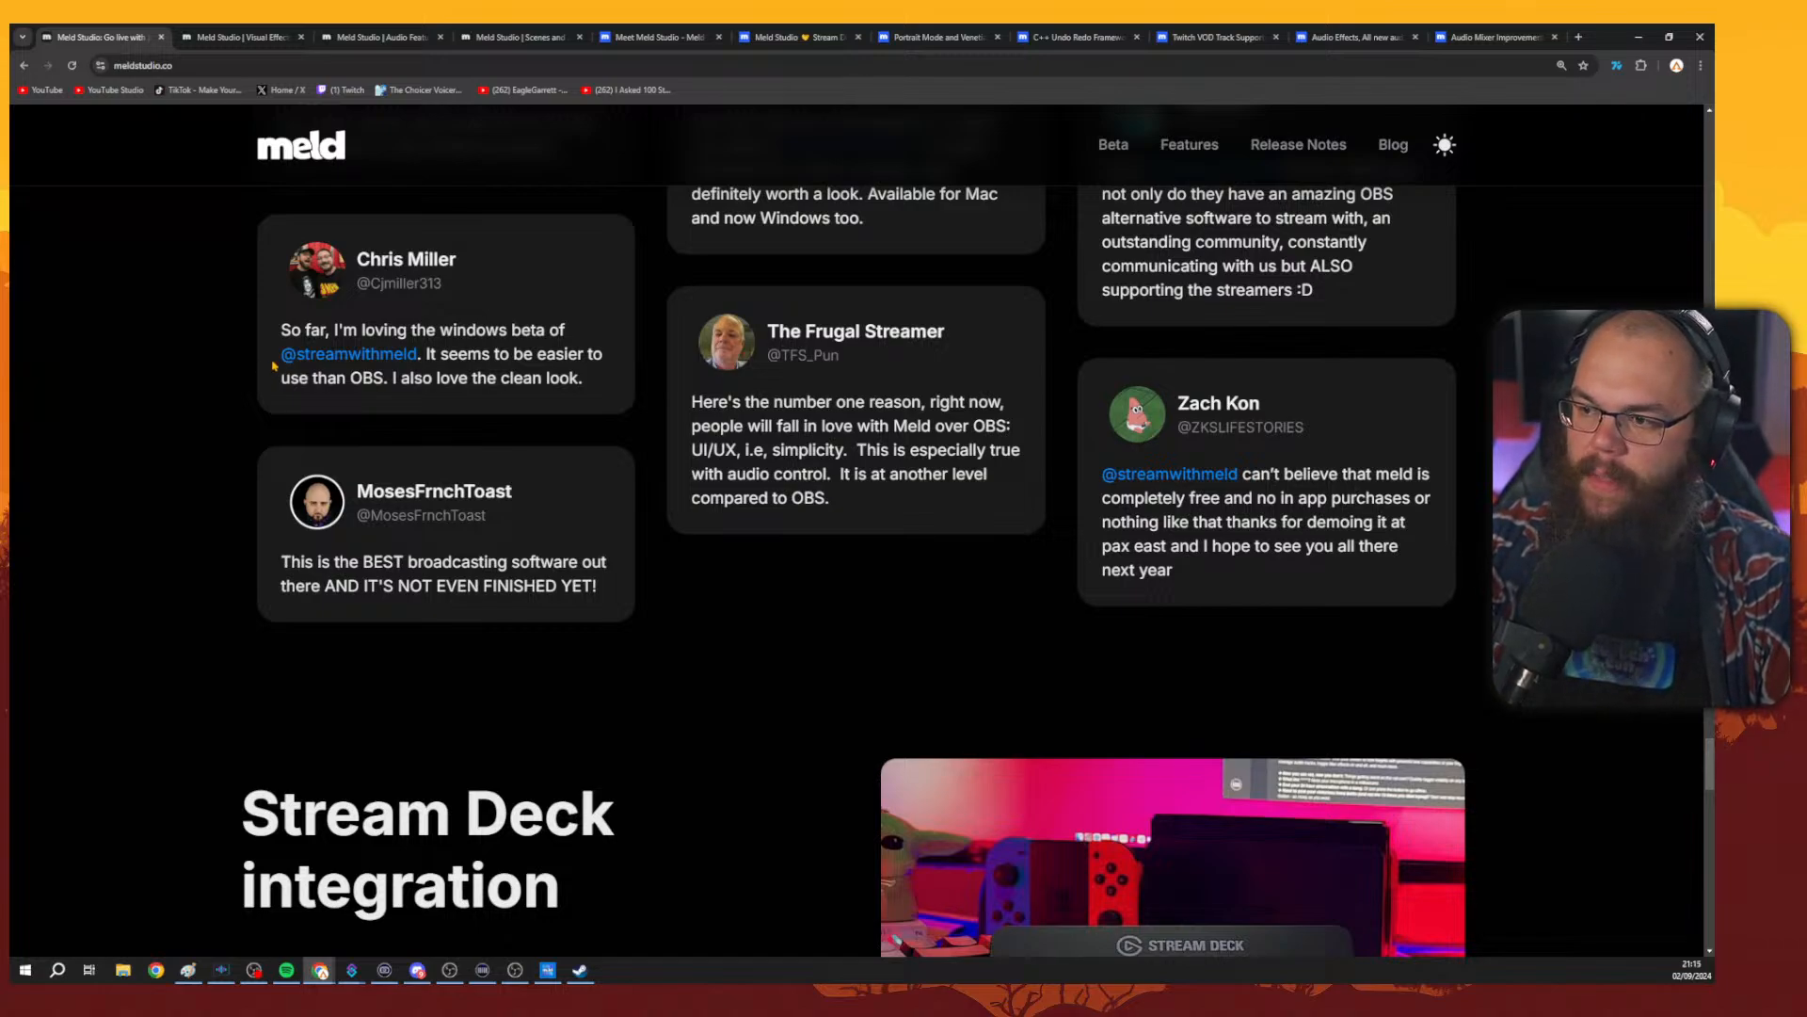
scroll(274, 365, "down", 2)
scroll(287, 367, "up", 1)
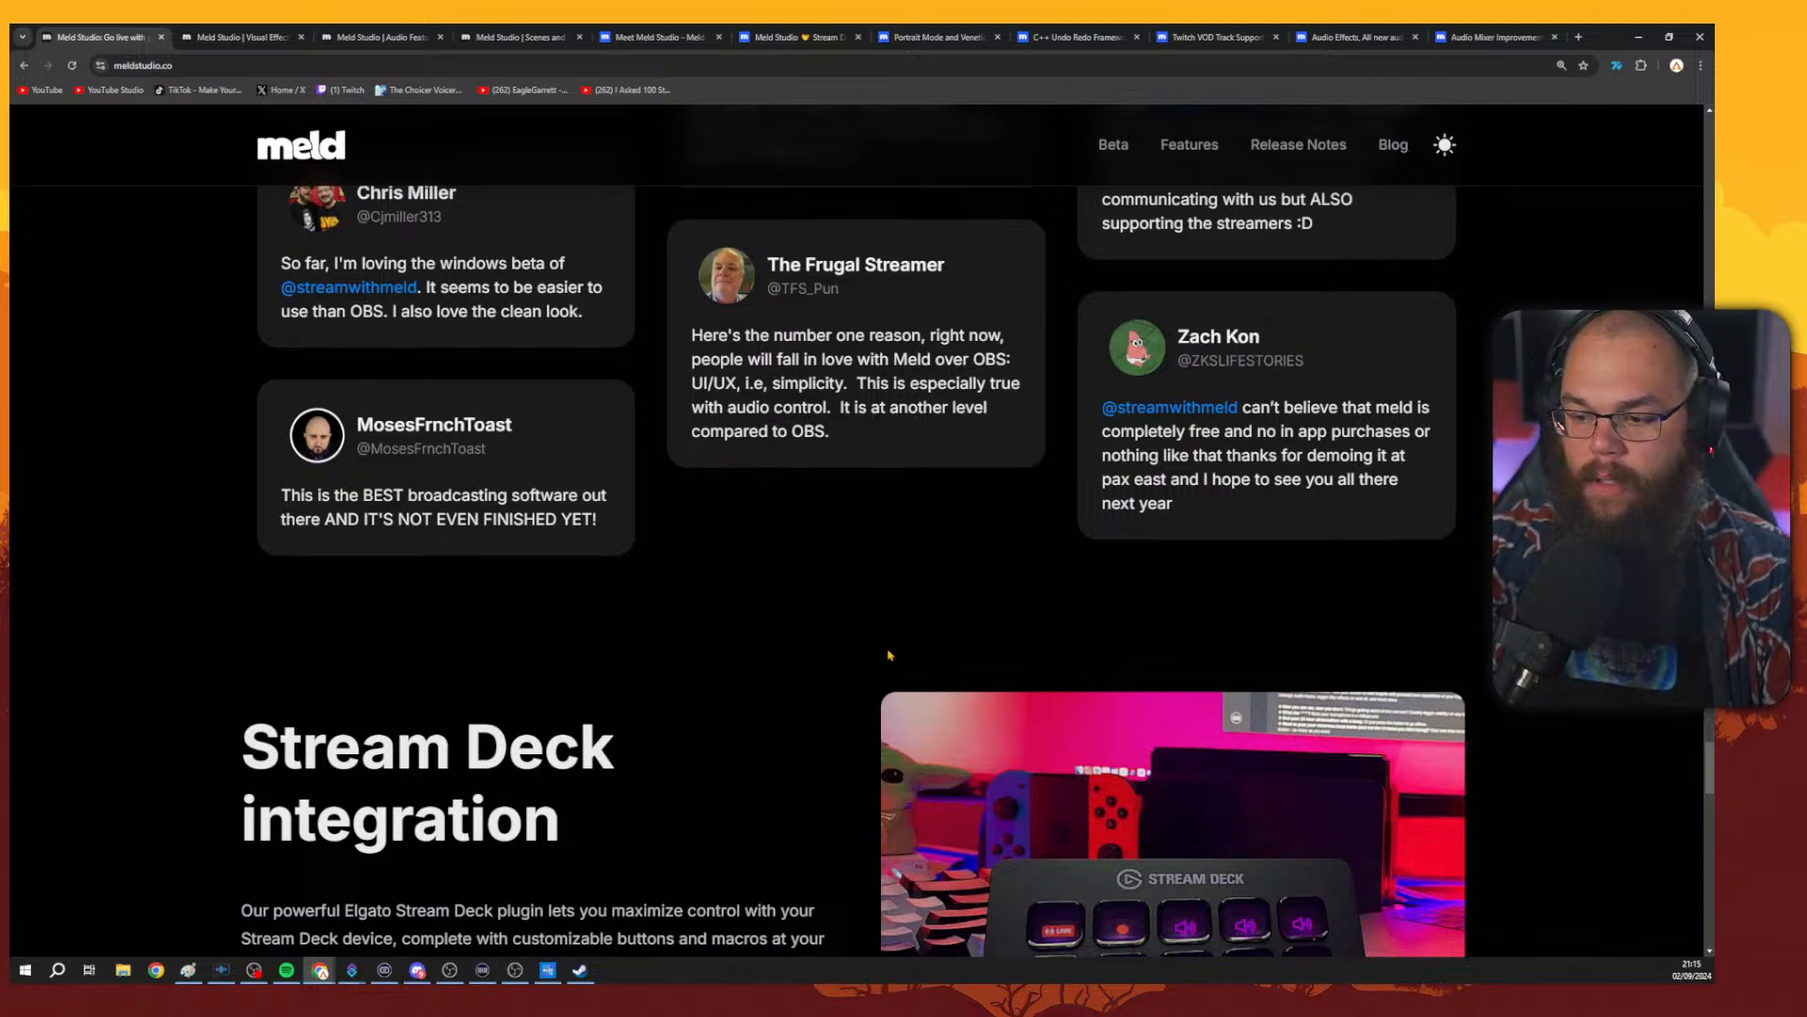
Scroll the home page again from the app preview down through the layer, effects, chroma key and audio sections to the testimonials.
scroll(917, 645, "up", 4)
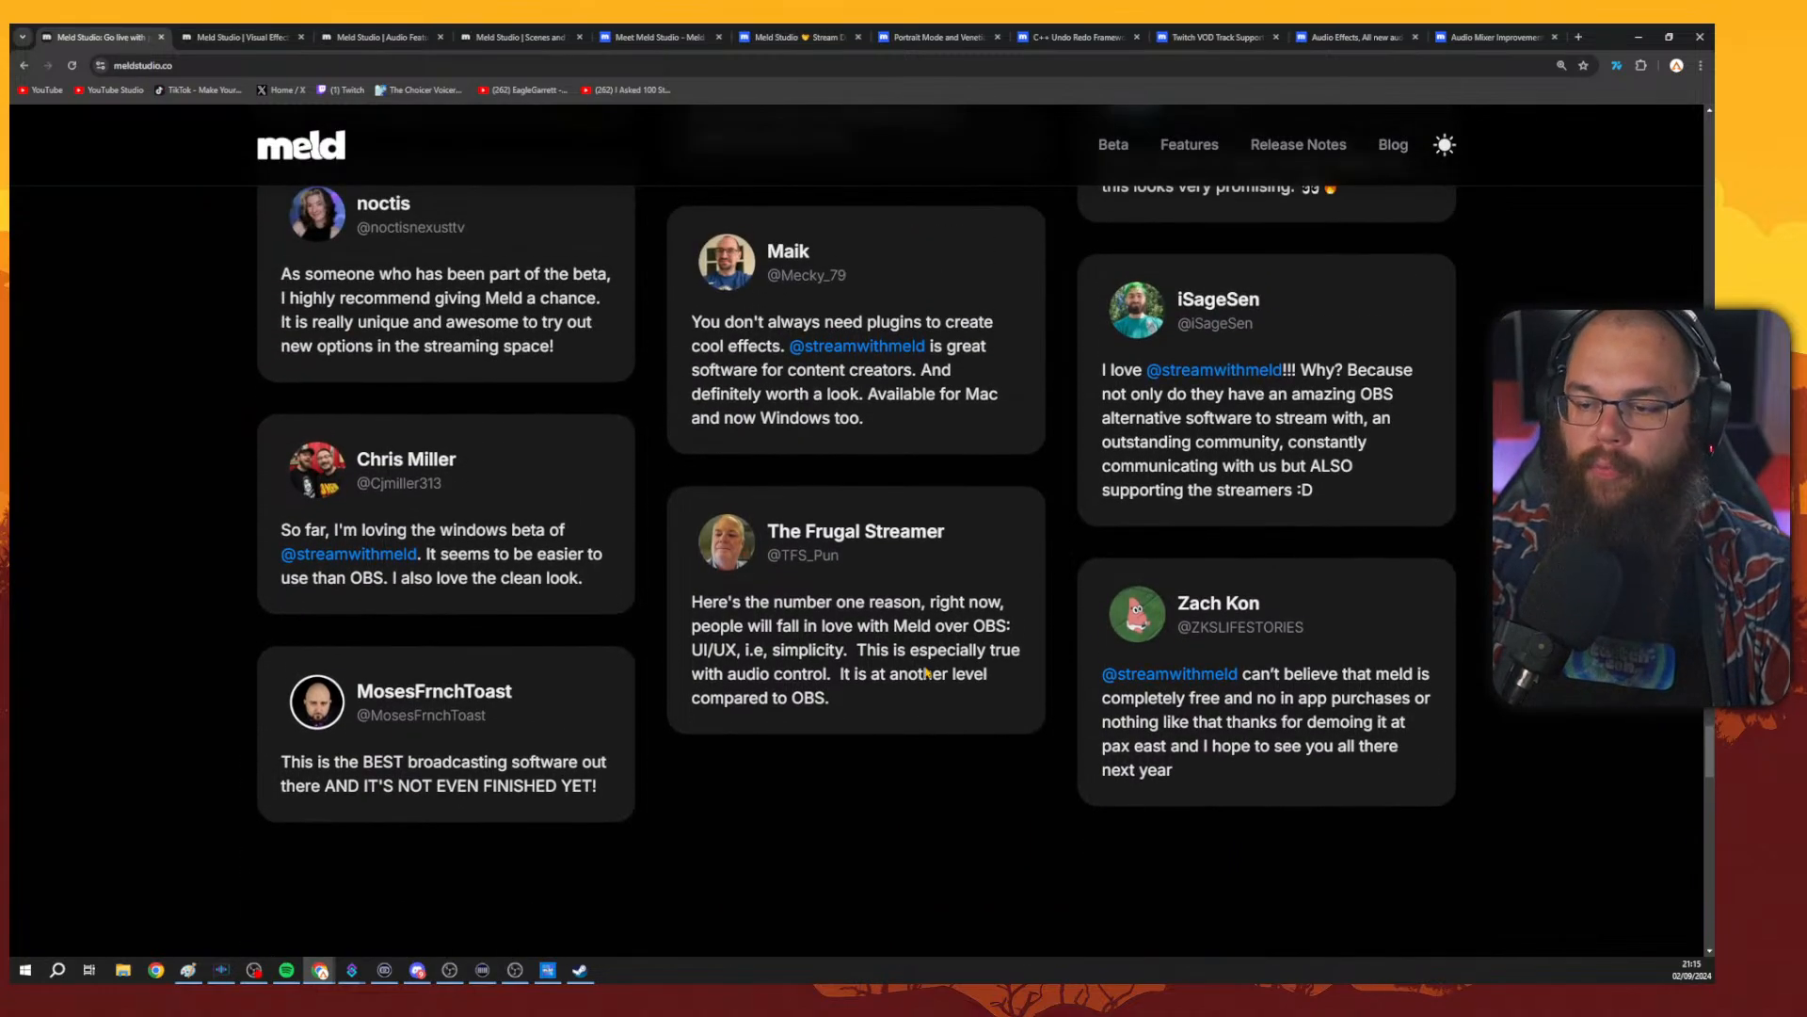
scroll(930, 675, "down", 2)
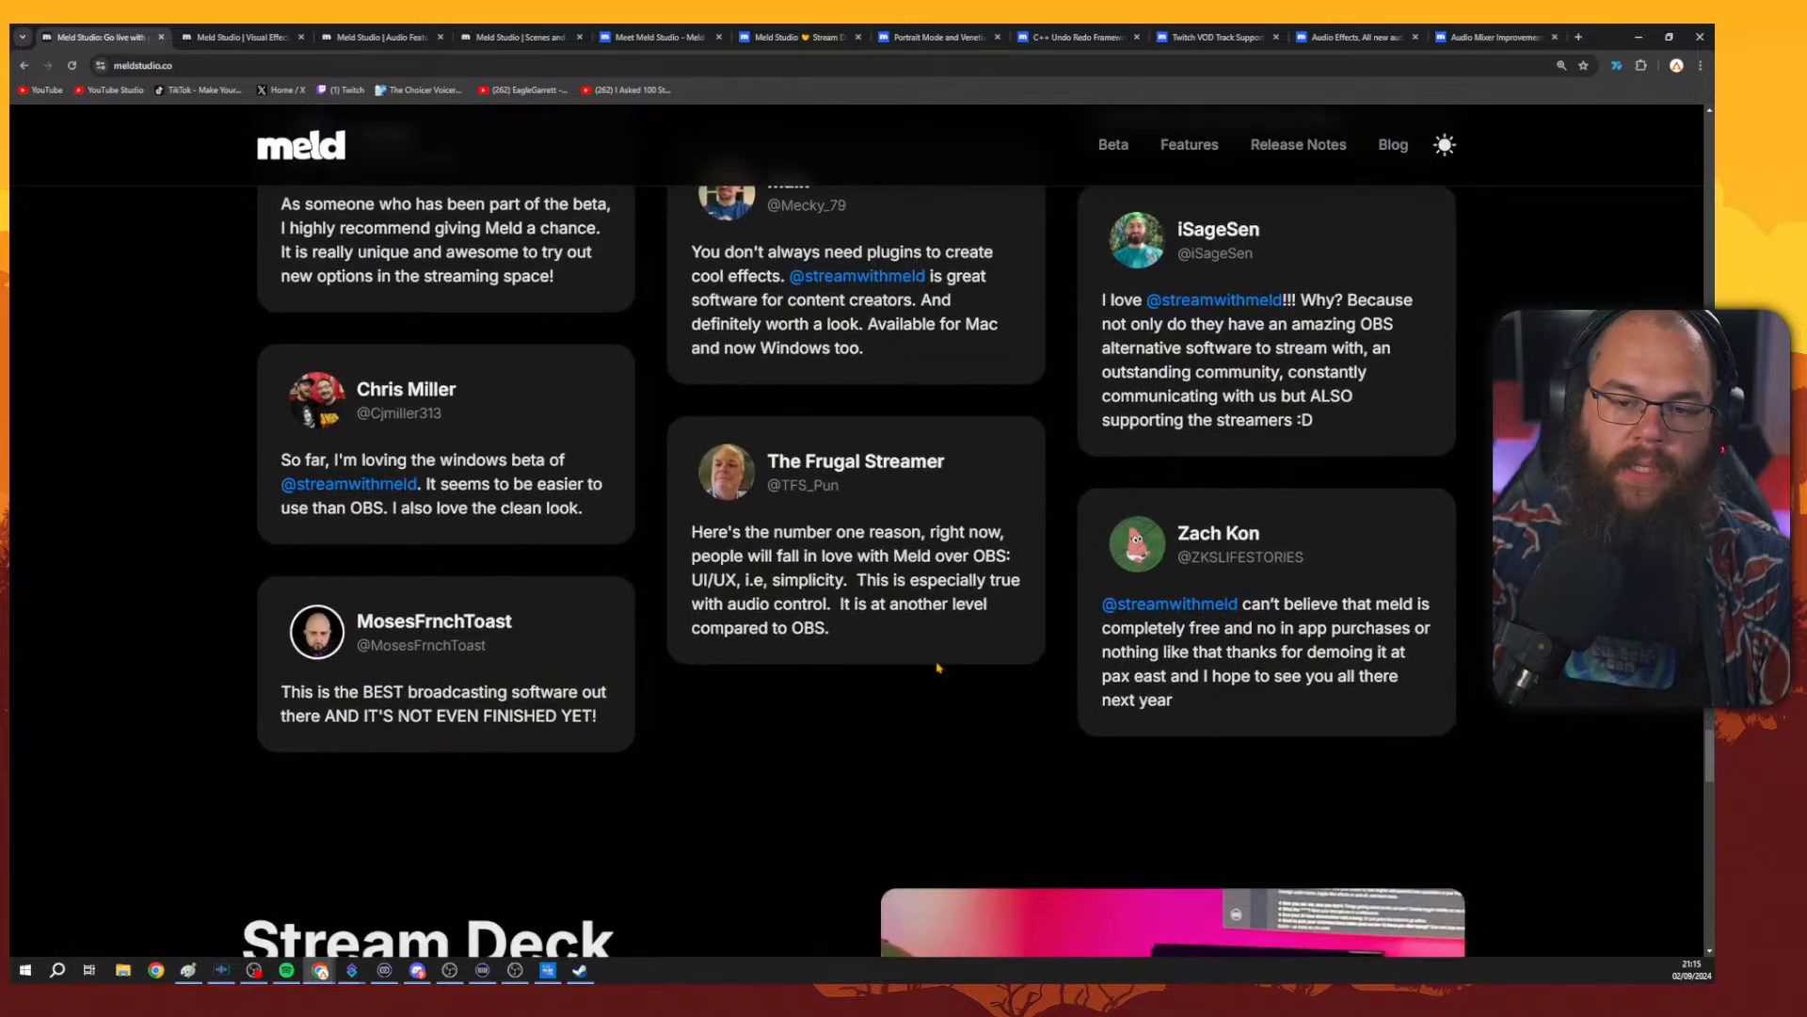
scroll(953, 772, "up", 20)
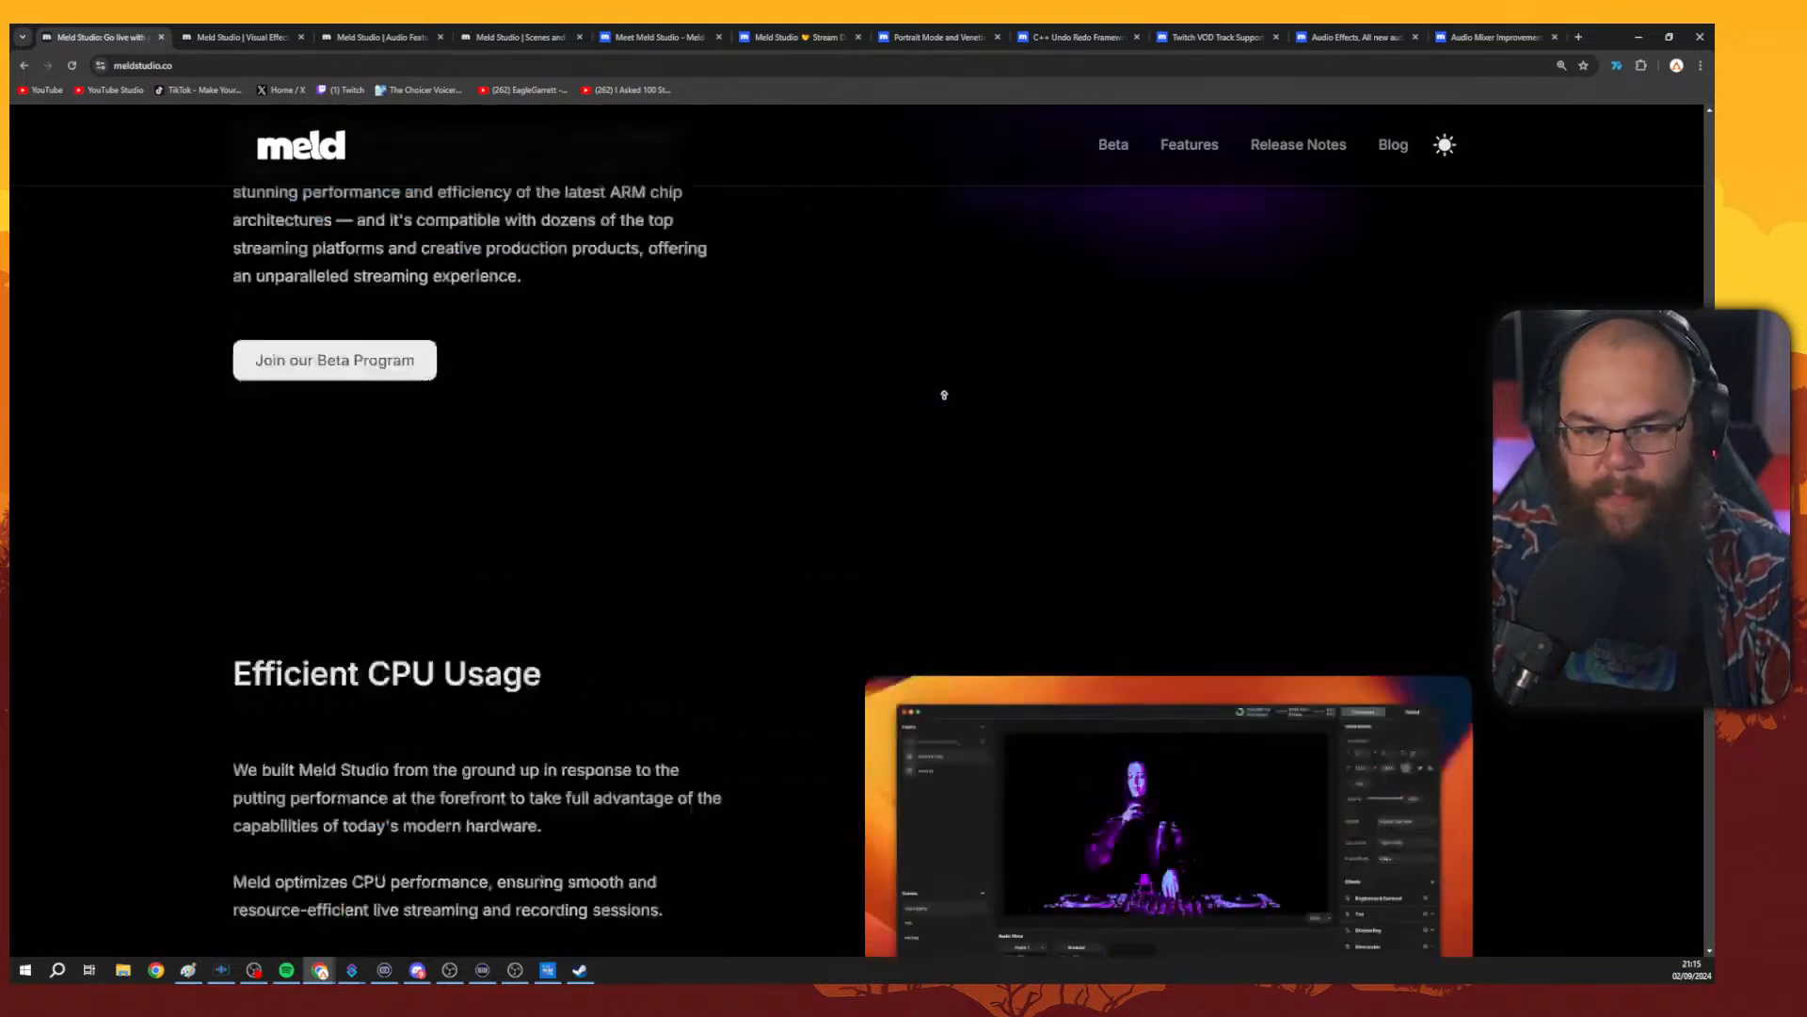
scroll(889, 424, "down", 6)
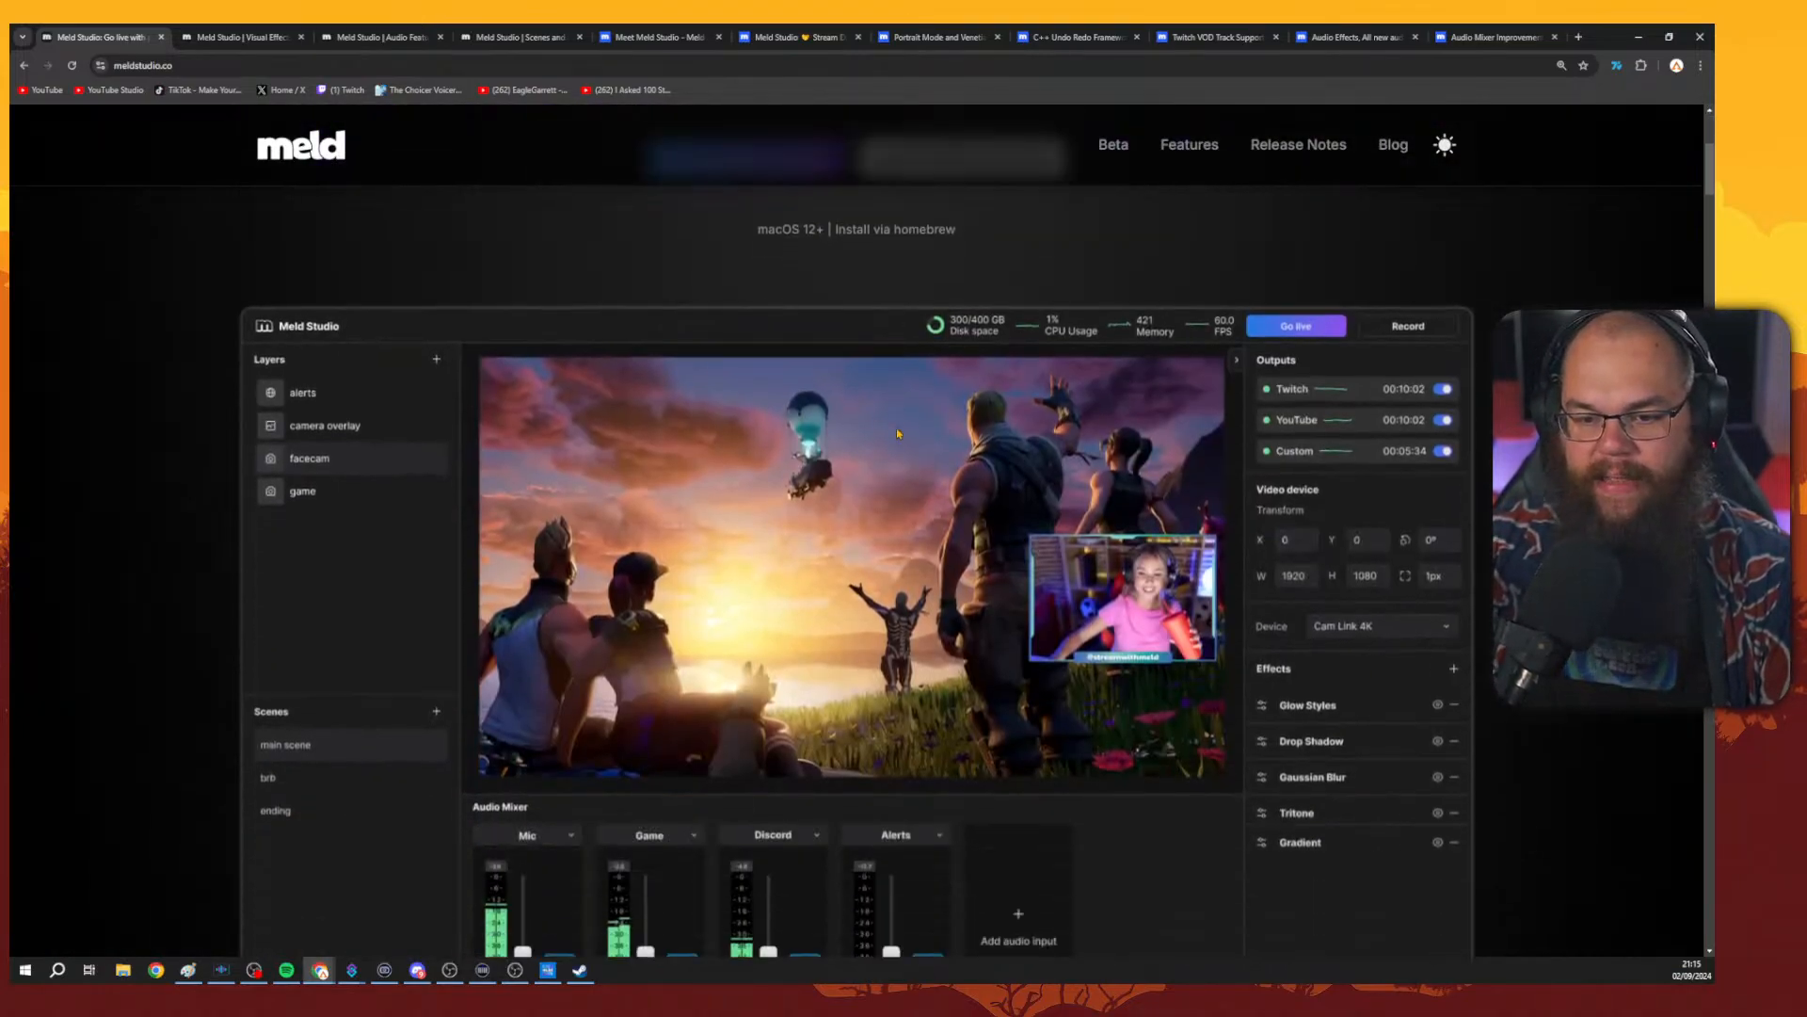
scroll(862, 394, "down", 15)
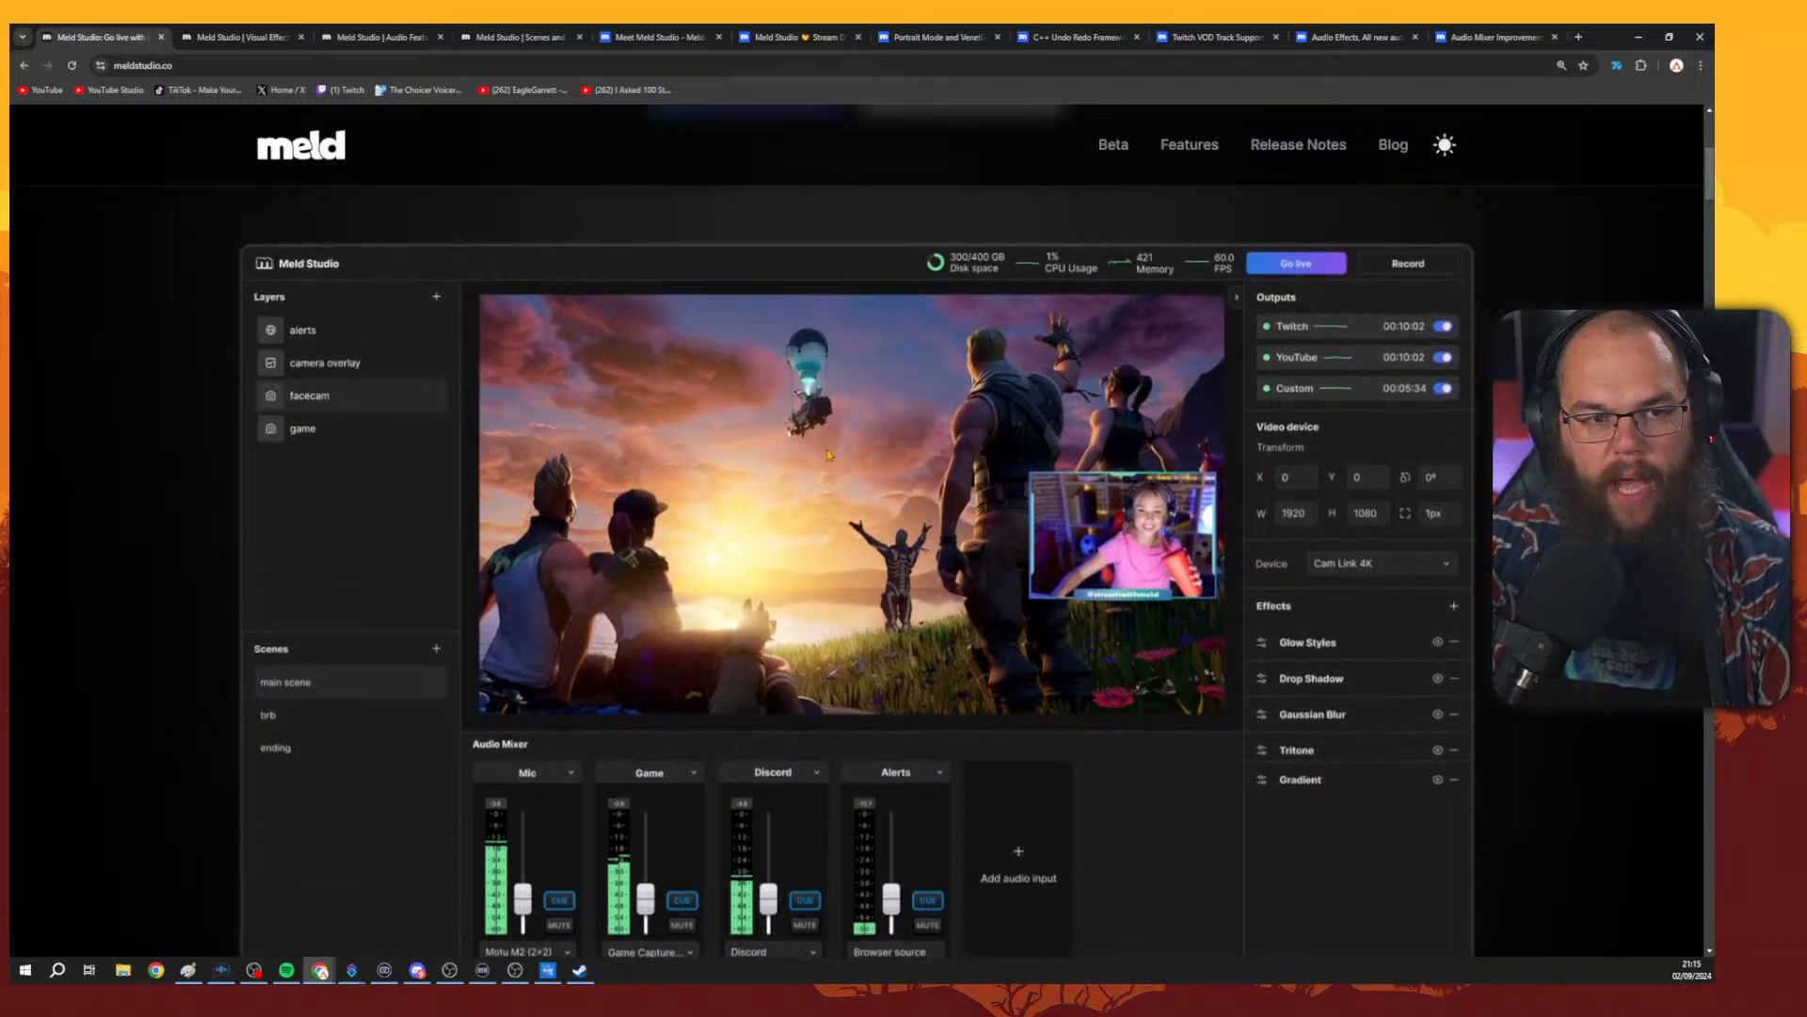
scroll(885, 480, "down", 15)
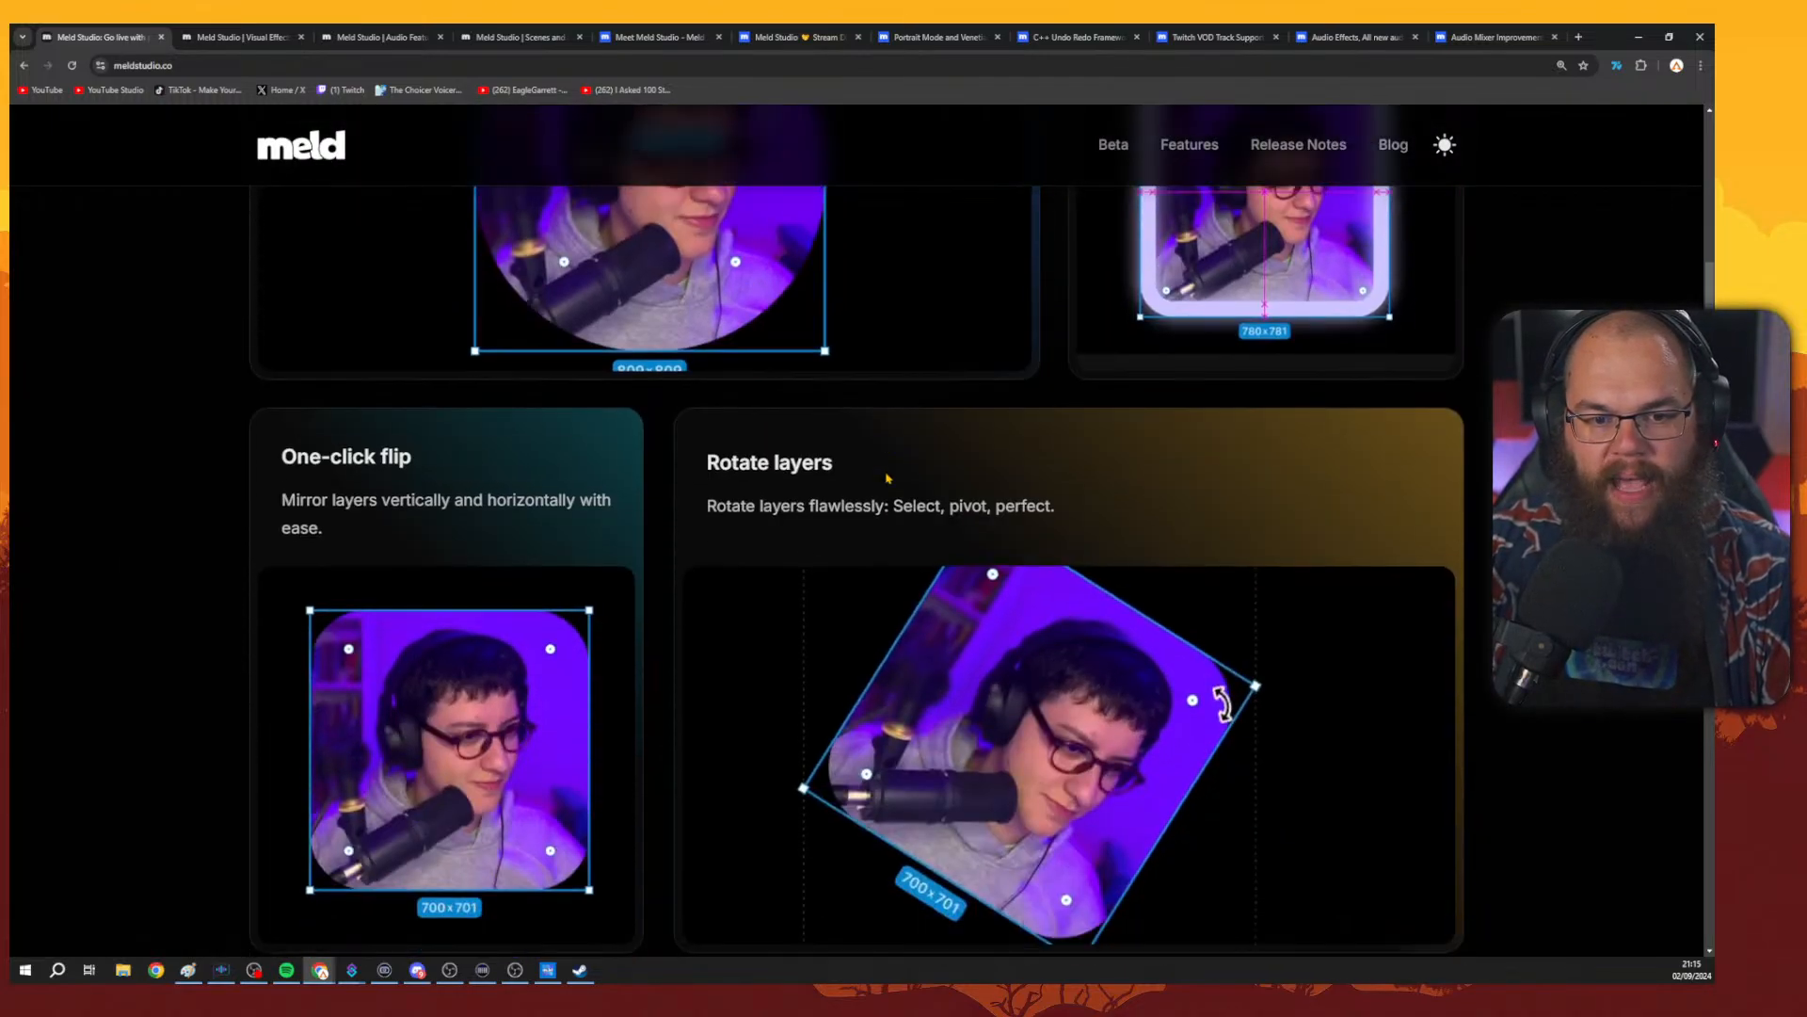
scroll(913, 486, "down", 11)
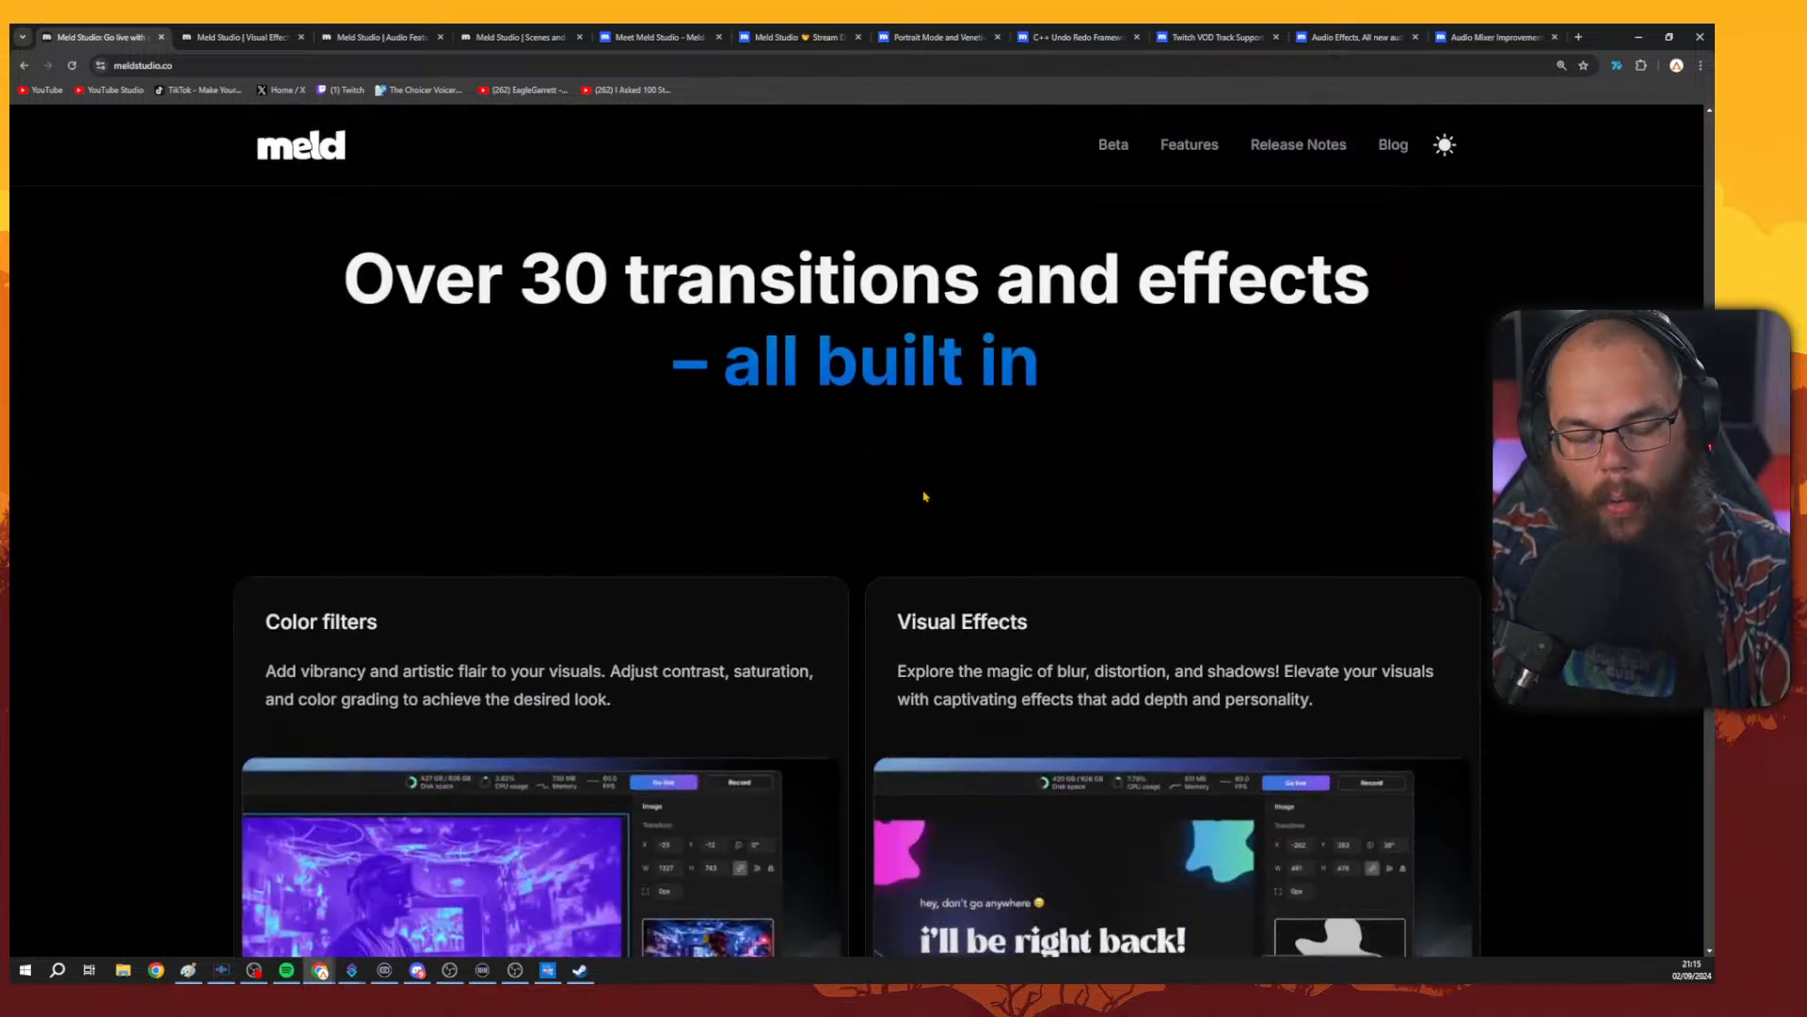
scroll(947, 500, "up", 3)
scroll(948, 500, "down", 10)
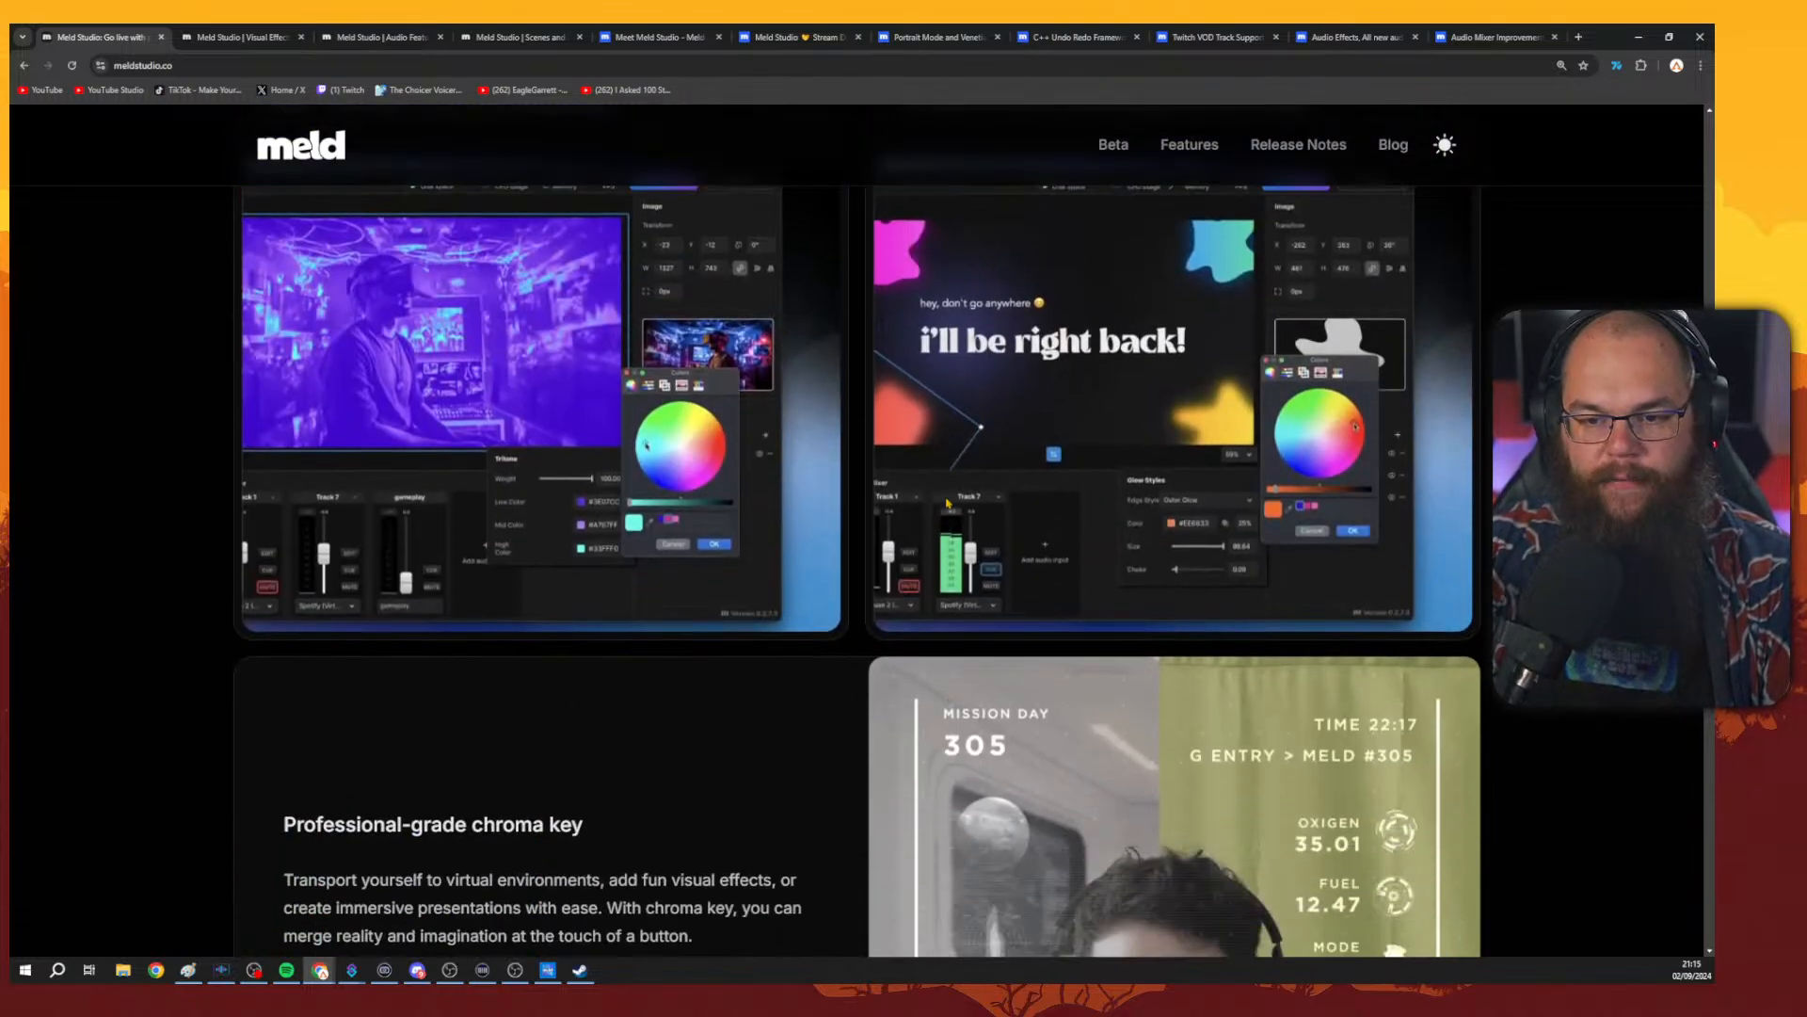
scroll(956, 500, "down", 18)
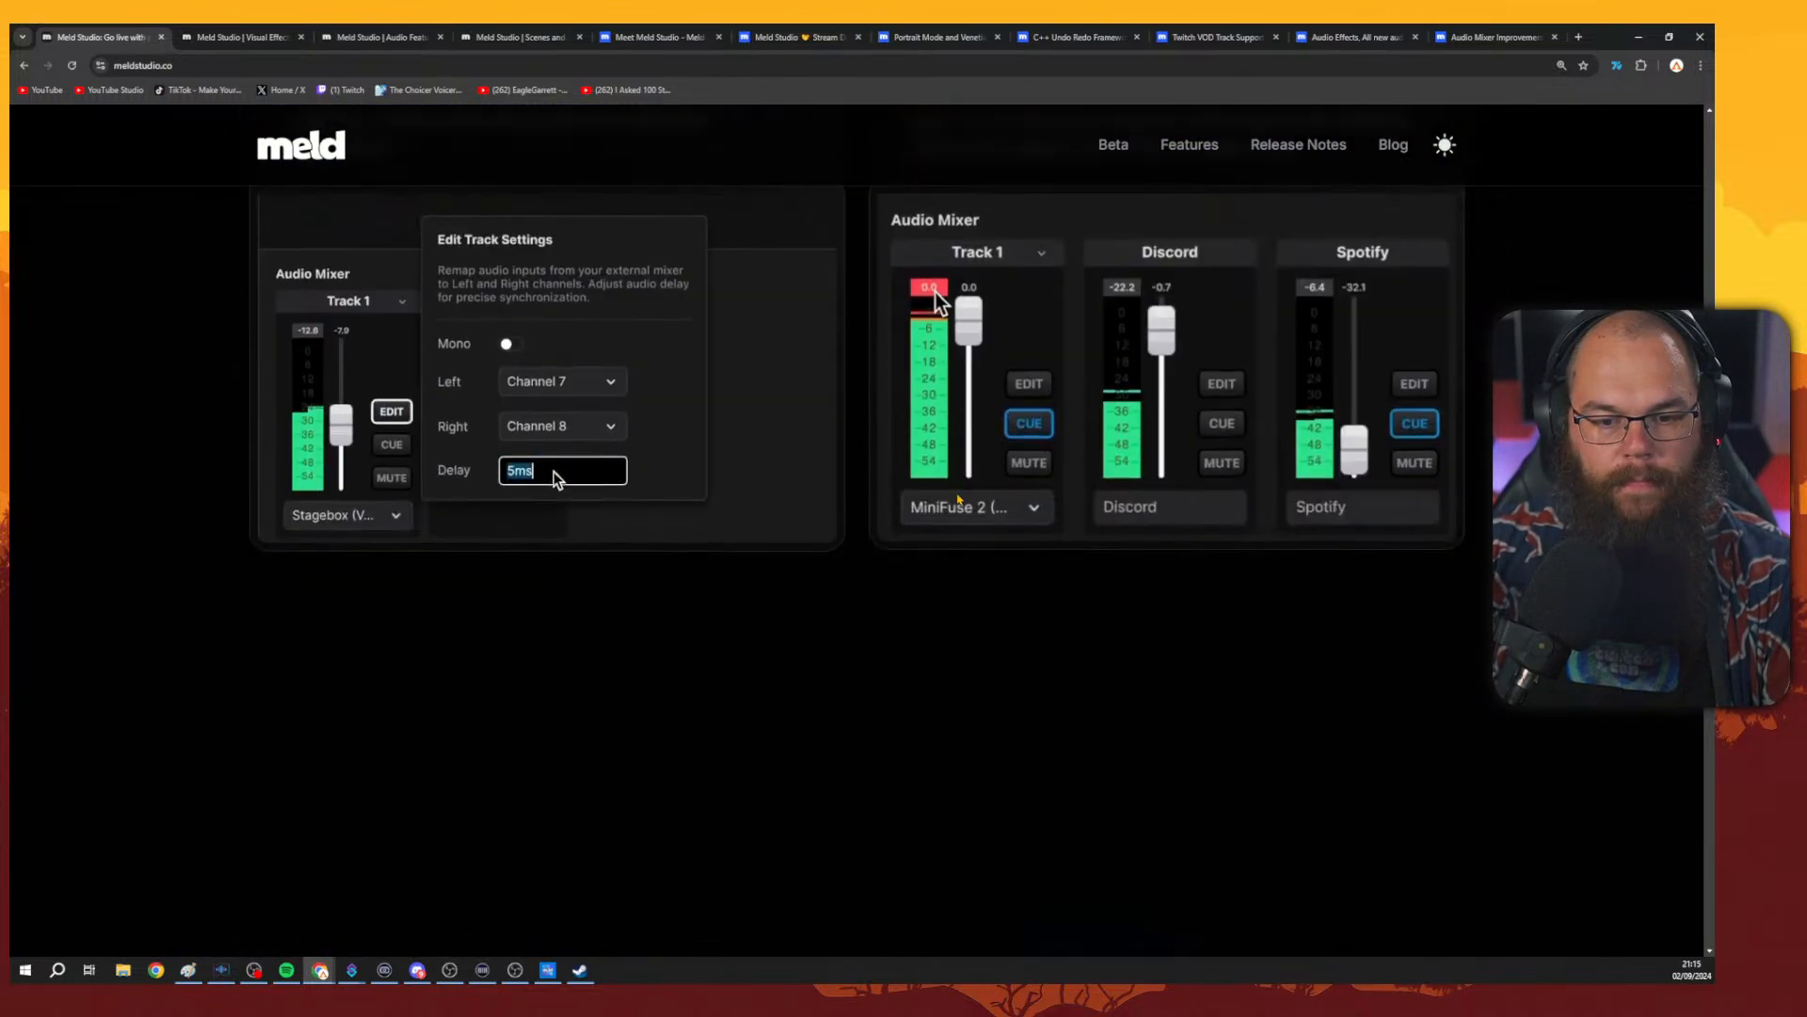
scroll(962, 498, "down", 12)
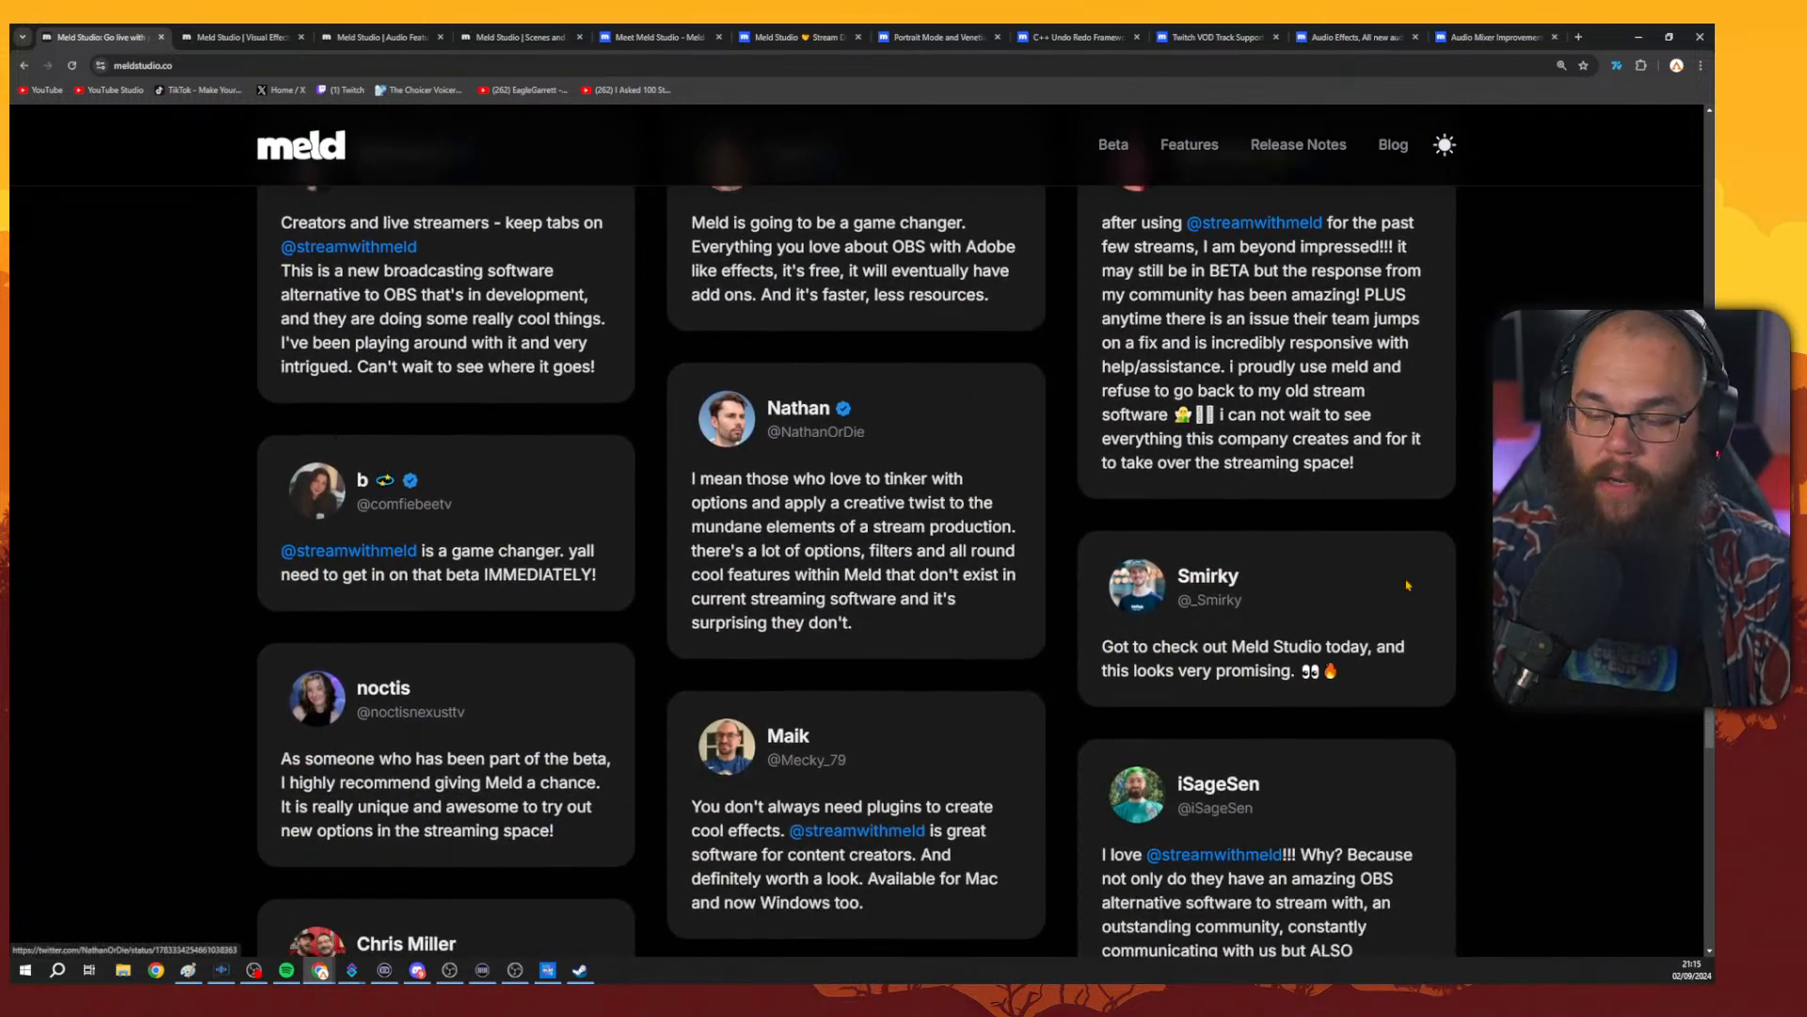
scroll(857, 531, "down", 1)
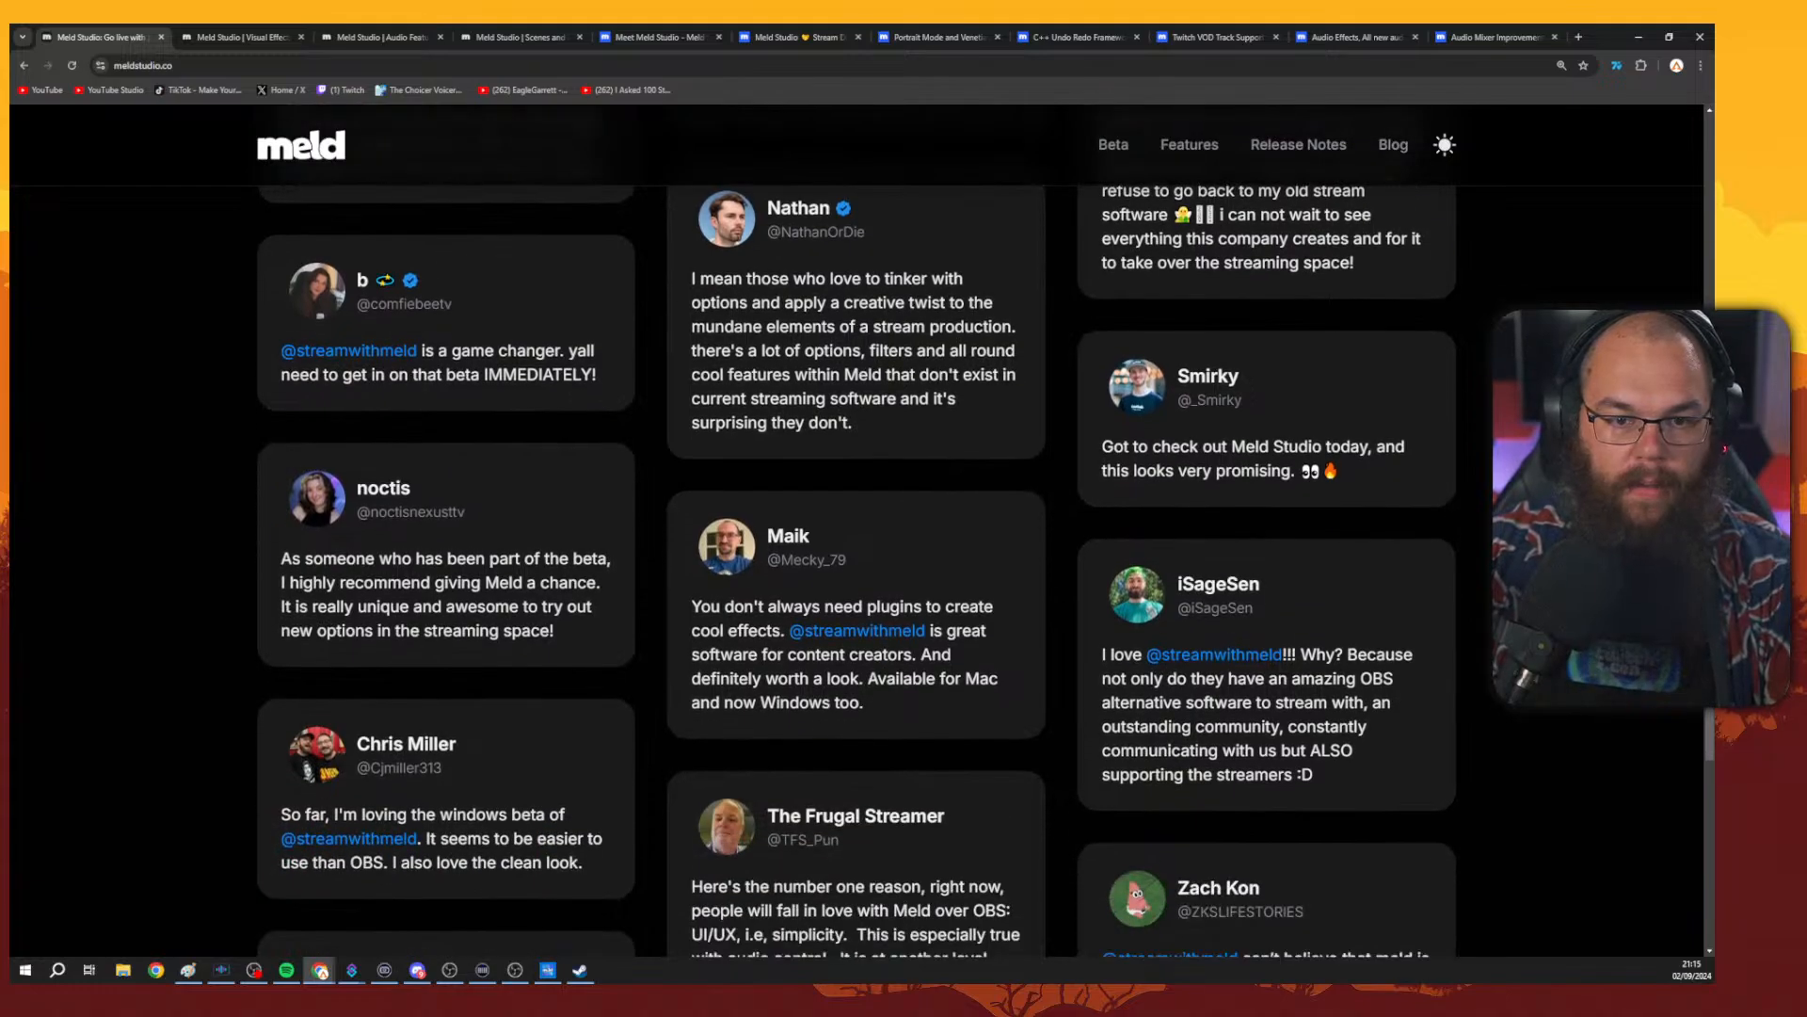
scroll(856, 531, "down", 2)
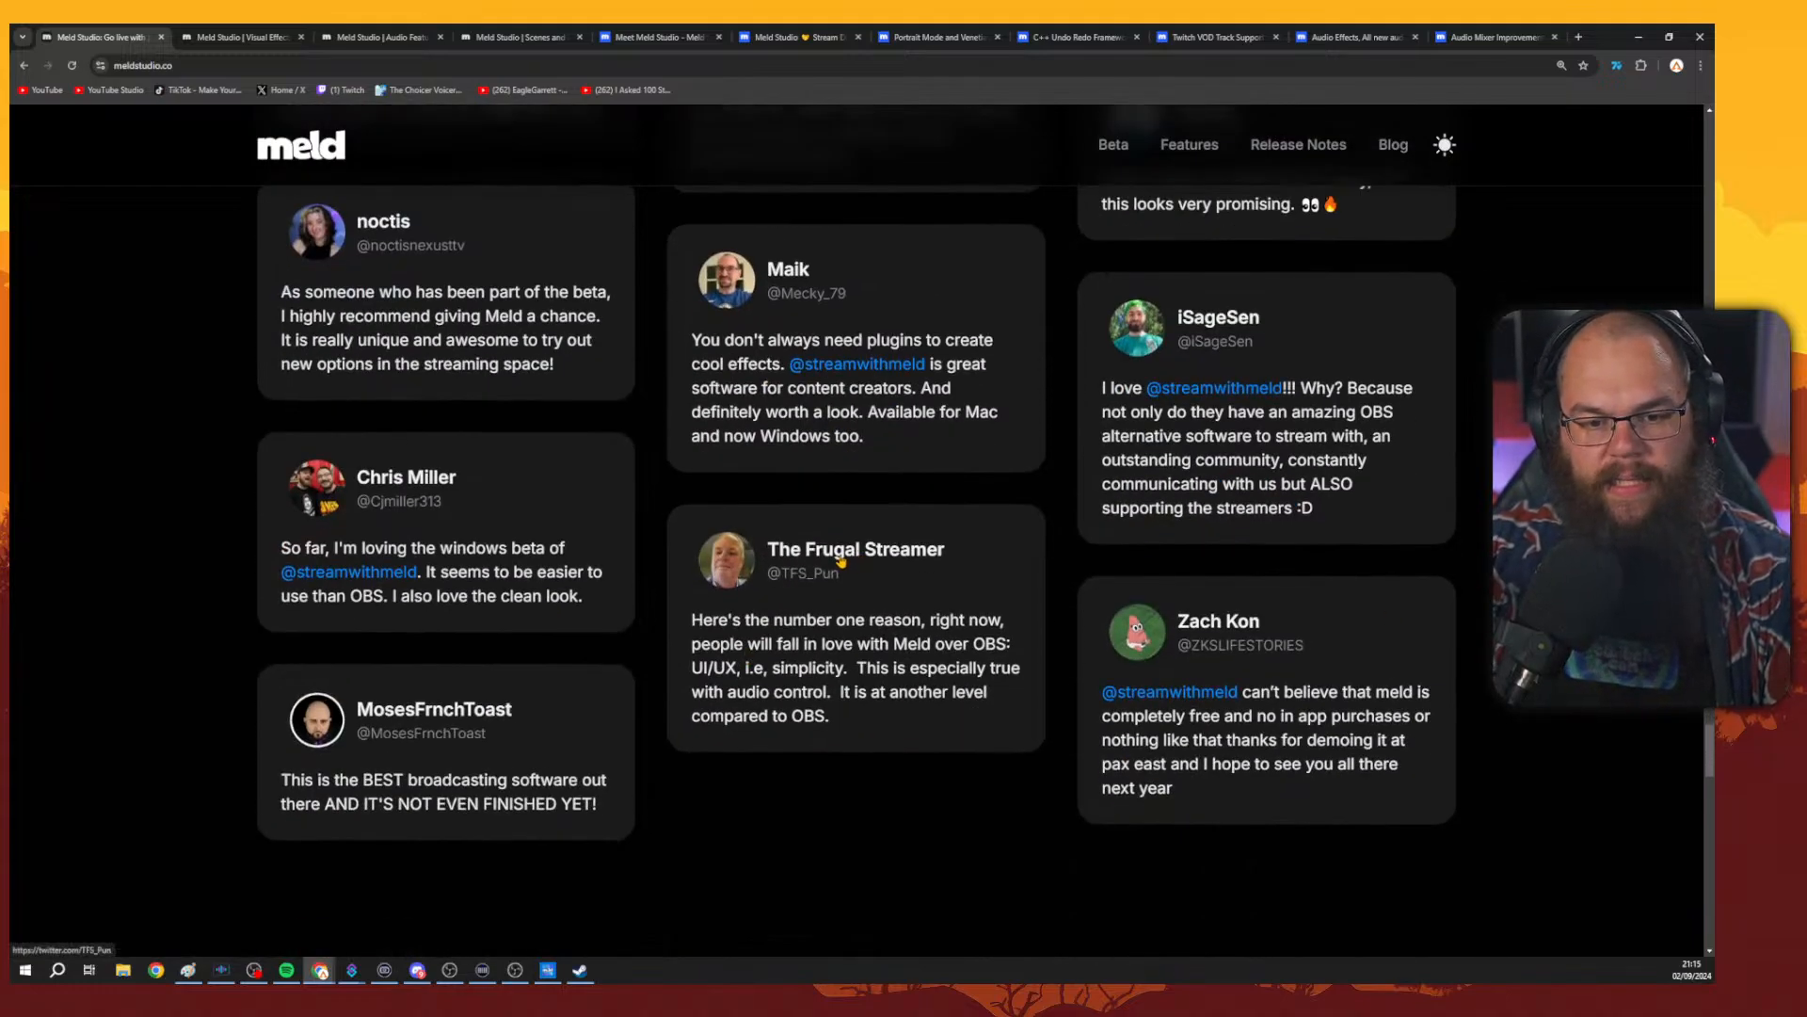
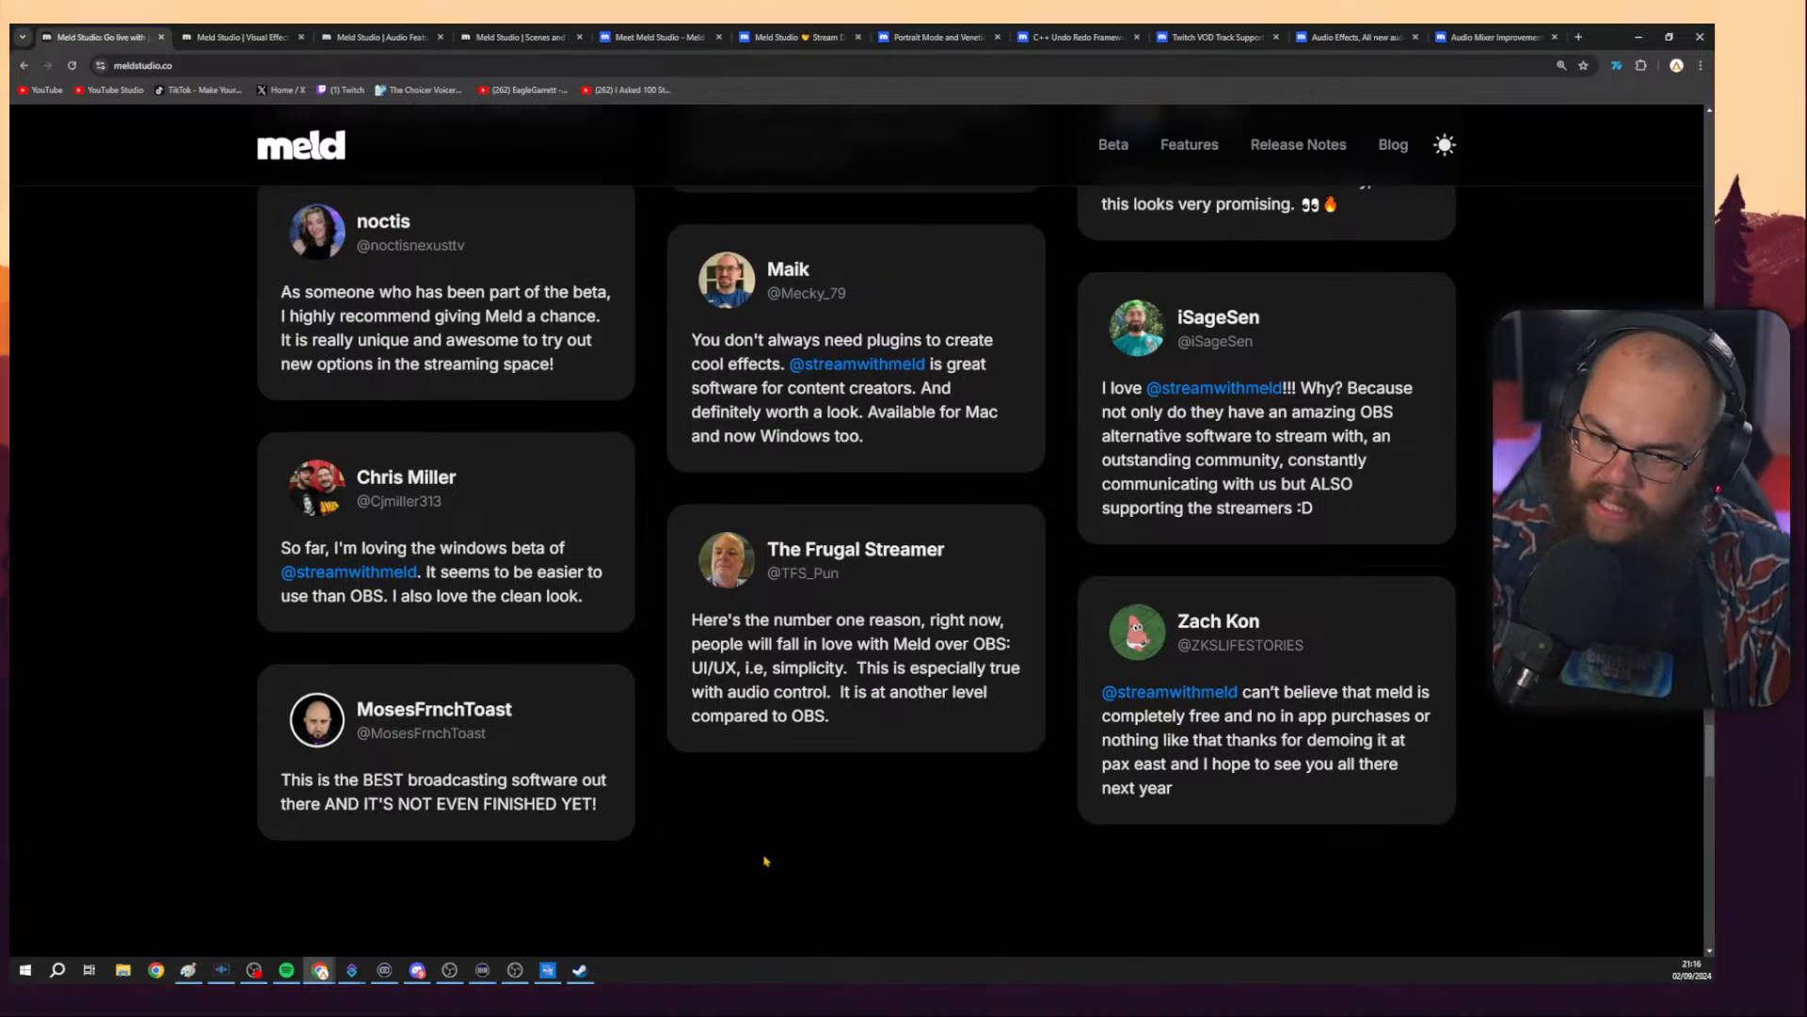
Switch from the browser to the Meld Studio app.
left_click(514, 969)
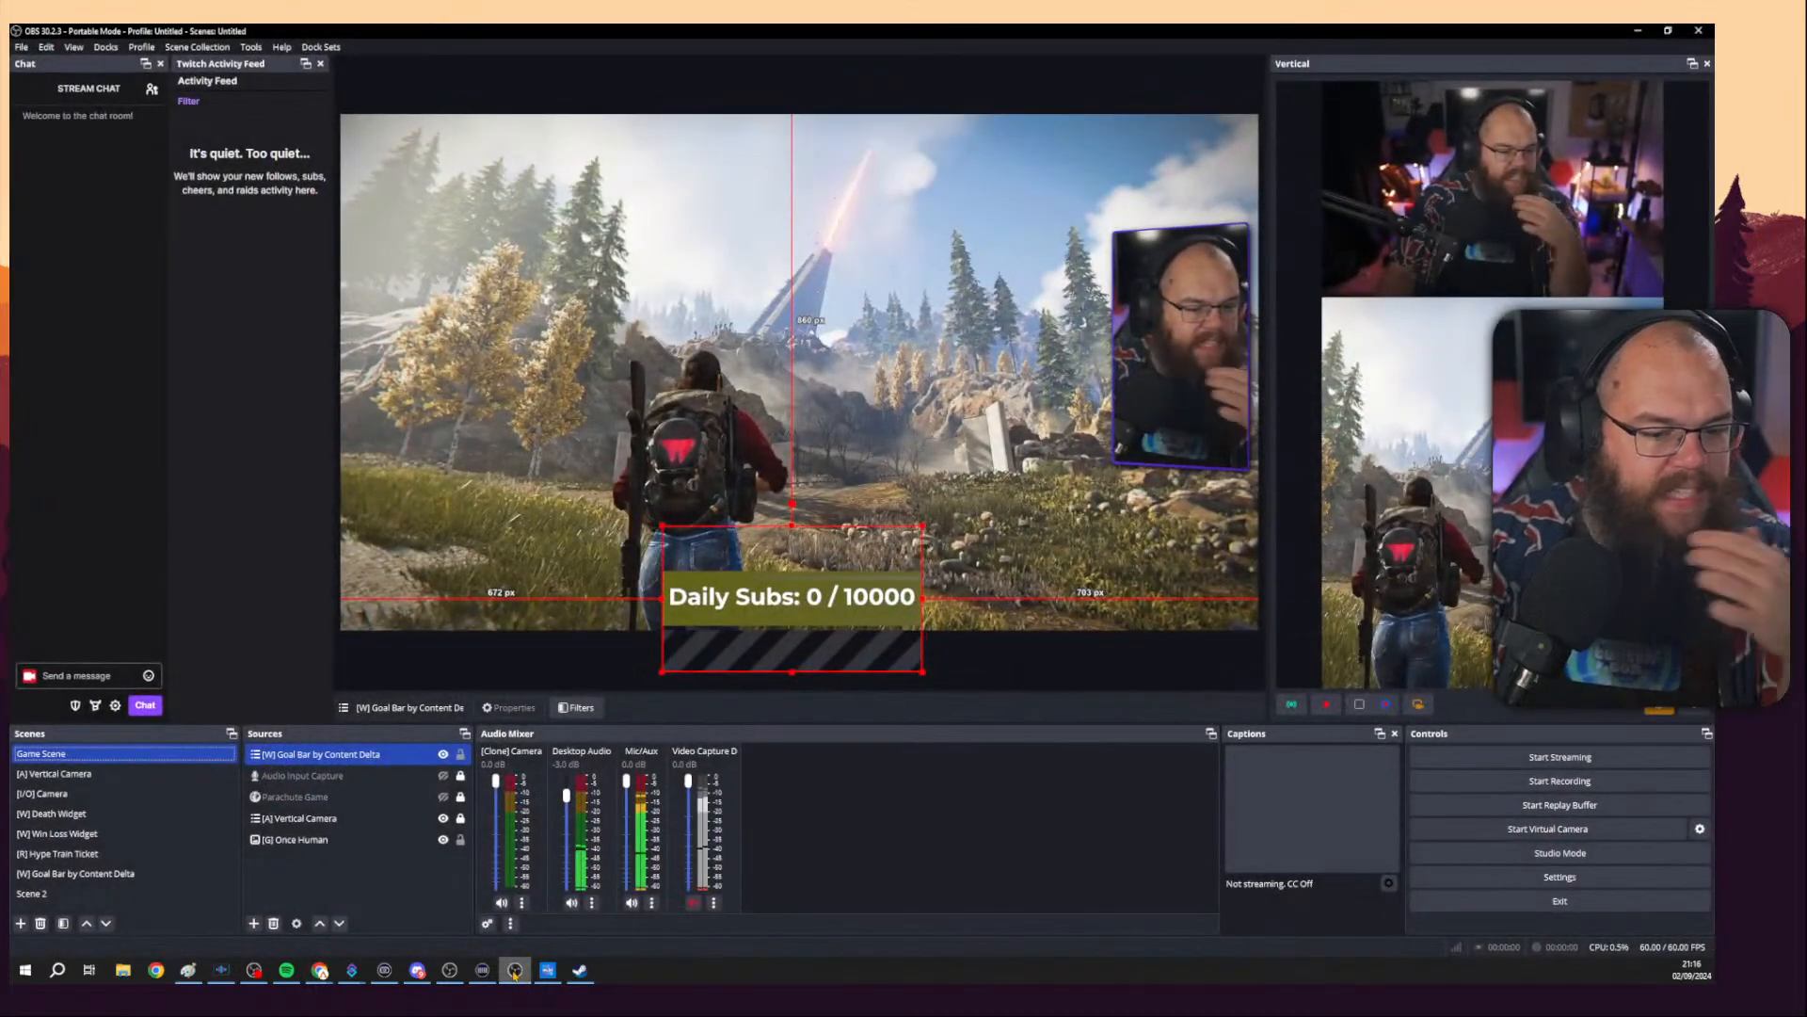
left_click(514, 970)
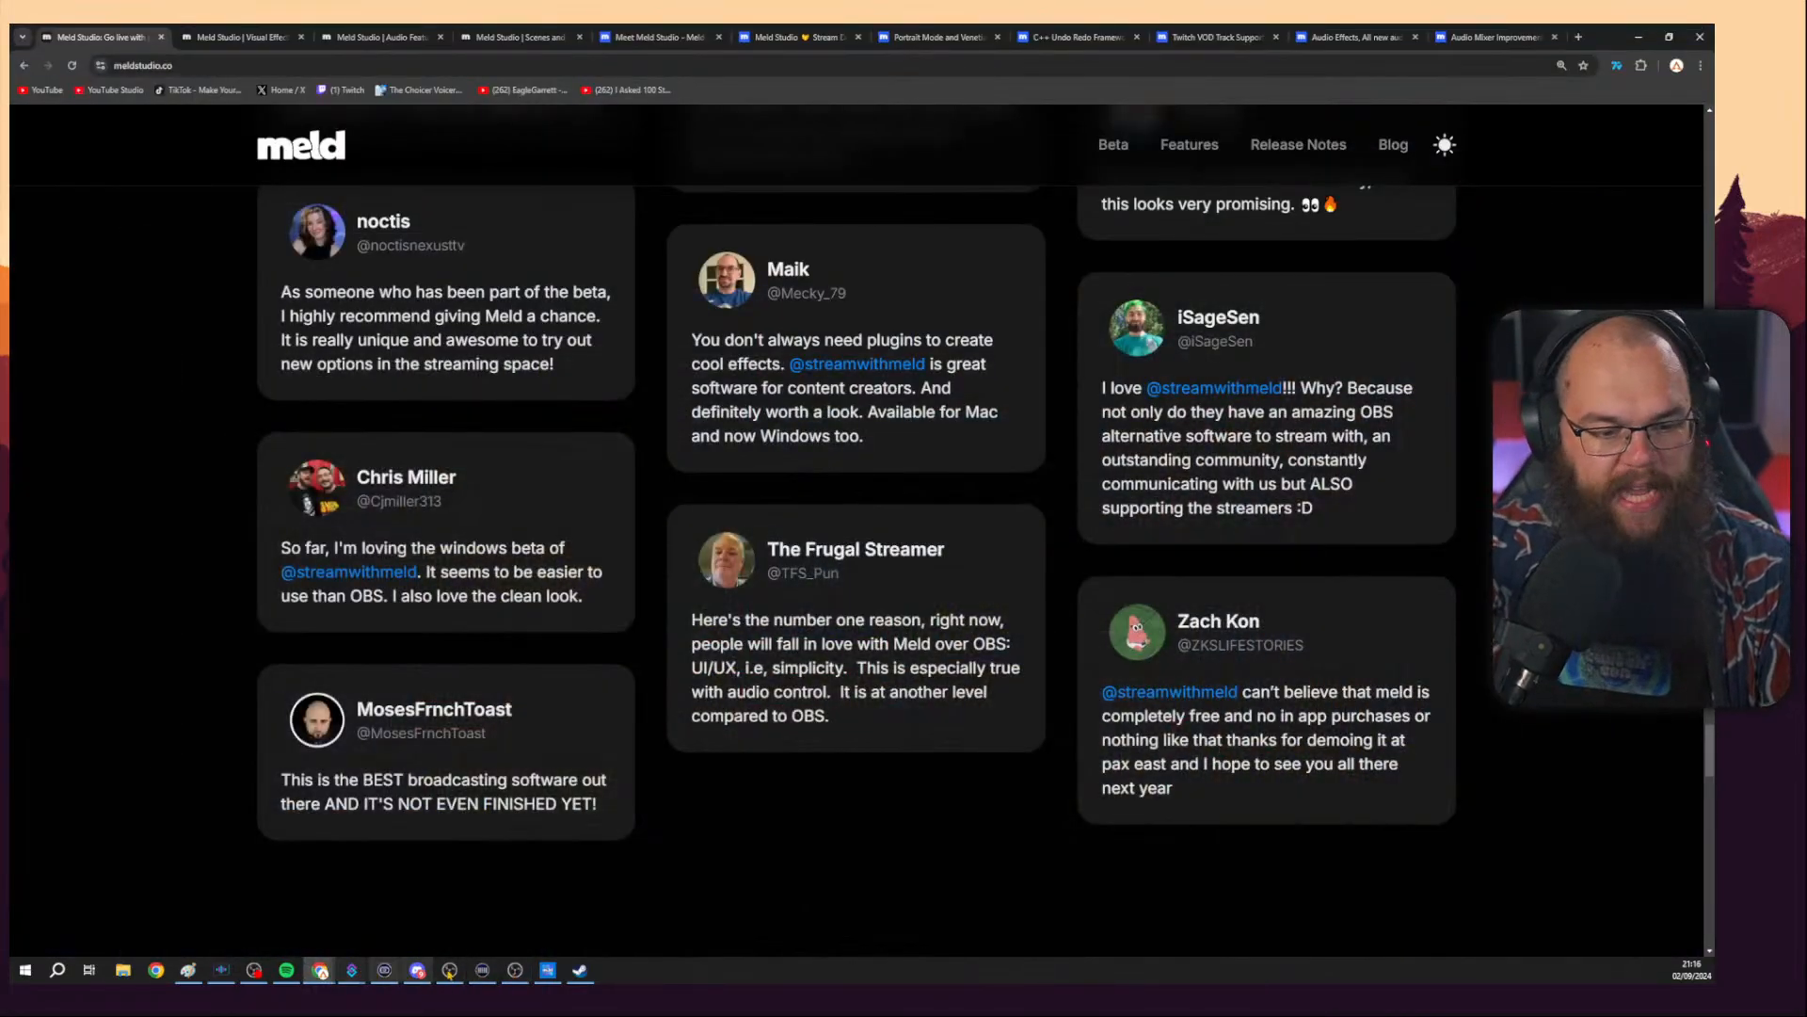
left_click(548, 972)
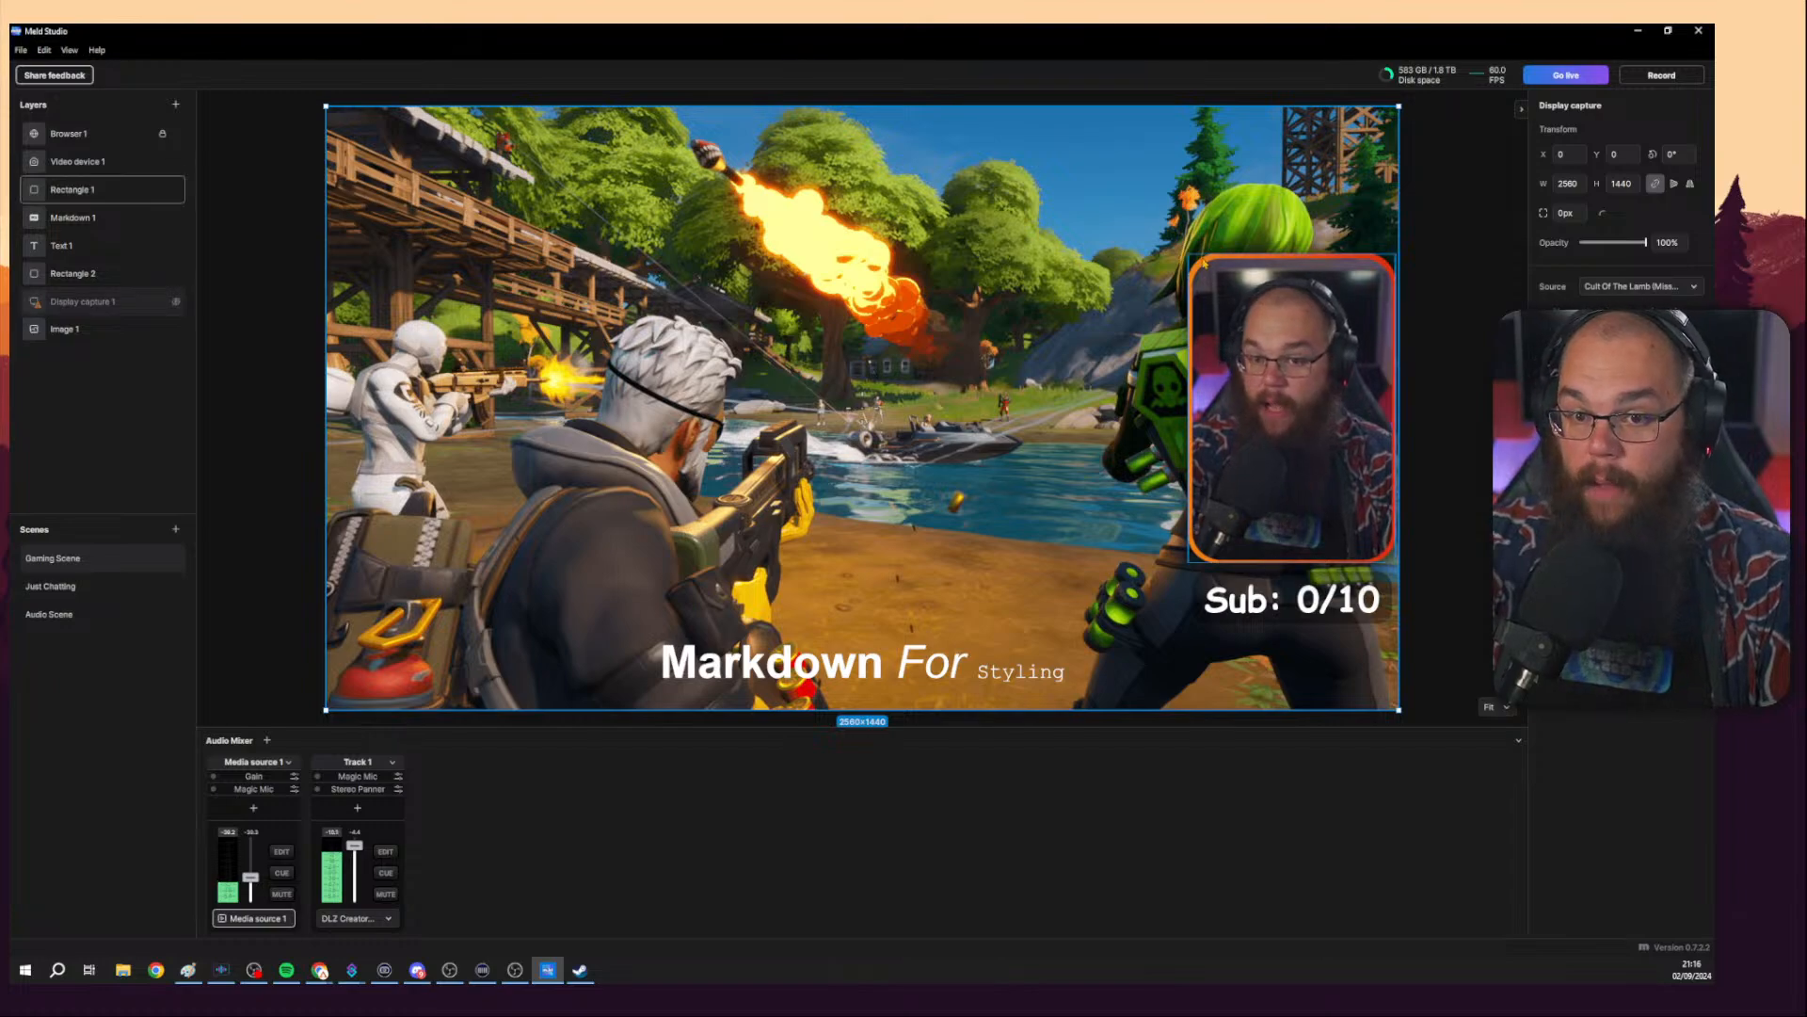
Select the webcam frame rectangle and add an effect to it from the effects list.
left_click(1204, 264)
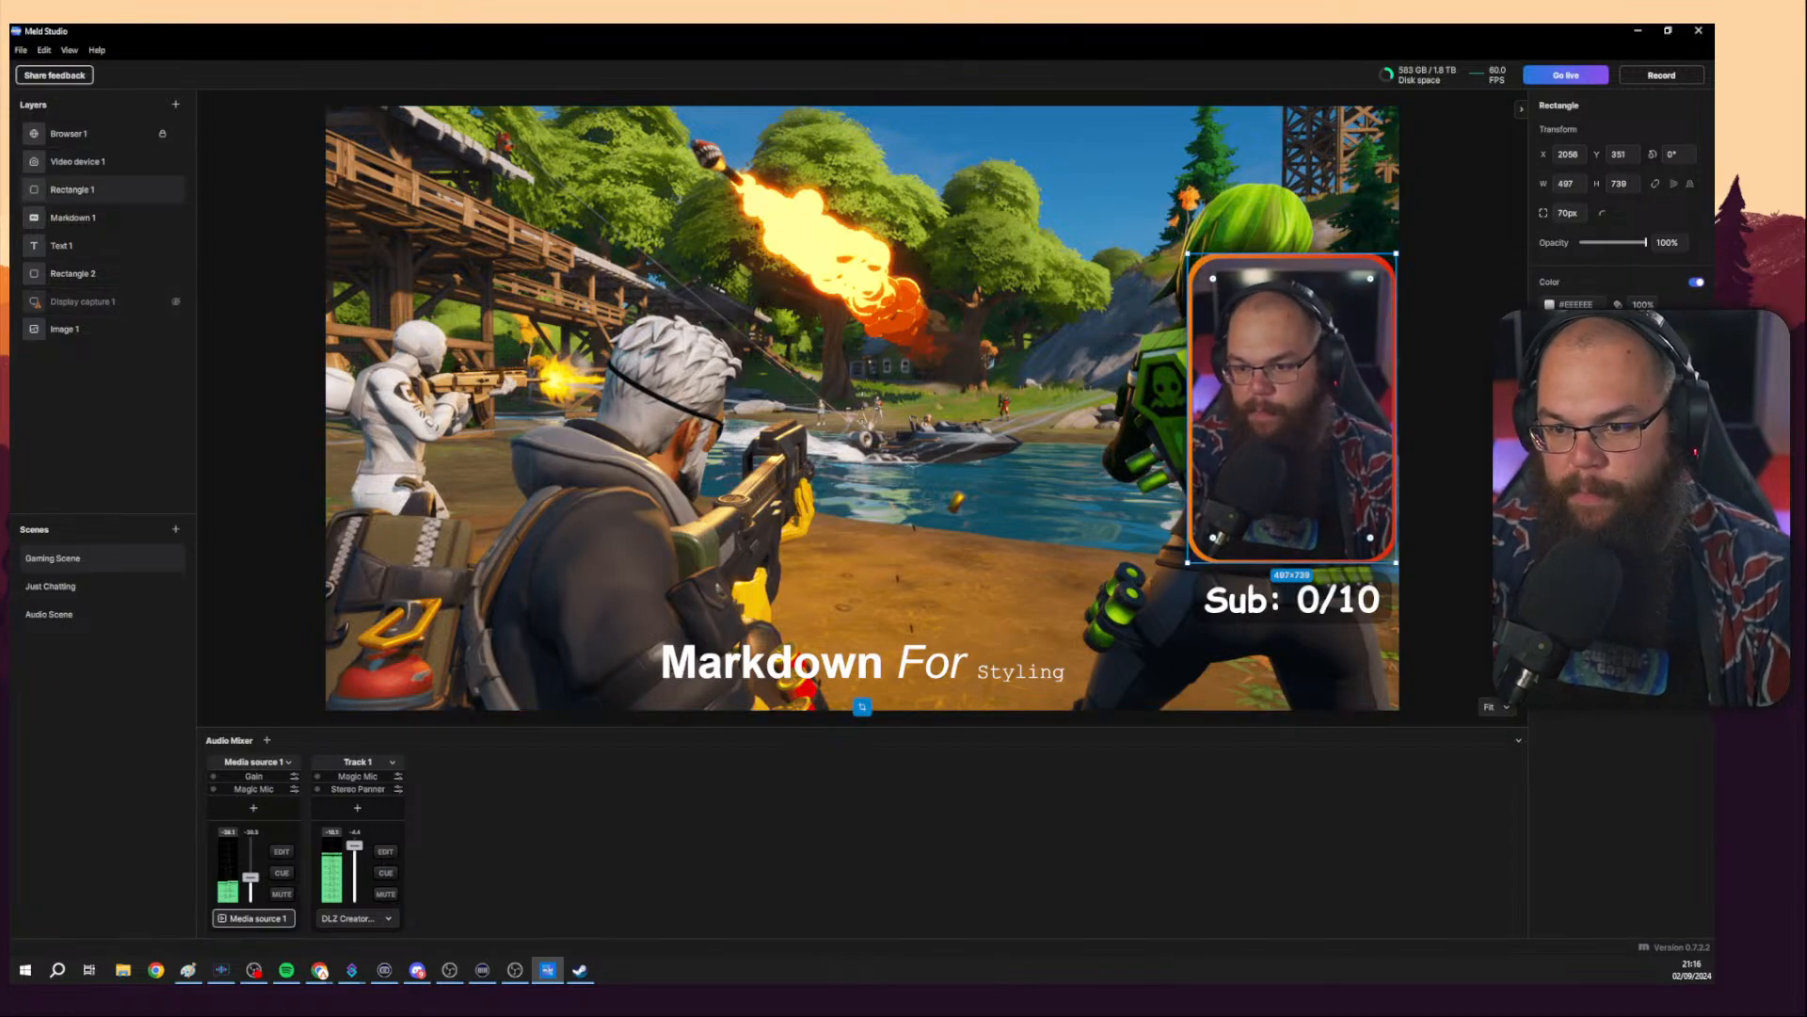
left_click(1697, 384)
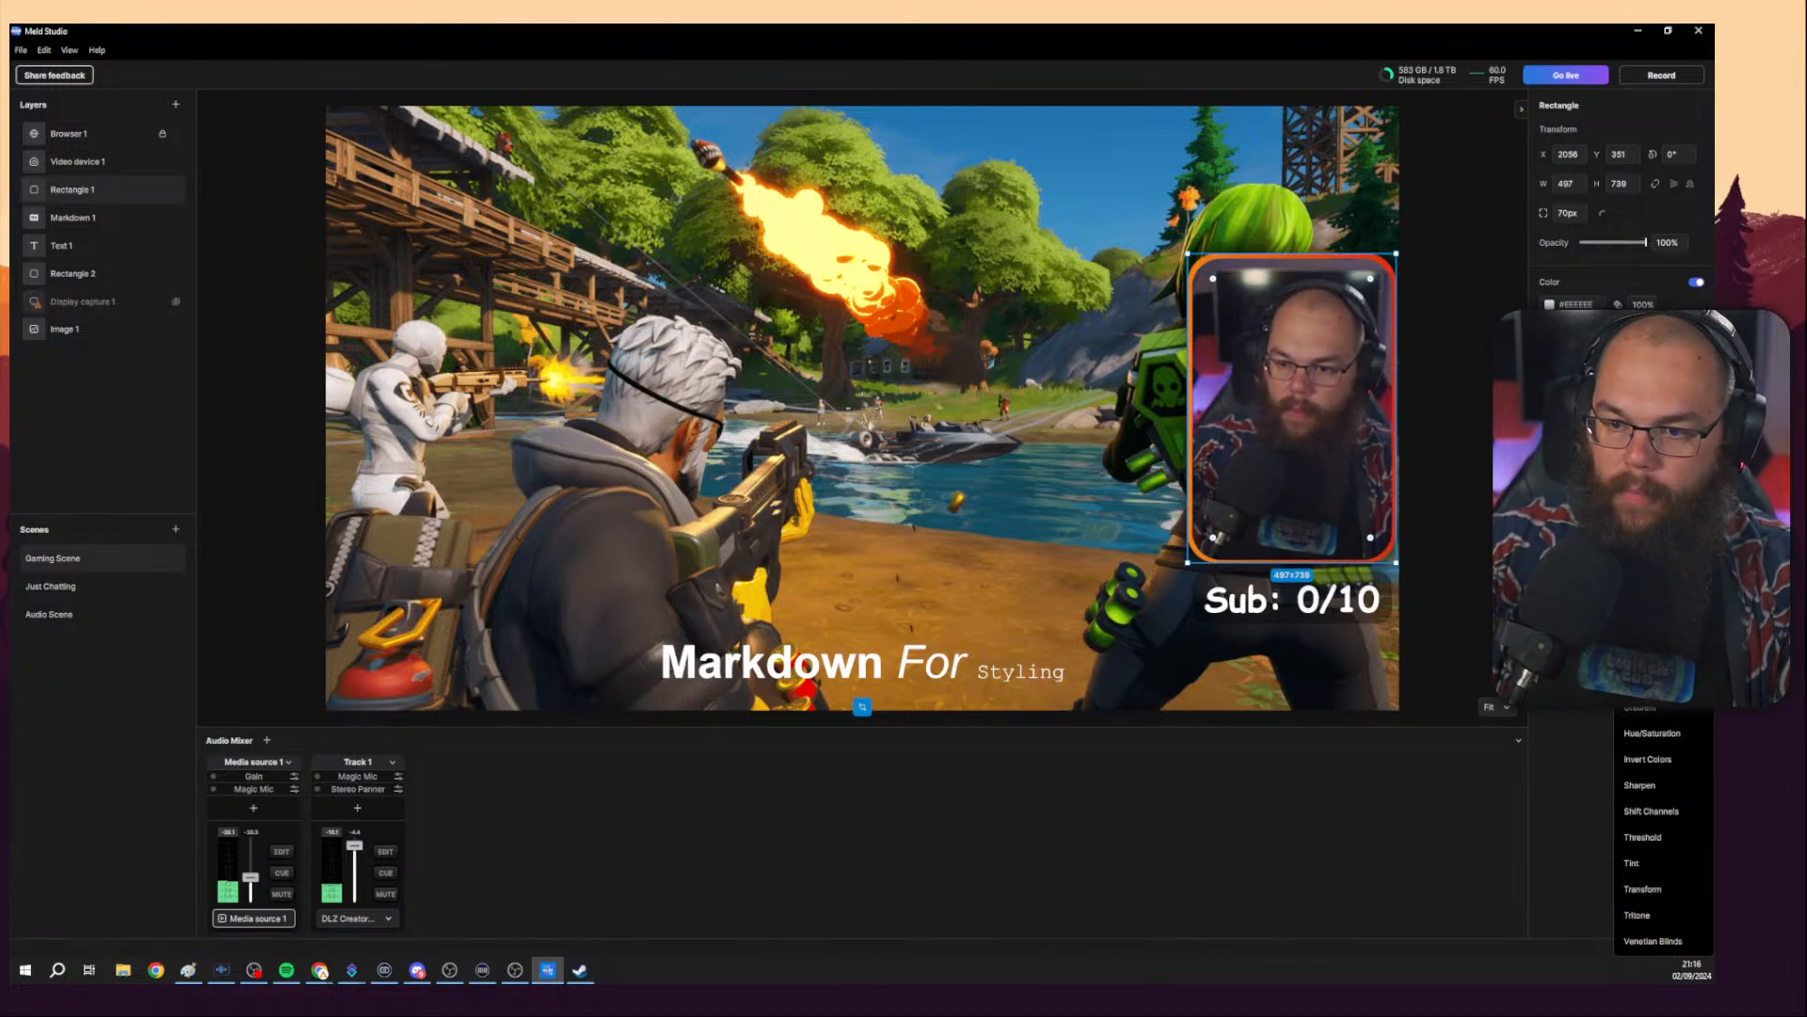
key("Escape")
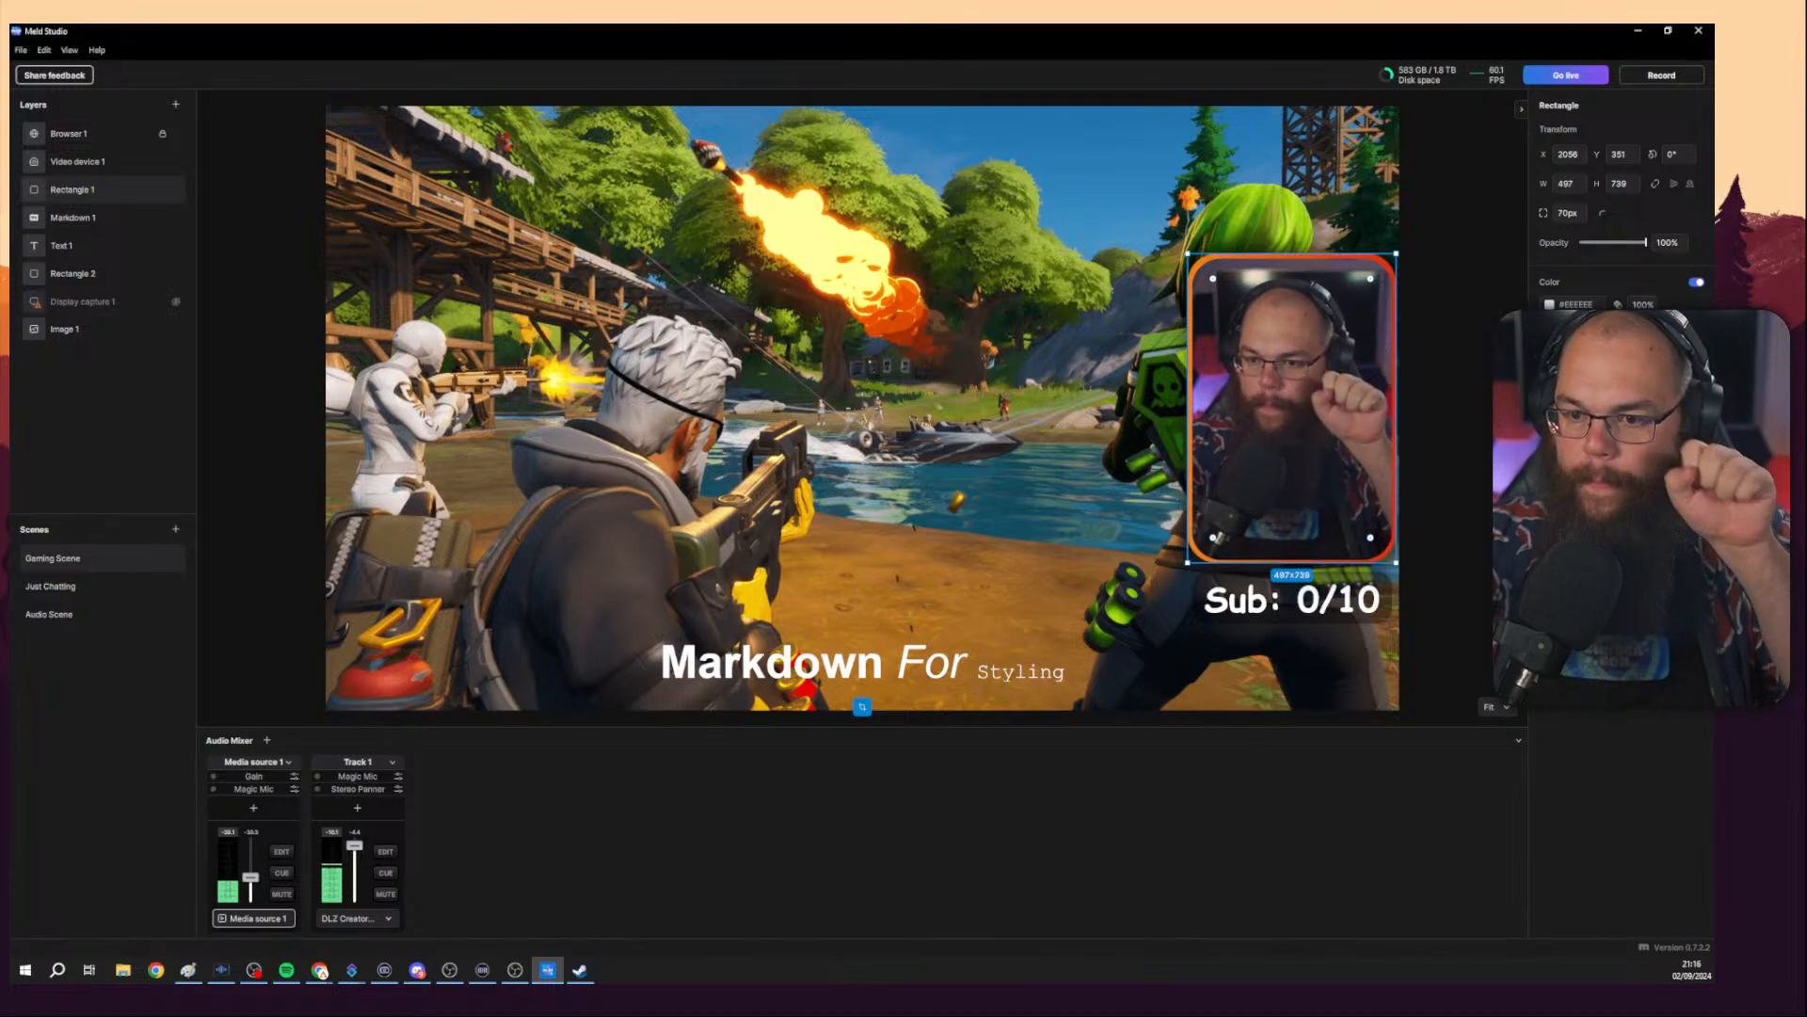
left_click(1696, 384)
left_click(1650, 682)
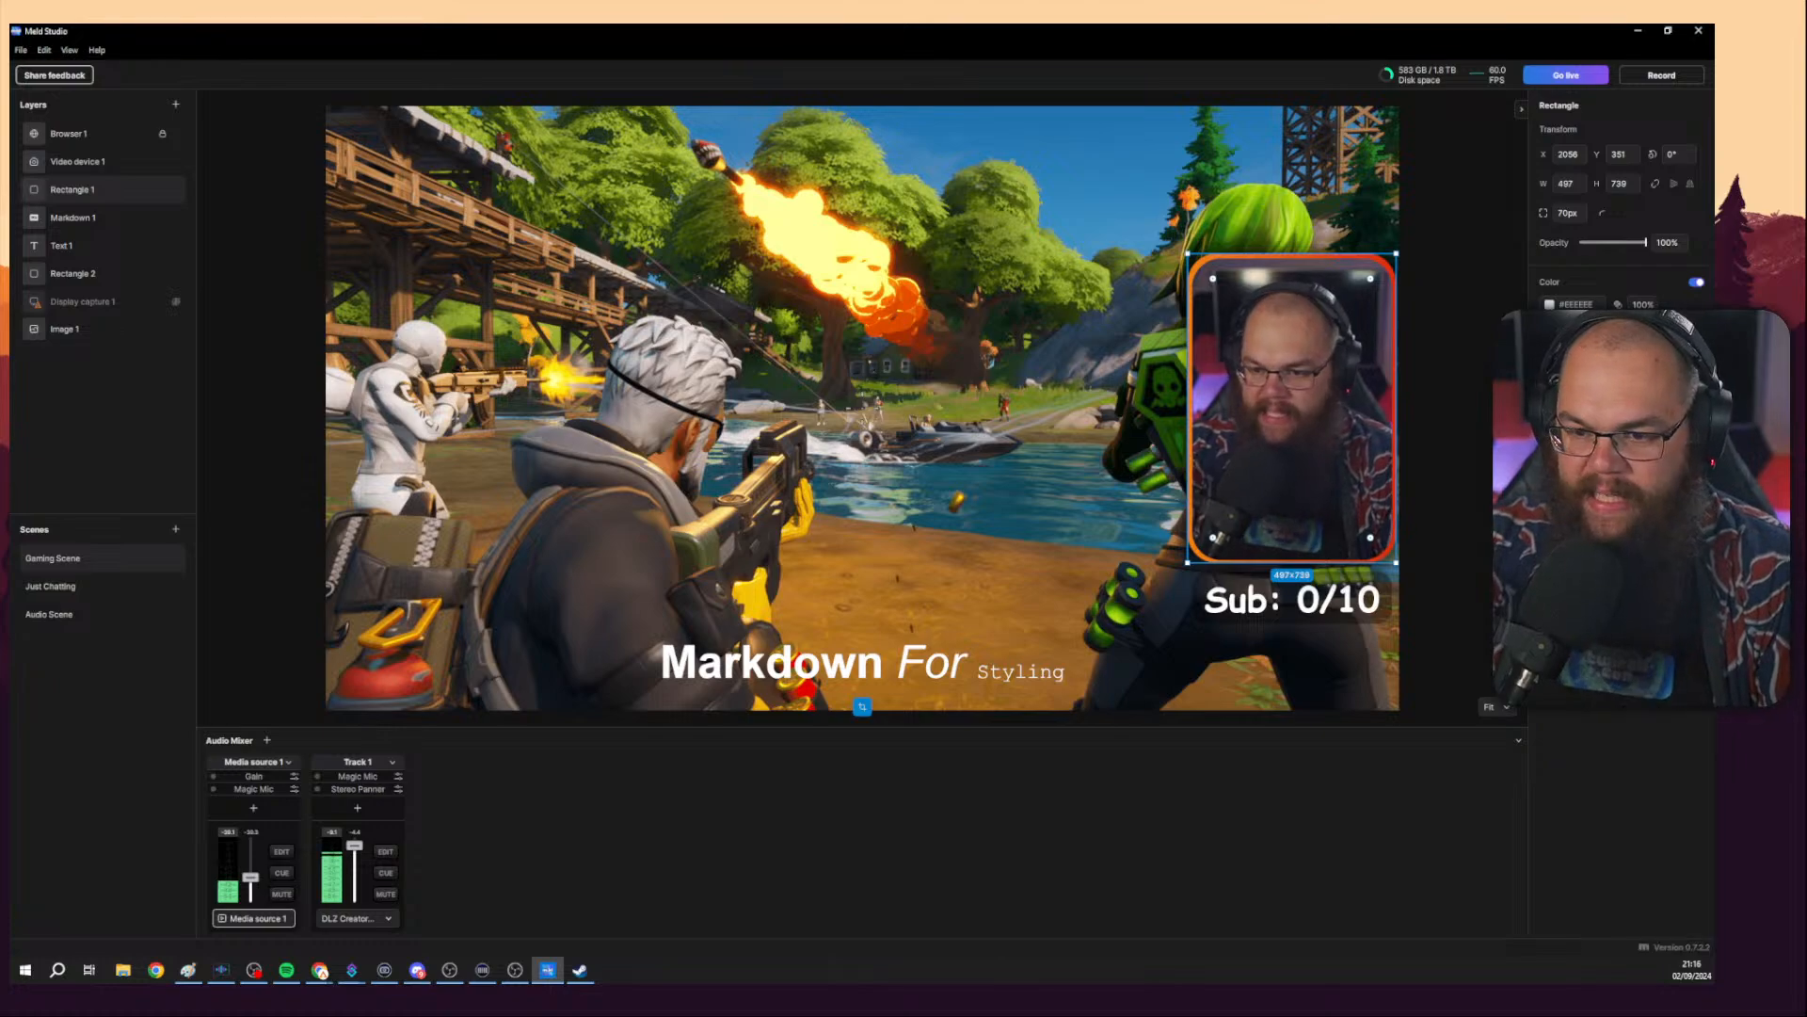
Open the rectangle's glow styles and lower the glow opacity and size.
left_click(1550, 518)
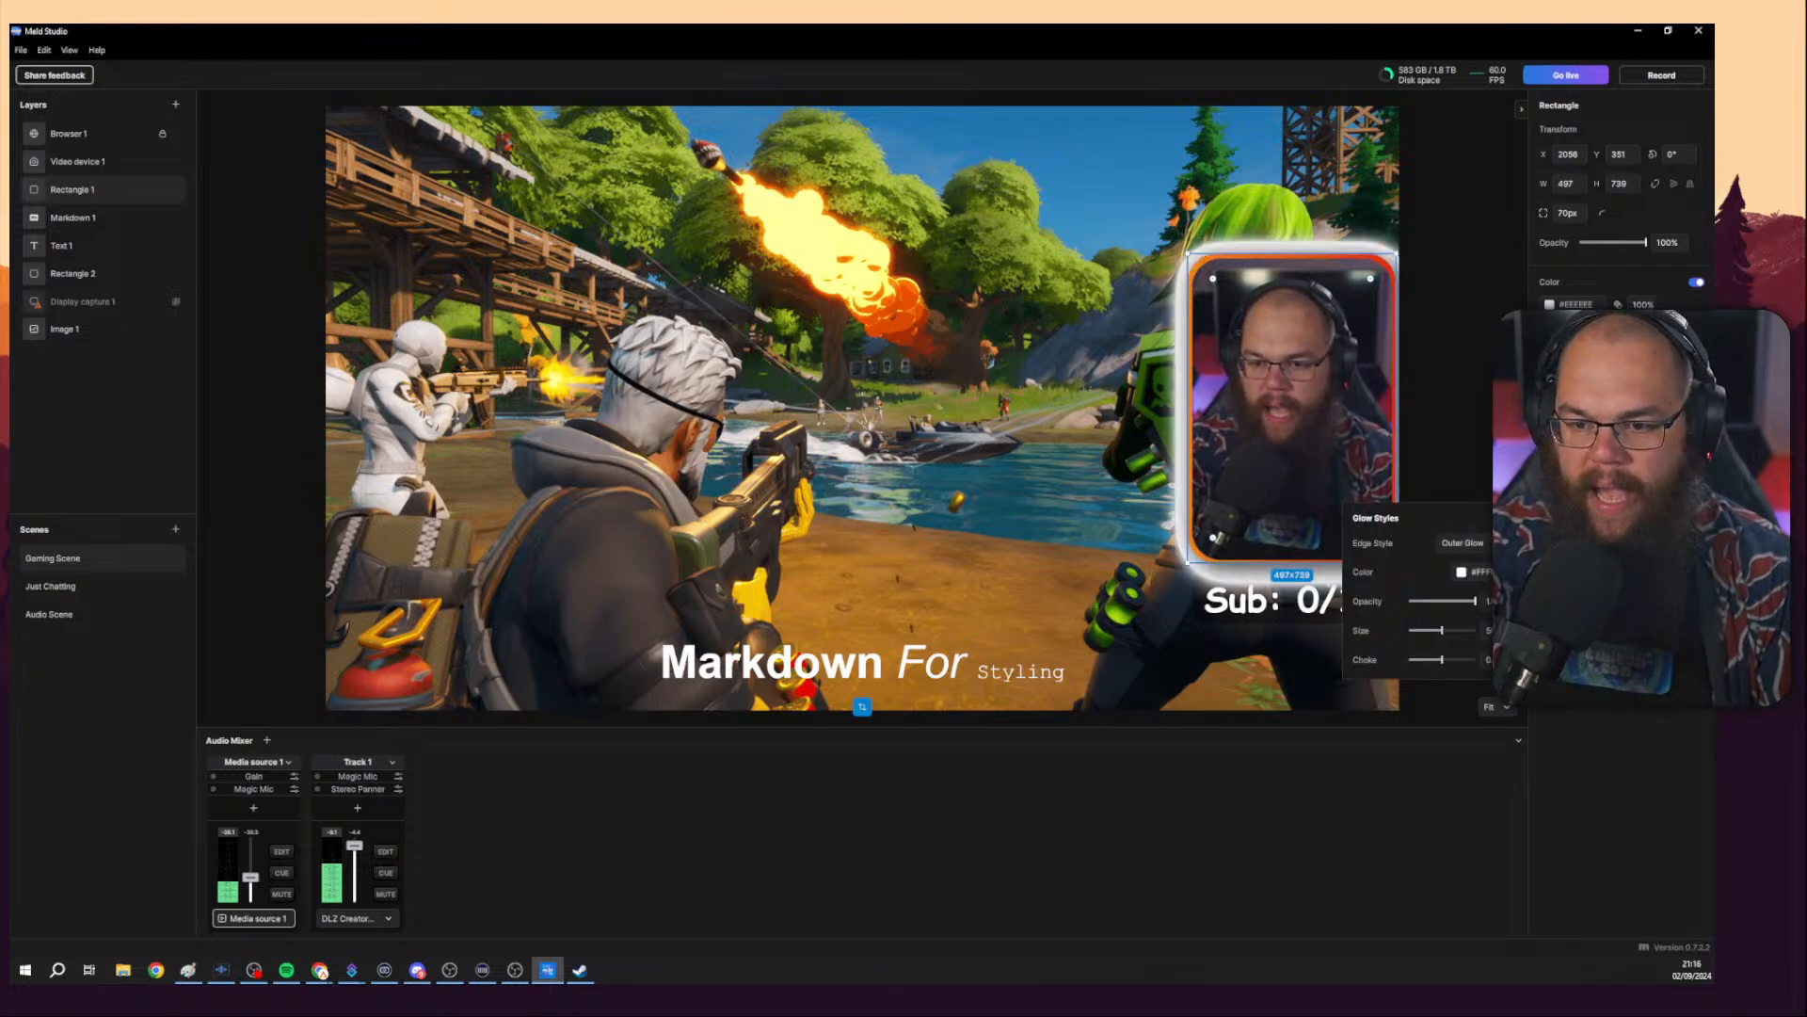
left_click_drag(1471, 600, 1428, 631)
left_click(1490, 631)
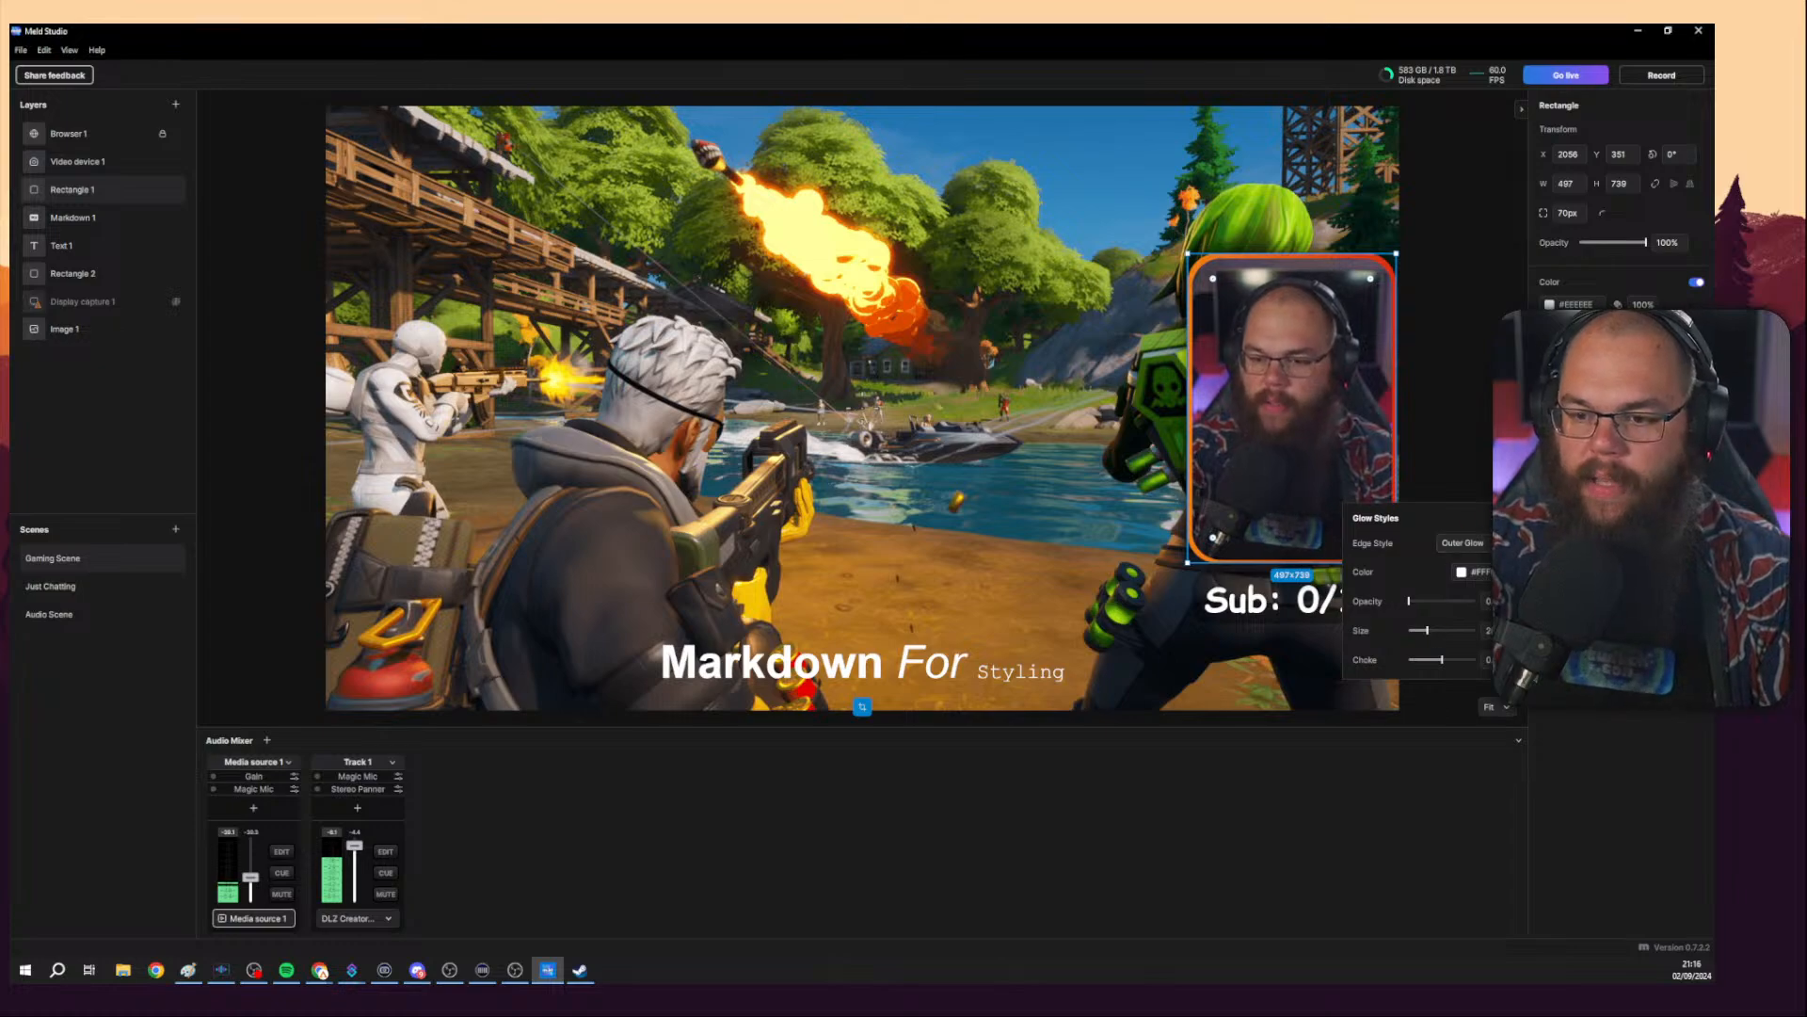
key("Escape")
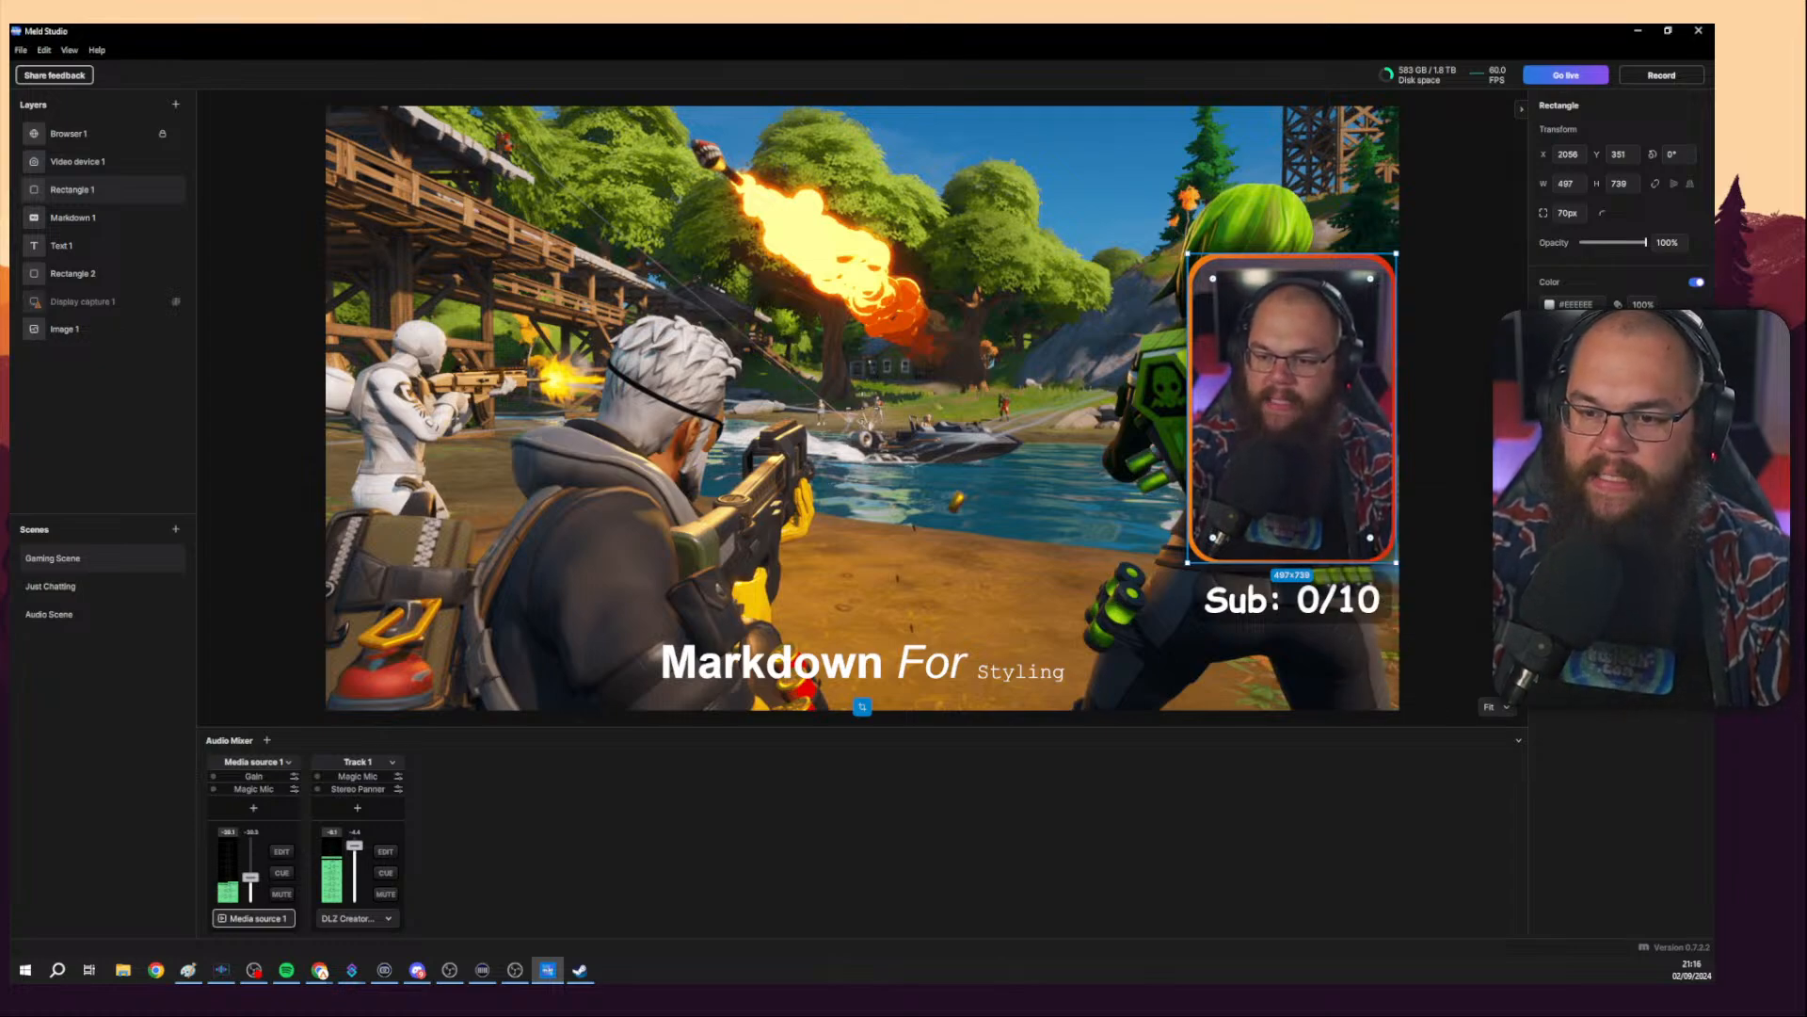
Select the scene's layers one by one to inspect their properties.
left_click(1551, 517)
left_click(1420, 610)
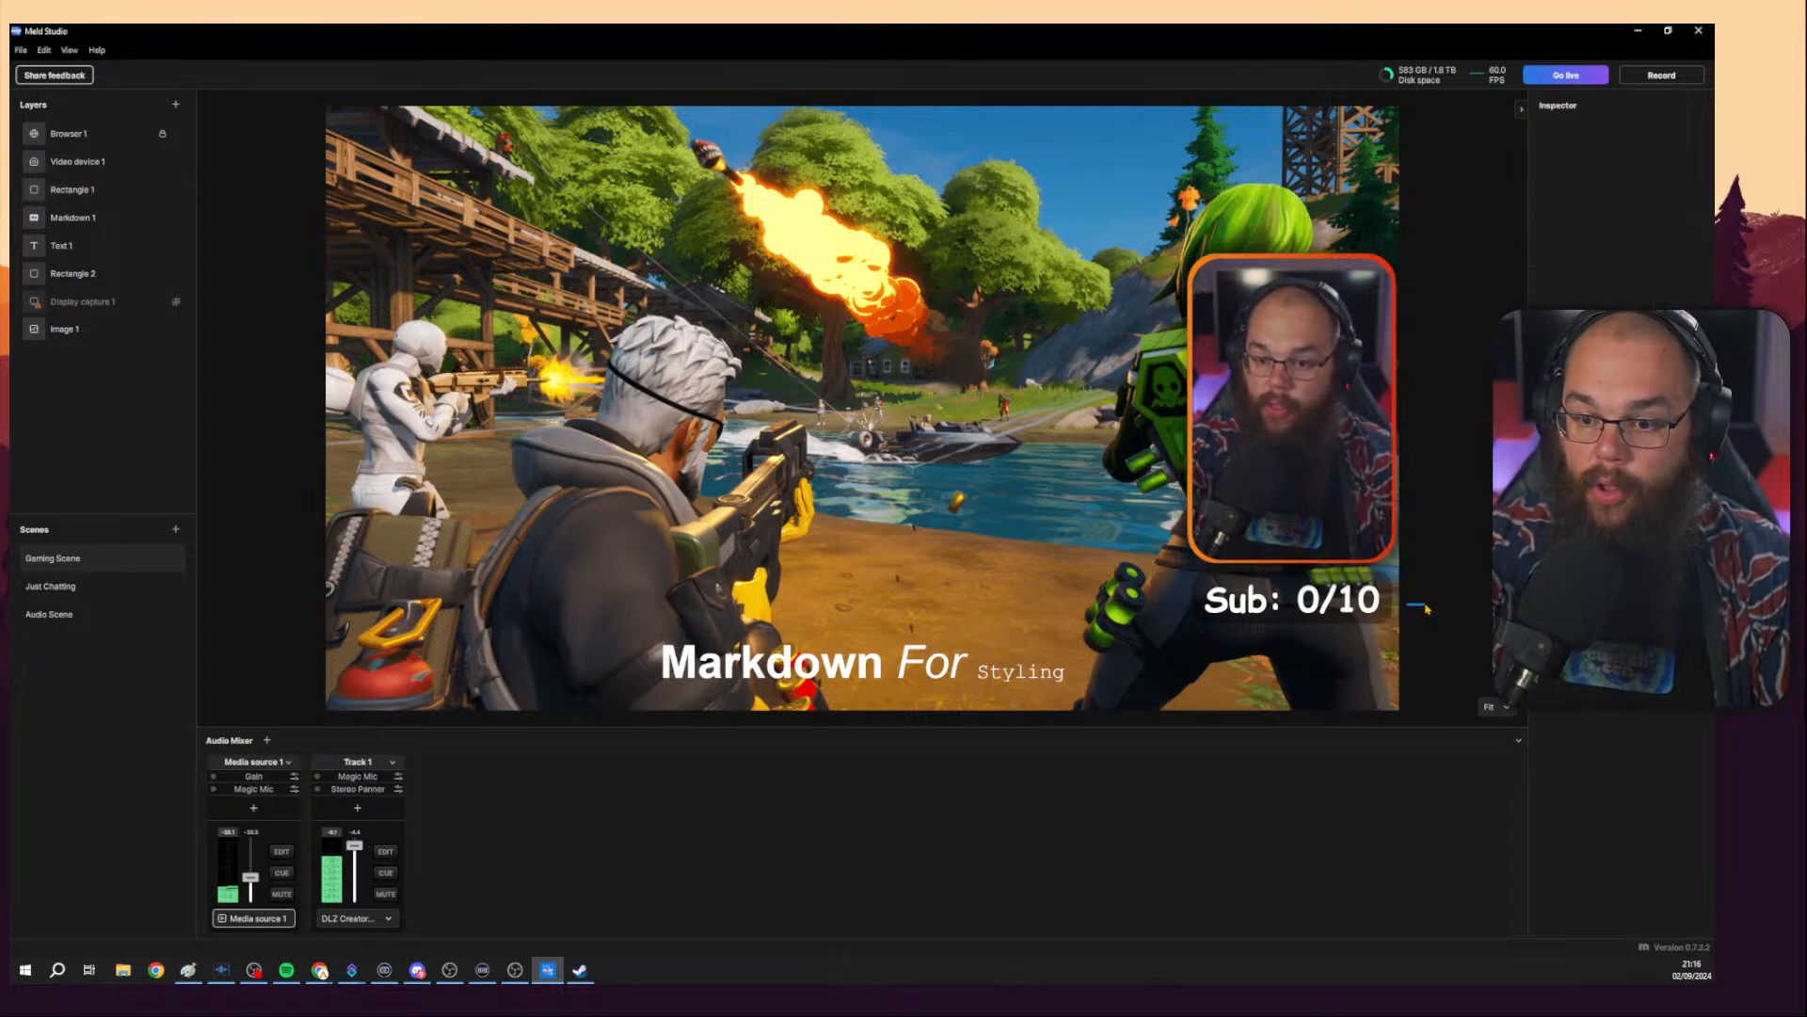
left_click(1352, 421)
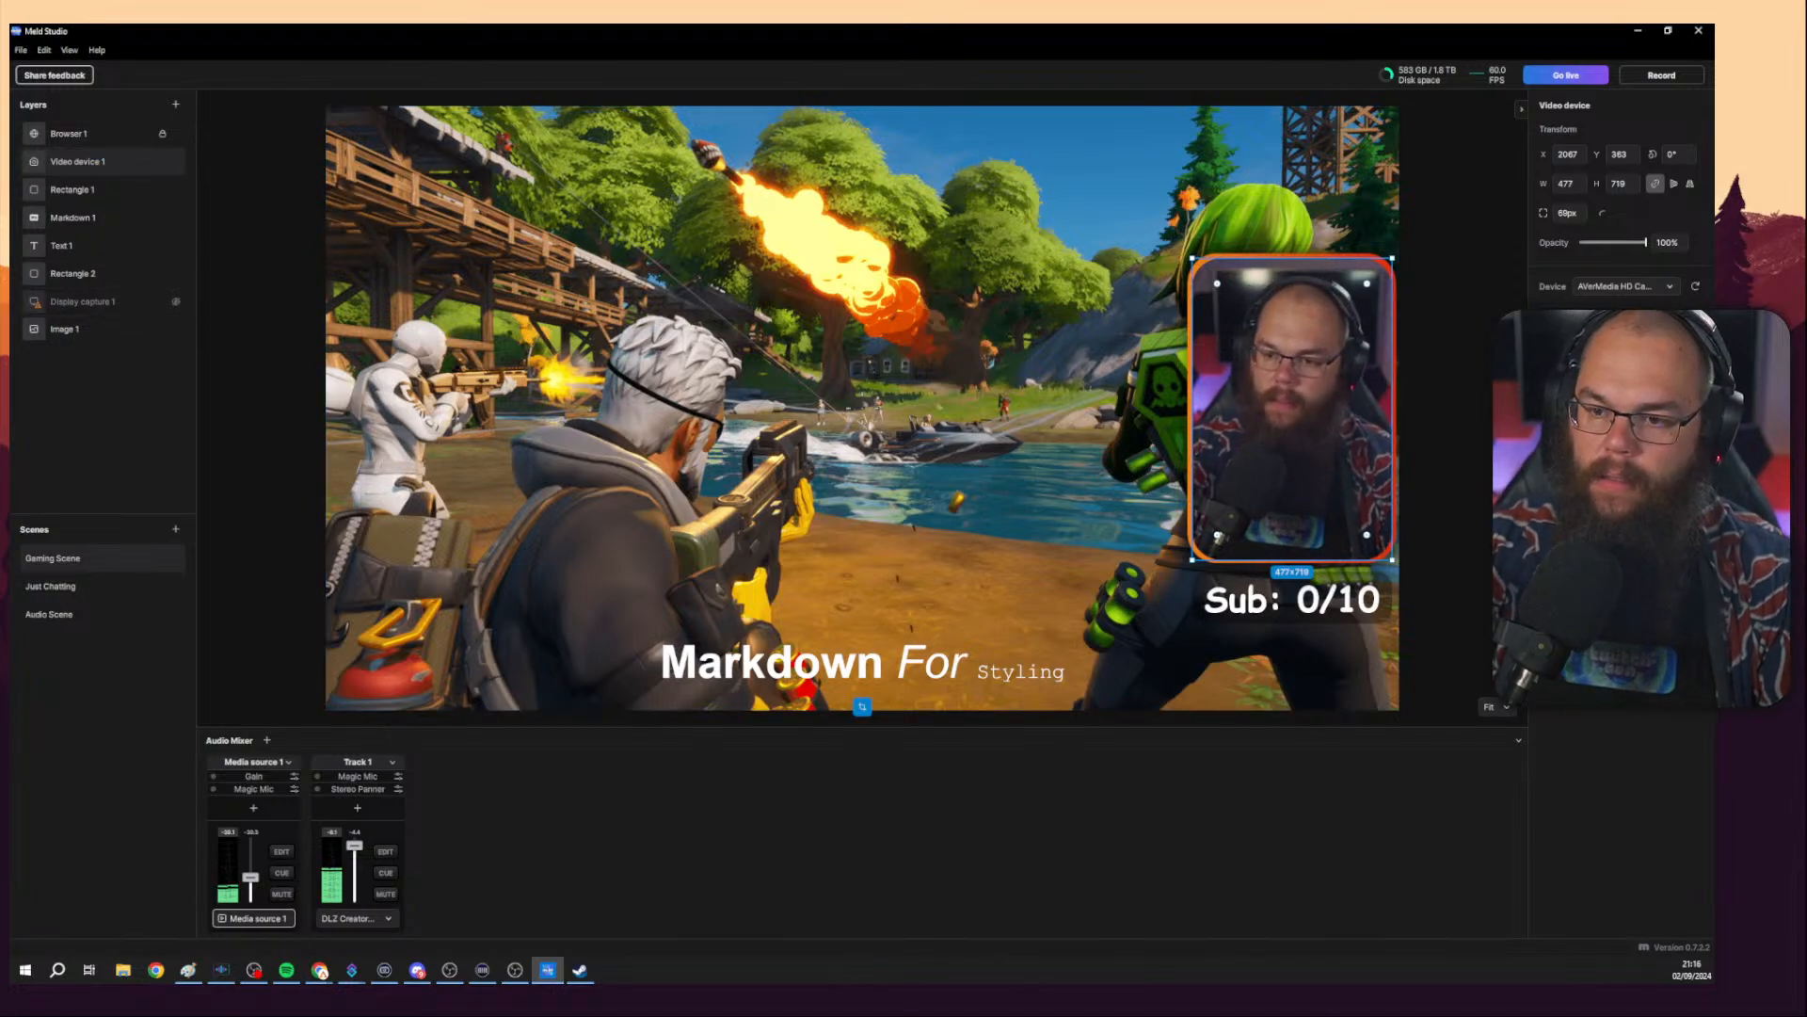
left_click(68, 133)
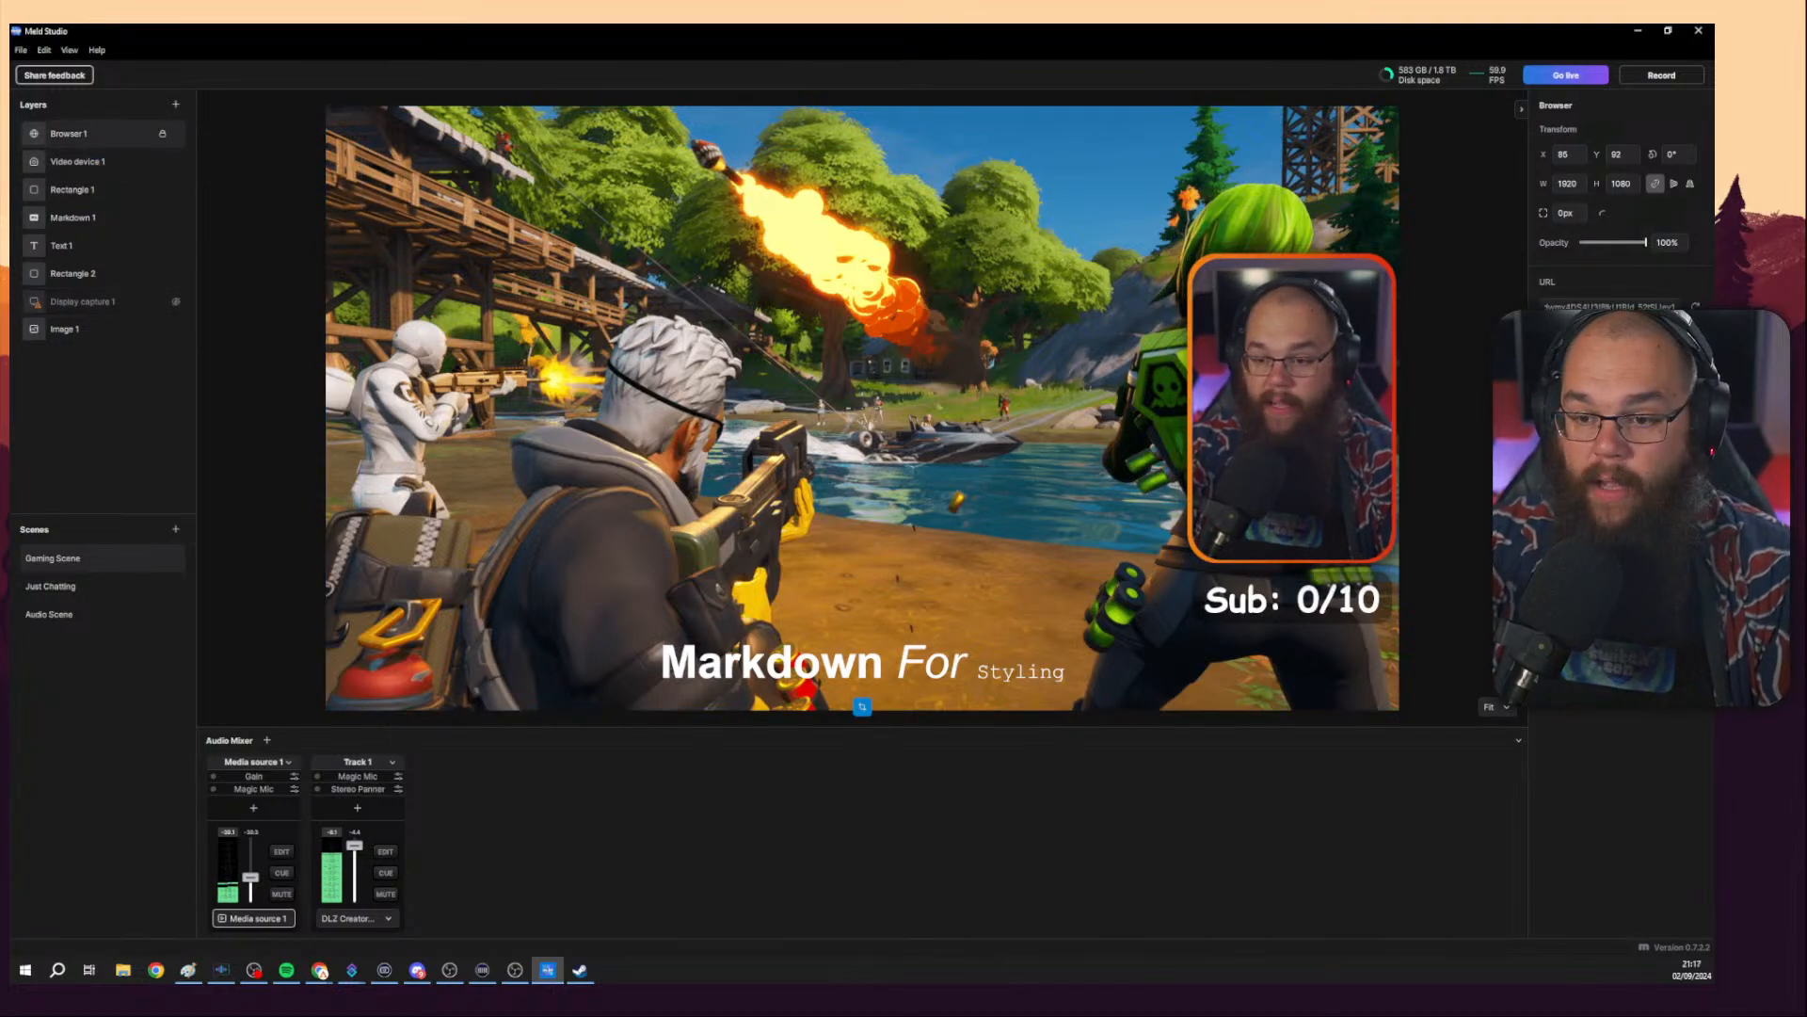
left_click(66, 329)
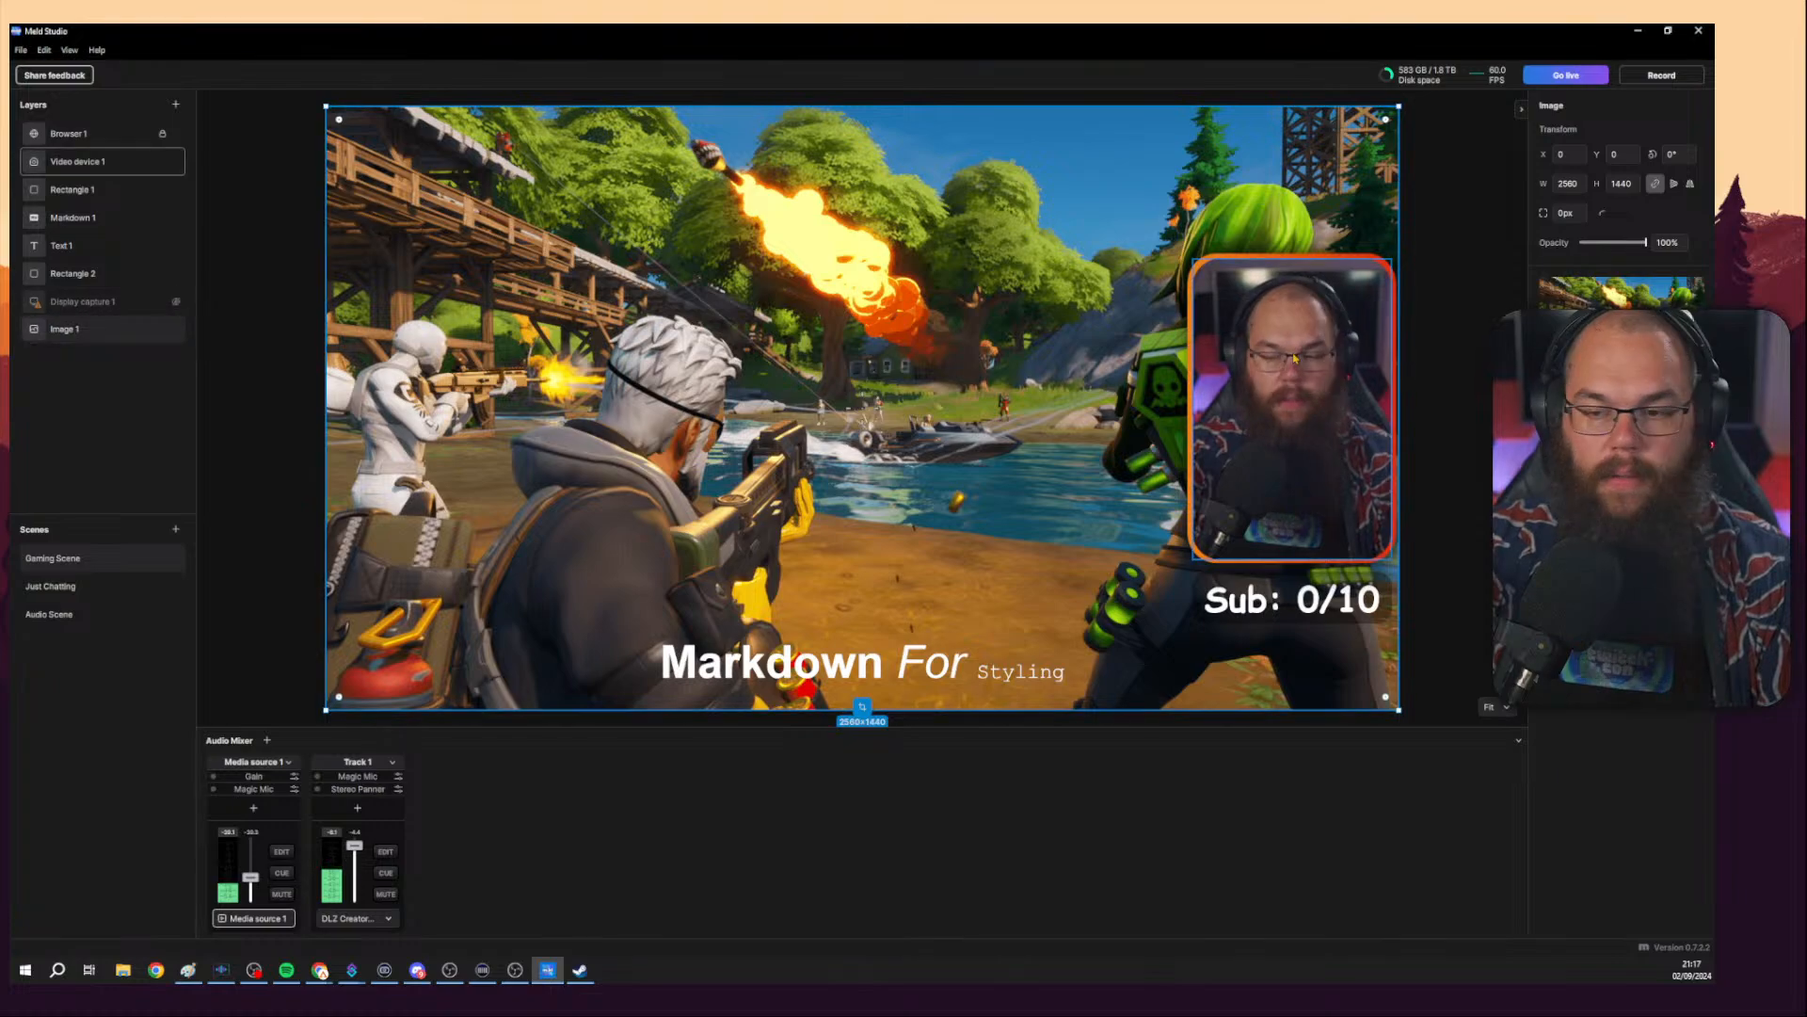
left_click(1225, 293)
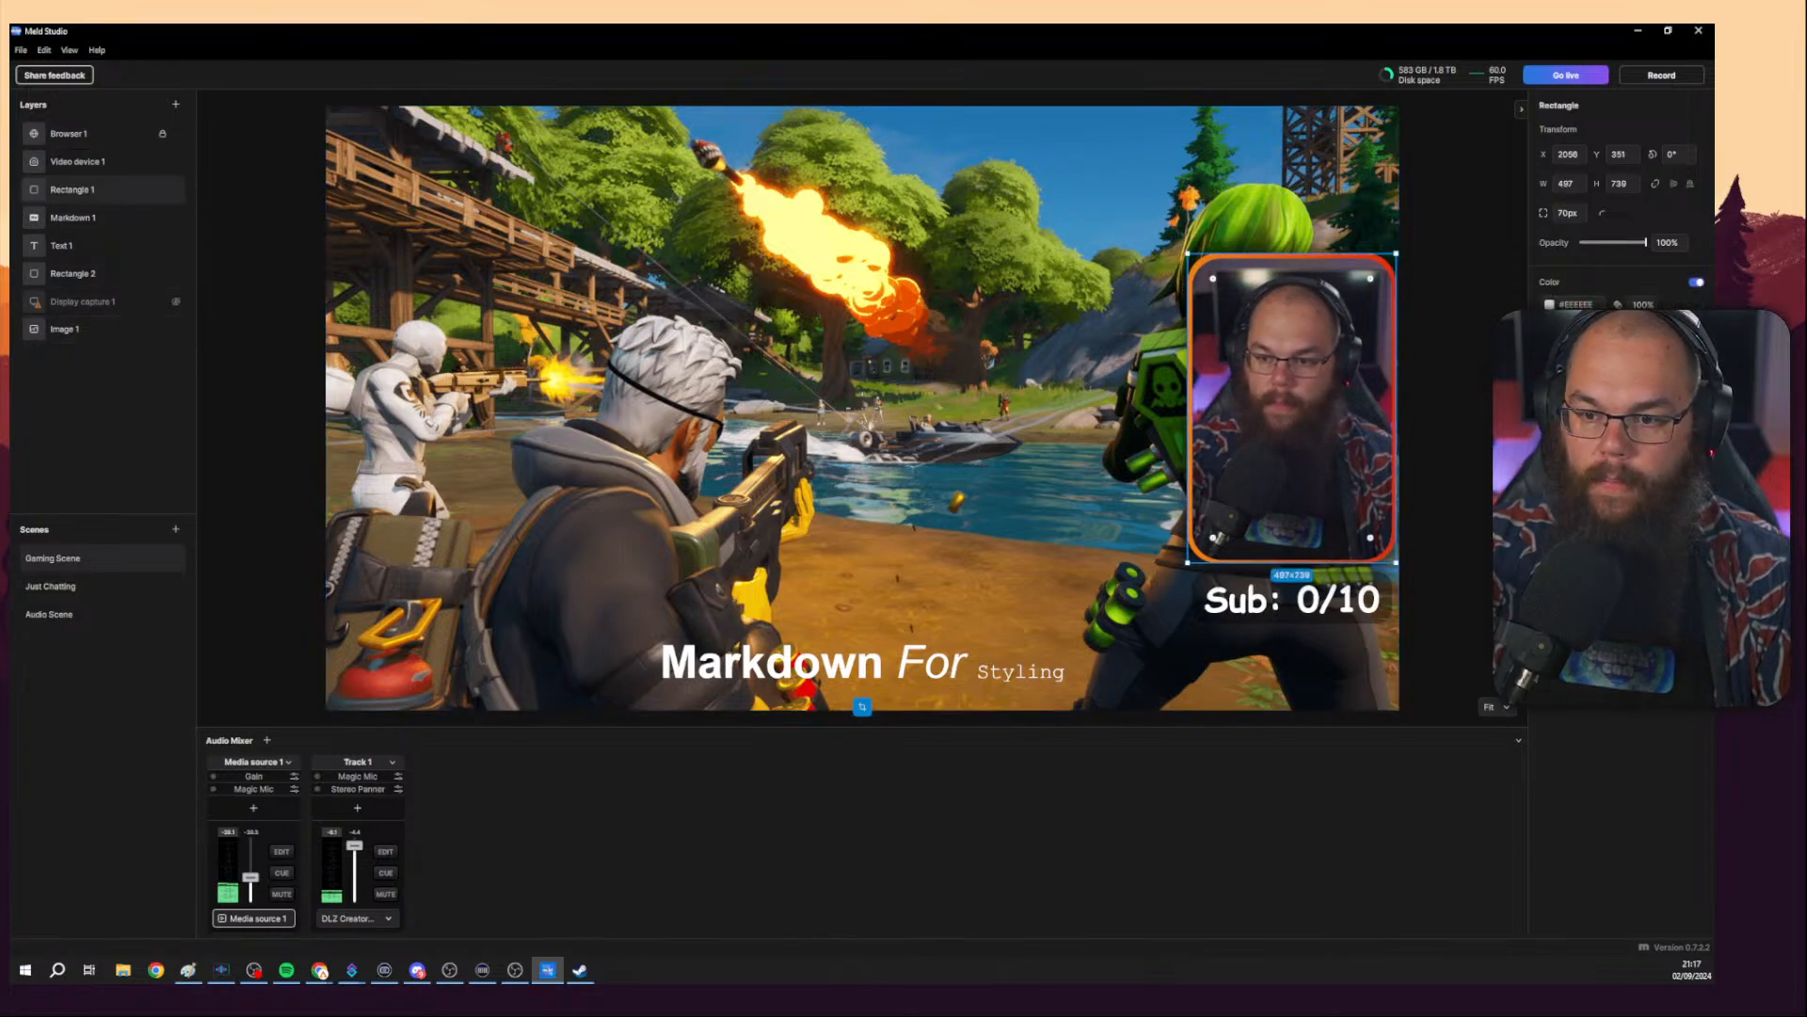
left_click(1412, 602)
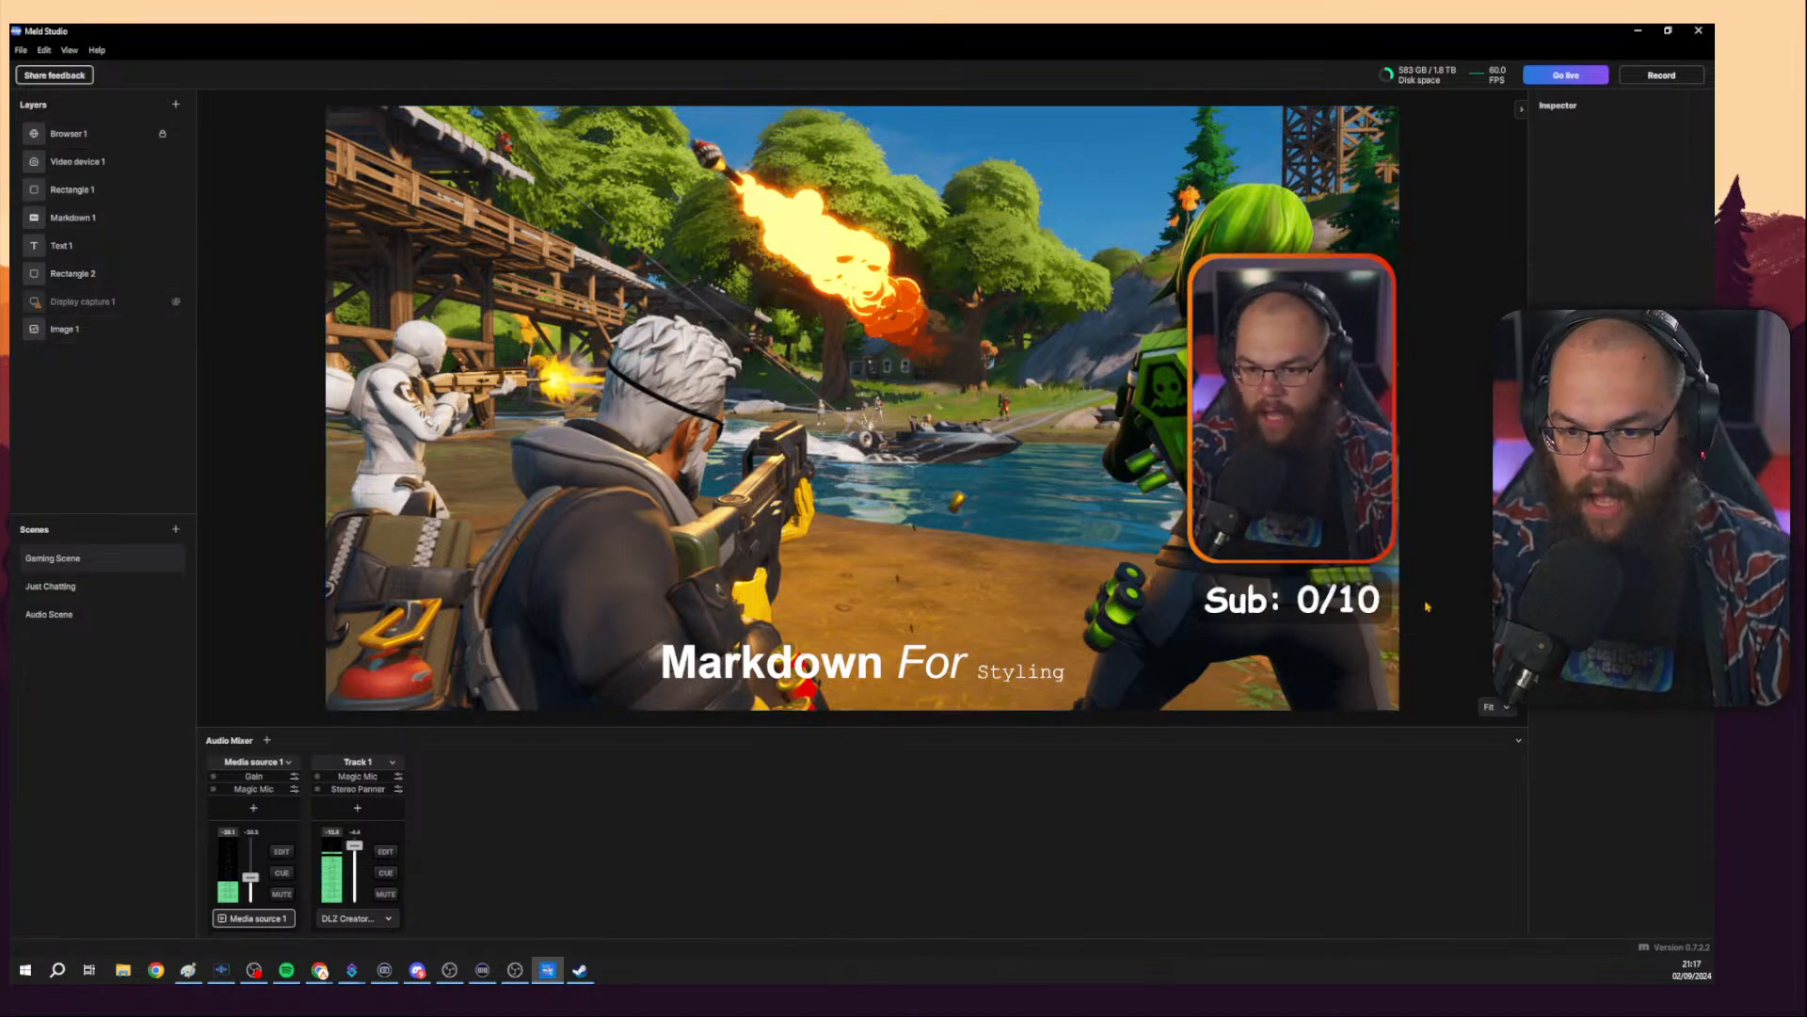
left_click(66, 328)
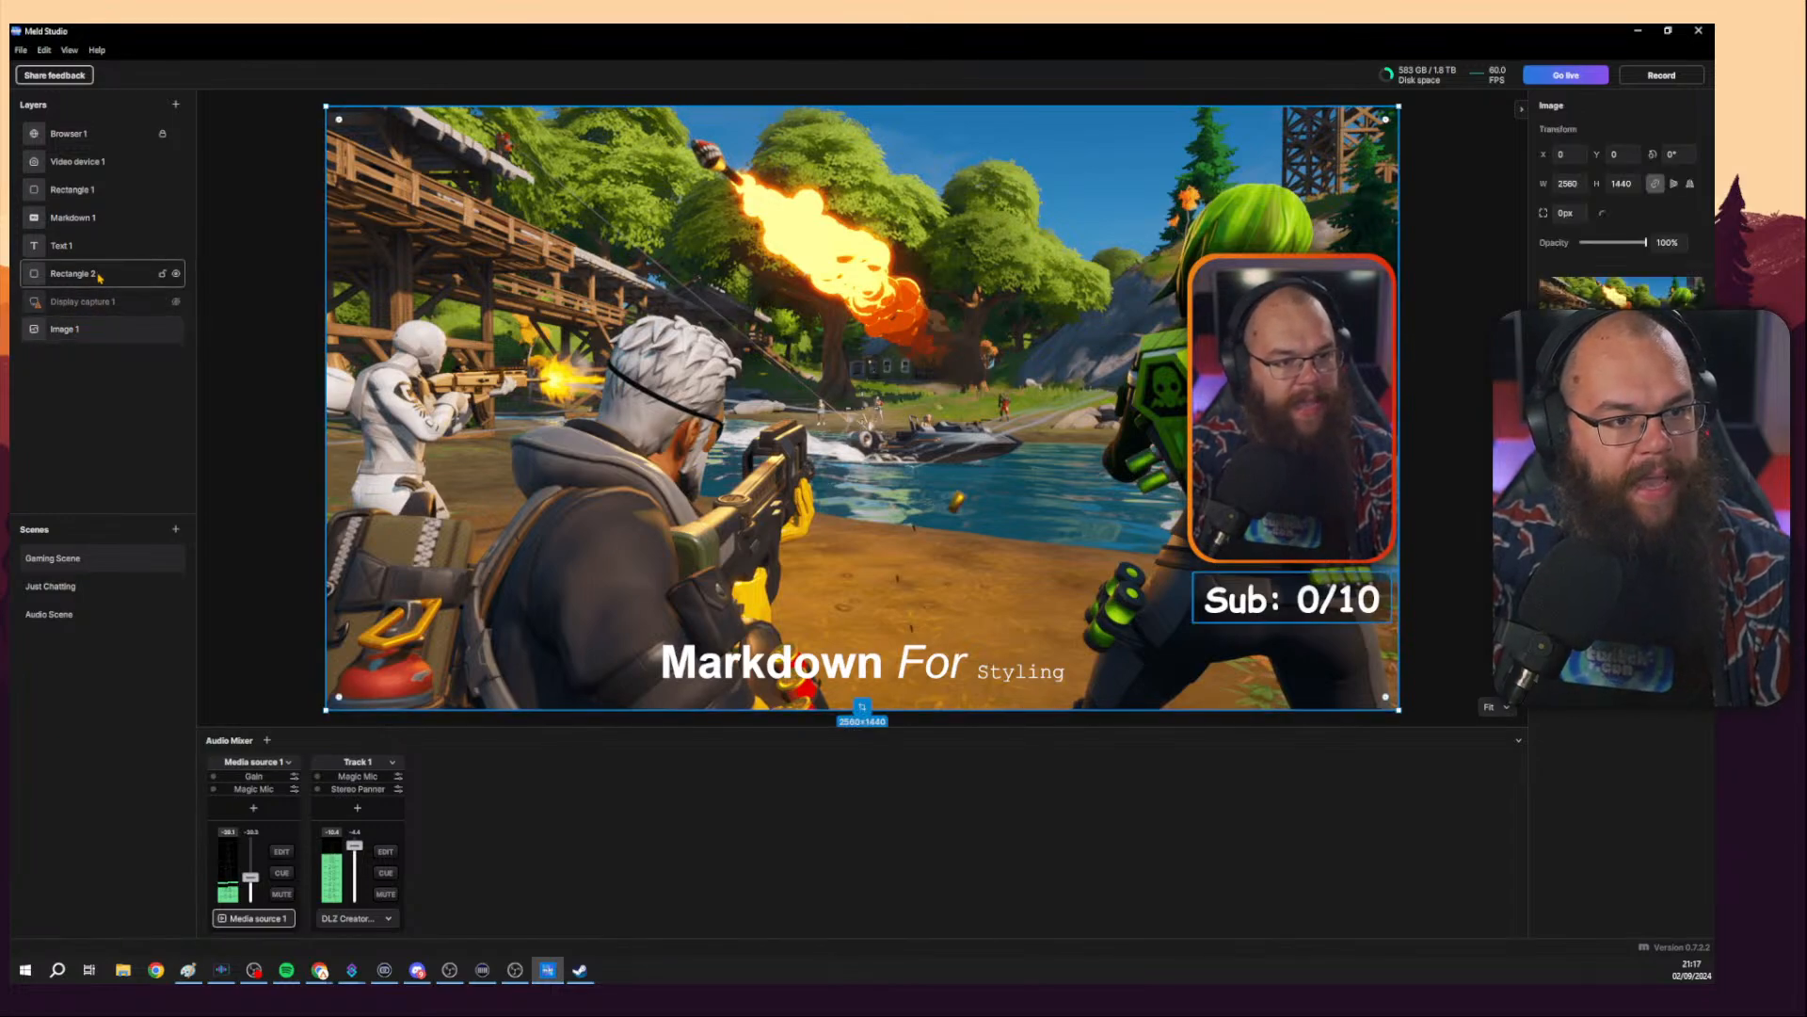
left_click(94, 275)
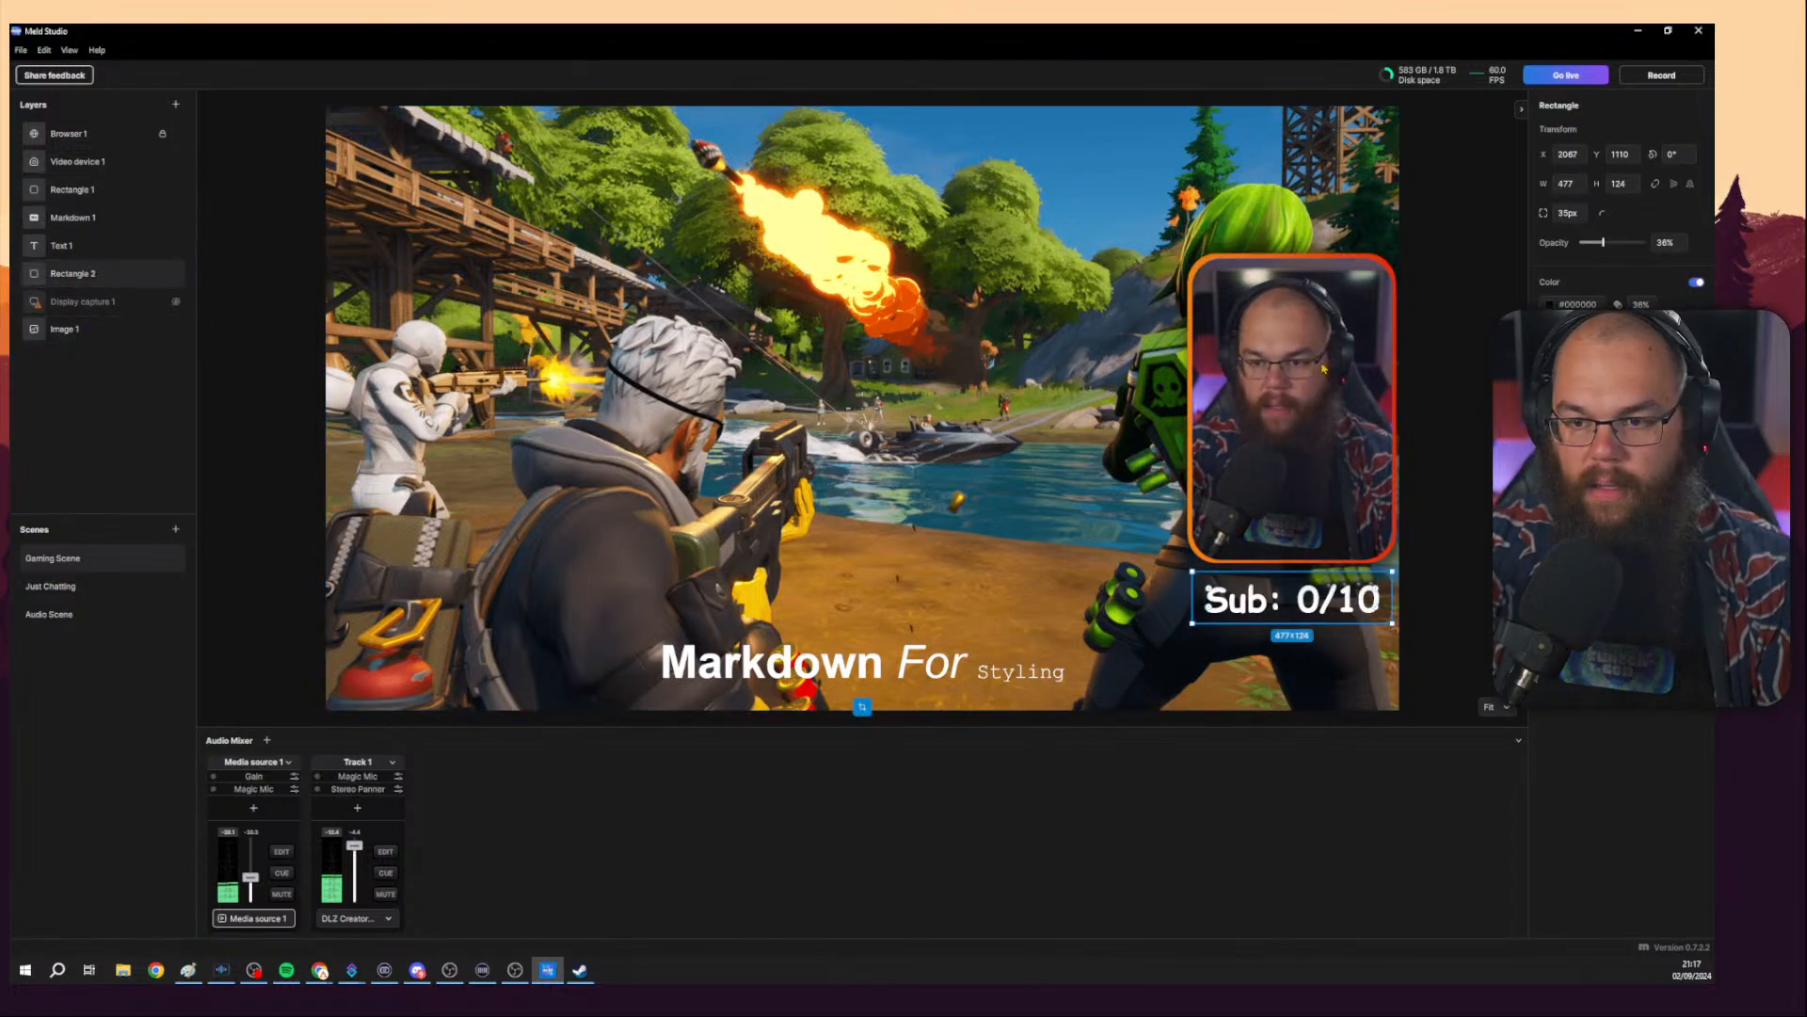
left_click(94, 189)
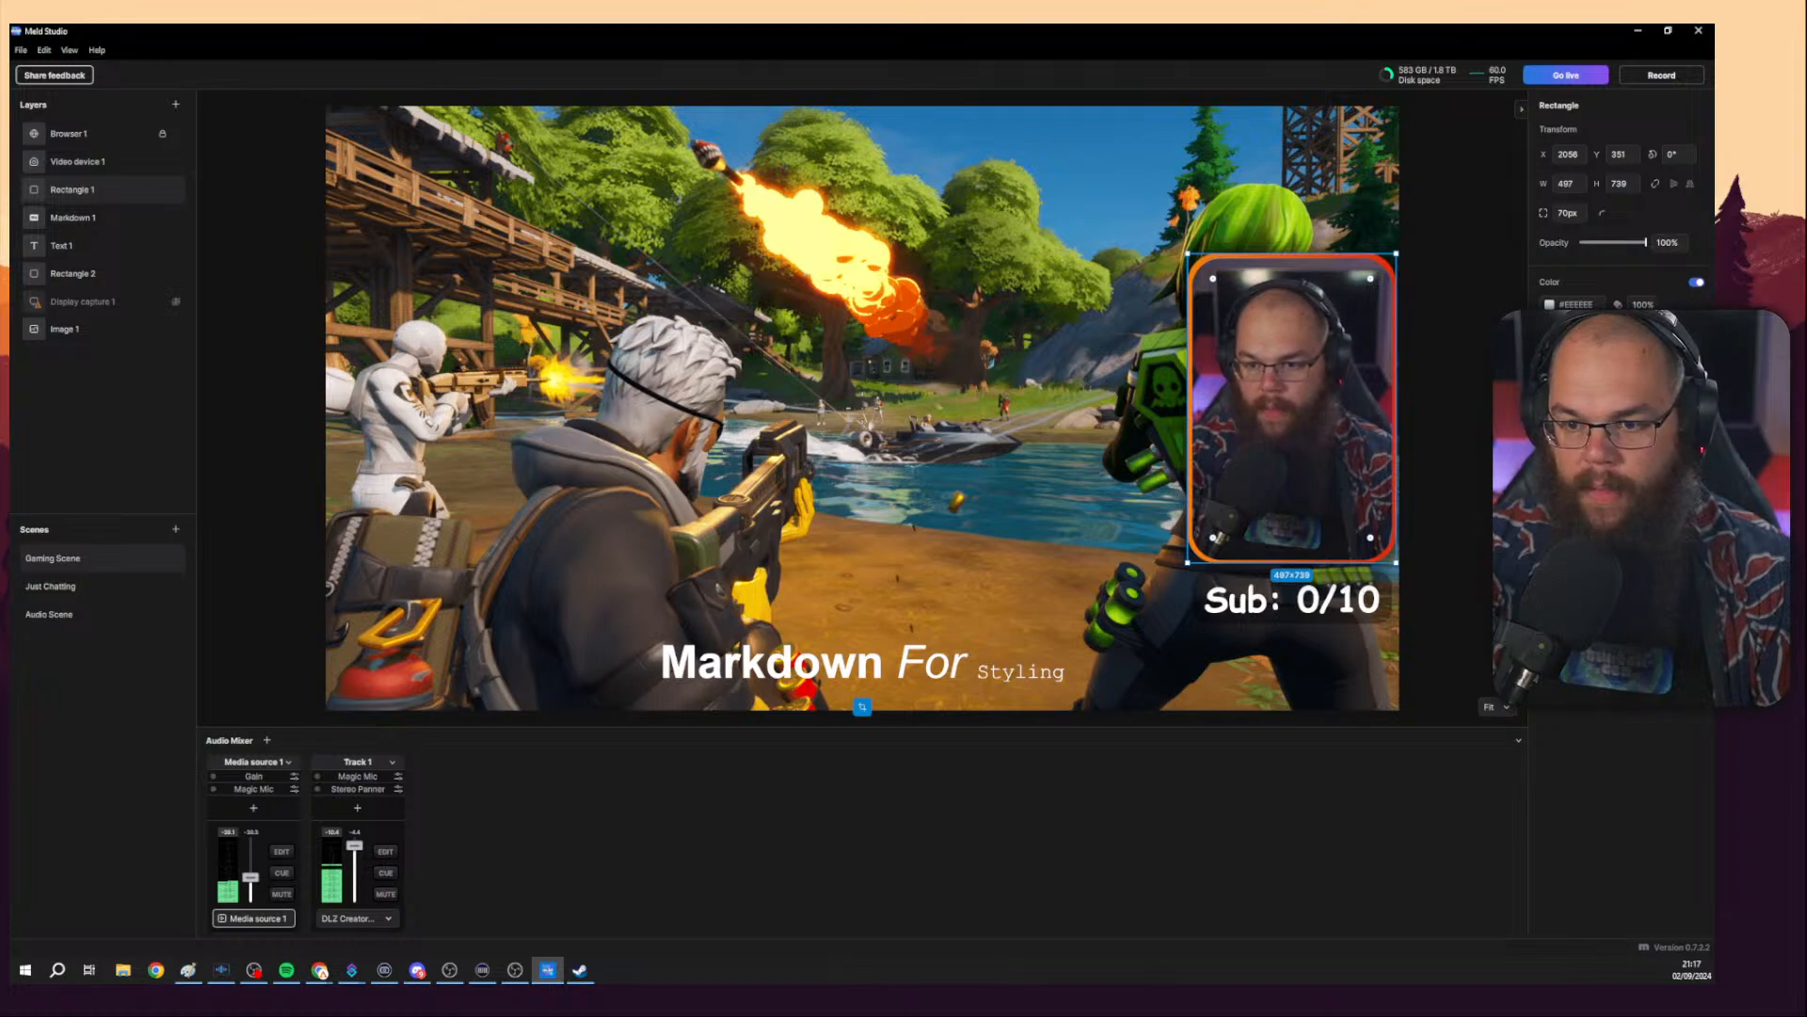
Open and close the webcam frame rectangle's glow style settings to review them.
left_click(1568, 668)
mouse_move(1409, 601)
left_mouse_down()
mouse_move(1443, 601)
mouse_move(1409, 601)
left_mouse_up()
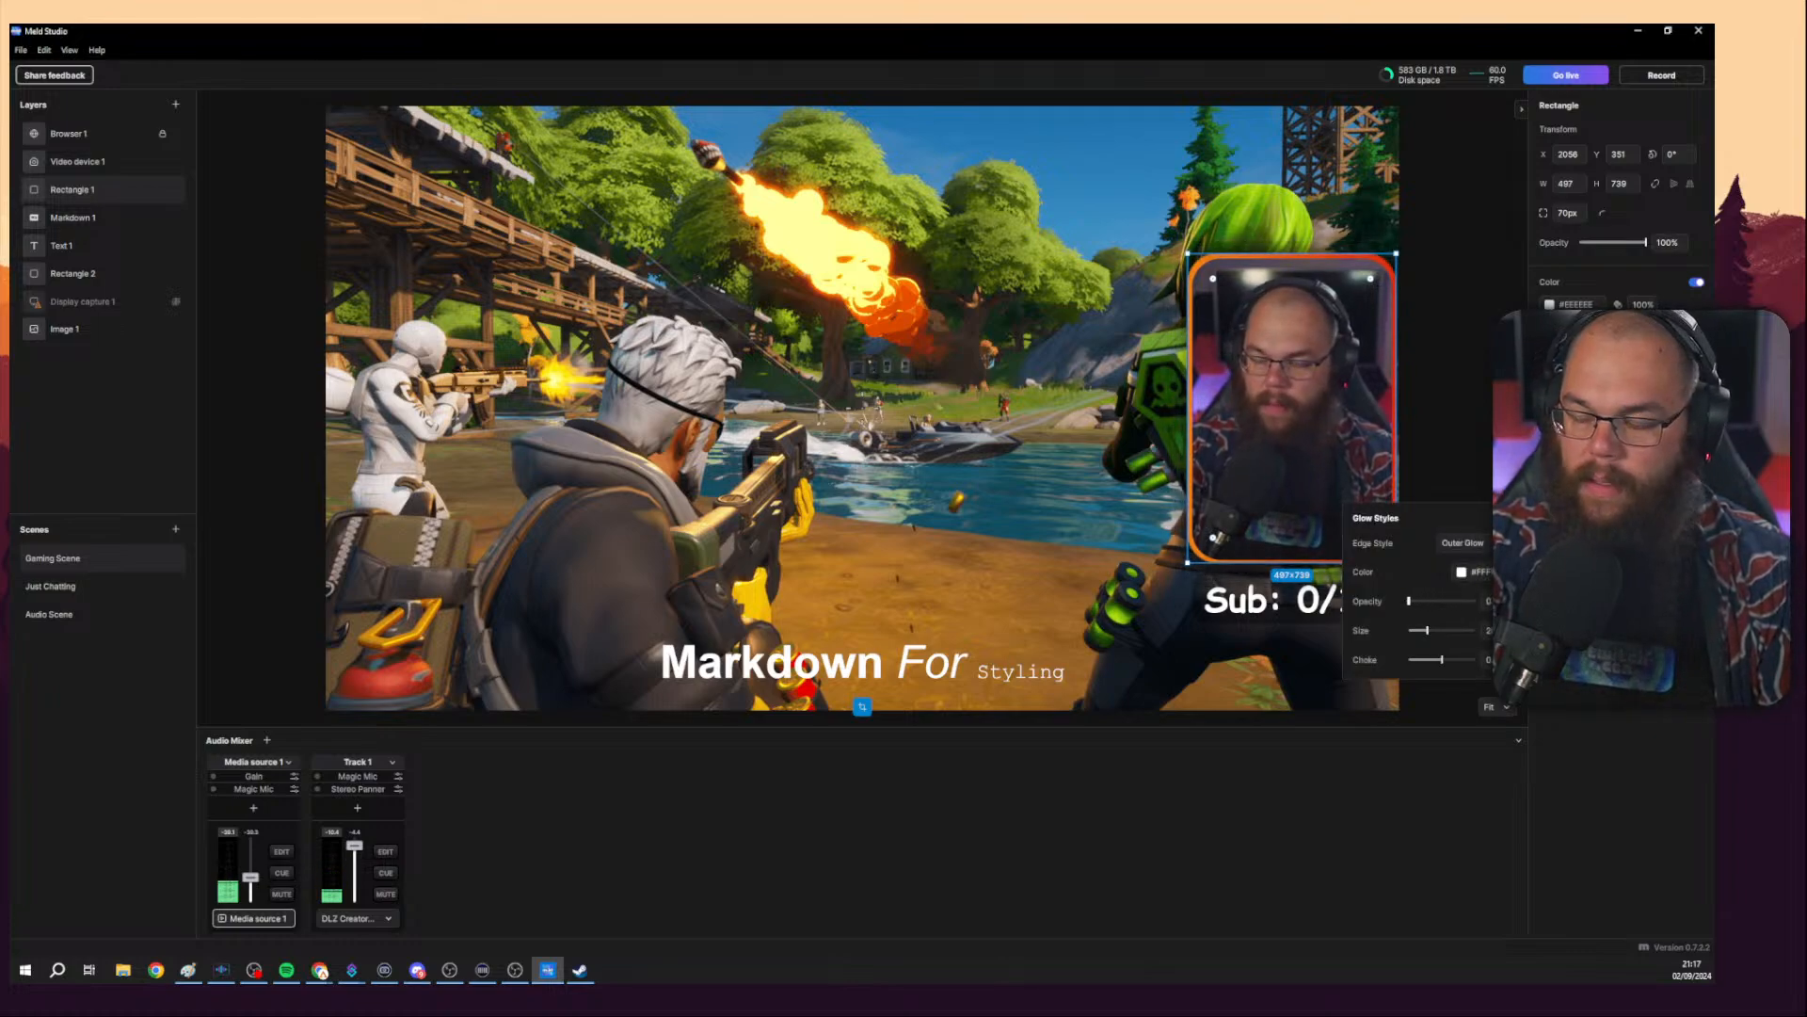
key("Escape")
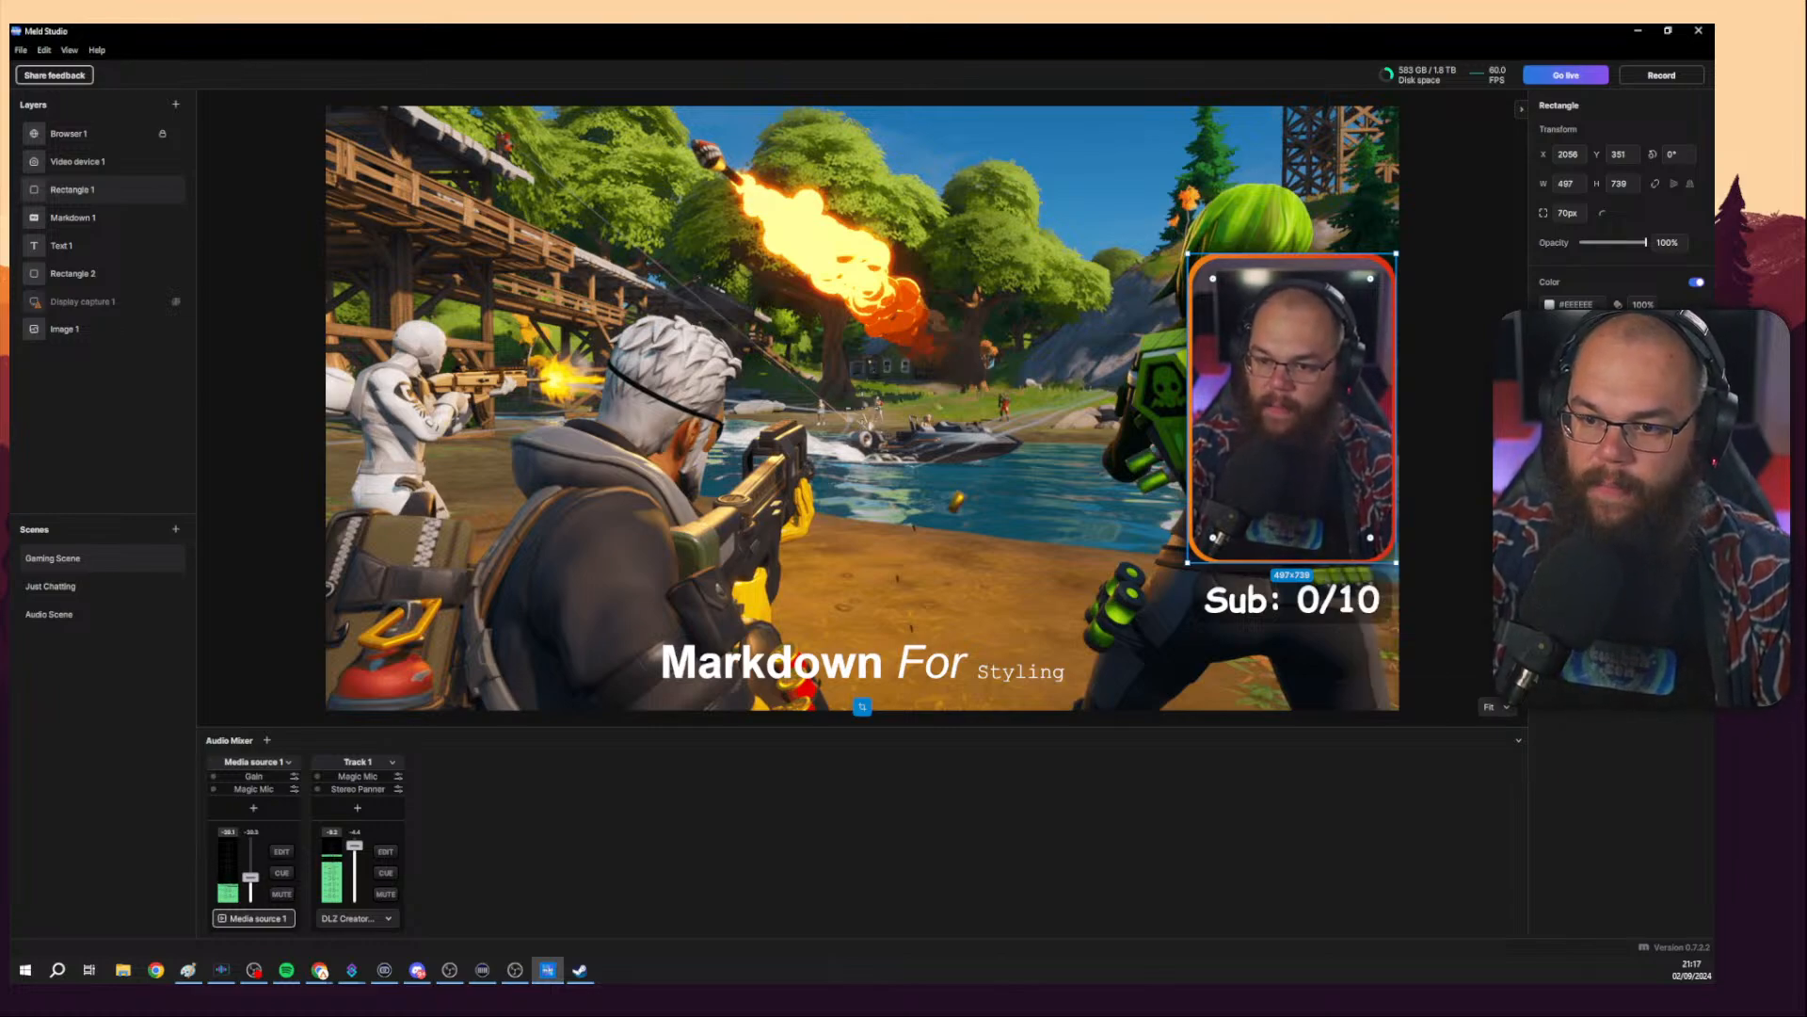
left_click(1550, 591)
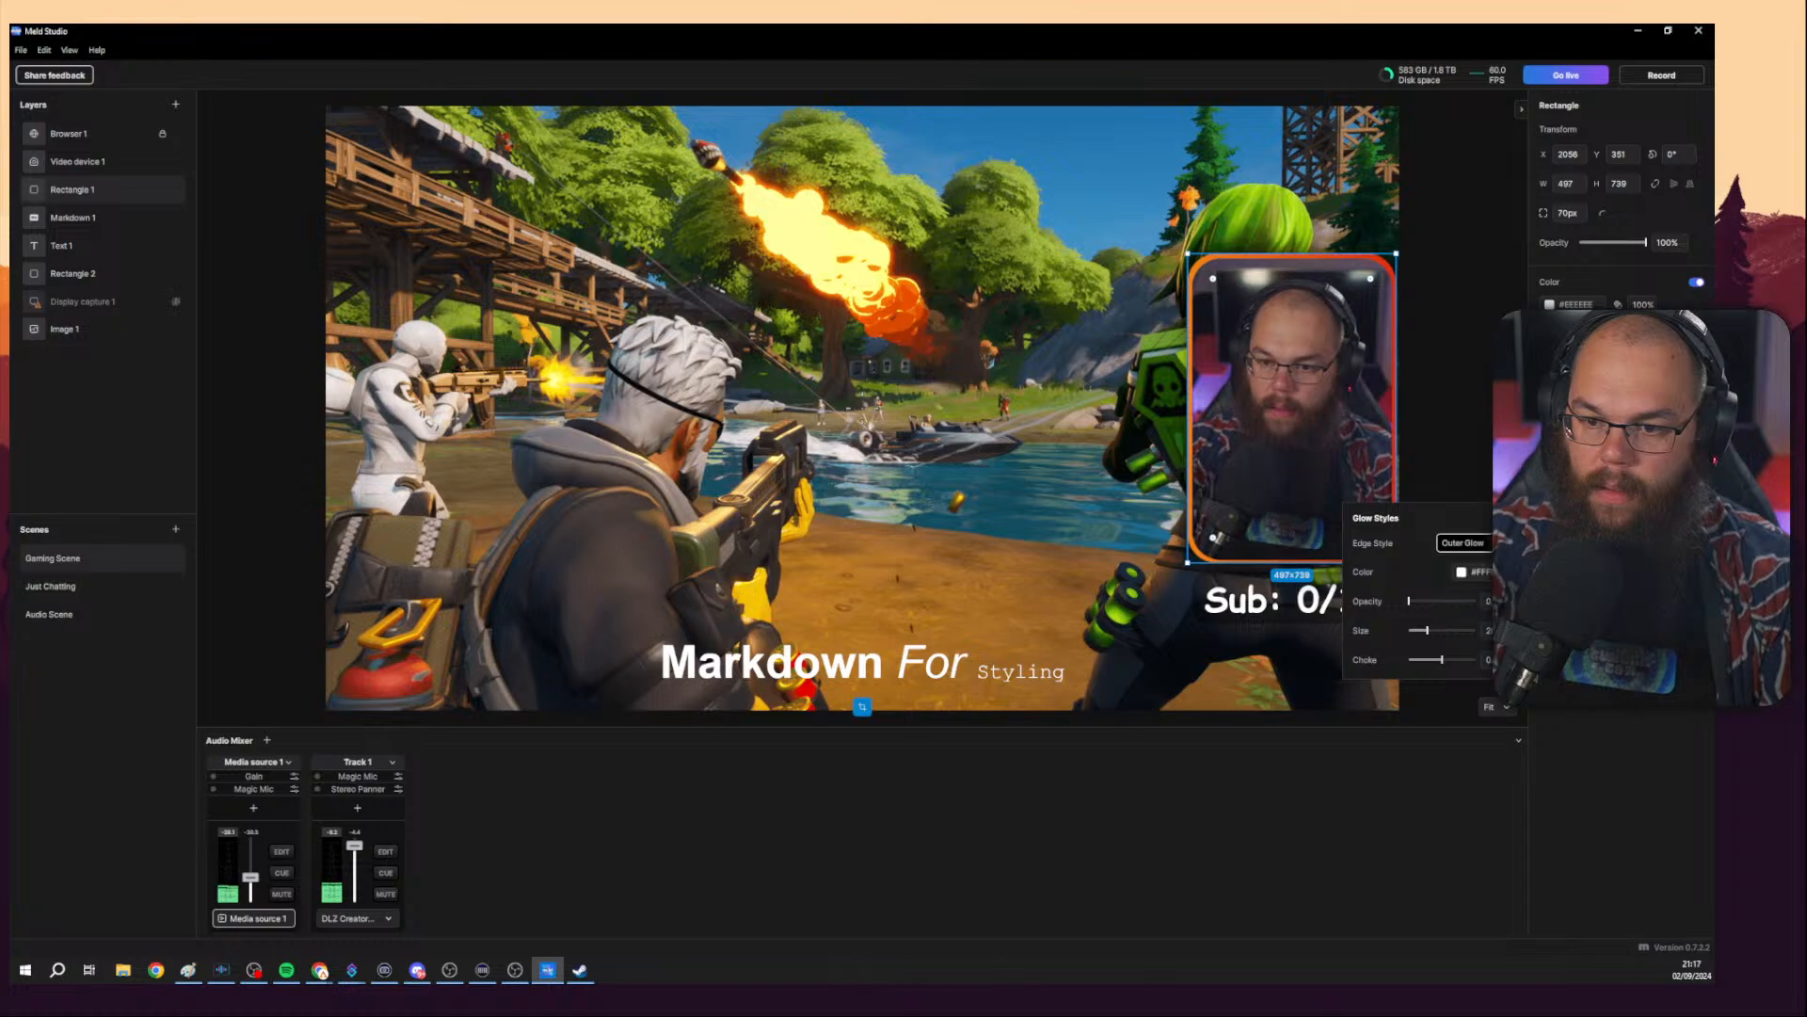
key("Escape")
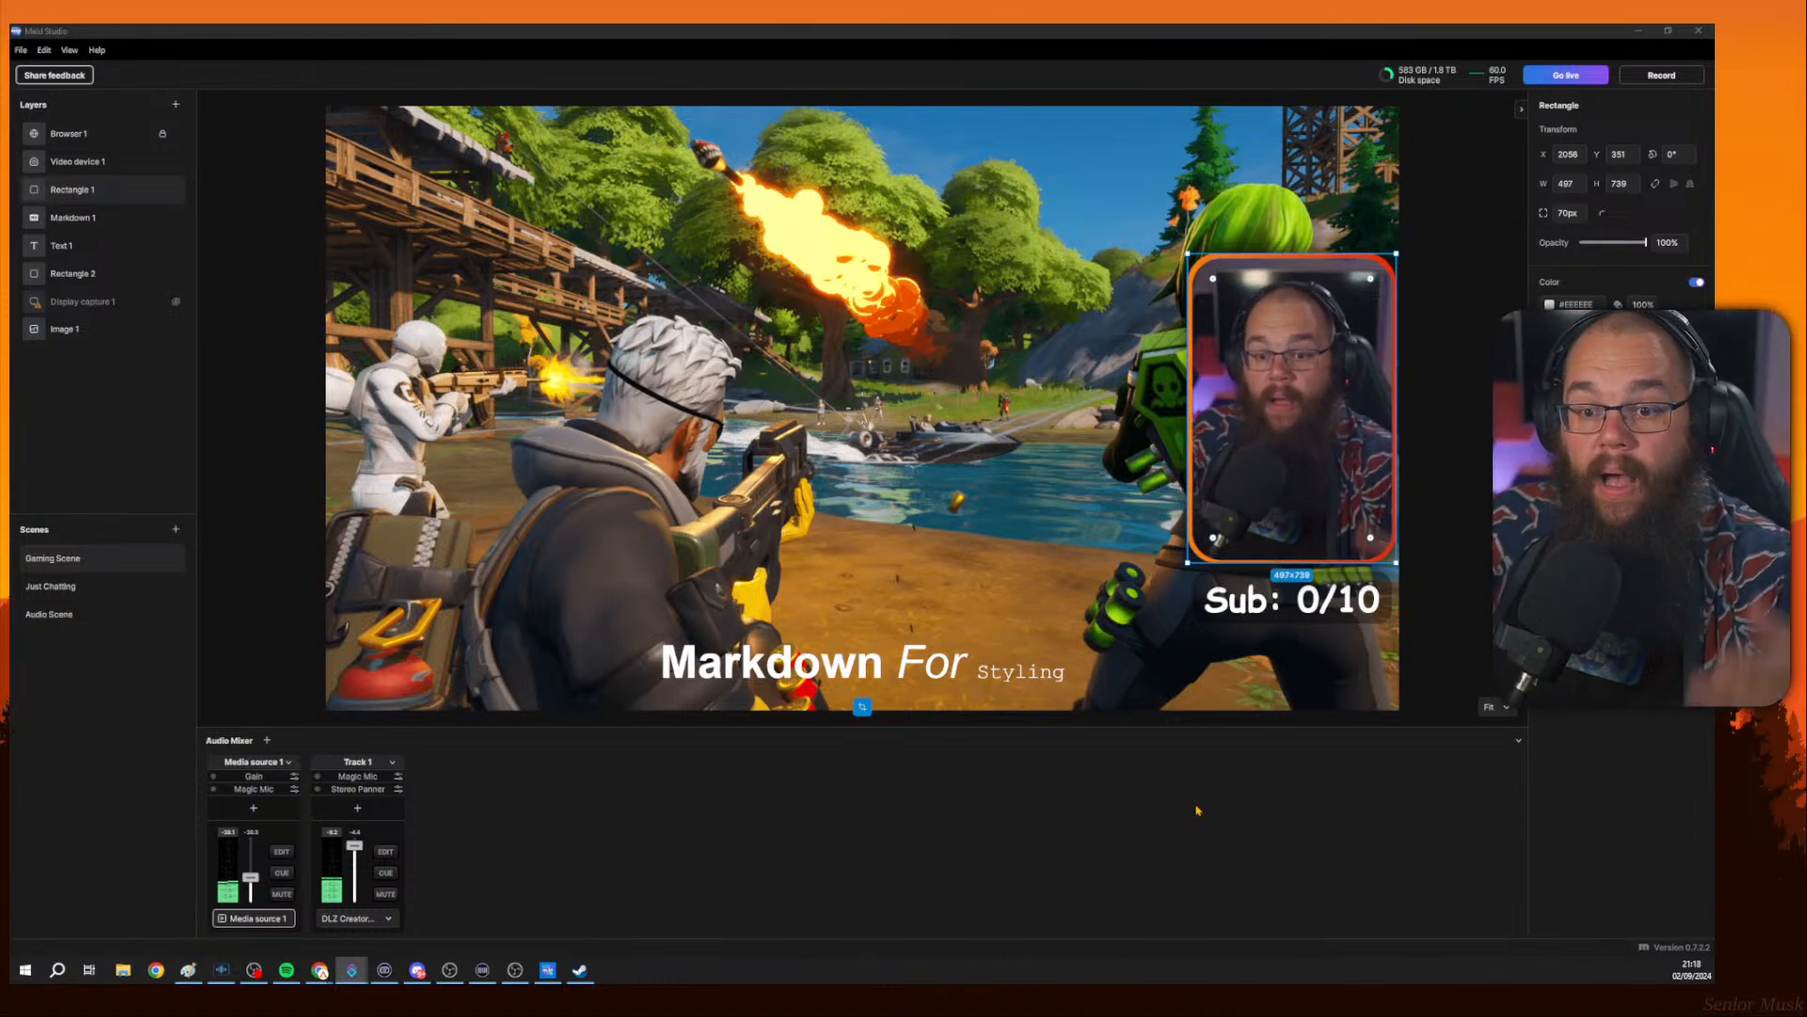
Duplicate the Gaming Scene.
right_click(1316, 393)
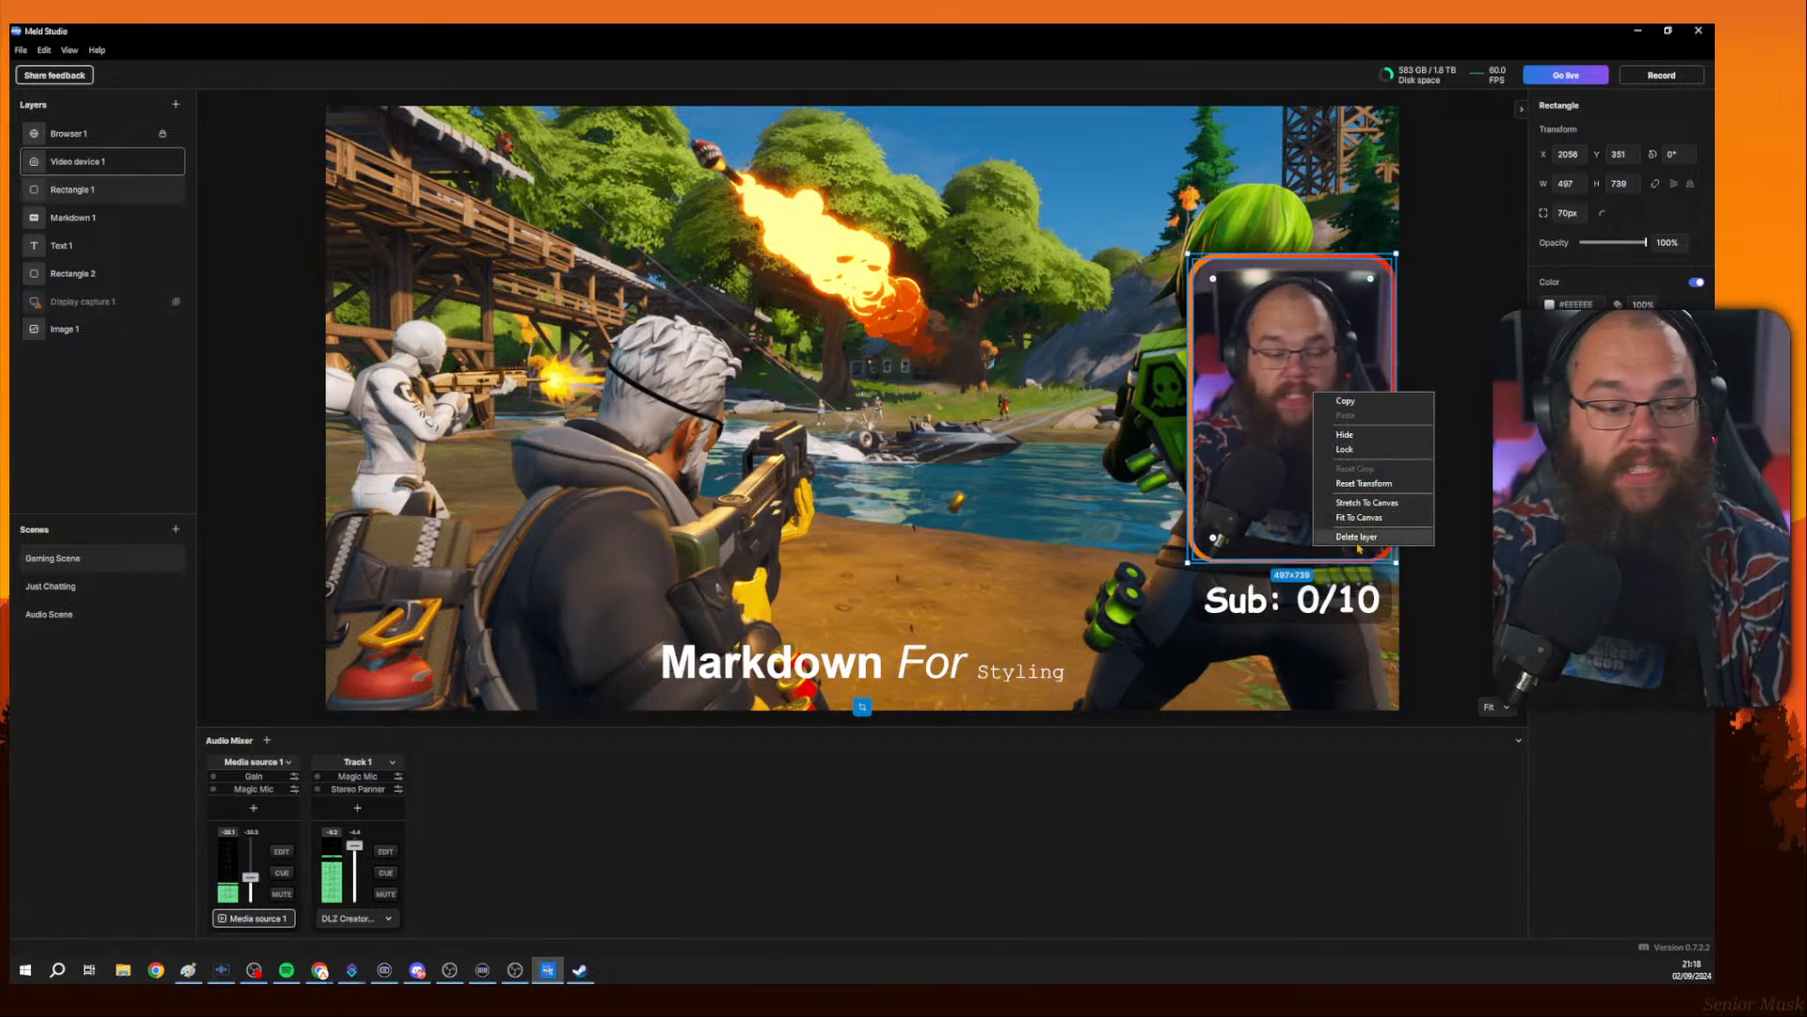
right_click(120, 570)
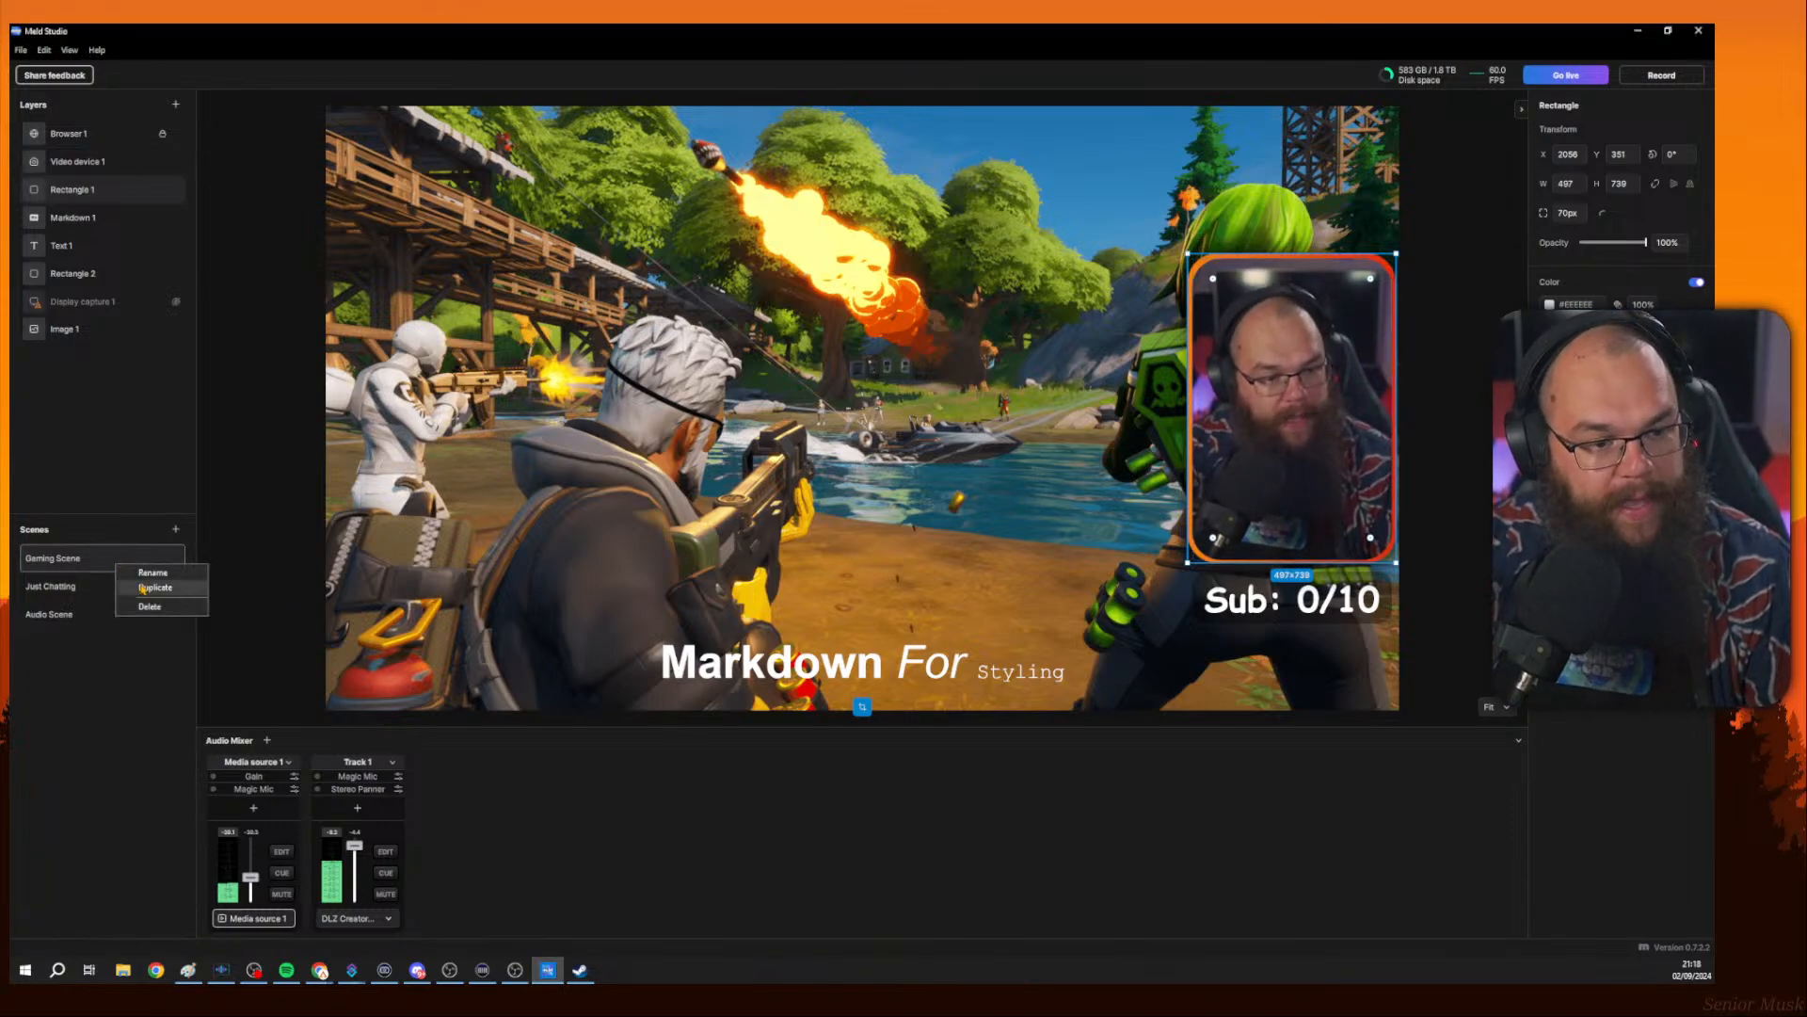
left_click(142, 587)
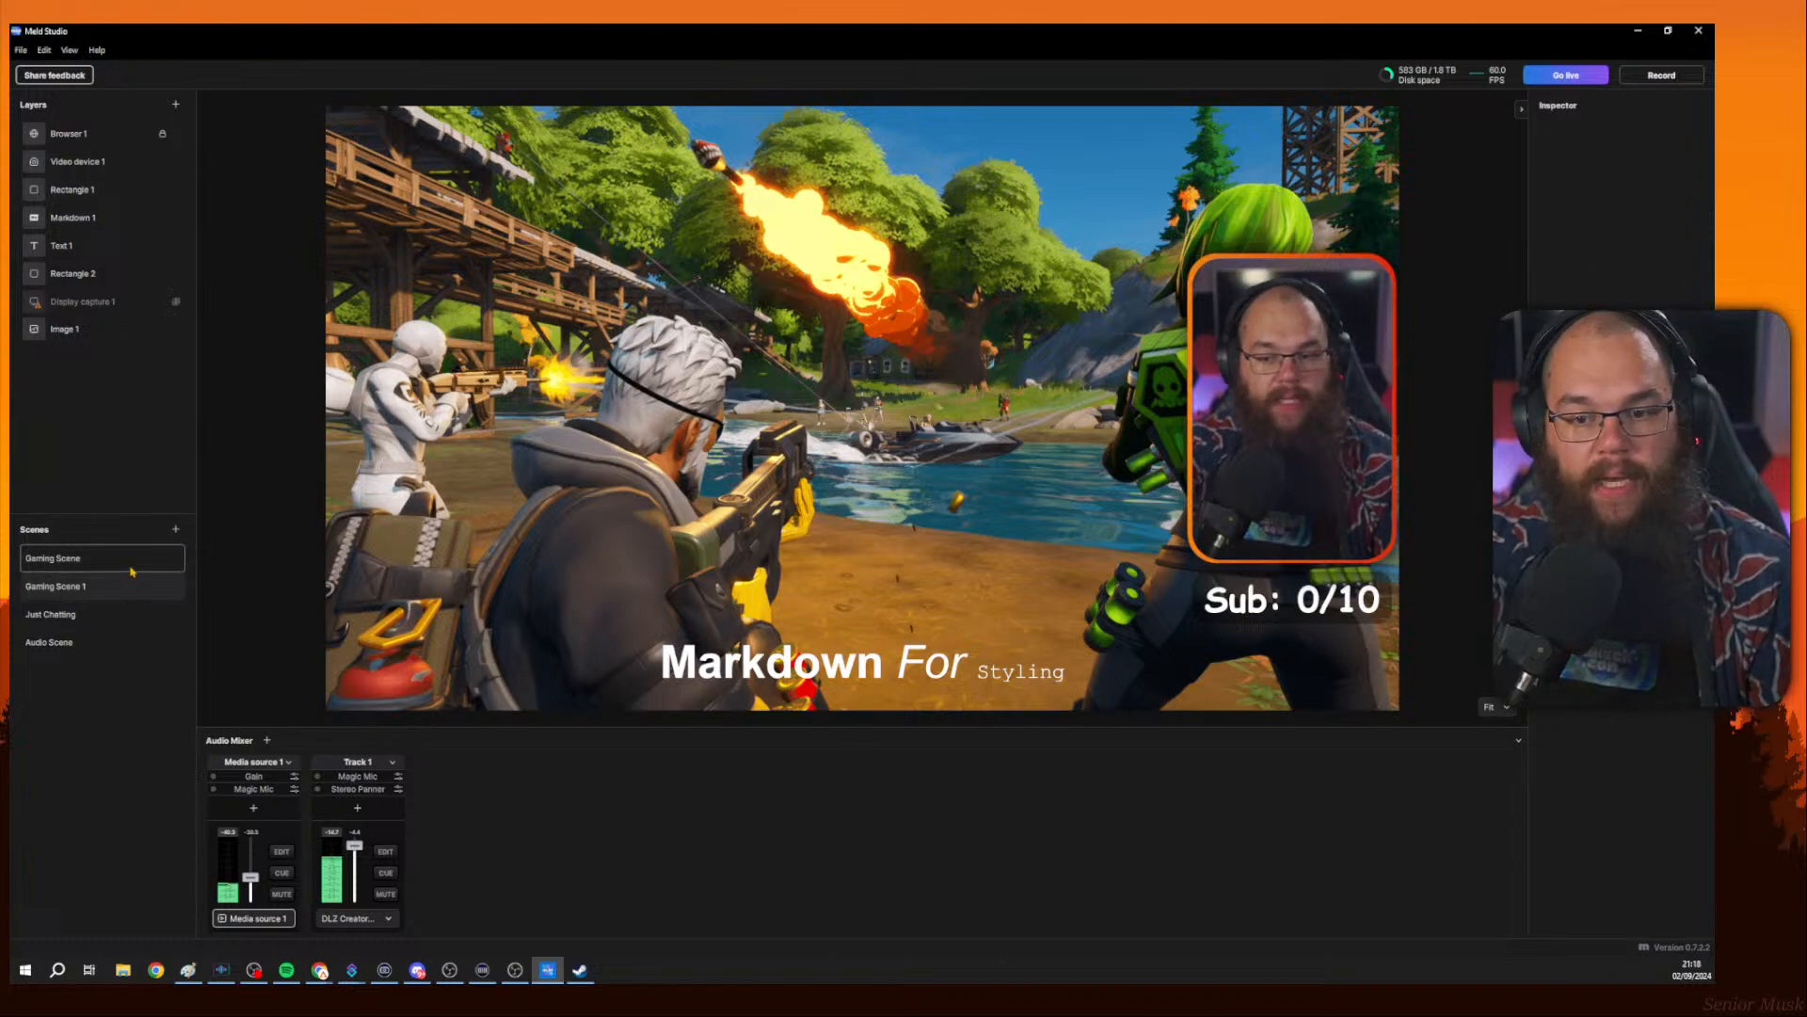
In Gaming Scene 1, move the webcam video layer toward the canvas's right edge.
left_click(93, 192)
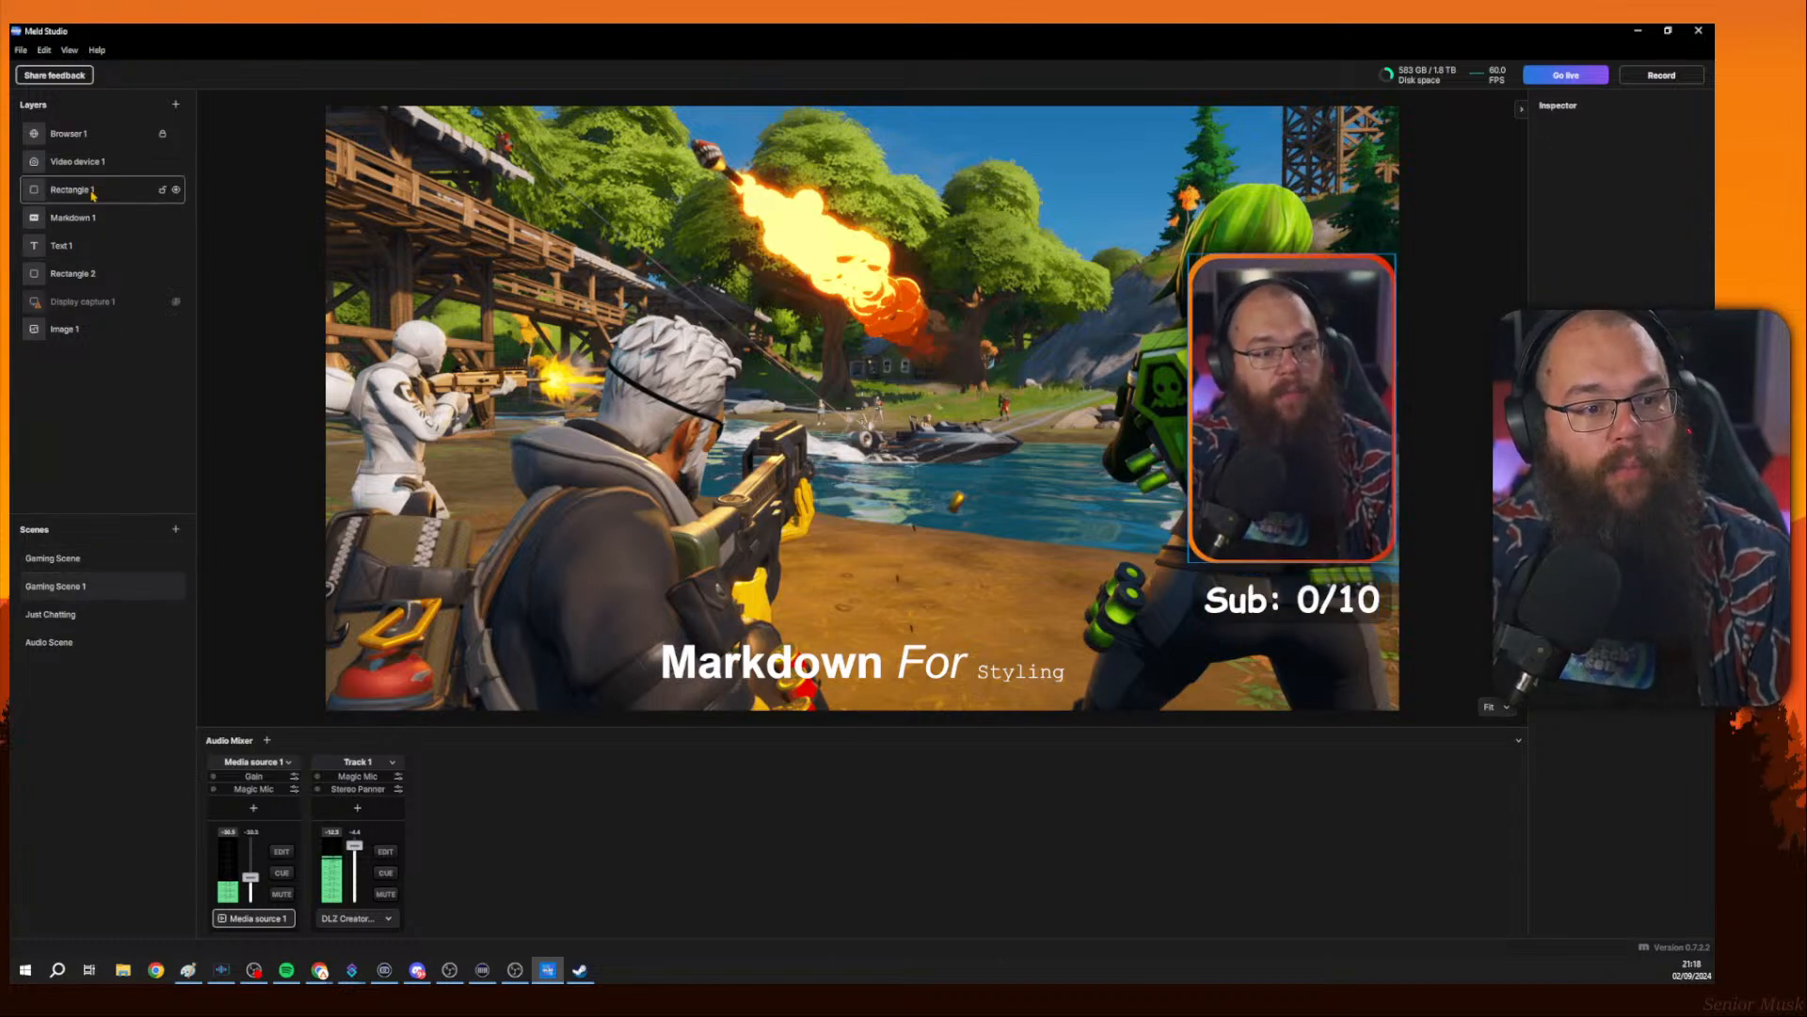
left_click(83, 332)
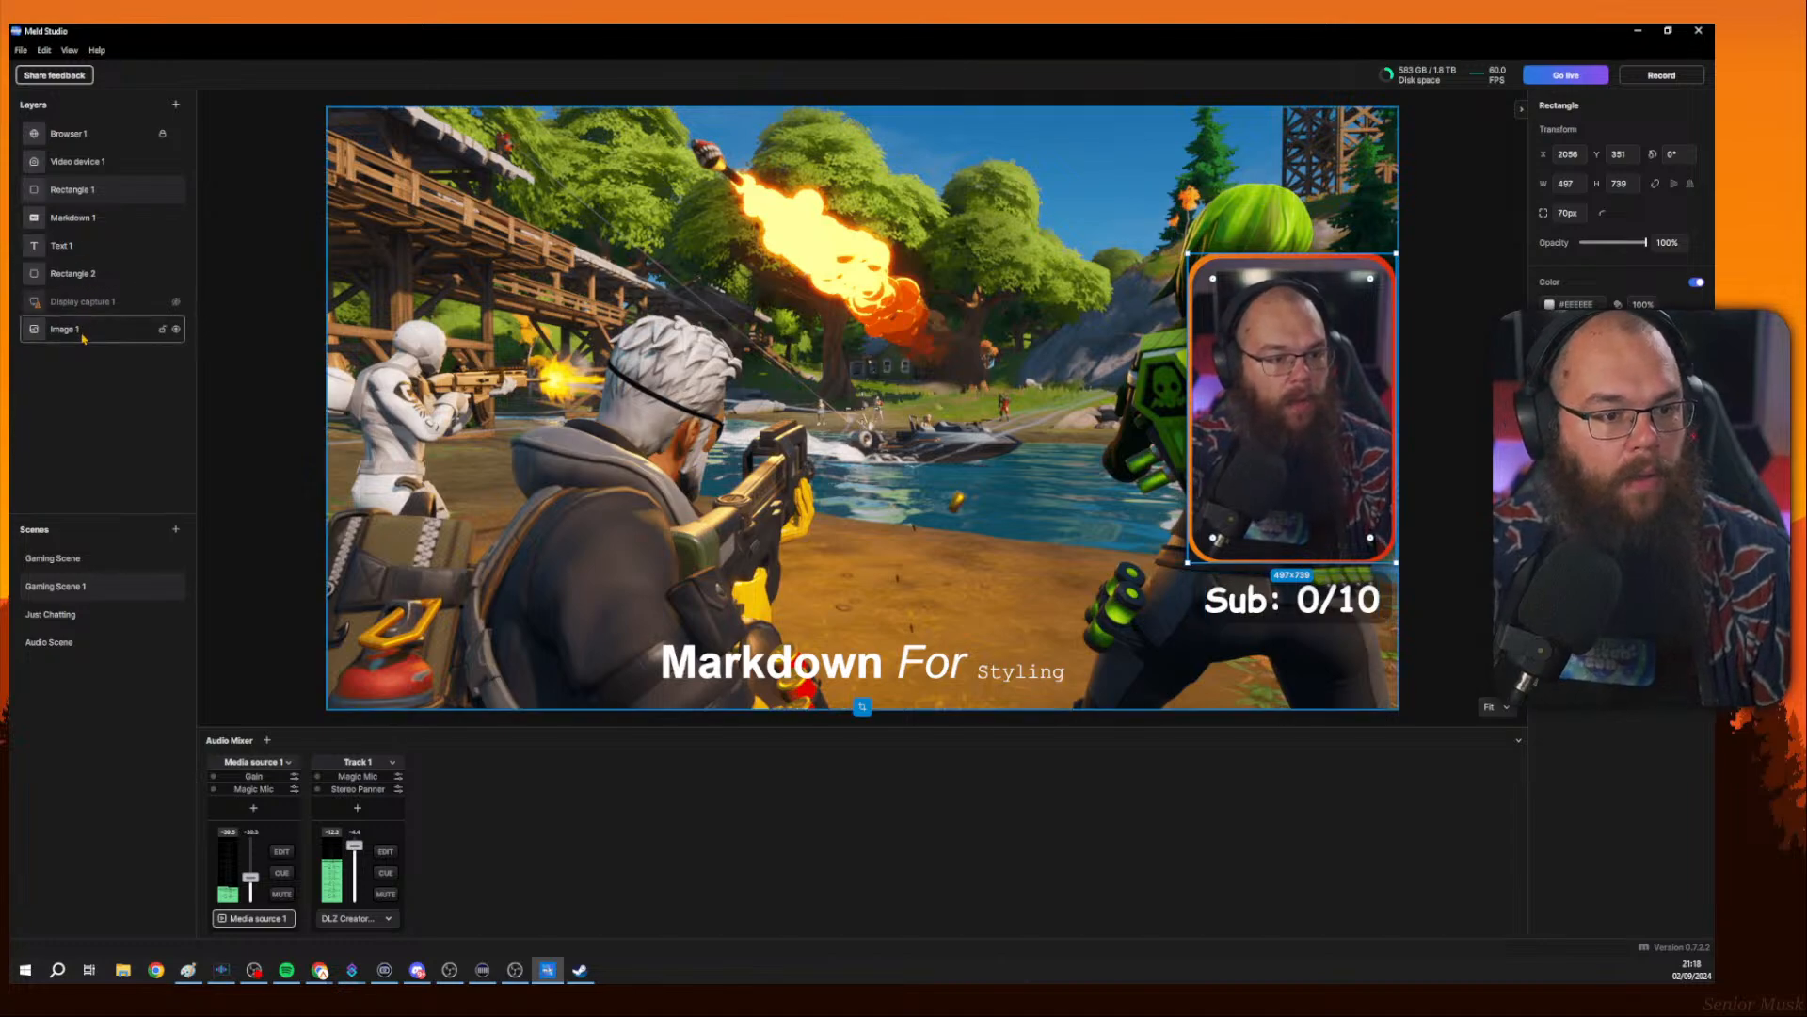
left_click(74, 165)
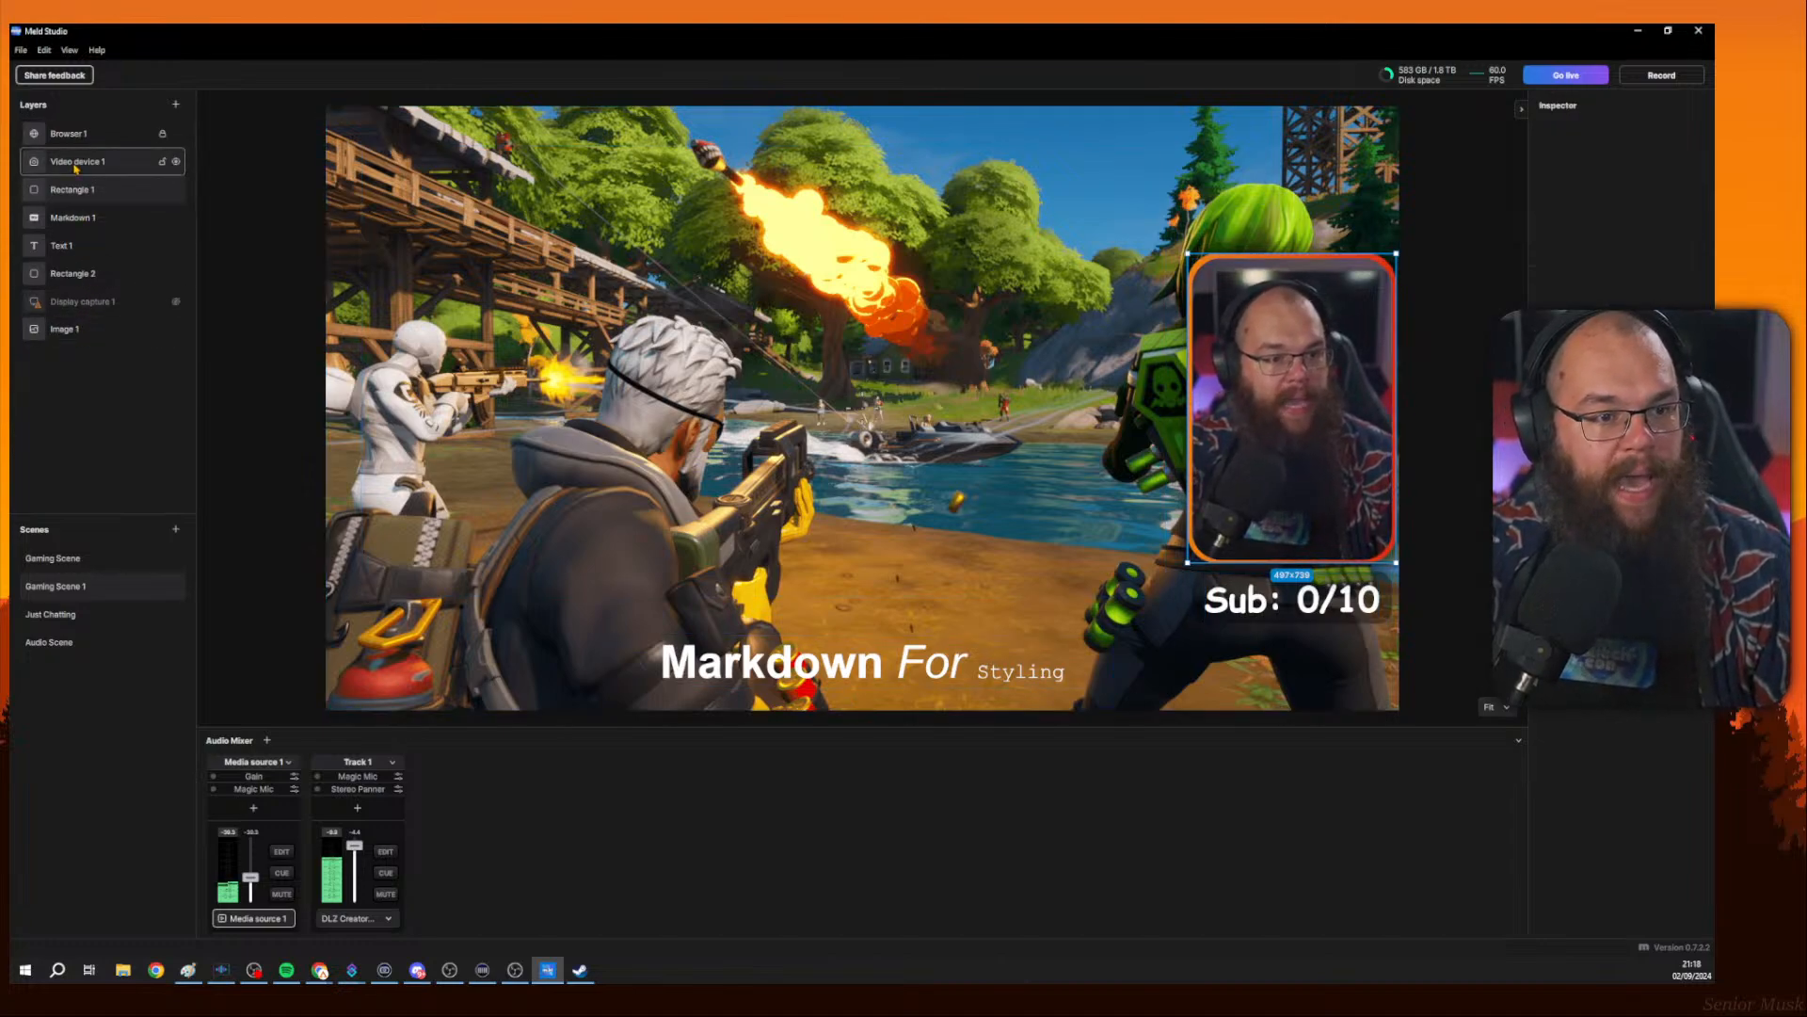
left_click_drag(1294, 366, 1464, 361)
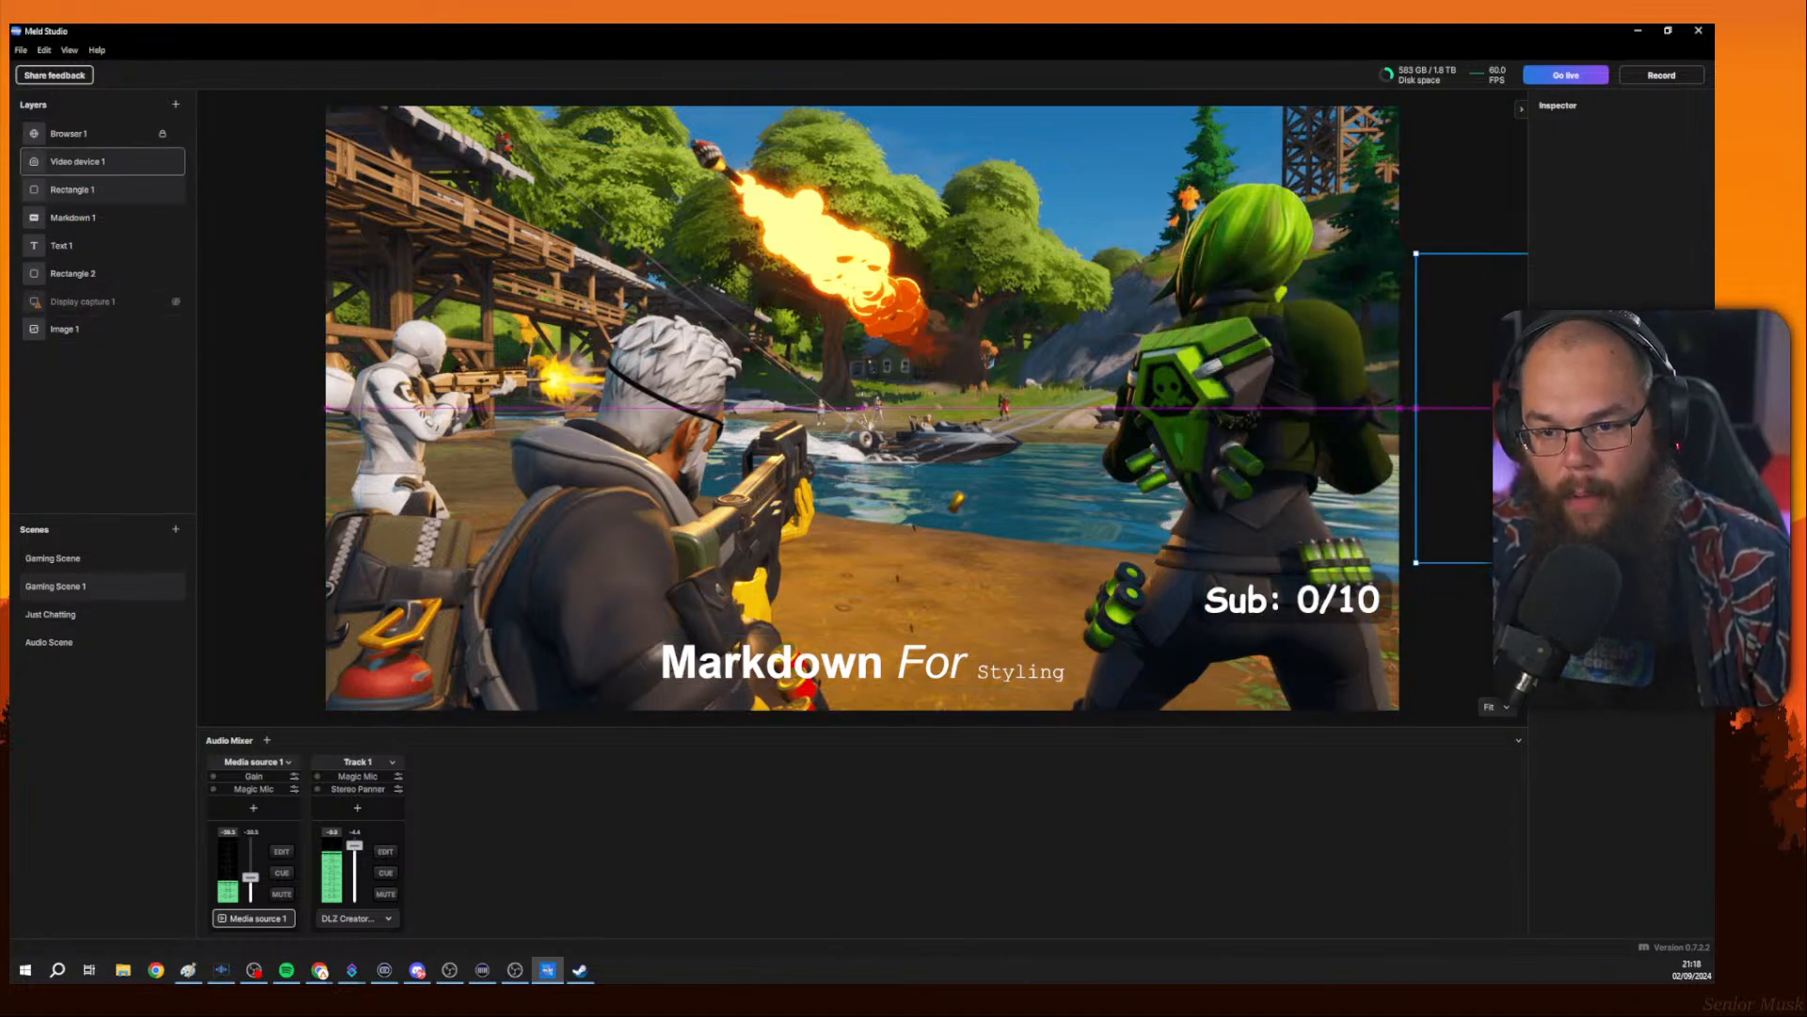
Switch between Gaming Scene and Gaming Scene 1 to compare them, then select the webcam layer.
left_click(70, 569)
left_click(84, 585)
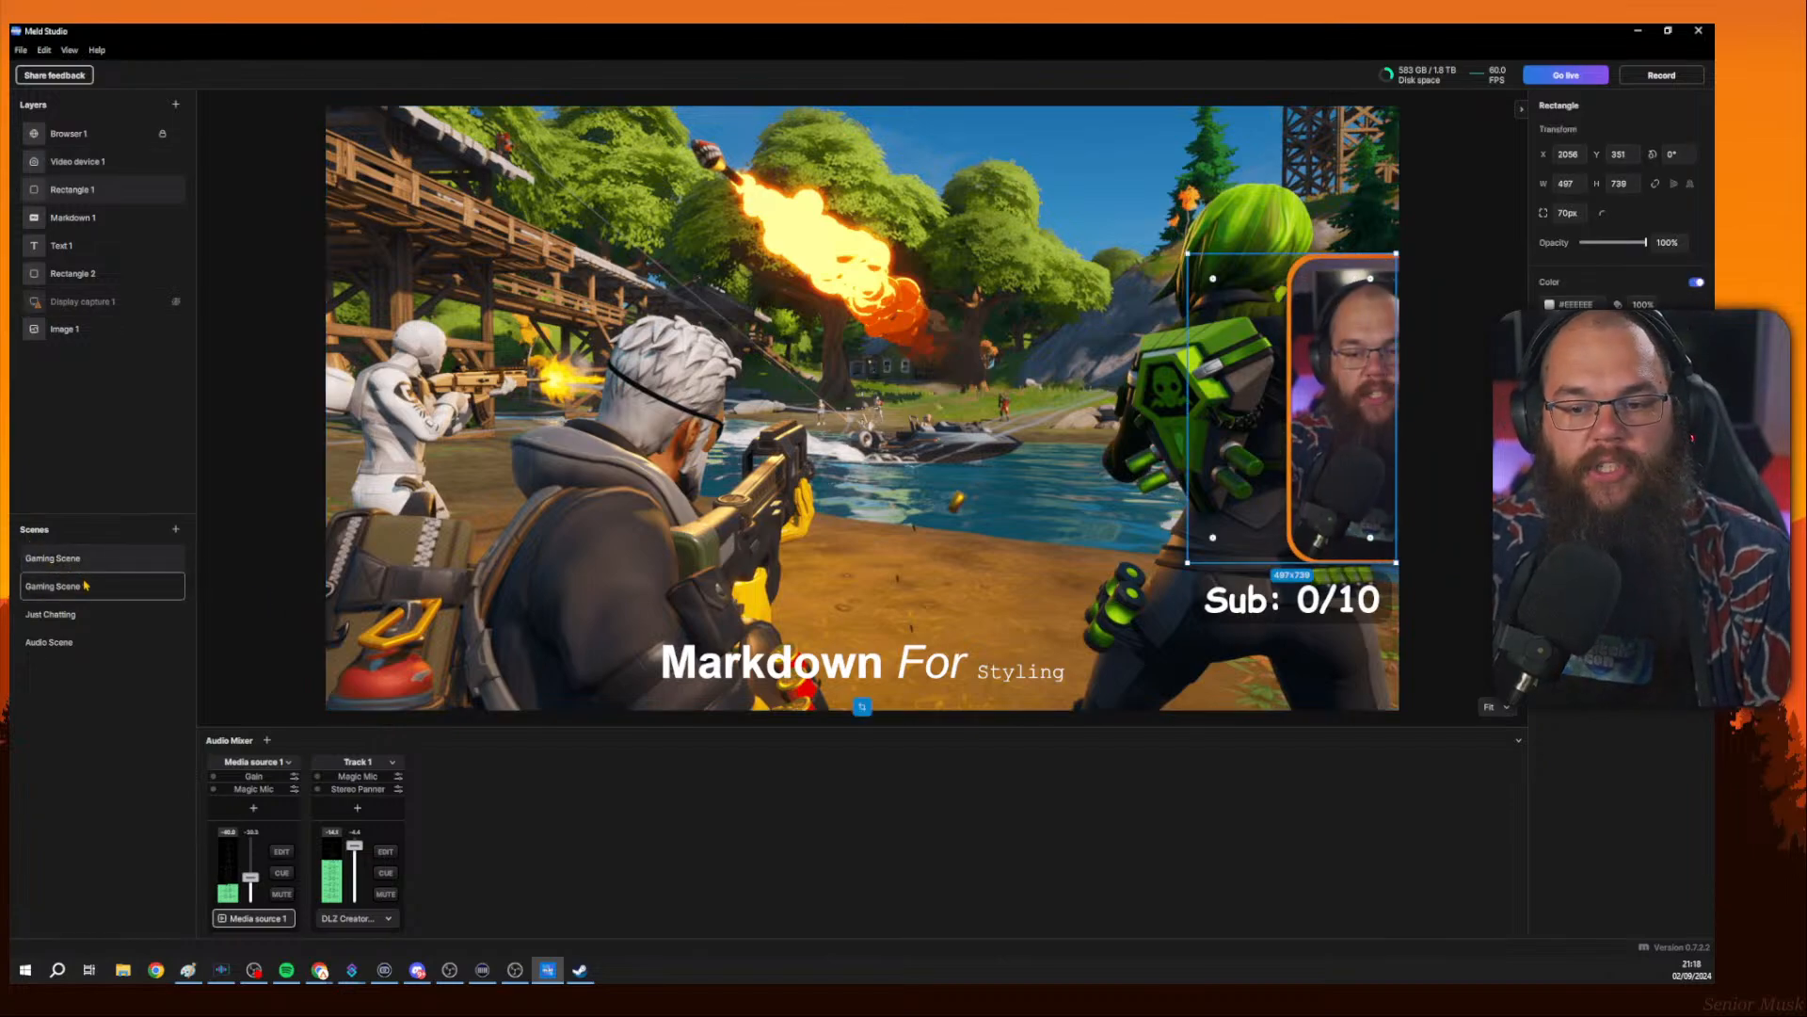
left_click(94, 559)
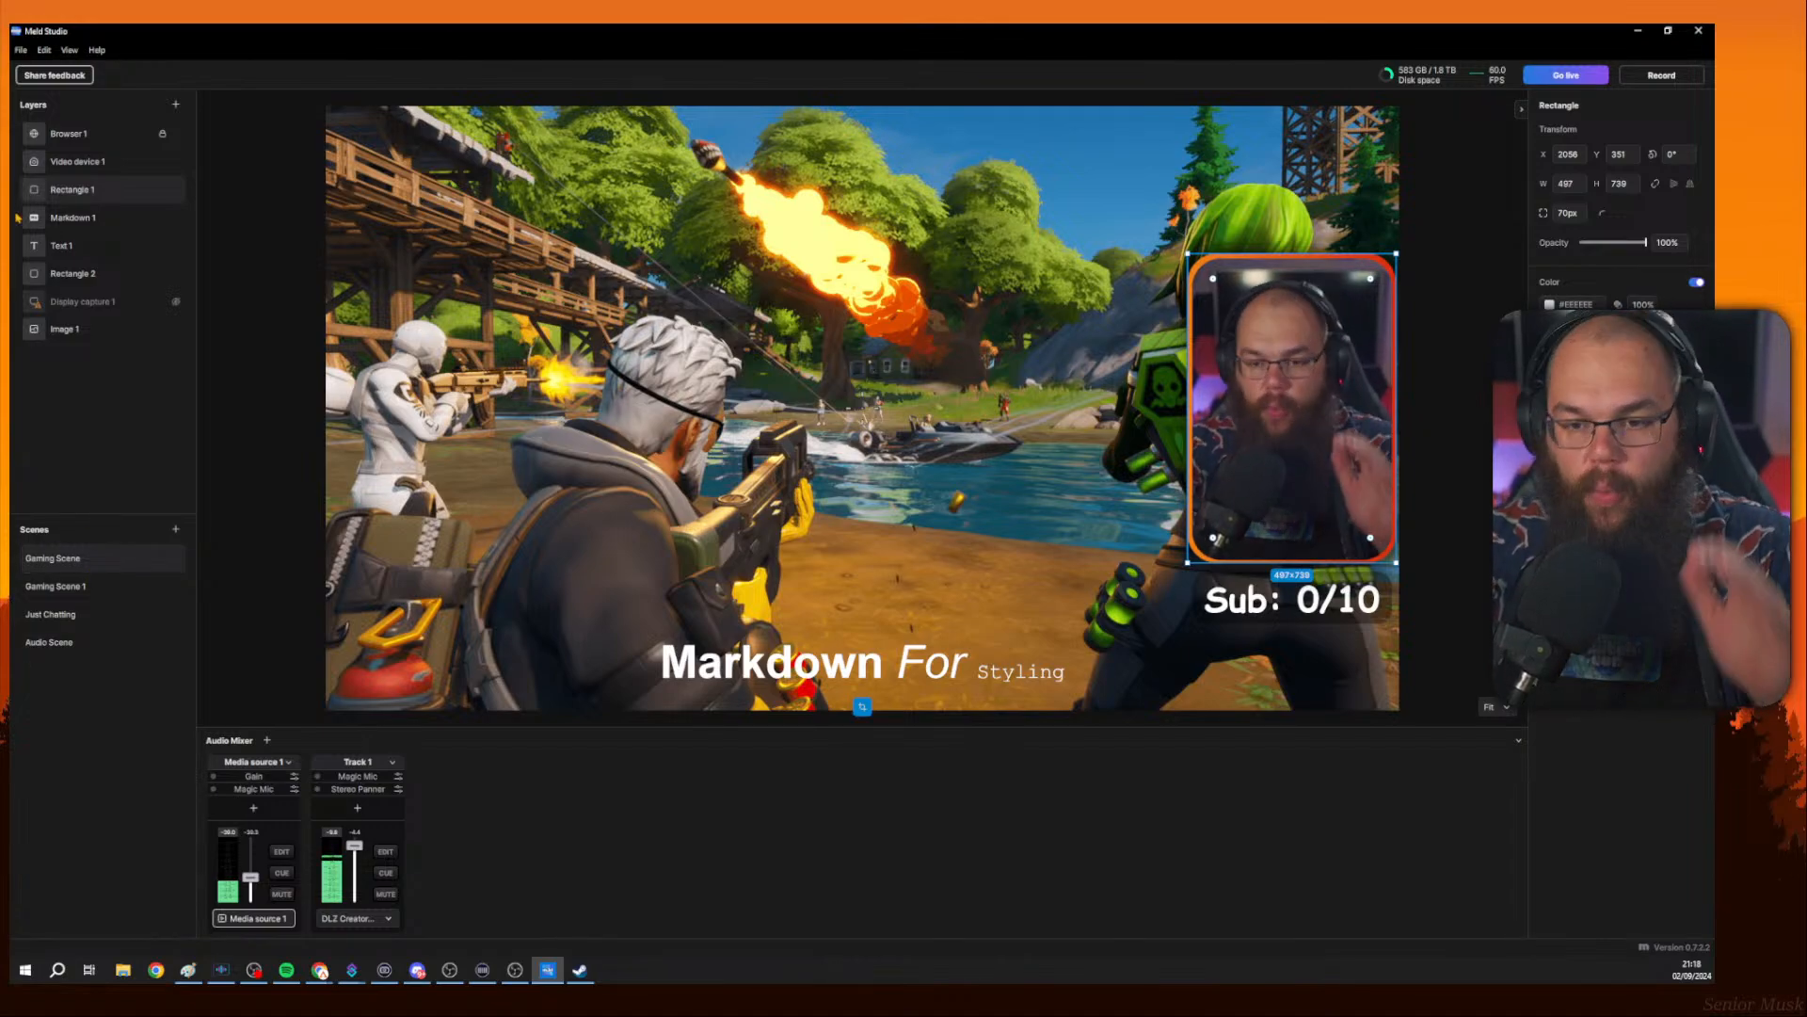
left_click(60, 590)
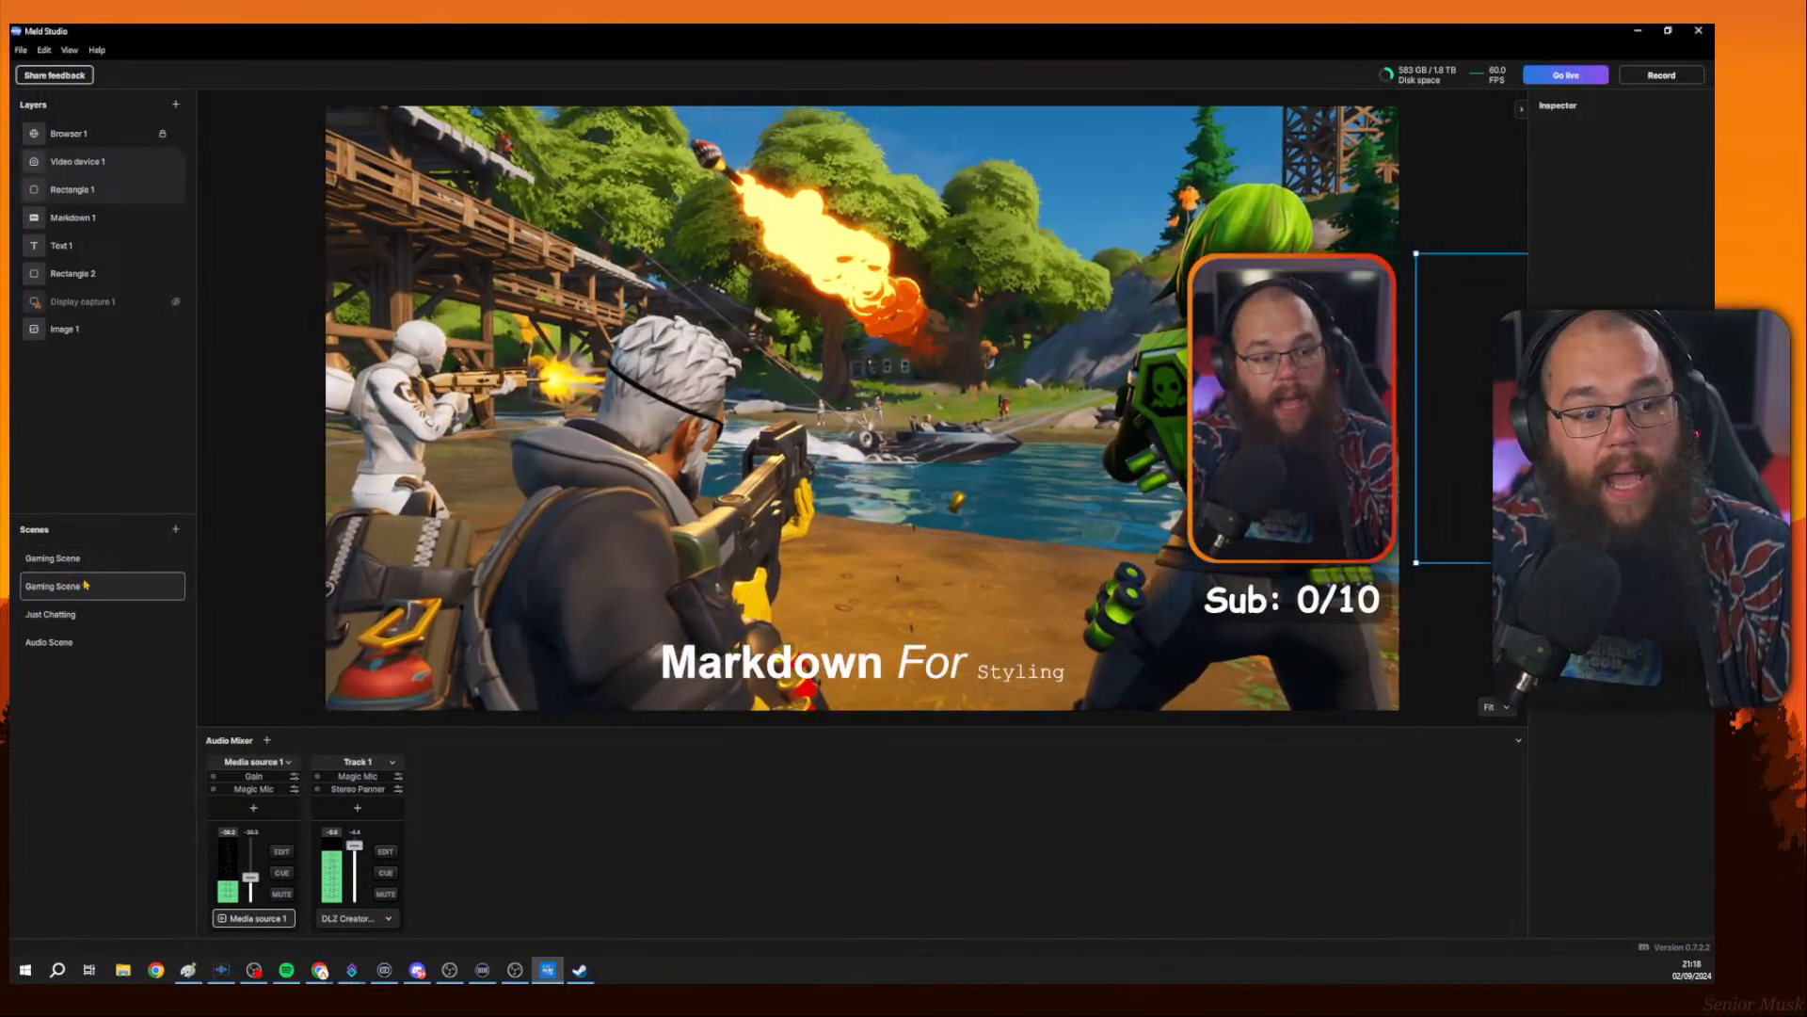
left_click(90, 563)
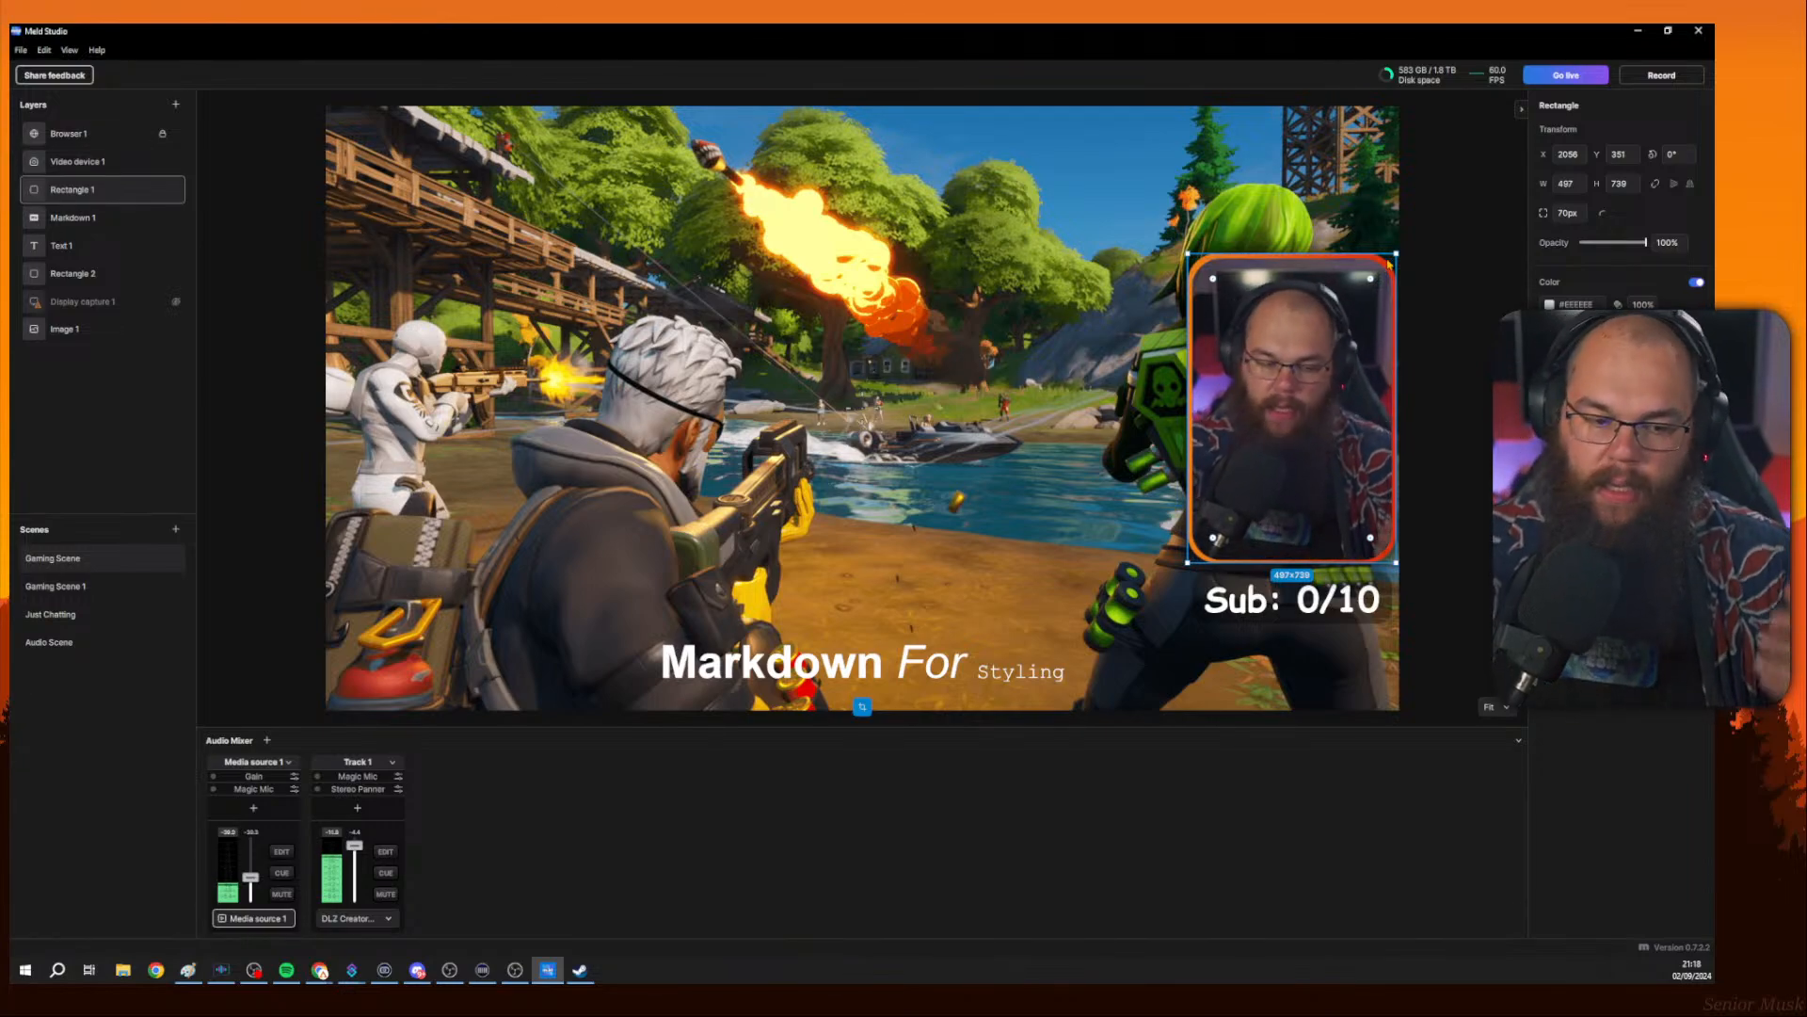
left_click(1296, 316)
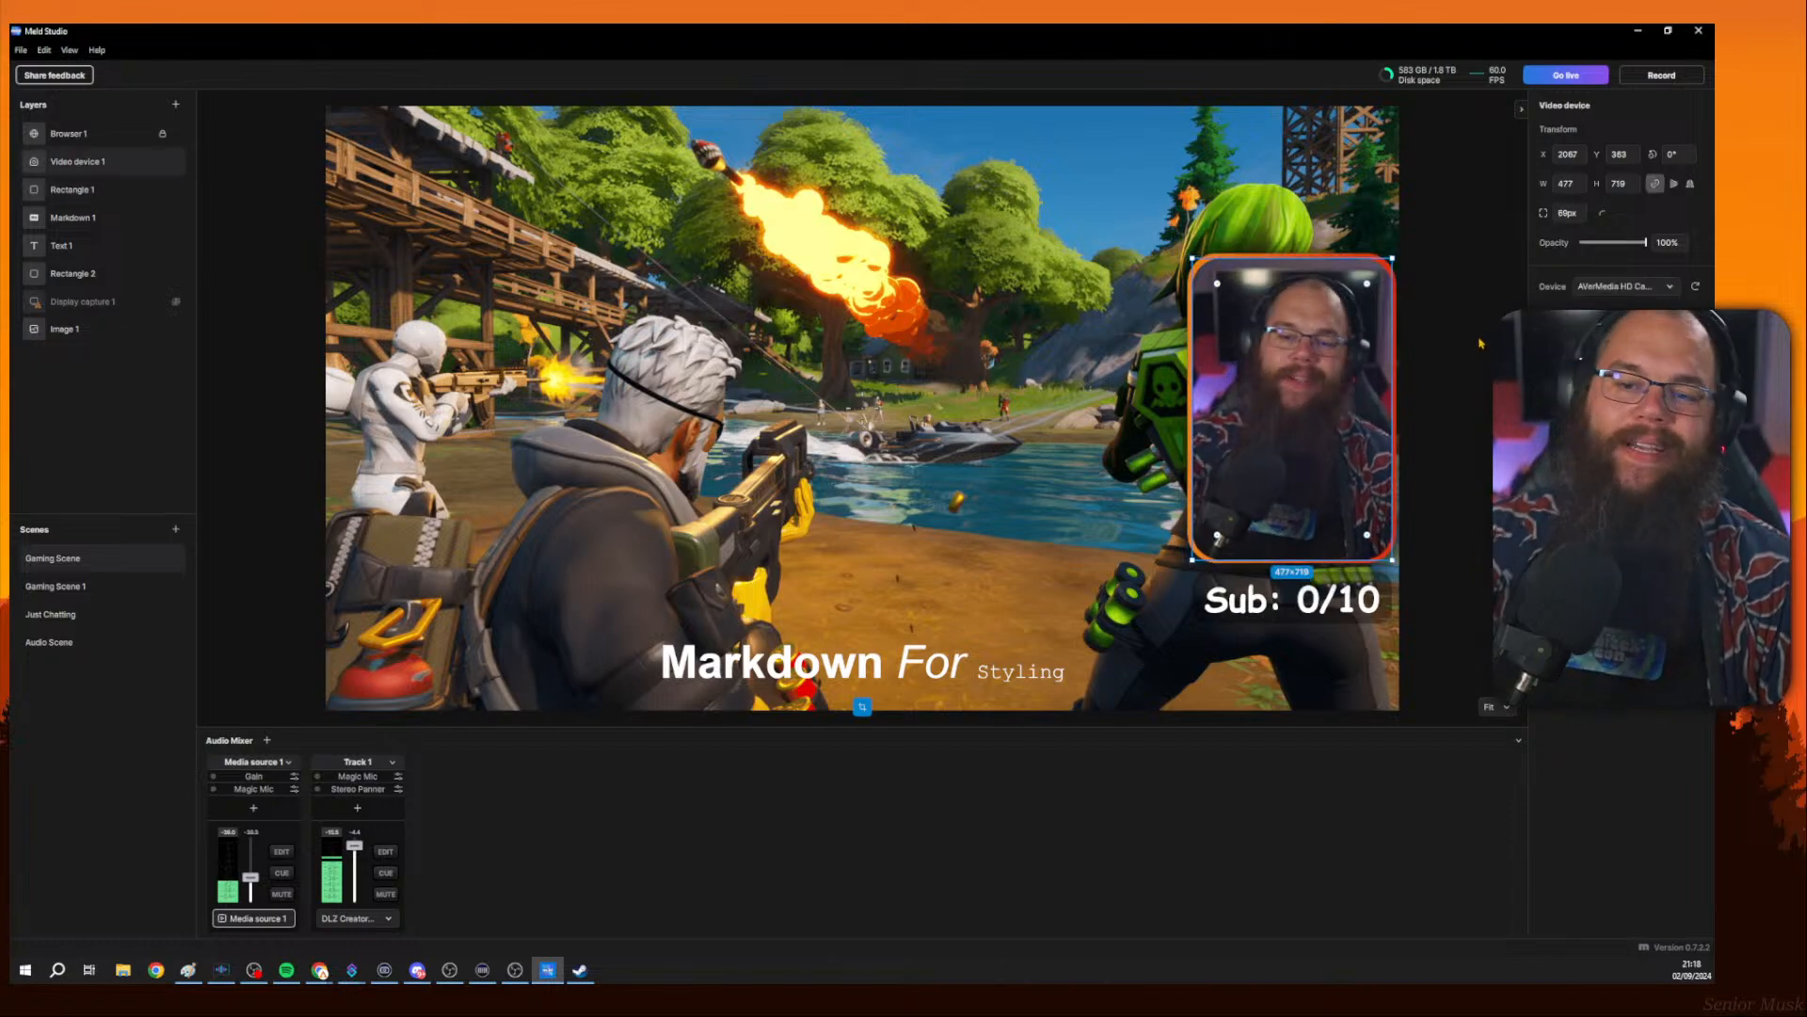
left_click(862, 706)
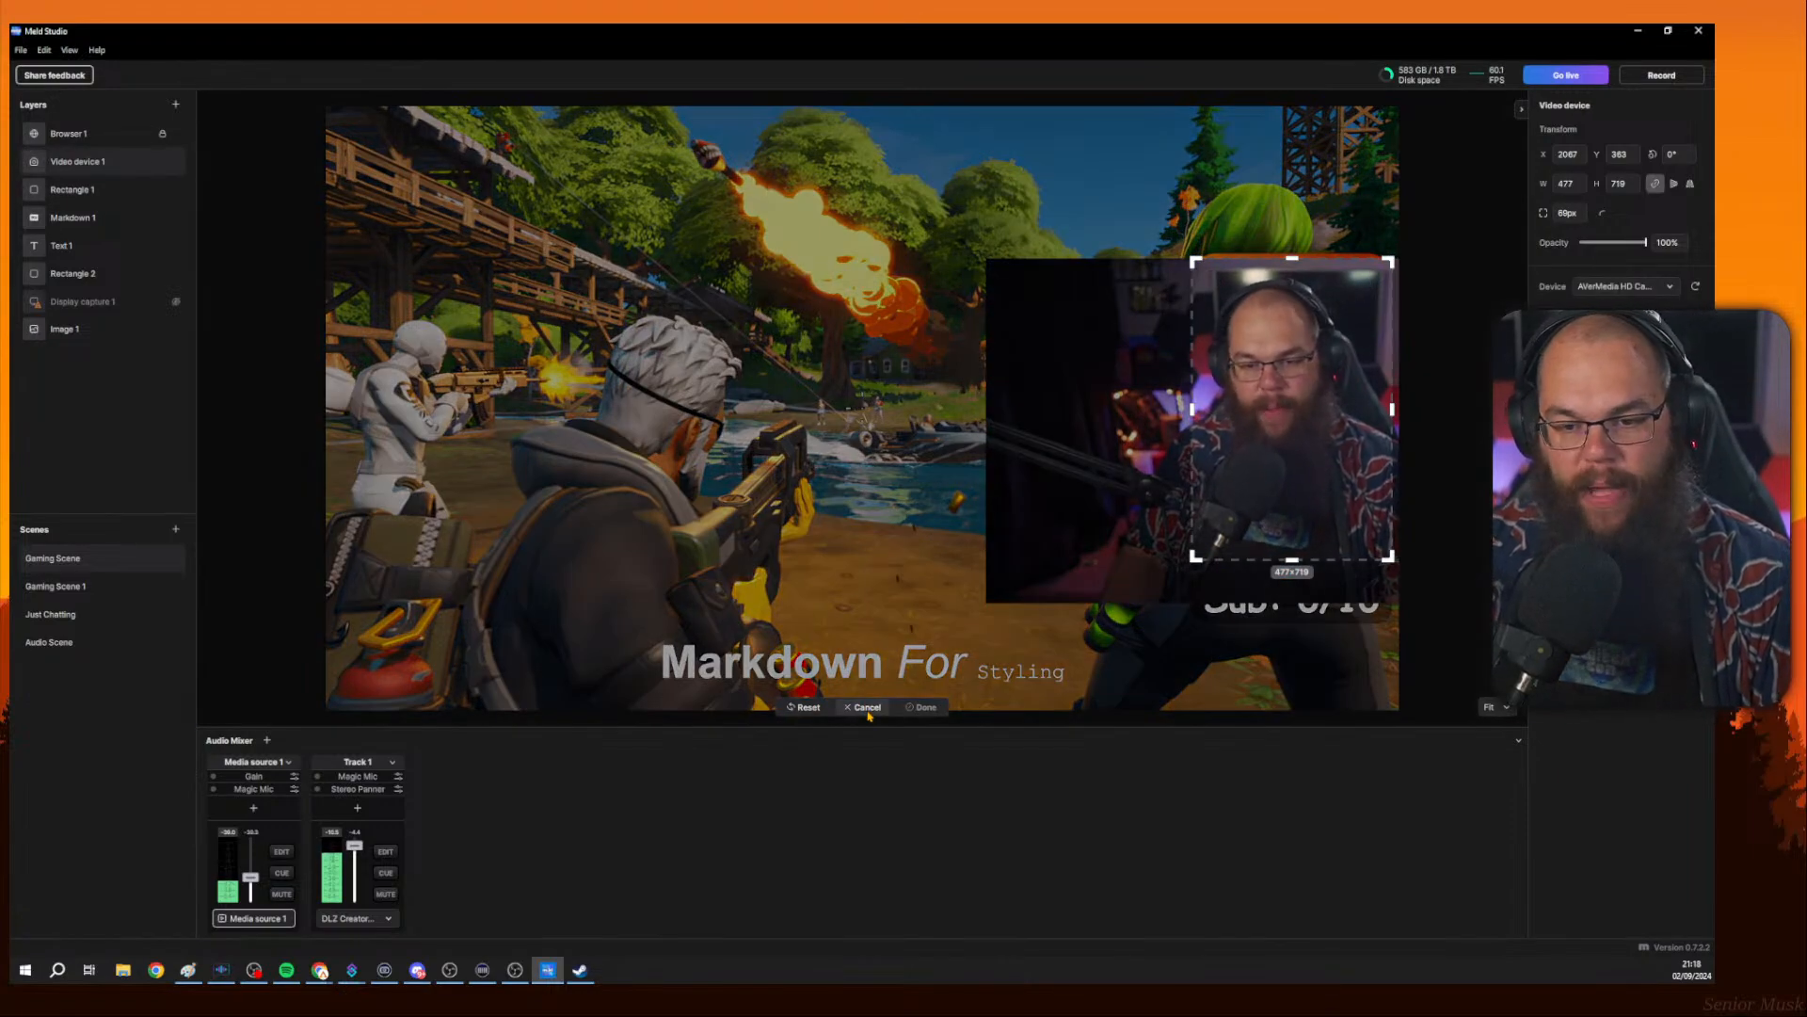
left_click(864, 713)
left_click(861, 707)
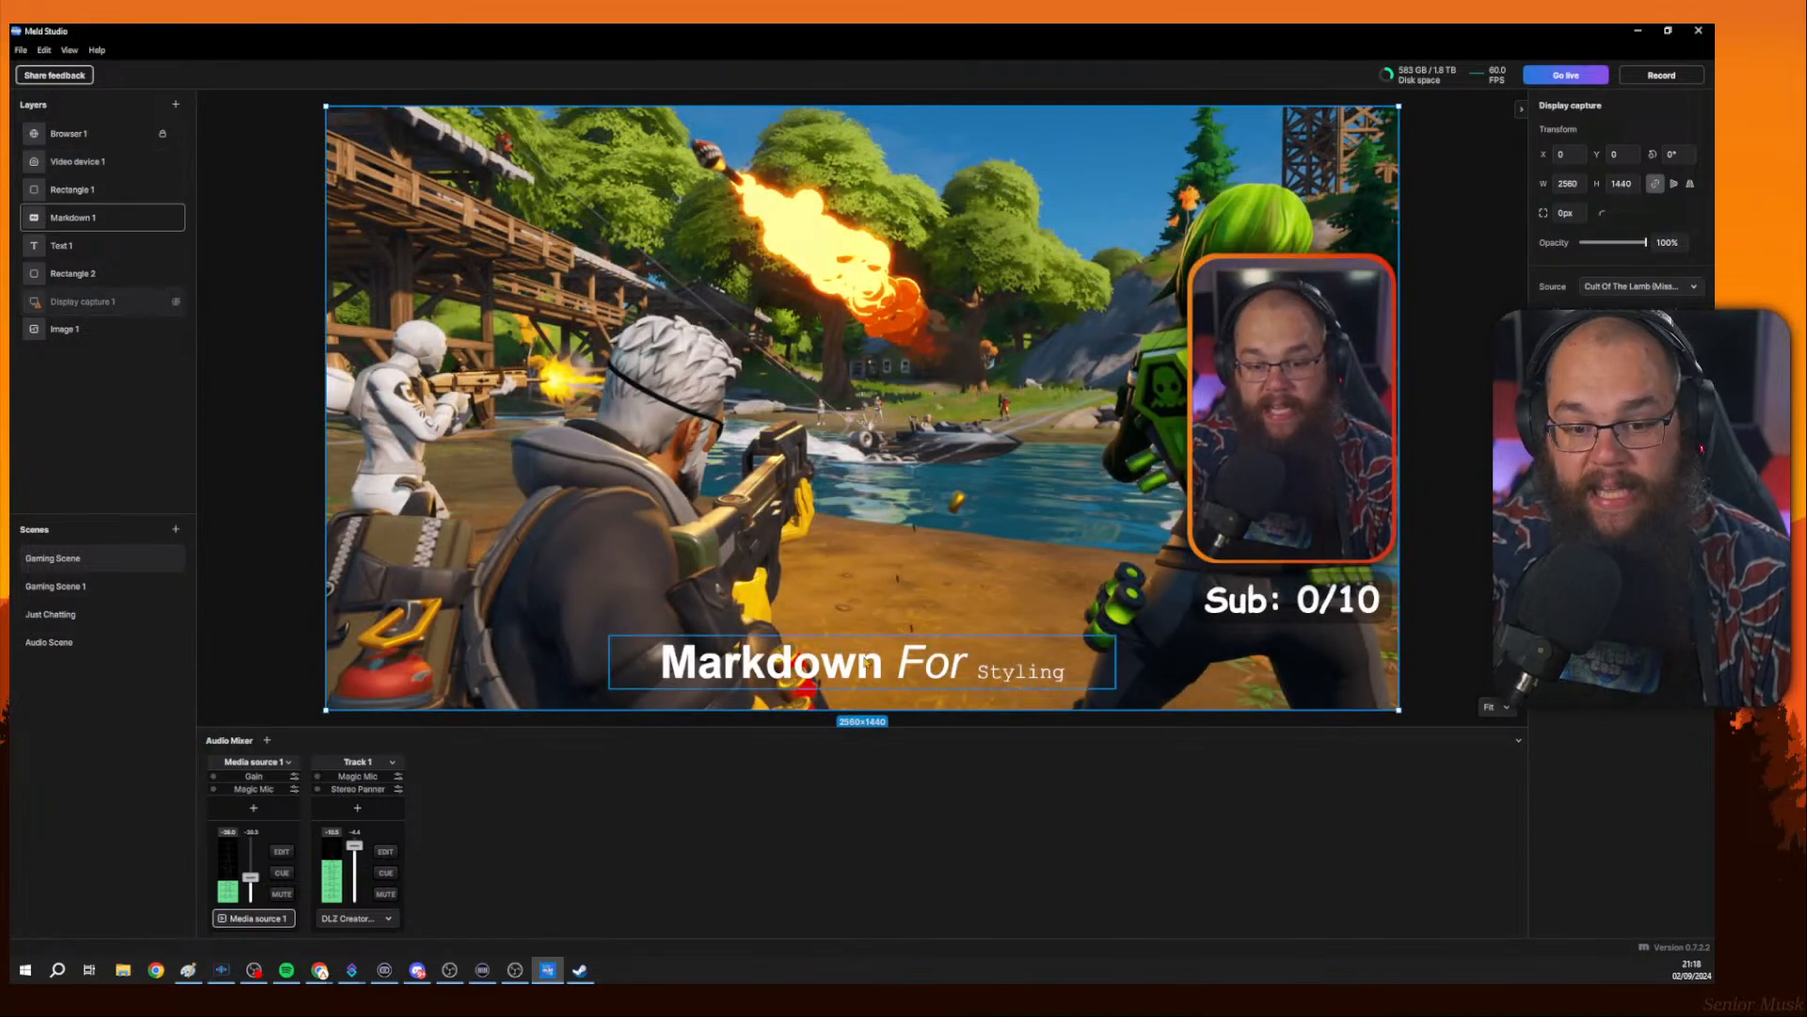
left_click(858, 724)
left_click(856, 572)
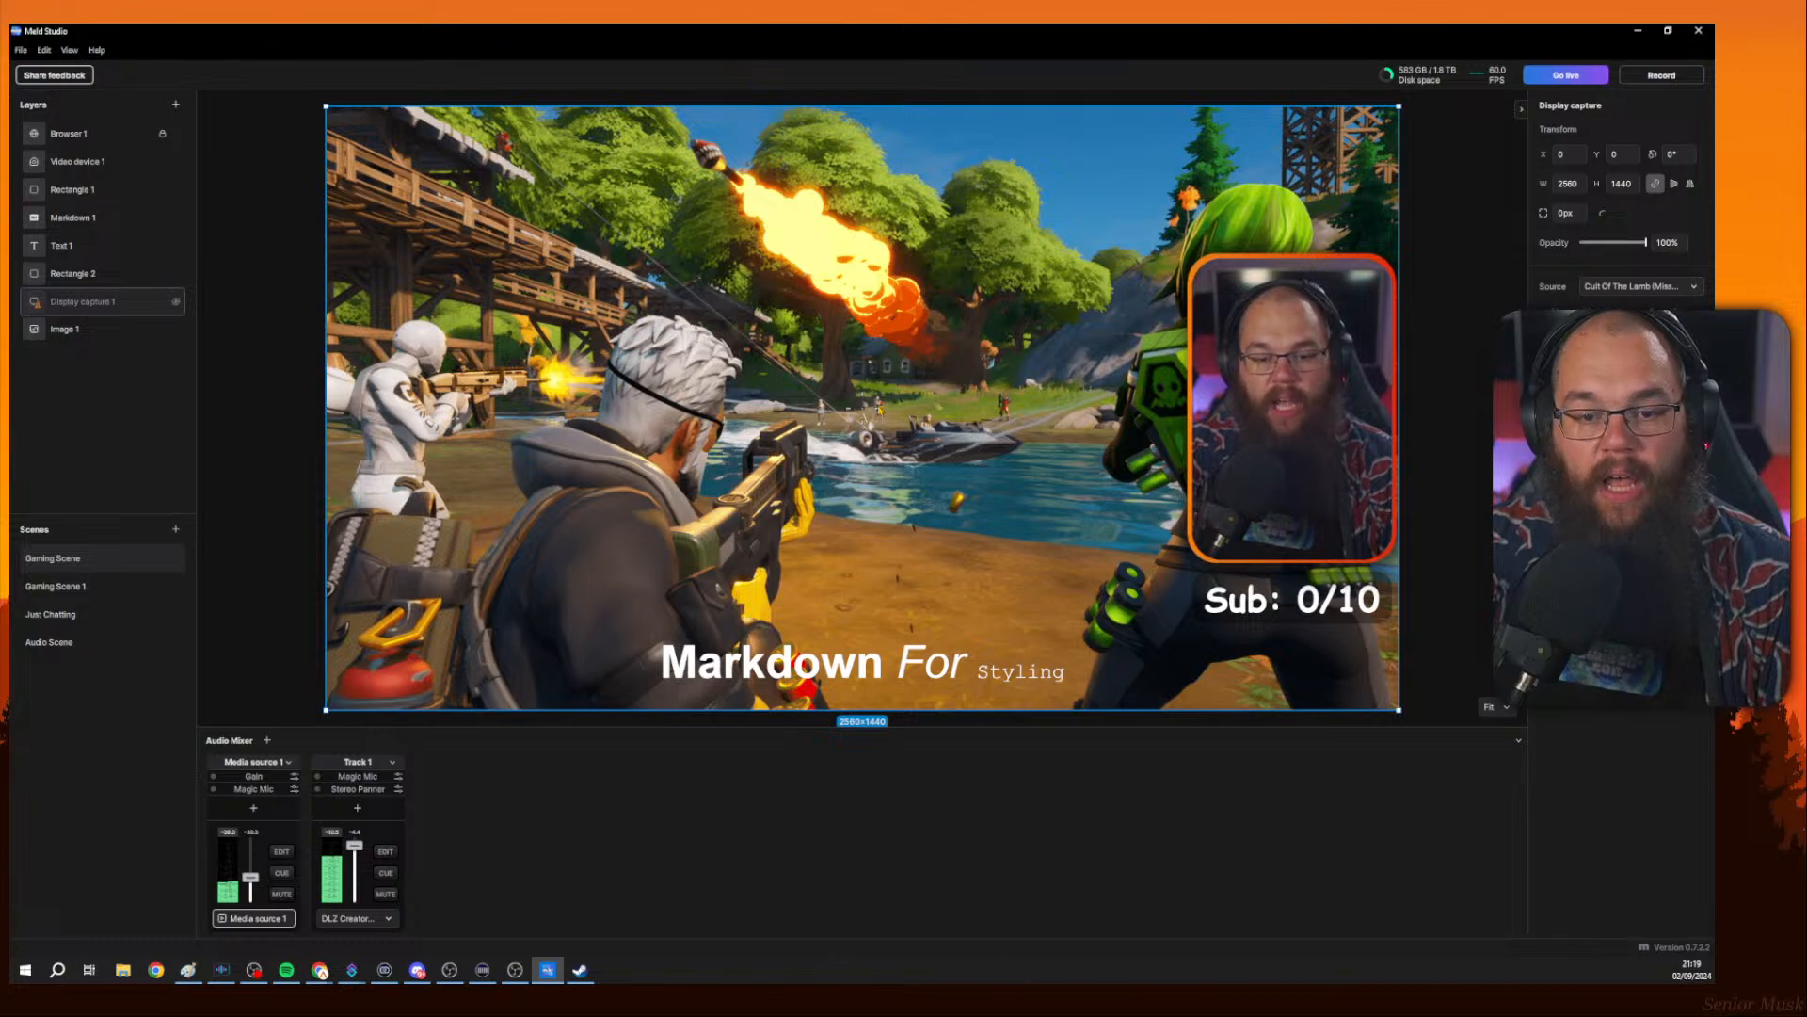
mouse_move(885, 409)
left_mouse_down()
mouse_move(885, 378)
mouse_move(896, 408)
left_mouse_up()
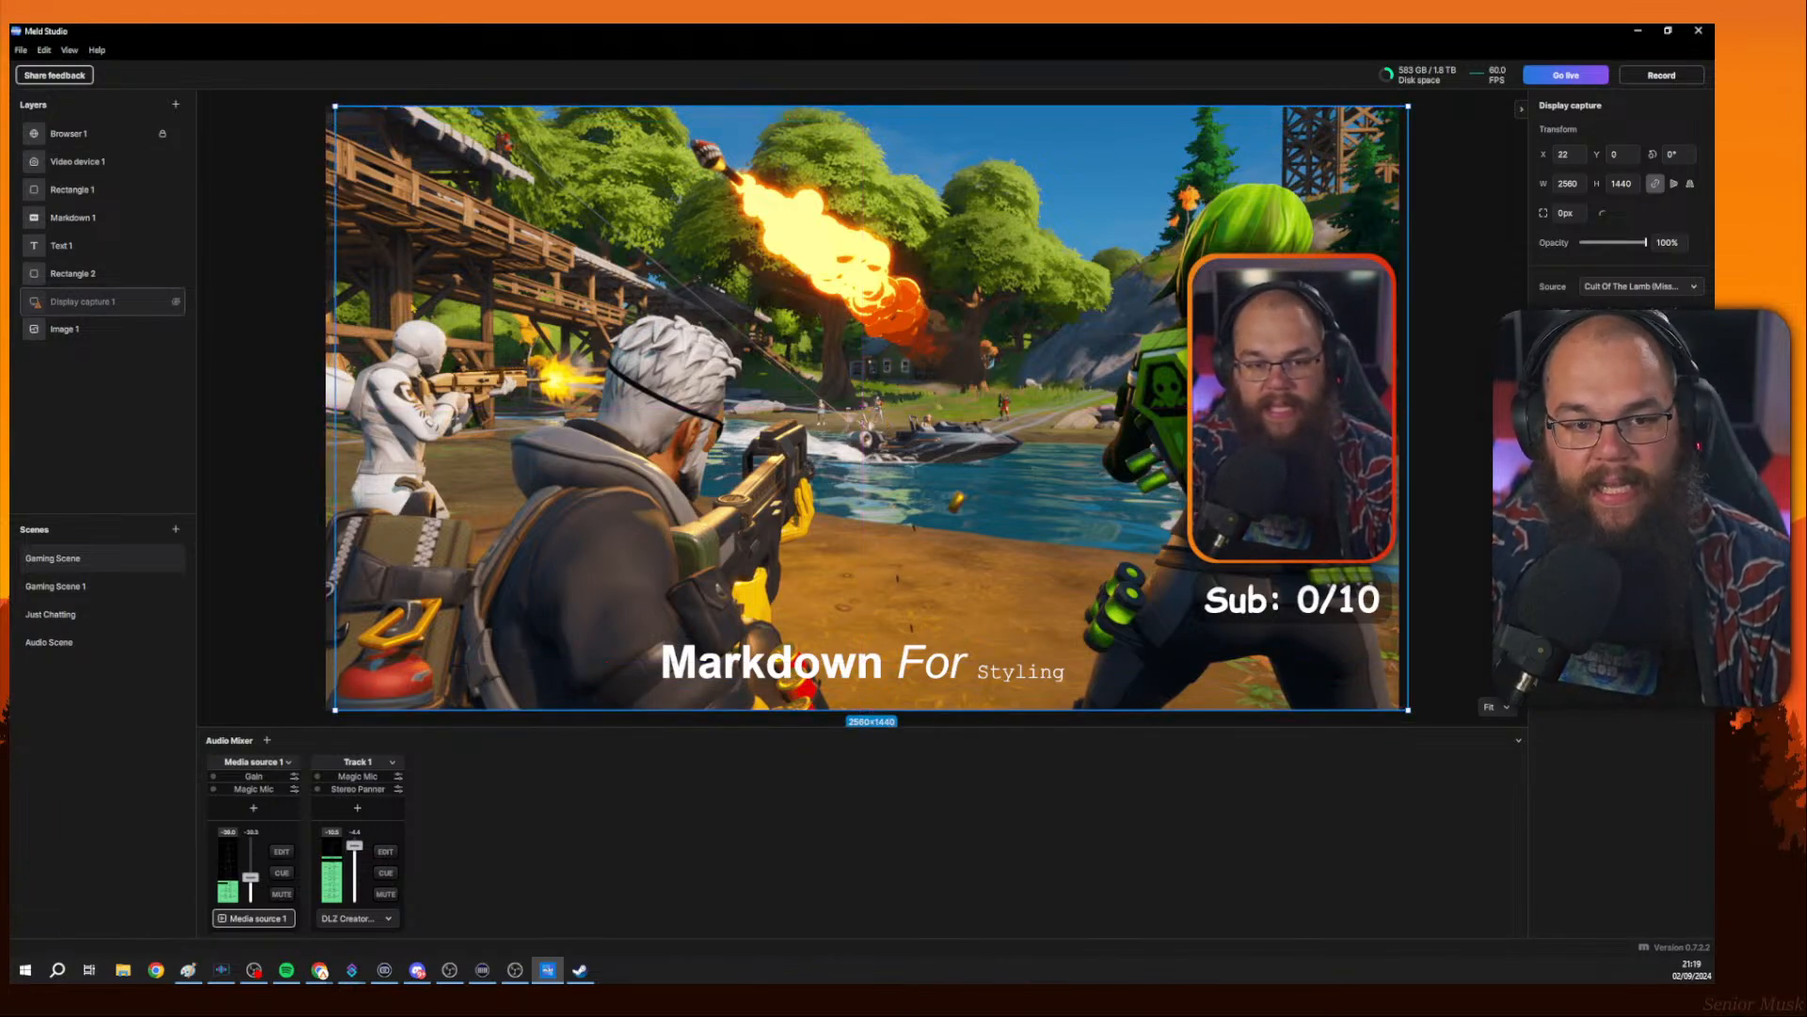
left_click_drag(874, 419, 866, 430)
Delete the Display capture 1 layer from the Gaming Scene.
right_click(97, 302)
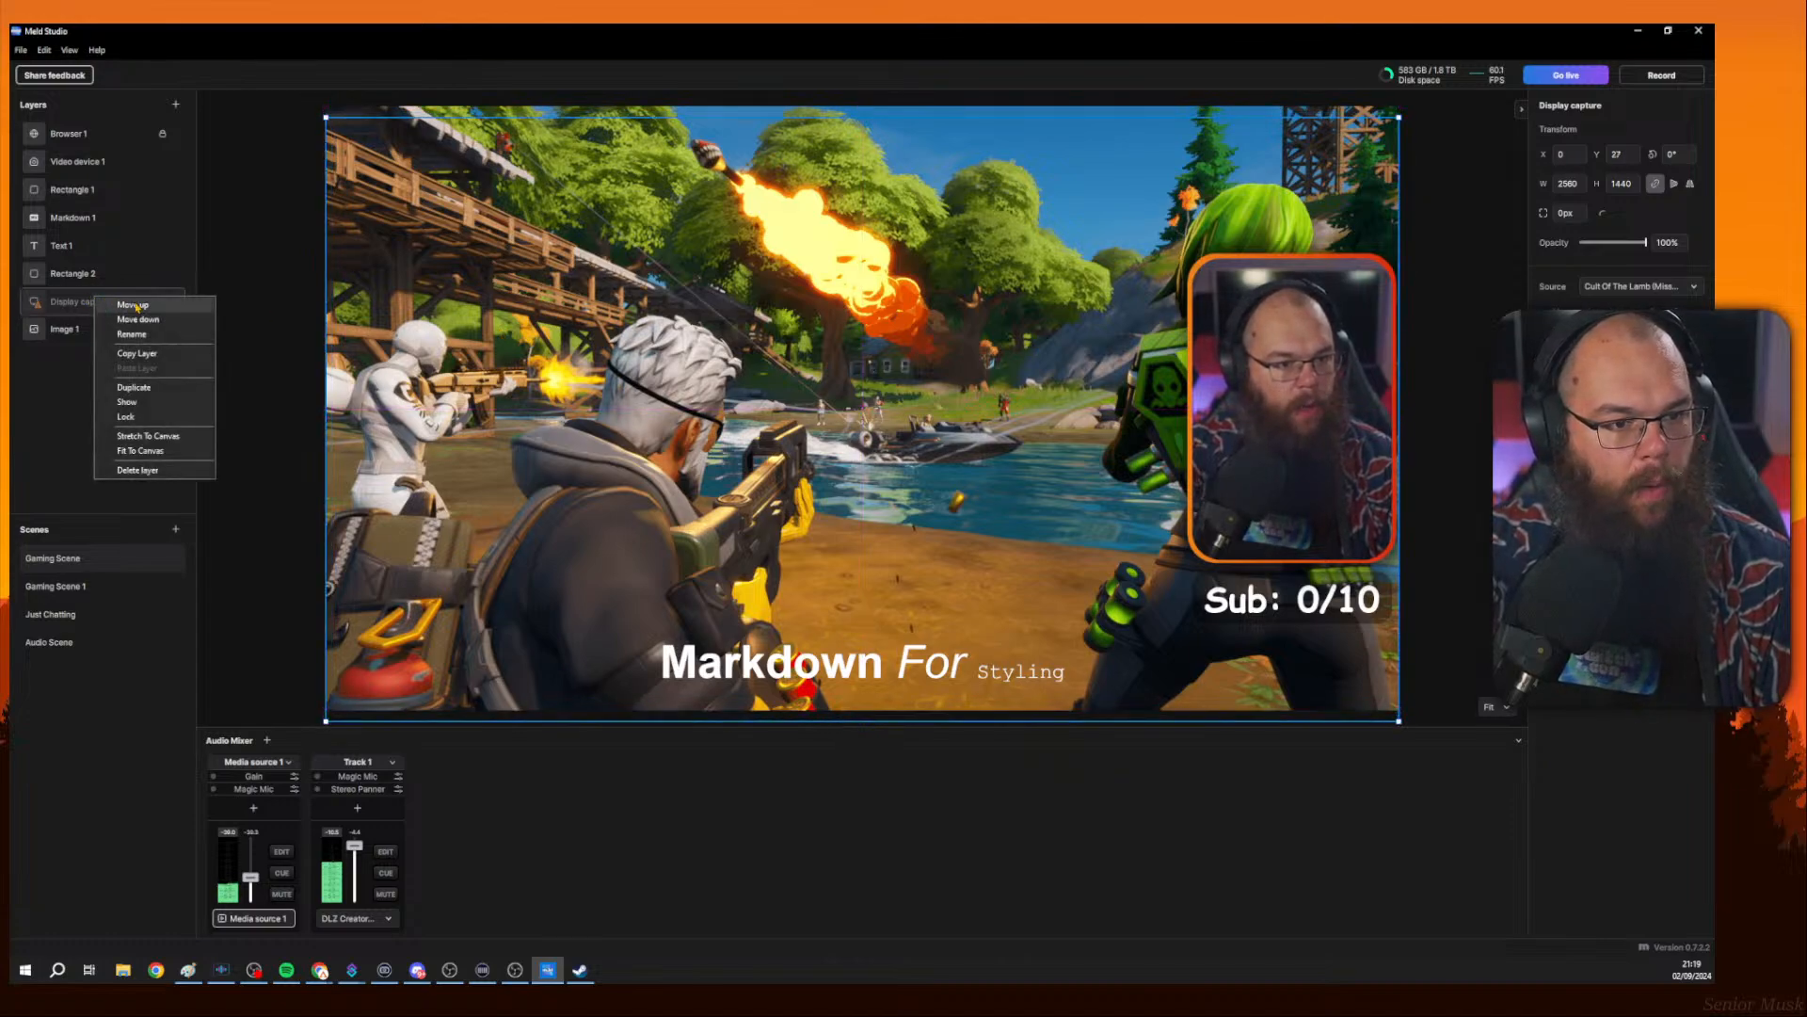
left_click(141, 470)
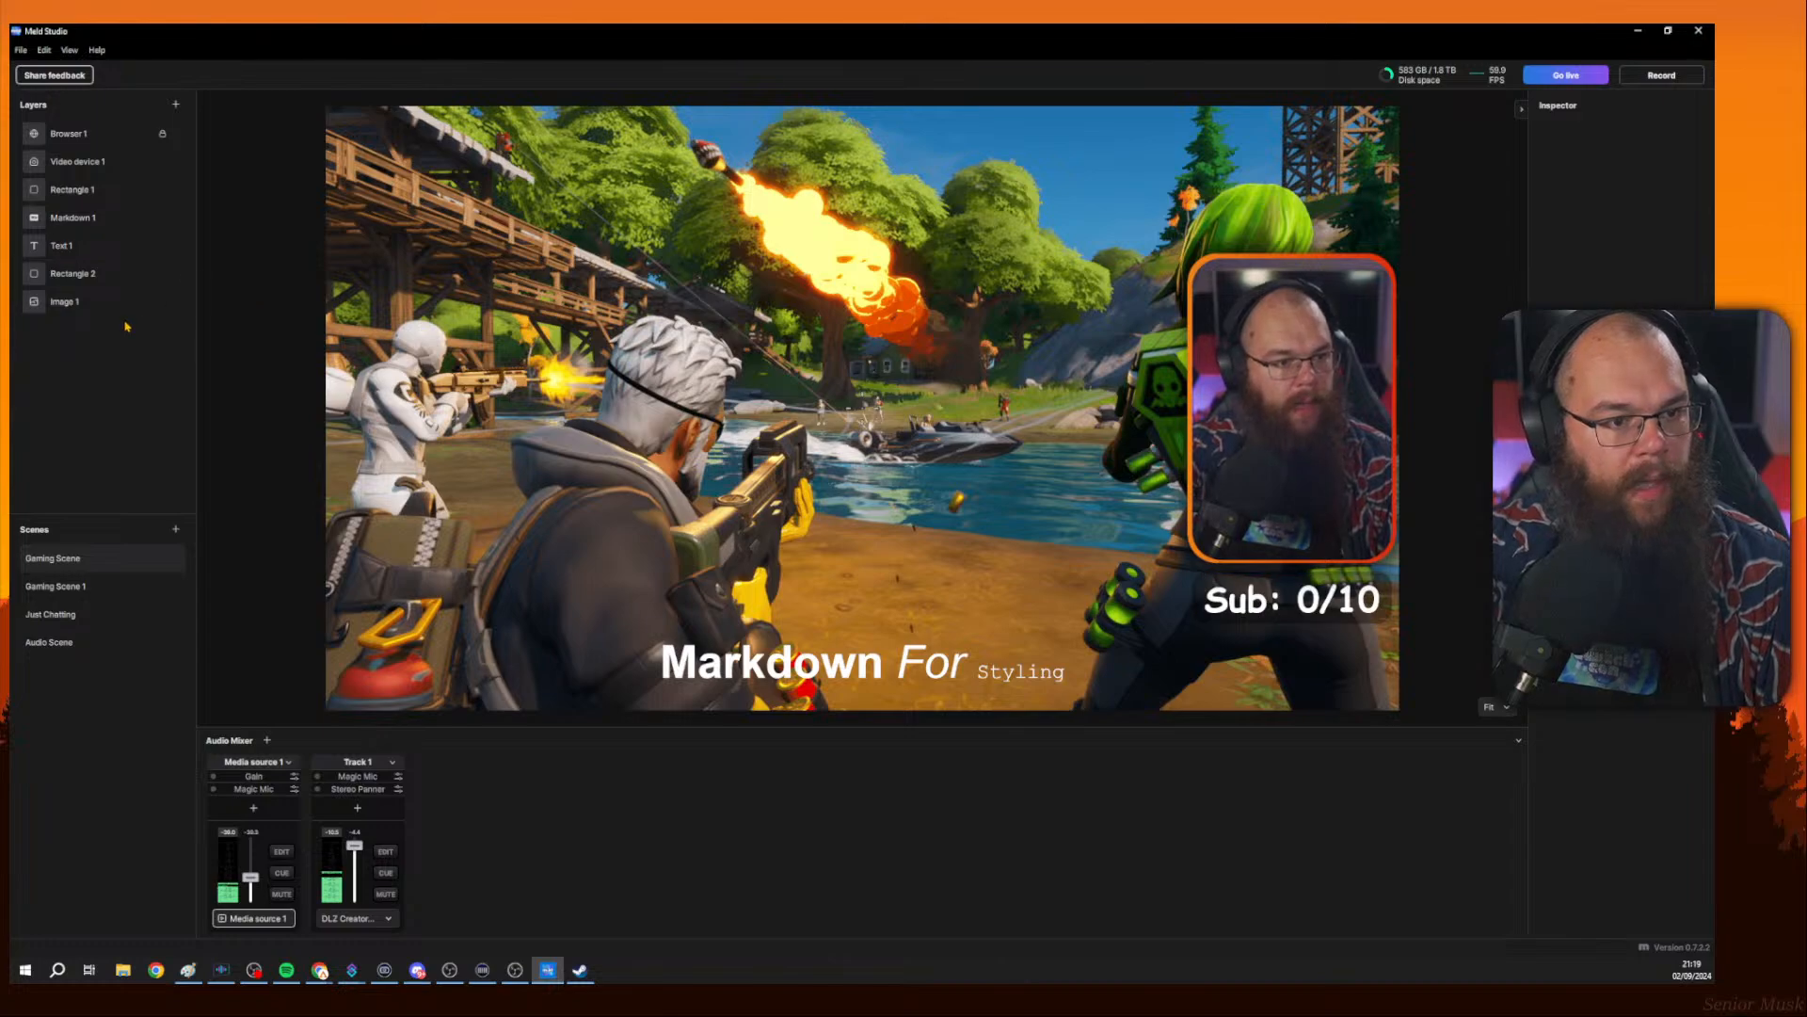
Try cropping the Image 1 layer from its left and right edges, then cancel the crop.
left_click(94, 301)
left_click(864, 707)
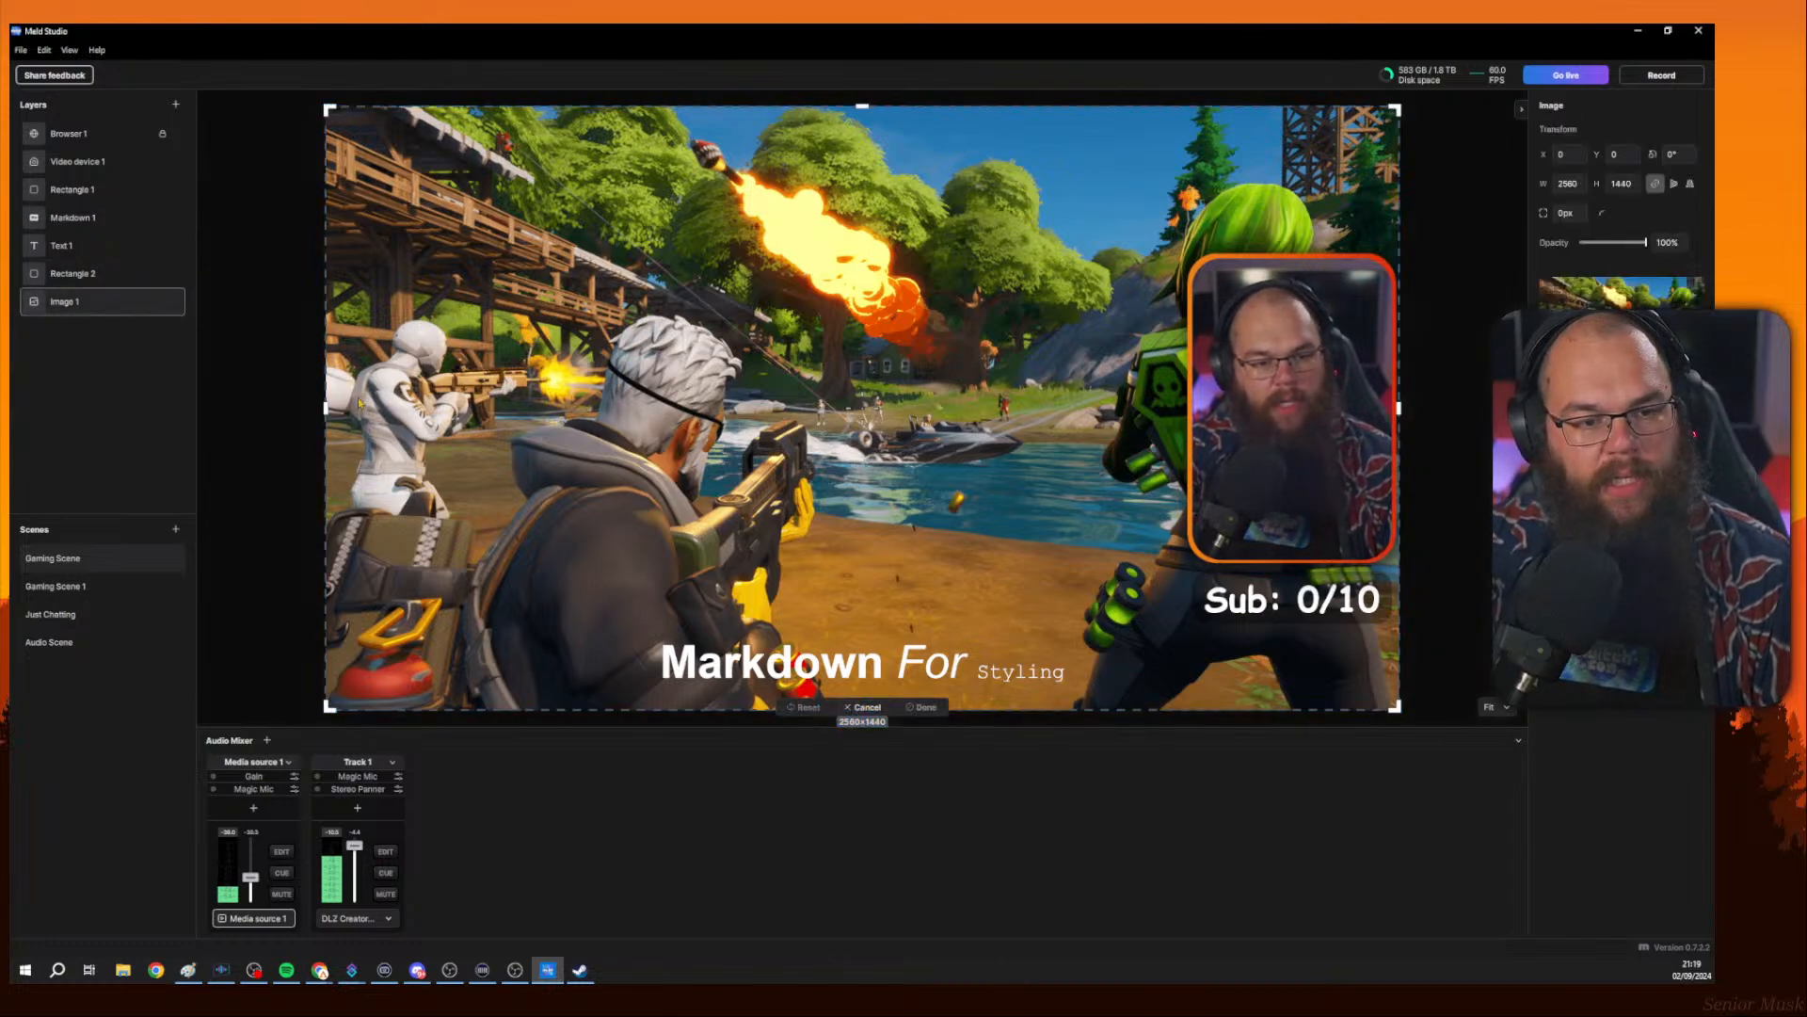
left_click_drag(328, 407, 655, 407)
left_click_drag(1399, 407, 1063, 416)
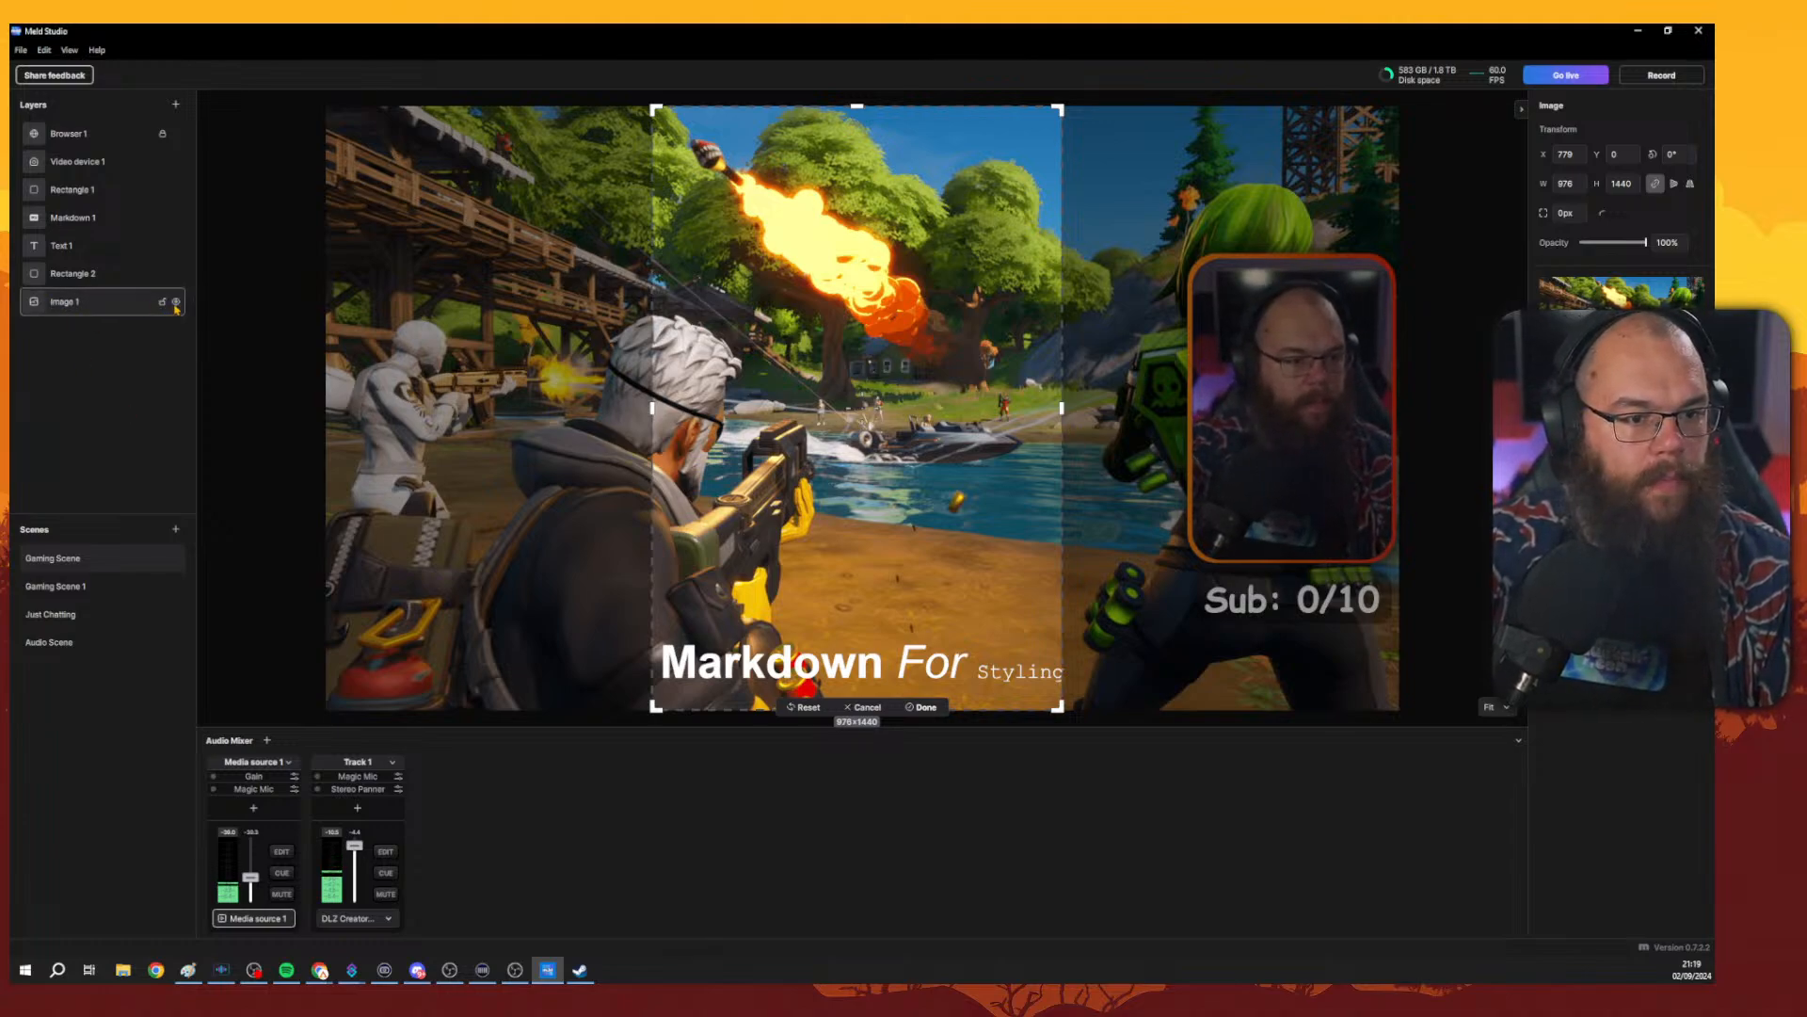
left_click(176, 303)
left_click(176, 303)
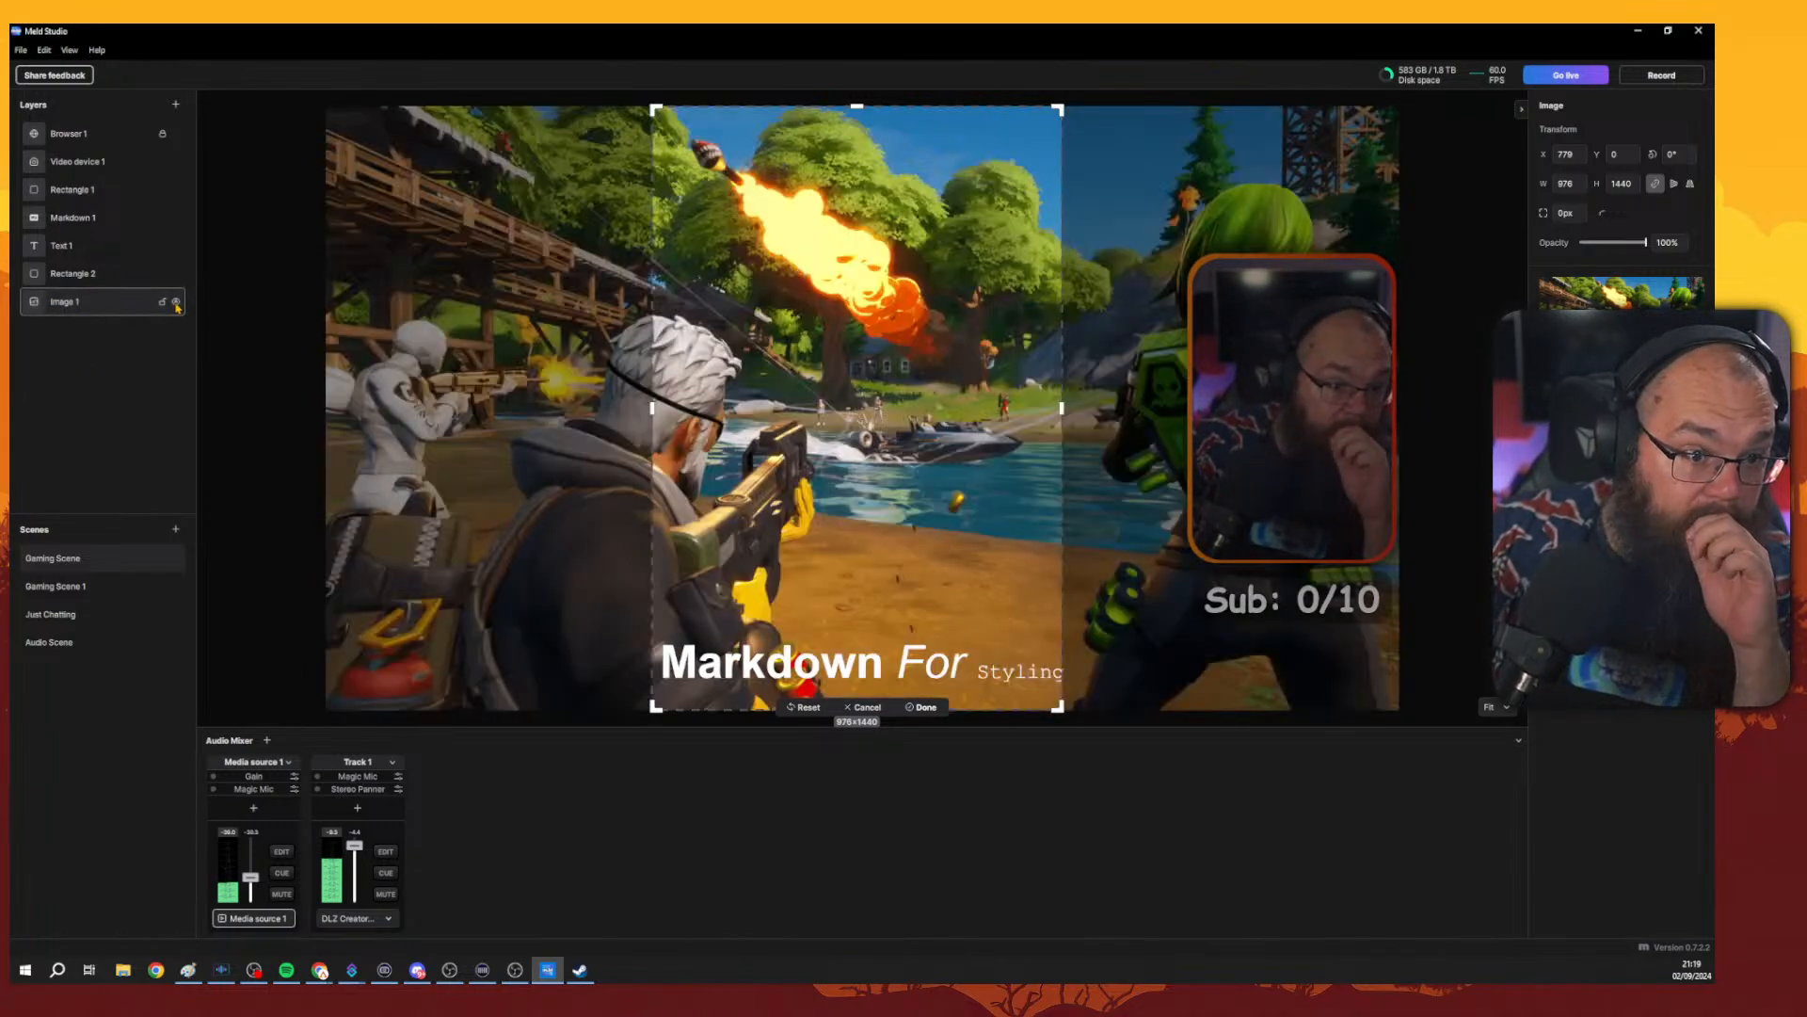
left_click(872, 709)
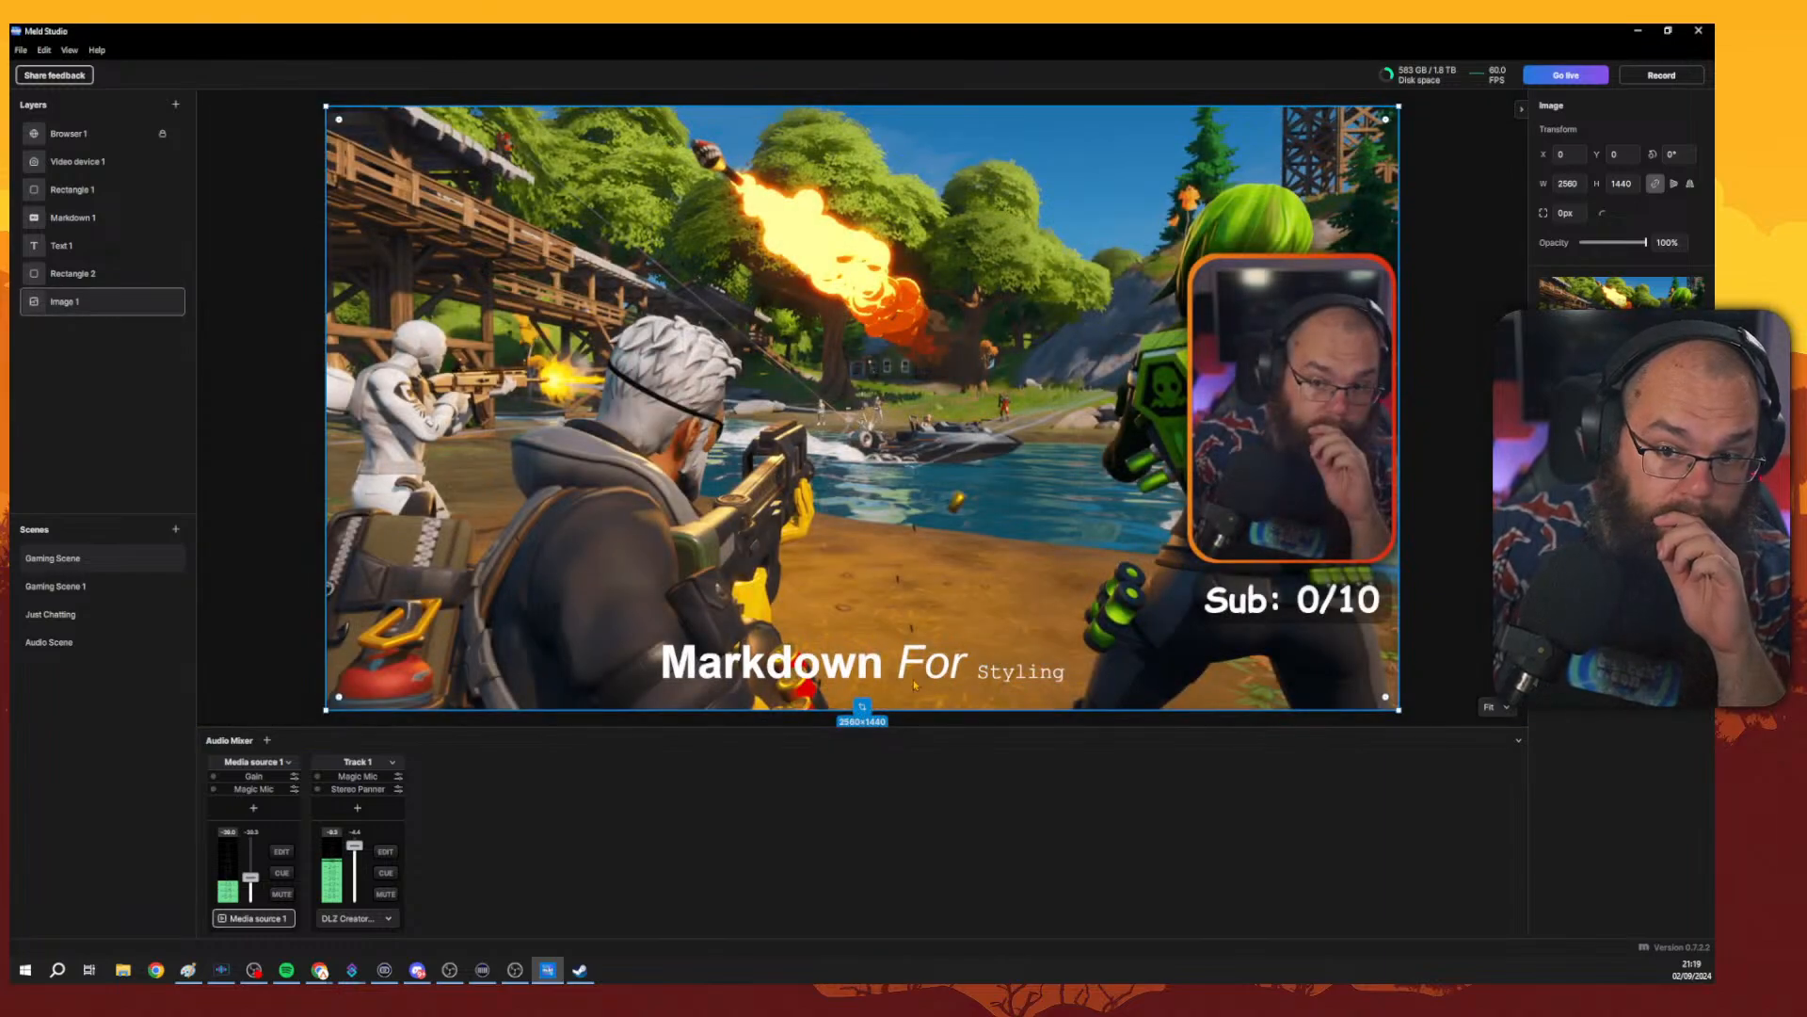
Open Preferences and switch the canvas resolution to Portrait 4K, then to Portrait 1080p.
left_click(1453, 379)
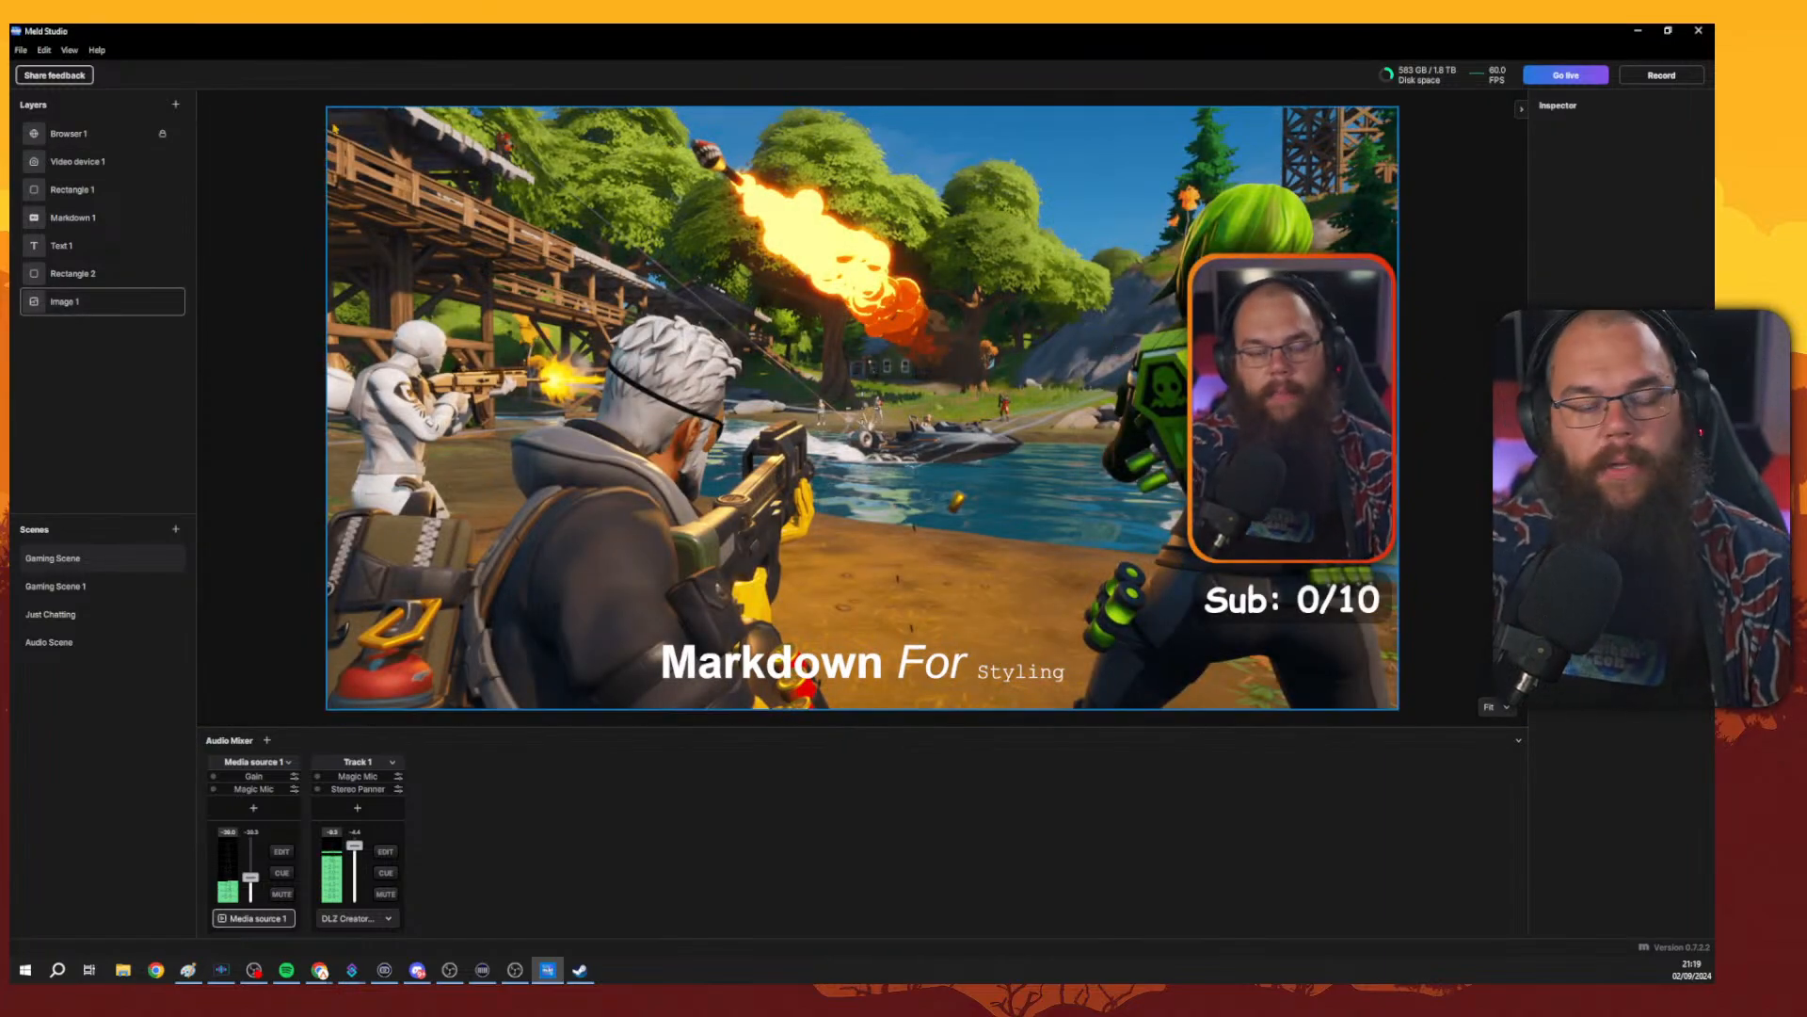
left_click(21, 51)
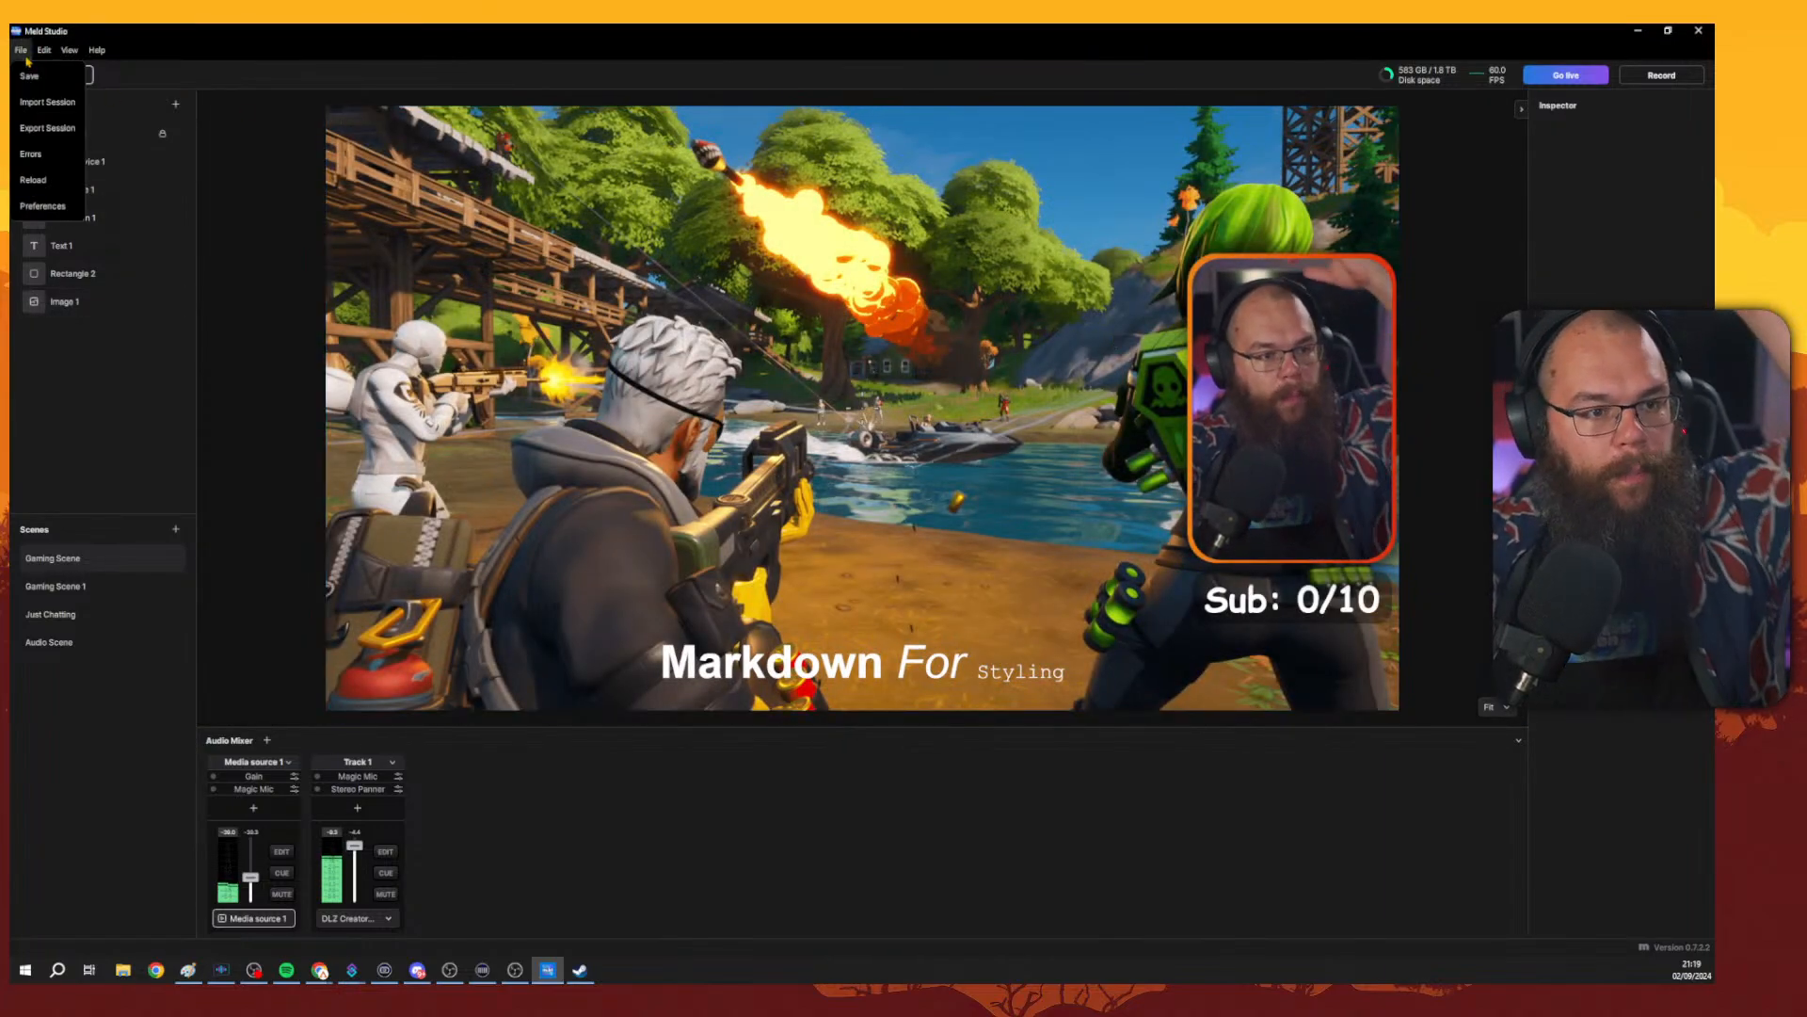
left_click(44, 205)
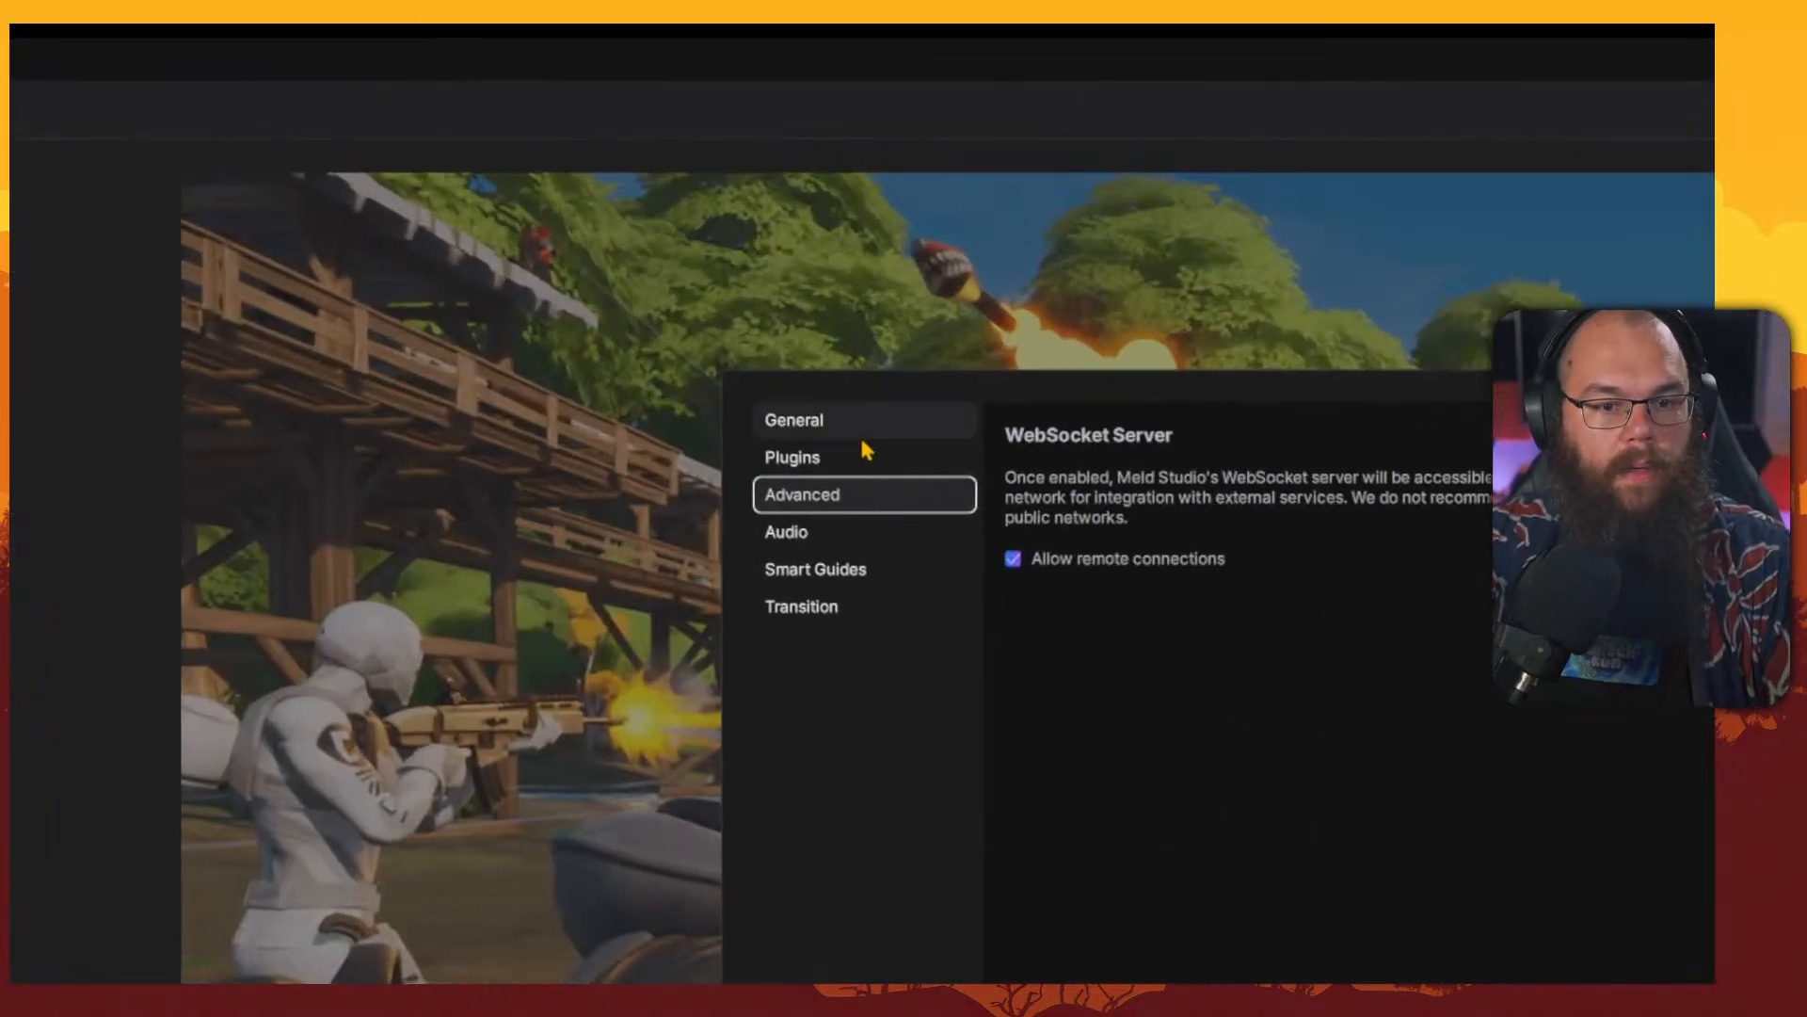
left_click(658, 232)
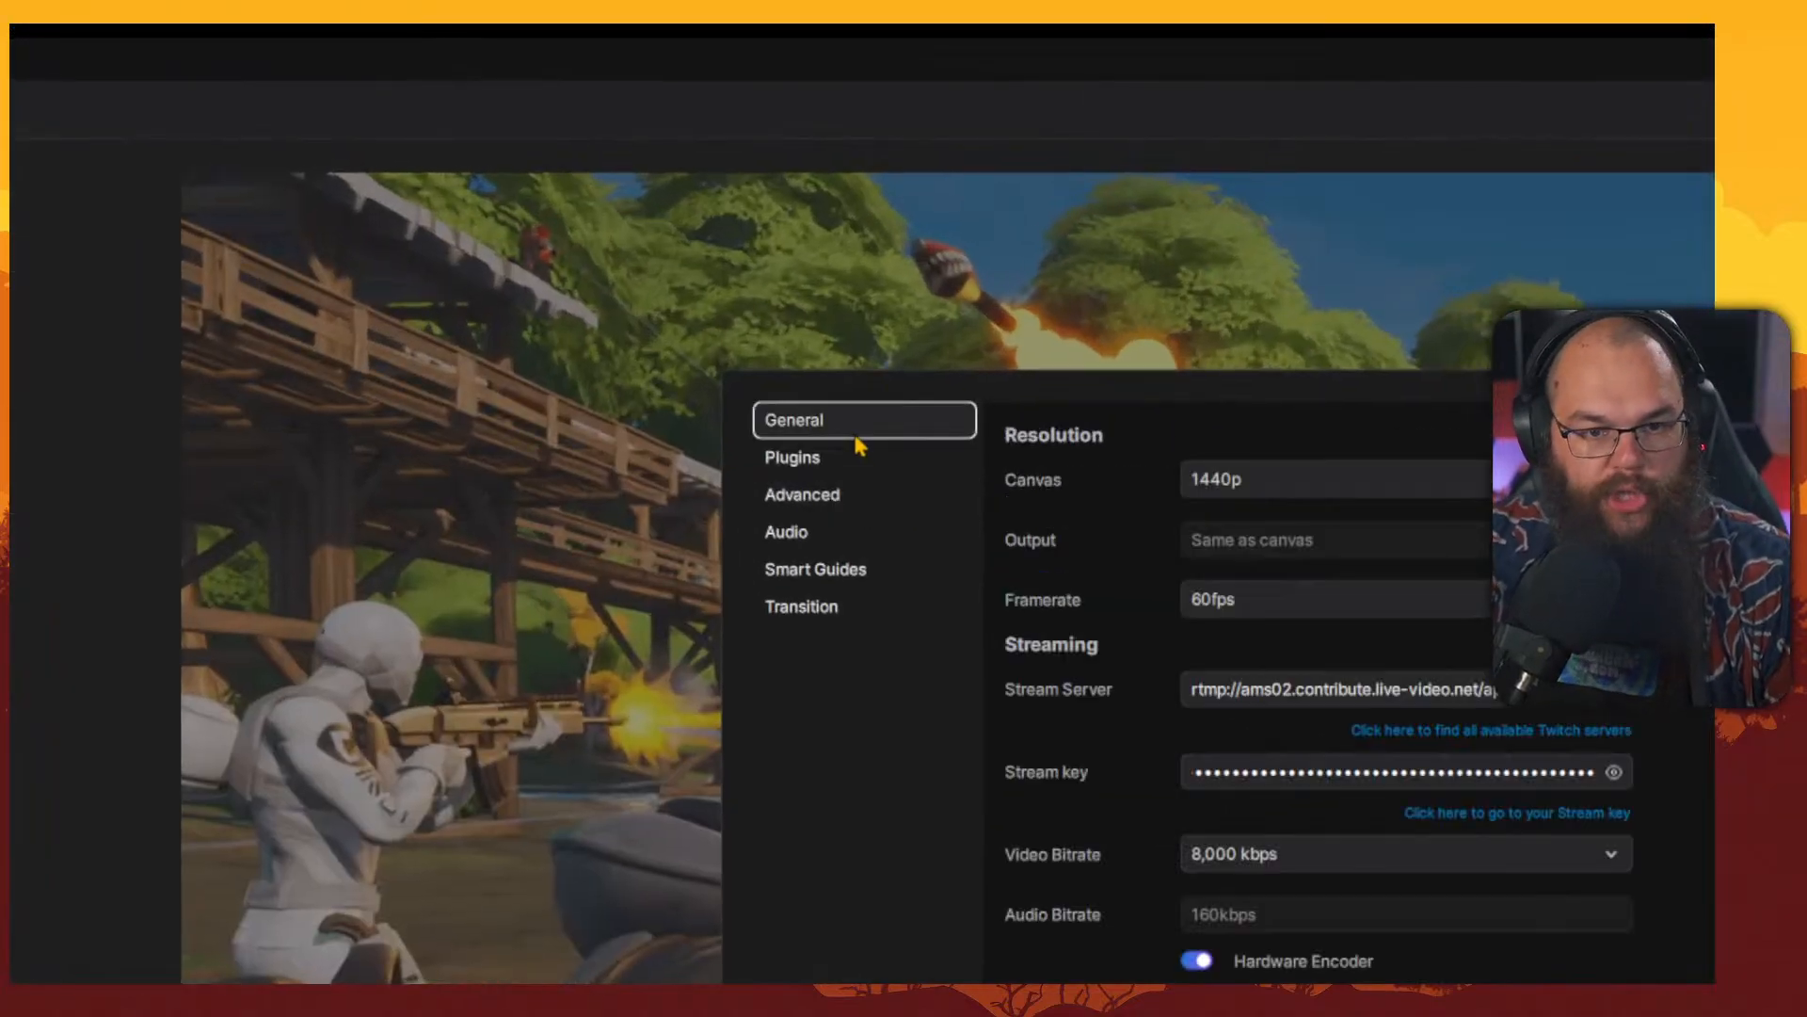
left_click(1210, 485)
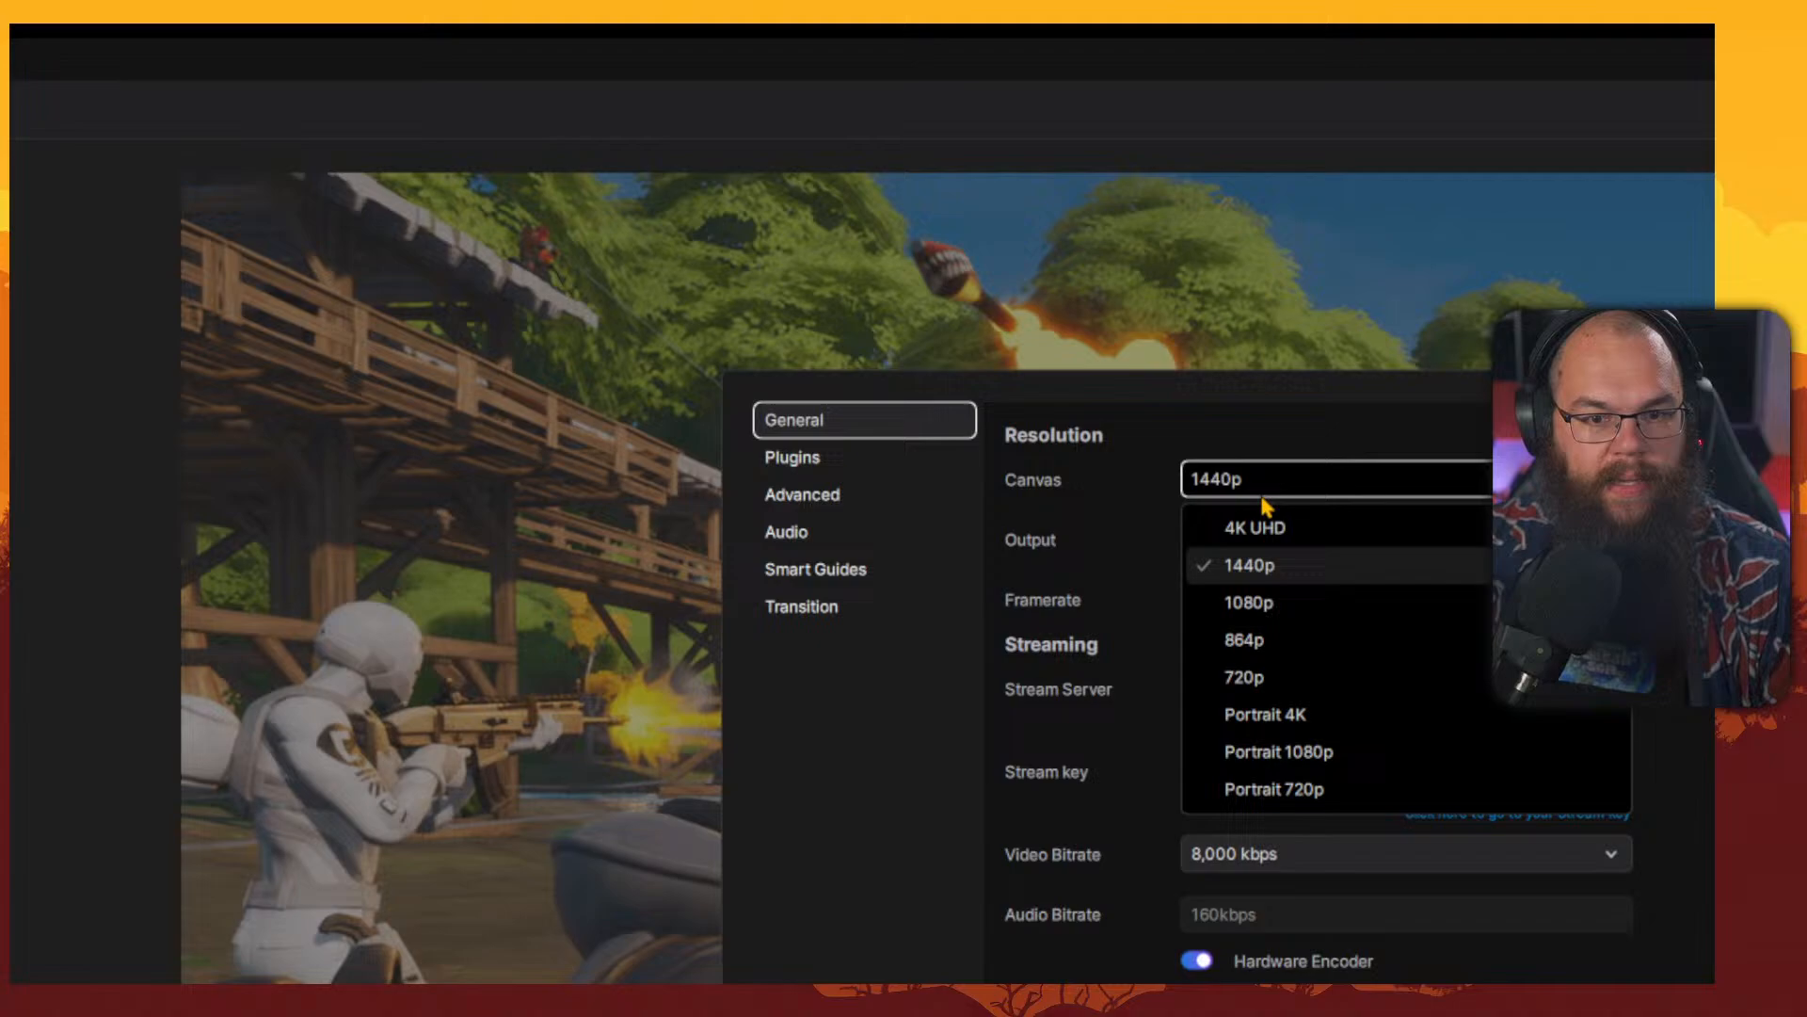
left_click(1332, 716)
left_click(1365, 485)
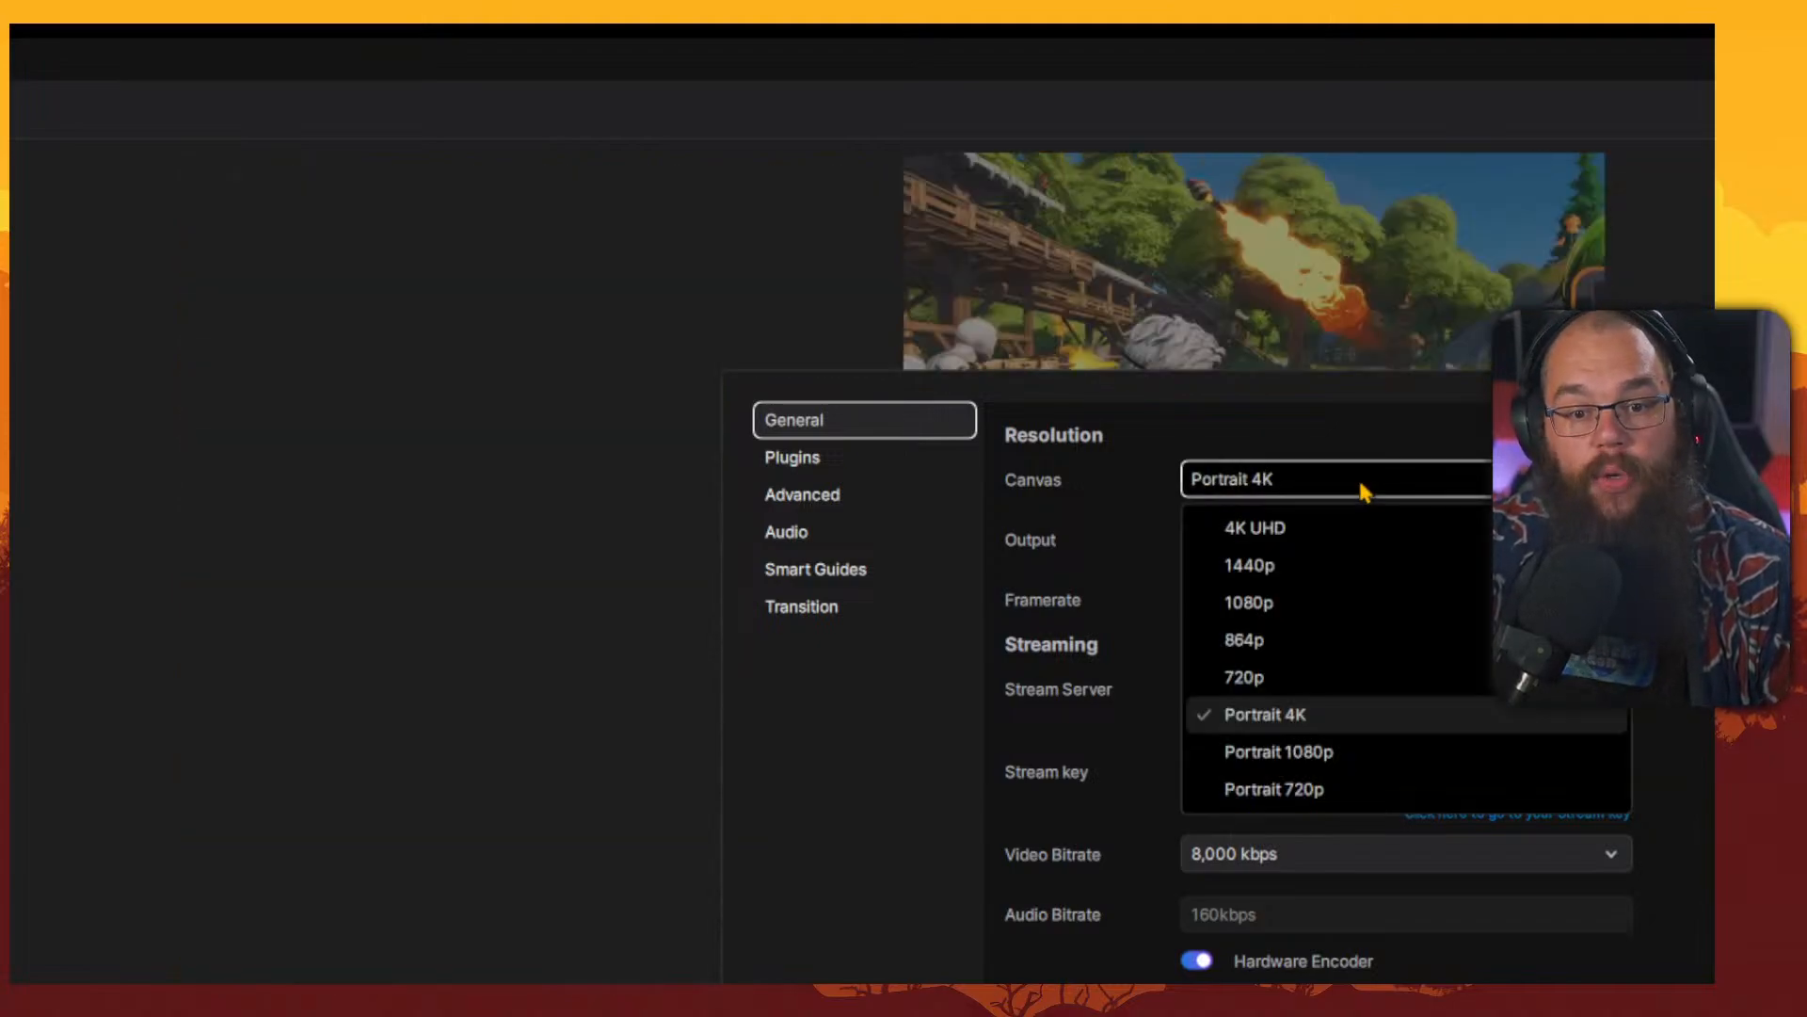
left_click(1331, 748)
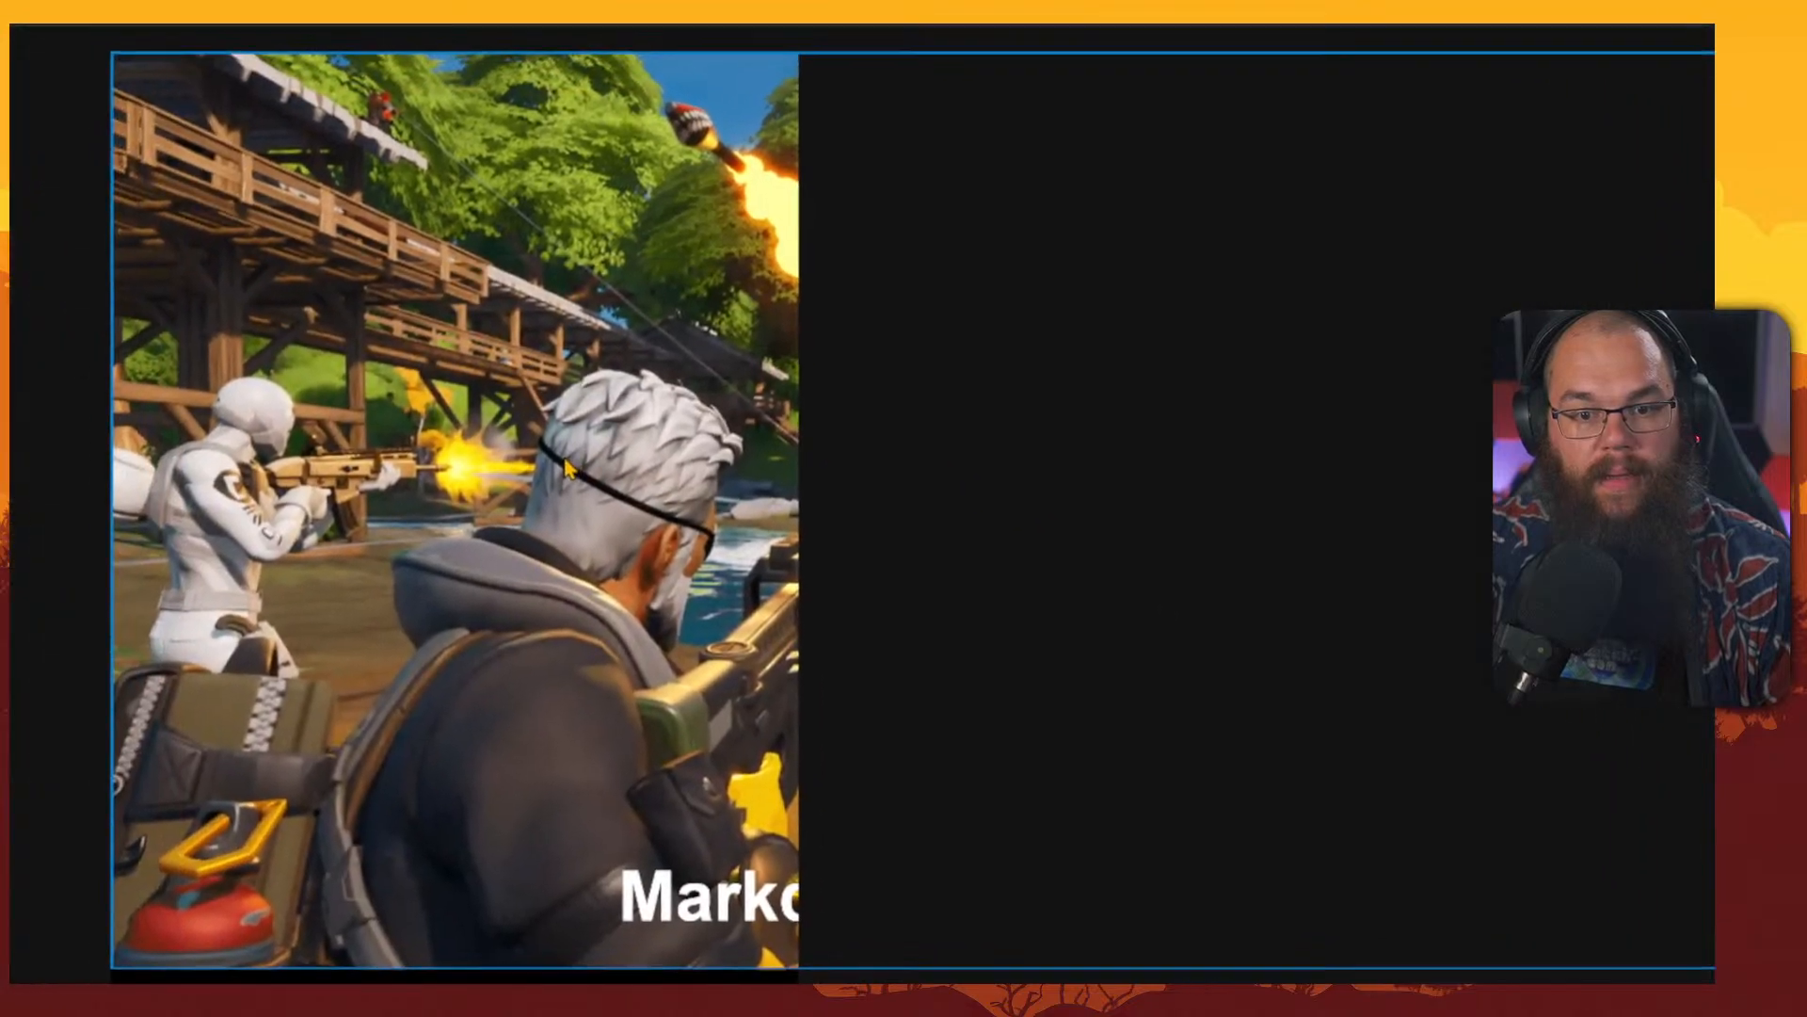
Reposition the game image layer within the portrait canvas.
left_click(570, 470)
left_click_drag(633, 471, 195, 776)
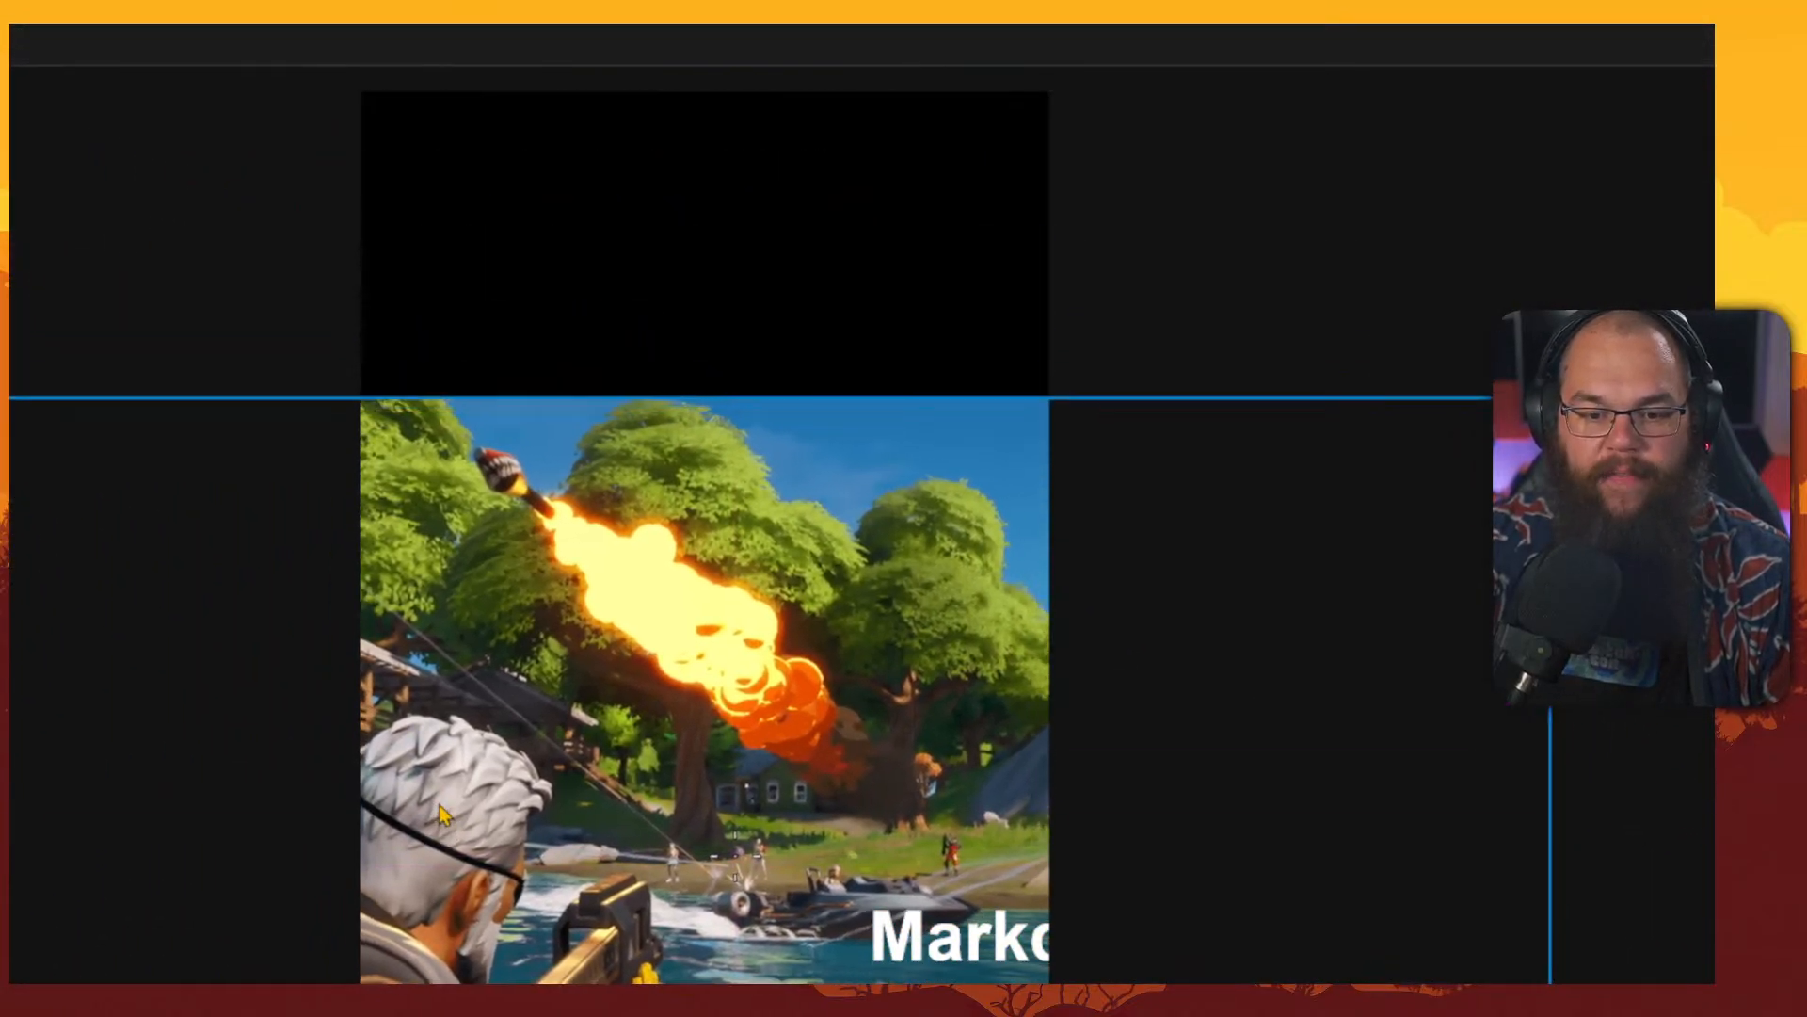
left_click_drag(444, 815, 414, 817)
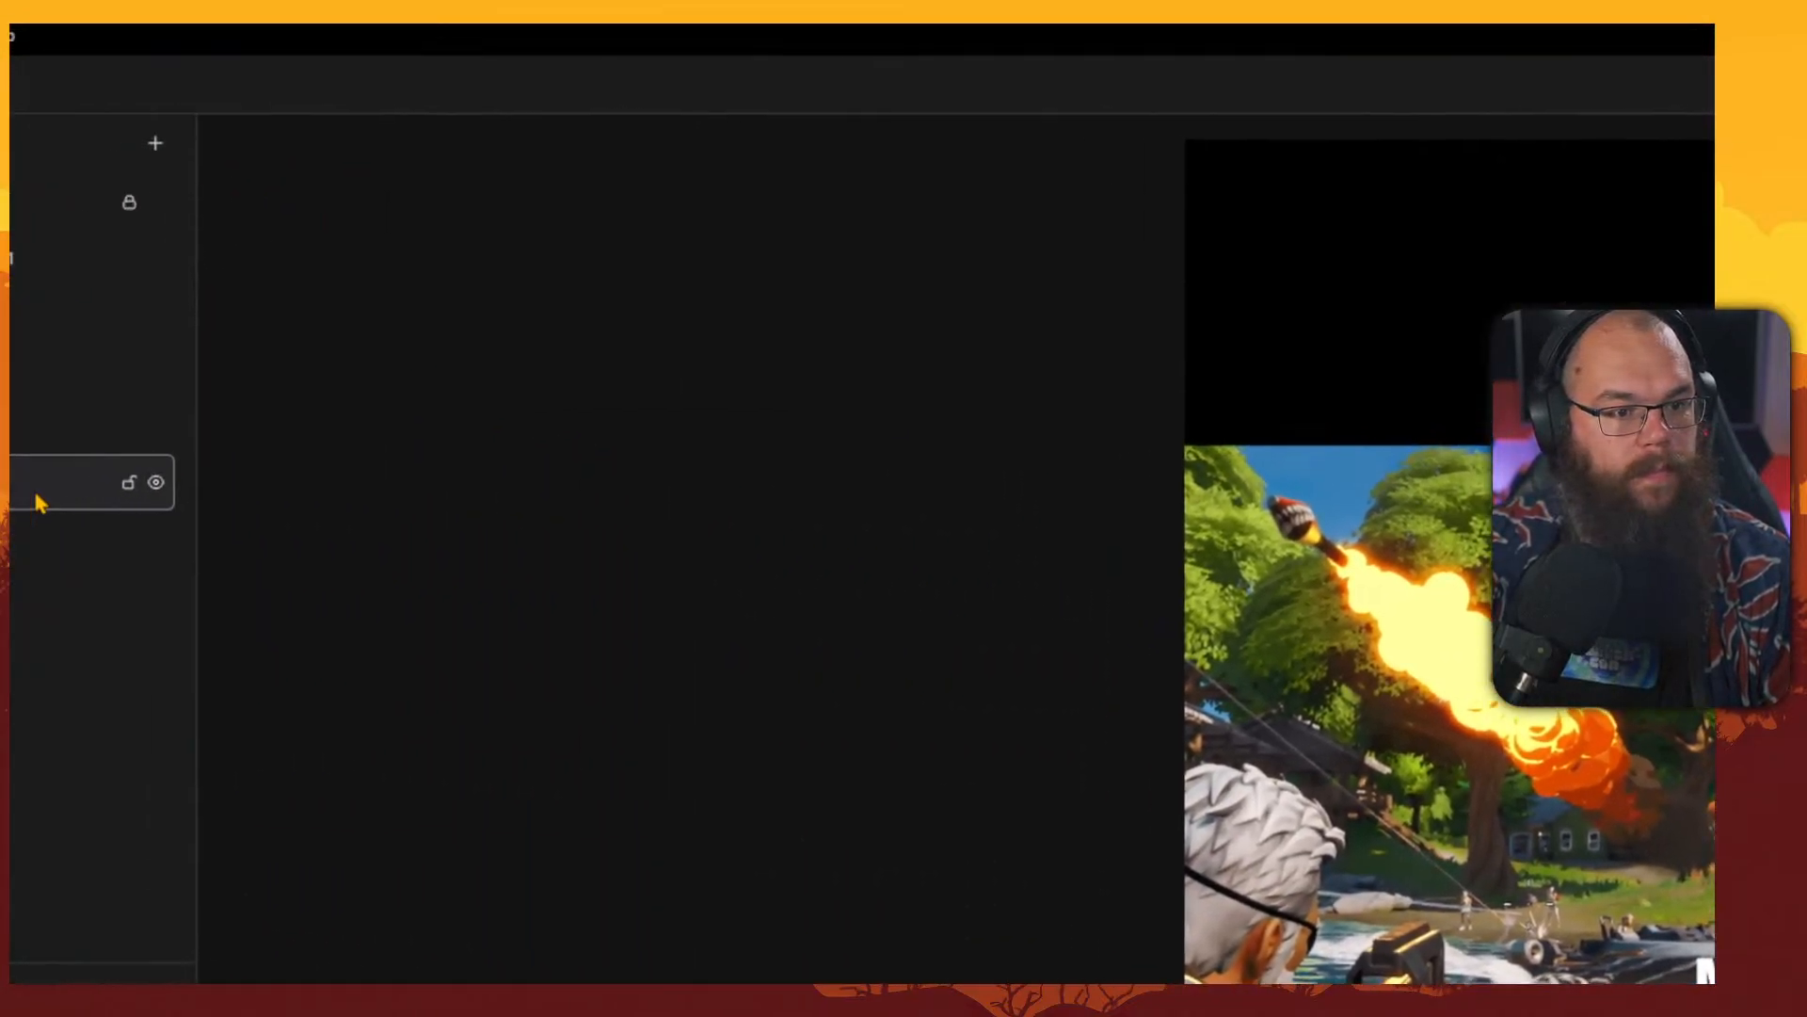
left_click_drag(135, 356, 1190, 510)
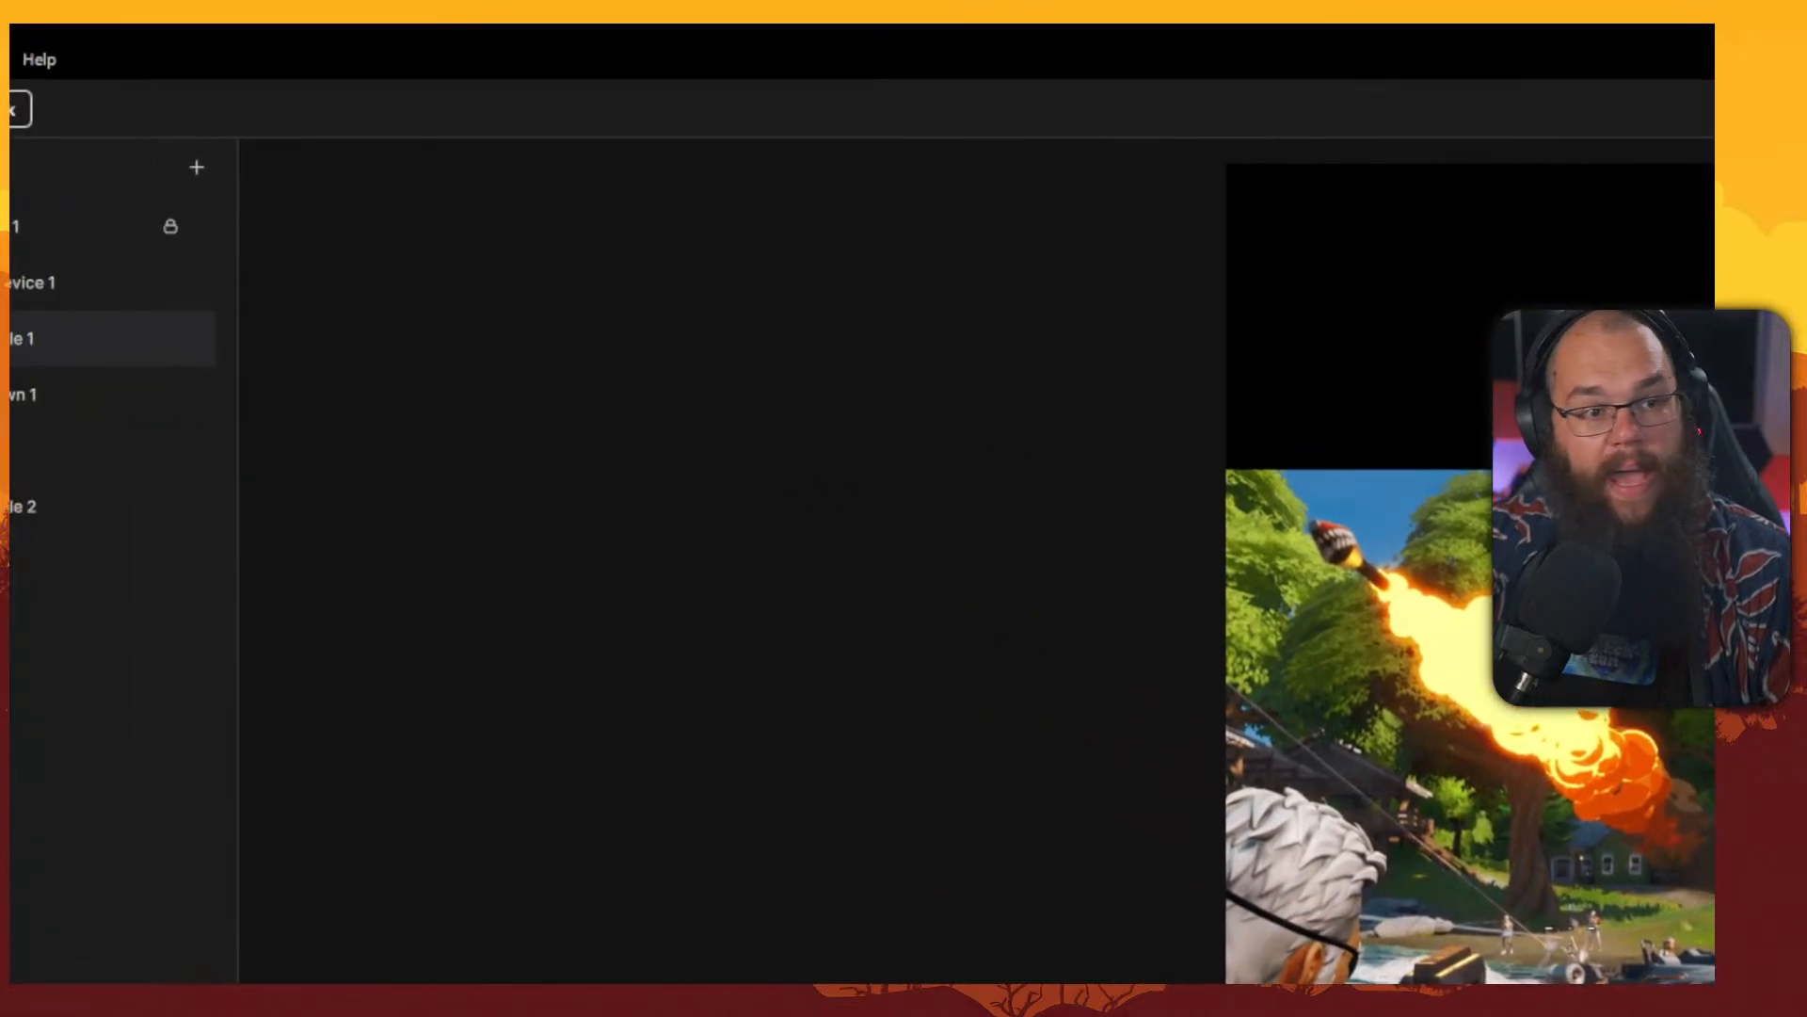
Reopen Preferences and set the canvas resolution back to 1440p.
left_click(17, 74)
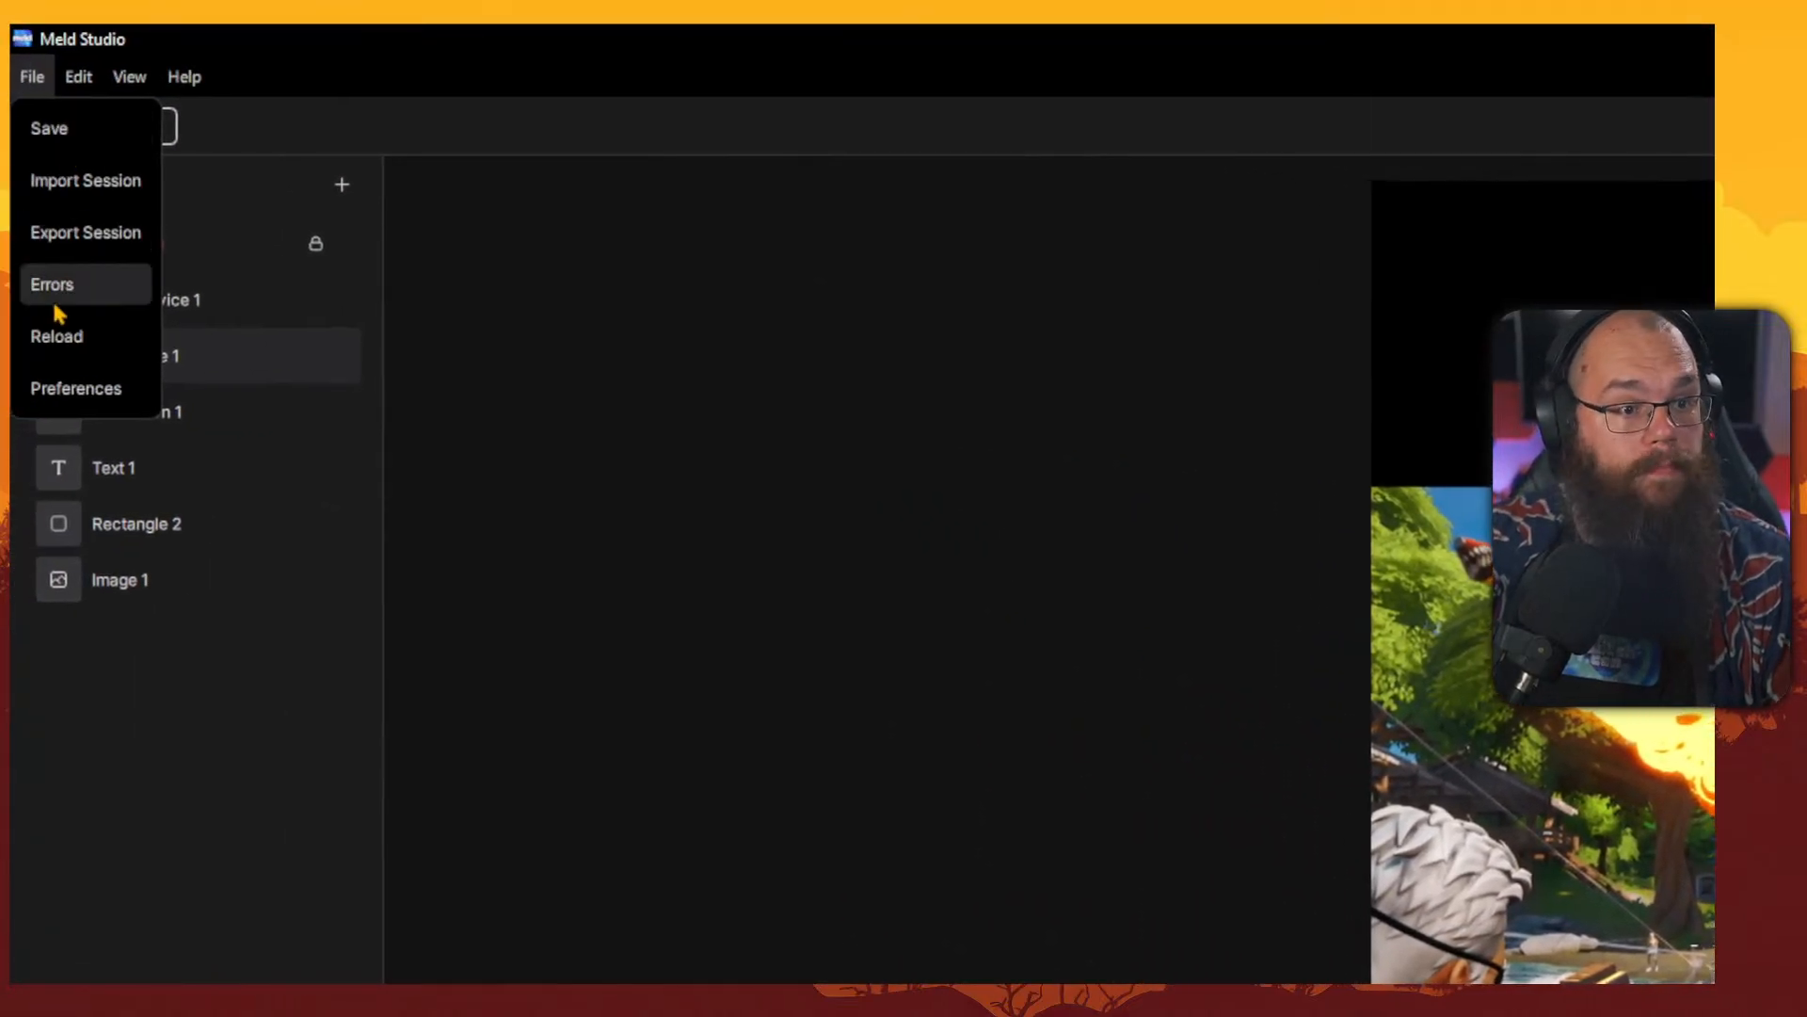
left_click(58, 388)
left_click(928, 483)
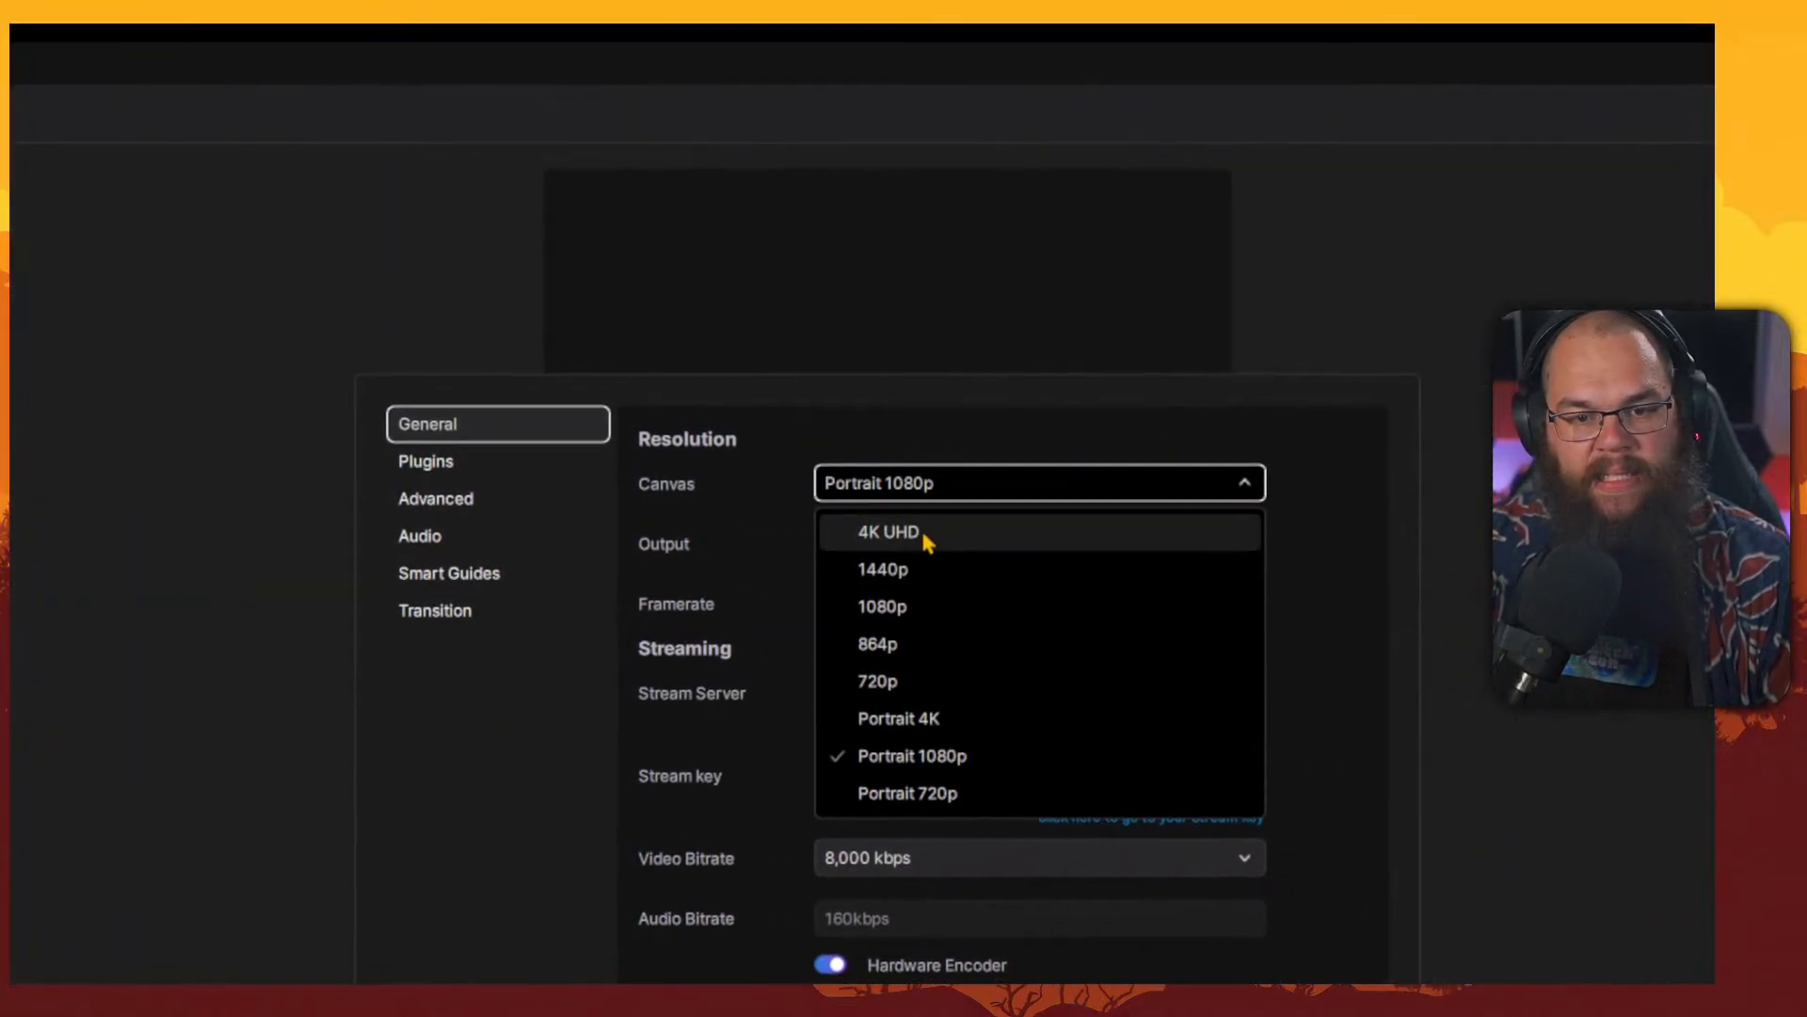
left_click(899, 573)
left_click(1045, 809)
Adjust the webcam layer's corner radius by dragging its rounding handles on the canvas.
left_click_drag(659, 394, 872, 503)
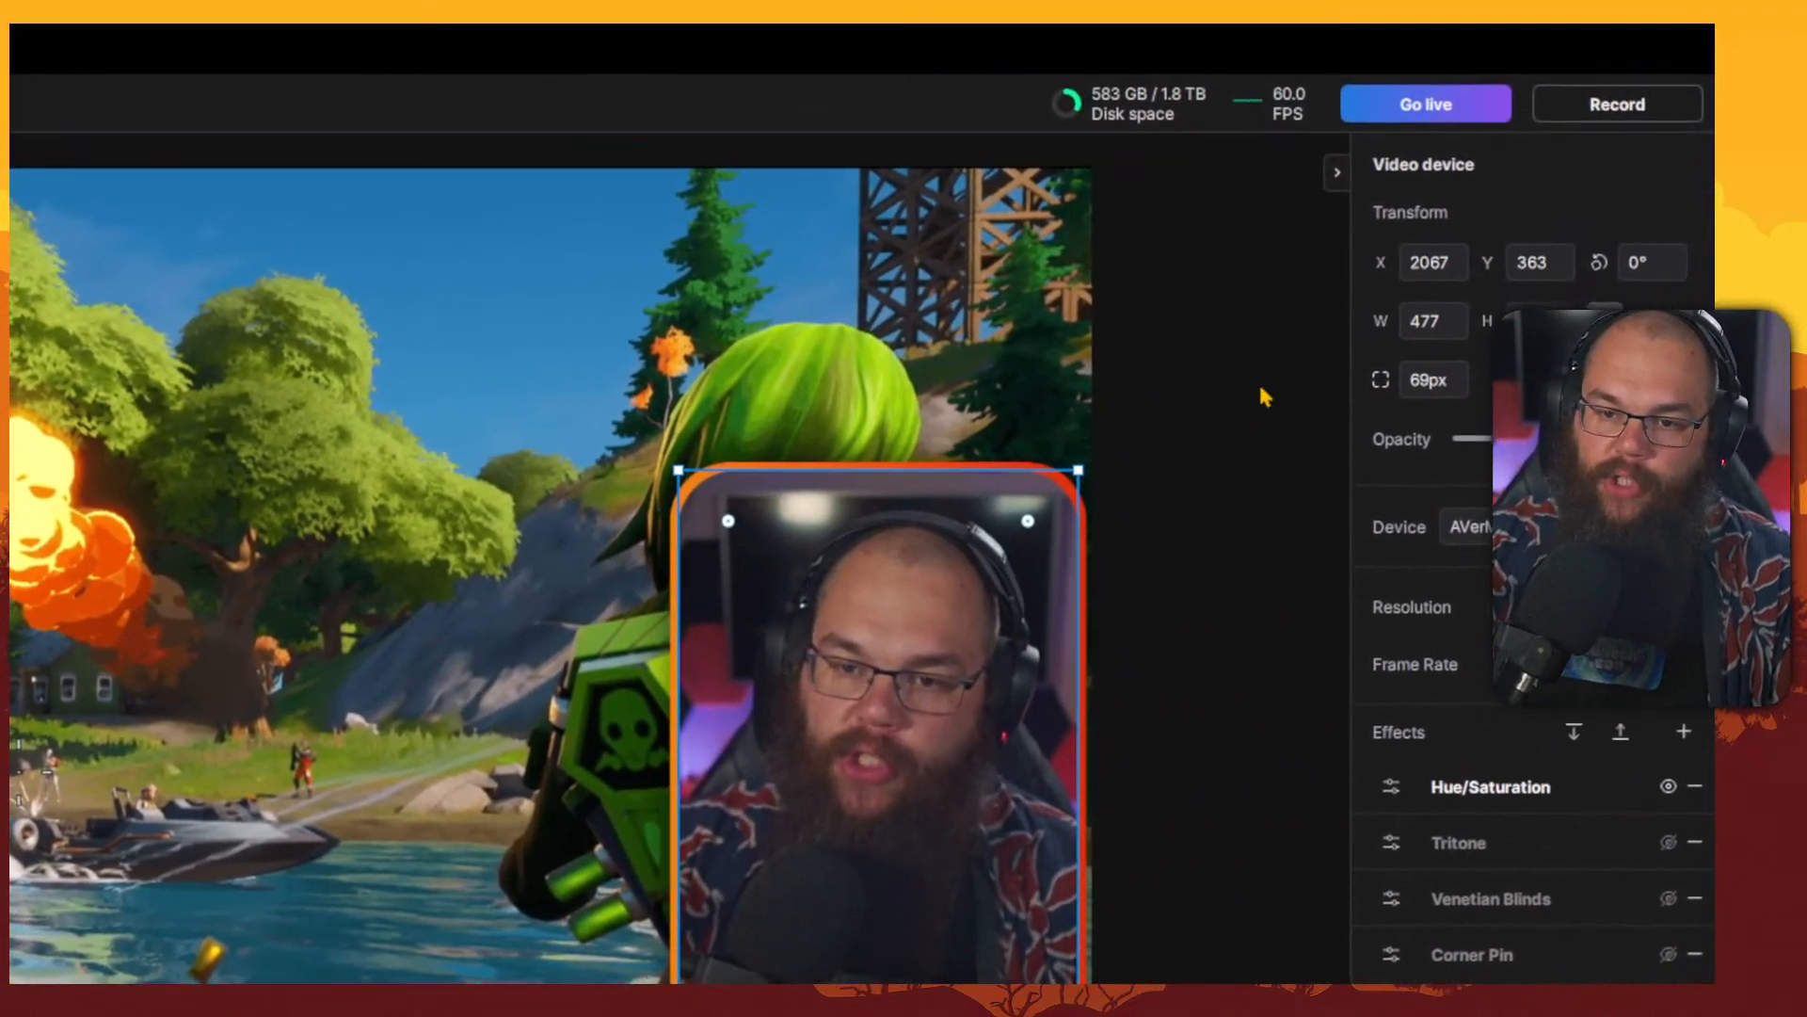
left_click_drag(739, 544, 736, 593)
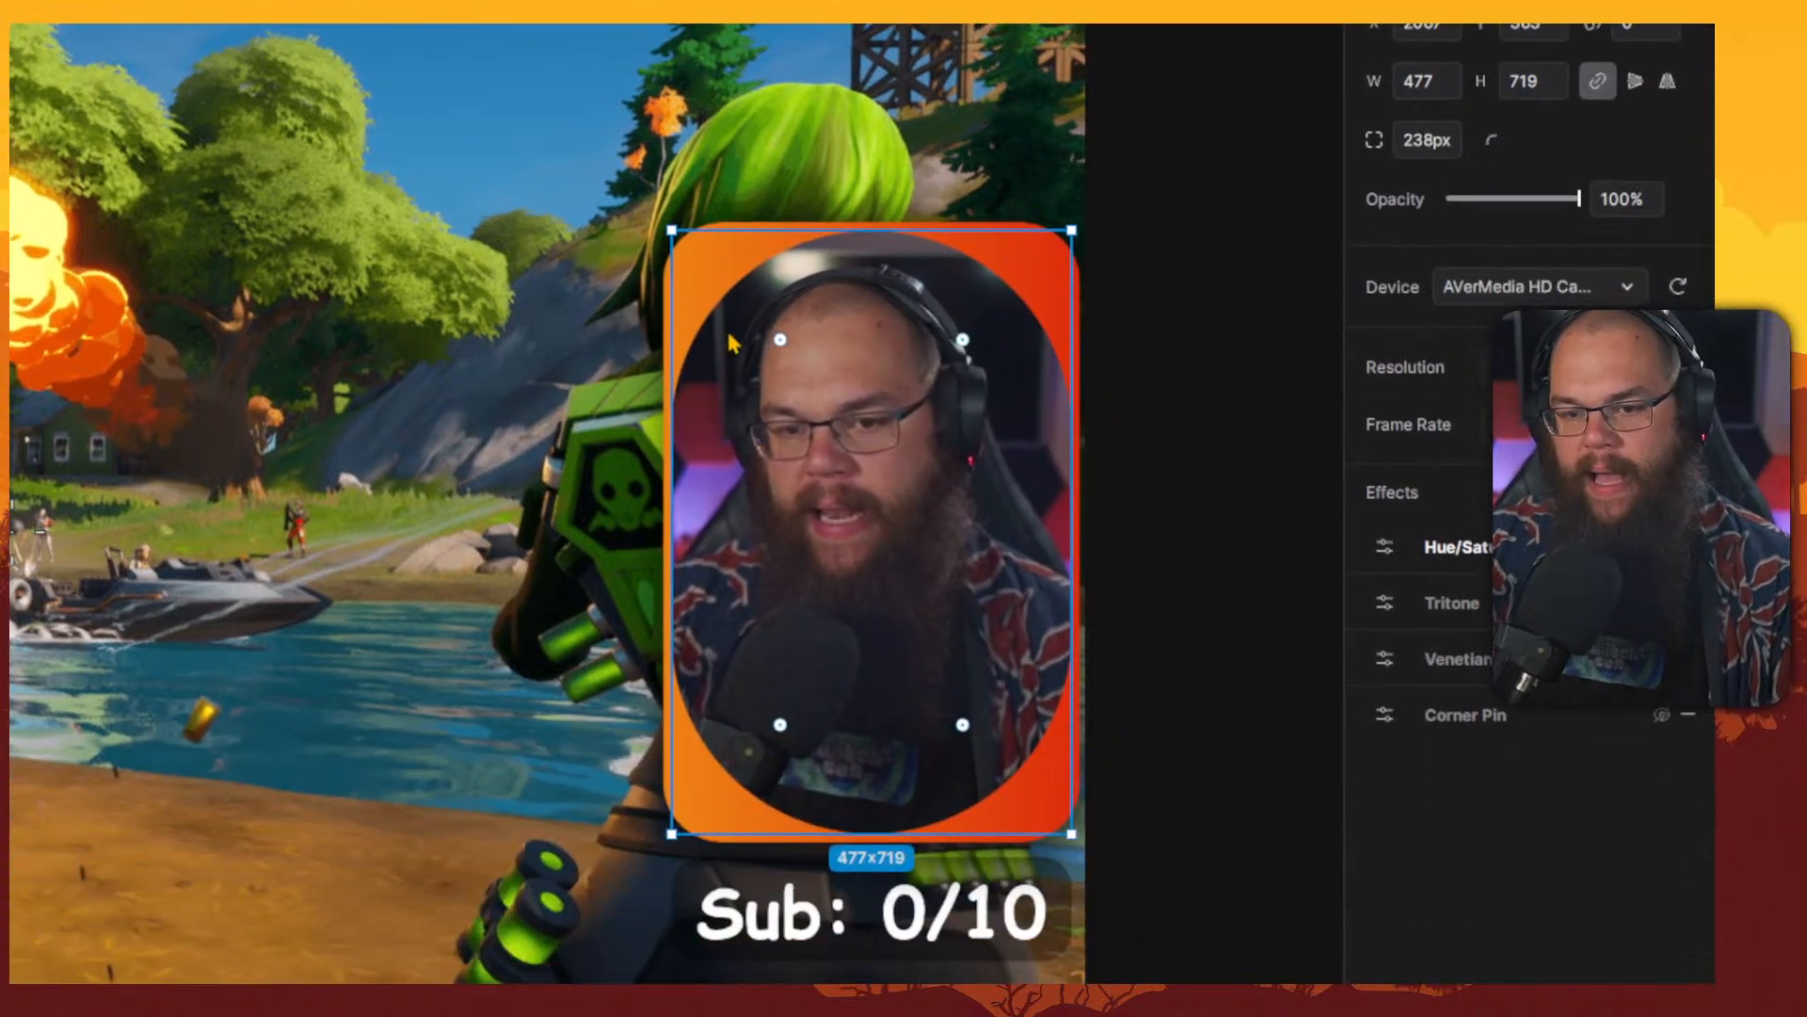
left_click_drag(733, 343, 701, 263)
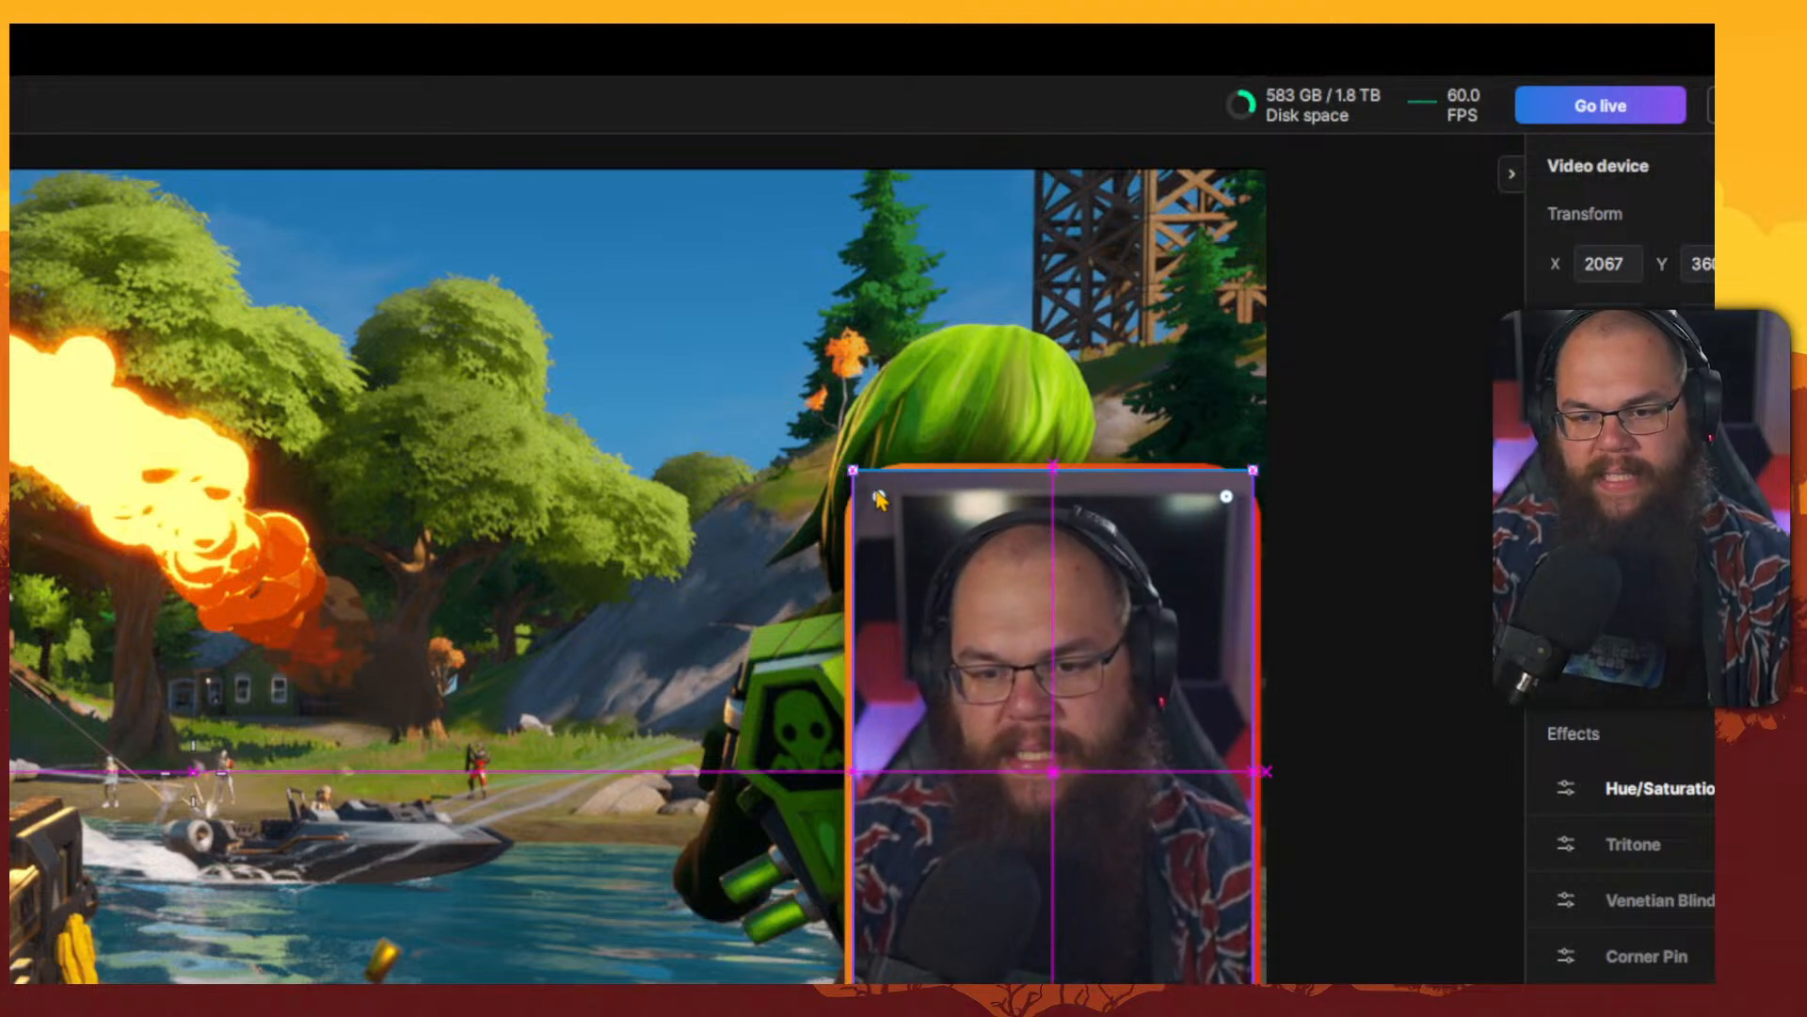
left_click_drag(878, 499, 902, 518)
left_click(1303, 674)
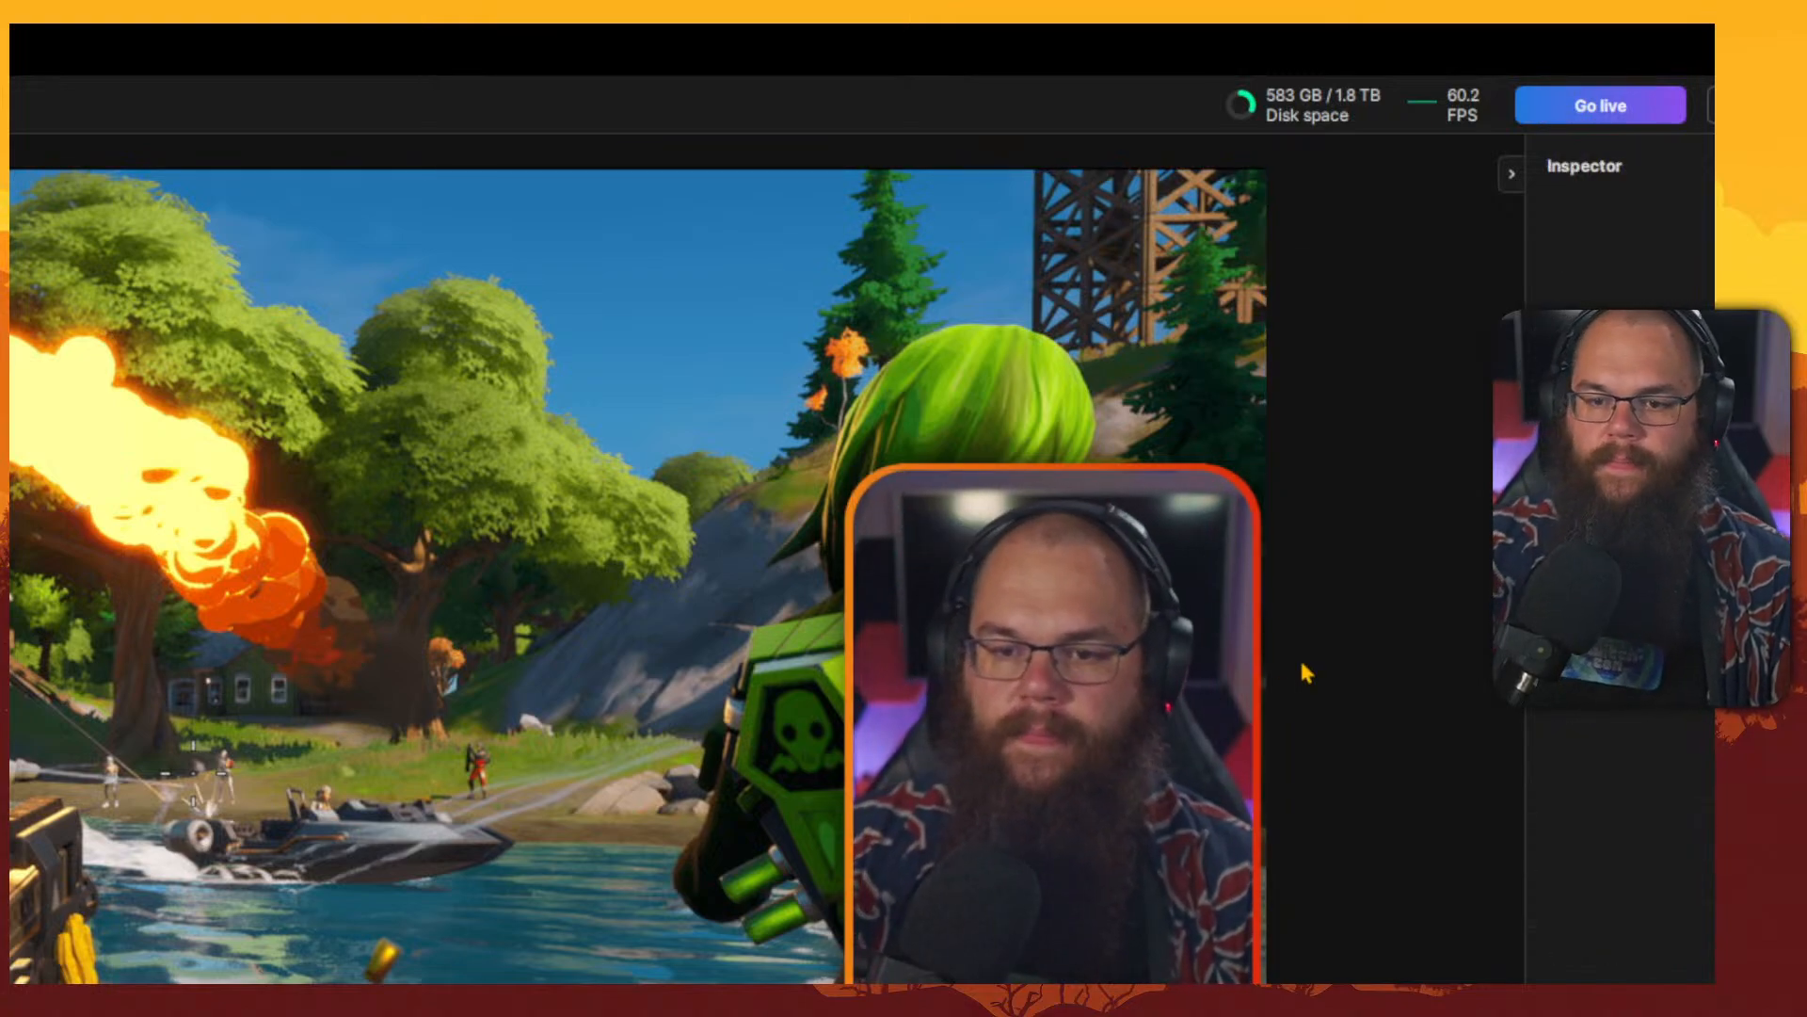
left_click(1064, 698)
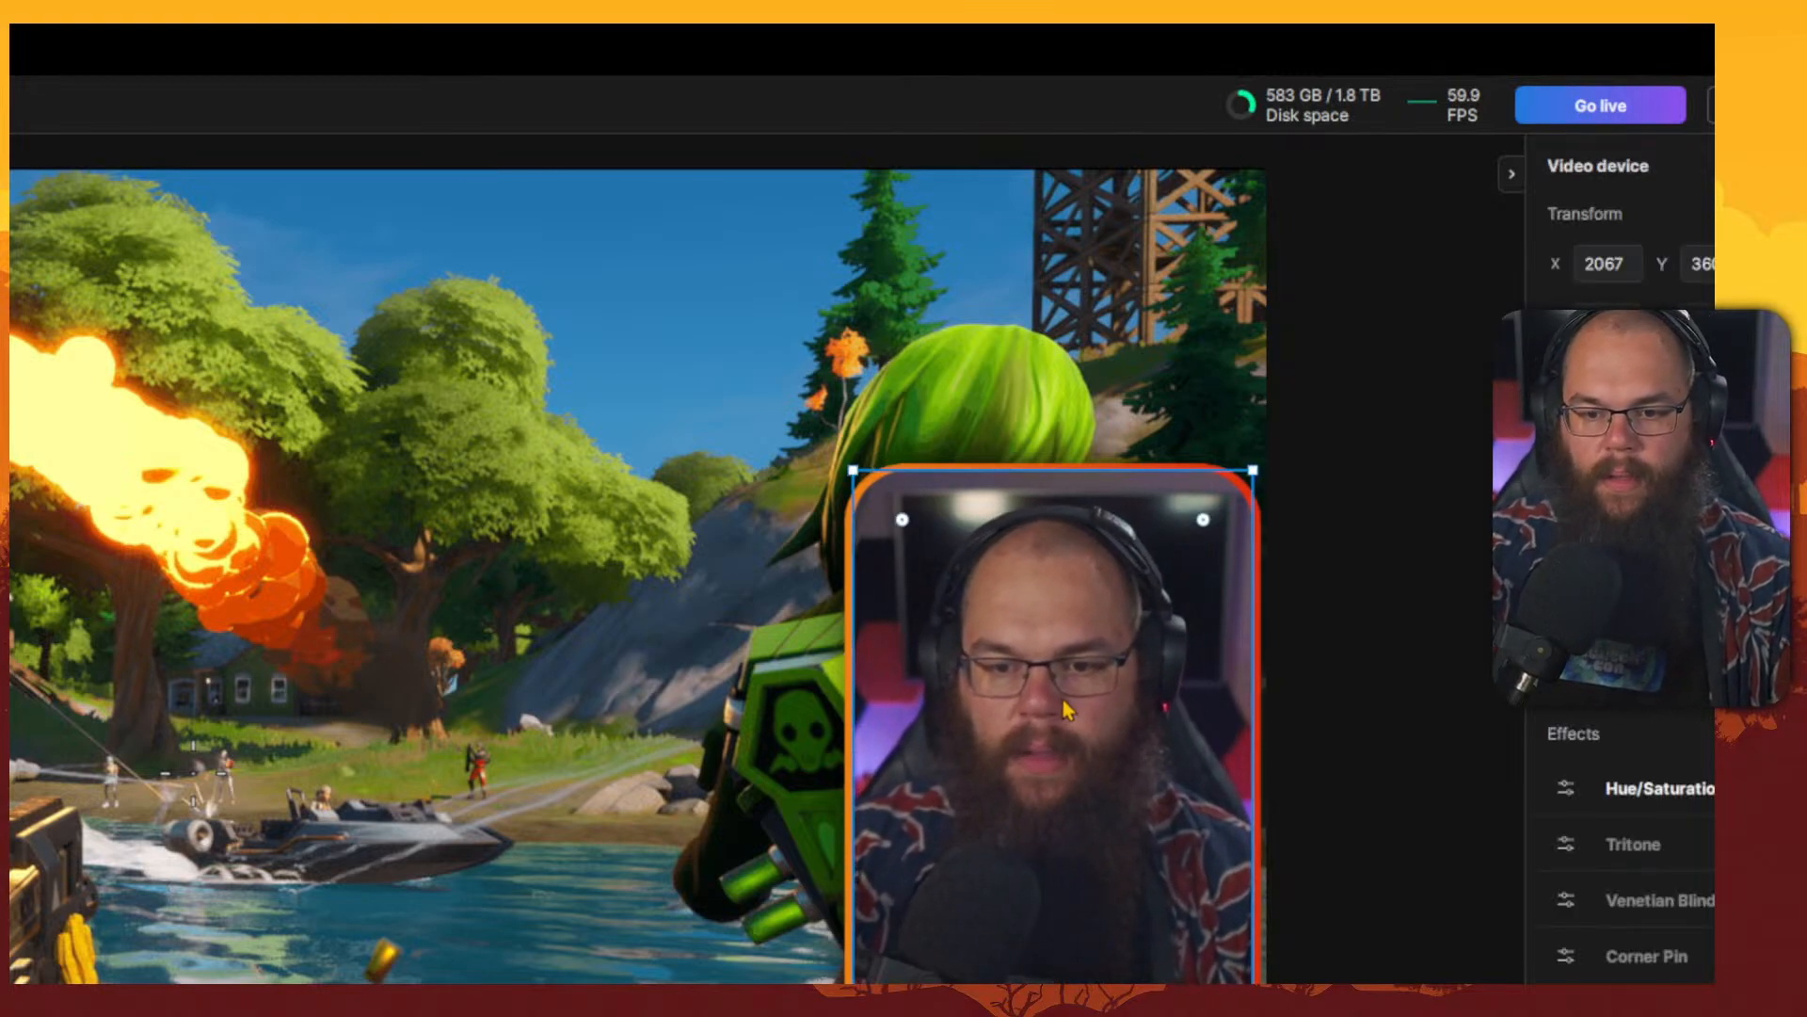
left_click_drag(1063, 699, 1063, 700)
left_click(1373, 666)
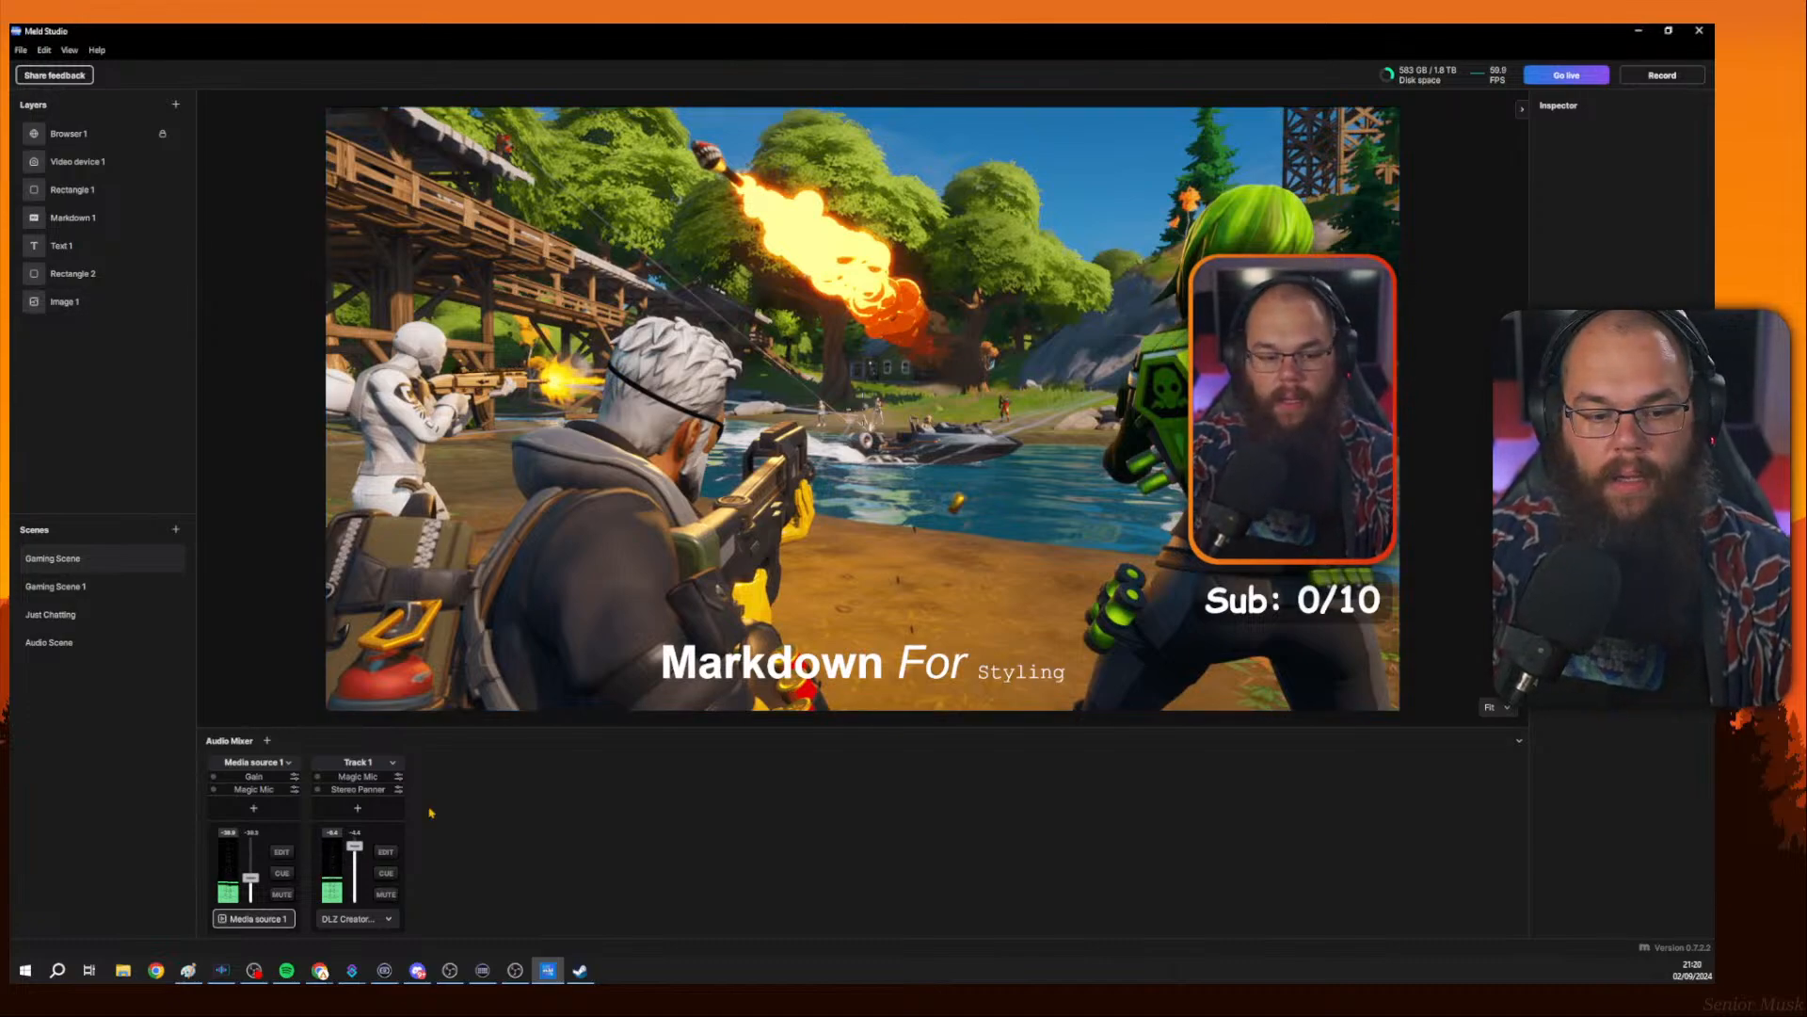
Switch to Chrome and open the Meld website's Beta page, scrolling through its testimonials.
mouse_move(320, 970)
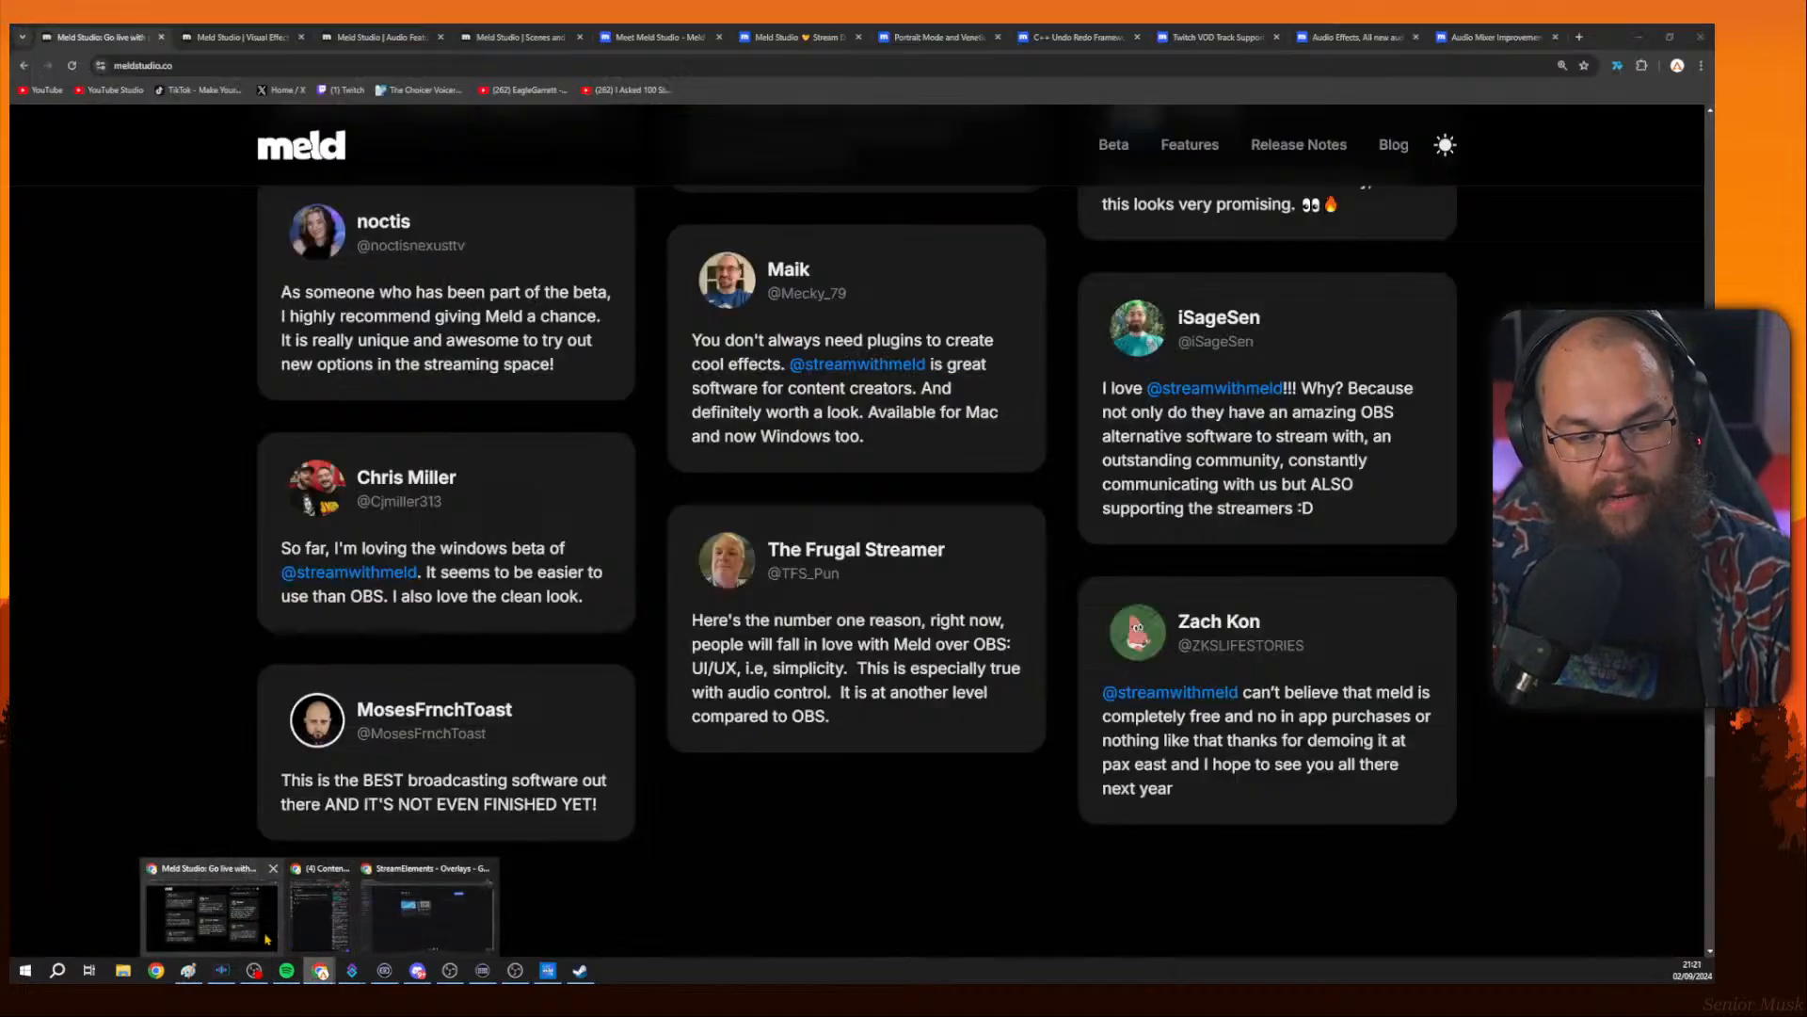
left_click(216, 899)
scroll(919, 798, "up", 15)
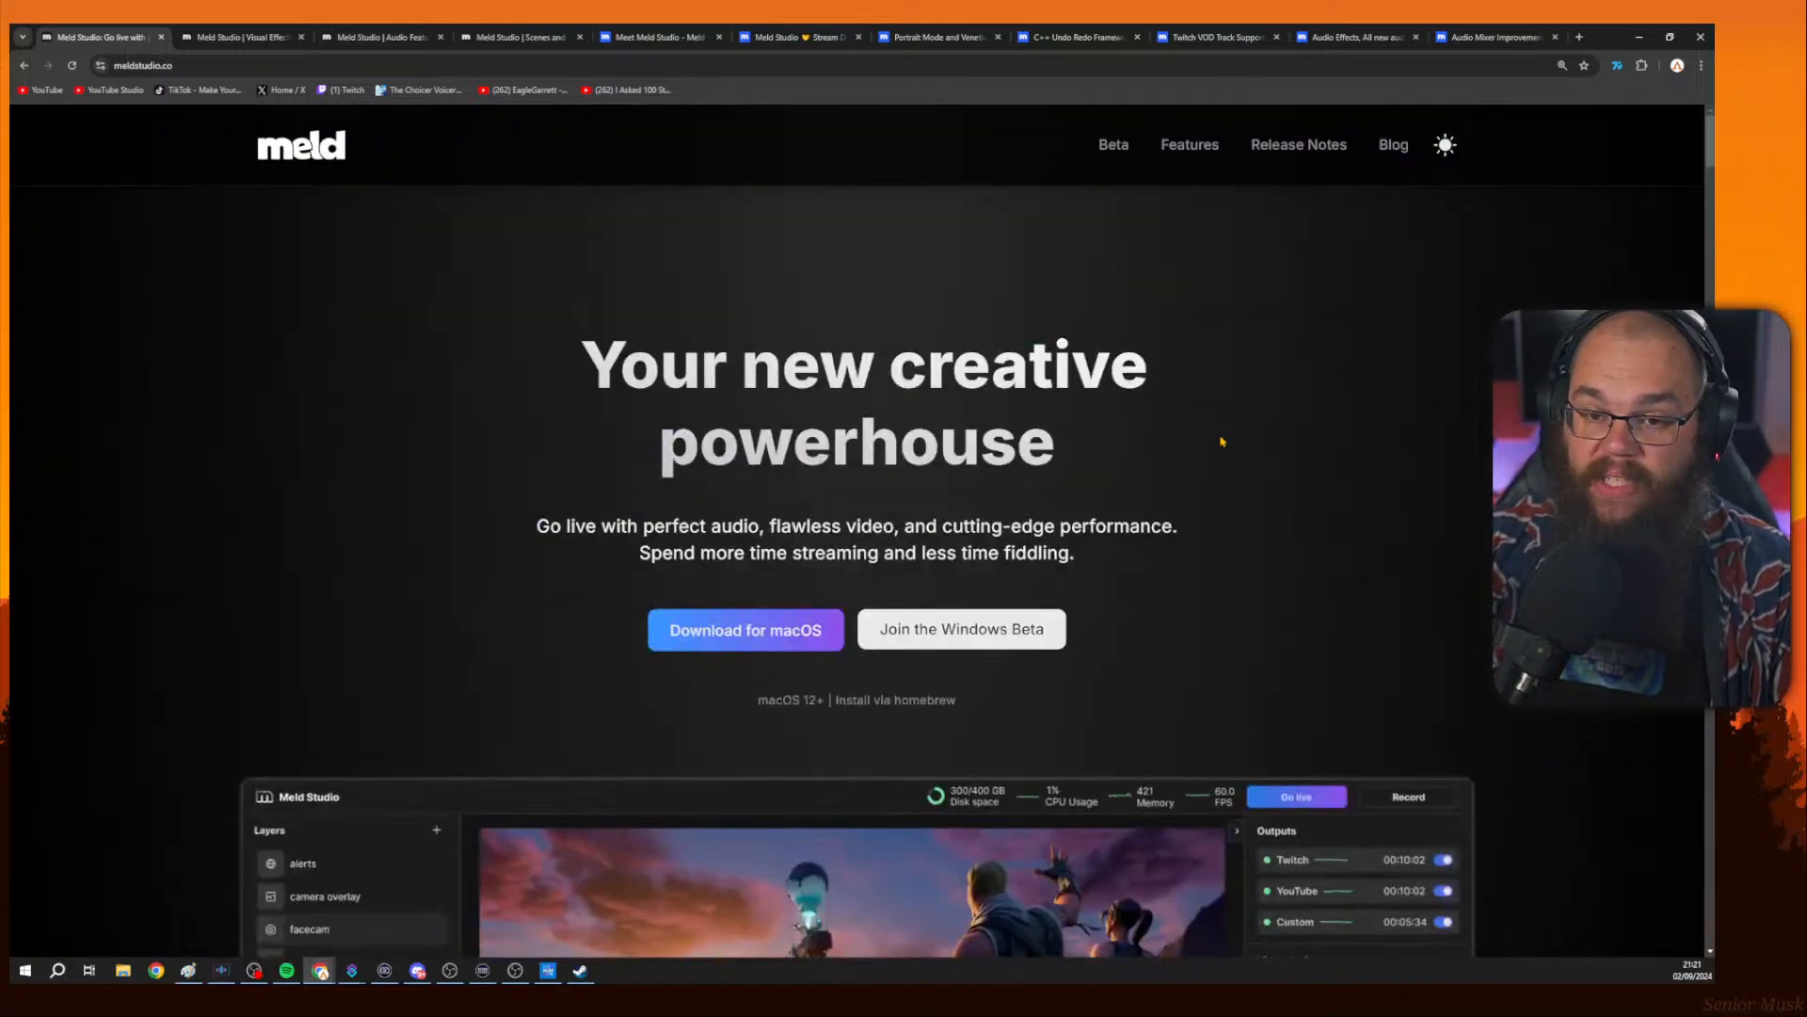
left_click(1110, 146)
scroll(906, 372, "down", 10)
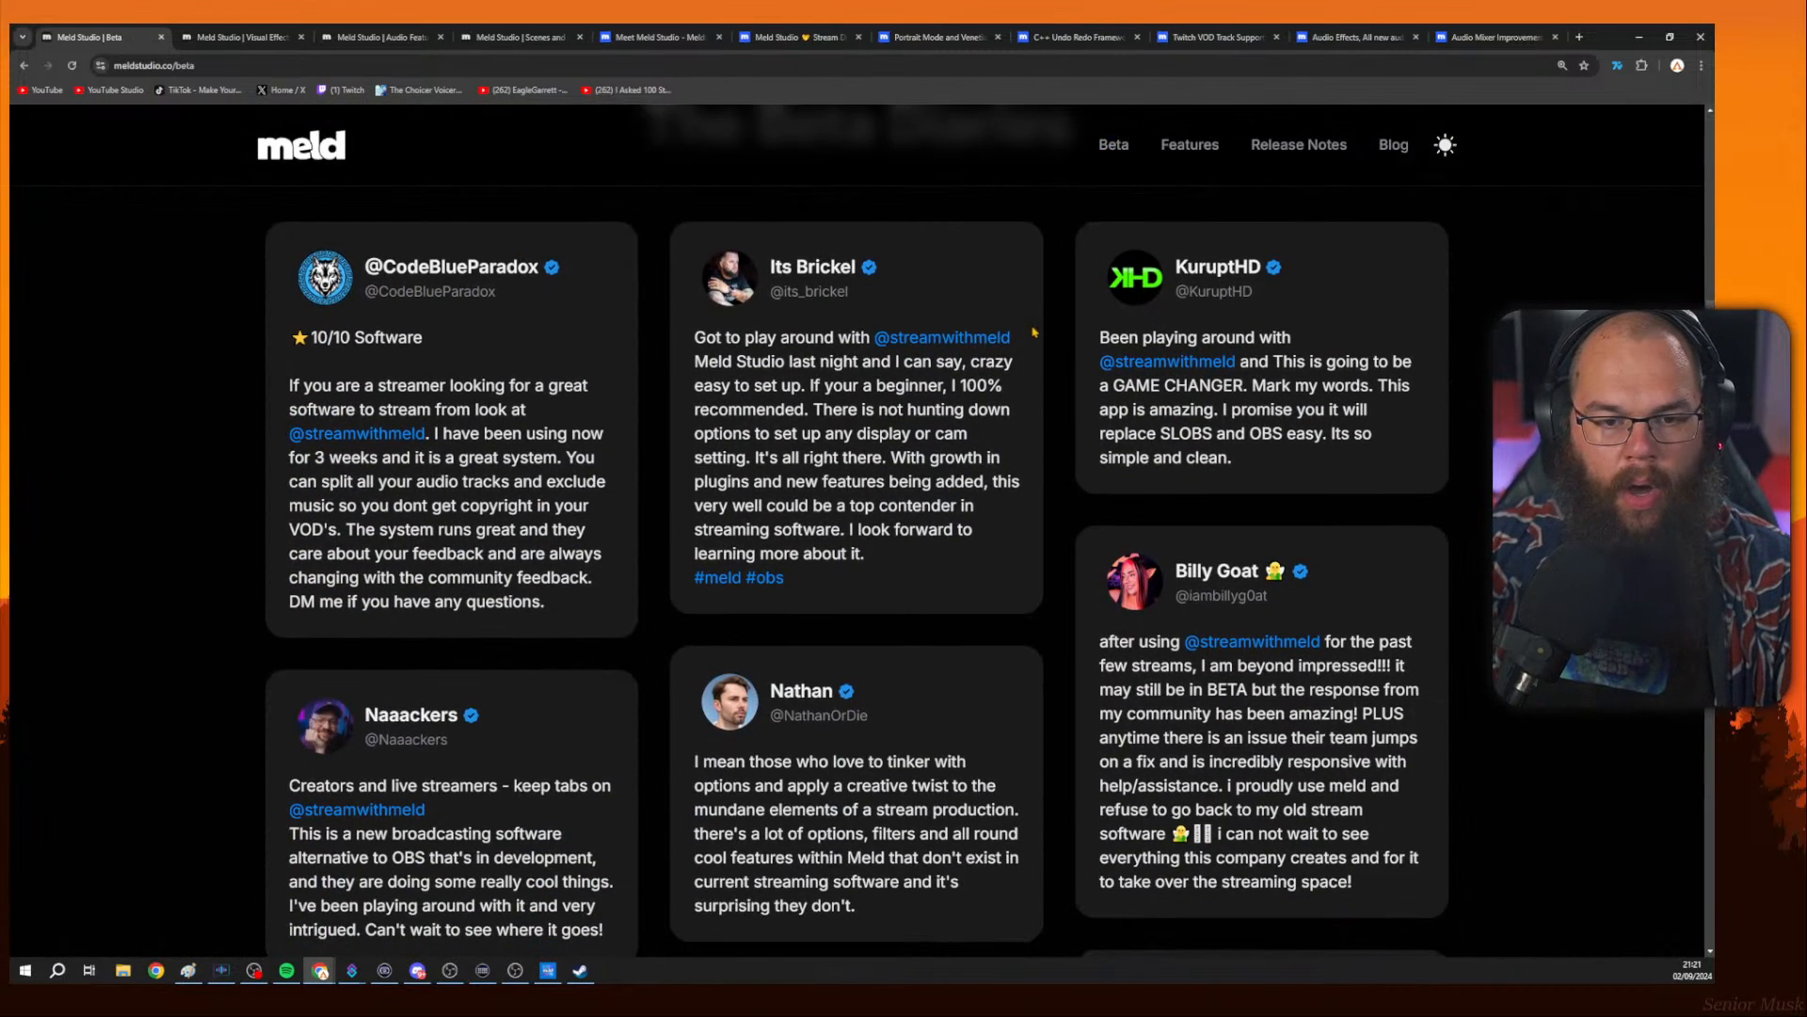
scroll(906, 371, "down", 8)
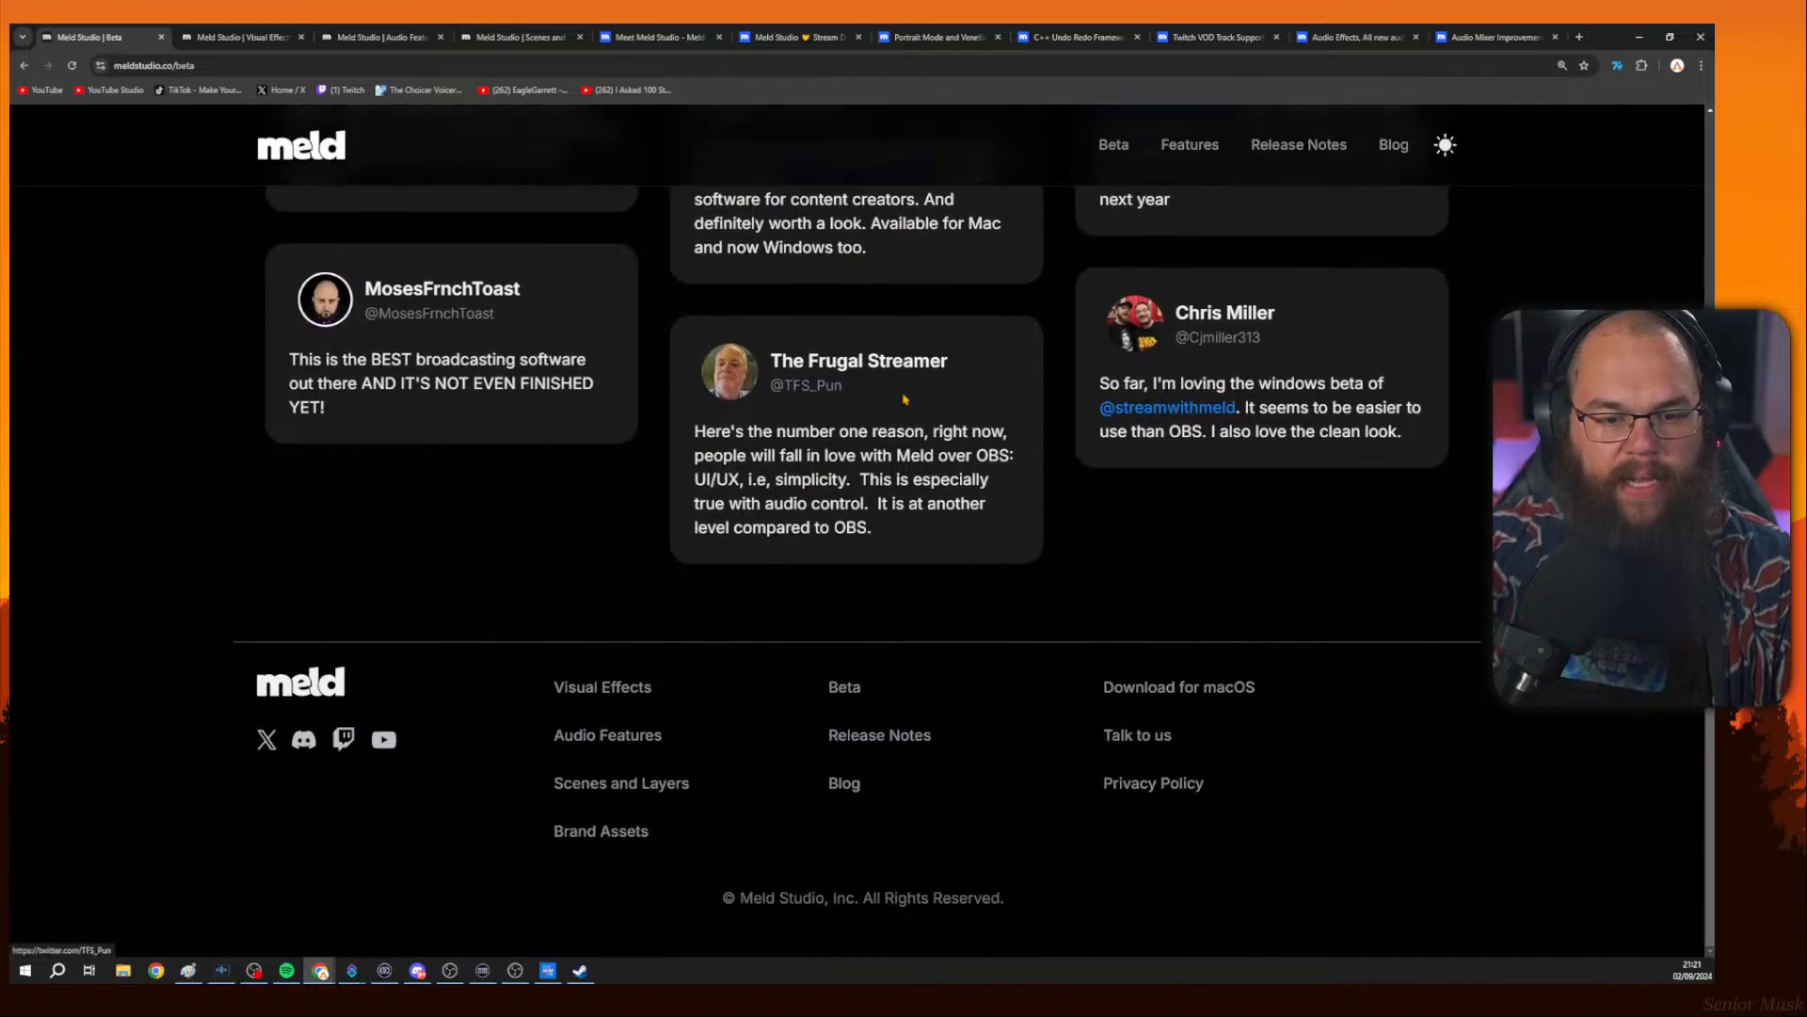
Go back to the Meld home page and scroll through its feature sections.
left_click(23, 65)
scroll(710, 492, "down", 8)
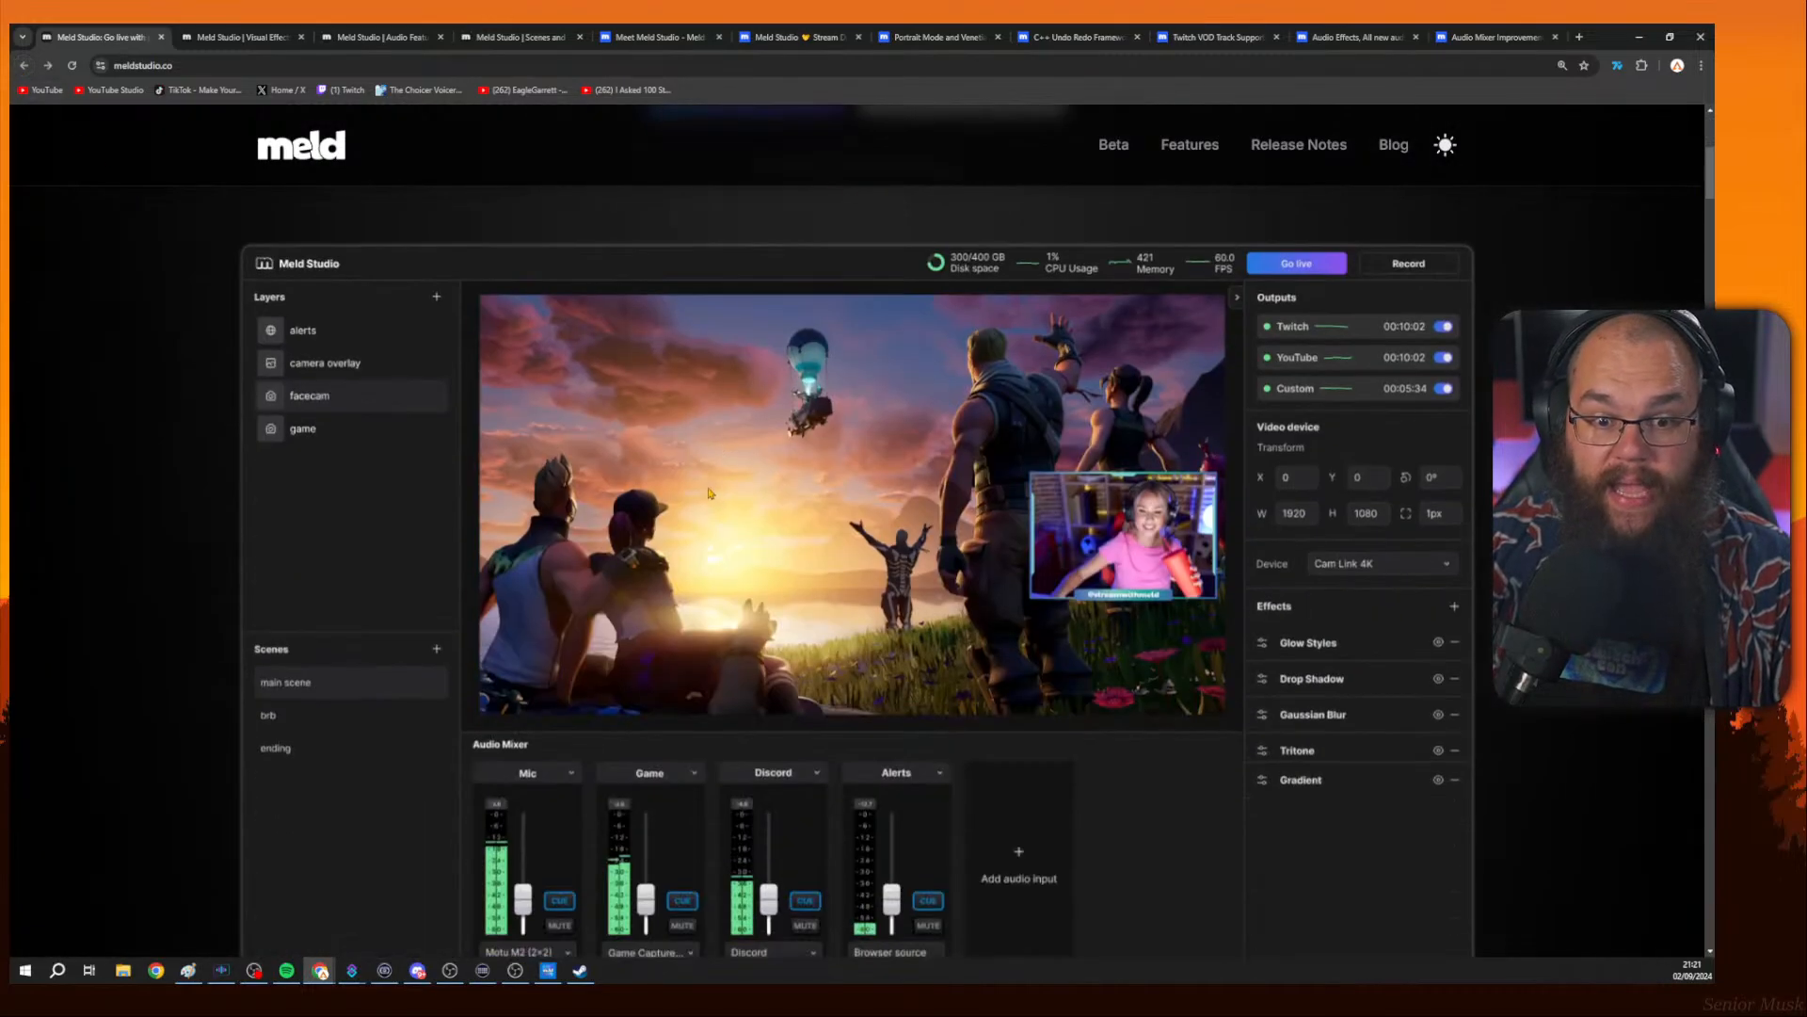
scroll(173, 691, "down", 15)
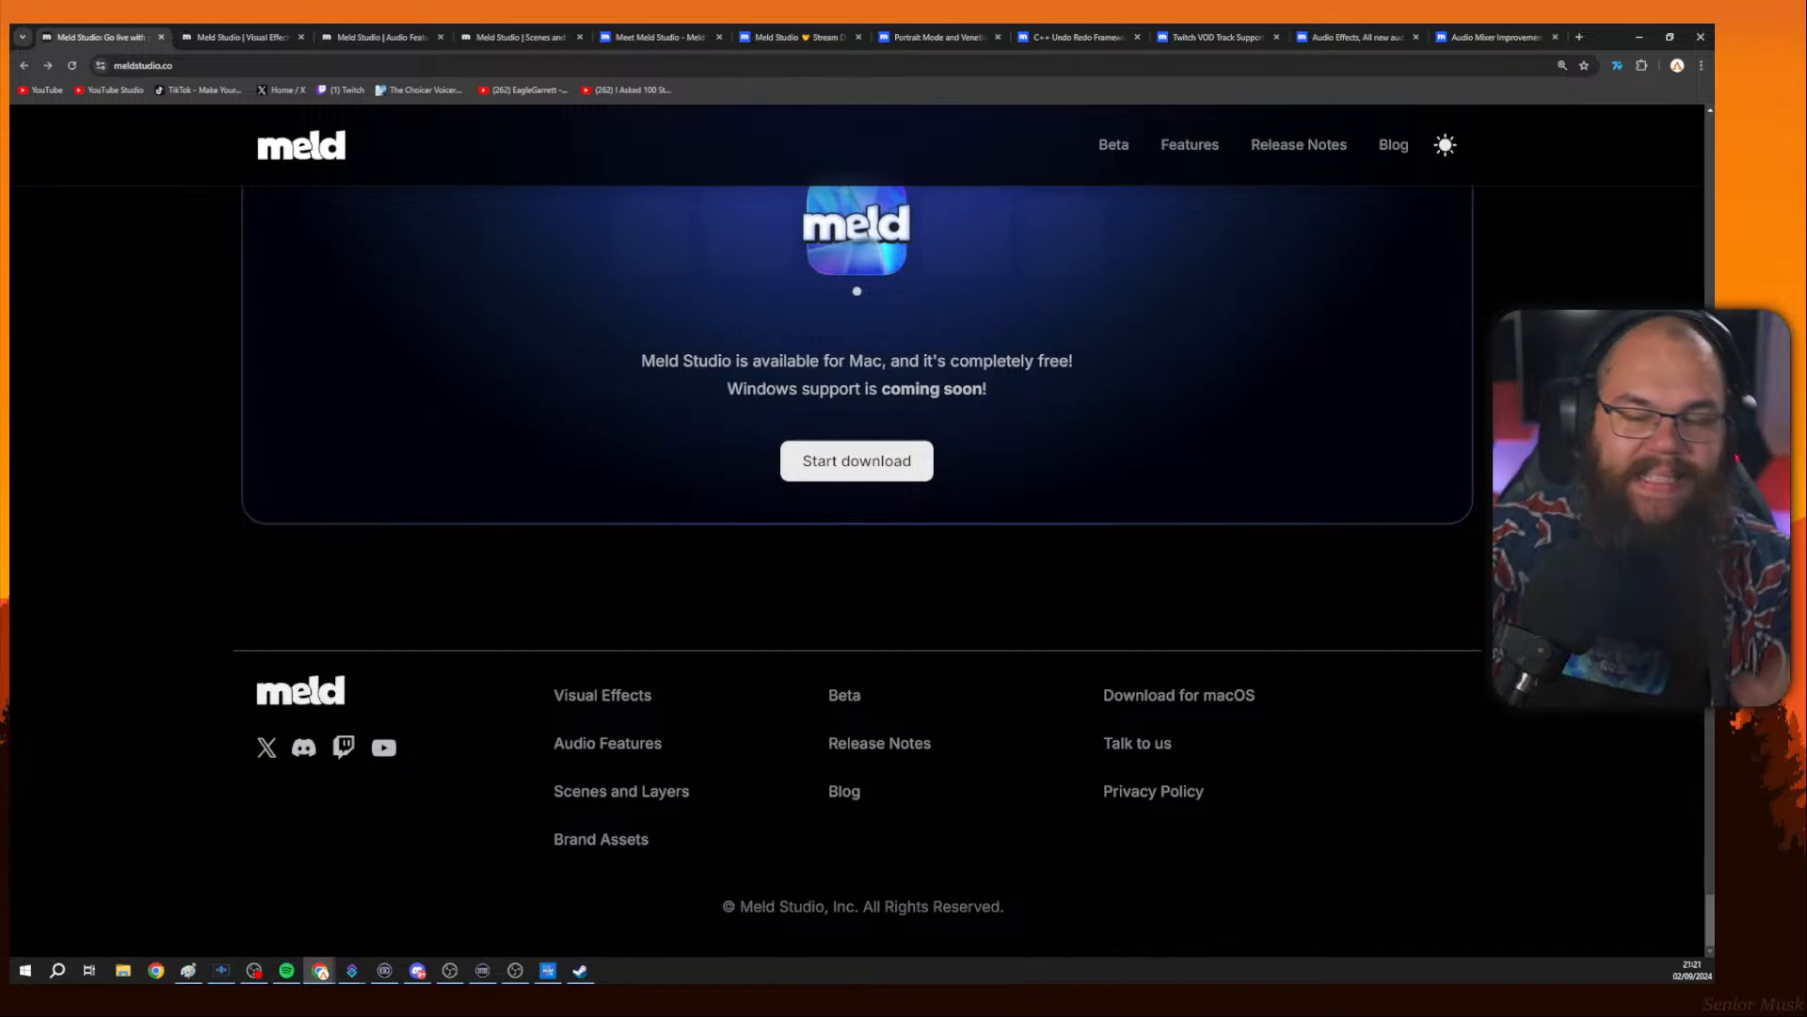
scroll(1572, 142, "up", 20)
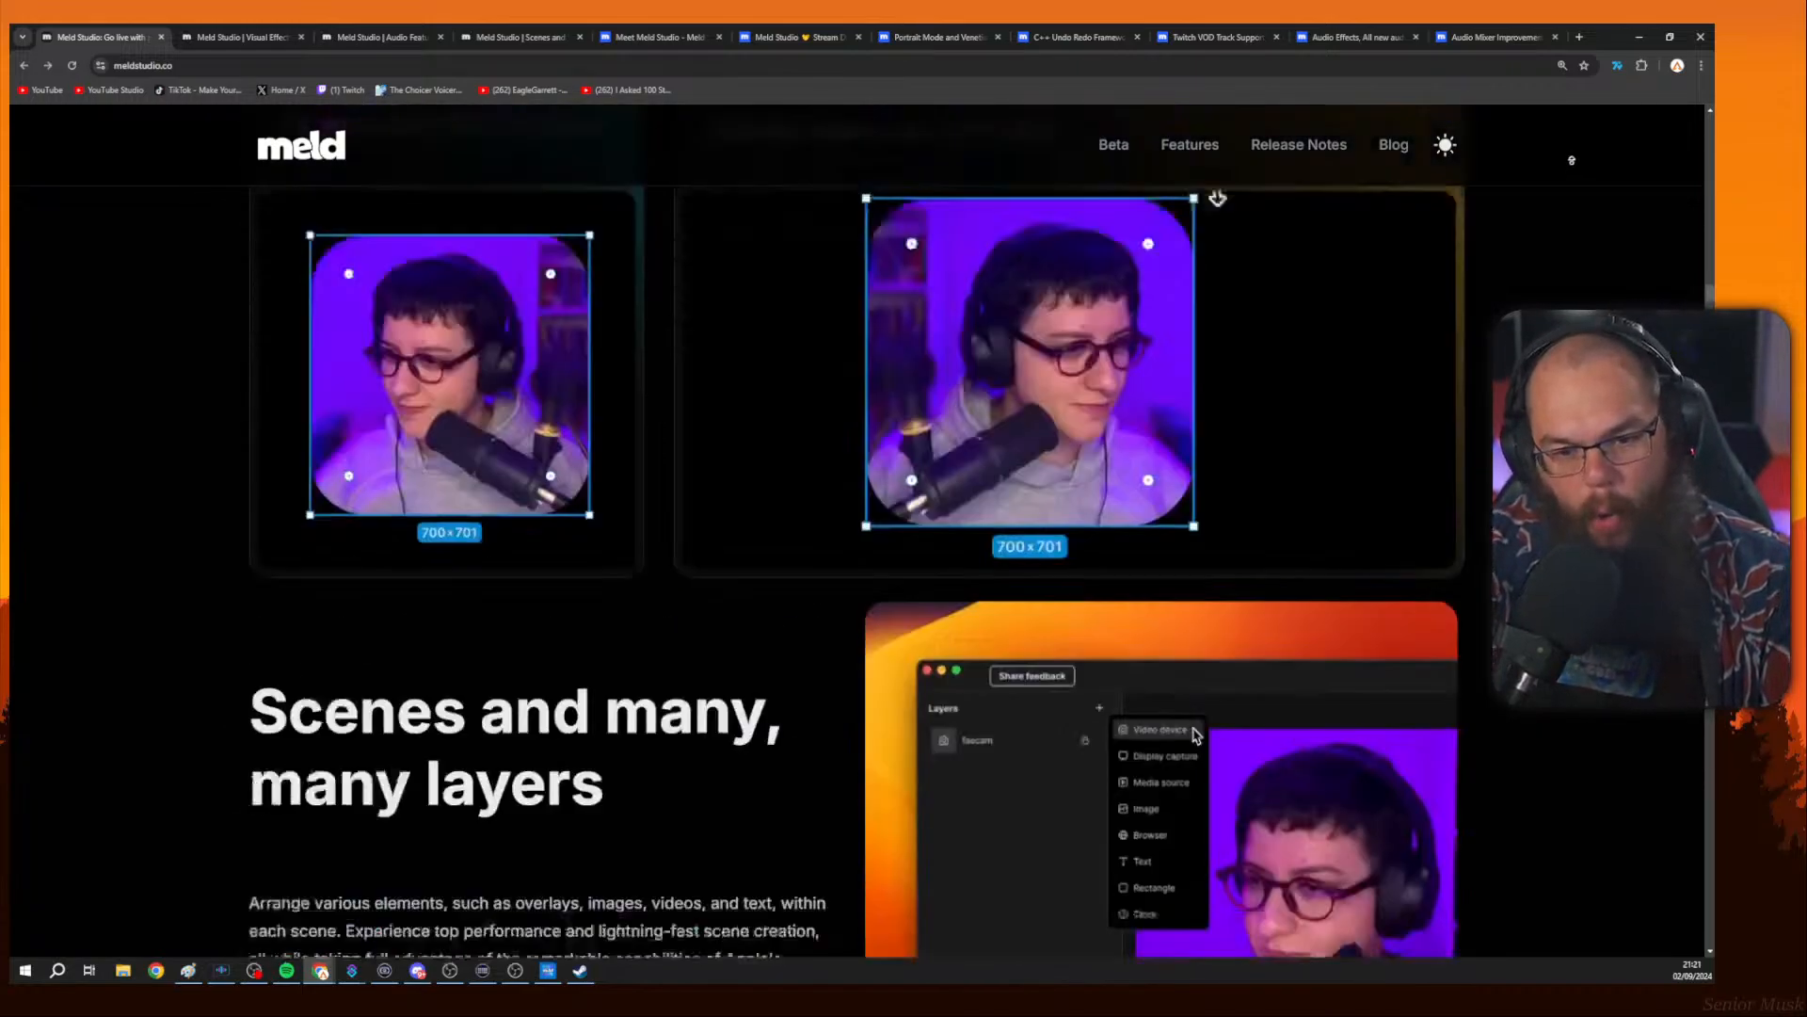
Return to the top of the Meld home page and open the Release Notes page.
scroll(1571, 253, "down", 6)
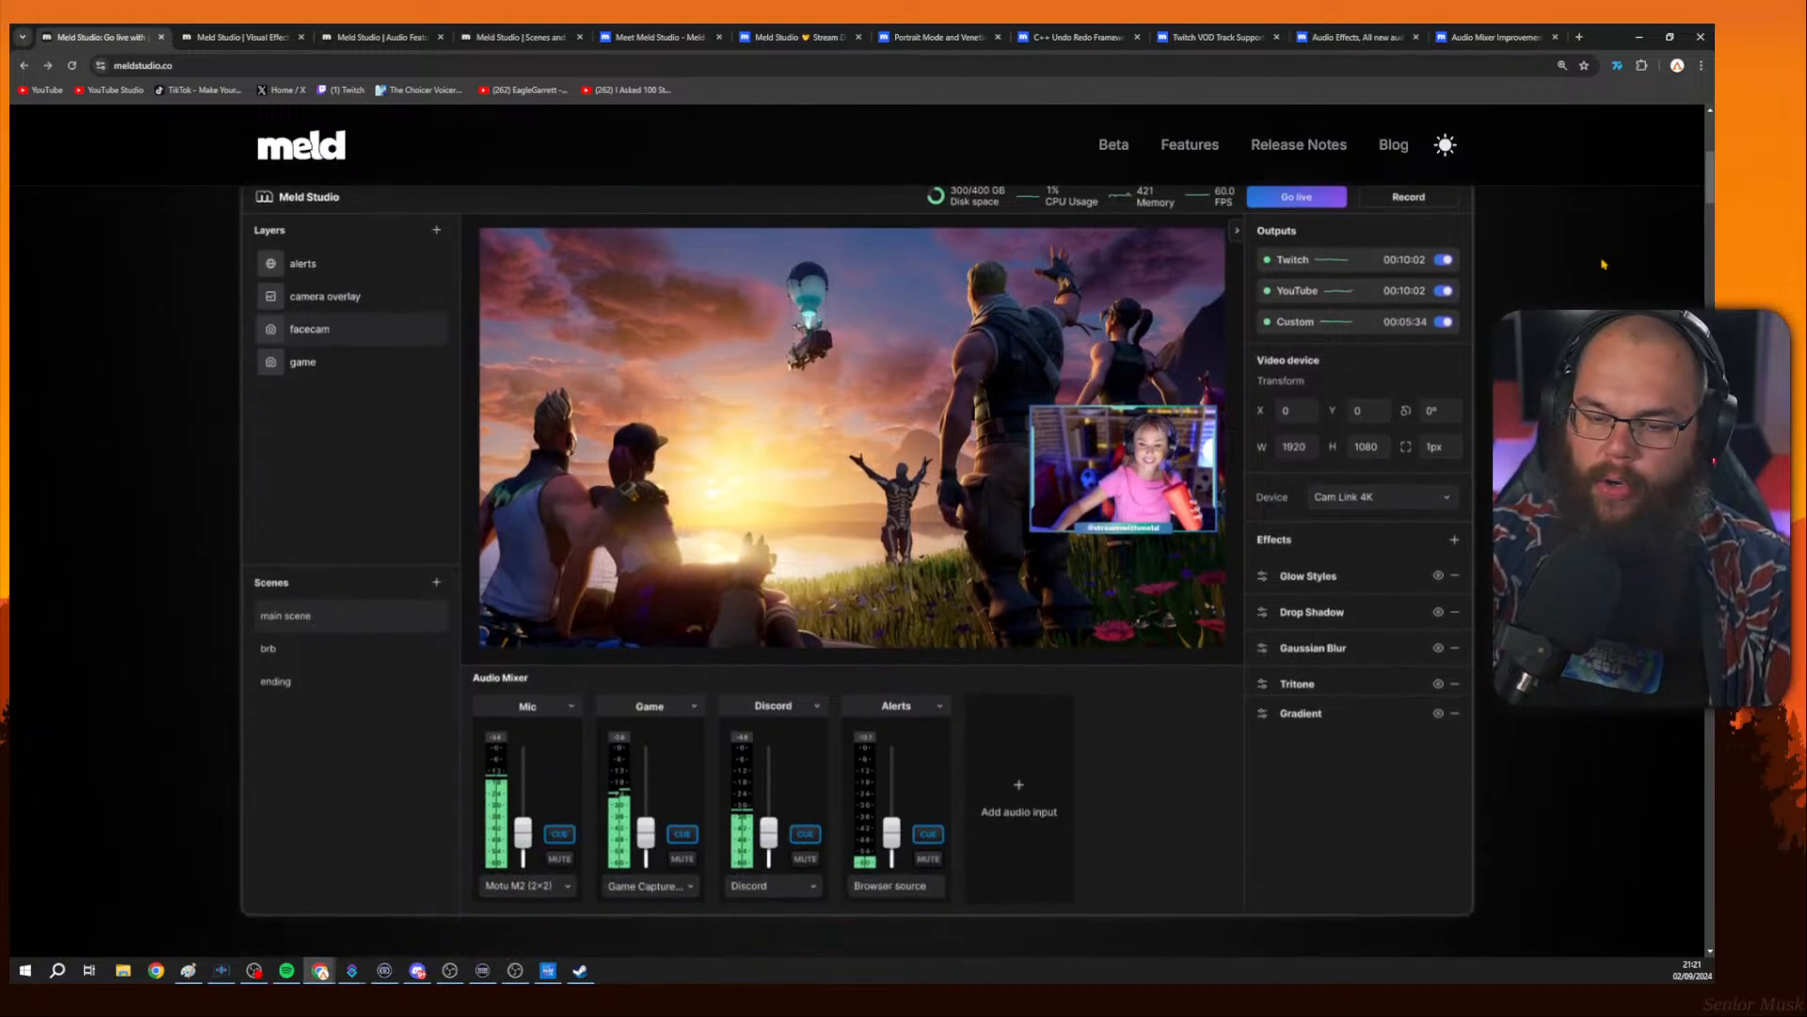
scroll(1604, 264, "up", 6)
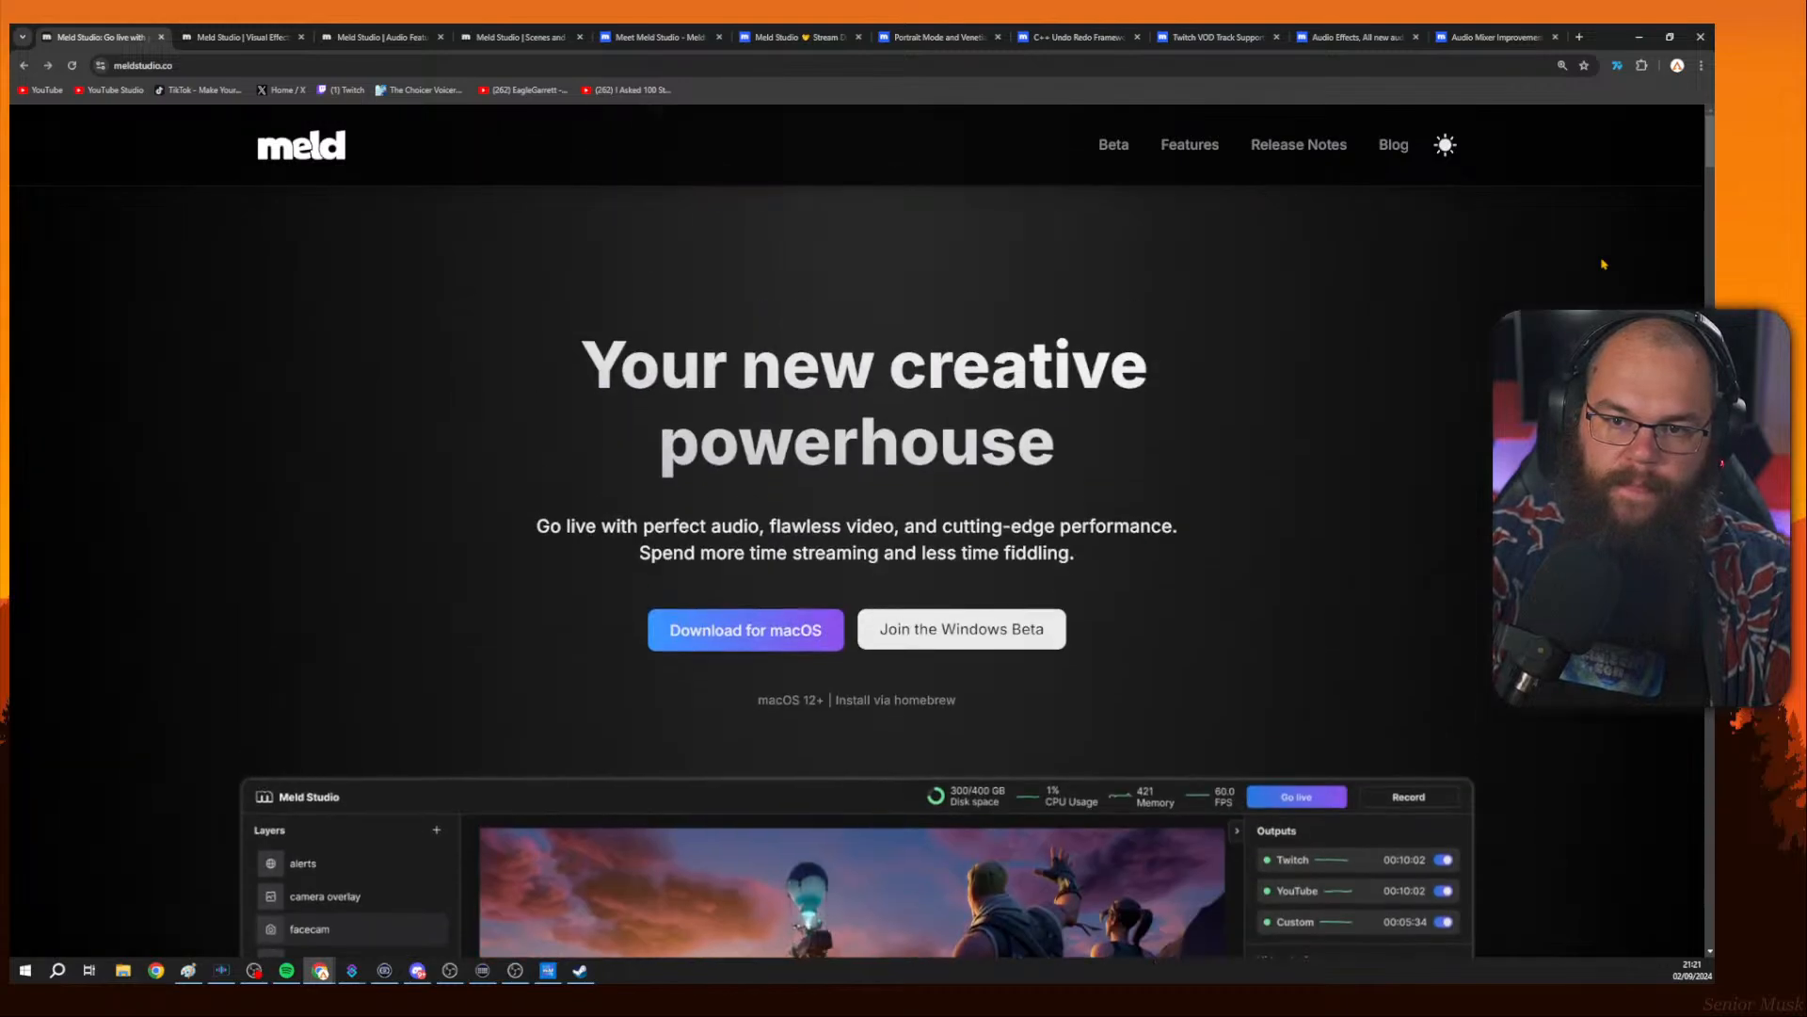
mouse_move(1201, 159)
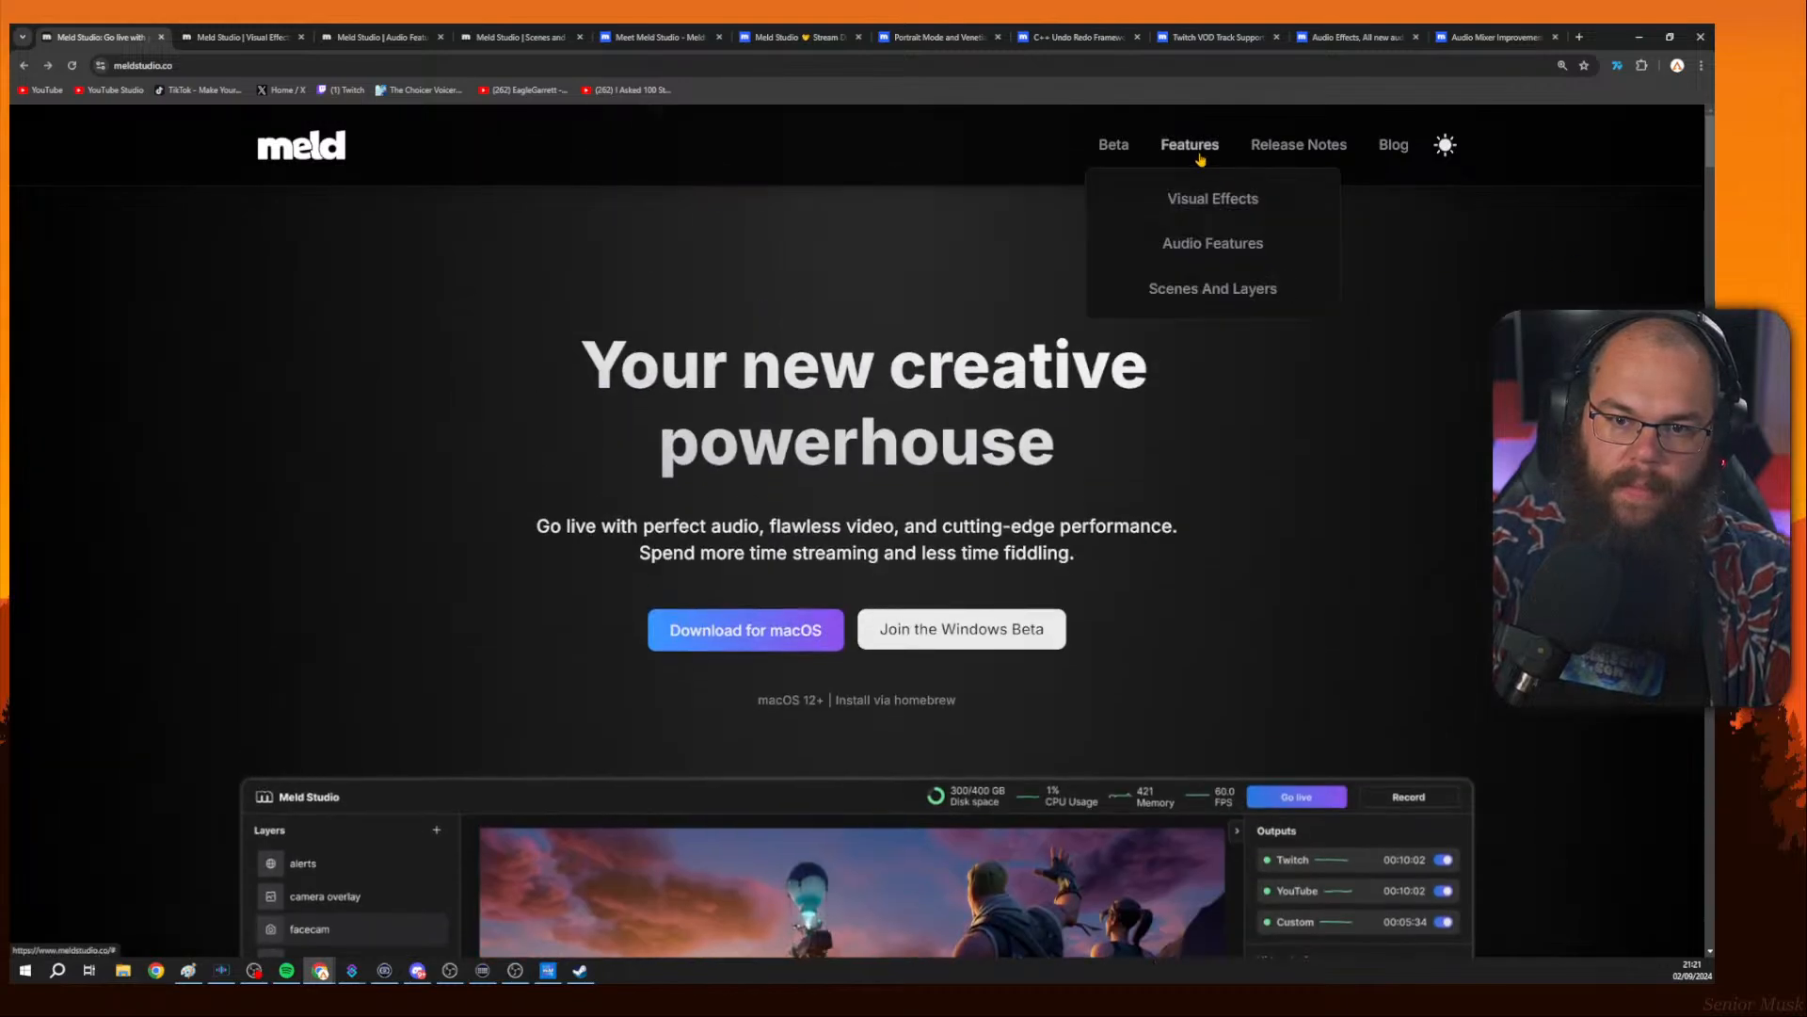
left_click(1290, 147)
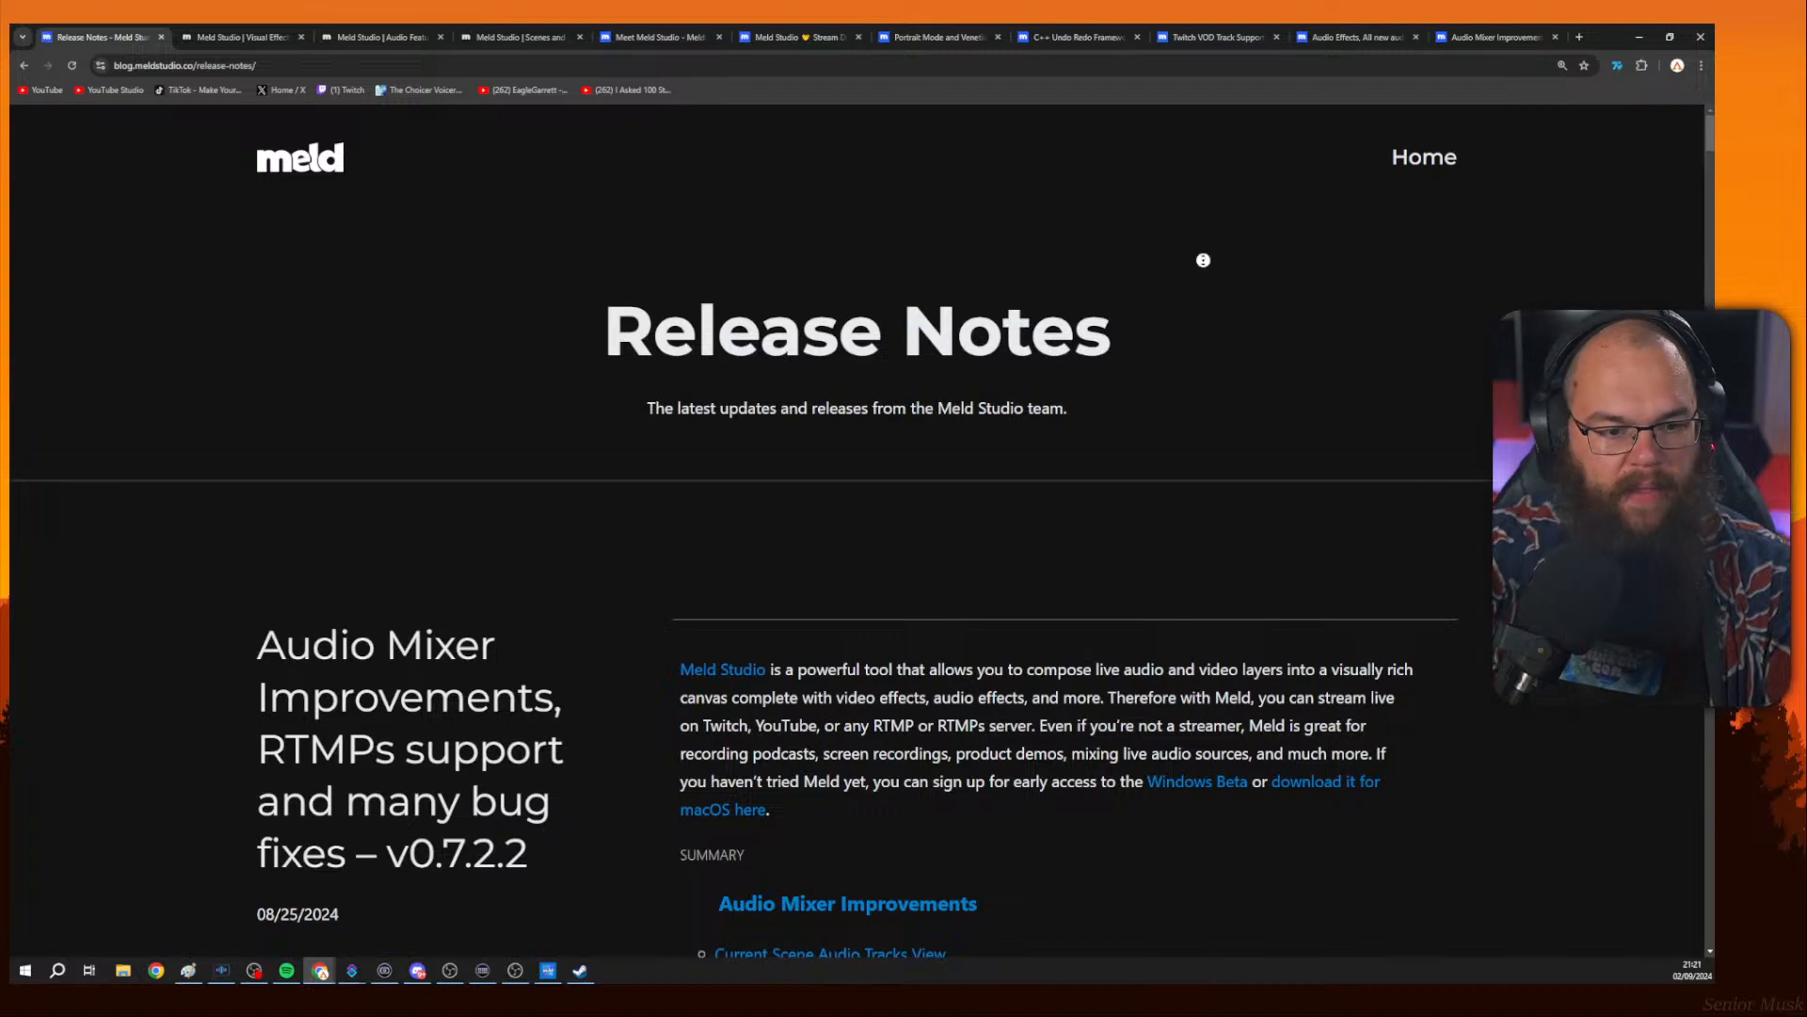
Switch to the 'Meet Meld Studio' blog post tab and scroll through the article.
scroll(1203, 260, "down", 9)
left_click(659, 38)
scroll(1341, 346, "down", 4)
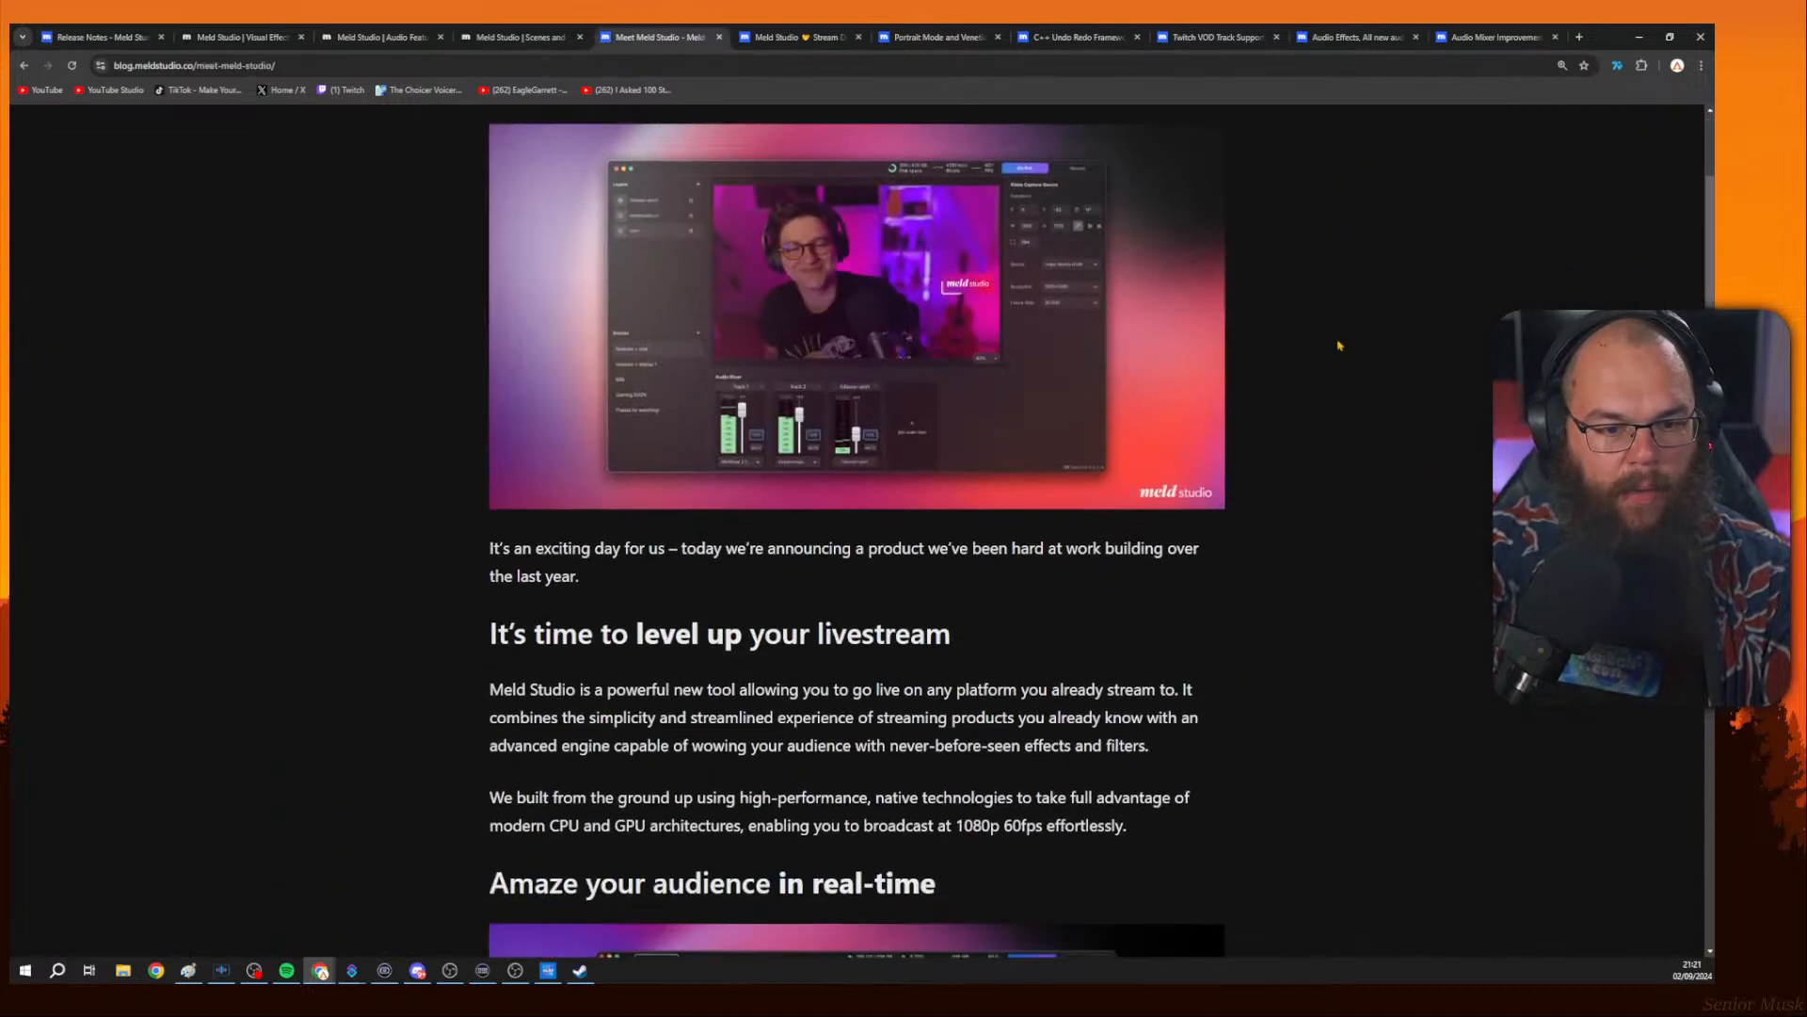
scroll(1341, 346, "down", 5)
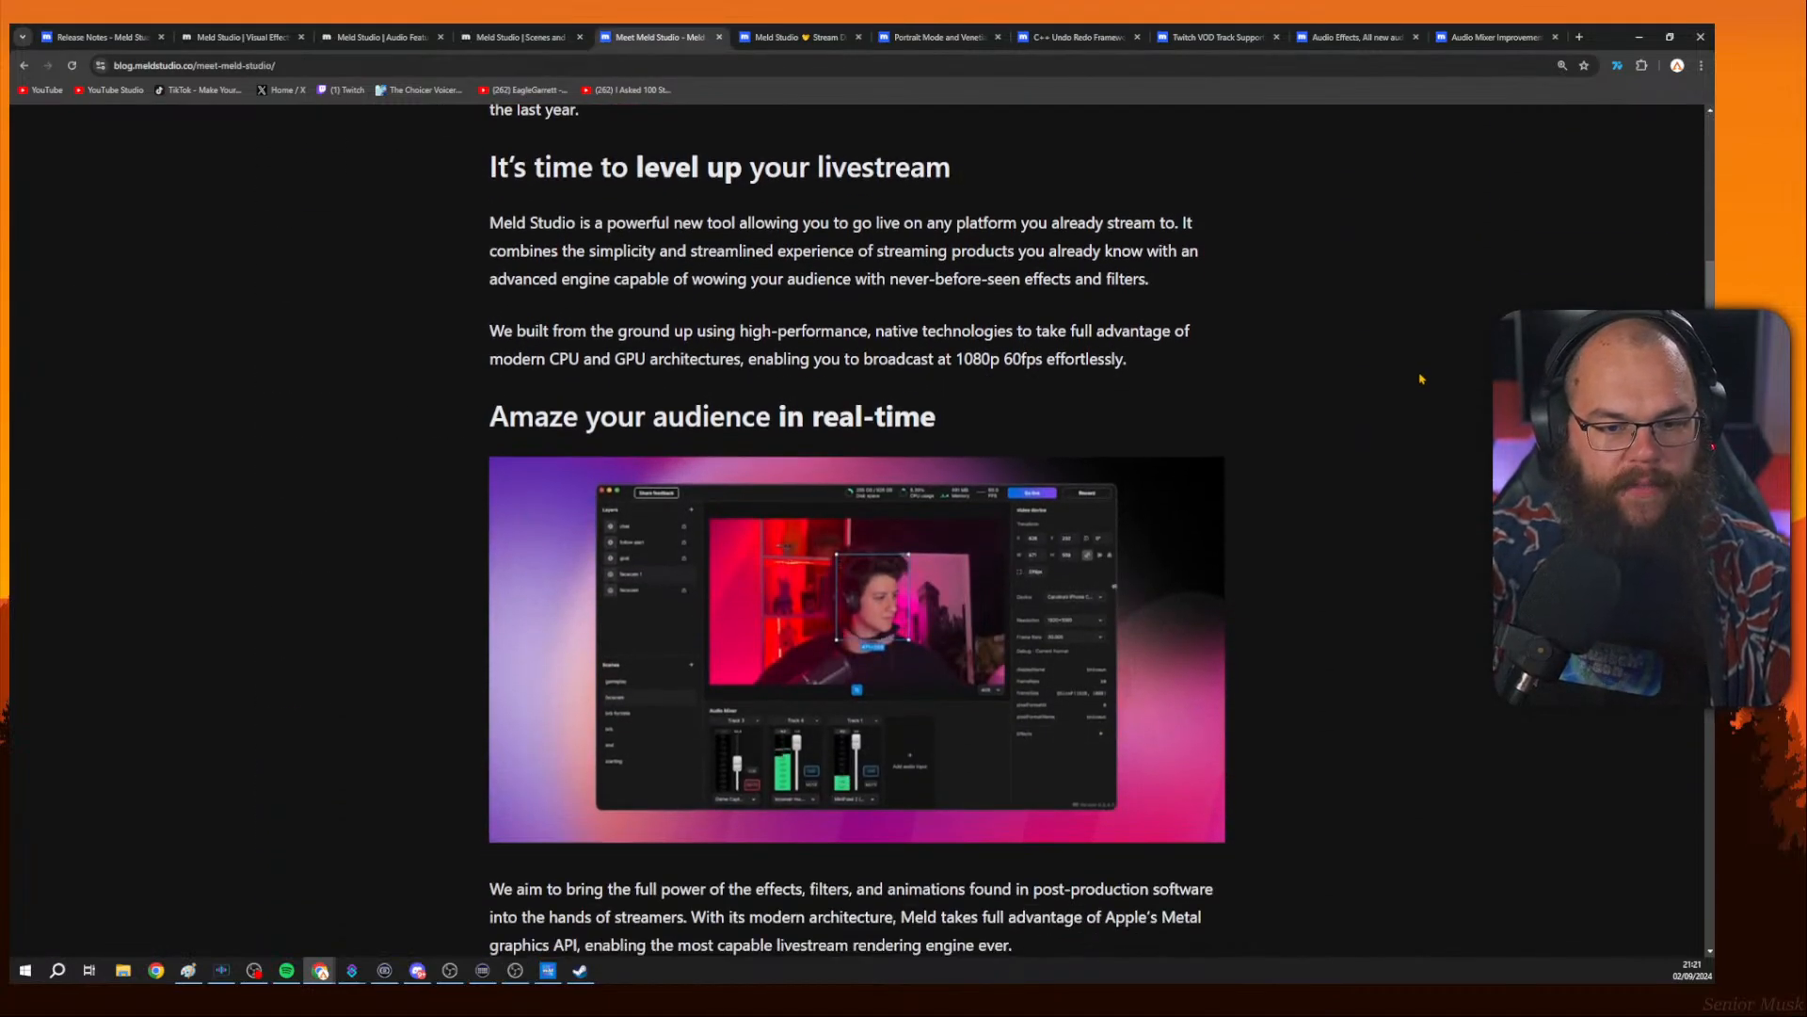
scroll(1420, 378, "down", 1)
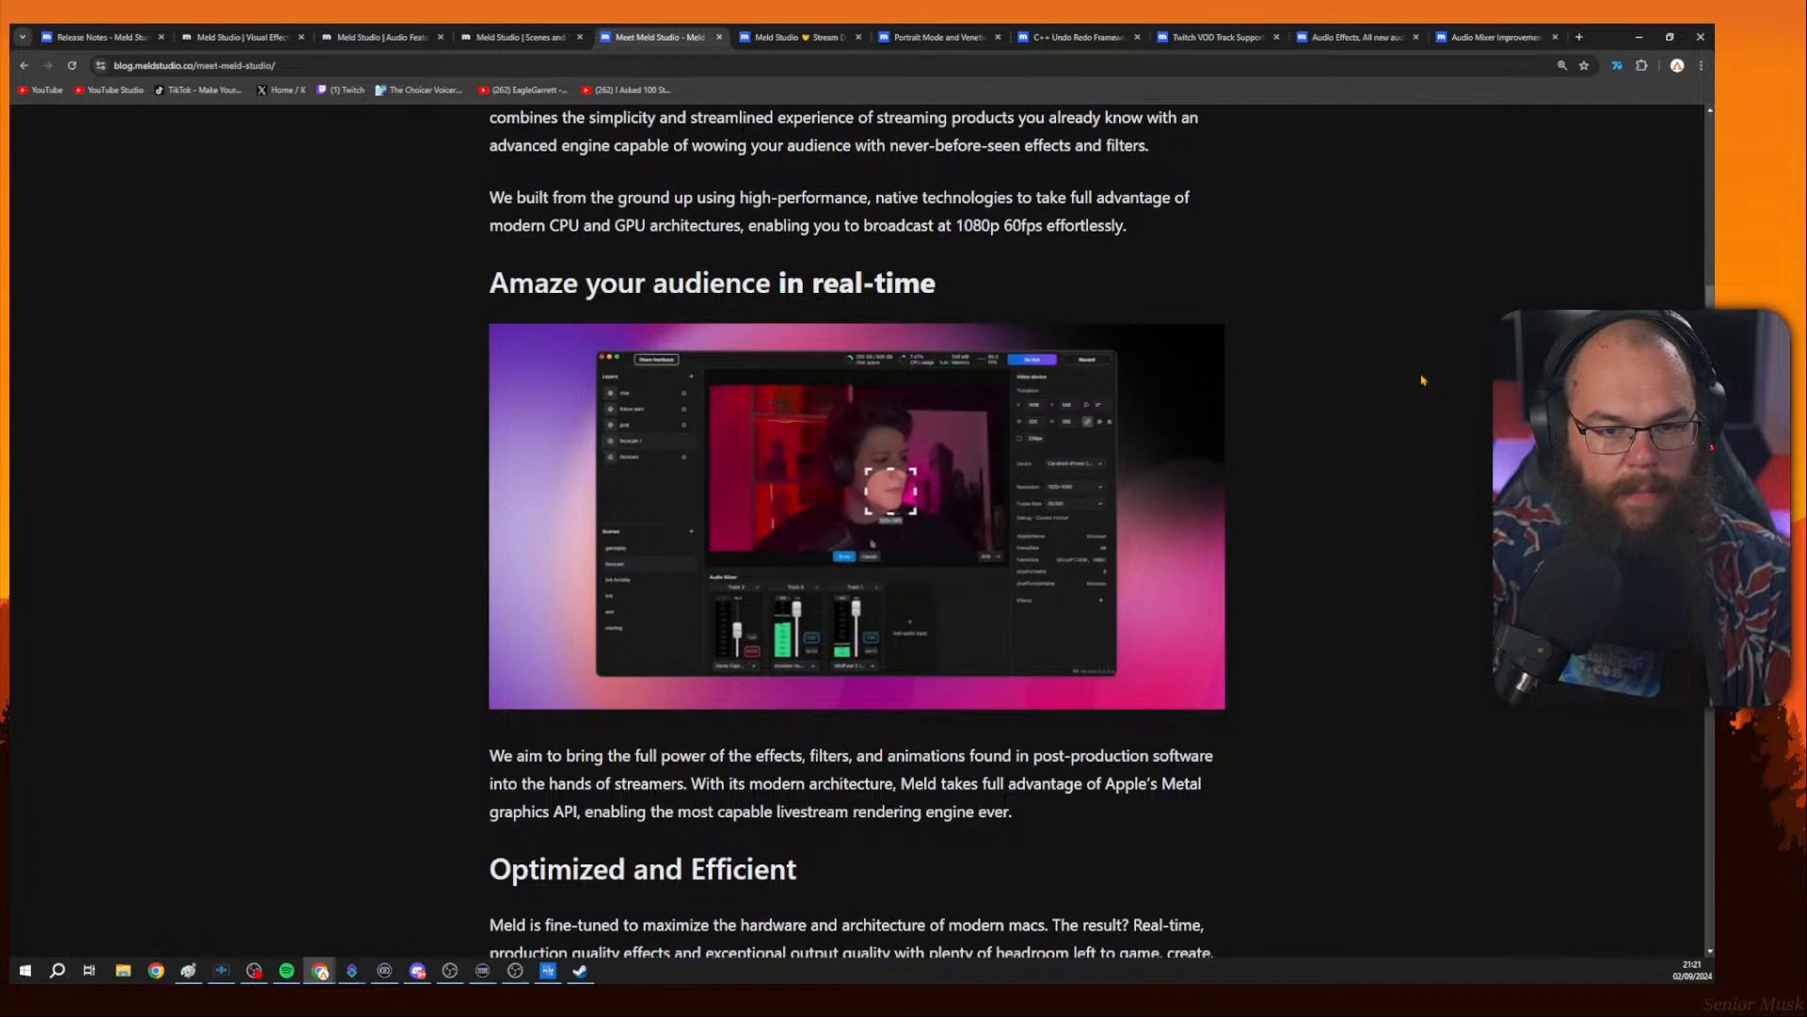
scroll(1427, 382, "down", 7)
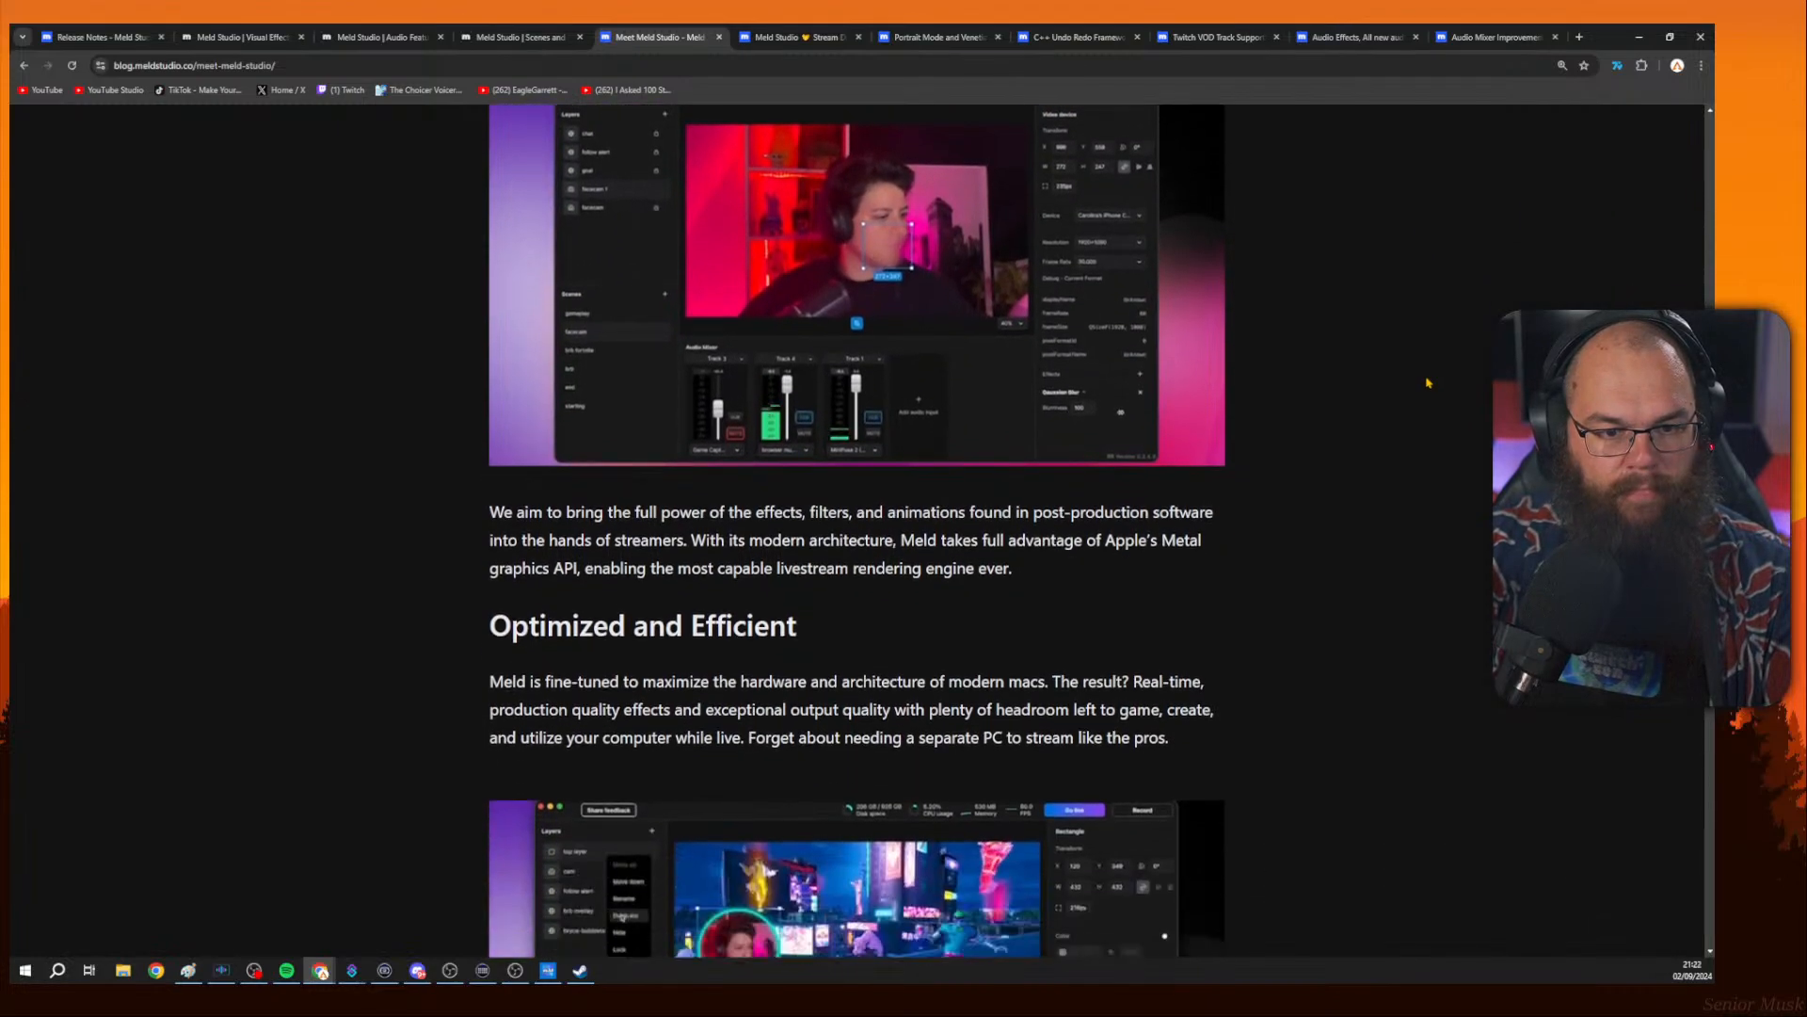
scroll(1427, 382, "down", 8)
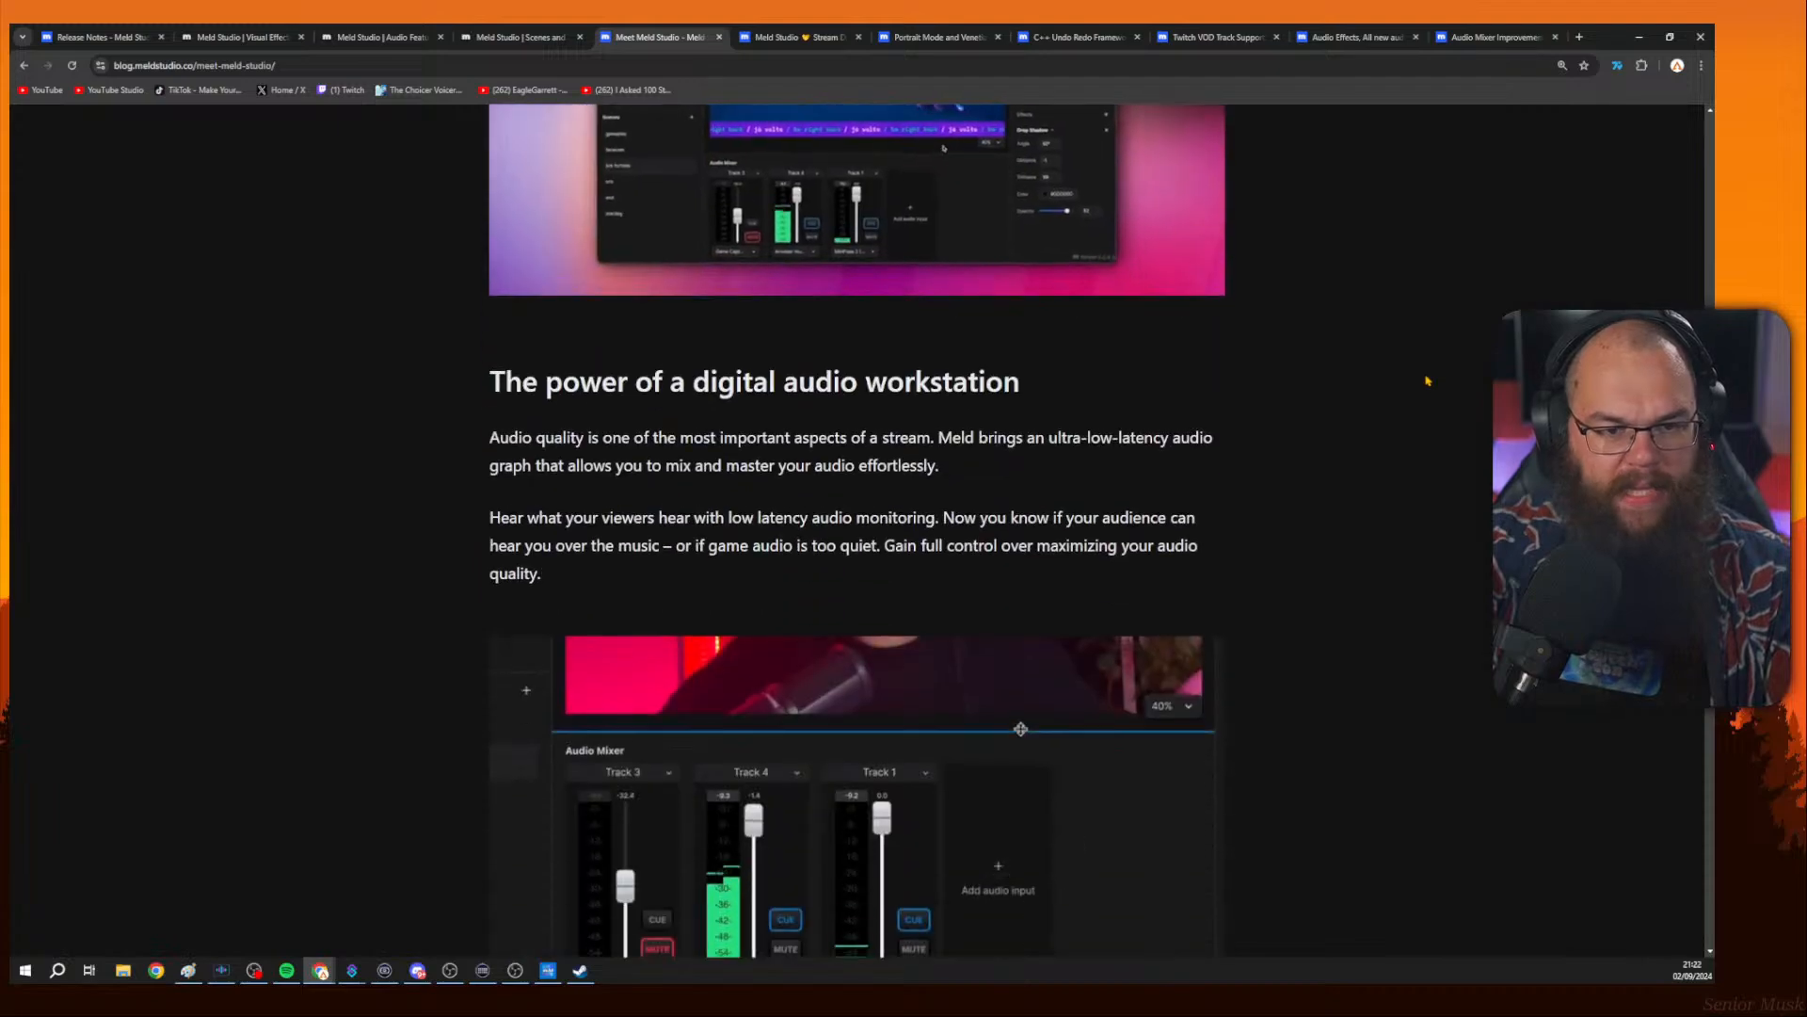
scroll(1427, 381, "down", 3)
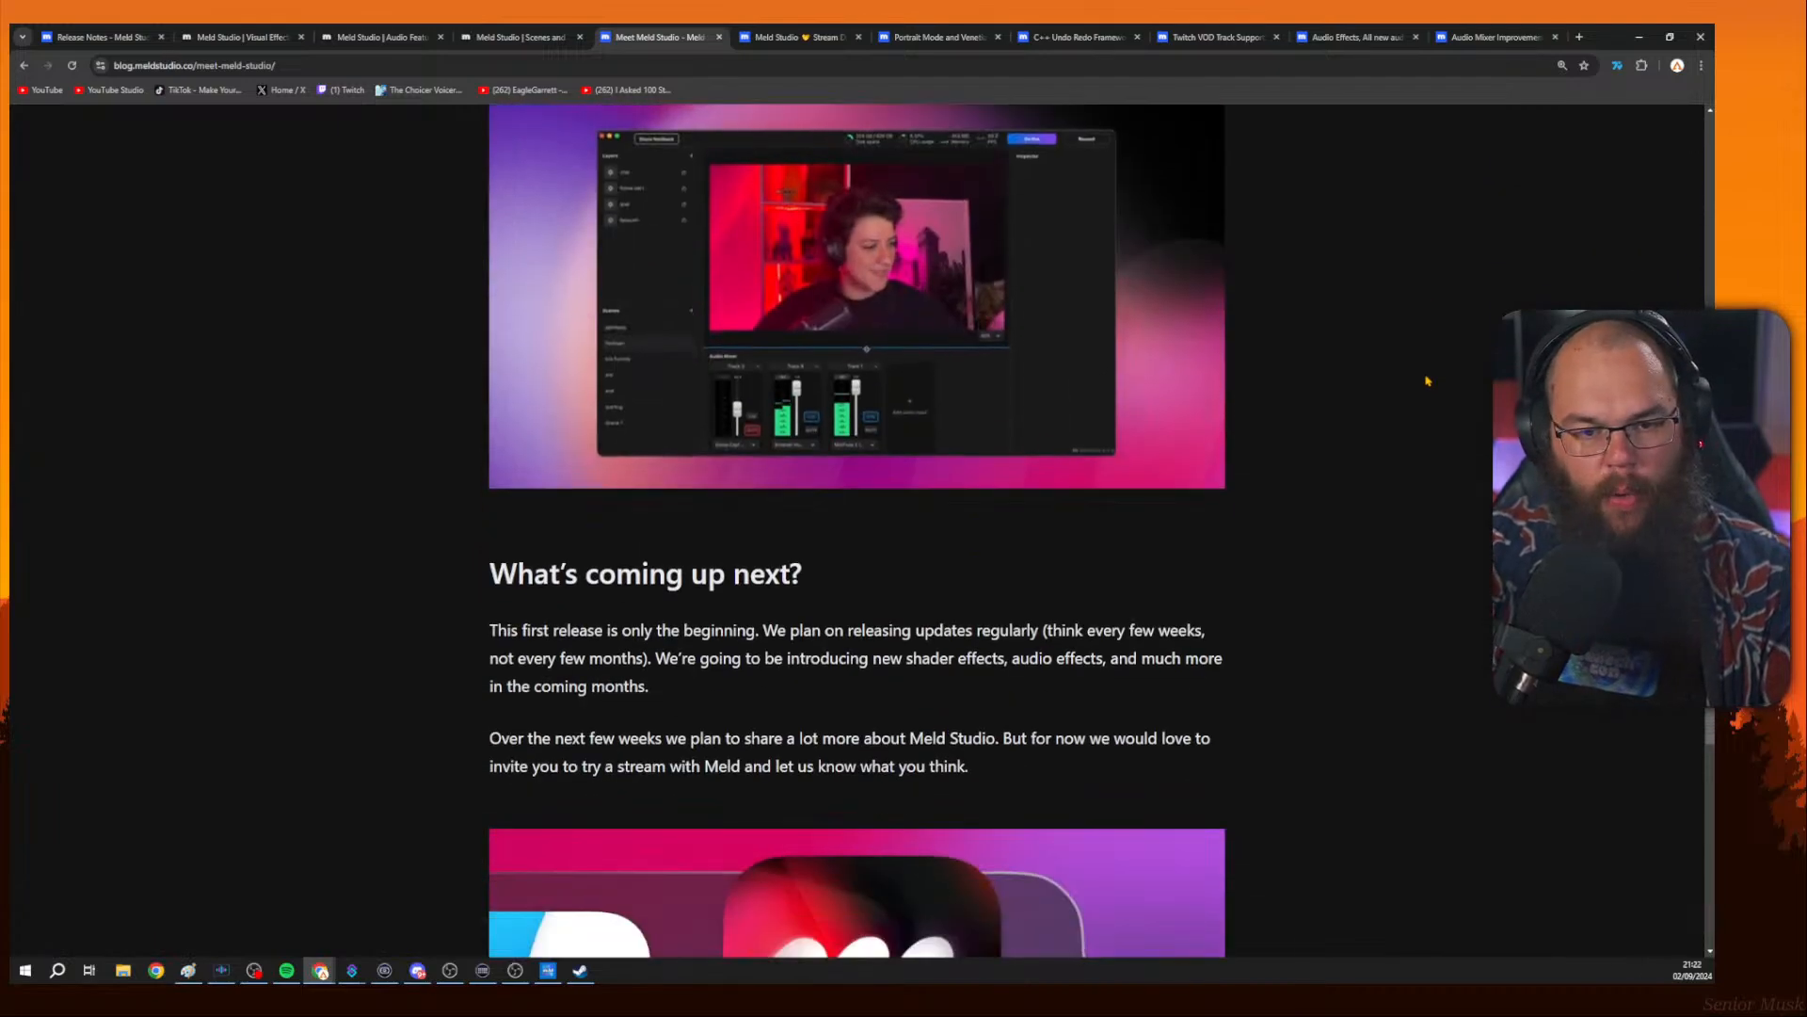
scroll(1427, 381, "down", 3)
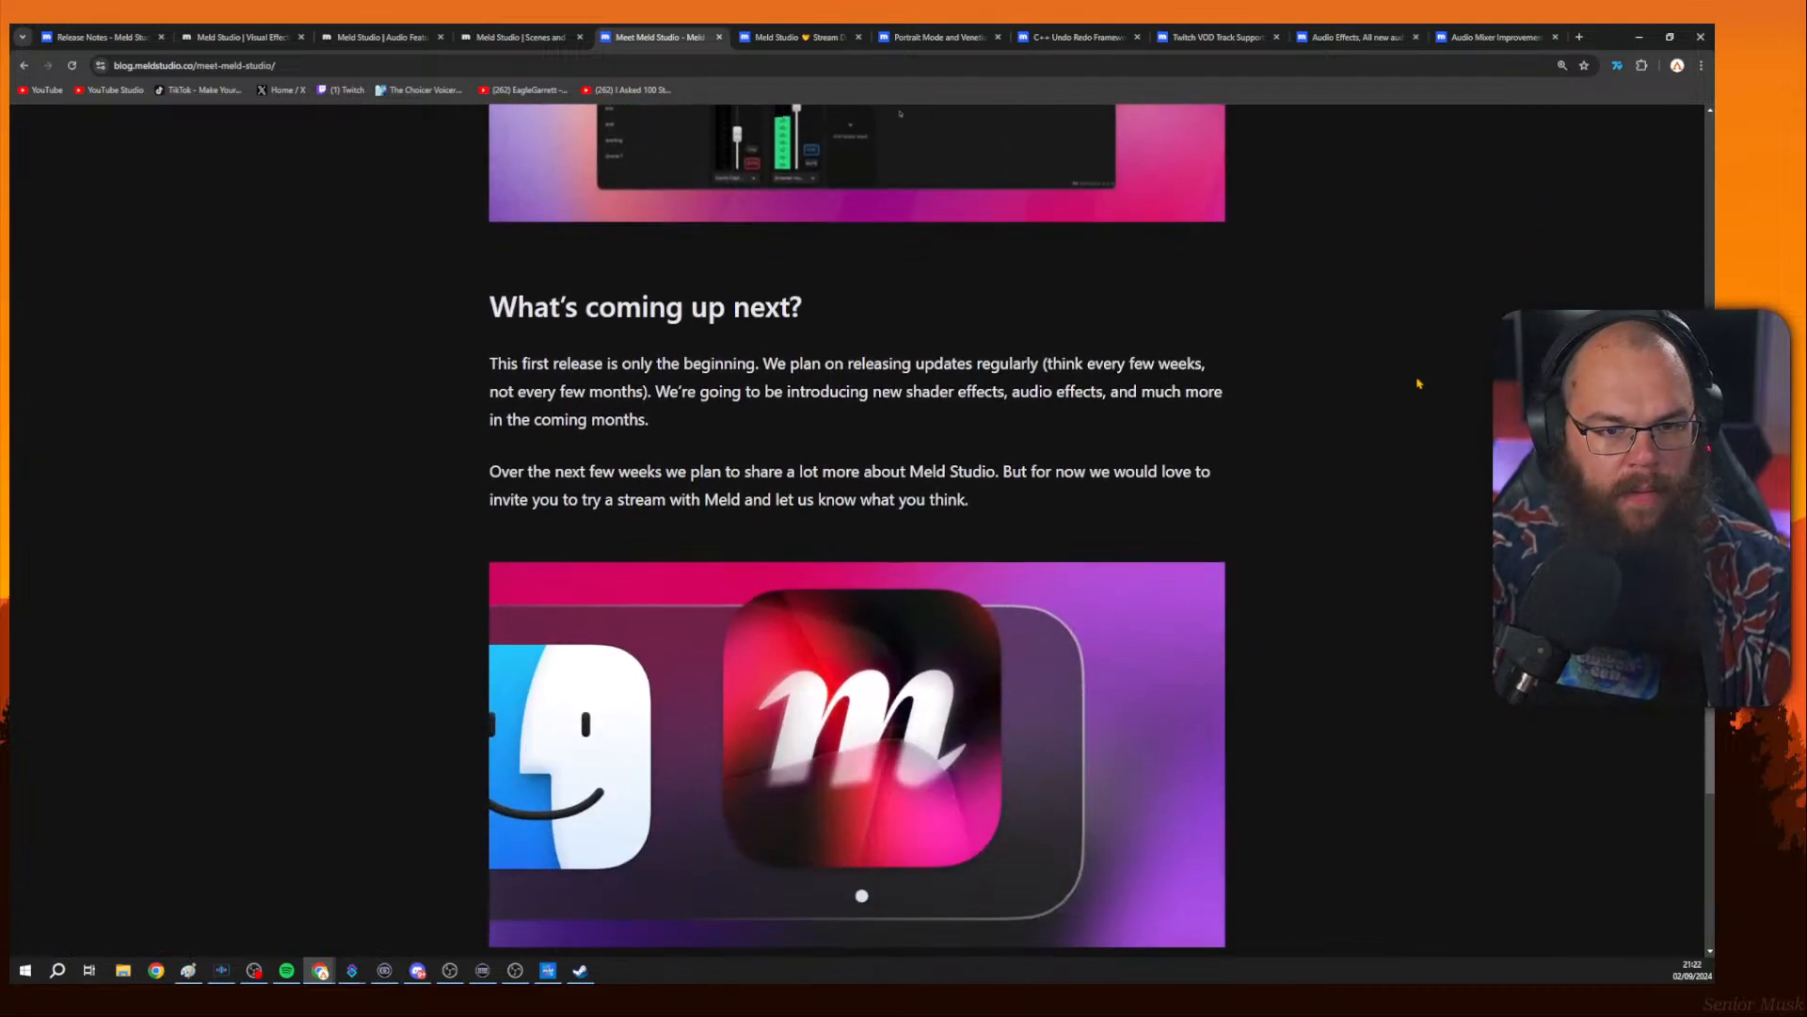
Highlight the 'What's coming up next?' paragraph and read through to the end of the post.
left_click_drag(505, 363, 771, 358)
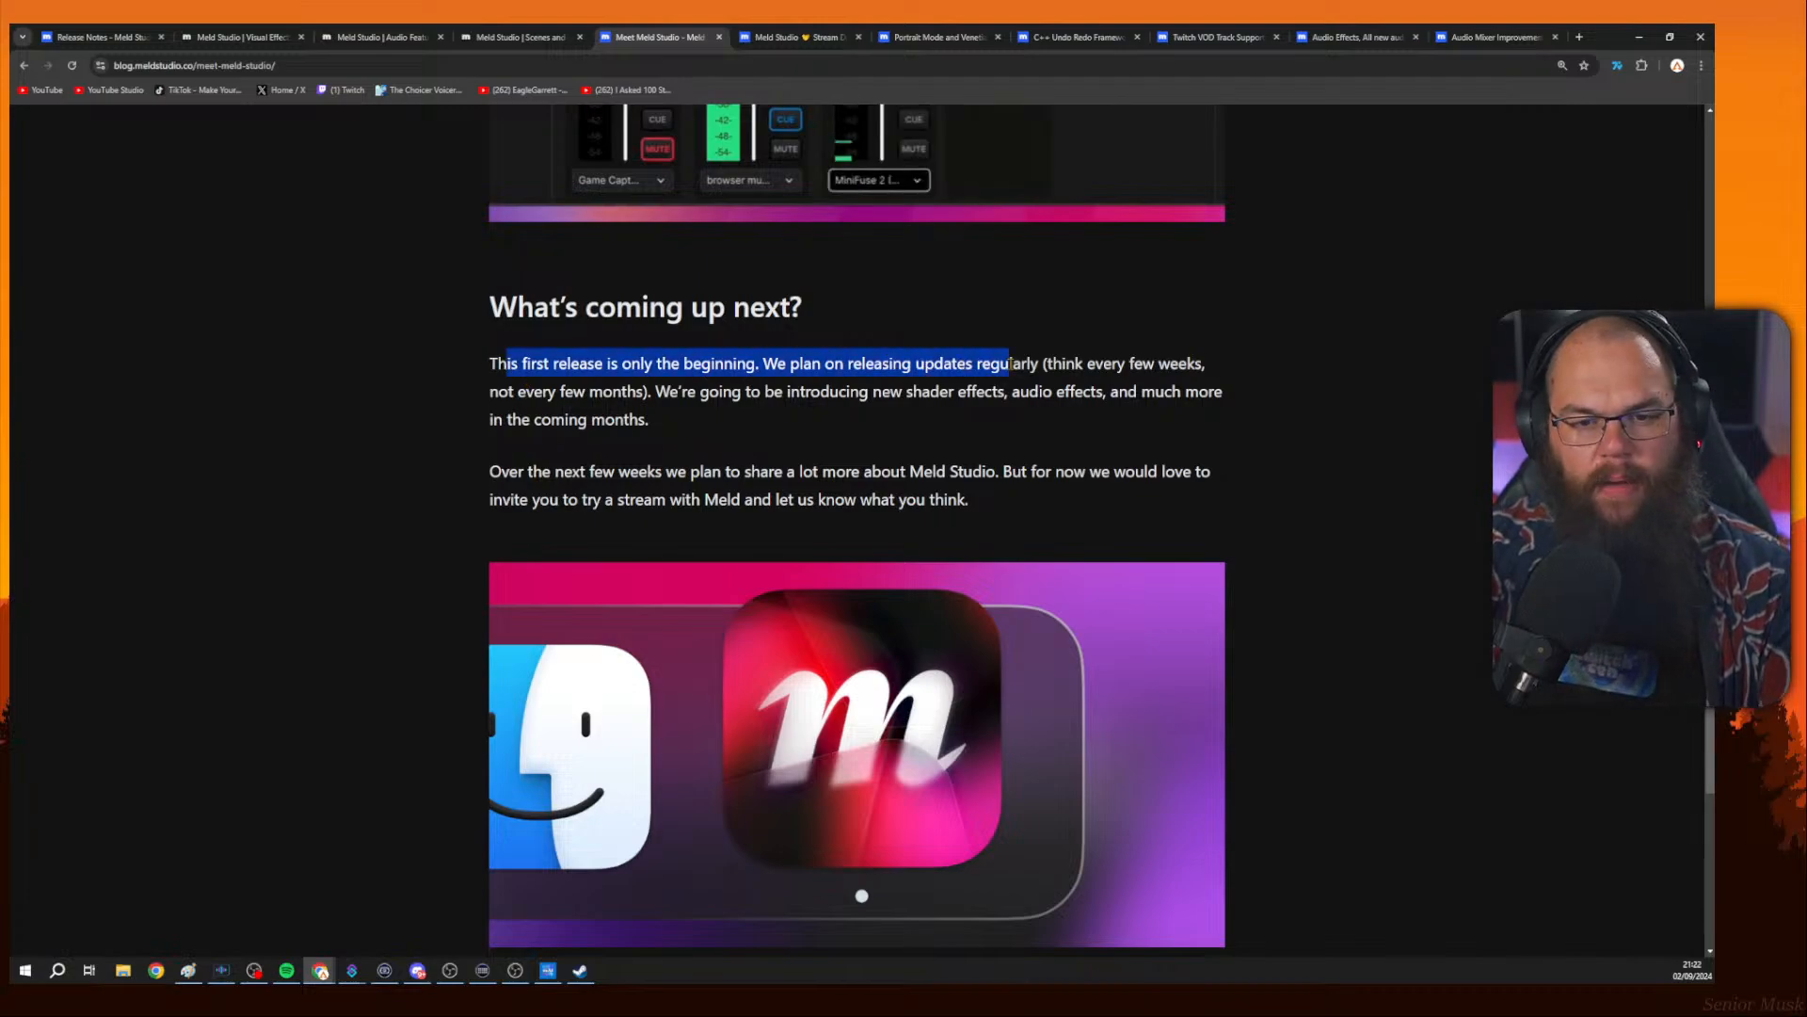
left_click_drag(1010, 362, 998, 362)
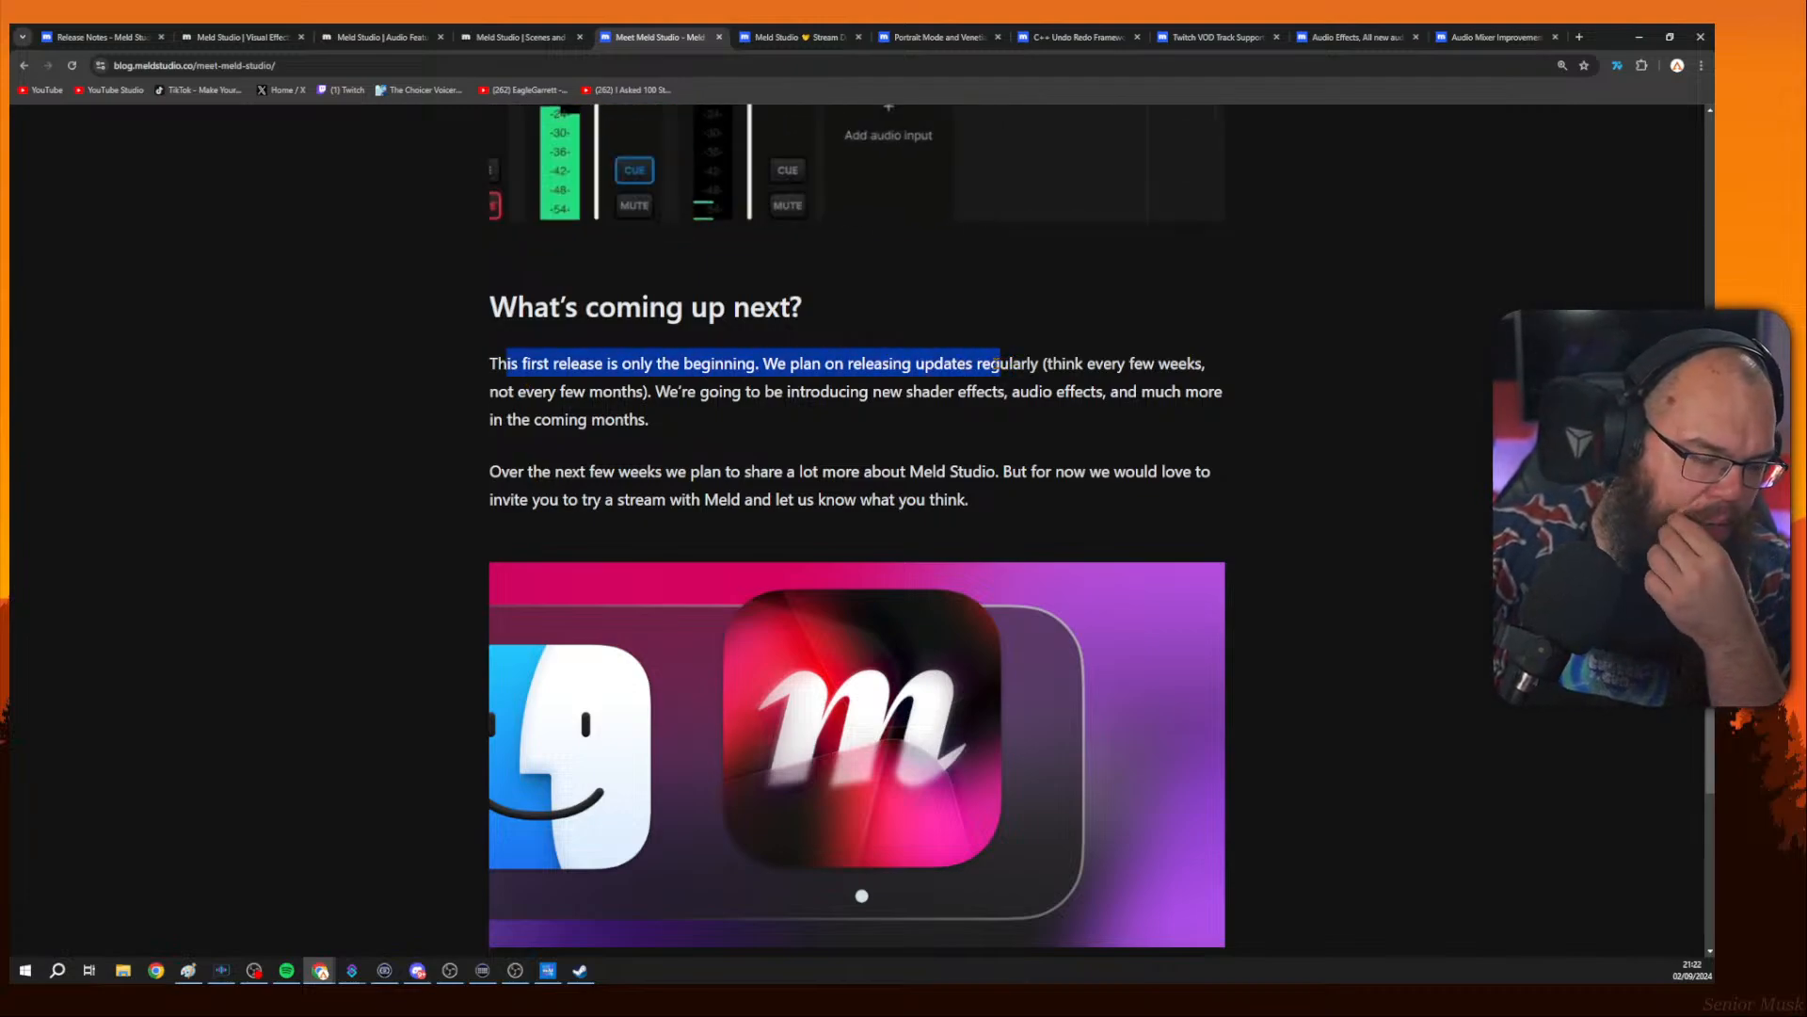
left_click(579, 385)
left_click(774, 413)
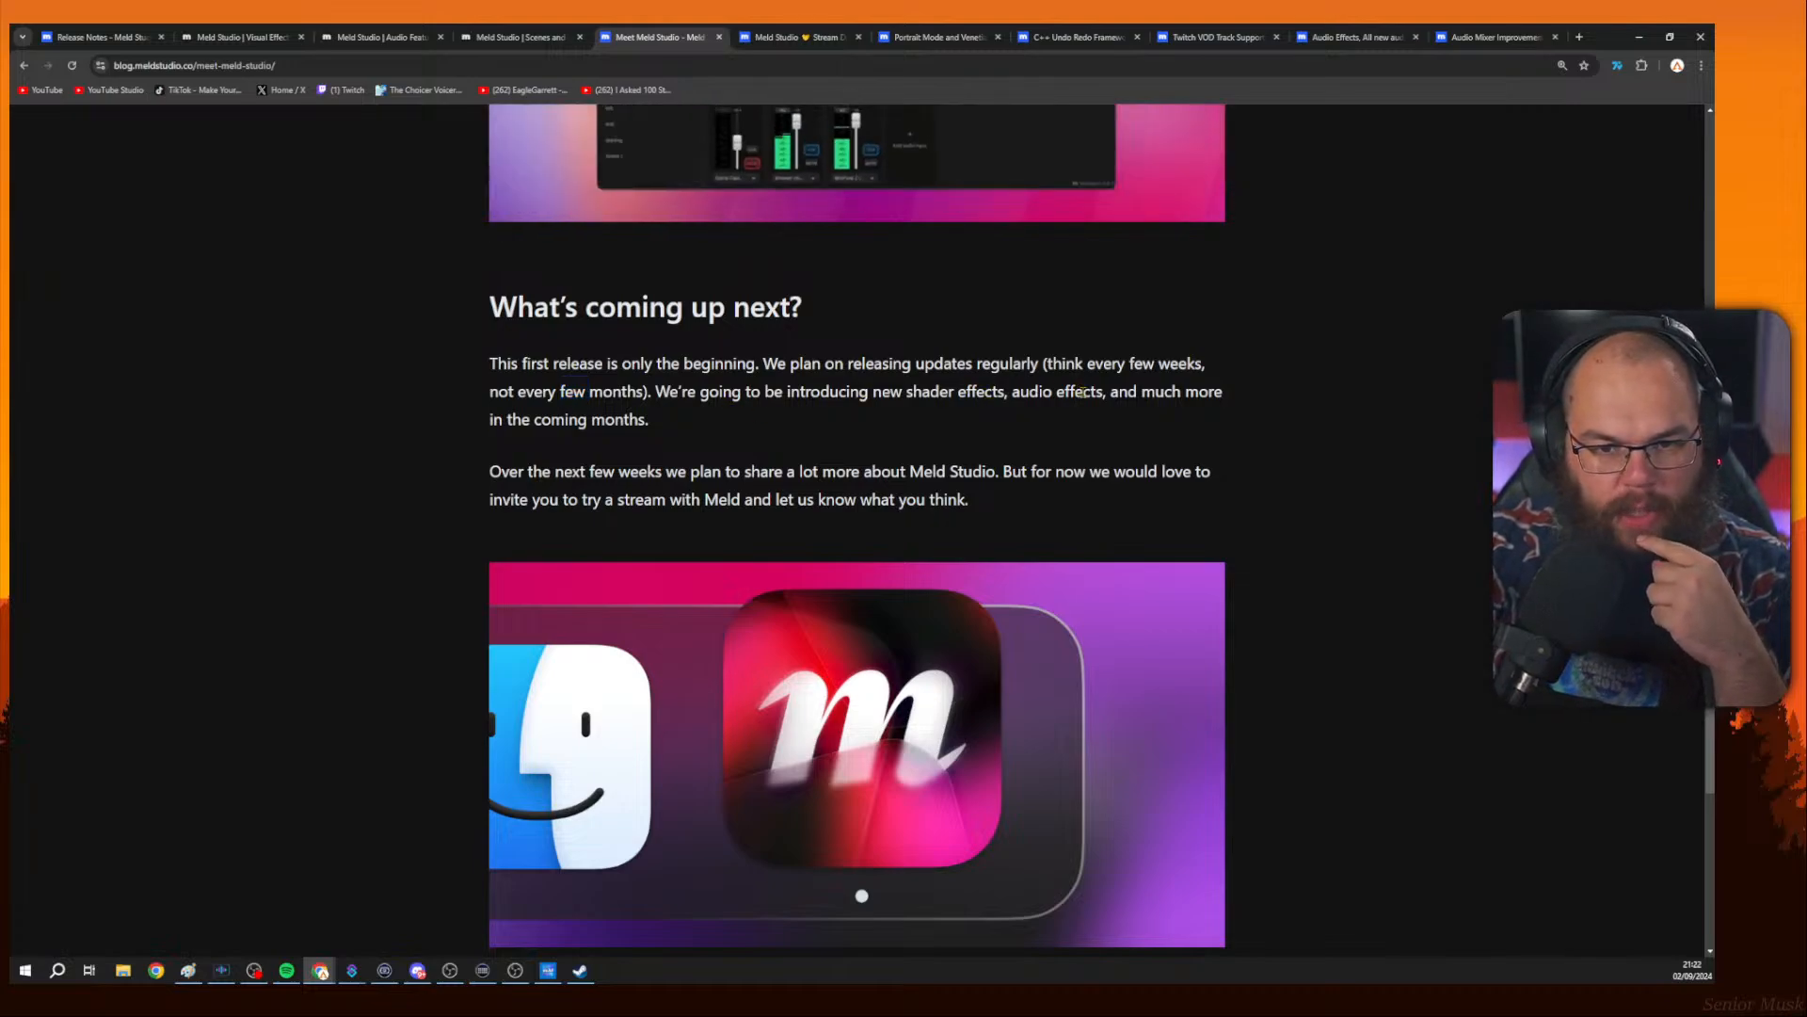
scroll(541, 422, "down", 1)
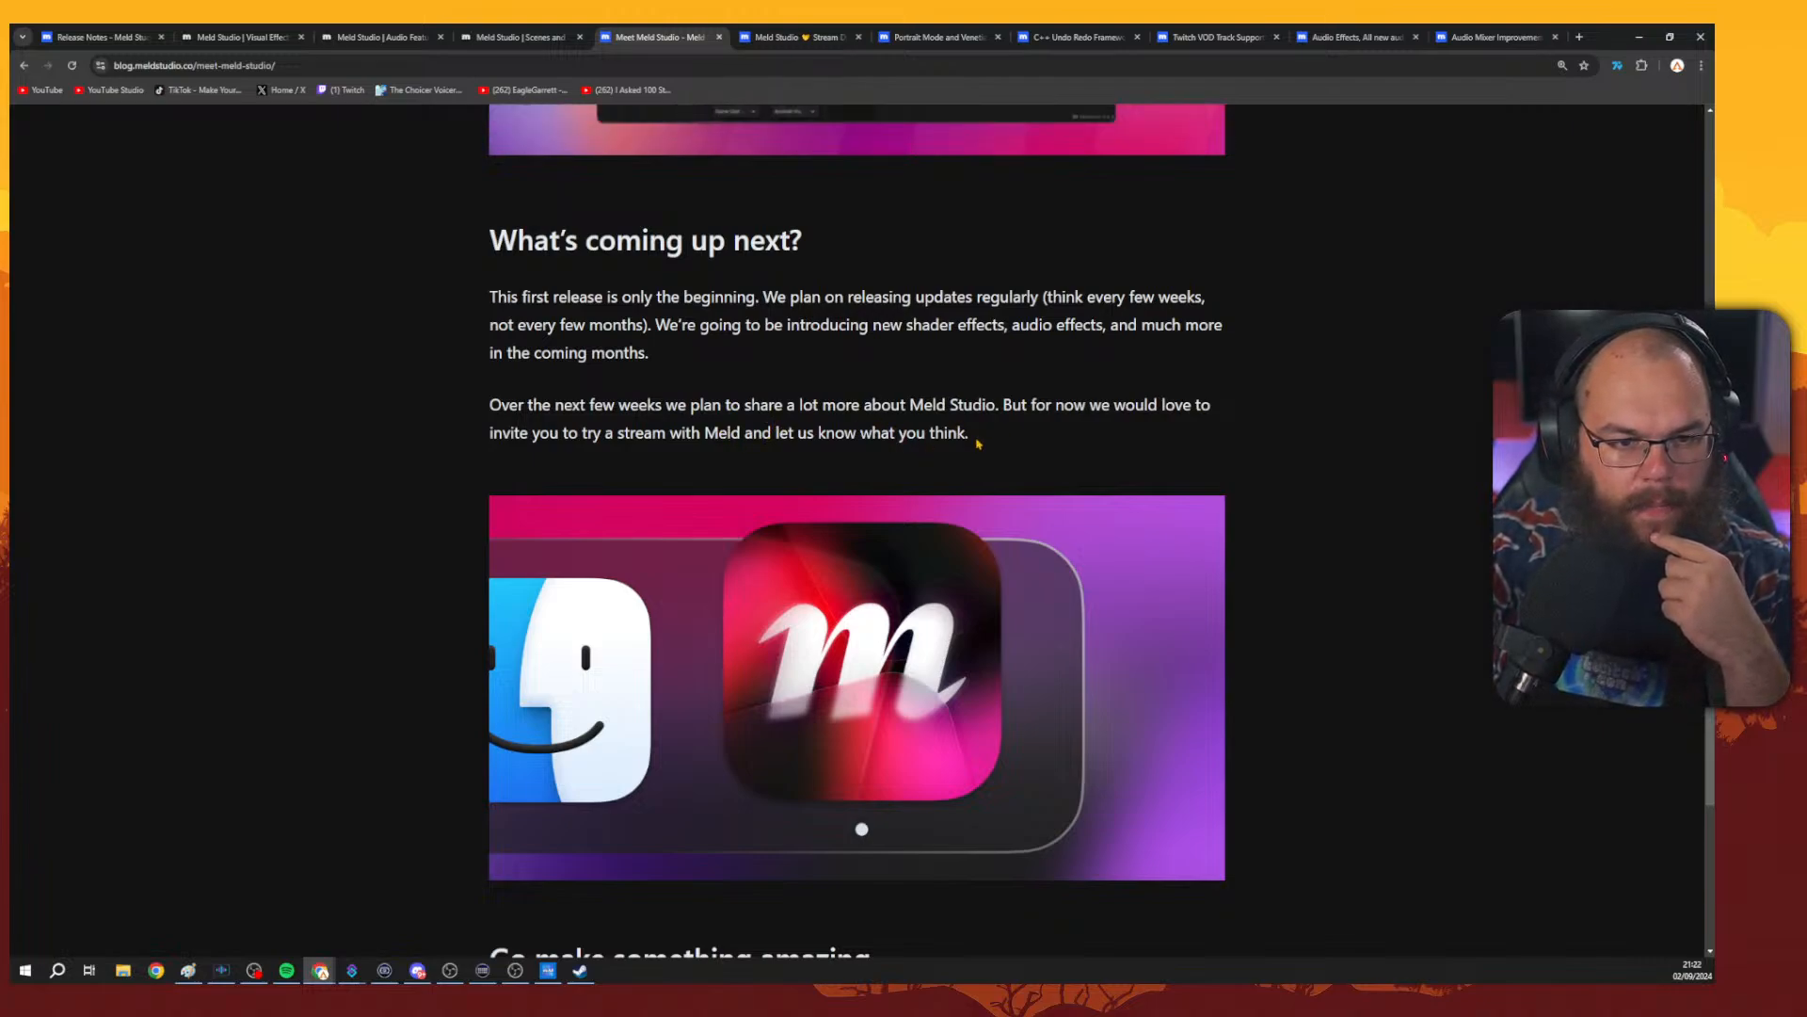
scroll(978, 443, "down", 5)
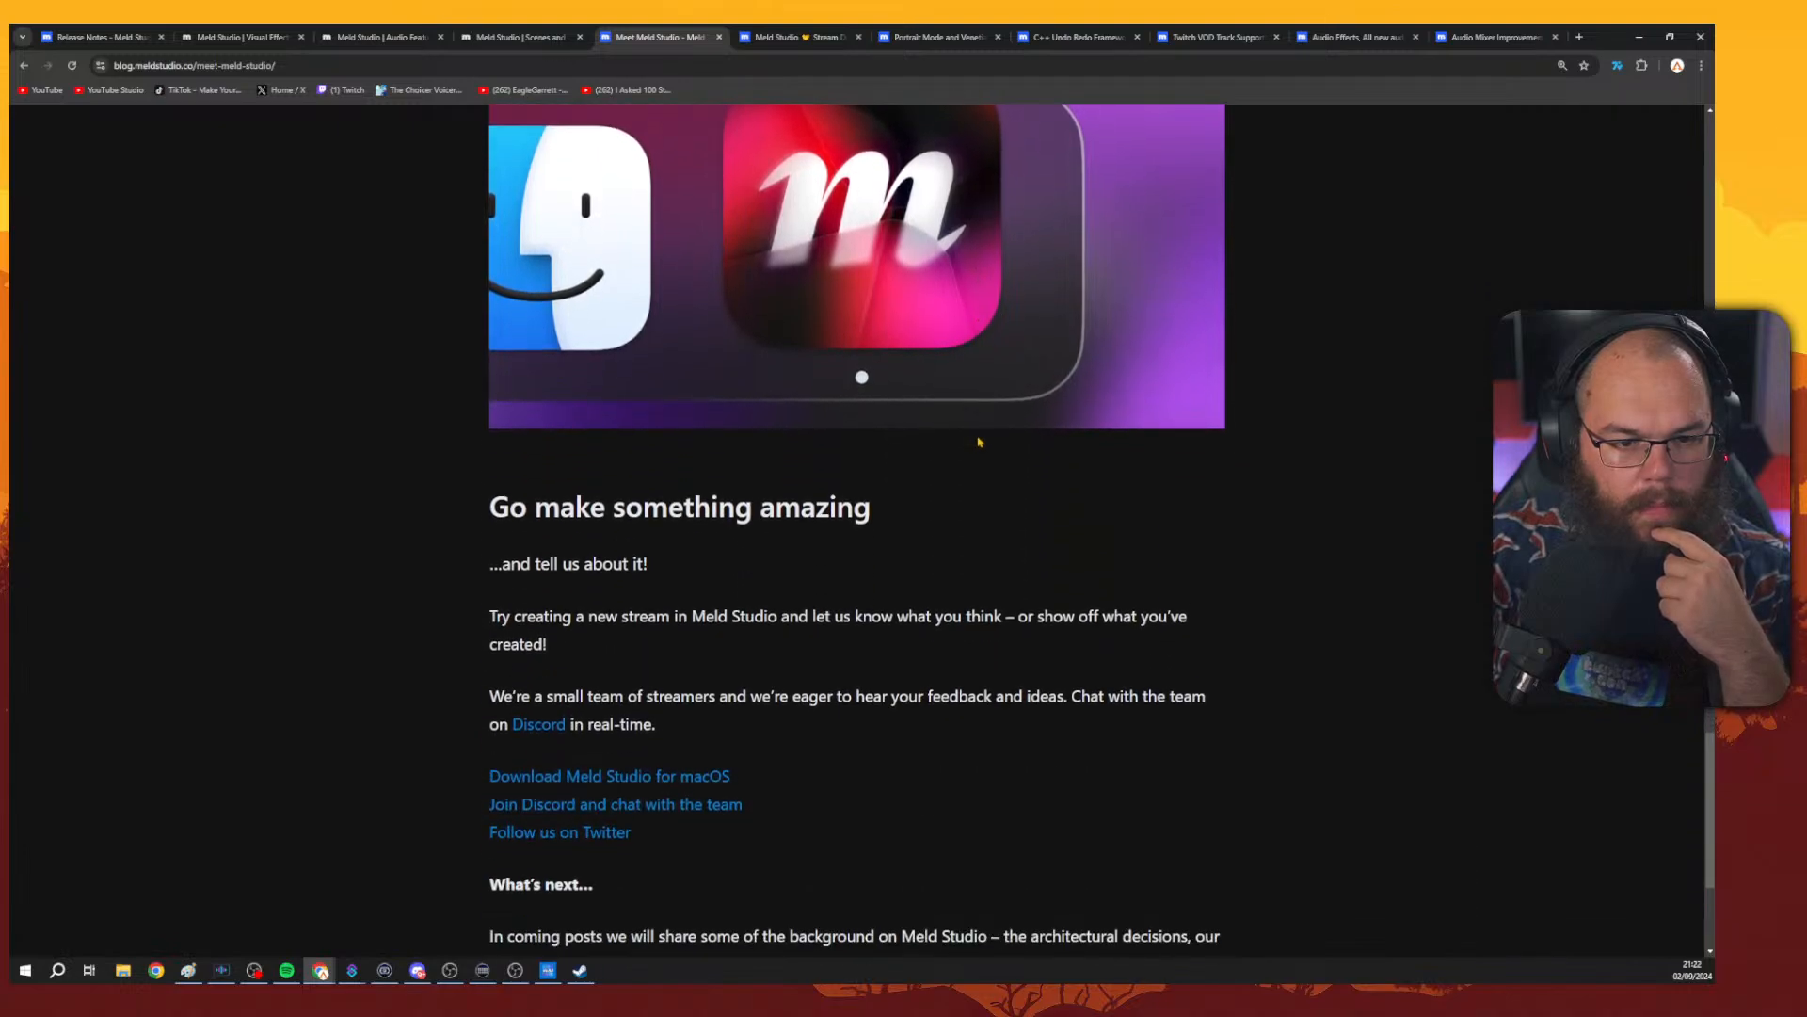
scroll(978, 442, "down", 3)
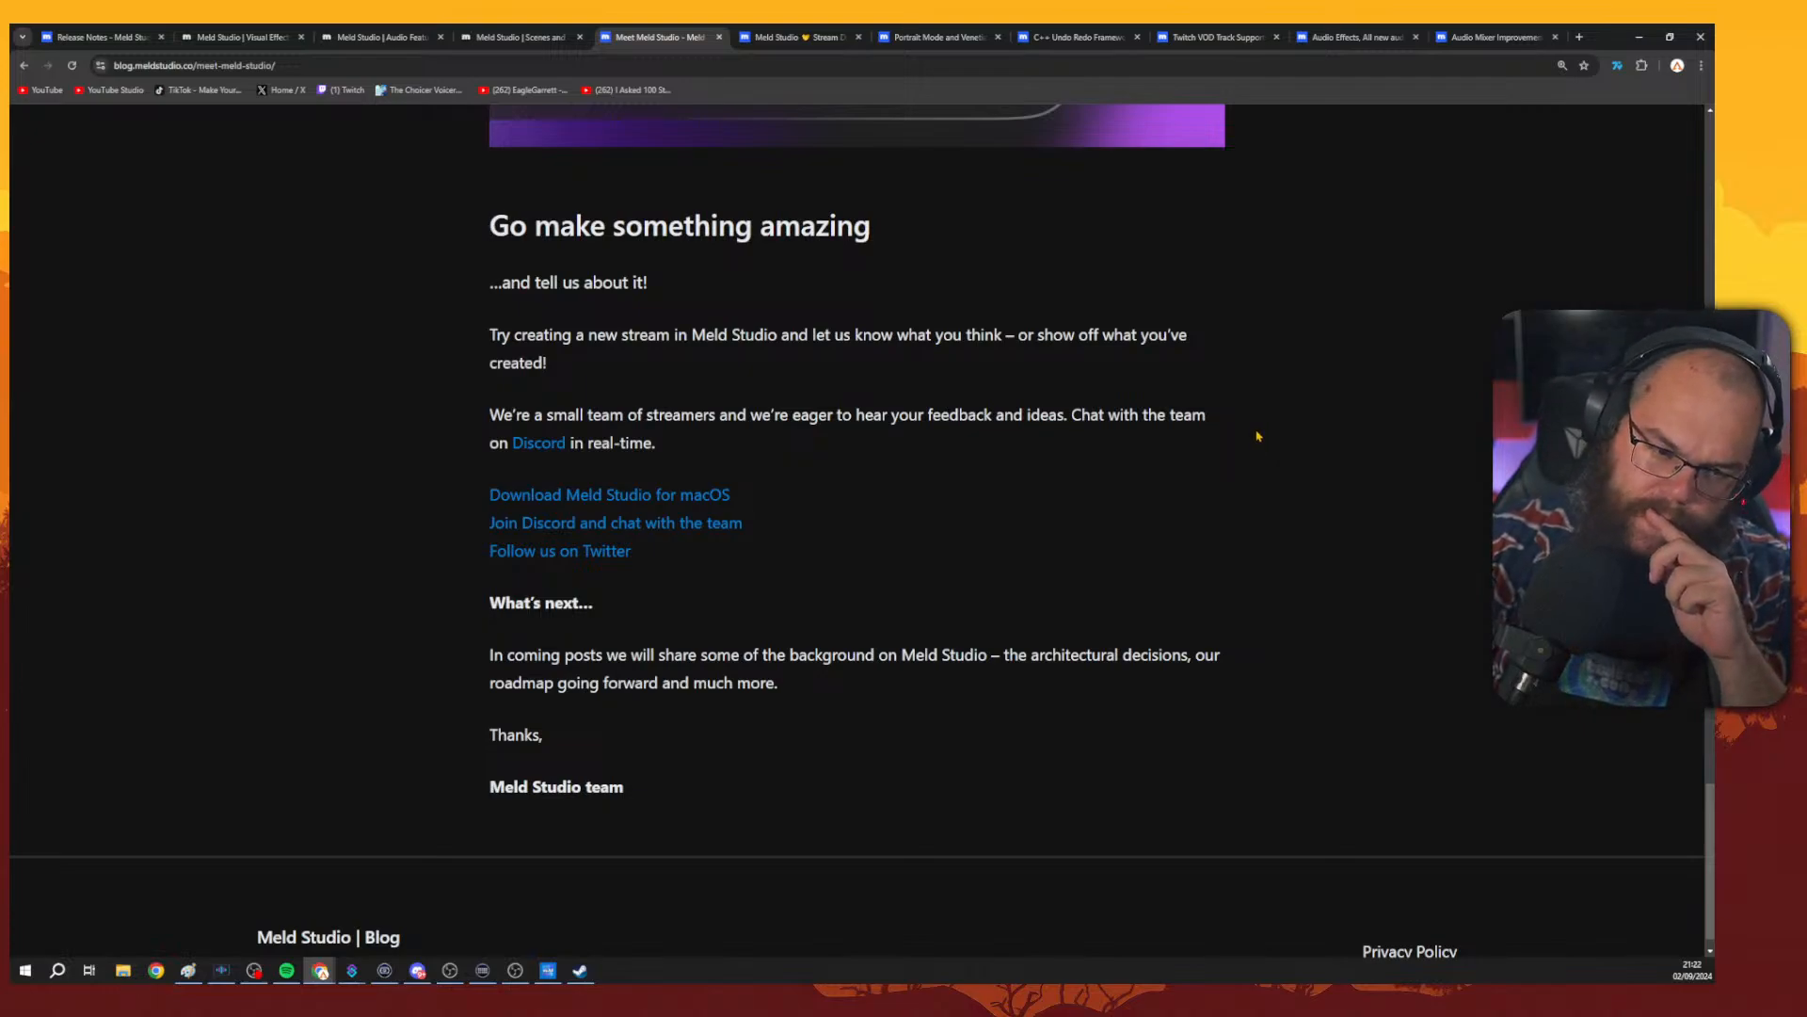
scroll(1257, 436, "down", 1)
scroll(1258, 436, "up", 2)
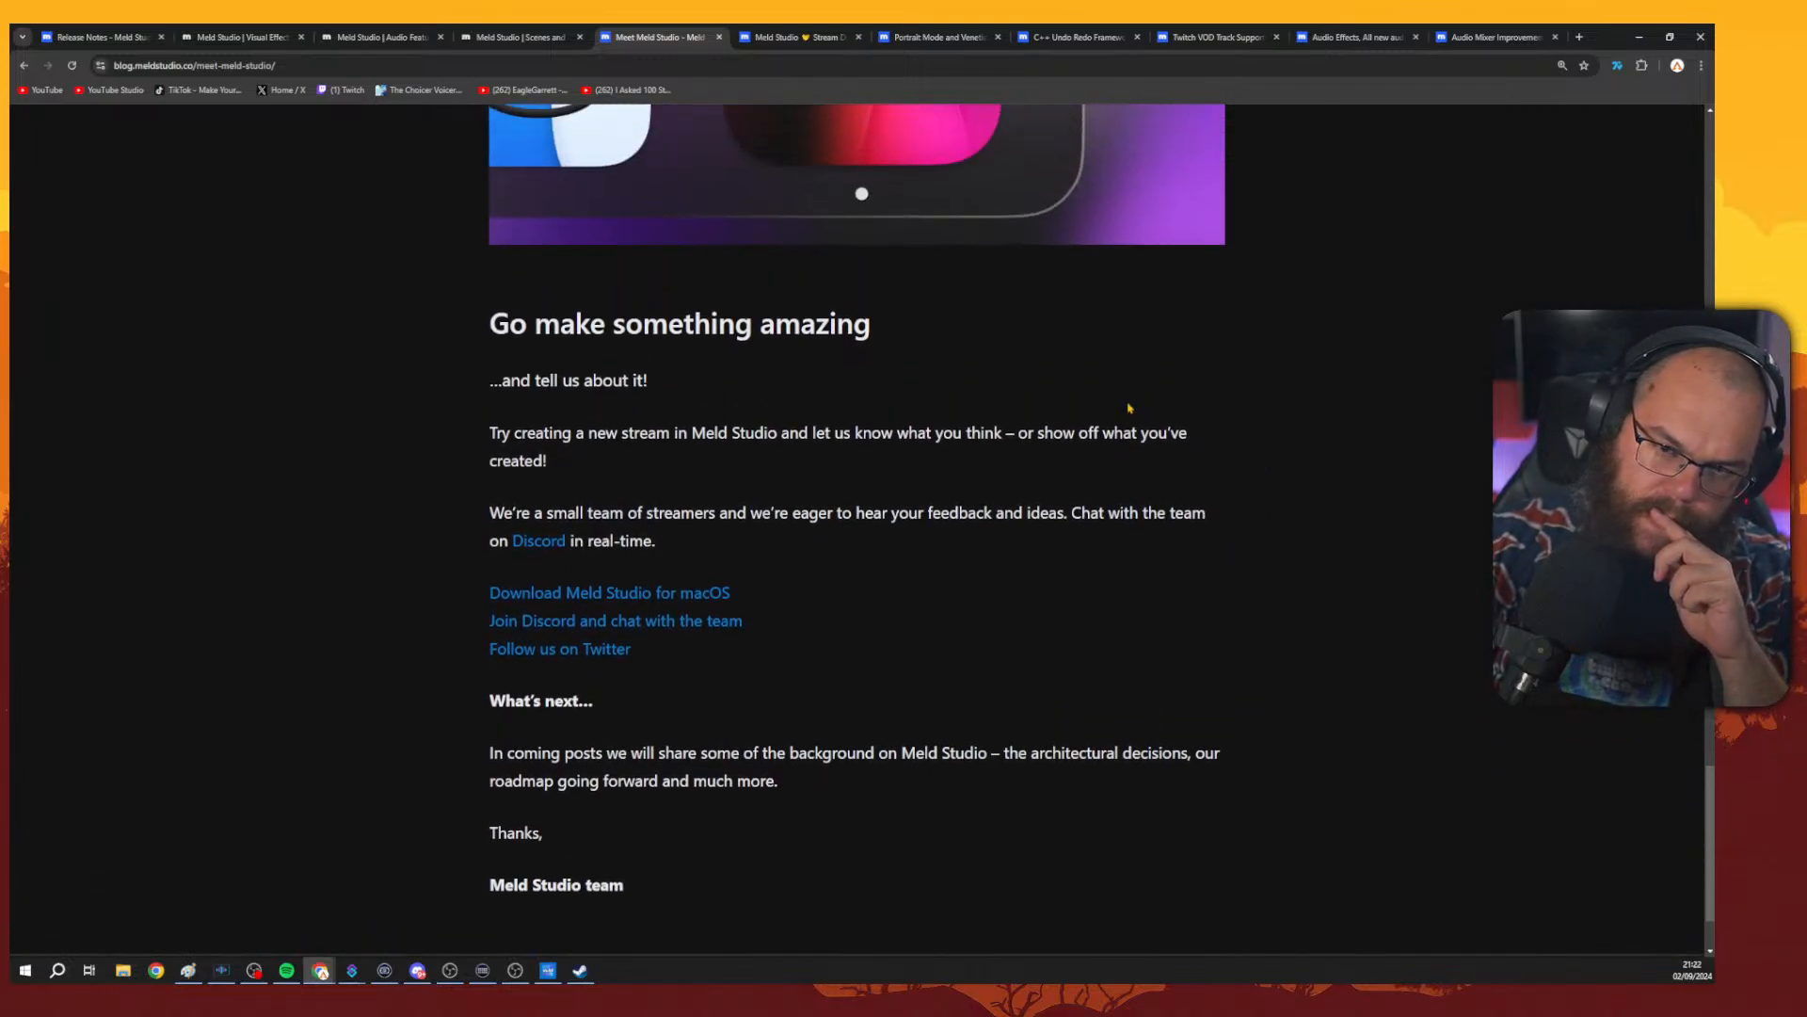
Switch to the Stream Deck integration post and close its tab.
key("ctrl+Tab")
scroll(1039, 282, "down", 6)
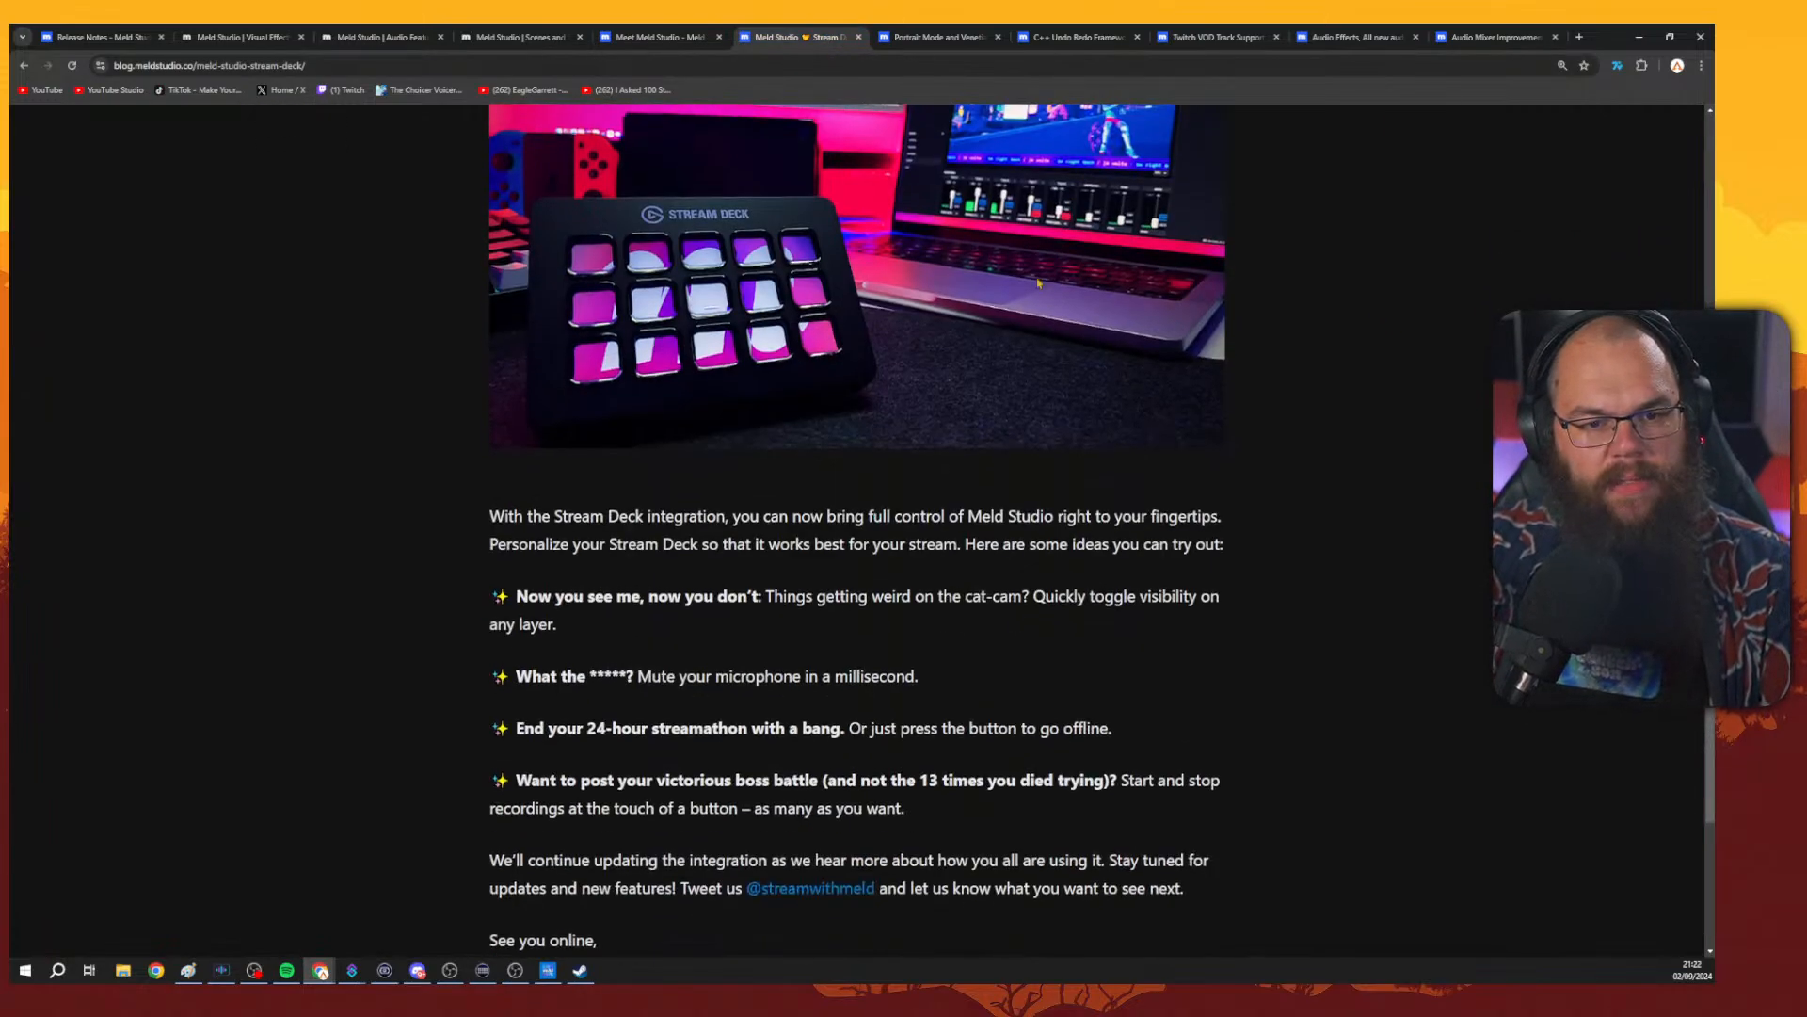
left_click(858, 36)
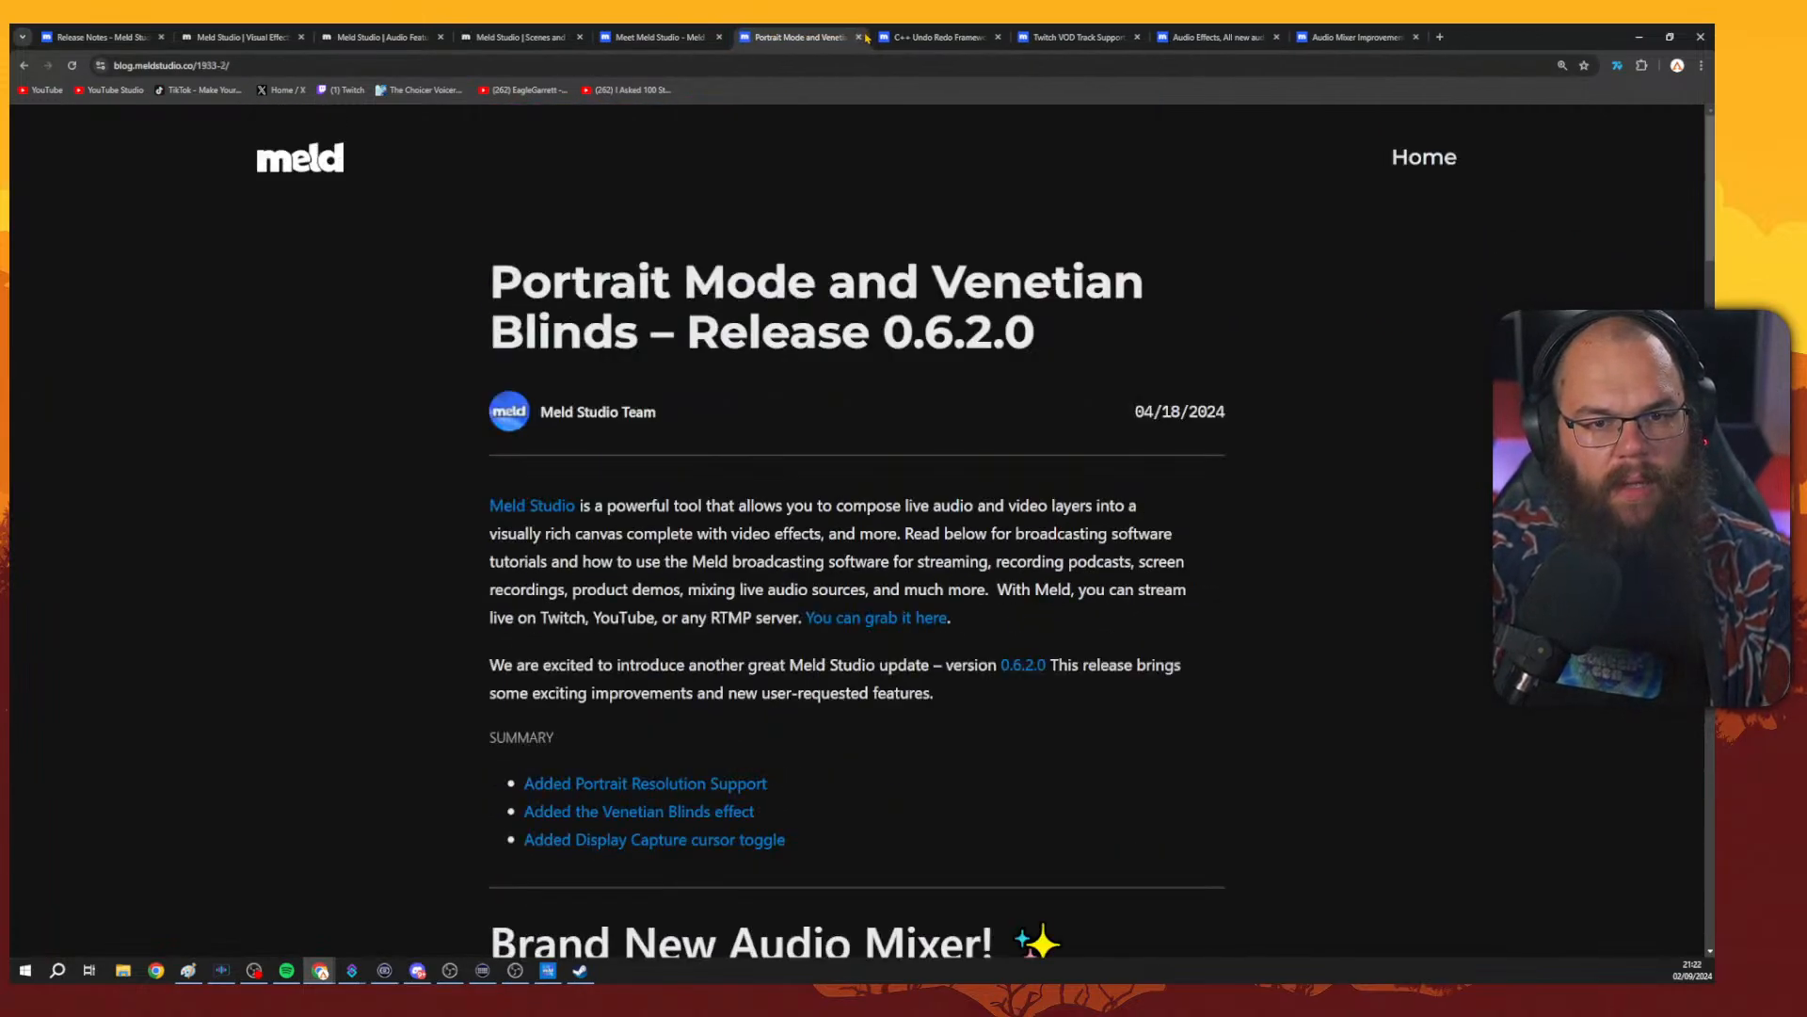
Open the blog index from the Portrait Mode post and close the extra release-post tabs.
left_click(1424, 158)
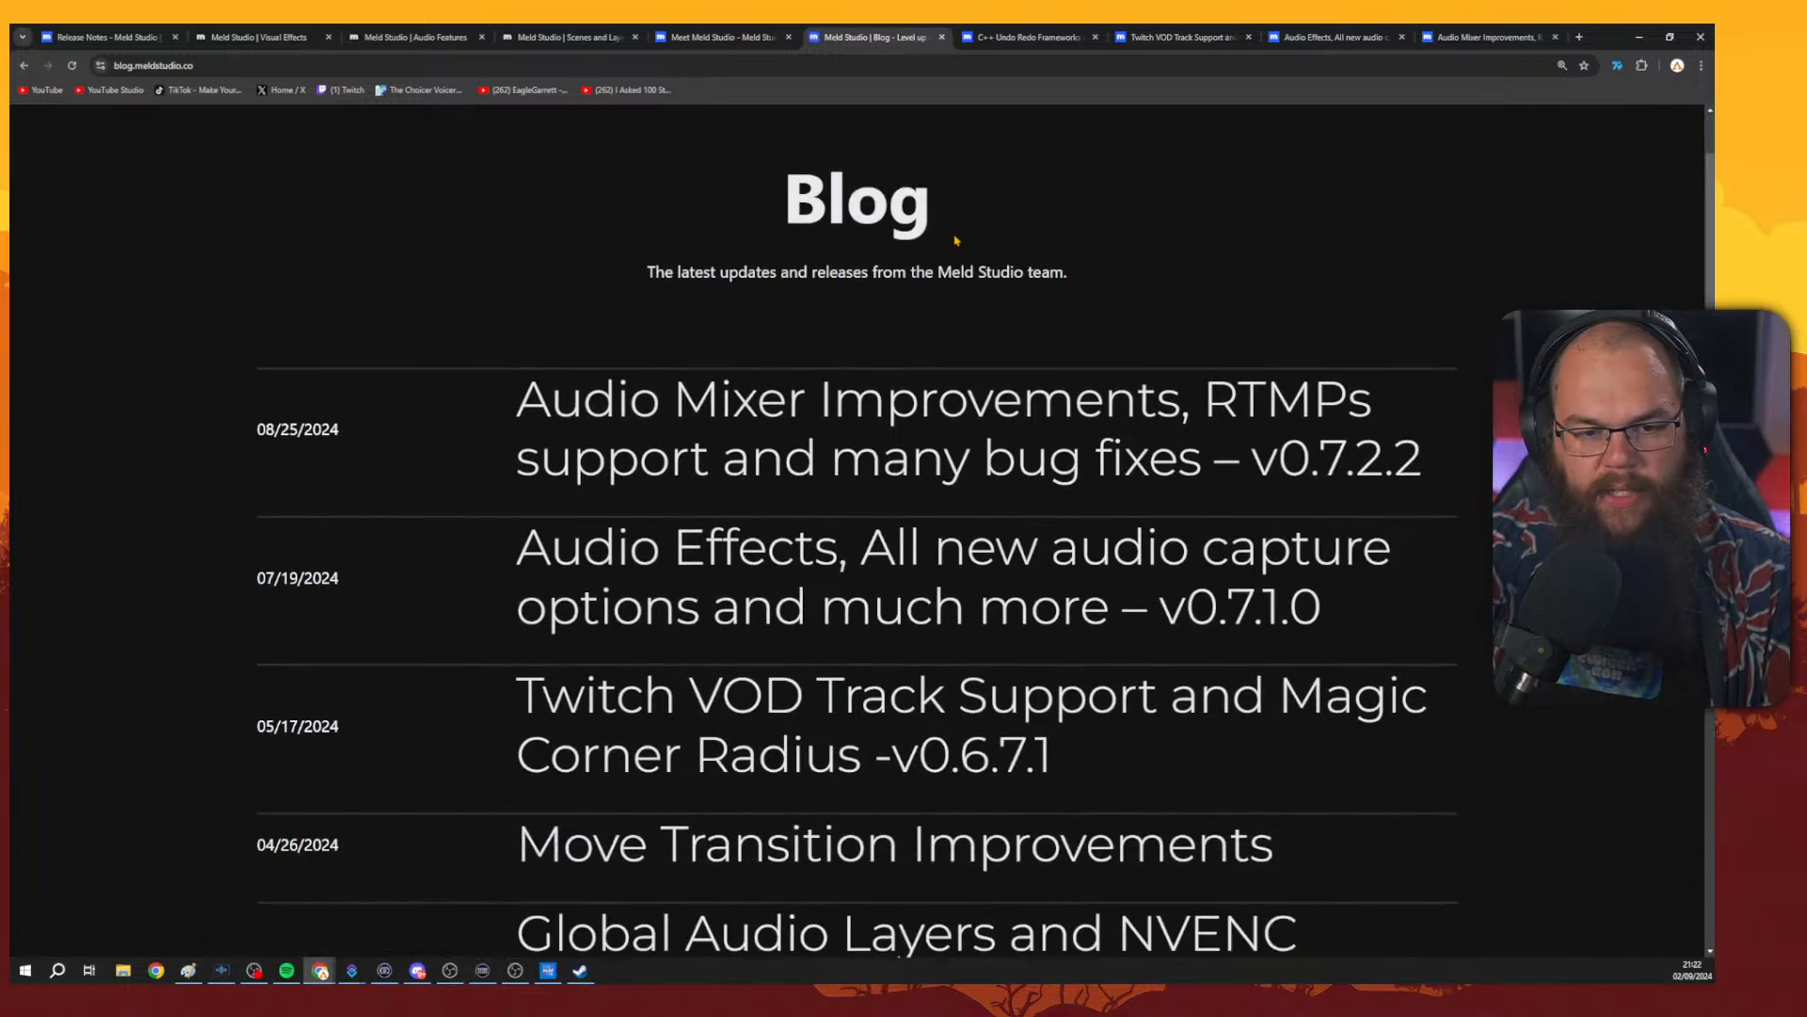
scroll(956, 241, "down", 6)
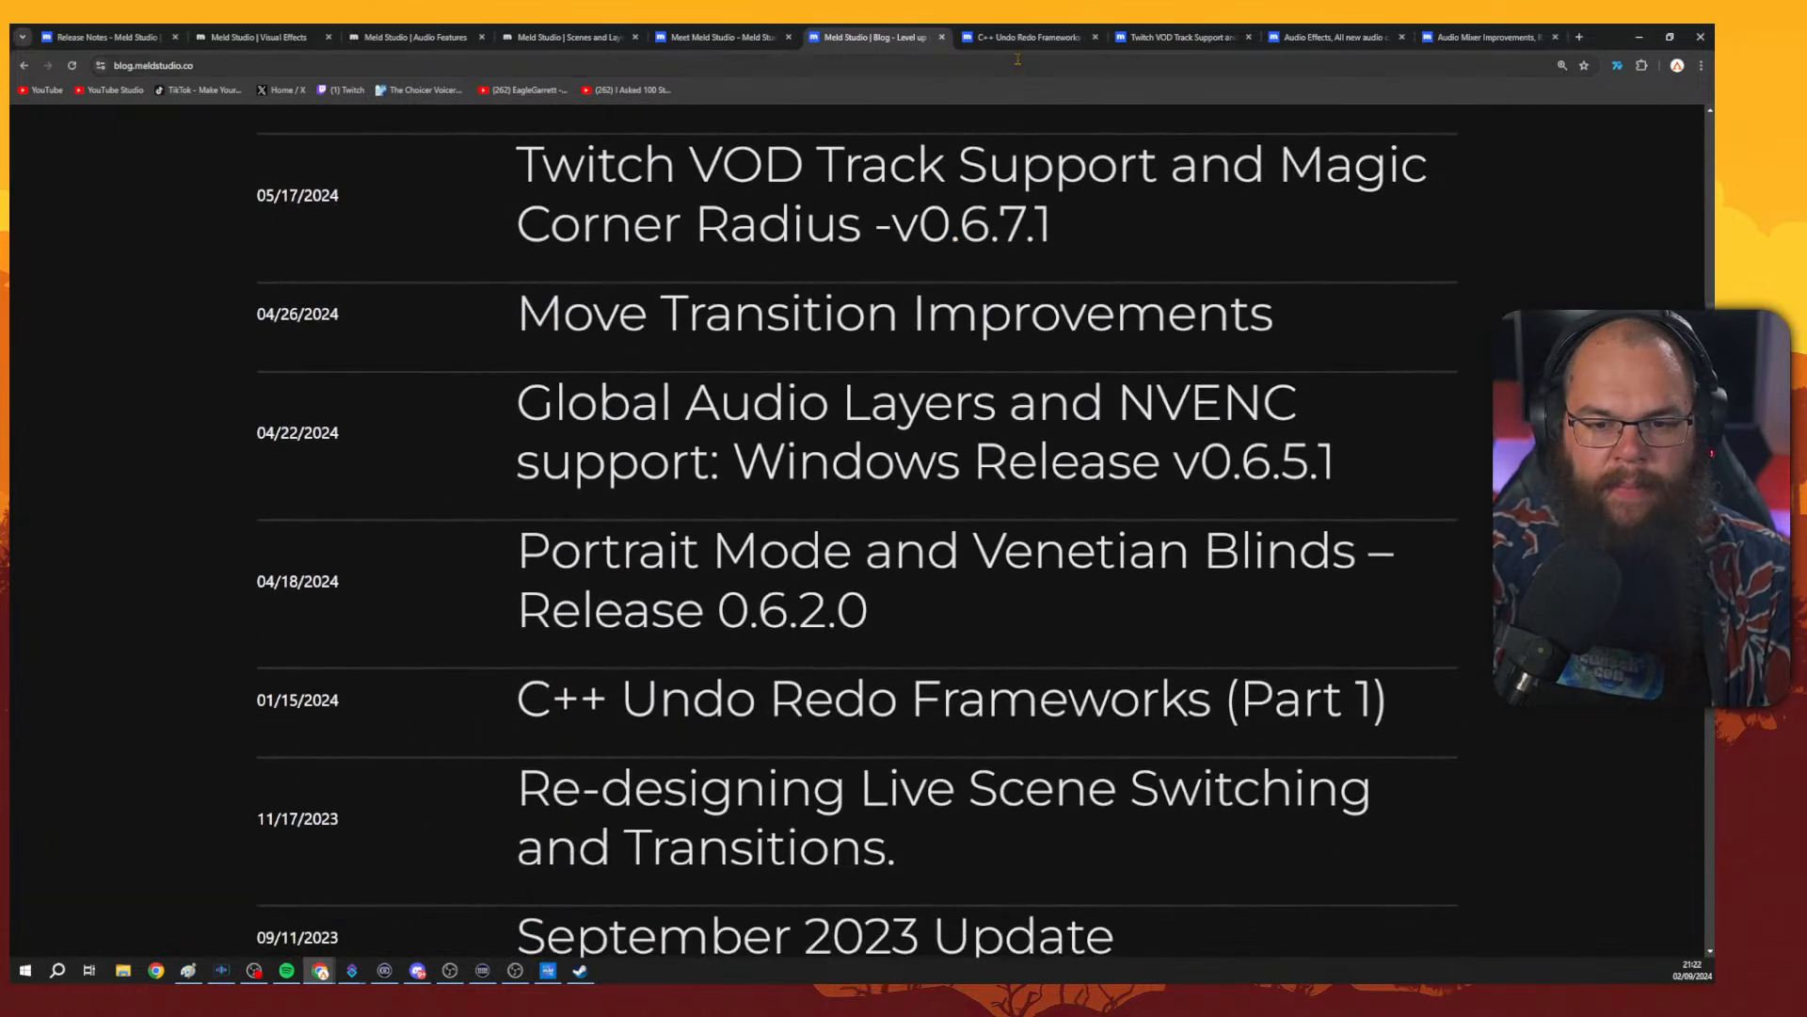
left_click(1095, 39)
left_click(1094, 40)
left_click(1095, 39)
left_click(1095, 39)
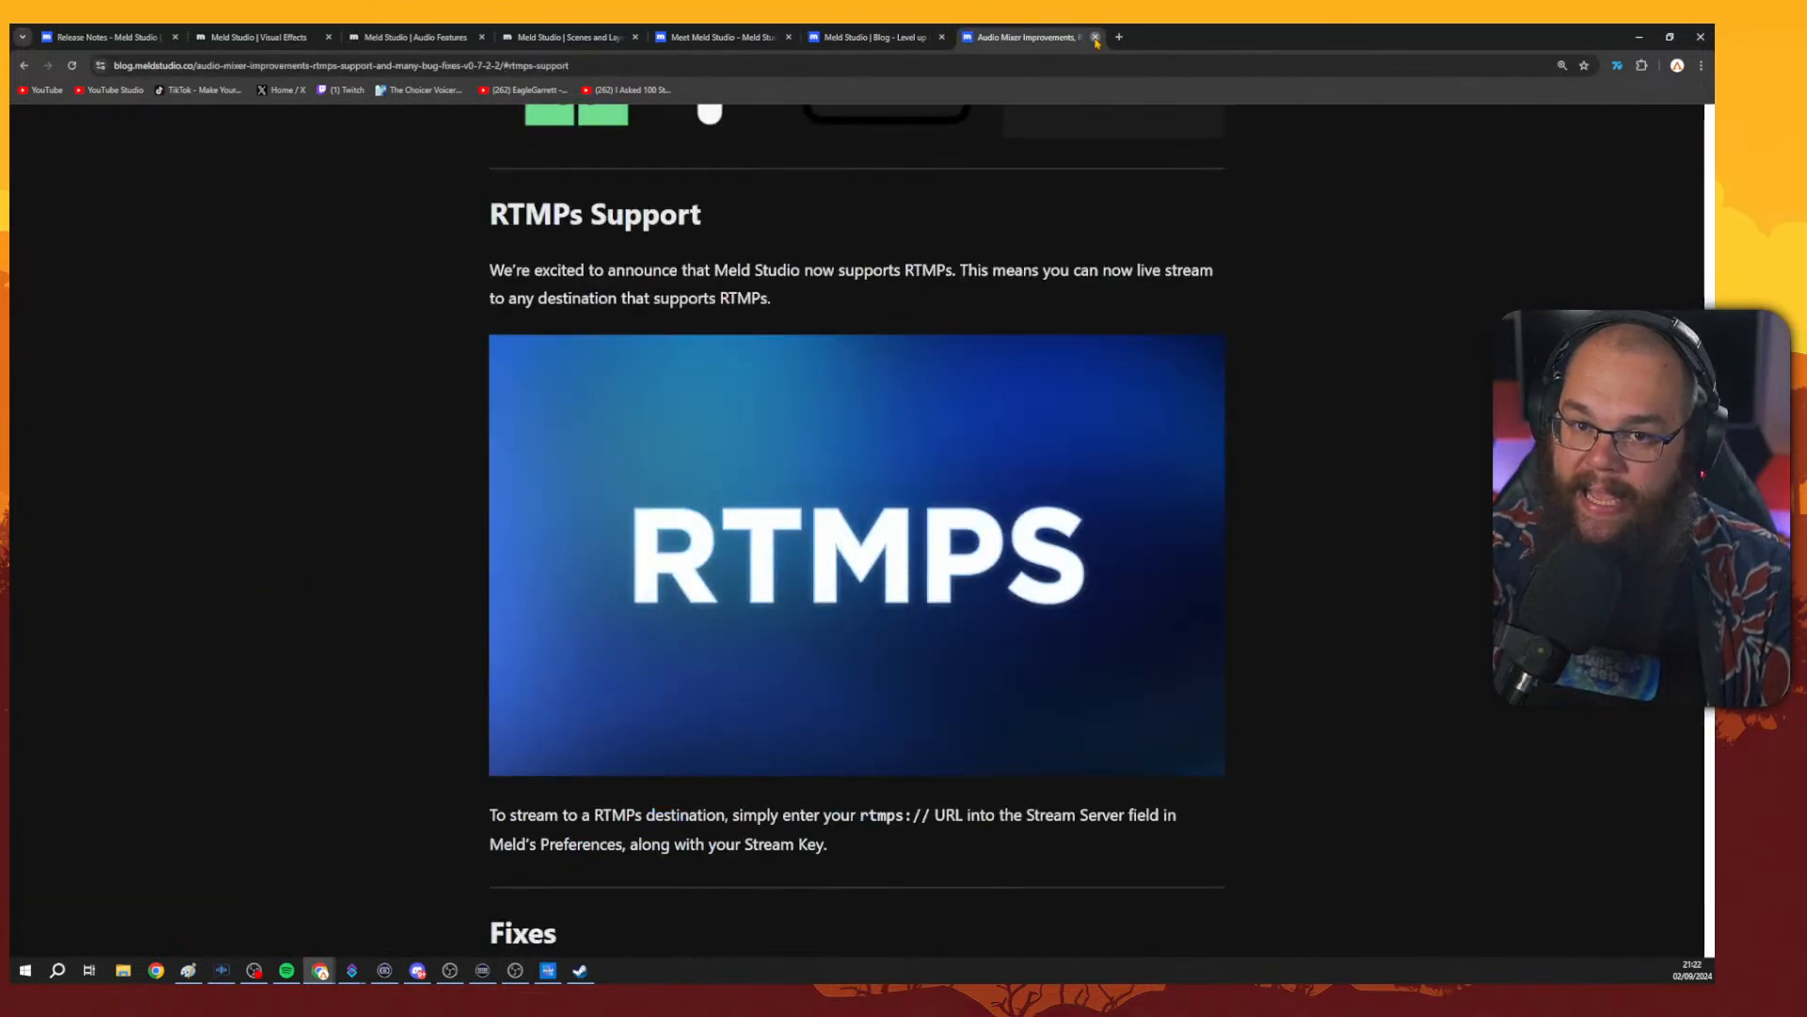
left_click(1095, 39)
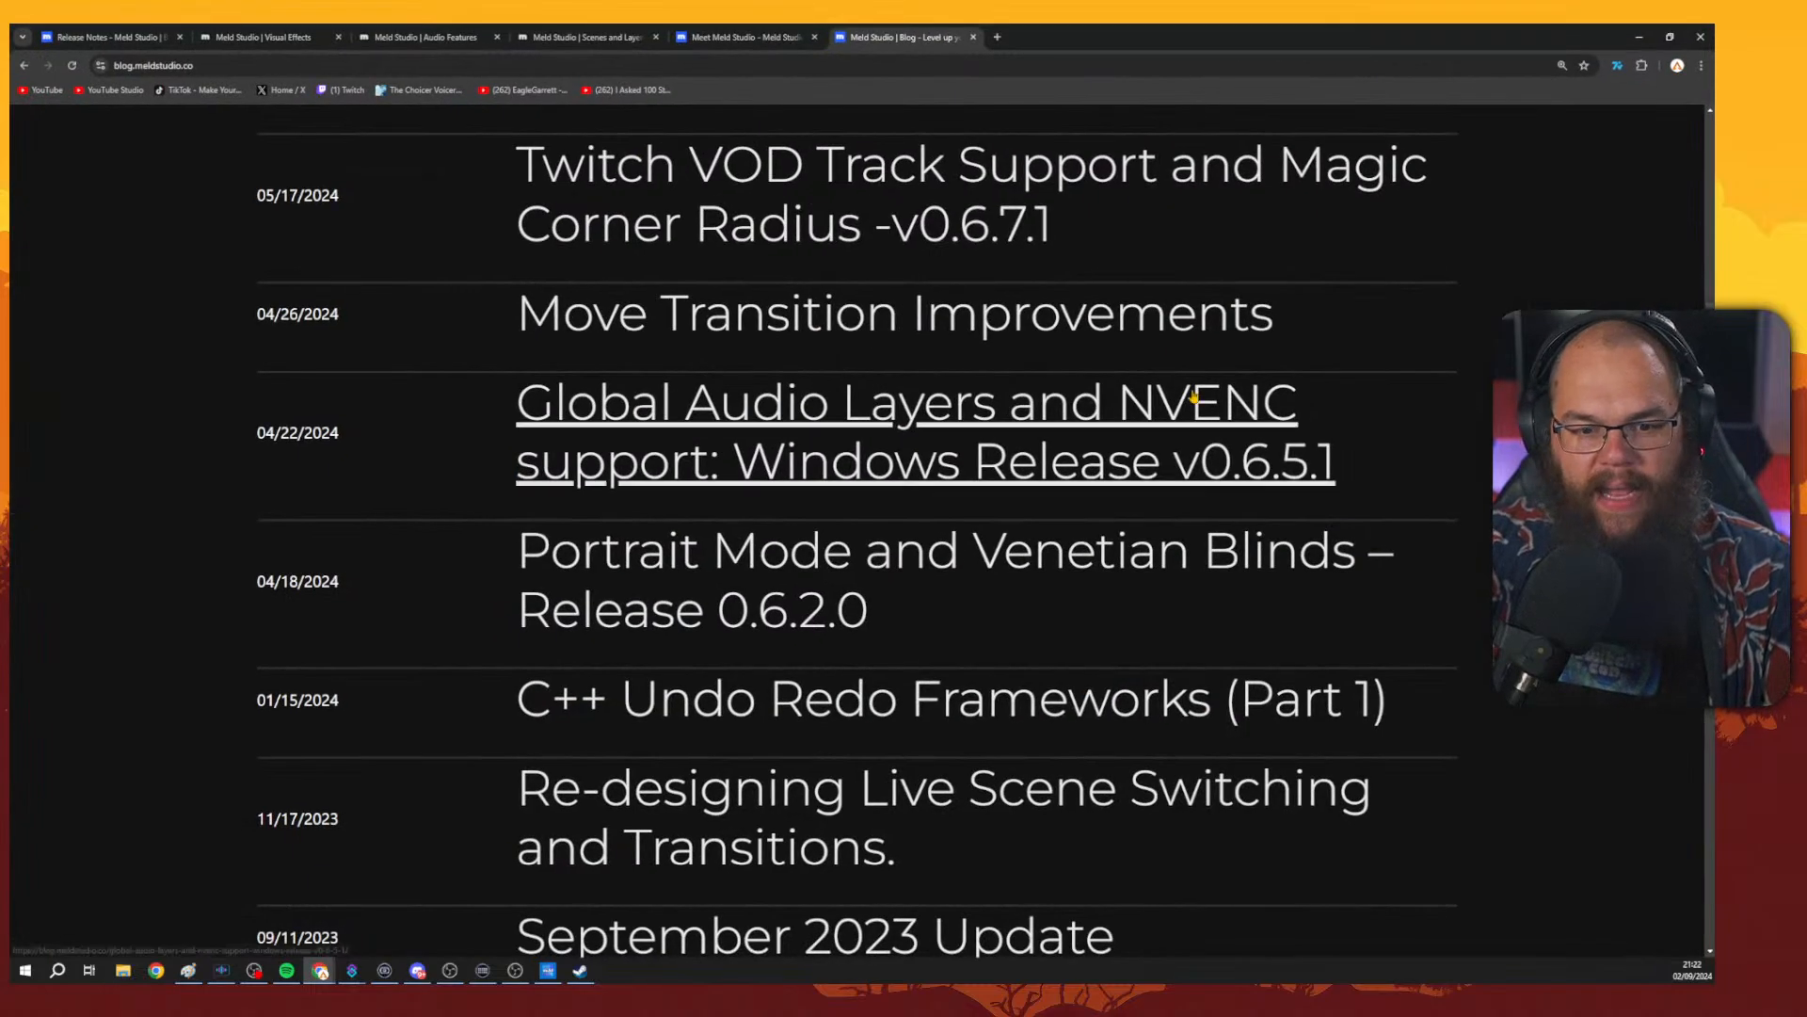
Scroll through the list of Meld blog posts and release entries.
scroll(1193, 397, "down", 1)
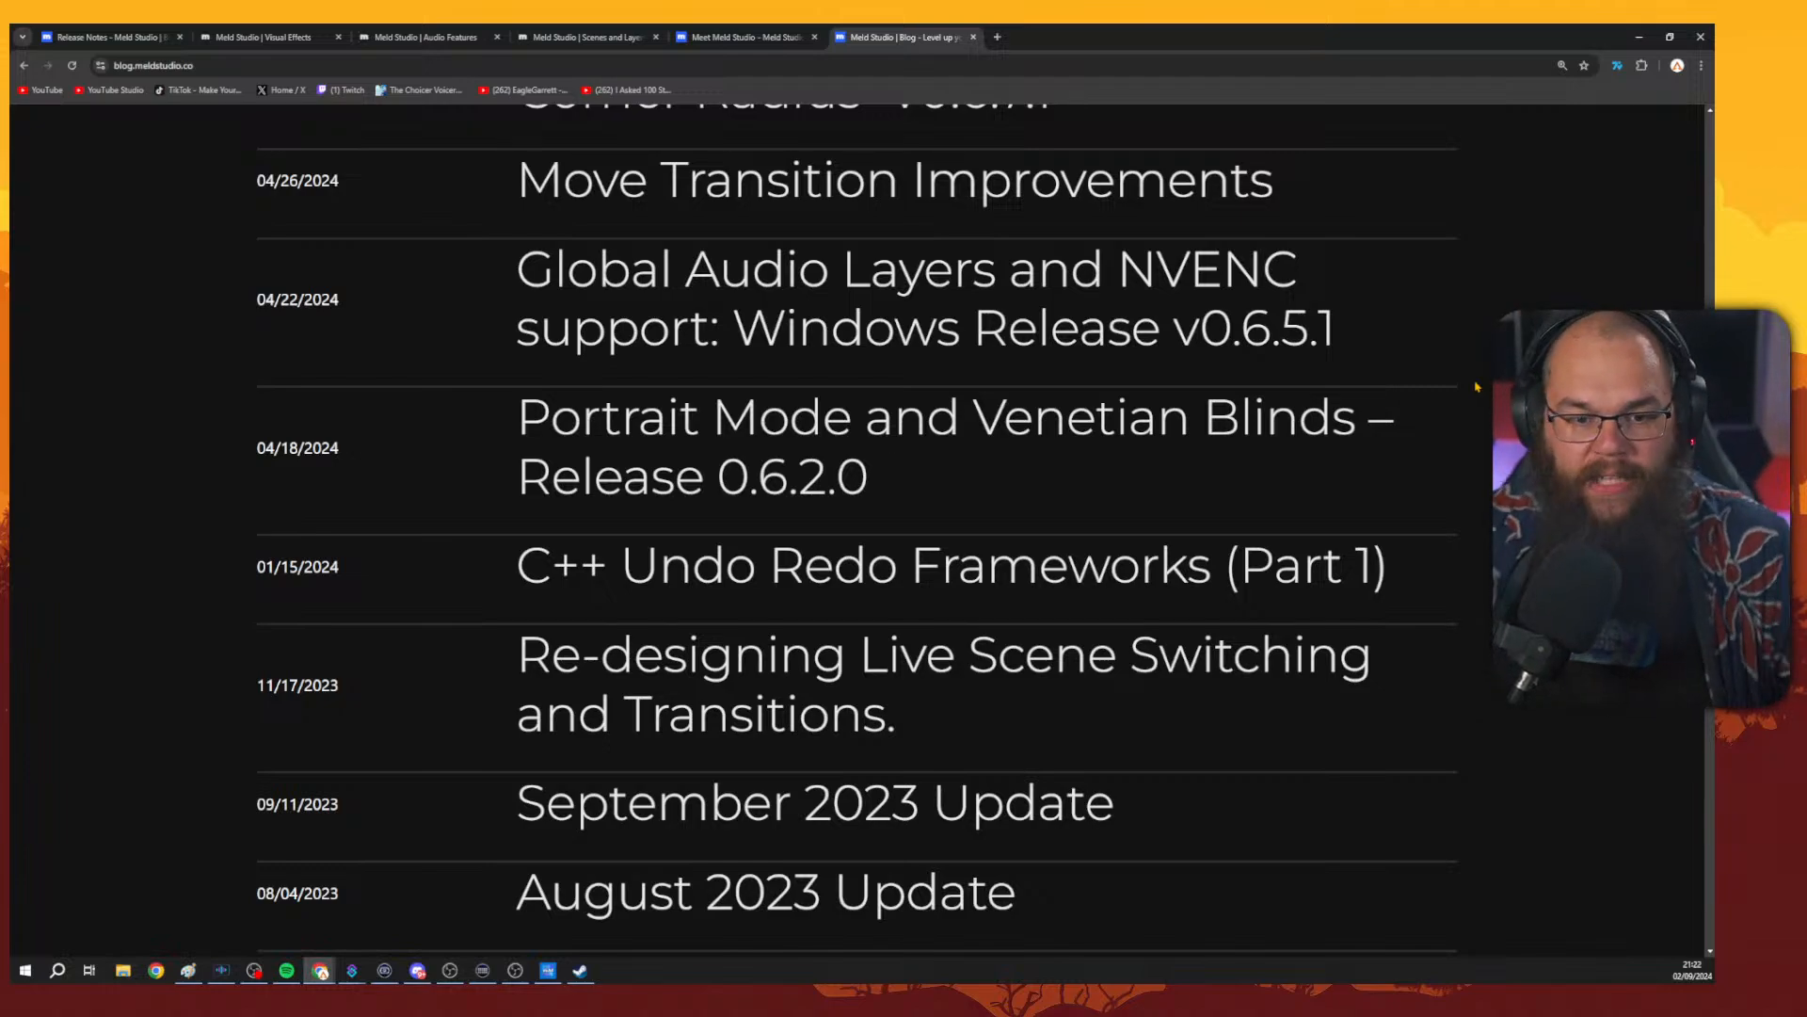
scroll(1412, 386, "down", 1)
scroll(1395, 456, "down", 1)
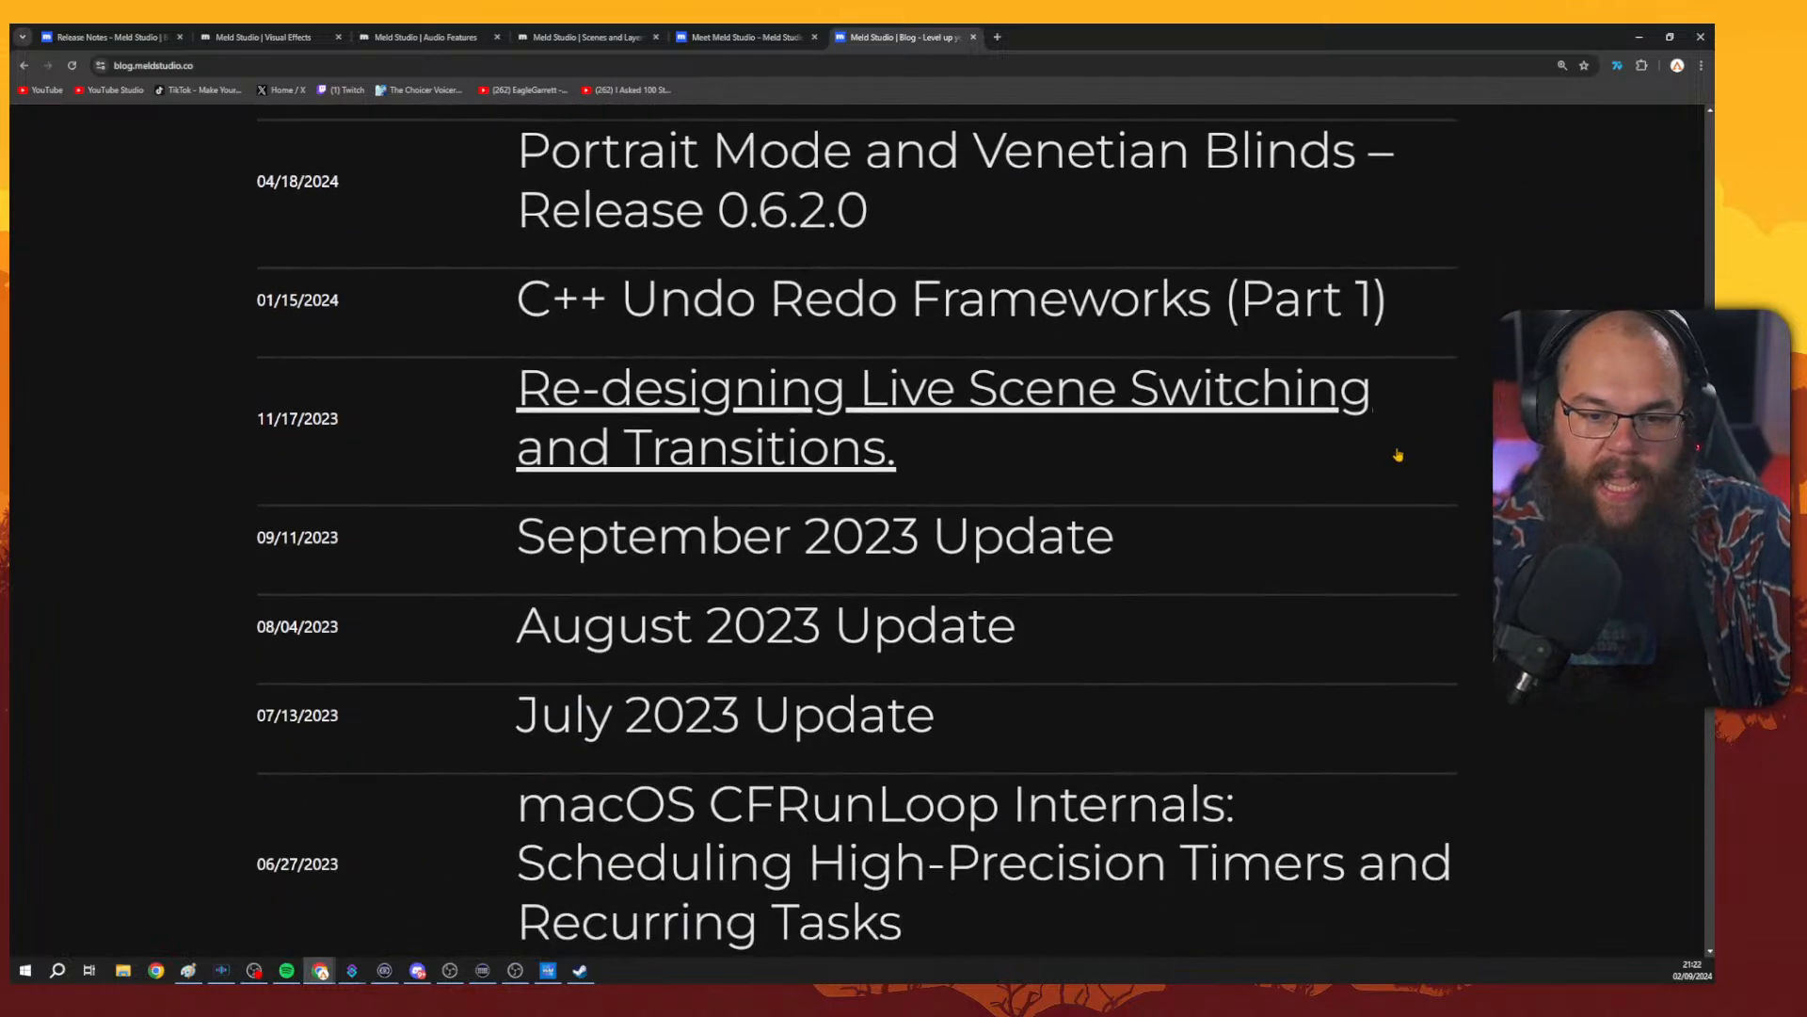
scroll(1219, 537, "up", 1)
scroll(1200, 584, "up", 7)
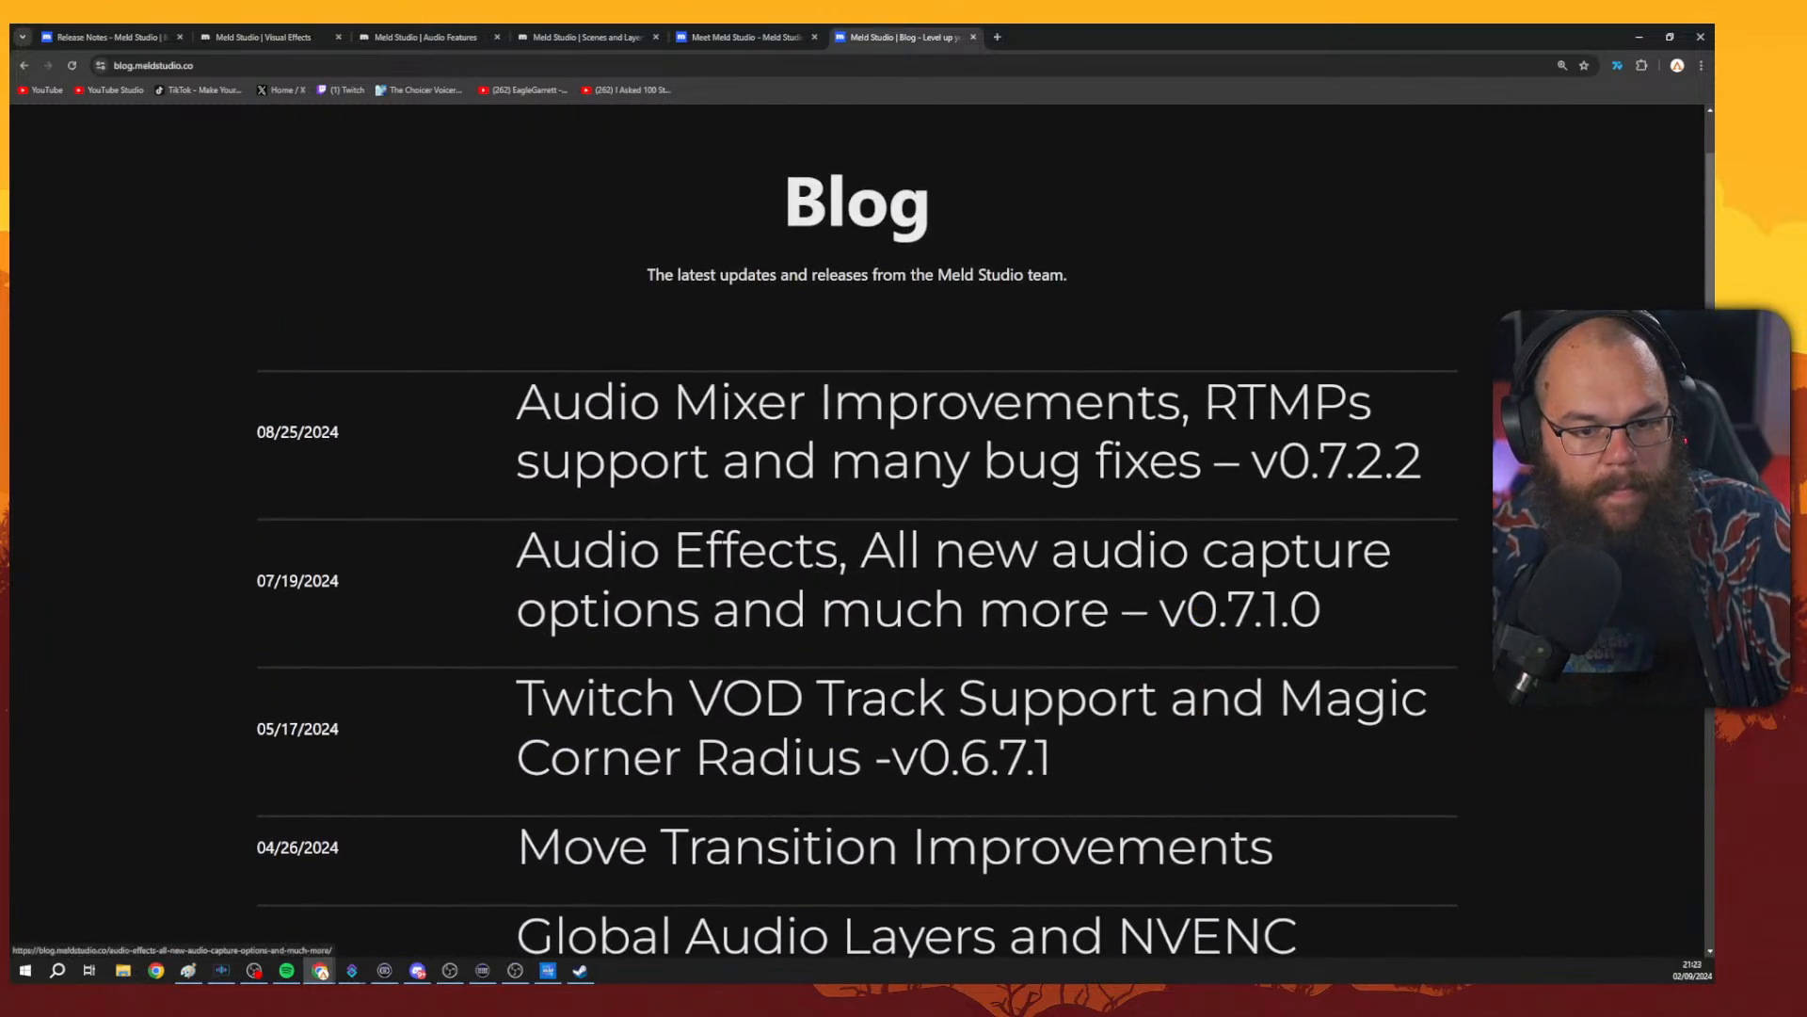
scroll(1197, 612, "down", 1)
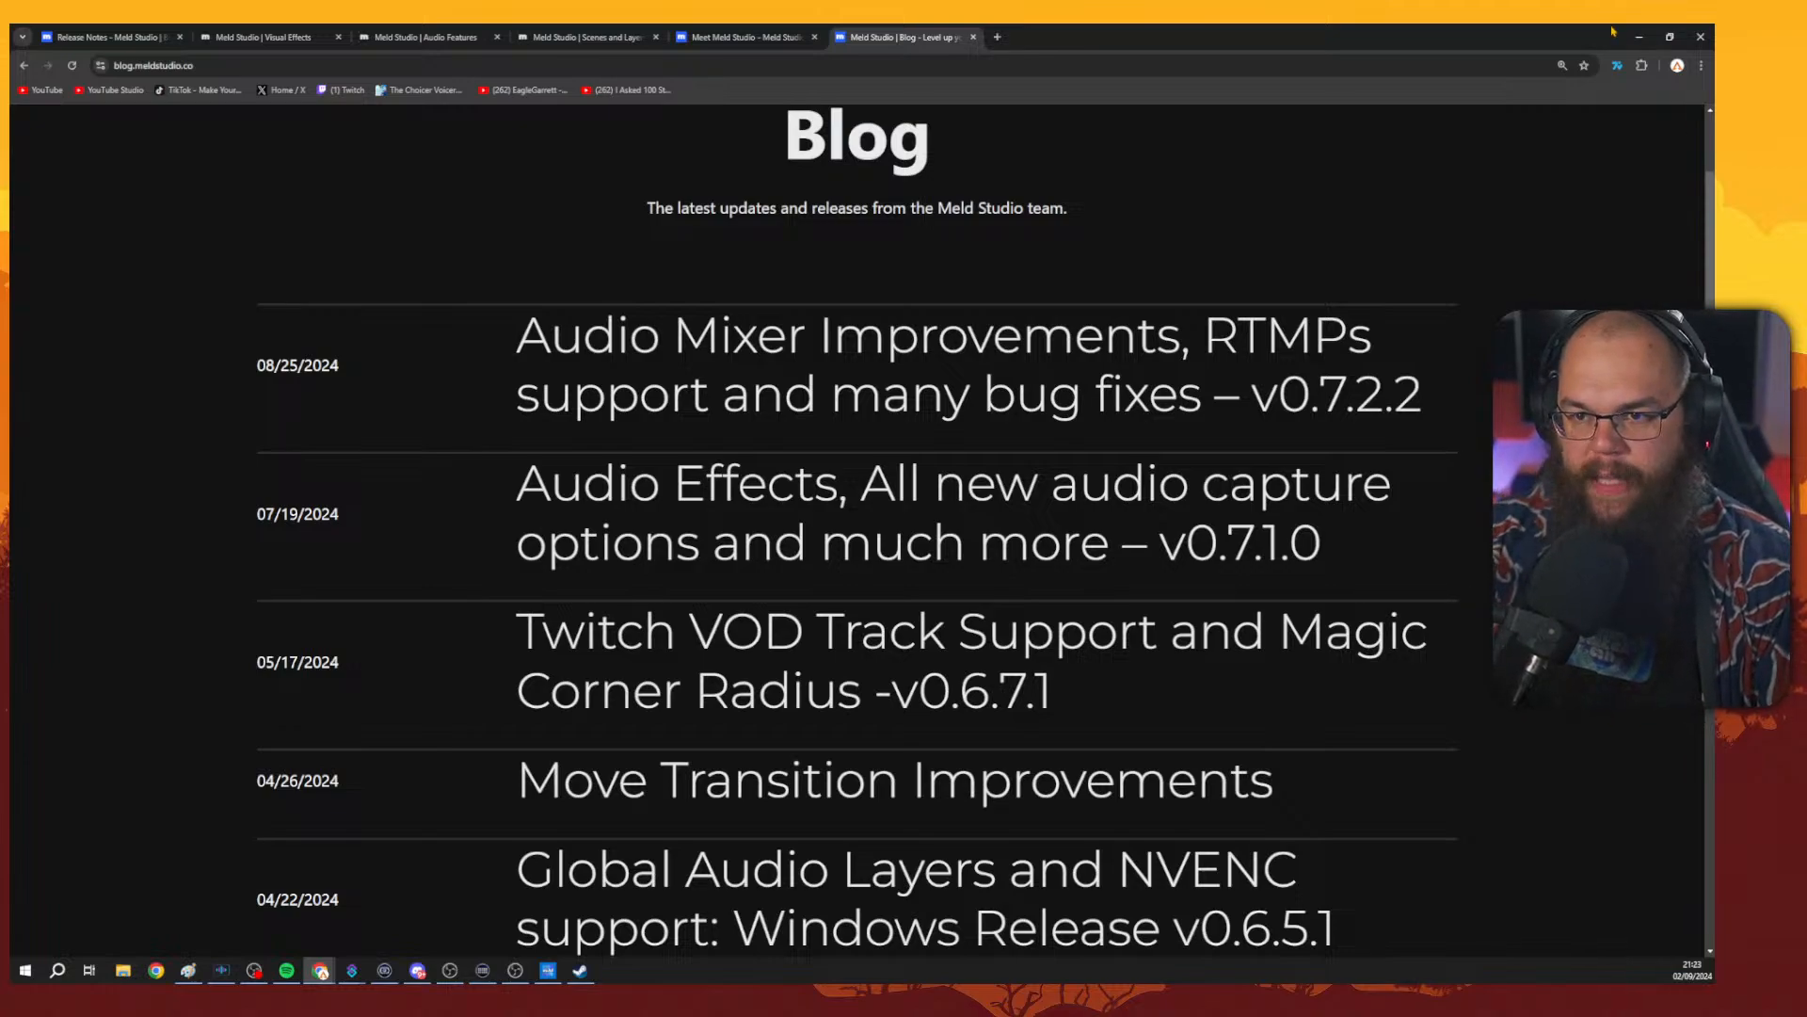
Switch to Meld Studio and edit the Markdown layer's text, adding a backtick to format 'Styling' as code.
left_click(1639, 35)
left_click(948, 649)
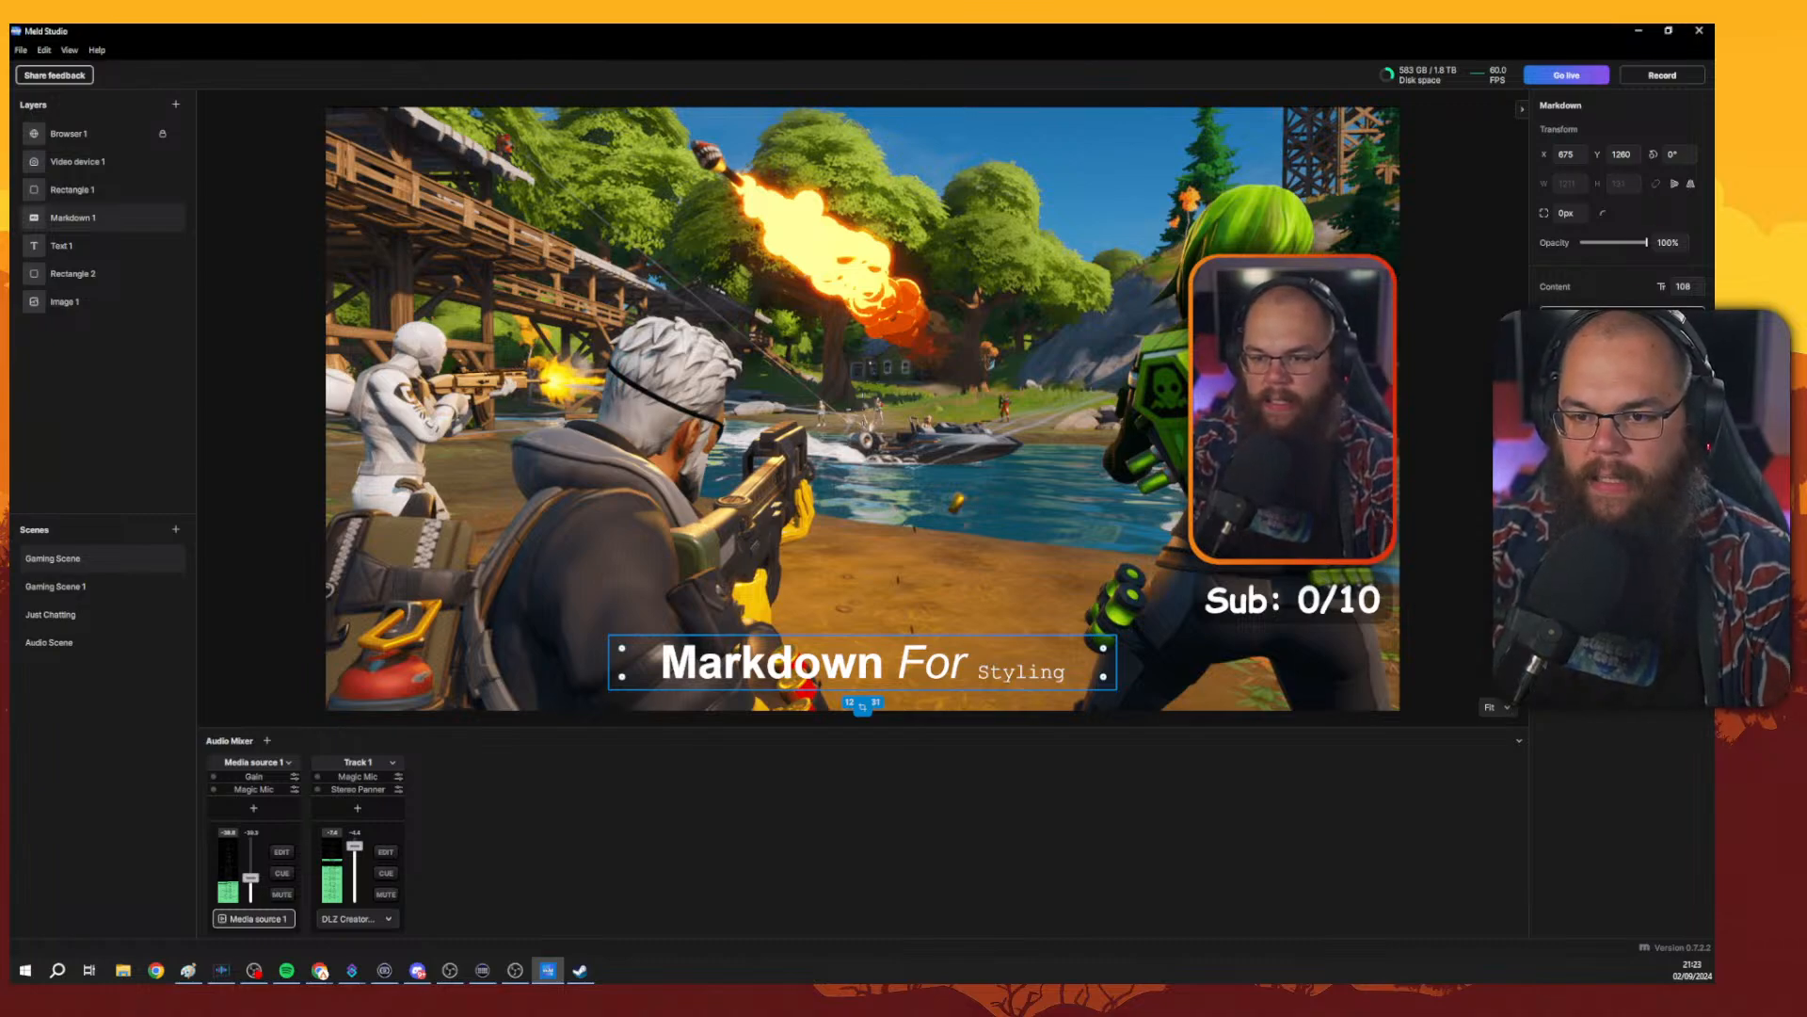
key("BackSpace")
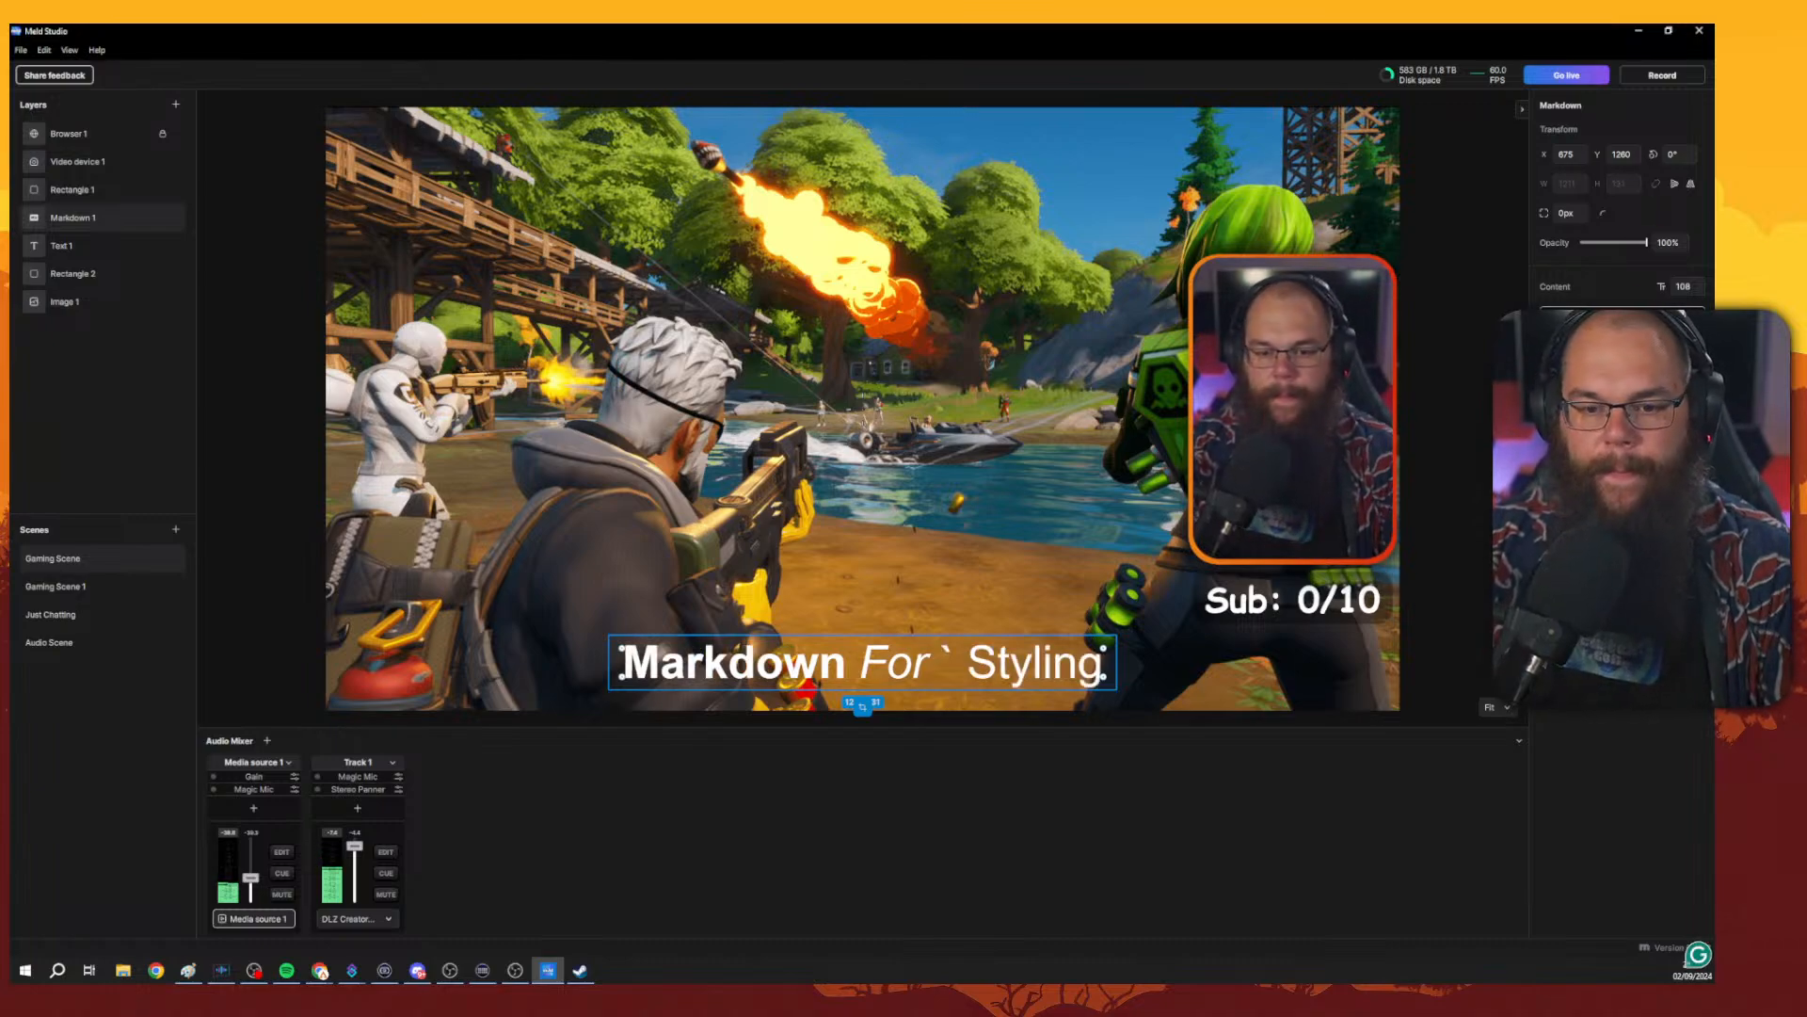
type("`")
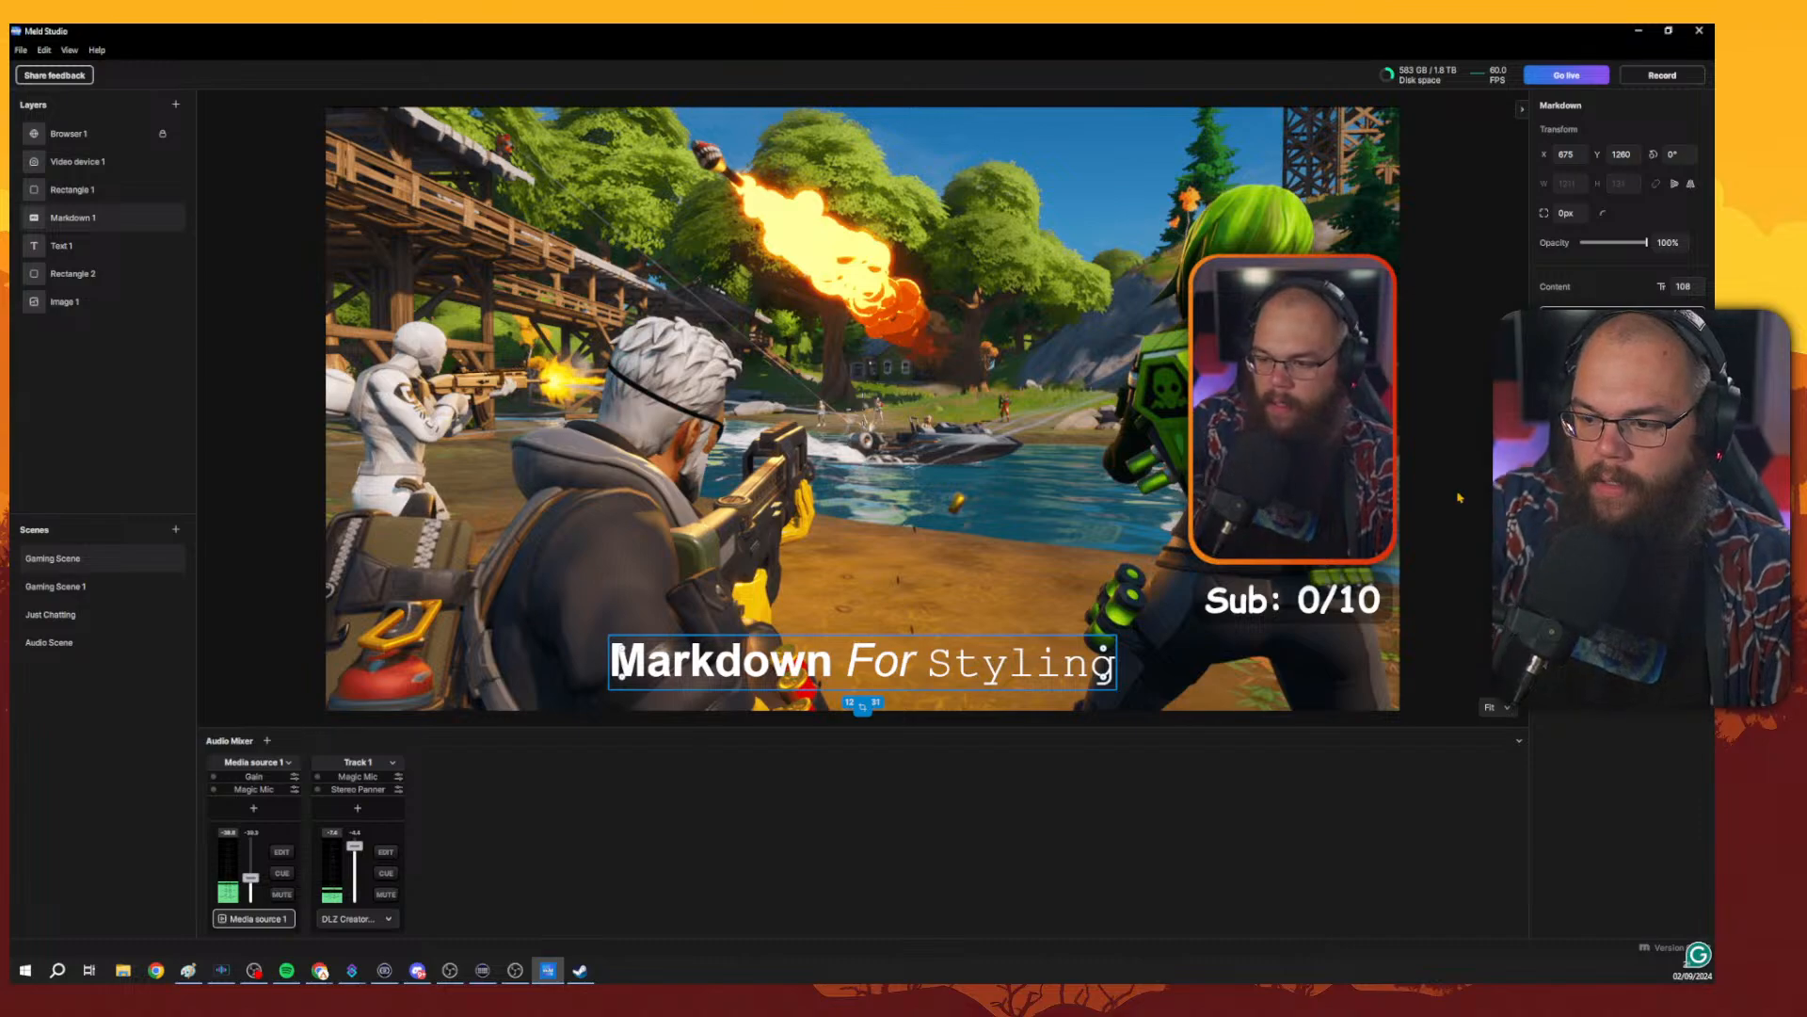
left_click(1456, 565)
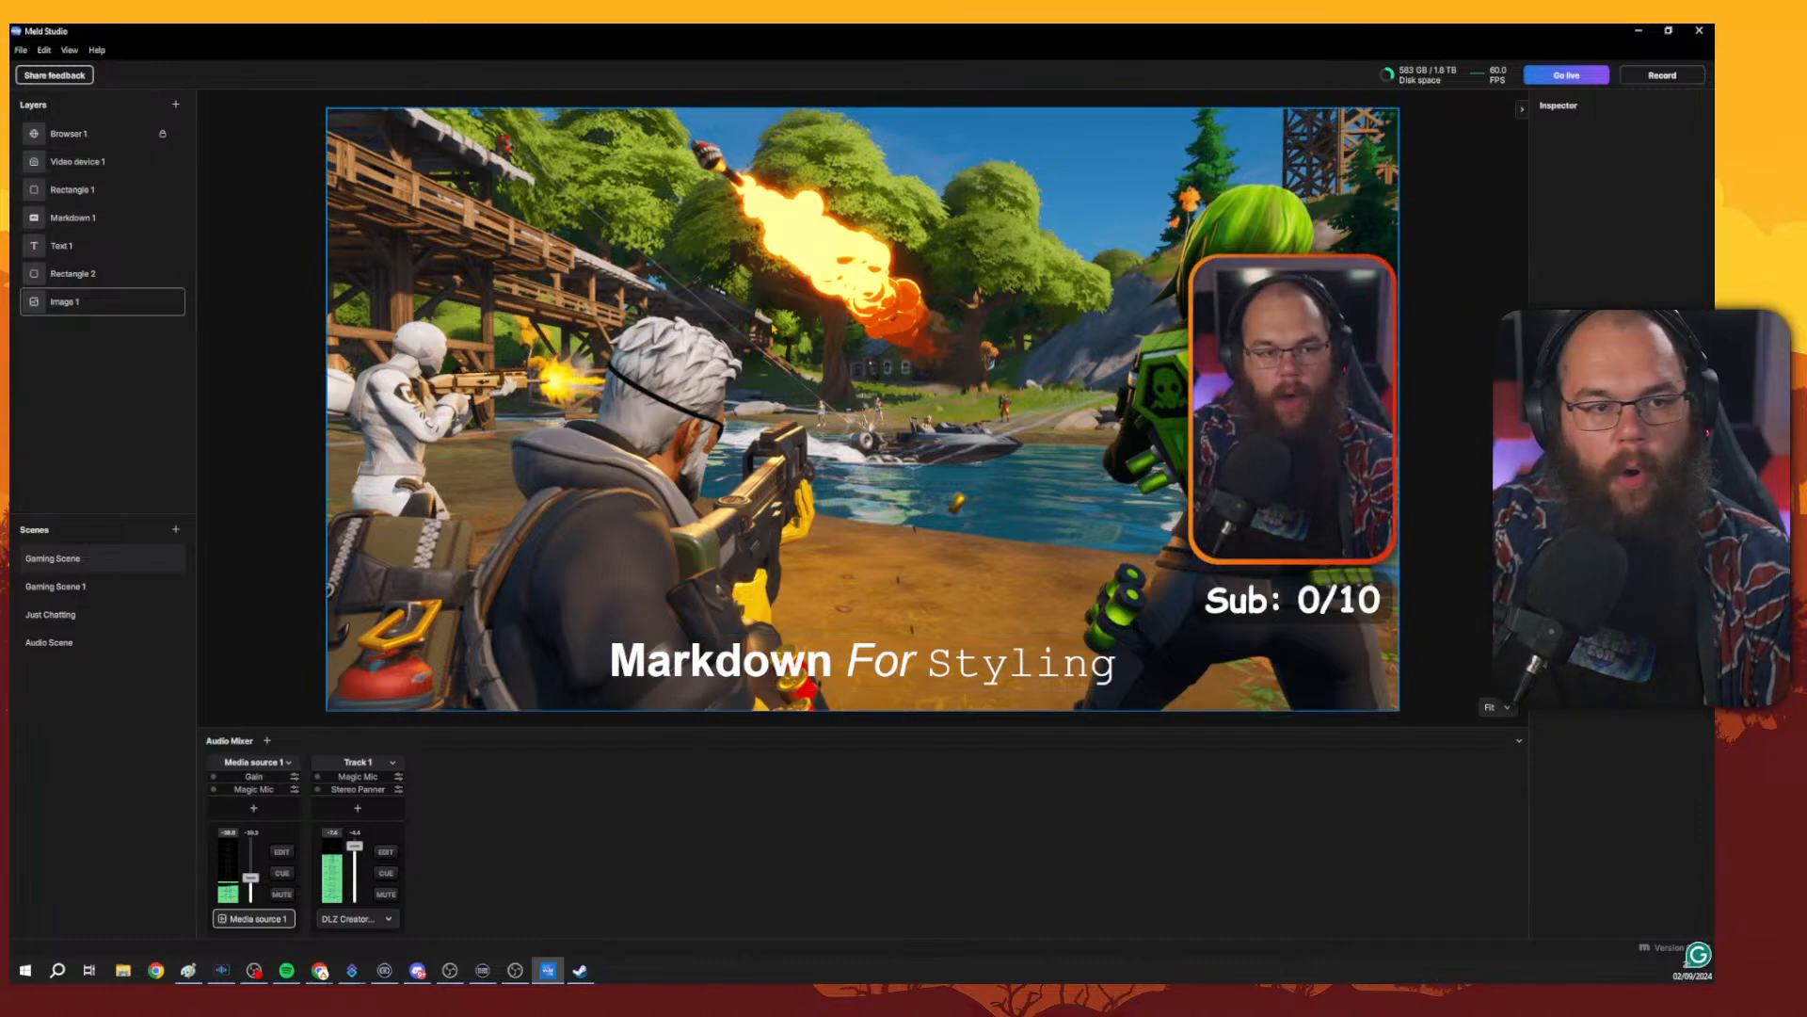
Open Preferences, view the Plugins section, and close the dialog.
left_click(20, 50)
left_click(43, 206)
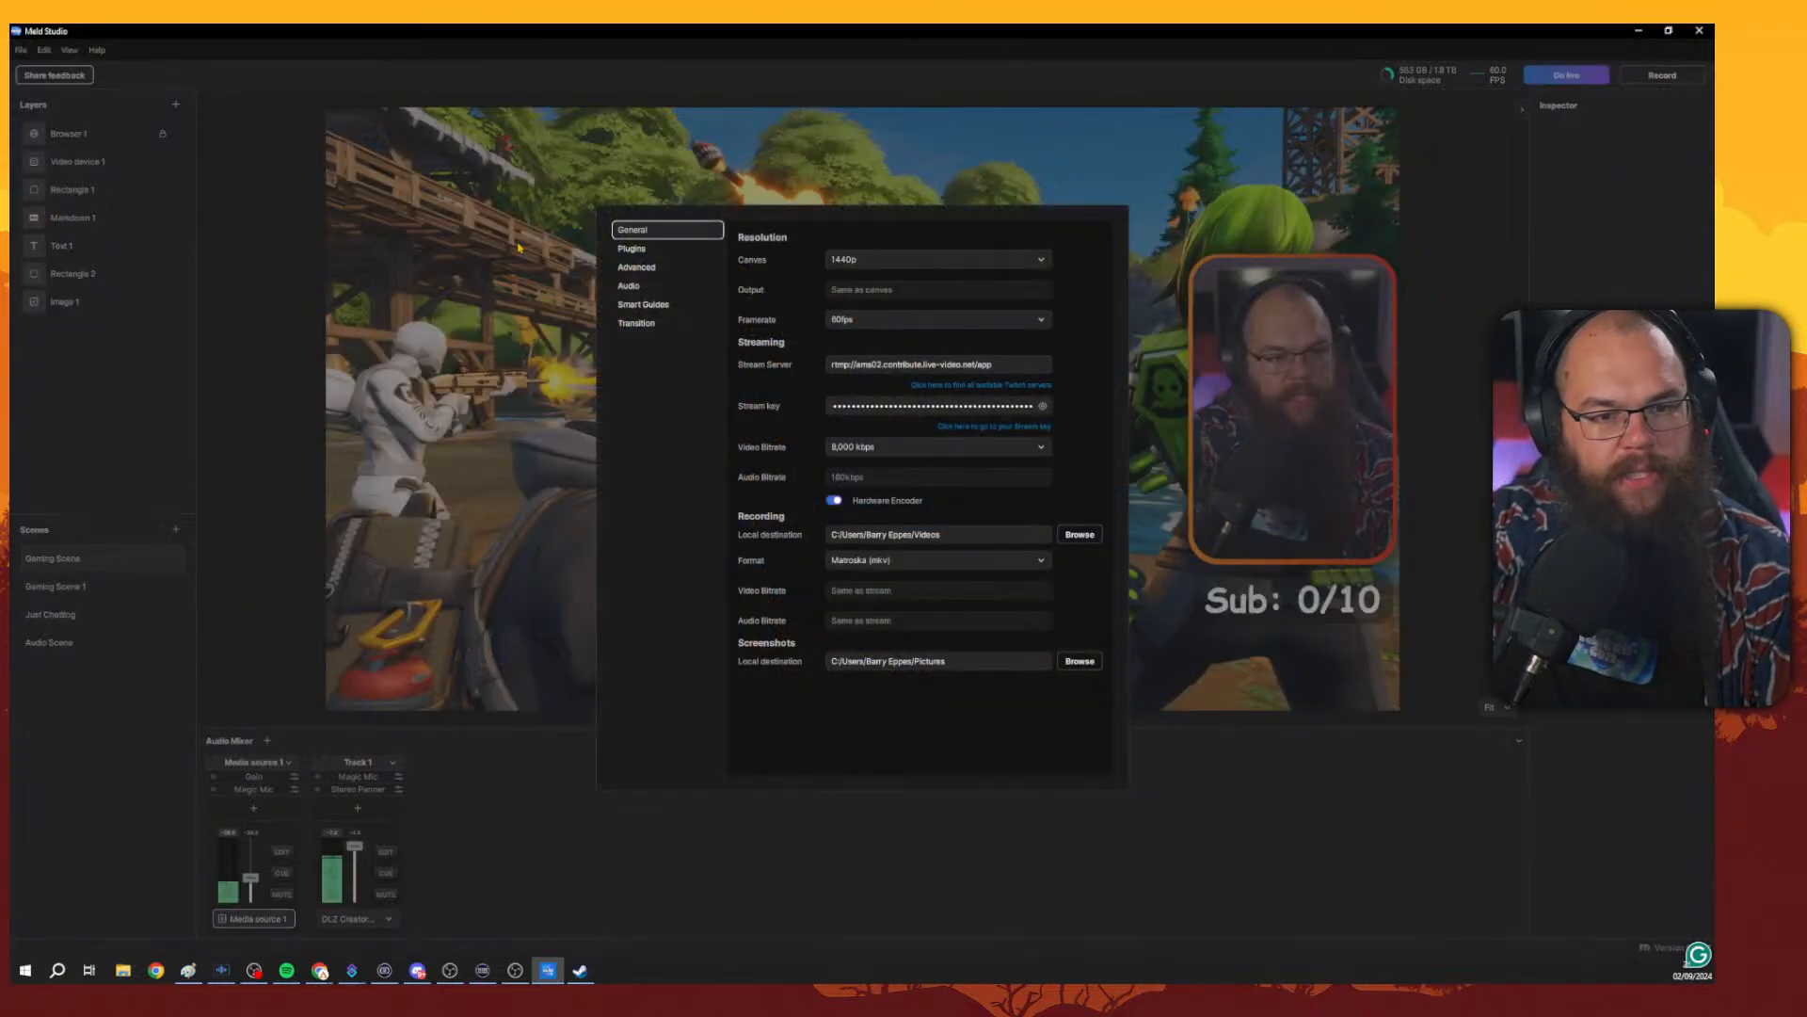
left_click(687, 249)
left_click(1217, 218)
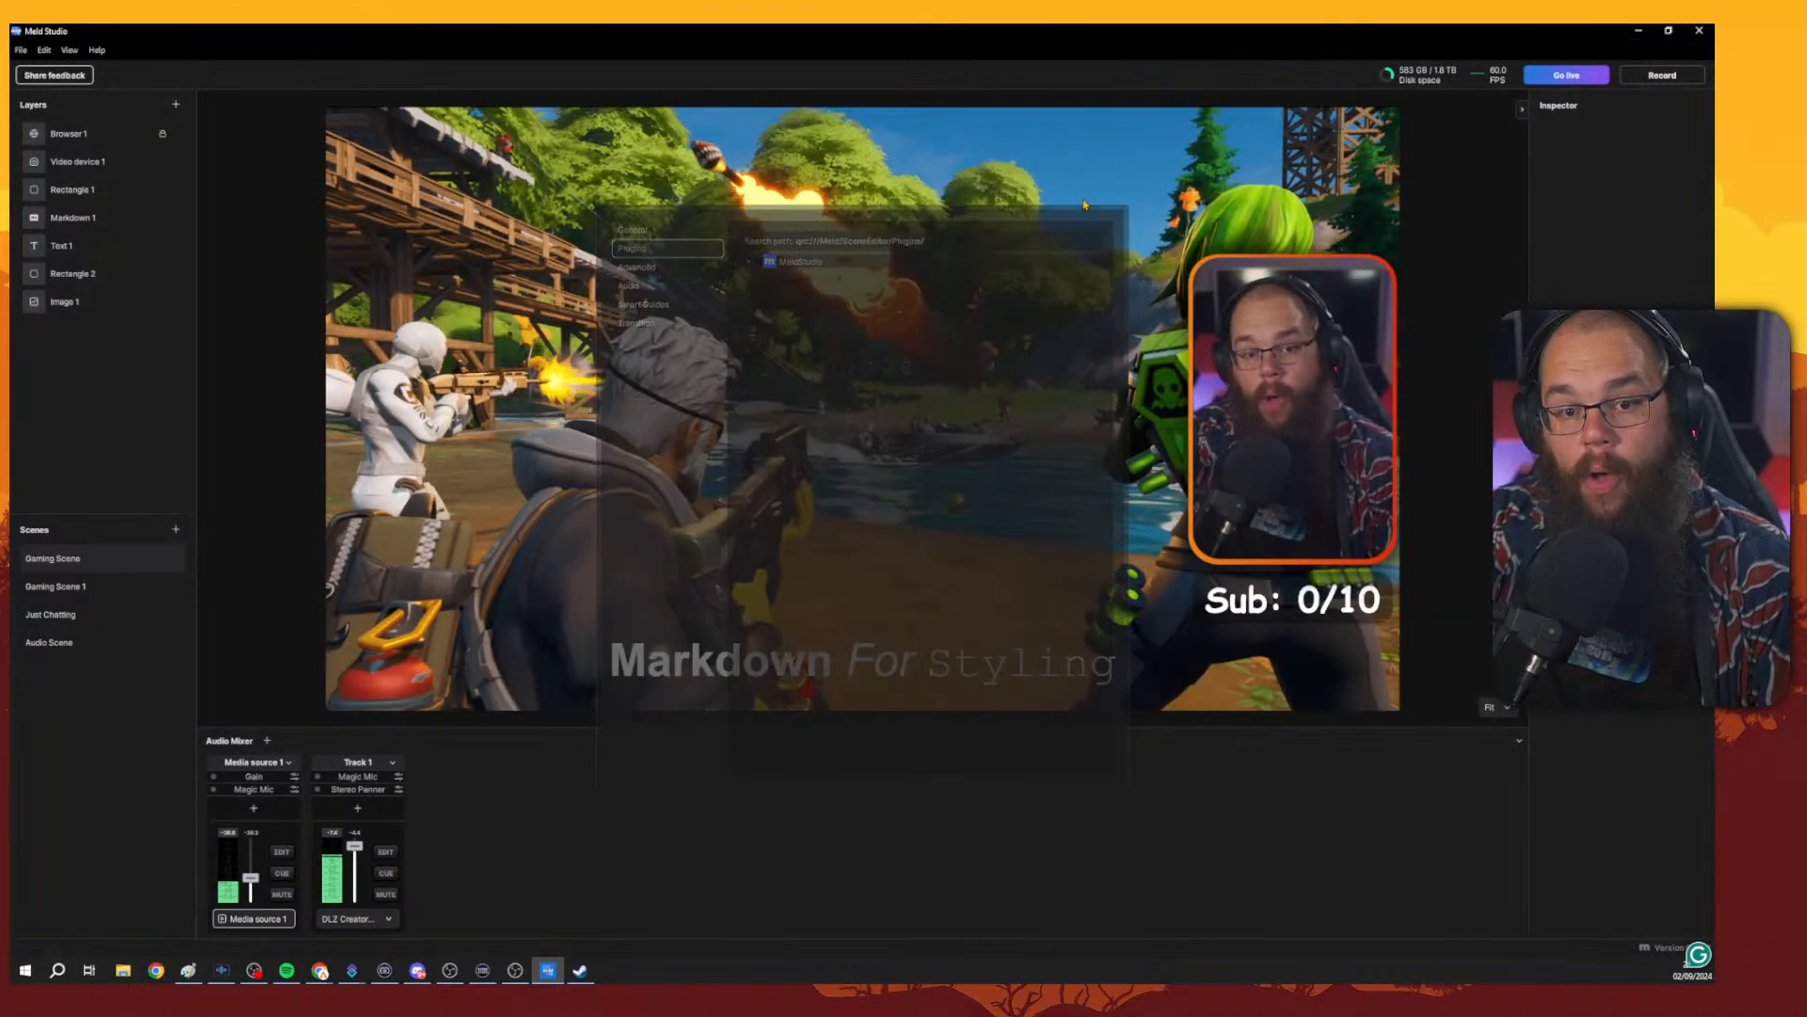